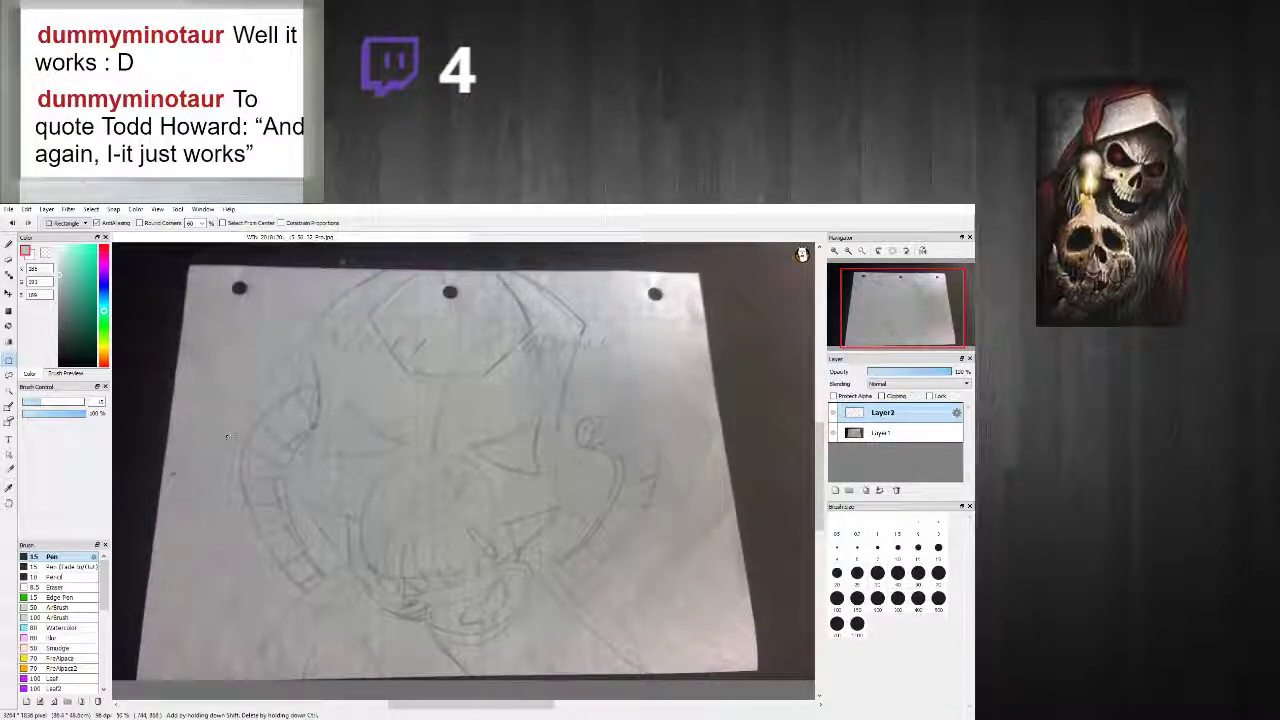
Step: Activate the Pen tool, try one light freehand stroke across the sketched face, and undo it
left_click(8, 244)
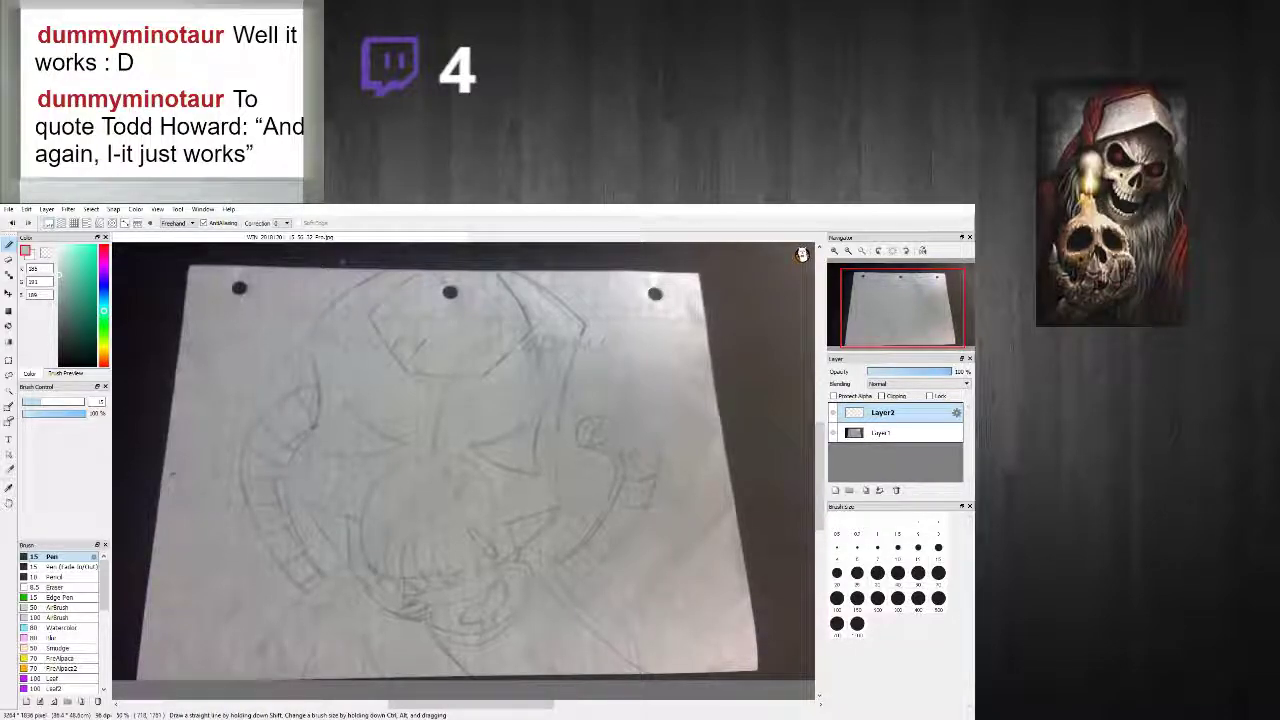
left_click_drag(290, 527, 560, 468)
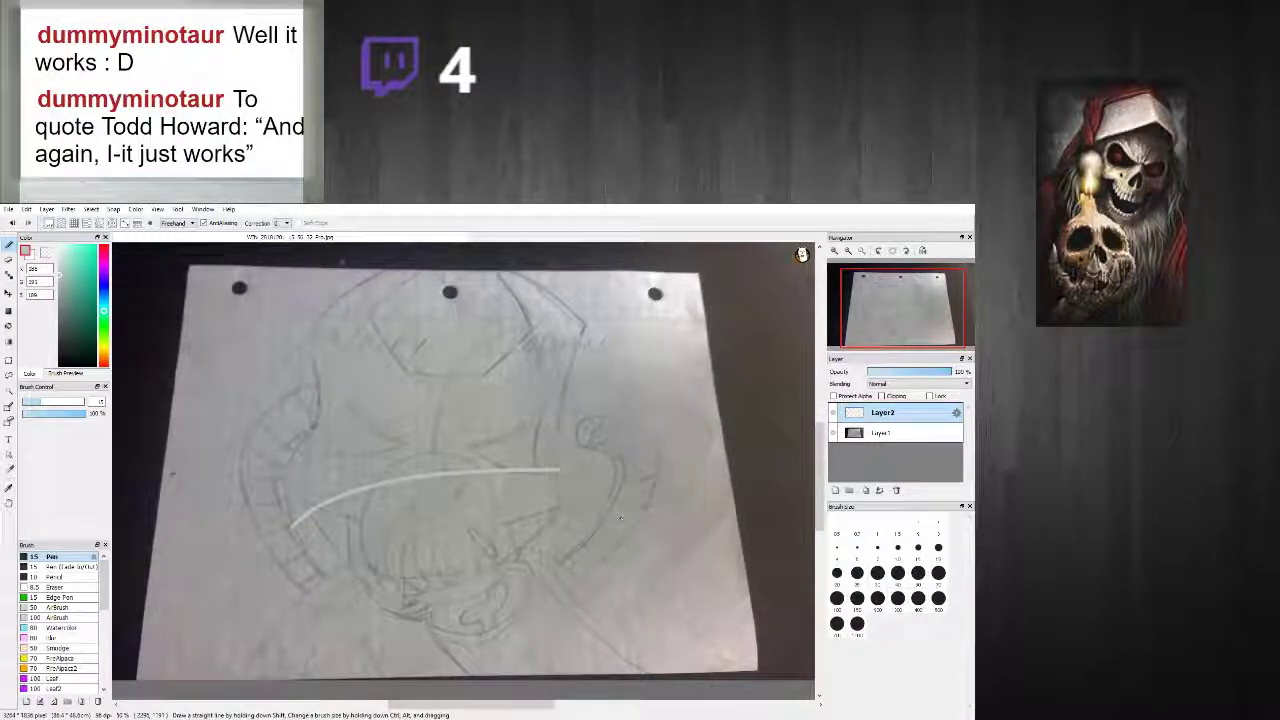
key("ctrl+z")
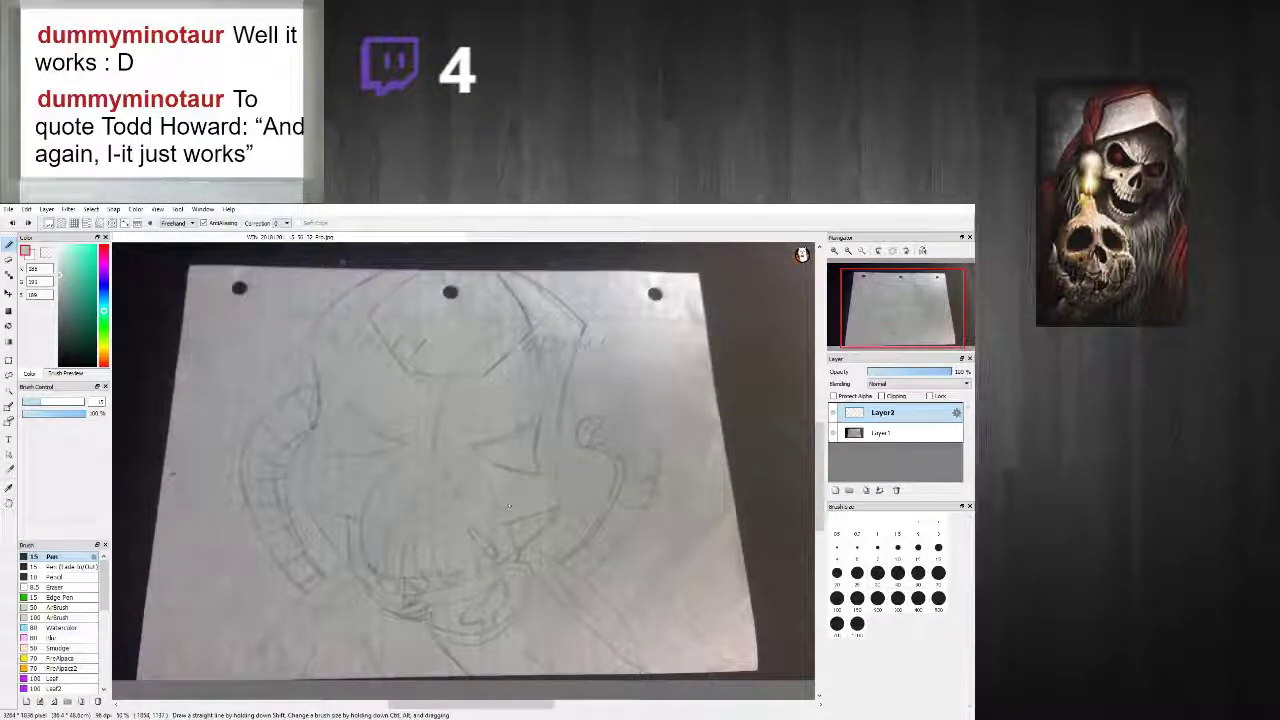
Step: Trace the left side of the sketched head with straight light pen segments, from the cheek corner up to the paper's upper edge
scroll(302, 490, "up", 1)
left_click(299, 500)
left_click(322, 376, "shift")
left_click(314, 291, "shift")
scroll(300, 290, "down", 2)
scroll(320, 272, "up", 2)
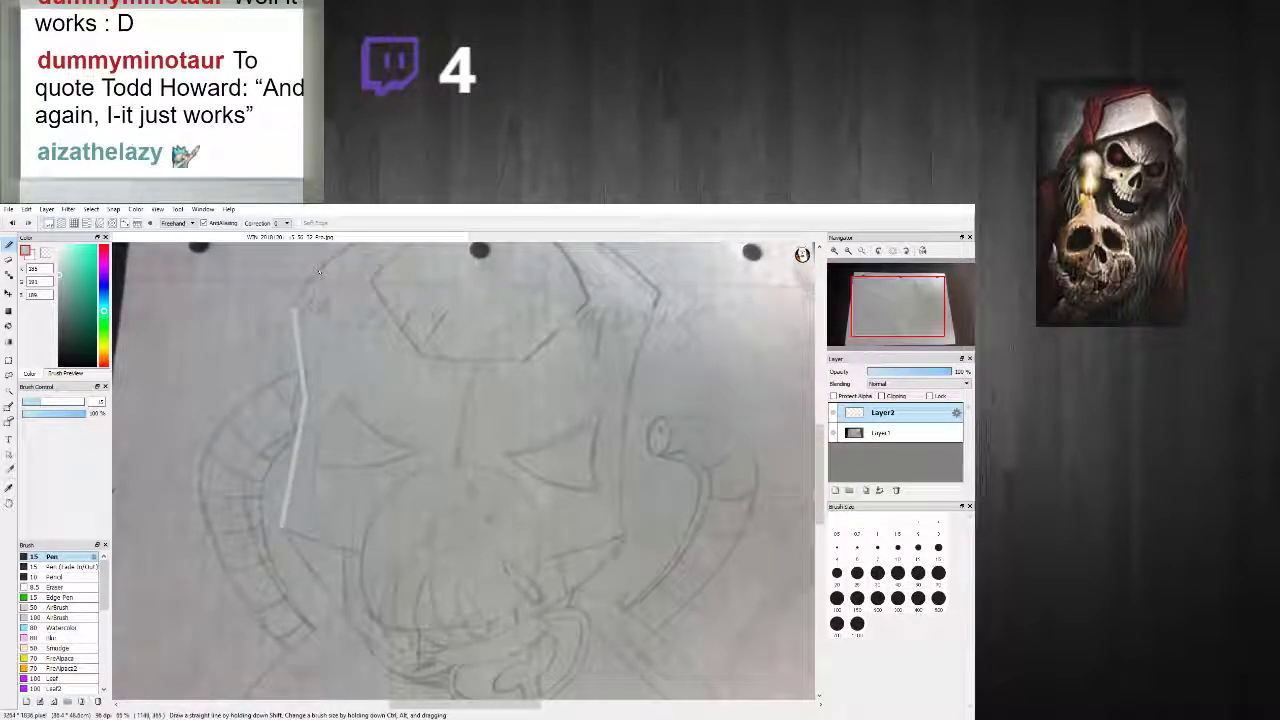
scroll(773, 434, "up", 1)
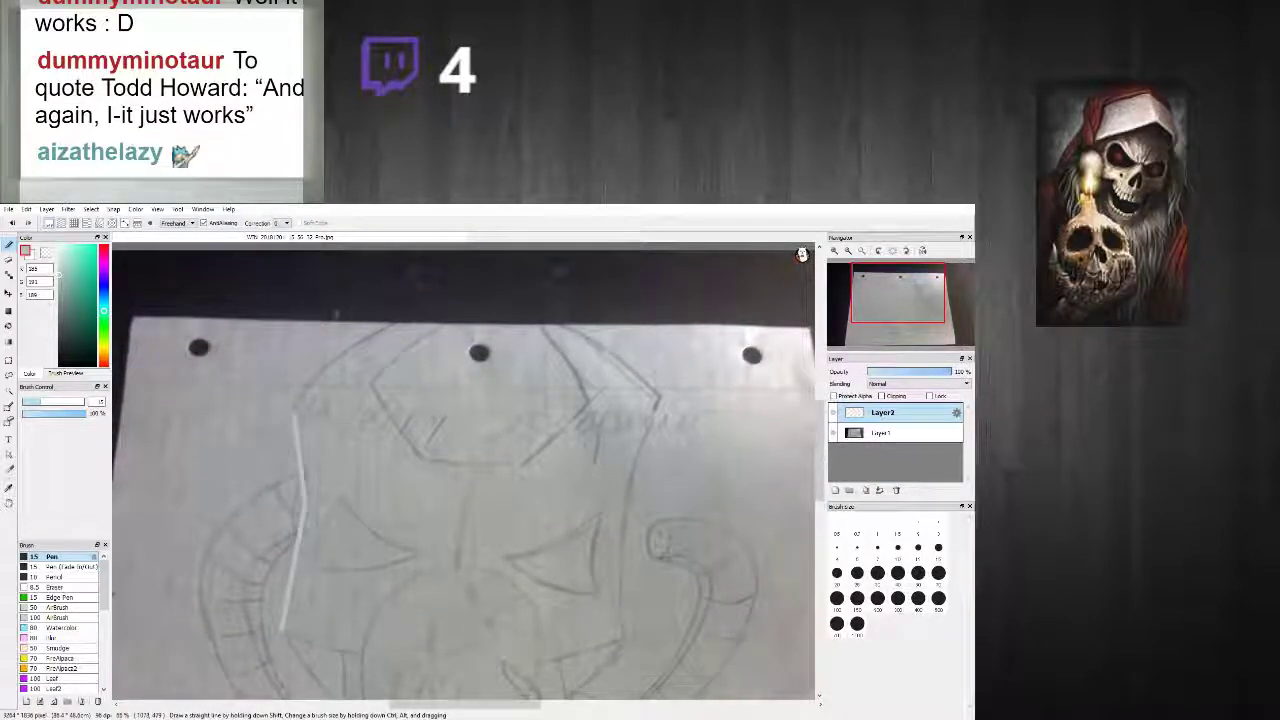
left_click(316, 376, "shift")
left_click(394, 321, "shift")
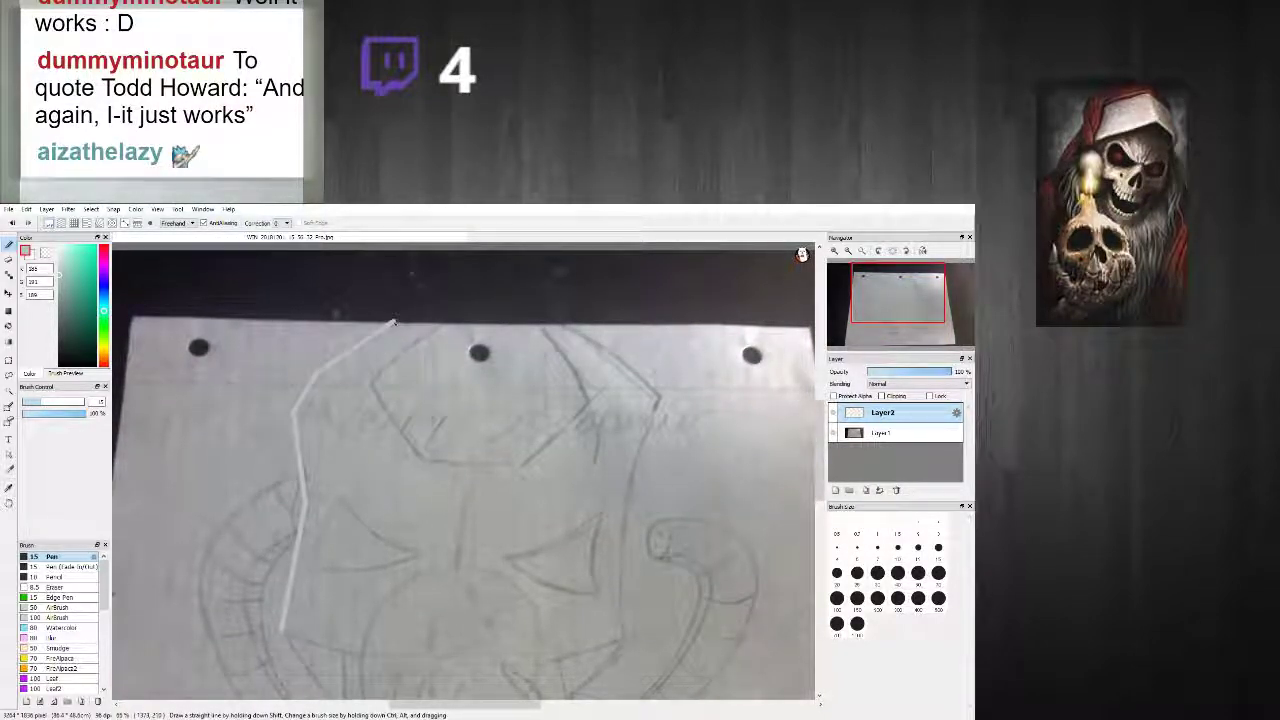
Step: Trace the angular forehead shape with straight light segments, starting and ending at the paper's upper edge
left_click_drag(372, 381, 441, 320)
mouse_move(421, 458)
left_mouse_down()
mouse_move(521, 470)
mouse_move(444, 459)
mouse_move(607, 393)
left_mouse_up()
left_click(599, 390, "shift")
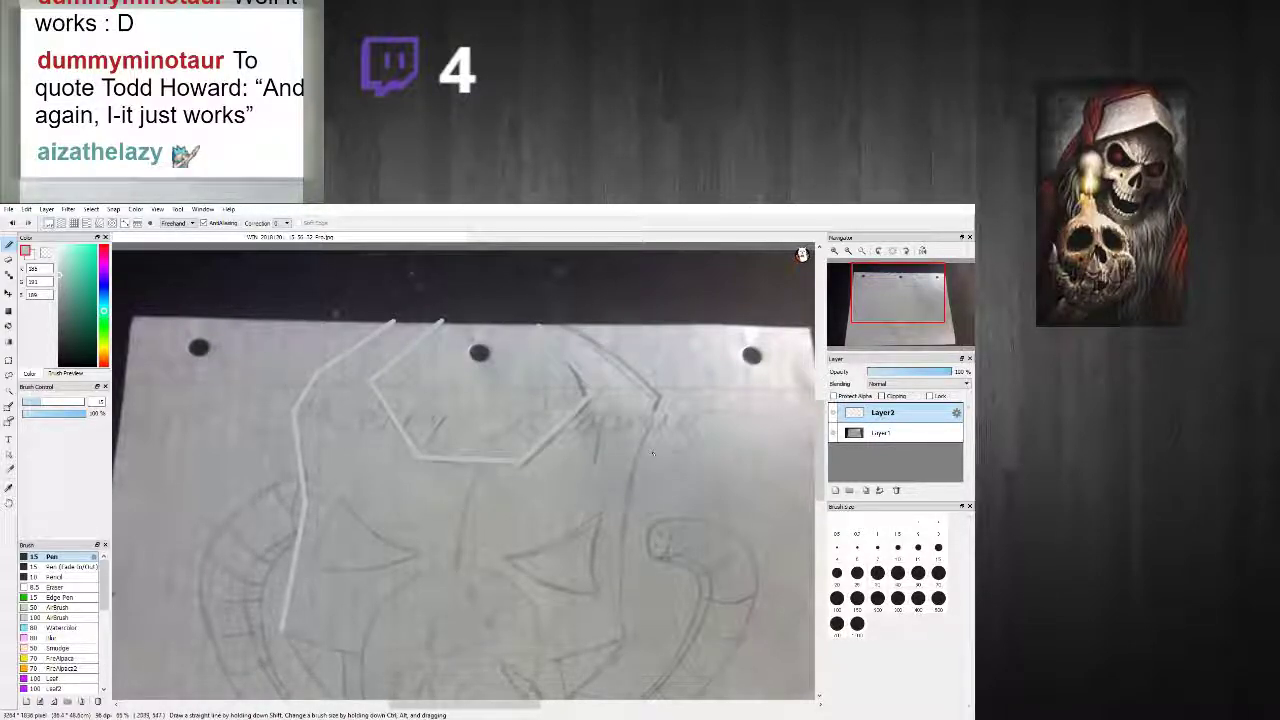
left_click_drag(540, 327, 588, 394)
left_click_drag(524, 462, 536, 452)
left_click(586, 398, "shift")
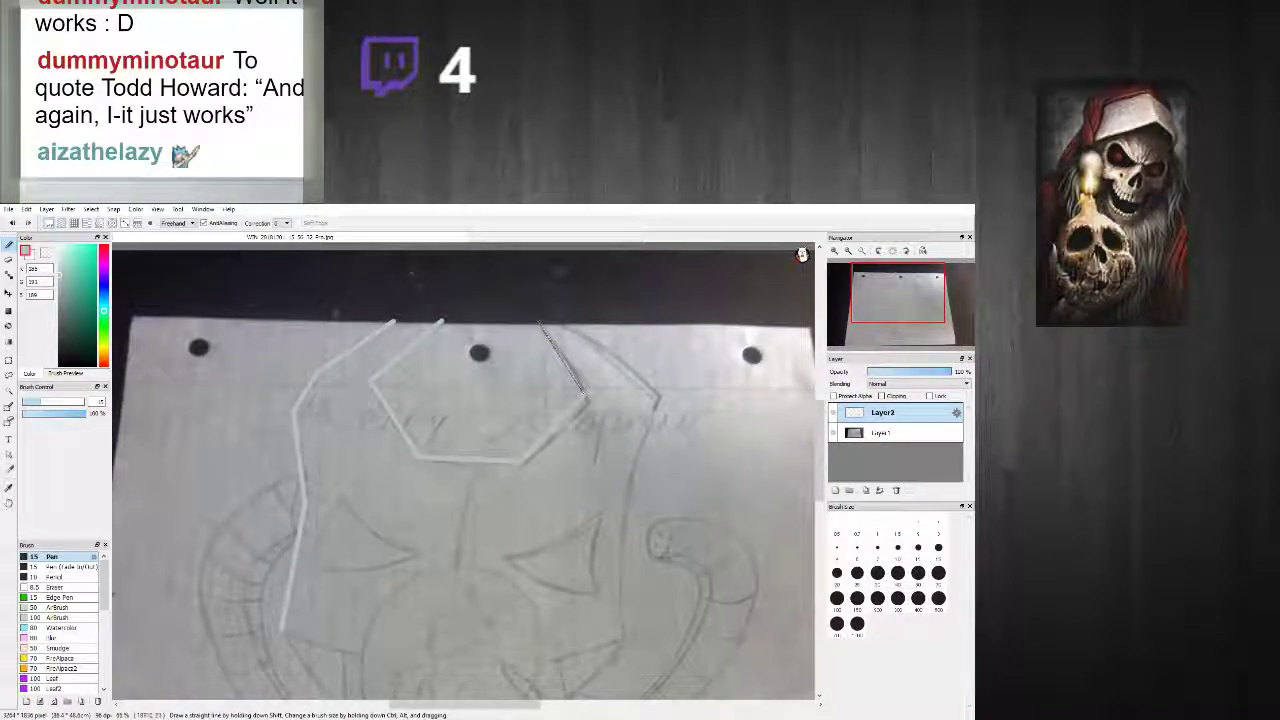
left_click(534, 322, "shift")
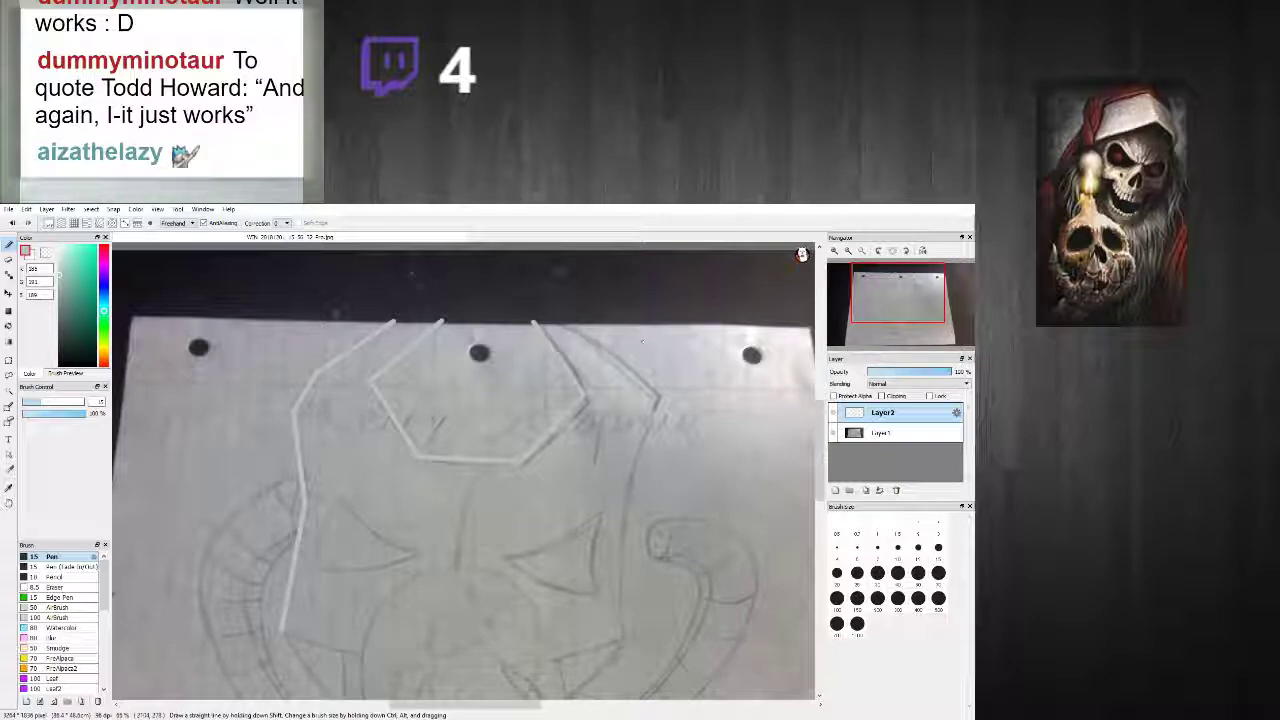
scroll(549, 323, "down", 4)
scroll(548, 323, "up", 3)
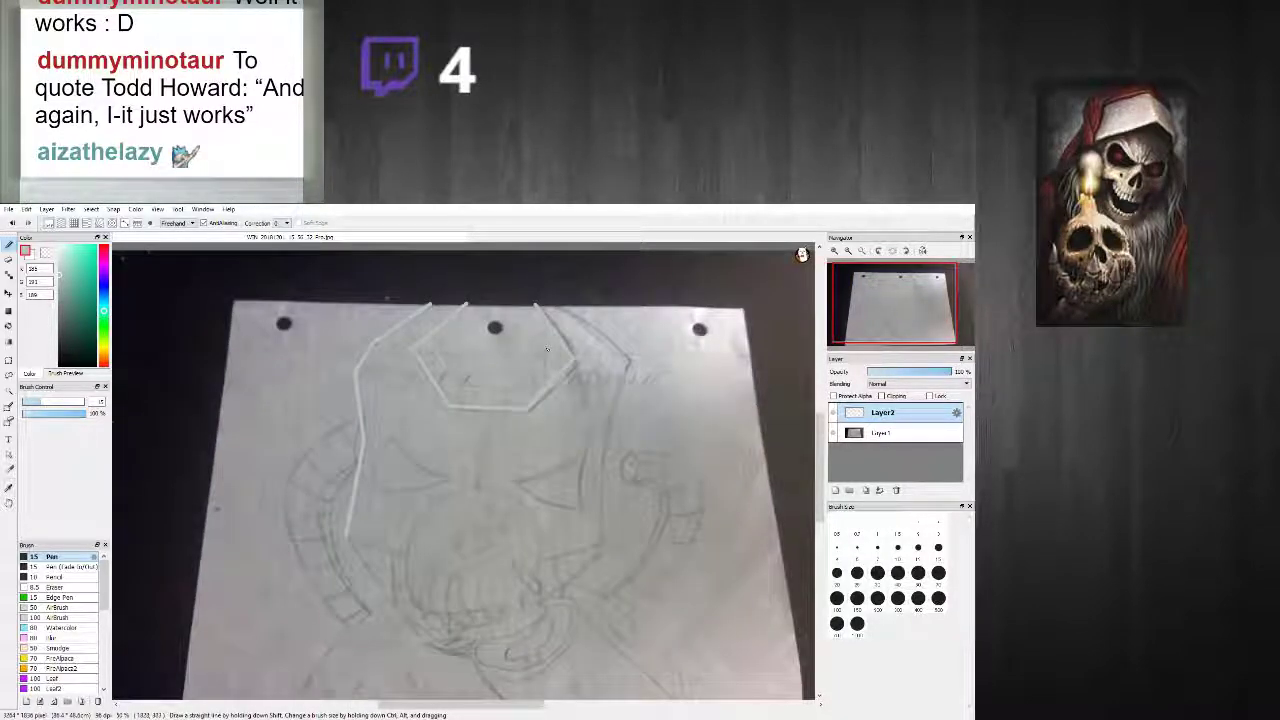
scroll(435, 305, "up", 1)
scroll(433, 305, "up", 2)
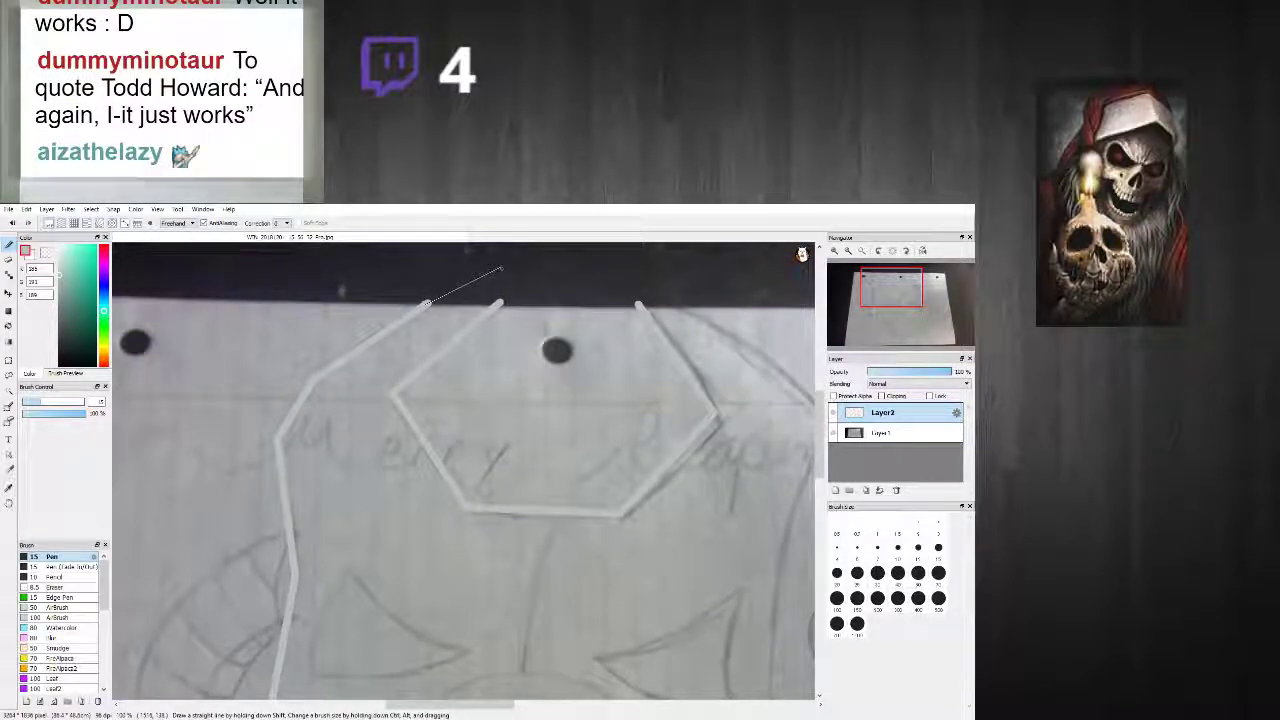
Step: Try extending the head outline beyond the paper's upper edge, and undo that segment together with the forehead lines
left_click(513, 259, "shift")
key("ctrl+z")
key("ctrl+z")
key("ctrl+z")
key("ctrl+z")
key("ctrl+z")
key("ctrl+z")
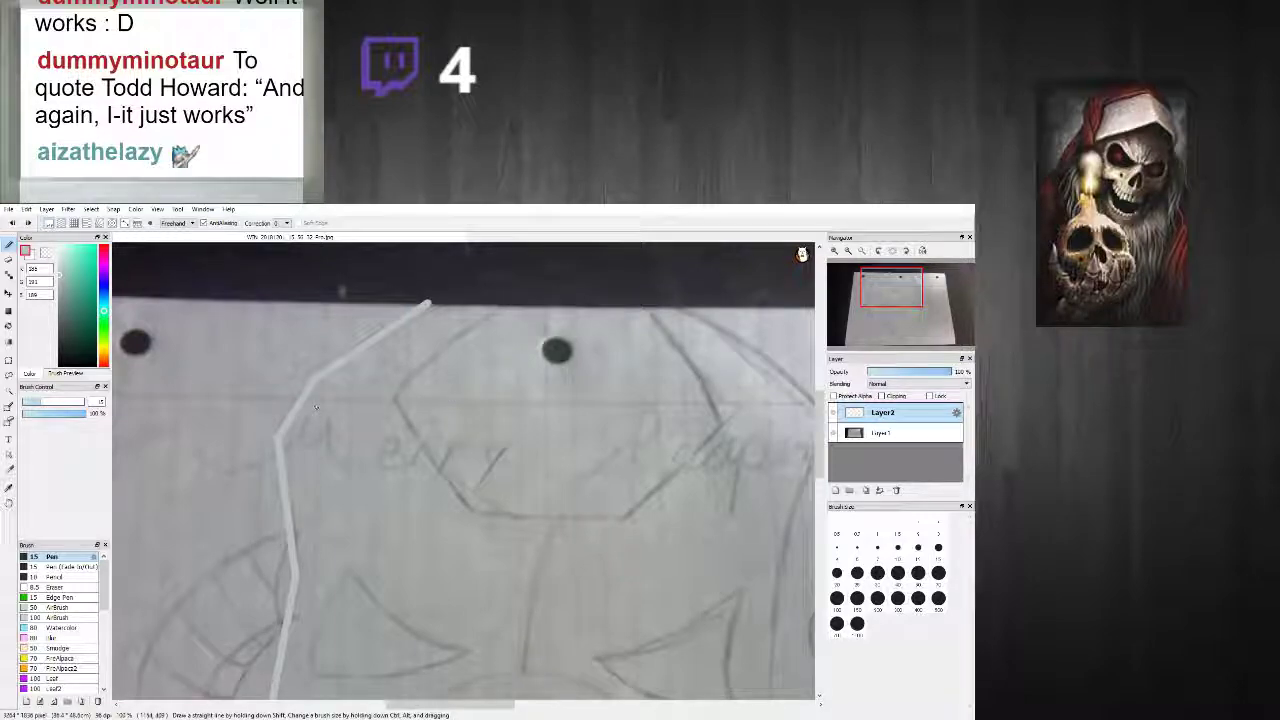
Step: Redraw the left outline's end up to a point above the paper and retrace the forehead shape, ending at a second point above it
left_click(314, 379, "shift")
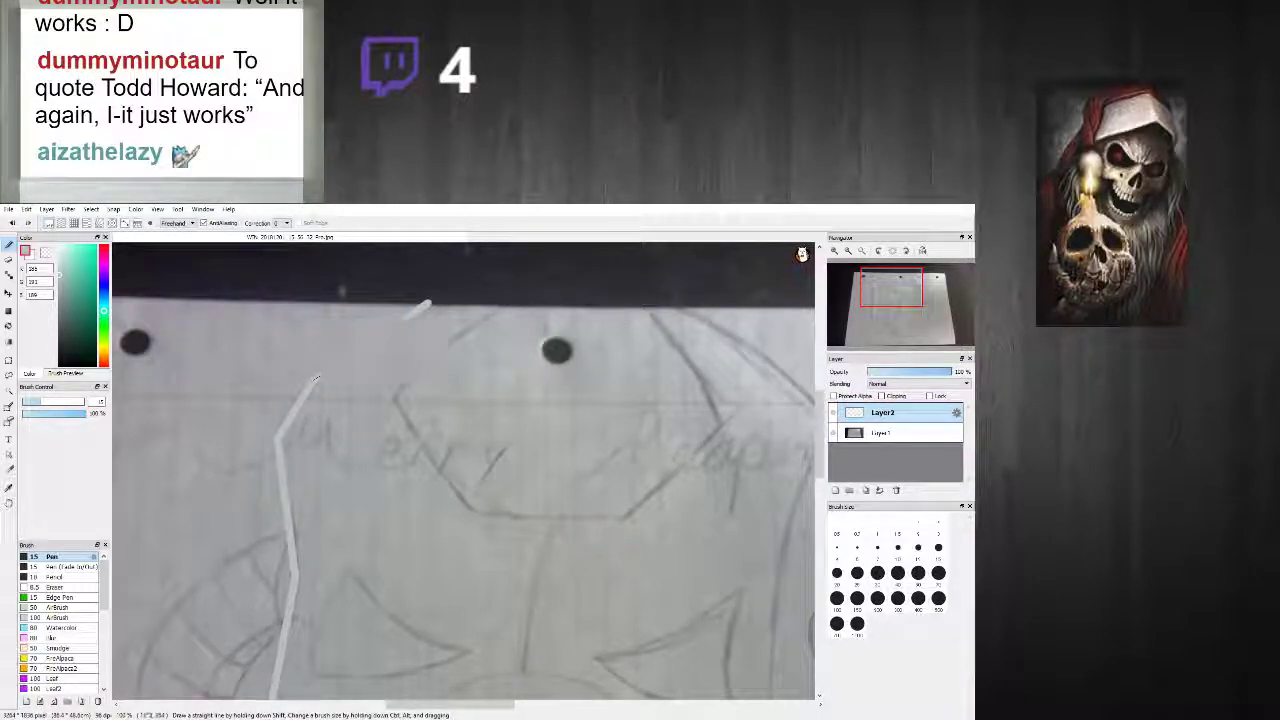
left_click(497, 255, "shift")
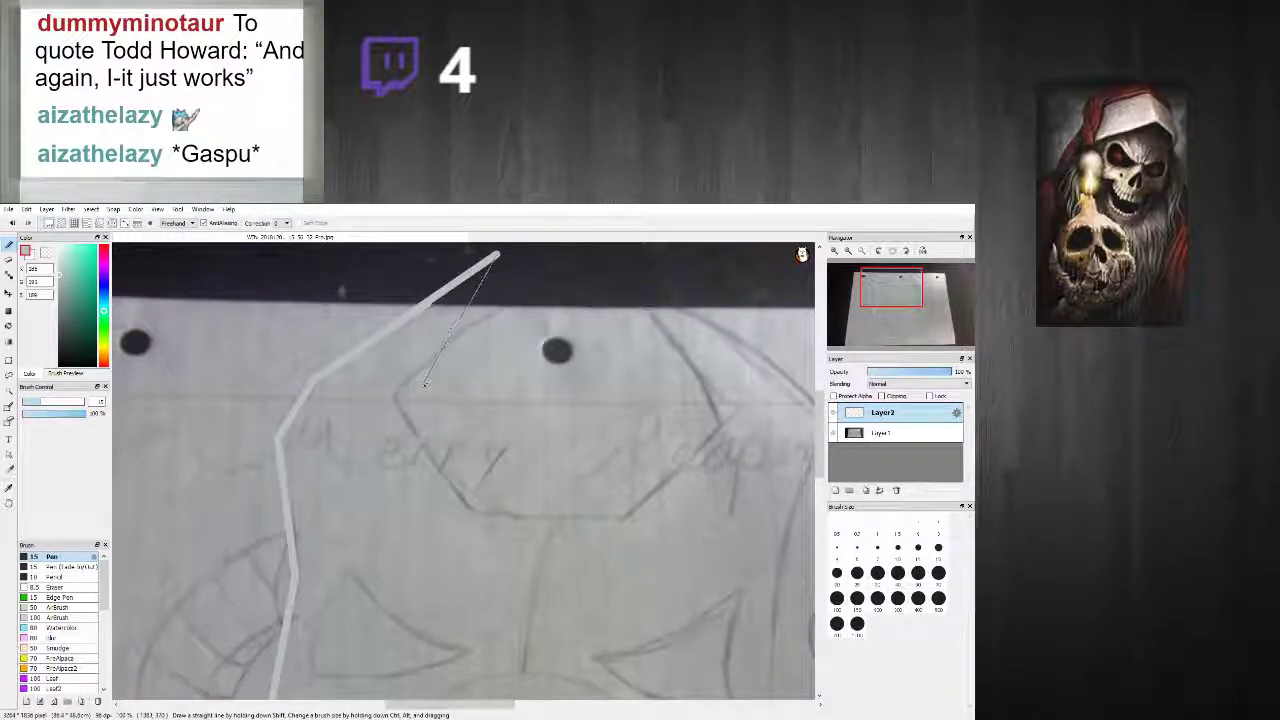
left_click(397, 393, "shift")
mouse_move(396, 392)
left_mouse_down()
mouse_move(472, 510)
mouse_move(604, 513)
left_mouse_up()
left_click(621, 517, "shift")
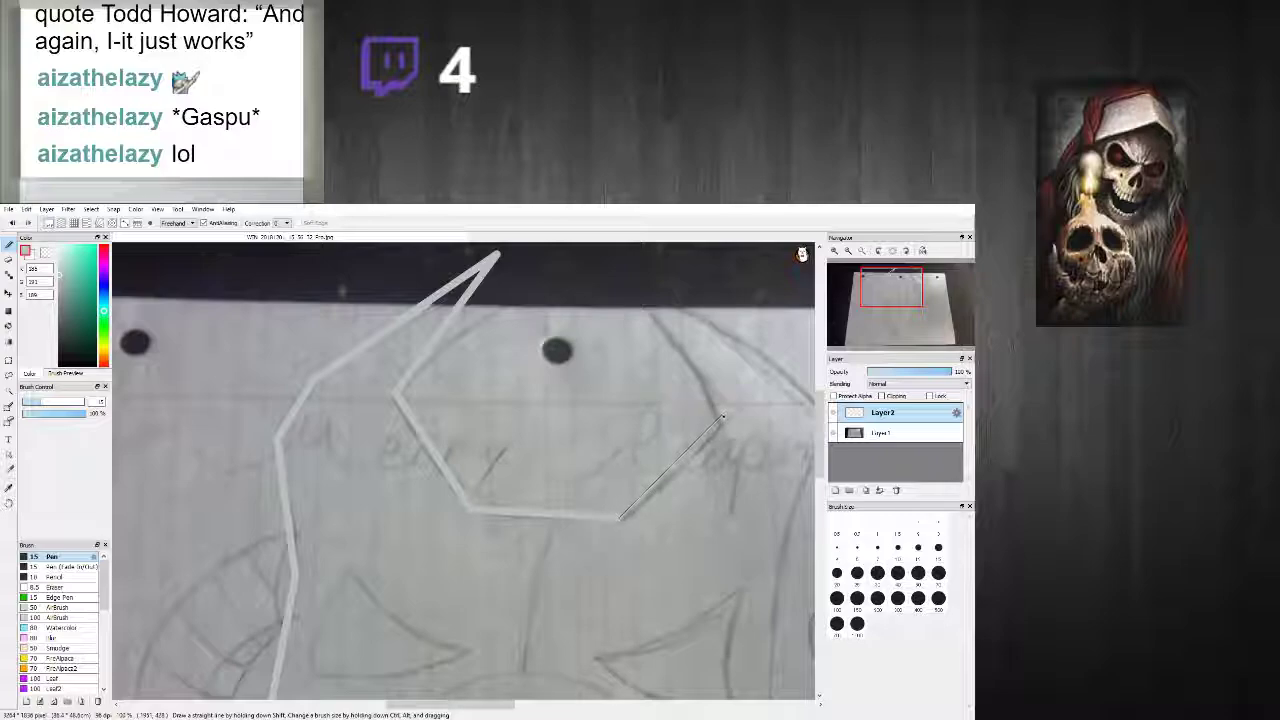
left_click_drag(722, 420, 615, 263)
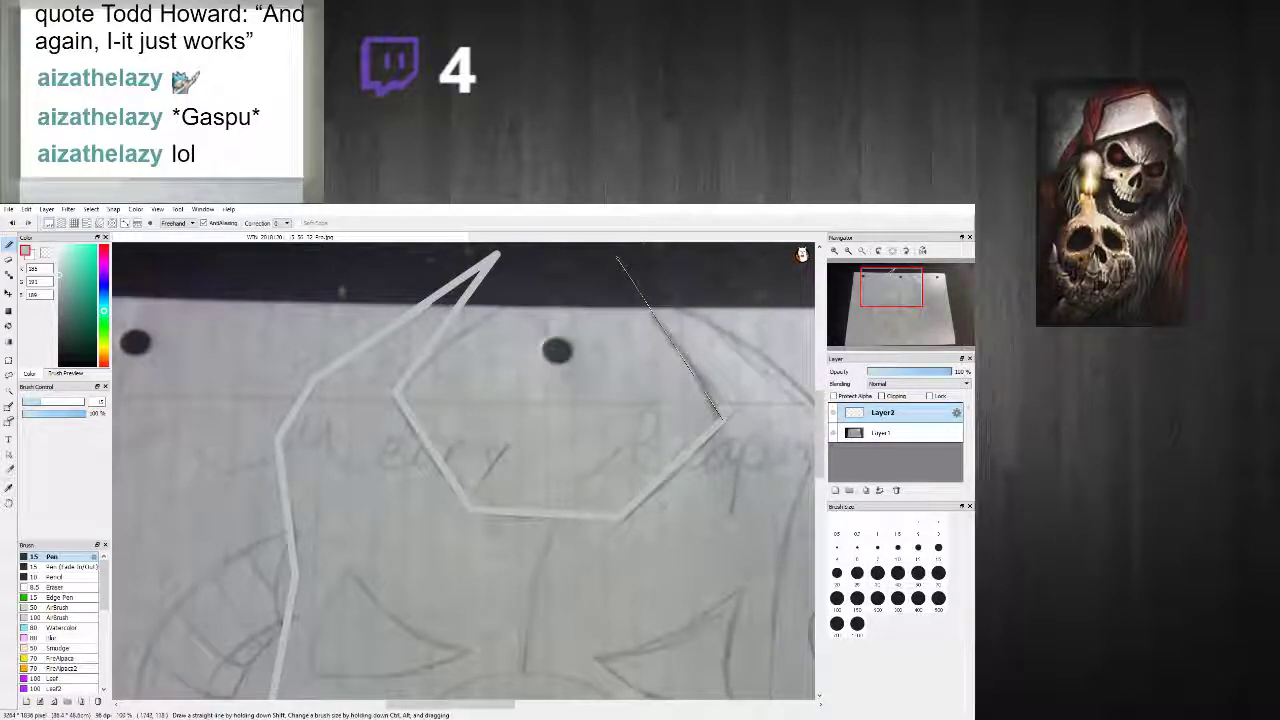
left_click(617, 258, "shift")
Step: Trace the right side of the head with straight segments from the right point above the paper, down the temple and cheek to the jaw
scroll(793, 393, "down", 6)
scroll(793, 393, "up", 5)
scroll(740, 438, "down", 8)
scroll(748, 441, "up", 8)
scroll(712, 445, "up", 3)
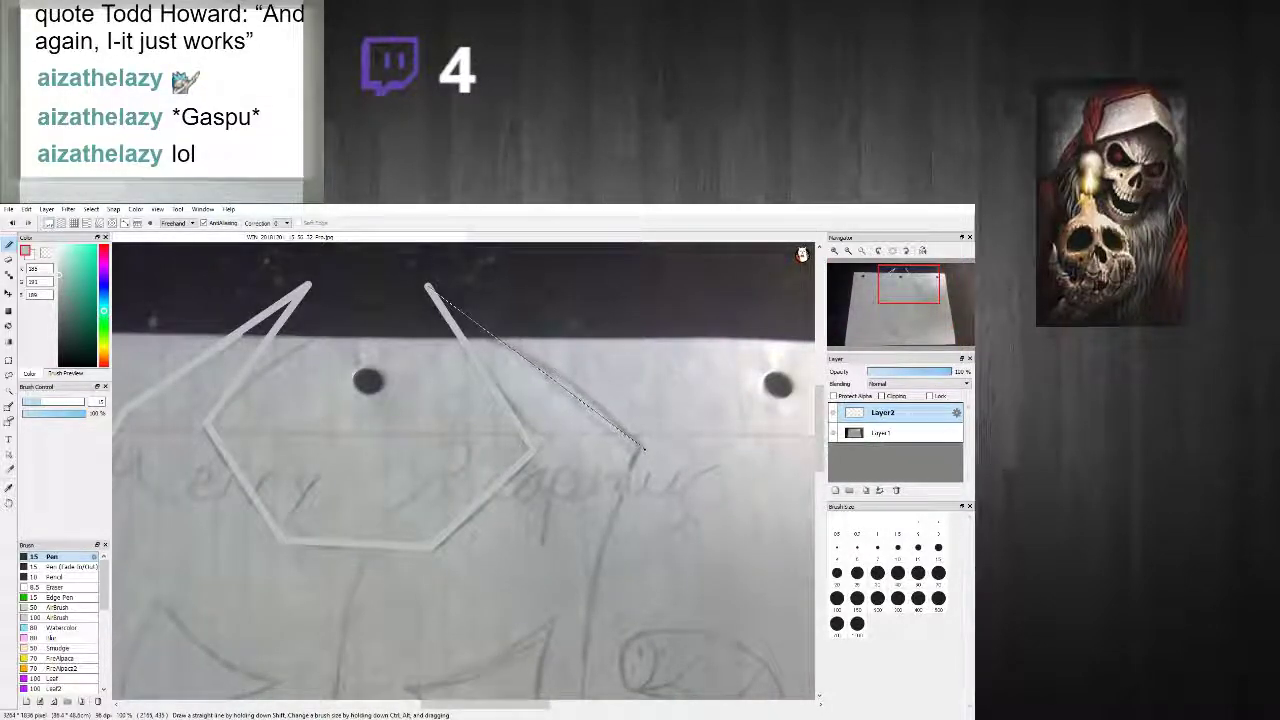
left_click(643, 450, "shift")
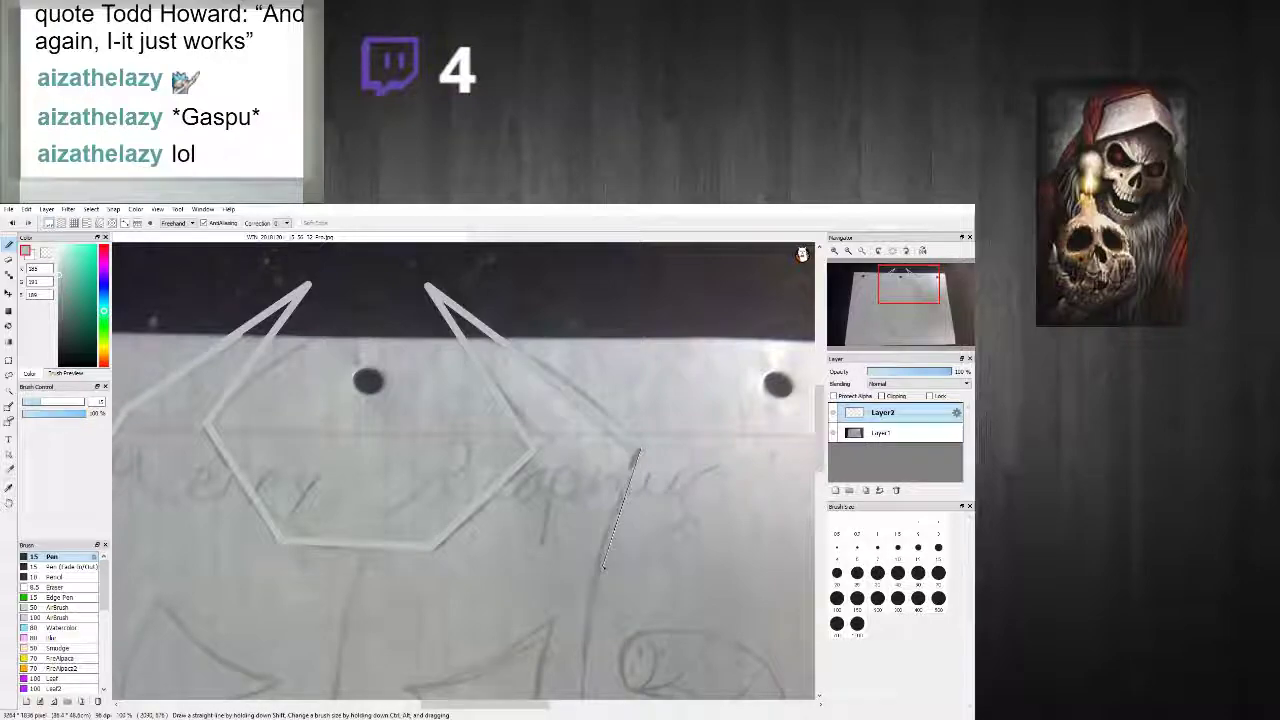
left_click(598, 568, "shift")
scroll(598, 568, "down", 5)
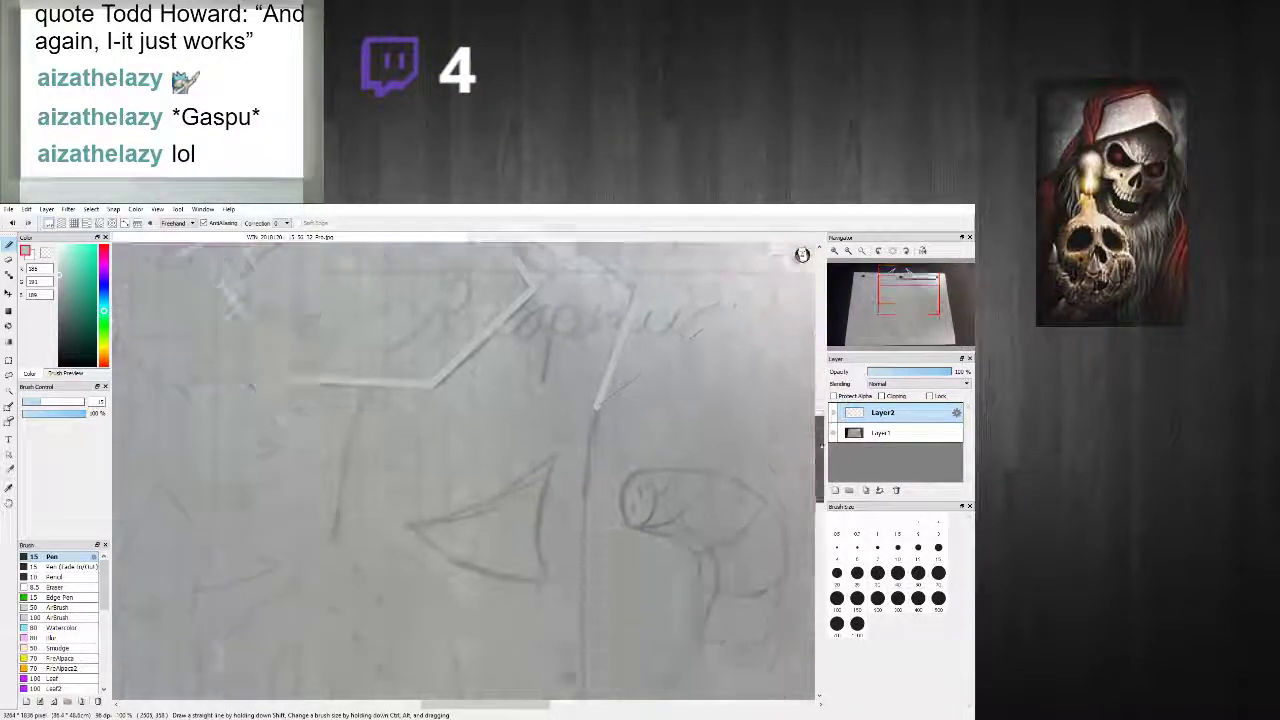
left_click(582, 540, "shift")
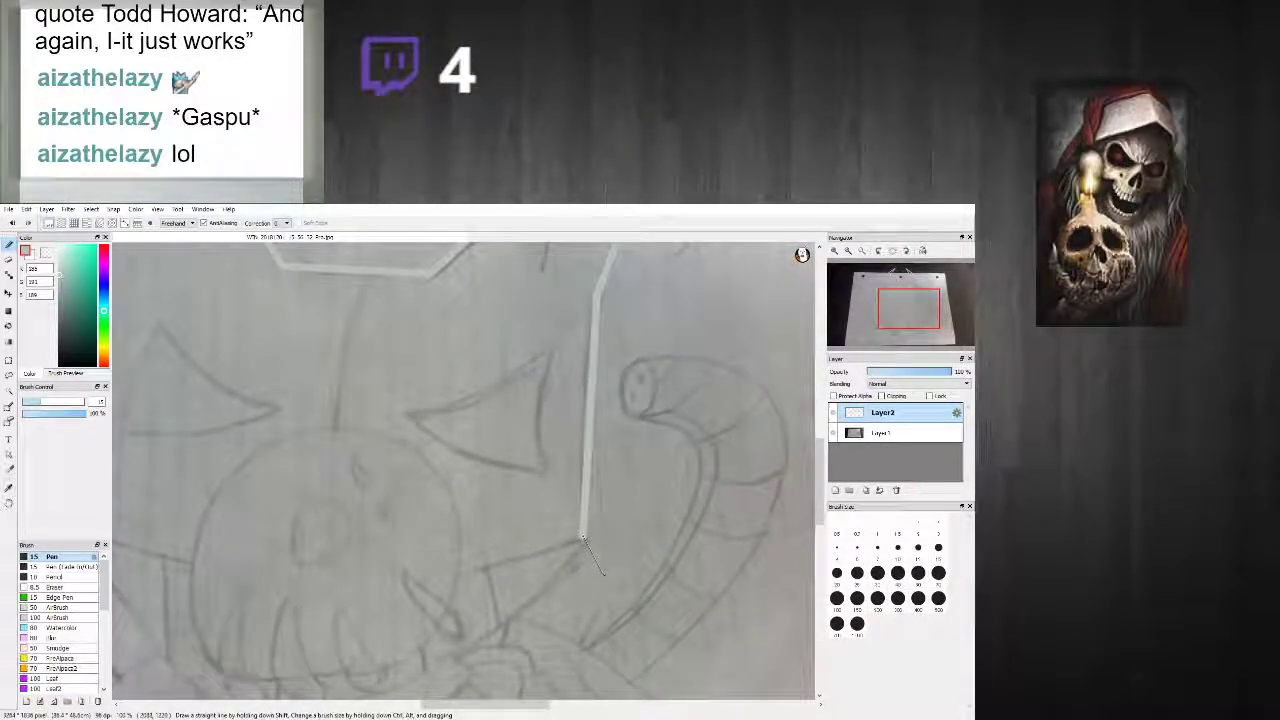
left_click(452, 655, "shift")
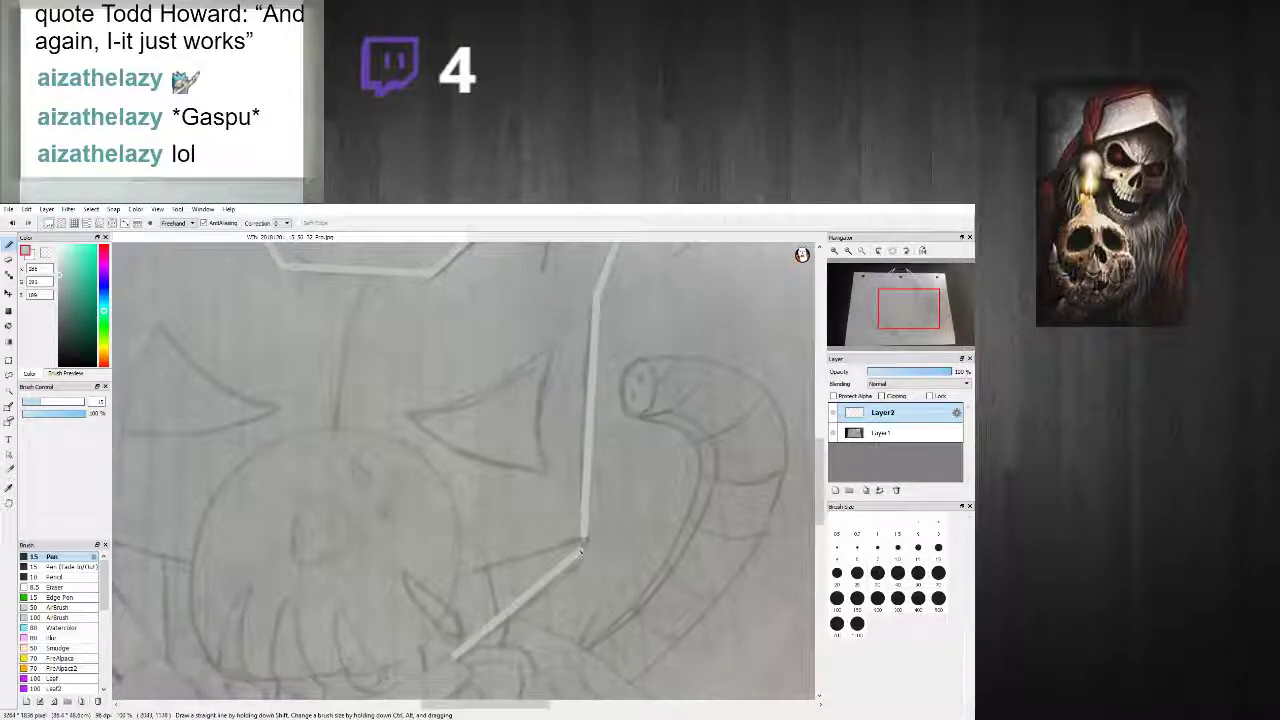
Step: Trace the left jaw with straight segments from the cheek corner down to the chin
scroll(606, 480, "down", 2)
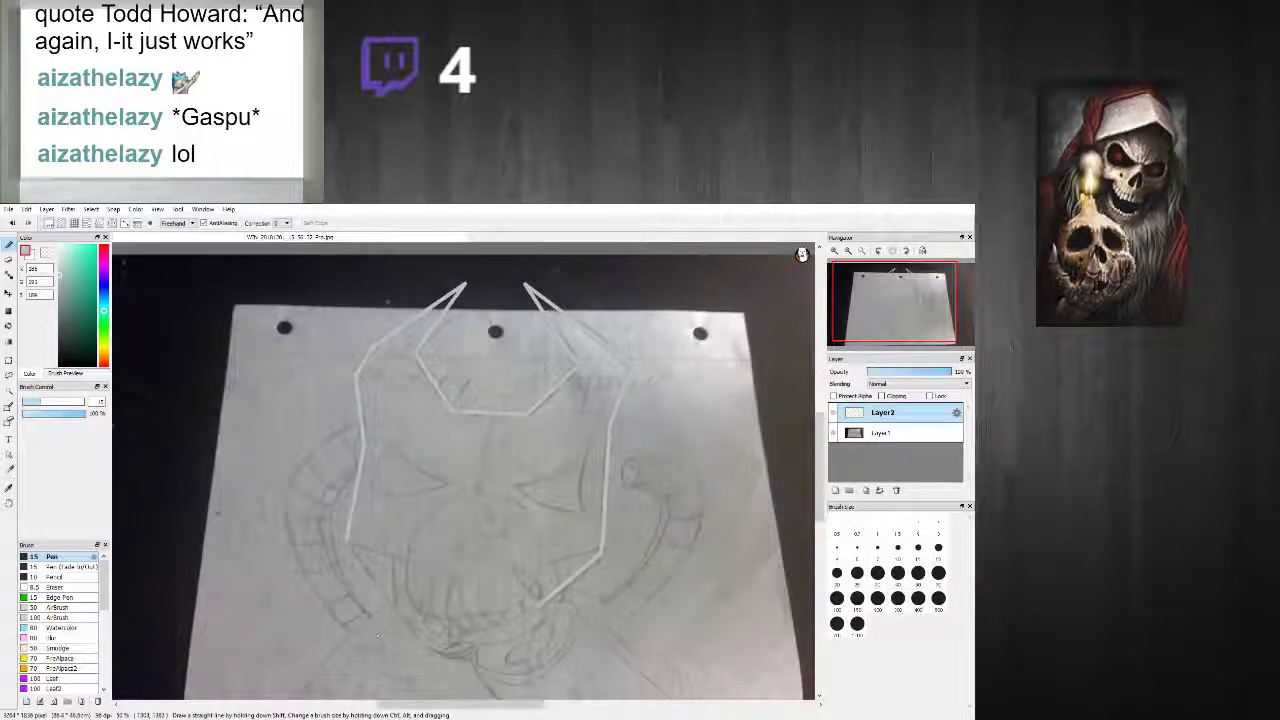
scroll(410, 625, "up", 1)
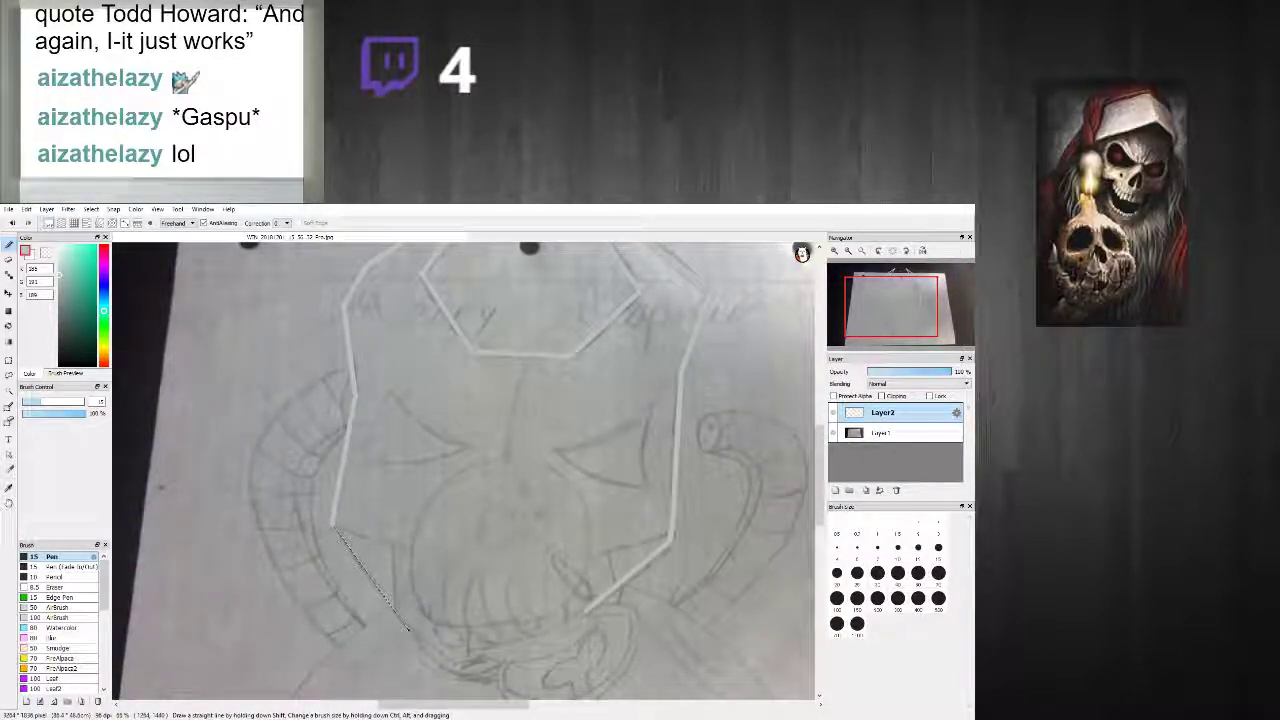
left_click(396, 615, "shift")
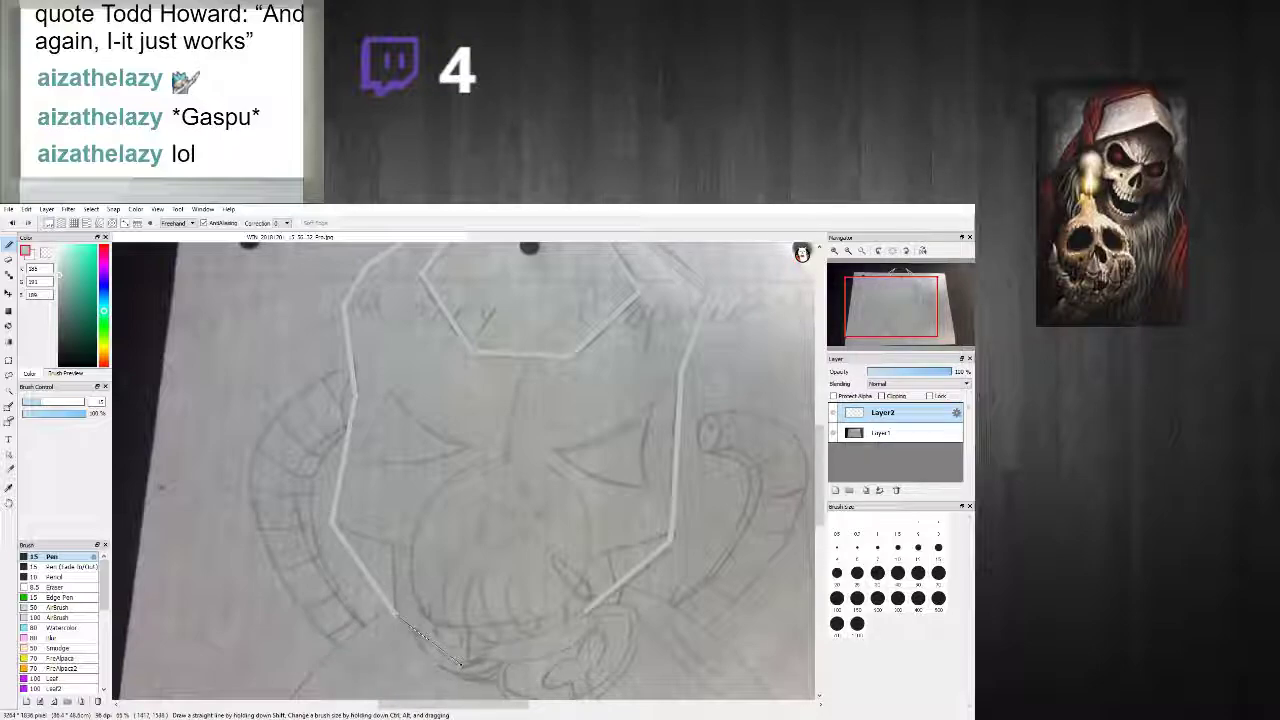
left_click(458, 660, "shift")
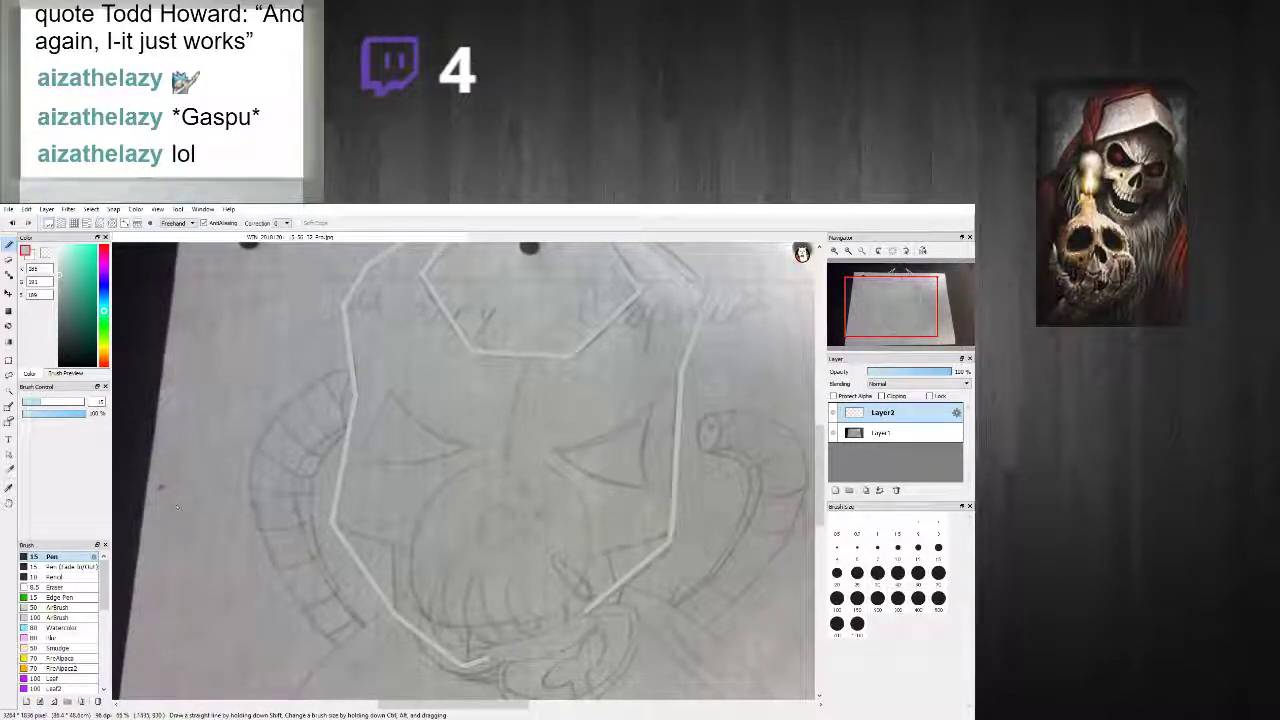
Step: Examine the traced head outline against the pencil sketch, from the points above the paper down to the jaw
scroll(465, 453, "up", 3)
scroll(417, 424, "down", 3)
scroll(496, 358, "up", 2)
scroll(496, 358, "down", 5)
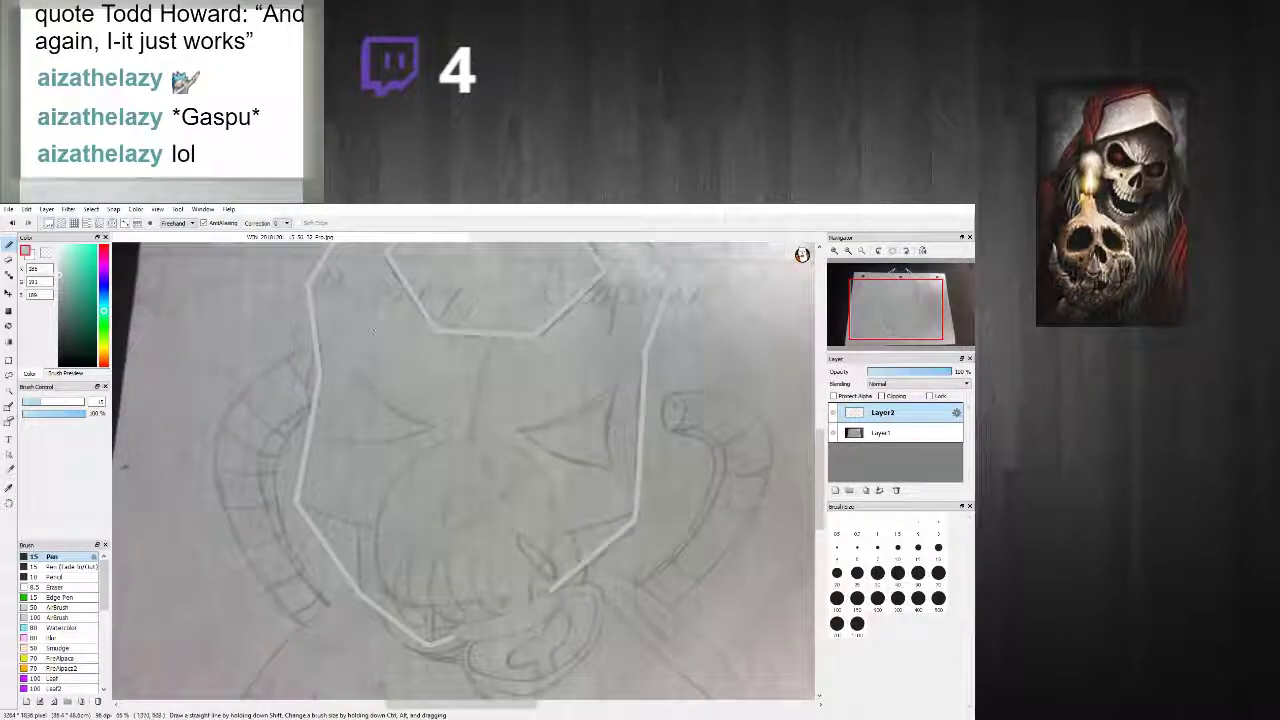
scroll(496, 358, "up", 3)
scroll(496, 358, "down", 4)
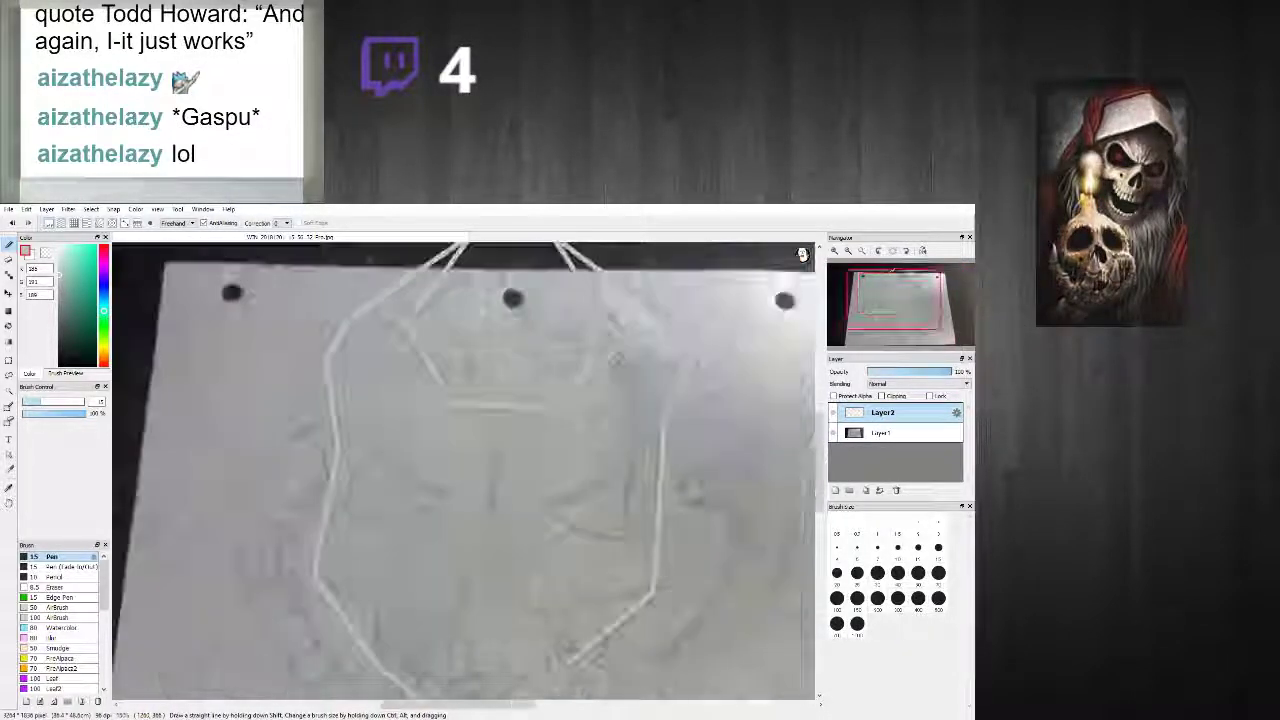
scroll(496, 358, "up", 2)
scroll(381, 305, "up", 2)
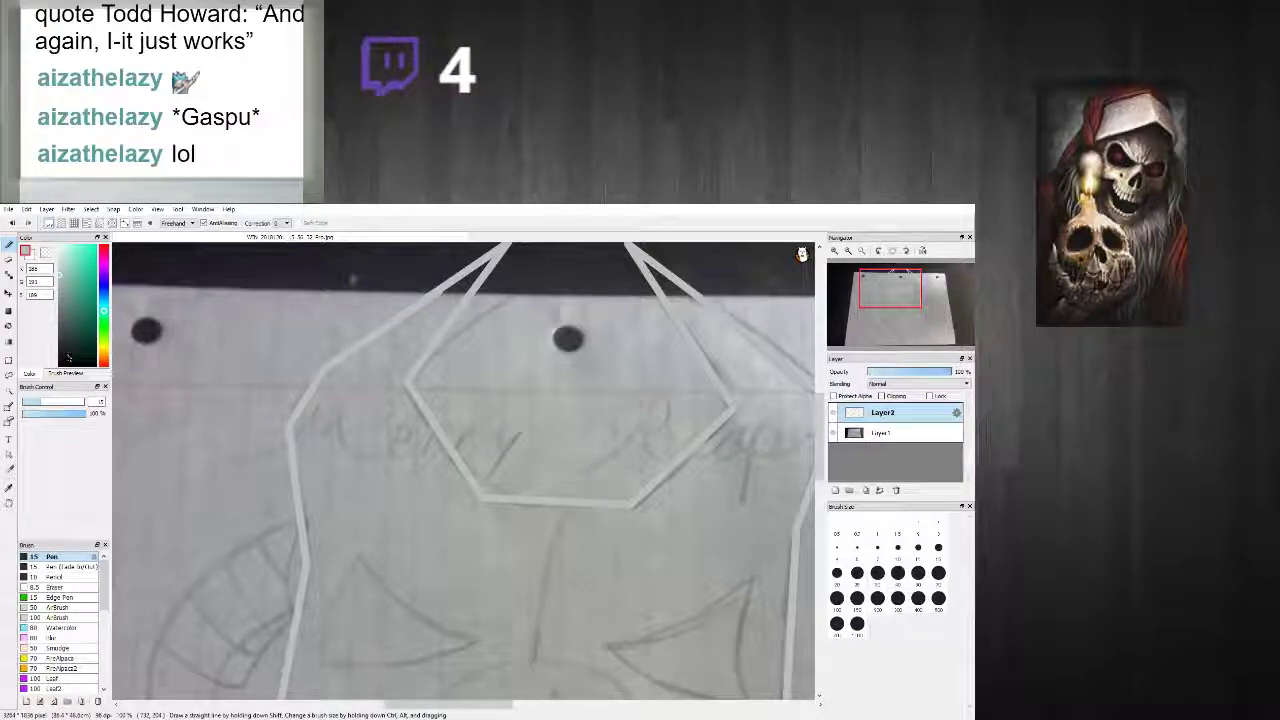
Step: Set the pen colour to black and handwrite "Merry" with a thinner line over the matching pencilled word
left_click_drag(67, 342, 44, 371)
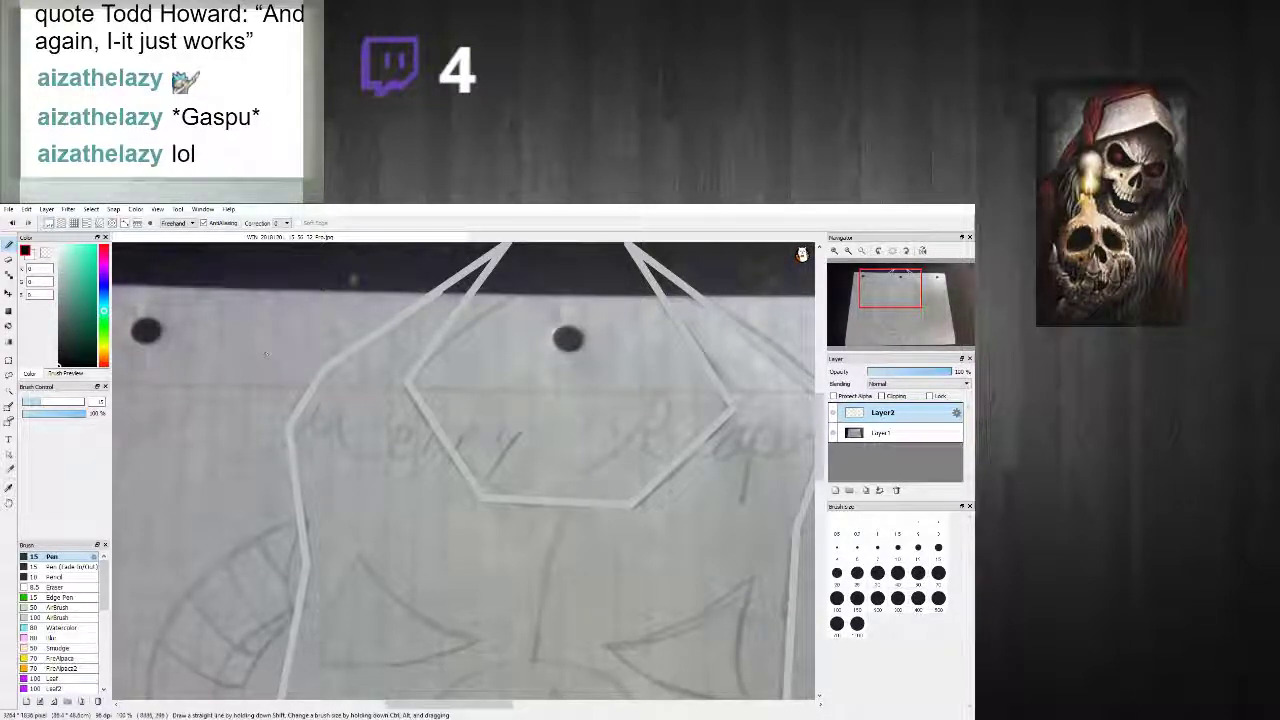
scroll(315, 384, "up", 1)
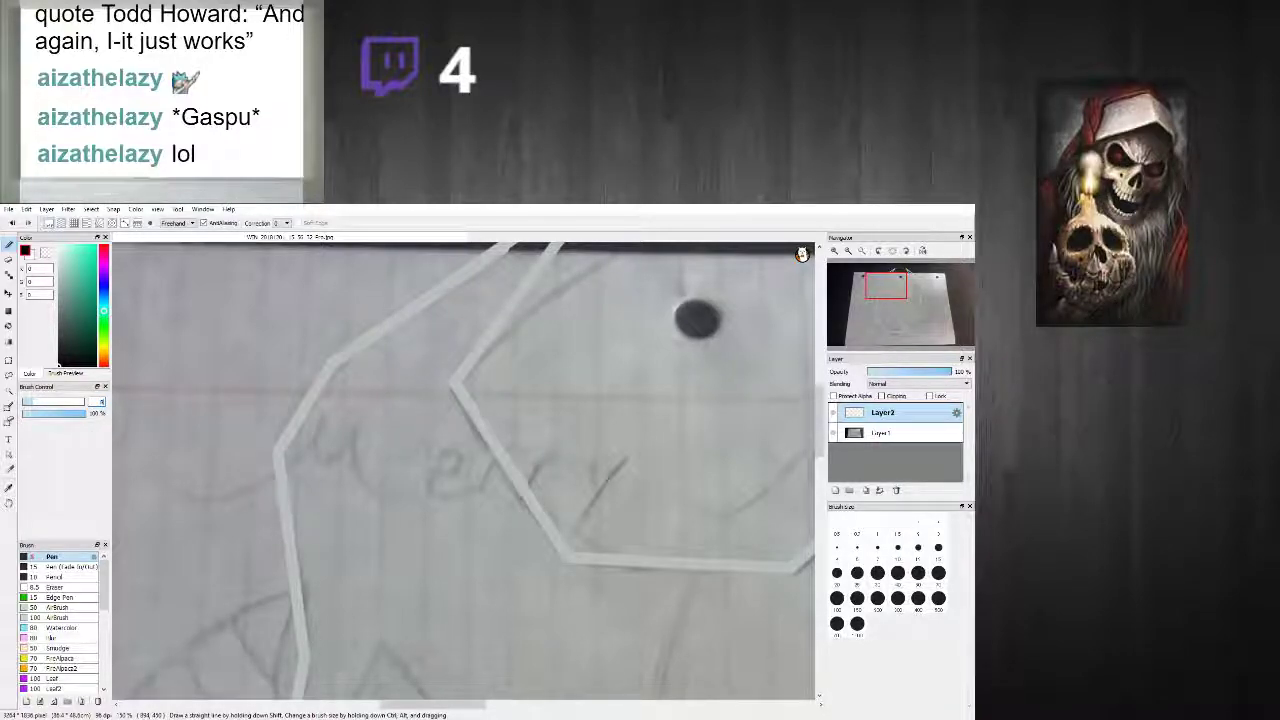
mouse_move(181, 494)
left_mouse_down()
mouse_move(208, 502)
mouse_move(268, 484)
left_mouse_up()
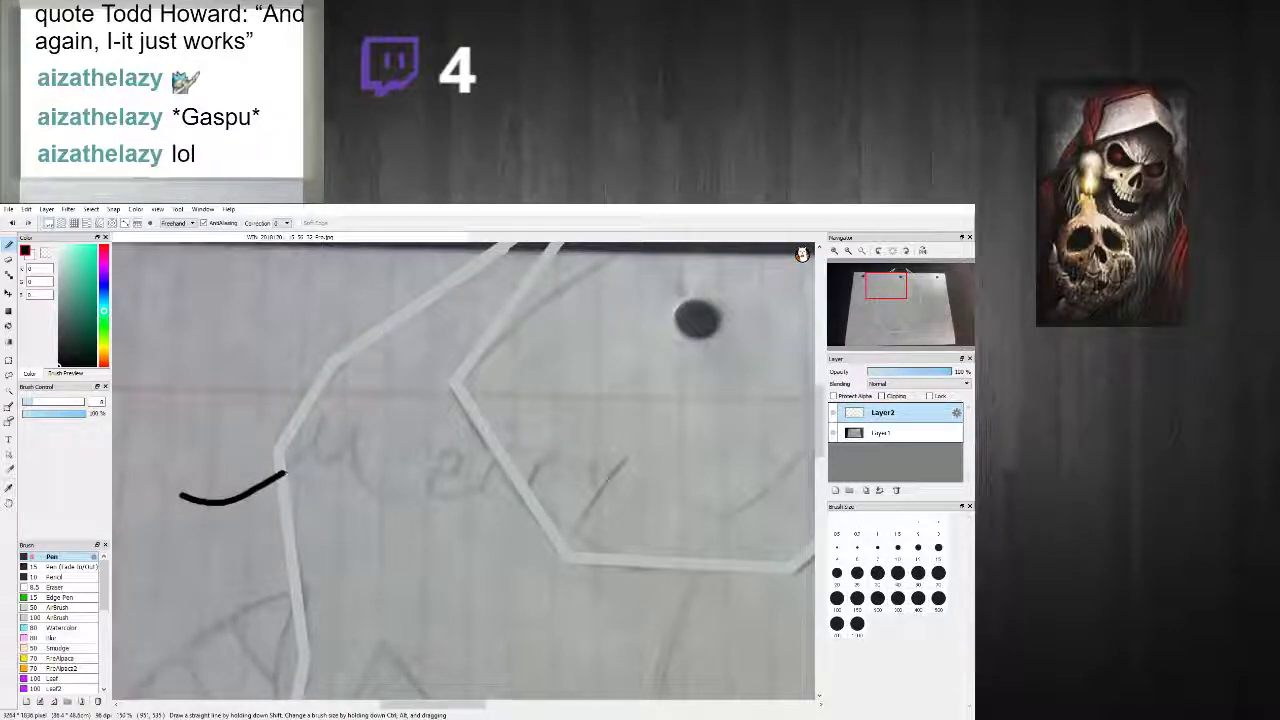
mouse_move(323, 416)
left_mouse_down()
mouse_move(316, 454)
mouse_move(334, 461)
mouse_move(358, 431)
mouse_move(362, 481)
mouse_move(409, 497)
mouse_move(464, 494)
mouse_move(426, 480)
mouse_move(440, 454)
mouse_move(495, 450)
mouse_move(482, 498)
mouse_move(522, 458)
left_mouse_up()
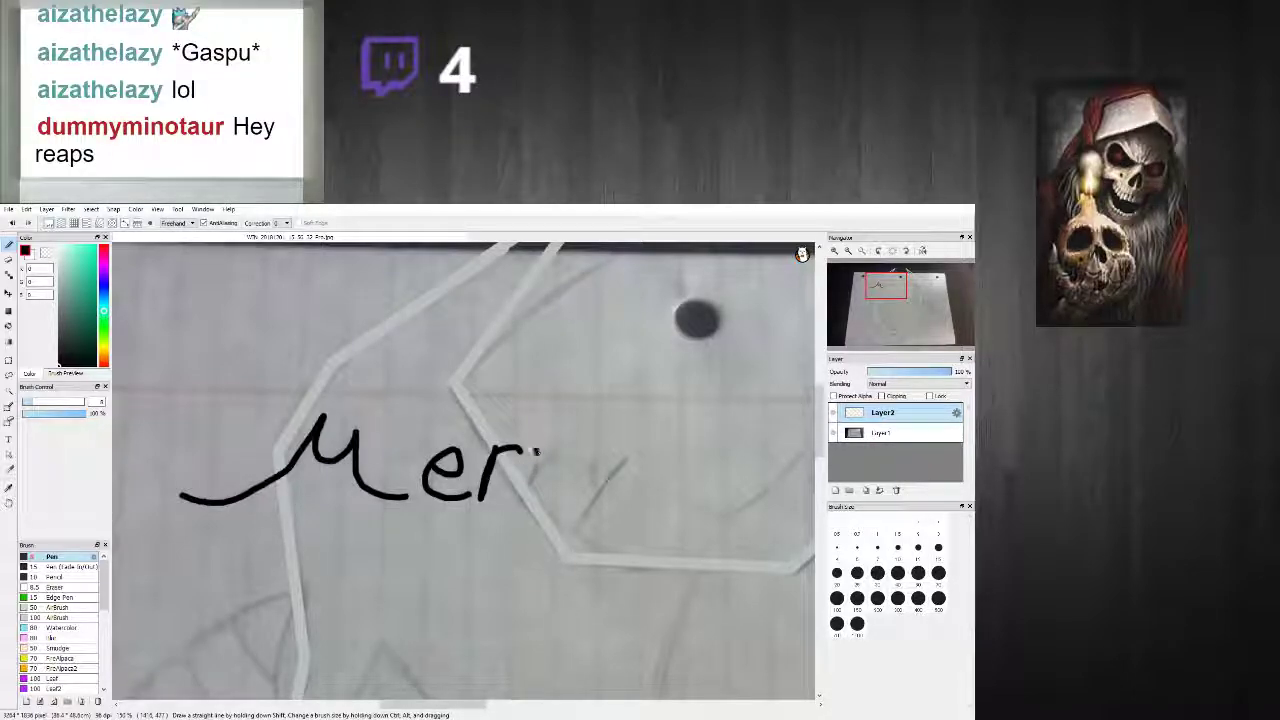
mouse_move(588, 460)
left_mouse_down()
mouse_move(598, 488)
mouse_move(614, 472)
mouse_move(566, 530)
left_mouse_up()
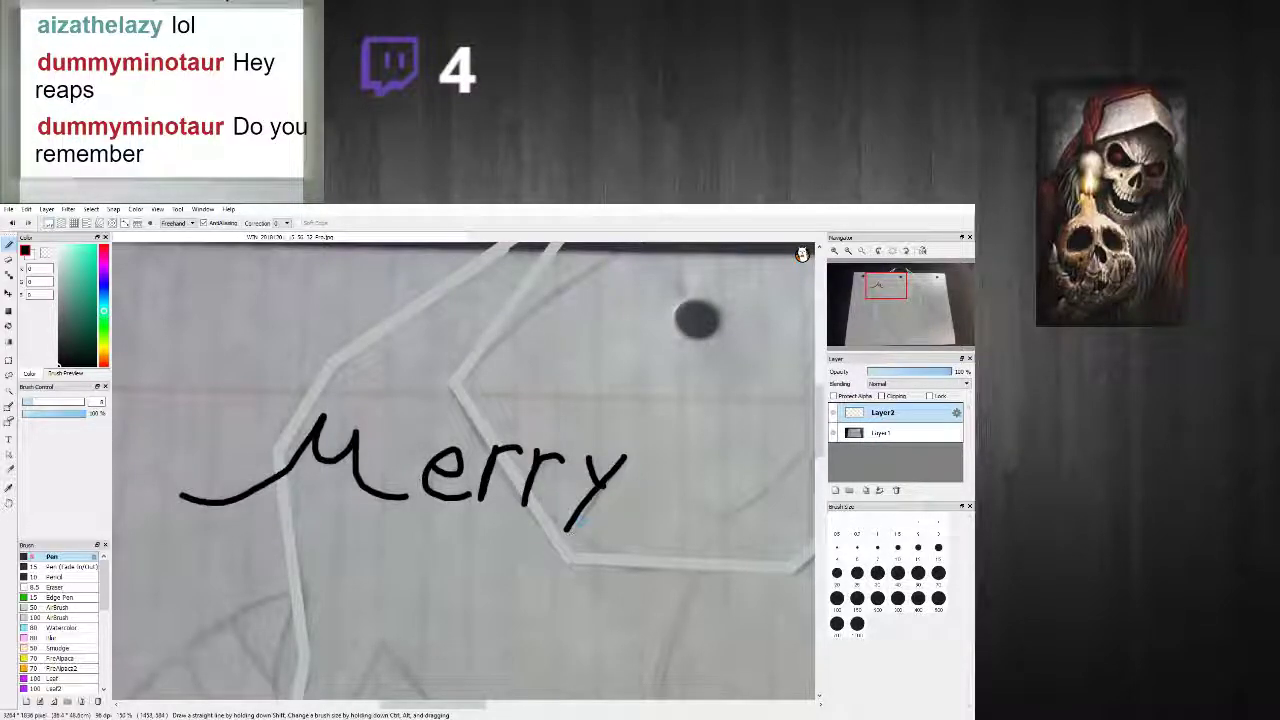
Step: Handwrite the second word of the "Merry Reapmu…" lettering in black over its pencilled letters, redoing the final letters to include the tail
scroll(588, 514, "down", 4)
scroll(705, 510, "up", 5)
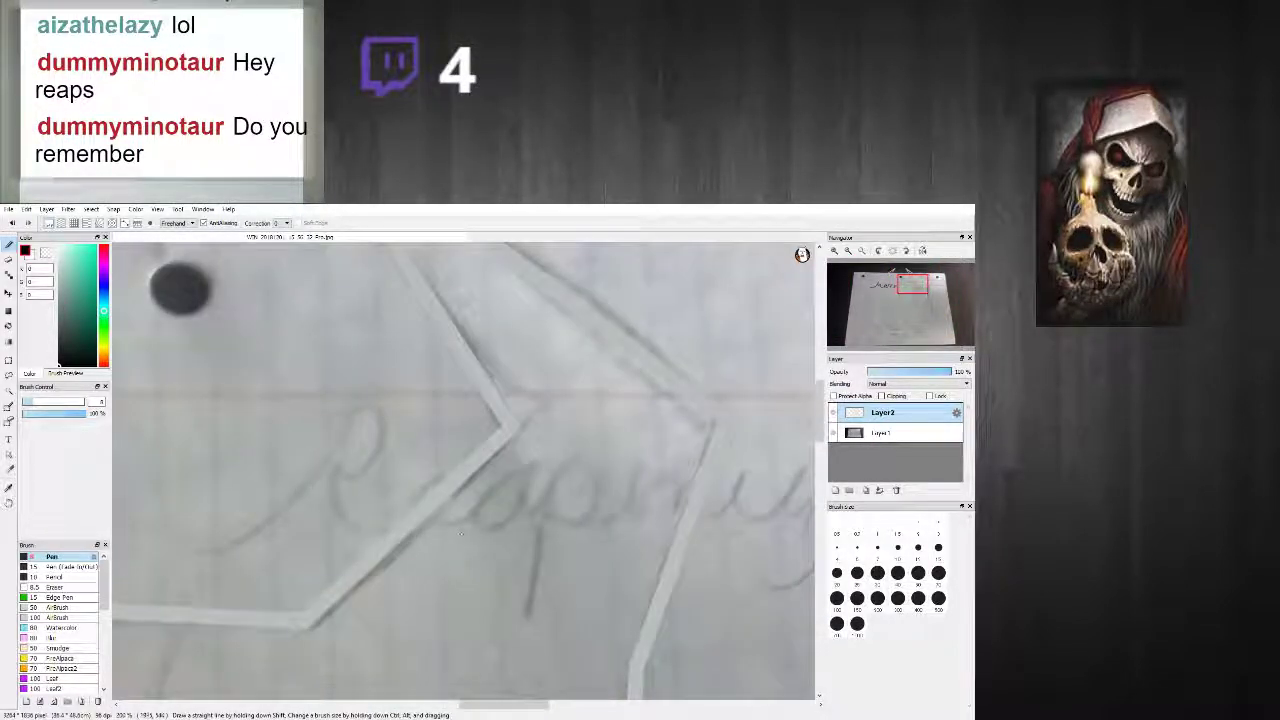
mouse_move(212, 553)
left_mouse_down()
mouse_move(306, 497)
mouse_move(366, 406)
mouse_move(390, 424)
mouse_move(385, 456)
mouse_move(368, 470)
mouse_move(334, 466)
mouse_move(335, 484)
mouse_move(344, 513)
mouse_move(376, 532)
mouse_move(420, 536)
mouse_move(446, 512)
mouse_move(446, 484)
mouse_move(425, 486)
mouse_move(435, 516)
mouse_move(468, 516)
mouse_move(530, 476)
mouse_move(487, 488)
mouse_move(467, 524)
mouse_move(505, 511)
mouse_move(522, 486)
mouse_move(522, 504)
mouse_move(550, 512)
mouse_move(567, 471)
mouse_move(529, 598)
left_mouse_up()
mouse_move(577, 483)
left_mouse_down()
mouse_move(583, 520)
mouse_move(564, 523)
mouse_move(613, 518)
mouse_move(639, 468)
mouse_move(636, 523)
mouse_move(665, 469)
mouse_move(679, 503)
mouse_move(690, 479)
mouse_move(715, 518)
mouse_move(745, 481)
mouse_move(748, 508)
mouse_move(812, 466)
left_mouse_up()
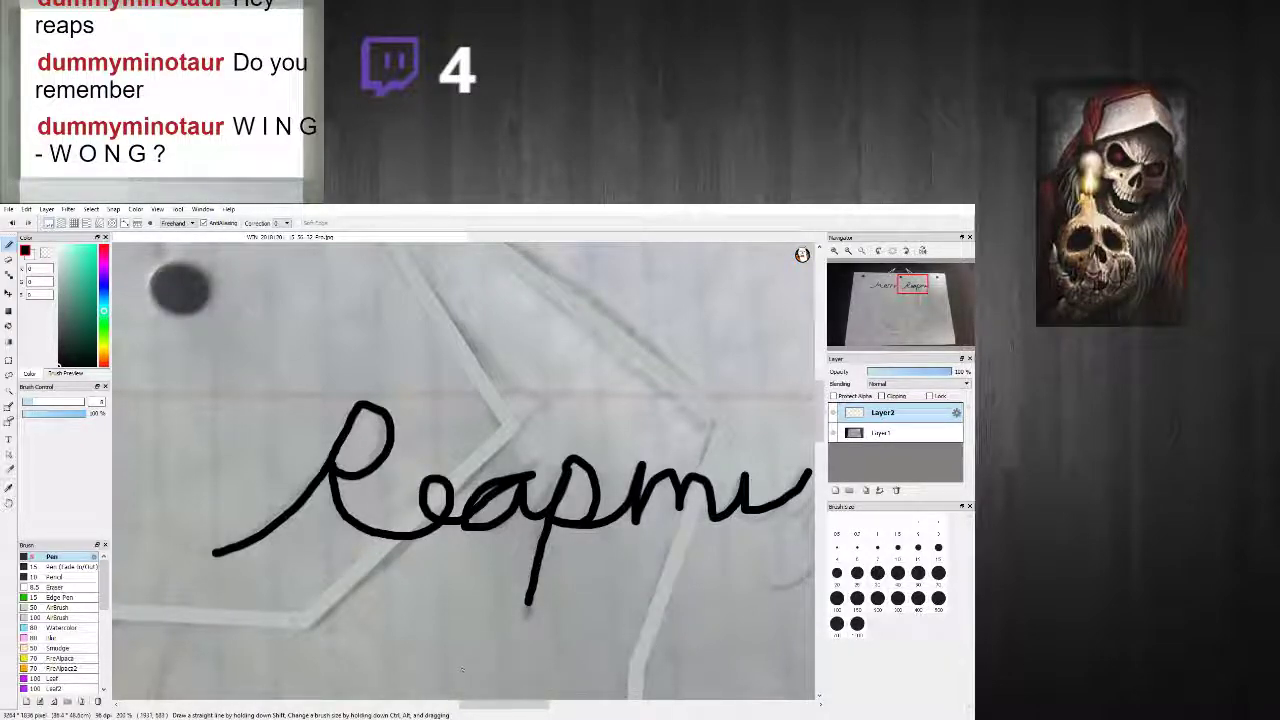
mouse_move(490, 708)
left_mouse_down()
mouse_move(530, 706)
mouse_move(511, 705)
left_mouse_up()
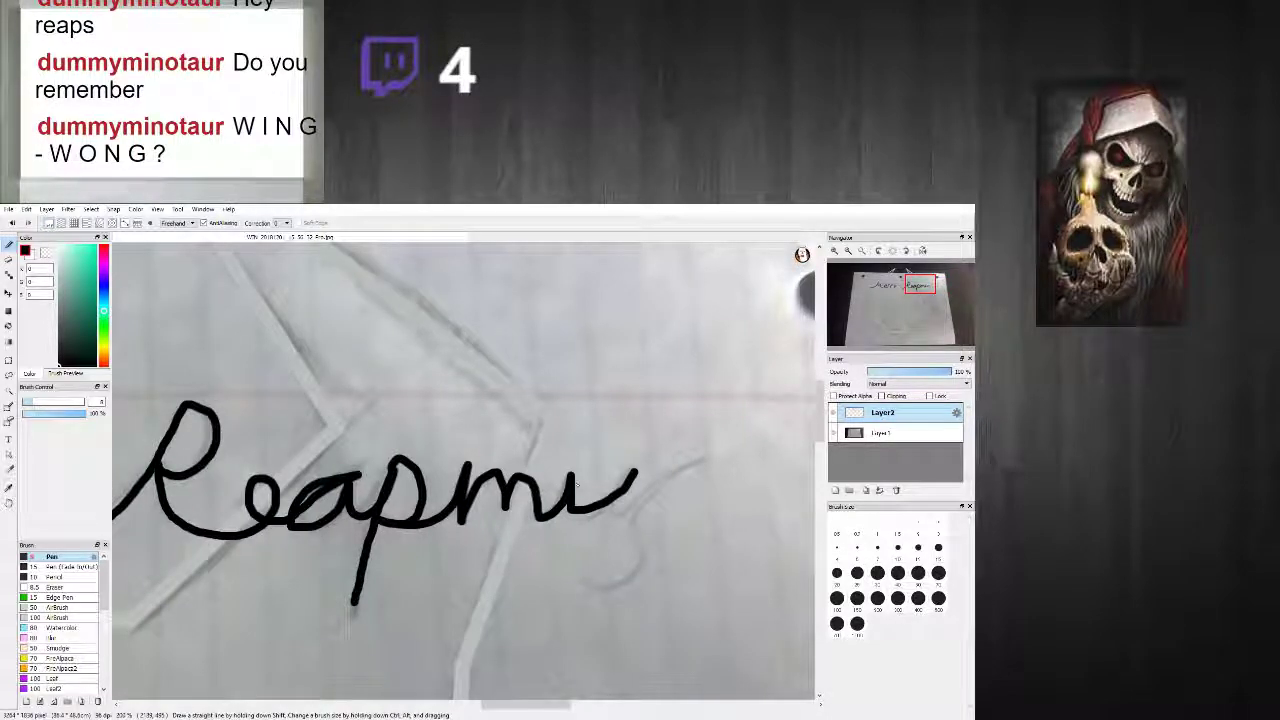
key("ctrl+z")
mouse_move(392, 468)
left_mouse_down()
mouse_move(424, 497)
mouse_move(385, 518)
mouse_move(433, 526)
mouse_move(468, 502)
mouse_move(477, 458)
mouse_move(472, 508)
mouse_move(492, 484)
mouse_move(507, 504)
mouse_move(532, 488)
mouse_move(537, 510)
mouse_move(572, 480)
mouse_move(572, 508)
mouse_move(605, 508)
mouse_move(630, 475)
mouse_move(627, 506)
mouse_move(673, 466)
mouse_move(712, 463)
mouse_move(635, 508)
mouse_move(635, 556)
mouse_move(578, 550)
left_mouse_up()
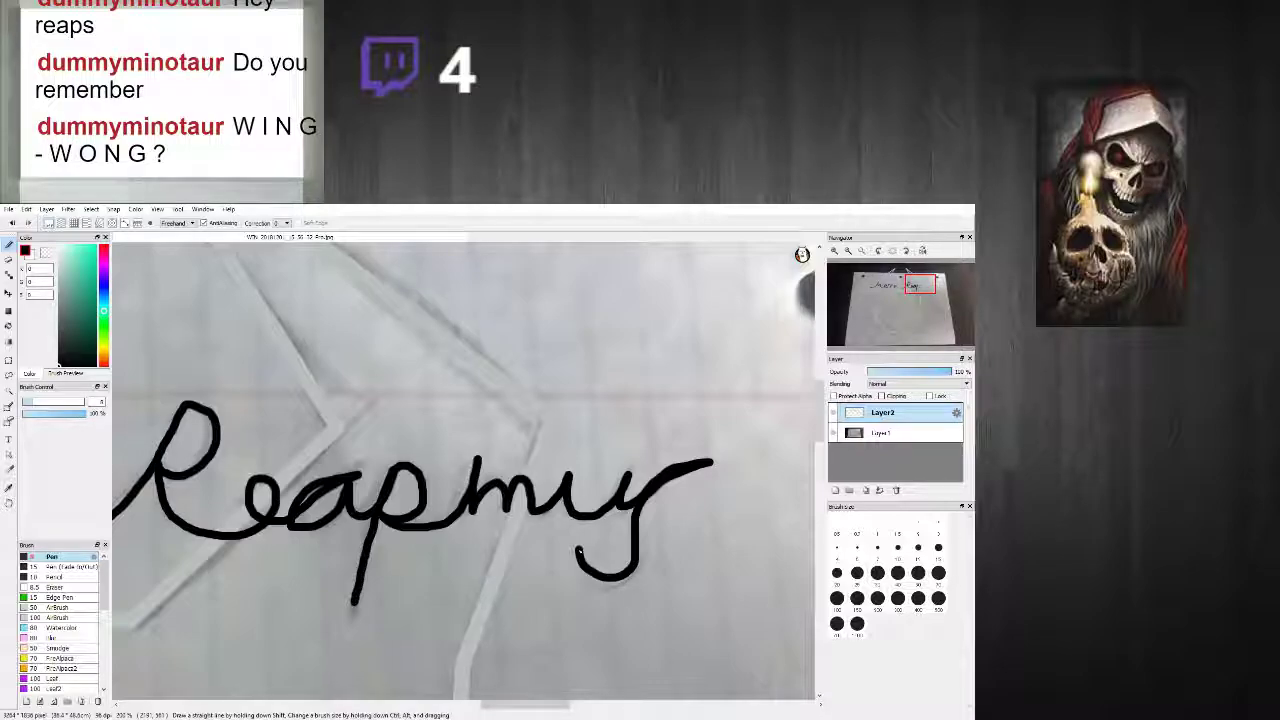
Step: Examine the finished lettering and the traced head outline against the whole photographed sketch
scroll(522, 538, "down", 8)
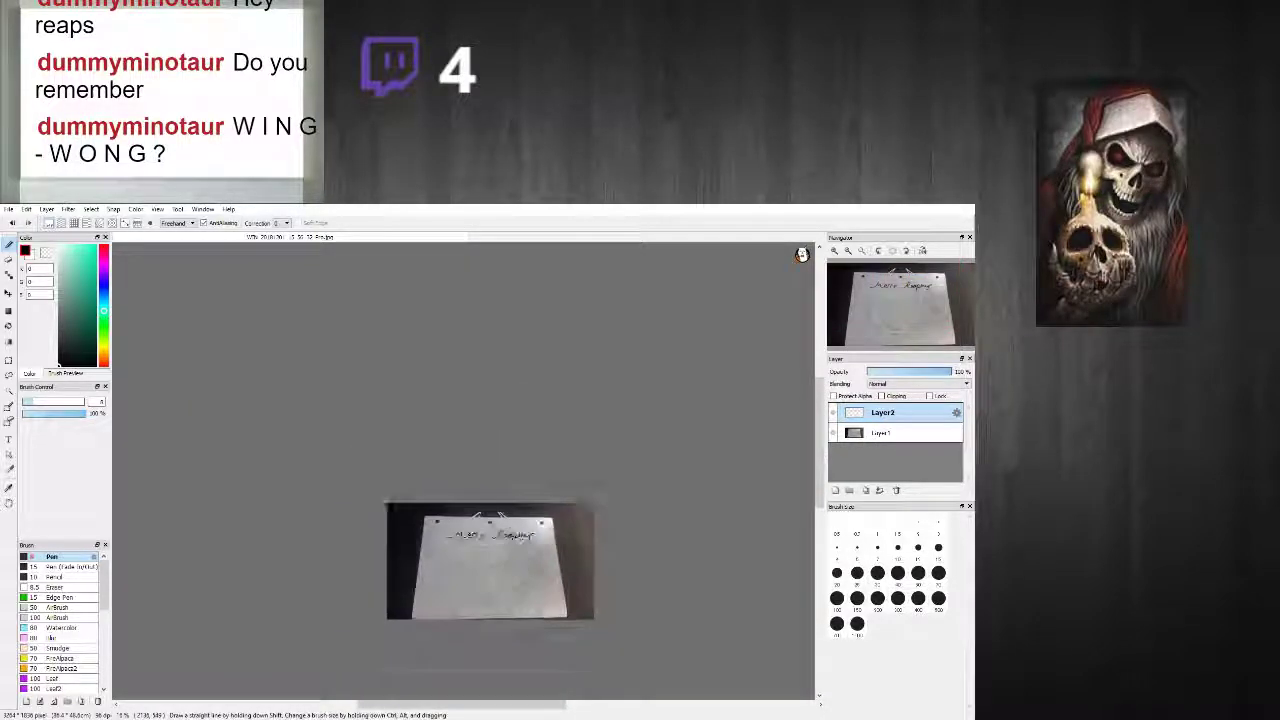
scroll(508, 537, "up", 5)
scroll(448, 508, "up", 3)
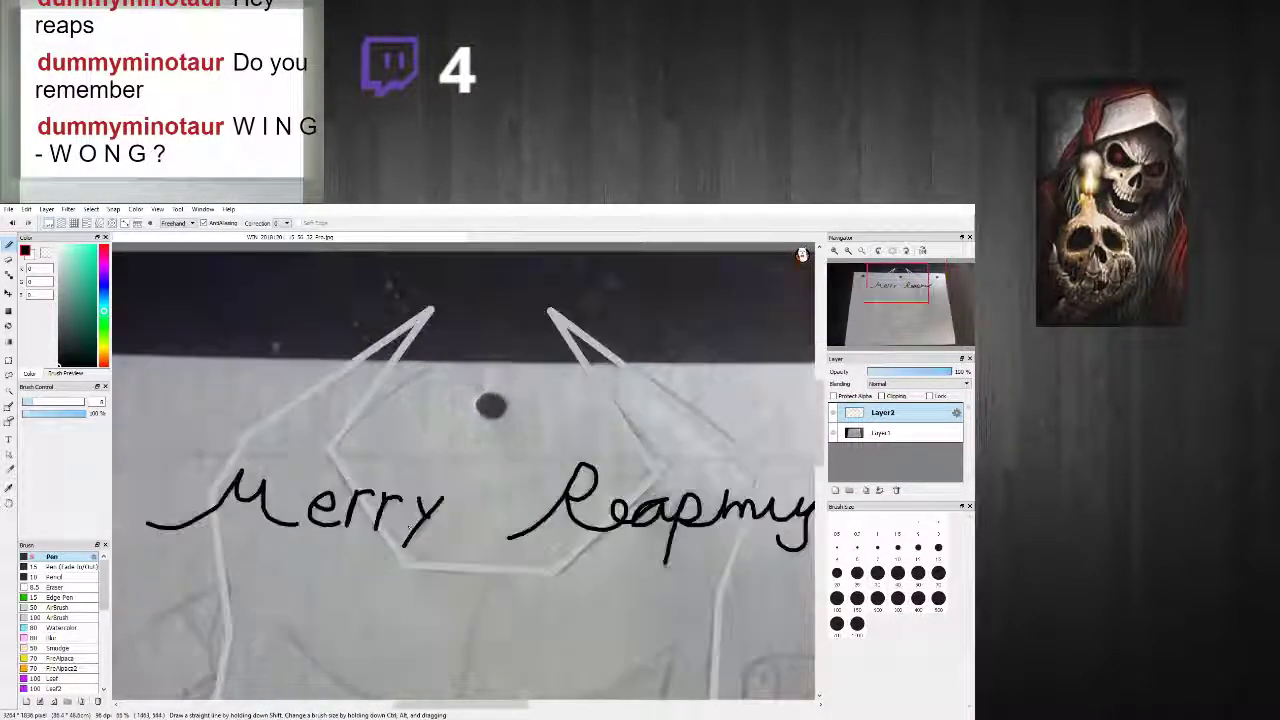
scroll(448, 508, "down", 4)
scroll(448, 508, "up", 3)
scroll(490, 520, "down", 2)
scroll(490, 520, "up", 3)
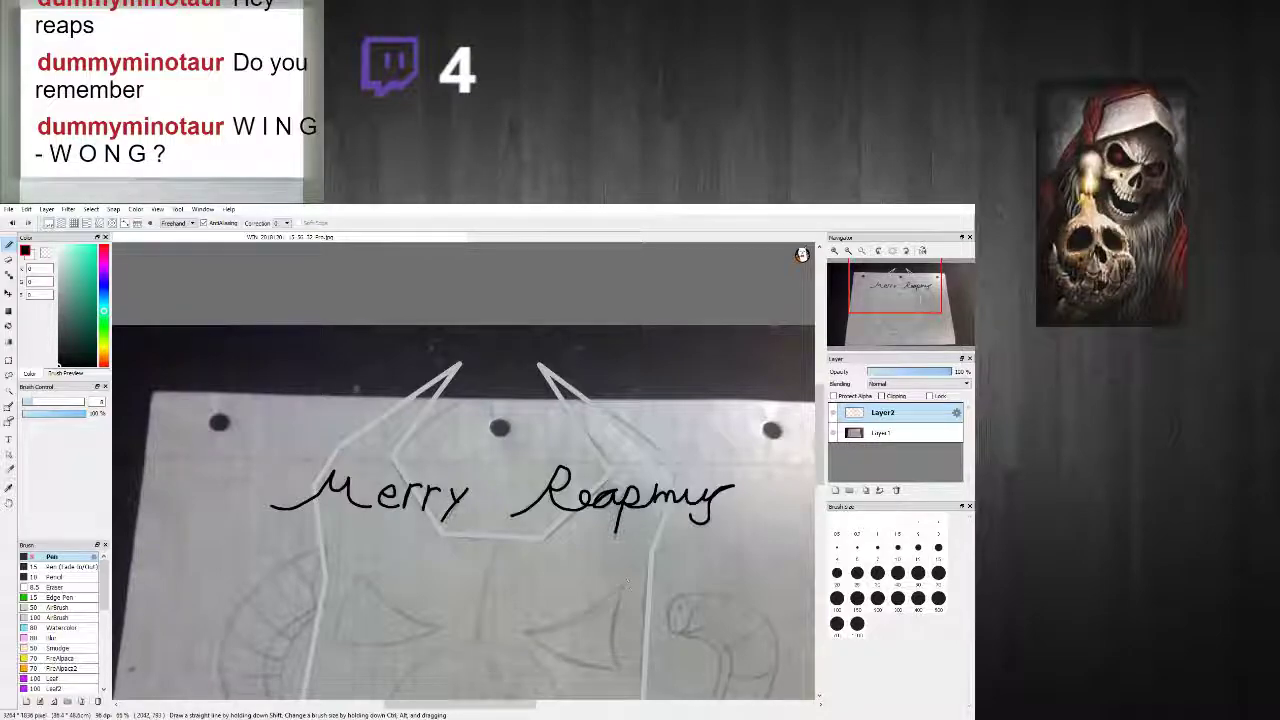
scroll(750, 473, "down", 2)
scroll(650, 566, "up", 2)
Step: Trace the slanted black line down the middle of the forehead, between the lower edge of the hairline outline and the nose area
left_click_drag(821, 453, 821, 478)
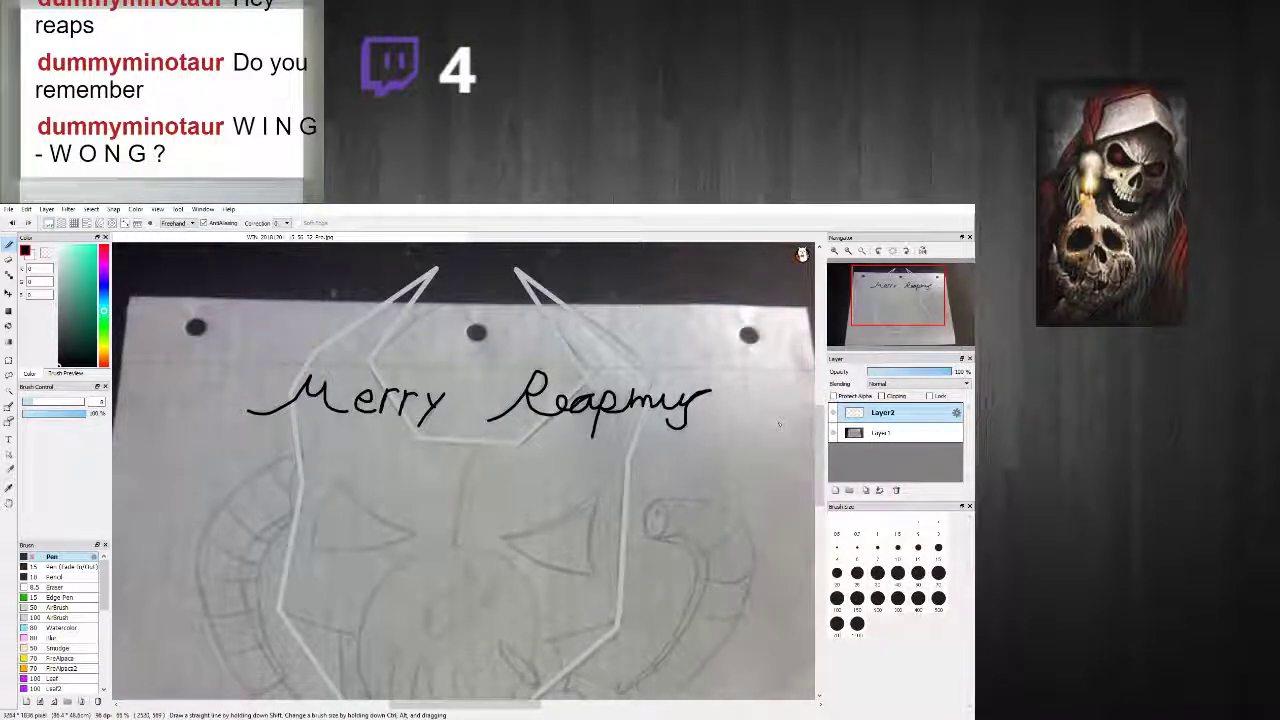
scroll(431, 371, "down", 3)
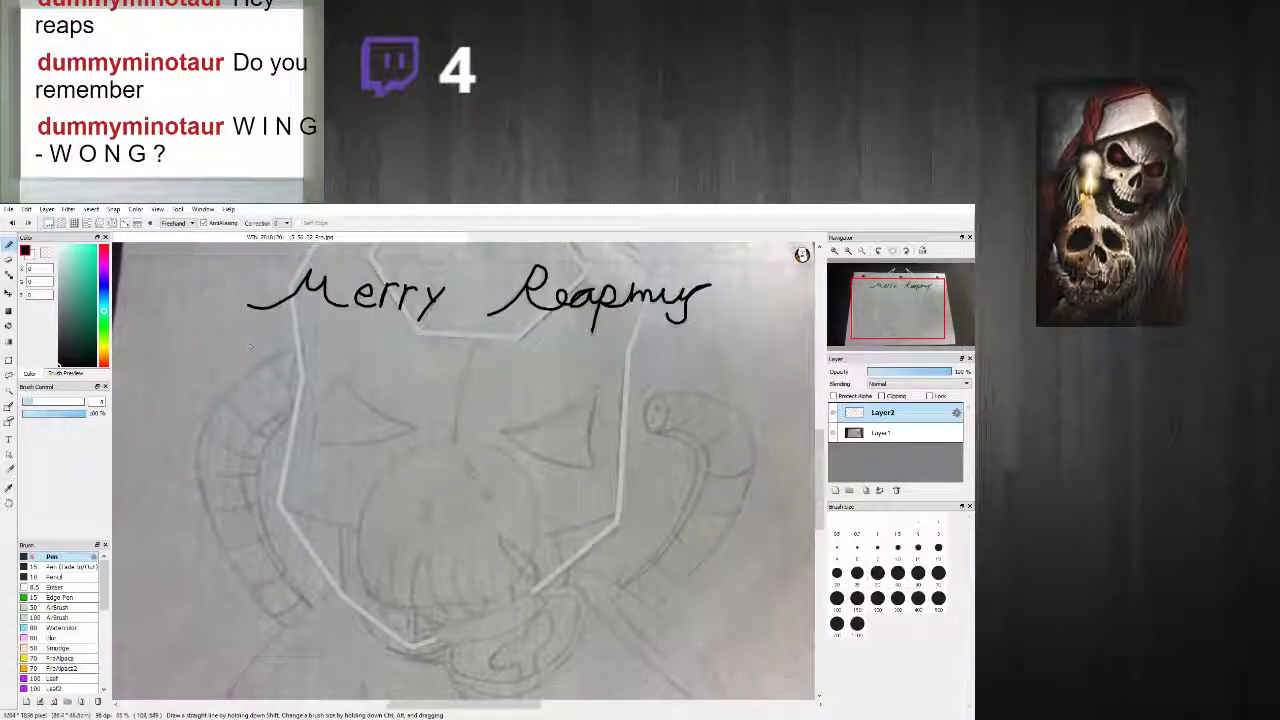
scroll(467, 335, "up", 2)
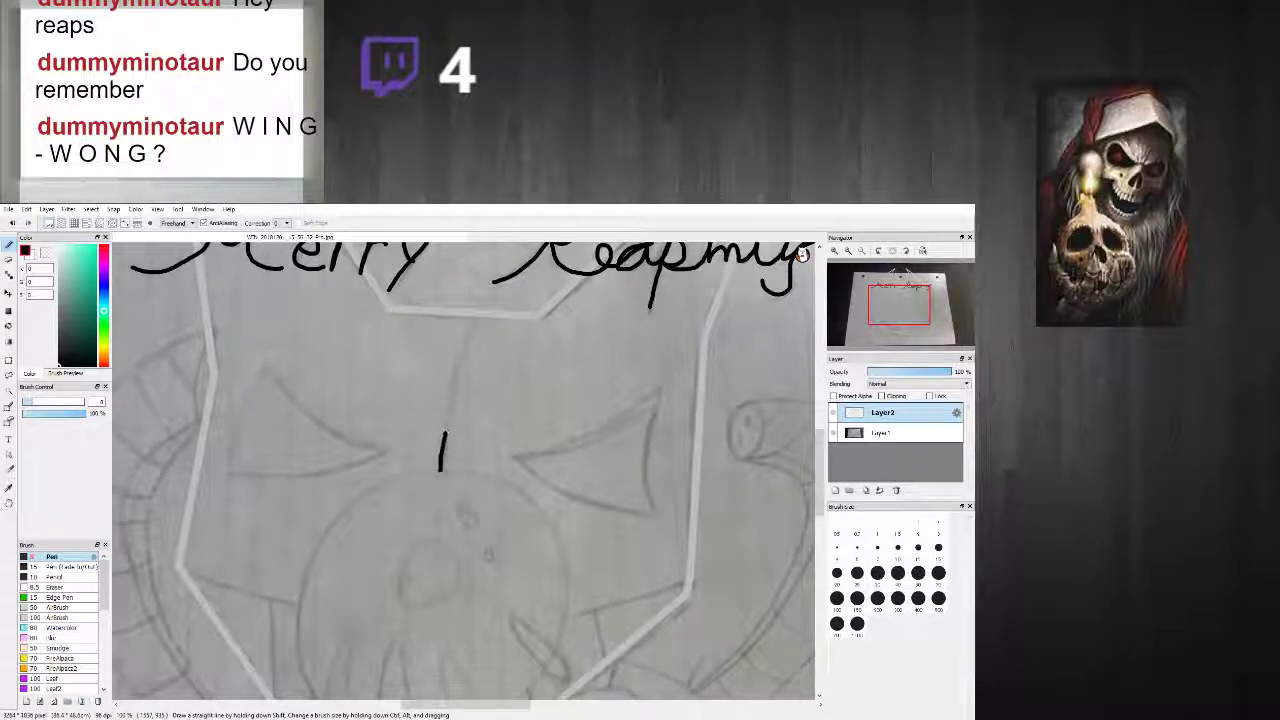
left_click_drag(462, 352, 469, 328)
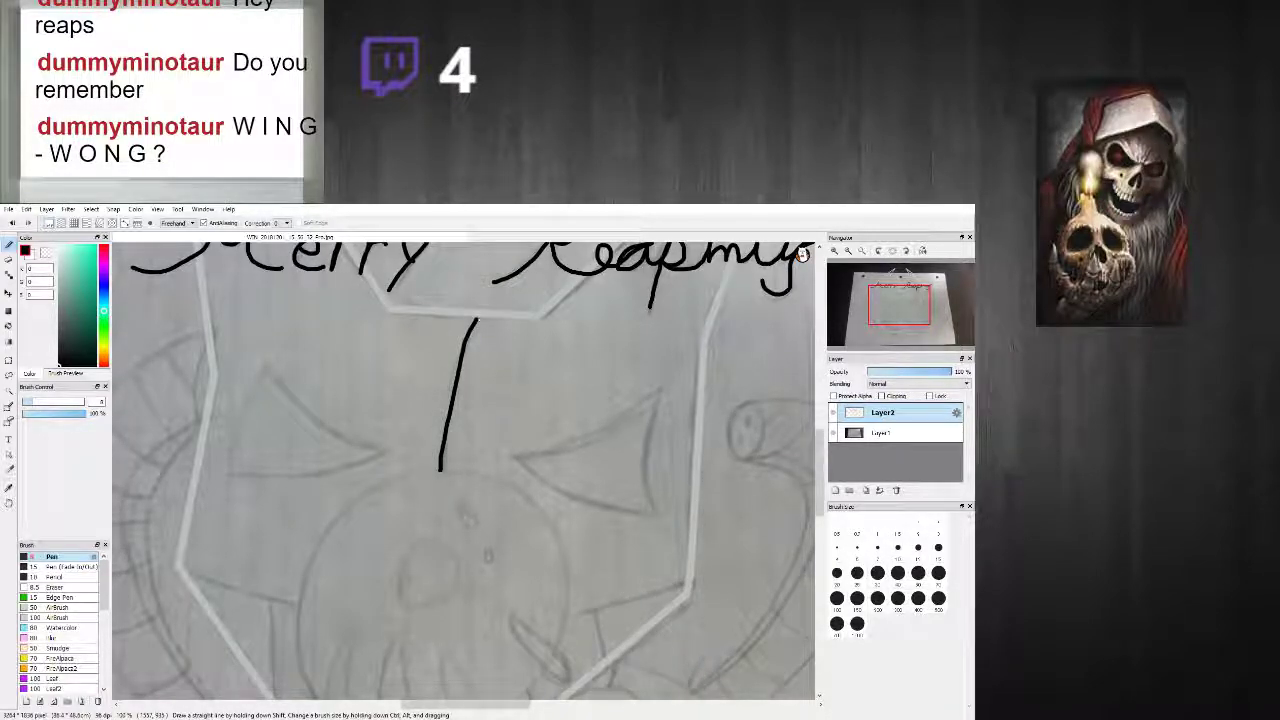
Step: Draw straight black lines sloping inward from the left and right cheek corners towards the mouth
scroll(480, 520, "down", 4)
scroll(450, 542, "up", 3)
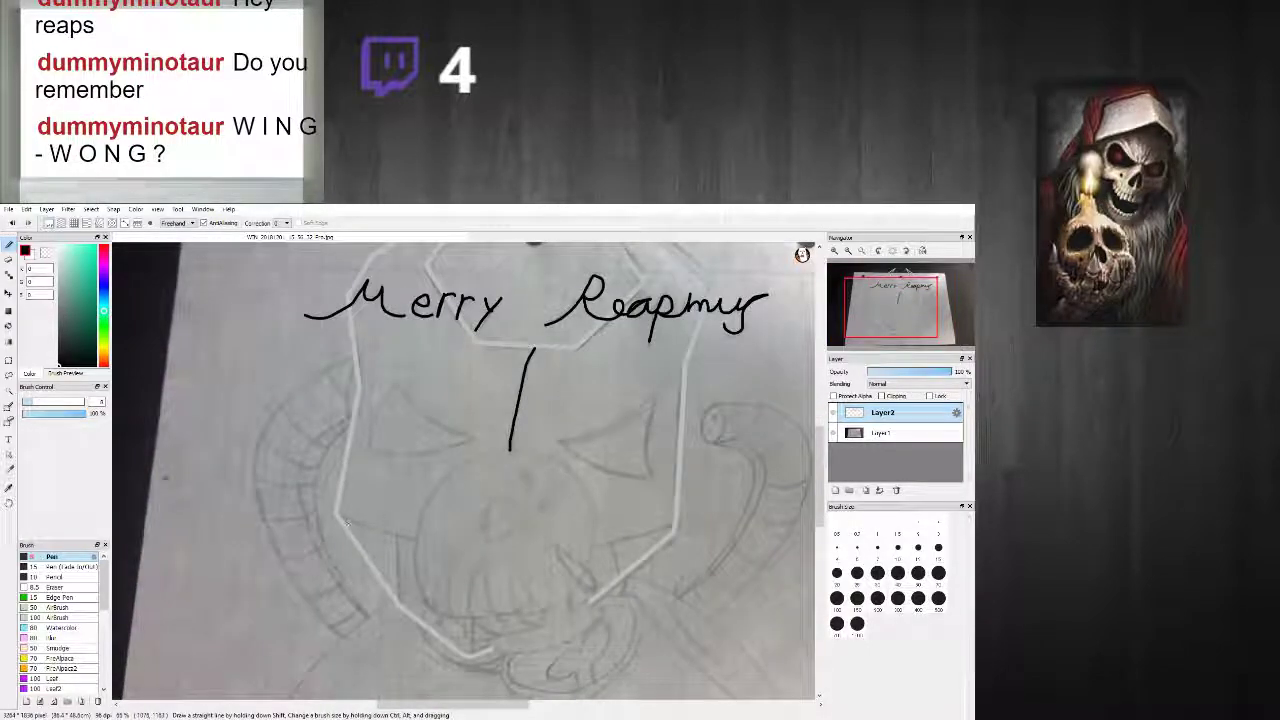
left_click_drag(342, 516, 415, 540)
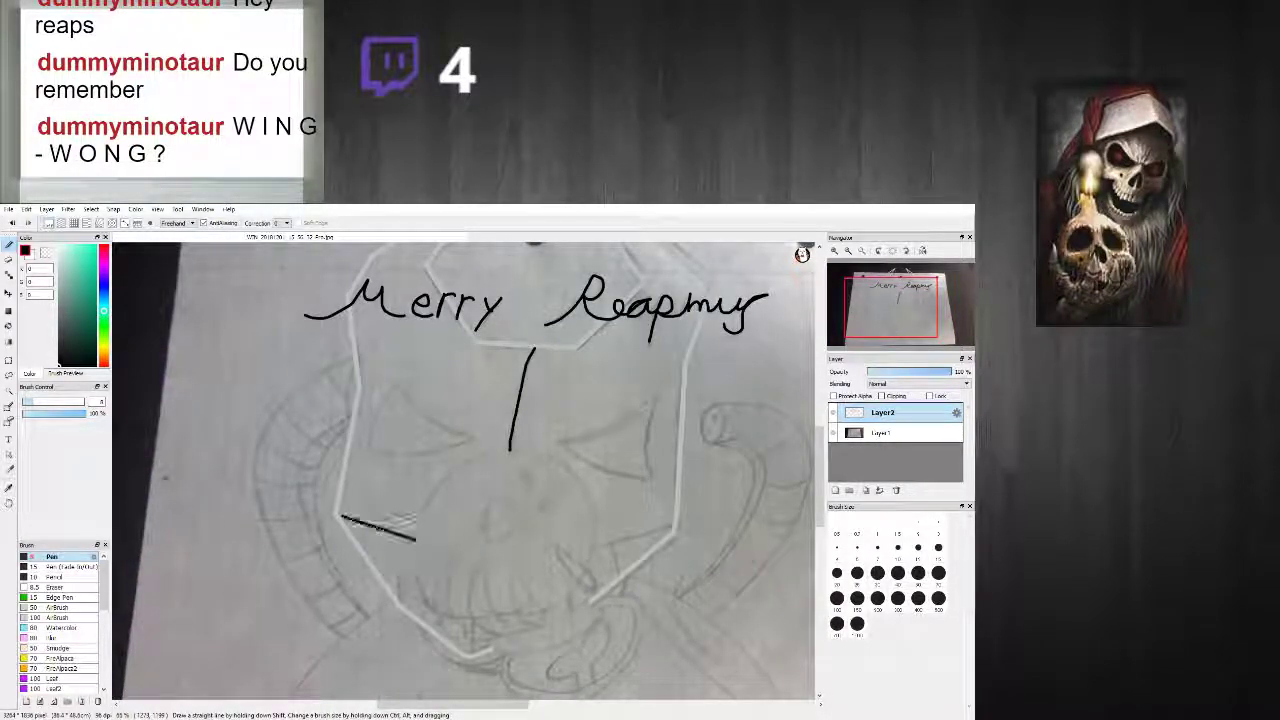
left_click_drag(670, 525, 591, 548)
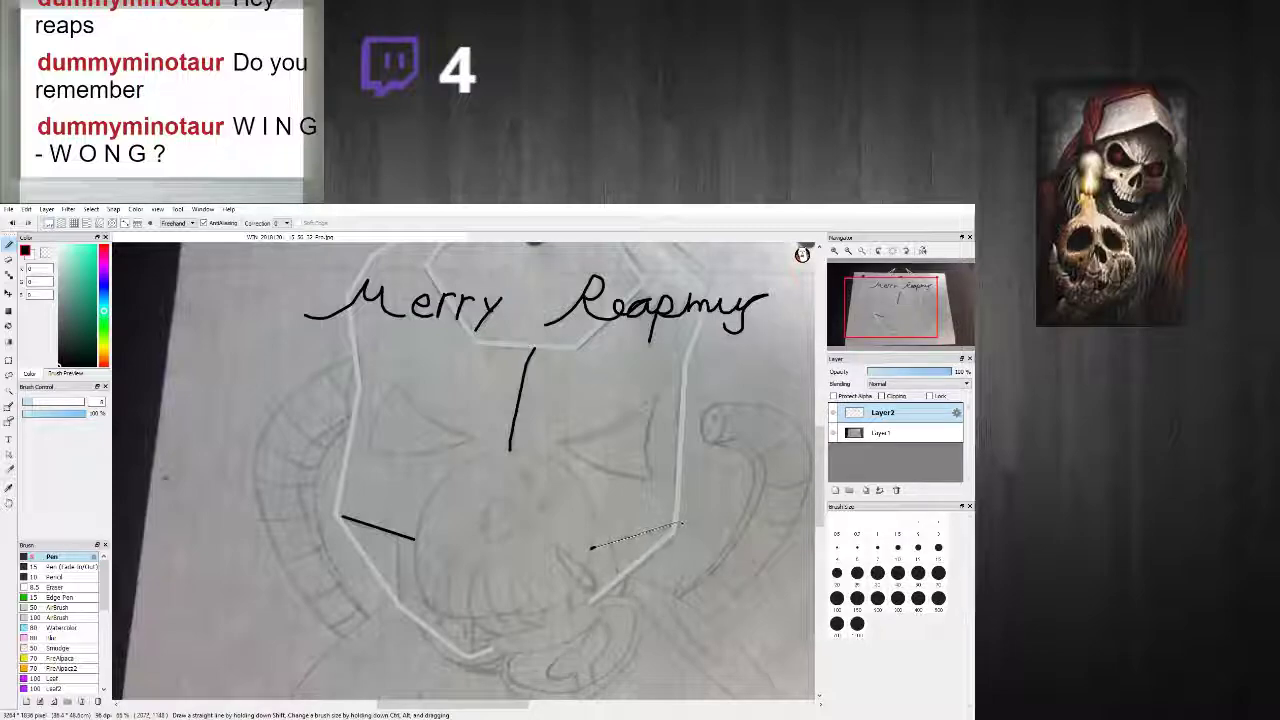
Step: Draw a short line from the right cheek line down to the jaw and a short stroke below the mouth's right side
scroll(658, 553, "up", 3)
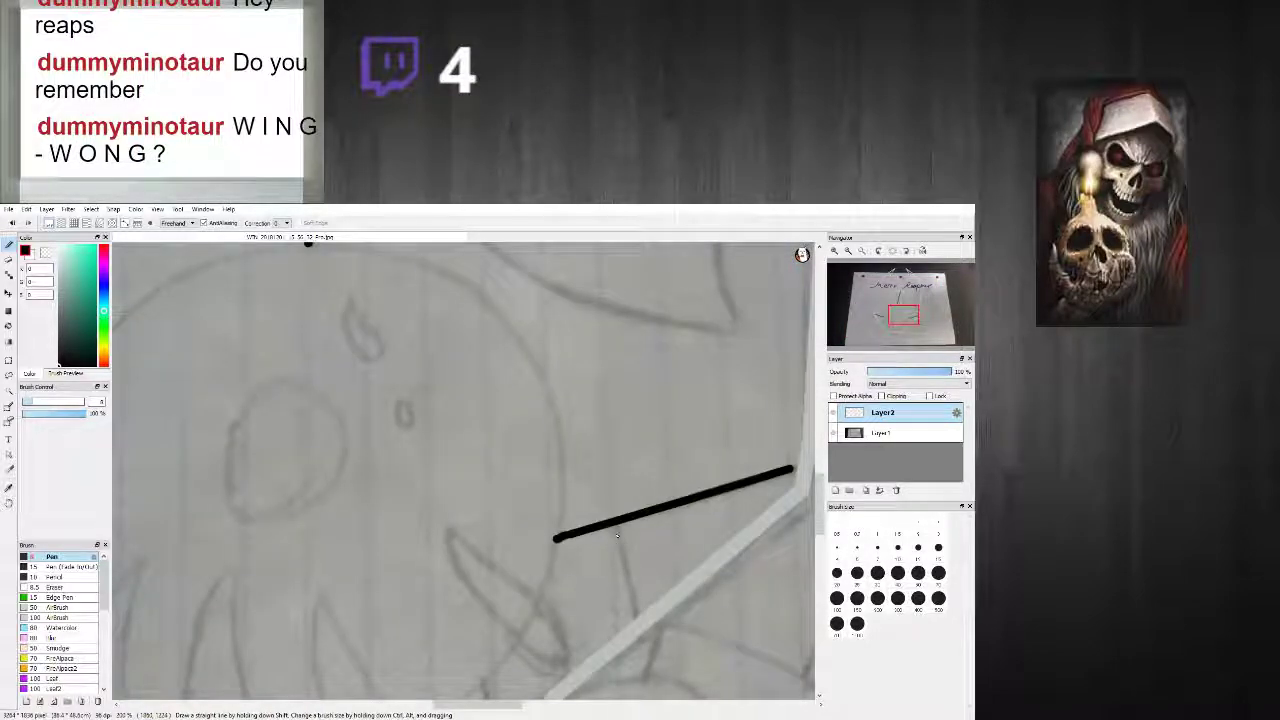
left_click(636, 617, "shift")
scroll(634, 617, "down", 4)
scroll(632, 618, "up", 3)
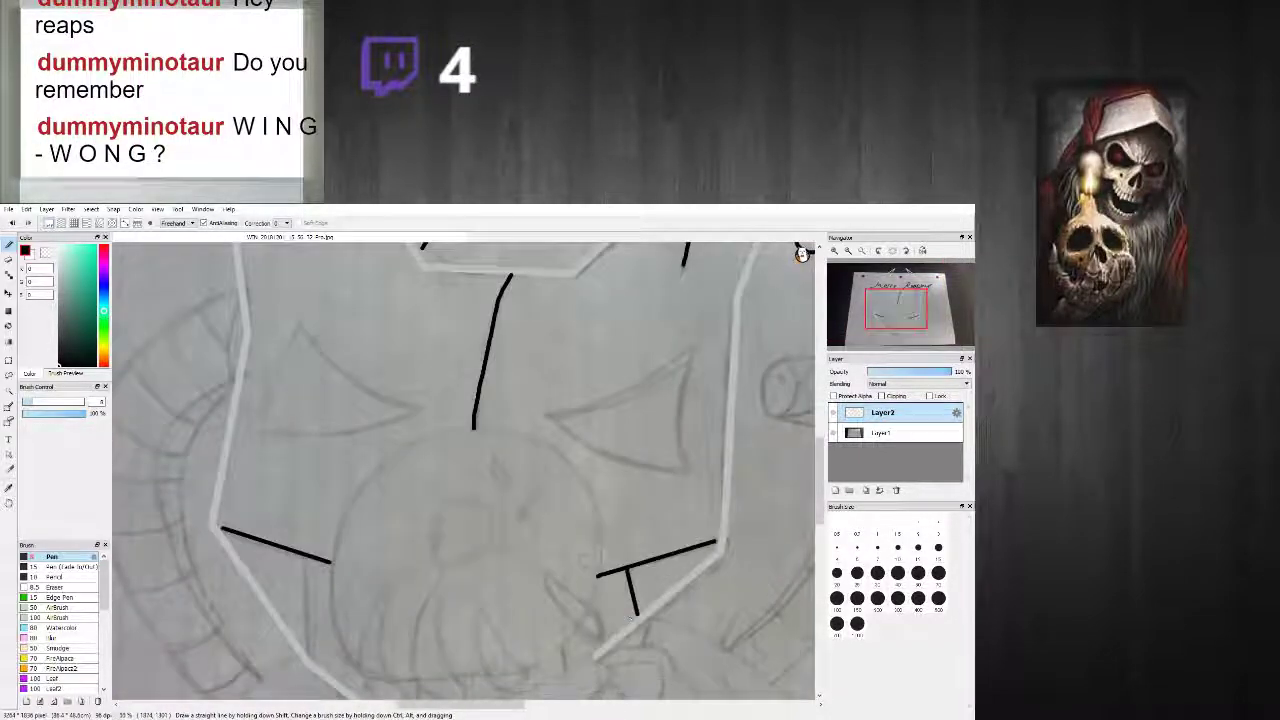
scroll(571, 665, "up", 2)
left_click_drag(562, 688, 548, 625)
Step: Draw straight vertical lines up from the chin point to the mouth and from the left jaw up to the cheek line
scroll(548, 630, "down", 5)
scroll(472, 676, "up", 3)
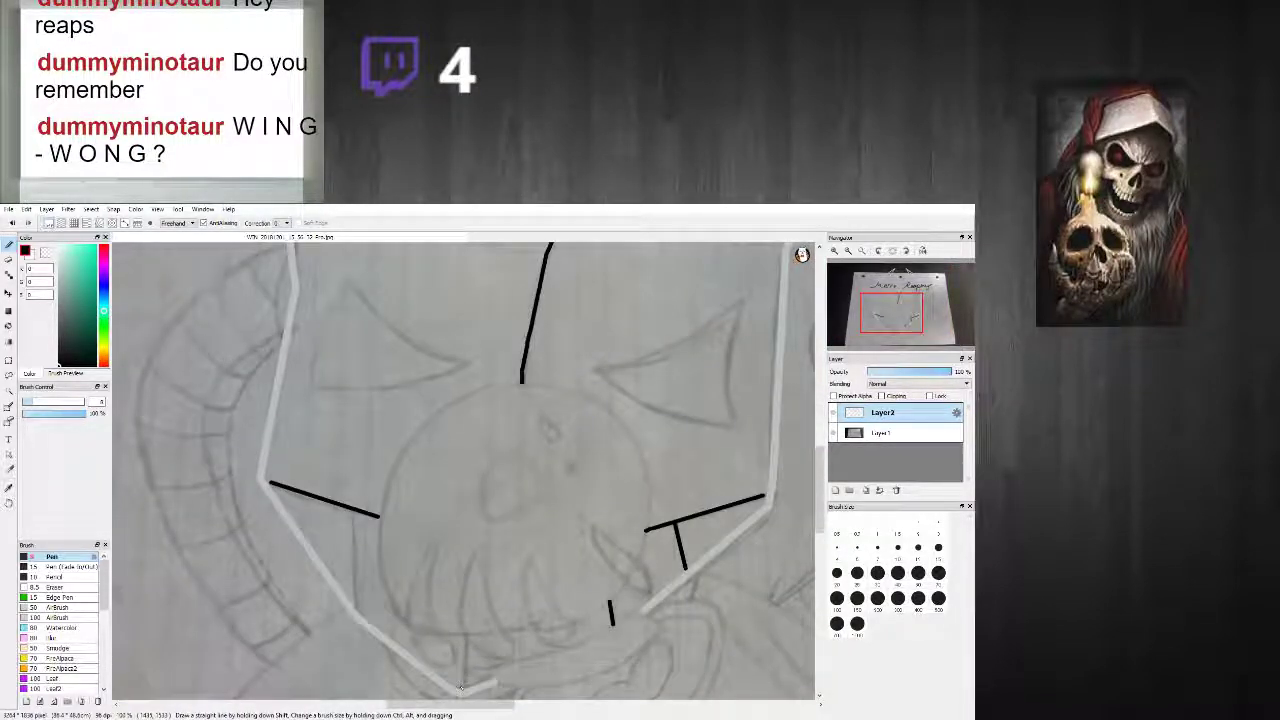
left_click(465, 640, "shift")
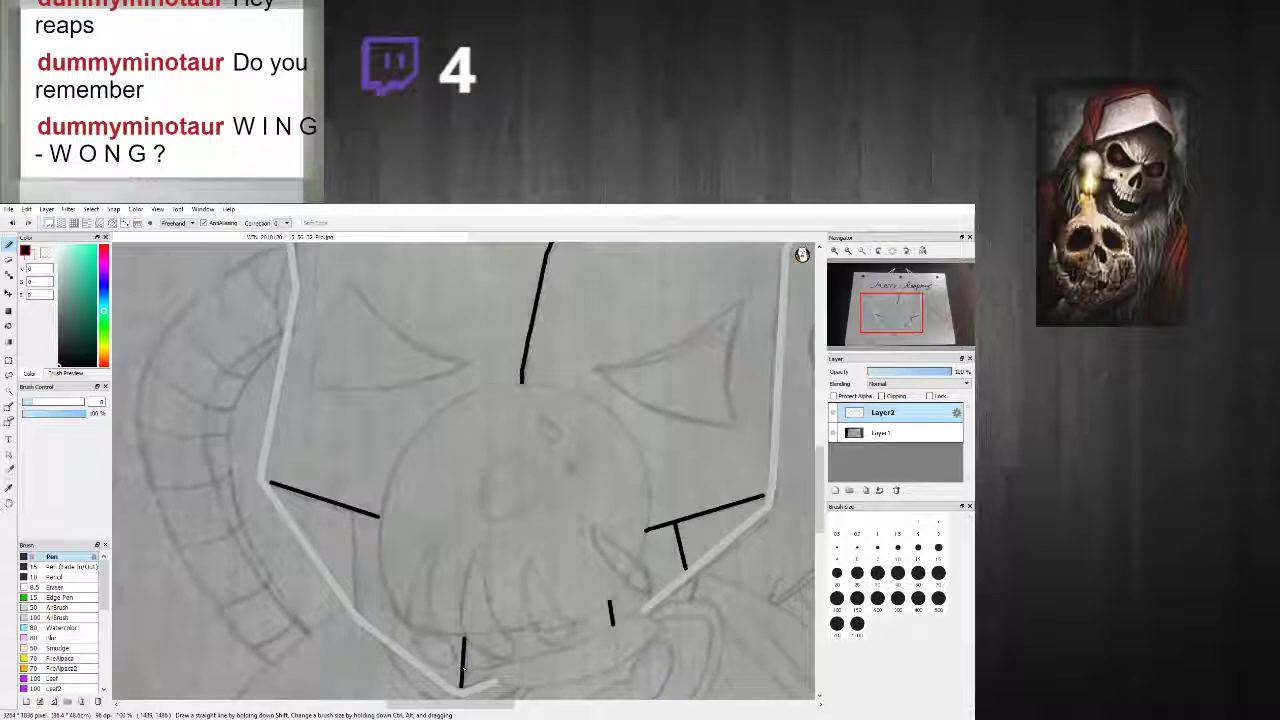
left_click(353, 514, "shift")
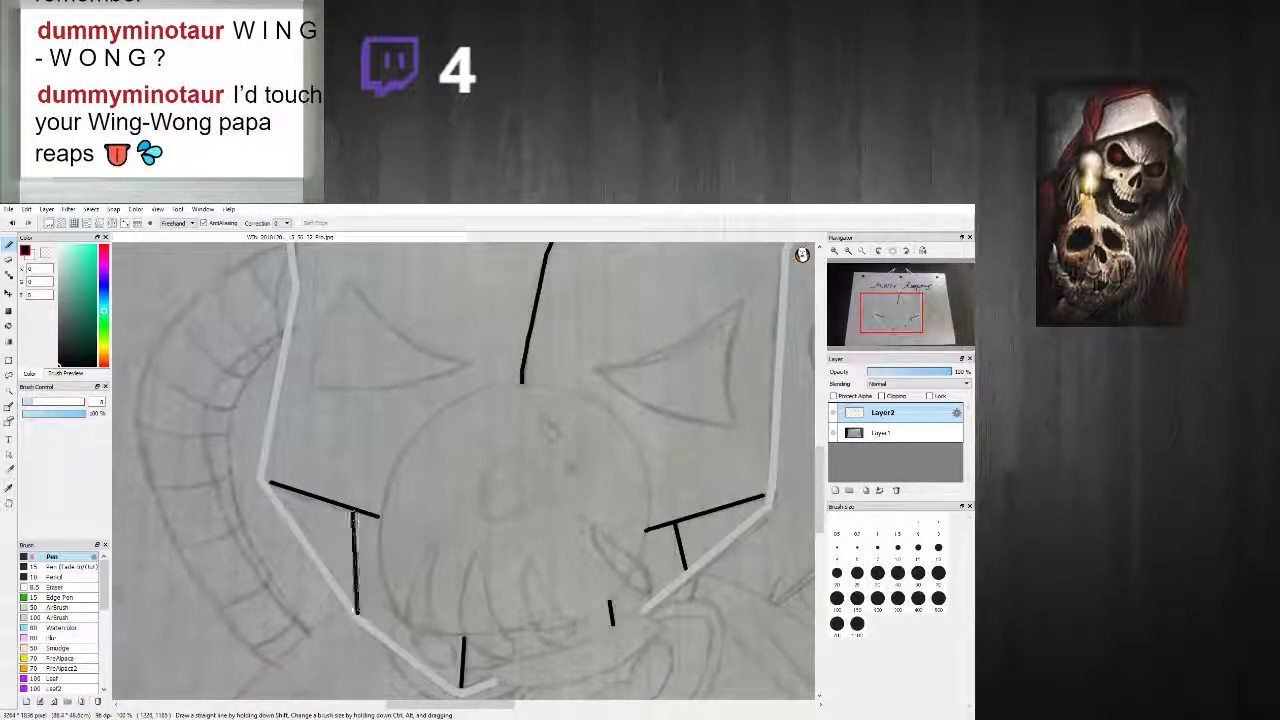
Step: Go over the outer end of the left cheek line where it meets the head outline
scroll(390, 520, "down", 2)
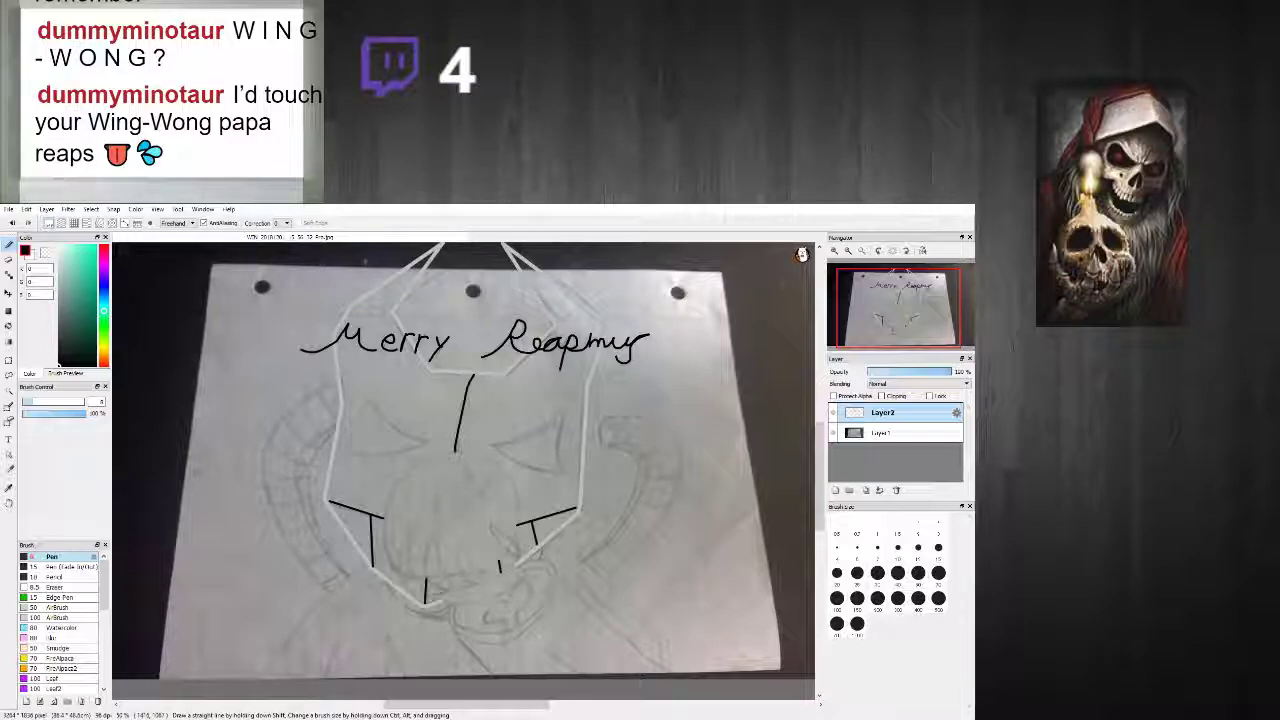
scroll(400, 552, "up", 2)
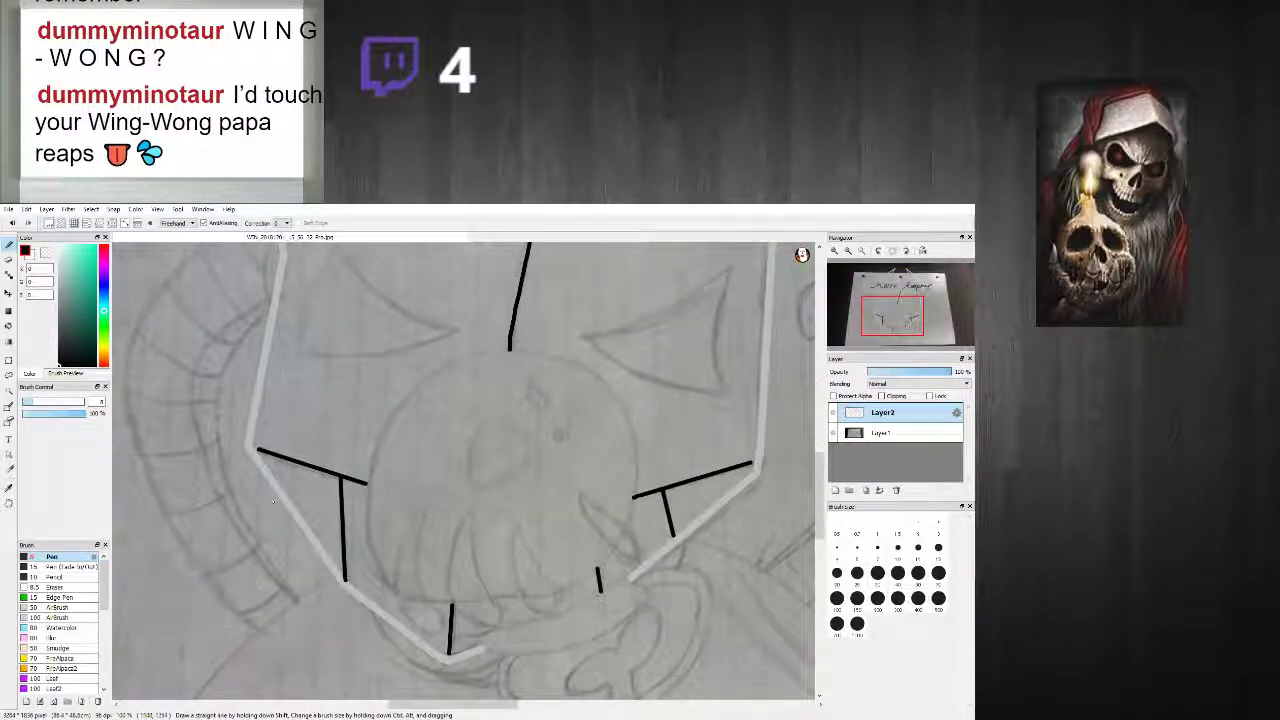
scroll(272, 502, "up", 1)
scroll(307, 392, "up", 1)
mouse_move(307, 392)
left_mouse_down()
mouse_move(288, 384)
mouse_move(345, 400)
left_mouse_up()
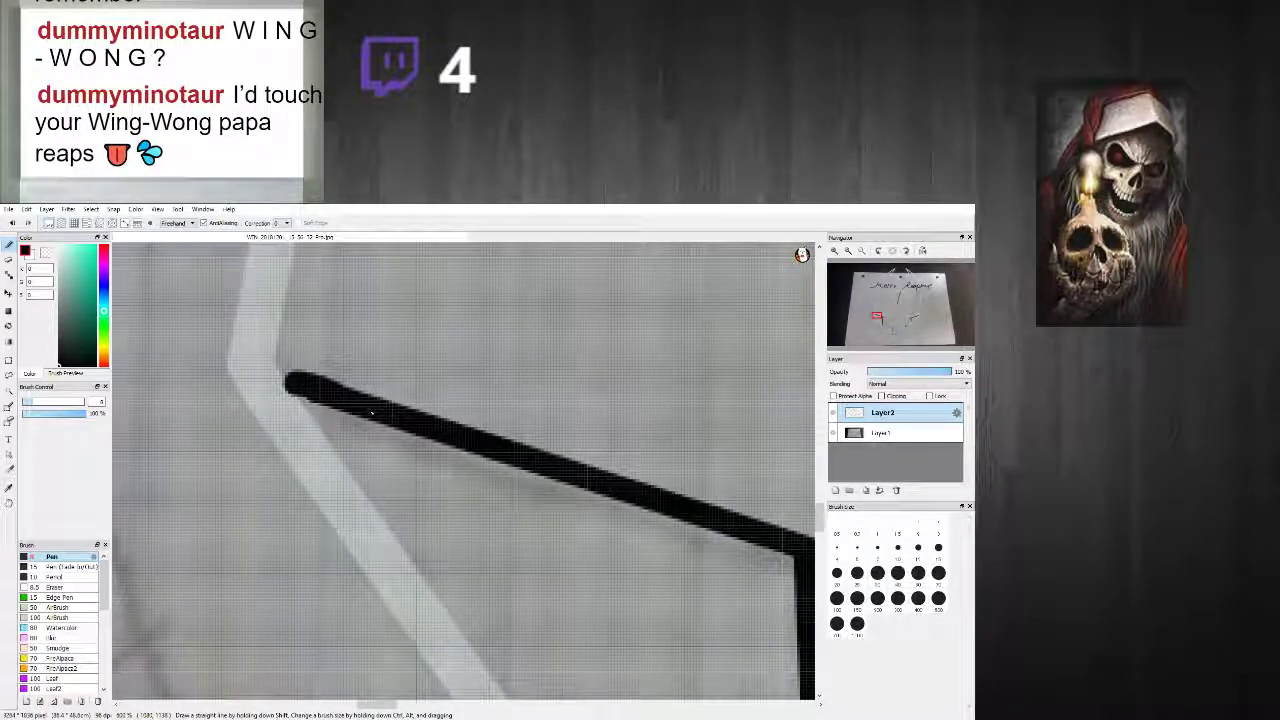
Step: Trace the curved left shoulder line freehand from the paper's bottom edge up to the left jaw, replacing a first attempt
scroll(382, 445, "down", 5)
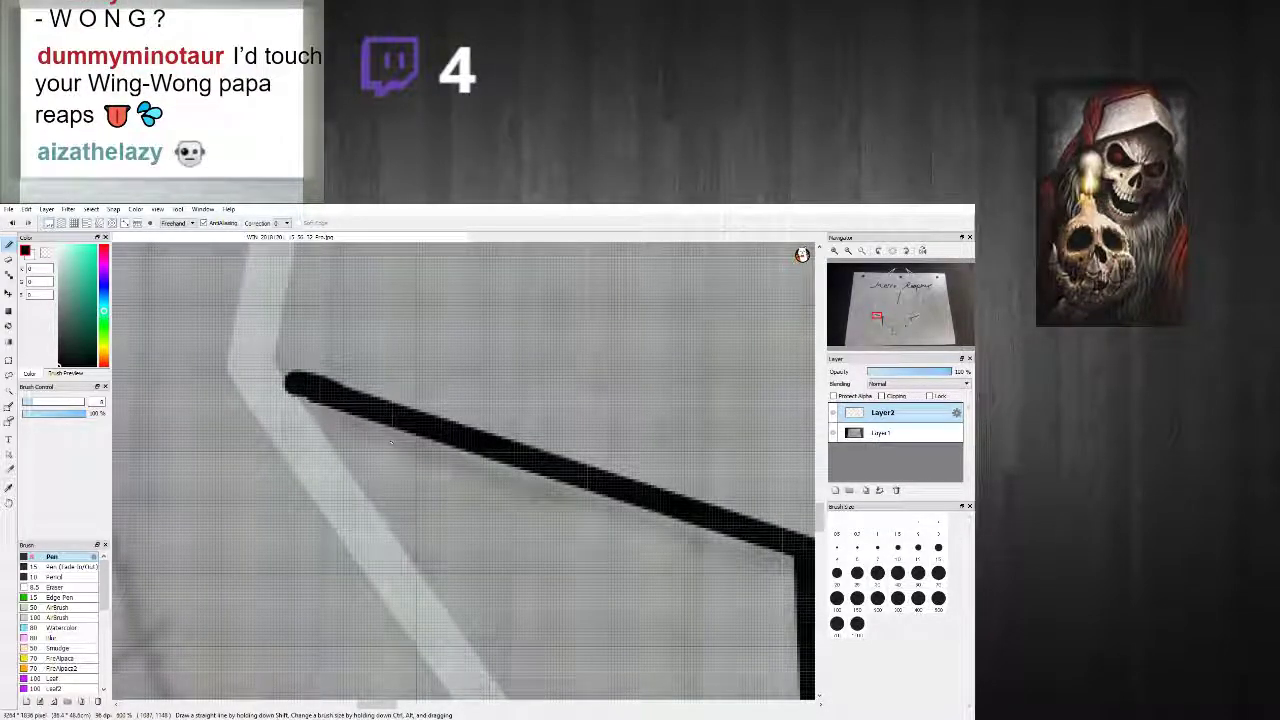
scroll(406, 425, "up", 2)
scroll(405, 425, "down", 1)
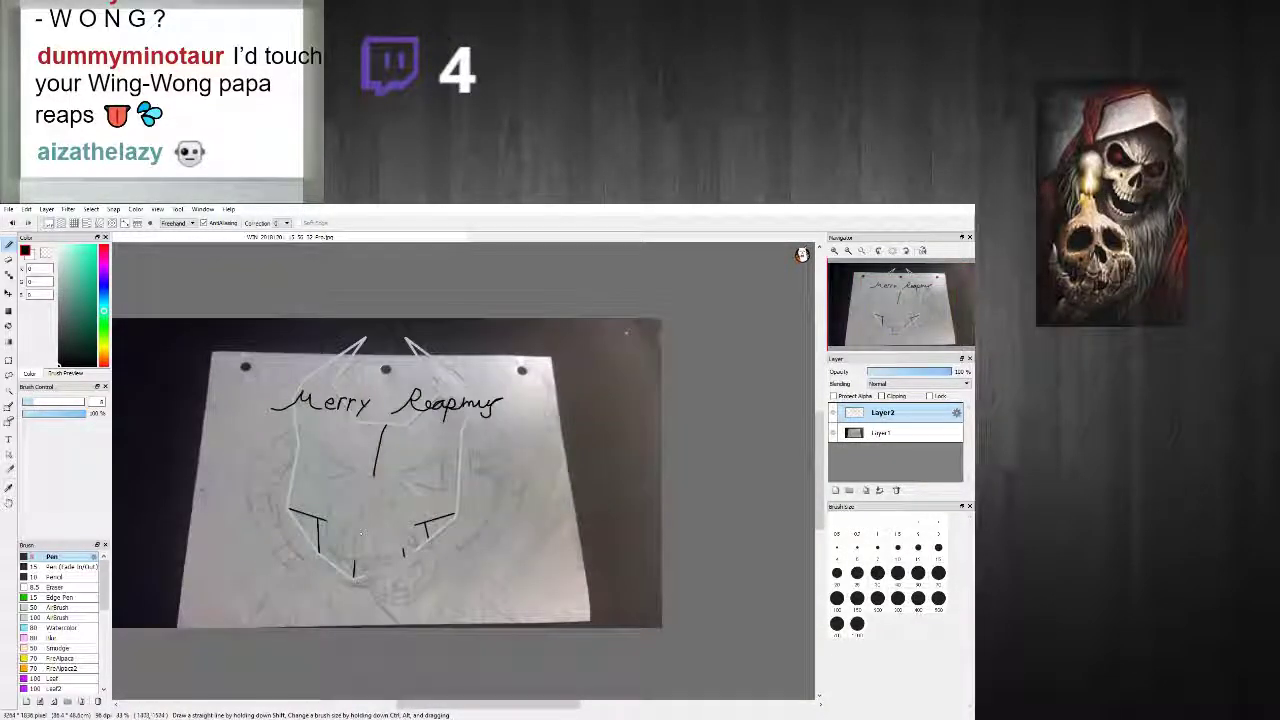
scroll(405, 425, "up", 3)
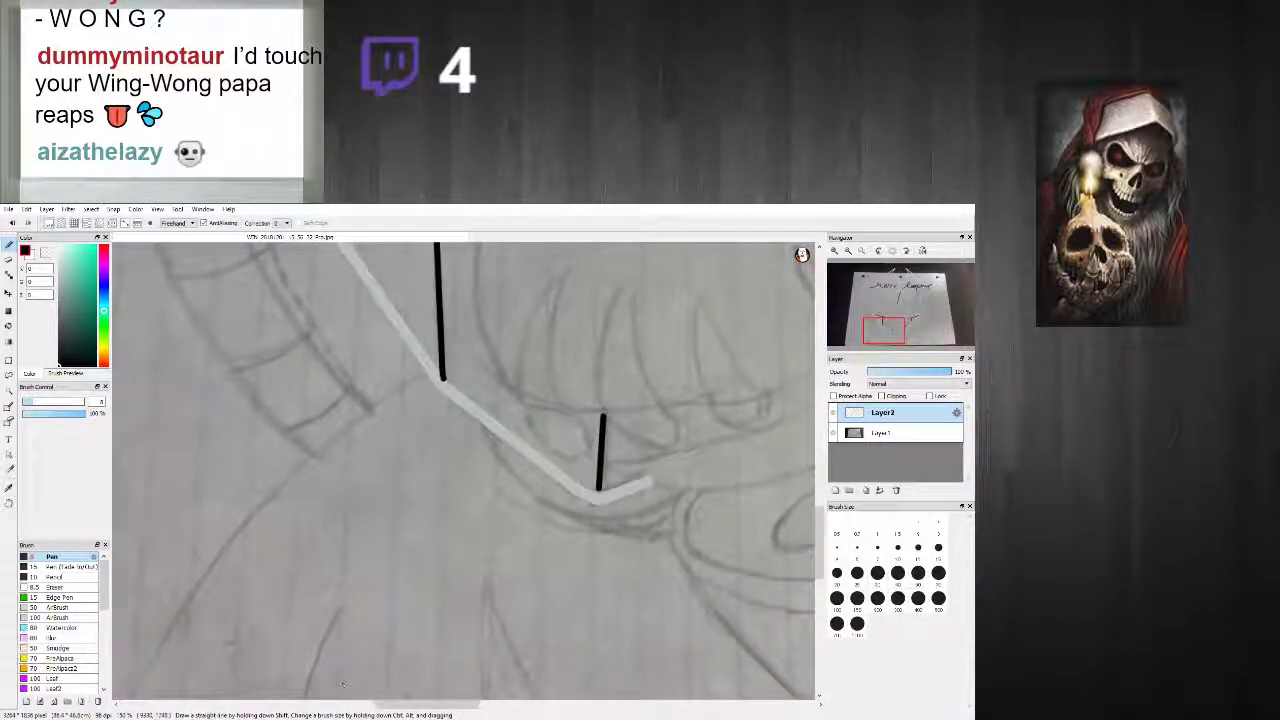
left_click_drag(462, 705, 439, 705)
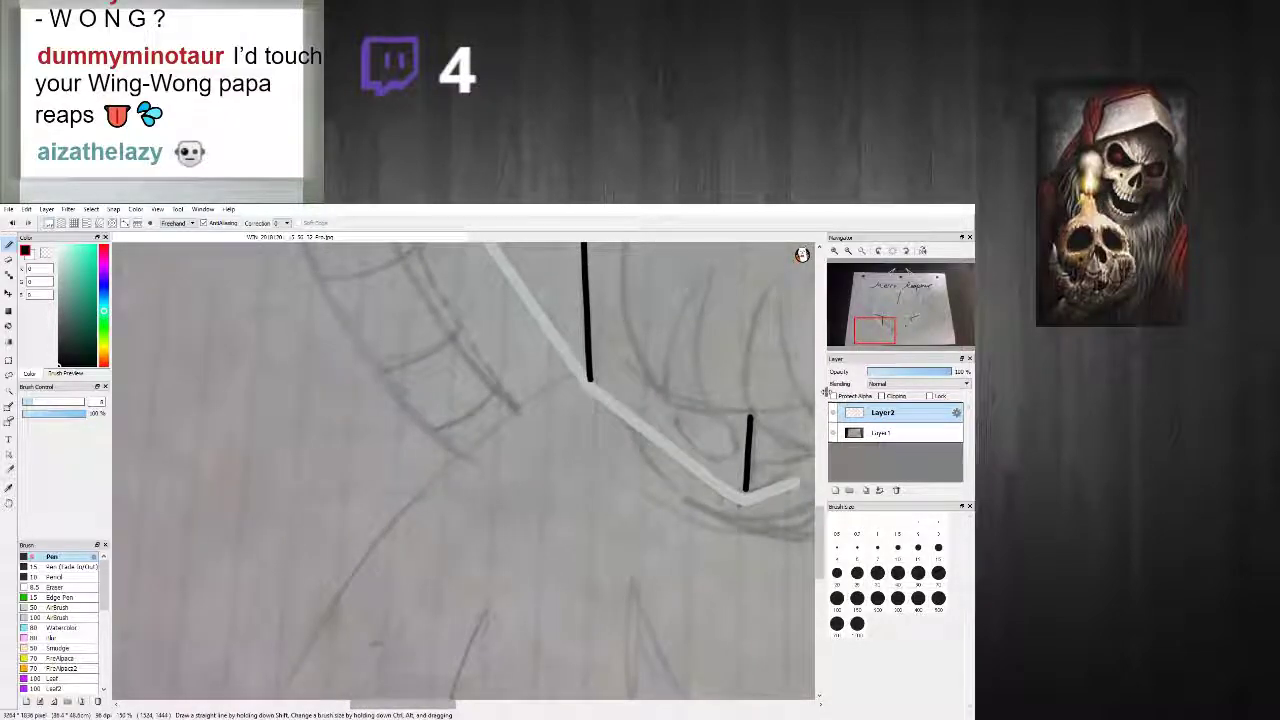
left_click_drag(823, 527, 823, 535)
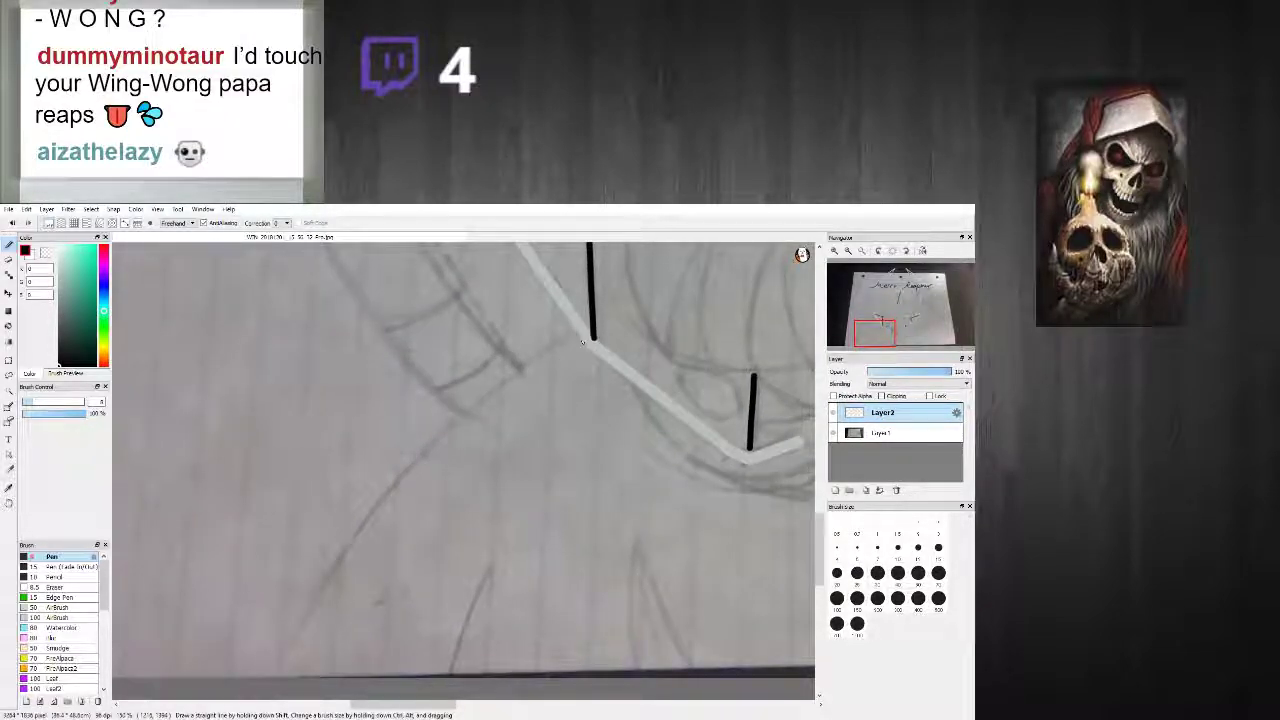
left_click_drag(574, 336, 430, 456)
key("ctrl+z")
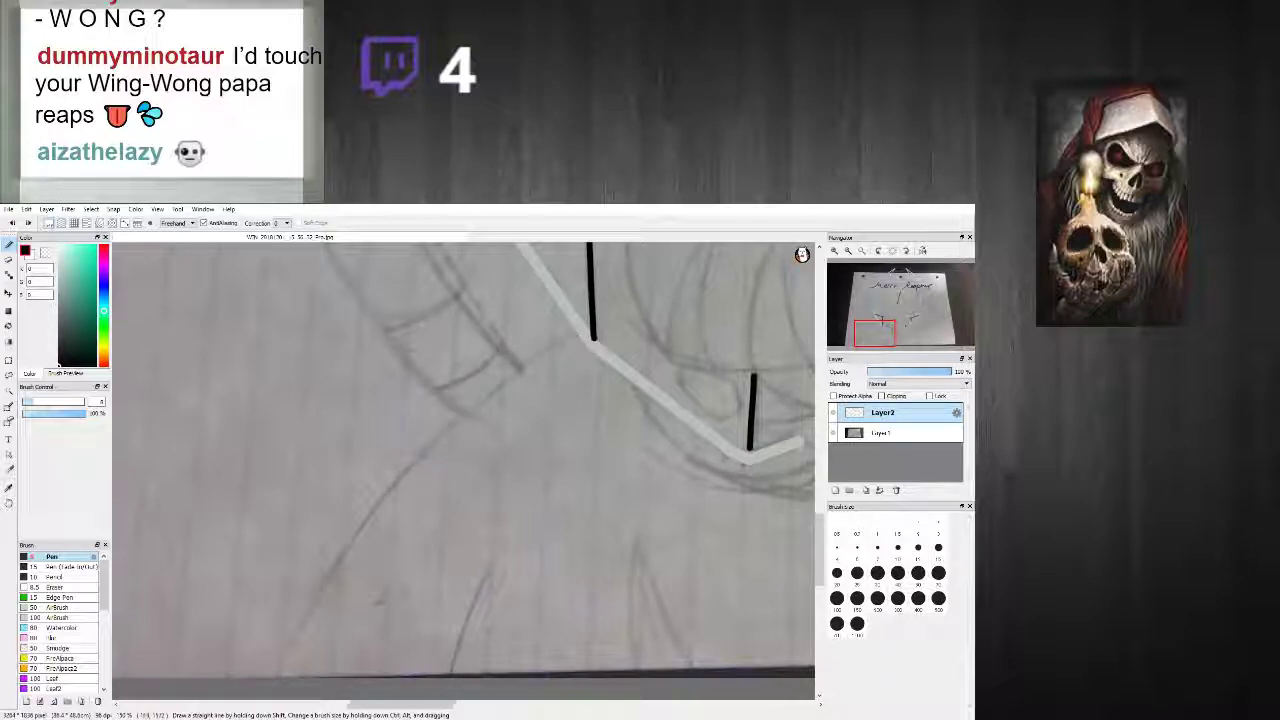
mouse_move(274, 676)
left_mouse_down()
mouse_move(329, 566)
mouse_move(403, 468)
mouse_move(560, 342)
left_mouse_up()
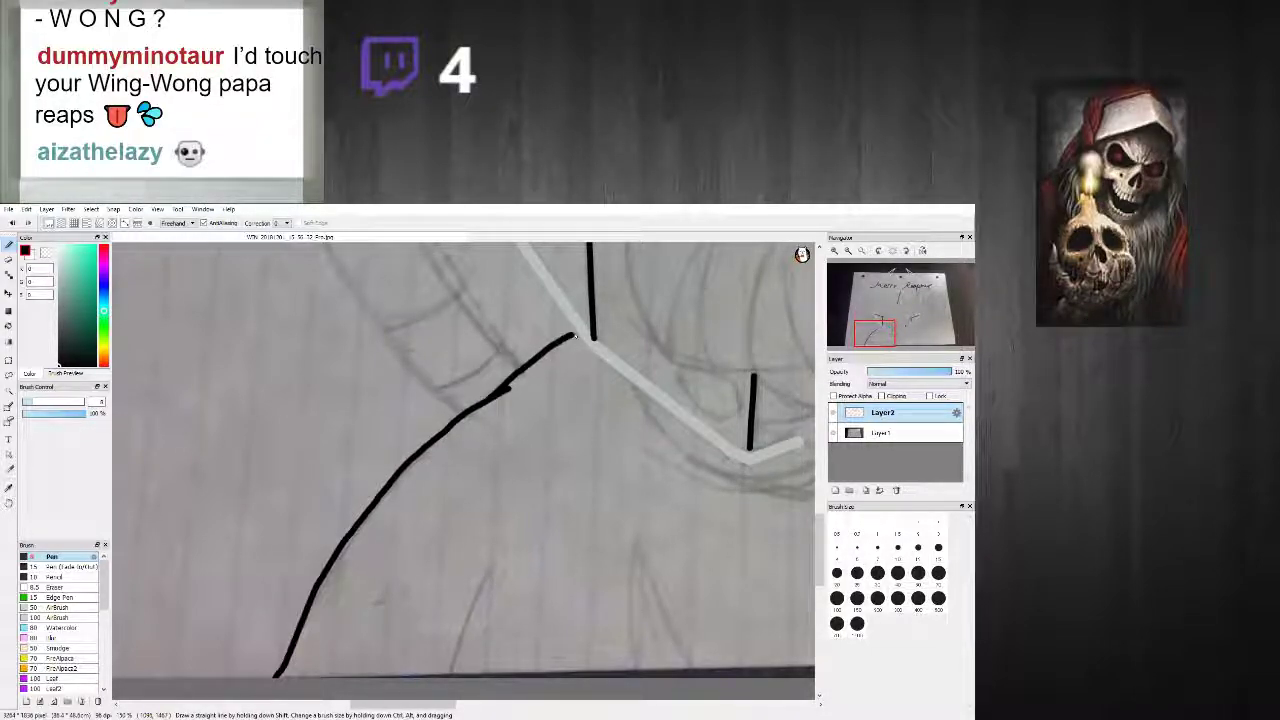
Step: Trace the curved lower jaw line from the left jaw around beneath the chin and up to the right side of the mouth
scroll(592, 364, "down", 7)
scroll(710, 356, "up", 5)
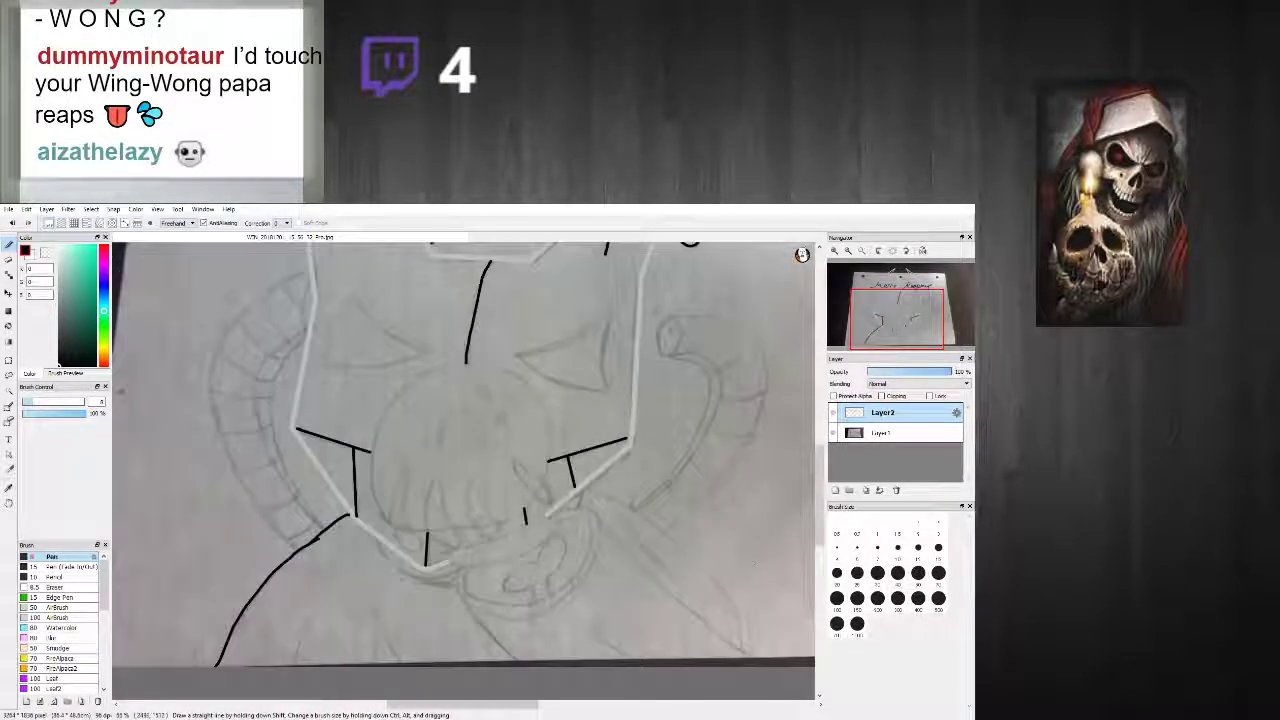
scroll(371, 541, "up", 3)
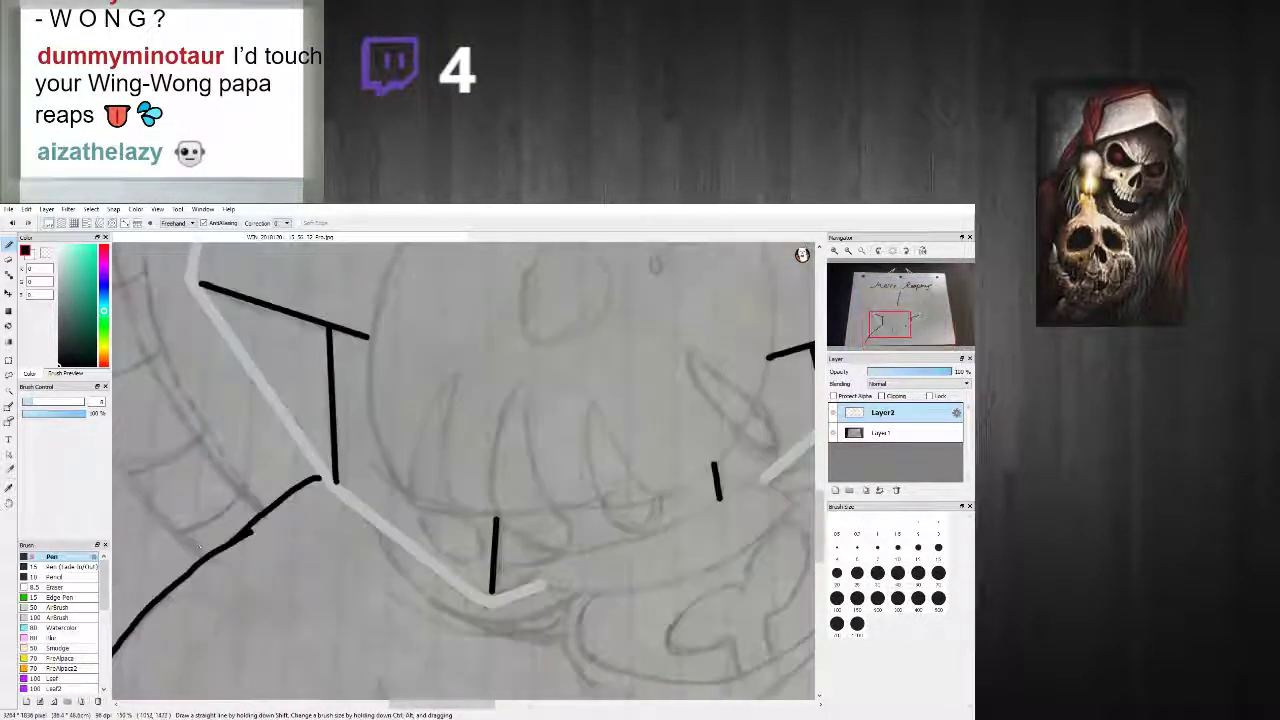
mouse_move(374, 528)
left_mouse_down()
mouse_move(413, 592)
mouse_move(492, 627)
mouse_move(590, 590)
mouse_move(682, 579)
mouse_move(755, 545)
mouse_move(795, 494)
left_mouse_up()
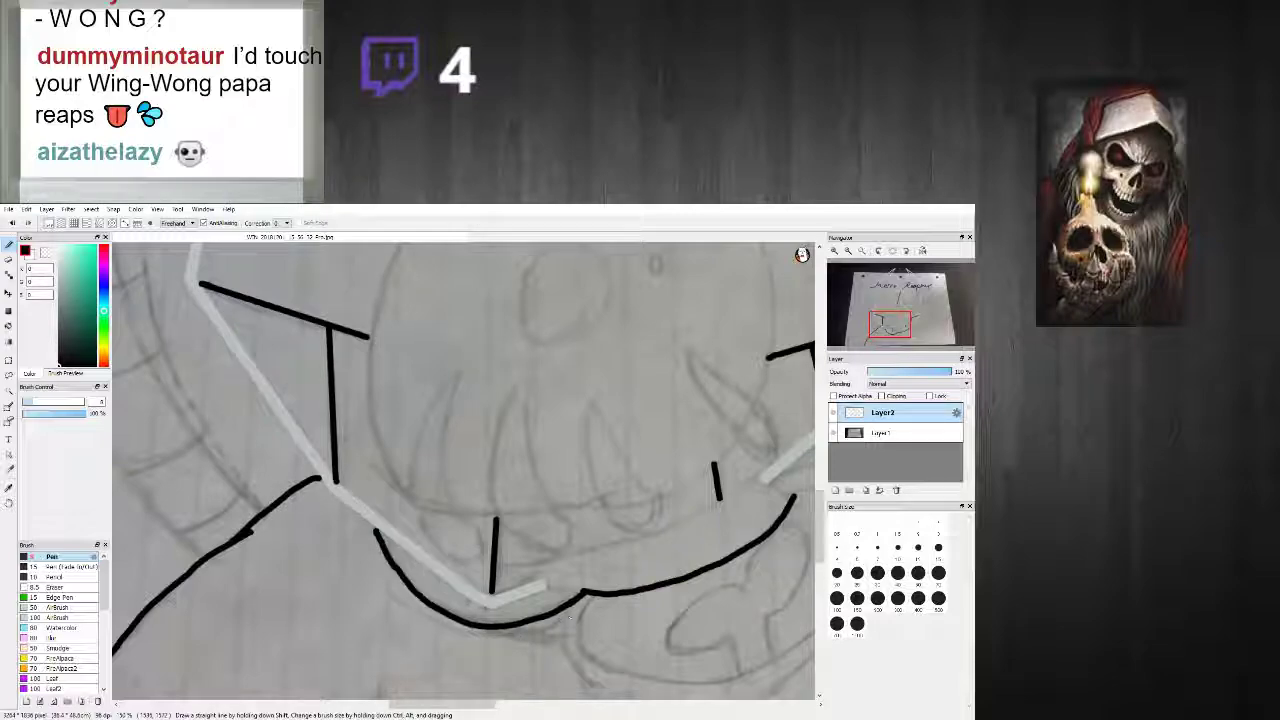
Step: Trace the left side and underside of the rounded pencilled shape beneath the chin
left_click_drag(564, 605, 578, 670)
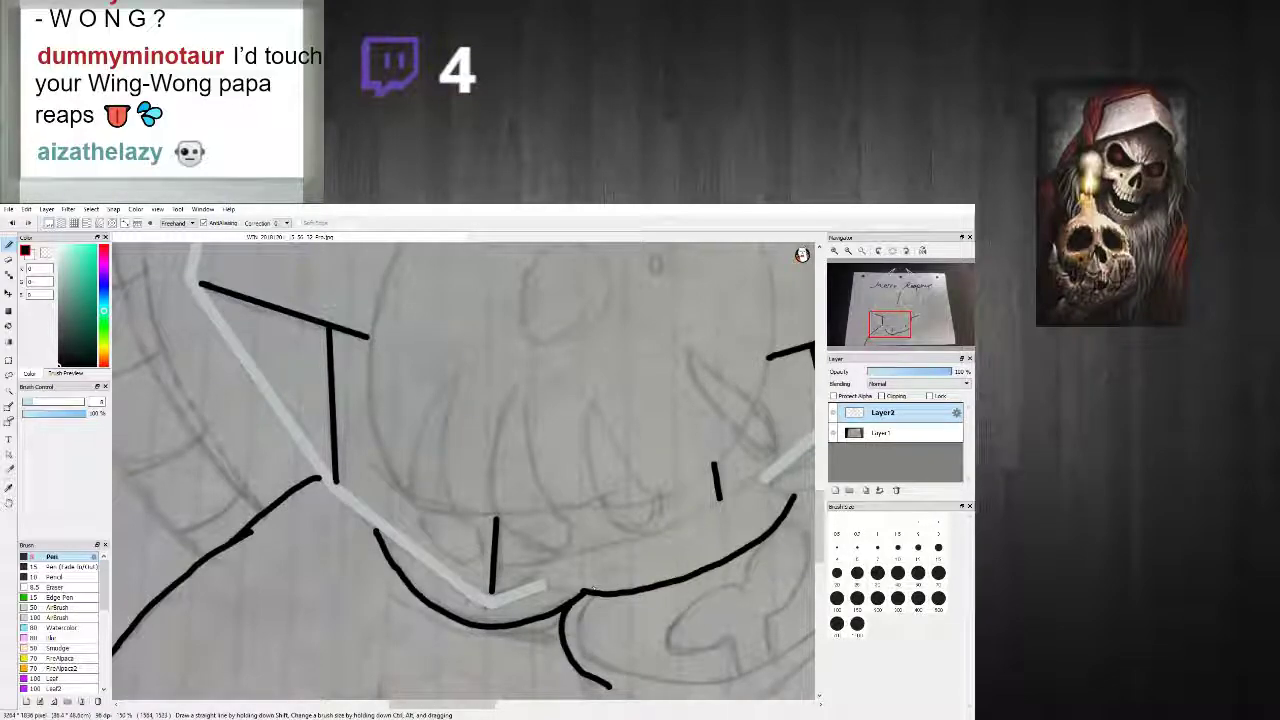
mouse_move(582, 600)
left_mouse_down()
mouse_move(595, 661)
mouse_move(623, 669)
mouse_move(765, 654)
left_mouse_up()
scroll(797, 647, "down", 7)
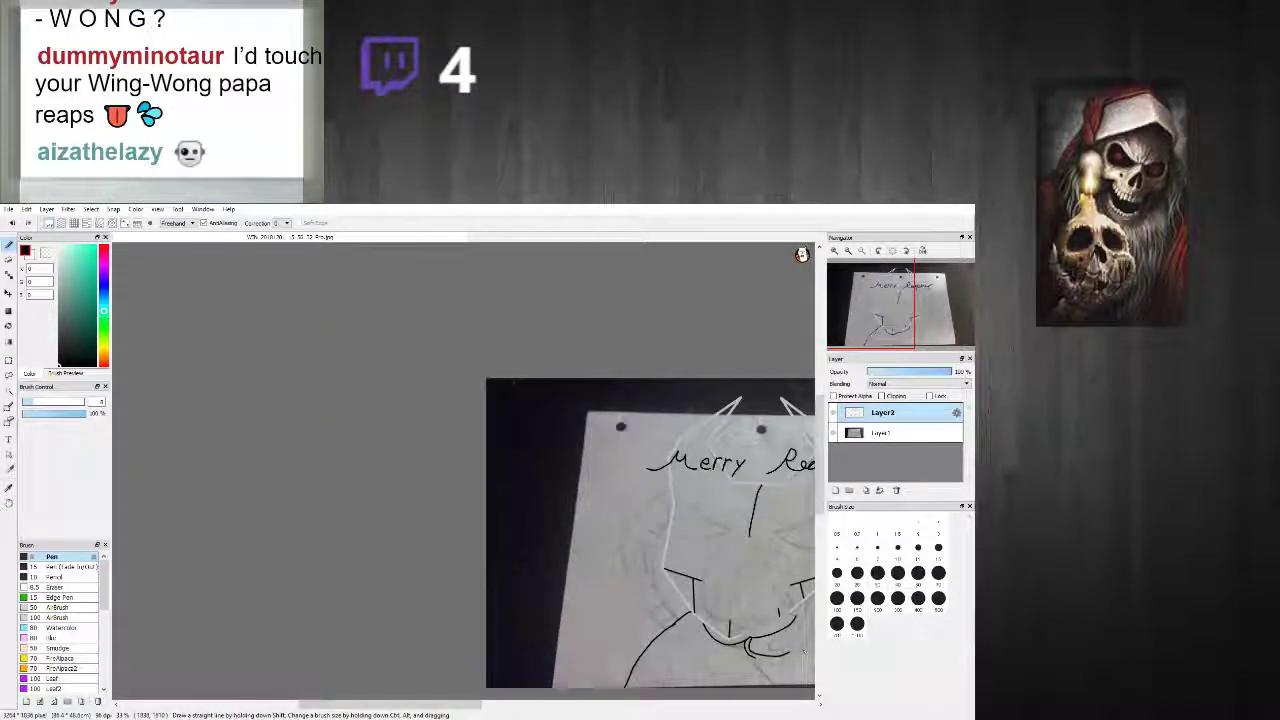
left_click_drag(457, 712, 550, 711)
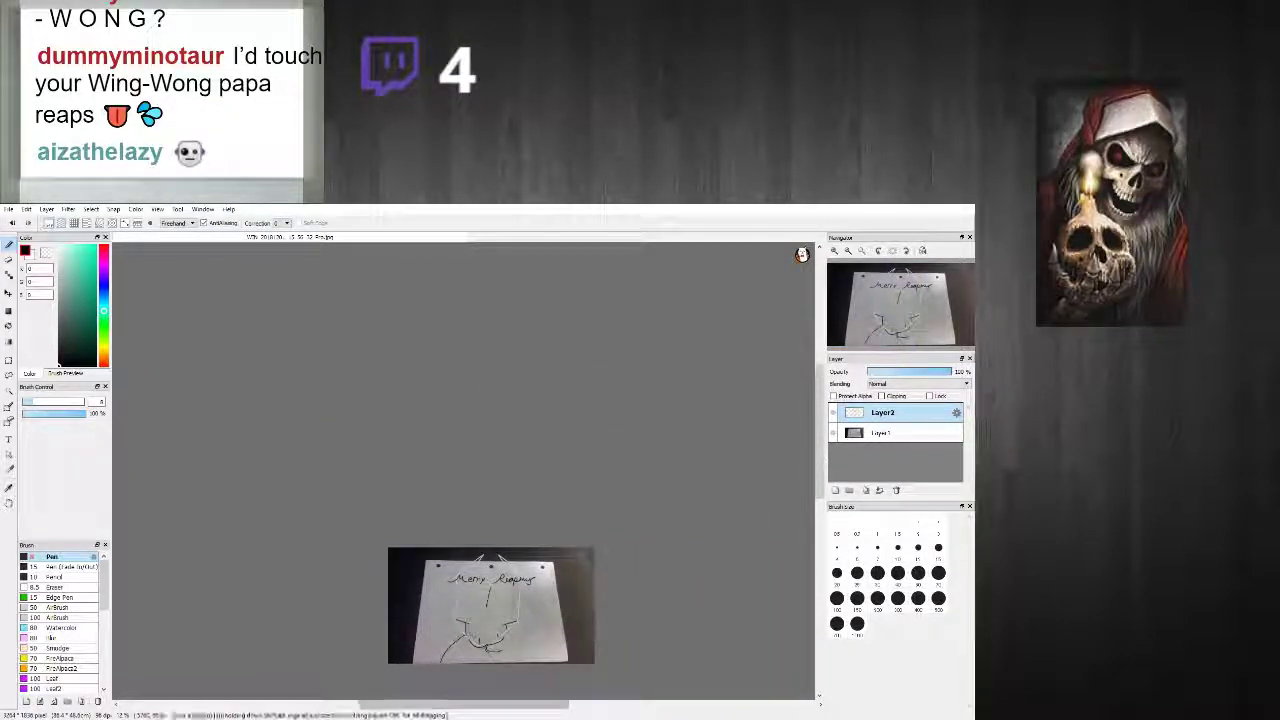
Step: Remove the last strokes beneath the chin and retrace the rounded shape's outer edge in one curve up beside the mouth's right end
left_click_drag(819, 460, 818, 490)
scroll(362, 530, "up", 3)
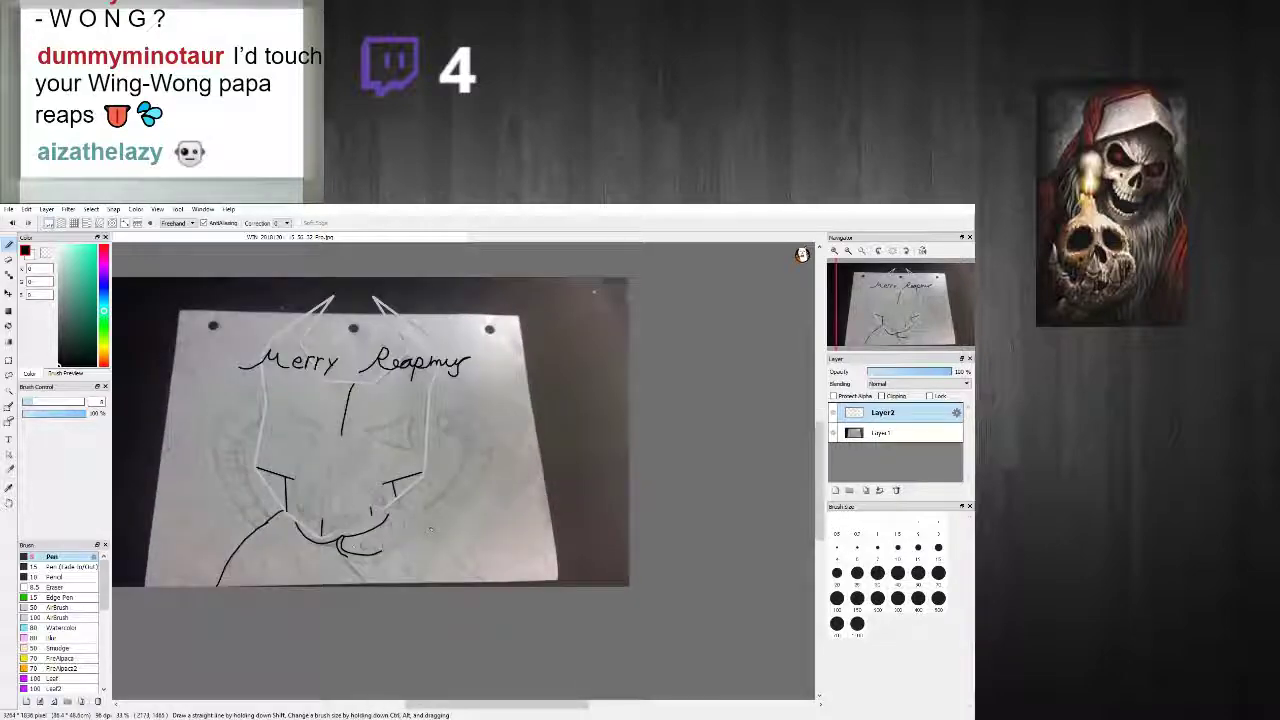
scroll(362, 530, "up", 1)
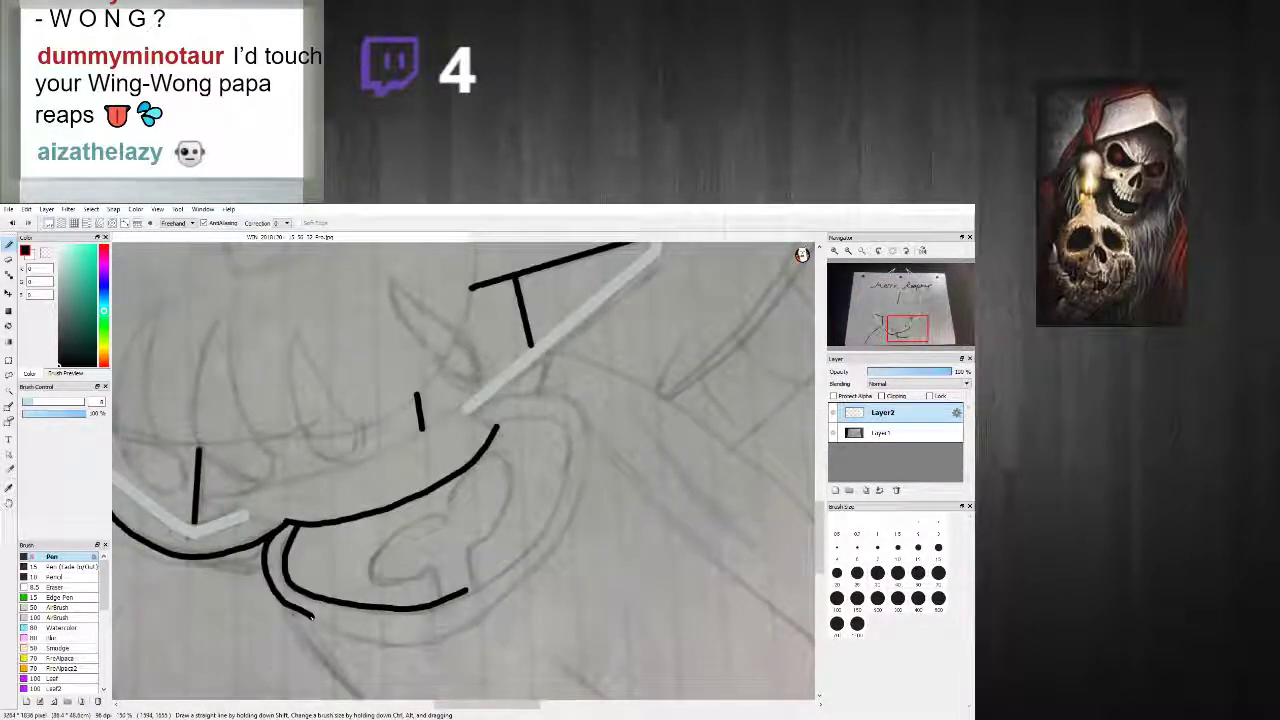
left_click_drag(310, 617, 352, 634)
key("ctrl+z")
key("ctrl+z")
key("ctrl+z")
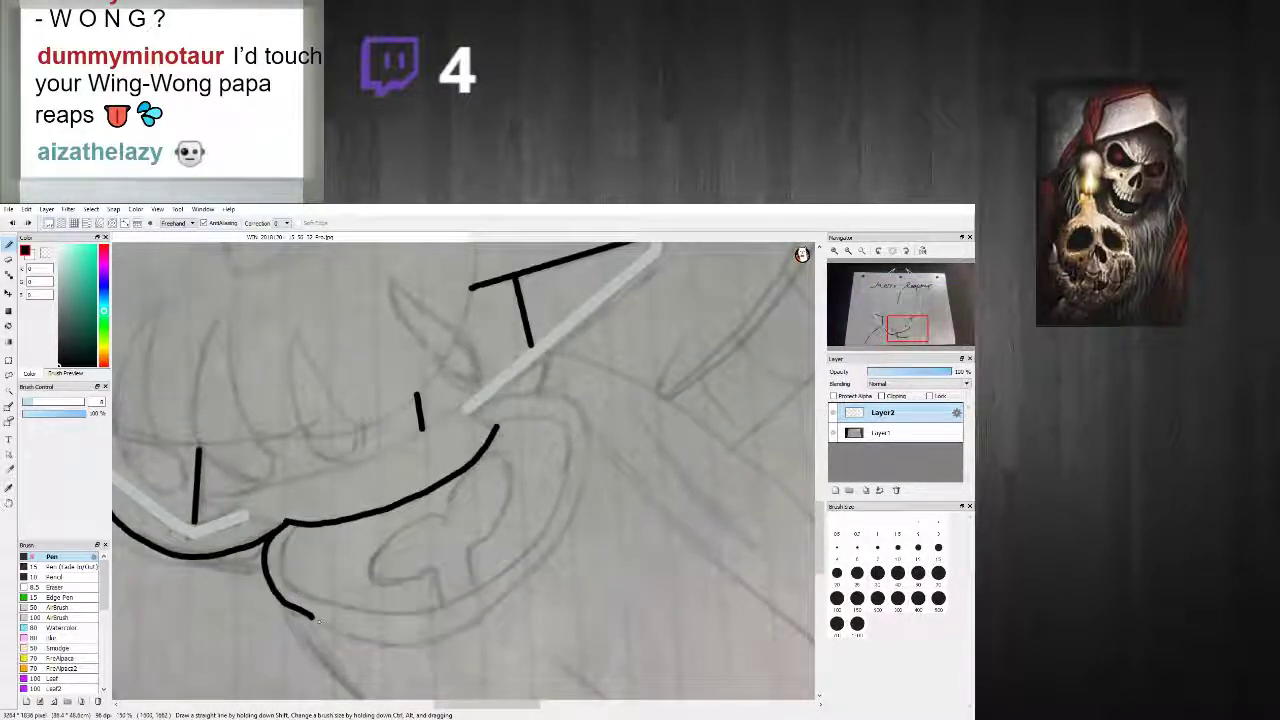
mouse_move(267, 562)
left_mouse_down()
mouse_move(284, 600)
mouse_move(331, 626)
mouse_move(409, 644)
mouse_move(455, 636)
mouse_move(563, 537)
mouse_move(587, 436)
left_mouse_up()
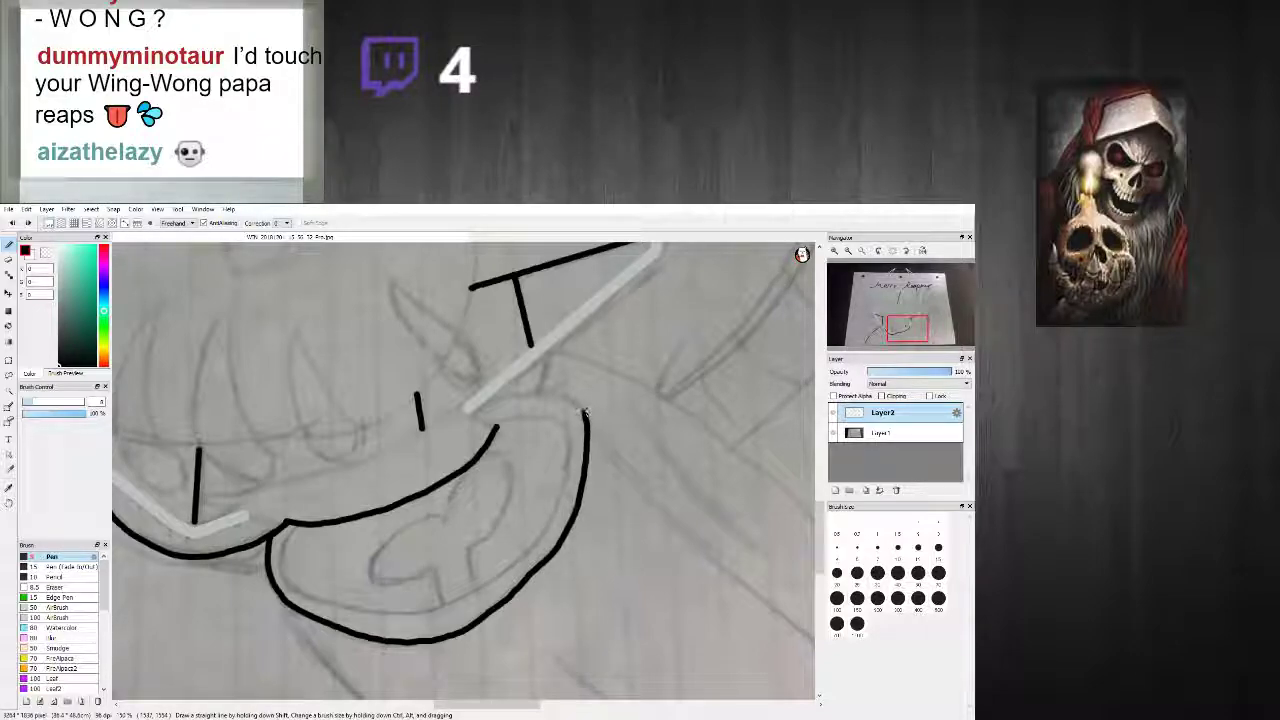
Step: Trace the hooked upper end of the rounded shape and its inner outline around to the lower jaw line, replacing a first attempt
left_click_drag(471, 410, 495, 430)
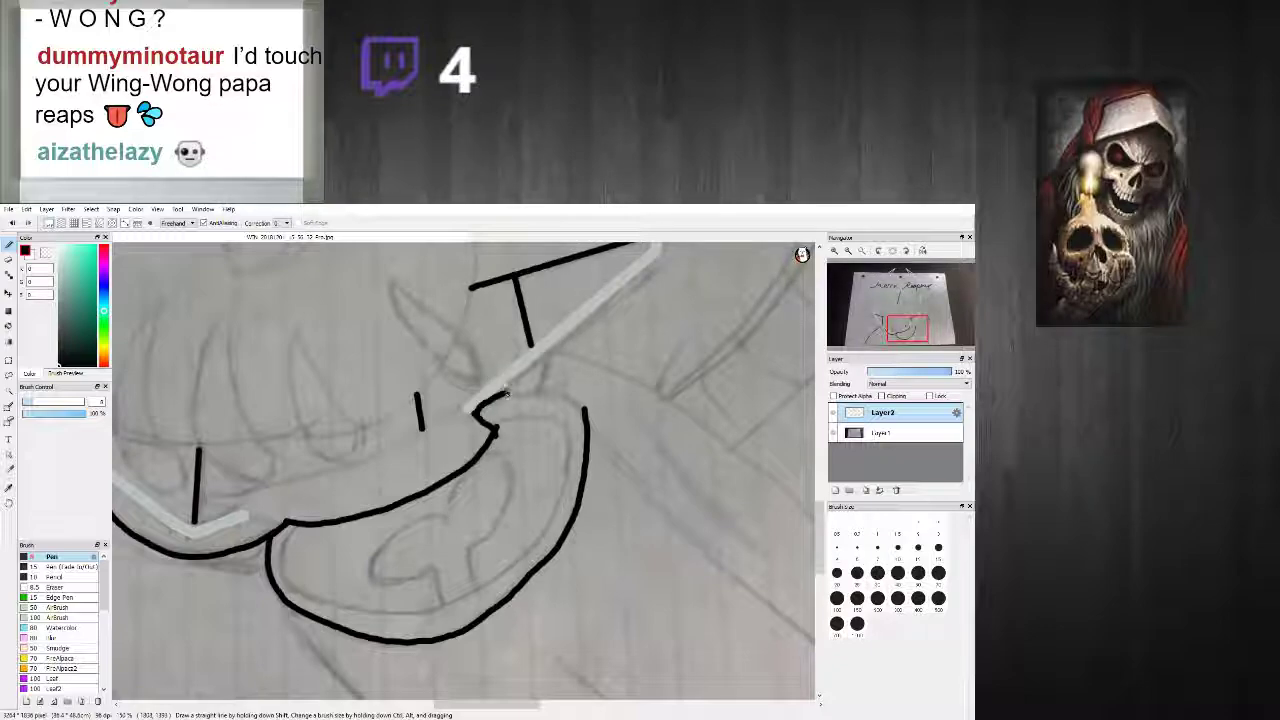
mouse_move(488, 422)
left_mouse_down()
mouse_move(512, 414)
mouse_move(574, 432)
left_mouse_up()
key("ctrl+z")
mouse_move(494, 428)
left_mouse_down()
mouse_move(550, 421)
mouse_move(570, 443)
mouse_move(553, 508)
mouse_move(484, 578)
left_mouse_up()
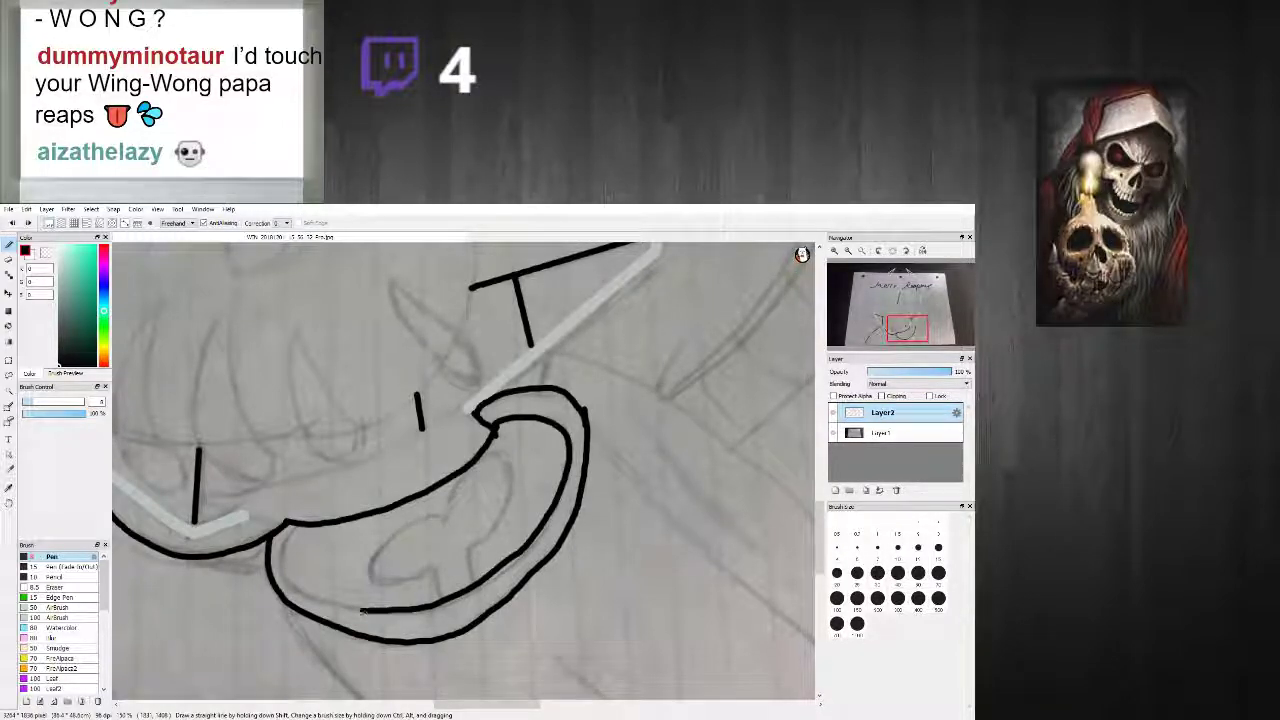
mouse_move(286, 584)
left_mouse_down()
mouse_move(281, 550)
mouse_move(307, 524)
left_mouse_up()
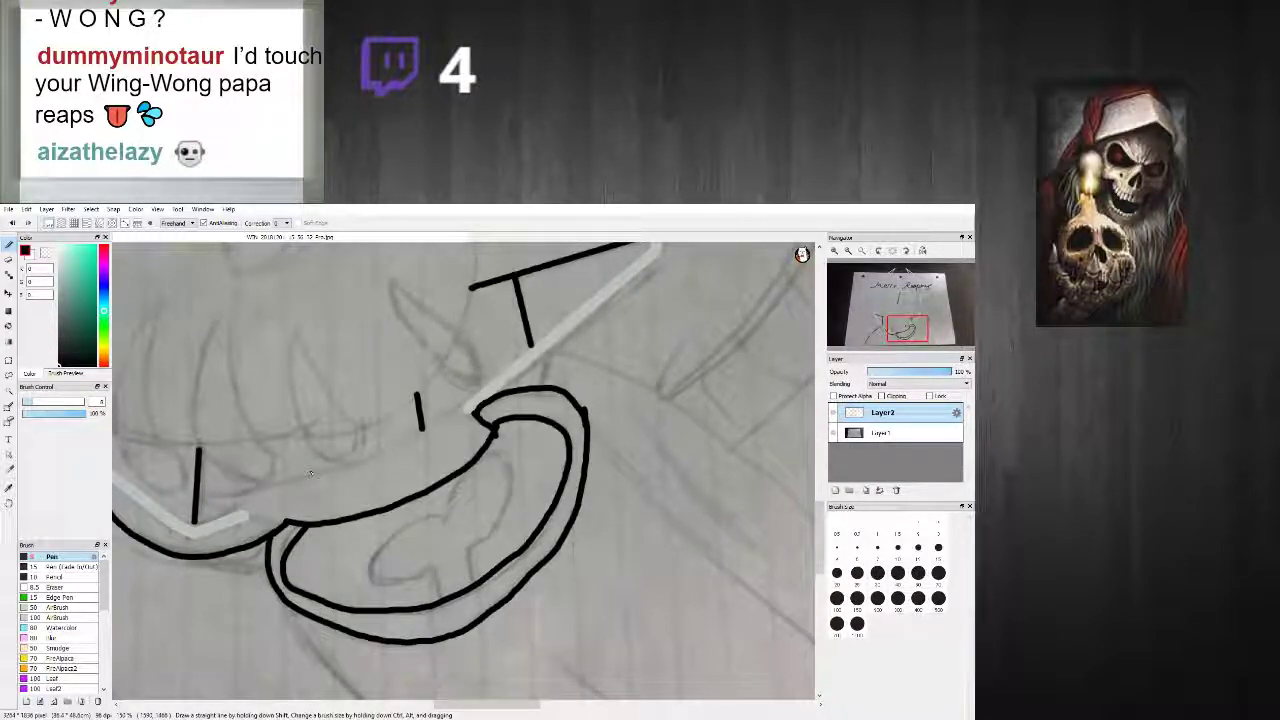
Step: Trace a straight line from the rounded shape's lower left edge down to the paper's bottom edge, replacing a freehand attempt
scroll(438, 532, "down", 5)
scroll(430, 545, "up", 4)
scroll(392, 580, "up", 2)
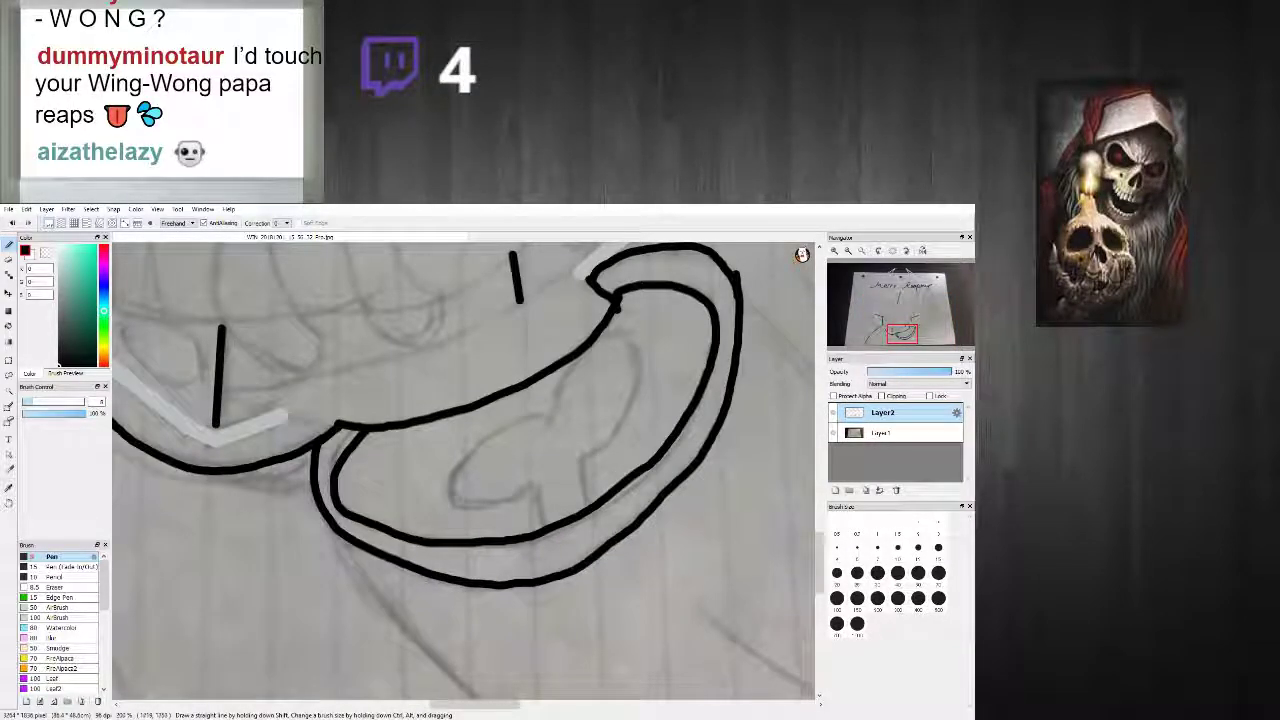
scroll(502, 635, "down", 2)
left_click_drag(819, 521, 819, 546)
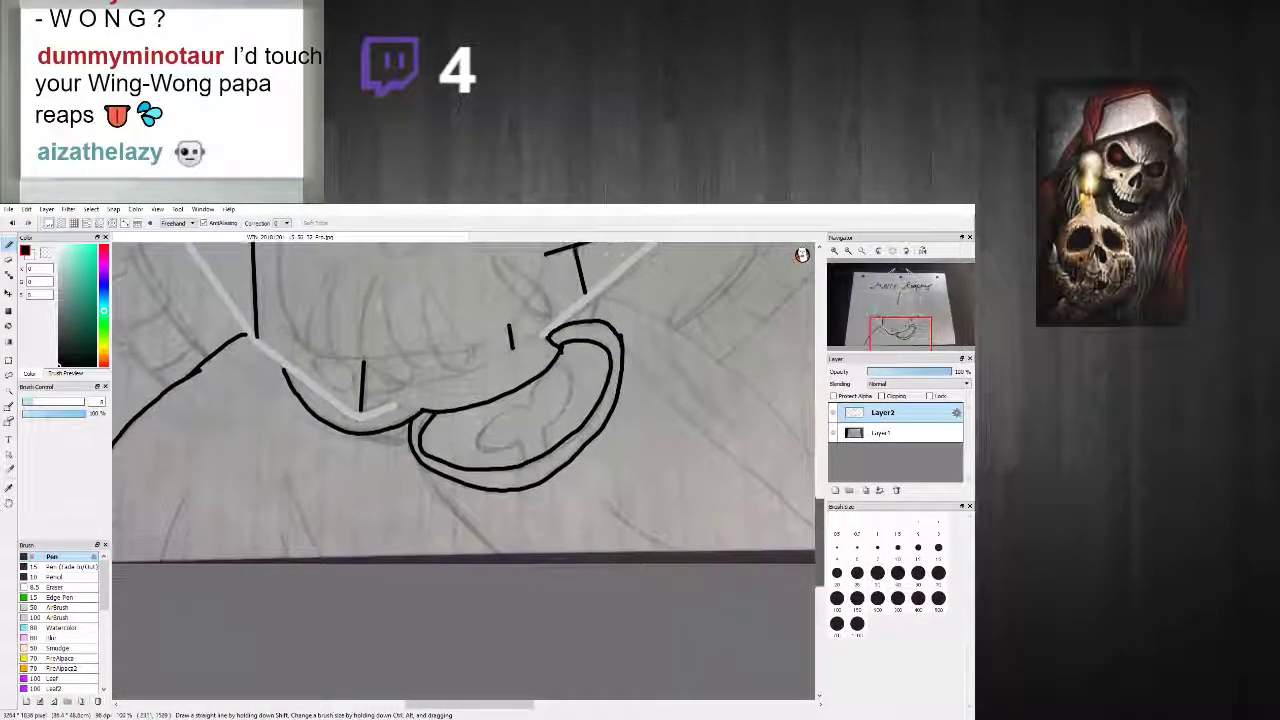
scroll(525, 493, "up", 1)
left_click_drag(366, 438, 502, 588)
key("ctrl+z")
left_click(377, 448)
left_click(498, 594, "shift")
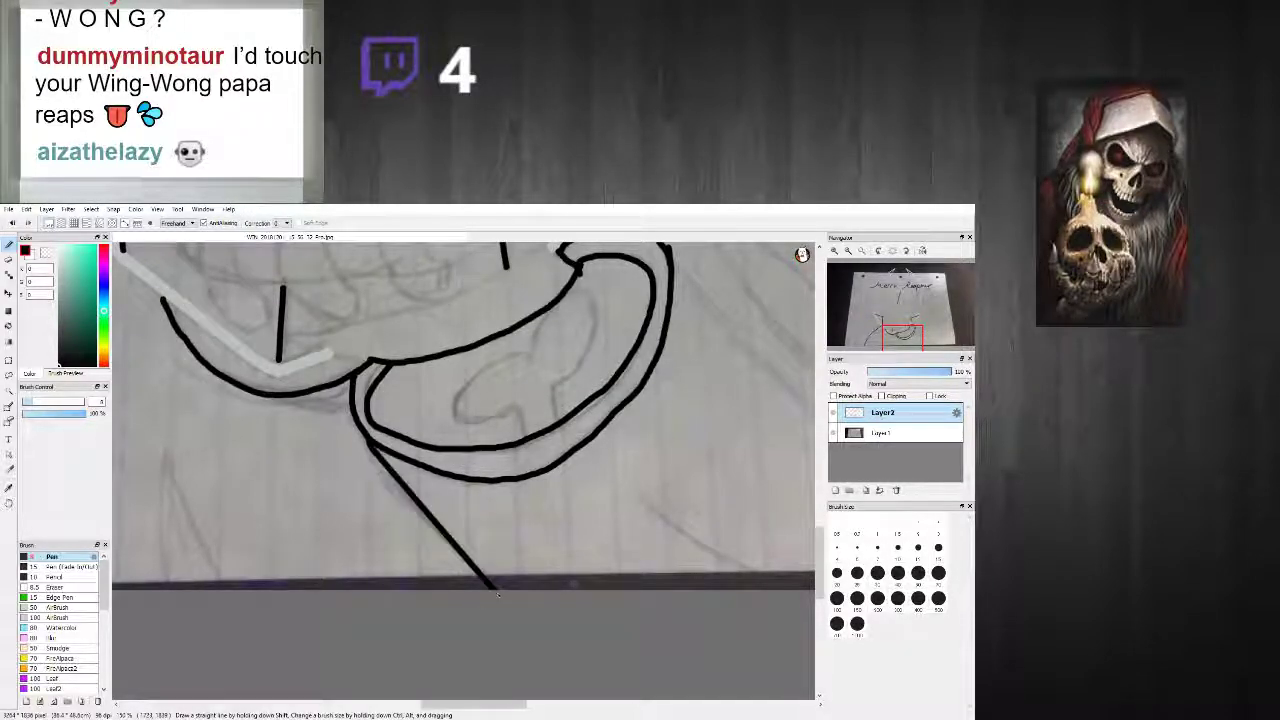
Step: Draw a straight line from the rounded shape's right edge diagonally down to the paper's bottom edge
scroll(502, 590, "down", 3)
scroll(632, 542, "up", 2)
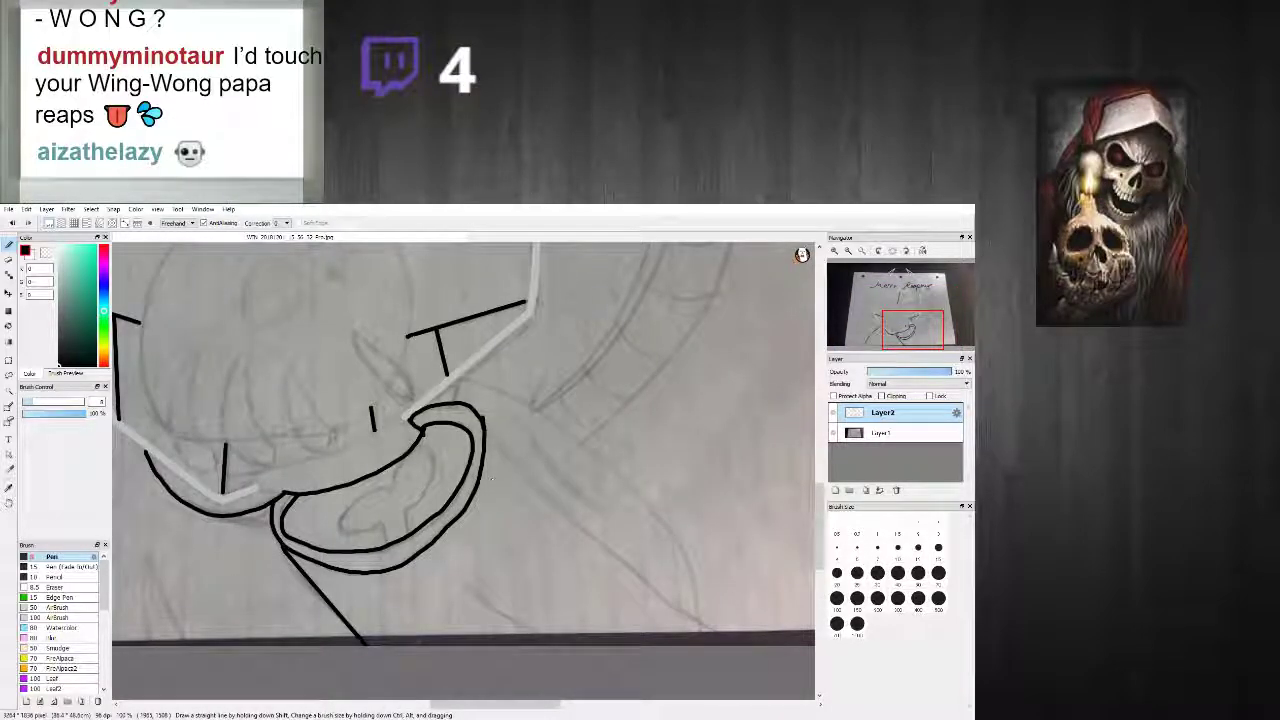
left_click(484, 433)
left_click(722, 644, "shift")
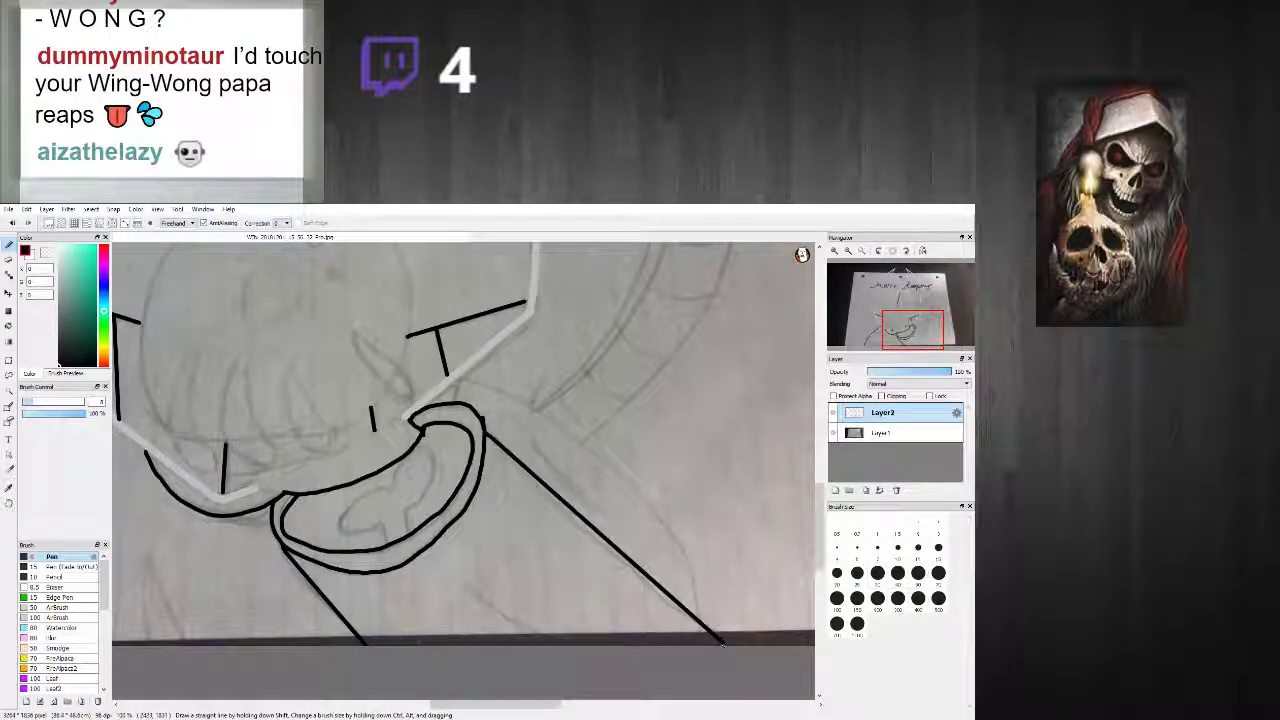
Step: Trace the curved right shoulder line freehand from the right jaw down to the end of the straight diagonal line
scroll(722, 644, "down", 2)
scroll(633, 491, "up", 3)
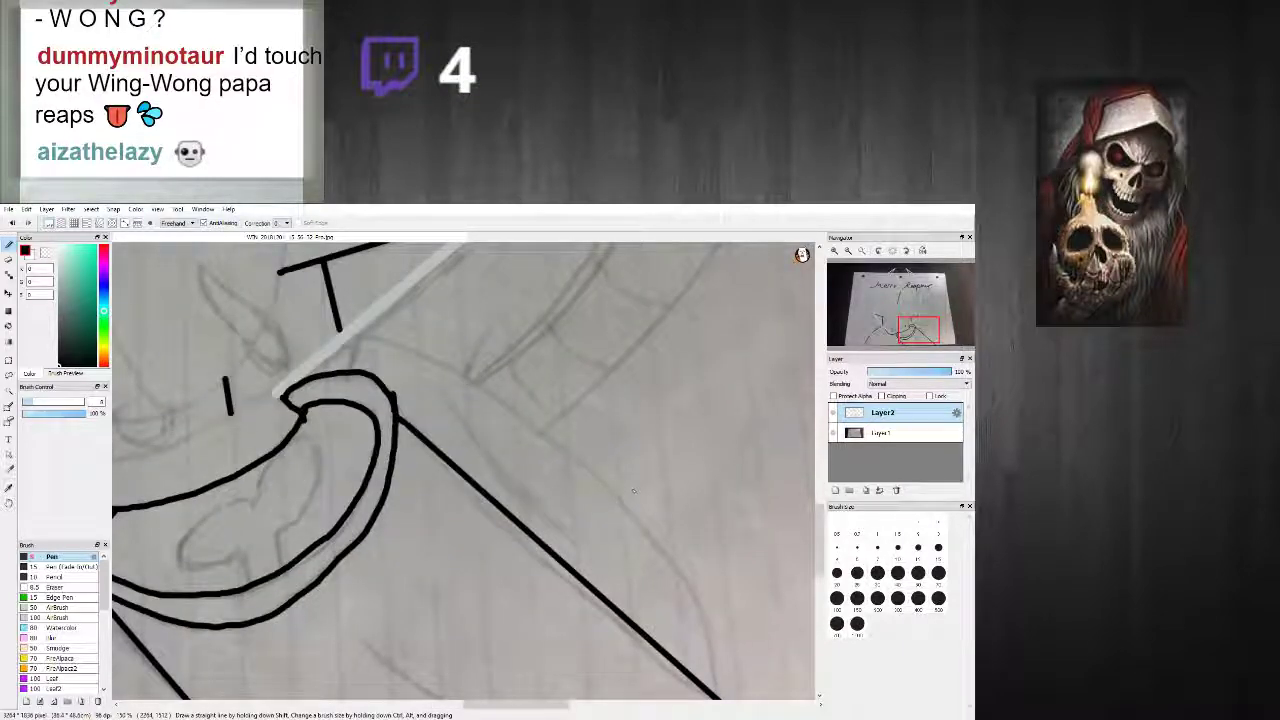
mouse_move(350, 340)
left_mouse_down()
mouse_move(503, 395)
mouse_move(606, 475)
mouse_move(690, 605)
mouse_move(718, 695)
left_mouse_up()
scroll(718, 695, "down", 3)
scroll(783, 621, "up", 1)
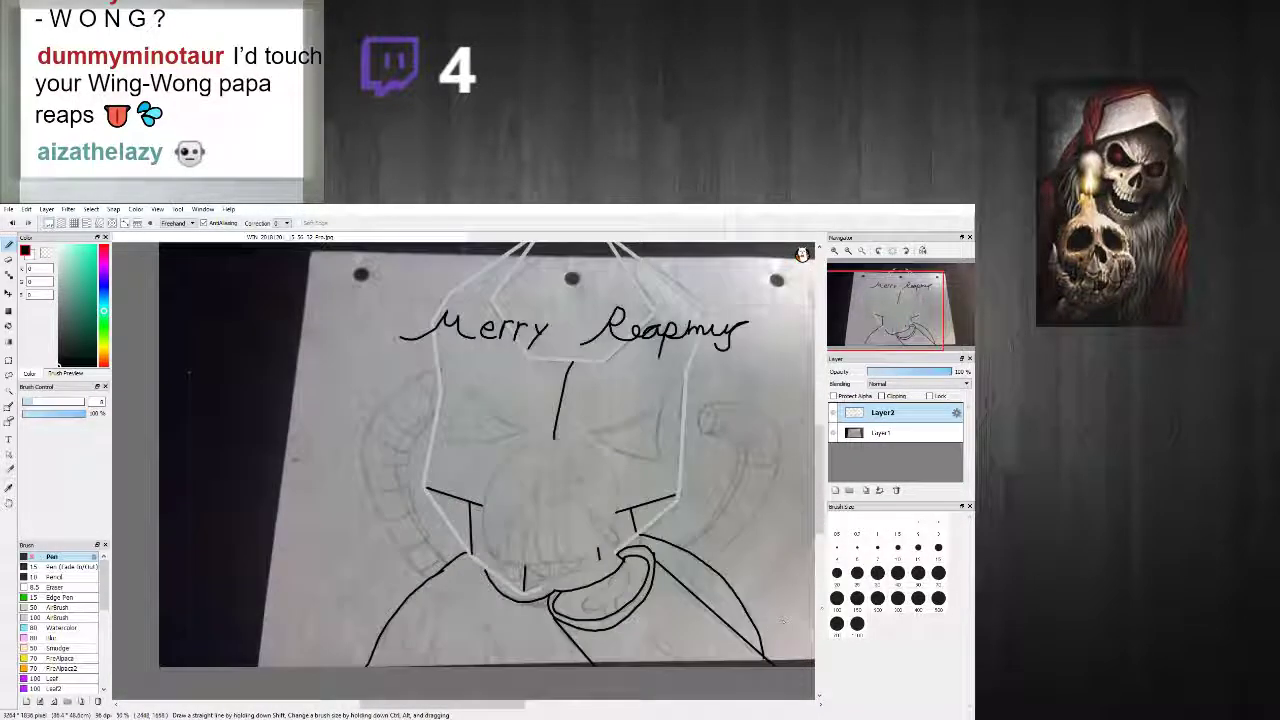
Step: Trace the upper edge of the lower jaw as a tapering shape from above the chin up to the mouth's right corner
left_click_drag(820, 500, 820, 516)
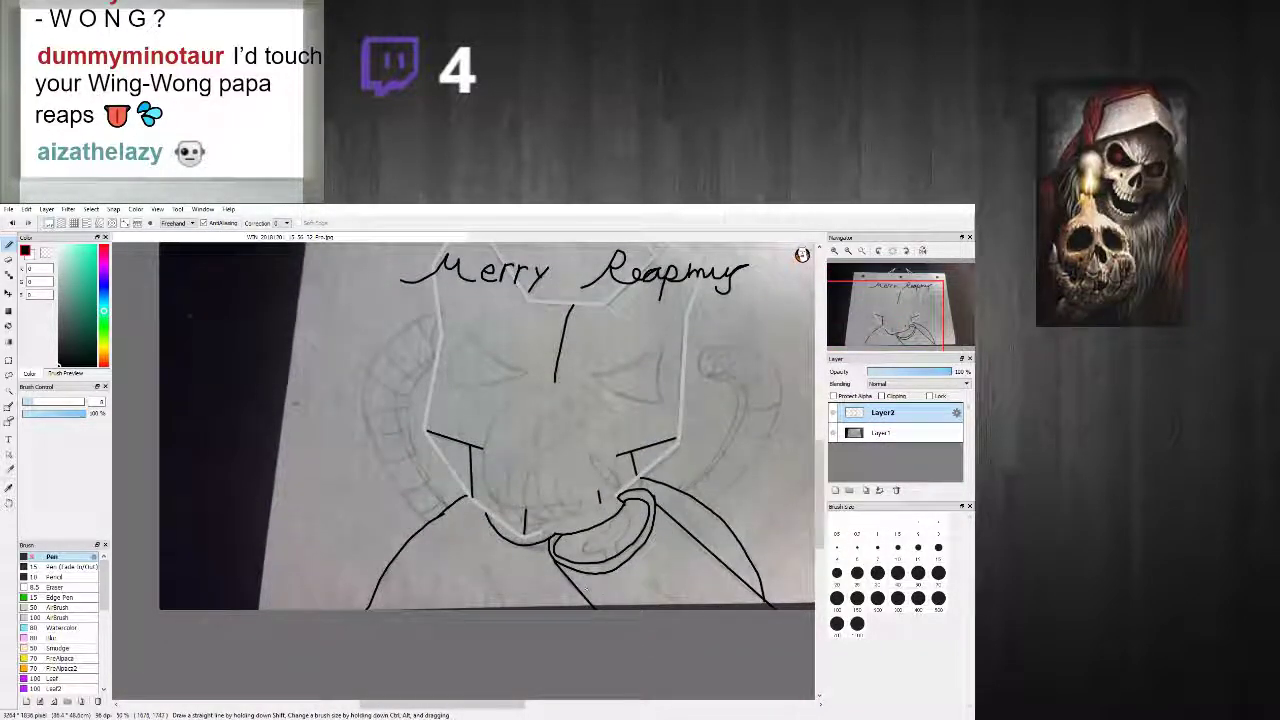
scroll(508, 562, "up", 1)
scroll(538, 553, "down", 2)
scroll(650, 512, "up", 3)
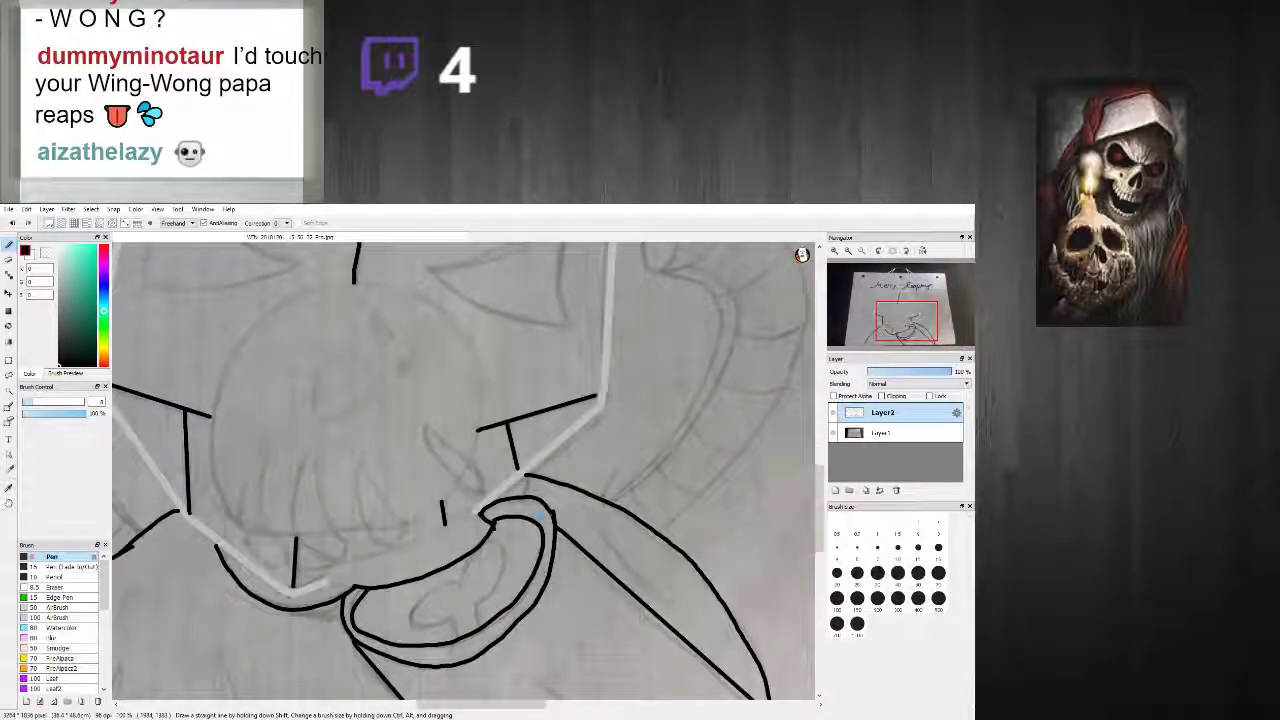
scroll(540, 512, "up", 1)
mouse_move(264, 624)
left_mouse_down()
mouse_move(183, 602)
mouse_move(280, 581)
mouse_move(268, 584)
mouse_move(466, 522)
left_mouse_up()
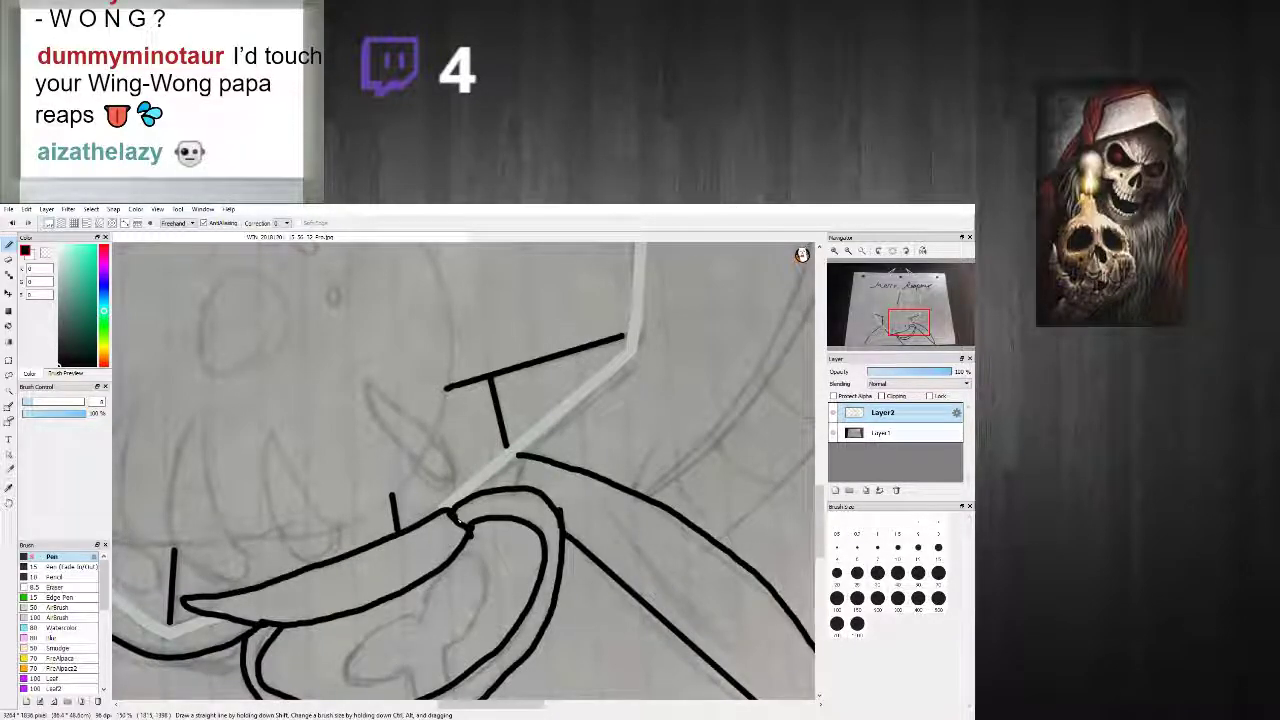
Step: Join the inner end of the right shoulder line to the rounded shape's top with a short curve
scroll(461, 521, "down", 5)
scroll(491, 531, "up", 5)
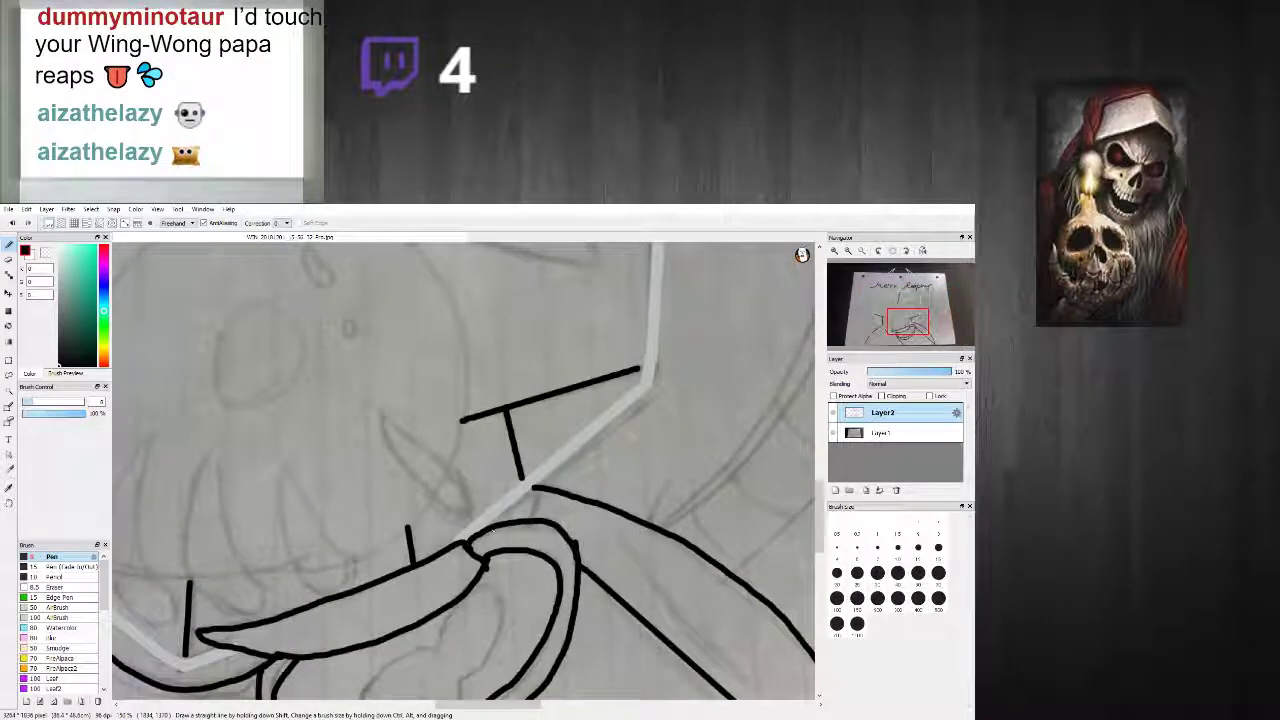
mouse_move(541, 489)
left_mouse_down()
mouse_move(522, 525)
mouse_move(527, 491)
left_mouse_up()
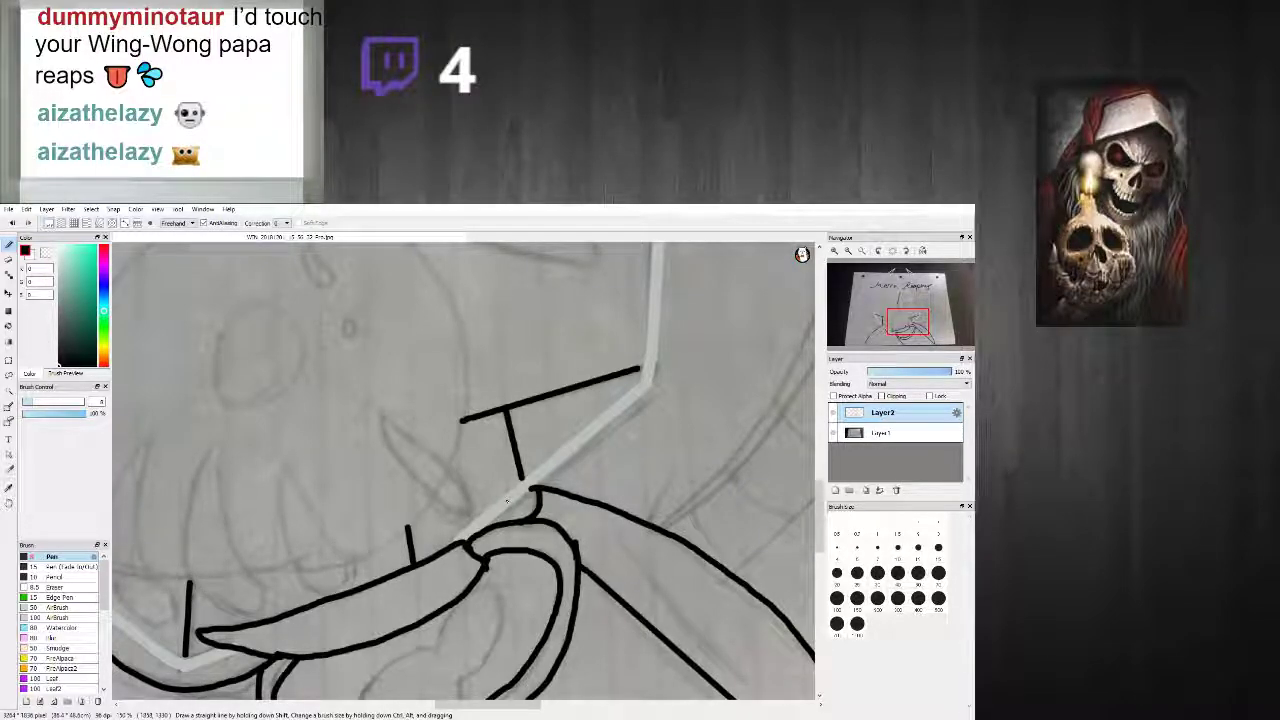
Step: Trace the two leftmost curved fangs of the mouth as closed, pointed outlines
scroll(455, 540, "down", 6)
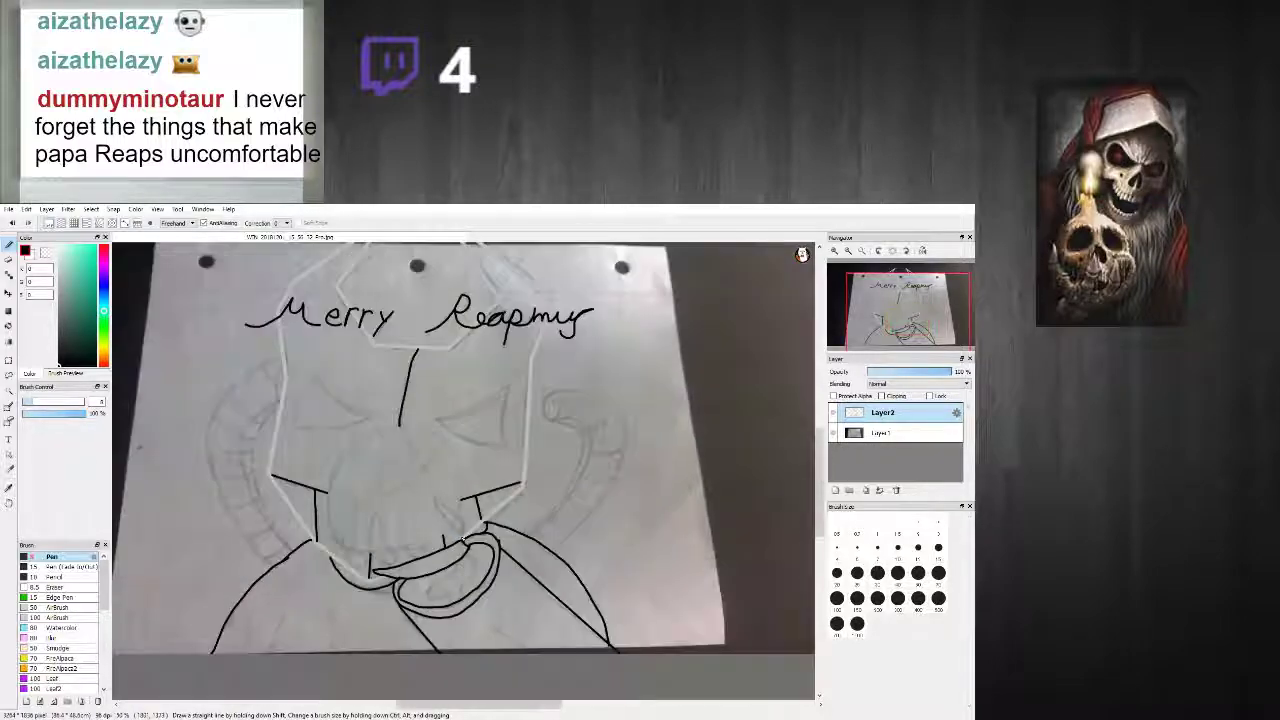
scroll(468, 515, "up", 3)
scroll(402, 522, "up", 2)
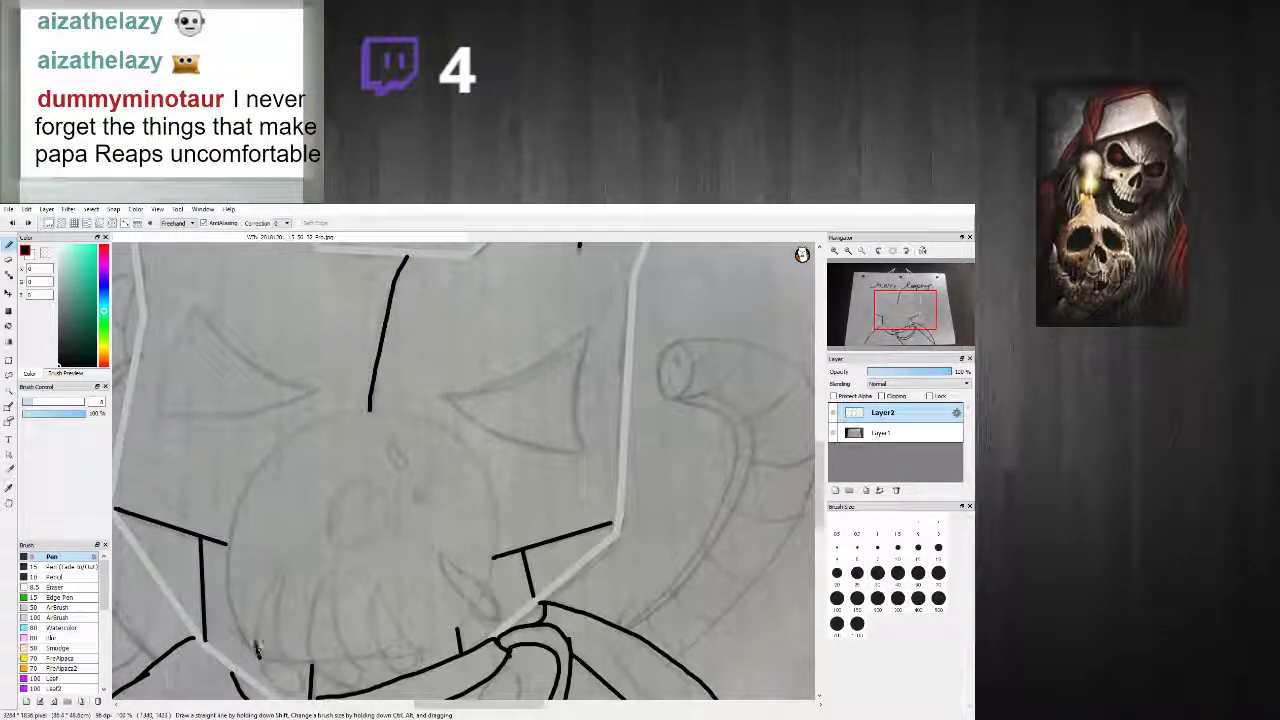
left_click_drag(283, 567, 277, 598)
left_click_drag(282, 646, 286, 665)
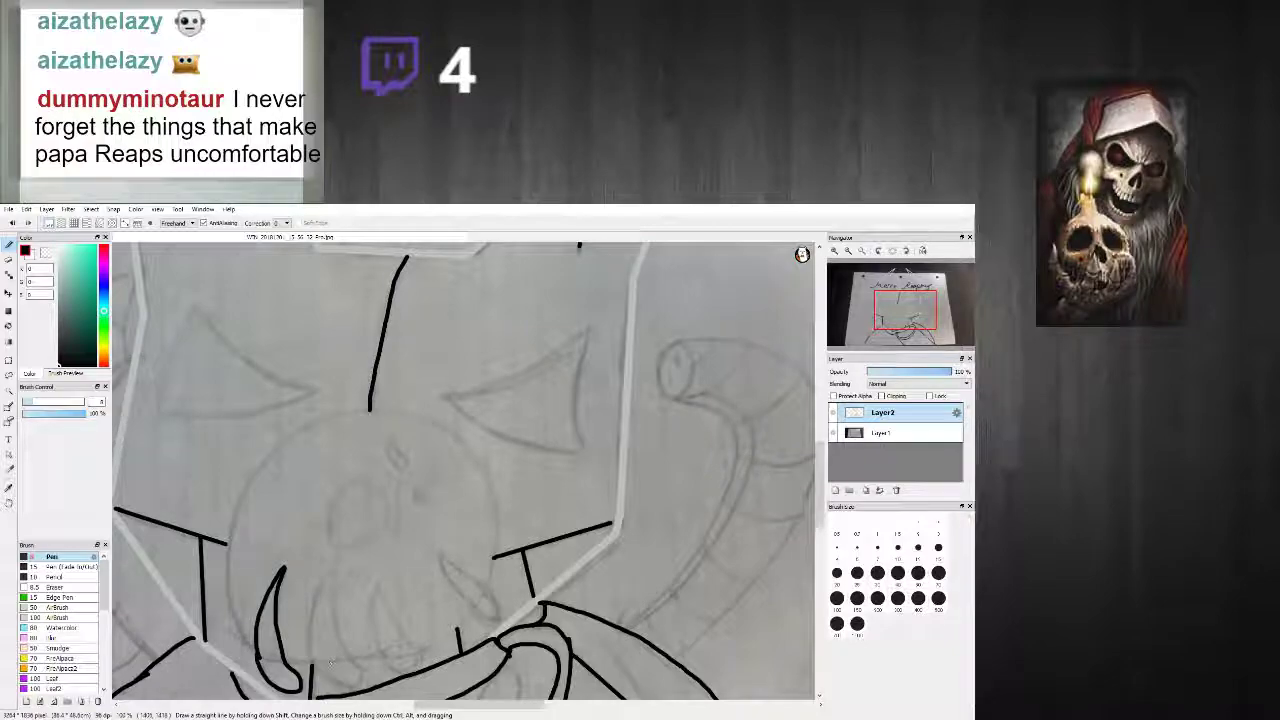
left_click_drag(332, 572, 340, 630)
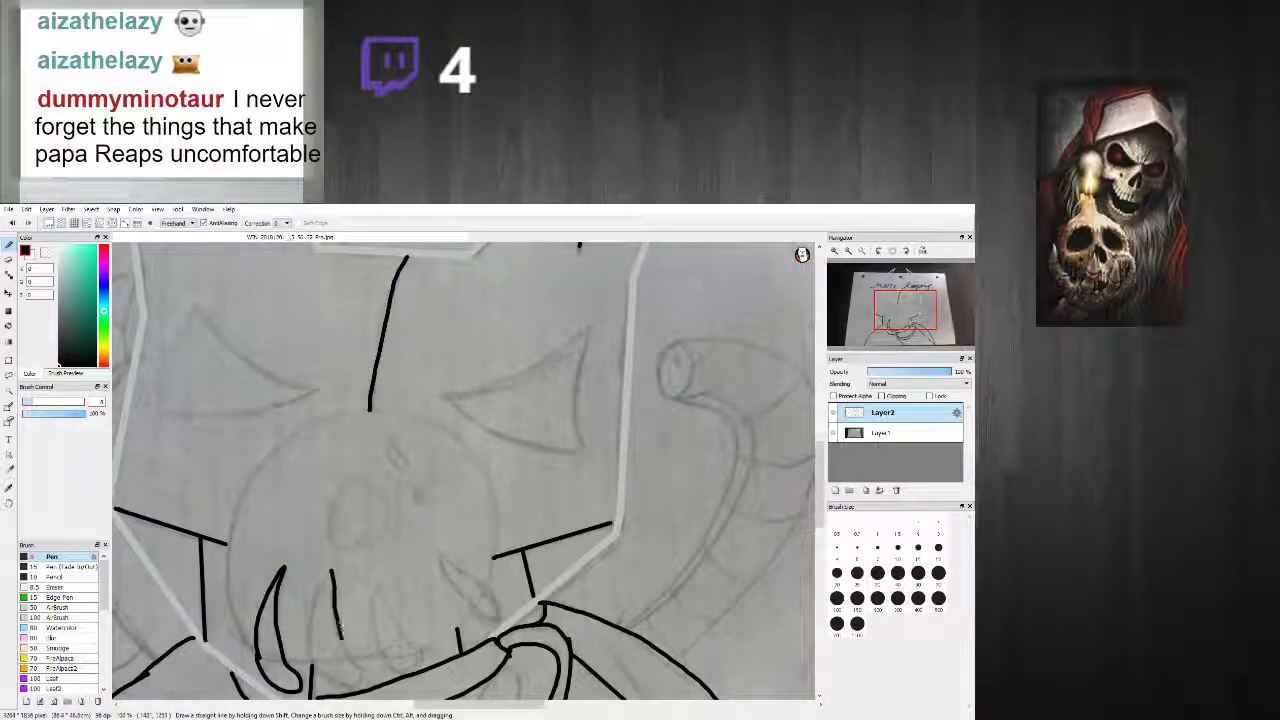
mouse_move(348, 684)
left_mouse_down()
mouse_move(309, 621)
mouse_move(332, 574)
left_mouse_up()
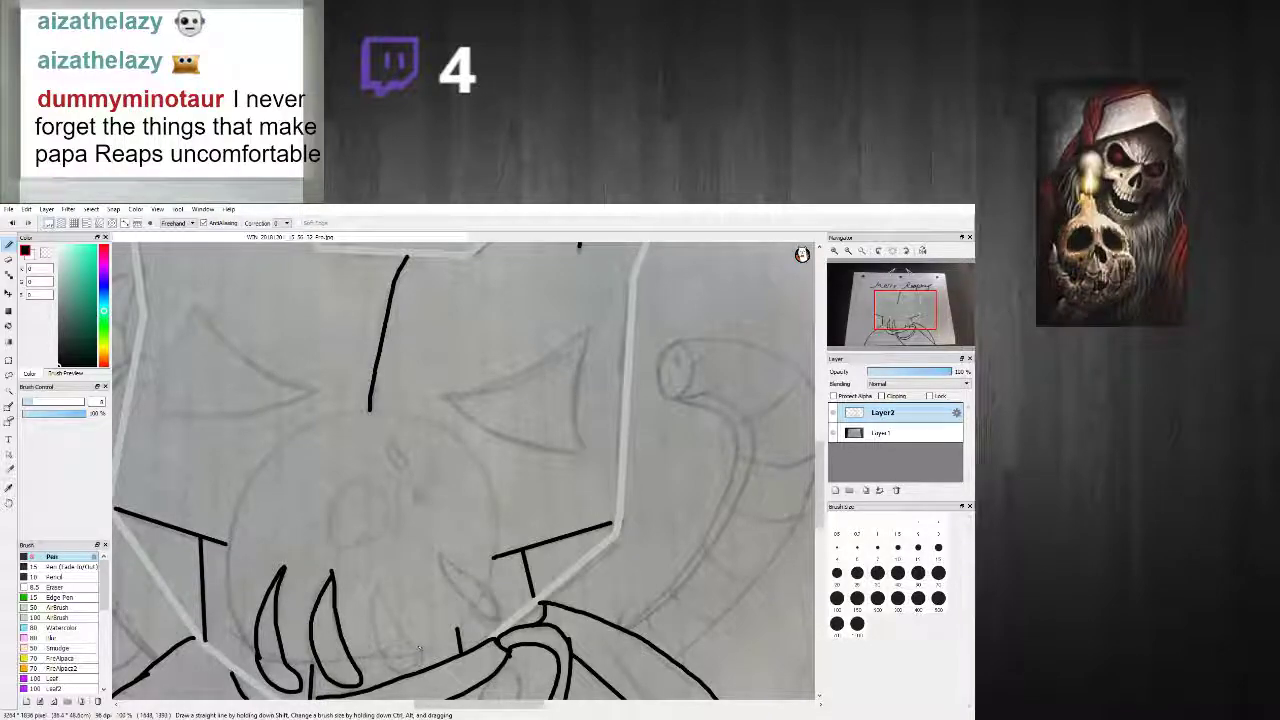
mouse_move(383, 655)
left_mouse_down()
mouse_move(402, 674)
mouse_move(420, 650)
left_mouse_up()
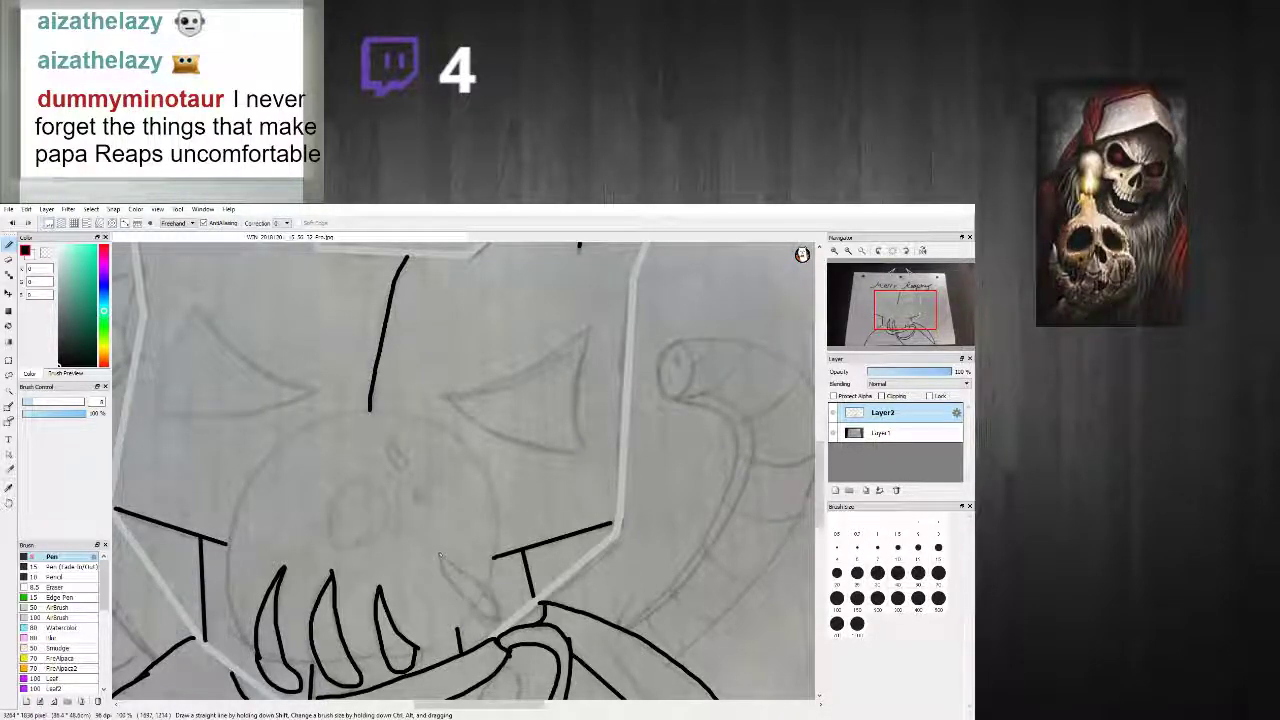
mouse_move(488, 592)
left_mouse_down()
mouse_move(491, 619)
mouse_move(442, 557)
left_mouse_up()
scroll(477, 598, "down", 3)
scroll(476, 598, "up", 2)
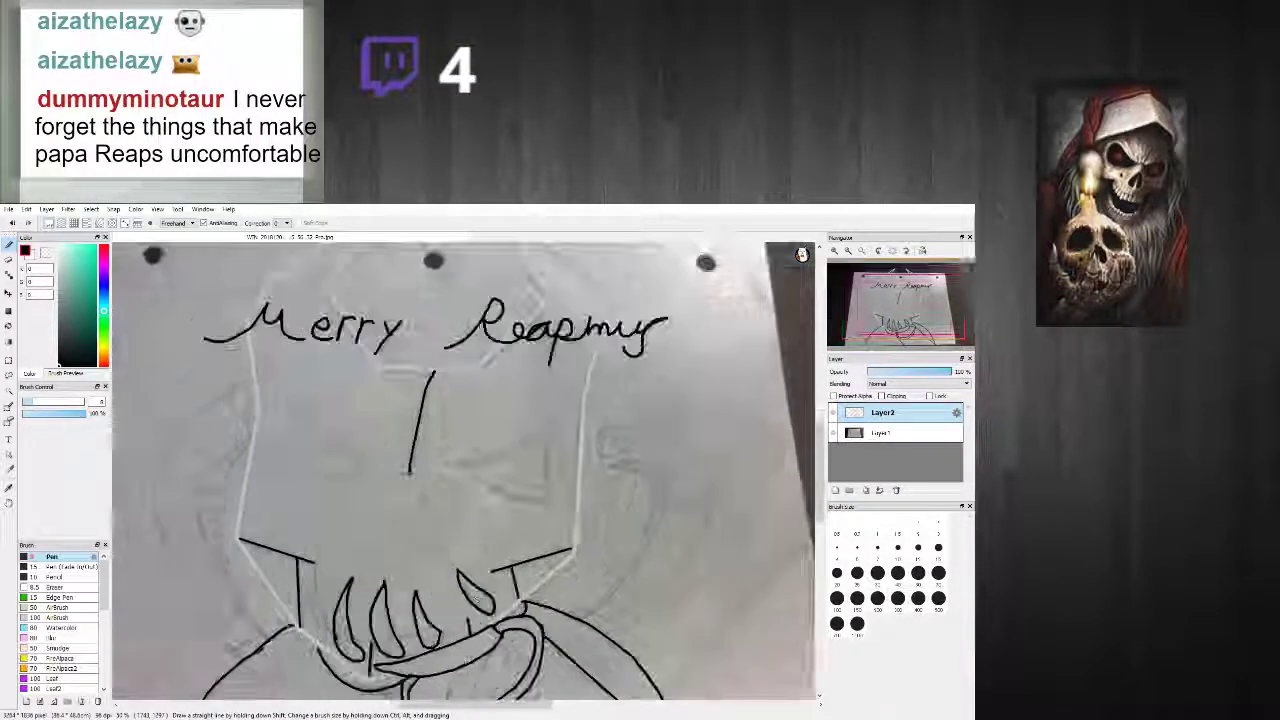
Step: Trace the third fang from its tip around its rounded base, and try a curved fang outline near the mouth's right corner
scroll(455, 590, "up", 2)
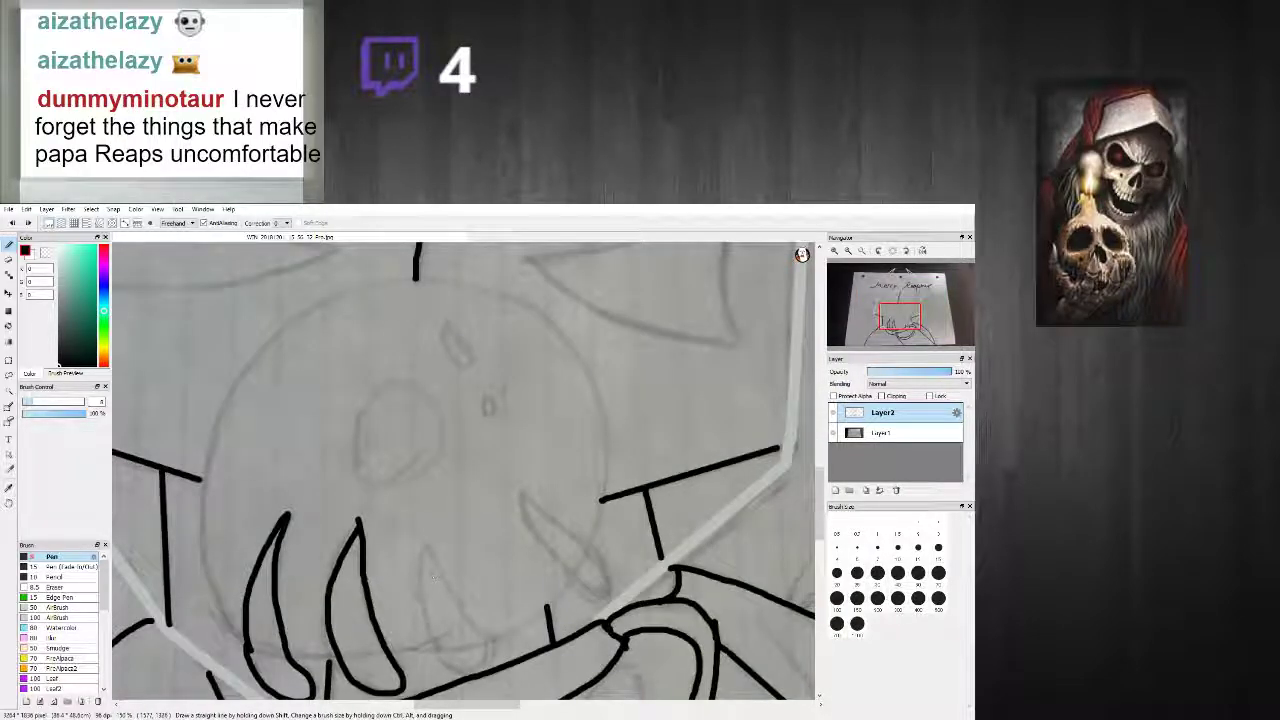
mouse_move(425, 543)
left_mouse_down()
mouse_move(432, 640)
mouse_move(462, 665)
mouse_move(492, 652)
mouse_move(447, 590)
left_mouse_up()
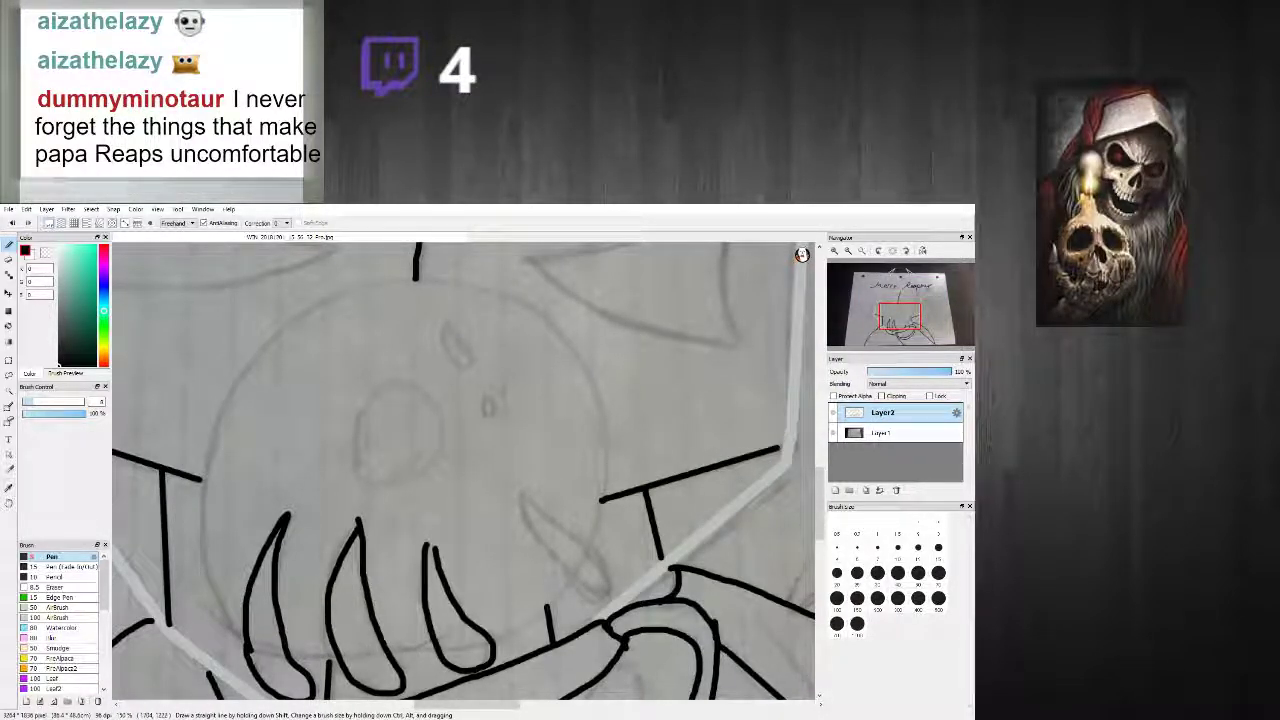
mouse_move(519, 491)
left_mouse_down()
mouse_move(593, 532)
mouse_move(601, 579)
mouse_move(586, 600)
mouse_move(542, 524)
mouse_move(494, 494)
left_mouse_up()
scroll(598, 532, "down", 3)
scroll(598, 532, "down", 2)
scroll(598, 532, "up", 2)
scroll(464, 470, "up", 2)
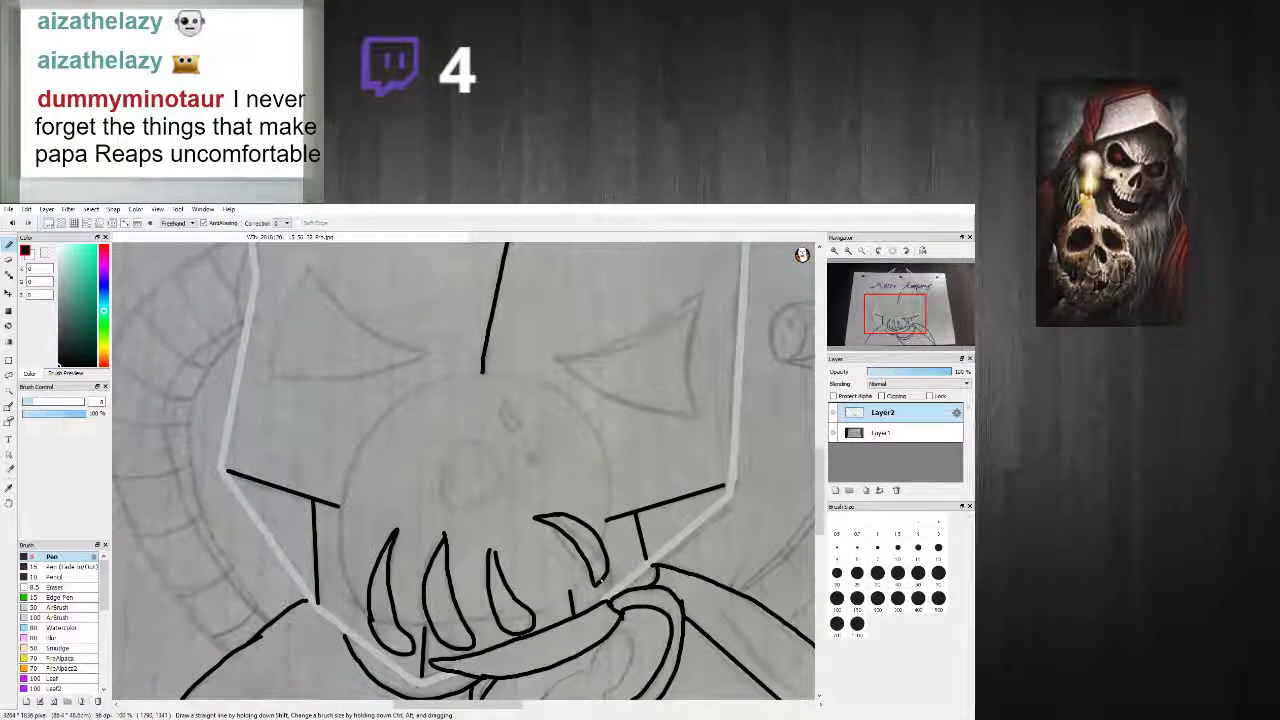
scroll(464, 470, "down", 2)
scroll(447, 545, "up", 3)
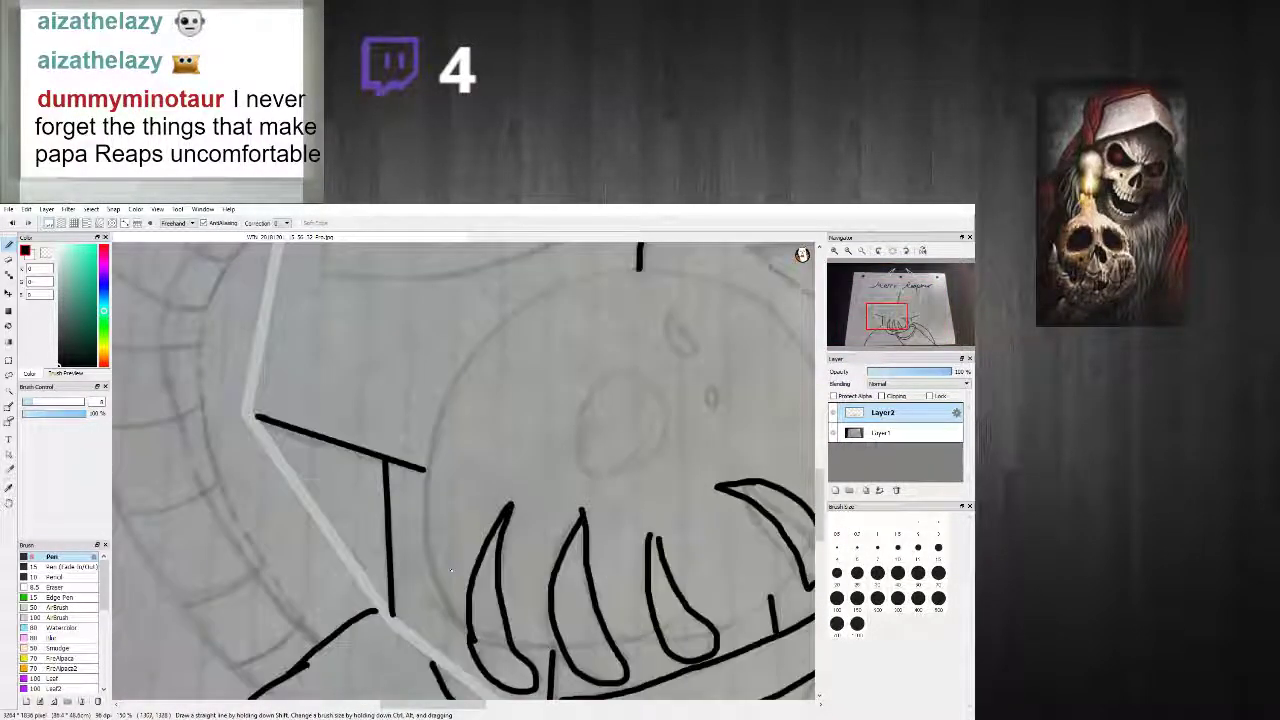
key("ctrl+z")
mouse_move(435, 571)
left_mouse_down()
mouse_move(482, 500)
mouse_move(445, 501)
mouse_move(428, 549)
mouse_move(475, 508)
left_mouse_up()
key("ctrl+z")
scroll(478, 562, "down", 4)
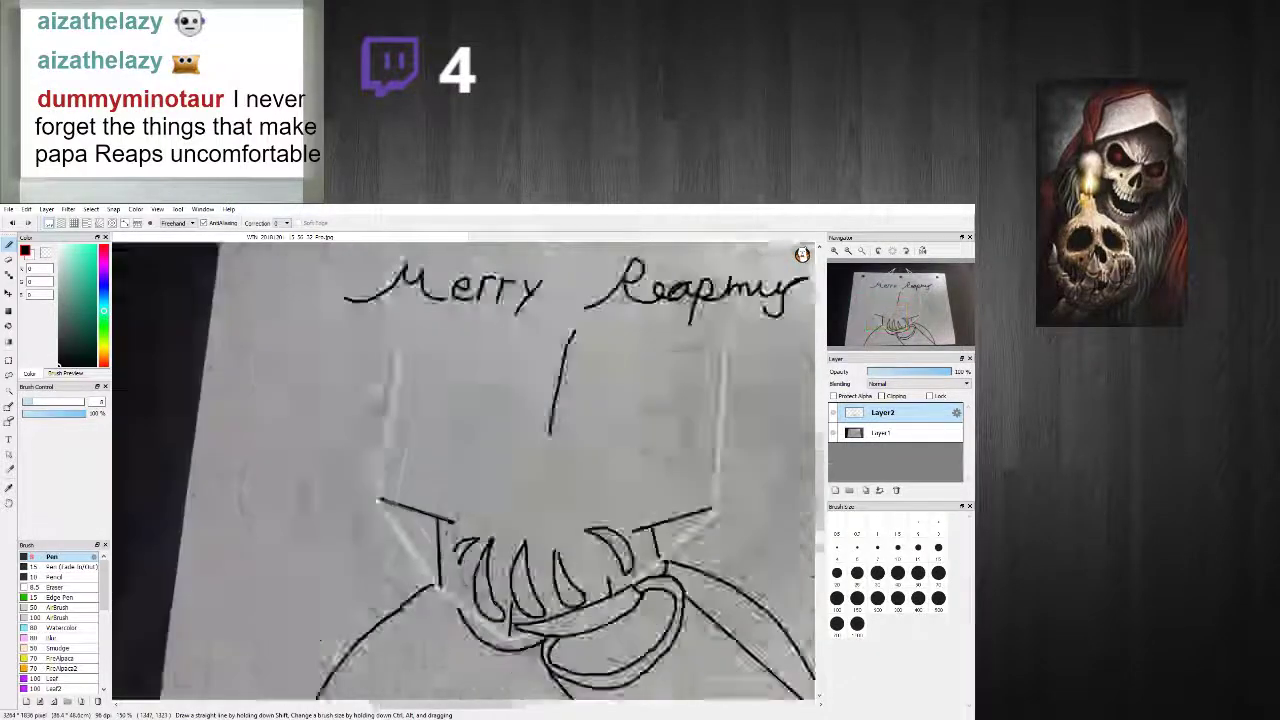
key("ctrl+z")
Step: Trace a fourth curved fang directly beside the third, reaching down to the short vertical mark on the mouth's right side
scroll(577, 568, "up", 3)
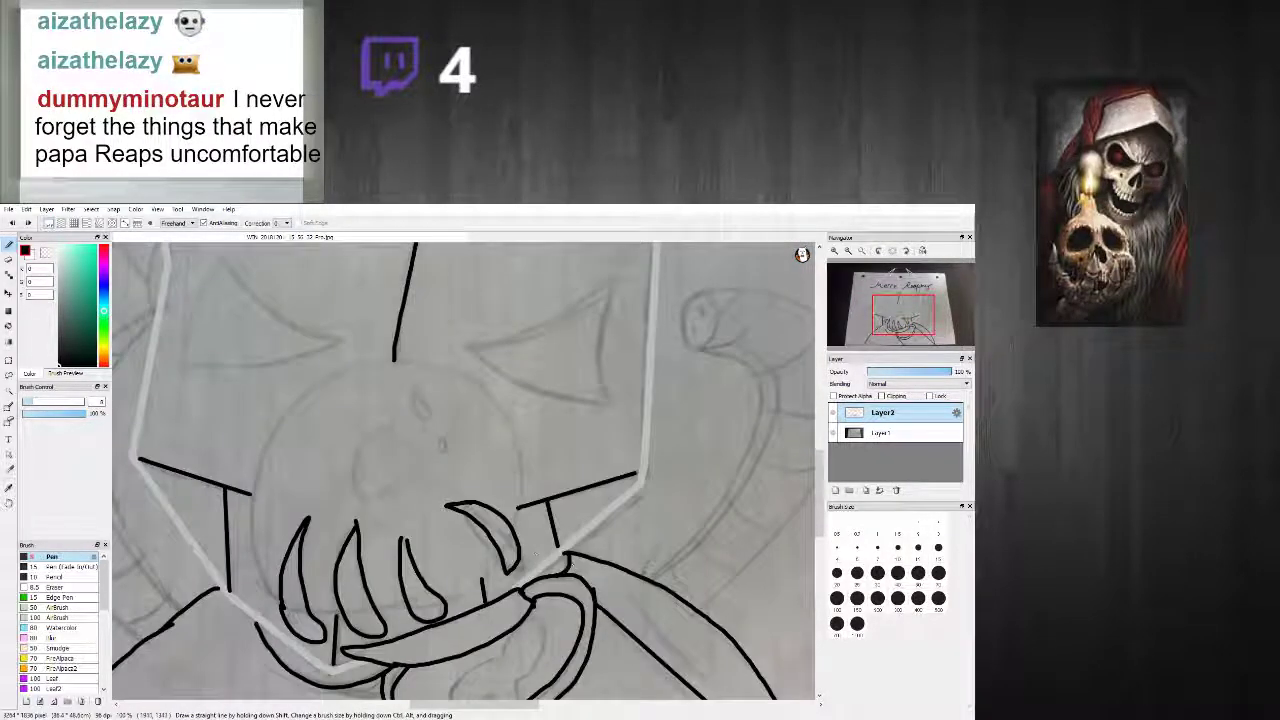
scroll(551, 578, "up", 1)
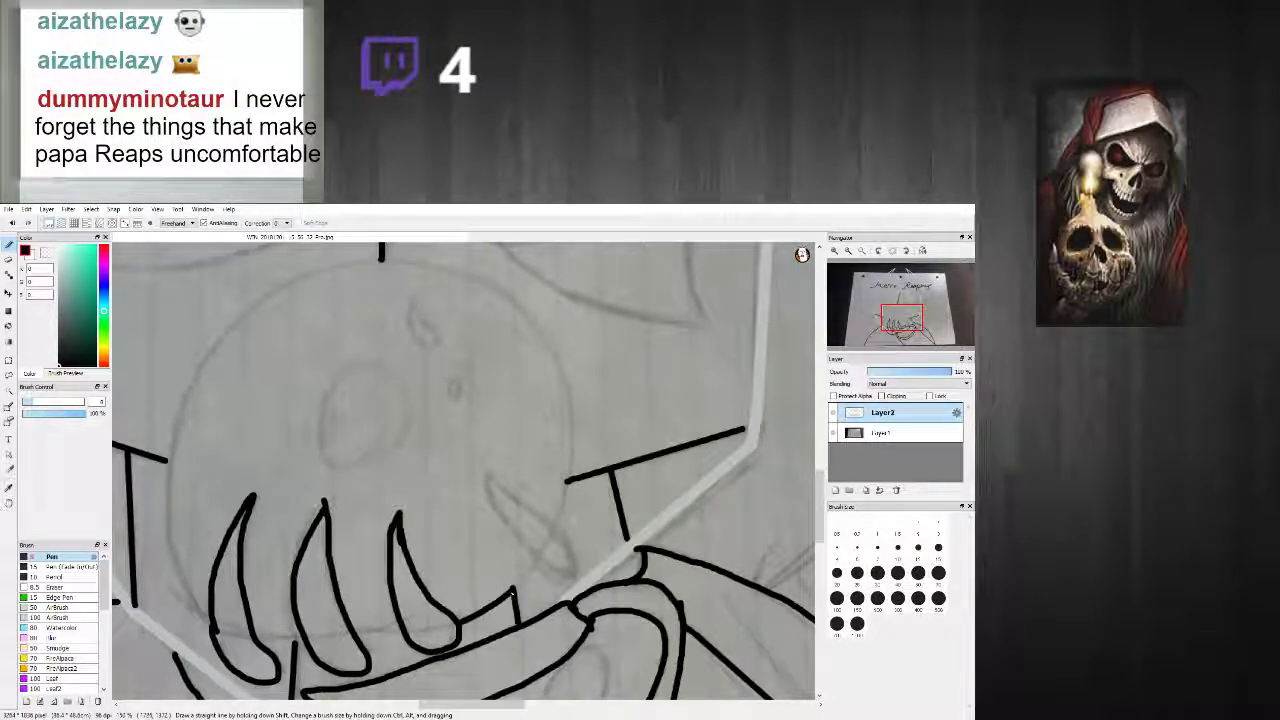
mouse_move(481, 555)
left_mouse_down()
mouse_move(473, 467)
mouse_move(440, 556)
mouse_move(455, 605)
mouse_move(481, 620)
mouse_move(512, 601)
left_mouse_up()
scroll(495, 594, "down", 3)
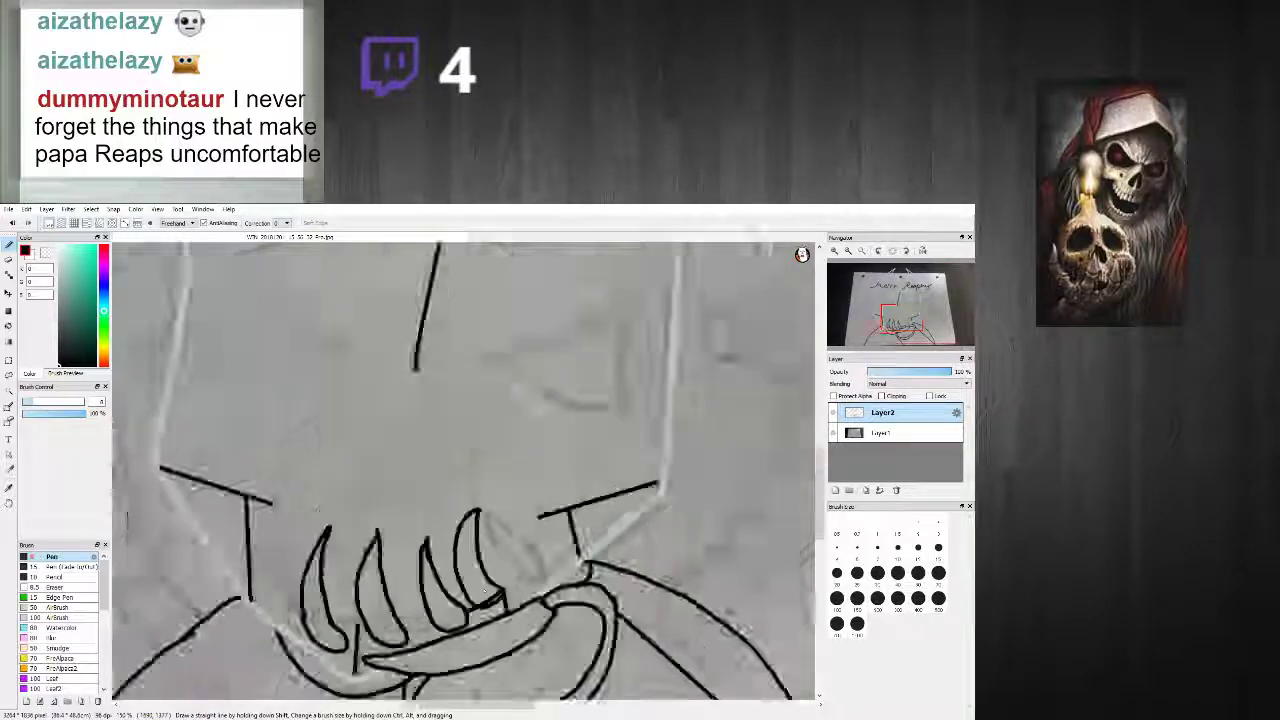
scroll(495, 584, "up", 1)
scroll(494, 580, "up", 3)
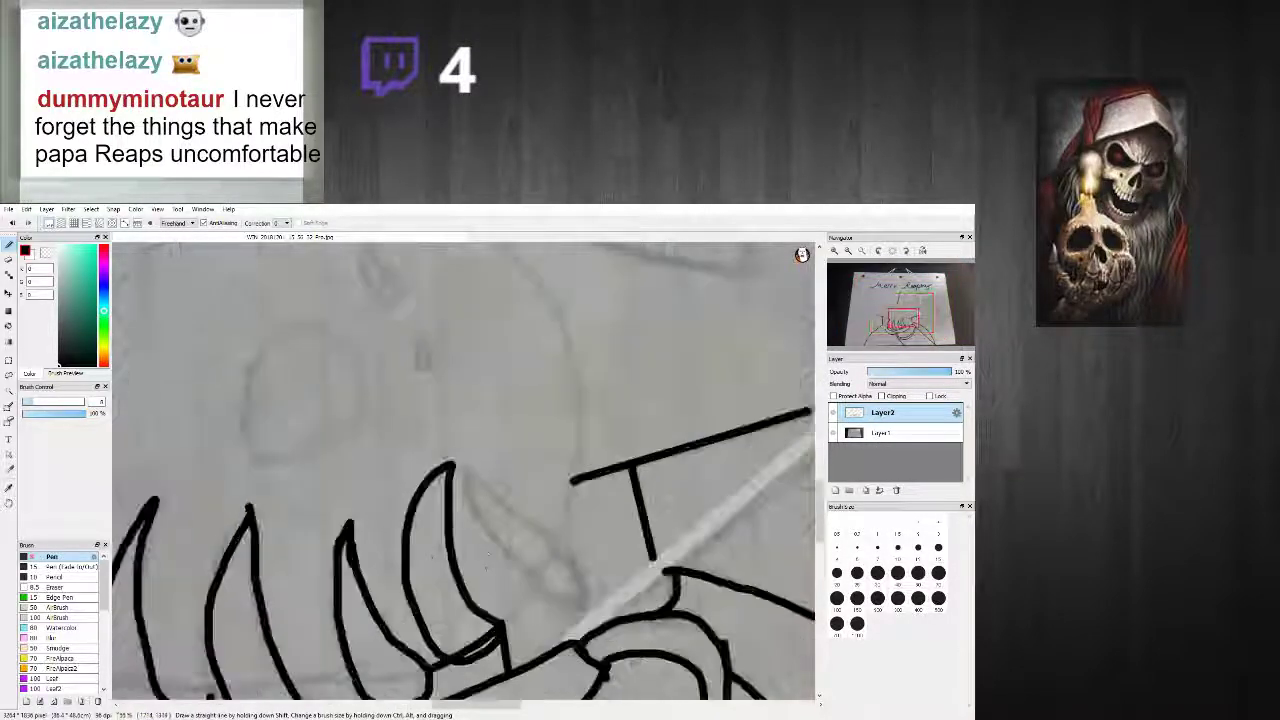
Step: Try a curved fang outline near the mouth's right corner, then undo it along with the fourth fang beside the third
mouse_move(479, 460)
left_mouse_down()
mouse_move(540, 444)
mouse_move(574, 499)
mouse_move(531, 446)
mouse_move(485, 444)
mouse_move(460, 481)
mouse_move(498, 472)
mouse_move(566, 510)
left_mouse_up()
key("ctrl+z")
scroll(566, 510, "down", 3)
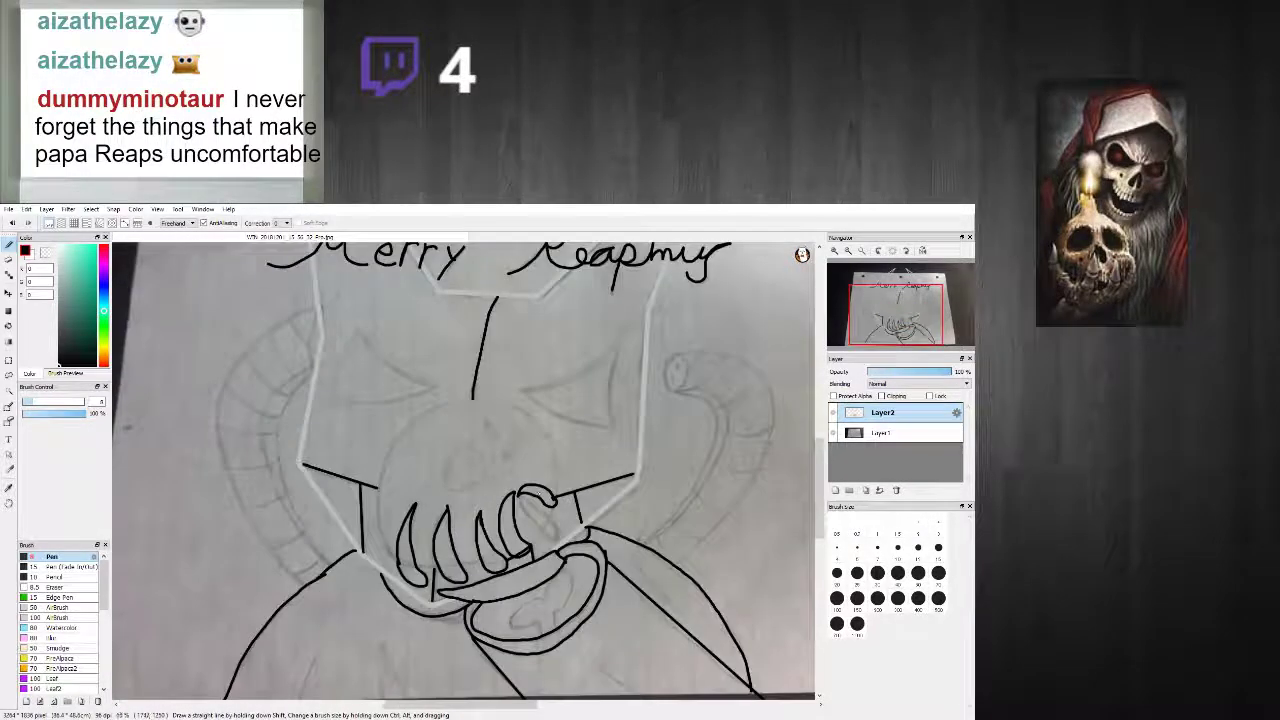
scroll(562, 484, "up", 3)
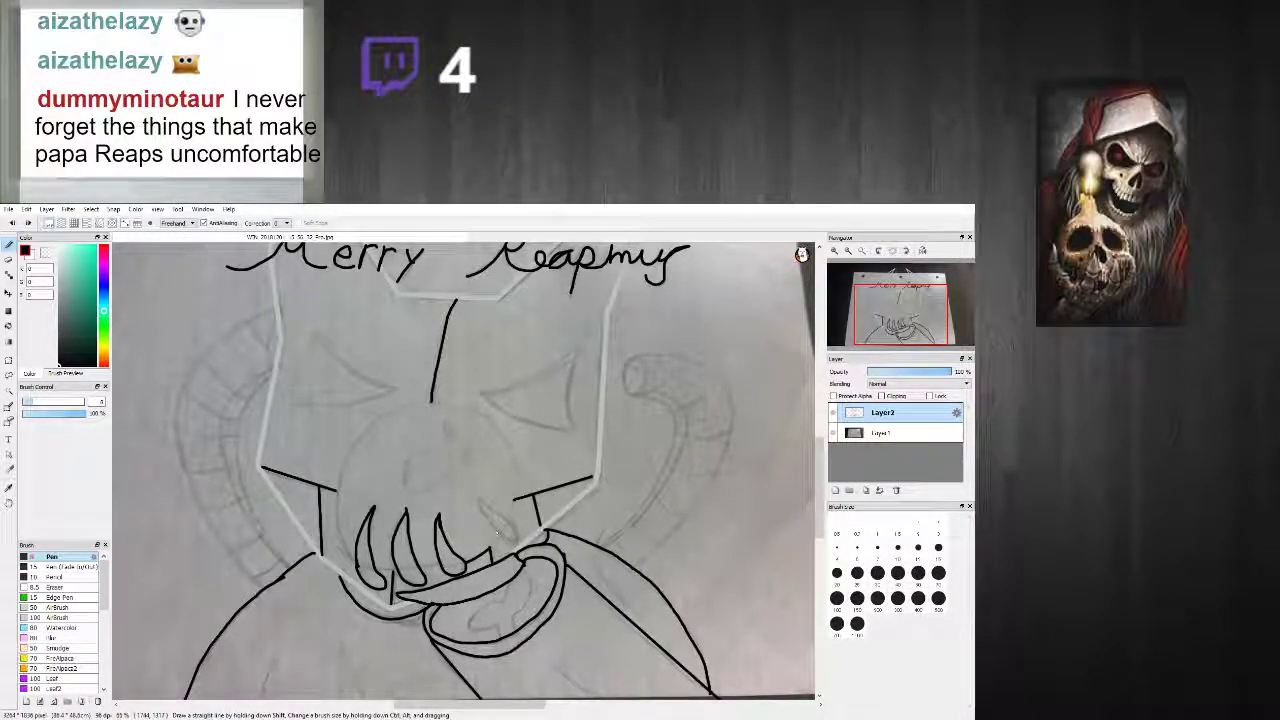
scroll(528, 519, "down", 4)
scroll(475, 533, "down", 1)
scroll(475, 533, "up", 4)
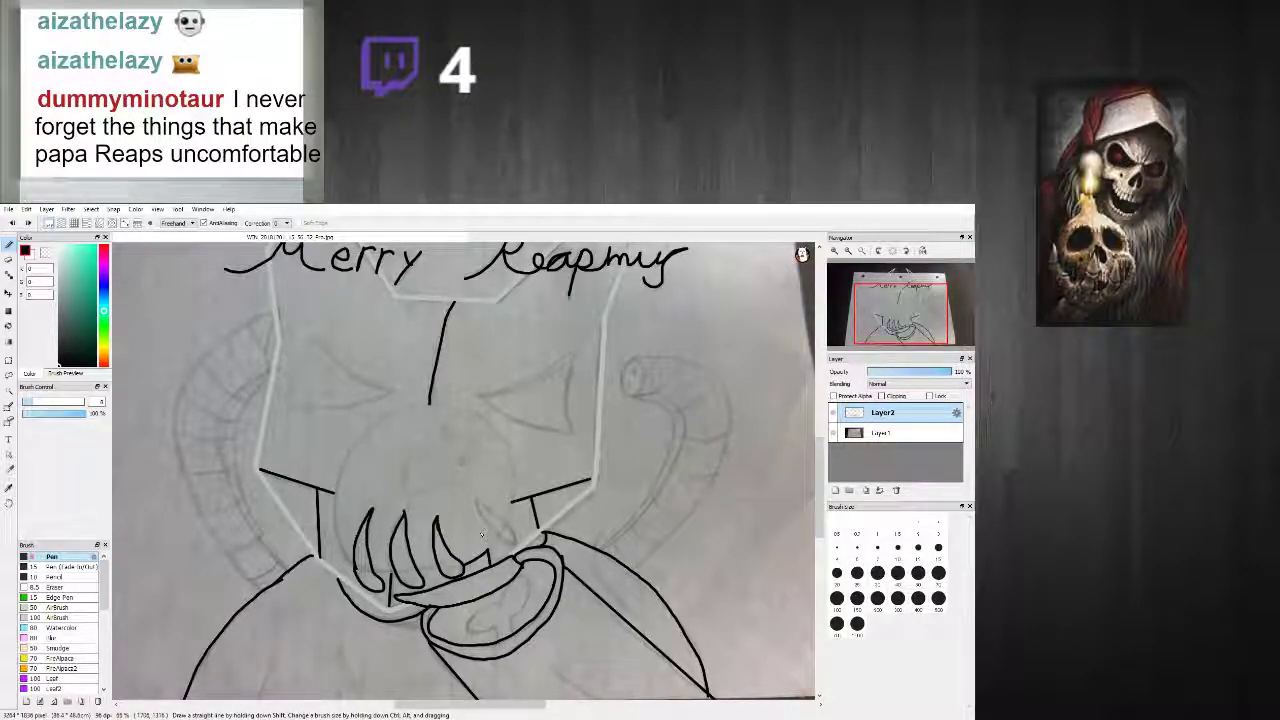
Step: Trace the small teardrop mark below the vertical forehead line and the tiny oval beneath it as closed outlines
scroll(481, 533, "up", 3)
scroll(472, 493, "up", 2)
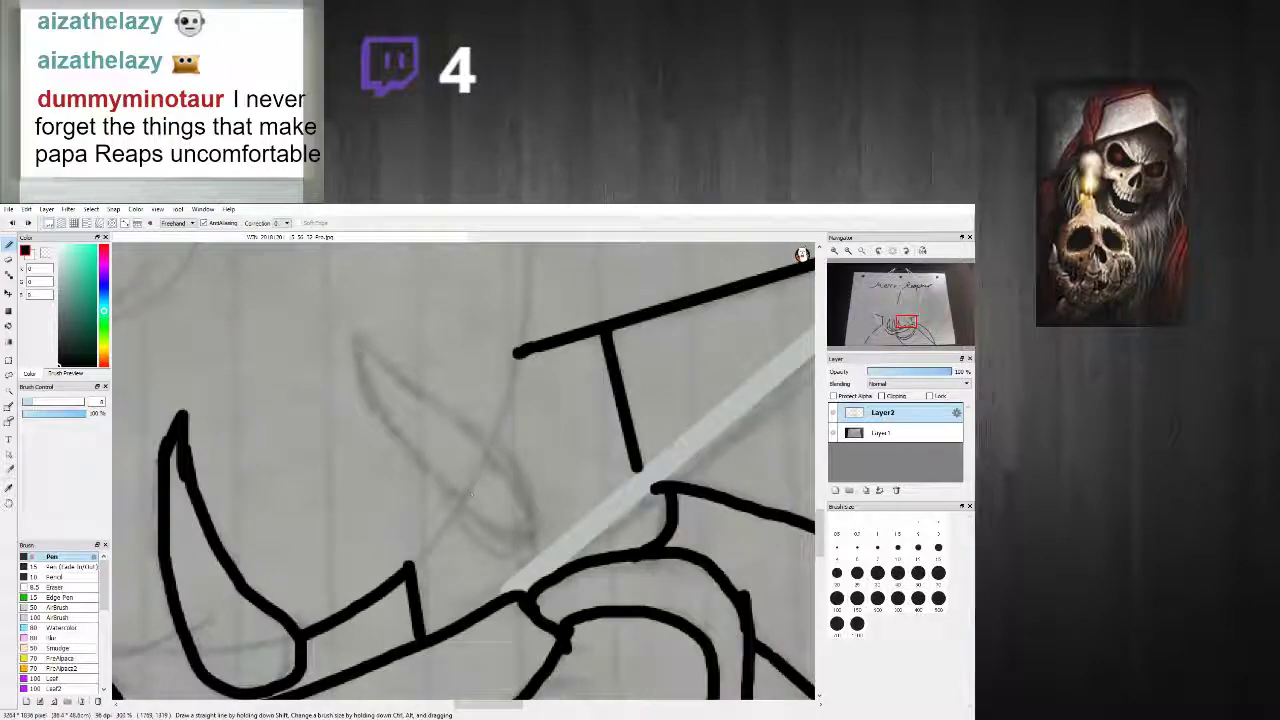
scroll(471, 493, "up", 2)
scroll(440, 465, "down", 4)
scroll(417, 441, "up", 2)
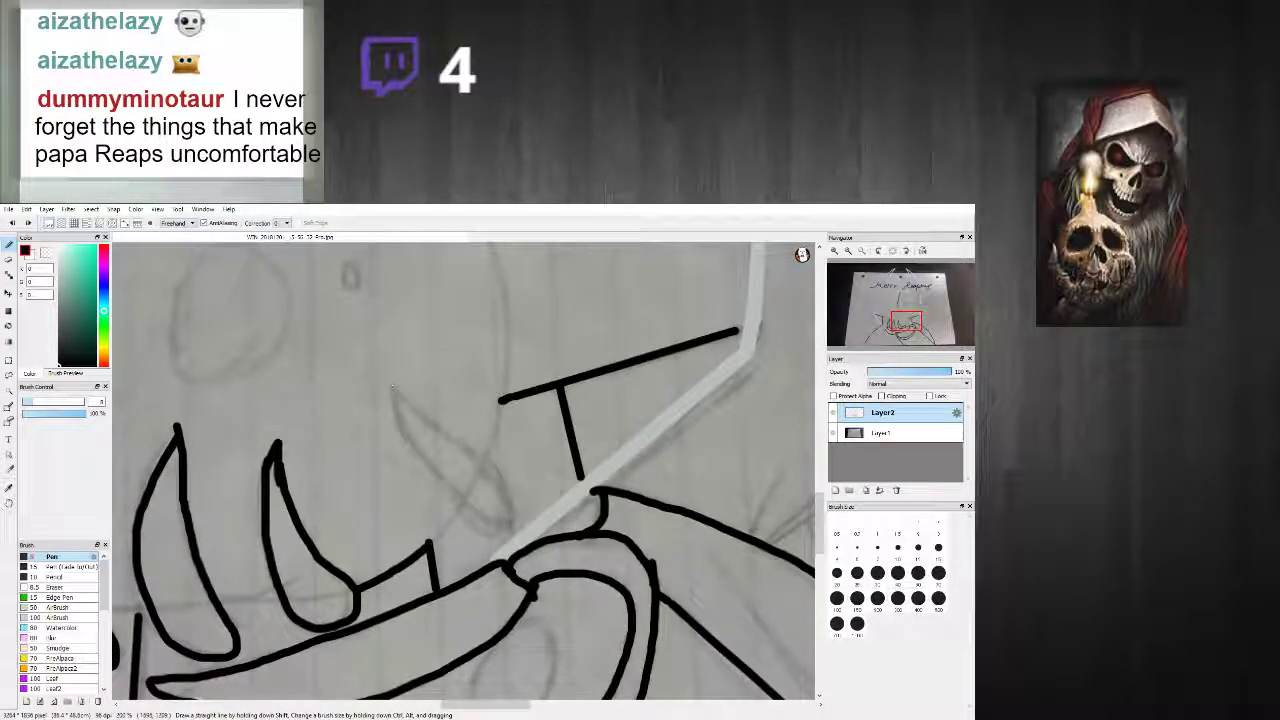
scroll(255, 500, "down", 5)
scroll(272, 462, "up", 3)
scroll(282, 440, "down", 1)
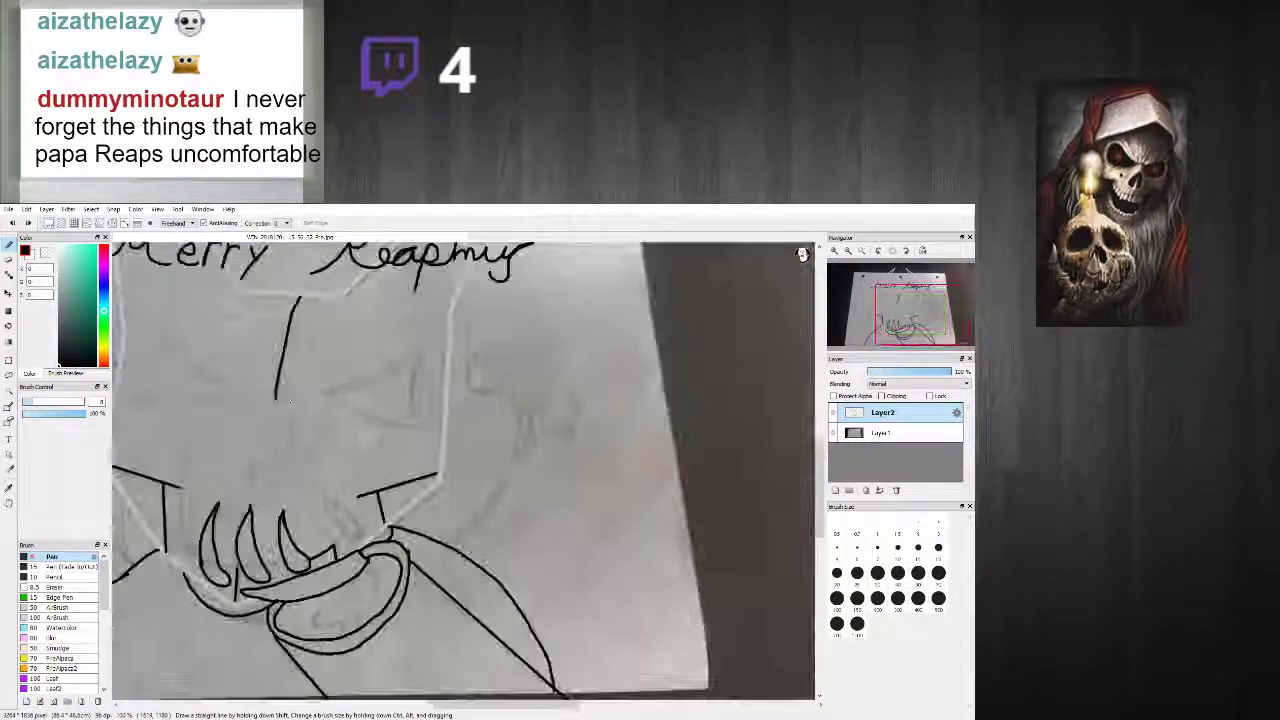
scroll(300, 435, "up", 3)
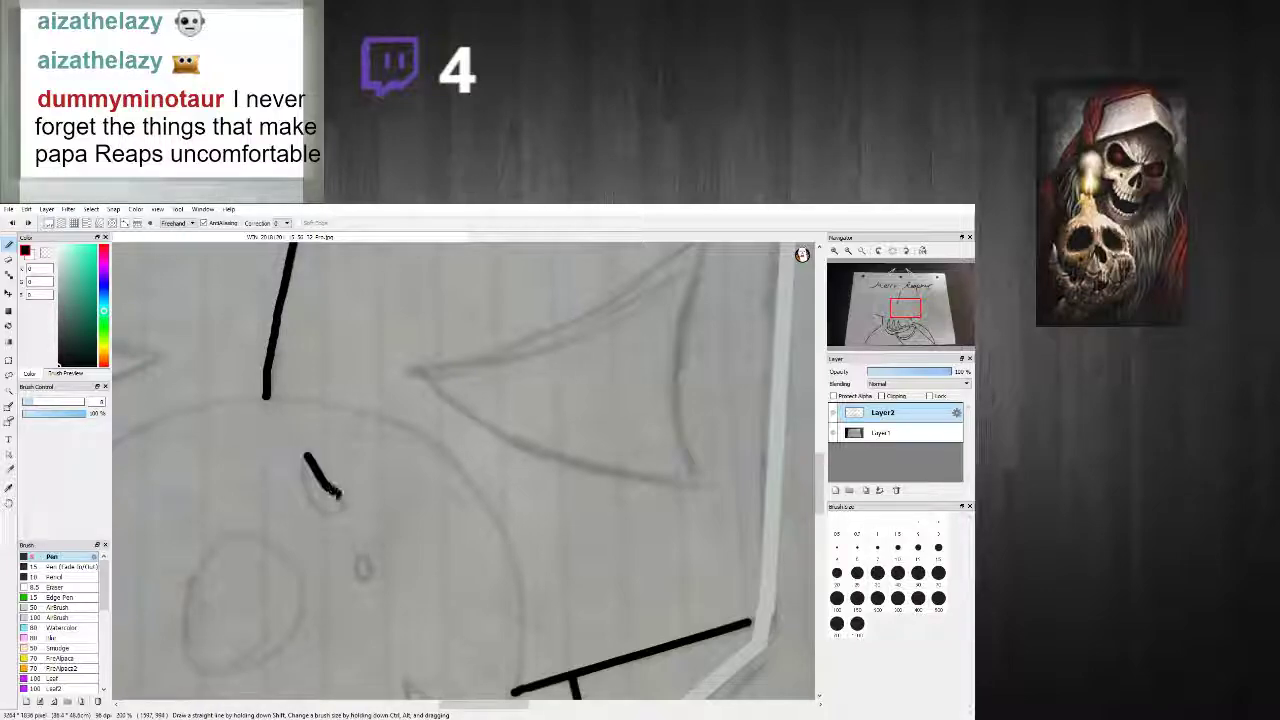
left_click_drag(310, 503, 306, 456)
mouse_move(362, 557)
left_mouse_down()
mouse_move(360, 583)
mouse_move(358, 555)
left_mouse_up()
scroll(308, 578, "down", 3)
scroll(260, 583, "up", 3)
scroll(330, 598, "down", 3)
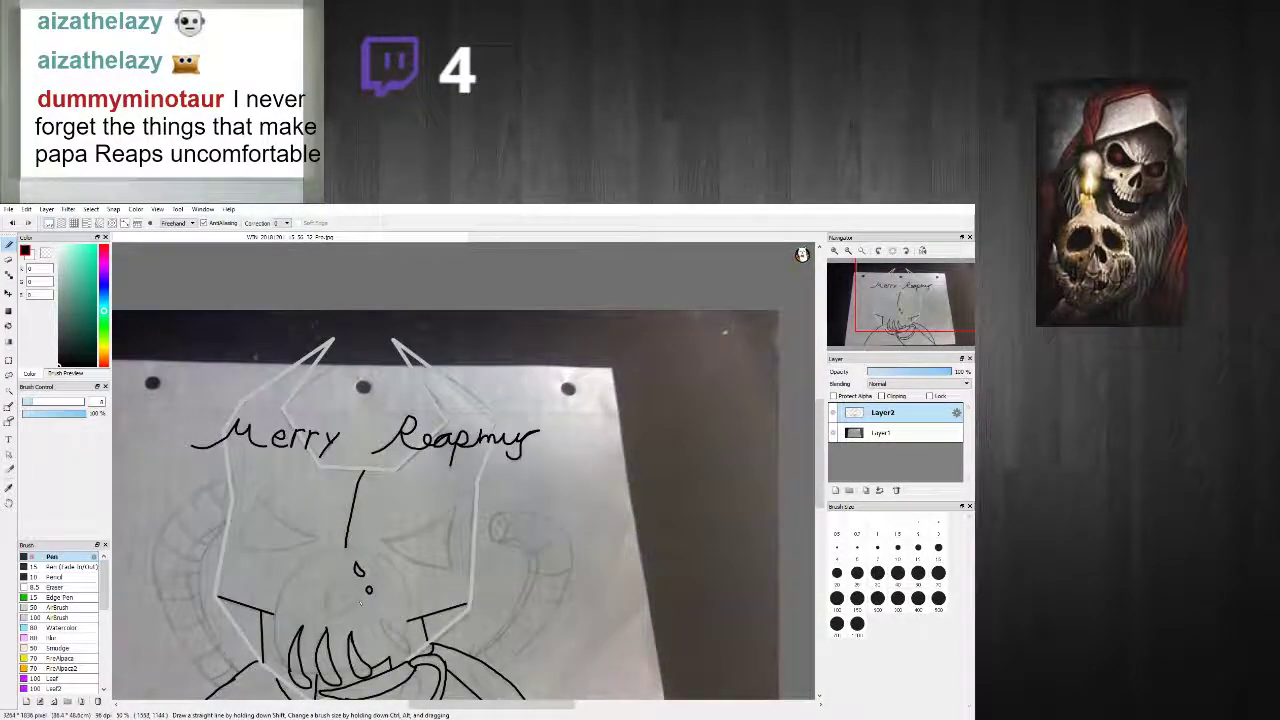
Step: Trace the slanted fang at the mouth's right corner as a closed, pointed outline with a rounded base
scroll(385, 602, "up", 2)
left_click_drag(820, 456, 820, 481)
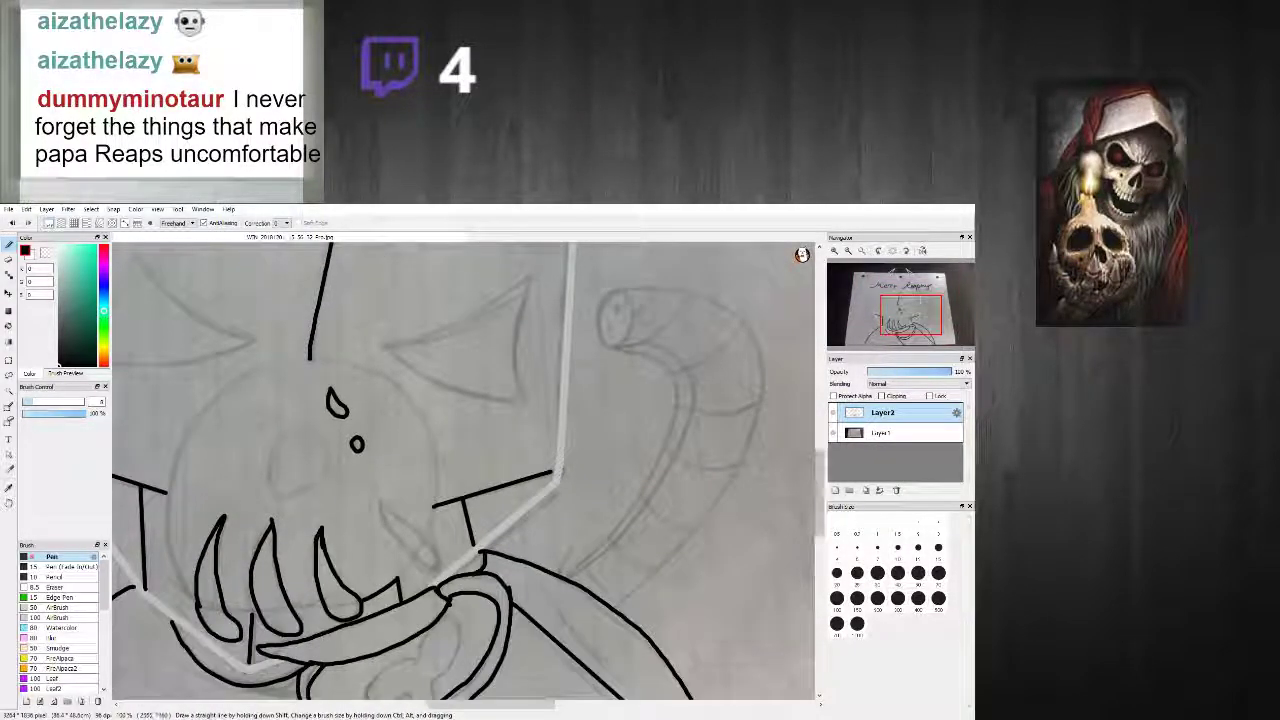
scroll(400, 521, "up", 1)
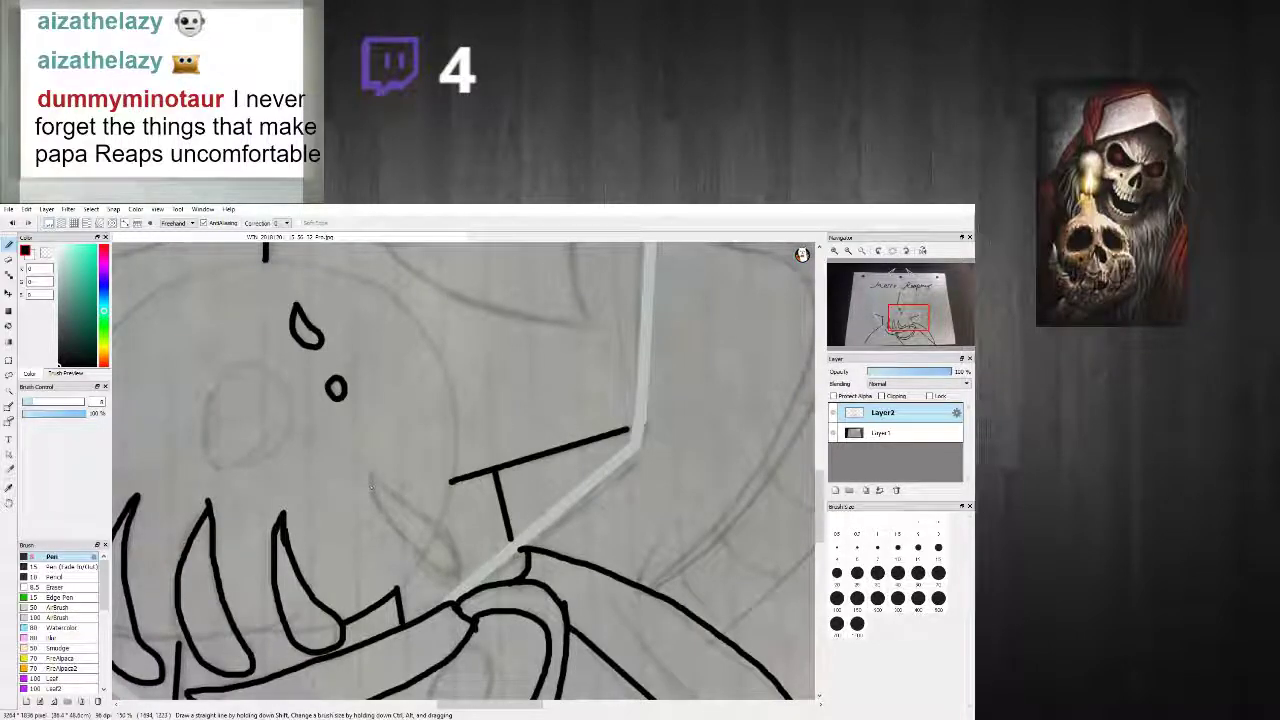
mouse_move(372, 476)
left_mouse_down()
mouse_move(433, 525)
mouse_move(443, 577)
mouse_move(411, 569)
mouse_move(379, 512)
left_mouse_up()
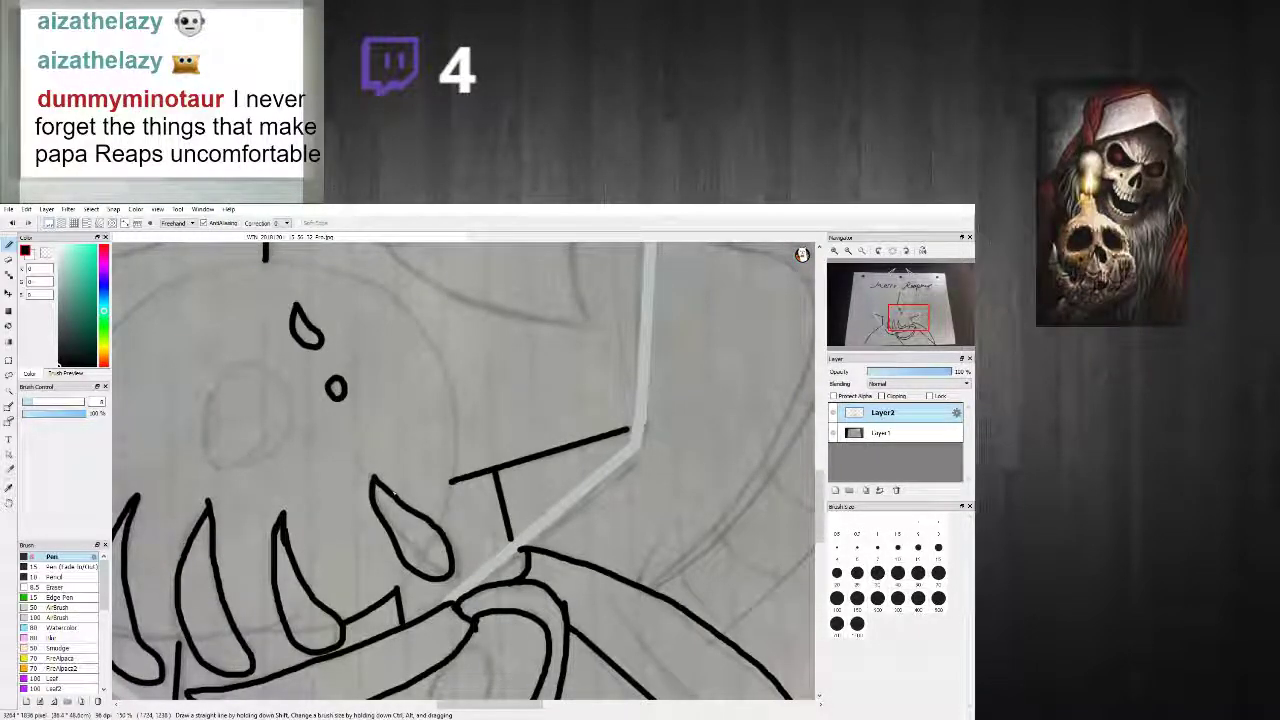
Step: Extend the mouth line from the third fang to the slanted right fang, and join the right cheek line's inner end to that fang
scroll(411, 495, "down", 4)
scroll(387, 509, "up", 5)
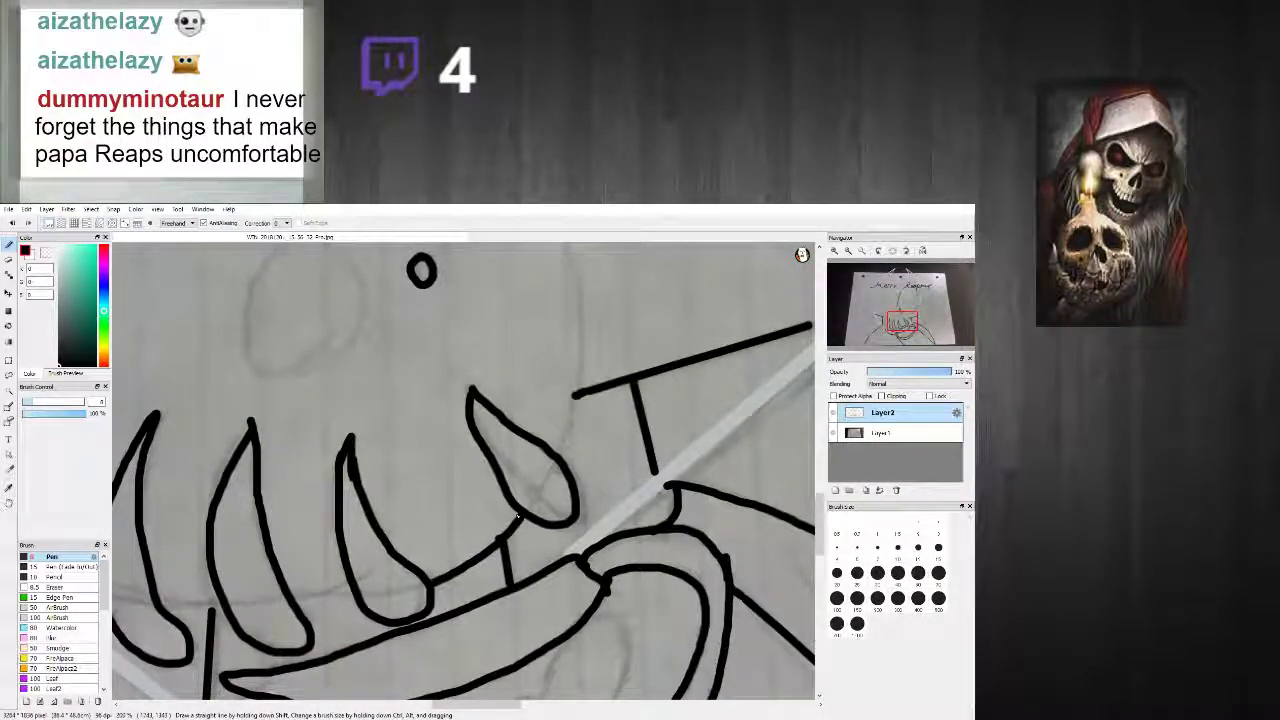
left_click_drag(573, 395, 566, 425)
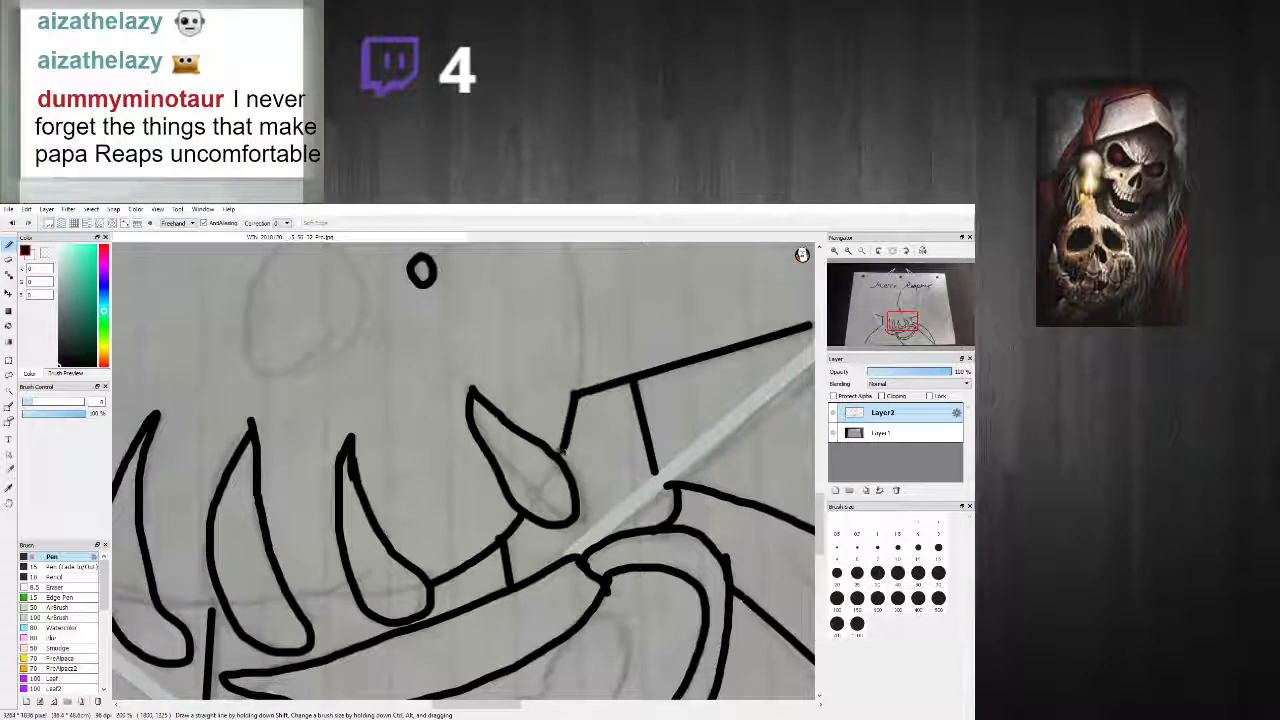
Step: Trace the mouth line between the fangs and carry it around the mouth's left side up to the left cheek line
scroll(562, 452, "down", 3)
scroll(550, 520, "up", 5)
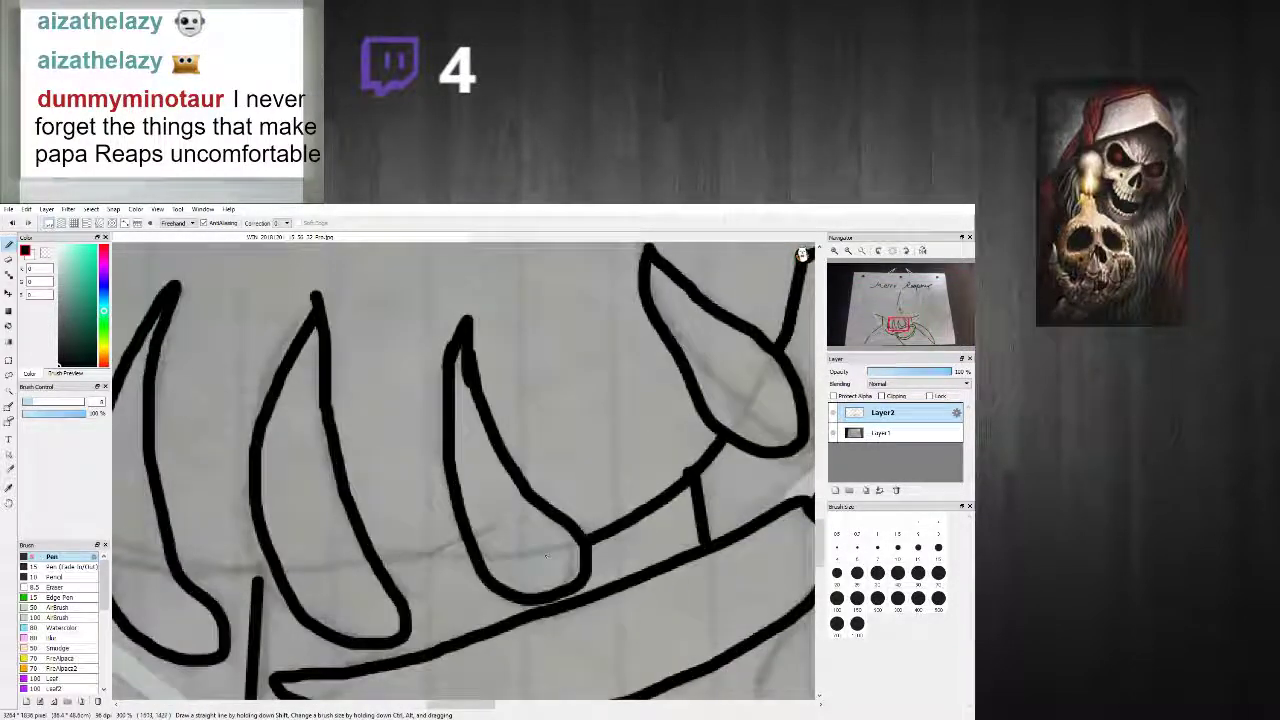
left_click_drag(384, 565, 471, 563)
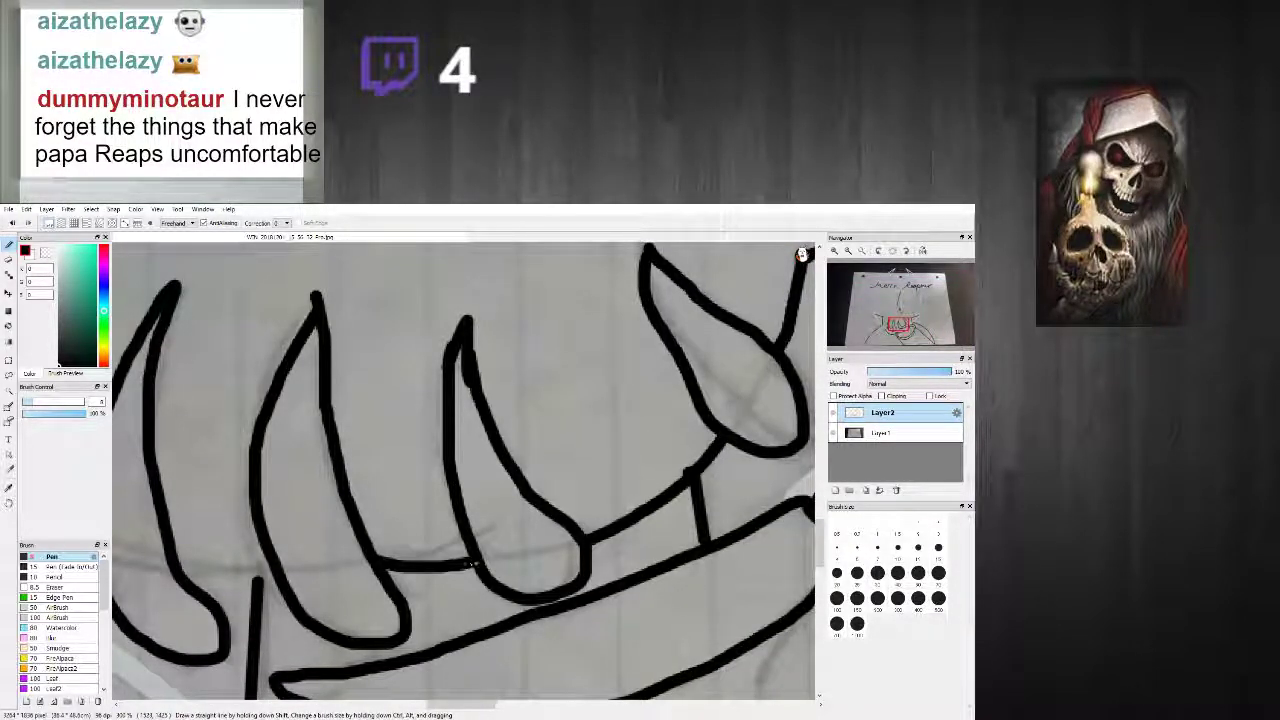
mouse_move(182, 572)
left_mouse_down()
mouse_move(273, 571)
mouse_move(299, 597)
mouse_move(227, 481)
mouse_move(203, 351)
mouse_move(215, 259)
left_mouse_up()
scroll(268, 562, "down", 5)
scroll(220, 545, "up", 4)
scroll(221, 544, "up", 2)
scroll(244, 303, "down", 5)
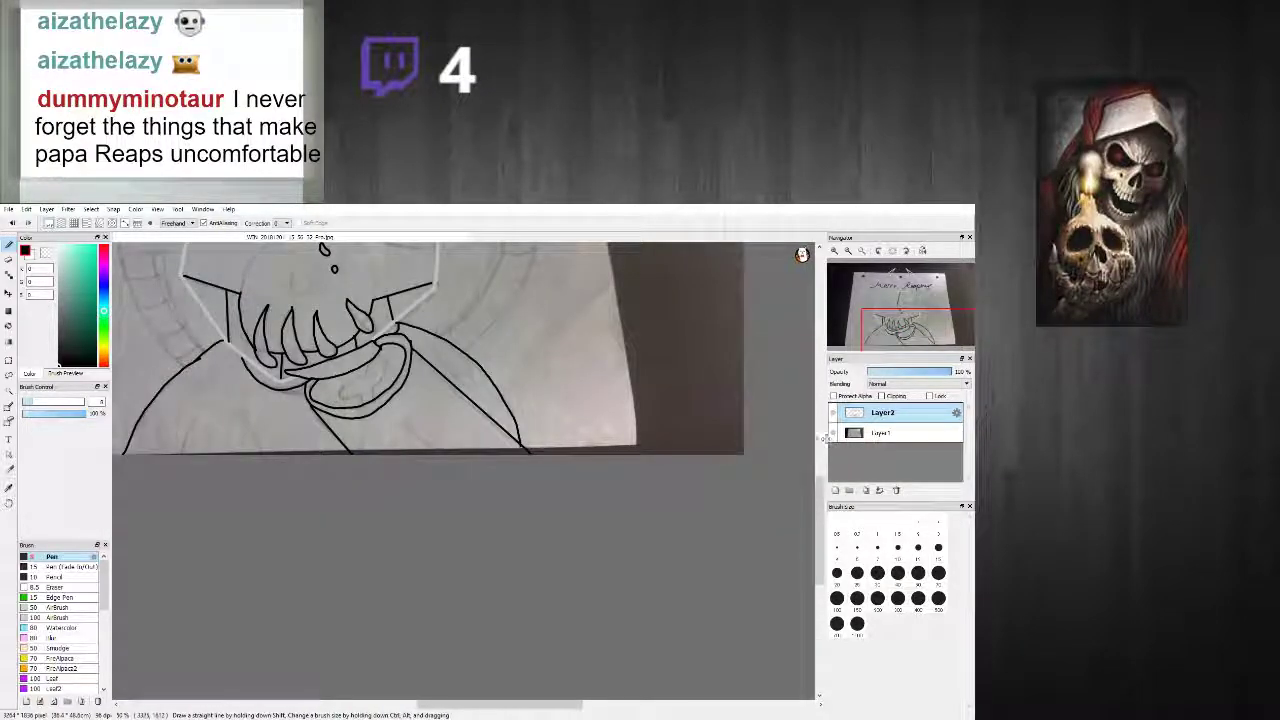
Step: Trace the large round dome above the fangs from the left cheek line over to the right cheek line
left_click_drag(820, 532, 820, 486)
scroll(237, 443, "up", 4)
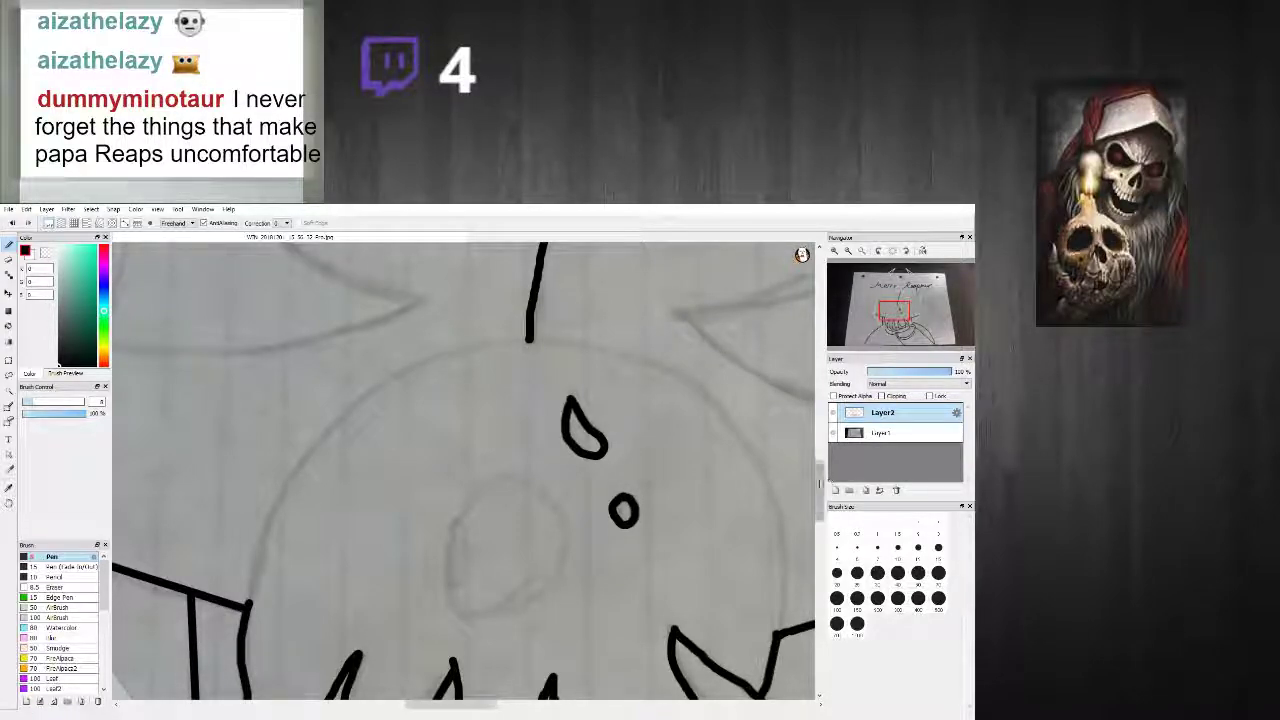
left_click_drag(820, 472, 820, 464)
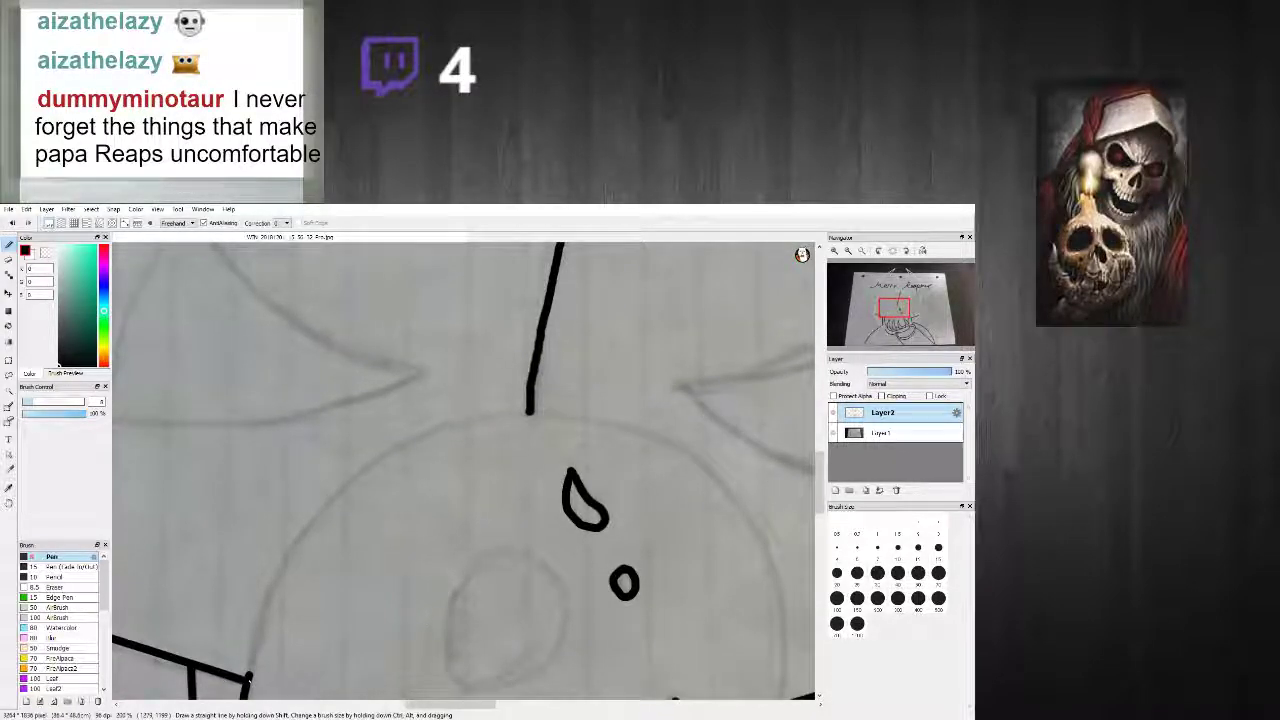
mouse_move(264, 614)
left_mouse_down()
mouse_move(308, 517)
mouse_move(338, 489)
mouse_move(452, 424)
mouse_move(517, 410)
mouse_move(645, 428)
mouse_move(694, 452)
mouse_move(752, 525)
left_mouse_up()
scroll(820, 480, "down", 3)
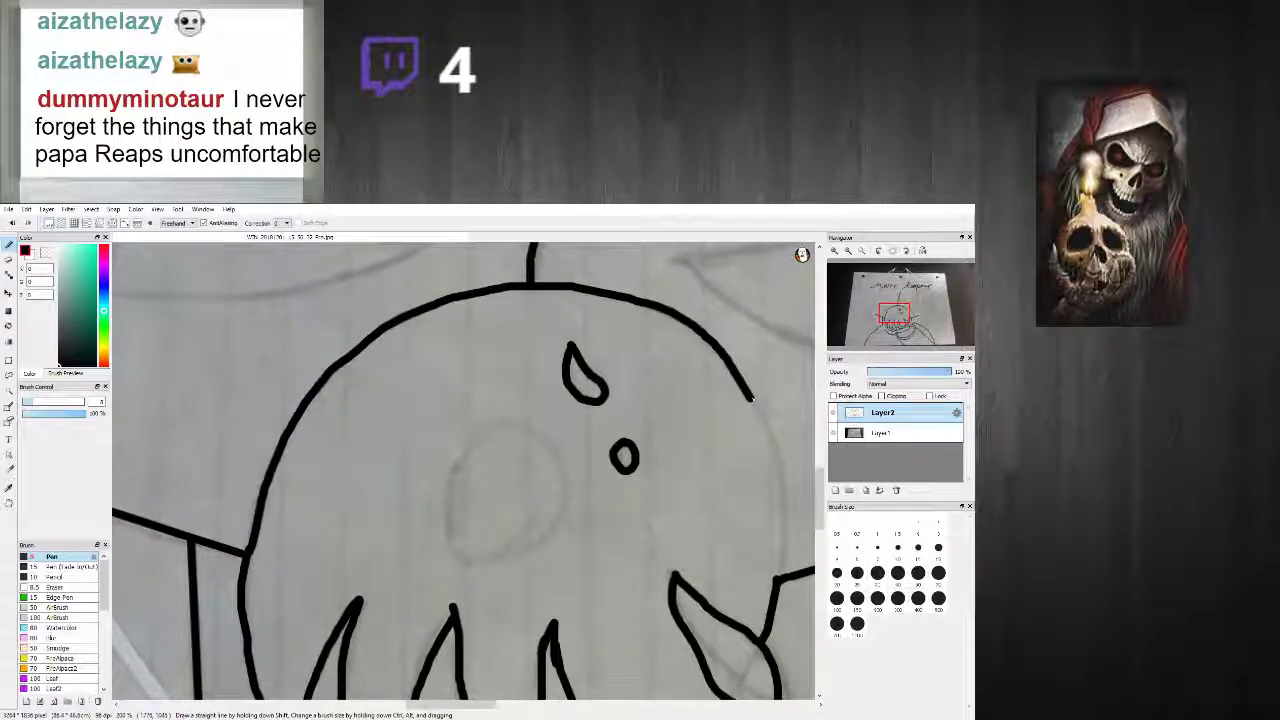
mouse_move(761, 411)
left_mouse_down()
mouse_move(783, 482)
mouse_move(782, 590)
left_mouse_up()
key("ctrl+z")
left_click_drag(750, 398, 771, 443)
left_click_drag(780, 520, 766, 611)
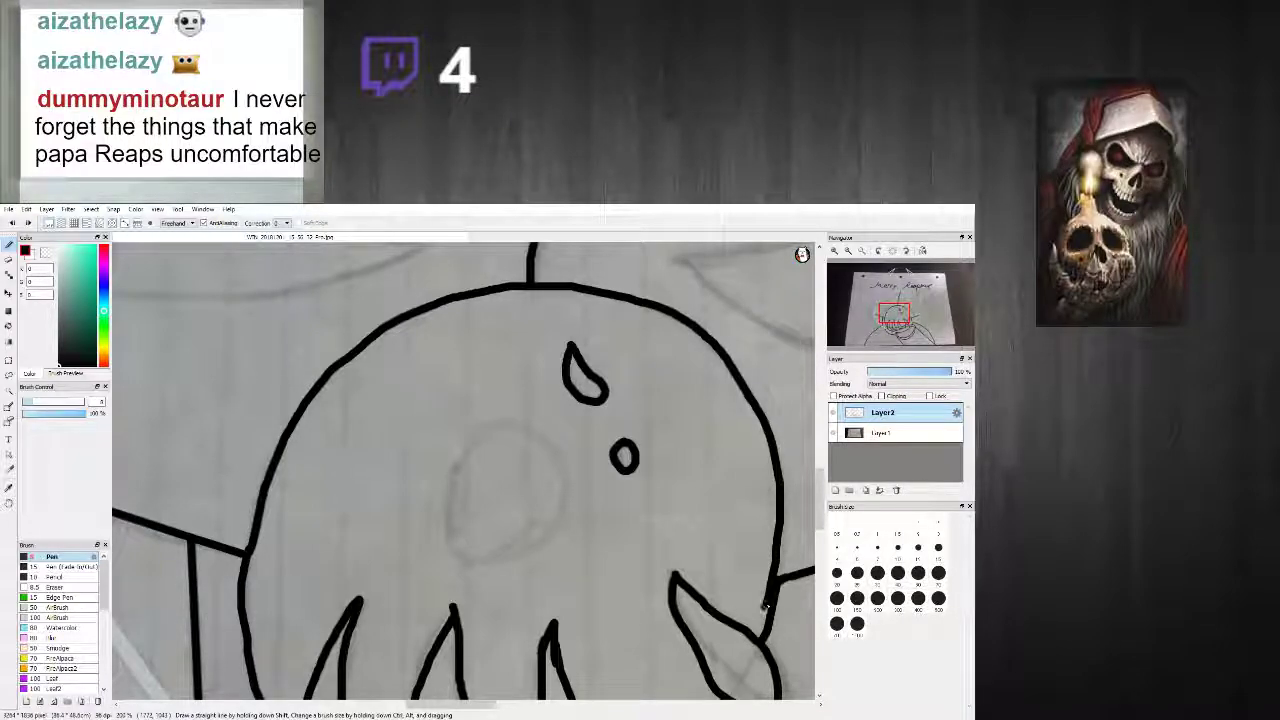
Step: Draw a smaller round outline inside the dome, ending at the tips of the two middle fangs
scroll(761, 583, "down", 8)
scroll(761, 584, "up", 3)
left_click_drag(474, 706, 537, 716)
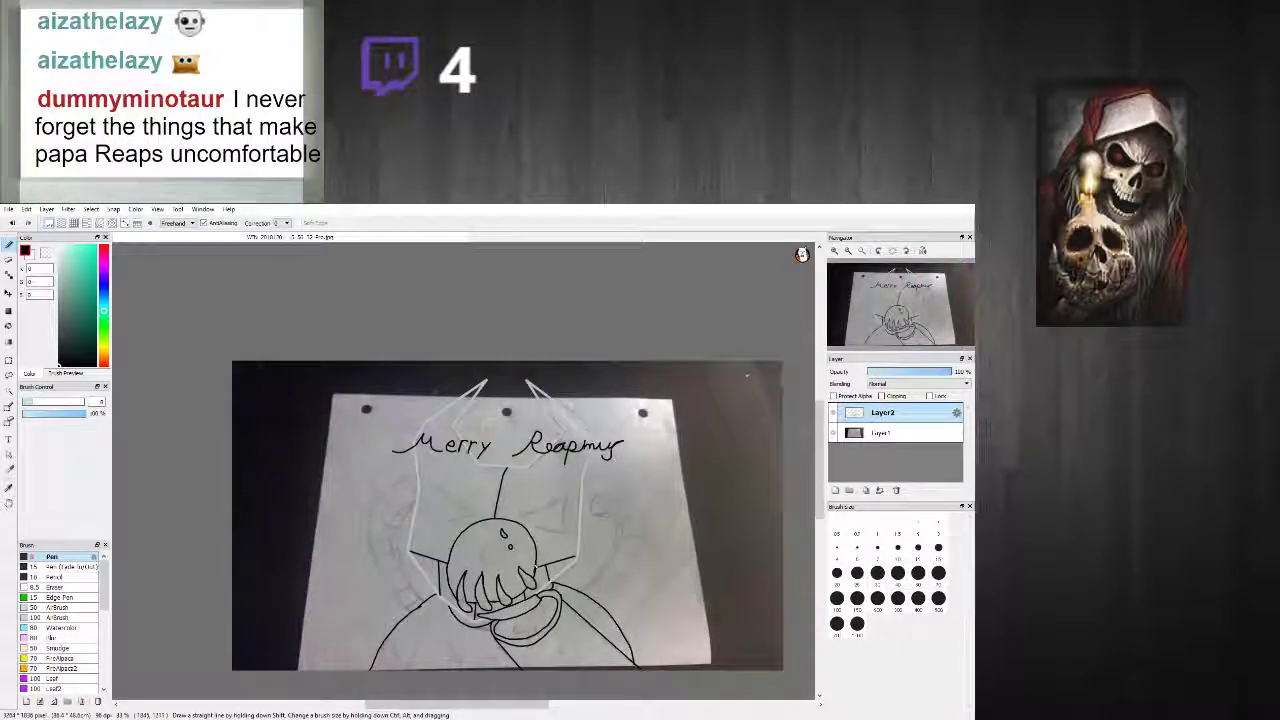
scroll(505, 555, "up", 4)
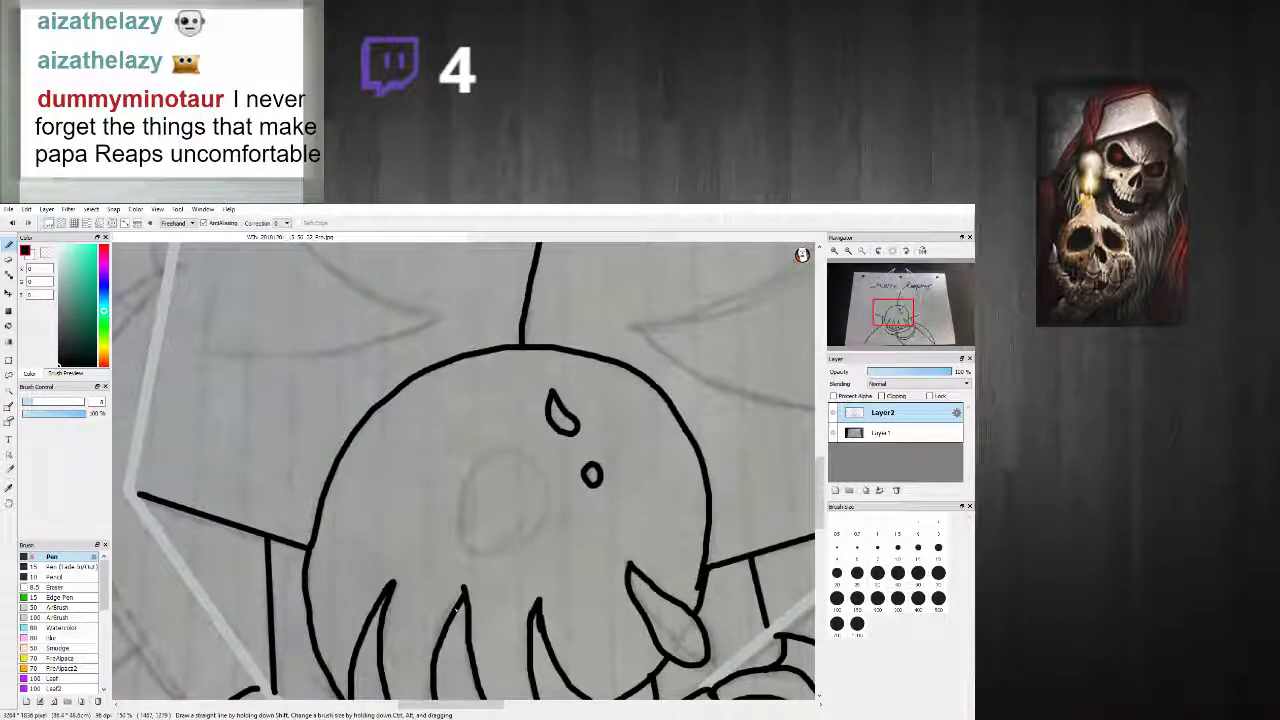
mouse_move(424, 500)
left_mouse_down()
mouse_move(459, 473)
mouse_move(537, 485)
mouse_move(566, 533)
mouse_move(540, 612)
left_mouse_up()
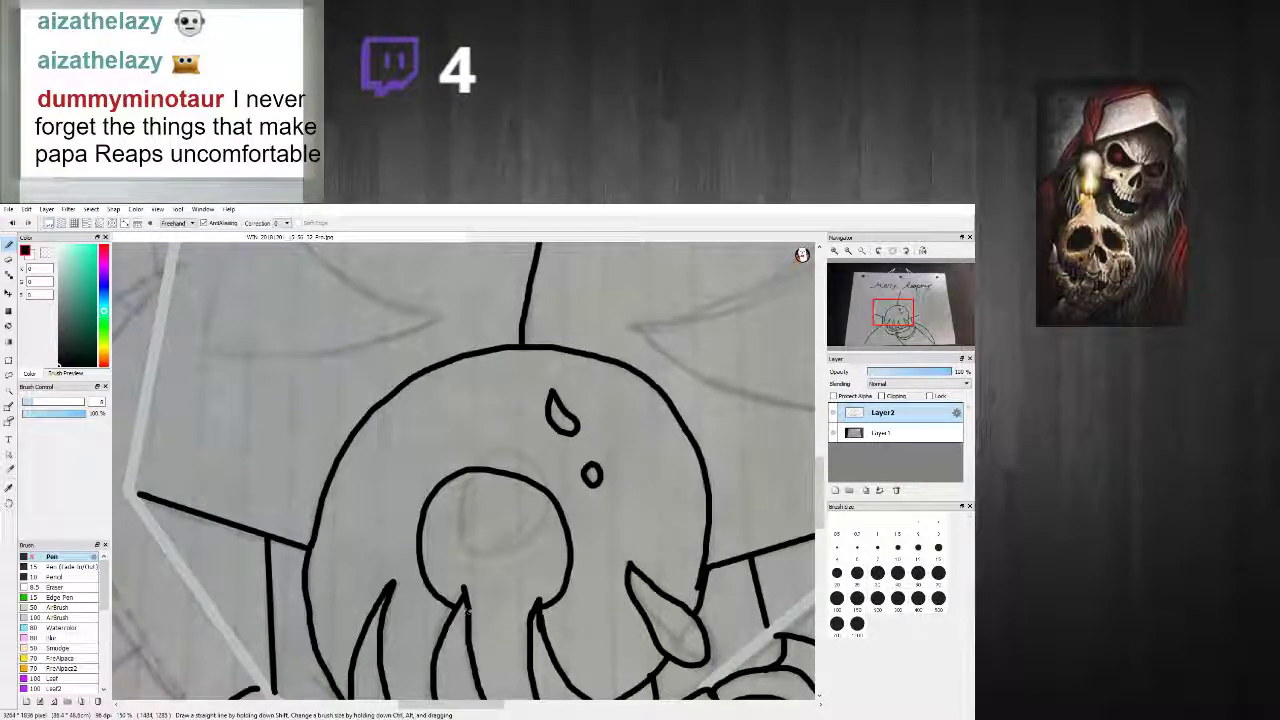
scroll(535, 615, "down", 5)
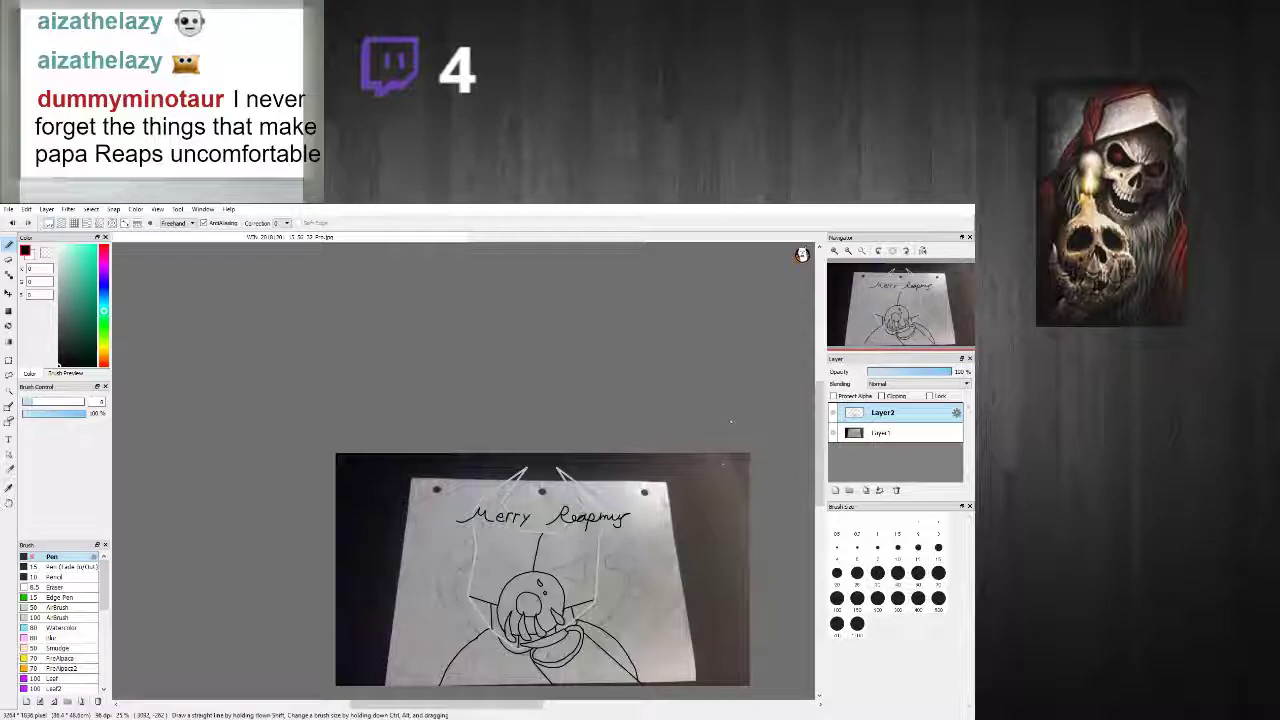
Step: Trace the left eye as a closed, pointed triangular outline with curved upper and lower edges
left_click_drag(821, 430, 822, 445)
scroll(550, 438, "up", 3)
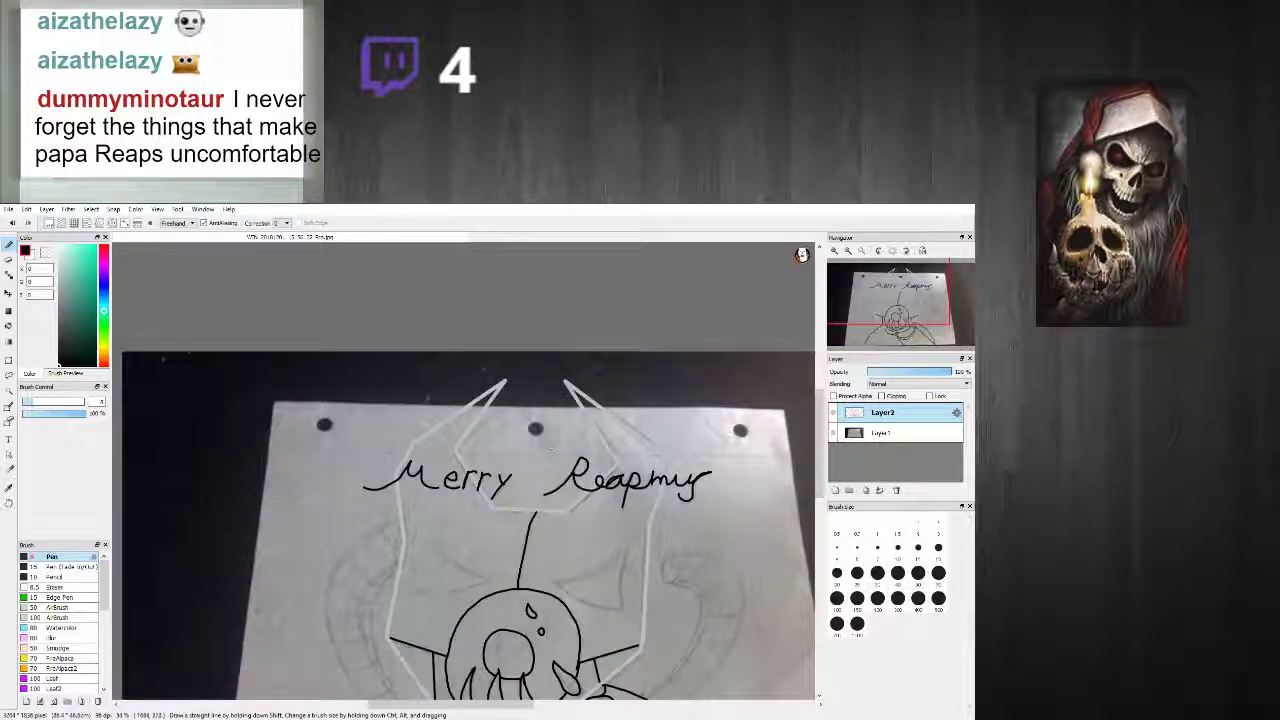
scroll(428, 625, "up", 2)
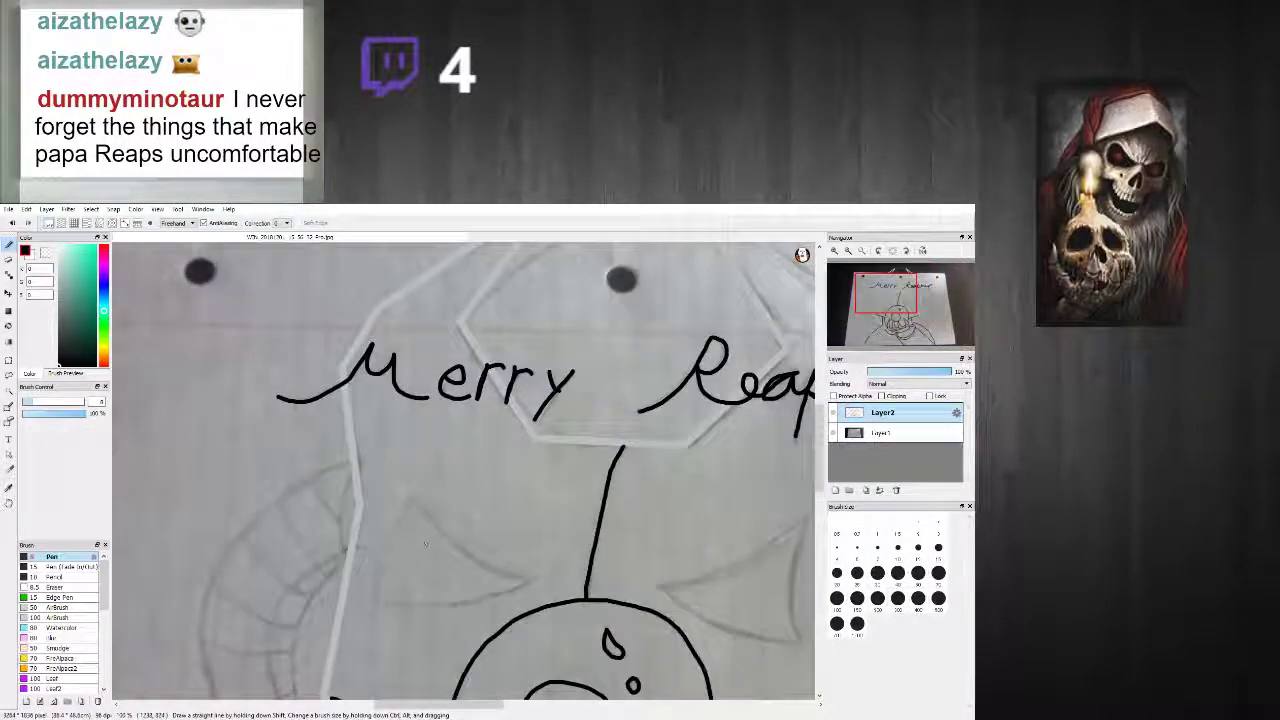
left_click_drag(413, 500, 451, 543)
mouse_move(410, 495)
left_mouse_down()
mouse_move(477, 564)
mouse_move(533, 579)
mouse_move(477, 599)
mouse_move(381, 588)
left_mouse_up()
key("ctrl+z")
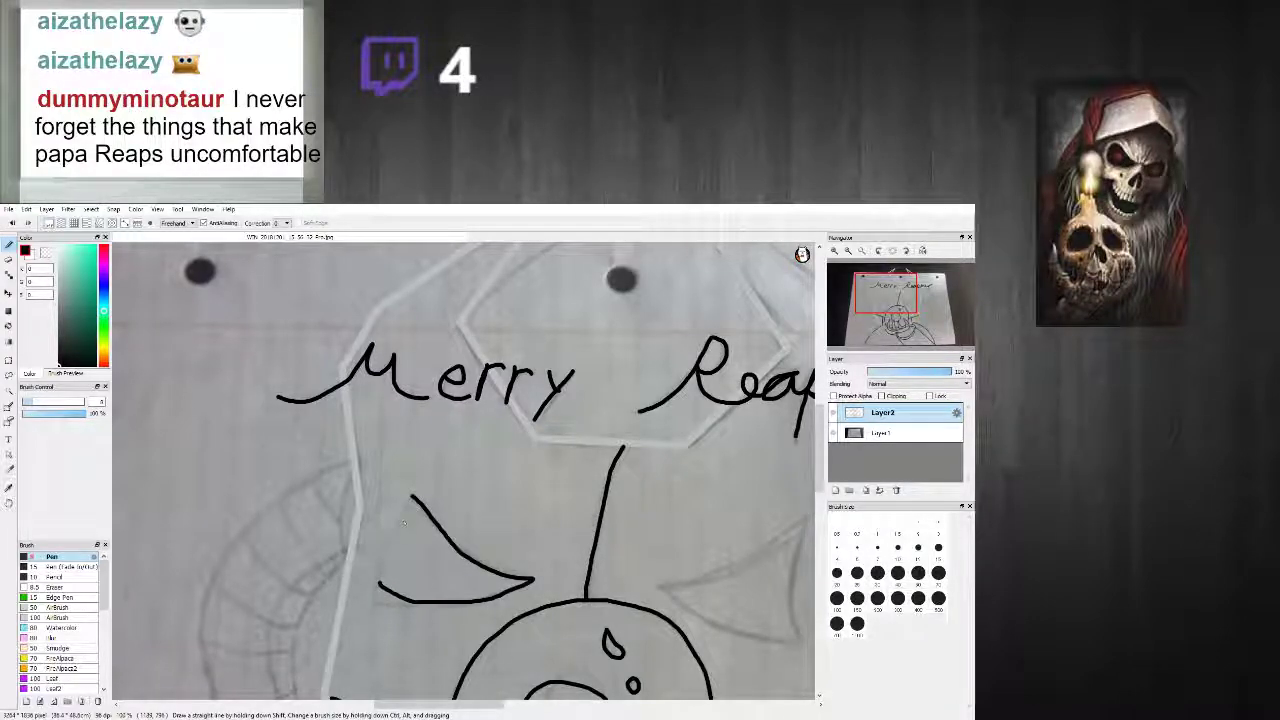
left_click_drag(412, 500, 380, 586)
Step: Trace the right eye as a closed triangular outline, redoing its curved upper edge until it meets both corners
scroll(514, 546, "down", 1)
mouse_move(682, 545)
left_mouse_down()
mouse_move(576, 535)
mouse_move(610, 625)
mouse_move(580, 631)
mouse_move(507, 604)
left_mouse_up()
scroll(575, 532, "up", 1)
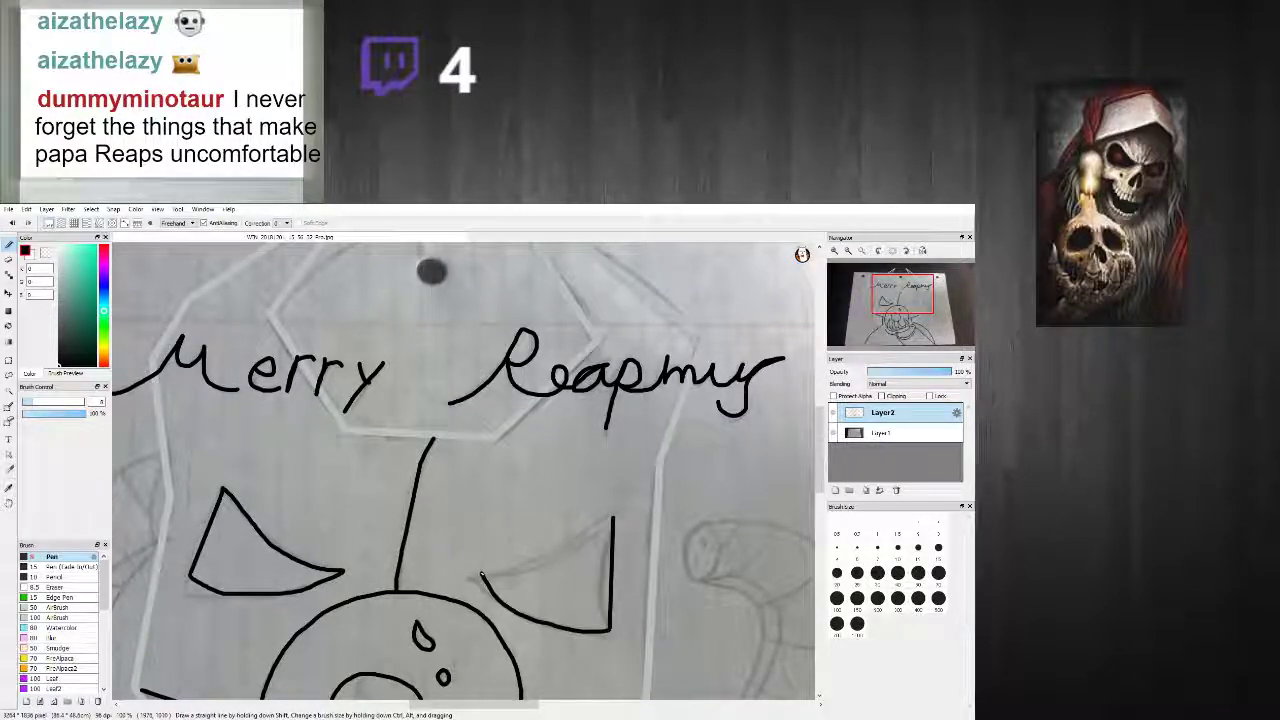
left_click_drag(545, 562, 600, 516)
key("ctrl+z")
mouse_move(480, 578)
left_mouse_down()
mouse_move(552, 565)
mouse_move(602, 514)
left_mouse_up()
key("ctrl+z")
left_click_drag(543, 567, 592, 535)
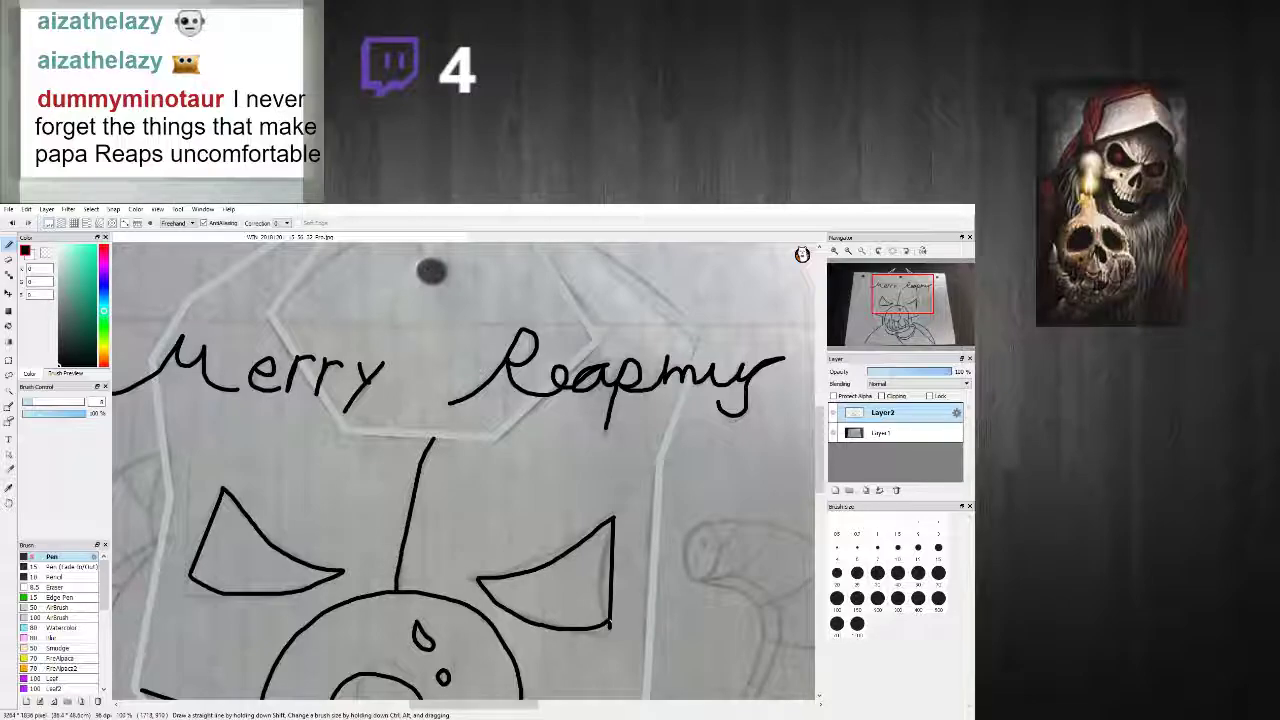
Step: Draw a smaller parallel outline inside the left eye, closing its outer side with a straight line
scroll(540, 615, "down", 5)
scroll(515, 613, "up", 4)
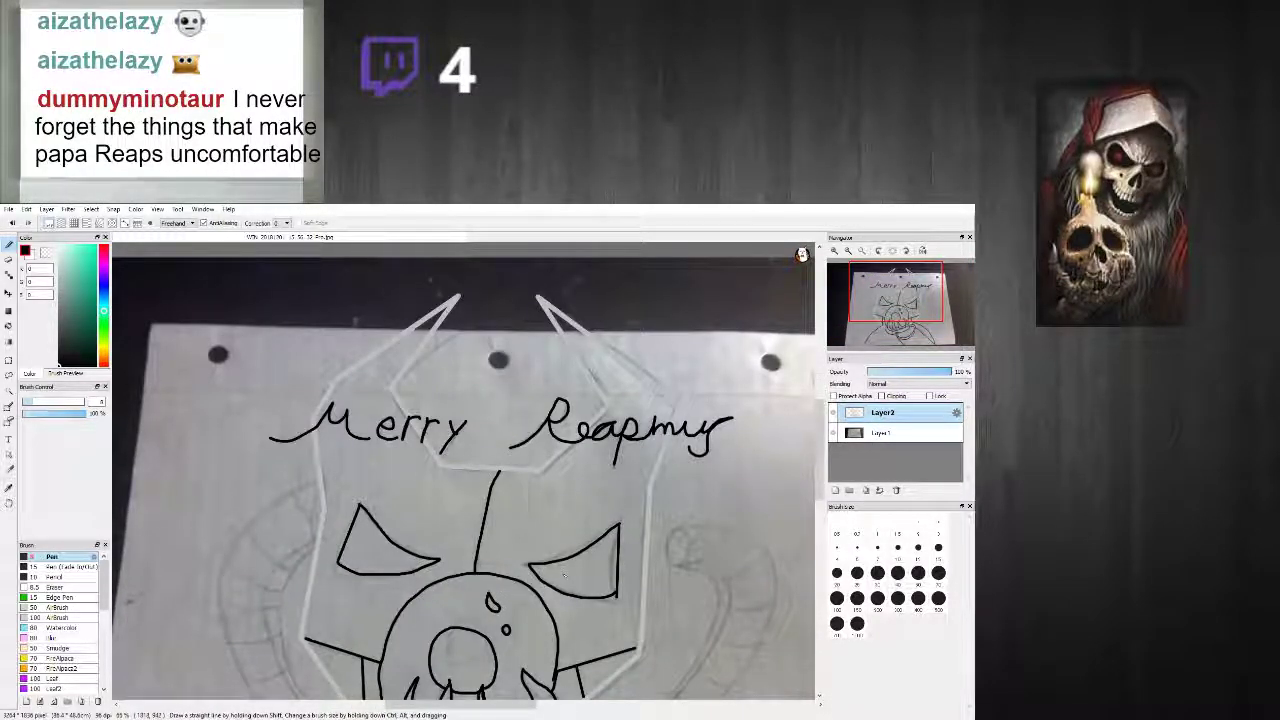
scroll(553, 568, "down", 4)
scroll(550, 570, "up", 5)
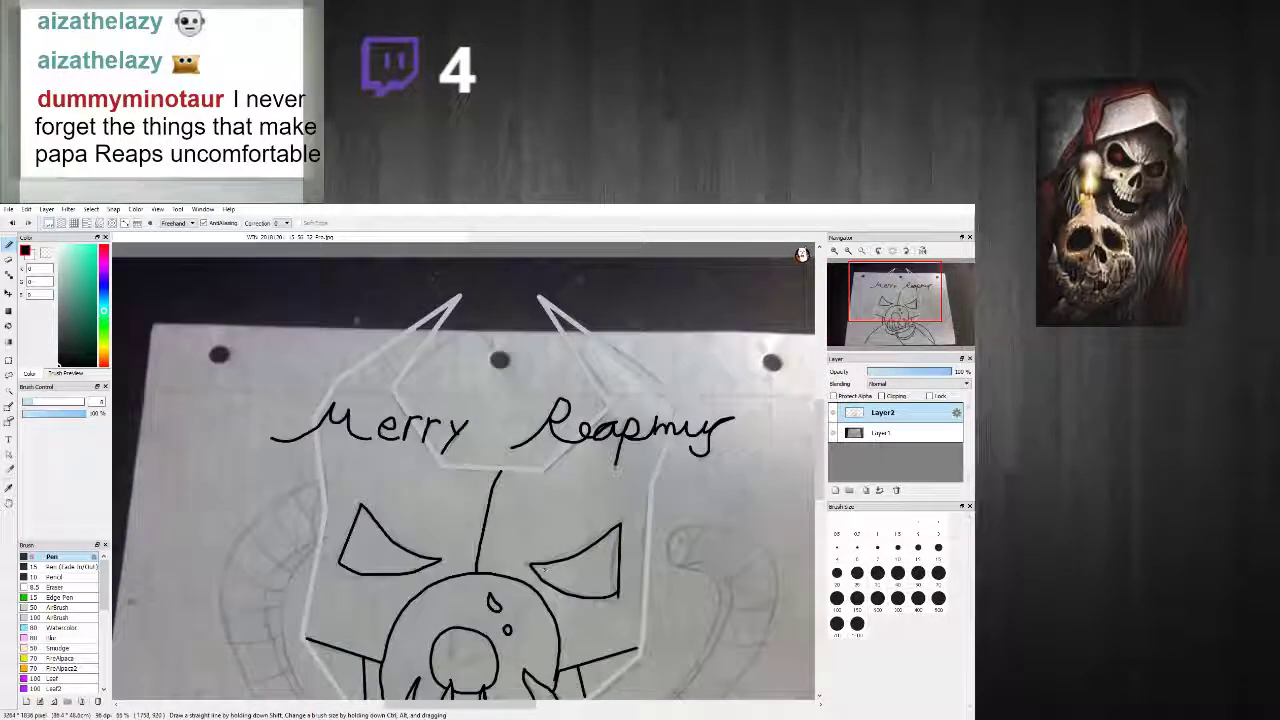
scroll(290, 520, "up", 3)
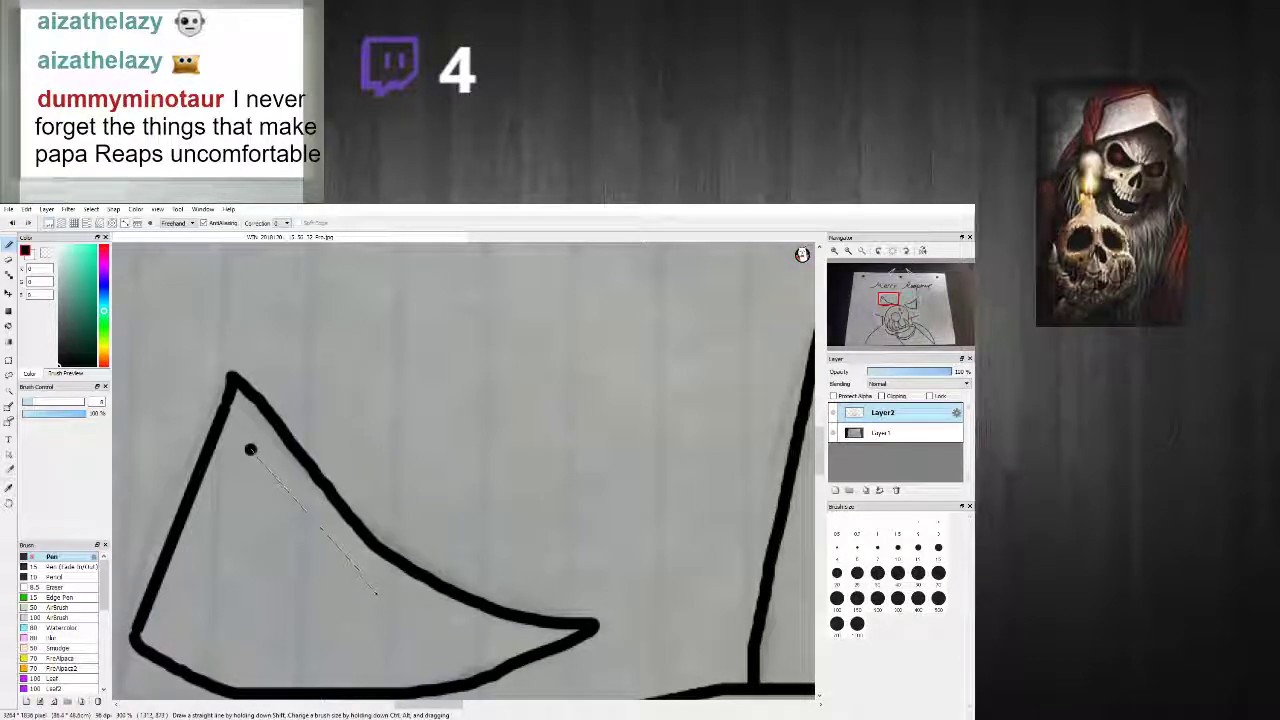
mouse_move(252, 450)
left_mouse_down()
mouse_move(353, 568)
mouse_move(522, 642)
mouse_move(401, 665)
mouse_move(276, 666)
mouse_move(180, 634)
left_mouse_up()
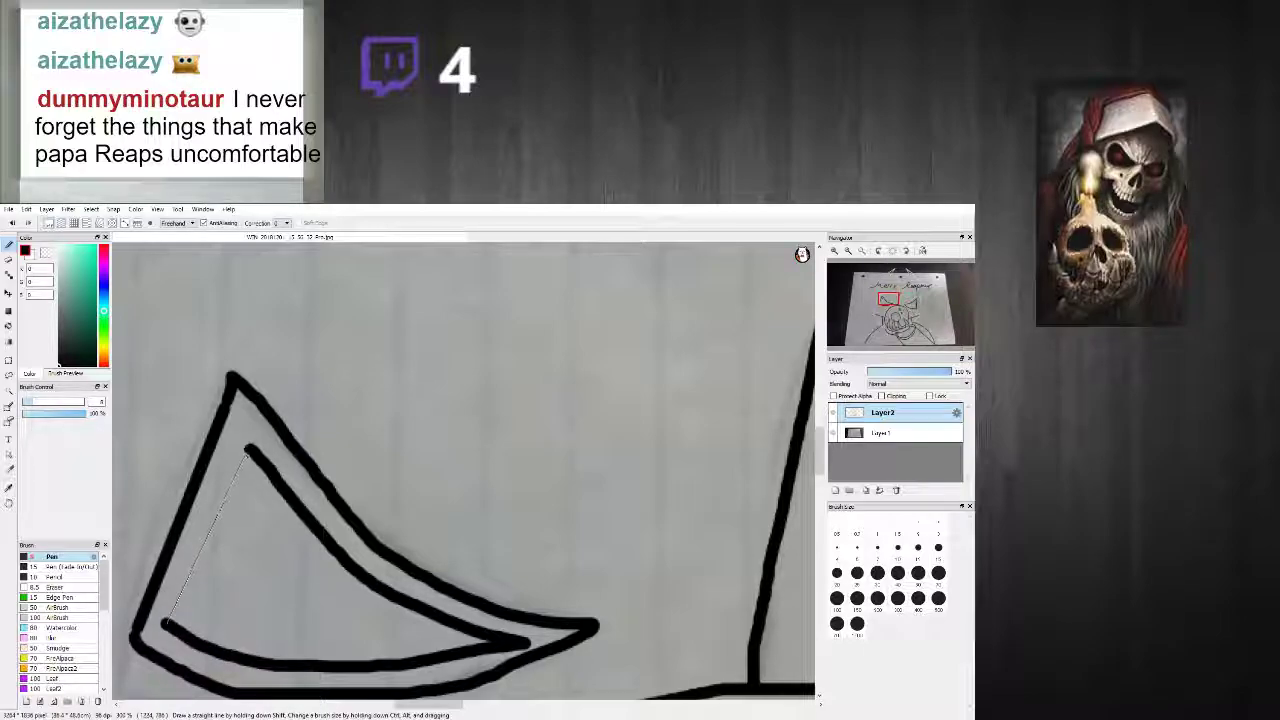
left_click(248, 452, "shift")
Step: Draw a smaller triangular outline inside the right eye, parallel to its upper, outer and lower edges
scroll(298, 499, "down", 6)
scroll(420, 489, "up", 4)
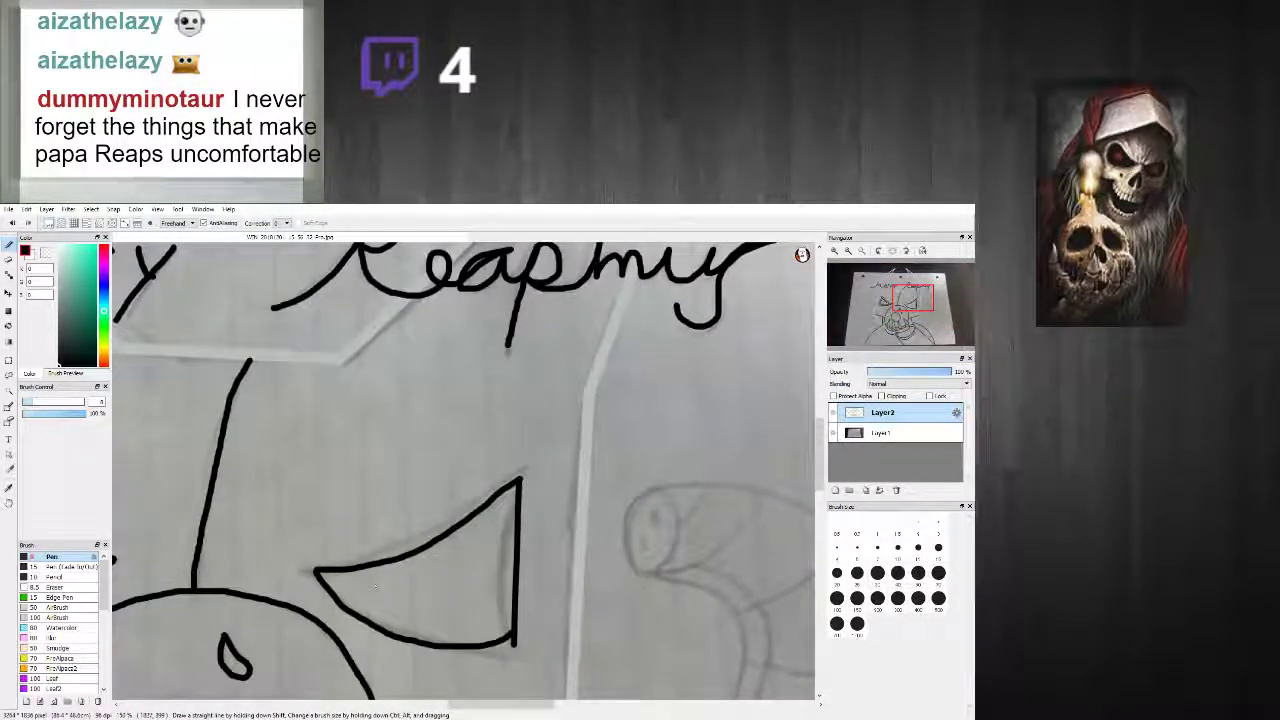
scroll(375, 587, "up", 1)
mouse_move(337, 583)
left_mouse_down()
mouse_move(437, 565)
mouse_move(548, 494)
mouse_move(544, 633)
mouse_move(418, 625)
mouse_move(358, 604)
left_mouse_up()
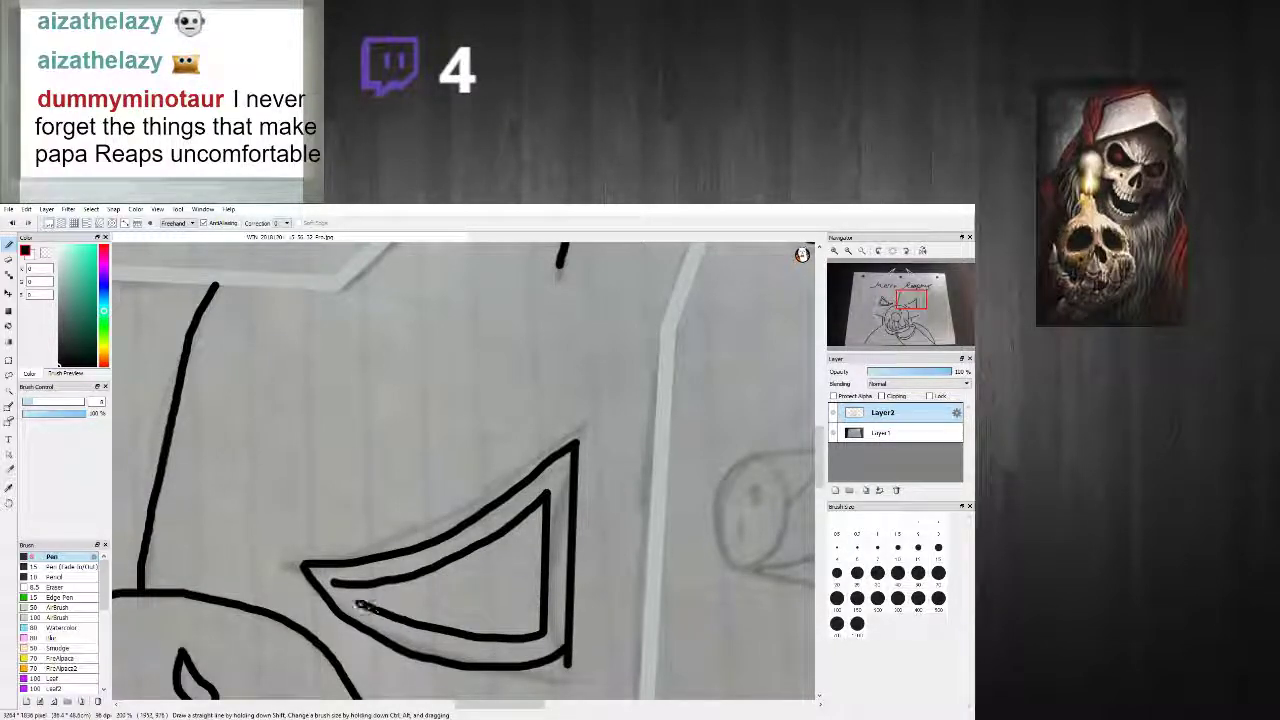
Step: Hide the photo layer and fill both halves of the horned forehead with the light grey sampled from the head's outline
scroll(389, 585, "down", 5)
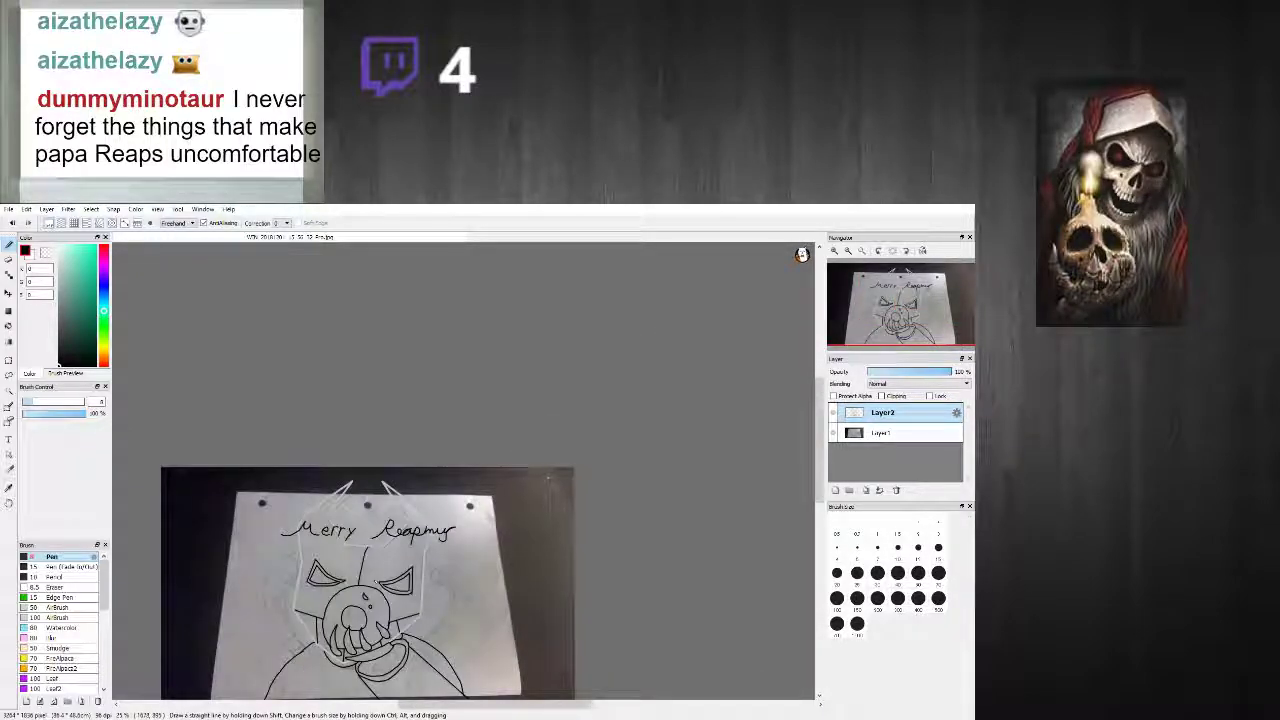
scroll(235, 512, "up", 3)
scroll(386, 578, "up", 2)
left_click(352, 575, "alt")
key("g")
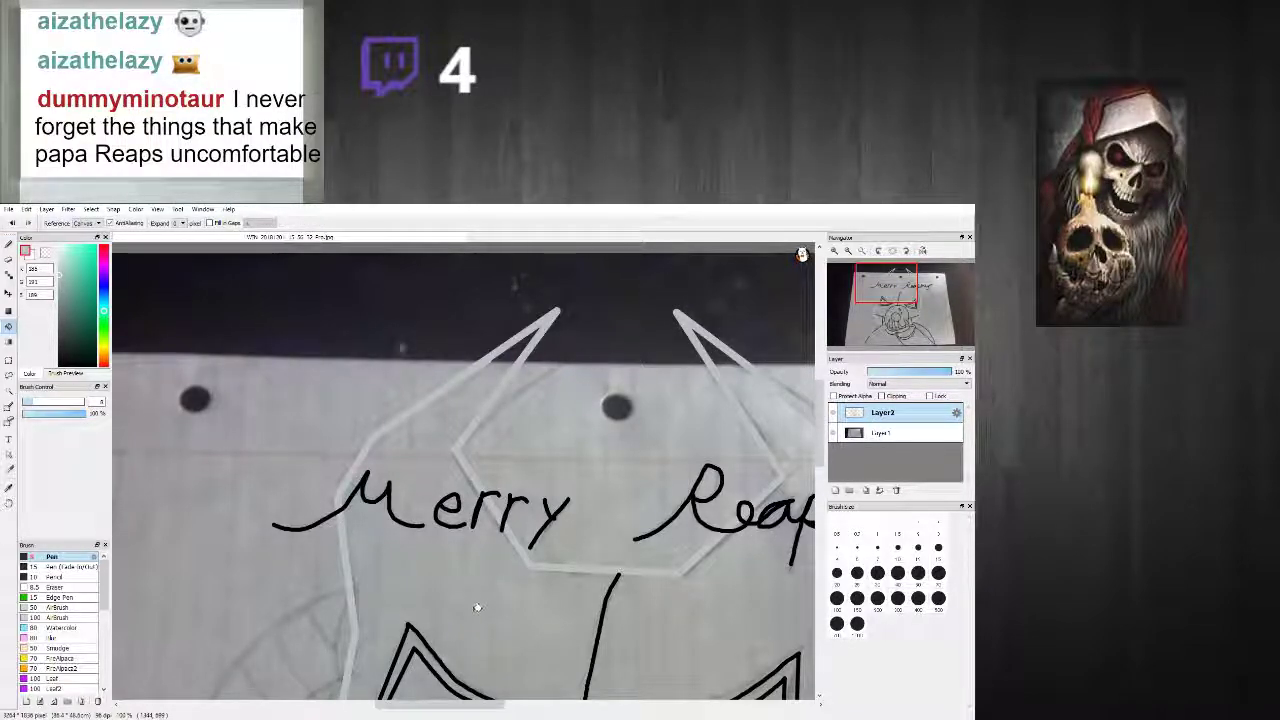
scroll(480, 608, "down", 3)
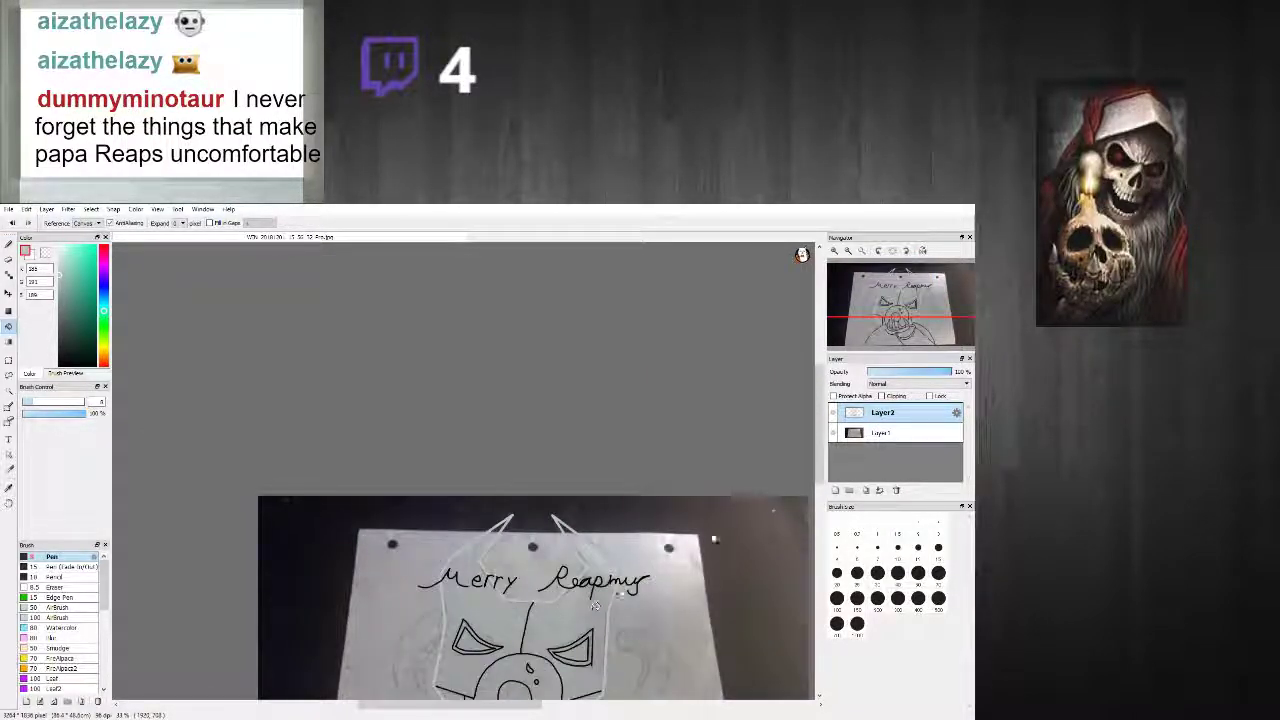
scroll(393, 421, "up", 3)
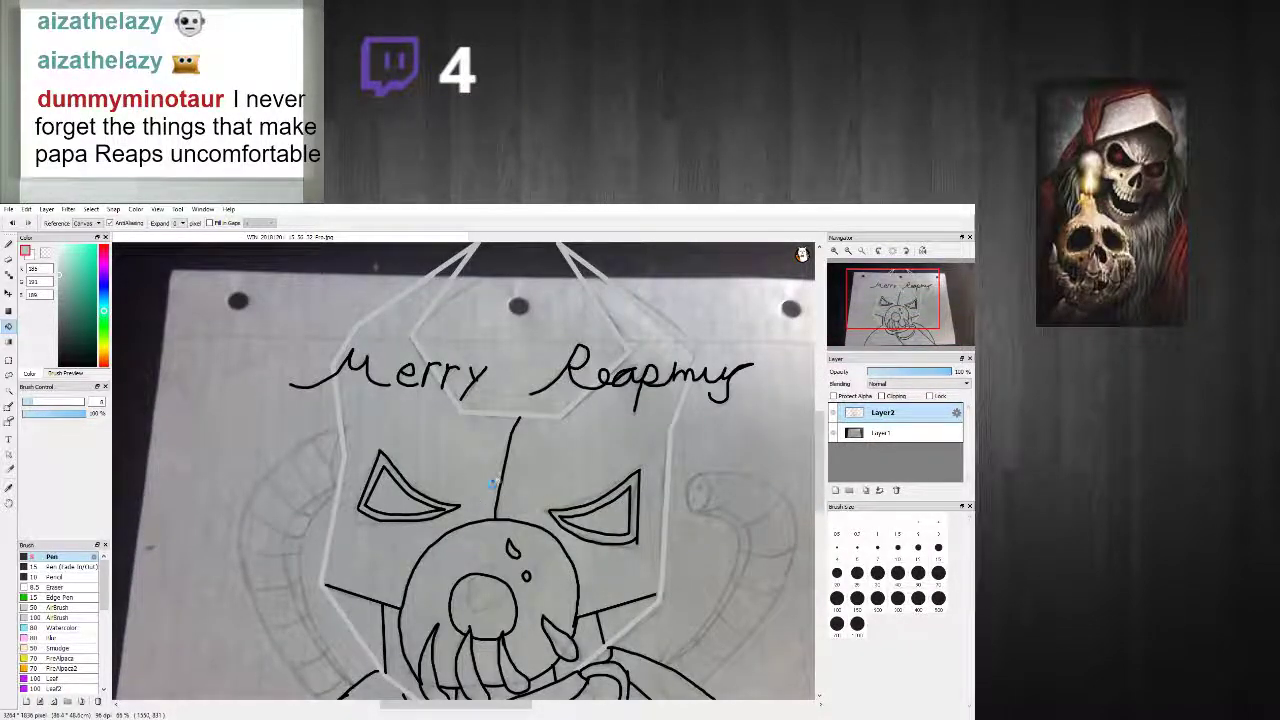
scroll(493, 484, "up", 1)
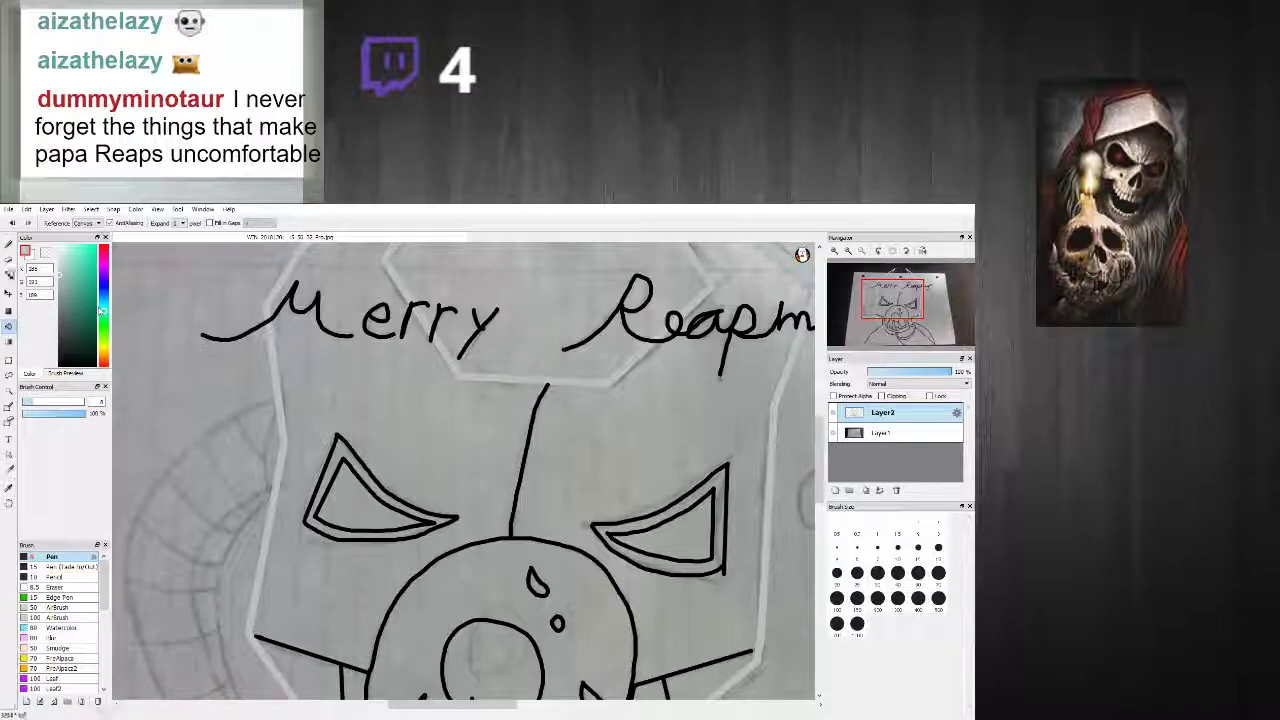
left_click(834, 434)
left_click(478, 446)
left_click(620, 460)
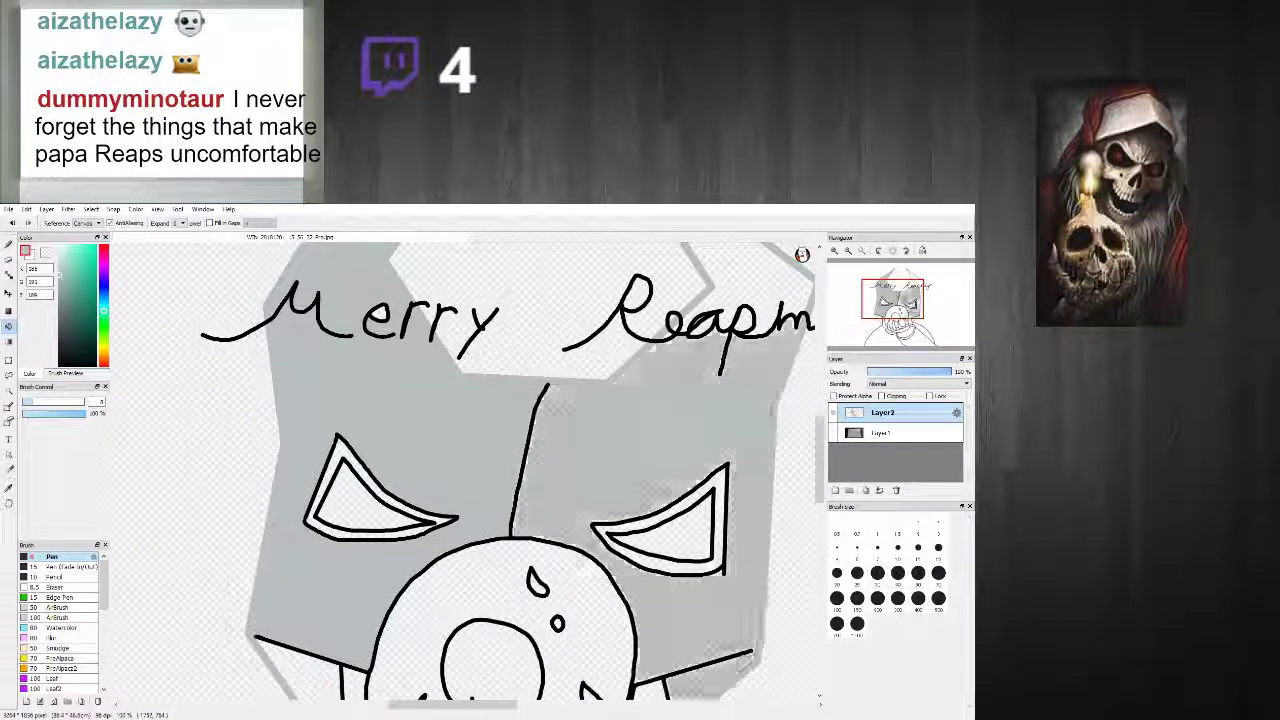
Step: Fill the right cheek and the remaining gap around the "Reapmus" lettering with the same light grey
left_click(680, 650)
scroll(652, 403, "down", 3)
scroll(652, 403, "up", 3)
left_click(656, 362)
scroll(677, 354, "up", 1)
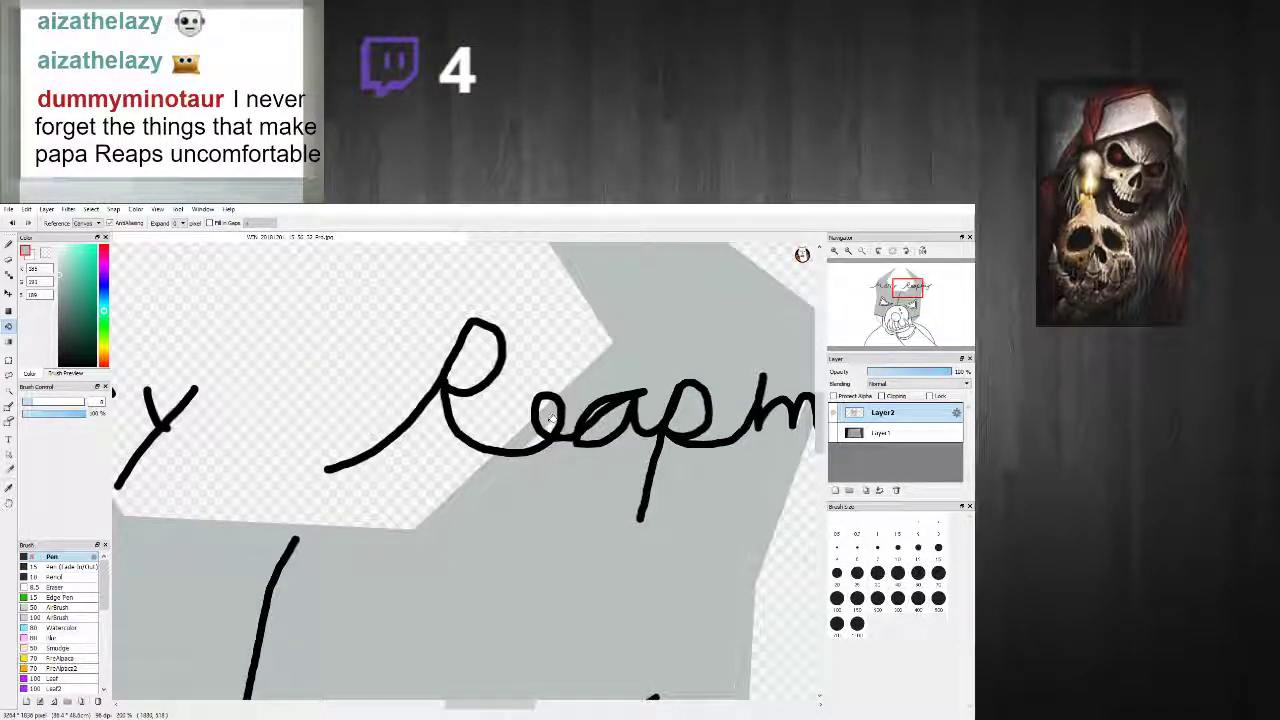
scroll(556, 422, "down", 4)
scroll(440, 603, "up", 4)
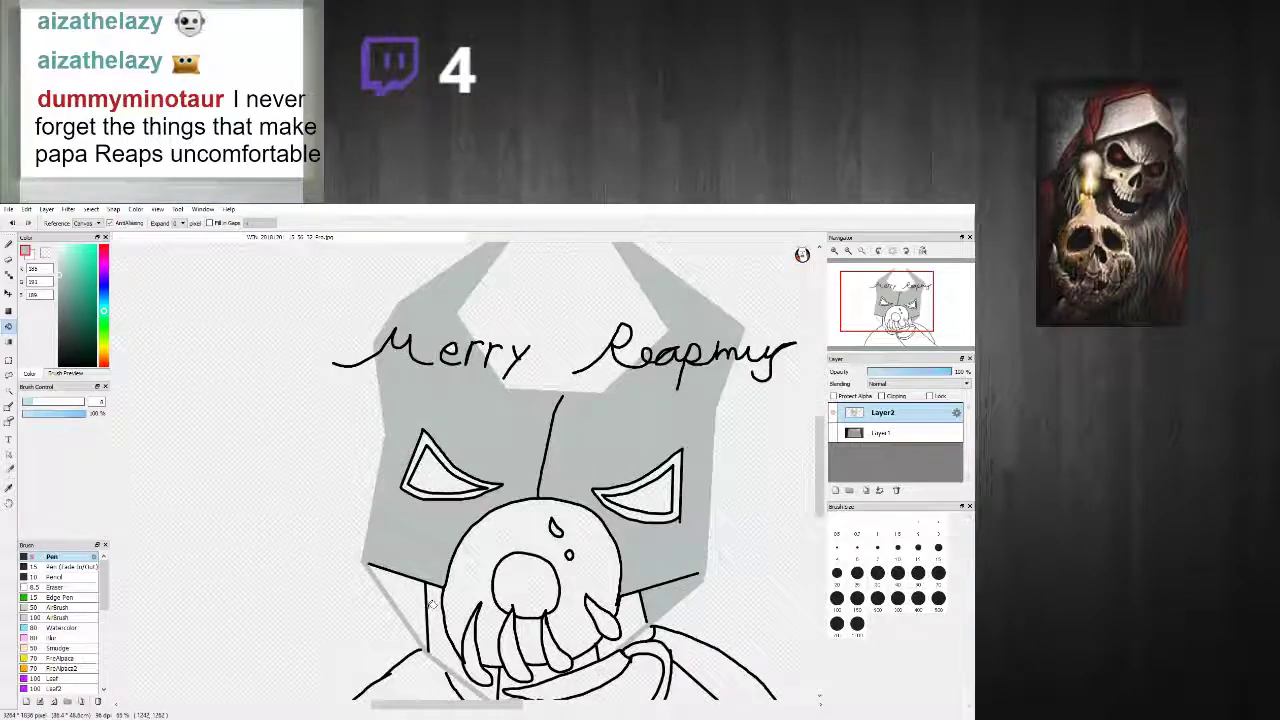
Step: Fill the left cheek and the jaw areas on both sides of the dome with light grey, and show the photo layer again
left_click(411, 594)
left_click(455, 632)
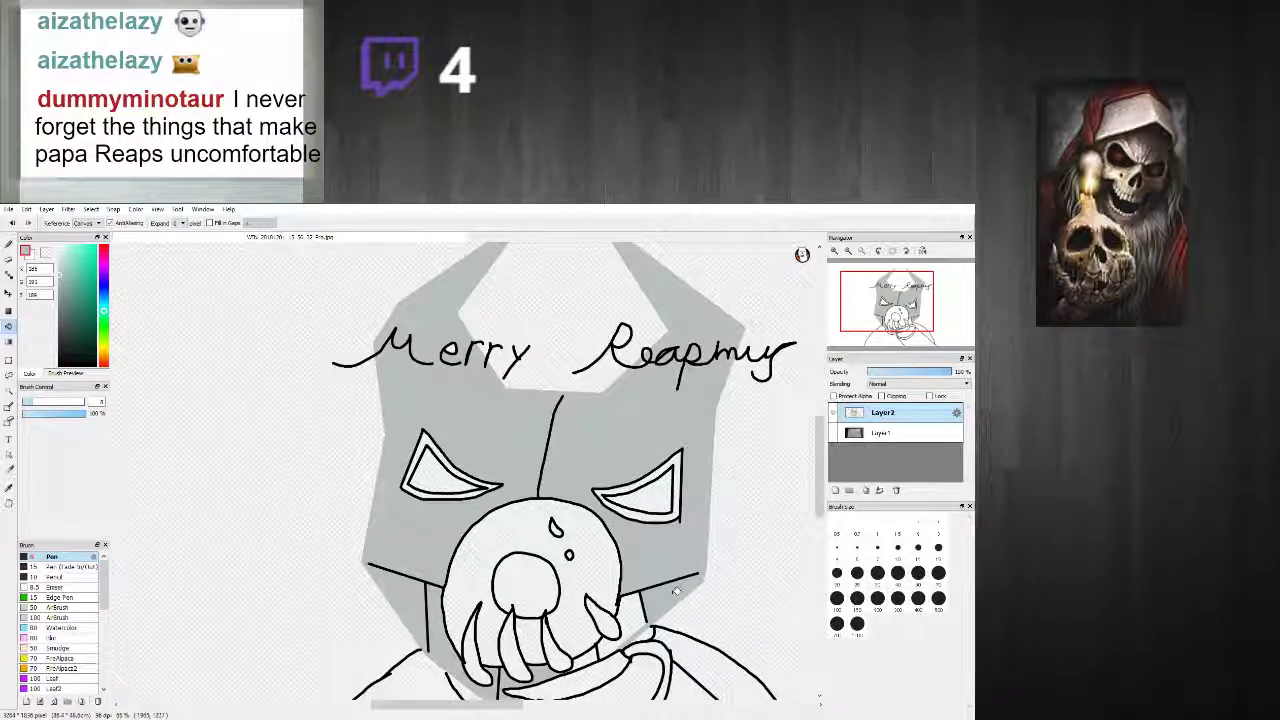
left_click(630, 610)
scroll(590, 657, "down", 3)
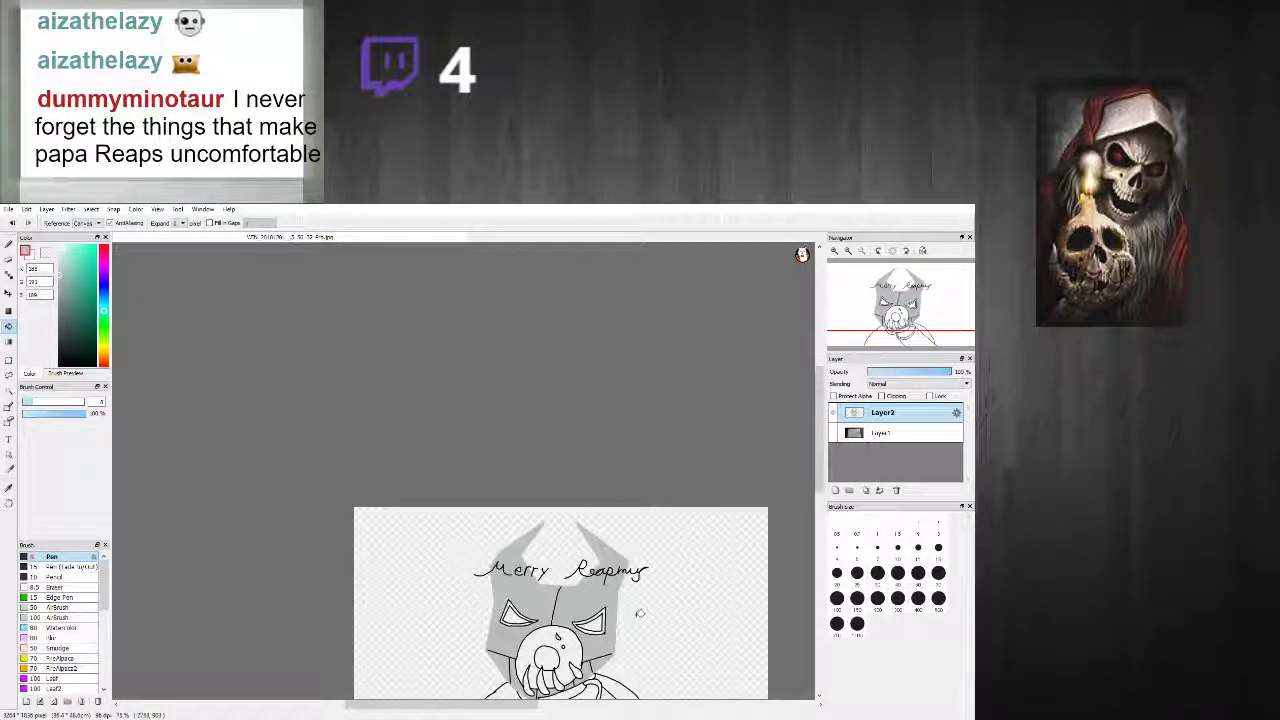
left_click_drag(819, 477, 820, 508)
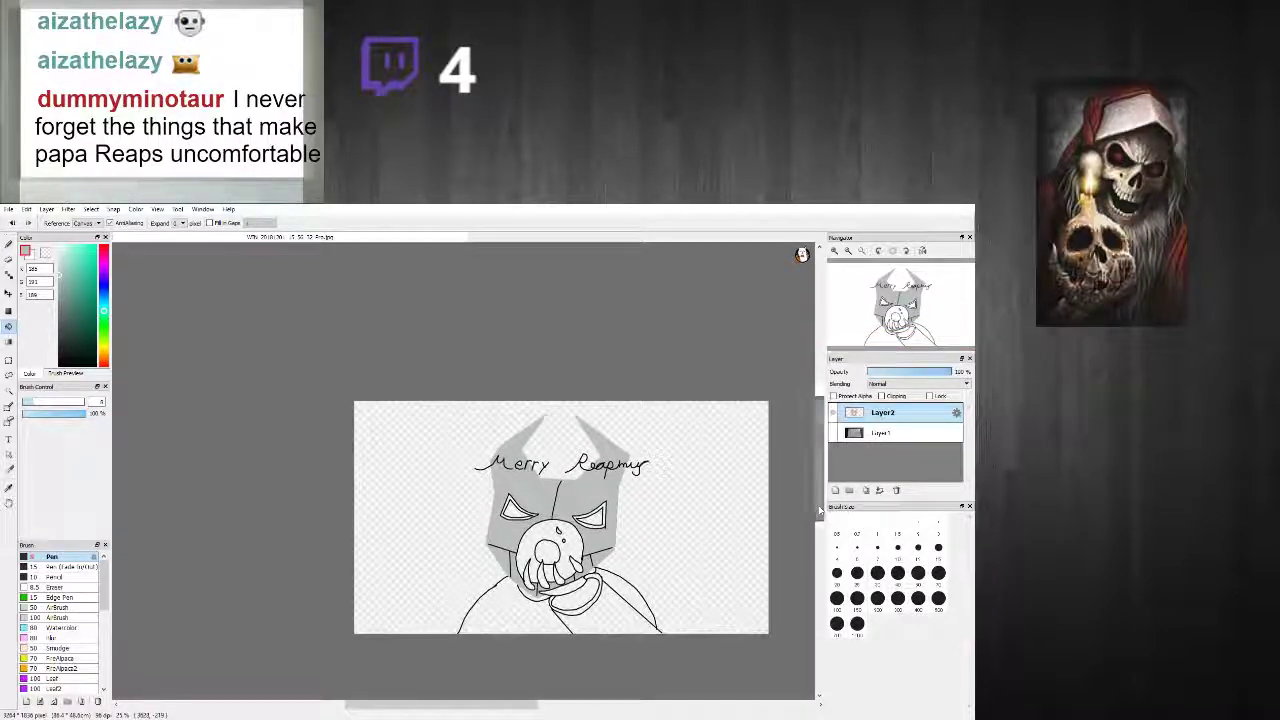
left_click(835, 433)
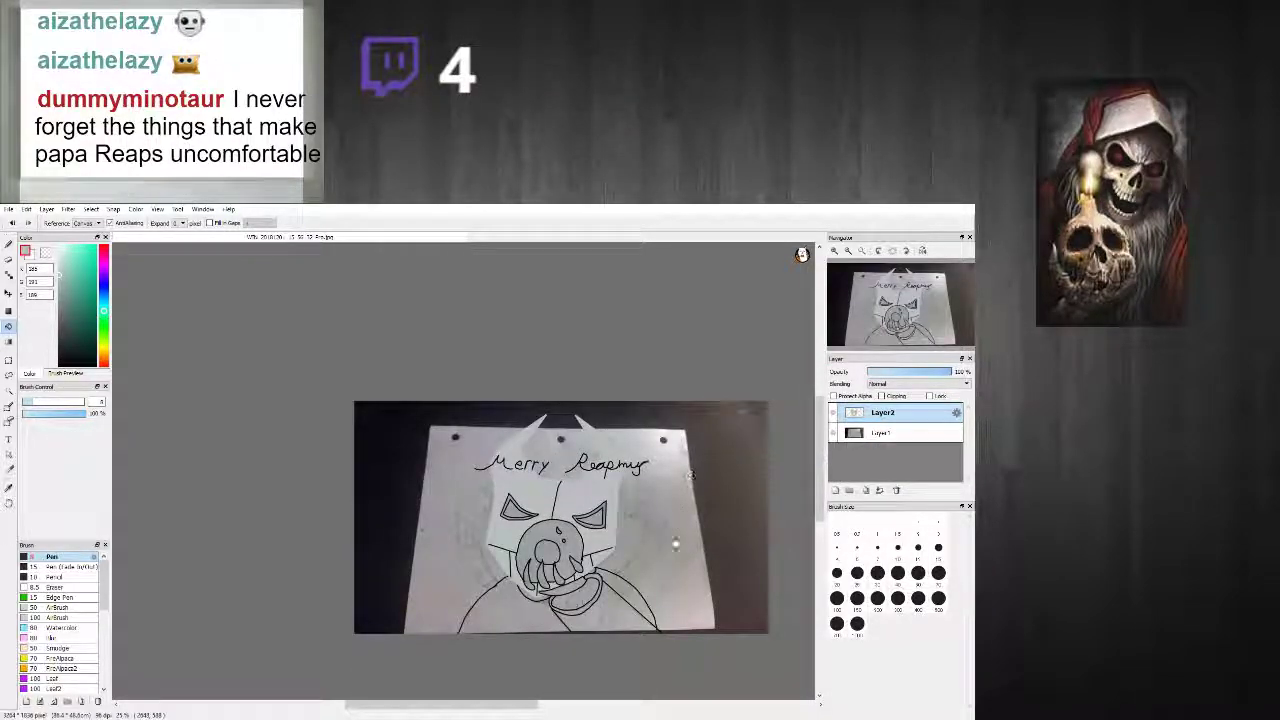
Step: Switch back to the Pen and pick the black of the line art as the drawing colour
scroll(636, 626, "up", 4)
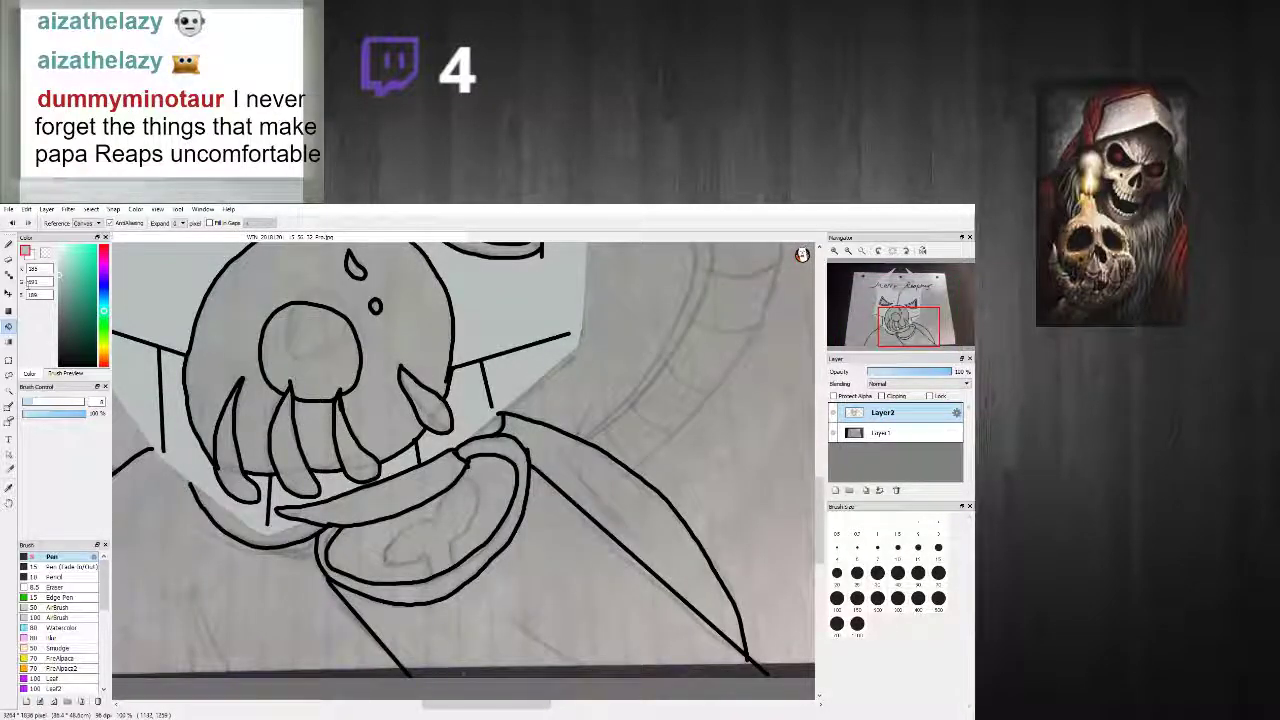
left_click(9, 245)
scroll(303, 480, "up", 2)
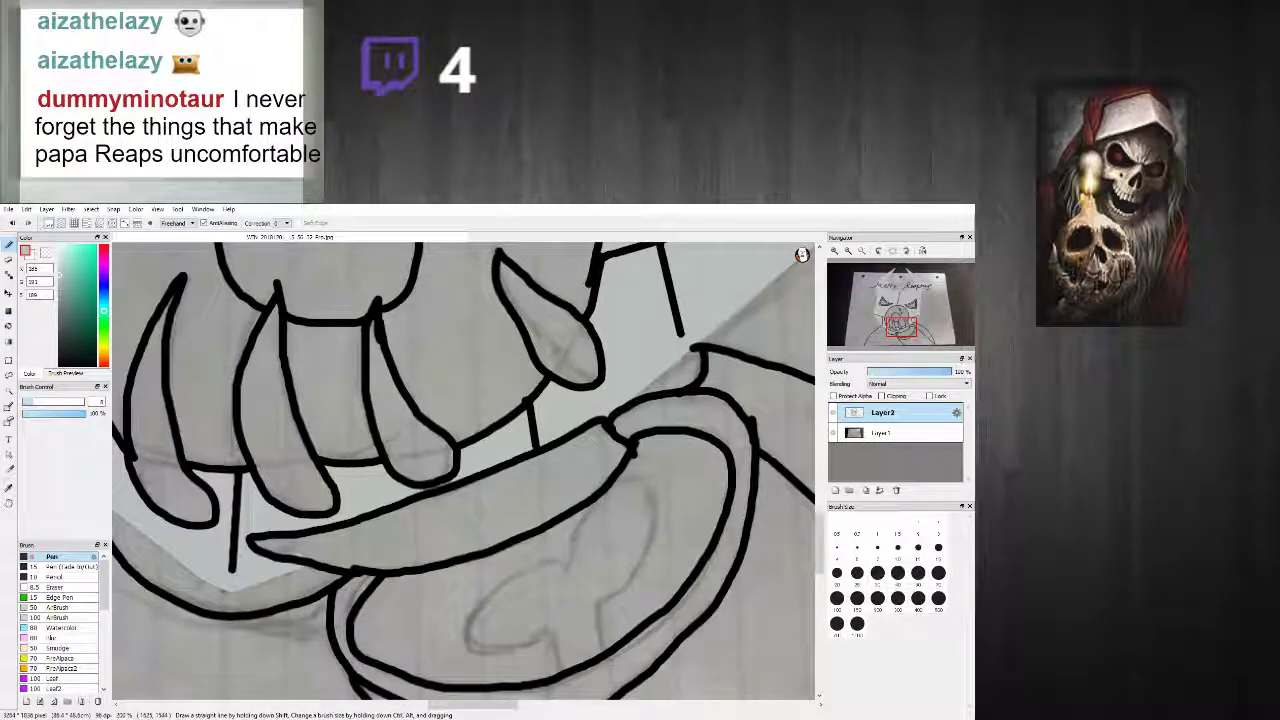
right_click(437, 566)
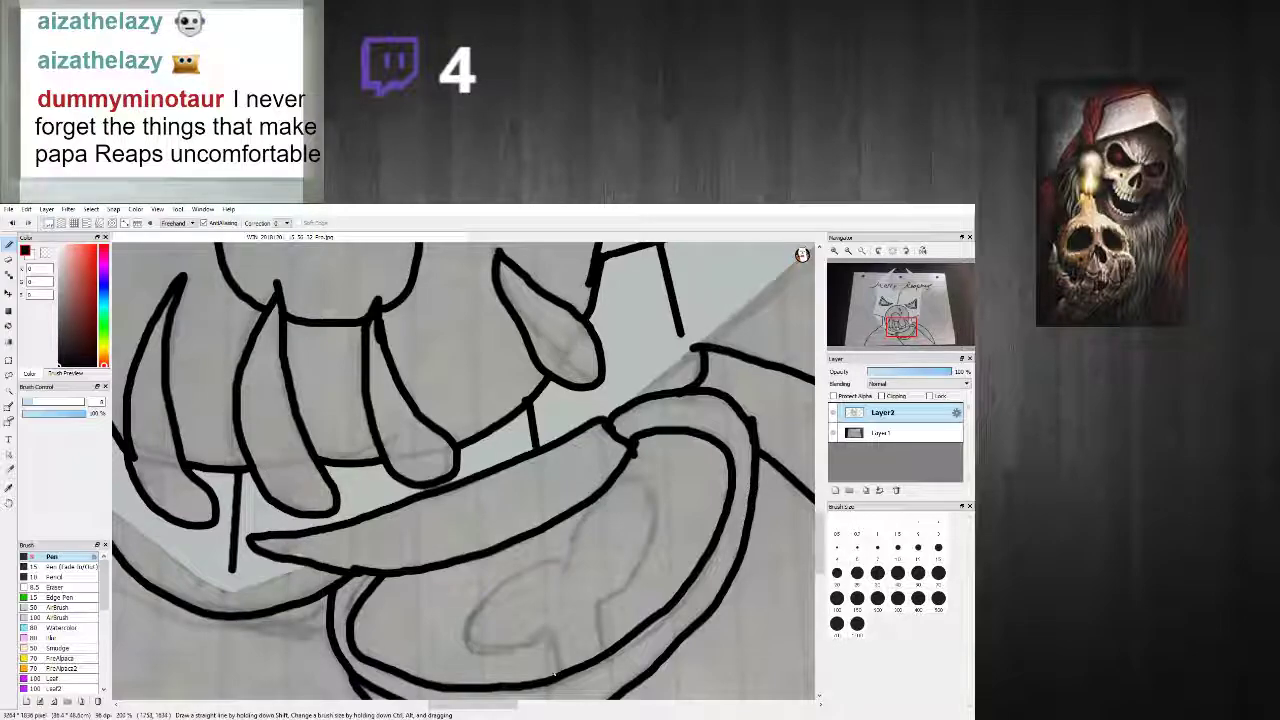
mouse_move(436, 592)
left_mouse_down()
mouse_move(422, 623)
mouse_move(452, 650)
mouse_move(541, 642)
left_mouse_up()
key("ctrl+z")
mouse_move(469, 589)
left_mouse_down()
mouse_move(462, 652)
mouse_move(515, 656)
mouse_move(539, 637)
left_mouse_up()
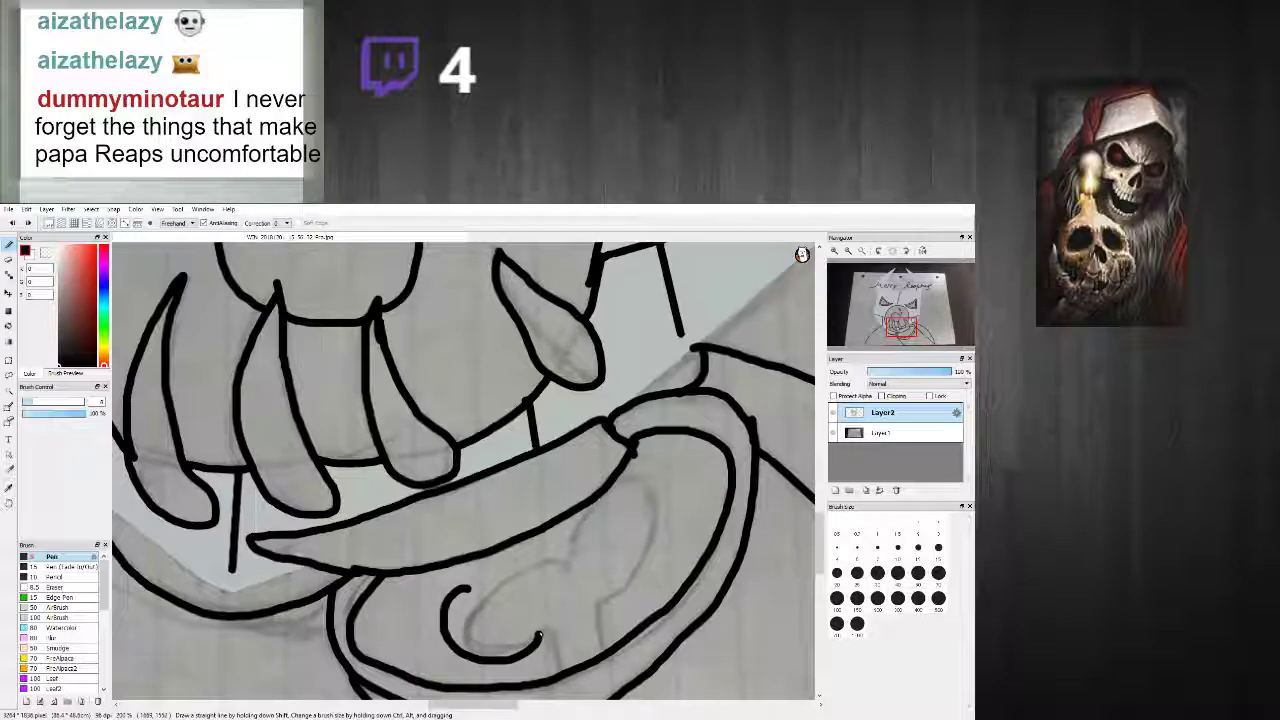
mouse_move(445, 597)
left_mouse_down()
mouse_move(533, 582)
mouse_move(565, 567)
mouse_move(610, 511)
mouse_move(675, 504)
mouse_move(658, 576)
mouse_move(593, 601)
mouse_move(610, 652)
left_mouse_up()
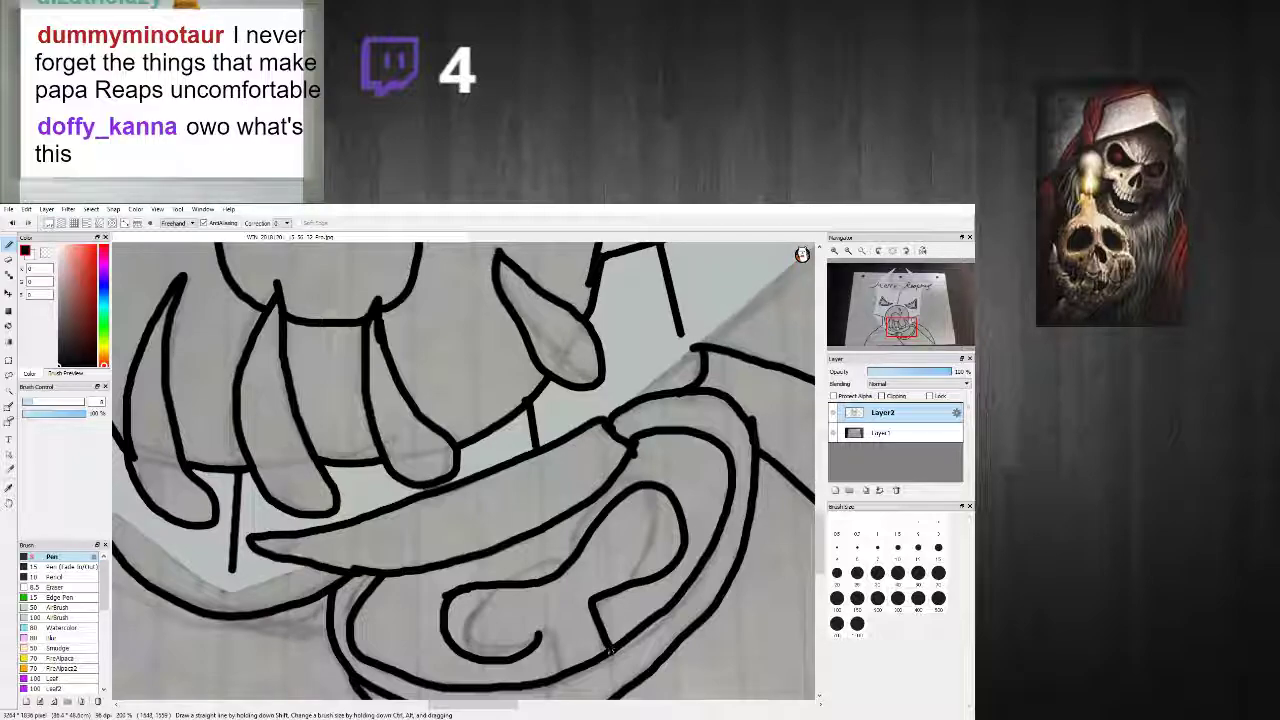
left_click_drag(537, 638, 568, 670)
scroll(605, 624, "down", 4)
key("ctrl+z")
key("ctrl+z")
key("ctrl+z")
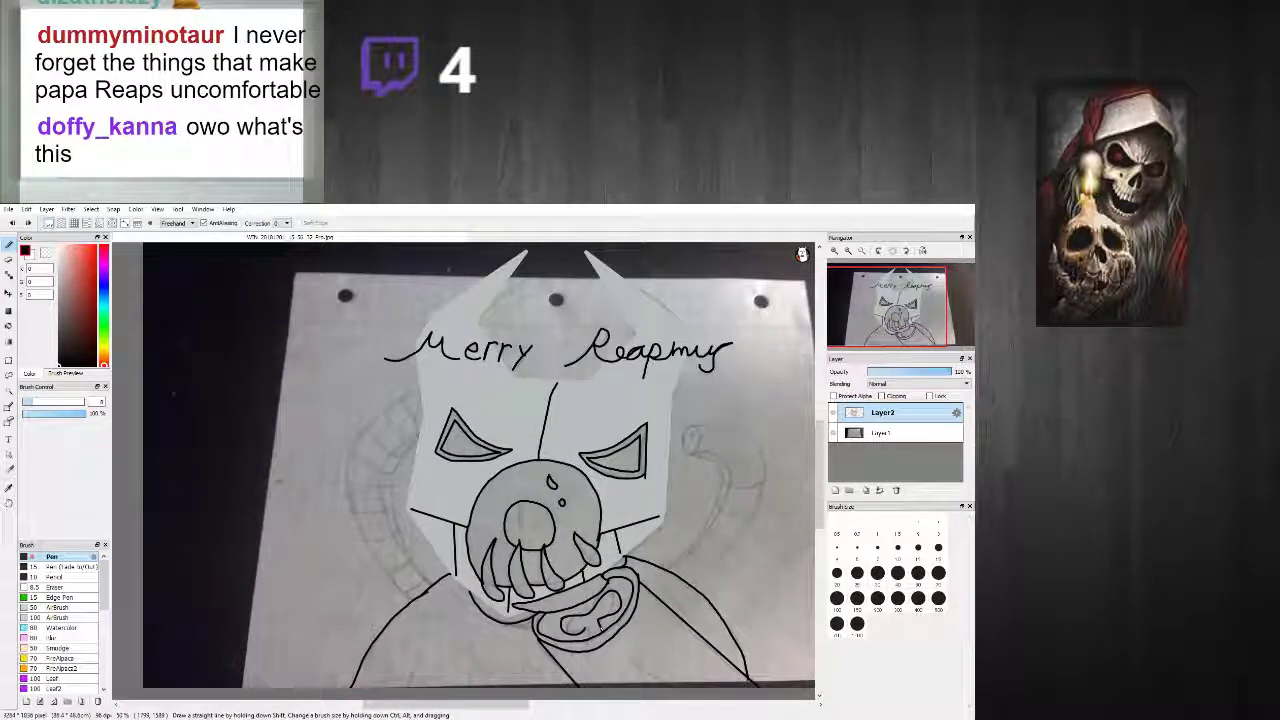
Step: Trace the two-lobed shape inside the oval opening below the fangs, following the pencil sketch
scroll(604, 606, "up", 4)
mouse_move(573, 614)
left_mouse_down()
mouse_move(619, 561)
mouse_move(656, 580)
mouse_move(654, 606)
mouse_move(621, 665)
left_mouse_up()
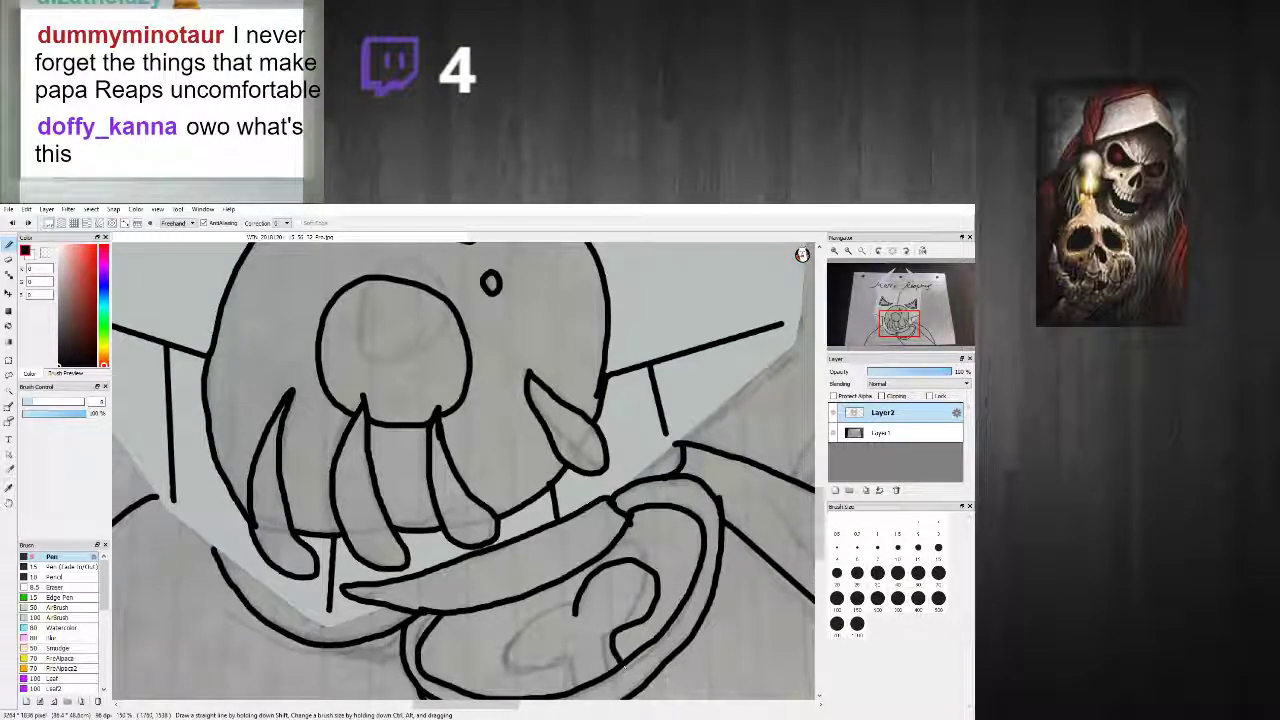
mouse_move(573, 612)
left_mouse_down()
mouse_move(522, 609)
mouse_move(506, 672)
left_mouse_up()
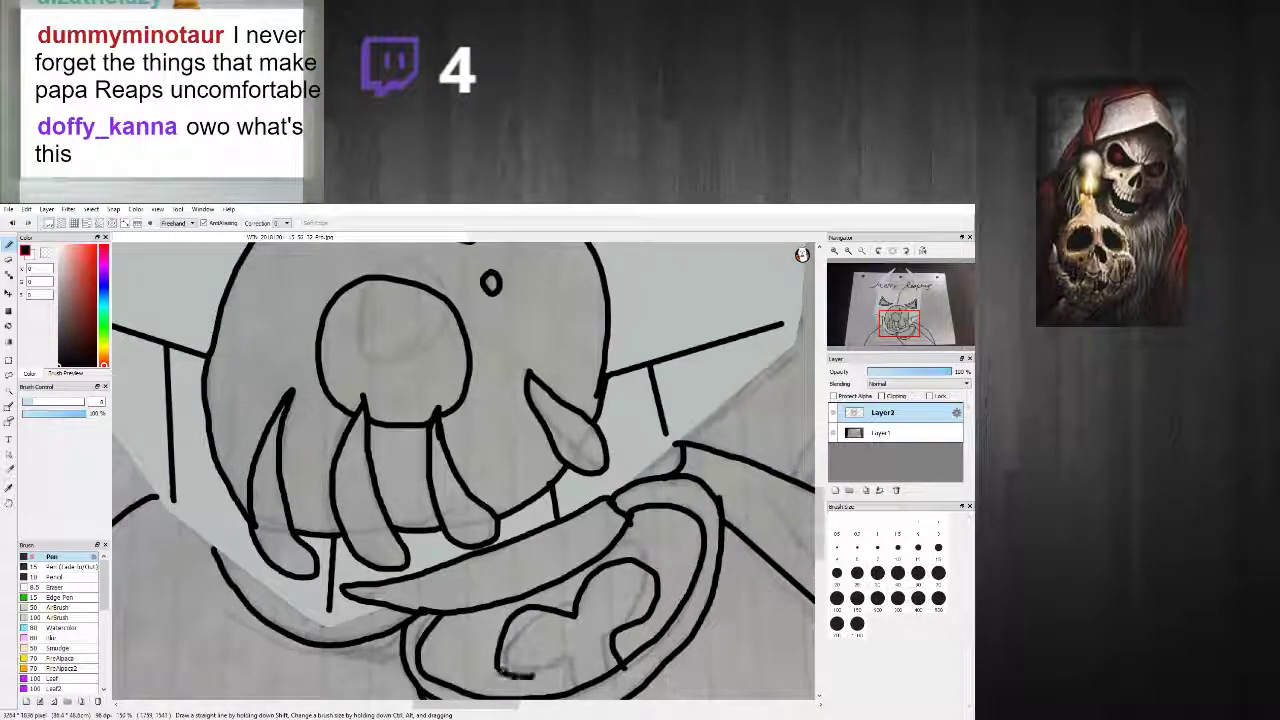
scroll(582, 690, "down", 3)
scroll(620, 670, "up", 2)
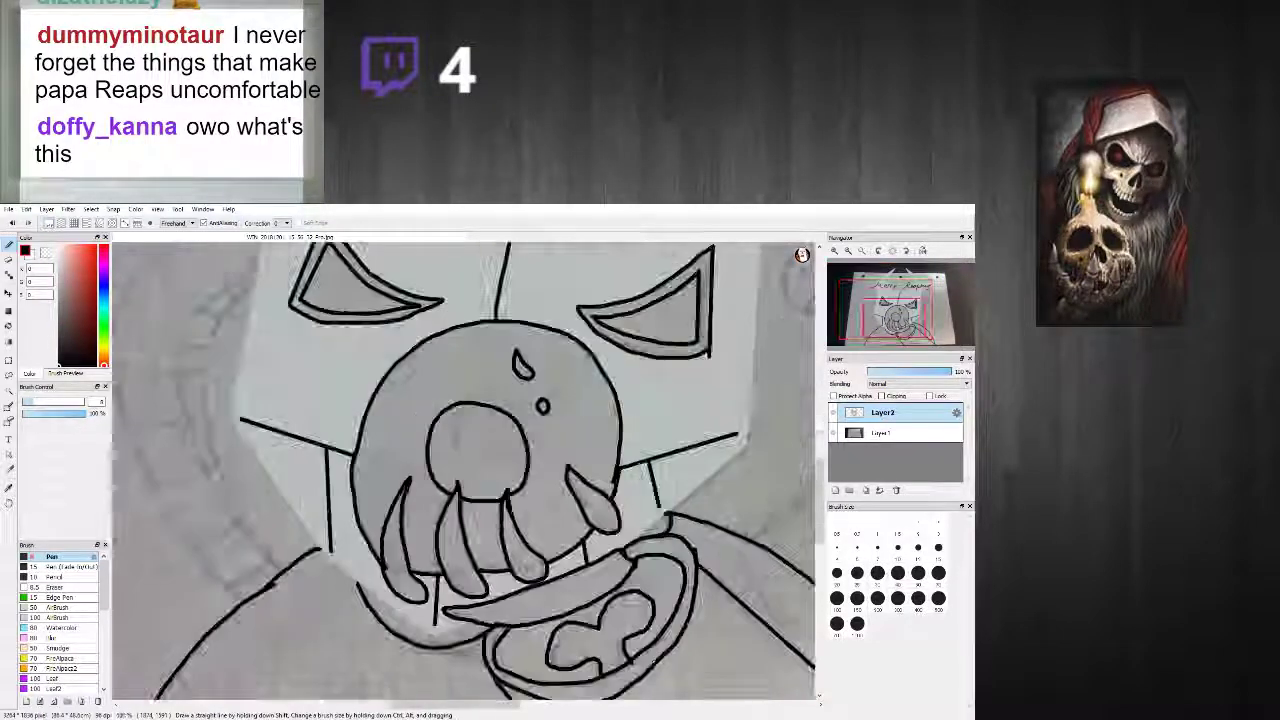
scroll(632, 666, "up", 2)
scroll(632, 666, "down", 5)
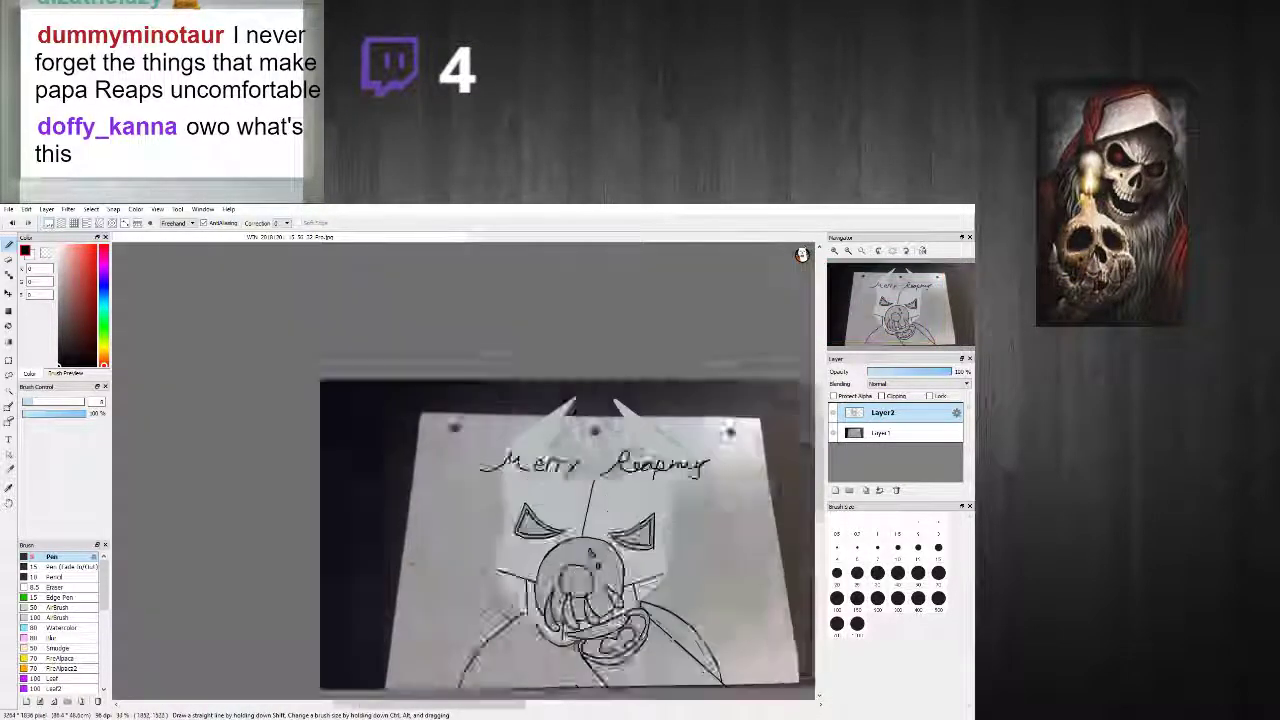
scroll(593, 597, "up", 2)
scroll(600, 595, "down", 4)
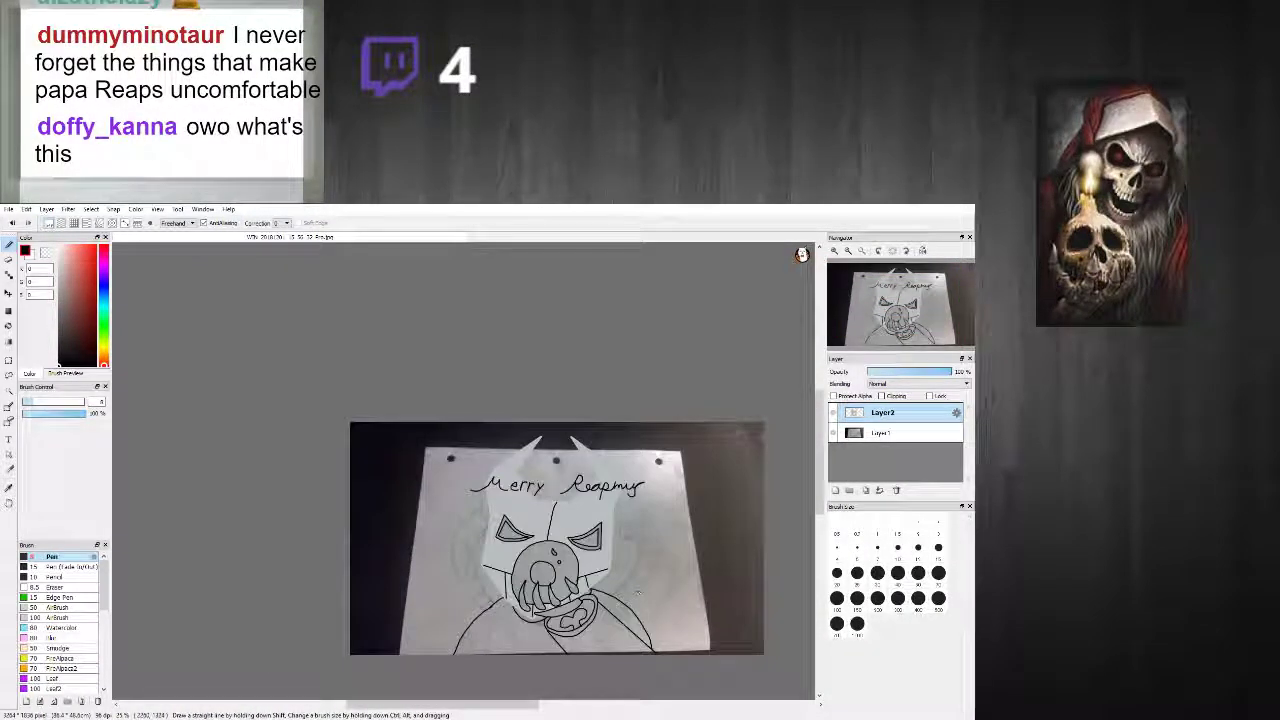
scroll(688, 582, "up", 2)
scroll(688, 582, "up", 2)
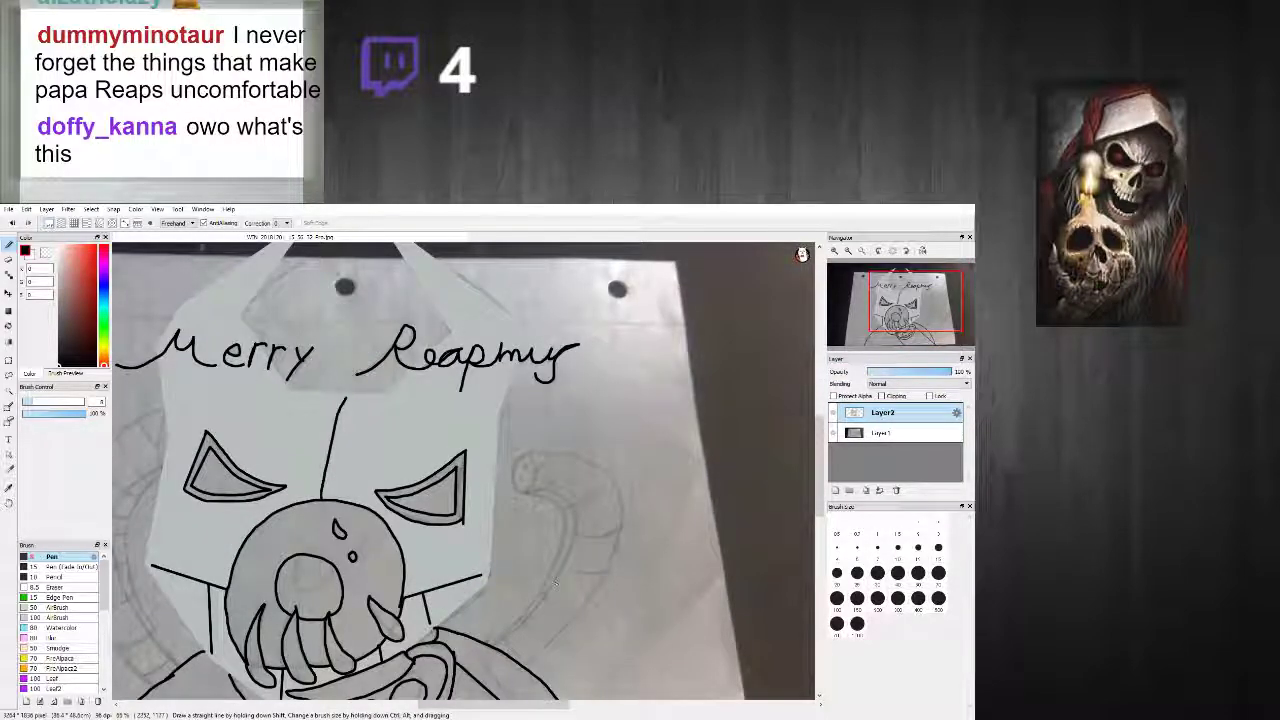
scroll(490, 635, "up", 2)
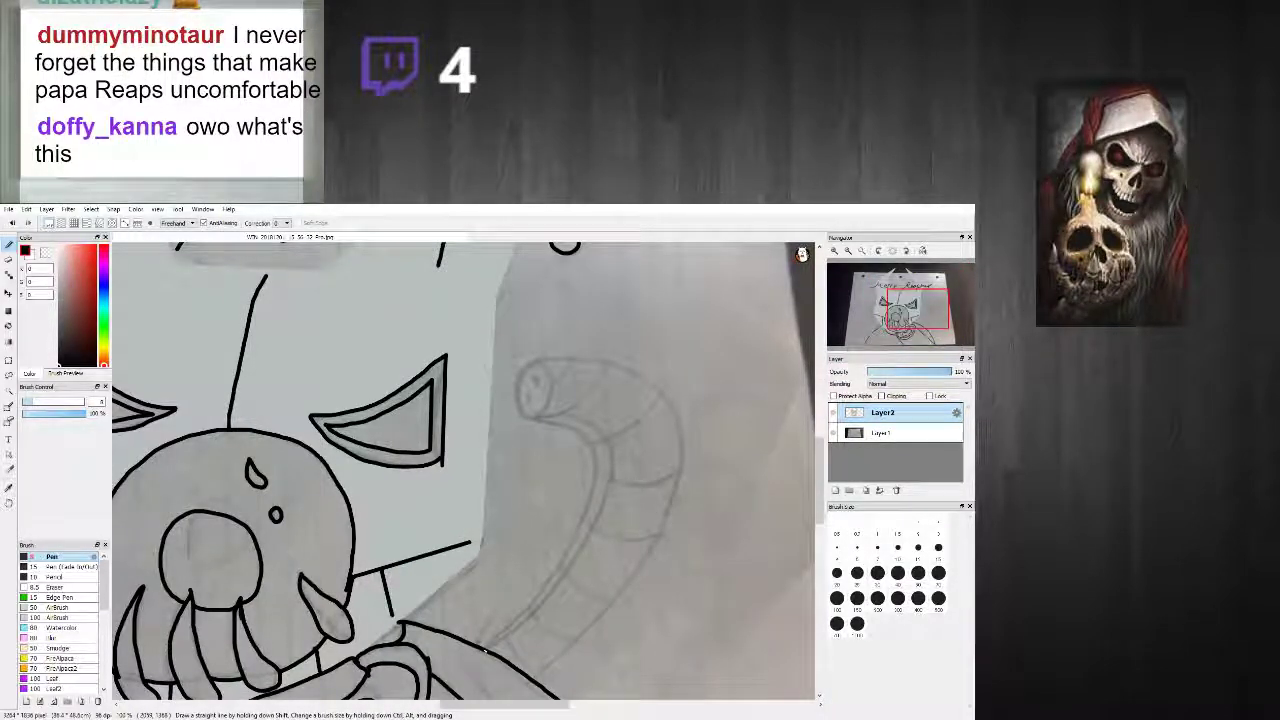
scroll(487, 651, "up", 3)
left_click_drag(506, 638, 652, 476)
key("ctrl+z")
scroll(660, 490, "down", 4)
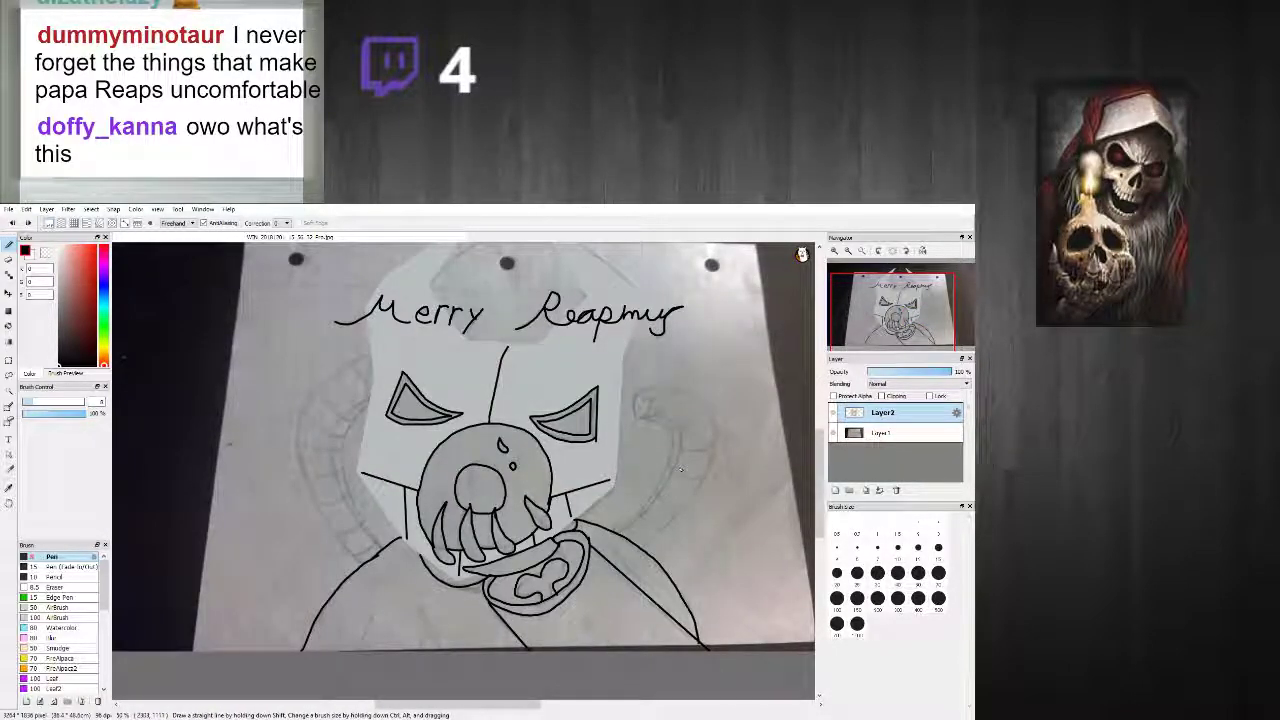
Step: Trace the oval tip of the curled horn beside the right eye with a thinner pen and add two small marks inside it
left_click_drag(823, 468, 823, 456)
scroll(720, 440, "up", 5)
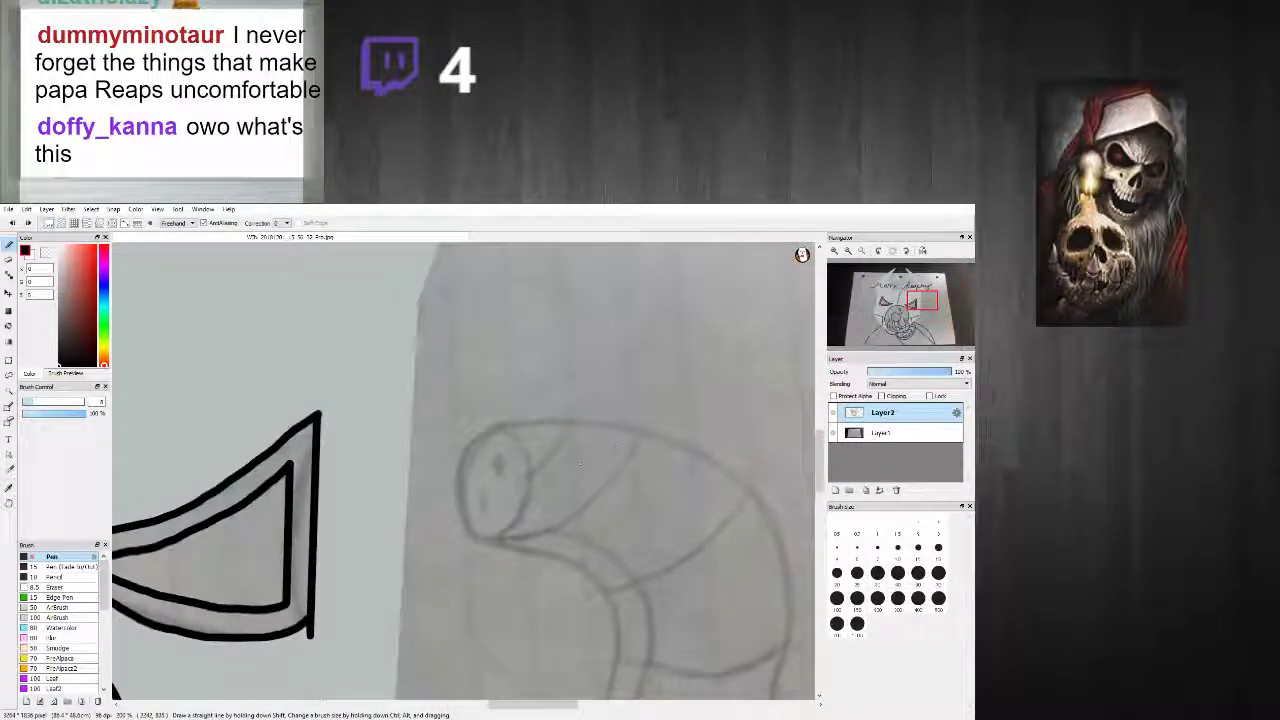
scroll(518, 443, "down", 5)
scroll(518, 443, "up", 2)
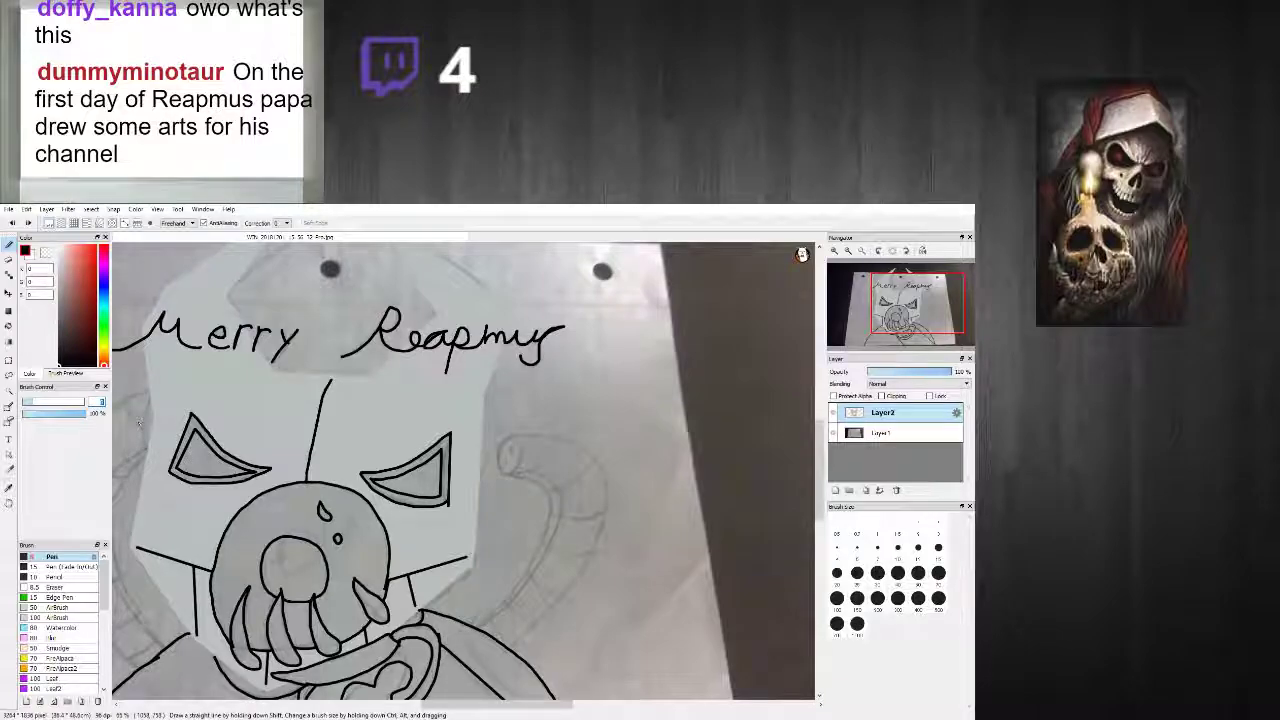
scroll(542, 530, "up", 2)
scroll(542, 530, "up", 3)
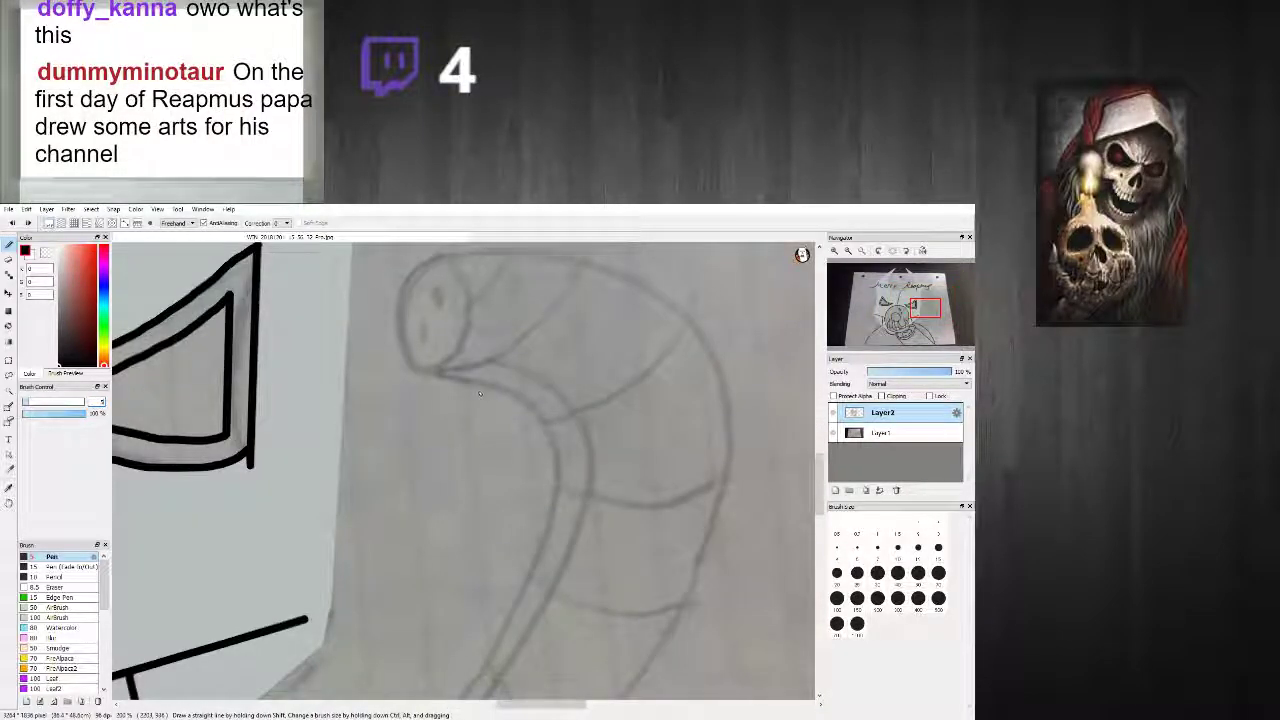
mouse_move(474, 292)
left_mouse_down()
mouse_move(447, 363)
mouse_move(419, 369)
mouse_move(395, 349)
left_mouse_up()
key("ctrl+z")
mouse_move(434, 254)
left_mouse_down()
mouse_move(462, 282)
mouse_move(466, 325)
mouse_move(425, 360)
left_mouse_up()
key("ctrl+z")
mouse_move(464, 284)
left_mouse_down()
mouse_move(464, 332)
mouse_move(408, 346)
left_mouse_up()
key("ctrl+z")
mouse_move(436, 257)
left_mouse_down()
mouse_move(466, 272)
mouse_move(453, 353)
mouse_move(437, 362)
mouse_move(404, 348)
left_mouse_up()
left_click_drag(437, 284, 440, 306)
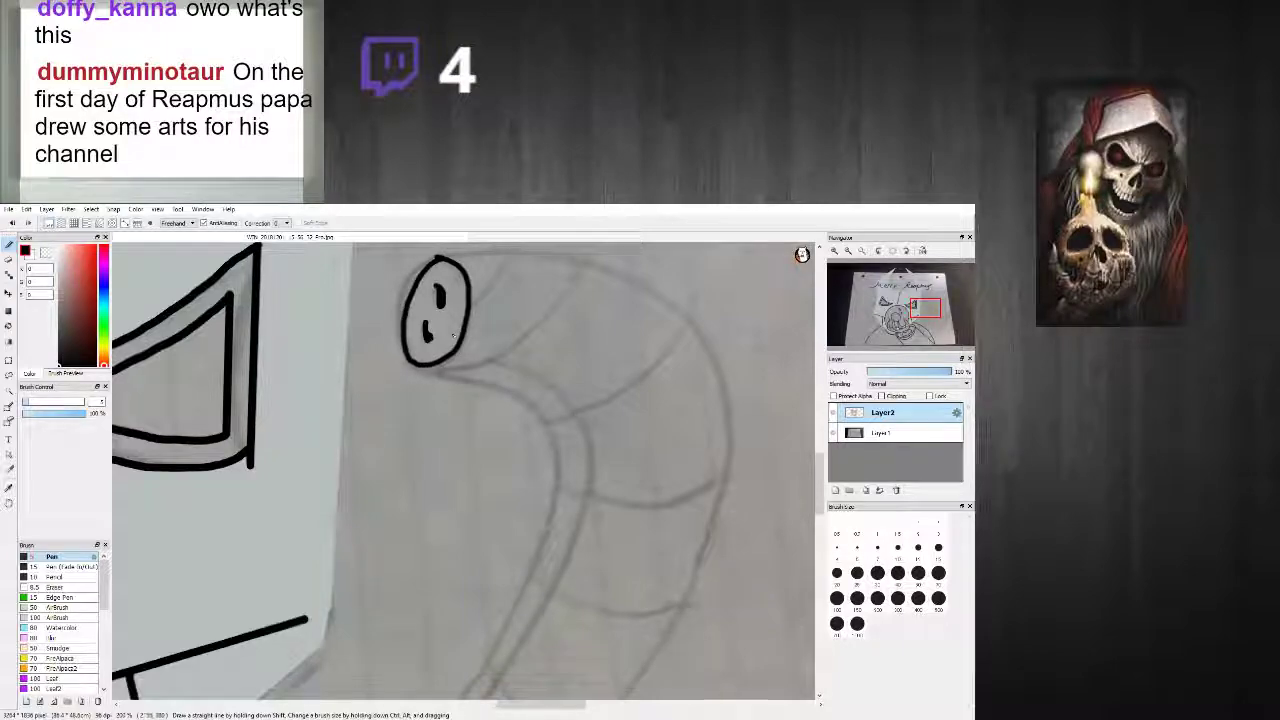
Step: Trace the curled horn's outer edge from the top of its oval tip around the bend
scroll(446, 327, "down", 4)
scroll(459, 309, "up", 4)
mouse_move(410, 301)
left_mouse_down()
mouse_move(540, 305)
mouse_move(606, 334)
mouse_move(657, 369)
mouse_move(689, 428)
mouse_move(699, 492)
left_mouse_up()
left_click_drag(689, 545, 684, 558)
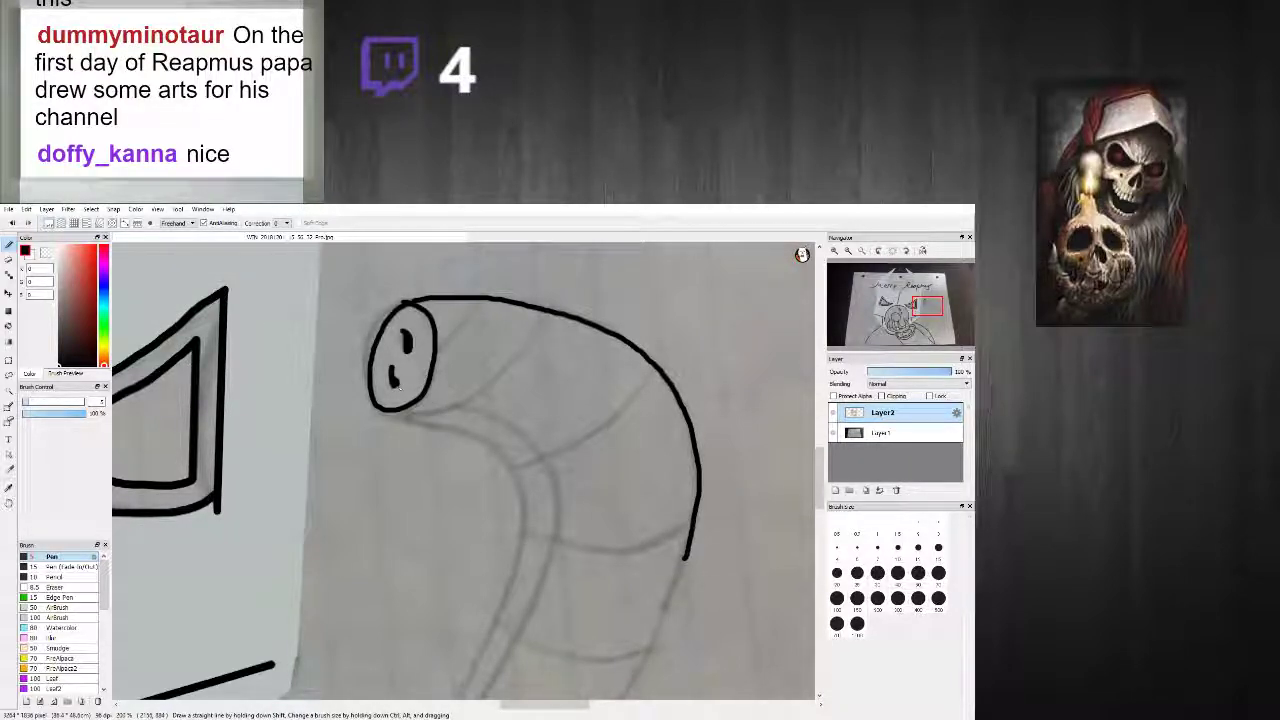
Step: Trace the upper part of the horn's two inner edges from the bottom of its oval tip around the bend
mouse_move(385, 412)
left_mouse_down()
mouse_move(460, 438)
mouse_move(518, 484)
mouse_move(524, 516)
left_mouse_up()
mouse_move(403, 407)
left_mouse_down()
mouse_move(470, 407)
mouse_move(522, 440)
left_mouse_up()
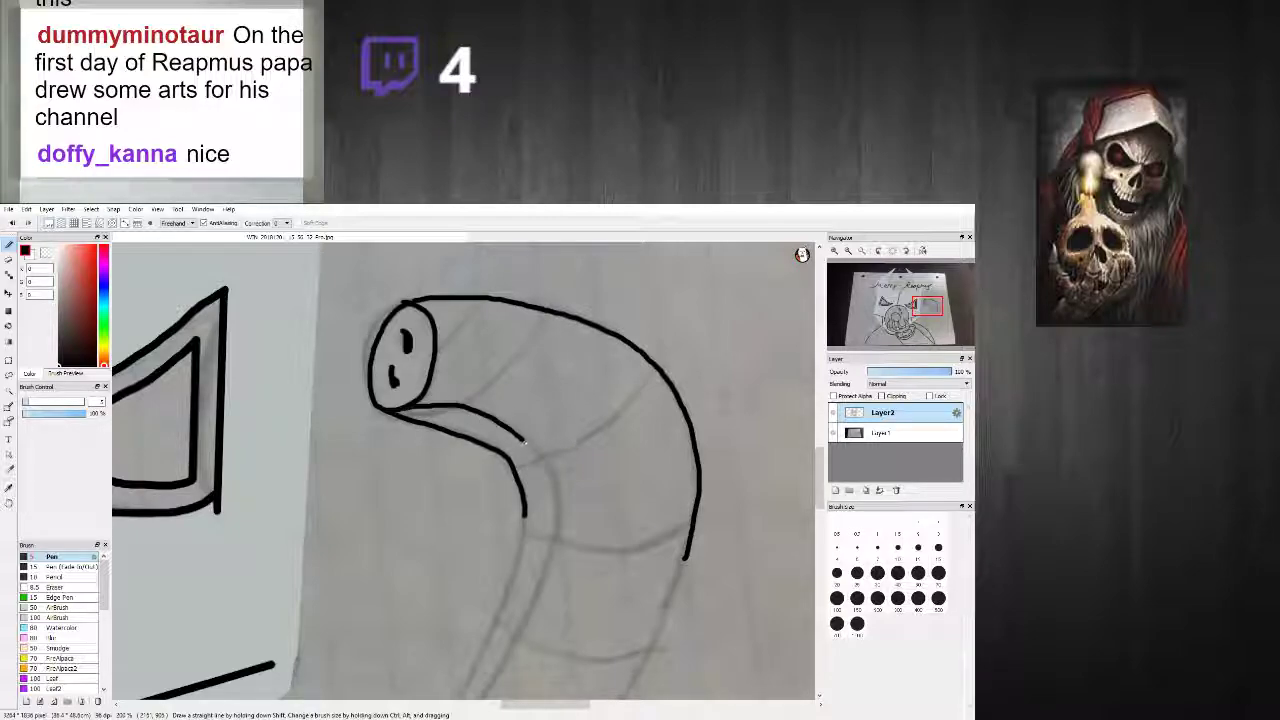
key("ctrl+z")
mouse_move(395, 412)
left_mouse_down()
mouse_move(505, 423)
mouse_move(546, 461)
mouse_move(560, 545)
left_mouse_up()
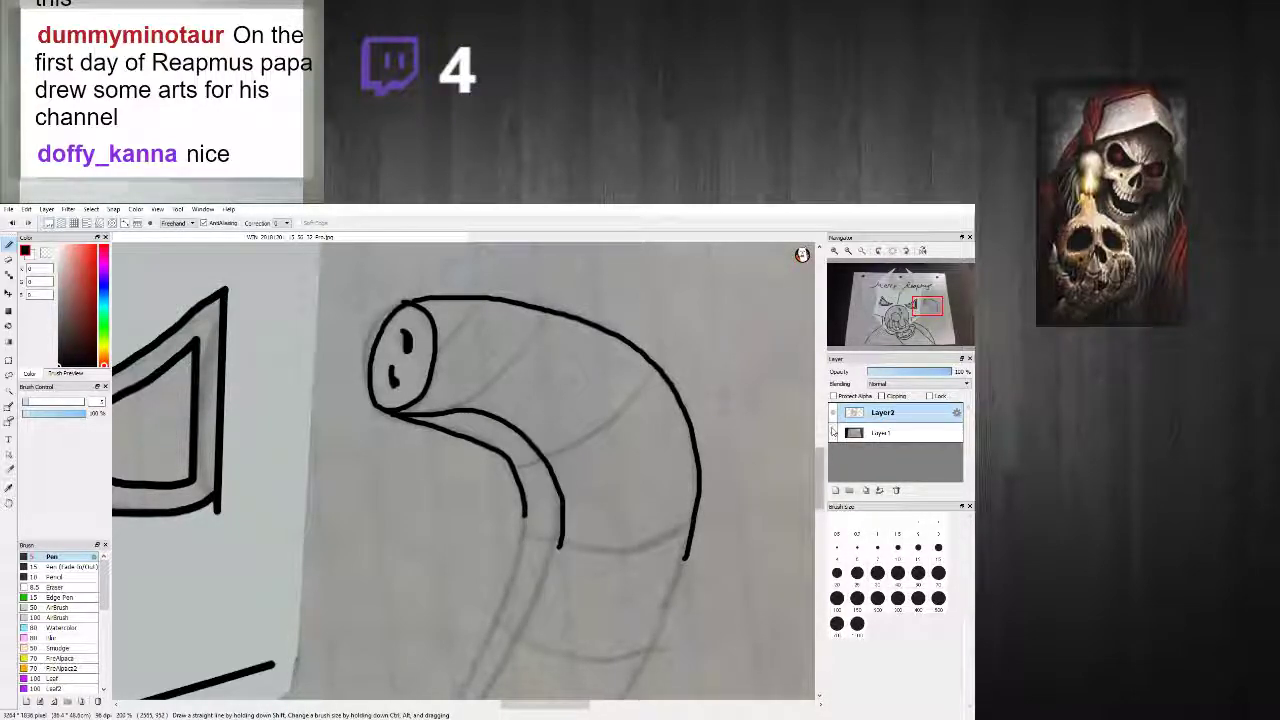
Step: Trace the lower part of the curled horn's two inner edges upward from the shoulder line, following the pencil sketch
scroll(560, 545, "down", 5)
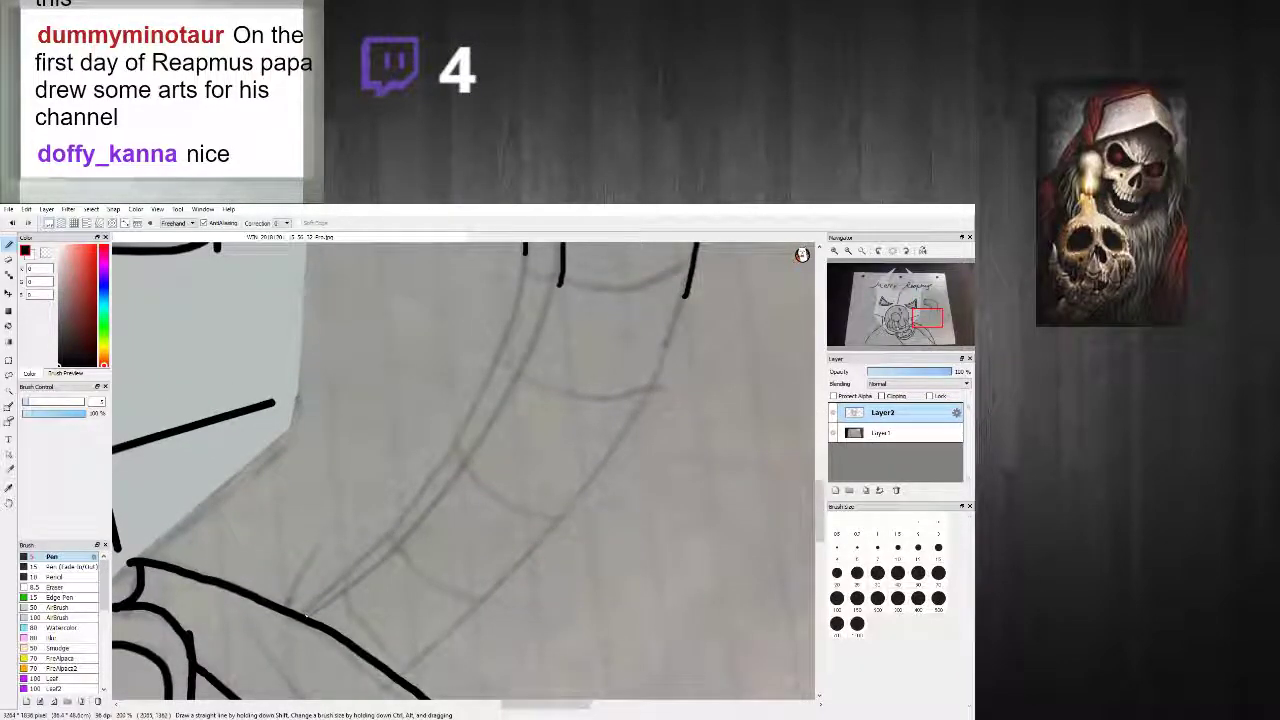
left_click_drag(304, 618, 390, 538)
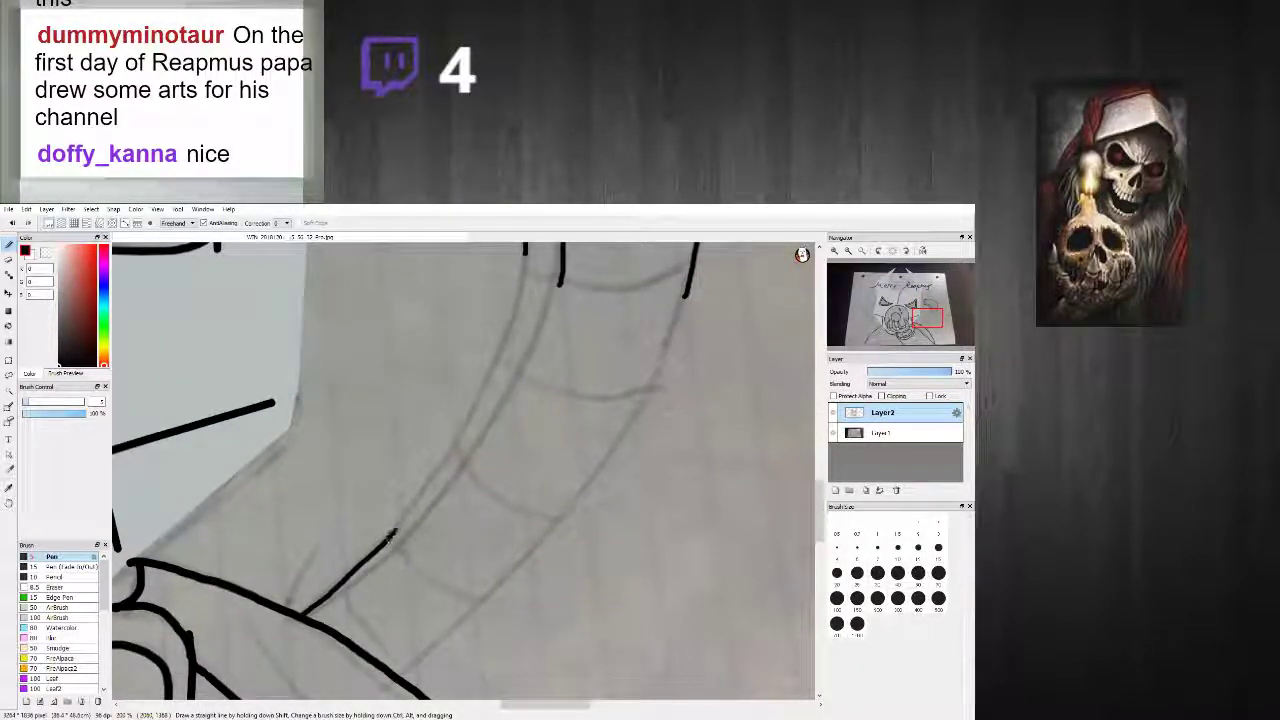
left_click_drag(422, 494, 470, 418)
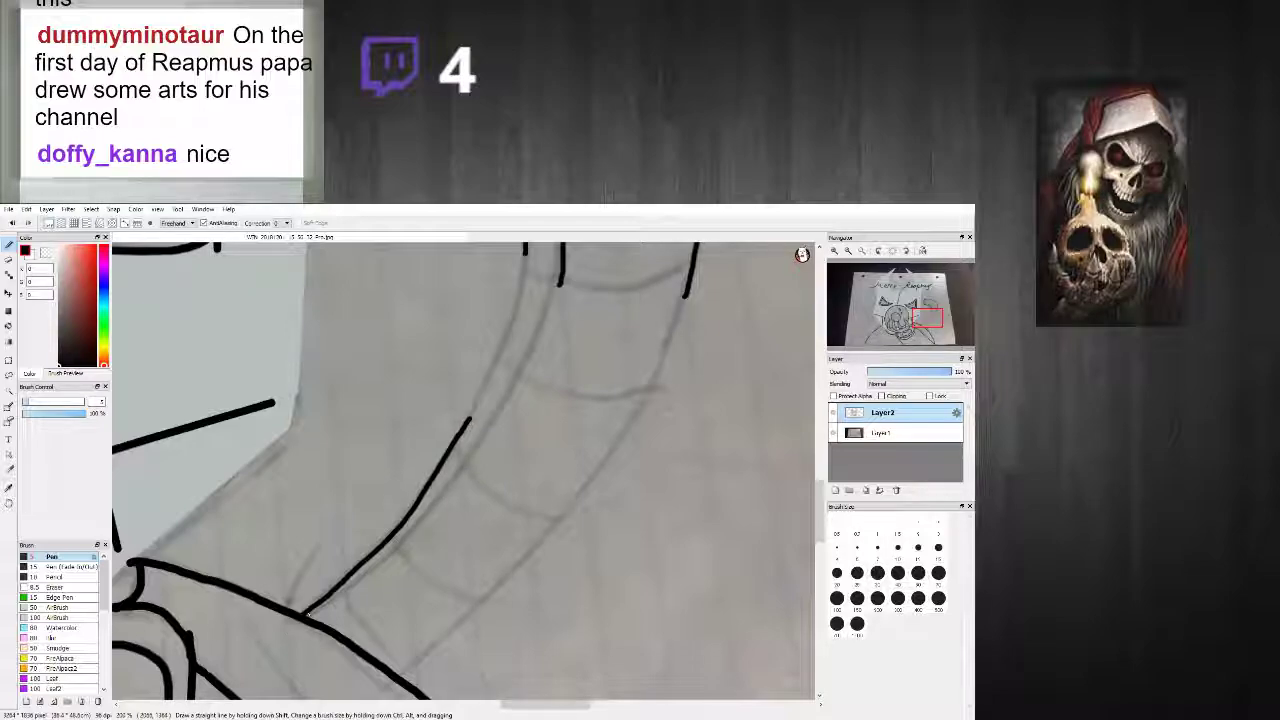
left_click_drag(355, 583, 446, 491)
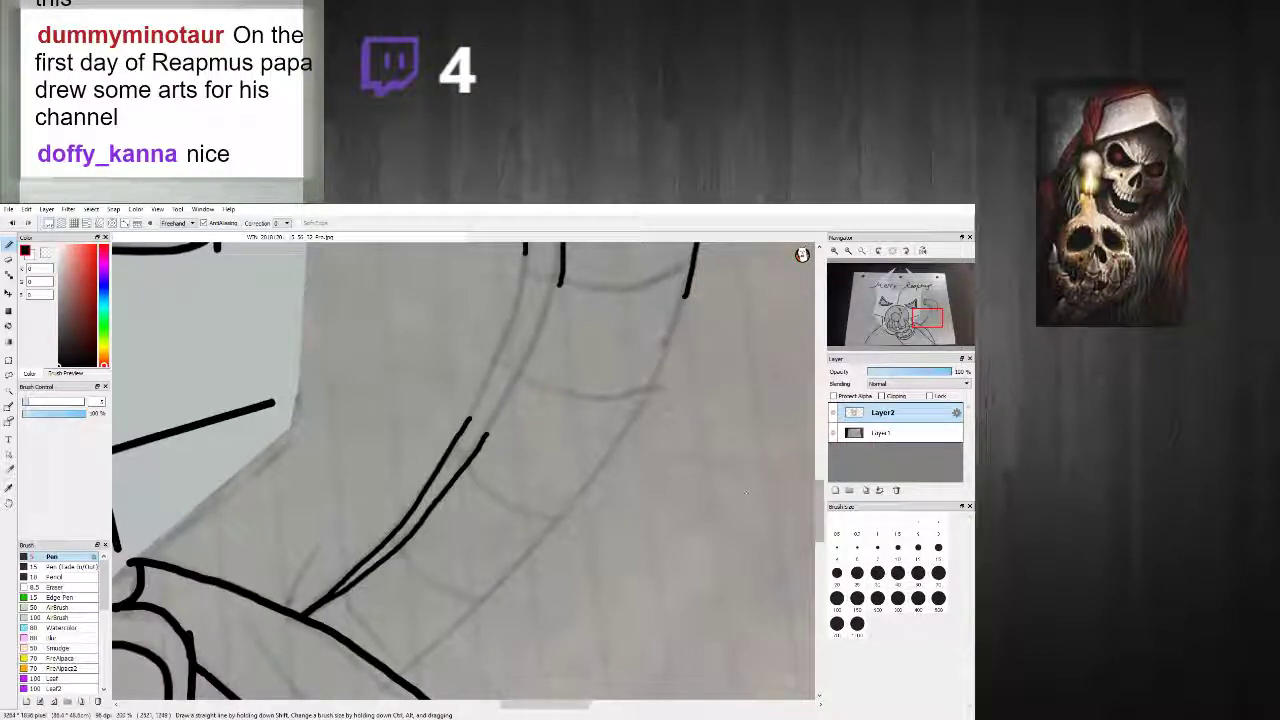
Step: Join the upper and lower parts of the curled horn's two inner edges into continuous lines along the sketch
left_click_drag(820, 509, 820, 495)
scroll(502, 414, "up", 1)
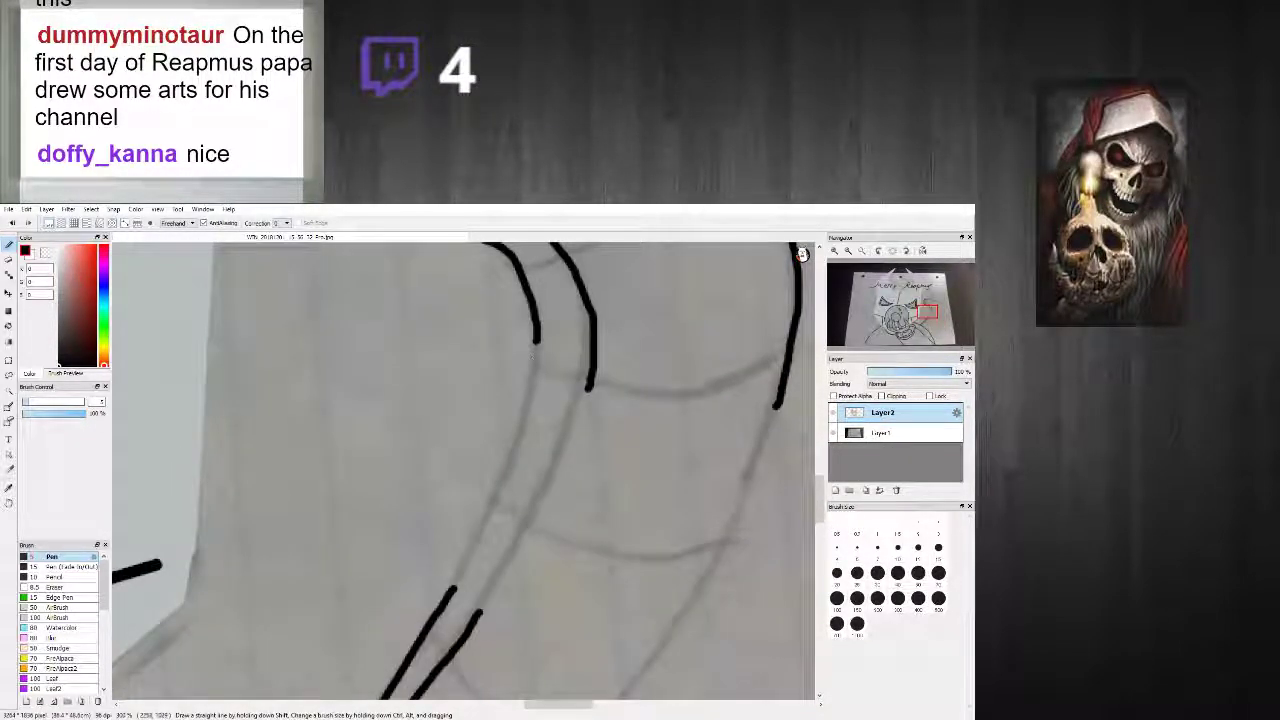
left_click_drag(536, 340, 512, 470)
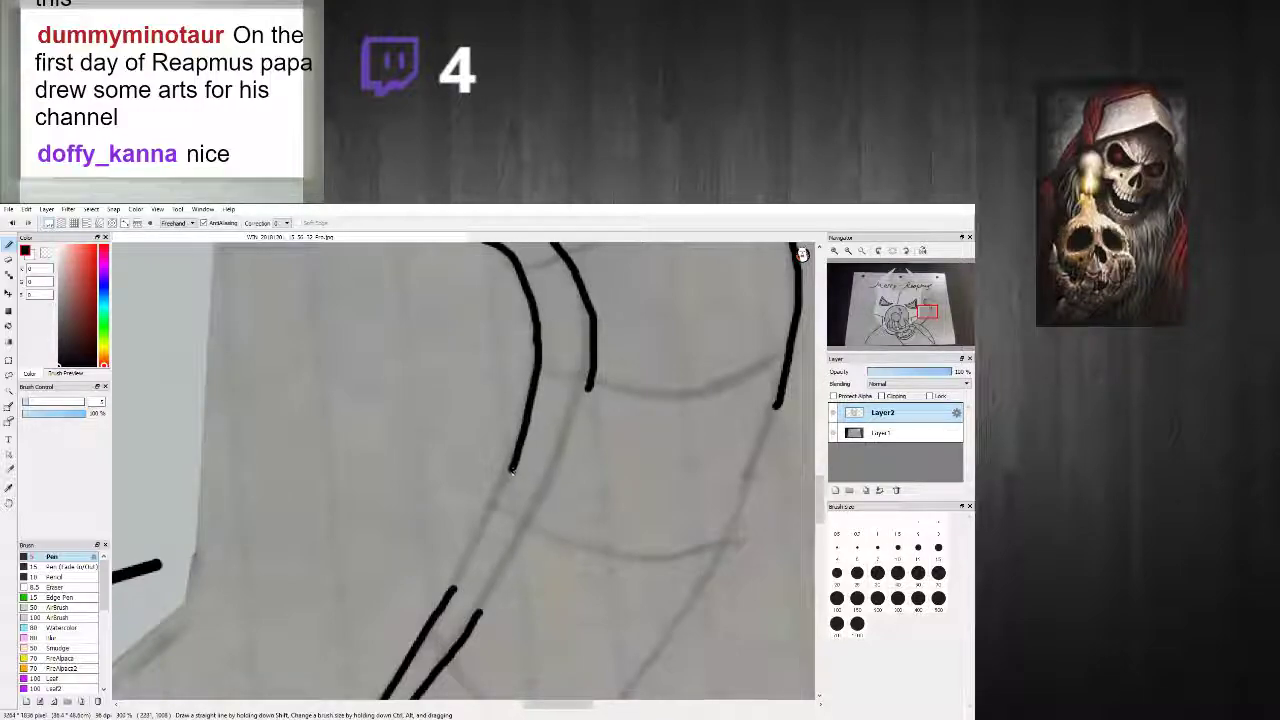
left_click_drag(466, 552, 447, 598)
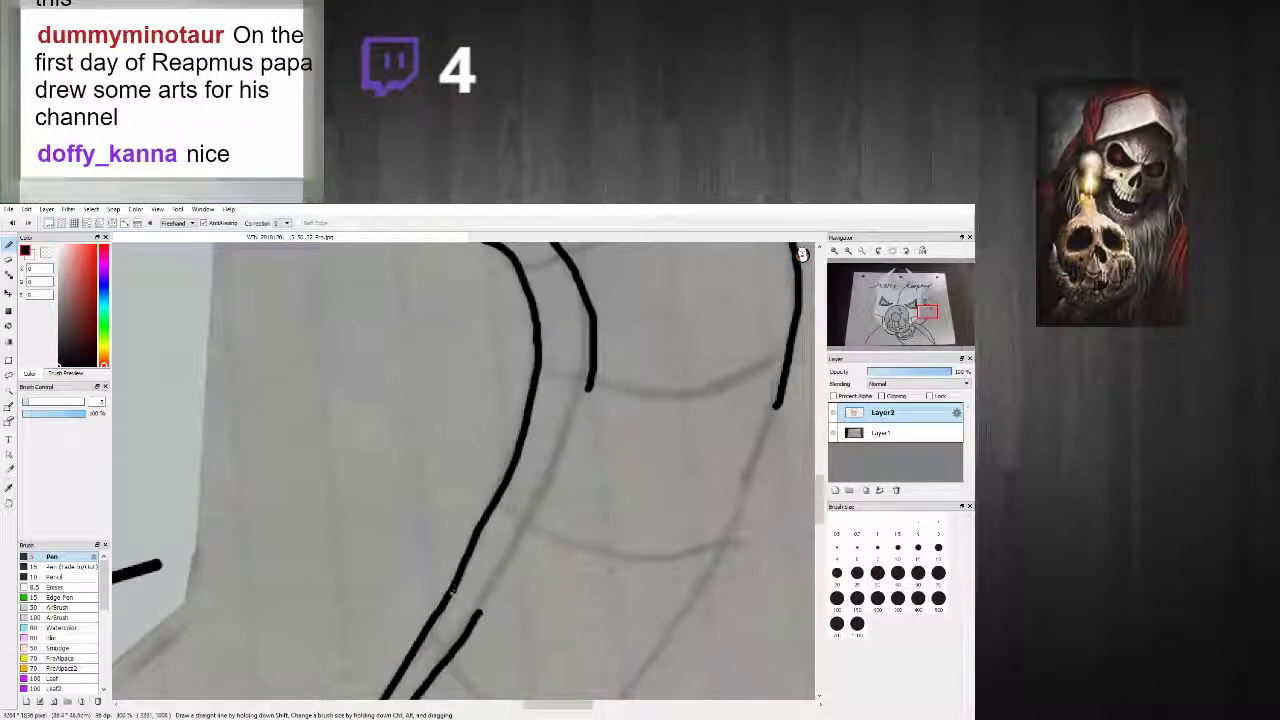
left_click_drag(589, 381, 487, 608)
scroll(533, 583, "down", 6)
scroll(565, 577, "up", 4)
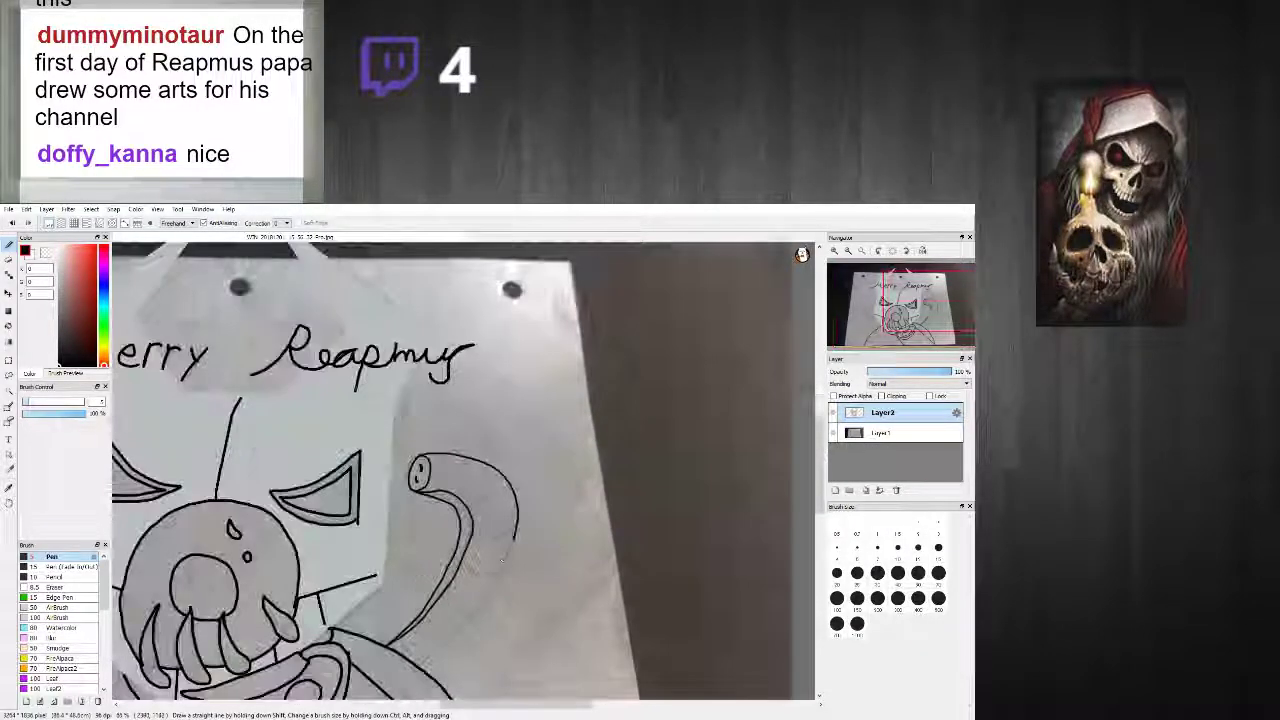
Step: Try to extend the curled horn's outer edge below the bend and up from the shoulder line
scroll(583, 530, "down", 5)
scroll(530, 530, "up", 1)
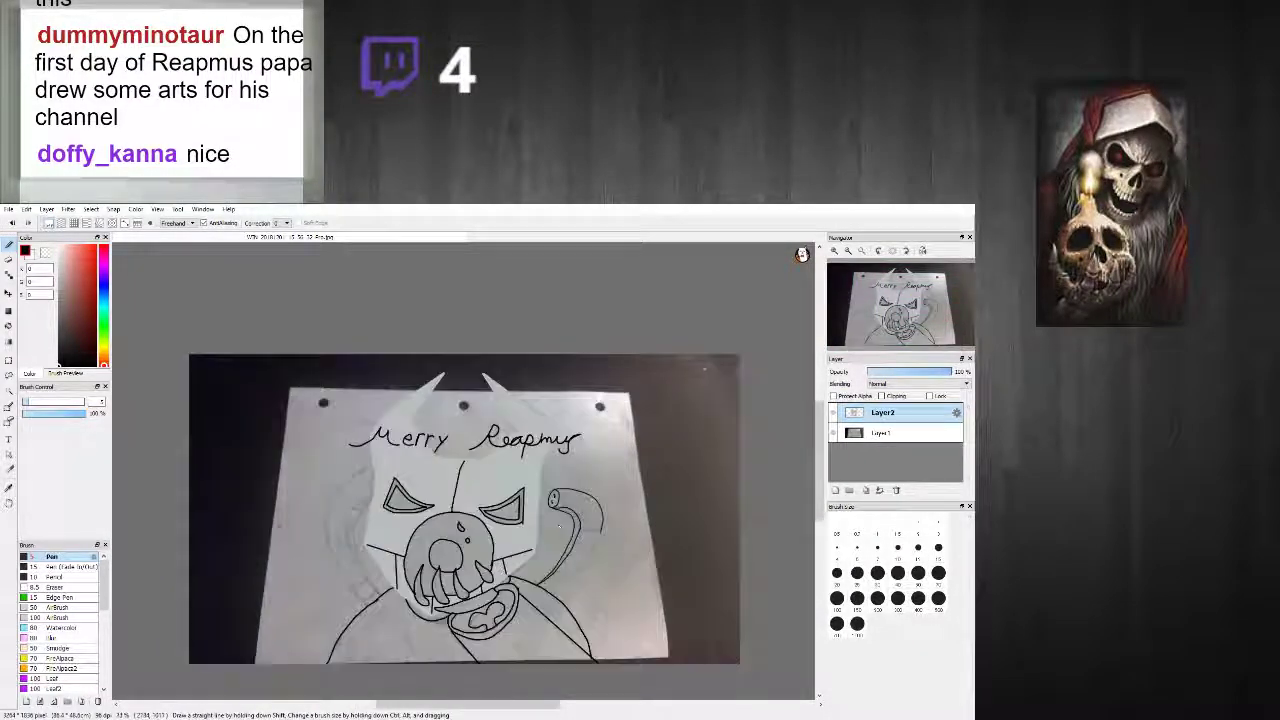
left_click_drag(819, 491, 819, 504)
scroll(640, 504, "up", 4)
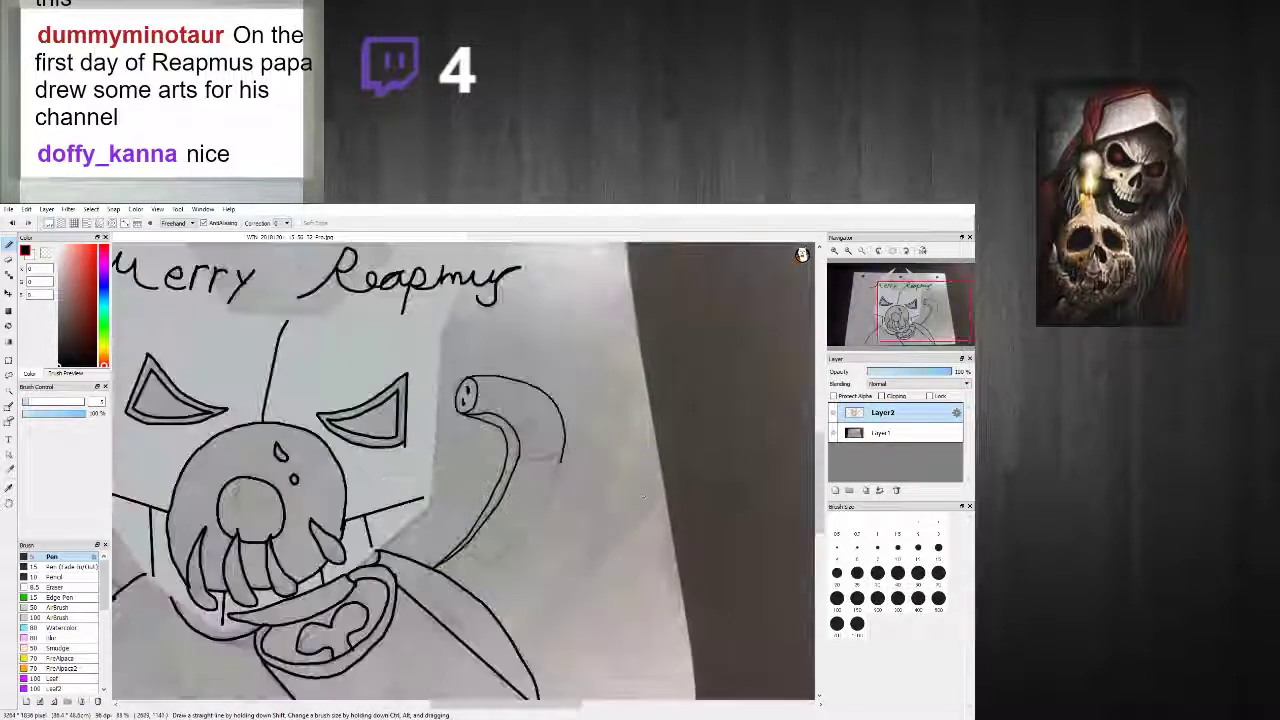
left_click_drag(543, 408, 534, 432)
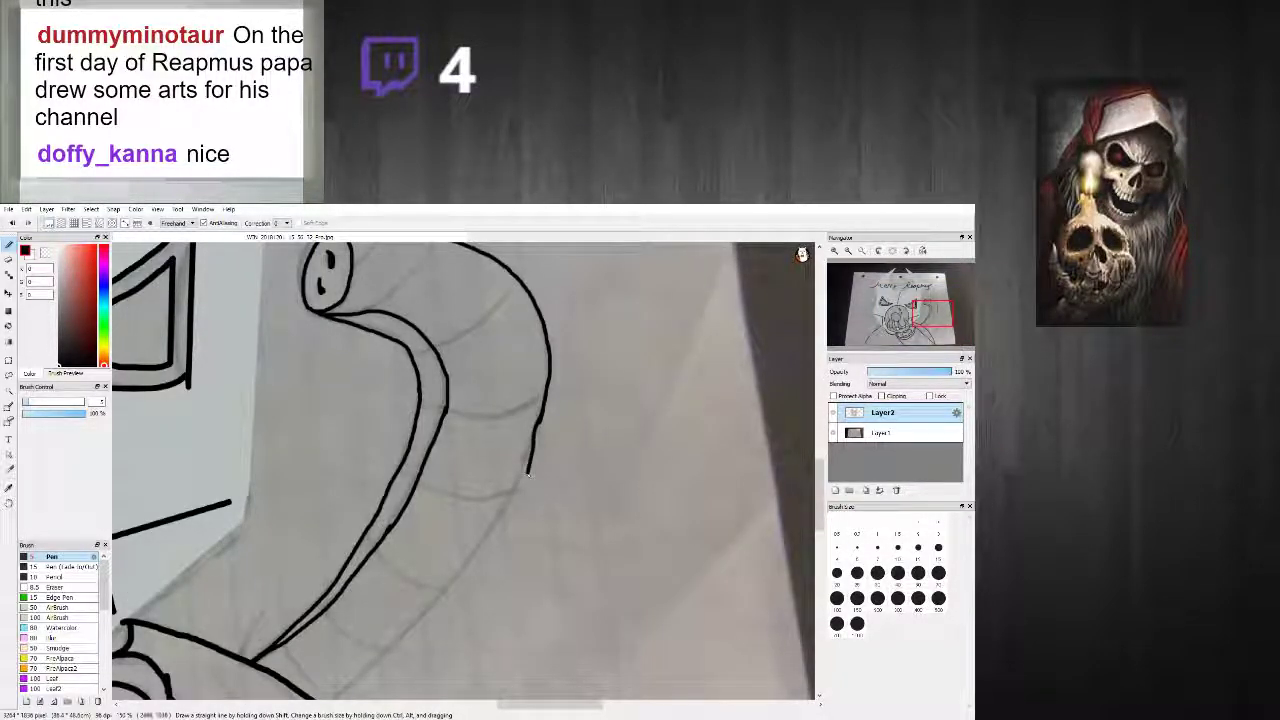
scroll(313, 604, "up", 3)
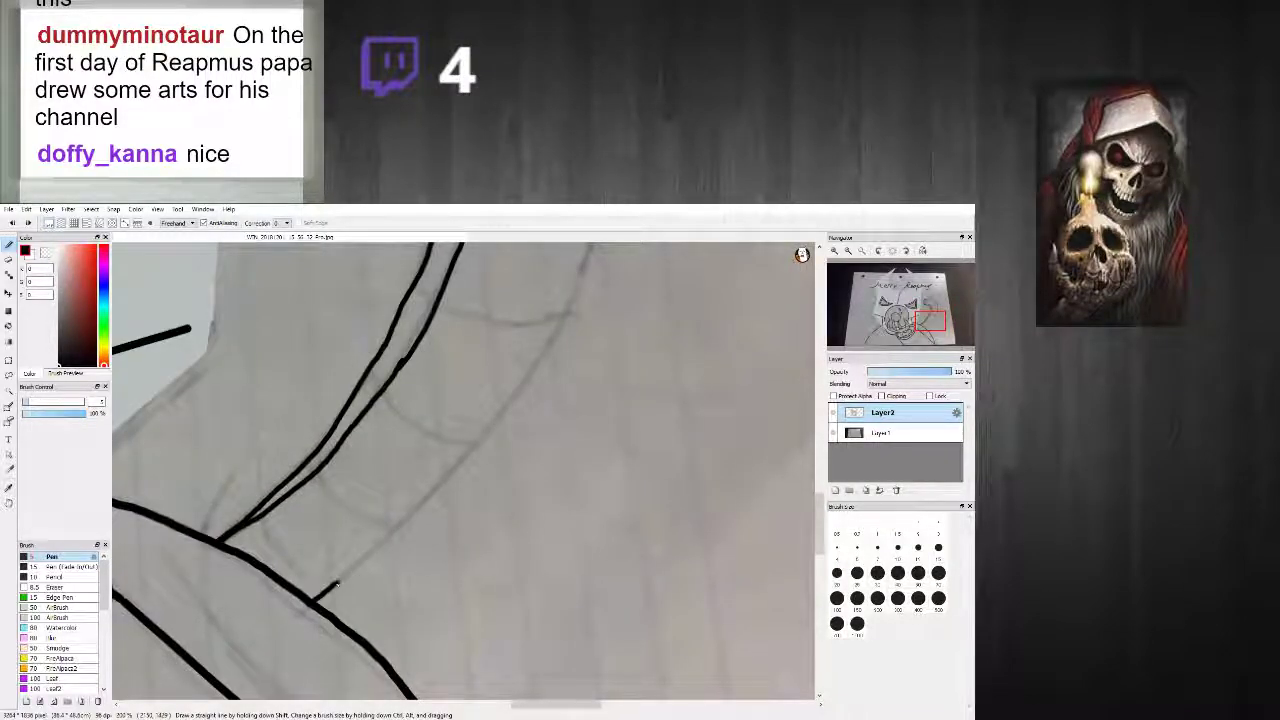
left_click_drag(435, 492, 510, 398)
scroll(185, 373, "down", 6)
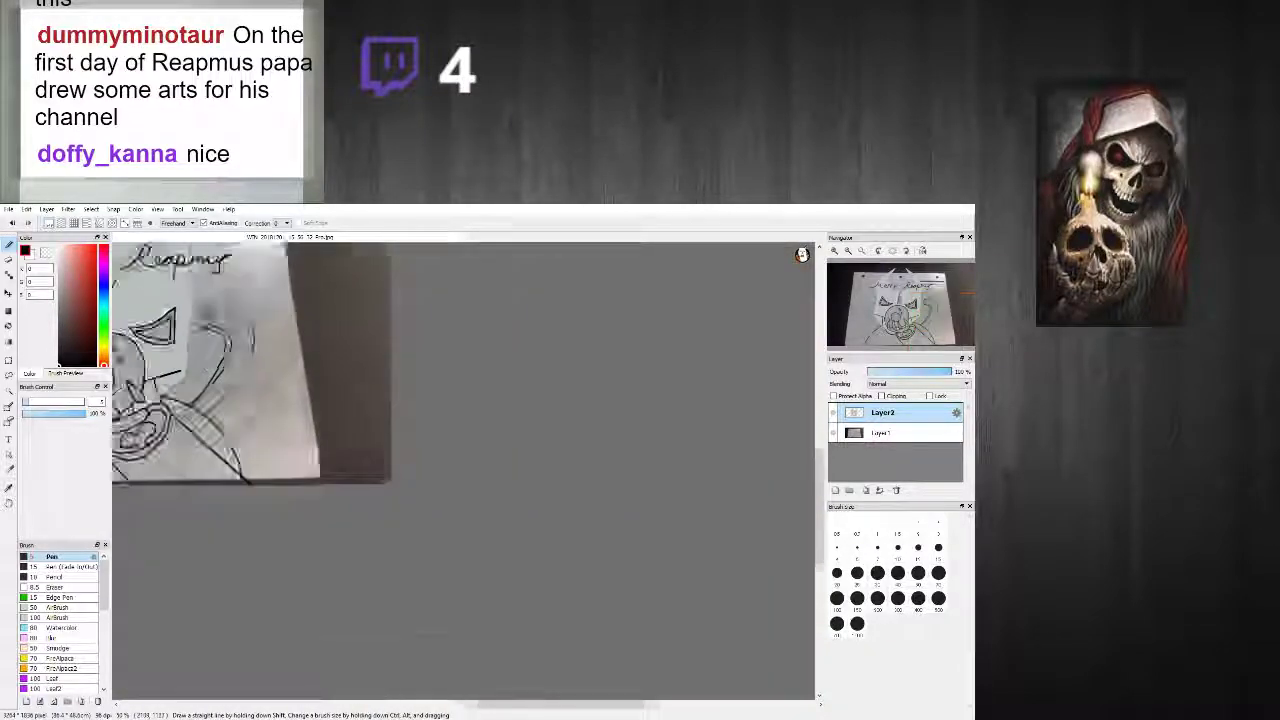
Step: Try out freehand number-like strokes inside the round nose circle and undo them
left_click_drag(553, 705, 482, 705)
scroll(450, 480, "up", 5)
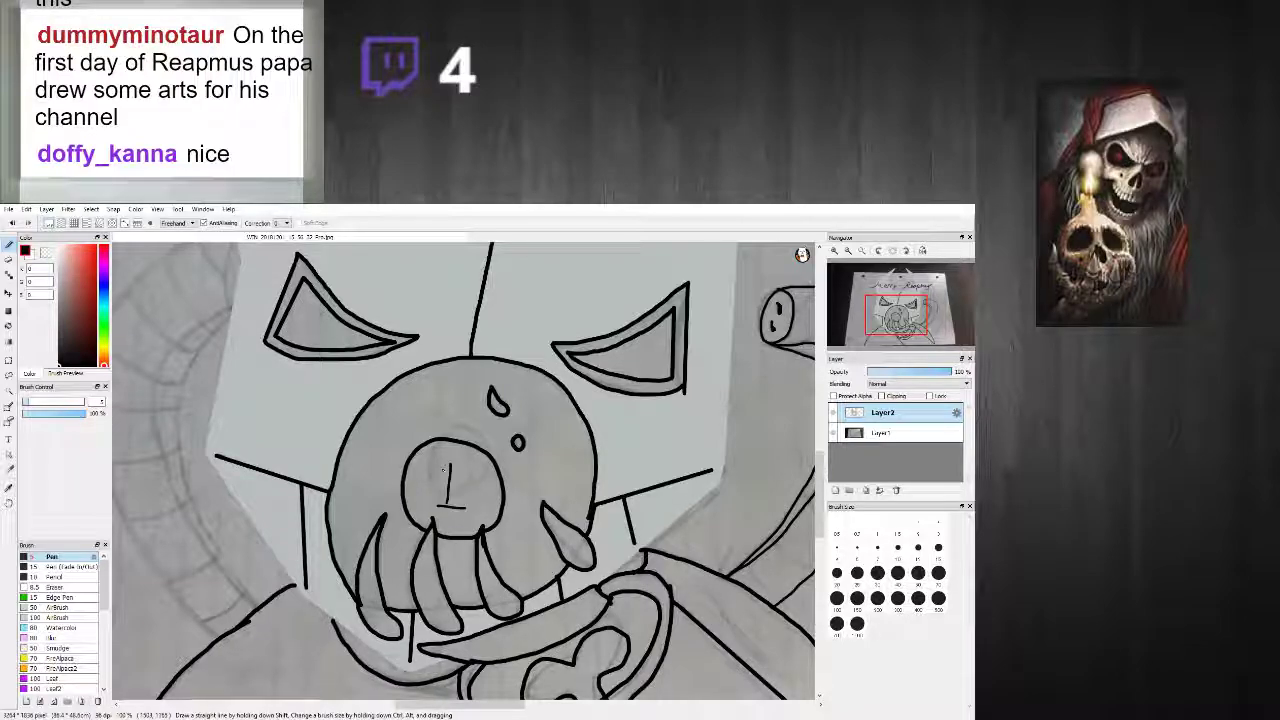
key("ctrl+z")
key("ctrl+z")
left_click_drag(428, 465, 443, 508)
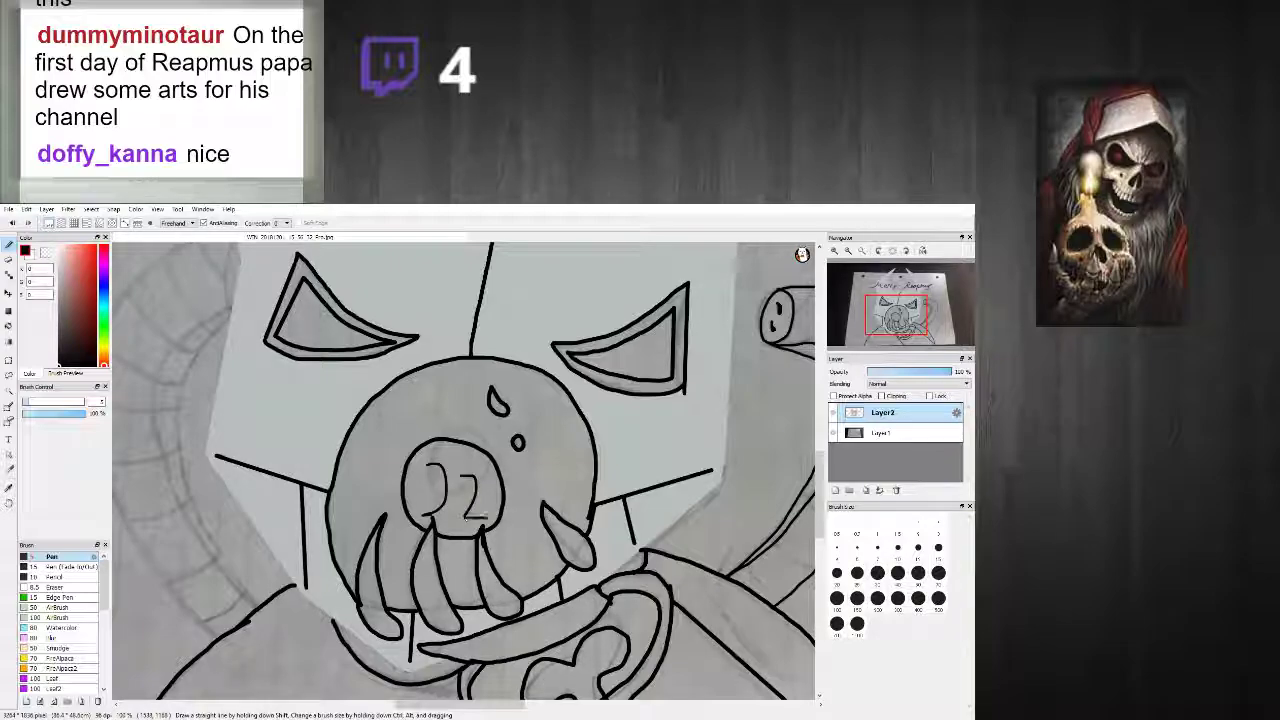
key("ctrl+z")
key("ctrl+z")
Step: Trace the curled horn's outer edge from below the bend down to the shoulder line, following the pencil sketch
scroll(609, 477, "down", 3)
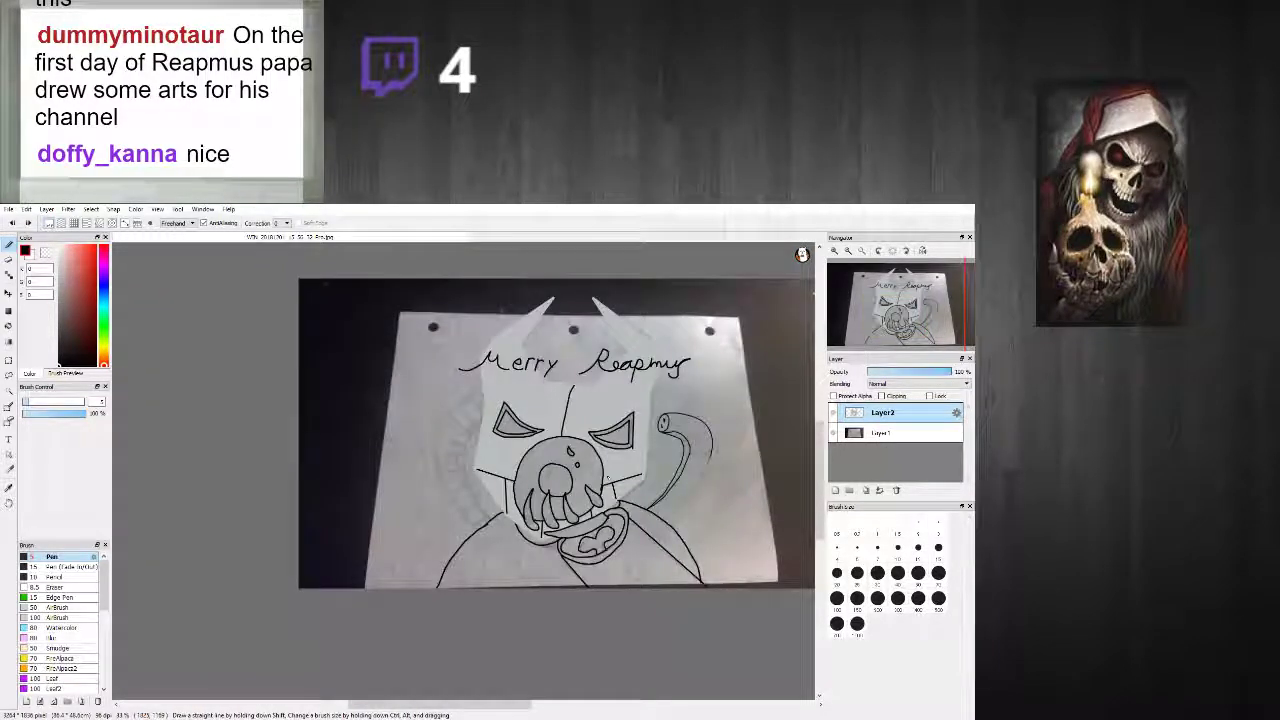
scroll(711, 469, "up", 2)
scroll(711, 469, "up", 3)
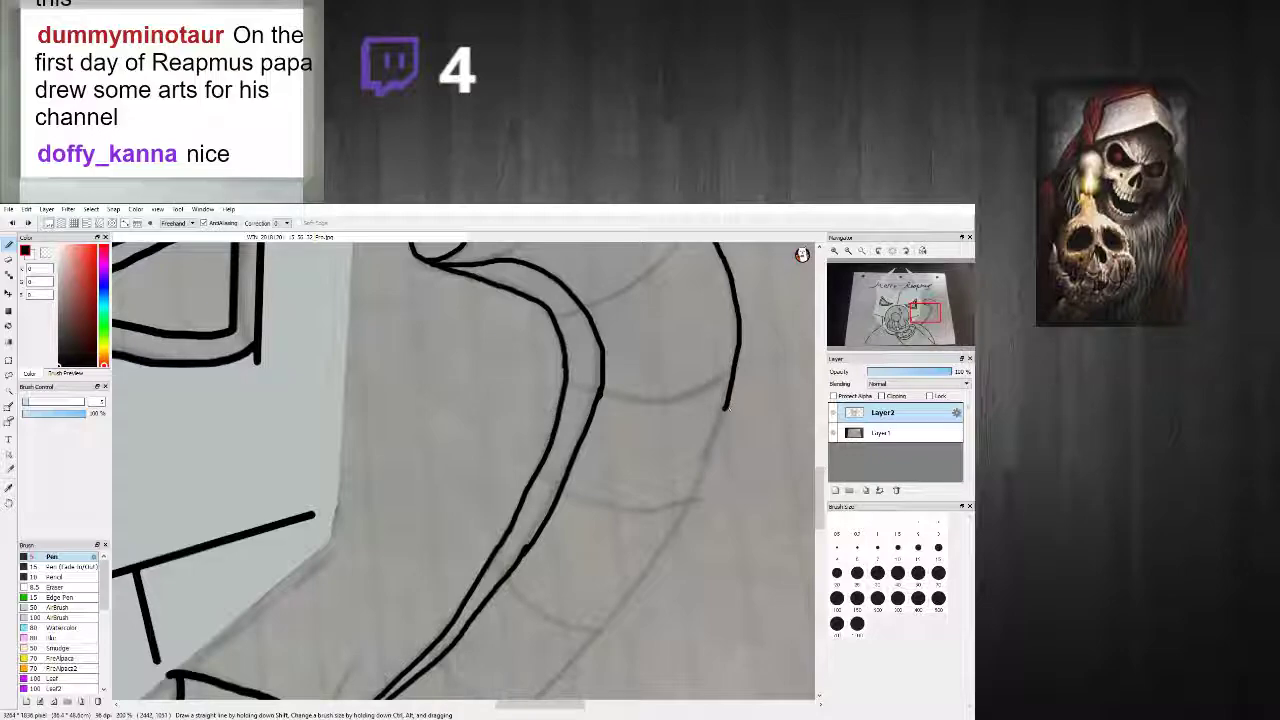
key("ctrl+z")
scroll(760, 470, "down", 2)
mouse_move(731, 318)
left_mouse_down()
mouse_move(689, 434)
mouse_move(612, 545)
mouse_move(532, 634)
mouse_move(440, 695)
left_mouse_up()
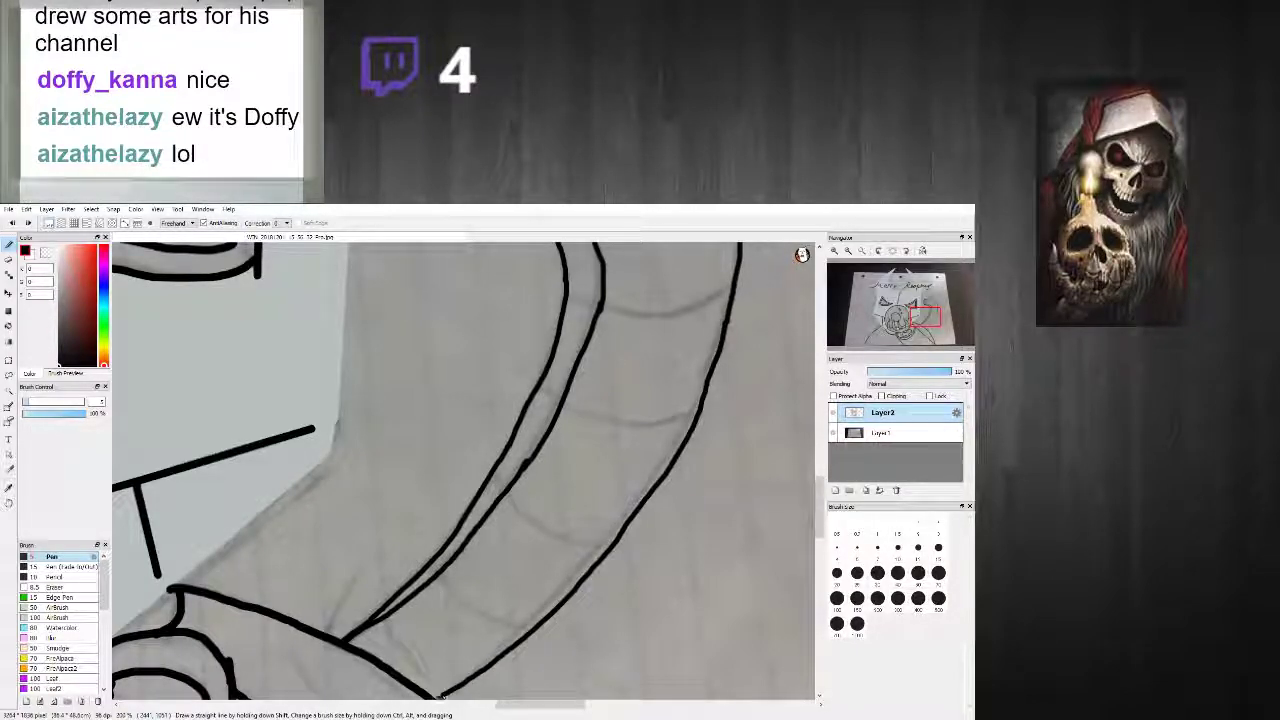
Step: Trace the five upper curved segment lines across the horn beside the right eye, from its oval tip past the bend
scroll(570, 538, "down", 5)
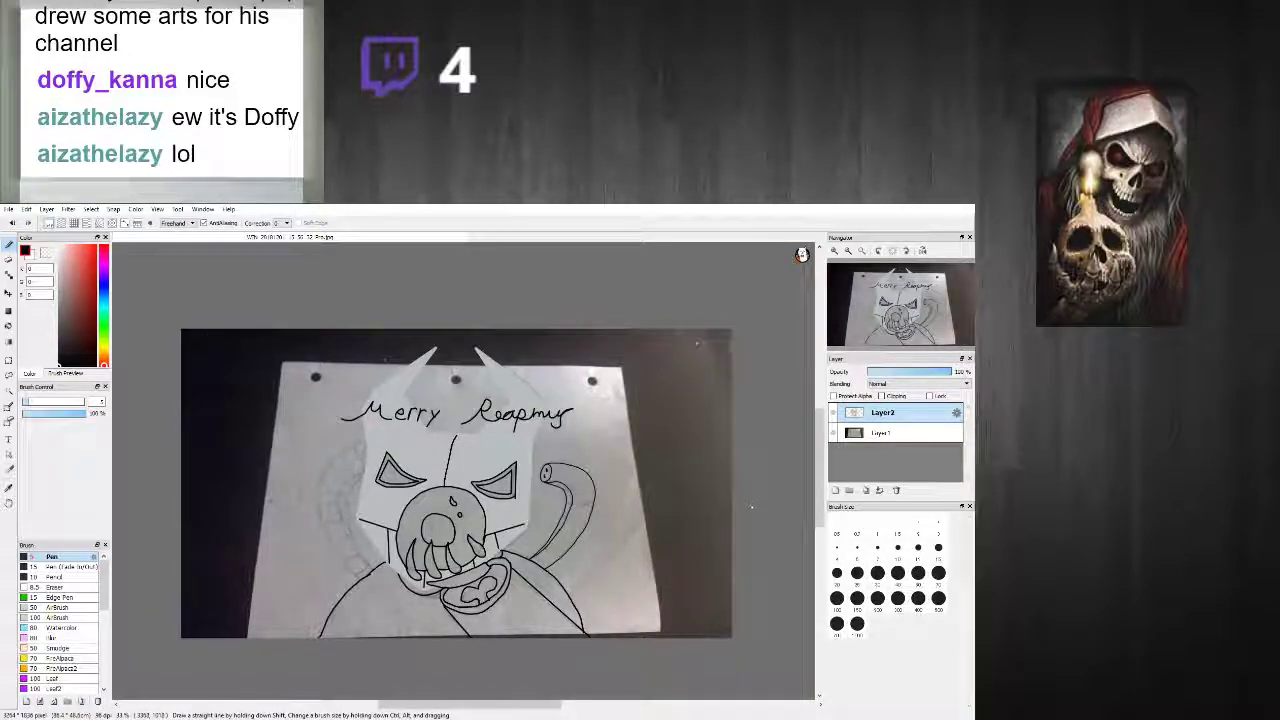
scroll(706, 495, "up", 2)
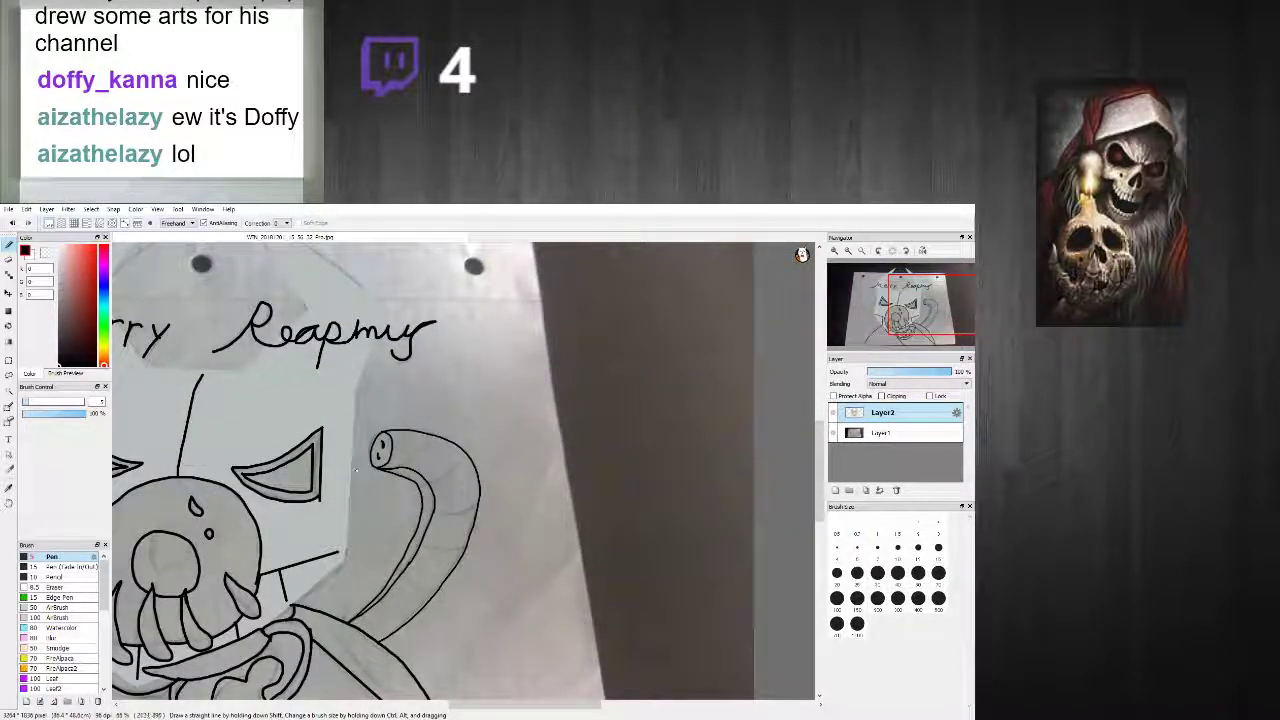
scroll(376, 447, "up", 3)
left_click_drag(443, 451, 478, 408)
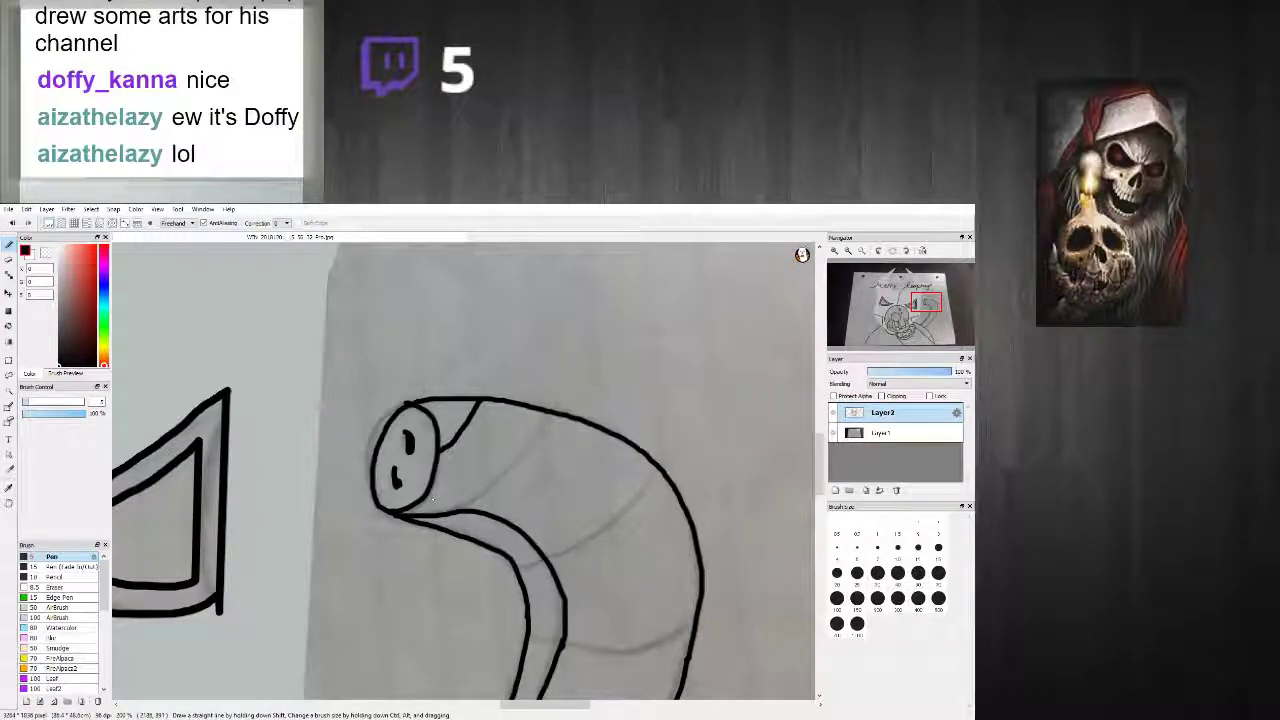
left_click_drag(466, 506, 541, 428)
mouse_move(520, 568)
left_mouse_down()
mouse_move(600, 529)
mouse_move(660, 466)
left_mouse_up()
mouse_move(528, 632)
left_mouse_down()
mouse_move(653, 650)
mouse_move(703, 616)
left_mouse_up()
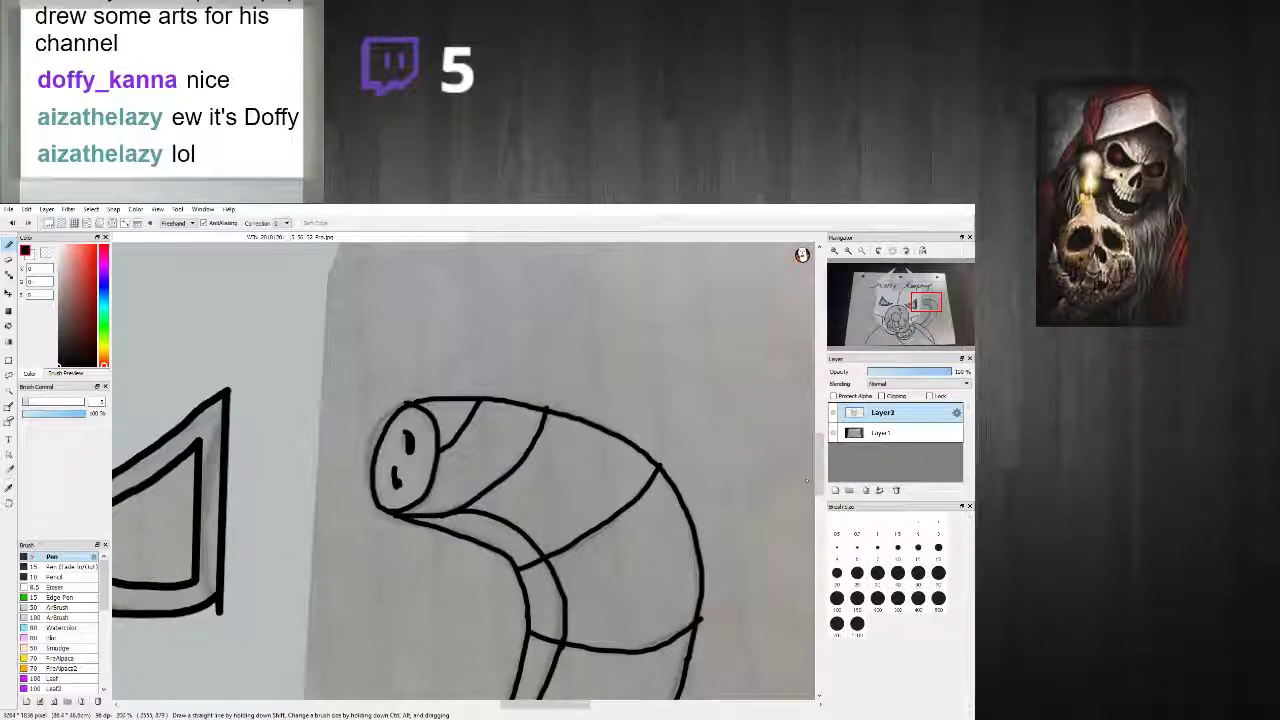
scroll(649, 531, "down", 4)
mouse_move(500, 505)
left_mouse_down()
mouse_move(600, 543)
mouse_move(661, 530)
left_mouse_up()
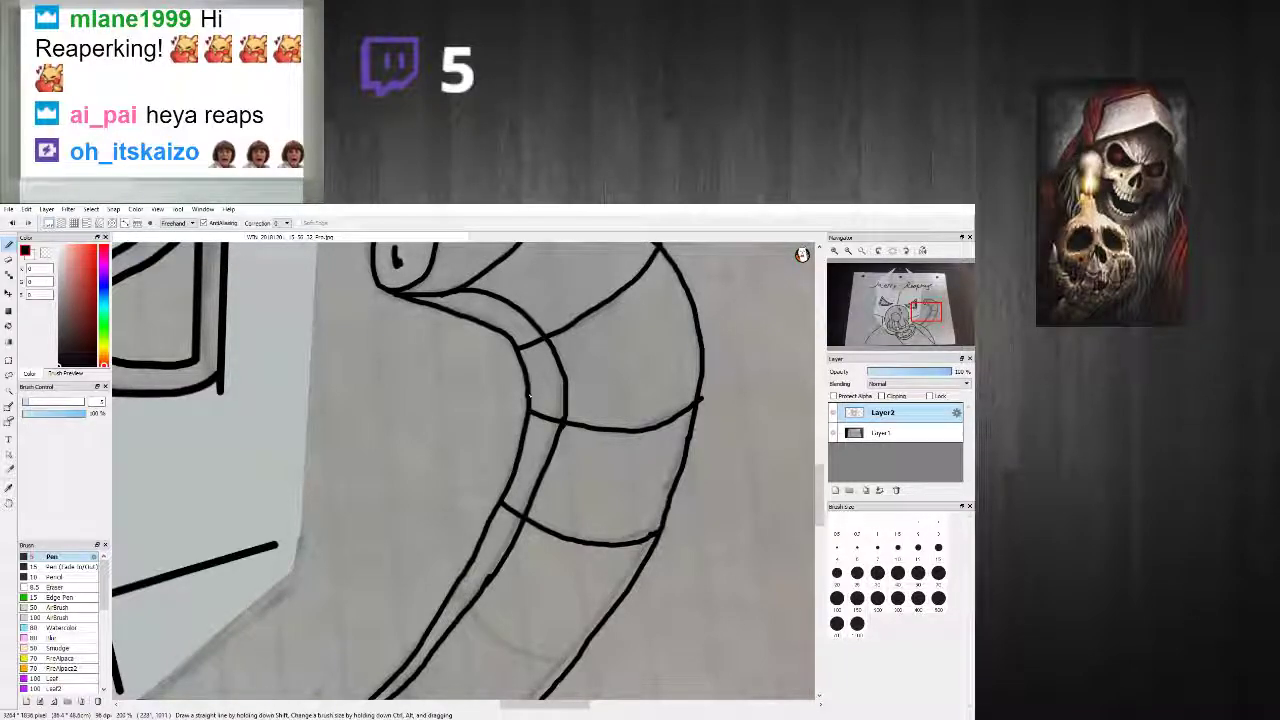
Step: Trace the three remaining curved segment lines across the lower part of the horn, down to its base at the shoulder
scroll(504, 471, "down", 4)
scroll(505, 470, "down", 2)
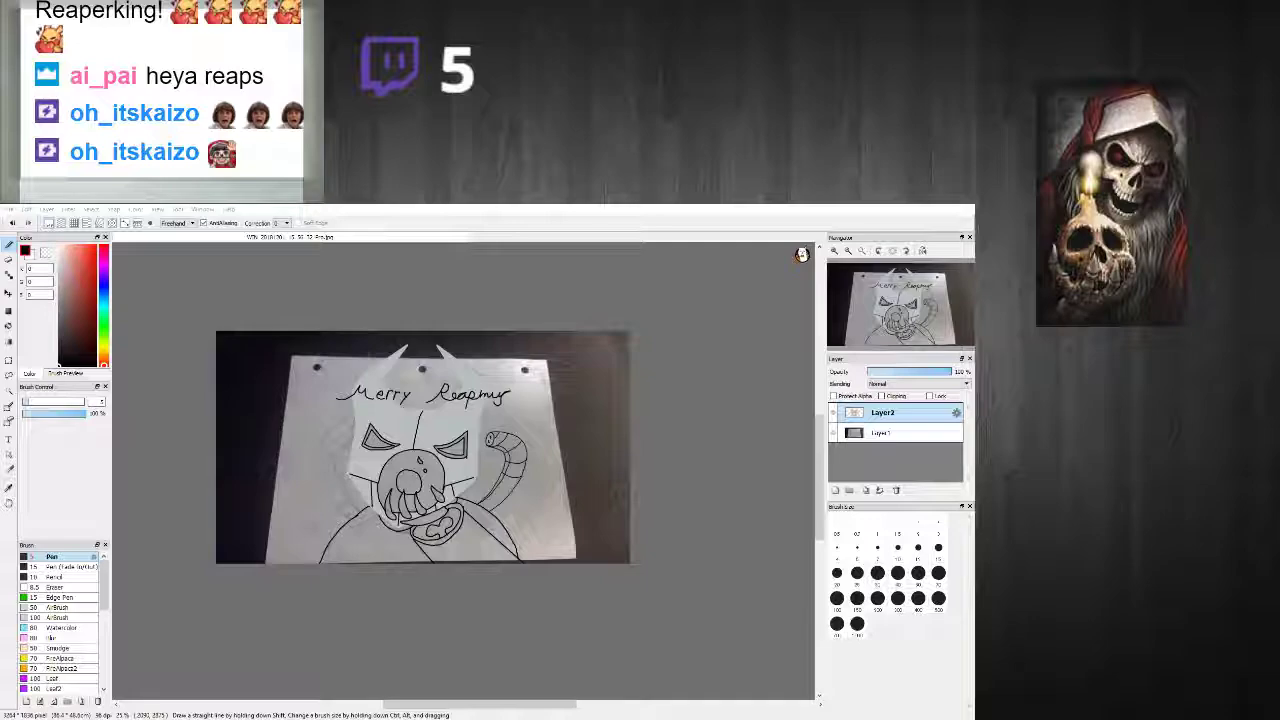
left_click(549, 498)
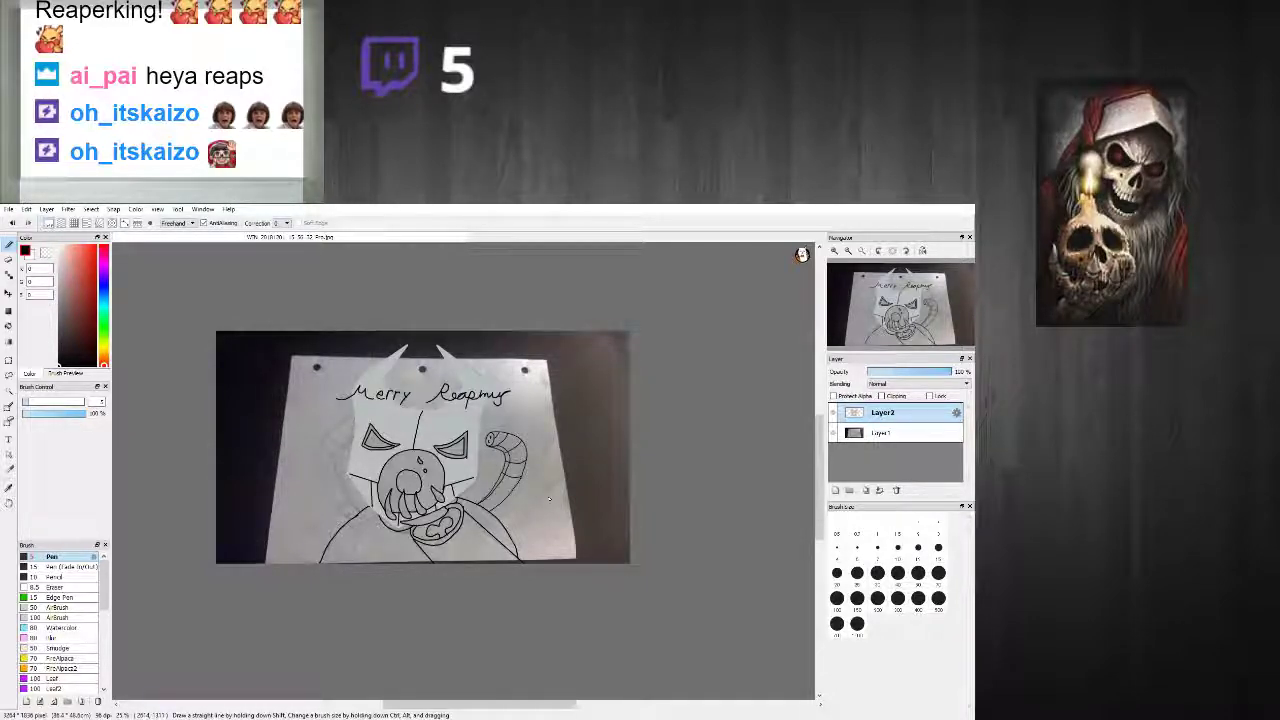
scroll(482, 466, "up", 2)
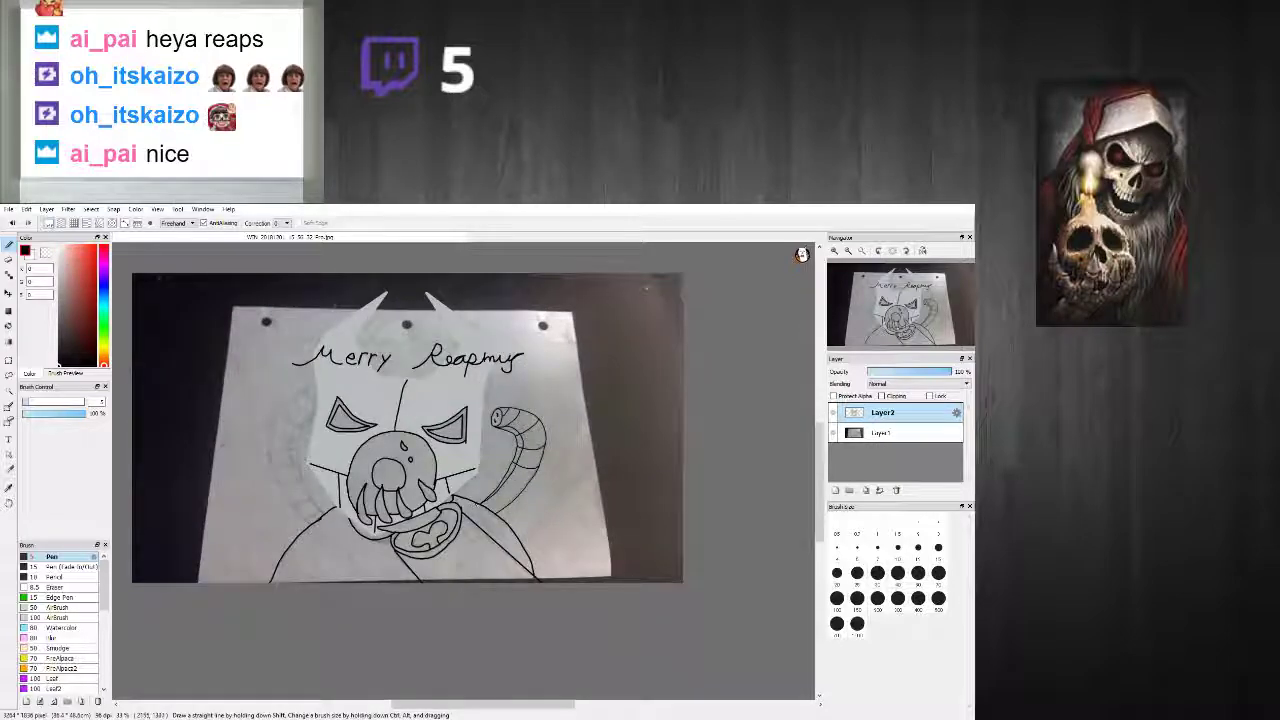
scroll(517, 497, "up", 2)
scroll(517, 497, "up", 2)
scroll(517, 497, "down", 4)
scroll(517, 497, "up", 4)
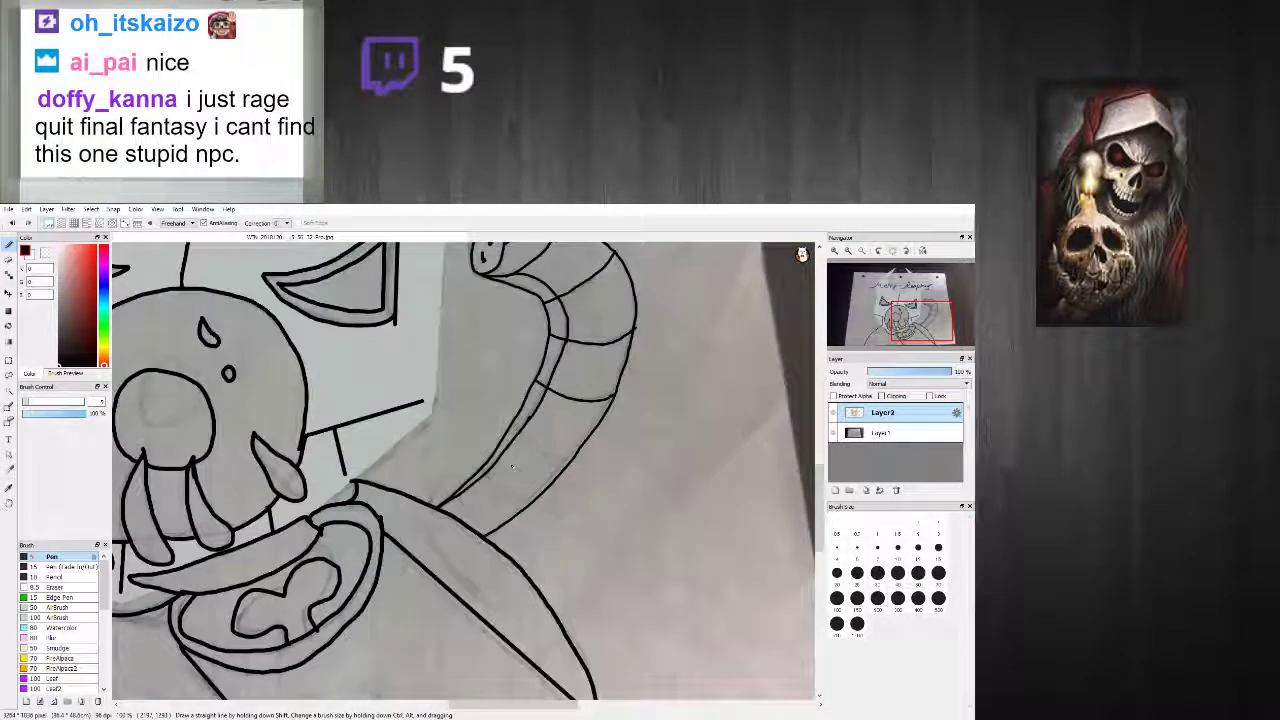
mouse_move(493, 402)
left_mouse_down()
mouse_move(530, 448)
mouse_move(602, 482)
left_mouse_up()
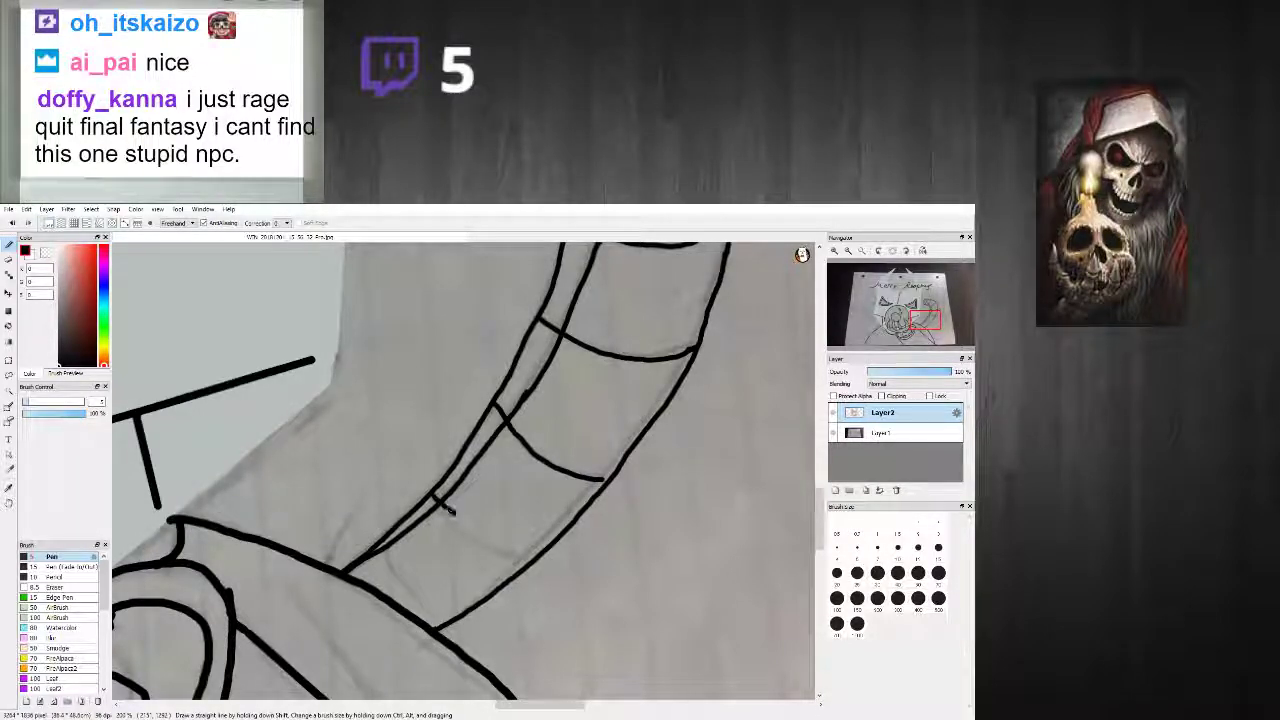
left_click_drag(384, 545, 421, 601)
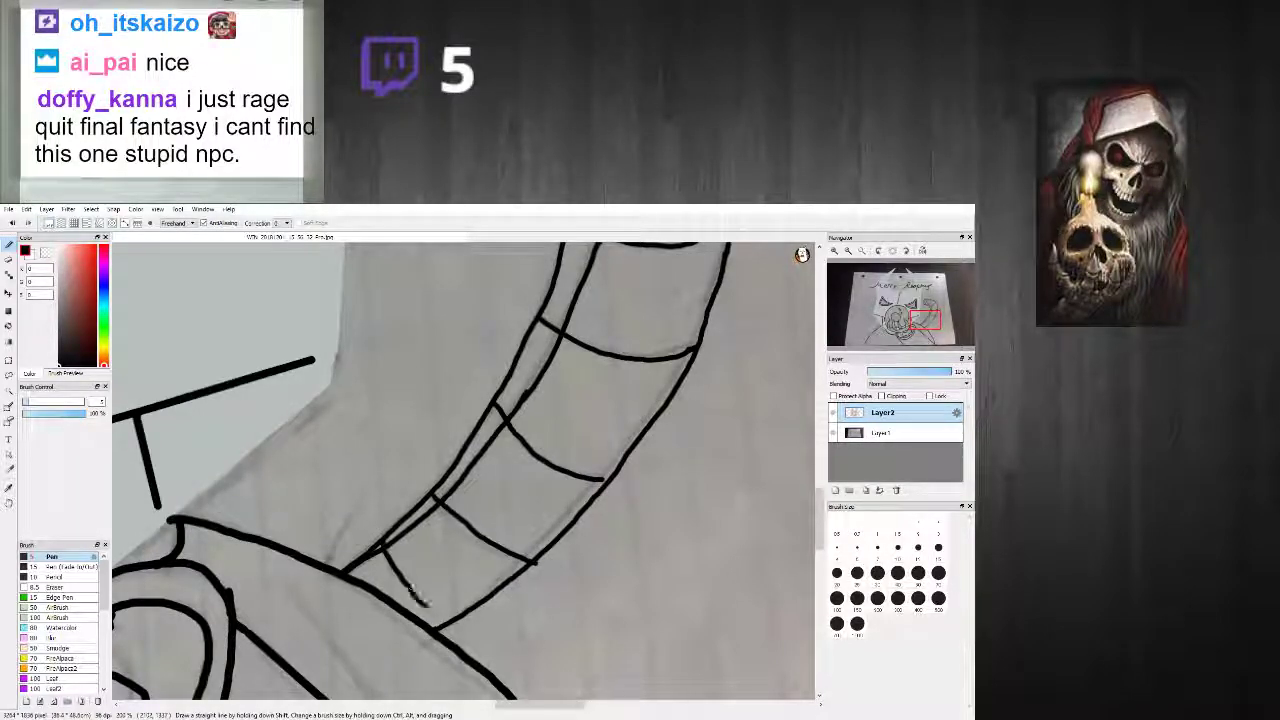
Step: Draw a short slanted straight line inside the left shoulder, running down to the drawing's lower edge along the sketch
scroll(450, 590, "down", 6)
scroll(295, 539, "up", 5)
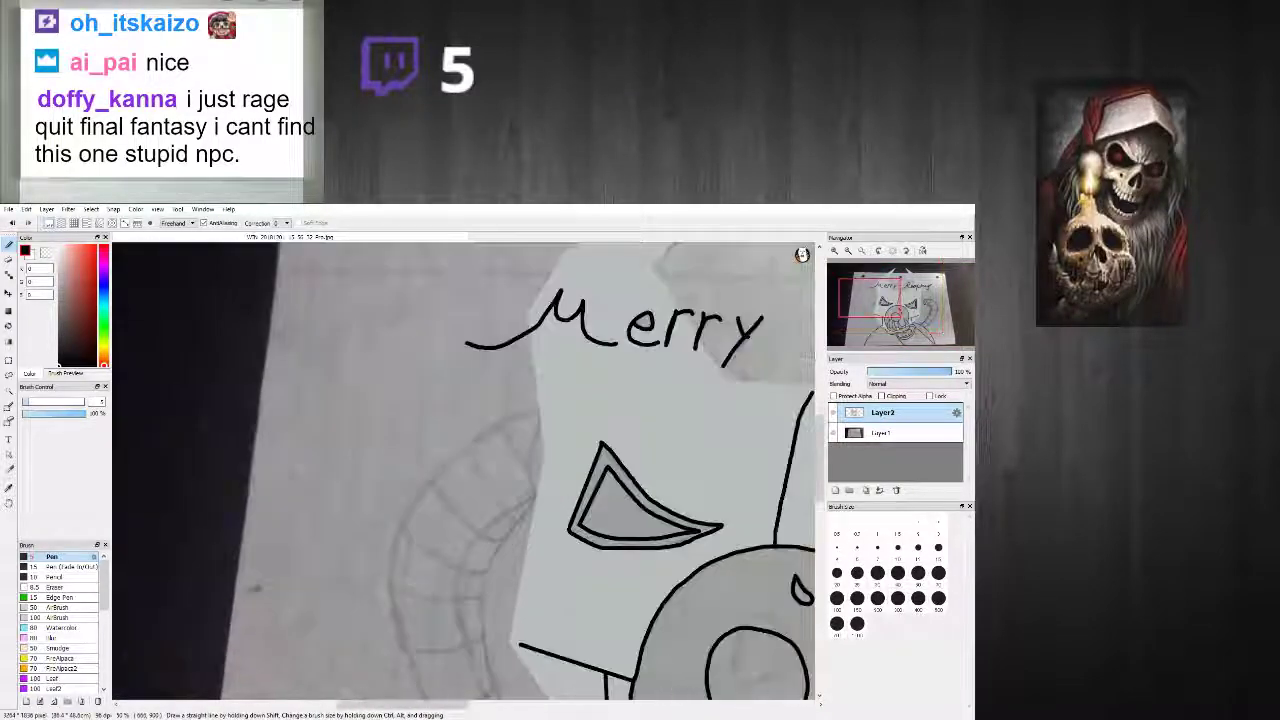
scroll(470, 533, "down", 4)
scroll(481, 530, "down", 1)
scroll(481, 530, "up", 1)
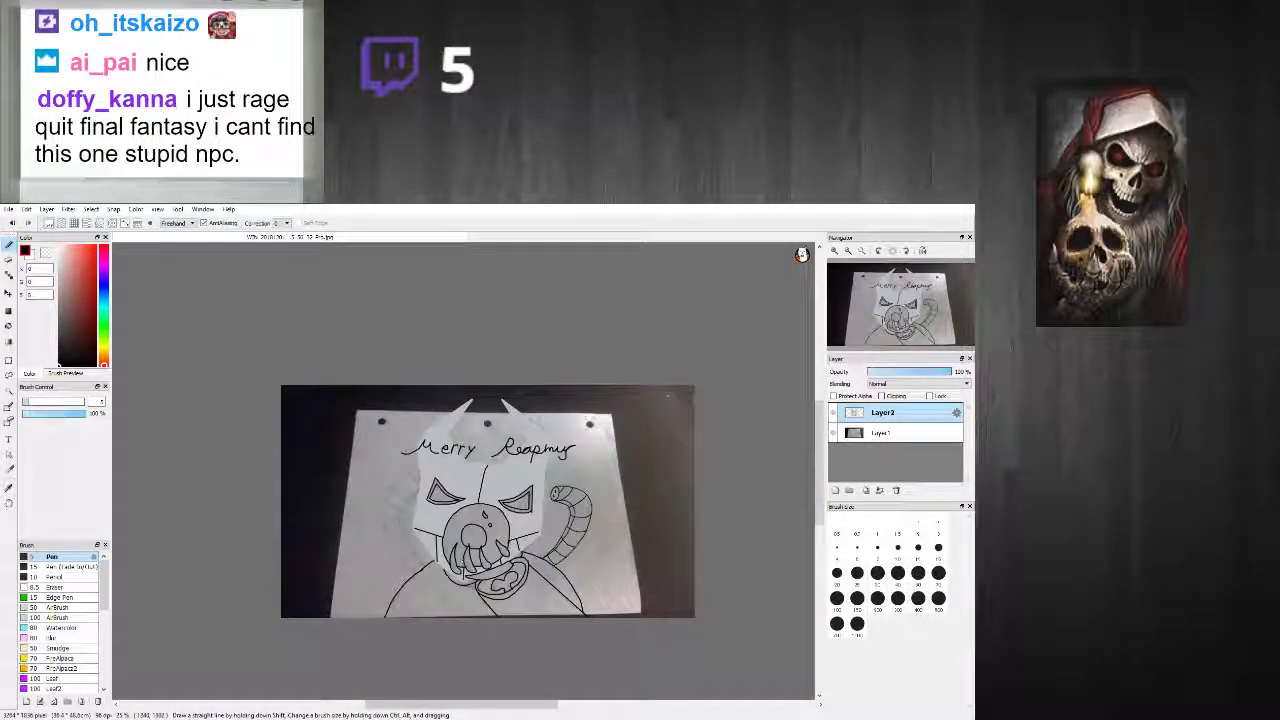
scroll(481, 530, "up", 2)
scroll(452, 606, "up", 1)
scroll(423, 606, "down", 1)
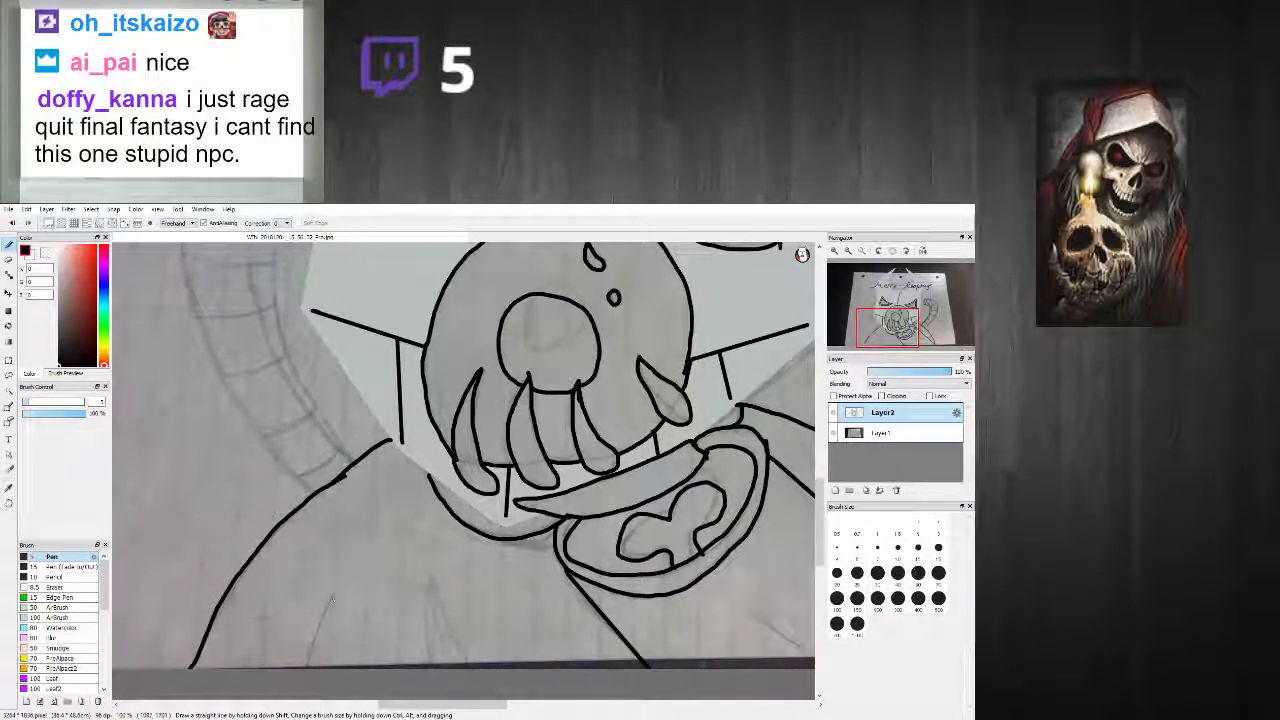
left_click(308, 668, "shift")
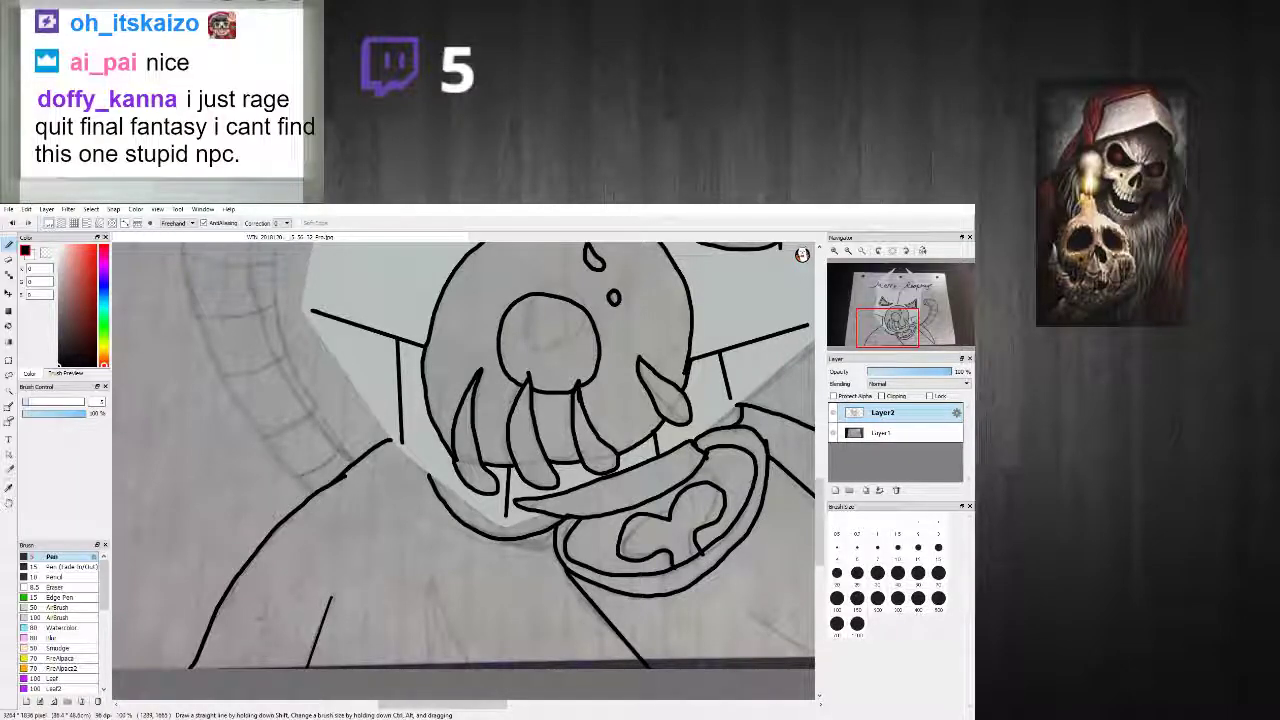
Step: Trace the short curved end of the curled horn beside the left eye and the upper stretch of its outer edge
scroll(440, 650, "down", 5)
scroll(454, 634, "up", 3)
scroll(455, 633, "down", 3)
scroll(455, 633, "up", 3)
scroll(455, 633, "up", 1)
scroll(403, 318, "up", 3)
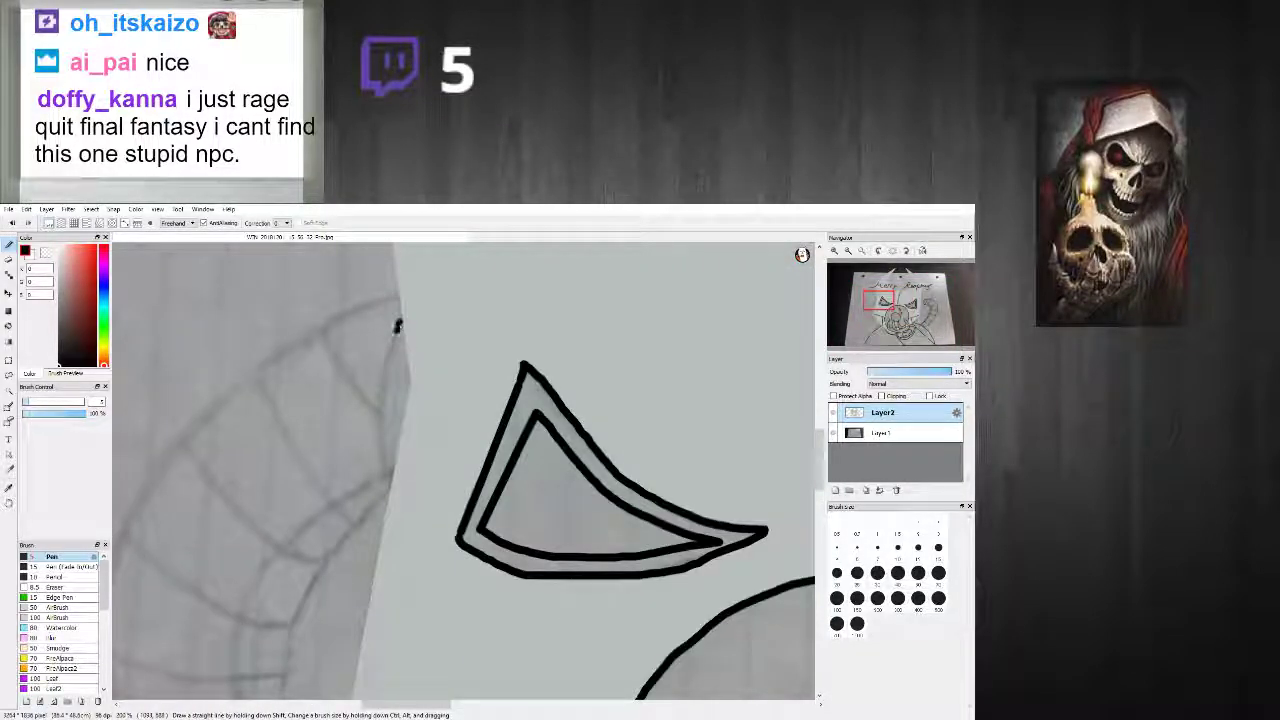
left_click_drag(396, 333, 385, 462)
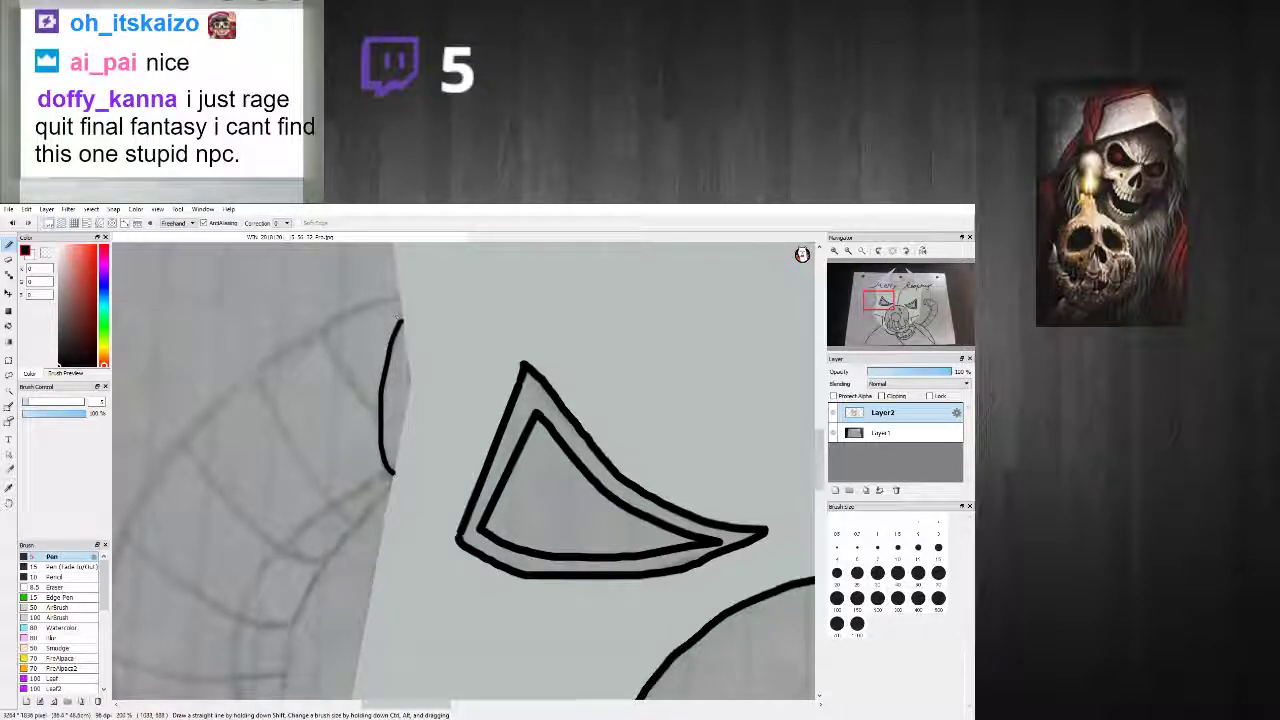
mouse_move(378, 300)
left_mouse_down()
mouse_move(257, 364)
mouse_move(188, 421)
mouse_move(111, 553)
left_mouse_up()
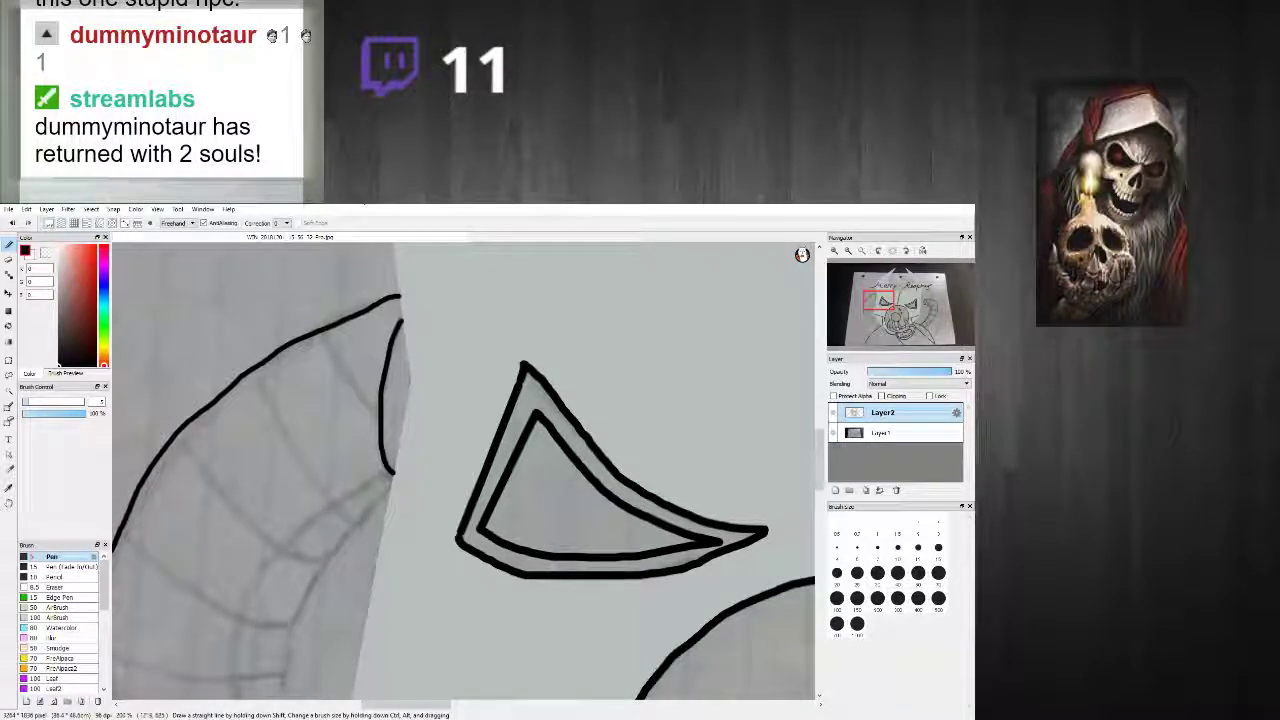
Step: Trace the left curled horn's two inner edge lines from its end beside the eye down to the shoulder line
scroll(463, 470, "down", 3)
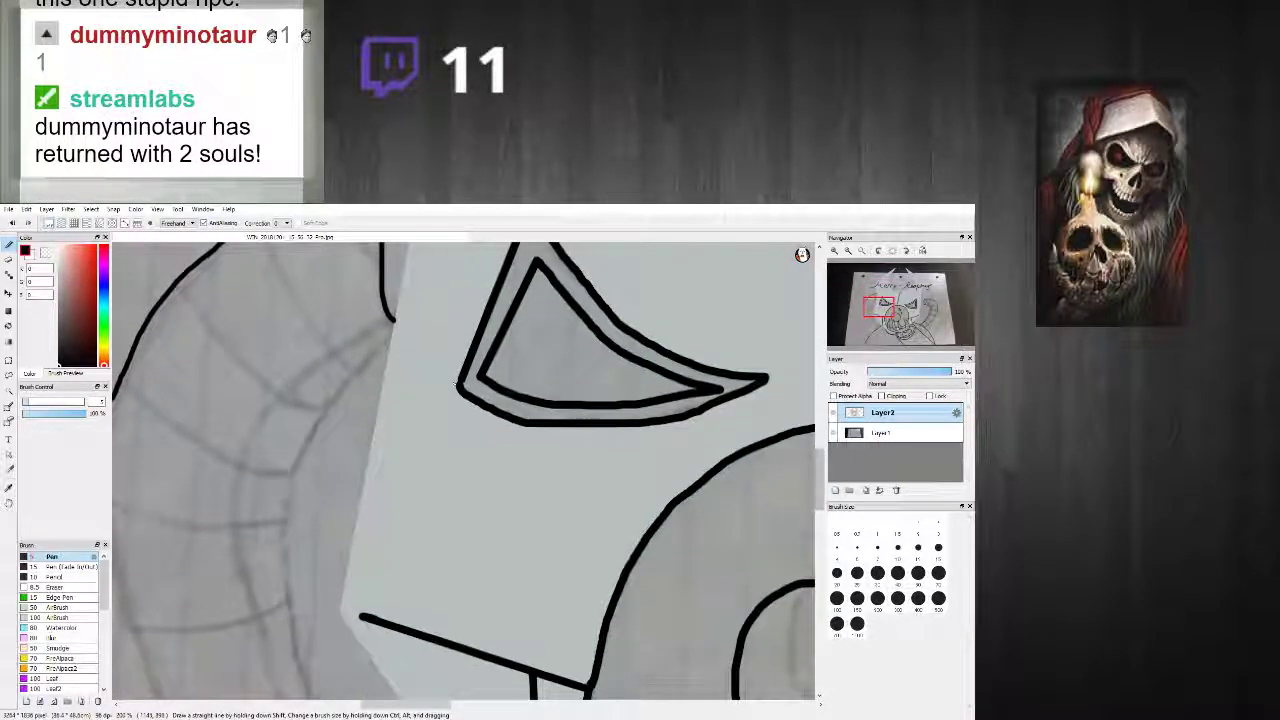
mouse_move(390, 320)
left_mouse_down()
mouse_move(268, 416)
mouse_move(236, 488)
mouse_move(236, 552)
mouse_move(285, 688)
left_mouse_up()
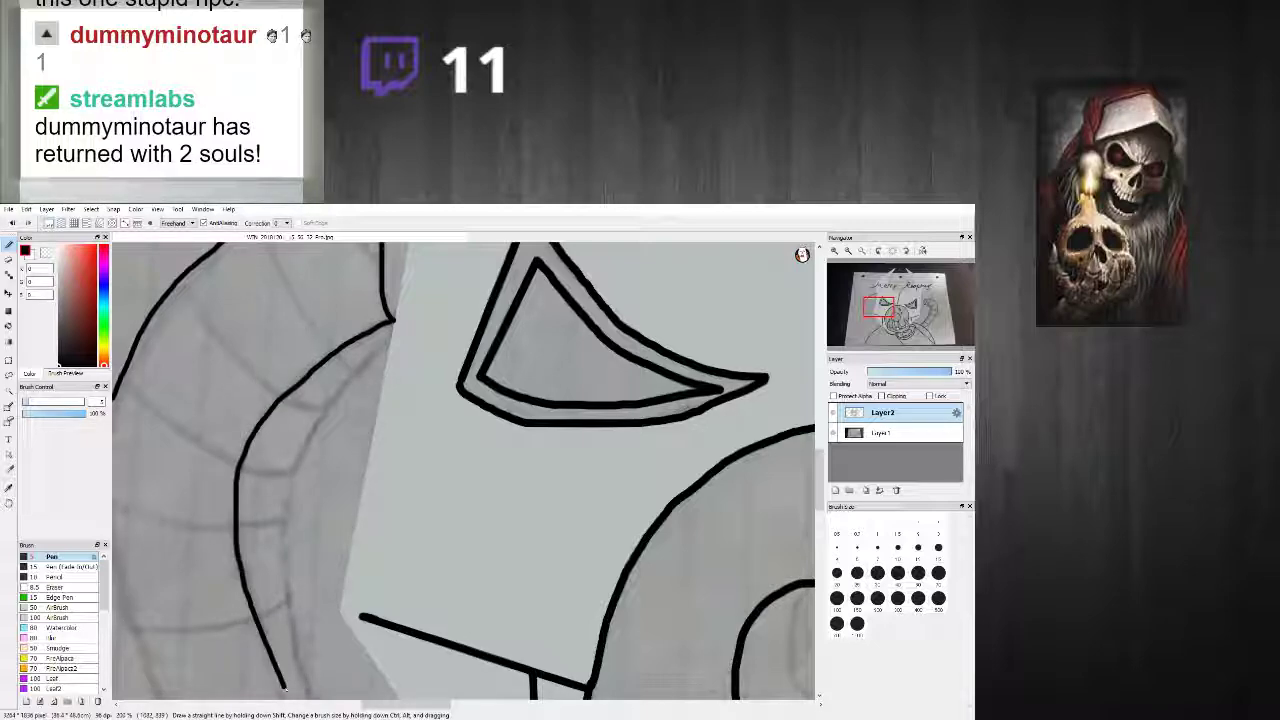
mouse_move(393, 324)
left_mouse_down()
mouse_move(325, 417)
mouse_move(285, 506)
mouse_move(300, 655)
left_mouse_up()
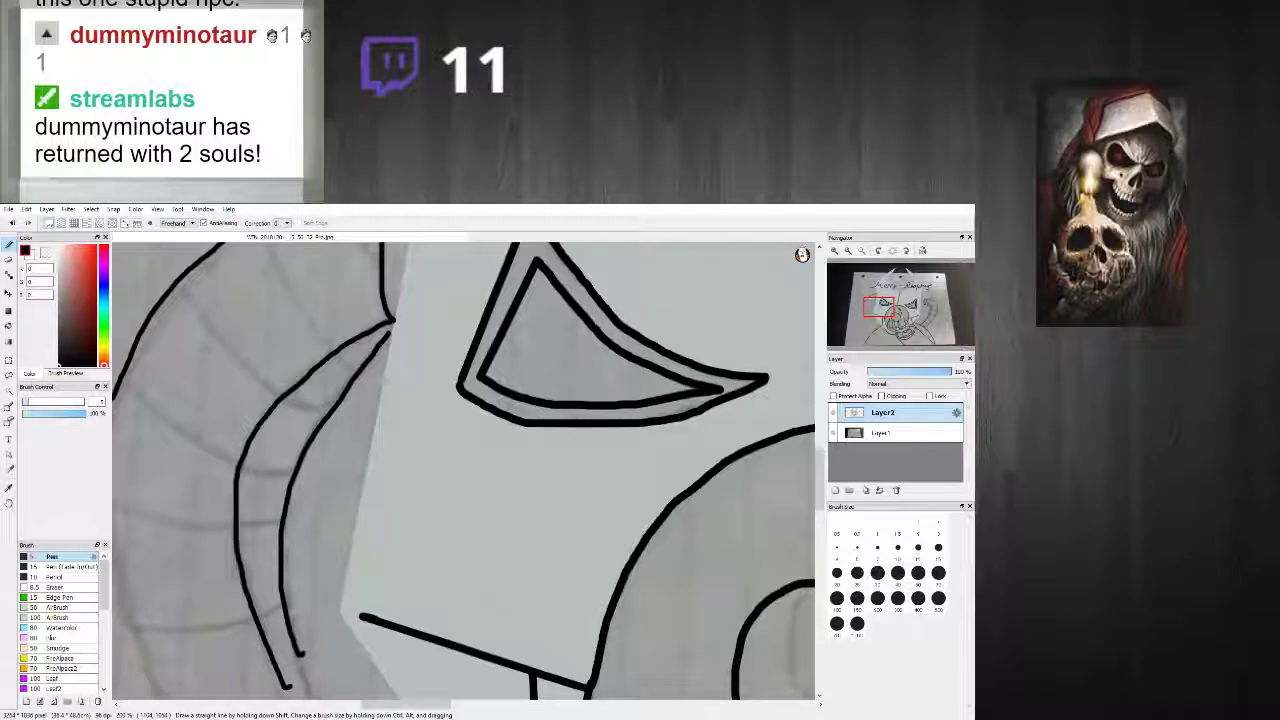
scroll(621, 403, "down", 5)
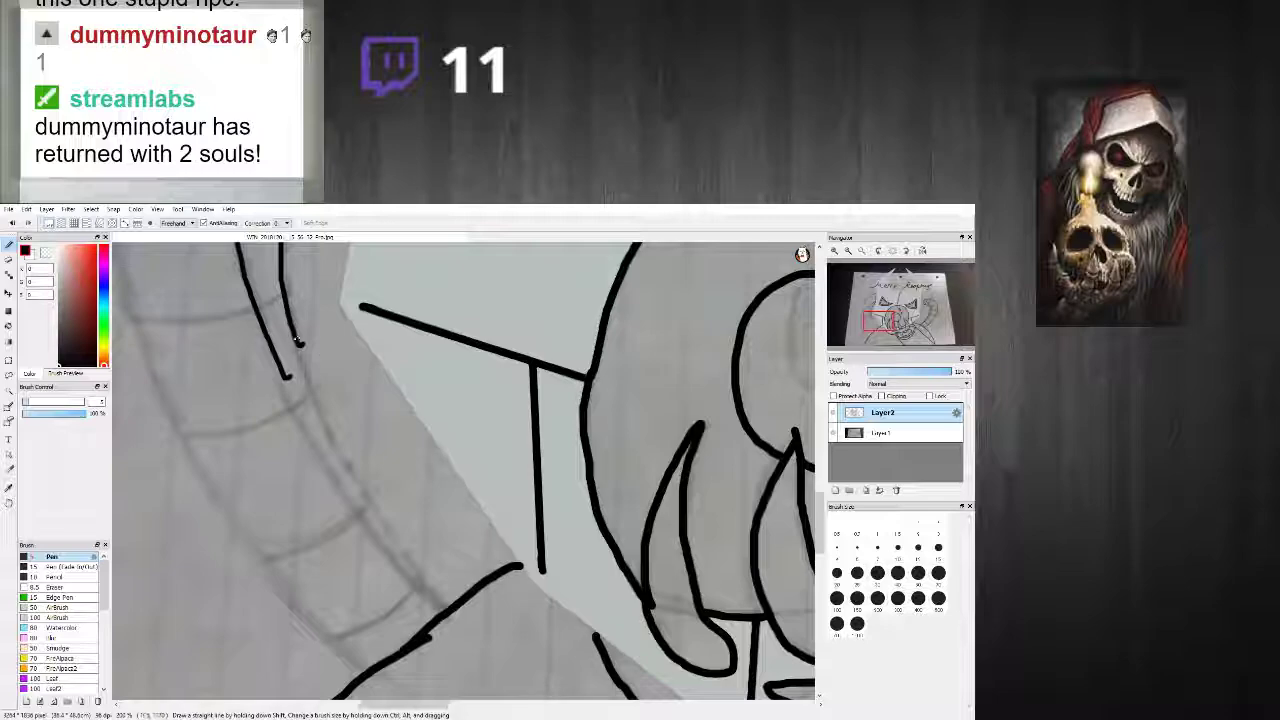
mouse_move(302, 346)
left_mouse_down()
mouse_move(342, 468)
mouse_move(442, 612)
left_mouse_up()
left_click_drag(289, 377, 376, 535)
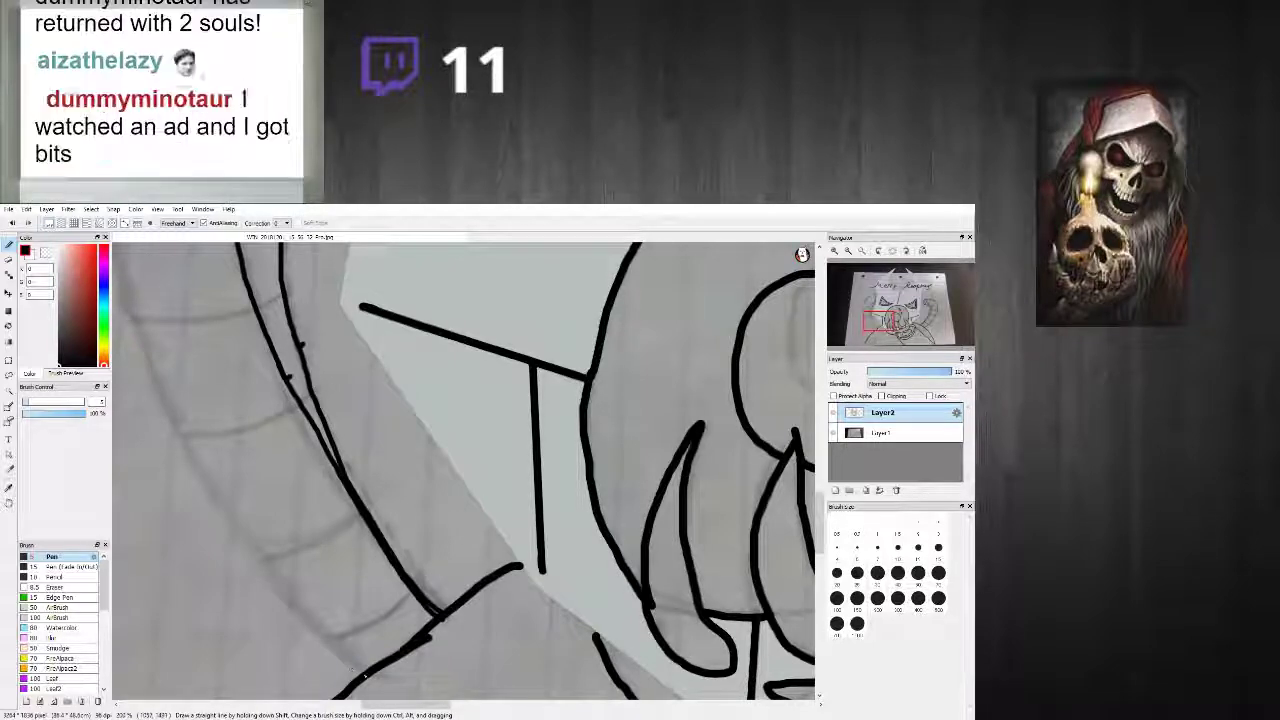
Step: Trace the left horn's outer edge from the shoulder line upward until it joins the upper stretch
left_click_drag(311, 622, 252, 556)
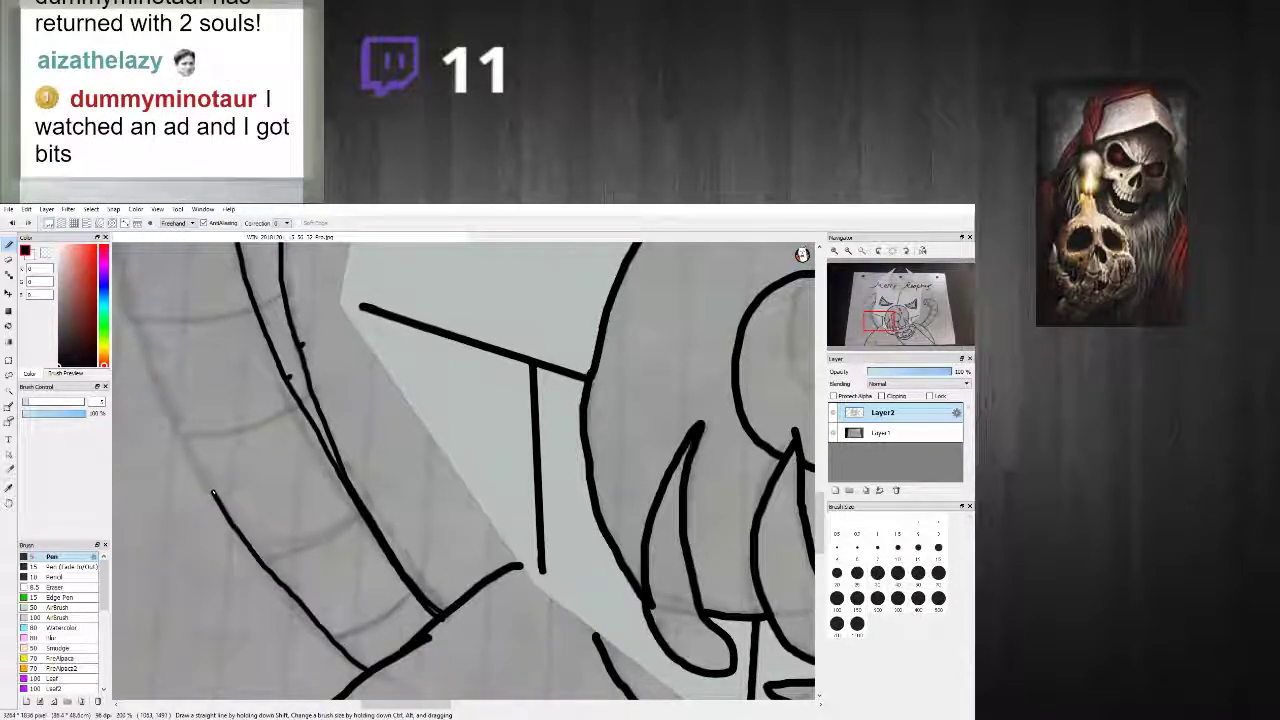
left_click_drag(149, 355, 124, 288)
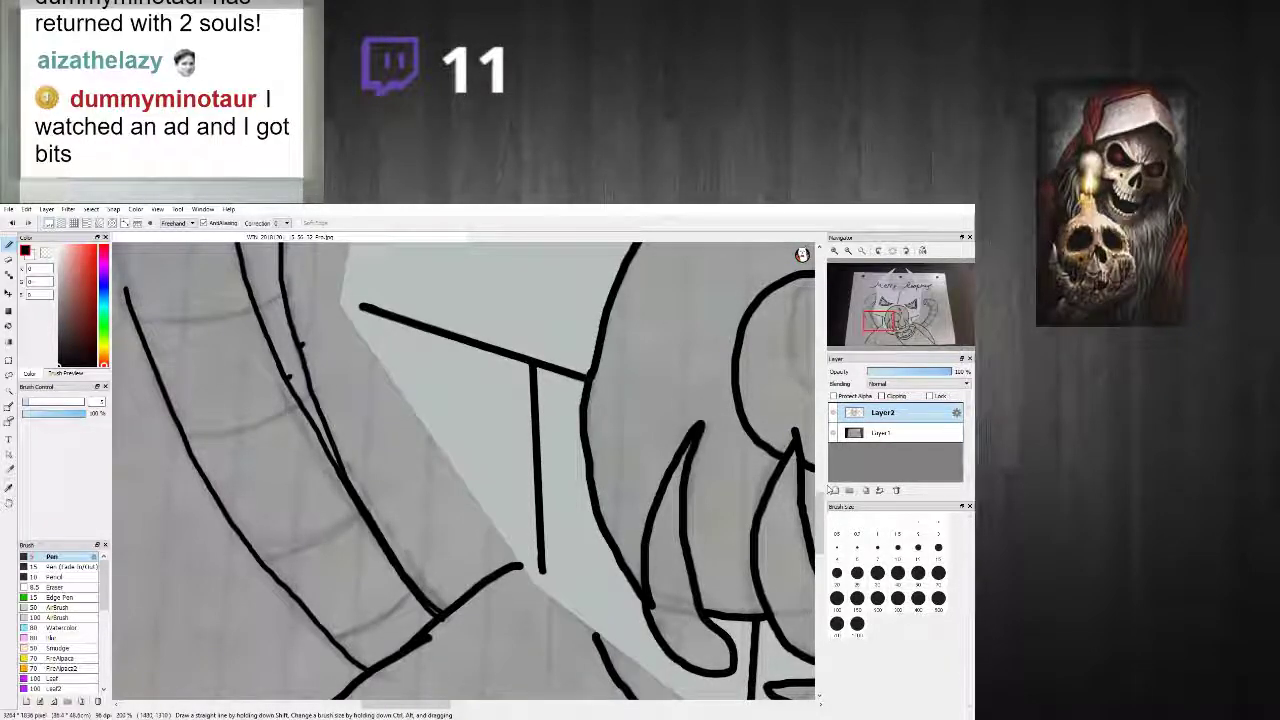
scroll(180, 310, "up", 4)
scroll(180, 308, "down", 9)
scroll(169, 281, "up", 6)
scroll(190, 402, "down", 2)
scroll(200, 412, "up", 1)
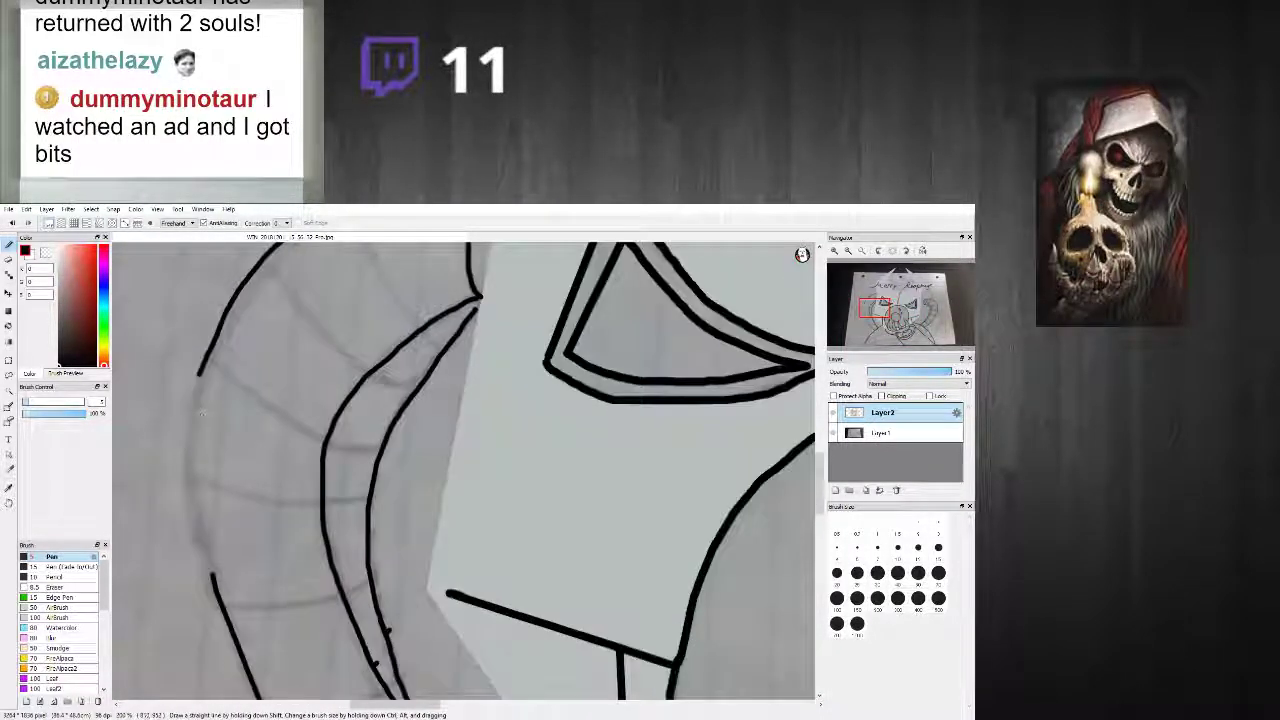
mouse_move(213, 578)
left_mouse_down()
mouse_move(197, 510)
mouse_move(204, 370)
left_mouse_up()
Step: Draw the lowest curved segment line across the left horn, just above the shoulder line
key("ctrl+minus")
key("ctrl+minus")
key("ctrl+minus")
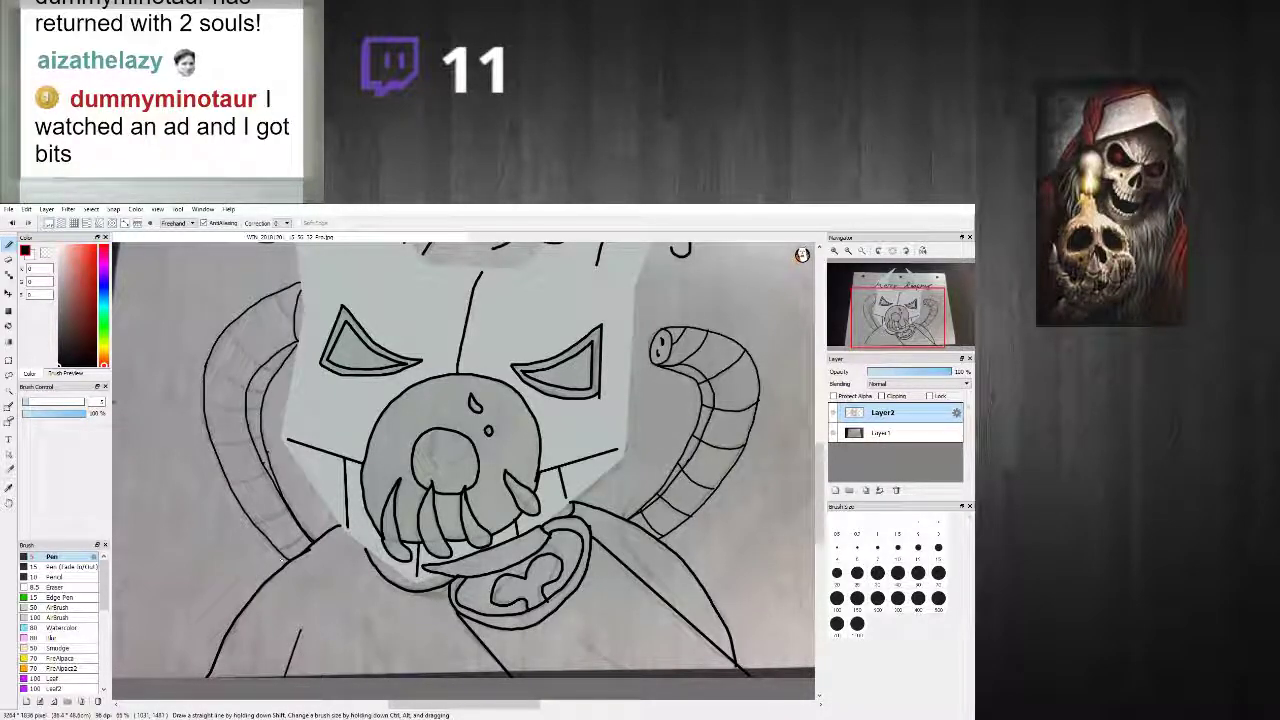
scroll(165, 578, "down", 6)
scroll(80, 590, "down", 2)
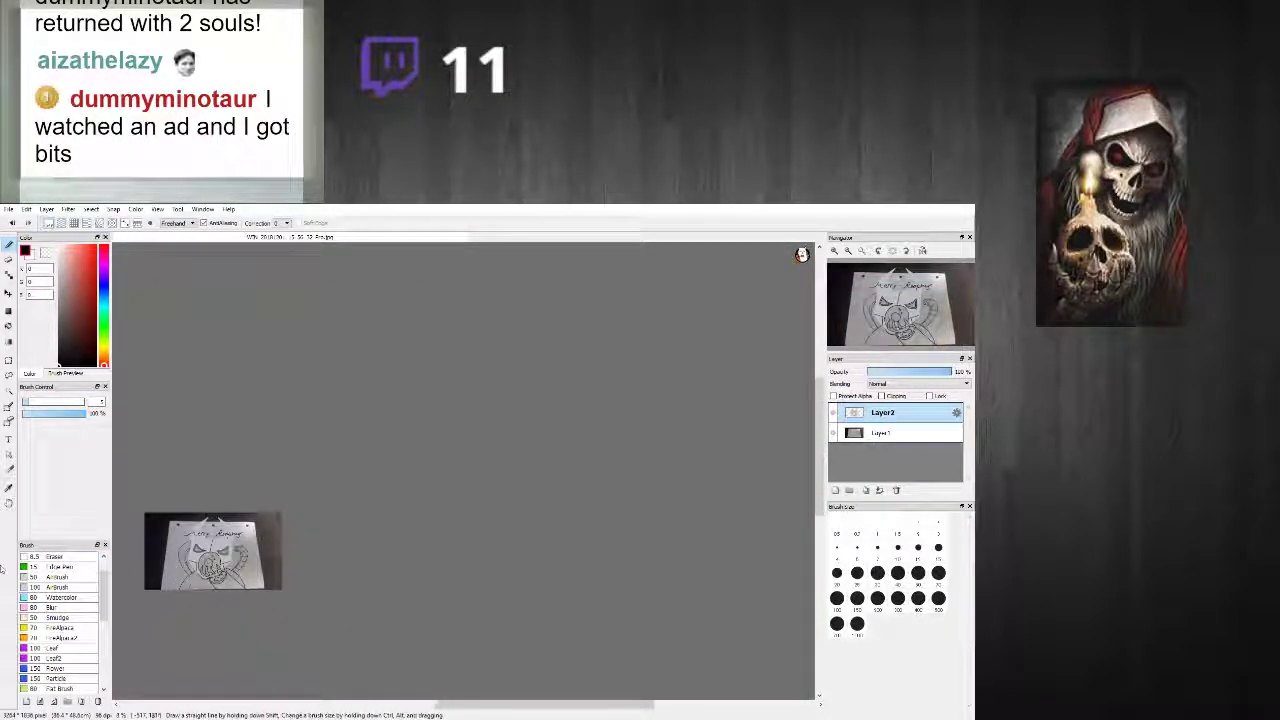
scroll(200, 580, "up", 3)
scroll(150, 580, "up", 2)
scroll(152, 578, "down", 2)
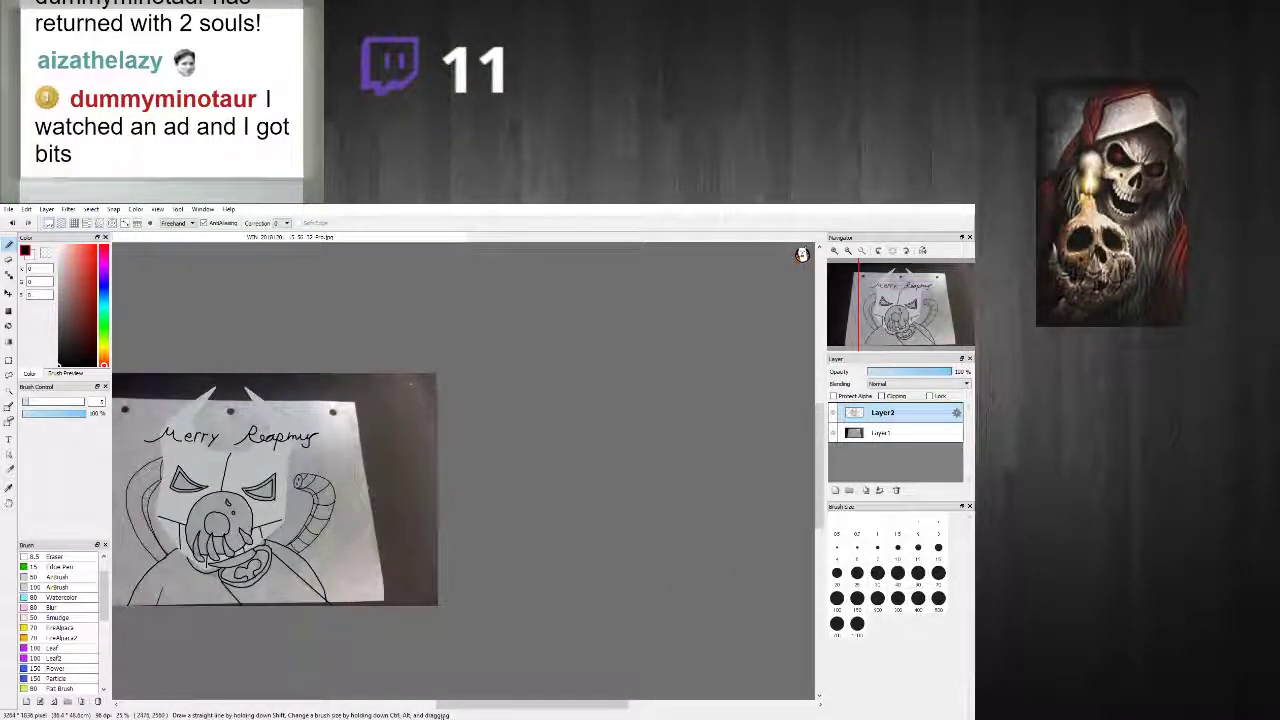
left_click_drag(449, 706, 426, 708)
scroll(141, 601, "up", 2)
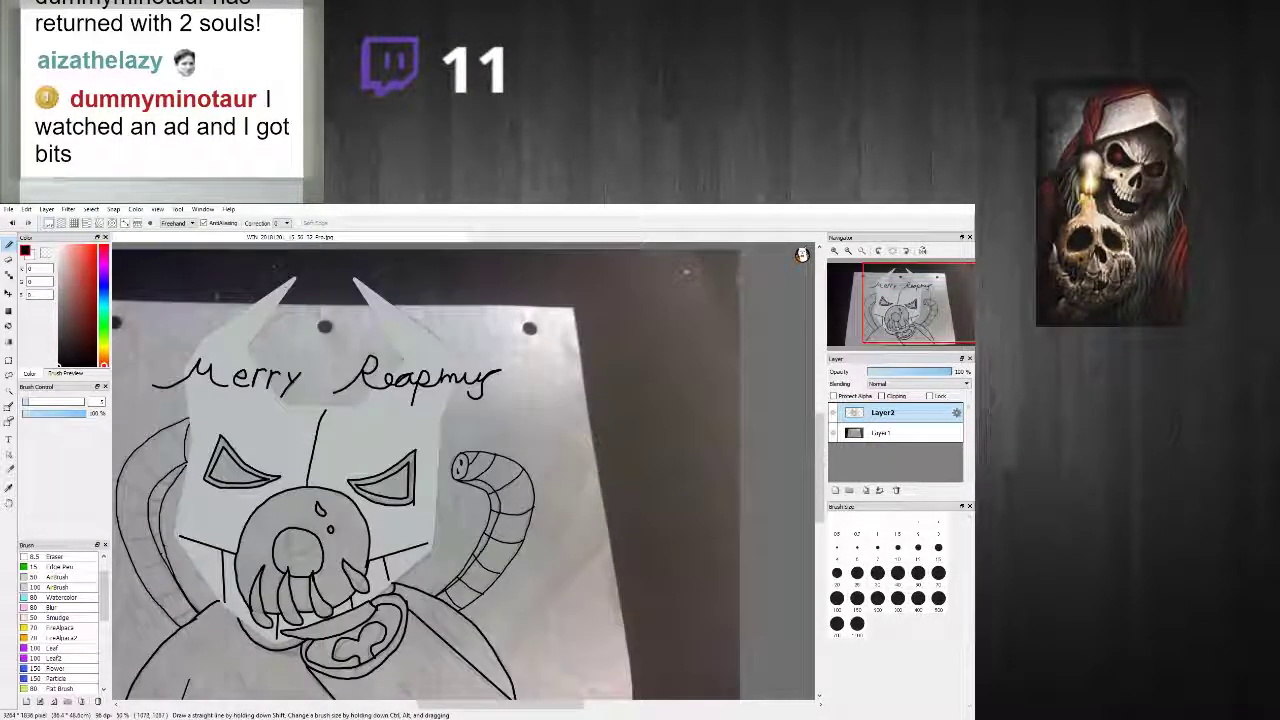
scroll(141, 601, "up", 3)
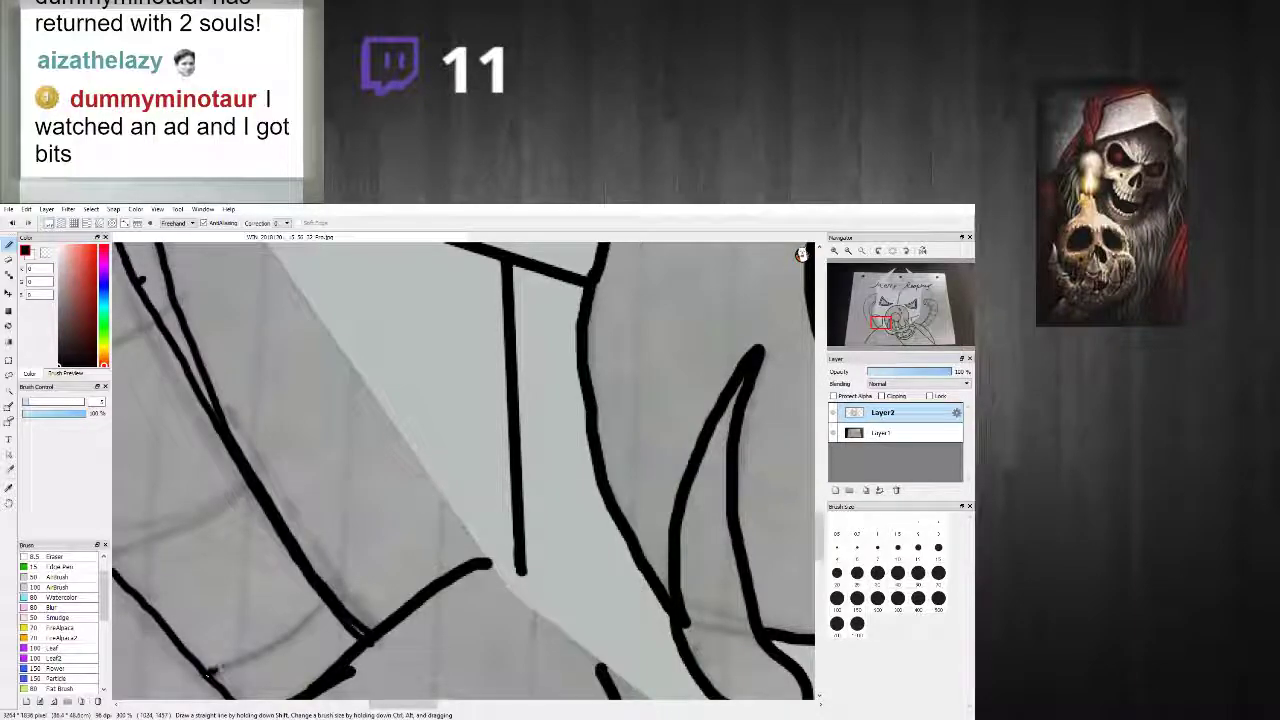
left_click_drag(268, 643, 315, 612)
Step: Trace the next four curved segment lines across the left horn, going up from the one nearest the shoulder
scroll(174, 585, "down", 4)
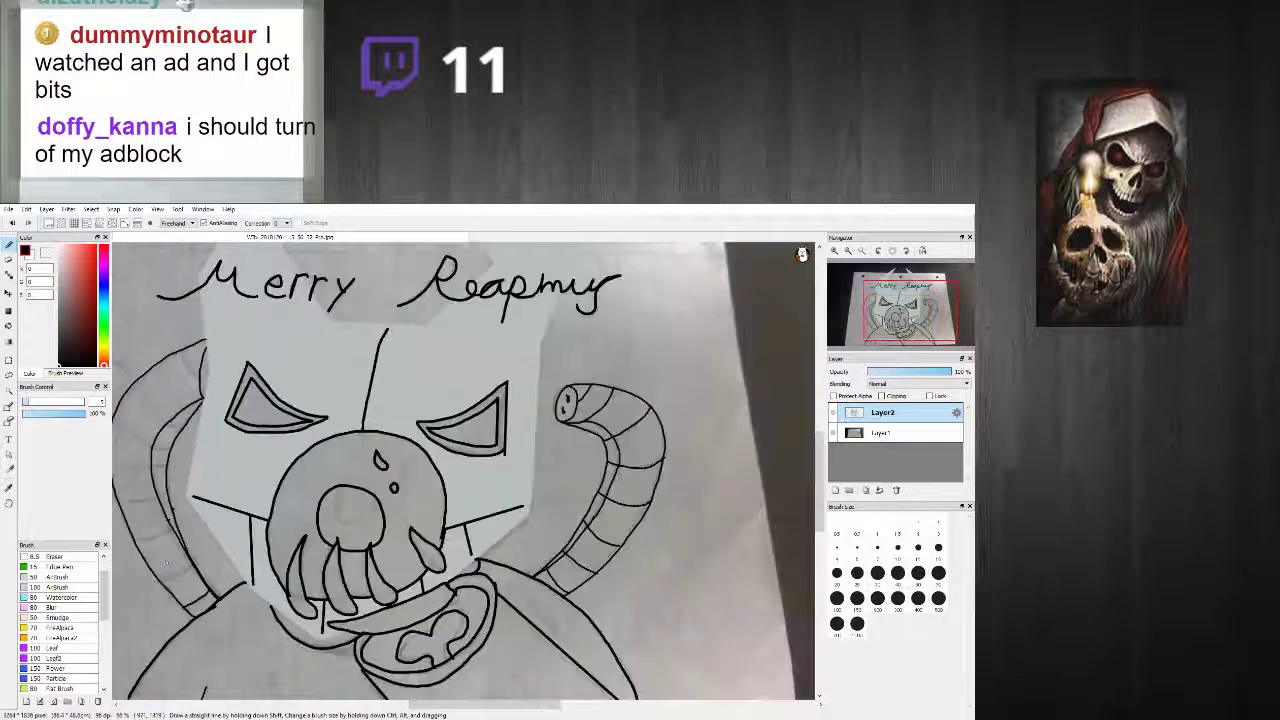
scroll(163, 575, "up", 3)
left_click_drag(152, 609, 212, 574)
key("ctrl+z")
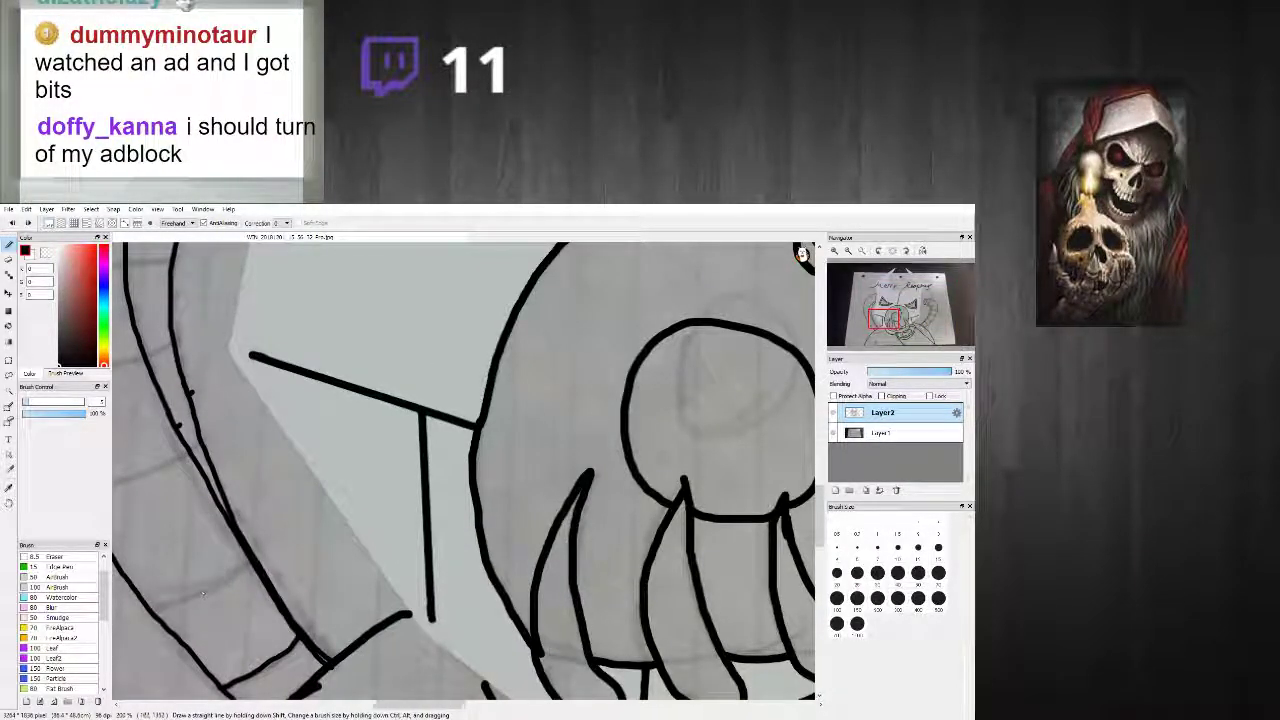
scroll(200, 560, "down", 5)
scroll(200, 560, "up", 6)
left_click_drag(200, 540, 292, 511)
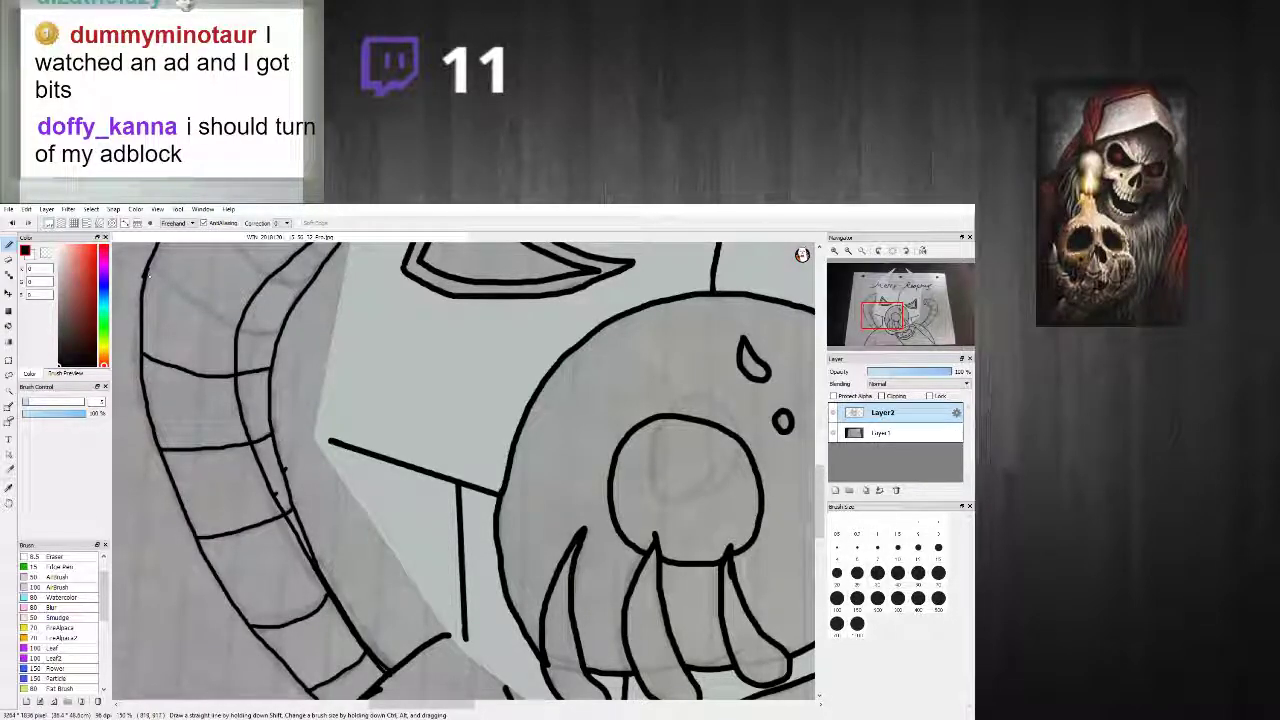
Step: Trace the four remaining segment lines across the left horn's upper bend and add a small dot inside its end
left_click_drag(180, 290, 268, 333)
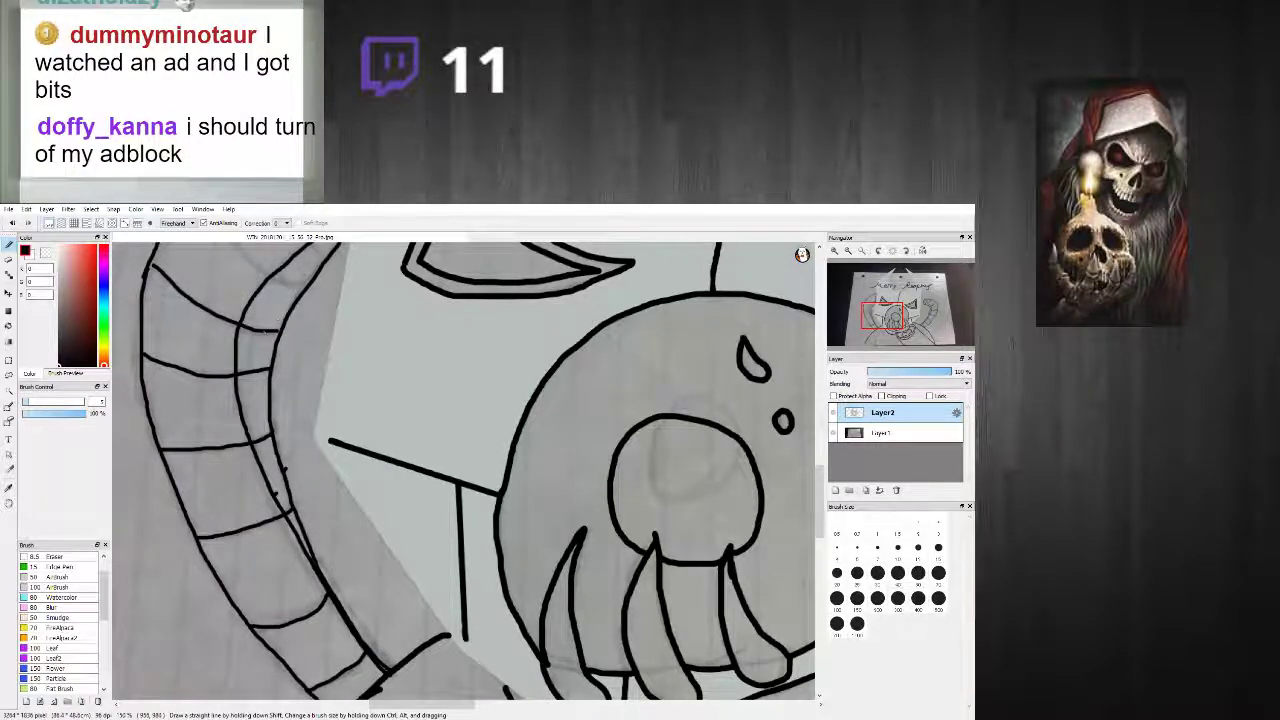
scroll(274, 317, "down", 4)
scroll(266, 289, "up", 3)
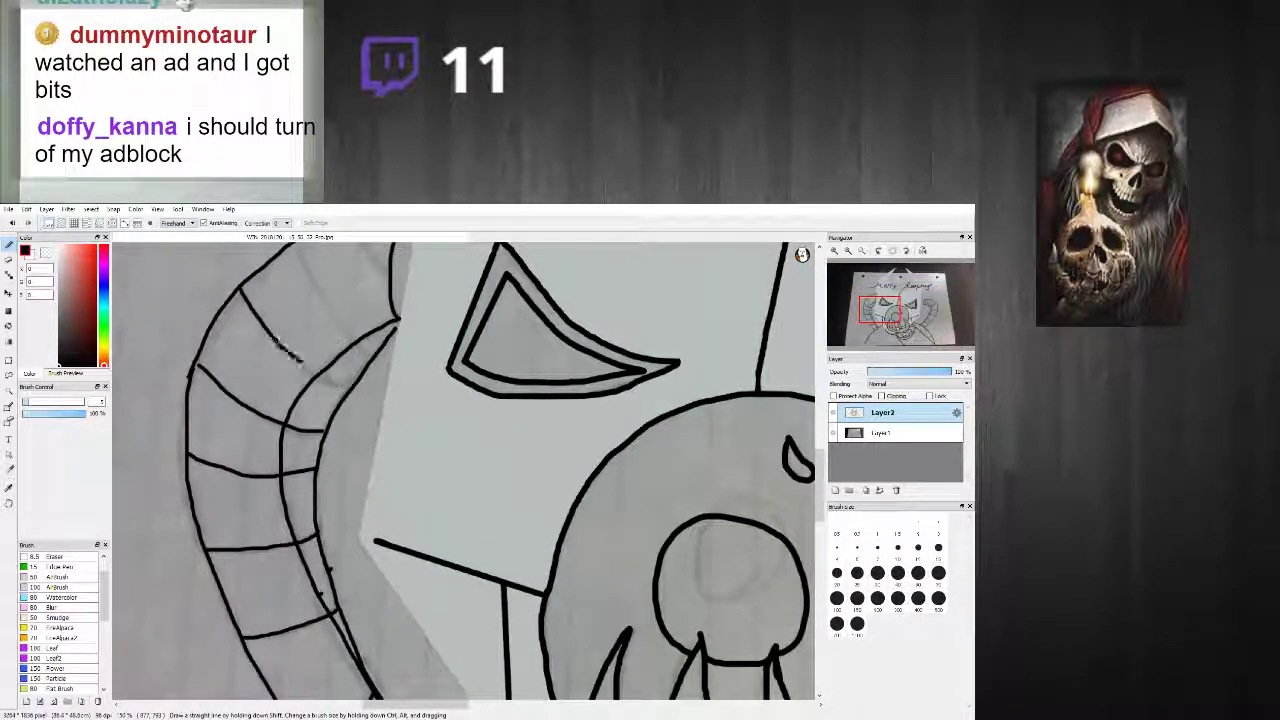
left_click_drag(300, 249, 349, 332)
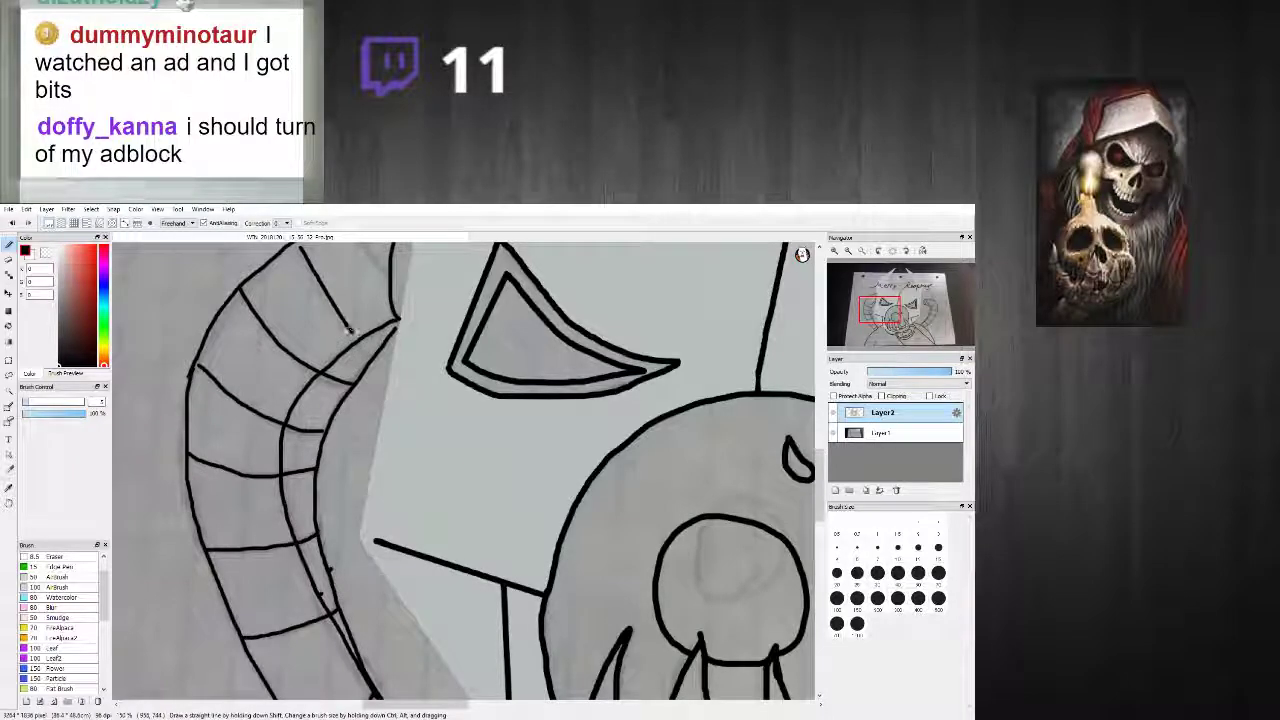
scroll(375, 356, "down", 3)
scroll(375, 356, "up", 3)
left_click_drag(336, 257, 413, 333)
scroll(412, 335, "down", 5)
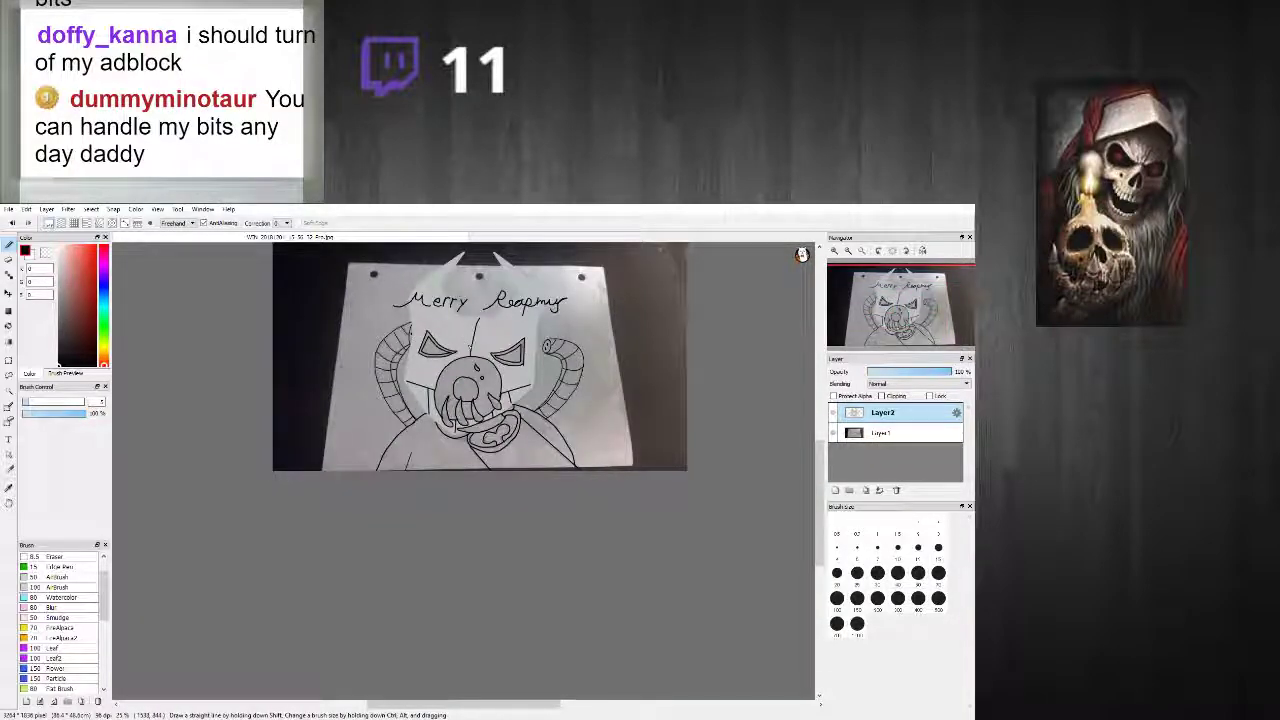
scroll(470, 347, "up", 1)
scroll(400, 335, "up", 4)
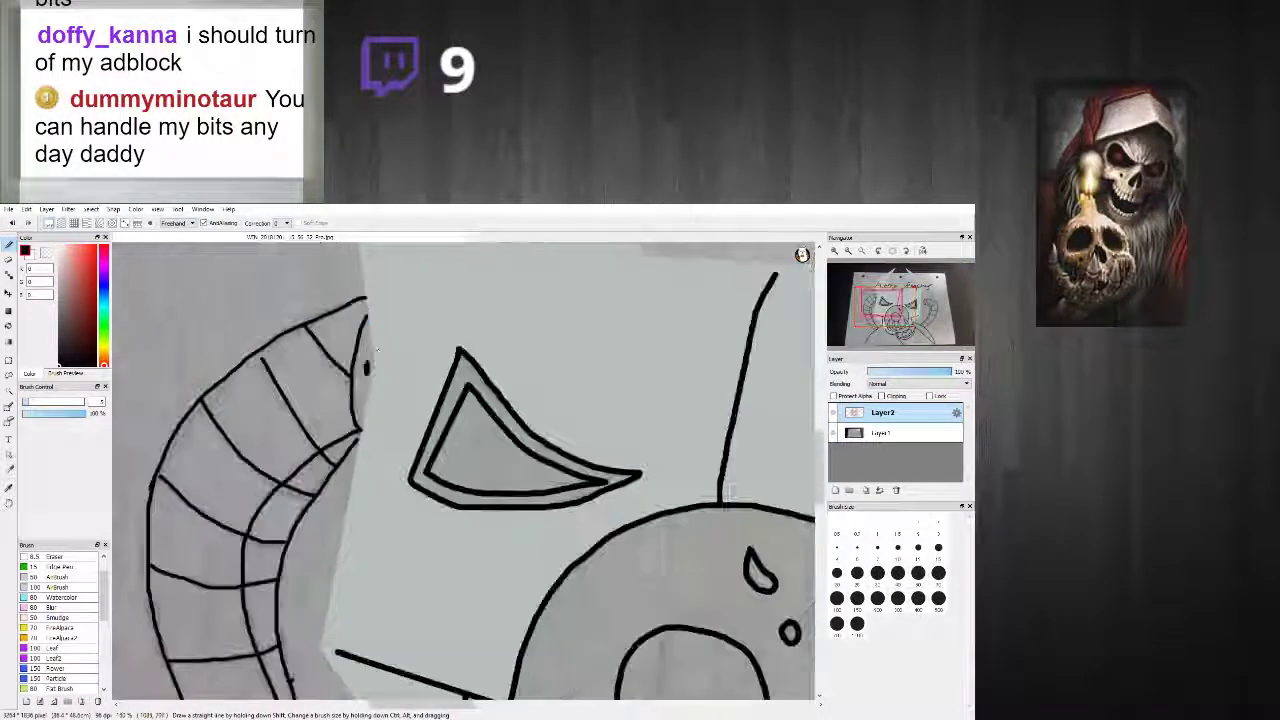
Step: Outline the head's left side with straight lines from beside the curled horn's end up to the left pointed horn's tip
scroll(372, 364, "down", 5)
scroll(430, 290, "up", 4)
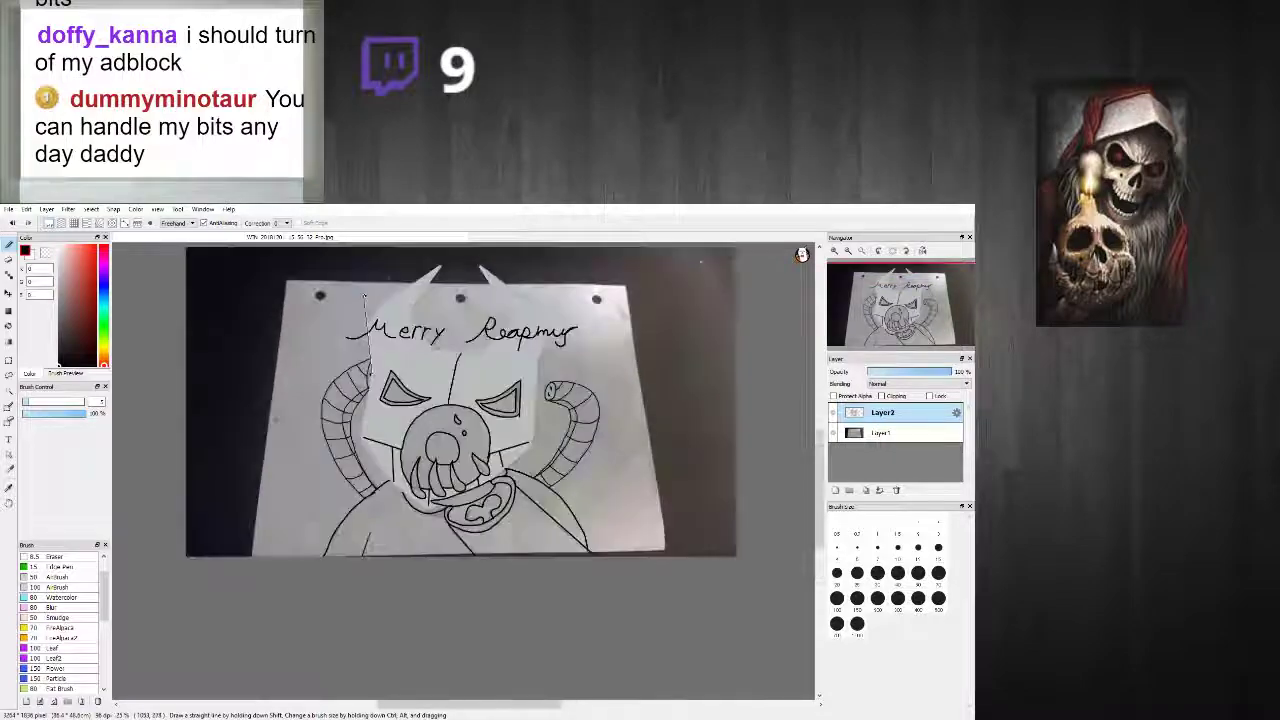
left_click(388, 550, "shift")
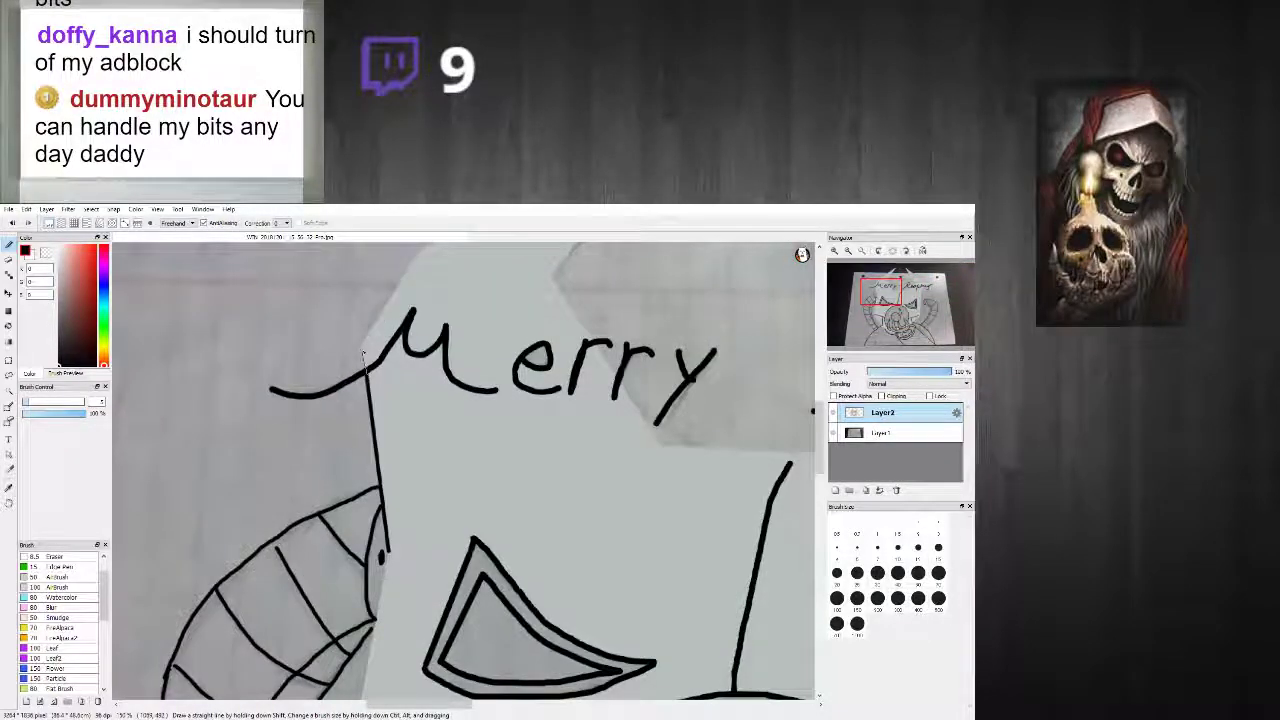
scroll(368, 300, "down", 4)
scroll(368, 300, "up", 3)
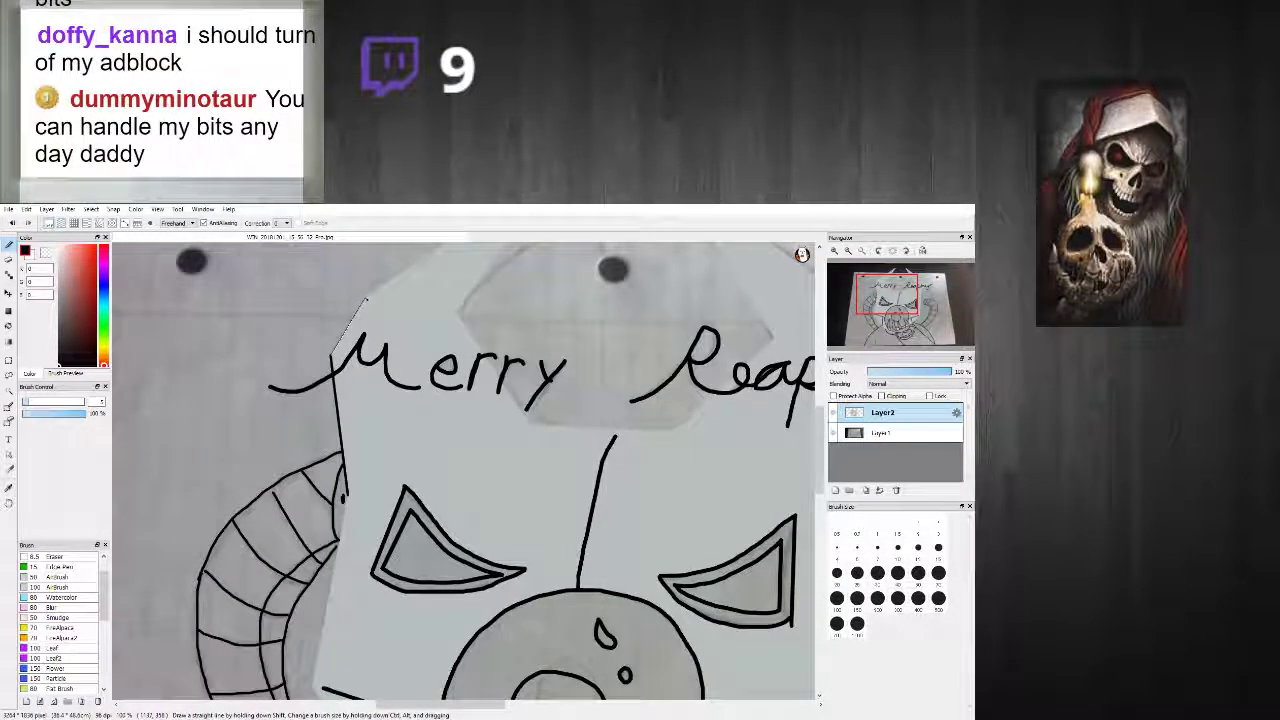
scroll(368, 300, "down", 4)
scroll(450, 245, "up", 2)
scroll(450, 245, "up", 2)
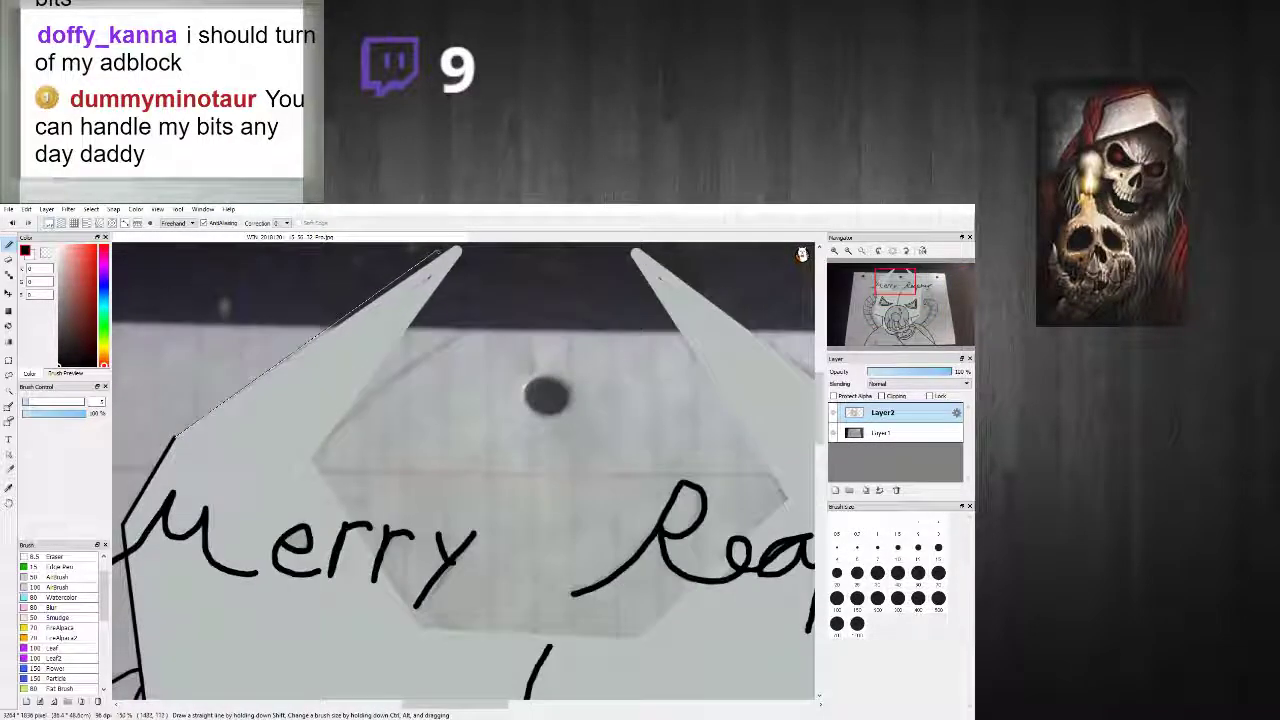
left_click(458, 249, "shift")
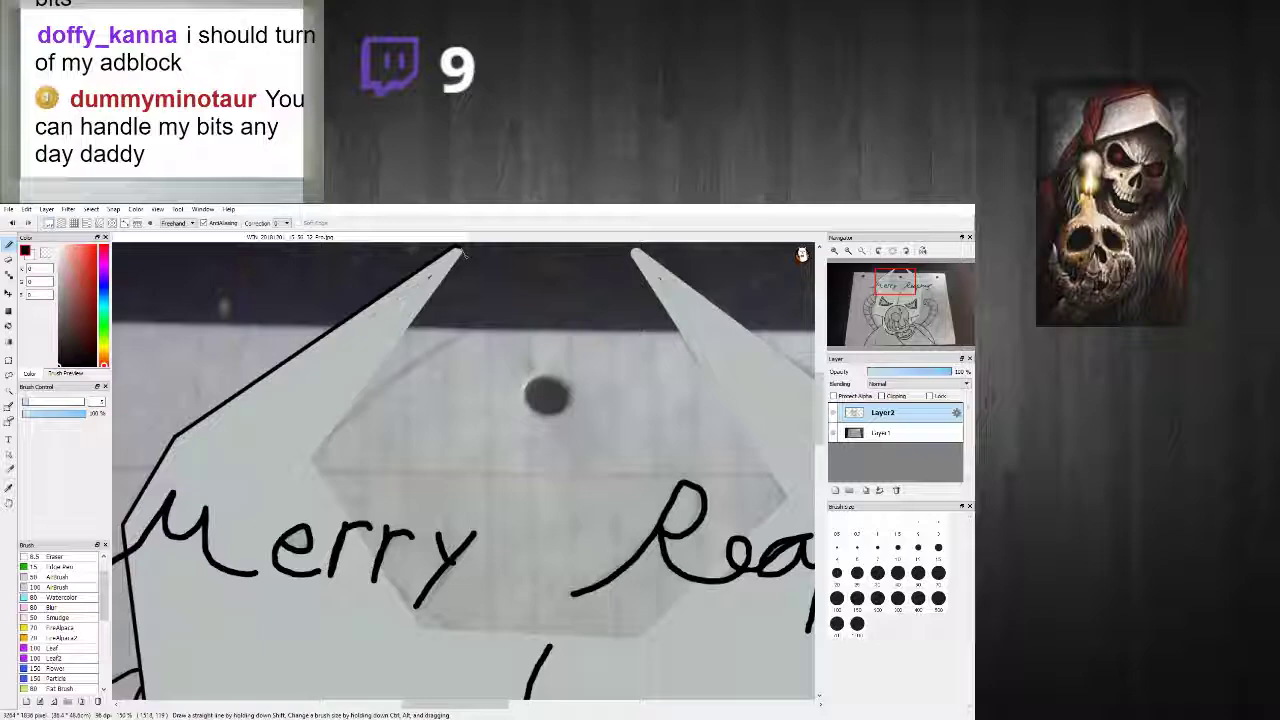
Step: Outline the gap between the pointed horns with connected straight lines from the left tip across the forehead to the right tip
left_click(313, 458, "shift")
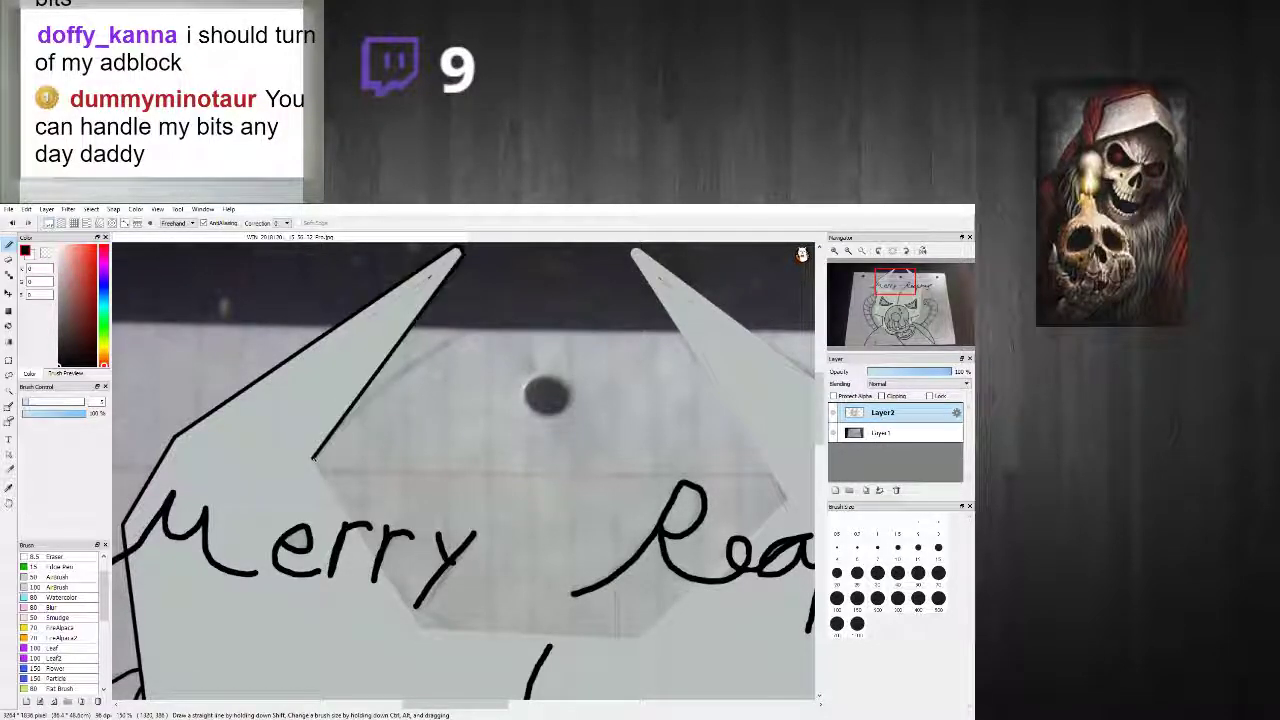
left_click(355, 524, "shift")
left_click(420, 625, "shift")
left_click(640, 637, "shift")
left_click(786, 495, "shift")
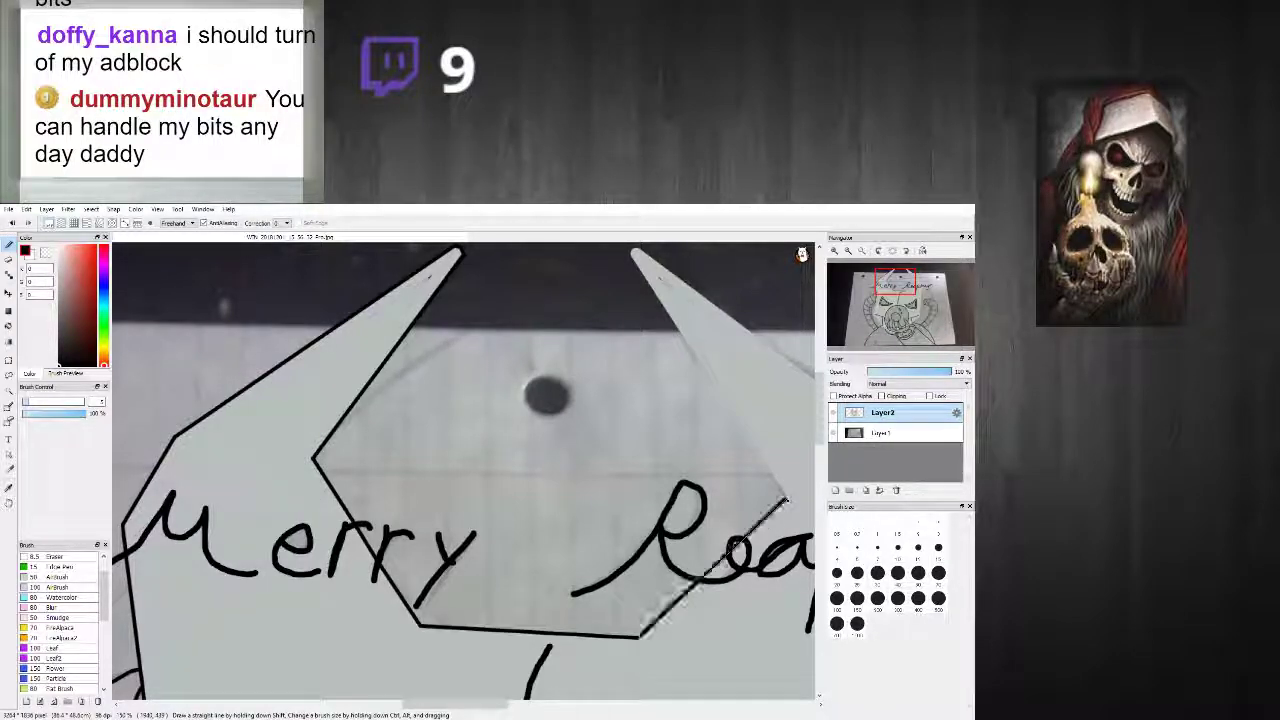
left_click(633, 252, "shift")
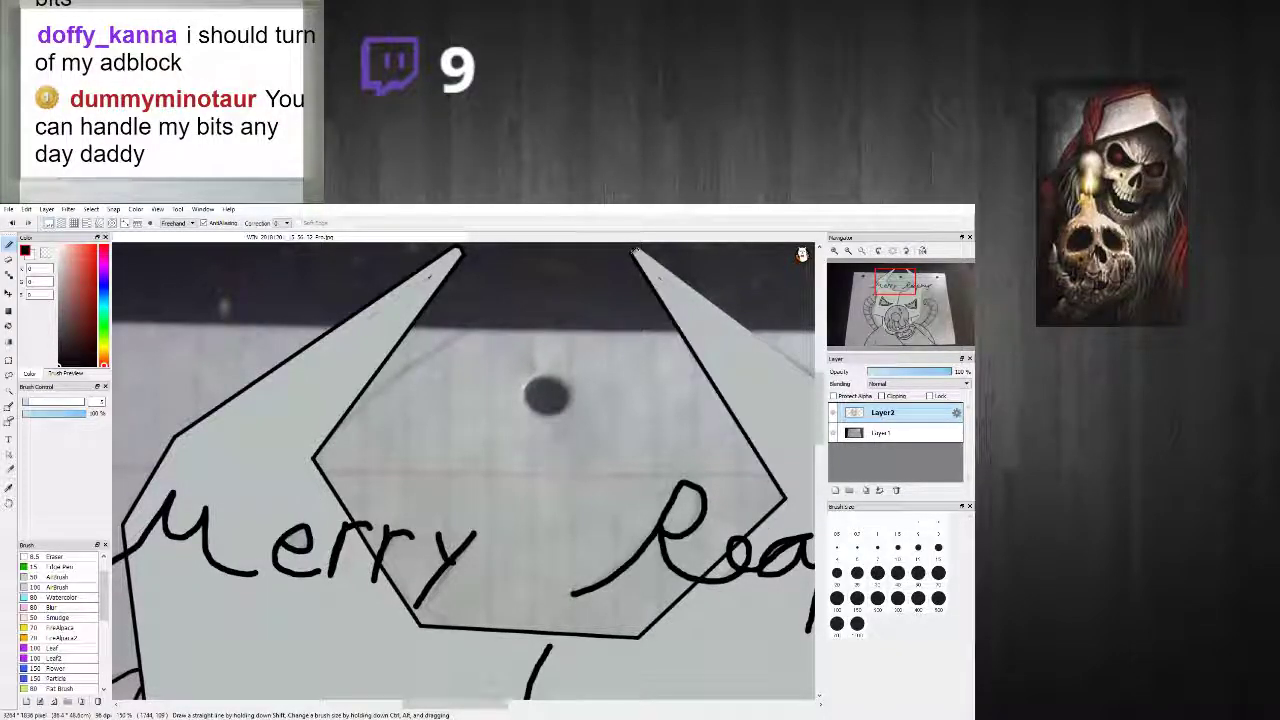
Step: Outline the right pointed horn's outer edge with a straight line from its tip, continuing down through the lettering to the head's side
scroll(721, 475, "down", 5)
scroll(785, 429, "up", 4)
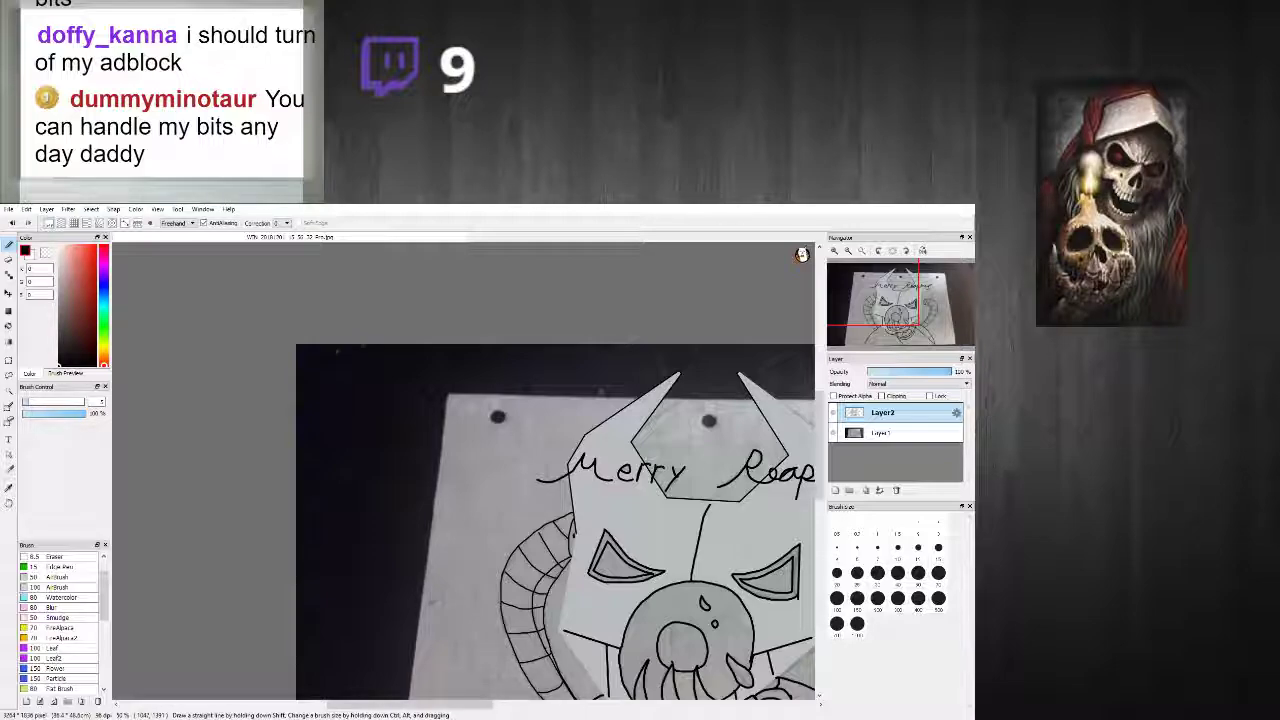
left_click_drag(466, 715, 548, 713)
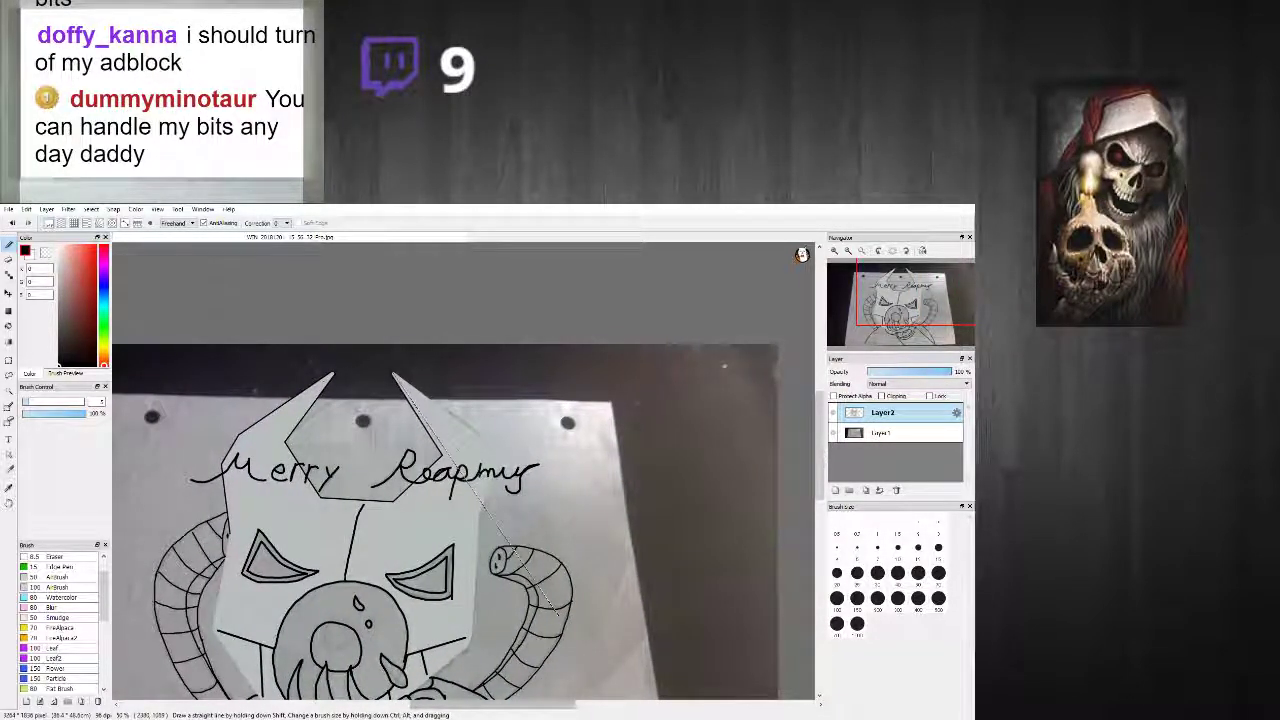
scroll(521, 485, "up", 3)
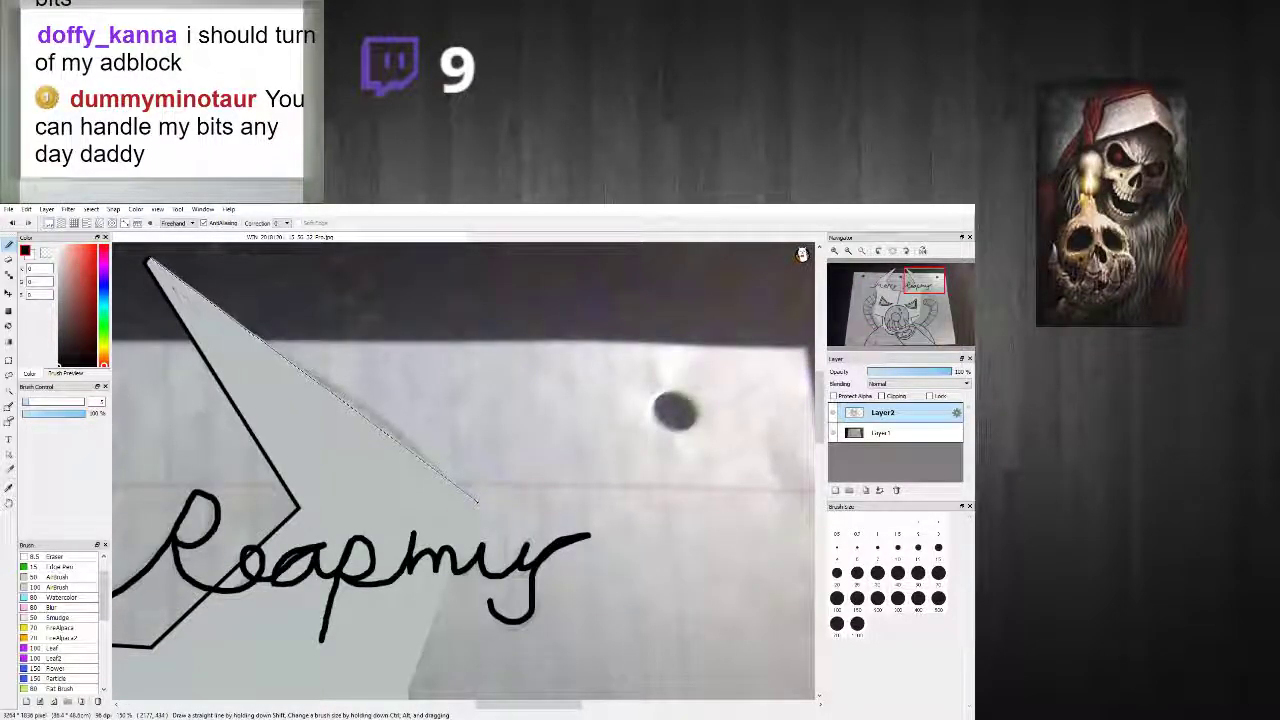
left_click(476, 500, "shift")
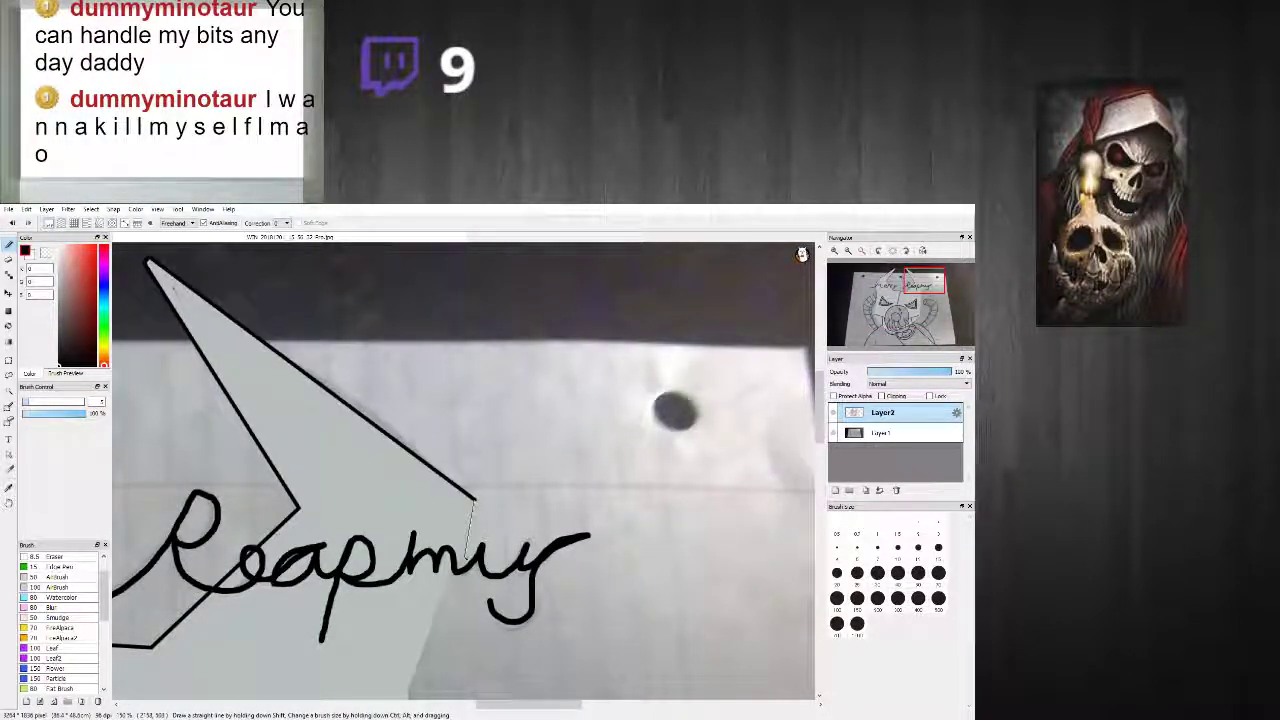
left_click_drag(820, 420, 820, 465)
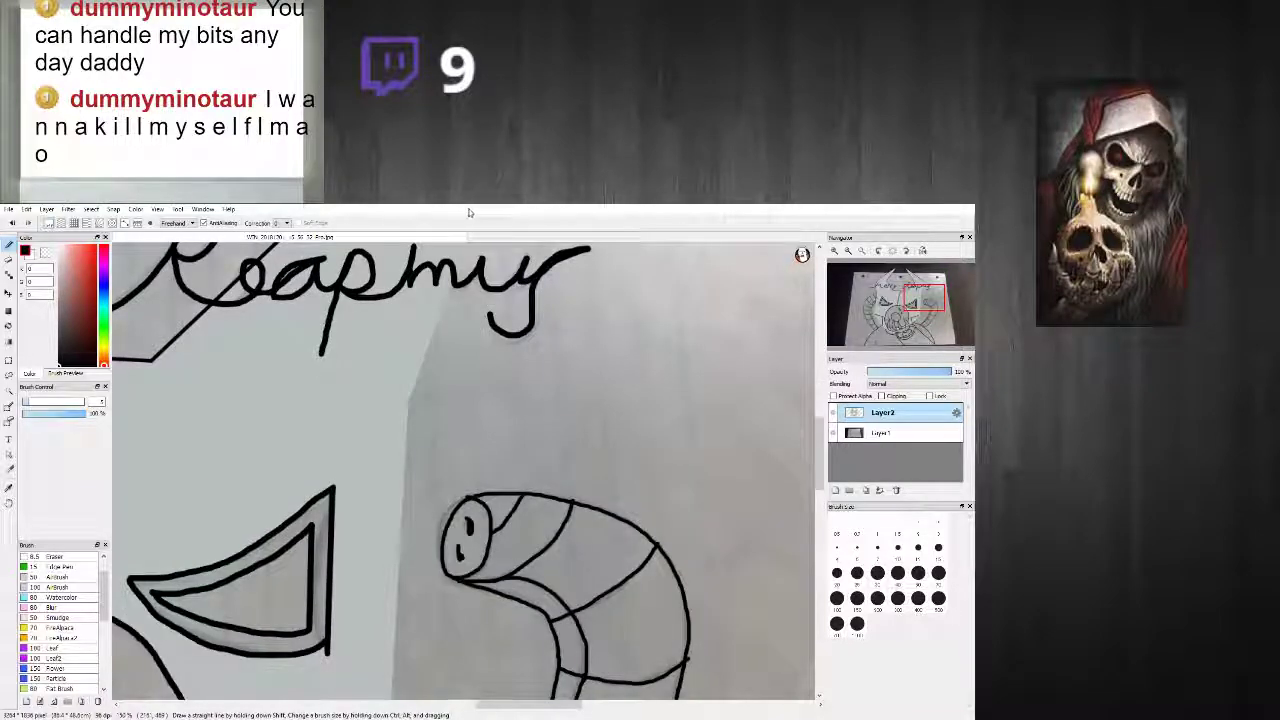
scroll(500, 394, "down", 4)
scroll(500, 394, "up", 3)
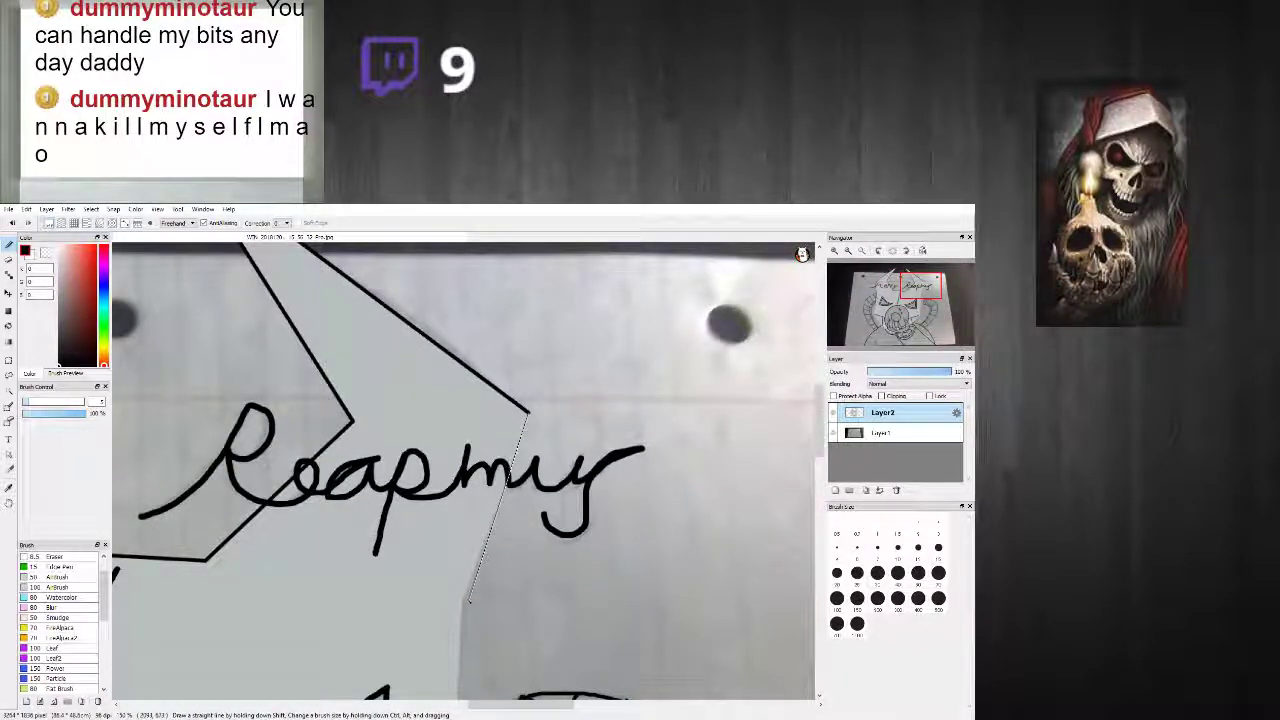
left_click(465, 602, "shift")
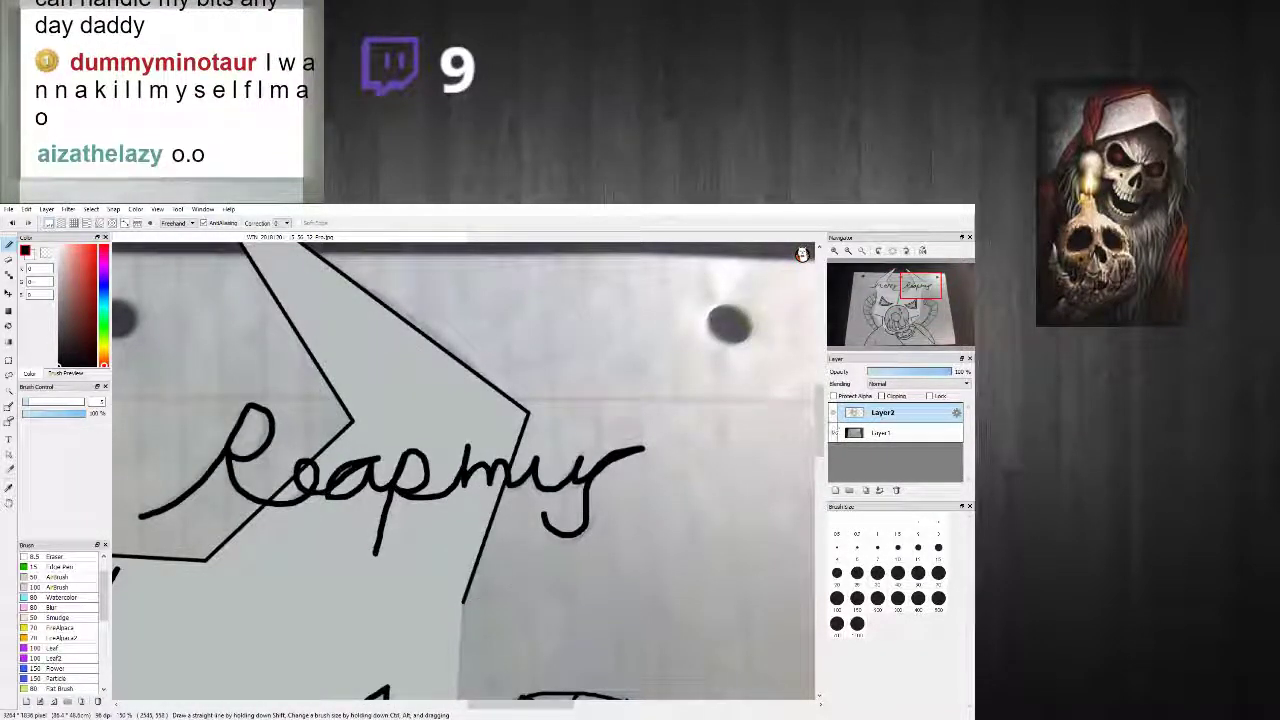
Step: Continue the head's right side with a straight line down to the cheek corner and a diagonal one to the collar
scroll(640, 571, "down", 5)
left_click(441, 625, "shift")
scroll(463, 470, "down", 3)
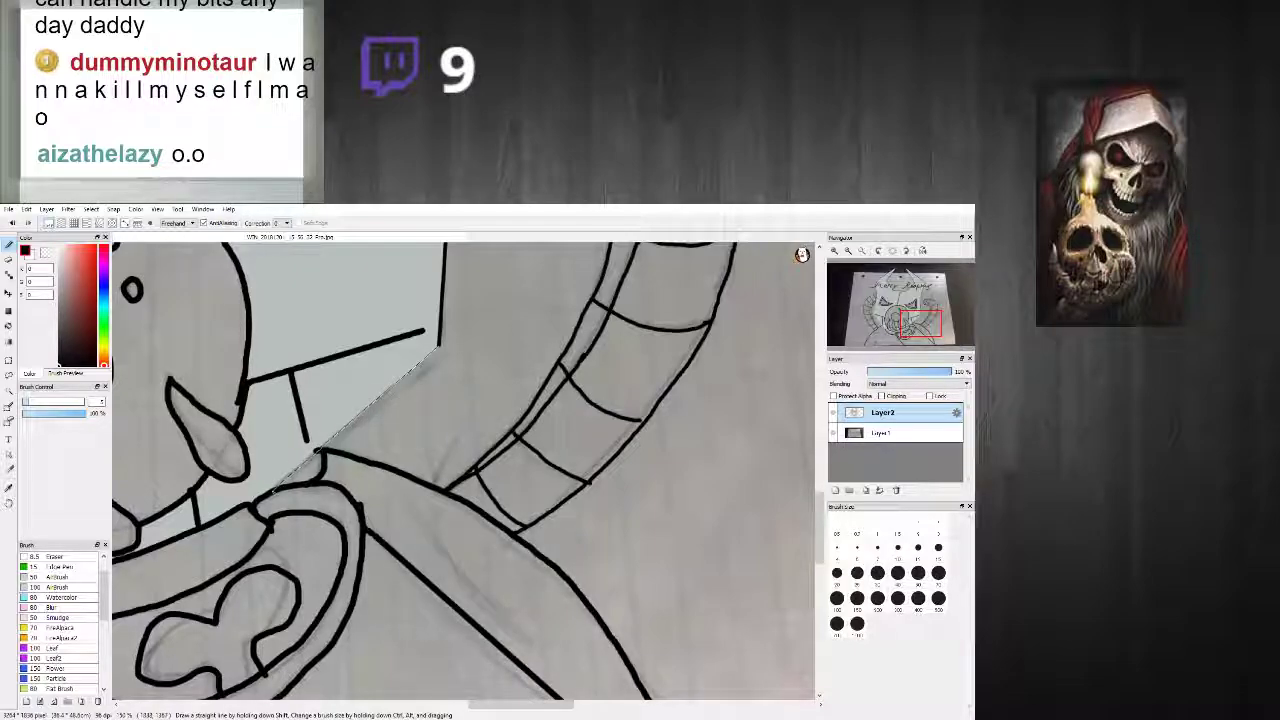
left_click(274, 486, "shift")
scroll(371, 461, "down", 3)
scroll(368, 410, "up", 5)
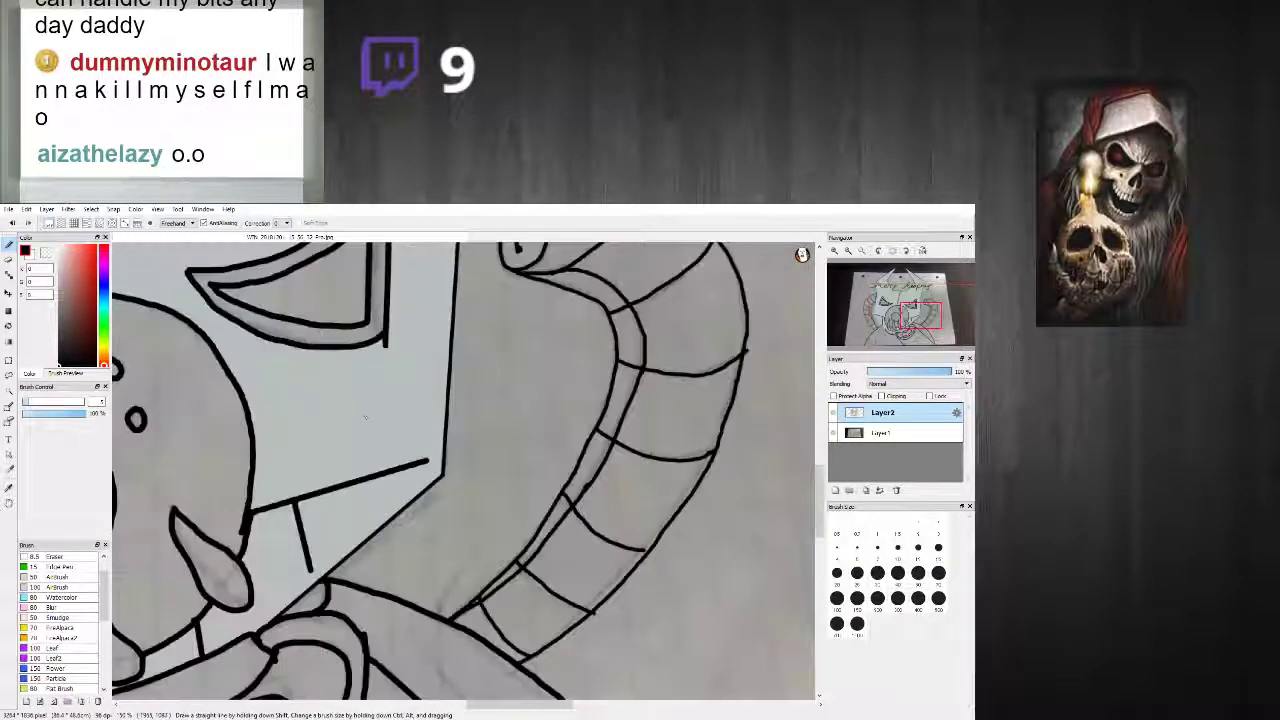
scroll(493, 481, "down", 10)
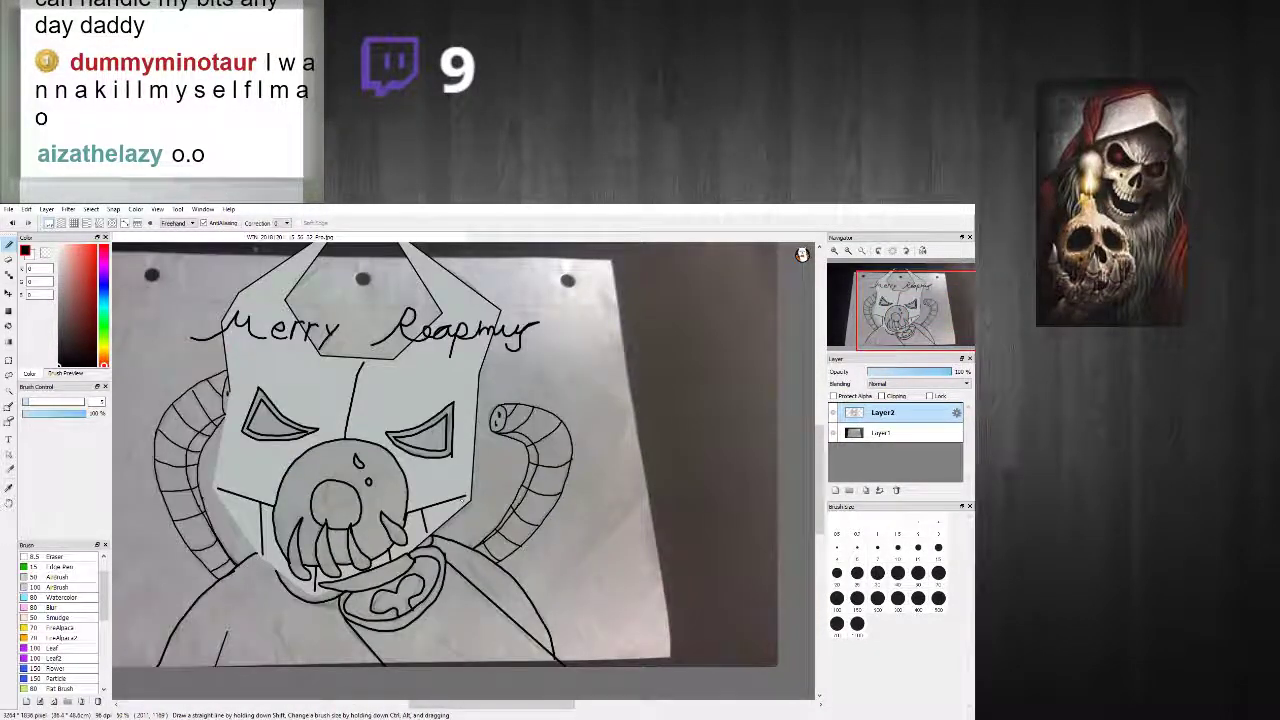
Step: Trace the short curved fold line on the right side of the chest down to the paper's lower edge
scroll(470, 480, "up", 2)
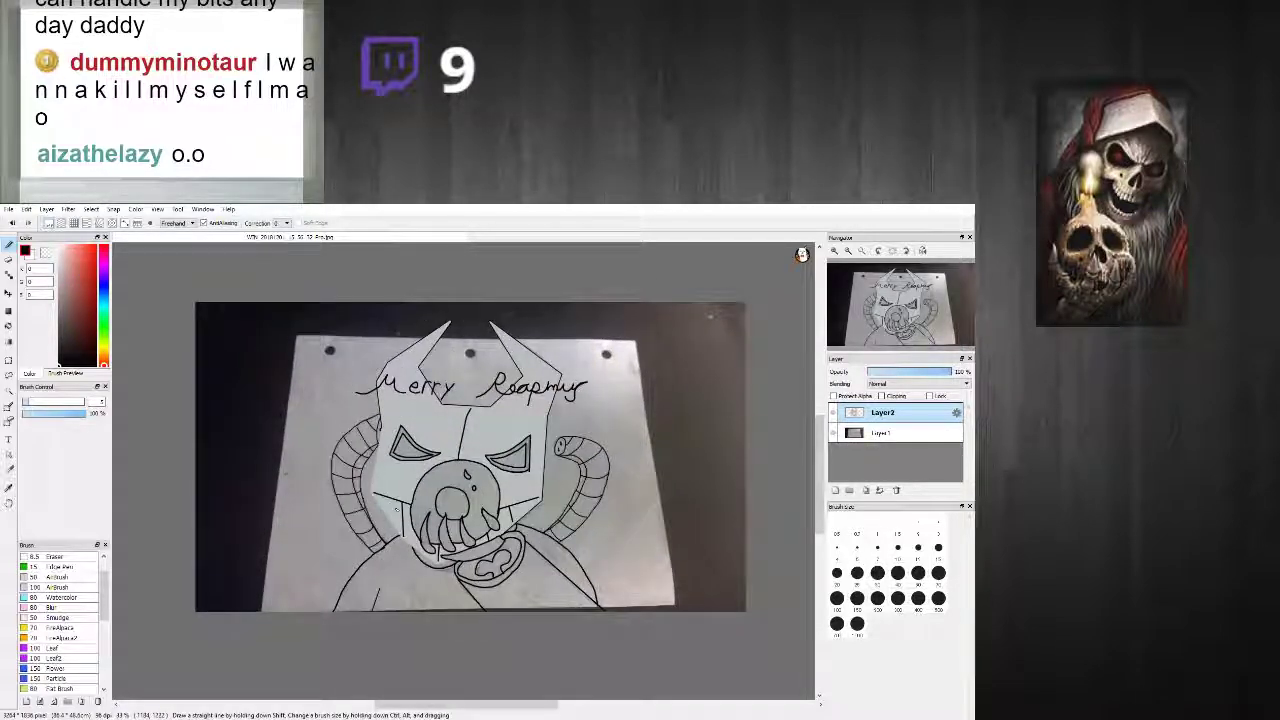
scroll(470, 480, "up", 1)
scroll(470, 480, "down", 2)
scroll(413, 616, "up", 4)
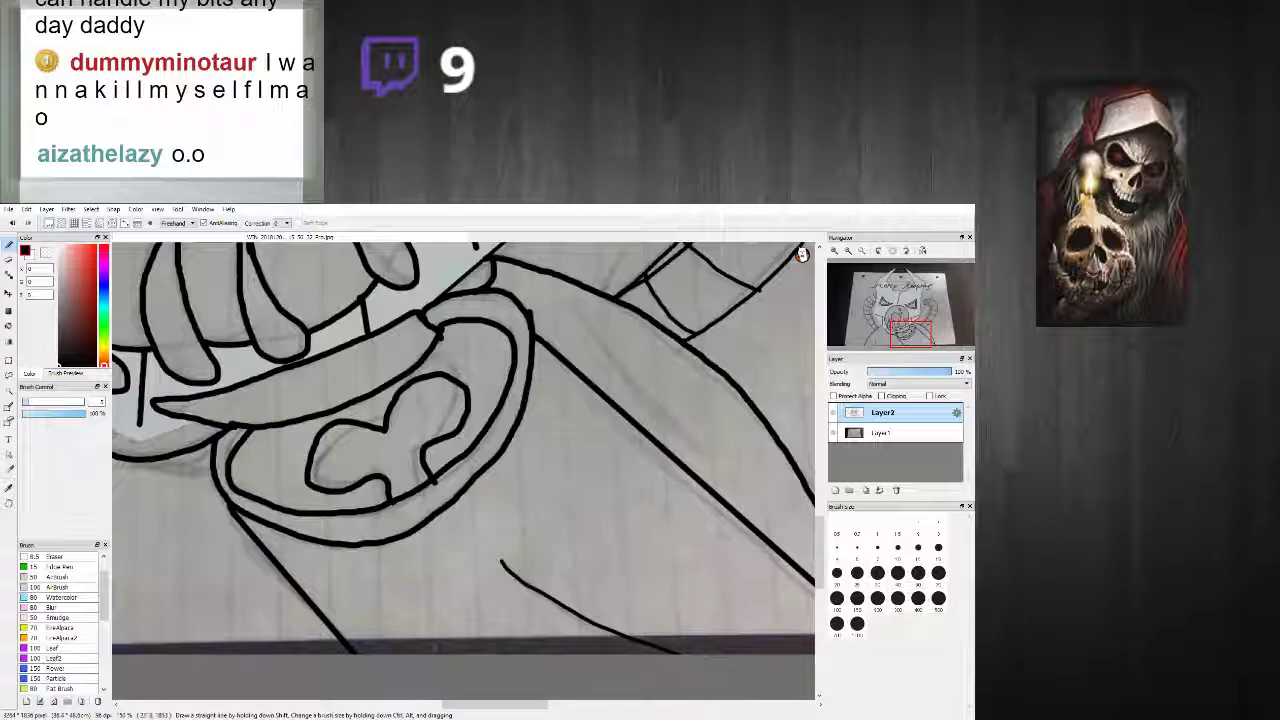
mouse_move(508, 566)
left_mouse_down()
mouse_move(566, 614)
mouse_move(636, 645)
left_mouse_up()
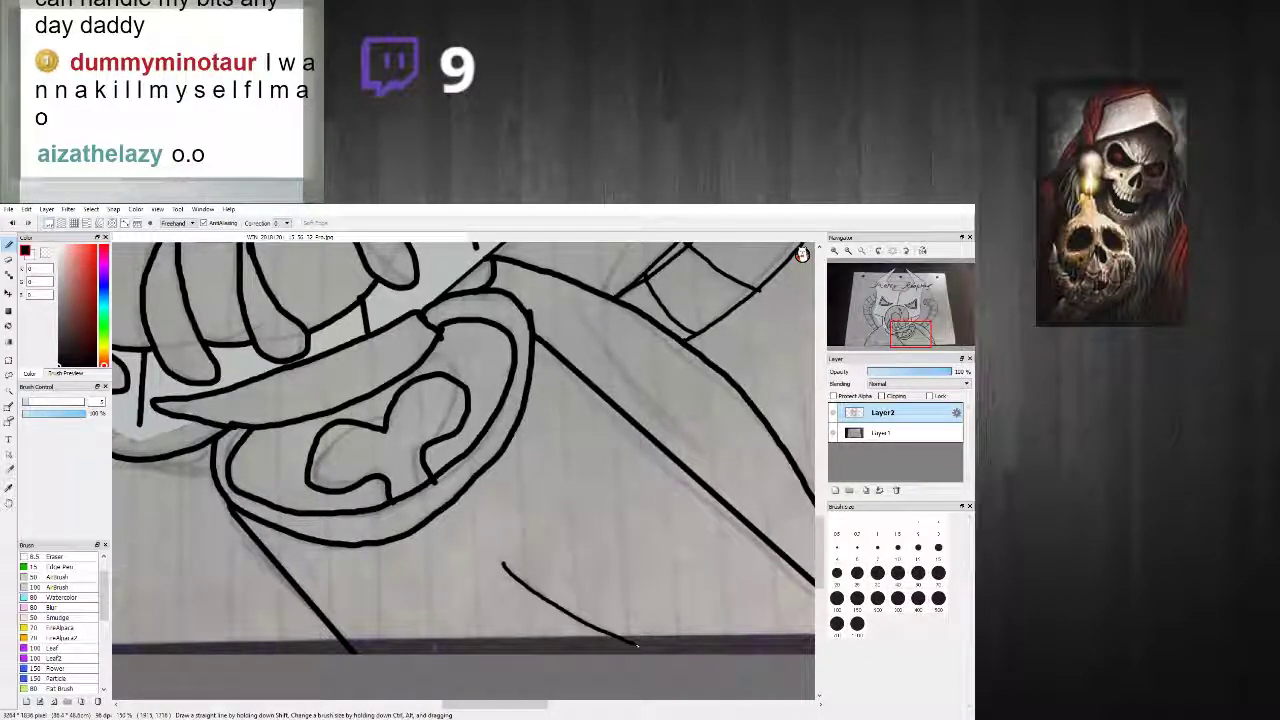
Step: Trace the narrow pointed fold on the chest below the chin with strokes running down to the paper's lower edge
scroll(634, 642, "down", 4)
scroll(482, 666, "up", 4)
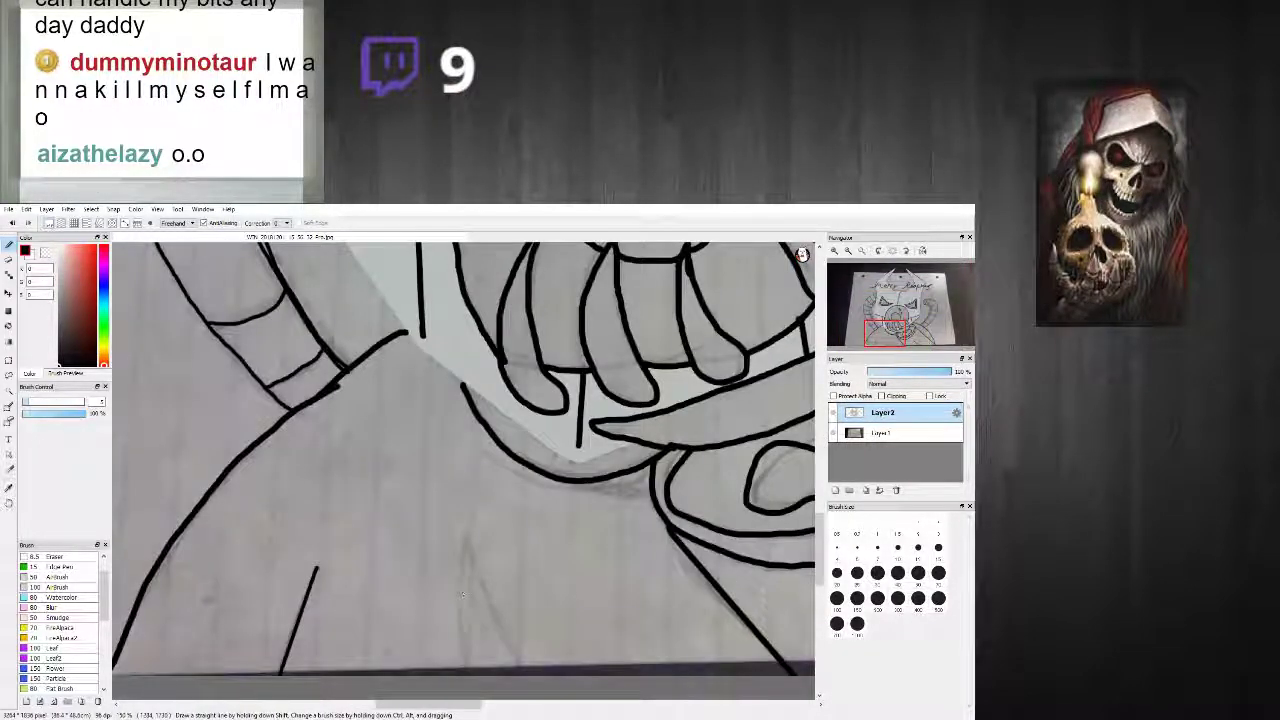
left_click_drag(465, 537, 522, 668)
left_click_drag(466, 538, 459, 668)
mouse_move(477, 611)
left_mouse_down()
mouse_move(502, 669)
mouse_move(477, 671)
left_mouse_up()
scroll(560, 667, "down", 4)
scroll(560, 668, "down", 4)
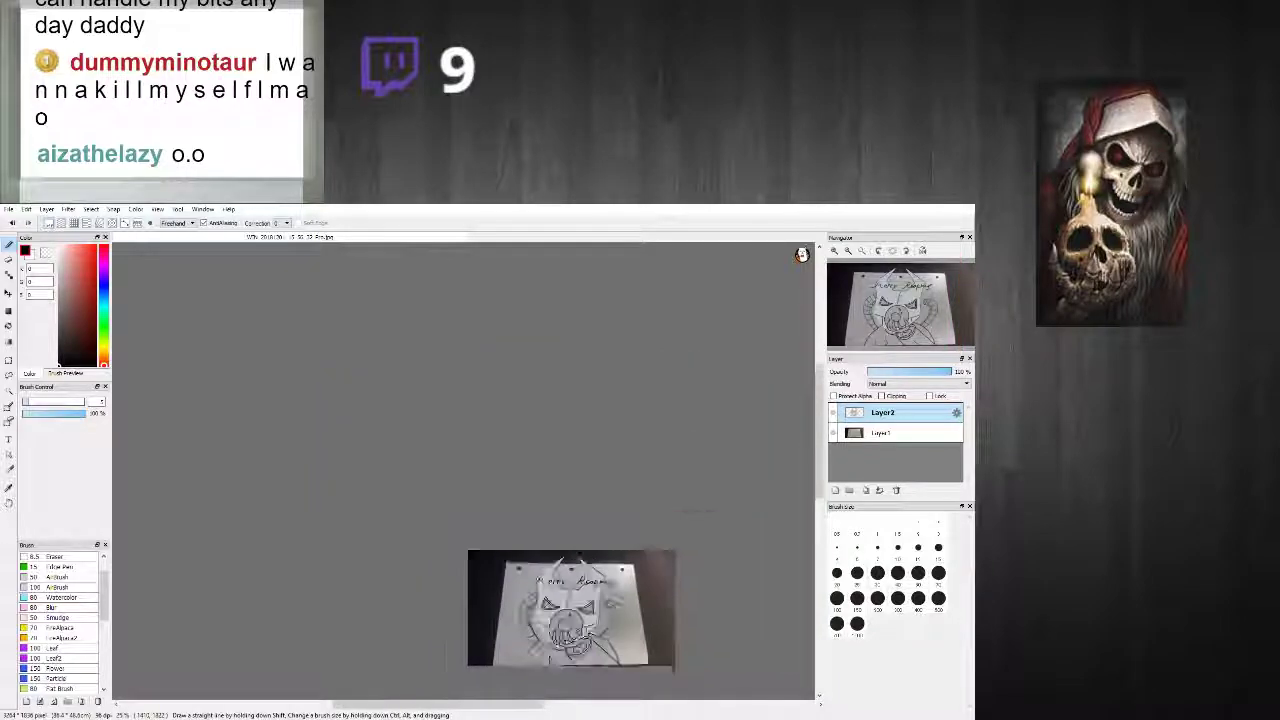
scroll(571, 607, "down", 1)
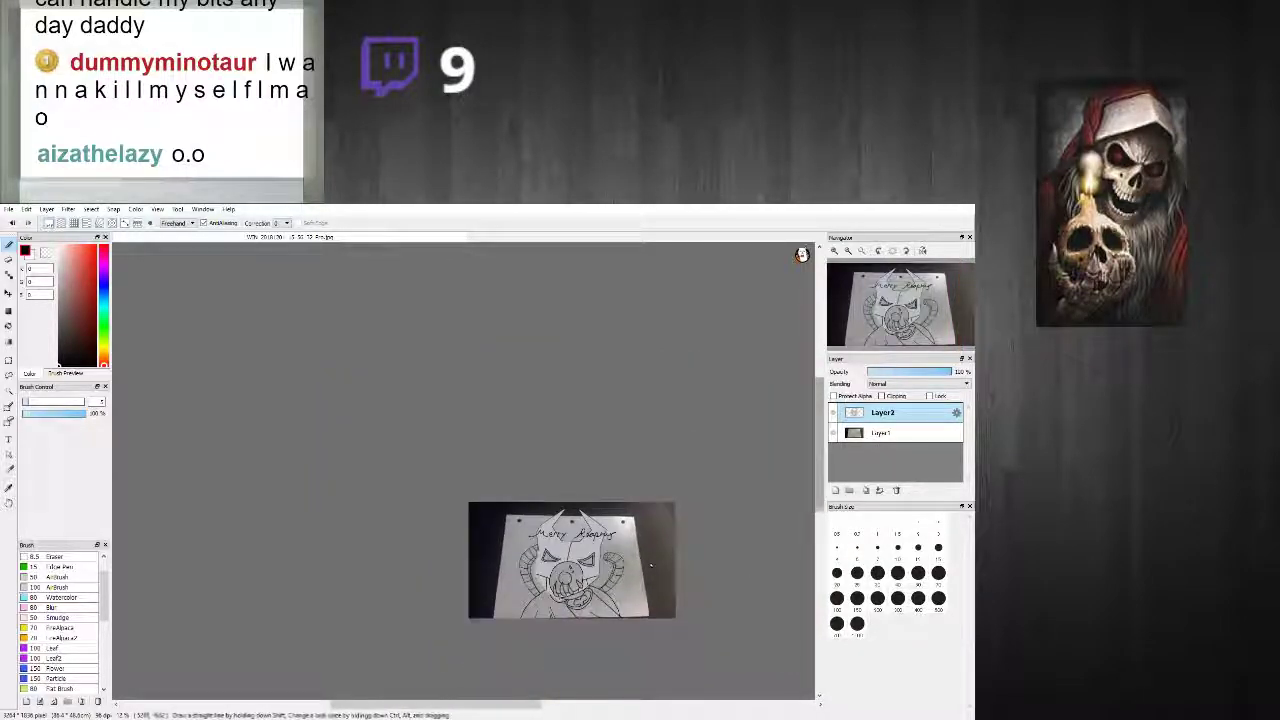
Step: Outline the head's lower left side with straight lines from the curled horn's end to the cheek corner and on to the shoulder
scroll(545, 535, "up", 6)
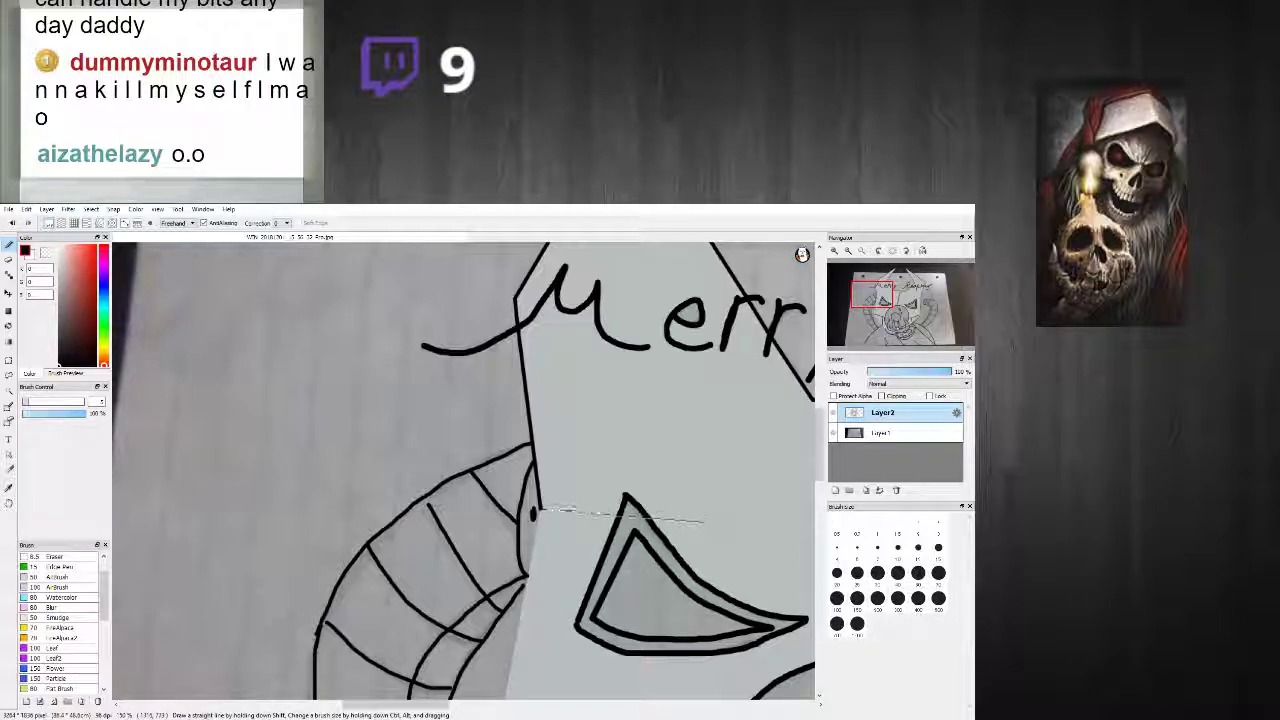
scroll(545, 515, "down", 3)
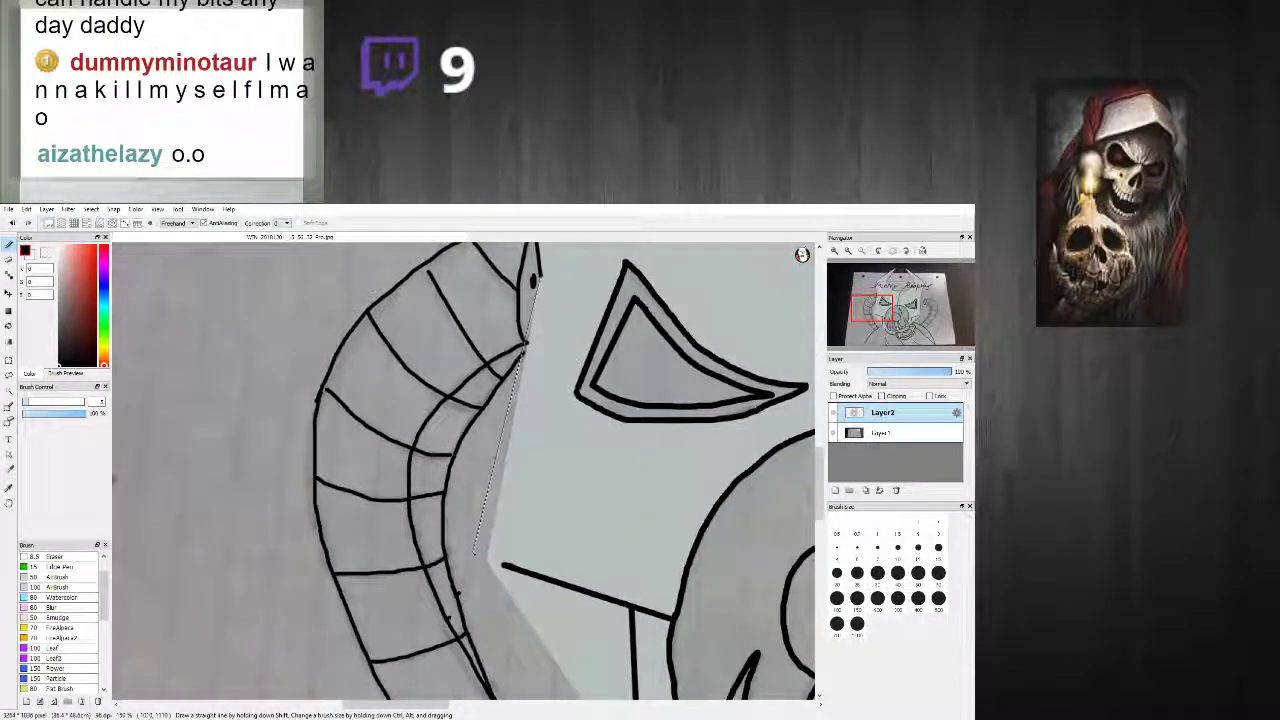
left_click(487, 561, "shift")
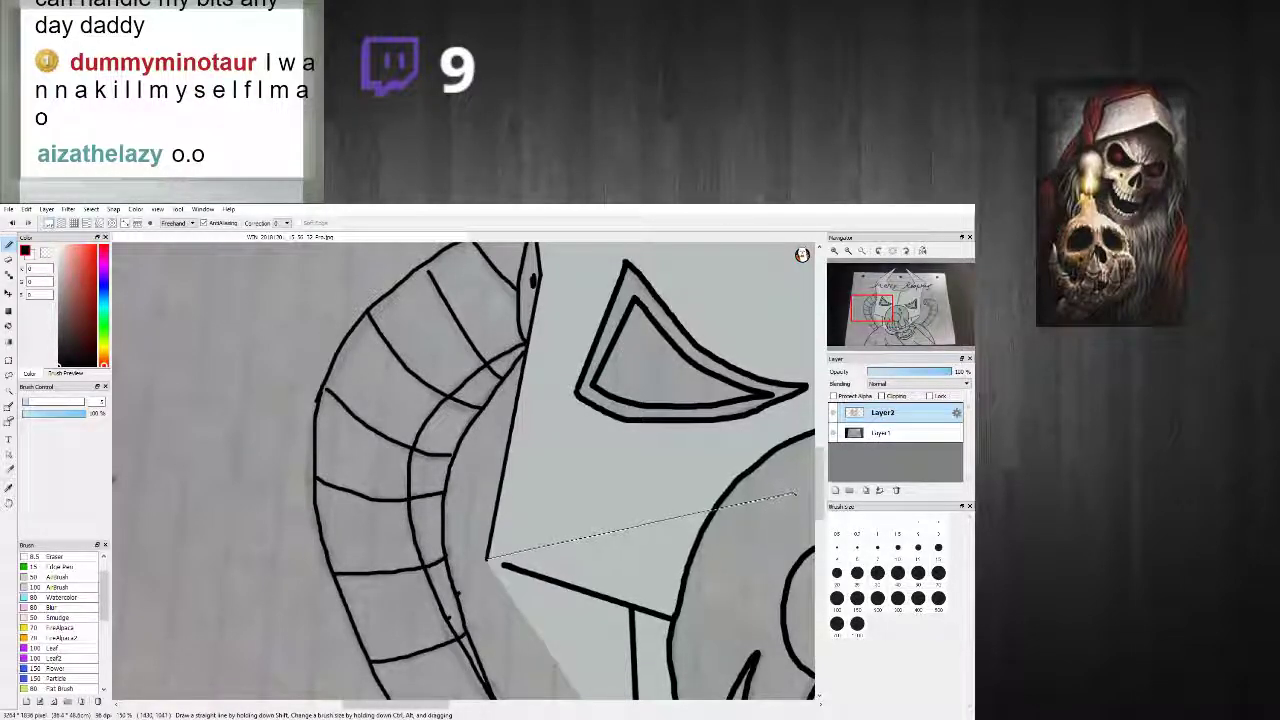
scroll(615, 500, "down", 4)
left_click(620, 479, "shift")
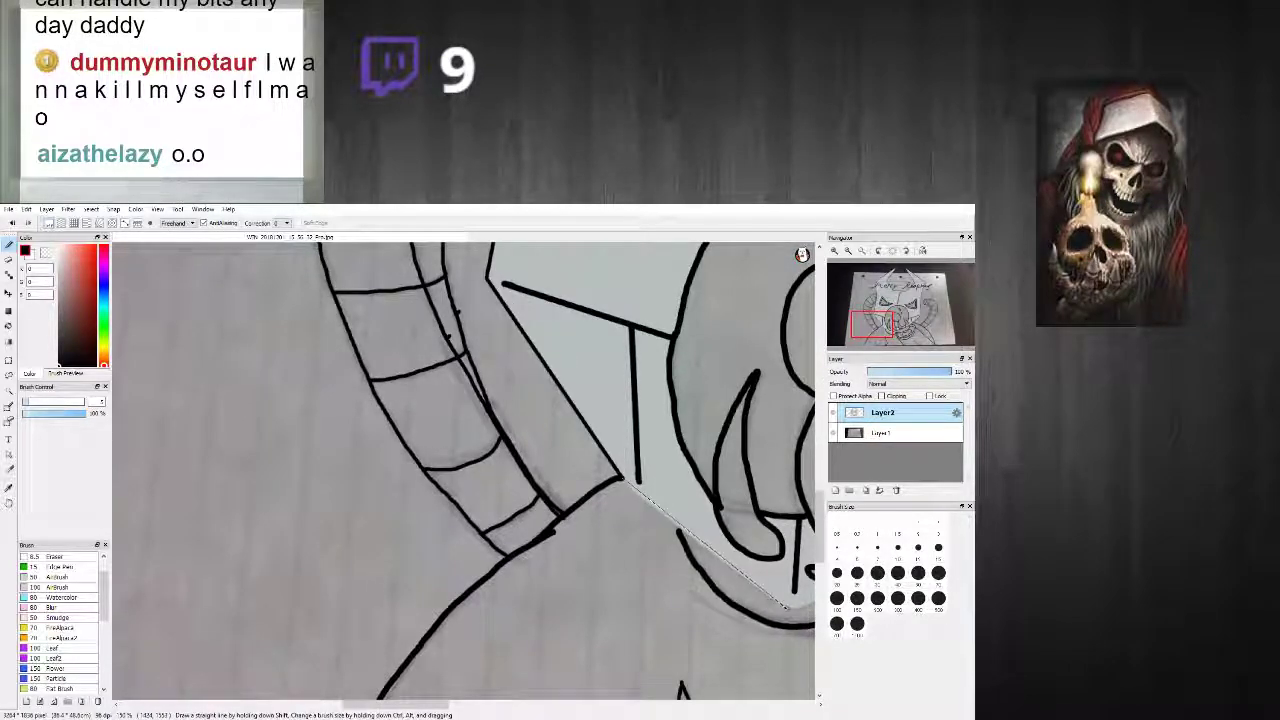
Step: Outline the chin with straight lines from the left shoulder to its lowest point and up to the pointed shape beside the mouth
scroll(740, 570, "down", 2)
scroll(783, 636, "up", 2)
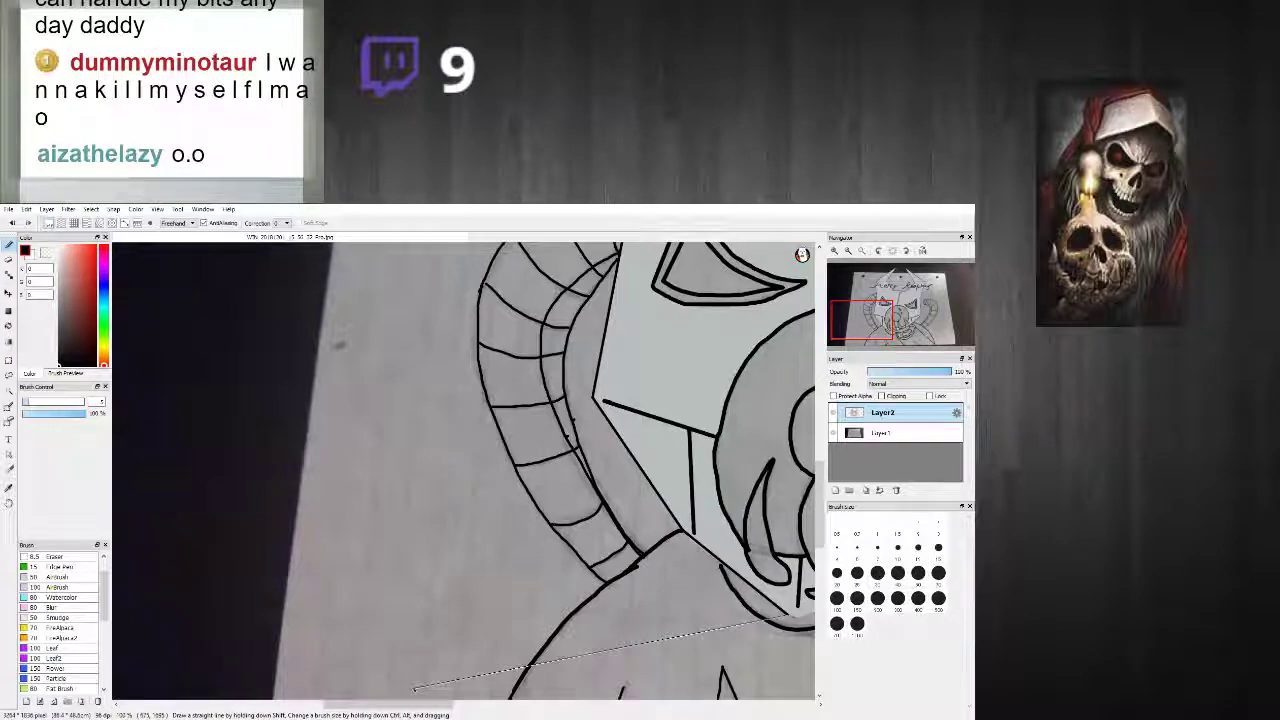
left_click_drag(408, 705, 484, 715)
scroll(385, 620, "up", 3)
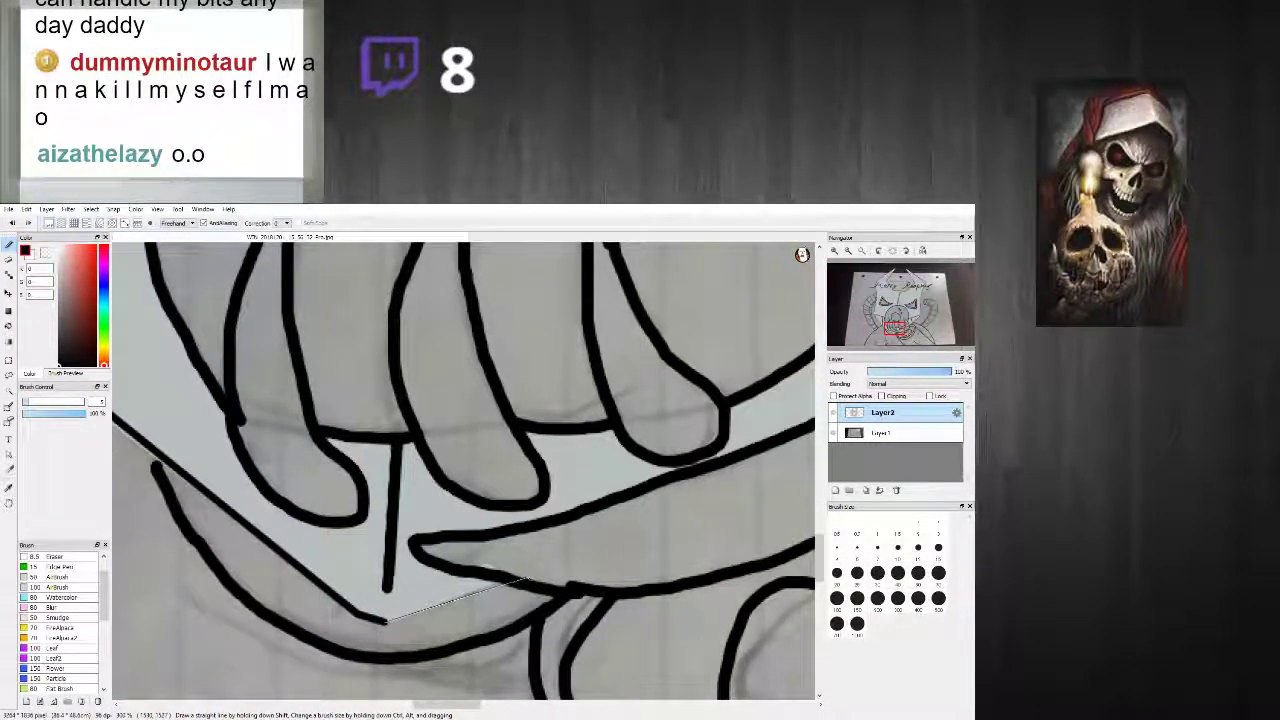
left_click(511, 590, "shift")
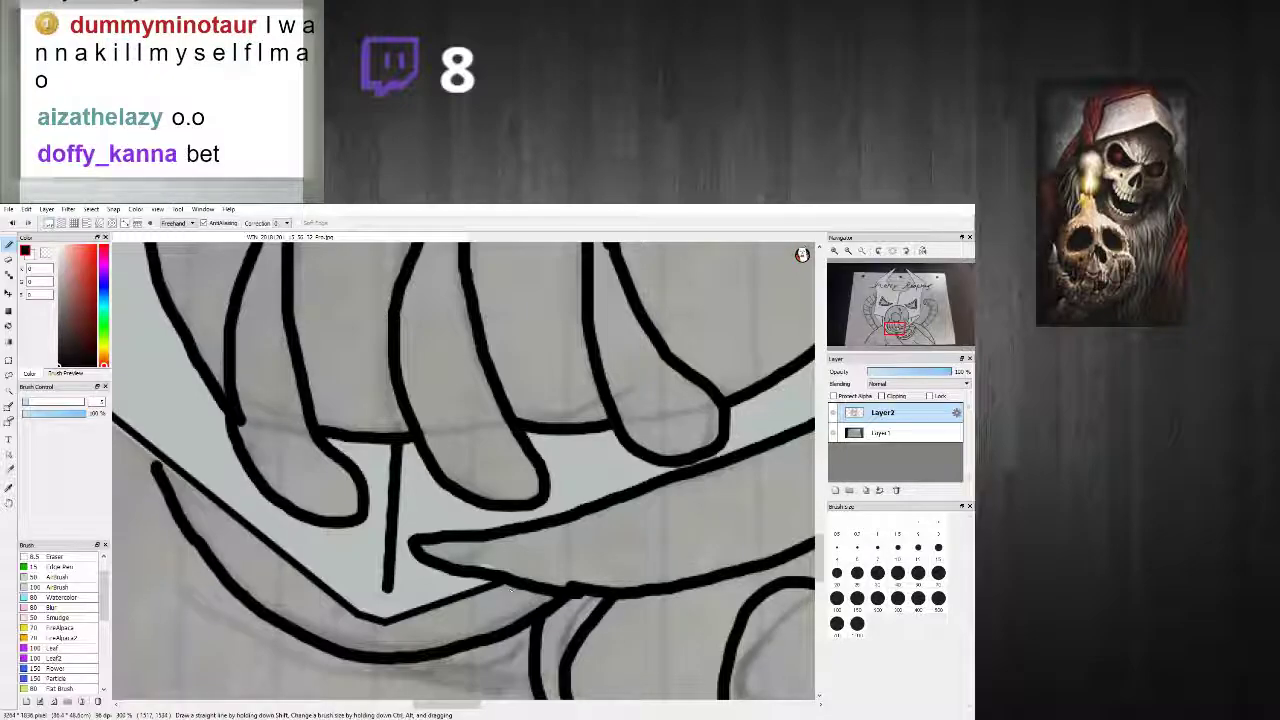
scroll(511, 590, "down", 5)
scroll(520, 578, "up", 2)
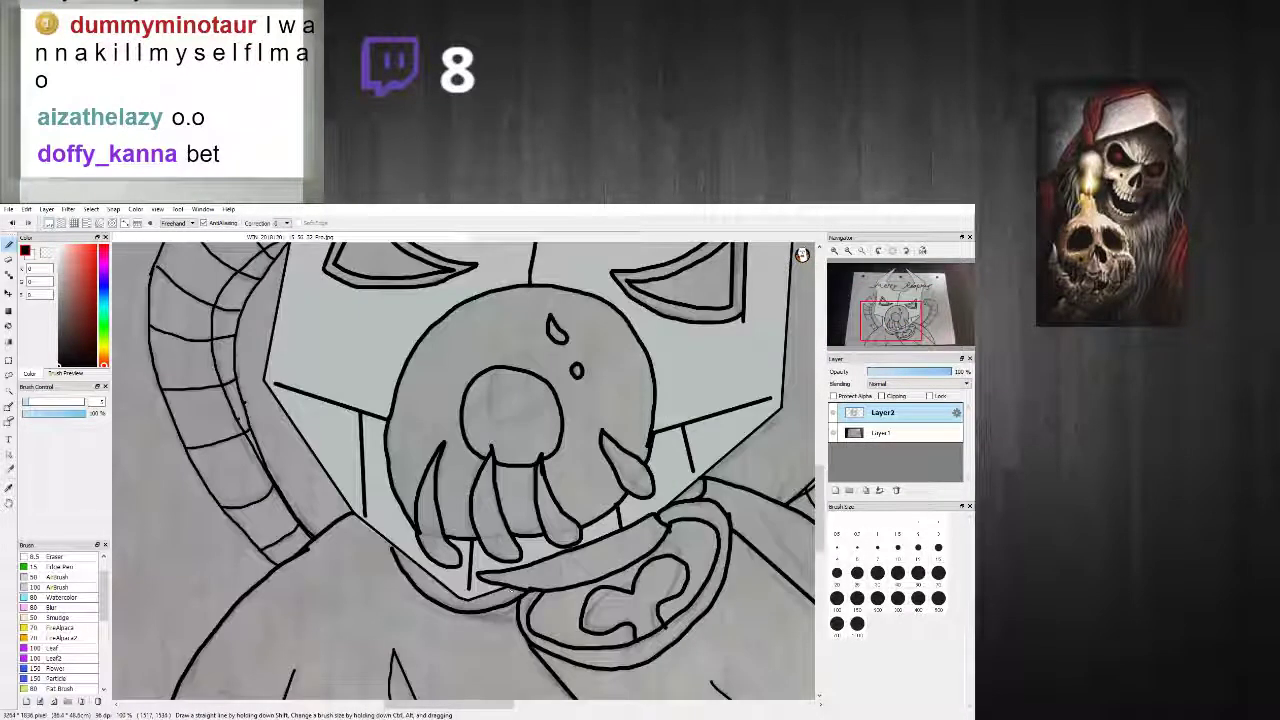
Step: Extend the right cheek line straight to the head's right outline
scroll(684, 503, "down", 2)
scroll(685, 570, "down", 2)
scroll(685, 570, "up", 6)
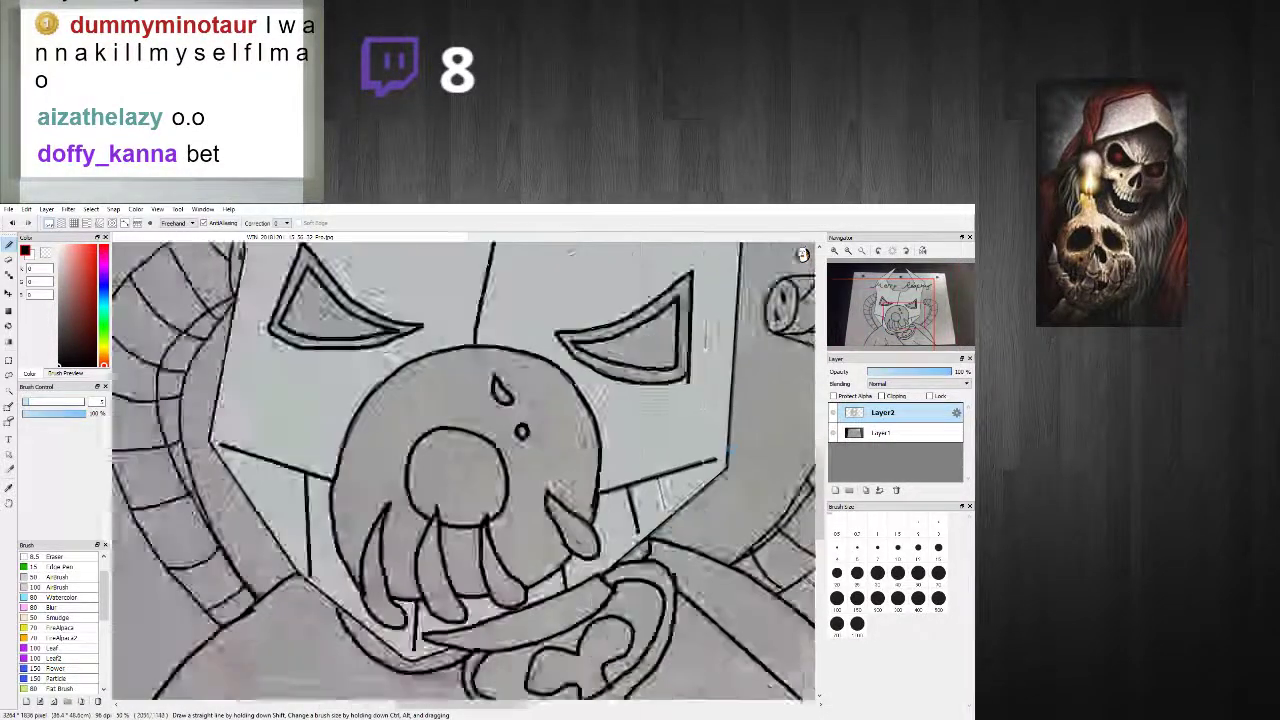
left_click(726, 467, "shift")
scroll(648, 483, "down", 2)
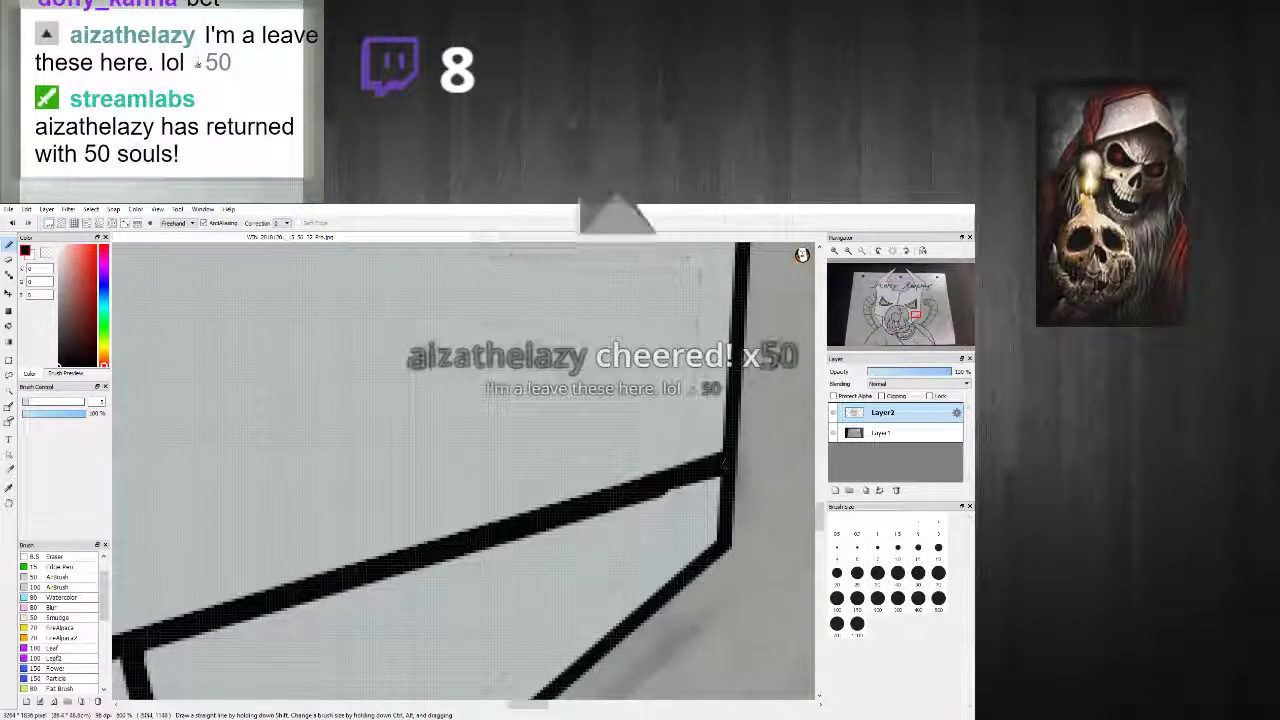
scroll(547, 601, "down", 3)
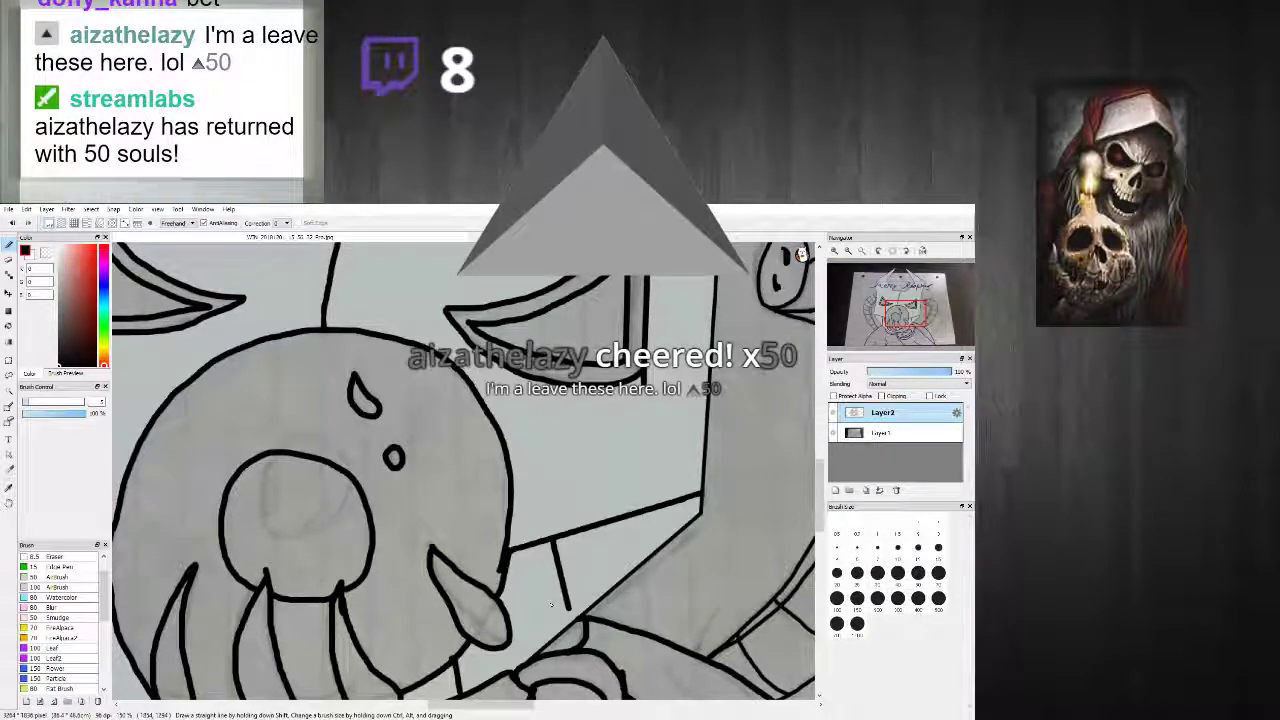
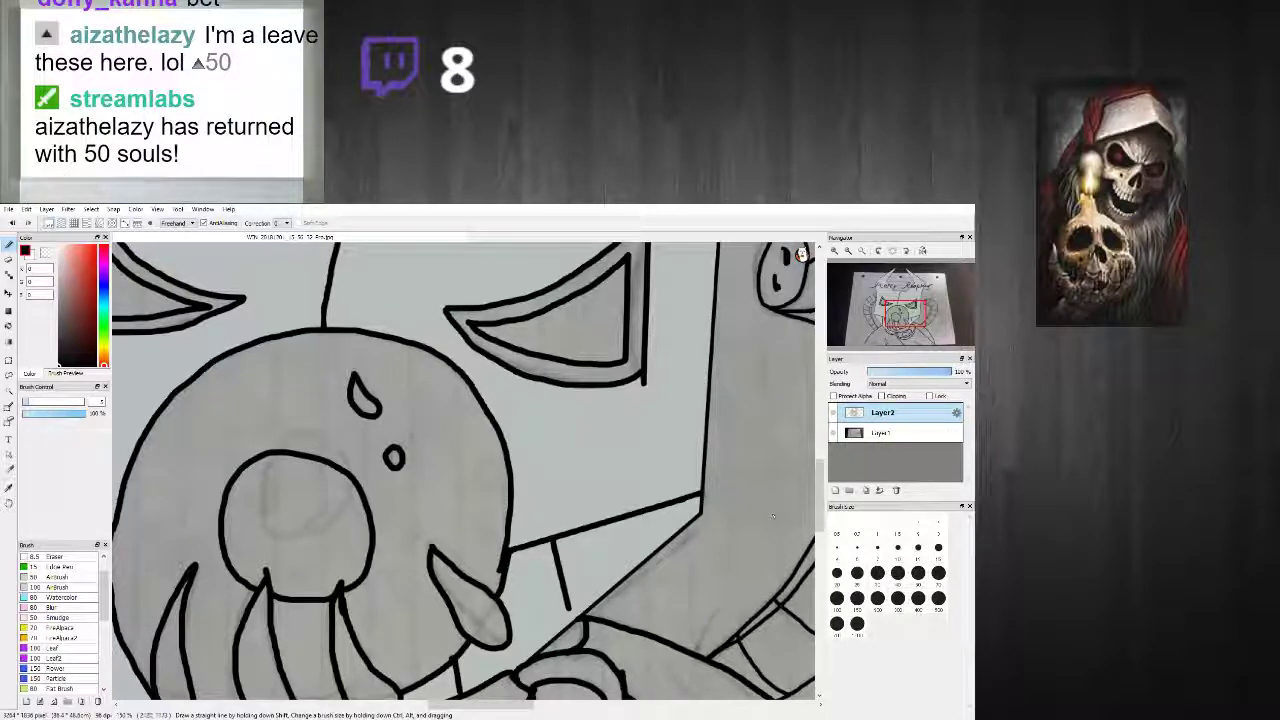
Step: Extend the short line below the right cheek line down to the diagonal jaw outline
left_click_drag(816, 483, 817, 504)
scroll(547, 458, "up", 2)
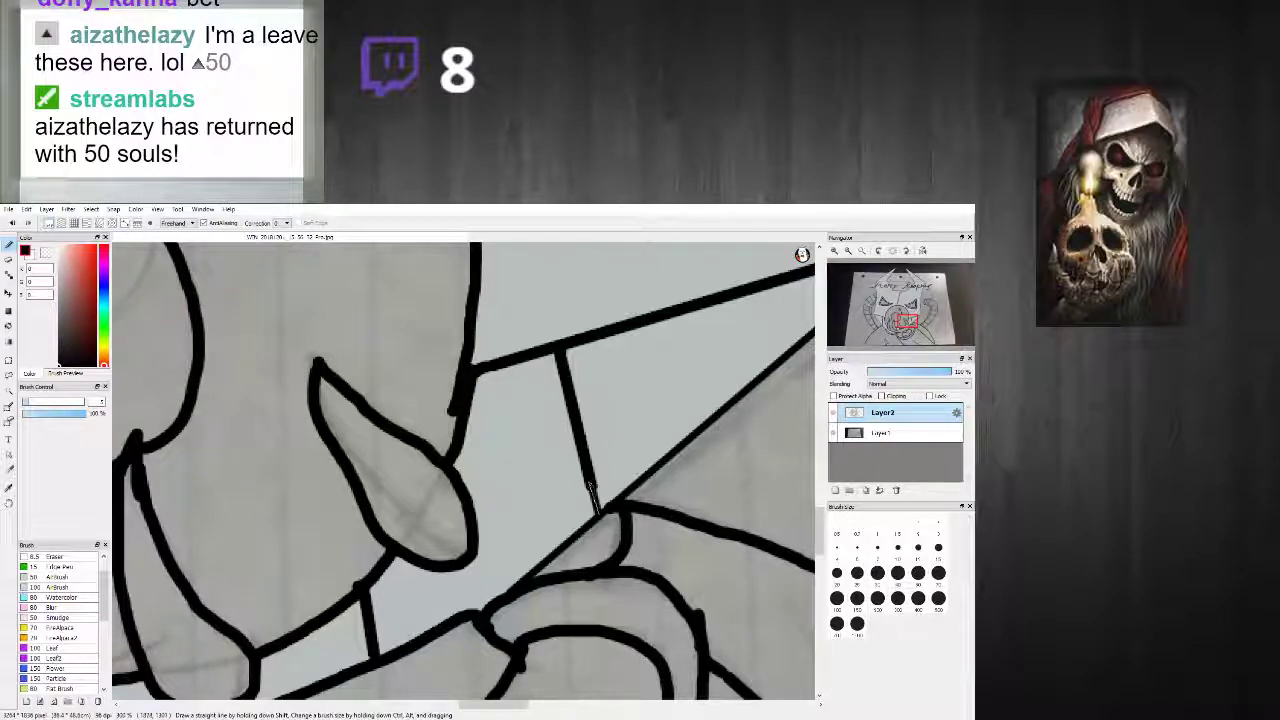
left_click_drag(591, 486, 600, 510)
scroll(530, 522, "down", 2)
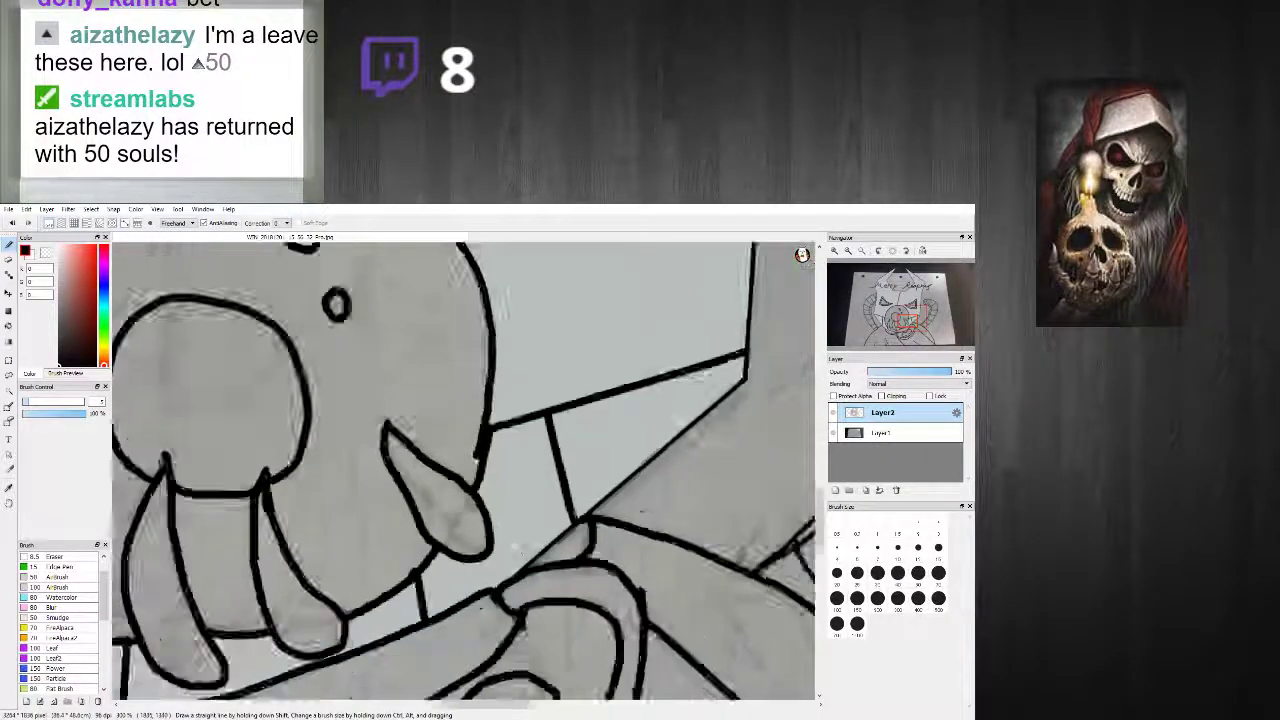
scroll(450, 555, "up", 4)
scroll(455, 556, "down", 8)
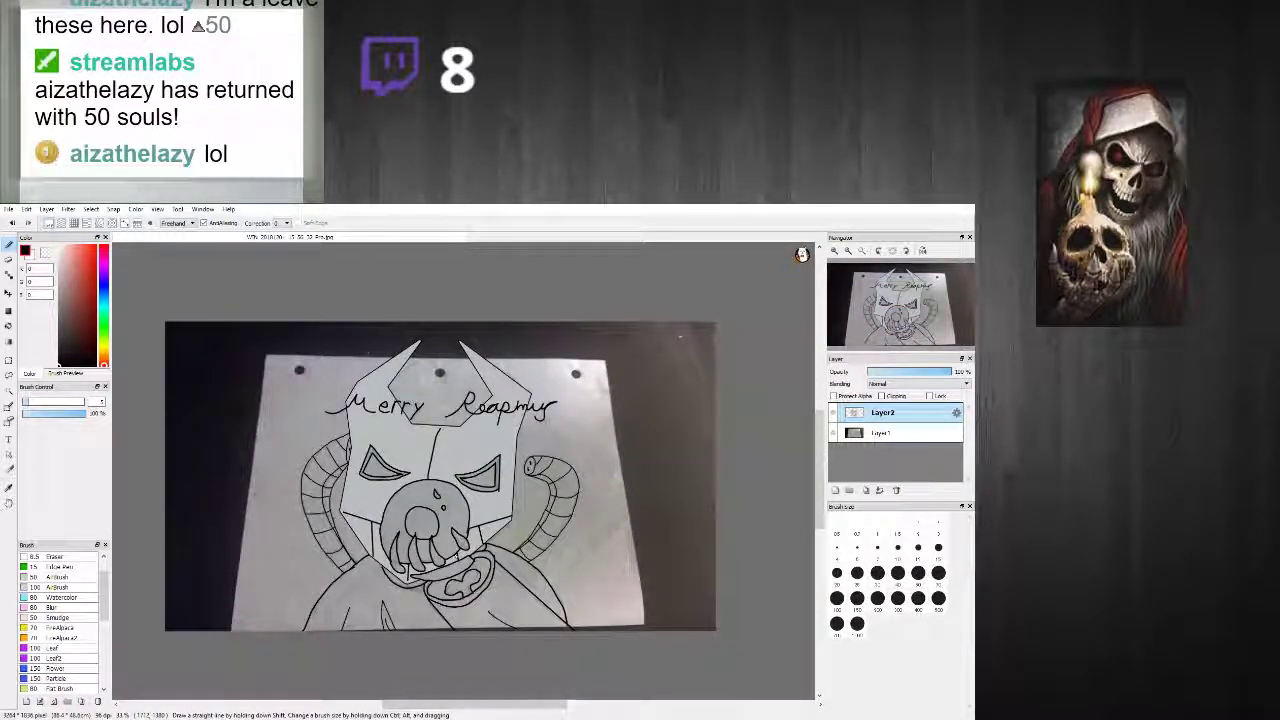
Step: Extend the left cheek's vertical line down to the jaw outline and join the left cheek line to the outline's corner
scroll(598, 553, "up", 8)
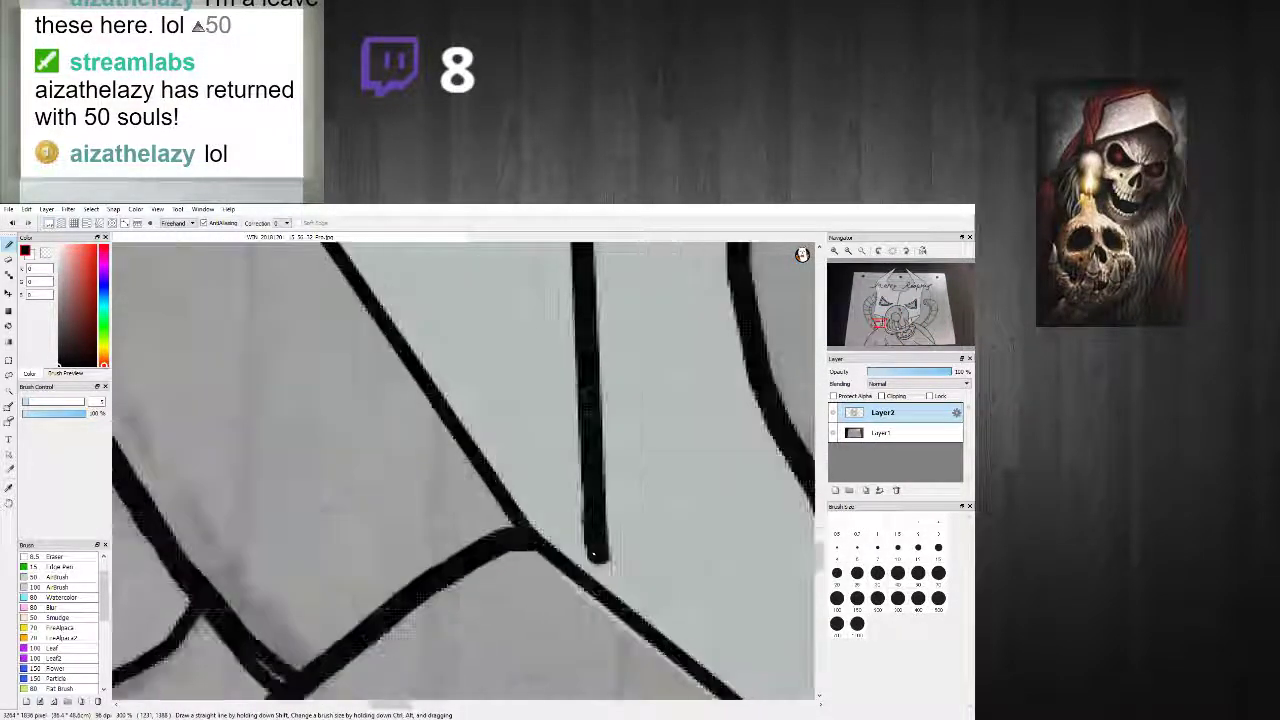
left_click_drag(596, 550, 603, 593)
scroll(604, 553, "down", 8)
scroll(585, 510, "up", 6)
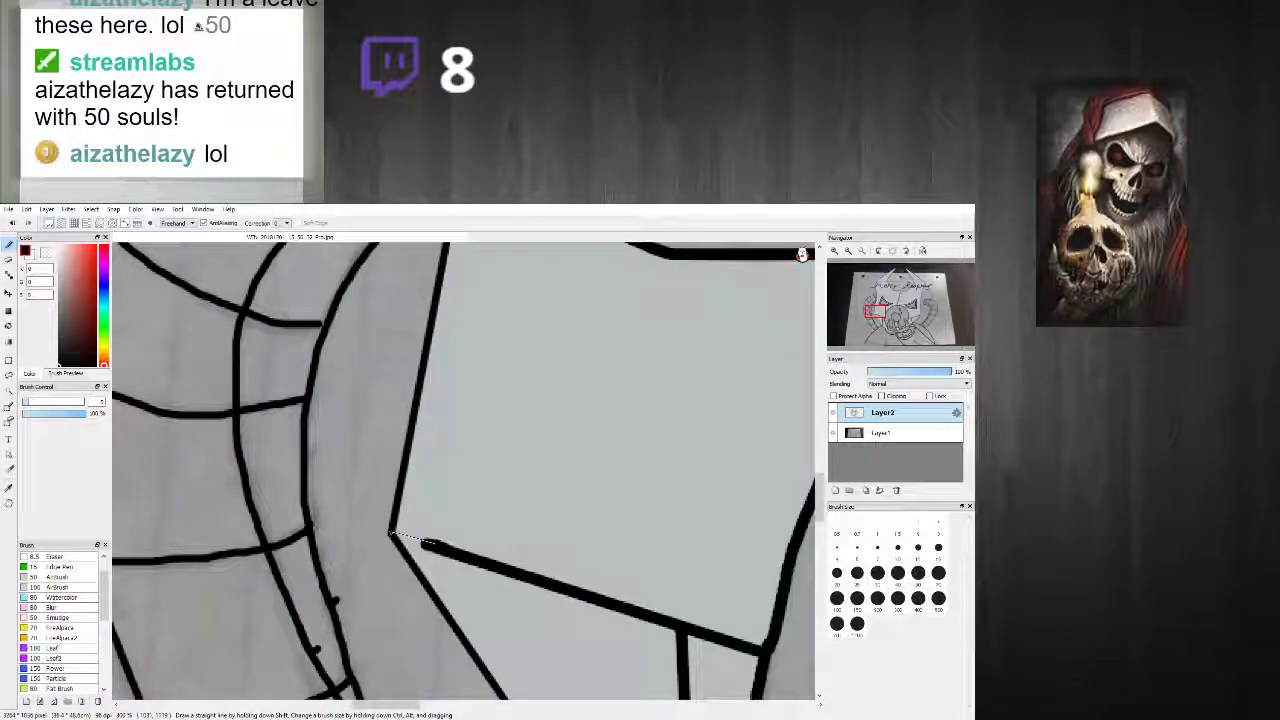
scroll(457, 550, "down", 5)
Step: Pick the mask's light grey and paint over the line end that sticks out at the right eye's lower outer corner
scroll(488, 531, "up", 4)
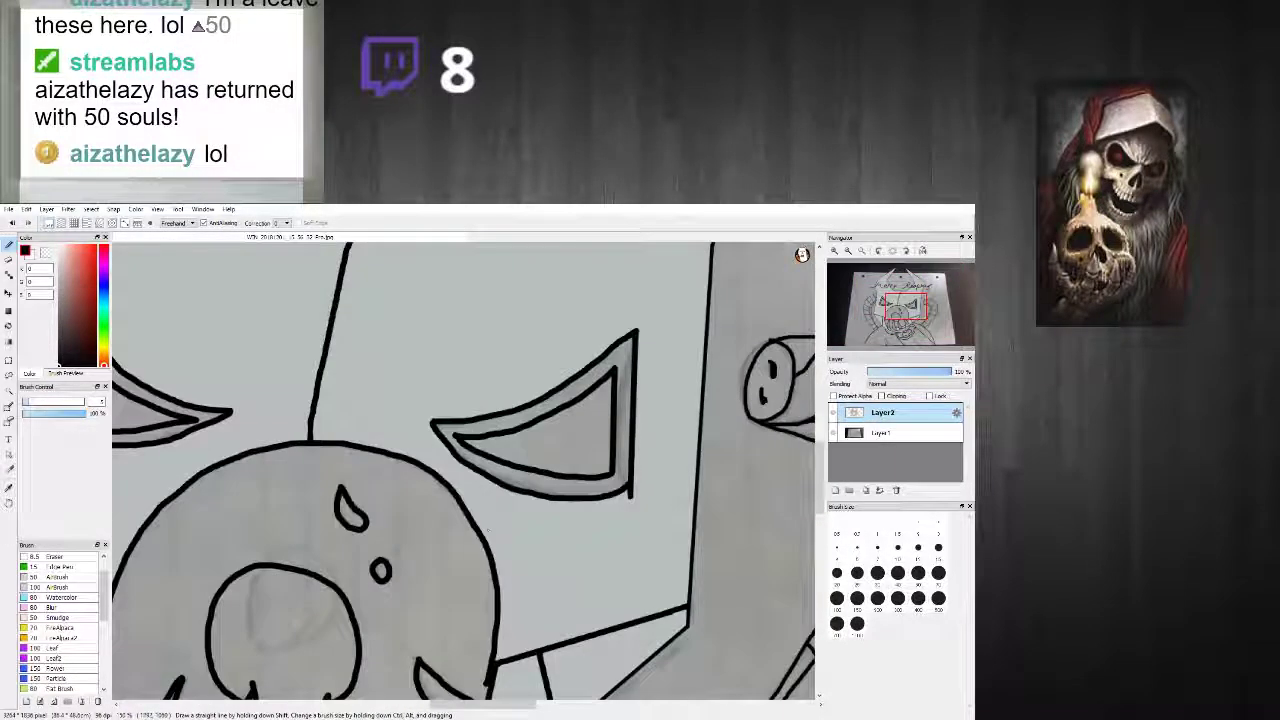
scroll(614, 475, "up", 3)
right_click(675, 558)
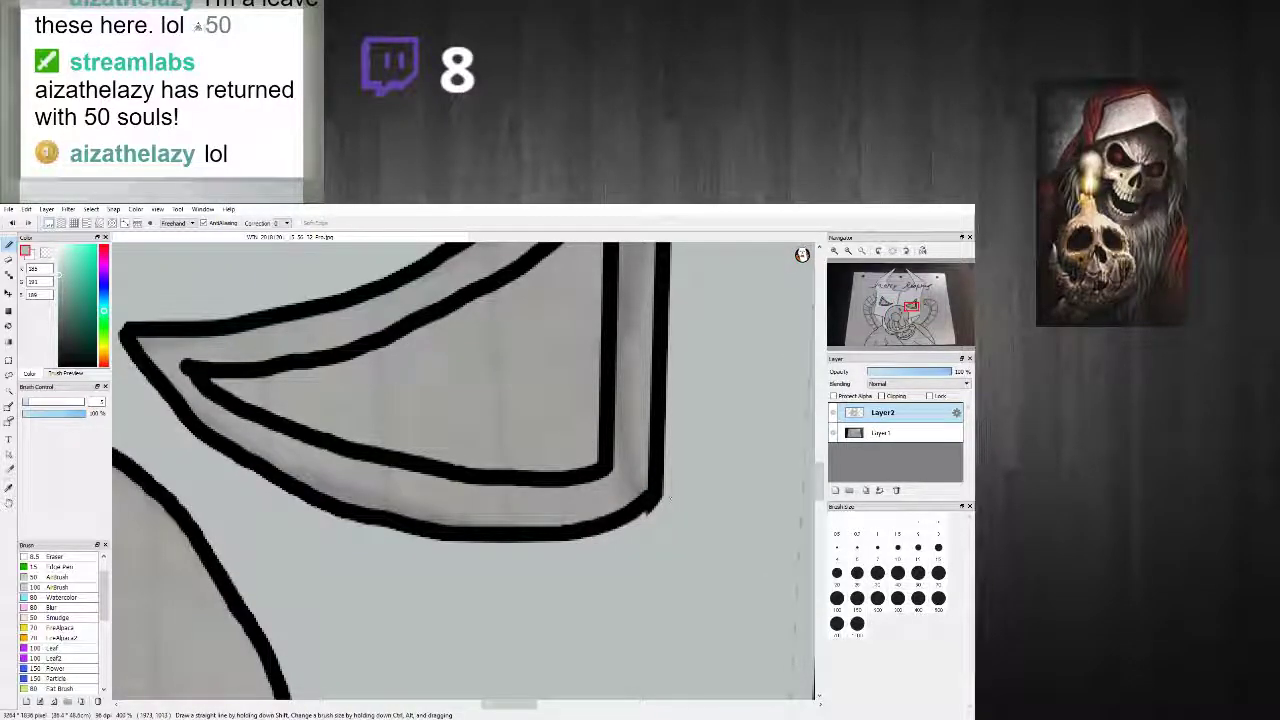
Step: Extend the centre forehead line in black up to the lower edge of the opening between the horns
scroll(673, 490, "down", 4)
scroll(650, 450, "up", 2)
scroll(631, 411, "down", 3)
scroll(631, 411, "up", 4)
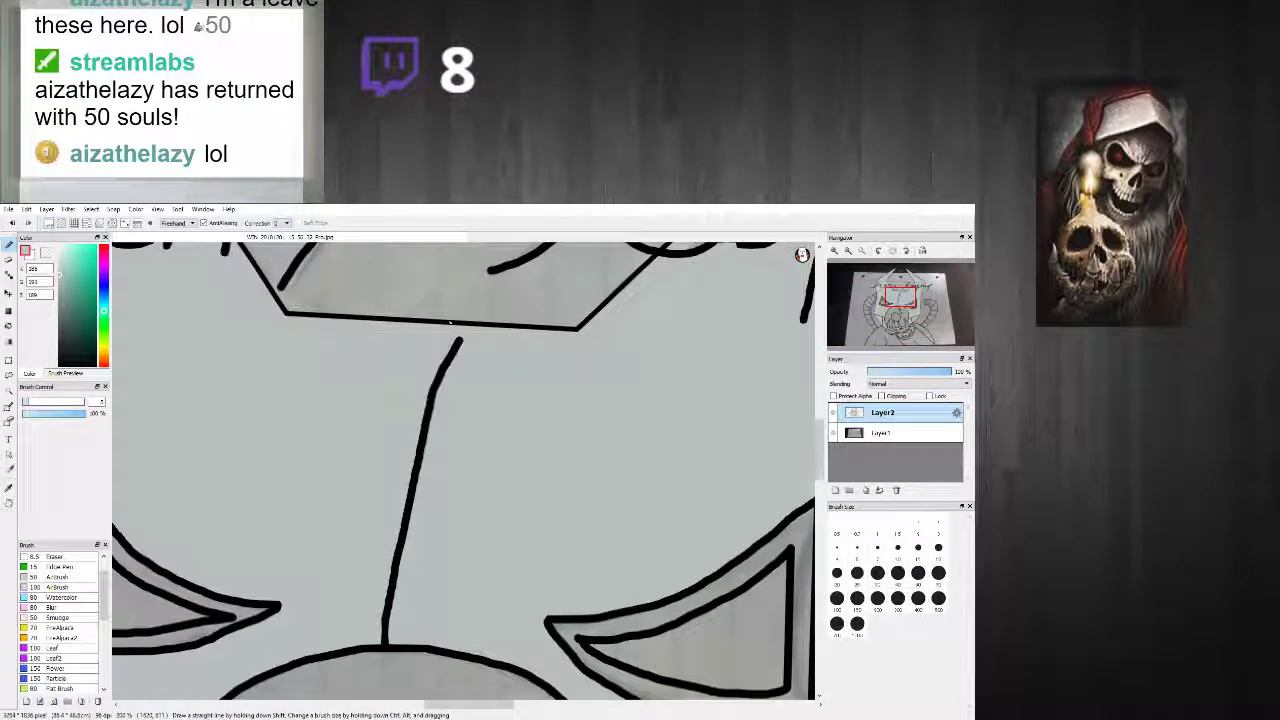
left_click(455, 345, "alt")
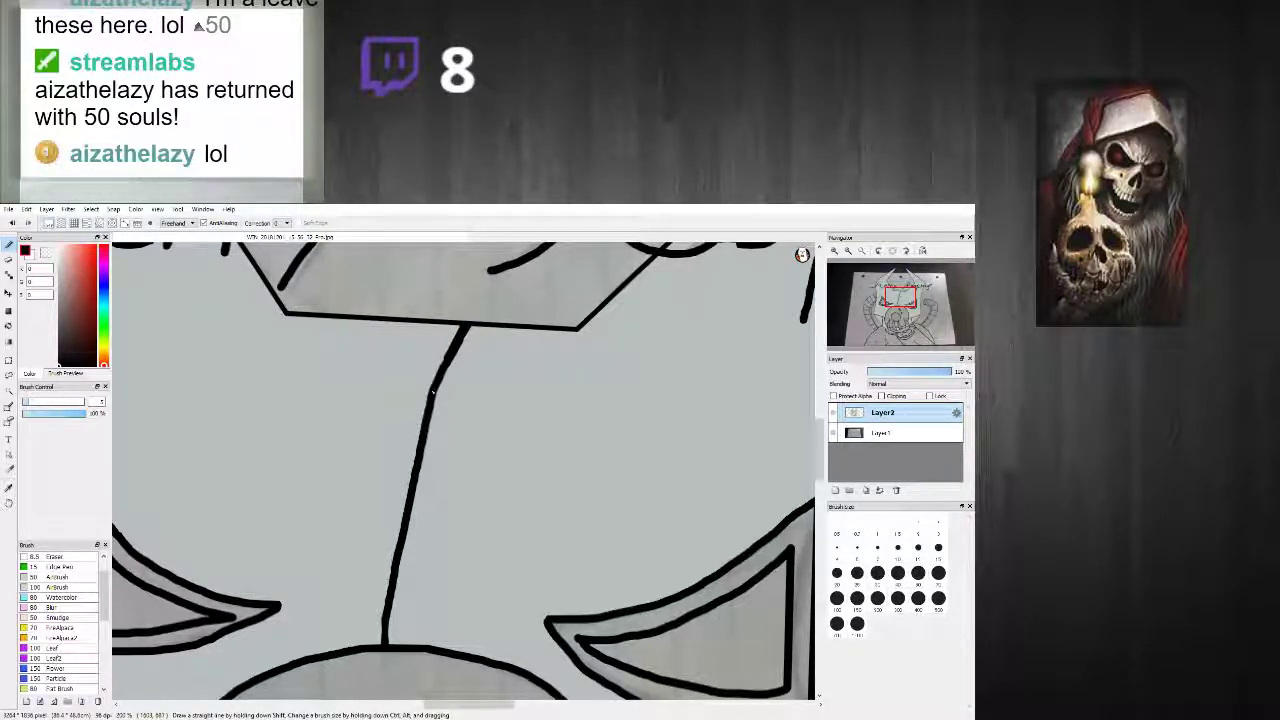
Step: View the whole drawing and hide Layer1 with the photographed sketch
scroll(491, 414, "down", 8)
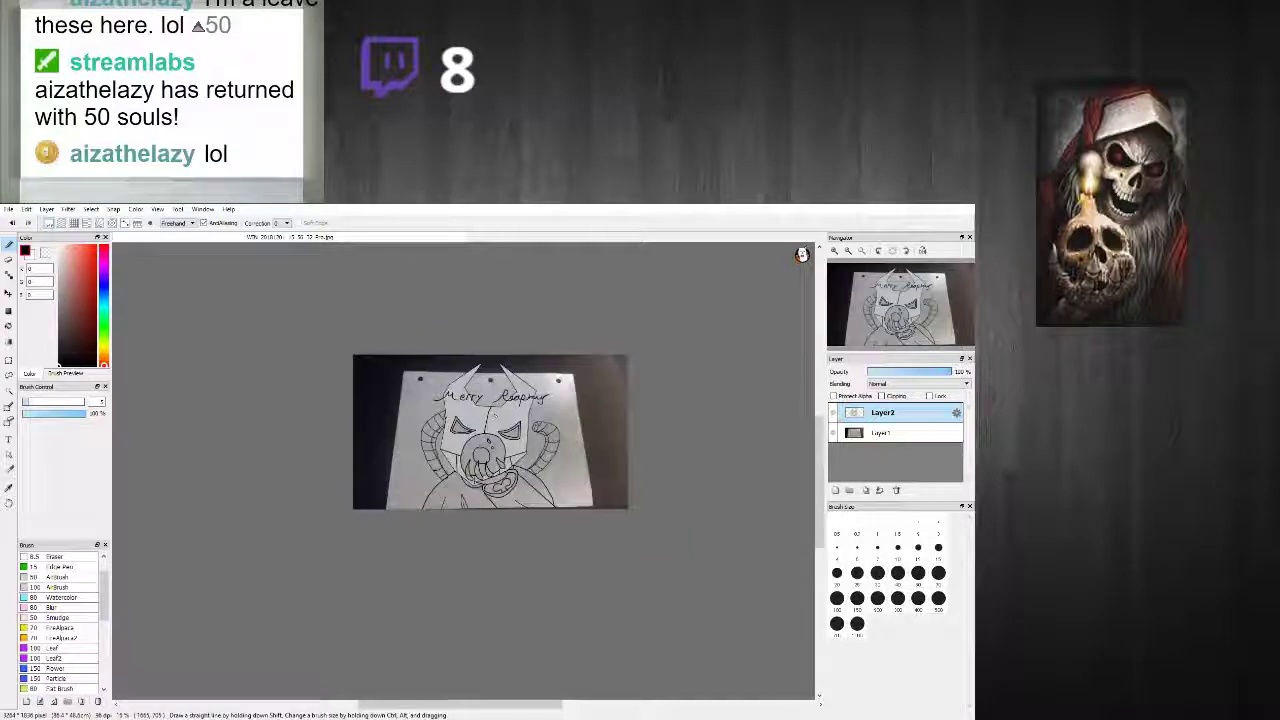
scroll(450, 524, "up", 8)
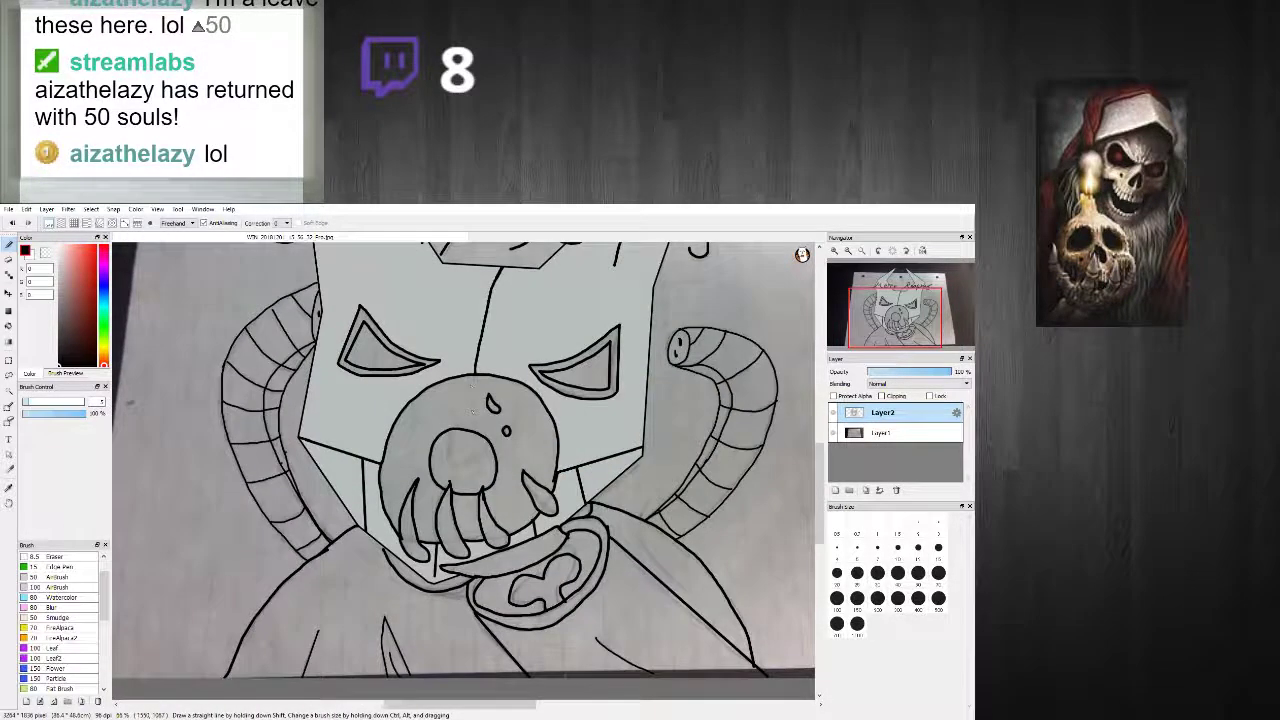
scroll(450, 524, "down", 8)
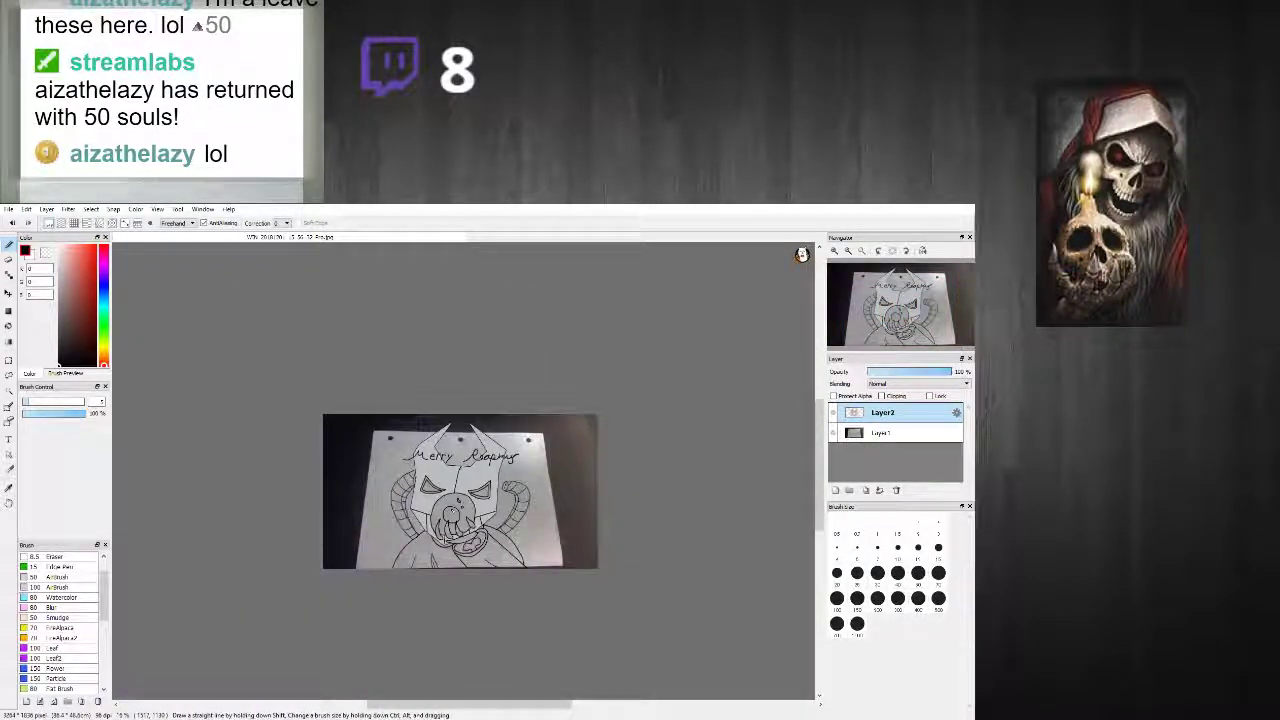
scroll(473, 487, "up", 3)
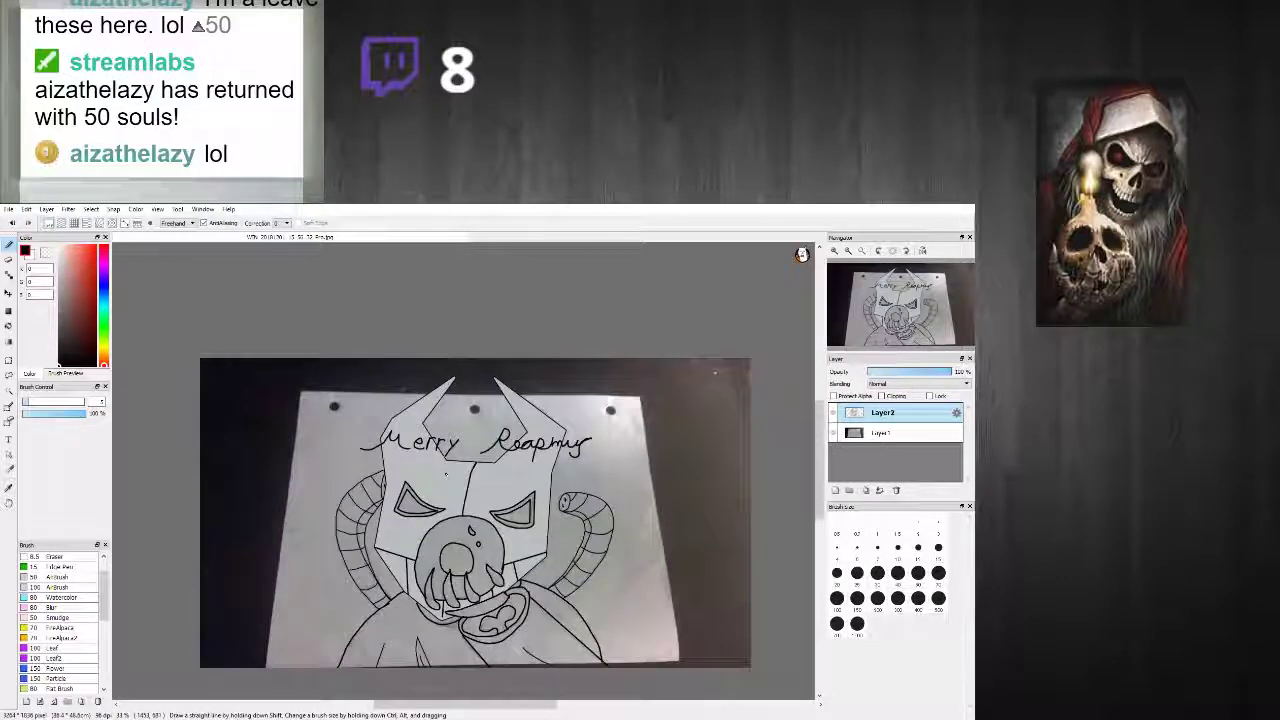
left_click(834, 432)
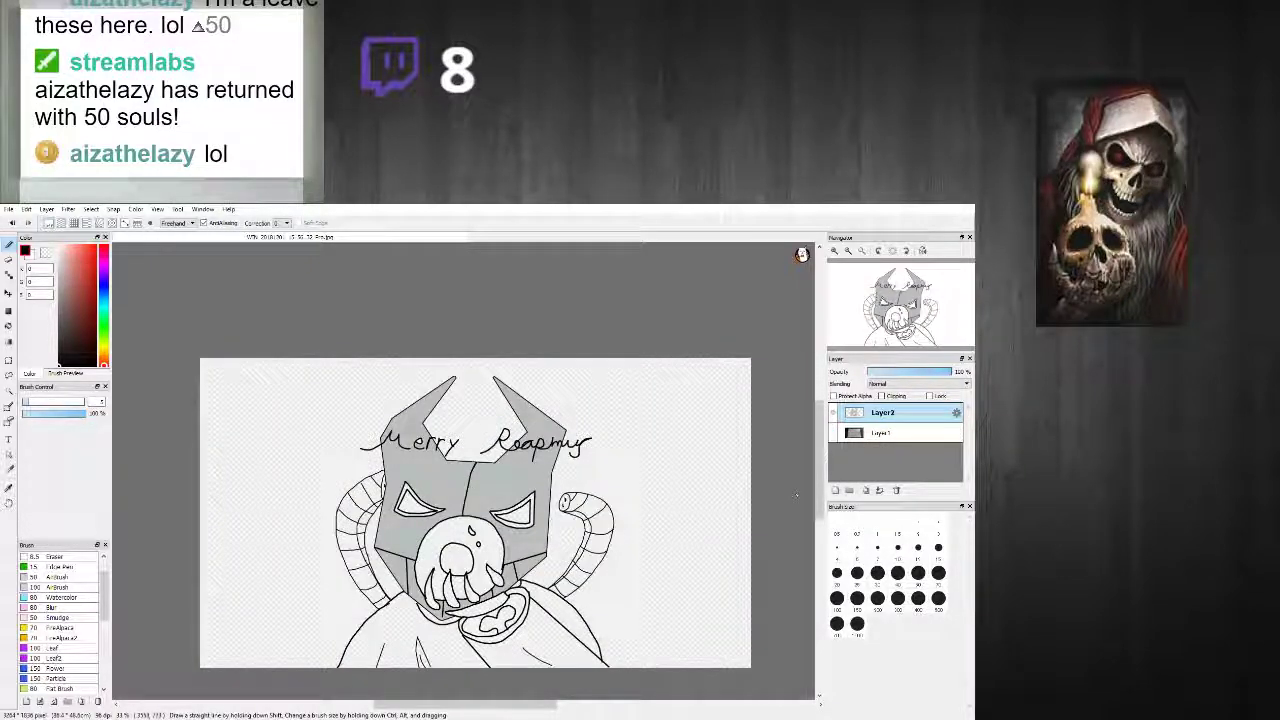
Step: Examine the traced line art on its own, especially the line ends along the canvas's lower edge
scroll(630, 540, "down", 3)
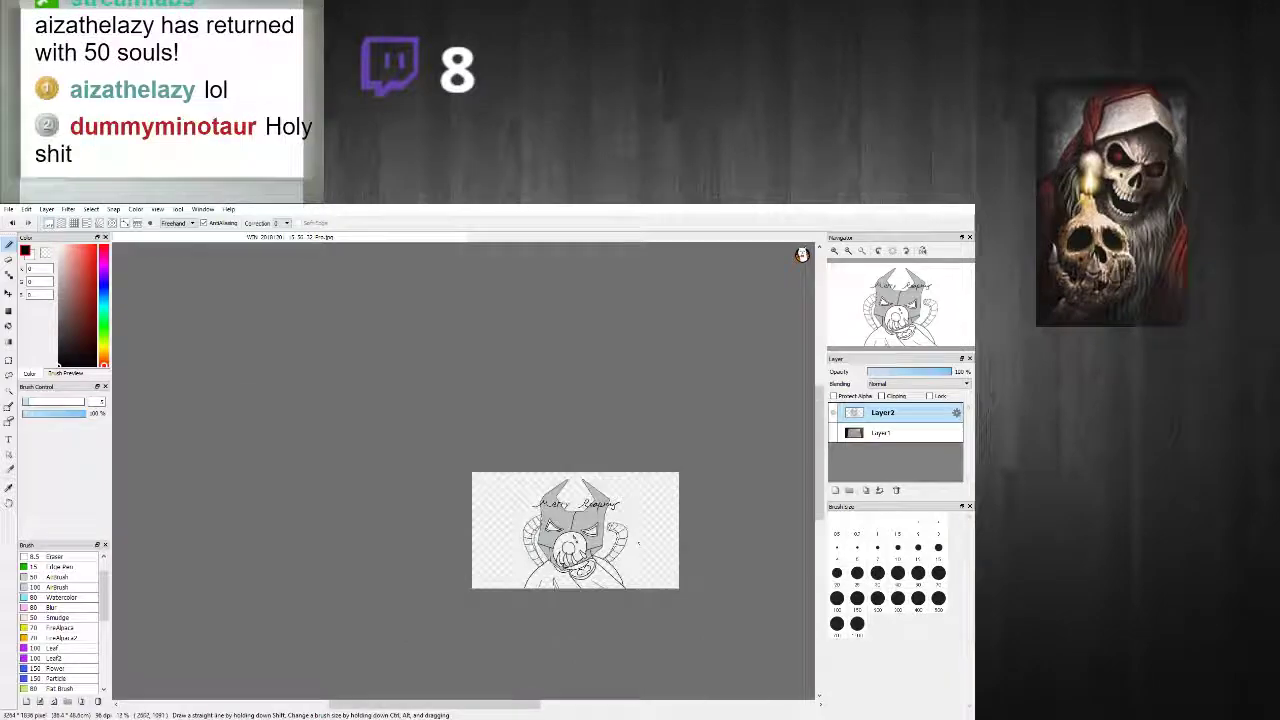
scroll(630, 540, "up", 3)
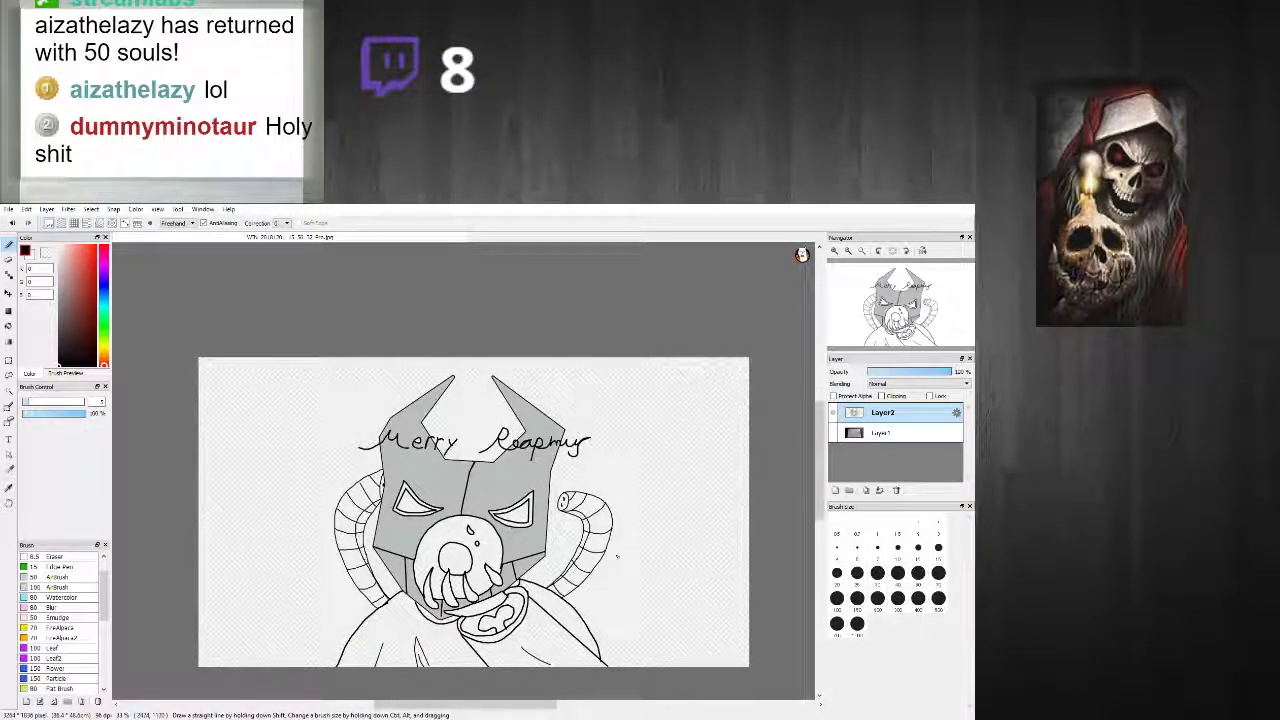
scroll(616, 651, "up", 1)
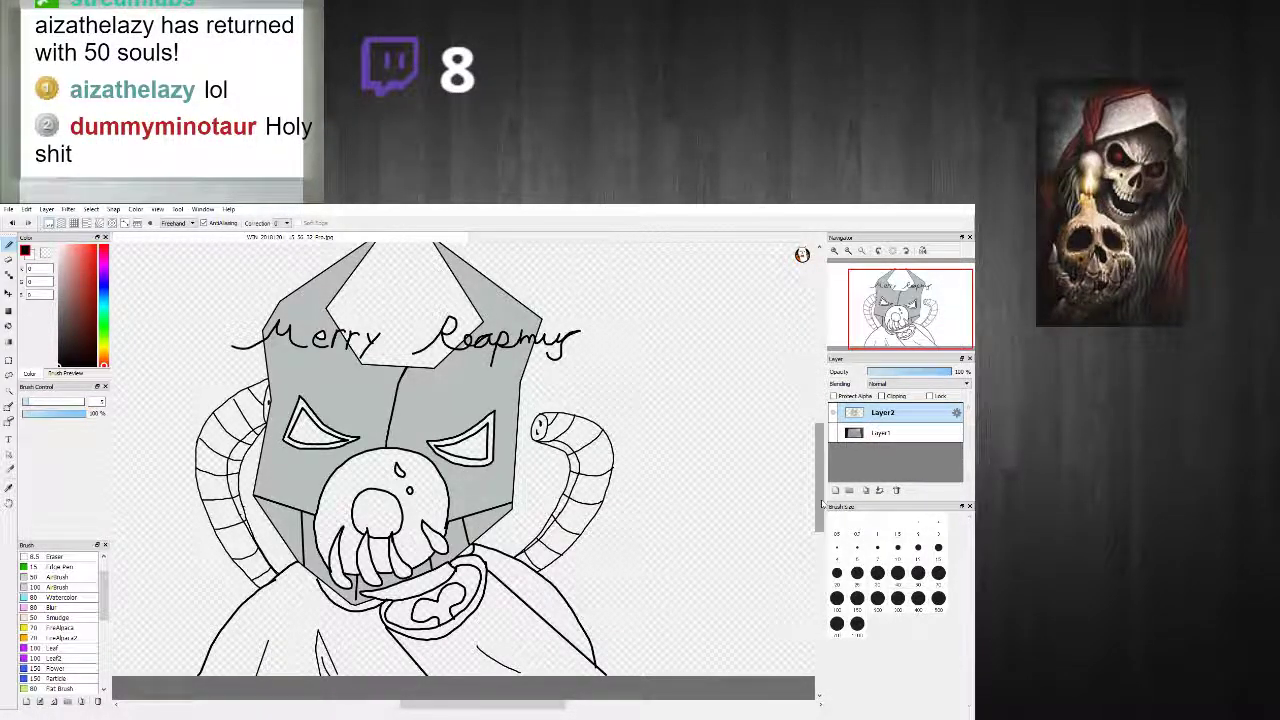
left_click_drag(821, 504, 821, 528)
scroll(410, 574, "up", 3)
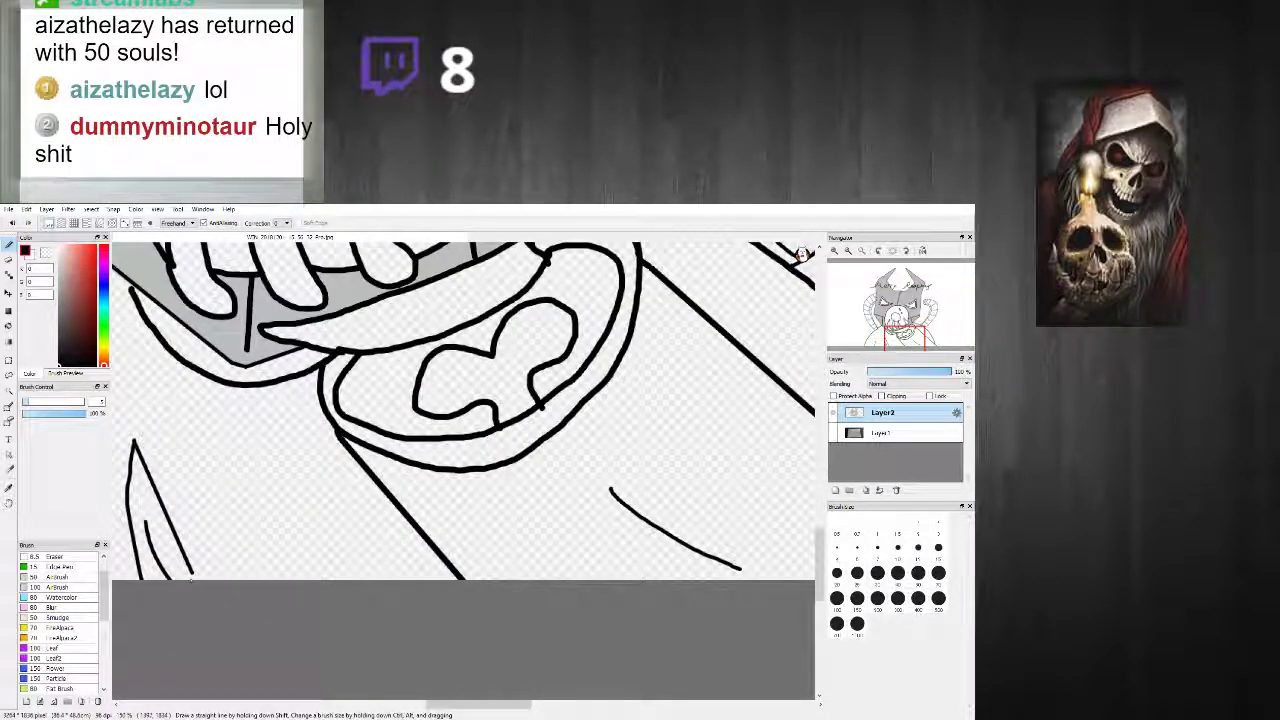
scroll(660, 543, "down", 2)
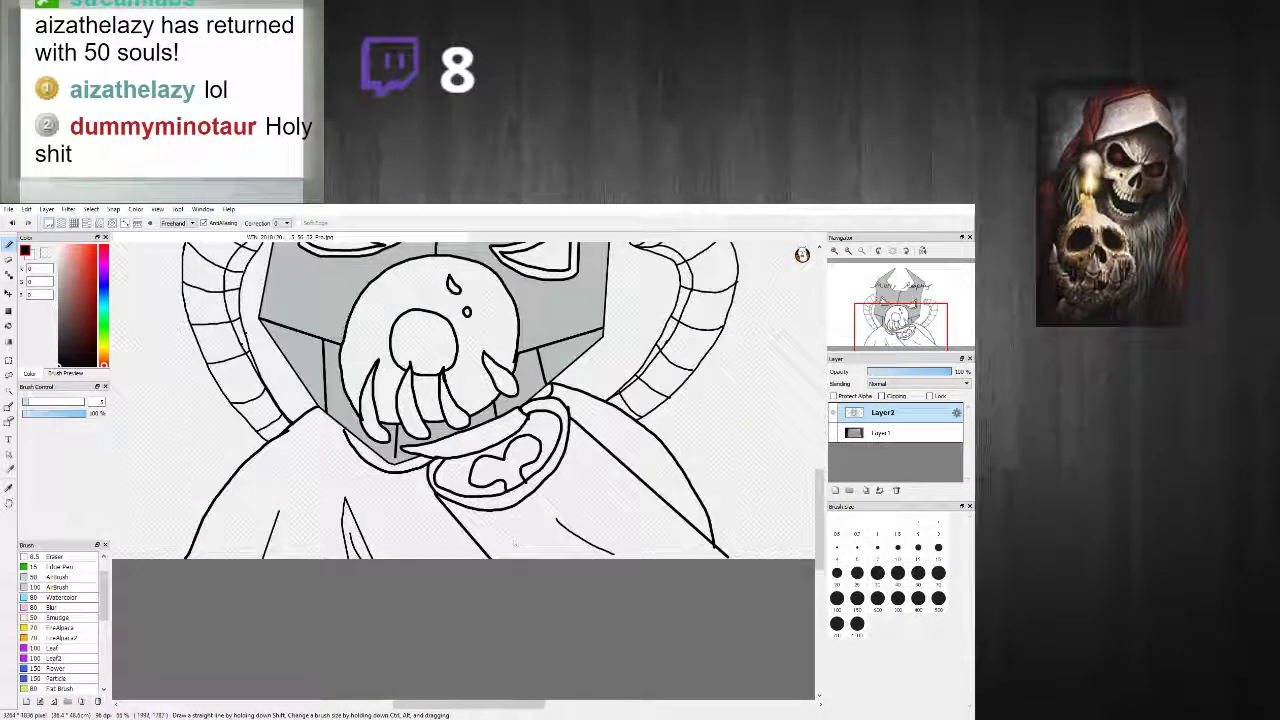
scroll(720, 541, "up", 1)
scroll(742, 564, "down", 2)
scroll(766, 566, "up", 2)
scroll(773, 573, "up", 1)
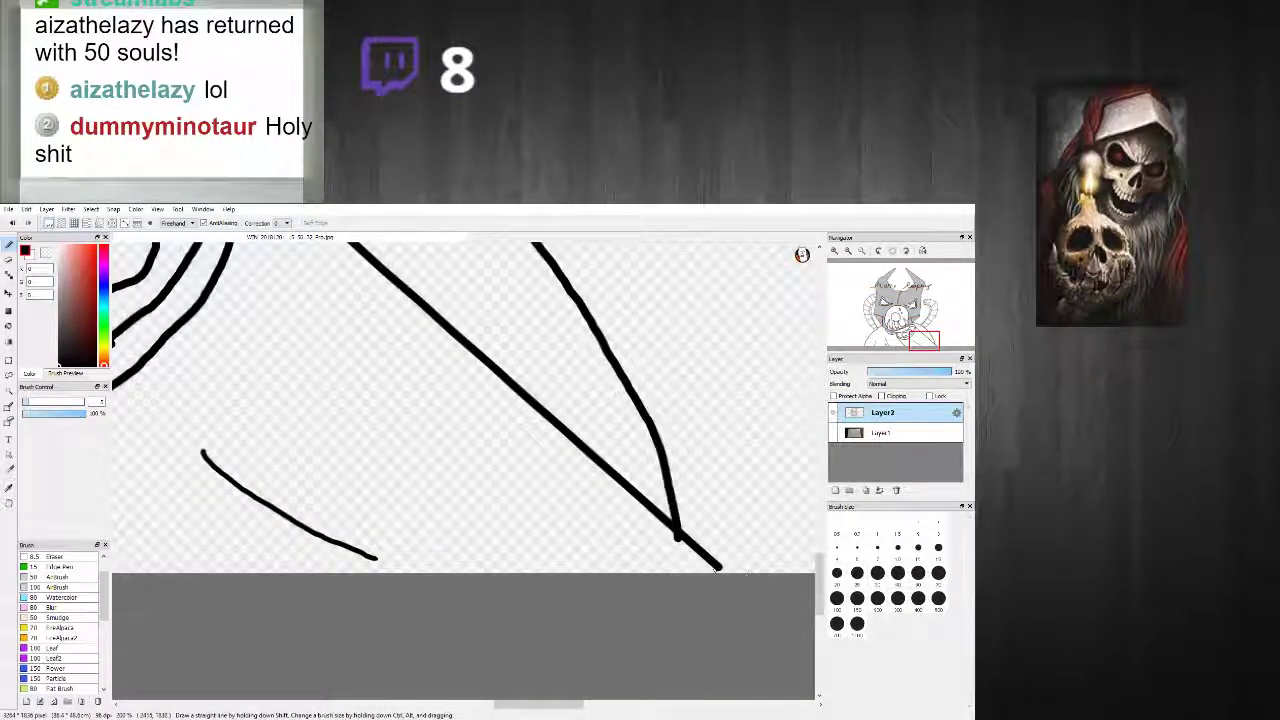
scroll(722, 568, "down", 3)
scroll(450, 700, "up", 1)
left_click_drag(450, 707, 502, 707)
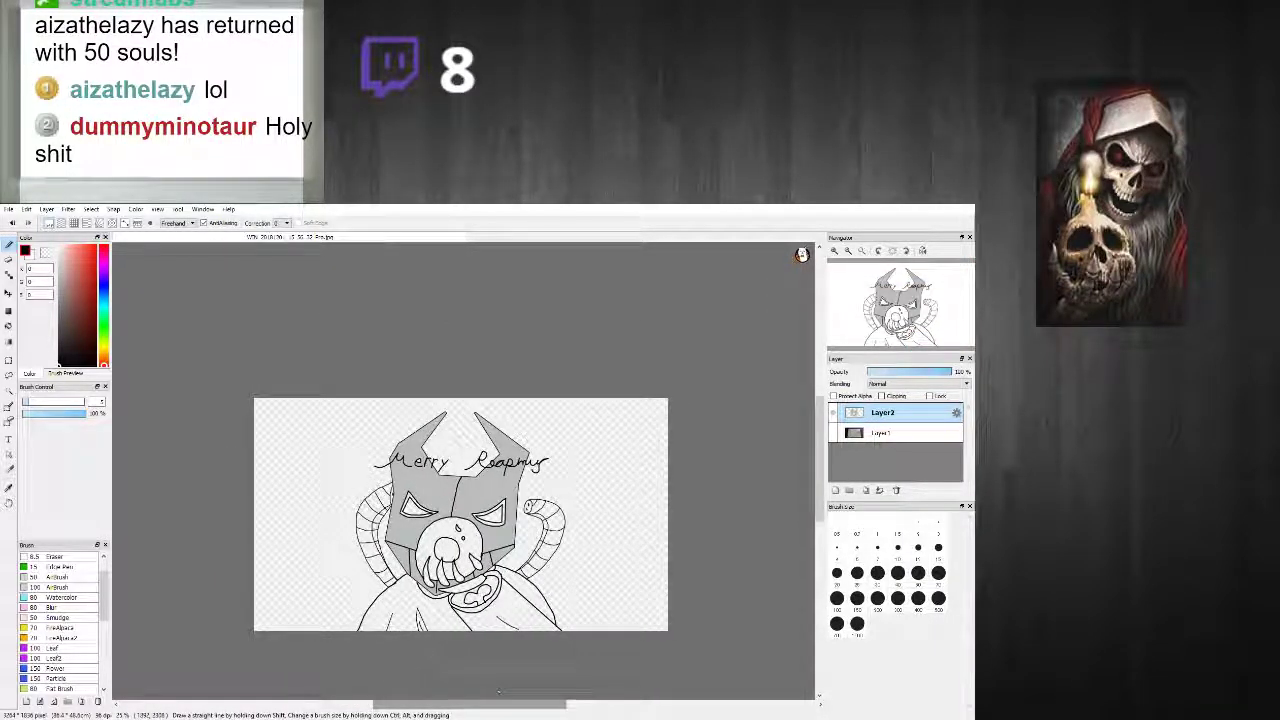
scroll(381, 491, "up", 2)
scroll(382, 490, "down", 2)
scroll(378, 490, "up", 1)
scroll(550, 576, "down", 1)
Step: Pick the mask's grey, darken it, and bucket-fill the bands between the inner and outer outlines of both eyes
scroll(509, 552, "up", 5)
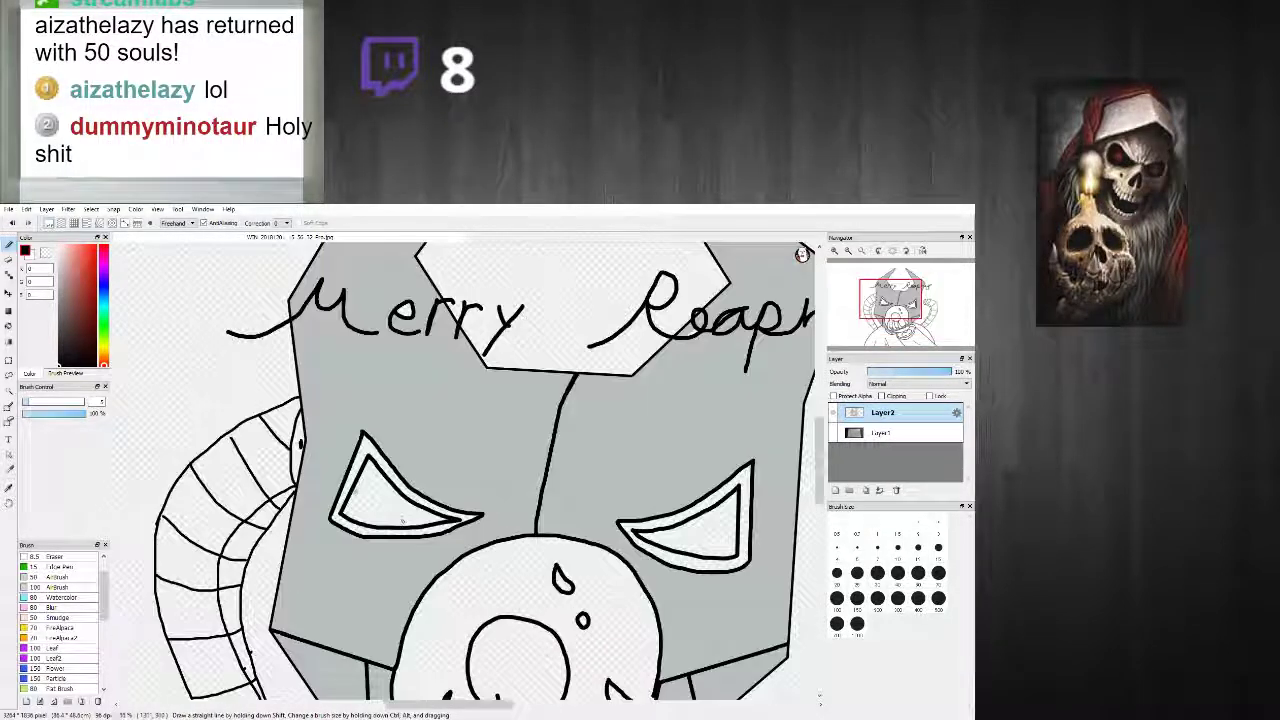
right_click(310, 450)
left_click_drag(72, 310, 59, 302)
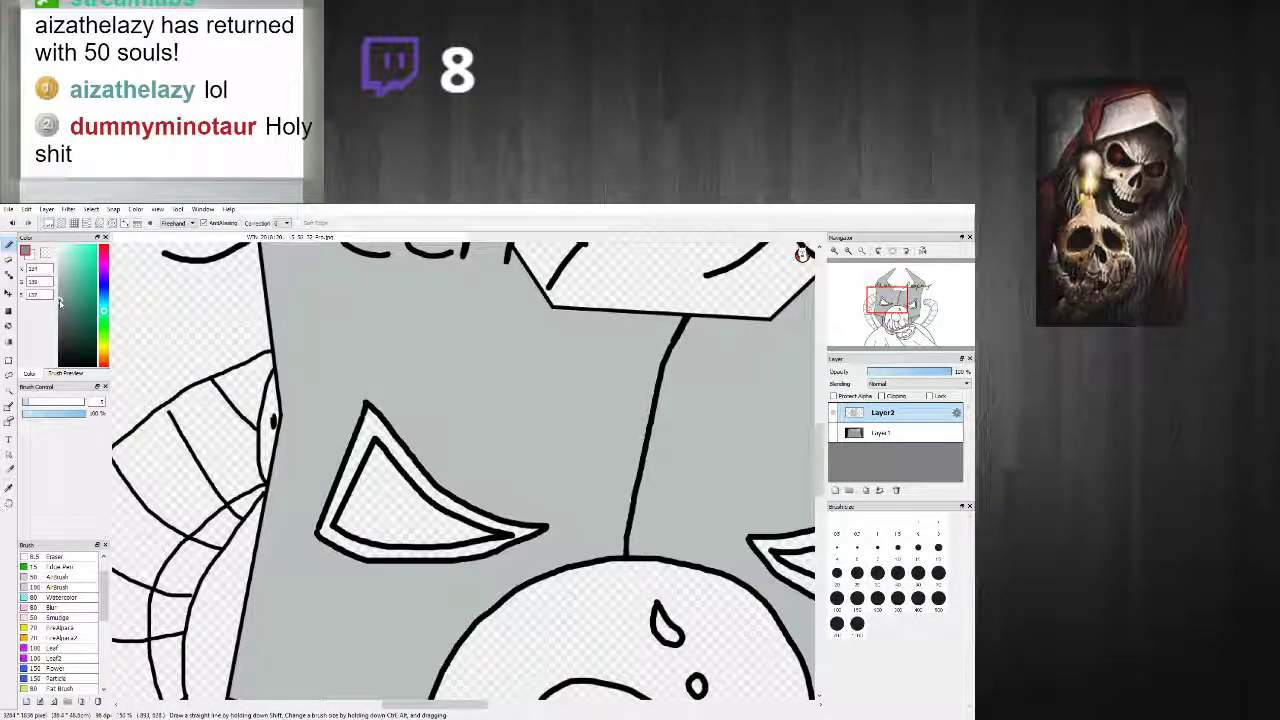
left_click(9, 326)
scroll(358, 443, "up", 2)
left_click(378, 415)
scroll(440, 488, "down", 2)
scroll(436, 488, "down", 1)
scroll(560, 500, "up", 1)
left_click(660, 523)
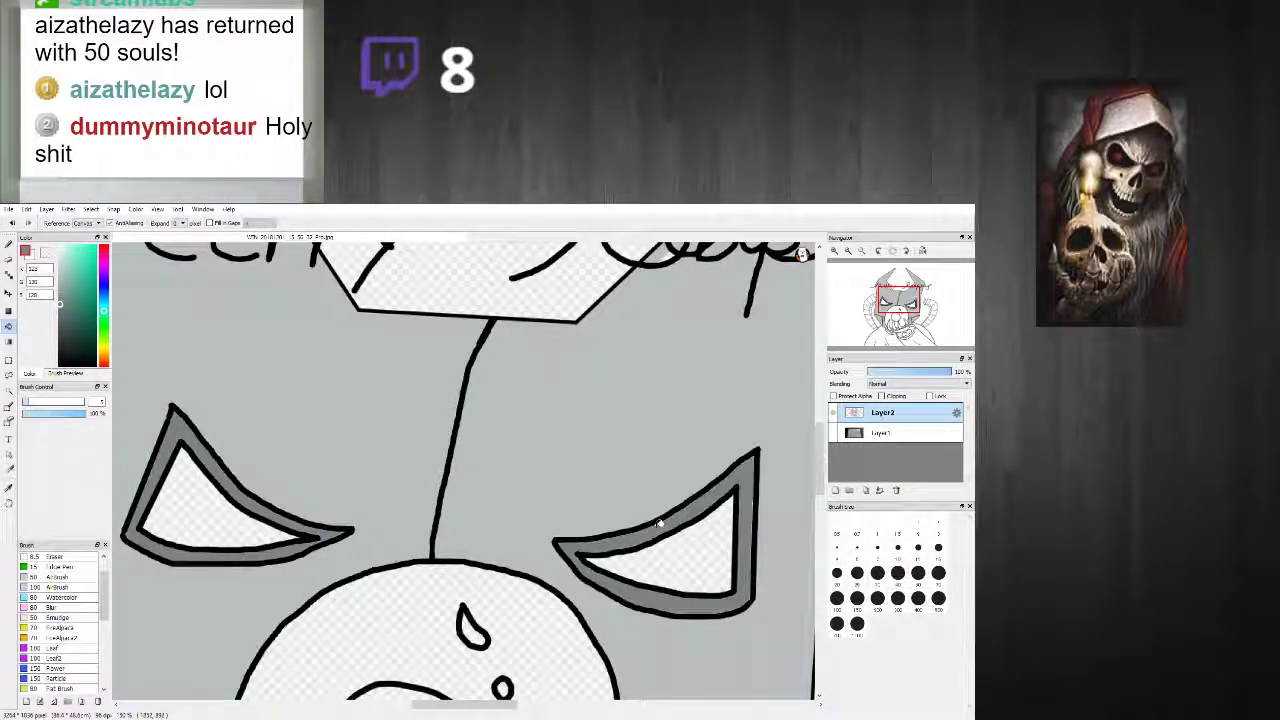
Step: Bucket-fill the inner shapes of both eyes with black
left_click(209, 472)
left_click(650, 545)
scroll(658, 550, "down", 5)
scroll(650, 548, "up", 6)
Step: Brush black over the thin light seams between the fill and the outline inside the right eye
key("b")
scroll(577, 507, "up", 3)
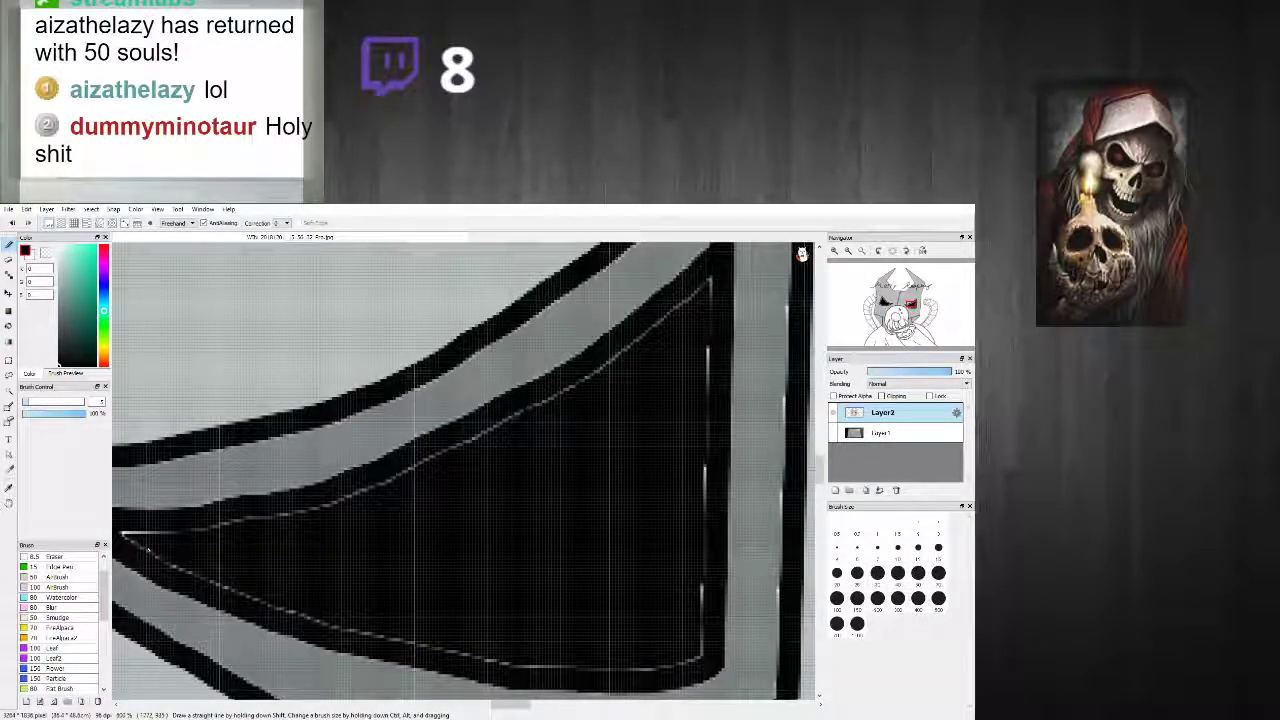
left_click_drag(142, 534, 132, 537)
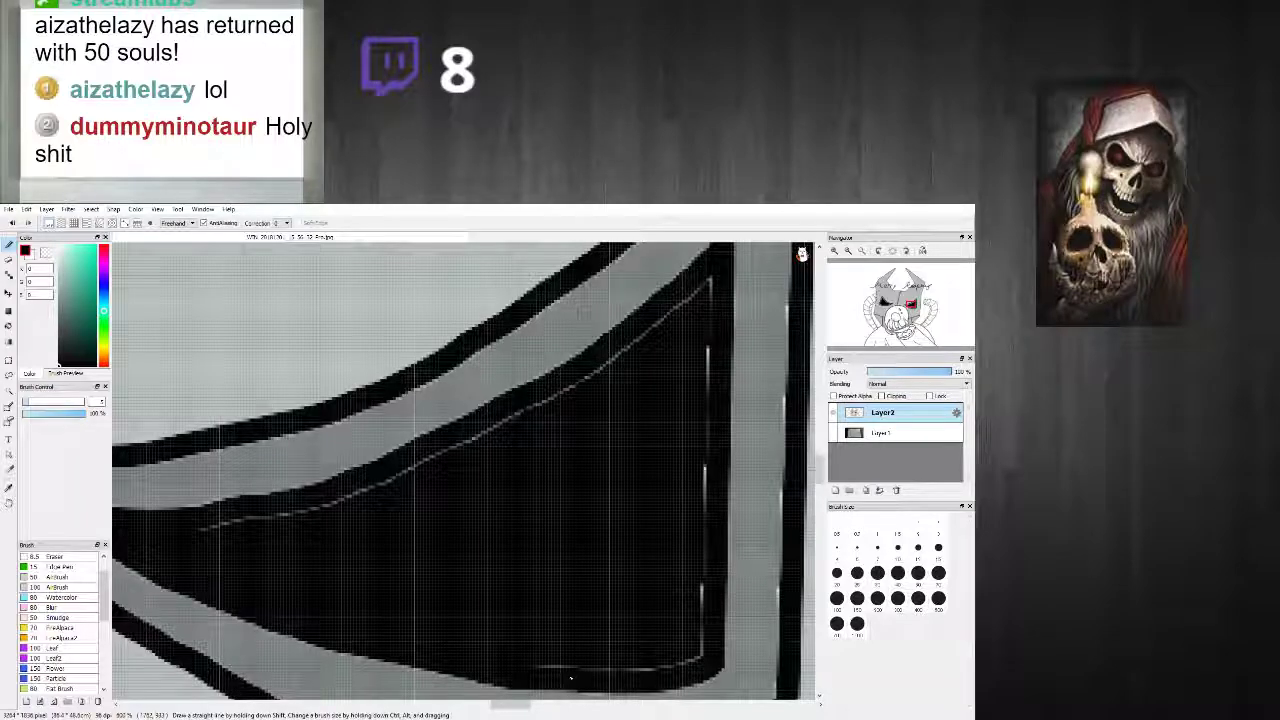
left_click_drag(634, 674, 700, 651)
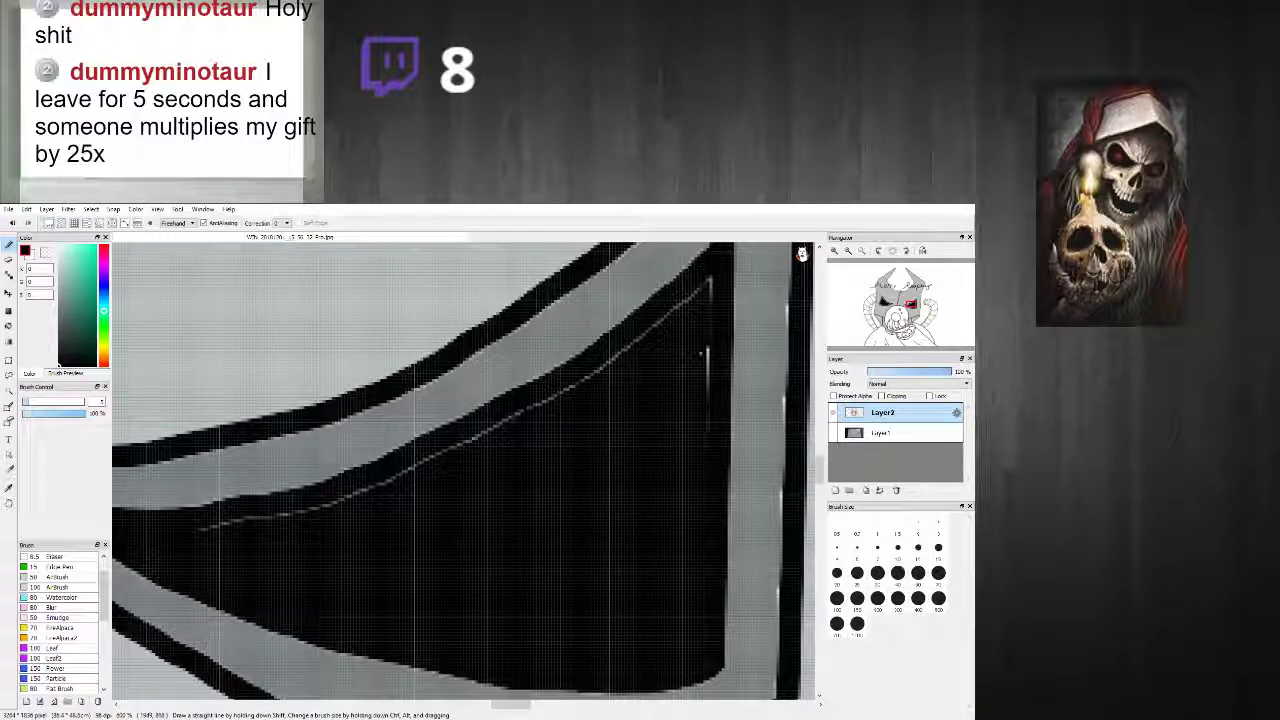
mouse_move(704, 305)
left_mouse_down()
mouse_move(695, 298)
mouse_move(656, 340)
left_mouse_up()
left_click_drag(532, 418, 324, 506)
left_click_drag(212, 530, 268, 515)
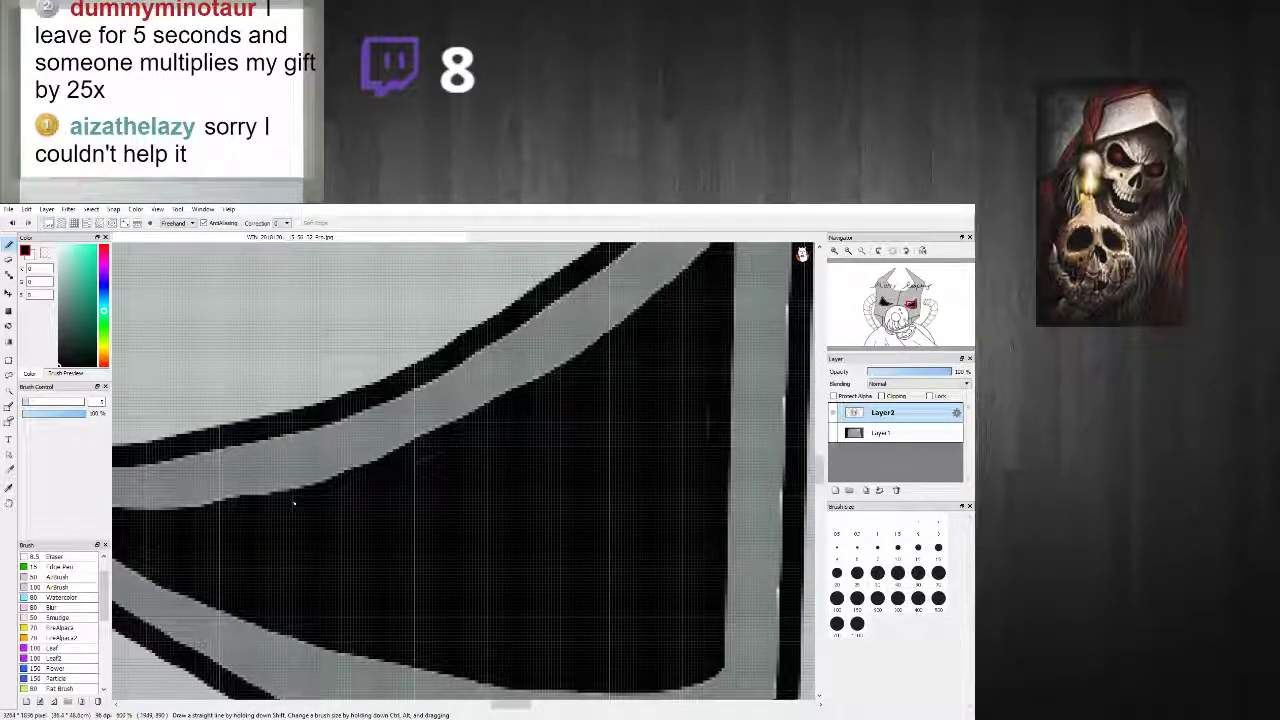
scroll(396, 465, "down", 3)
scroll(374, 467, "up", 3)
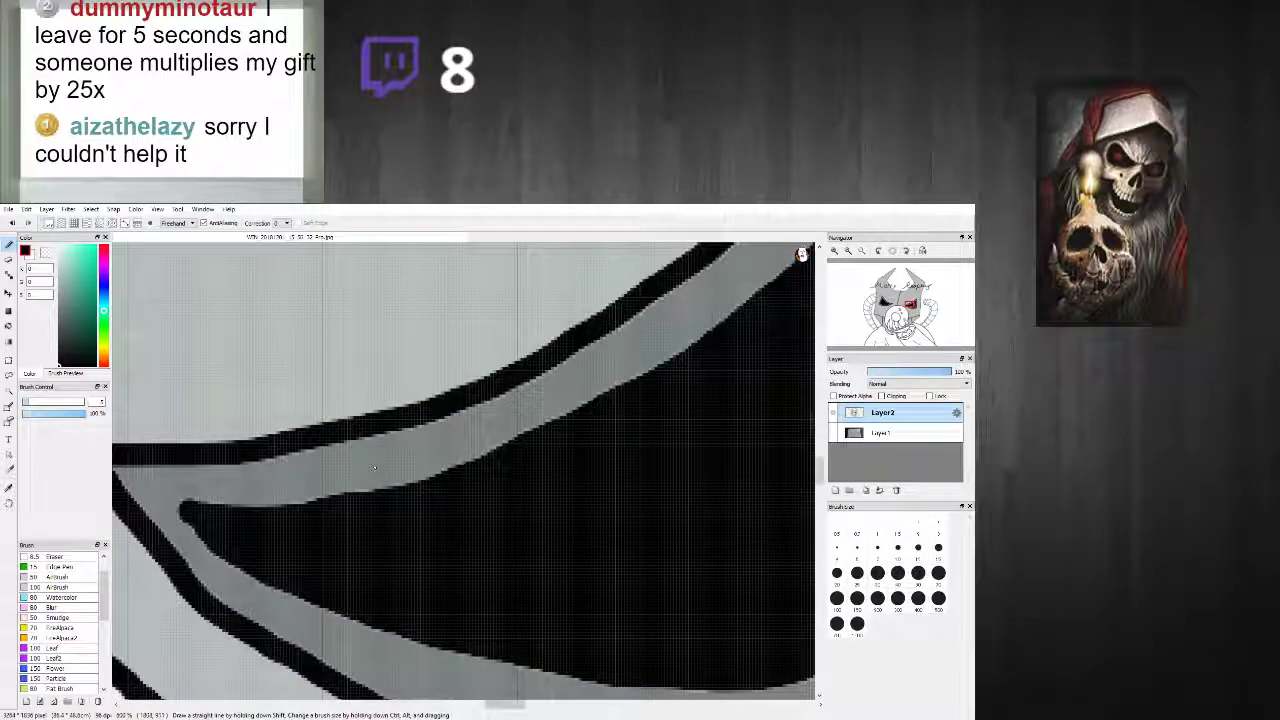
Step: Sharpen the inner tip and smooth the upper edge of the right eye's black shape with the band's darker grey
scroll(285, 479, "down", 3)
scroll(240, 480, "up", 2)
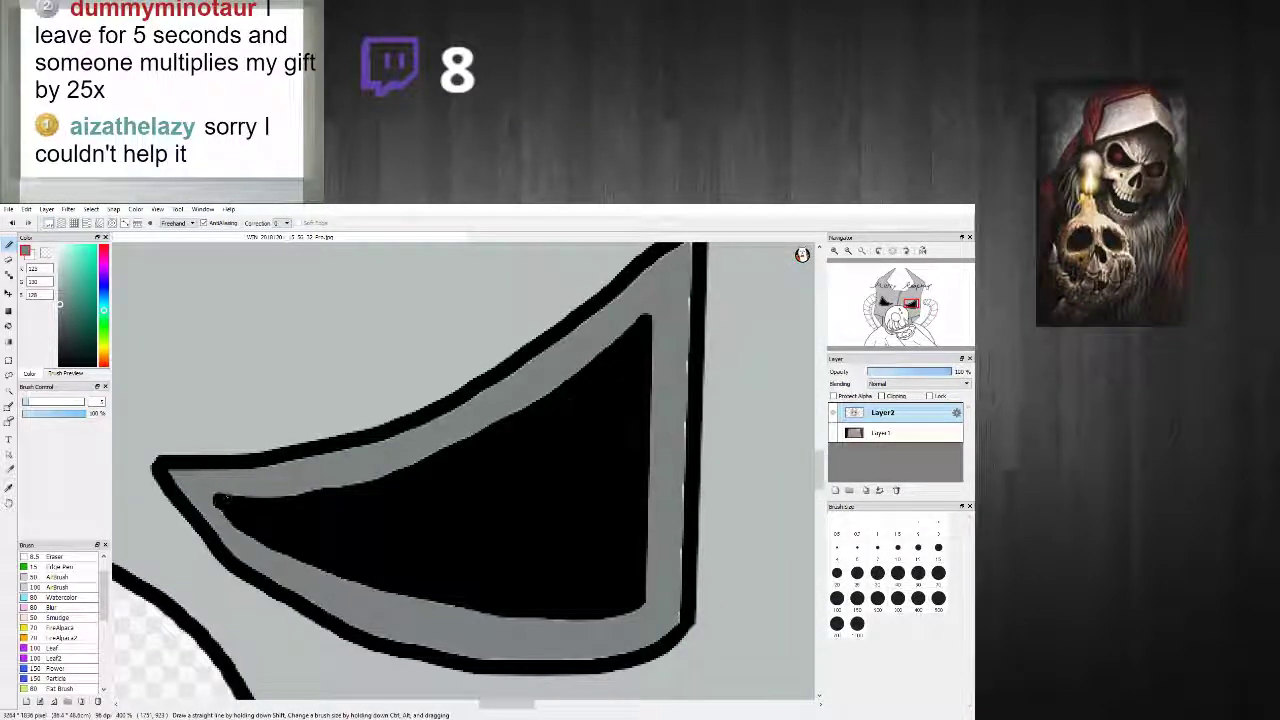
scroll(193, 483, "up", 1)
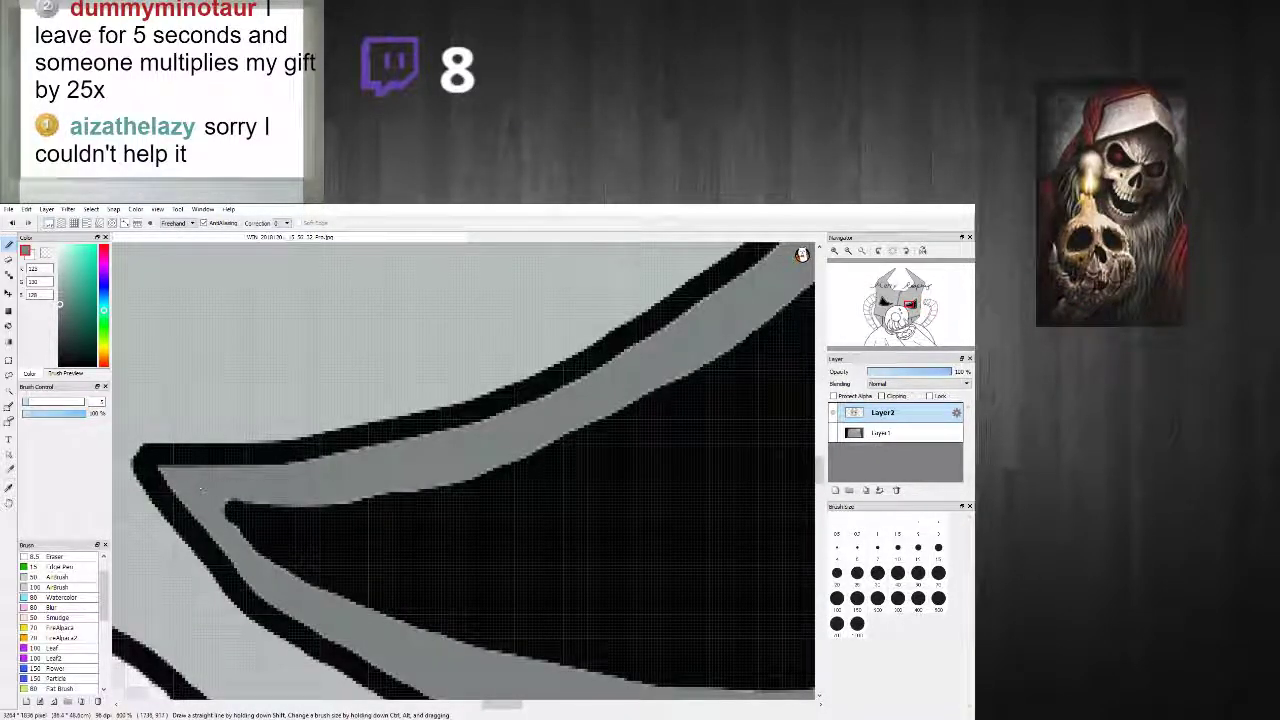
left_click_drag(217, 509, 258, 562)
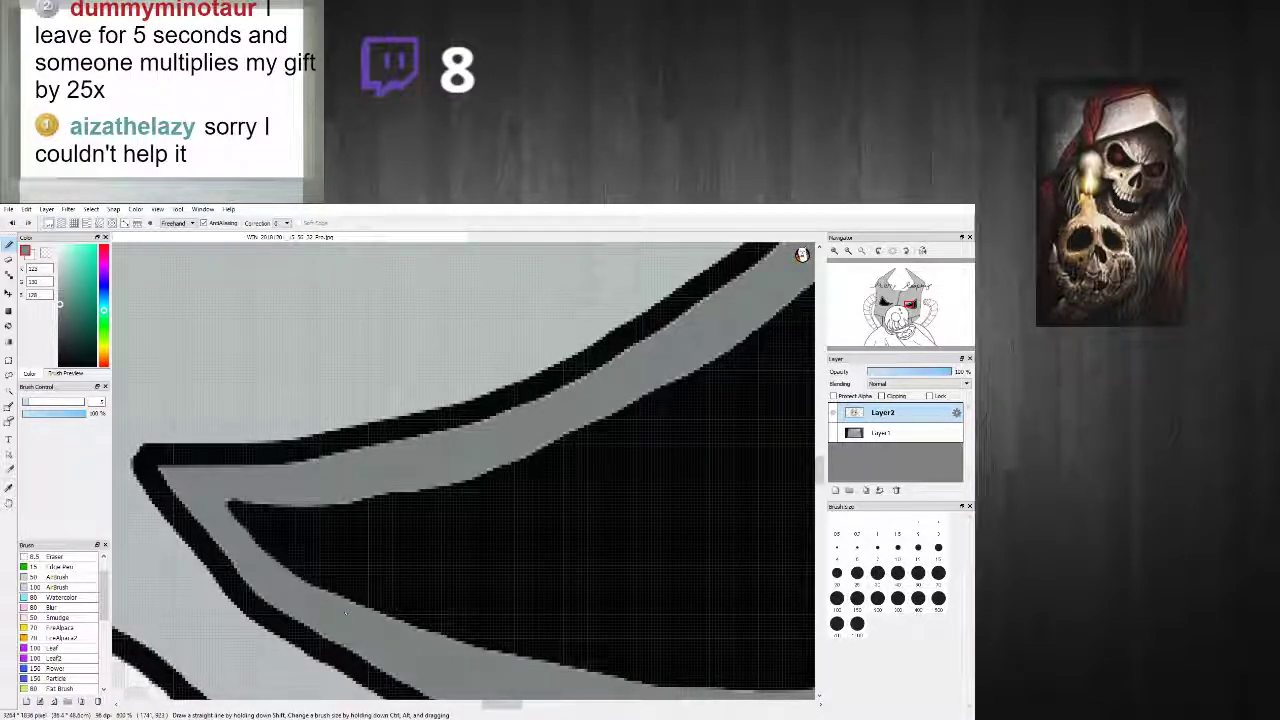
scroll(470, 633, "down", 3)
scroll(457, 612, "up", 3)
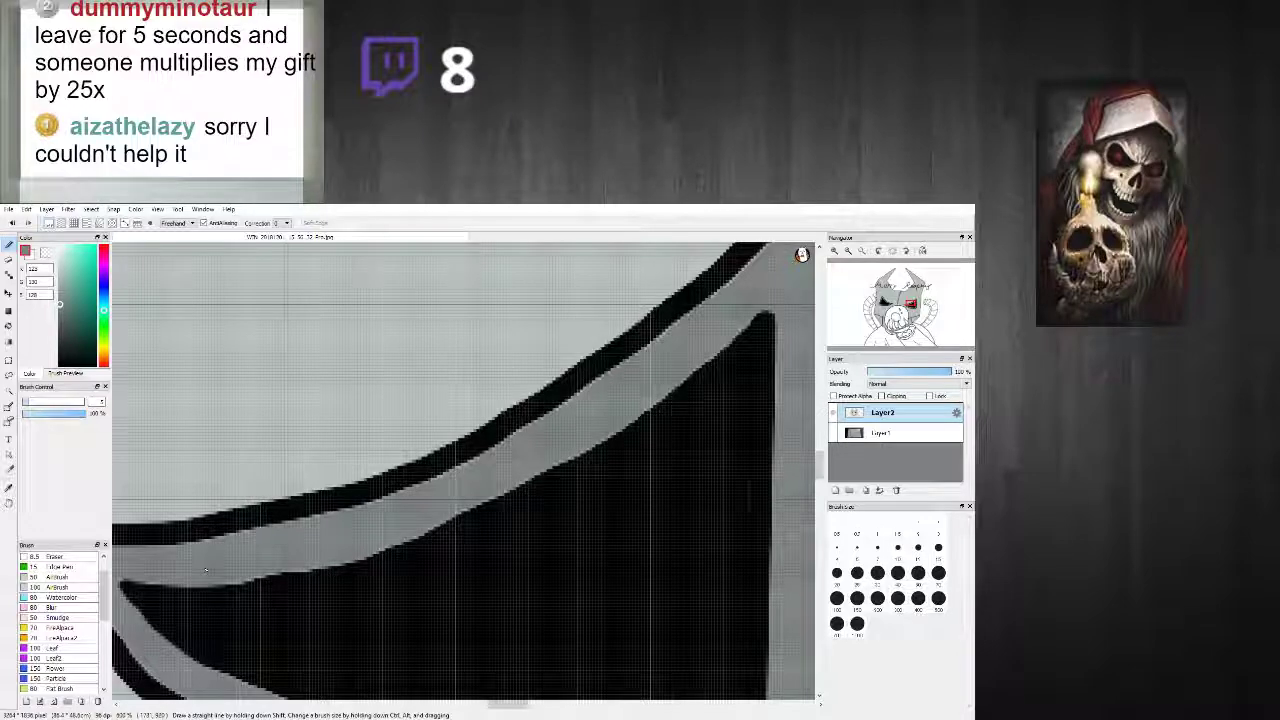
mouse_move(256, 584)
left_mouse_down()
mouse_move(446, 530)
mouse_move(550, 472)
left_mouse_up()
mouse_move(450, 511)
left_mouse_down()
mouse_move(652, 419)
mouse_move(758, 322)
mouse_move(579, 451)
left_mouse_up()
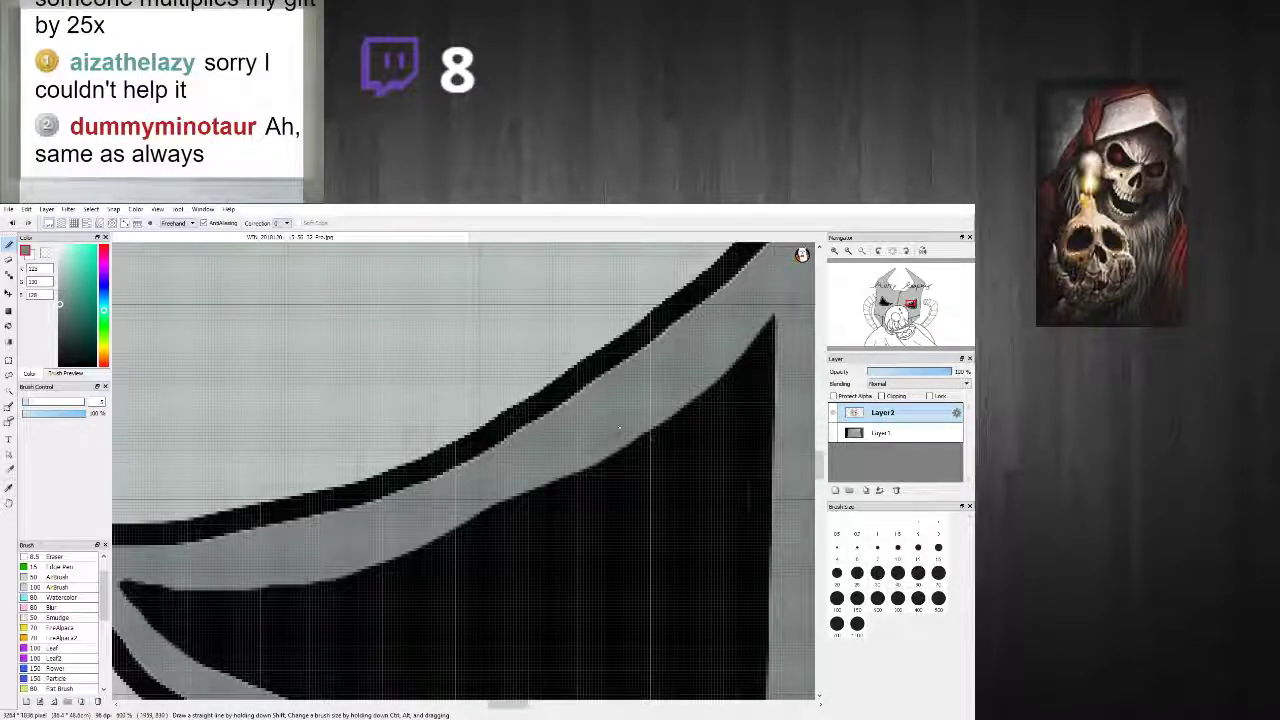
Step: Redraw the right eye's vertical outer edge in black over the light seam beside the grey band
scroll(619, 428, "down", 5)
scroll(613, 460, "up", 3)
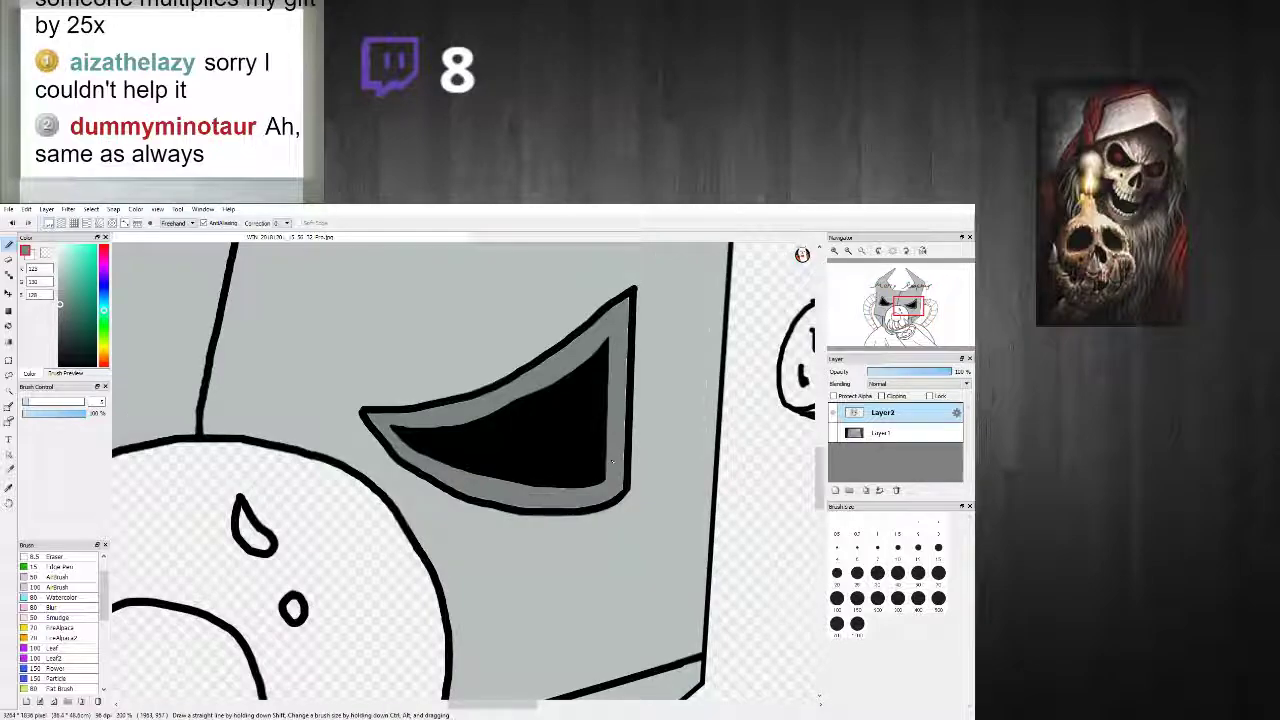
scroll(613, 460, "up", 1)
scroll(619, 303, "up", 4)
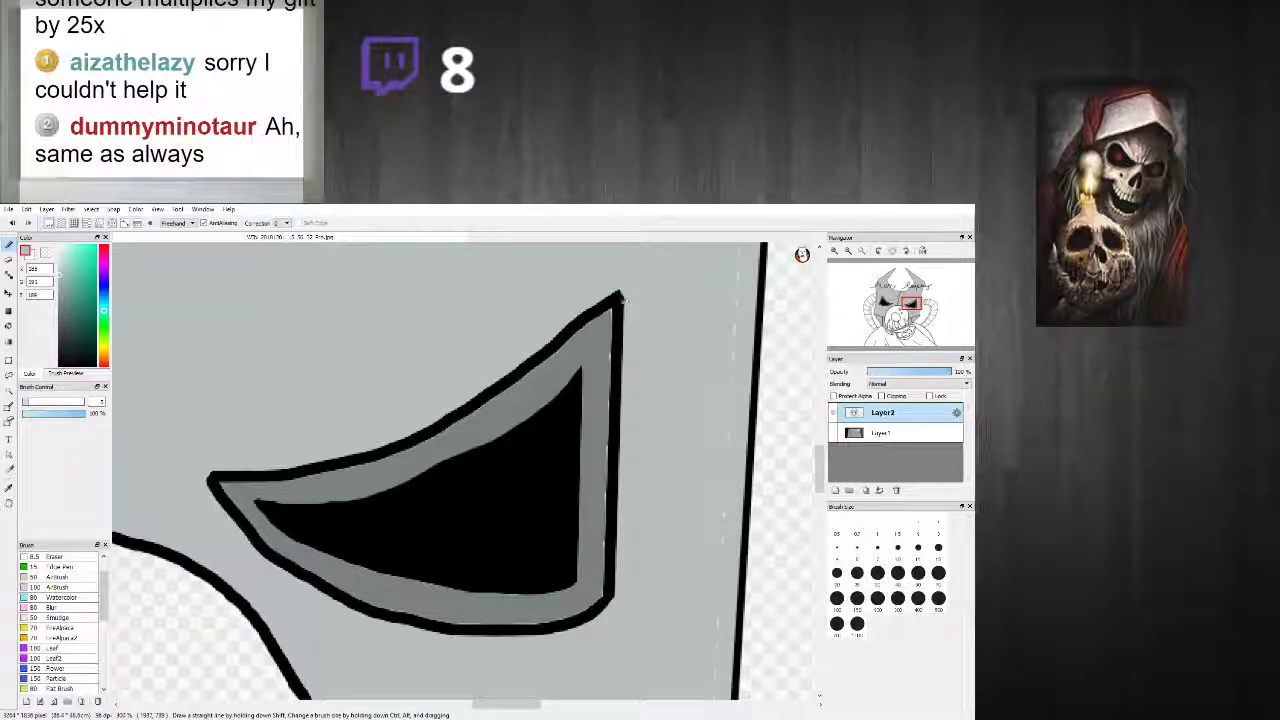
right_click(618, 302)
left_click_drag(614, 307, 605, 598)
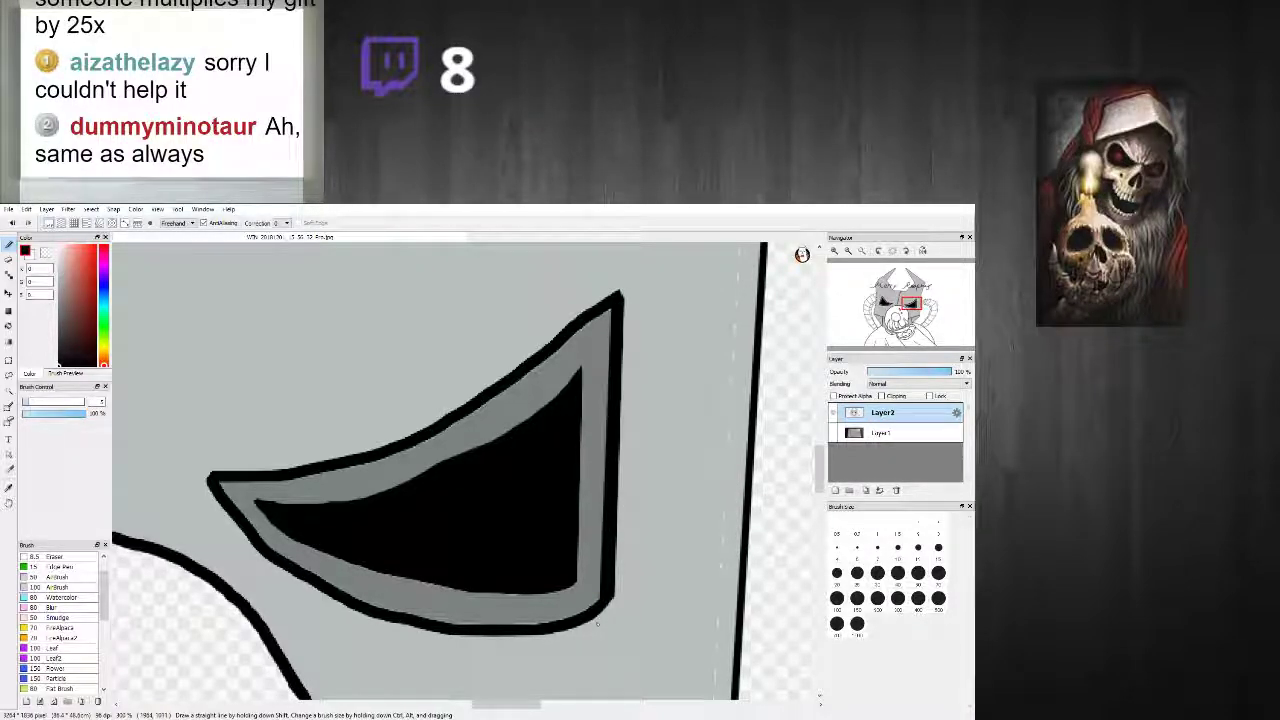
Step: Go over the right eye's lower outline in black along its inner side, undoing the first stroke at the corner
left_click_drag(604, 594, 557, 622)
key("ctrl+z")
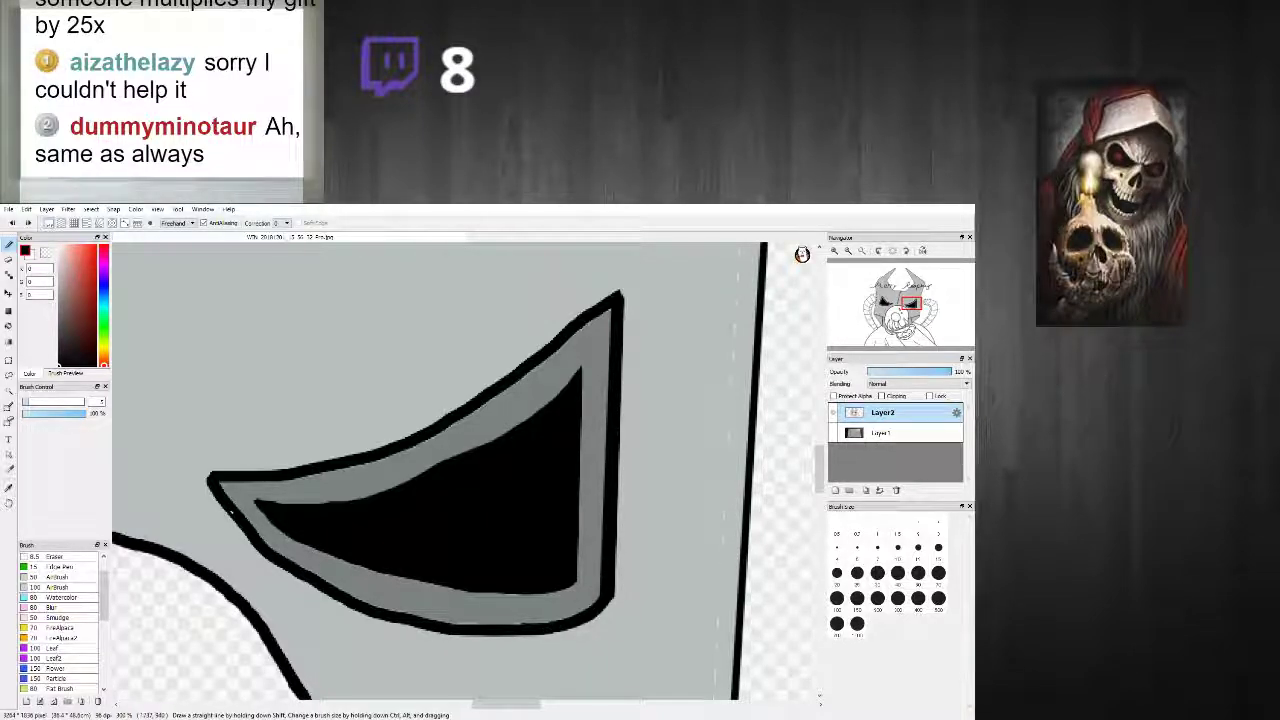
mouse_move(292, 568)
left_mouse_down()
mouse_move(510, 629)
mouse_move(603, 599)
left_mouse_up()
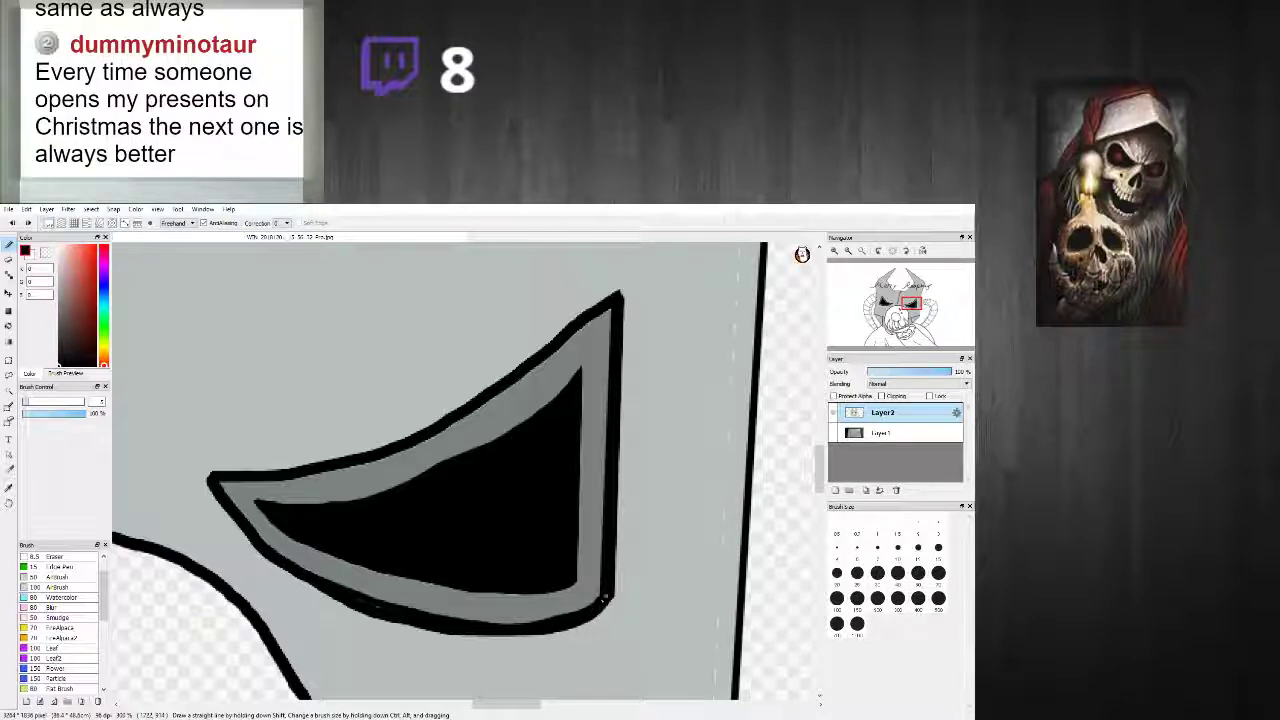
Step: Trim the outer side of the right eye's lower outline with the mask's light grey, redoing the first stroke
right_click(222, 530)
mouse_move(219, 506)
left_mouse_down()
mouse_move(268, 561)
mouse_move(393, 631)
left_mouse_up()
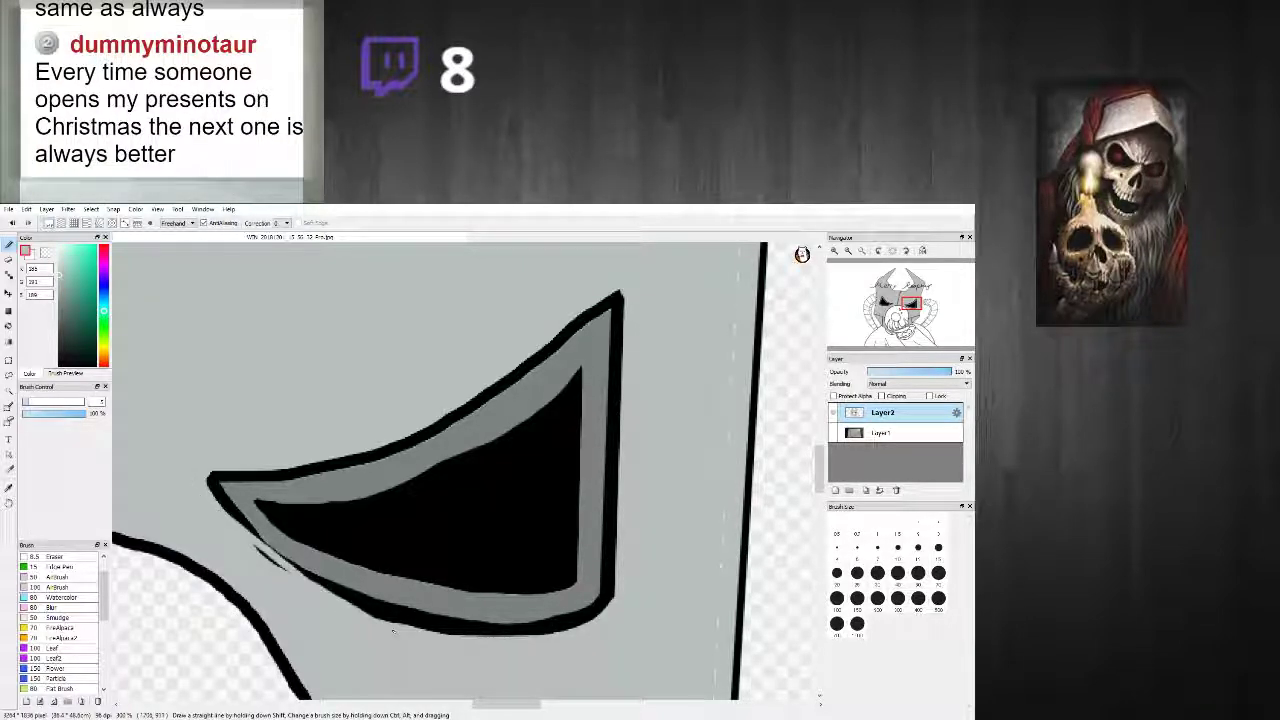
key("ctrl+z")
left_click_drag(248, 545, 395, 622)
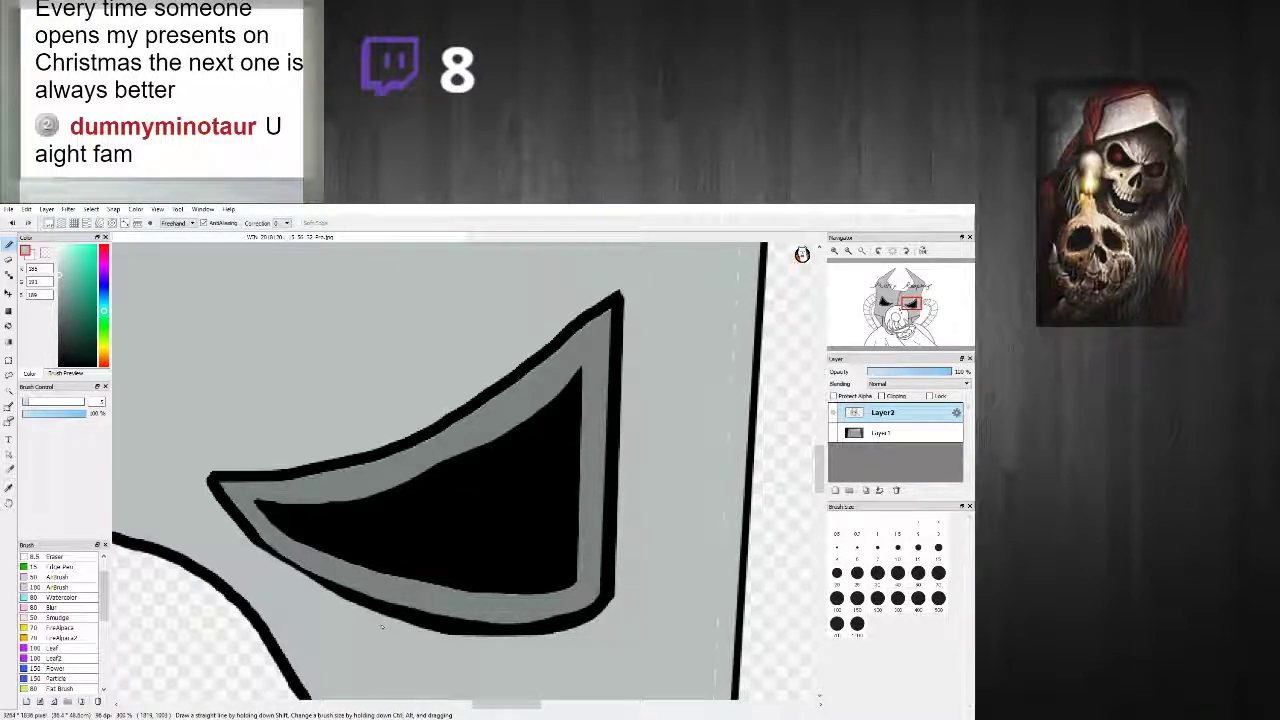
left_click_drag(412, 632, 536, 637)
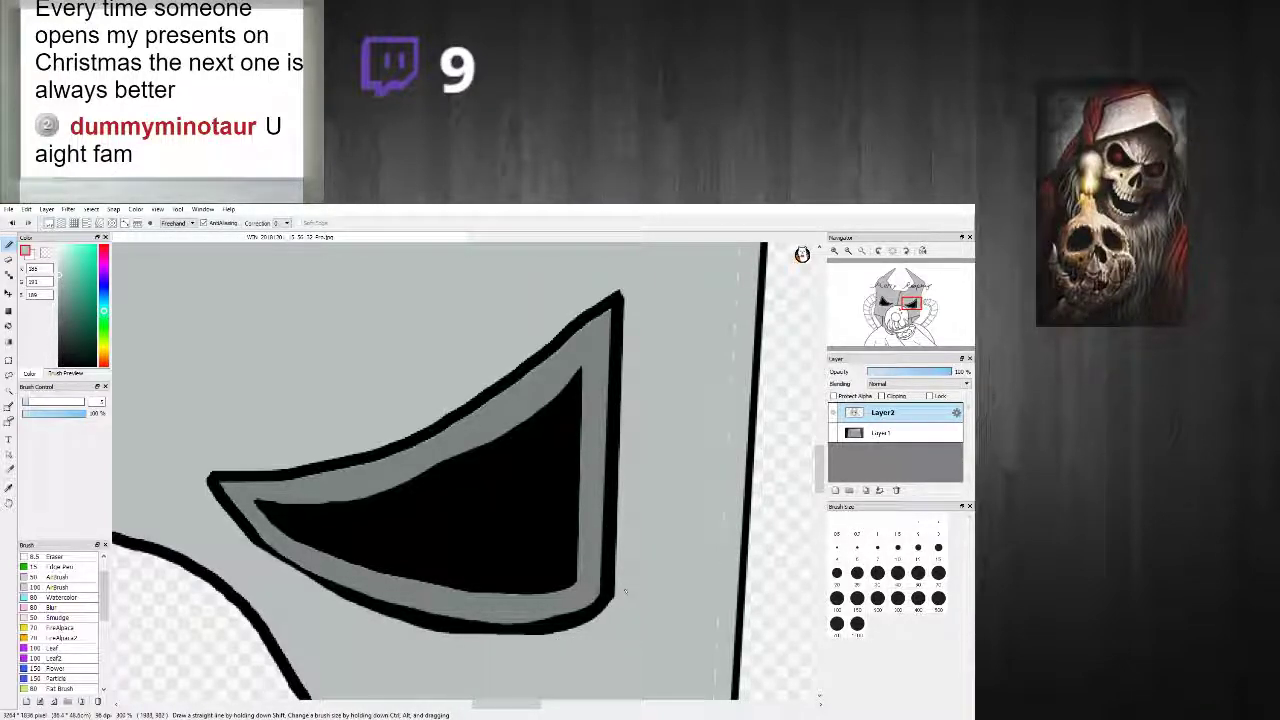
Step: Thin the inner half of the right eye's upper outline from below with the band's darker grey
scroll(292, 463, "up", 2)
left_click(314, 505, "alt")
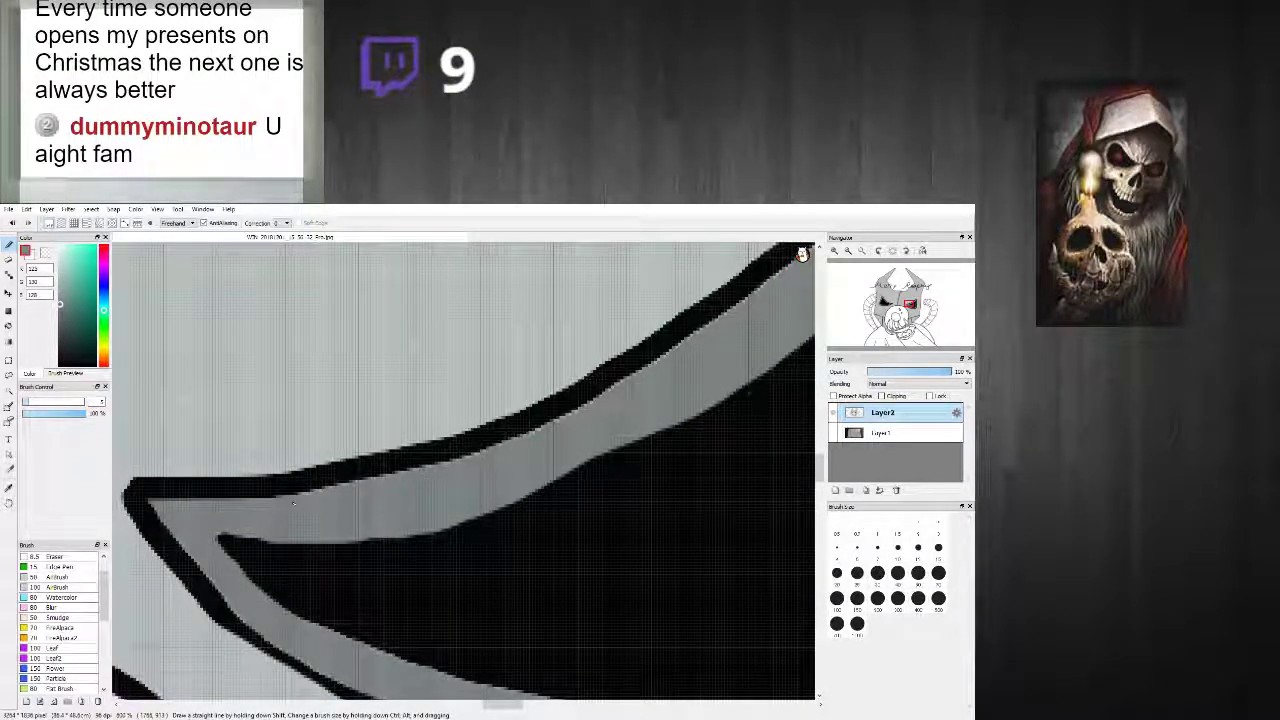
left_click_drag(346, 494, 603, 400)
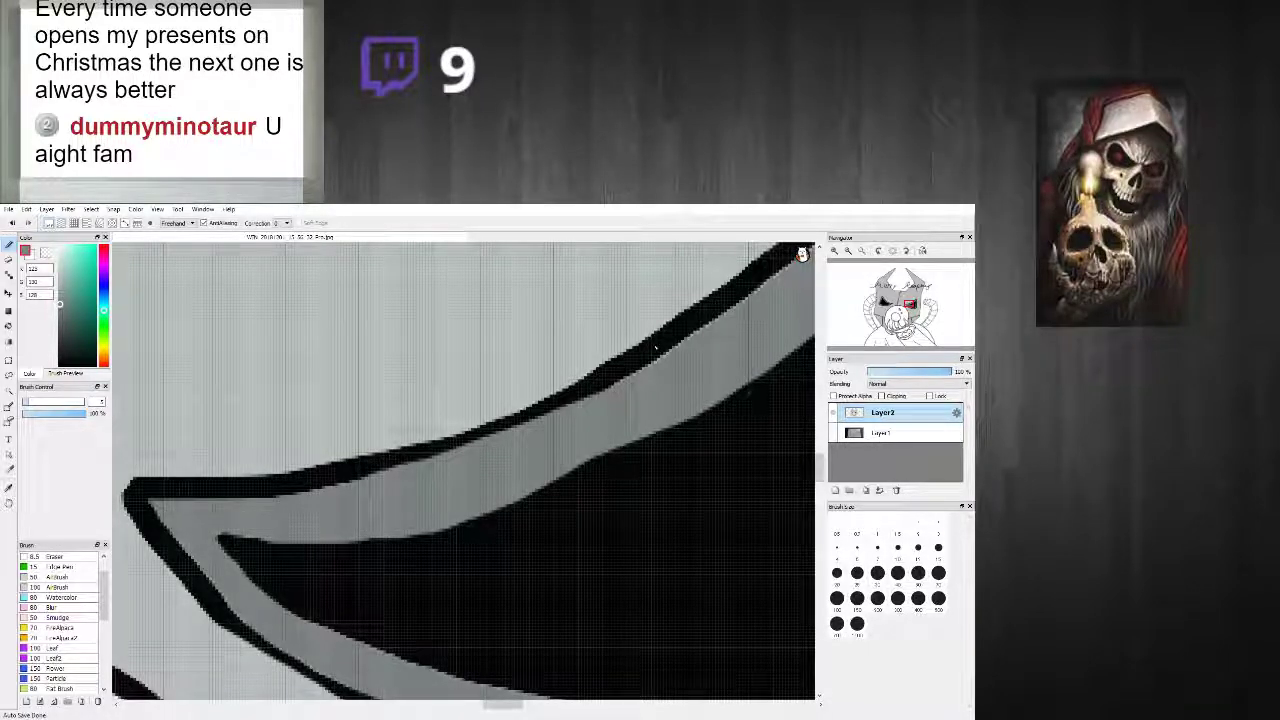
scroll(655, 347, "down", 5)
Step: Continue the darker grey along the underside of the right eye's upper outline up to its upper tip
scroll(750, 326, "up", 5)
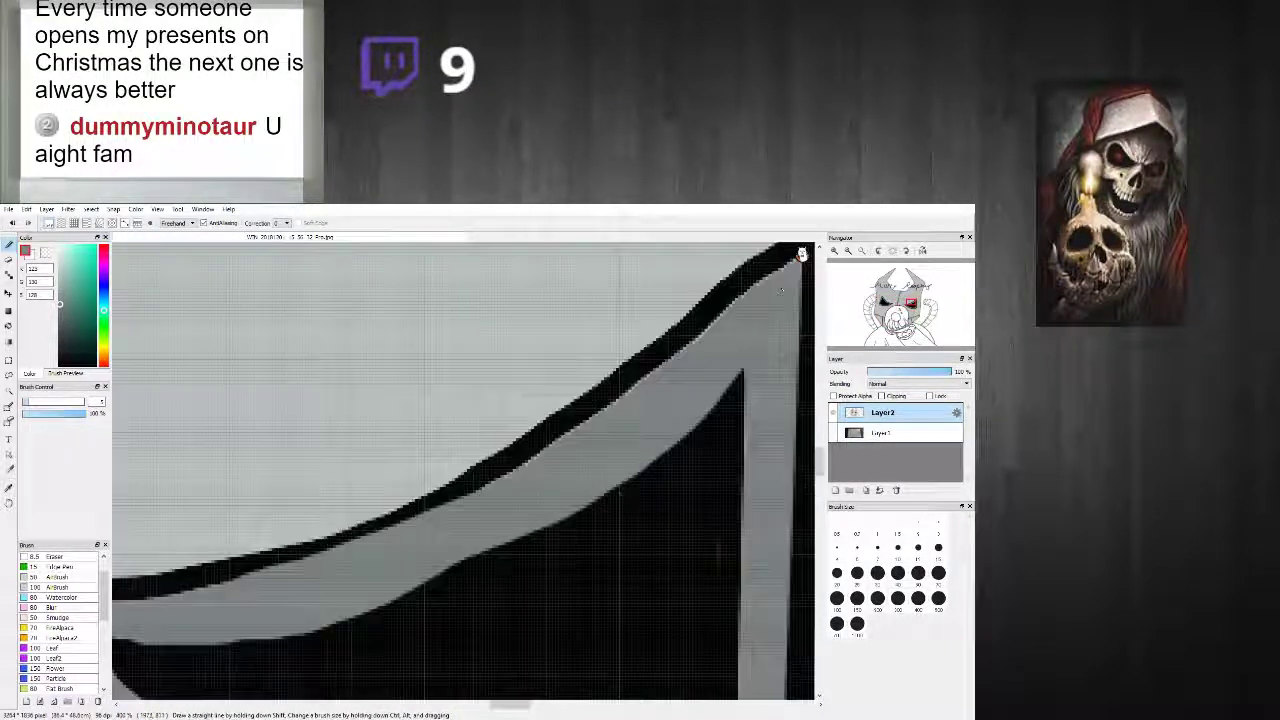
left_click_drag(507, 705, 521, 705)
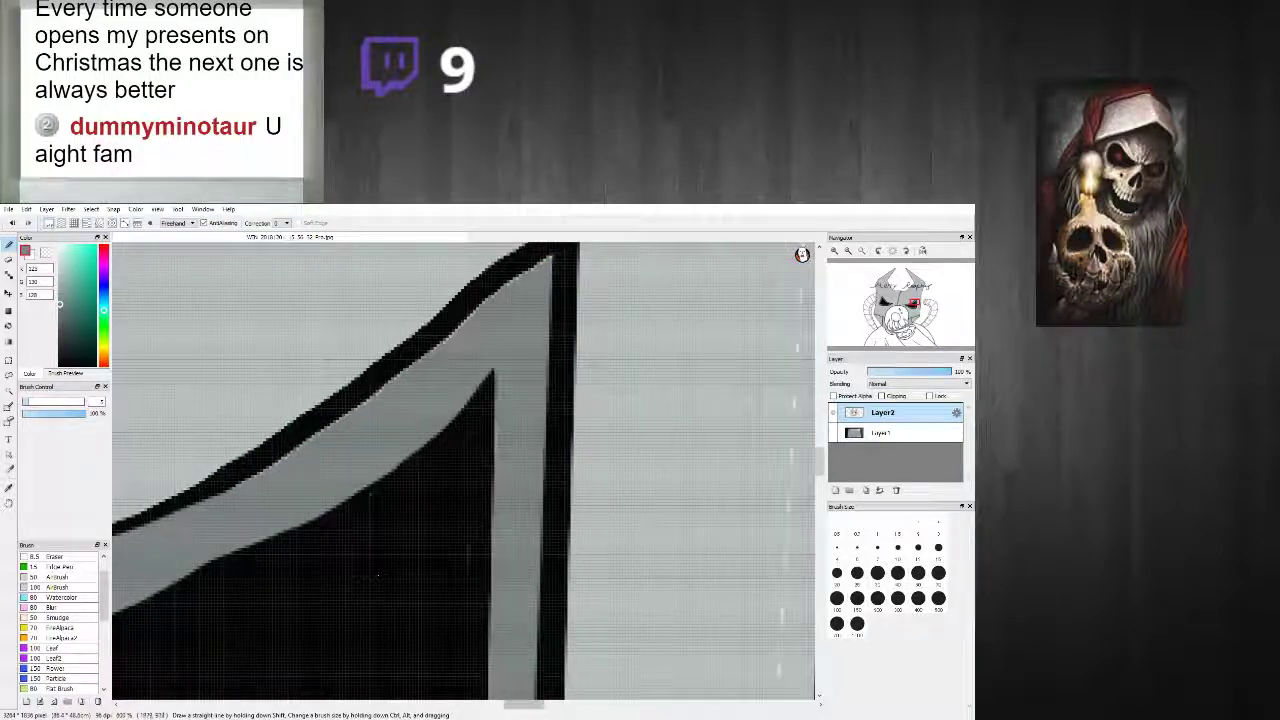
left_click_drag(450, 340, 519, 286)
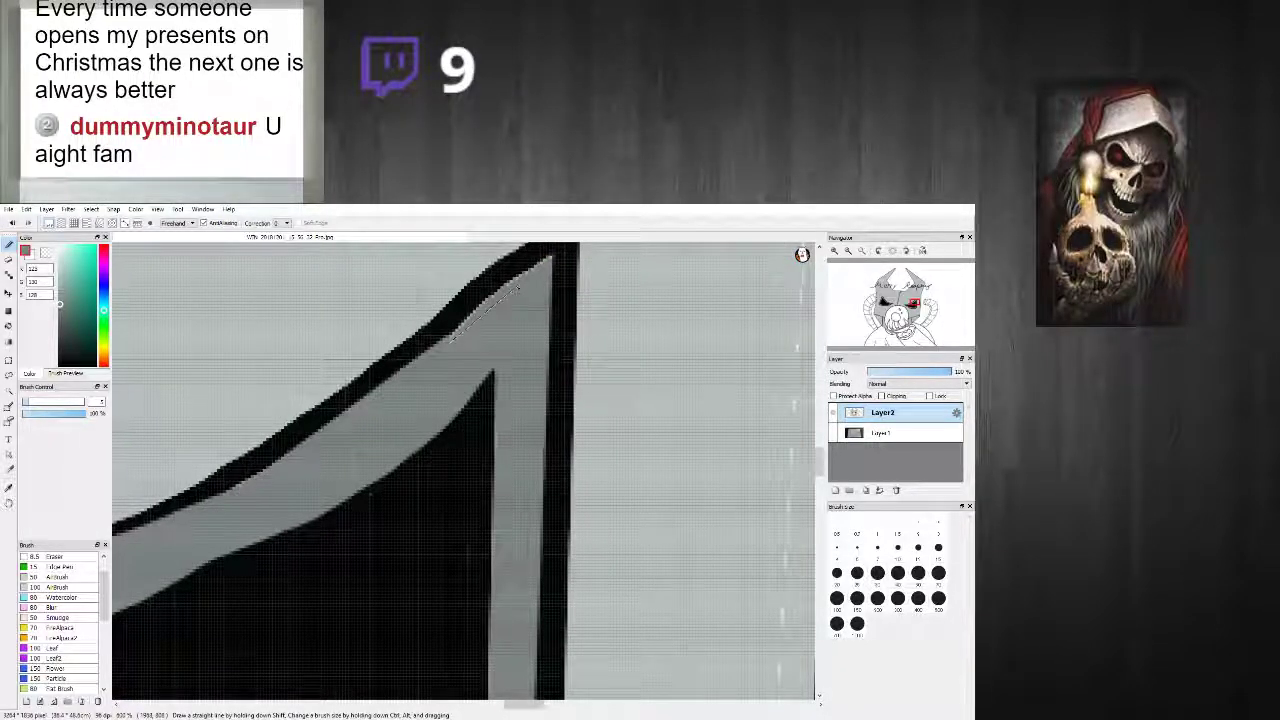
left_click(551, 259, "shift")
scroll(556, 259, "down", 4)
scroll(556, 259, "up", 6)
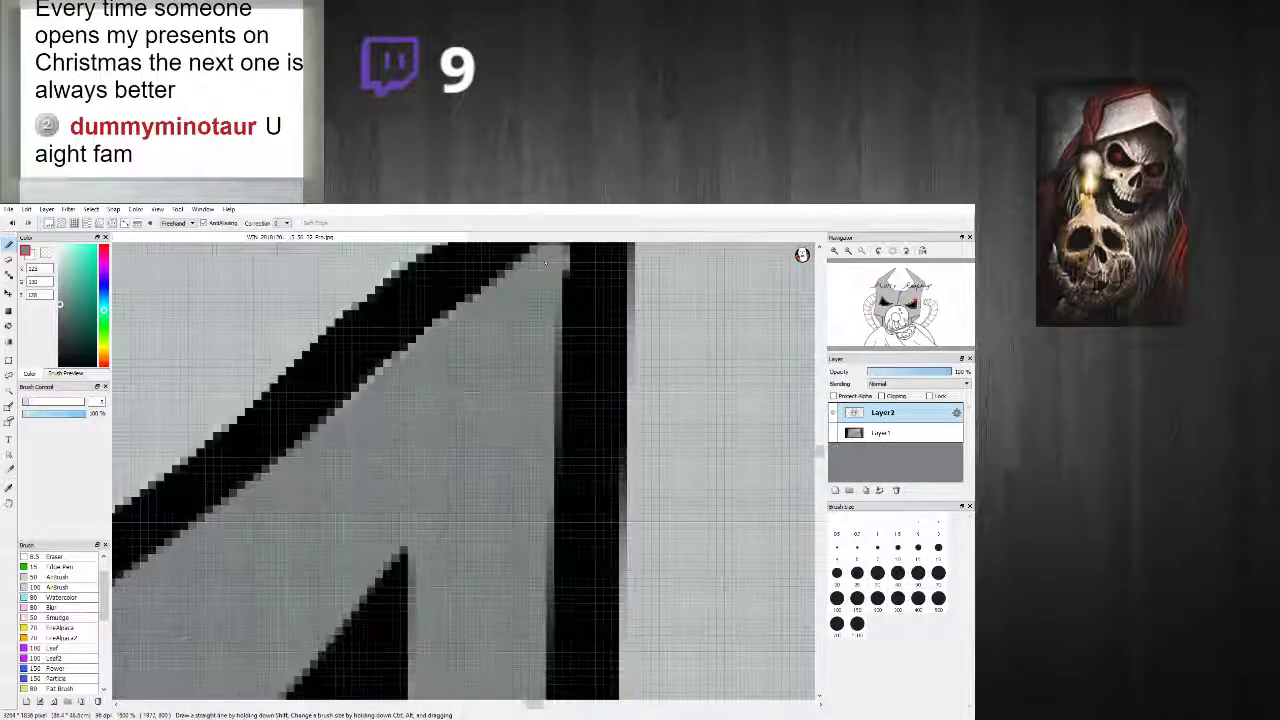
scroll(557, 260, "down", 2)
scroll(557, 259, "down", 3)
scroll(557, 259, "up", 3)
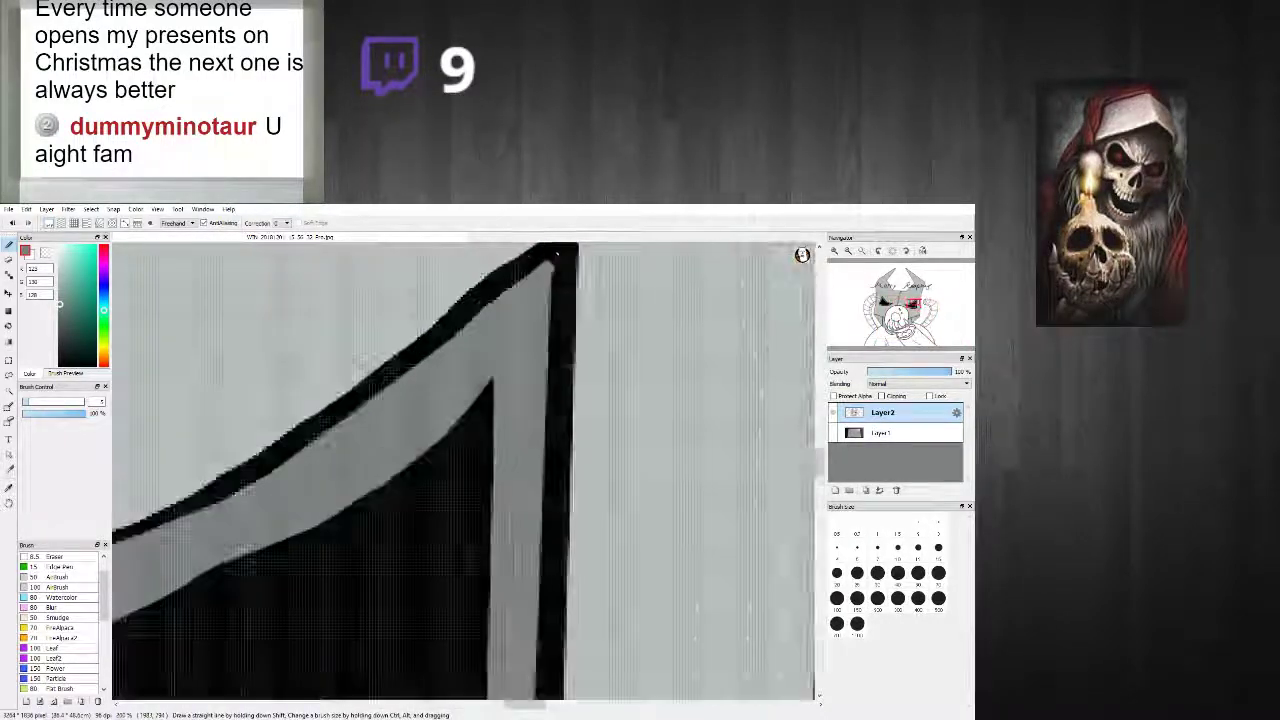
Step: Go over the inner side of the right eye's vertical outer edge in black, starting at the upper tip
left_click(556, 255, "alt")
left_click_drag(556, 256, 555, 520)
scroll(503, 508, "down", 3)
scroll(503, 508, "up", 3)
scroll(503, 508, "down", 4)
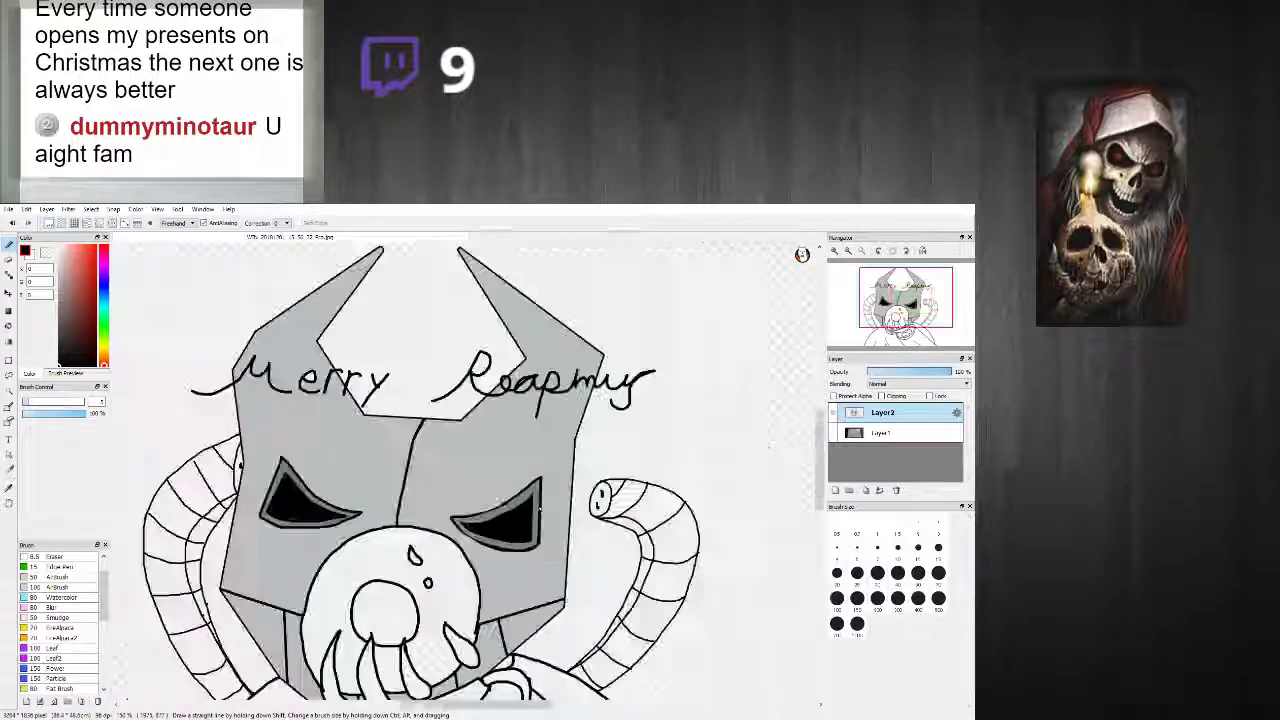
Step: Thicken the right eye's lower outline in black from near the inner corner, undoing the first stroke
scroll(503, 508, "up", 4)
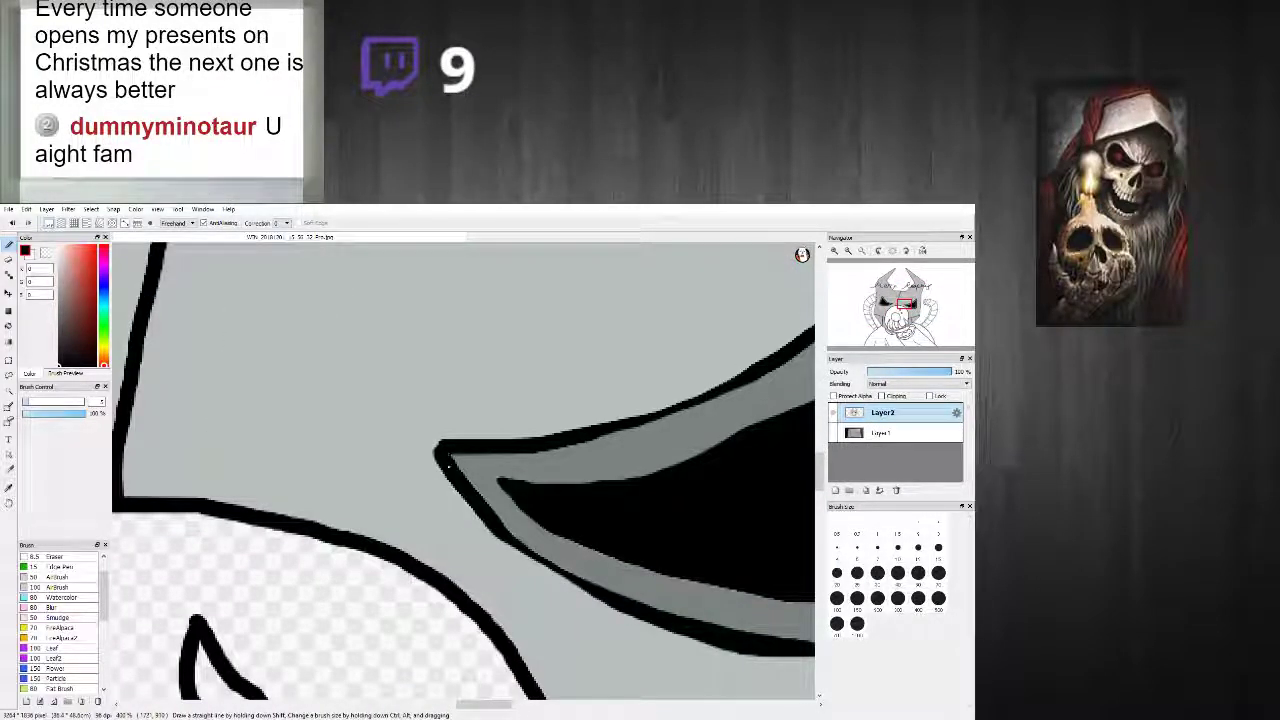
mouse_move(465, 497)
left_mouse_down()
mouse_move(618, 610)
mouse_move(500, 542)
mouse_move(630, 617)
left_mouse_up()
key("ctrl+z")
mouse_move(503, 542)
left_mouse_down()
mouse_move(583, 597)
mouse_move(745, 660)
left_mouse_up()
scroll(724, 628, "down", 3)
scroll(762, 655, "up", 3)
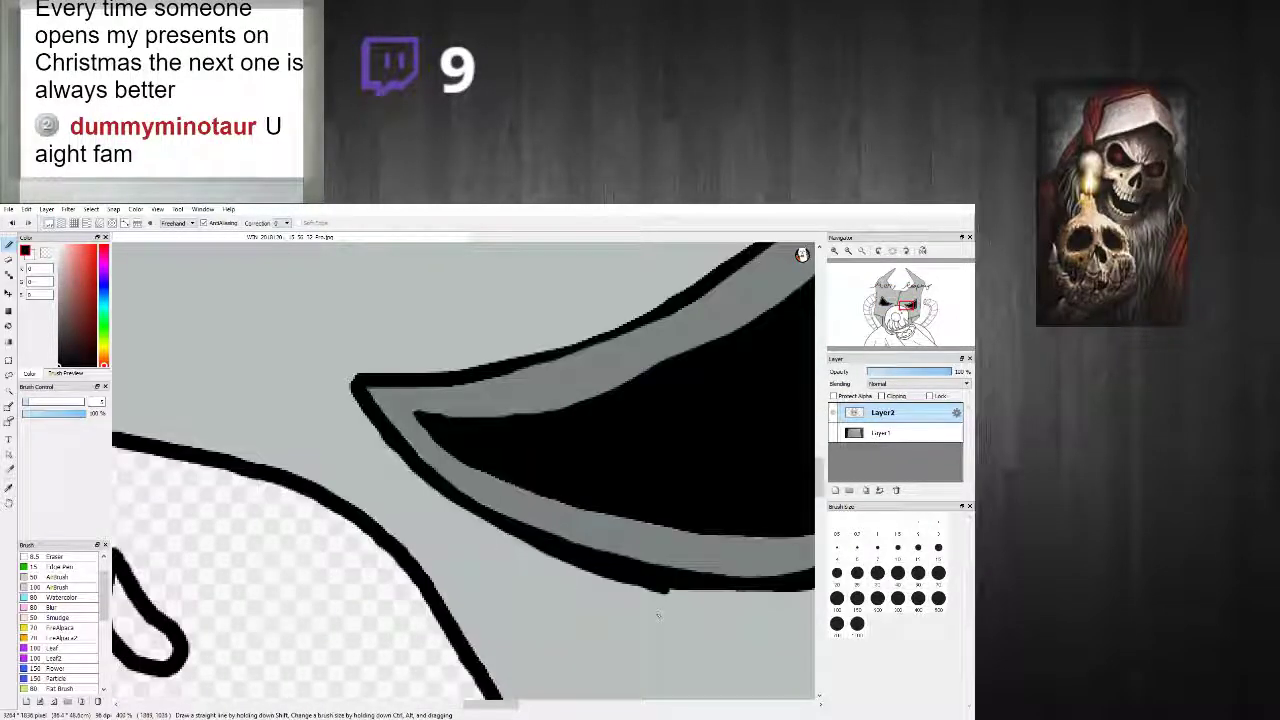
Step: Trim the protruding end of the new black stroke below the right eye with the mask's light grey
right_click(637, 598)
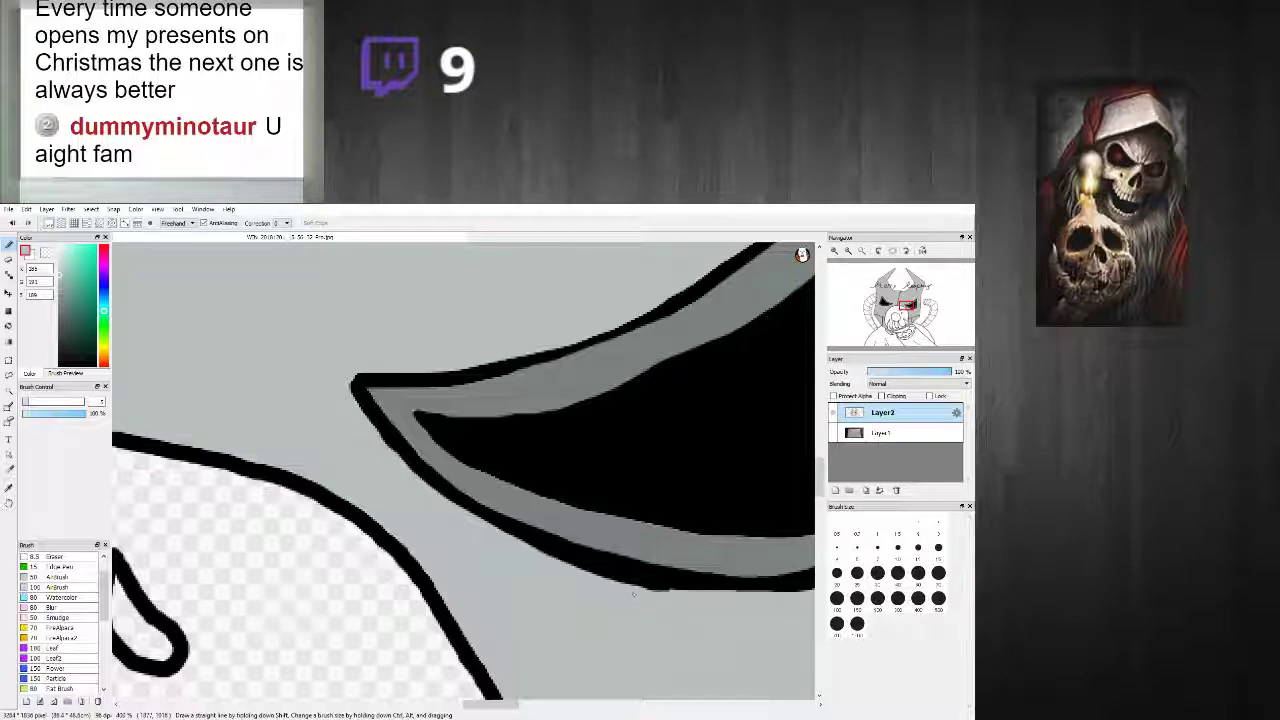
scroll(664, 595, "down", 3)
scroll(787, 616, "up", 3)
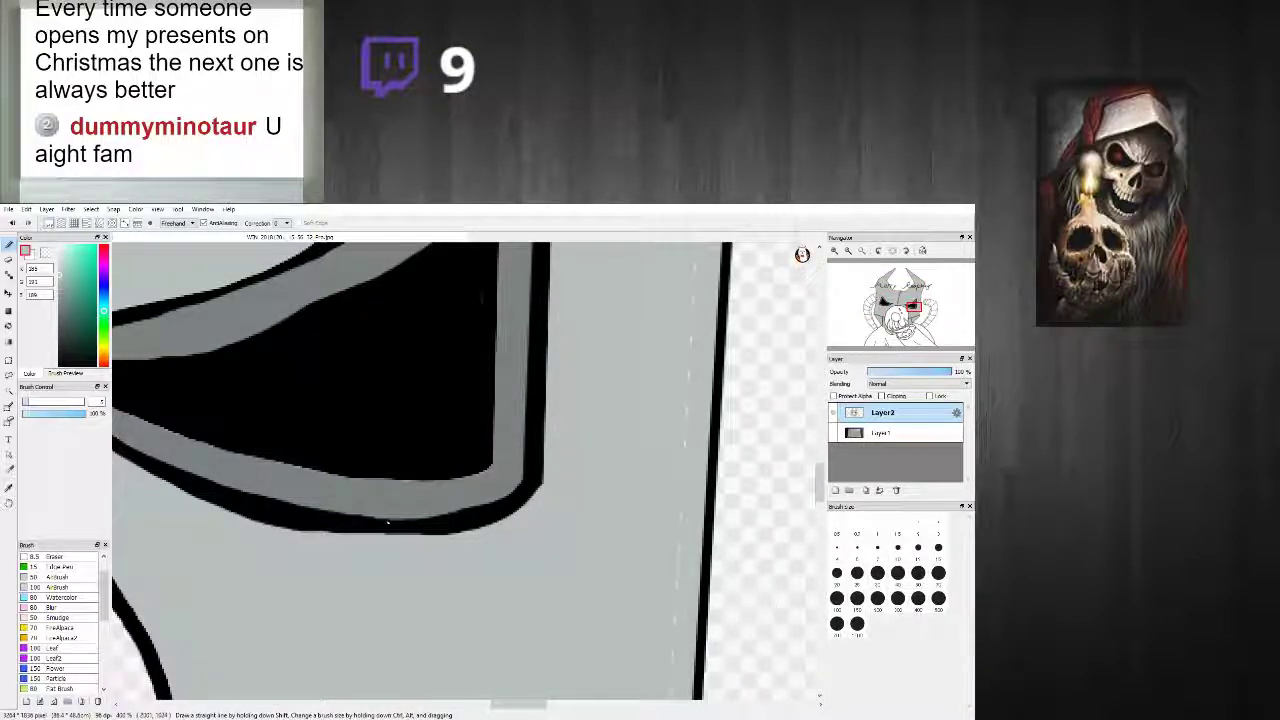
right_click(301, 510)
Step: Thicken the underside of the right eye's bottom outline in black towards the outer corner
left_click(330, 528, "alt")
mouse_move(336, 531)
left_mouse_down()
mouse_move(372, 537)
mouse_move(299, 523)
mouse_move(414, 539)
mouse_move(482, 530)
left_mouse_up()
left_click_drag(398, 535, 402, 540)
mouse_move(326, 532)
left_mouse_down()
mouse_move(405, 547)
mouse_move(435, 540)
left_mouse_up()
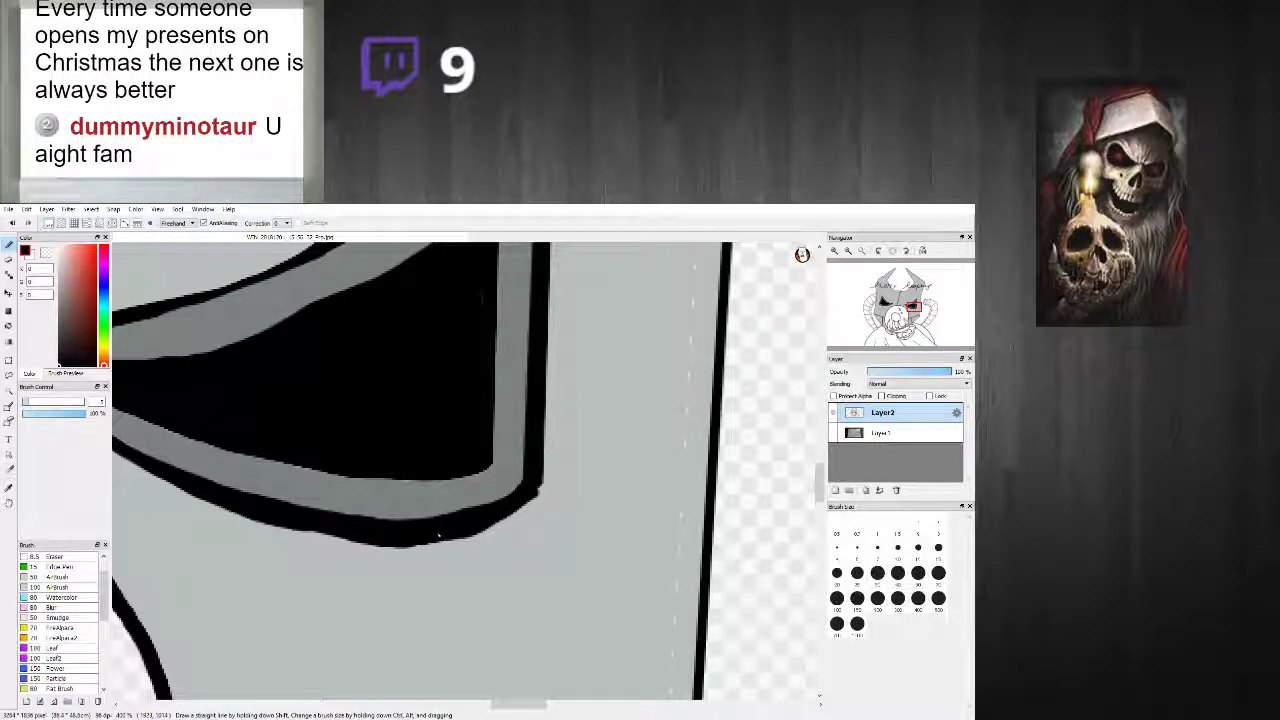
Step: Brush black over the thin light seams between the fill and the outline inside the left eye
scroll(355, 501, "down", 7)
scroll(238, 477, "up", 6)
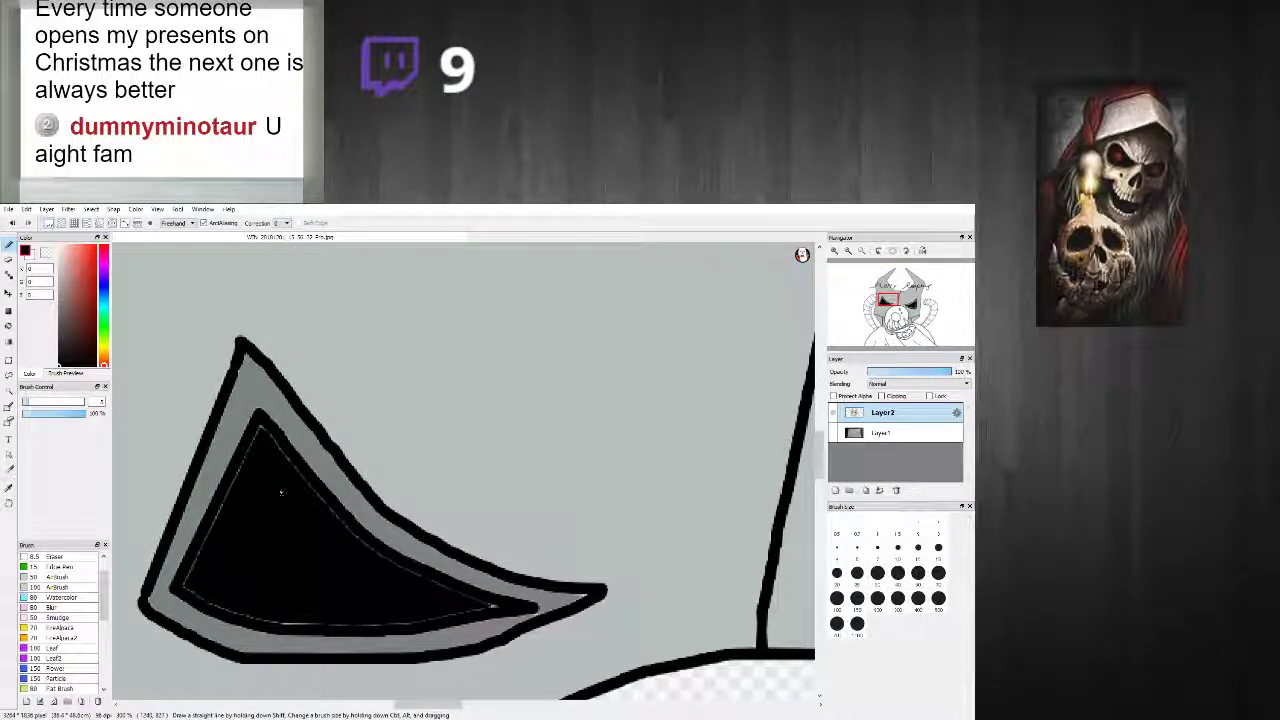
scroll(282, 491, "up", 1)
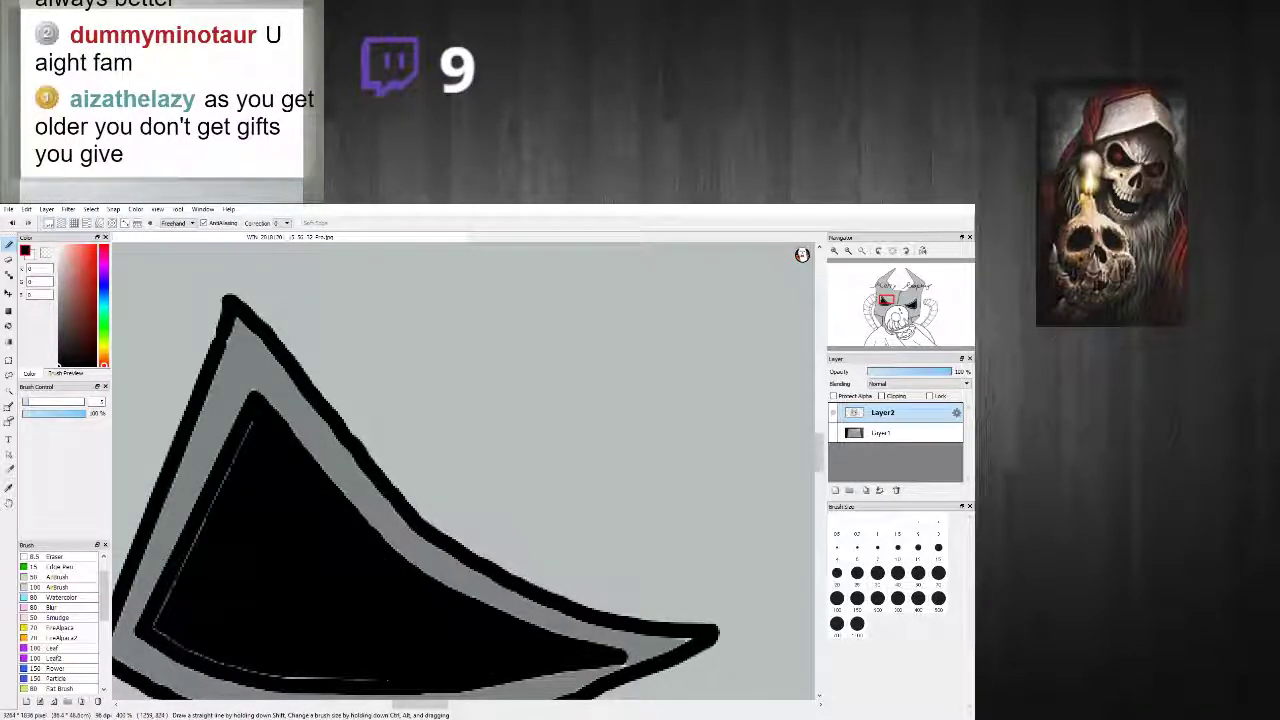
left_click_drag(373, 681, 226, 665)
left_click_drag(160, 632, 237, 462)
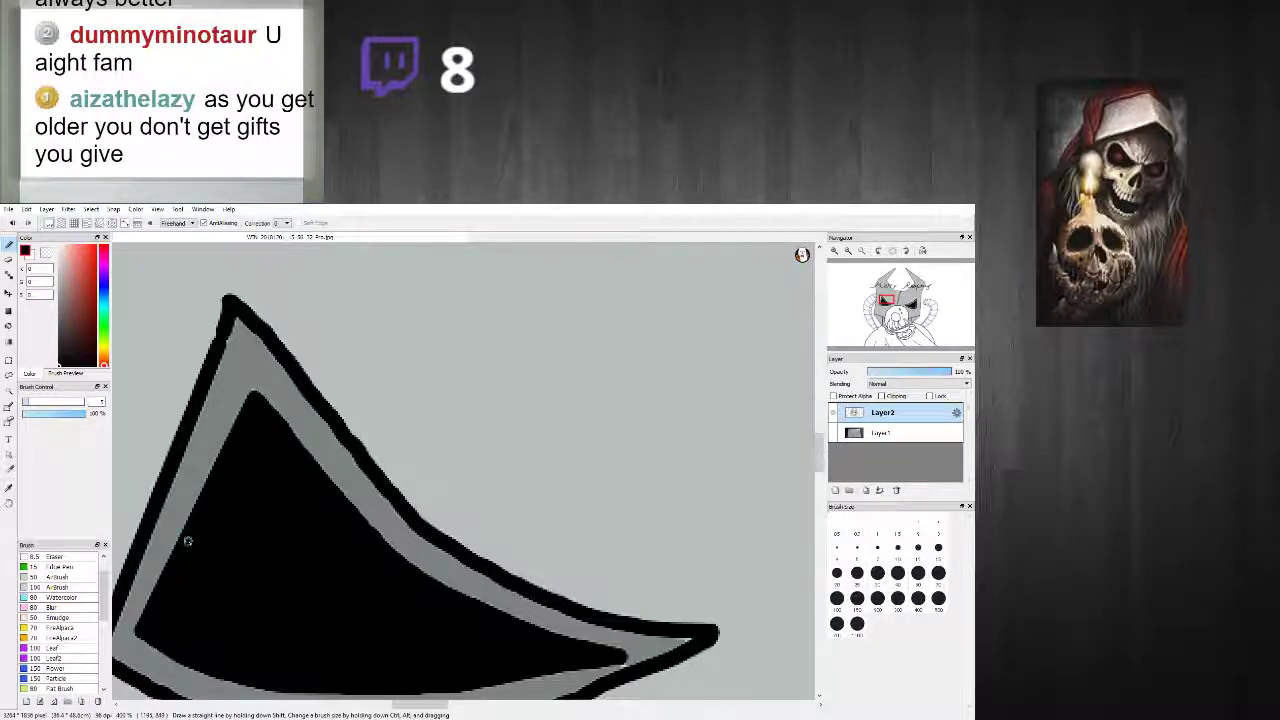
scroll(185, 558, "down", 4)
scroll(178, 537, "up", 4)
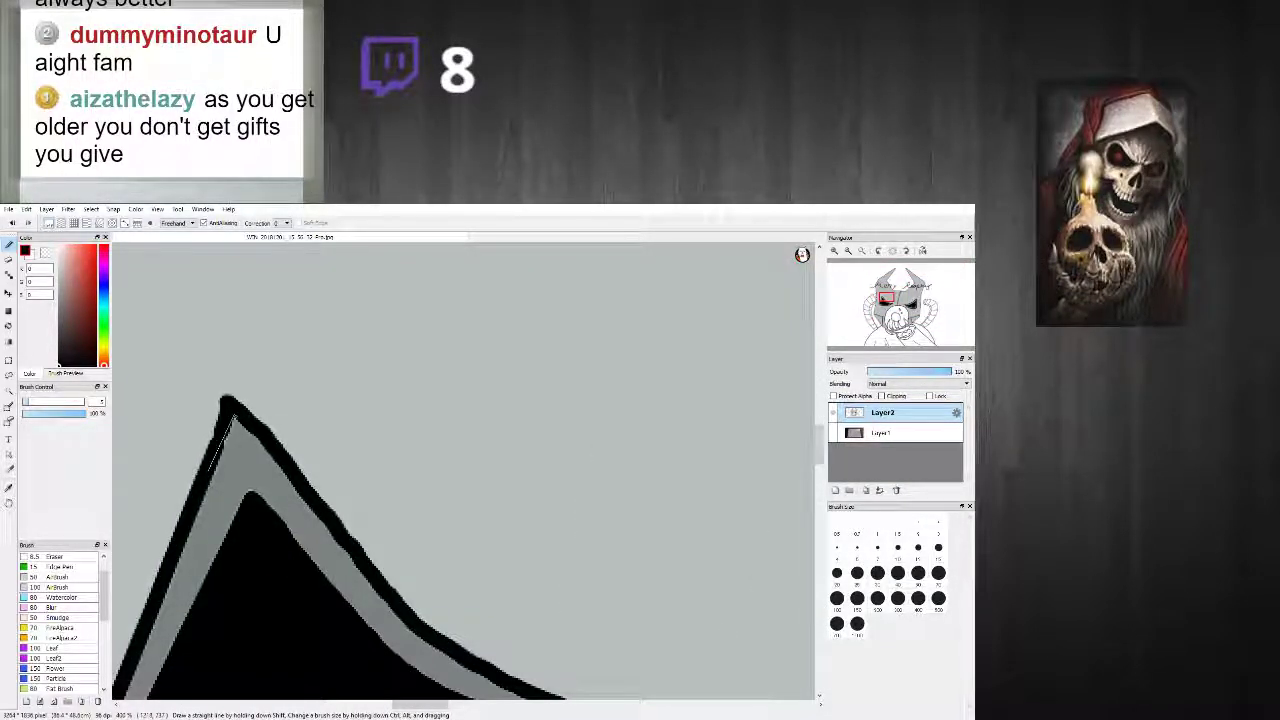
Step: Redraw the left eye's outer edge with a straight black line from the upper tip to the lower corner
left_click(235, 417)
scroll(165, 572, "down", 7)
scroll(184, 568, "up", 6)
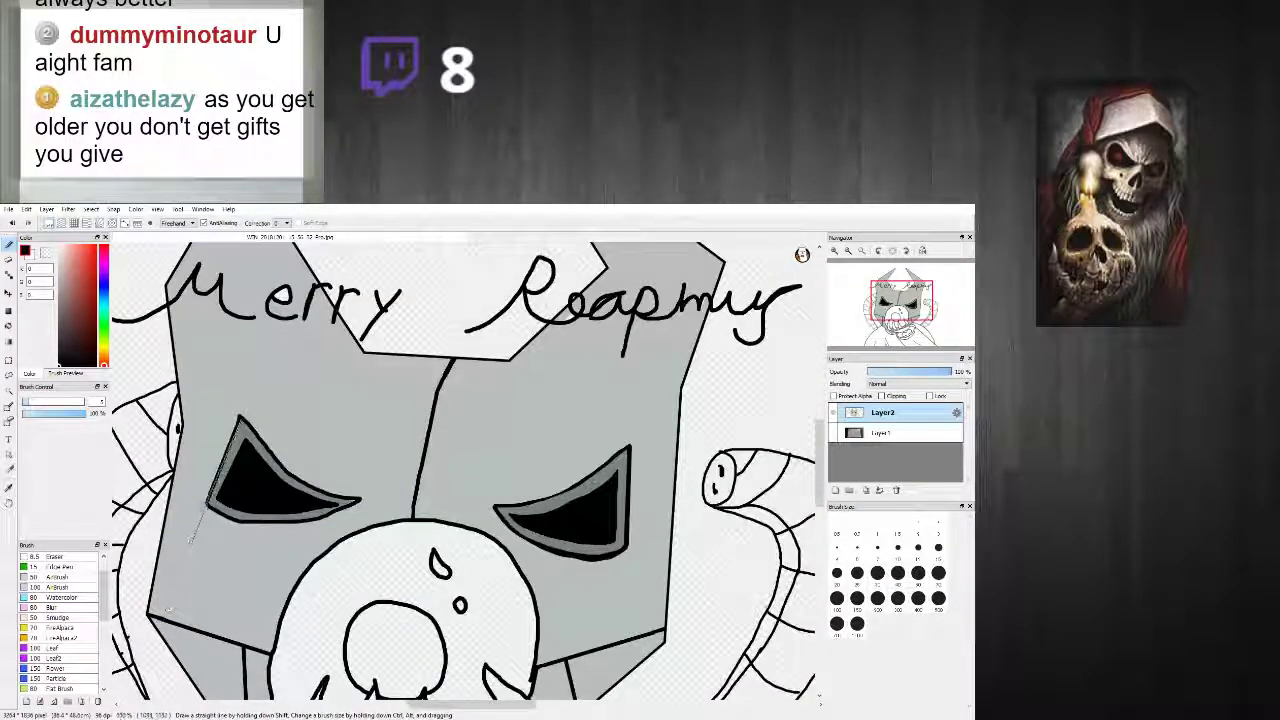
scroll(213, 510, "up", 1)
left_click(215, 513, "shift")
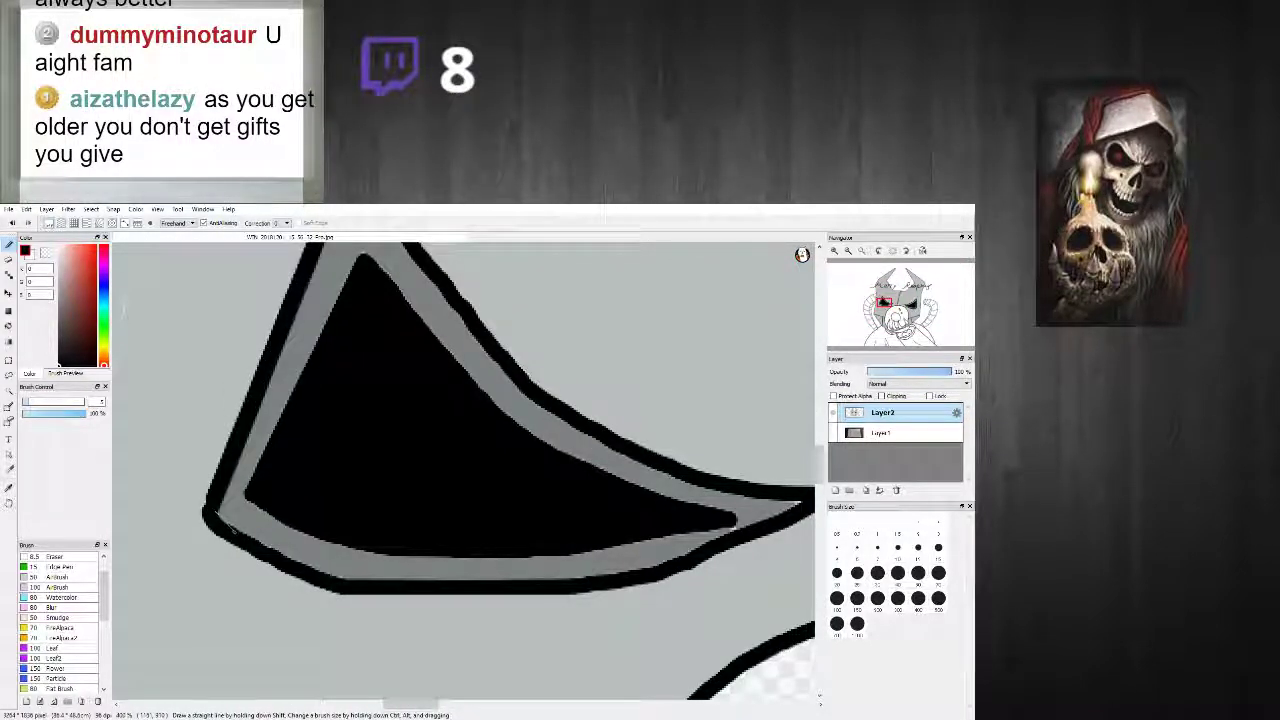
Step: Go over the left eye's lower outline with straight black segments to the inner tip, redoing the last segment
left_click(344, 584, "shift")
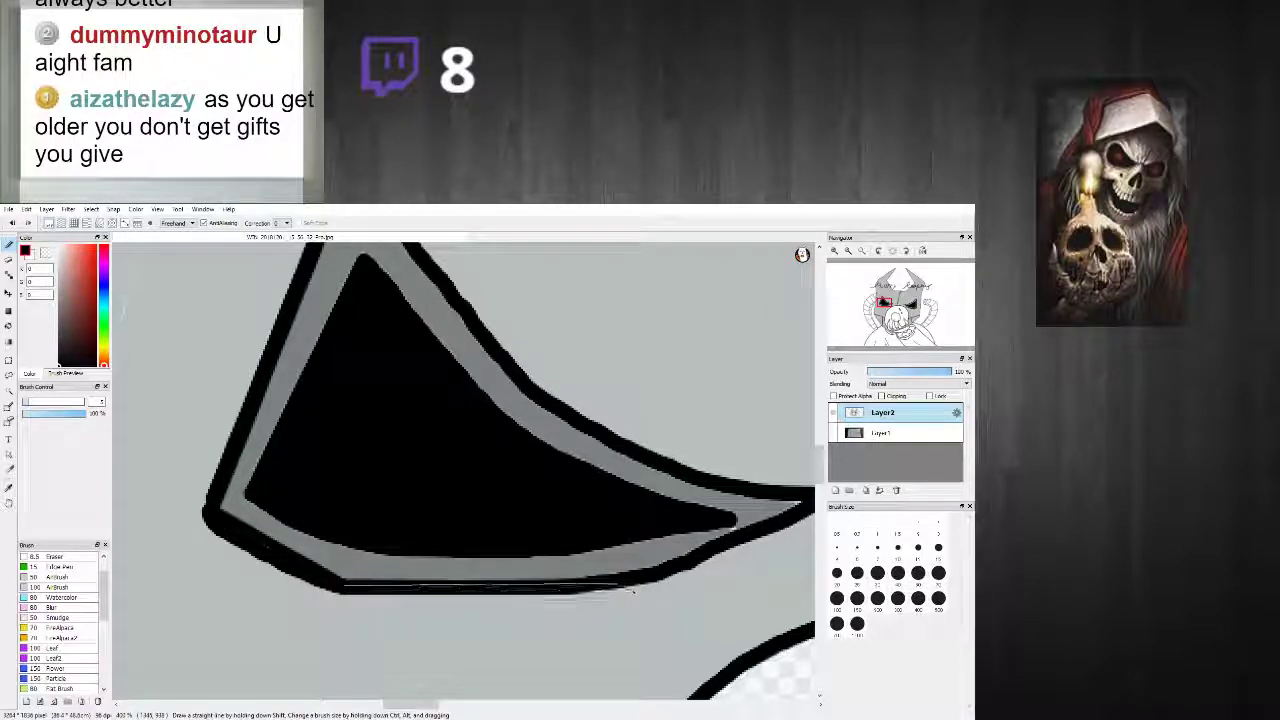
left_click(603, 583, "shift")
left_click(805, 501, "shift")
key("ctrl+z")
left_click(627, 577)
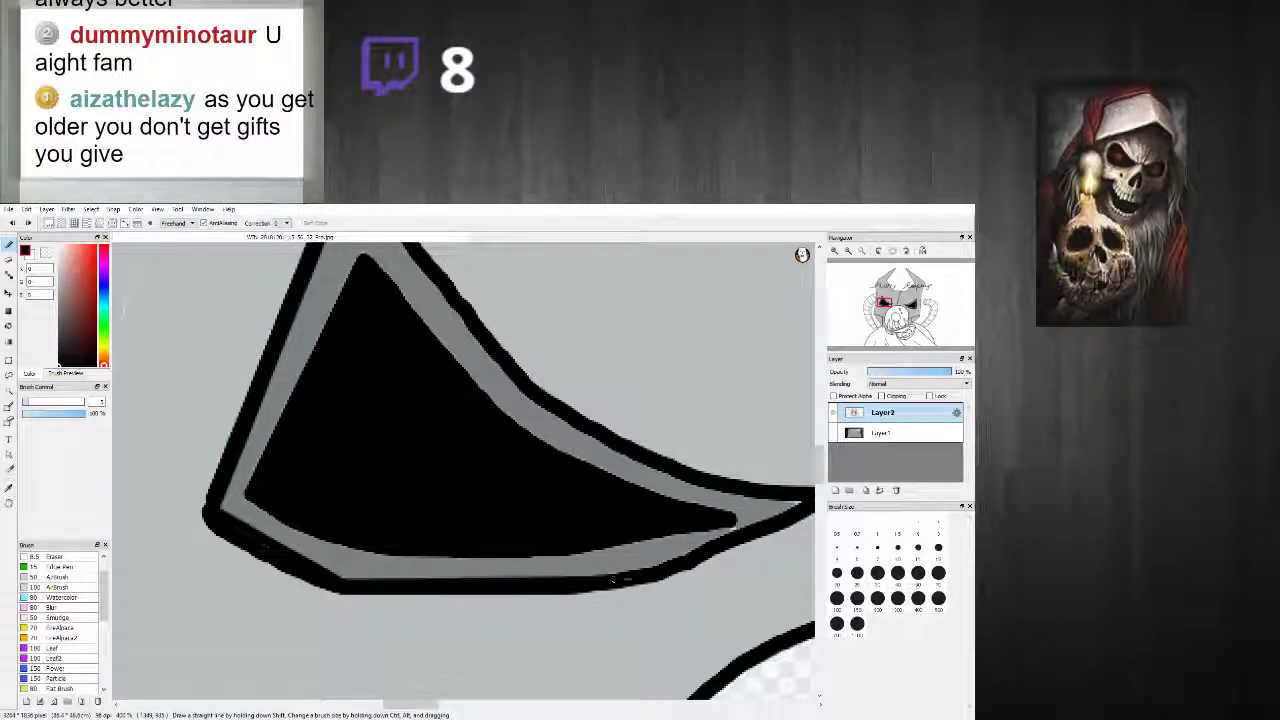
left_click(803, 507, "shift")
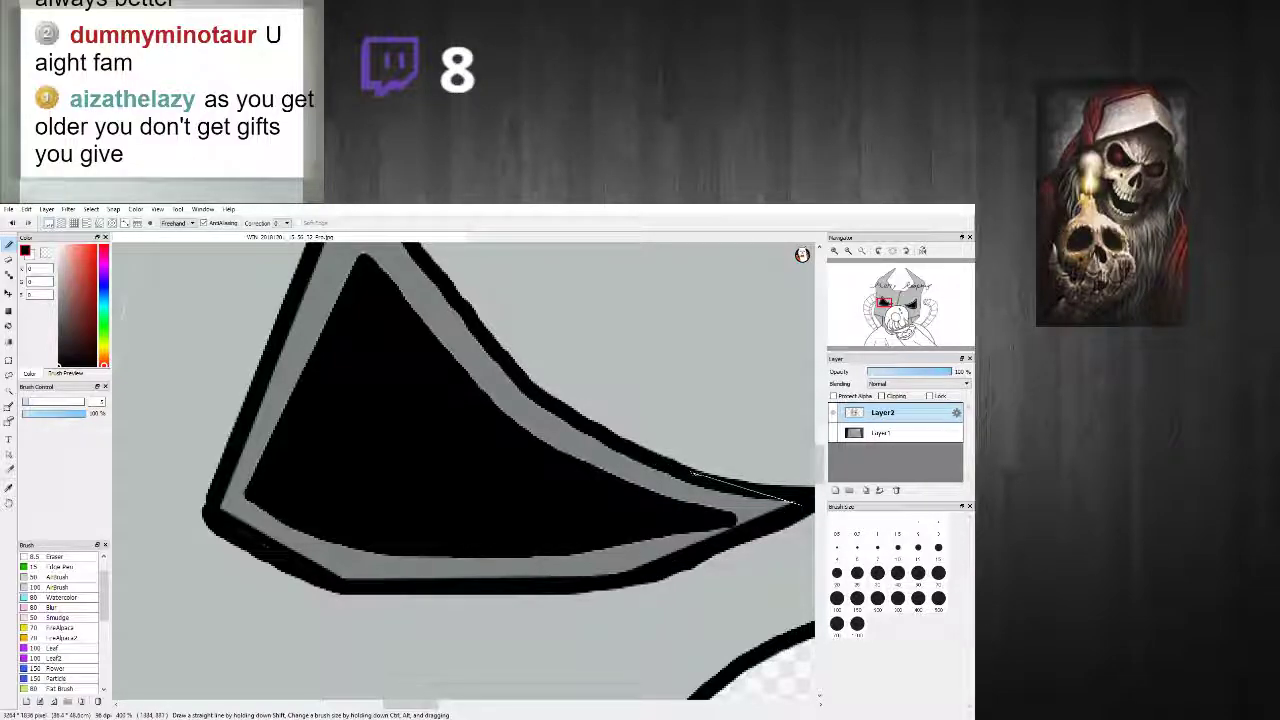
Step: Thicken the left eye's upper outline in black at the inner tip and along the slope below the upper tip
left_click_drag(801, 502, 652, 469)
scroll(573, 441, "down", 6)
scroll(540, 412, "up", 5)
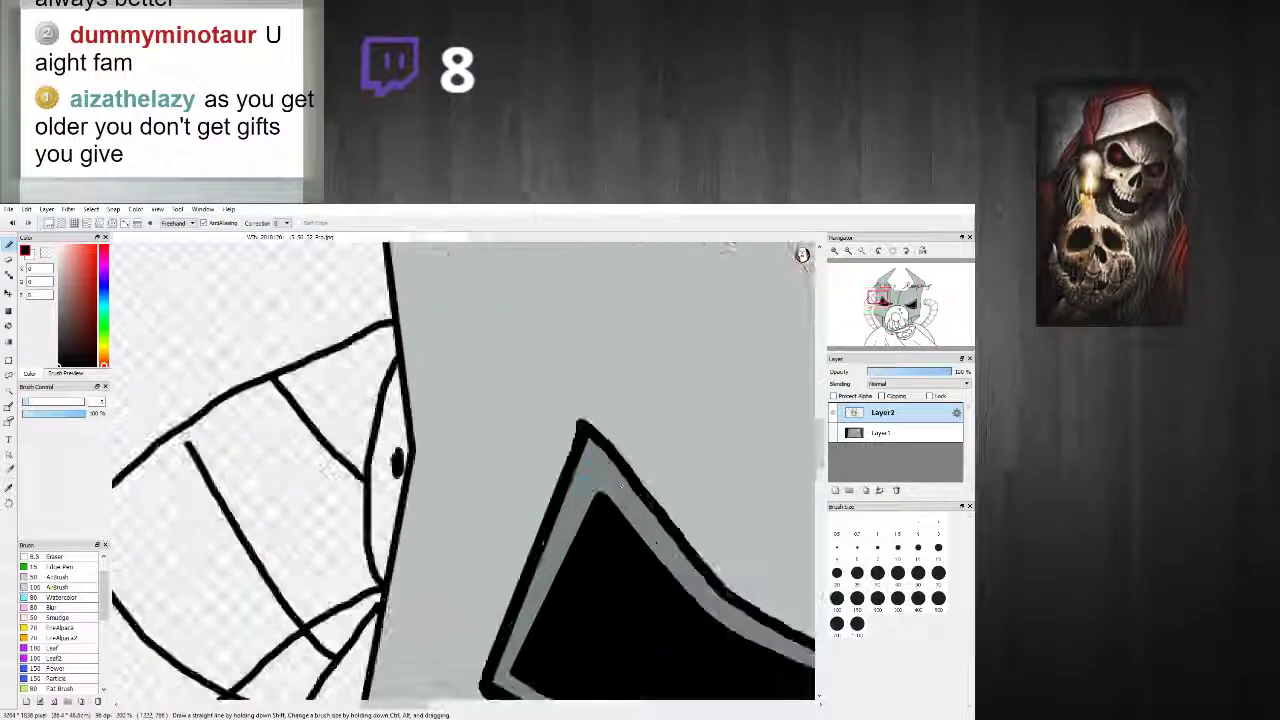
left_click_drag(601, 452, 699, 569)
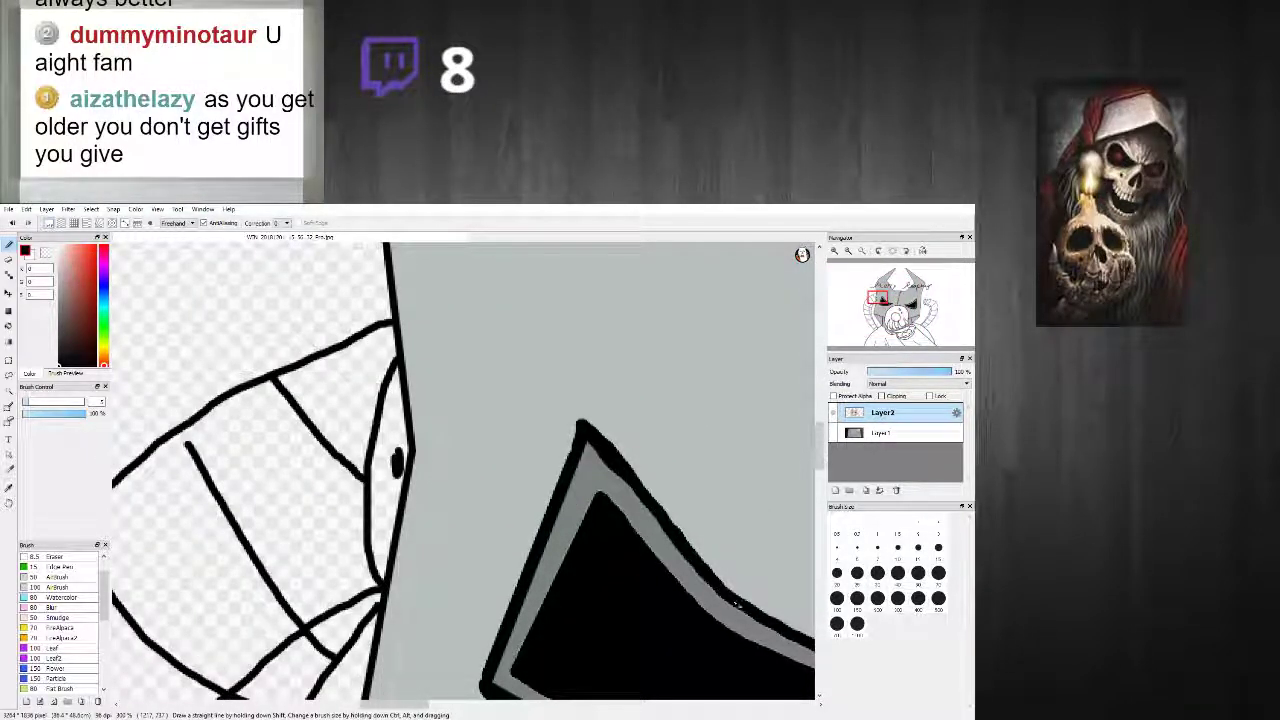
scroll(674, 597, "down", 3)
scroll(367, 487, "up", 5)
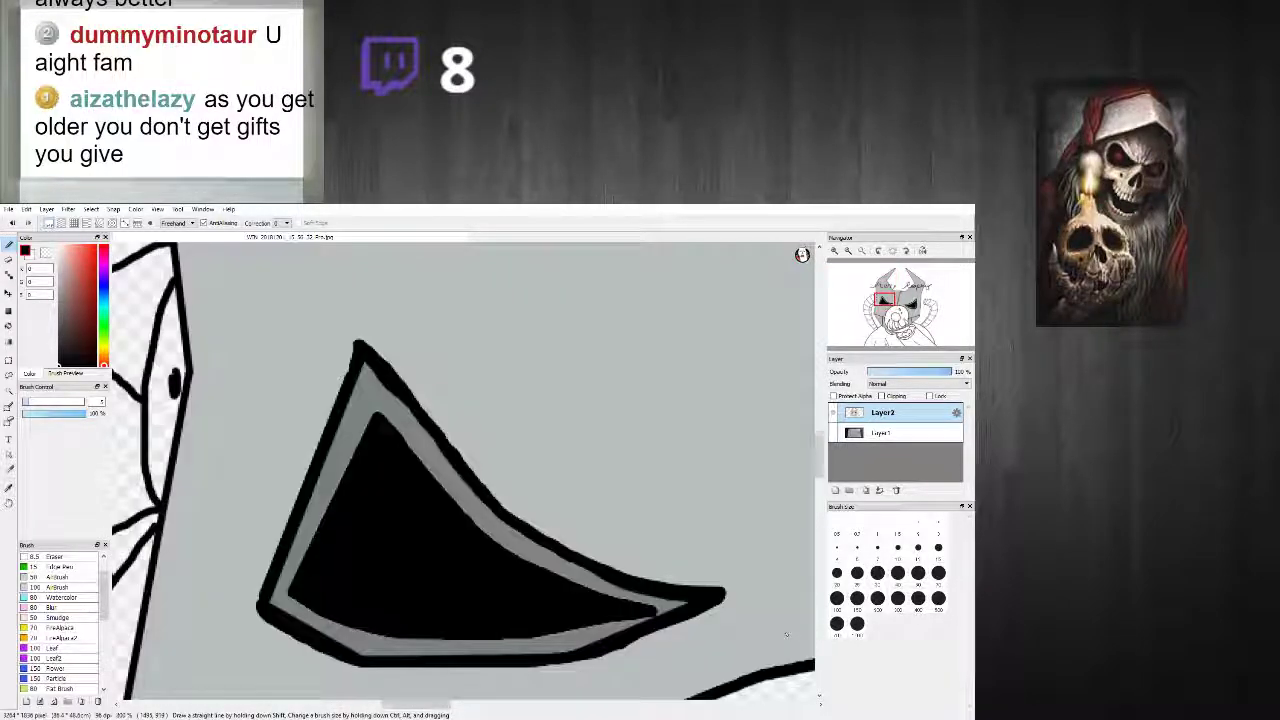
Step: Sharpen the inner tip of the left eye's black shape and widen the band around it with its darker grey, undoing the first stroke
mouse_move(367, 487)
left_mouse_down()
mouse_move(580, 595)
mouse_move(649, 604)
left_mouse_up()
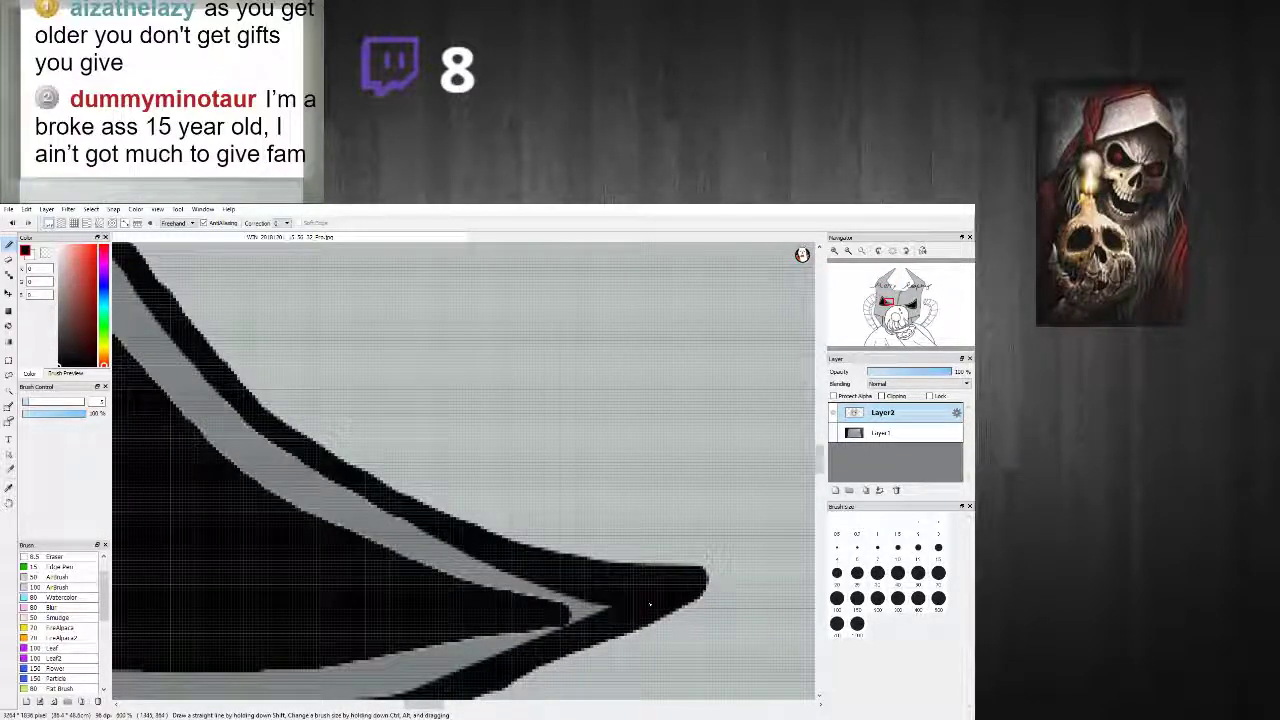
right_click(590, 608)
right_click(482, 650)
mouse_move(482, 651)
left_mouse_down()
mouse_move(605, 612)
mouse_move(567, 607)
mouse_move(465, 549)
left_mouse_up()
key("ctrl+z")
mouse_move(604, 609)
left_mouse_down()
mouse_move(570, 605)
mouse_move(440, 548)
left_mouse_up()
mouse_move(509, 638)
left_mouse_down()
mouse_move(590, 616)
mouse_move(500, 651)
mouse_move(597, 618)
left_mouse_up()
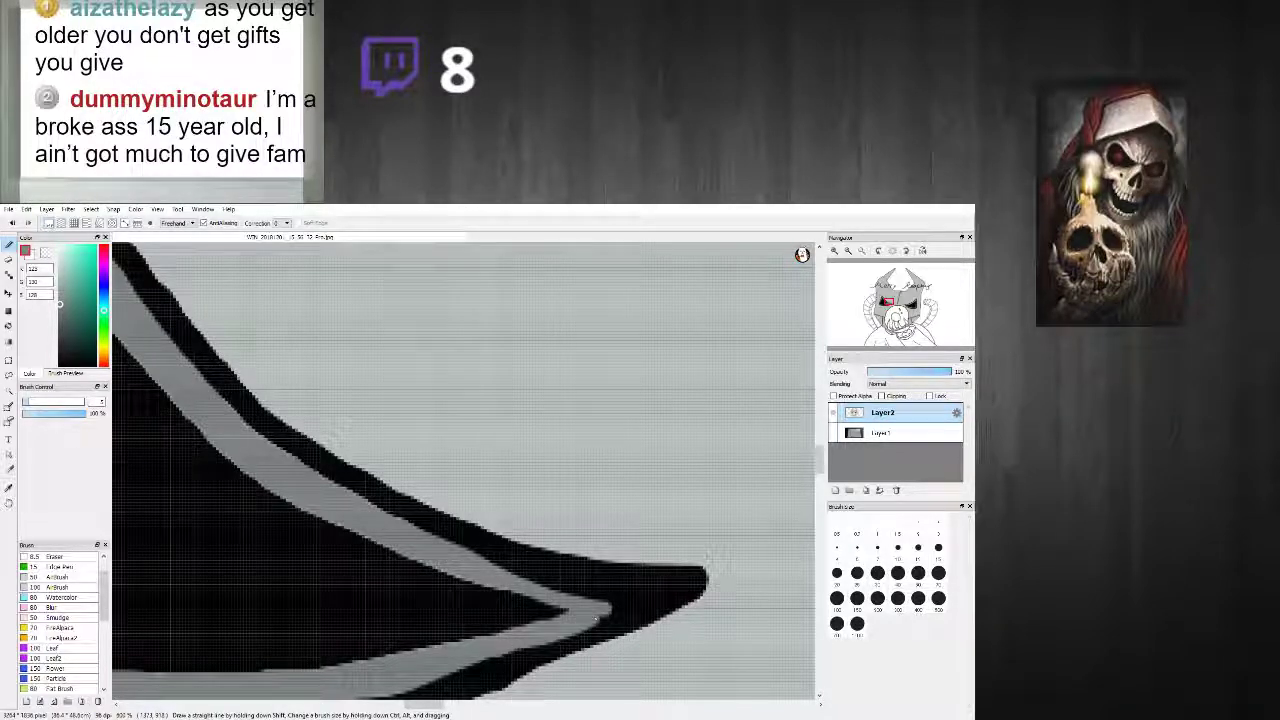
scroll(607, 611, "down", 4)
scroll(607, 611, "up", 2)
left_click_drag(505, 650, 575, 629)
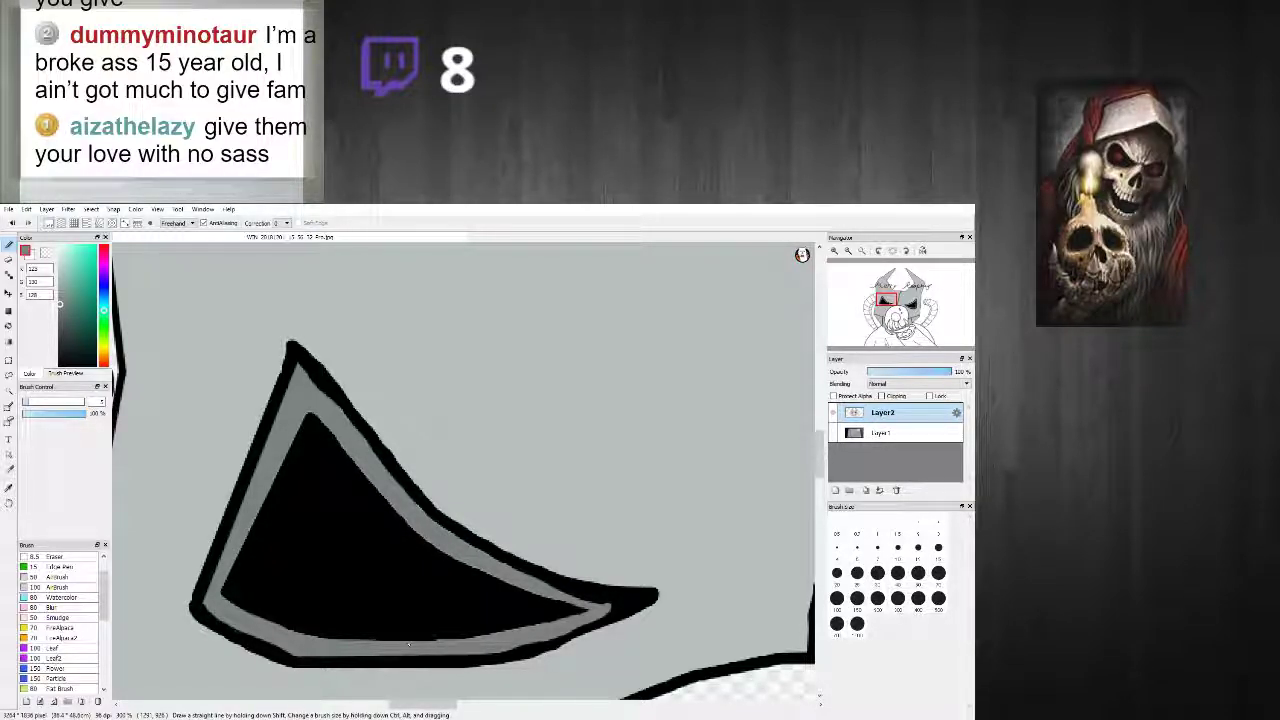
Step: Widen the grey band along the upper edge of the left eye's black shape, undoing the first stroke
scroll(145, 612, "up", 1)
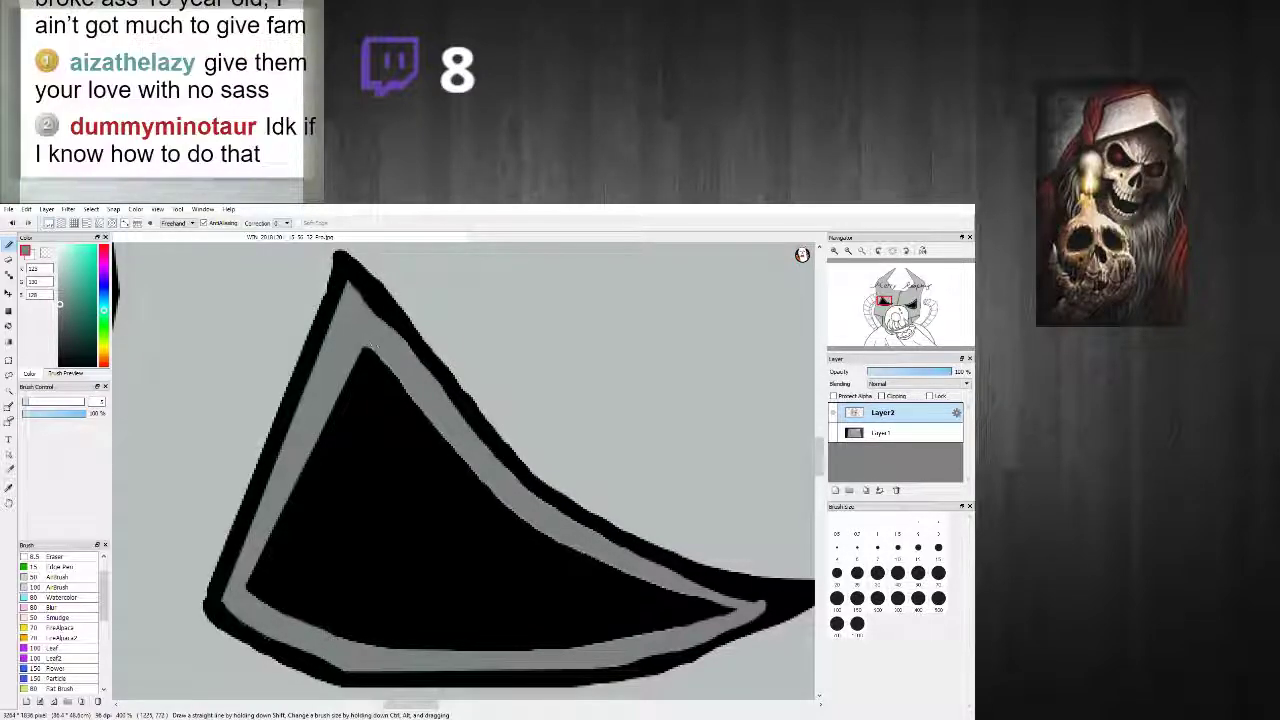
mouse_move(380, 352)
left_mouse_down()
mouse_move(440, 439)
mouse_move(500, 484)
mouse_move(449, 416)
mouse_move(500, 497)
left_mouse_up()
key("ctrl+z")
mouse_move(452, 452)
left_mouse_down()
mouse_move(506, 508)
mouse_move(551, 531)
left_mouse_up()
mouse_move(494, 487)
left_mouse_down()
mouse_move(605, 566)
mouse_move(733, 612)
left_mouse_up()
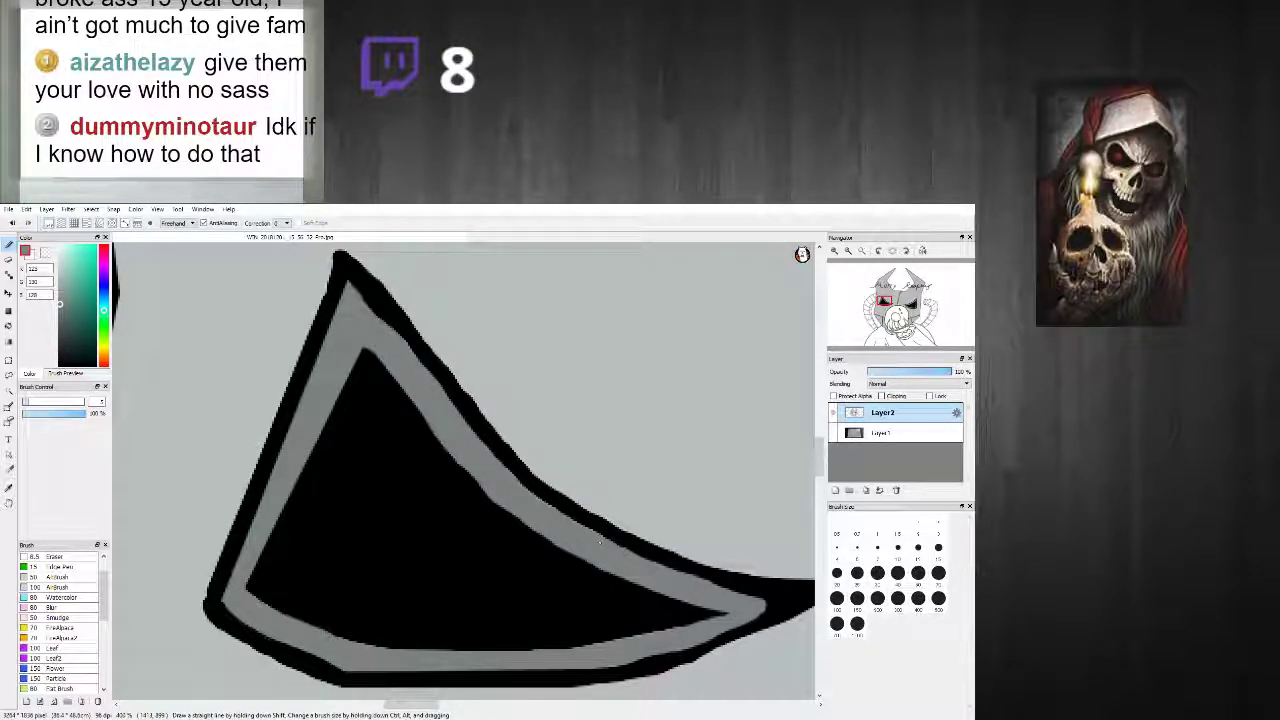
Step: Touch up the grey band along the left eye's upper slope near its upper tip, and sample the outline's black
scroll(484, 459, "down", 3)
scroll(429, 400, "up", 4)
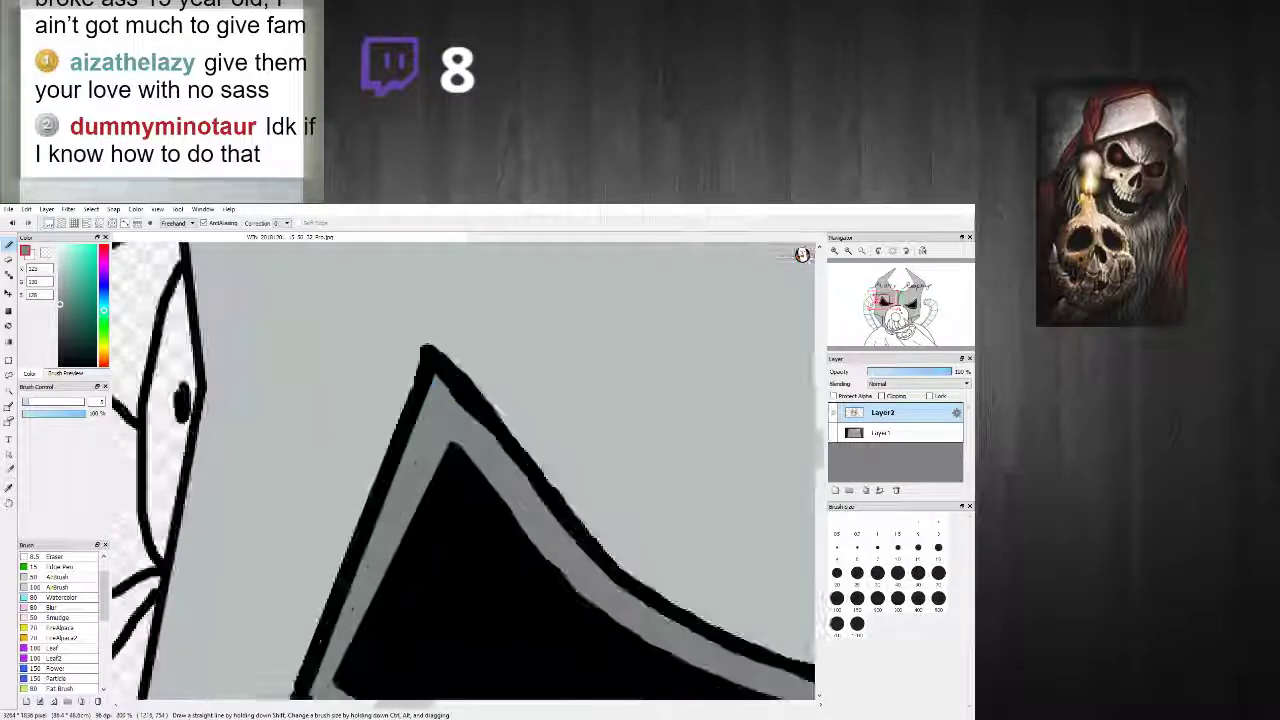
left_click_drag(494, 430, 449, 390)
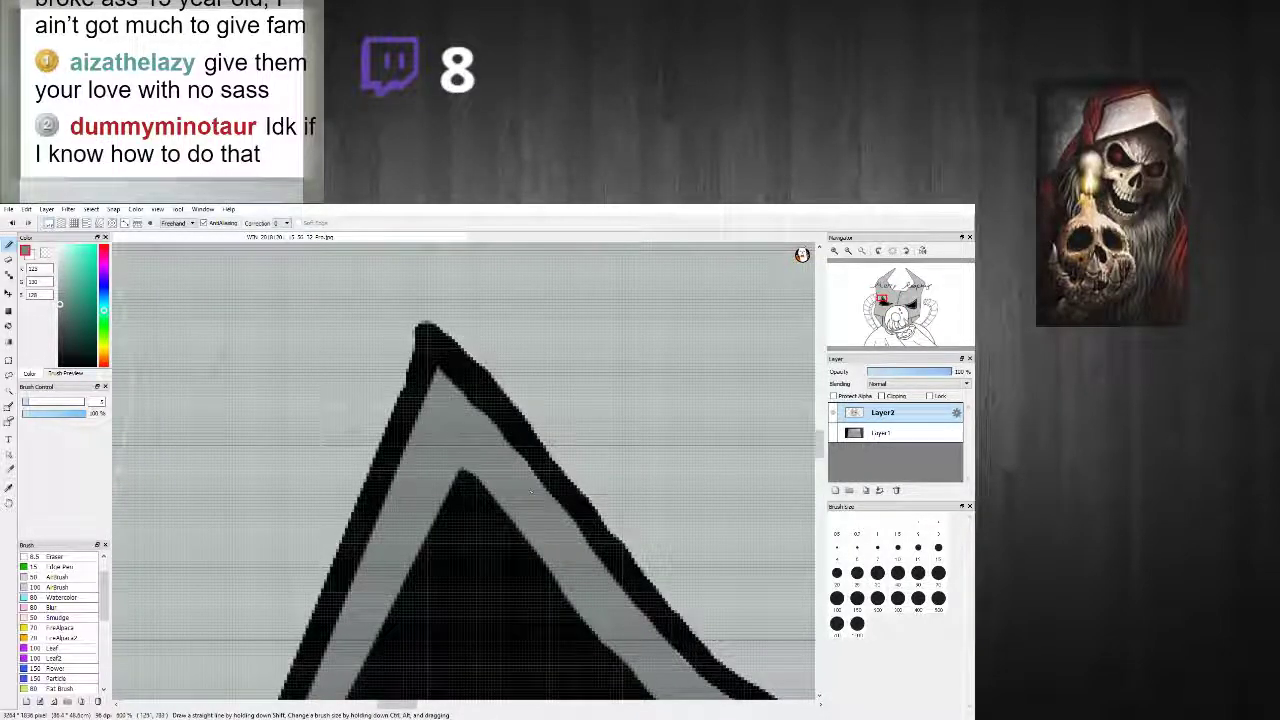
scroll(531, 493, "down", 3)
scroll(456, 358, "up", 2)
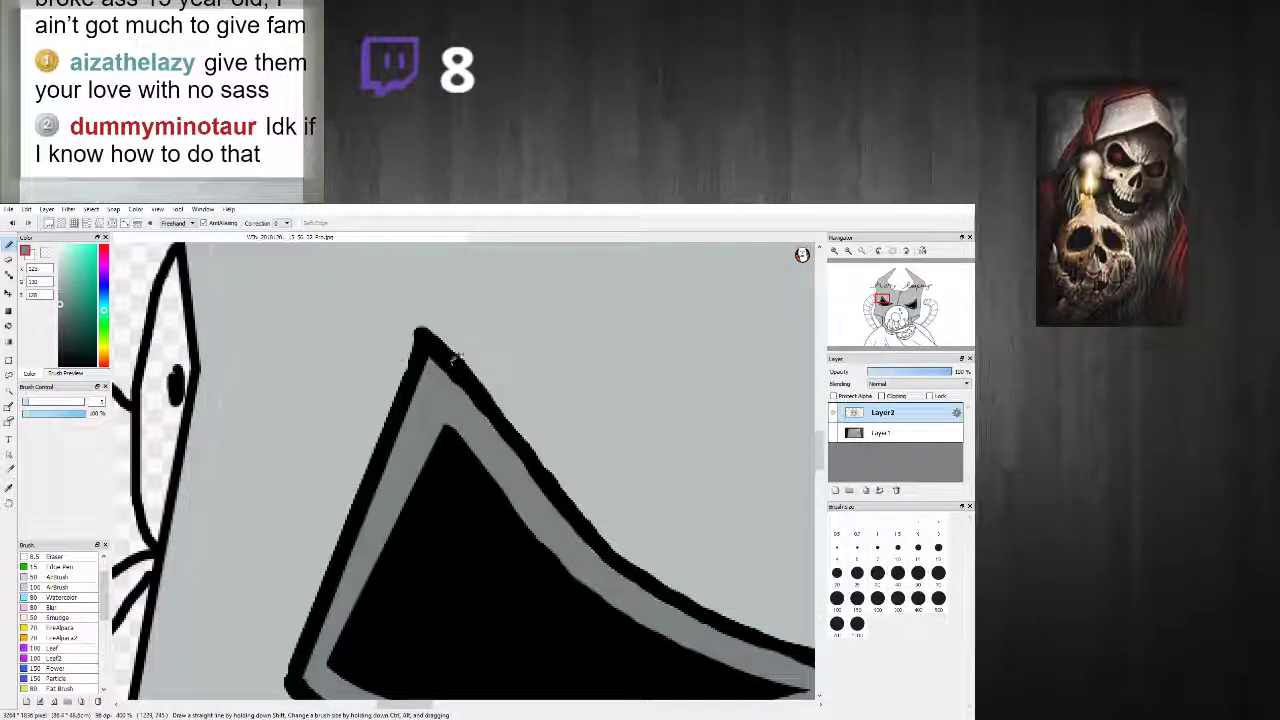
left_click(490, 412, "alt")
Step: Sample the mask's grey and the black line colour around the lettering, undoing the stray black dot beside the first r in Merry
scroll(532, 467, "down", 10)
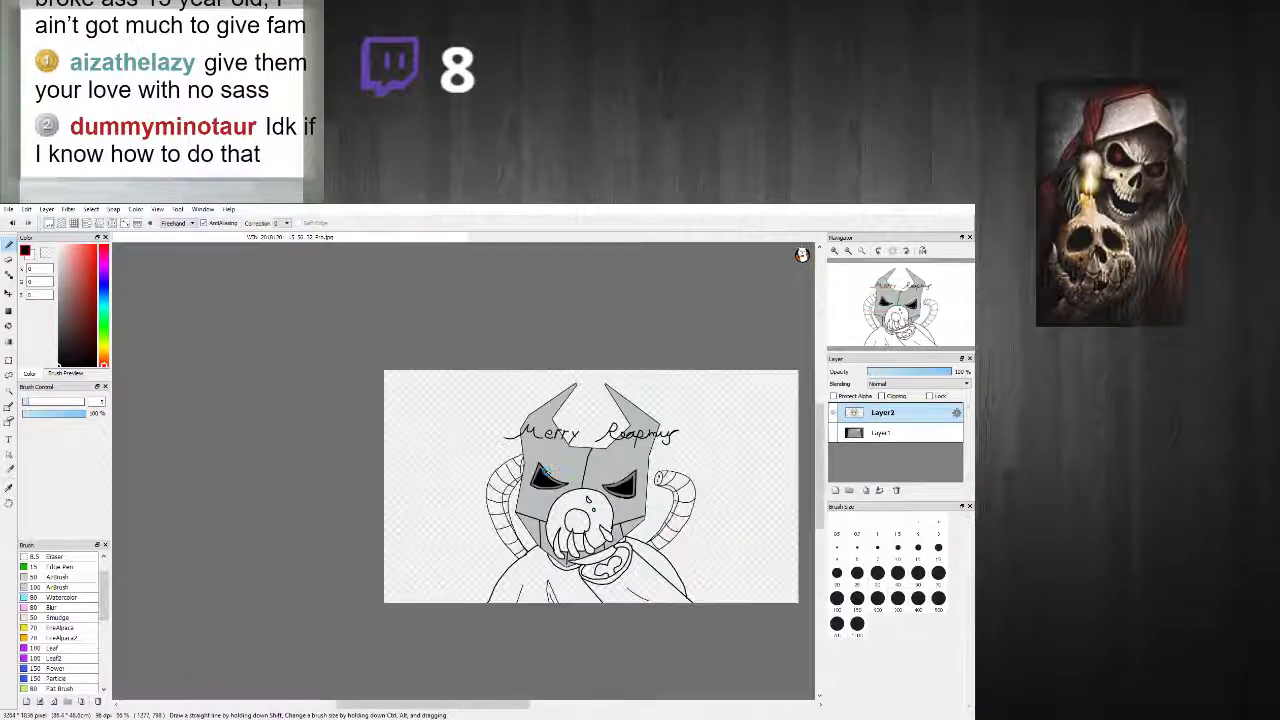
scroll(570, 432, "up", 4)
scroll(503, 375, "up", 6)
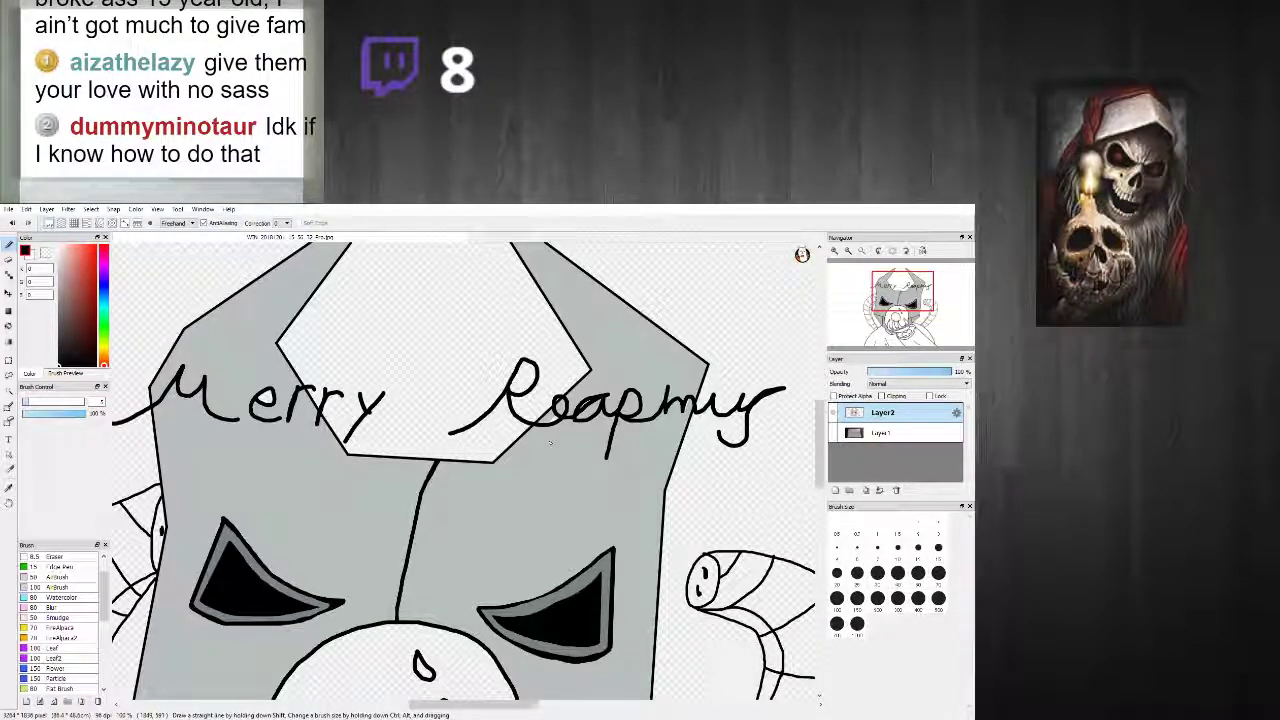
right_click(528, 466)
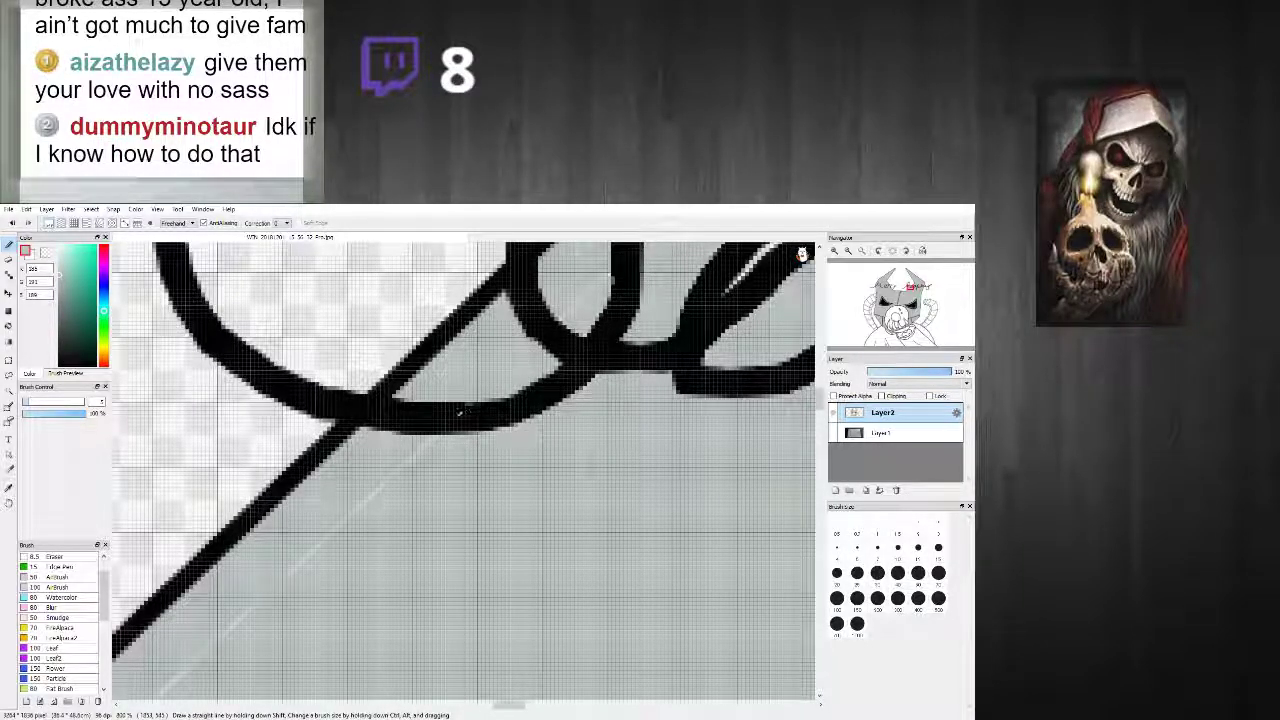
left_click(460, 413, "alt")
scroll(480, 400, "down", 6)
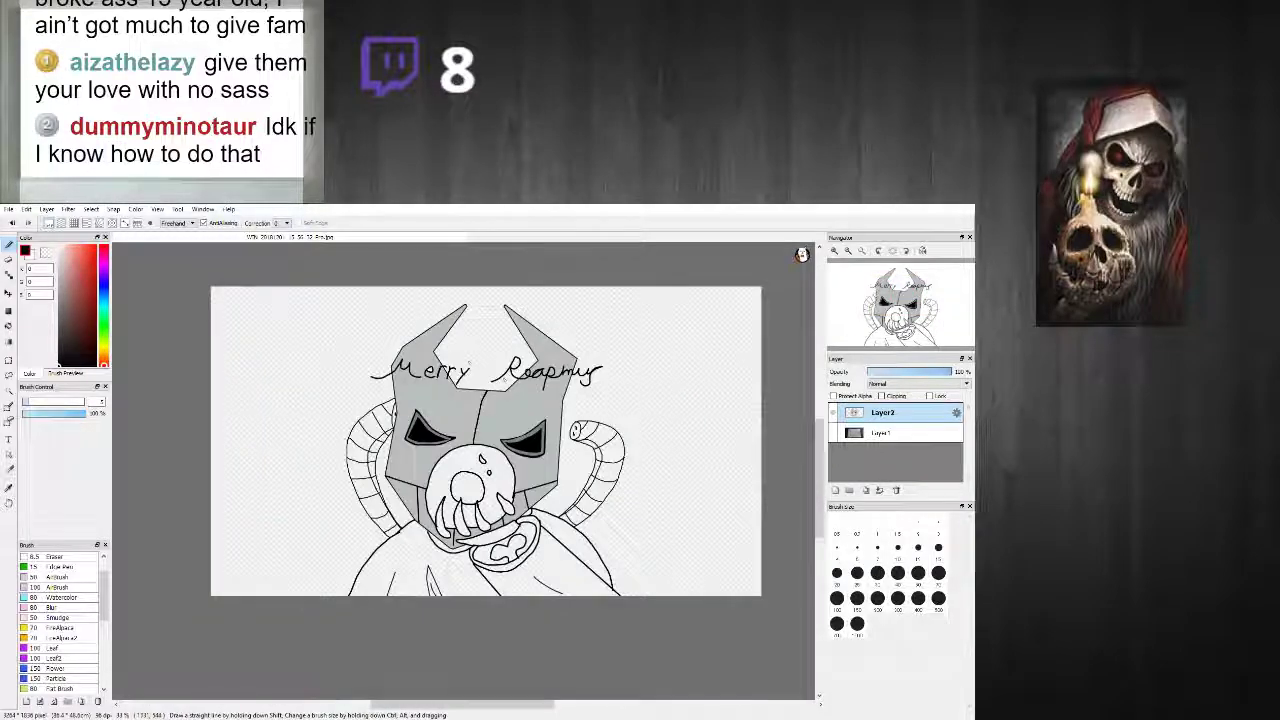
scroll(425, 413, "up", 10)
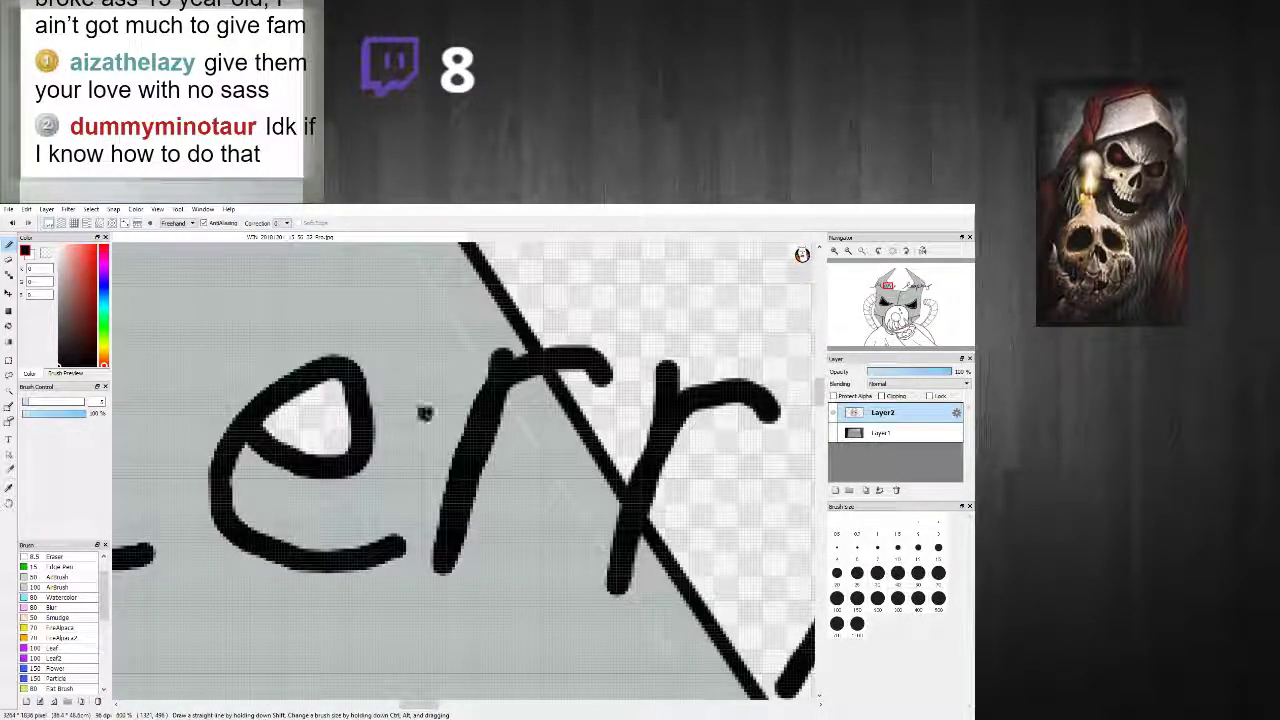
key("ctrl+z")
right_click(419, 388)
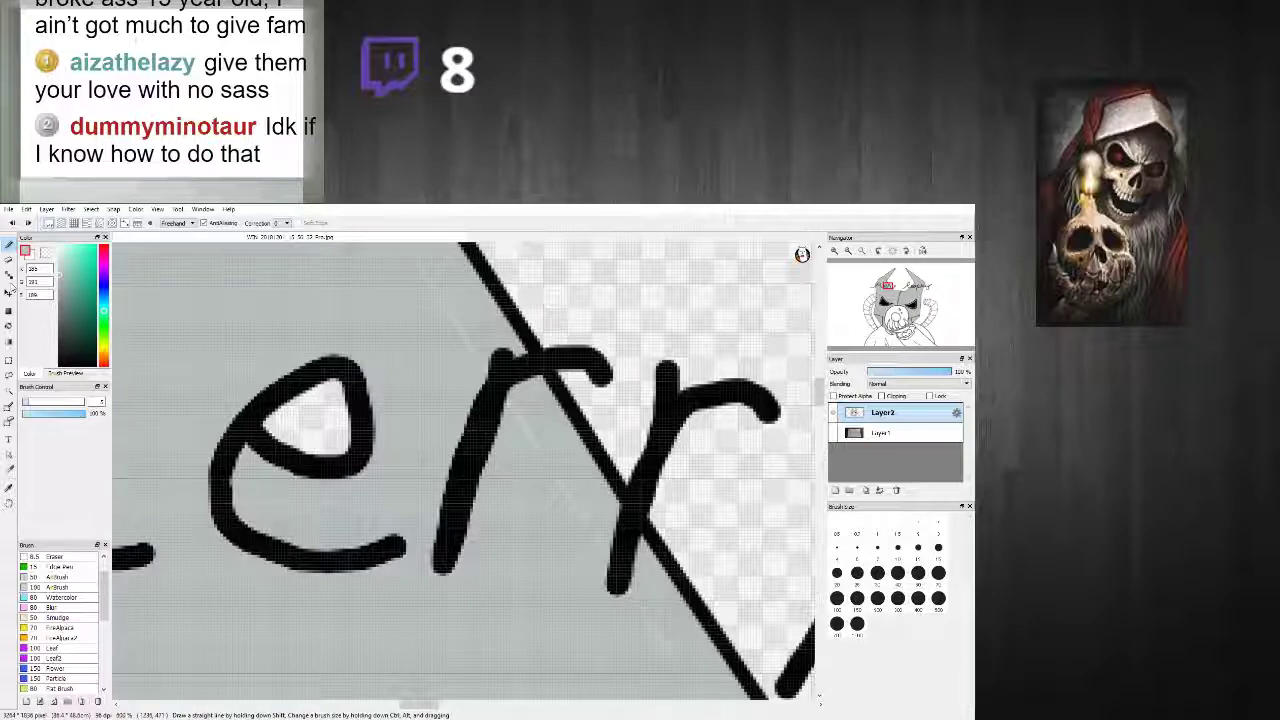
Step: Examine the lettering, mask, eyes and muzzle for areas that still need colouring
scroll(350, 430, "down", 6)
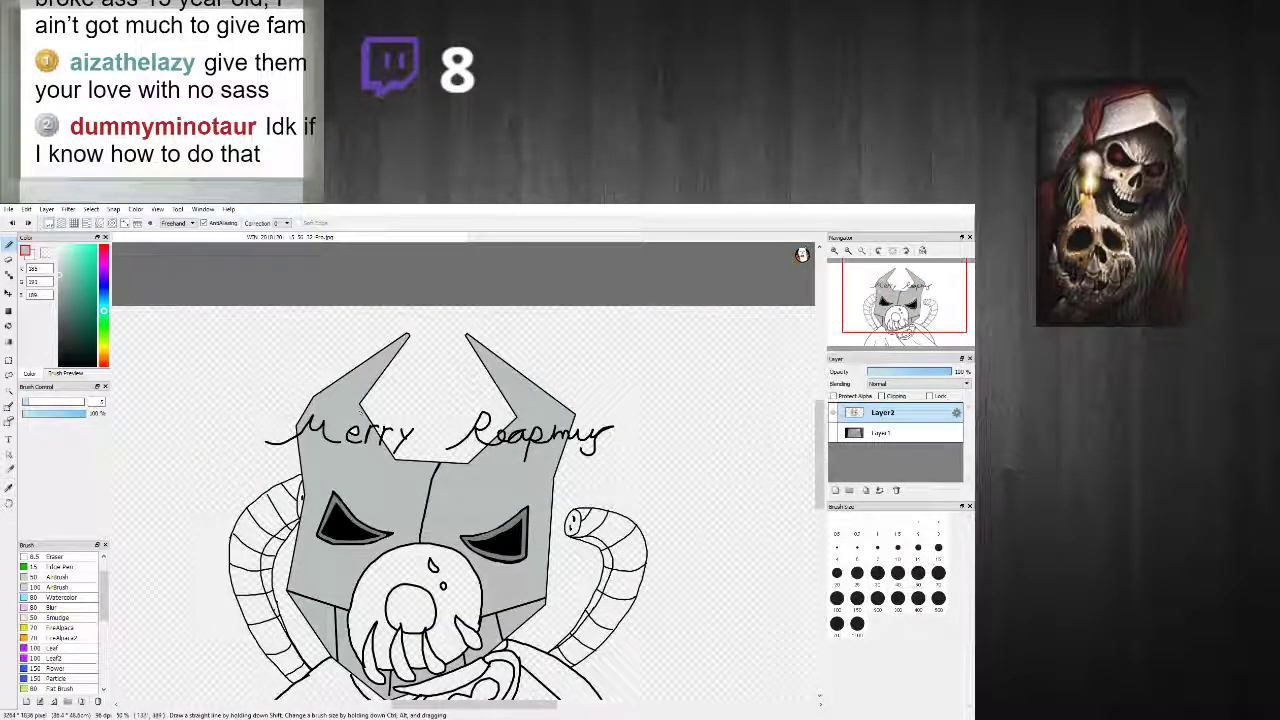
scroll(340, 432, "down", 2)
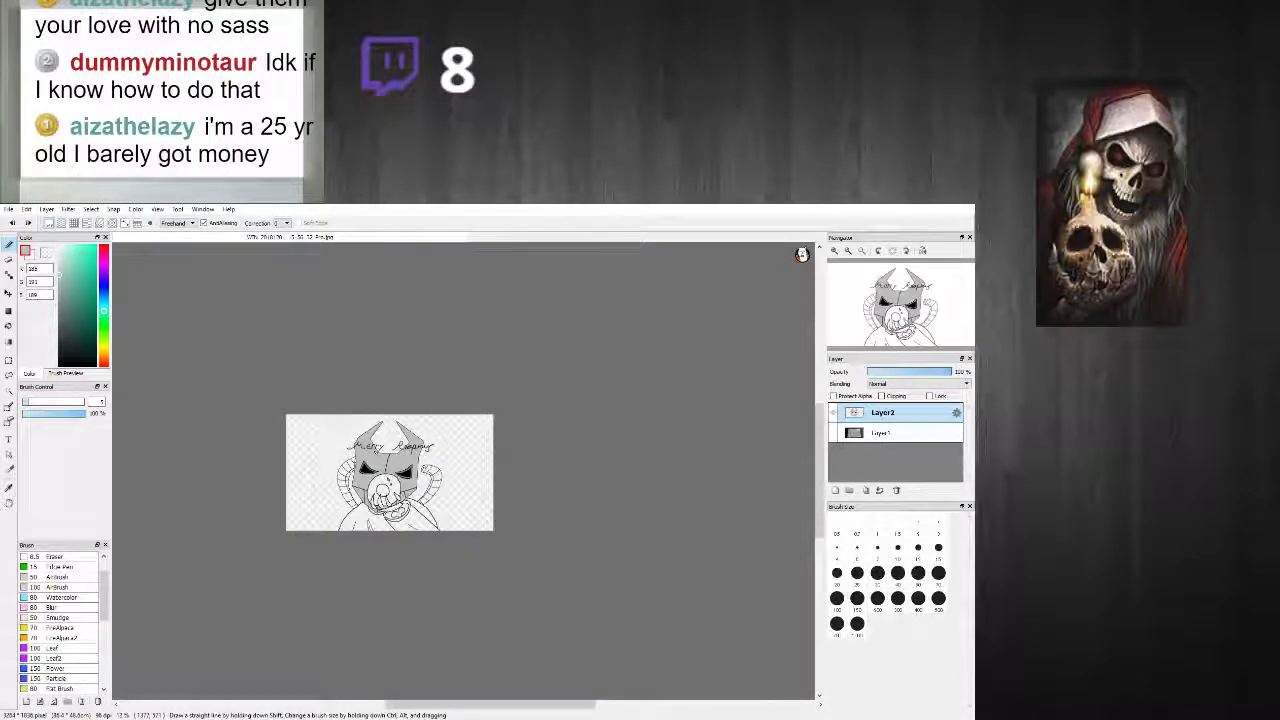
scroll(325, 428, "up", 5)
scroll(325, 428, "down", 4)
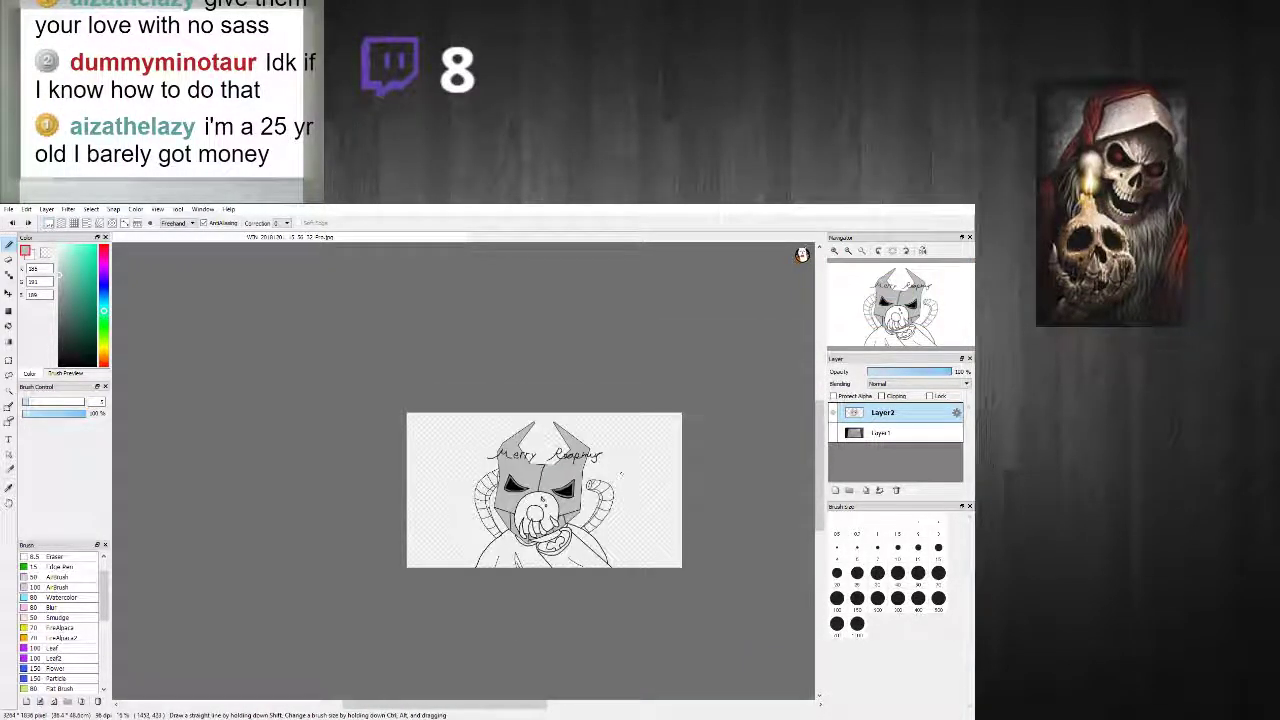
scroll(485, 445, "up", 4)
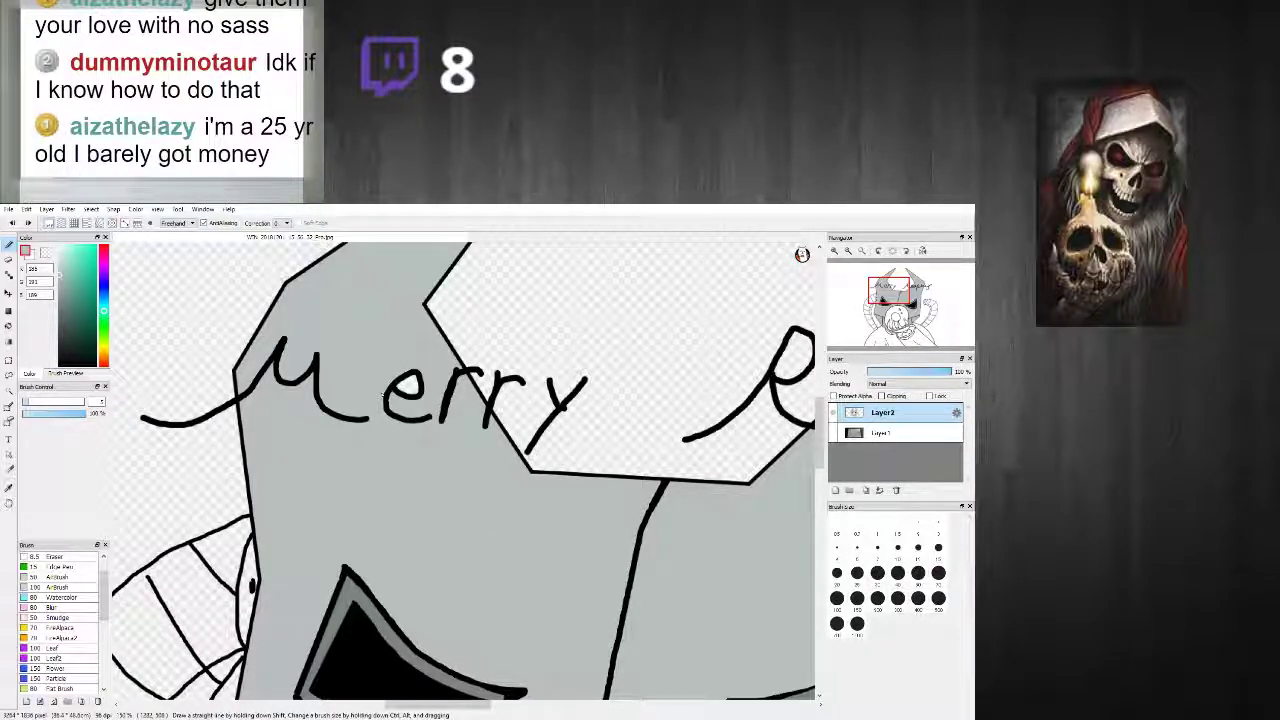
scroll(402, 565, "down", 7)
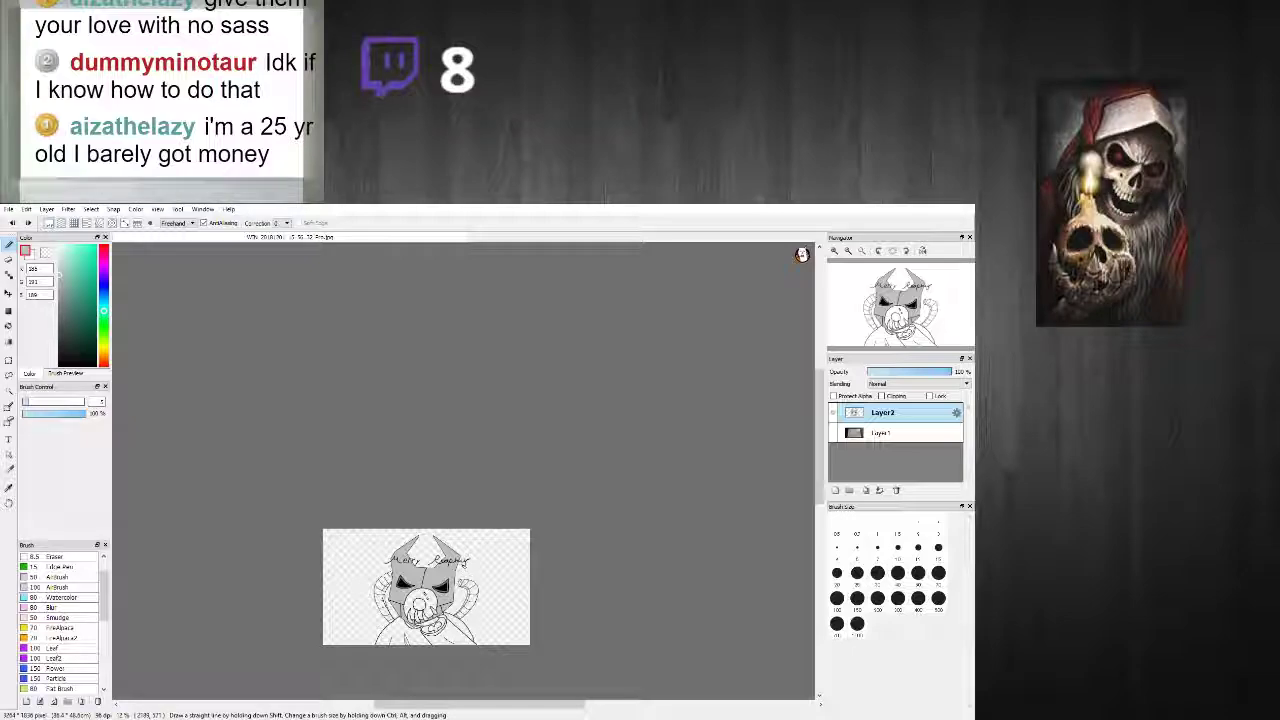
scroll(430, 590, "up", 4)
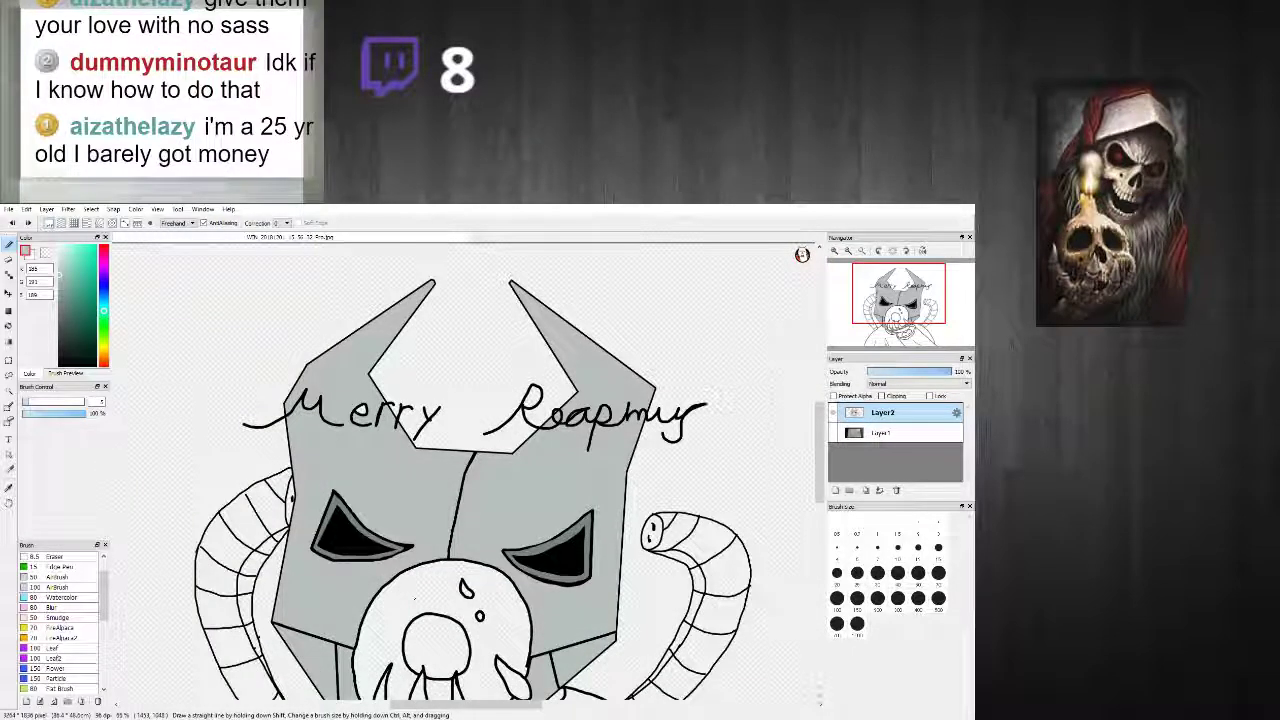
scroll(440, 480, "up", 1)
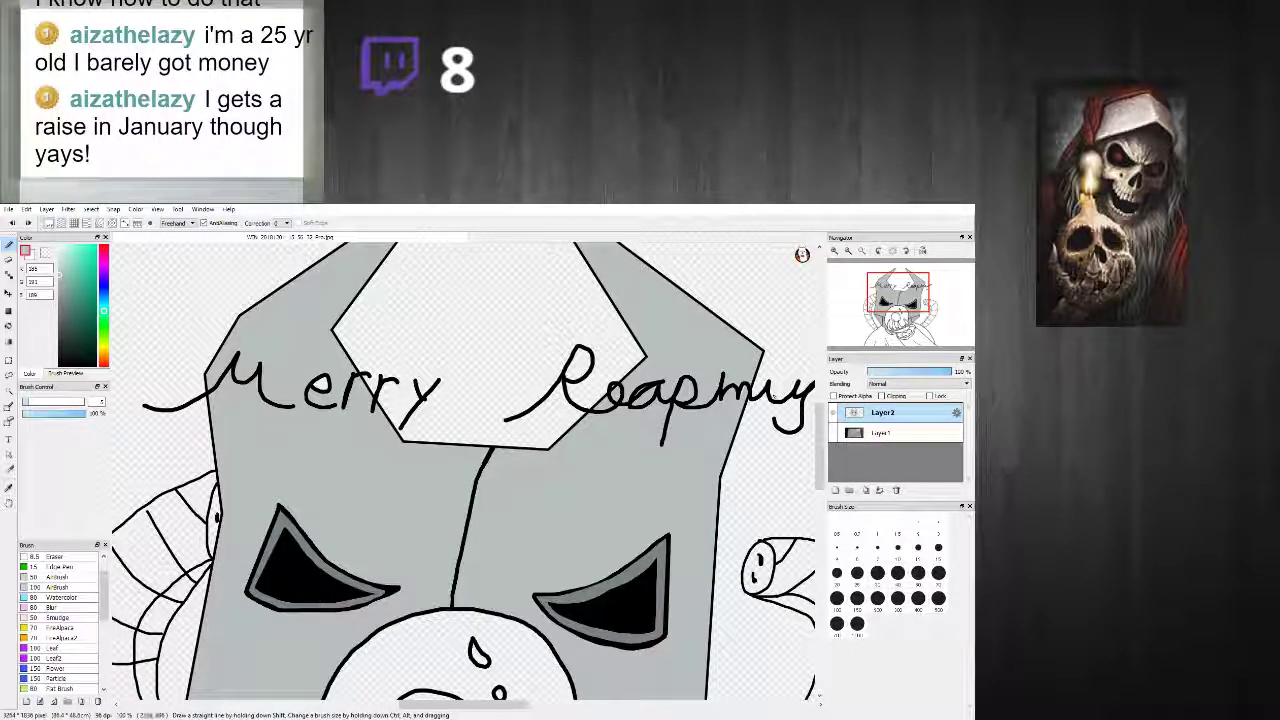
left_click_drag(820, 447, 820, 495)
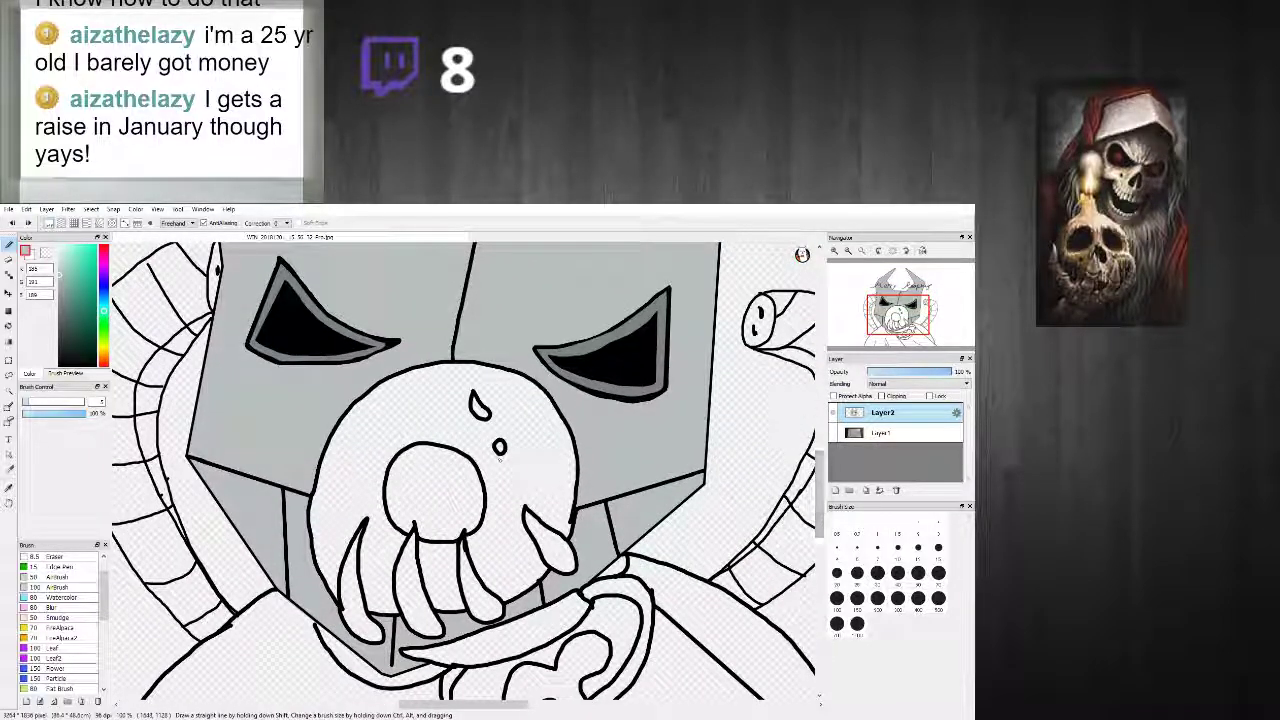
scroll(460, 594, "down", 1)
scroll(430, 604, "up", 3)
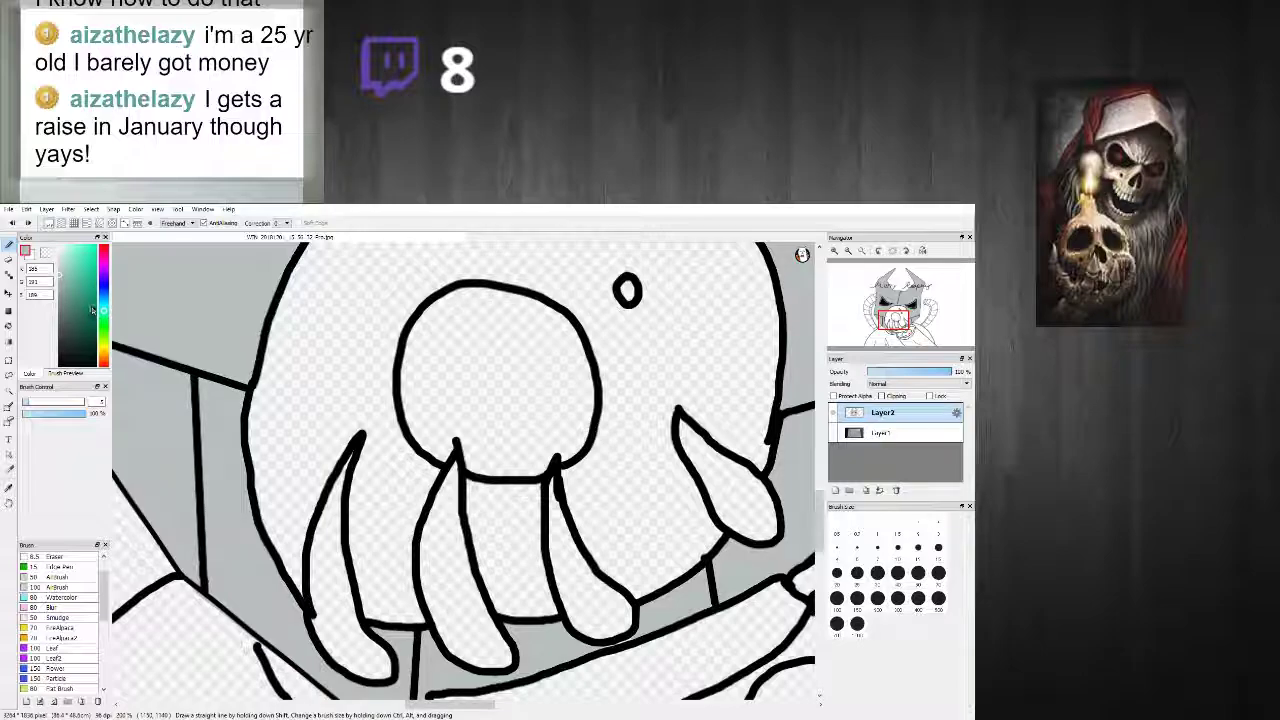
Step: Fill the fangs around the muzzle and the long tusk below it with a very light grey
scroll(376, 489, "down", 5)
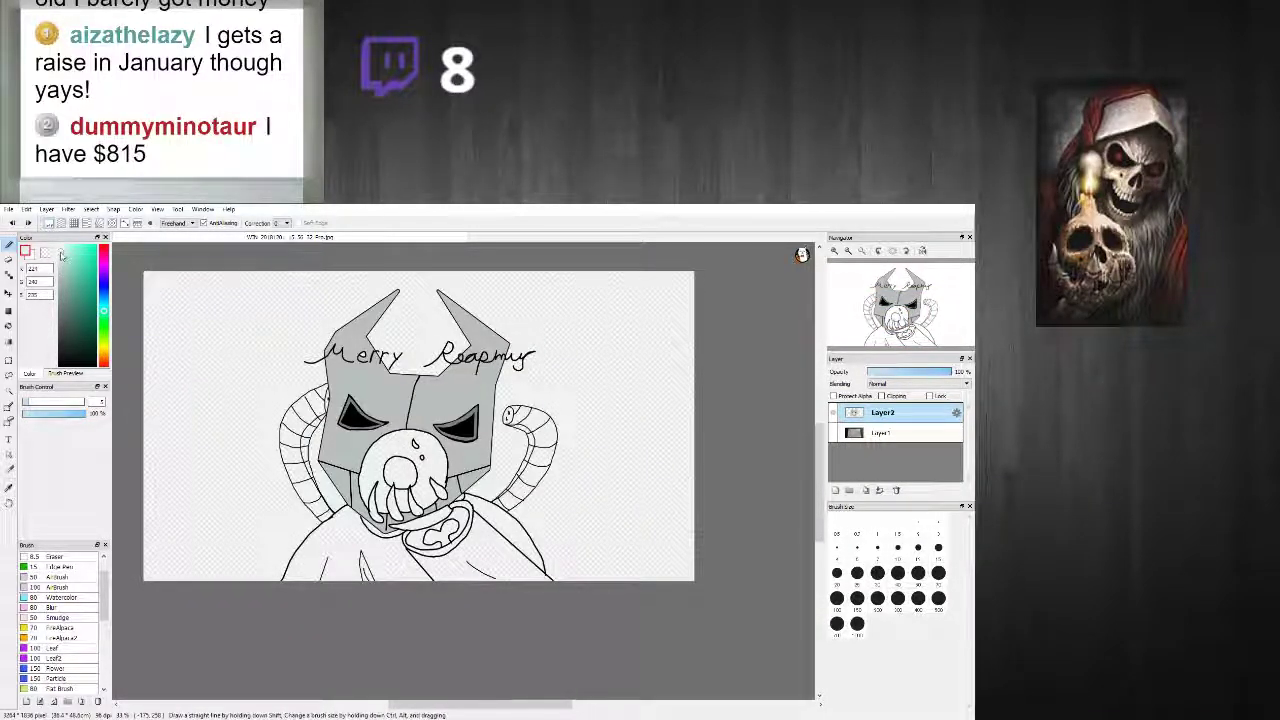
left_click_drag(61, 259, 52, 257)
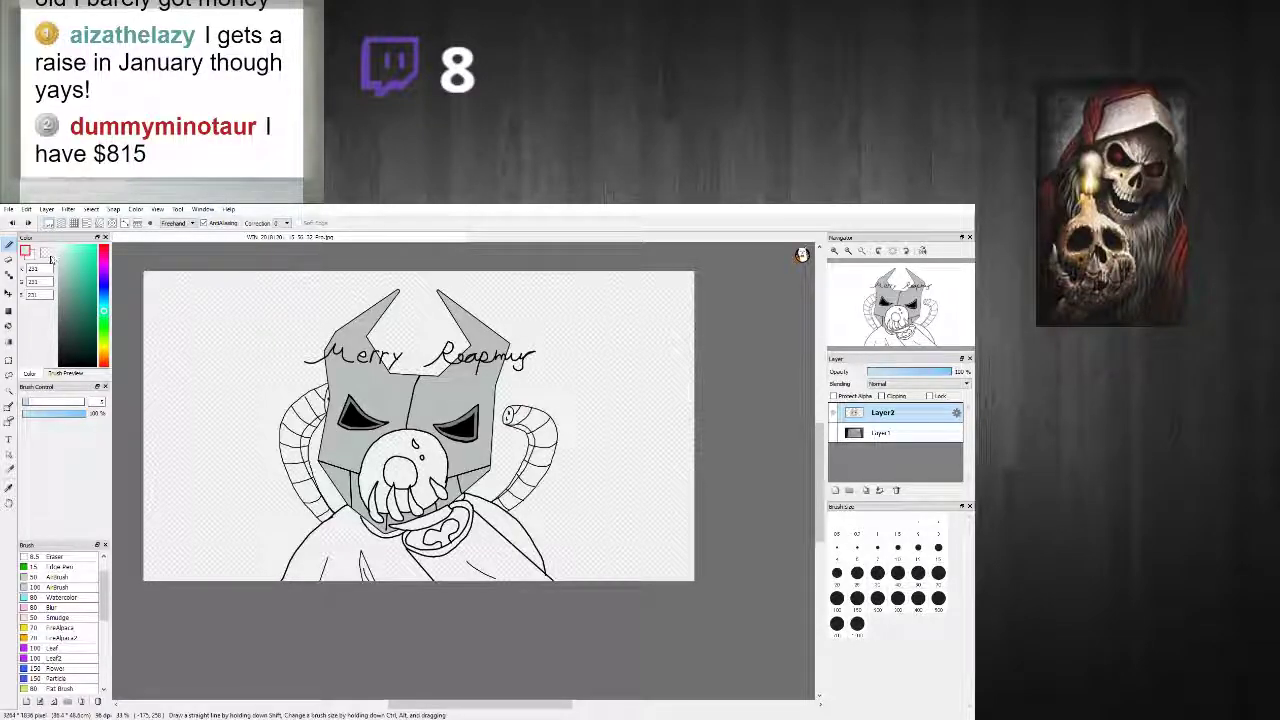
left_click(9, 326)
scroll(466, 554, "up", 3)
left_click(240, 432)
left_click(192, 424)
left_click(195, 410)
left_click(227, 424)
left_click(245, 420)
left_click(305, 405)
left_click(377, 366)
left_click(364, 434)
left_click(401, 479)
scroll(412, 479, "down", 3)
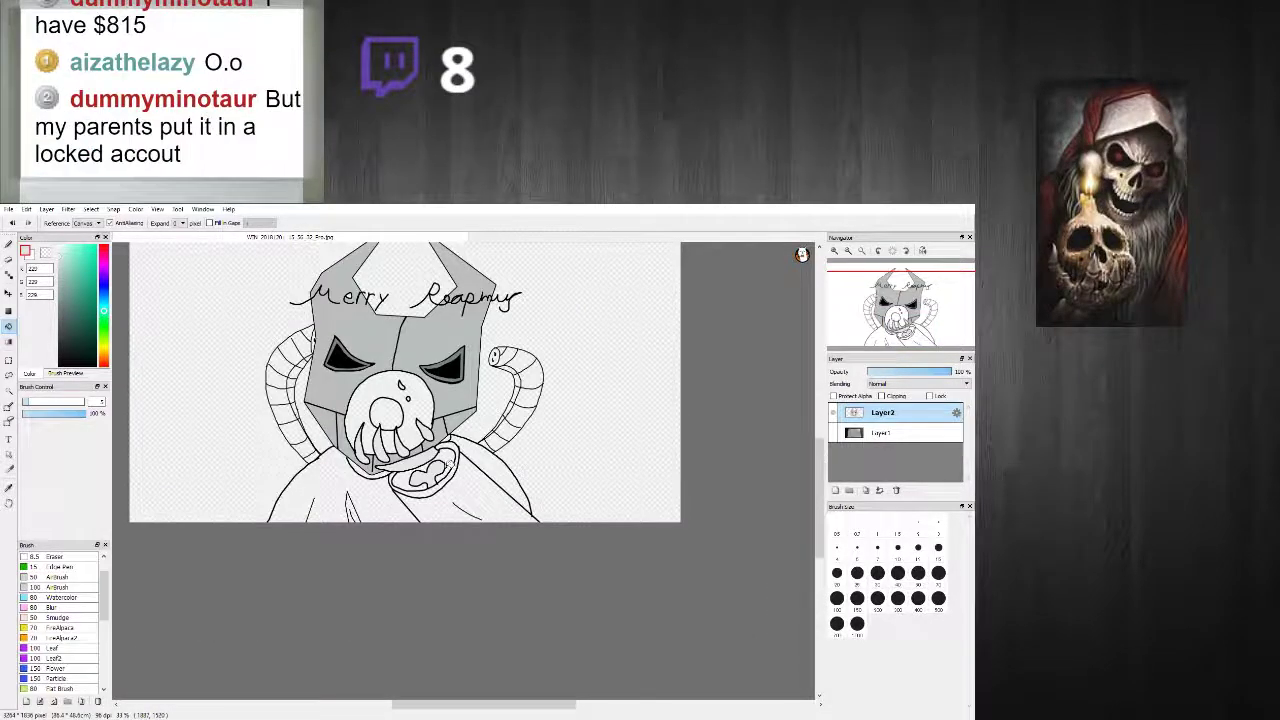
Step: Fill the round muzzle with a medium grey-green
scroll(370, 411, "up", 2)
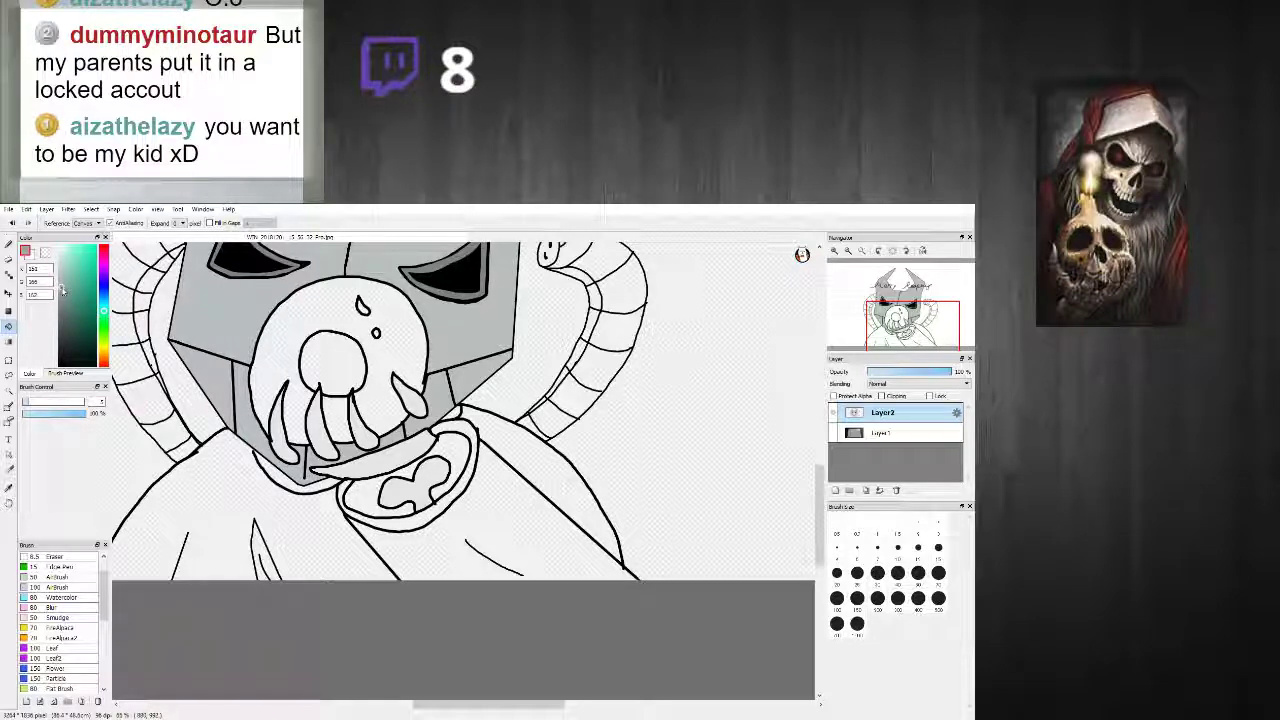
left_click(280, 352)
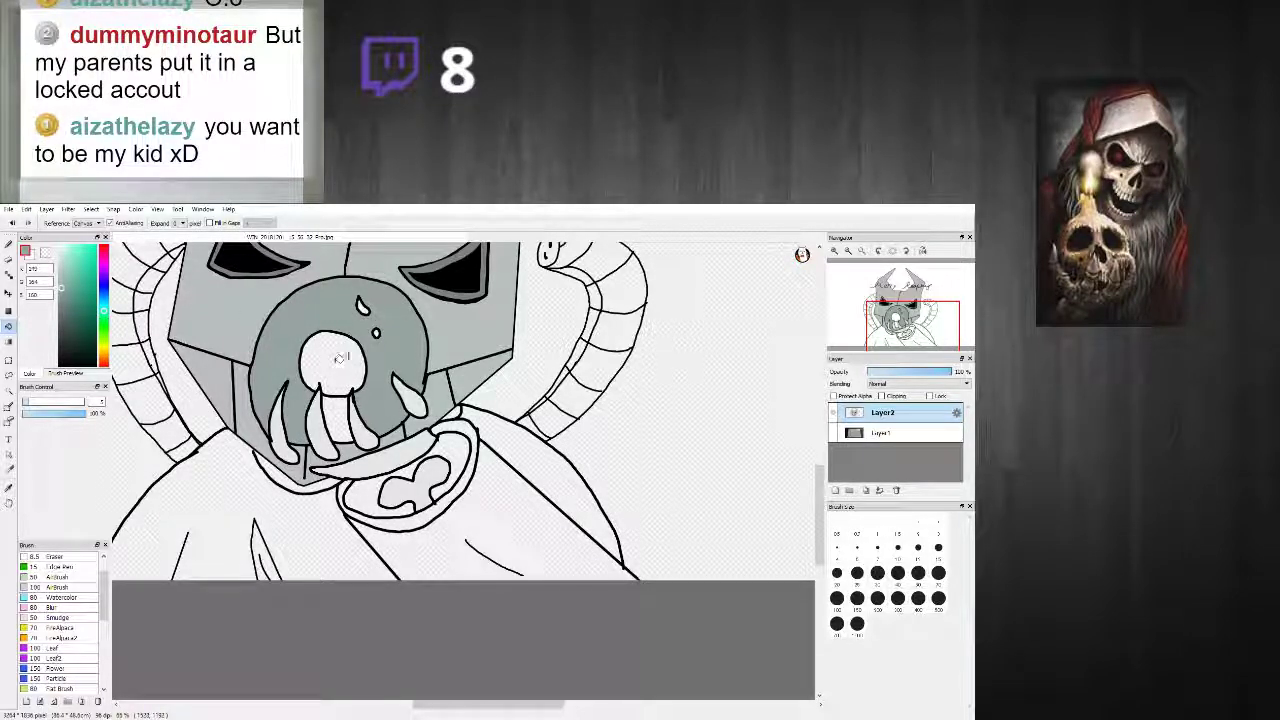
Step: Fill the muzzle's small highlight shapes with near-white and its central circle with black
scroll(249, 298, "up", 2)
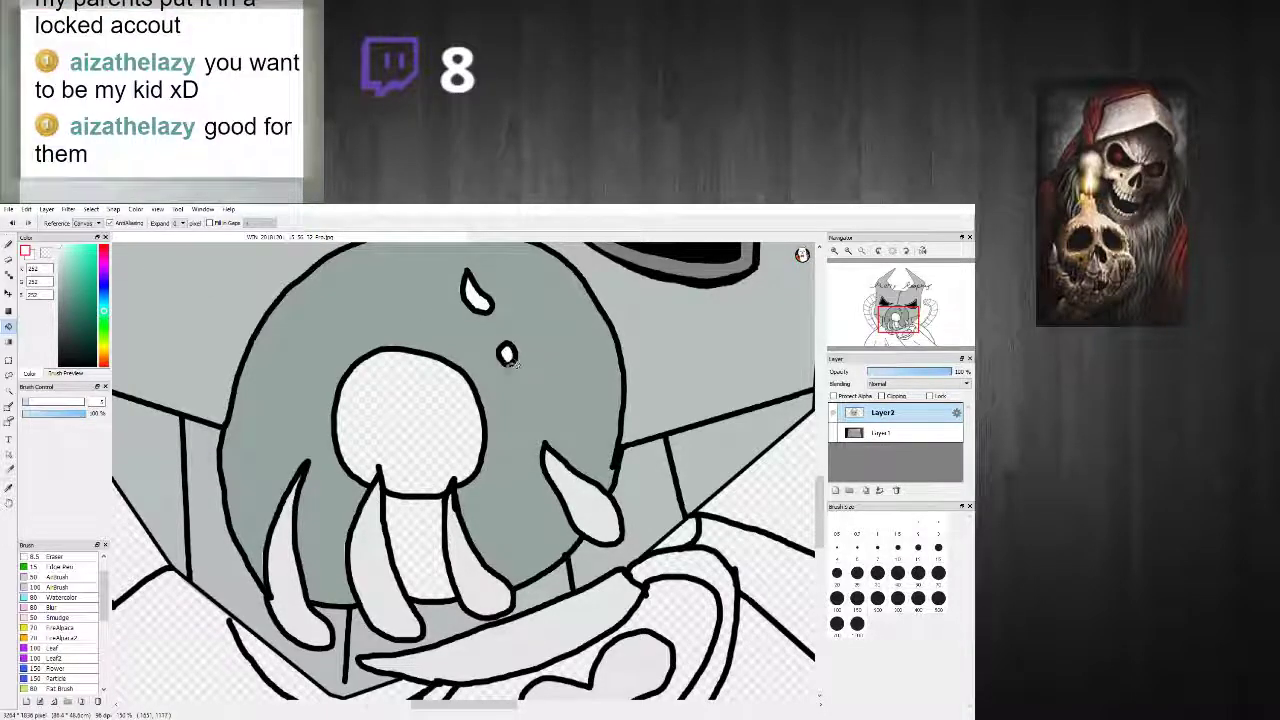
scroll(510, 345, "down", 4)
scroll(413, 345, "up", 1)
left_click(60, 362)
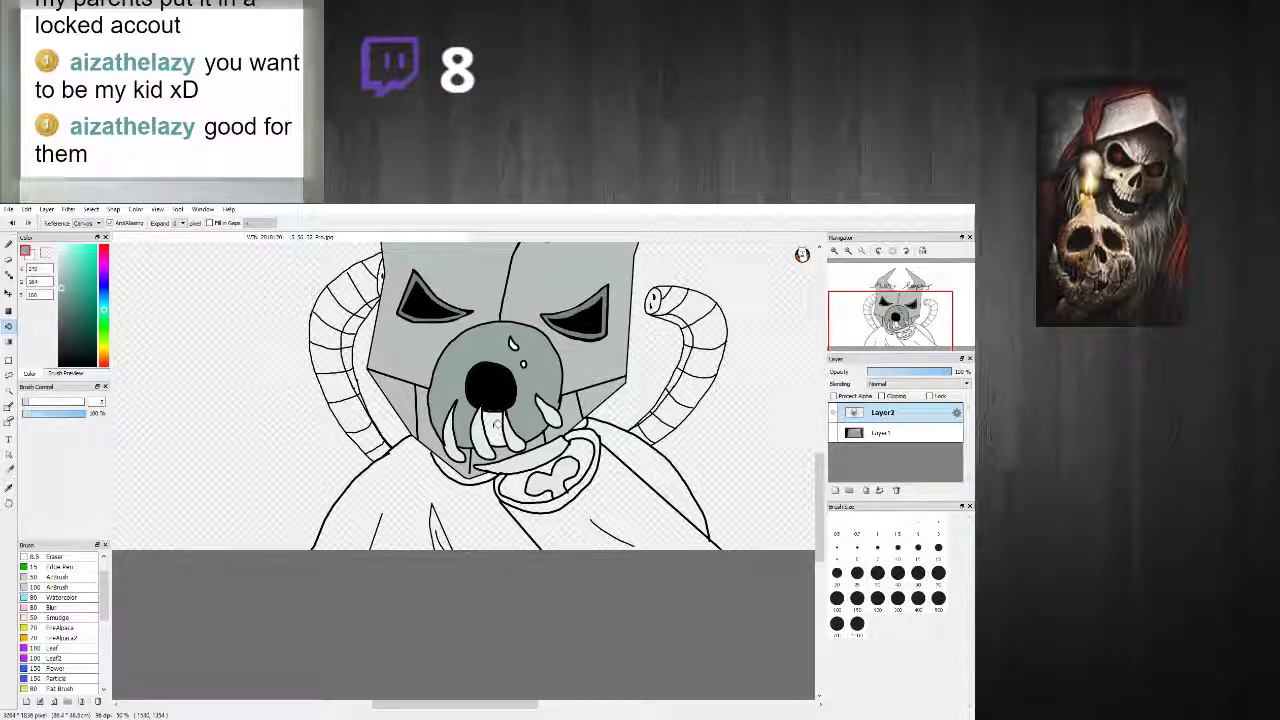
Step: Recolour the round muzzle and the gap between its middle fangs teal
scroll(524, 410, "down", 3)
scroll(571, 402, "up", 2)
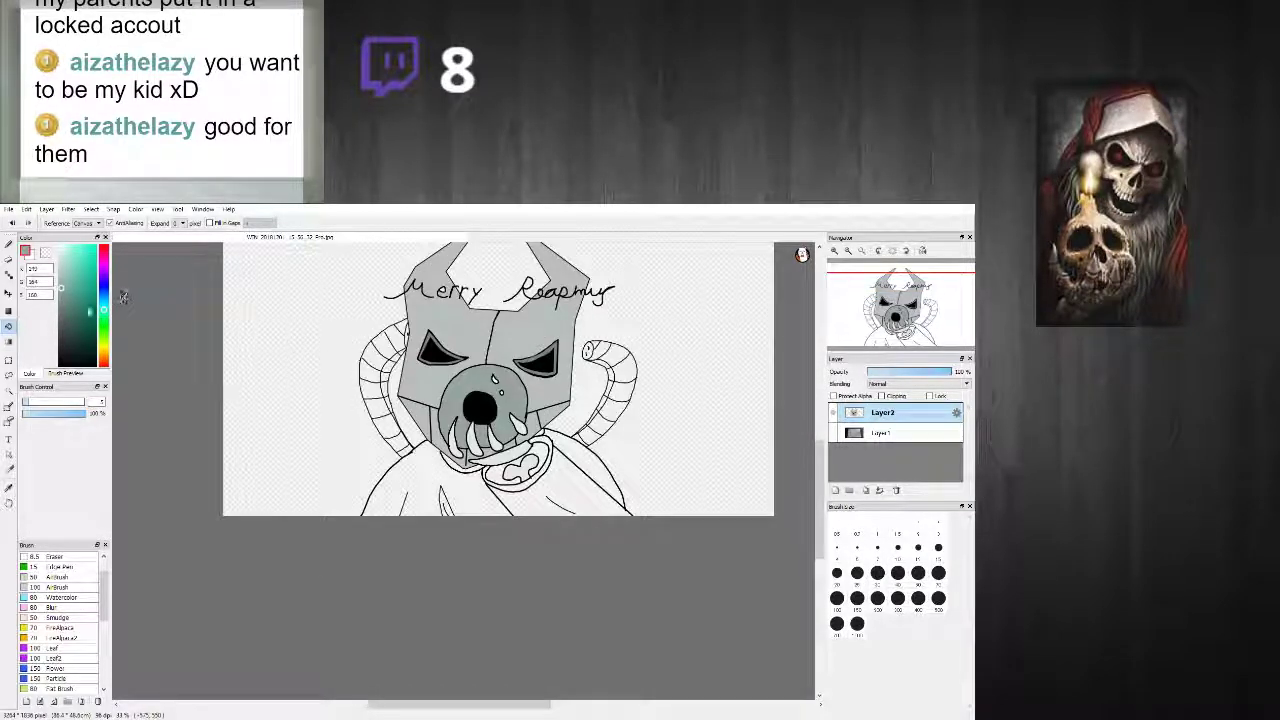
left_click(465, 398)
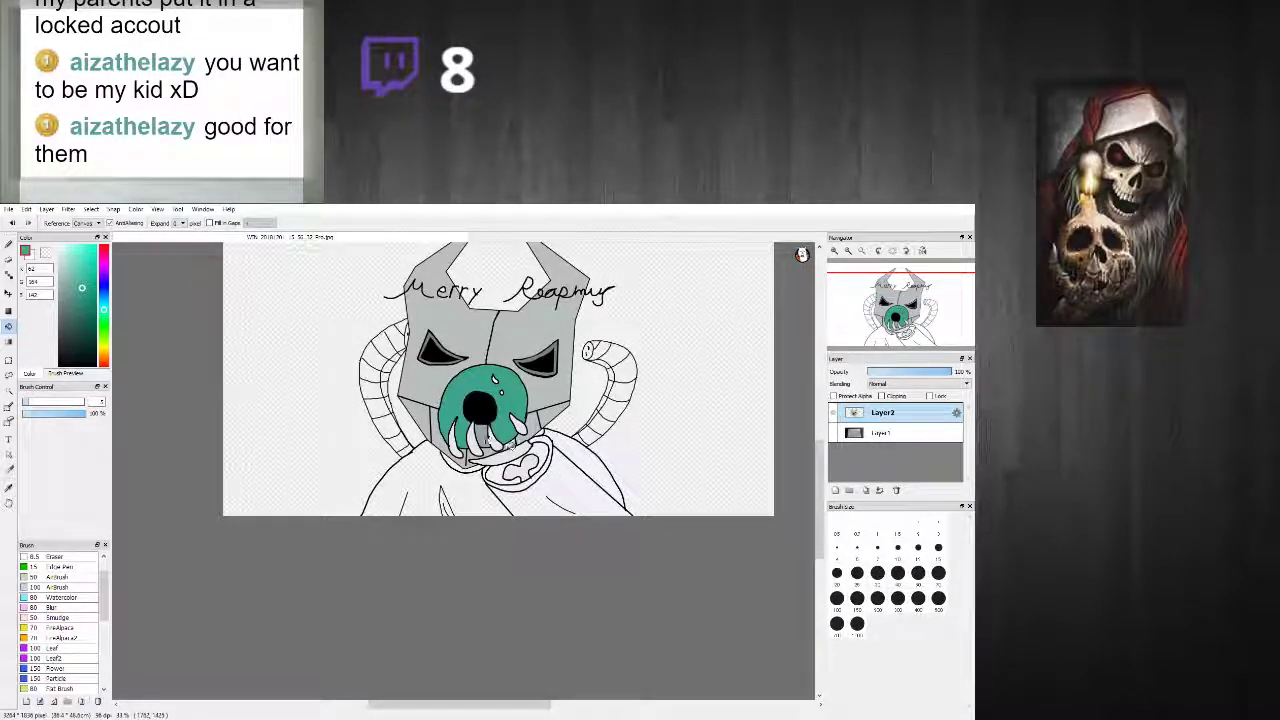
scroll(620, 438, "down", 2)
scroll(665, 421, "up", 3)
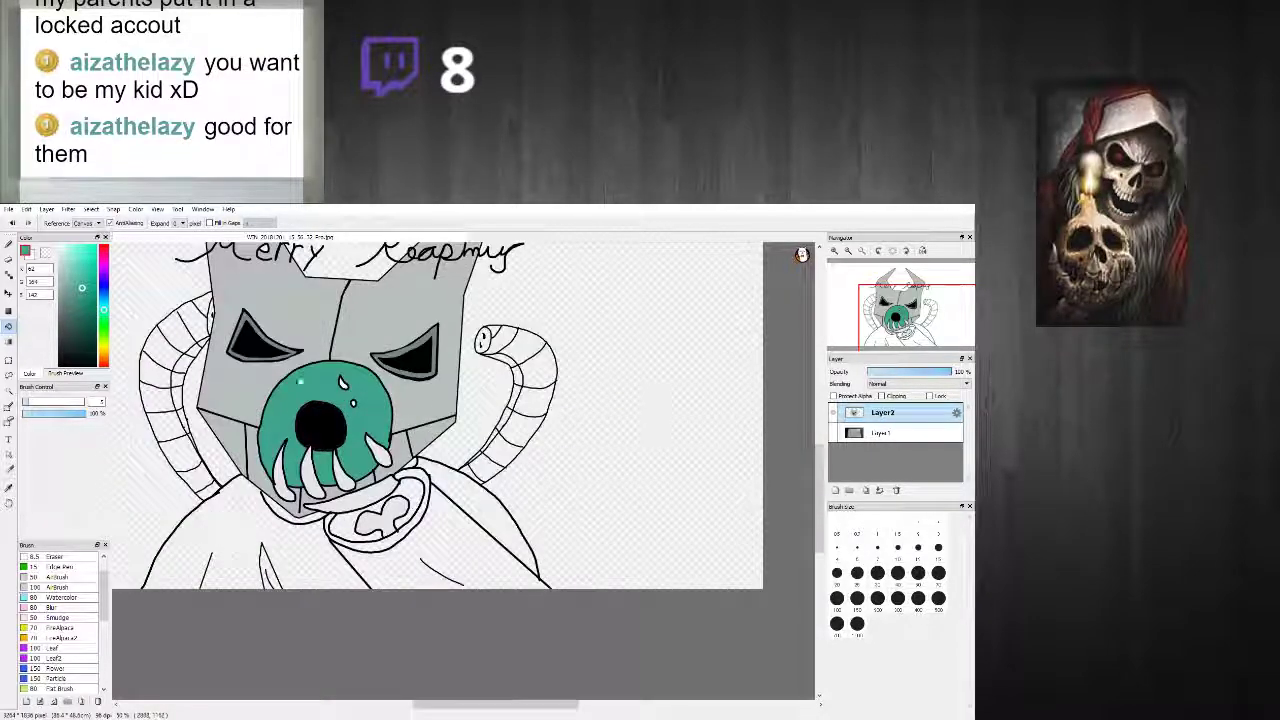
Step: Recolour the round muzzle and the gap between its middle fangs a muted red
left_click(104, 255)
left_click(311, 384)
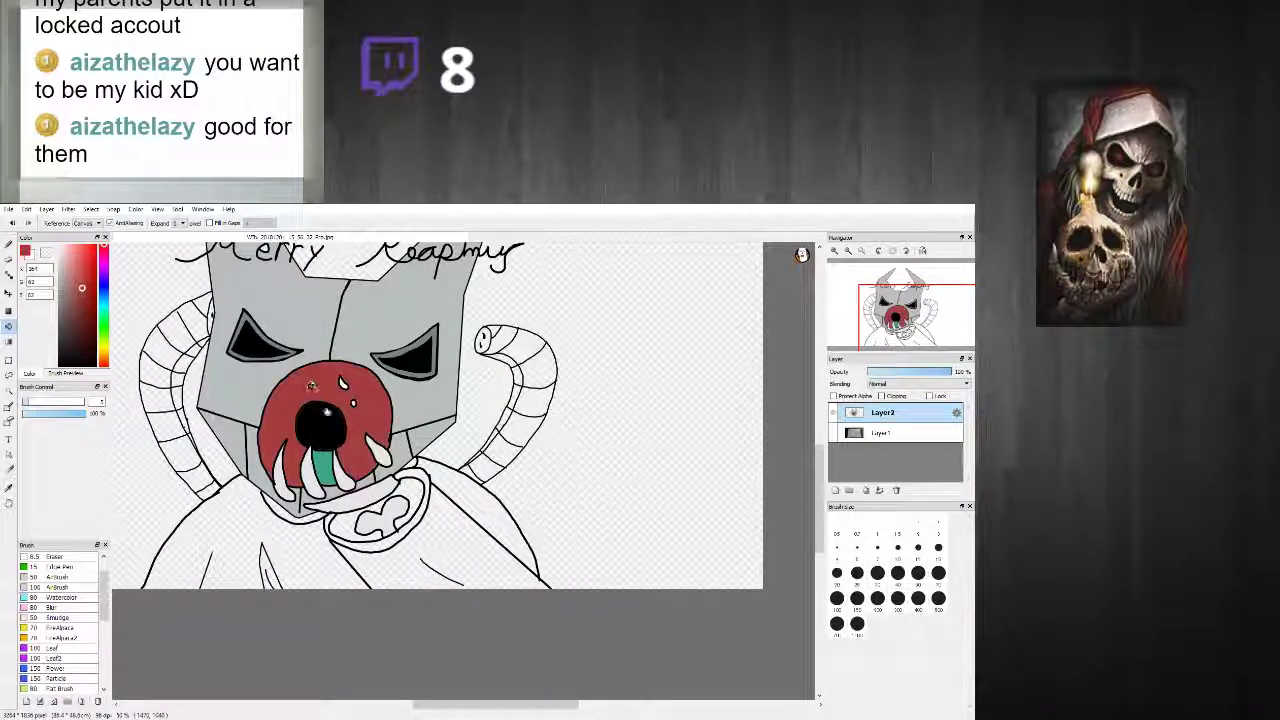
scroll(330, 457, "down", 1)
scroll(330, 457, "up", 4)
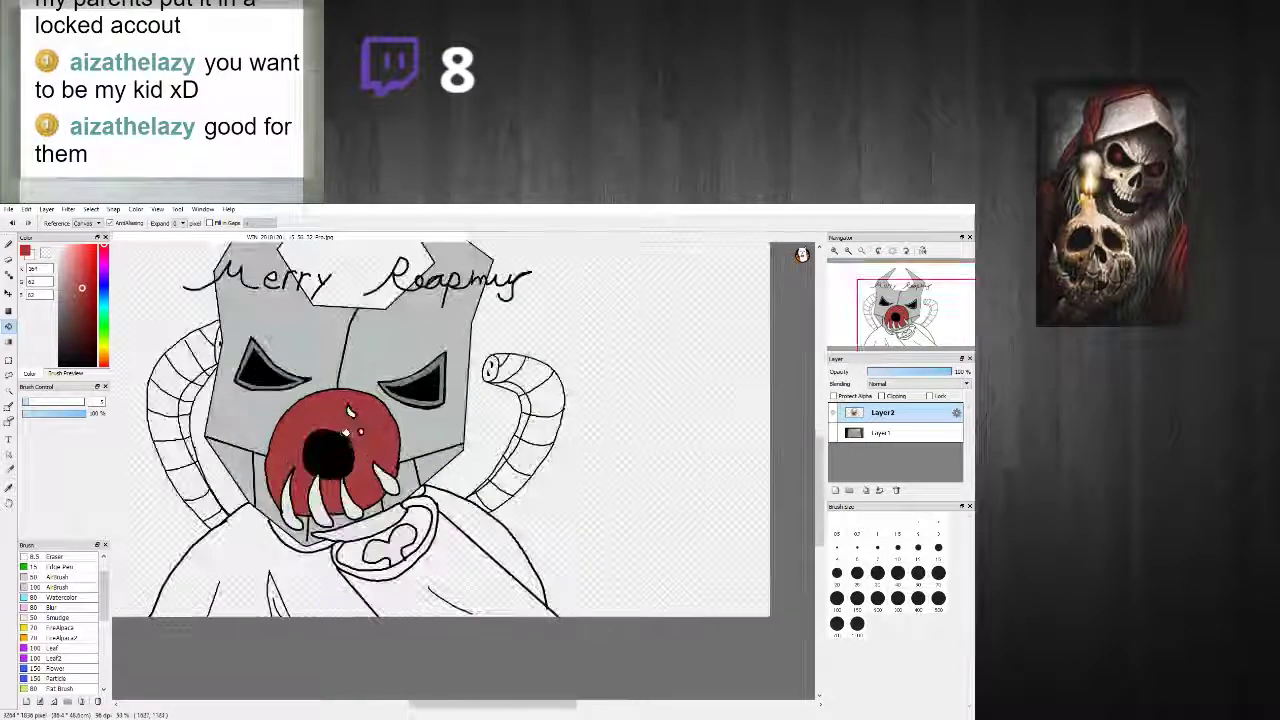
scroll(334, 437, "down", 2)
scroll(334, 437, "up", 1)
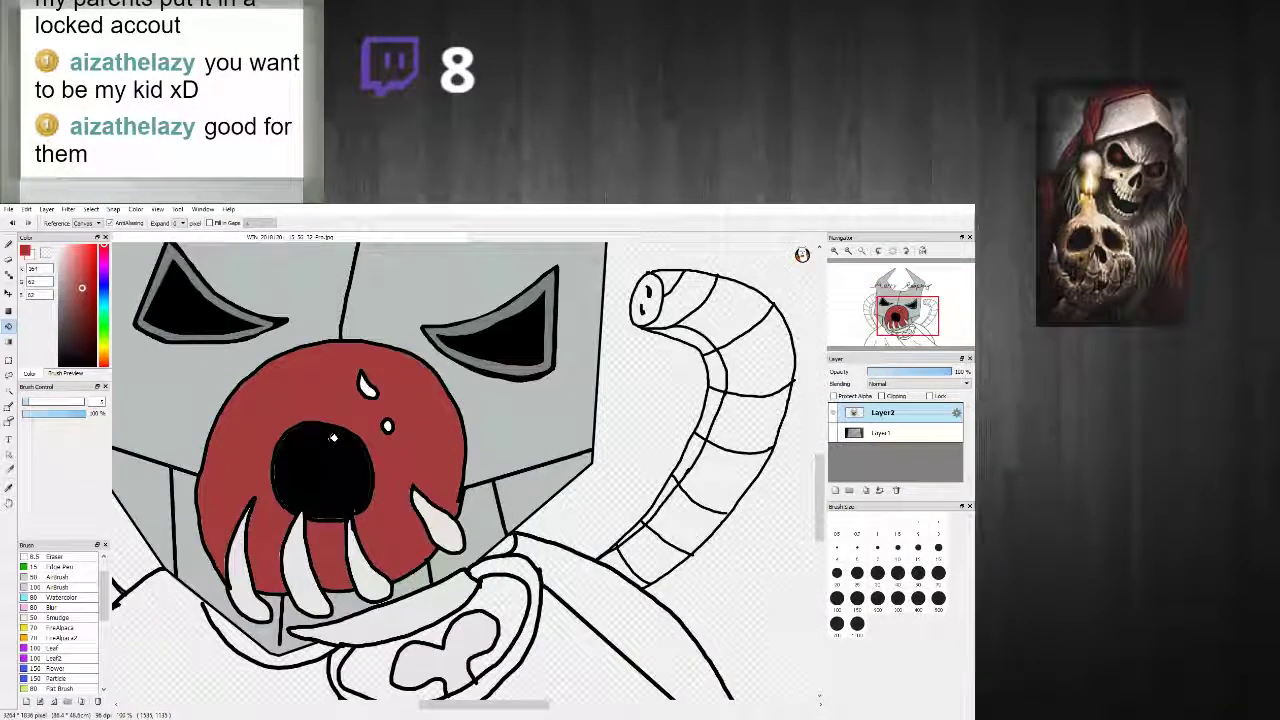
scroll(329, 441, "down", 4)
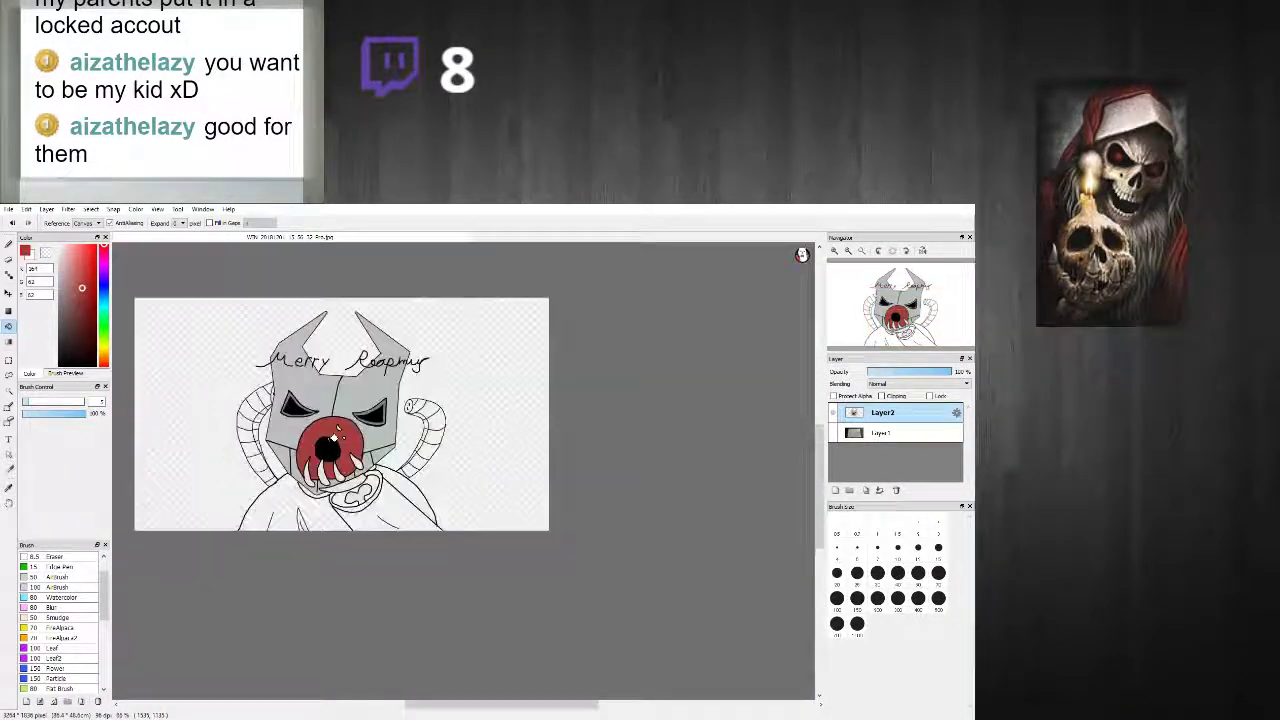
Step: Fill the inside of the oval opening below the muzzle with black, around the pale shape in its centre
scroll(328, 467, "up", 1)
scroll(328, 467, "up", 3)
scroll(350, 420, "down", 2)
scroll(371, 354, "up", 3)
scroll(371, 354, "down", 3)
scroll(152, 476, "up", 2)
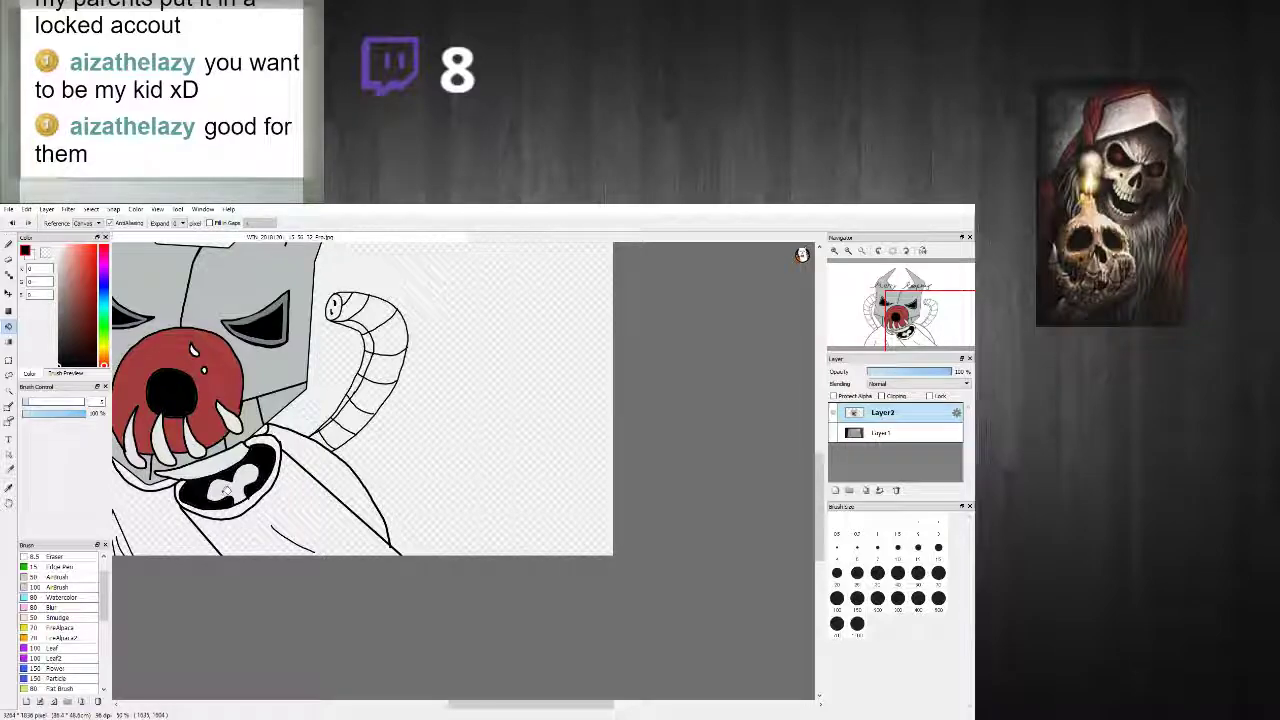
scroll(226, 490, "down", 2)
scroll(172, 517, "up", 3)
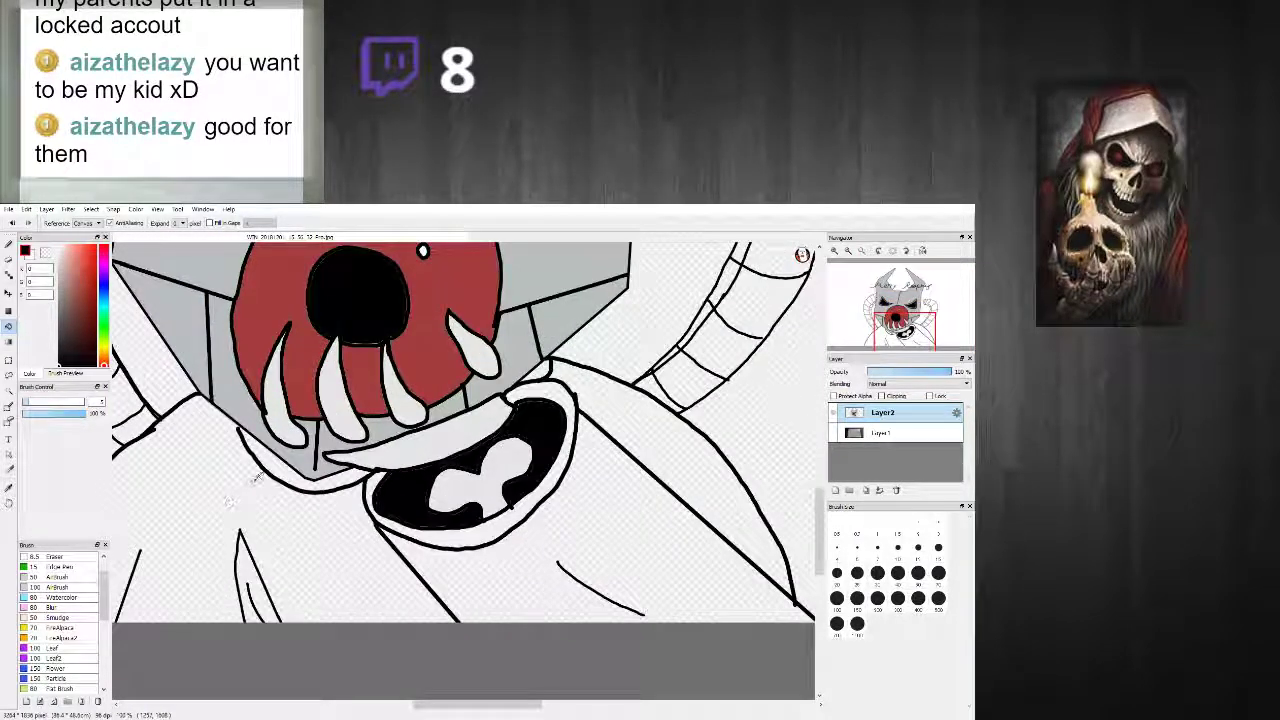
scroll(275, 460, "down", 3)
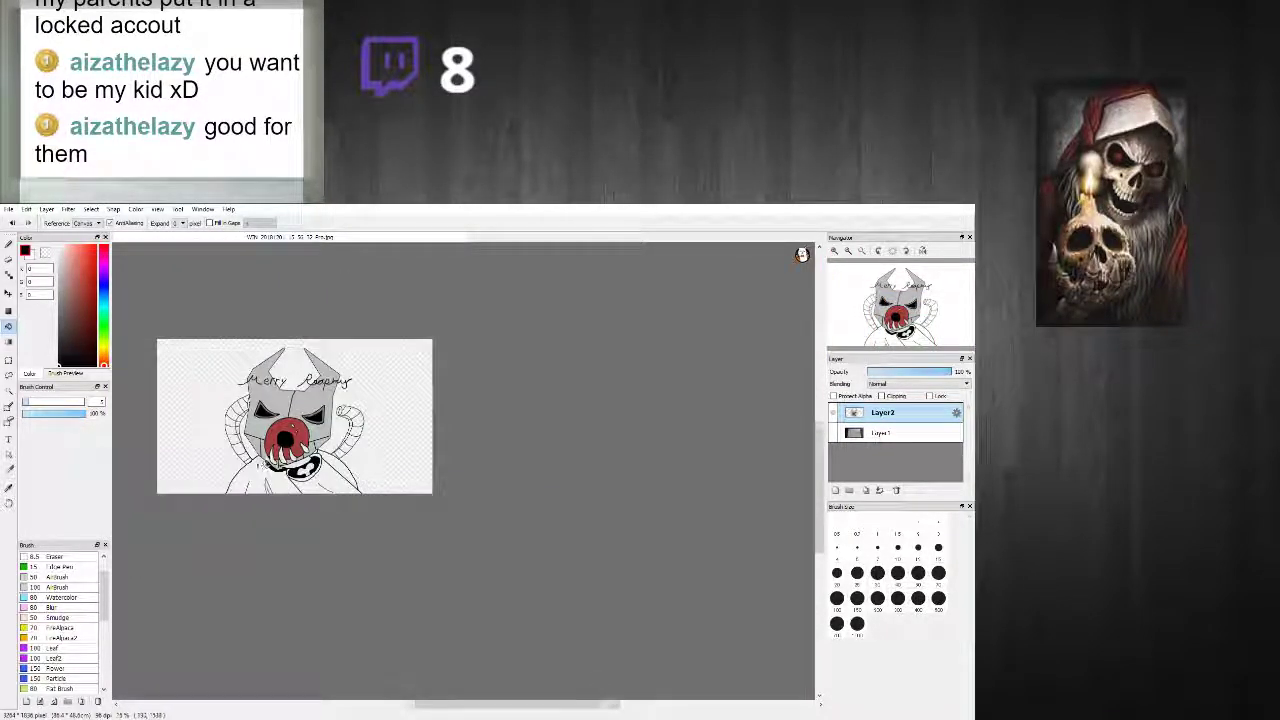
Step: Fill the cloak areas on both sides below the mask with dark grey
scroll(212, 451, "up", 1)
left_click_drag(68, 338, 69, 325)
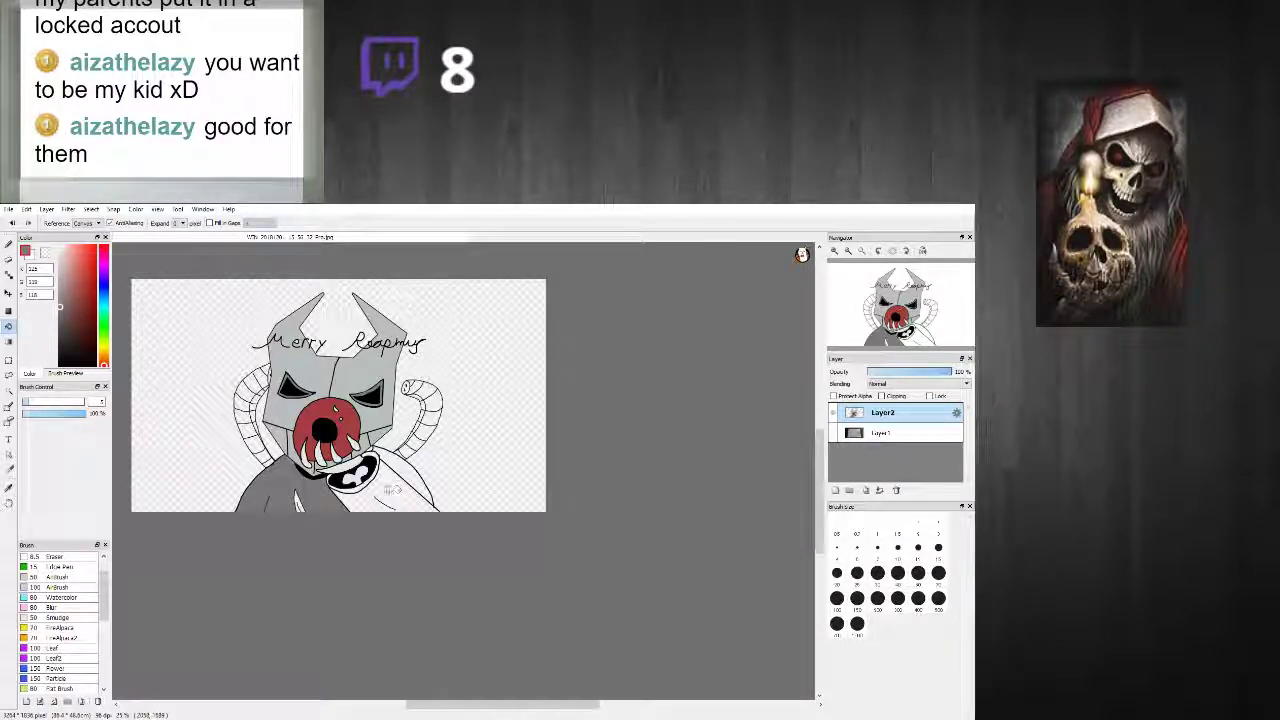
scroll(420, 516, "down", 2)
scroll(298, 503, "up", 4)
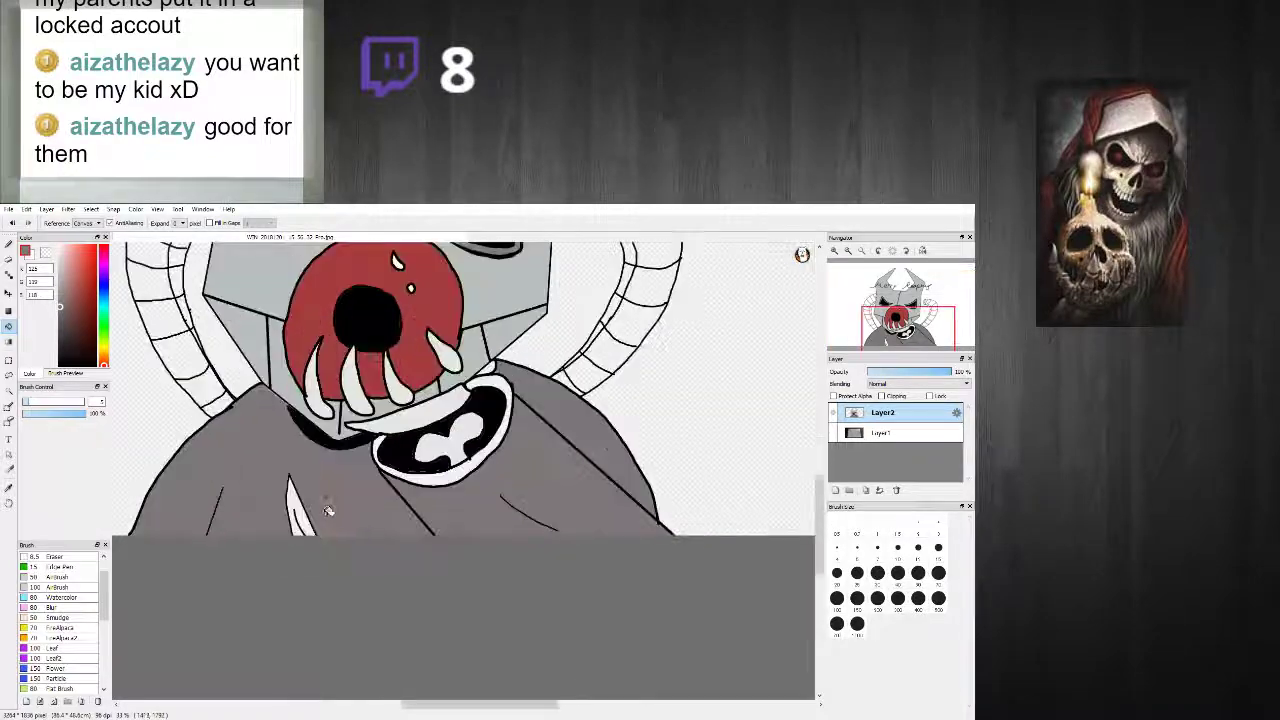
Step: Fill the narrow pointed shape at the cloak's lower edge with a light pinkish grey
left_click(62, 263)
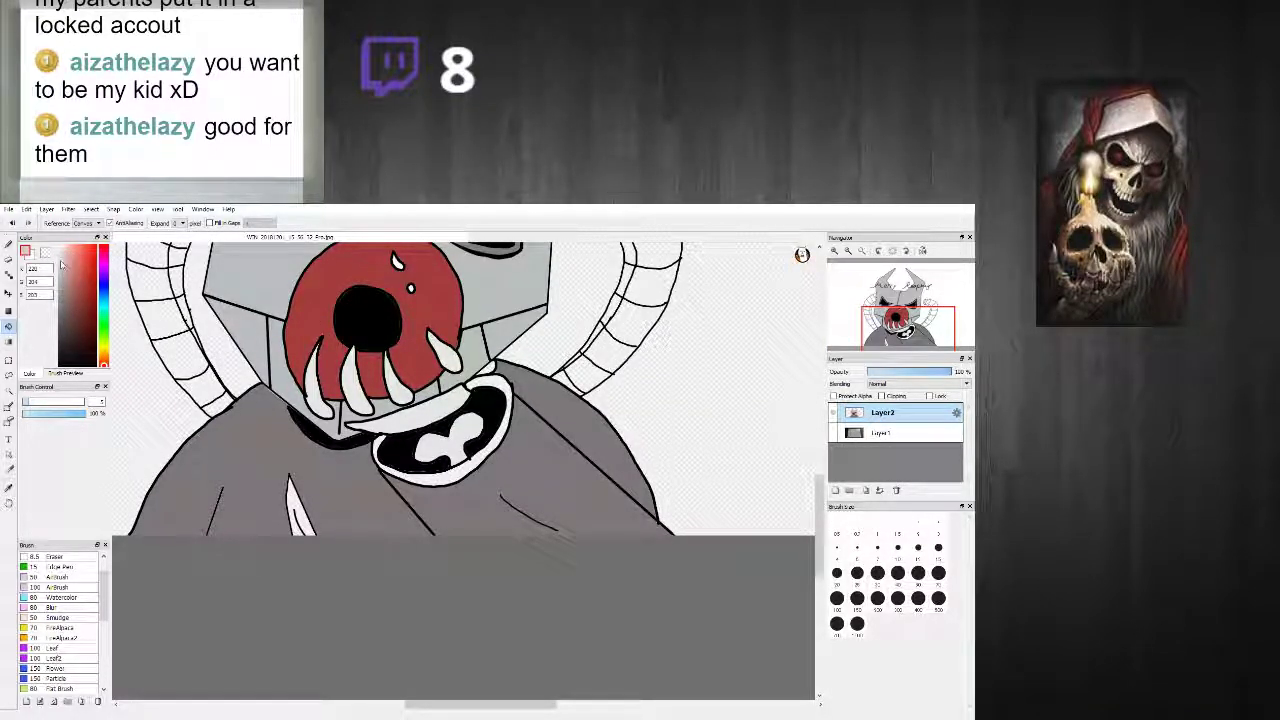
left_click(57, 262)
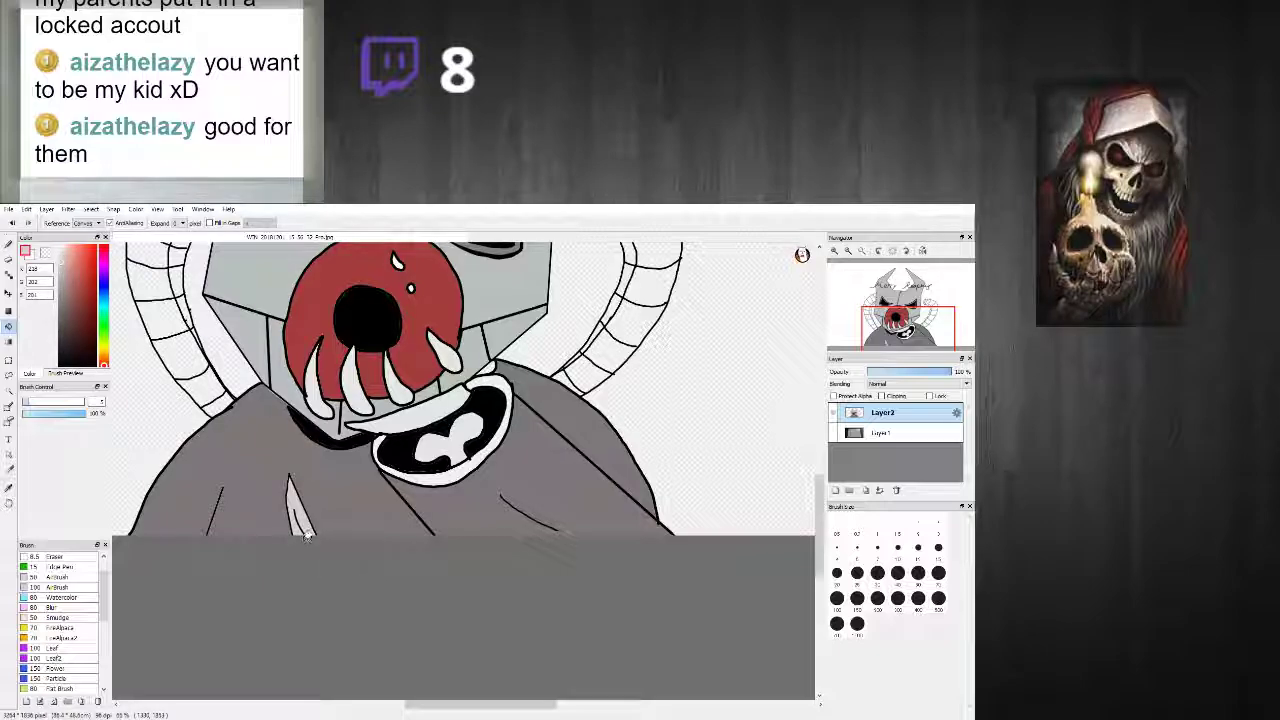
scroll(305, 537, "down", 3)
Step: Fill alternate outer segments along the lower half of the left curved tube with bright red, and undo the fills tried higher up
scroll(297, 517, "up", 2)
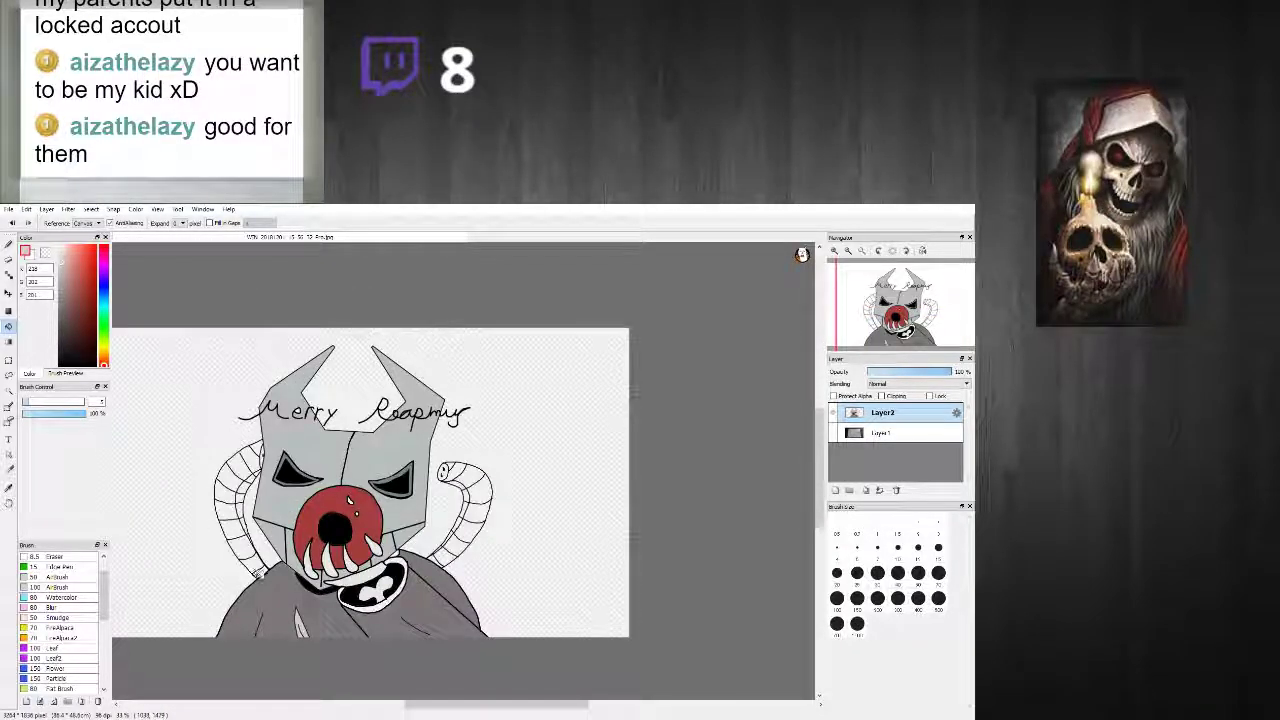
scroll(272, 575, "up", 2)
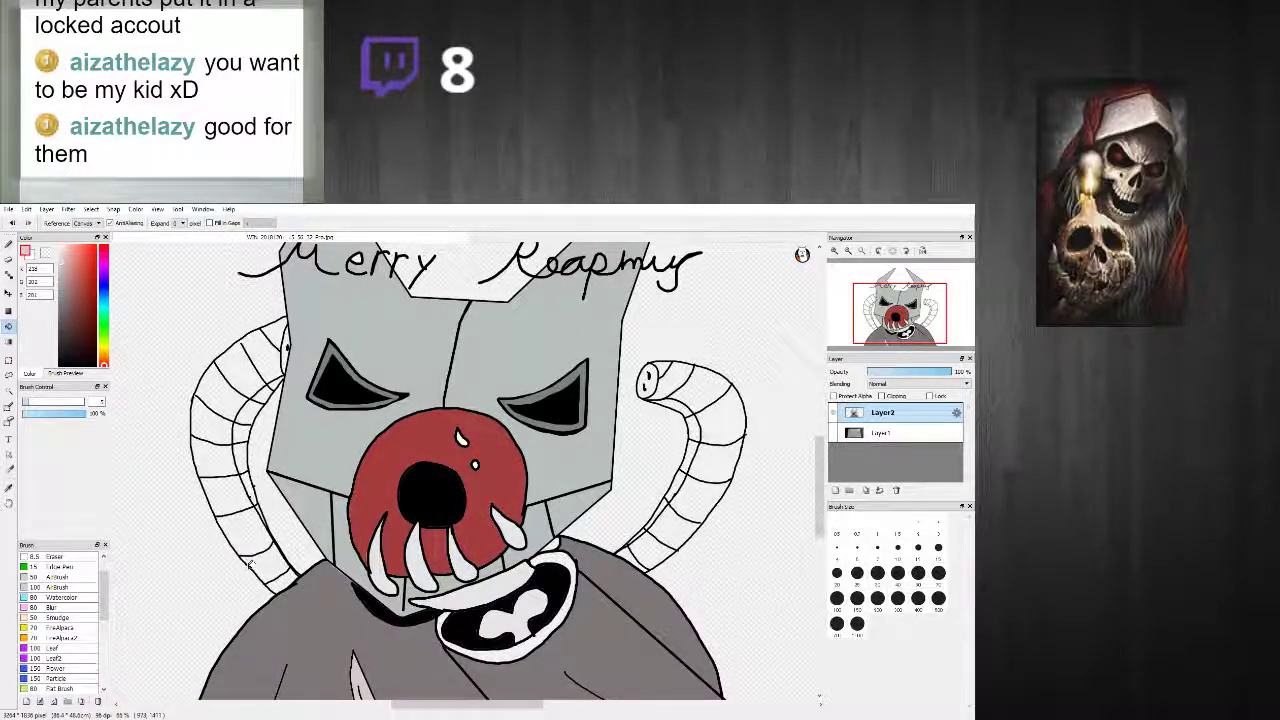
scroll(252, 563, "down", 2)
scroll(250, 556, "up", 2)
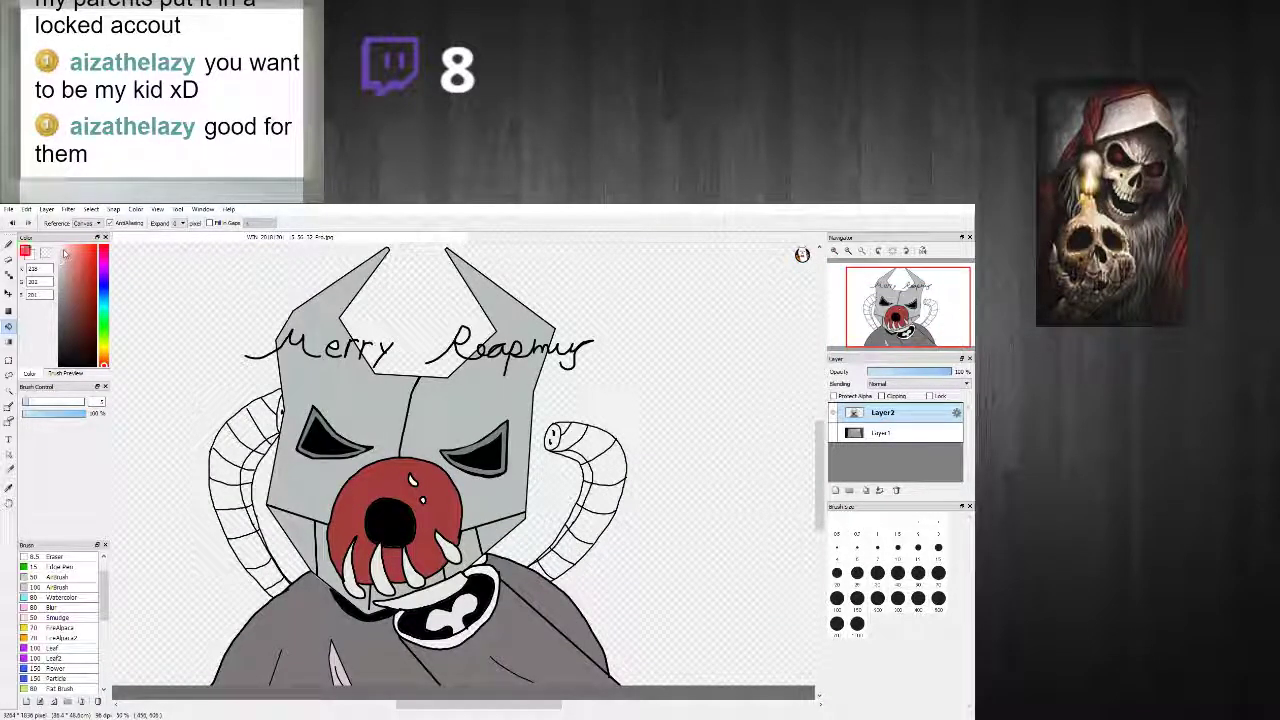
scroll(270, 570, "down", 1)
left_click(284, 595)
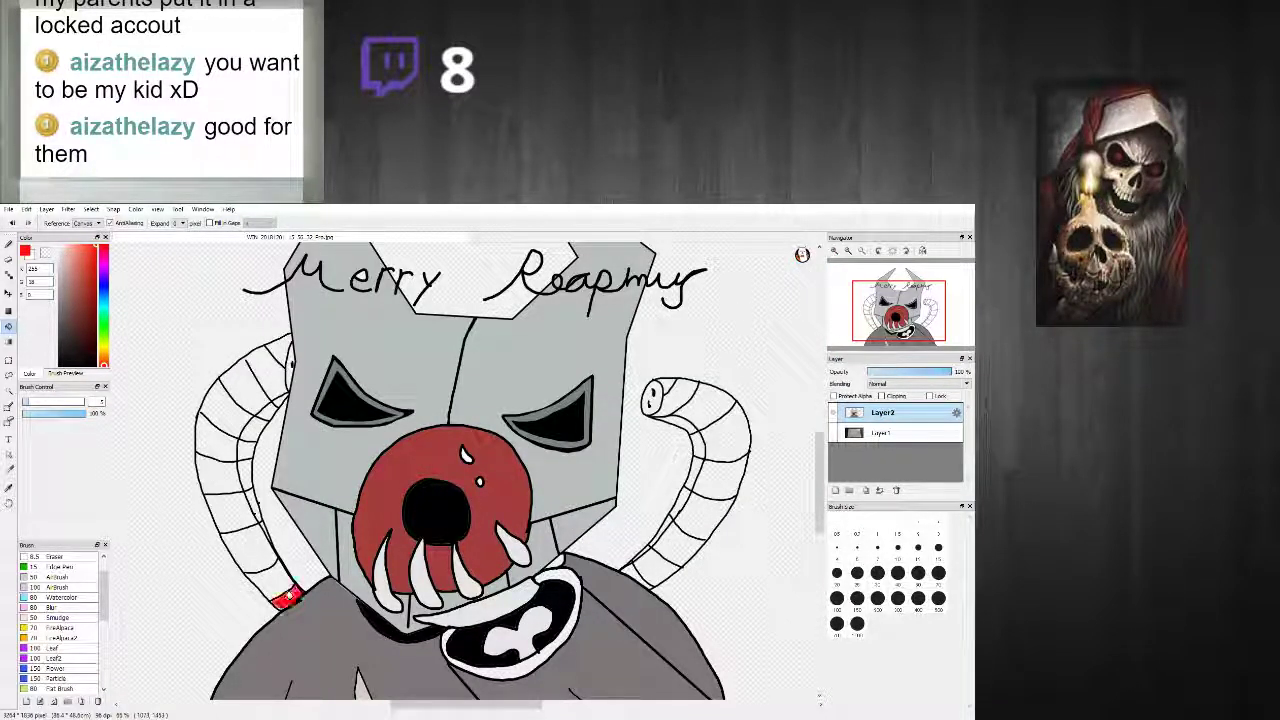
left_click(250, 546)
left_click(216, 472)
left_click(231, 421)
key("ctrl+z")
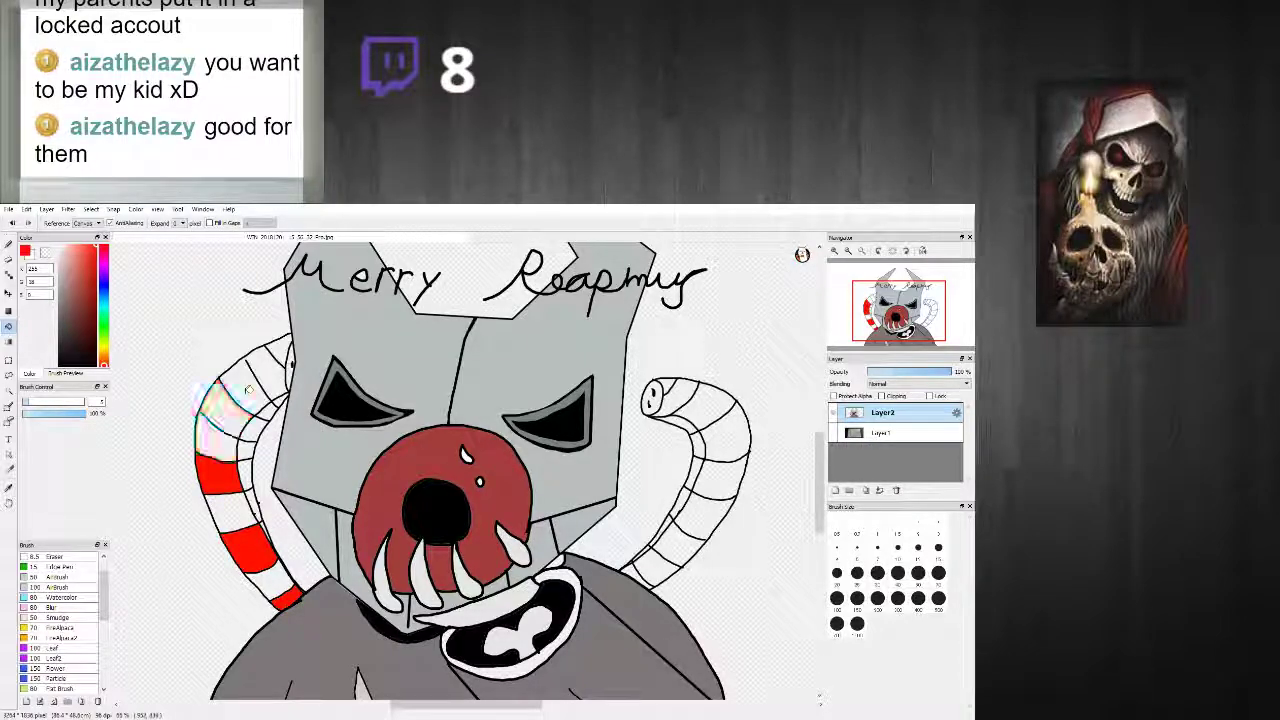
left_click(270, 381)
key("ctrl+z")
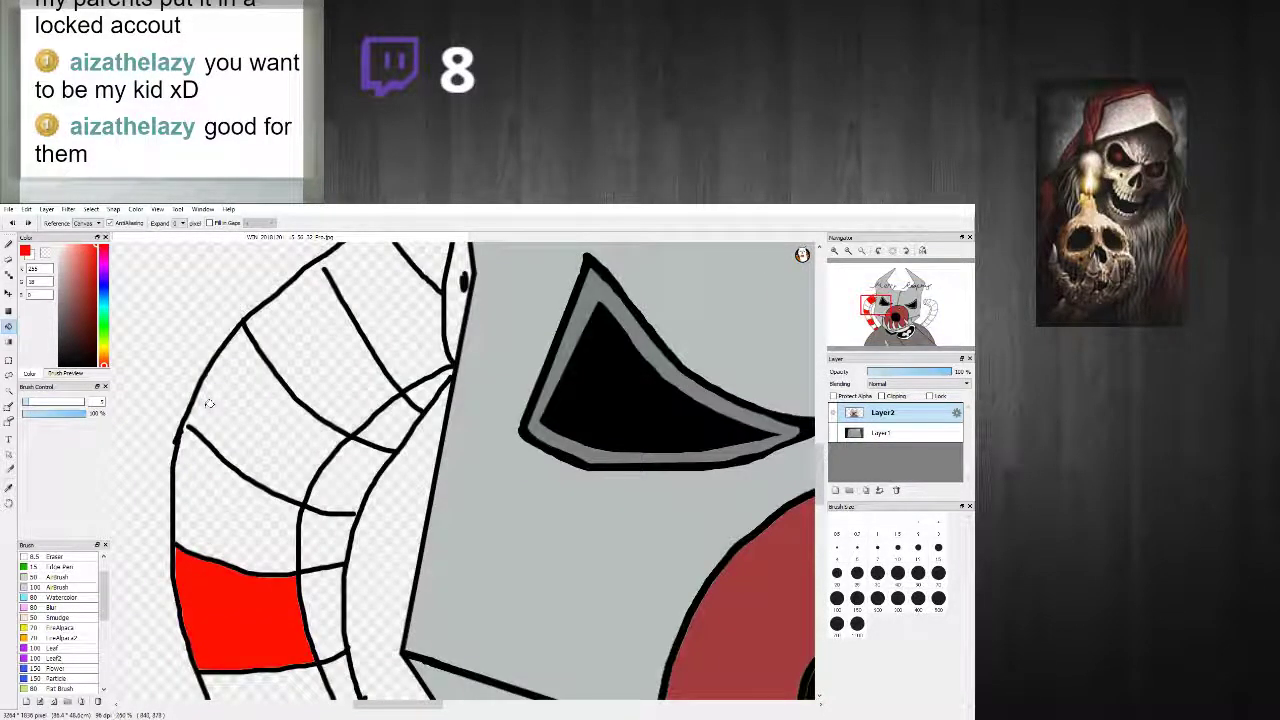
Step: Close the gaps in the left tube's upper segment lines with black brush strokes so they meet the outer outline
scroll(265, 390, "up", 2)
key("b")
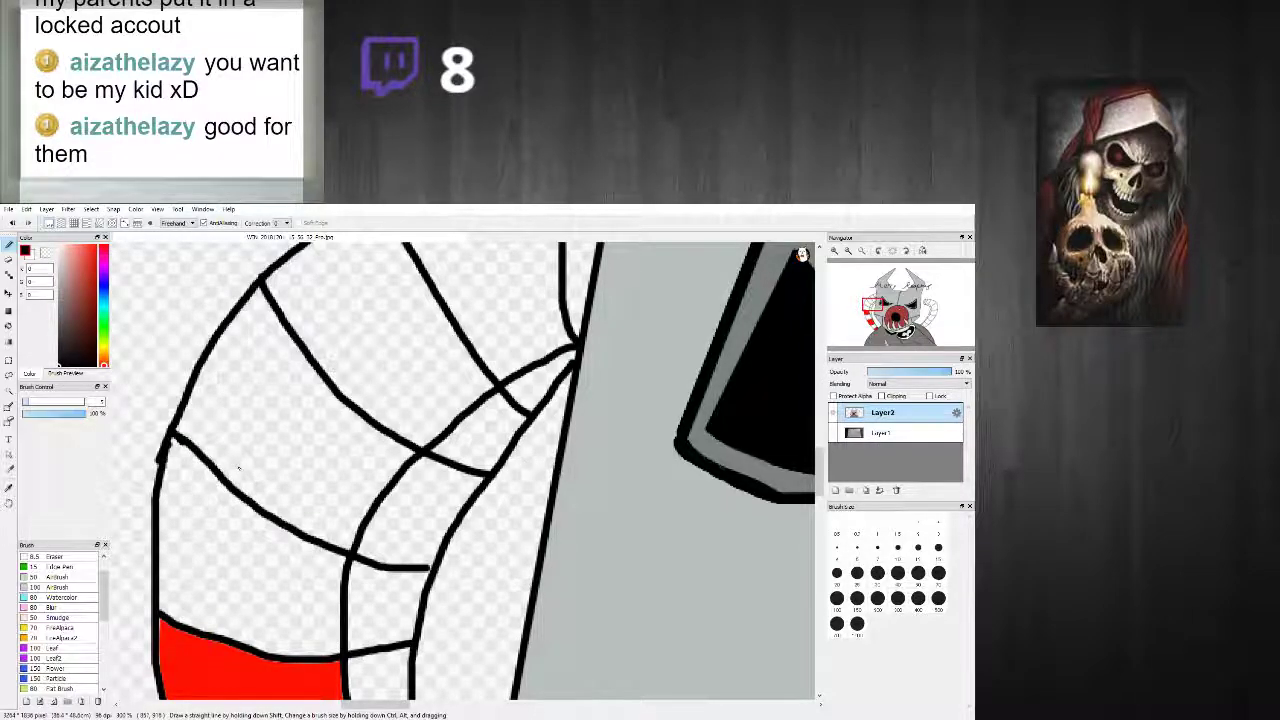
scroll(240, 468, "down", 1)
scroll(306, 493, "up", 1)
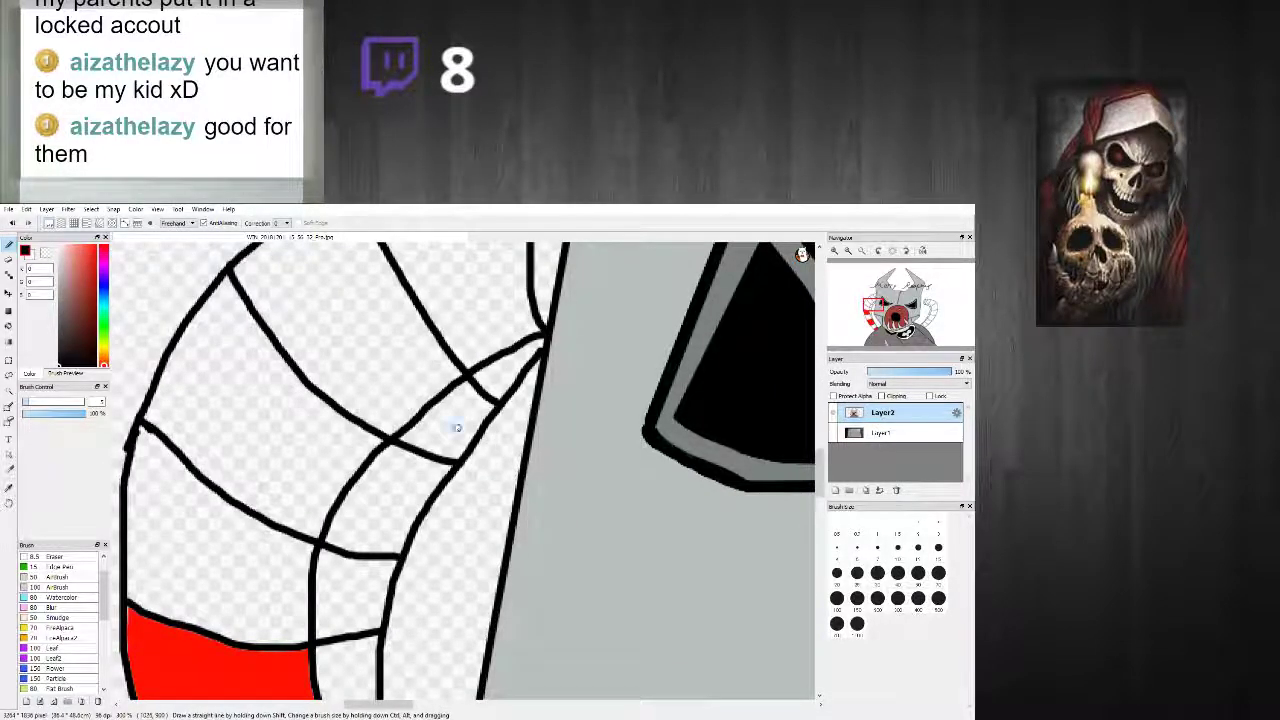
scroll(397, 556, "down", 1)
scroll(390, 296, "up", 2)
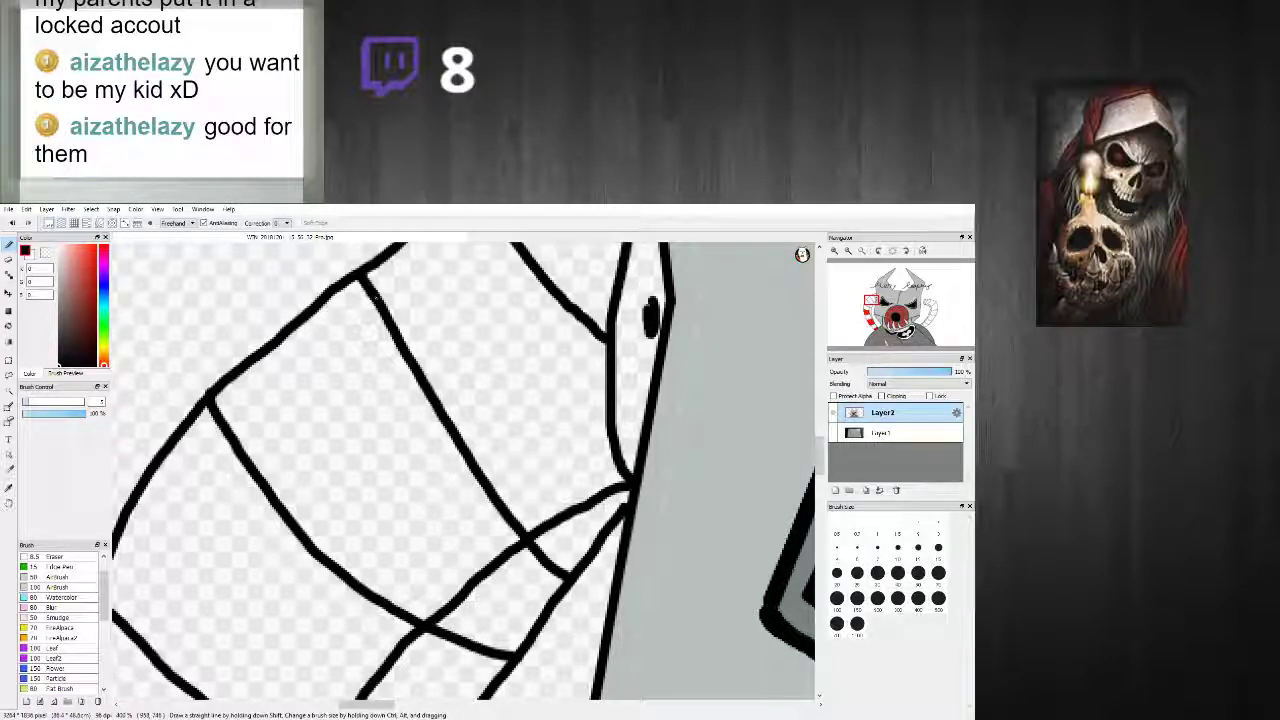
scroll(389, 336, "down", 3)
Step: Extend the short segment line on the right tube's lower half to its outer outline with the black brush
scroll(435, 354, "up", 3)
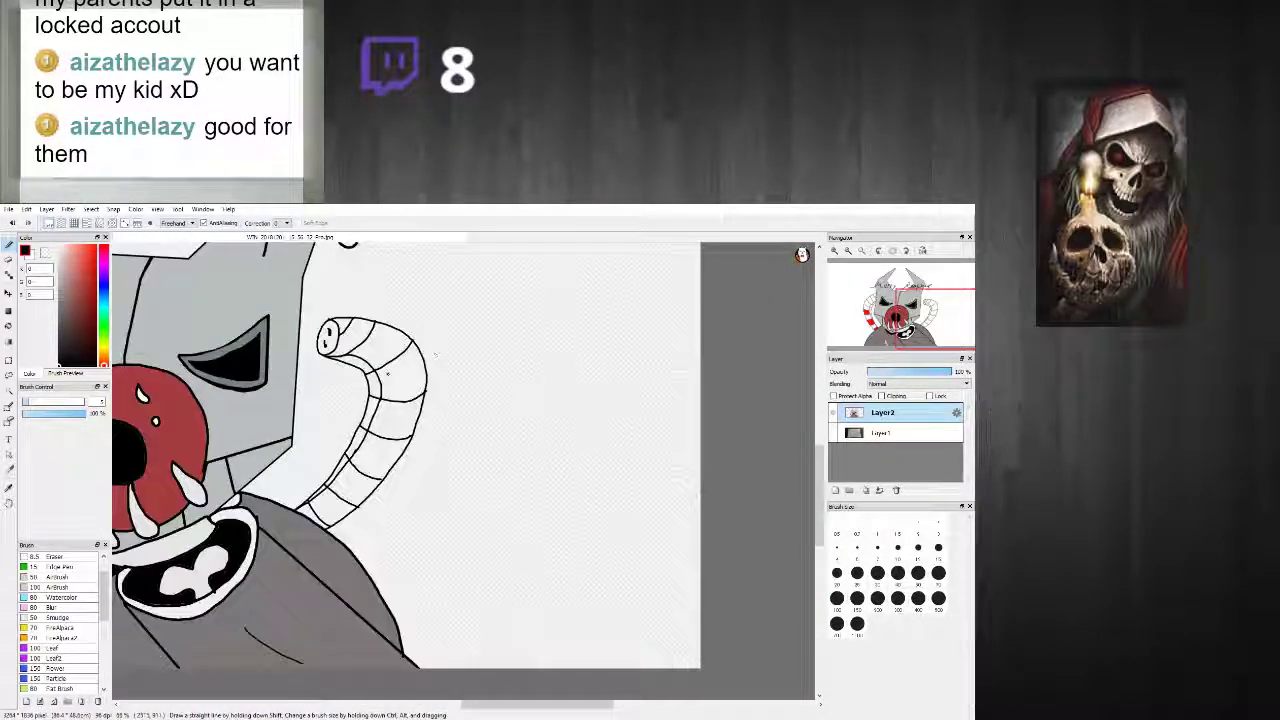
scroll(410, 400, "up", 2)
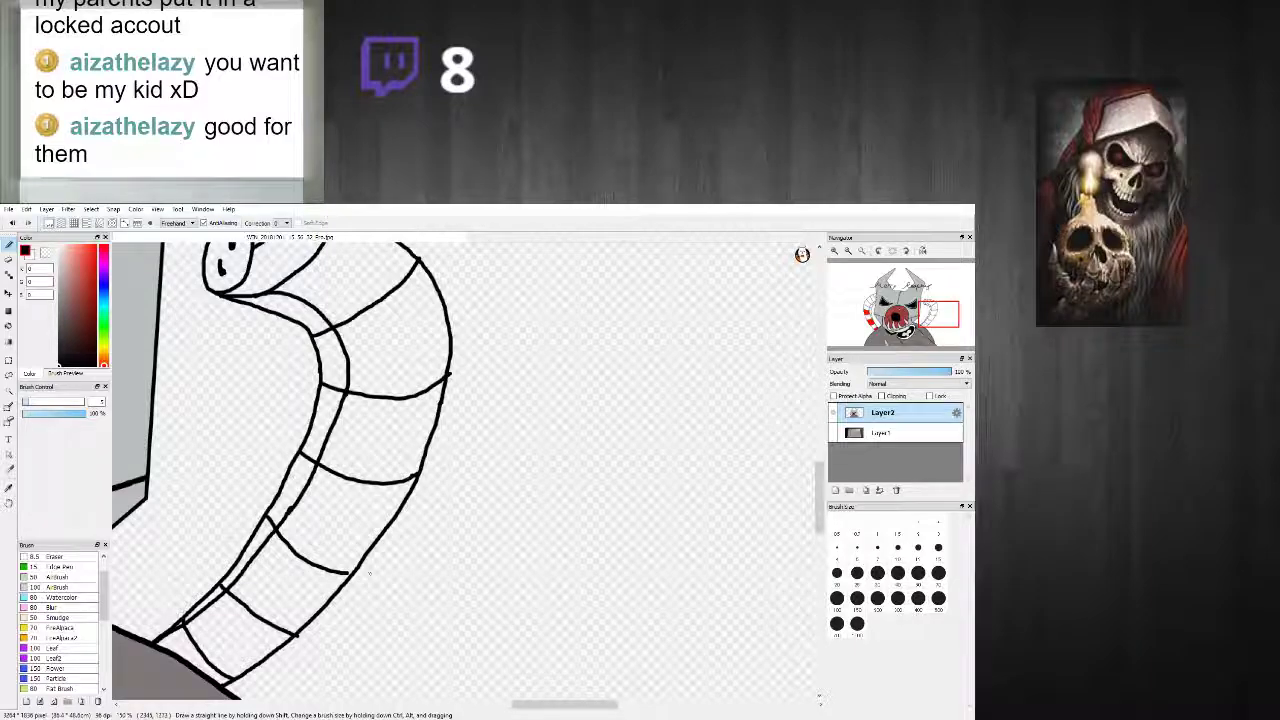
scroll(369, 573, "up", 1)
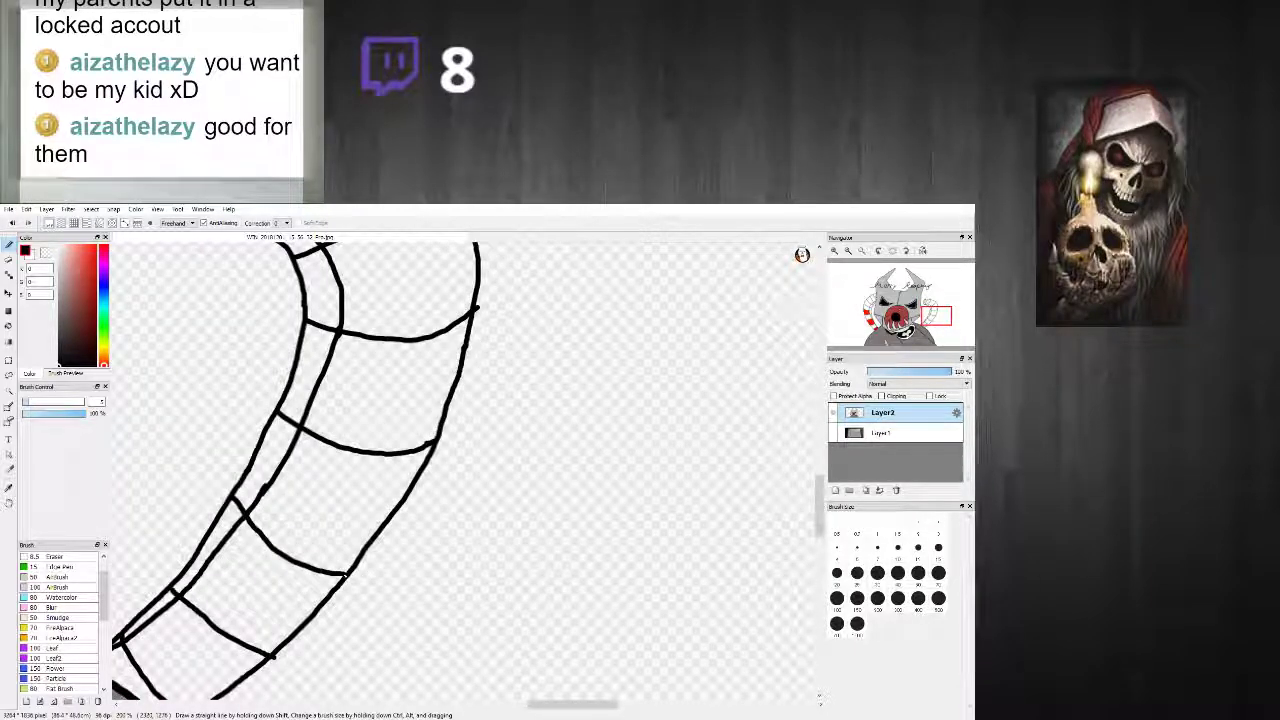
scroll(260, 612, "down", 3)
scroll(243, 610, "up", 1)
scroll(230, 606, "up", 1)
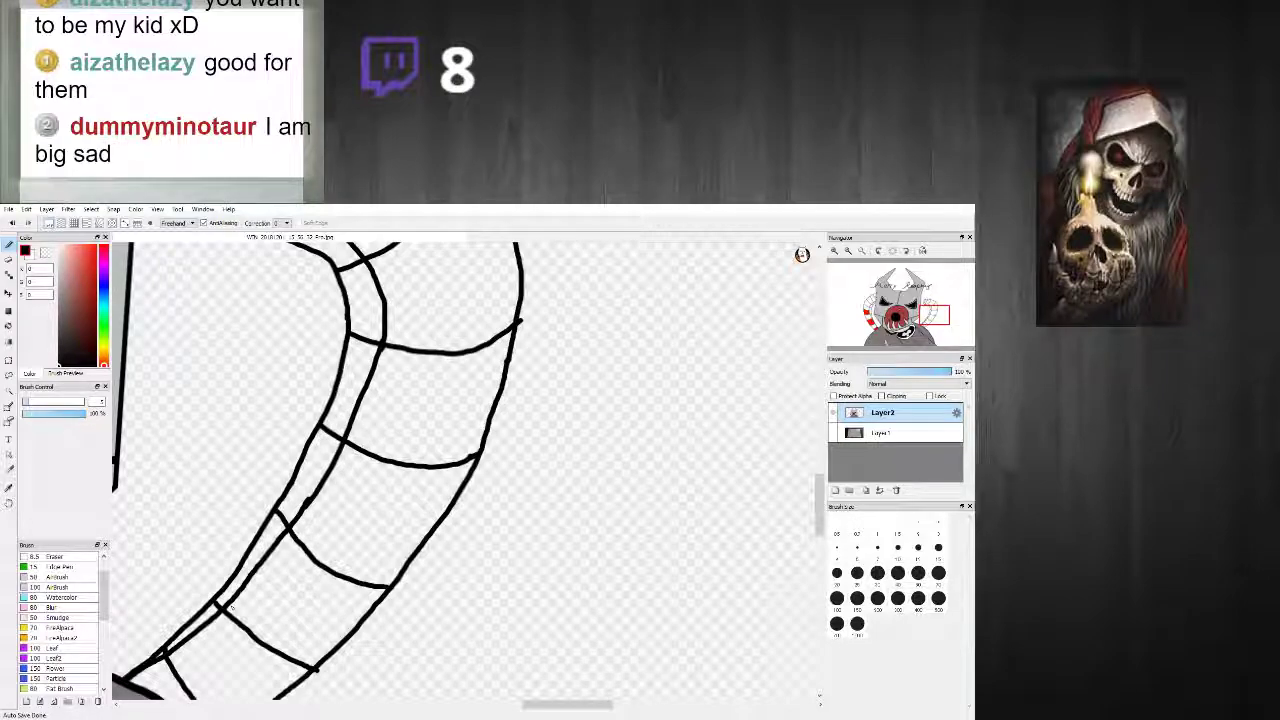
scroll(241, 598, "down", 5)
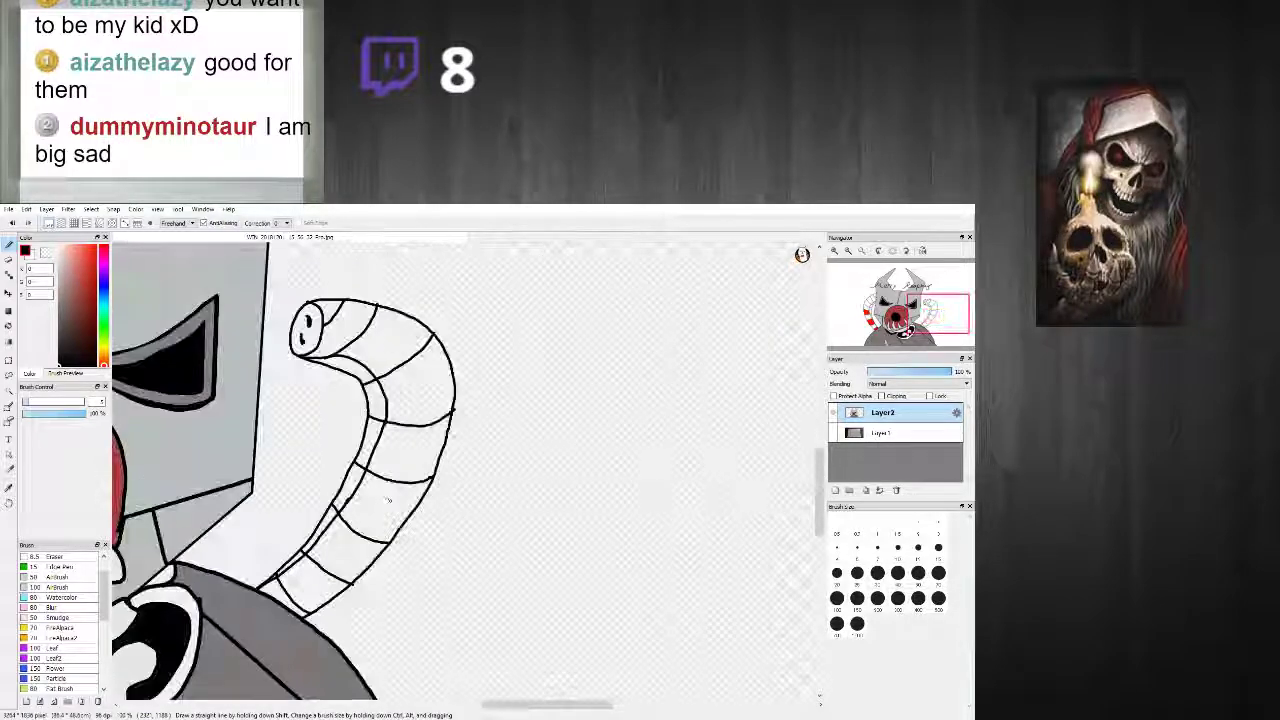
scroll(390, 501, "down", 2)
scroll(370, 498, "up", 6)
scroll(237, 522, "down", 6)
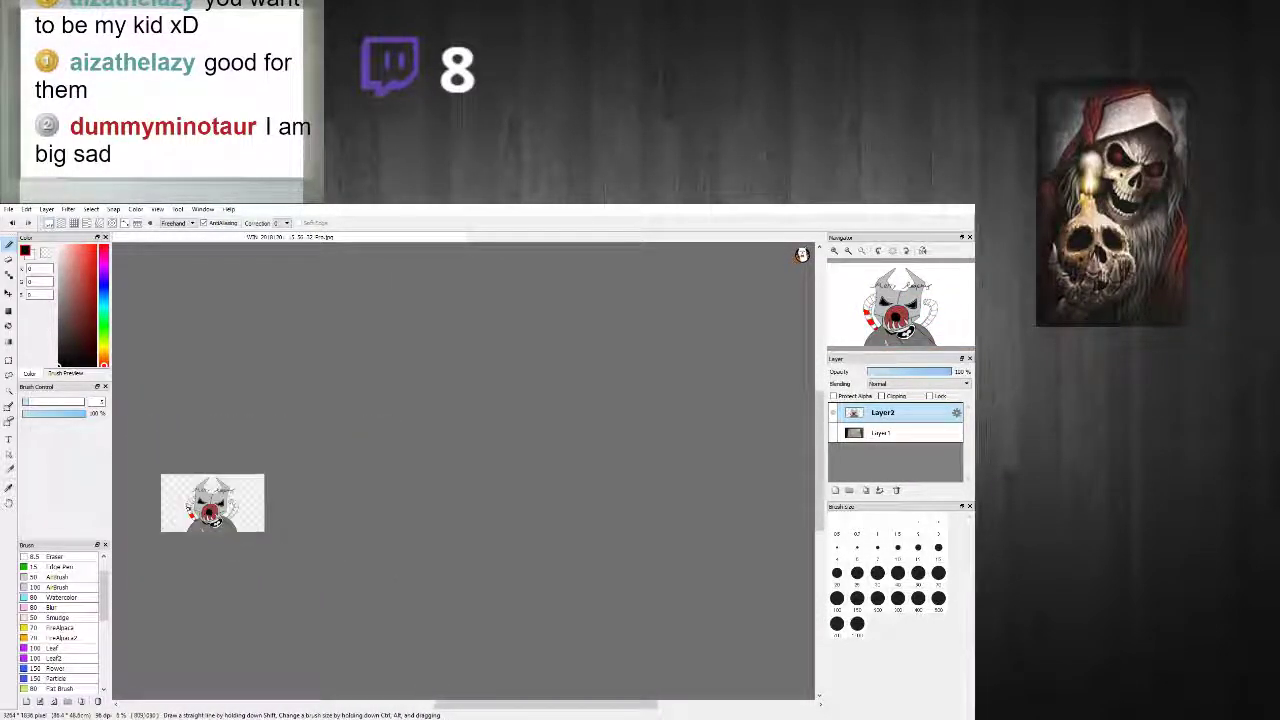
Step: Pick bright red and bucket-fill alternating stripes of the left candy cane, including the segments along its inner curve
scroll(169, 503, "up", 6)
scroll(166, 503, "up", 2)
scroll(166, 503, "down", 4)
scroll(386, 620, "up", 6)
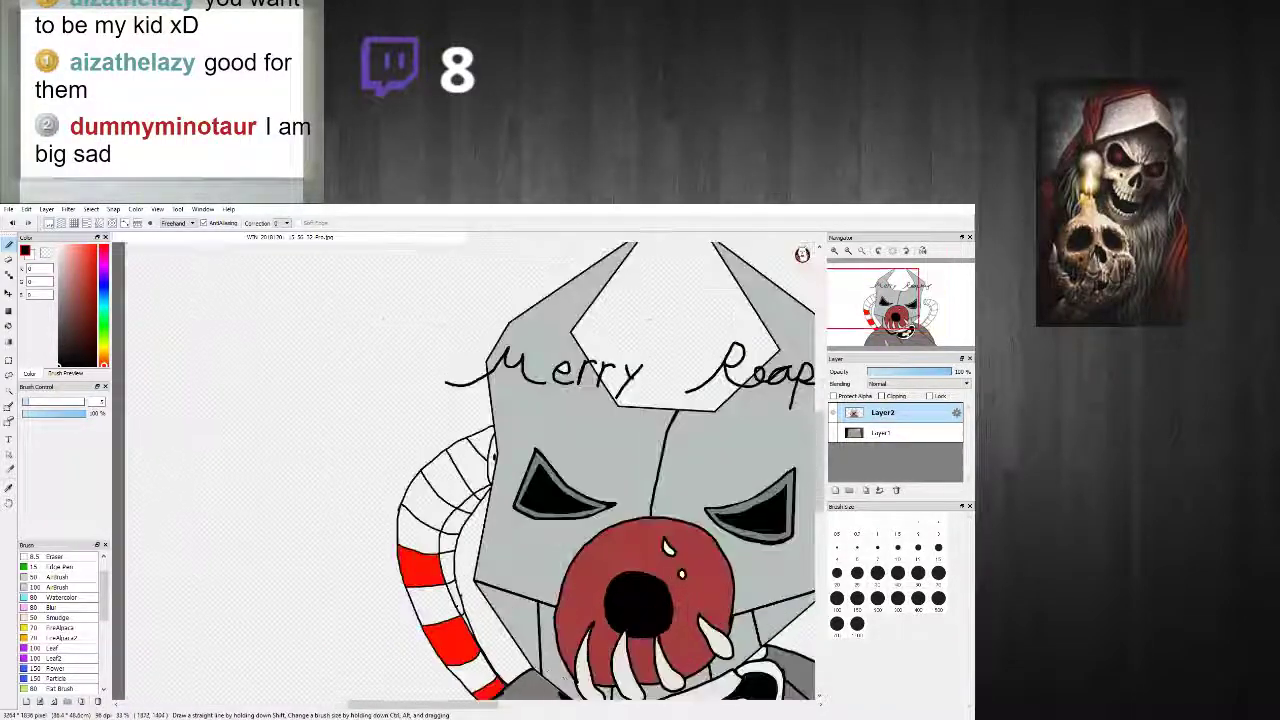
left_click(96, 247)
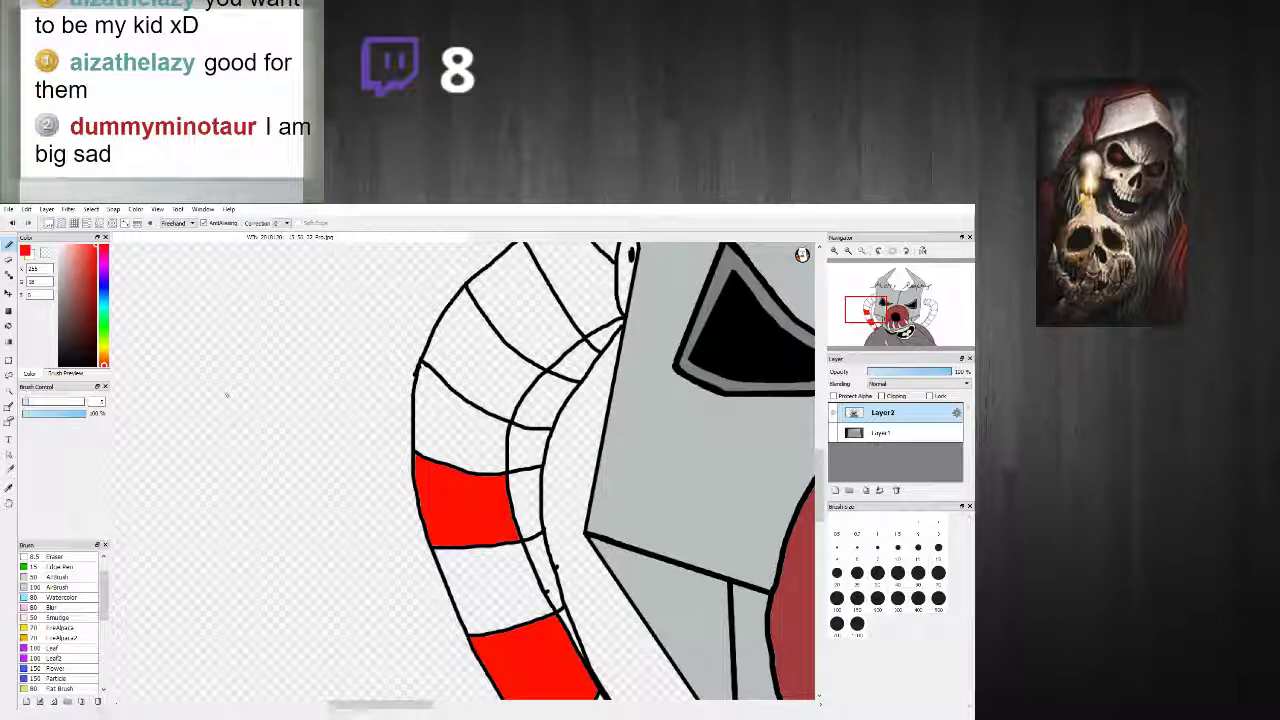
left_click(9, 325)
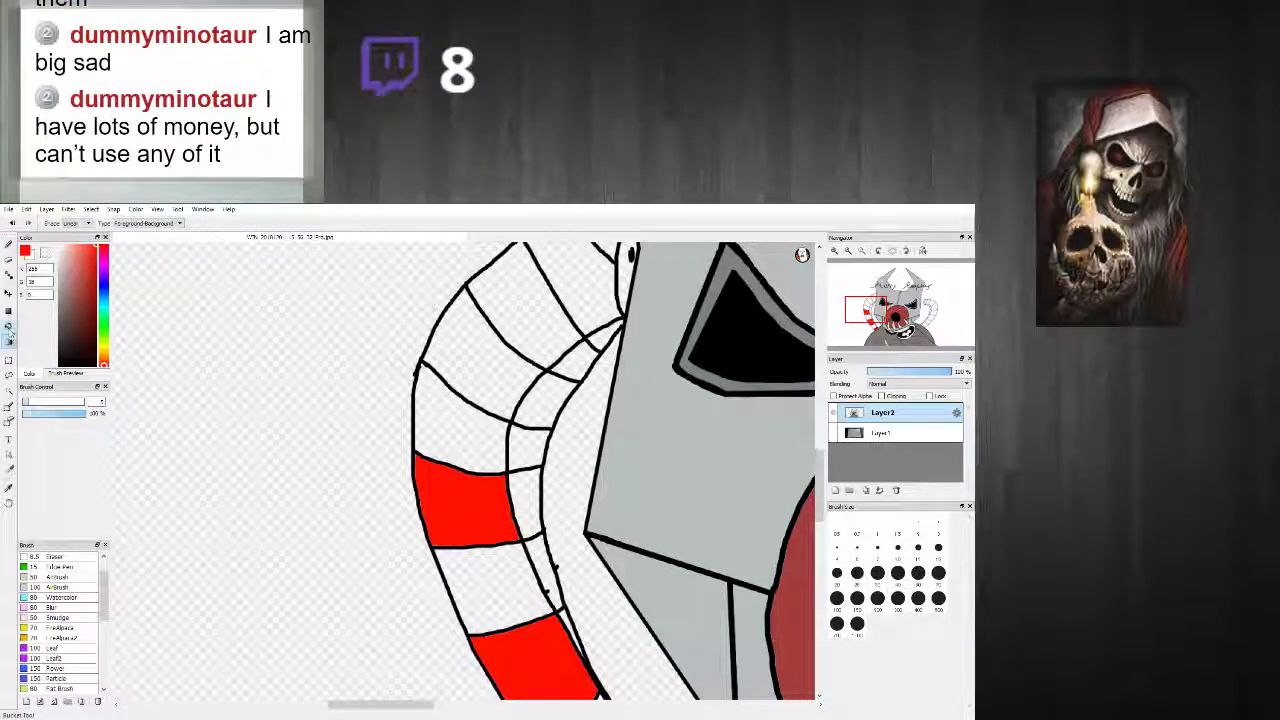
left_click(537, 500)
left_click(487, 350)
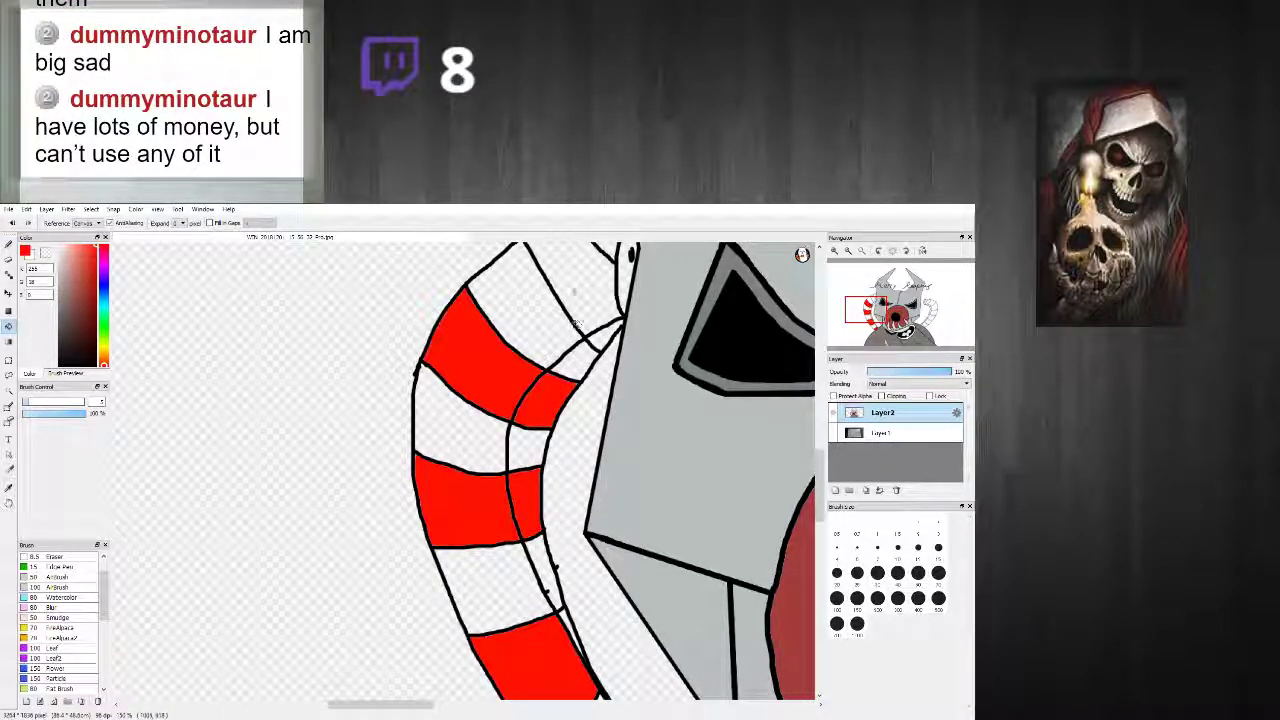
scroll(575, 322, "down", 3)
scroll(511, 428, "up", 4)
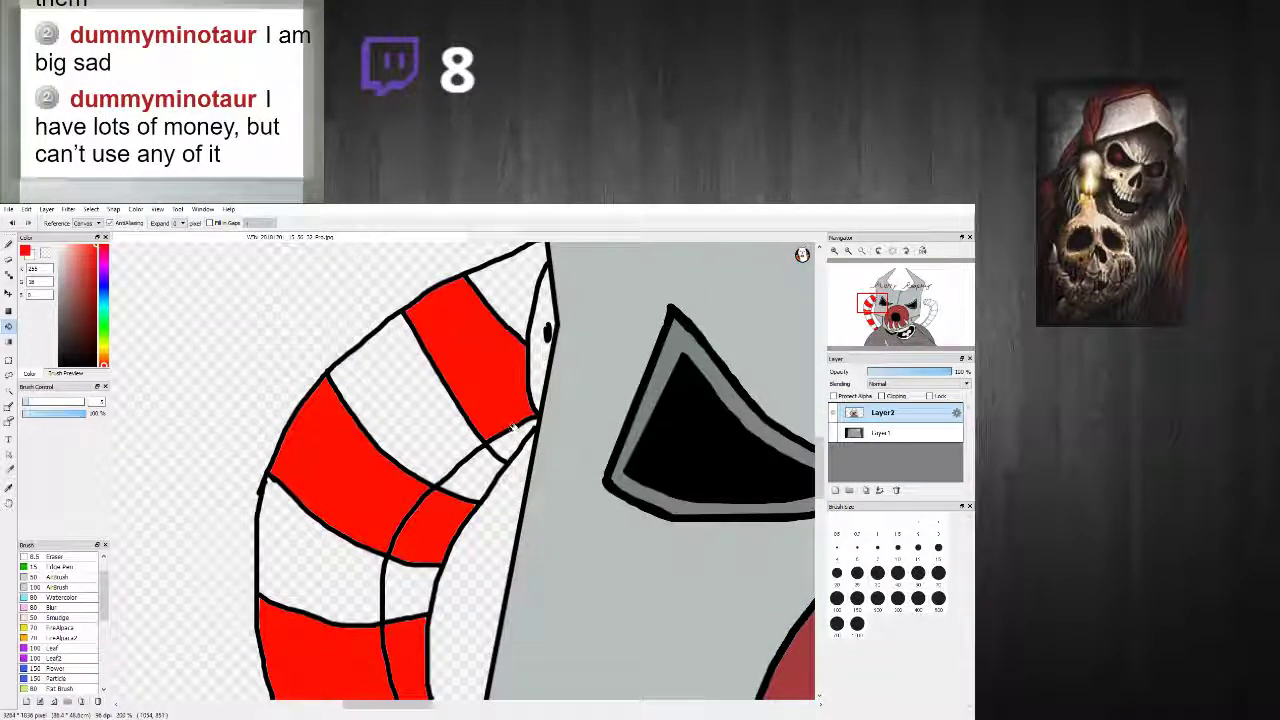
scroll(514, 430, "down", 3)
scroll(484, 437, "up", 3)
Step: Fill alternating stripes of the right candy cane with the same red, from the shoulder up towards the curled end
scroll(760, 405, "down", 4)
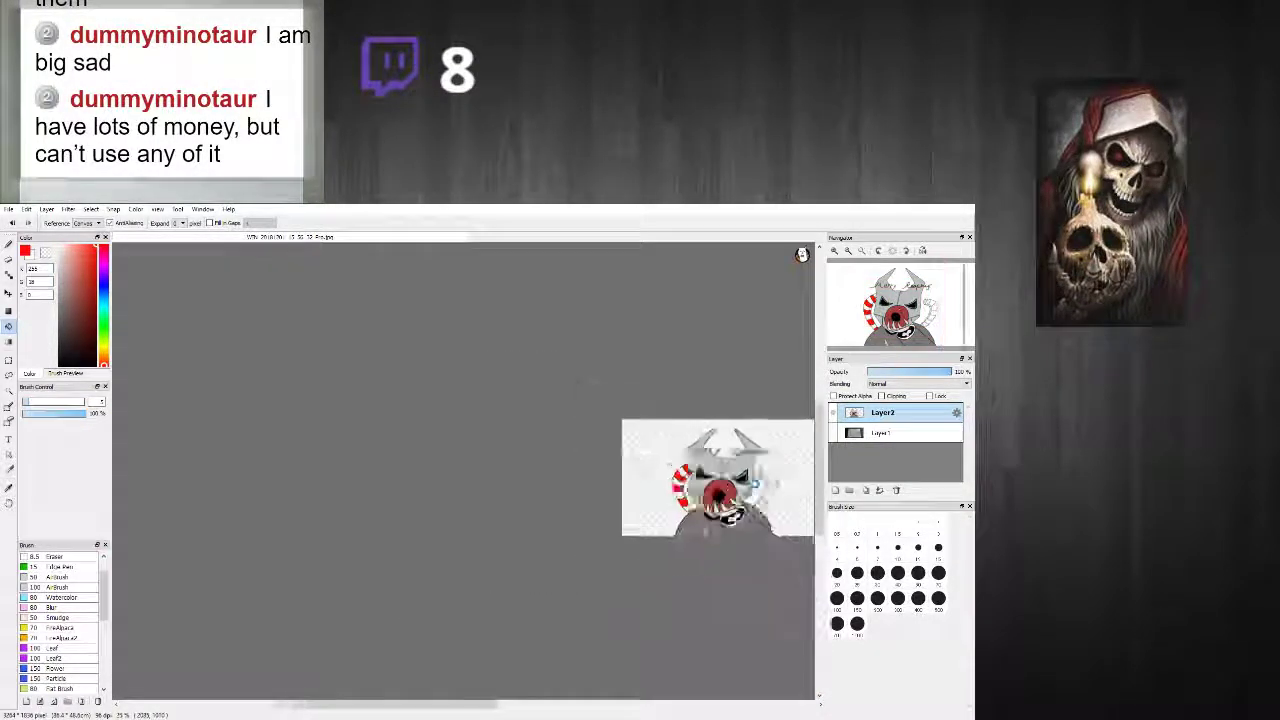
scroll(665, 517, "up", 4)
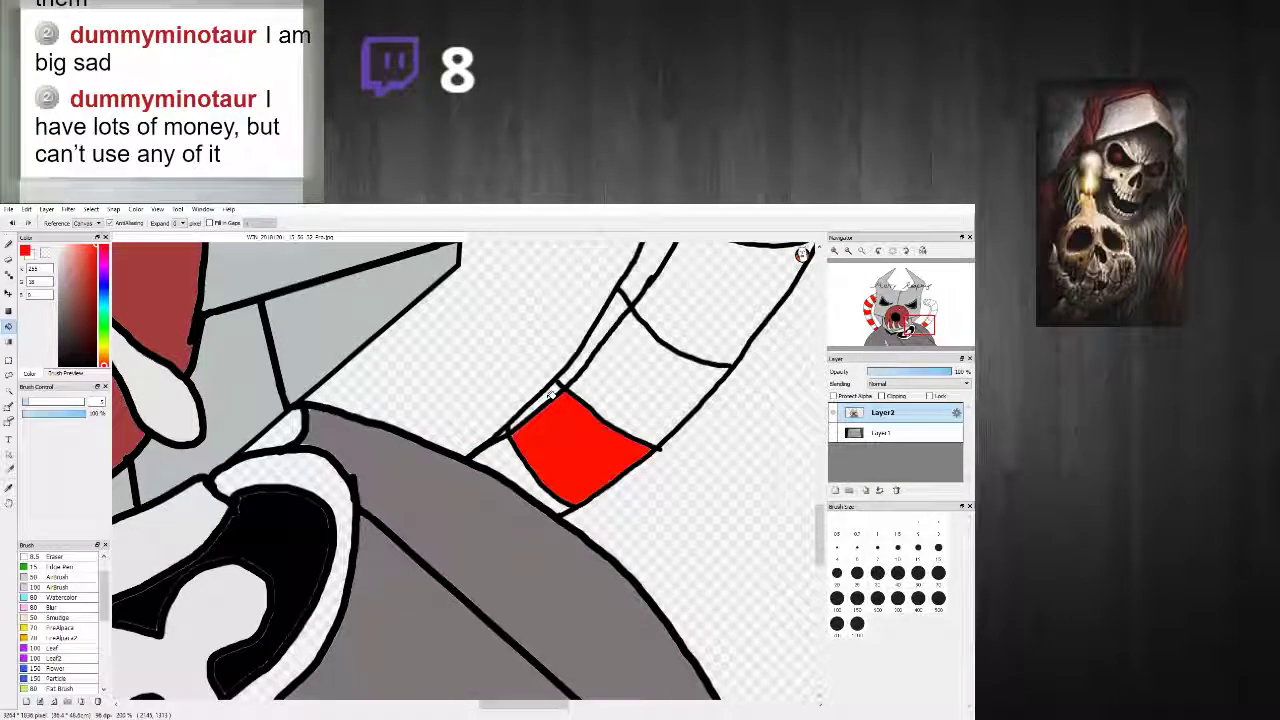
scroll(588, 408, "down", 3)
left_click(643, 358)
key("ctrl+z")
scroll(622, 350, "up", 2)
left_click(635, 290)
scroll(631, 293, "down", 4)
scroll(631, 292, "up", 4)
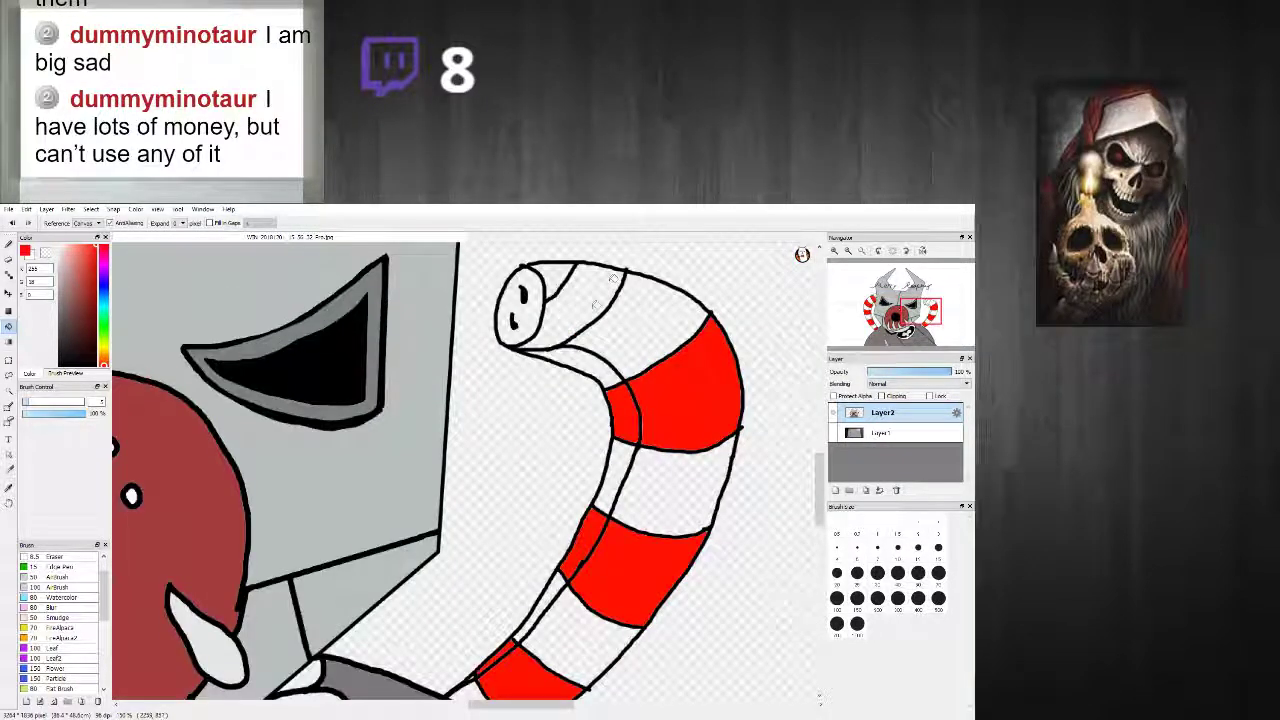
Step: Set the fill colour to white (255, 255, 255) and fill the lower uncoloured stripes of the left candy cane
scroll(579, 304, "down", 4)
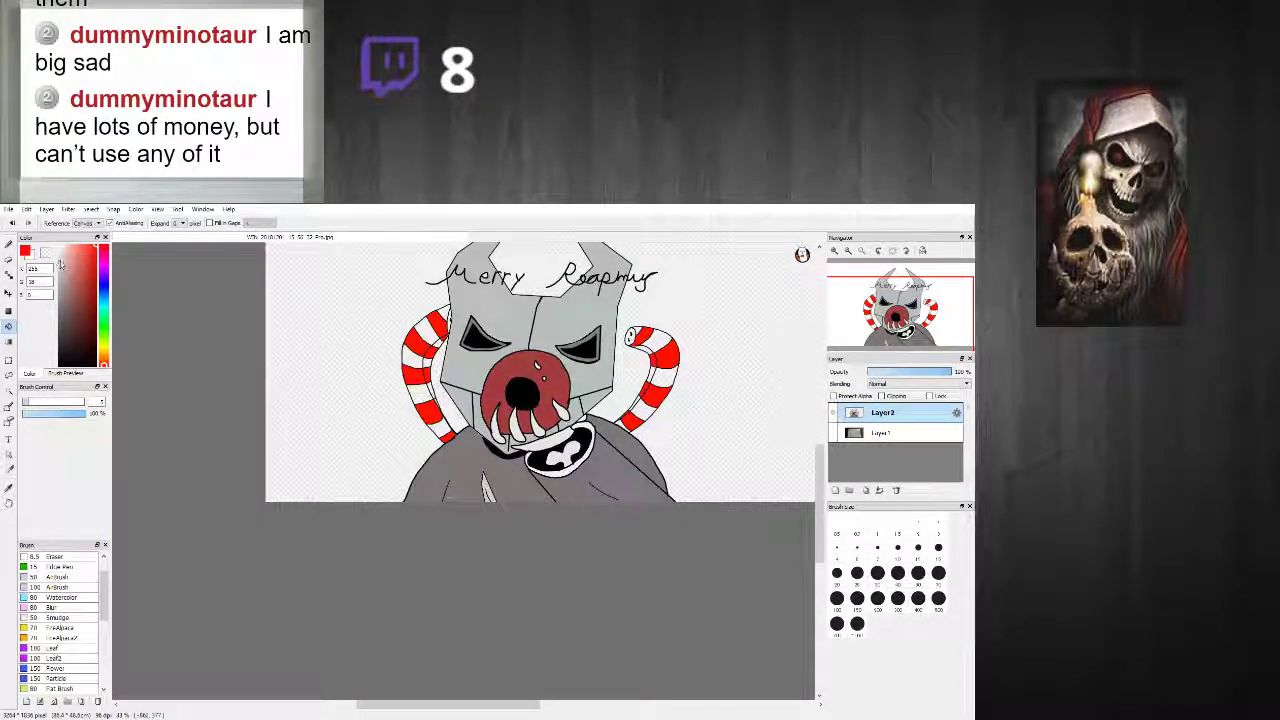
scroll(417, 377, "up", 4)
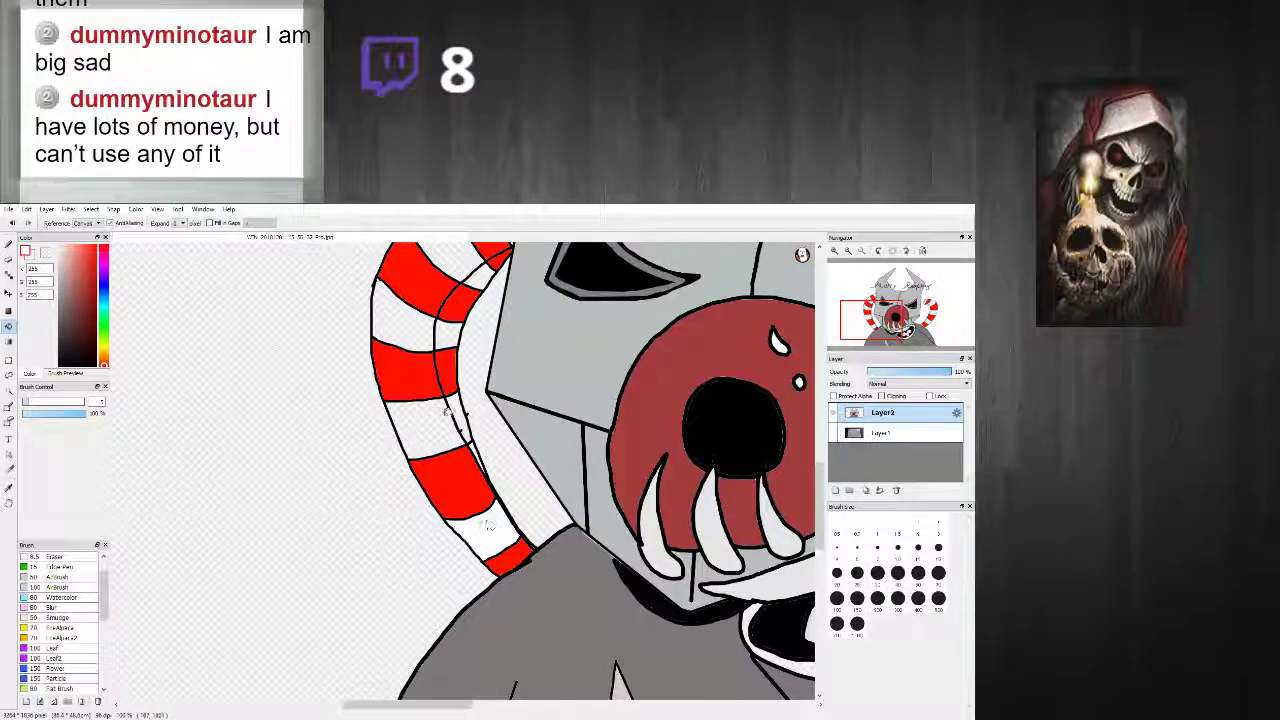
scroll(444, 416, "up", 1)
scroll(466, 422, "up", 2)
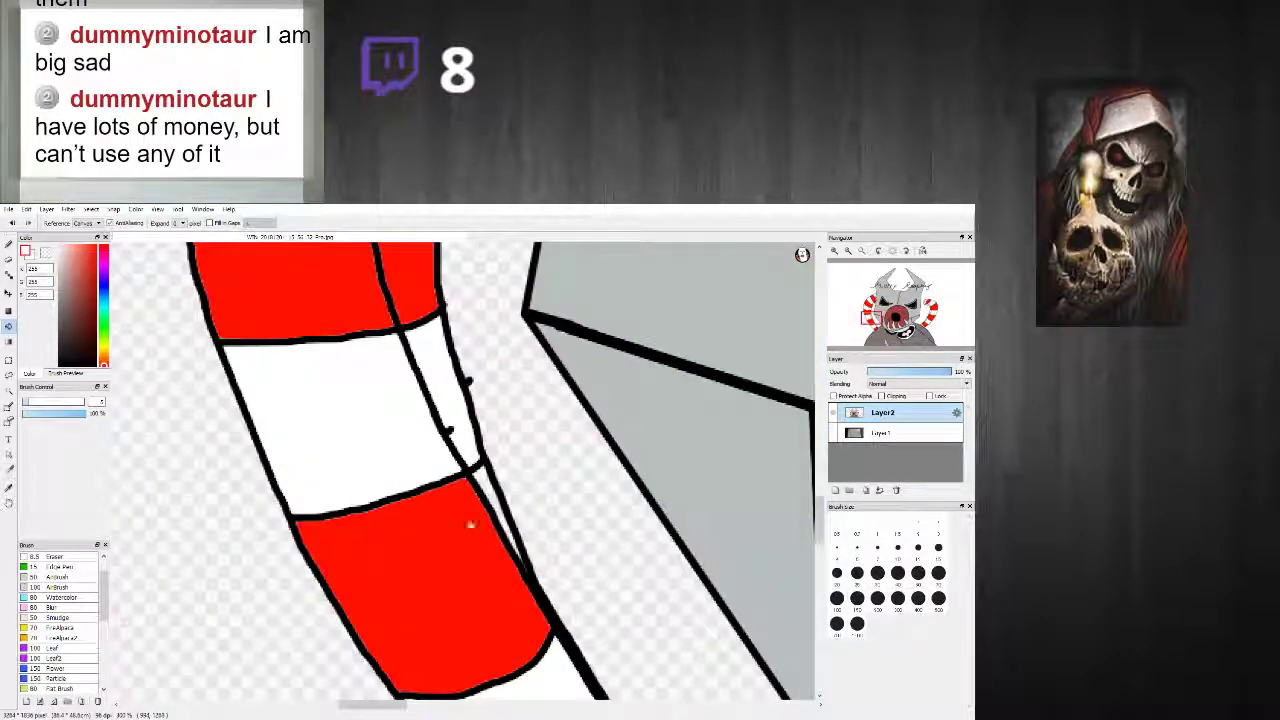
scroll(452, 460, "down", 3)
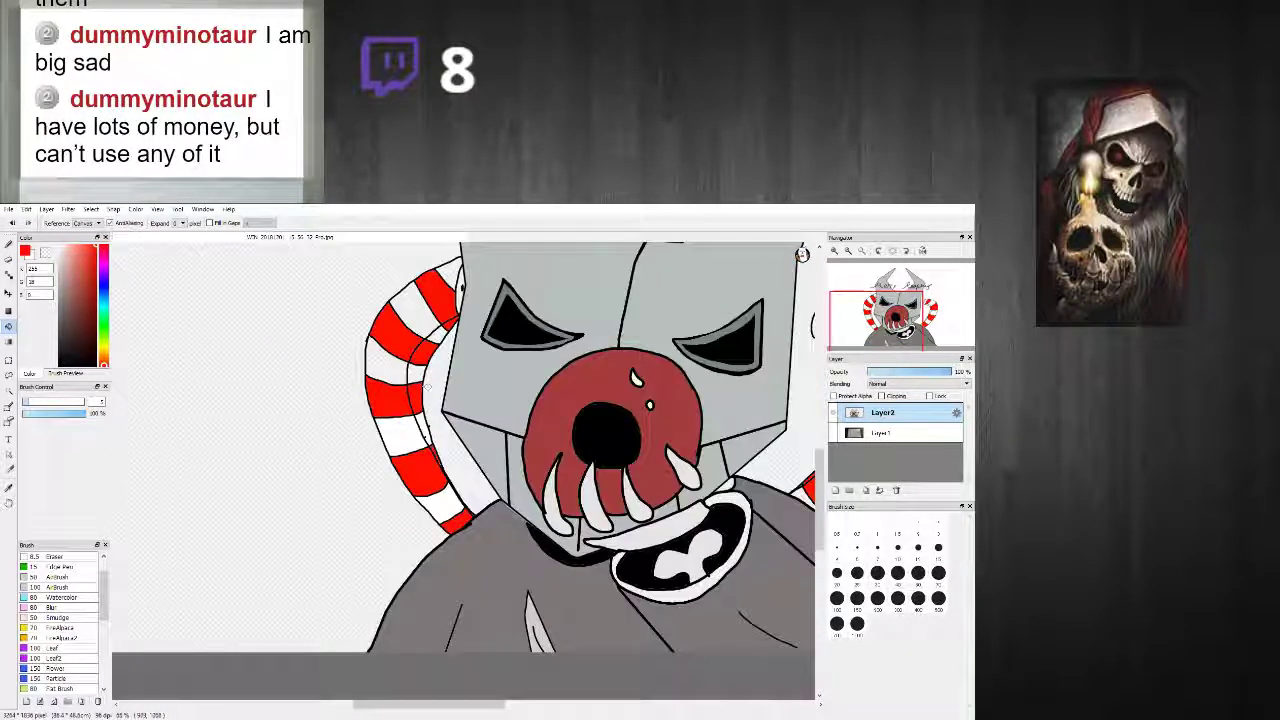
scroll(400, 380, "up", 1)
scroll(425, 320, "down", 2)
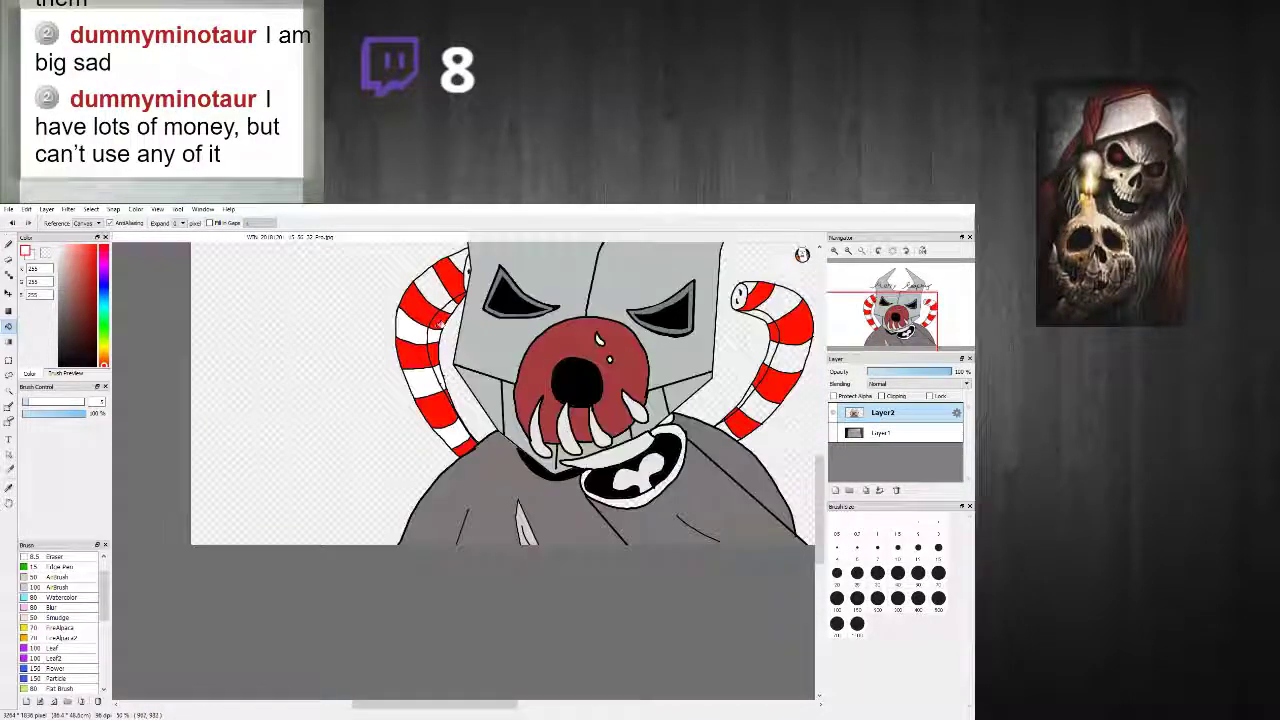
Step: Fill the remaining upper stripes and inner segments of the left candy cane with white
scroll(440, 288, "up", 2)
scroll(464, 305, "down", 2)
scroll(469, 296, "up", 2)
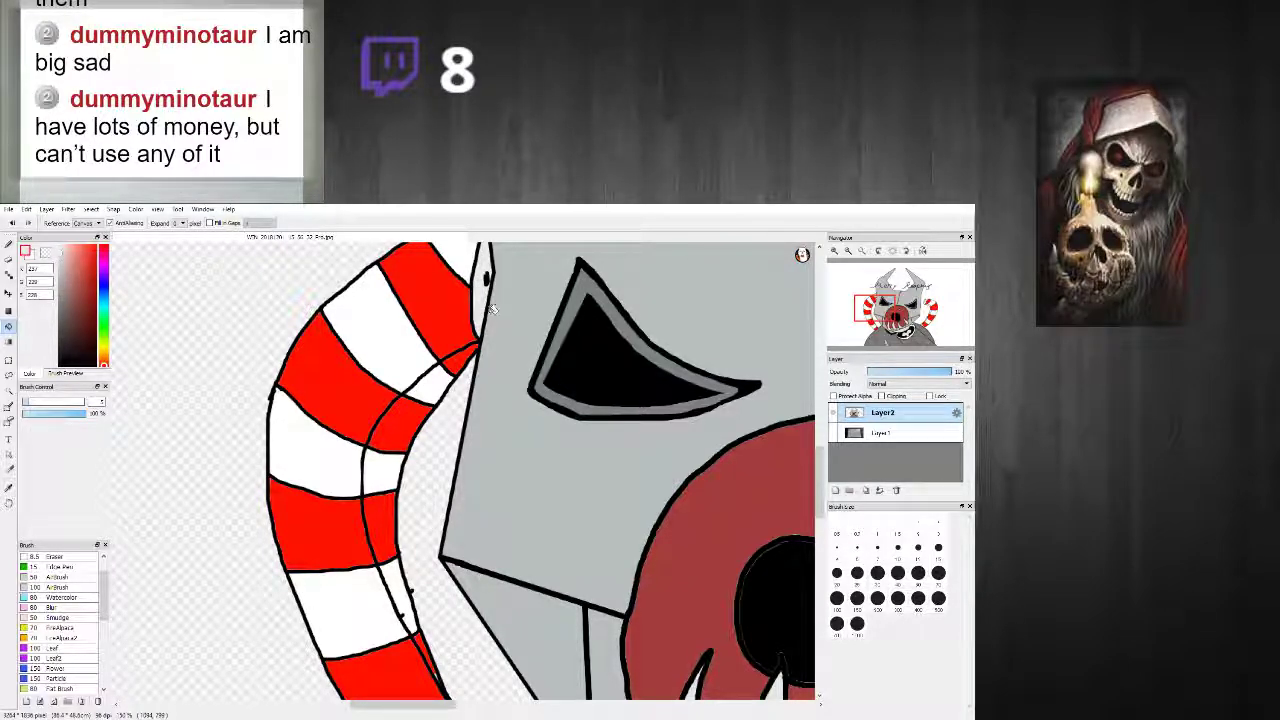
scroll(490, 305, "down", 2)
scroll(765, 325, "up", 2)
scroll(712, 338, "down", 2)
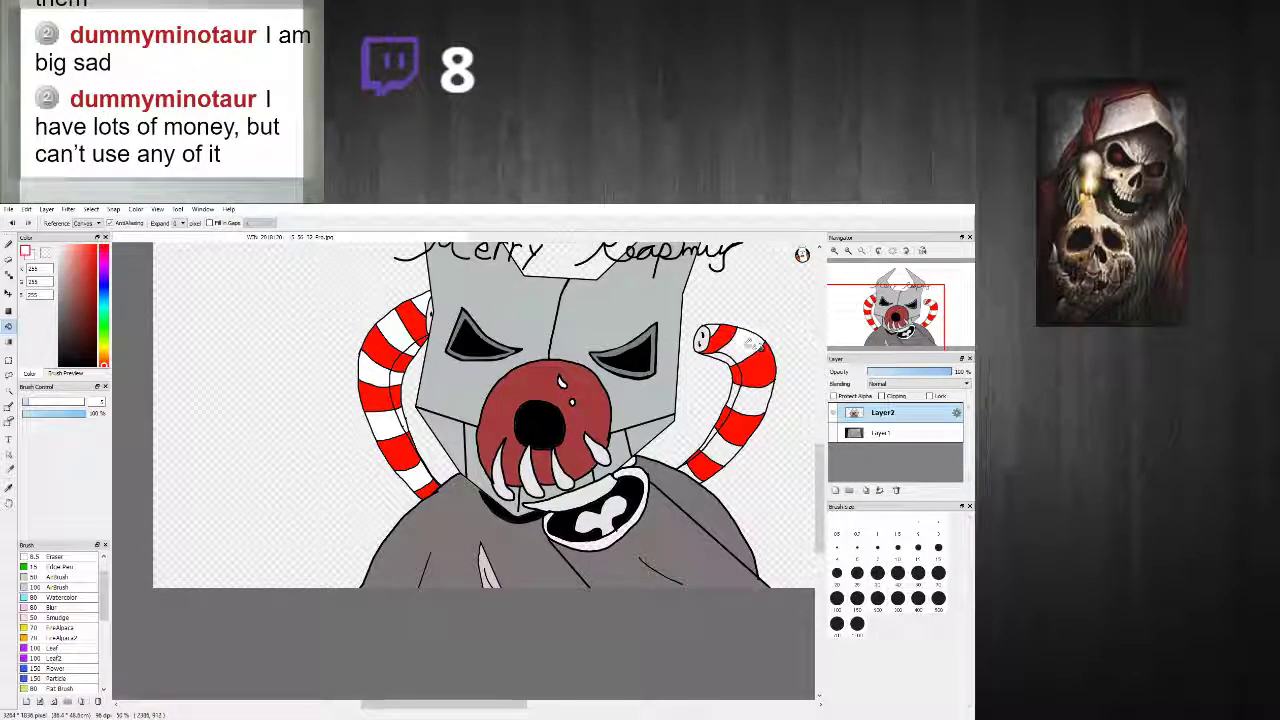
Step: Fill the uncoloured stripes of the right candy cane with white
scroll(748, 358, "up", 2)
left_click(715, 356)
left_click(763, 431)
left_click(726, 429)
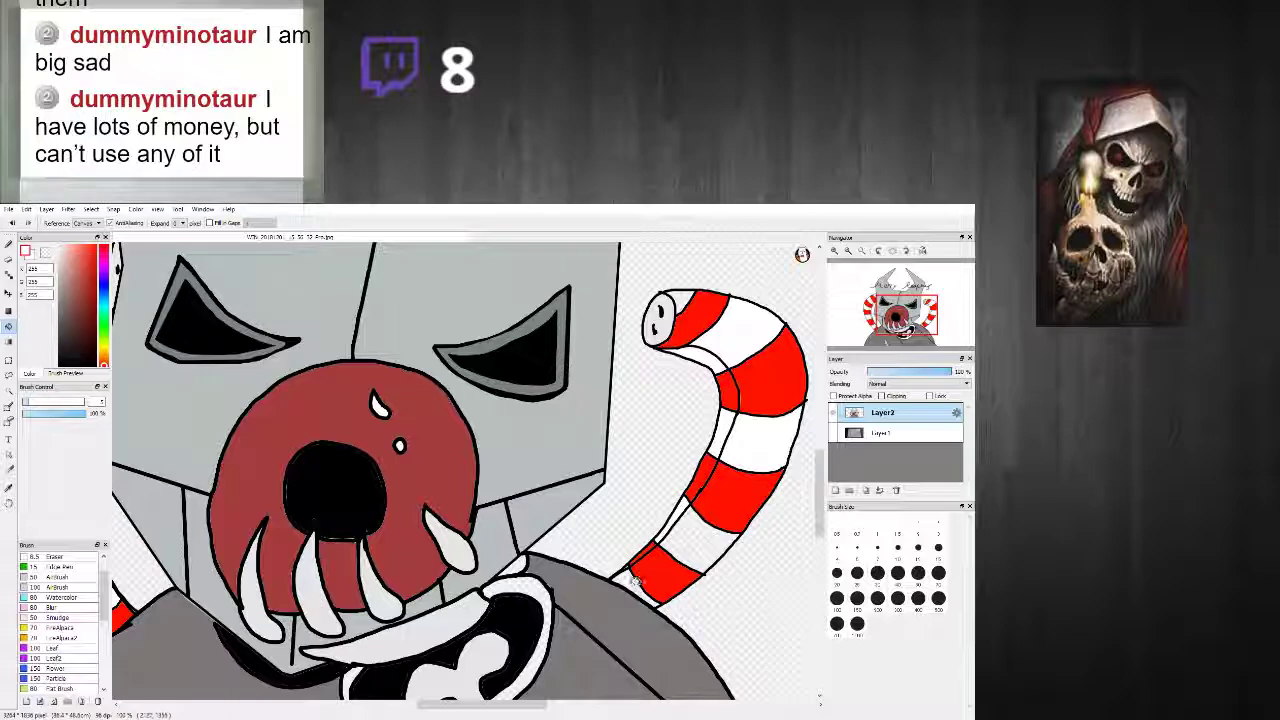
Step: Sample the light grey of the horned mask as the drawing colour and switch to the Brush tool
scroll(630, 585, "down", 3)
scroll(578, 455, "up", 4)
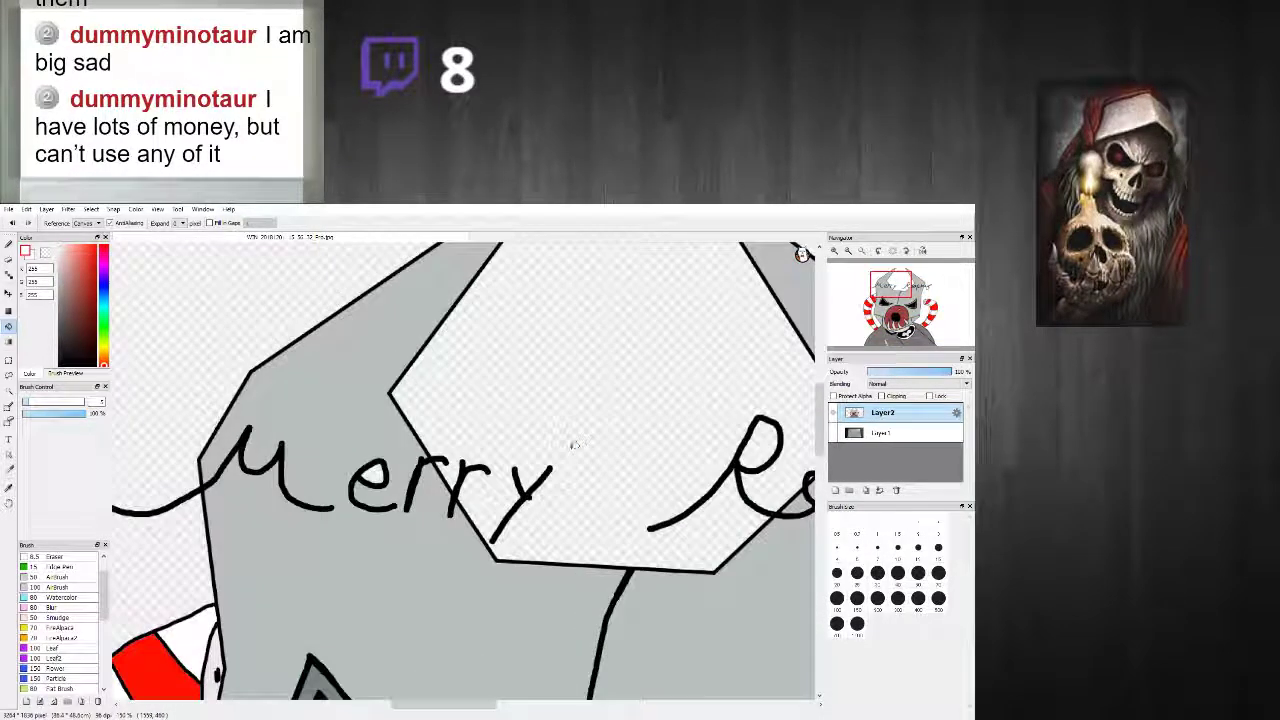
scroll(578, 454, "down", 2)
scroll(570, 466, "up", 1)
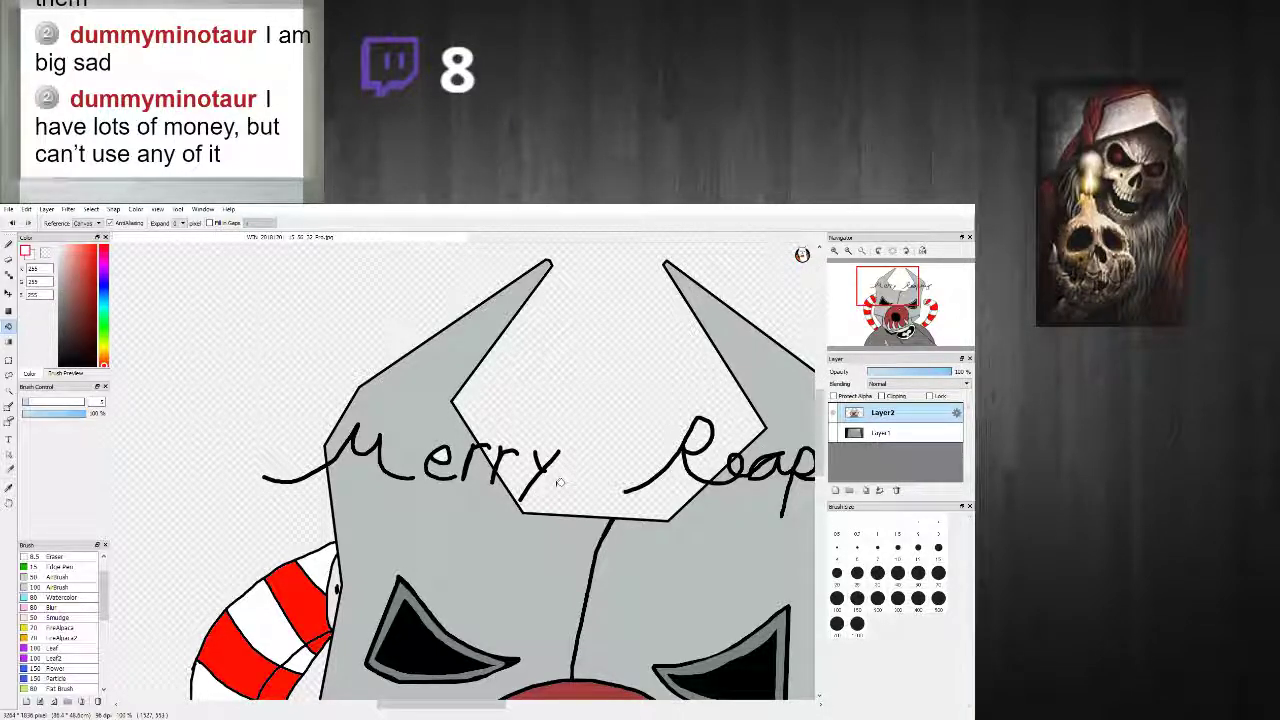
scroll(522, 429, "up", 2)
scroll(522, 429, "down", 2)
scroll(439, 409, "up", 2)
right_click(413, 422)
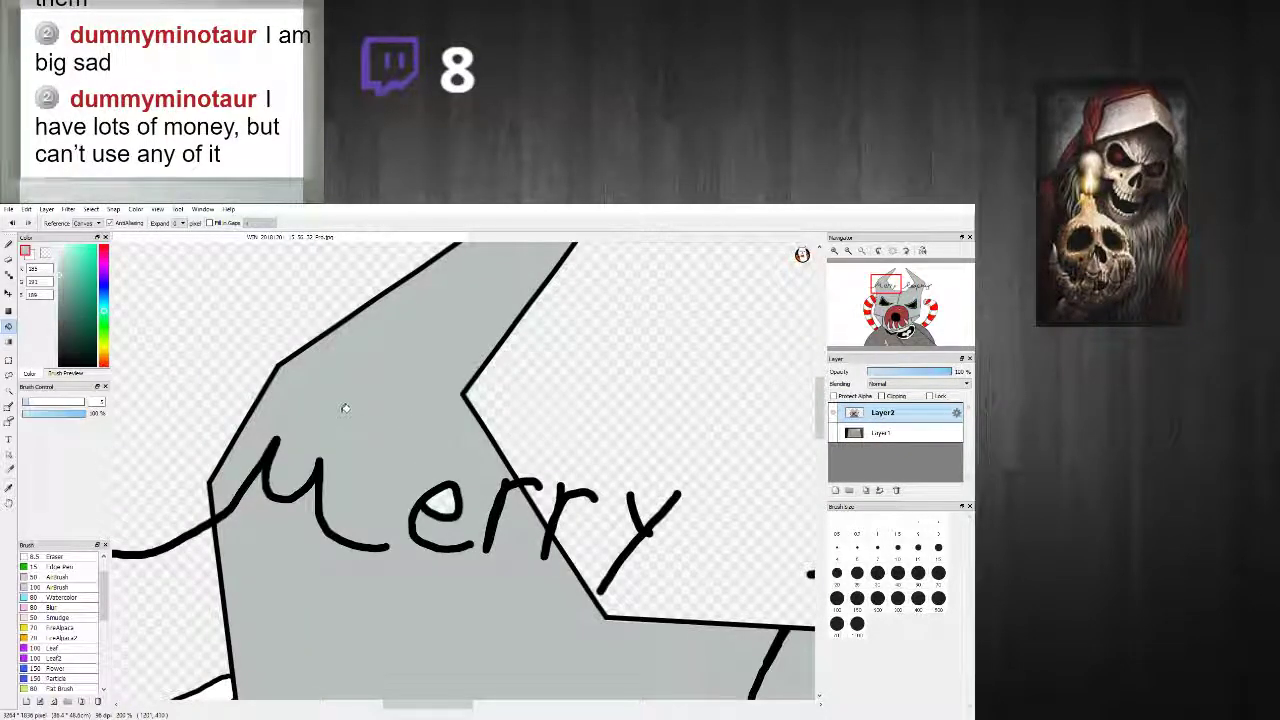
left_click(8, 244)
Step: Draw a straight line in the sampled grey just inside the left horn's outer edge
scroll(383, 375, "down", 2)
scroll(419, 334, "up", 2)
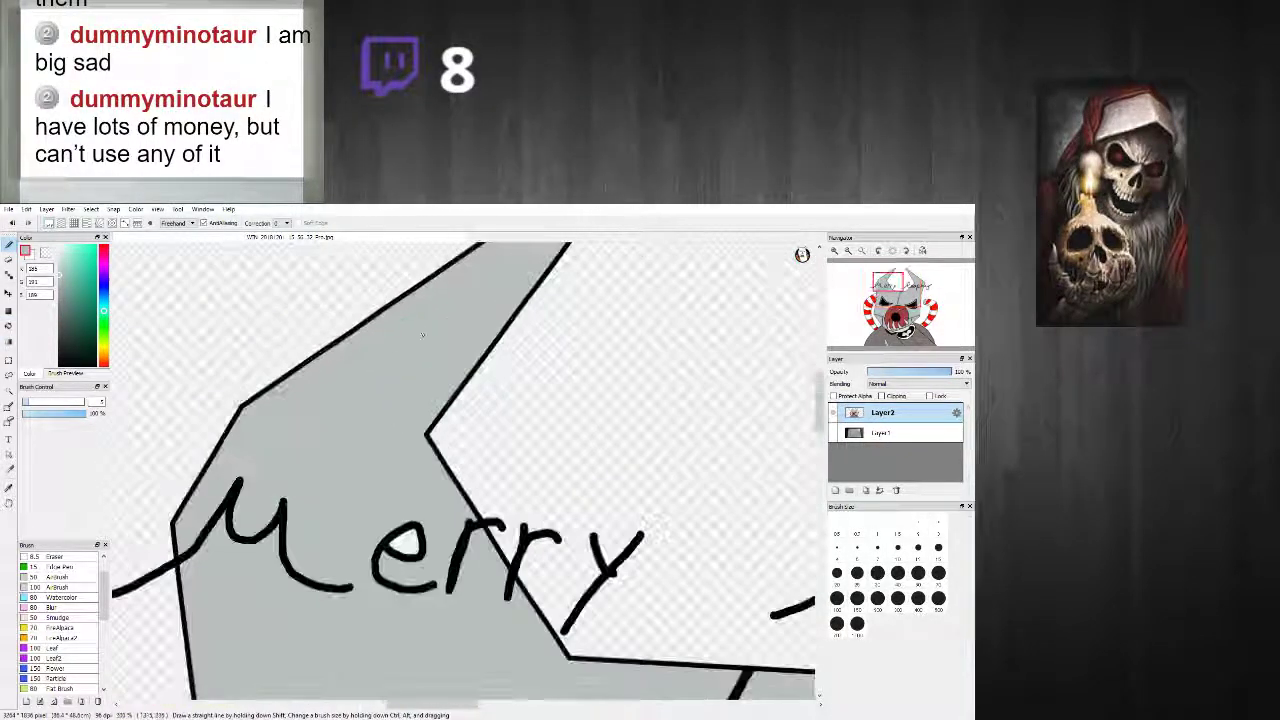
left_click_drag(257, 421, 491, 322)
scroll(532, 266, "down", 7)
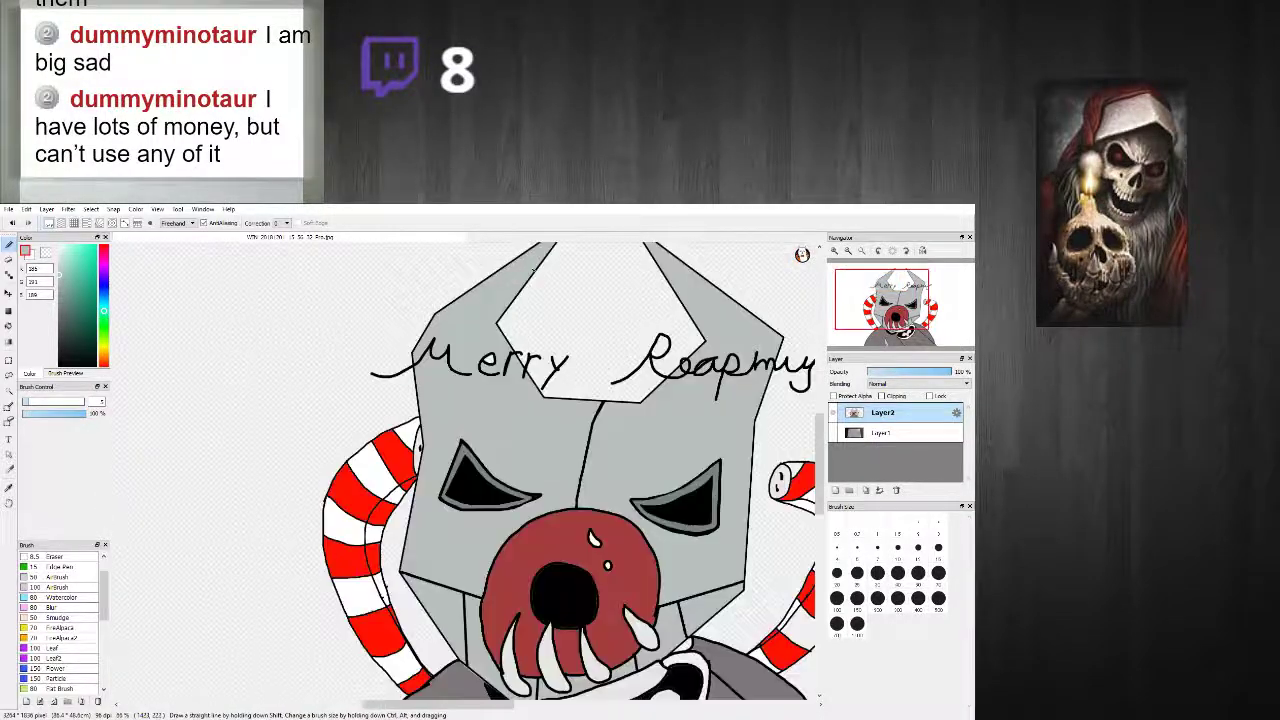
Step: Try to draw a straight grey line just inside the left horn's inner edge, from the tip to the bend
scroll(539, 260, "up", 5)
scroll(538, 262, "up", 2)
left_click_drag(470, 296, 302, 552)
key("ctrl+z")
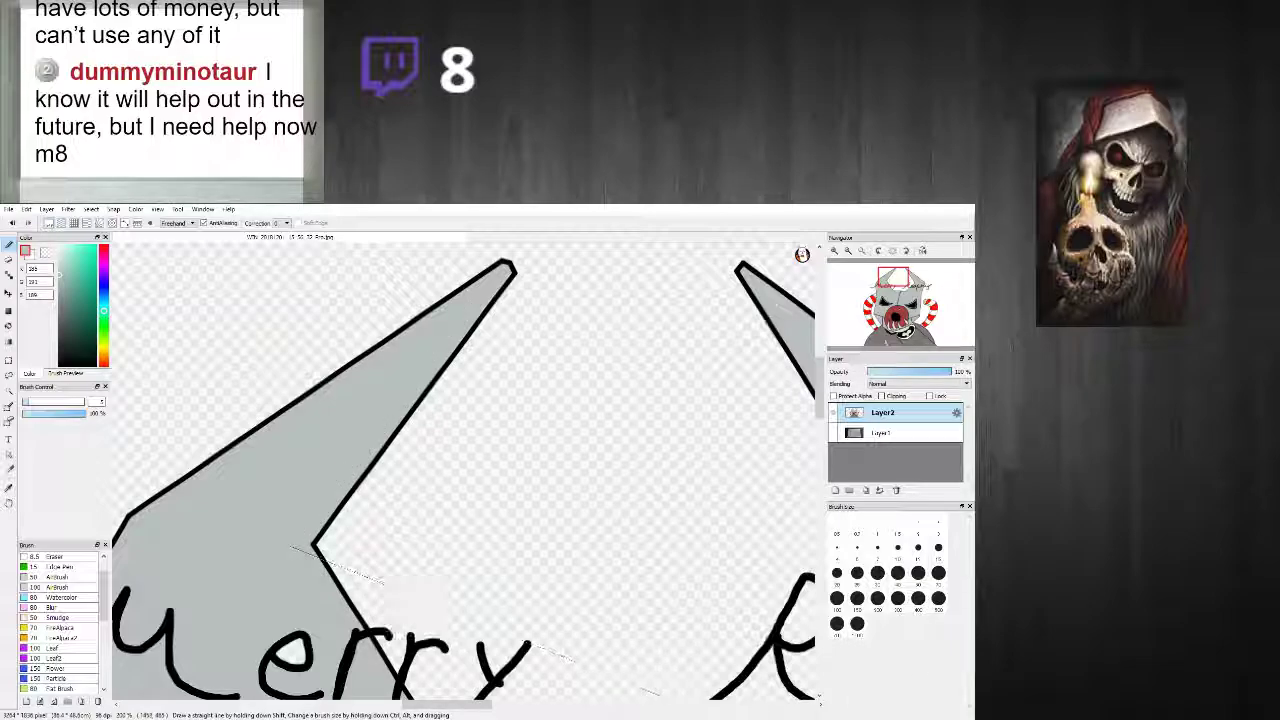
Step: Draw straight grey lines just inside the mask's edge between the horns, continuing up across the "Reap" lettering to the right bend
left_click_drag(820, 396, 820, 441)
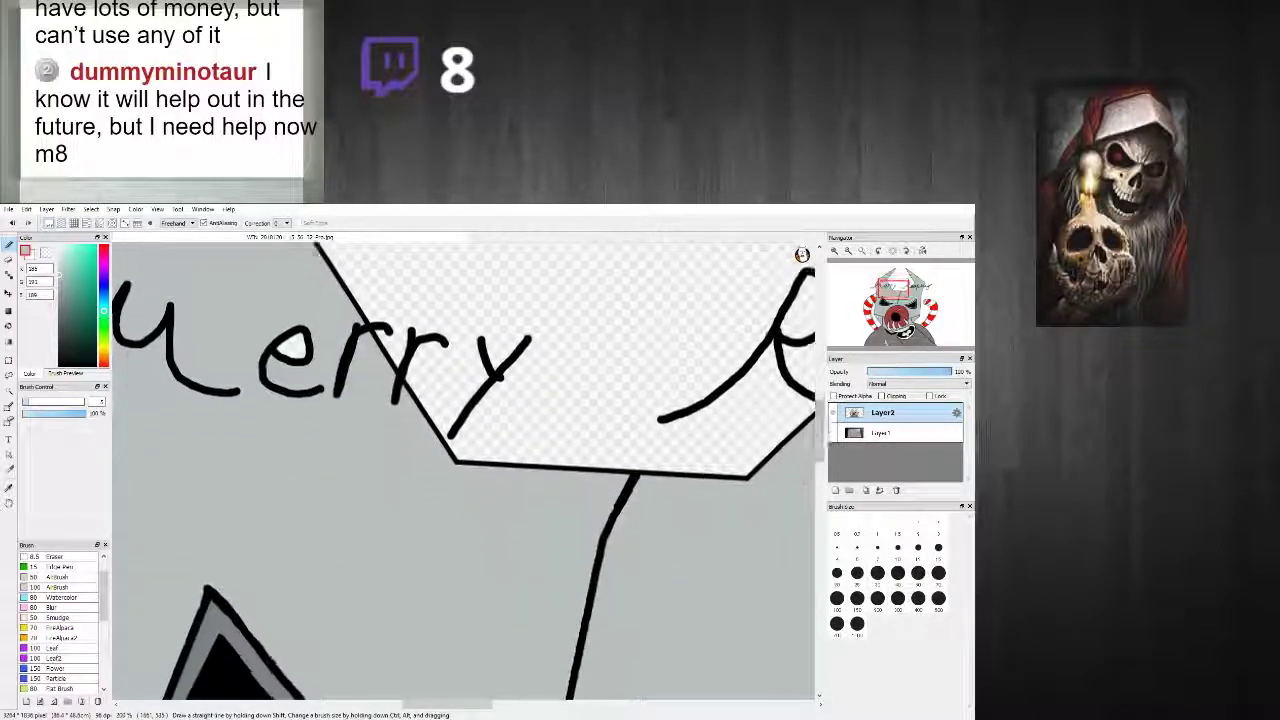
left_click(457, 488, "shift")
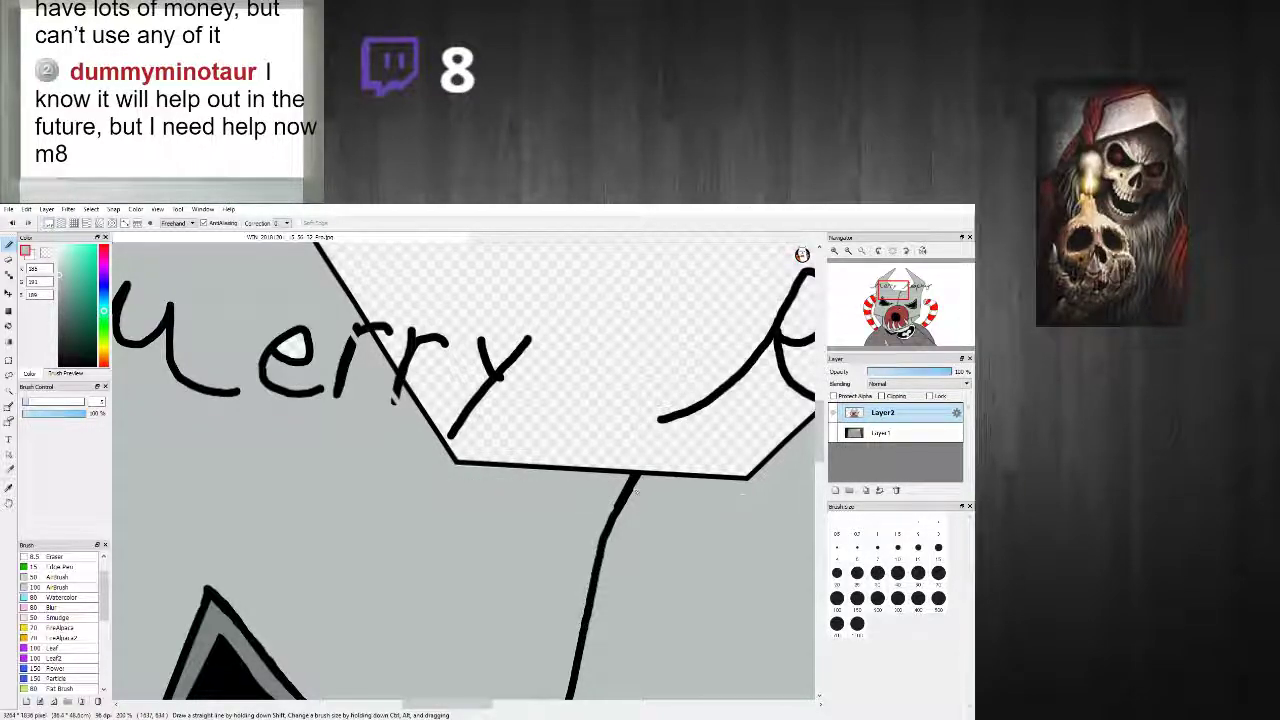
scroll(752, 498, "down", 5)
scroll(485, 578, "up", 4)
scroll(485, 578, "up", 3)
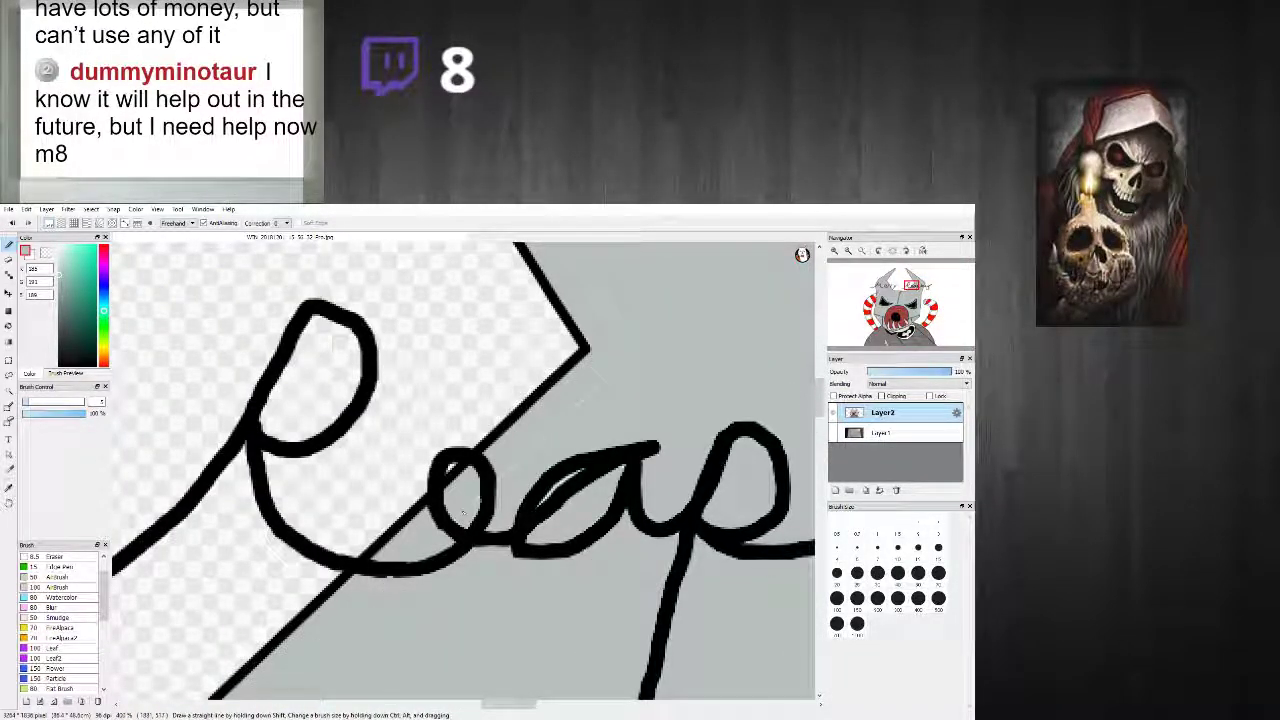
left_click_drag(410, 568, 605, 385)
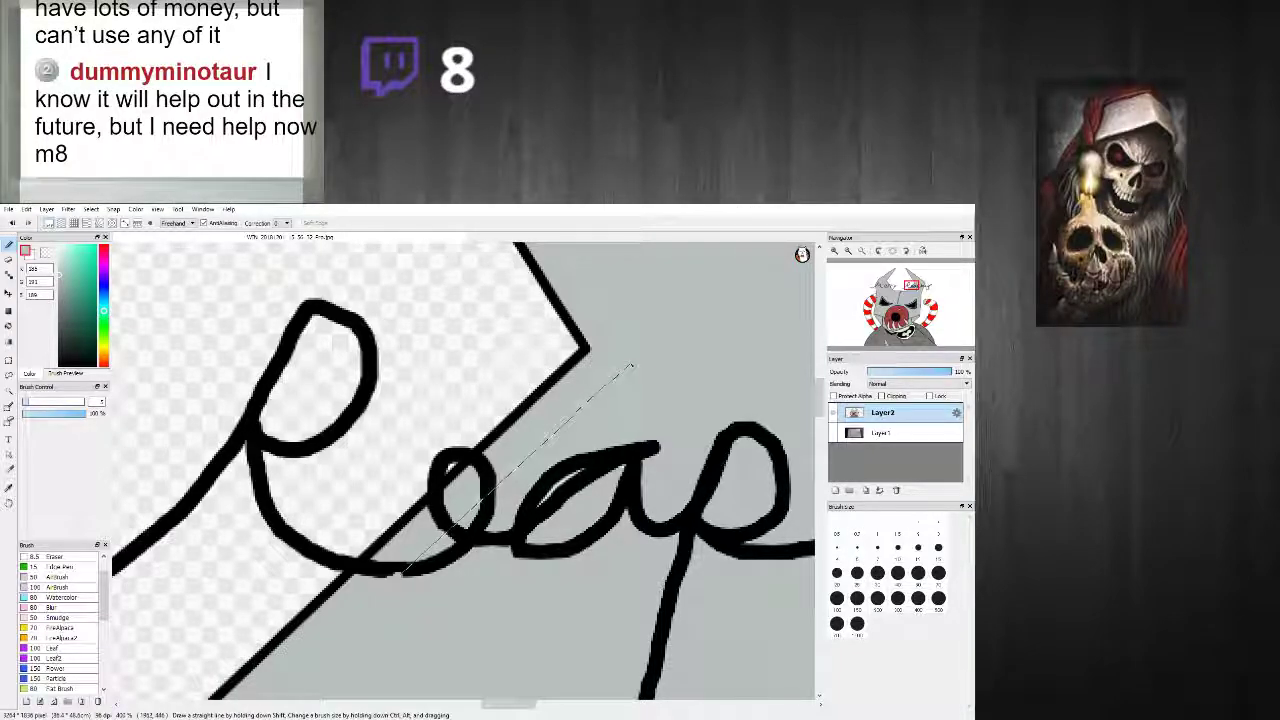
scroll(653, 281, "down", 3)
Step: Draw a straight grey line just inside the right horn's inner edge, from the bend up towards the tip
scroll(661, 276, "up", 5)
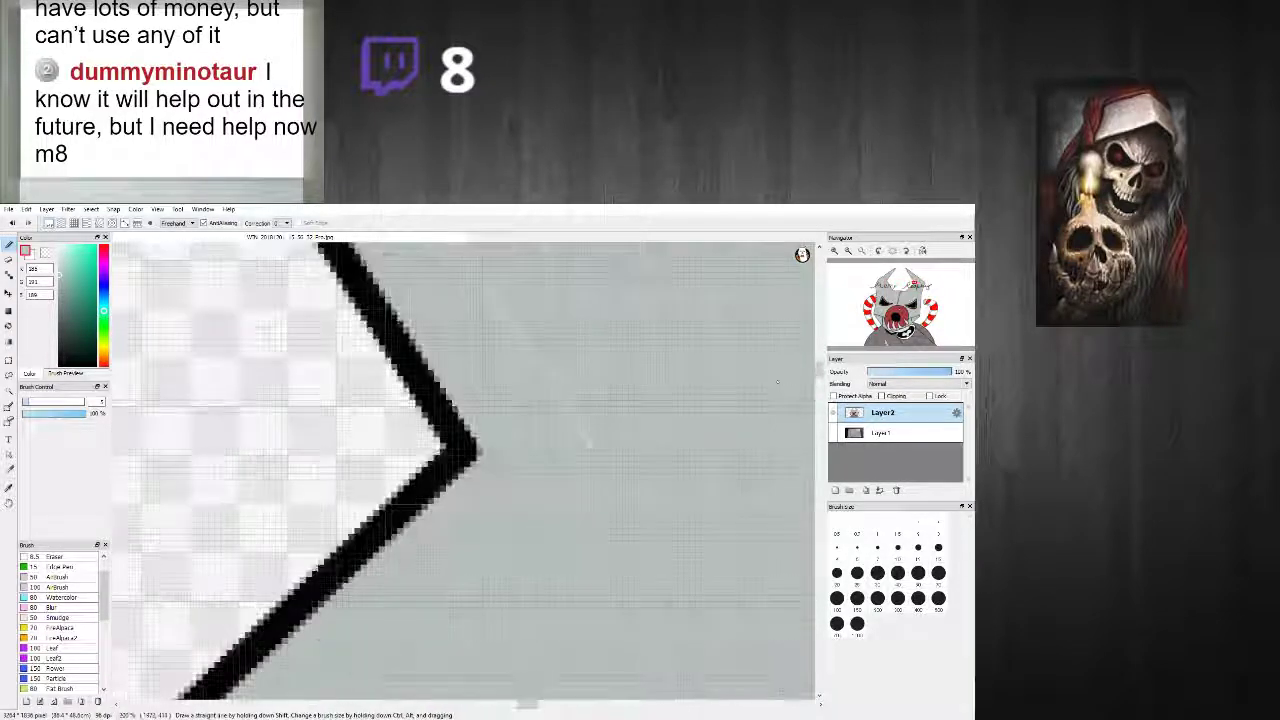
scroll(748, 374, "down", 7)
scroll(576, 510, "up", 4)
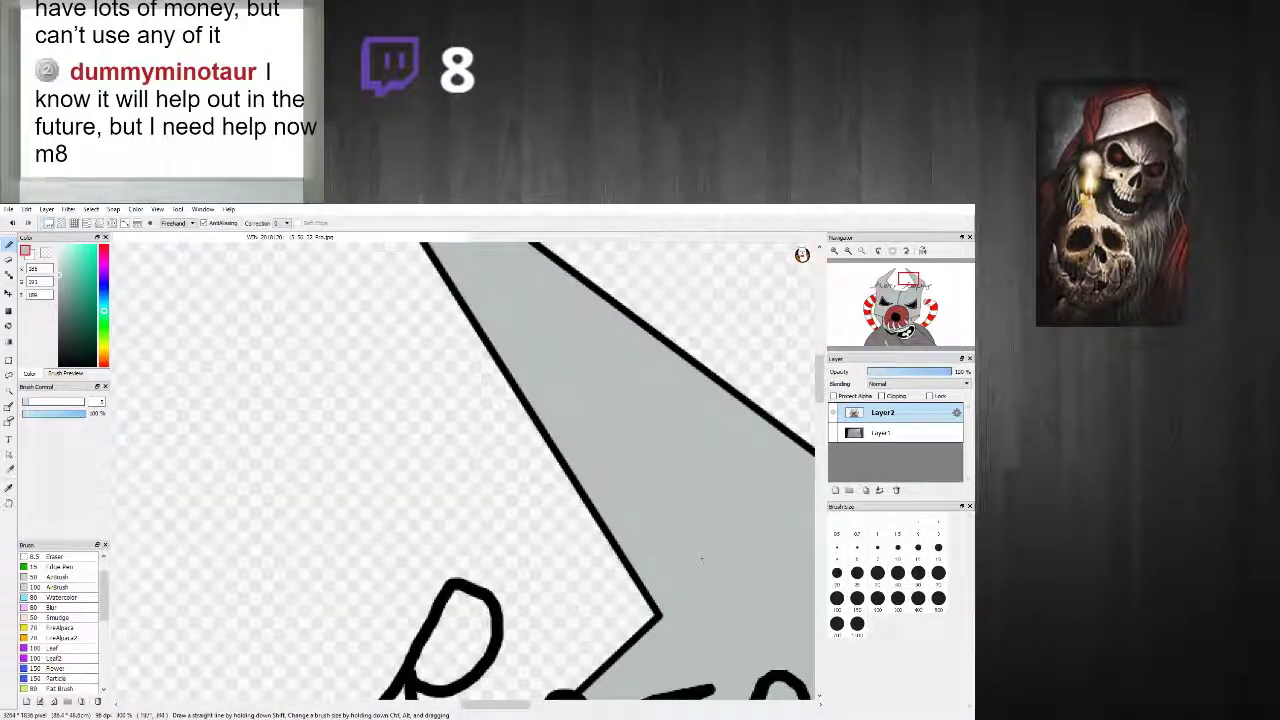
left_click(696, 618)
scroll(512, 330, "down", 7)
scroll(500, 317, "up", 5)
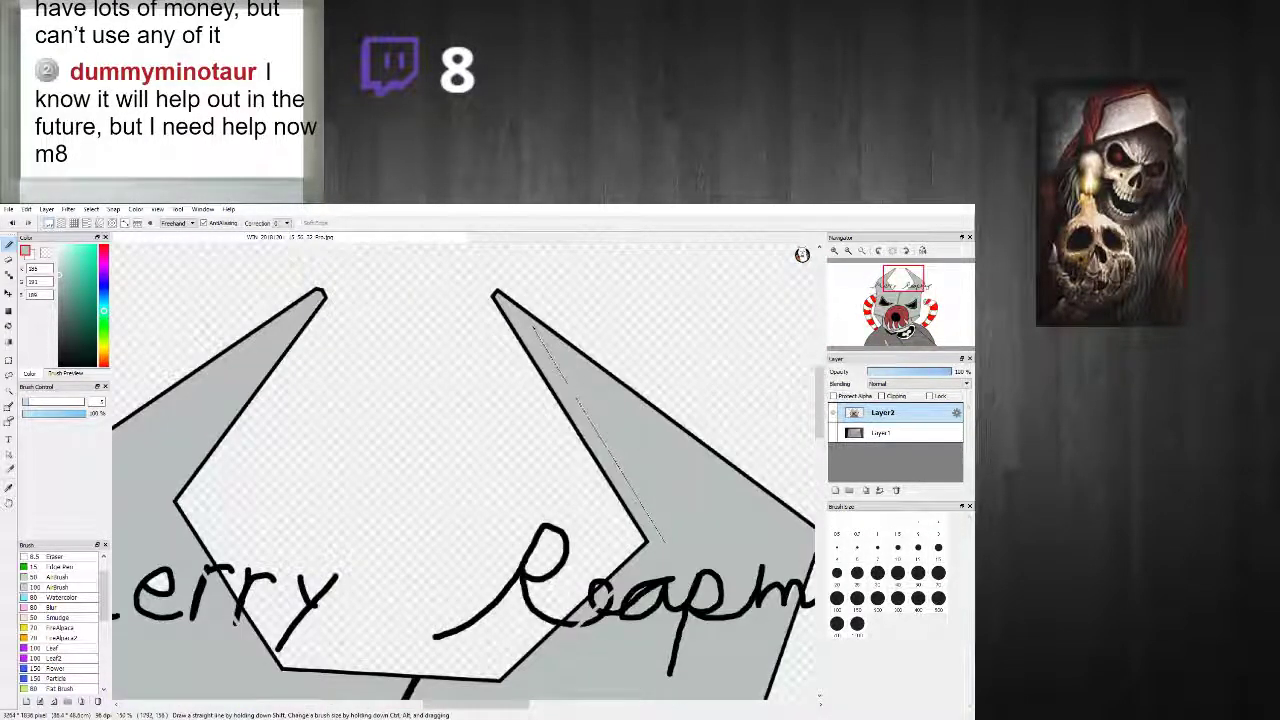
Step: Draw a straight grey line just inside the right horn's outer edge, down to the mask's outer corner
scroll(713, 452, "down", 3)
scroll(713, 452, "up", 5)
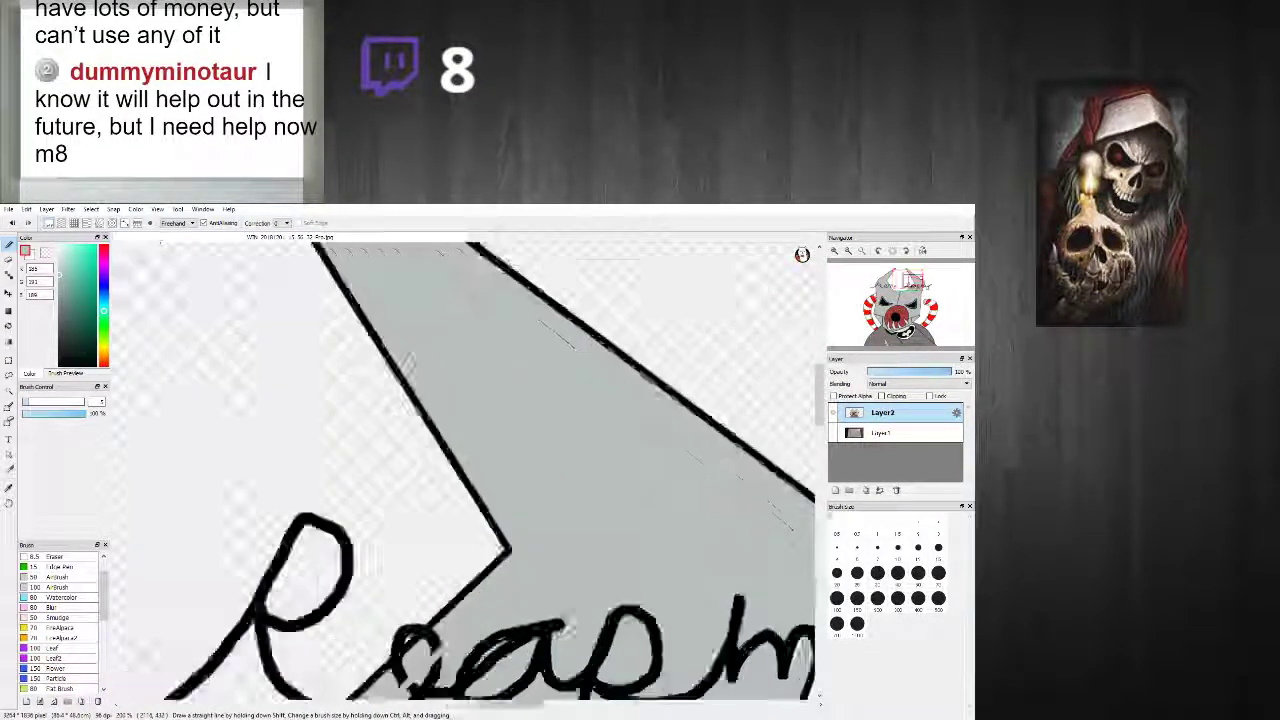
left_click(801, 513, "shift")
scroll(800, 508, "down", 8)
scroll(804, 508, "up", 4)
scroll(793, 440, "up", 4)
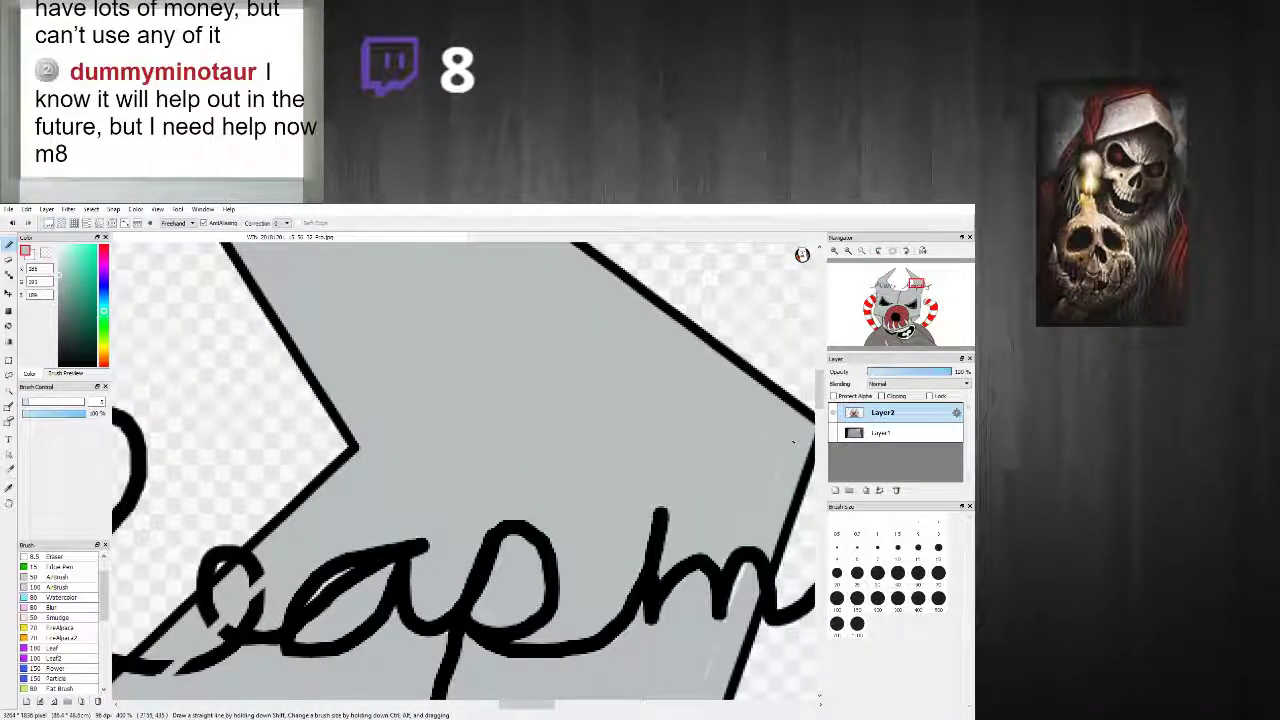
Step: Draw a straight grey line just inside the mask's right side edge, from the outer corner down to the cheek corner
scroll(718, 688, "down", 5)
left_click_drag(819, 449, 819, 516)
scroll(725, 453, "down", 3)
scroll(722, 444, "up", 8)
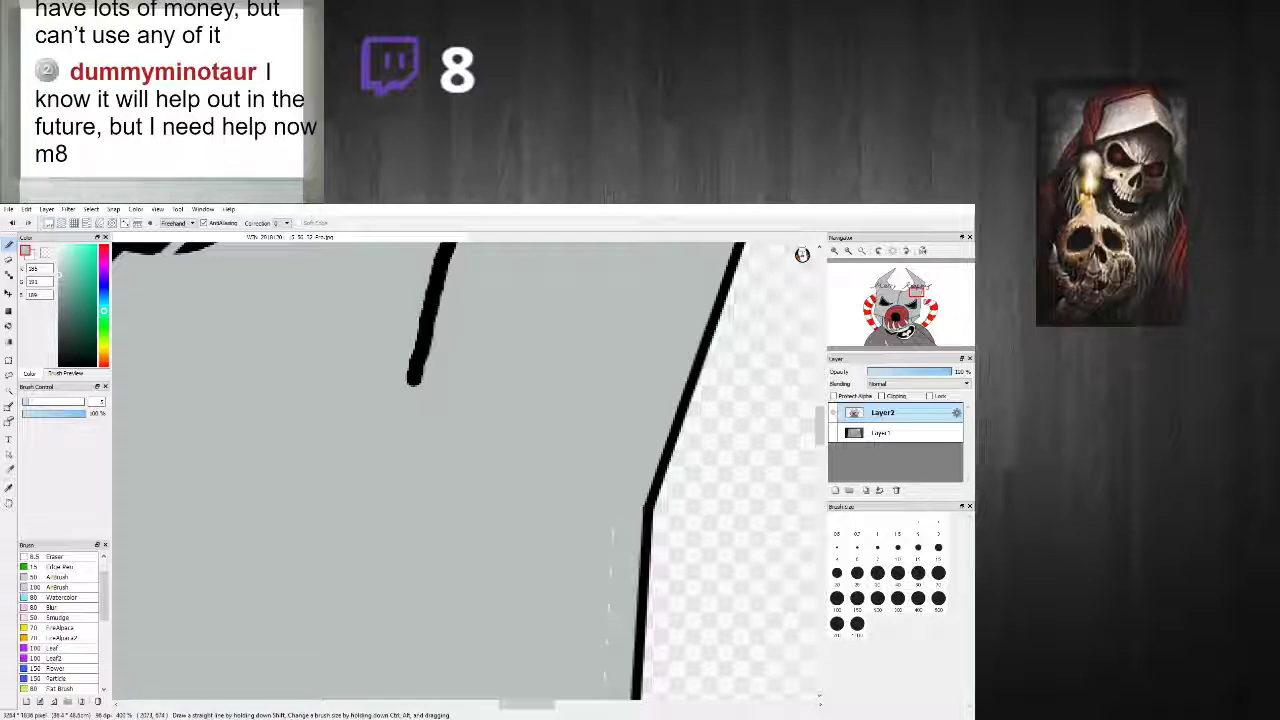
left_click_drag(820, 426, 820, 512)
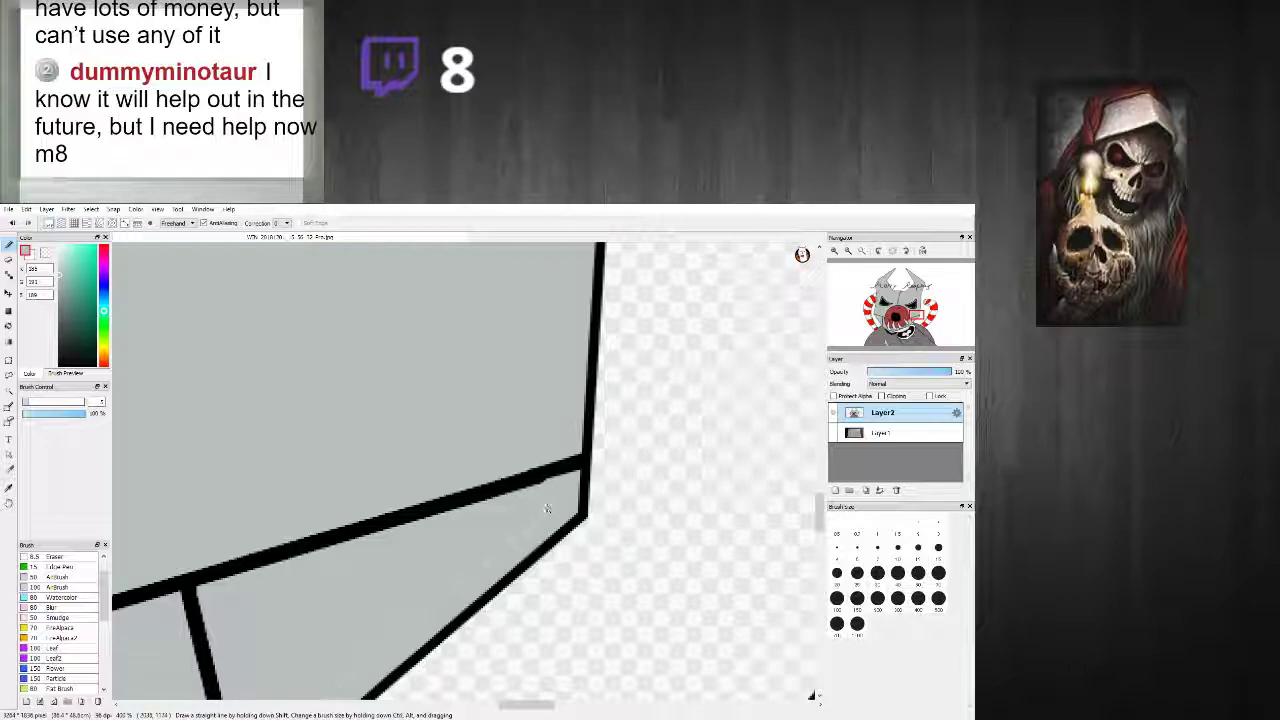
Step: Draw straight grey lines just inside the mask's lower right jaw edge, from the cheek corner down to the long white fang
scroll(347, 611, "down", 7)
scroll(345, 612, "up", 7)
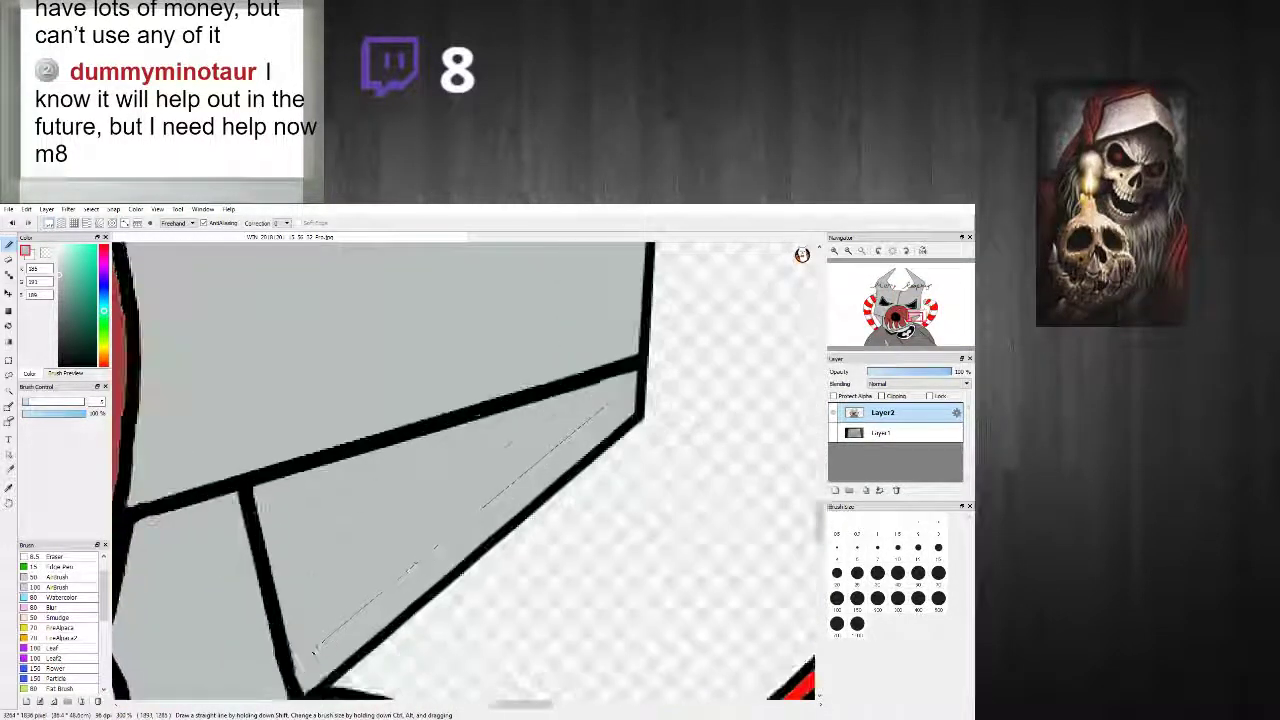
scroll(606, 406, "down", 4)
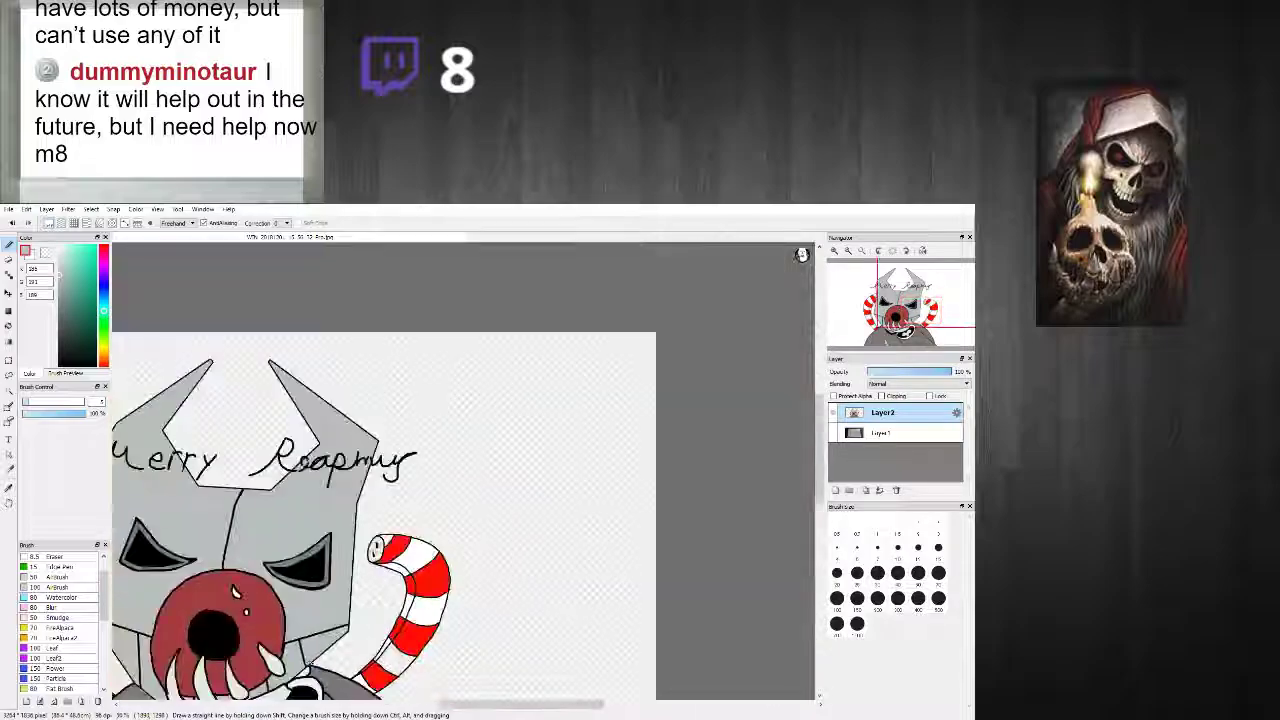
scroll(300, 668, "up", 3)
scroll(300, 668, "up", 2)
scroll(300, 668, "down", 3)
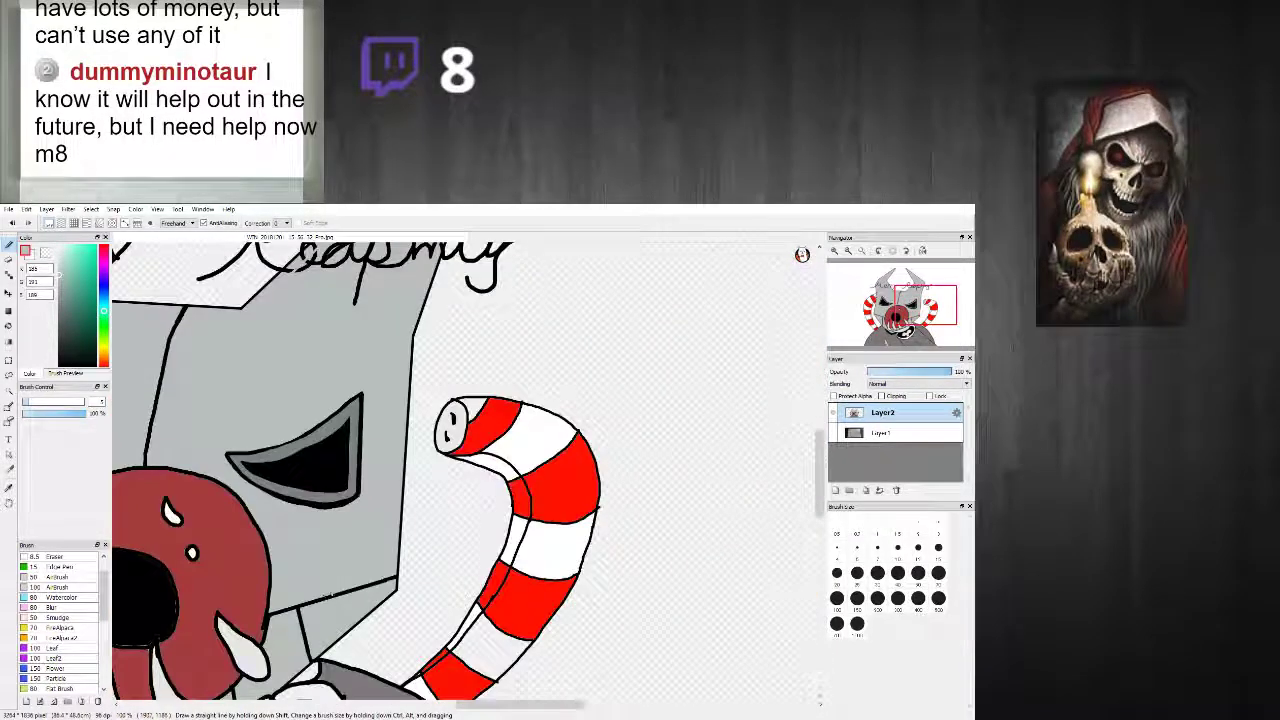
scroll(468, 470, "down", 4)
scroll(468, 470, "up", 5)
scroll(436, 606, "down", 3)
scroll(436, 606, "up", 5)
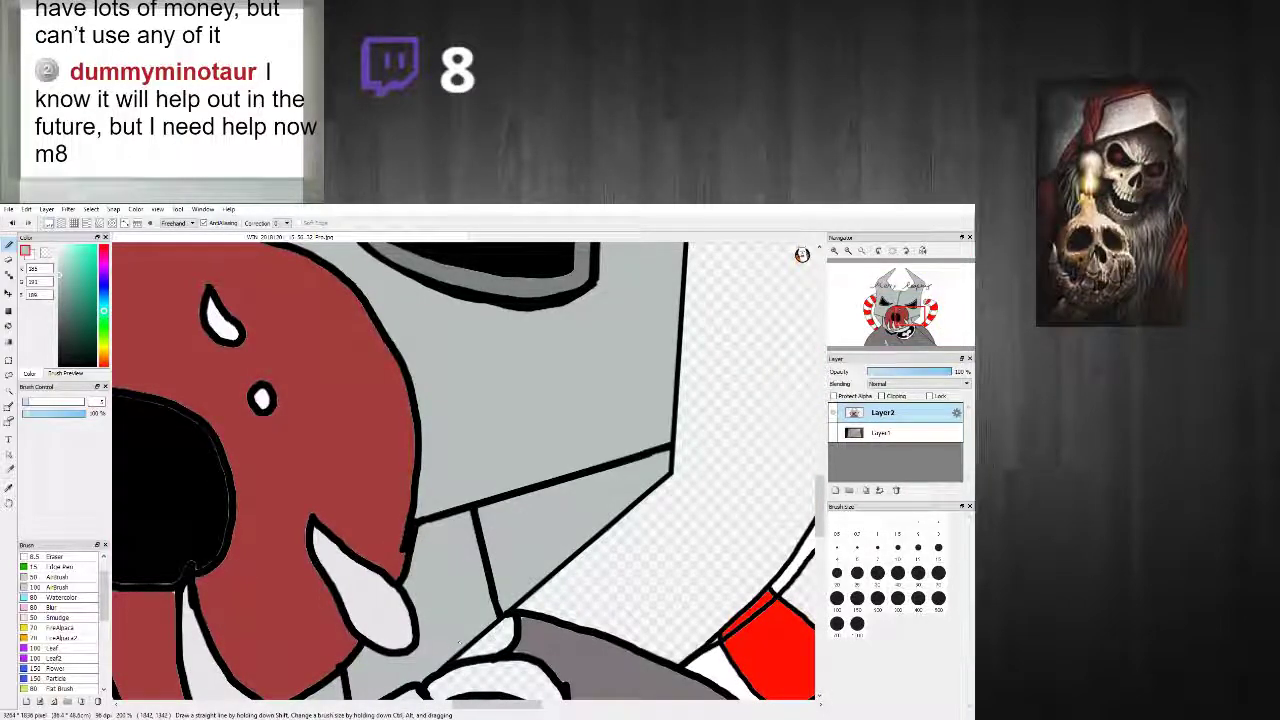
left_click_drag(820, 507, 820, 531)
scroll(459, 503, "up", 1)
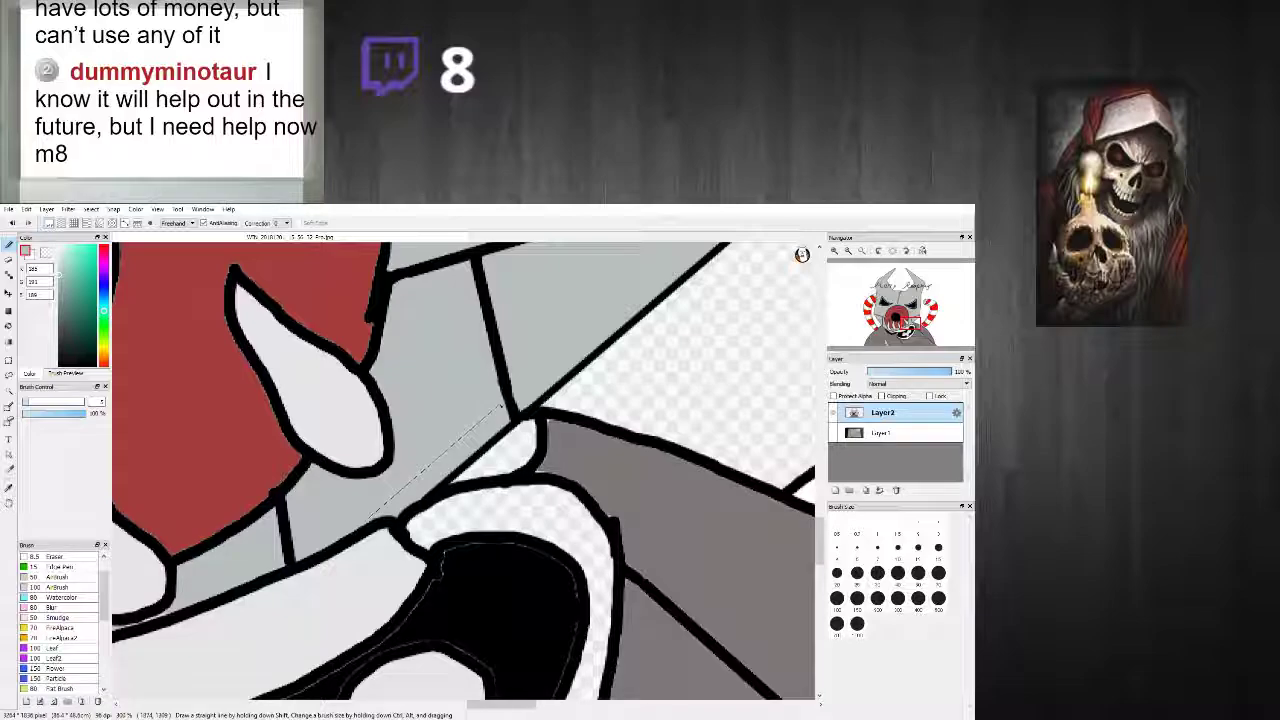
Step: Extend the mask's lower centre line in black down to the chin point, and pick the mask's grey again
scroll(505, 402, "down", 4)
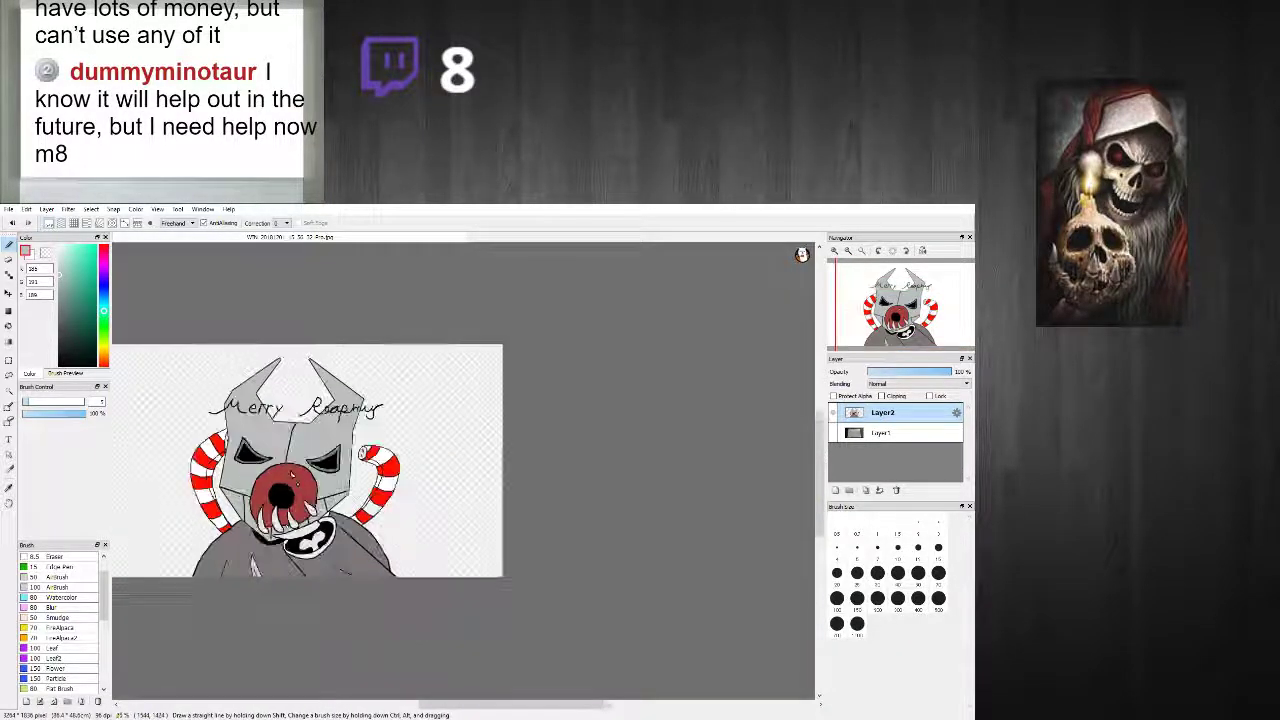
scroll(220, 622, "up", 5)
scroll(220, 622, "up", 1)
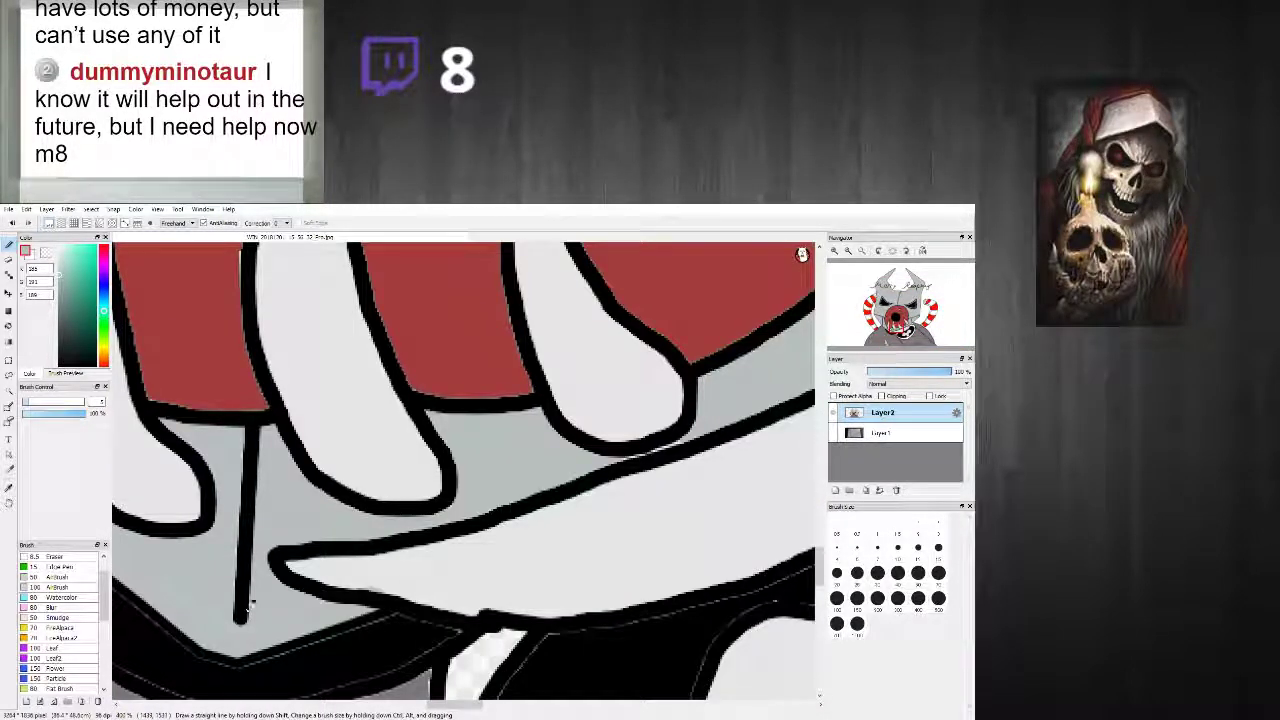
right_click(243, 611)
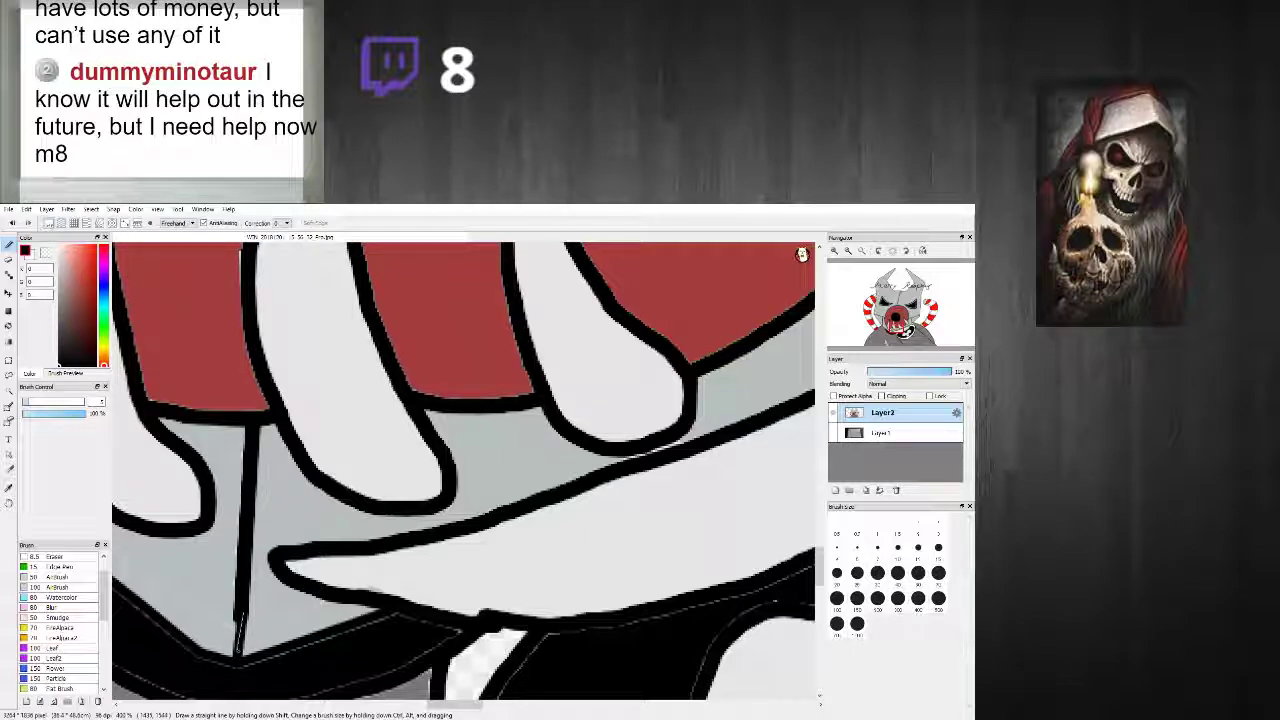
left_click(242, 640, "alt")
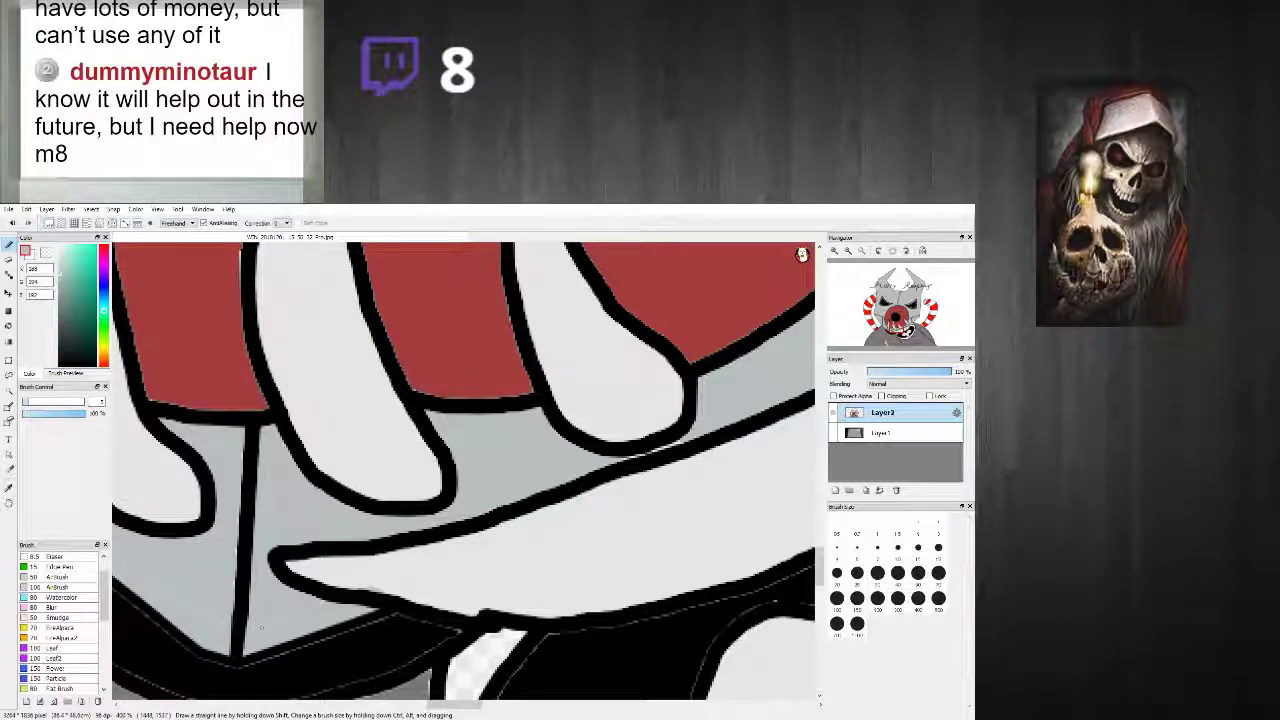
Step: Draw straight grey lines just inside the mask's lower left edge, from the chin point up towards the cloak's corner
scroll(321, 604, "down", 4)
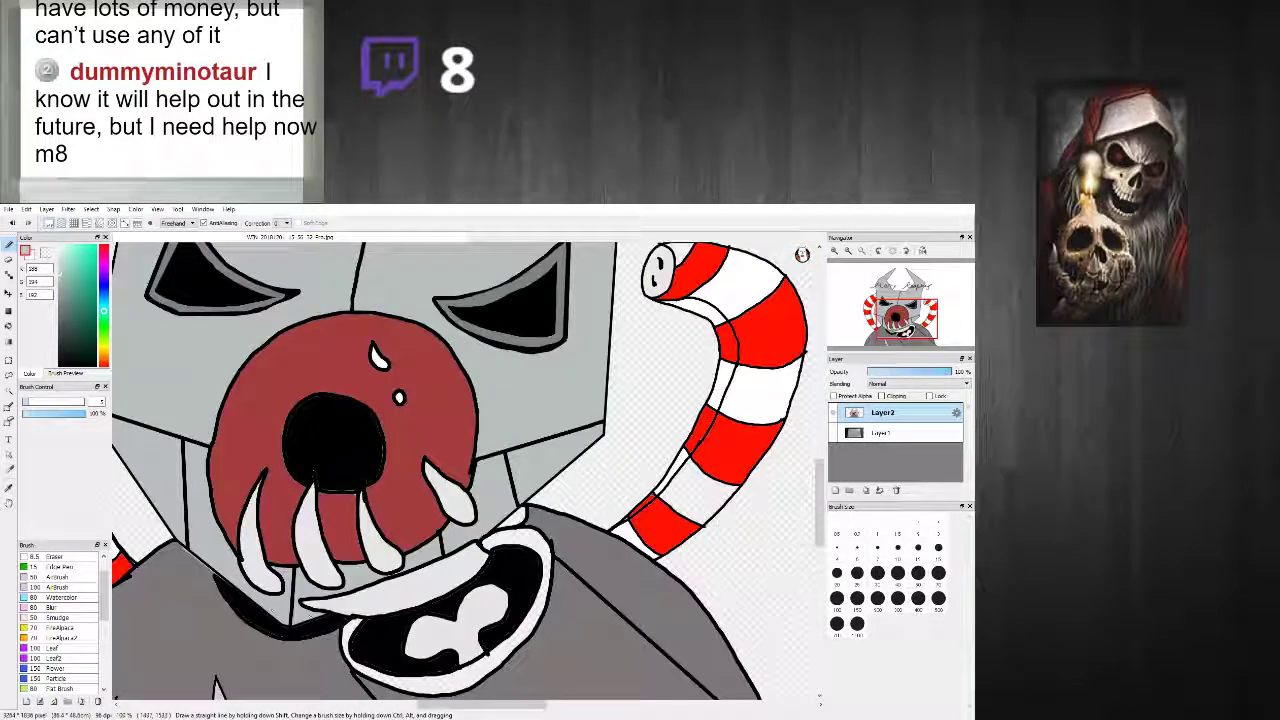
scroll(325, 652, "up", 4)
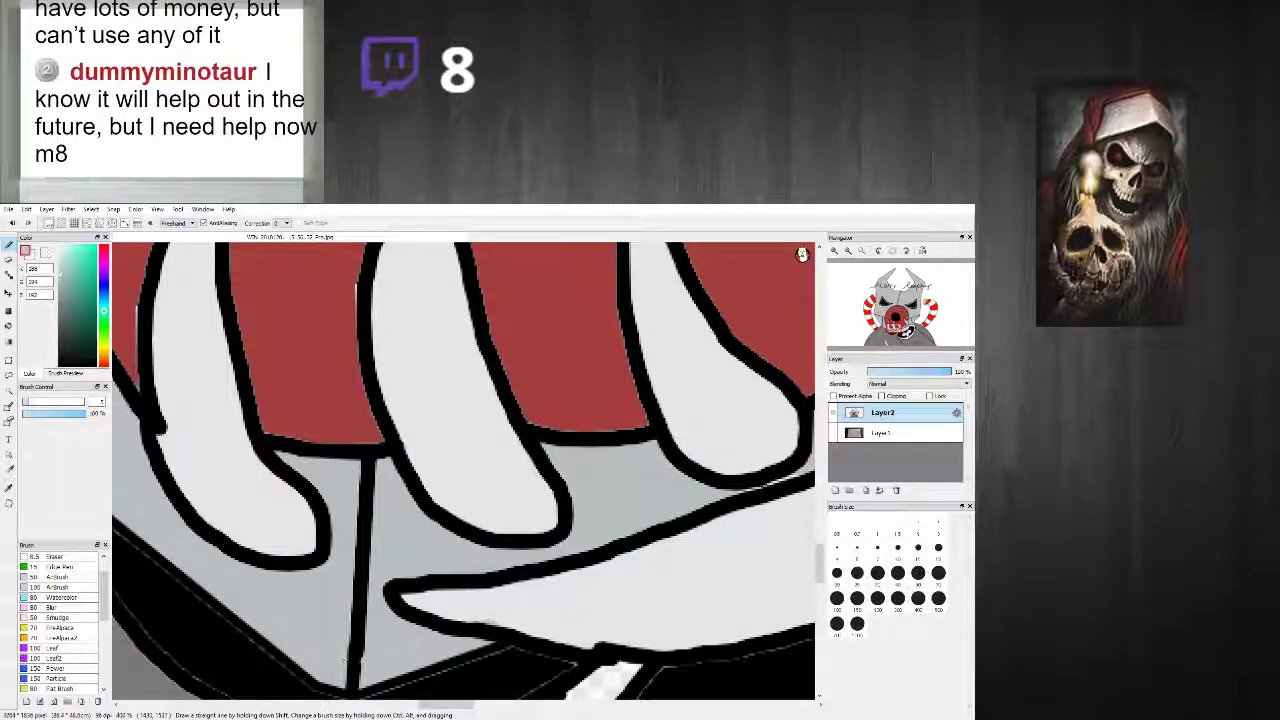
scroll(345, 660, "down", 4)
scroll(300, 620, "up", 4)
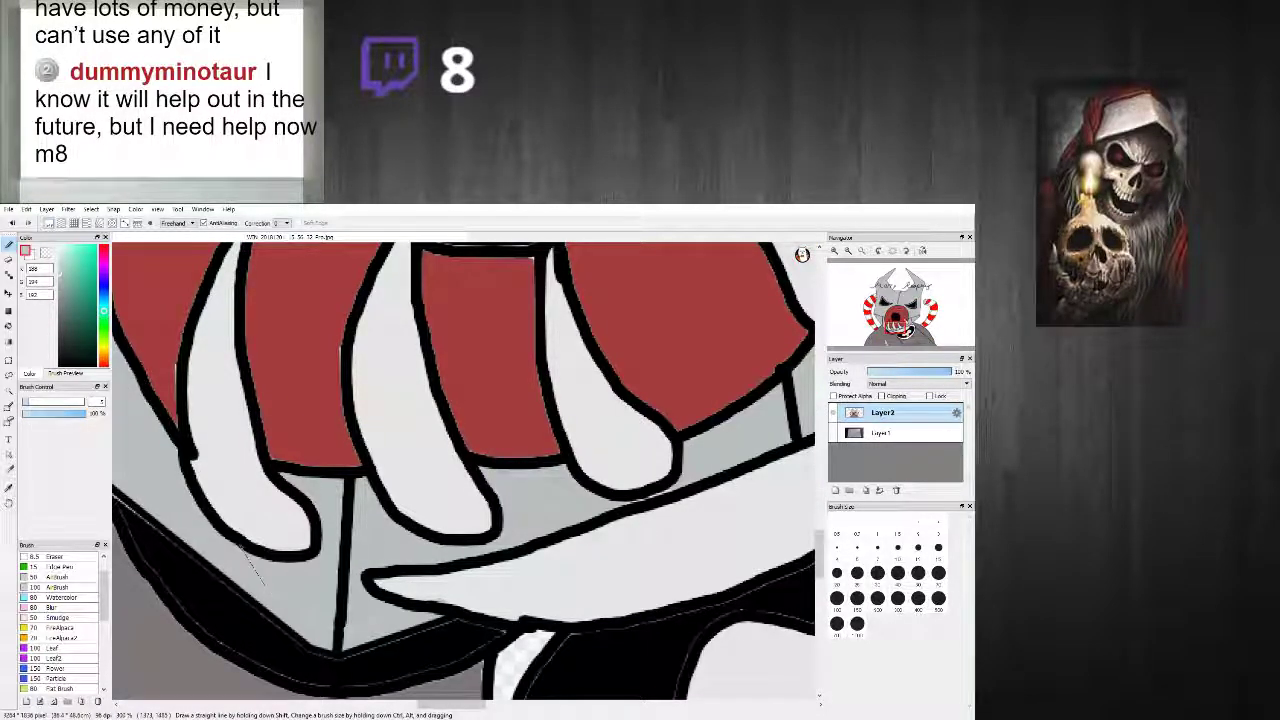
scroll(180, 518, "down", 4)
scroll(300, 580, "up", 4)
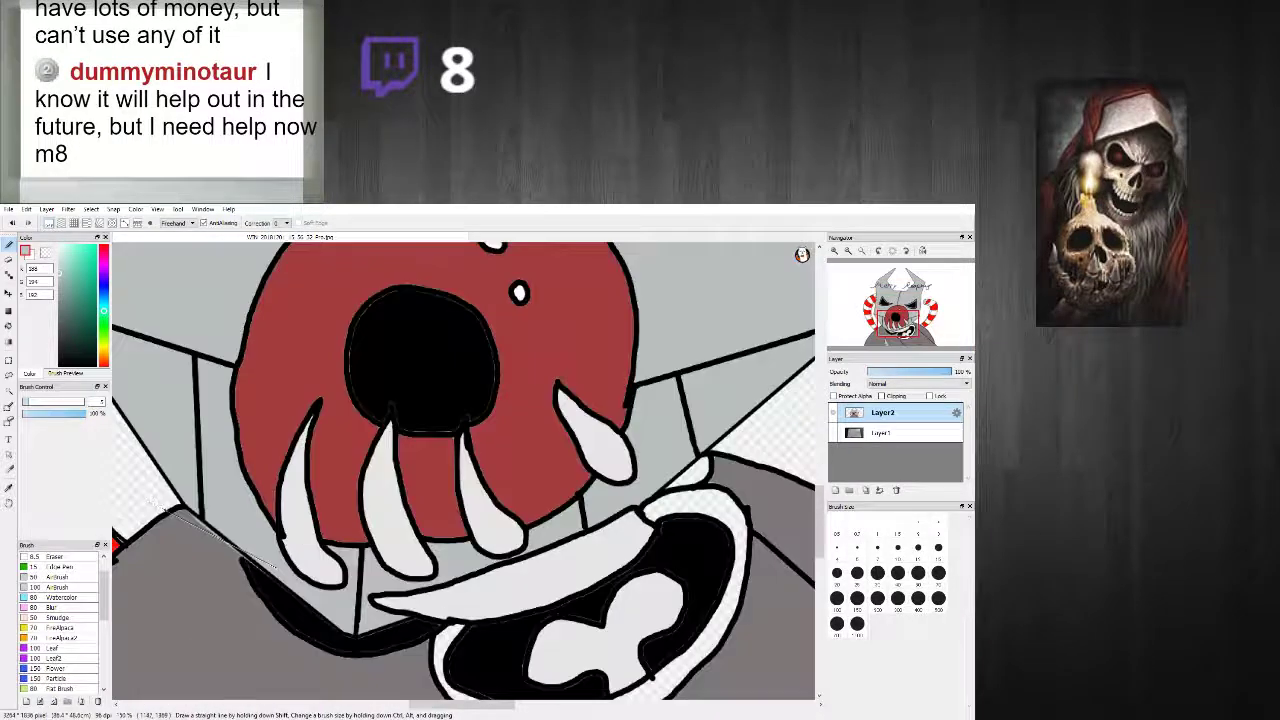
Step: Extend the left jaw's divider line in black down to the mask's edge, and pick the mask's grey again
scroll(207, 497, "down", 1)
scroll(207, 497, "up", 2)
right_click(205, 497)
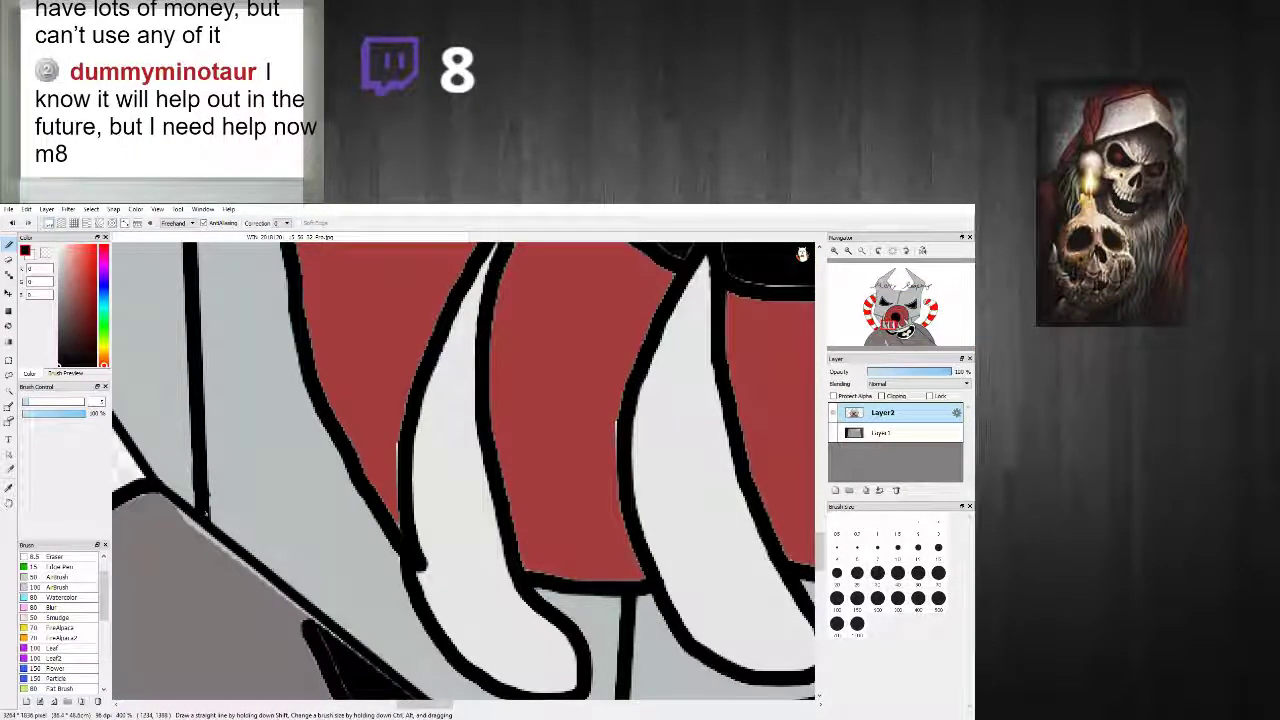
left_click(187, 471, "alt")
Step: Draw a straight grey line just inside the lower left jaw edge, from the divider line up to the left cheek corner
scroll(187, 471, "down", 4)
scroll(190, 470, "up", 5)
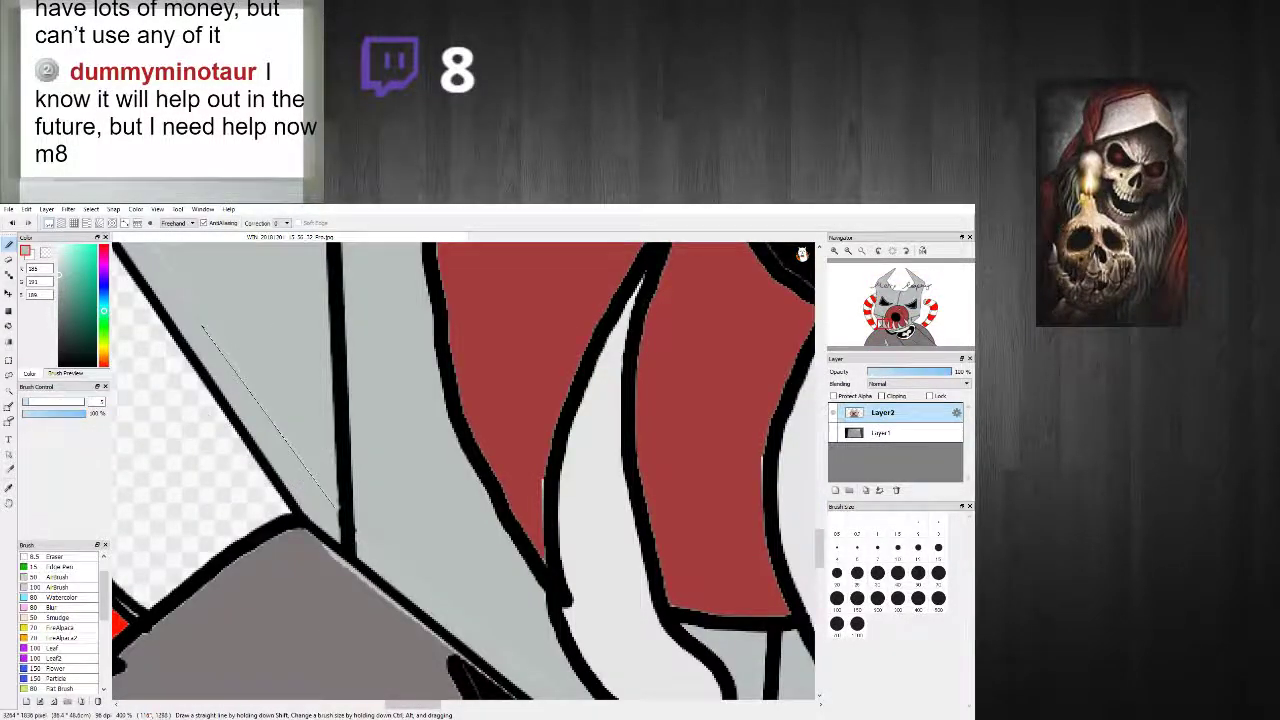
scroll(190, 470, "down", 4)
scroll(192, 465, "up", 5)
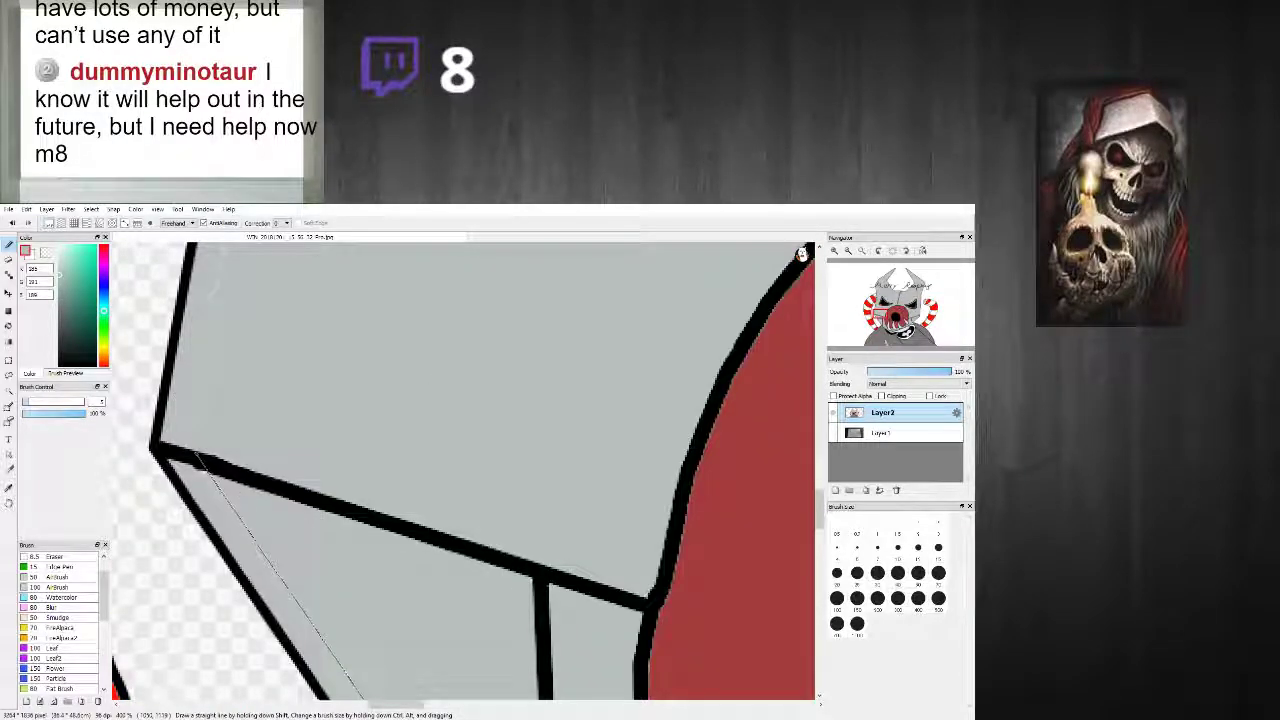
left_click(202, 472, "shift")
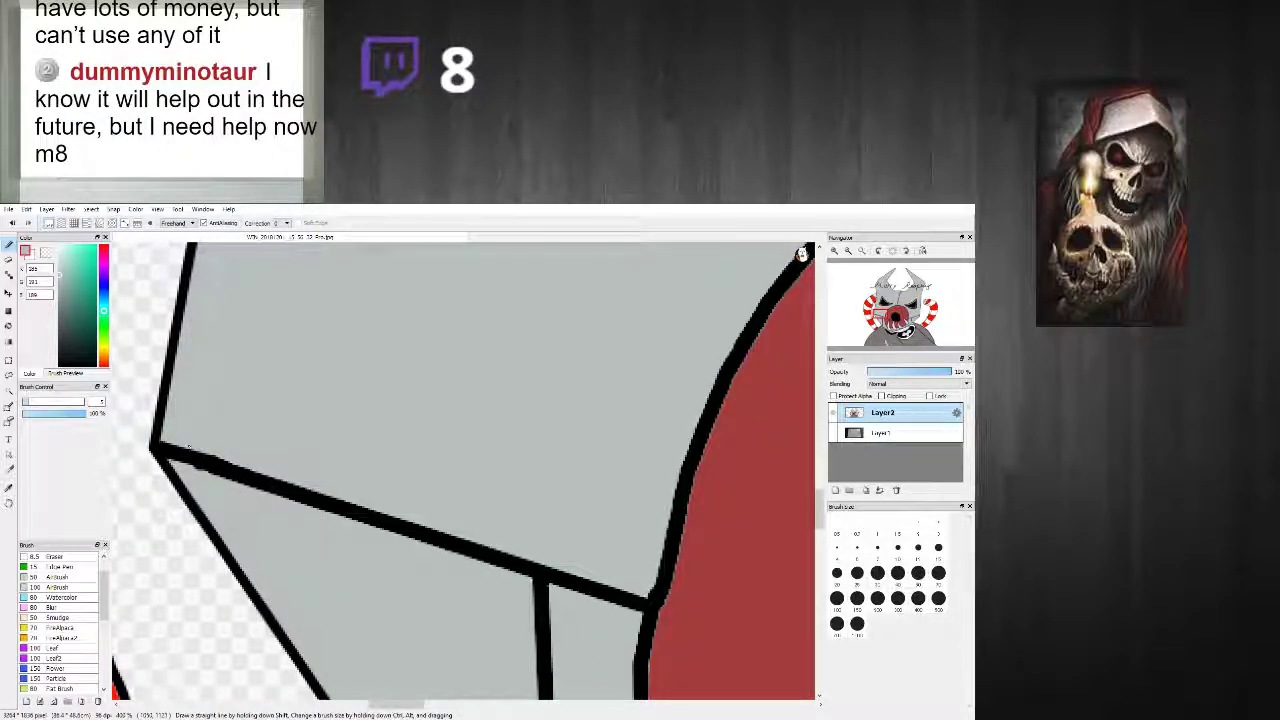
Step: Draw straight grey lines just inside the mask's left side edge, from the cheek corner up to the "Merry" lettering
scroll(188, 445, "down", 4)
scroll(234, 432, "up", 5)
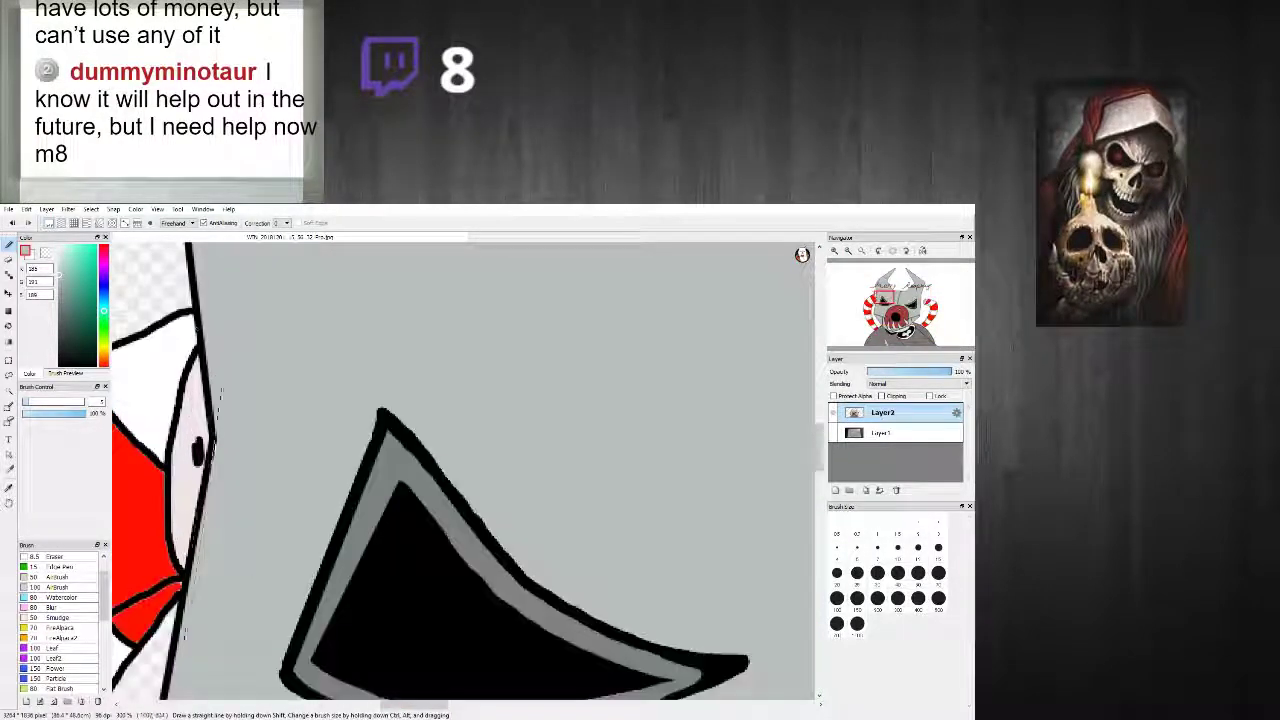
scroll(234, 432, "down", 4)
scroll(243, 362, "up", 5)
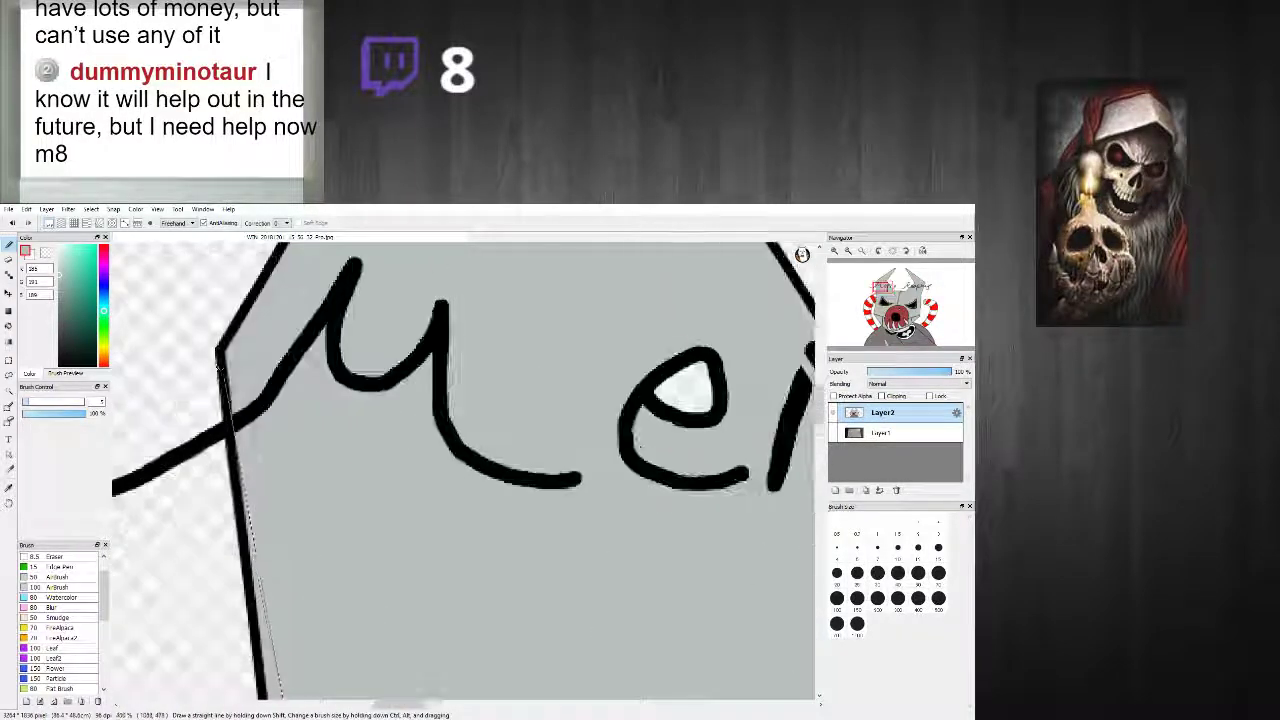
scroll(243, 362, "down", 3)
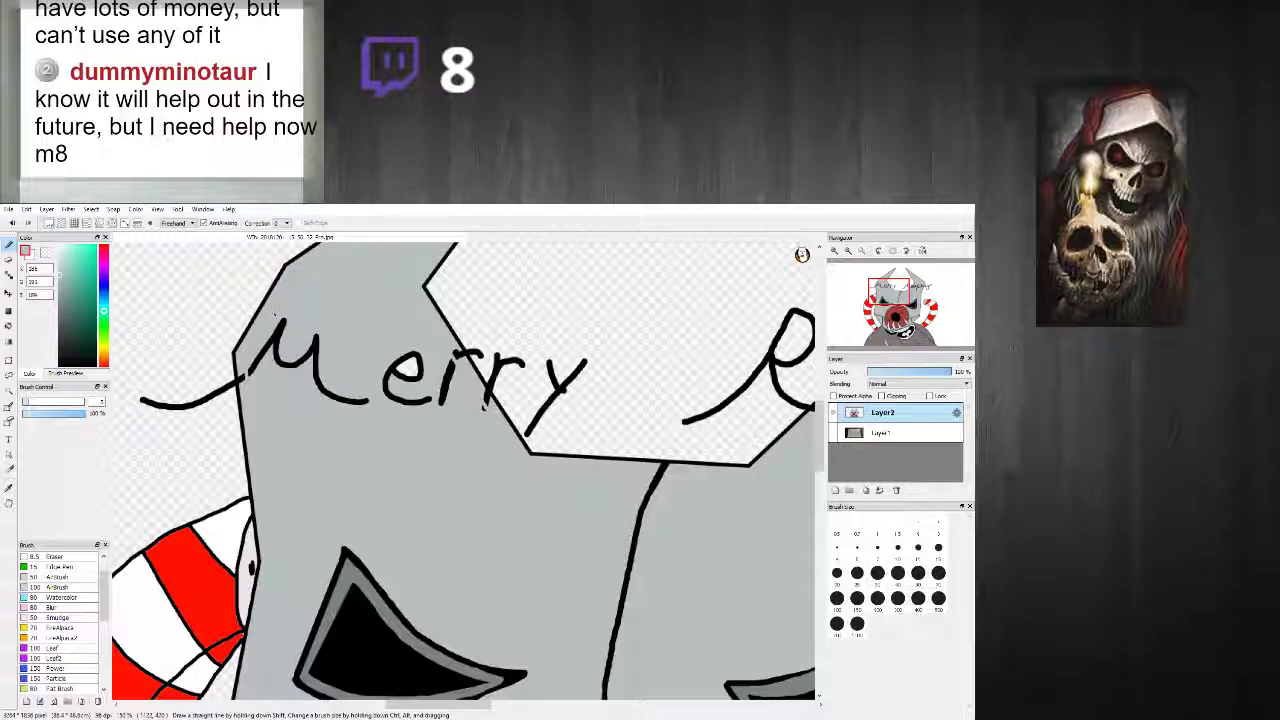
Step: Draw a straight grey line just inside the left horn's inner edge, from its bend down across the "Merry" lettering
scroll(274, 313, "down", 3)
scroll(484, 298, "up", 6)
left_click_drag(484, 298, 551, 401)
scroll(600, 480, "down", 3)
scroll(638, 546, "up", 2)
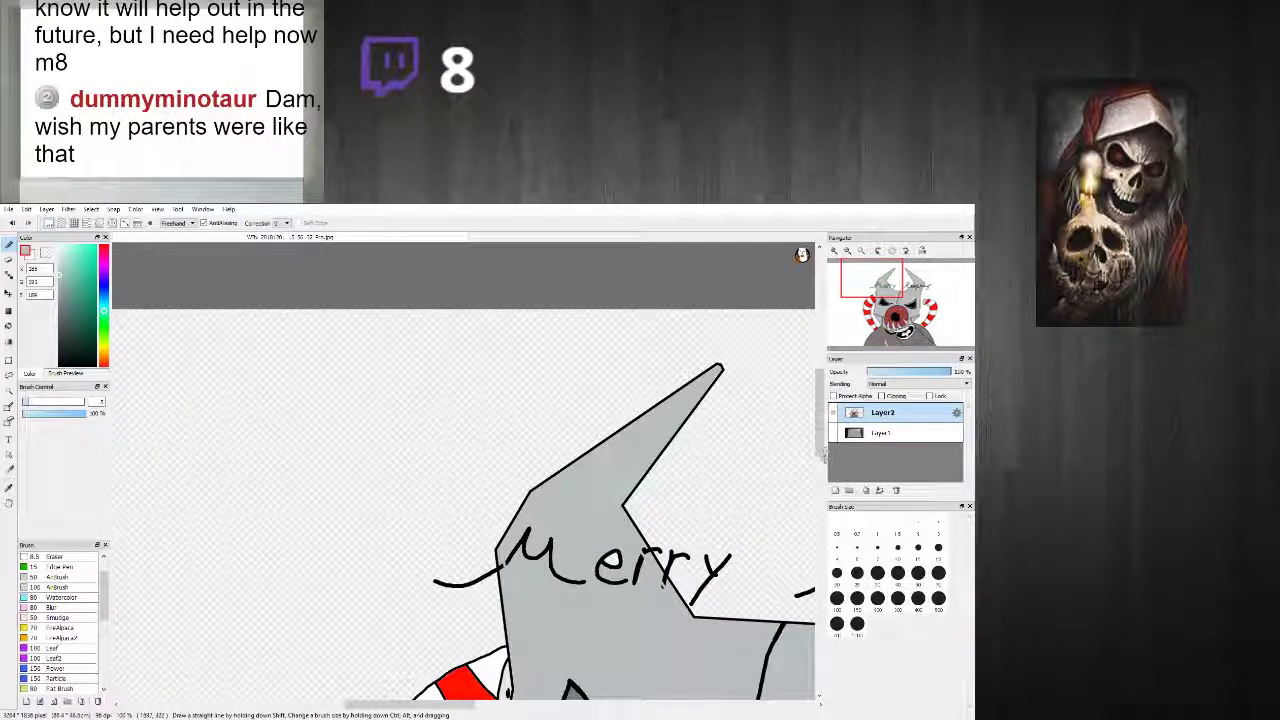
Step: Paint over the rough black stub on the leftmost tooth's outline with the tooth's off-white colour, undoing a stroke and redrawing it
left_click_drag(820, 453, 820, 550)
scroll(685, 605, "down", 4)
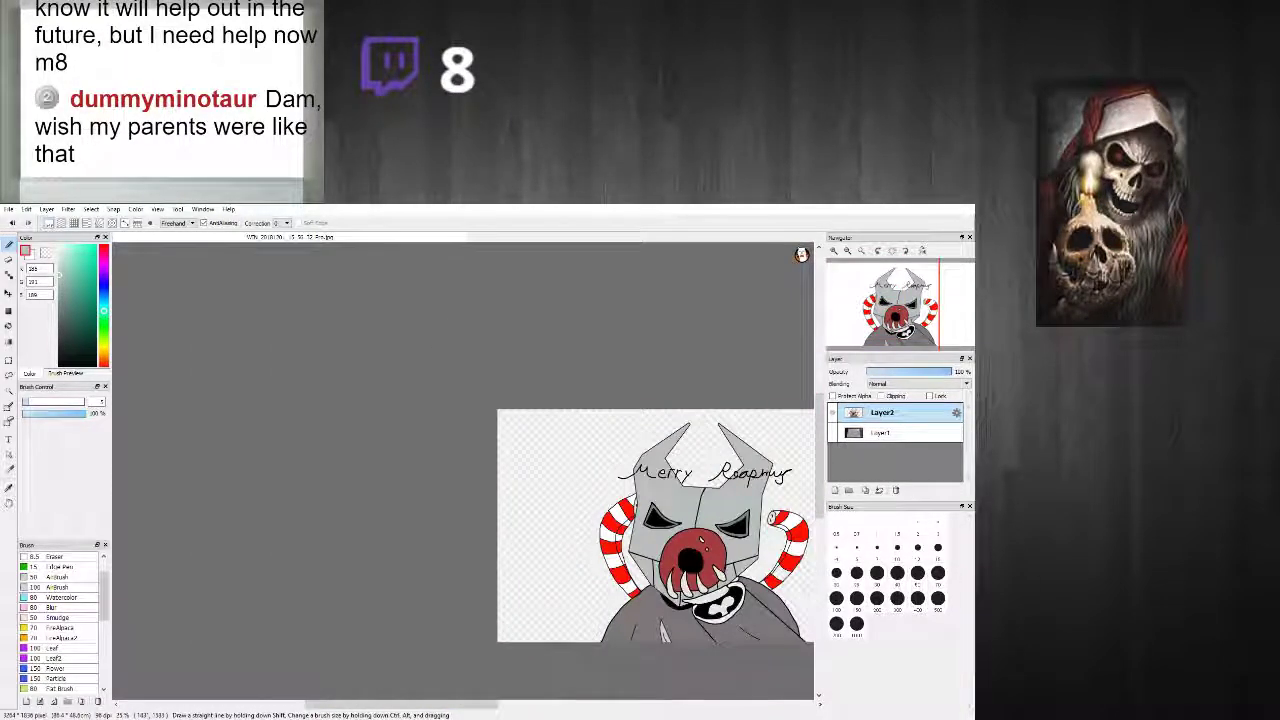
scroll(700, 590, "up", 5)
scroll(472, 683, "up", 3)
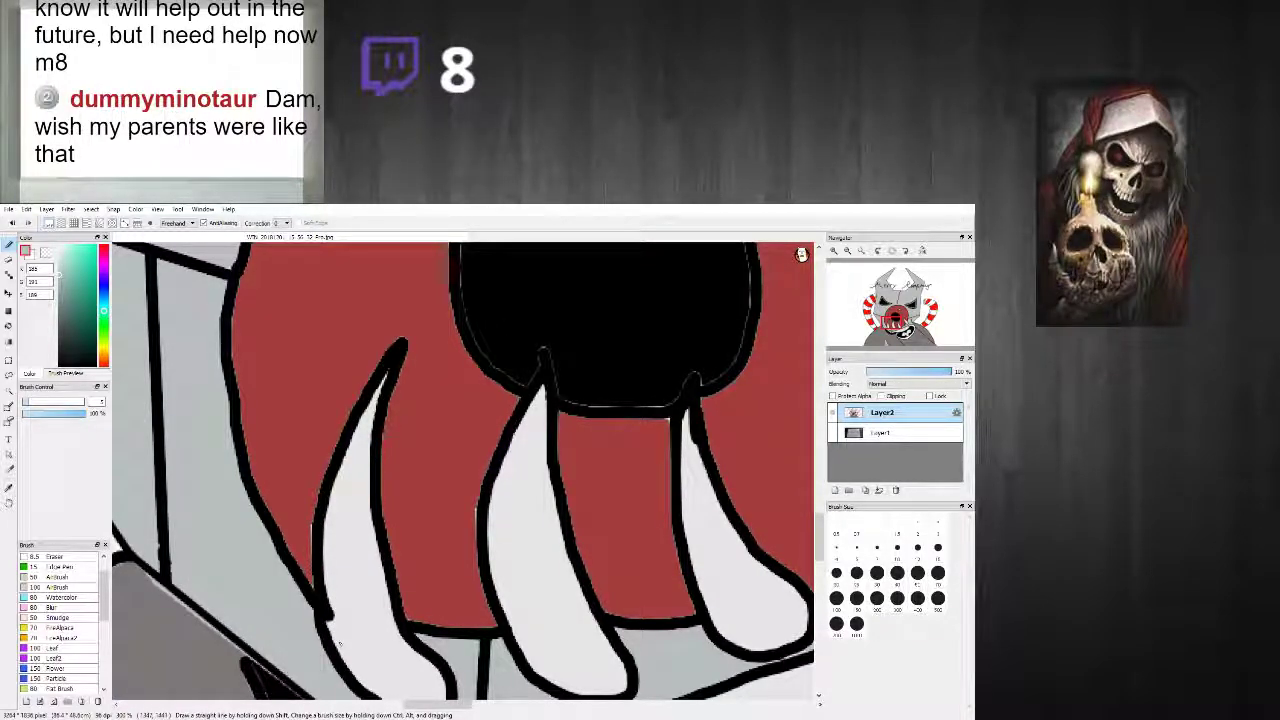
scroll(342, 626, "up", 2)
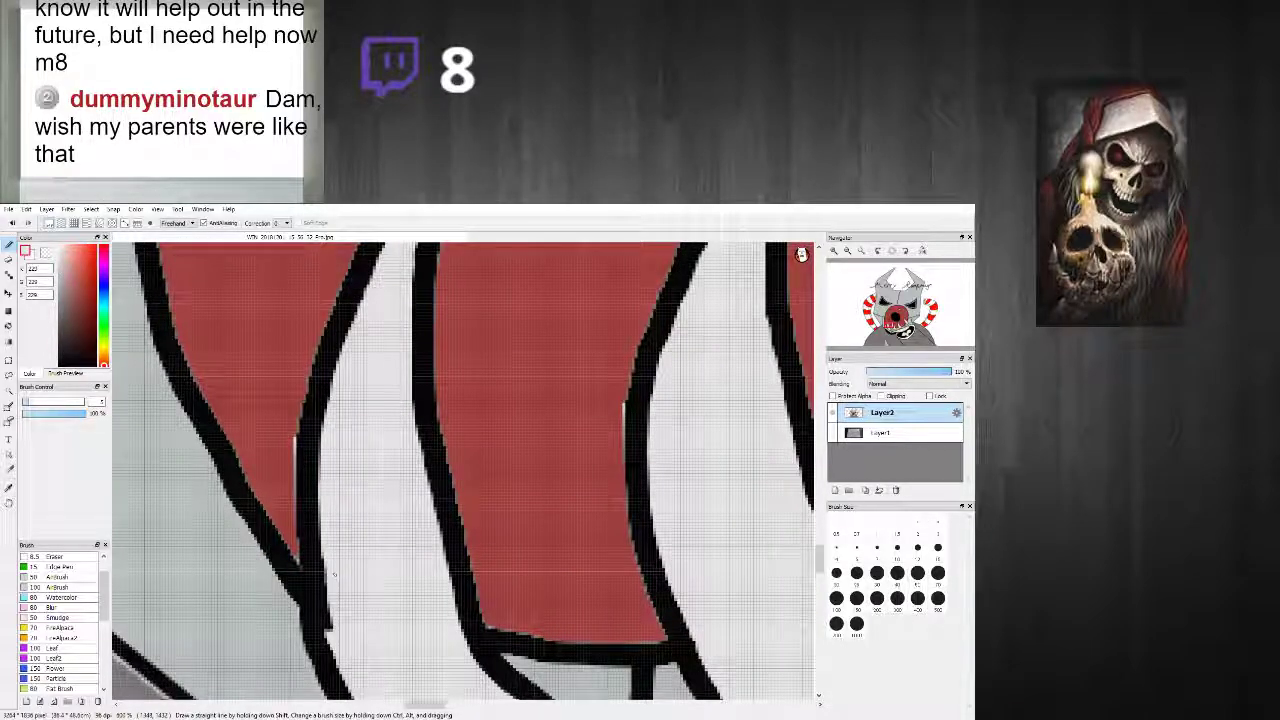
key("ctrl+z")
left_click_drag(336, 608, 326, 560)
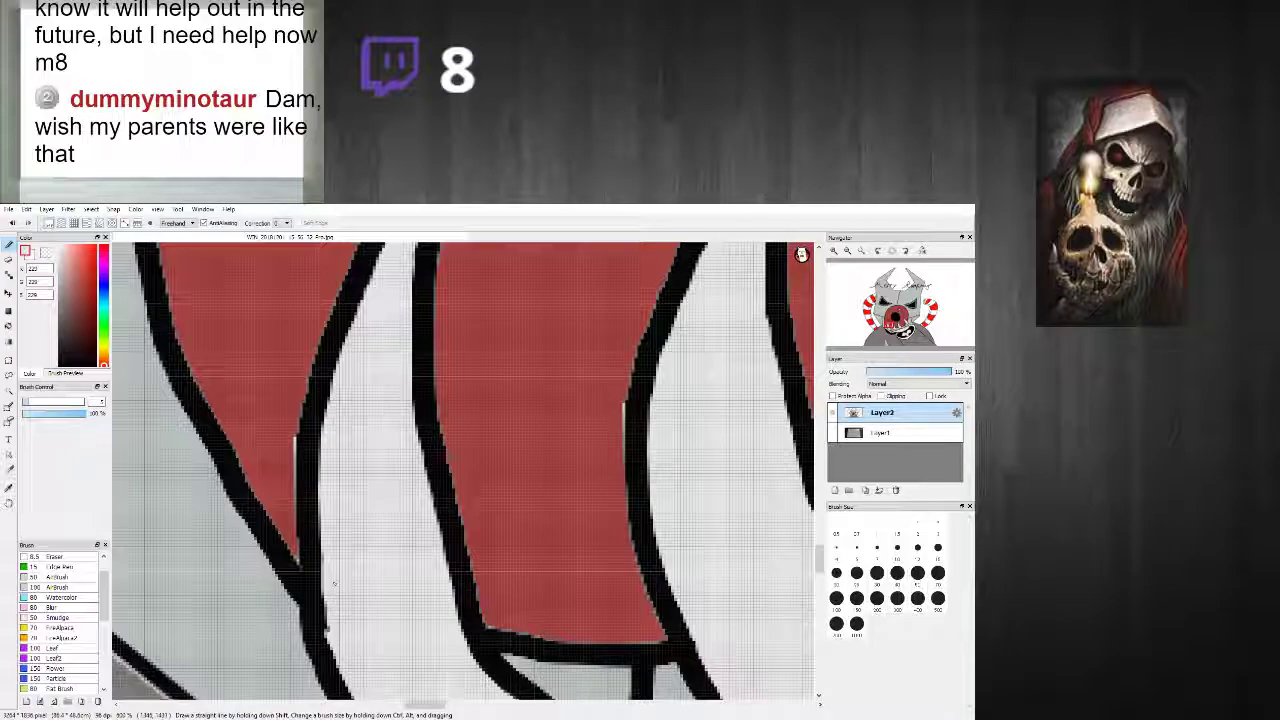
left_click_drag(333, 610, 323, 560)
Step: Touch up the narrow tip of the third tooth below the nose's black centre in off-white
scroll(346, 562, "down", 8)
scroll(408, 567, "up", 3)
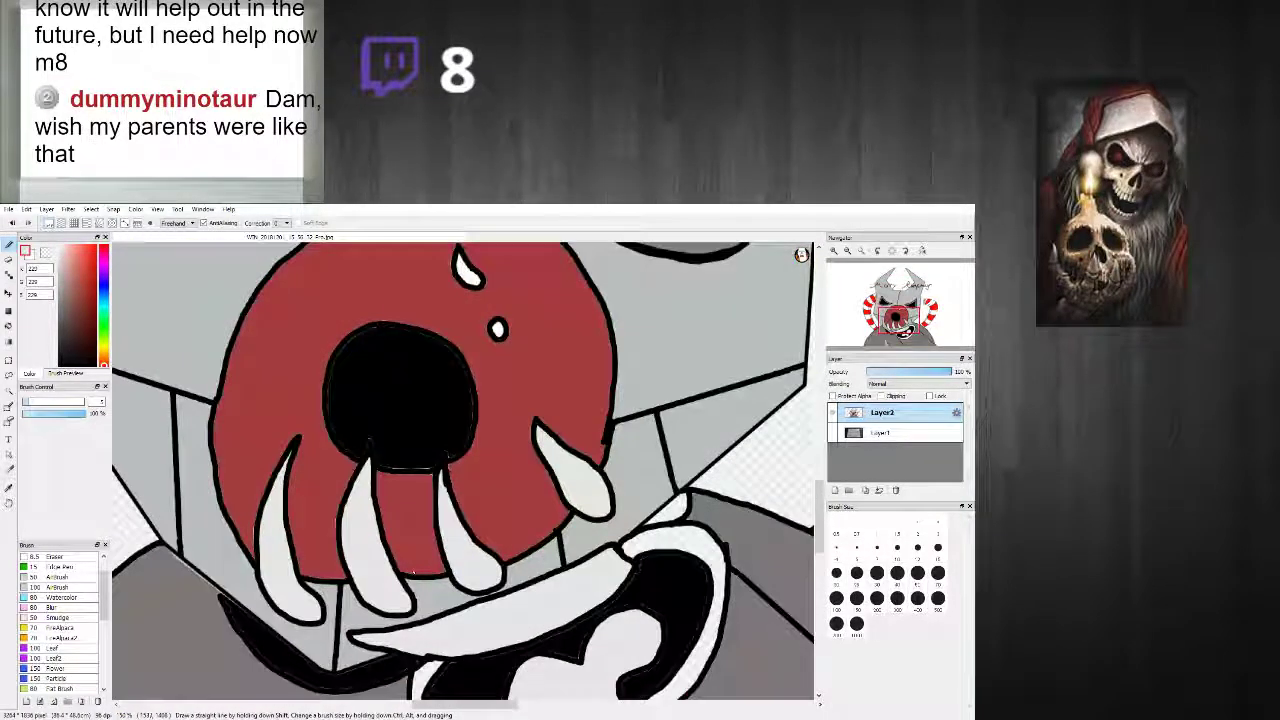
scroll(440, 500, "up", 2)
scroll(446, 465, "up", 2)
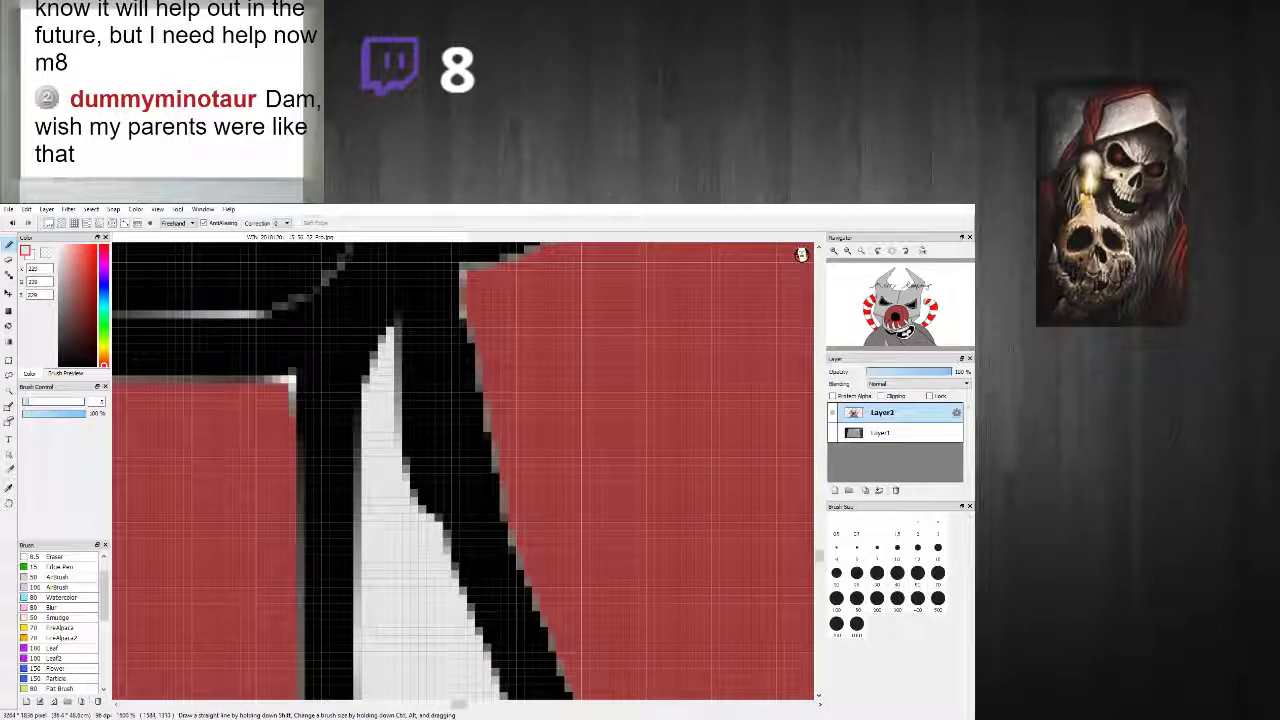
mouse_move(412, 455)
left_mouse_down()
mouse_move(385, 322)
mouse_move(382, 400)
left_mouse_up()
scroll(385, 432, "down", 6)
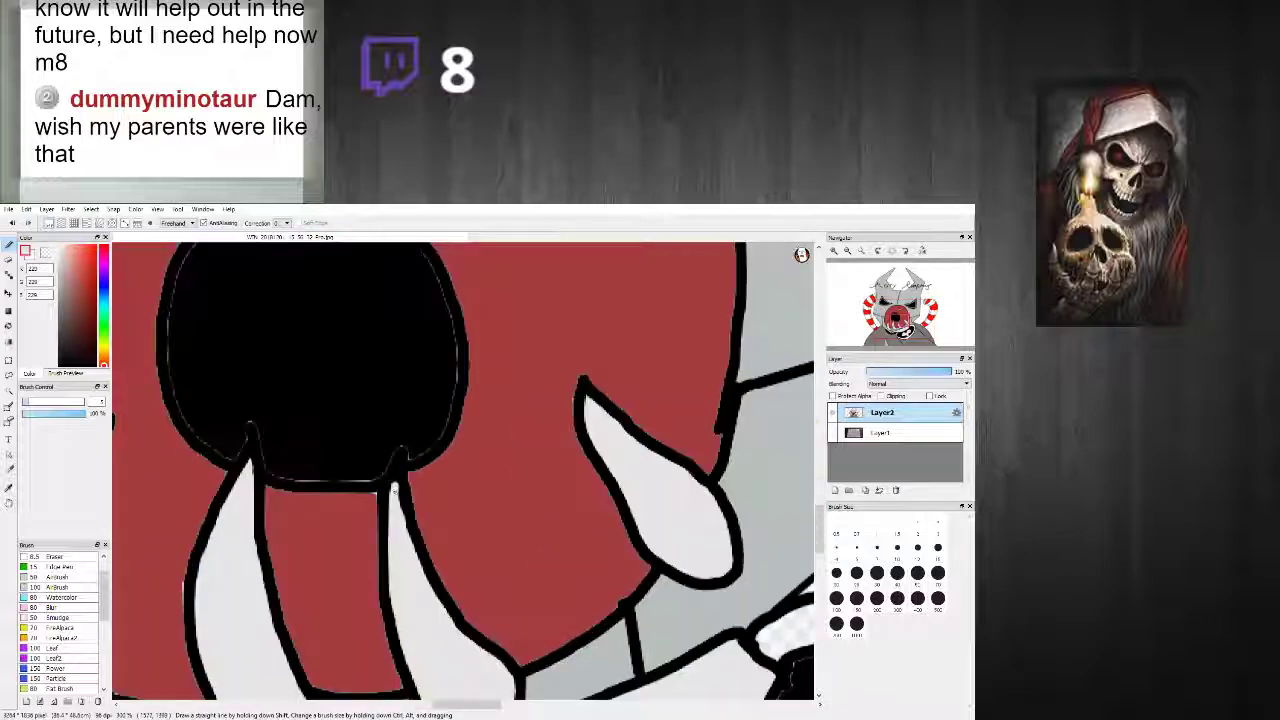
Step: Paint black over the thin light gaps between the fill and the outline of the red nose's black centre
scroll(386, 436, "up", 5)
right_click(379, 482)
mouse_move(379, 483)
left_mouse_down()
mouse_move(362, 458)
mouse_move(394, 404)
mouse_move(430, 380)
left_mouse_up()
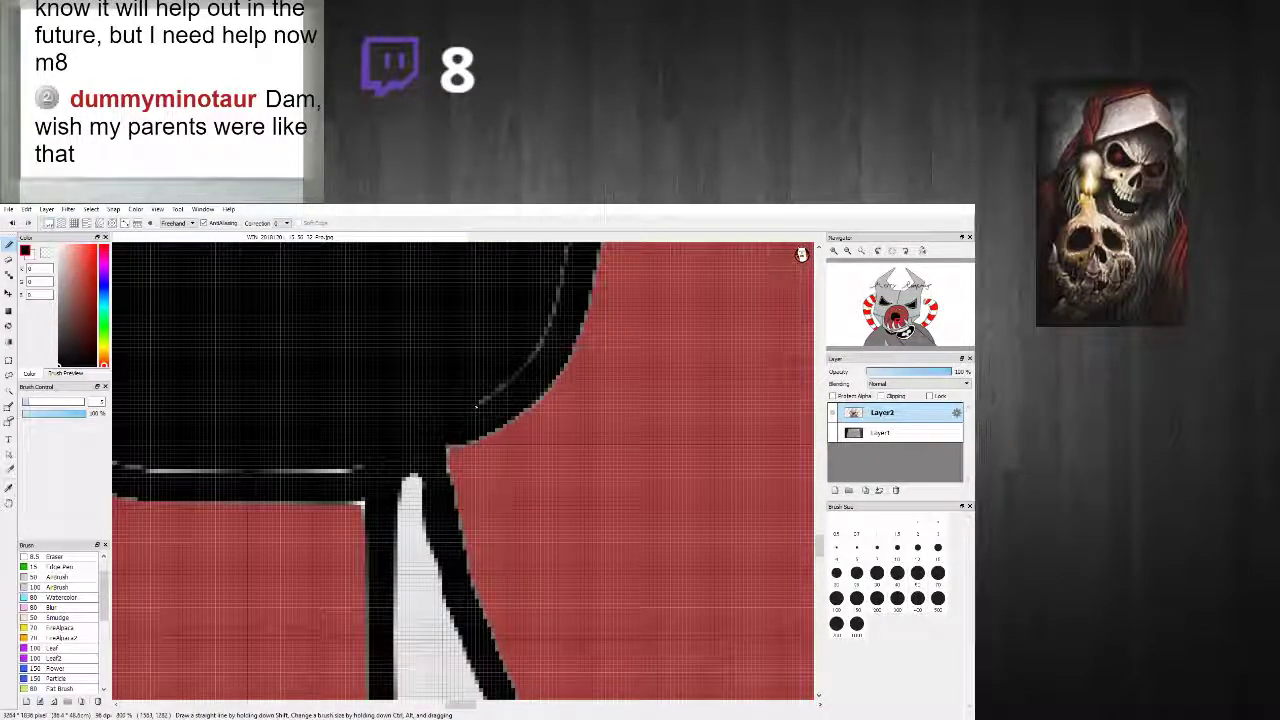
scroll(363, 466, "down", 3)
scroll(482, 549, "up", 2)
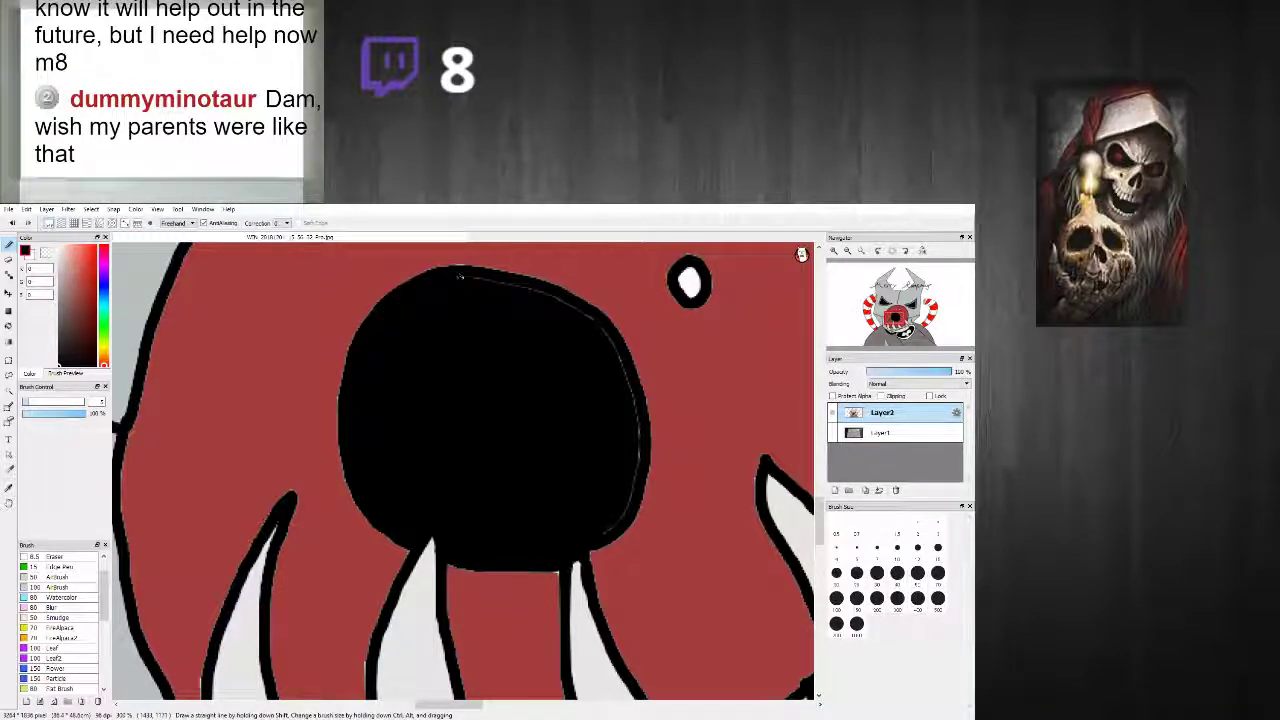
mouse_move(580, 310)
left_mouse_down()
mouse_move(608, 338)
mouse_move(634, 418)
left_mouse_up()
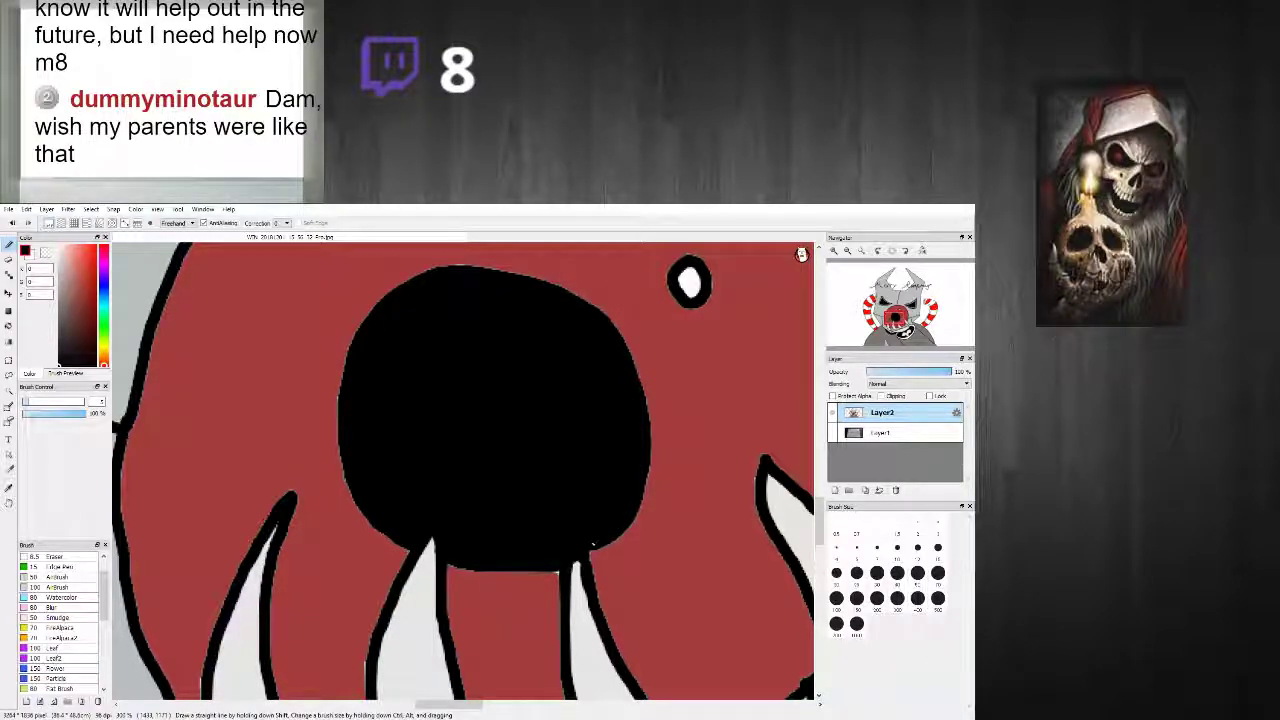
Step: Smooth the left and lower-left edge of the nose's black centre with black brush strokes
scroll(568, 545, "down", 3)
scroll(568, 545, "up", 3)
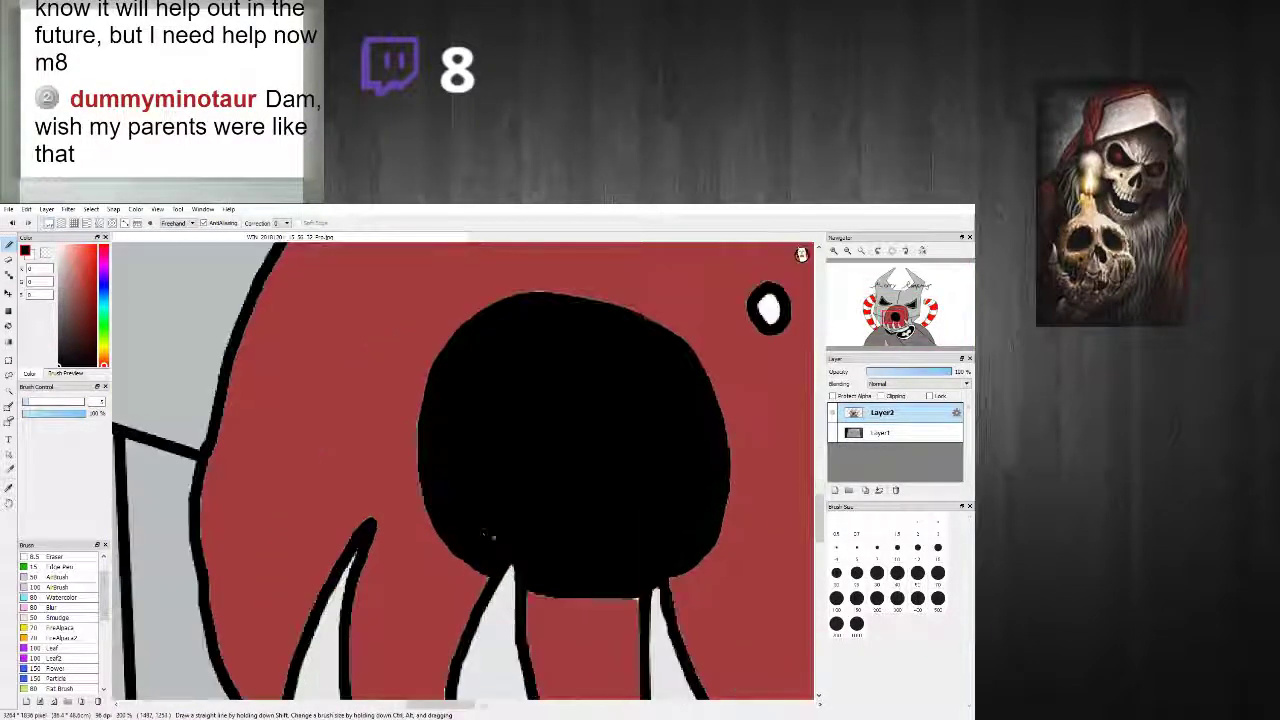
left_click_drag(500, 594, 467, 578)
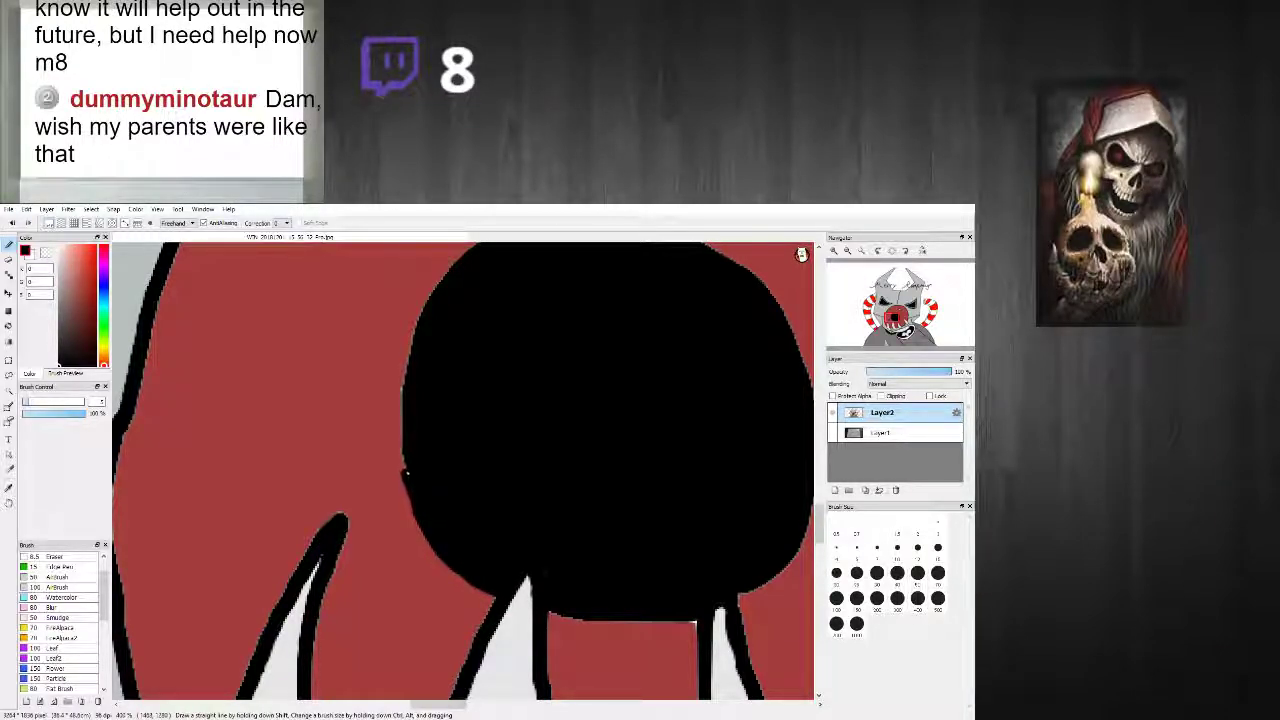
left_click_drag(408, 343, 450, 270)
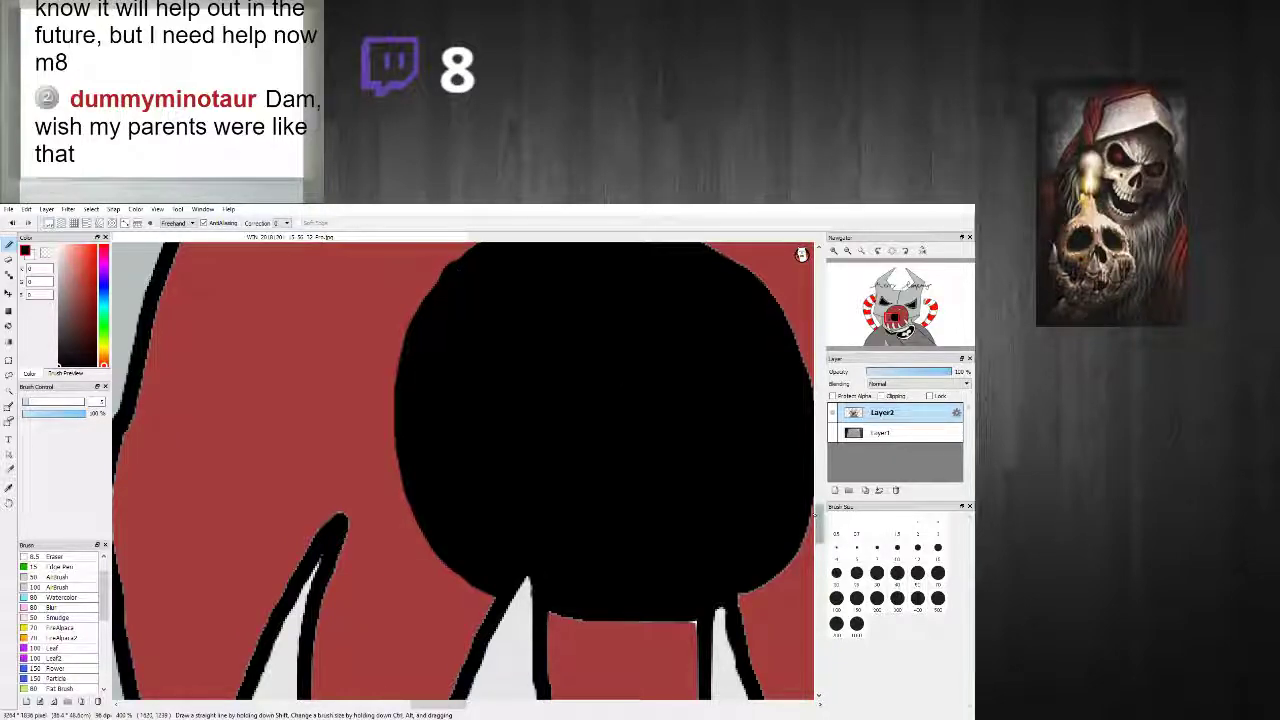
Step: Round out the top and upper-right edge of the nose's black centre with black strokes
scroll(460, 470, "up", 3)
mouse_move(452, 410)
left_mouse_down()
mouse_move(491, 366)
mouse_move(602, 350)
mouse_move(717, 379)
left_mouse_up()
mouse_move(453, 410)
left_mouse_down()
mouse_move(481, 378)
mouse_move(563, 342)
mouse_move(661, 357)
mouse_move(702, 364)
mouse_move(773, 417)
mouse_move(812, 474)
left_mouse_up()
left_click_drag(435, 706, 459, 706)
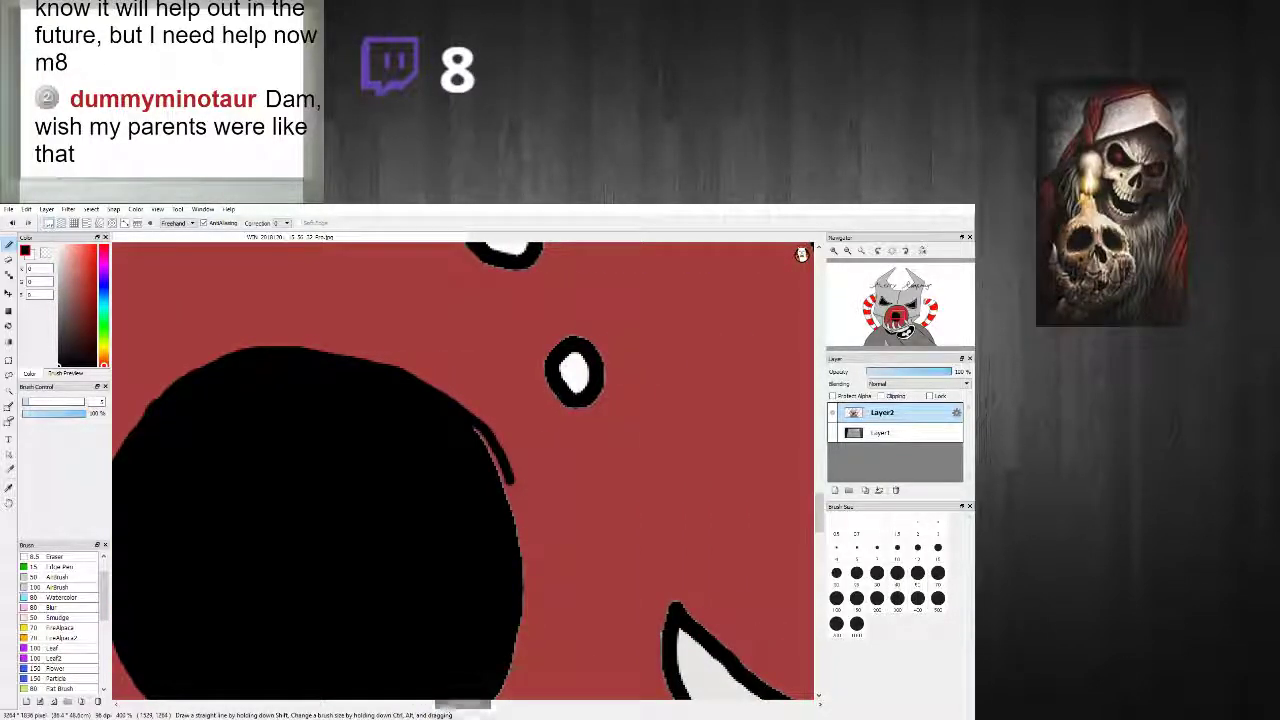
left_click_drag(508, 478, 524, 600)
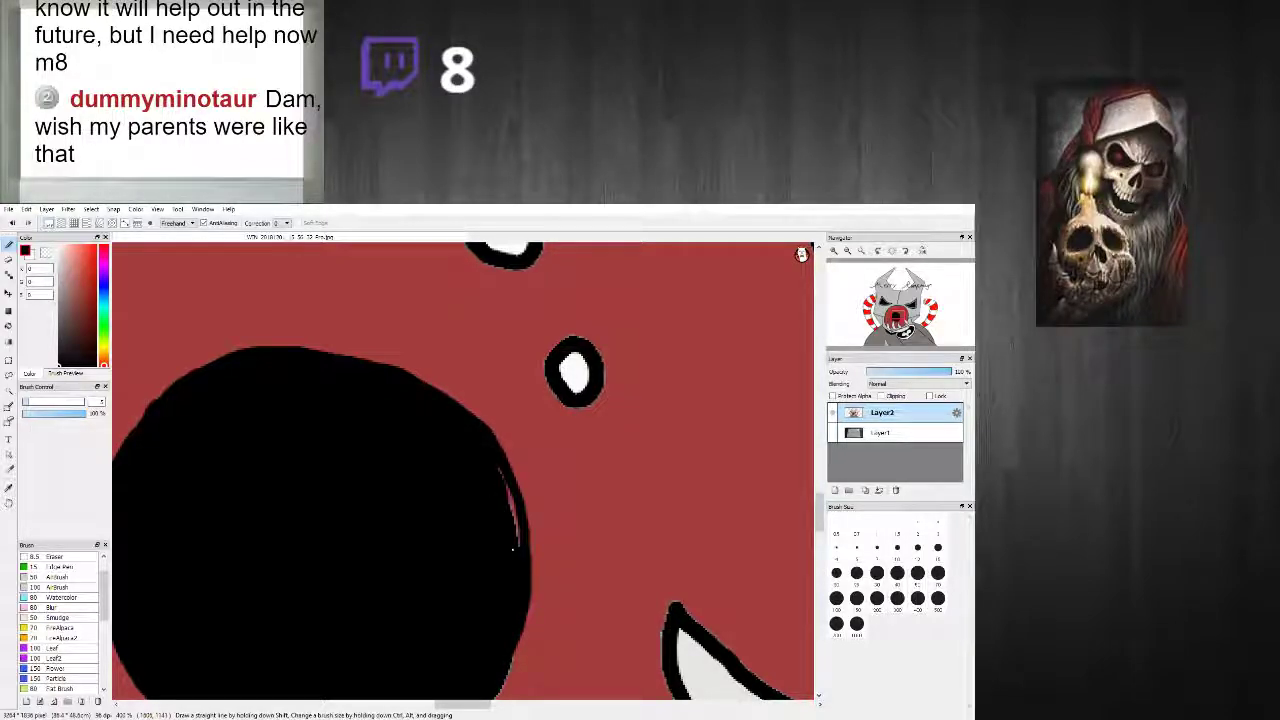
scroll(483, 567, "down", 3)
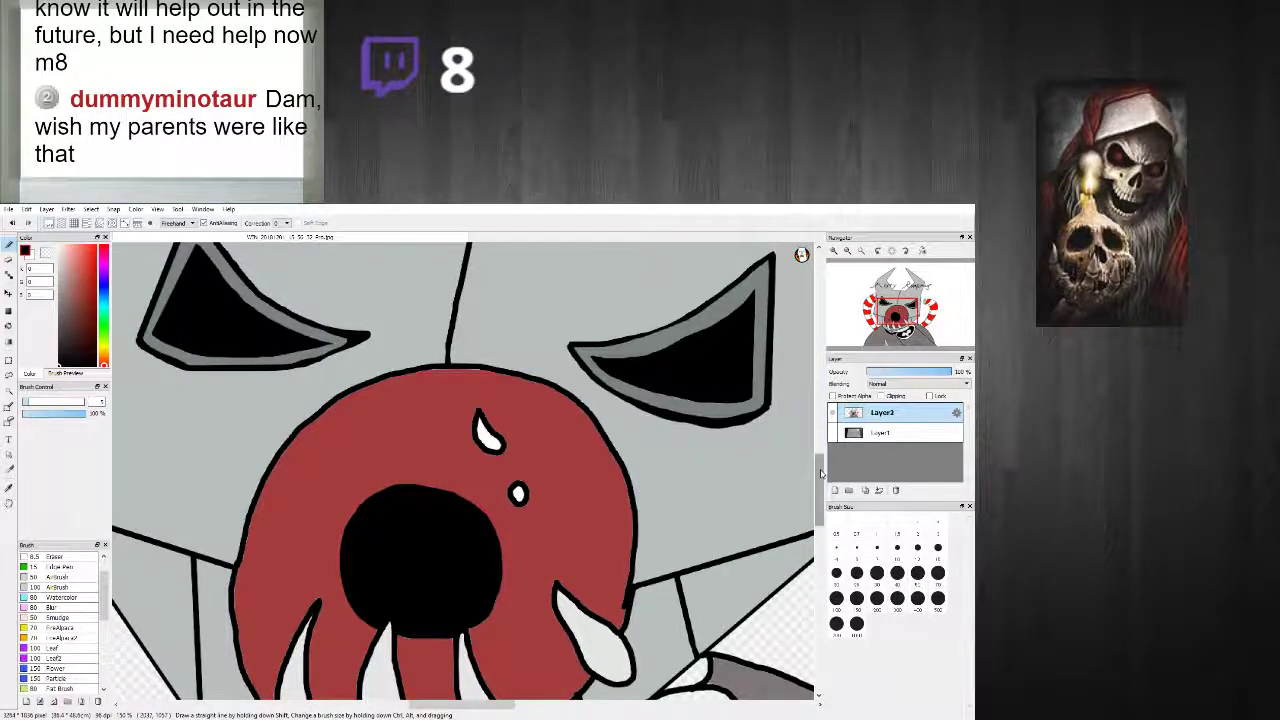
Step: Even out the lower-right and bottom edge of the nose's black centre in black, down to the tooth tips
left_click_drag(819, 490, 819, 515)
scroll(472, 470, "up", 6)
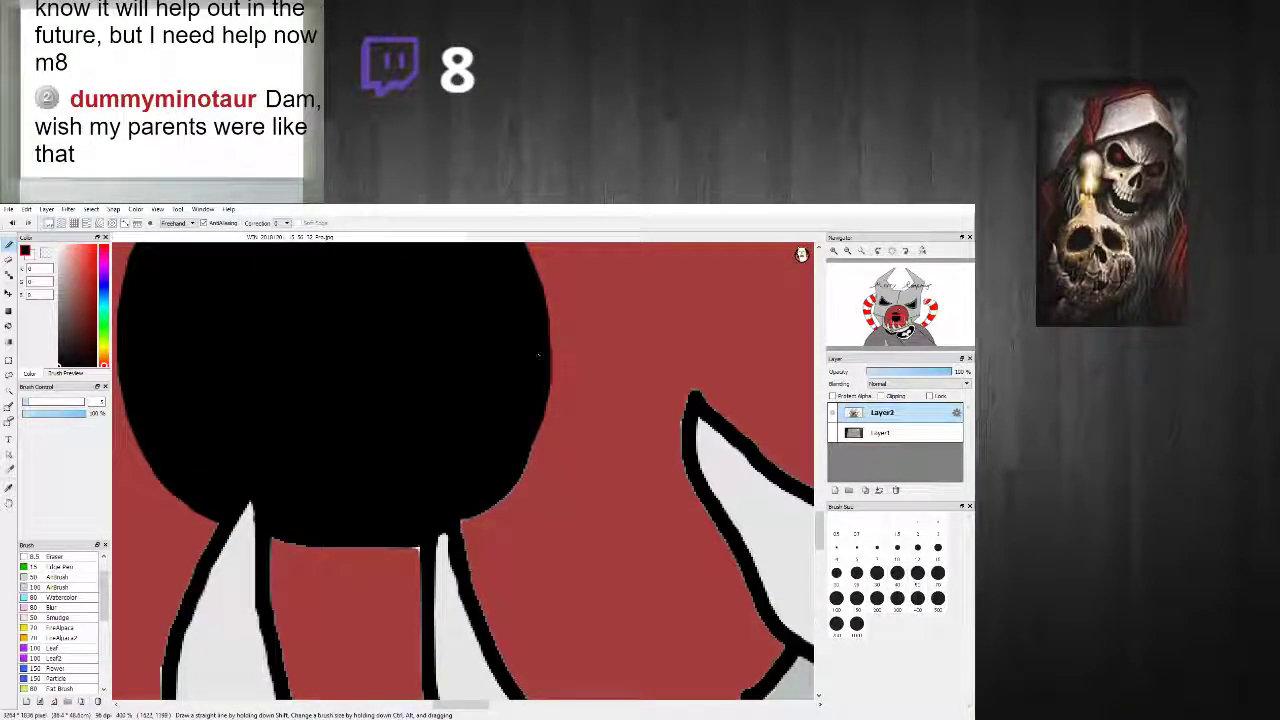
left_click_drag(525, 459, 487, 515)
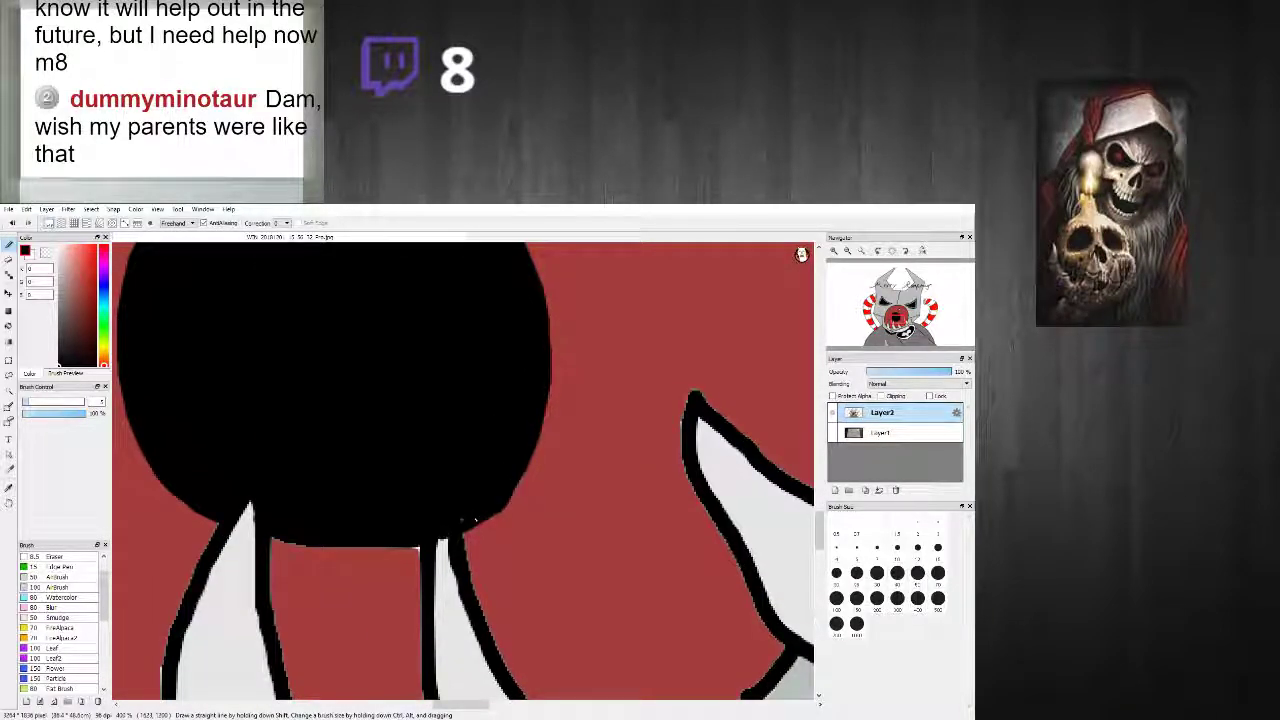
left_click_drag(416, 546, 331, 548)
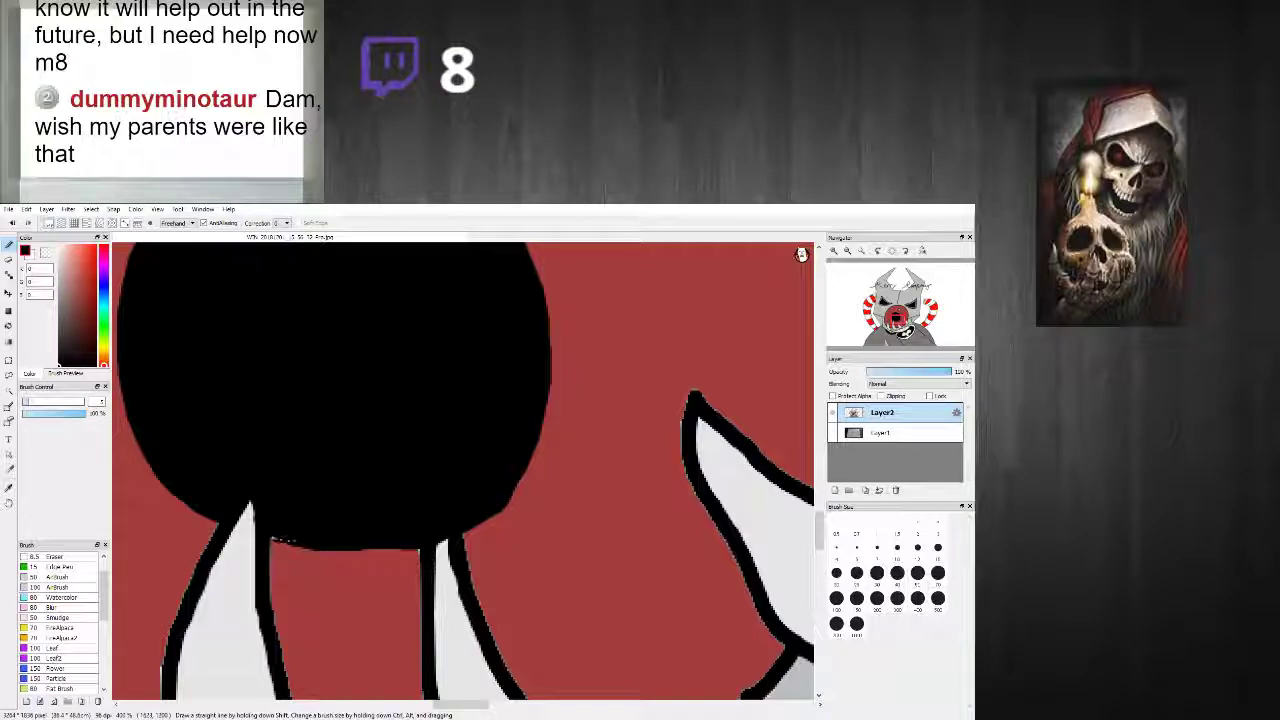
Step: Thin the leftmost tooth's black outline and sharpen its tip with the nose's sampled red, undoing one stroke
scroll(240, 495, "down", 4)
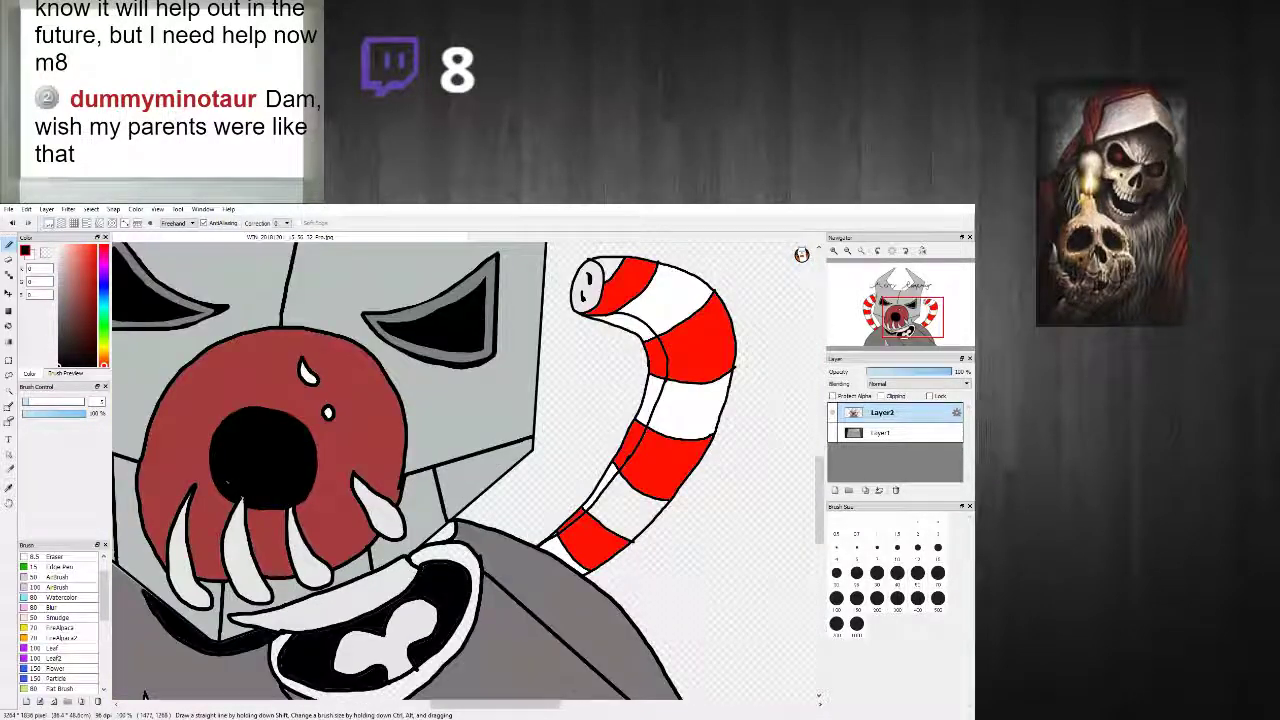
scroll(228, 482, "up", 2)
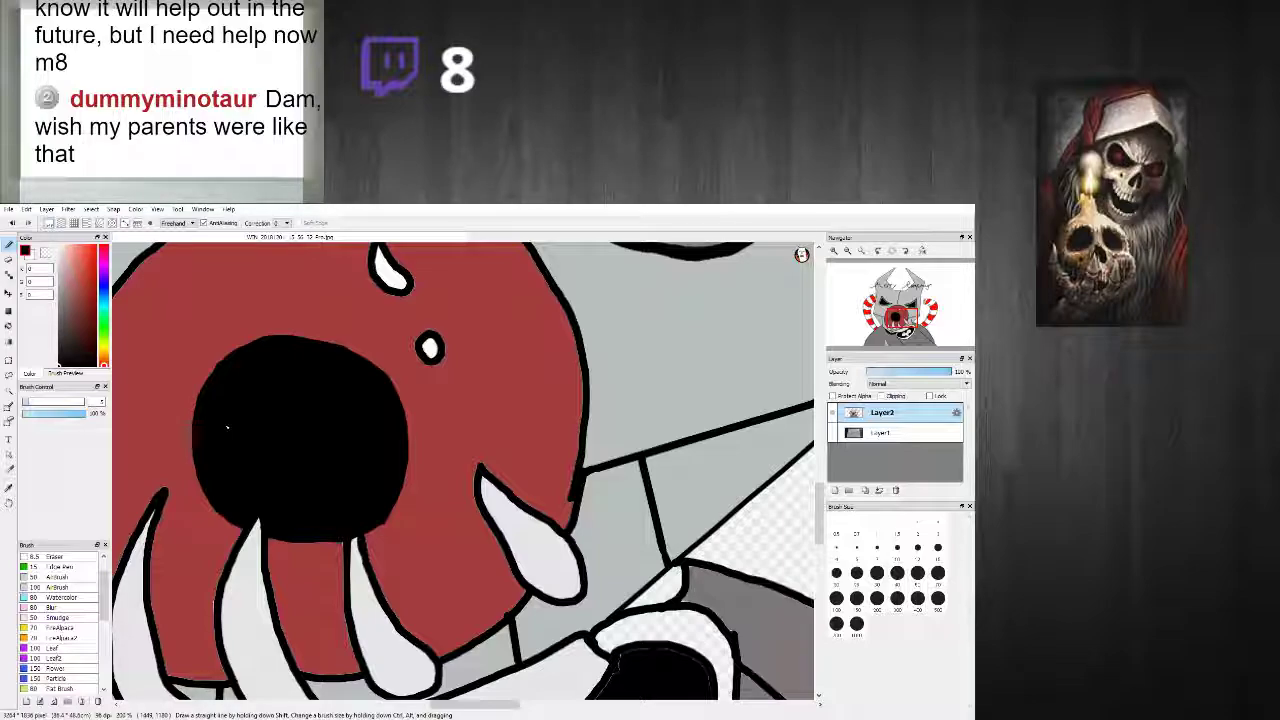
scroll(262, 428, "down", 1)
scroll(280, 449, "up", 2)
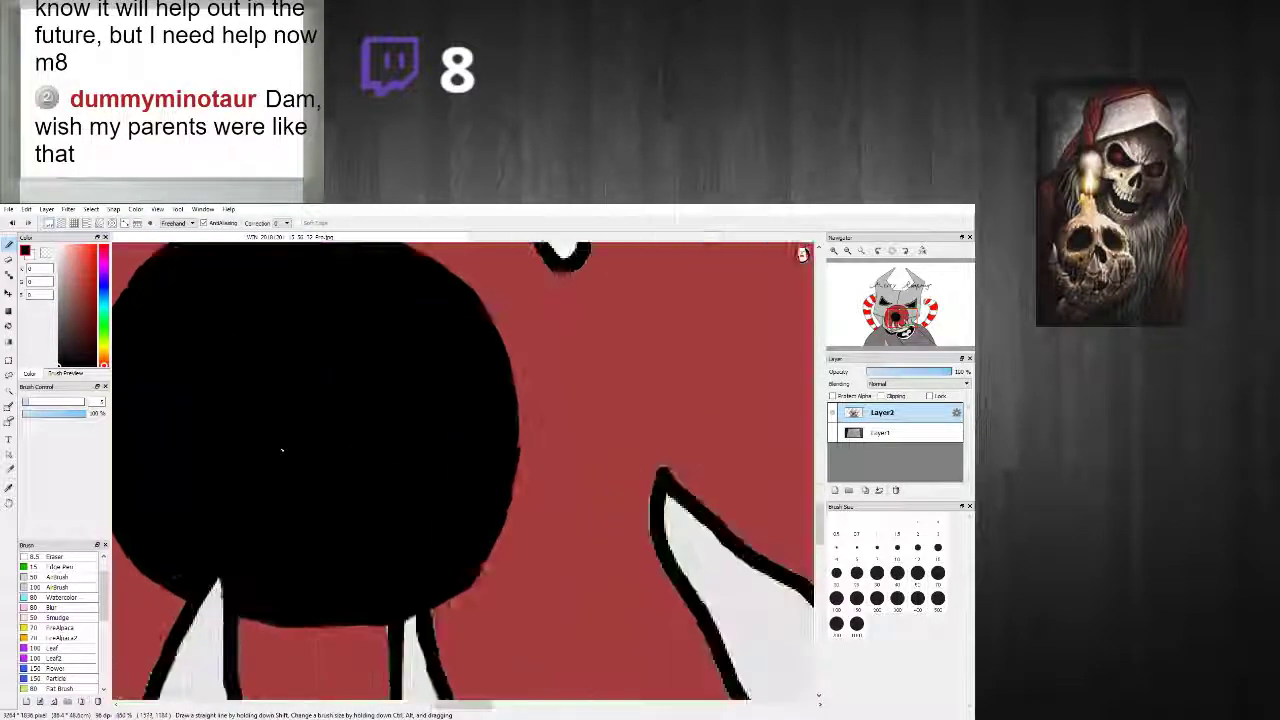
scroll(280, 447, "down", 4)
scroll(280, 447, "down", 1)
scroll(280, 447, "up", 4)
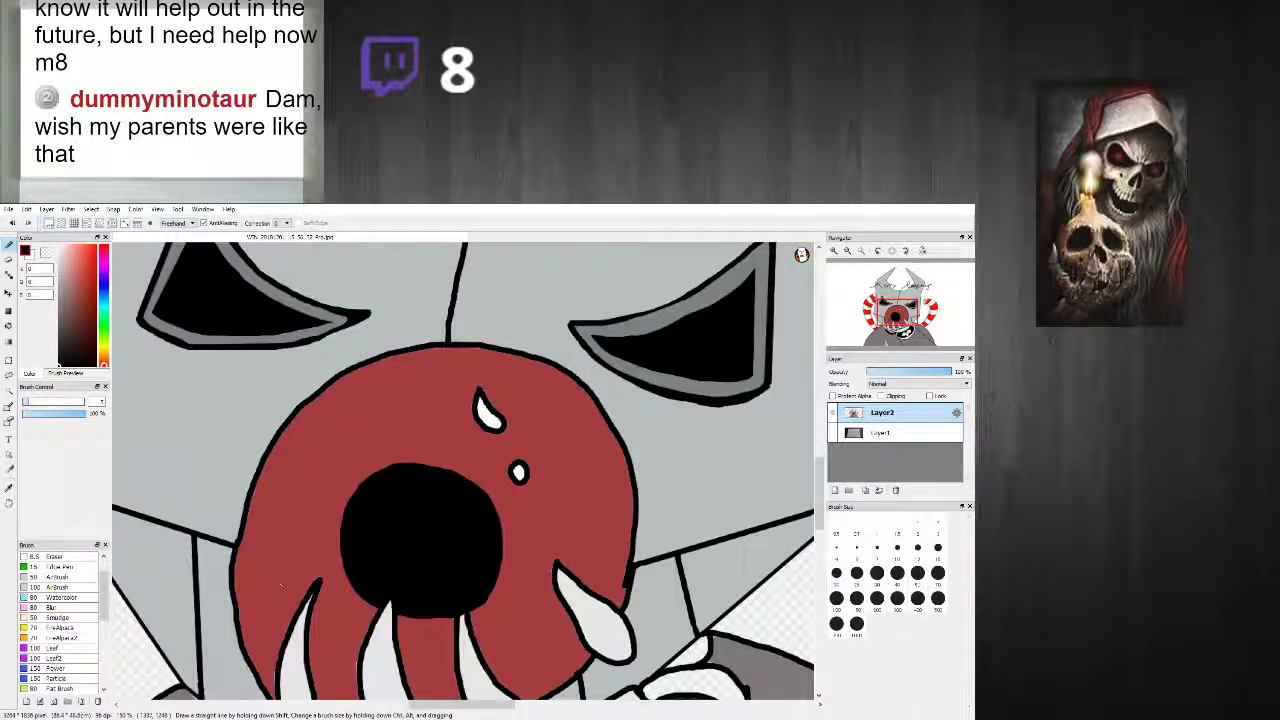
scroll(260, 588, "up", 2)
left_click_drag(819, 509, 820, 540)
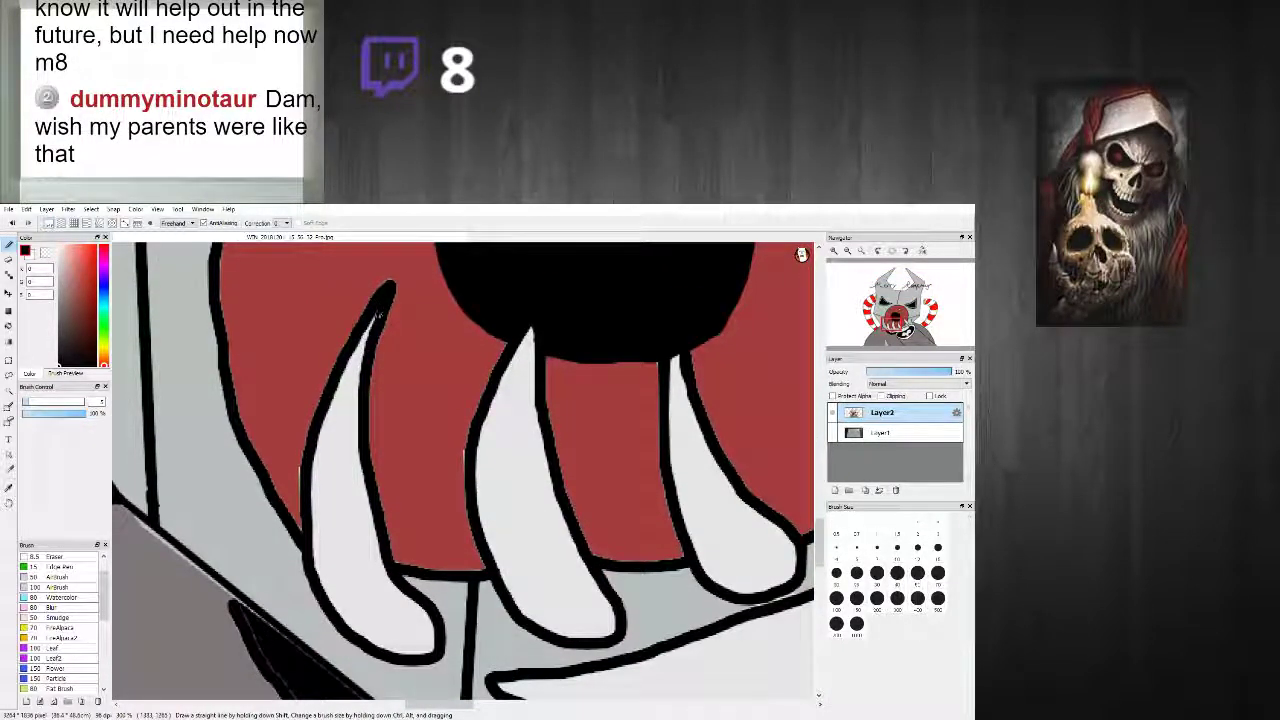
right_click(297, 517)
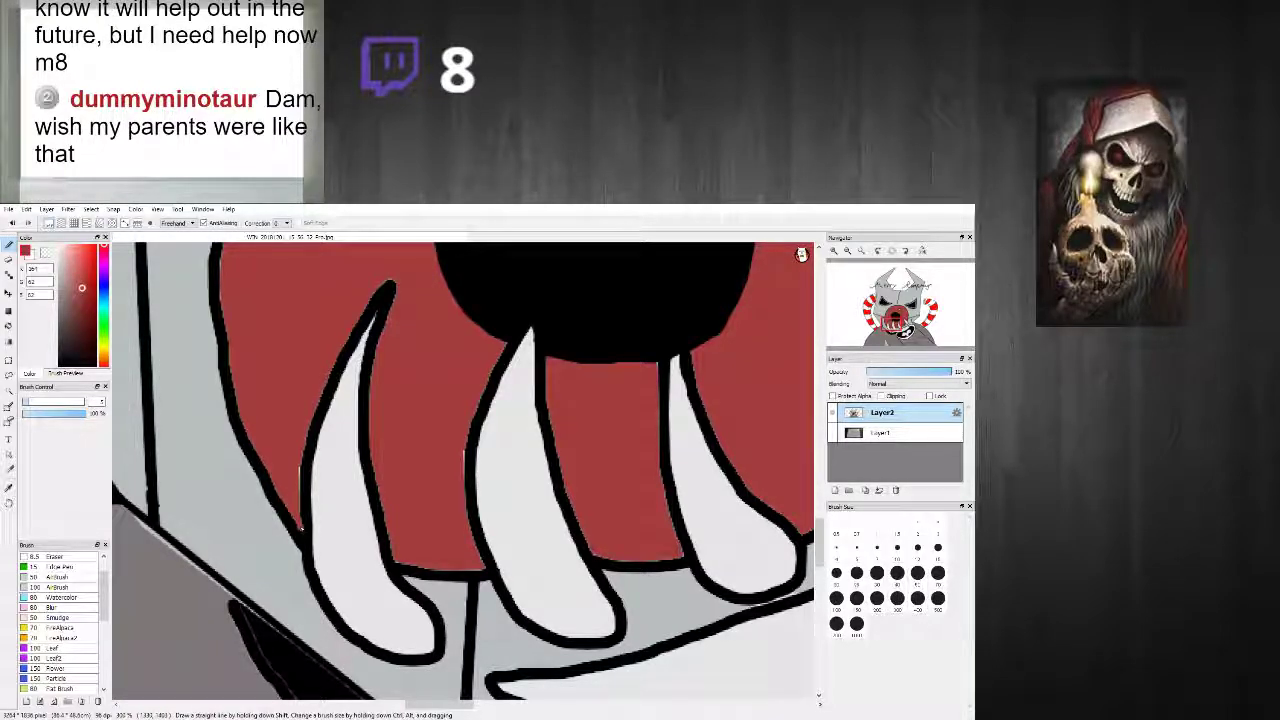
mouse_move(307, 424)
left_mouse_down()
mouse_move(305, 460)
mouse_move(353, 330)
left_mouse_up()
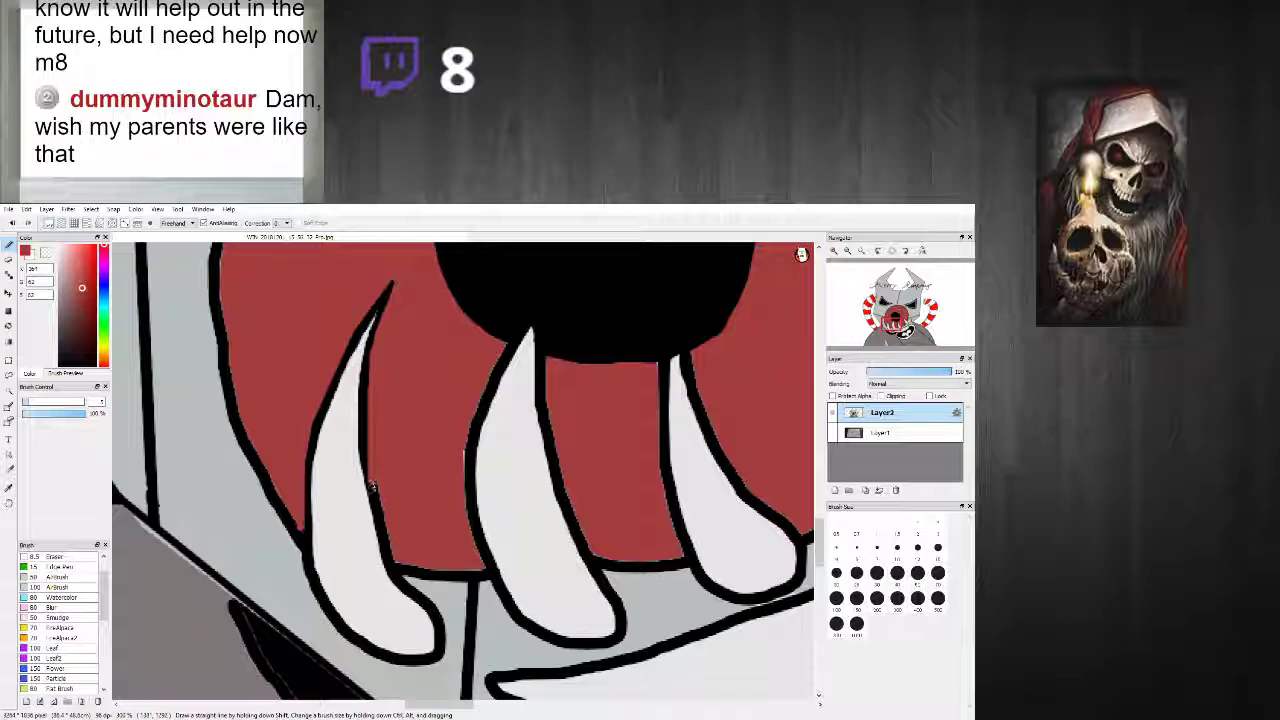
key("ctrl+z")
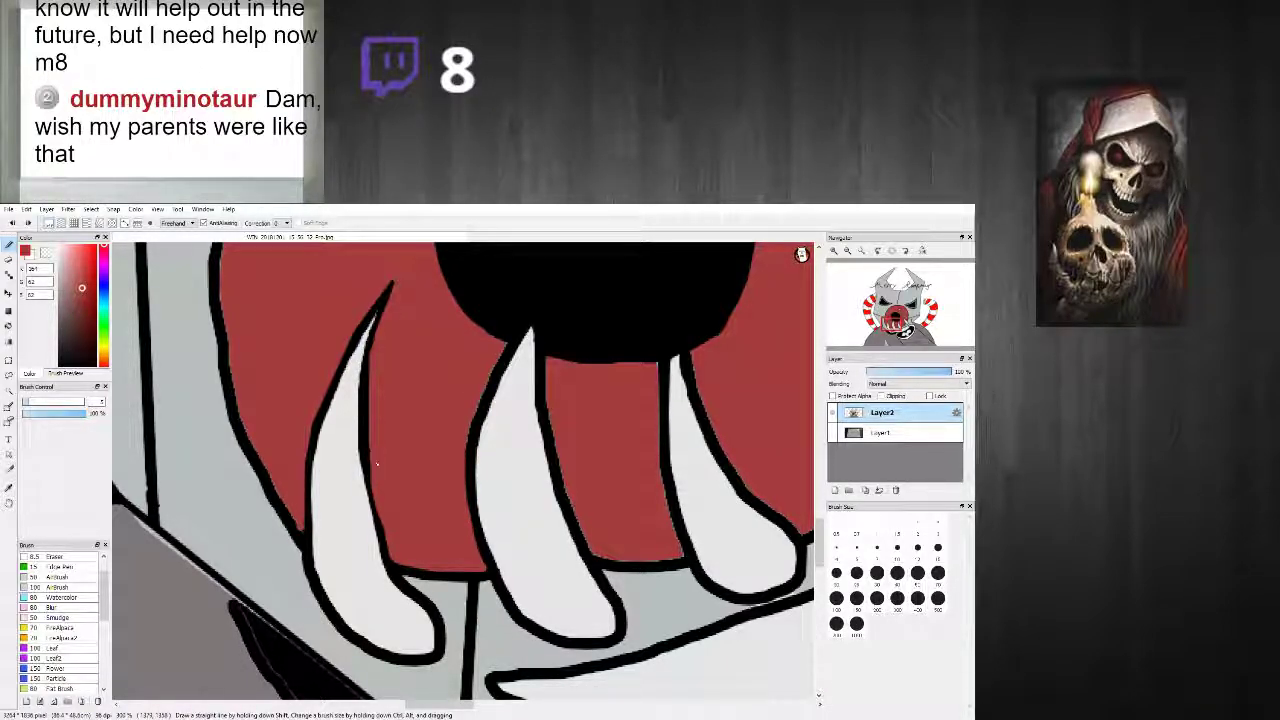
Step: Paint red along the third tooth's left outline and the second tooth's right outline to clean up their edges
scroll(373, 465, "down", 3)
scroll(426, 388, "up", 4)
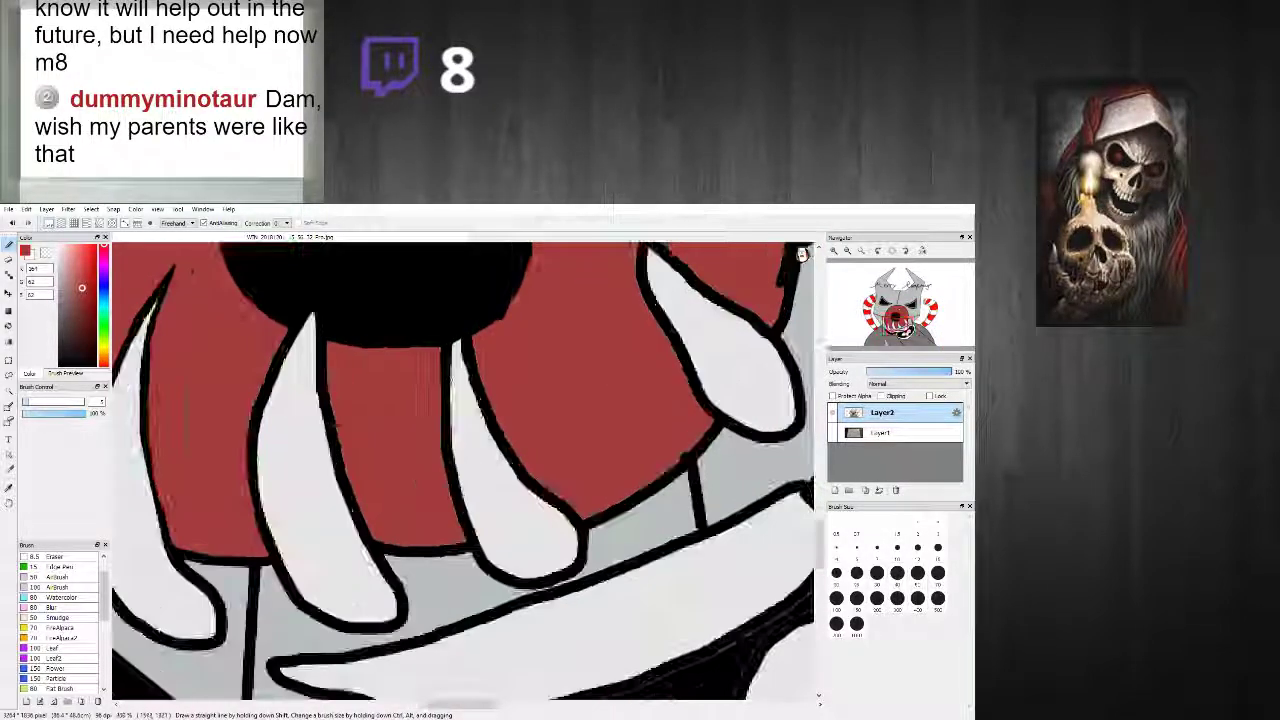
left_click_drag(438, 348, 444, 484)
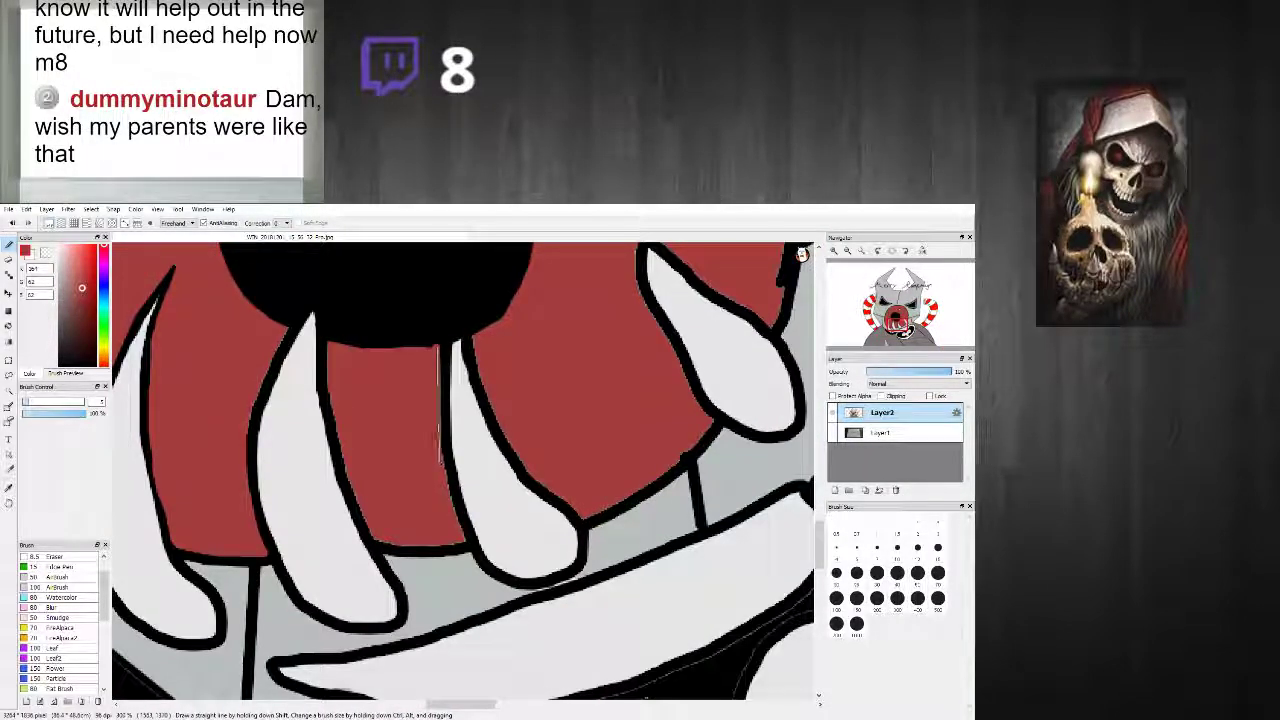
left_click_drag(440, 350, 446, 500)
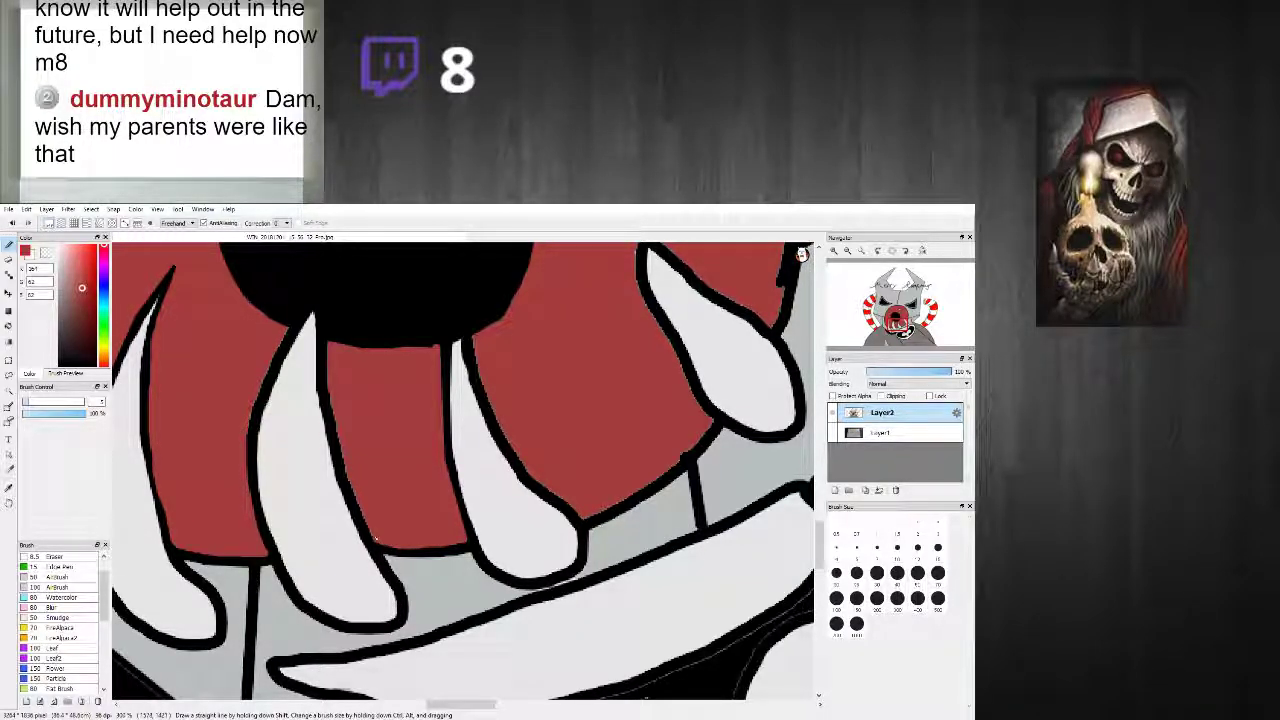
left_click_drag(328, 342, 345, 460)
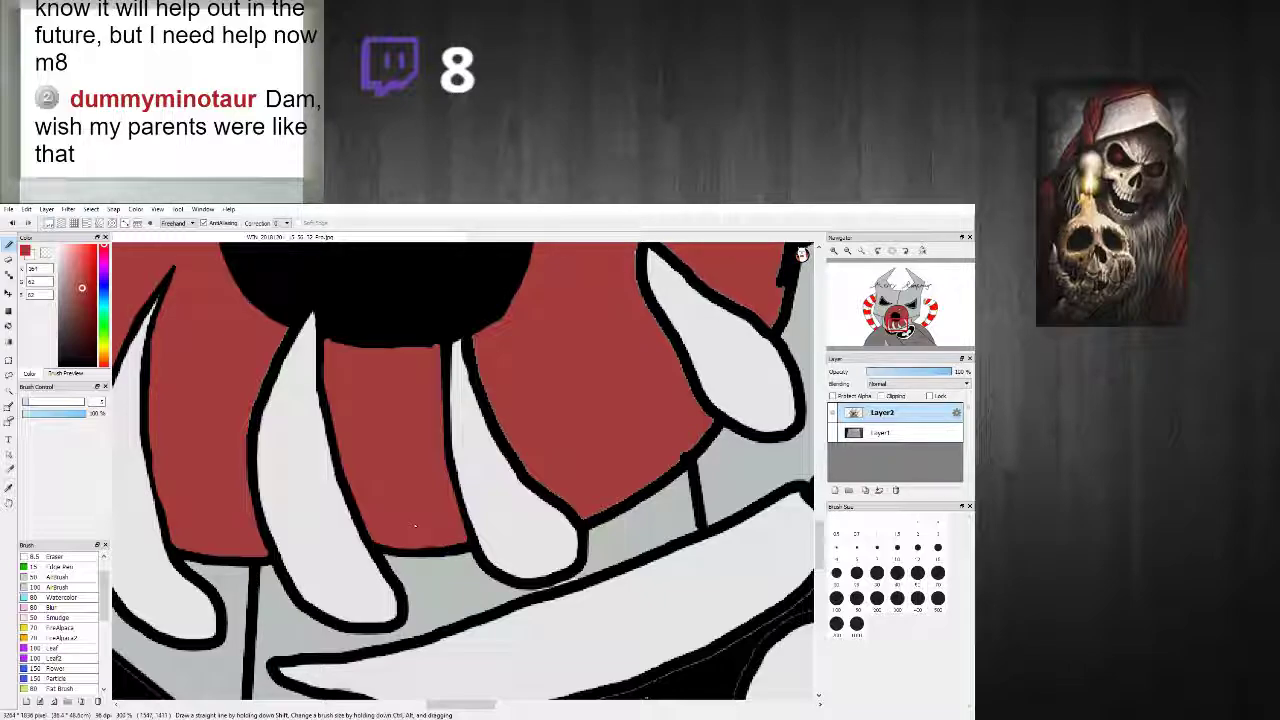
Step: Examine the whole drawing for remaining rough lines and uncoloured areas
scroll(229, 432, "down", 10)
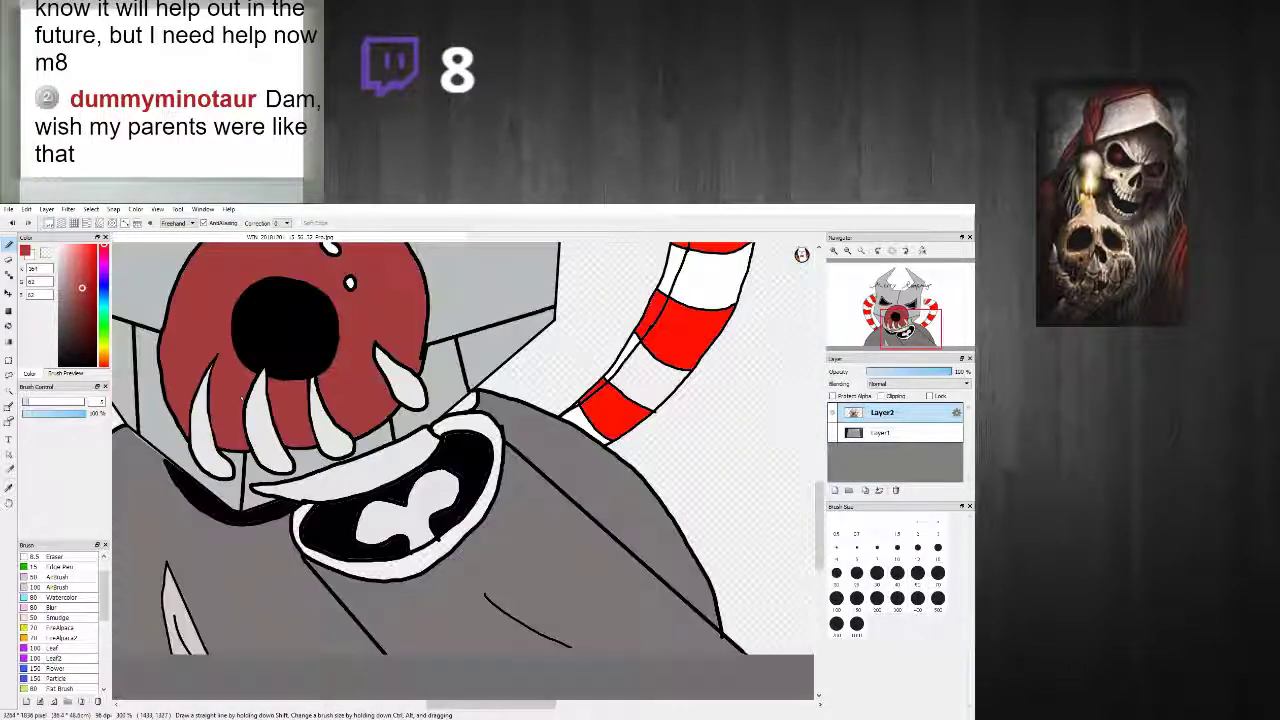
scroll(240, 396, "down", 4)
scroll(232, 394, "up", 6)
scroll(383, 399, "down", 3)
scroll(383, 399, "up", 1)
scroll(366, 400, "up", 3)
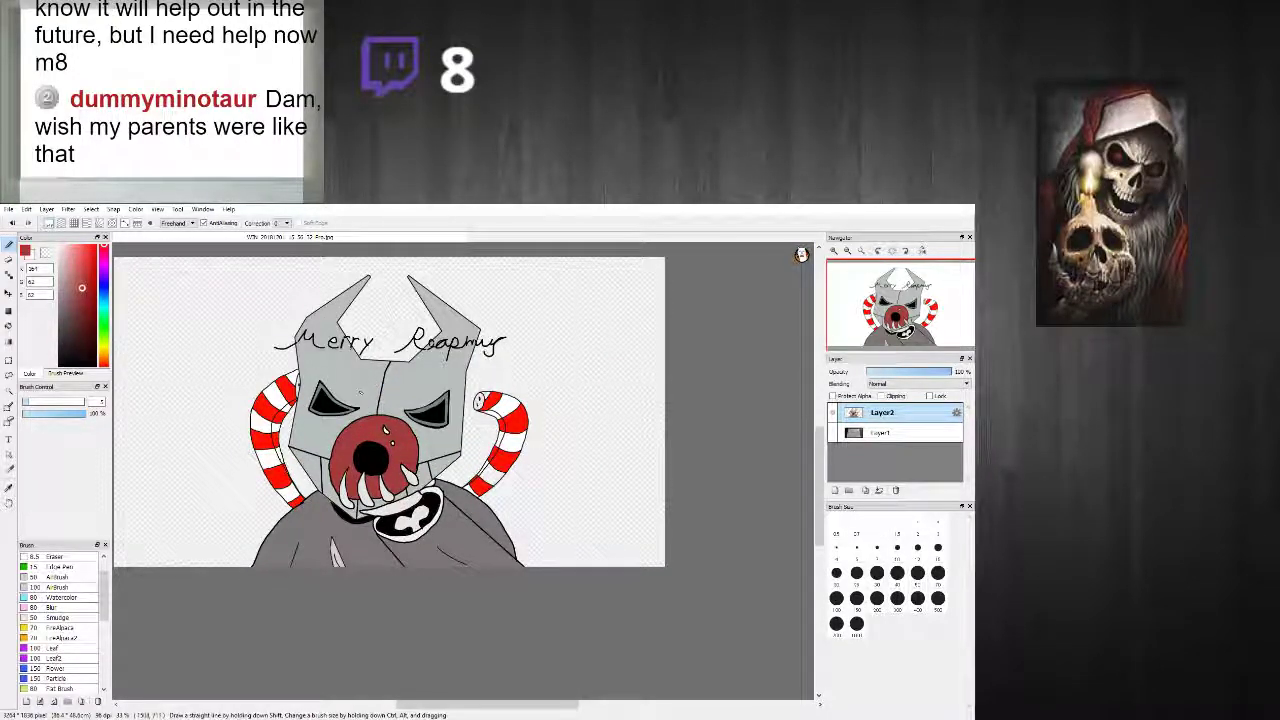
scroll(515, 510, "down", 2)
scroll(515, 510, "up", 2)
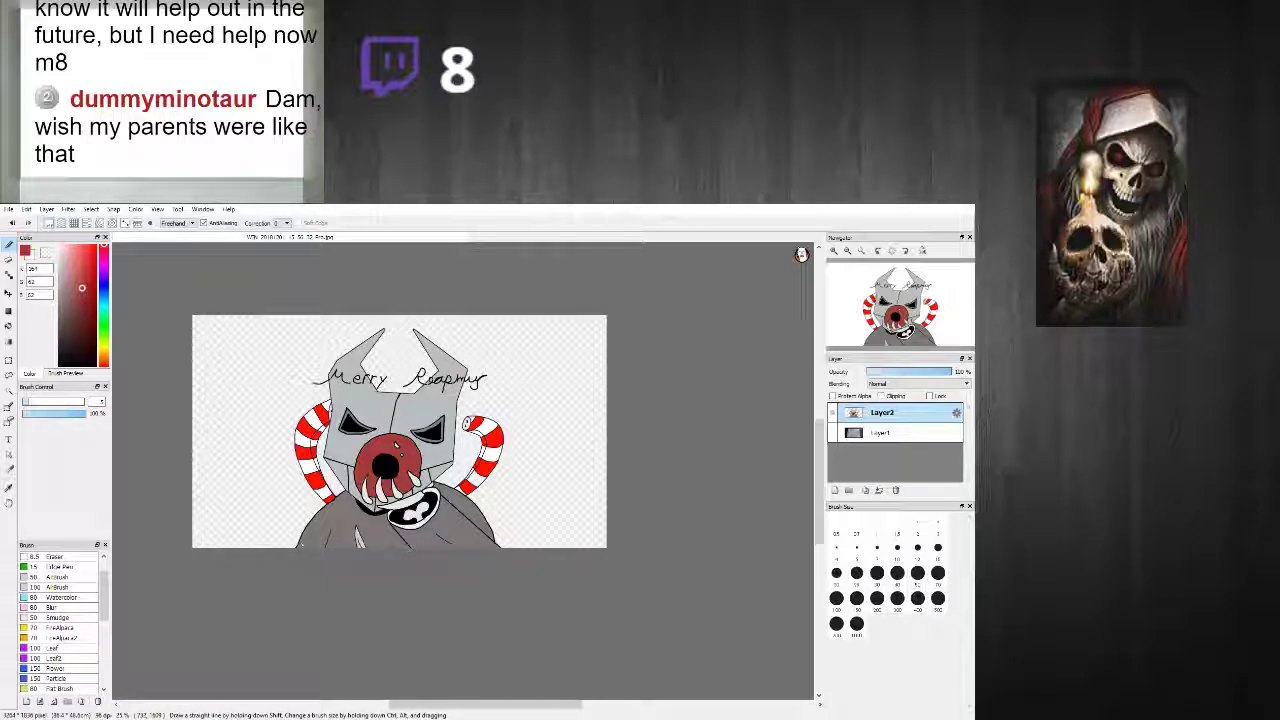
Step: Fill the uncoloured stripe between the two lowest red stripes of the right candy cane with sampled white
scroll(495, 425, "up", 5)
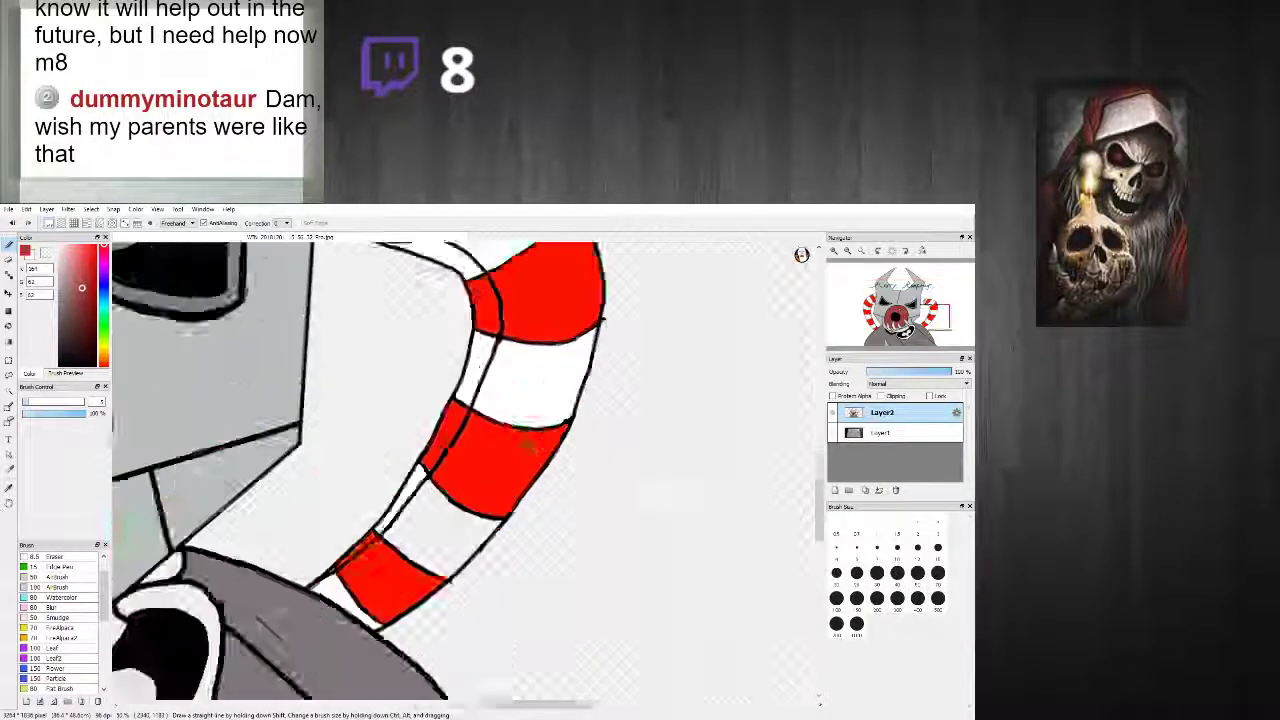
right_click(517, 384)
left_click(9, 327)
left_click(407, 552)
scroll(408, 545, "down", 3)
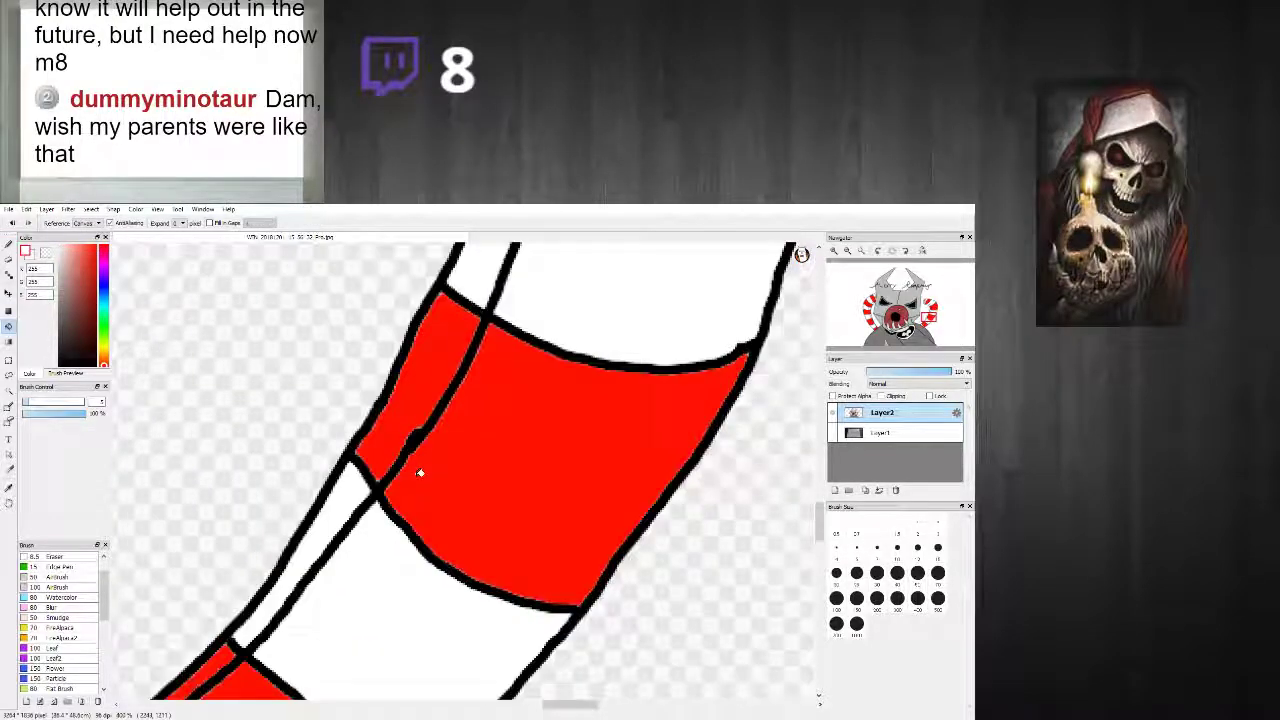
Step: Fill the white rim around the open mouth with a lighter shade of the cloak's grey, then refill it with dark grey
scroll(426, 455, "down", 4)
key("b")
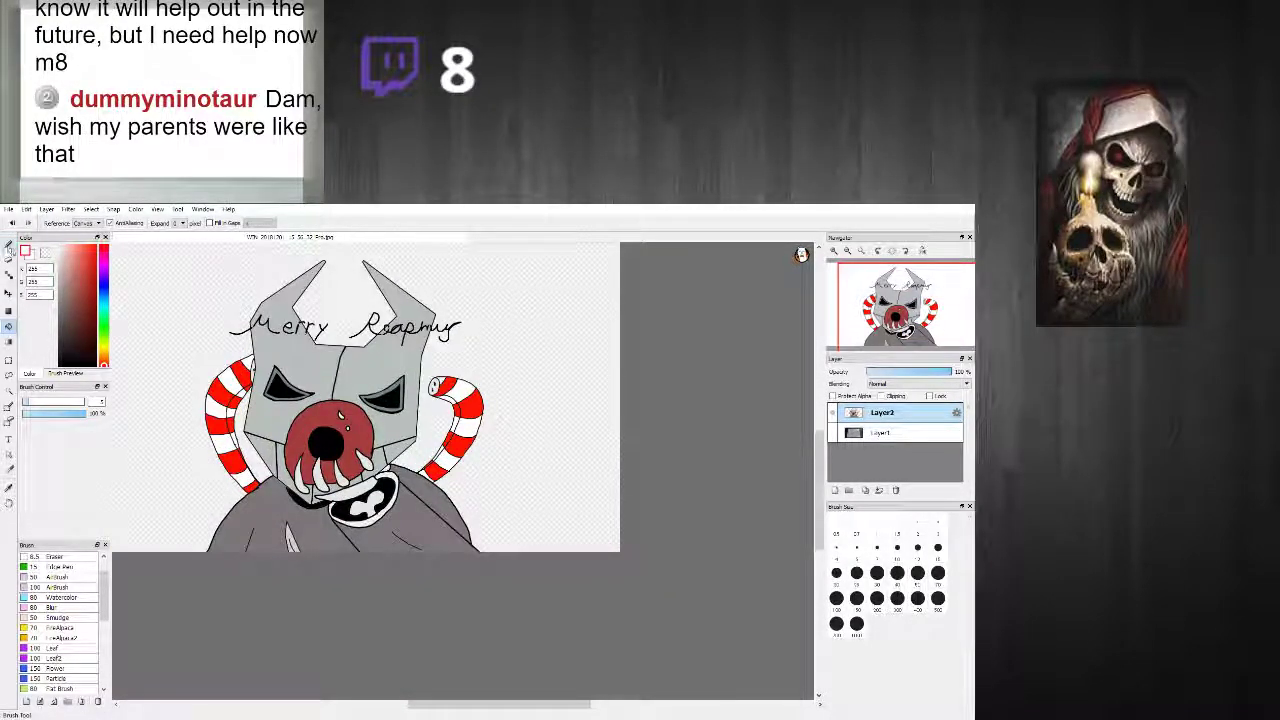
scroll(362, 477, "up", 3)
right_click(470, 570)
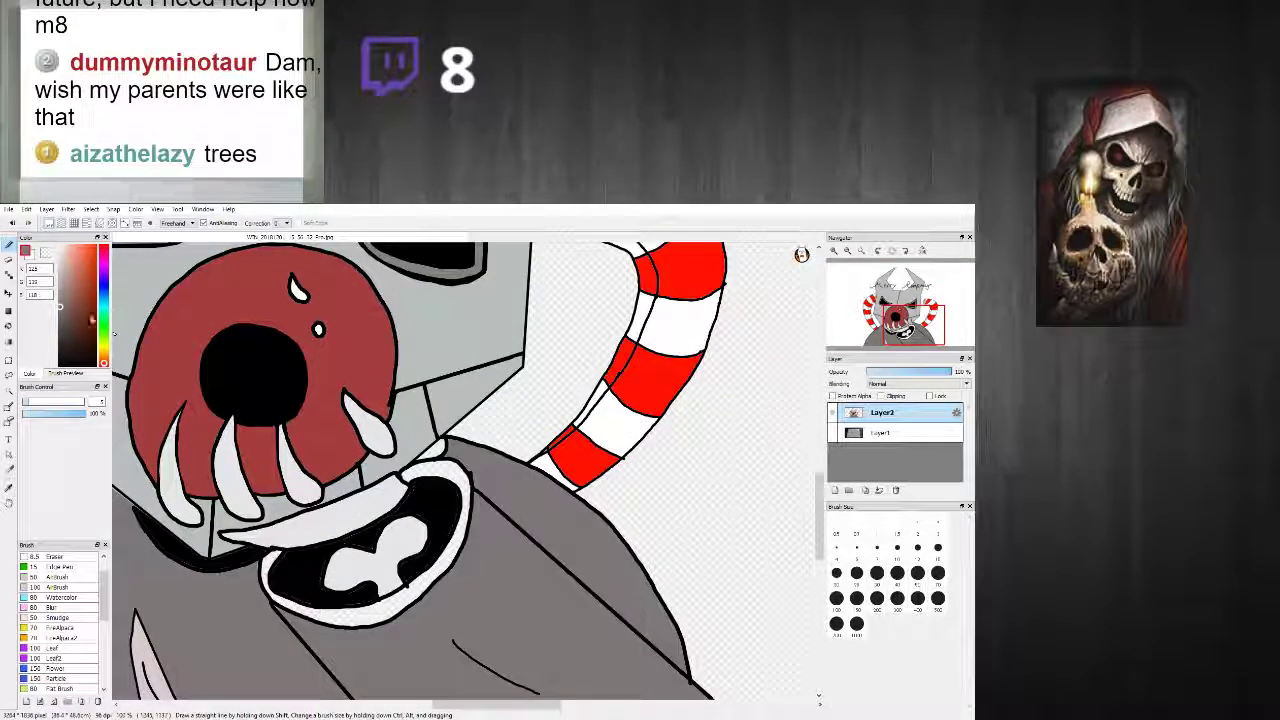
left_click(60, 280)
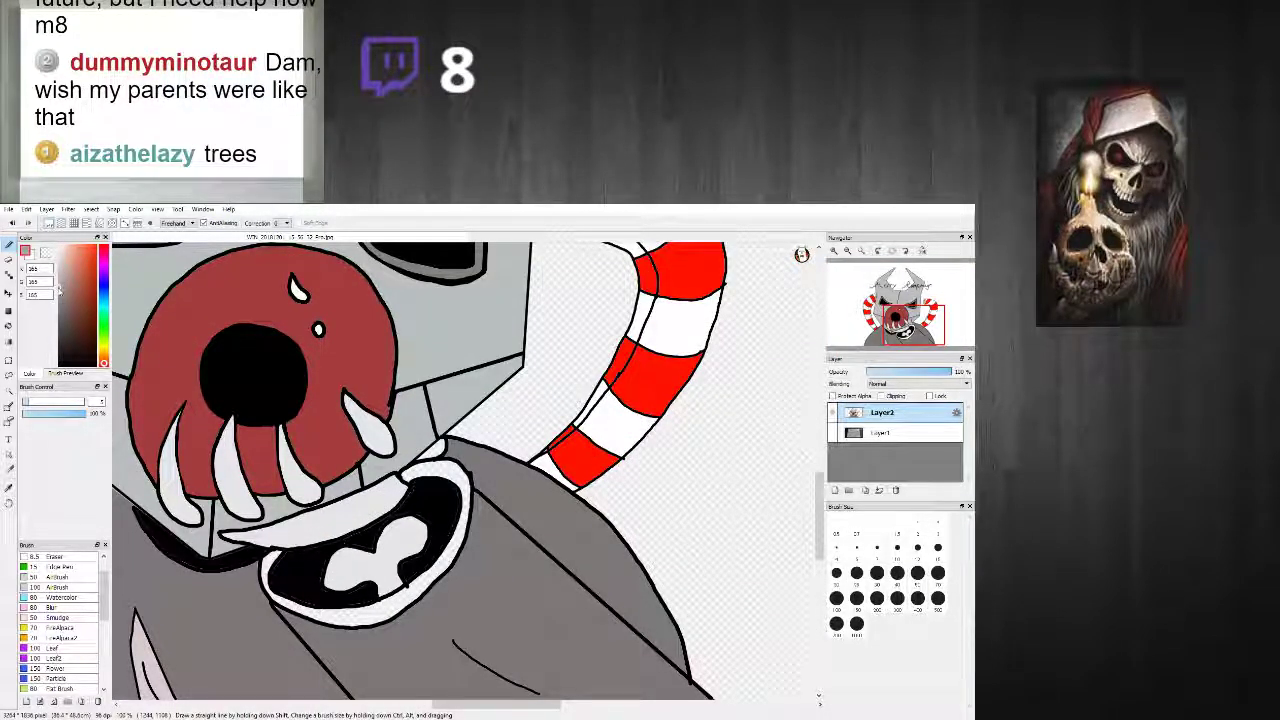
left_click(8, 326)
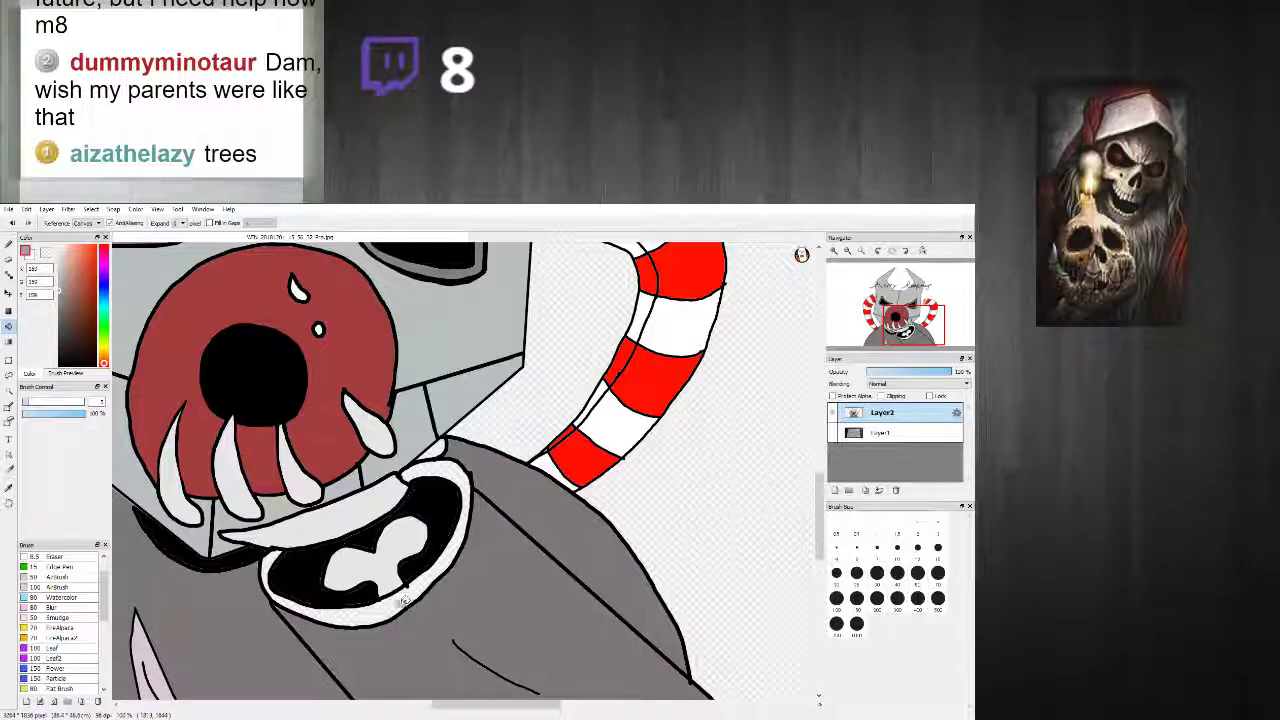
scroll(405, 600, "down", 4)
scroll(410, 600, "up", 1)
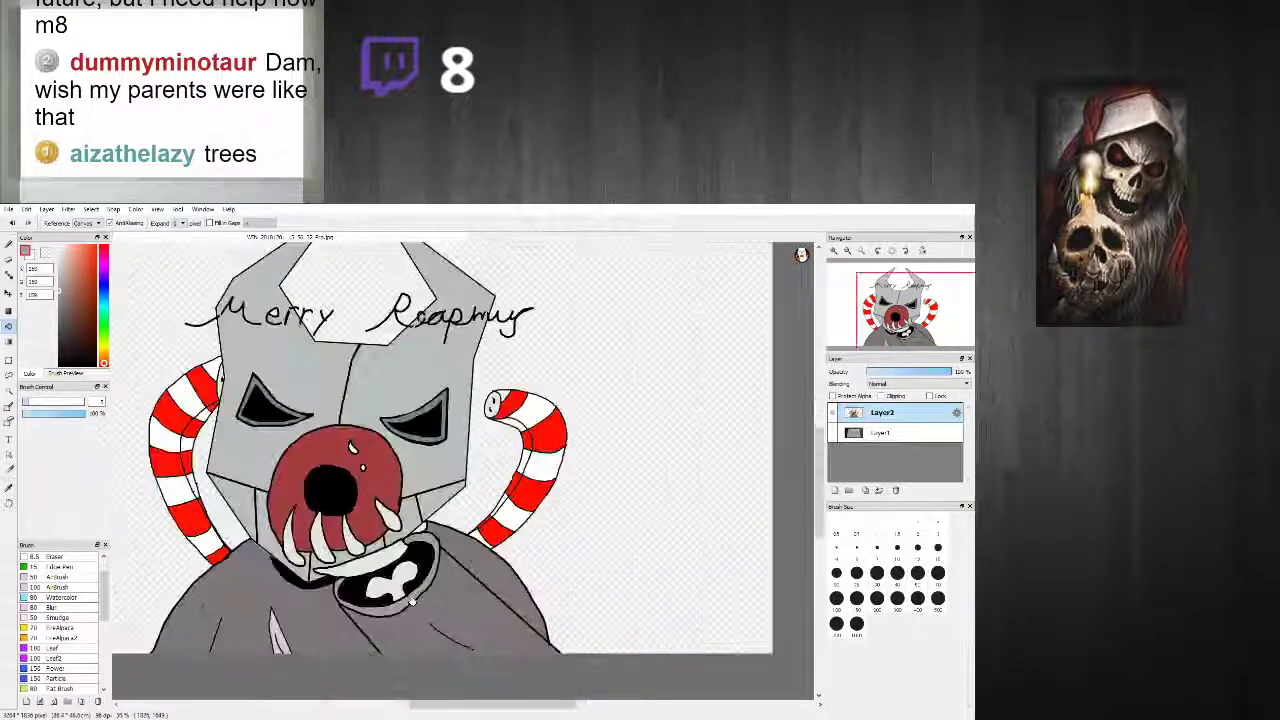
scroll(410, 600, "up", 3)
left_click(59, 338)
left_click(409, 633)
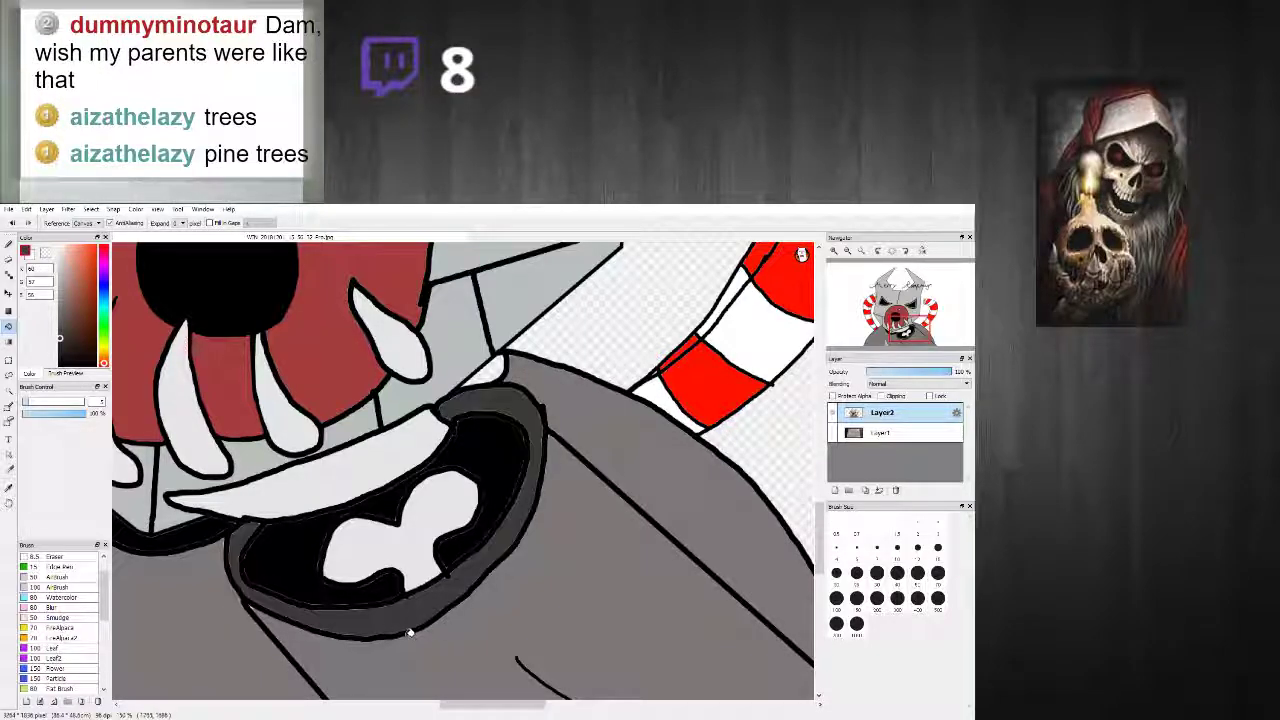
Step: Switch back to the Brush tool for further painting
scroll(409, 633, "down", 3)
scroll(409, 633, "up", 2)
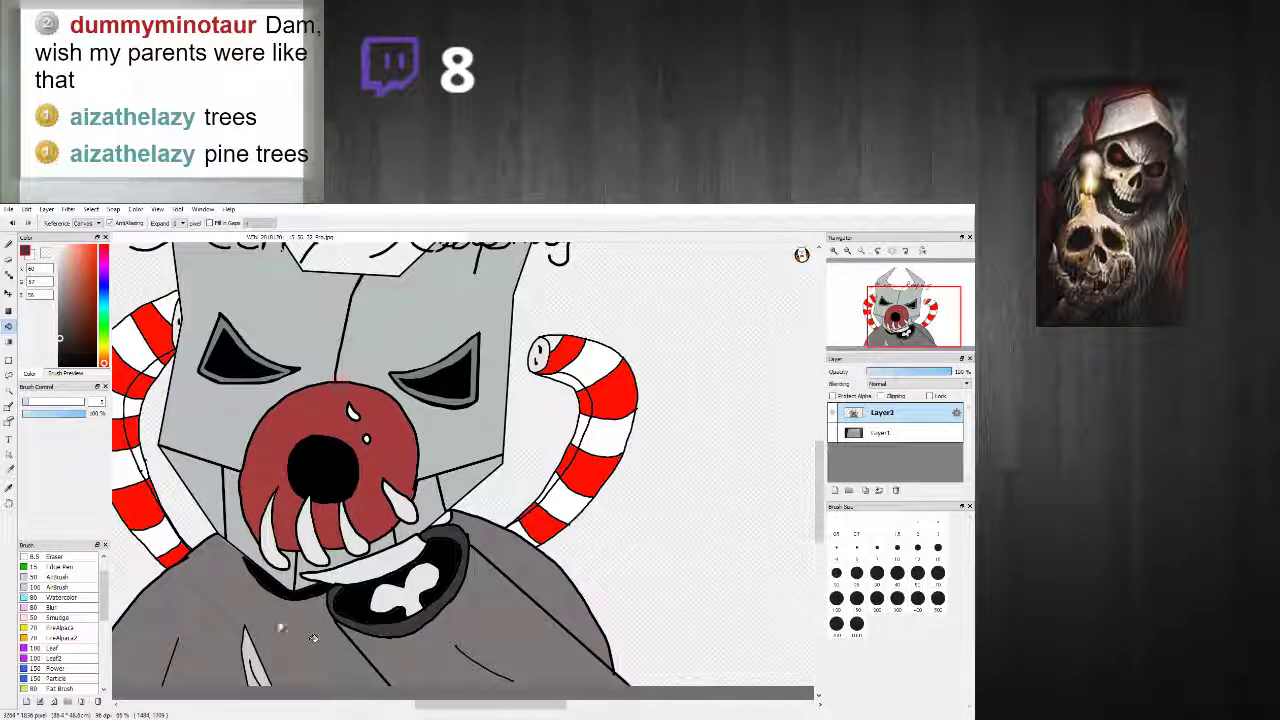
left_click(8, 244)
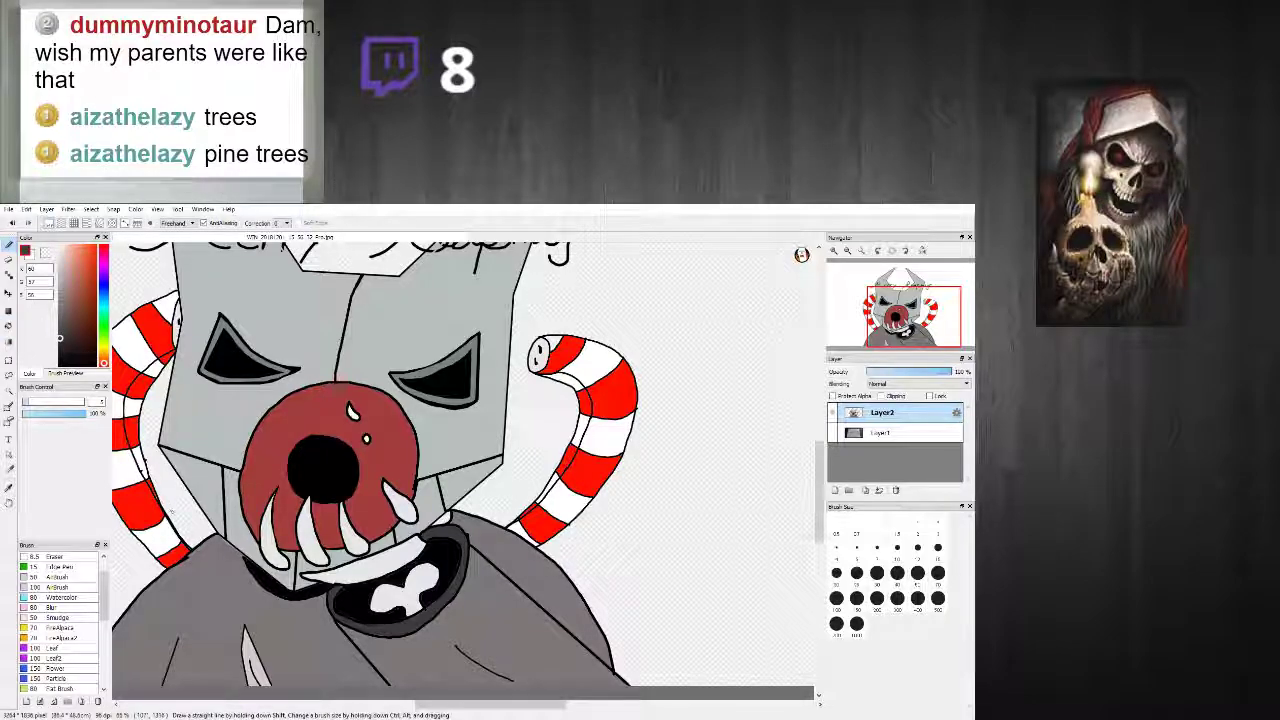
scroll(178, 514, "down", 5)
scroll(299, 492, "up", 1)
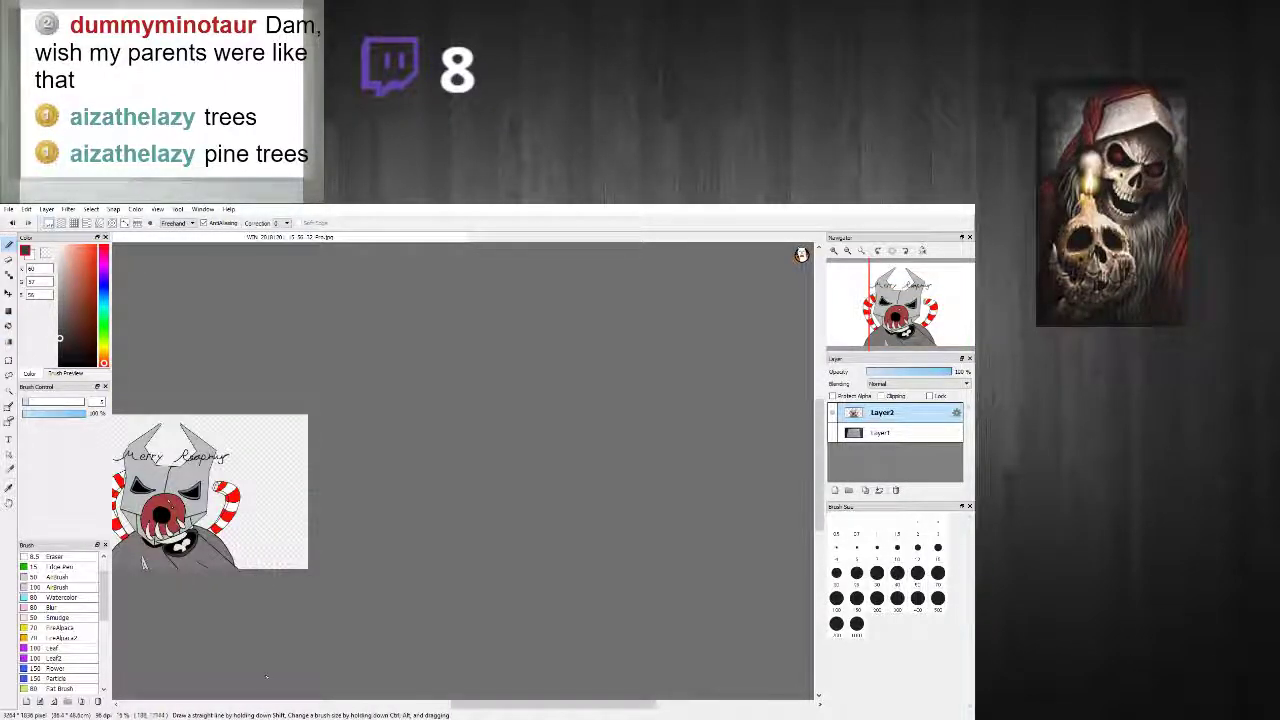
Step: Examine the coloured mask, the candy canes and the empty background beside them
left_click_drag(466, 704, 412, 704)
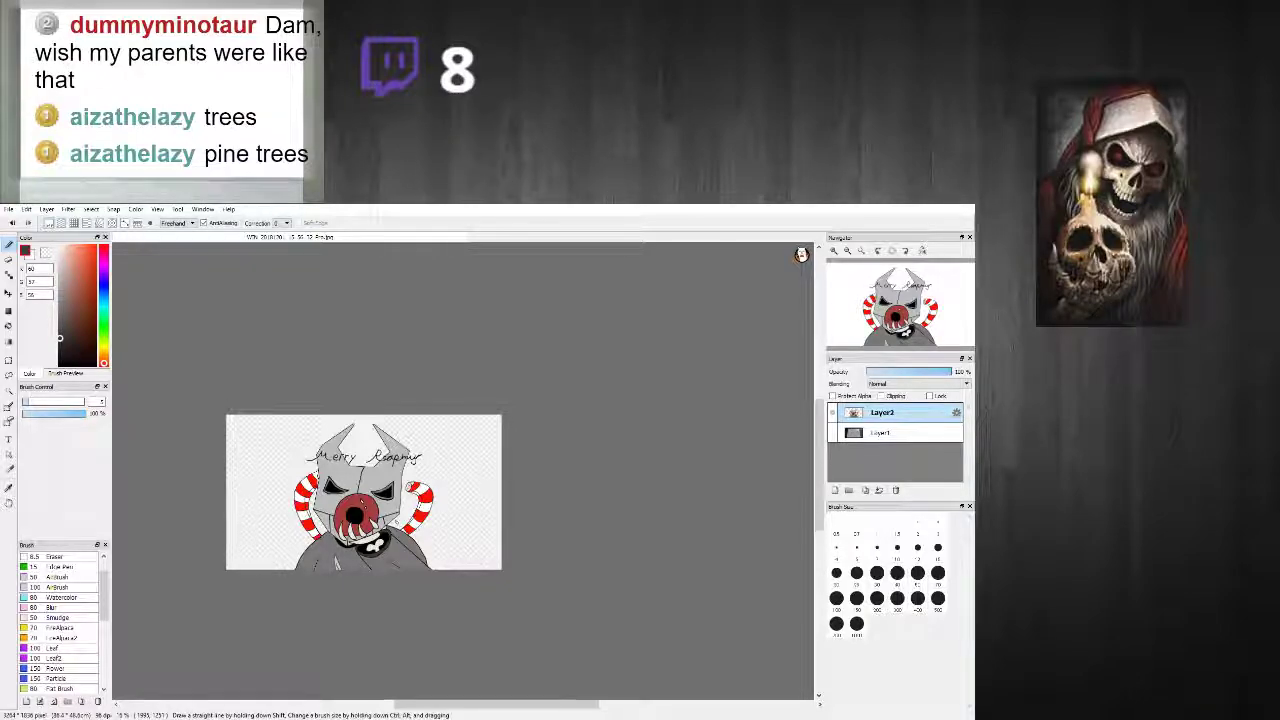
scroll(375, 448, "down", 2)
scroll(362, 460, "up", 5)
scroll(172, 547, "down", 4)
scroll(170, 558, "up", 3)
scroll(194, 583, "up", 3)
scroll(225, 588, "down", 4)
scroll(240, 598, "up", 3)
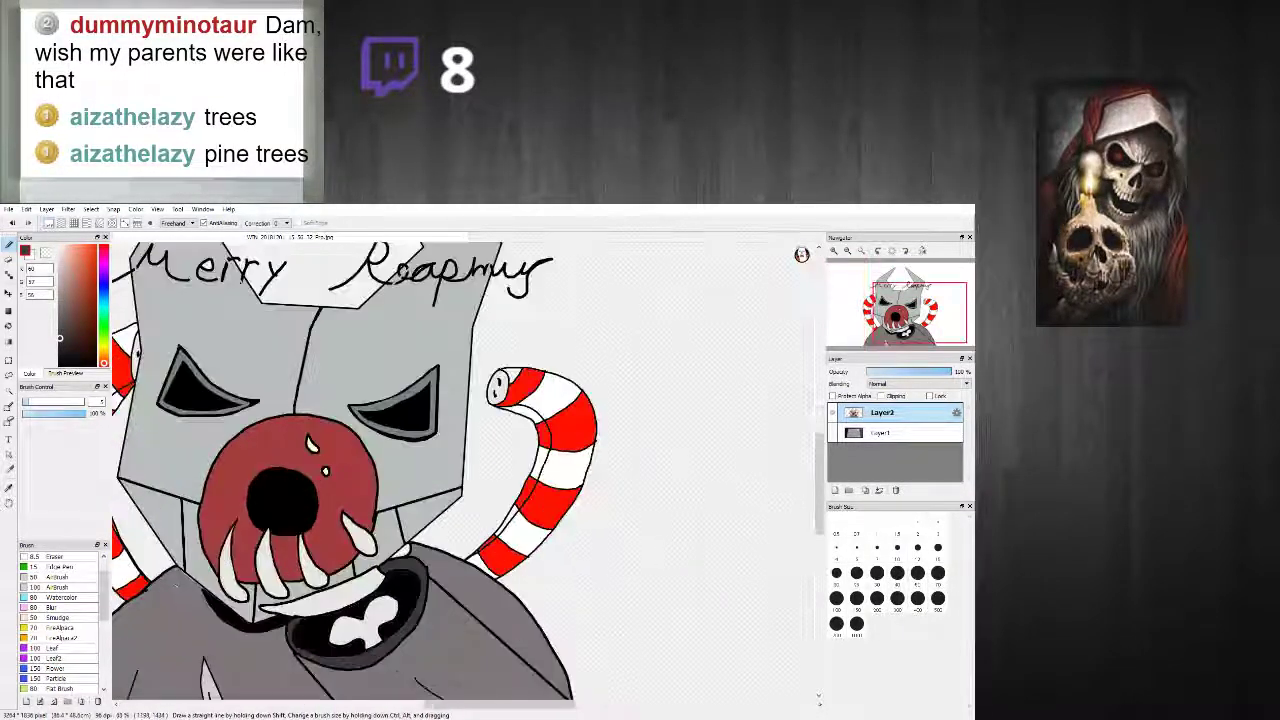
scroll(336, 644, "down", 3)
scroll(379, 647, "up", 3)
Step: Try to sketch a pine tree outline with zigzag sides and a trunk on the empty background beside the right candy cane
mouse_move(703, 338)
left_mouse_down()
mouse_move(660, 380)
mouse_move(653, 427)
mouse_move(535, 604)
left_mouse_up()
left_click_drag(703, 338, 731, 526)
key("ctrl+z")
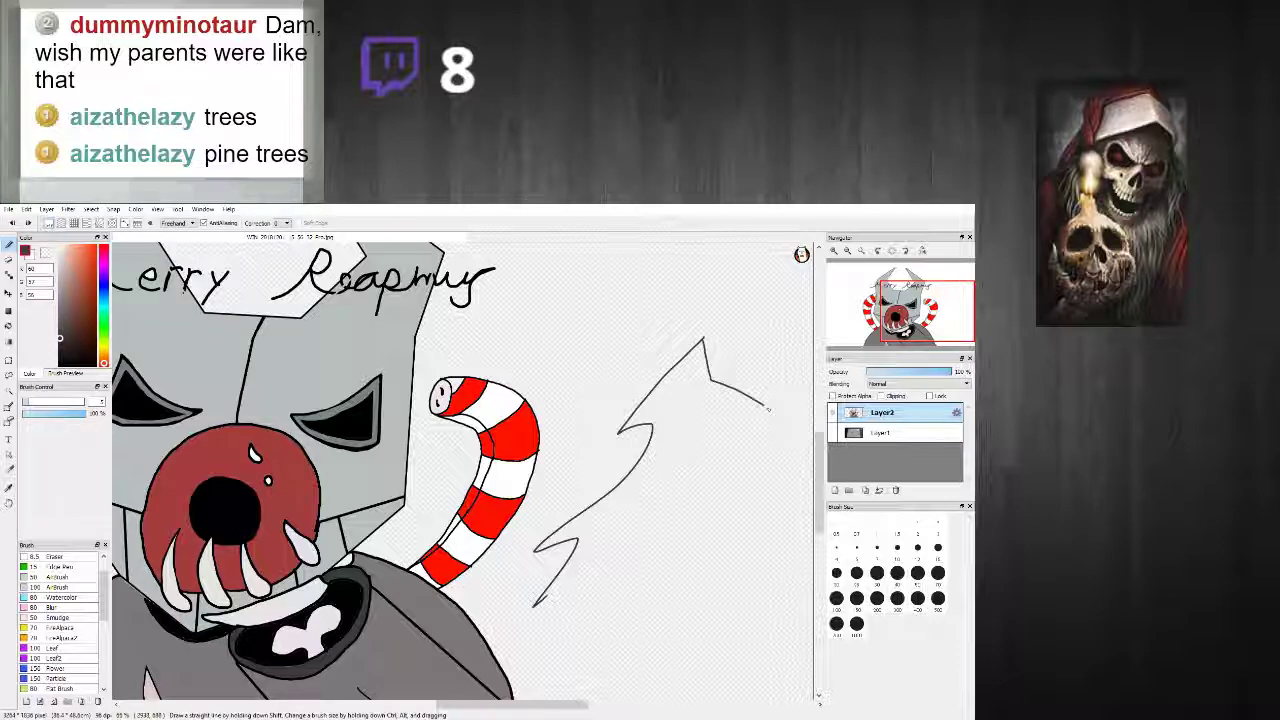
mouse_move(704, 345)
left_mouse_down()
mouse_move(725, 425)
mouse_move(685, 560)
mouse_move(711, 631)
left_mouse_up()
scroll(711, 631, "down", 3)
scroll(699, 428, "up", 3)
key("ctrl+z")
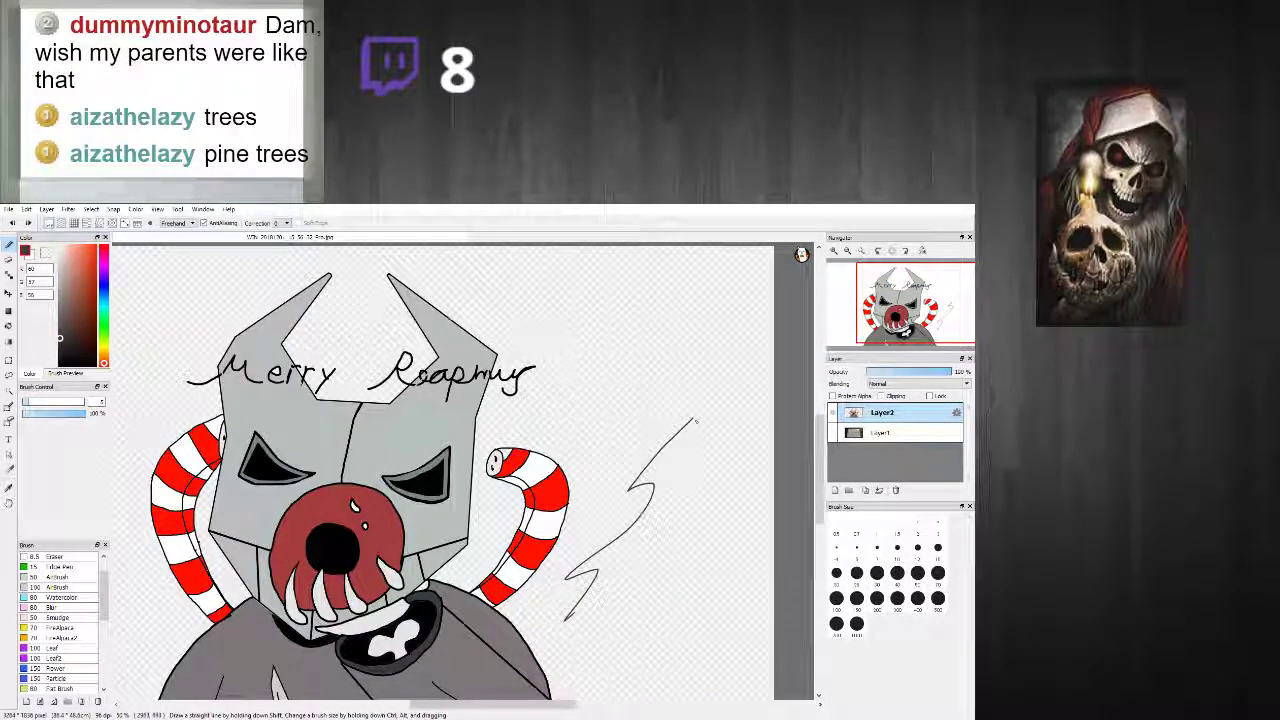
mouse_move(698, 428)
left_mouse_down()
mouse_move(730, 480)
mouse_move(756, 490)
mouse_move(702, 508)
mouse_move(754, 534)
mouse_move(704, 591)
mouse_move(745, 608)
left_mouse_up()
scroll(745, 608, "down", 2)
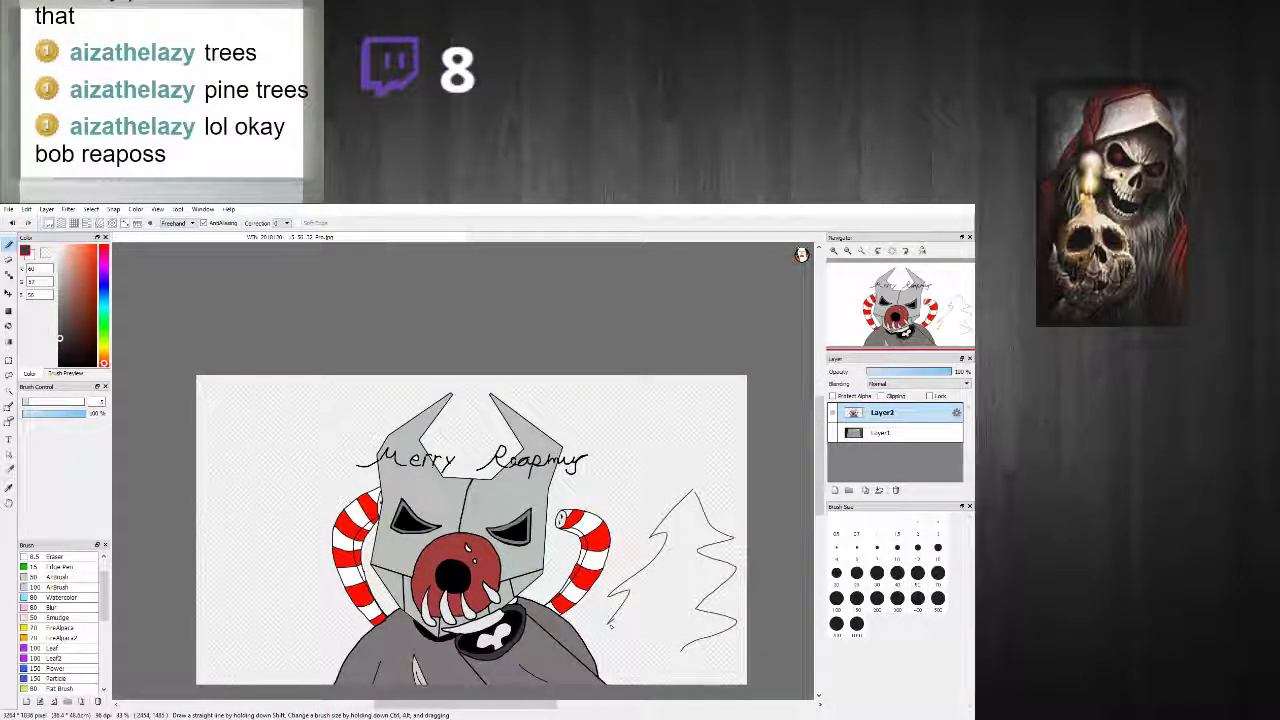
mouse_move(673, 653)
left_mouse_down()
mouse_move(671, 684)
mouse_move(682, 684)
left_mouse_up()
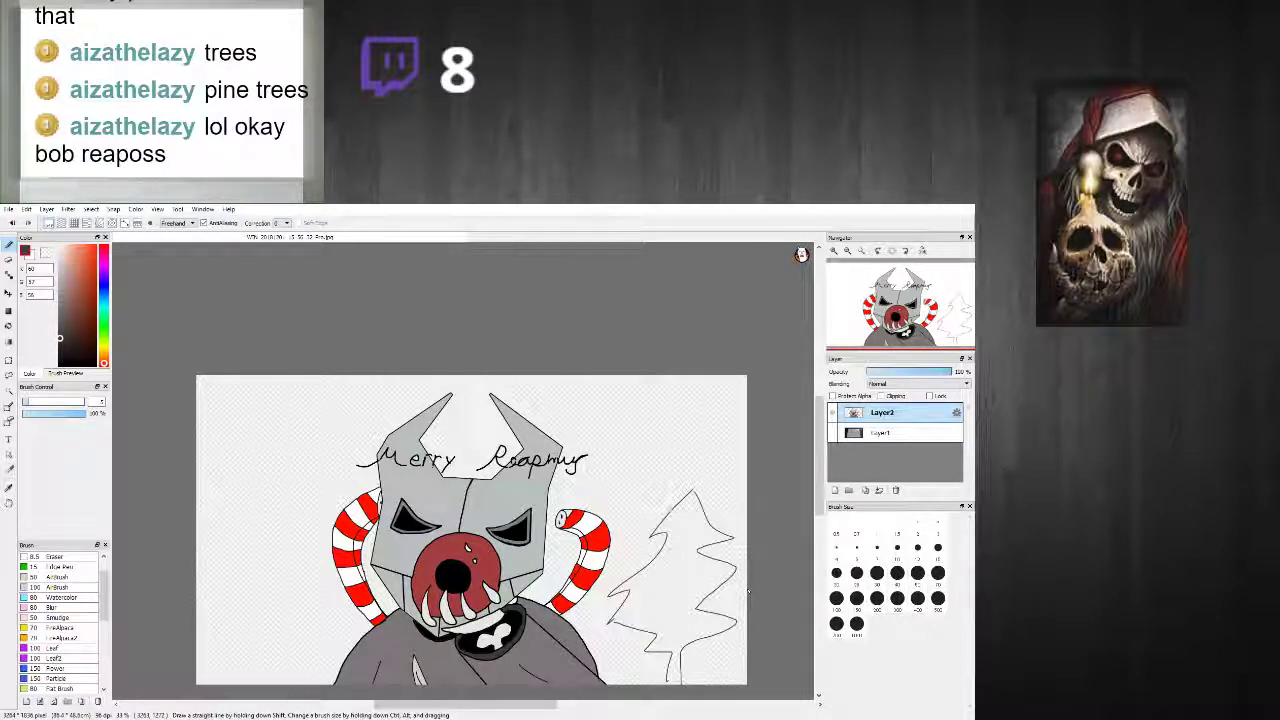
Step: Undo all strokes of the pine tree sketch
key("ctrl+z")
key("ctrl+z")
key("ctrl+z")
key("ctrl+z")
key("ctrl+z")
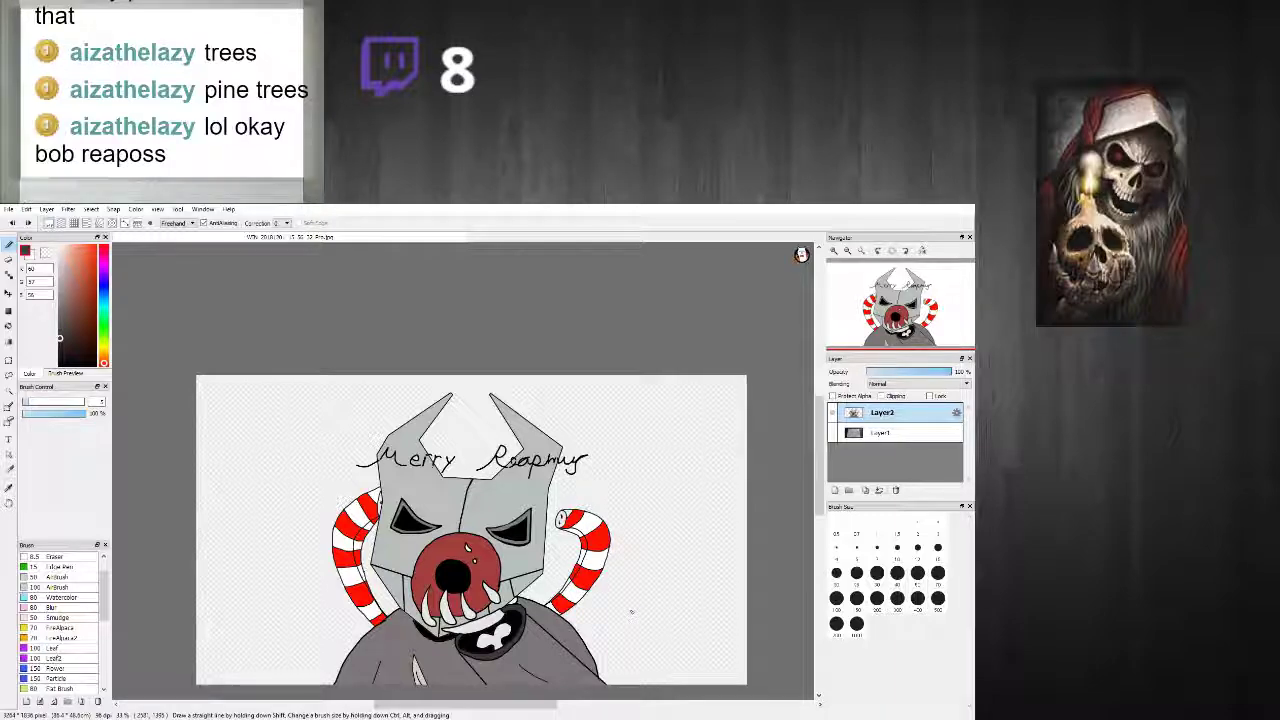
left_click_drag(819, 481, 818, 510)
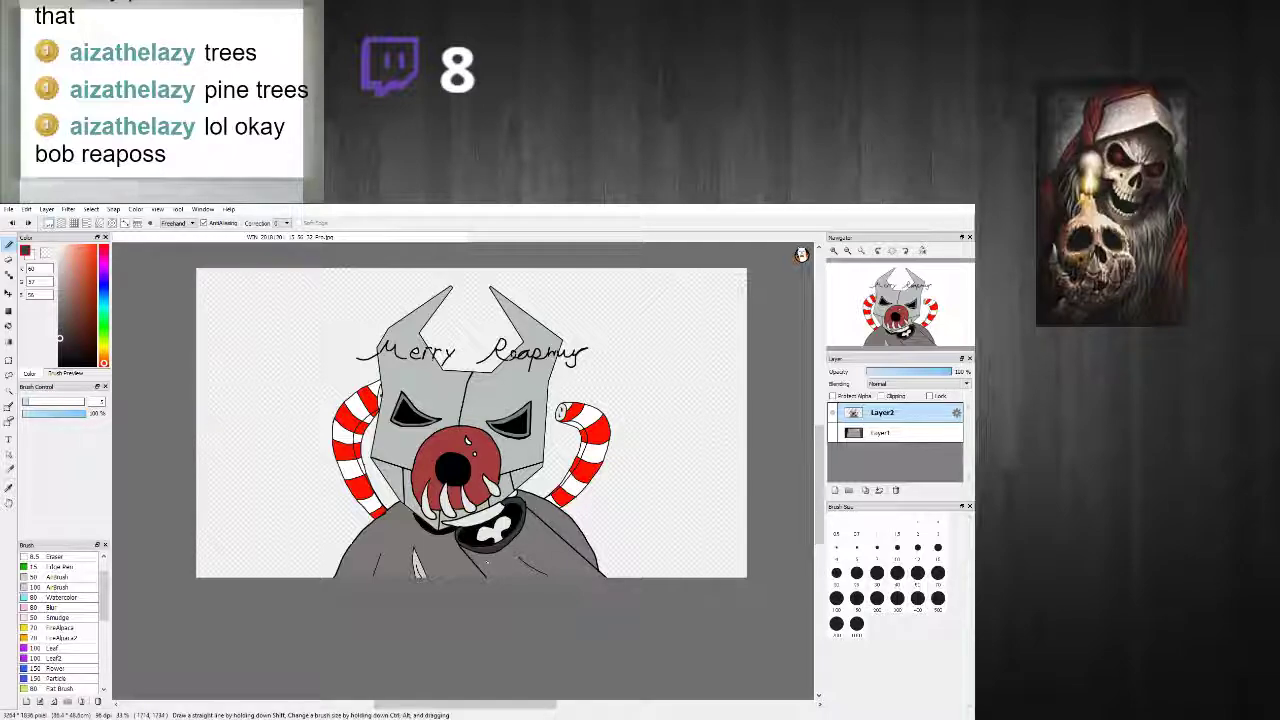
left_click(9, 407)
scroll(455, 526, "up", 4)
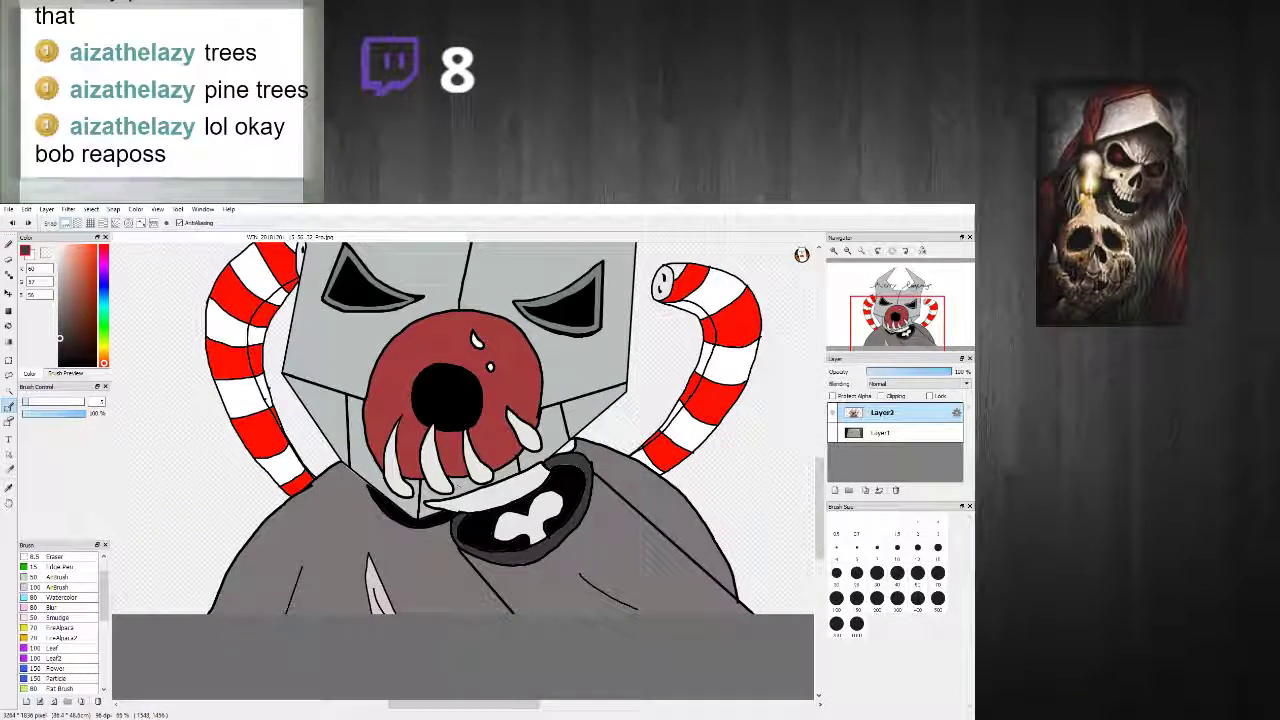
scroll(435, 499, "up", 2)
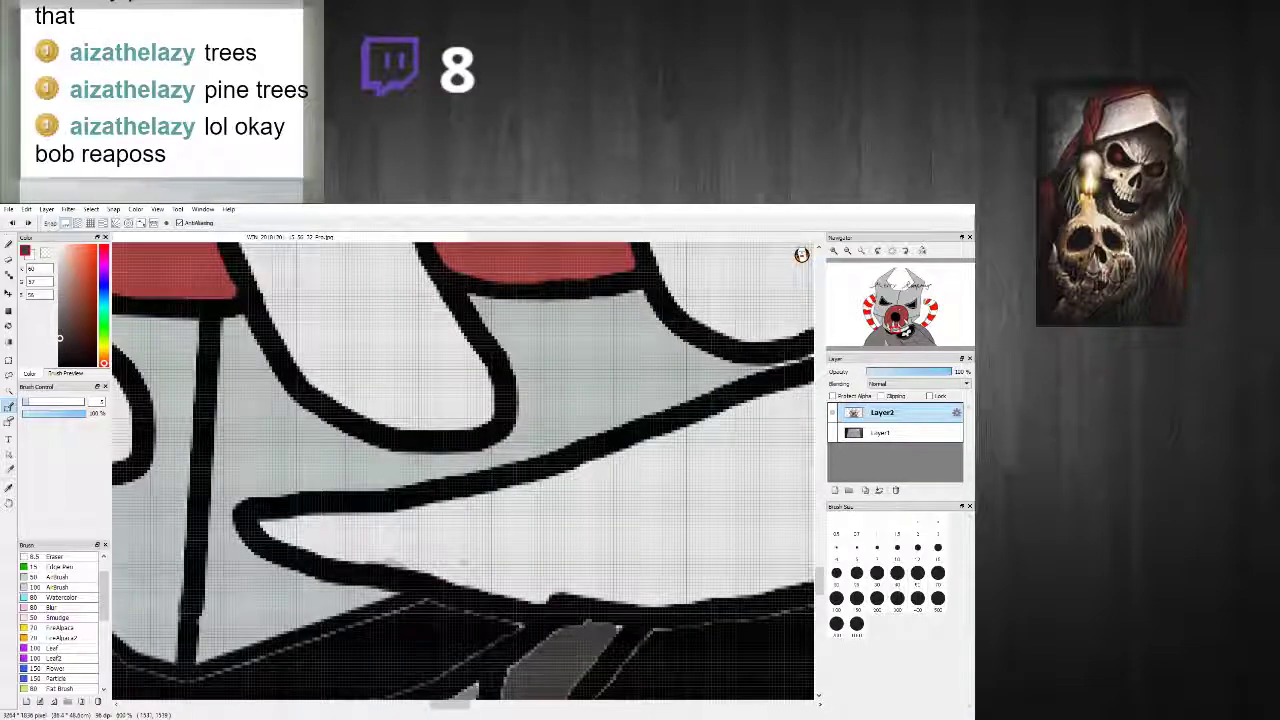
left_click_drag(340, 548, 380, 562)
key("ctrl+z")
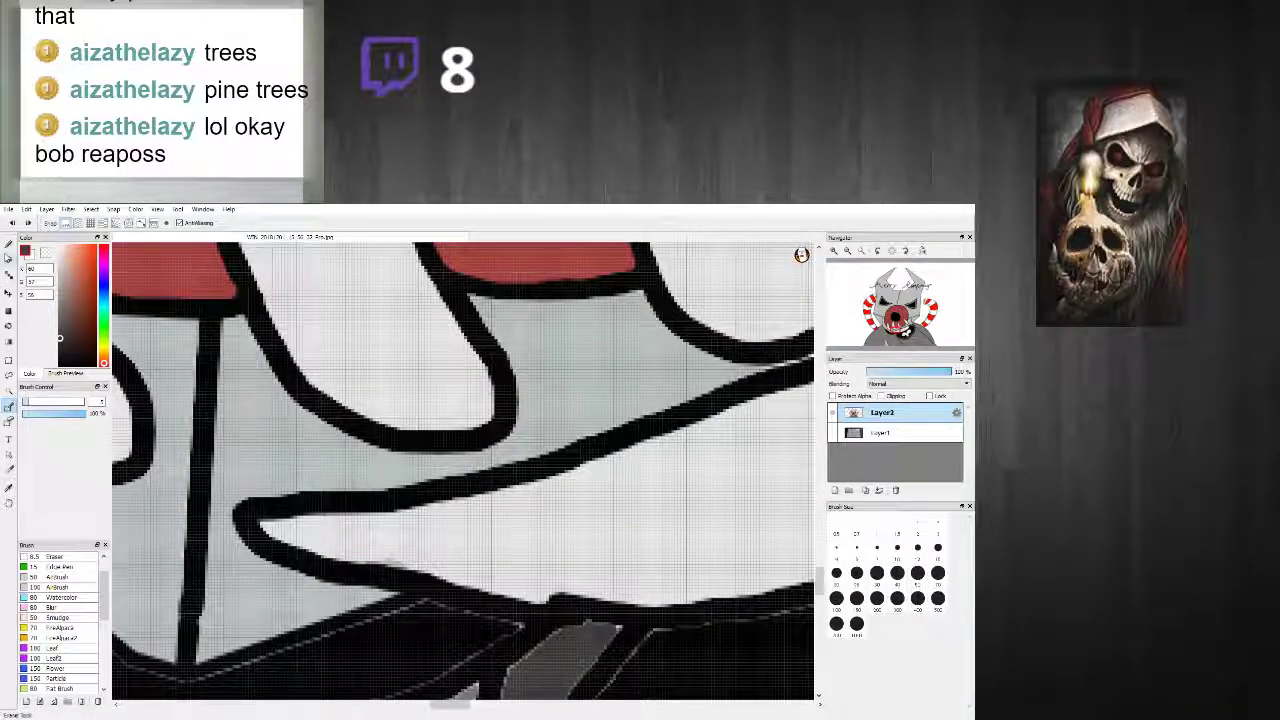
Step: Sample the off-white of the large lower tooth and brush over the stray marks along its lower edge
right_click(463, 519)
left_click(9, 244)
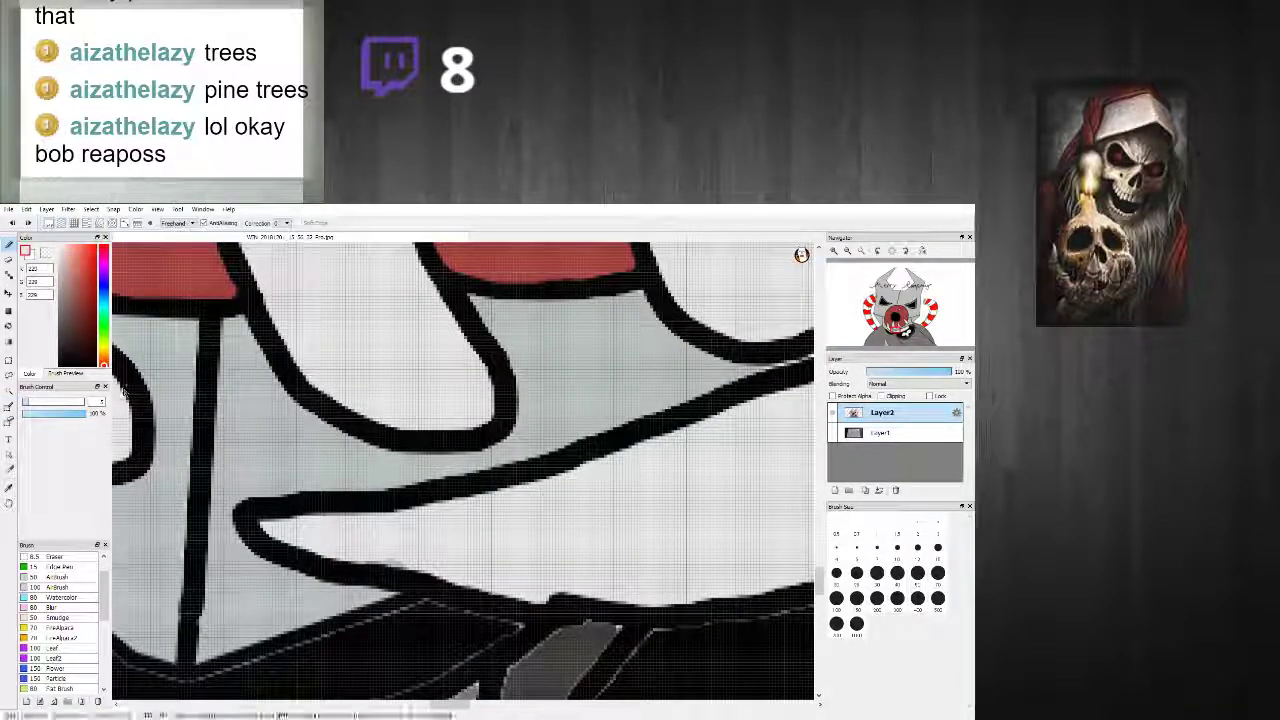
mouse_move(320, 534)
left_mouse_down()
mouse_move(456, 584)
mouse_move(648, 601)
left_mouse_up()
scroll(683, 597, "down", 3)
scroll(733, 555, "down", 4)
scroll(750, 545, "up", 4)
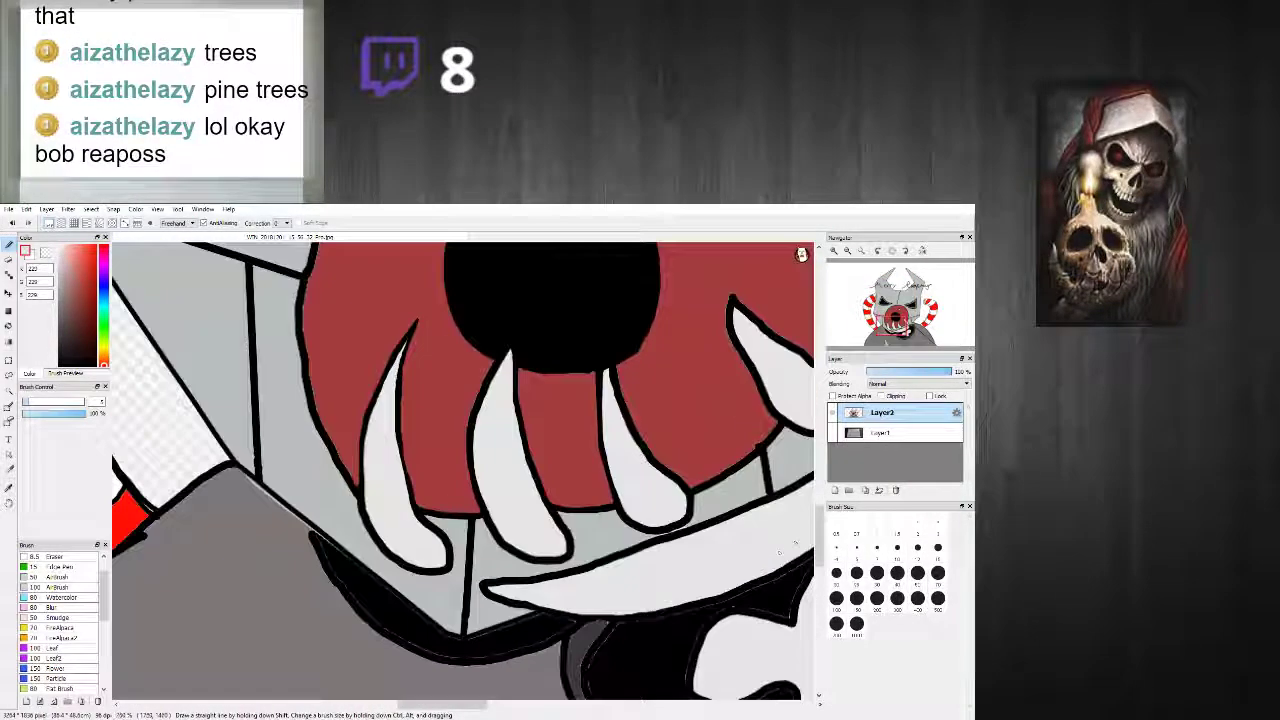
Step: Touch up the mouth rim's corner beside the large tooth with sampled dark grey, then cover the light line along the opening's upper edge with black
scroll(720, 548, "down", 3)
scroll(765, 542, "up", 3)
scroll(781, 539, "down", 3)
scroll(540, 560, "up", 5)
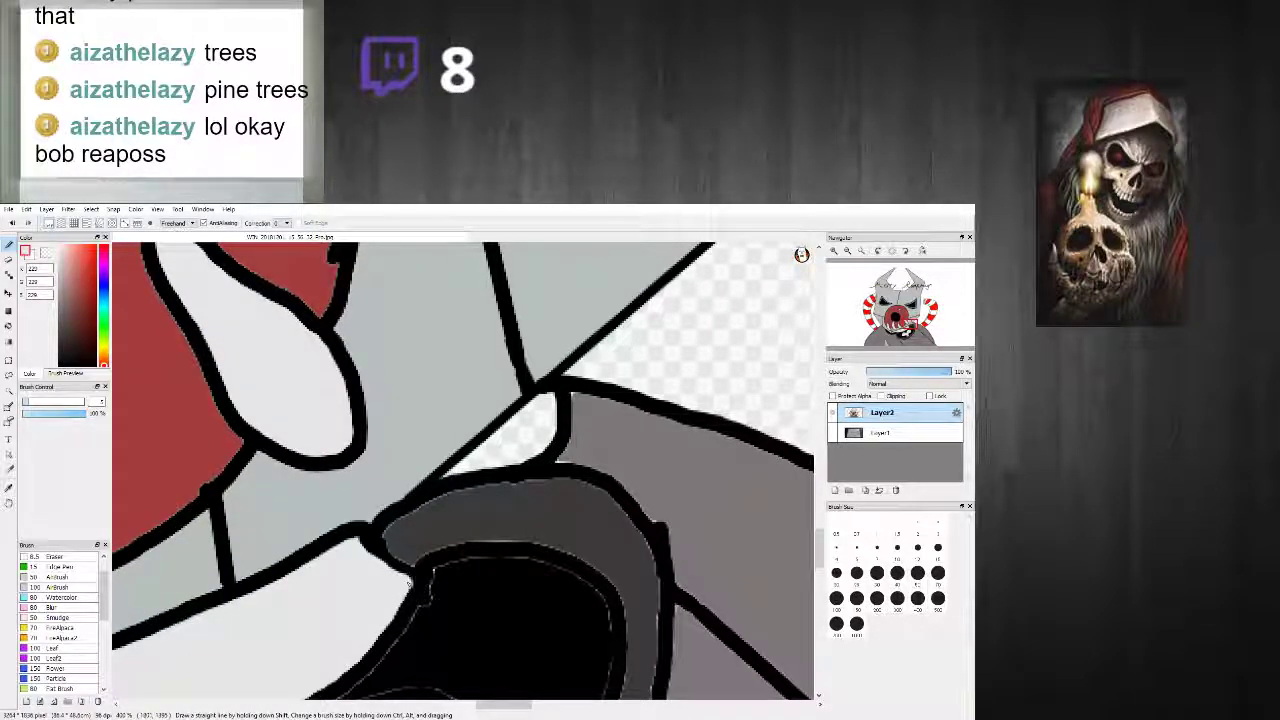
right_click(412, 543)
left_click_drag(396, 556, 423, 568)
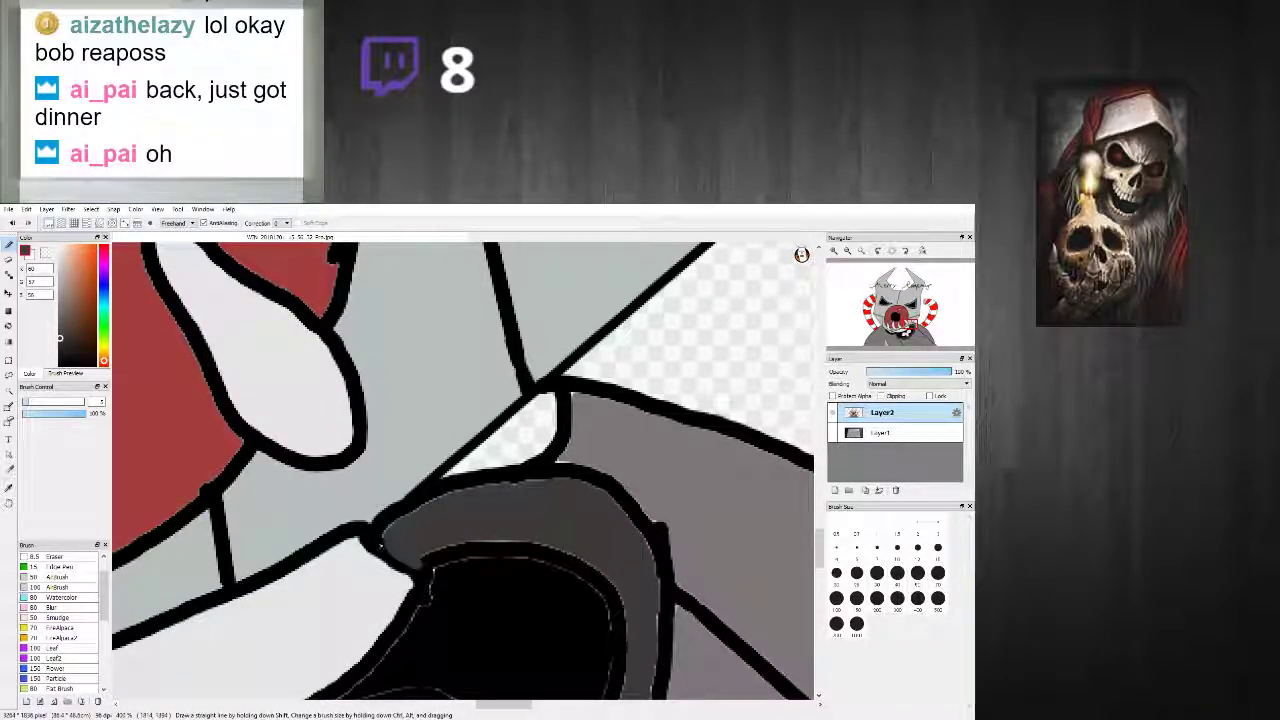
left_click(385, 548, "alt")
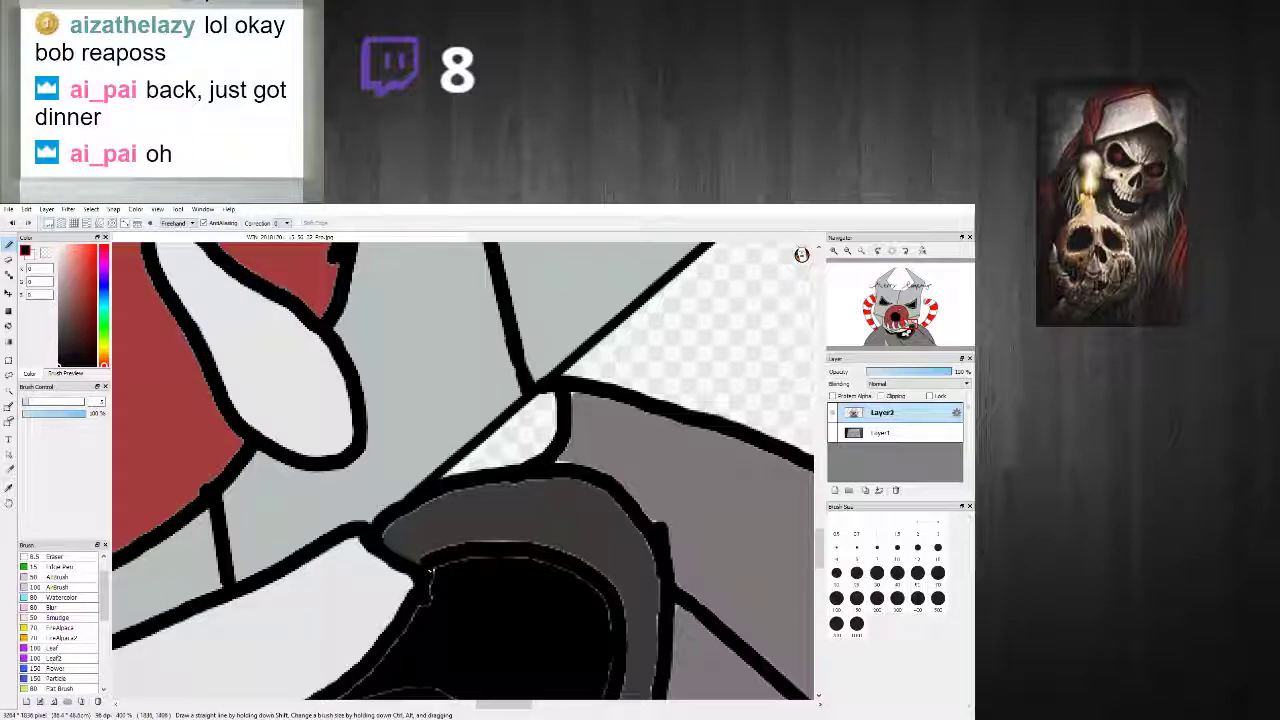
left_click_drag(440, 562, 494, 558)
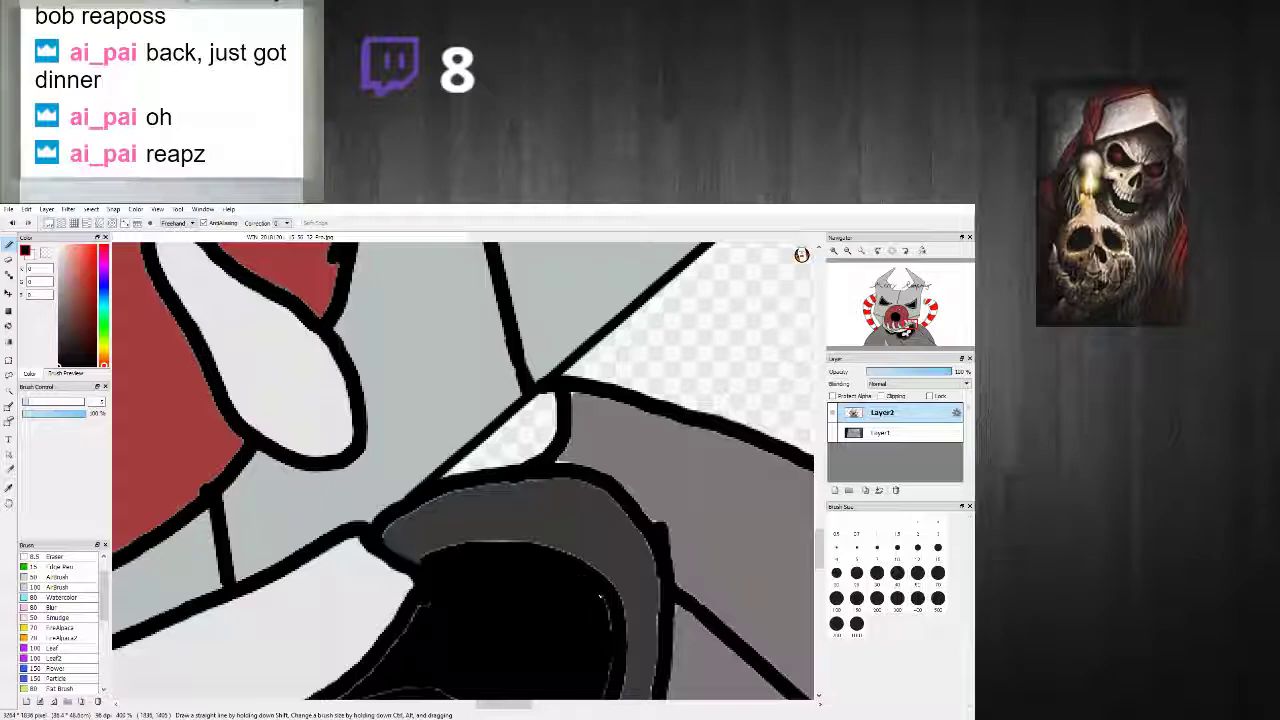
Step: Paint black over the thin grey lines along the mouth's inner edge, the large tooth and the upper part of the white shape
scroll(652, 460, "down", 3)
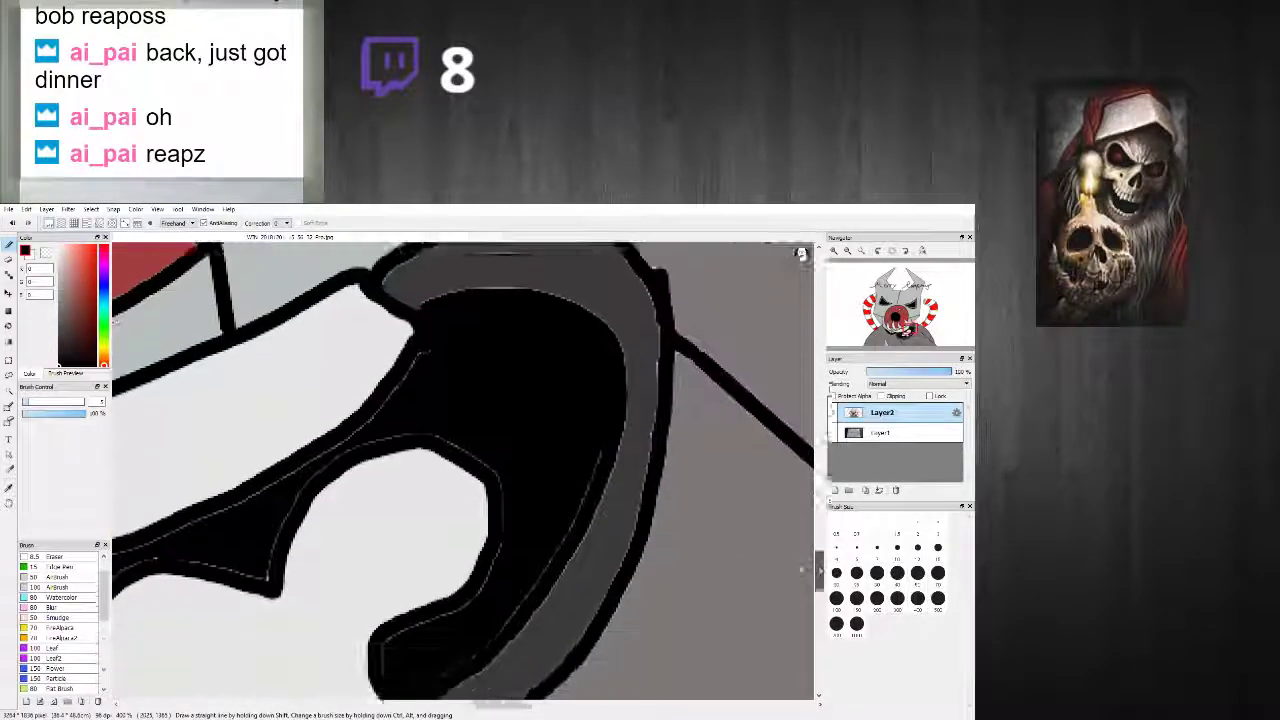
mouse_move(593, 454)
left_mouse_down()
mouse_move(561, 510)
mouse_move(574, 453)
mouse_move(580, 479)
mouse_move(540, 553)
left_mouse_up()
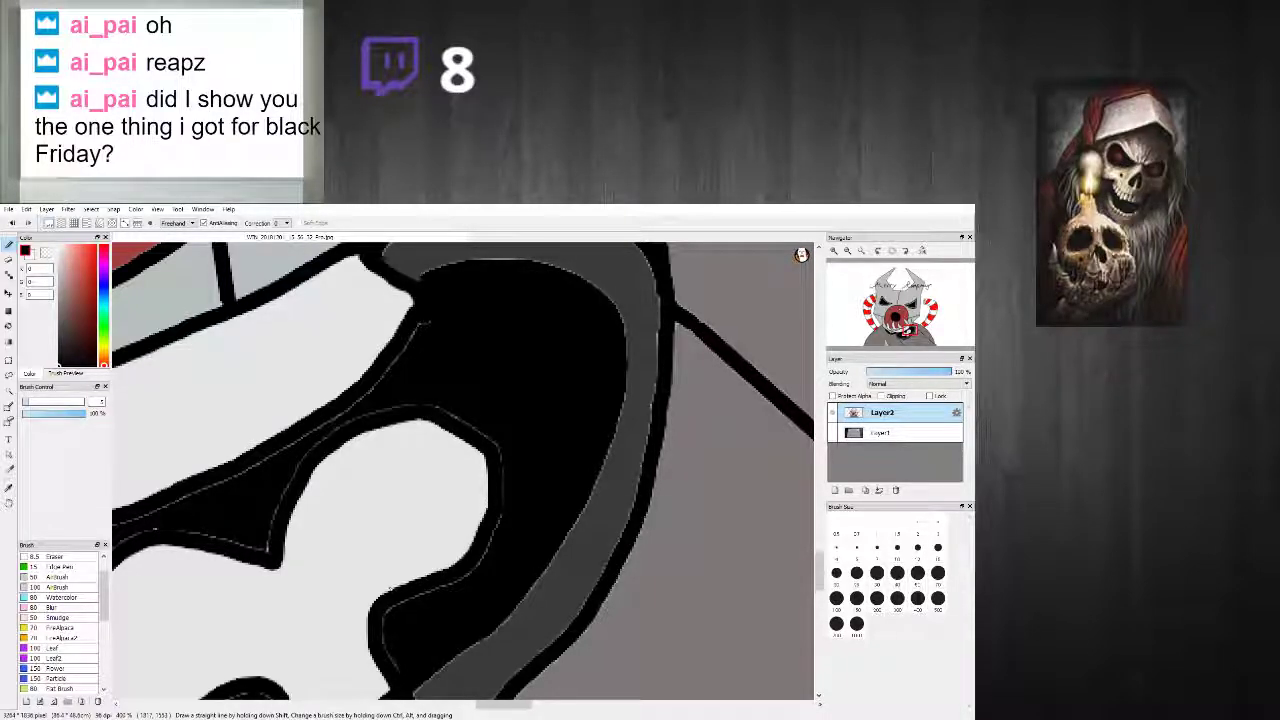
left_click_drag(381, 624, 440, 591)
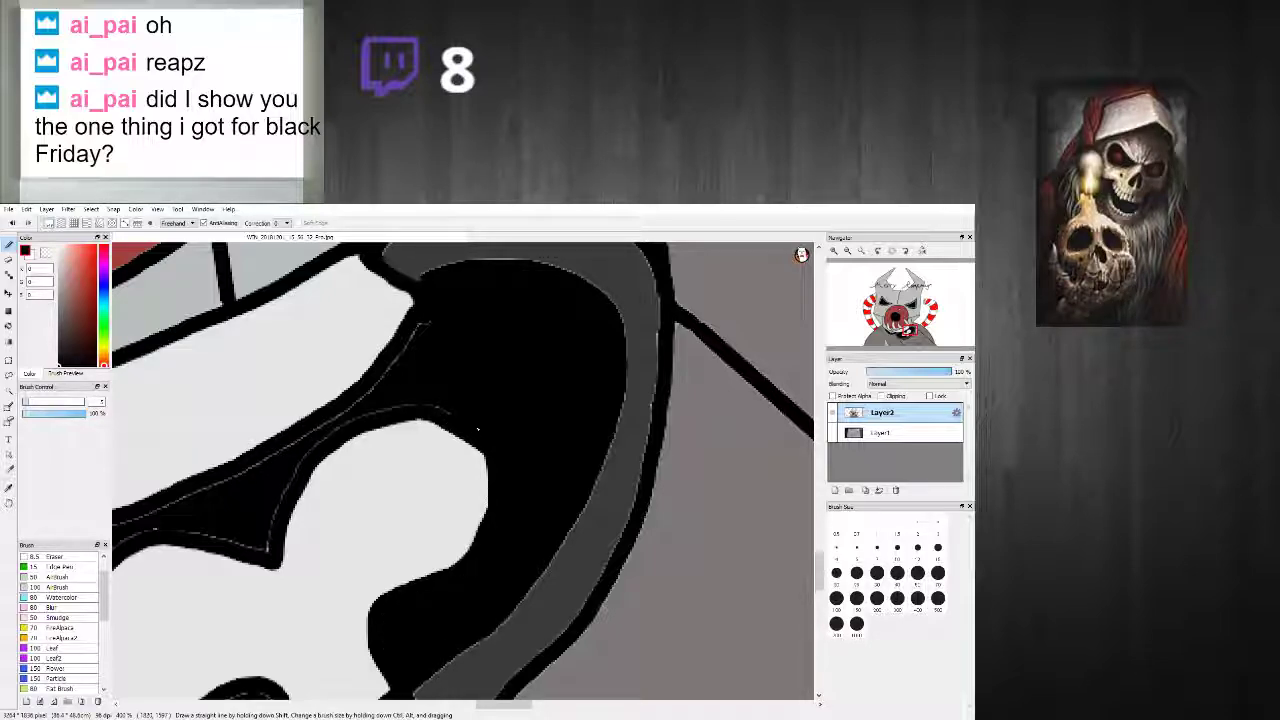
left_click_drag(360, 411, 393, 414)
mouse_move(251, 551)
left_mouse_down()
mouse_move(180, 532)
mouse_move(124, 546)
mouse_move(155, 513)
mouse_move(368, 392)
left_mouse_up()
left_click_drag(425, 324, 366, 397)
Step: Cover the thin grey lines below the white shape inside the mouth with black
scroll(236, 537, "down", 3)
scroll(162, 556, "up", 2)
scroll(277, 504, "up", 2)
scroll(276, 506, "down", 3)
scroll(281, 494, "up", 3)
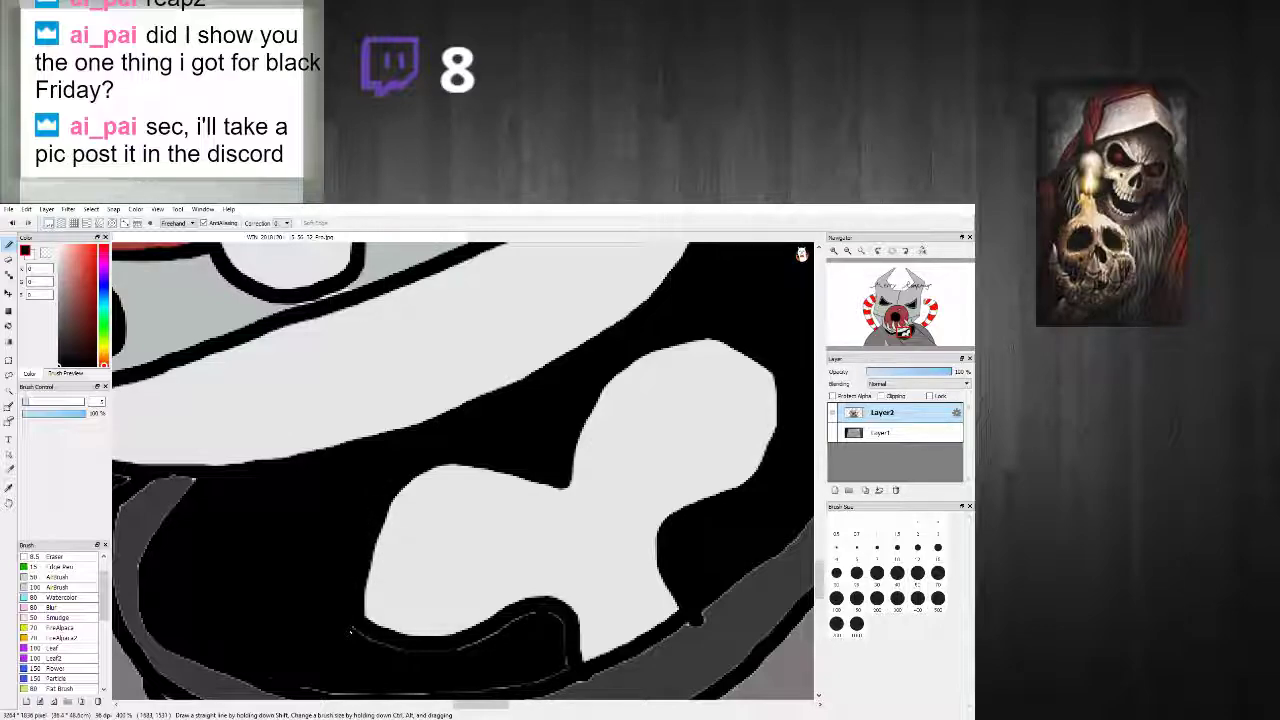
mouse_move(367, 639)
left_mouse_down()
mouse_move(435, 654)
mouse_move(525, 621)
mouse_move(559, 619)
mouse_move(567, 634)
mouse_move(572, 666)
mouse_move(547, 683)
mouse_move(410, 695)
left_mouse_up()
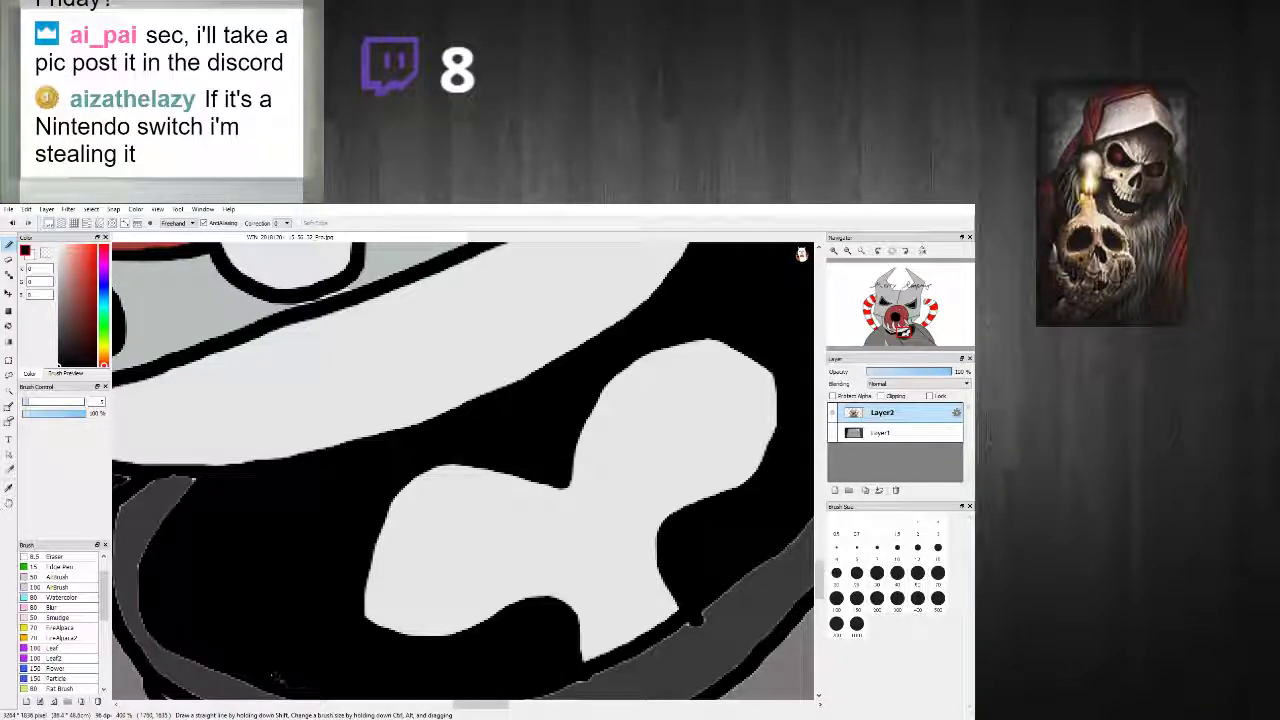
Step: Clean up the black line where the underside of the large tooth meets the mouth rim
scroll(342, 633, "down", 2)
scroll(342, 634, "down", 3)
scroll(344, 633, "up", 3)
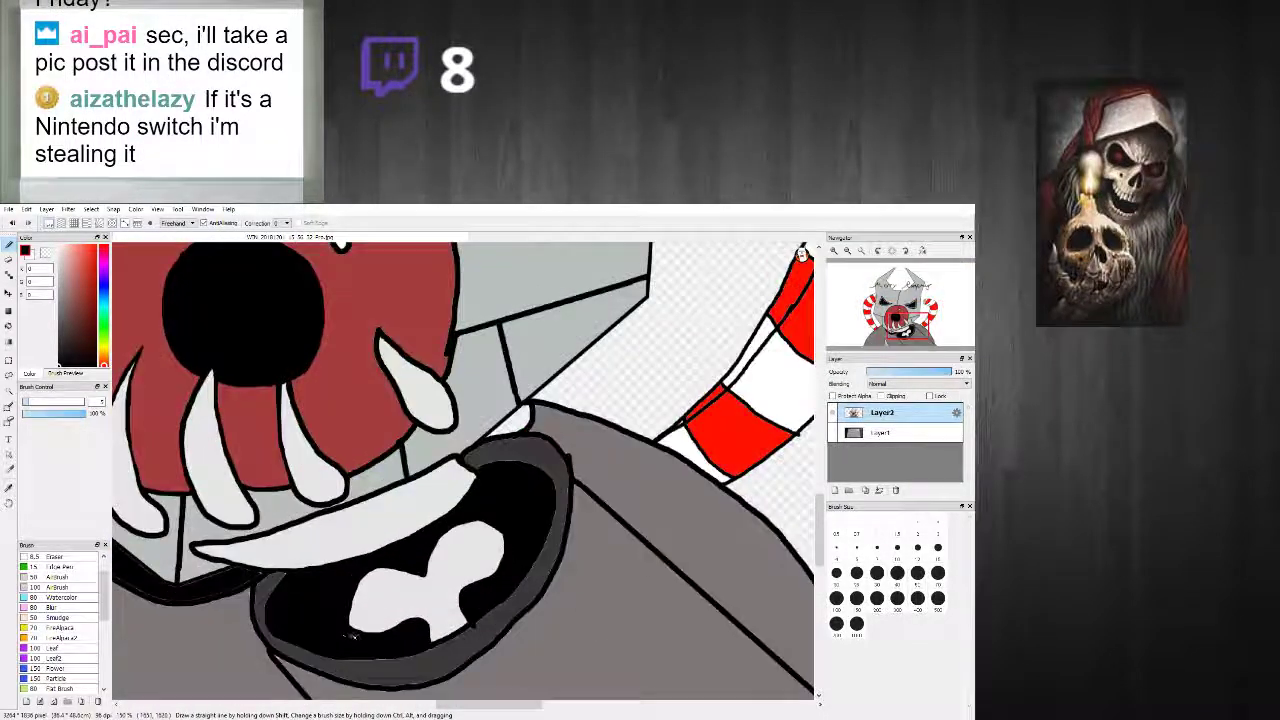
scroll(352, 630, "down", 1)
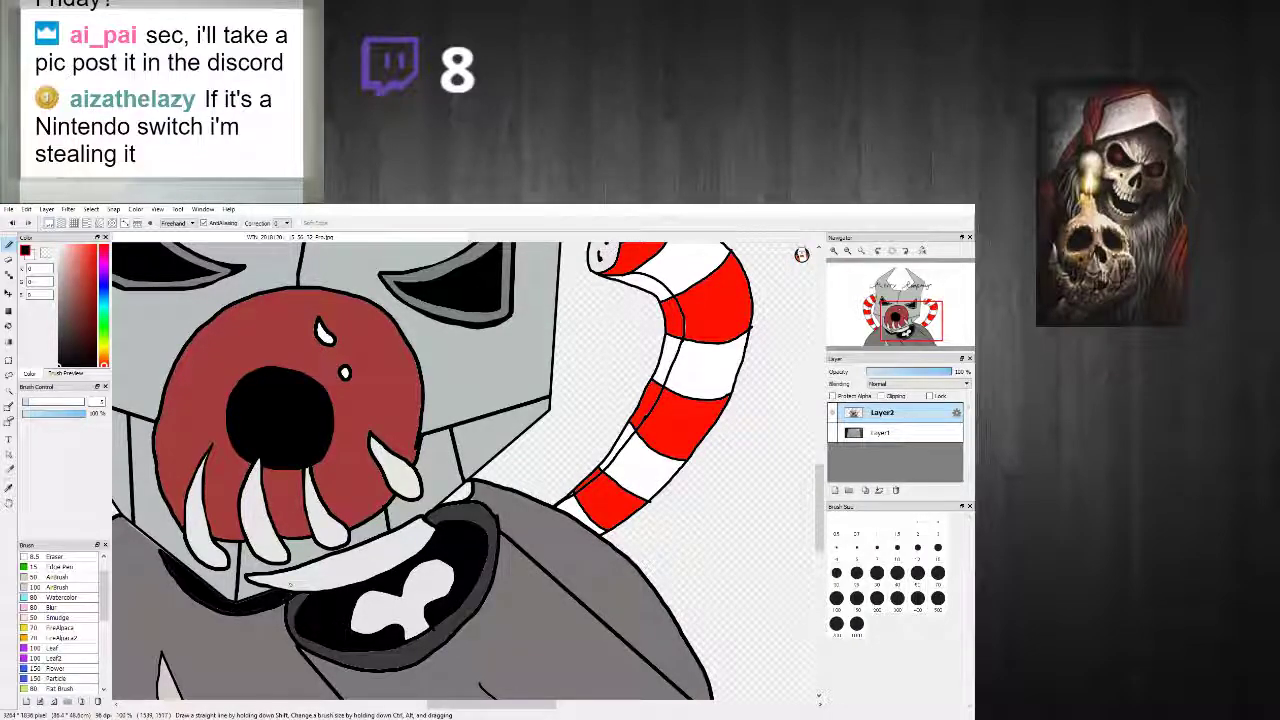
scroll(300, 592, "up", 5)
scroll(295, 588, "down", 3)
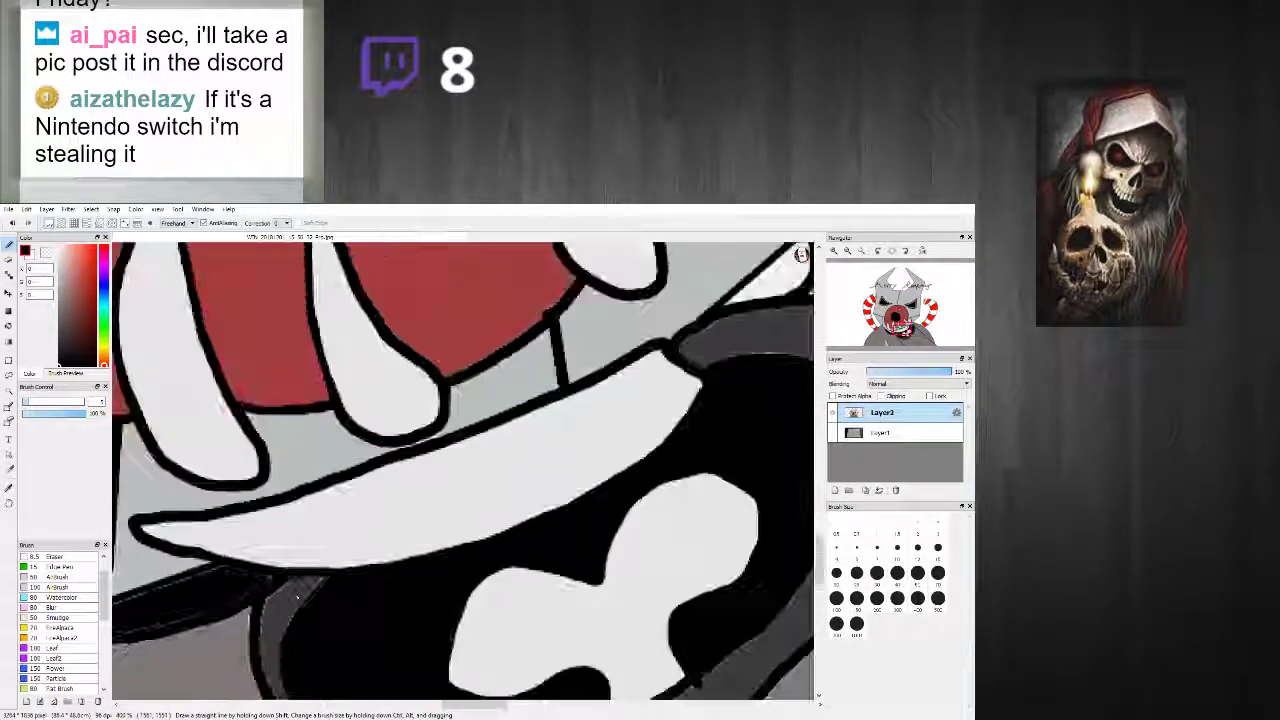
scroll(277, 530, "up", 3)
left_click_drag(310, 536, 384, 554)
scroll(250, 525, "down", 3)
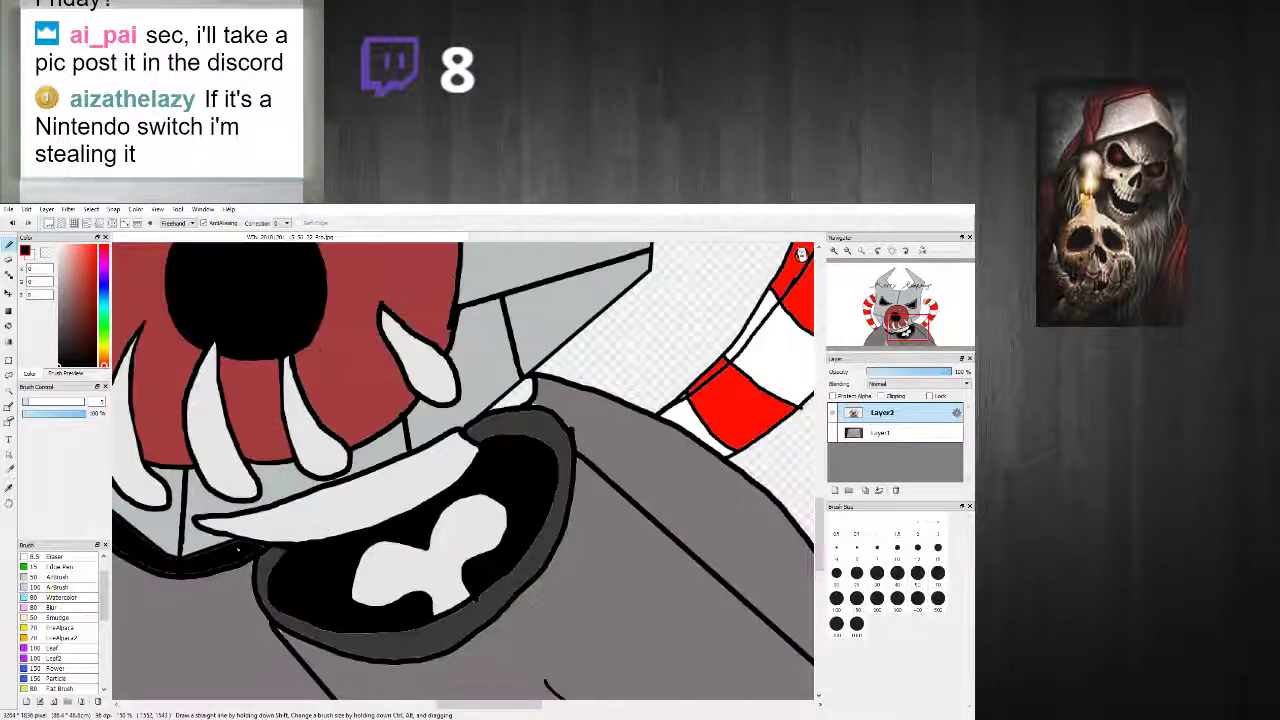
Step: Paint black over the light lines in the chin shadow beneath the large tooth's tip
scroll(252, 528, "up", 2)
mouse_move(328, 554)
left_mouse_down()
mouse_move(291, 544)
mouse_move(321, 553)
mouse_move(165, 613)
mouse_move(238, 591)
mouse_move(138, 614)
left_mouse_up()
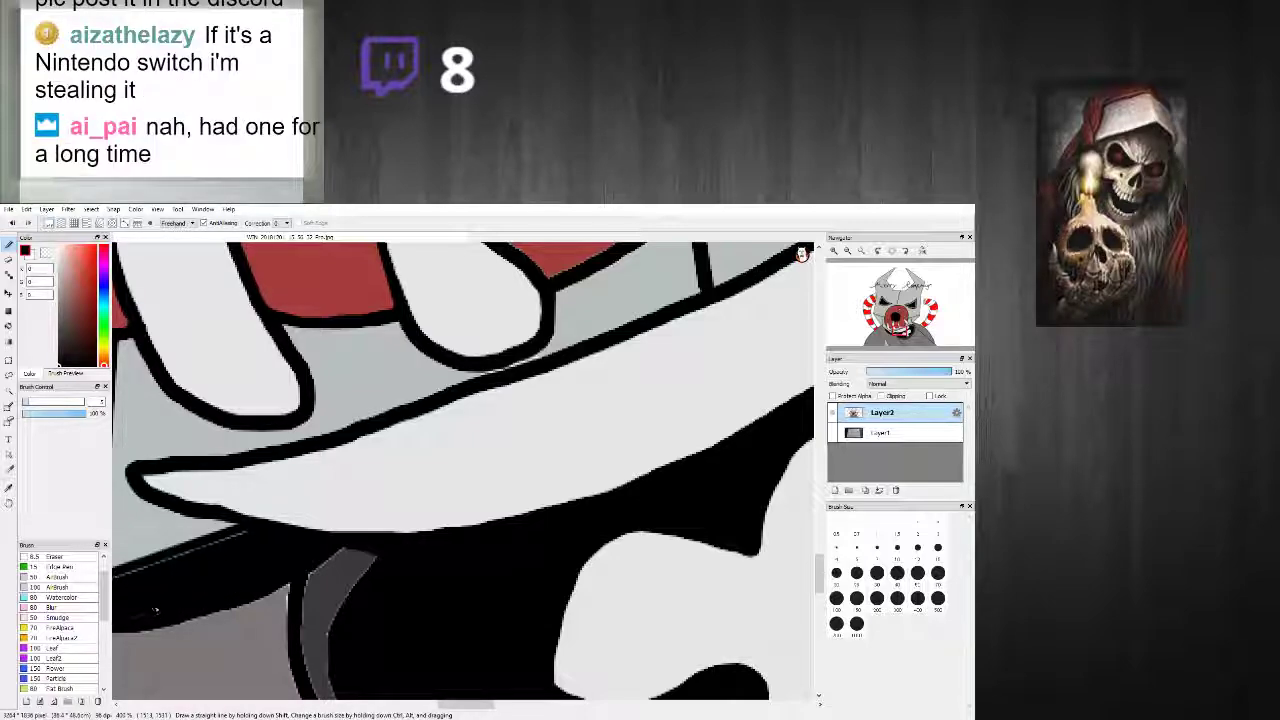
mouse_move(130, 577)
left_mouse_down()
mouse_move(215, 559)
mouse_move(244, 535)
left_mouse_up()
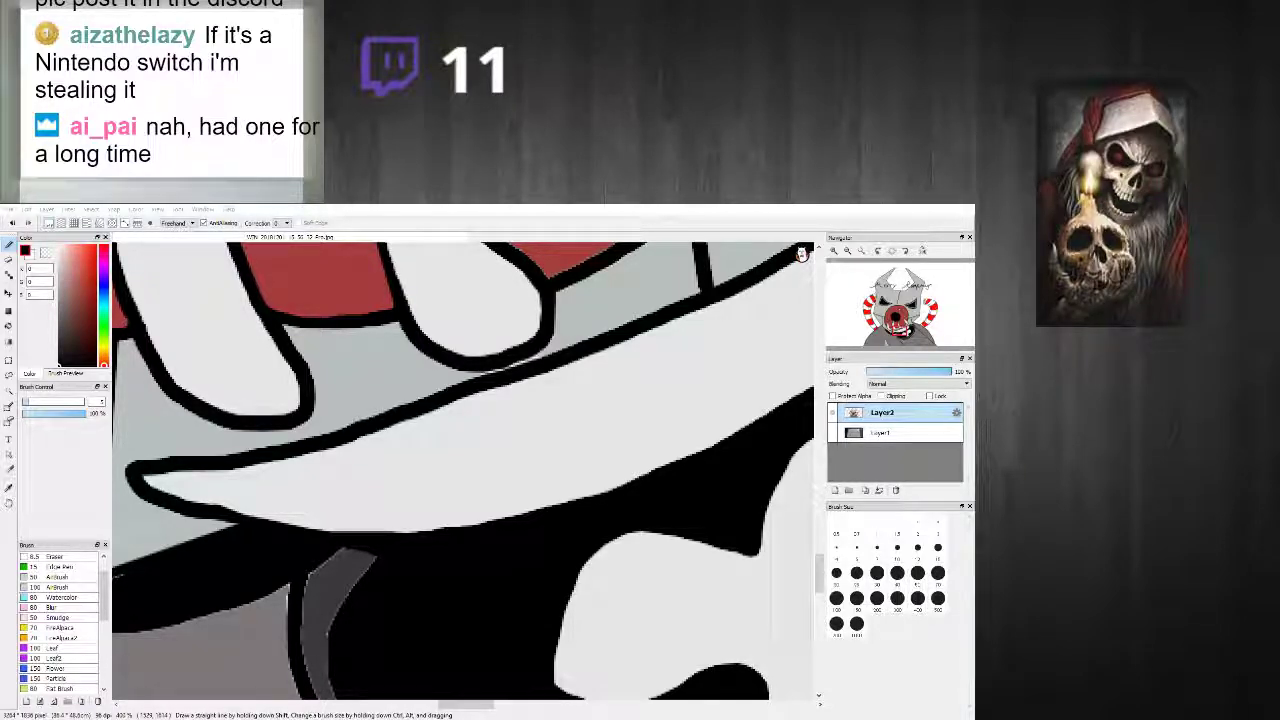
Step: Fill the light lines inside the left and lower parts of the shadow under the mask's chin with black
scroll(440, 547, "down", 5)
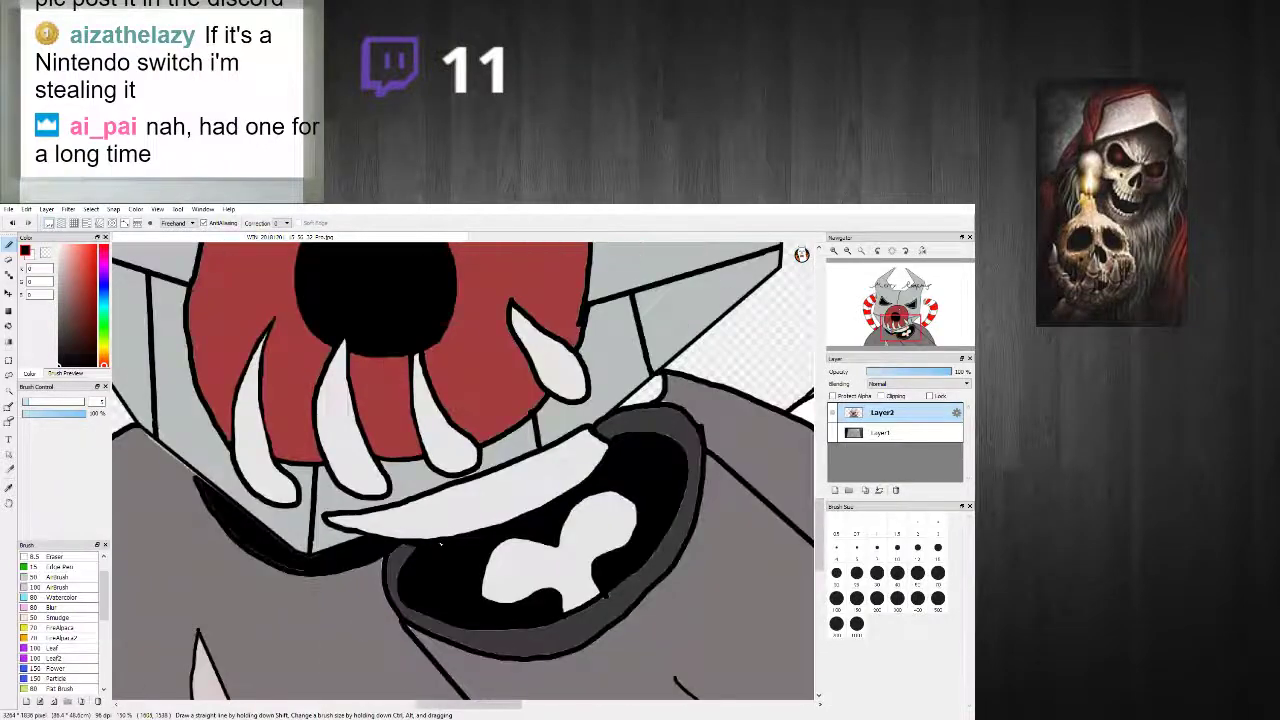
scroll(440, 547, "up", 4)
scroll(236, 557, "down", 4)
scroll(227, 437, "up", 6)
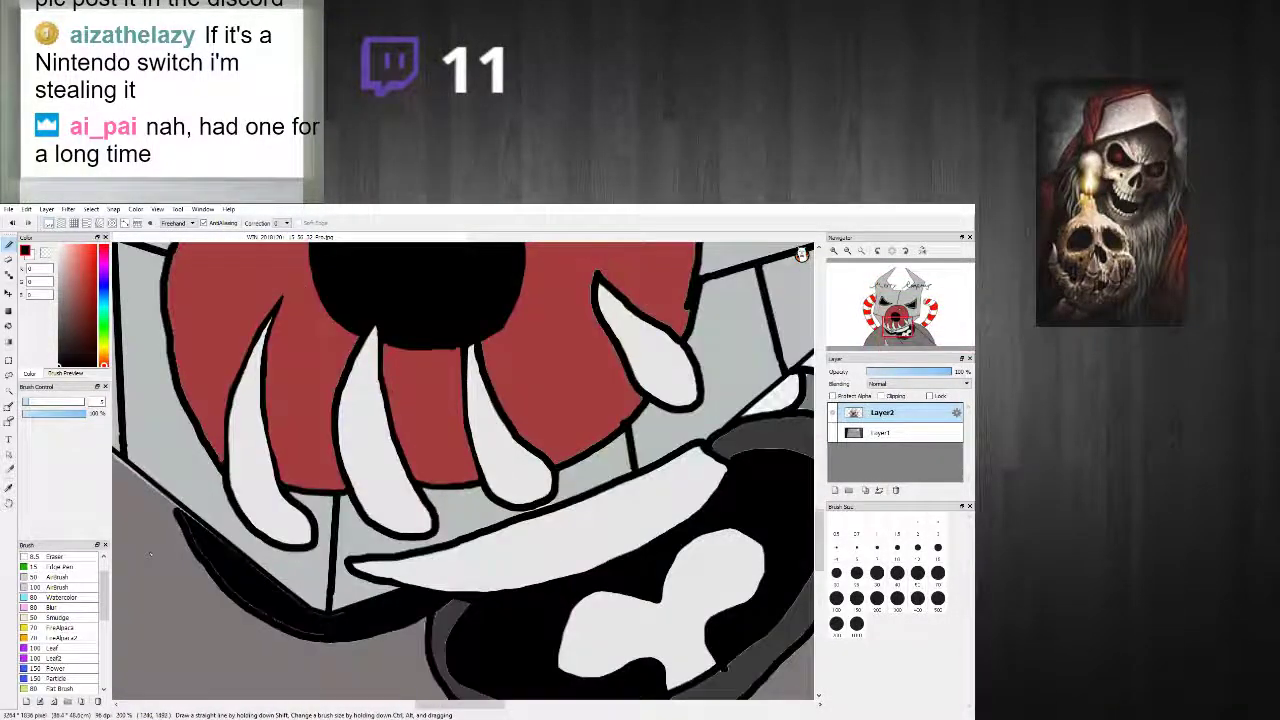
left_click_drag(205, 420, 290, 585)
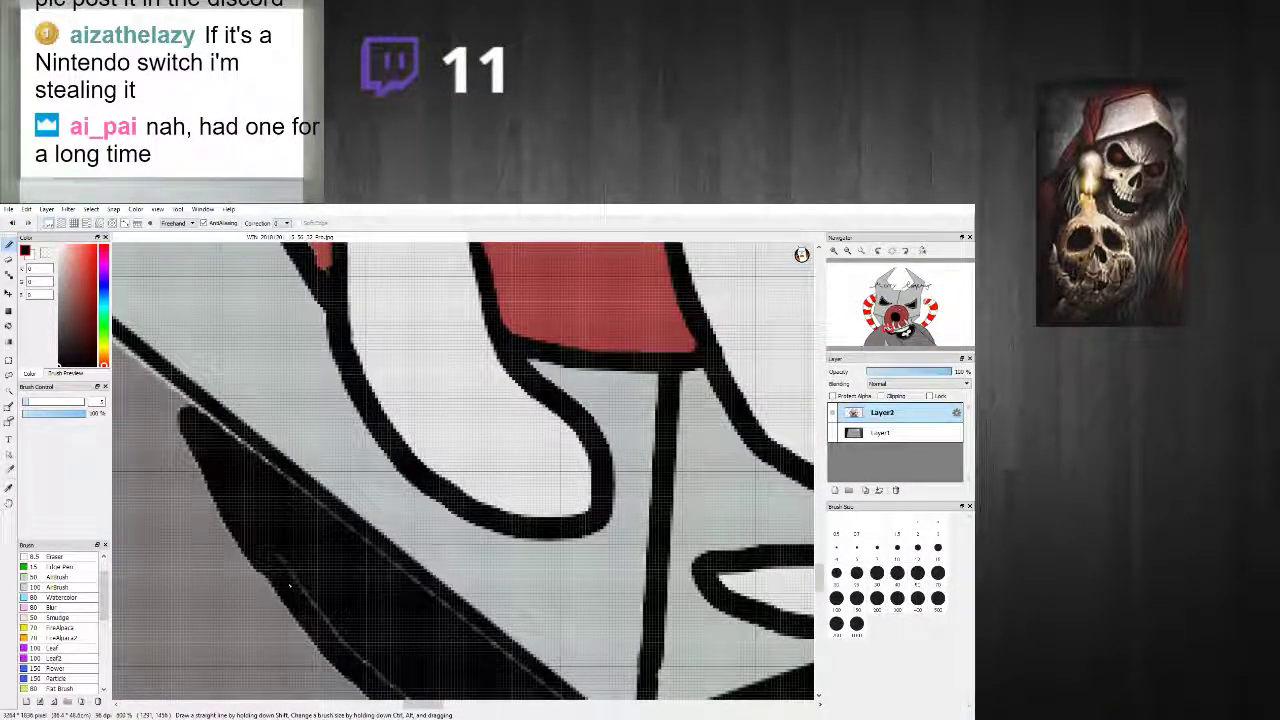
mouse_move(270, 538)
left_mouse_down()
mouse_move(345, 650)
mouse_move(383, 605)
mouse_move(143, 387)
mouse_move(393, 582)
mouse_move(458, 582)
left_mouse_up()
scroll(345, 510, "down", 4)
scroll(393, 578, "up", 3)
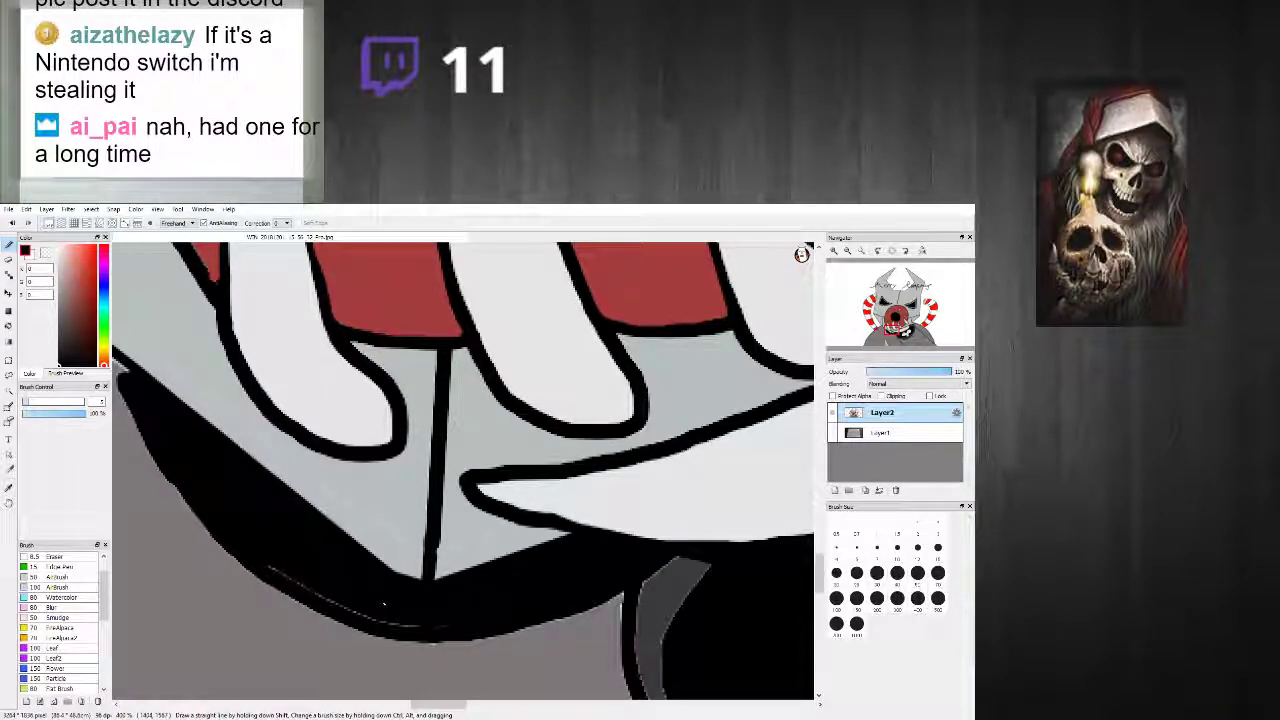
left_click_drag(290, 584, 338, 604)
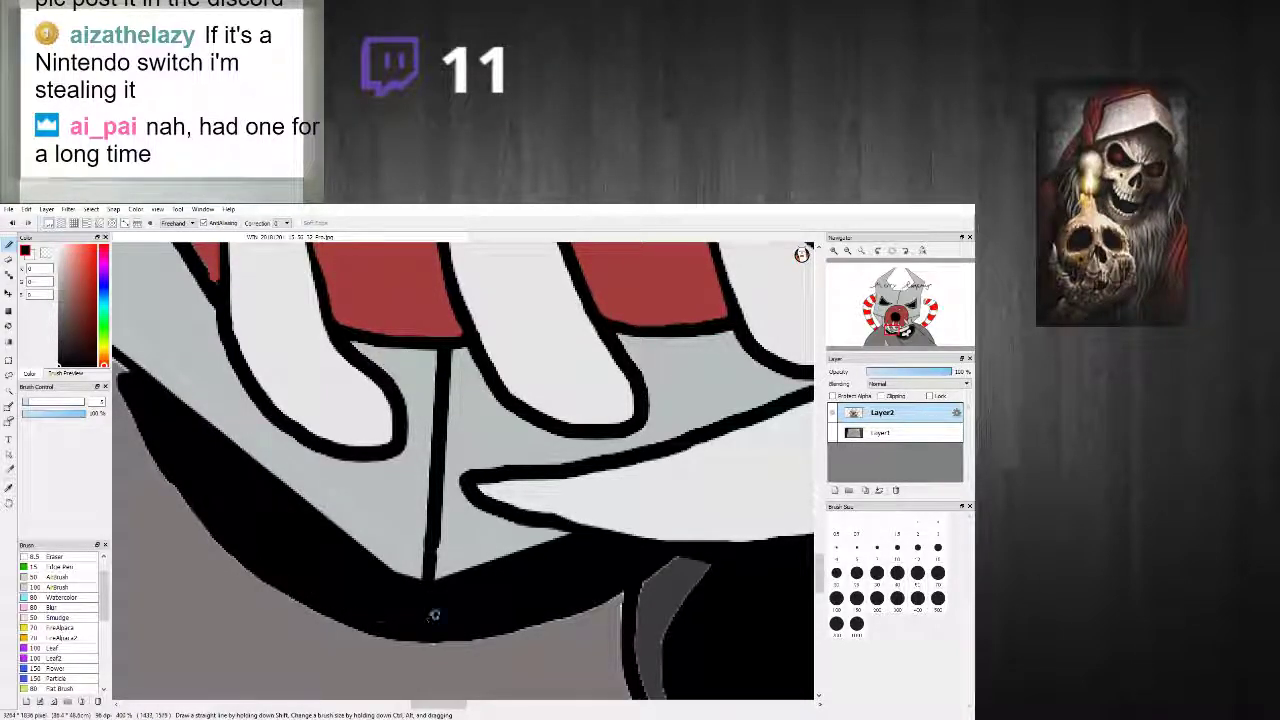
Step: Thicken and smooth the left tip and outer edge of the black chin shadow
scroll(188, 392, "up", 2)
mouse_move(188, 392)
left_mouse_down()
mouse_move(172, 380)
mouse_move(186, 416)
mouse_move(170, 378)
mouse_move(174, 404)
left_mouse_up()
mouse_move(186, 454)
left_mouse_down()
mouse_move(179, 409)
mouse_move(232, 530)
mouse_move(338, 658)
left_mouse_up()
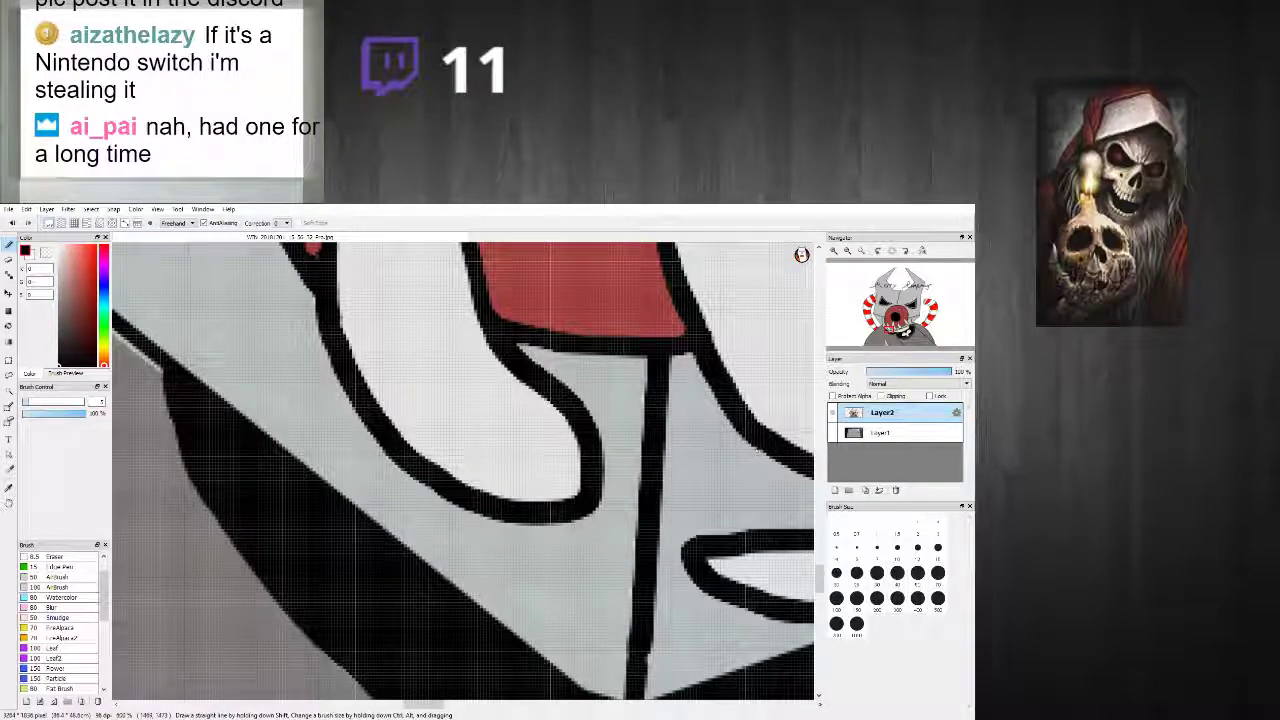
scroll(556, 580, "down", 6)
scroll(556, 596, "up", 4)
scroll(549, 594, "up", 3)
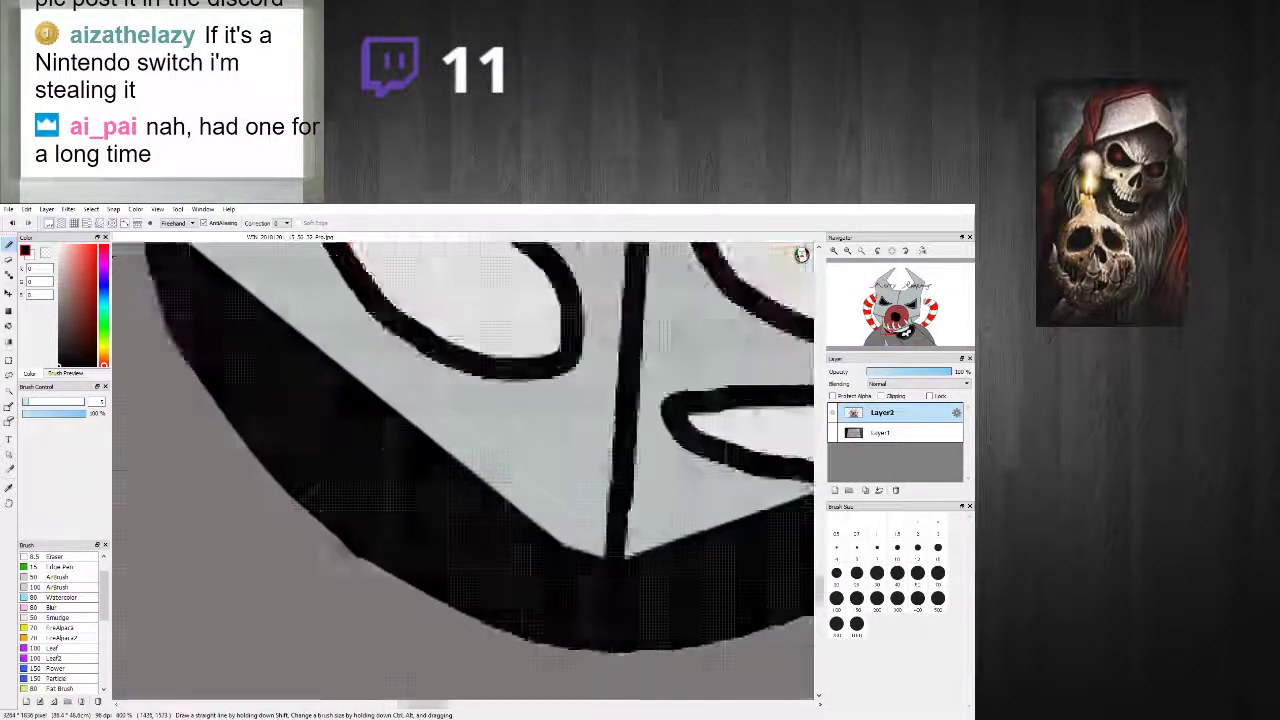
Step: Touch up the bottom edge of the black shadow under the mask's chin
scroll(441, 565, "down", 3)
mouse_move(447, 578)
left_mouse_down()
mouse_move(489, 608)
mouse_move(569, 633)
mouse_move(732, 596)
left_mouse_up()
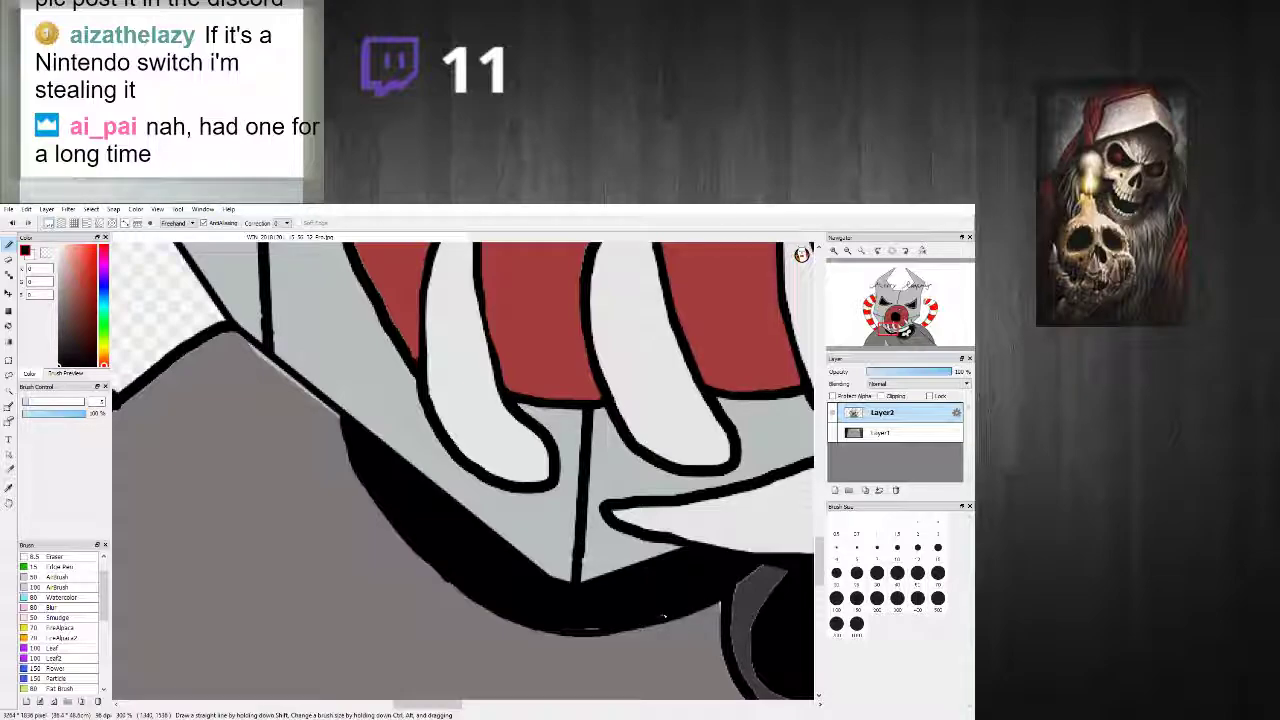
scroll(662, 616, "down", 3)
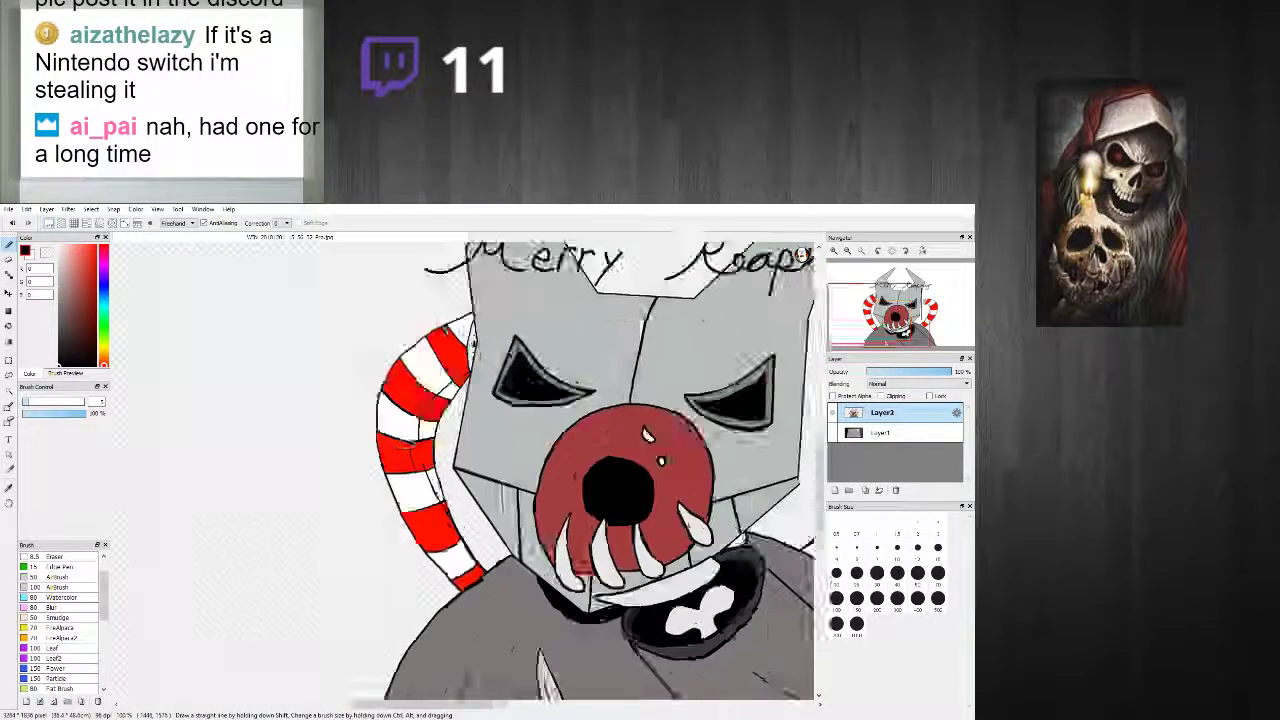
scroll(543, 548, "down", 1)
Step: Fill the transparent gap between the mask's right jaw edge, the mouth rim and the cloak with black
scroll(543, 548, "up", 4)
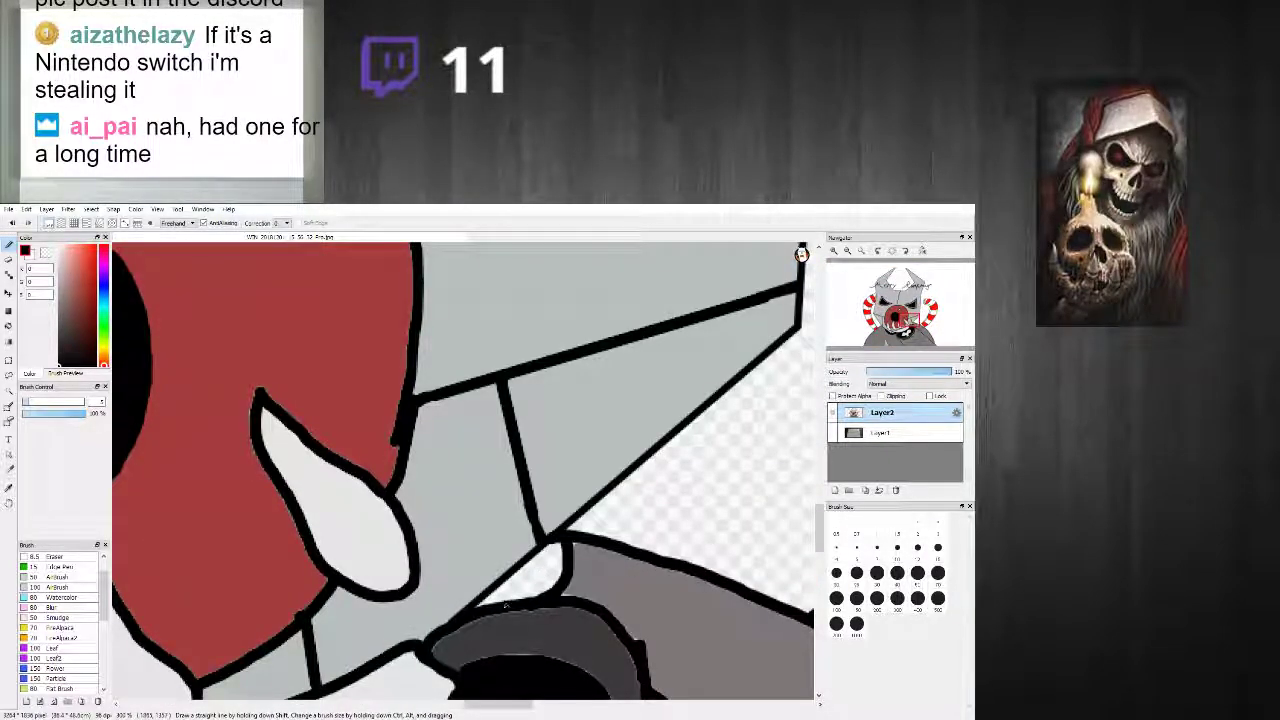
mouse_move(484, 604)
left_mouse_down()
mouse_move(564, 551)
mouse_move(518, 602)
mouse_move(550, 584)
mouse_move(537, 598)
mouse_move(484, 602)
mouse_move(506, 574)
mouse_move(480, 606)
left_mouse_up()
key("ctrl+z")
mouse_move(550, 546)
left_mouse_down()
mouse_move(549, 577)
mouse_move(489, 607)
mouse_move(561, 554)
mouse_move(544, 587)
mouse_move(519, 597)
mouse_move(549, 575)
mouse_move(509, 599)
mouse_move(557, 563)
mouse_move(539, 589)
mouse_move(551, 585)
mouse_move(551, 553)
mouse_move(564, 554)
mouse_move(514, 587)
mouse_move(549, 547)
mouse_move(517, 585)
left_mouse_up()
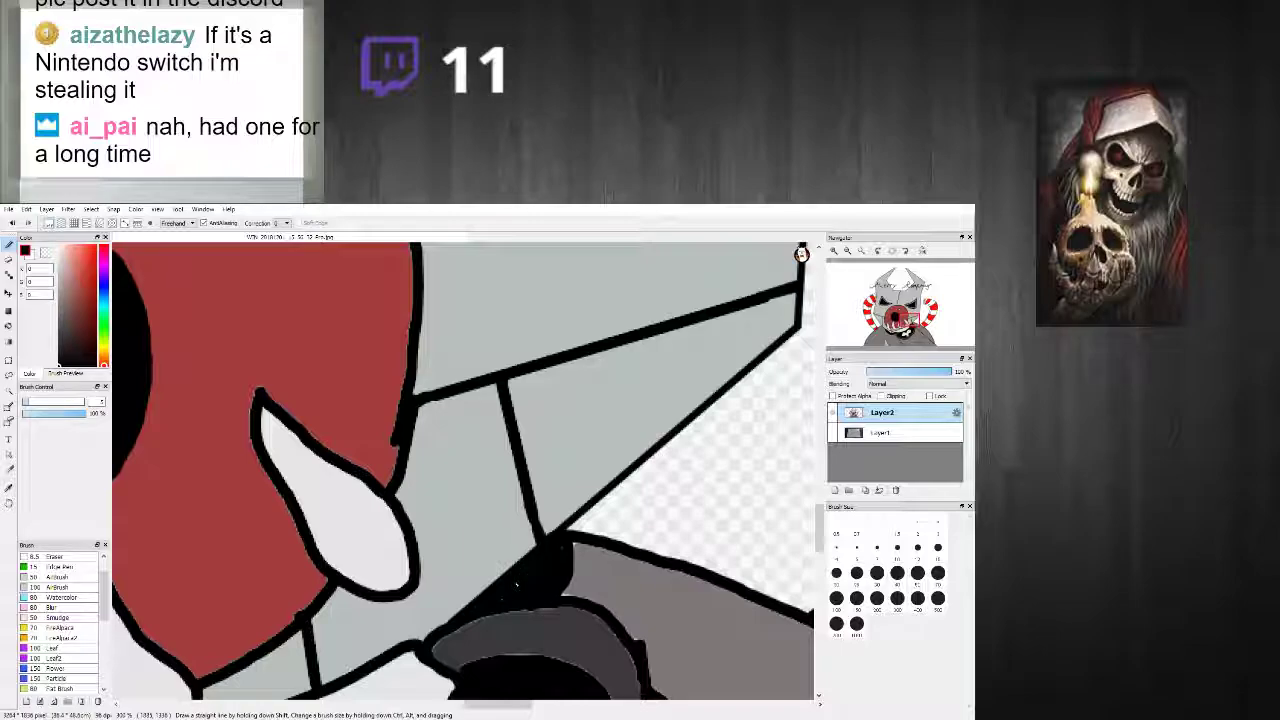
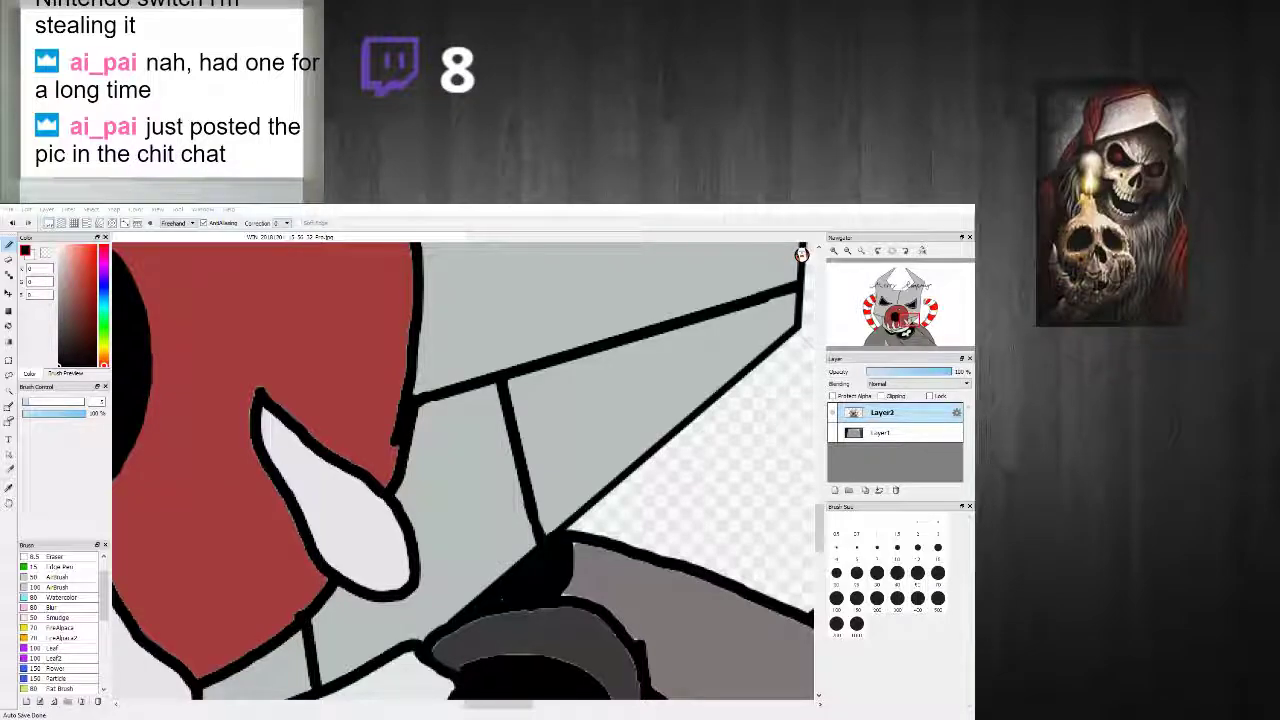
Step: Paint the nose's red over the stray black bits along its right outline above the rightmost tooth
scroll(545, 468, "down", 3)
scroll(455, 448, "up", 4)
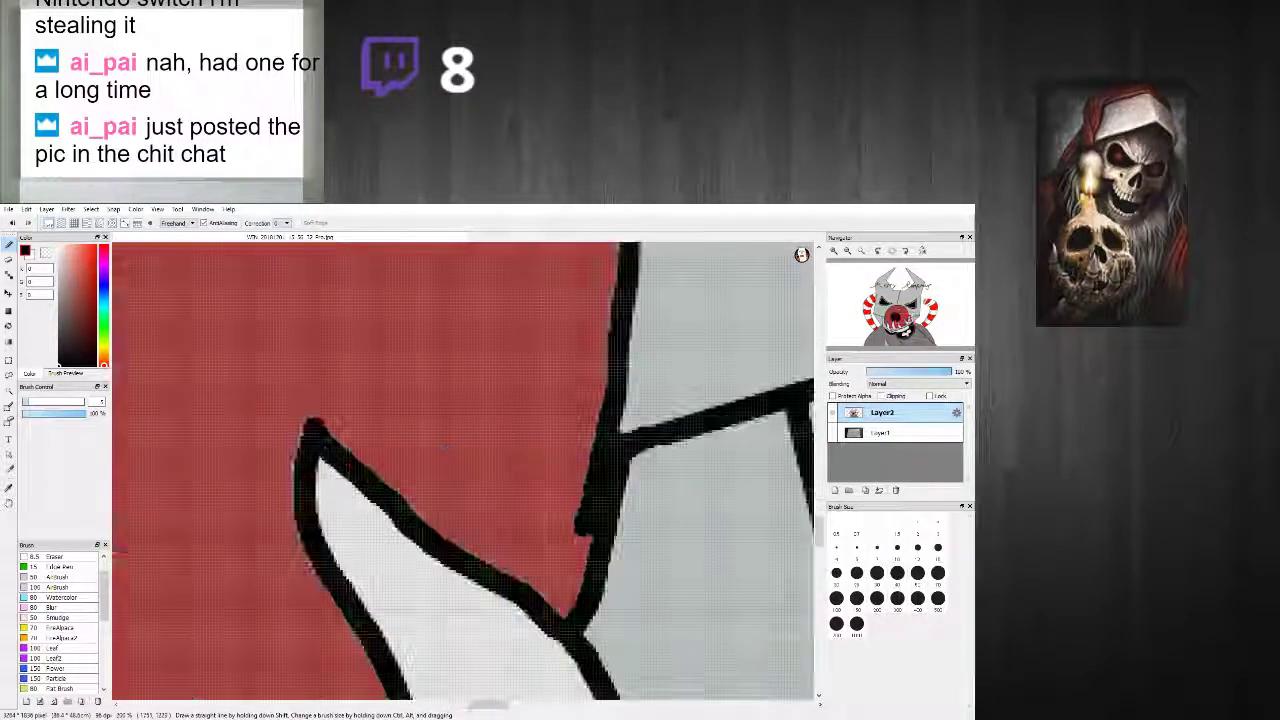
scroll(545, 470, "up", 1)
right_click(572, 500)
mouse_move(593, 492)
left_mouse_down()
mouse_move(599, 572)
mouse_move(626, 393)
mouse_move(597, 501)
mouse_move(600, 436)
mouse_move(609, 399)
mouse_move(628, 390)
mouse_move(632, 290)
left_mouse_up()
scroll(582, 342, "down", 4)
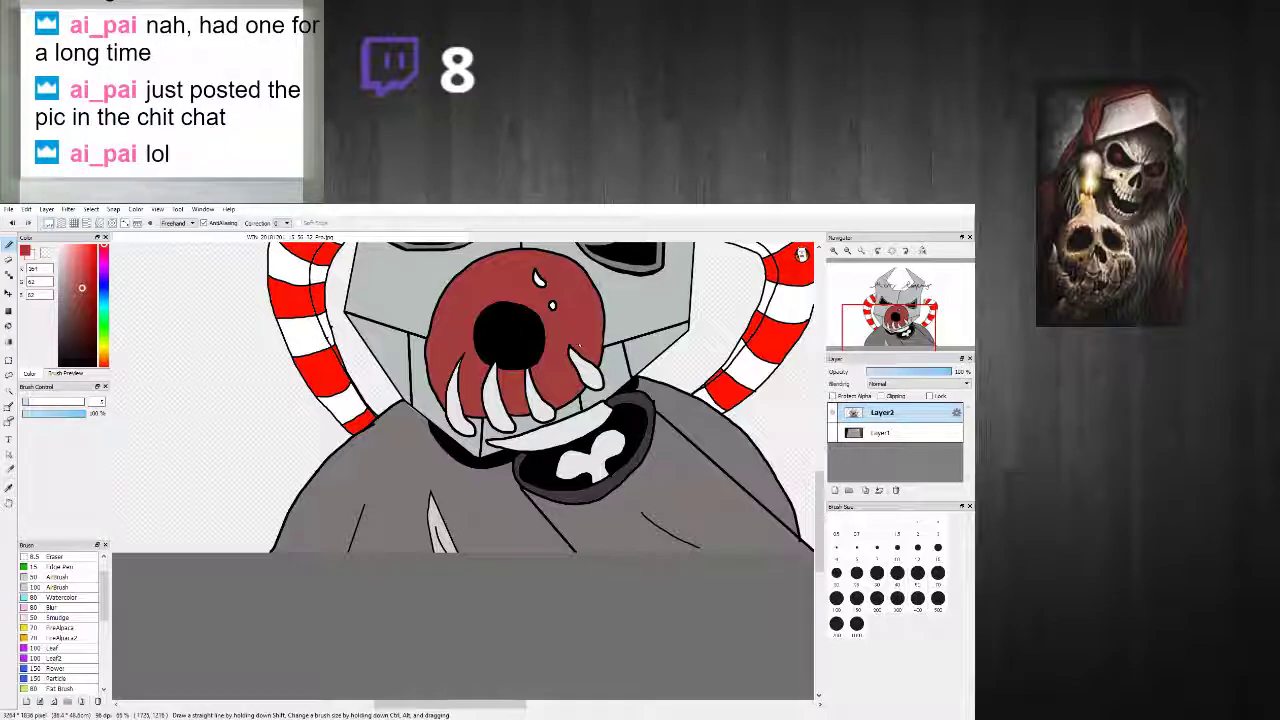
Step: Paint the cloak's grey over the black bump on the outer edge of the mouth rim, near the diagonal fold line
scroll(615, 307, "up", 3)
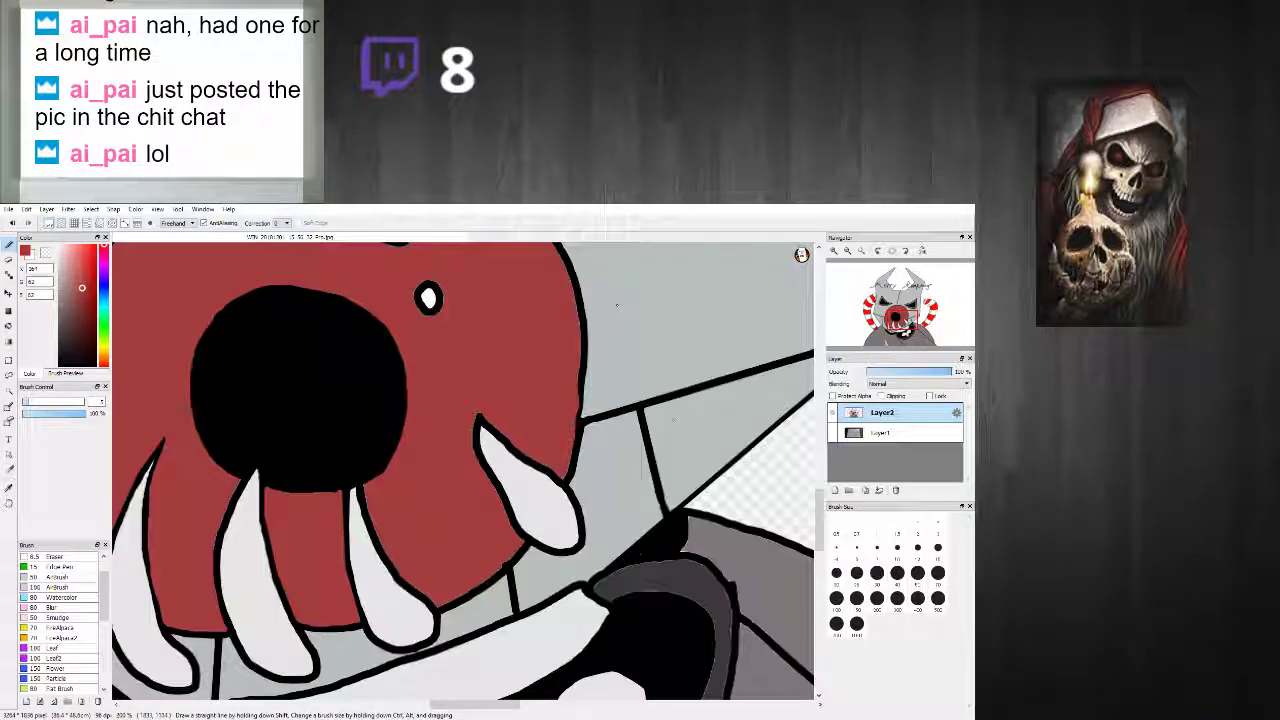
scroll(653, 492, "down", 4)
scroll(785, 512, "up", 2)
scroll(690, 522, "up", 2)
scroll(425, 532, "up", 2)
right_click(438, 522)
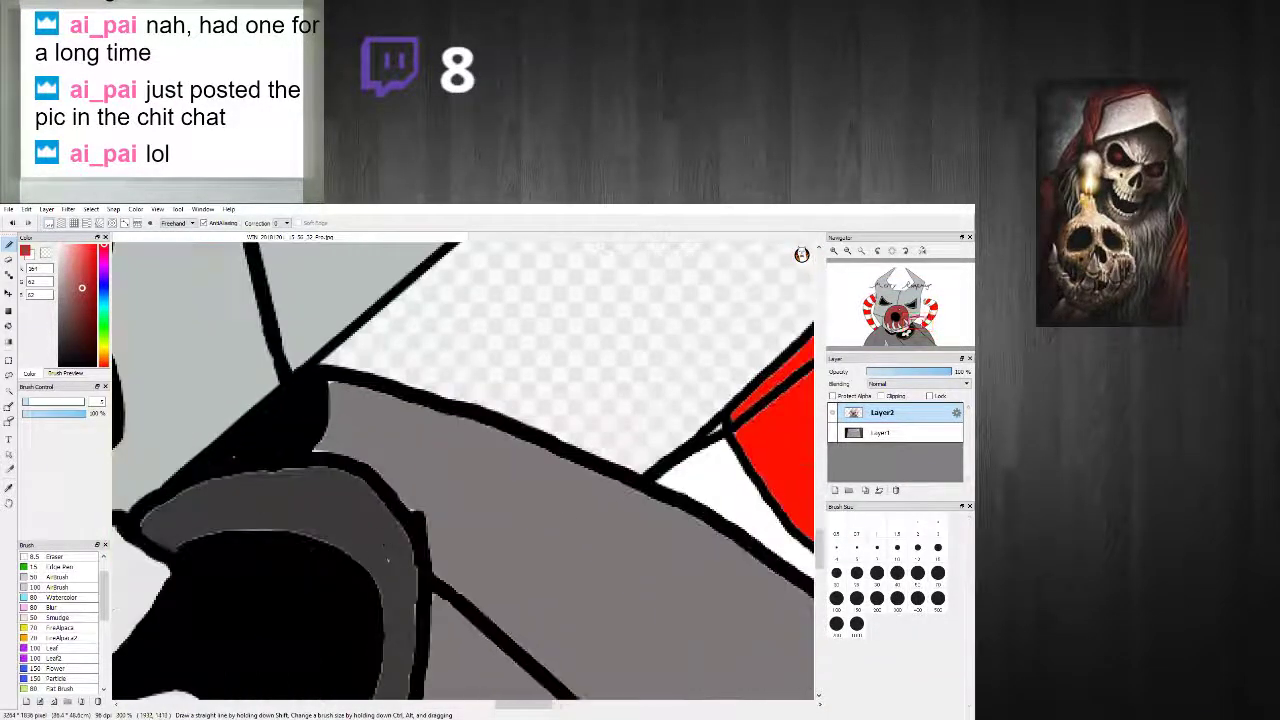
mouse_move(428, 510)
left_mouse_down()
mouse_move(442, 562)
mouse_move(416, 508)
left_mouse_up()
key("ctrl+z")
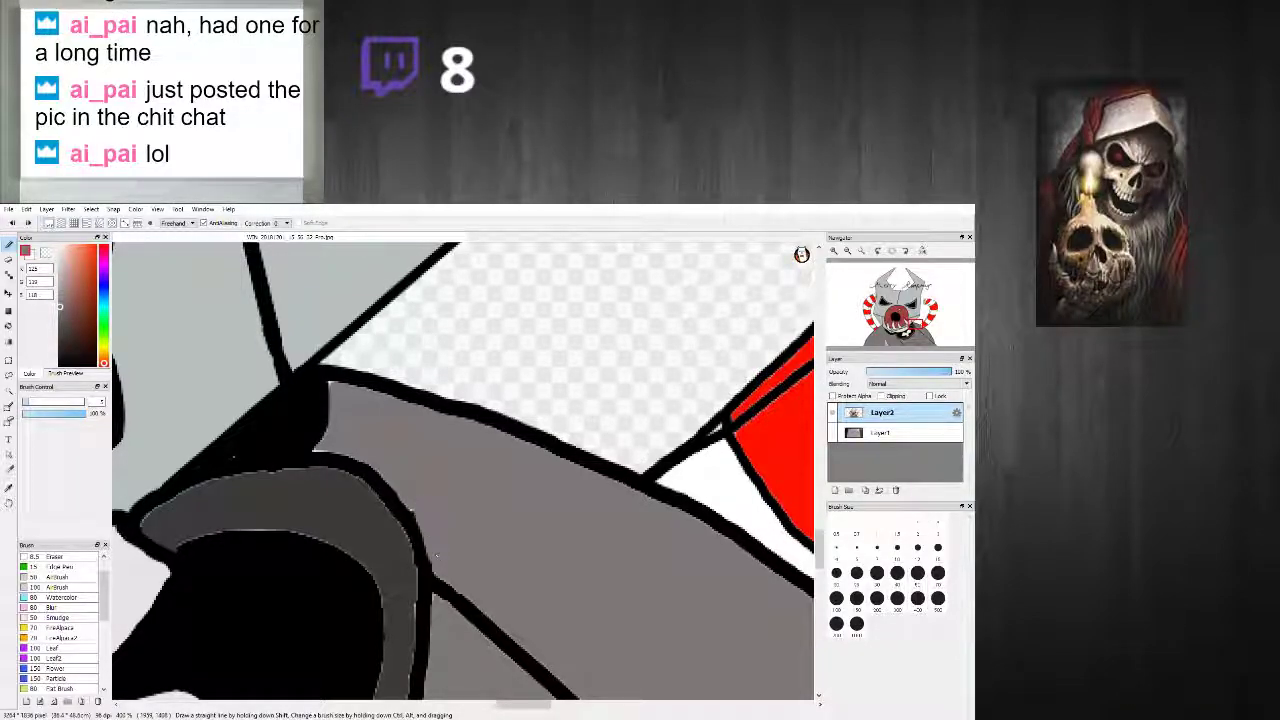
scroll(437, 555, "down", 3)
scroll(392, 514, "up", 3)
mouse_move(393, 514)
left_mouse_down()
mouse_move(403, 447)
mouse_move(421, 447)
mouse_move(405, 450)
mouse_move(390, 512)
left_mouse_up()
key("ctrl+z")
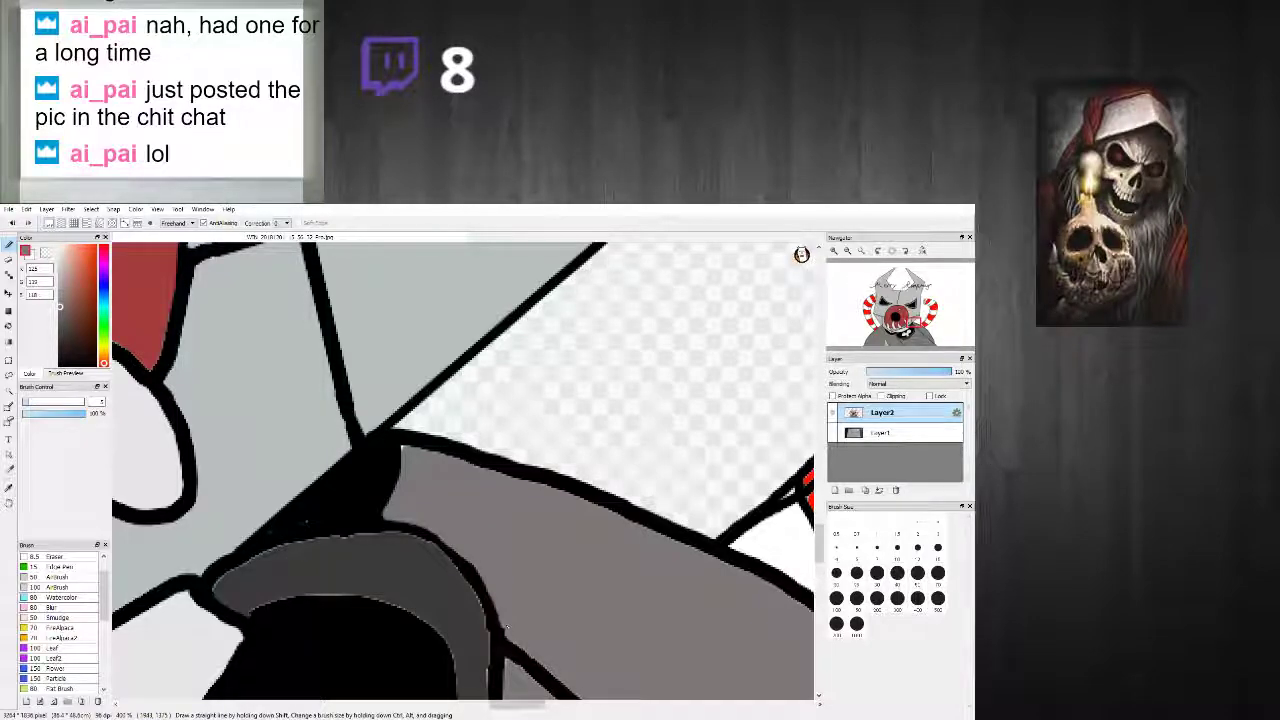
Step: Examine the right side of the cloak and the whole drawing for remaining flaws
left_click_drag(819, 544, 819, 557)
scroll(544, 502, "down", 2)
scroll(622, 525, "down", 3)
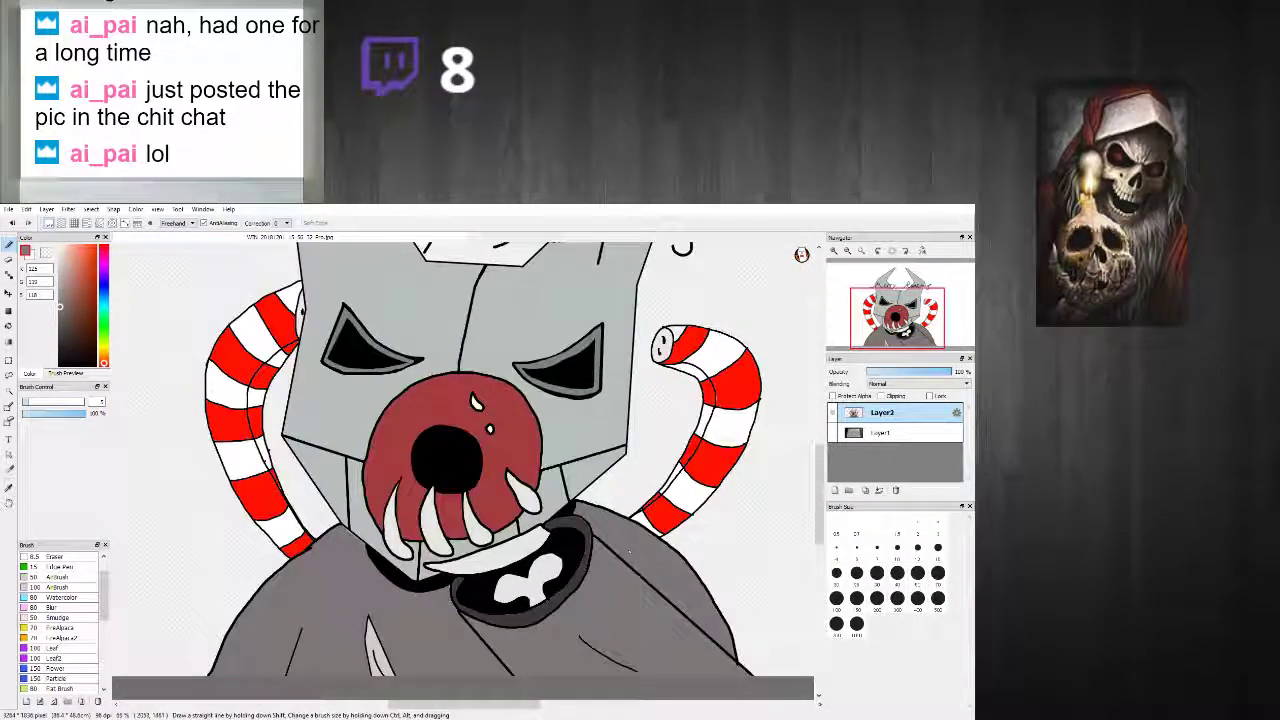
left_click_drag(508, 704, 548, 704)
scroll(536, 652, "up", 3)
scroll(550, 660, "down", 3)
scroll(552, 658, "up", 3)
scroll(567, 660, "down", 3)
scroll(566, 660, "down", 2)
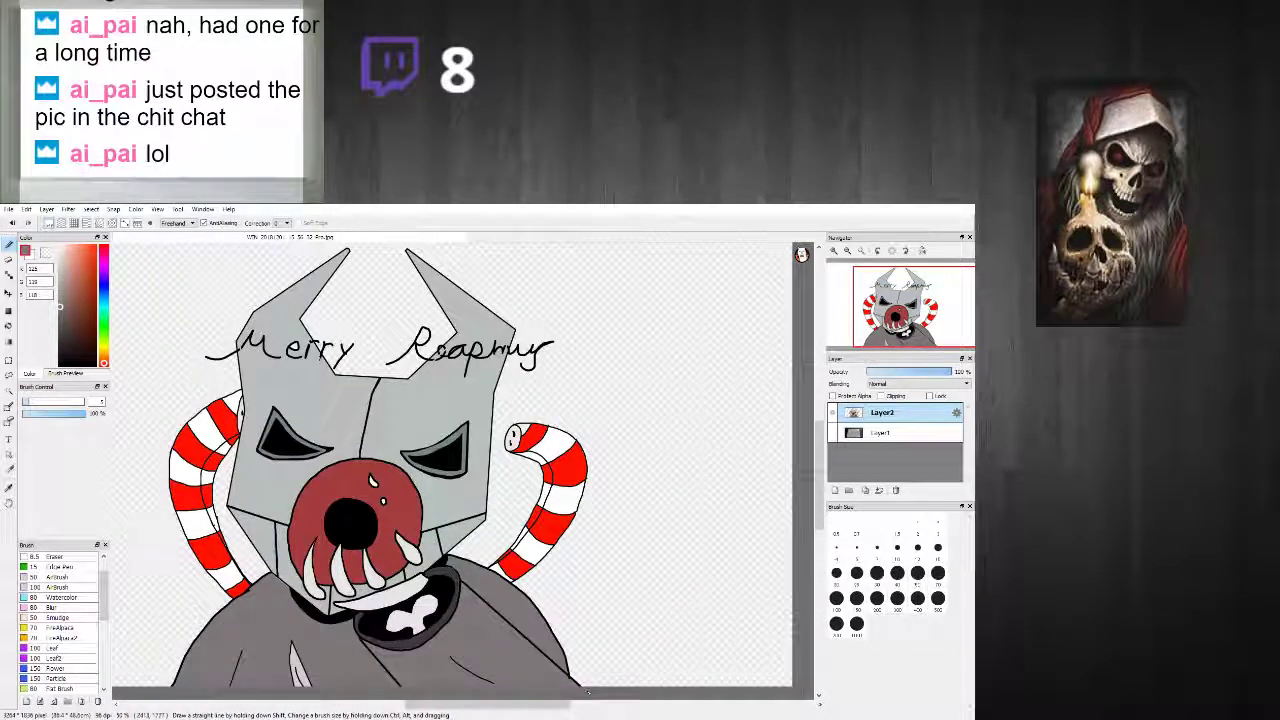
Step: Draw a straight black line from the cloak's right outline down to where the diagonal fold meets the canvas's bottom edge
scroll(683, 577, "up", 2)
scroll(683, 577, "up", 2)
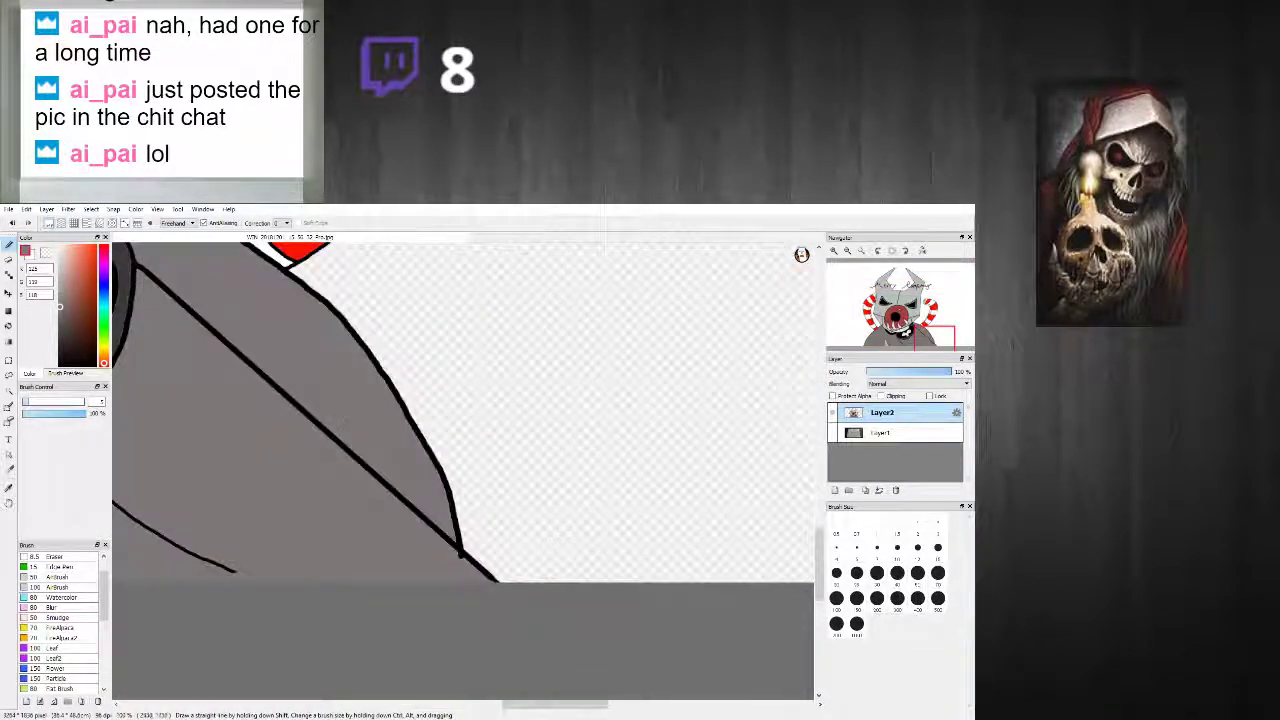
right_click(491, 599)
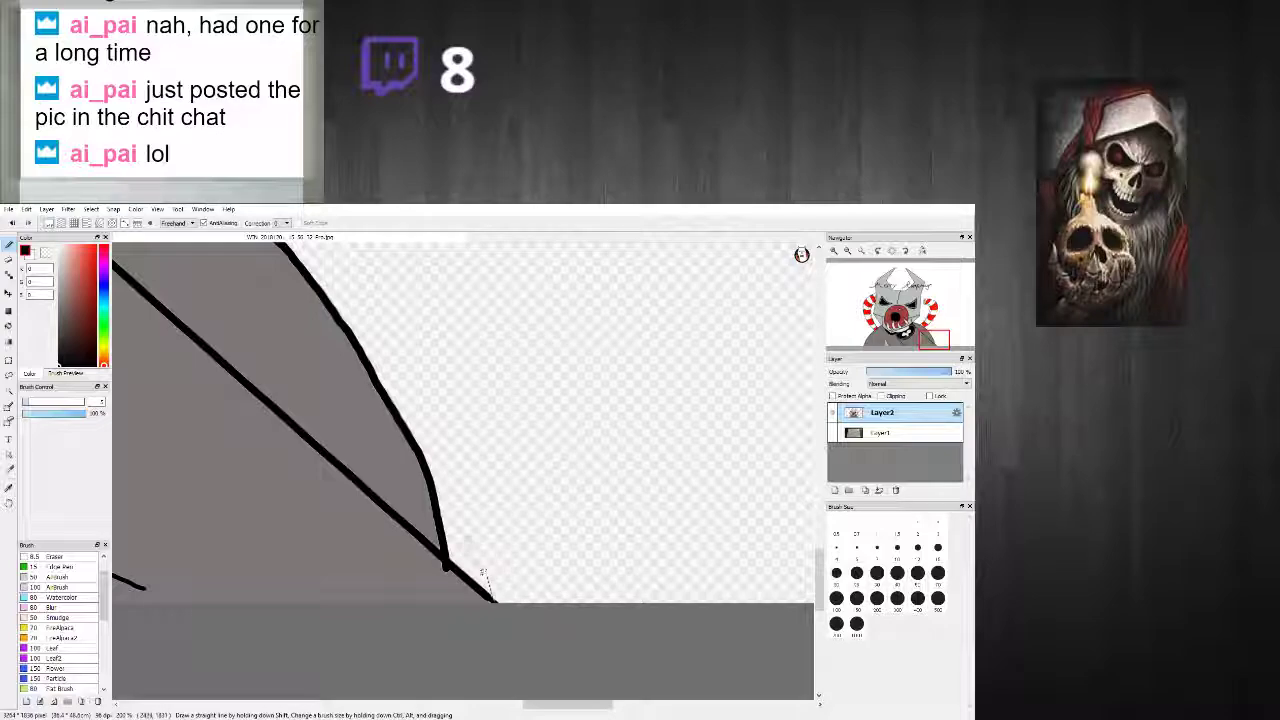
left_click(427, 470, "shift")
Step: Fill the gap inside the cloak's new right outline with the cloak's grey and cover the old line segment
right_click(429, 508)
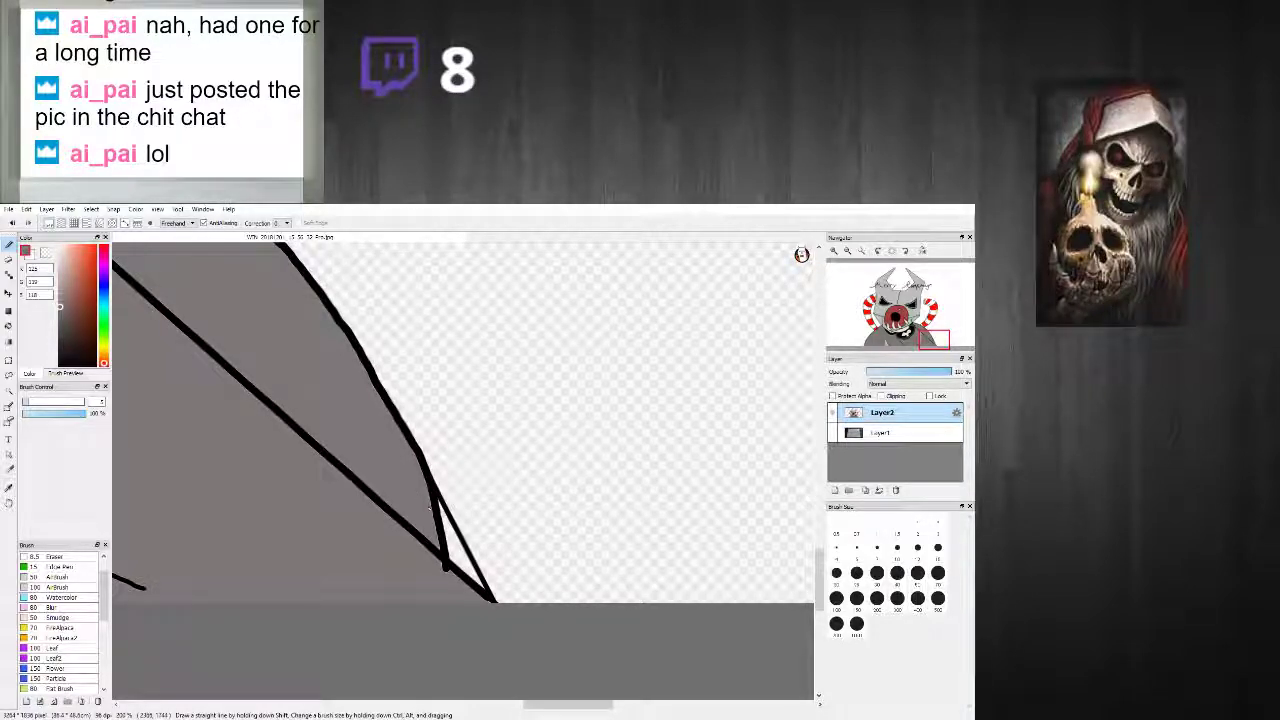
left_click(9, 328)
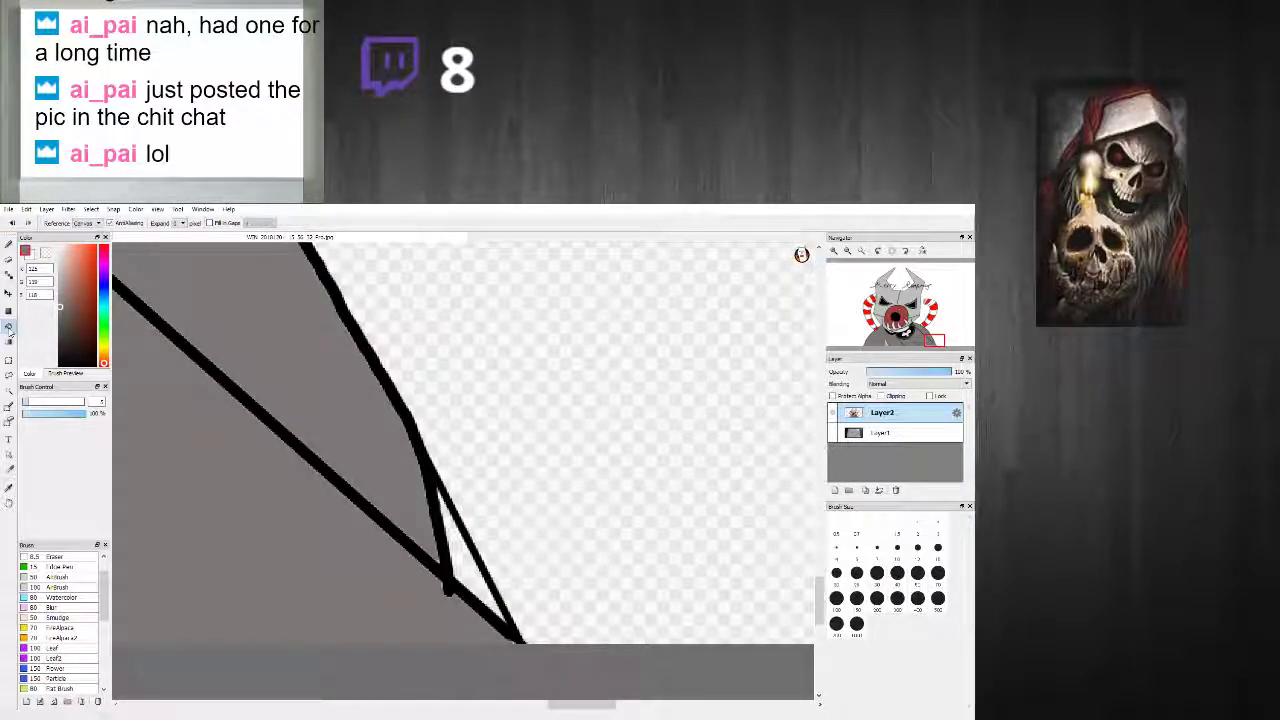
left_click(9, 243)
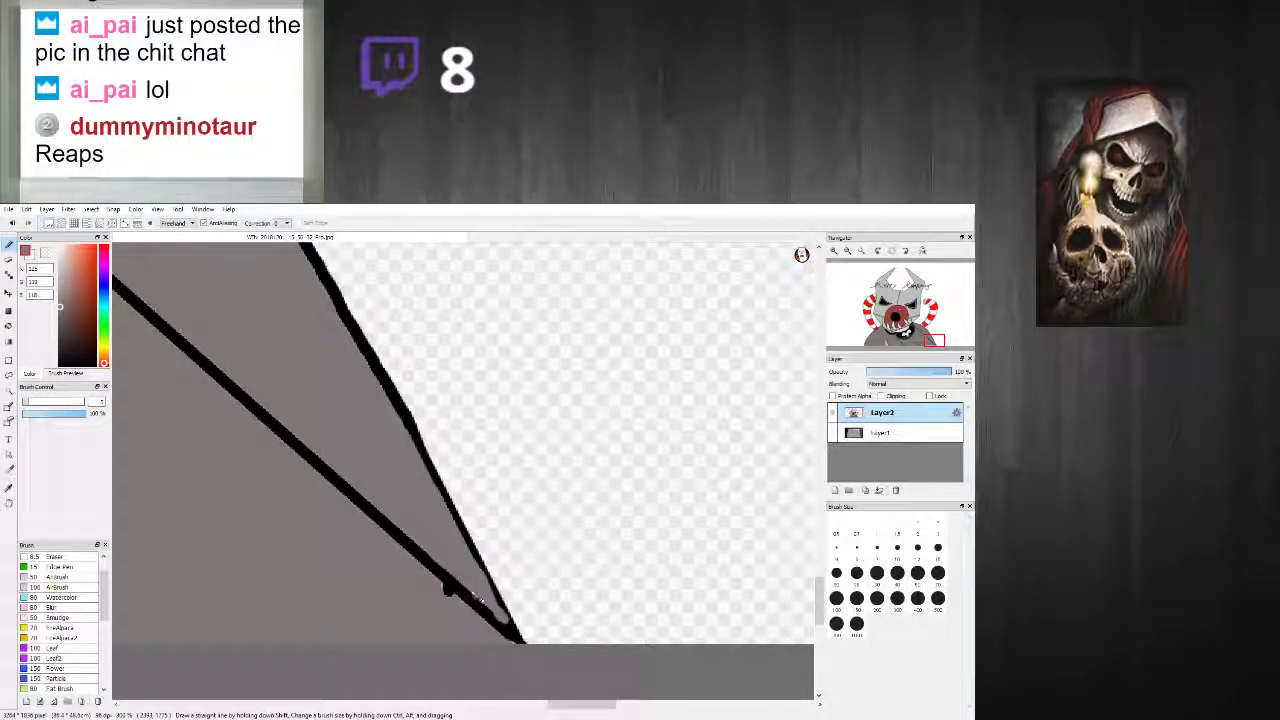
Step: Finish the cloak's bottom-right corner in black and paint grey over the stub beneath the diagonal fold line
left_click(447, 580, "alt")
left_click(525, 643)
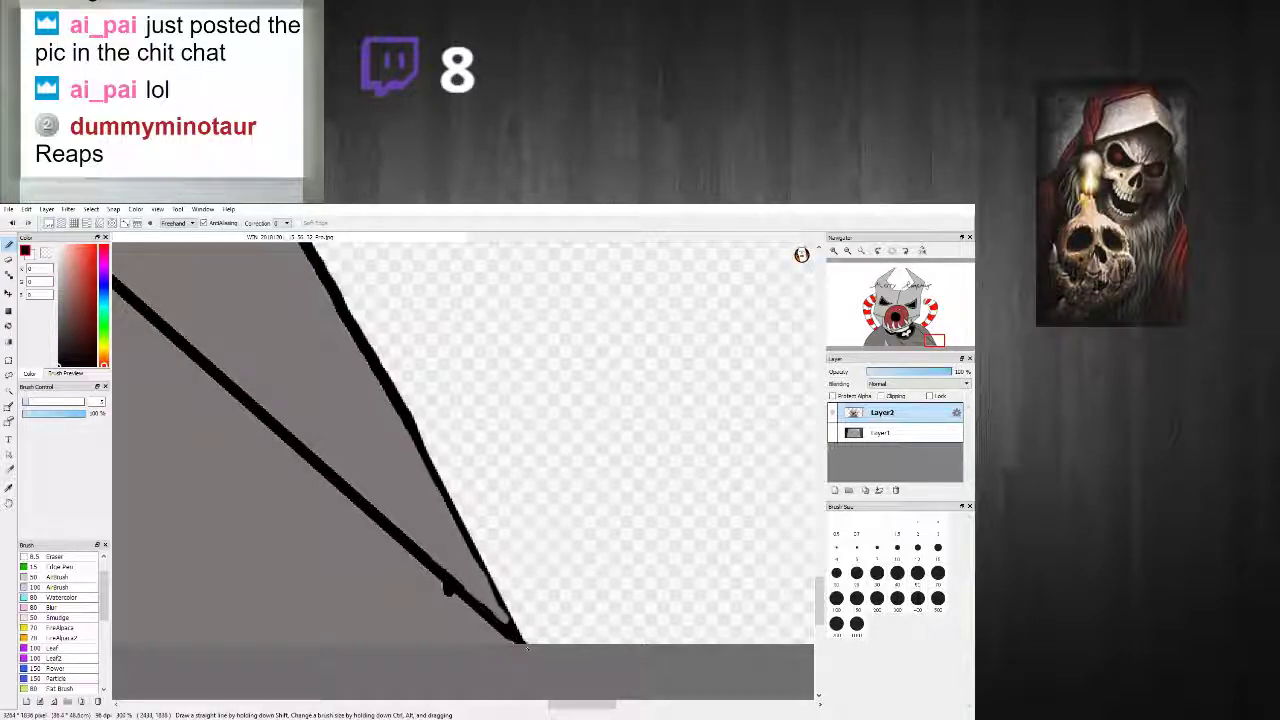
left_click(519, 641, "shift")
left_click(447, 588, "alt")
left_click(420, 568)
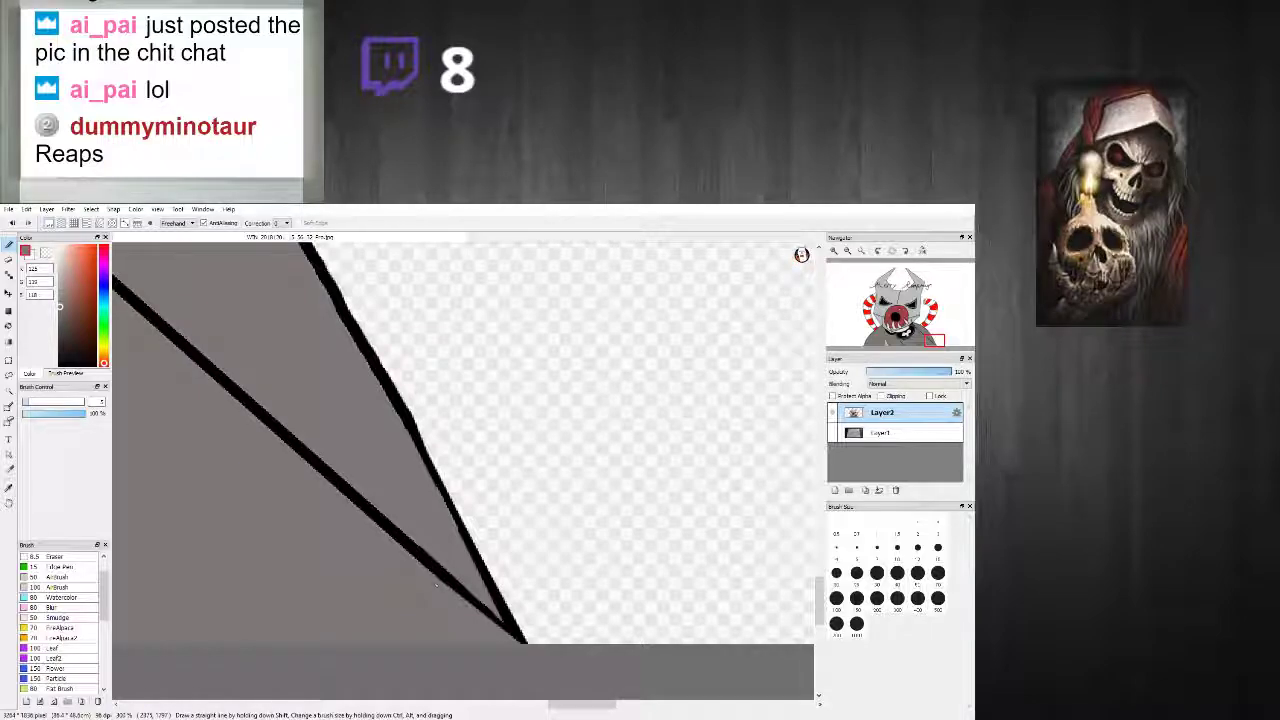
Step: Clean up the junction where the cloak's diagonal fold line meets the mouth rim
scroll(250, 520, "down", 6)
scroll(190, 480, "up", 5)
left_click(143, 401)
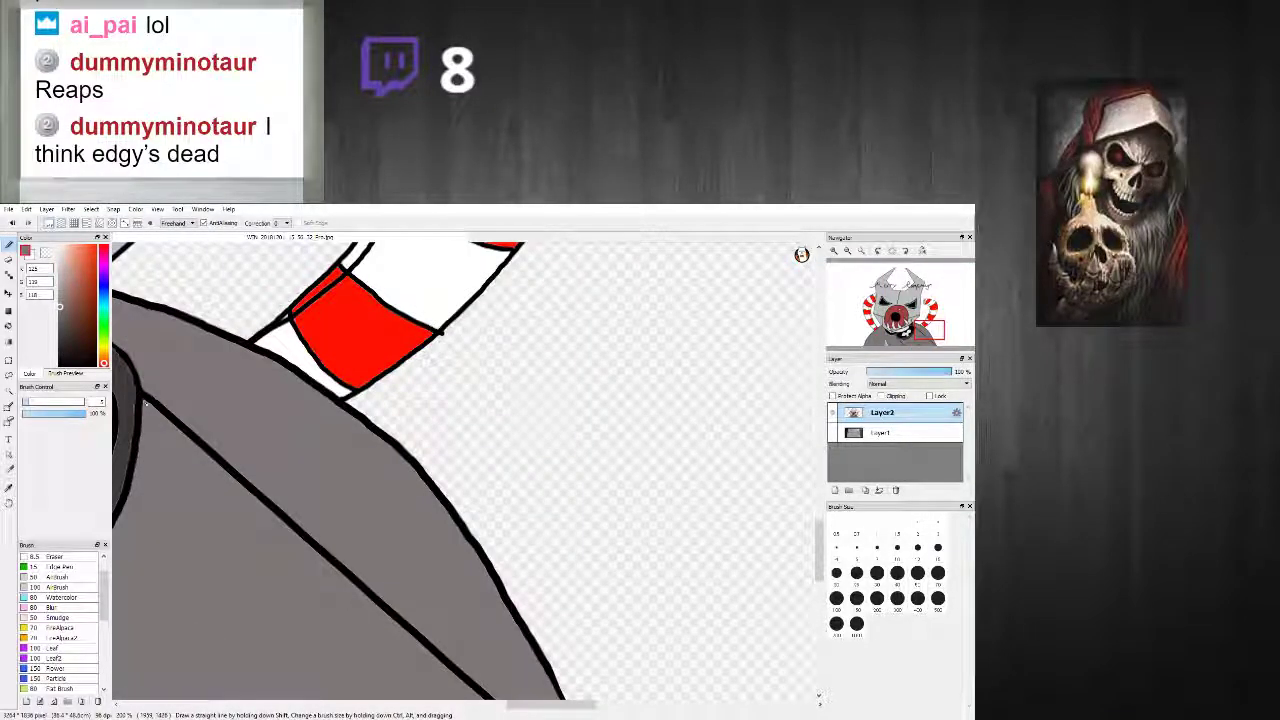
left_click(143, 402, "shift")
scroll(148, 403, "down", 2)
scroll(148, 403, "up", 6)
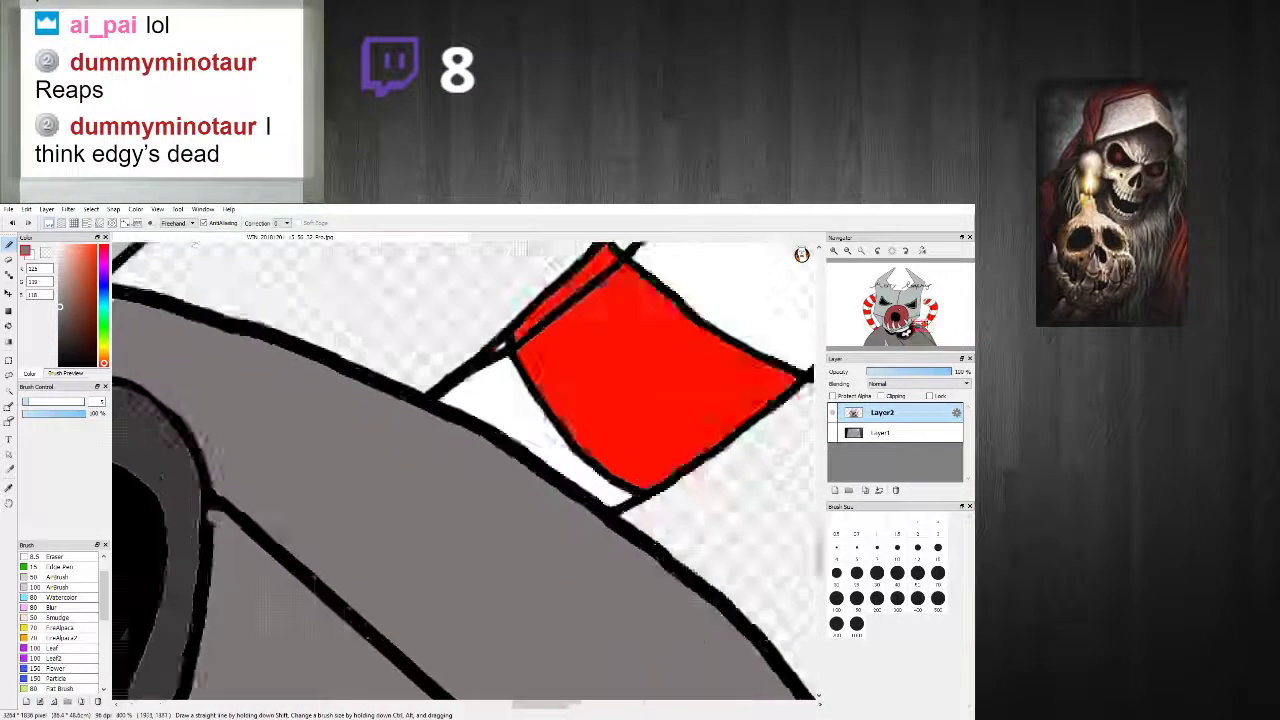
mouse_move(242, 538)
left_mouse_down()
mouse_move(242, 578)
mouse_move(253, 536)
left_mouse_up()
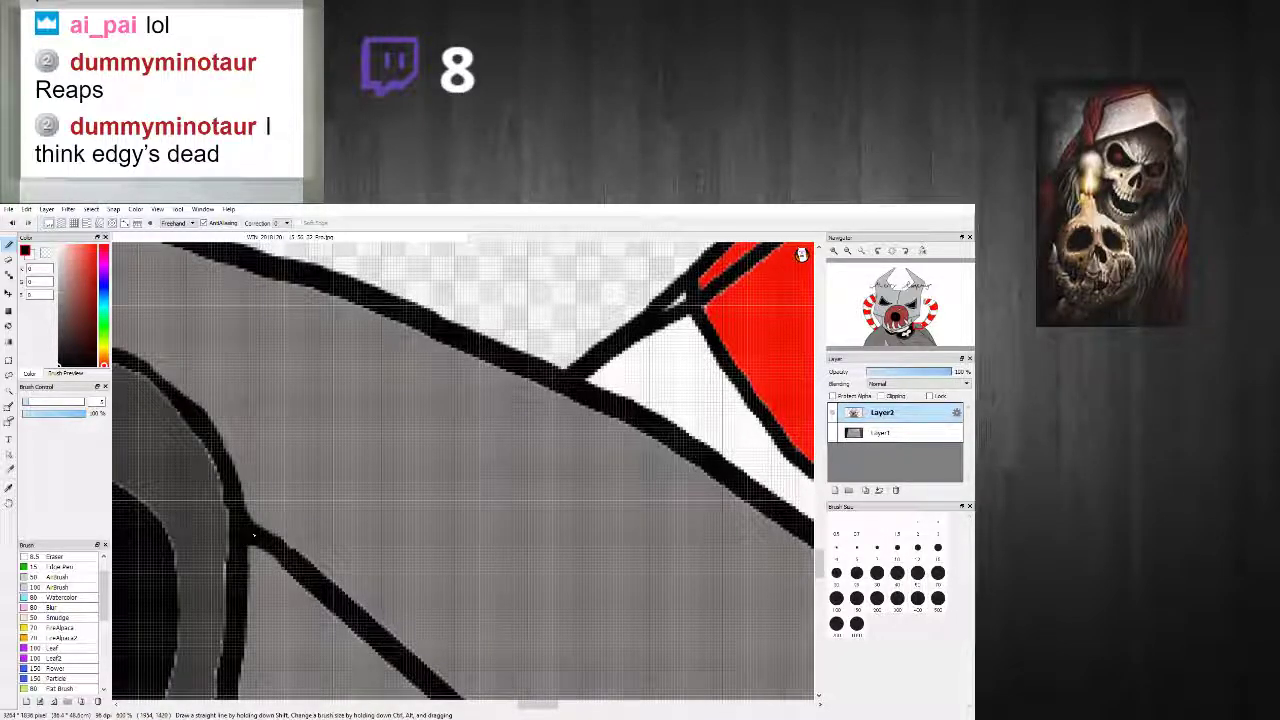
Step: Round off the mouth rim's left end and extend its dark grey up to the large tooth
scroll(286, 553, "down", 6)
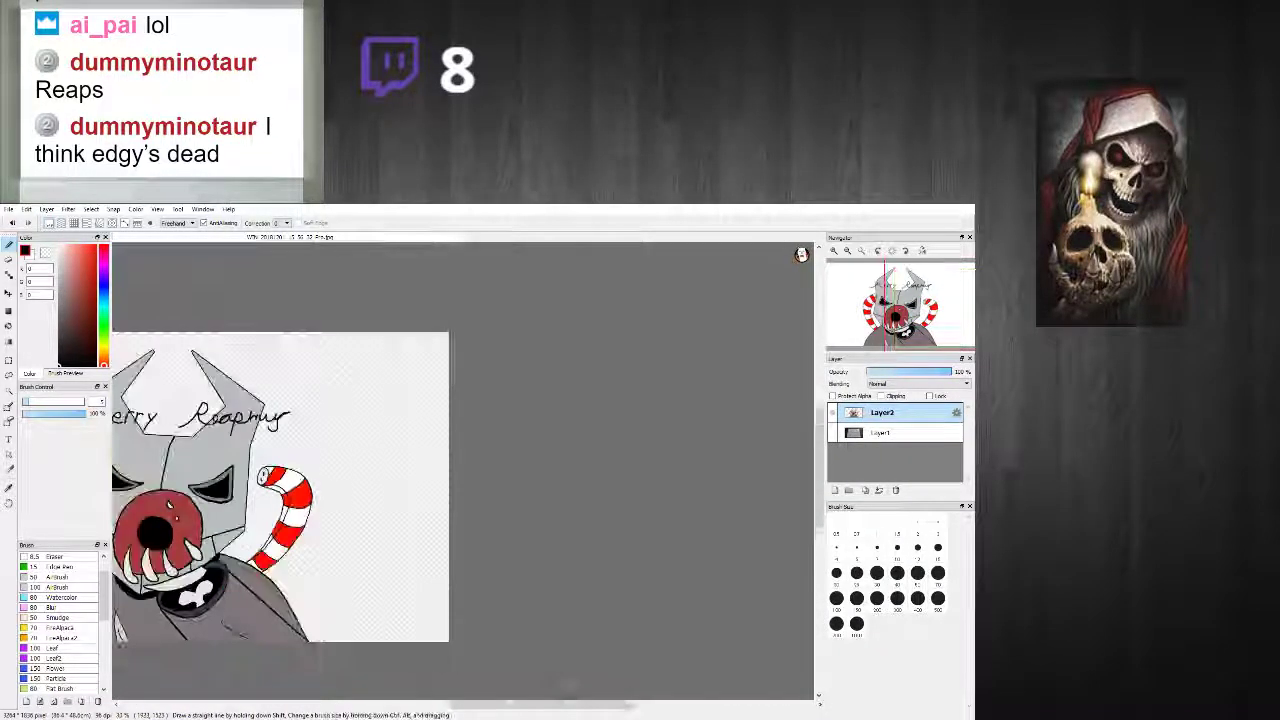
scroll(155, 612, "up", 3)
scroll(155, 612, "up", 3)
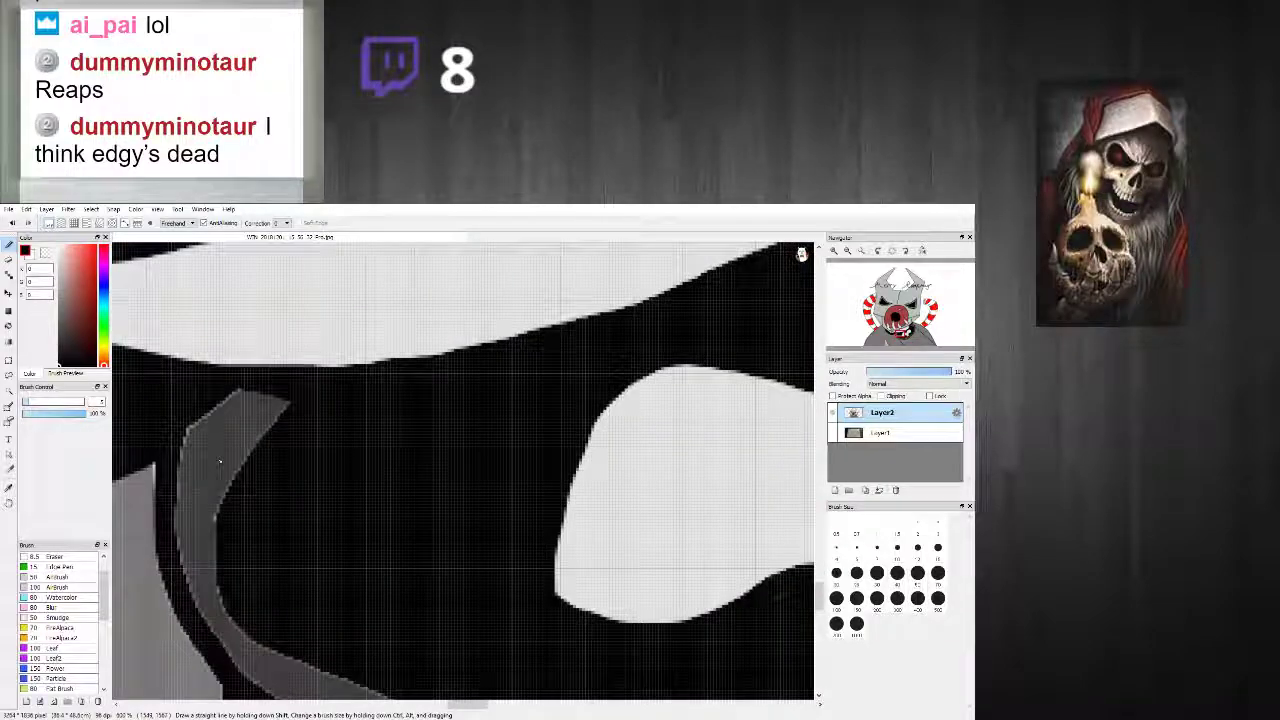
mouse_move(251, 386)
left_mouse_down()
mouse_move(203, 414)
mouse_move(178, 464)
mouse_move(176, 544)
mouse_move(212, 626)
left_mouse_up()
scroll(258, 543, "down", 3)
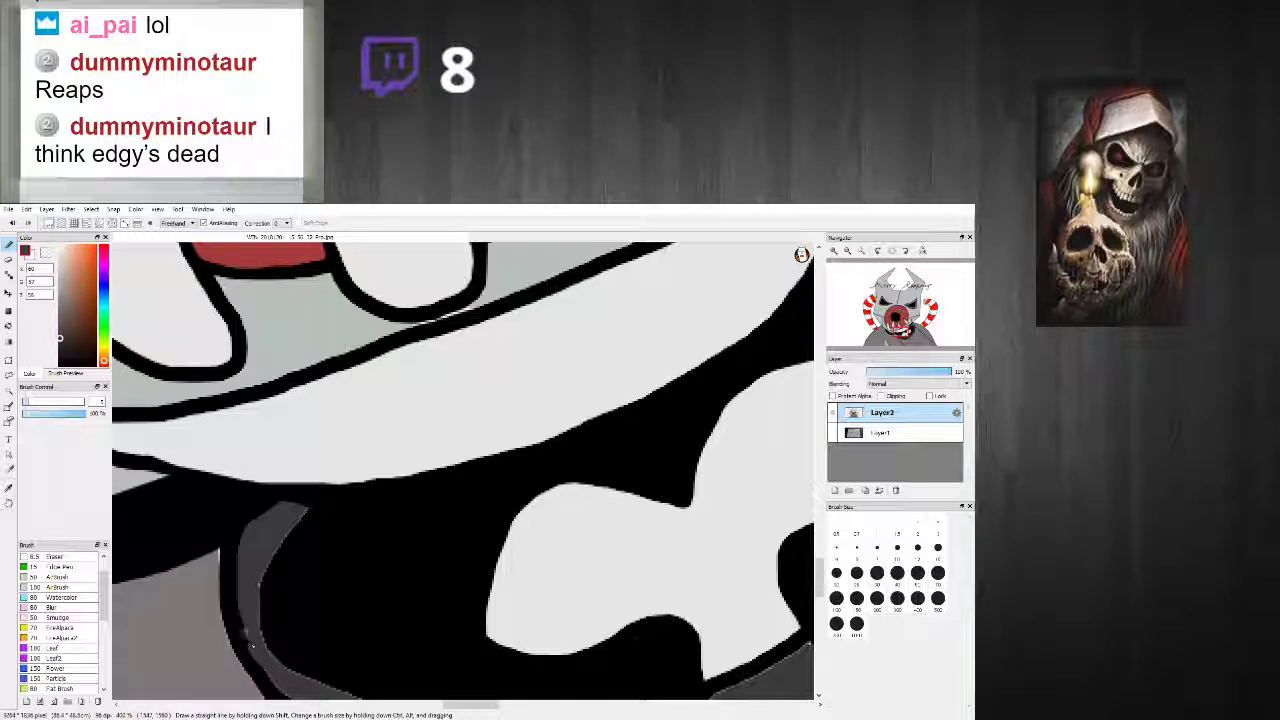
mouse_move(238, 594)
left_mouse_down()
mouse_move(250, 530)
mouse_move(285, 503)
left_mouse_up()
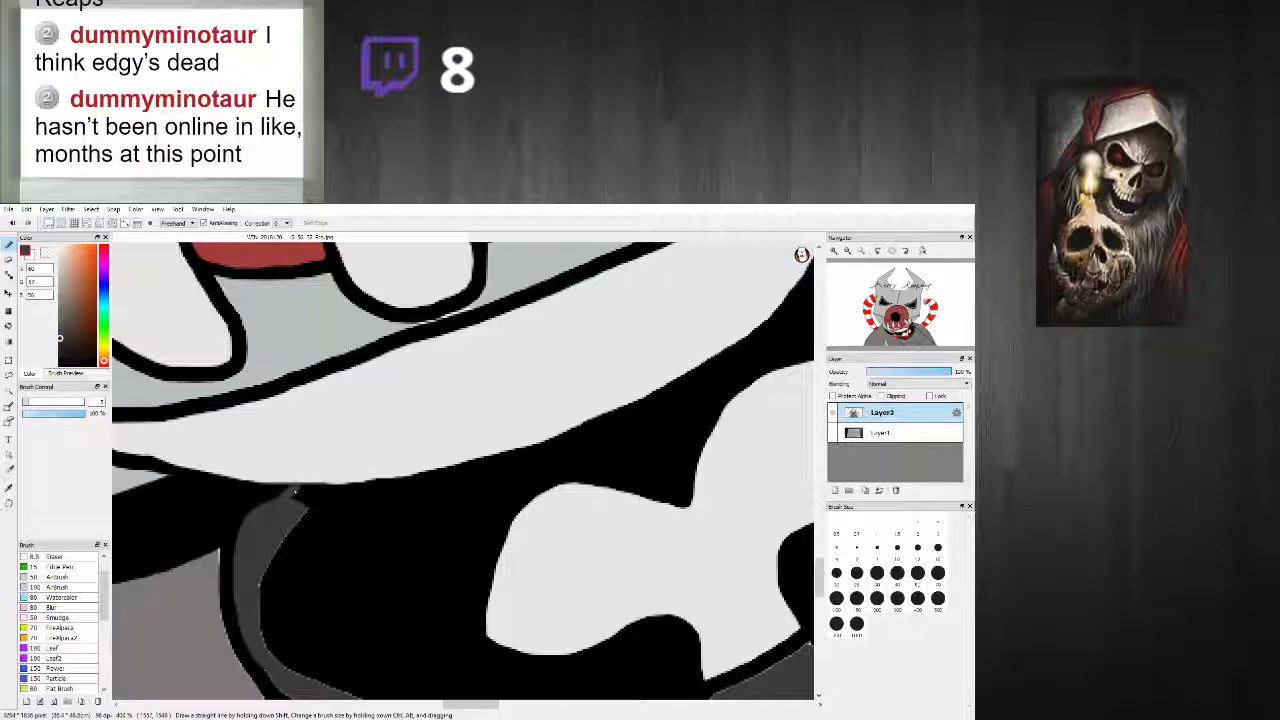
left_click_drag(292, 484, 307, 492)
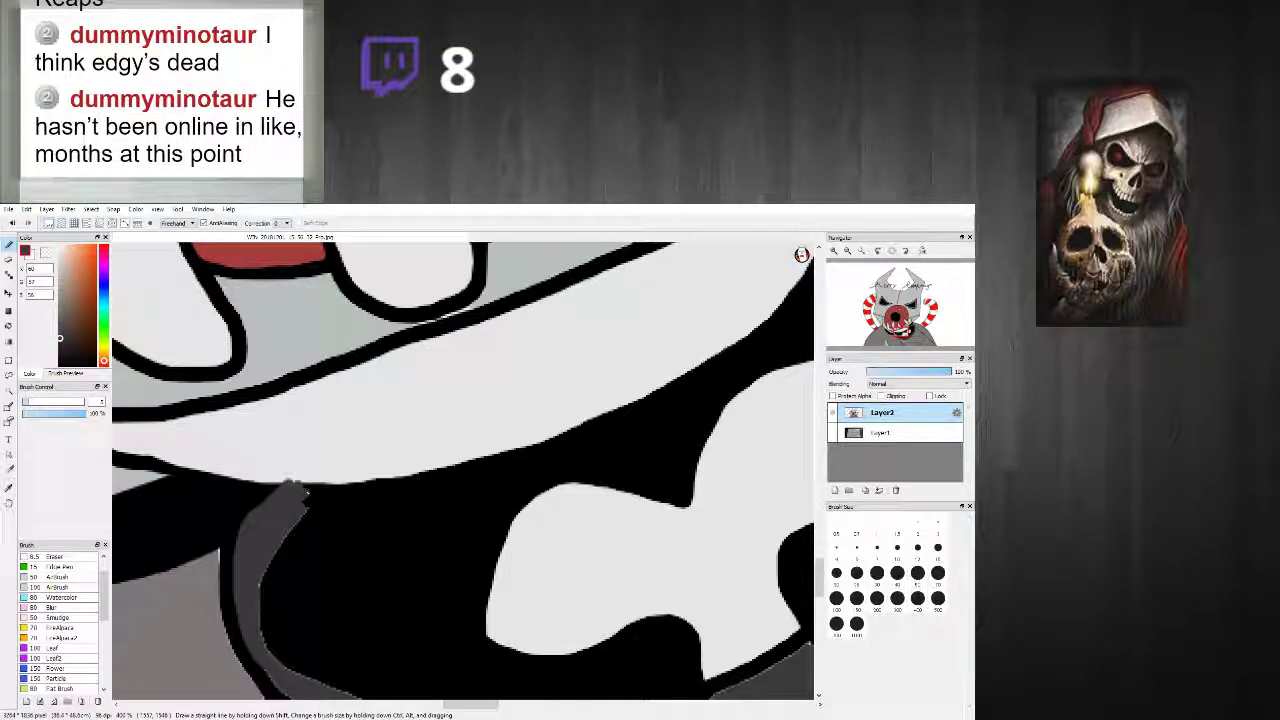
Step: Repaint the large tooth's lower edge above the rim's left end with the tooth's off-white
right_click(294, 474)
left_click_drag(280, 480, 332, 483)
scroll(352, 470, "down", 5)
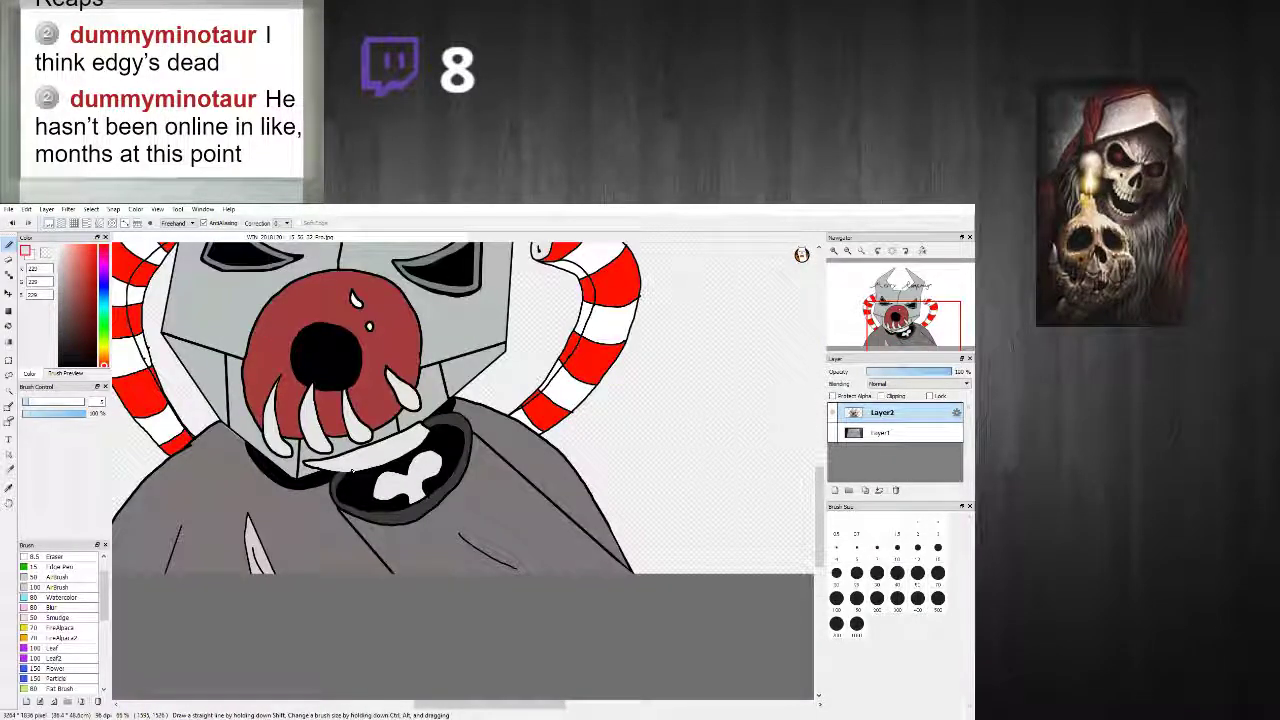
Step: Paint the rim's dark grey over the light line along the inner left edge of the mouth rim
scroll(350, 466, "up", 8)
left_click(362, 434, "alt")
mouse_move(350, 446)
left_mouse_down()
mouse_move(300, 529)
mouse_move(306, 587)
mouse_move(329, 614)
mouse_move(410, 646)
left_mouse_up()
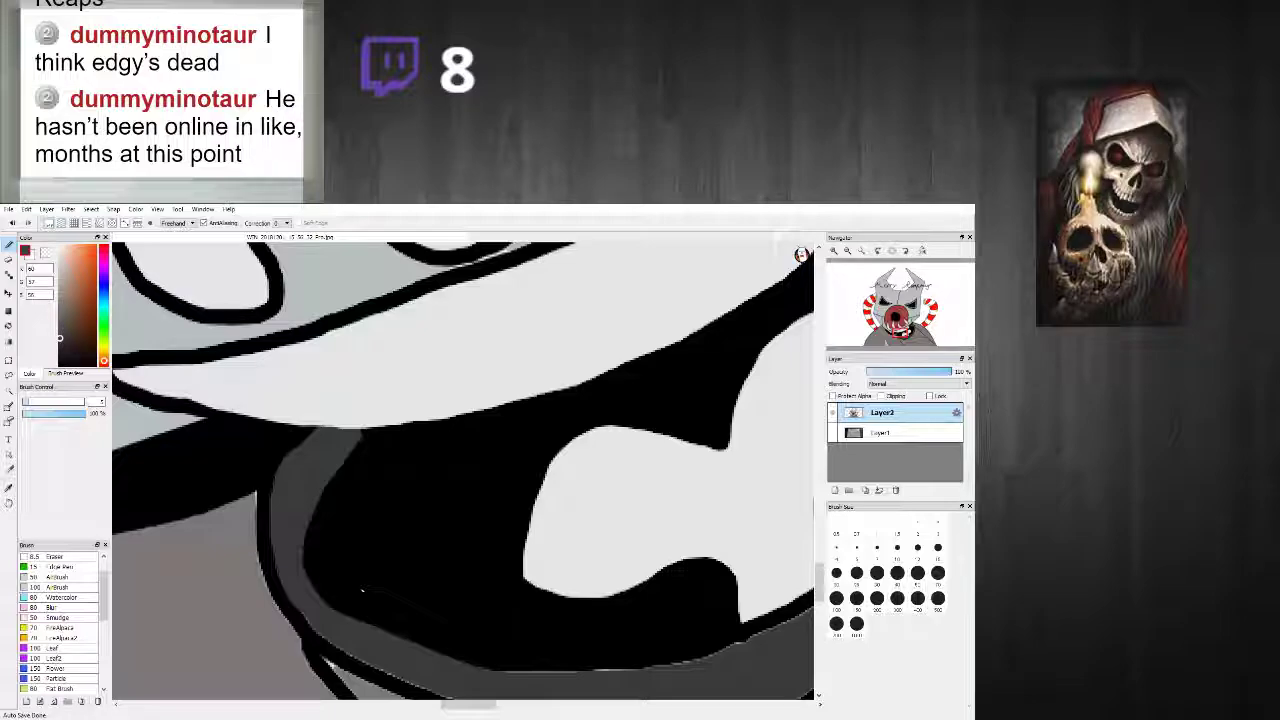
Step: Smooth the inner edge of the mouth rim's lower part with its dark grey
scroll(362, 589, "down", 2)
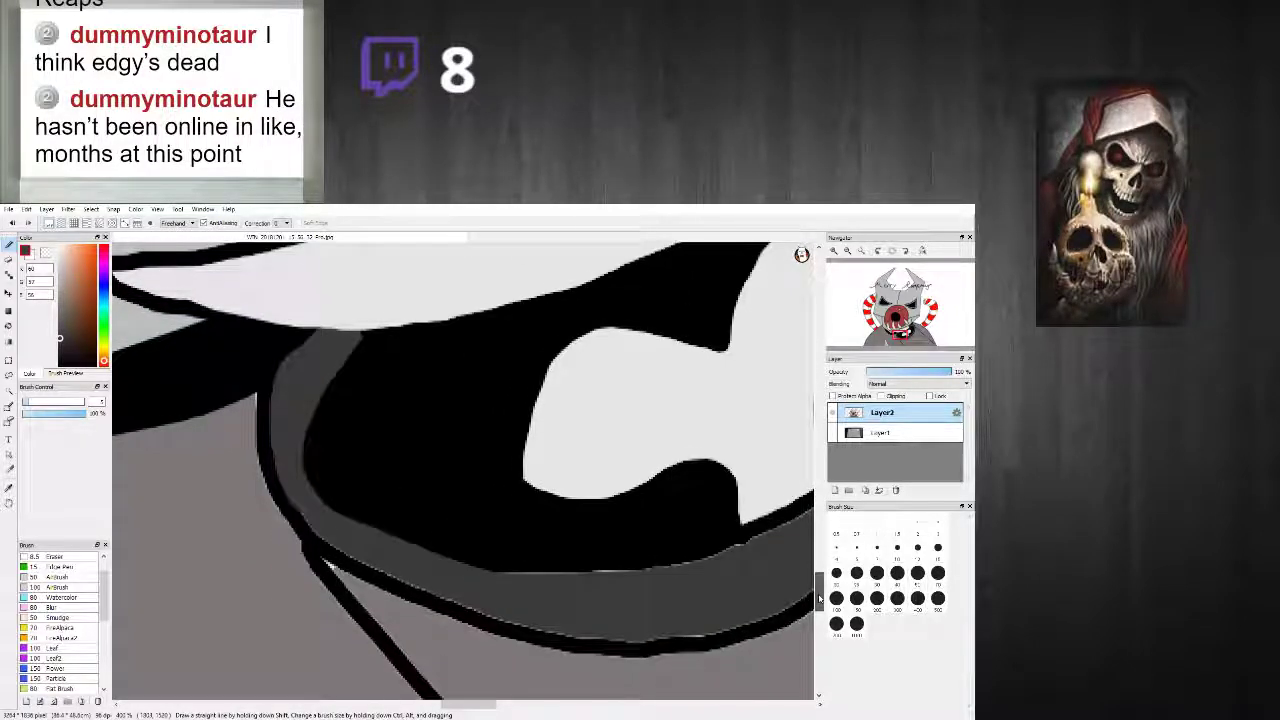
scroll(373, 558, "up", 1)
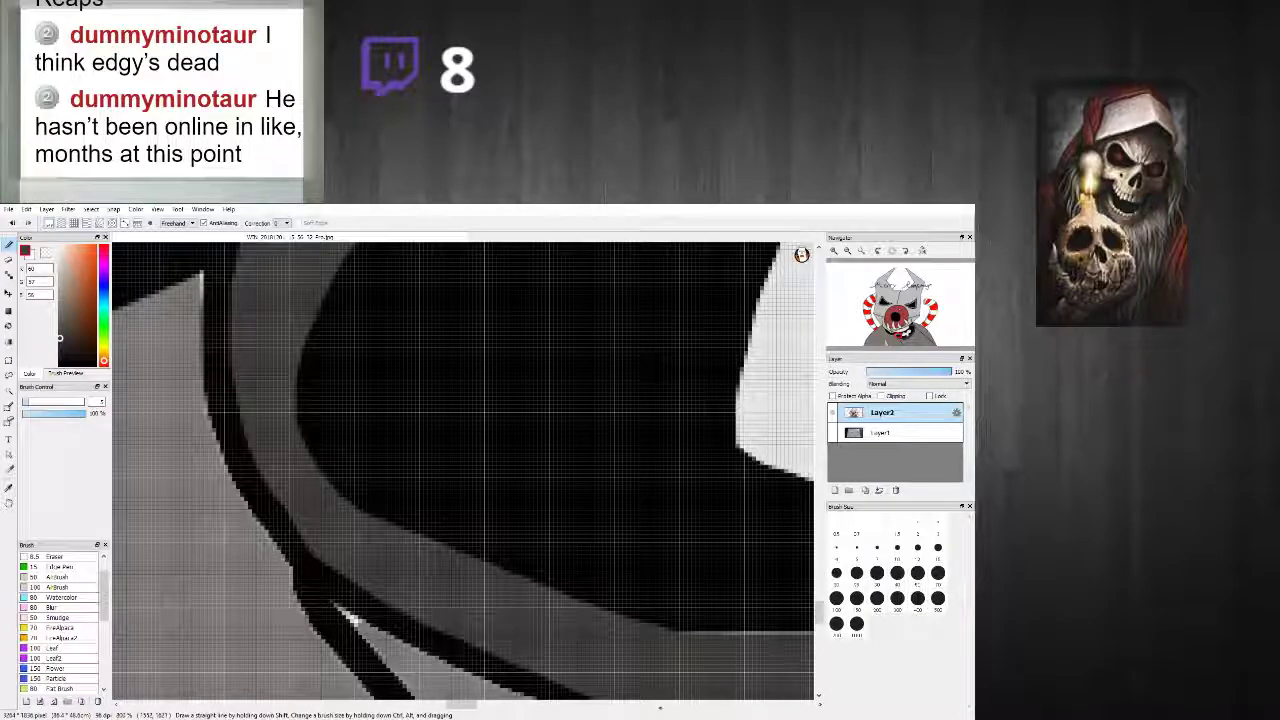
scroll(717, 666, "down", 4)
scroll(715, 668, "up", 4)
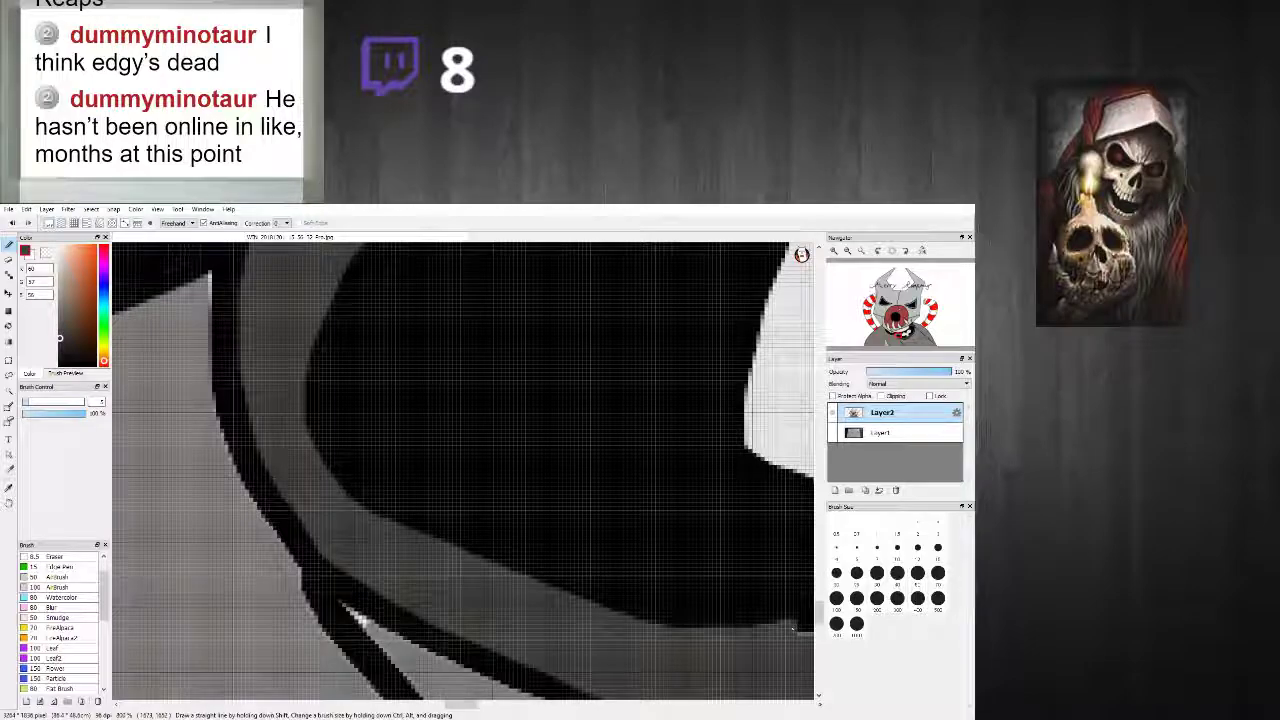
left_click_drag(760, 640, 812, 636)
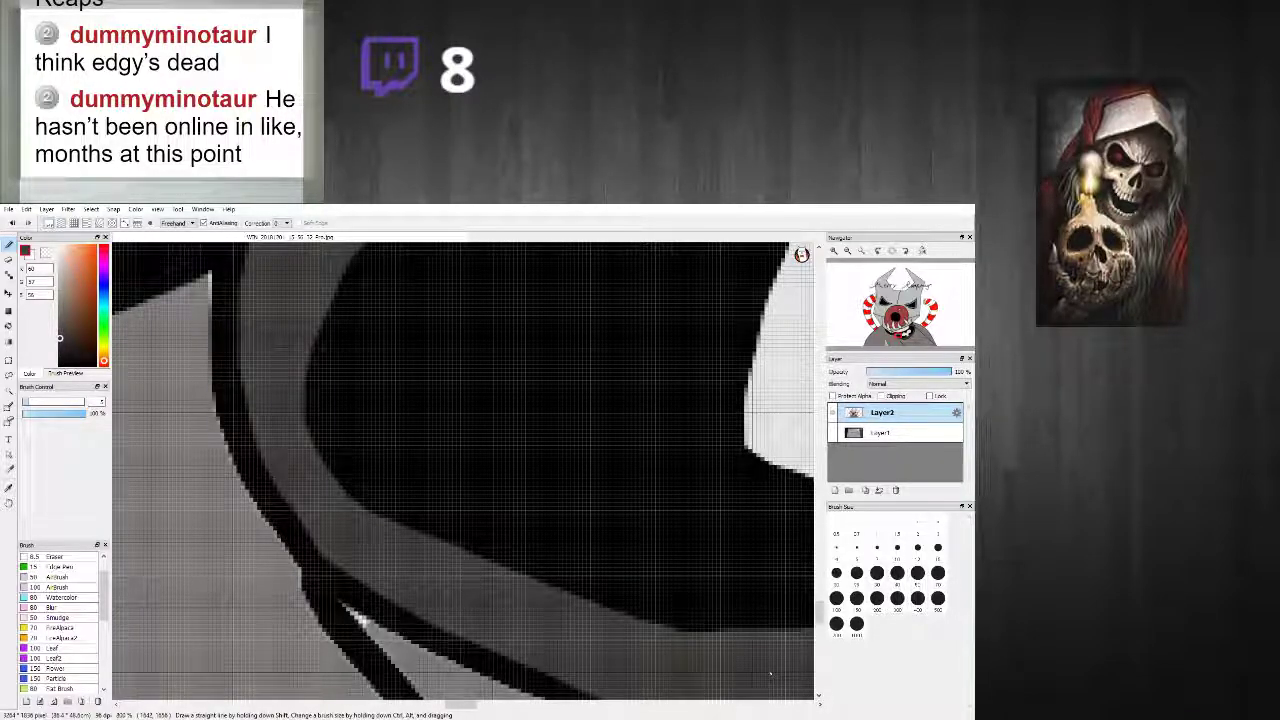
scroll(770, 665, "down", 3)
left_click_drag(472, 706, 523, 716)
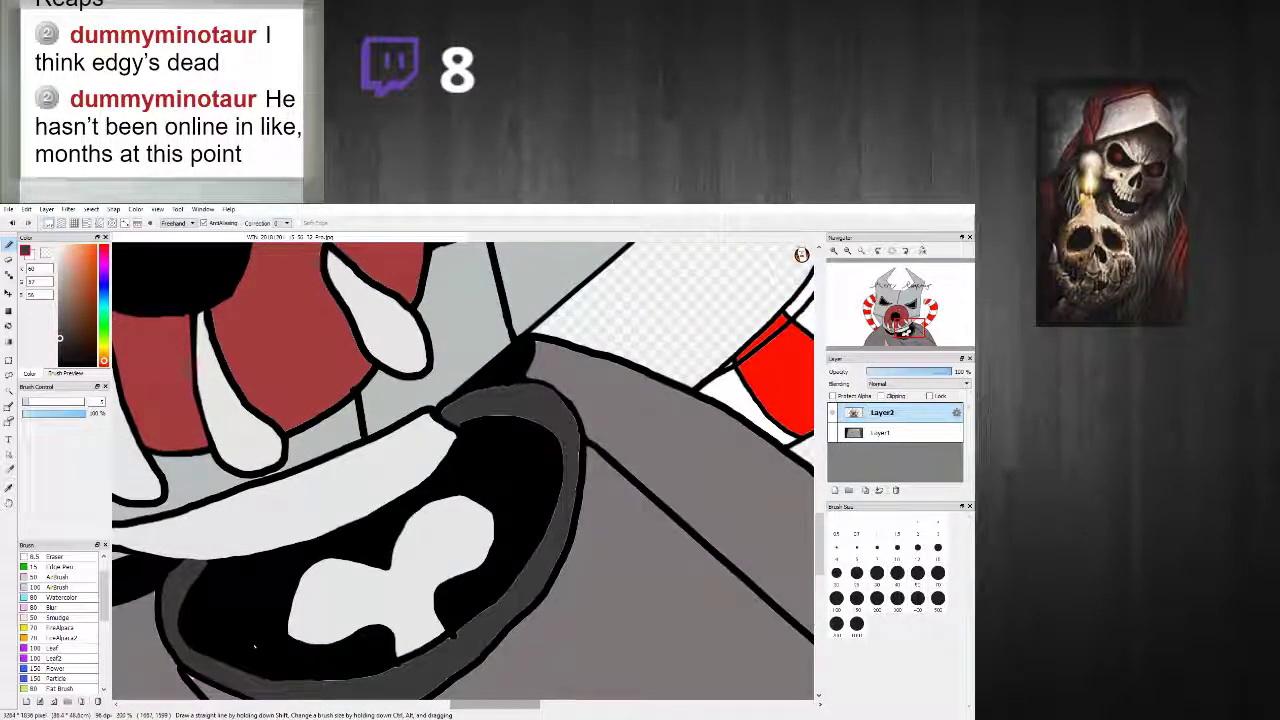
Step: Paint the rim's dark grey over the light line and black bump along its inner edge beneath the white shape in the mouth
scroll(320, 682, "up", 3)
scroll(320, 682, "down", 1)
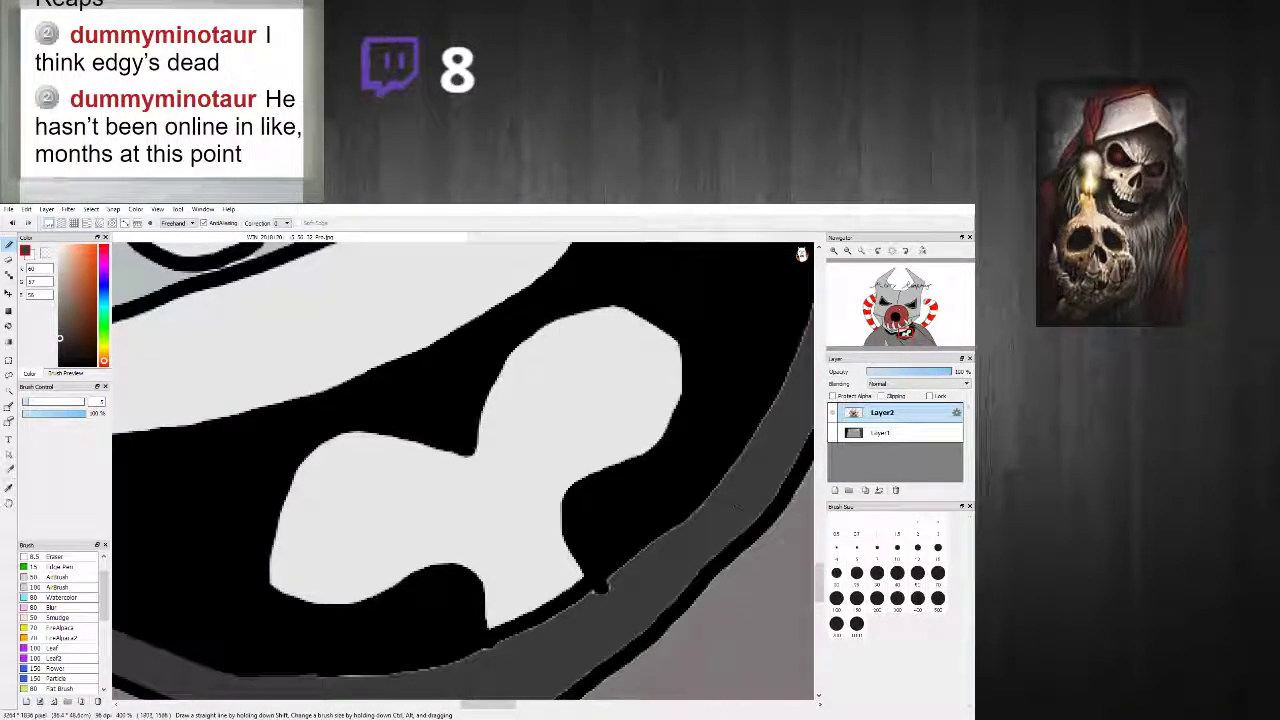
scroll(600, 588, "up", 3)
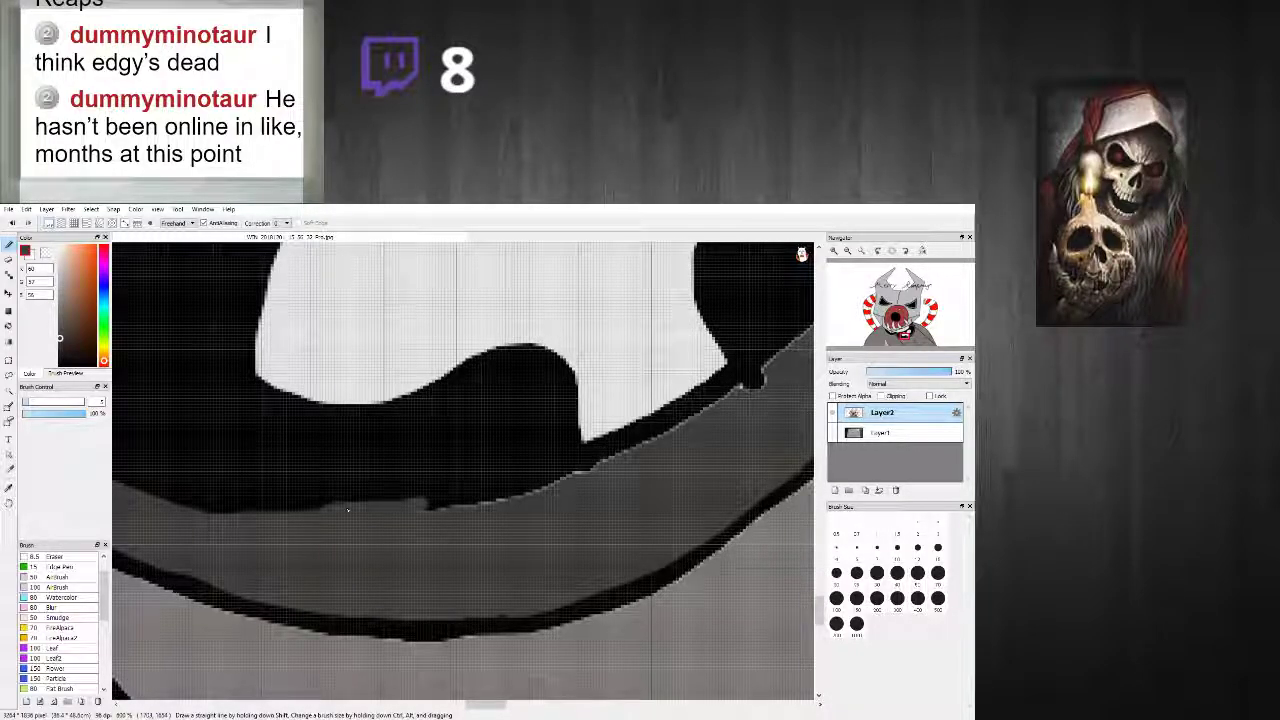
mouse_move(324, 508)
left_mouse_down()
mouse_move(528, 491)
mouse_move(666, 436)
mouse_move(804, 354)
left_mouse_up()
mouse_move(752, 390)
left_mouse_down()
mouse_move(765, 377)
mouse_move(752, 385)
left_mouse_up()
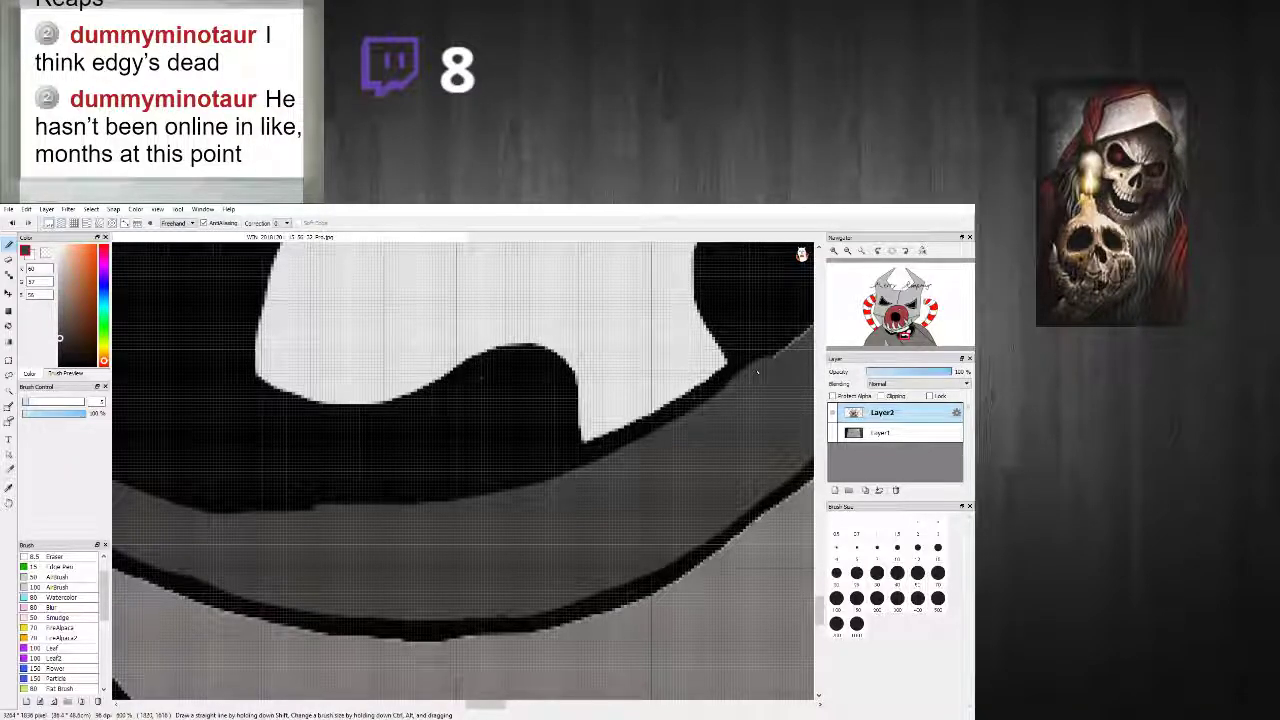
Step: Continue the dark grey along the rim's lower right inner edge to cover the remaining light line
scroll(661, 452, "down", 9)
scroll(670, 446, "up", 2)
scroll(678, 438, "up", 4)
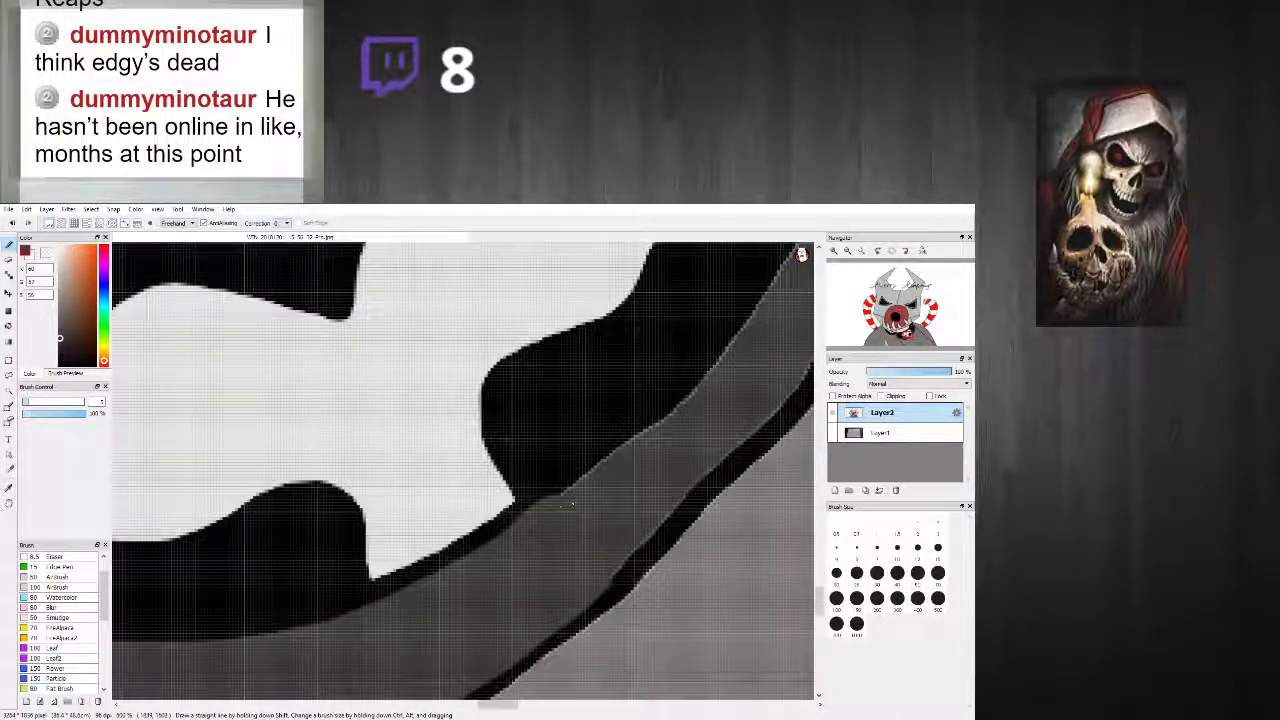
left_click_drag(564, 488, 687, 409)
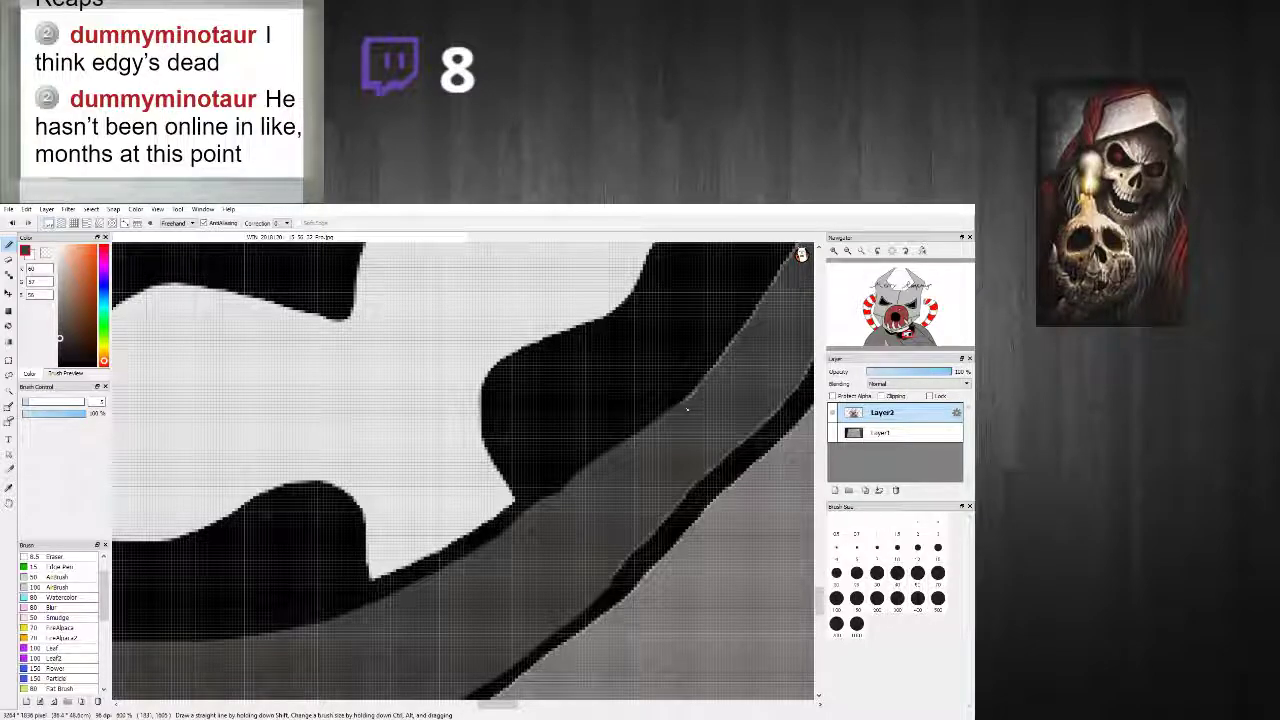
Step: Cover the light line along the rim's lower right outer edge with its dark grey
scroll(141, 390, "down", 3)
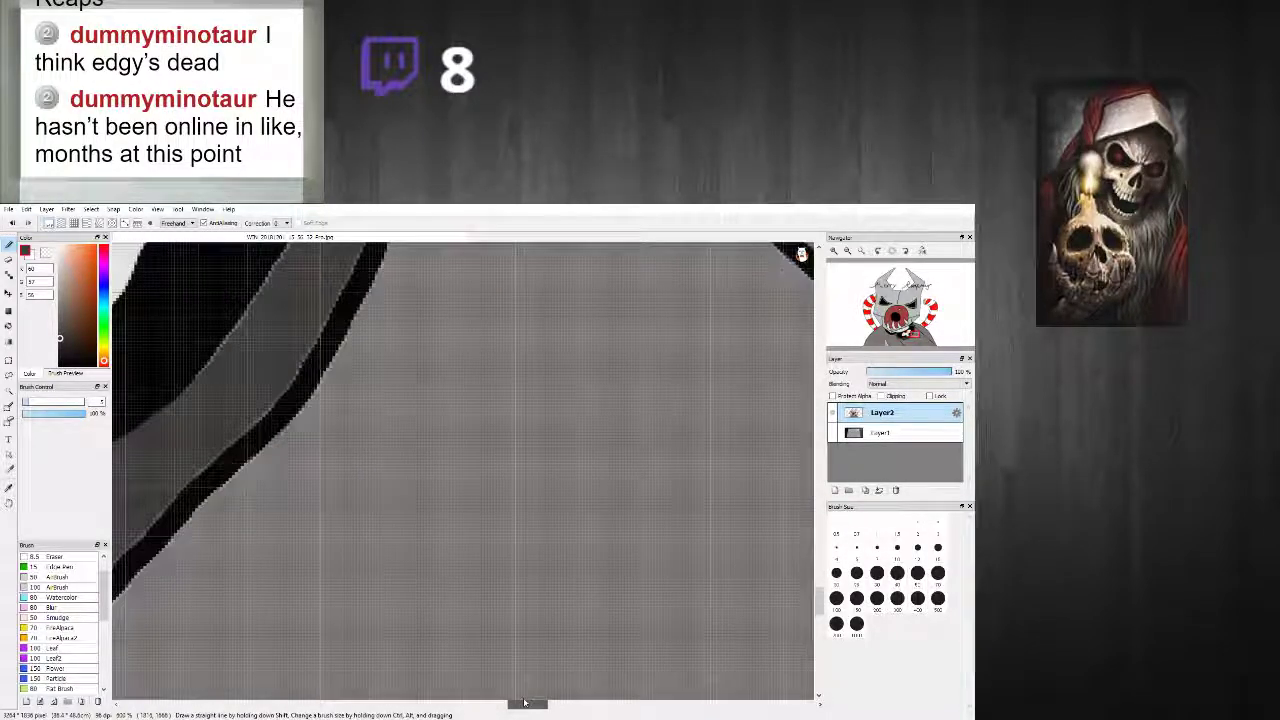
scroll(141, 390, "up", 4)
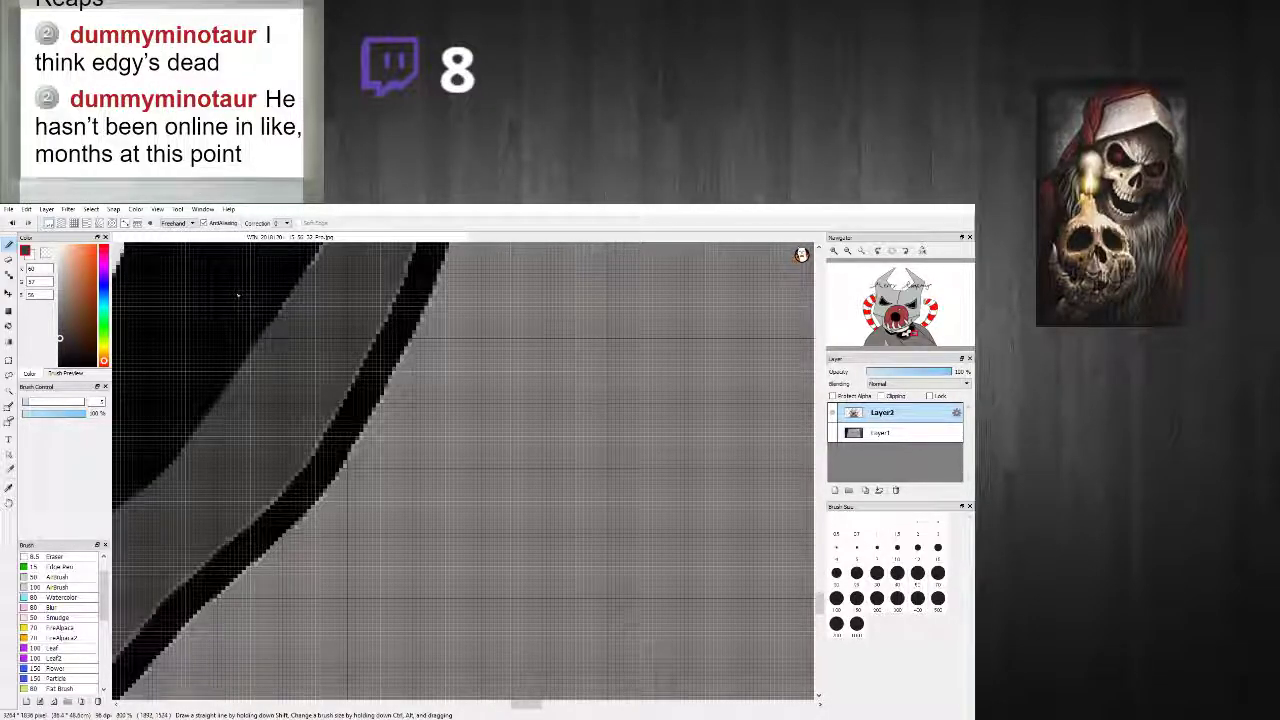
scroll(173, 506, "down", 5)
scroll(173, 506, "up", 5)
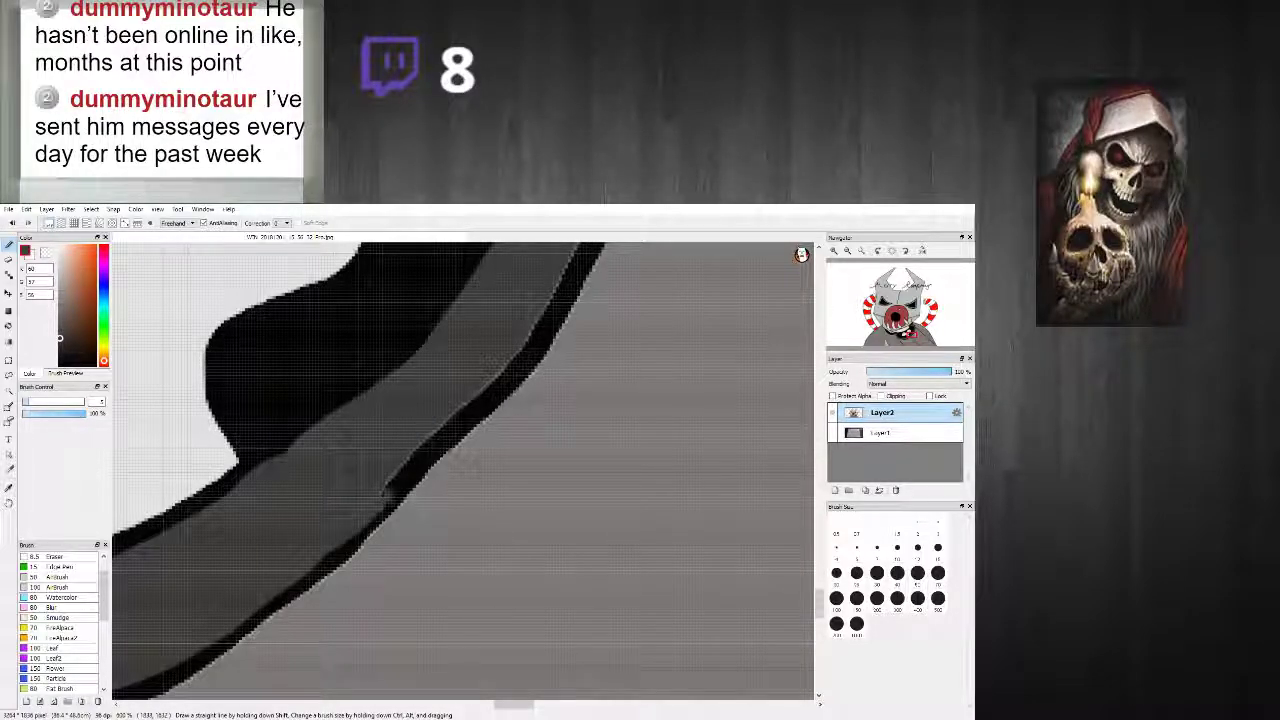
left_click_drag(386, 494, 455, 417)
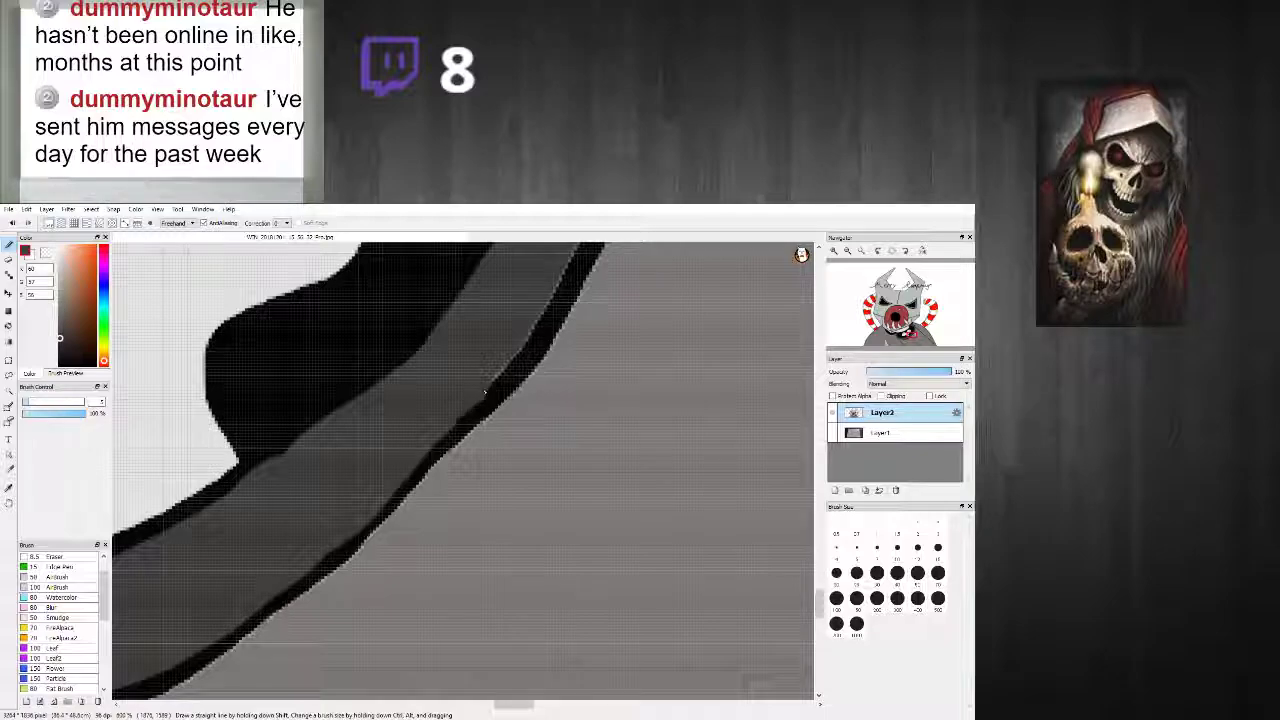
Step: Paint dark grey over the light line along the inner edge of the rim's right side and top
scroll(586, 290, "down", 5)
scroll(585, 291, "down", 3)
scroll(581, 292, "up", 8)
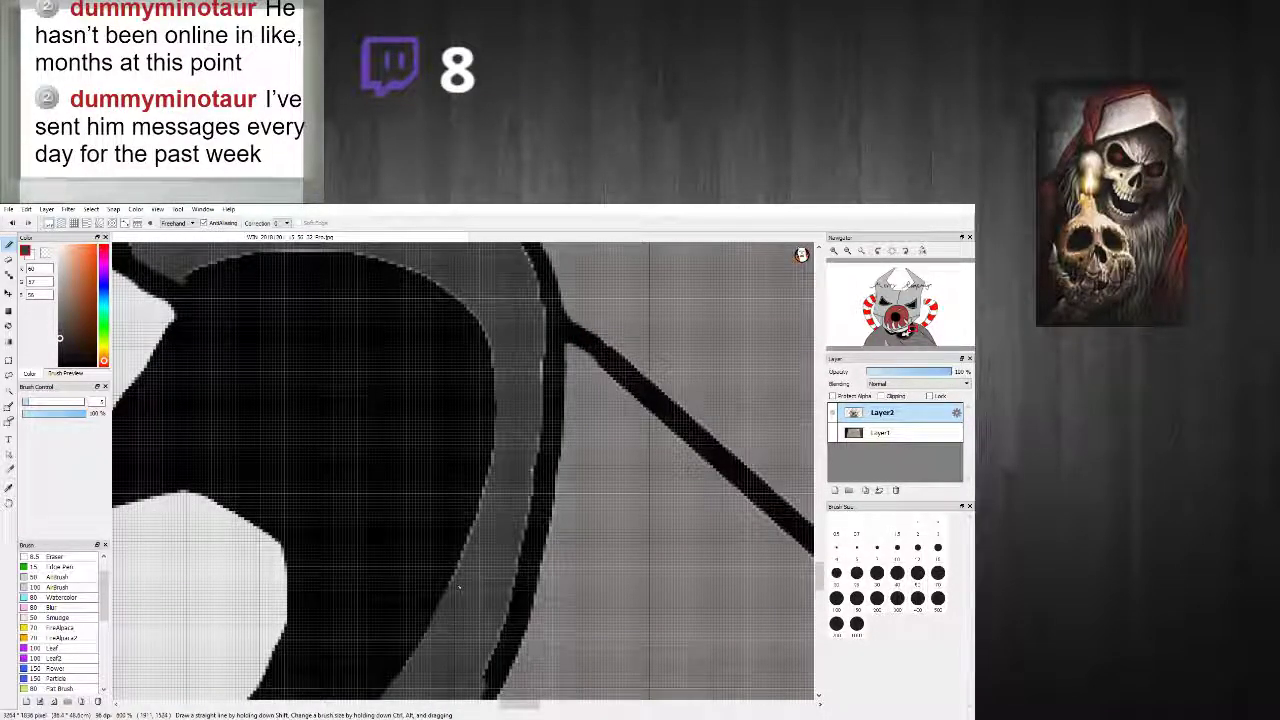
left_click_drag(420, 668, 433, 629)
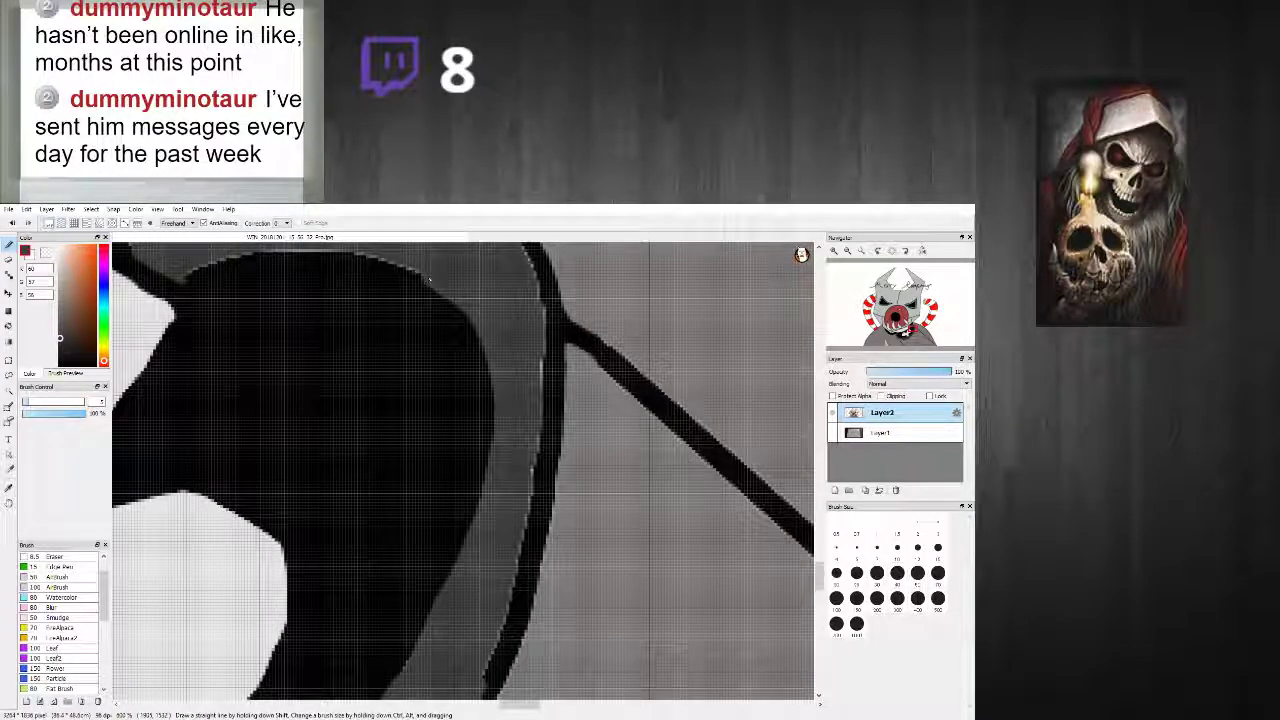
scroll(425, 285, "down", 3)
scroll(425, 285, "up", 4)
mouse_move(633, 387)
left_mouse_down()
mouse_move(466, 346)
mouse_move(355, 352)
mouse_move(309, 374)
mouse_move(285, 361)
left_mouse_up()
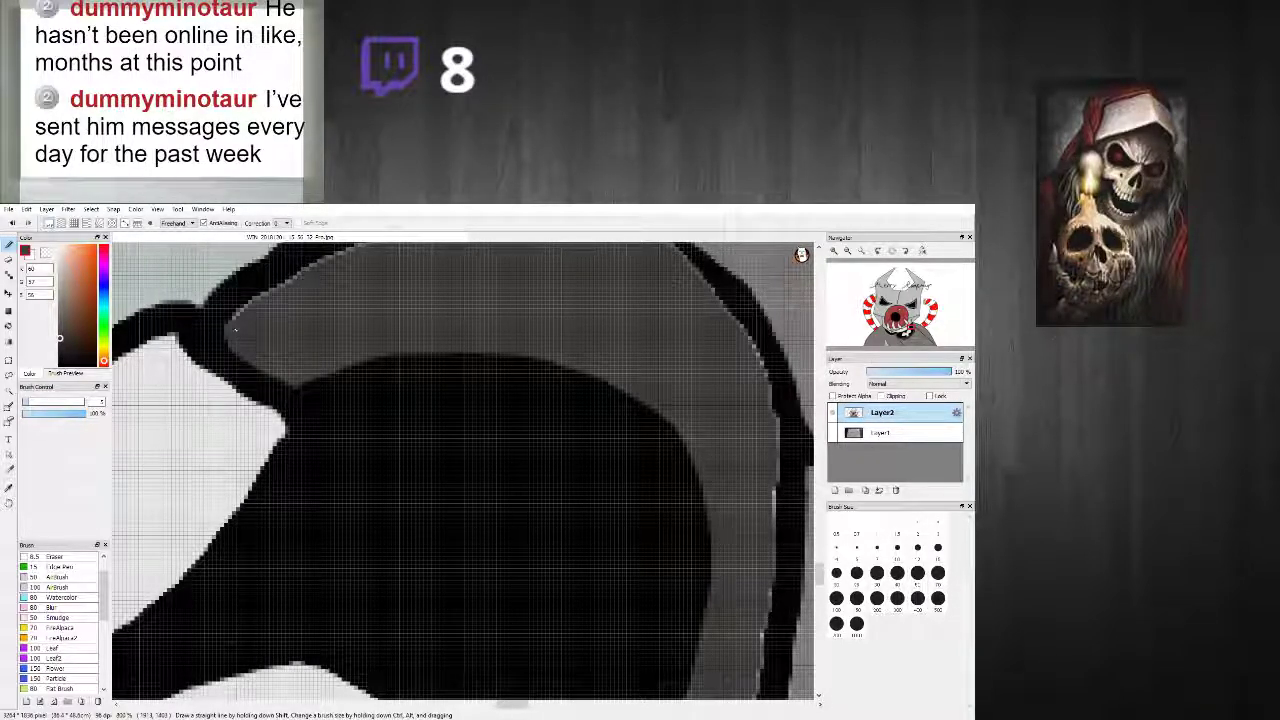
Step: Clean up the rim's upper left tip and round off the large tooth's adjoining end with the tooth's off-white
scroll(235, 328, "down", 4)
scroll(449, 473, "up", 4)
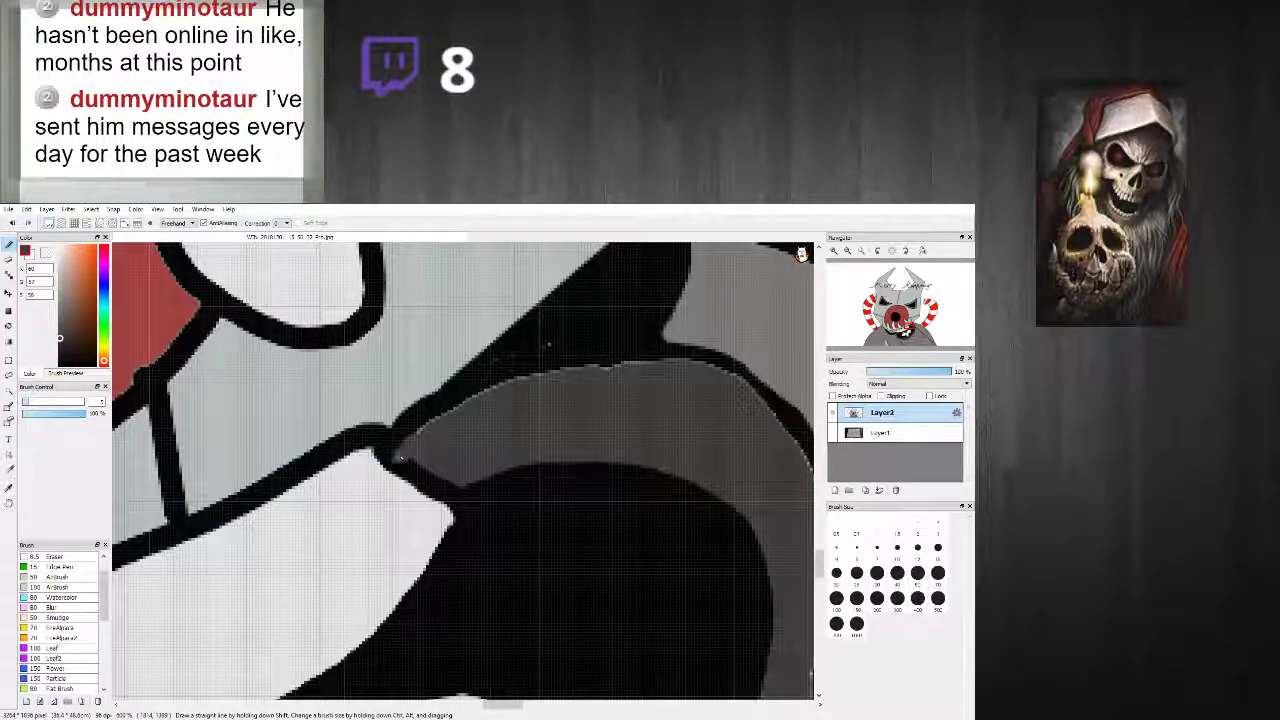
mouse_move(393, 465)
left_mouse_down()
mouse_move(440, 498)
mouse_move(460, 492)
mouse_move(412, 466)
mouse_move(444, 504)
left_mouse_up()
right_click(384, 486)
scroll(417, 496, "down", 6)
scroll(420, 492, "up", 5)
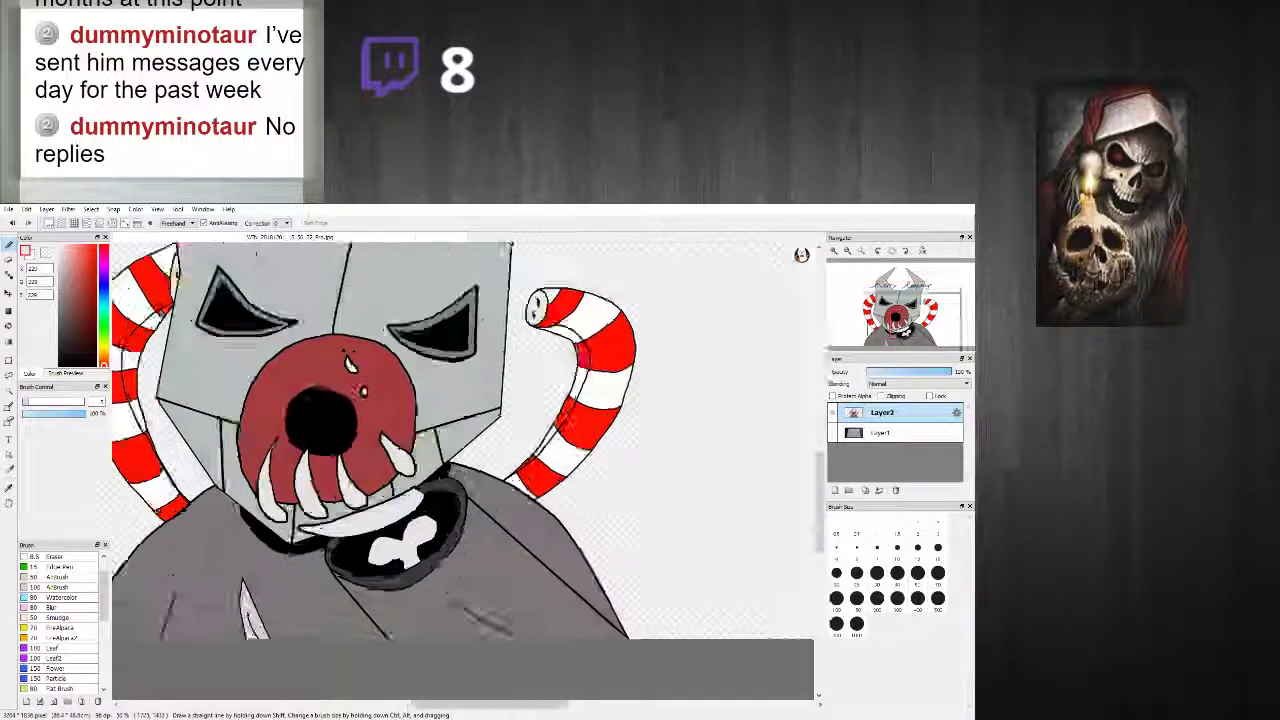
Step: Redraw the black line between the large tooth and the rim's upper left tip, tidying the mouth's black beside it
left_click(437, 452, "alt")
left_click_drag(437, 452, 482, 504)
scroll(472, 500, "down", 4)
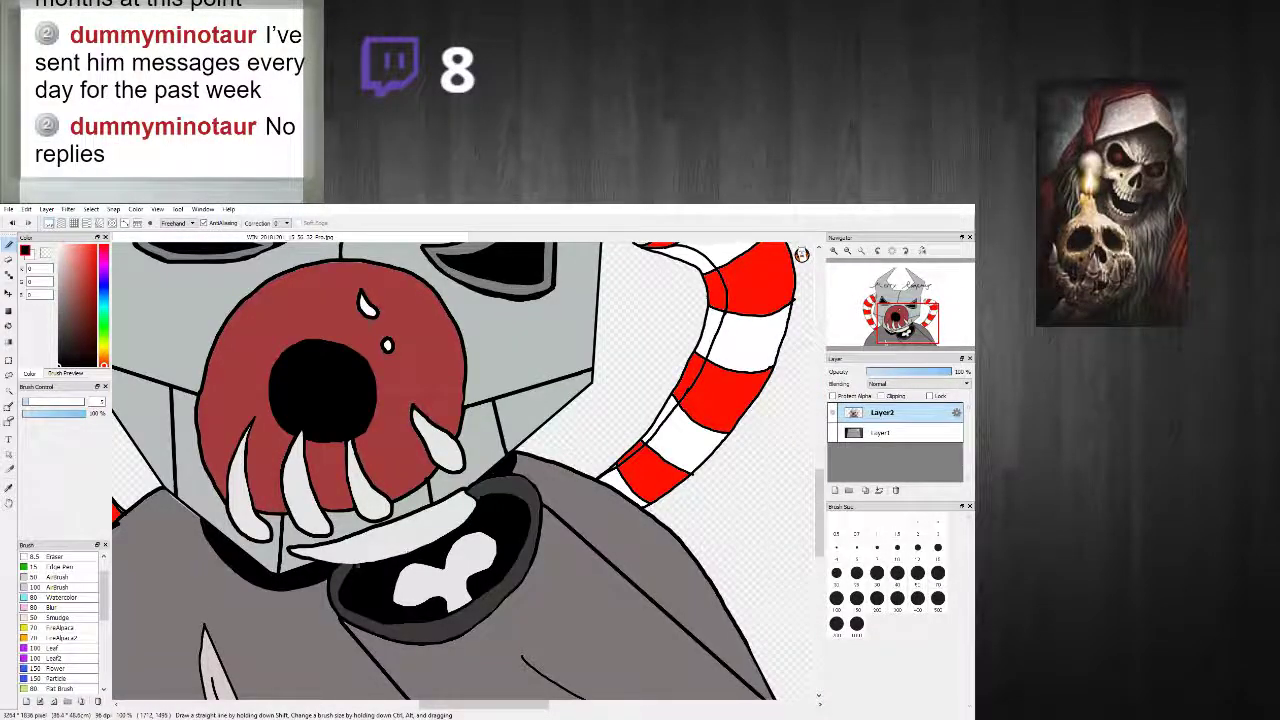
scroll(470, 512, "up", 6)
left_click_drag(347, 533, 455, 532)
scroll(455, 532, "down", 5)
scroll(455, 532, "up", 6)
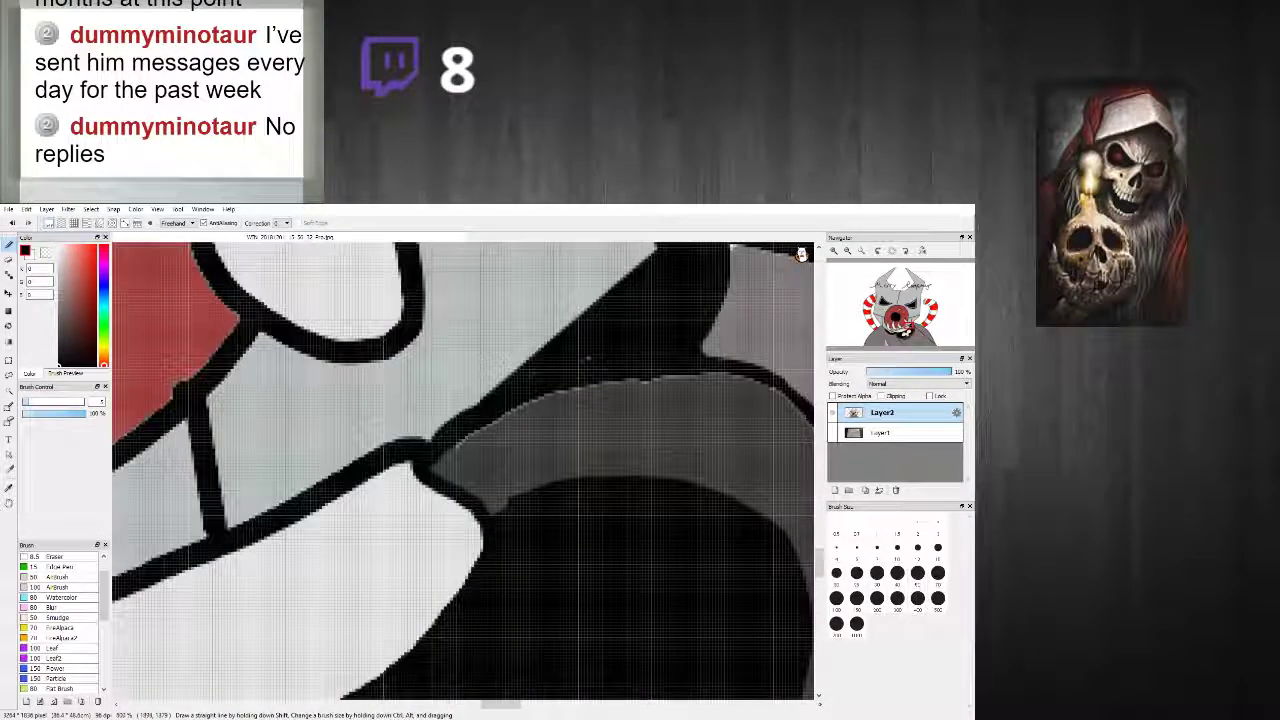
left_click_drag(500, 562, 438, 594)
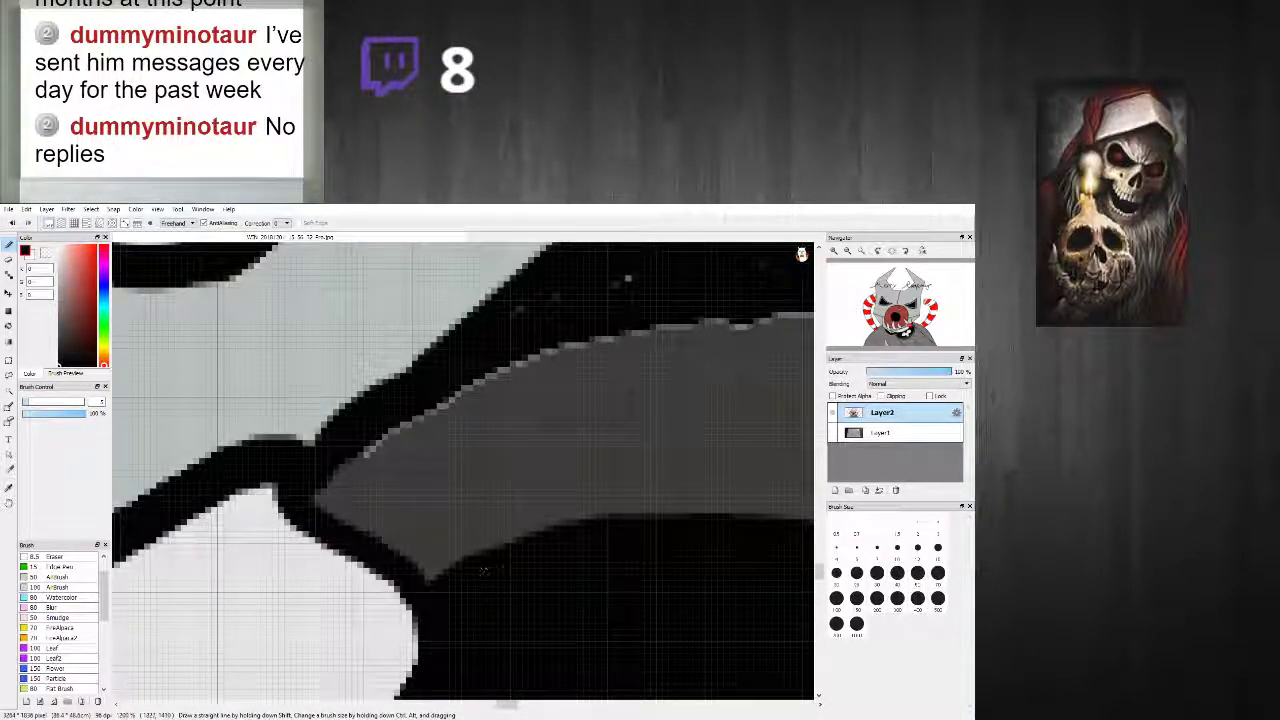
Step: Paint the rim's dark grey over the light line along the outer edge of its top and right side
right_click(367, 500)
mouse_move(380, 450)
left_mouse_down()
mouse_move(511, 375)
mouse_move(359, 485)
mouse_move(533, 360)
mouse_move(739, 309)
left_mouse_up()
scroll(656, 375, "down", 4)
scroll(656, 375, "up", 4)
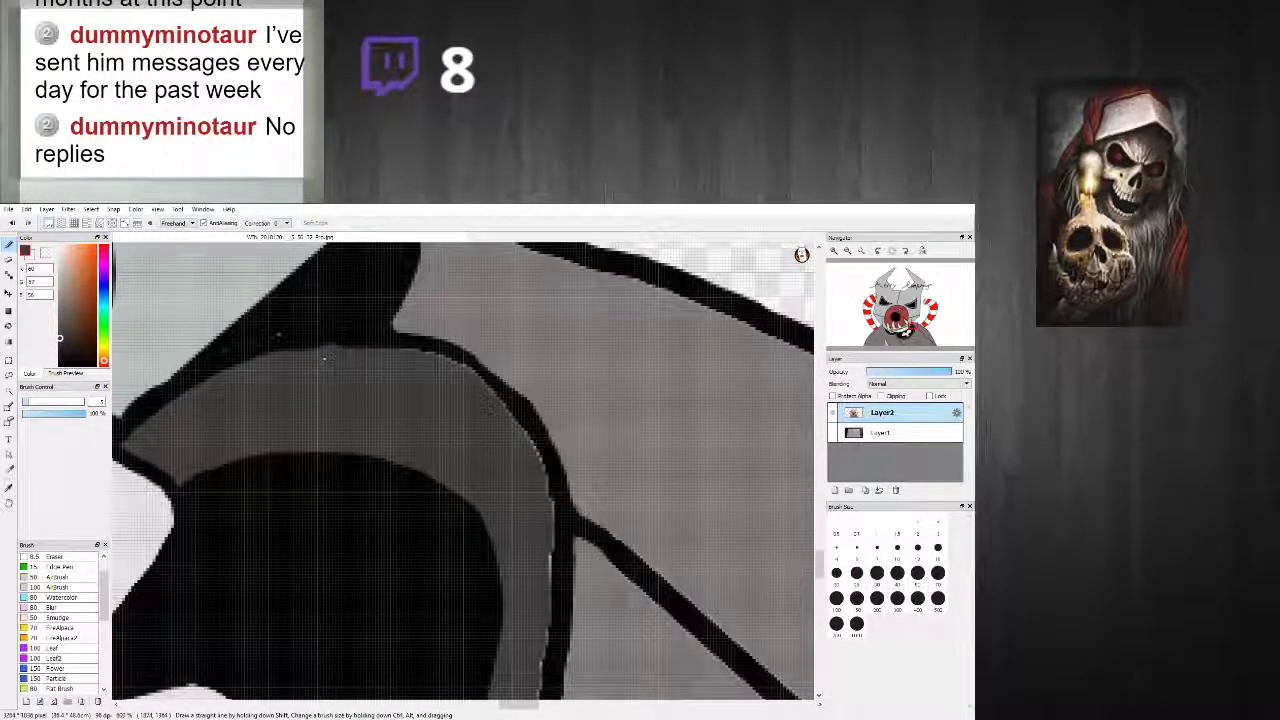
mouse_move(416, 346)
left_mouse_down()
mouse_move(472, 373)
mouse_move(498, 397)
left_mouse_up()
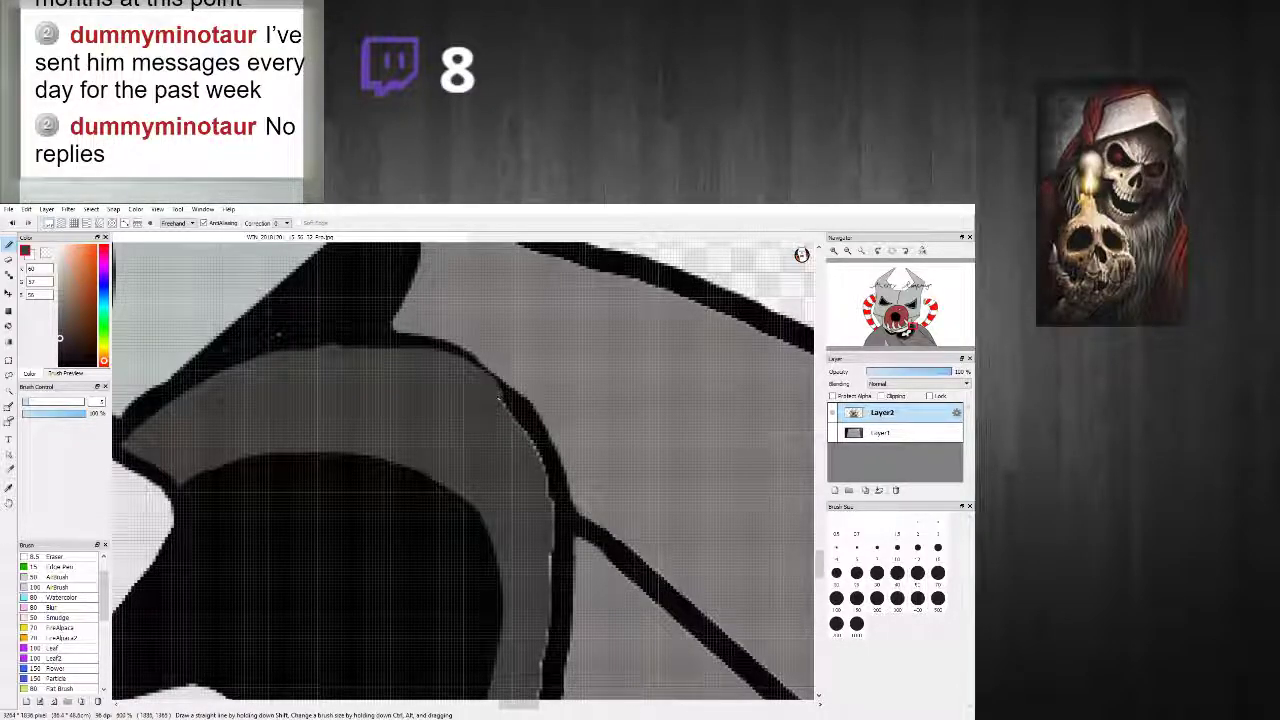
left_click_drag(550, 517, 543, 680)
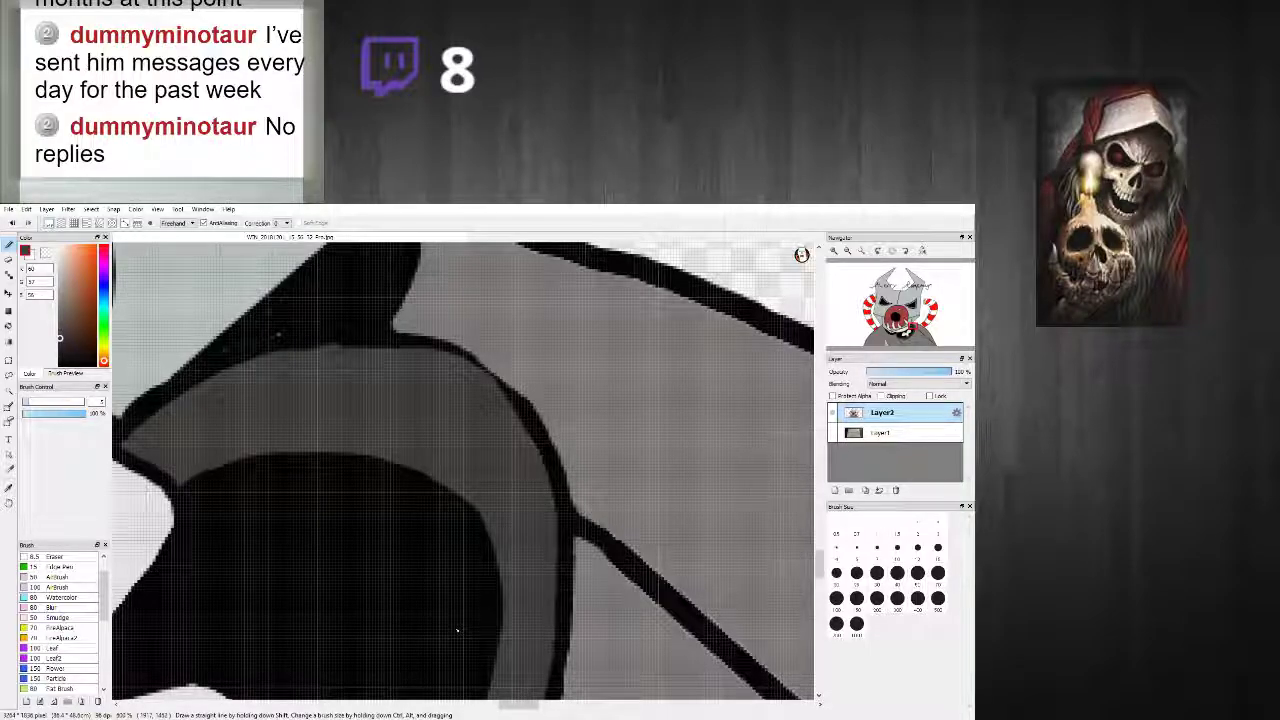
Step: Paint black over the stray specks above the rim and smooth the black outline along its top and upper right curve
scroll(457, 597, "down", 1)
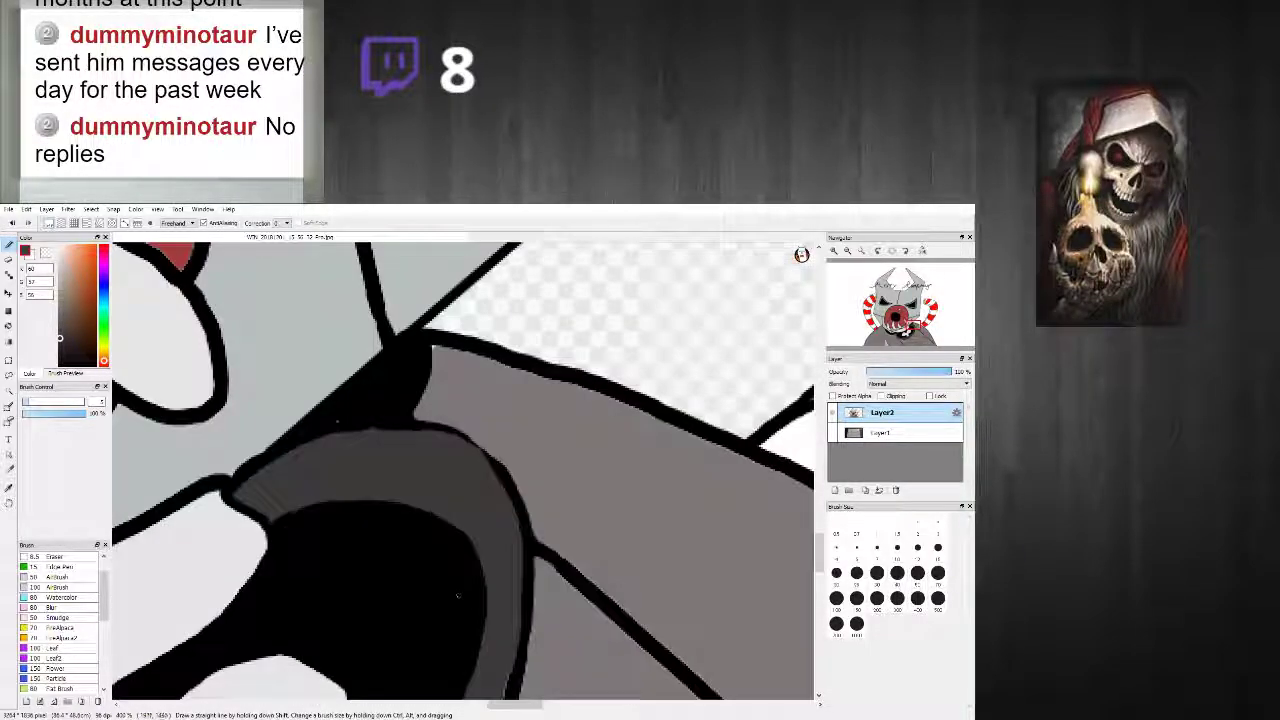
scroll(370, 428, "up", 2)
scroll(175, 462, "down", 4)
scroll(163, 472, "up", 4)
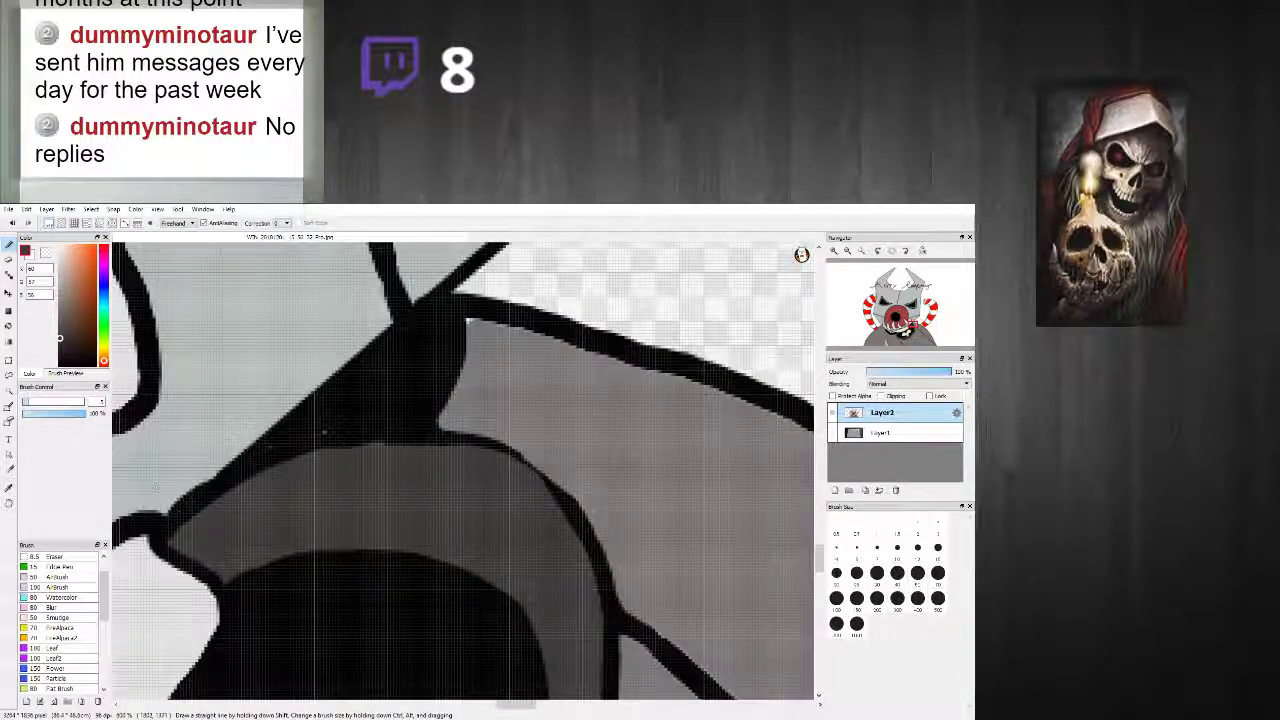
left_click(175, 520, "alt")
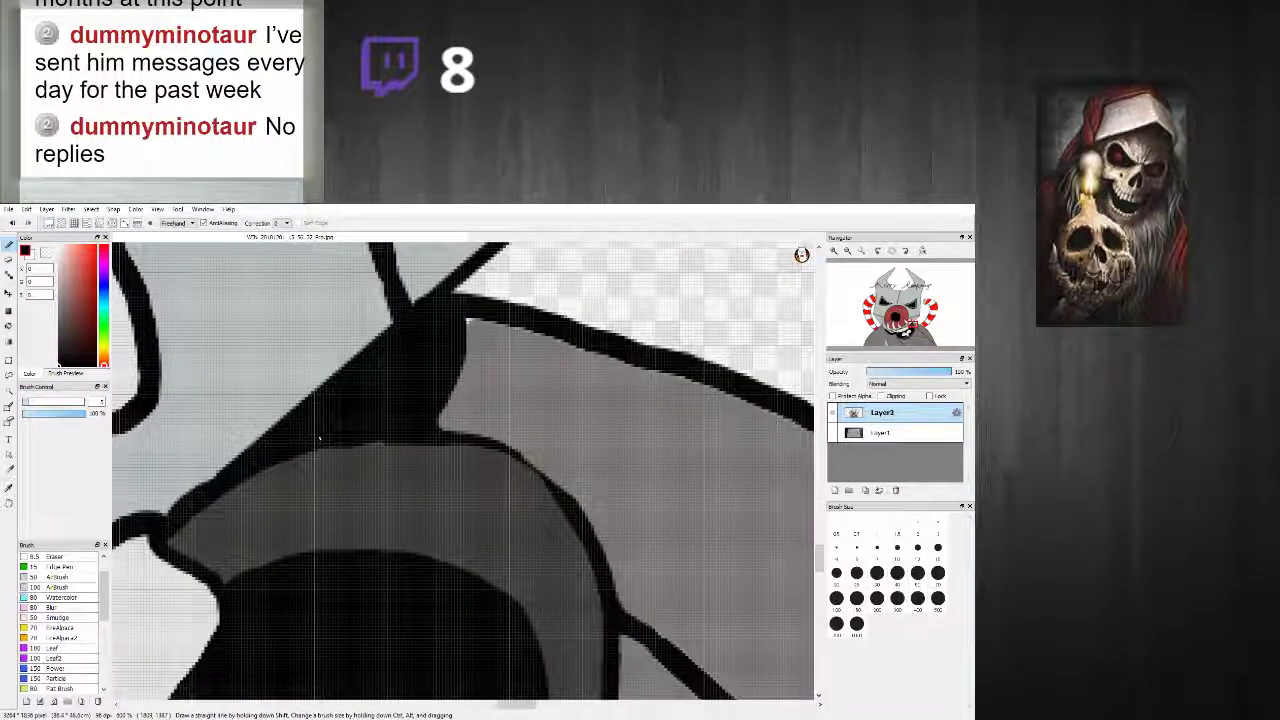
mouse_move(207, 497)
left_mouse_down()
mouse_move(338, 450)
mouse_move(446, 440)
mouse_move(559, 485)
mouse_move(613, 590)
left_mouse_up()
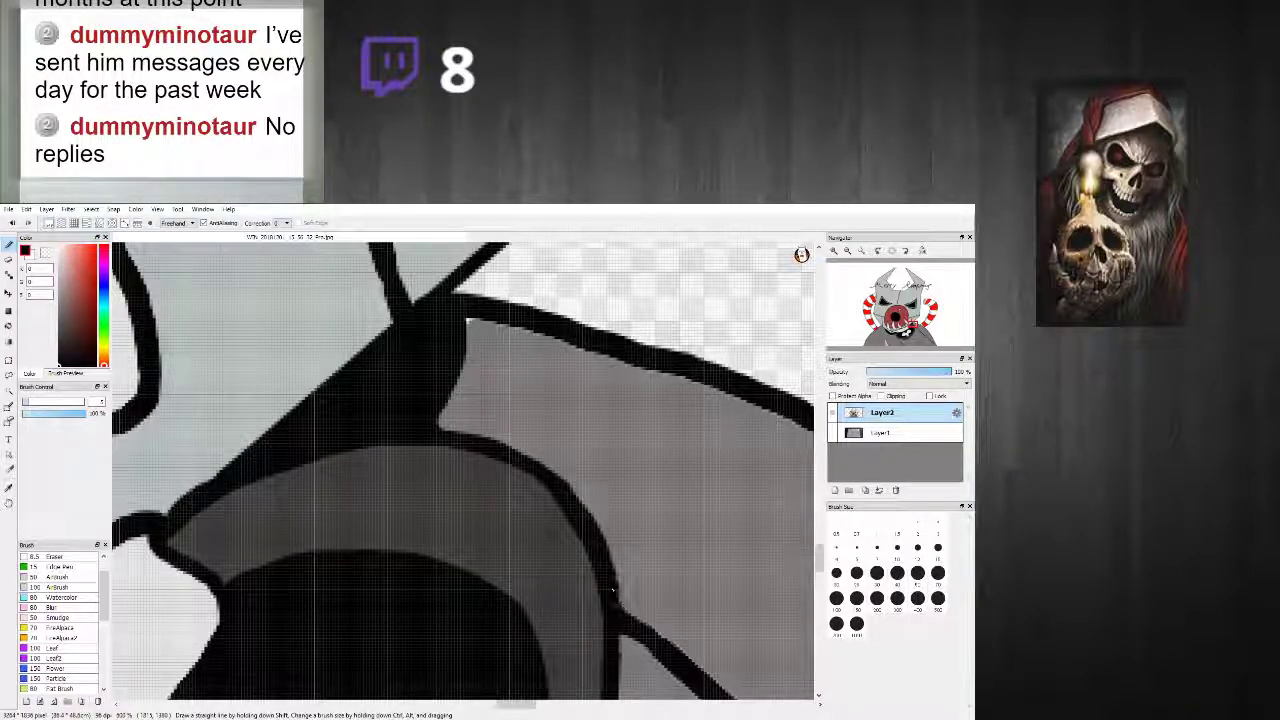
Step: Thicken the black outline on the rim's right side, below the point where the cloak's diagonal line meets it
scroll(615, 624, "down", 8)
scroll(617, 620, "up", 4)
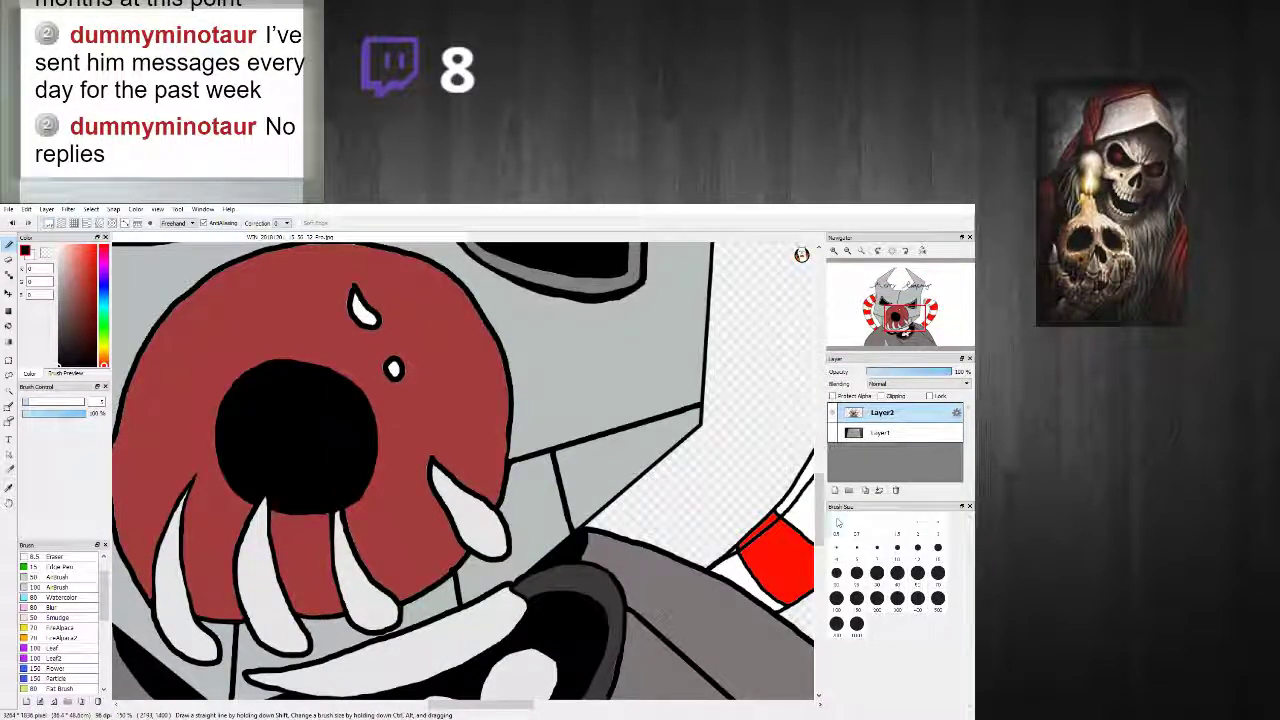
left_click_drag(823, 541, 823, 555)
scroll(550, 520, "up", 3)
scroll(460, 470, "down", 4)
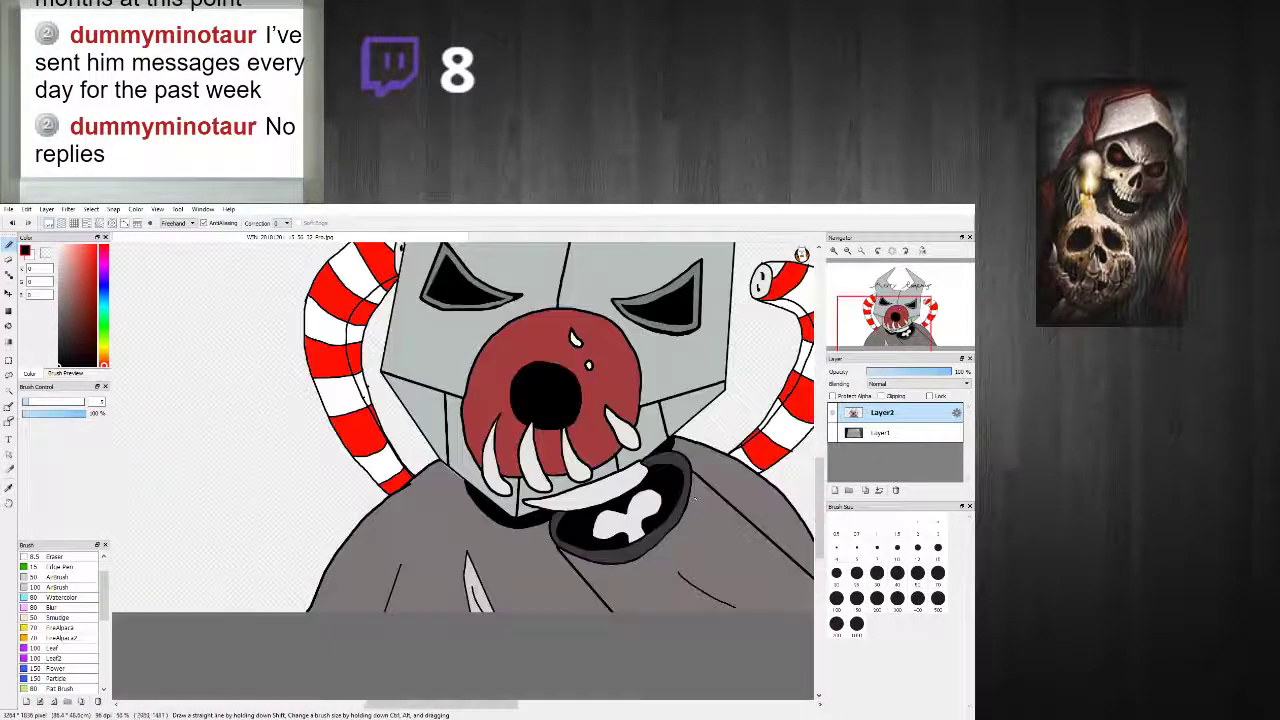
scroll(460, 470, "up", 4)
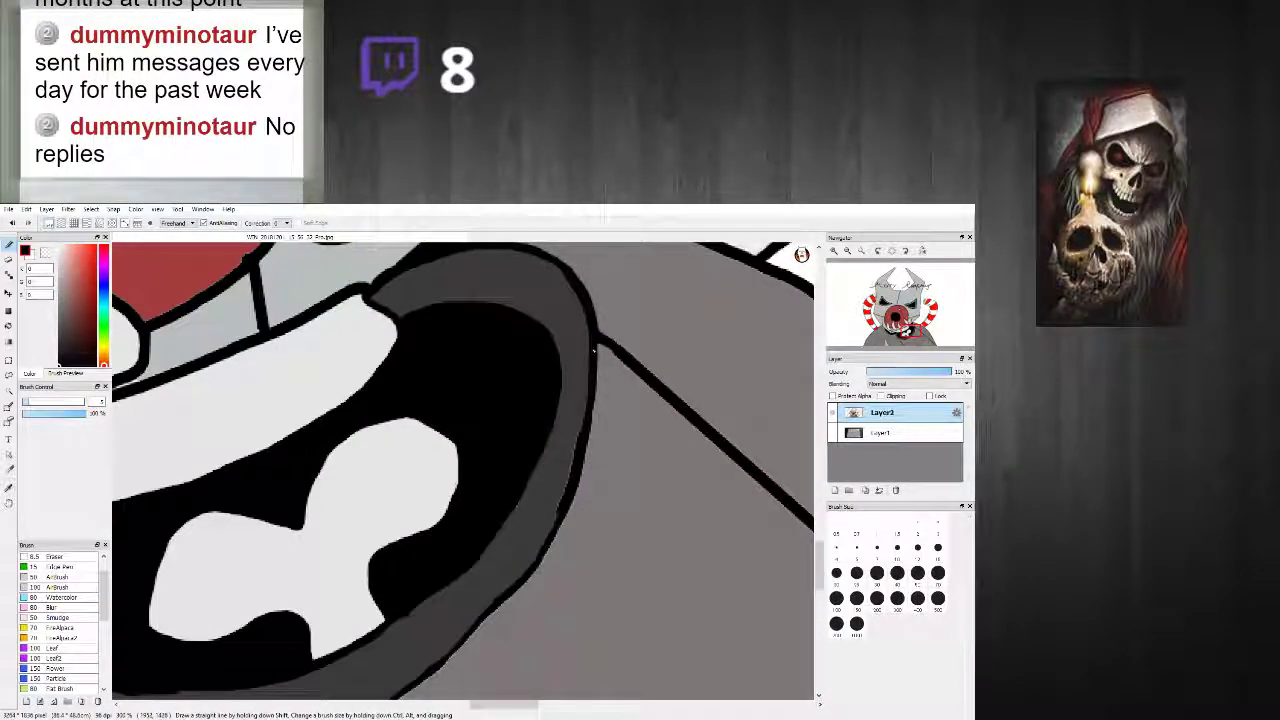
left_click_drag(597, 375, 576, 476)
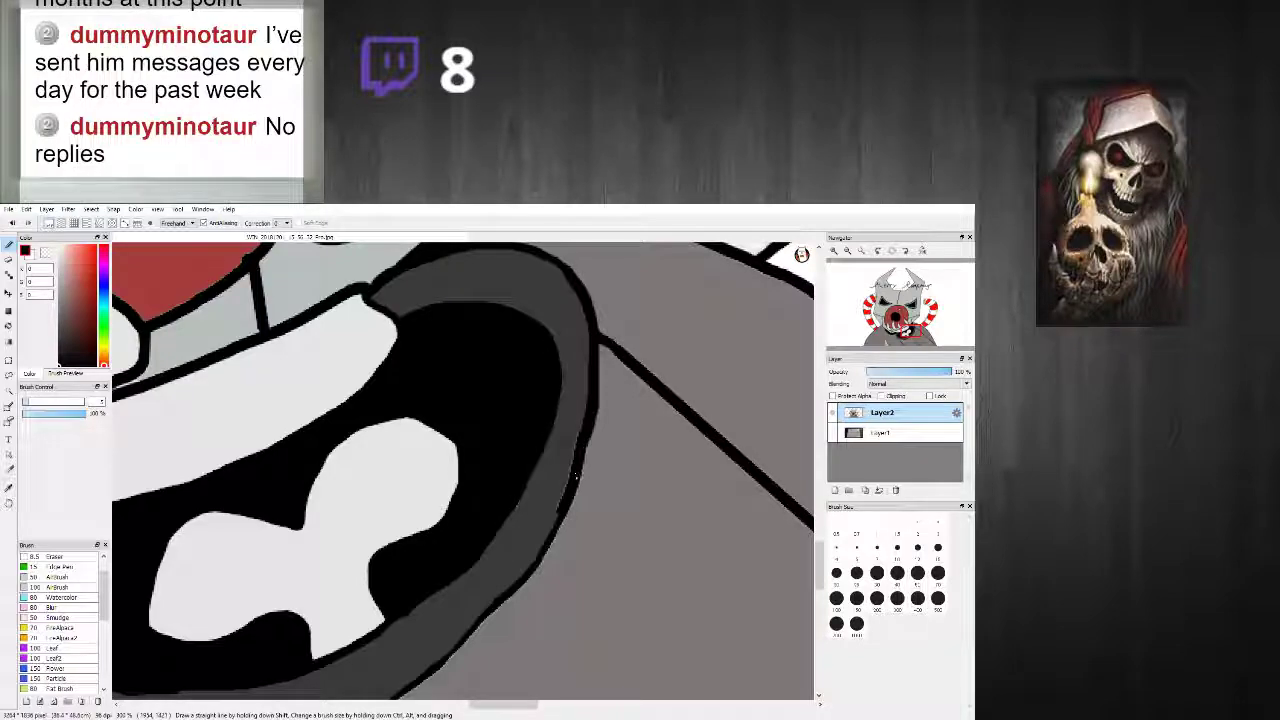
Step: Touch up the rim's lower right outer edge with dark grey and strengthen its outline in black
left_click(535, 524, "alt")
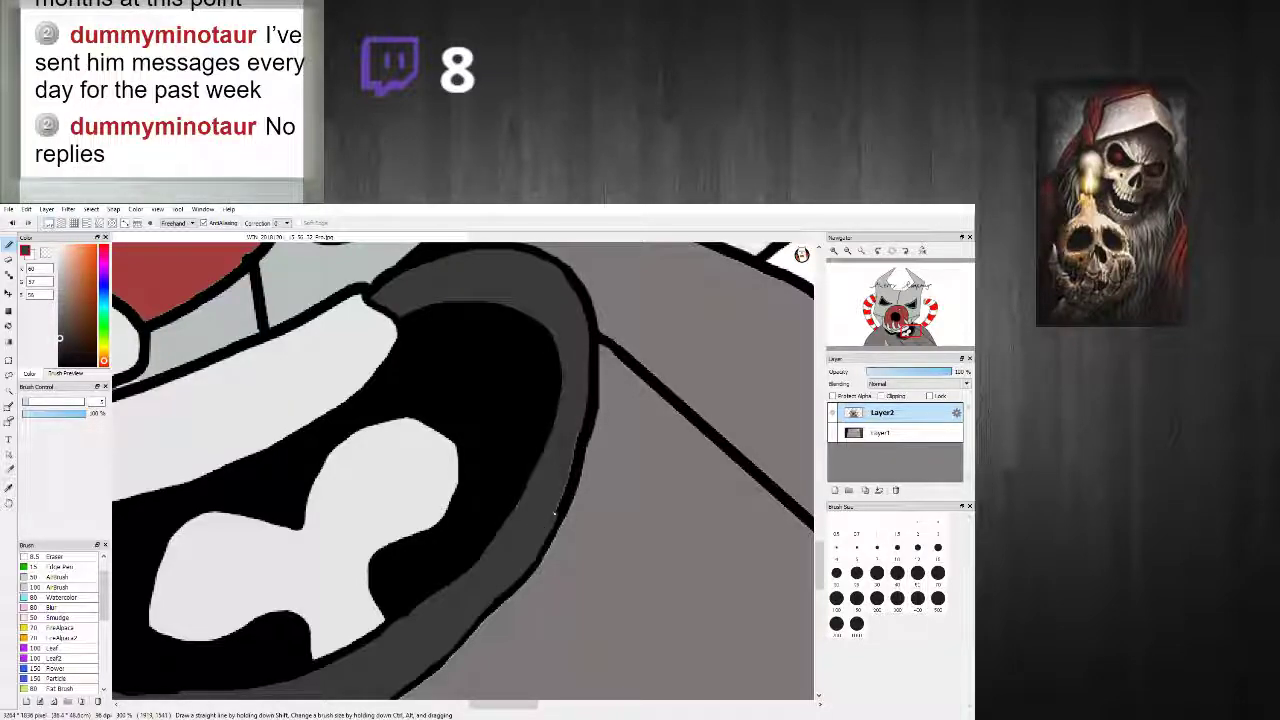
mouse_move(576, 457)
left_mouse_down()
mouse_move(586, 410)
mouse_move(600, 407)
mouse_move(572, 505)
mouse_move(500, 602)
left_mouse_up()
right_click(597, 410)
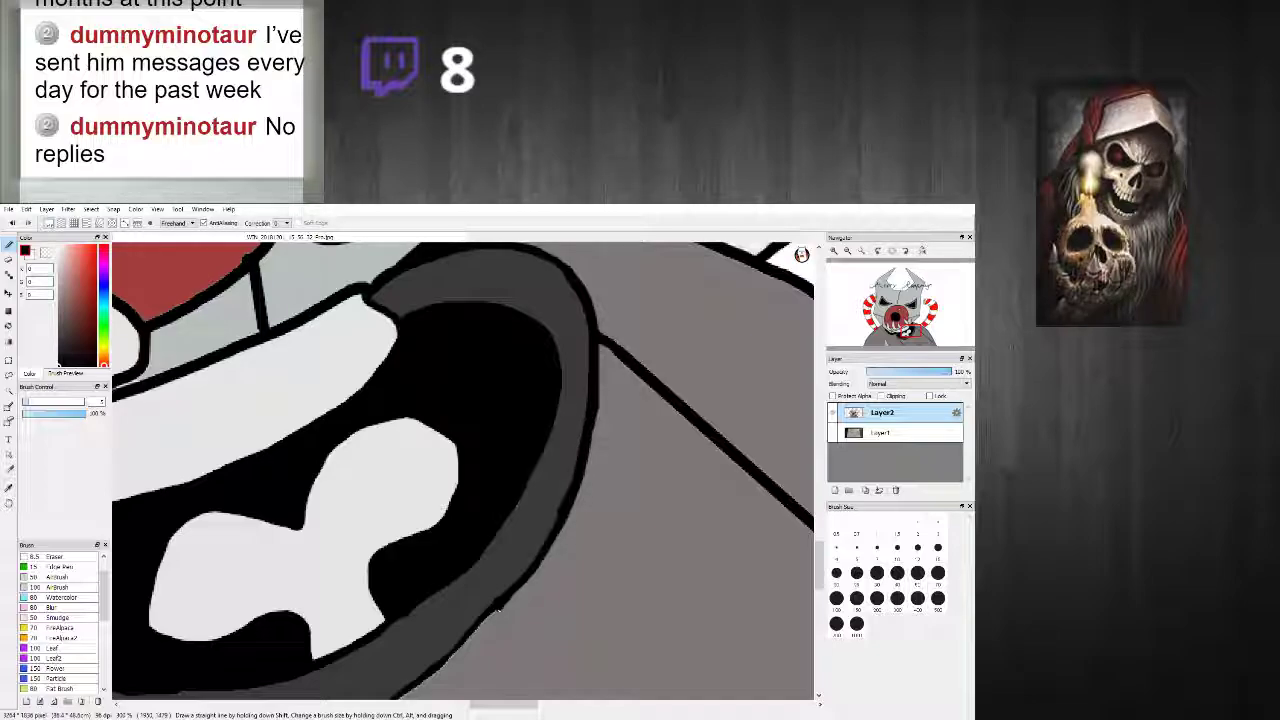
left_click_drag(447, 663, 396, 703)
Step: Undo a misplaced stroke below the rim and thicken the black outline along the rim's bottom edge
scroll(467, 560, "down", 4)
scroll(437, 645, "up", 5)
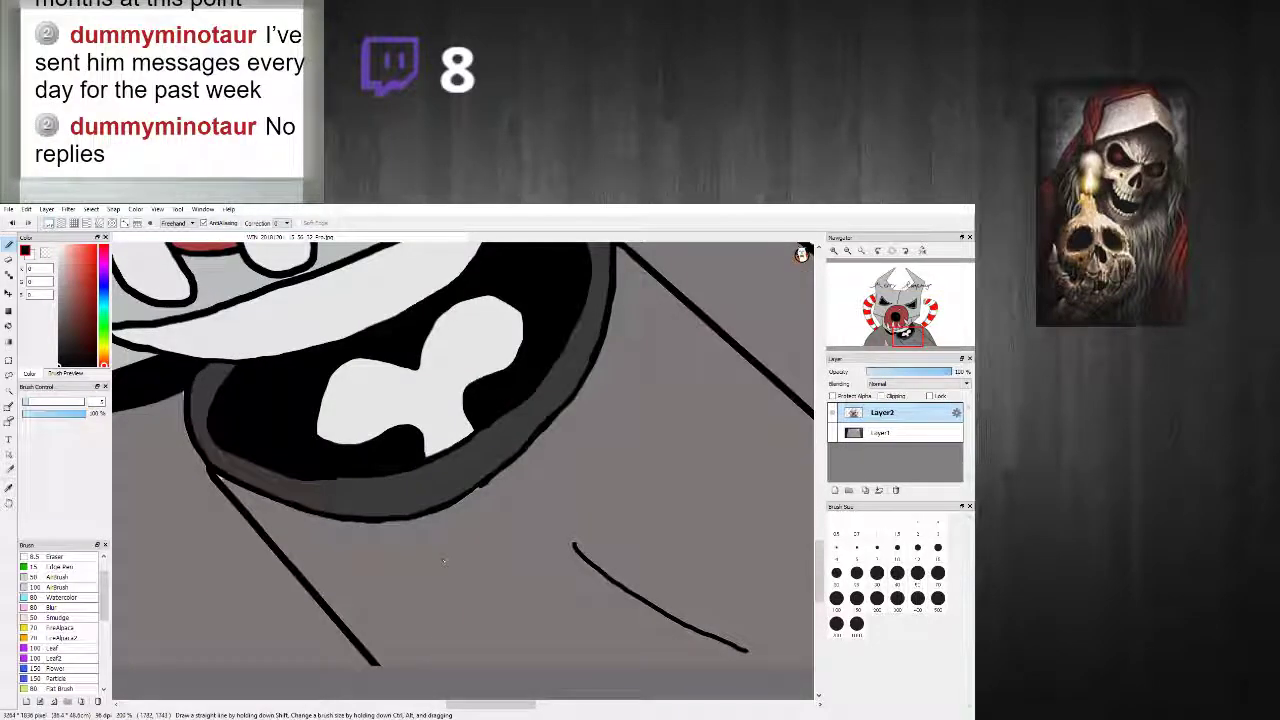
left_click_drag(508, 499, 467, 539)
key("ctrl+z")
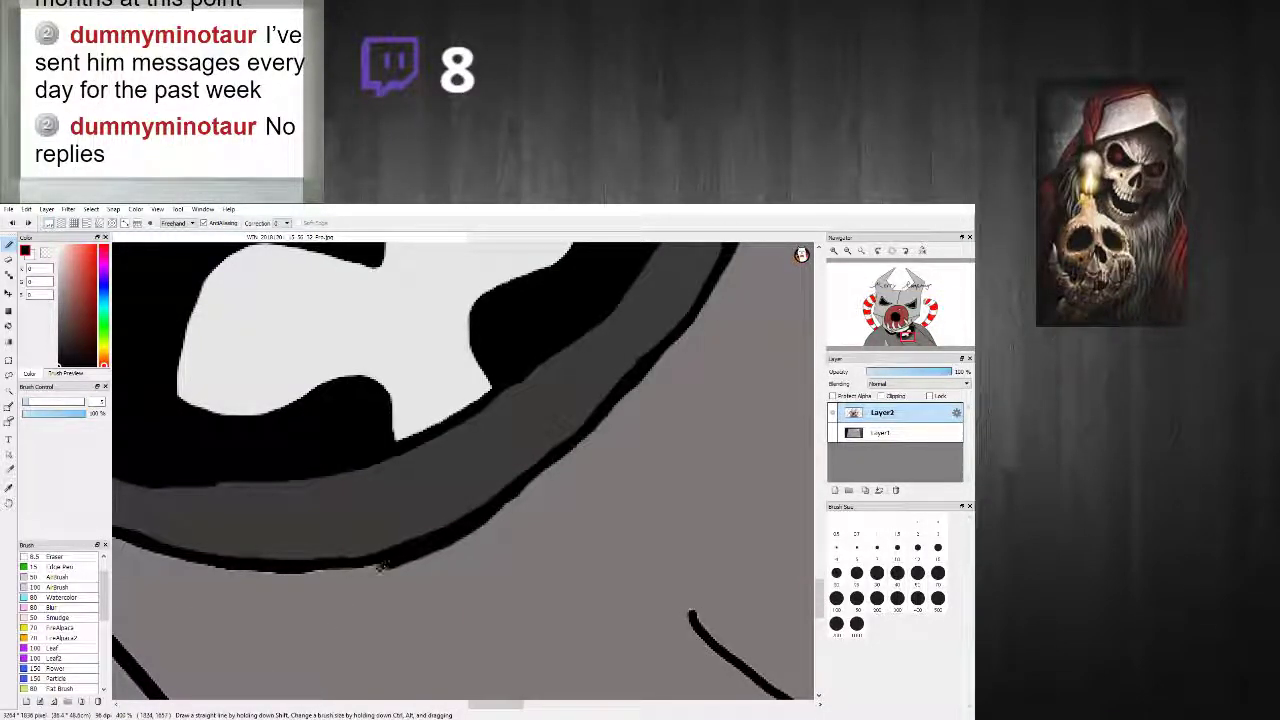
left_click_drag(245, 572, 114, 540)
Step: Thicken the rim's lower left black outline, starting where the cloak line meets it
scroll(130, 538, "down", 6)
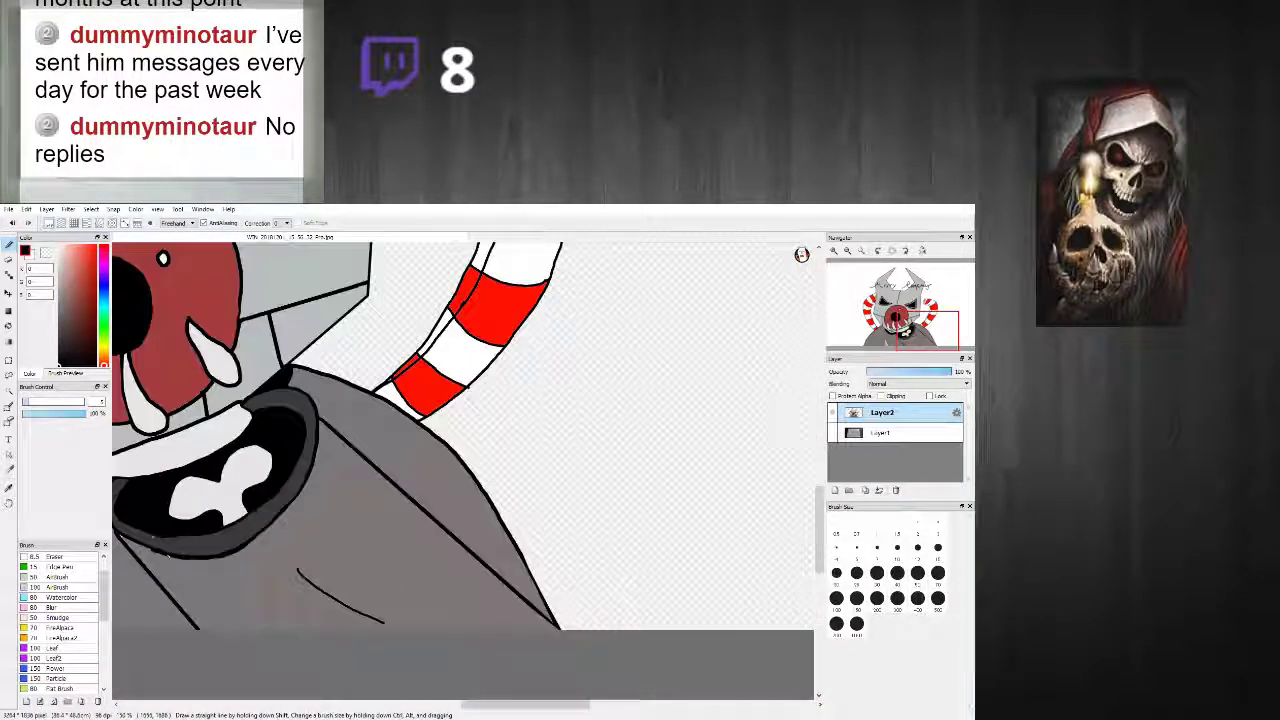
scroll(114, 532, "up", 6)
left_click_drag(185, 515, 340, 585)
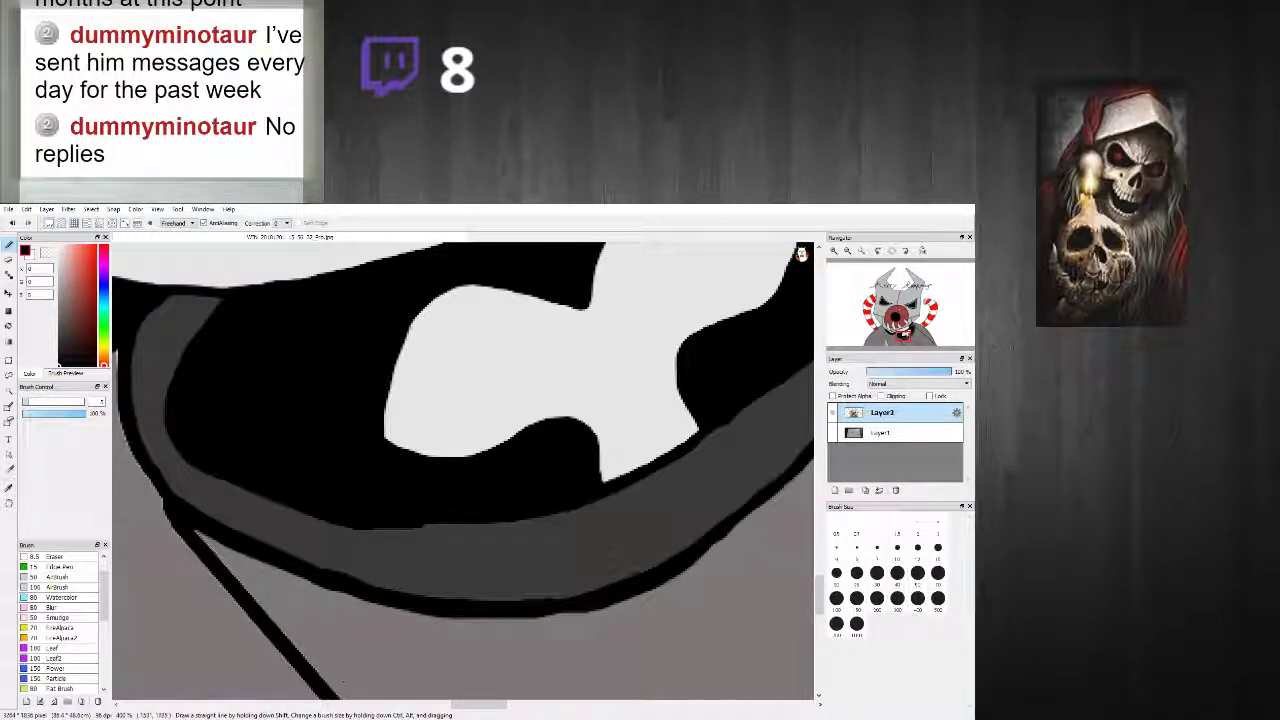
scroll(343, 683, "down", 3)
scroll(600, 468, "up", 2)
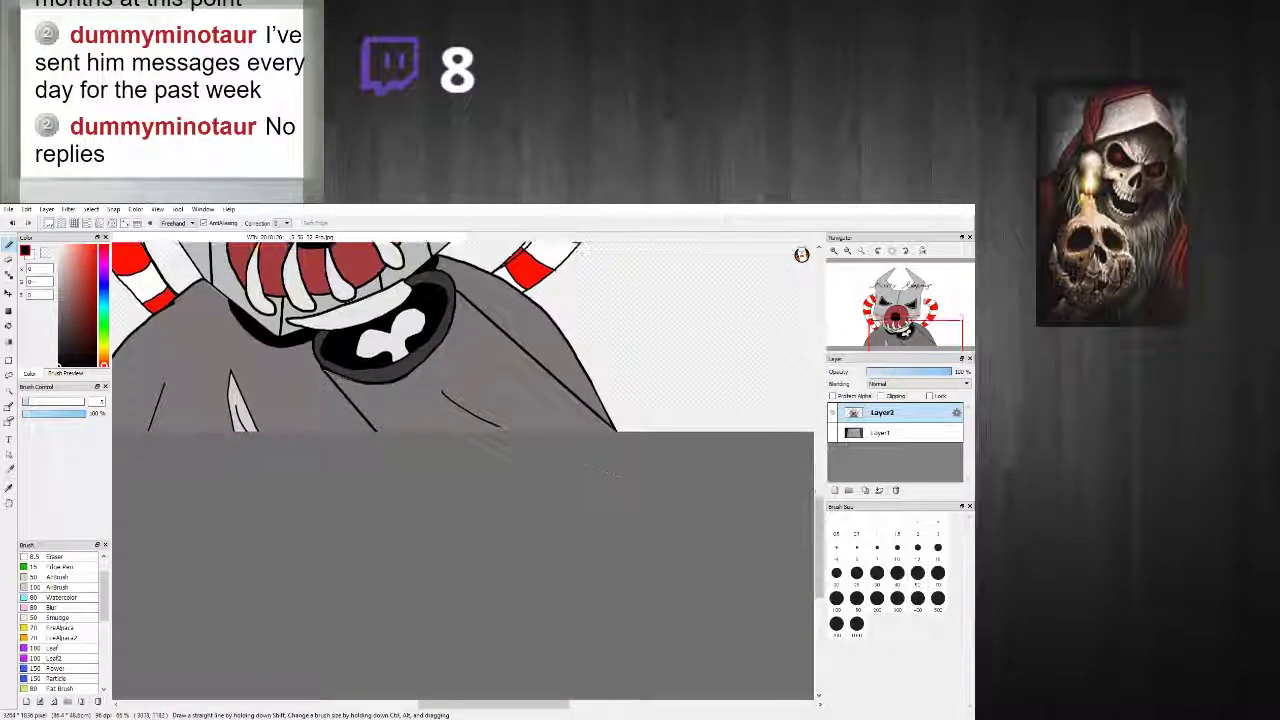
Step: Undo a misplaced stroke near the cloak's diagonal line and thicken the rim's left outline in black up to the dark area under the chin
scroll(600, 468, "down", 2)
scroll(600, 468, "up", 3)
left_click_drag(773, 513, 644, 330)
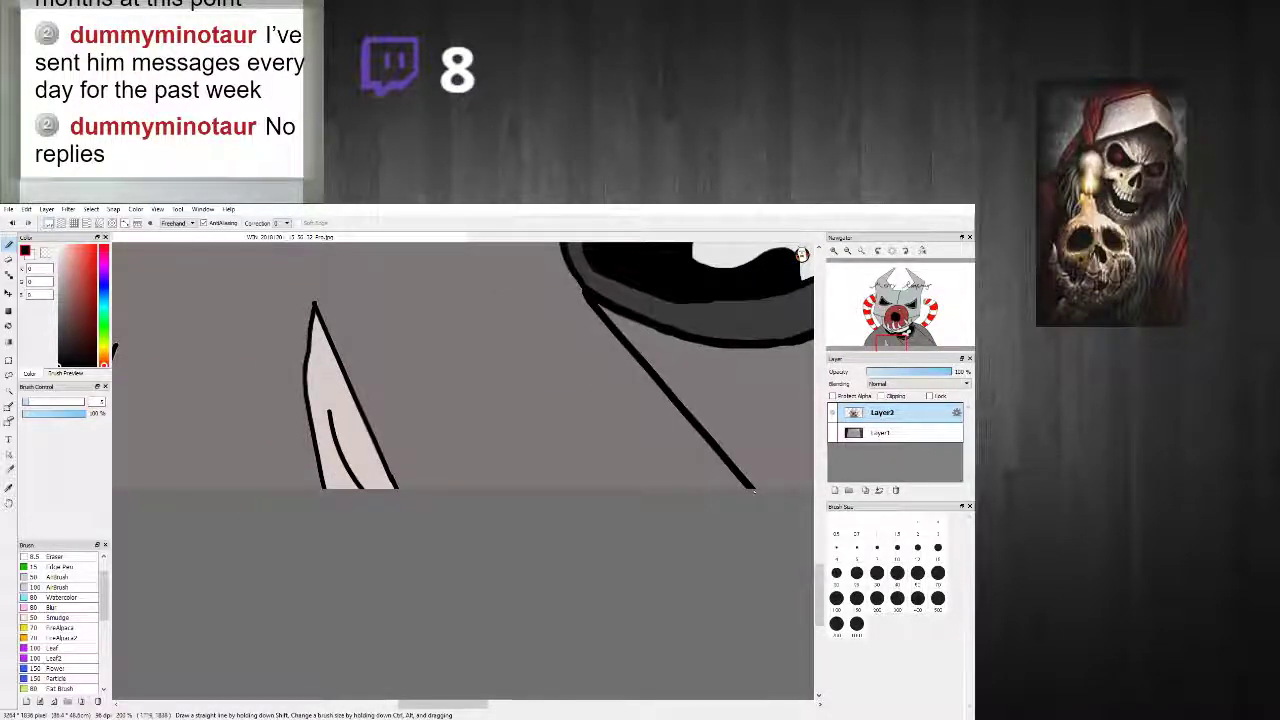
key("ctrl+z")
left_click_drag(578, 286, 559, 244)
scroll(607, 300, "up", 1)
scroll(606, 300, "down", 3)
scroll(580, 268, "up", 3)
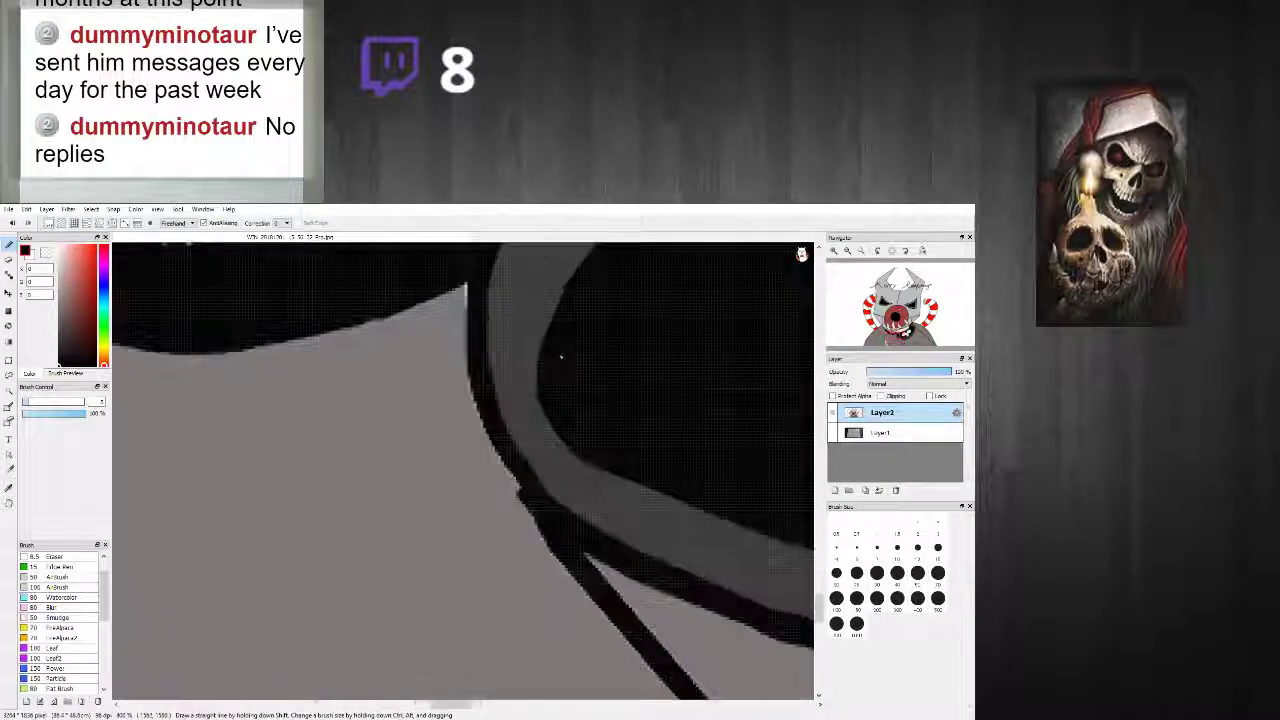
mouse_move(538, 518)
left_mouse_down()
mouse_move(481, 405)
mouse_move(465, 288)
left_mouse_up()
scroll(527, 487, "down", 3)
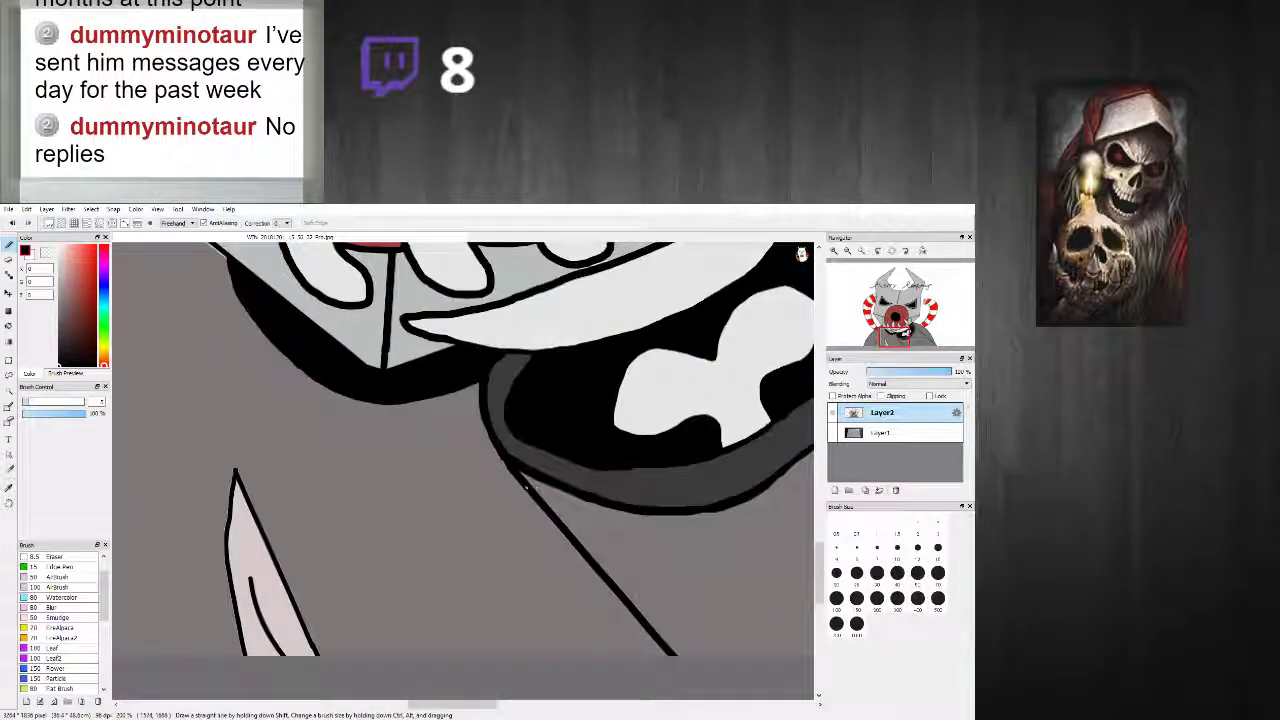
Step: Thicken the cloak's black diagonal line from the rim down to the canvas's bottom edge
scroll(525, 486, "up", 3)
scroll(479, 430, "down", 4)
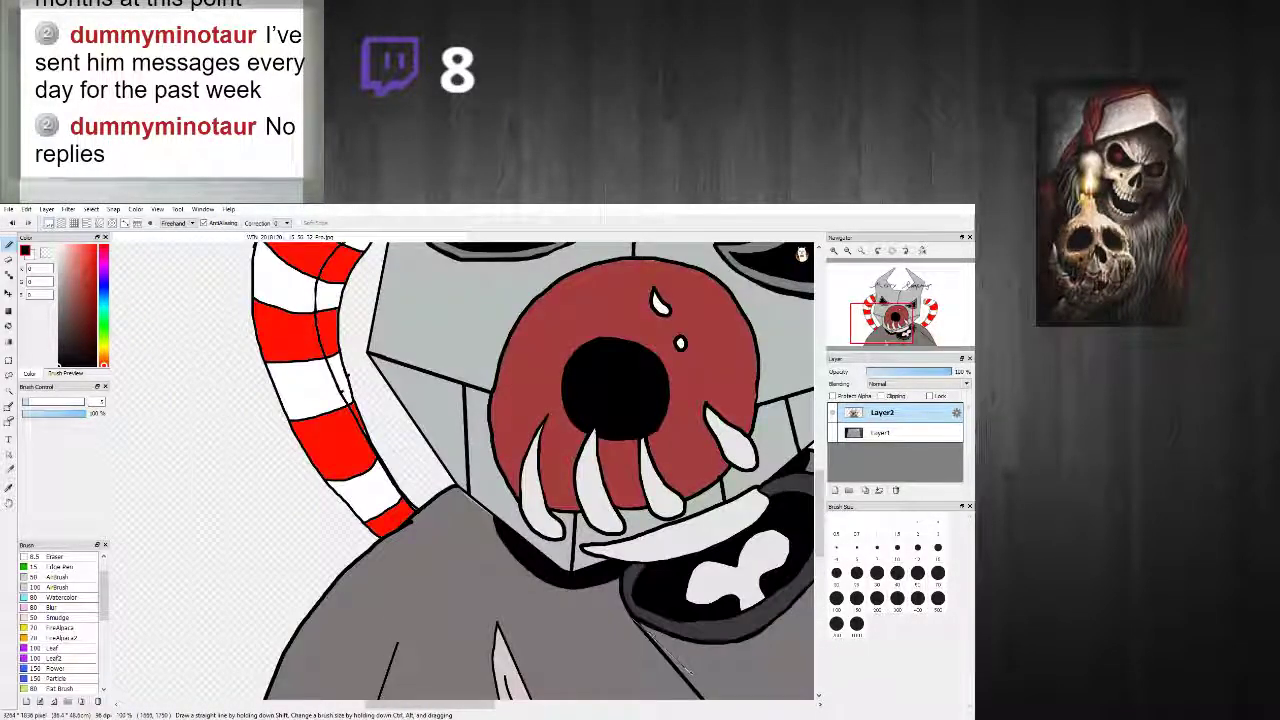
scroll(479, 430, "up", 2)
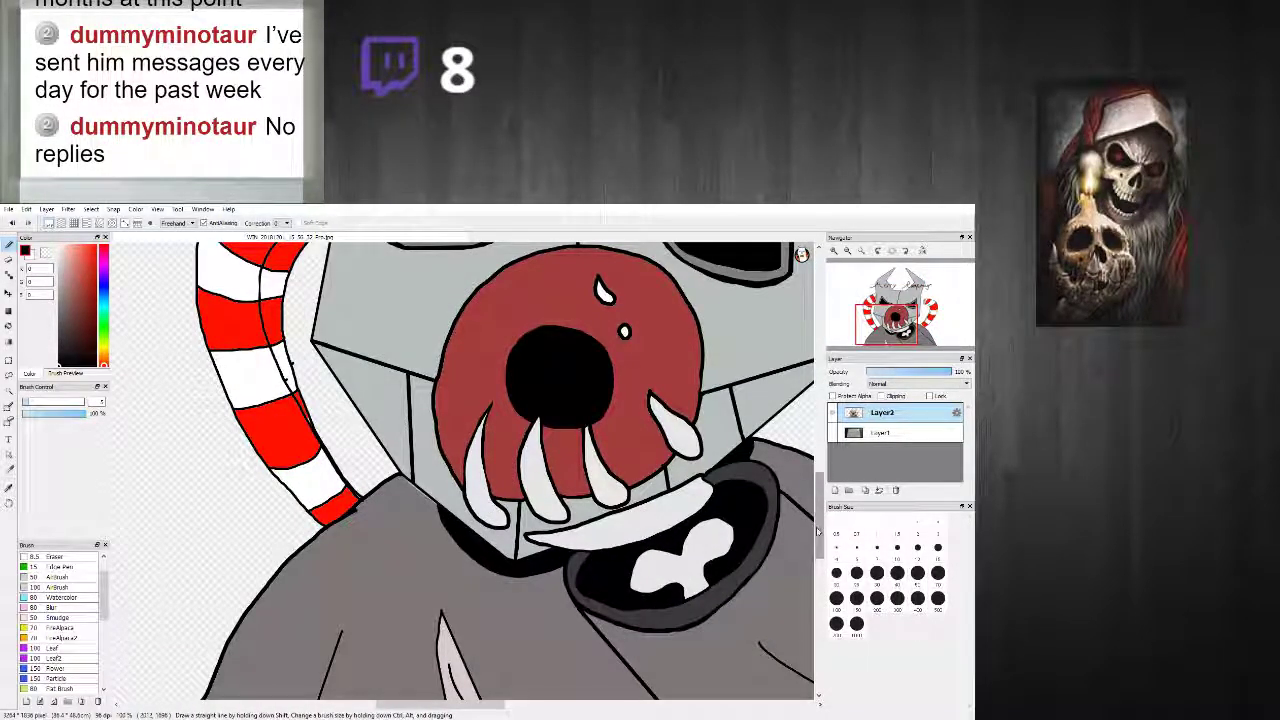
scroll(634, 573, "up", 3)
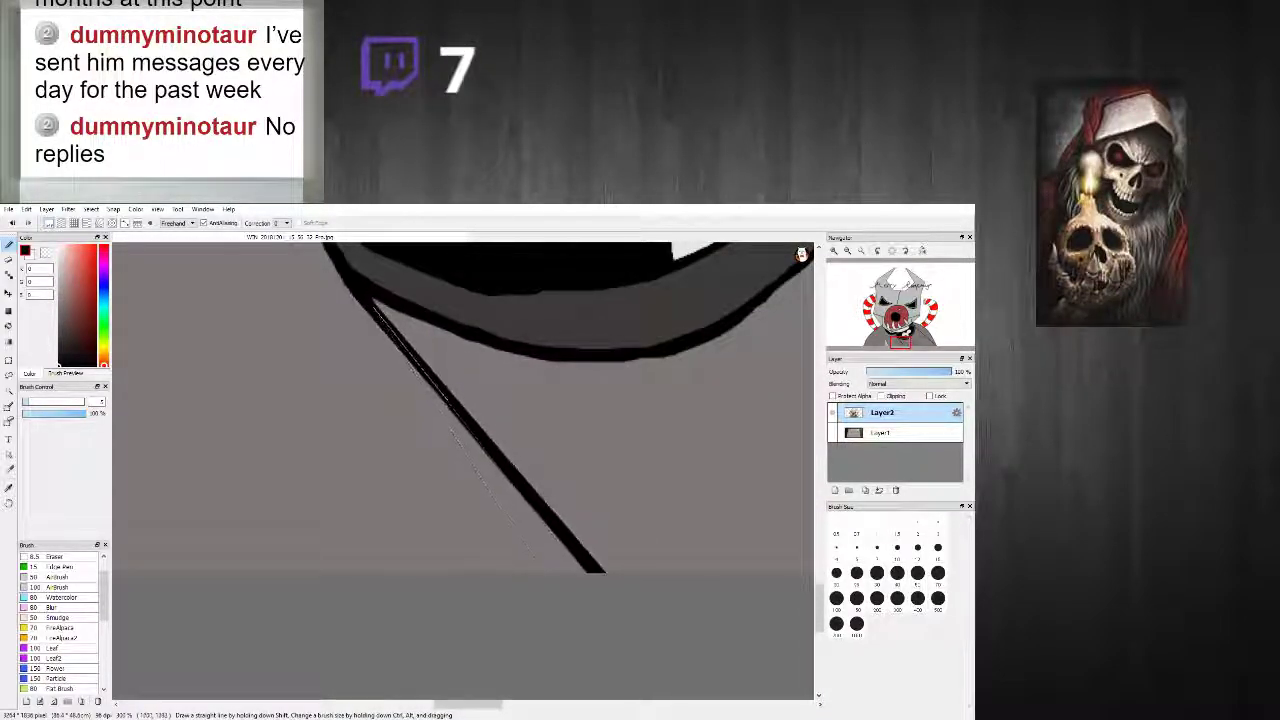
scroll(611, 579, "down", 3)
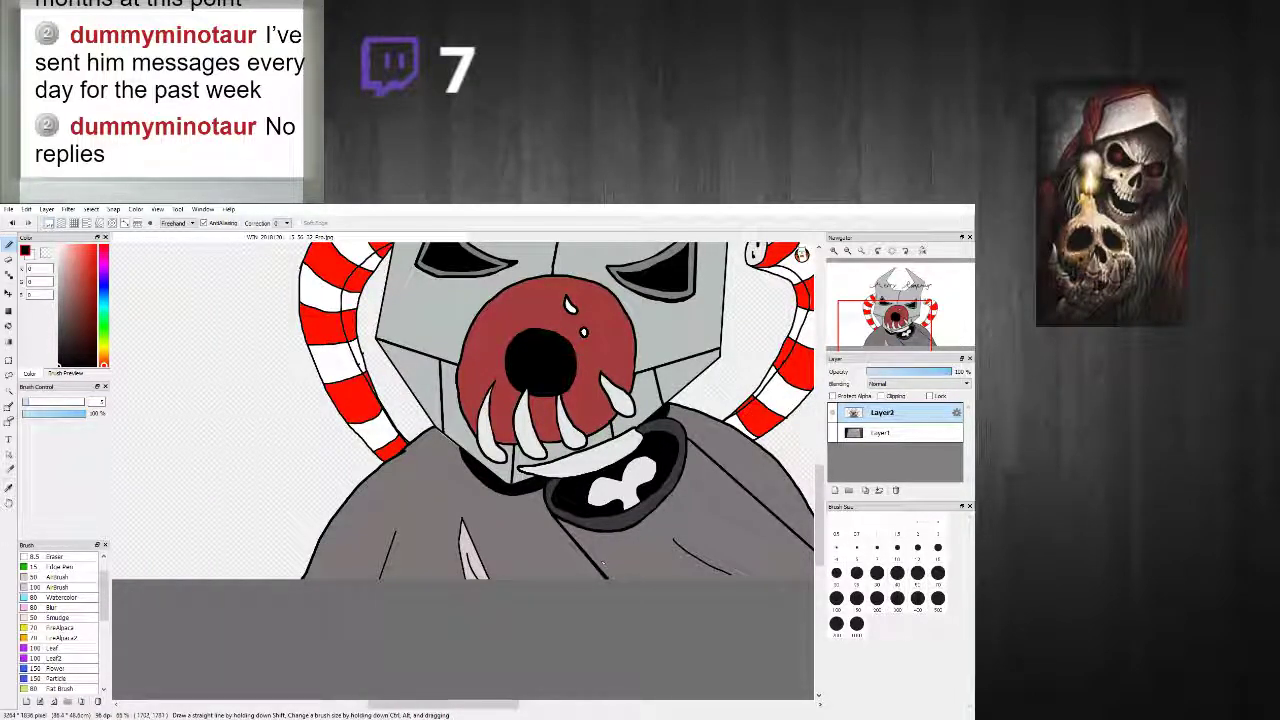
Step: Redraw the pale pink spike's outline on the cloak with straight black lines along both sides
scroll(512, 392, "up", 2)
scroll(478, 416, "up", 3)
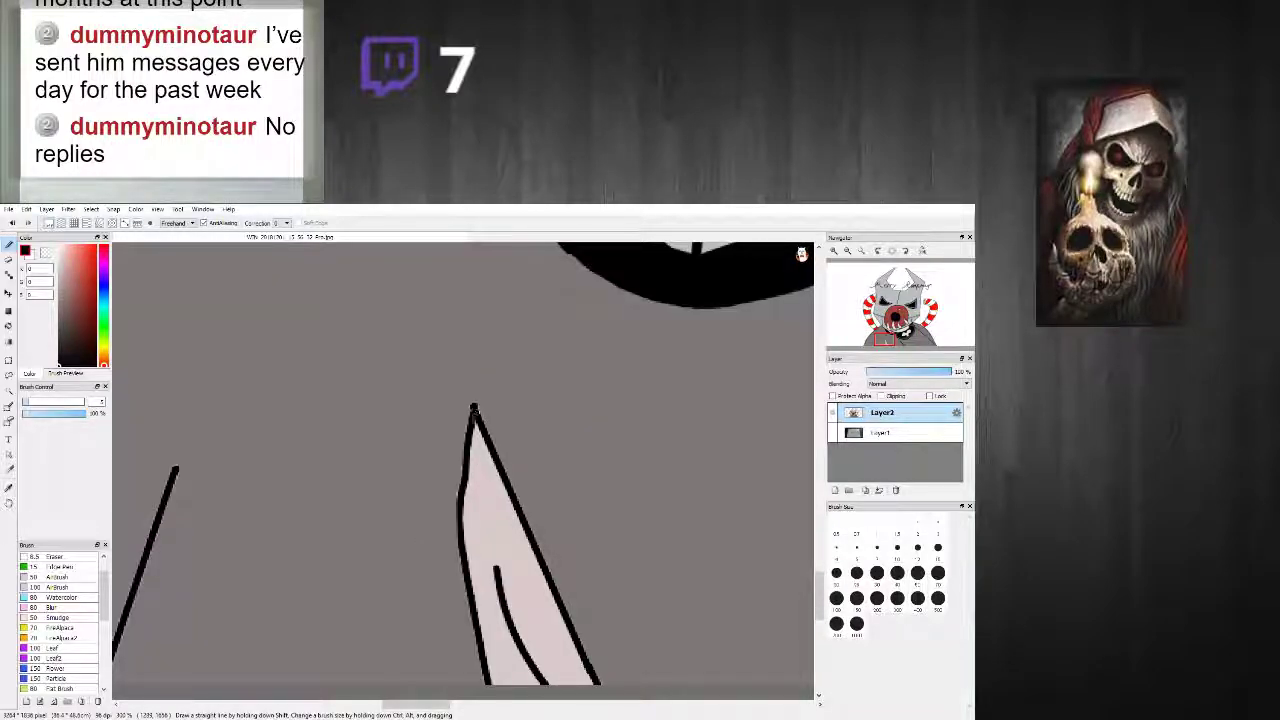
left_click_drag(458, 500, 488, 684)
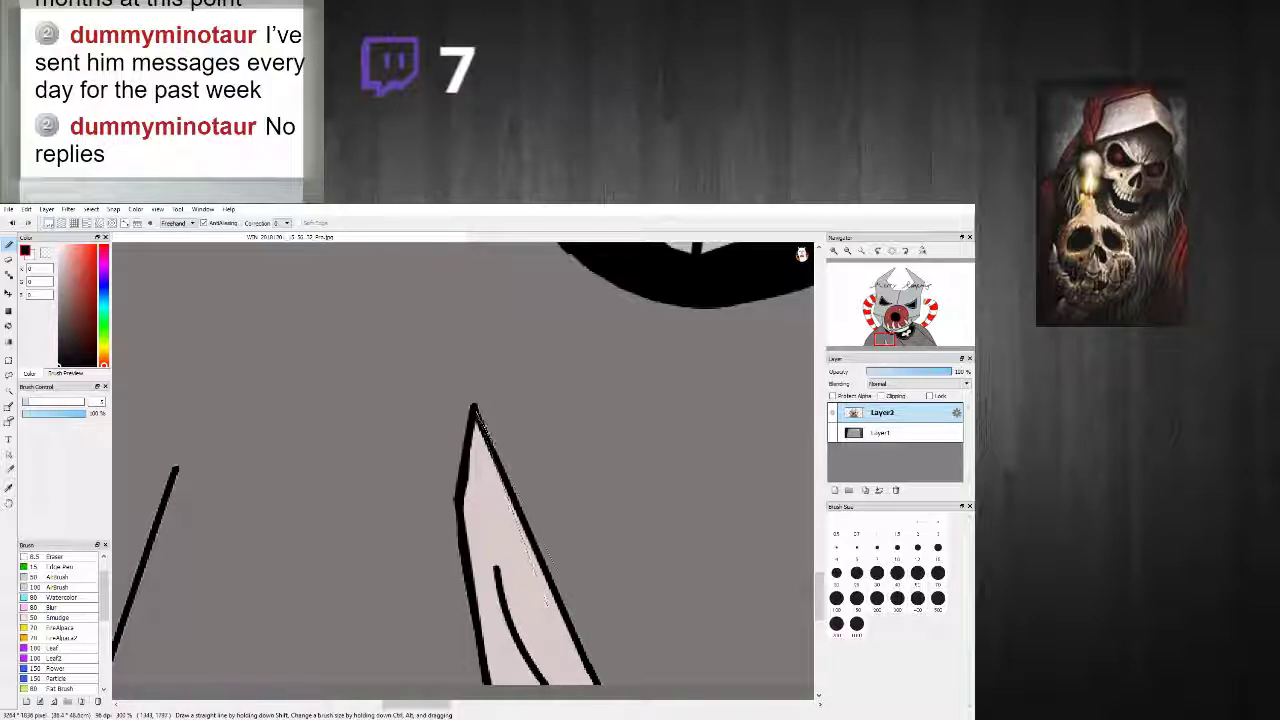
left_click(605, 695, "shift")
left_click(549, 534, "shift")
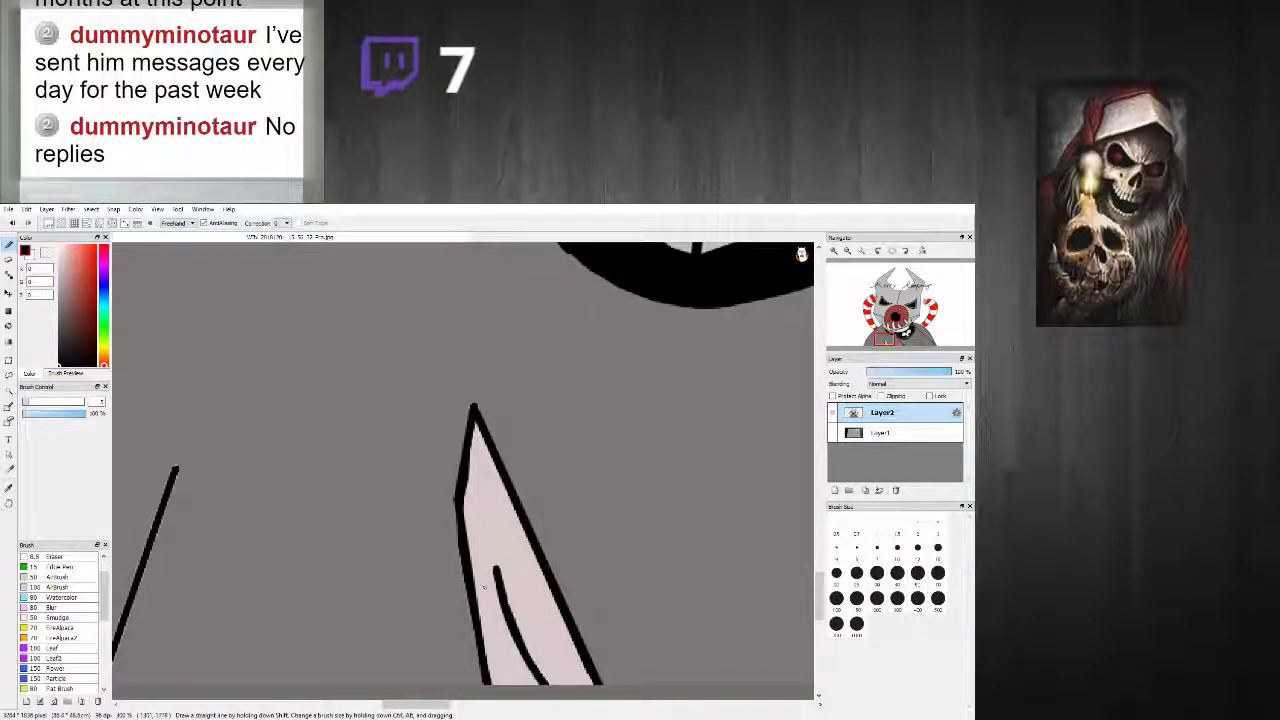
Step: Trim the spike's tip and left outer edge with the cloak's grey and even out its upper left outline in black
scroll(470, 602, "up", 3)
scroll(466, 600, "down", 2)
right_click(449, 478)
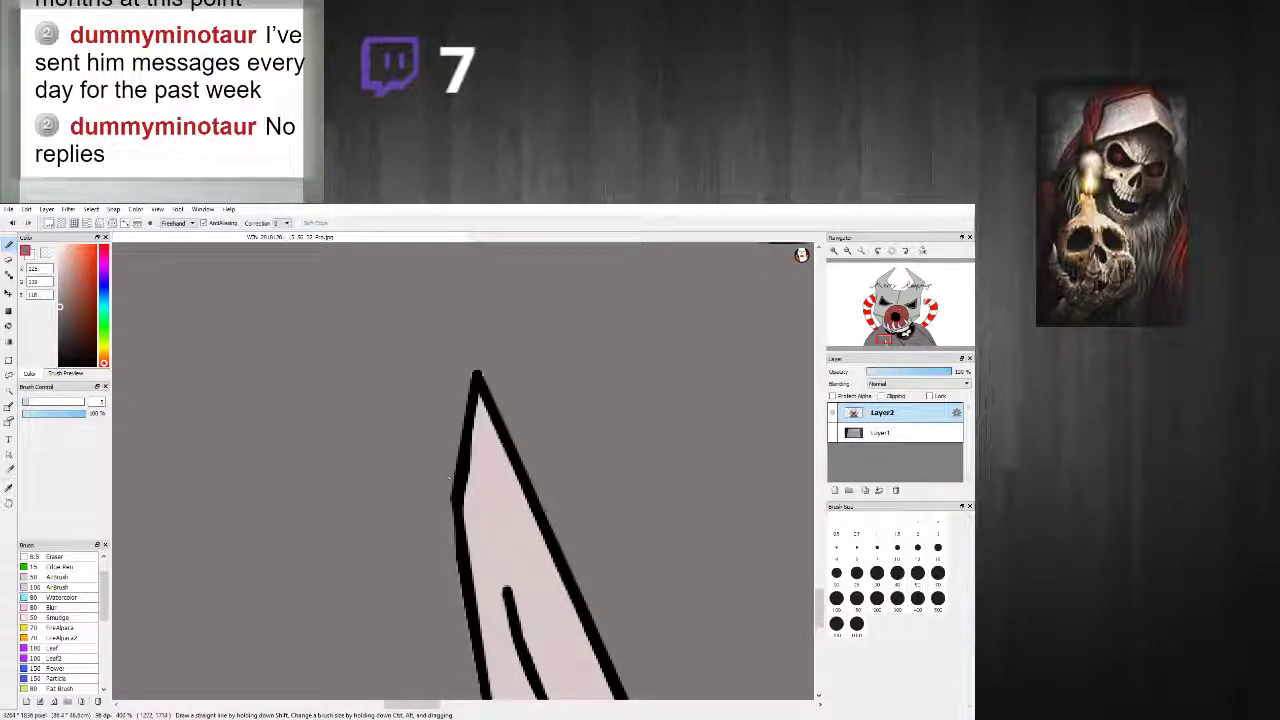
left_click(474, 362)
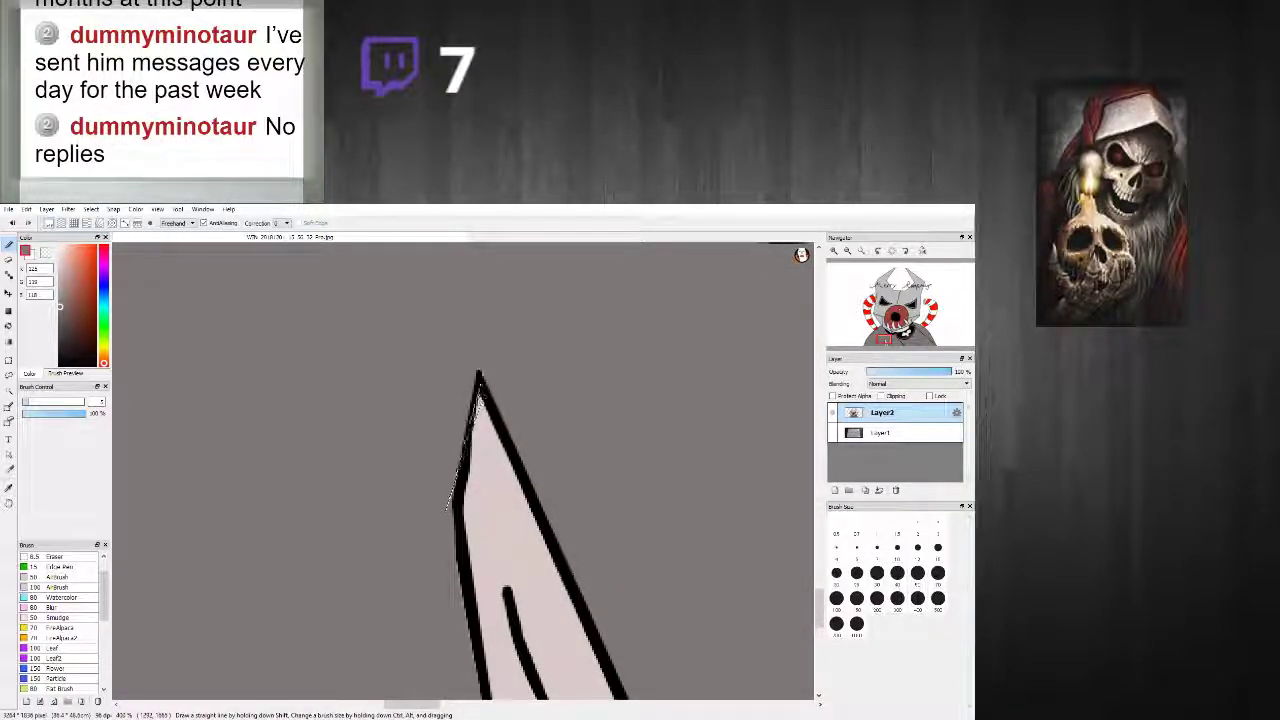
scroll(526, 482, "down", 4)
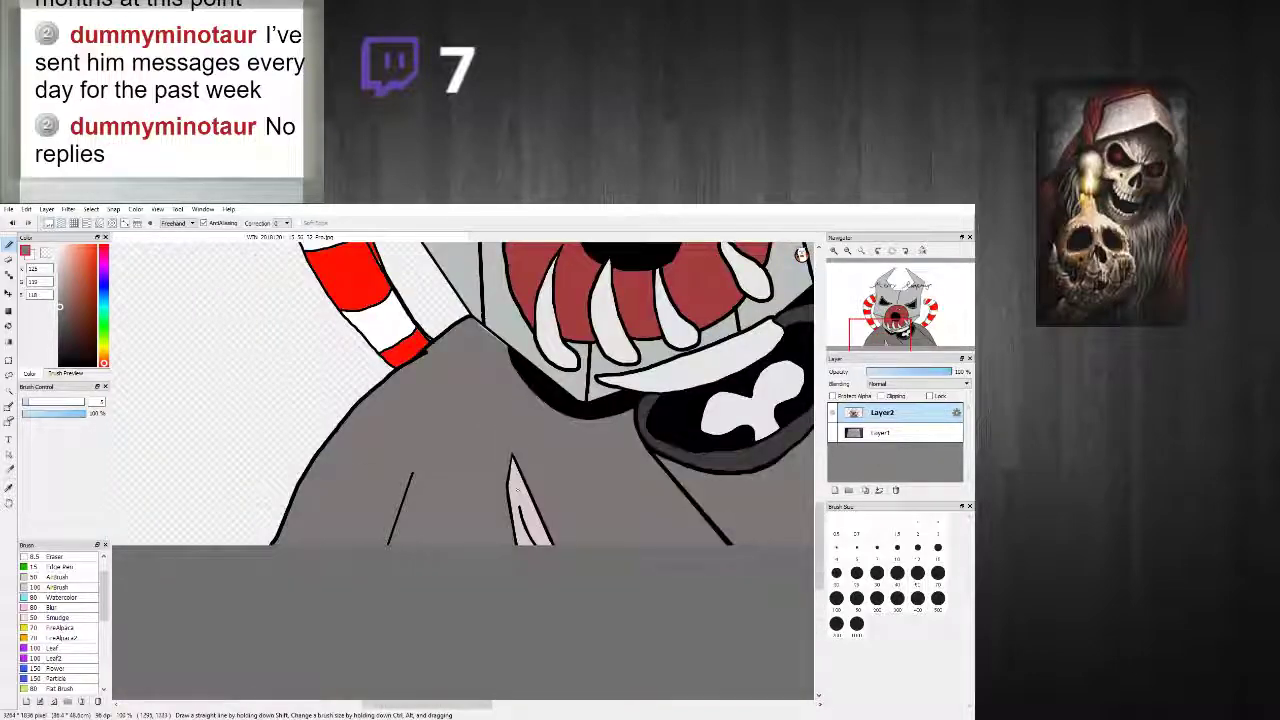
scroll(522, 502, "up", 3)
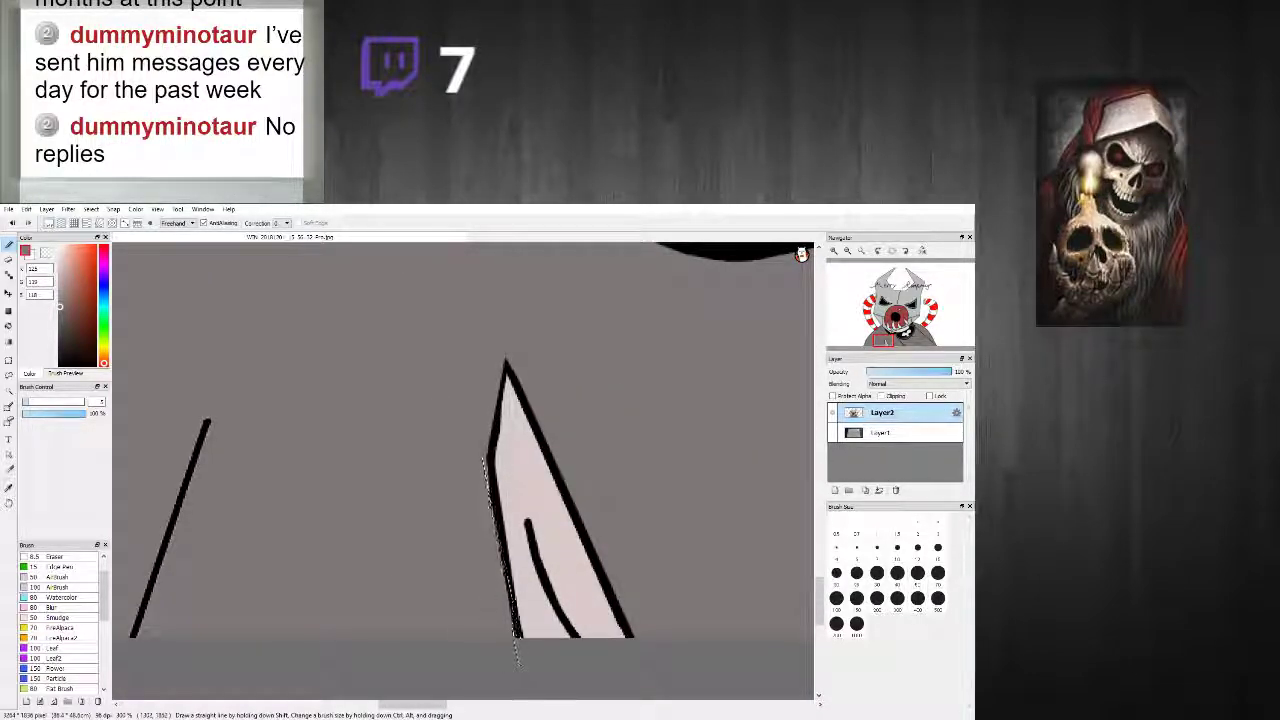
left_click(508, 374, "alt")
mouse_move(502, 399)
left_mouse_down()
mouse_move(496, 448)
mouse_move(500, 430)
left_mouse_up()
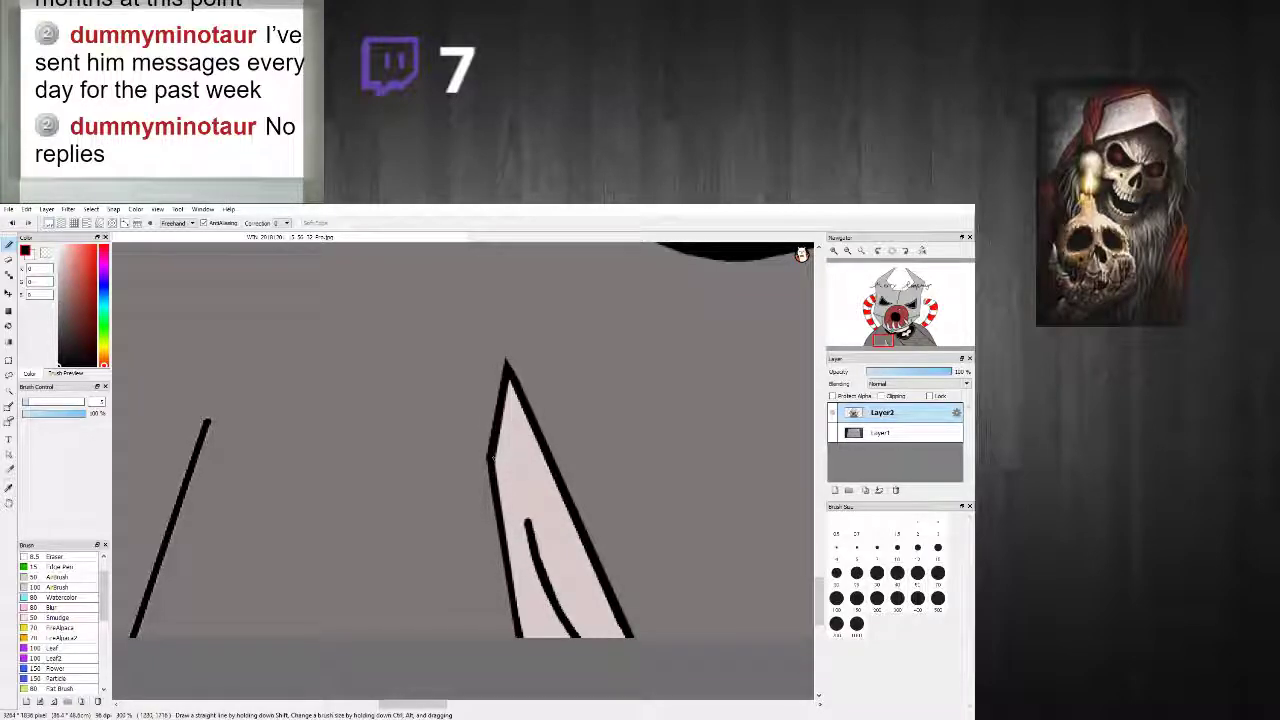
Step: Thicken the short fold line left of the spike with a straight black line from the canvas's bottom edge
scroll(500, 528, "down", 5)
scroll(482, 514, "up", 5)
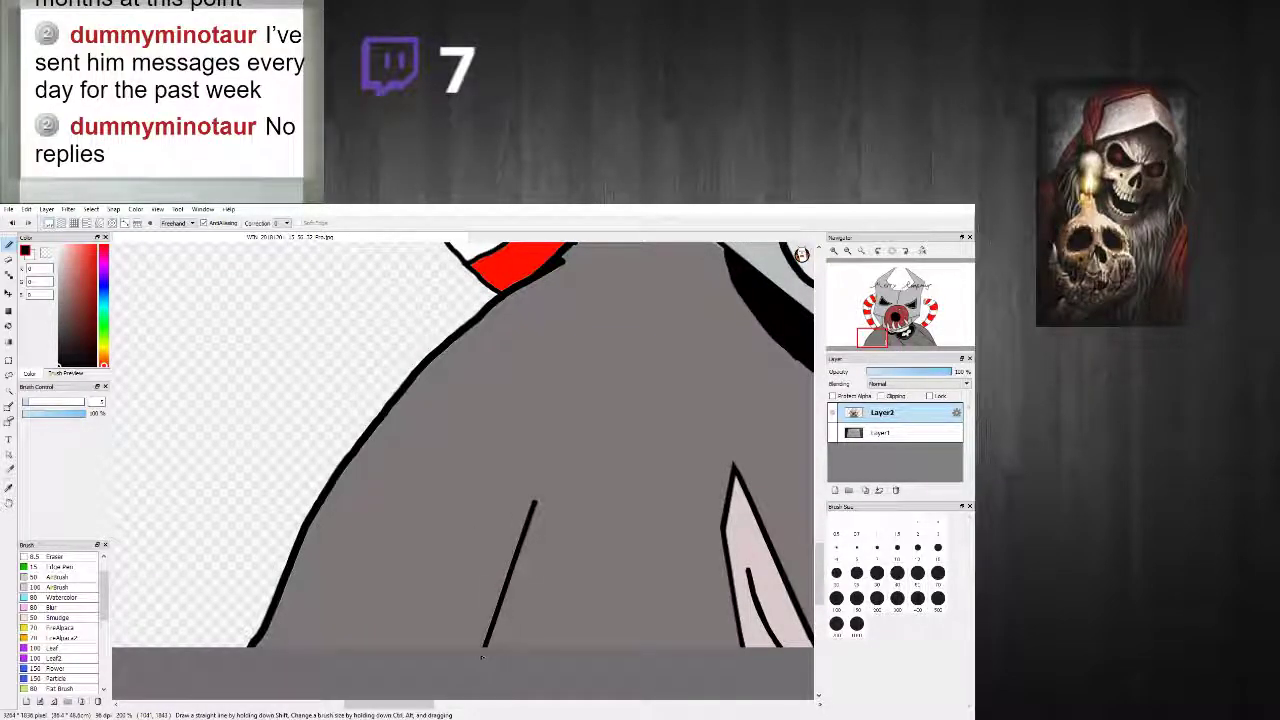
left_click(534, 504, "shift")
scroll(525, 543, "down", 3)
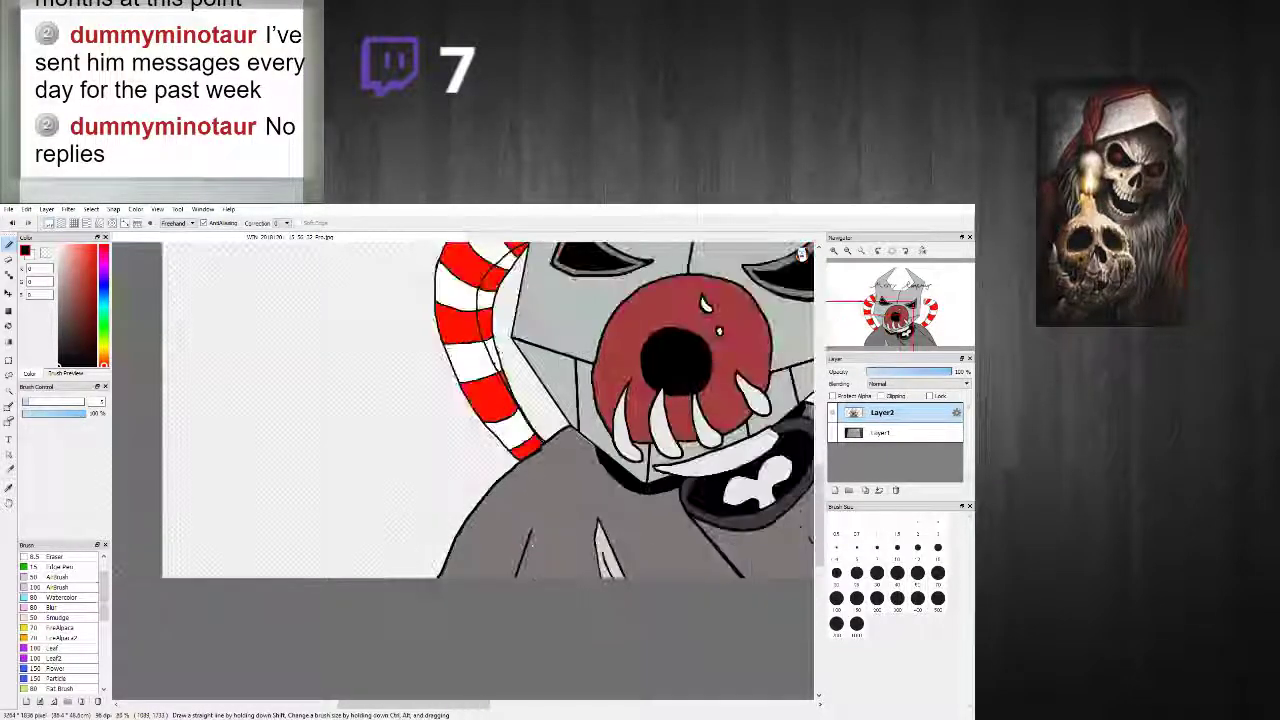
Step: Thicken the cloak's left outline with connected straight black segments from the canvas's bottom edge up to the candy cane
scroll(514, 543, "up", 3)
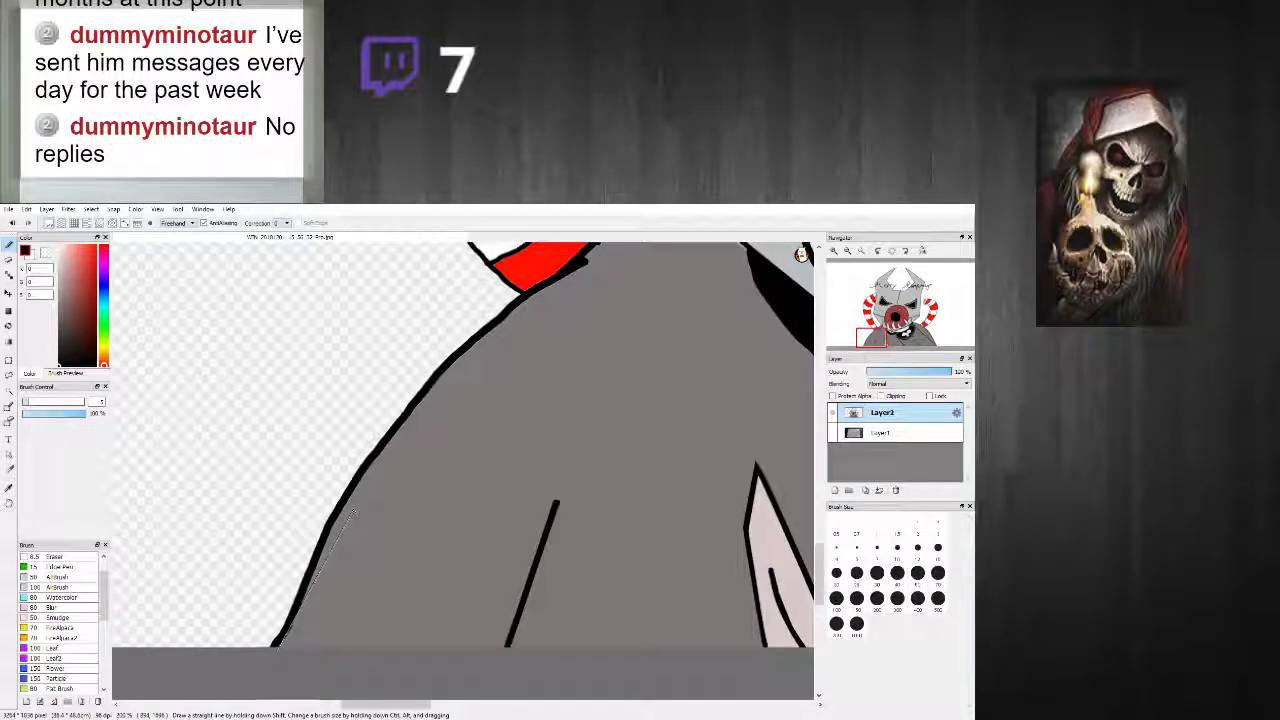
left_click(332, 529, "shift")
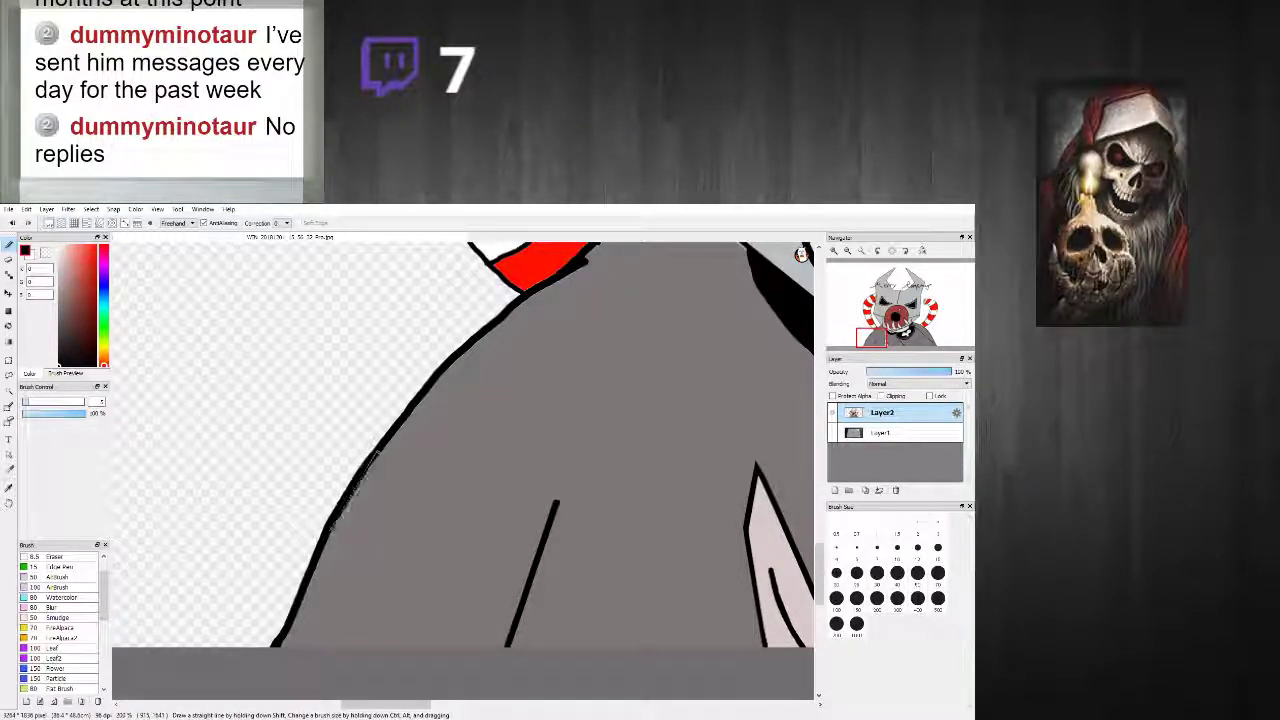
left_click(444, 374, "shift")
left_click(518, 305, "shift")
left_click(590, 255, "shift")
scroll(757, 301, "down", 4)
scroll(760, 340, "up", 3)
scroll(555, 295, "up", 2)
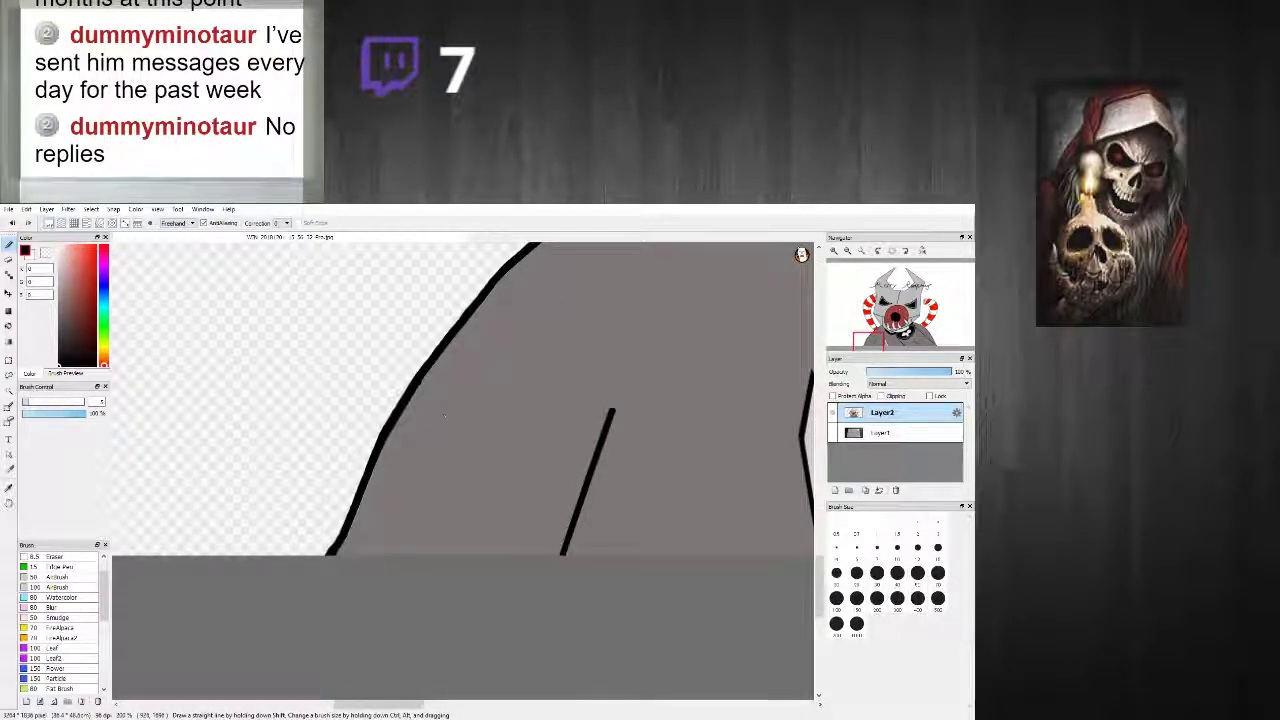
Step: Trim the uneven inner edge of the cloak outline beneath the left candy cane's red end with the cloak's grey
scroll(553, 342, "down", 5)
scroll(565, 292, "up", 5)
scroll(530, 328, "up", 1)
right_click(300, 376)
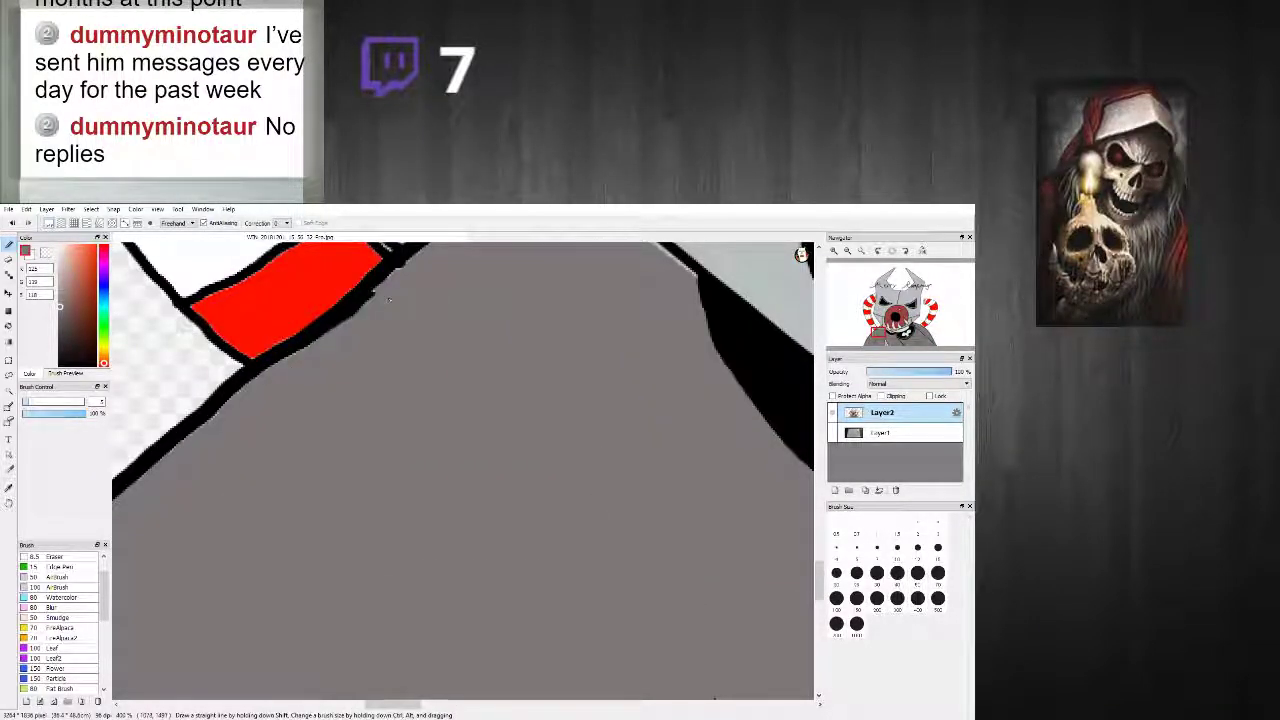
left_click_drag(352, 322, 312, 340)
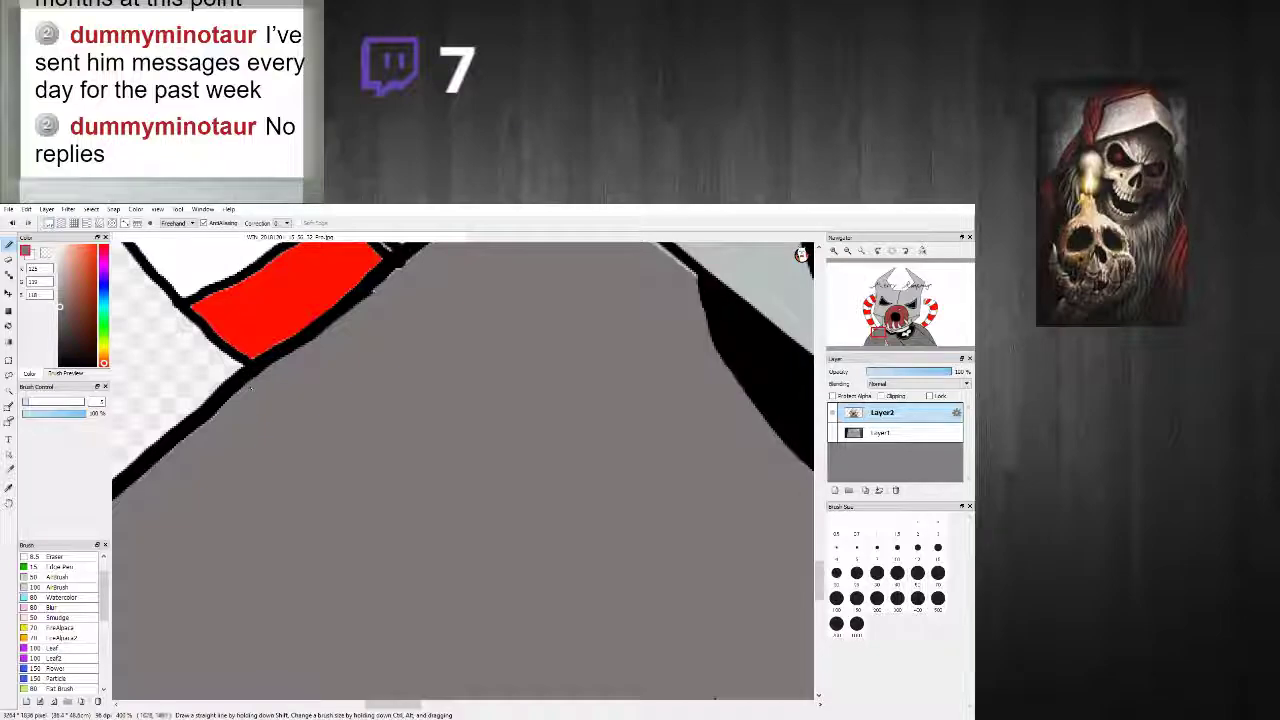
Step: Fill the gap at the left candy cane's lower corner in black and smooth the cloak outline below it with grey
scroll(250, 388, "down", 1)
scroll(300, 360, "down", 1)
scroll(334, 343, "up", 1)
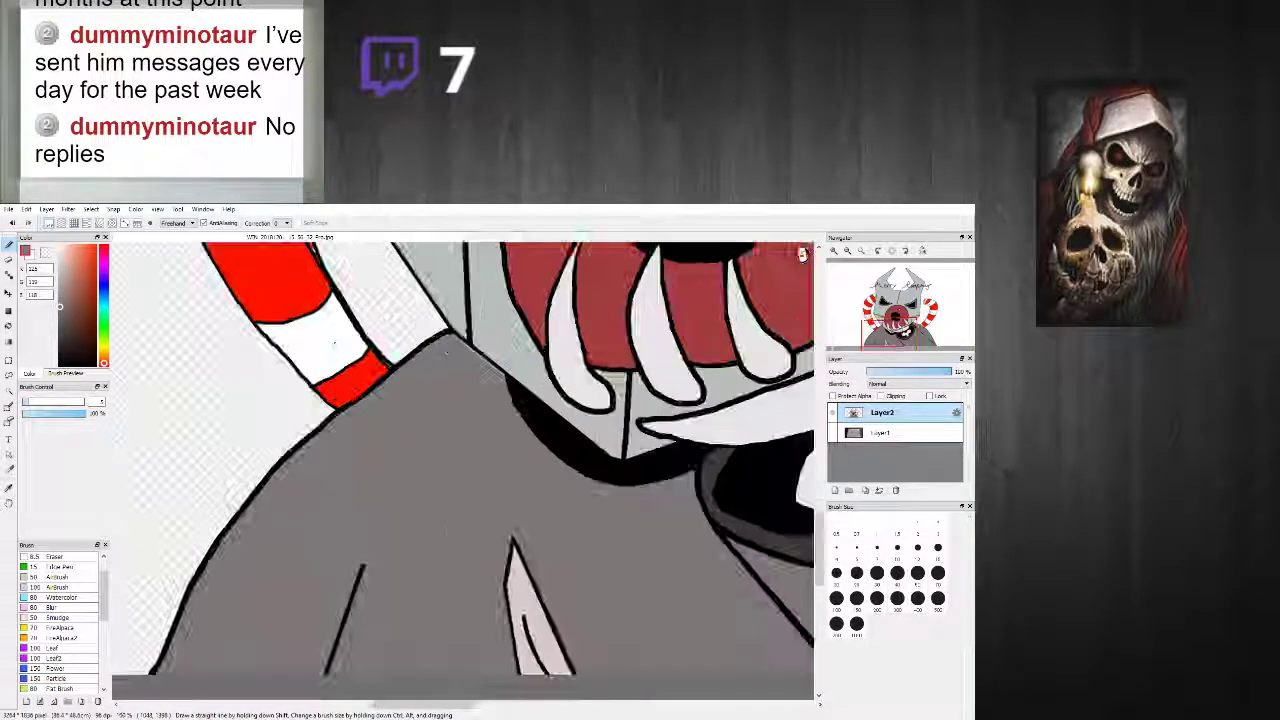
scroll(345, 337, "up", 1)
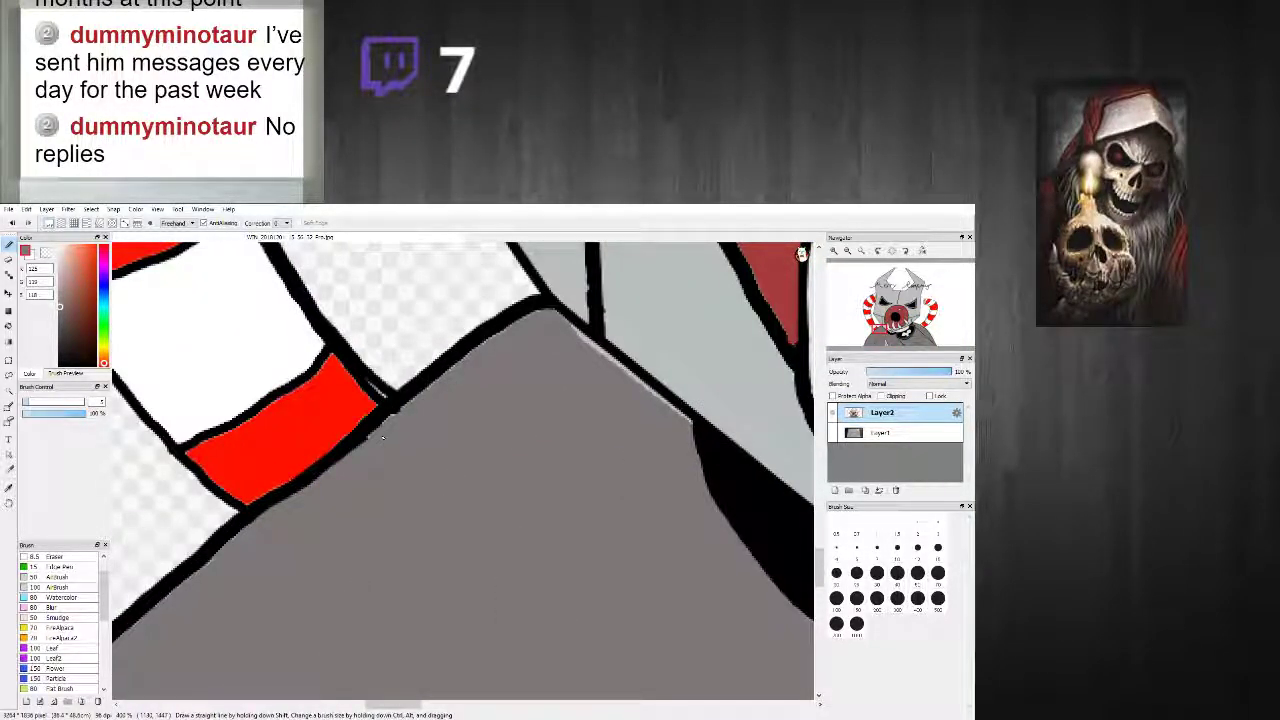
left_click(358, 376, "alt")
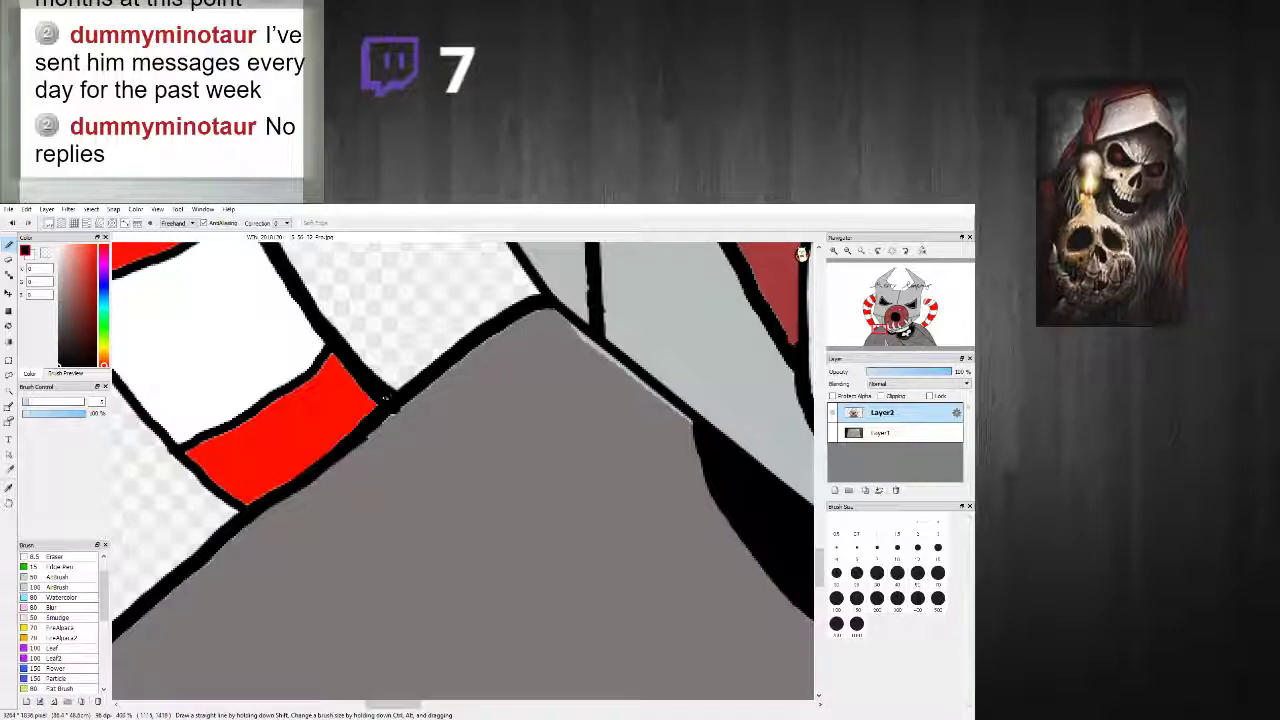
left_click(386, 444, "alt")
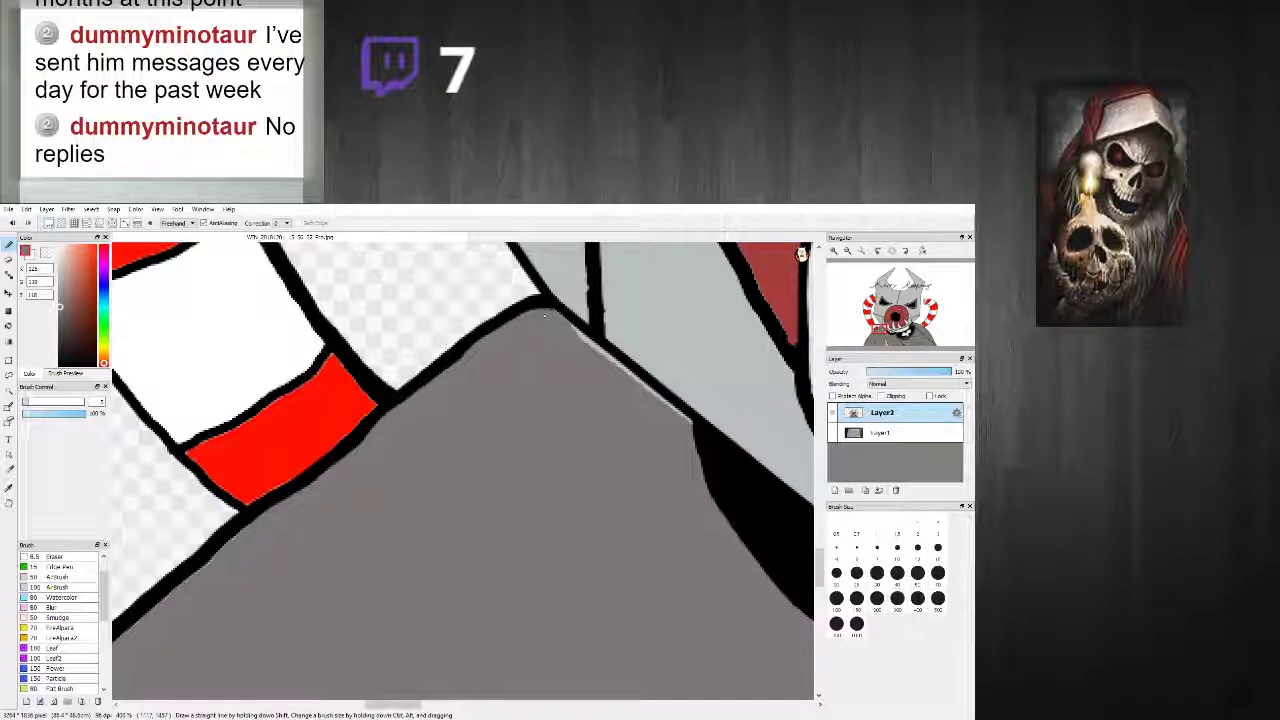
Step: Cover the pale strip between cloak and mask with the cloak's grey and redraw that edge as a straight black line
left_click_drag(591, 345, 692, 422)
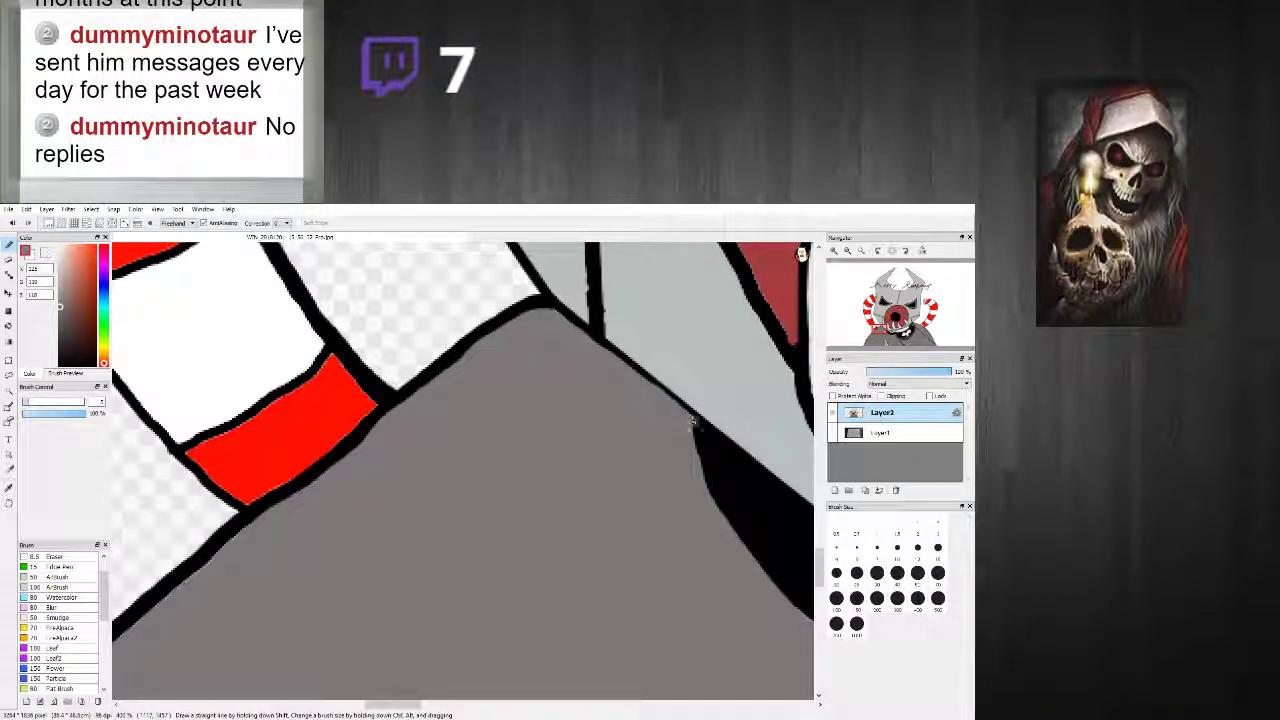
left_click(711, 432, "alt")
left_click(553, 309, "shift")
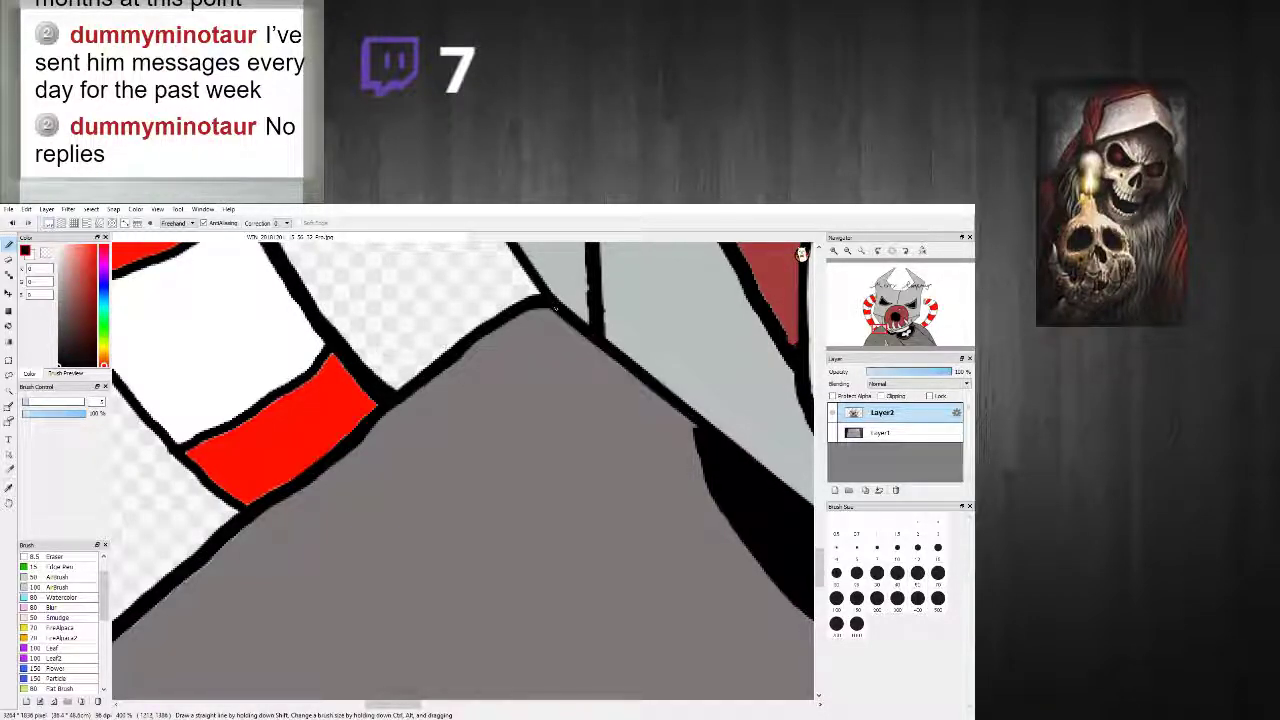
left_click(743, 468, "shift")
left_click(541, 301, "shift")
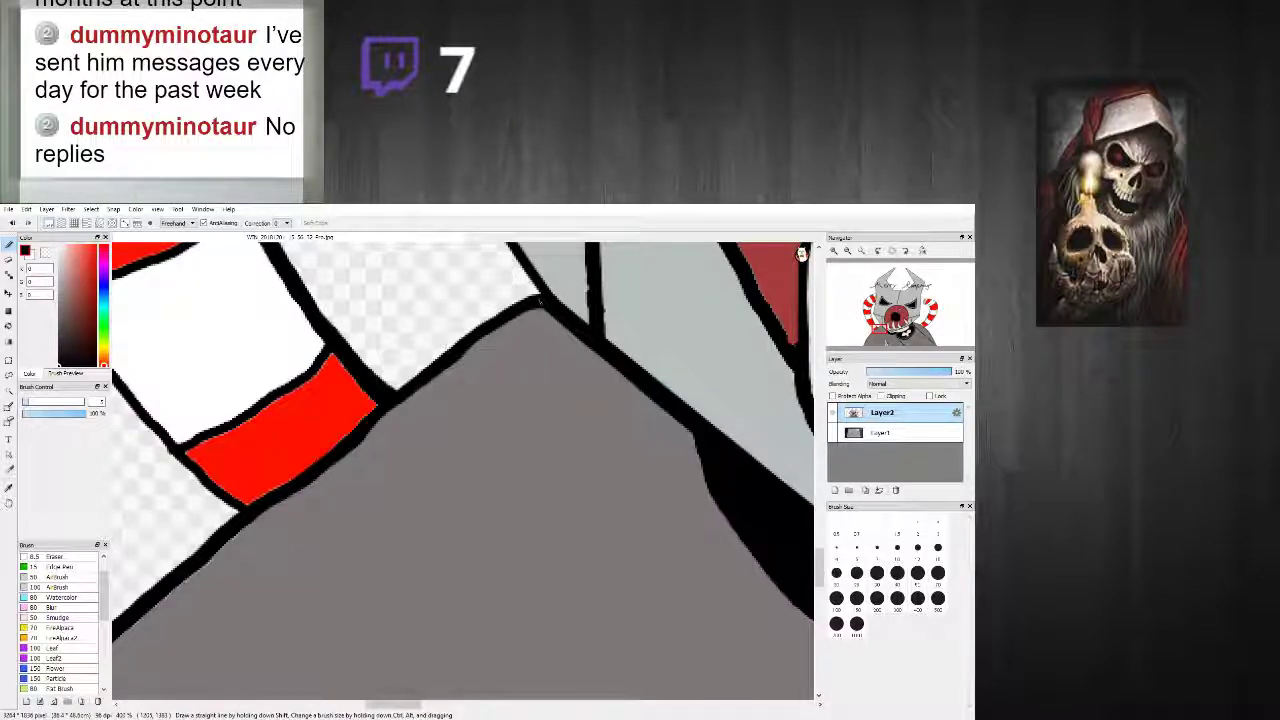
Step: Thicken the cloak's black outline from its peak beside the mask down past the left candy cane's red end
left_click(394, 408, "shift")
left_click_drag(304, 491, 208, 556)
left_click(147, 613, "shift")
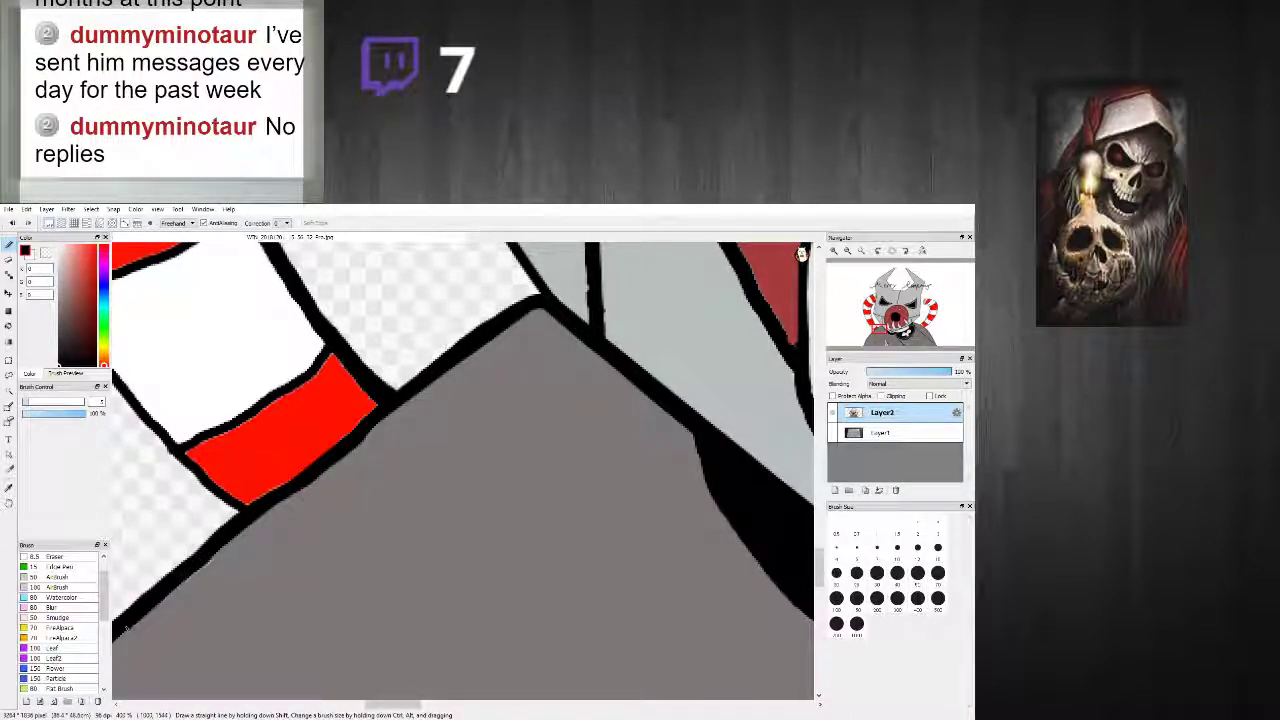
Step: Examine the mask's edge, the whole drawing and the left candy cane for remaining outline flaws
scroll(304, 467, "down", 2)
scroll(440, 368, "up", 2)
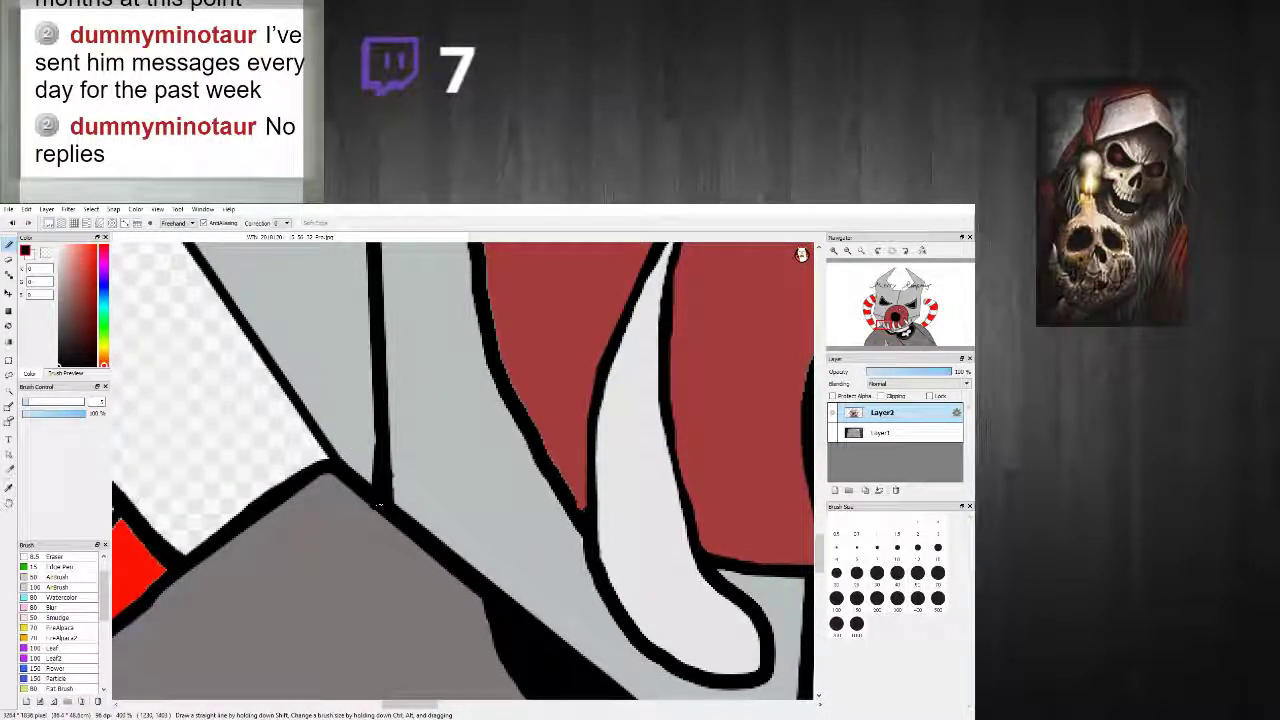
scroll(405, 483, "down", 6)
scroll(438, 462, "up", 1)
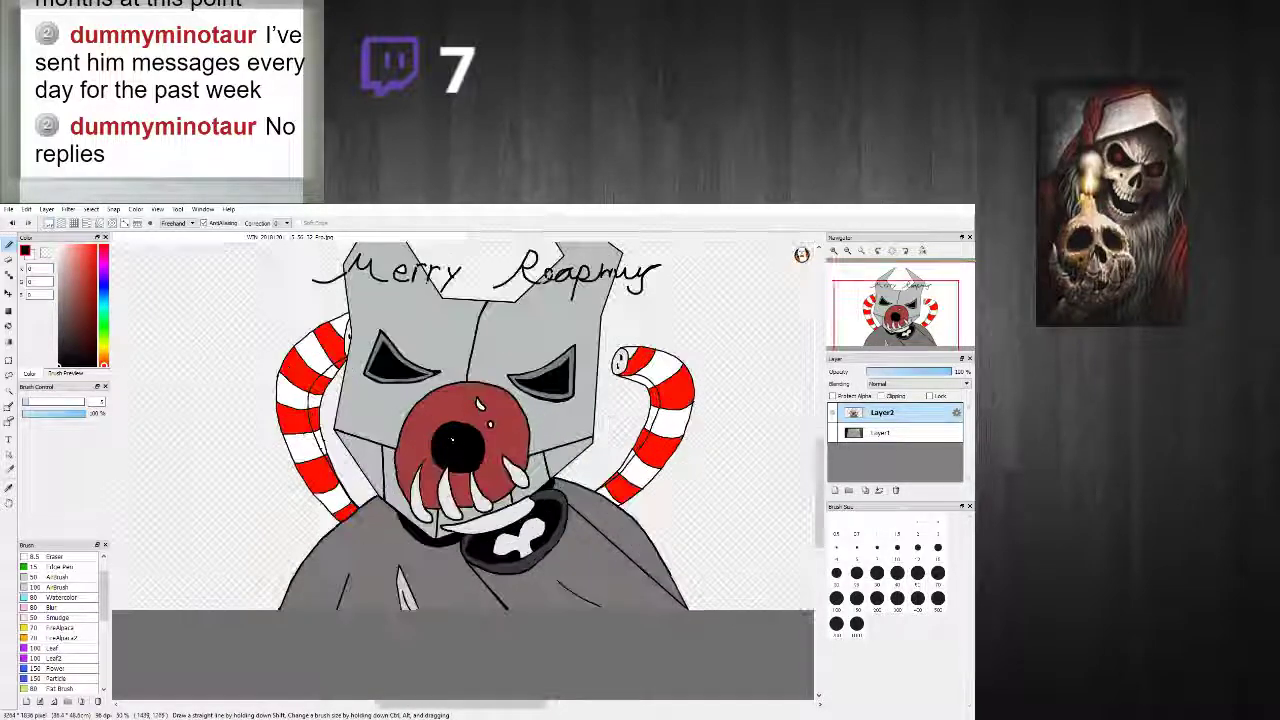
scroll(478, 475, "down", 3)
scroll(478, 475, "up", 1)
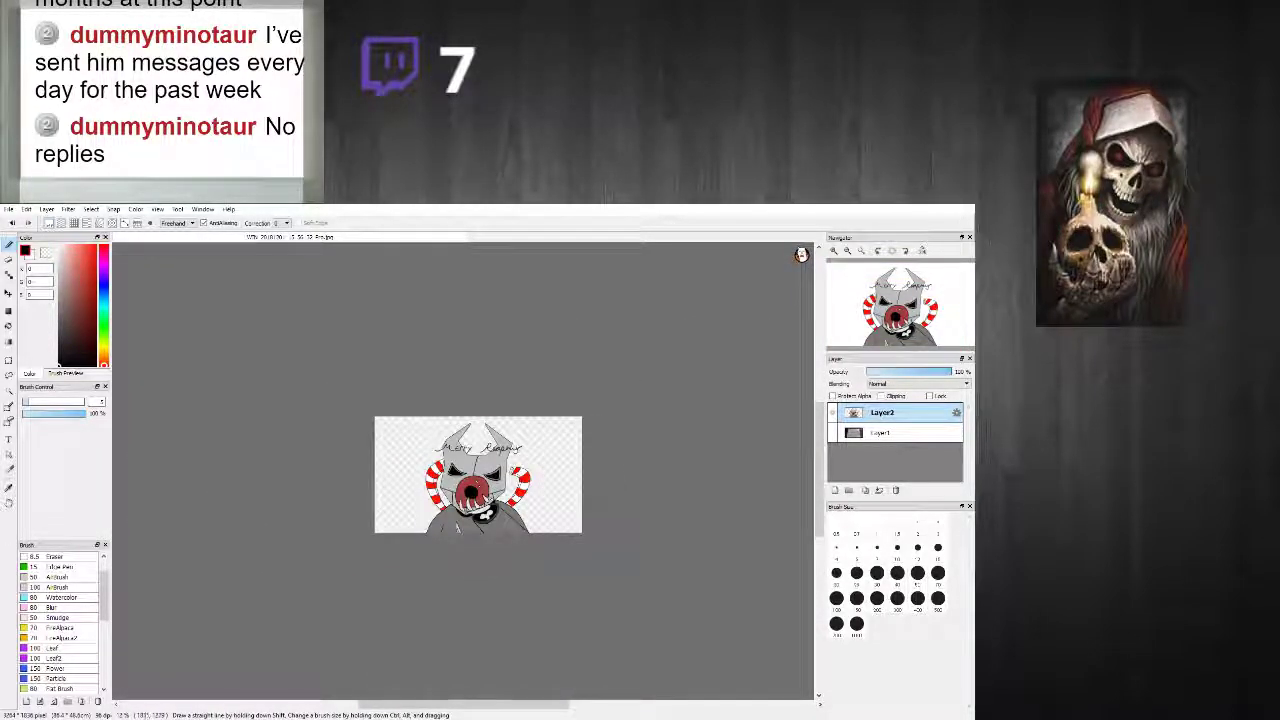
scroll(403, 466, "up", 1)
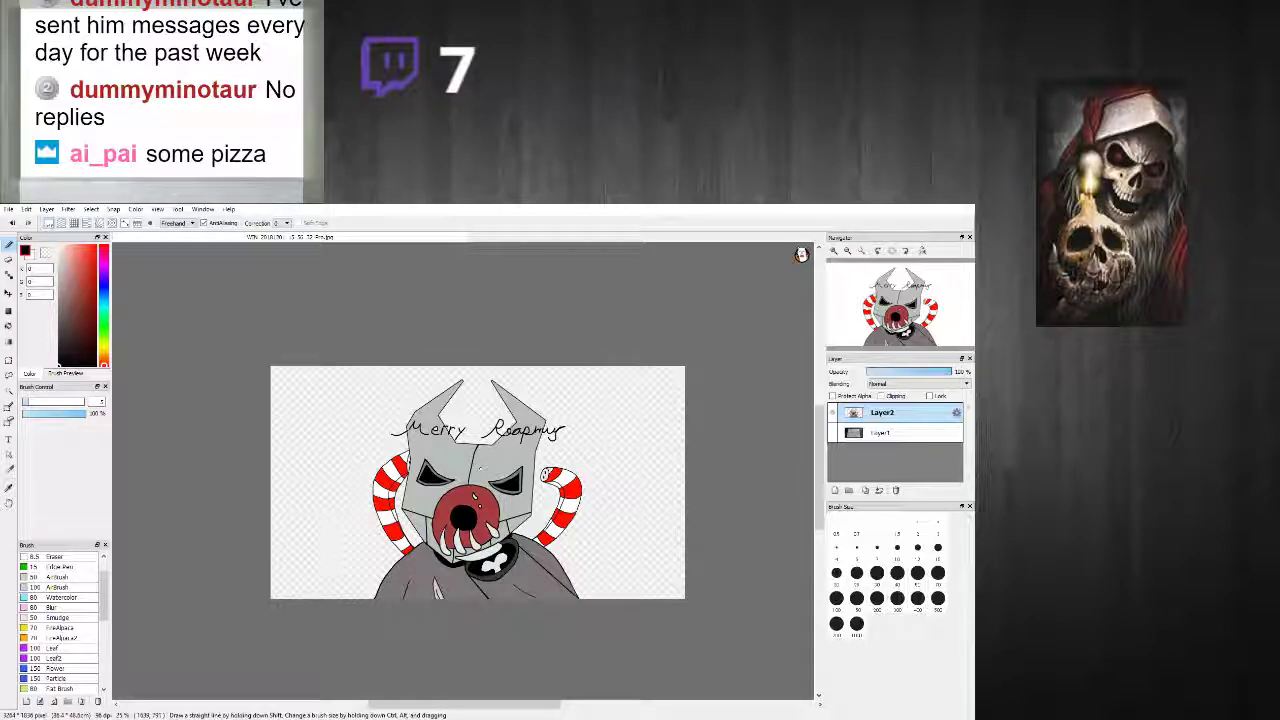
scroll(410, 500, "up", 5)
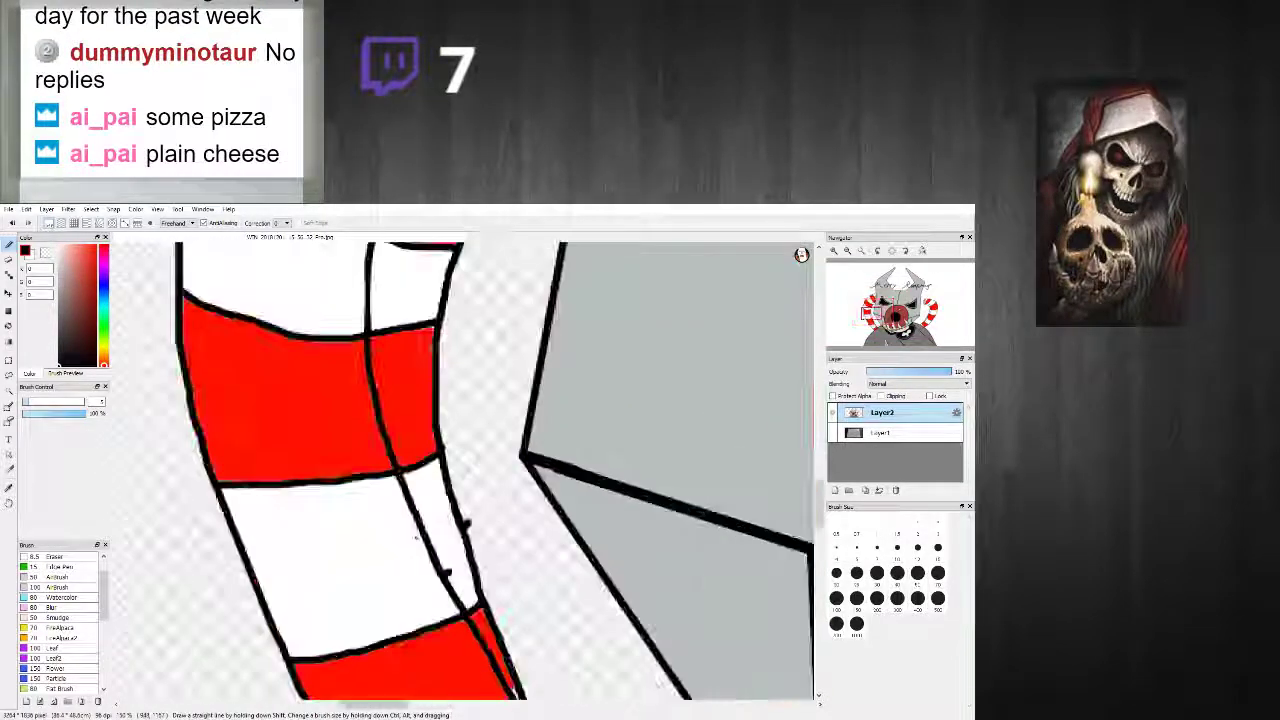
Step: Paint out the stray black bump inside the left candy cane in white and erase those sticking out of its outline
scroll(470, 565, "up", 1)
left_click(452, 568, "alt")
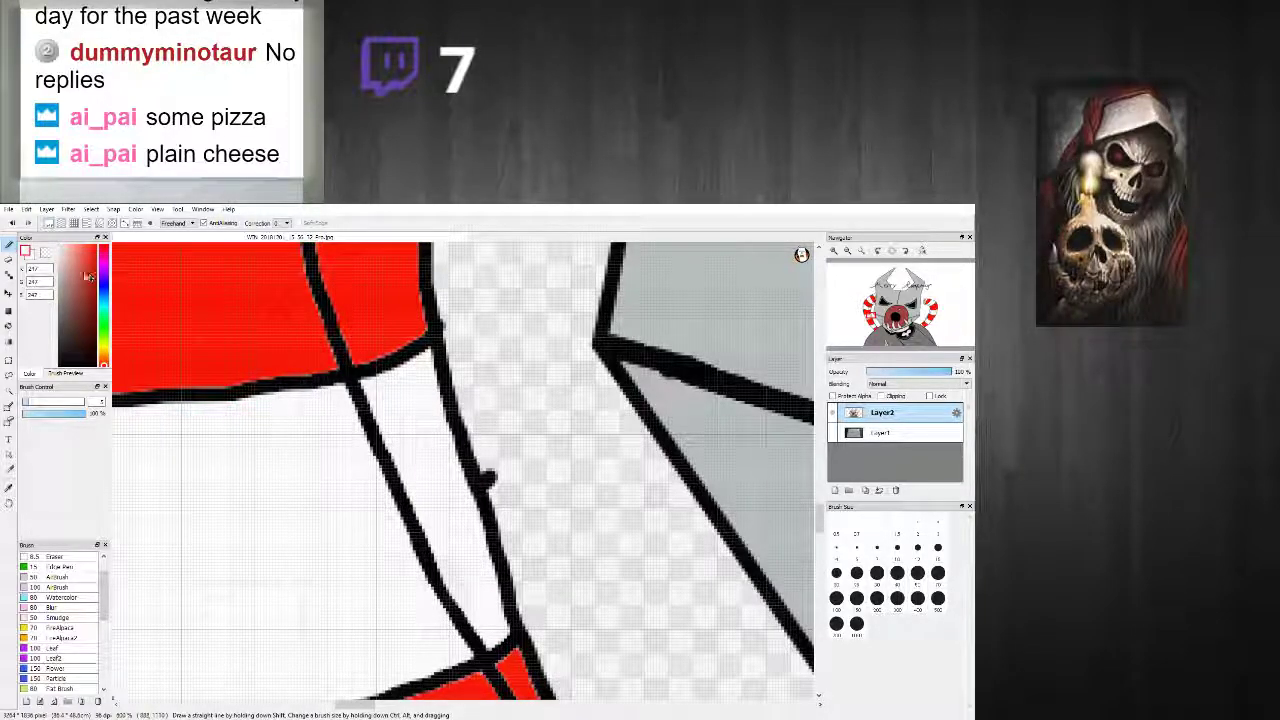
left_click(9, 261)
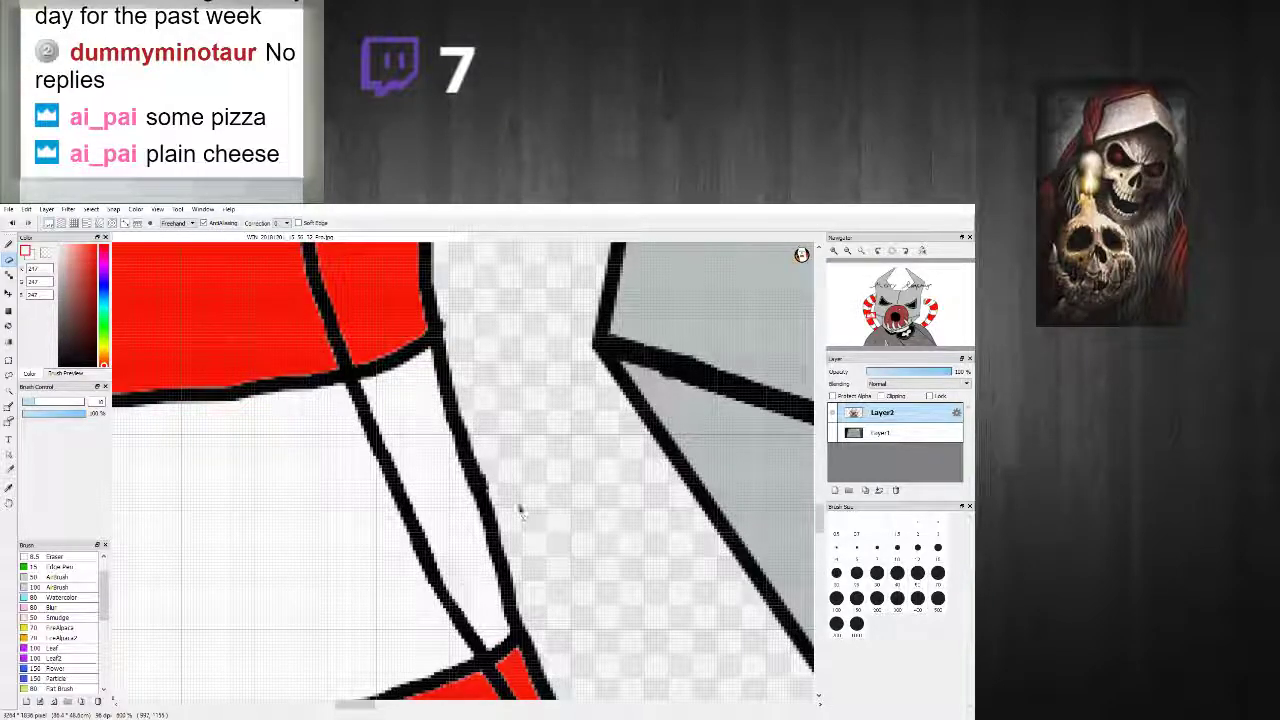
scroll(499, 470, "down", 3)
scroll(480, 435, "up", 3)
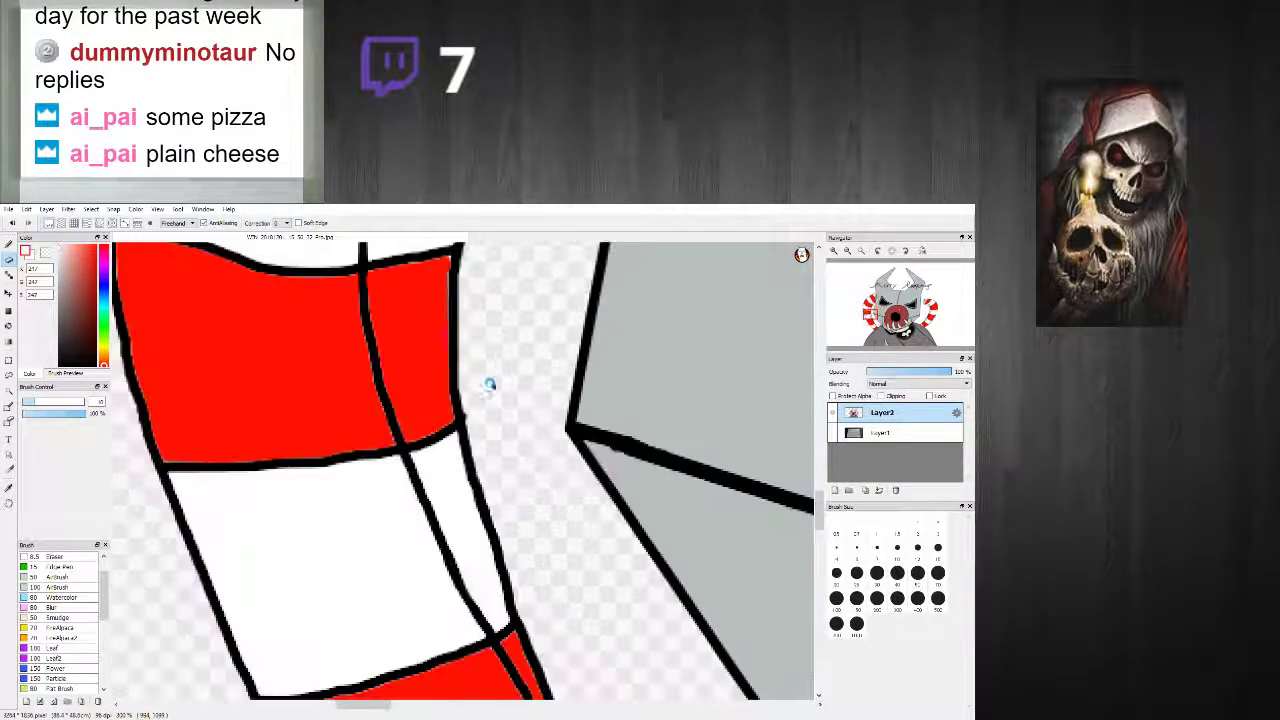
scroll(478, 450, "down", 4)
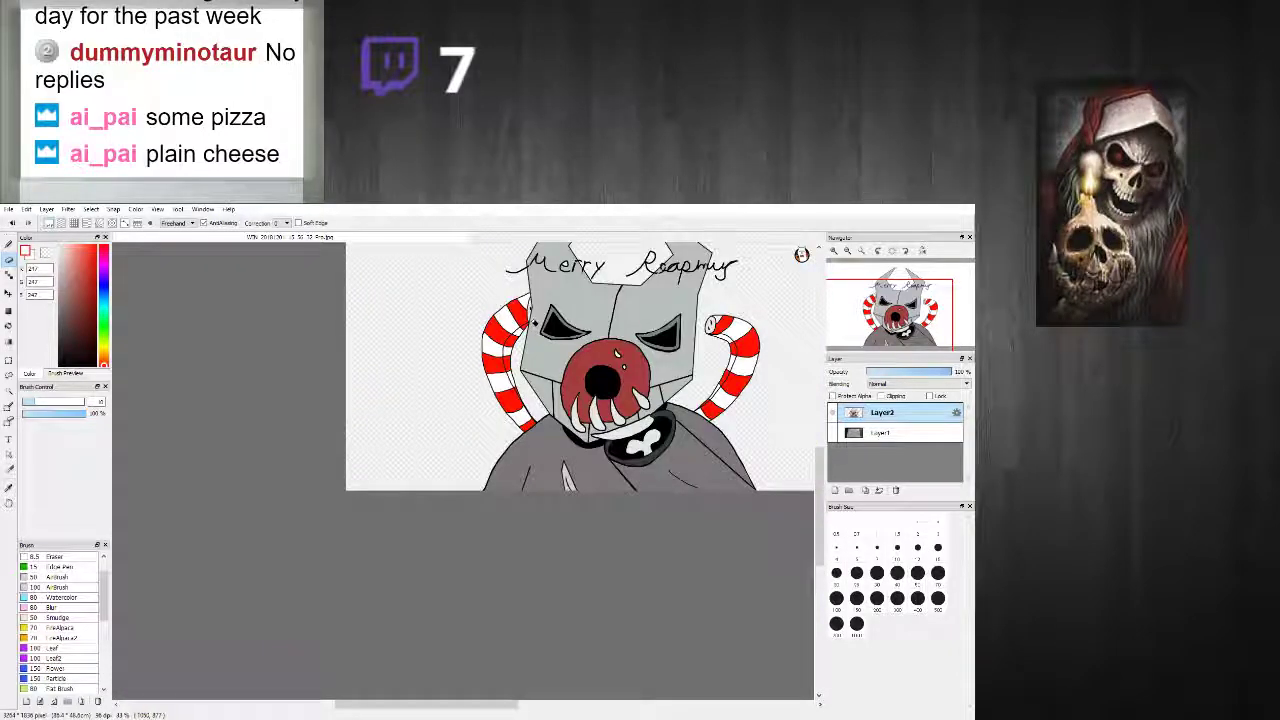
scroll(540, 320, "up", 3)
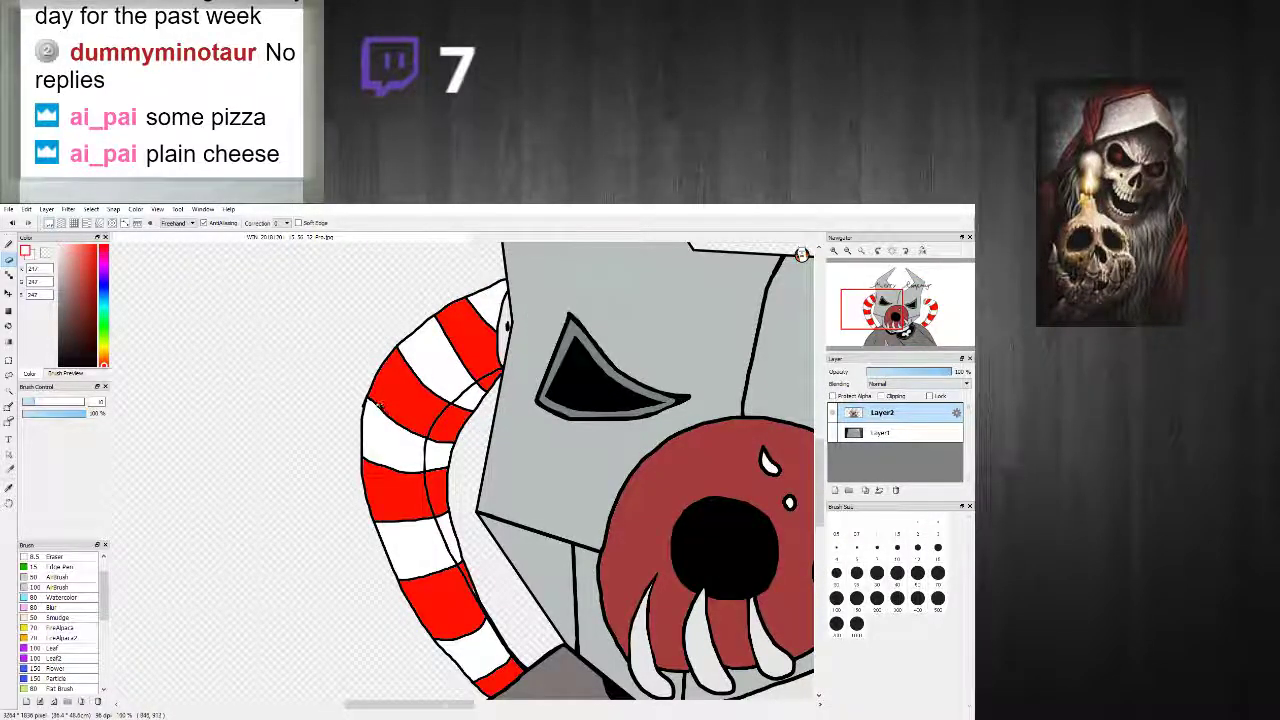
scroll(379, 406, "up", 3)
scroll(379, 448, "down", 3)
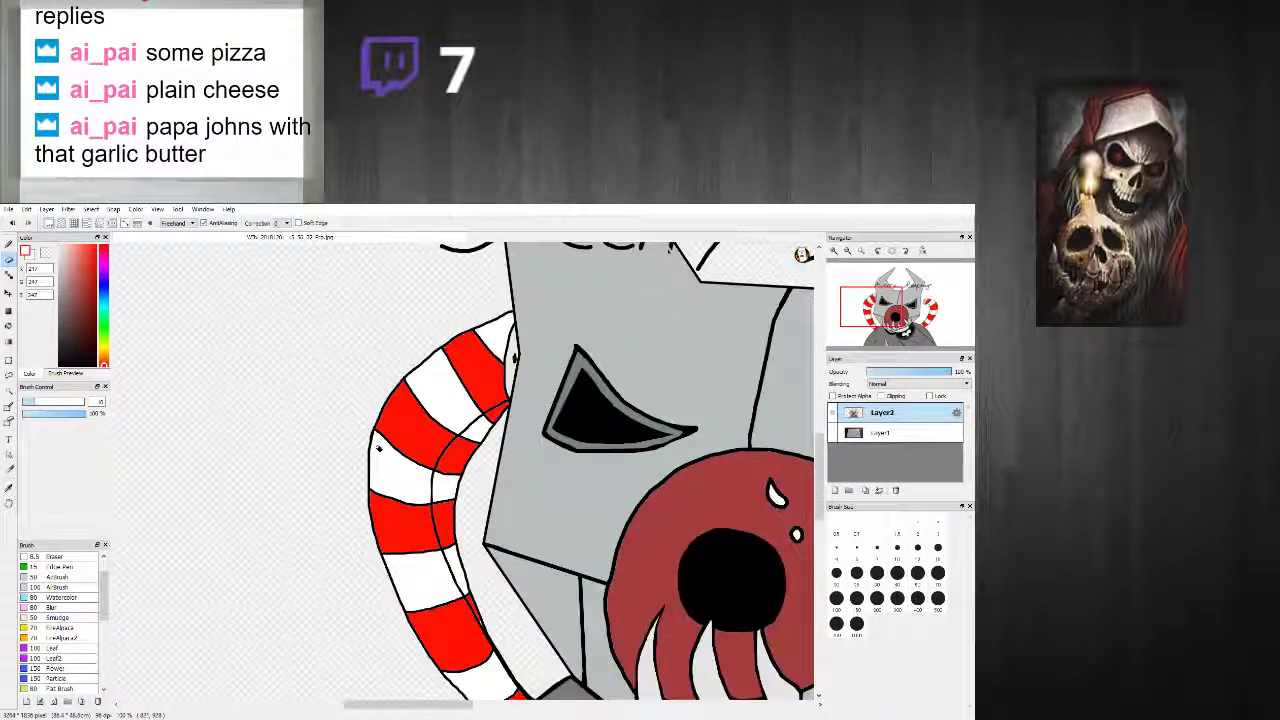
scroll(377, 436, "down", 3)
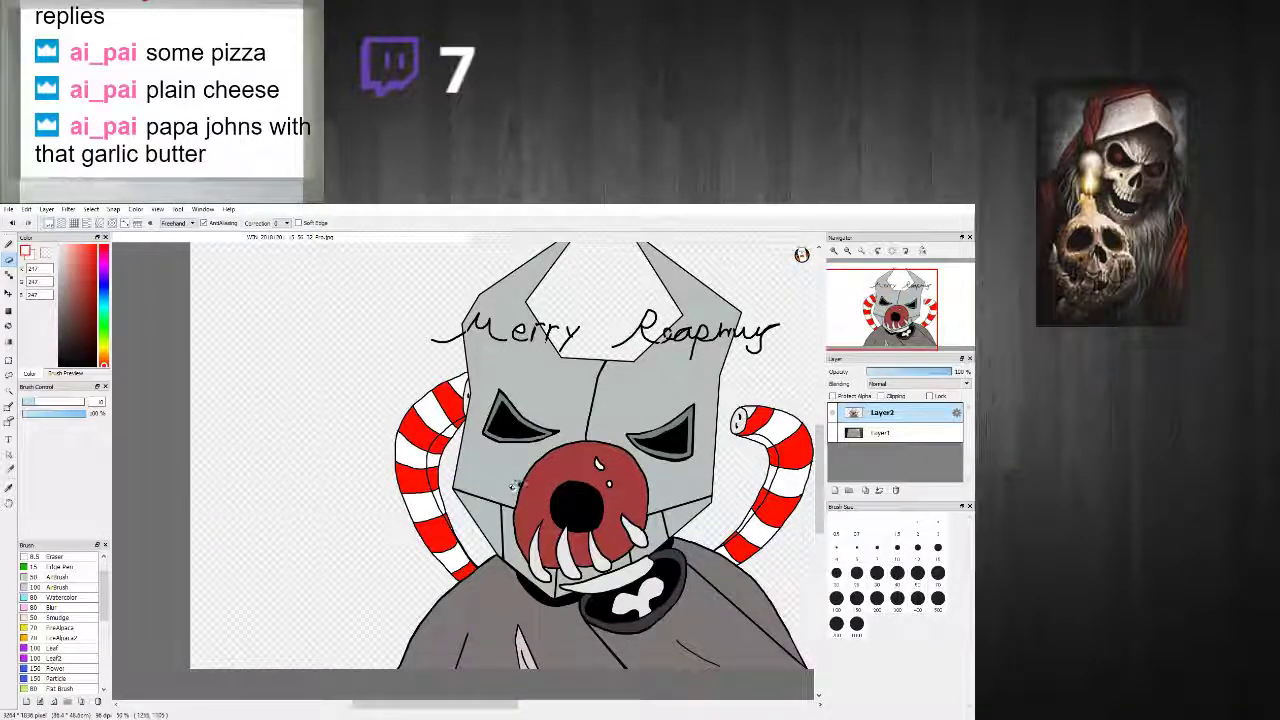
scroll(759, 548, "down", 2)
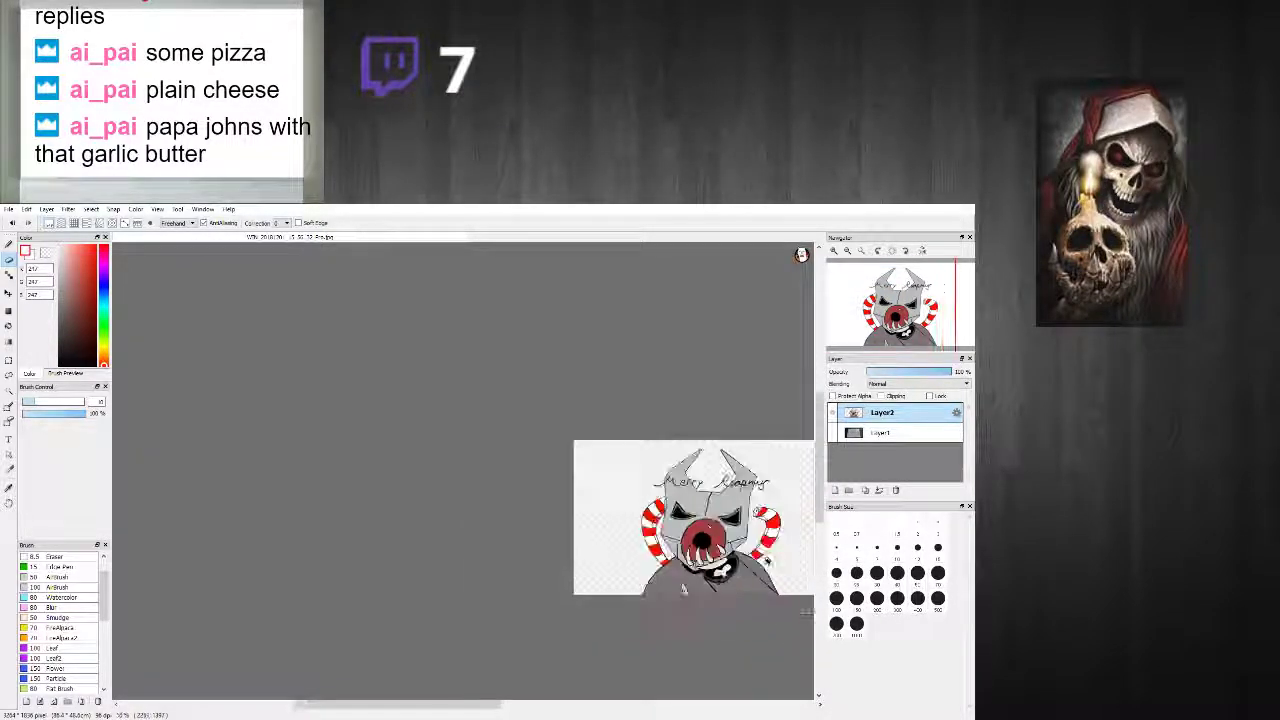
Step: Smooth the black bump on the inner line of the right candy cane's lower red stripe with the stripe's red
scroll(759, 548, "up", 5)
scroll(620, 392, "up", 2)
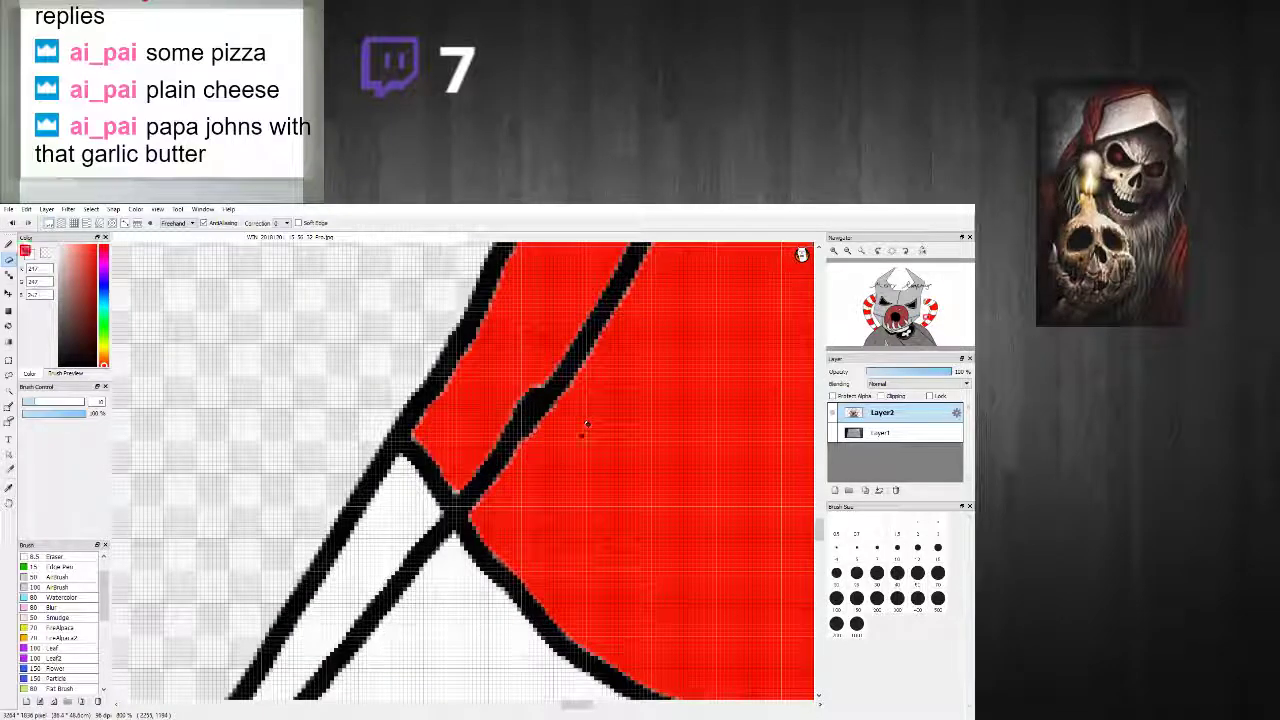
key("b")
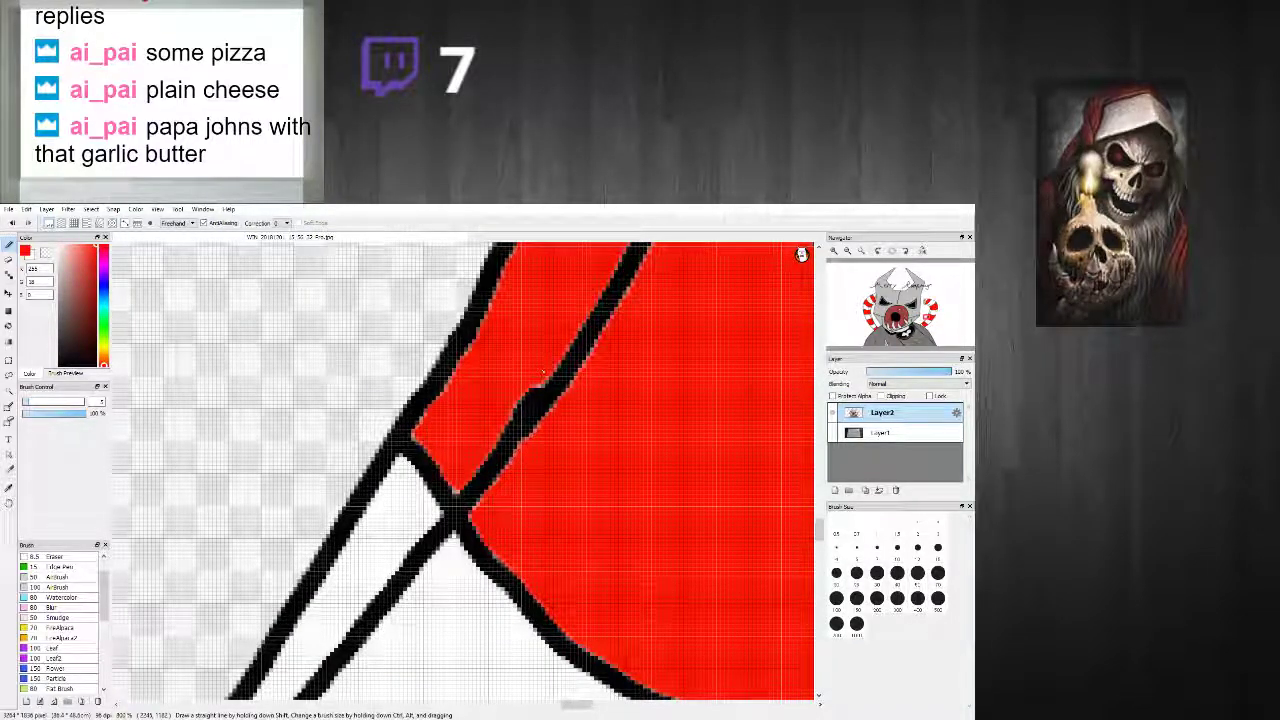
mouse_move(544, 372)
left_mouse_down()
mouse_move(518, 412)
mouse_move(493, 440)
left_mouse_up()
scroll(458, 487, "down", 8)
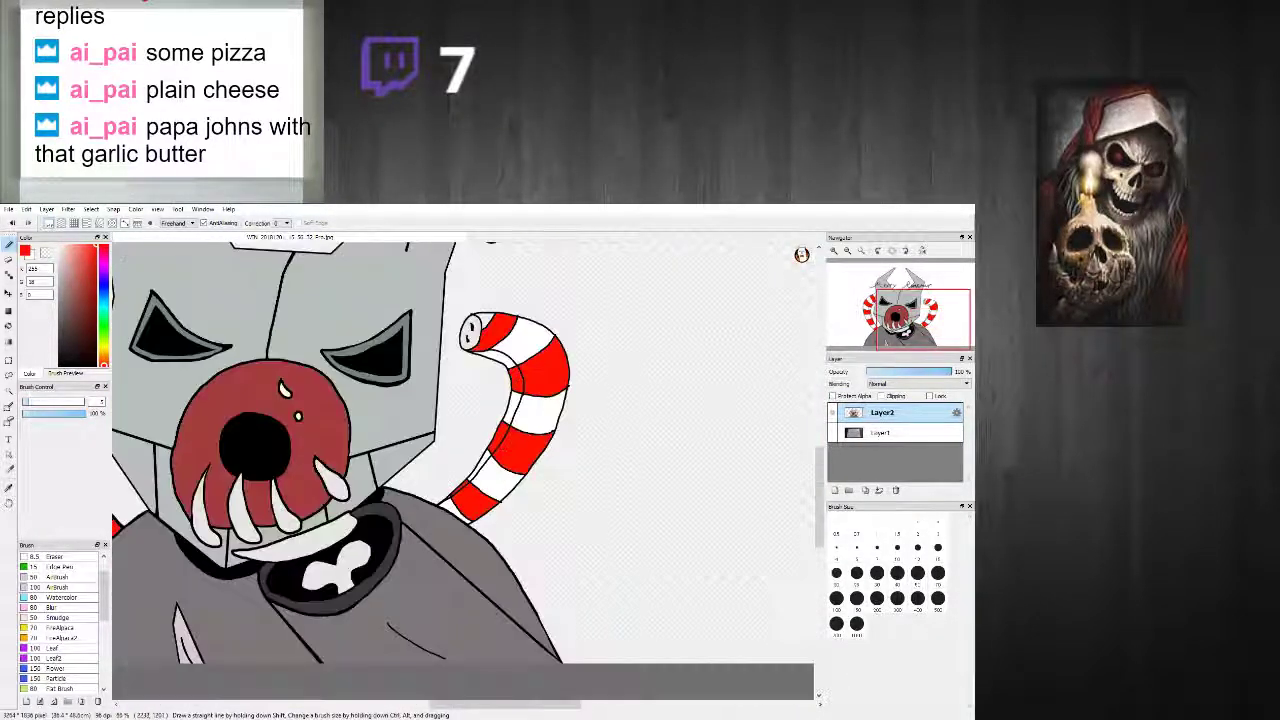
Step: Erase the stray line end sticking out of the right candy cane's outer edge below its large upper red stripe
scroll(553, 440, "up", 4)
scroll(564, 346, "up", 1)
scroll(563, 347, "down", 5)
scroll(671, 272, "up", 5)
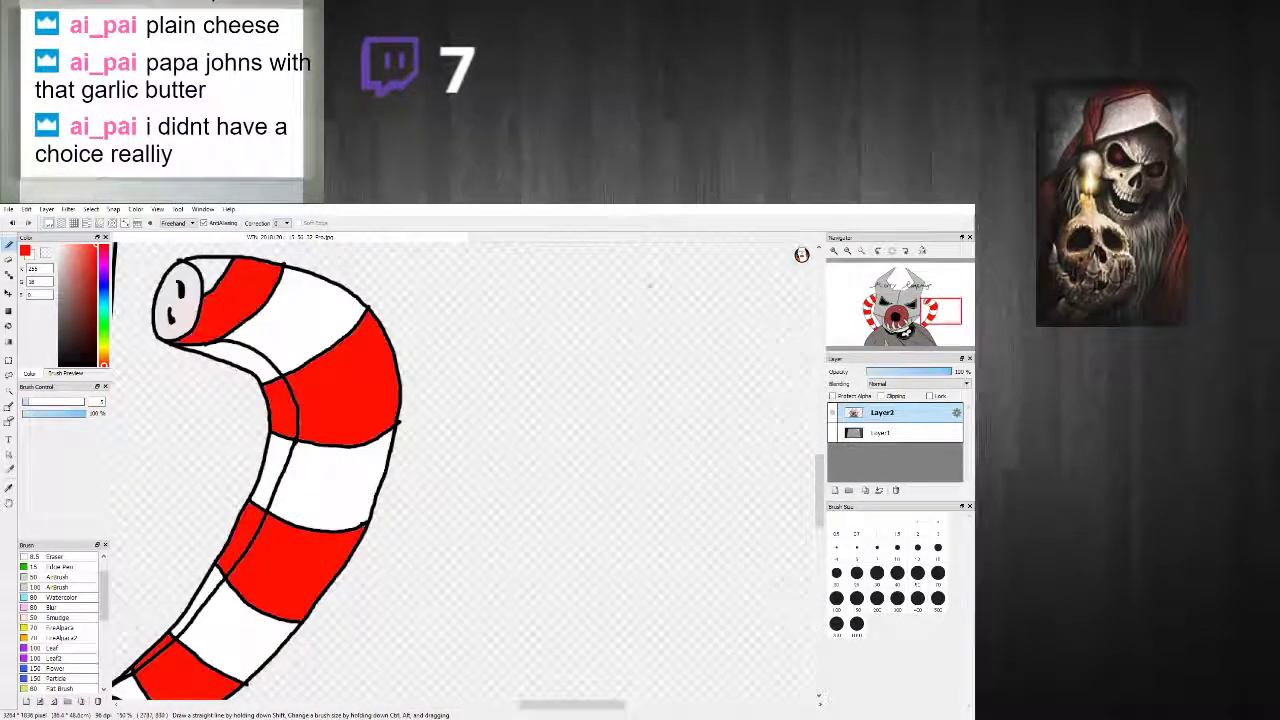
left_click(8, 260)
scroll(385, 435, "up", 2)
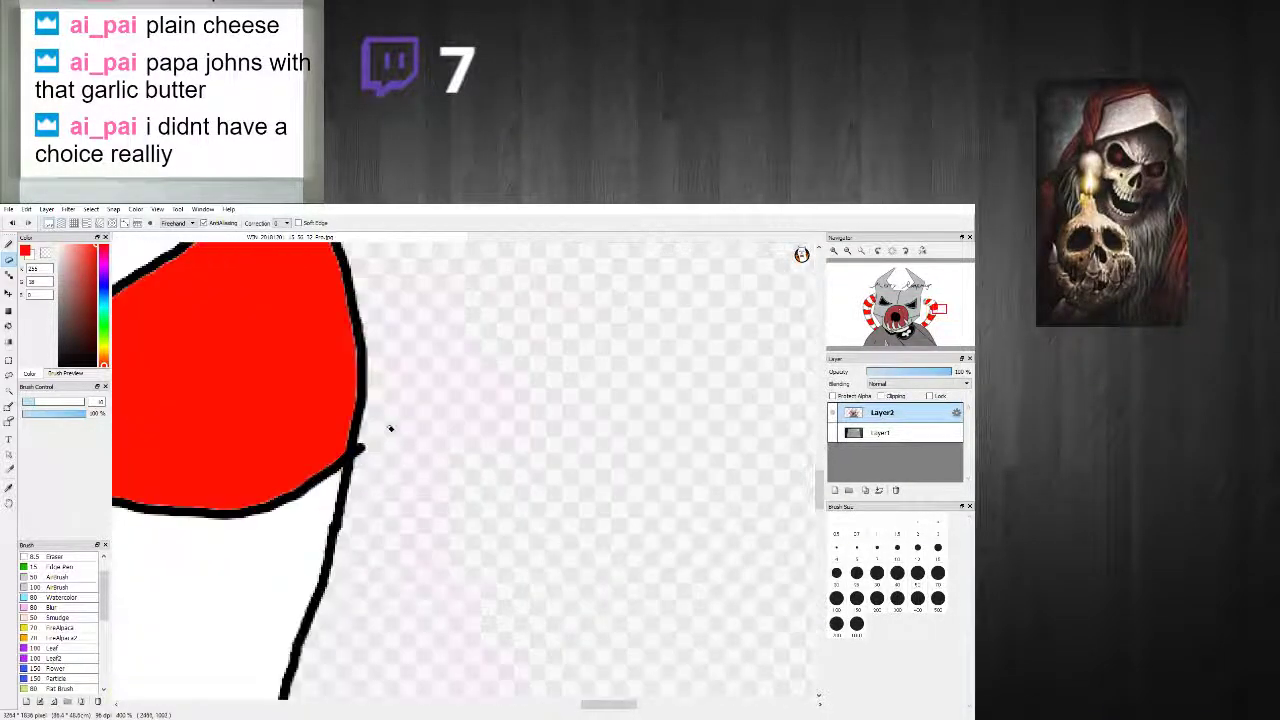
scroll(370, 449, "down", 2)
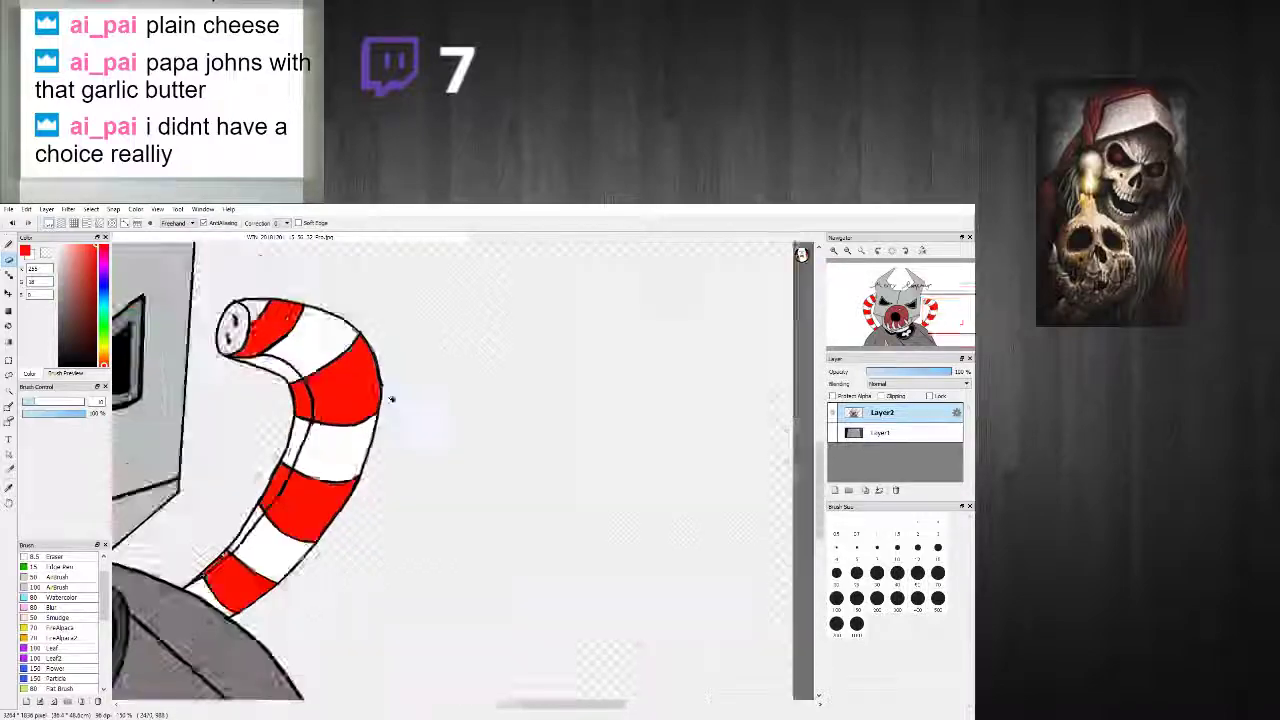
Step: Erase the remaining stray line ends outside the right candy cane's top curve, end cap and lower outer edge
scroll(391, 491, "up", 3)
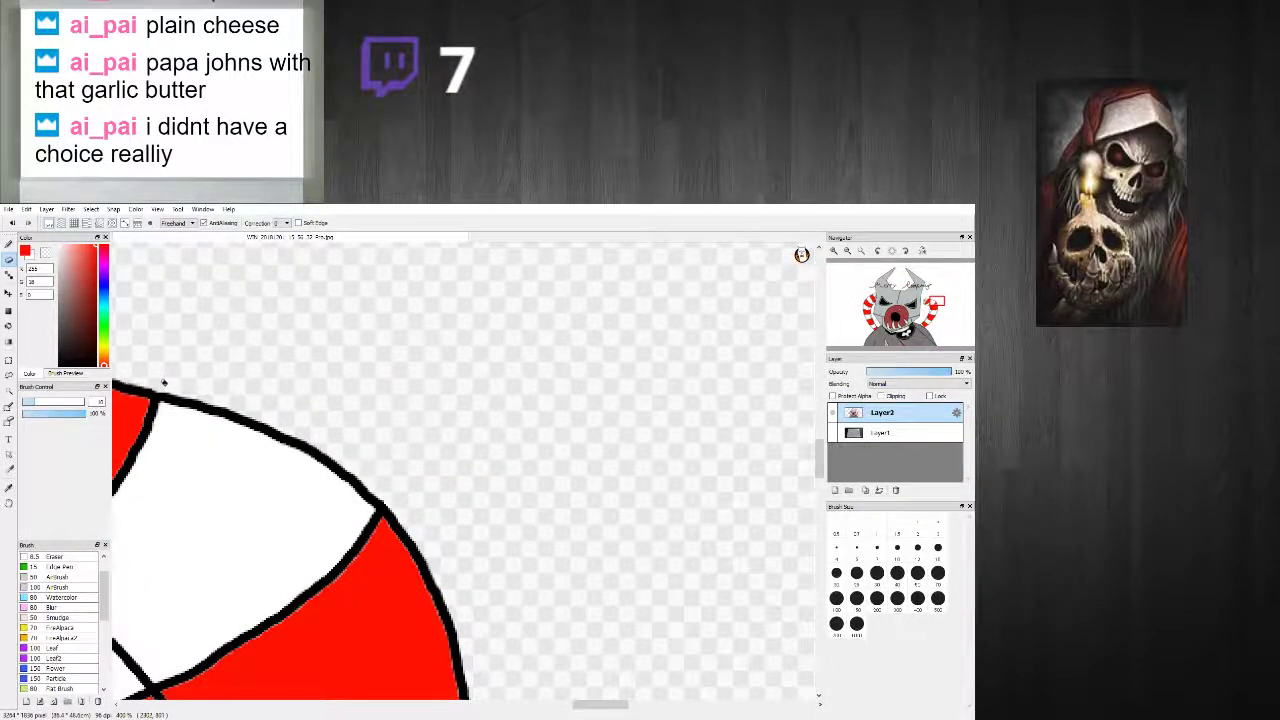
scroll(157, 383, "down", 2)
scroll(135, 410, "up", 3)
scroll(140, 420, "up", 1)
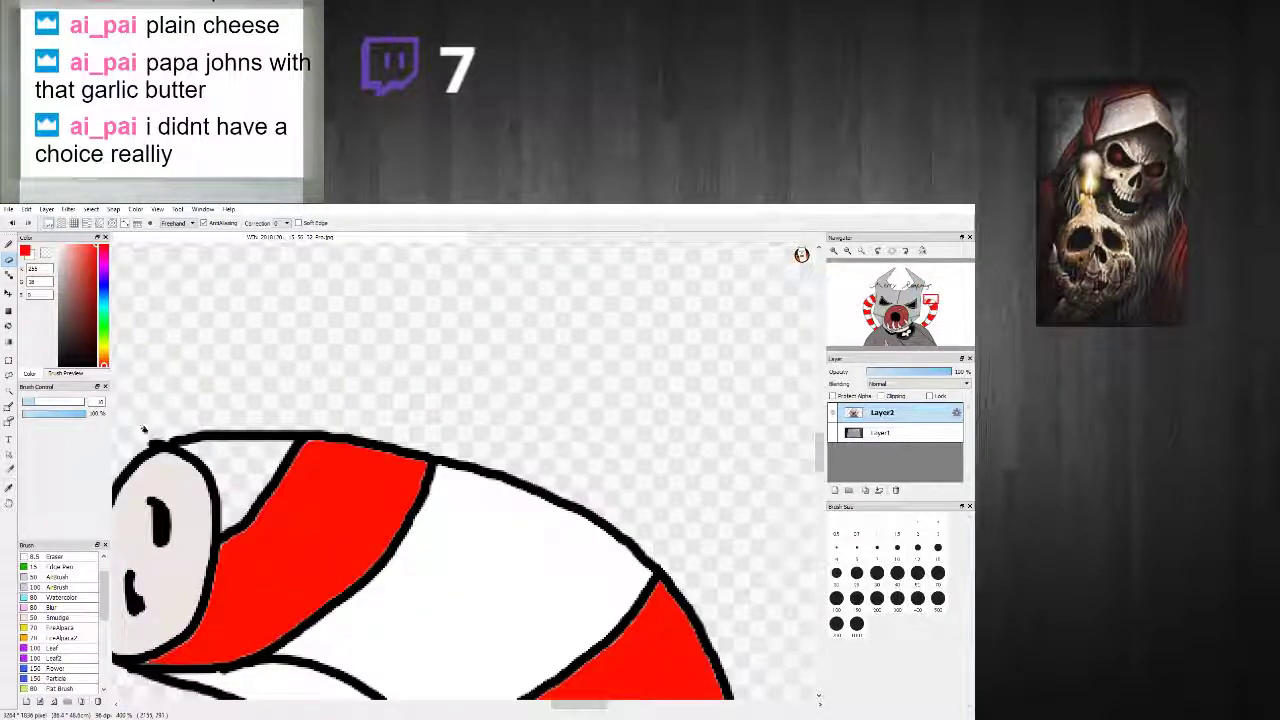
scroll(163, 432, "down", 5)
scroll(198, 633, "up", 5)
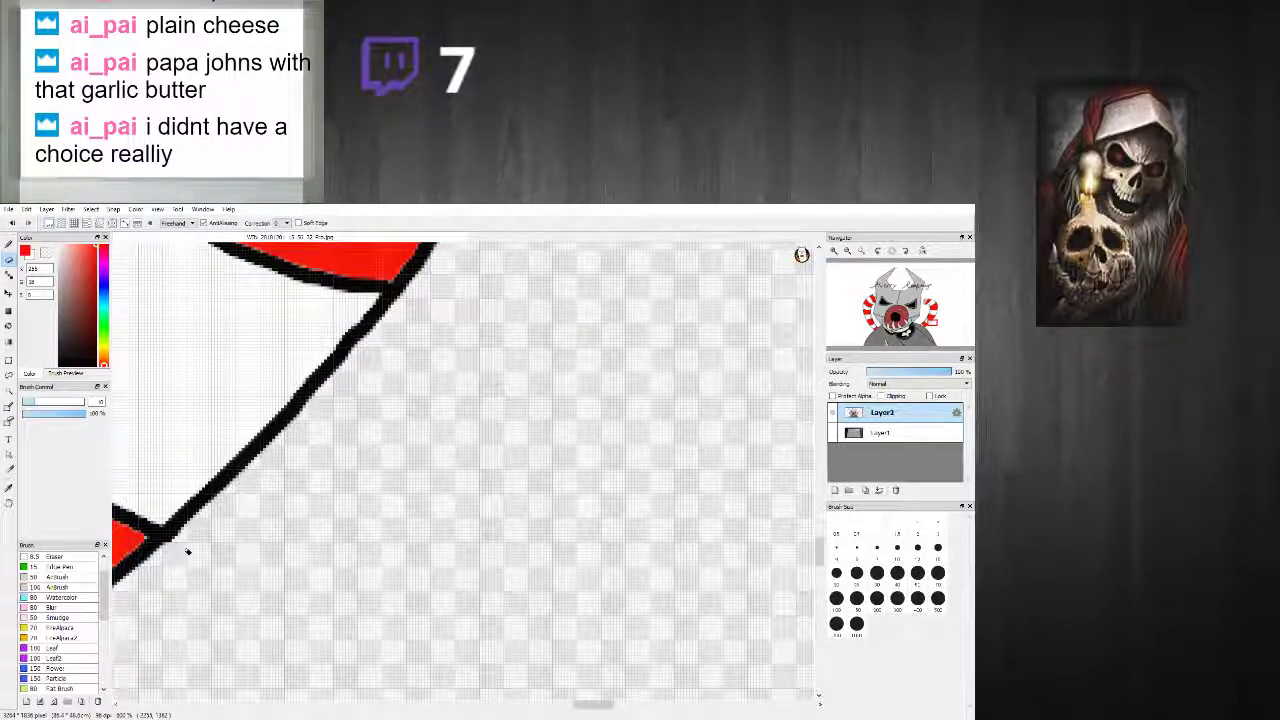
scroll(190, 550, "down", 5)
scroll(320, 465, "up", 2)
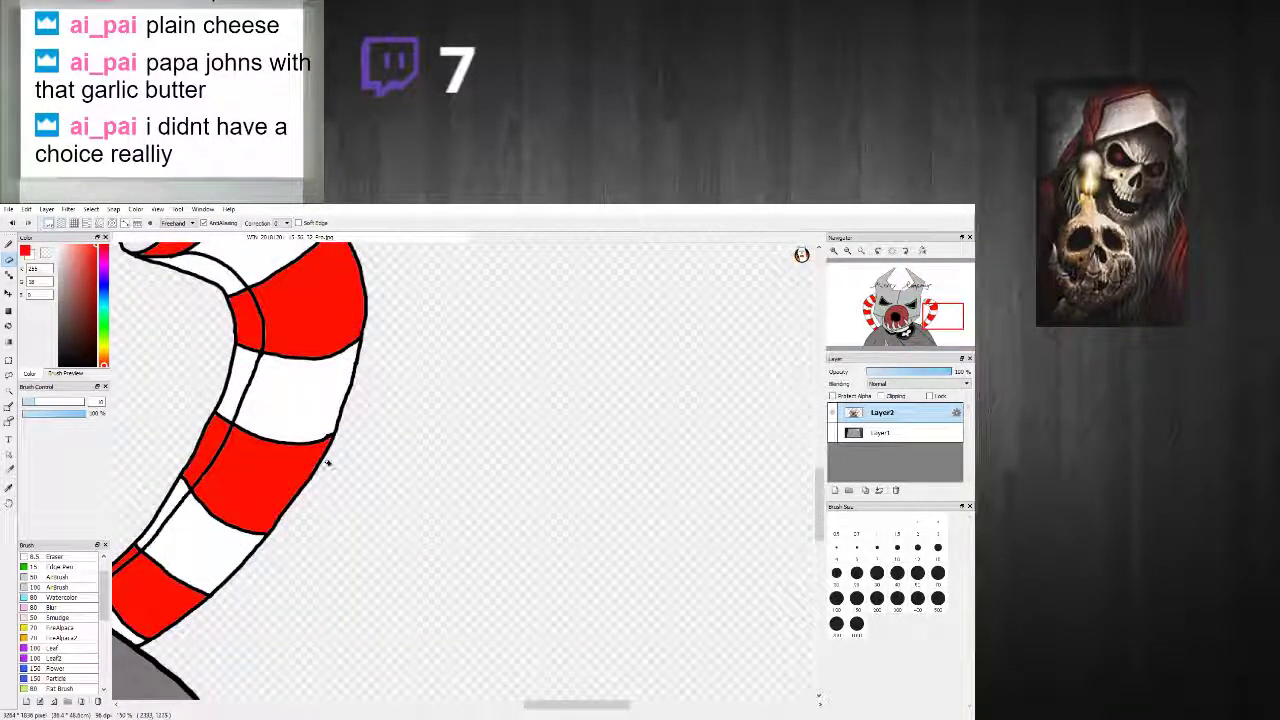
Step: Trim the thick black corner where the right candy cane's middle white stripe meets the red stripe, using the stripe's white
scroll(327, 463, "up", 3)
scroll(325, 462, "down", 3)
scroll(305, 450, "up", 3)
right_click(302, 373)
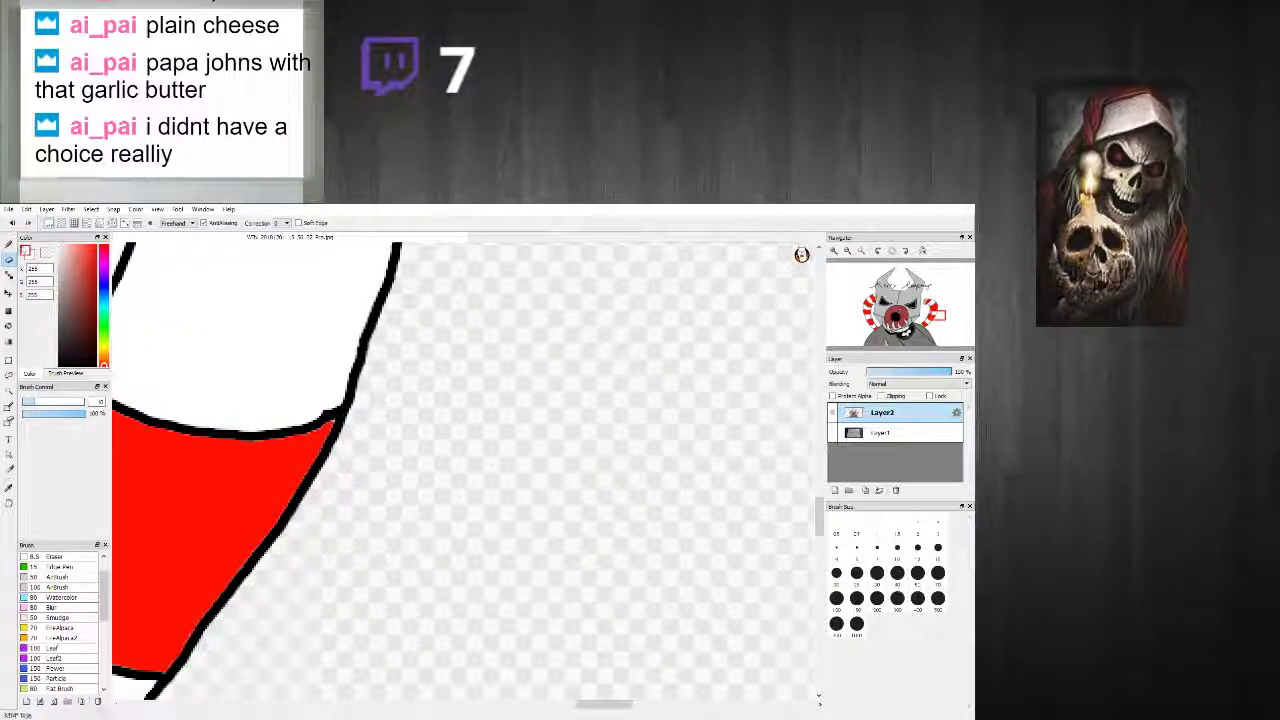
scroll(322, 401, "up", 1)
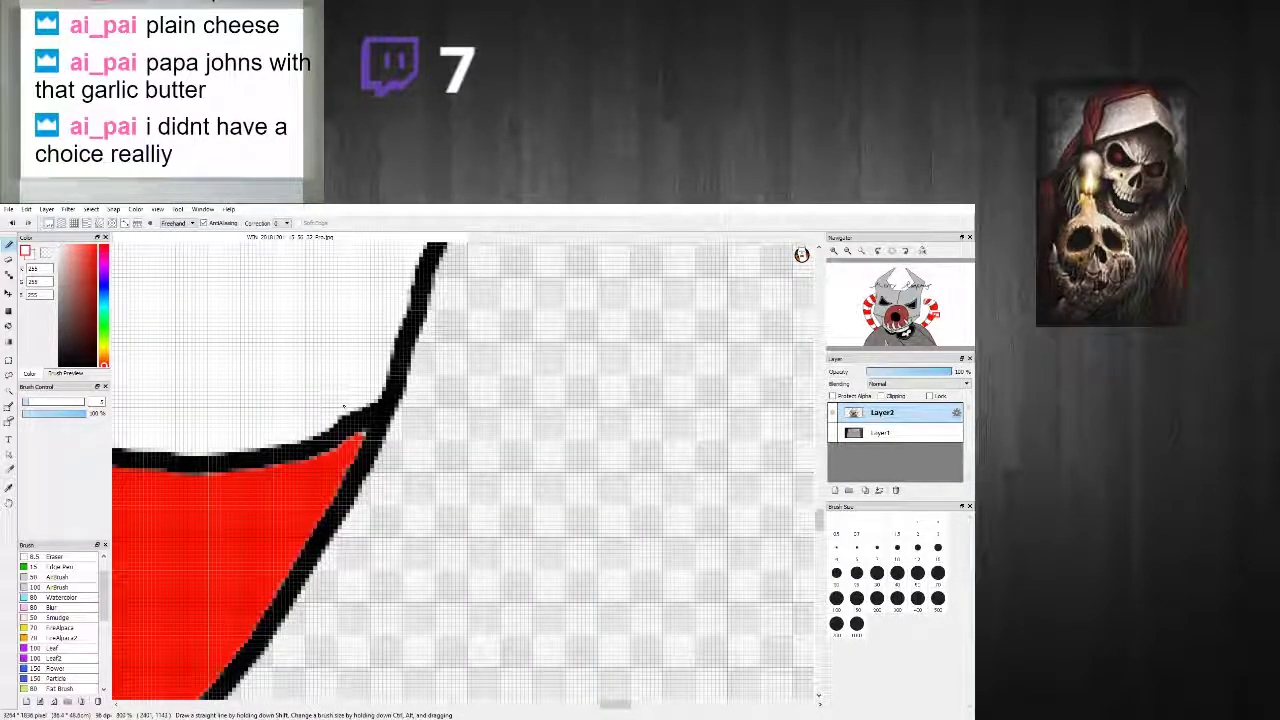
scroll(342, 409, "down", 5)
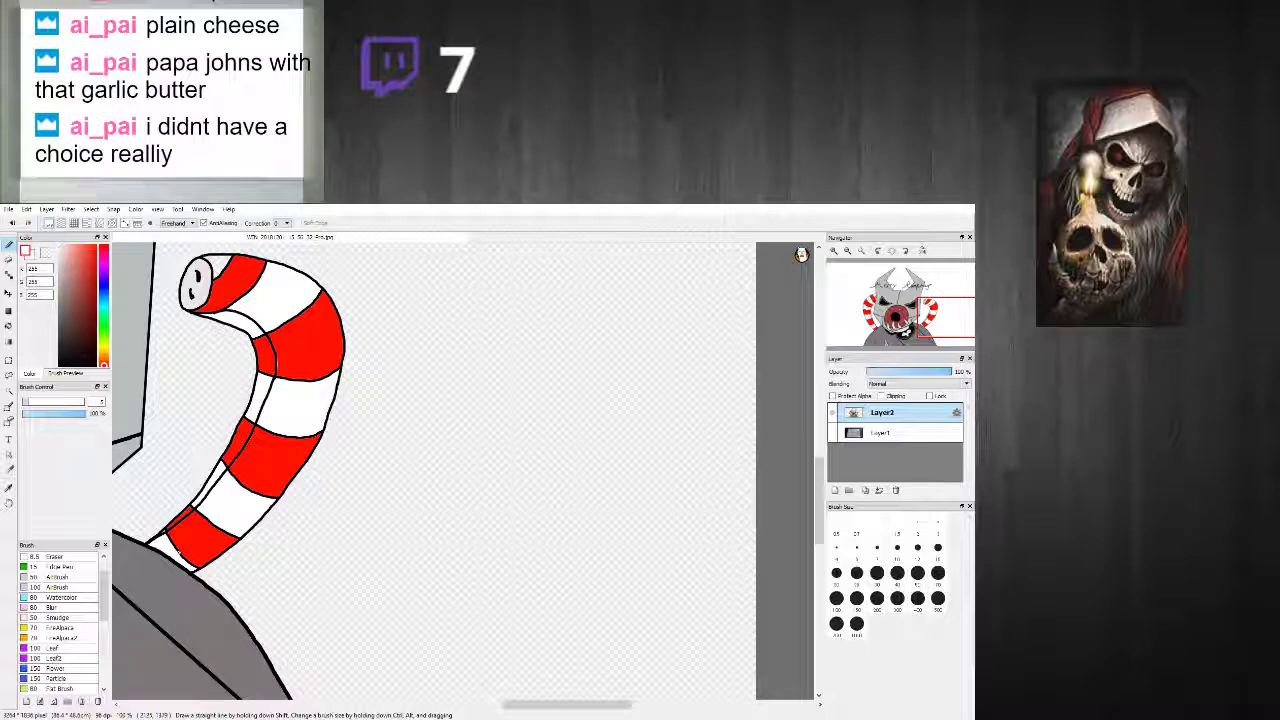
Step: Thicken the black outline along the left edge of the red mouth, where the mask's line meets it
scroll(212, 551, "down", 5)
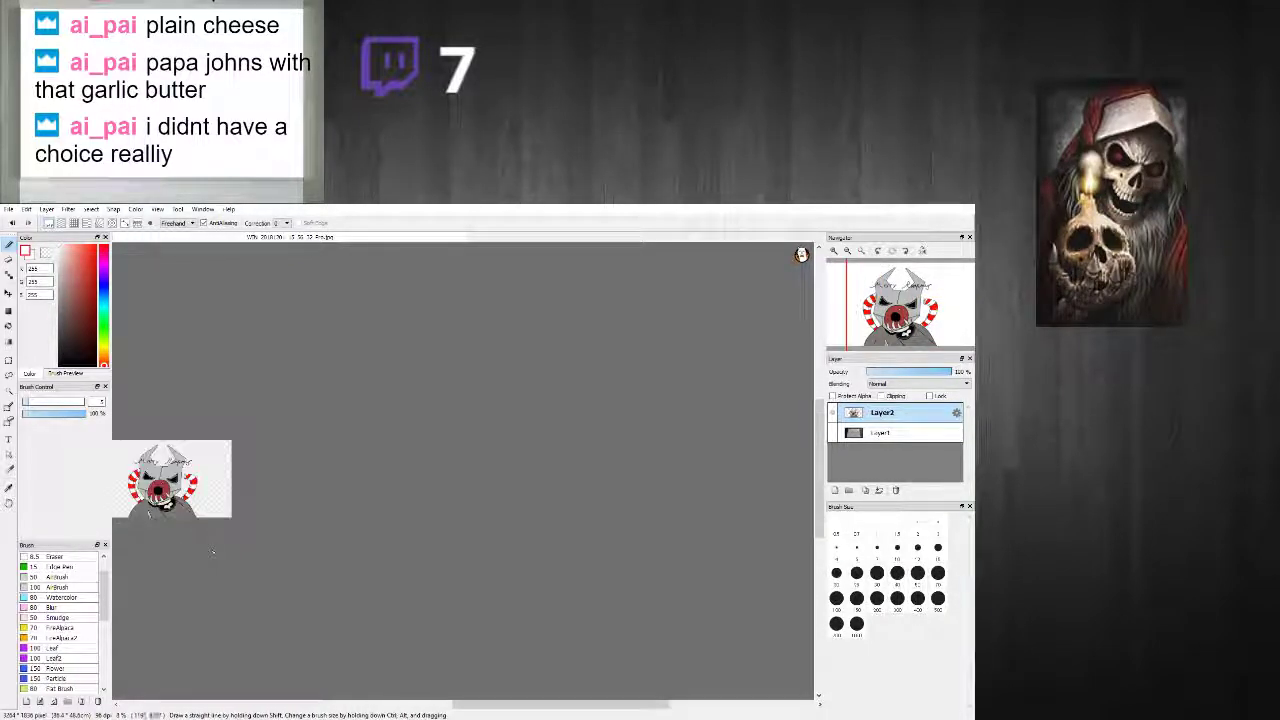
left_click_drag(488, 705, 420, 706)
scroll(388, 615, "up", 3)
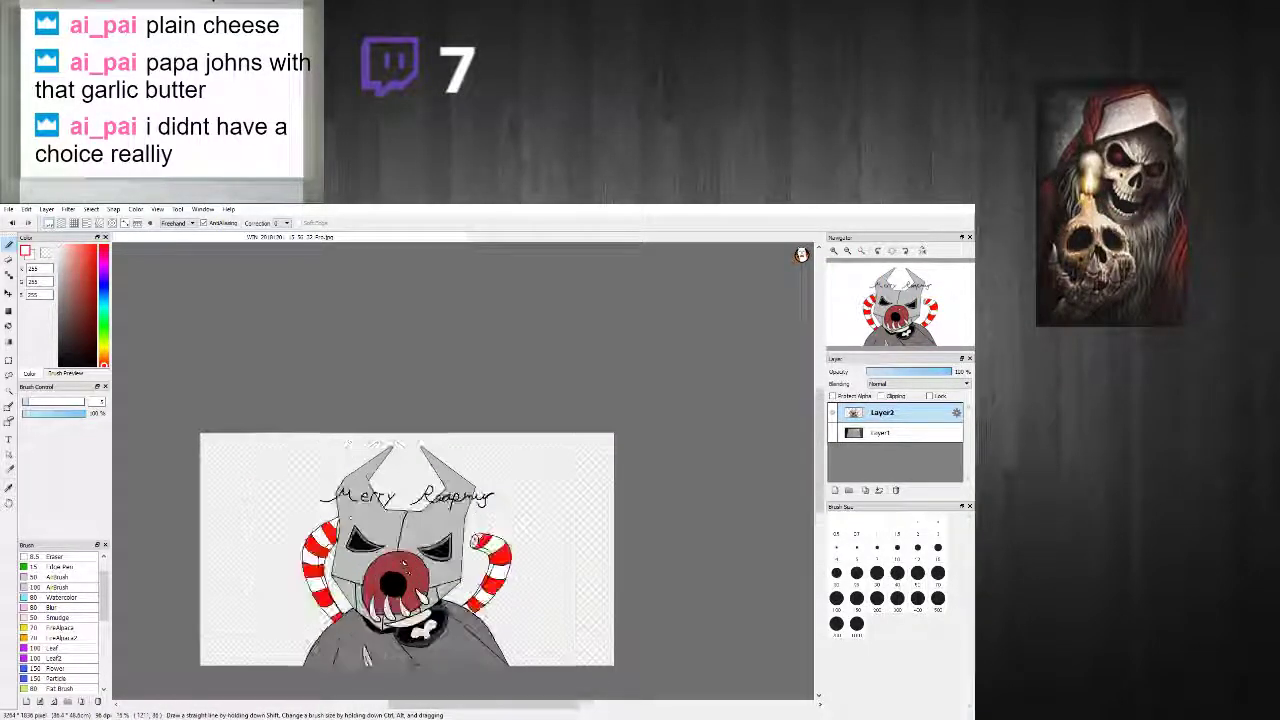
scroll(400, 580, "up", 5)
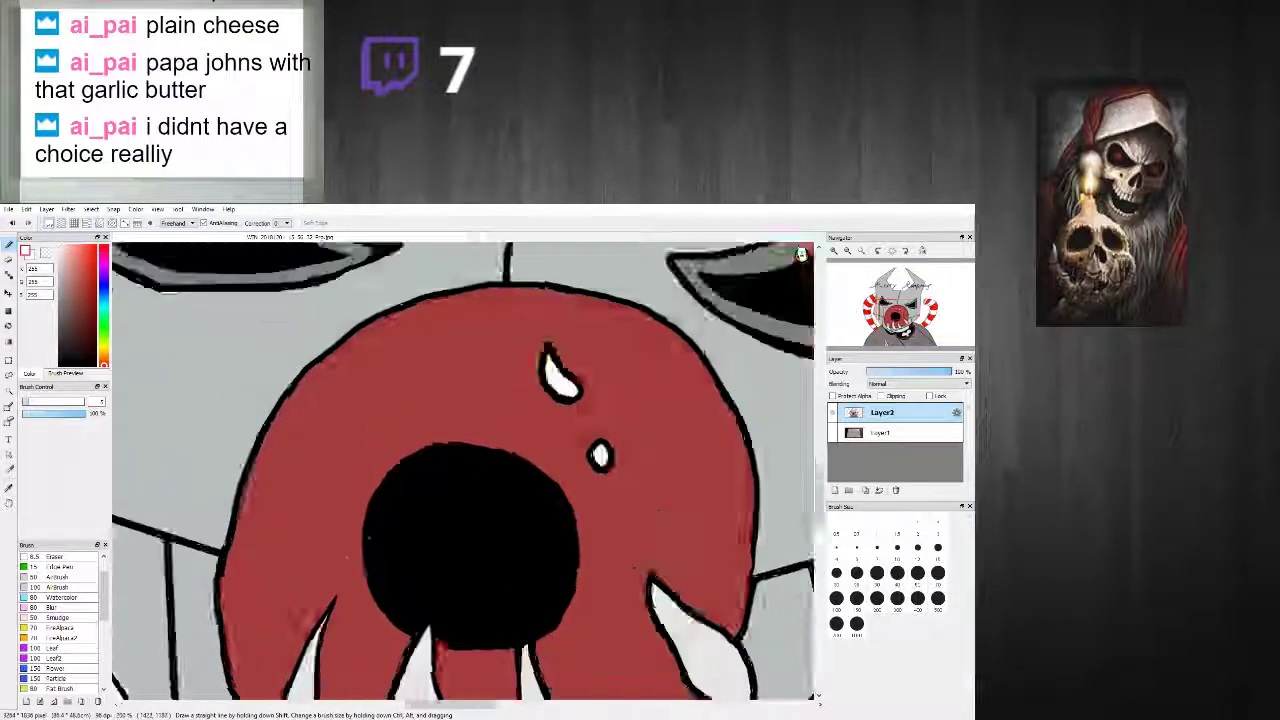
scroll(400, 580, "down", 2)
scroll(305, 548, "up", 2)
scroll(290, 500, "up", 2)
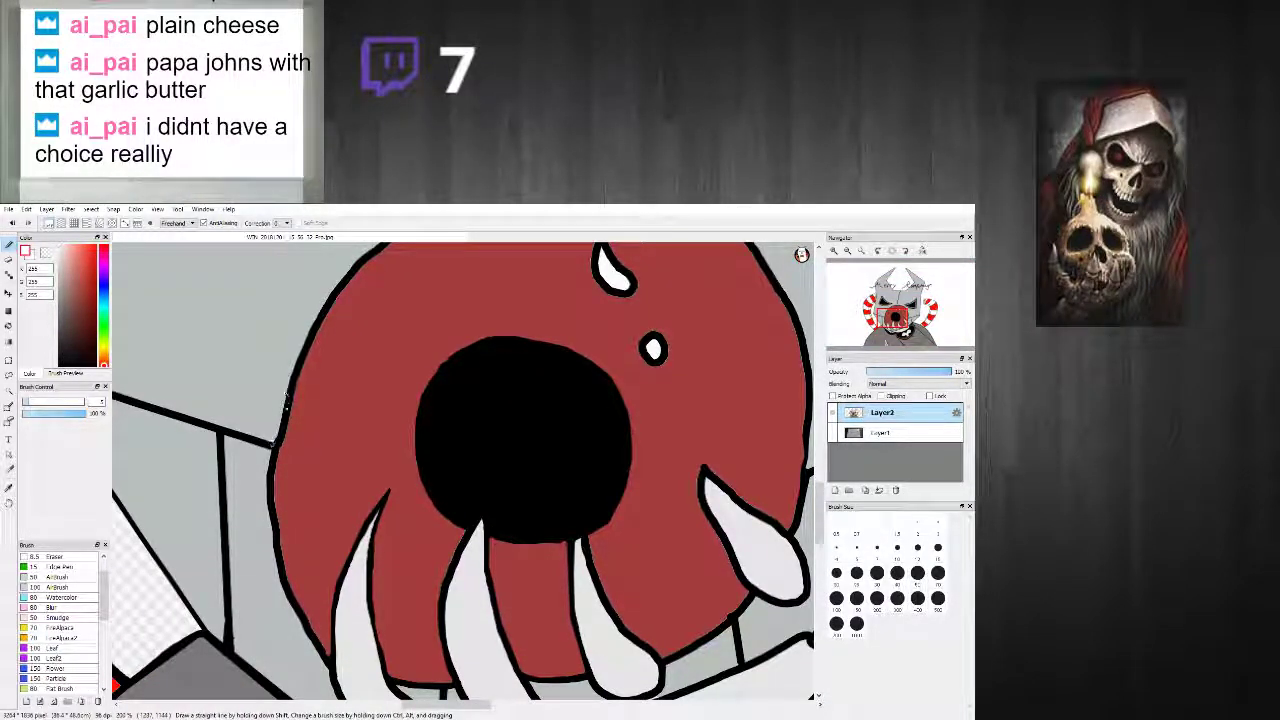
right_click(277, 449)
mouse_move(276, 420)
left_mouse_down()
mouse_move(290, 385)
mouse_move(276, 515)
left_mouse_up()
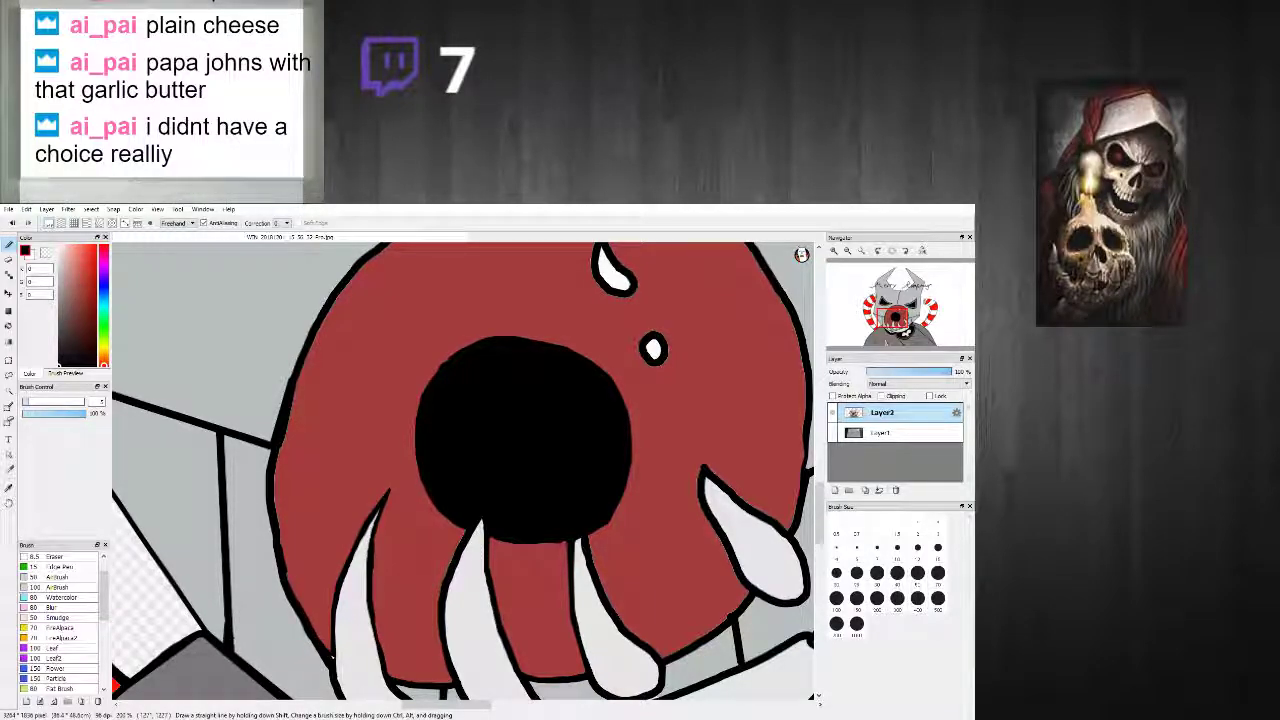
Step: Draw a larger black outline around the mouth's black centre and fill the gap between them with black
scroll(414, 692, "down", 4)
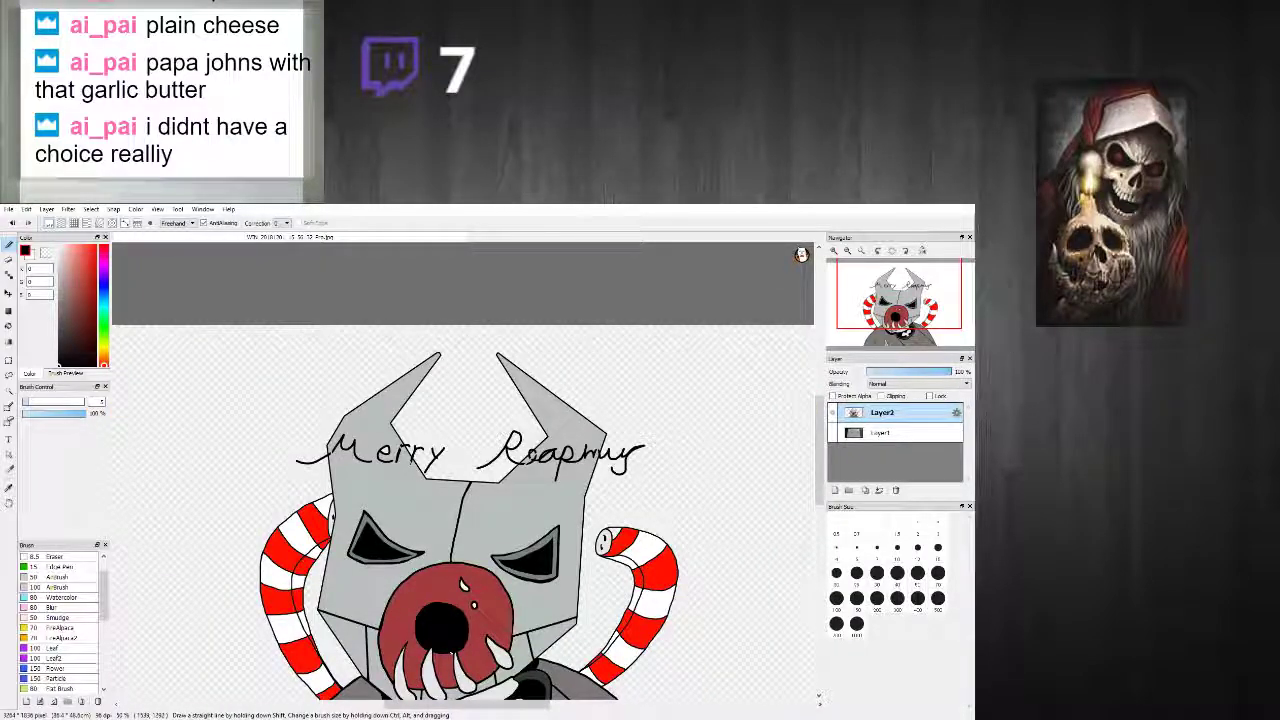
scroll(477, 630, "up", 3)
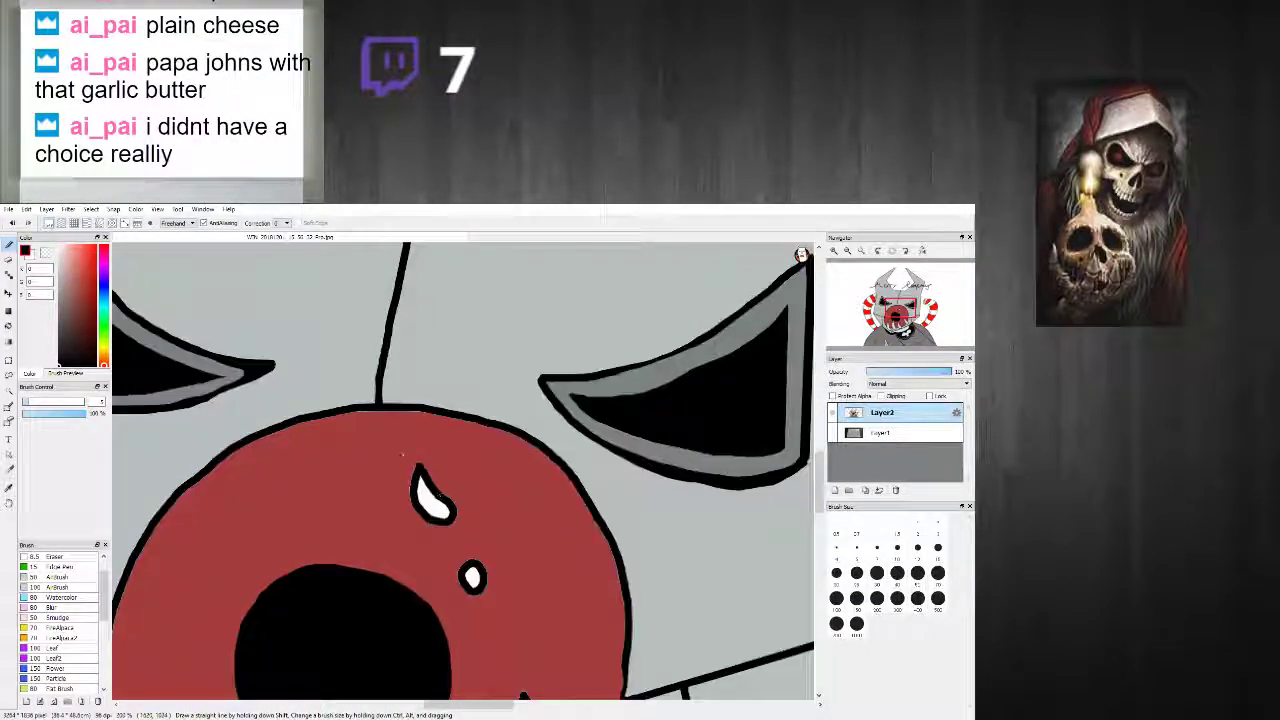
scroll(443, 611, "down", 3)
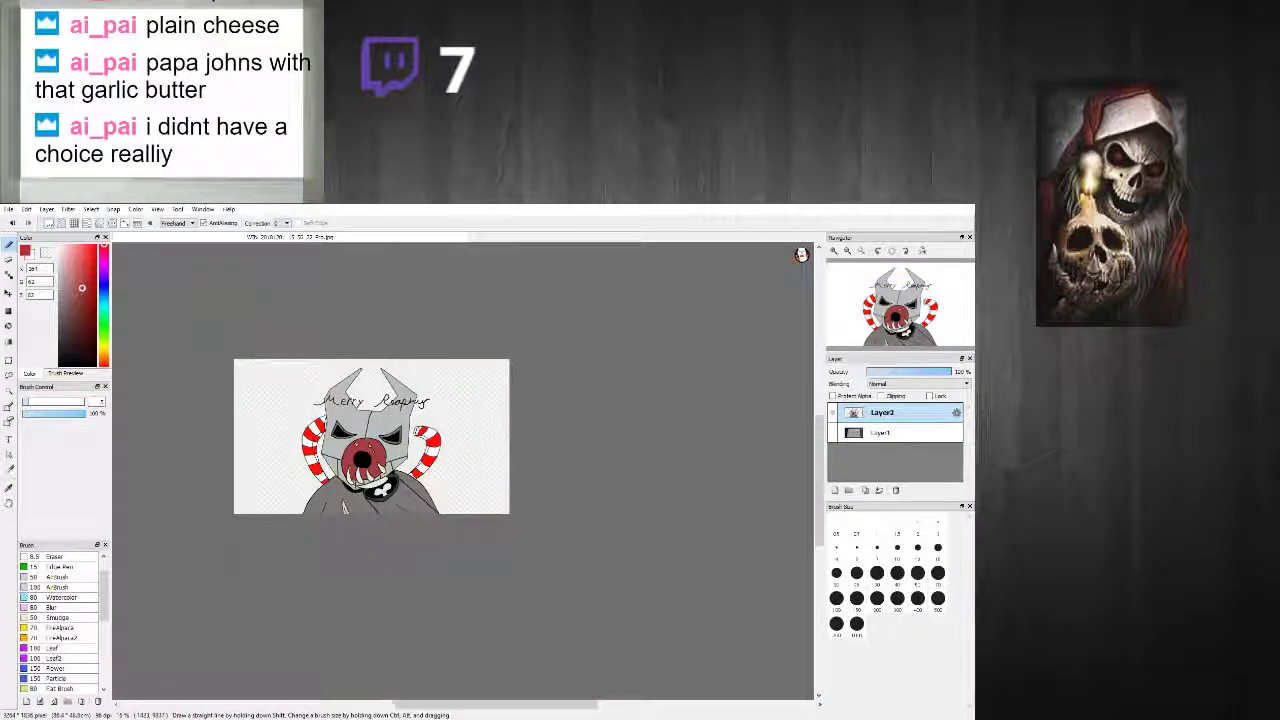
scroll(344, 507, "up", 4)
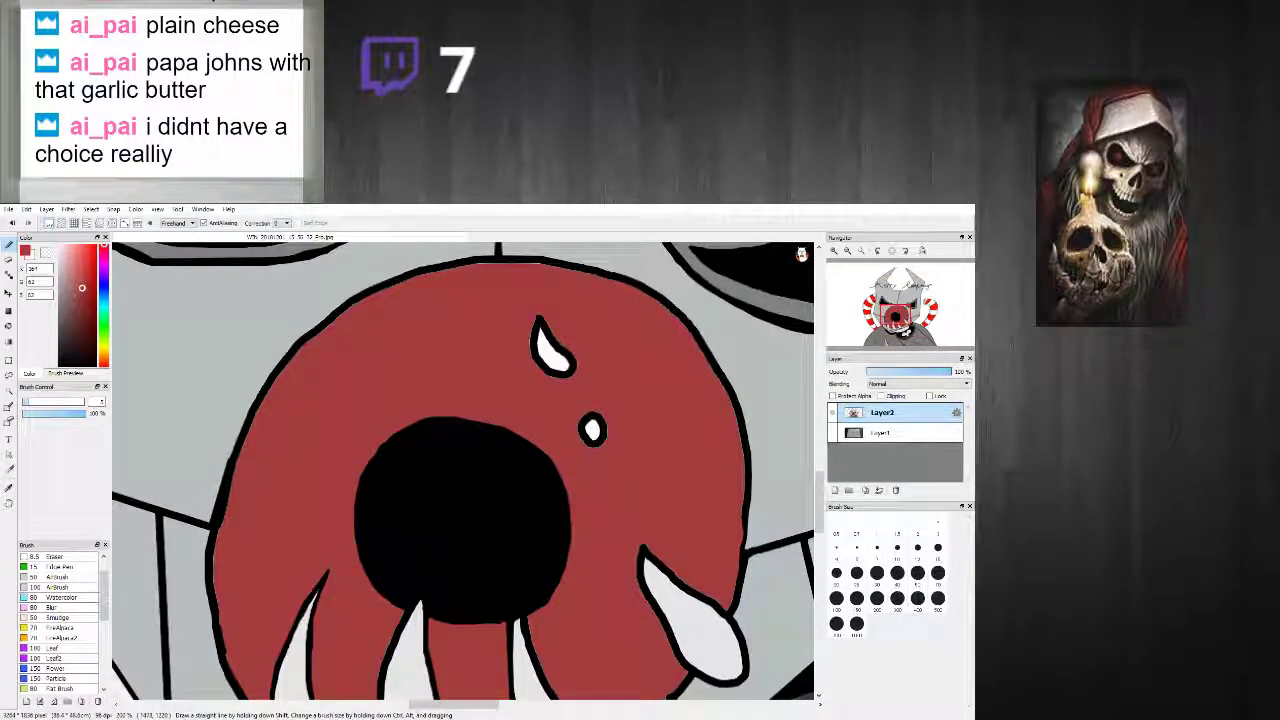
right_click(405, 603)
mouse_move(403, 616)
left_mouse_down()
mouse_move(357, 583)
mouse_move(346, 540)
mouse_move(347, 500)
mouse_move(381, 430)
mouse_move(461, 410)
mouse_move(566, 452)
left_mouse_up()
mouse_move(600, 518)
left_mouse_down()
mouse_move(568, 596)
mouse_move(535, 622)
left_mouse_up()
left_click_drag(427, 627, 471, 629)
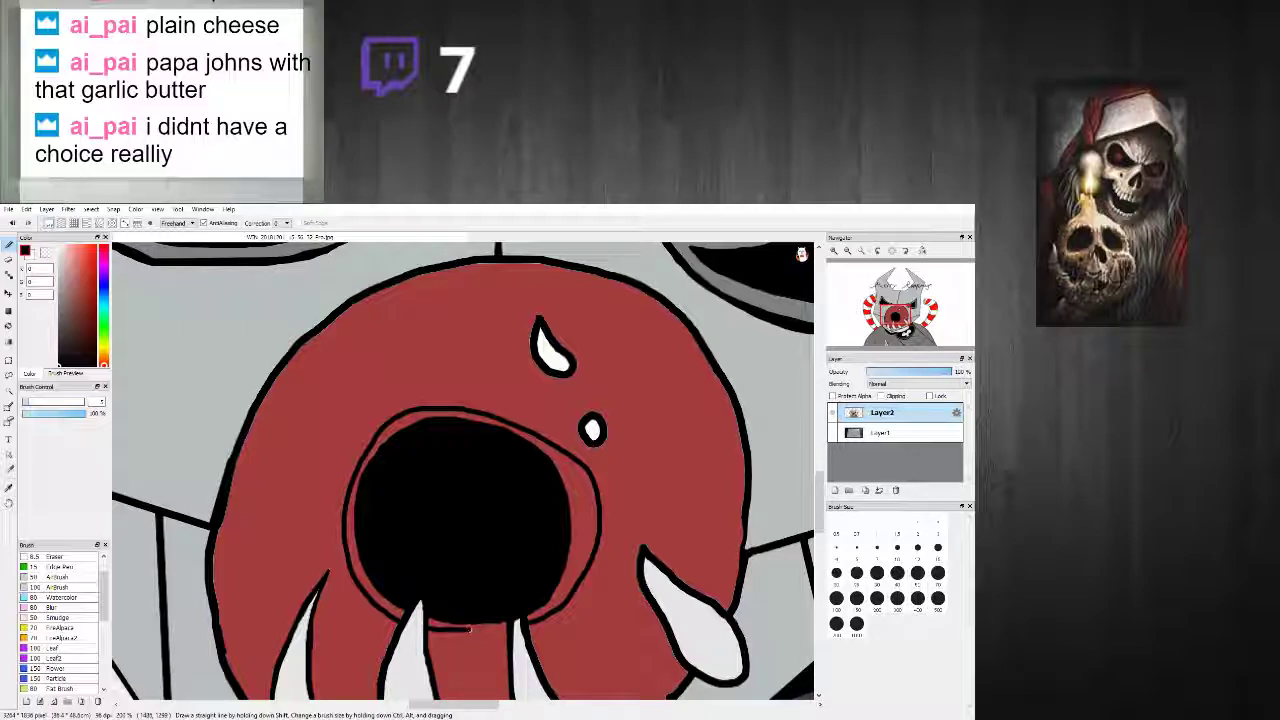
key("g")
left_click(352, 531)
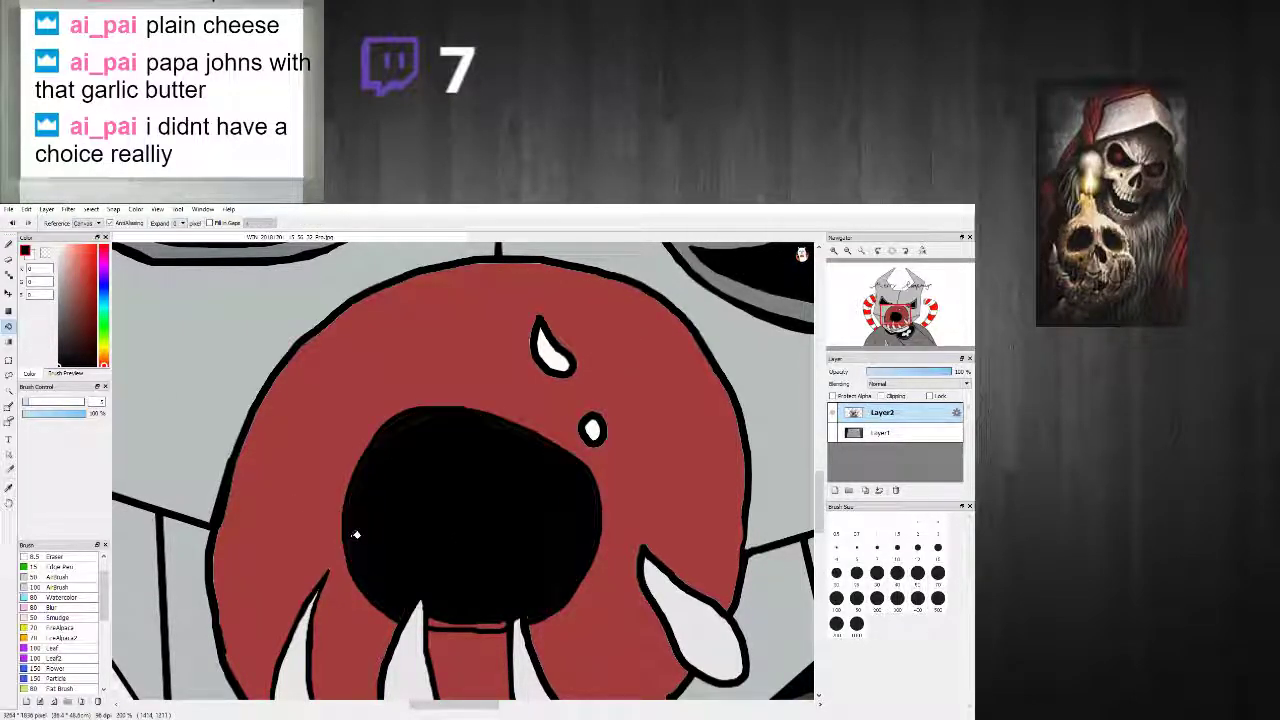
Step: Cover the mouth's uneven black centre with a larger filled black ellipse, redrawing it until it fits
left_click(8, 311)
left_click(70, 222)
left_click(72, 238)
scroll(571, 617, "down", 3)
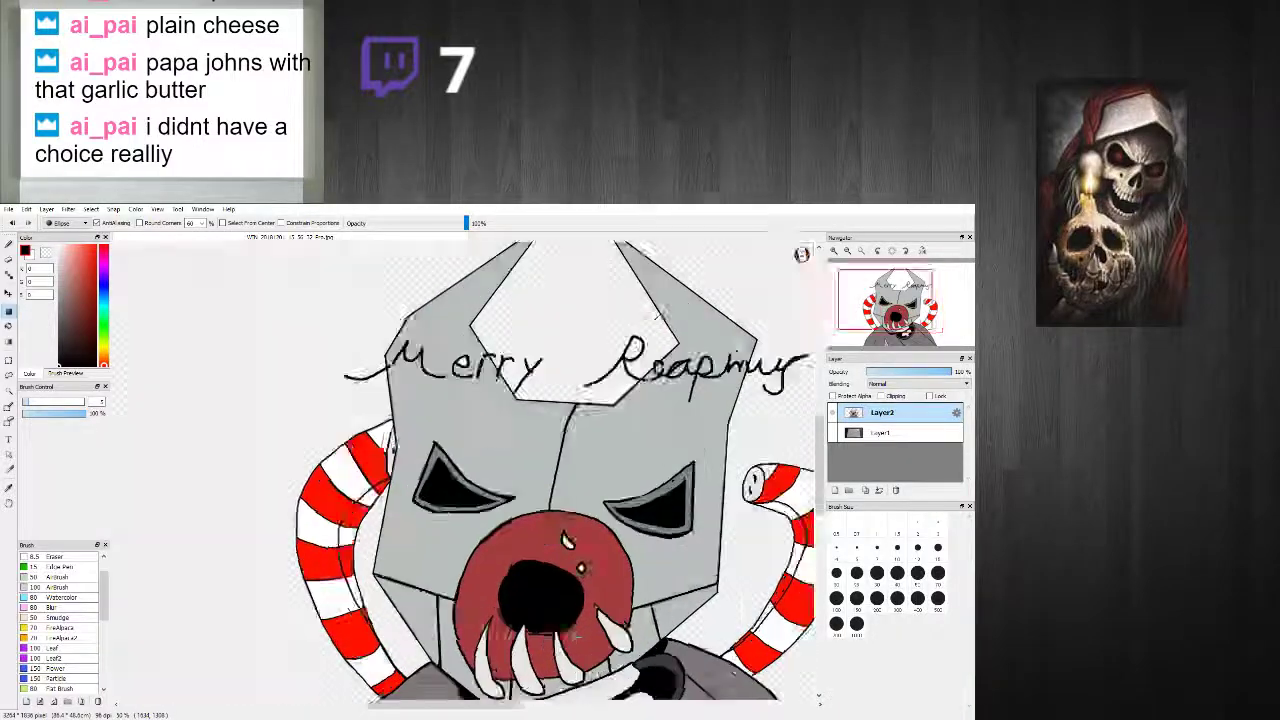
scroll(573, 620, "up", 1)
left_click_drag(578, 630, 467, 538)
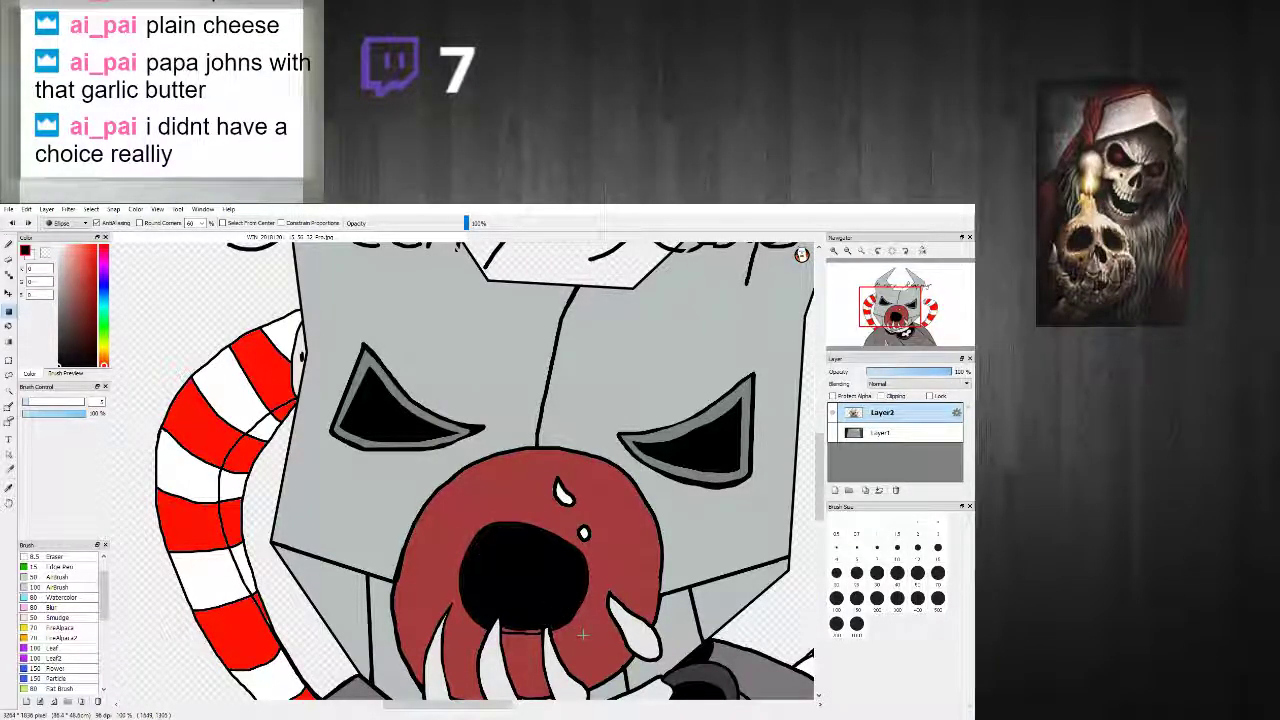
left_click_drag(582, 633, 465, 523)
left_click_drag(582, 646, 466, 523)
key("ctrl+z")
left_click_drag(594, 660, 454, 518)
scroll(569, 588, "down", 3)
scroll(566, 583, "up", 6)
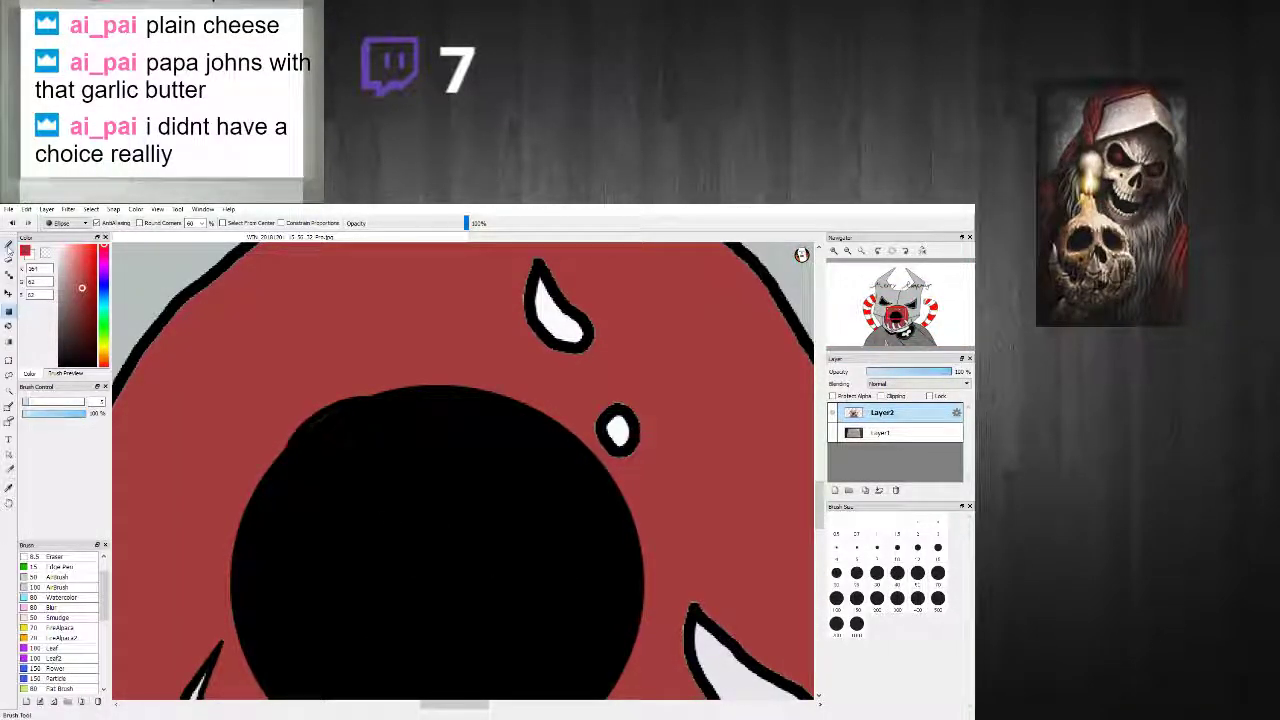
Step: Smooth the bumpy upper-left edge of the mouth's black centre by painting over it with the mouth's red
key("b")
scroll(288, 420, "up", 1)
left_click_drag(271, 482, 391, 400)
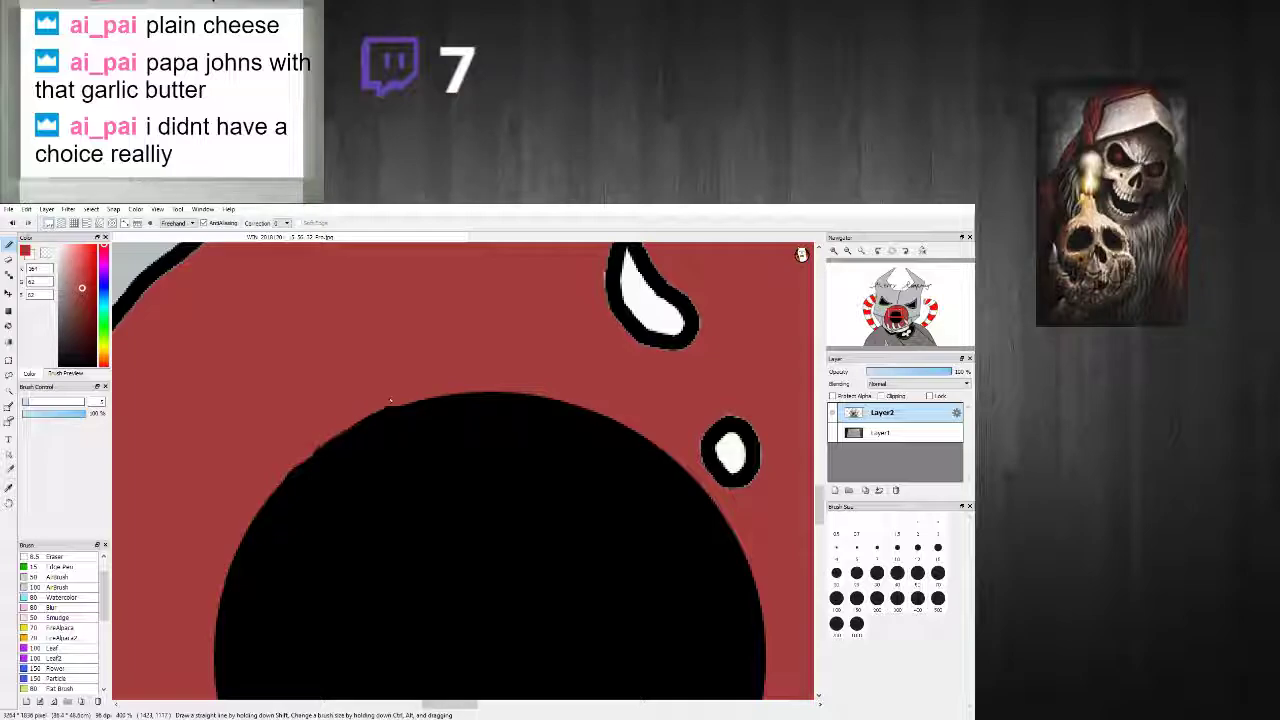
scroll(297, 460, "down", 5)
Step: Extend the lower tooth at the black centre's left underside into a pointed tip over the black, using the tooth's light grey
scroll(391, 443, "up", 5)
scroll(383, 514, "up", 1)
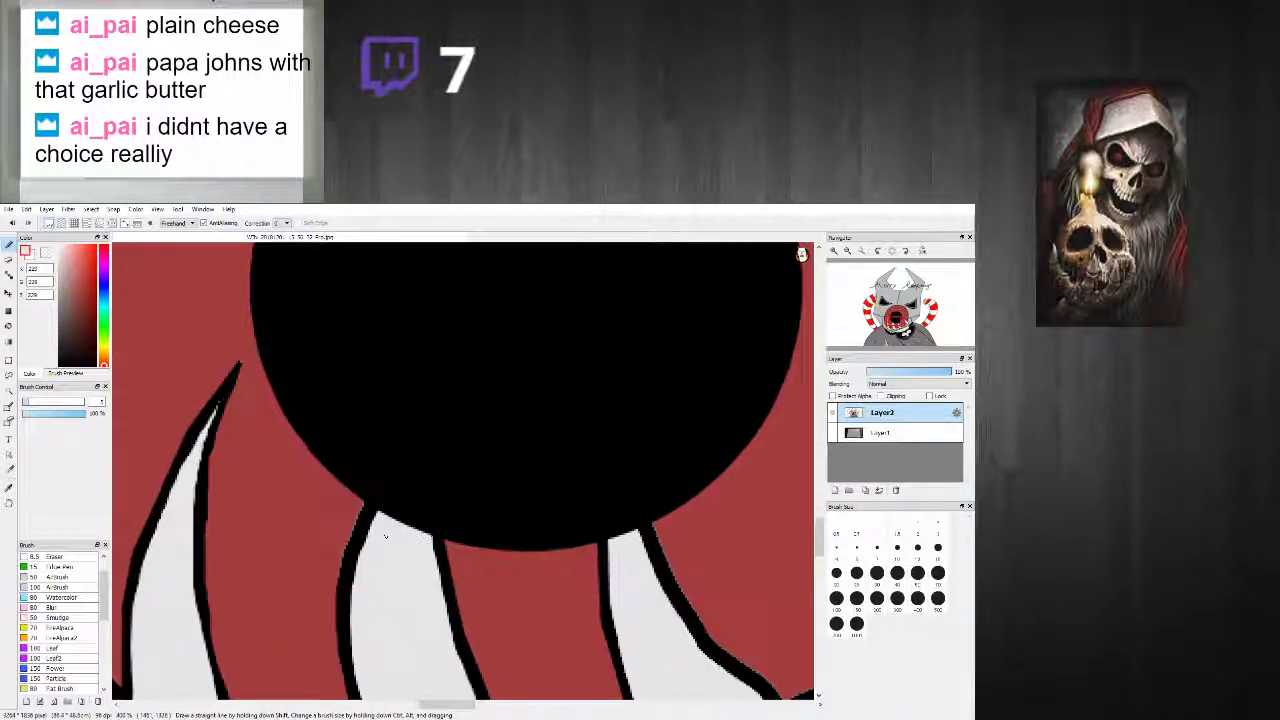
mouse_move(381, 515)
left_mouse_down()
mouse_move(428, 454)
mouse_move(422, 545)
mouse_move(420, 498)
mouse_move(387, 515)
mouse_move(394, 524)
mouse_move(405, 506)
mouse_move(396, 530)
mouse_move(421, 505)
left_mouse_up()
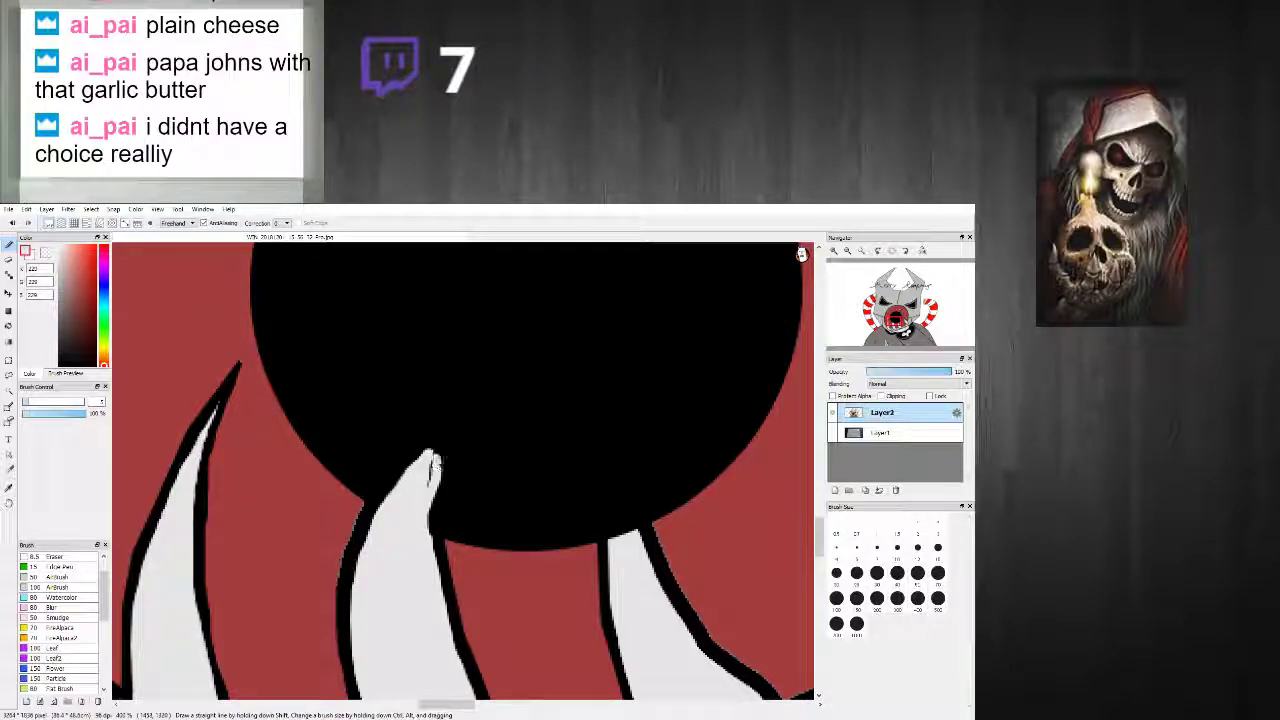
key("ctrl+z")
key("ctrl+z")
key("ctrl+z")
mouse_move(425, 515)
left_mouse_down()
mouse_move(434, 442)
mouse_move(394, 529)
mouse_move(402, 489)
mouse_move(427, 464)
mouse_move(384, 521)
mouse_move(420, 449)
mouse_move(419, 512)
left_mouse_up()
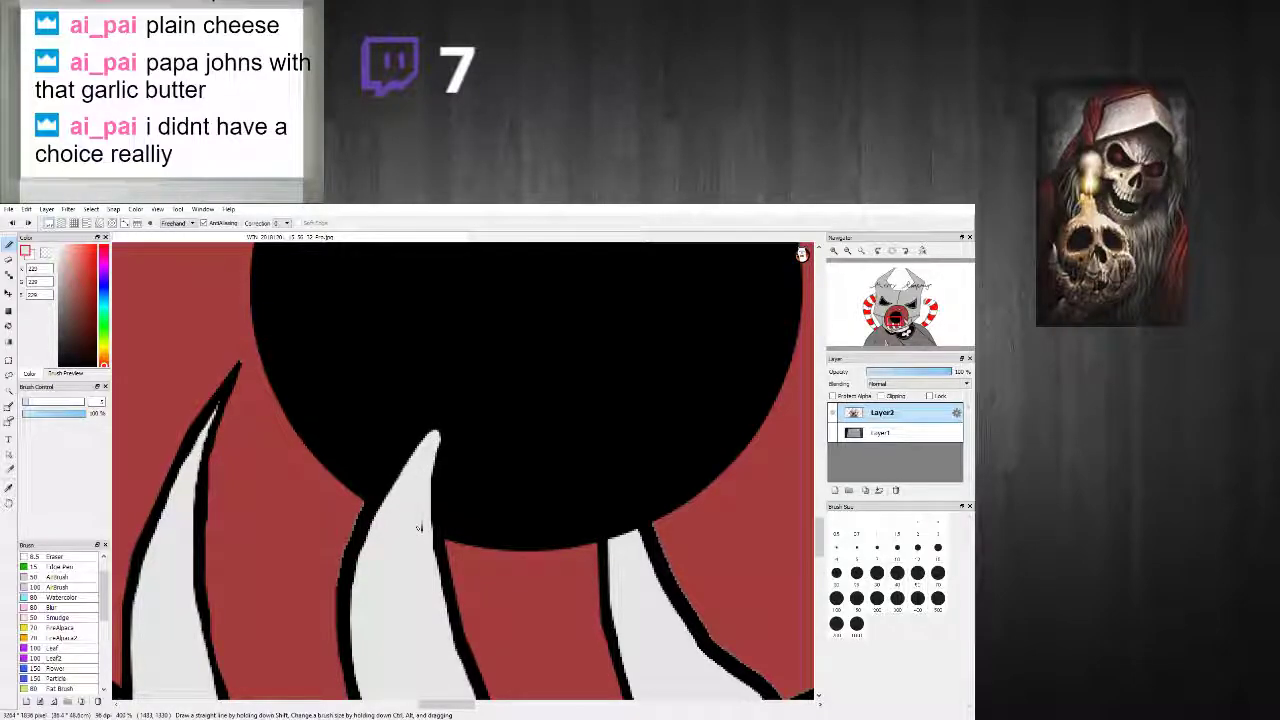
scroll(419, 510, "down", 5)
Step: Extend the neighbouring lower tooth to its right into a narrow light grey tip over the black centre
scroll(418, 510, "up", 5)
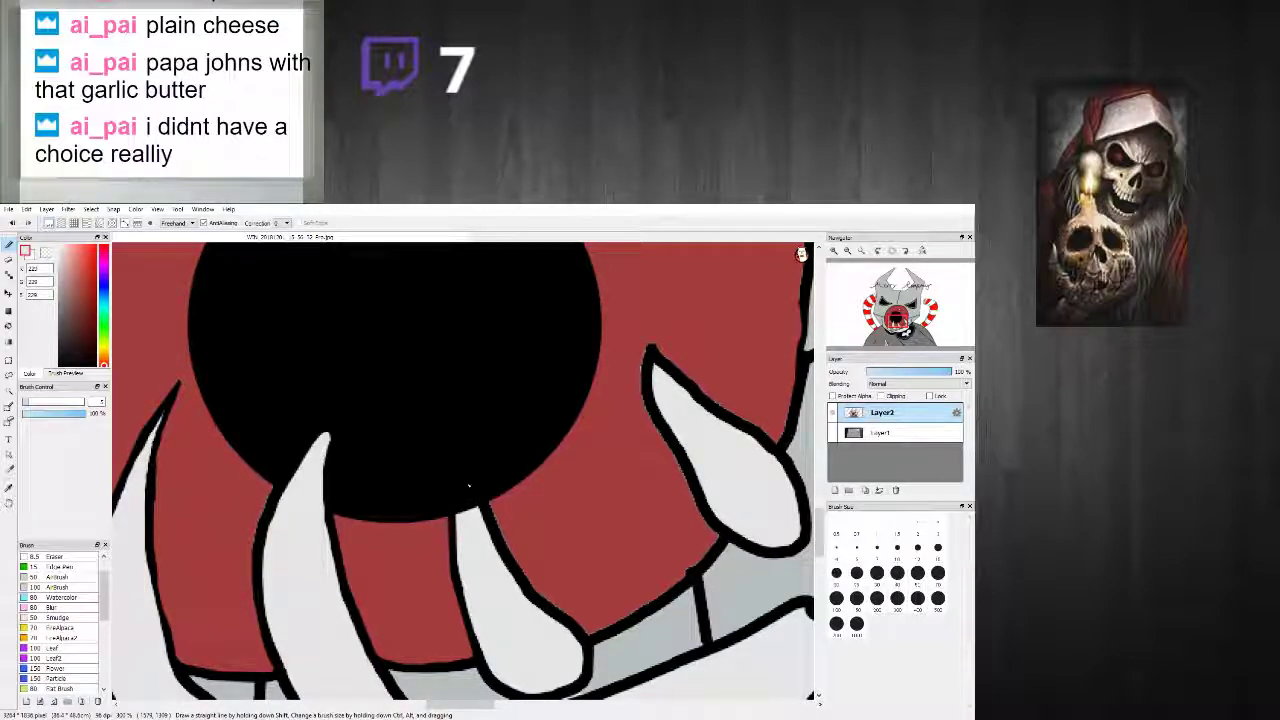
scroll(467, 485, "up", 1)
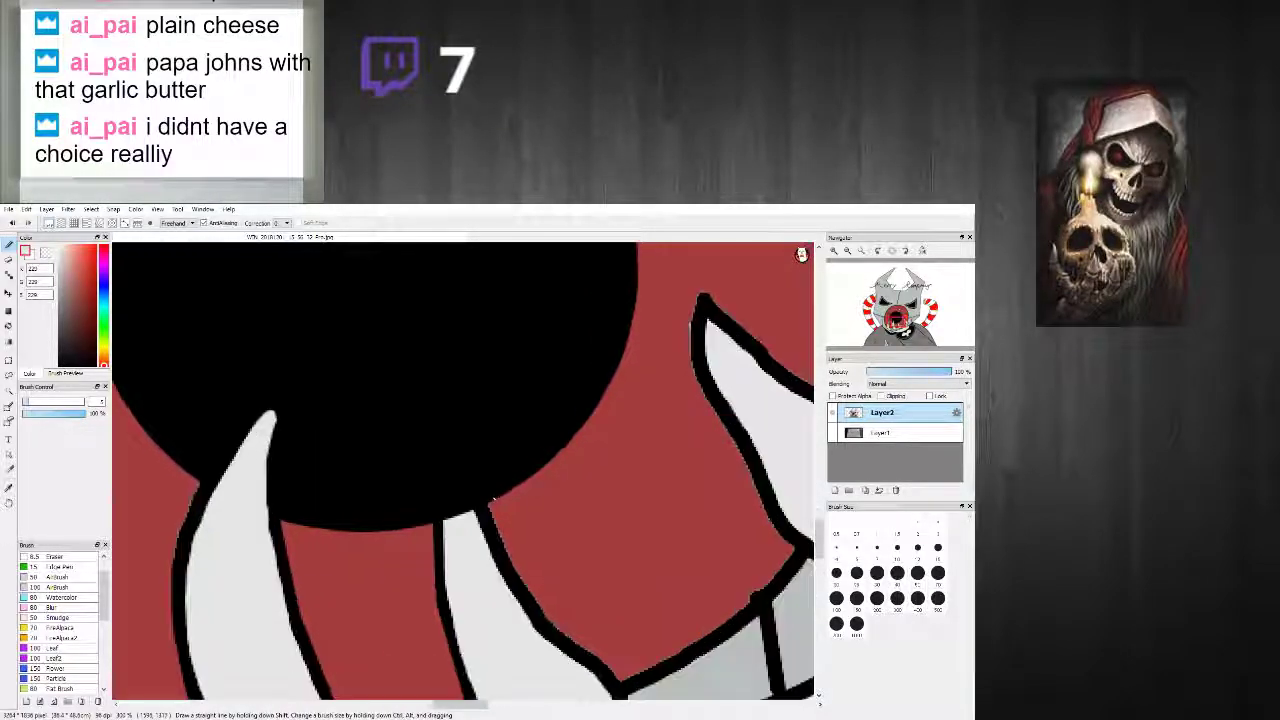
scroll(467, 485, "up", 1)
mouse_move(451, 508)
left_mouse_down()
mouse_move(455, 403)
mouse_move(487, 526)
mouse_move(464, 460)
mouse_move(459, 520)
mouse_move(443, 432)
left_mouse_up()
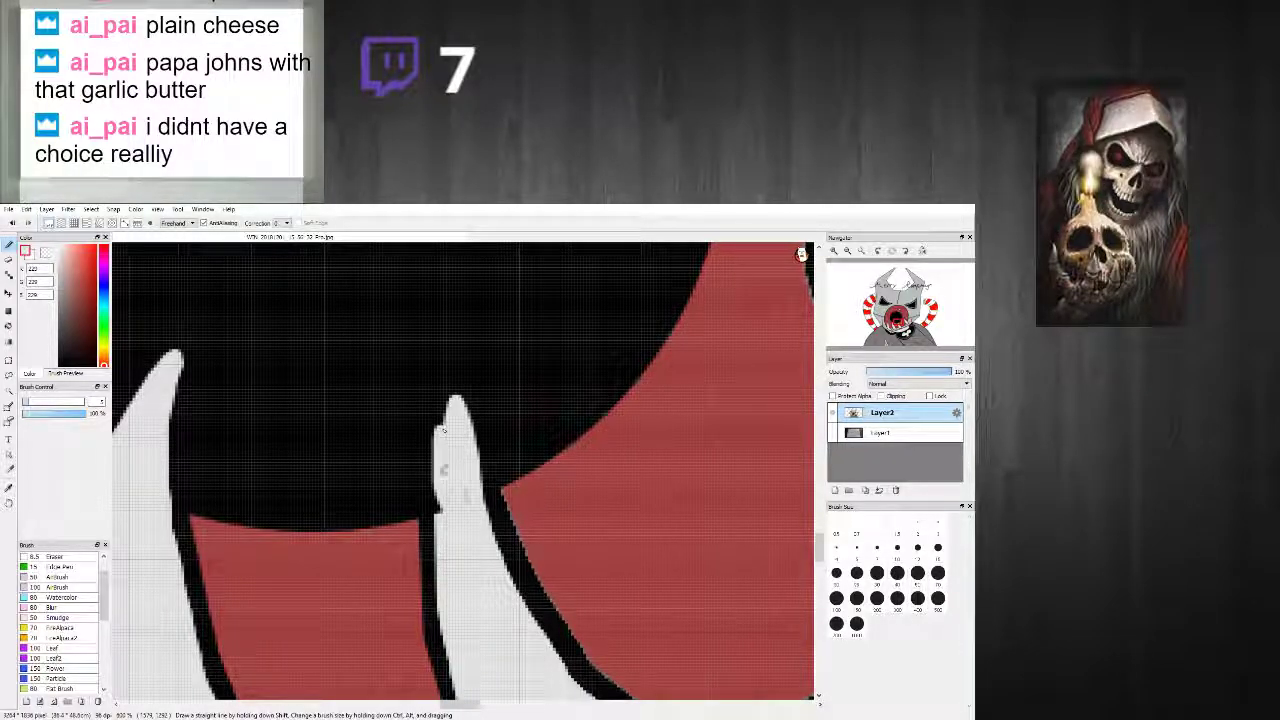
key("ctrl+z")
mouse_move(446, 514)
left_mouse_down()
mouse_move(462, 412)
mouse_move(481, 524)
mouse_move(463, 502)
left_mouse_up()
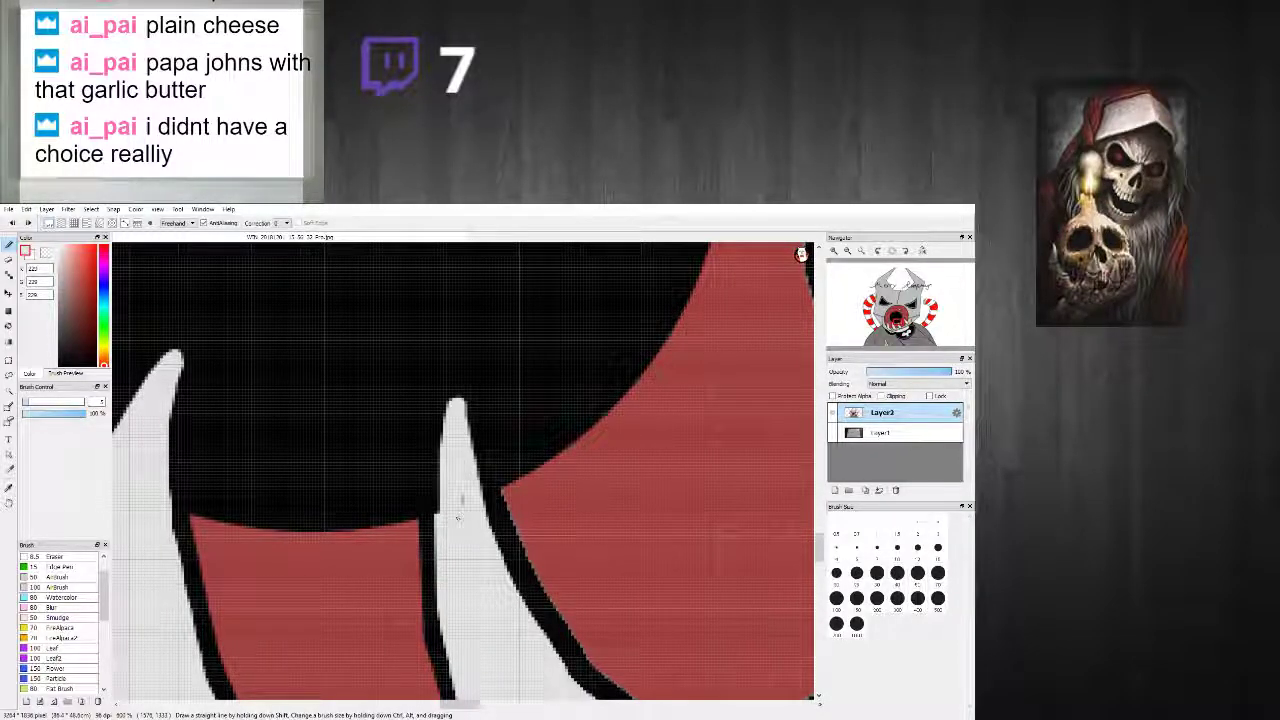
scroll(461, 500, "down", 8)
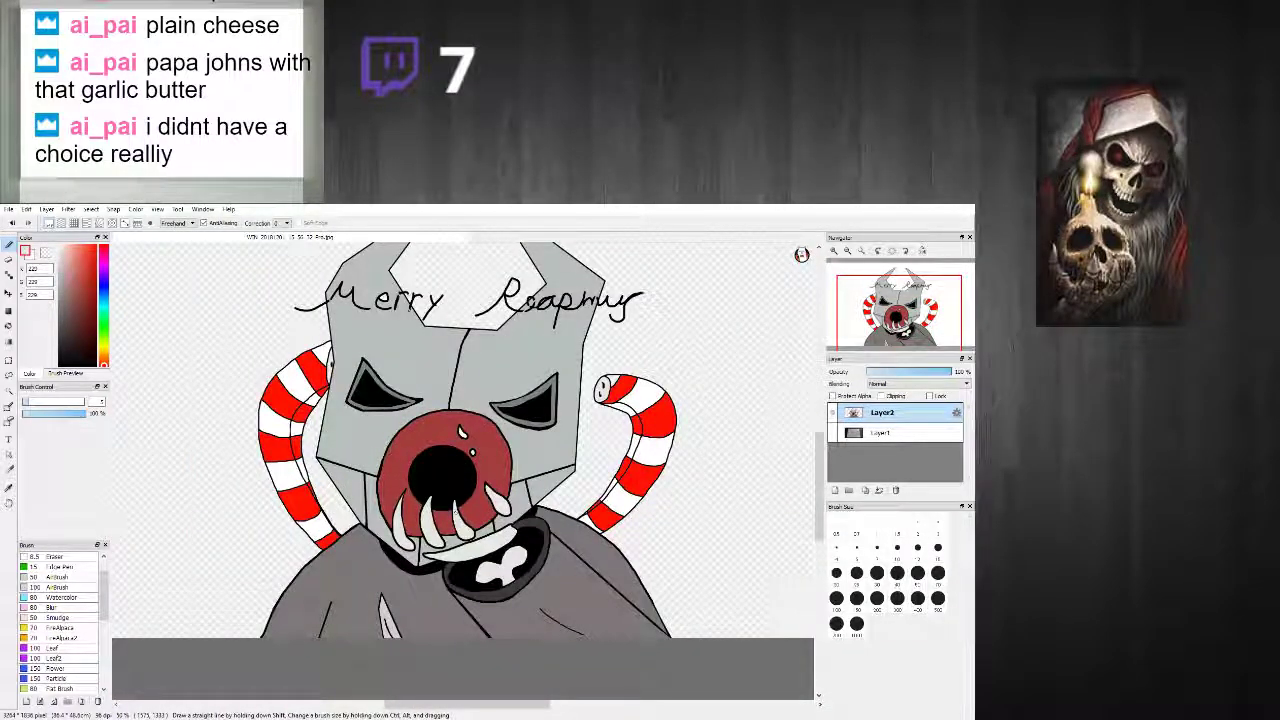
Step: Thin and sharpen the black outline around the rightmost tooth's tip with the mouth's red
scroll(594, 453, "up", 5)
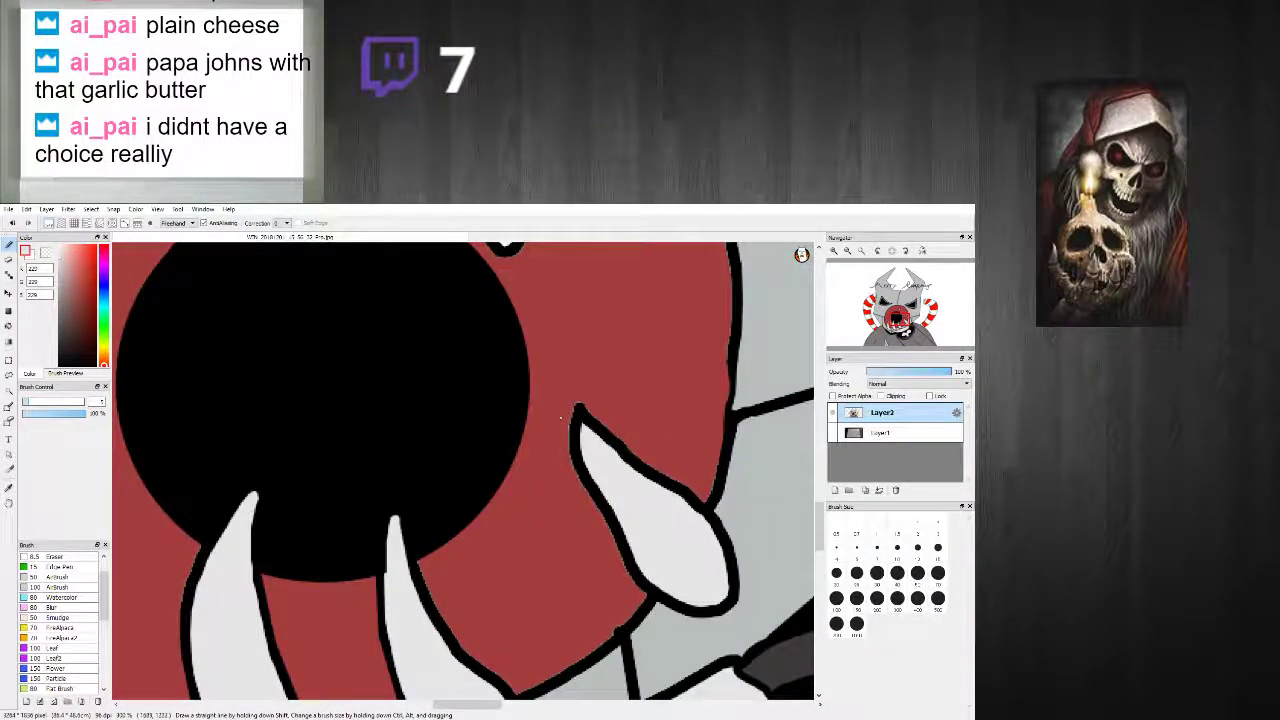
scroll(594, 453, "up", 3)
left_click(654, 421, "alt")
mouse_move(596, 396)
left_mouse_down()
mouse_move(621, 422)
mouse_move(655, 452)
left_mouse_up()
left_click_drag(589, 398, 572, 477)
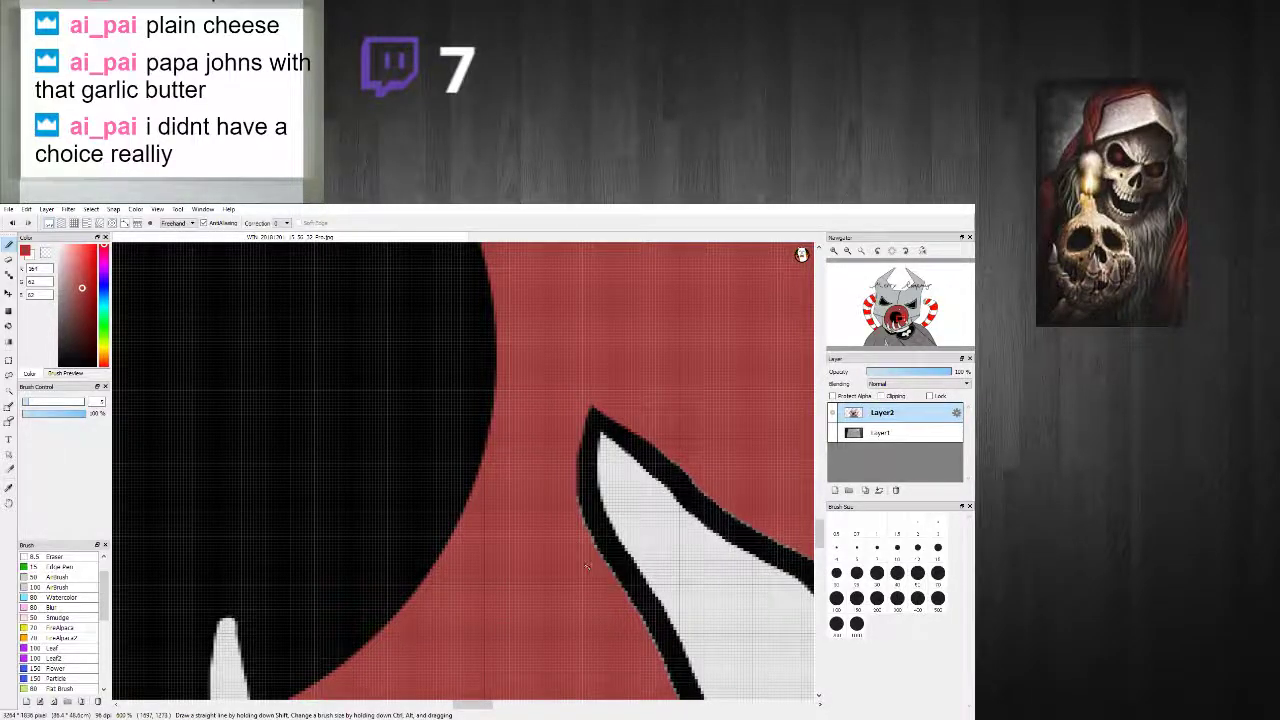
scroll(587, 567, "down", 4)
Step: Even out the outline along the rightmost tooth's upper edge with black, from near its tip to the mouth's rim
scroll(545, 550, "up", 3)
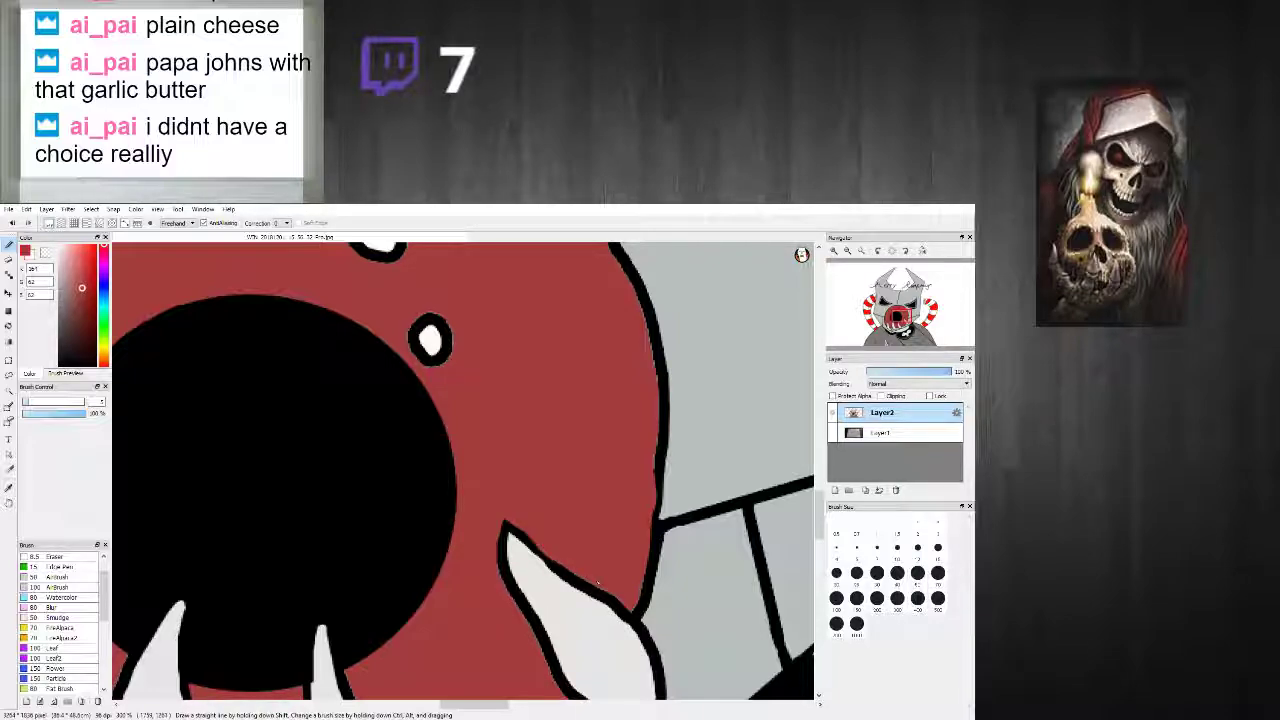
left_click(506, 526, "alt")
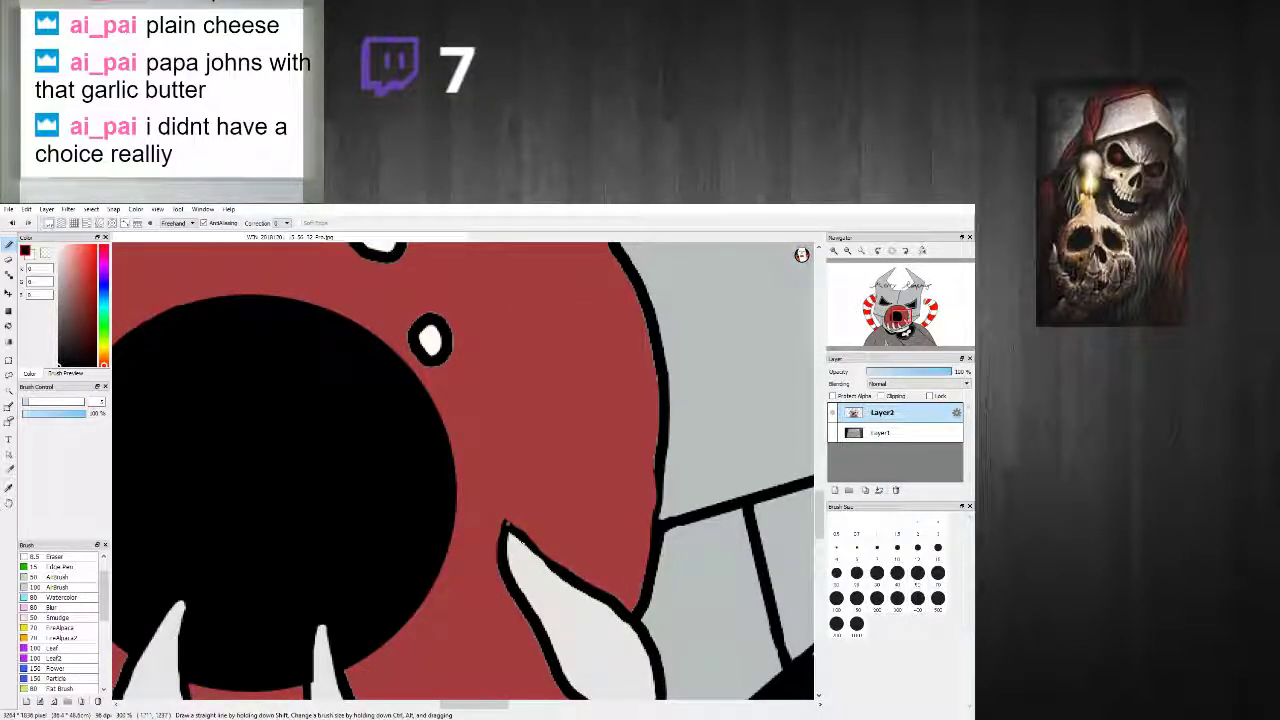
left_click_drag(537, 548, 630, 610)
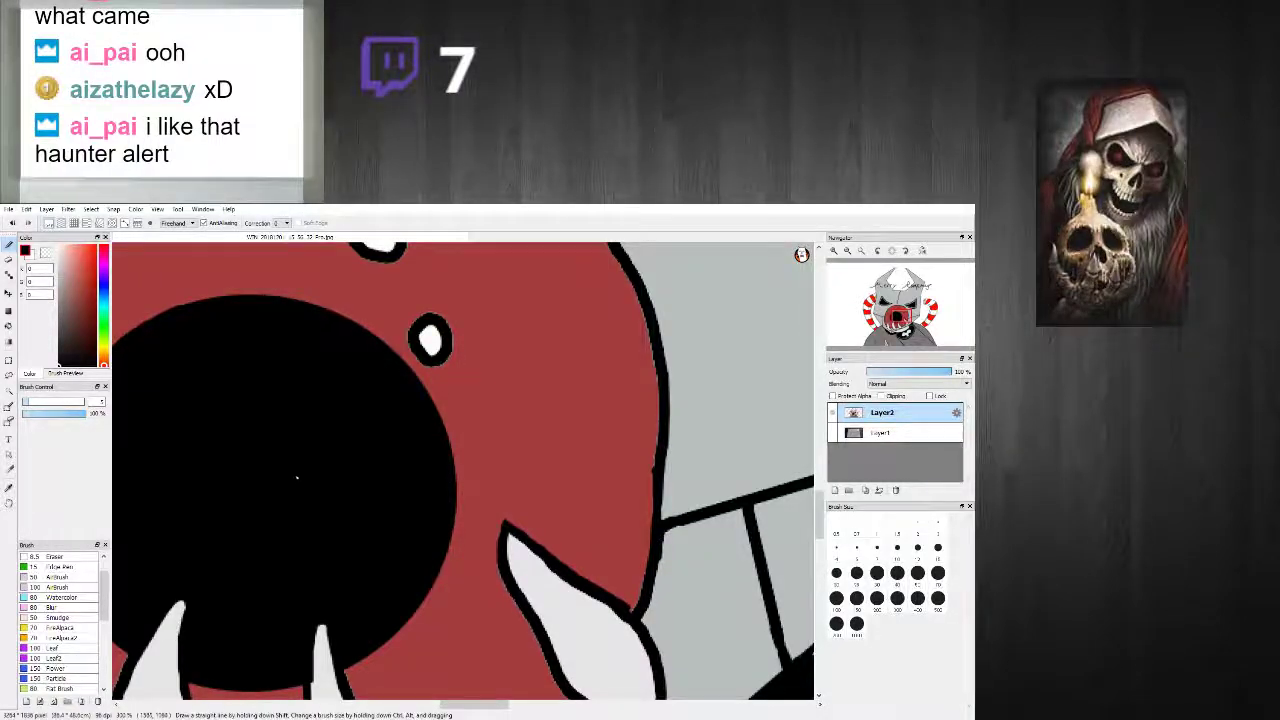
scroll(306, 466, "down", 4)
scroll(323, 434, "up", 2)
scroll(323, 434, "up", 2)
scroll(323, 434, "down", 4)
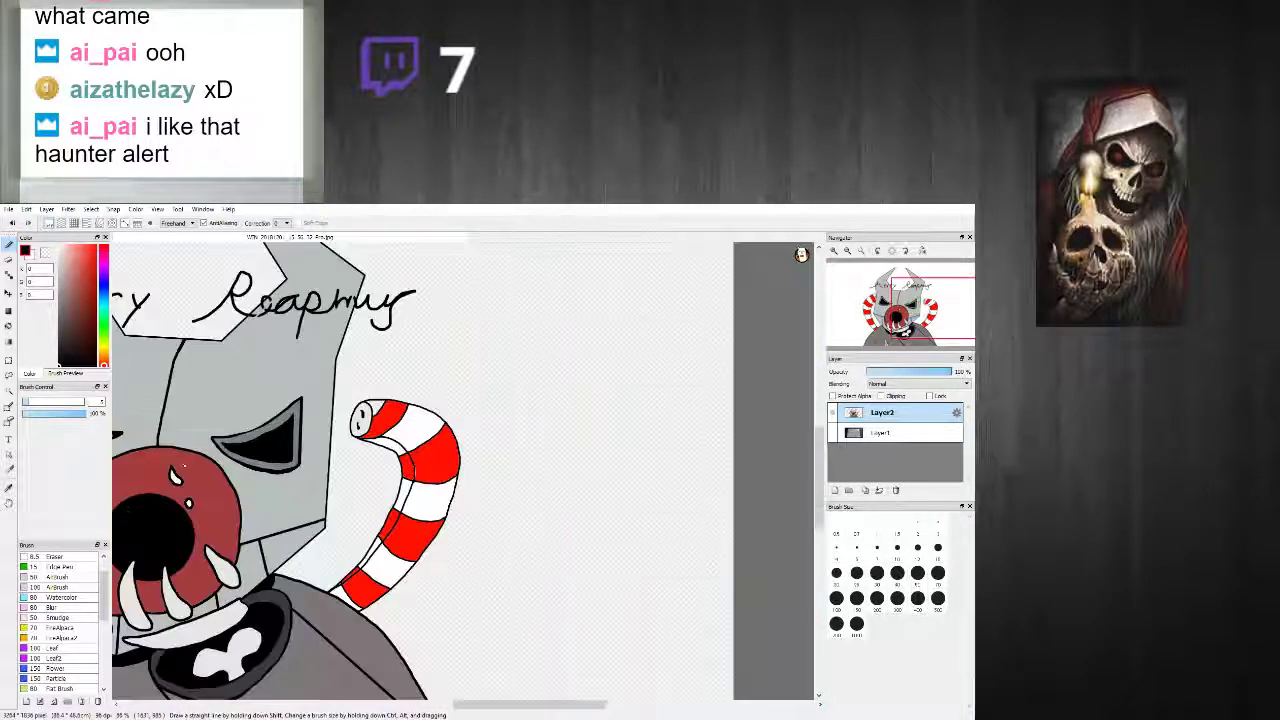
Step: Trim the mouth rim's black outline just below the rightmost tooth with a straight stroke of the mouth's red
scroll(256, 413, "up", 2)
scroll(256, 413, "up", 2)
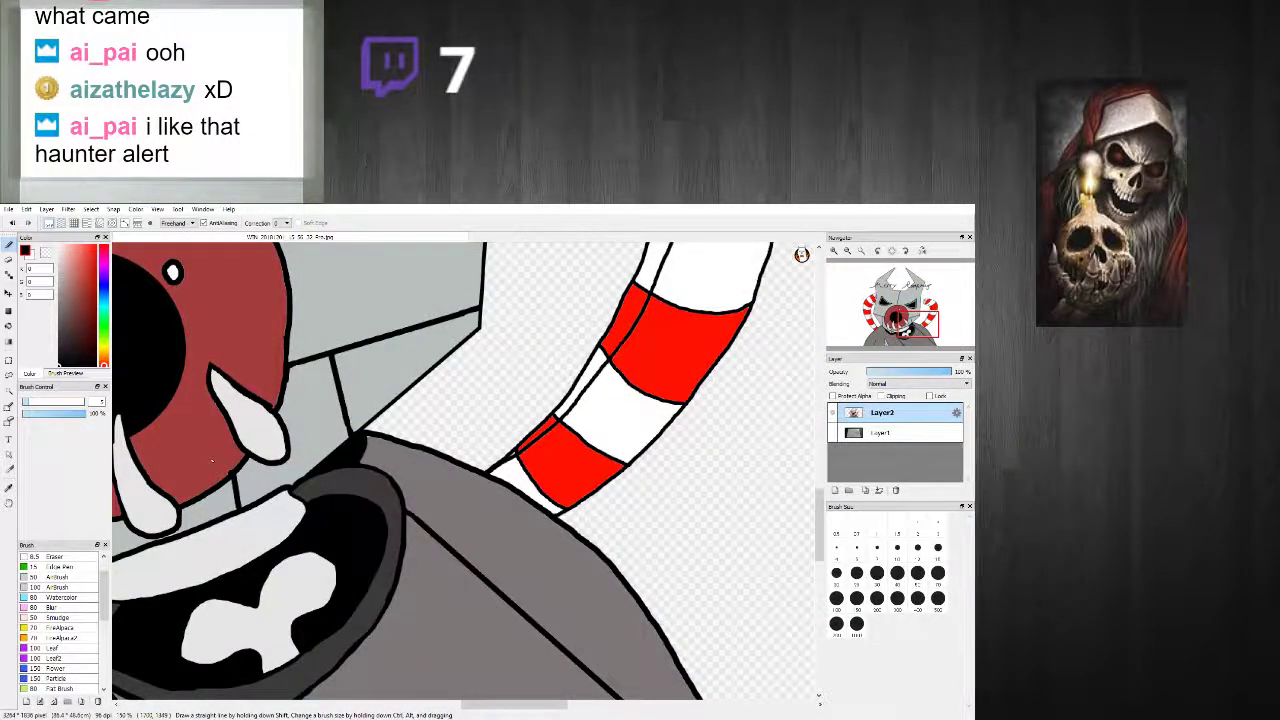
scroll(212, 461, "up", 2)
left_click(272, 498, "alt")
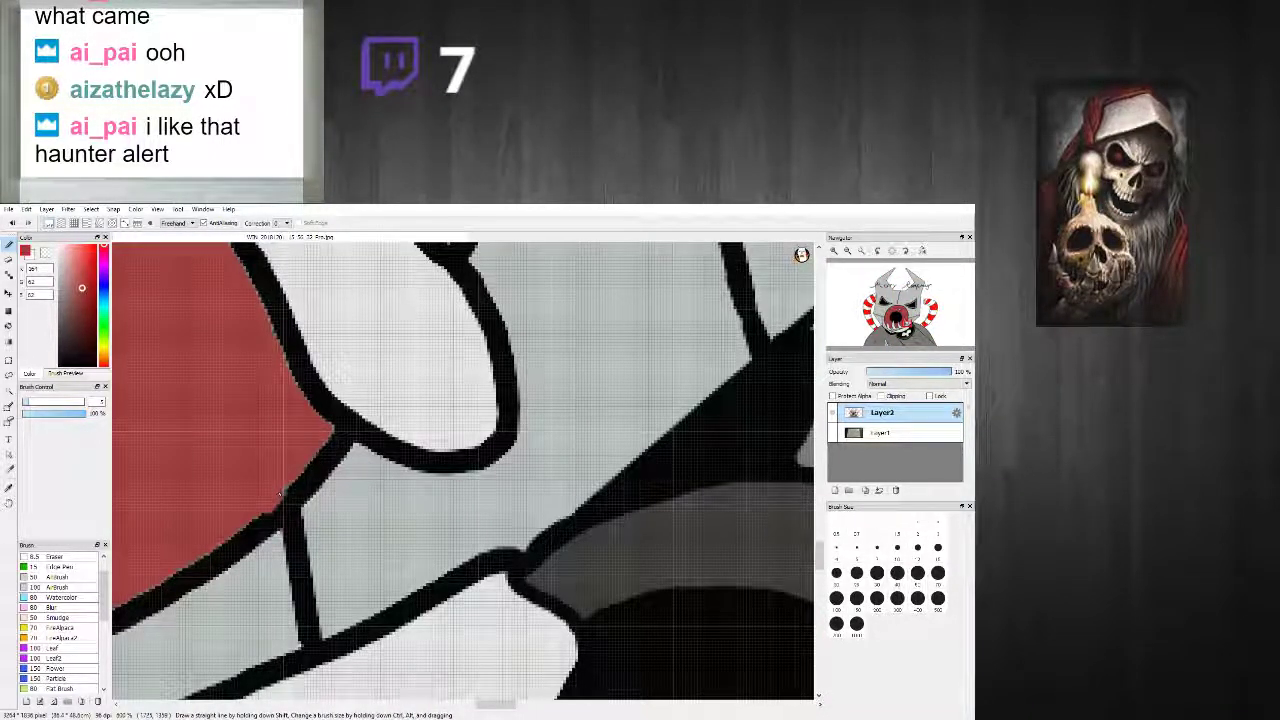
scroll(230, 527, "down", 2)
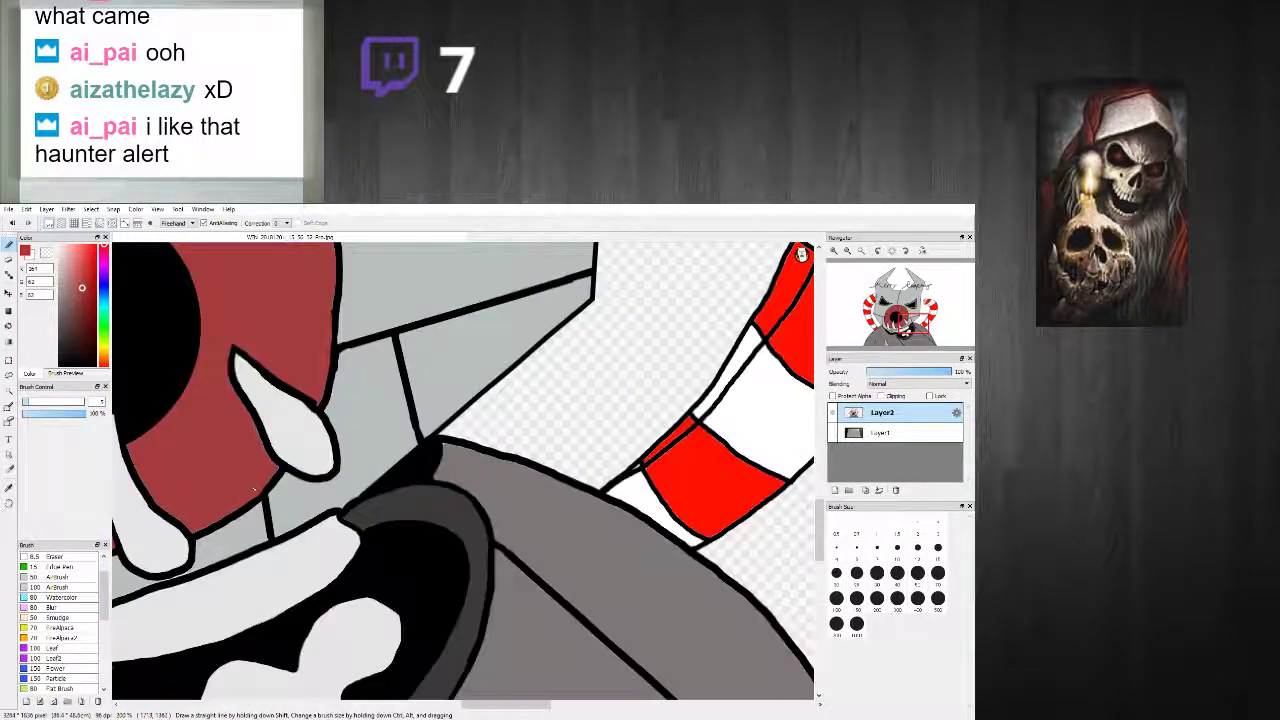
scroll(282, 471, "up", 3)
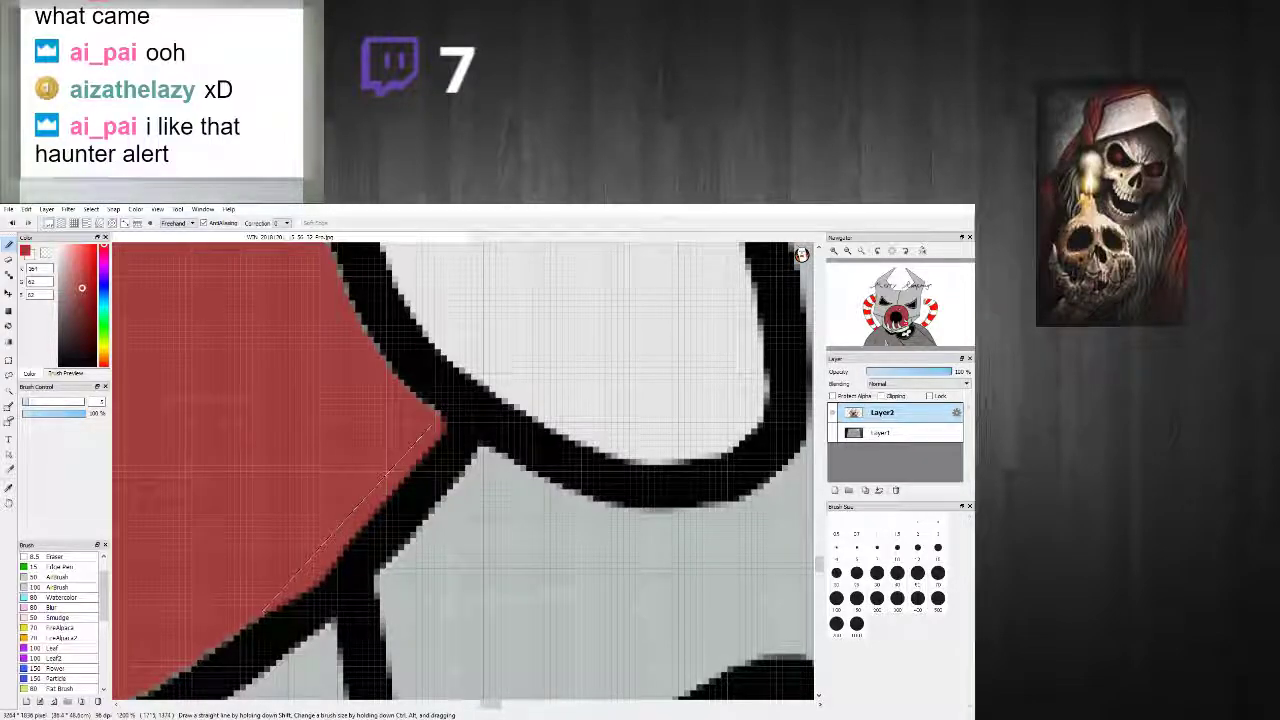
scroll(295, 585, "down", 3)
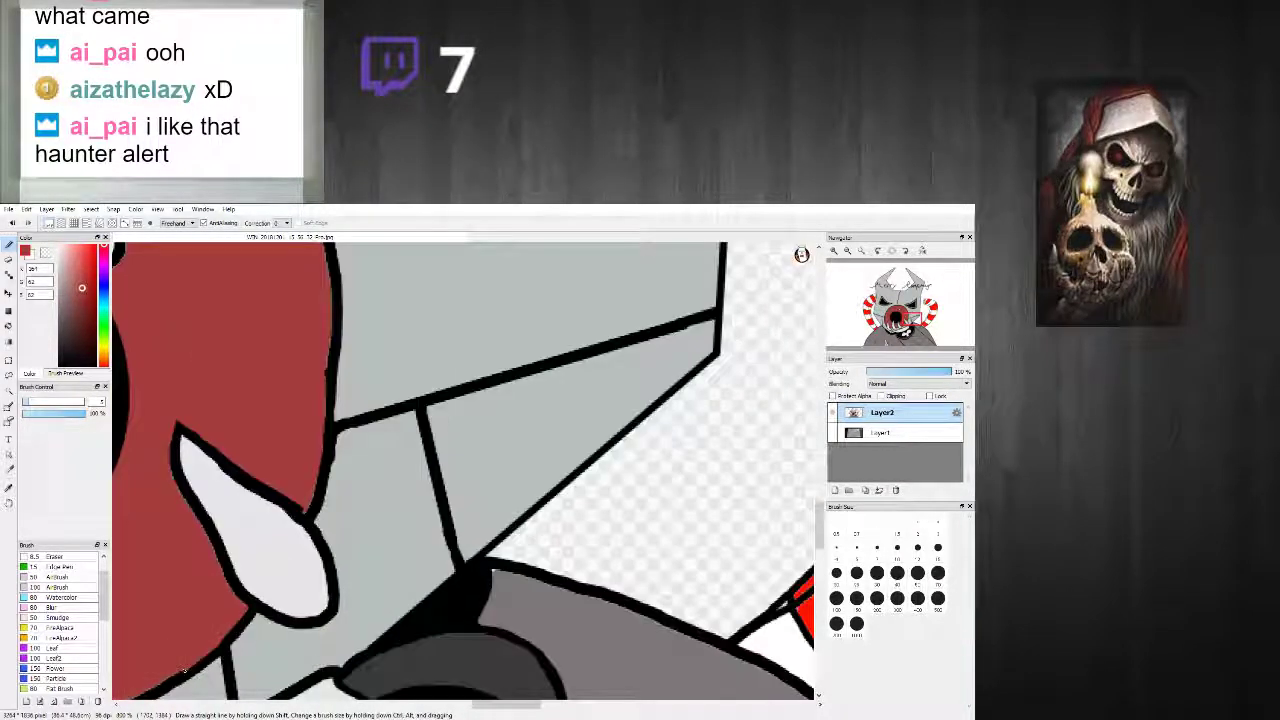
Step: Try drawing a bright red numeral 1 with straight lines inside the mouth's black centre, and undo it
left_click_drag(486, 705, 415, 705)
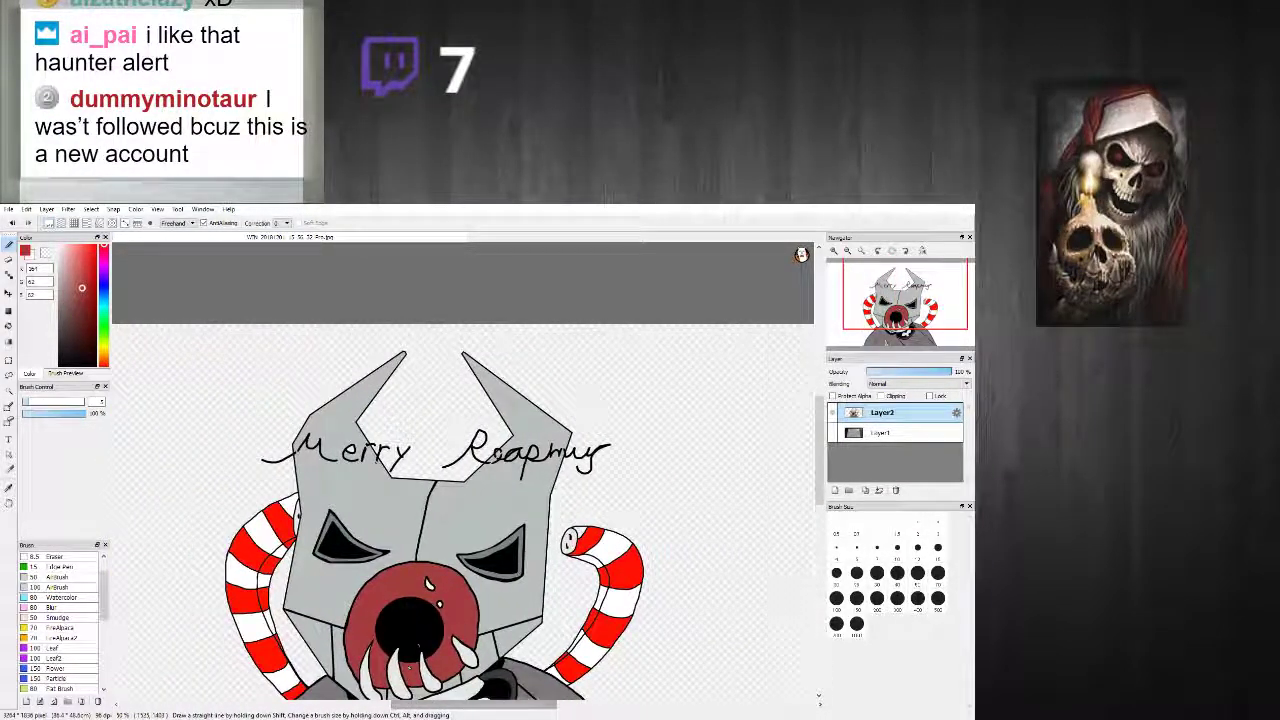
scroll(417, 633, "up", 2)
scroll(417, 632, "down", 6)
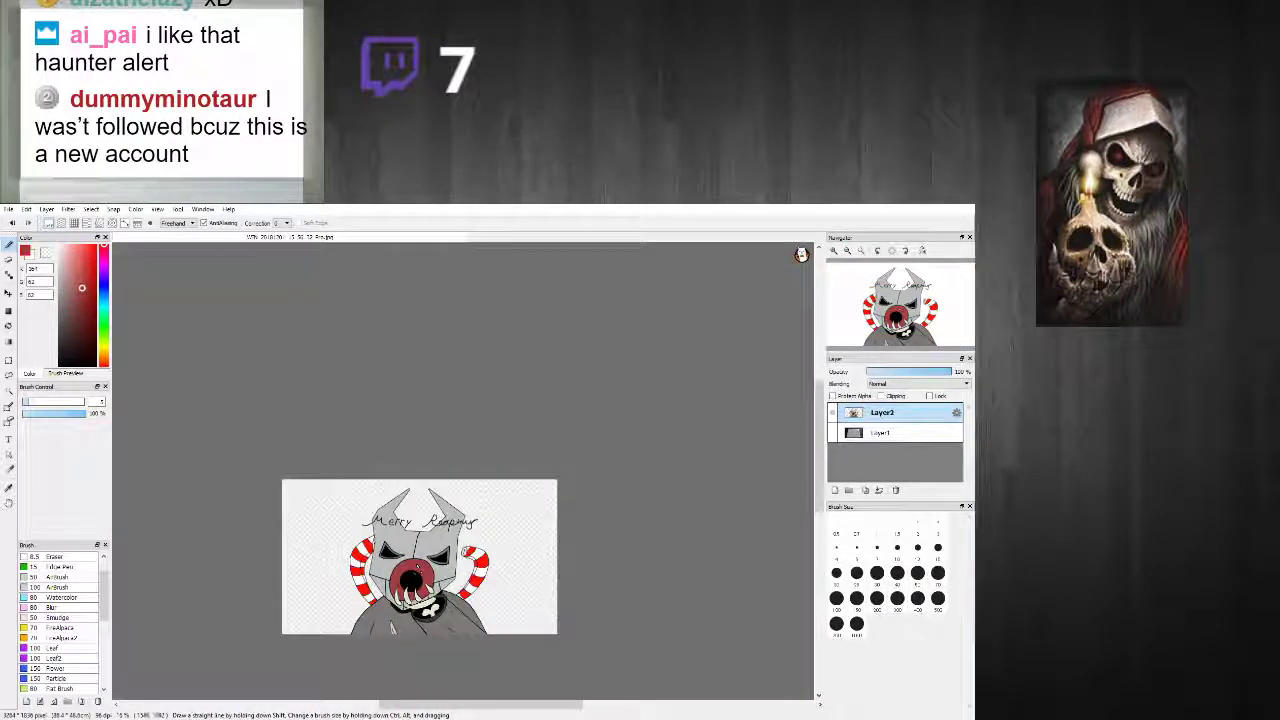
scroll(410, 578, "up", 3)
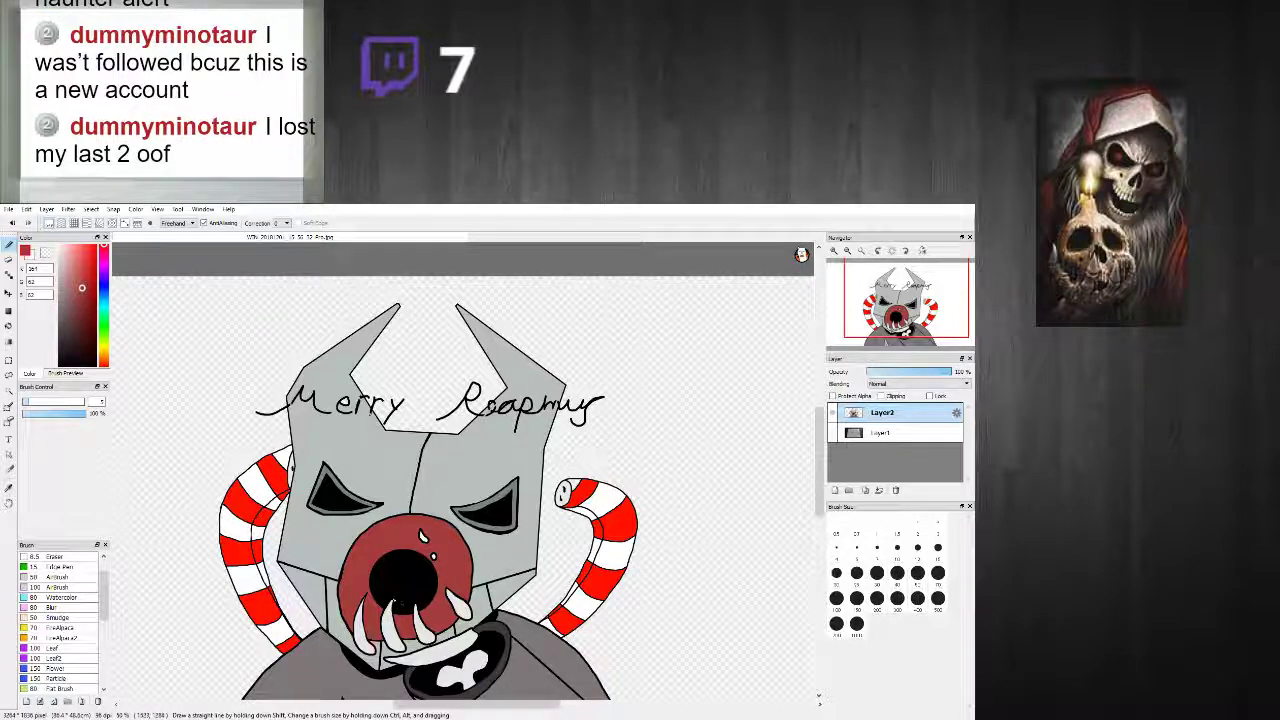
scroll(410, 590, "up", 2)
mouse_move(381, 555)
left_mouse_down()
mouse_move(420, 511)
mouse_move(432, 522)
mouse_move(419, 610)
left_mouse_up()
left_click(417, 607, "shift")
left_click(440, 610, "shift")
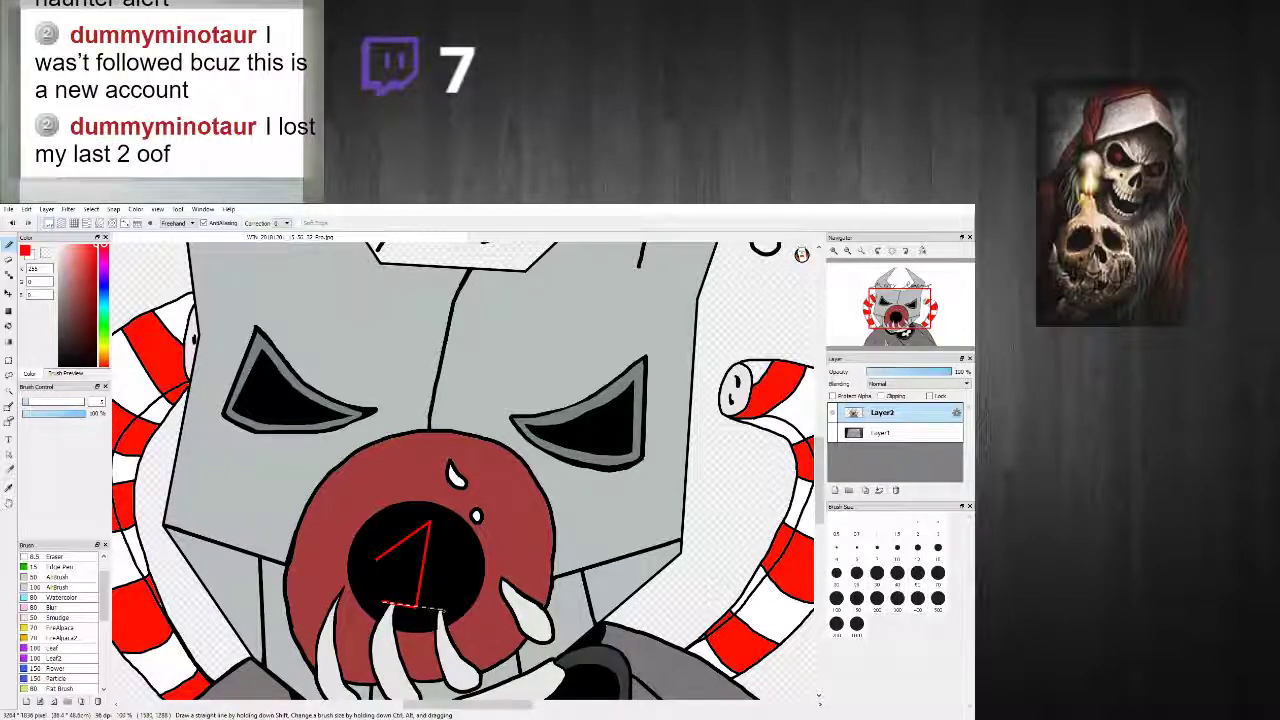
scroll(460, 601, "down", 3)
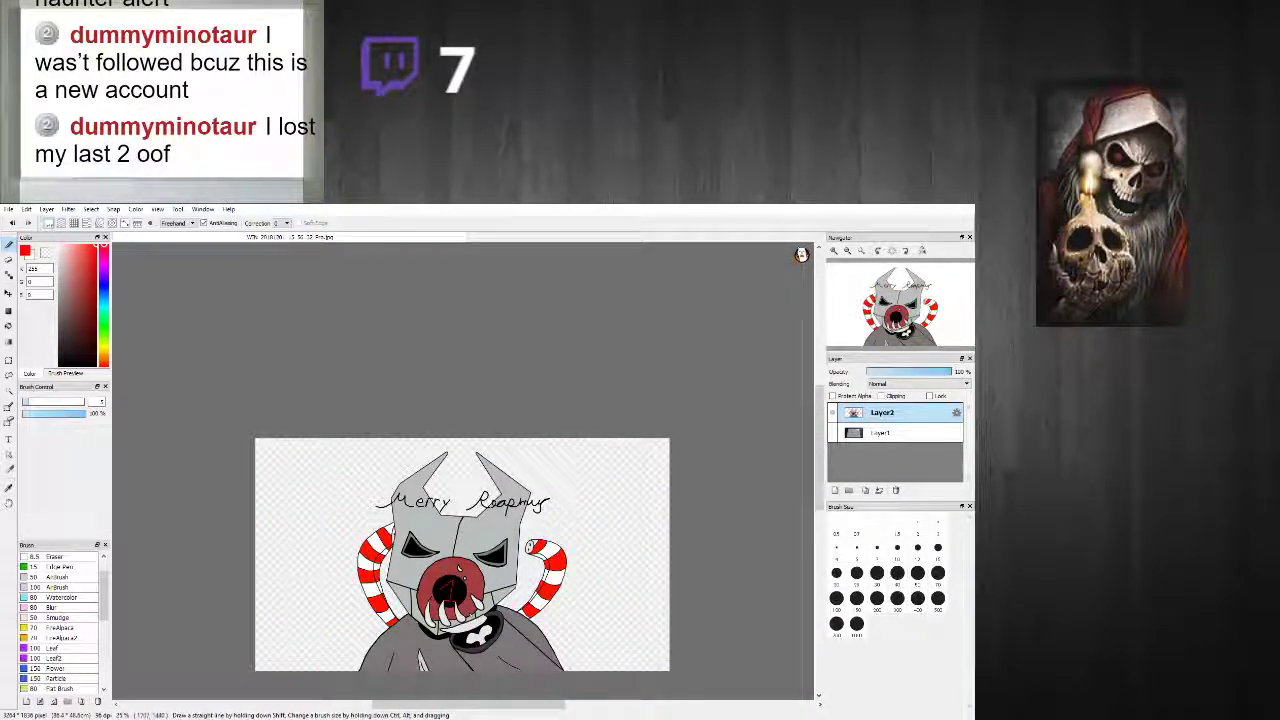
scroll(450, 590, "up", 4)
key("ctrl+z")
key("ctrl+z")
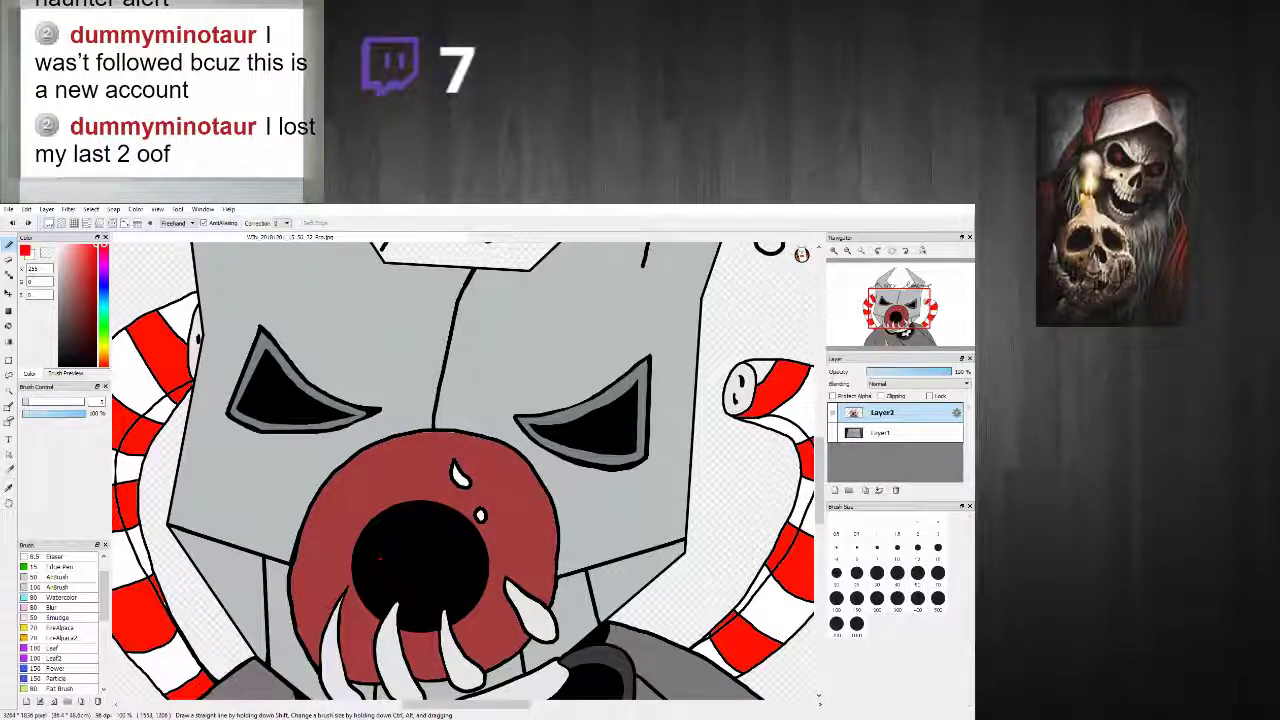
Step: Try the red numeral 1 again in the black centre, with a slanted flag, a vertical stem and a base line
left_click(383, 563)
left_click(422, 517, "shift")
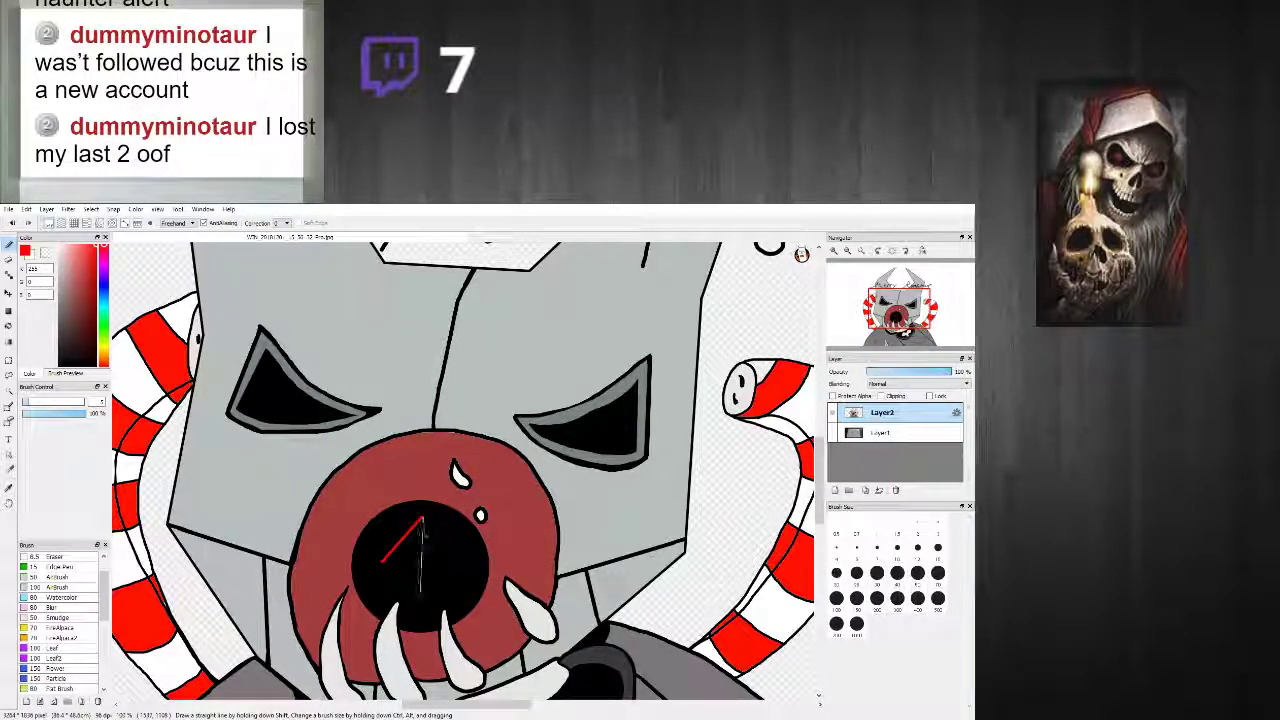
left_click(421, 592, "shift")
left_click(393, 590)
left_click(447, 591, "shift")
scroll(447, 591, "down", 4)
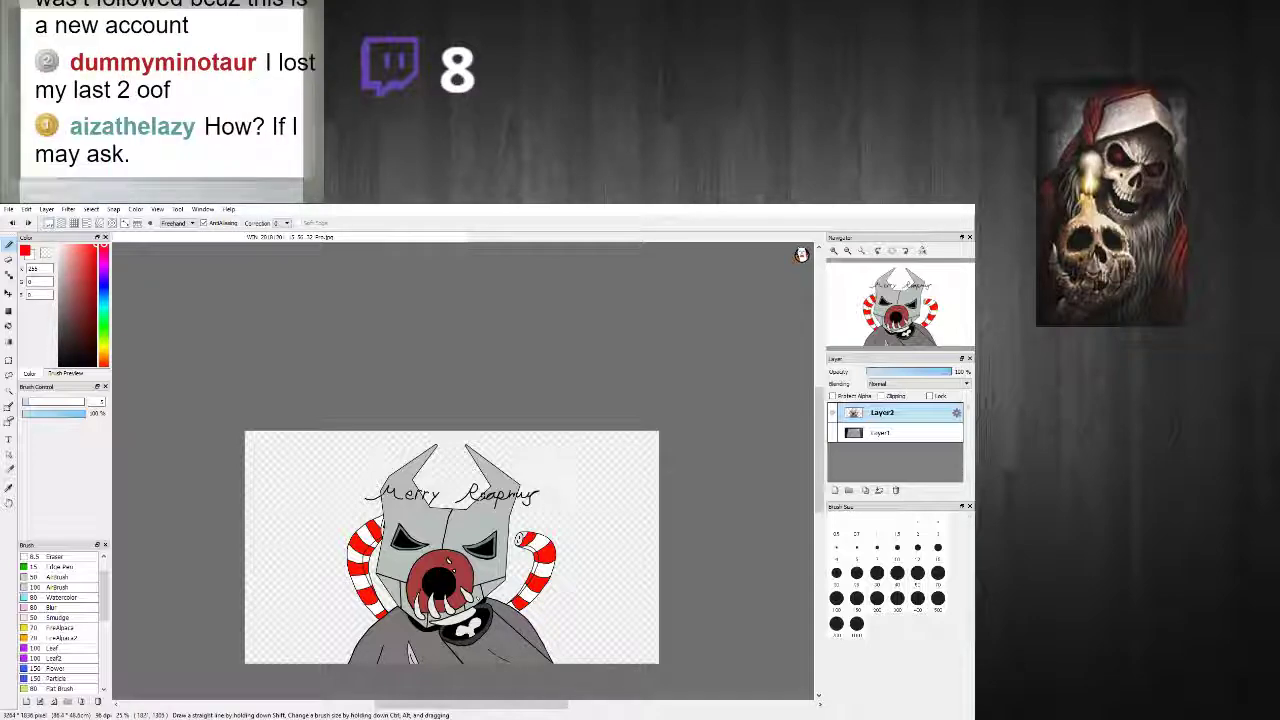
Step: Paint over the letters of "Merry" that cross the left horn with the mask's grey, using a larger brush
scroll(413, 565, "up", 2)
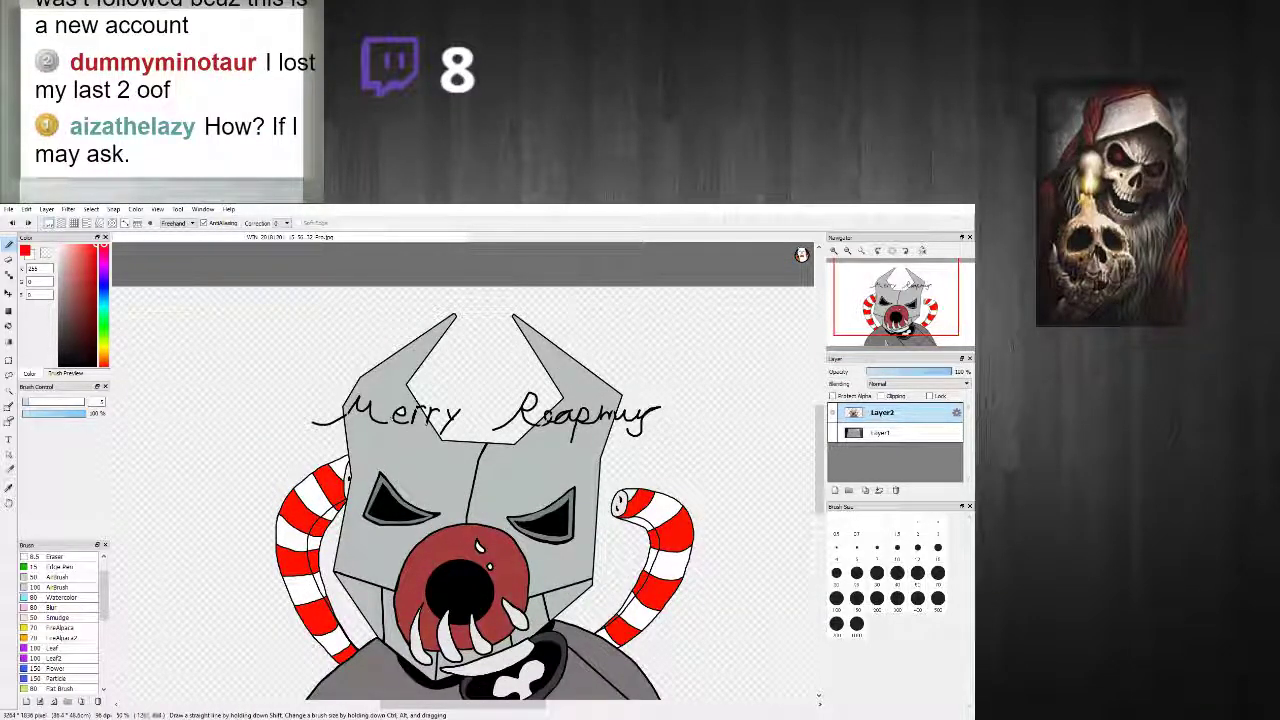
scroll(372, 420, "up", 3)
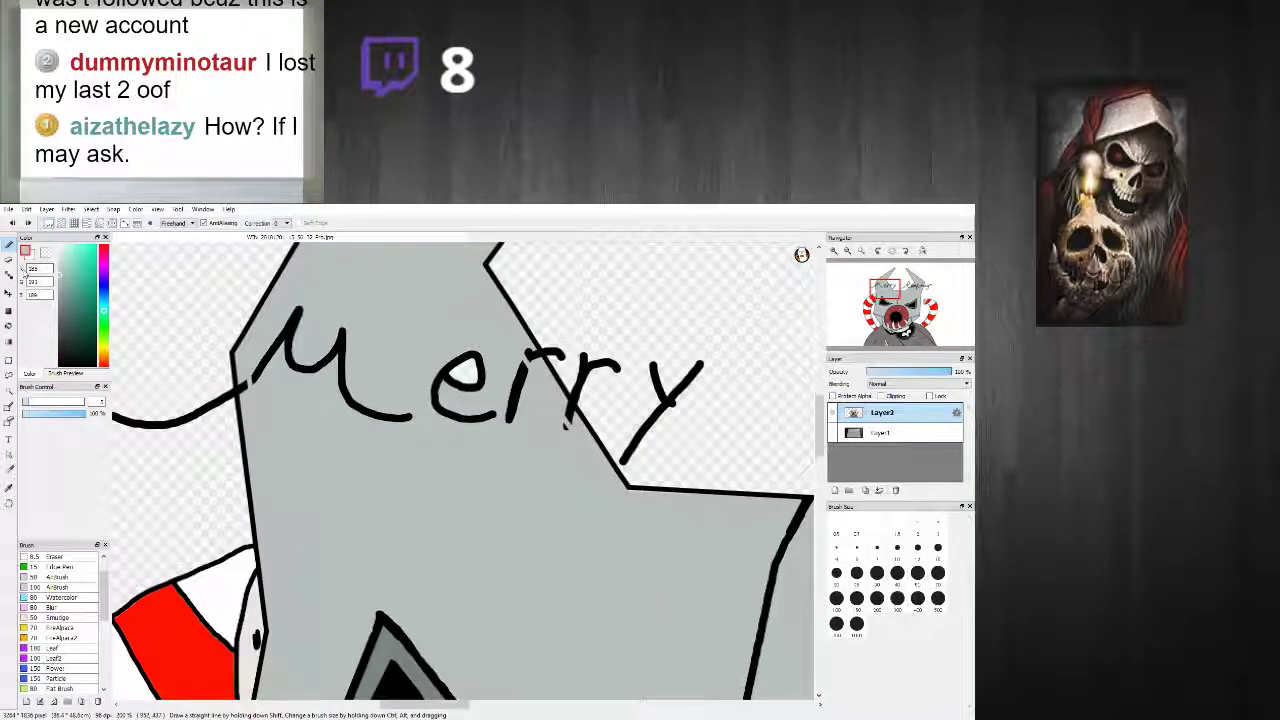
left_click(55, 402)
mouse_move(299, 377)
left_mouse_down()
mouse_move(295, 344)
mouse_move(250, 388)
mouse_move(298, 314)
mouse_move(292, 374)
mouse_move(323, 382)
mouse_move(340, 342)
mouse_move(350, 401)
mouse_move(414, 427)
mouse_move(415, 415)
mouse_move(452, 414)
mouse_move(462, 374)
mouse_move(470, 409)
mouse_move(453, 388)
mouse_move(480, 382)
mouse_move(472, 359)
mouse_move(510, 386)
mouse_move(507, 414)
mouse_move(527, 355)
left_mouse_up()
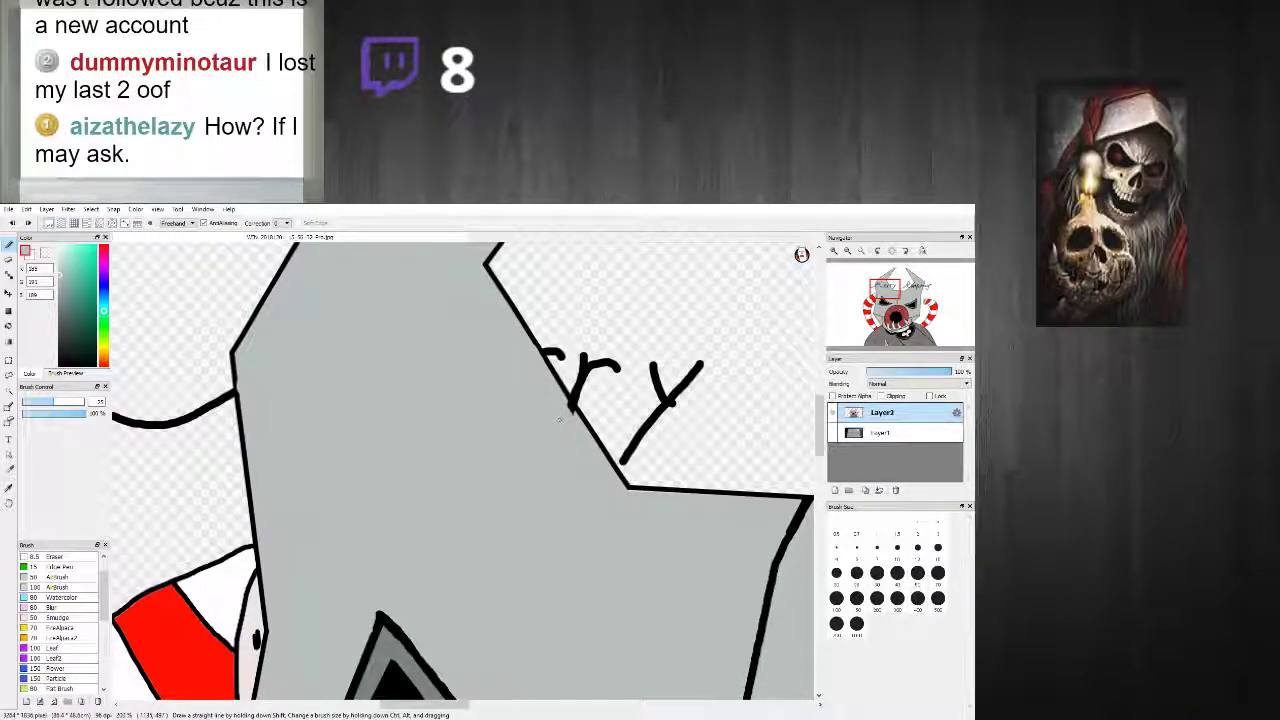
scroll(580, 420, "down", 3)
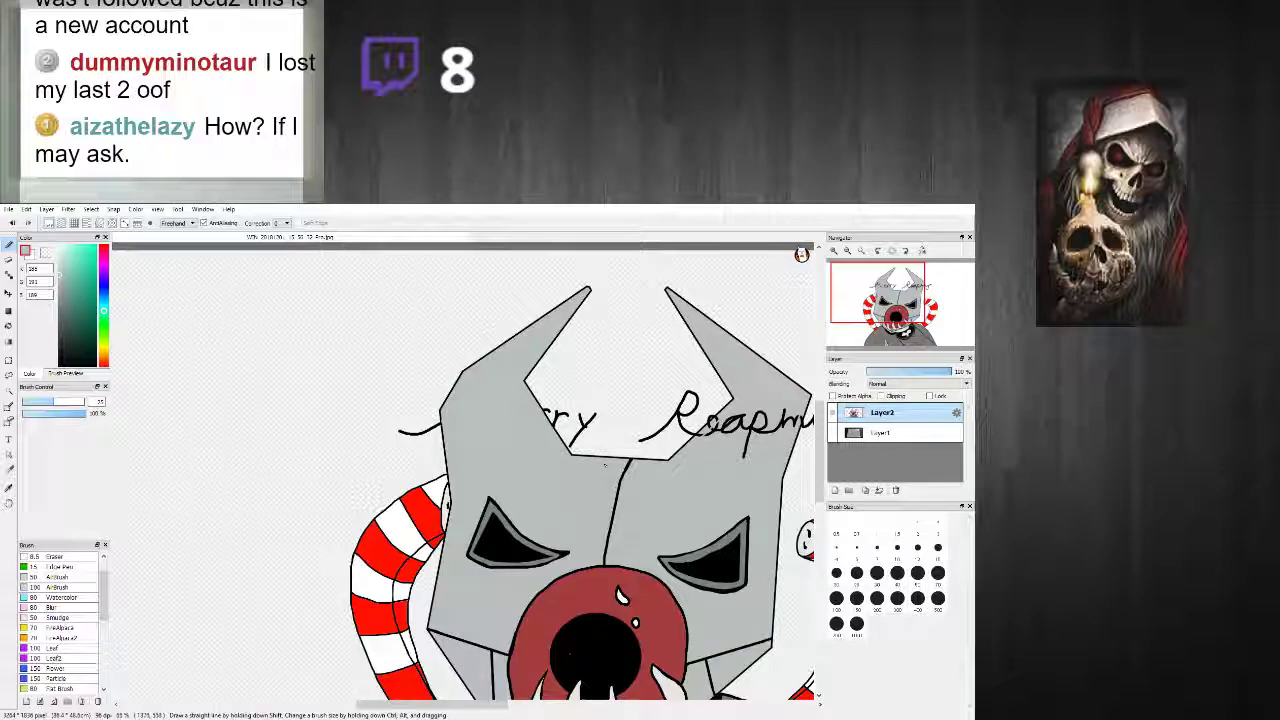
Step: Paint over the letters of the title's second word that cross the right horn with the mask's grey
scroll(733, 426, "up", 3)
mouse_move(737, 427)
left_mouse_down()
mouse_move(720, 380)
mouse_move(721, 405)
left_mouse_up()
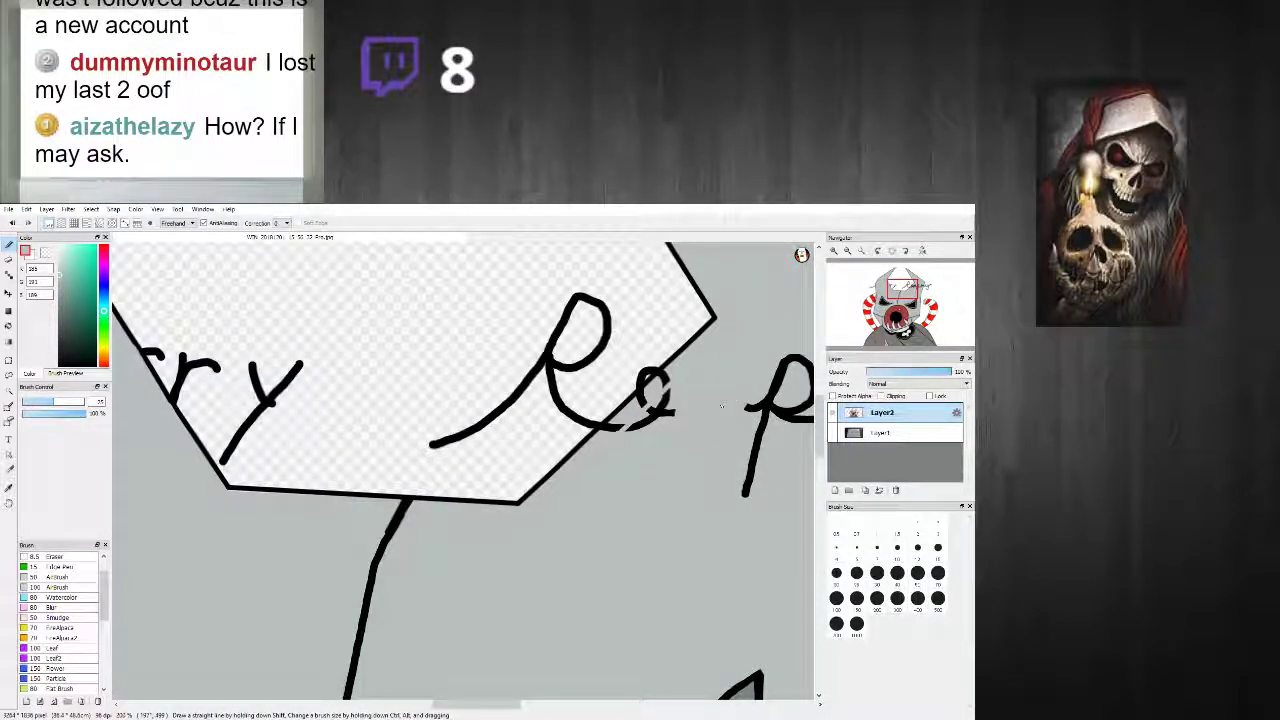
mouse_move(645, 446)
left_mouse_down()
mouse_move(674, 400)
mouse_move(621, 435)
left_mouse_up()
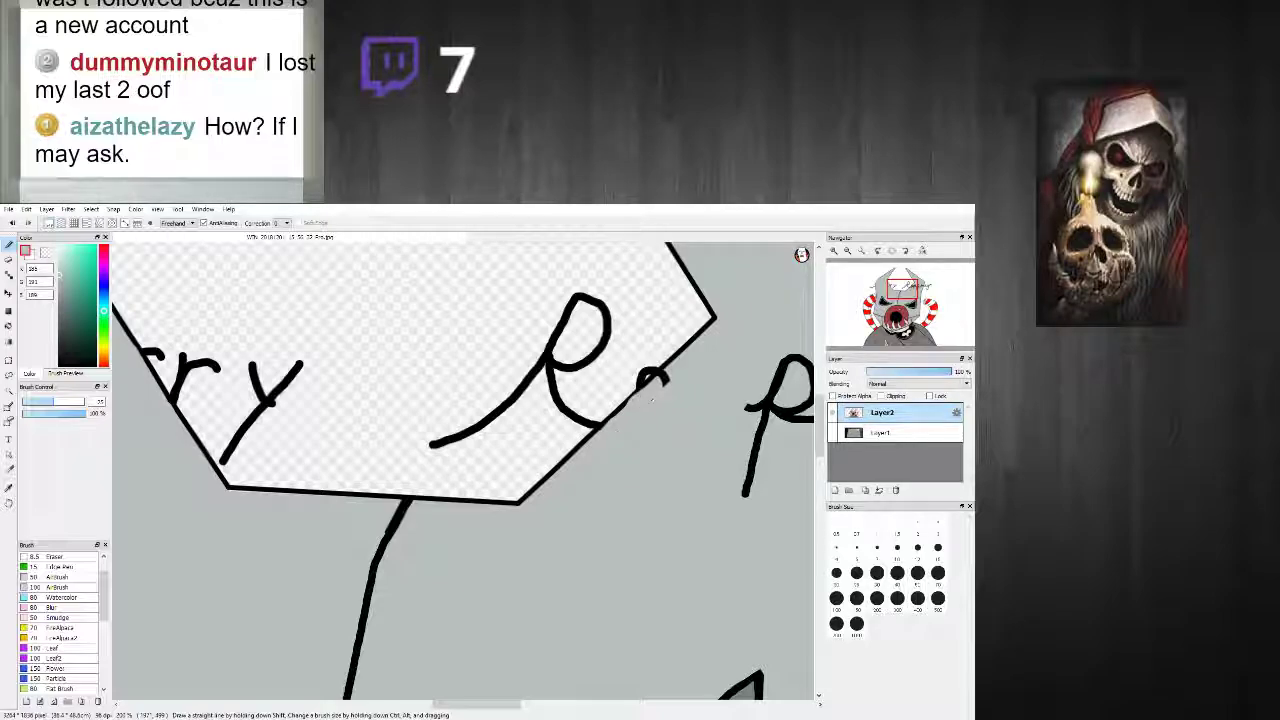
scroll(662, 394, "down", 2)
scroll(662, 394, "up", 1)
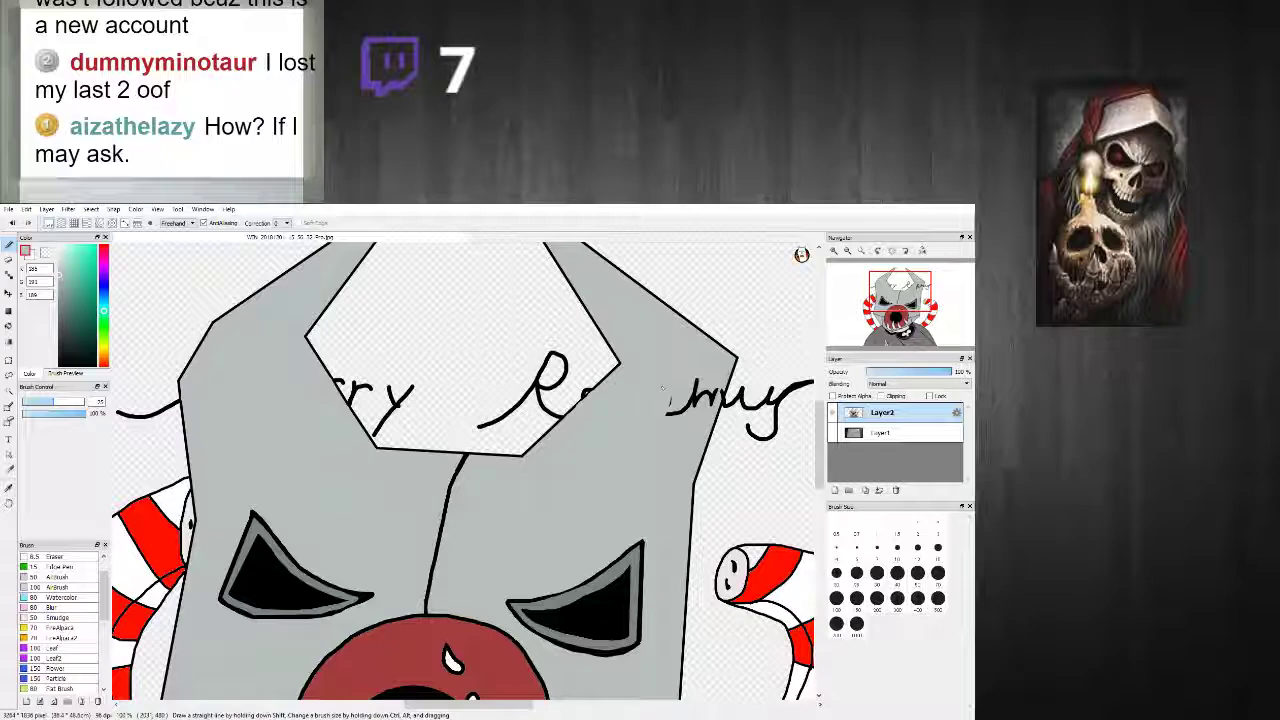
left_click_drag(696, 380, 710, 402)
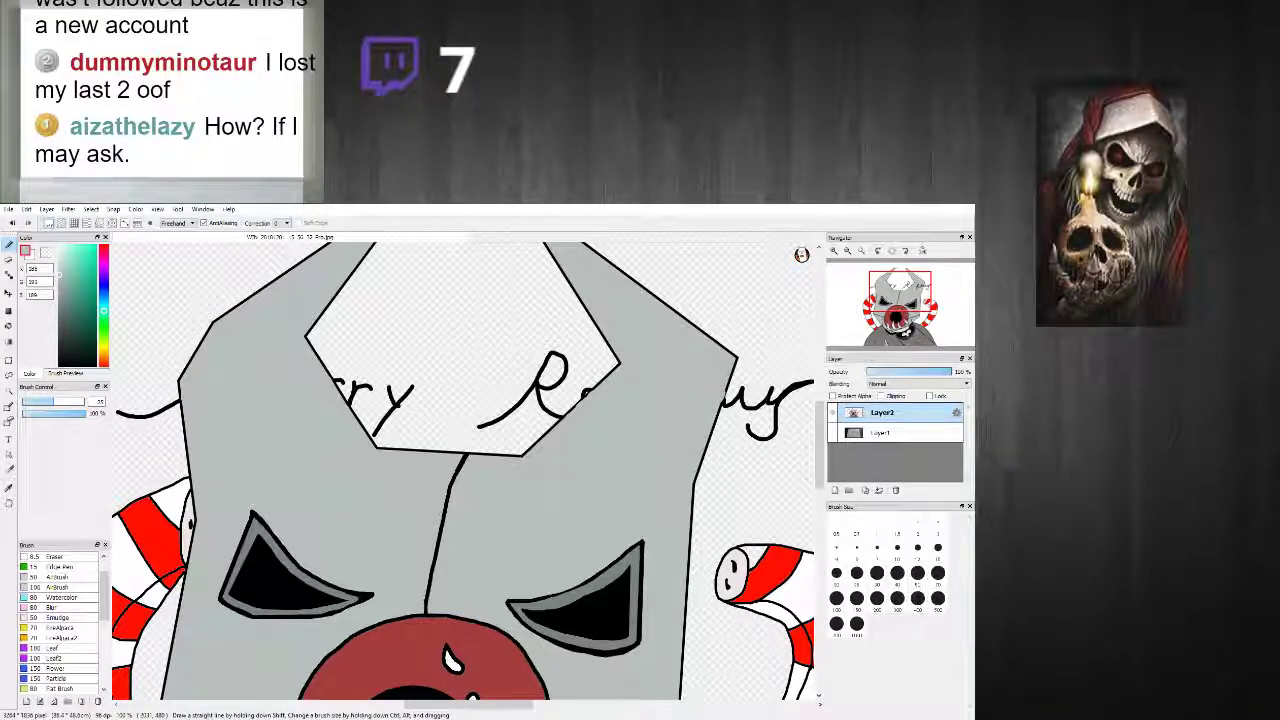
scroll(700, 400, "down", 5)
scroll(680, 395, "up", 3)
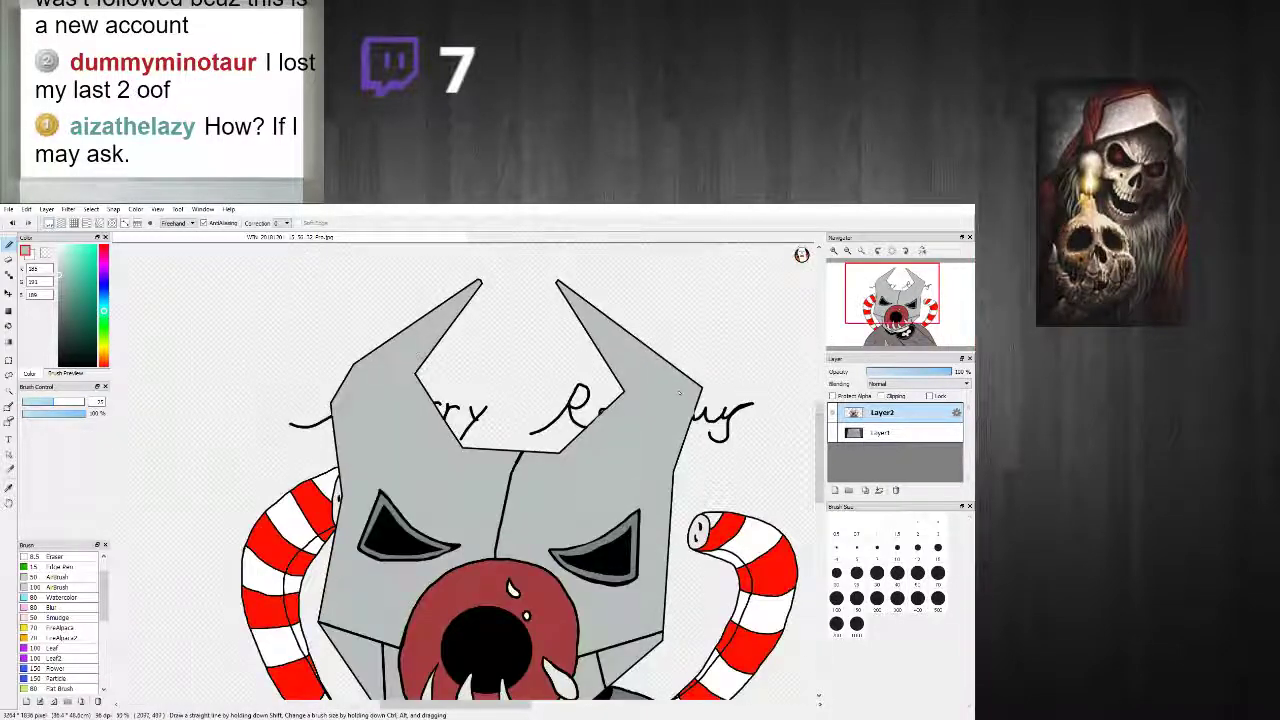
Step: Pick up the outline's black and redraw the damaged stretch of the right horn's outer edge
scroll(680, 393, "up", 2)
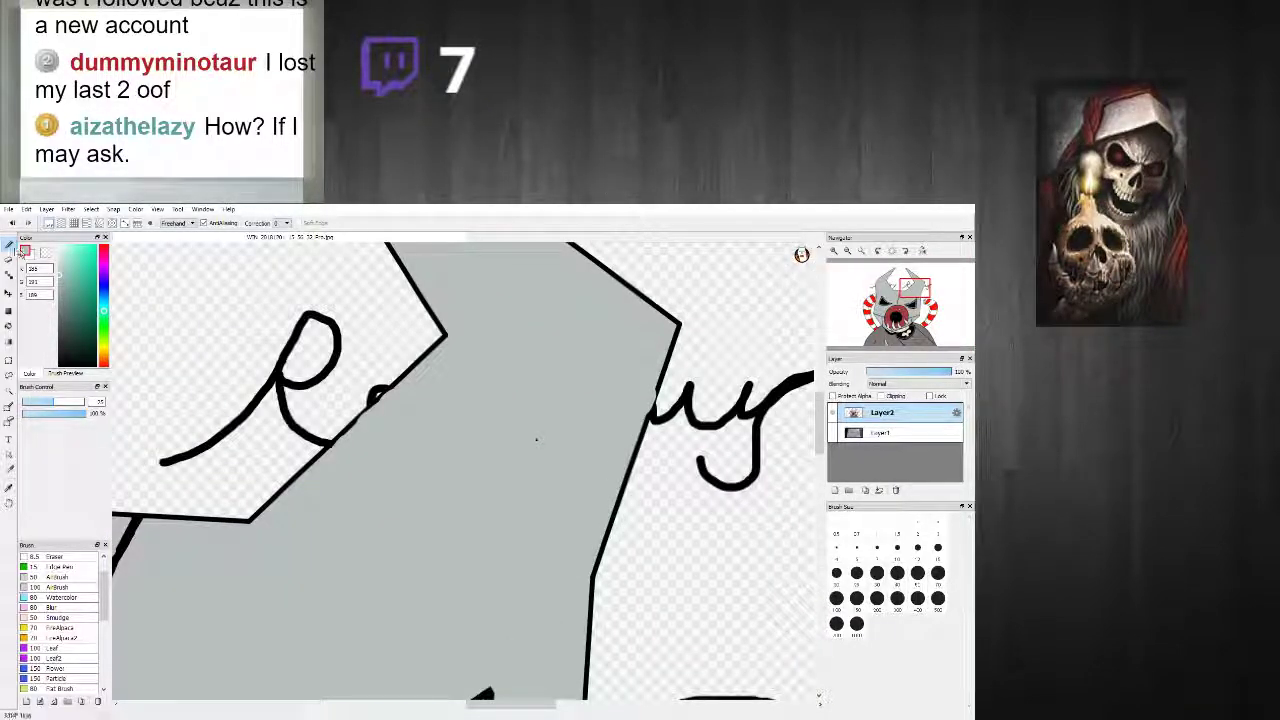
scroll(640, 384, "up", 2)
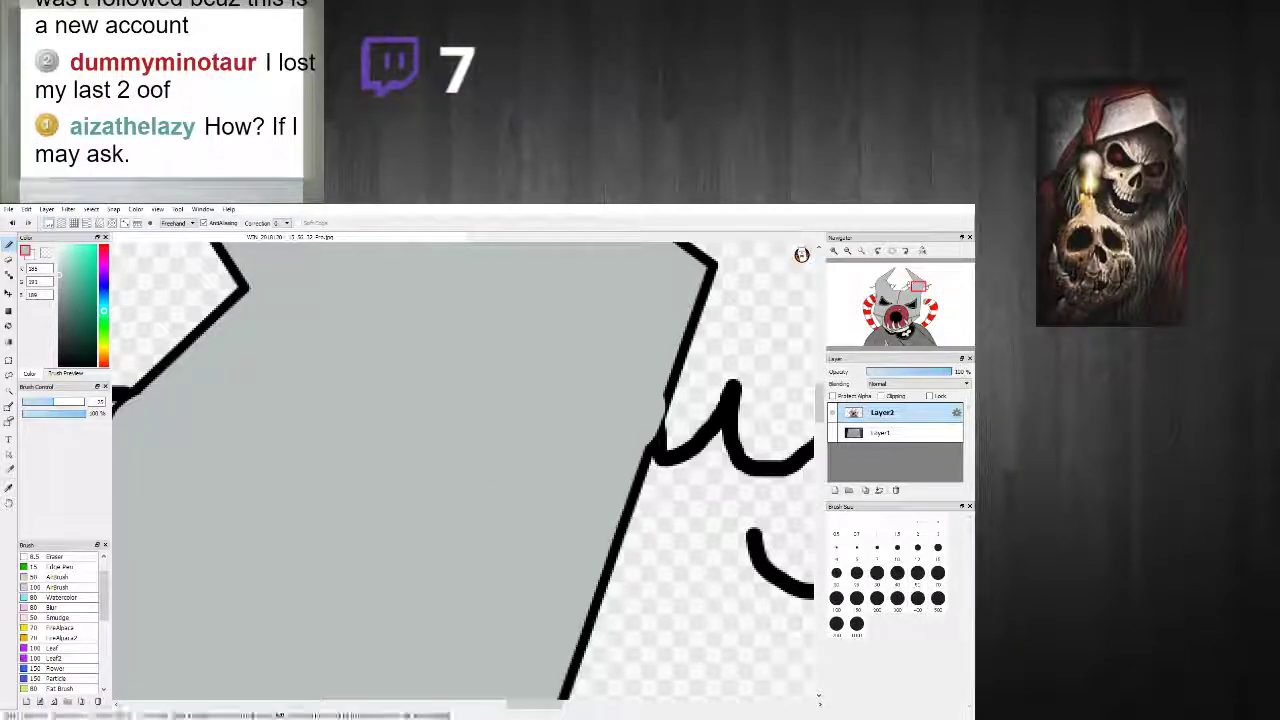
right_click(668, 395)
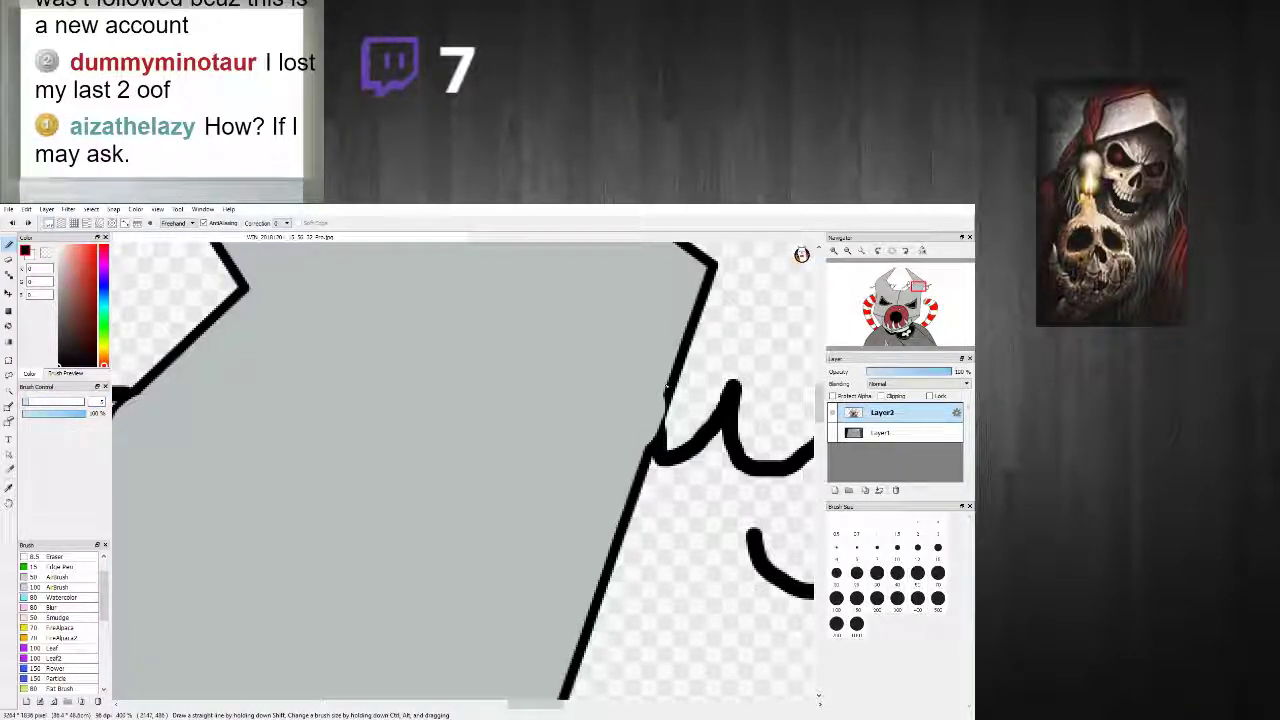
left_click_drag(668, 388, 650, 448)
Step: Erase the "R" and the leftover letter fragment beside the right horn's inner edge, in the gap between the horns
scroll(637, 440, "down", 3)
scroll(436, 436, "up", 3)
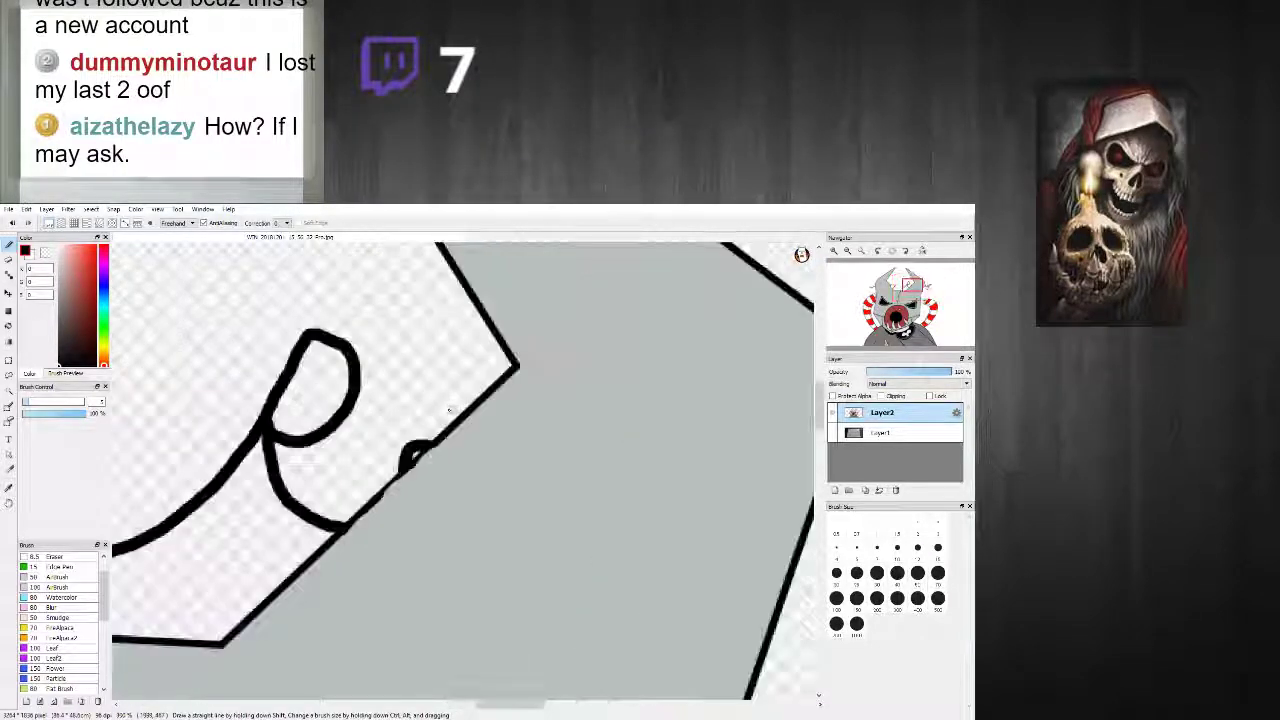
mouse_move(312, 562)
left_mouse_down()
mouse_move(470, 411)
mouse_move(384, 462)
mouse_move(414, 449)
mouse_move(341, 440)
left_mouse_up()
key("e")
mouse_move(283, 518)
left_mouse_down()
mouse_move(296, 565)
mouse_move(252, 573)
mouse_move(272, 541)
mouse_move(232, 510)
mouse_move(210, 413)
mouse_move(232, 475)
mouse_move(212, 479)
mouse_move(228, 507)
mouse_move(211, 492)
mouse_move(266, 345)
mouse_move(197, 415)
mouse_move(278, 315)
mouse_move(315, 330)
mouse_move(322, 355)
mouse_move(280, 450)
mouse_move(243, 462)
mouse_move(236, 441)
mouse_move(148, 475)
mouse_move(182, 466)
mouse_move(131, 514)
left_mouse_up()
scroll(167, 520, "down", 6)
scroll(155, 518, "up", 3)
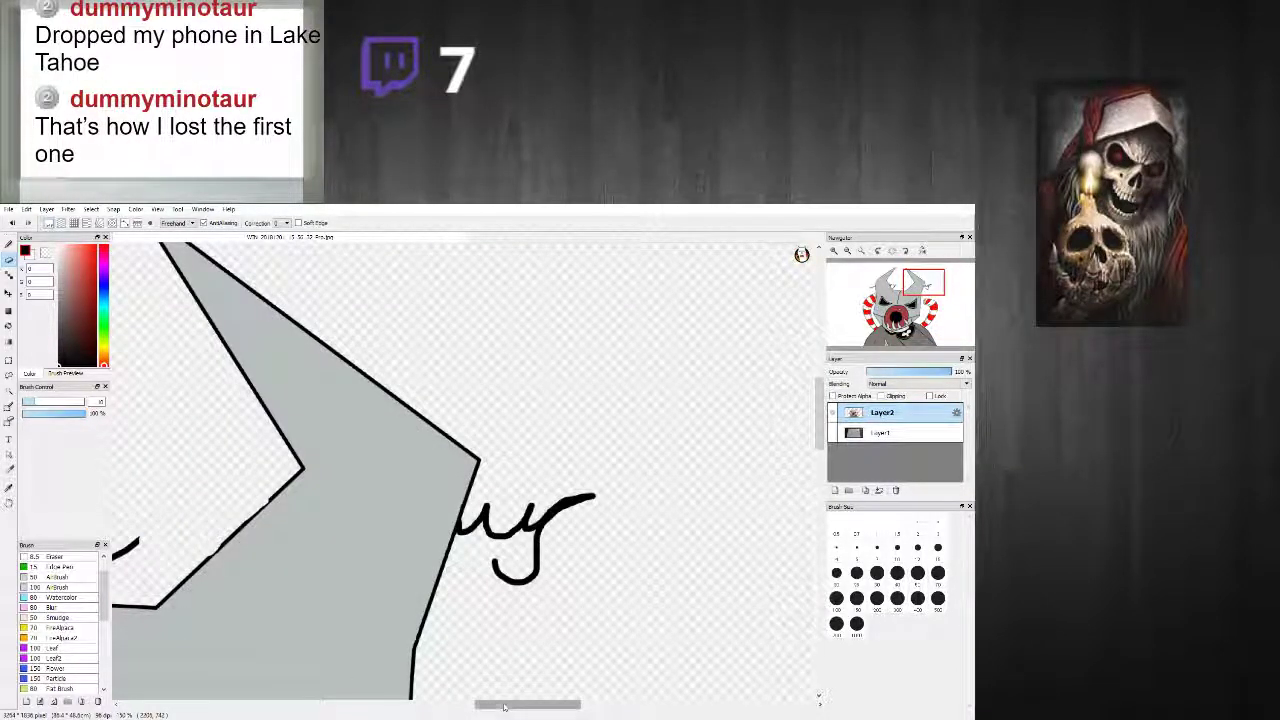
left_click_drag(506, 708, 441, 708)
left_click_drag(563, 537, 516, 563)
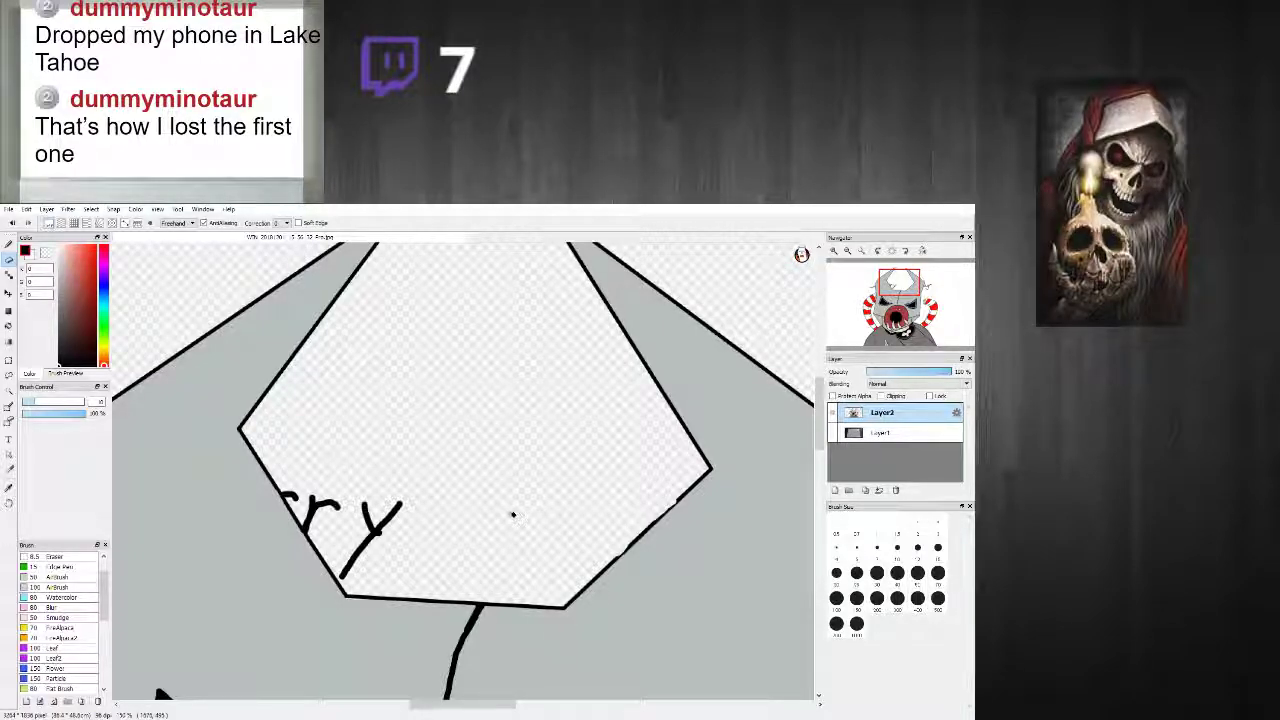
Step: Go over the uneven inner edge of the right horn with a straight black brush line
scroll(513, 515, "down", 3)
scroll(580, 517, "up", 5)
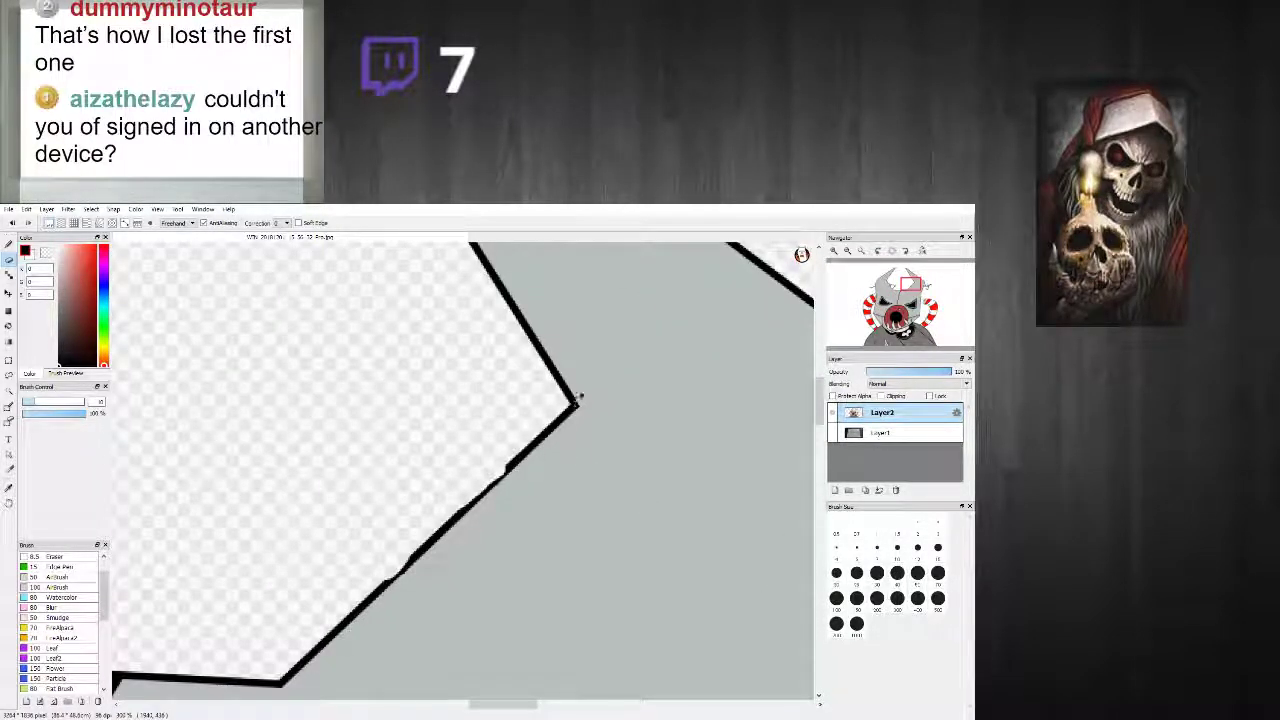
left_click(8, 244)
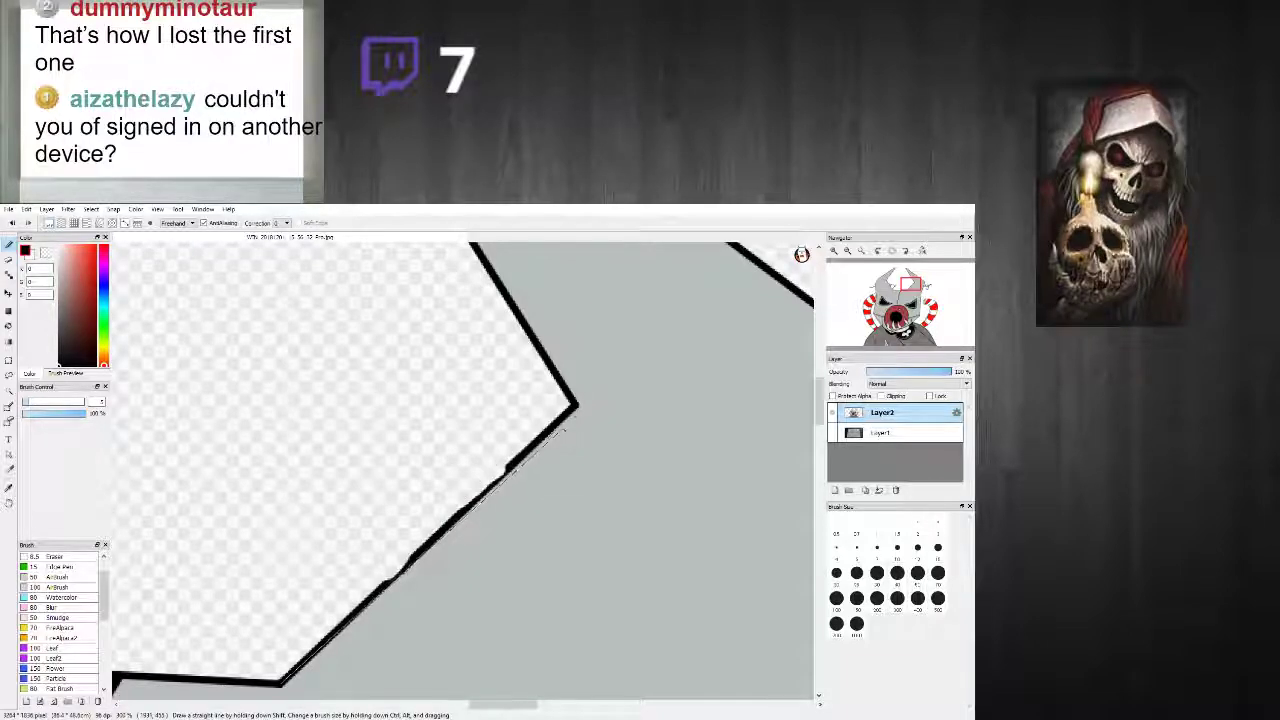
scroll(563, 437, "down", 3)
Step: Erase the title's last letters outside the right horn, keeping the horn's outer outline intact
scroll(563, 437, "down", 2)
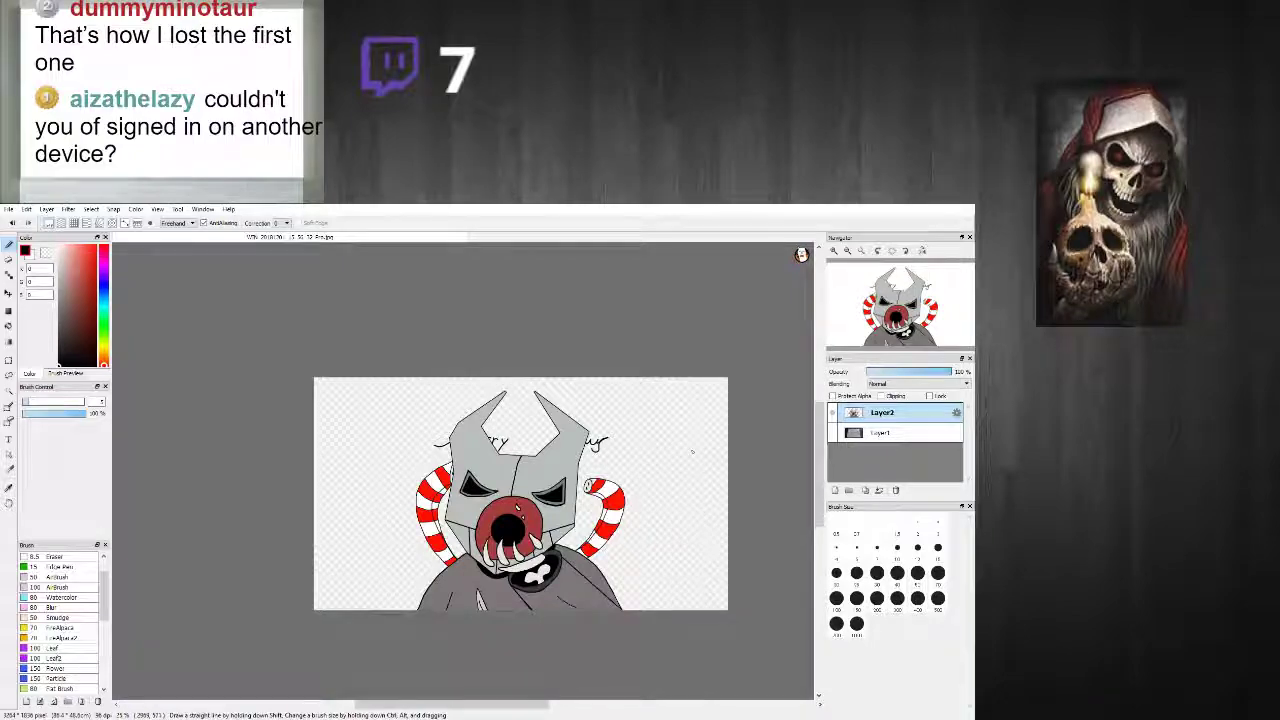
scroll(560, 460, "up", 5)
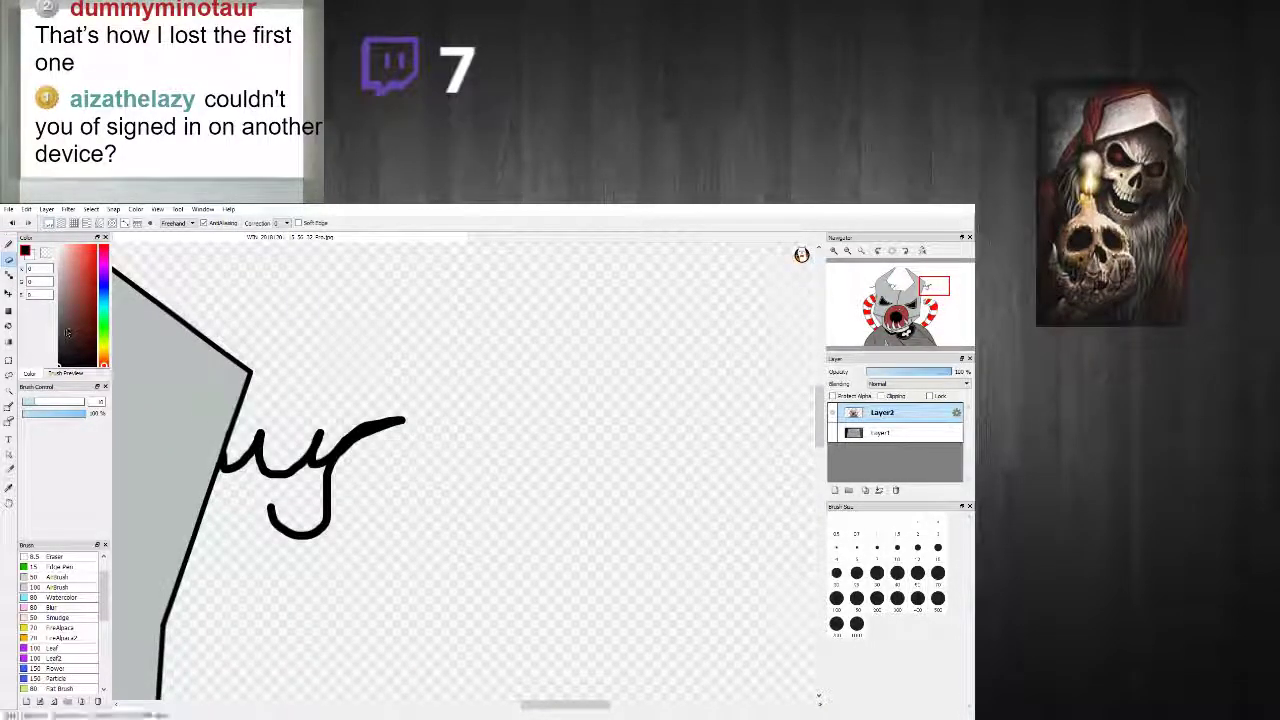
scroll(236, 444, "up", 2)
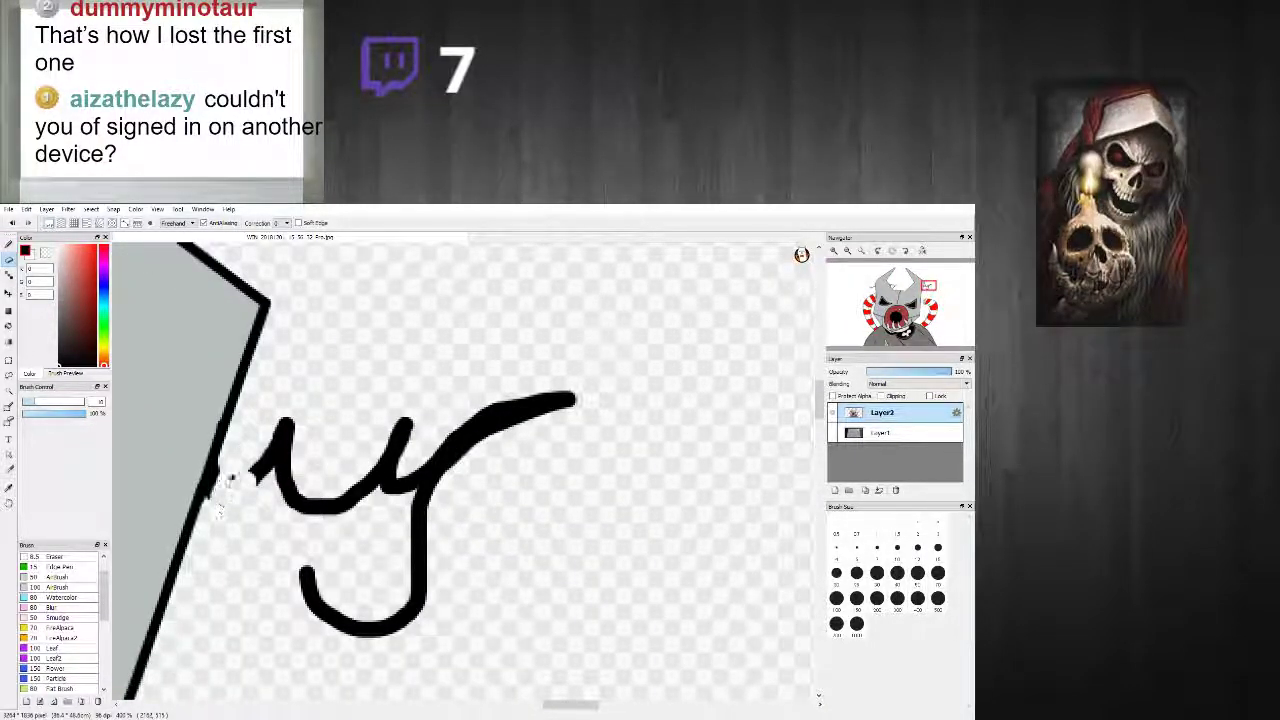
mouse_move(279, 434)
left_mouse_down()
mouse_move(276, 402)
mouse_move(279, 484)
mouse_move(254, 506)
mouse_move(274, 484)
mouse_move(266, 517)
mouse_move(244, 502)
mouse_move(249, 469)
mouse_move(231, 490)
mouse_move(231, 467)
mouse_move(227, 501)
mouse_move(345, 481)
mouse_move(280, 551)
mouse_move(338, 528)
mouse_move(305, 548)
mouse_move(326, 483)
mouse_move(390, 469)
mouse_move(401, 421)
mouse_move(395, 447)
mouse_move(437, 461)
mouse_move(409, 484)
mouse_move(625, 396)
mouse_move(577, 397)
left_mouse_up()
key("ctrl+z")
key("ctrl+z")
key("ctrl+z")
key("ctrl+z")
mouse_move(429, 455)
left_mouse_down()
mouse_move(411, 514)
mouse_move(416, 601)
mouse_move(343, 629)
mouse_move(304, 577)
mouse_move(404, 604)
left_mouse_up()
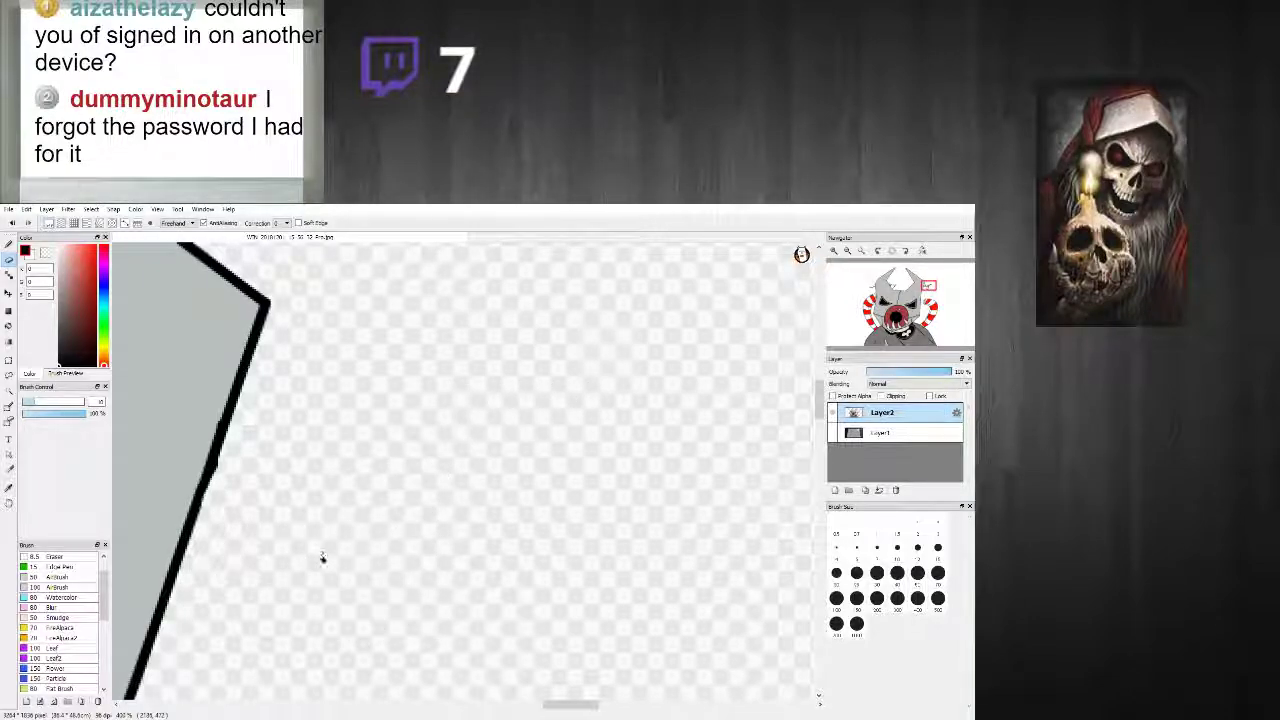
Step: Erase the curved tail of the "M" outside the left horn and clean up along the horn's outer edge
scroll(328, 566, "down", 9)
scroll(202, 563, "up", 8)
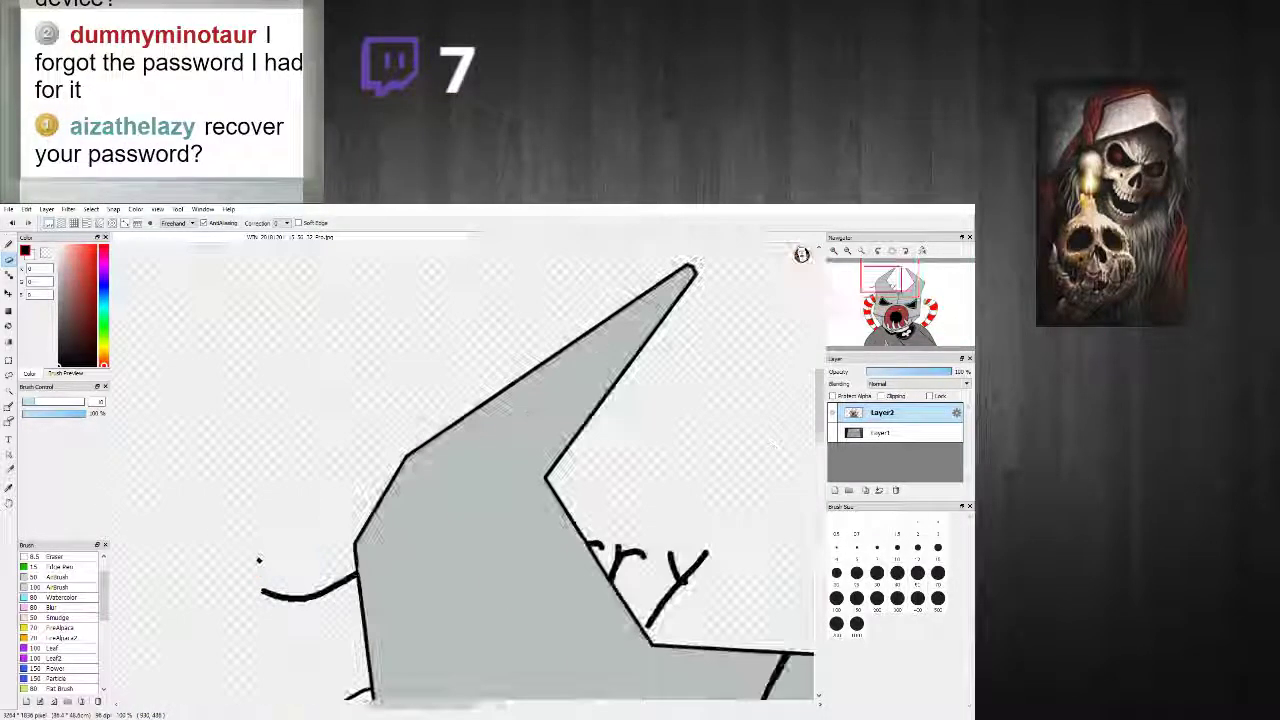
mouse_move(267, 607)
left_mouse_down()
mouse_move(347, 624)
mouse_move(325, 640)
mouse_move(252, 618)
mouse_move(322, 633)
mouse_move(380, 624)
mouse_move(349, 642)
mouse_move(451, 590)
mouse_move(435, 616)
mouse_move(370, 641)
left_mouse_up()
scroll(360, 638, "down", 3)
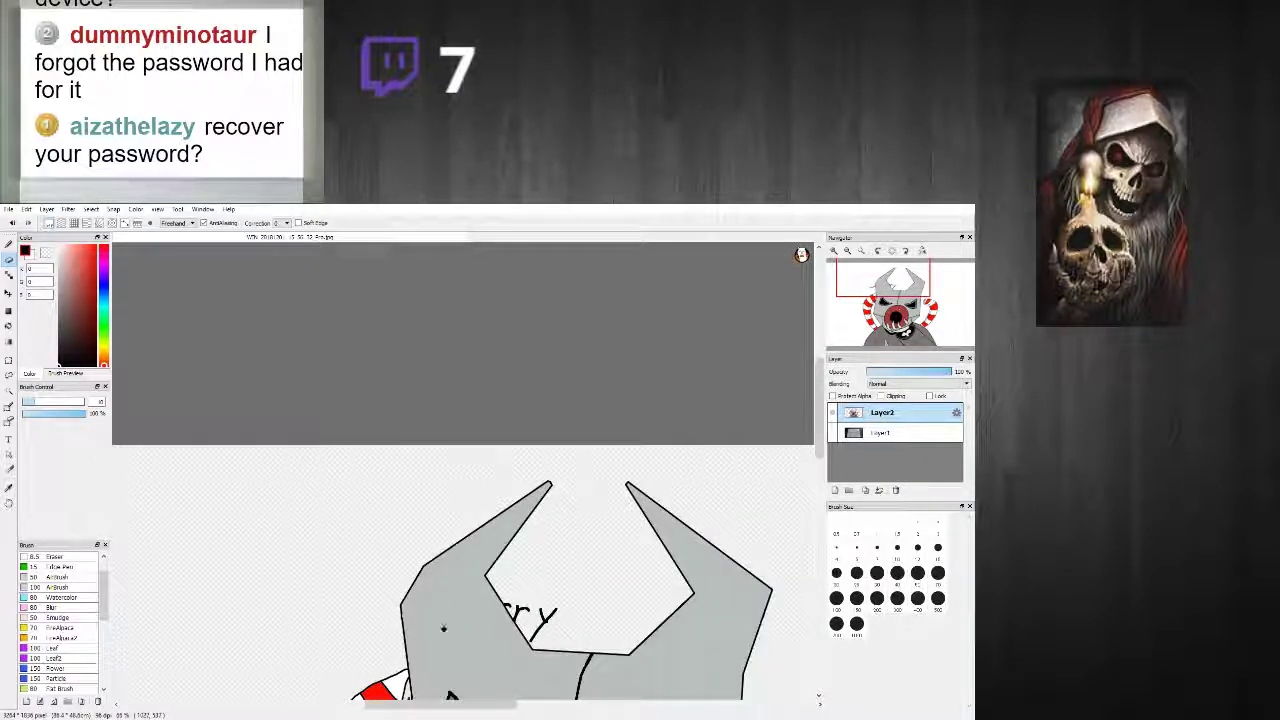
scroll(565, 625, "up", 2)
mouse_move(434, 612)
left_mouse_down()
mouse_move(425, 647)
mouse_move(431, 629)
mouse_move(393, 630)
left_mouse_up()
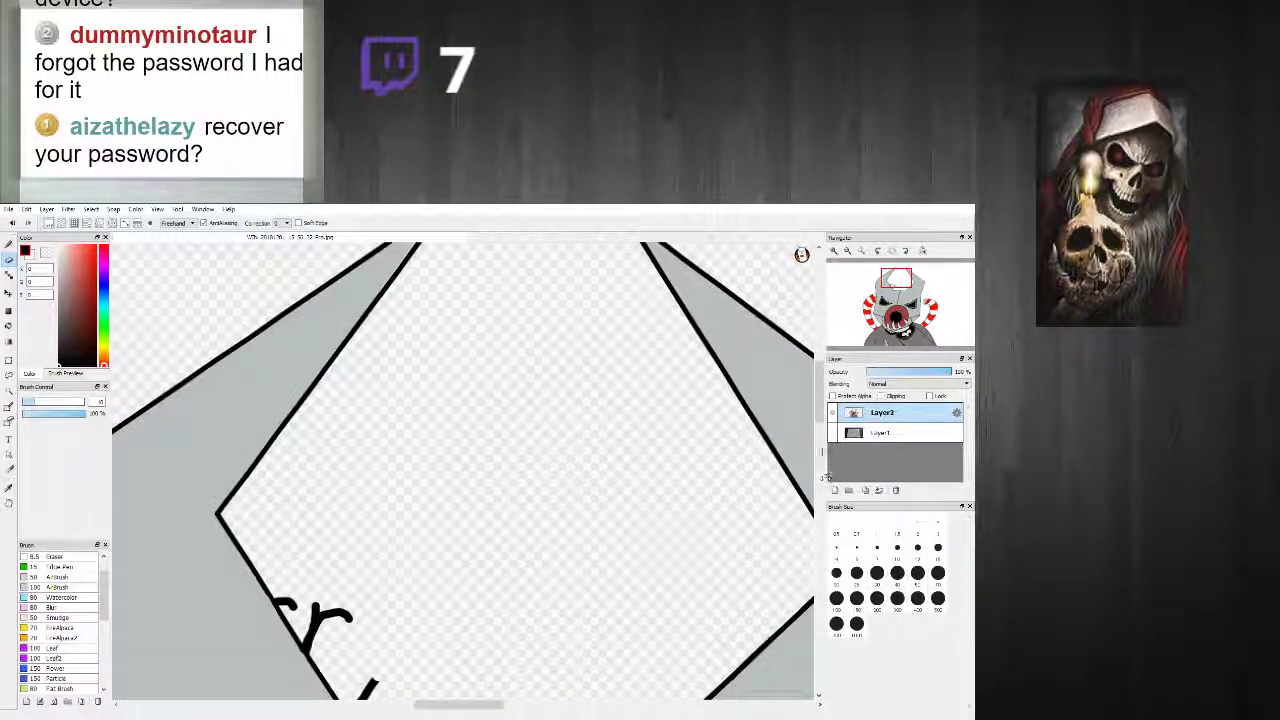
Step: Erase the remaining letters of "Merry" along the left horn's inner edge
scroll(388, 670, "up", 3)
left_click_drag(364, 565, 328, 626)
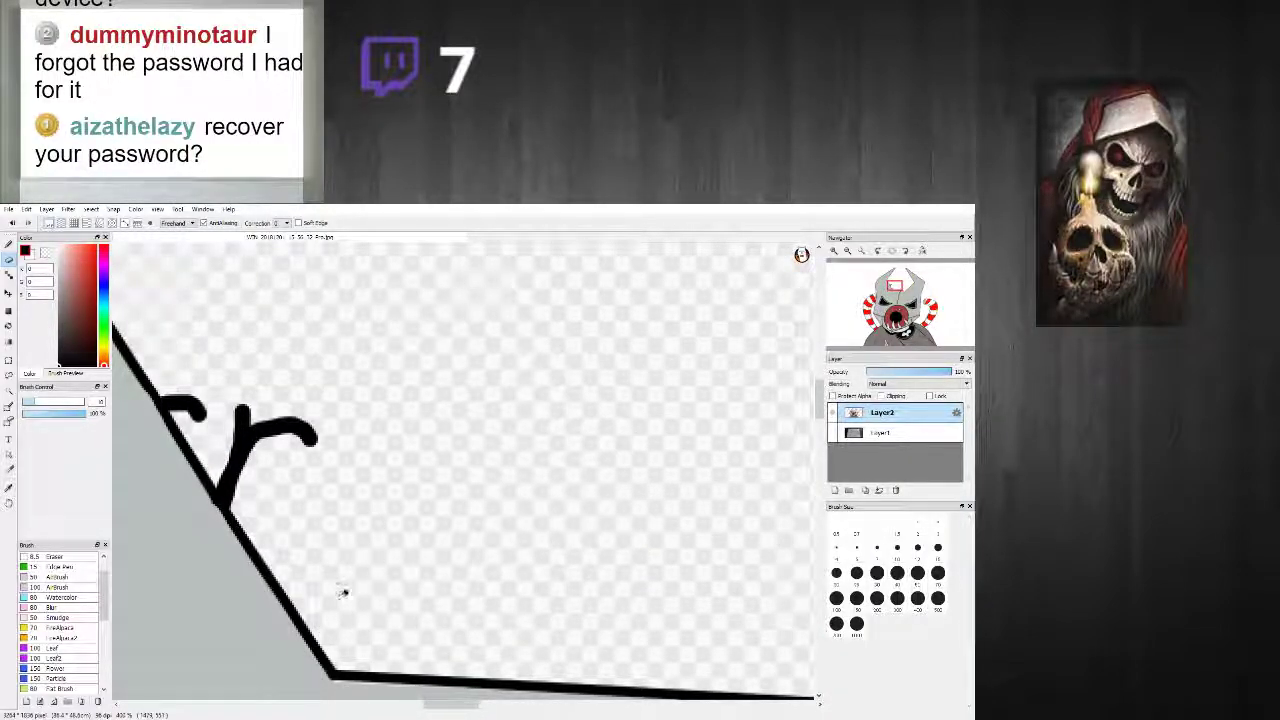
mouse_move(268, 496)
left_mouse_down()
mouse_move(232, 445)
mouse_move(245, 497)
mouse_move(222, 475)
mouse_move(245, 517)
mouse_move(257, 422)
mouse_move(313, 441)
mouse_move(328, 430)
mouse_move(274, 443)
left_mouse_up()
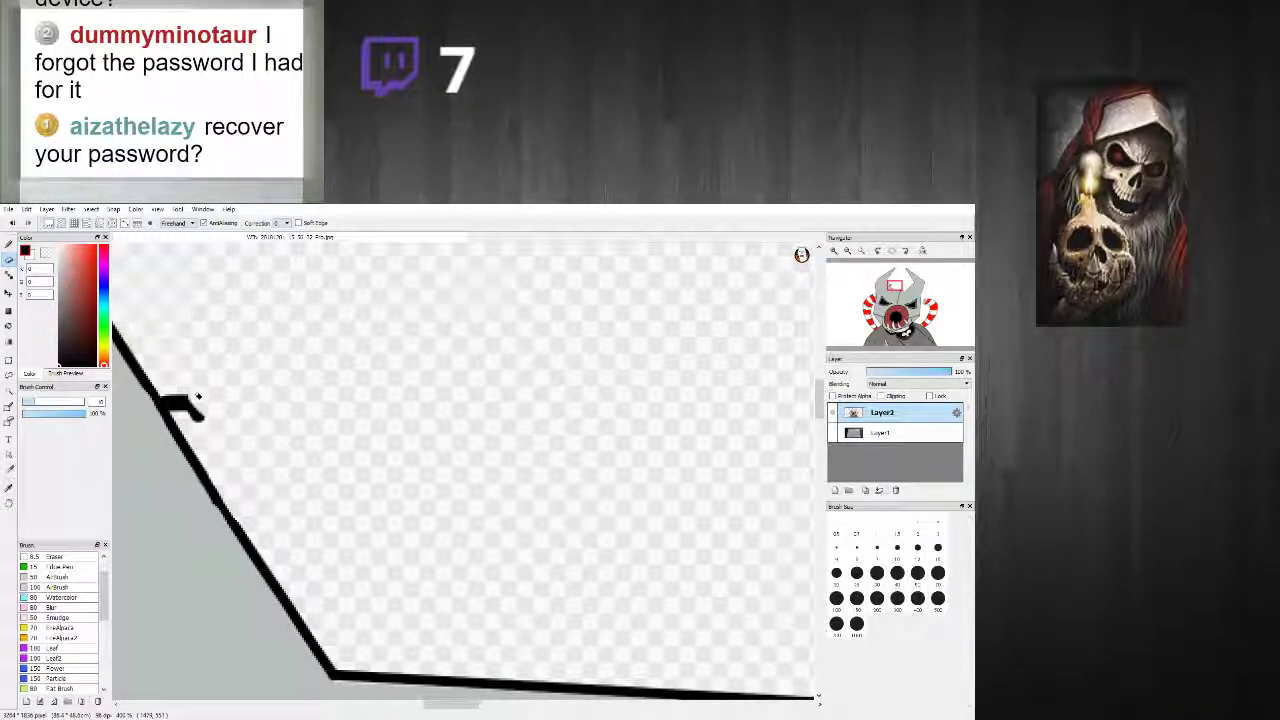
Step: Go over the left horn's lower inner edge with a straight black brush line down to the forehead corner
scroll(278, 434, "down", 2)
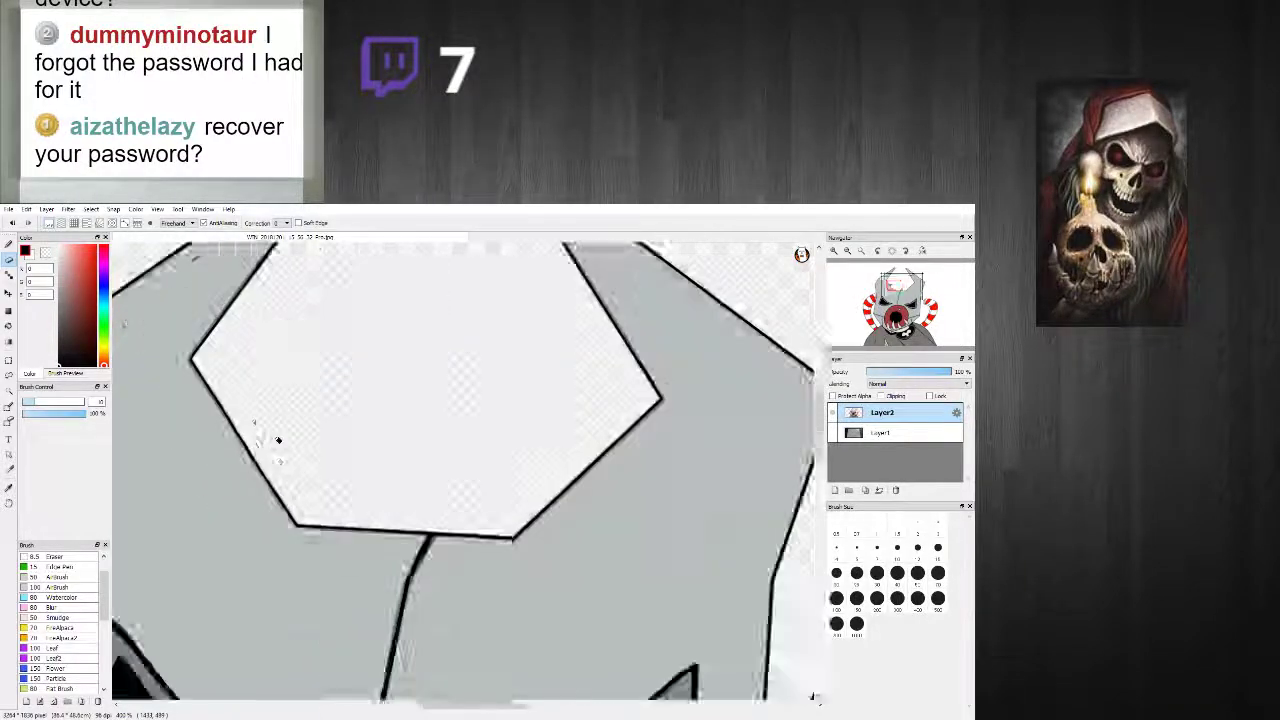
left_click(9, 245)
scroll(160, 348, "up", 1)
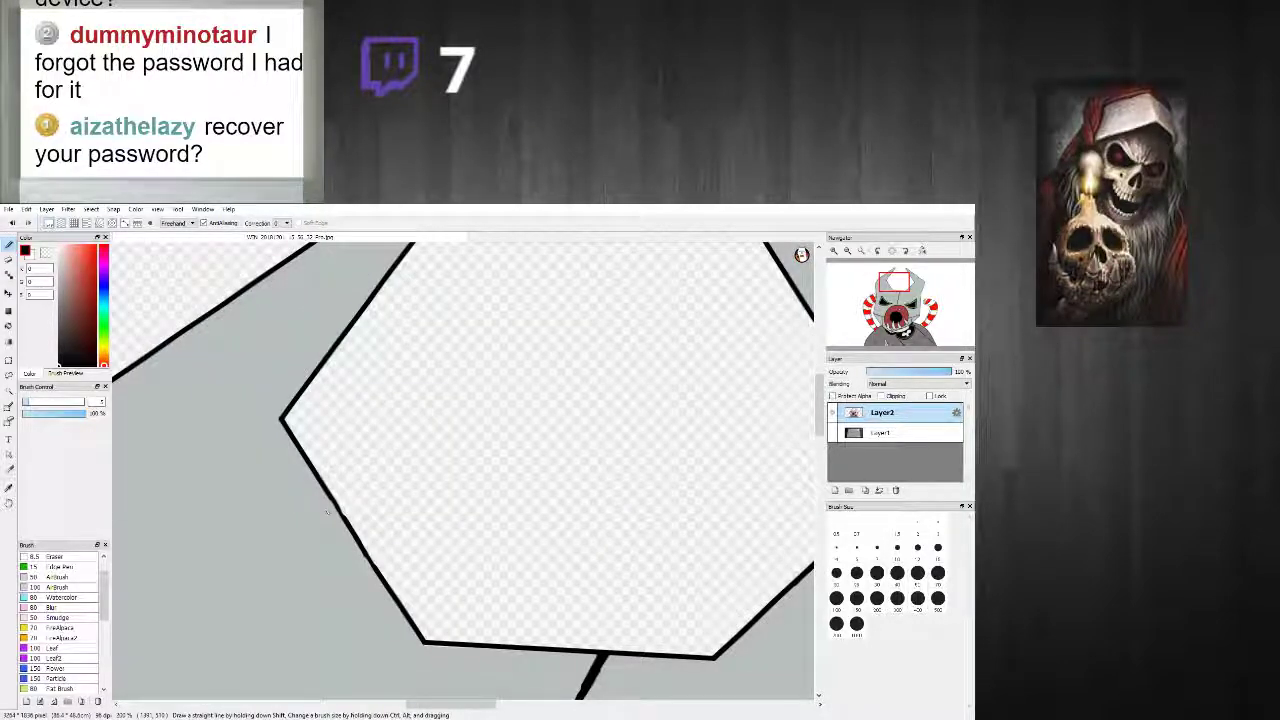
mouse_move(284, 421)
left_mouse_down()
mouse_move(442, 598)
mouse_move(427, 642)
left_mouse_up()
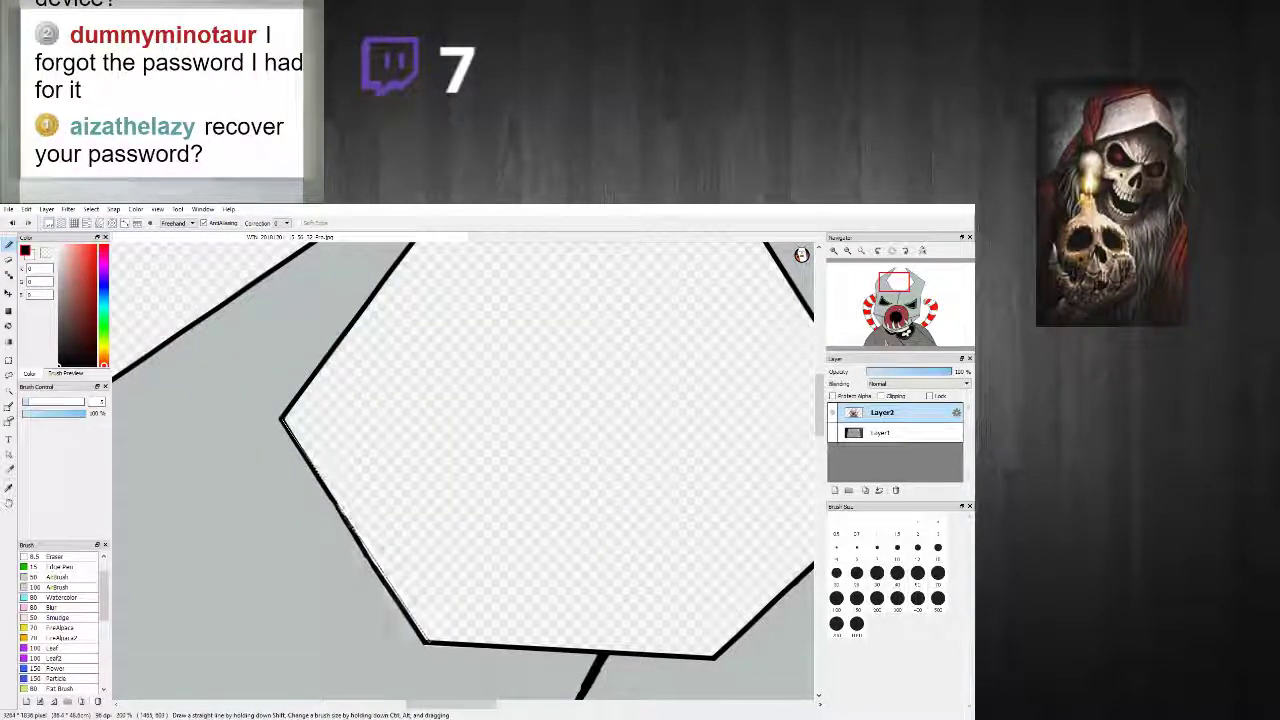
scroll(537, 636, "down", 5)
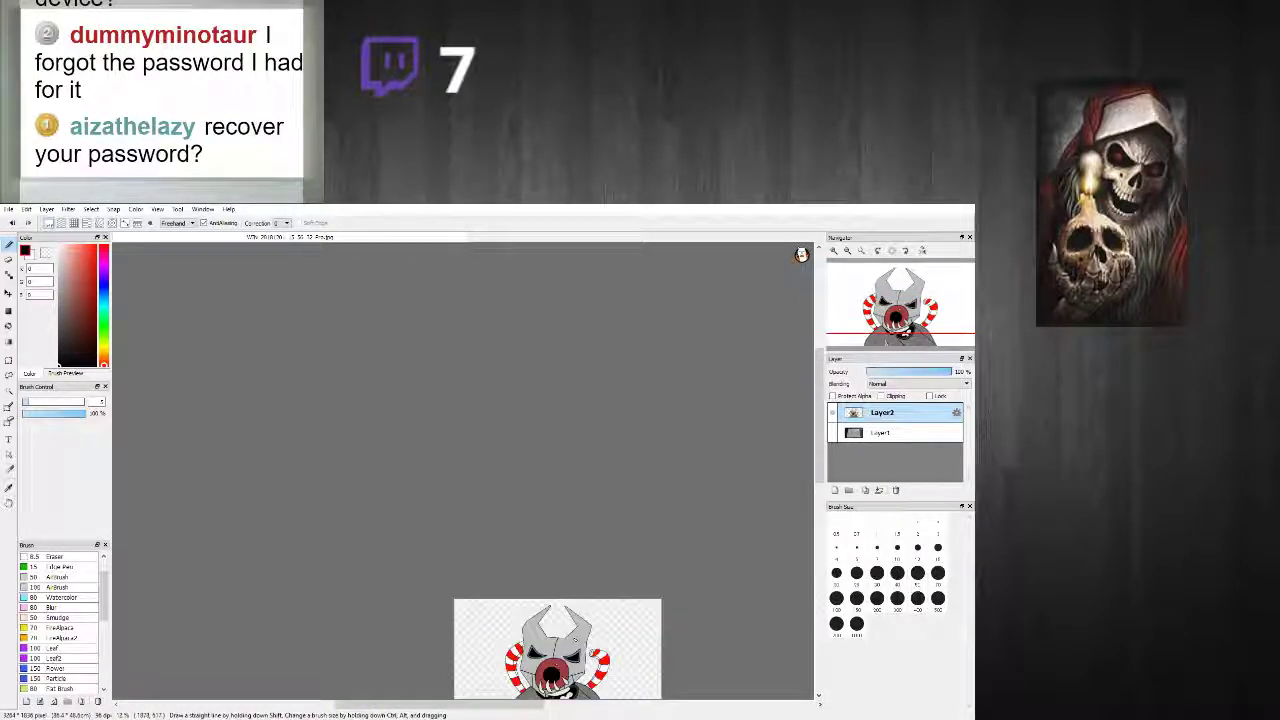
Step: Add a new colour layer above the drawing's layer and reselect the drawing's layer
scroll(760, 516, "up", 5)
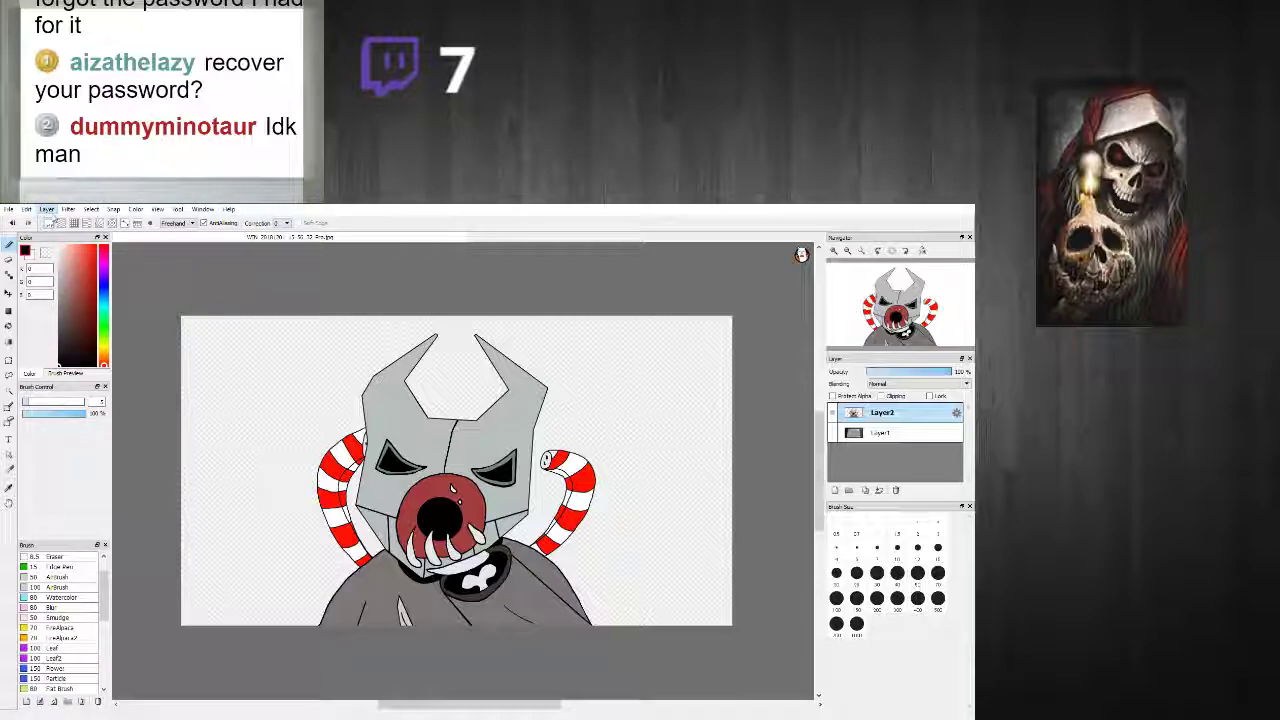
left_click(54, 219)
left_click(889, 432)
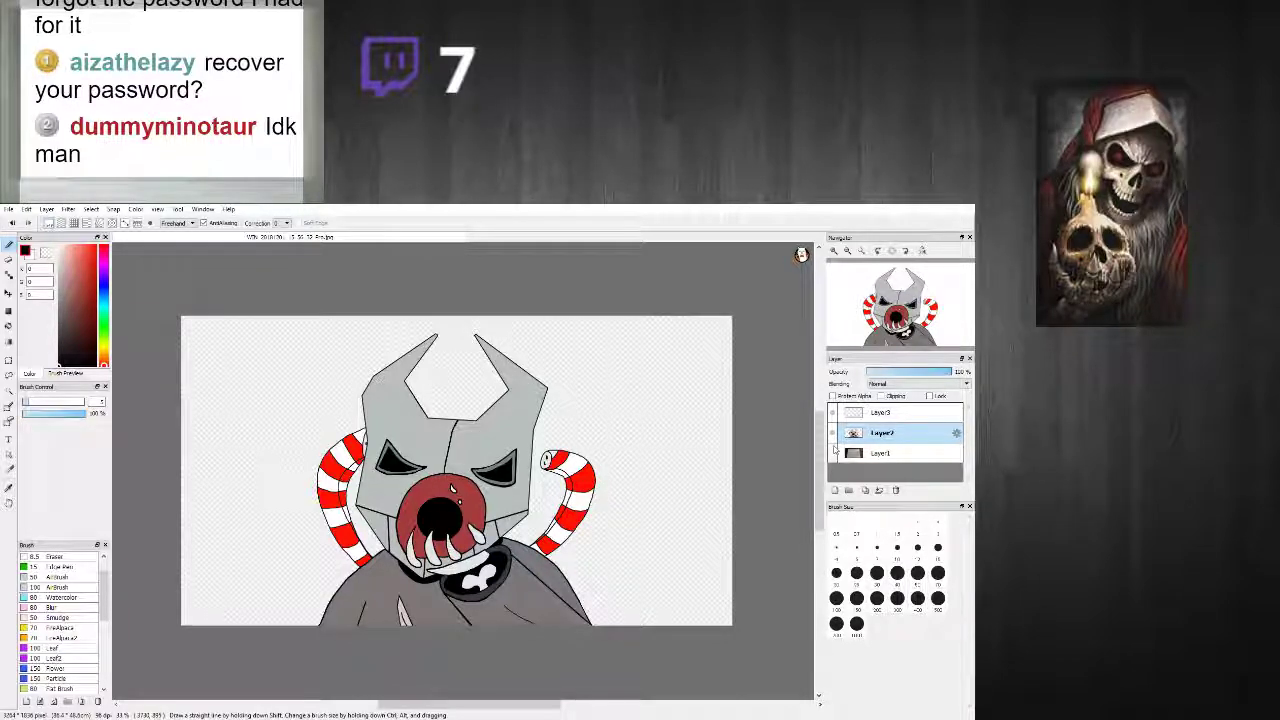
Step: Try a thin black test stroke across the right horn on the drawing's layer, undo it, and select the new layer
scroll(612, 483, "up", 3)
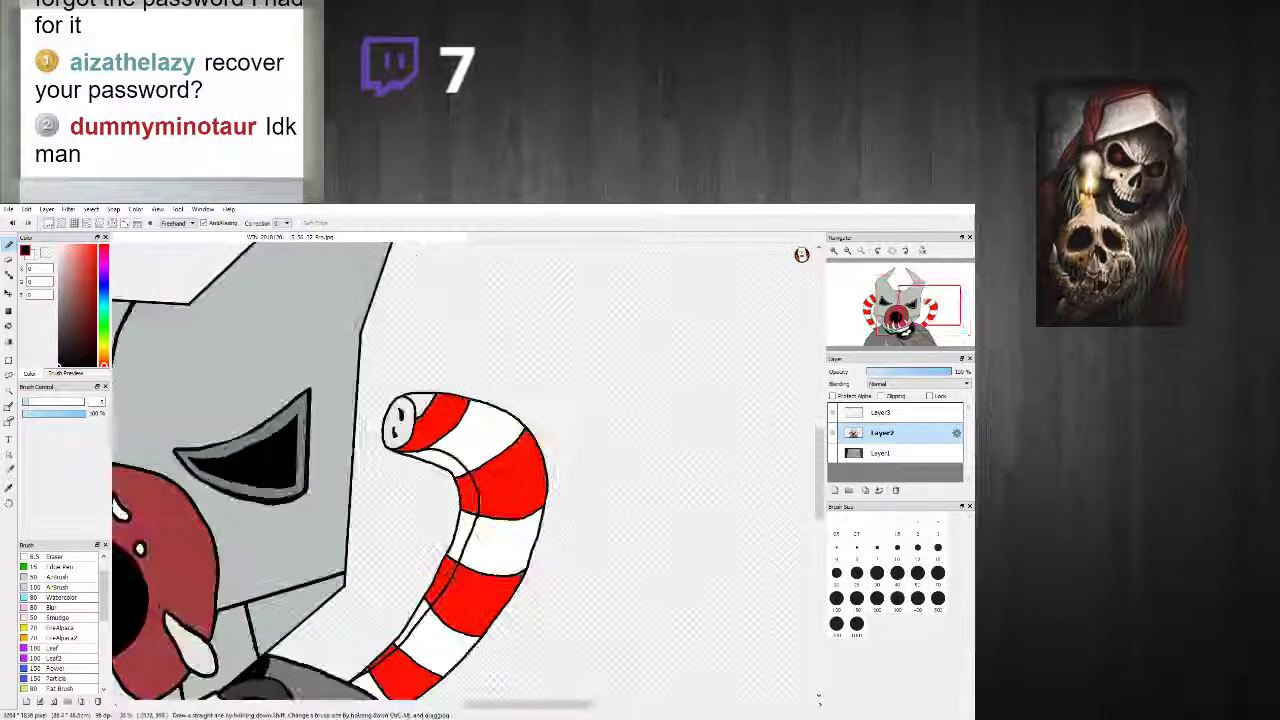
scroll(493, 420, "down", 2)
left_click_drag(335, 319, 546, 391)
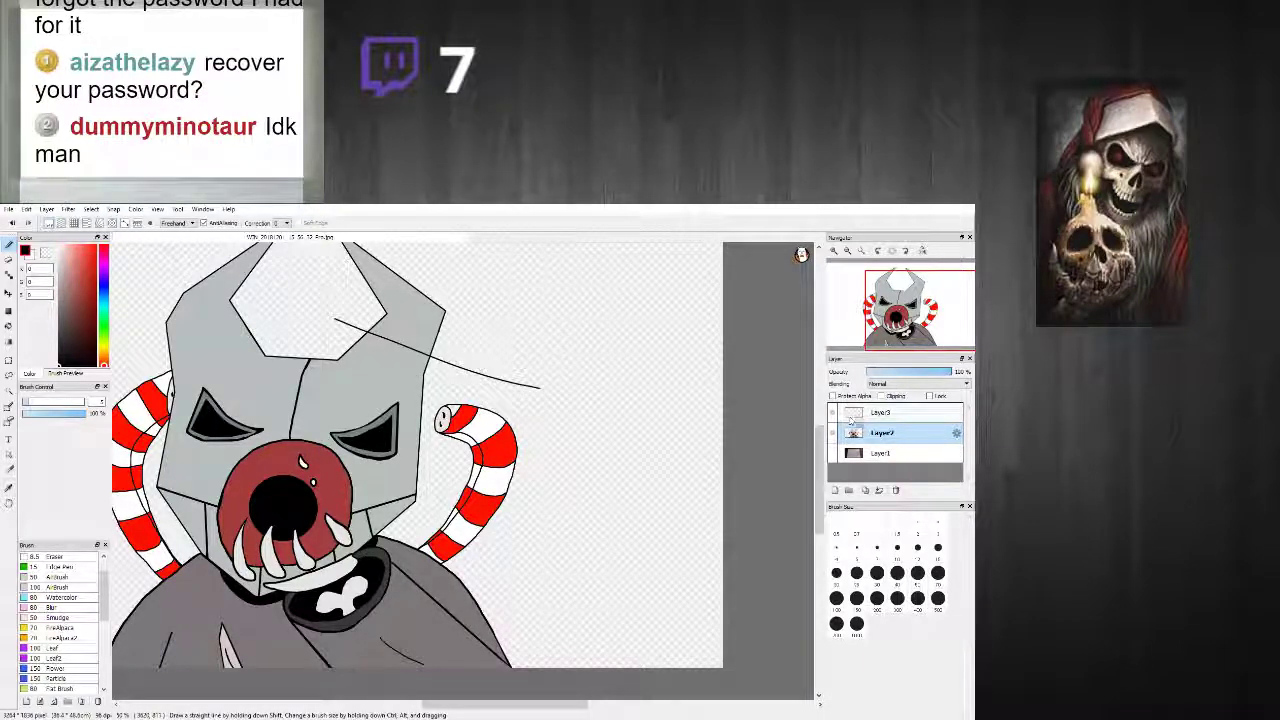
left_click(882, 418)
key("ctrl+z")
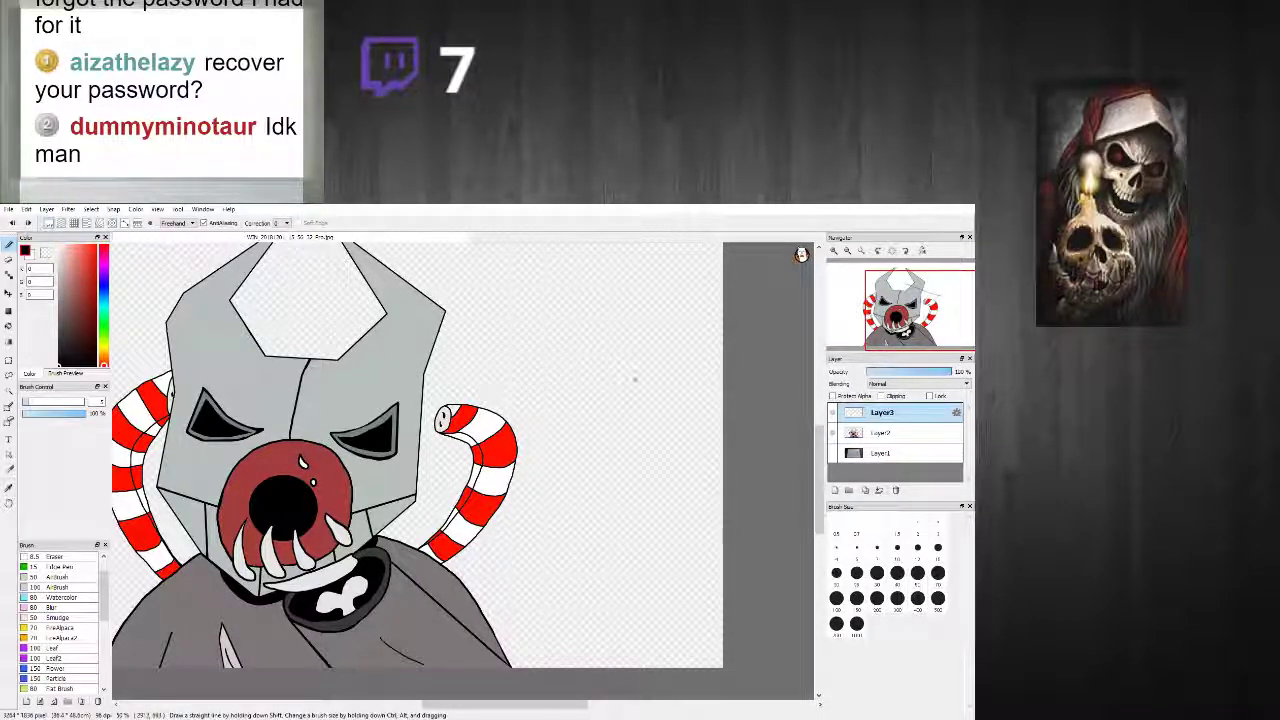
Step: Move the new layer beneath the drawing's layer and fill its background with very light grey, RGB 240, 240, 240
left_click_drag(863, 417, 863, 437)
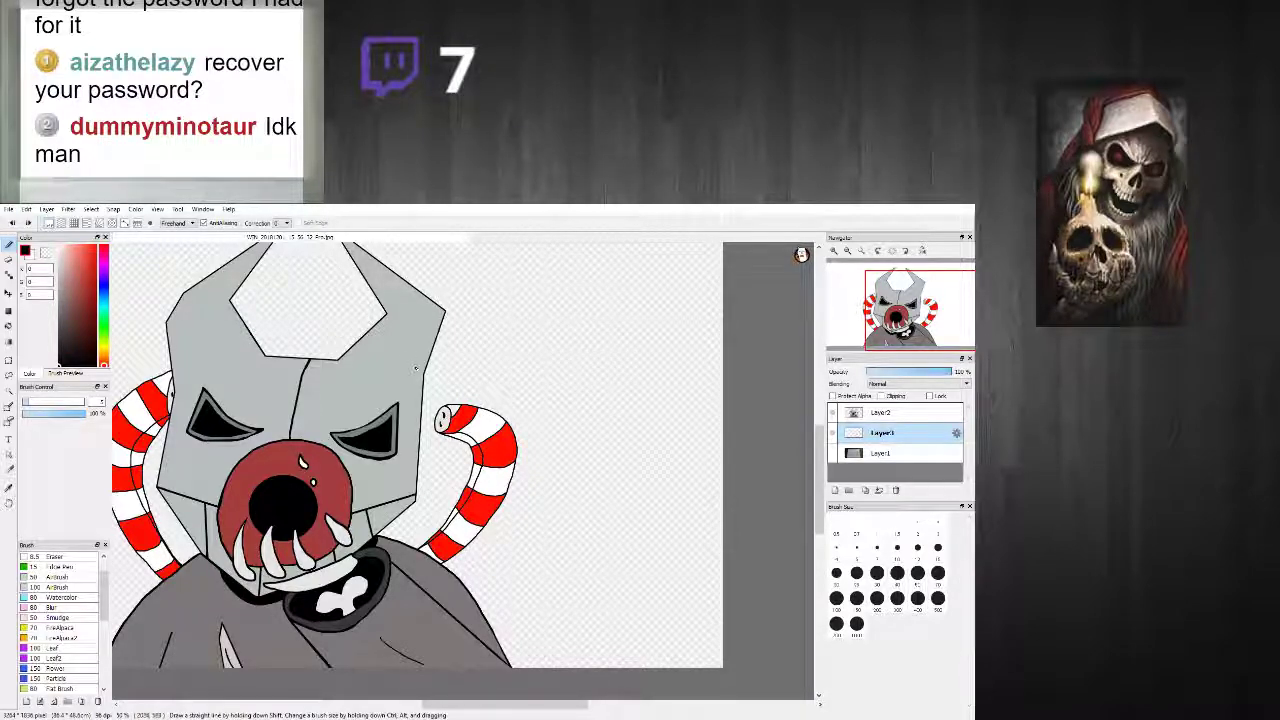
scroll(418, 371, "down", 3)
scroll(414, 371, "up", 1)
left_click(80, 277)
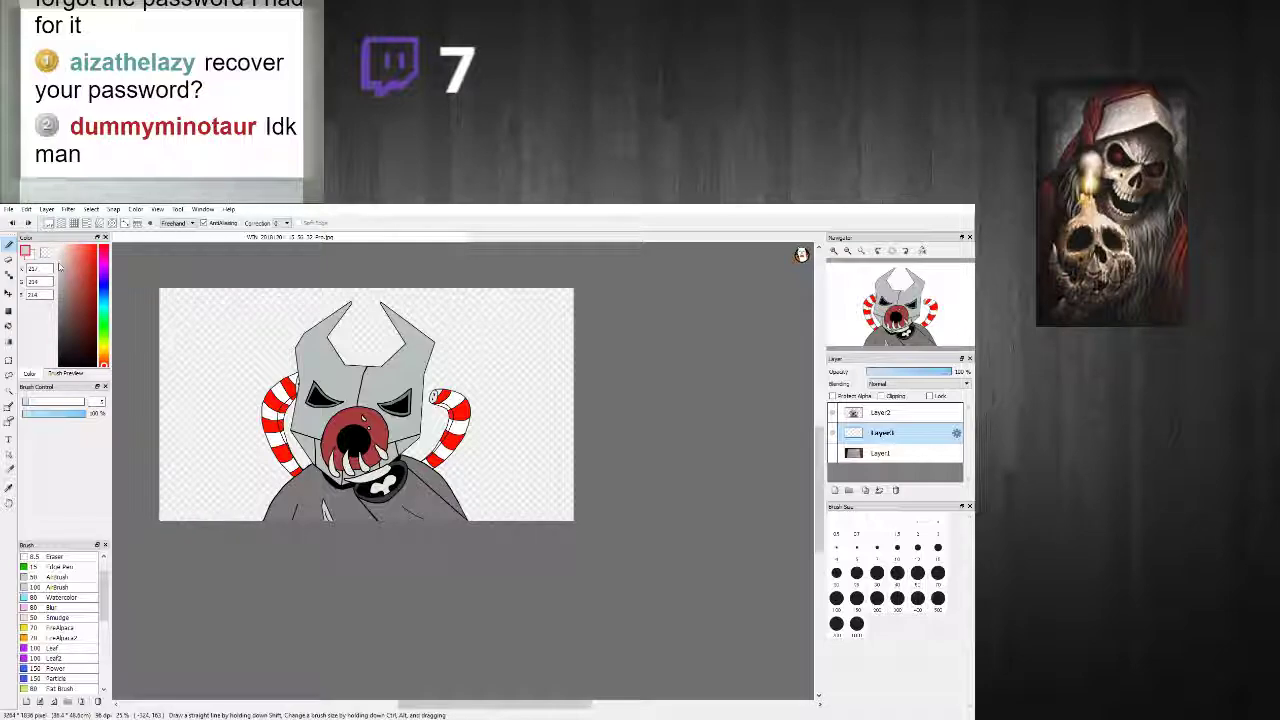
left_click_drag(62, 259, 60, 252)
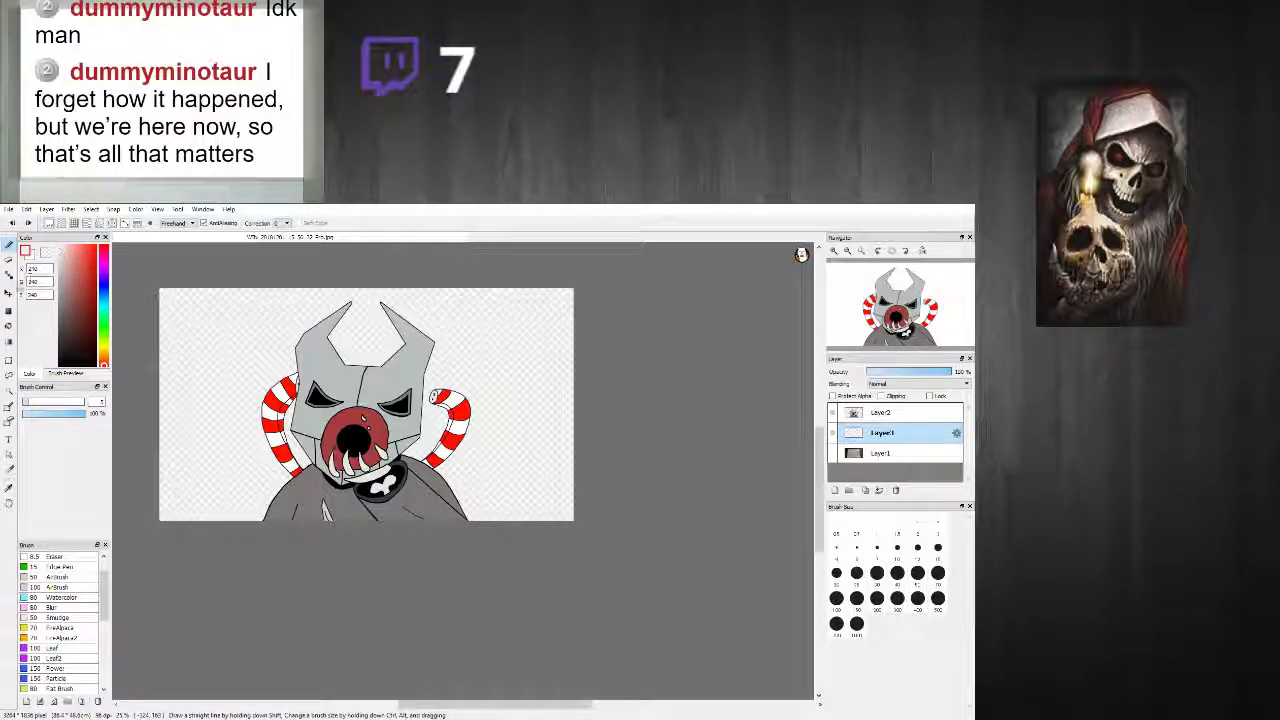
left_click(8, 324)
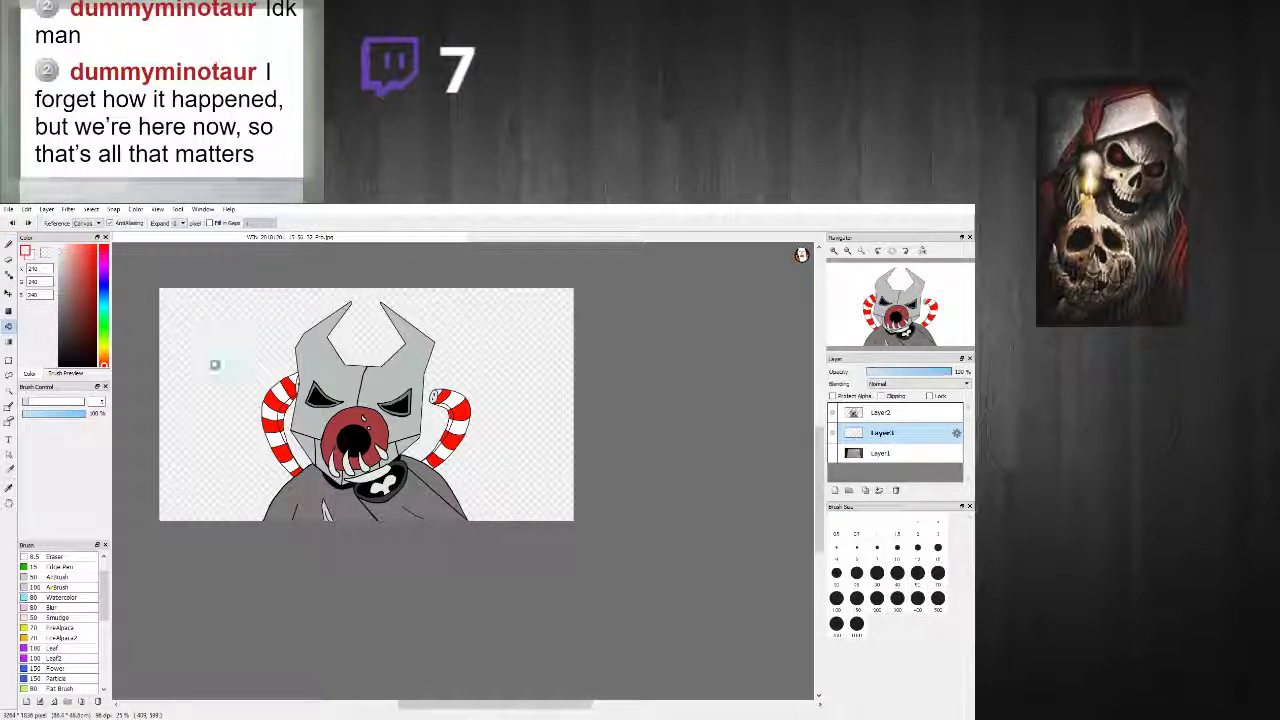
scroll(230, 370, "down", 1)
scroll(273, 388, "up", 2)
scroll(273, 388, "up", 1)
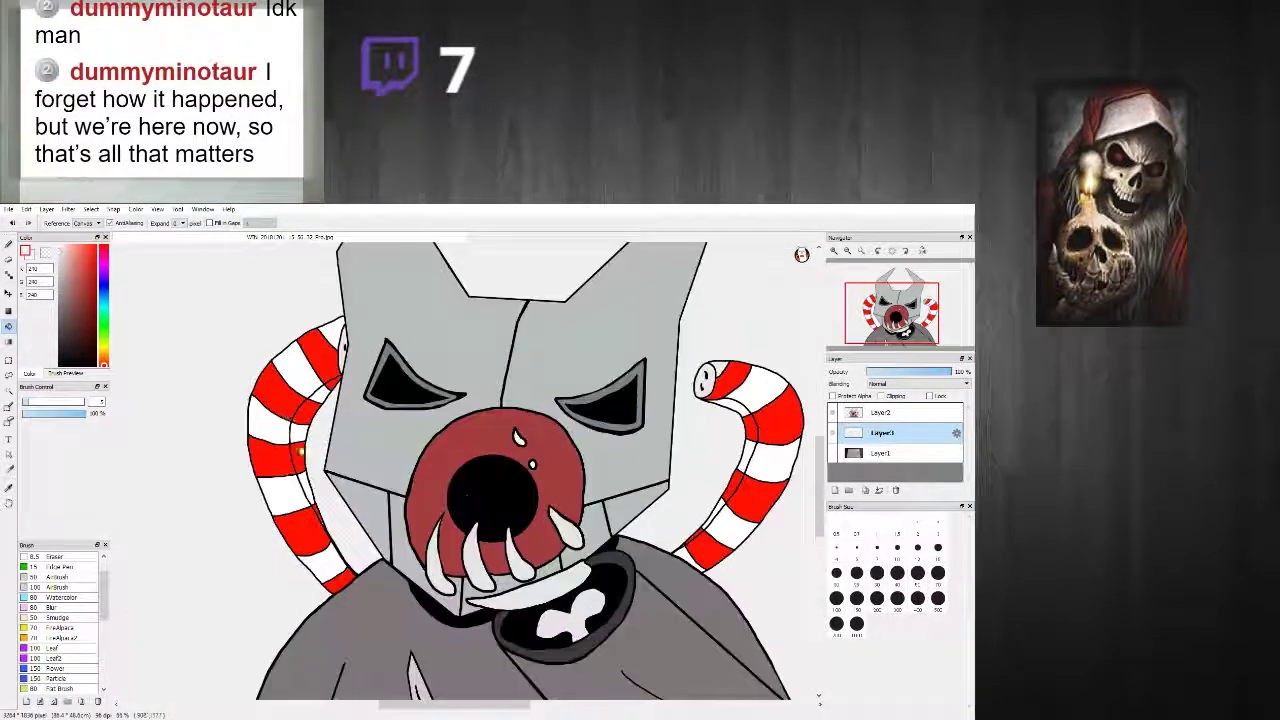
scroll(342, 517, "down", 3)
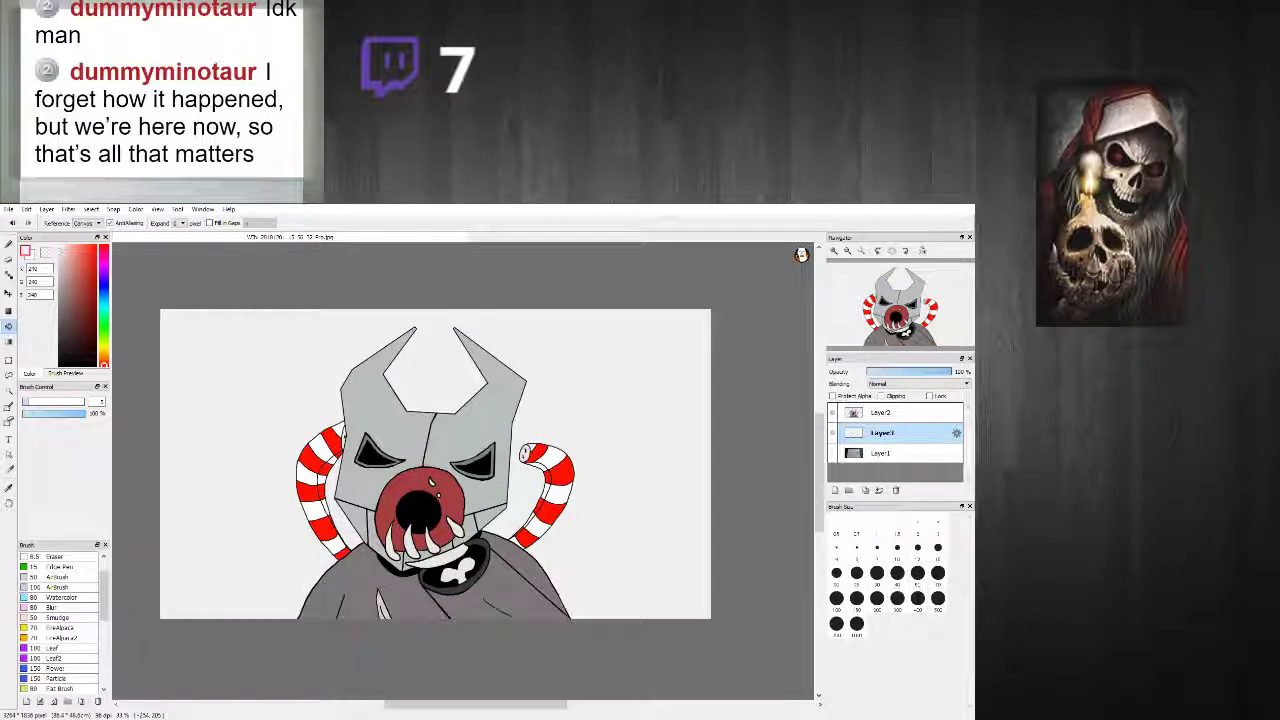
Step: Choose a muted green and draw a thin jagged fir-tree outline along the canvas's left edge with the brush
mouse_move(66, 258)
left_mouse_down()
mouse_move(62, 326)
mouse_move(65, 301)
mouse_move(105, 329)
mouse_move(105, 347)
mouse_move(106, 331)
mouse_move(69, 307)
left_mouse_up()
left_click(9, 245)
scroll(248, 402, "up", 2)
scroll(165, 410, "down", 3)
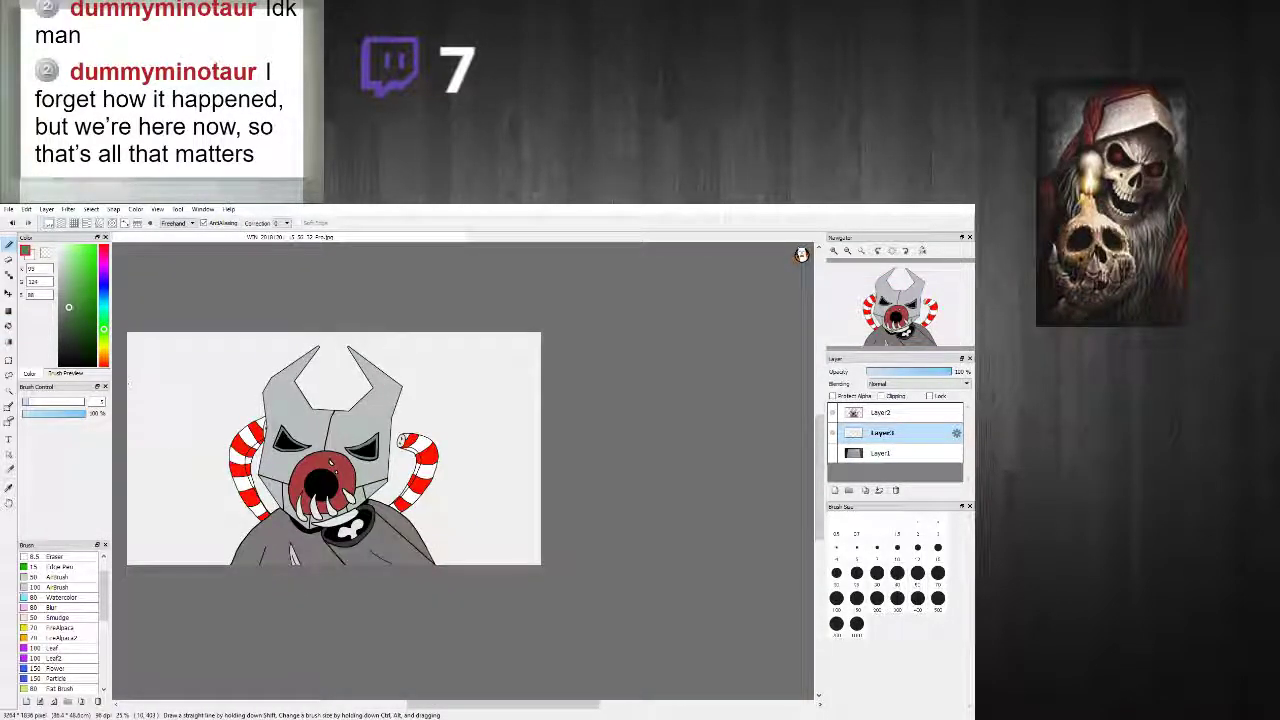
left_click_drag(128, 381, 166, 418)
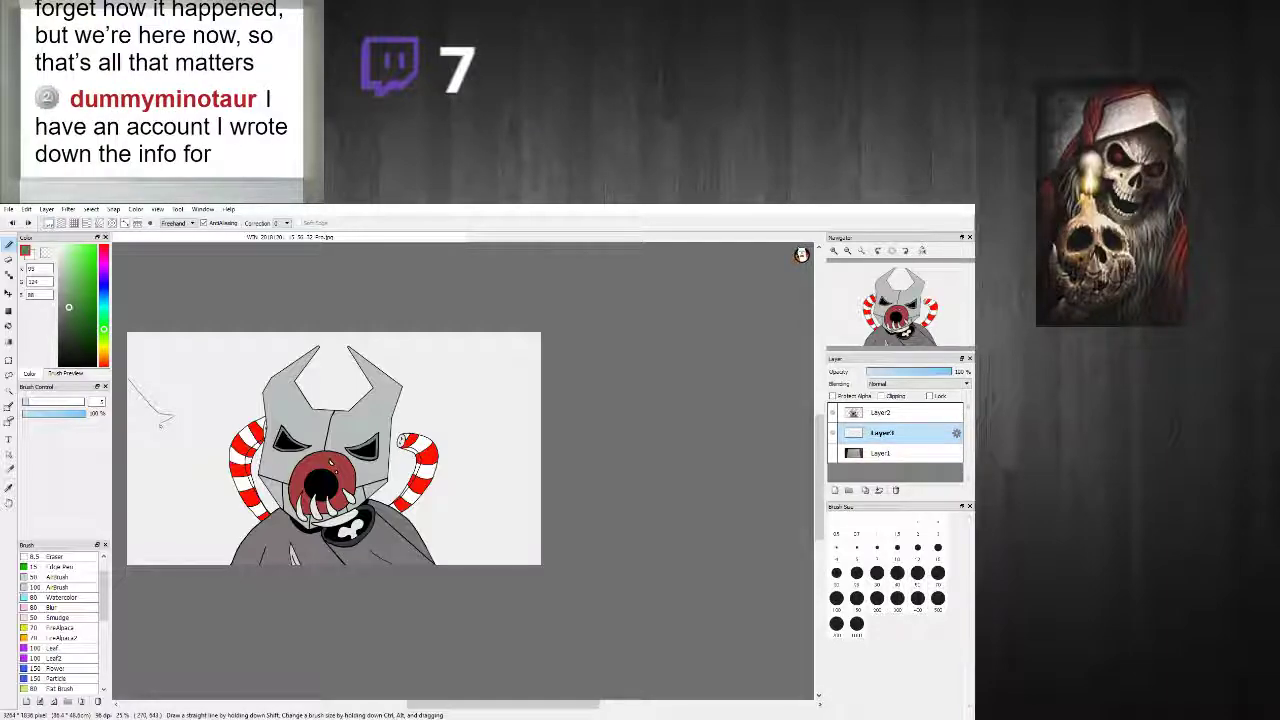
key("ctrl+z")
left_click_drag(128, 385, 157, 433)
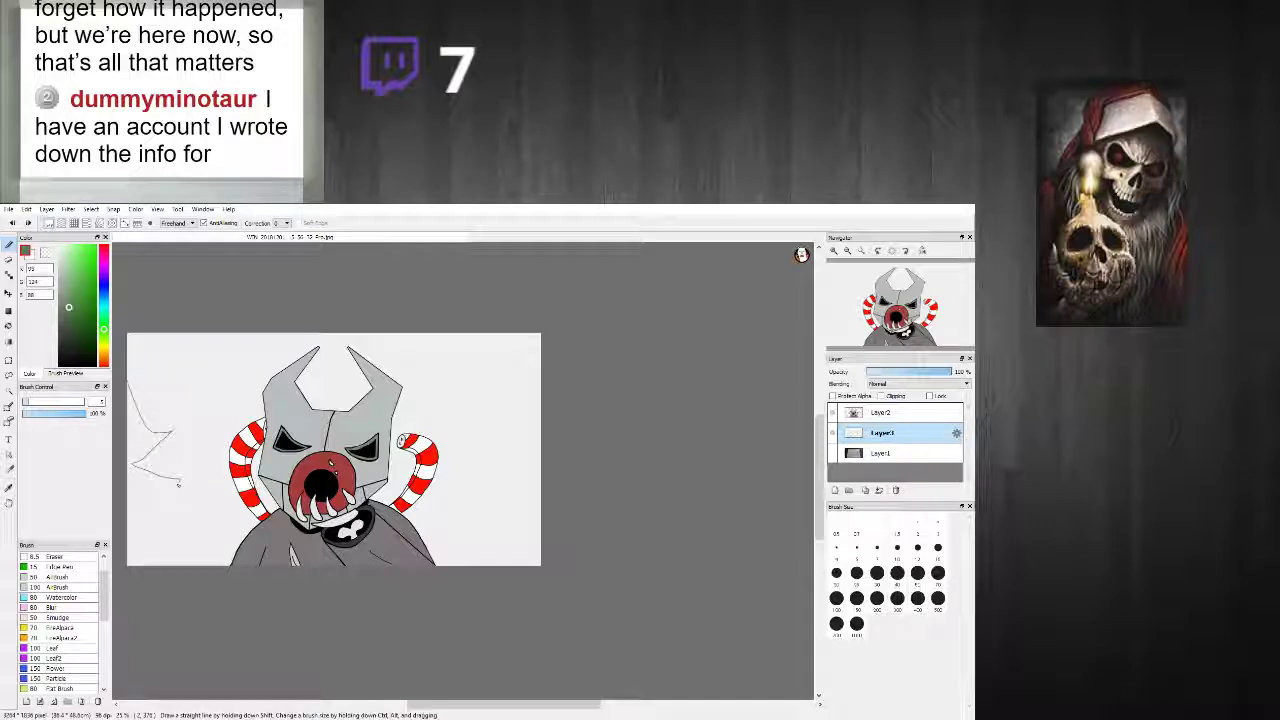
mouse_move(134, 509)
left_mouse_down()
mouse_move(207, 539)
mouse_move(86, 586)
left_mouse_up()
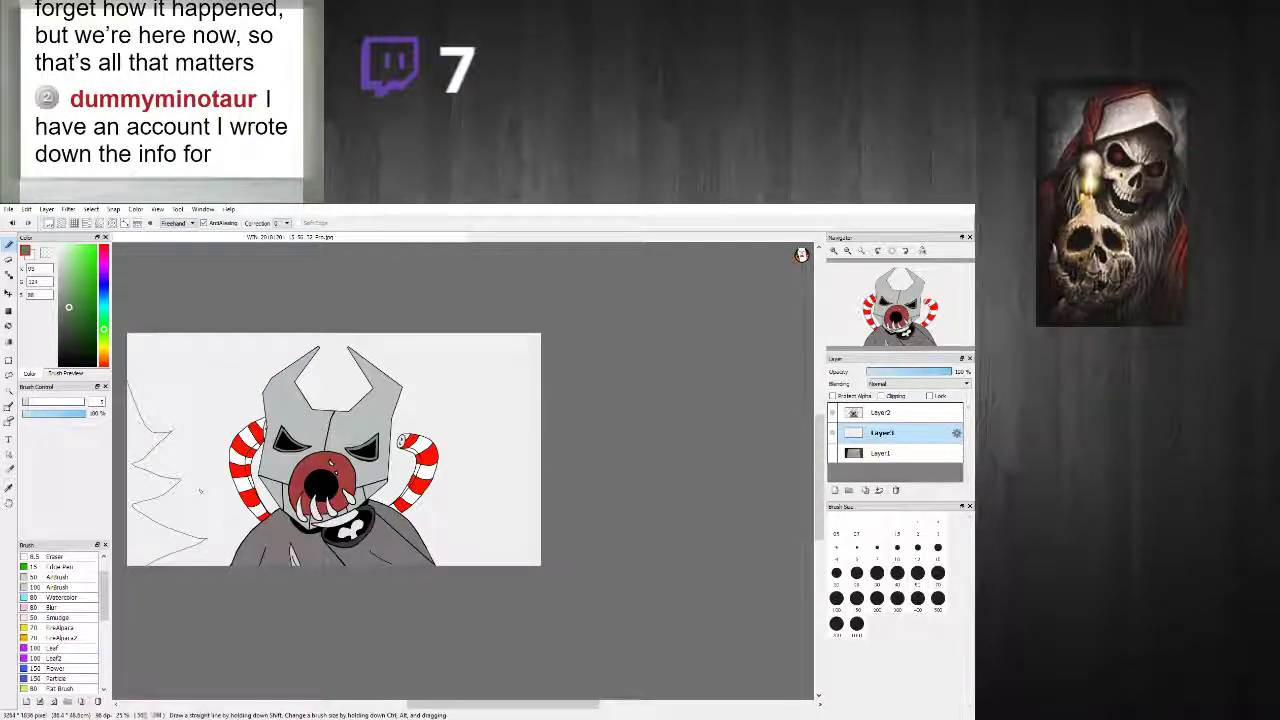
Step: Draw a matching jagged fir-tree outline in green along the canvas's right edge down to the lower border
scroll(250, 439, "up", 2)
scroll(171, 409, "down", 3)
scroll(367, 410, "up", 2)
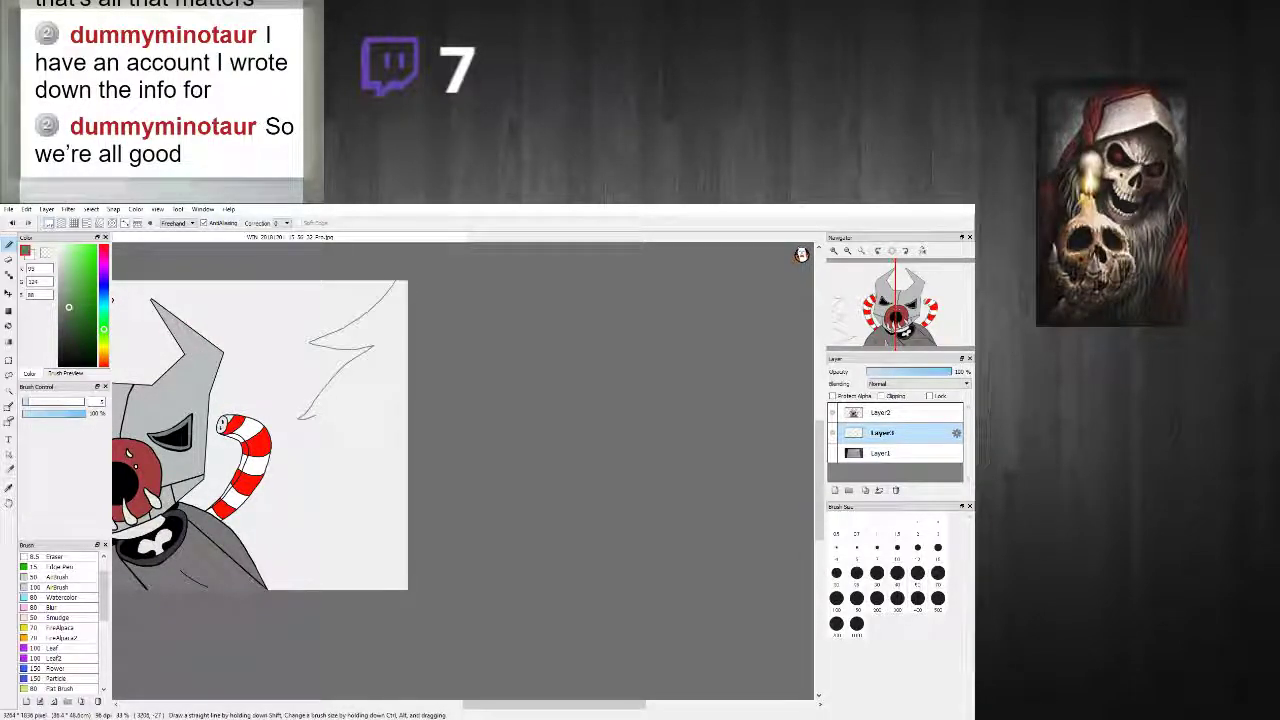
mouse_move(293, 500)
left_mouse_down()
mouse_move(372, 469)
mouse_move(291, 571)
mouse_move(348, 566)
mouse_move(351, 609)
left_mouse_up()
scroll(374, 517, "down", 2)
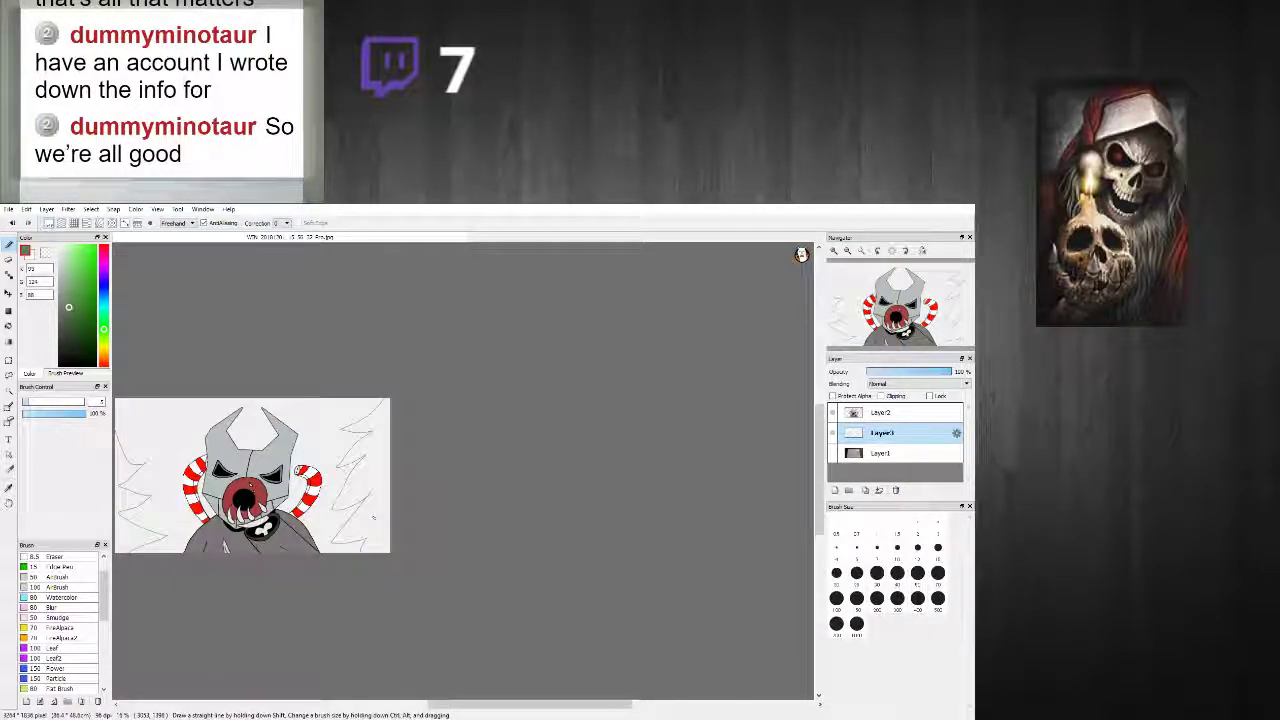
Step: Outline a second fir tree behind the right candy cane, with its peak beside the right horn
scroll(322, 508, "up", 2)
scroll(309, 481, "down", 2)
scroll(281, 438, "up", 2)
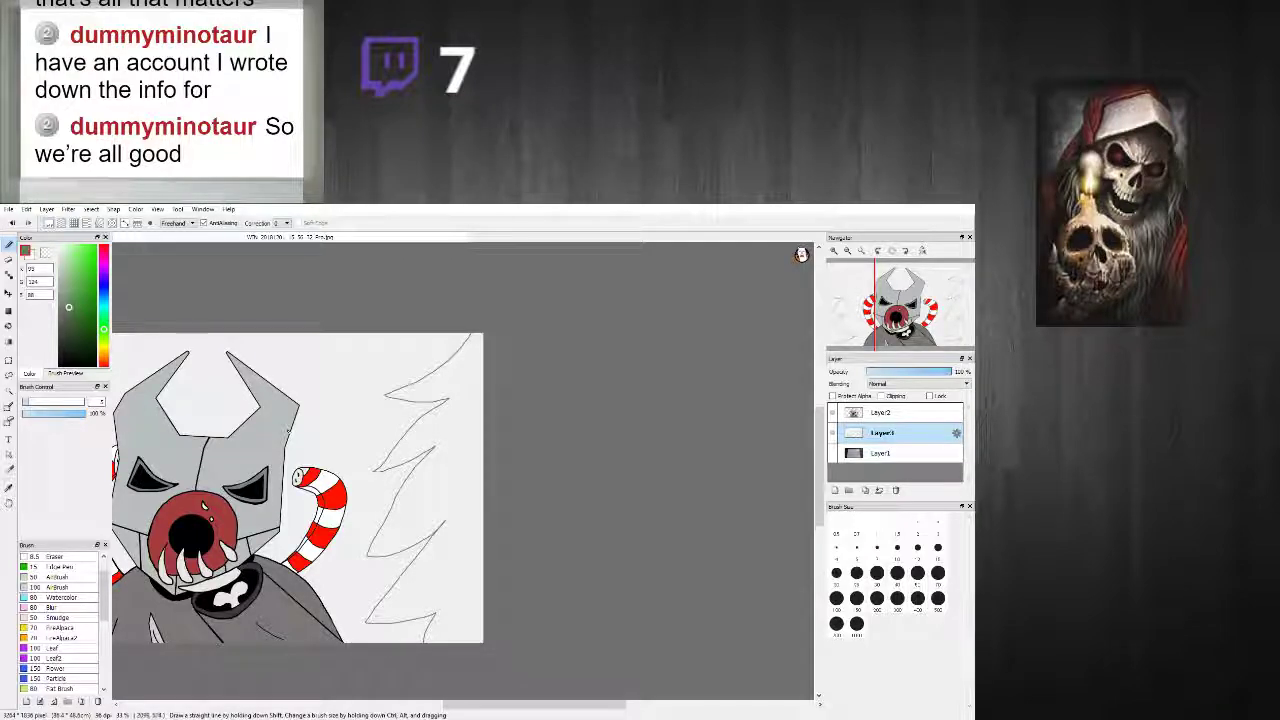
scroll(281, 437, "up", 2)
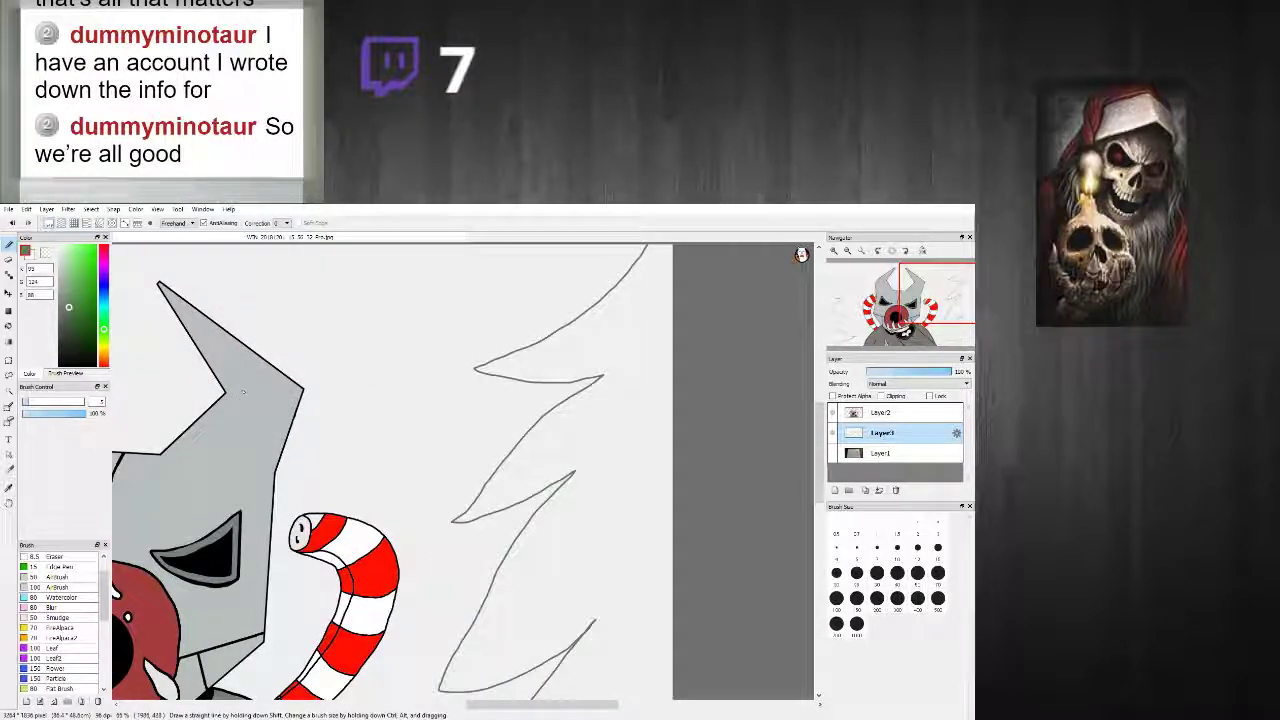
scroll(242, 392, "down", 2)
scroll(242, 392, "up", 1)
left_click_drag(307, 323, 348, 397)
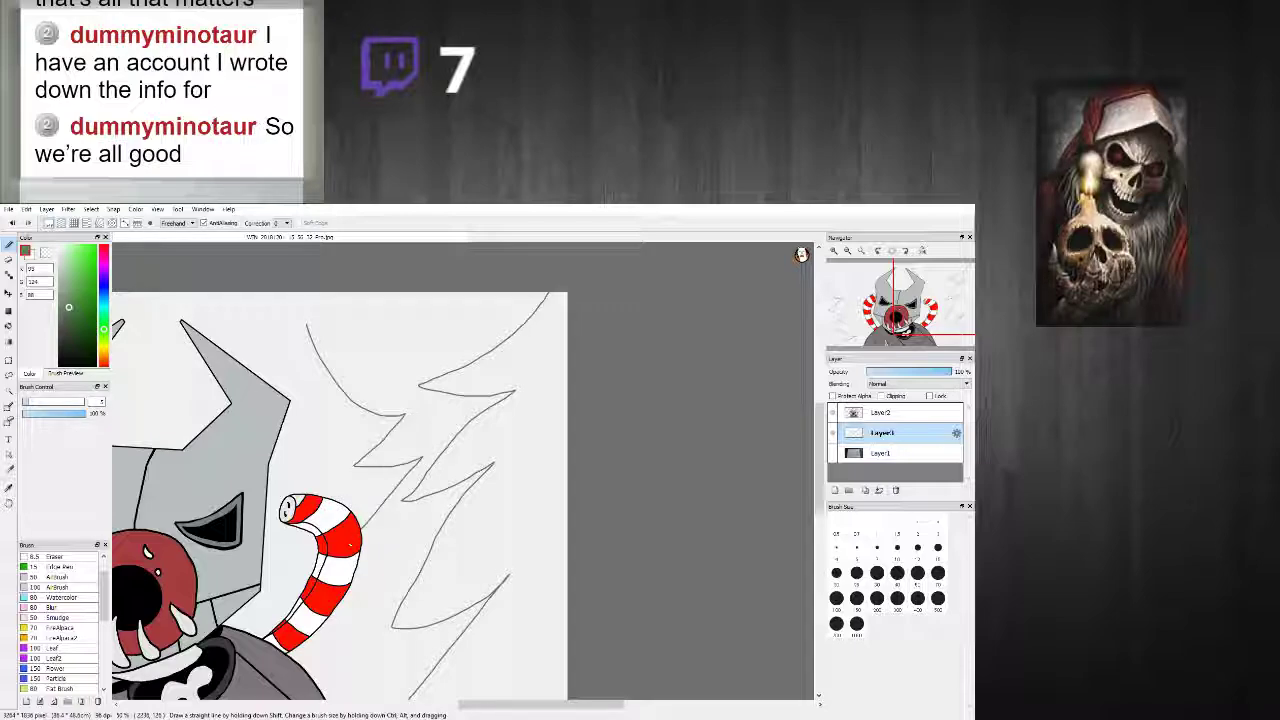
left_click_drag(306, 326, 288, 357)
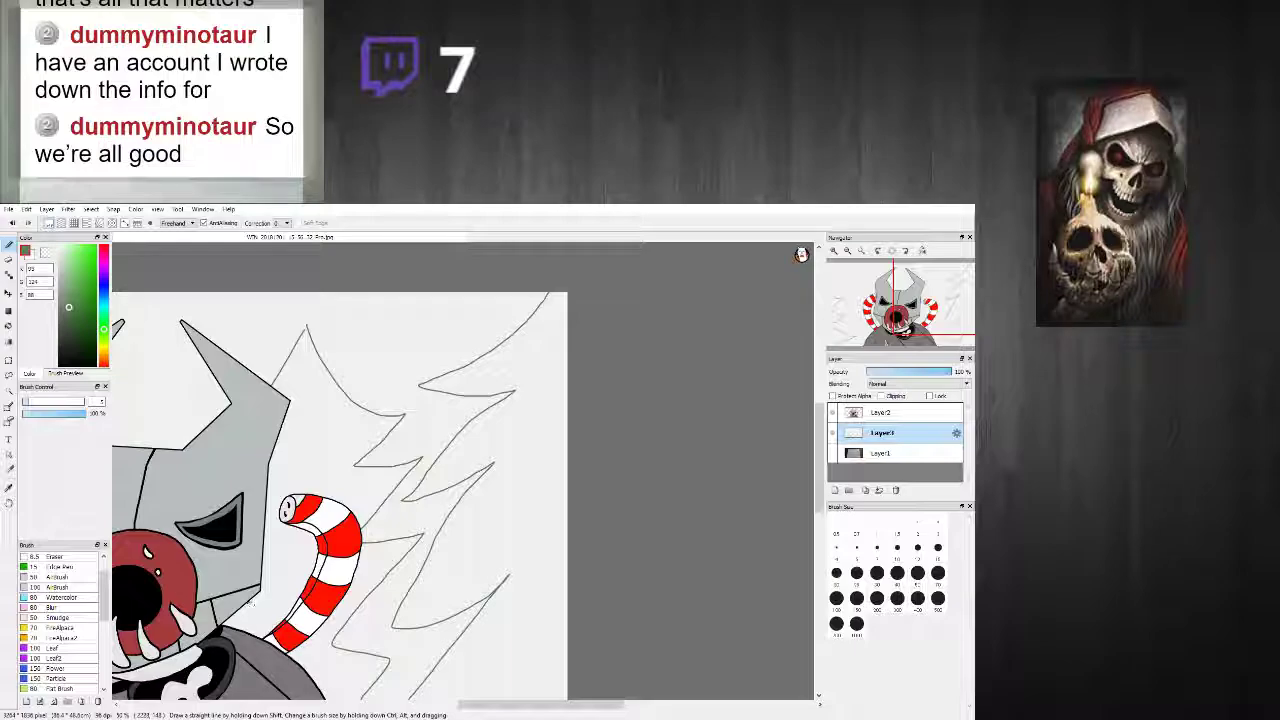
Step: Outline another fir tree behind the left candy cane, with its peak beside the left horn
scroll(307, 553, "down", 5)
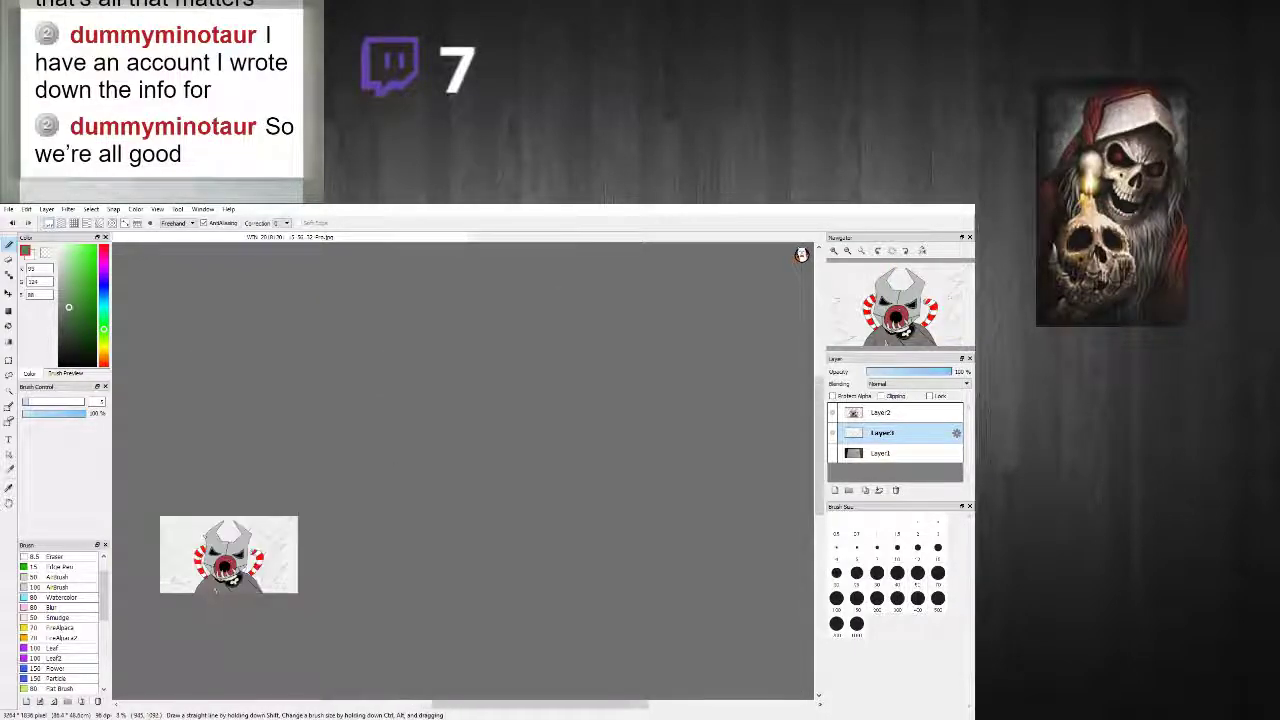
scroll(173, 541, "up", 4)
scroll(200, 494, "up", 1)
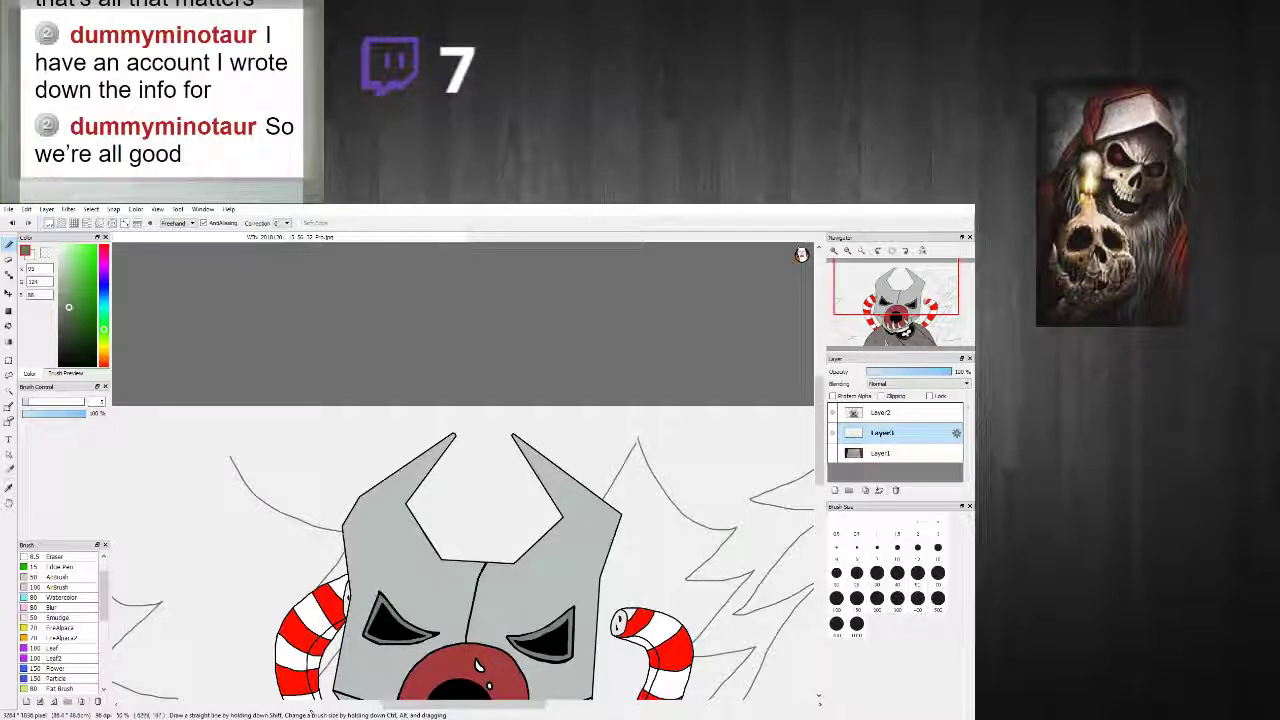
left_click_drag(819, 446, 819, 503)
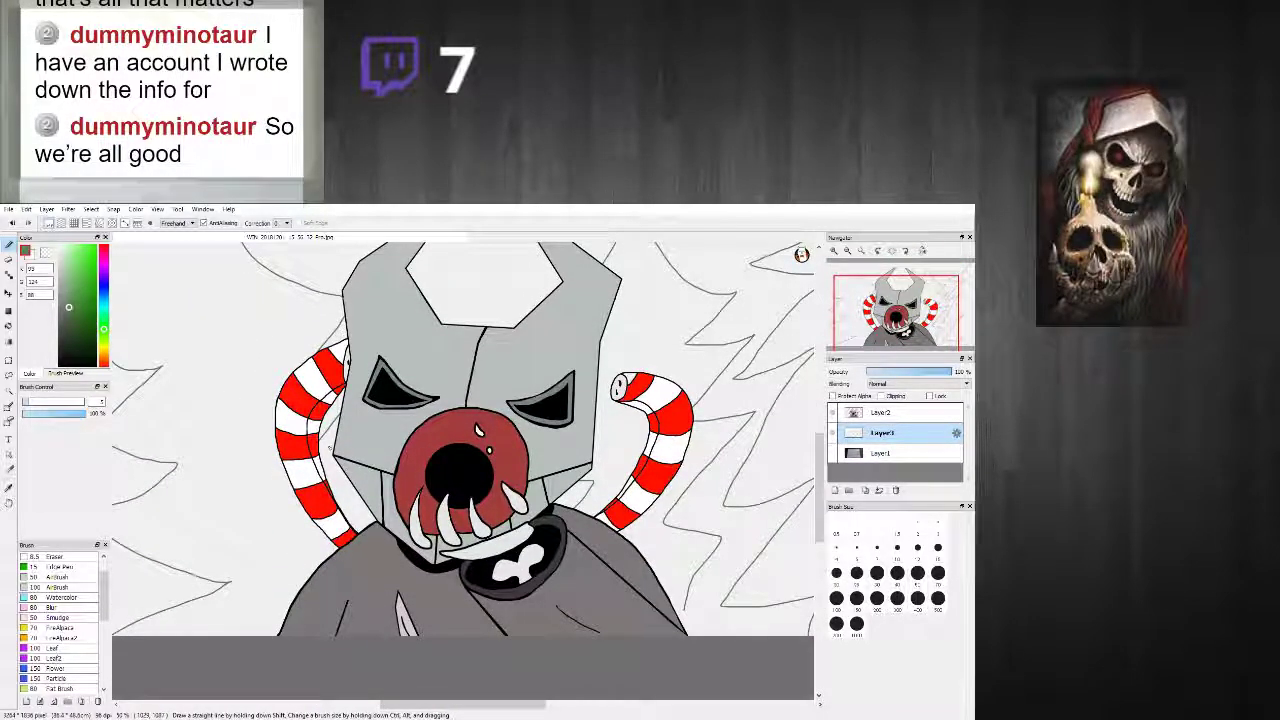
scroll(252, 393, "down", 3)
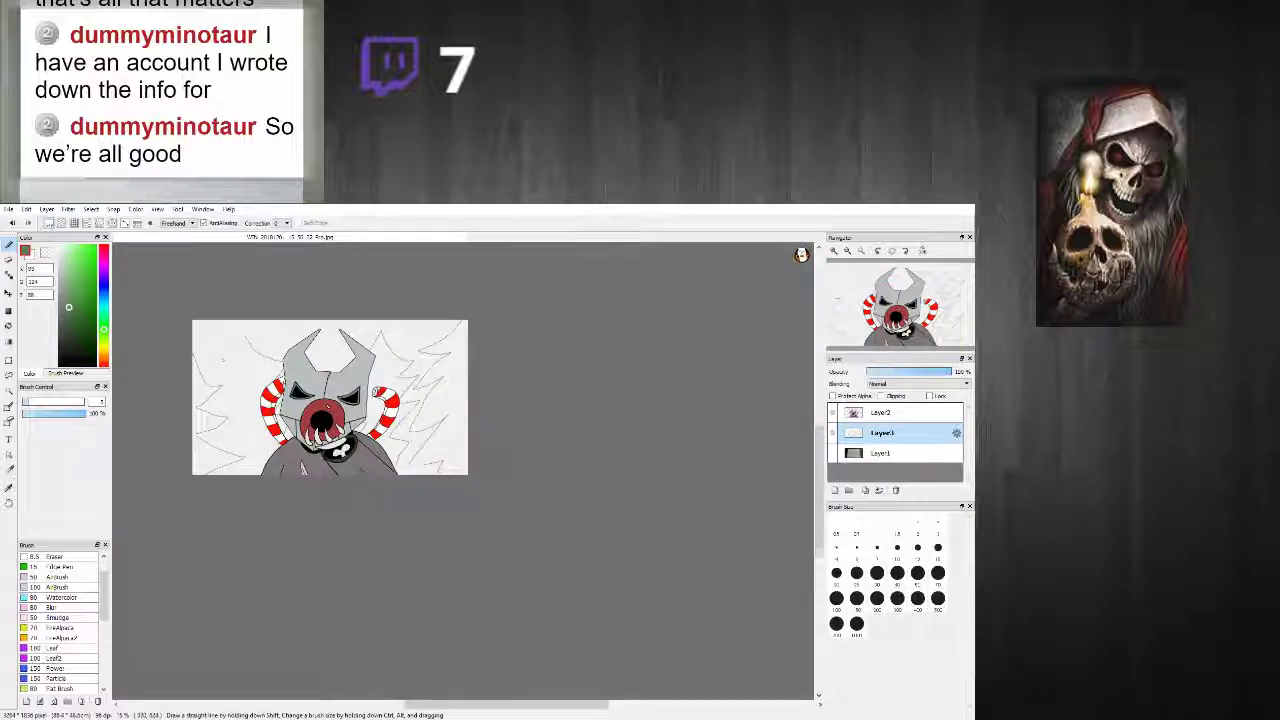
scroll(218, 351, "up", 2)
left_click_drag(270, 318, 208, 392)
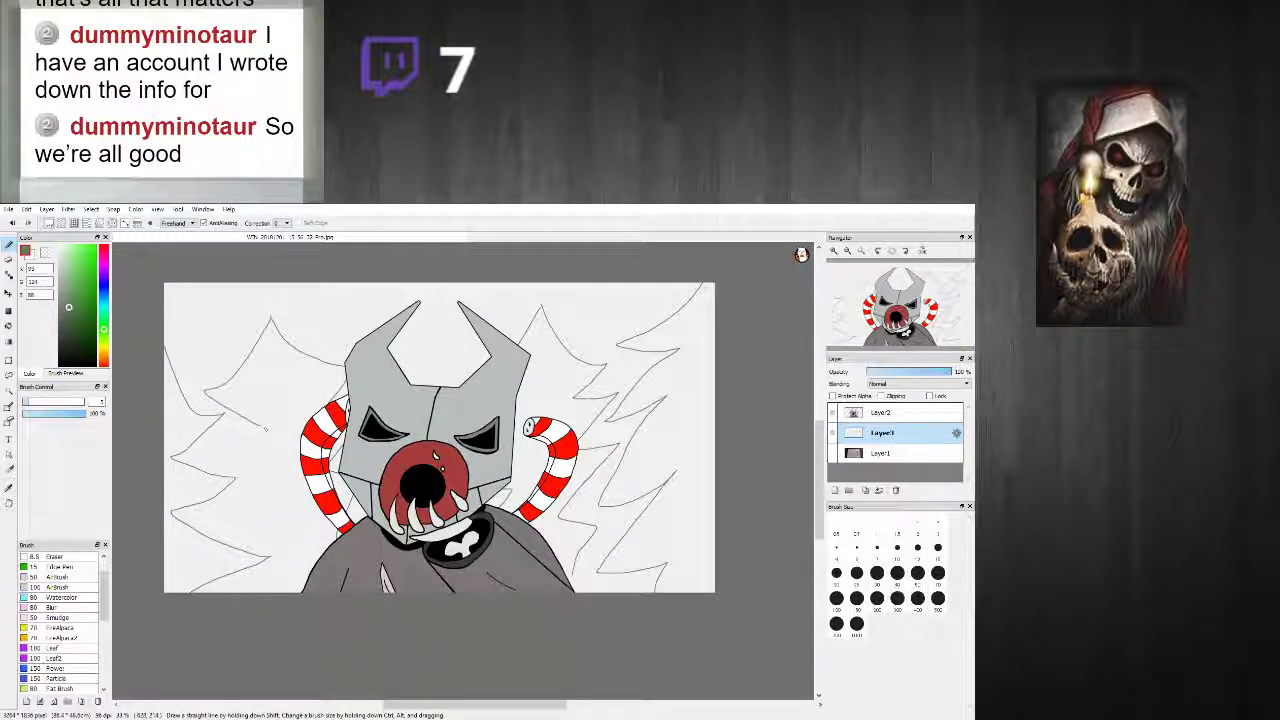
scroll(208, 538, "up", 1)
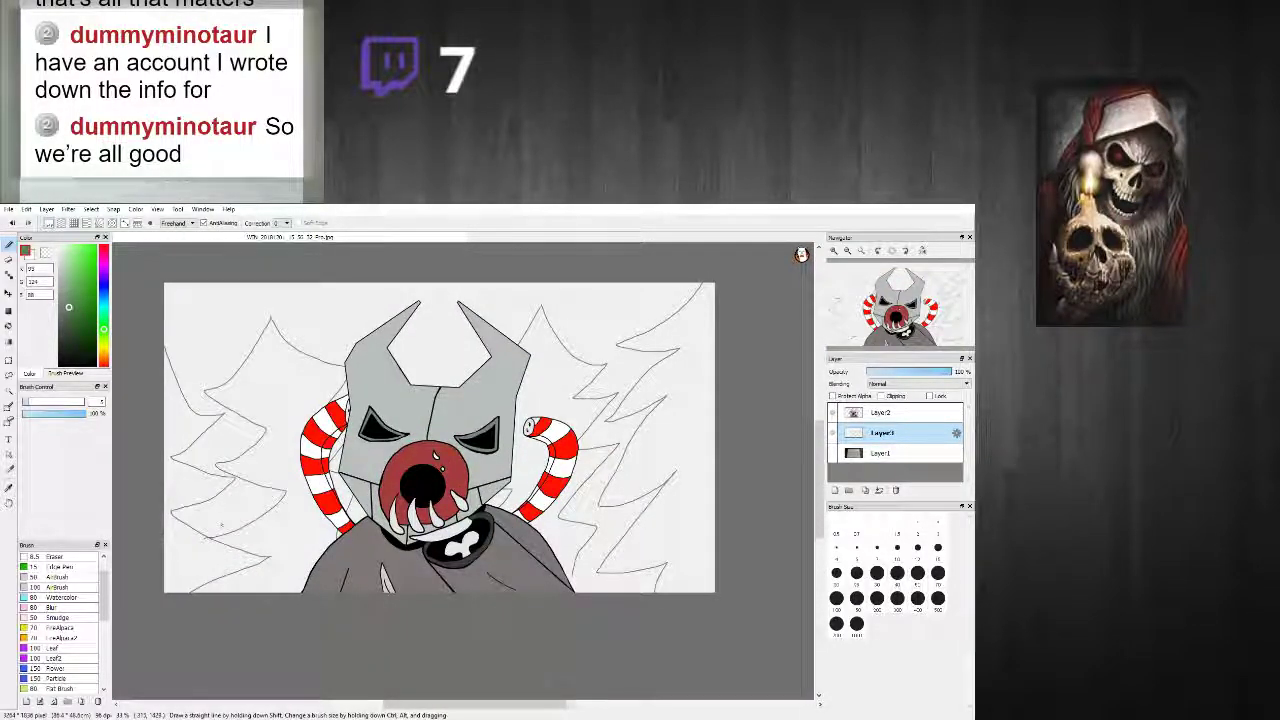
Step: Fill the fir tree at the right edge and both fir trees on the left with the muted green
scroll(208, 538, "down", 3)
scroll(218, 482, "up", 2)
scroll(460, 470, "up", 2)
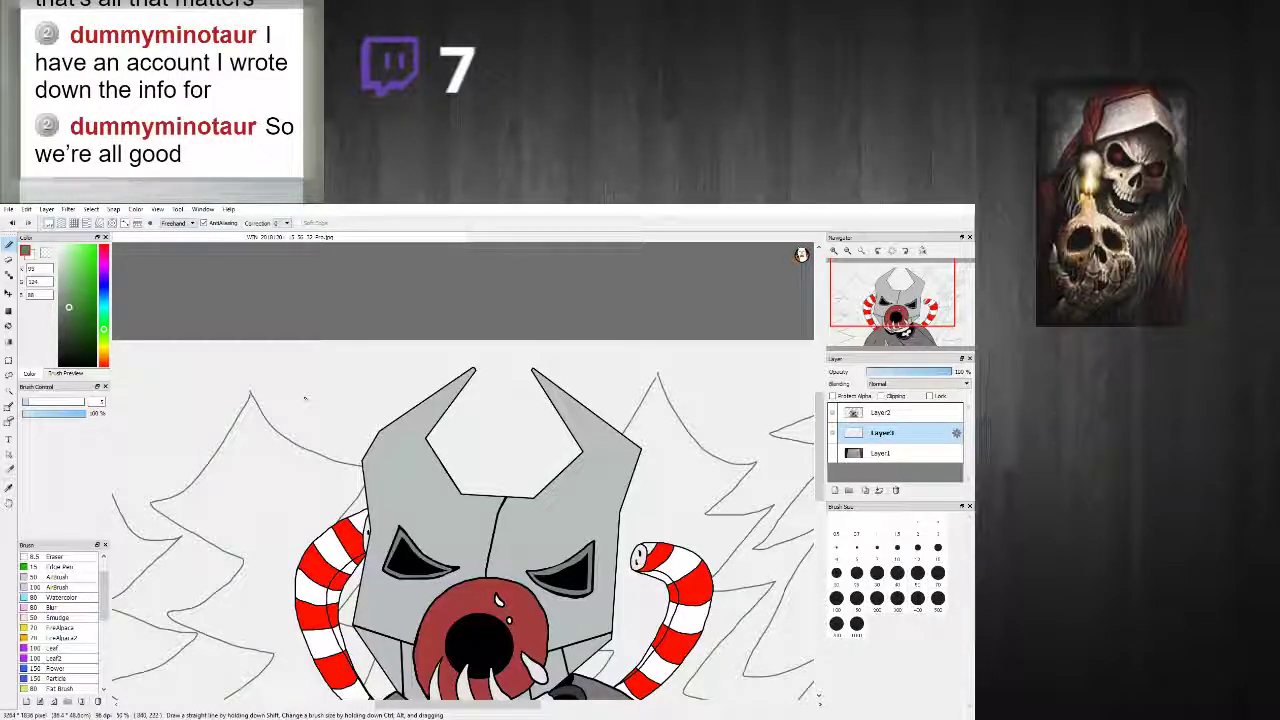
scroll(248, 411, "down", 4)
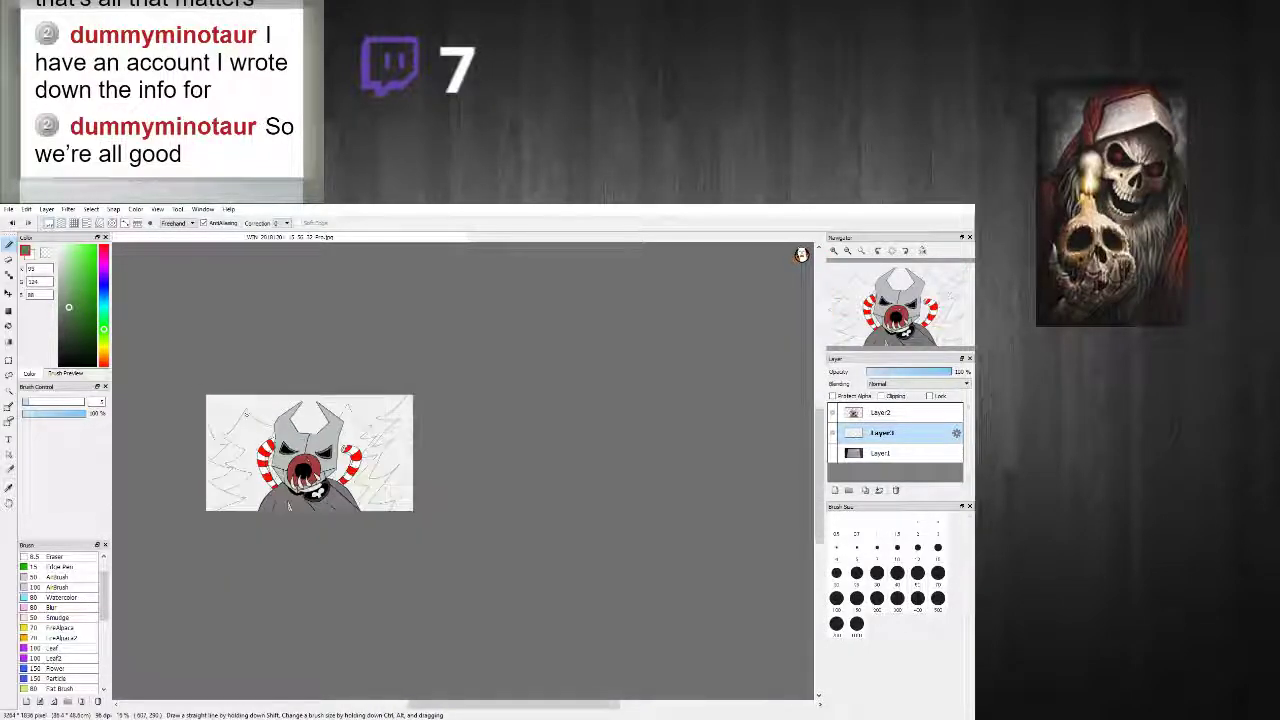
scroll(263, 400, "up", 1)
left_click(8, 325)
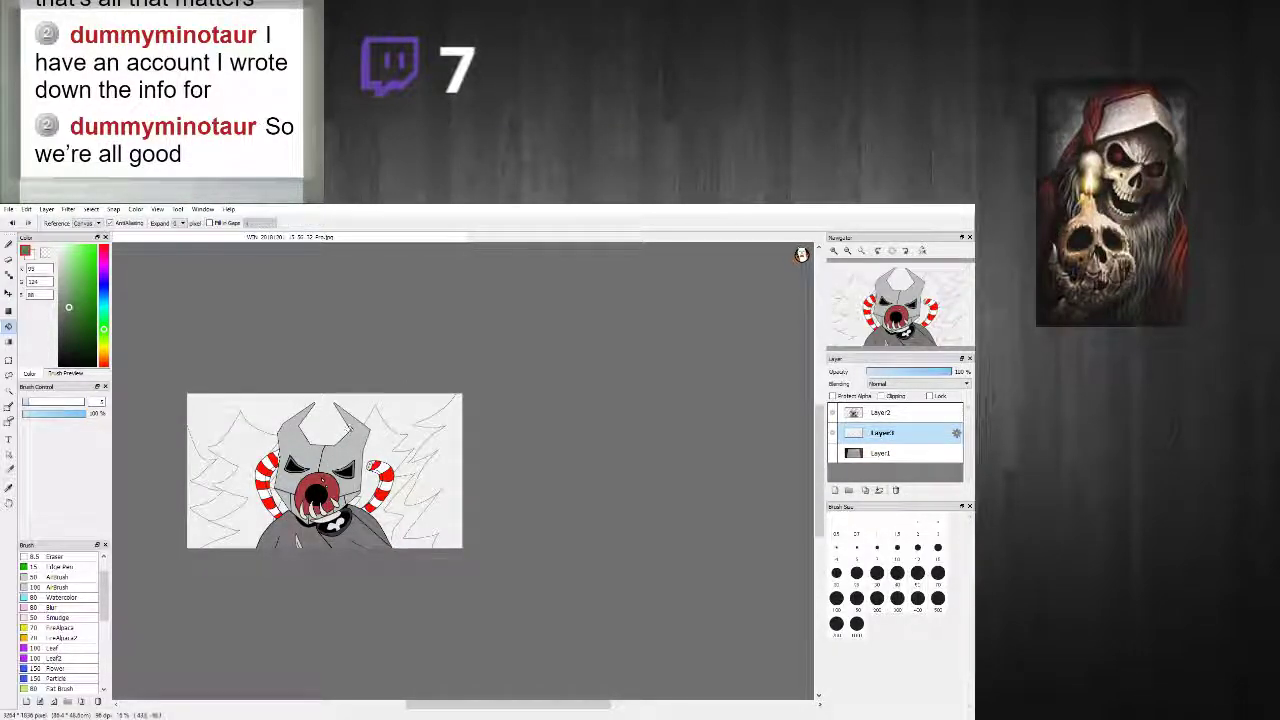
left_click(440, 453)
left_click(386, 446)
key("ctrl+z")
left_click(257, 443)
left_click(195, 467)
Step: Try to fill the fir tree behind the right candy cane with green, and undo the fill
scroll(360, 465, "up", 2)
scroll(345, 470, "up", 1)
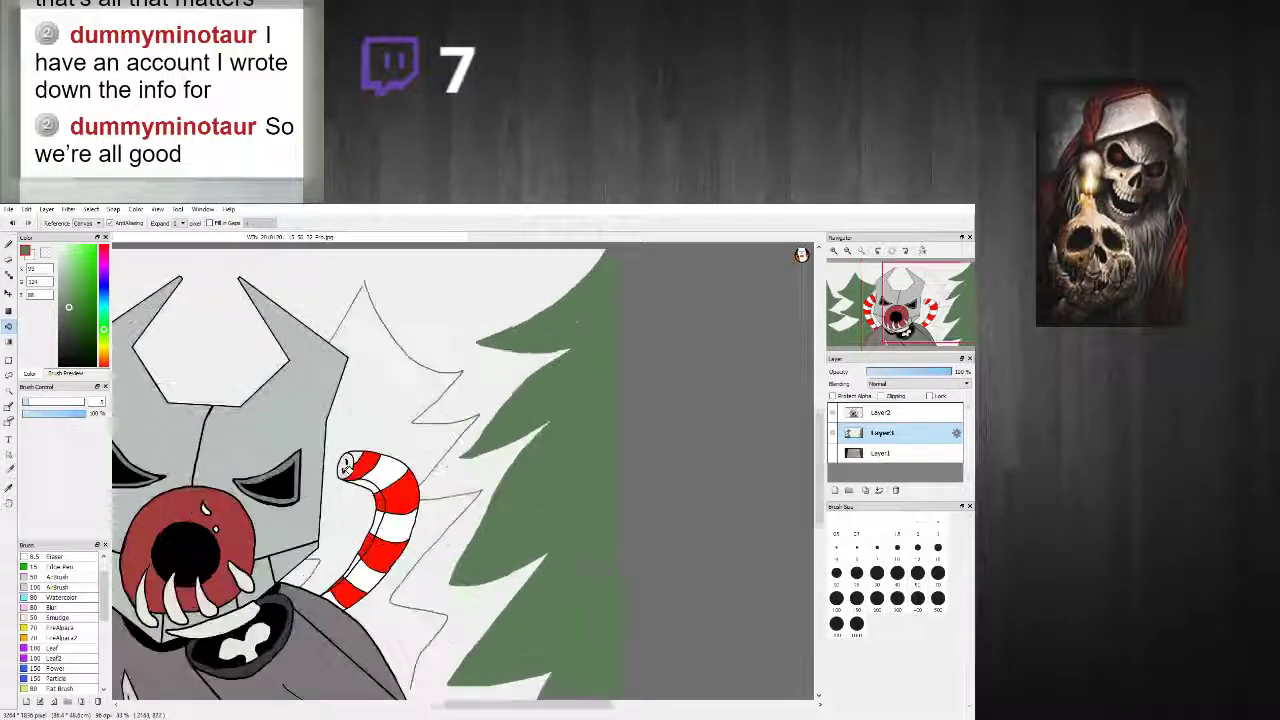
left_click(344, 495)
key("ctrl+z")
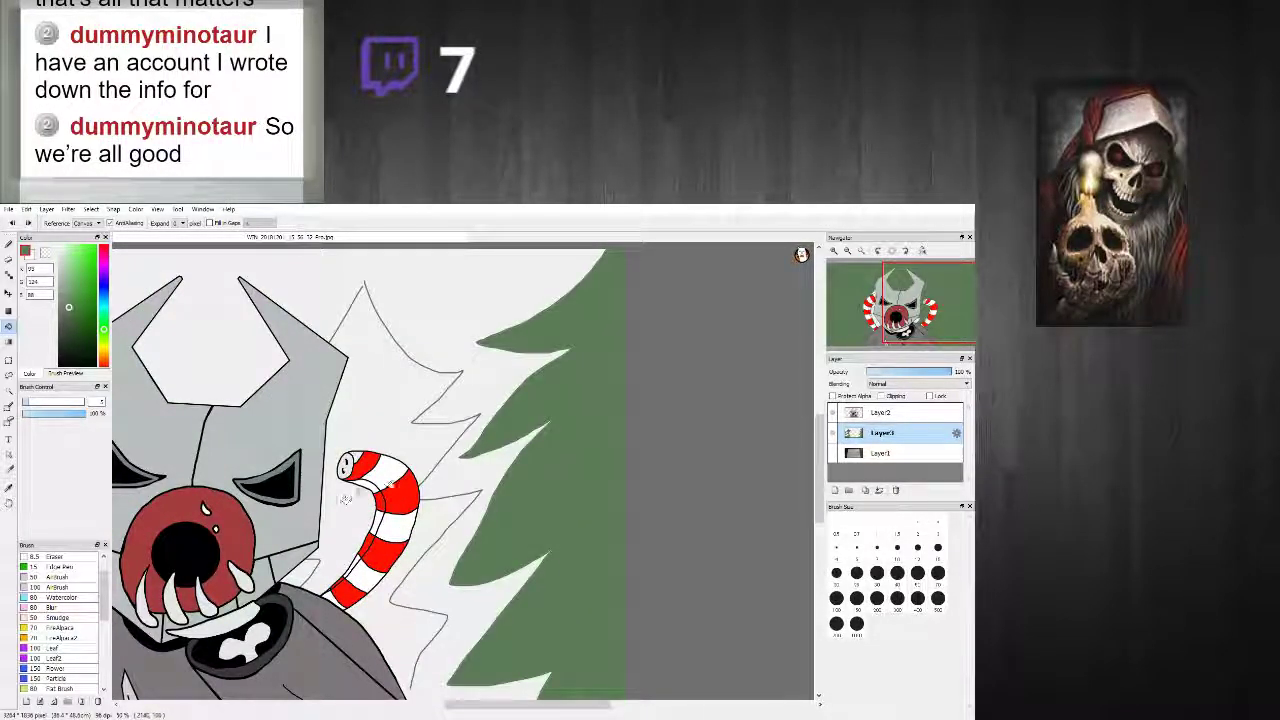
Step: Hide the drawing's layer and close the gap at the tip of the right inner tree's outline with the green brush
left_click(834, 412)
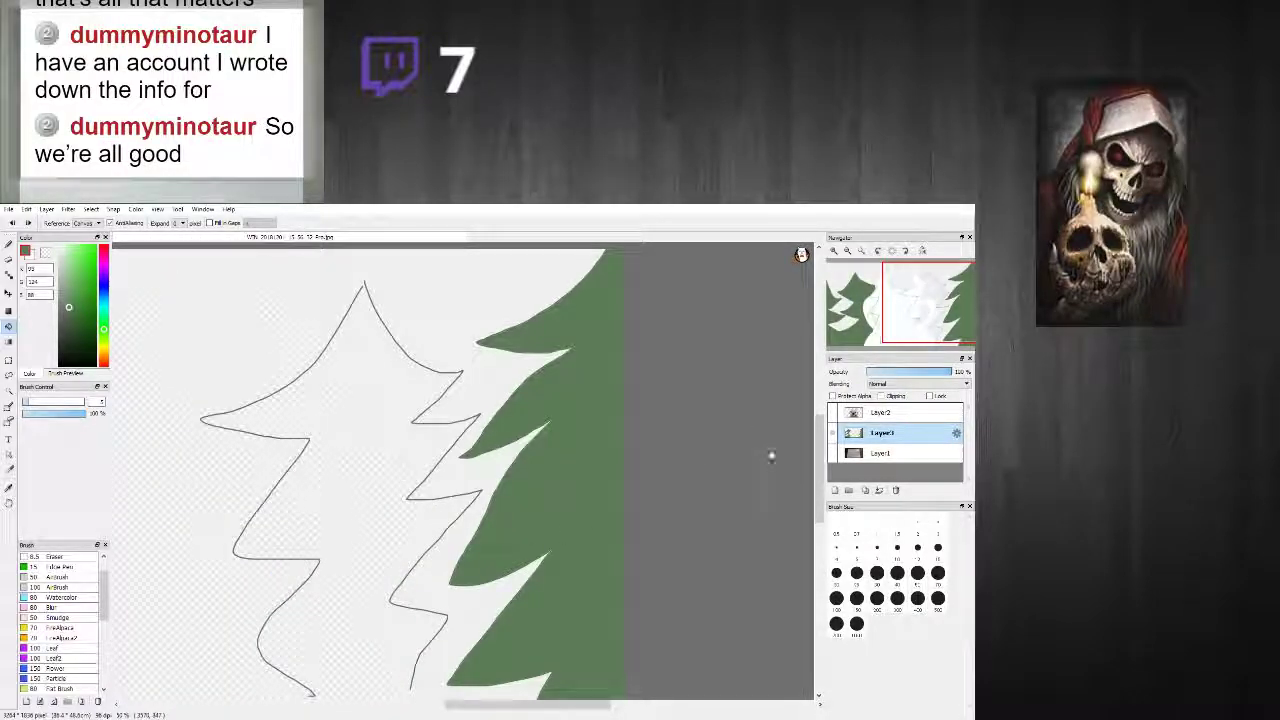
scroll(485, 311, "up", 3)
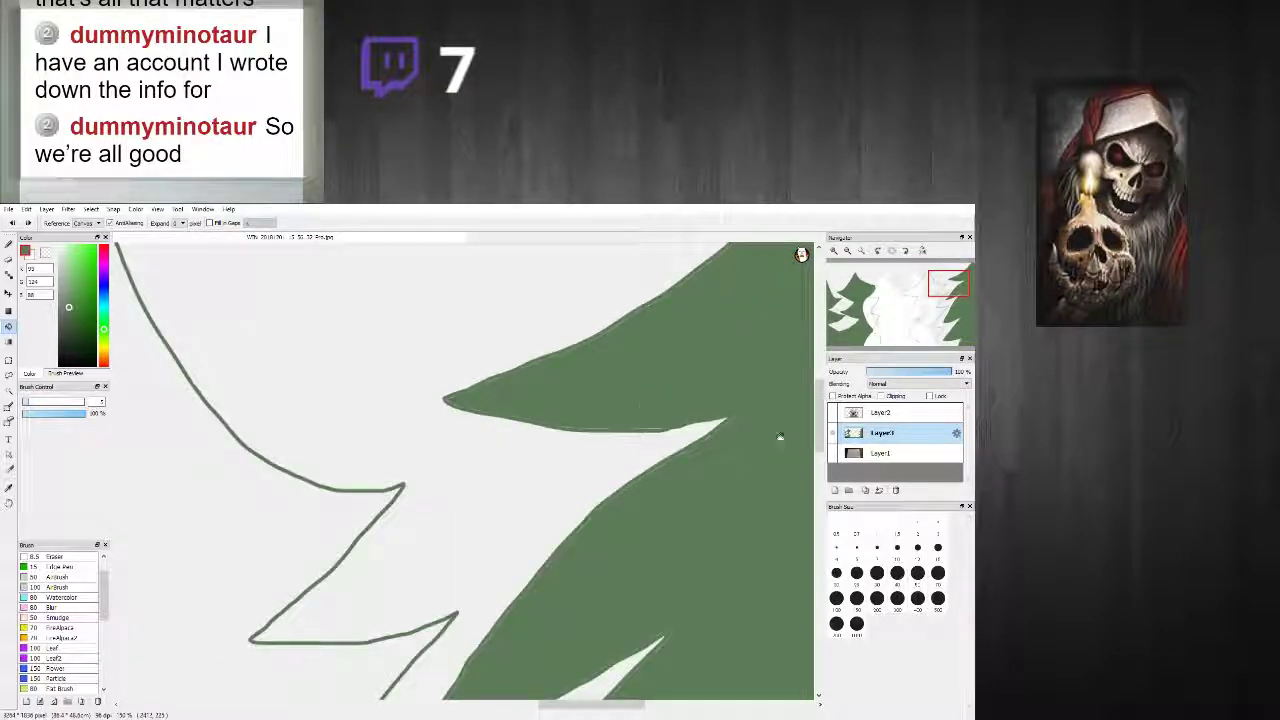
scroll(361, 500, "down", 5)
scroll(325, 465, "up", 2)
scroll(325, 465, "up", 4)
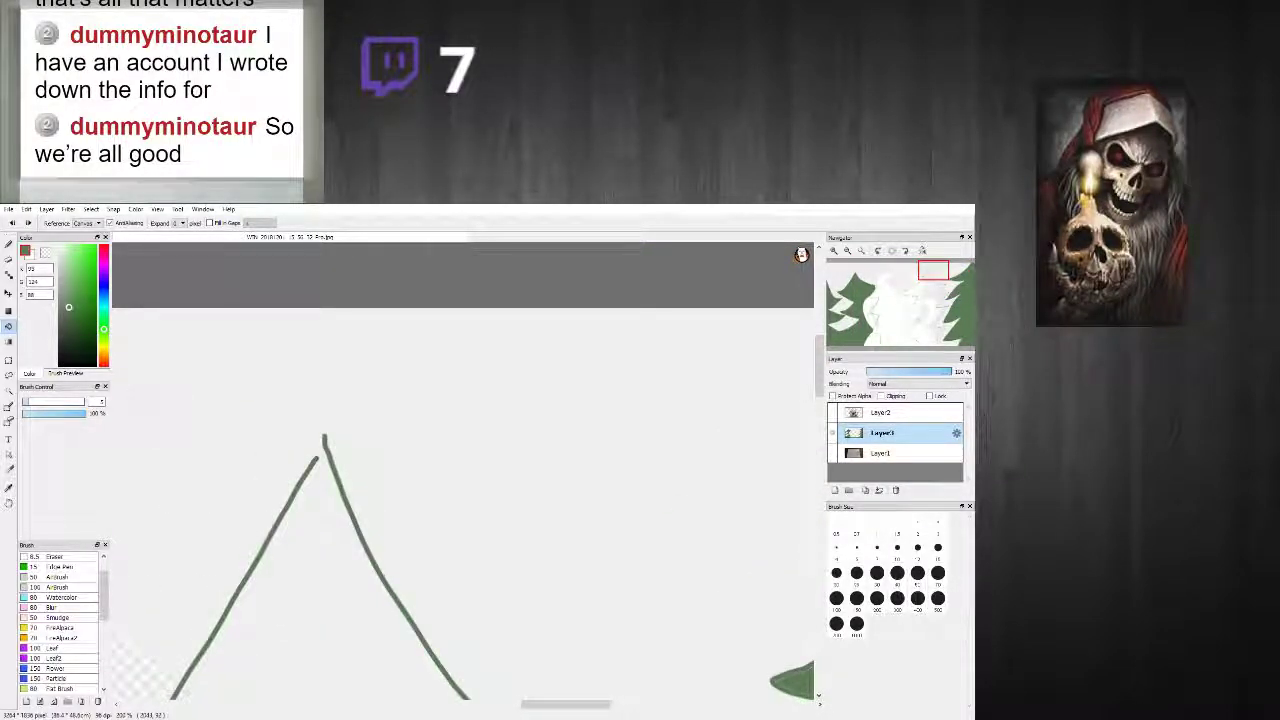
left_click(9, 245)
scroll(190, 347, "up", 2)
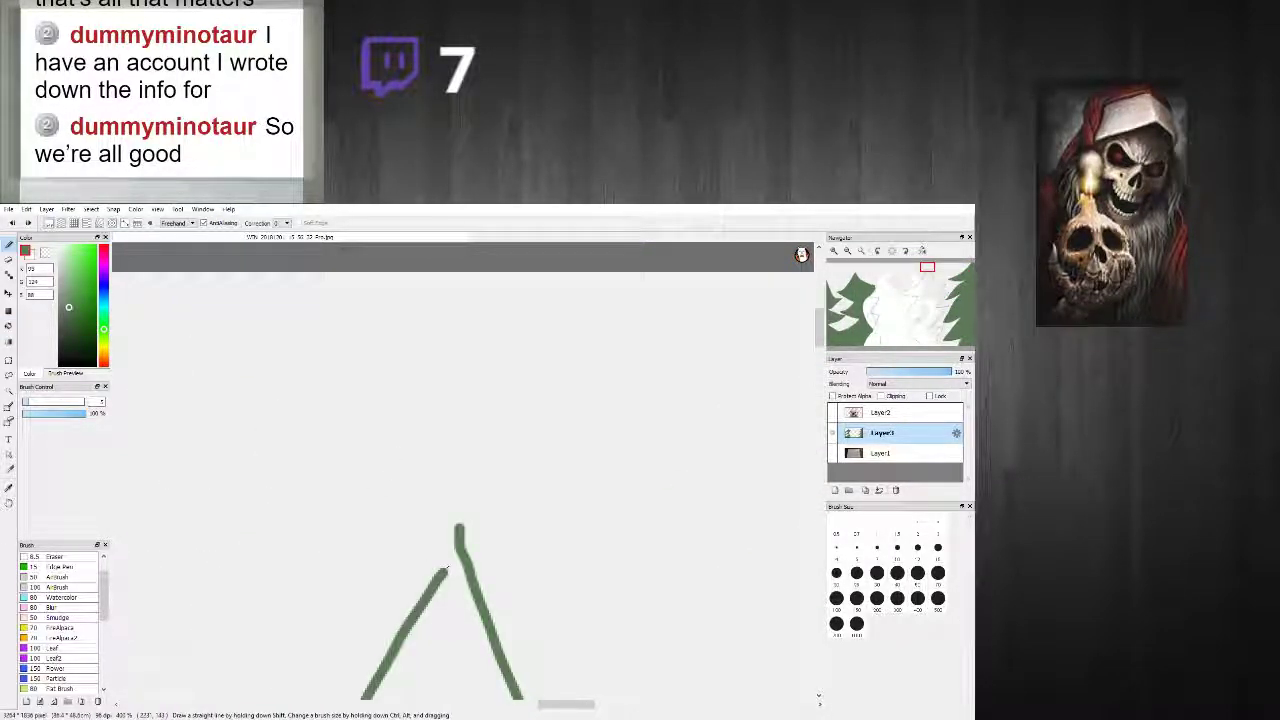
scroll(450, 545, "down", 2)
Step: Fill the upper part of the fir tree behind the right candy cane with green and show the drawing's layer
left_click(8, 326)
left_click(9, 327)
left_click(461, 635)
key("ctrl+z")
left_click(469, 606)
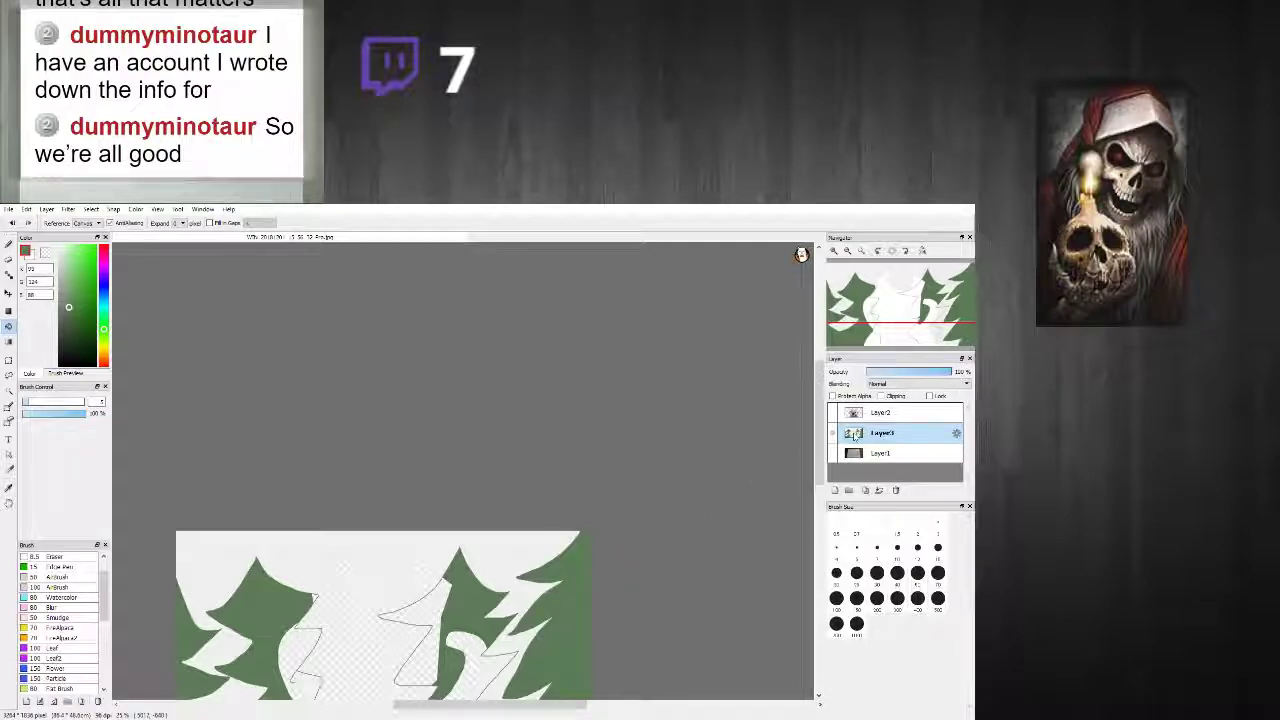
left_click(834, 413)
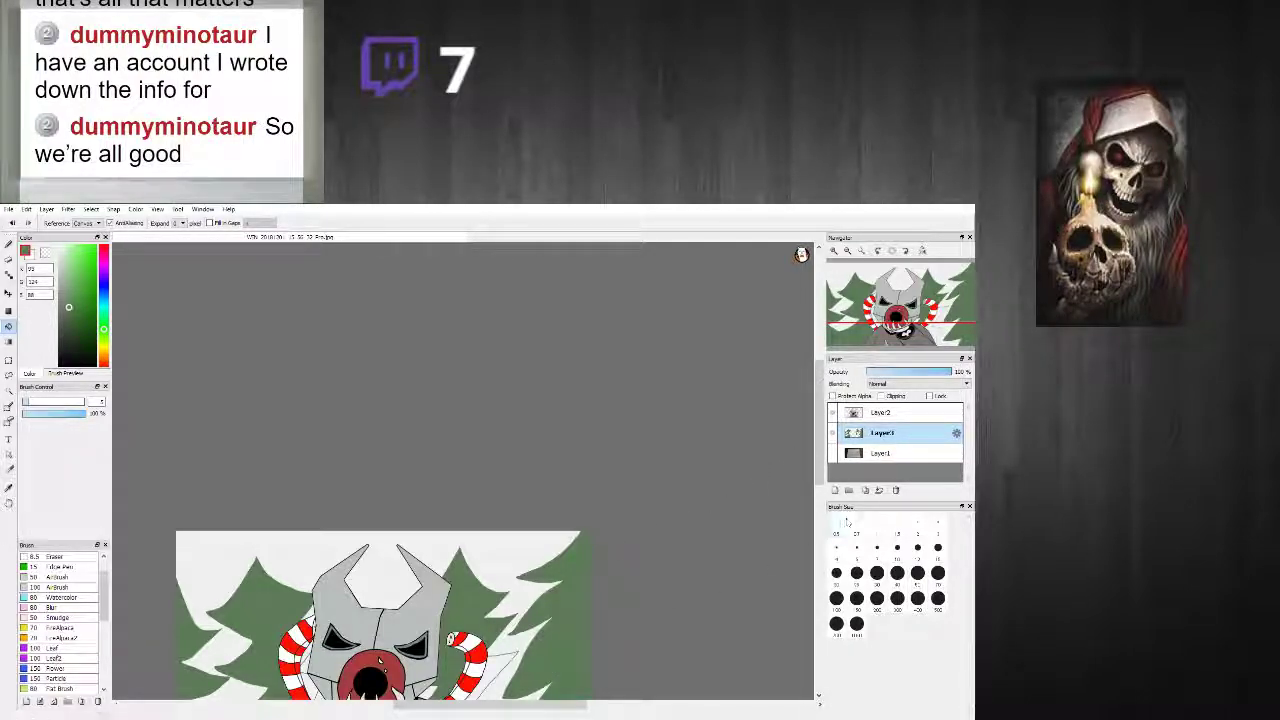
Step: Try to fill the rest of that tree between the right candy cane and the cloak with green, and undo the fill
left_click_drag(819, 420, 819, 468)
scroll(547, 548, "up", 3)
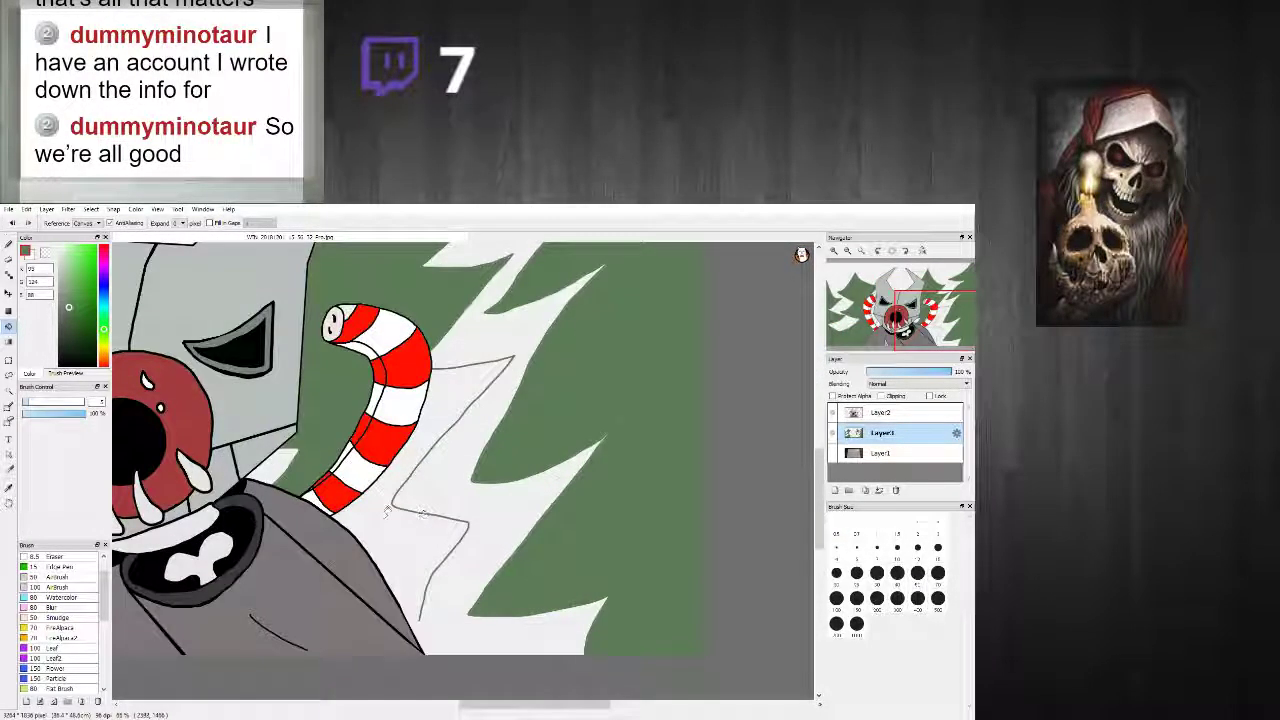
left_click(358, 502)
key("ctrl+z")
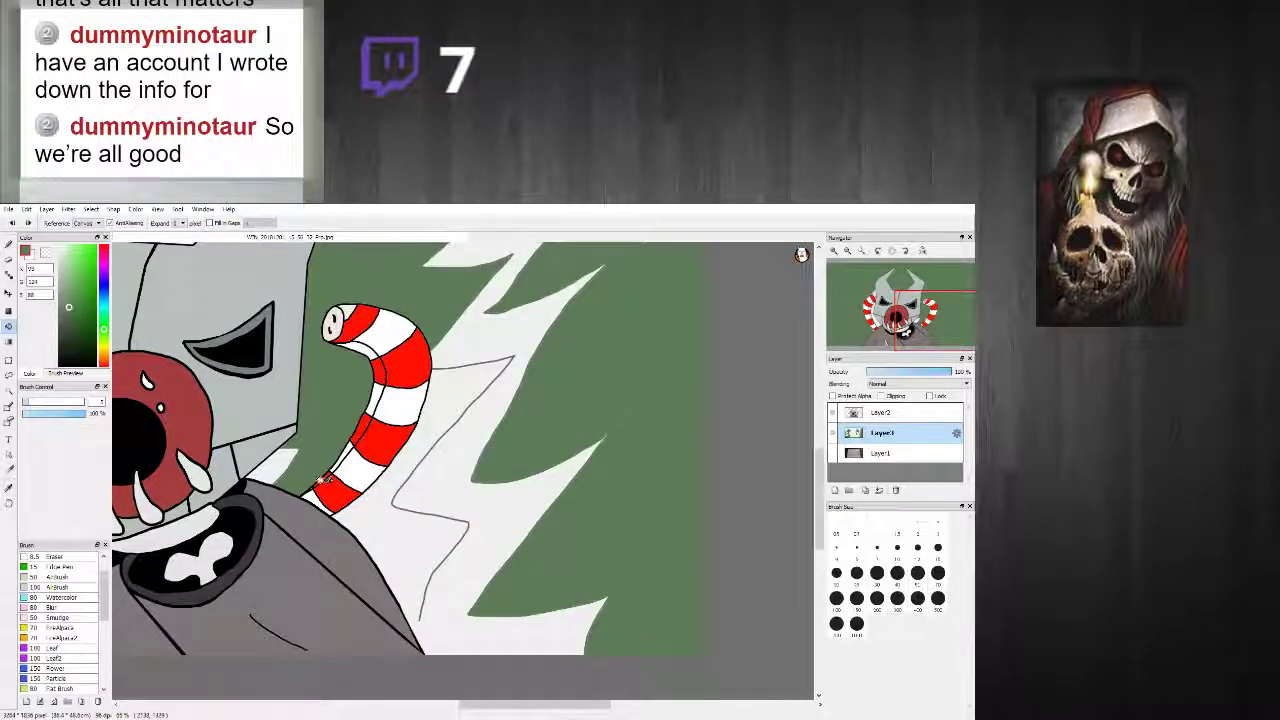
Step: Paint over the thin light lines in the green area between the mask and the right candy cane with a larger brush
left_click(8, 244)
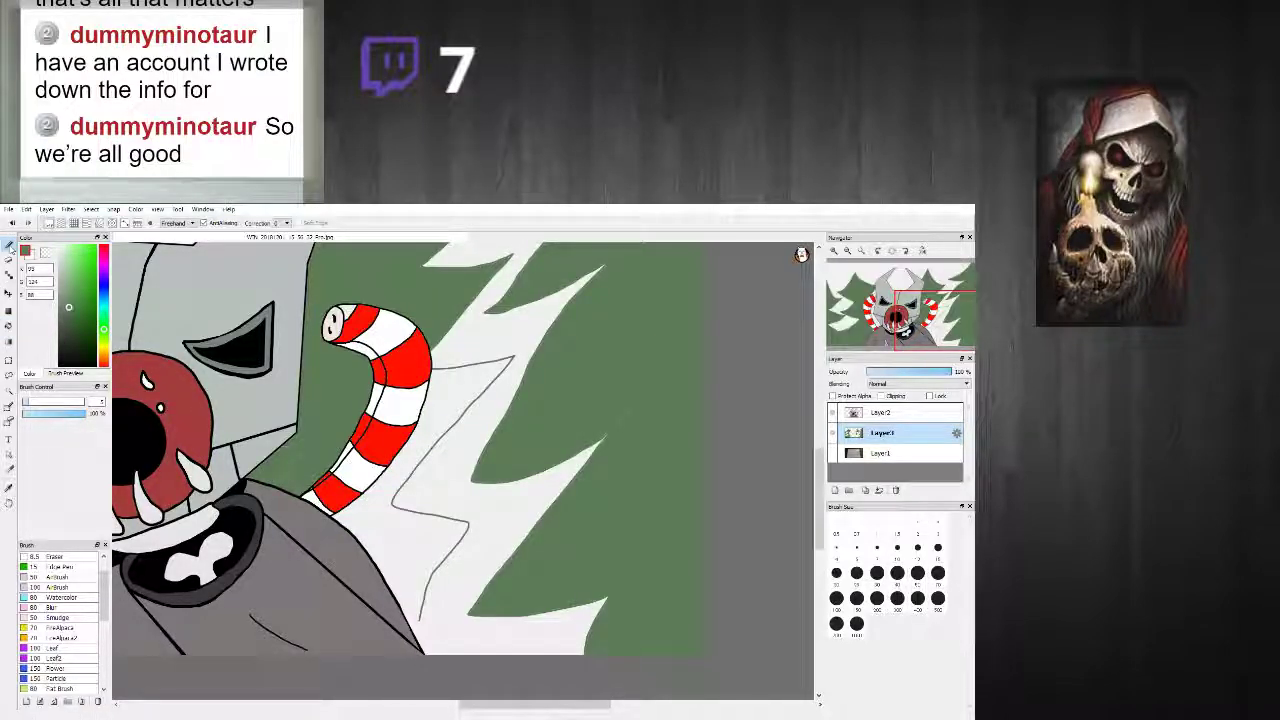
scroll(285, 425, "up", 3)
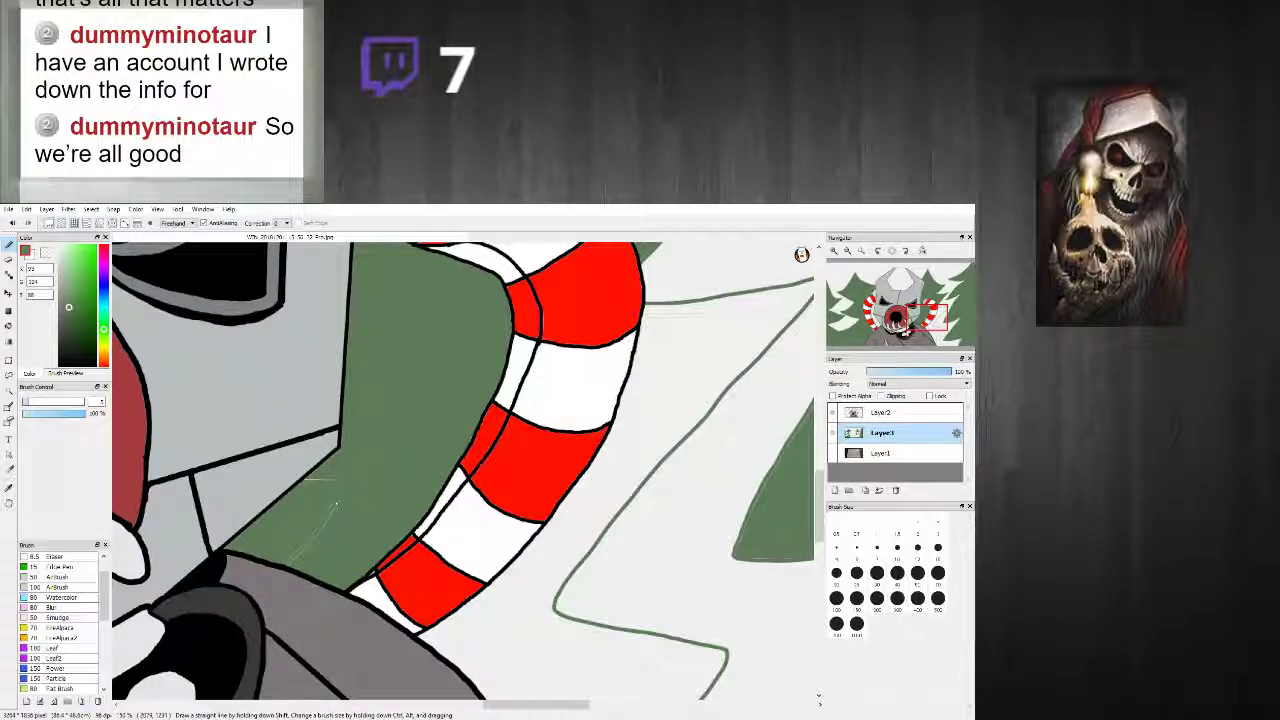
scroll(337, 505, "up", 2)
left_click(52, 403)
left_click_drag(368, 482, 308, 477)
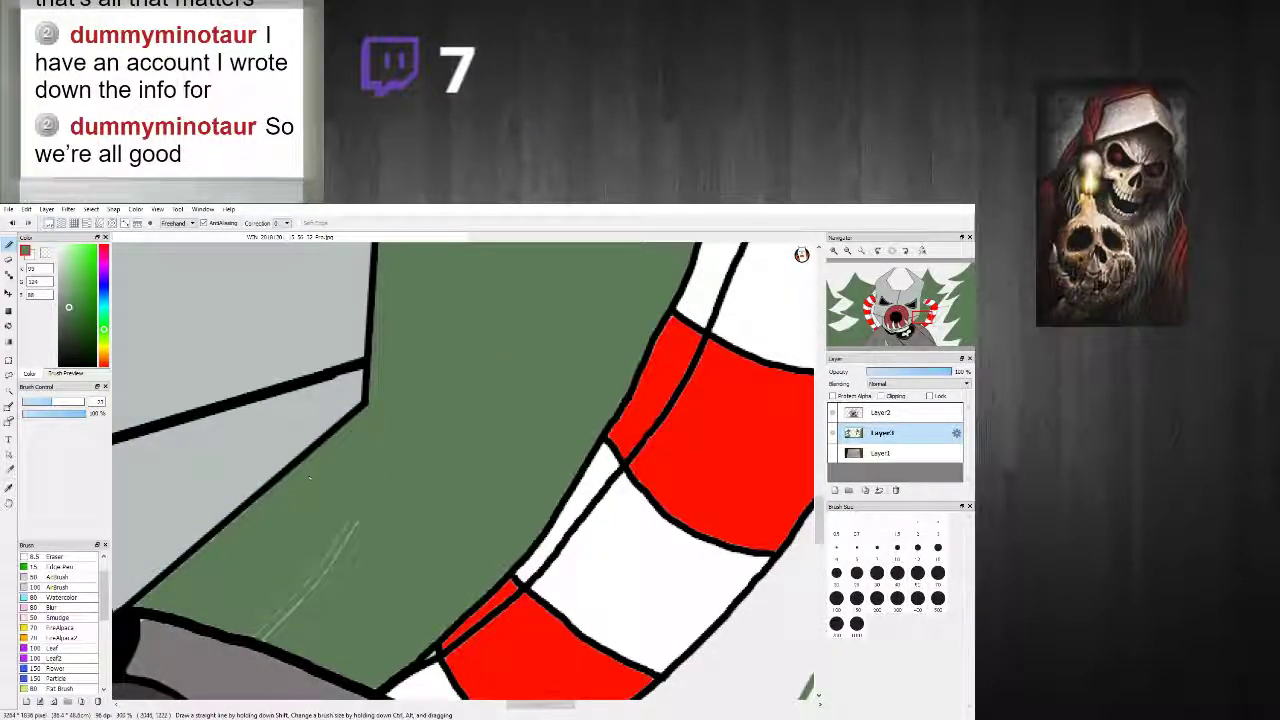
left_click_drag(324, 546, 358, 522)
scroll(443, 530, "down", 3)
scroll(477, 514, "up", 2)
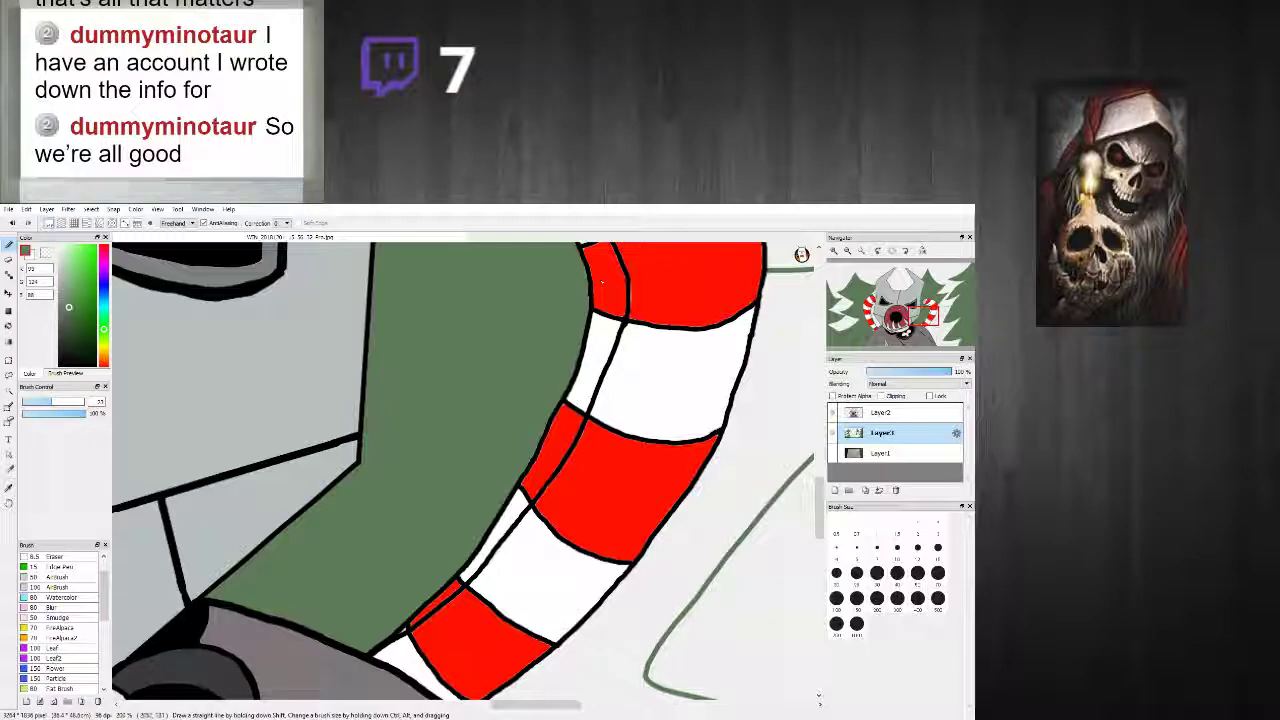
Step: Extend the lower outline of the right inner fir tree with thick green strokes, closing it against the cloak's edge
scroll(576, 370, "down", 10)
scroll(450, 280, "up", 3)
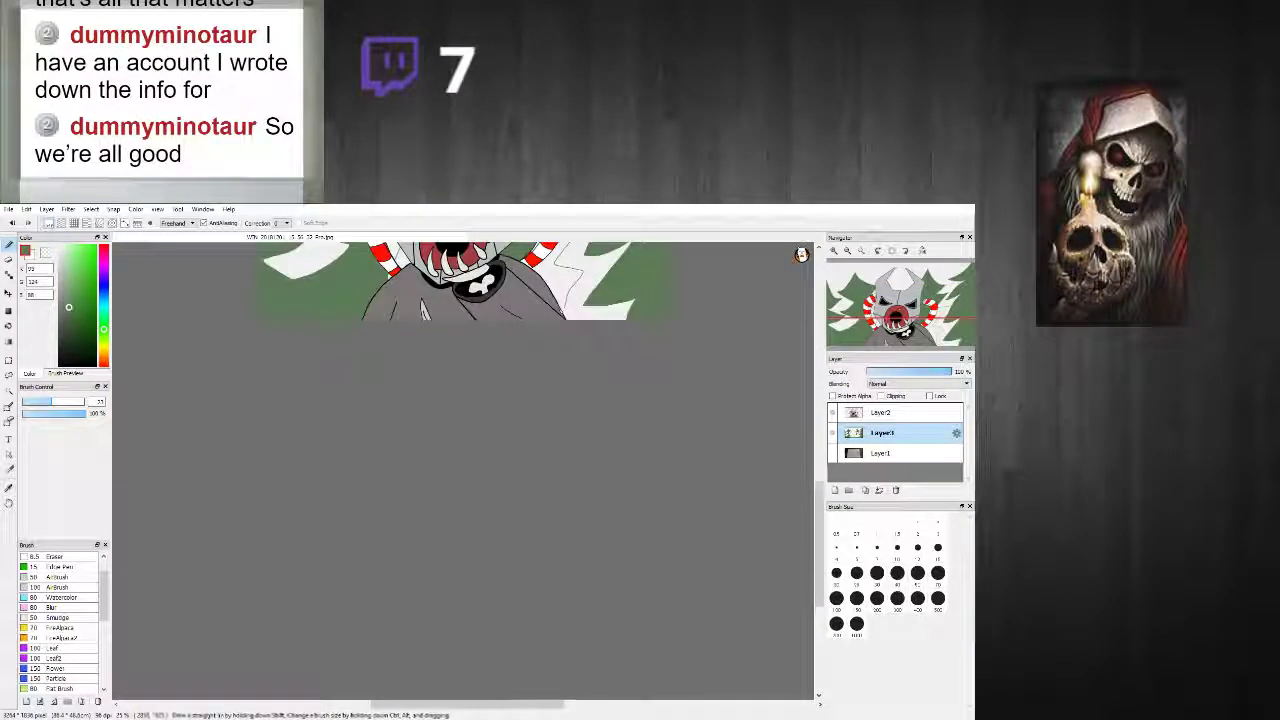
left_click(8, 325)
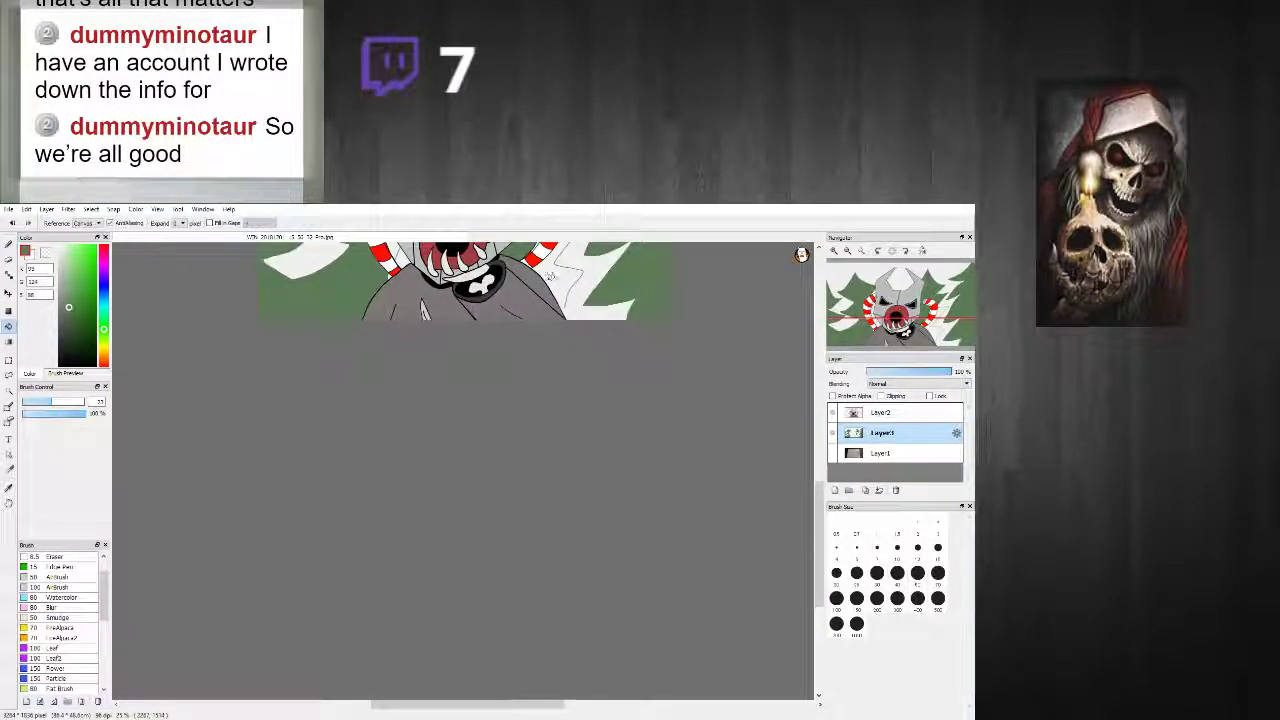
scroll(621, 286, "down", 2)
scroll(622, 283, "up", 5)
left_click(9, 245)
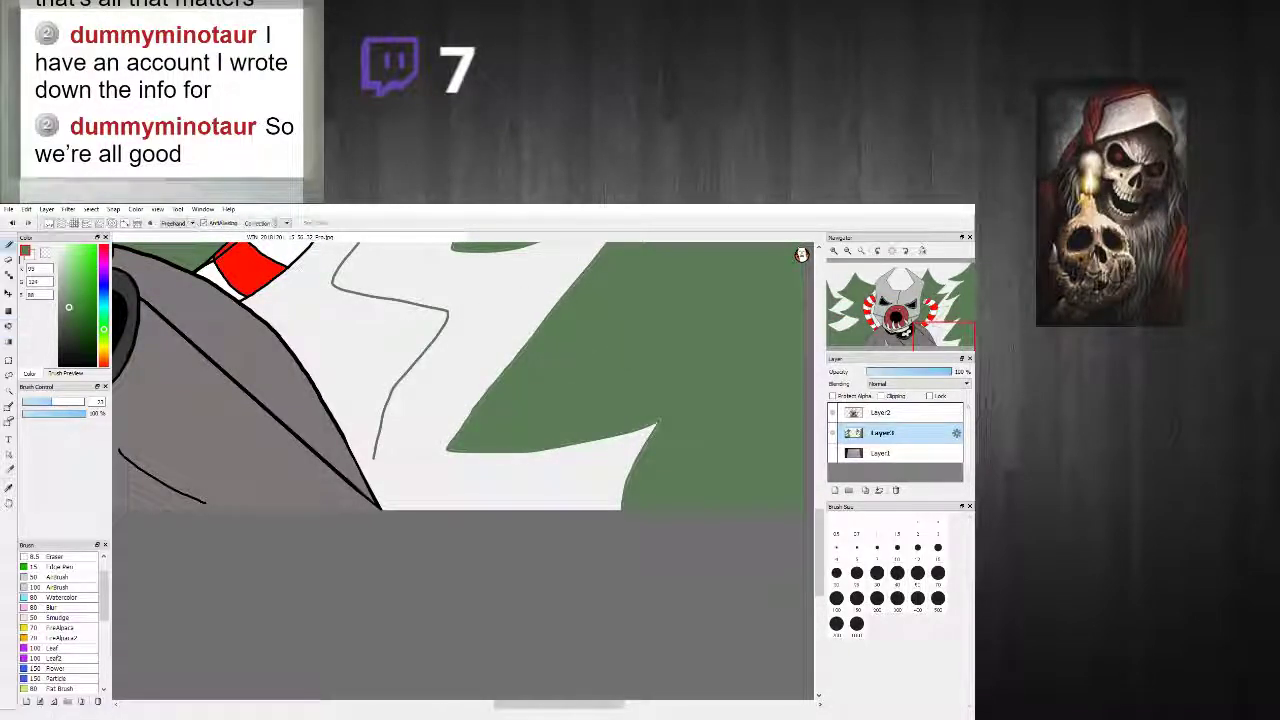
scroll(338, 432, "up", 1)
mouse_move(420, 372)
left_mouse_down()
mouse_move(365, 474)
mouse_move(433, 392)
mouse_move(384, 502)
mouse_move(453, 327)
left_mouse_up()
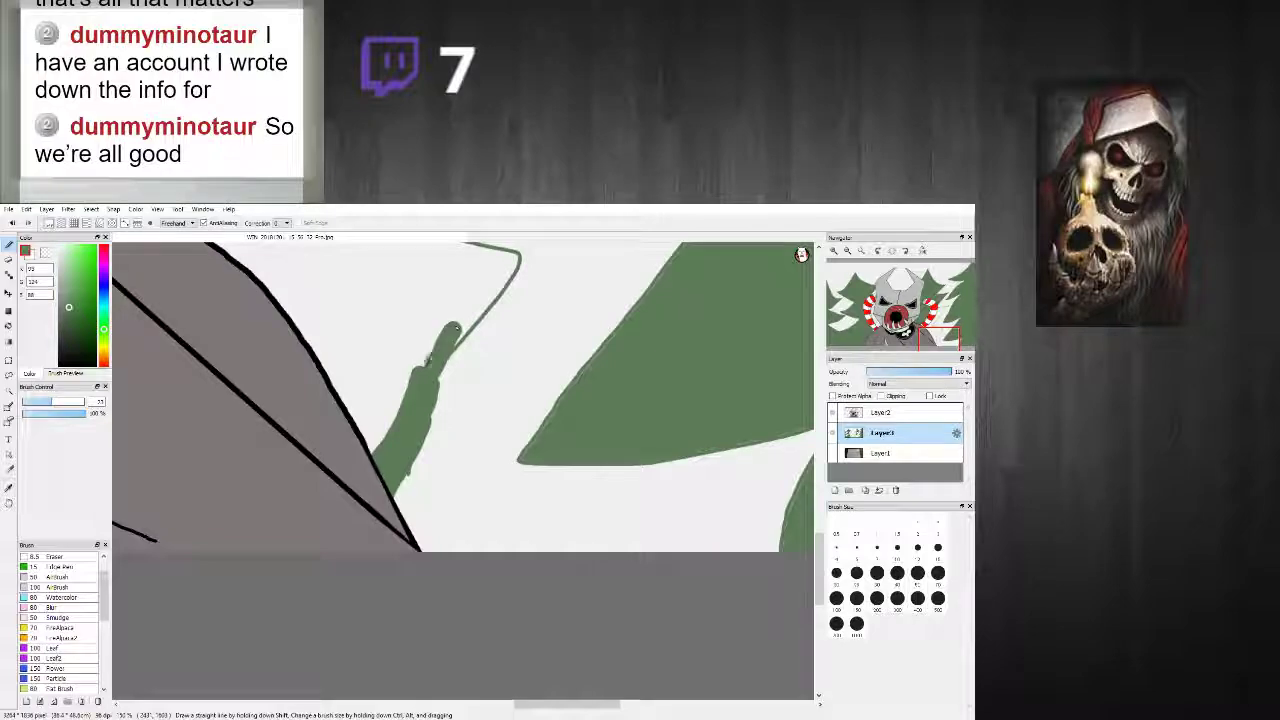
left_click_drag(517, 258, 392, 500)
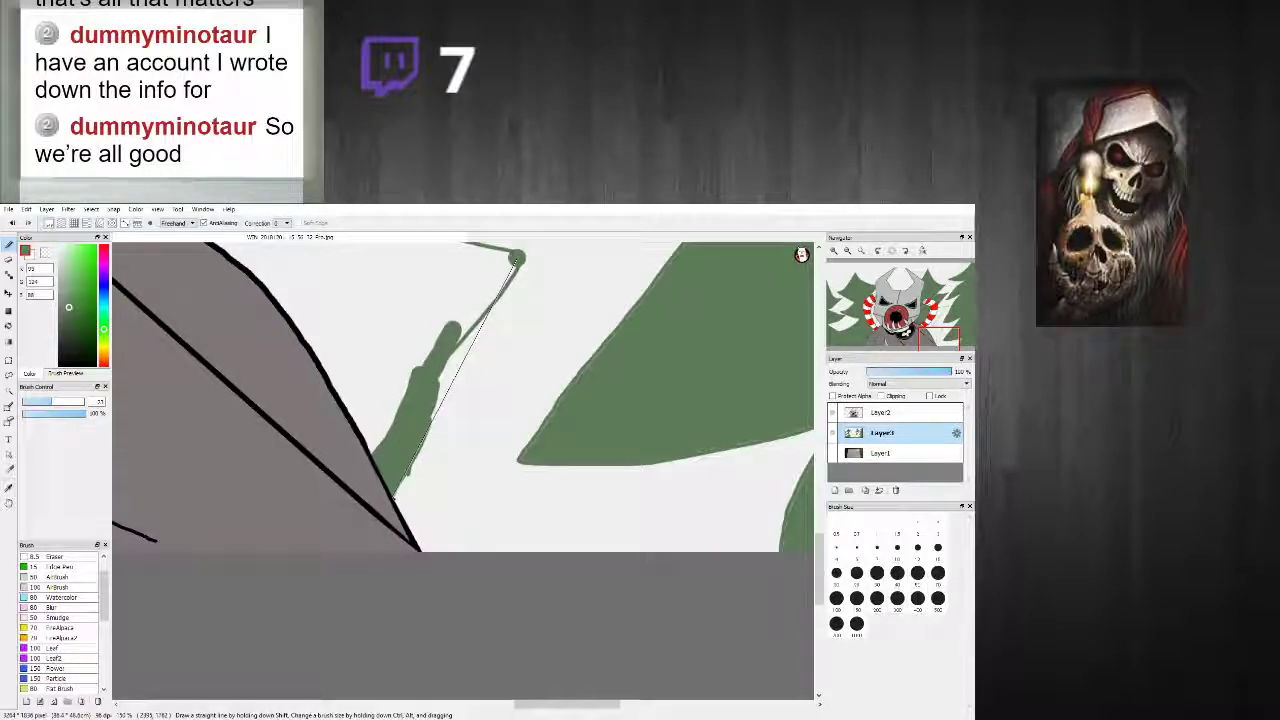
left_click_drag(461, 320, 494, 284)
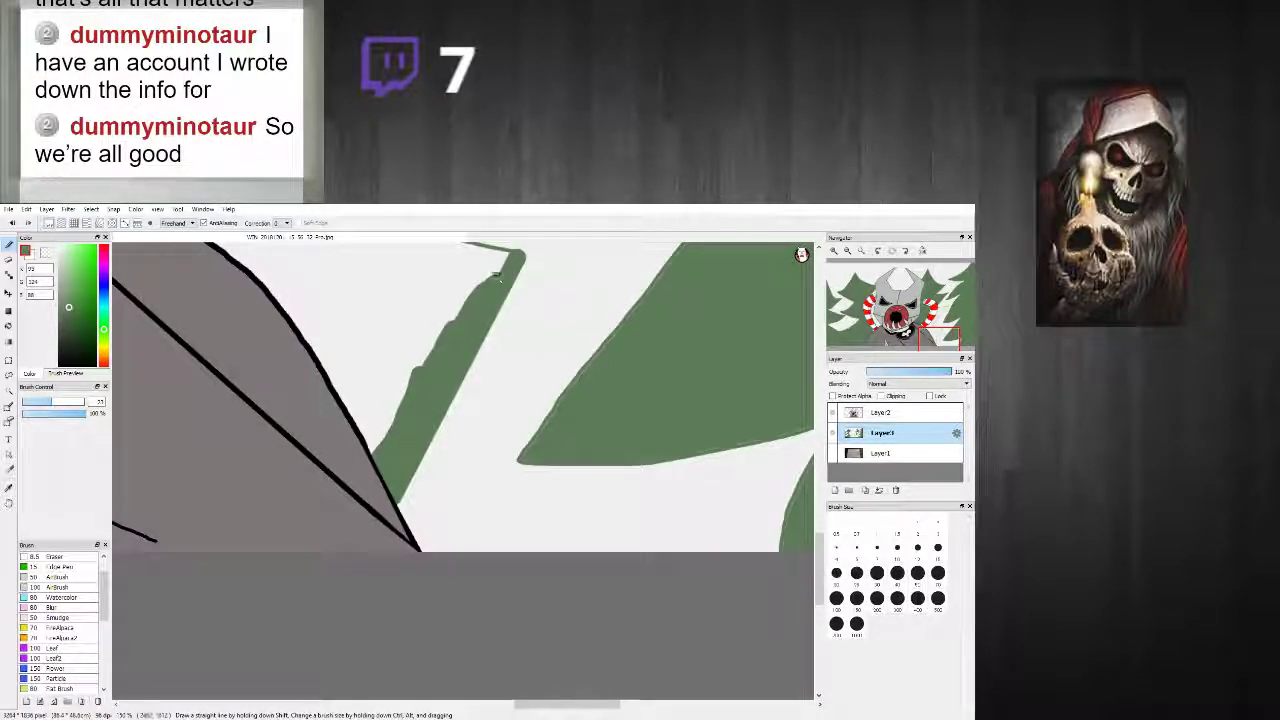
Step: Fill the rest of the right inner fir tree between the candy cane and the cloak with green
scroll(494, 289, "down", 10)
left_click(8, 326)
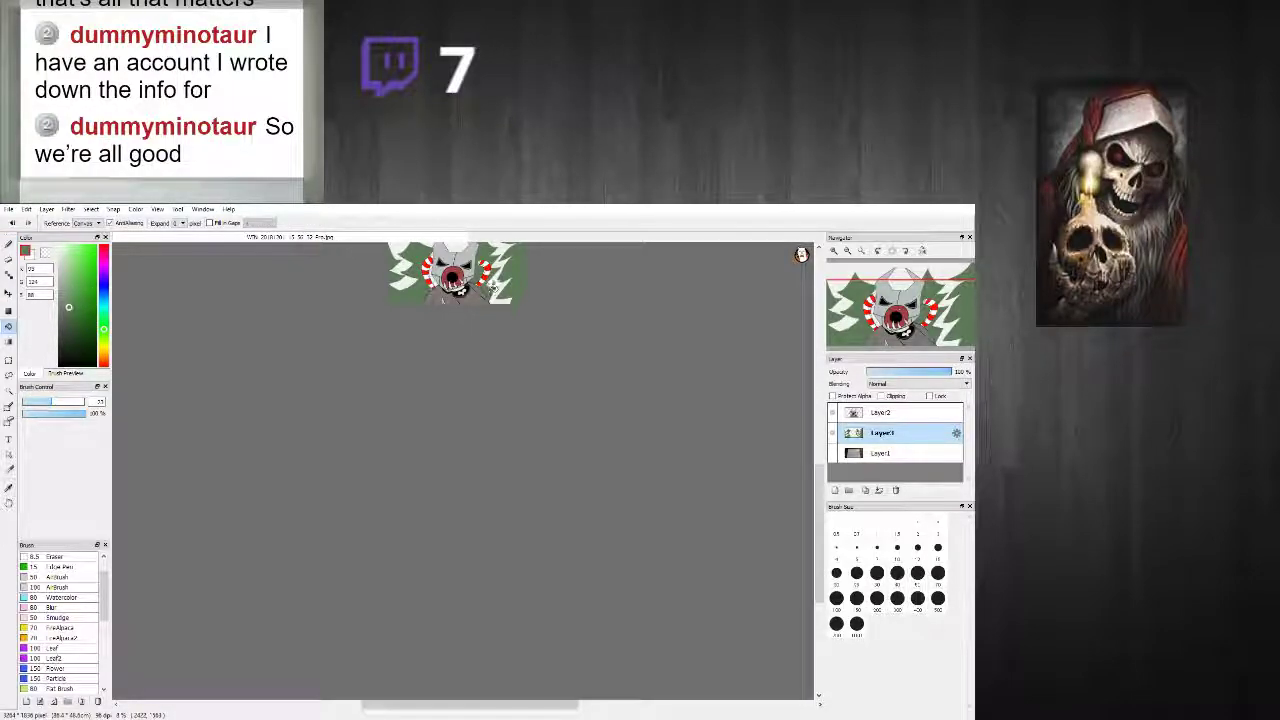
scroll(490, 290, "down", 1)
scroll(490, 290, "up", 5)
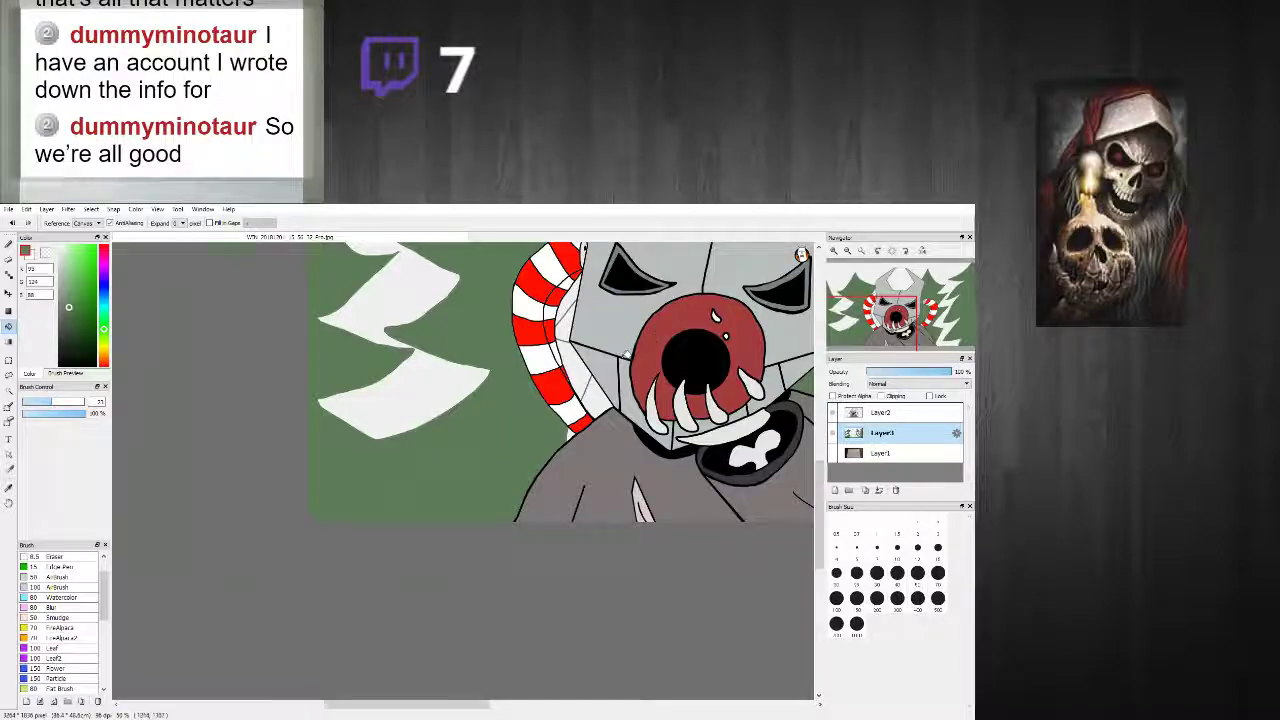
scroll(570, 330, "up", 2)
scroll(355, 465, "down", 2)
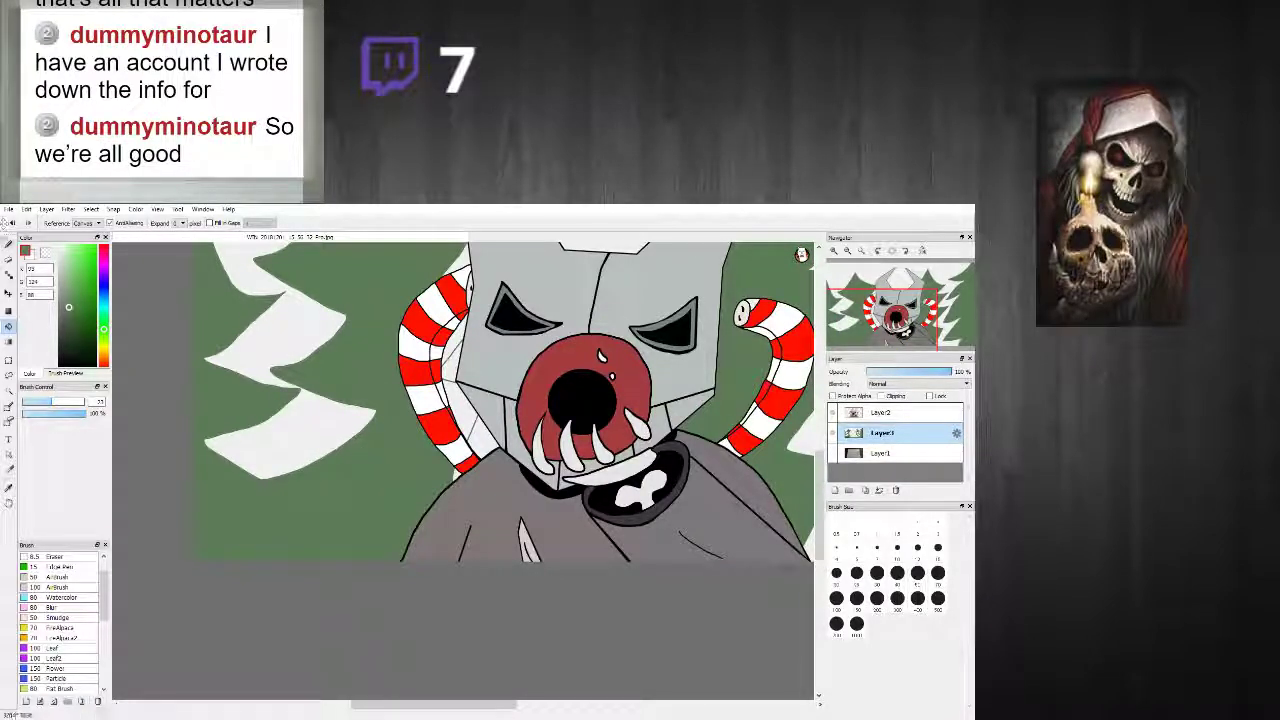
Step: Brush green over the thin light seam along the background tree's edge beside the right candy-cane horn
key("b")
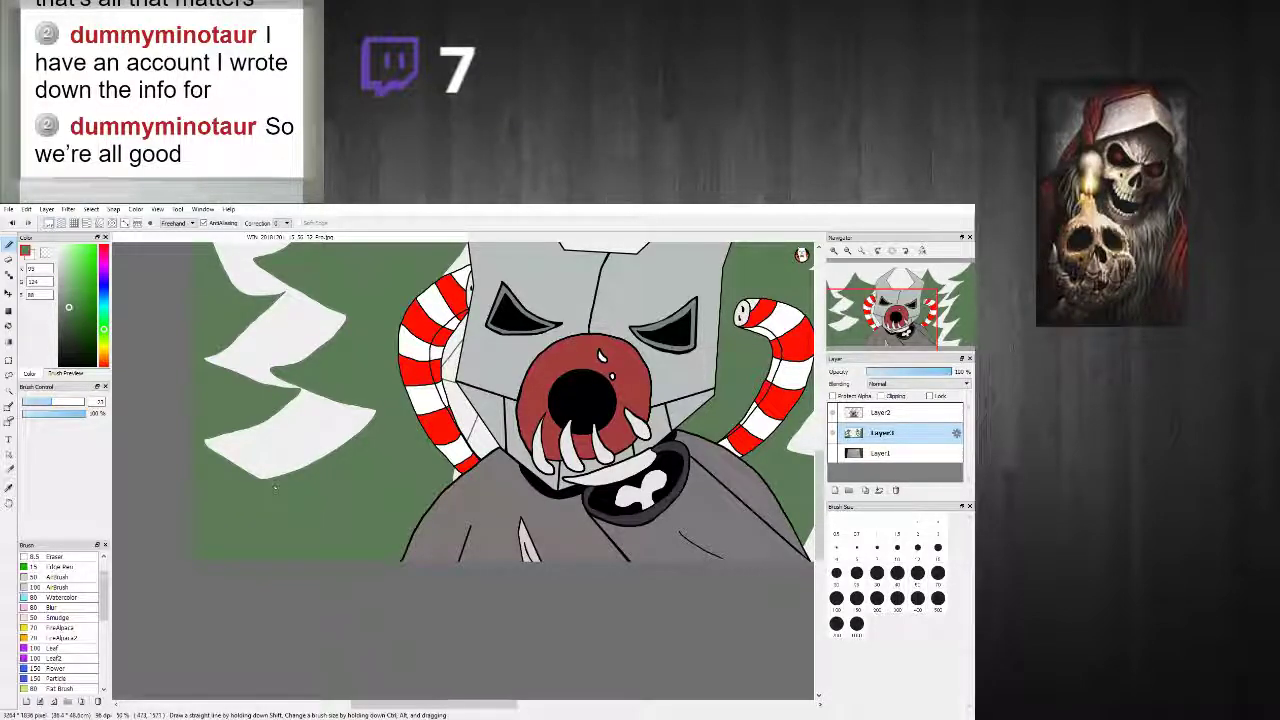
scroll(331, 508, "down", 4)
scroll(499, 509, "up", 5)
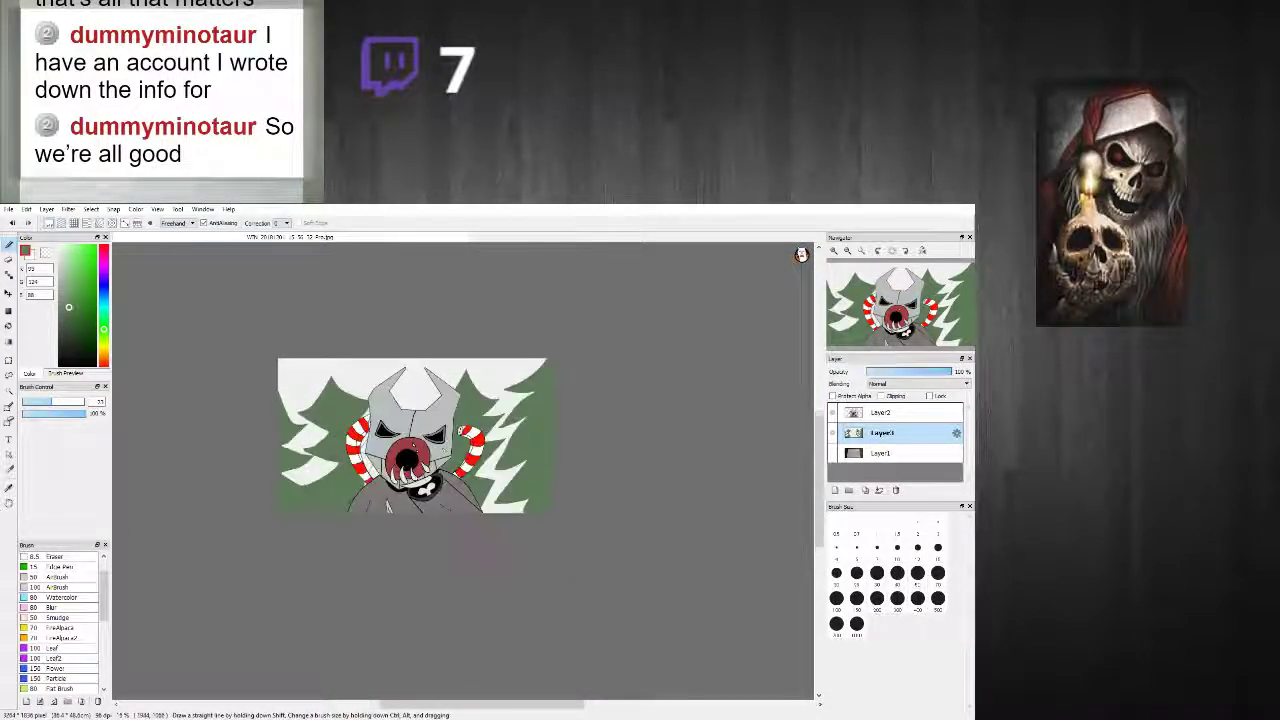
scroll(499, 509, "up", 1)
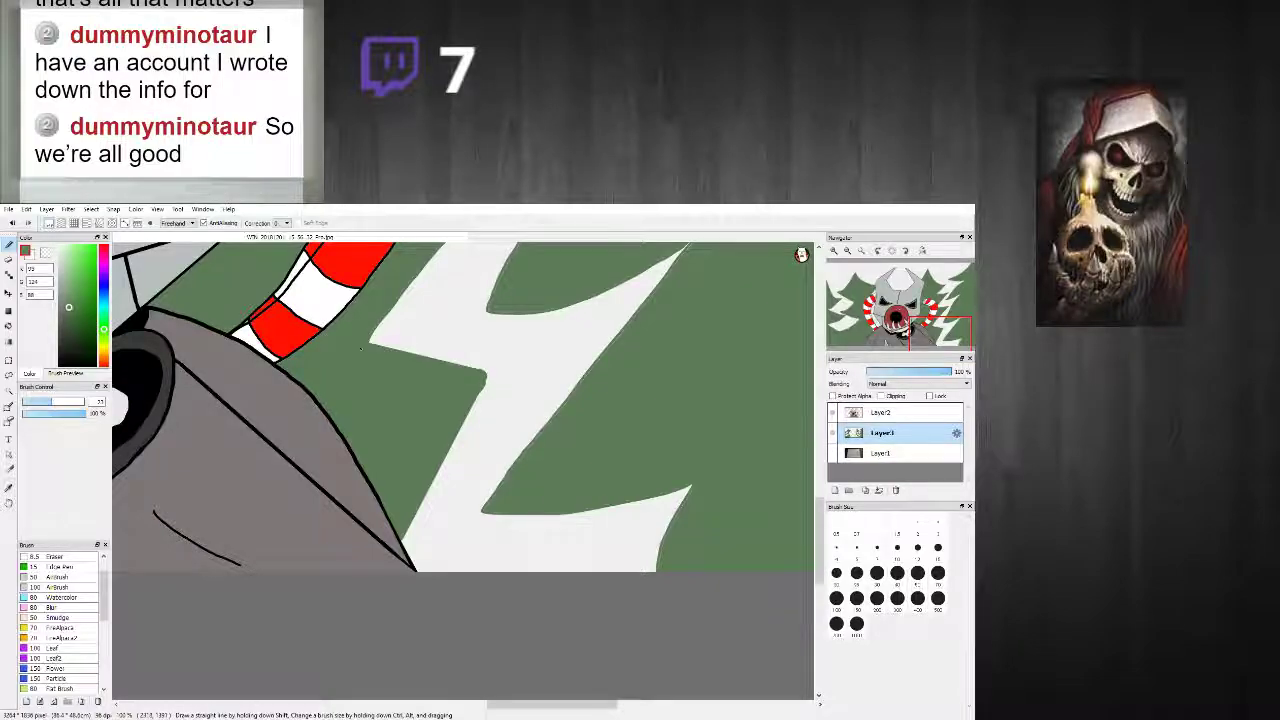
scroll(291, 341, "down", 5)
scroll(291, 341, "up", 5)
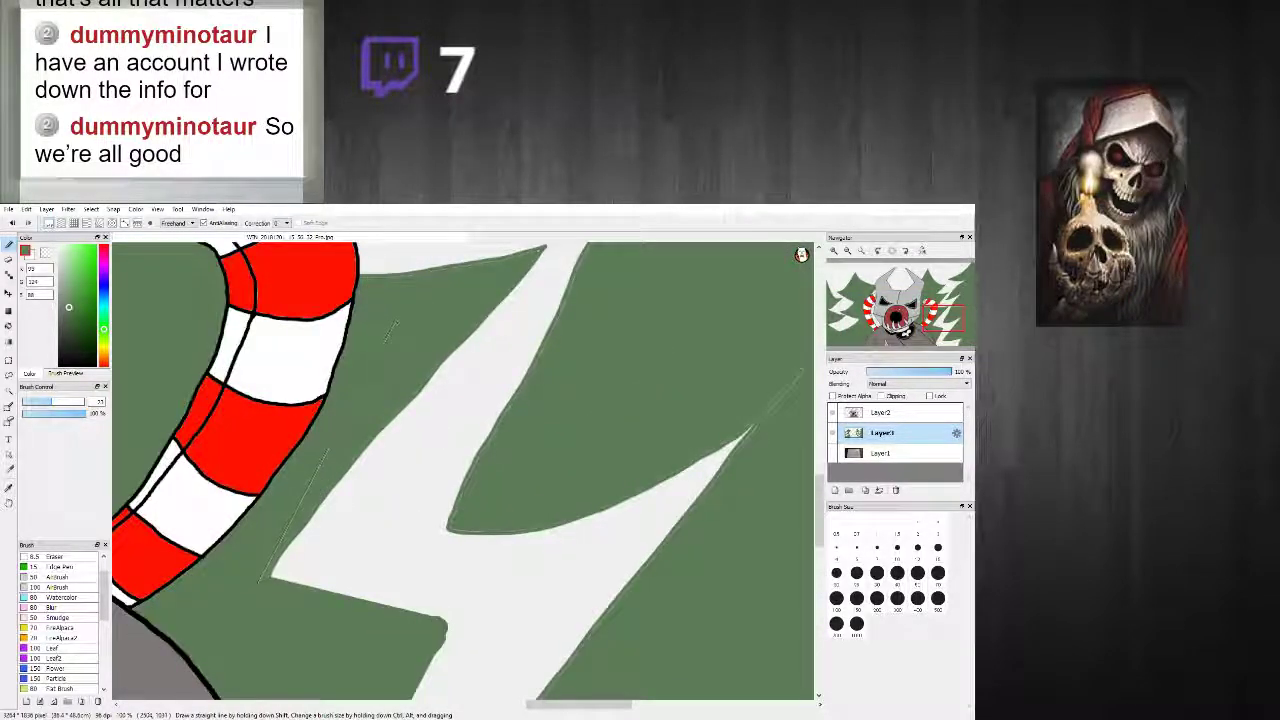
mouse_move(315, 505)
left_mouse_down()
mouse_move(442, 328)
mouse_move(540, 250)
left_mouse_up()
Step: Paint green along the edges of the lowest branches of the right-hand tree to cover the light seams
scroll(291, 341, "down", 5)
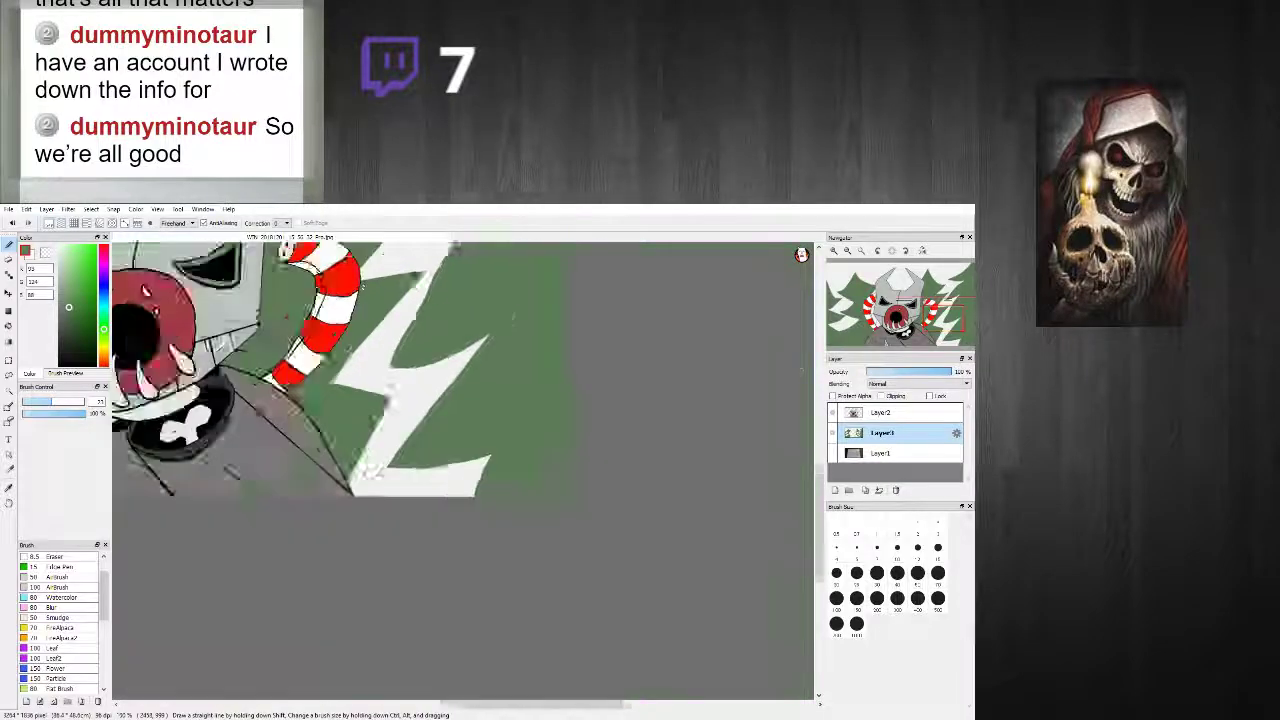
scroll(293, 472, "up", 5)
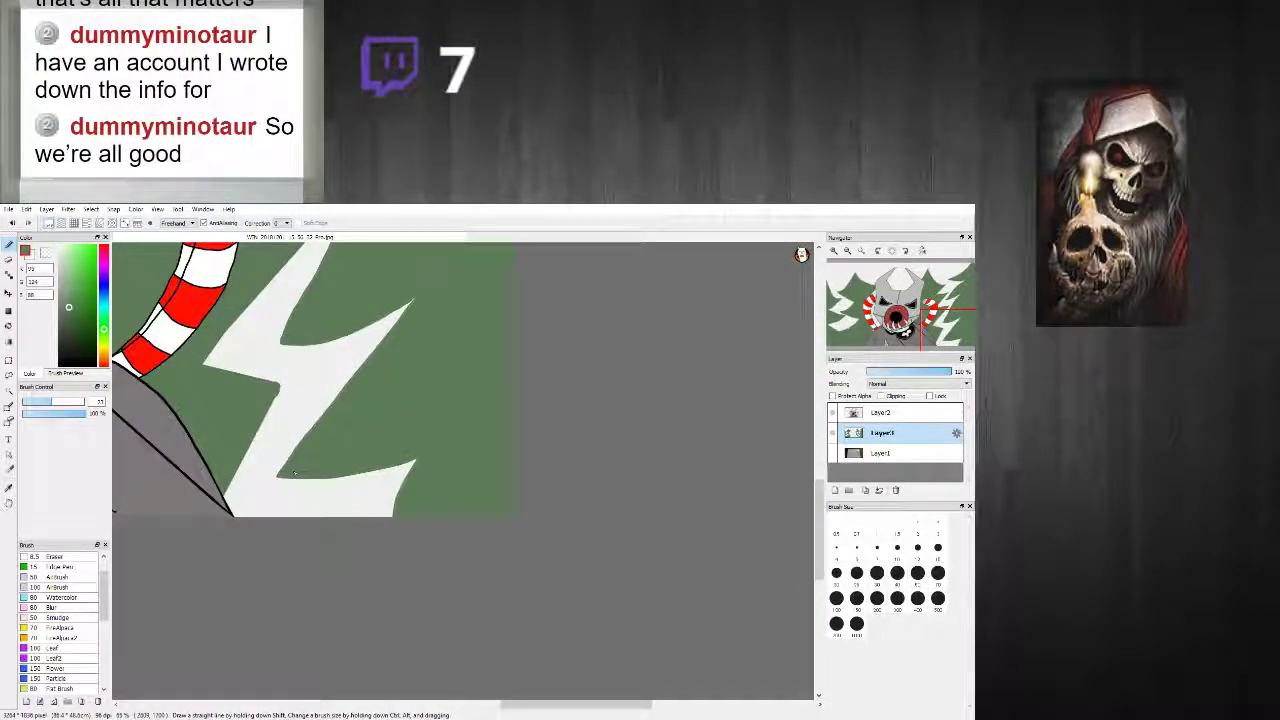
mouse_move(281, 474)
left_mouse_down()
mouse_move(463, 243)
mouse_move(444, 268)
left_mouse_up()
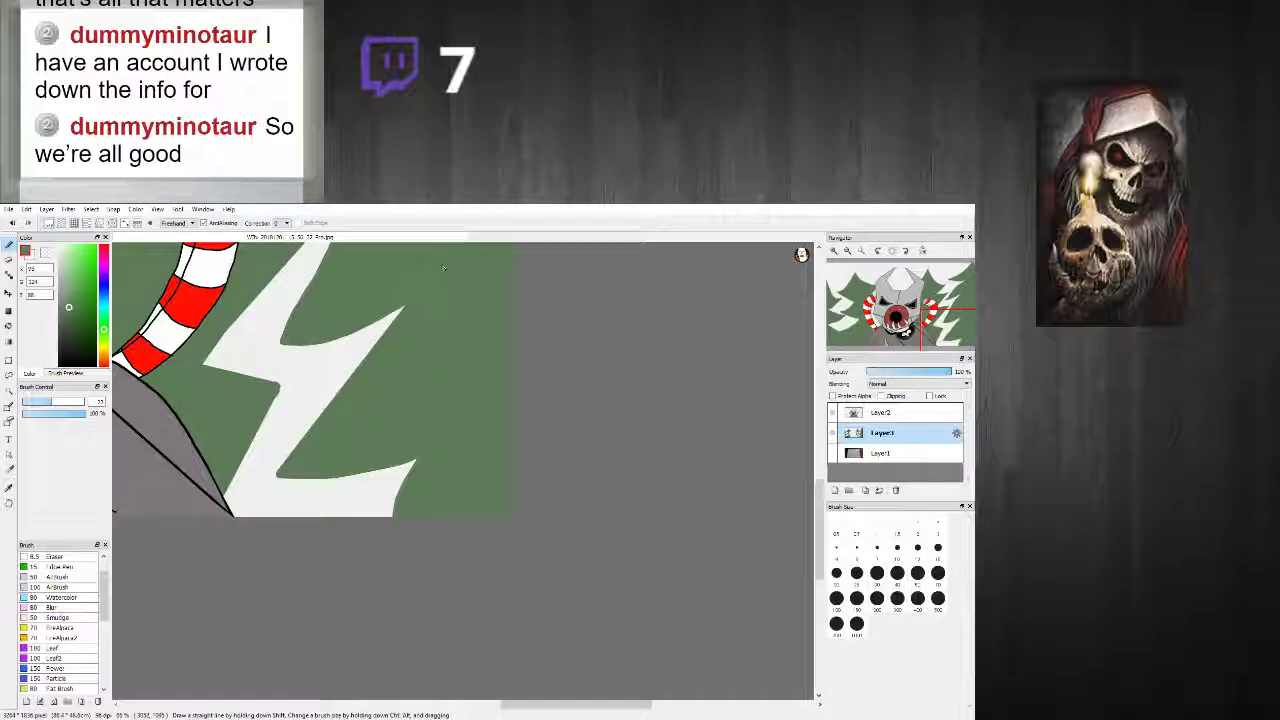
mouse_move(347, 473)
left_mouse_down()
mouse_move(286, 477)
mouse_move(432, 455)
mouse_move(393, 518)
left_mouse_up()
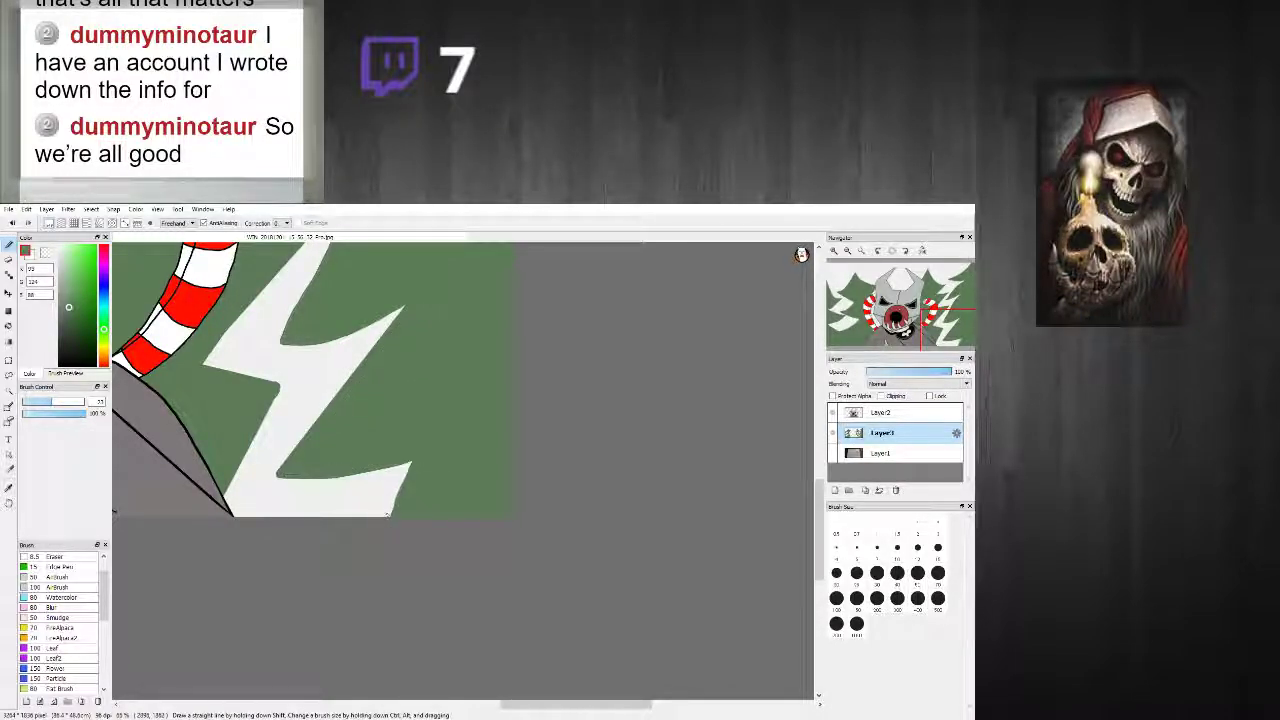
scroll(382, 509, "down", 4)
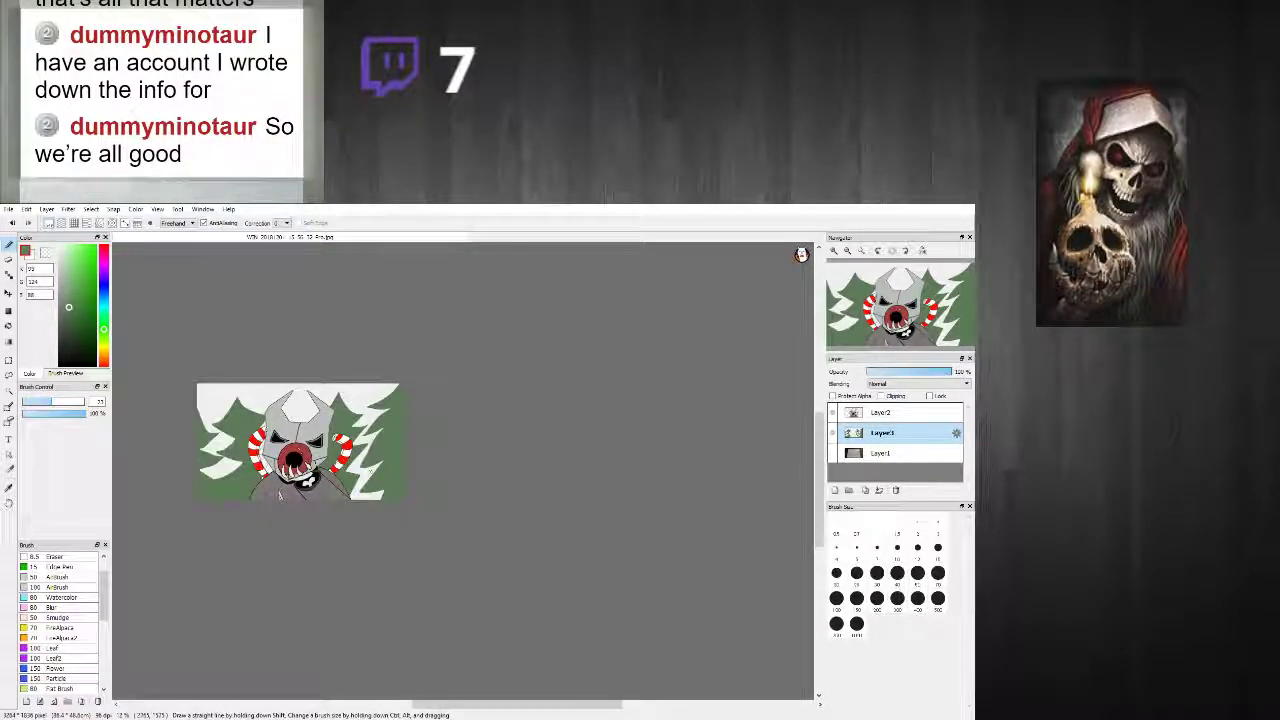
Step: Cover the seam along the curved middle branch of the right-hand tree with green brush strokes
scroll(343, 463, "up", 2)
scroll(343, 466, "up", 2)
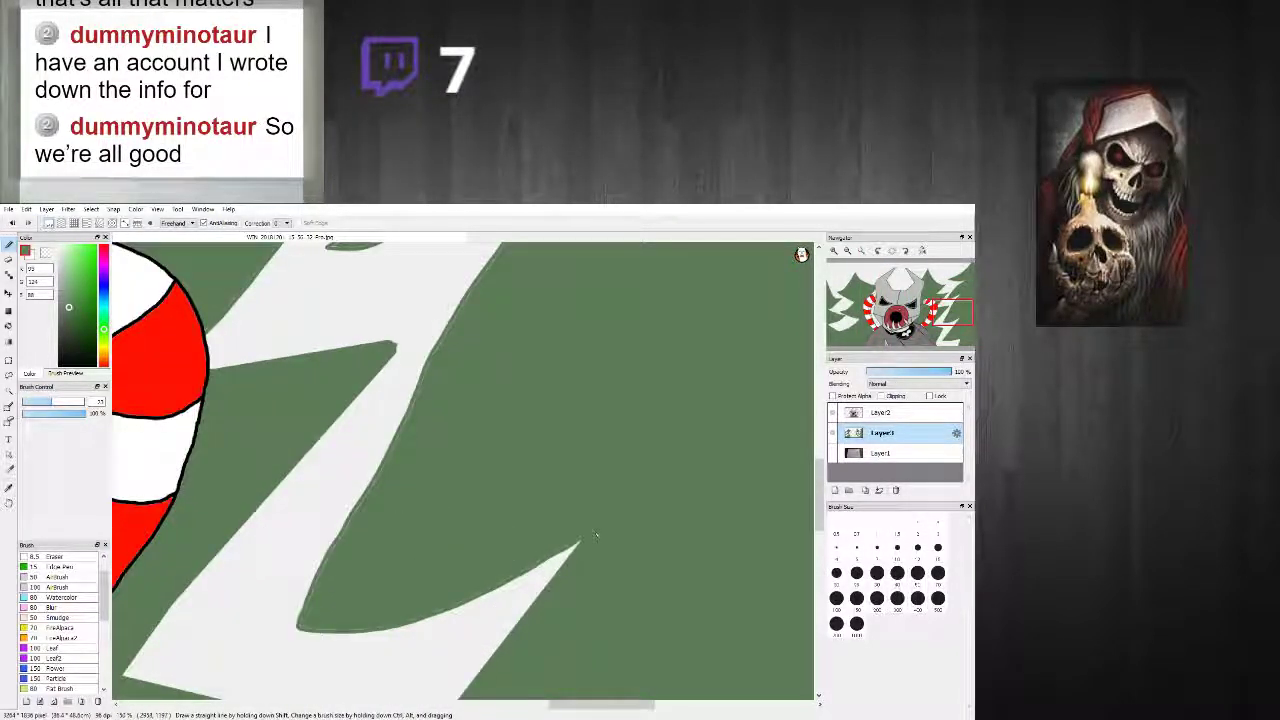
mouse_move(447, 593)
left_mouse_down()
mouse_move(576, 556)
mouse_move(403, 621)
left_mouse_up()
left_click_drag(388, 487, 507, 265)
scroll(507, 272, "down", 8)
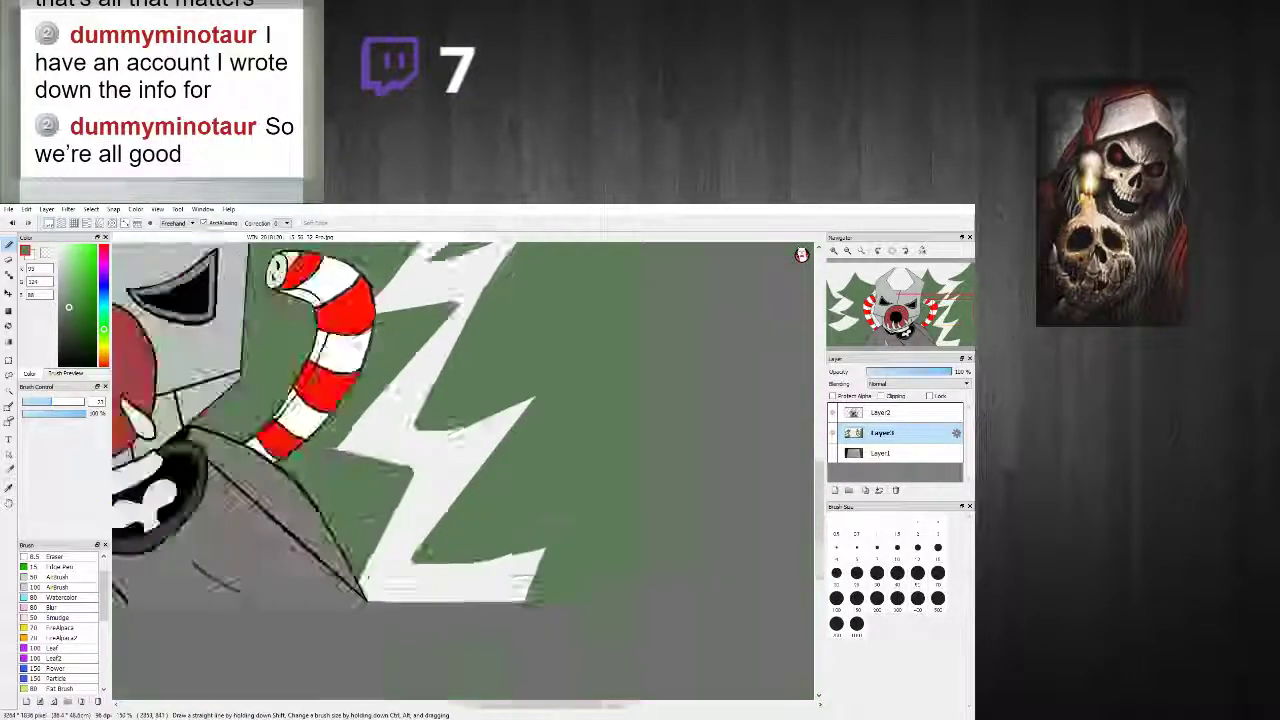
Step: Paint over the seams around the next branch up on the right-hand tree, including its inner corner
scroll(508, 270, "up", 10)
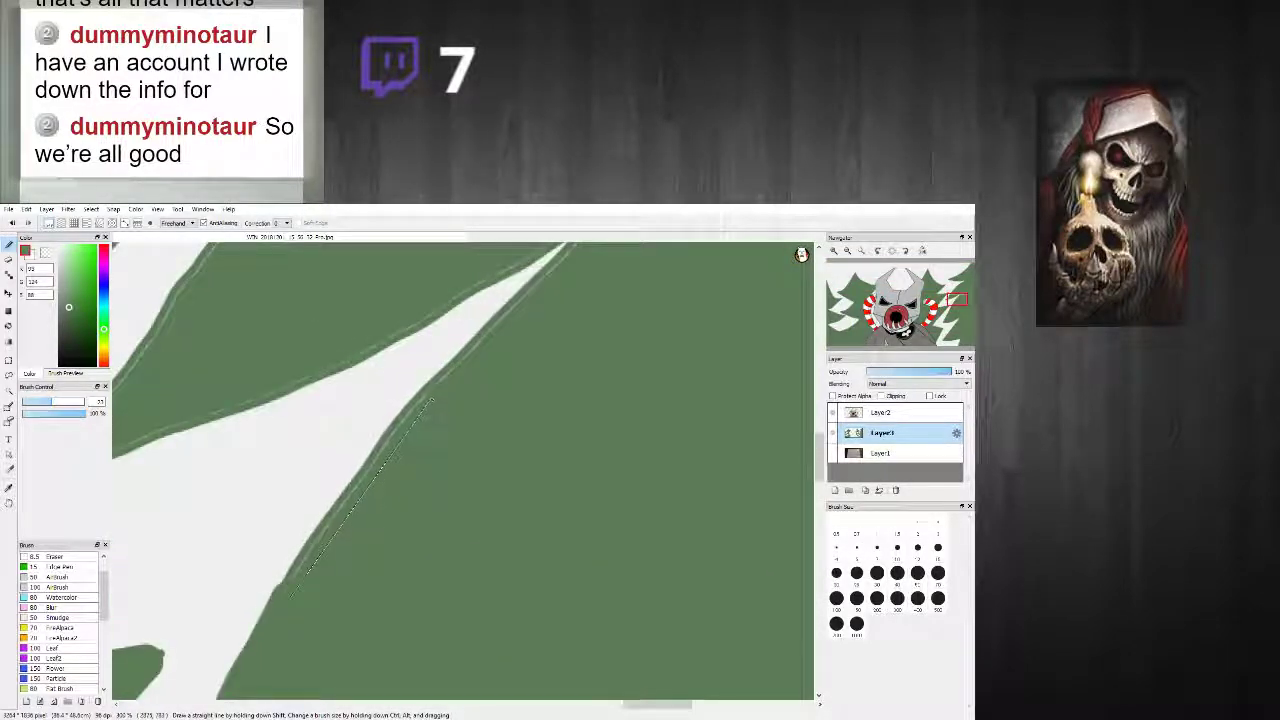
scroll(521, 314, "down", 2)
scroll(521, 314, "down", 2)
scroll(521, 314, "up", 2)
mouse_move(533, 294)
left_mouse_down()
mouse_move(351, 375)
mouse_move(435, 368)
mouse_move(496, 343)
mouse_move(508, 313)
mouse_move(425, 365)
mouse_move(343, 372)
left_mouse_up()
left_click(346, 372, "shift")
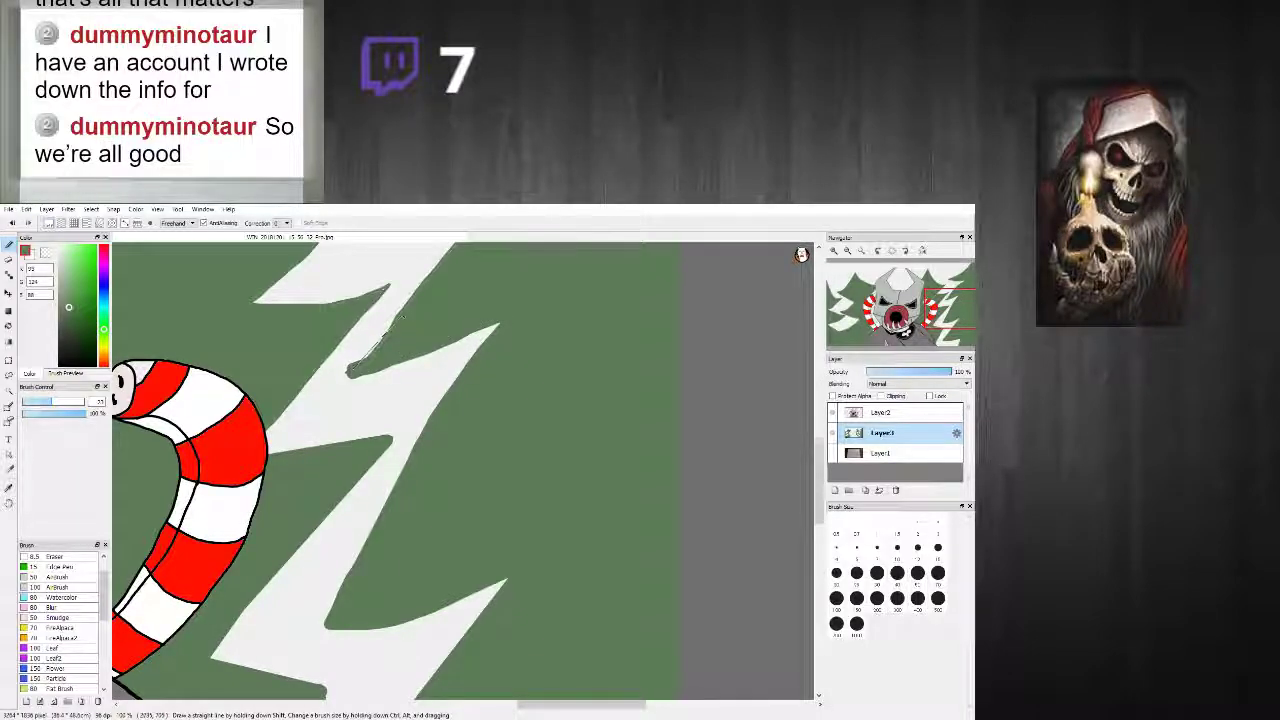
Step: Touch up the edges of the right-hand tree's upper branches with green freehand strokes and straight brush segments
scroll(406, 312, "down", 4)
scroll(432, 284, "up", 5)
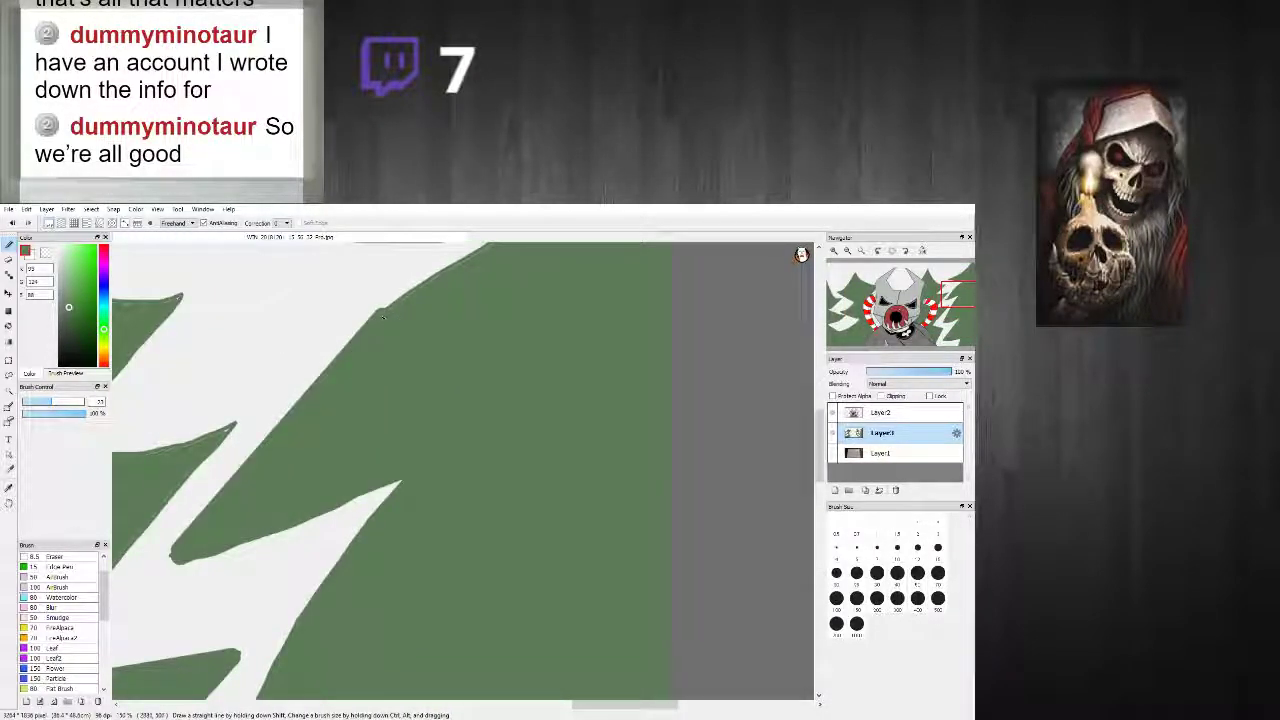
scroll(417, 298, "down", 2)
scroll(414, 290, "up", 1)
left_click_drag(425, 290, 335, 342)
mouse_move(330, 288)
left_mouse_down()
mouse_move(385, 294)
mouse_move(372, 295)
left_mouse_up()
left_click(265, 284, "shift")
left_click(235, 274, "shift")
Step: Cover the light seam on the lower part of the right-hand tree's top slope with a straight green line
scroll(229, 273, "down", 3)
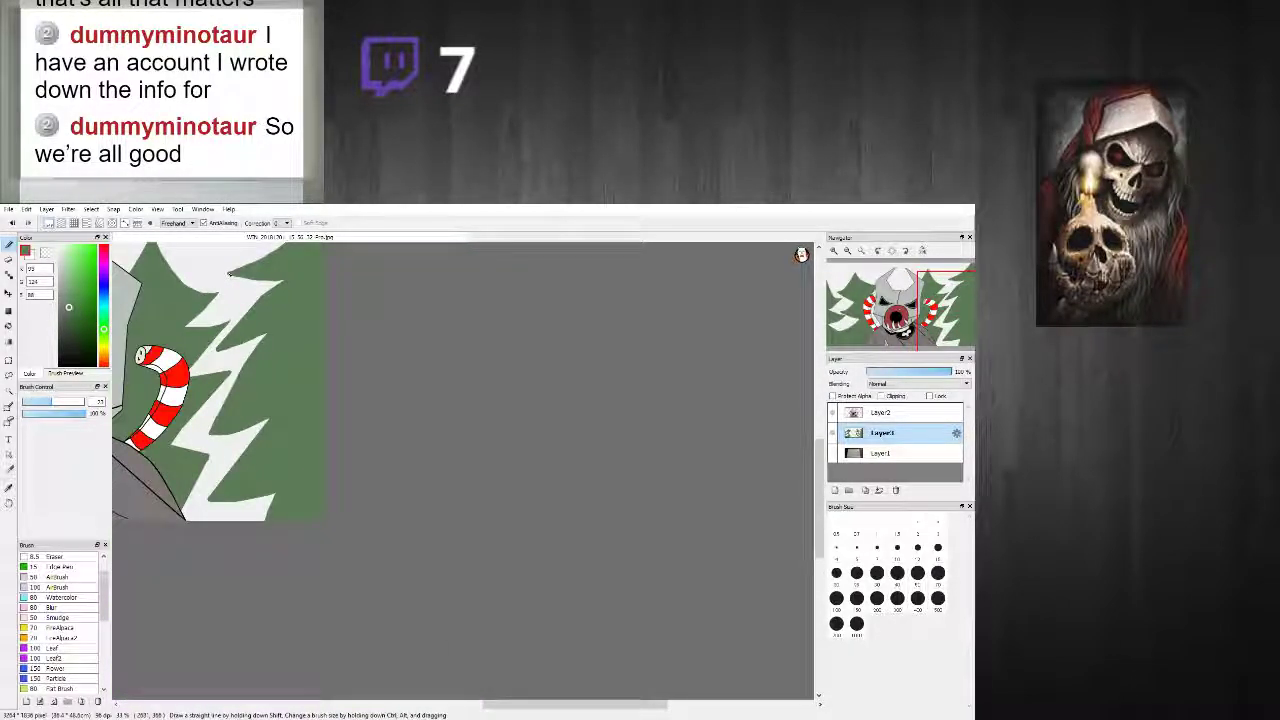
scroll(243, 252, "up", 3)
scroll(243, 252, "up", 6)
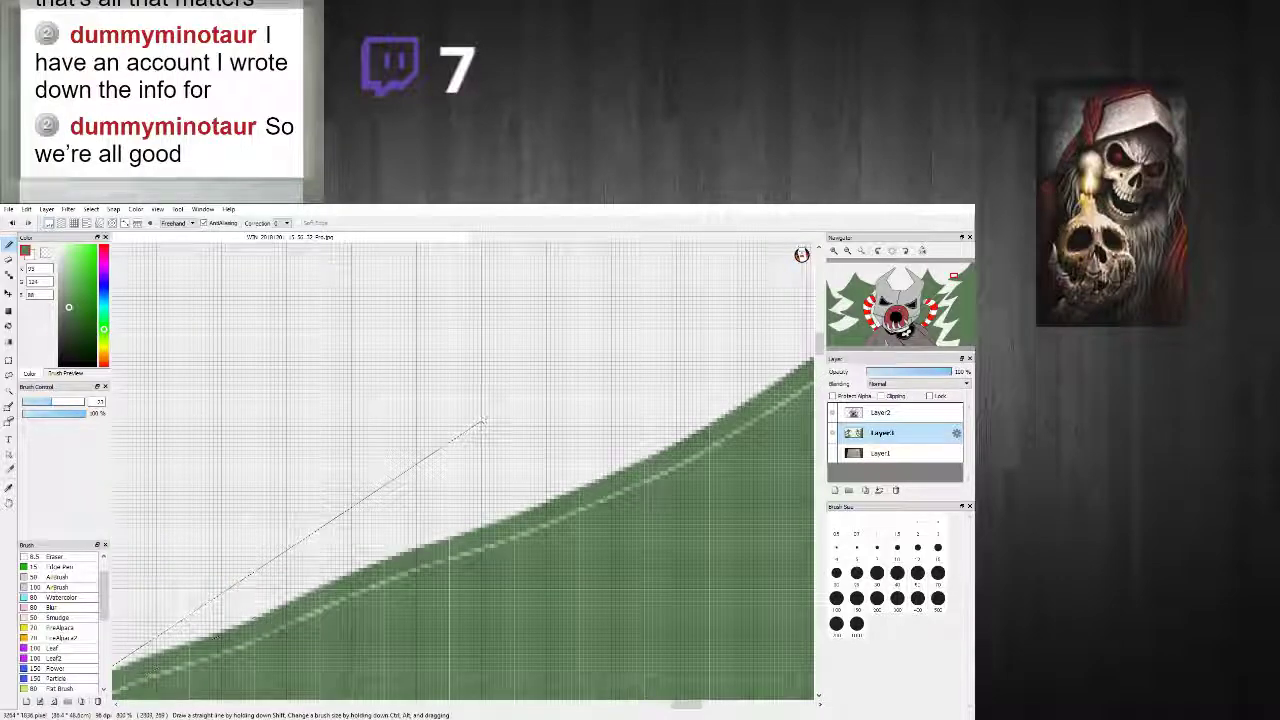
left_click(697, 466, "shift")
scroll(697, 466, "down", 5)
scroll(697, 466, "up", 3)
scroll(703, 452, "down", 6)
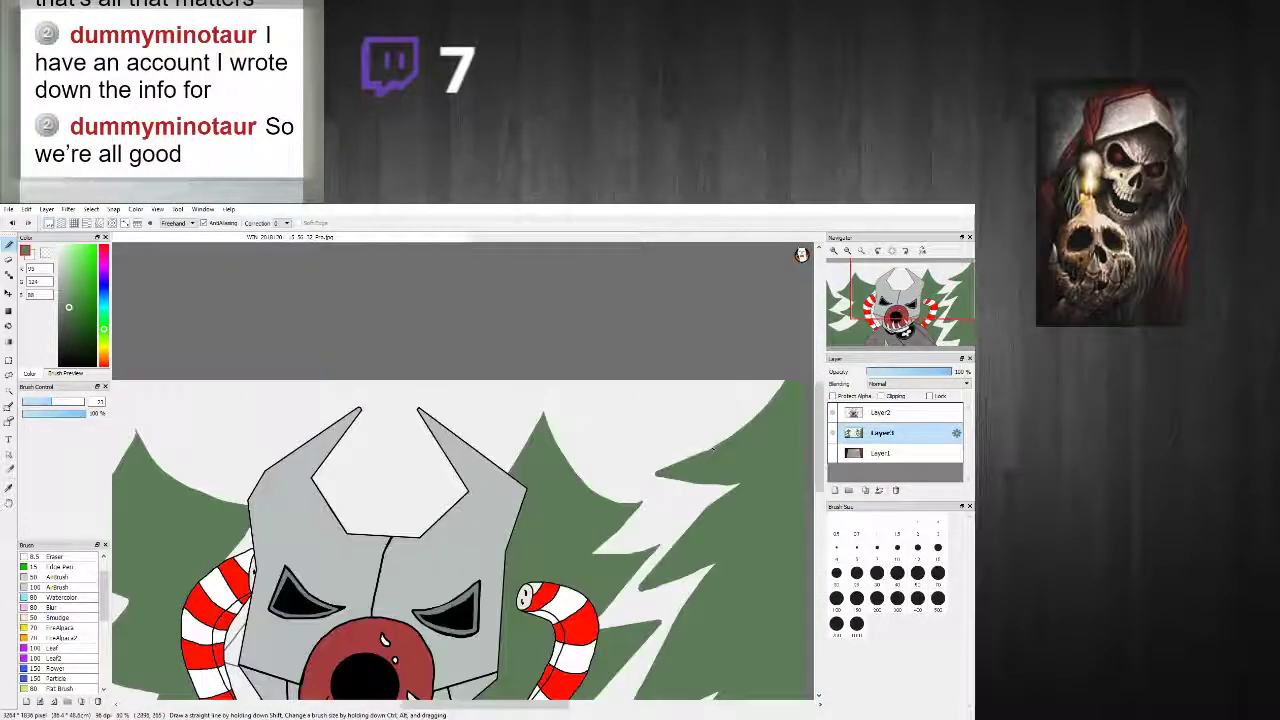
Step: Paint connected straight green segments up the right-hand tree's top slope toward the upper edge of the canvas
scroll(700, 440, "up", 4)
left_click(580, 475, "shift")
left_click(618, 437, "shift")
left_click(669, 366, "shift")
left_click(711, 307, "shift")
scroll(711, 307, "down", 3)
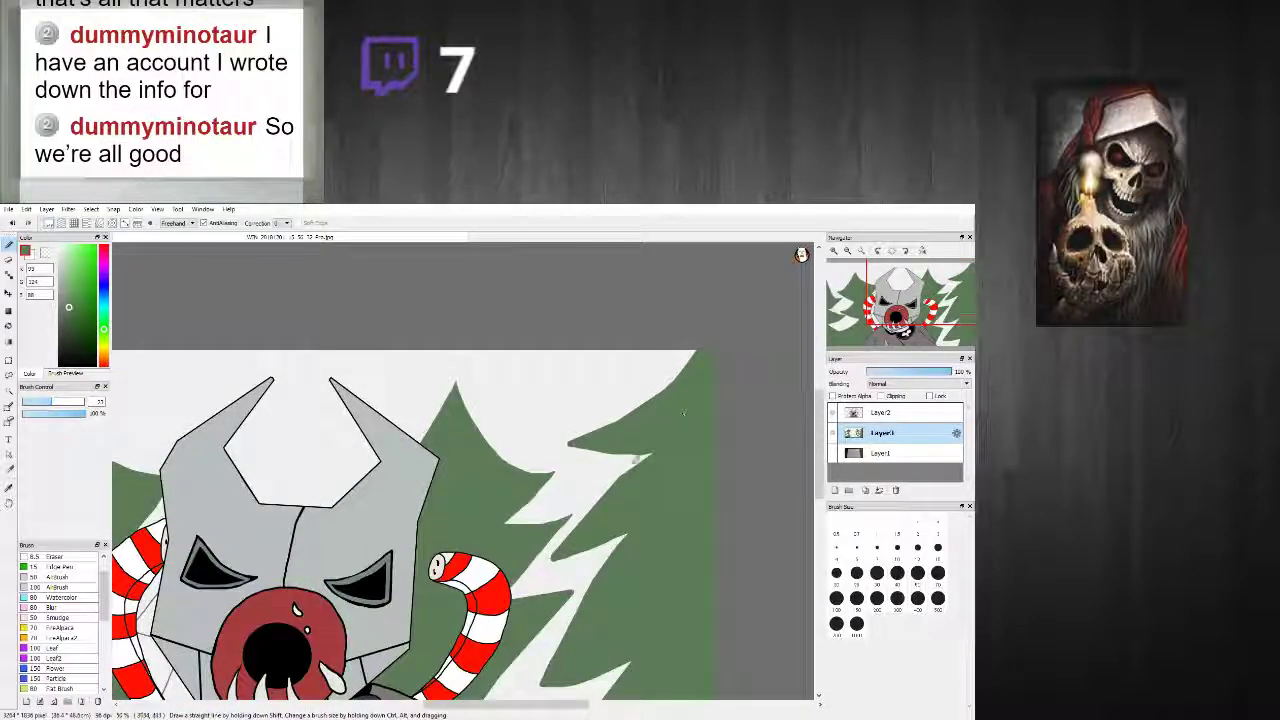
Step: Paint green along the underside of the right-hand tree's top branch and trim the adjoining white tip
scroll(623, 450, "up", 2)
left_click_drag(562, 438, 663, 449)
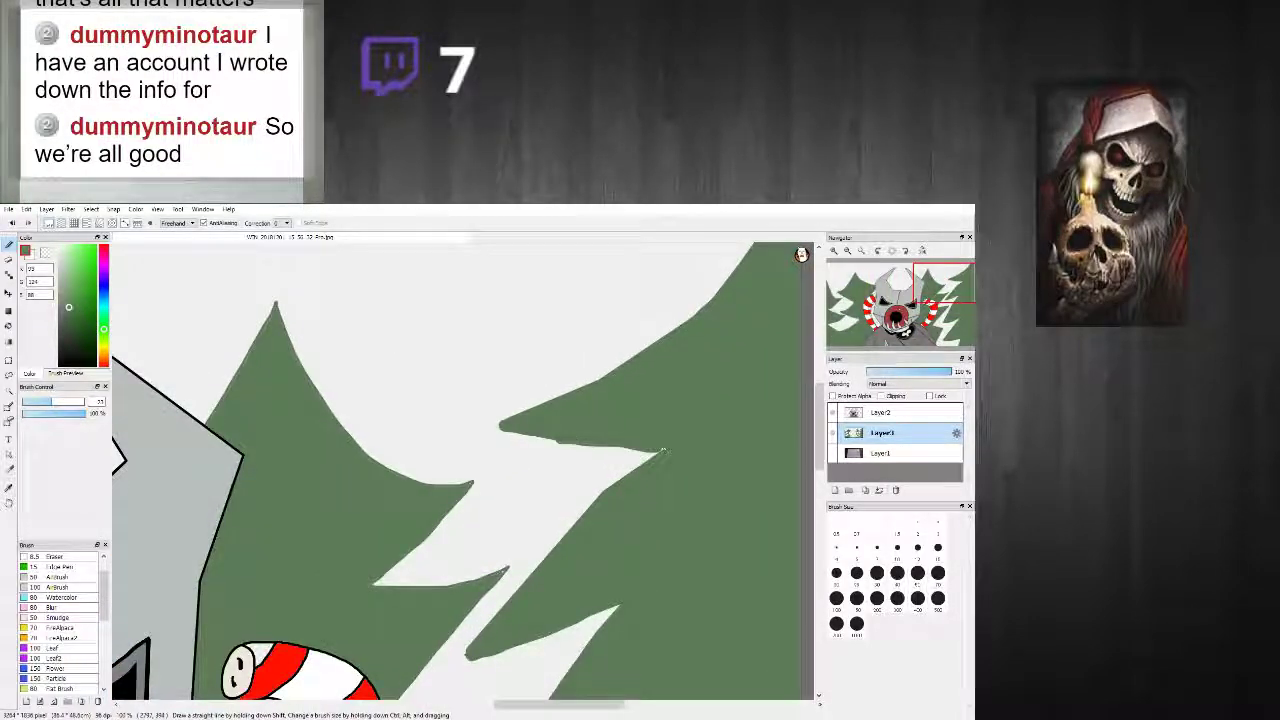
left_click_drag(572, 442, 650, 463)
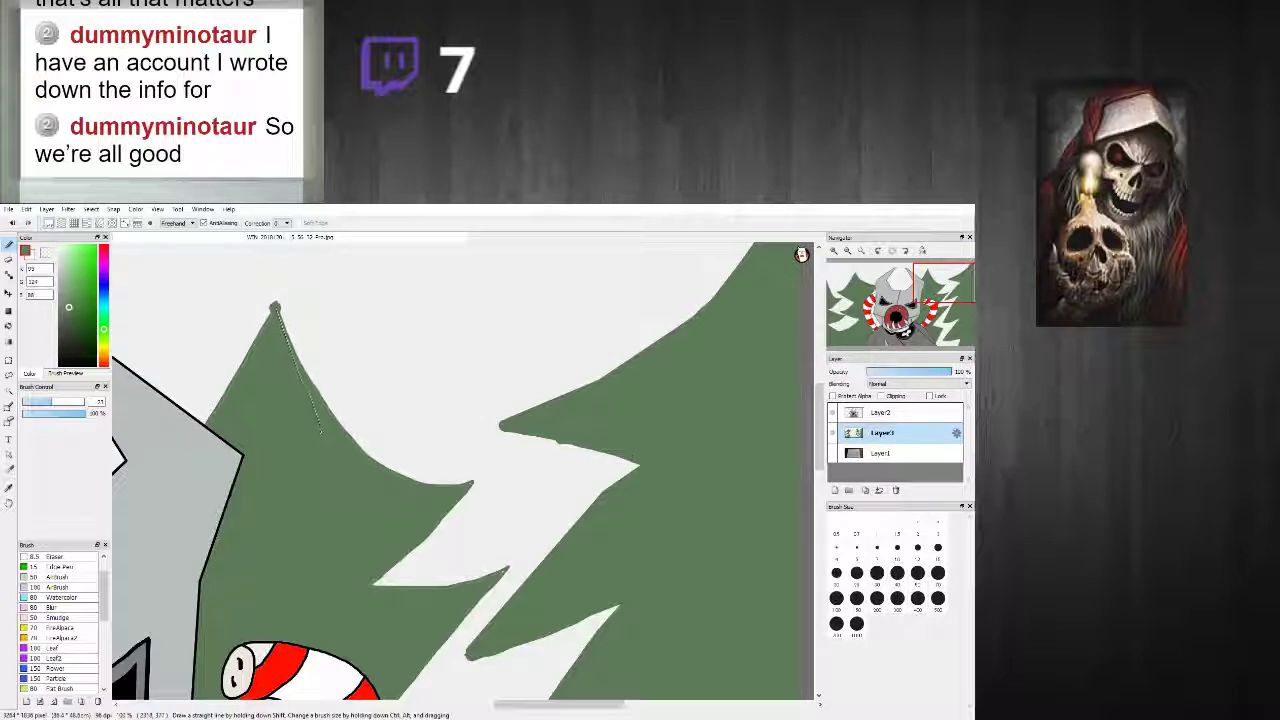
Step: Cover the seams down the slope of the tree just right of the head and around its first branch tip
left_click(345, 457, "shift")
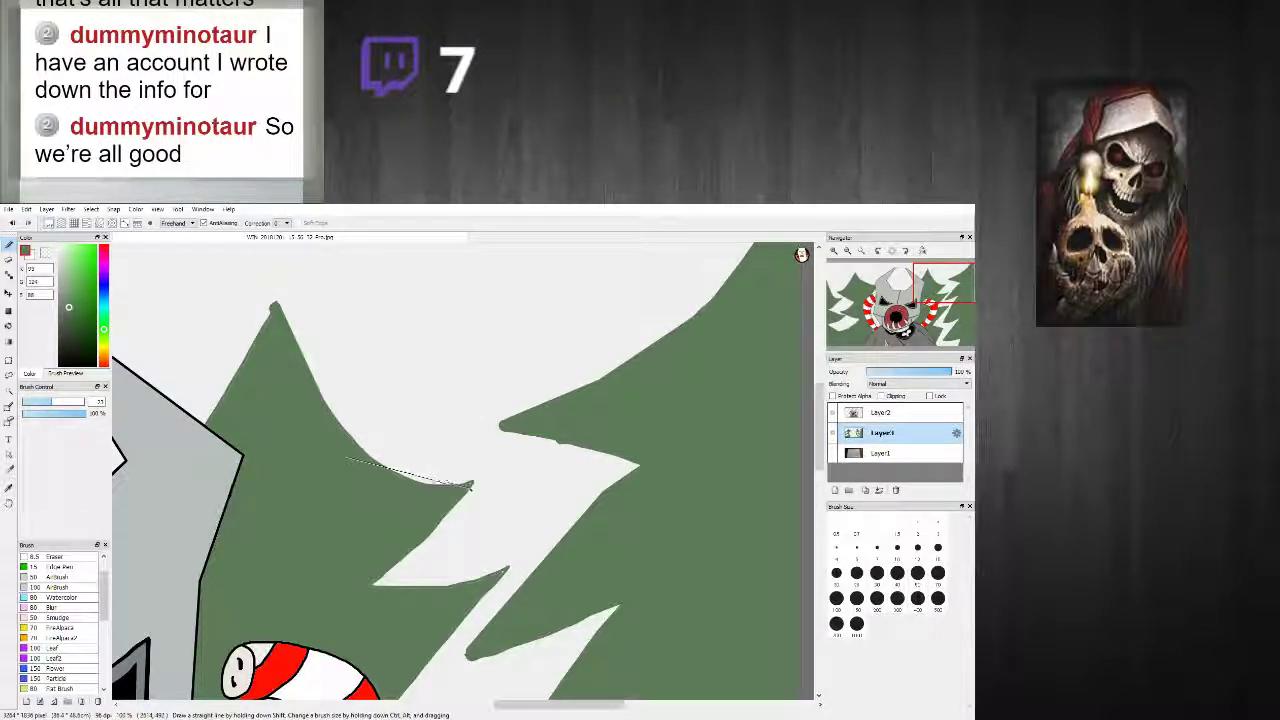
mouse_move(408, 481)
left_mouse_down()
mouse_move(475, 485)
mouse_move(424, 524)
left_mouse_up()
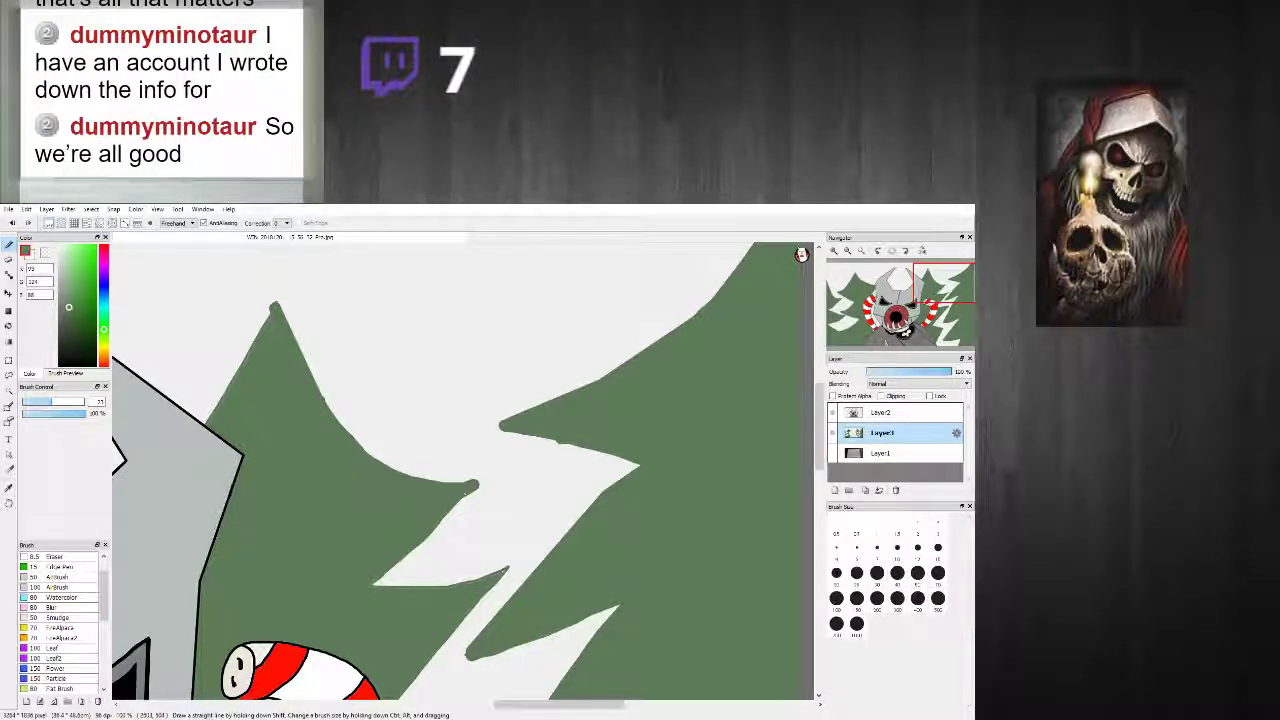
left_click_drag(466, 485, 430, 528)
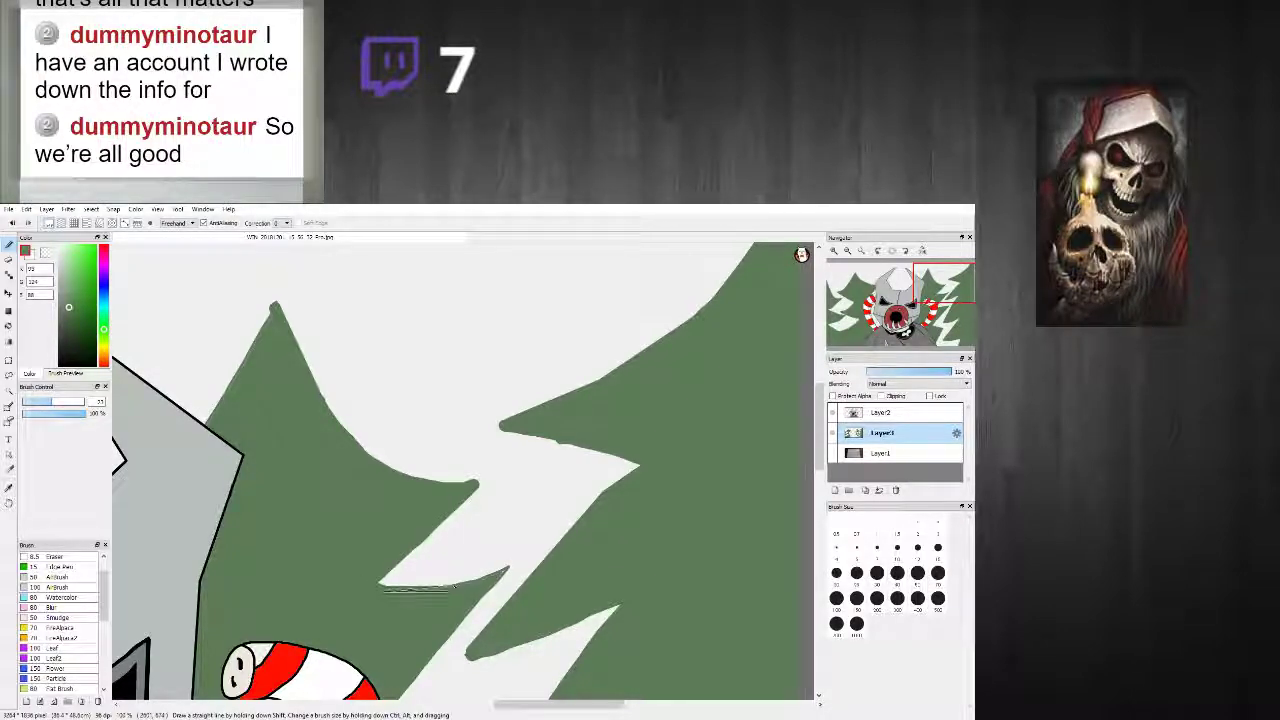
Step: Paint straight green segments along the second branch of the tree just right of the head
left_click(456, 585, "shift")
left_click(505, 571, "shift")
left_click(394, 692, "shift")
scroll(457, 598, "down", 3)
scroll(450, 650, "up", 5)
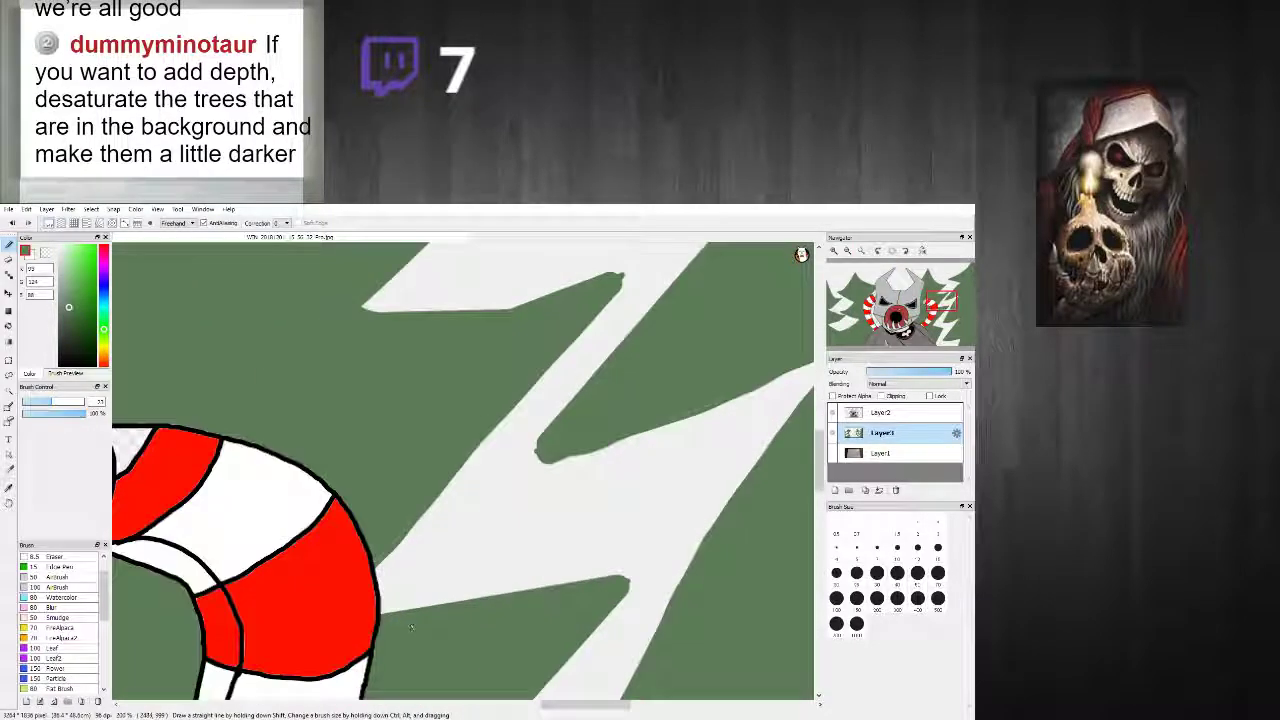
Step: Brush green over the seam from the left tree's peak down its slope to the head
scroll(402, 540, "down", 3)
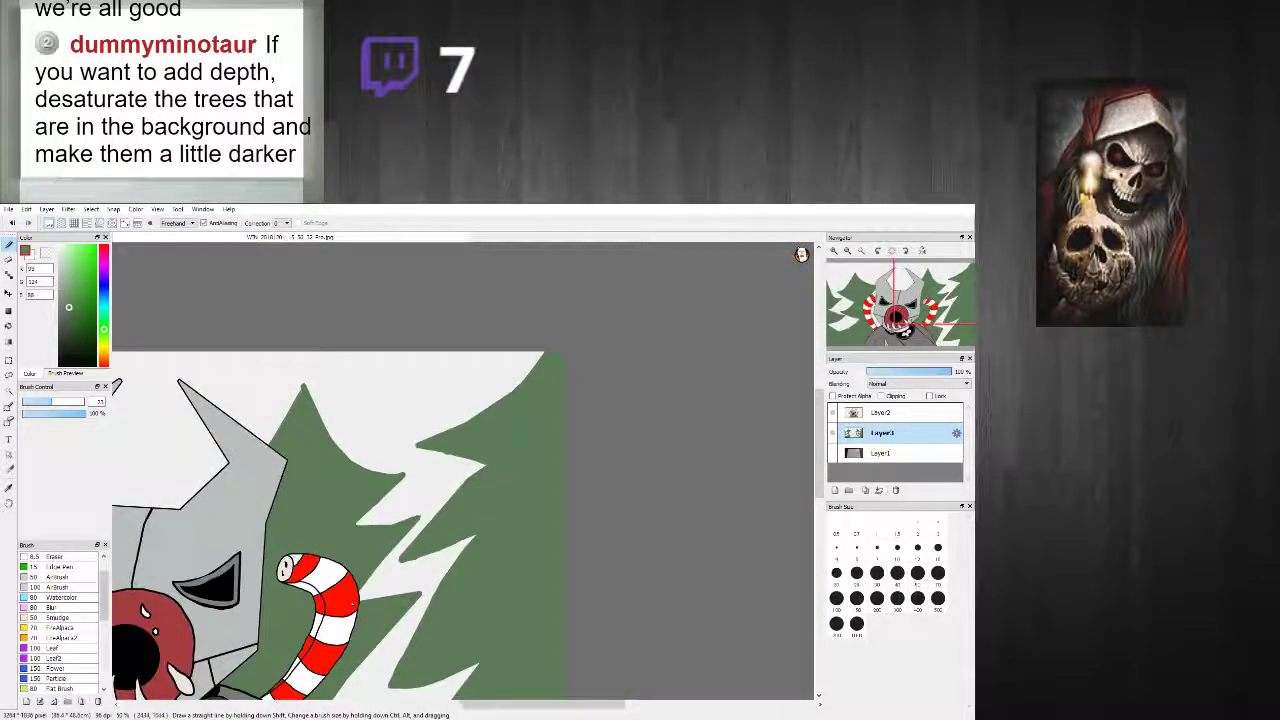
scroll(369, 596, "up", 3)
scroll(372, 589, "down", 4)
scroll(300, 570, "up", 6)
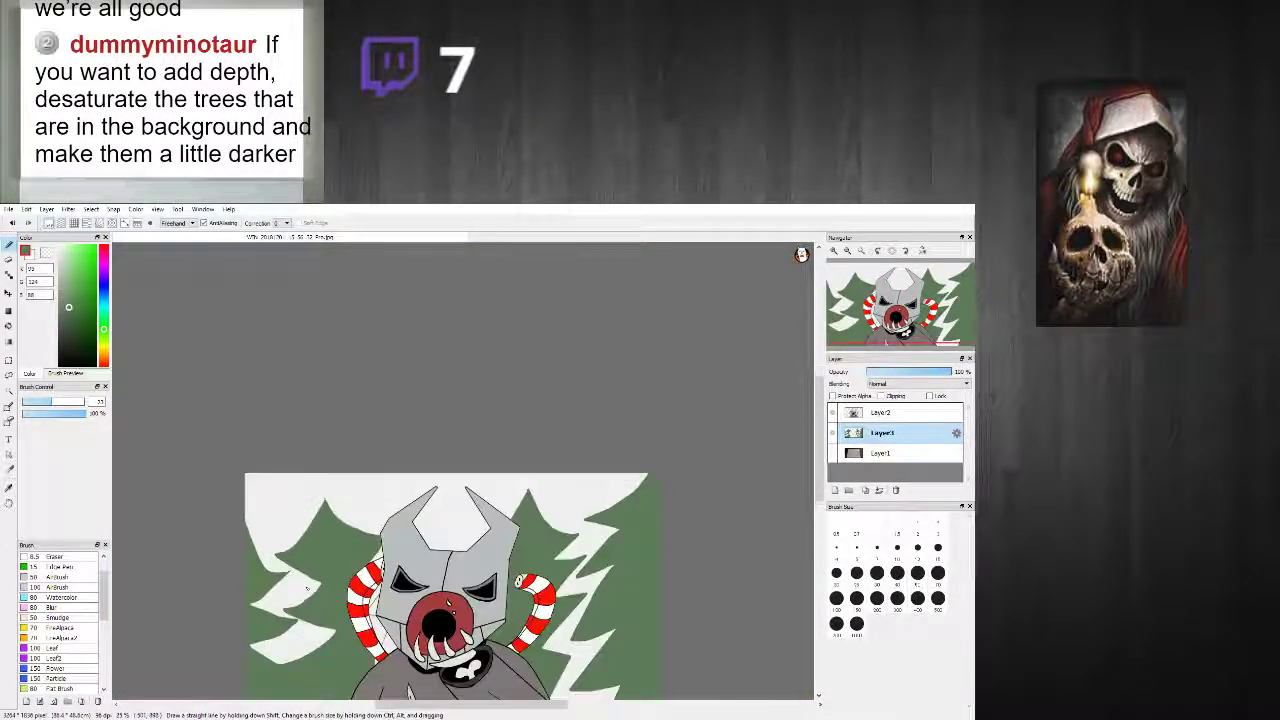
scroll(285, 515, "down", 3)
scroll(200, 430, "up", 2)
scroll(190, 425, "down", 2)
scroll(205, 400, "up", 2)
mouse_move(236, 314)
left_mouse_down()
mouse_move(240, 298)
mouse_move(254, 337)
mouse_move(330, 415)
mouse_move(535, 521)
left_mouse_up()
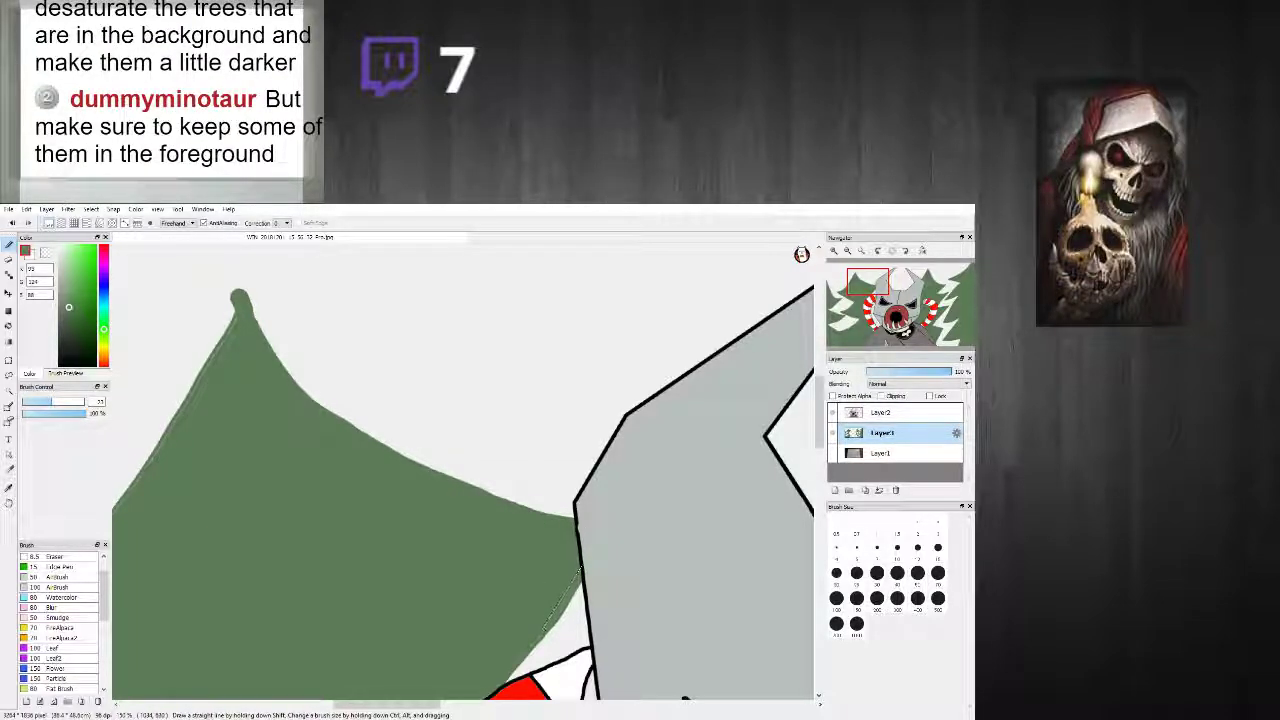
Step: Fill the white gaps between the left candy-cane horn and the head with the tree green
scroll(529, 667, "down", 3)
scroll(558, 685, "up", 1)
scroll(491, 657, "down", 4)
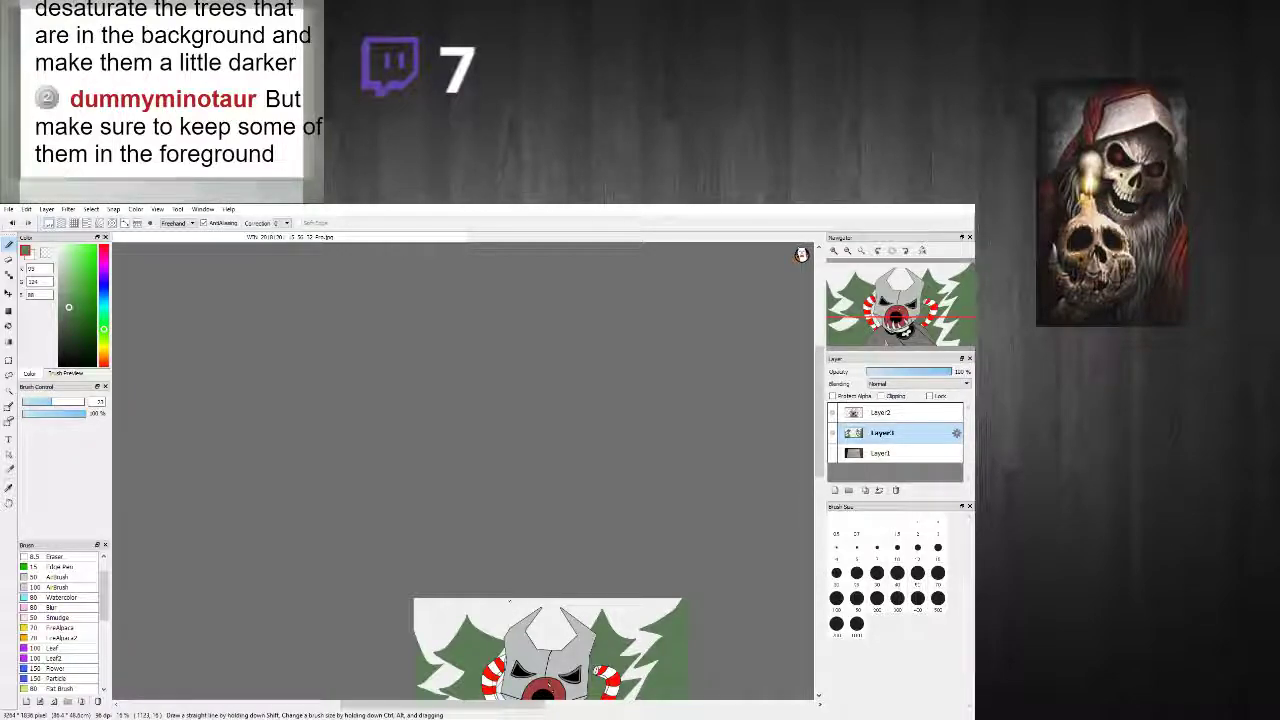
left_click_drag(820, 431, 820, 497)
scroll(484, 442, "up", 2)
scroll(486, 444, "up", 1)
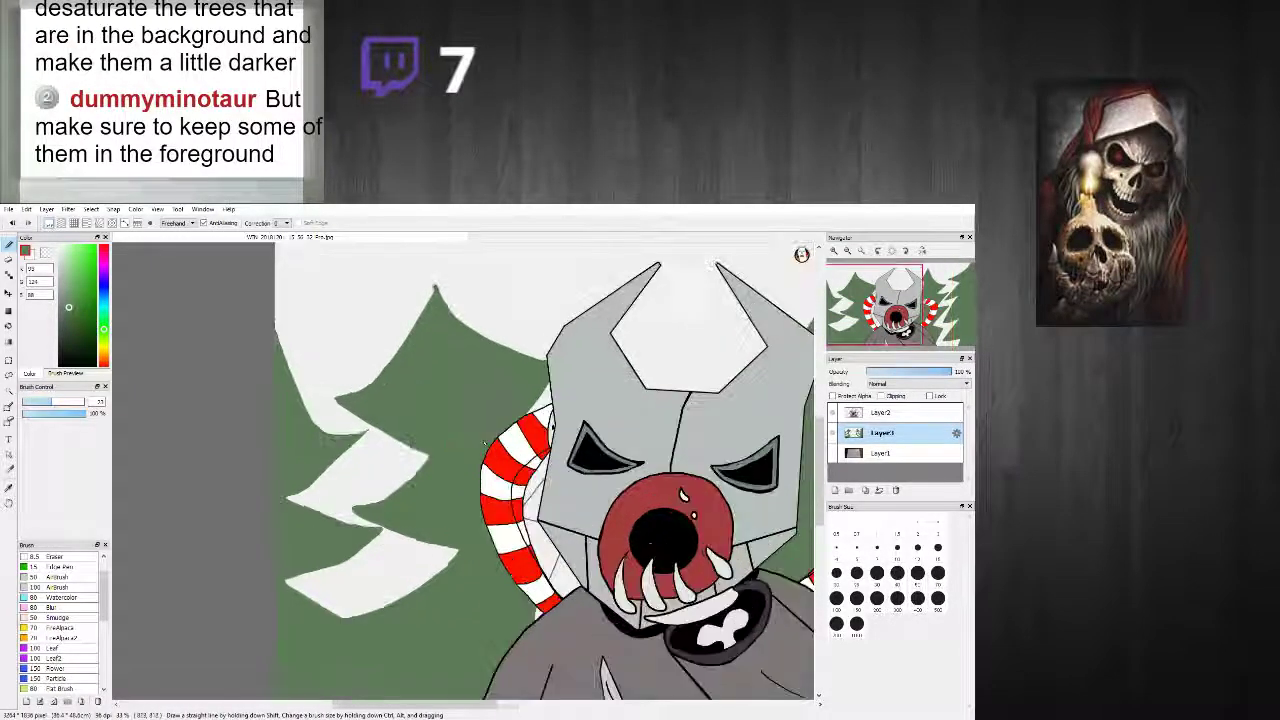
scroll(556, 510, "up", 1)
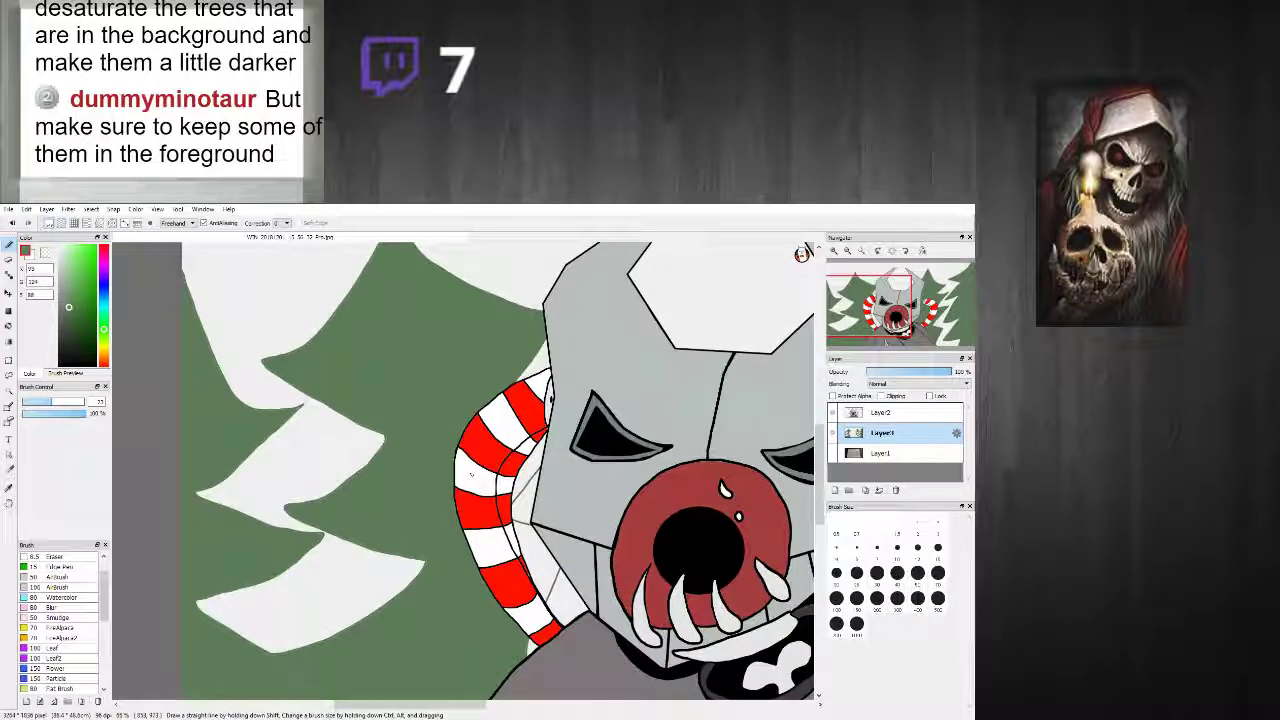
left_click(9, 328)
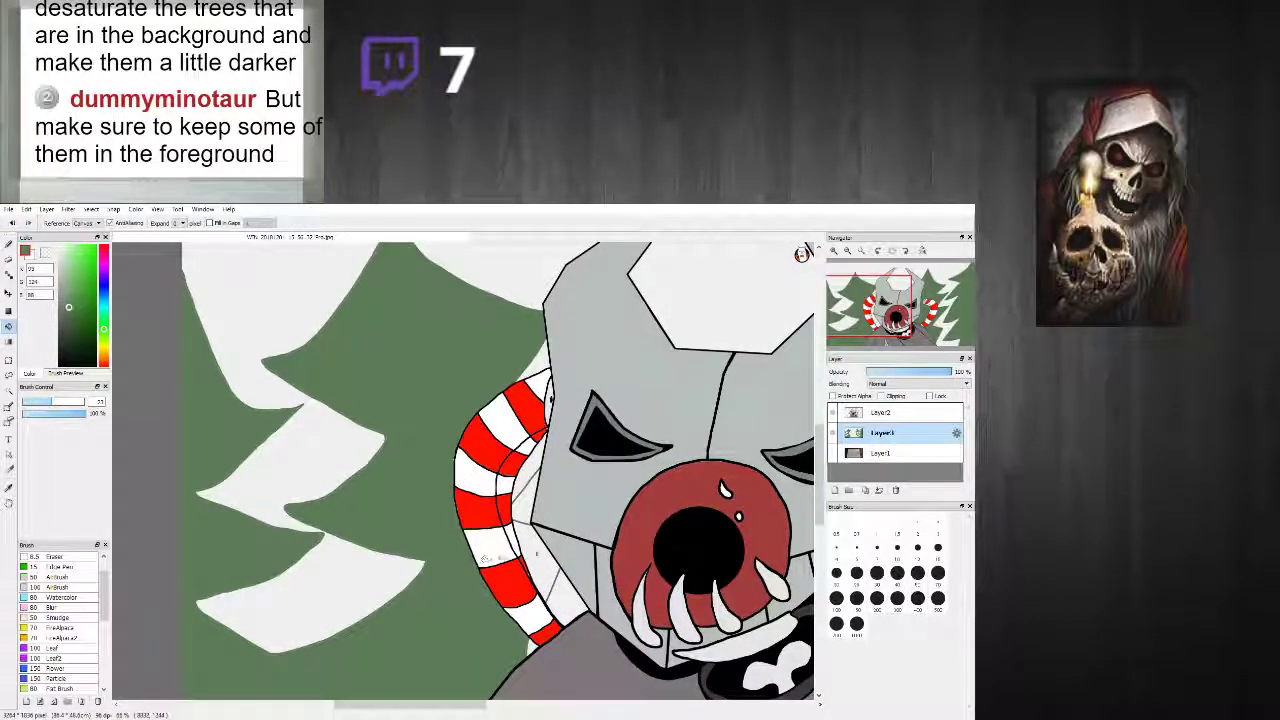
left_click(543, 556)
left_click(532, 477)
left_click(531, 503)
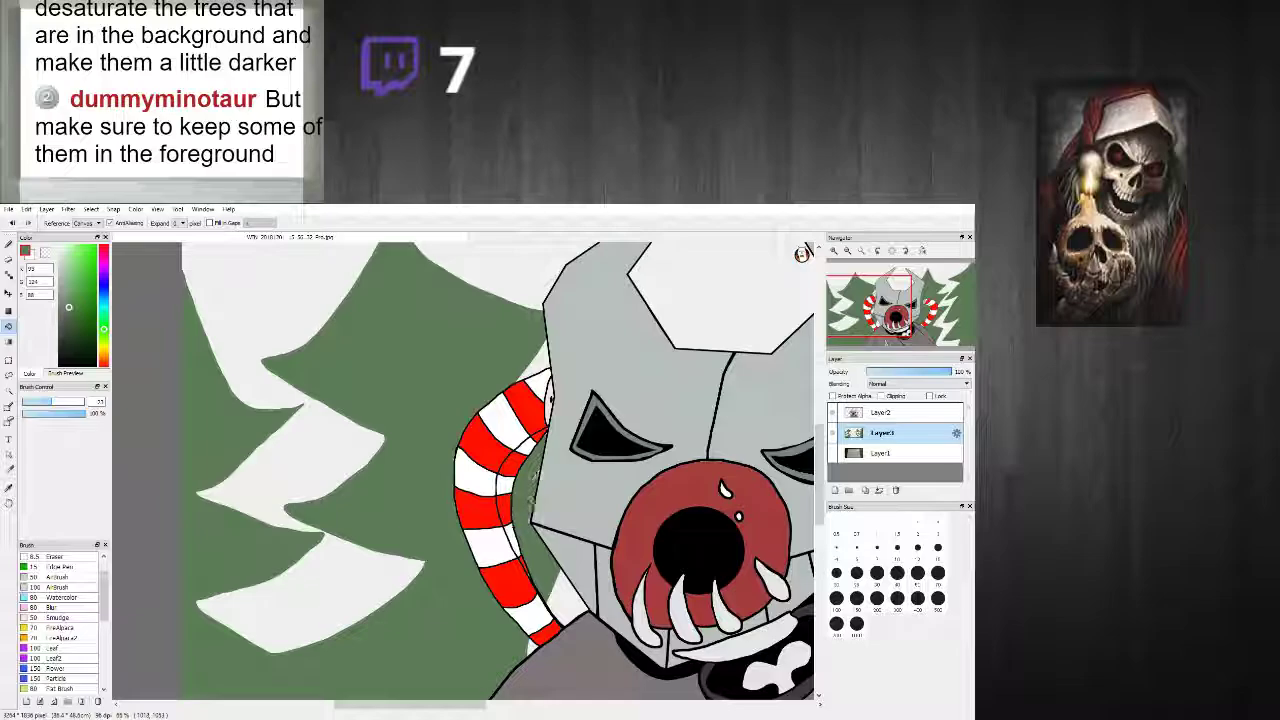
left_click(563, 590)
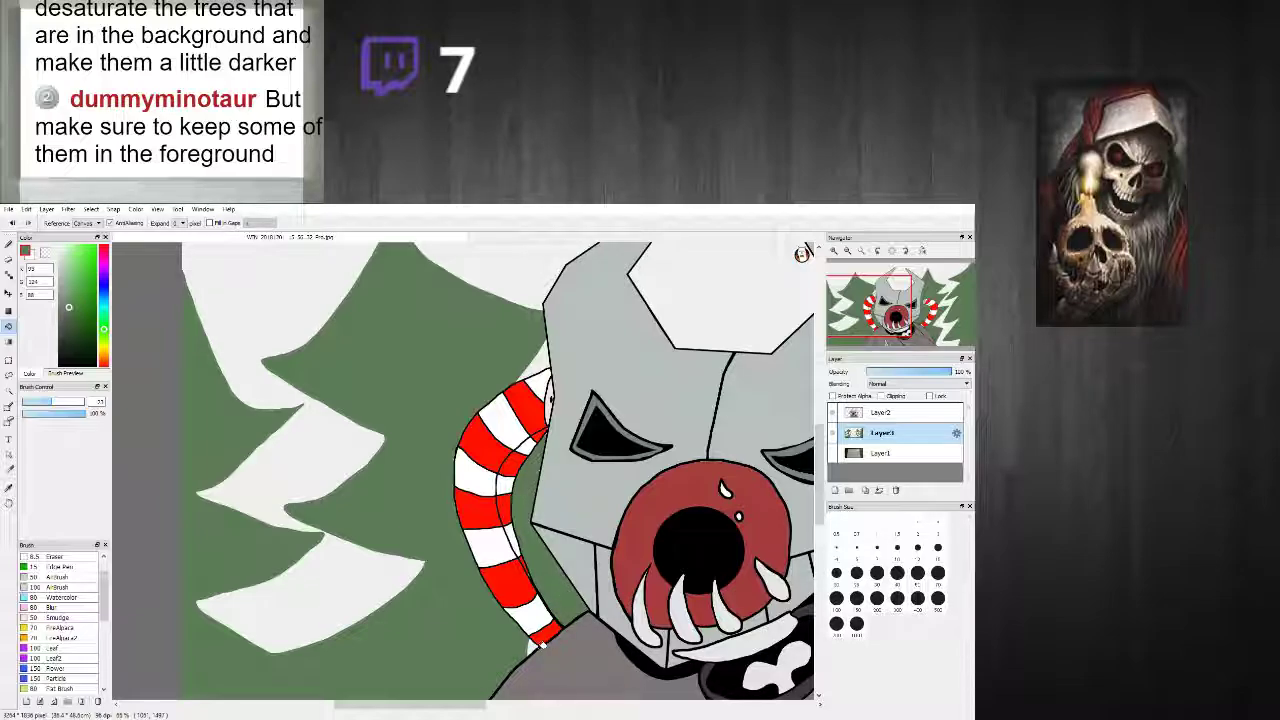
Step: Brush tree green over the seams along the far-left tree's slope and around its branch tips
scroll(541, 655, "down", 3)
scroll(538, 680, "up", 1)
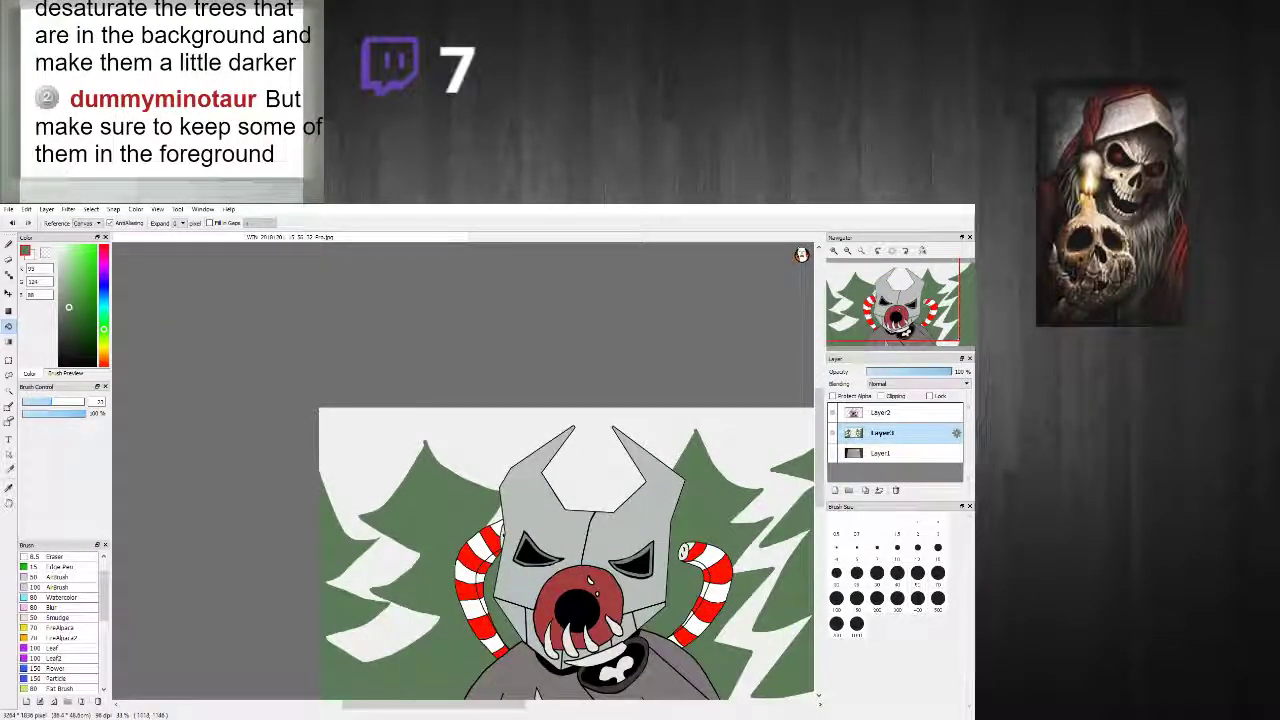
scroll(495, 540, "up", 1)
left_click(8, 244)
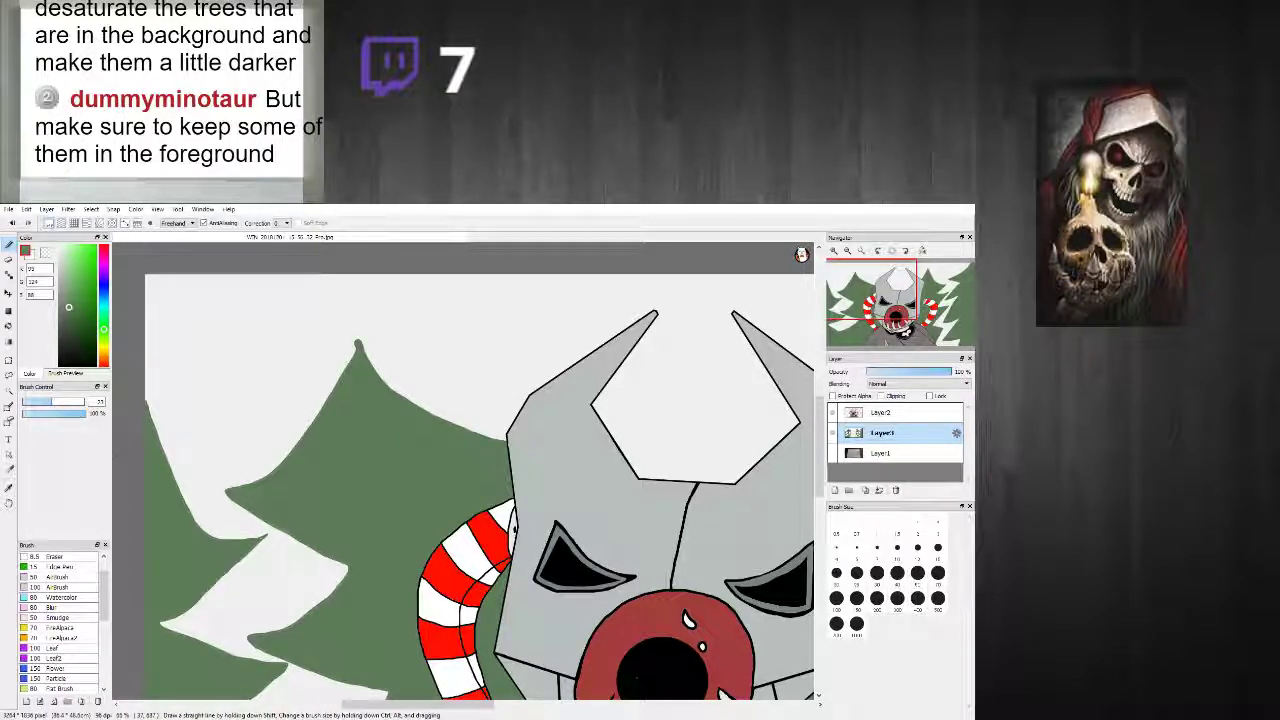
left_click_drag(146, 400, 195, 540)
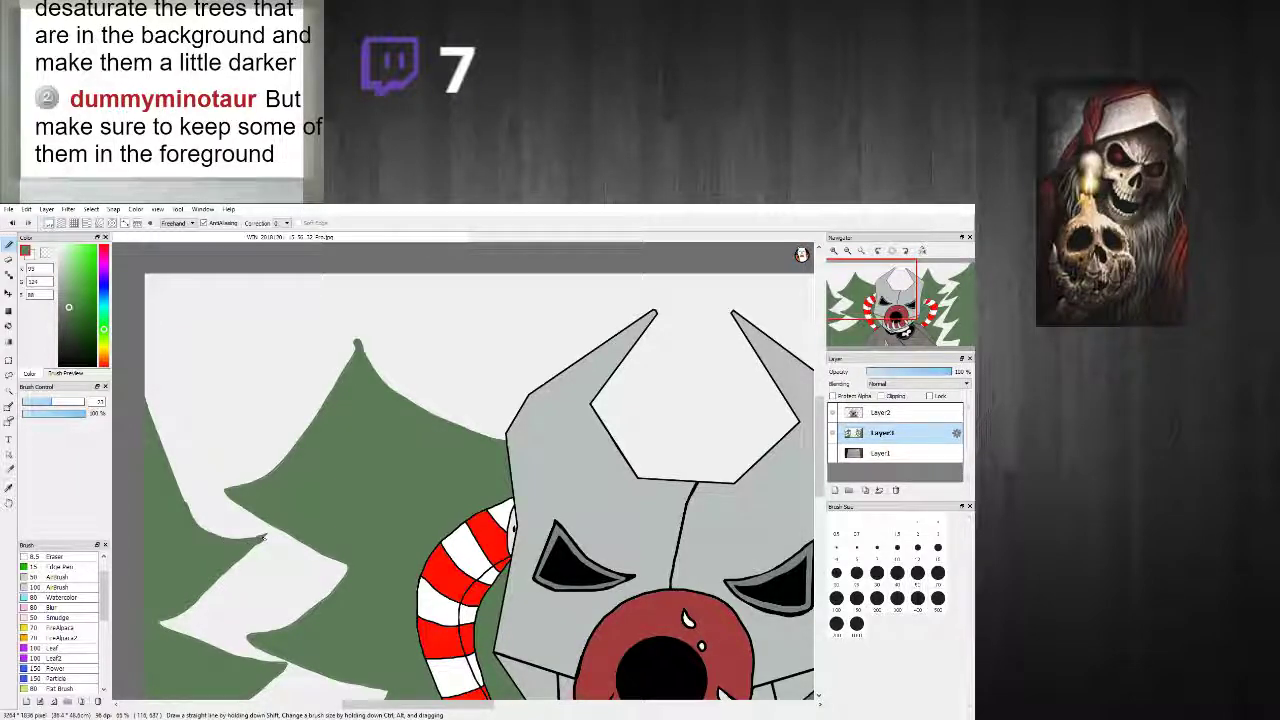
mouse_move(237, 560)
left_mouse_down()
mouse_move(182, 609)
mouse_move(195, 611)
mouse_move(166, 619)
mouse_move(240, 663)
left_mouse_up()
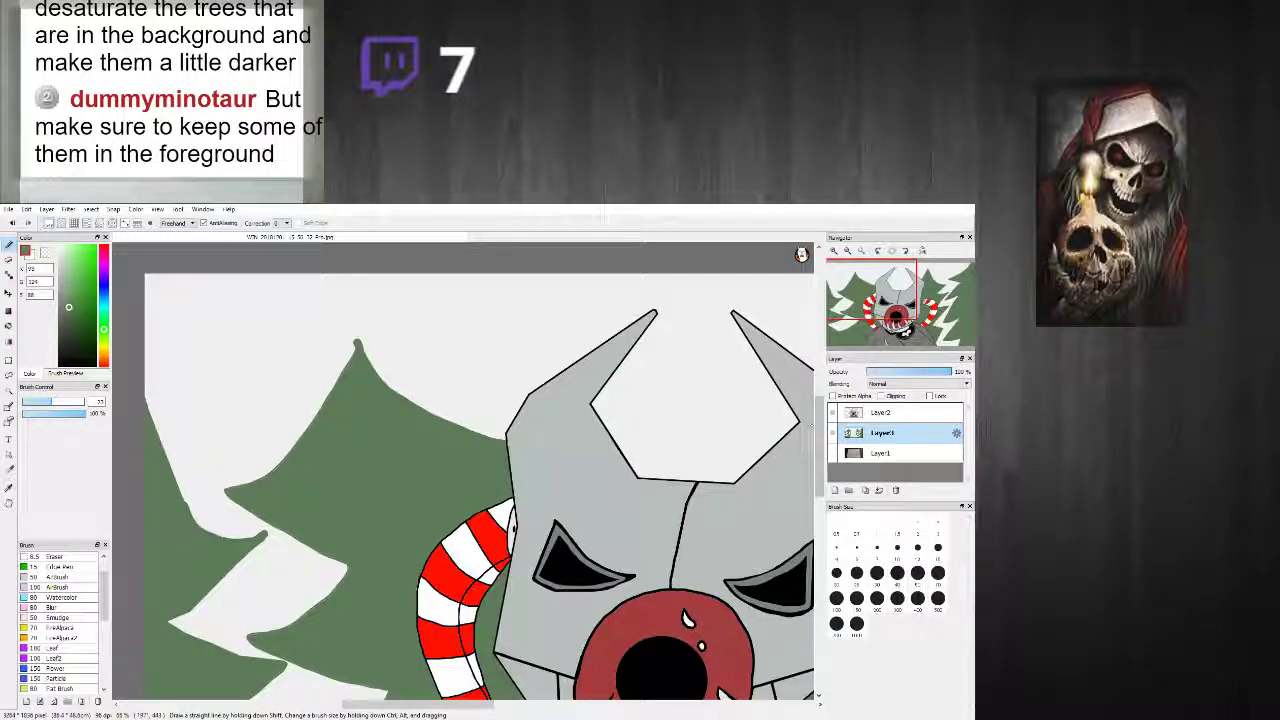
Step: Brush green over the thin seams bordering the two lower white gaps between the left trees
left_click_drag(819, 436, 819, 488)
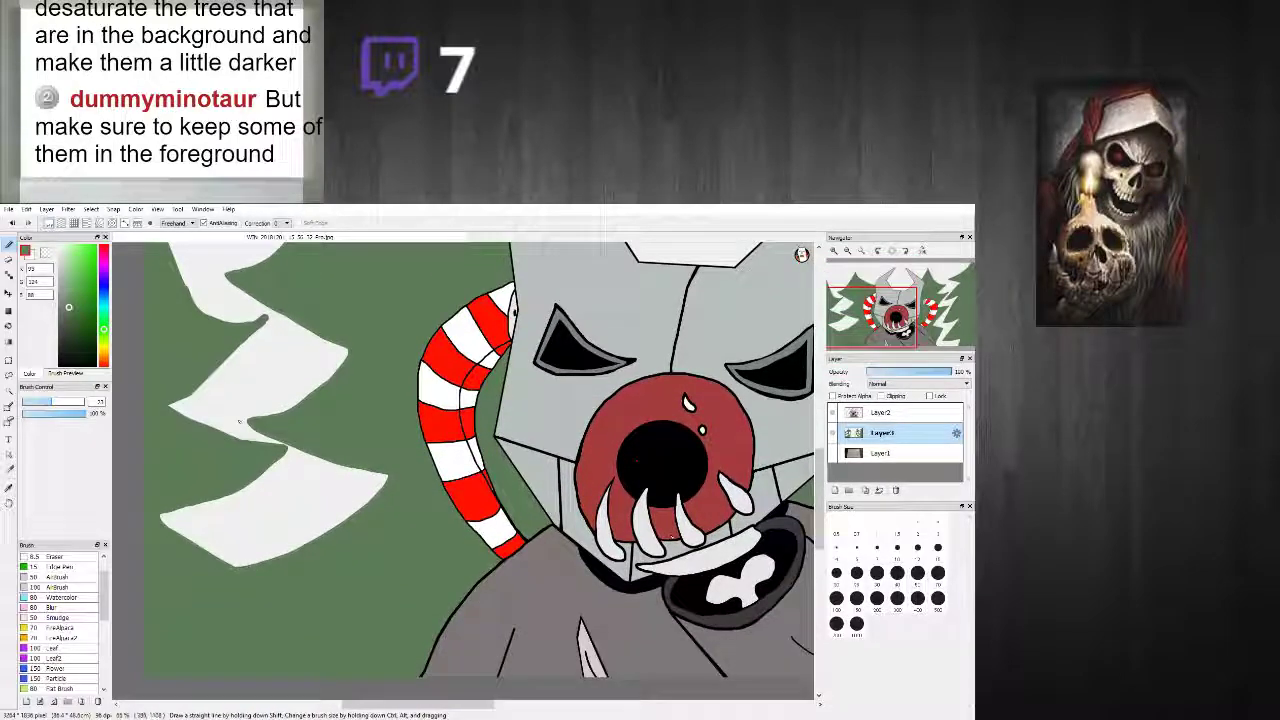
scroll(175, 428, "up", 3)
scroll(206, 458, "down", 4)
scroll(182, 508, "up", 2)
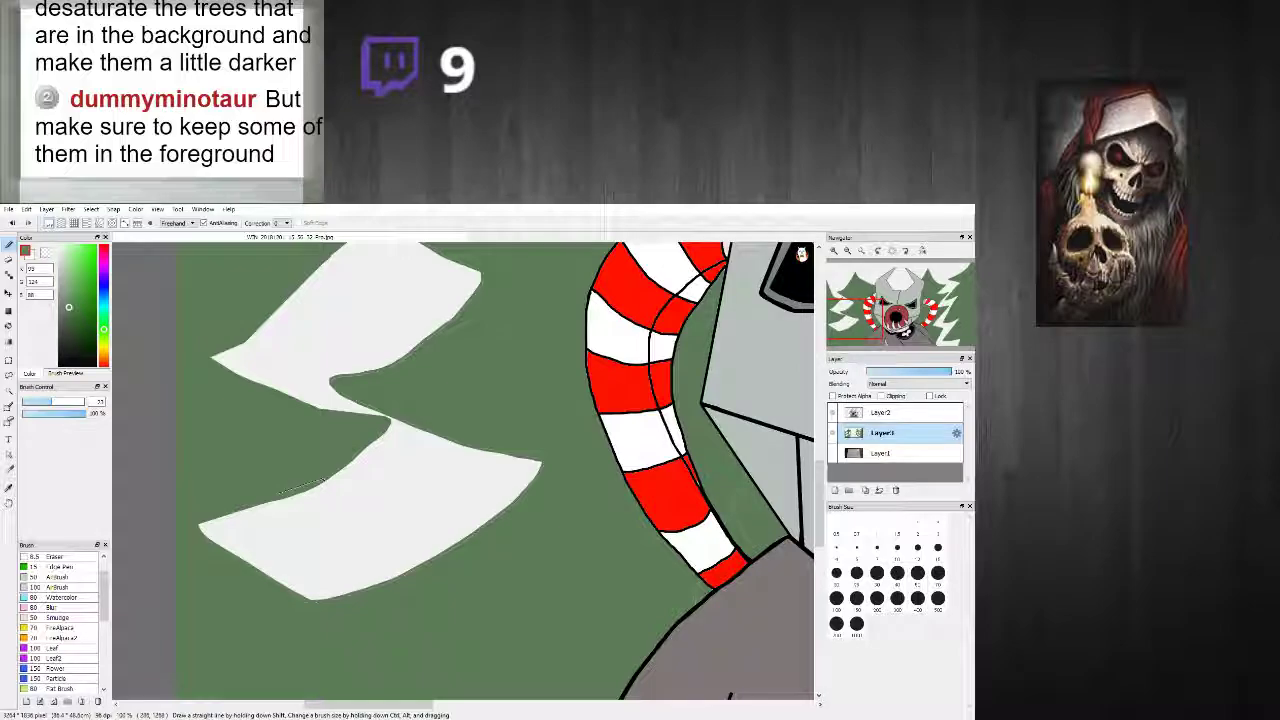
mouse_move(197, 531)
left_mouse_down()
mouse_move(305, 600)
mouse_move(500, 515)
left_mouse_up()
left_click_drag(490, 441, 473, 442)
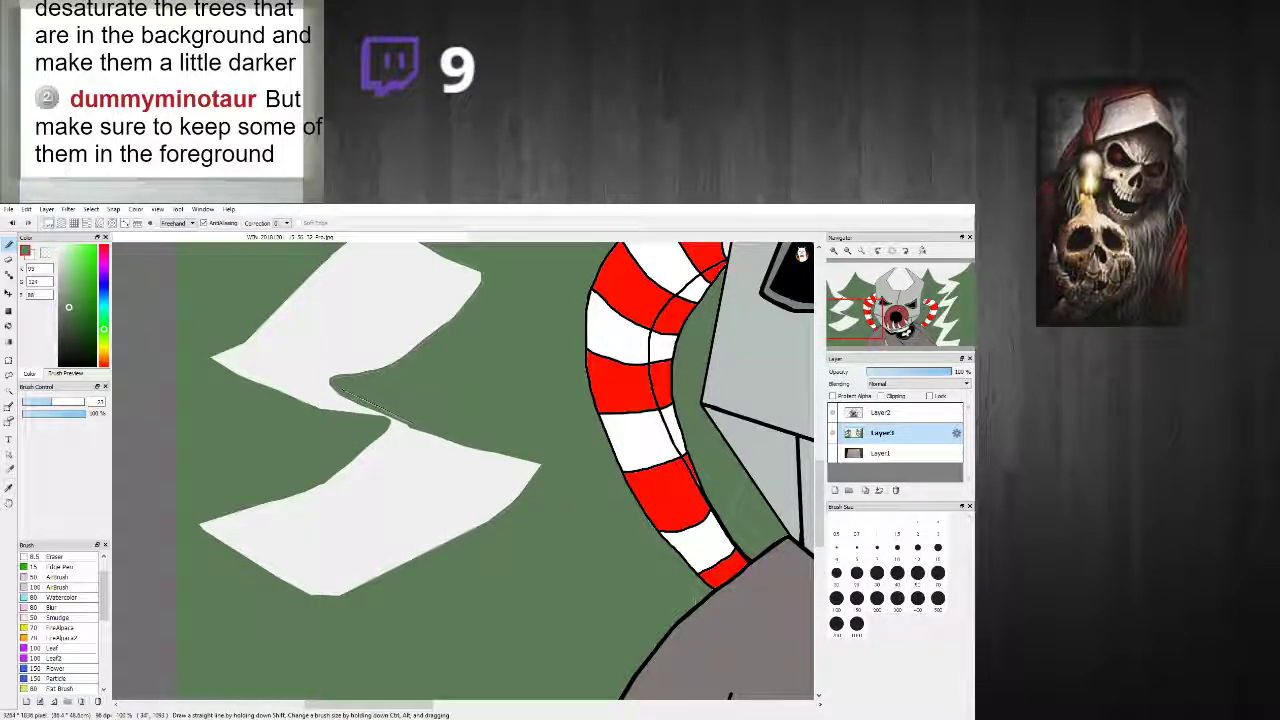
Step: Cover the seam on the lower edge of the middle white gap with a straight green segment up to its corner
left_click(384, 366)
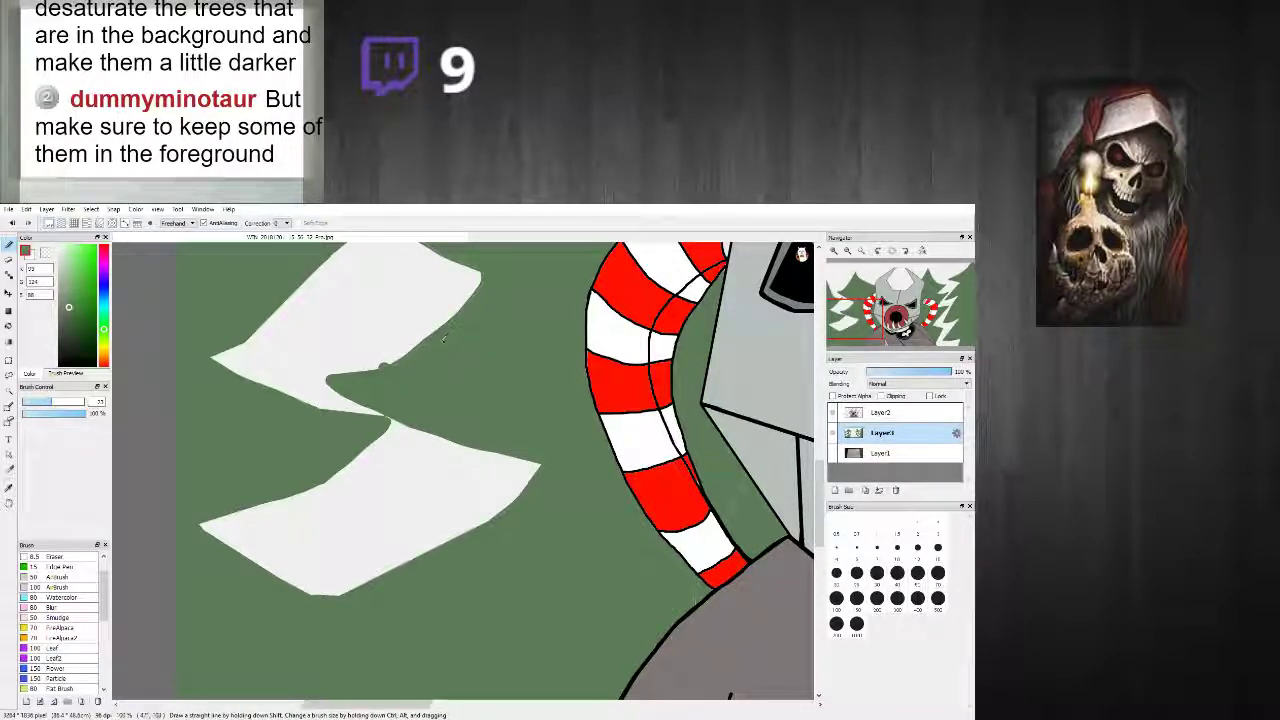
left_click(481, 280, "shift")
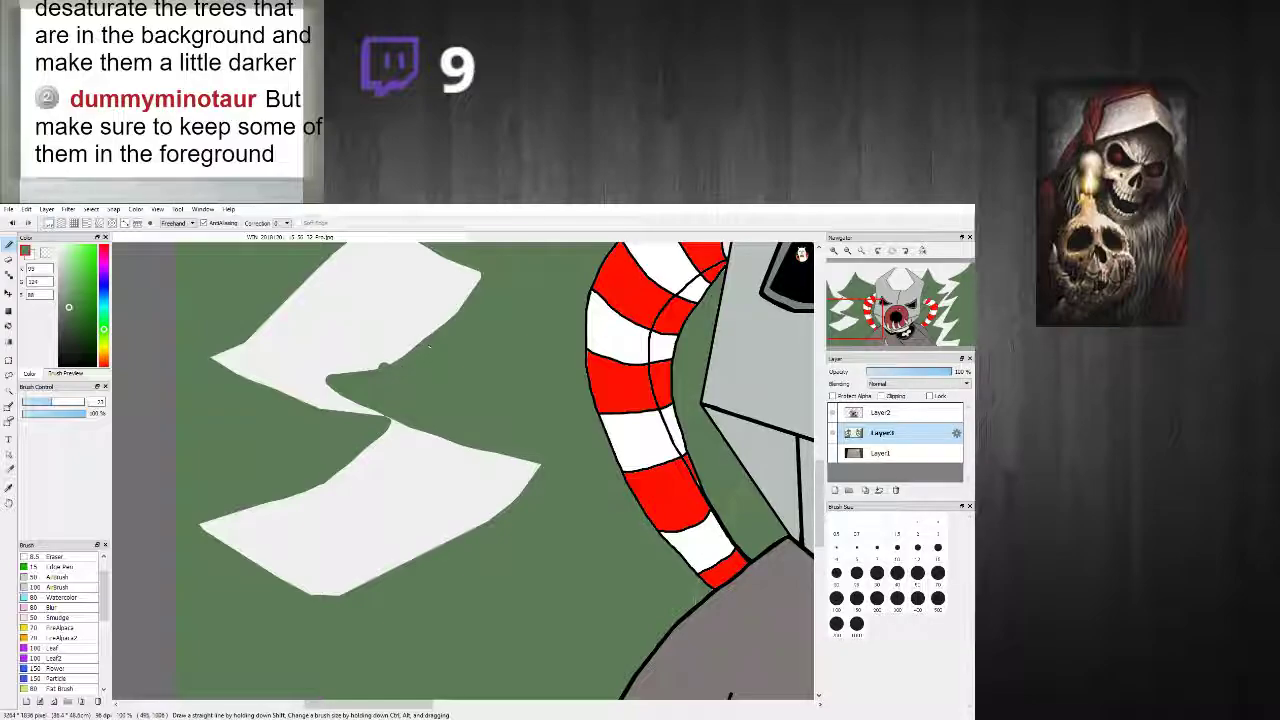
scroll(394, 363, "down", 2)
scroll(443, 261, "up", 2)
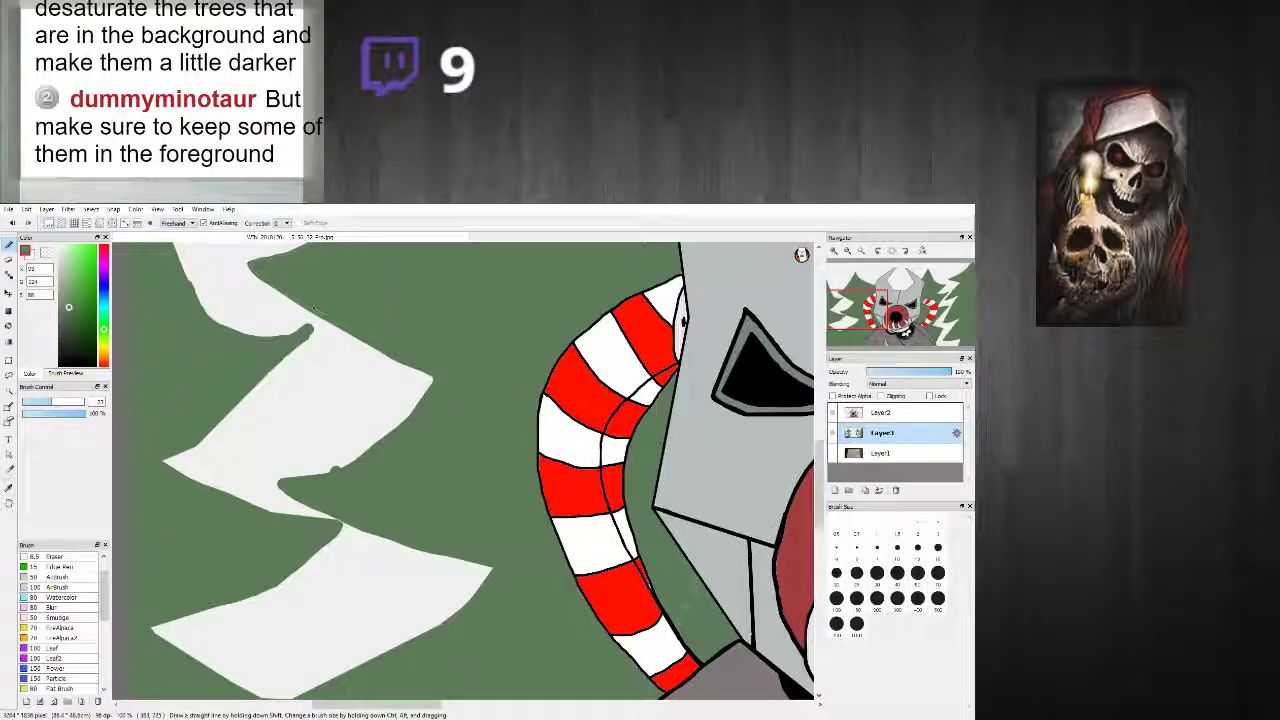
Step: Paint straight green segments from the top branch of the pointed left tree up its outer slope
scroll(268, 260, "down", 2)
scroll(268, 260, "down", 2)
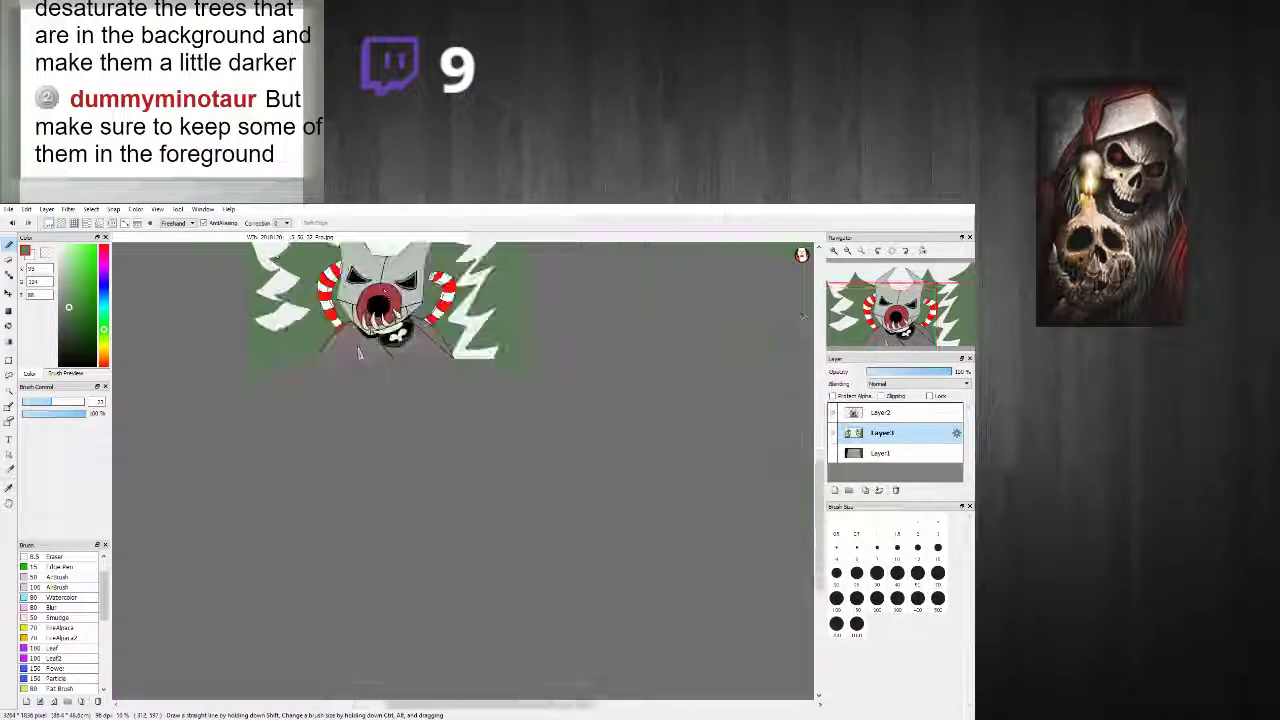
scroll(275, 411, "up", 6)
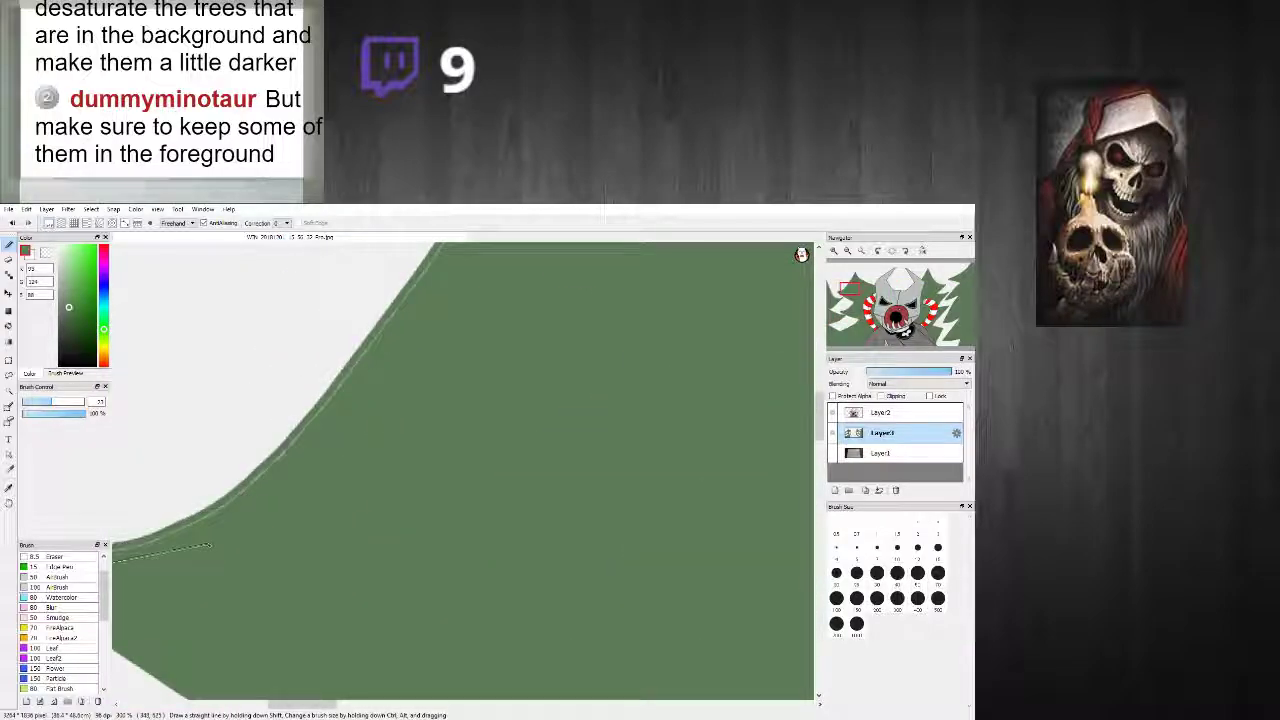
left_click(206, 525, "shift")
left_click(300, 443, "shift")
left_click(377, 339, "shift")
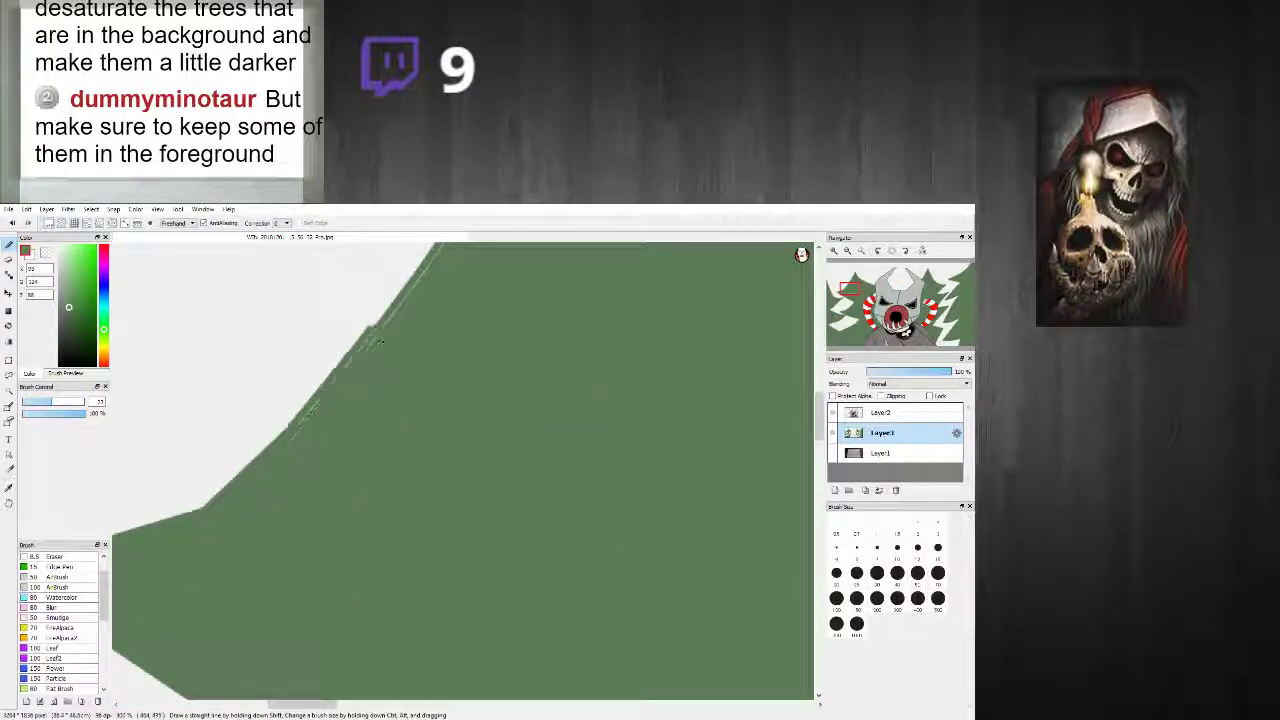
scroll(377, 338, "down", 3)
scroll(405, 286, "up", 3)
left_click(405, 286, "shift")
scroll(405, 286, "down", 3)
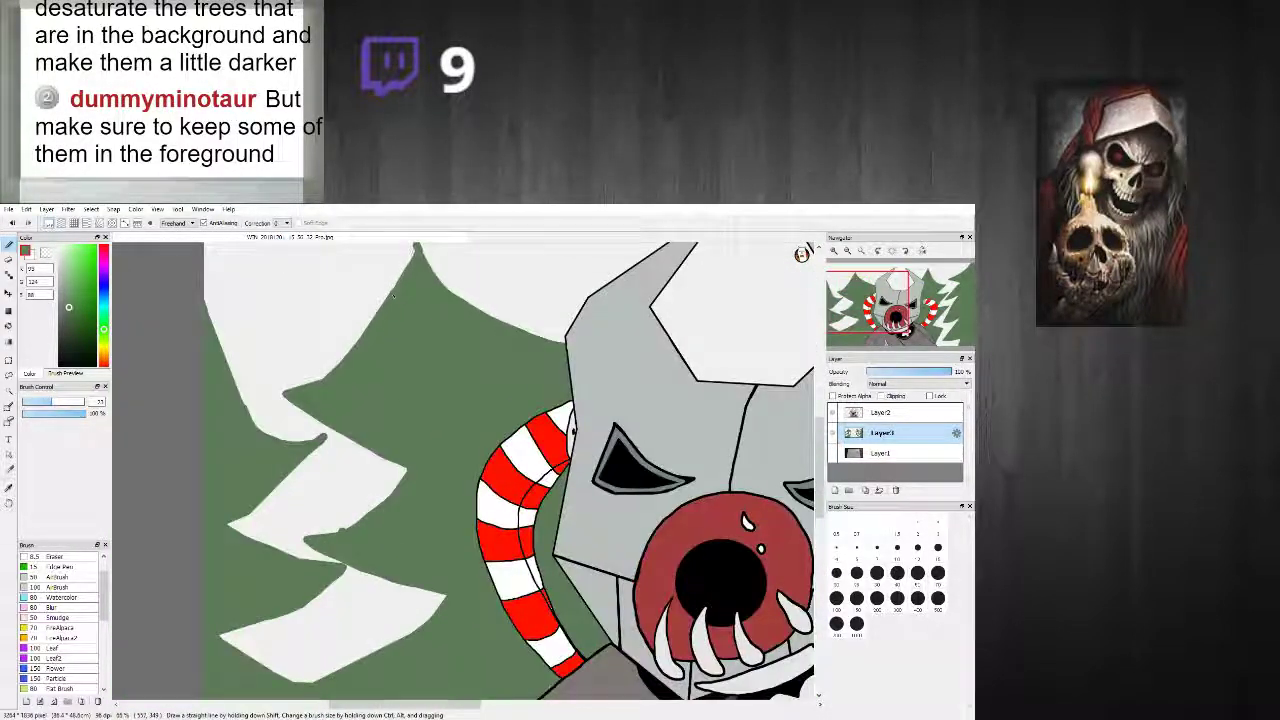
Step: Brush green over the remaining seam on the outer slope just below the left tree's peak
scroll(409, 254, "up", 3)
scroll(410, 254, "up", 2)
left_click_drag(398, 275, 307, 448)
scroll(400, 285, "down", 9)
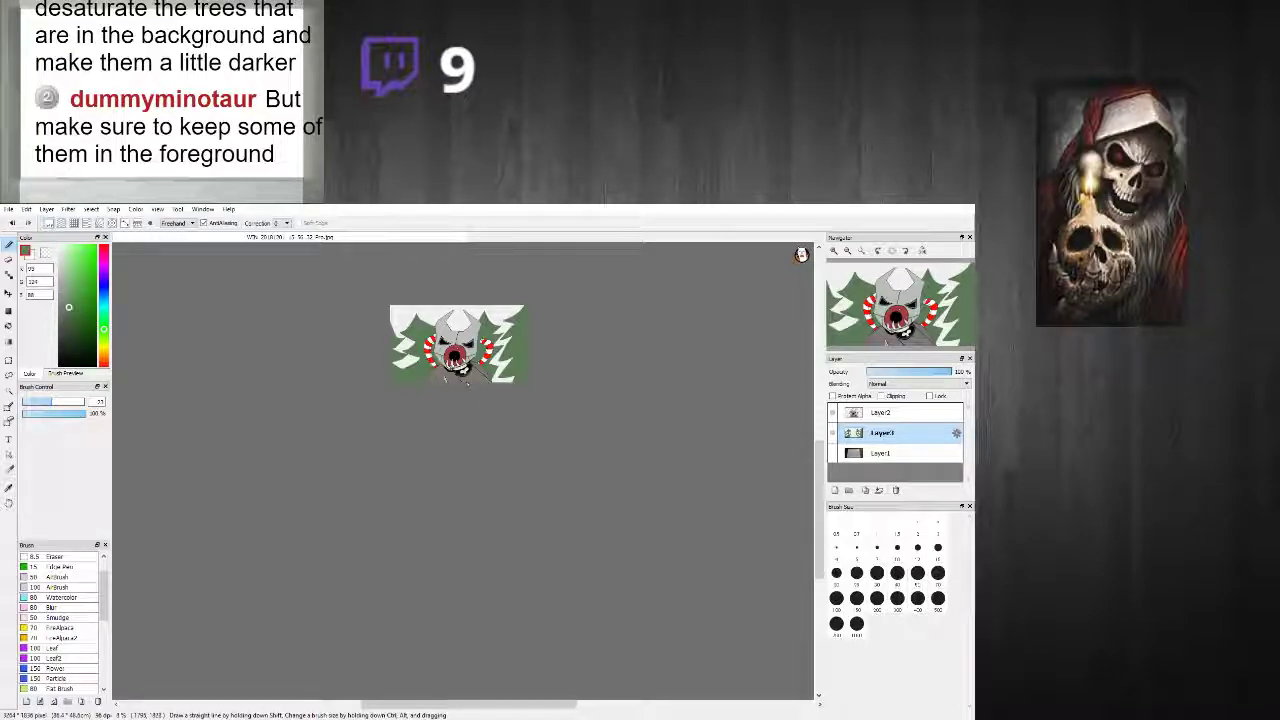
scroll(442, 376, "up", 5)
scroll(362, 350, "down", 1)
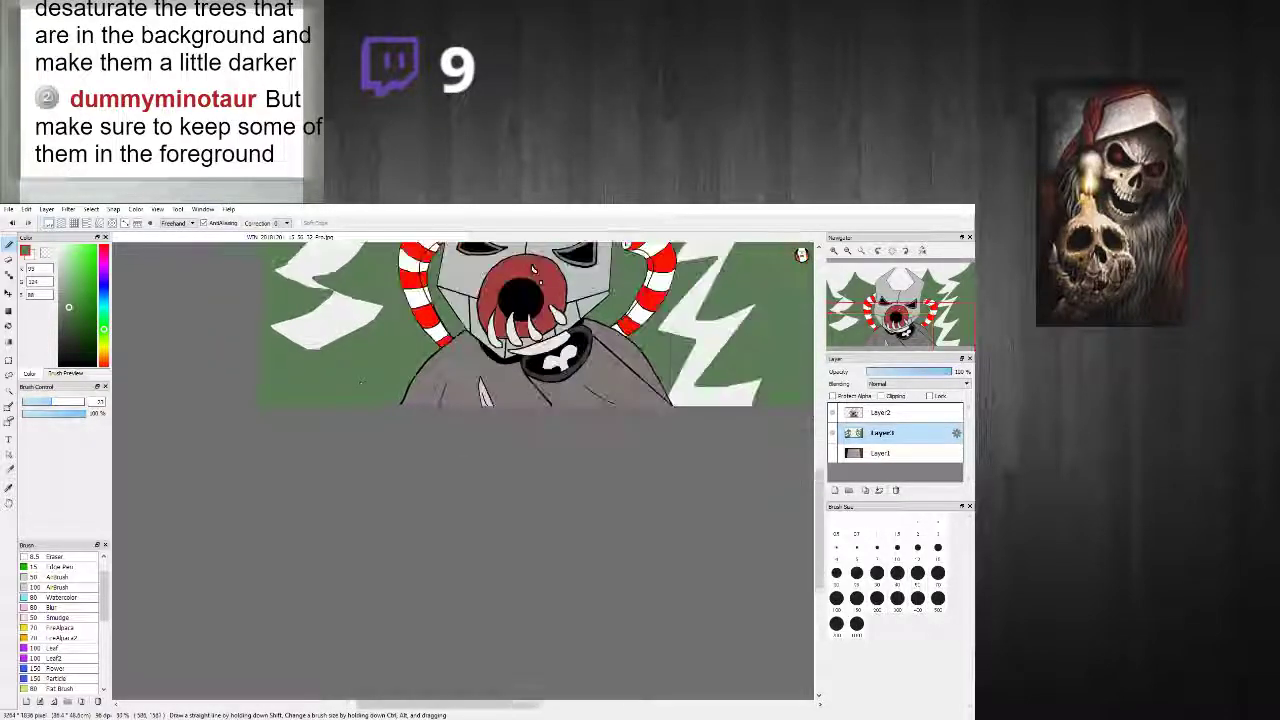
scroll(355, 348, "up", 2)
scroll(360, 360, "down", 4)
scroll(384, 423, "up", 4)
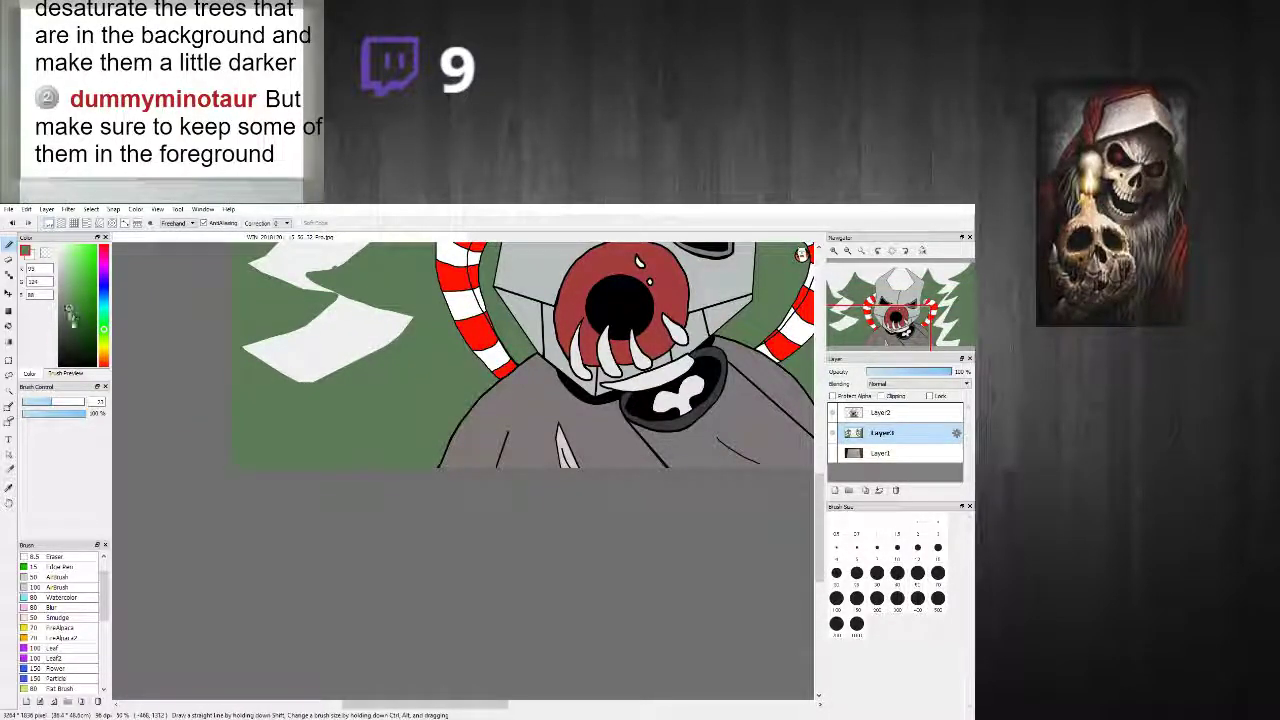
scroll(337, 417, "up", 1)
left_click_drag(262, 480, 326, 429)
key("ctrl+z")
left_click_drag(250, 482, 490, 420)
key("ctrl+z")
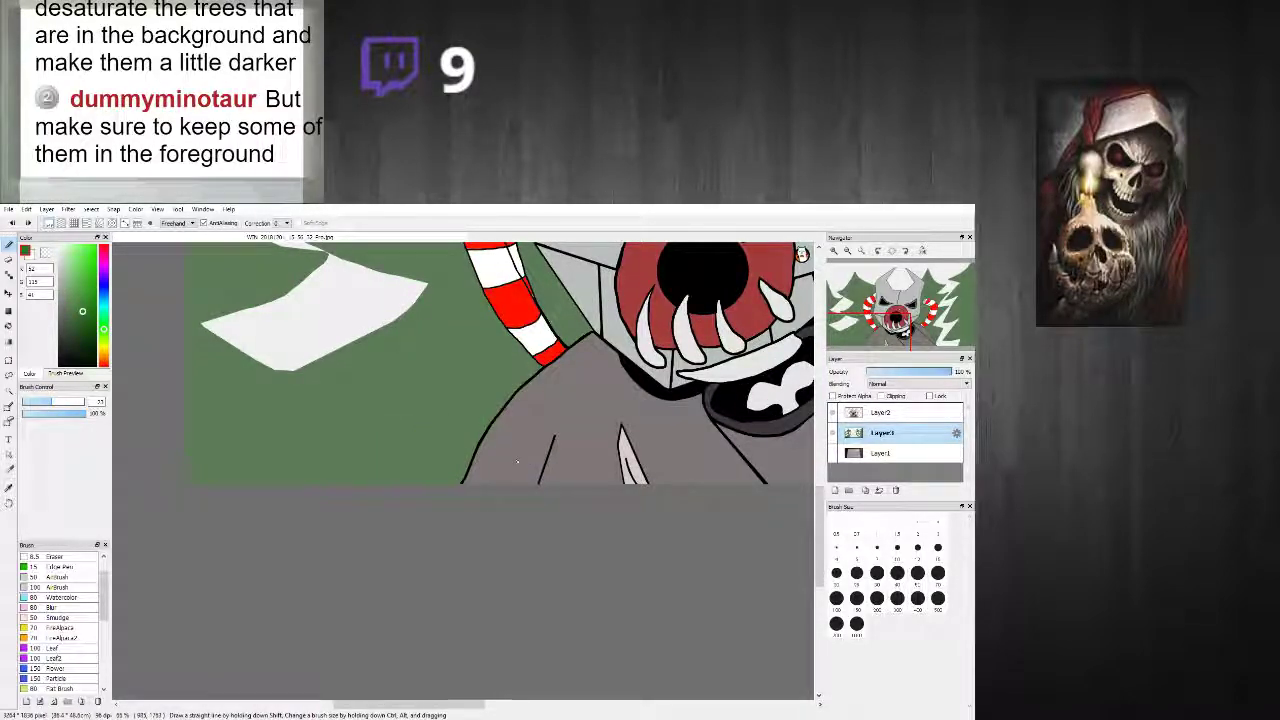
Step: Outline a rounded bush in a brighter green at the lower left of the drawing, continuing it over the cloak on Layer2
mouse_move(275, 482)
left_mouse_down()
mouse_move(383, 426)
mouse_move(475, 445)
left_mouse_up()
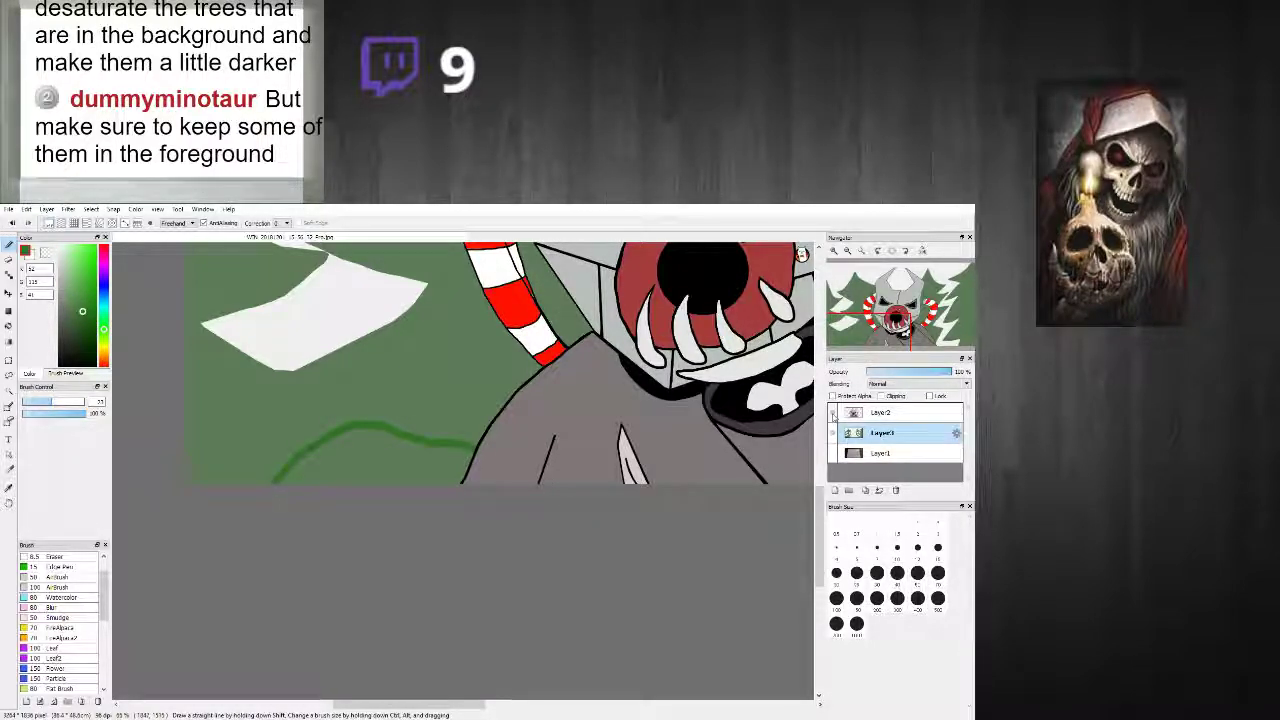
left_click(882, 414)
left_click_drag(476, 446, 530, 481)
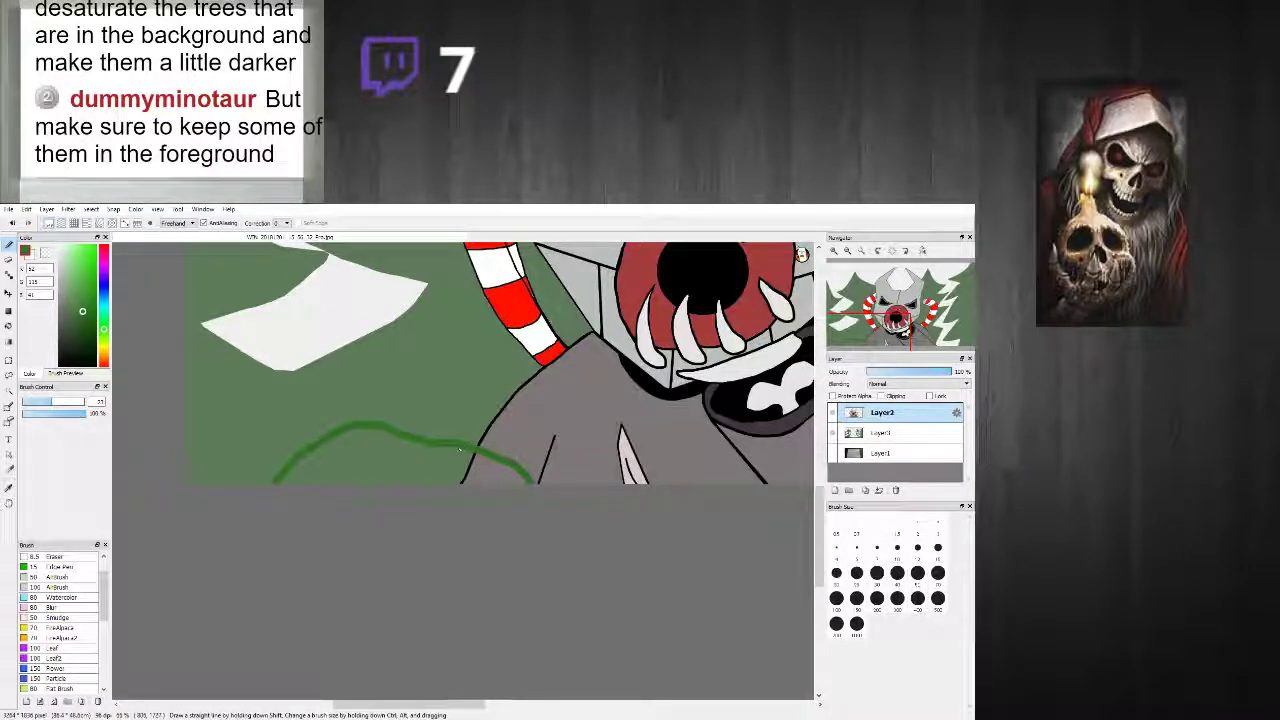
mouse_move(484, 446)
left_mouse_down()
mouse_move(478, 426)
mouse_move(405, 402)
mouse_move(353, 421)
left_mouse_up()
Step: Fill the left bush with the brighter green, including its part over the cloak, and round out its top edge
scroll(375, 428, "up", 1)
key("g")
left_click(315, 472)
left_click(429, 414)
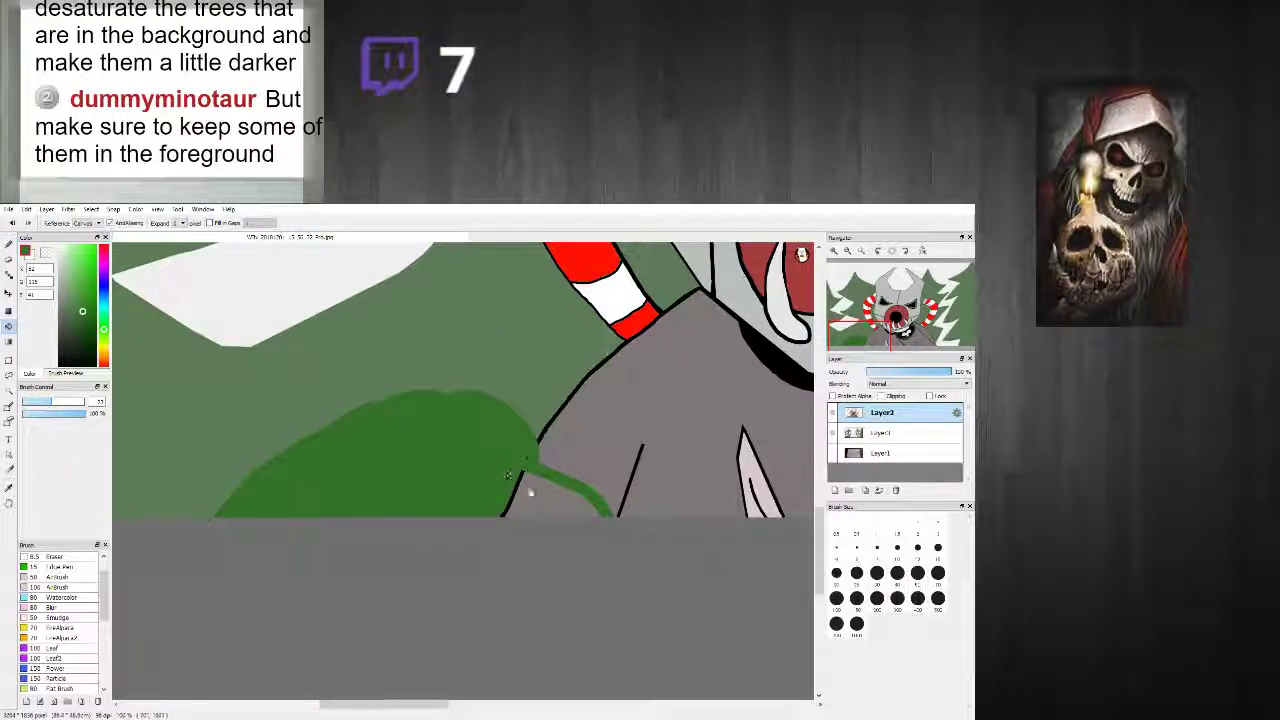
left_click(523, 489)
key("b")
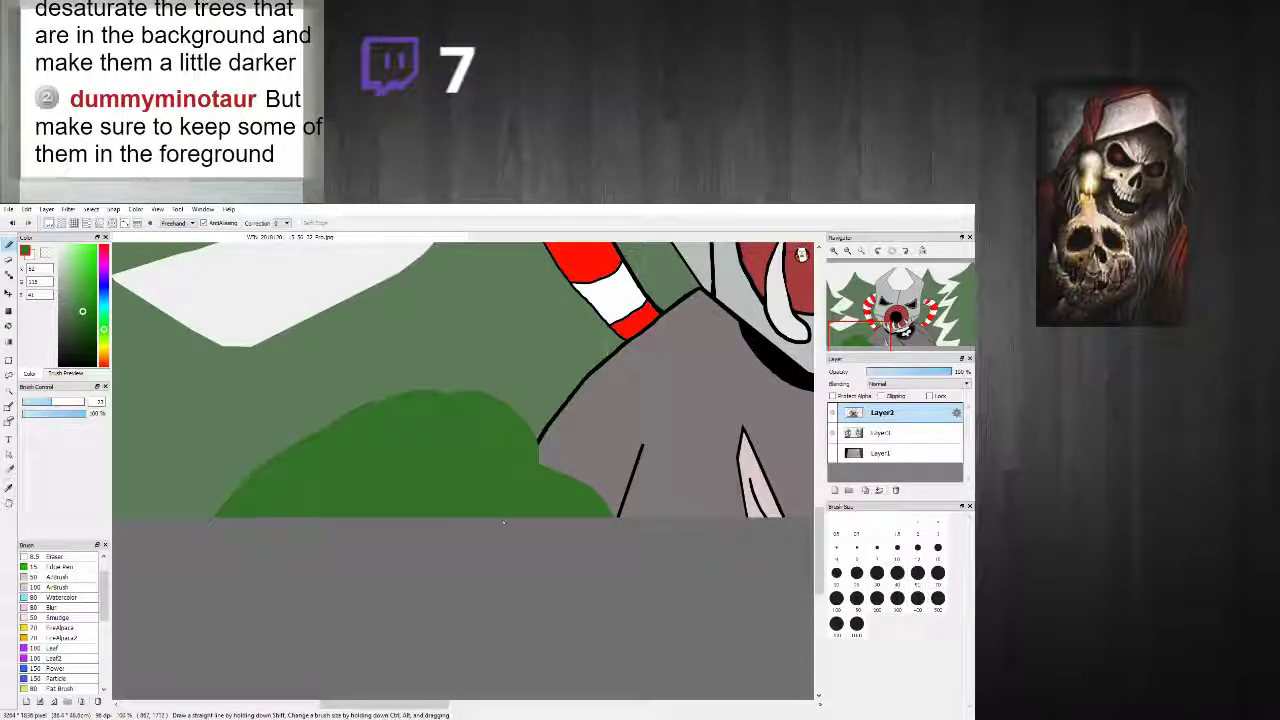
scroll(365, 452, "up", 2)
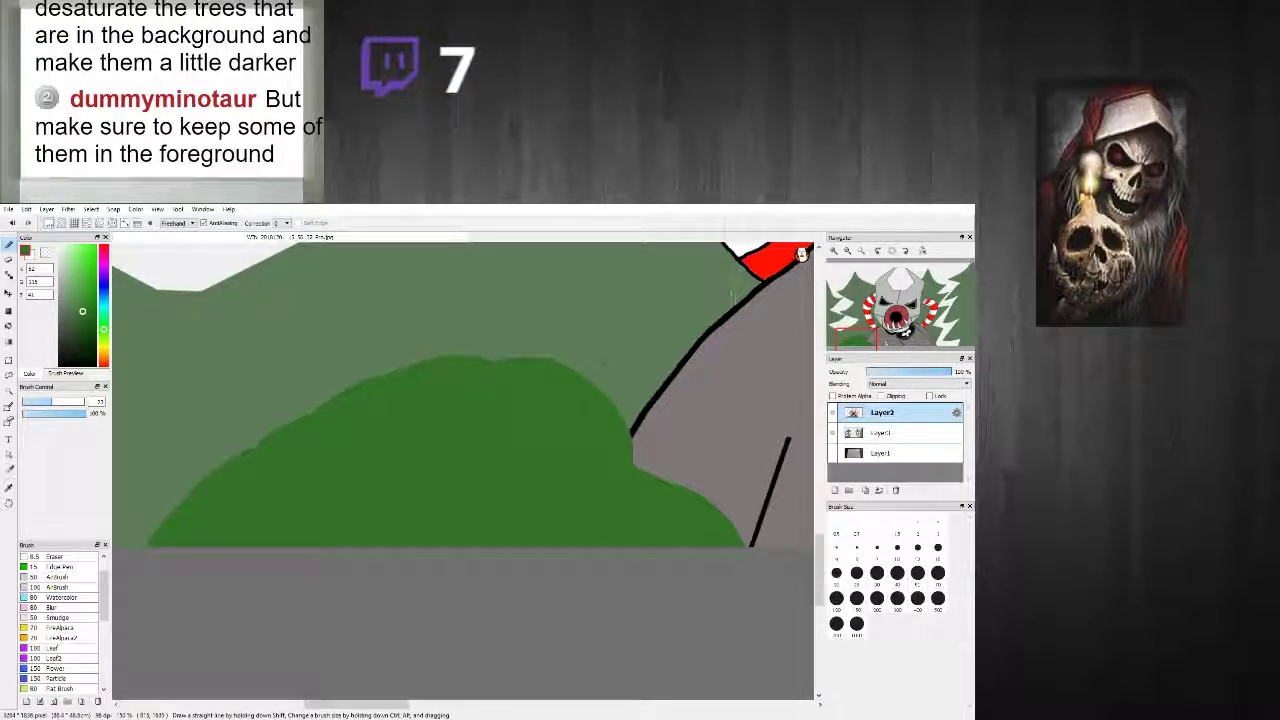
Step: Paint a small bright green bush over the lower middle of the cloak
scroll(418, 420, "down", 7)
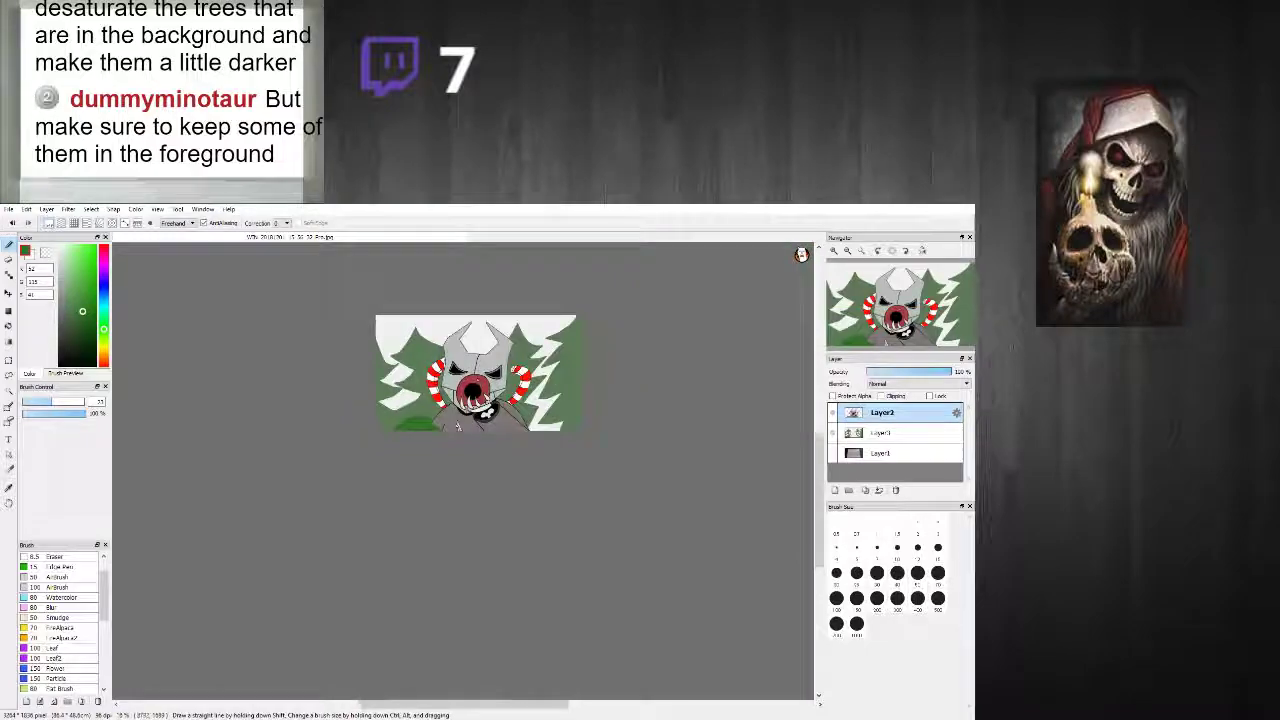
scroll(508, 428, "up", 4)
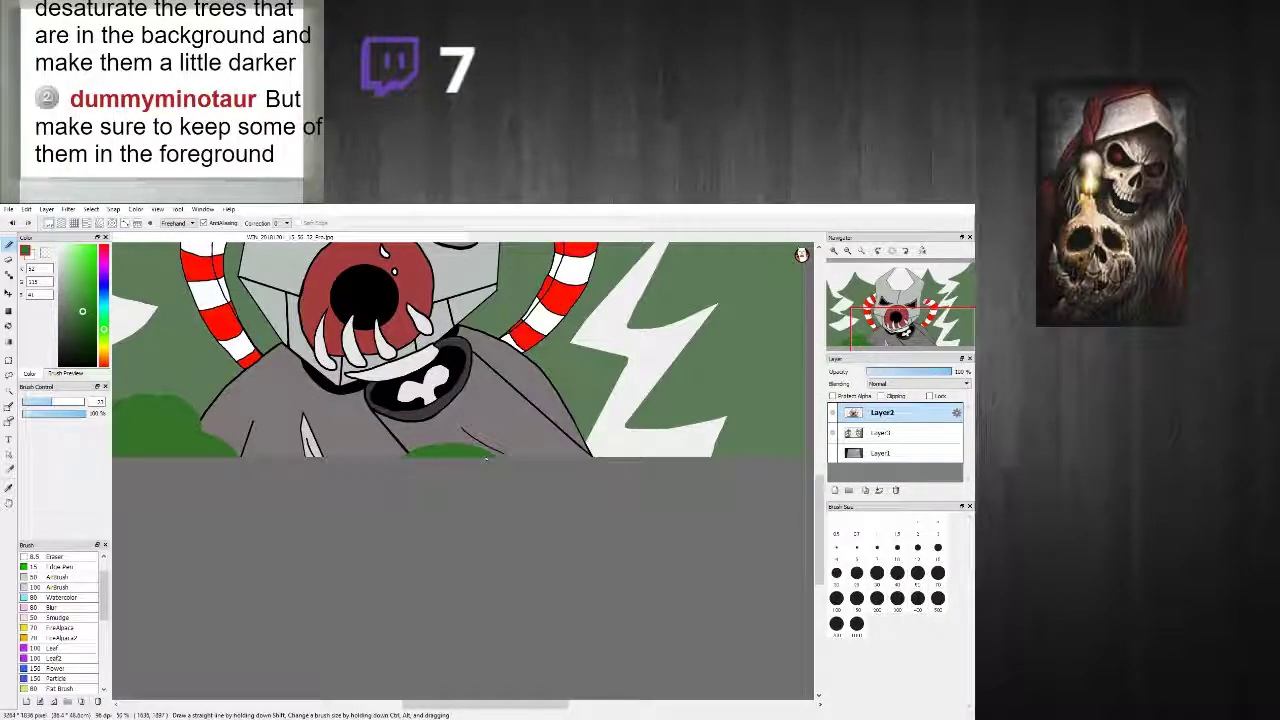
scroll(486, 457, "down", 2)
scroll(486, 457, "up", 3)
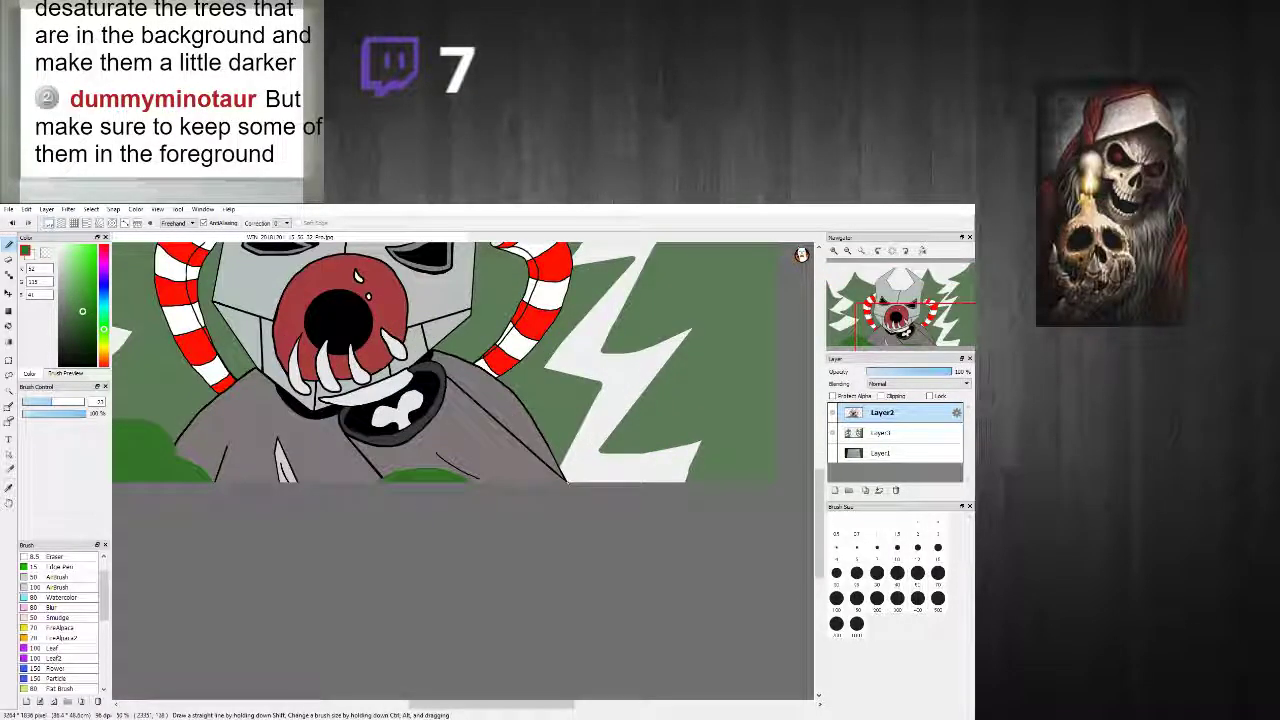
Step: Outline a lumpy bush over the cloak's right edge and the tree beside it, and bucket-fill its enclosed areas with bright green
mouse_move(708, 480)
left_mouse_down()
mouse_move(706, 450)
mouse_move(617, 407)
mouse_move(578, 426)
mouse_move(524, 415)
mouse_move(510, 482)
left_mouse_up()
left_click(9, 325)
left_click(609, 459)
left_click(553, 444)
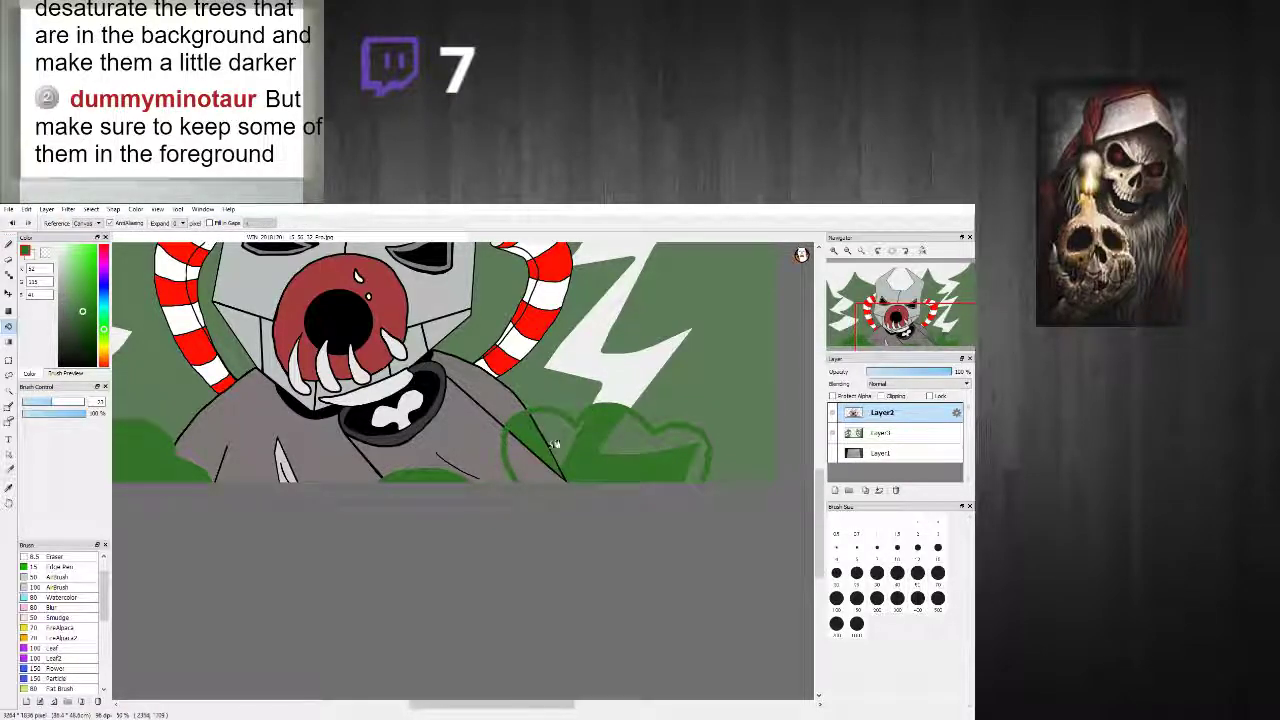
left_click(561, 440)
left_click(535, 461)
left_click(9, 245)
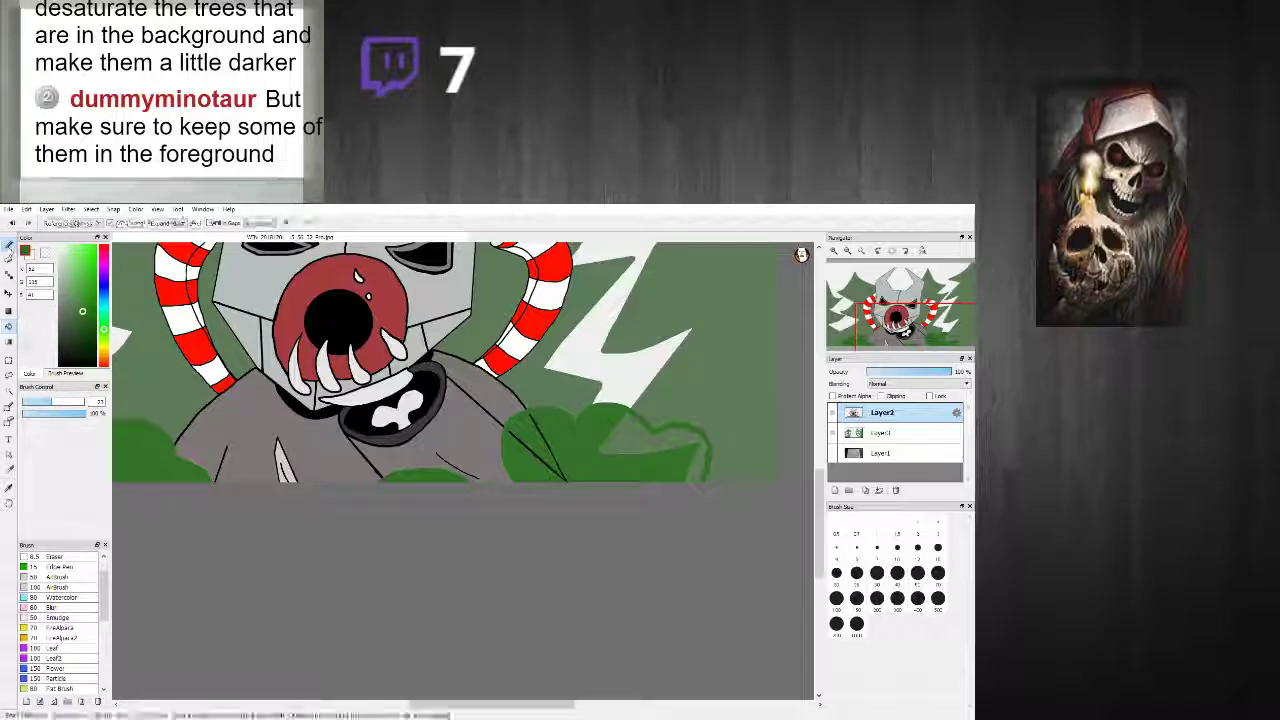
Step: Brush bright green over the unfilled areas in the right bush until it is solid up to its outline
scroll(600, 410, "up", 2)
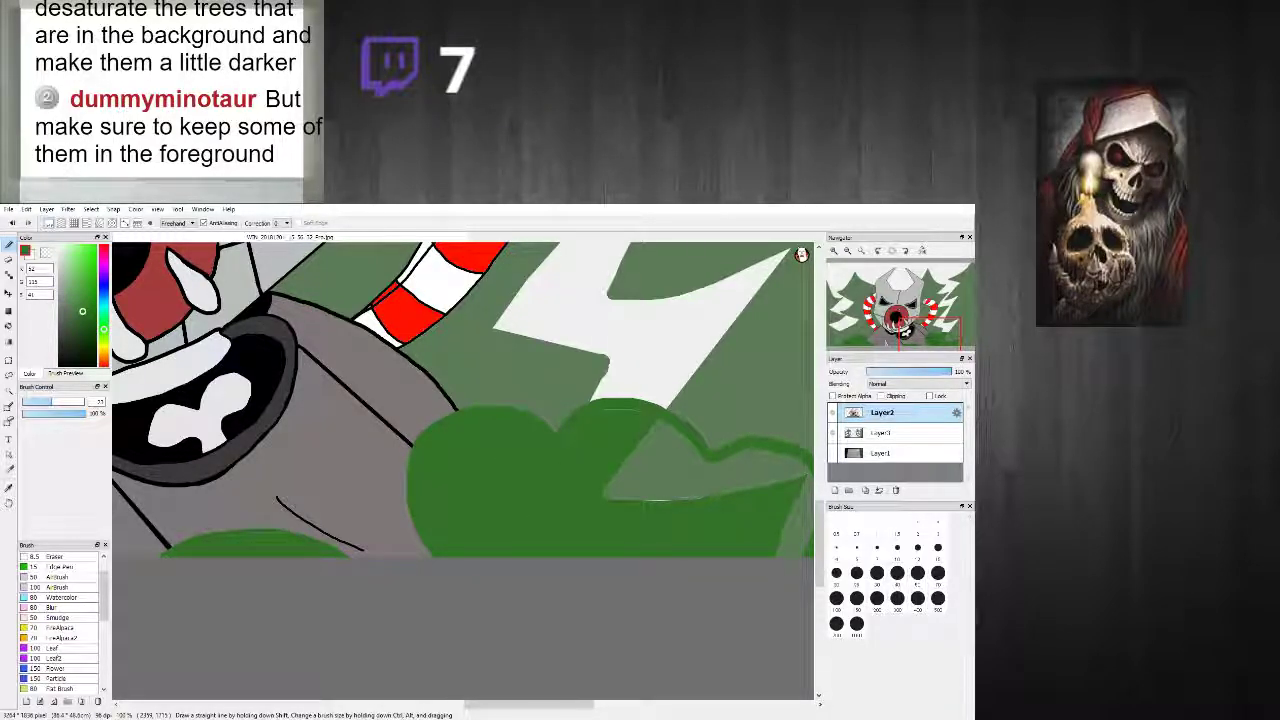
mouse_move(634, 415)
left_mouse_down()
mouse_move(708, 467)
mouse_move(795, 464)
mouse_move(800, 517)
left_mouse_up()
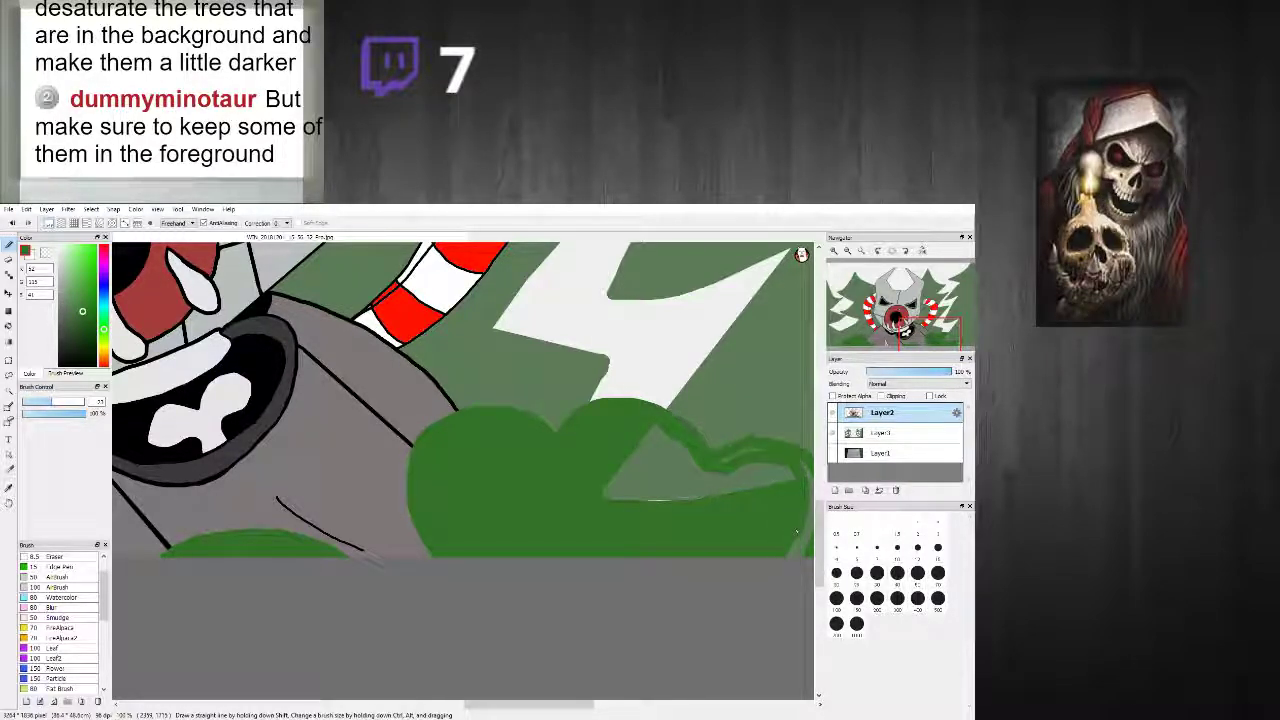
mouse_move(623, 482)
left_mouse_down()
mouse_move(712, 499)
mouse_move(795, 481)
mouse_move(596, 491)
mouse_move(789, 469)
mouse_move(657, 491)
mouse_move(614, 482)
mouse_move(722, 480)
mouse_move(623, 474)
mouse_move(695, 468)
left_mouse_up()
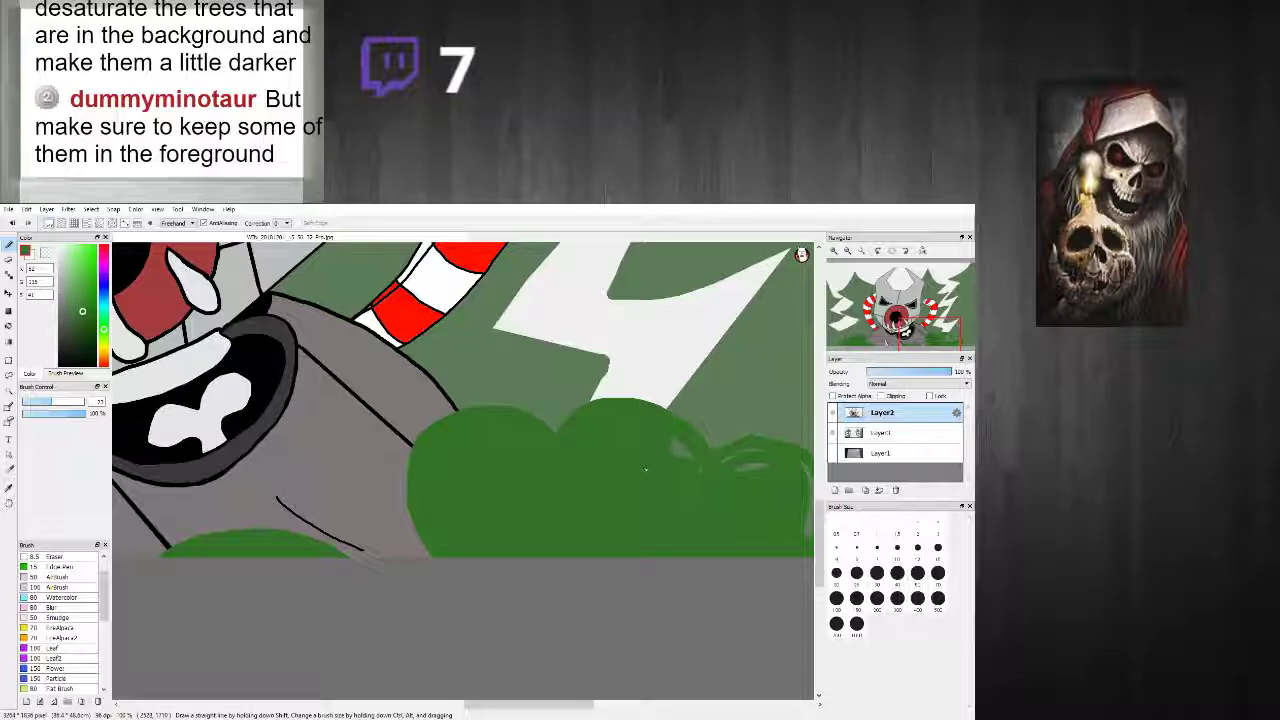
mouse_move(701, 470)
left_mouse_down()
mouse_move(767, 461)
mouse_move(757, 466)
left_mouse_up()
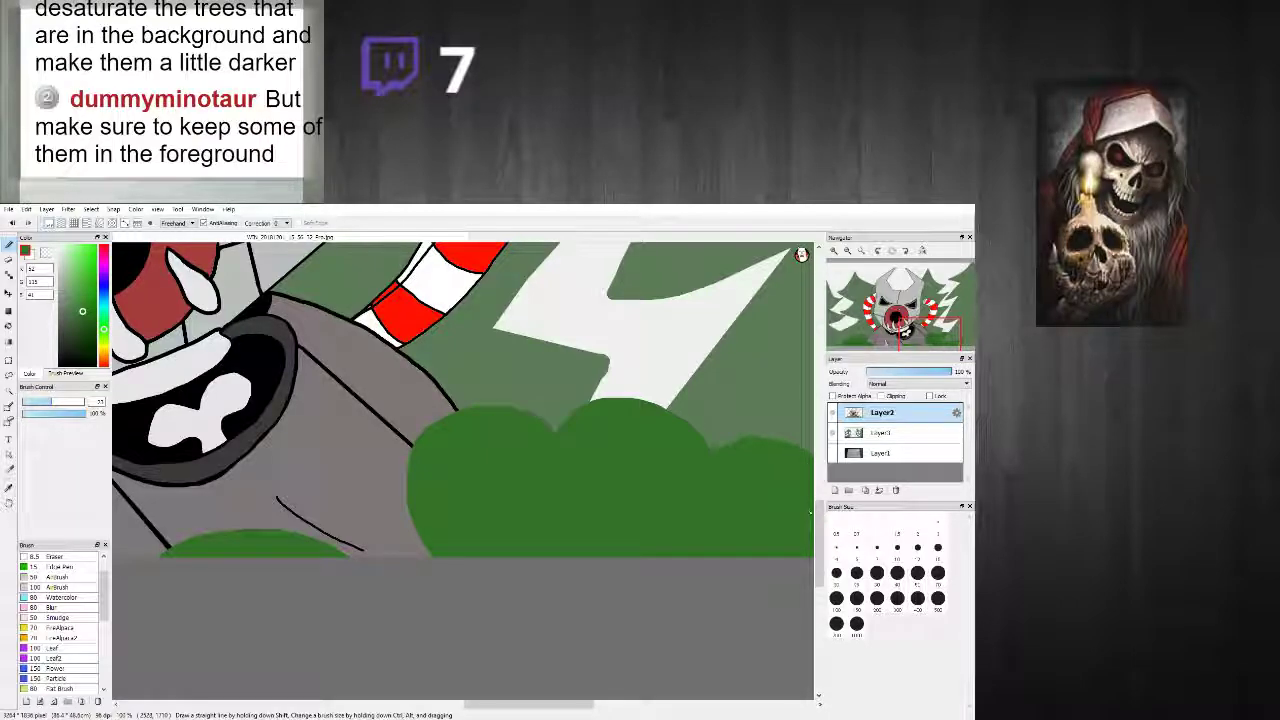
scroll(795, 531, "down", 4)
scroll(800, 531, "up", 2)
scroll(776, 522, "down", 4)
scroll(673, 519, "up", 3)
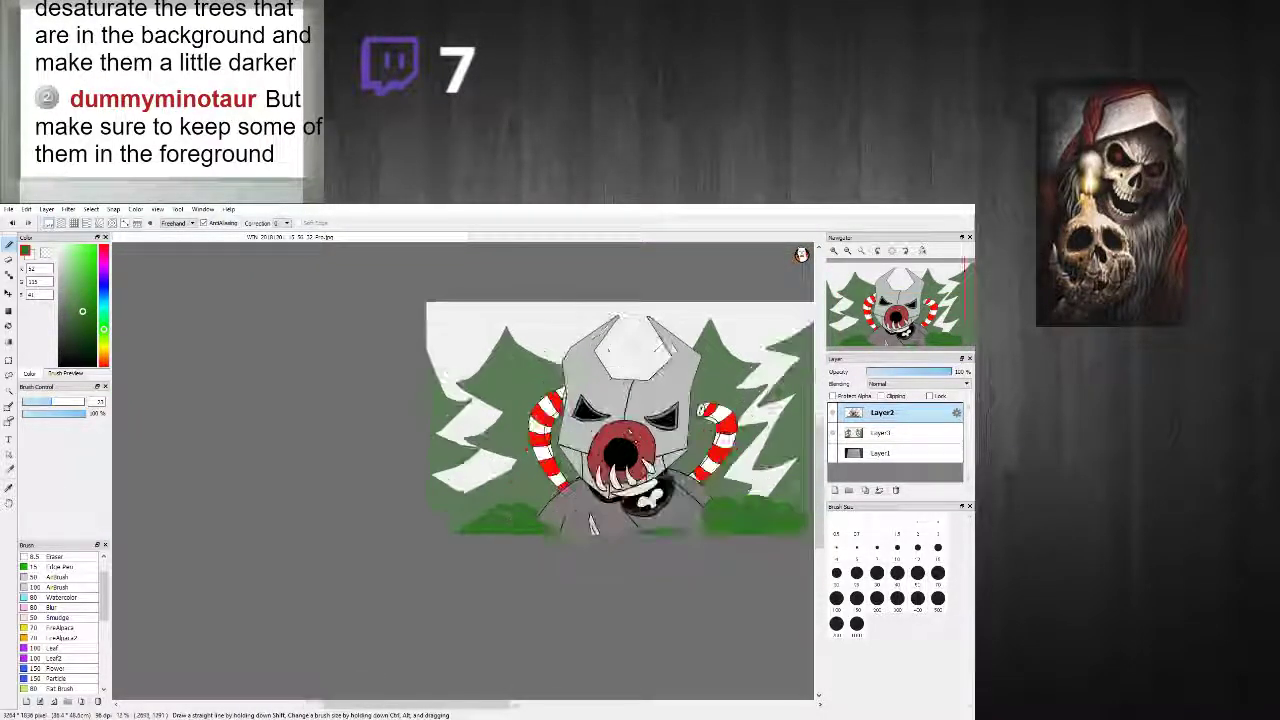
Step: Sample the off-white sky colour and paint over the rough bump on the left tree's branch edge
scroll(714, 478, "down", 1)
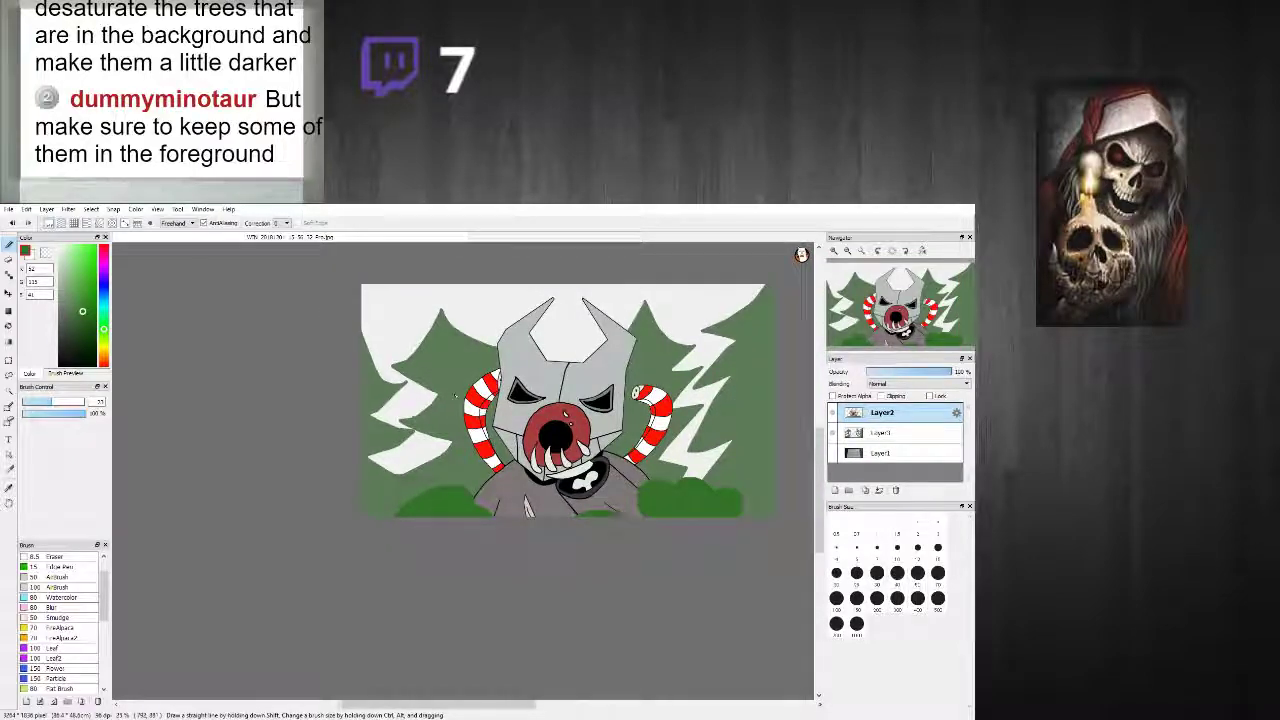
scroll(411, 447, "up", 3)
scroll(411, 447, "up", 2)
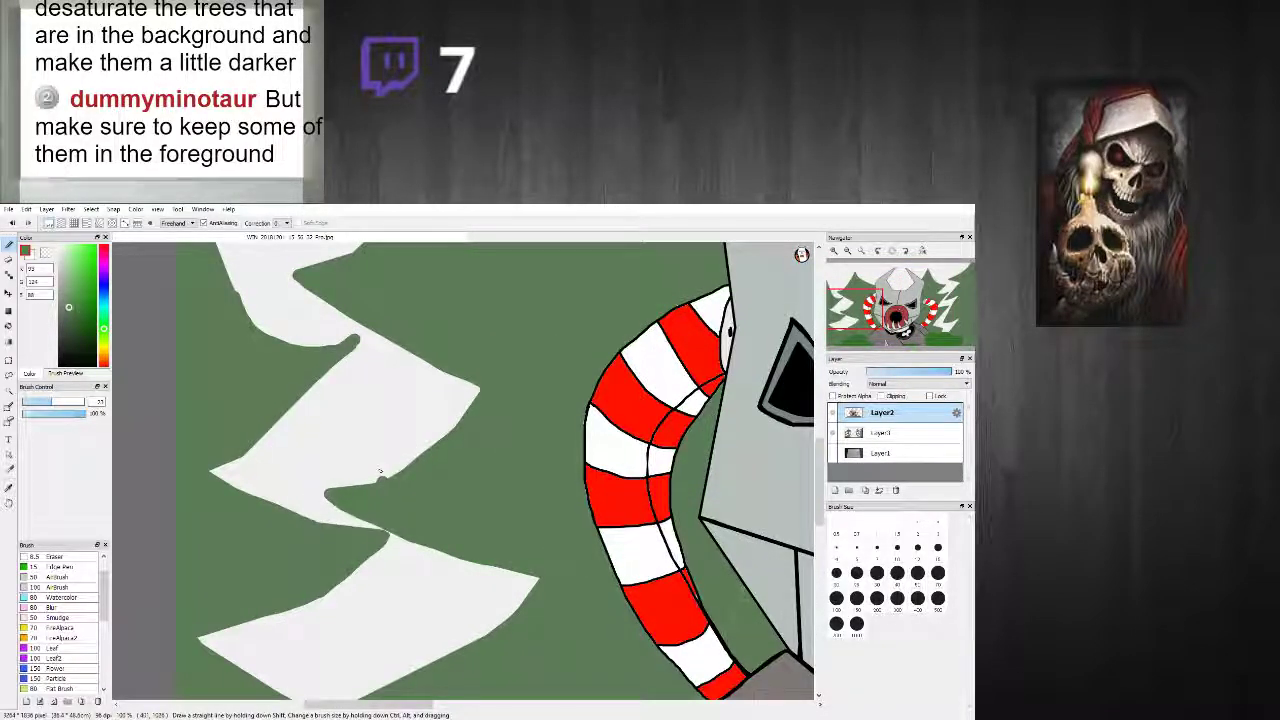
left_click(380, 471, "alt")
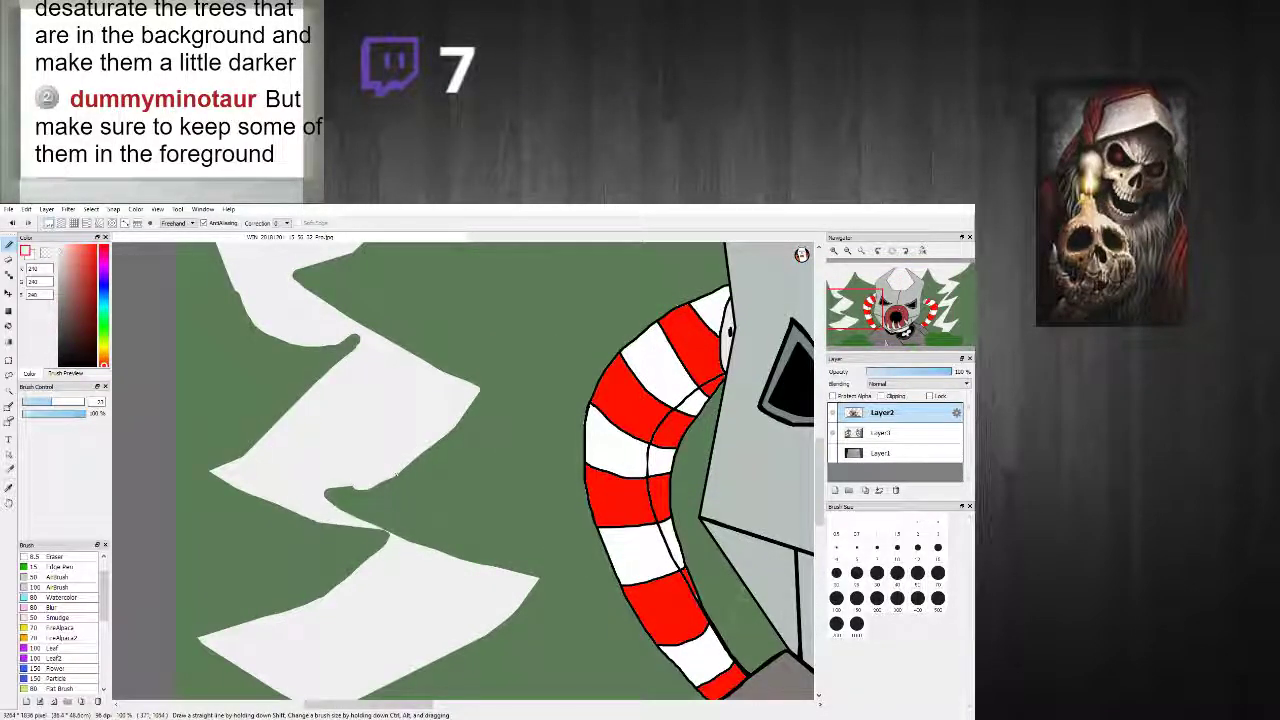
scroll(385, 478, "down", 5)
scroll(374, 387, "up", 3)
scroll(318, 418, "down", 1)
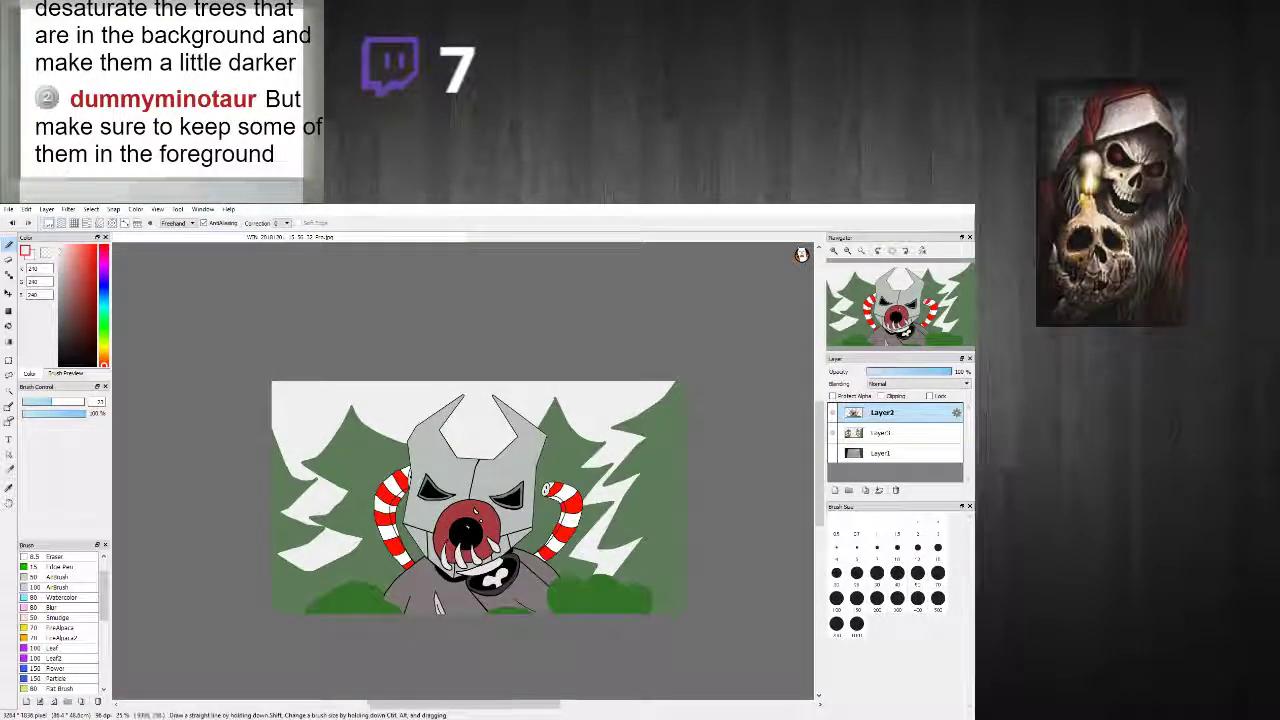
Step: On the middle layer, choose mid-gray (141, 141, 141) and brush a wavy cloud edge across the sky's upper left corner
left_click(881, 432)
scroll(238, 393, "up", 2)
scroll(238, 393, "down", 2)
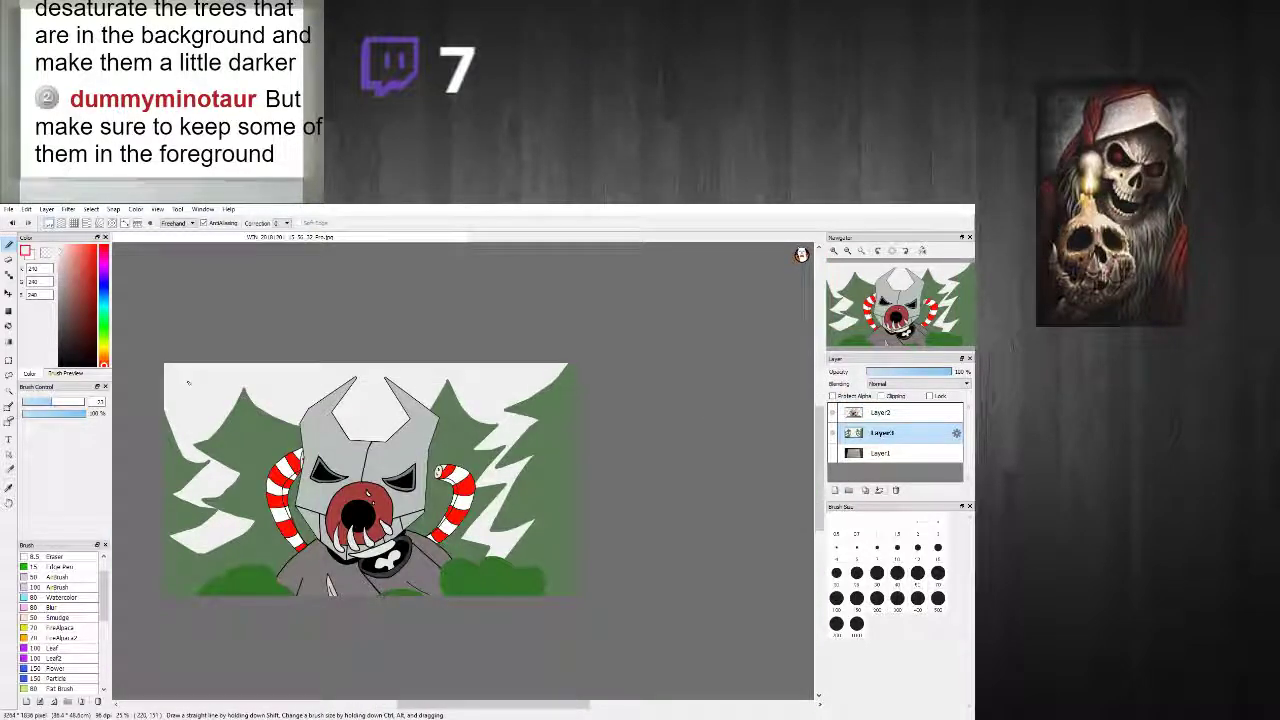
scroll(123, 355, "up", 1)
scroll(172, 365, "up", 1)
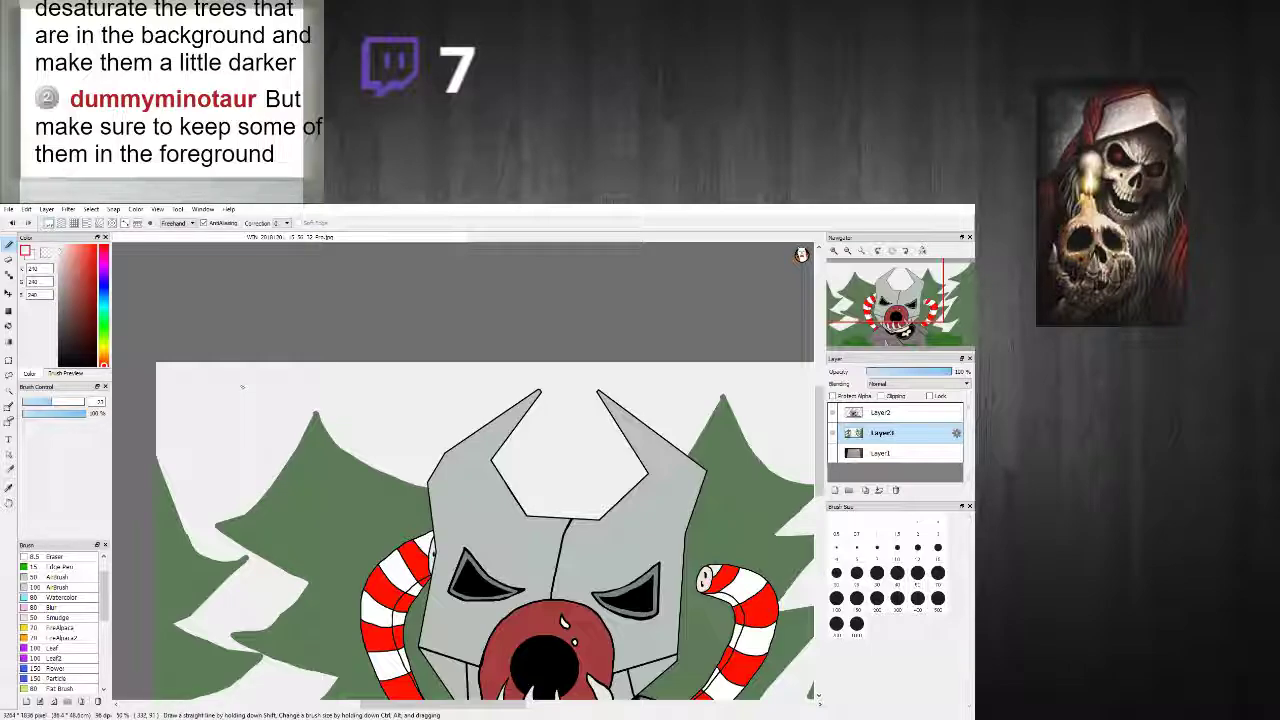
scroll(257, 393, "down", 1)
scroll(248, 386, "up", 1)
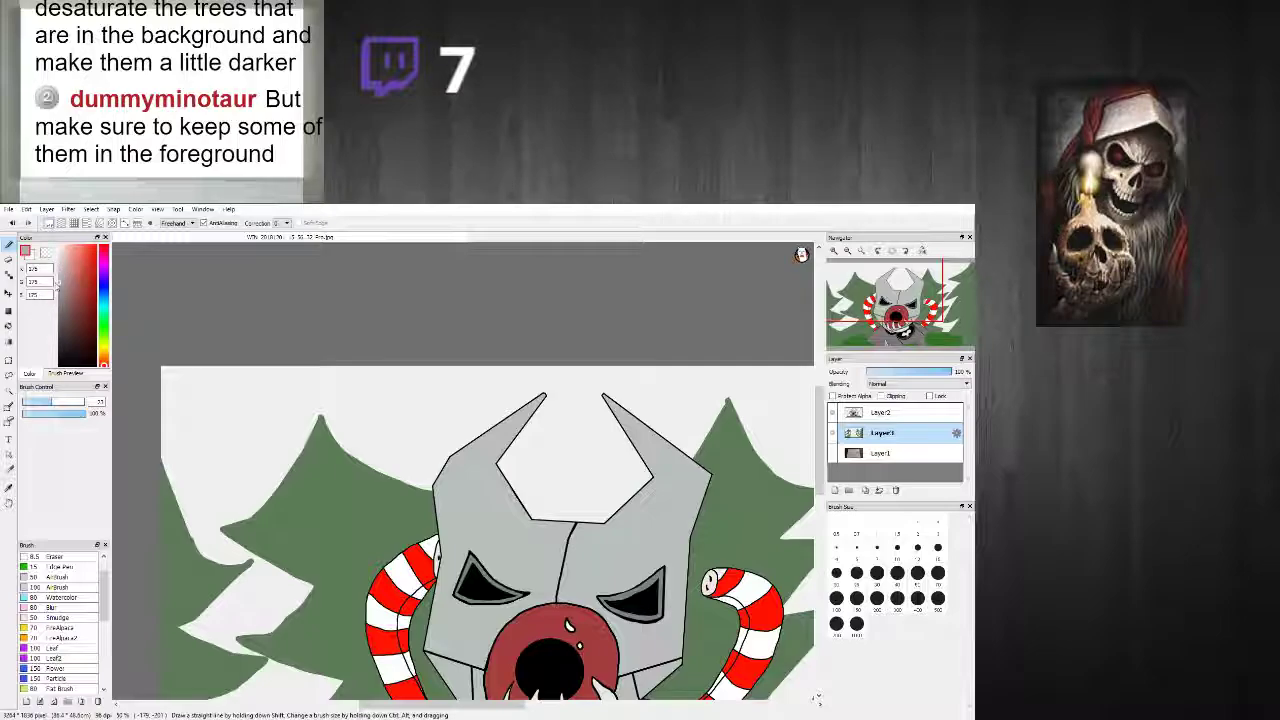
left_click(57, 297)
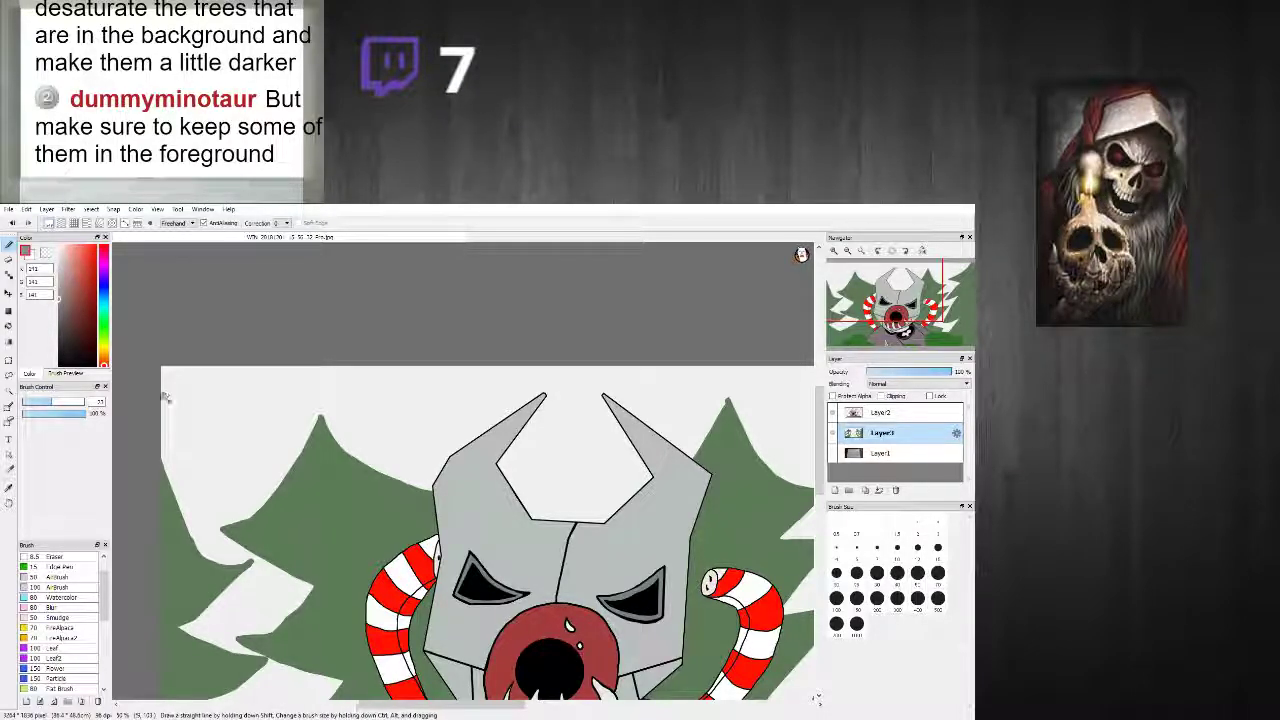
mouse_move(161, 416)
left_mouse_down()
mouse_move(226, 417)
mouse_move(368, 364)
left_mouse_up()
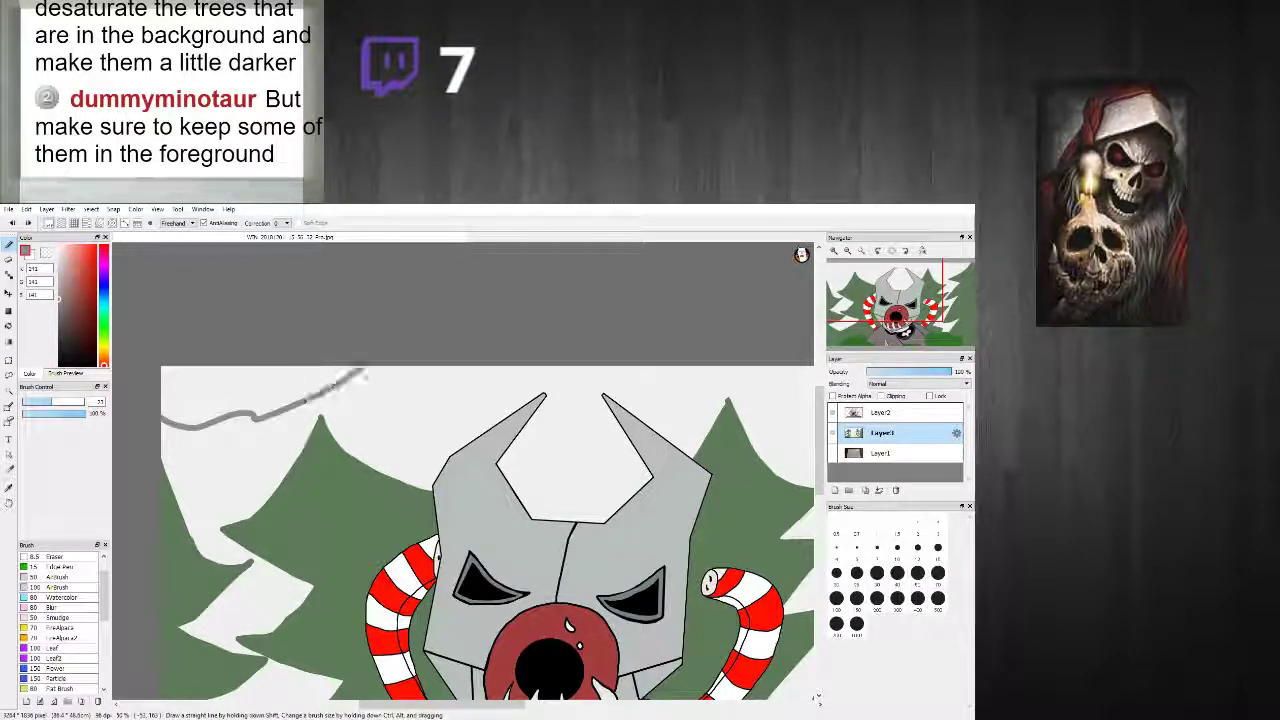
Step: Brush gray cloud edges along the sky above the horns and in the upper right corner, undoing the stray stroke between the horns
scroll(468, 388, "down", 3)
scroll(519, 389, "up", 2)
mouse_move(436, 386)
left_mouse_down()
mouse_move(600, 398)
mouse_move(640, 384)
left_mouse_up()
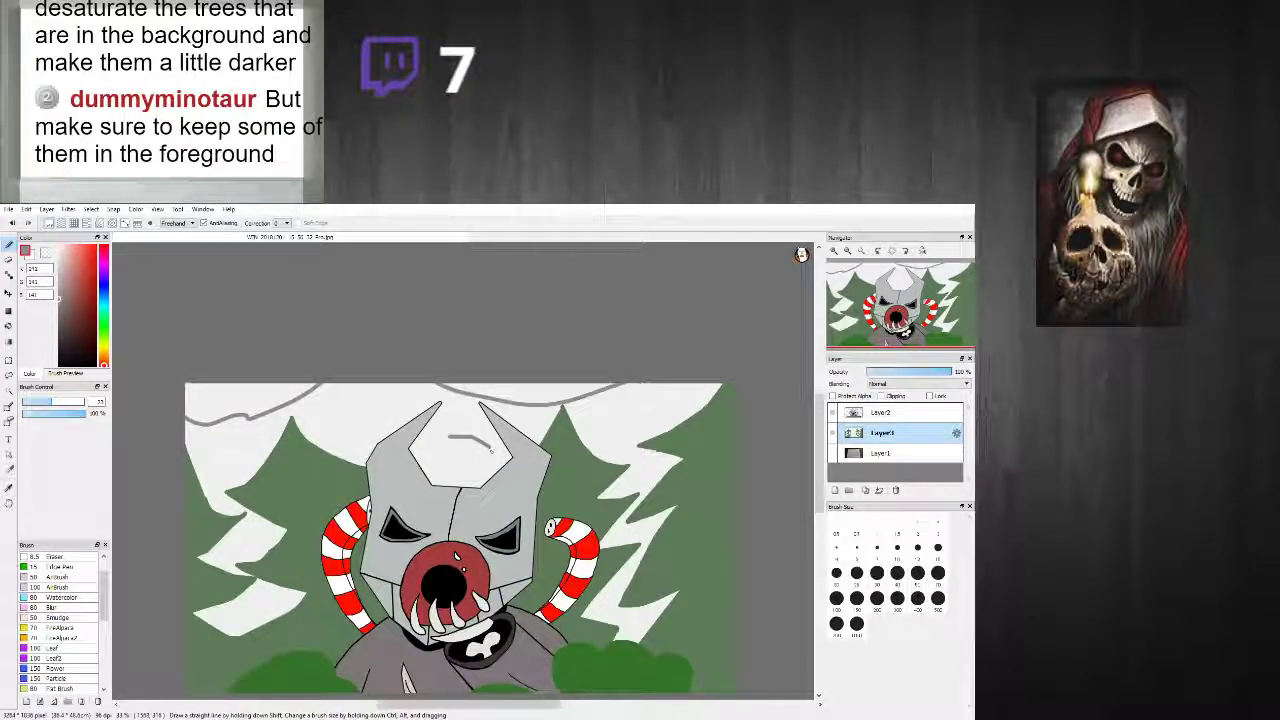
key("ctrl+z")
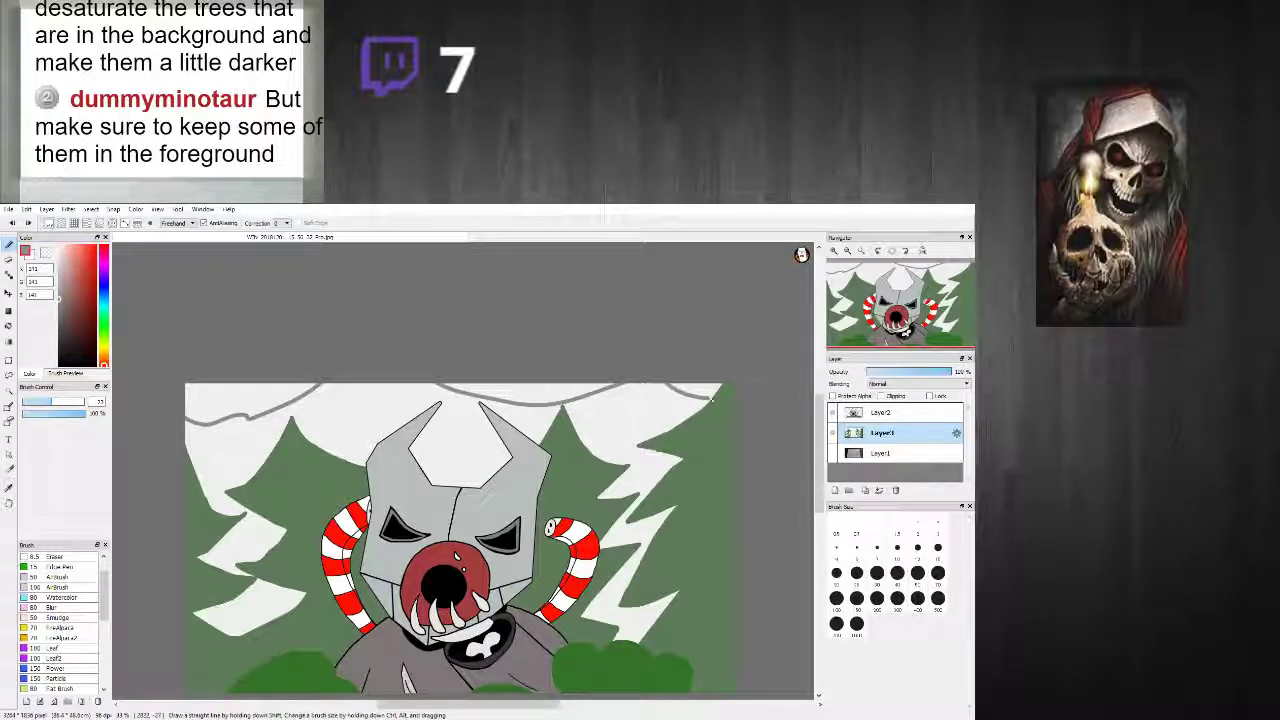
Step: Bucket-fill the outlined cloud areas along the canvas's upper edge with the same gray
scroll(713, 400, "down", 1)
scroll(713, 400, "up", 4)
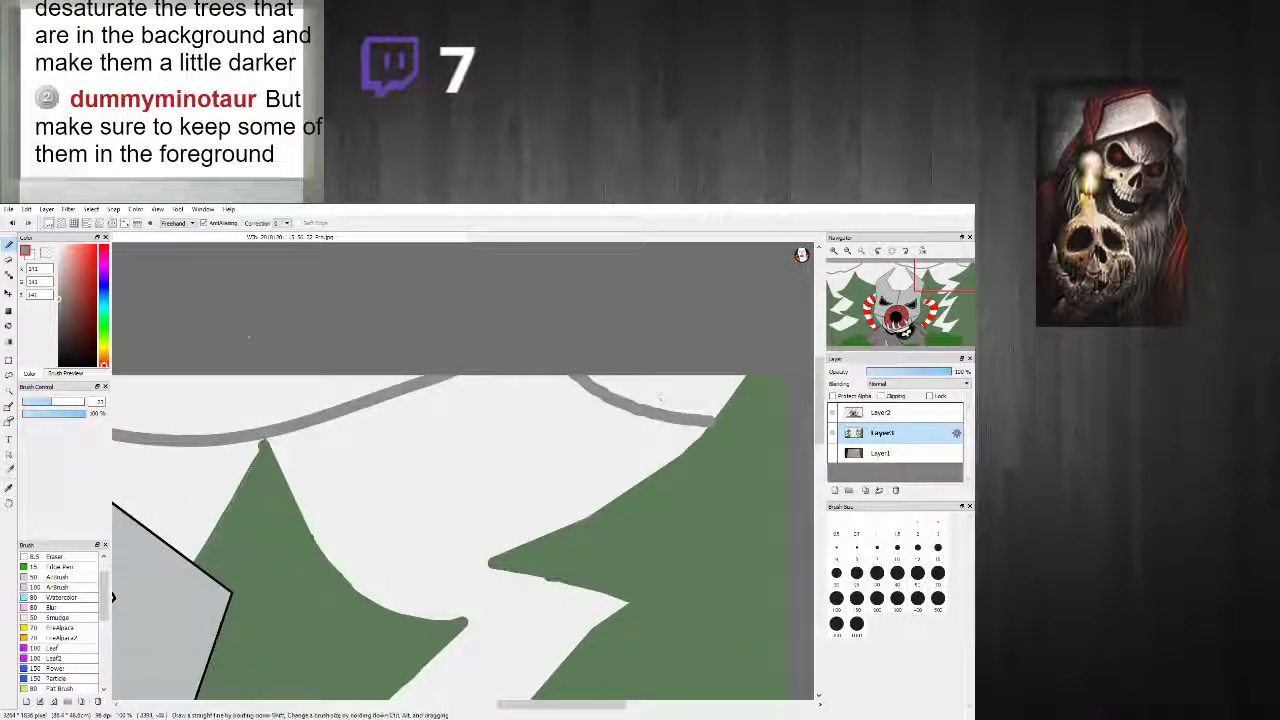
left_click(8, 326)
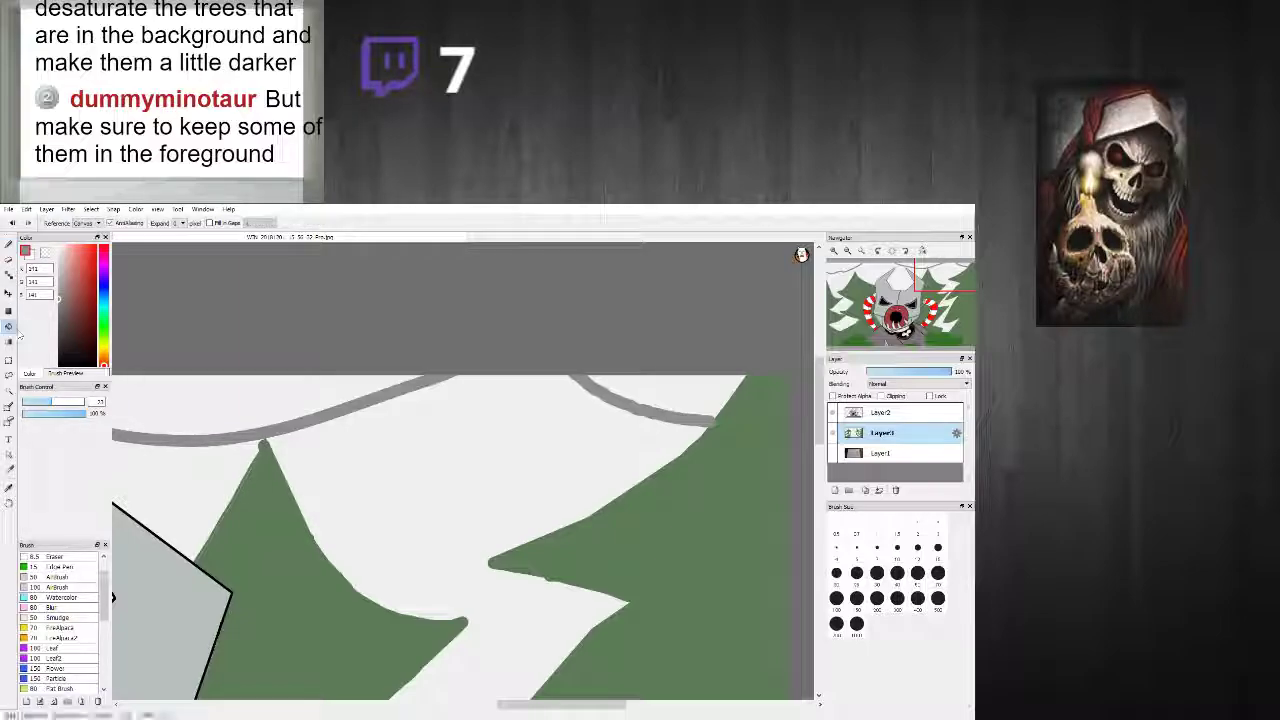
left_click(381, 397)
scroll(331, 406, "up", 5)
left_click(328, 394)
scroll(360, 407, "down", 7)
scroll(487, 416, "up", 2)
scroll(454, 412, "up", 1)
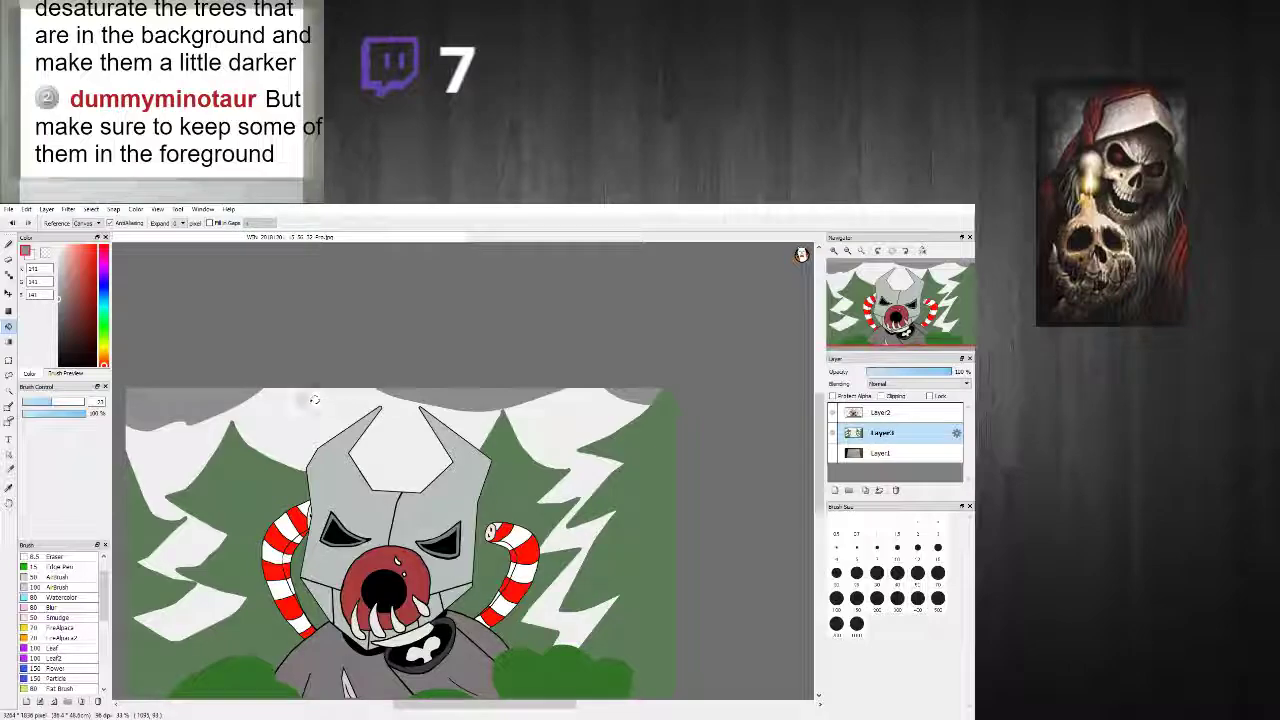
Step: Outline three small gray clouds in the sky: one beside the left horn, one at far left, and a lumpy one at right
left_click(9, 245)
scroll(272, 411, "up", 2)
mouse_move(309, 413)
left_mouse_down()
mouse_move(400, 414)
mouse_move(307, 440)
mouse_move(292, 410)
left_mouse_up()
scroll(300, 420, "down", 3)
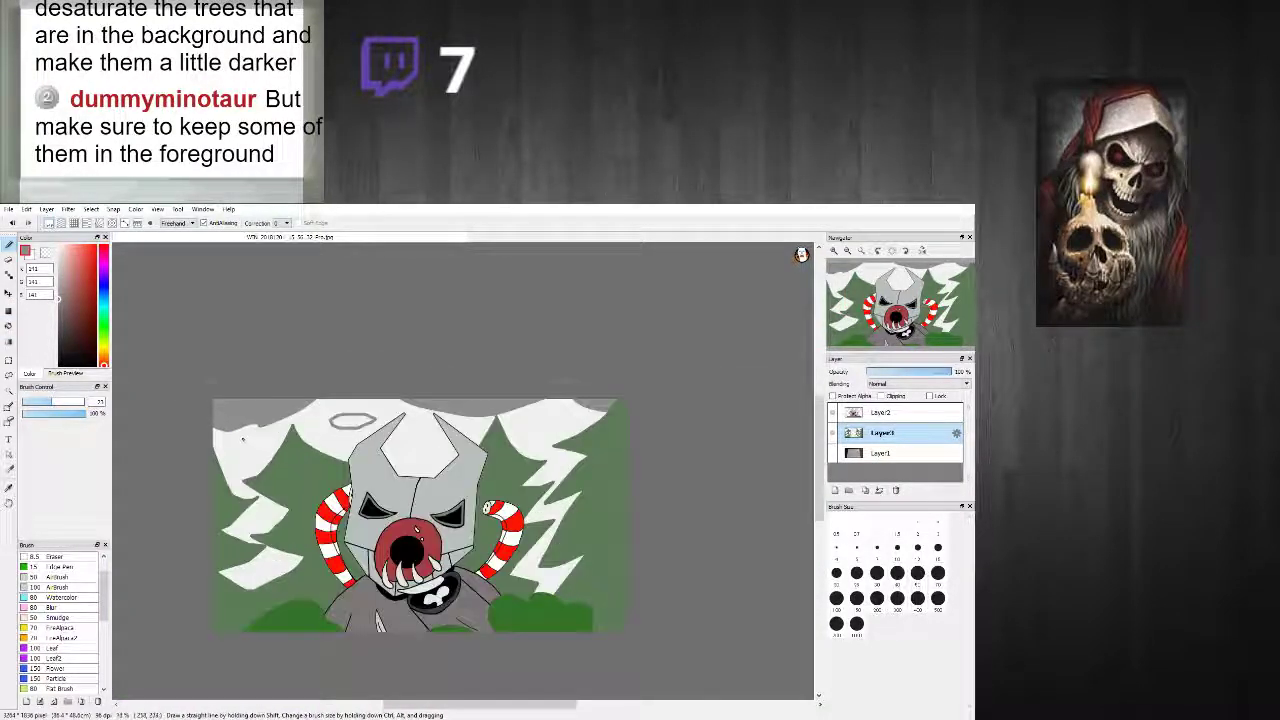
scroll(238, 453, "up", 4)
scroll(640, 460, "down", 3)
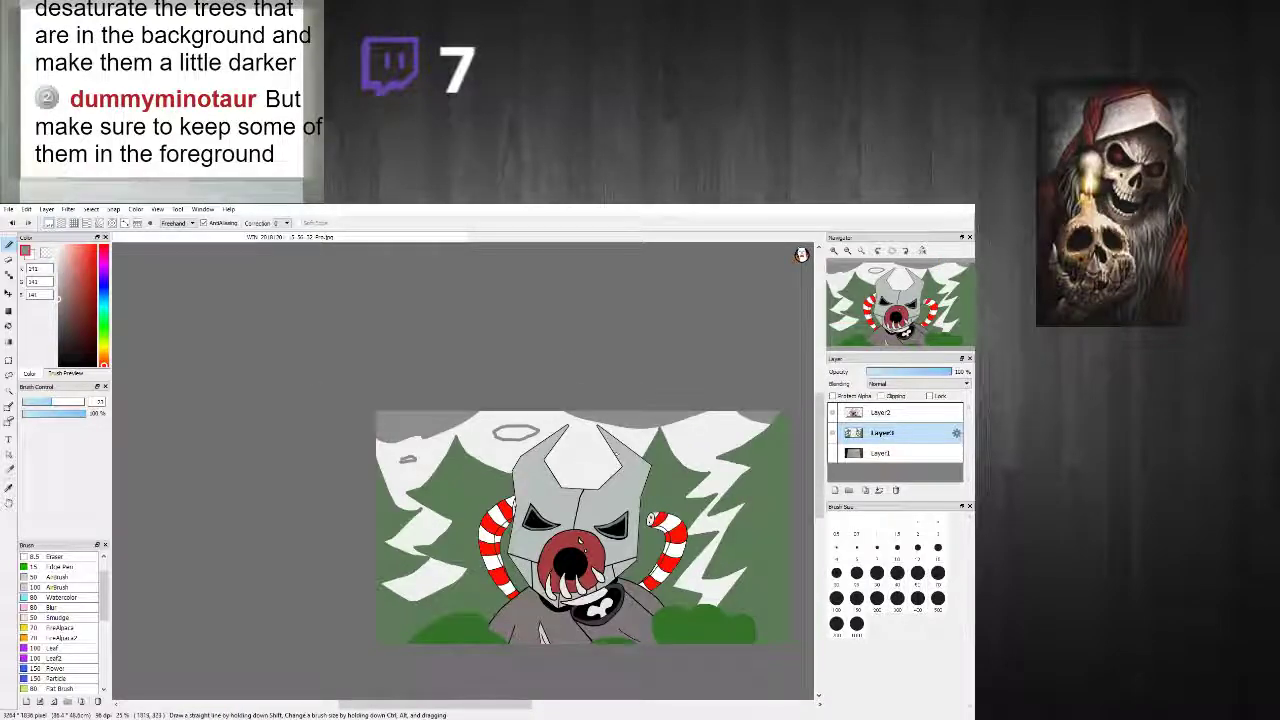
scroll(717, 459, "up", 2)
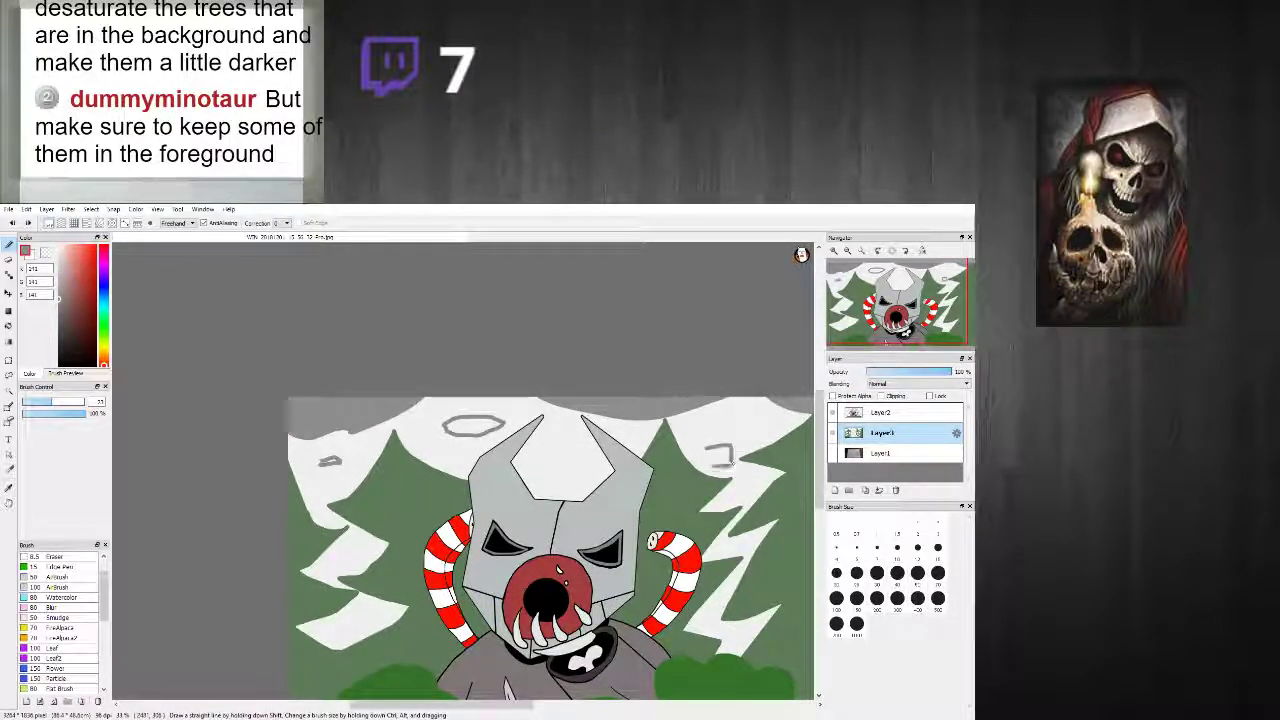
left_click_drag(706, 436, 732, 436)
scroll(727, 436, "up", 2)
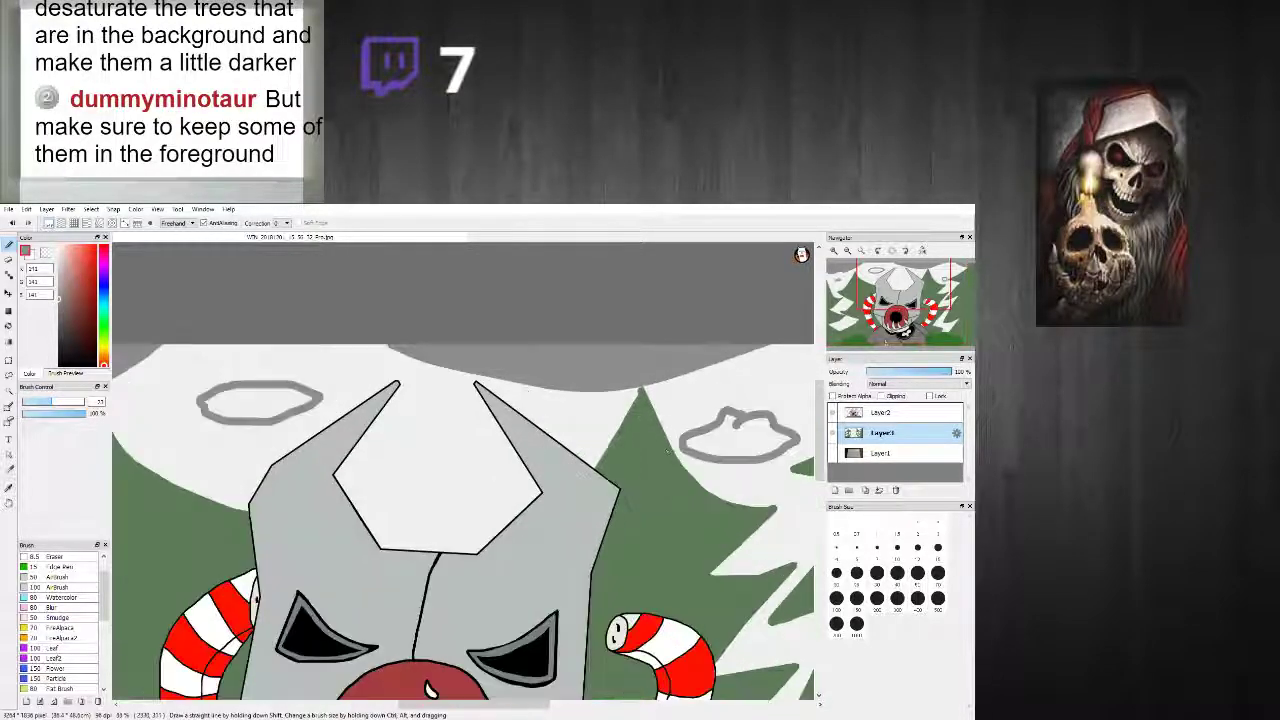
Step: Bucket-fill the three small cloud outlines with gray
left_click(9, 327)
left_click(265, 404)
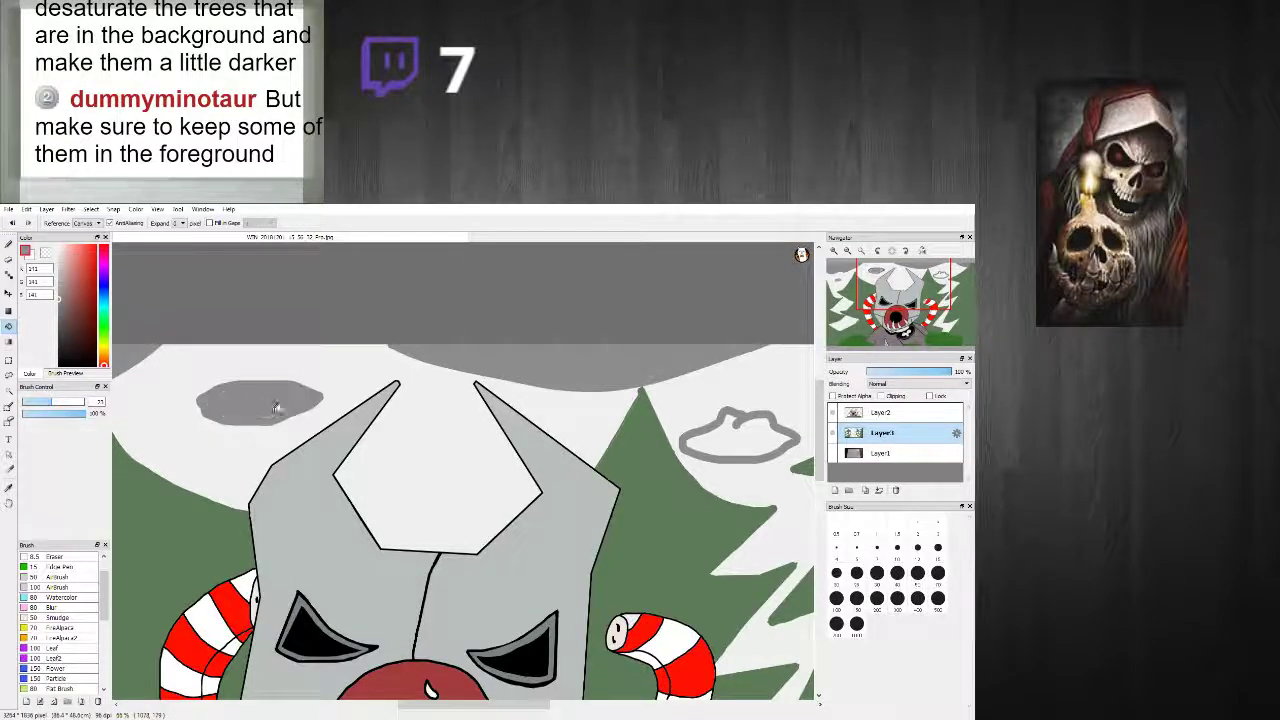
scroll(600, 449, "down", 2)
left_click(500, 430)
left_click(218, 443)
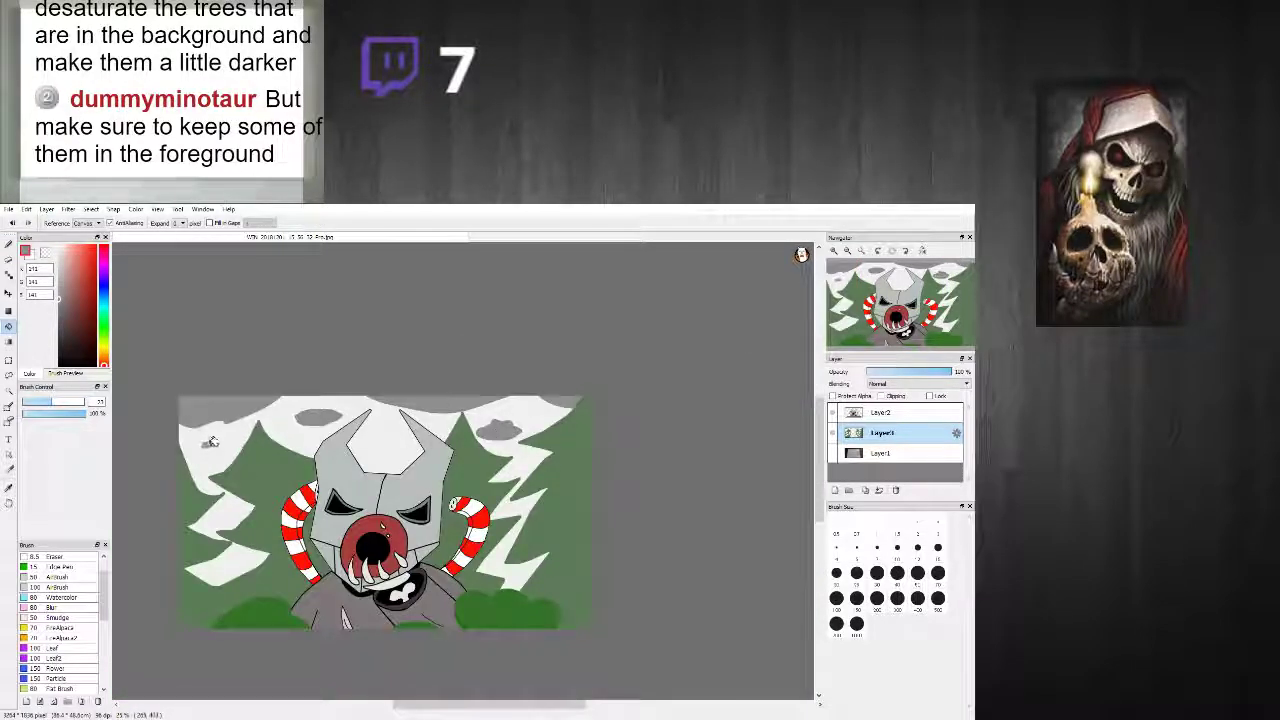
Step: Brush gray over the unfilled gaps in the far-left cloud and the cloud beside the left horn
scroll(220, 443, "up", 3)
left_click(9, 247)
mouse_move(224, 446)
left_mouse_down()
mouse_move(200, 452)
mouse_move(270, 444)
left_mouse_up()
scroll(237, 457, "down", 2)
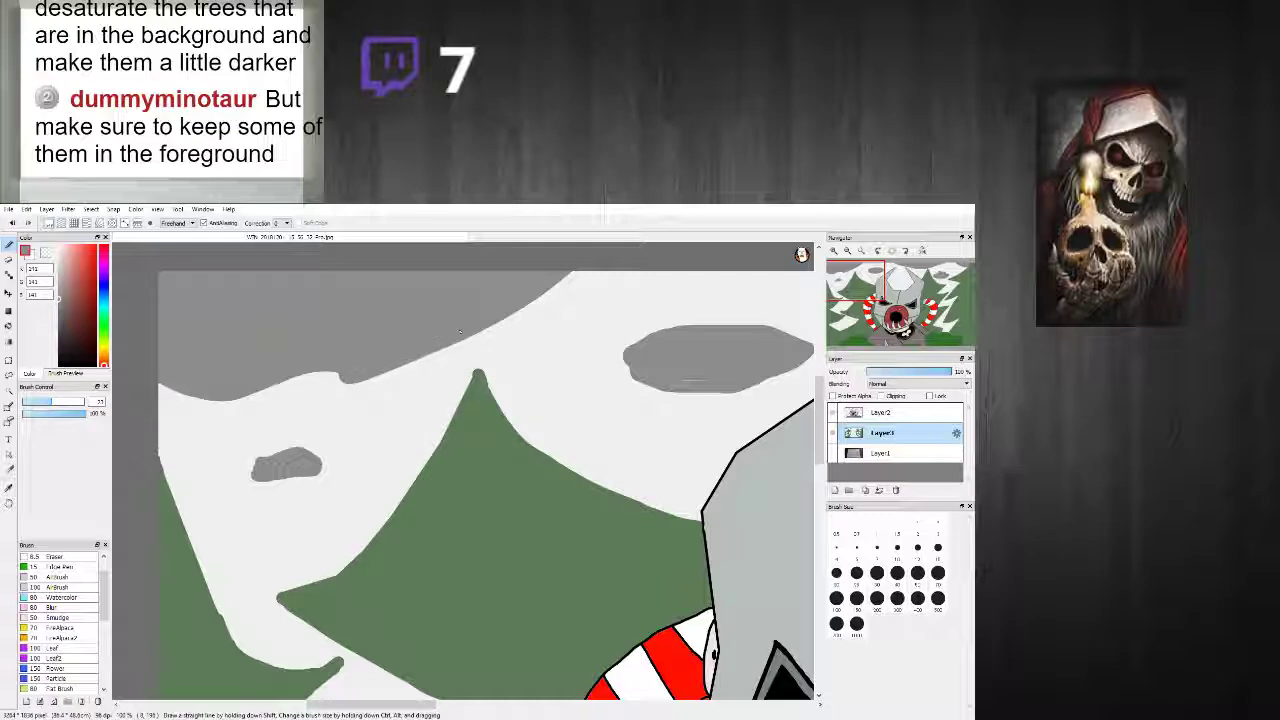
left_click_drag(674, 380, 704, 380)
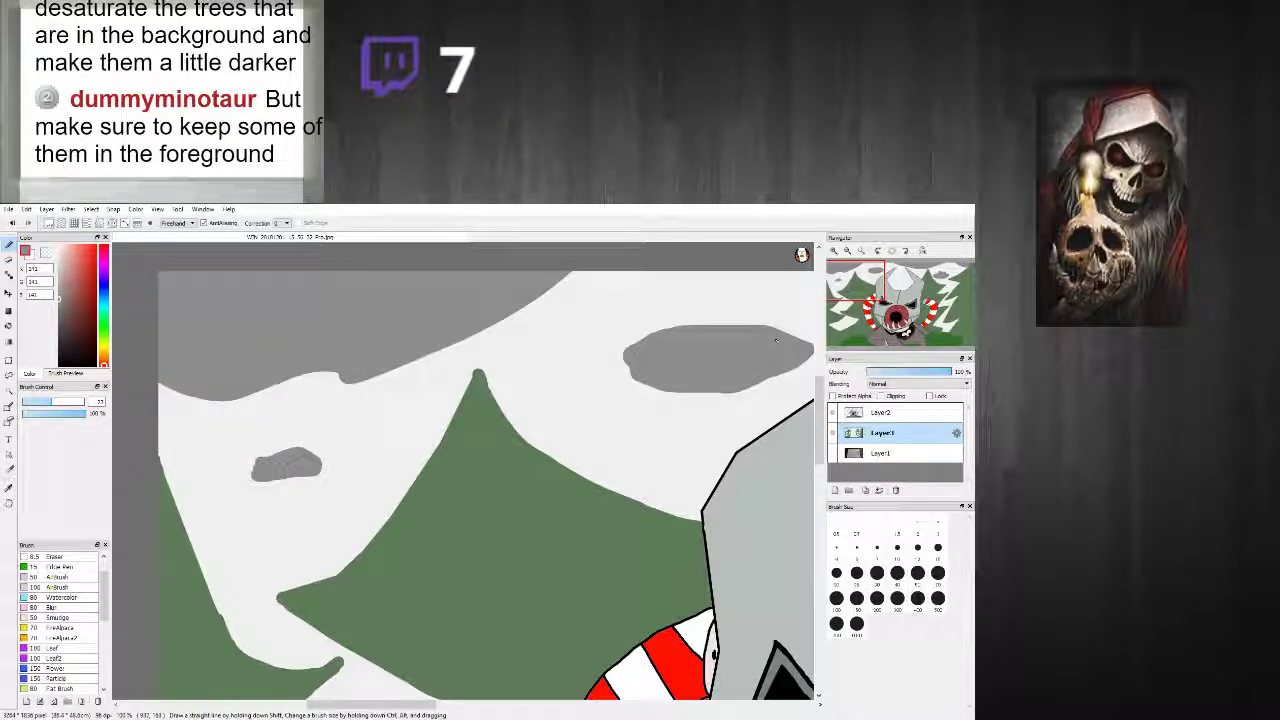
Step: Brush gray over the remaining light gaps in the lumpy right cloud and the upper right cloud bank until both are solid
scroll(675, 339, "down", 4)
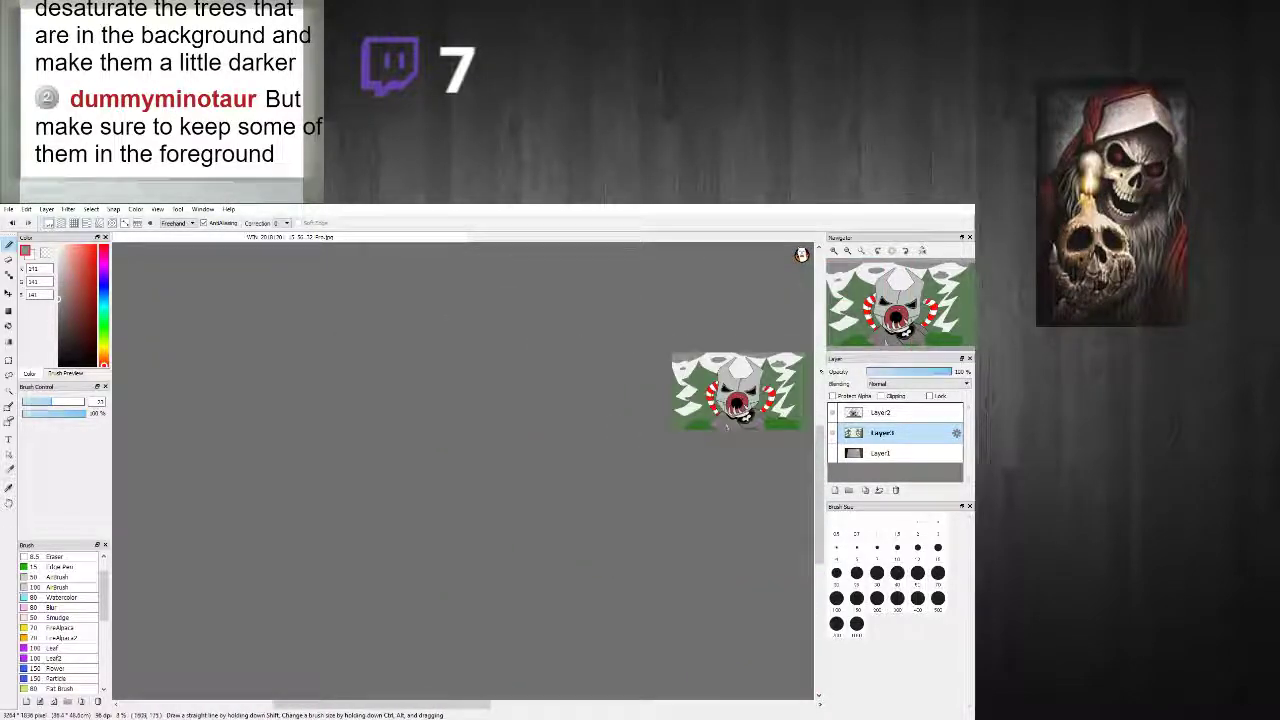
scroll(784, 355, "up", 3)
scroll(784, 355, "up", 3)
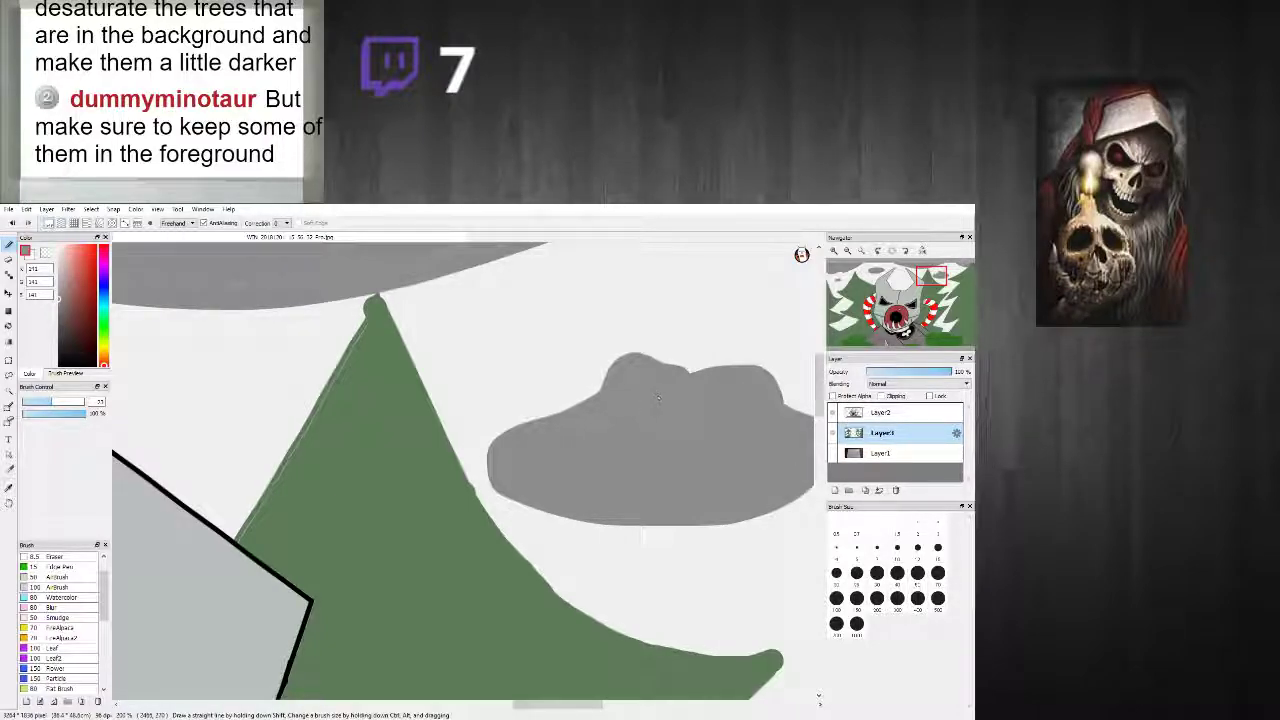
scroll(636, 386, "down", 6)
scroll(634, 386, "up", 5)
scroll(225, 389, "down", 6)
scroll(250, 389, "up", 4)
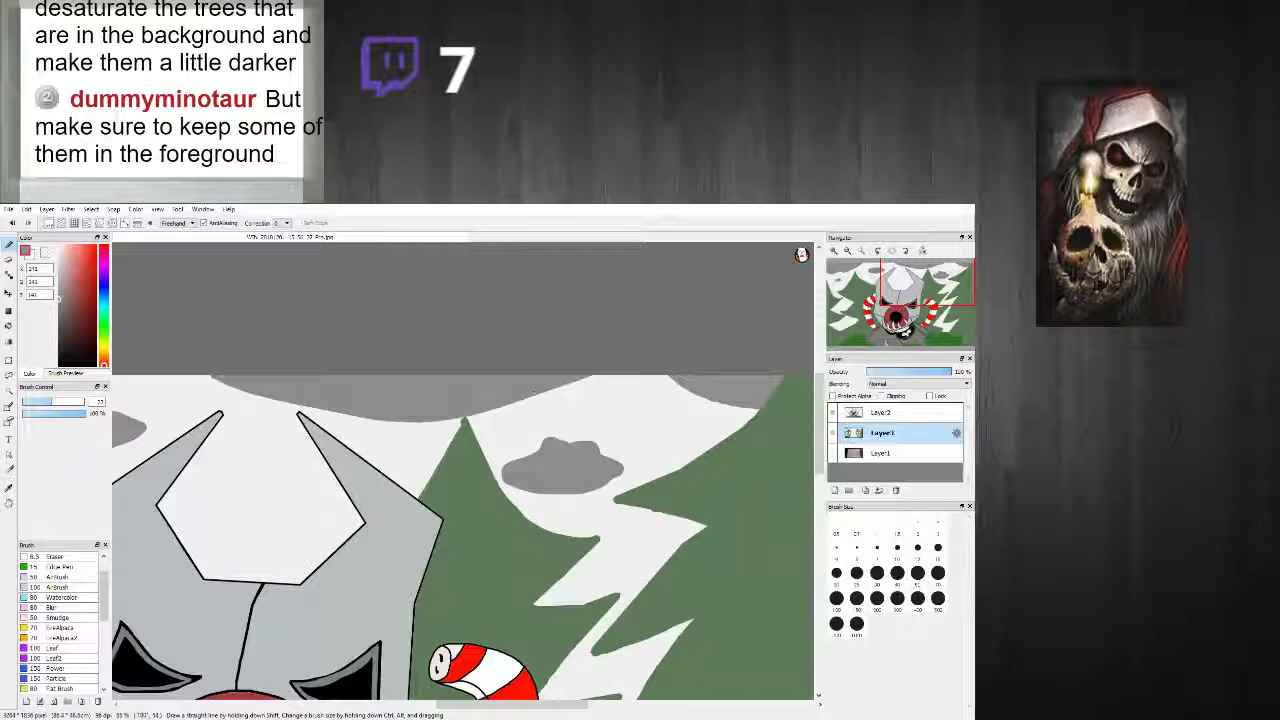
scroll(741, 398, "up", 3)
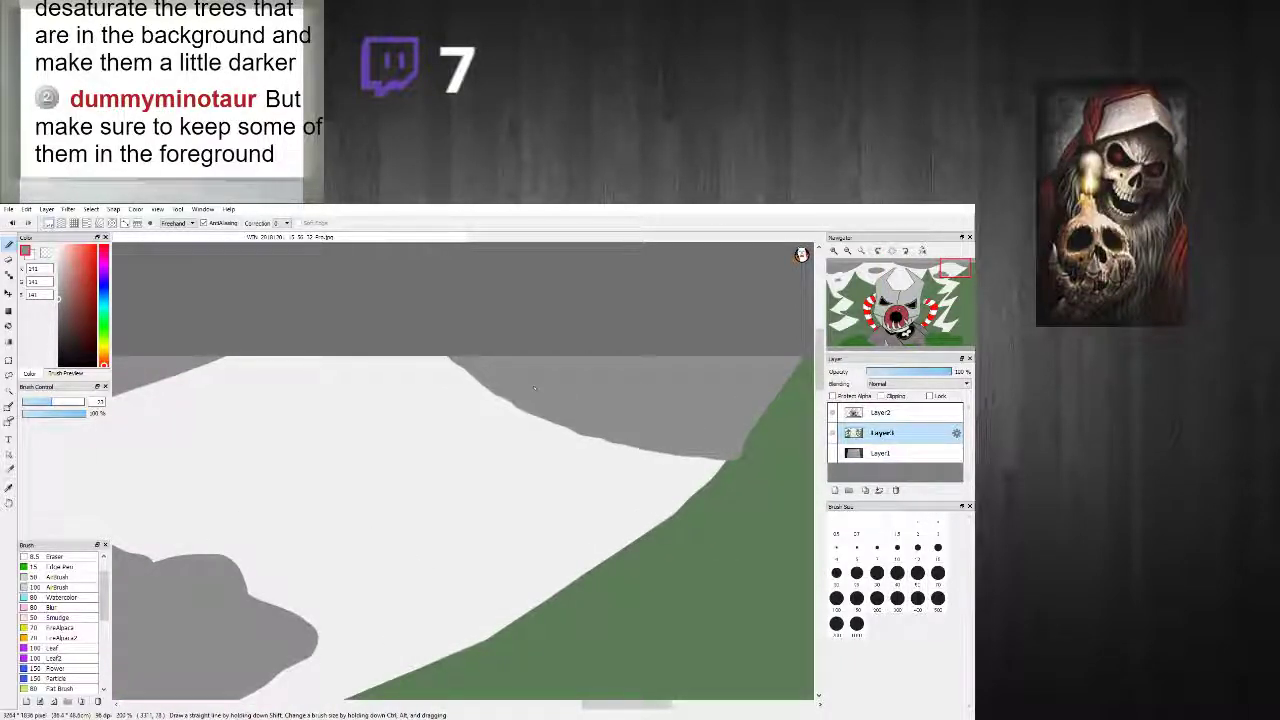
scroll(543, 378, "down", 5)
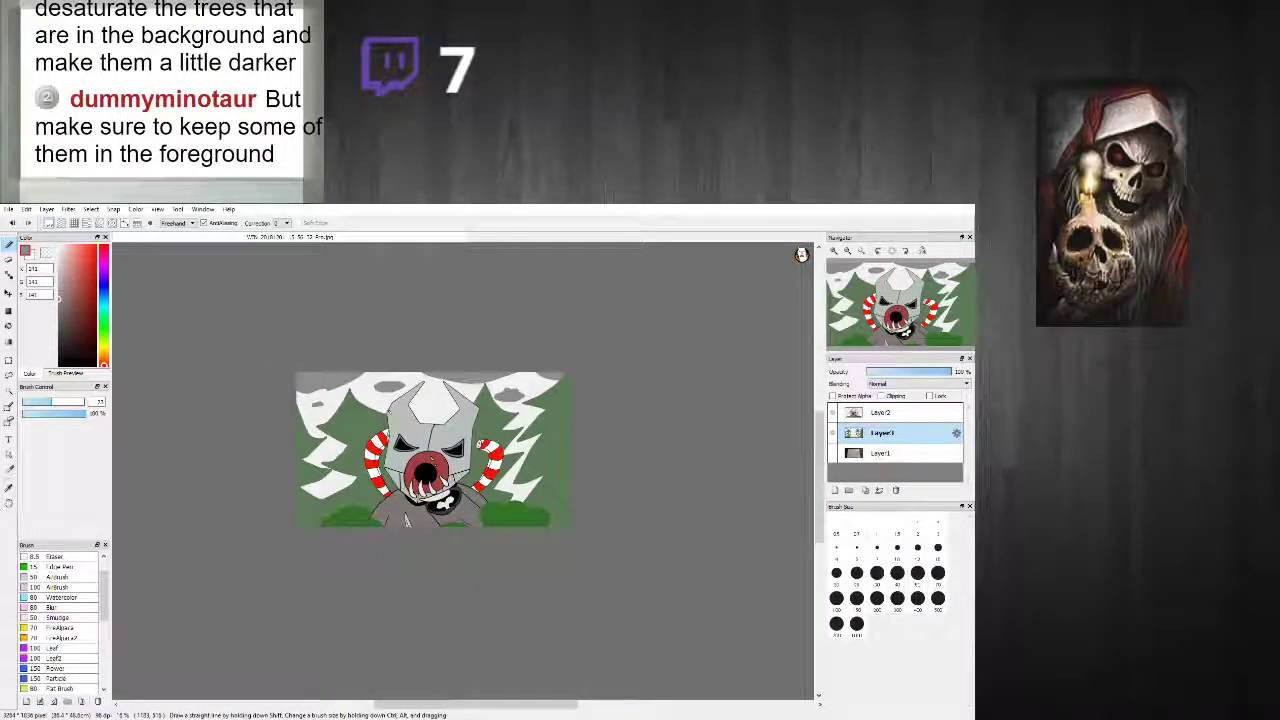
Step: Examine the whole drawing and its details, checking the clouds, trees, bushes and the character's head
scroll(418, 436, "up", 2)
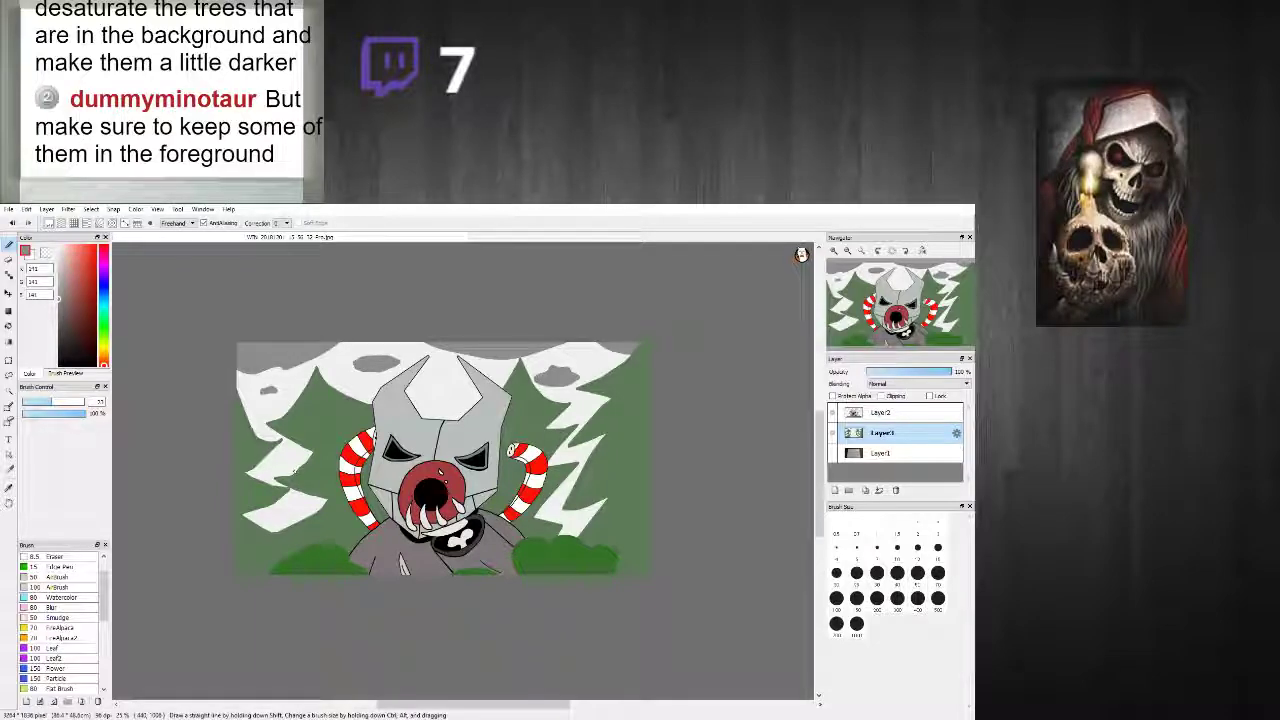
scroll(287, 472, "up", 1)
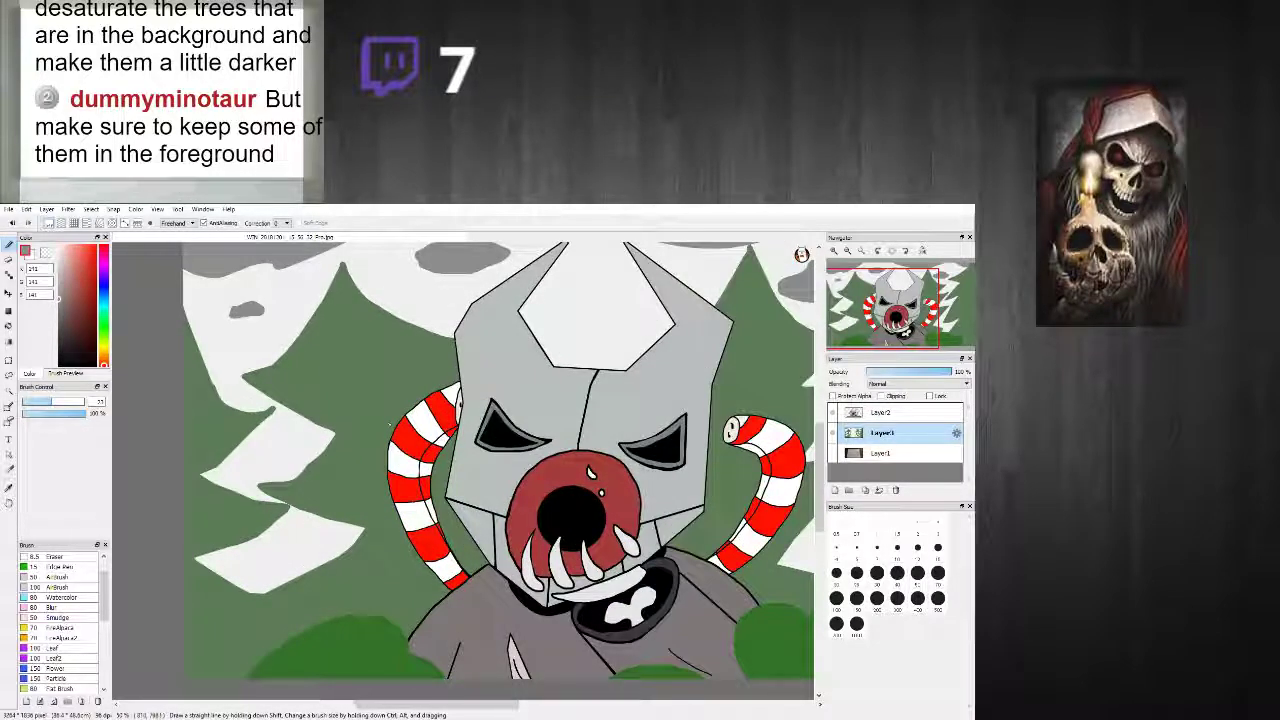
scroll(322, 541, "down", 4)
scroll(329, 542, "up", 2)
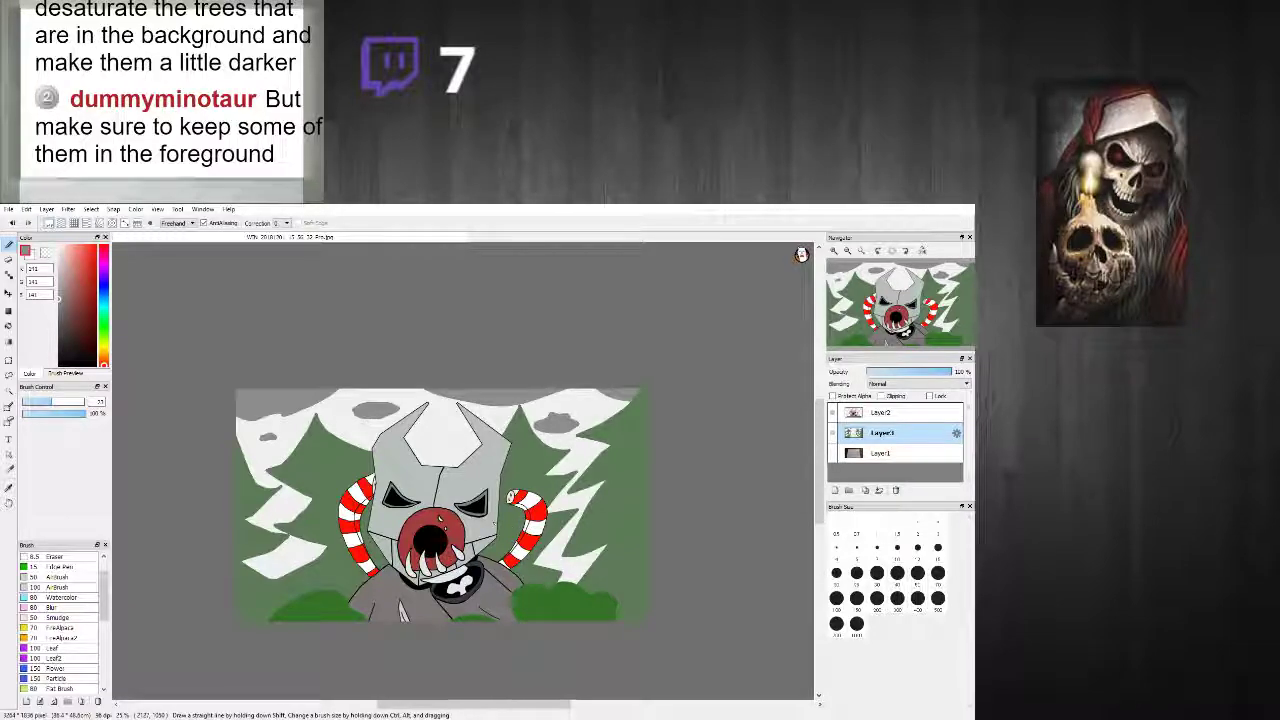
scroll(343, 592, "up", 1)
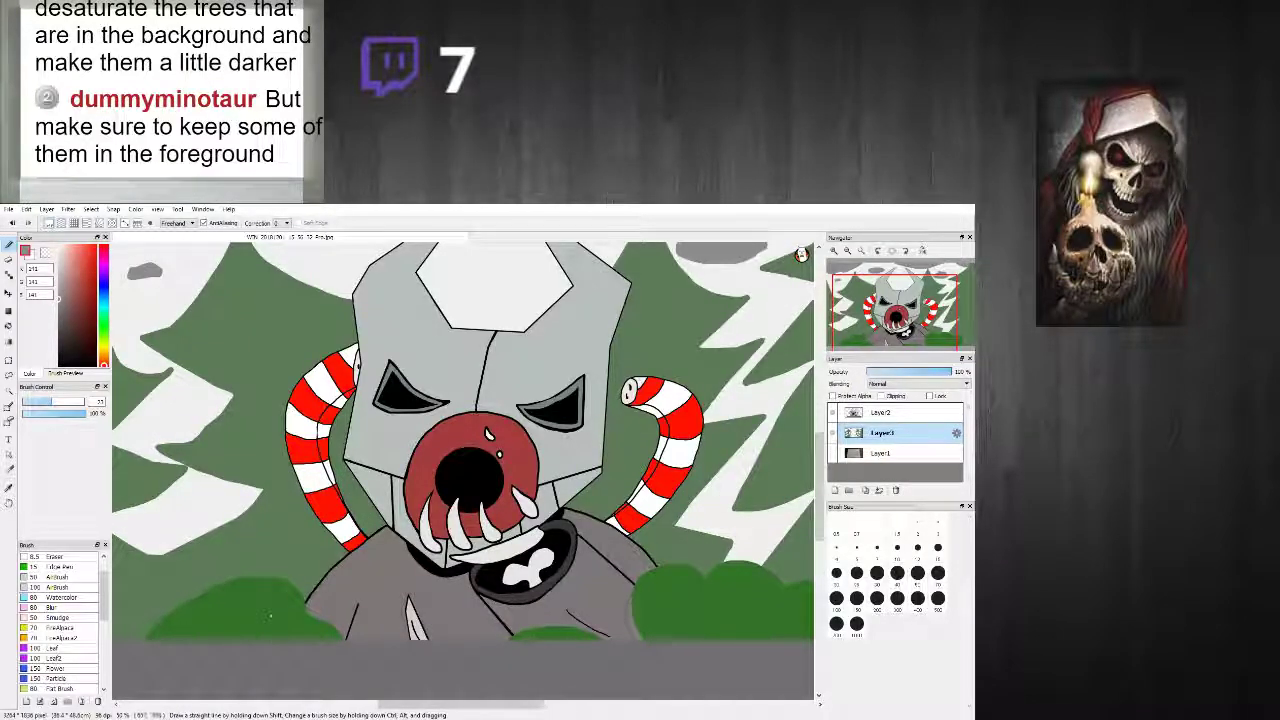
scroll(199, 512, "down", 3)
scroll(194, 466, "up", 2)
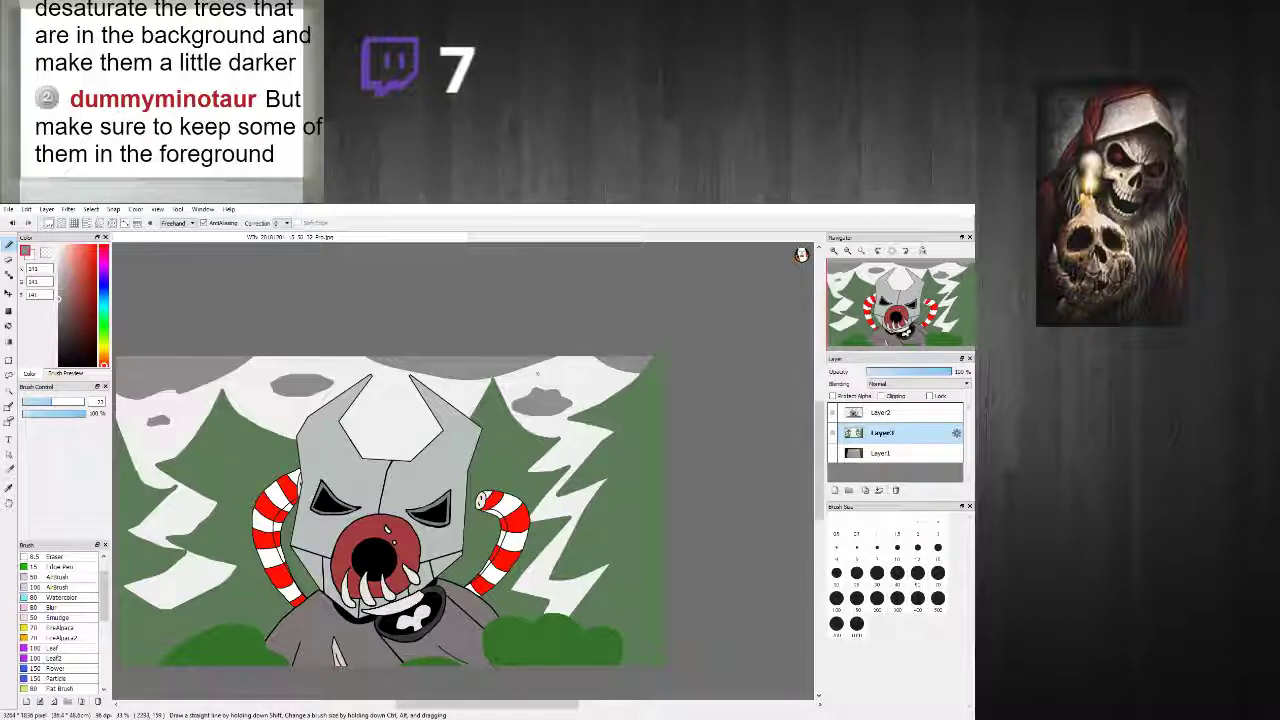
scroll(170, 378, "down", 3)
scroll(413, 435, "up", 3)
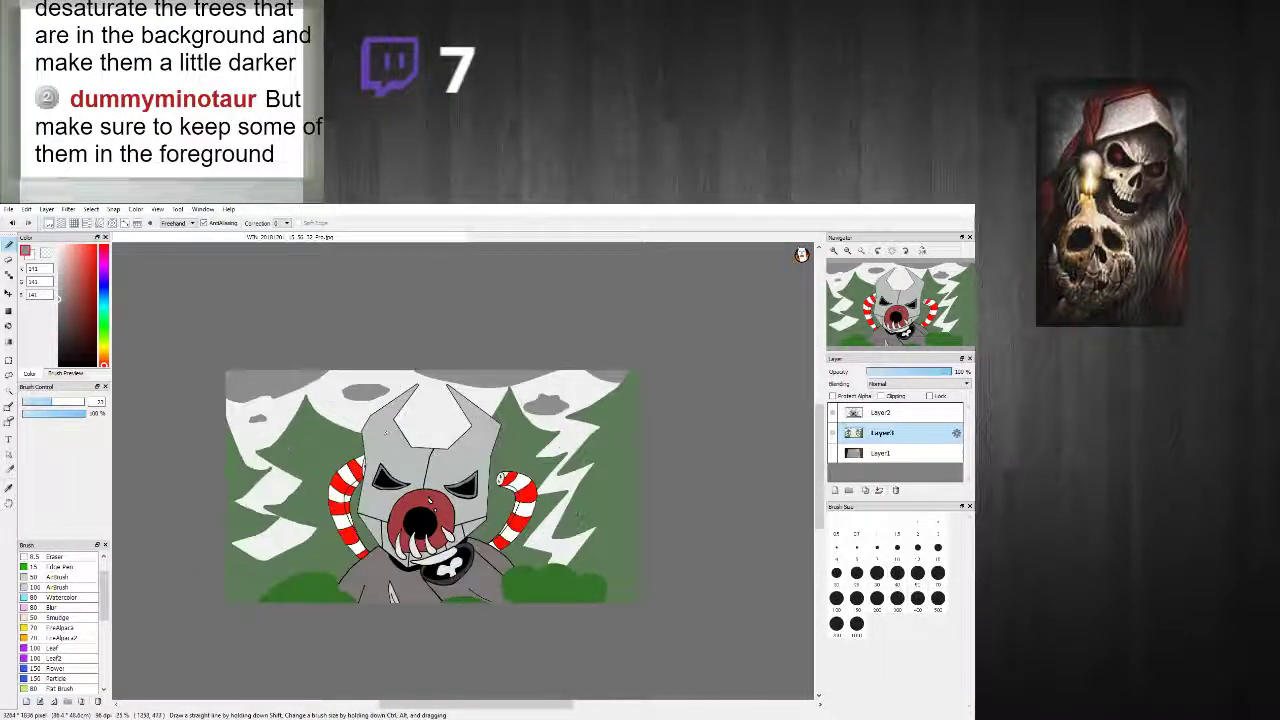
scroll(413, 435, "up", 1)
scroll(413, 435, "up", 1)
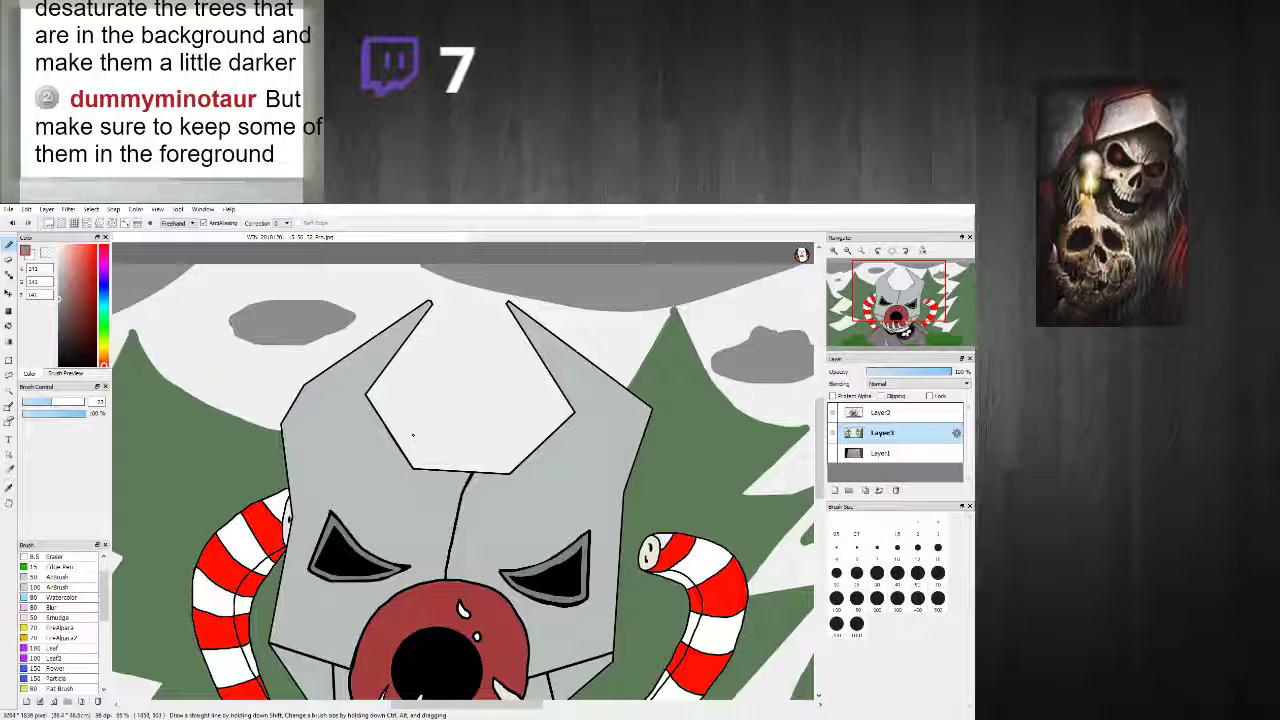
scroll(411, 432, "up", 1)
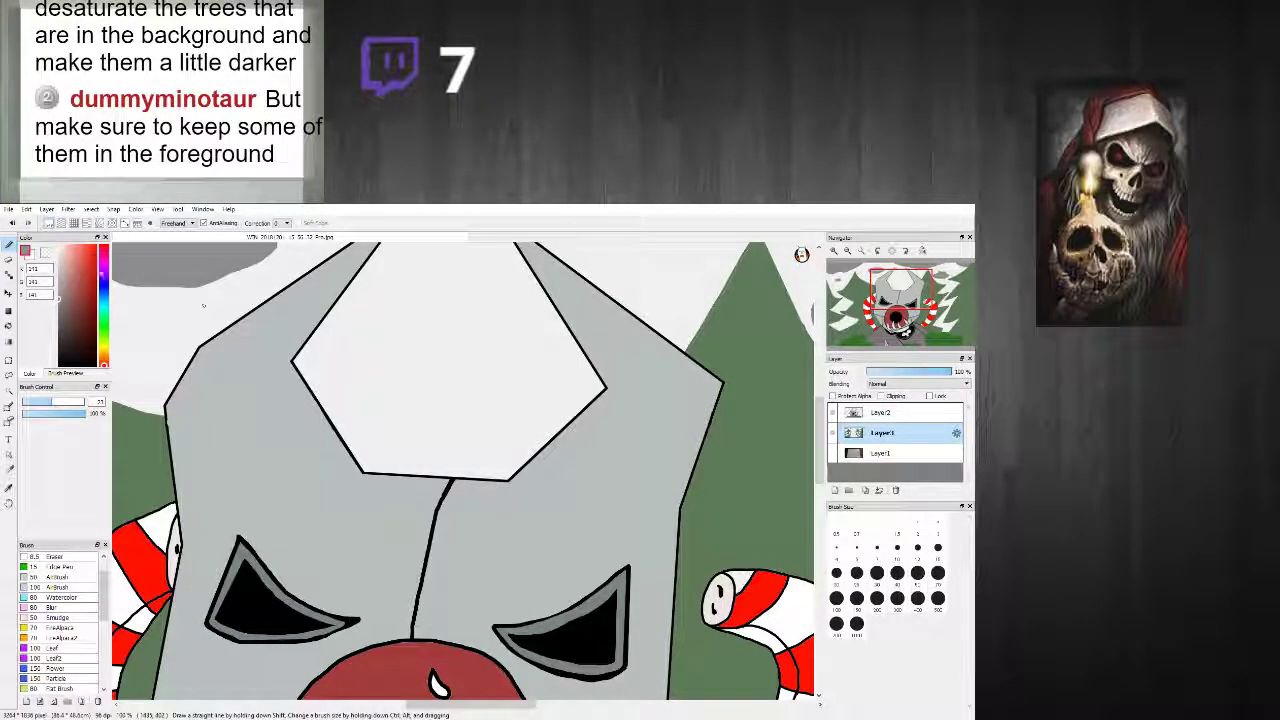
Step: Sample black from the character's outline and try a thin freehand stroke on the pale area between the horns, undoing the stroke
scroll(318, 416, "up", 1)
right_click(327, 416)
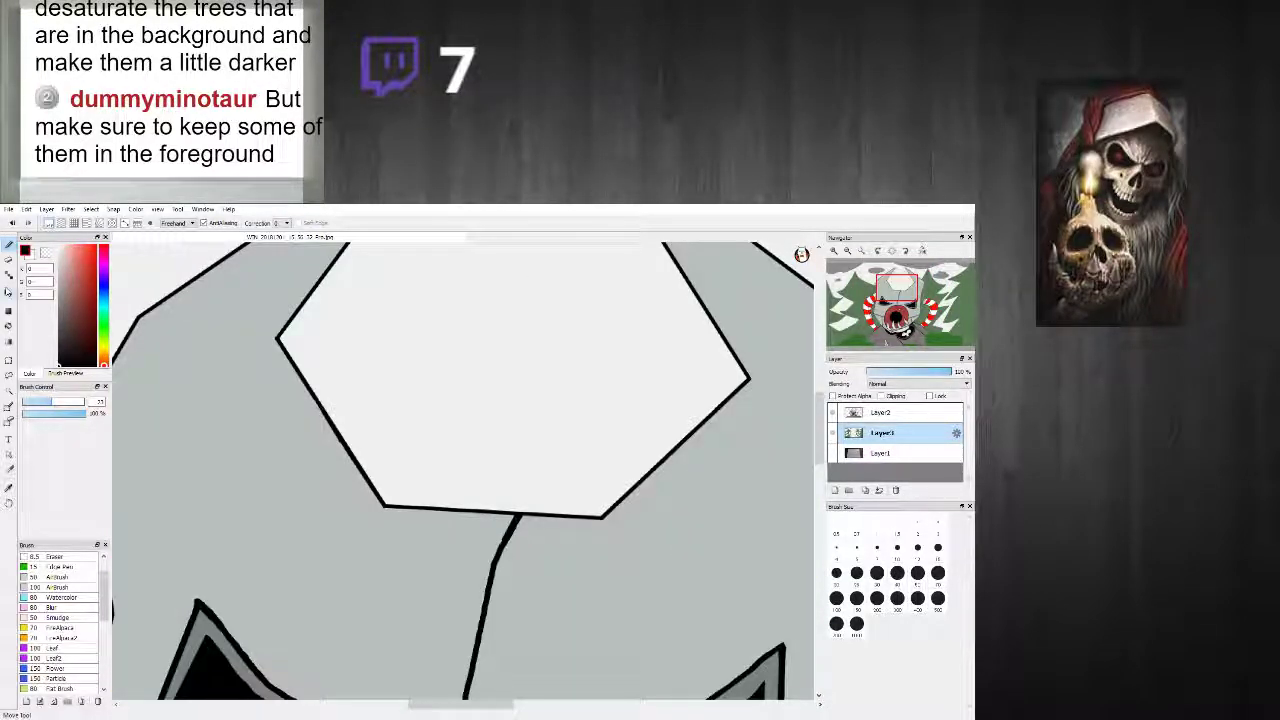
scroll(449, 364, "down", 4)
scroll(449, 364, "up", 3)
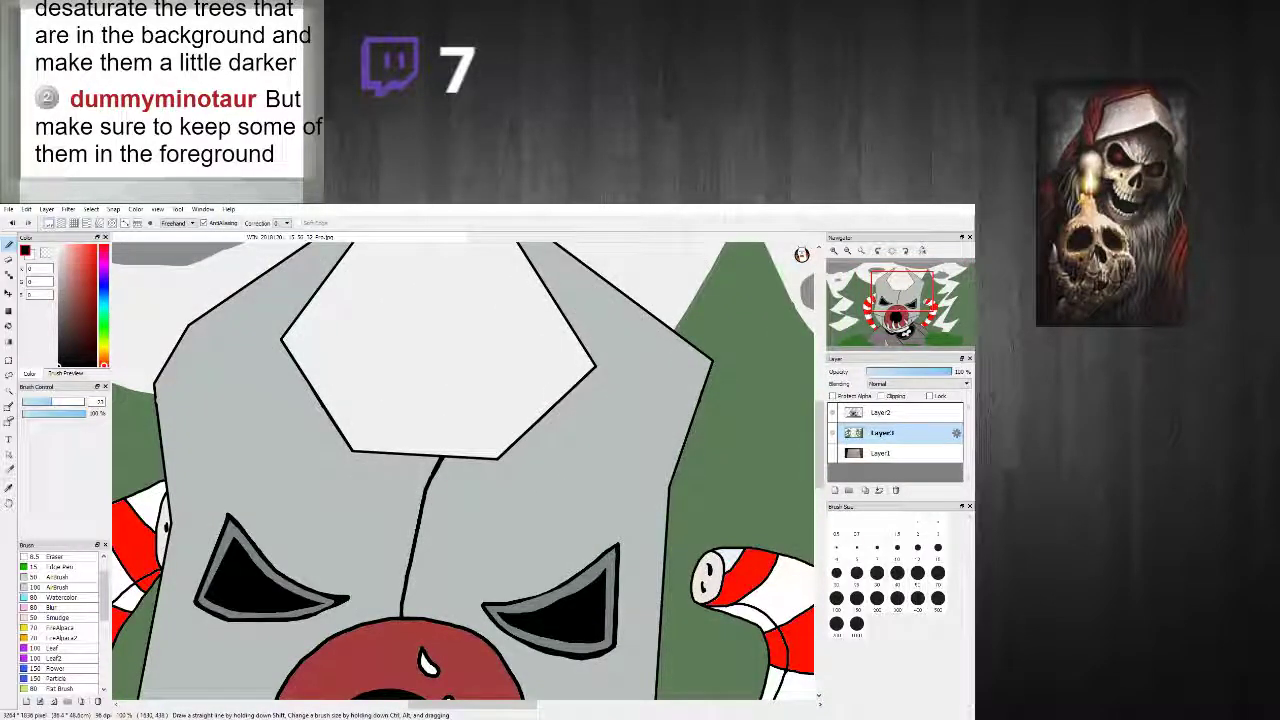
scroll(362, 426, "up", 2)
scroll(366, 416, "down", 5)
scroll(426, 362, "up", 2)
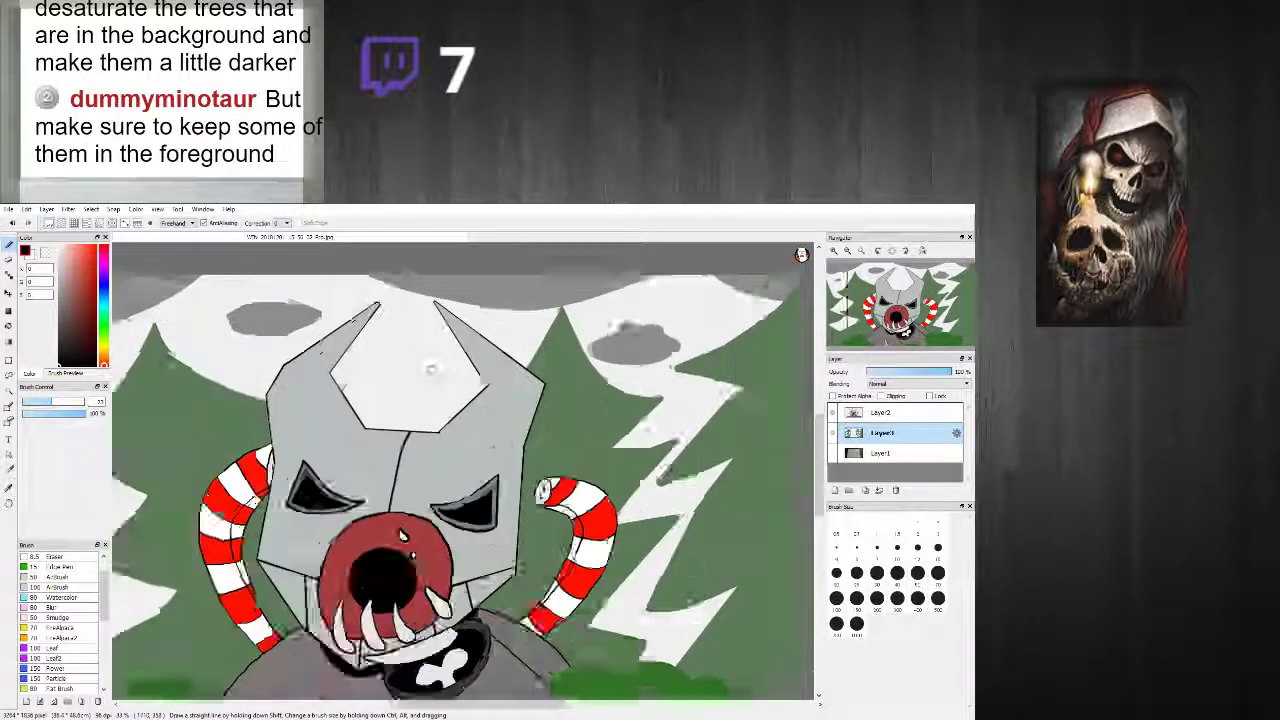
mouse_move(358, 412)
left_mouse_down()
mouse_move(382, 322)
mouse_move(404, 345)
left_mouse_up()
key("ctrl+z")
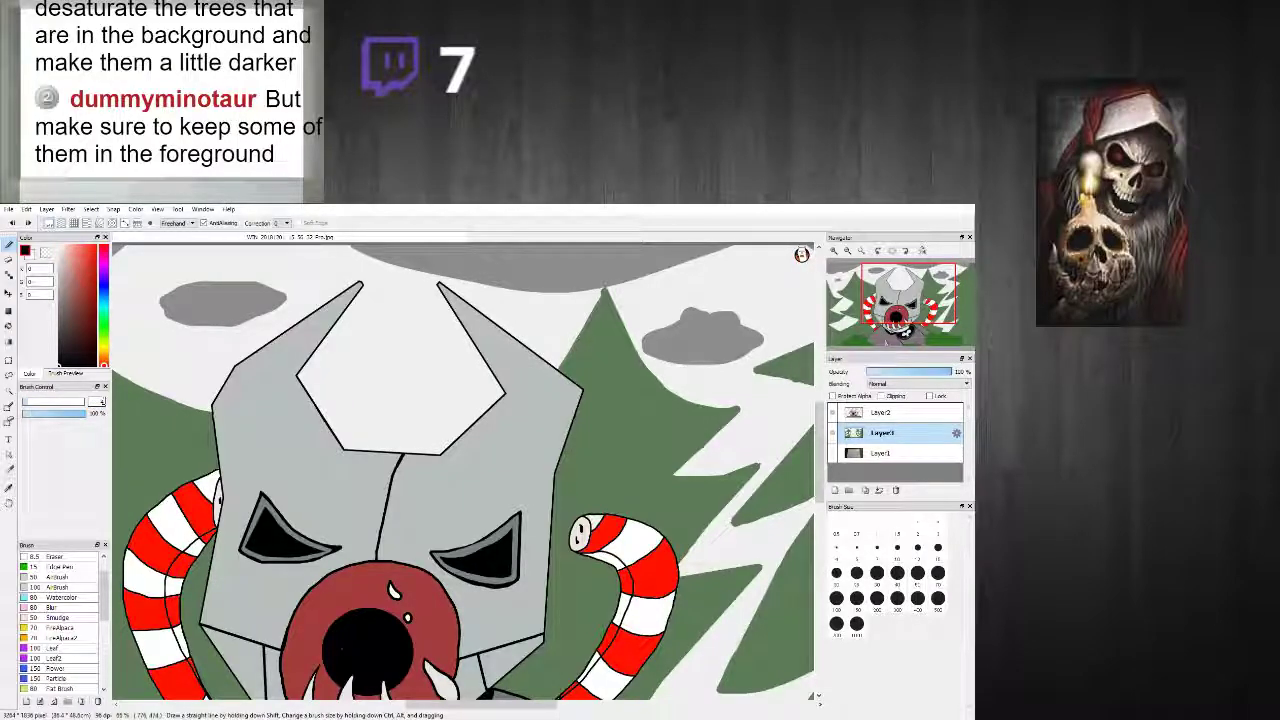
Step: Try a thin black arc across the pale area between the horns and undo it
scroll(346, 391, "up", 1)
scroll(366, 396, "up", 1)
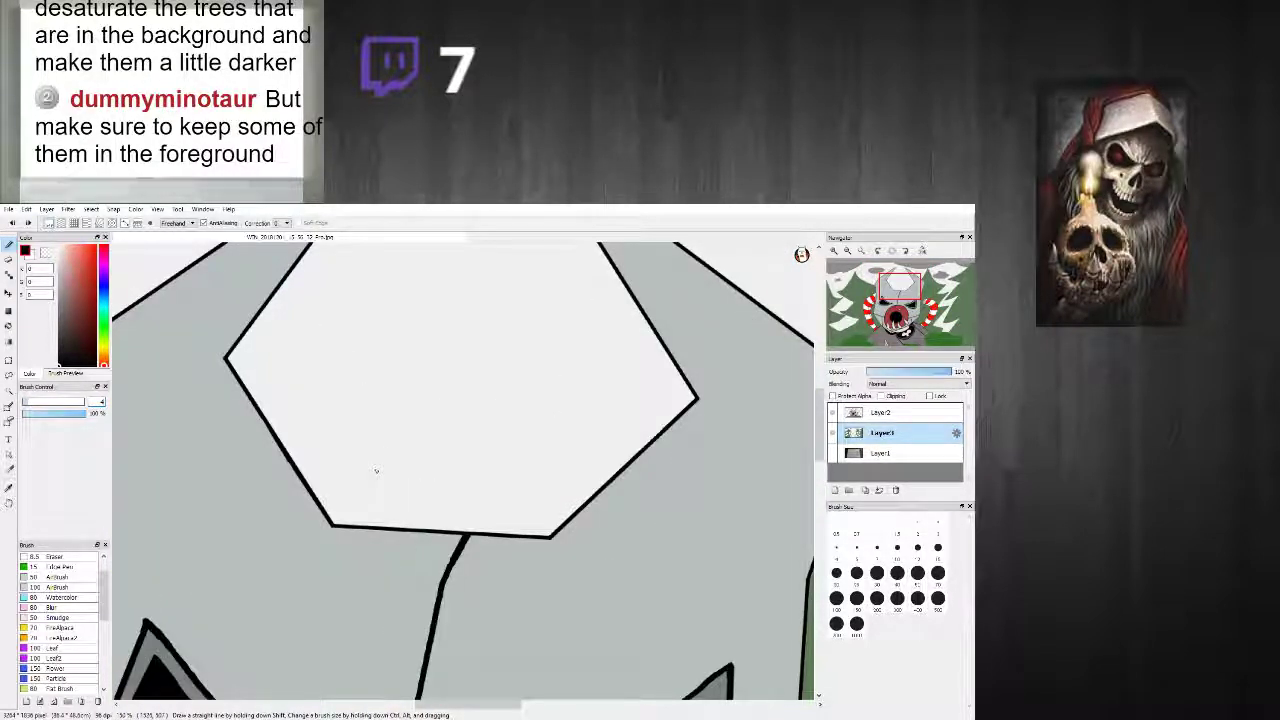
scroll(370, 395, "down", 3)
scroll(370, 395, "up", 2)
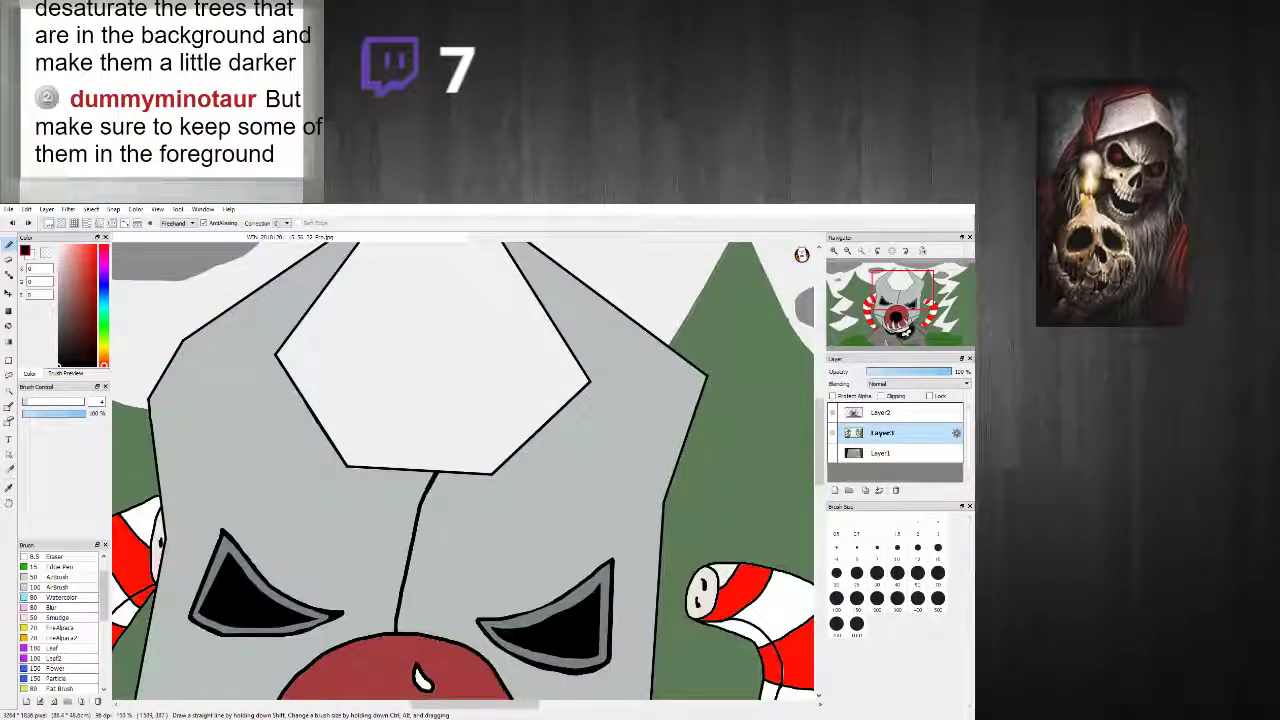
mouse_move(368, 386)
left_mouse_down()
mouse_move(412, 300)
mouse_move(498, 294)
left_mouse_up()
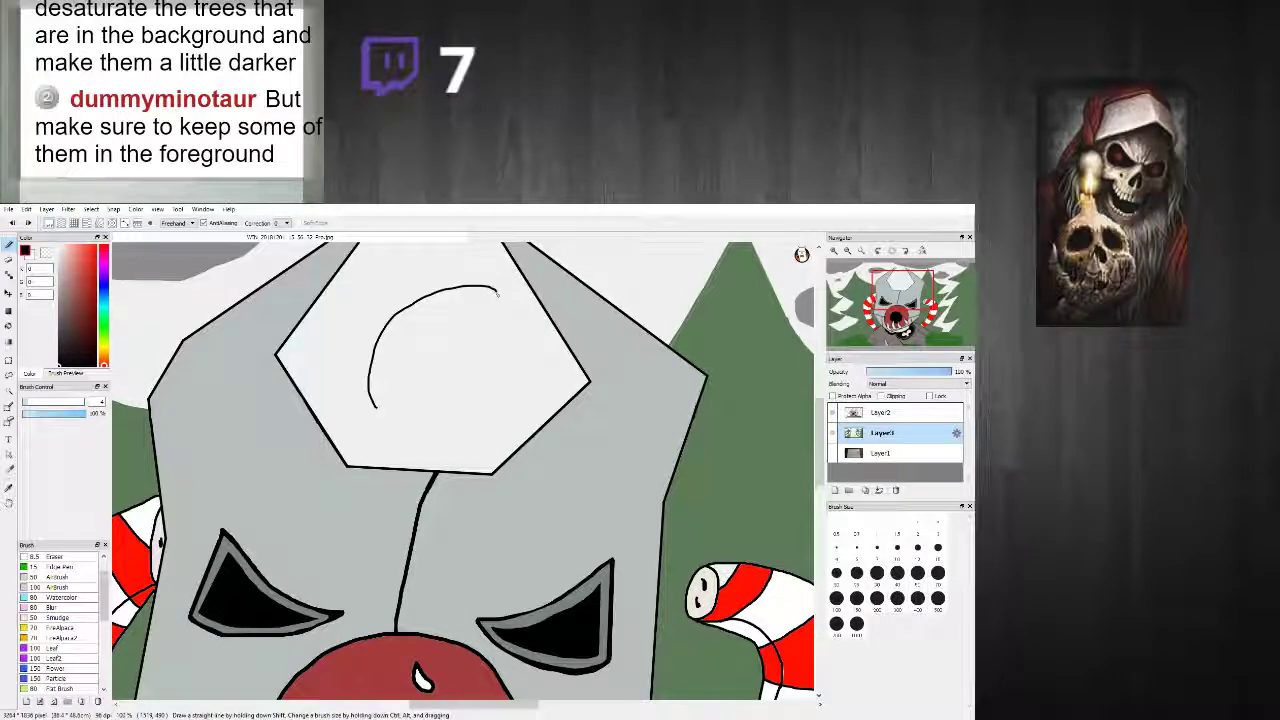
key("ctrl+z")
scroll(440, 318, "down", 3)
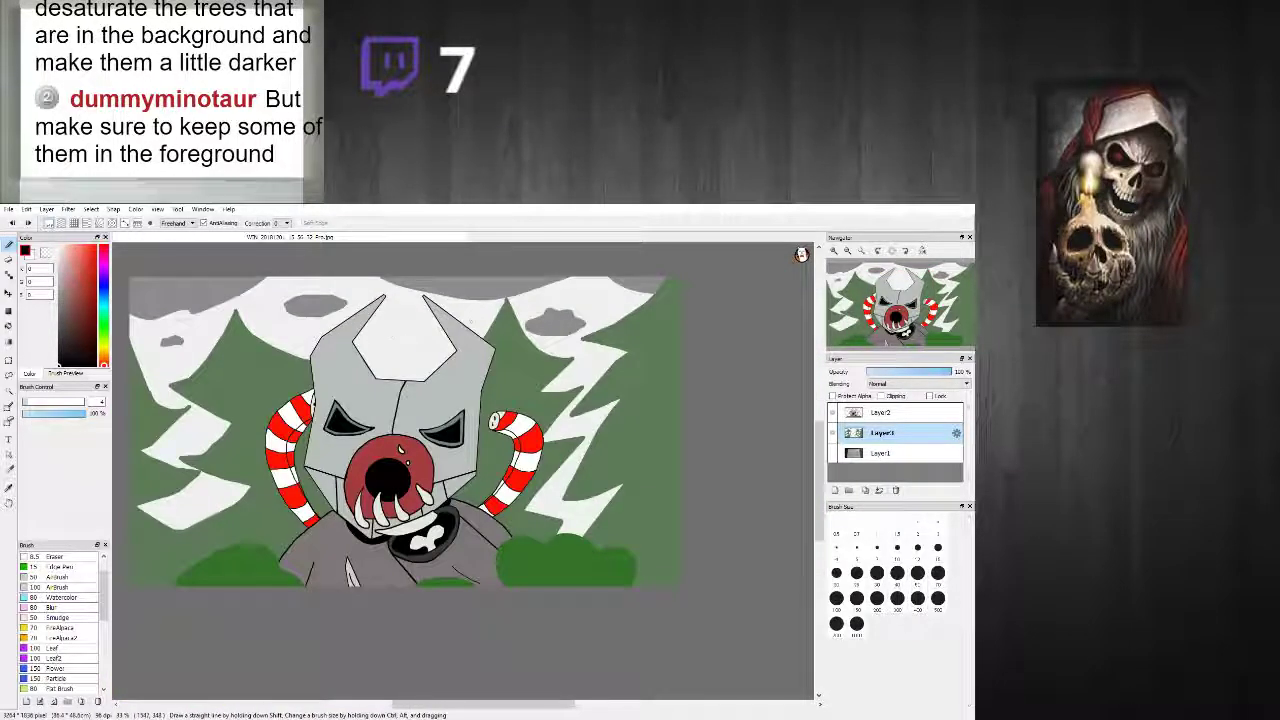
Step: Examine the head, both horn tips and the sky around them, up close and within the whole drawing
scroll(388, 322, "up", 2)
scroll(388, 322, "up", 1)
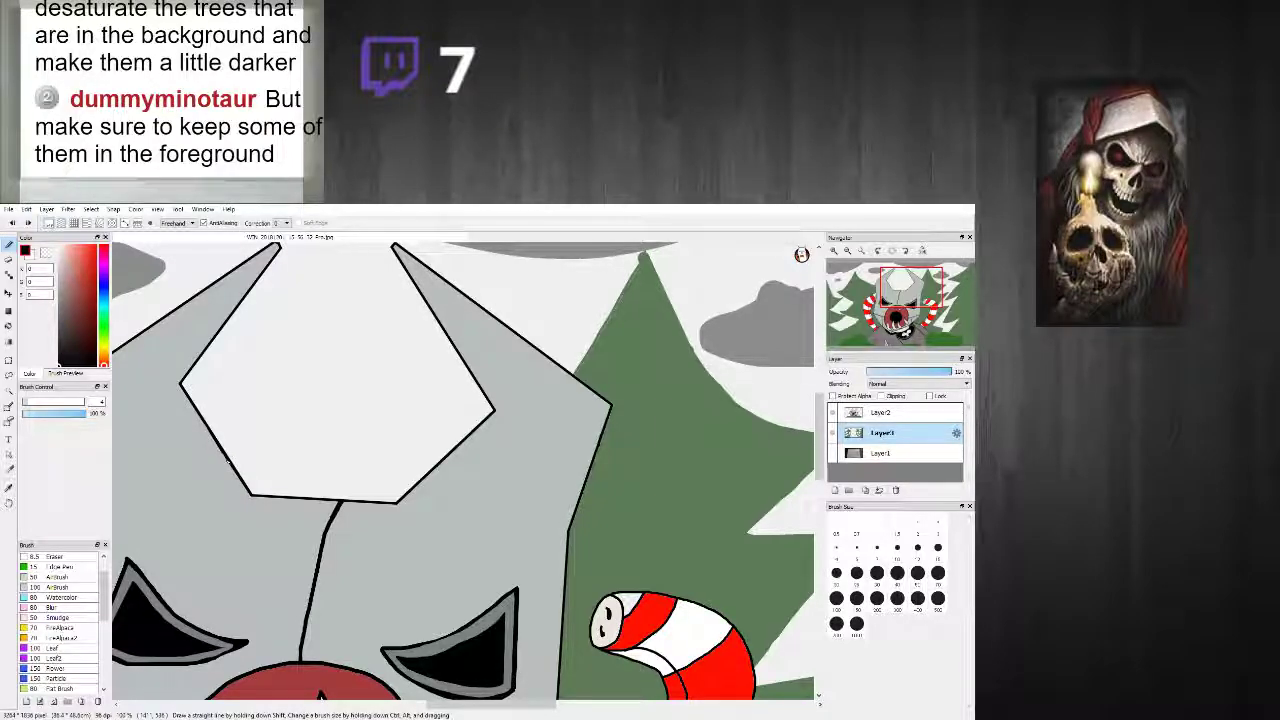
scroll(257, 437, "down", 2)
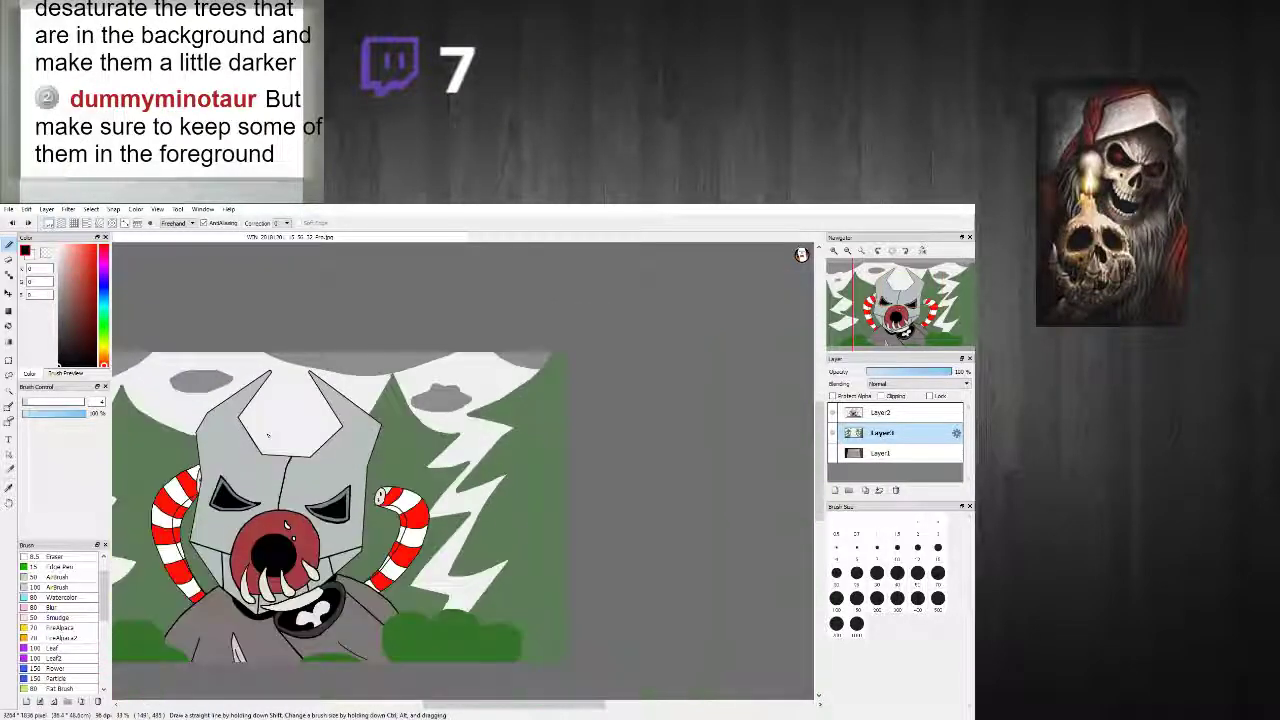
scroll(406, 340, "up", 2)
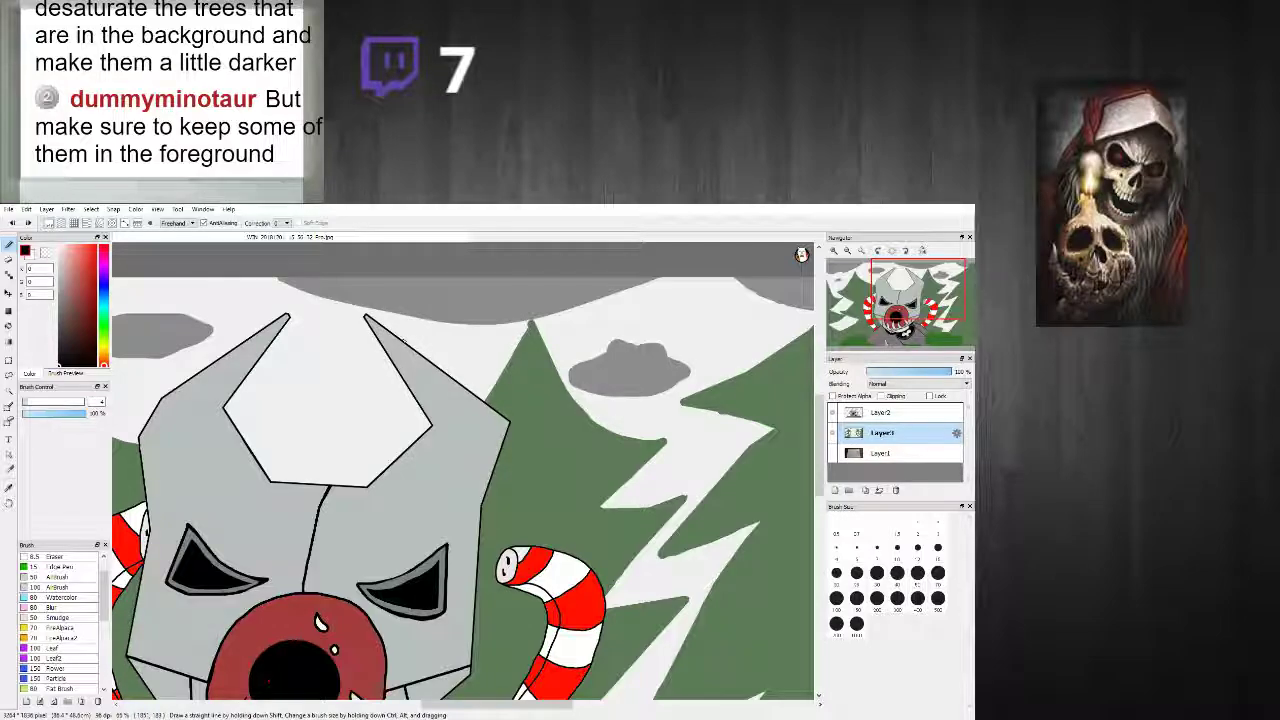
scroll(404, 340, "up", 1)
scroll(268, 522, "down", 3)
scroll(452, 368, "up", 5)
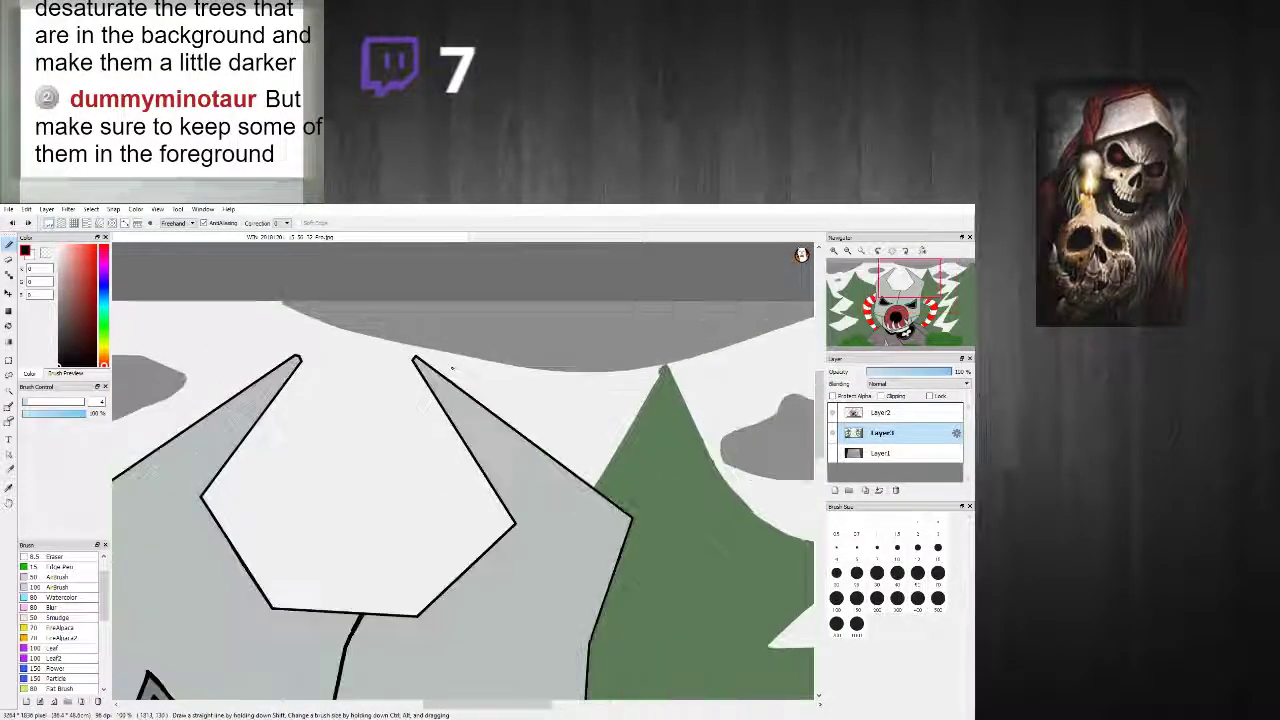
scroll(451, 366, "down", 2)
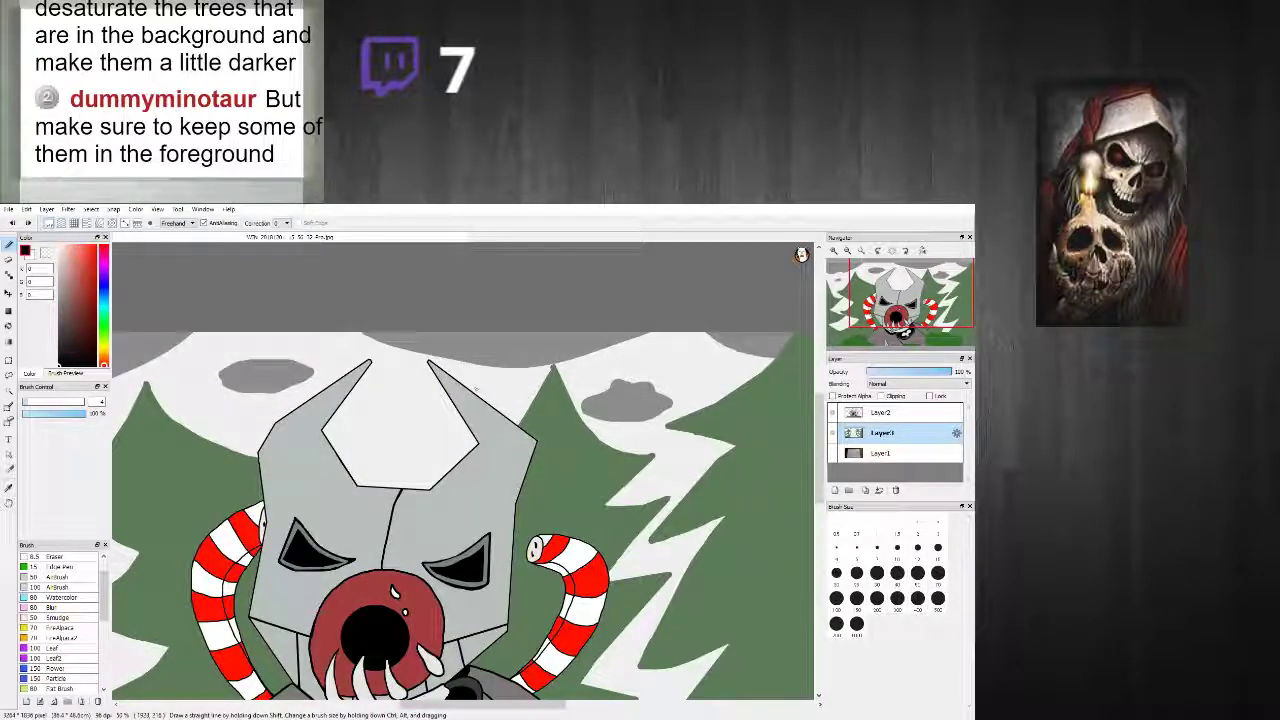
scroll(476, 388, "up", 1)
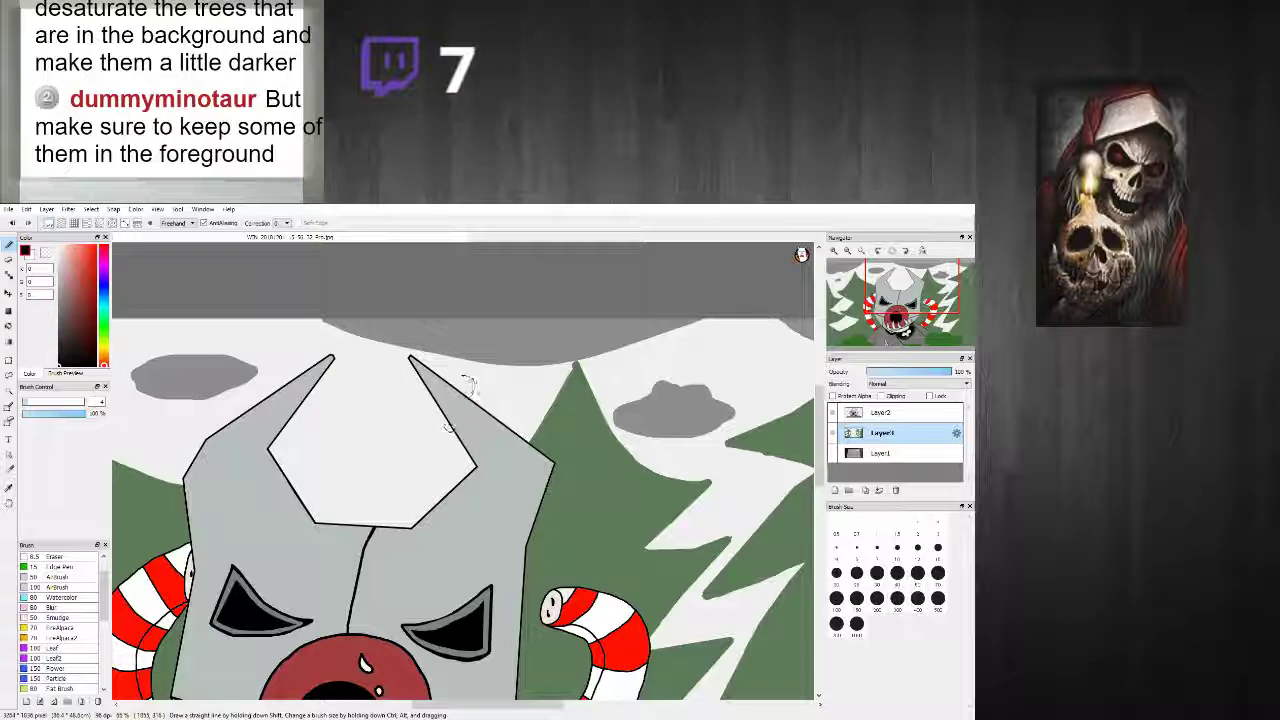
Step: Select Layer2 and try a freehand black Santa hat outline around the right horn's tip, undoing the strokes
left_click(880, 412)
scroll(478, 376, "up", 1)
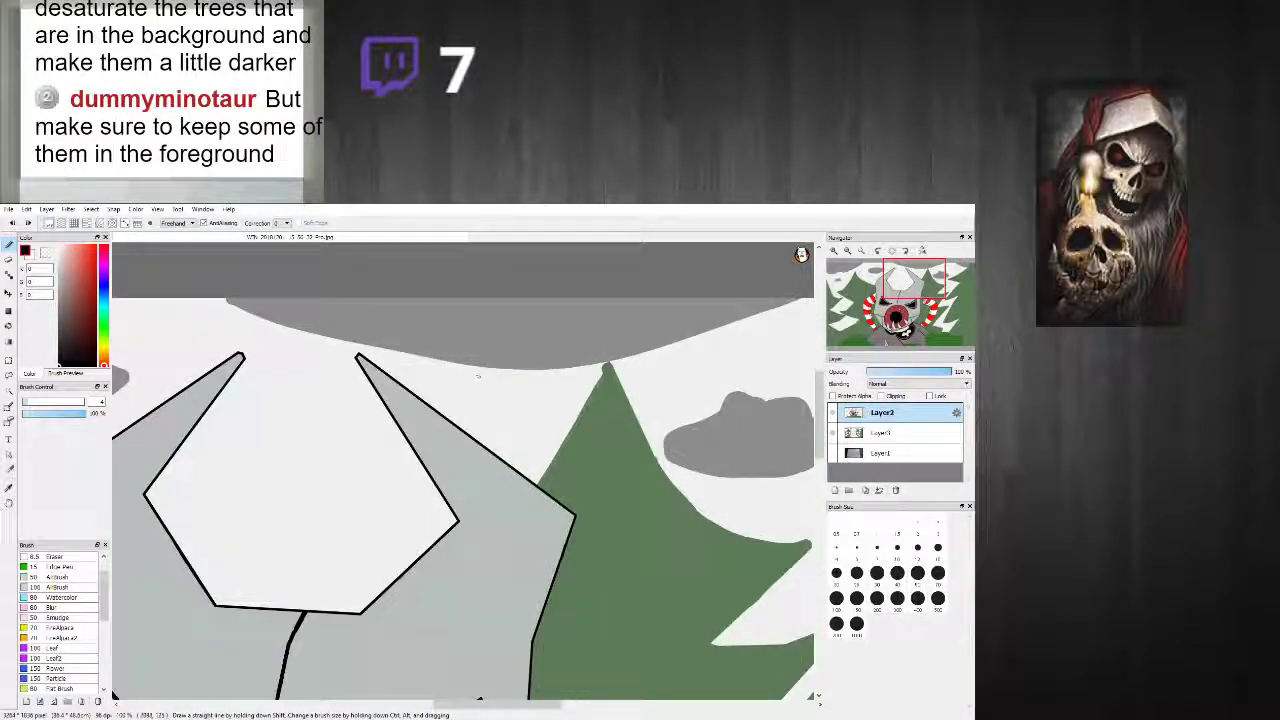
mouse_move(447, 366)
left_mouse_down()
mouse_move(429, 430)
mouse_move(376, 451)
mouse_move(339, 416)
mouse_move(402, 391)
left_mouse_up()
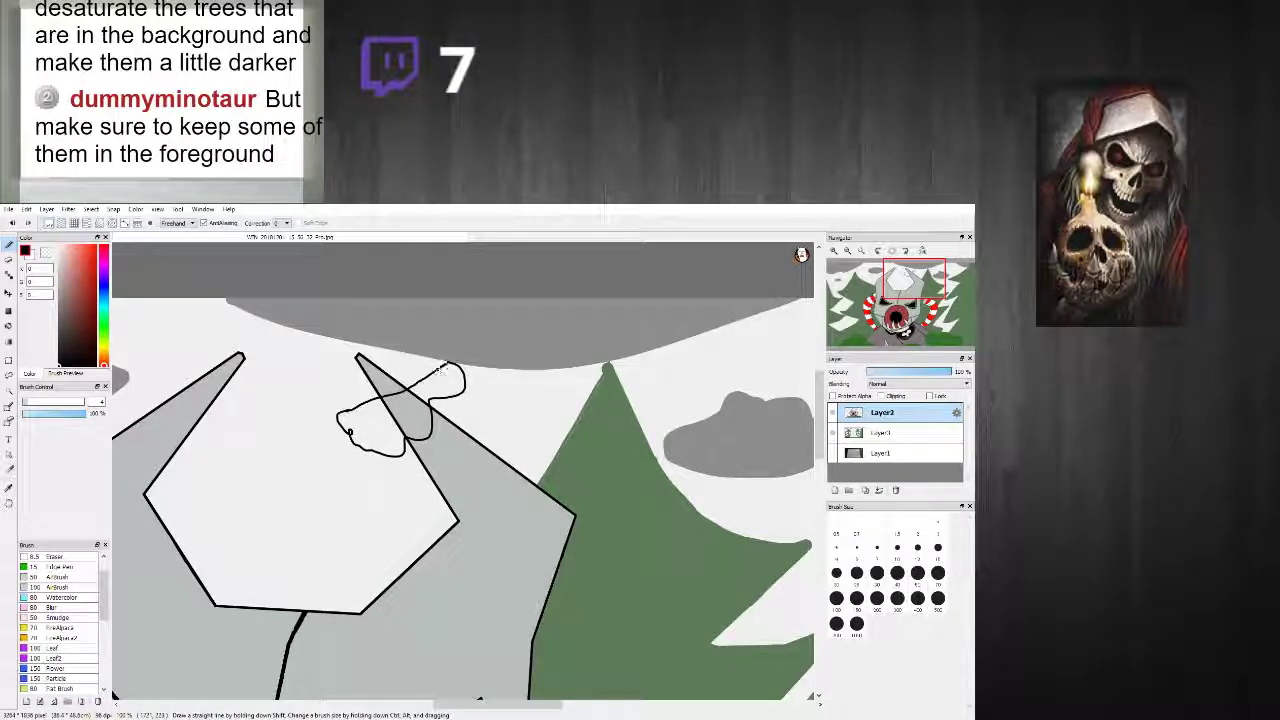
mouse_move(350, 432)
left_mouse_down()
mouse_move(338, 363)
mouse_move(396, 314)
mouse_move(498, 323)
mouse_move(530, 361)
mouse_move(534, 392)
mouse_move(458, 357)
left_mouse_up()
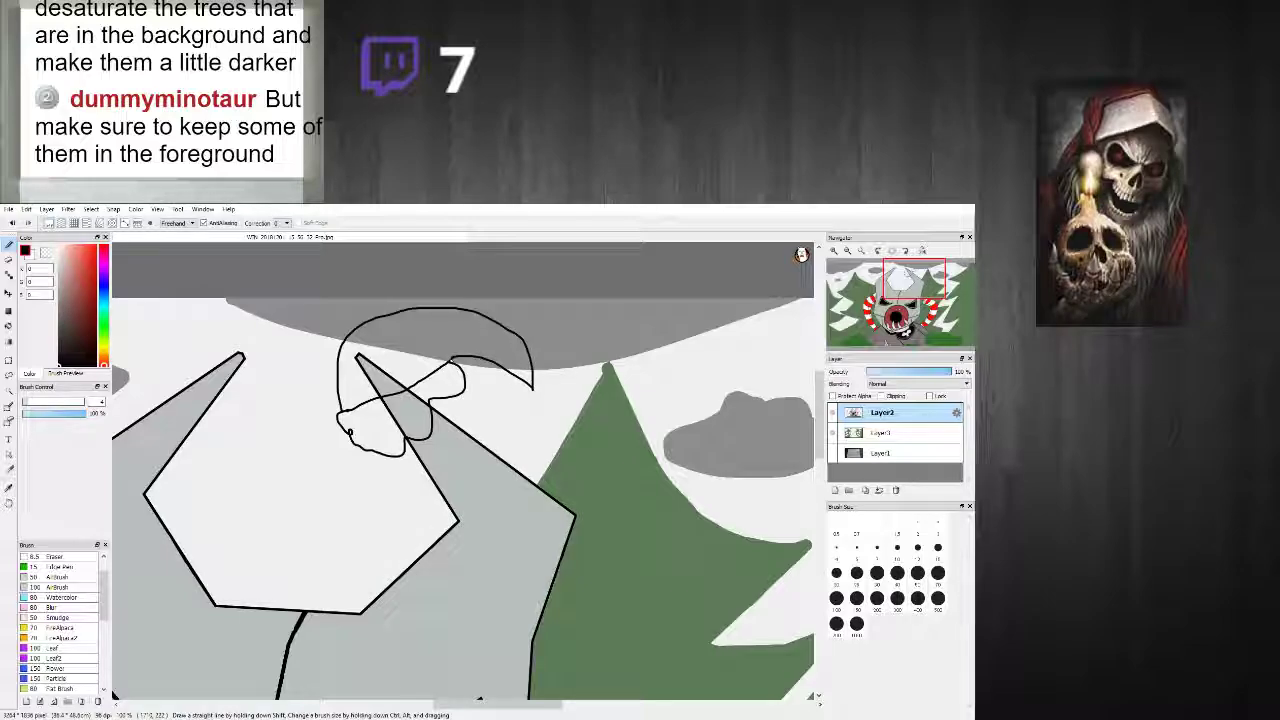
scroll(499, 382, "down", 3)
scroll(530, 362, "up", 2)
key("ctrl+z")
key("ctrl+z")
key("ctrl+z")
Step: Try a second Santa hat outline with a ragged fur brim and drooping point over the right horn, and remove it
scroll(382, 411, "up", 1)
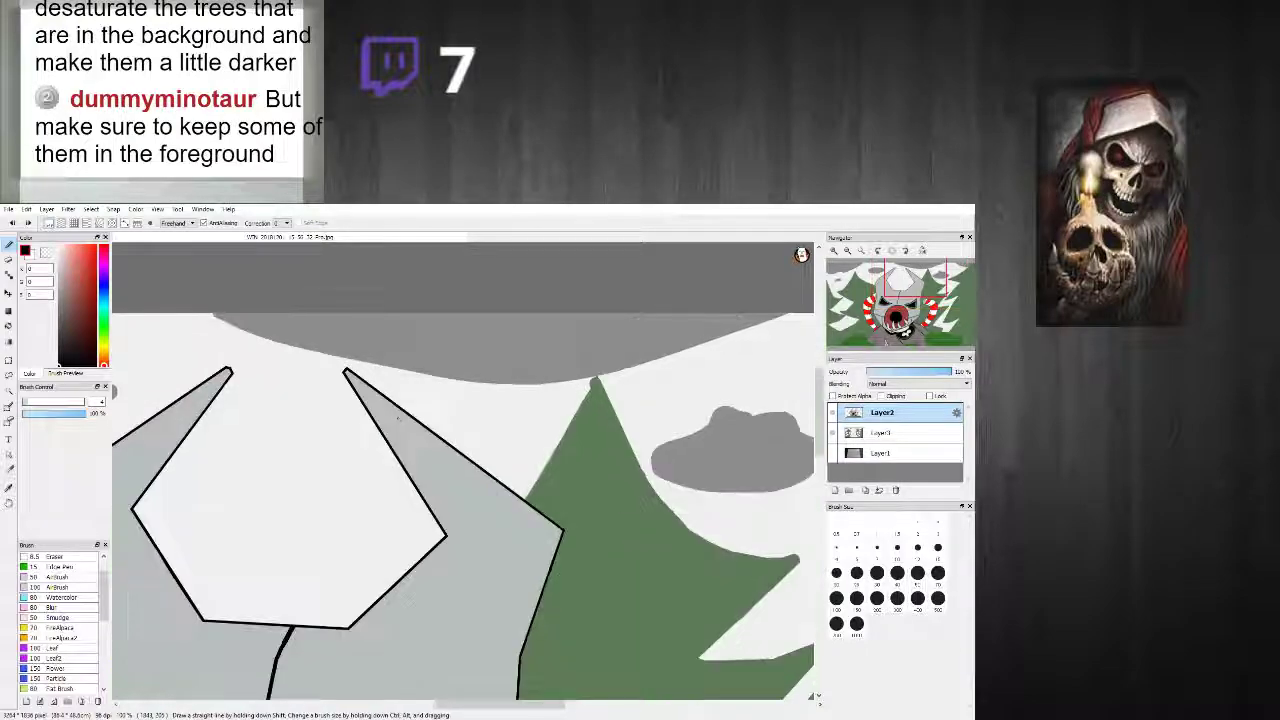
mouse_move(402, 332)
left_mouse_down()
mouse_move(454, 330)
mouse_move(526, 428)
left_mouse_up()
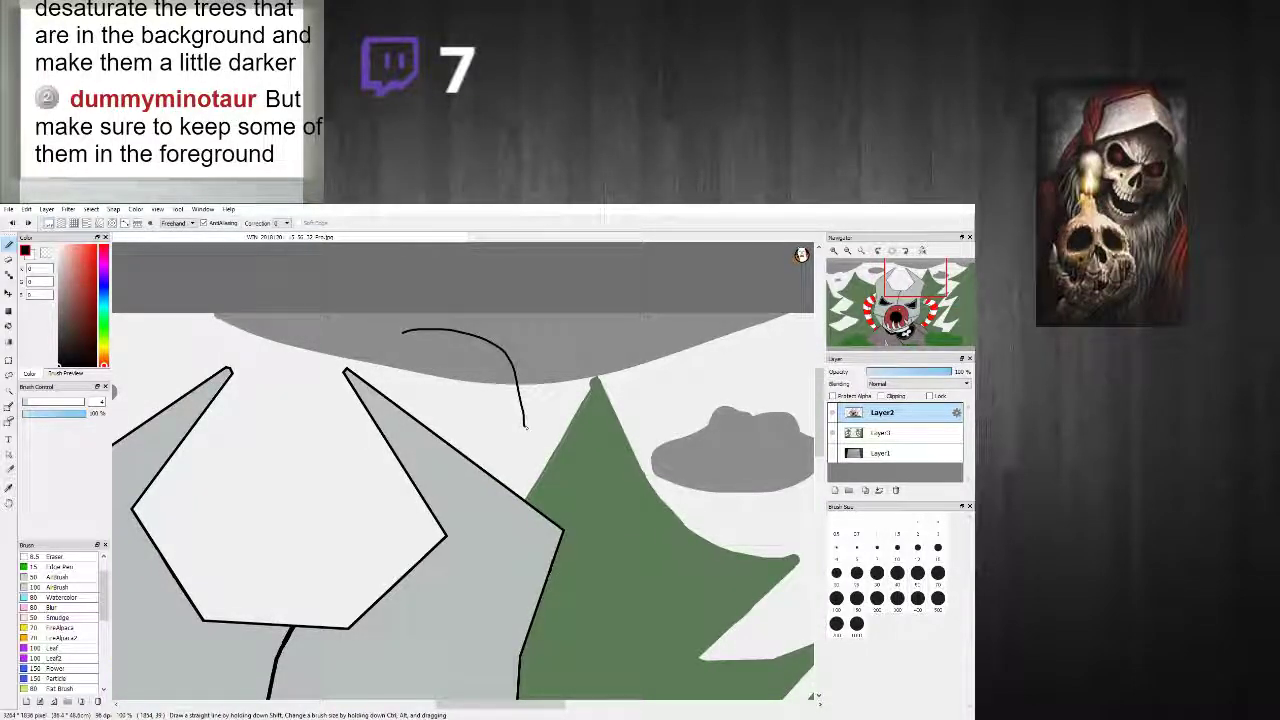
left_click_drag(474, 390, 412, 380)
mouse_move(402, 331)
left_mouse_down()
mouse_move(338, 385)
mouse_move(344, 424)
mouse_move(421, 412)
mouse_move(413, 397)
left_mouse_up()
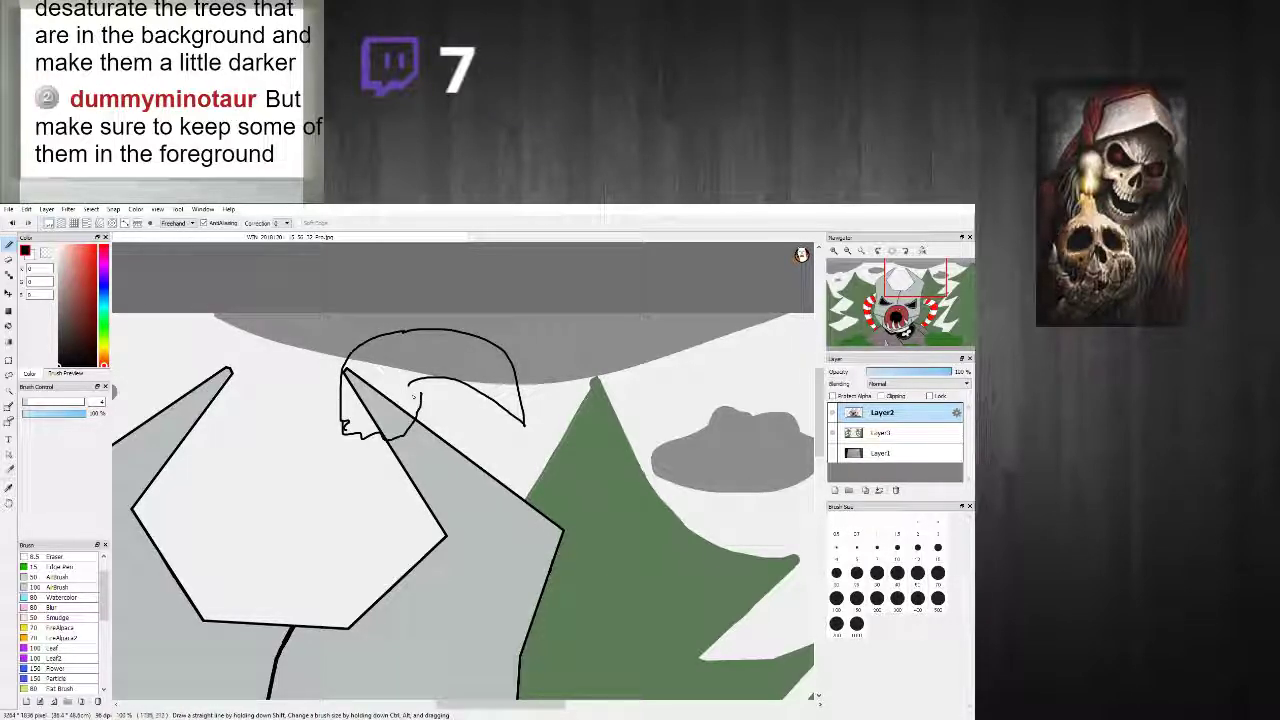
left_click_drag(352, 425, 414, 388)
scroll(411, 391, "down", 4)
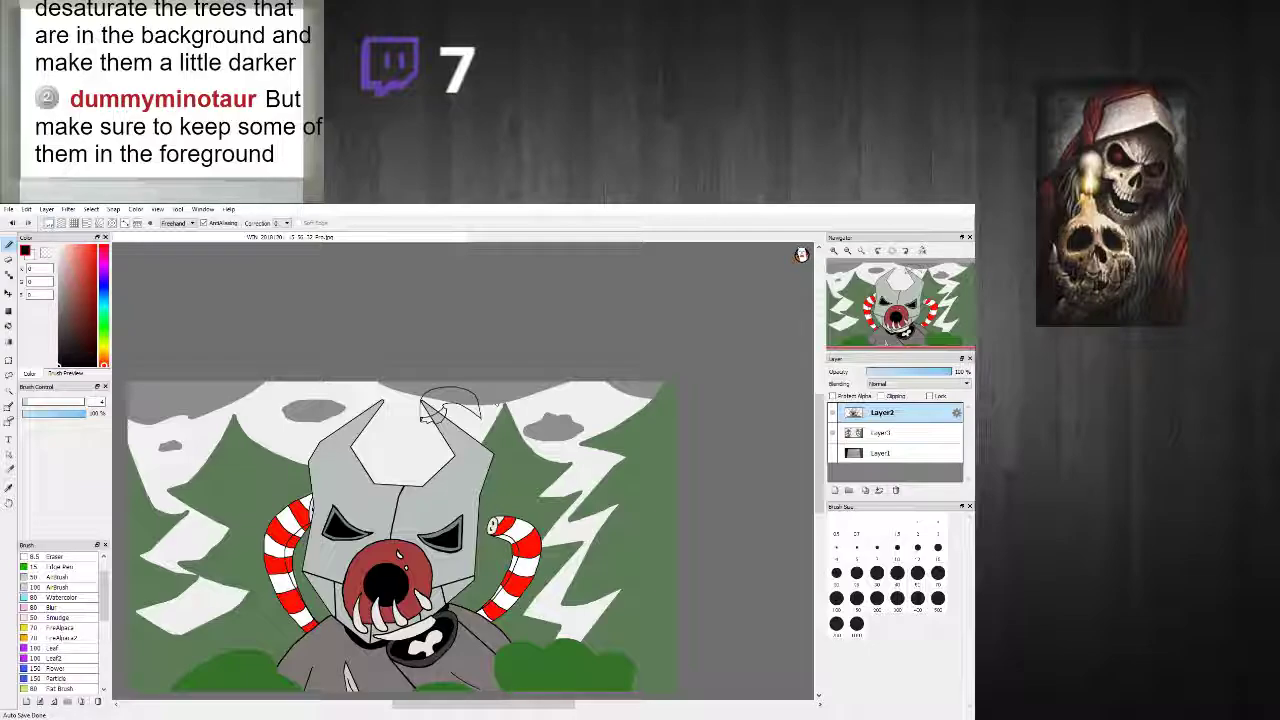
scroll(436, 396, "up", 2)
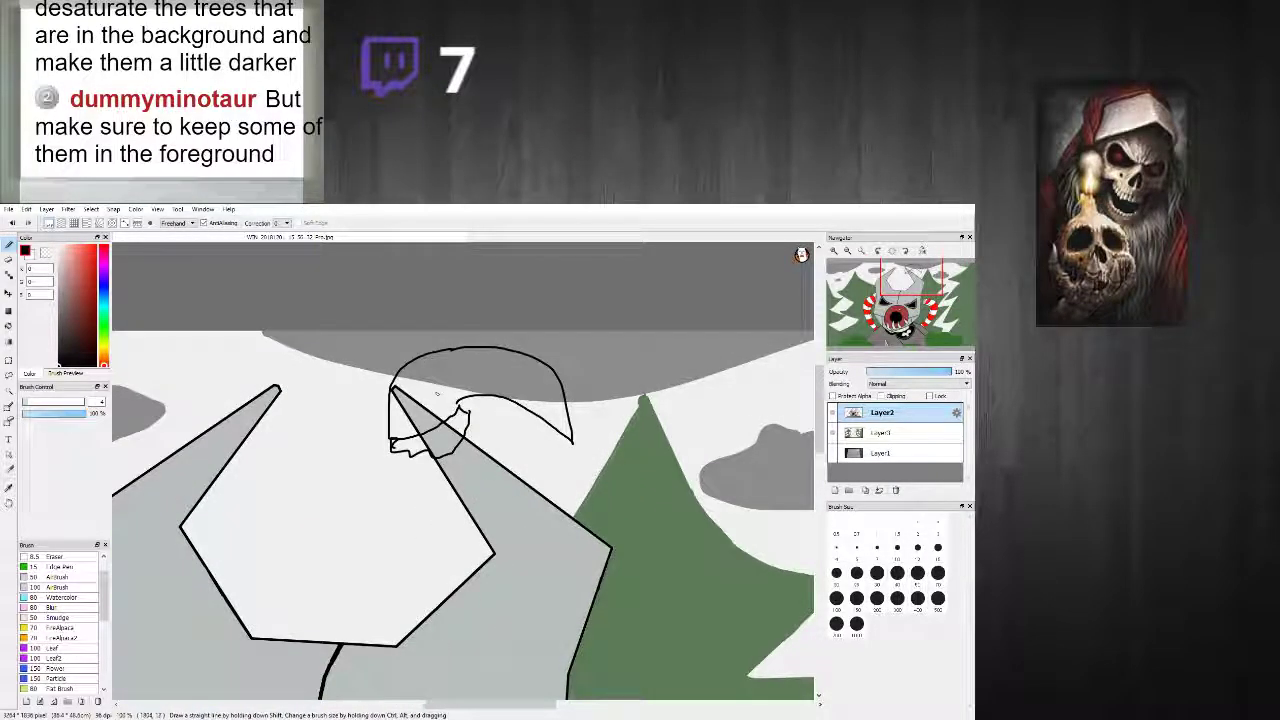
scroll(436, 394, "down", 4)
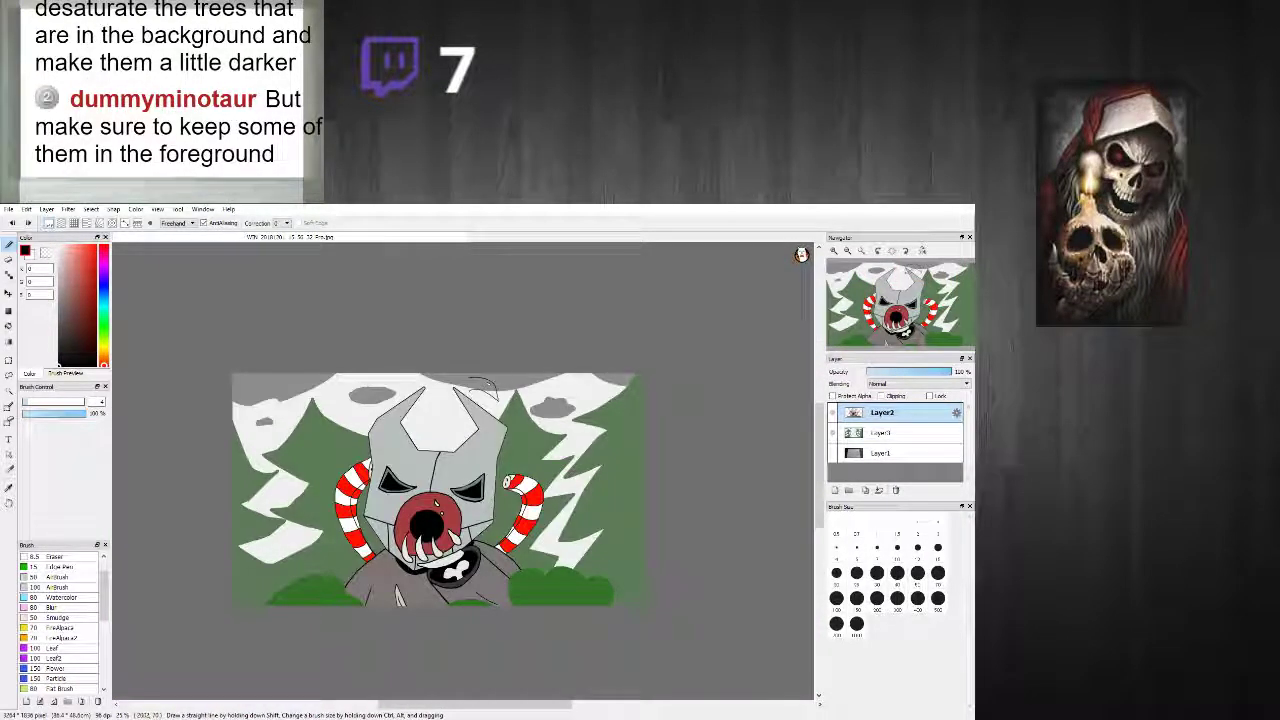
scroll(484, 388, "up", 4)
scroll(390, 412, "up", 1)
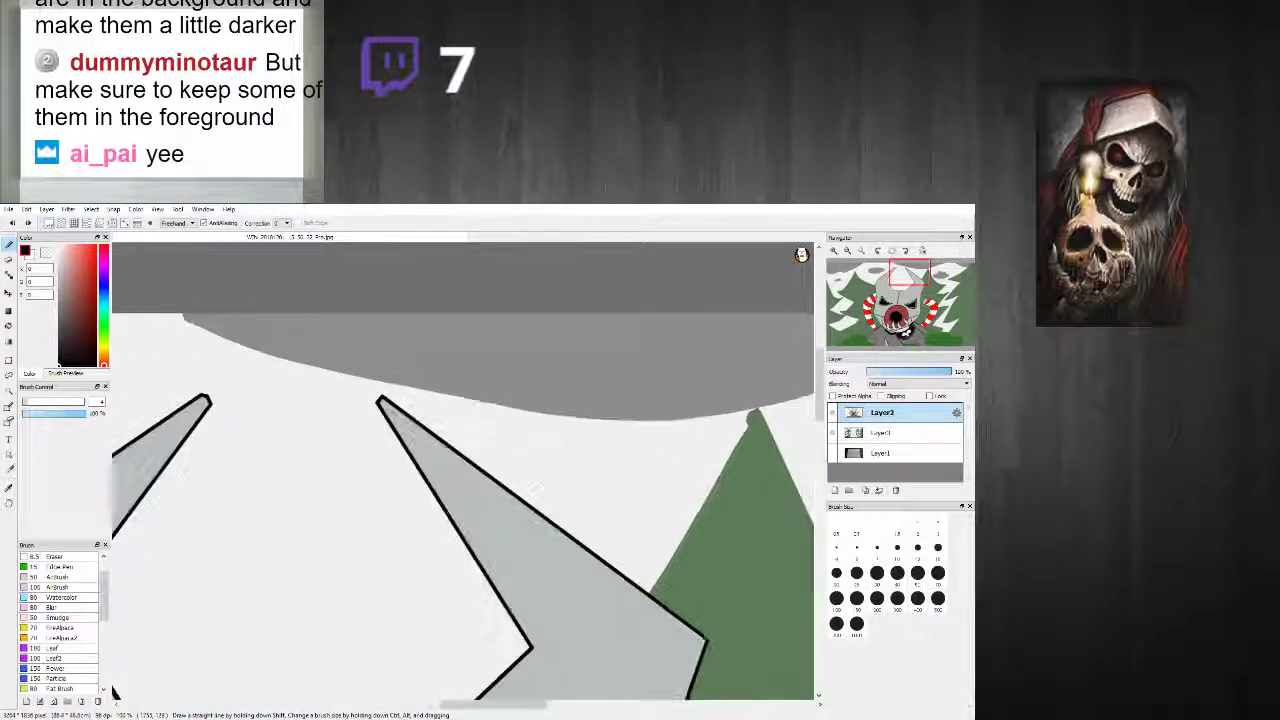
Step: Draw a black outline of a scalloped fur brim slanting across the right horn just below its tip
scroll(445, 424, "up", 1)
scroll(449, 424, "down", 1)
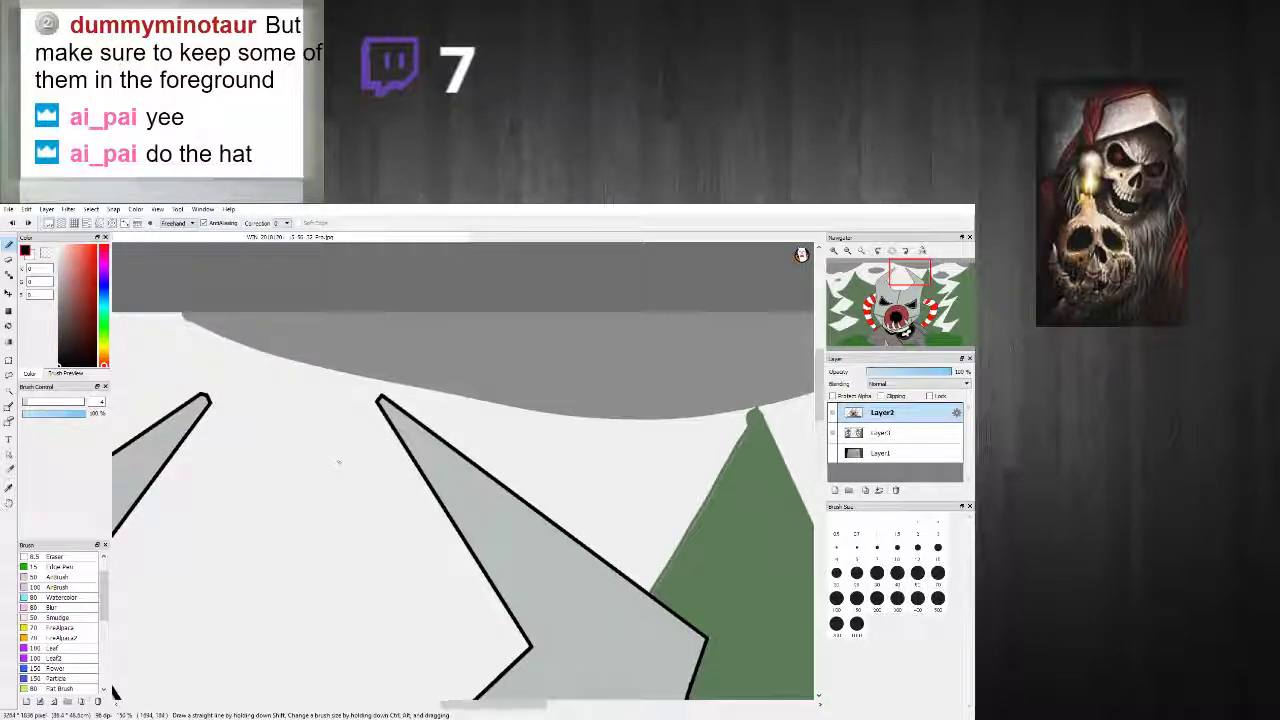
mouse_move(335, 500)
left_mouse_down()
mouse_move(437, 492)
mouse_move(477, 475)
mouse_move(527, 412)
left_mouse_up()
mouse_move(337, 502)
left_mouse_down()
mouse_move(332, 520)
mouse_move(381, 532)
mouse_move(540, 495)
mouse_move(560, 475)
mouse_move(557, 428)
mouse_move(528, 412)
left_mouse_up()
scroll(512, 413, "down", 3)
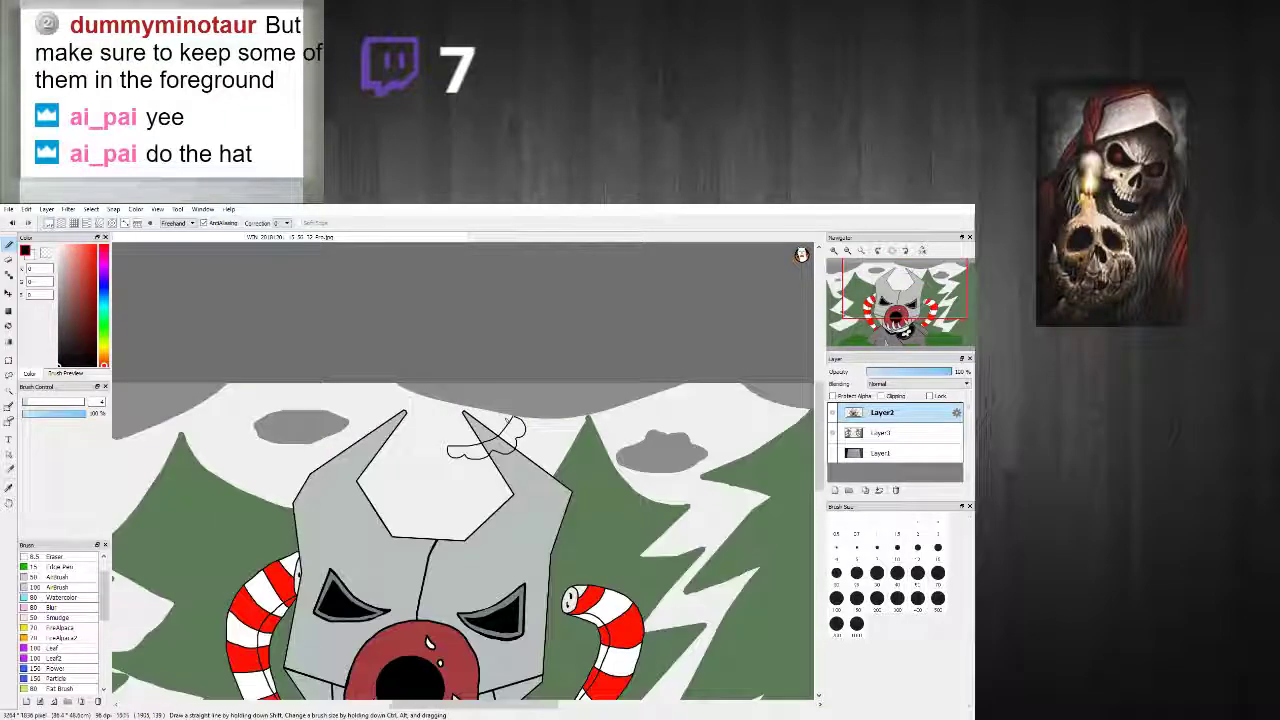
Step: Draw the hat's curved body above the brim, running past the canvas's upper edge and drooping to a point beside the tree
scroll(512, 413, "up", 2)
mouse_move(391, 476)
left_mouse_down()
mouse_move(399, 395)
mouse_move(461, 346)
left_mouse_up()
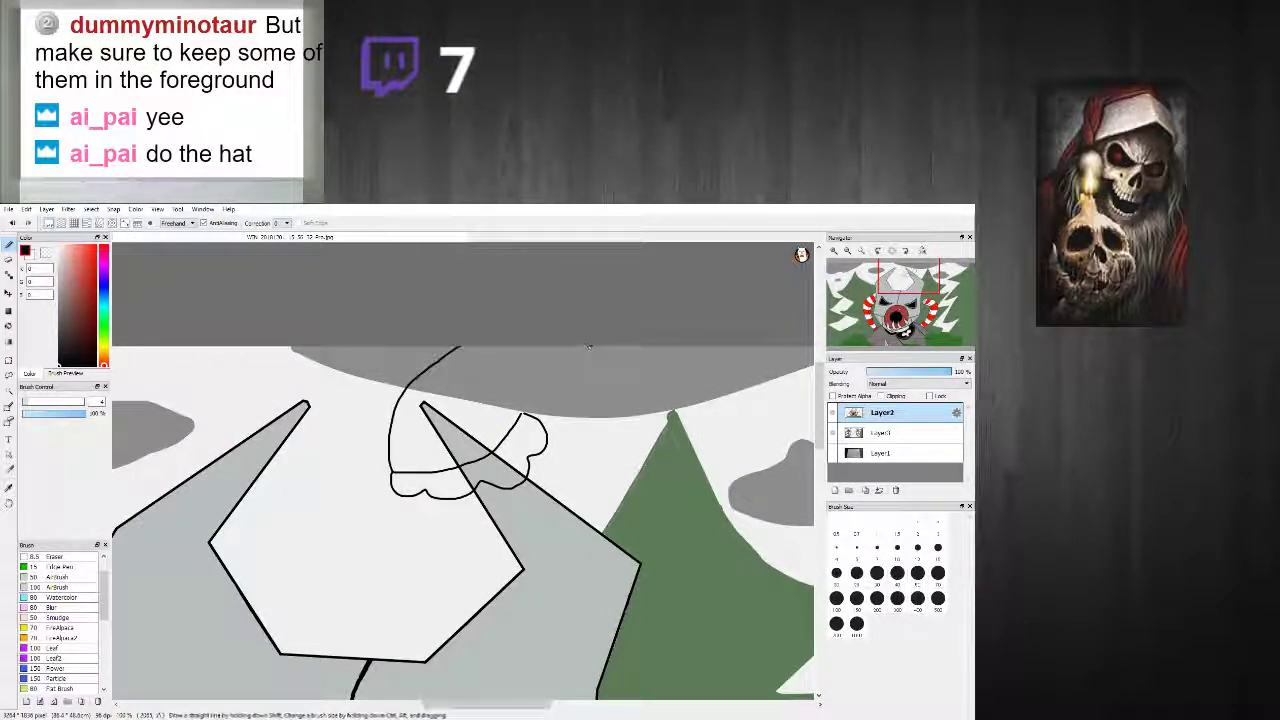
mouse_move(592, 347)
left_mouse_down()
mouse_move(620, 358)
mouse_move(640, 424)
left_mouse_up()
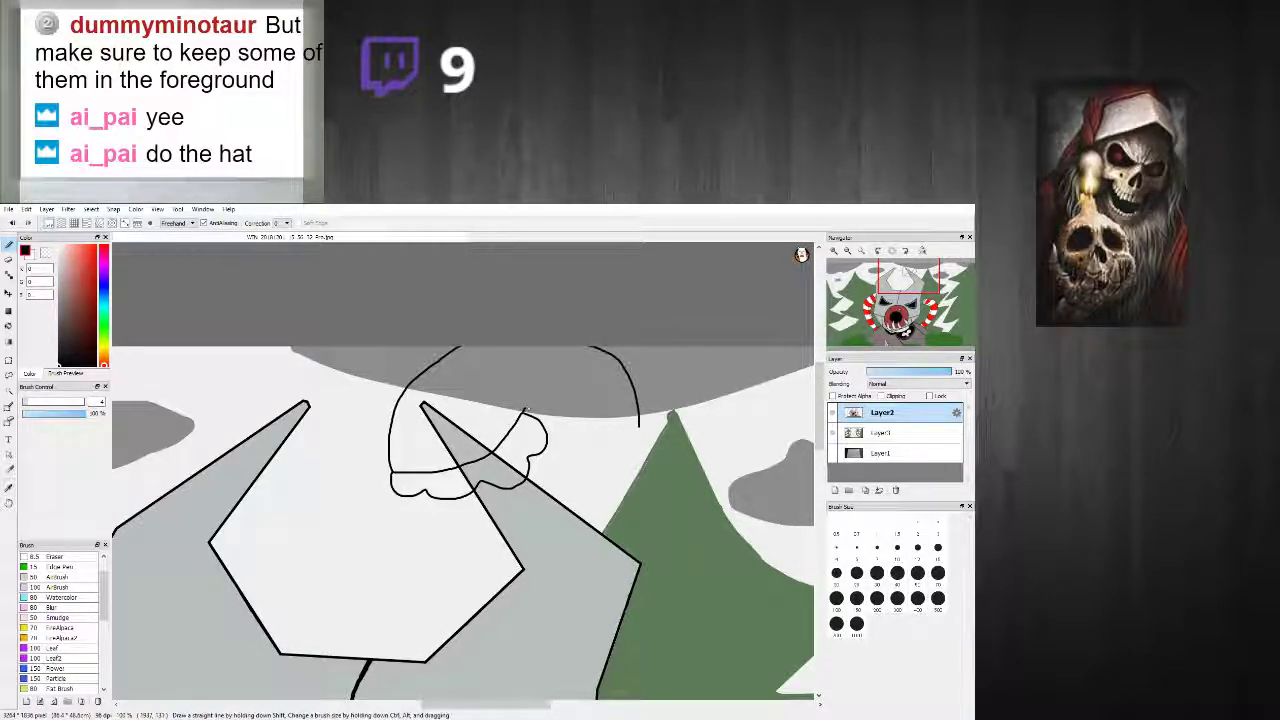
left_click_drag(628, 438, 636, 443)
Step: Bucket-fill the hat's body with bright red over both the gray cloud and the pale sky areas
scroll(635, 455, "down", 2)
scroll(675, 402, "up", 2)
scroll(397, 467, "up", 1)
left_click(96, 247)
left_click(9, 325)
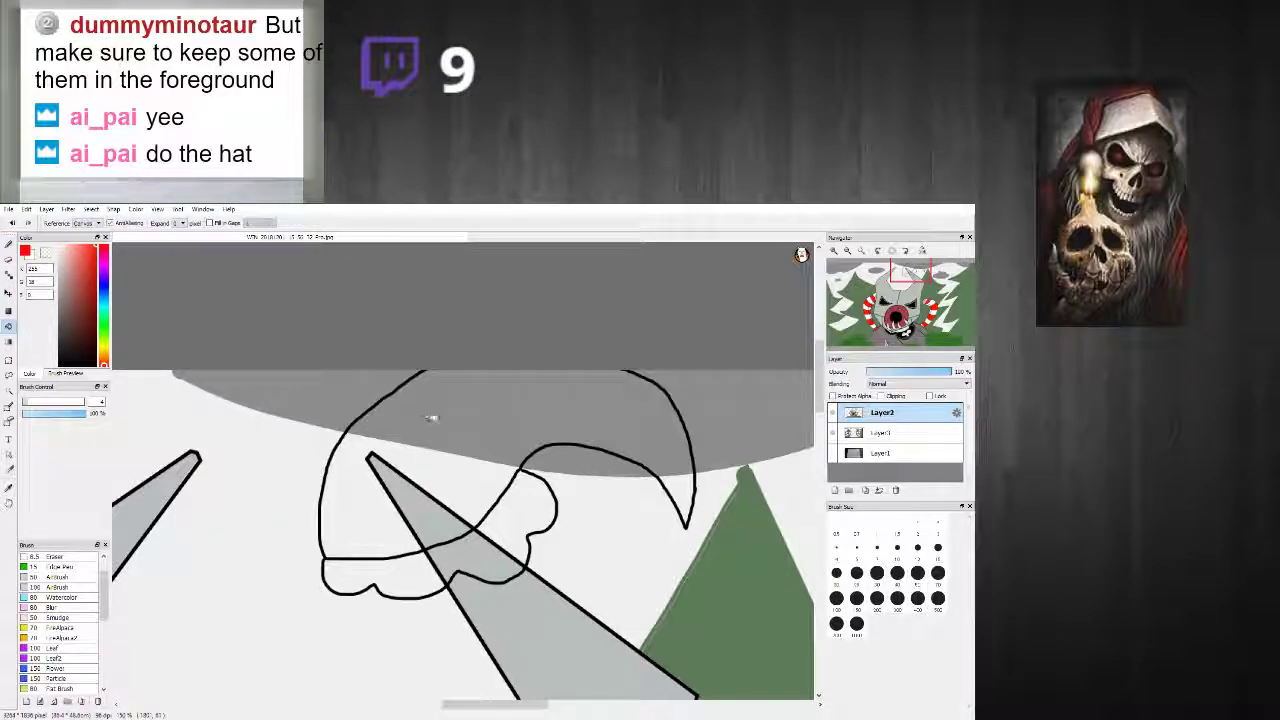
left_click(430, 418)
left_click(443, 460)
Step: Fill the hat's drooping tip with red and brush over the remaining gaps along its outline
scroll(443, 460, "down", 2)
scroll(443, 480, "up", 3)
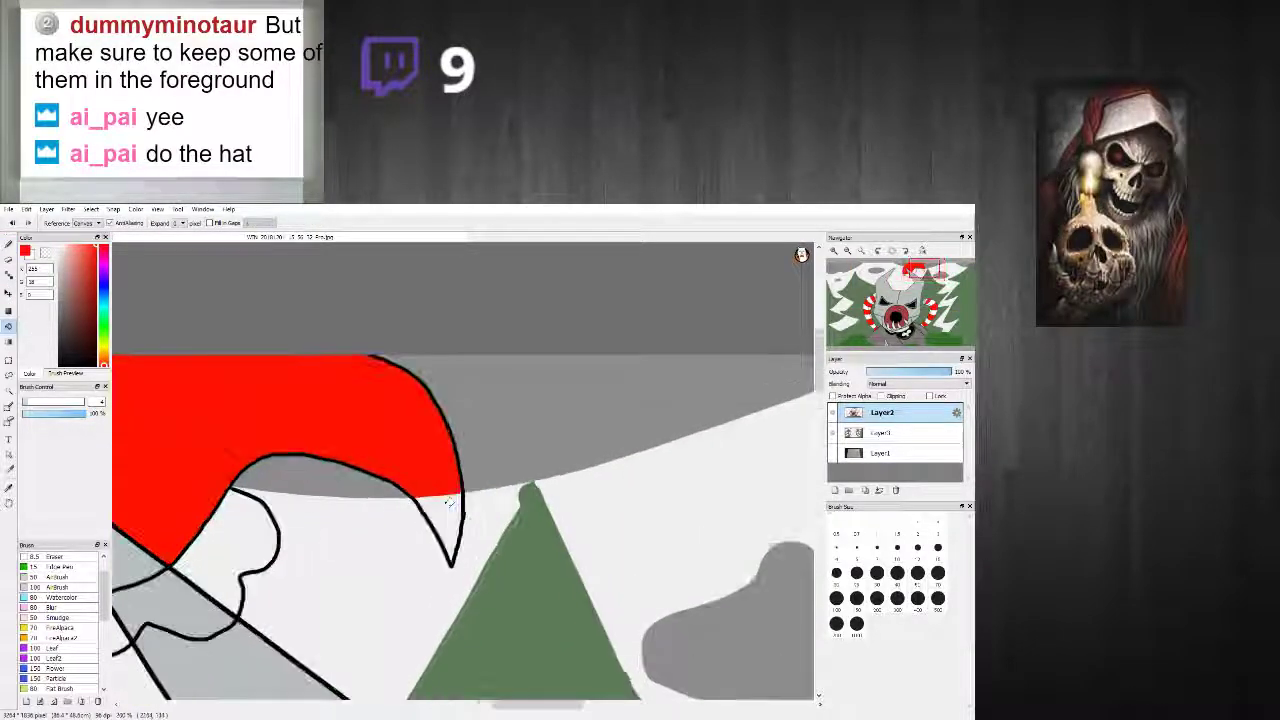
scroll(380, 468, "down", 2)
key("b")
scroll(430, 490, "up", 3)
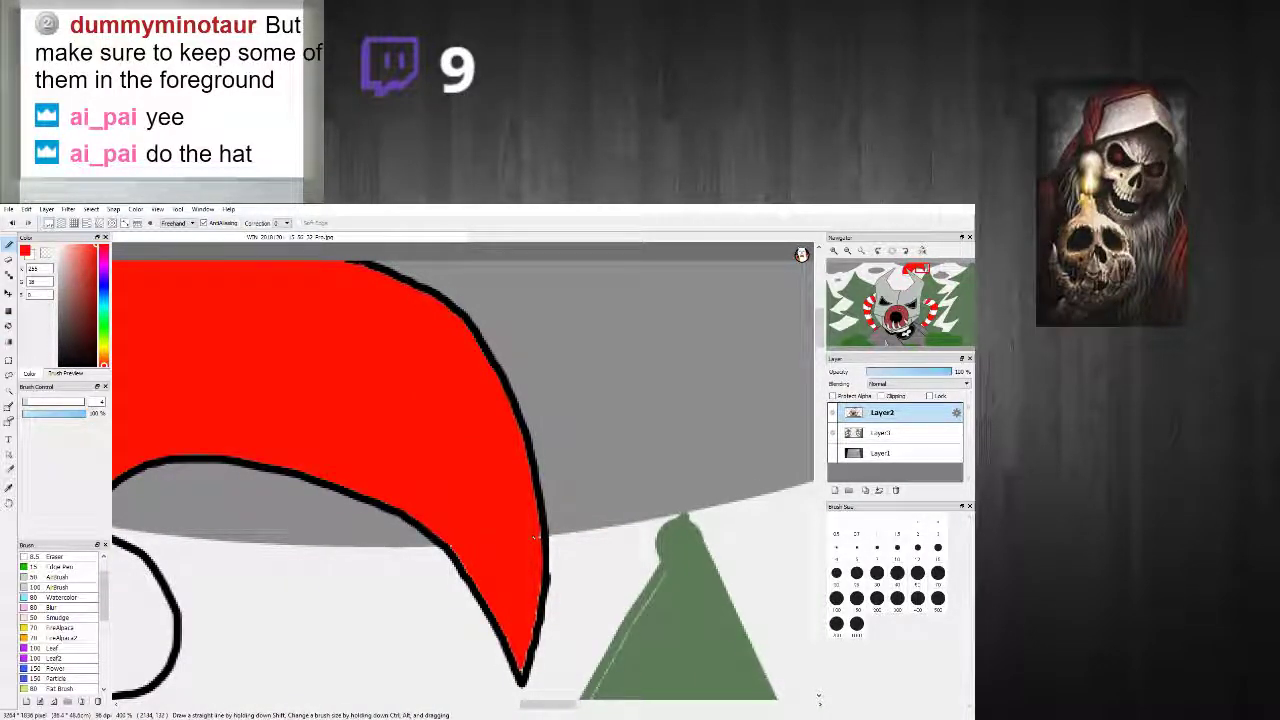
scroll(520, 542, "down", 5)
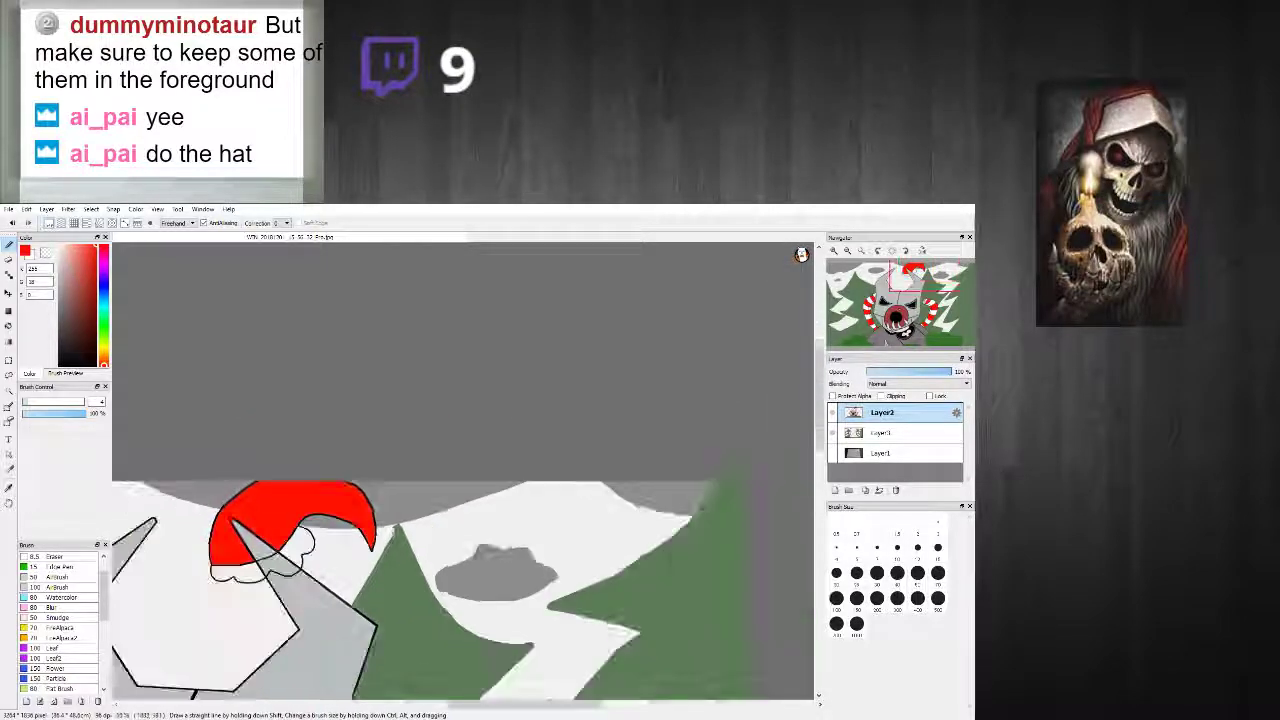
scroll(229, 548, "up", 3)
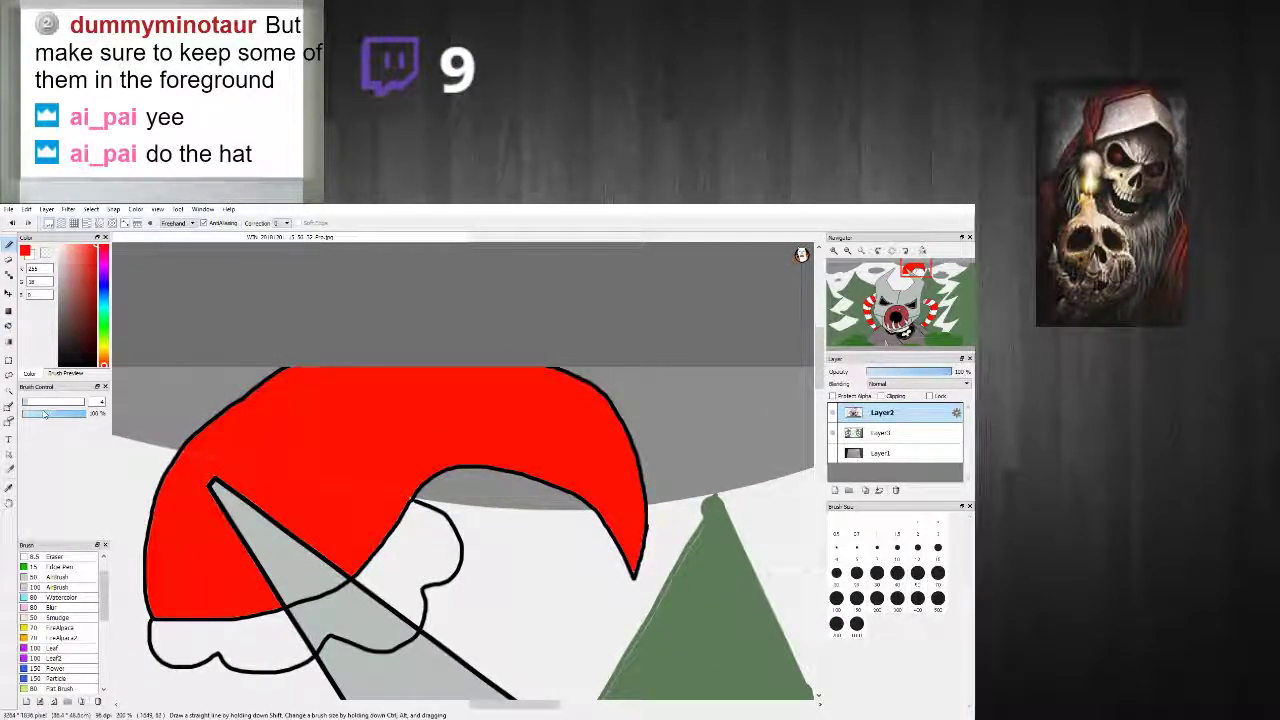
Step: Draw a short black stem below the hat's drooping tip and a curved, pointed hook beside it over the tree's edge
scroll(425, 520, "down", 4)
scroll(432, 515, "up", 3)
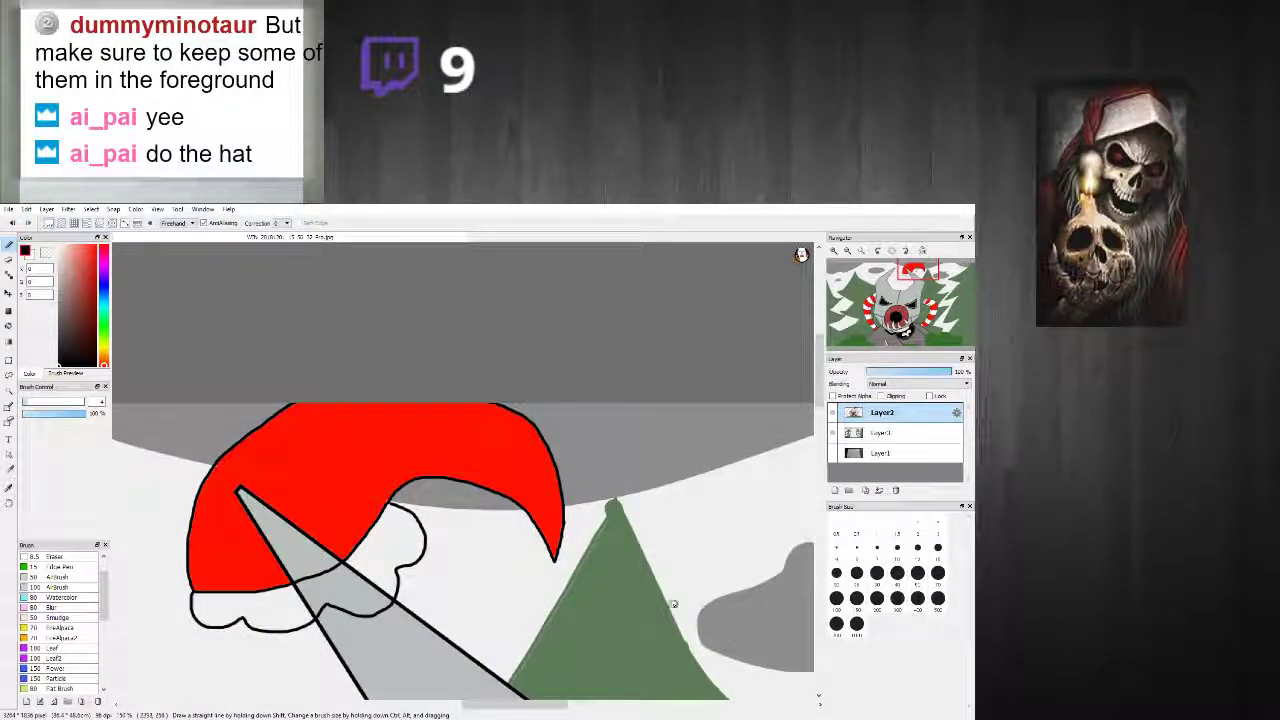
scroll(675, 606, "up", 2)
scroll(407, 650, "up", 3)
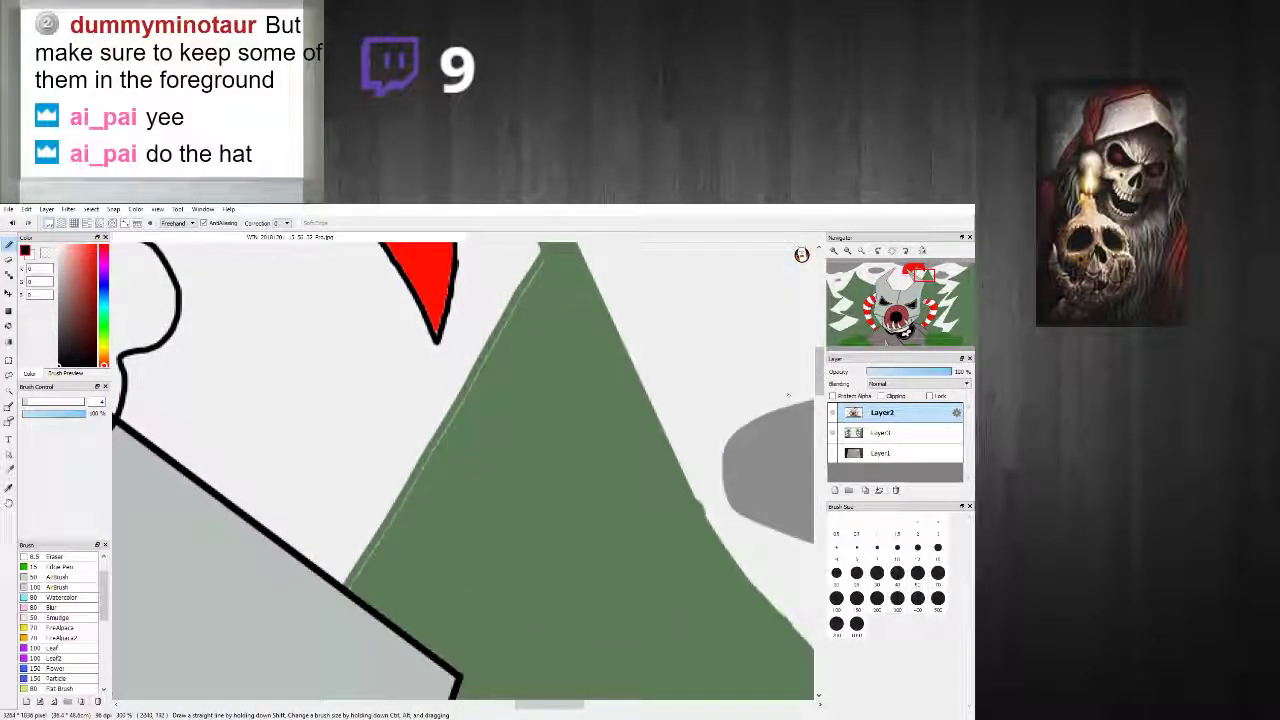
left_click_drag(466, 377, 467, 420)
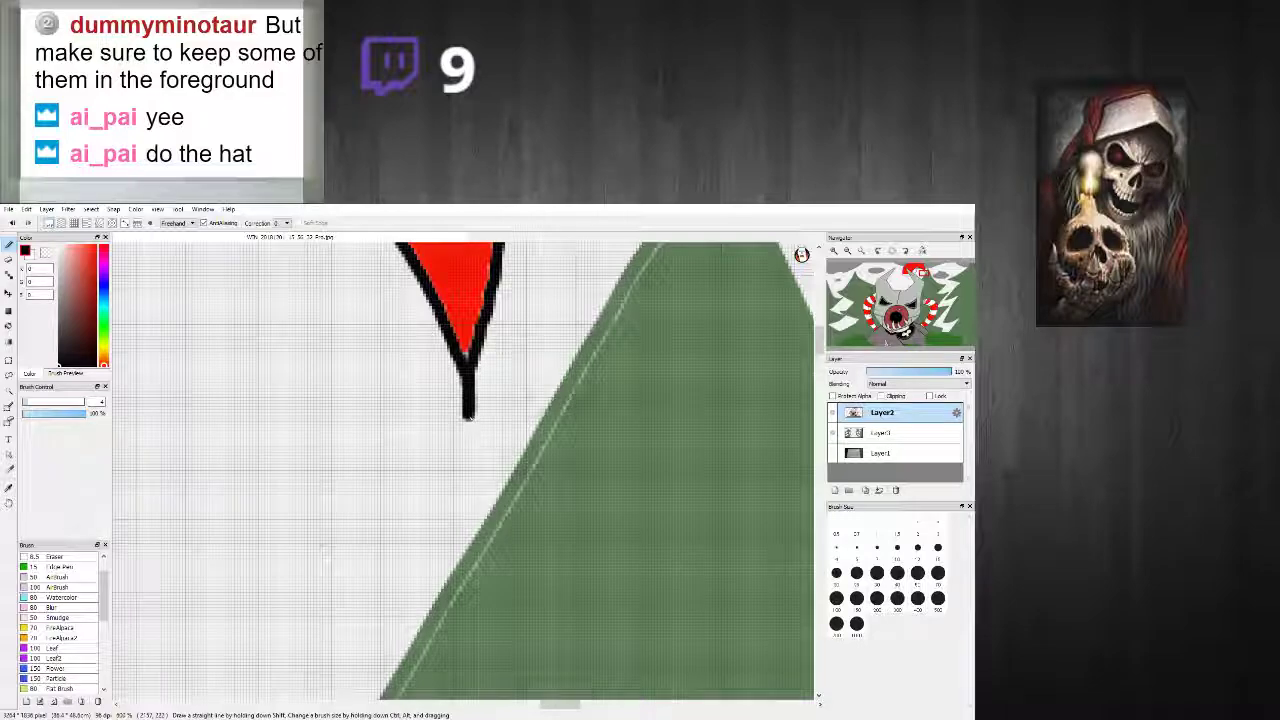
mouse_move(528, 377)
left_mouse_down()
mouse_move(559, 456)
mouse_move(494, 496)
mouse_move(522, 456)
left_mouse_up()
mouse_move(482, 410)
left_mouse_down()
mouse_move(378, 465)
mouse_move(412, 368)
mouse_move(332, 398)
mouse_move(318, 472)
mouse_move(327, 484)
mouse_move(382, 465)
left_mouse_up()
scroll(405, 453, "down", 4)
scroll(398, 434, "up", 4)
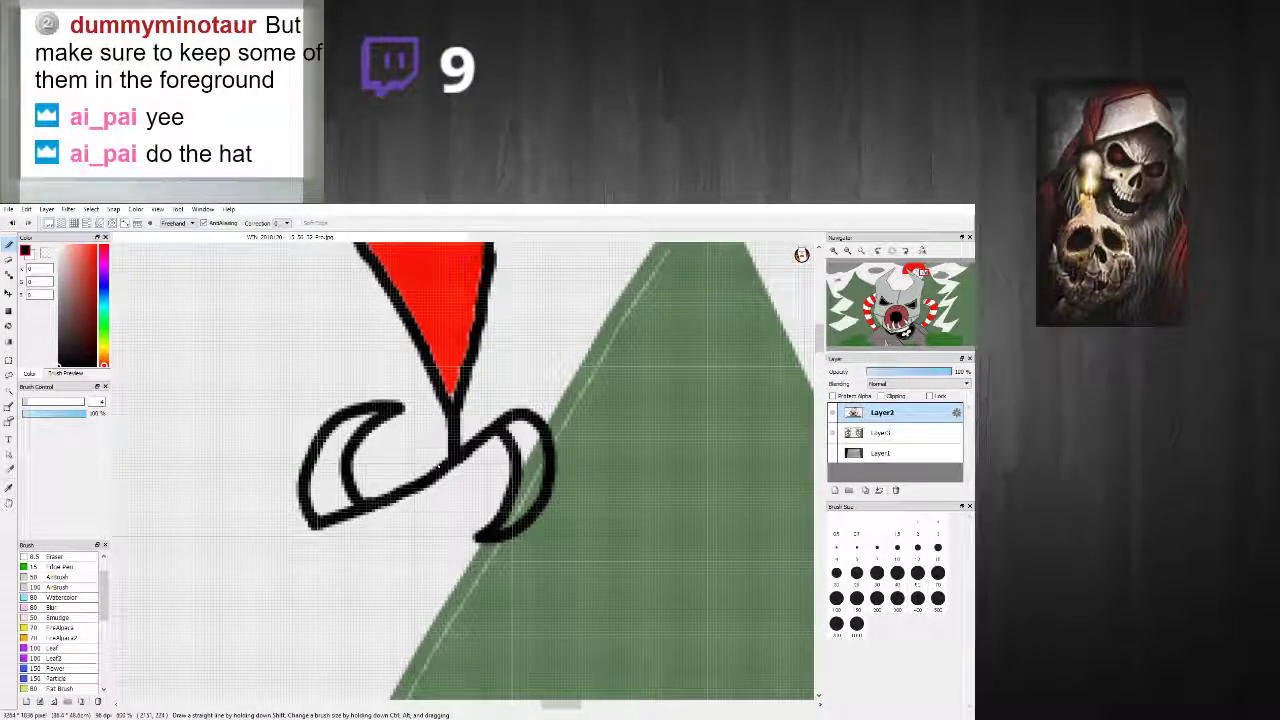
key("ctrl+z")
key("ctrl+z")
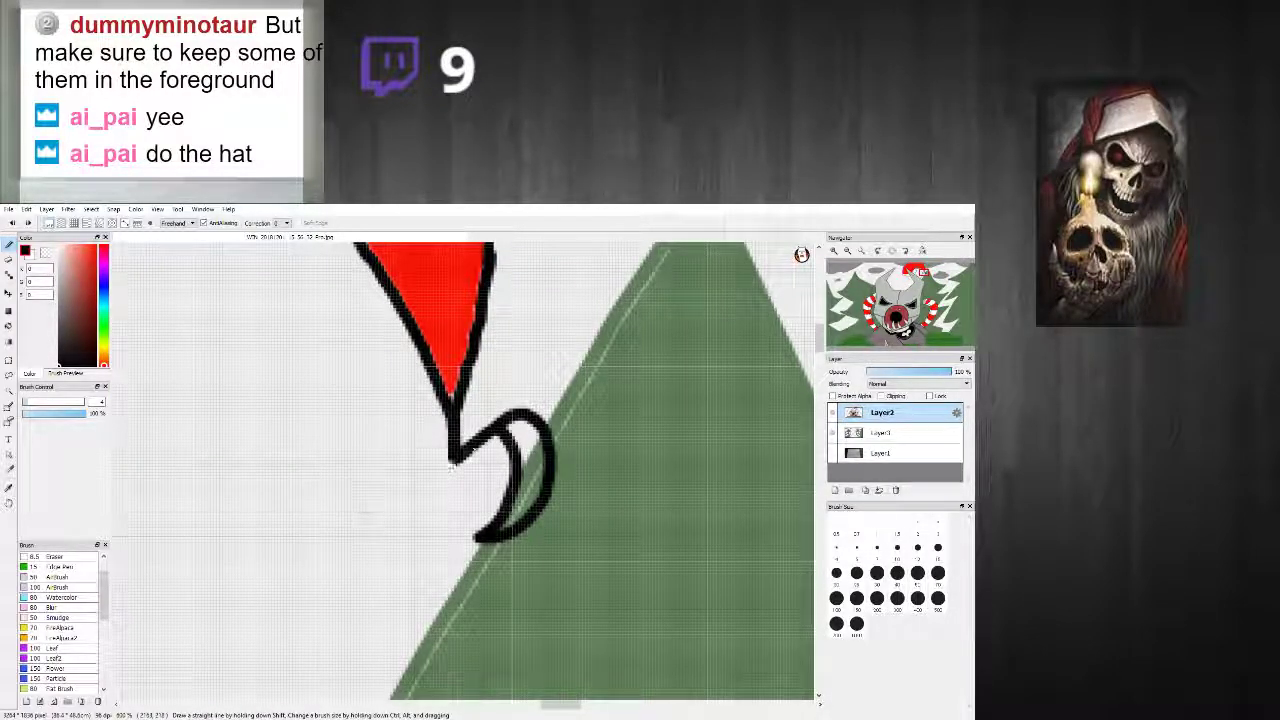
Step: Draw a matching curved hook on the stem's other side, closing its lower edge with a straight line
mouse_move(437, 470)
left_mouse_down()
mouse_move(394, 499)
mouse_move(364, 447)
mouse_move(396, 401)
mouse_move(361, 405)
mouse_move(328, 484)
mouse_move(346, 524)
left_mouse_up()
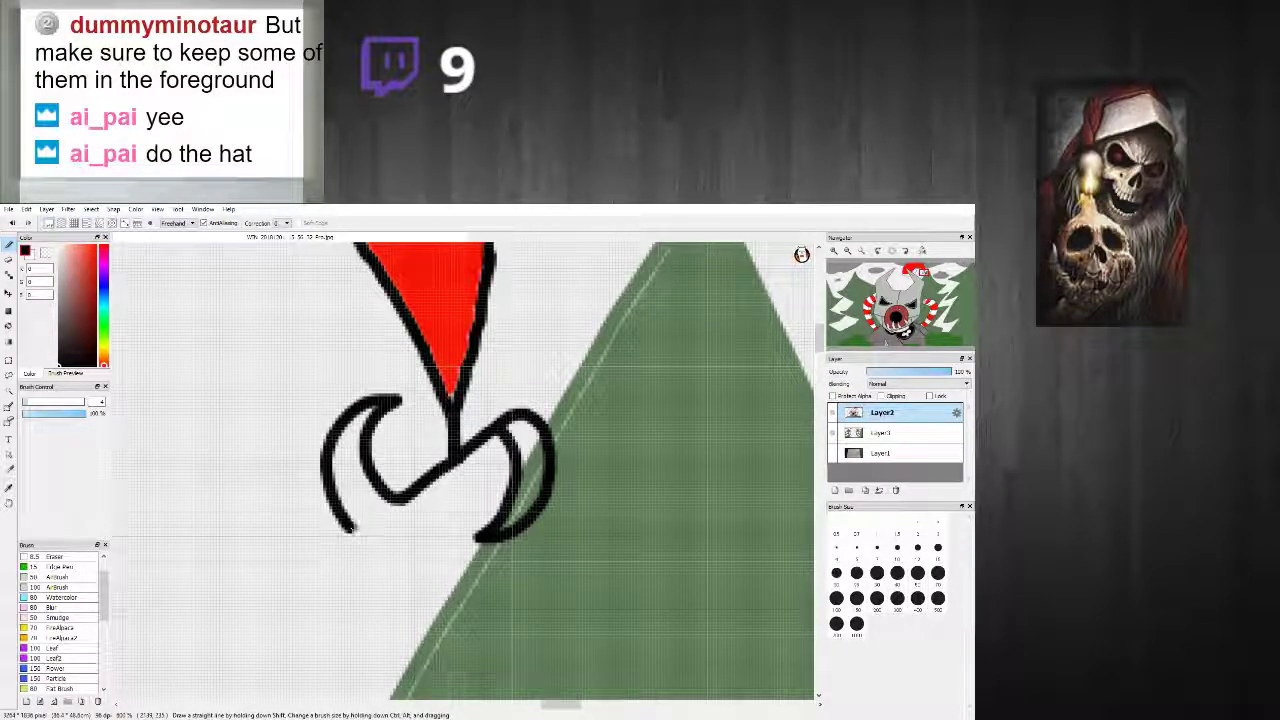
left_click(402, 505, "shift")
scroll(408, 490, "down", 4)
scroll(397, 490, "up", 3)
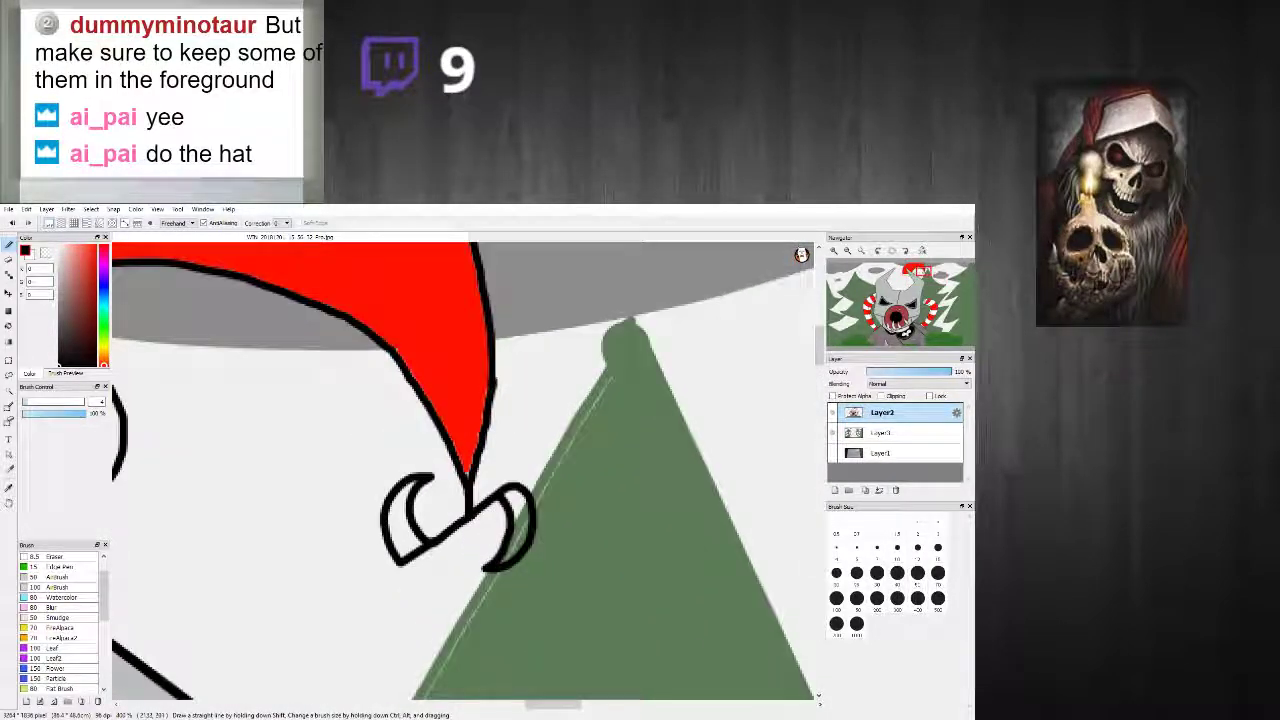
Step: Fill the insides of both hooks below the hat's tip with solid black
scroll(397, 498, "up", 1)
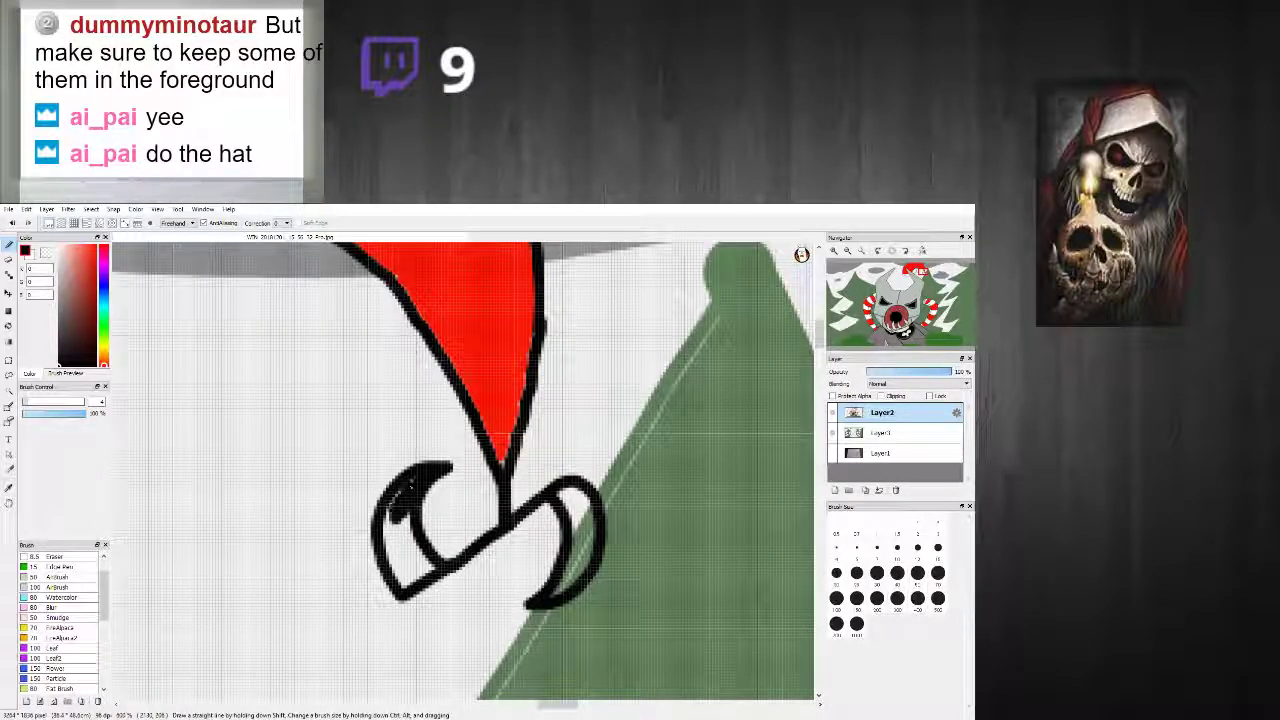
mouse_move(390, 528)
left_mouse_down()
mouse_move(385, 552)
mouse_move(404, 570)
left_mouse_up()
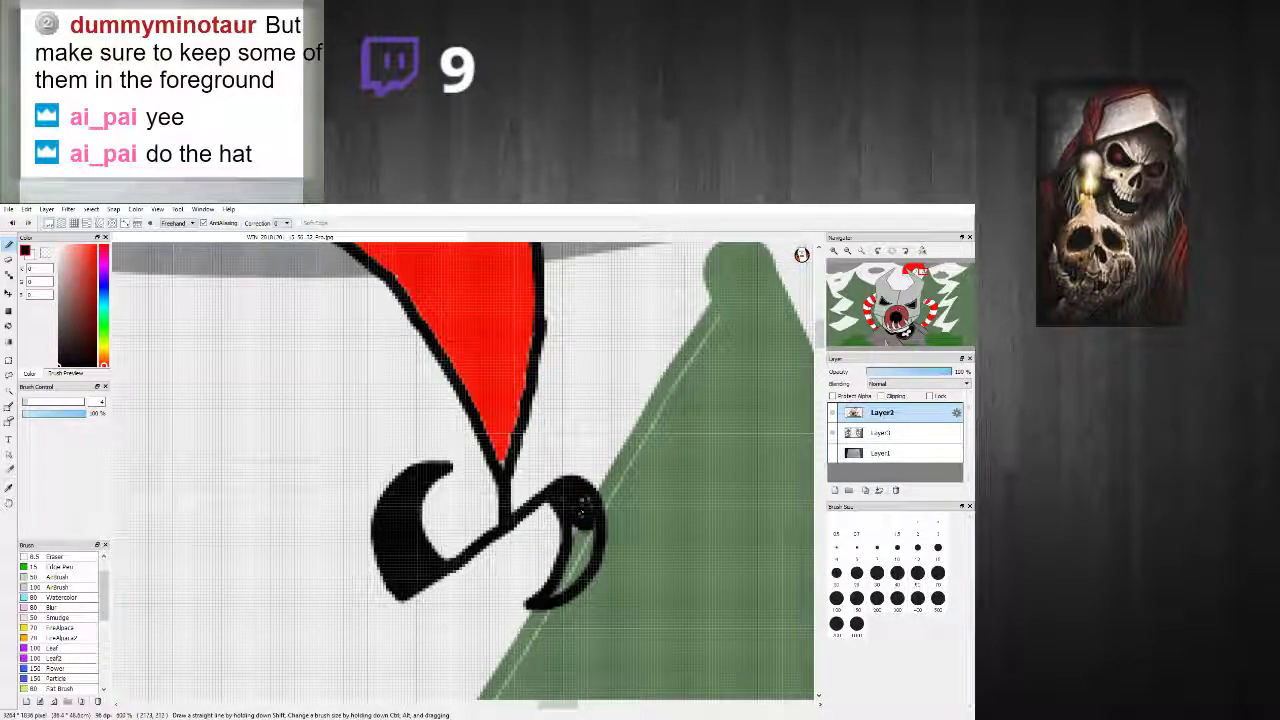
mouse_move(588, 579)
left_mouse_down()
mouse_move(595, 534)
mouse_move(555, 601)
mouse_move(571, 568)
left_mouse_up()
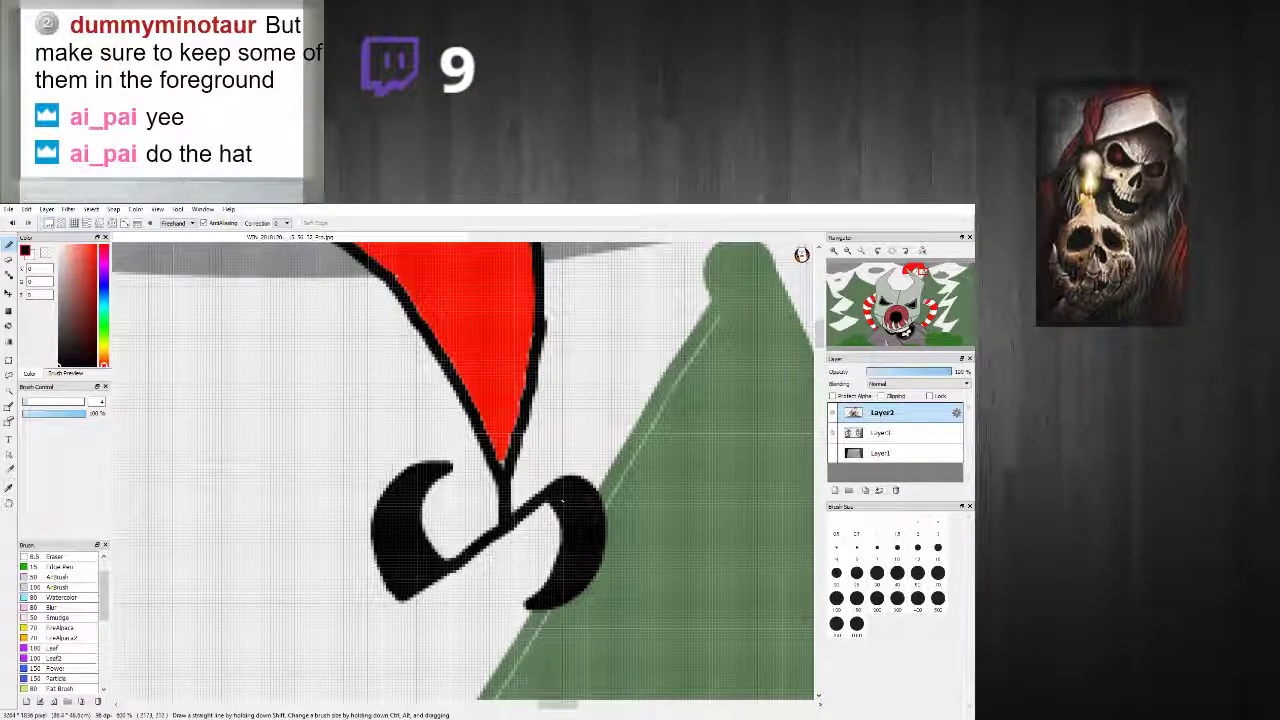
Step: Thicken the black stem and the slanted bar that joins the two hooks
left_click_drag(492, 478, 496, 521)
scroll(508, 480, "down", 1)
scroll(508, 480, "up", 1)
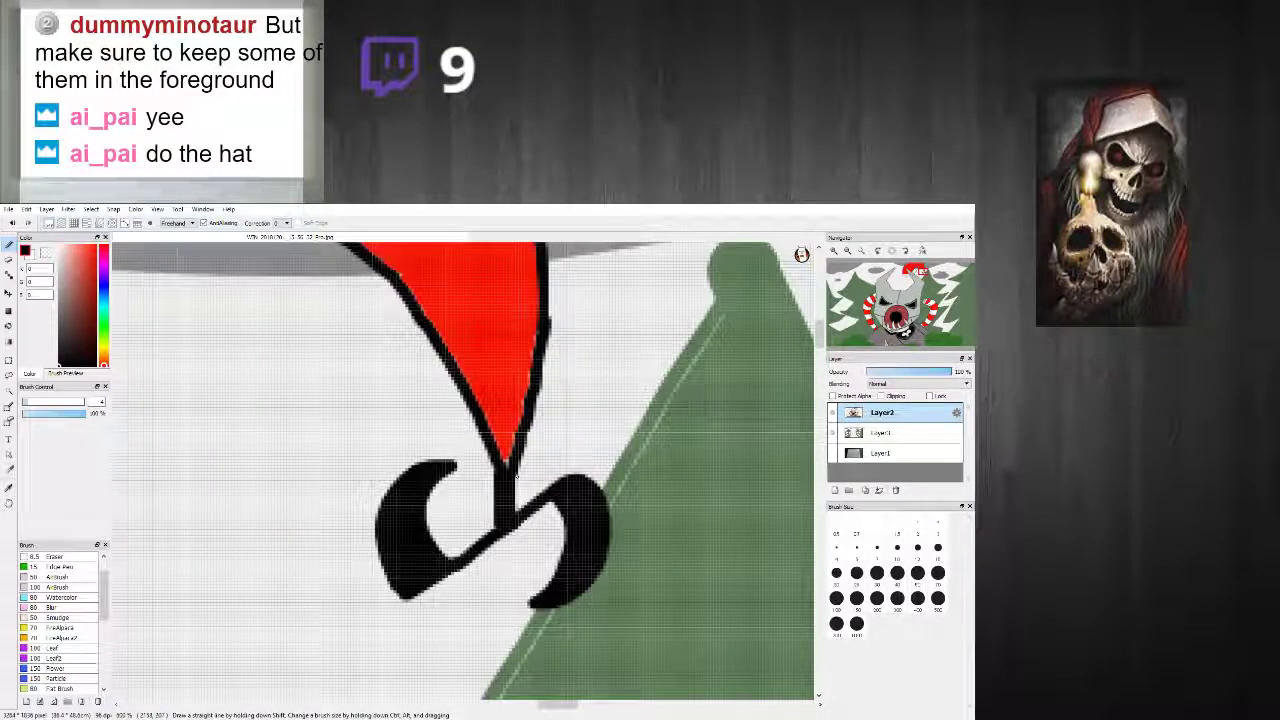
scroll(517, 490, "down", 2)
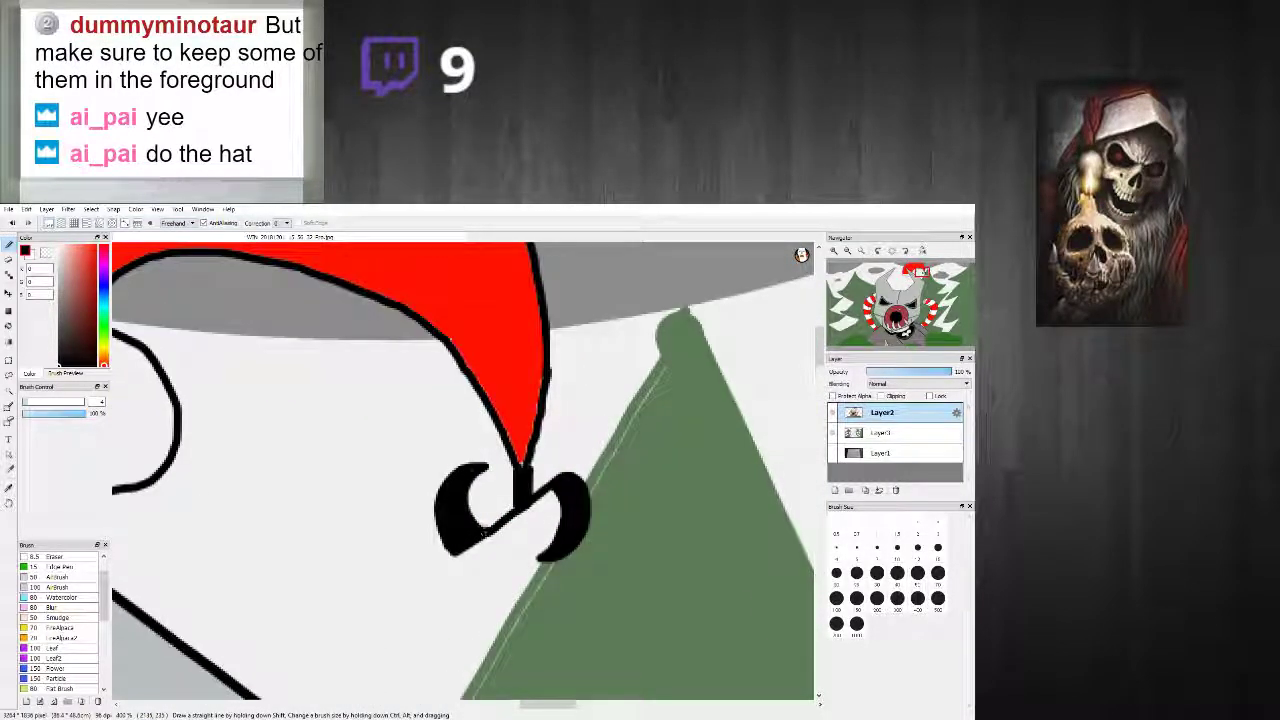
left_click_drag(563, 482, 477, 531)
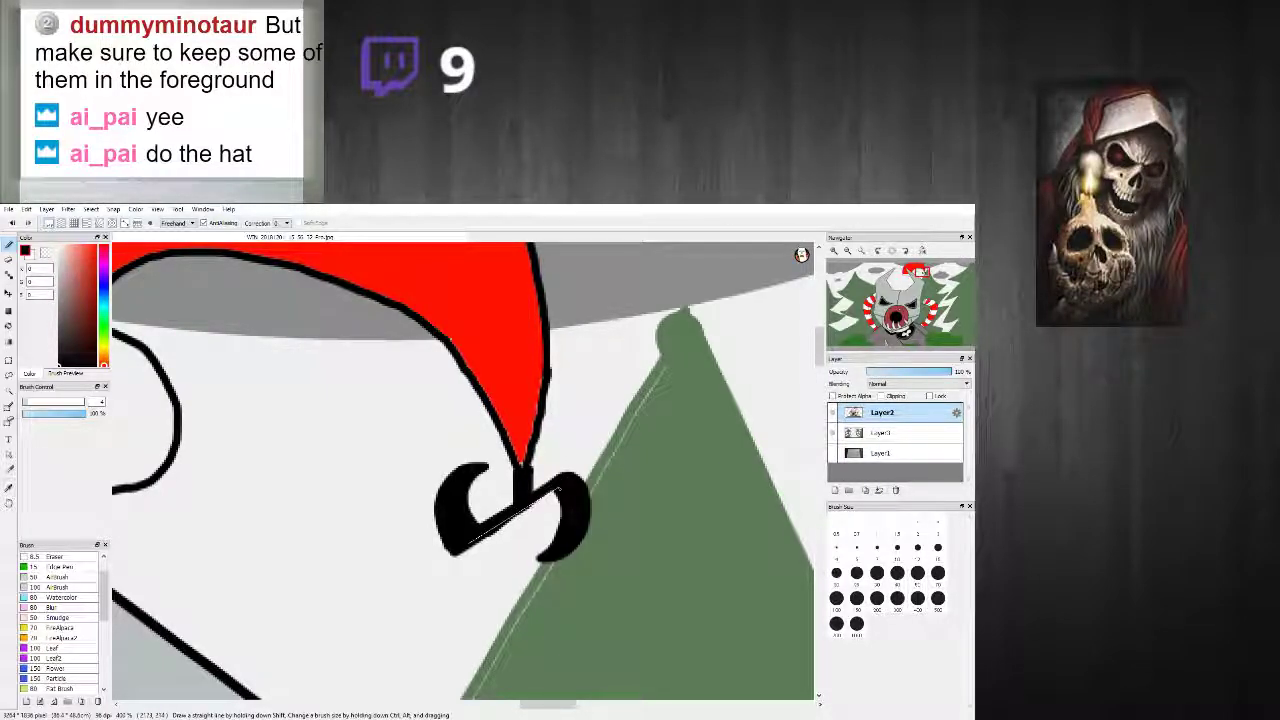
scroll(560, 495, "down", 5)
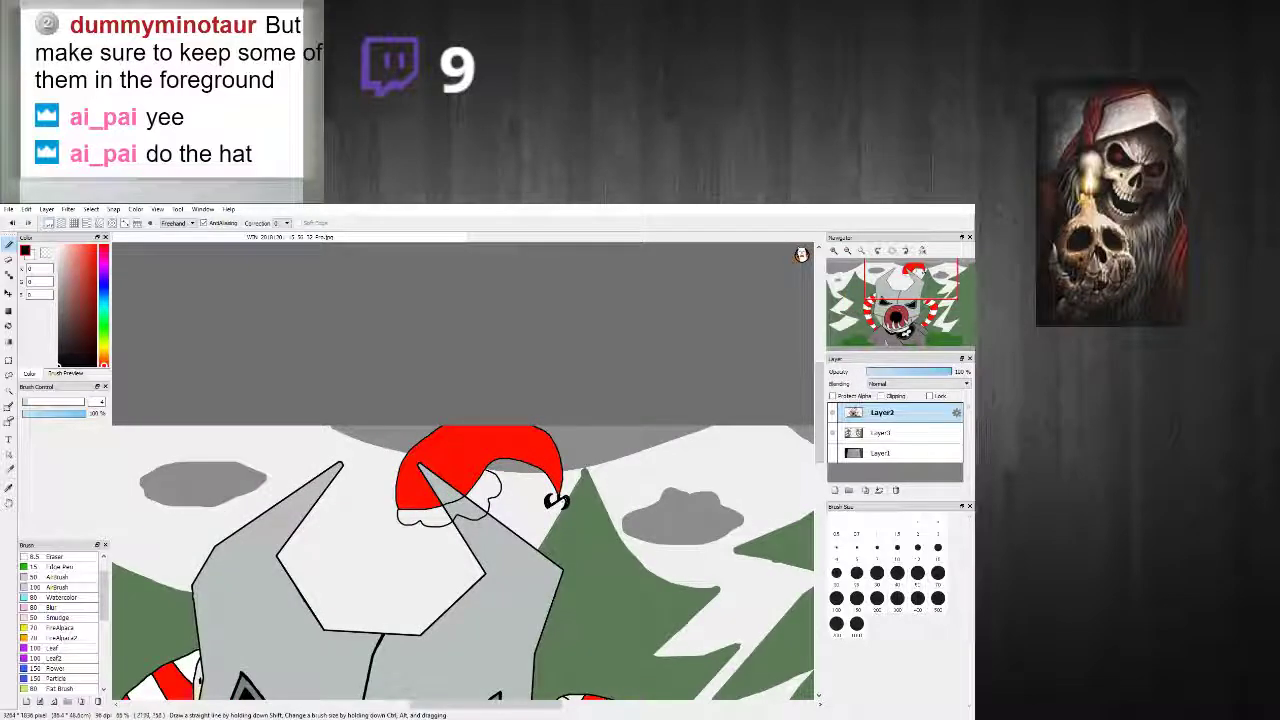
scroll(555, 495, "up", 4)
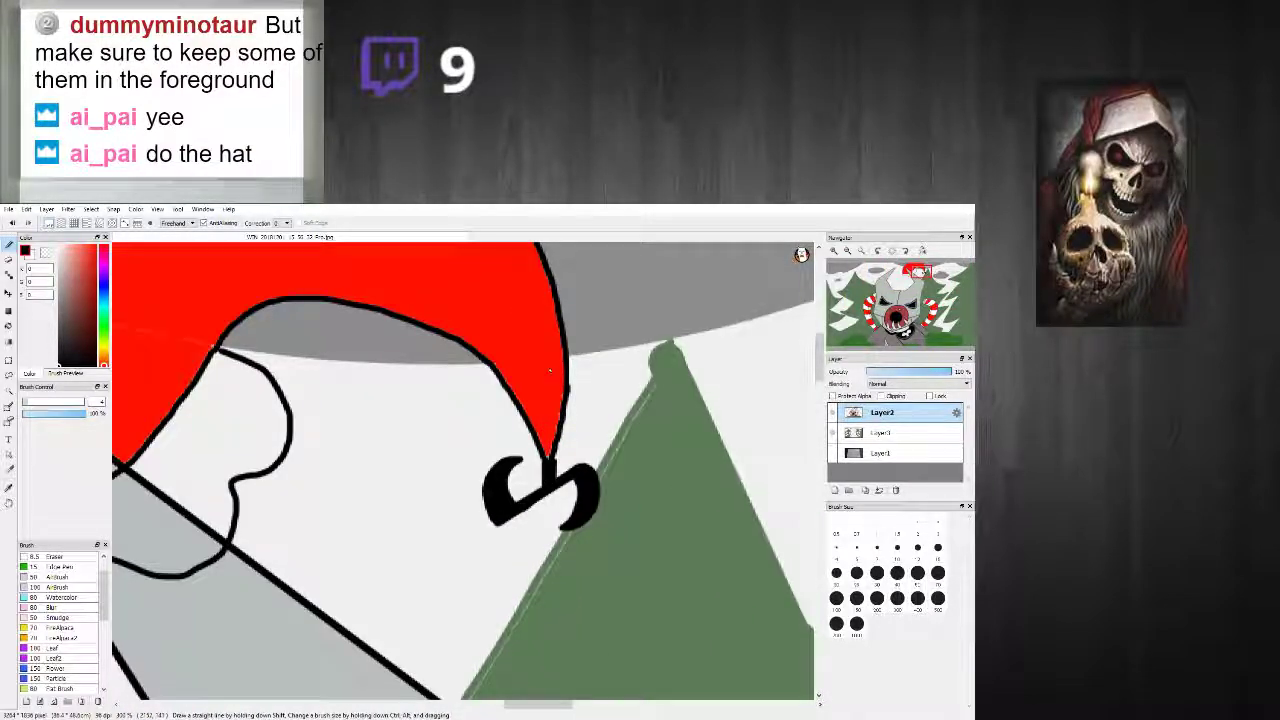
scroll(549, 371, "up", 3)
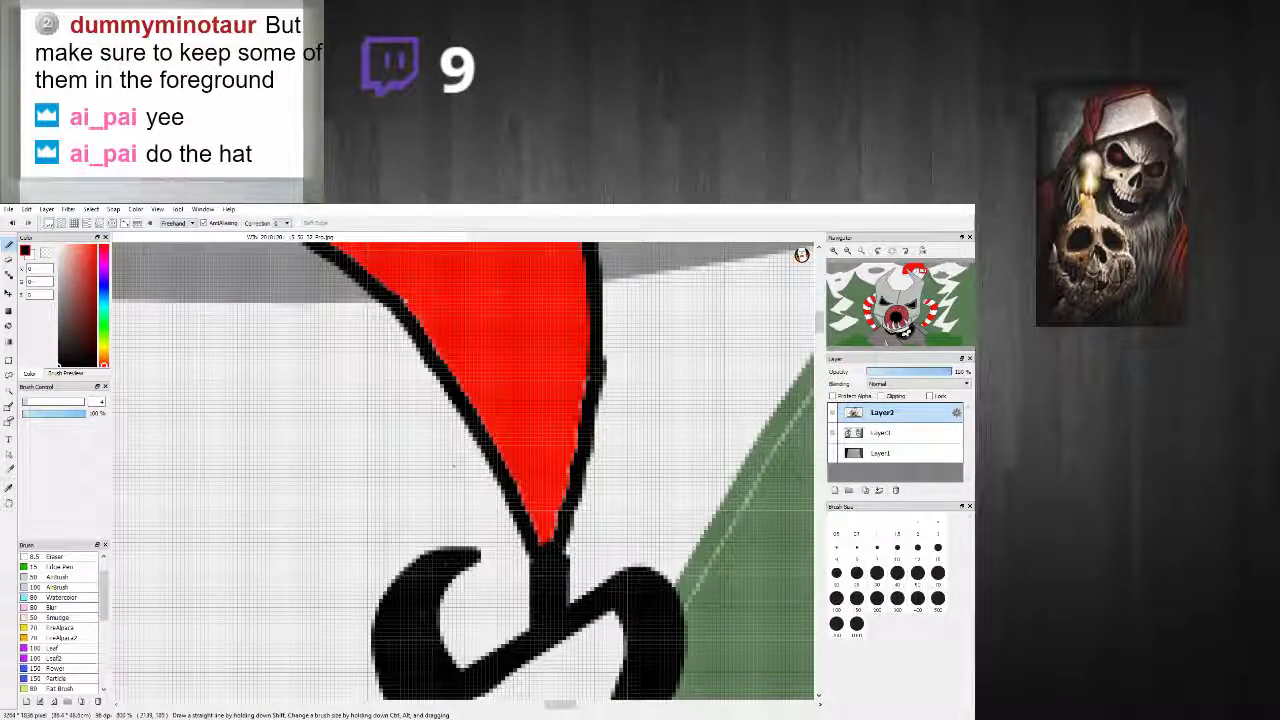
Step: Sample the hat's red and paint along the brim's upper edge where the horn shows through the hat
scroll(395, 442, "down", 9)
scroll(199, 428, "up", 4)
left_click(357, 392, "alt")
scroll(349, 390, "up", 2)
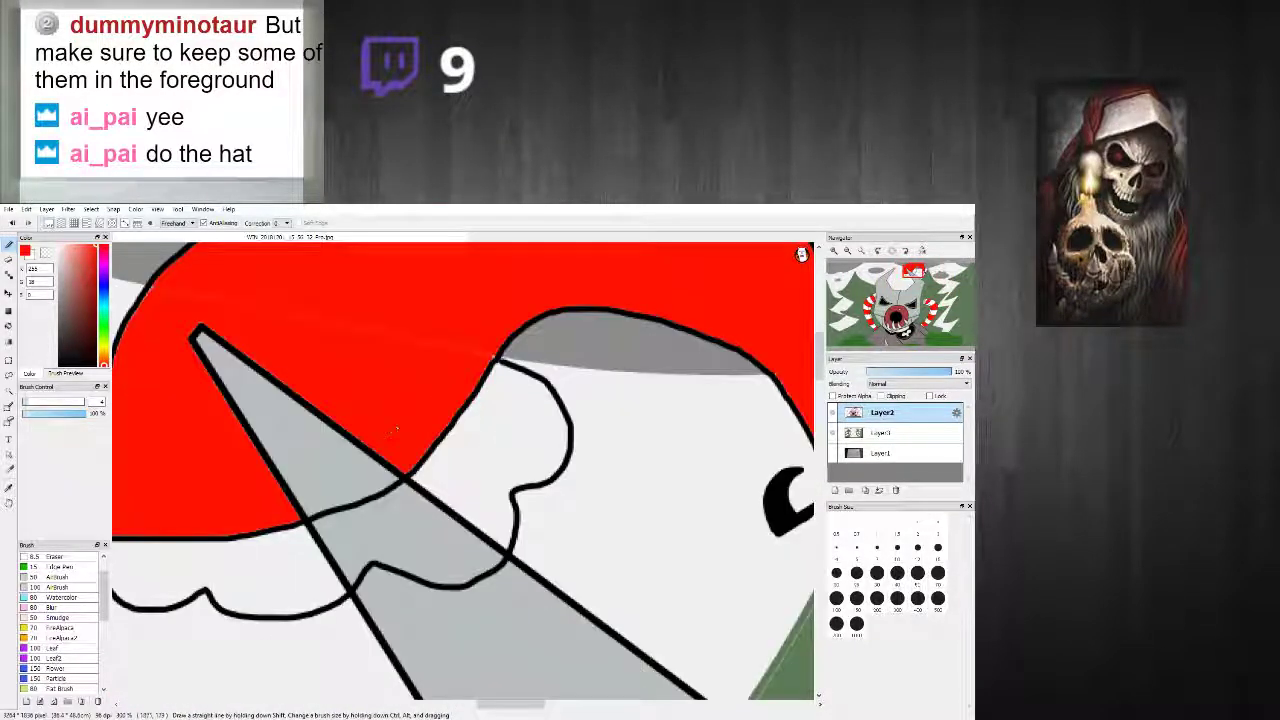
scroll(400, 466, "up", 1)
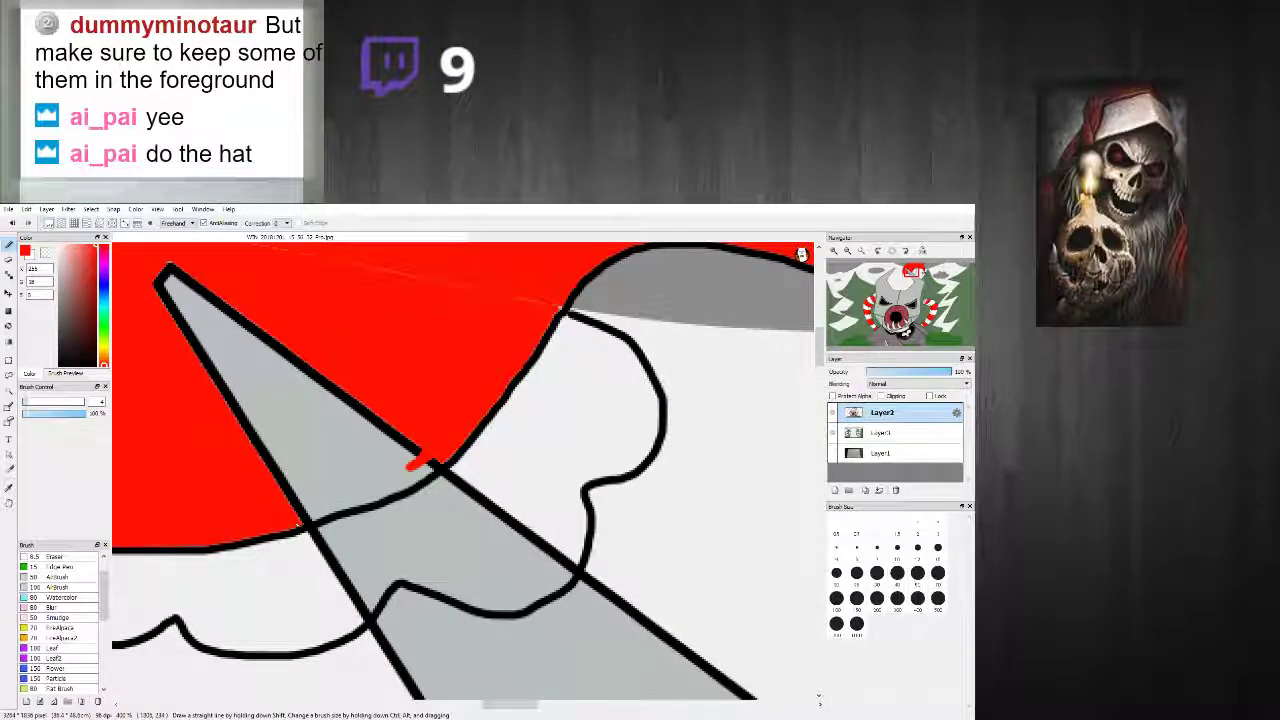
left_click_drag(318, 516, 341, 509)
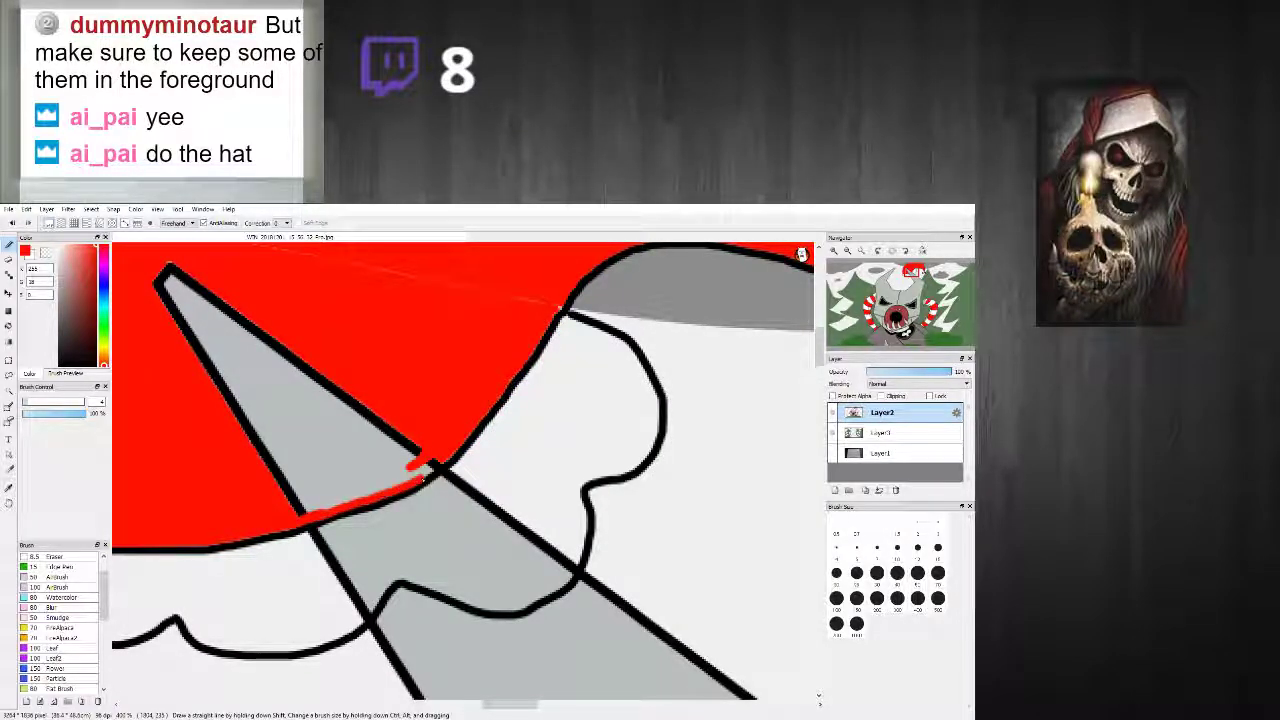
mouse_move(430, 462)
left_mouse_down()
mouse_move(275, 517)
mouse_move(418, 451)
mouse_move(330, 494)
mouse_move(422, 458)
mouse_move(379, 483)
mouse_move(408, 466)
left_mouse_up()
Step: Enlarge the brush and cover the rest of the horn inside the hat's body with red
left_click(69, 403)
mouse_move(333, 409)
left_mouse_down()
mouse_move(320, 438)
mouse_move(279, 456)
mouse_move(292, 503)
left_mouse_up()
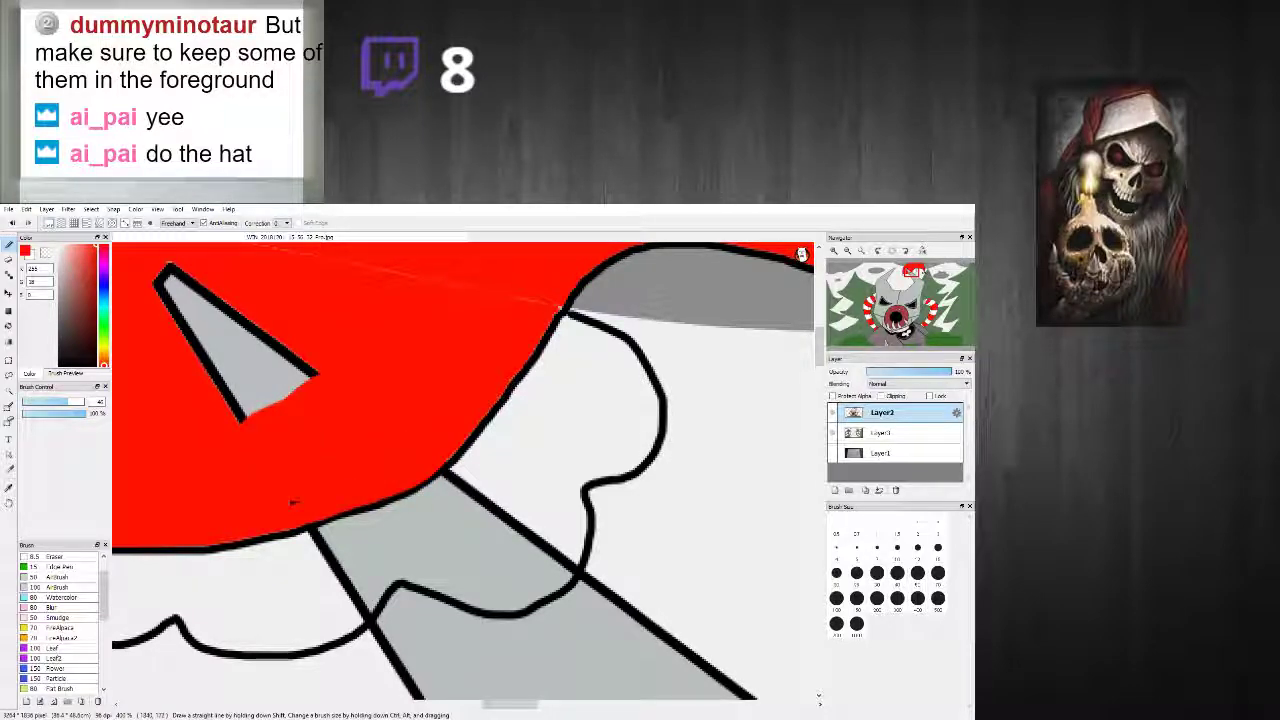
mouse_move(276, 460)
left_mouse_down()
mouse_move(287, 432)
mouse_move(286, 469)
mouse_move(270, 353)
mouse_move(188, 293)
left_mouse_up()
scroll(202, 294, "down", 5)
scroll(287, 330, "up", 5)
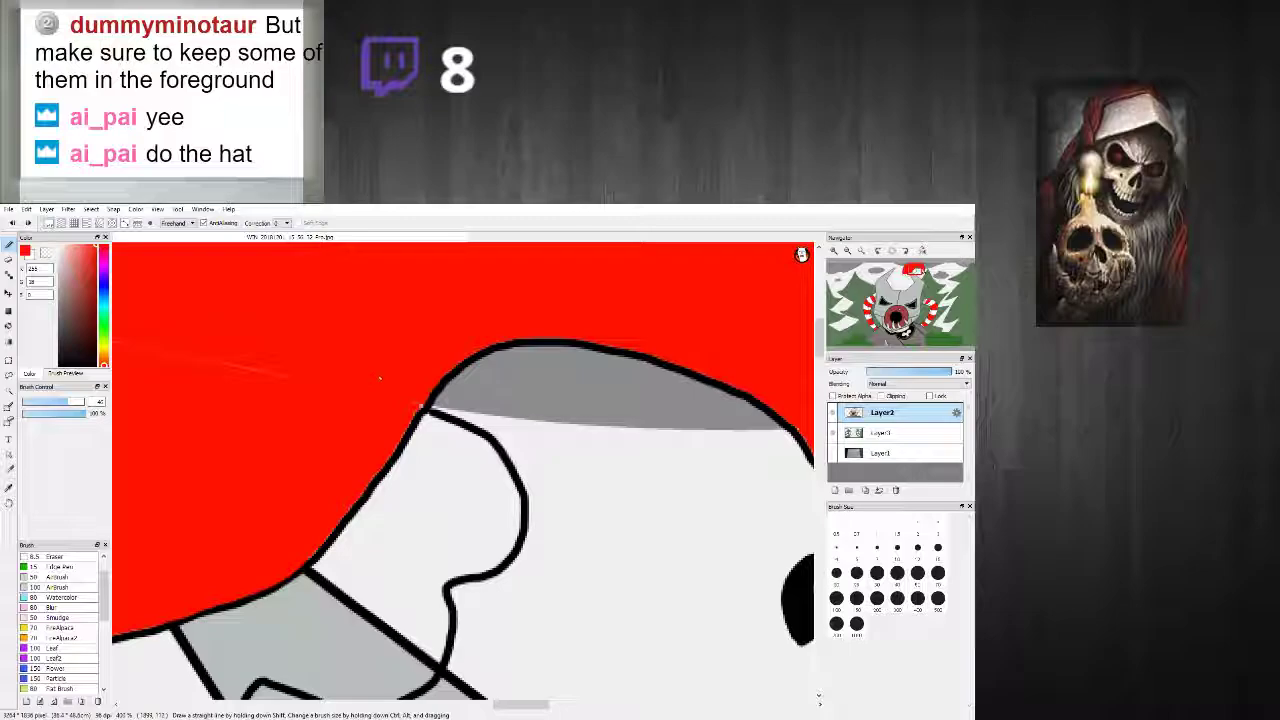
scroll(310, 362, "down", 5)
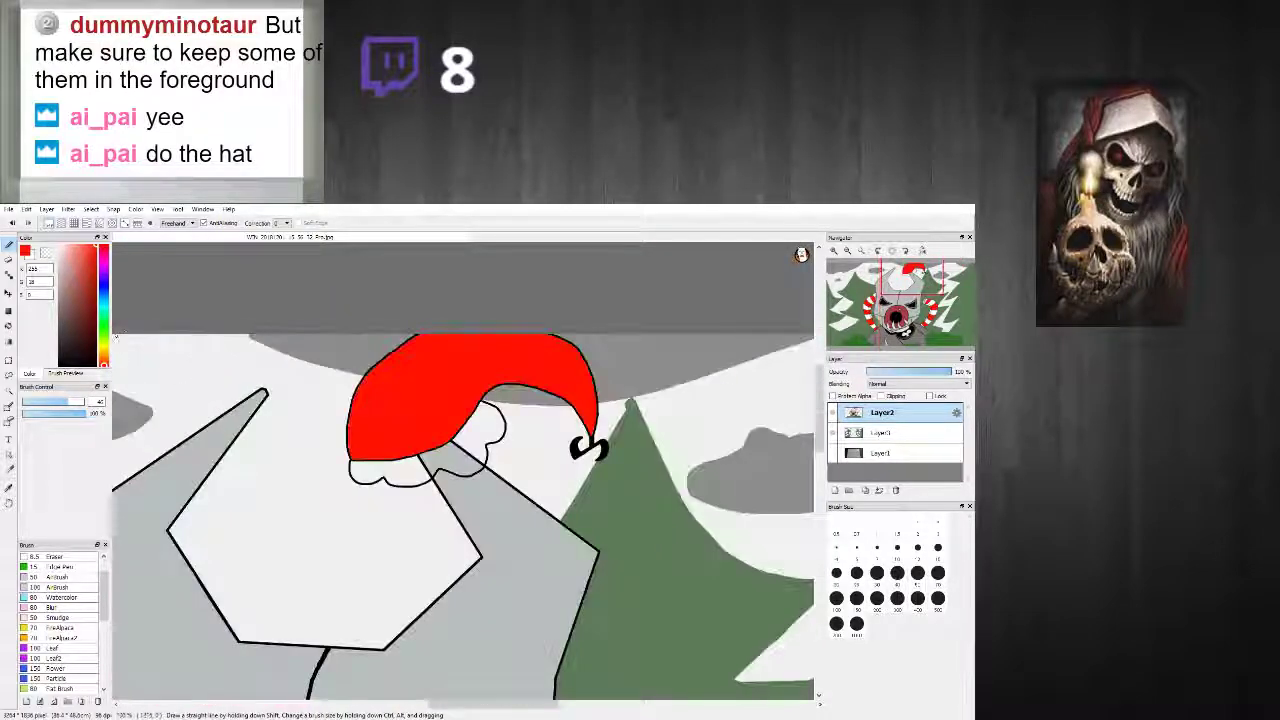
scroll(500, 375, "up", 5)
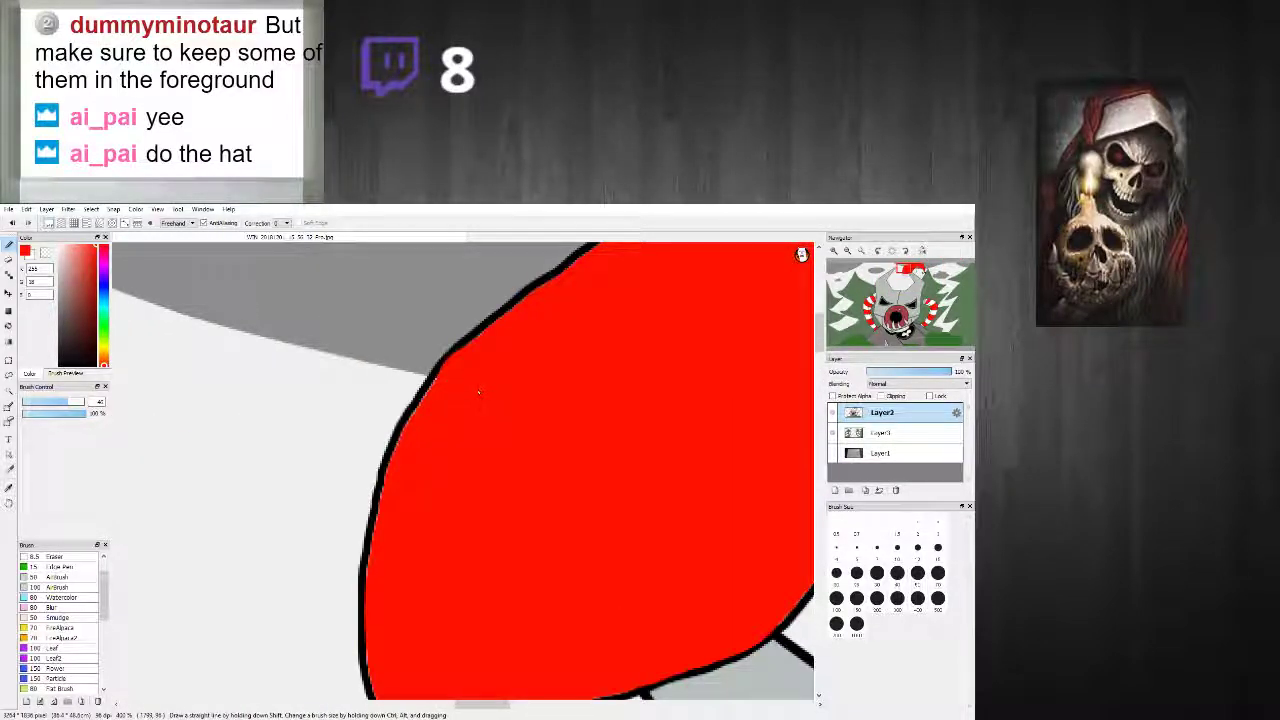
Step: Undo the last red stroke and reduce the brush to a small size for detail work
key("ctrl+z")
scroll(479, 405, "down", 5)
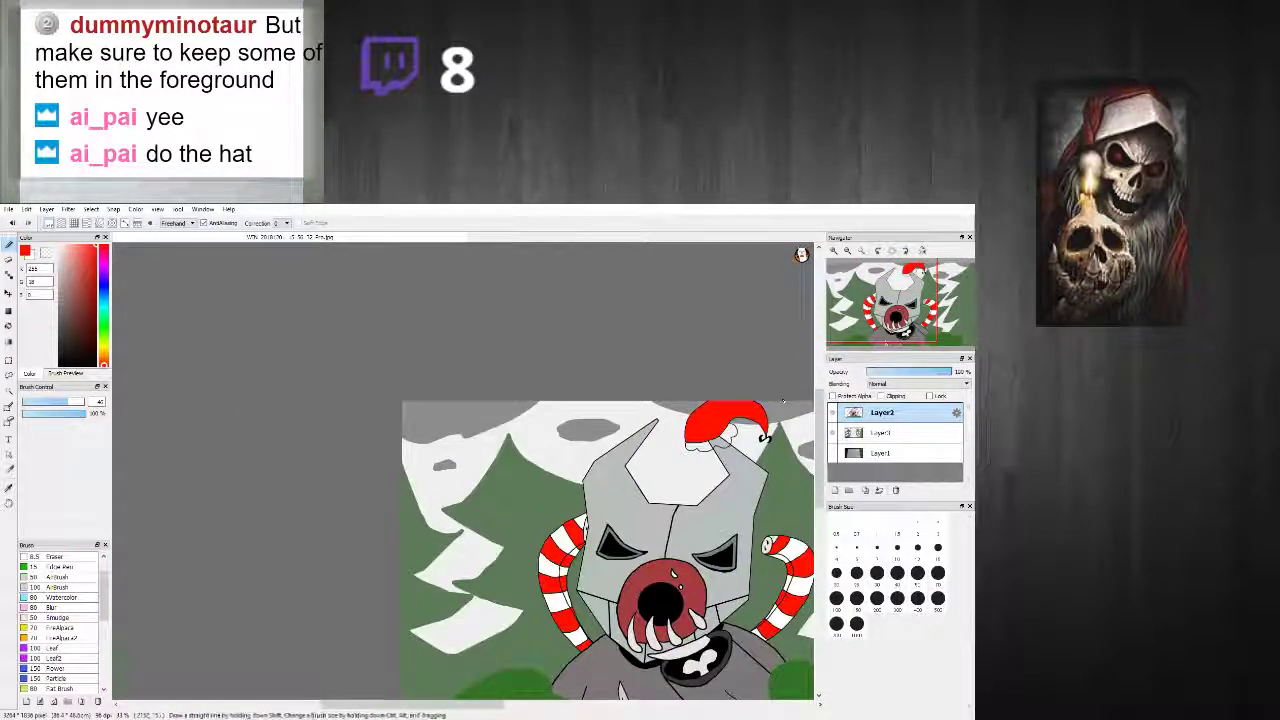
scroll(738, 413, "up", 4)
scroll(372, 441, "down", 4)
scroll(354, 451, "up", 3)
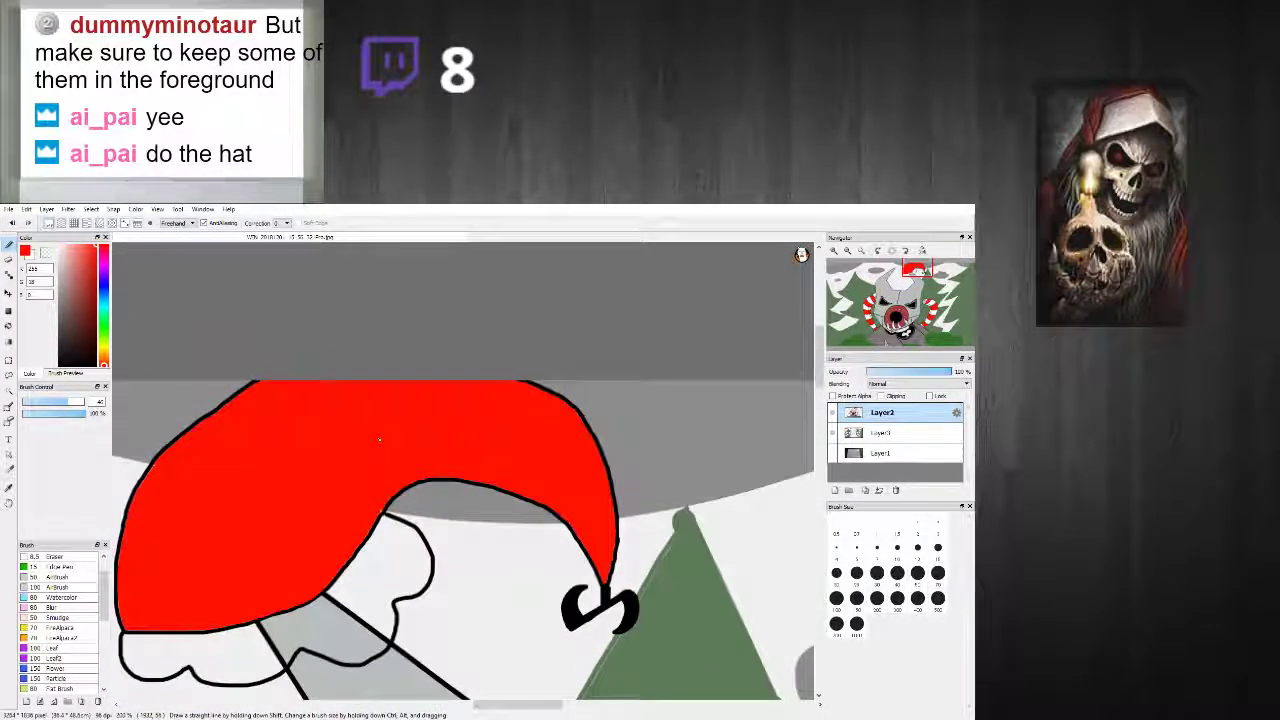
scroll(316, 503, "up", 1)
left_click_drag(47, 404, 31, 404)
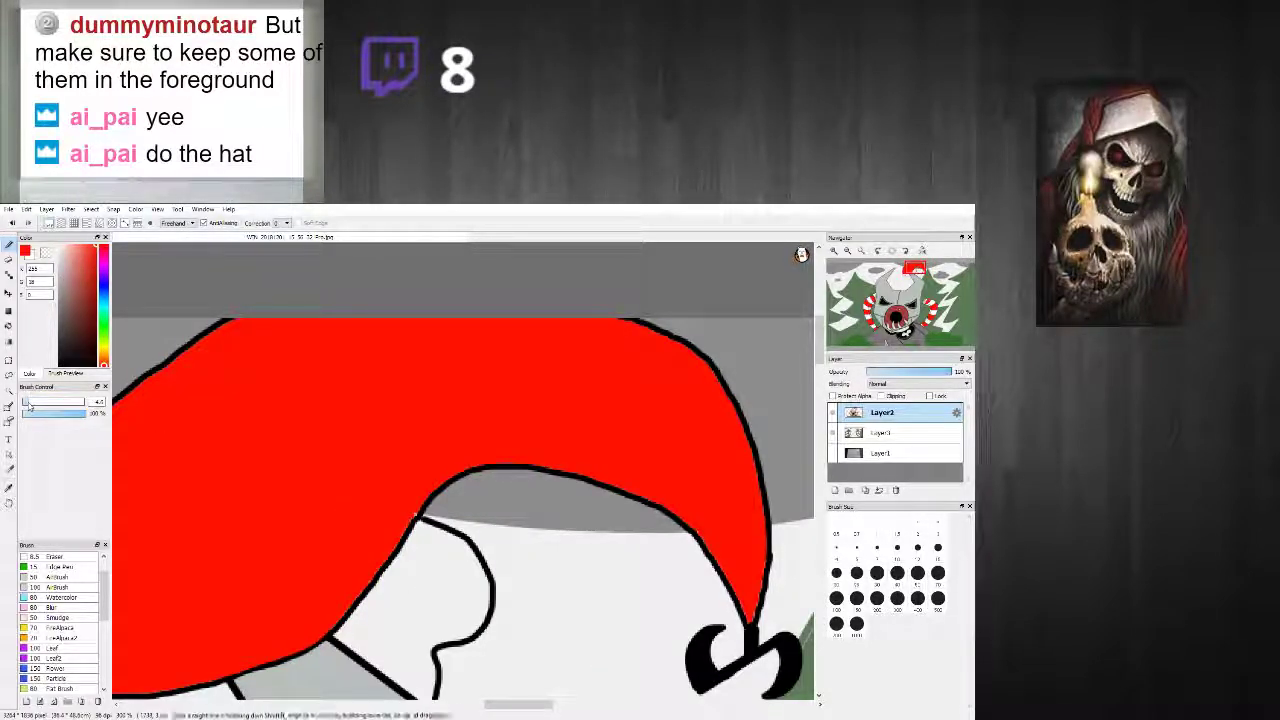
scroll(377, 568, "up", 3)
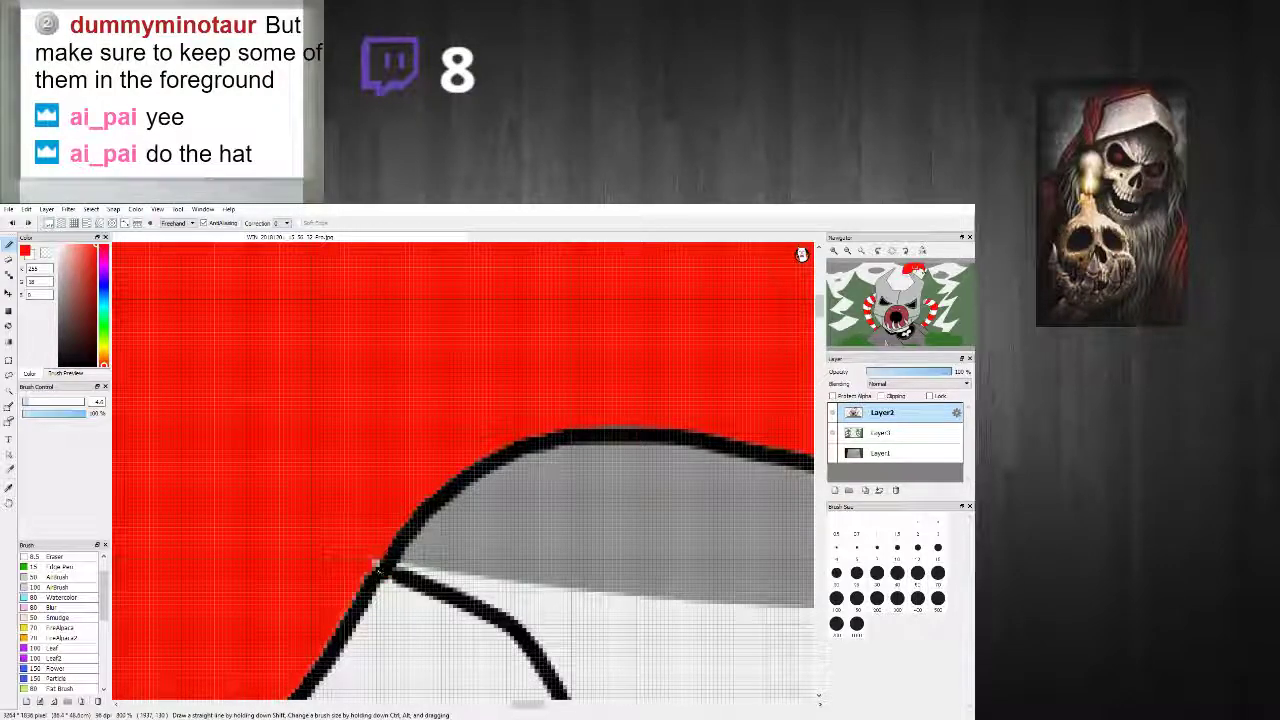
scroll(383, 551, "down", 8)
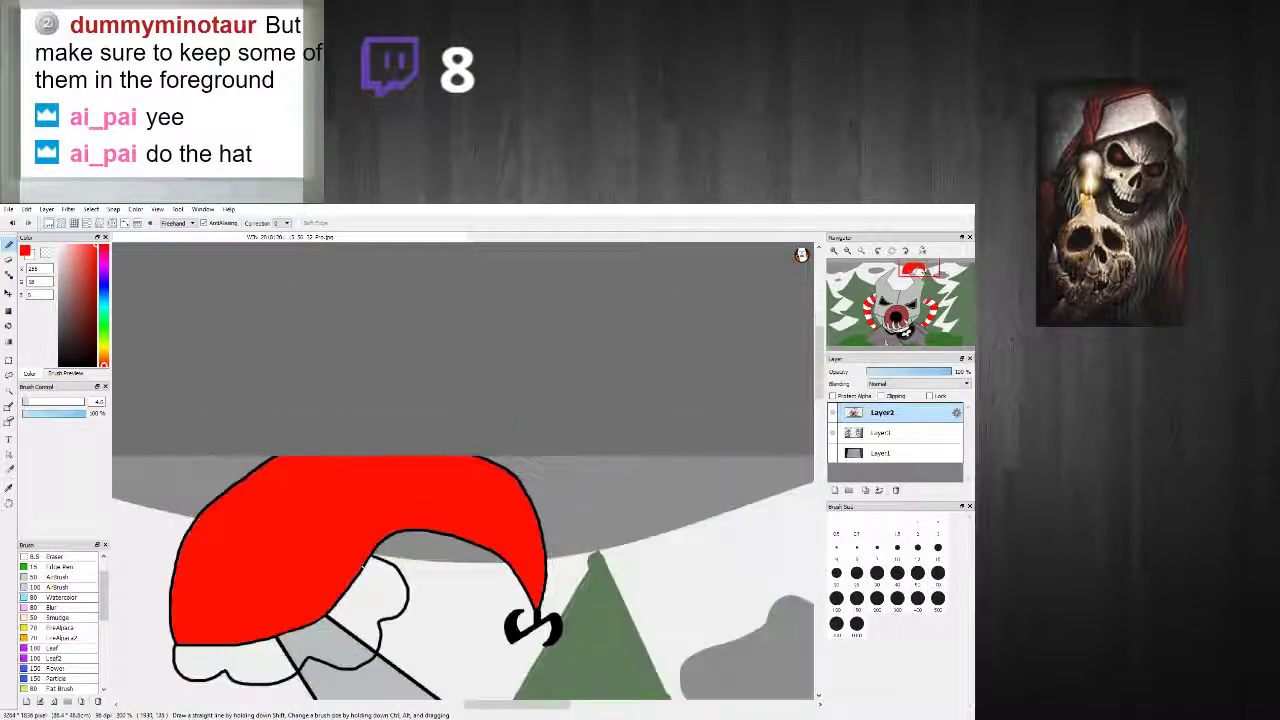
Step: Choose a pale pinkish white and bucket-fill the sections of the fur brim, including the part over the horn
scroll(325, 665, "up", 6)
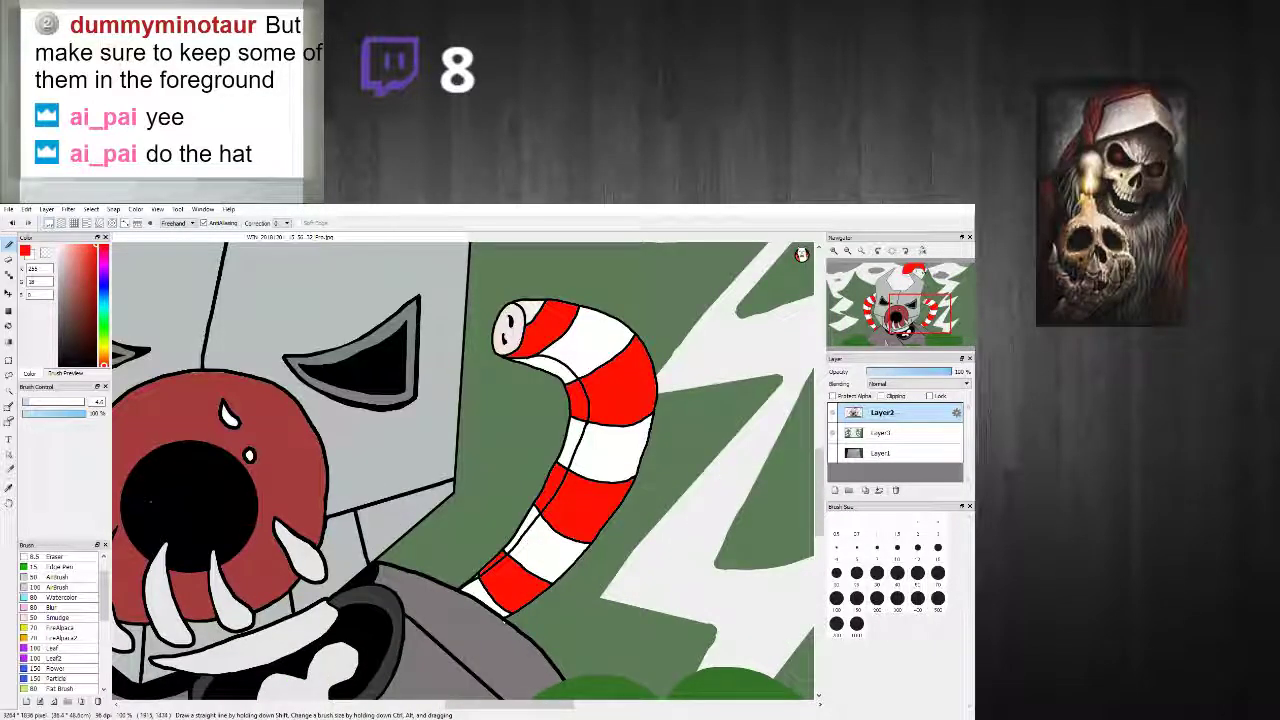
scroll(463, 470, "down", 3)
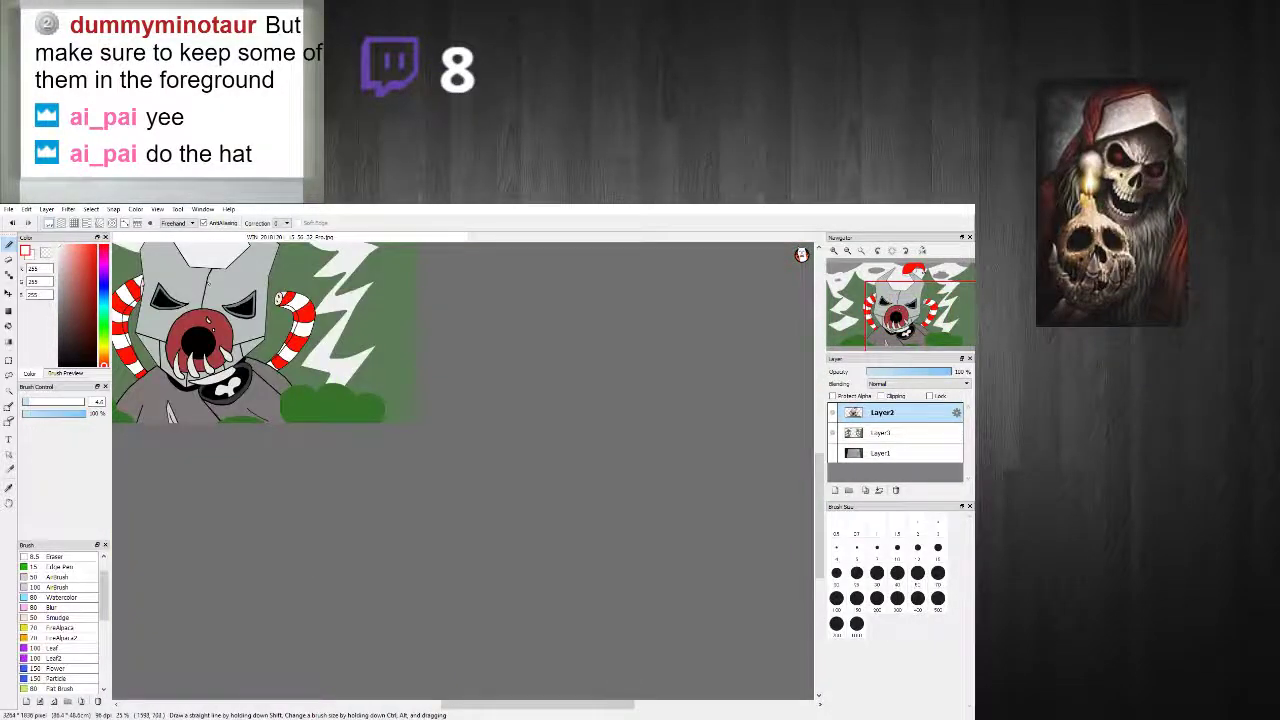
scroll(180, 280, "up", 3)
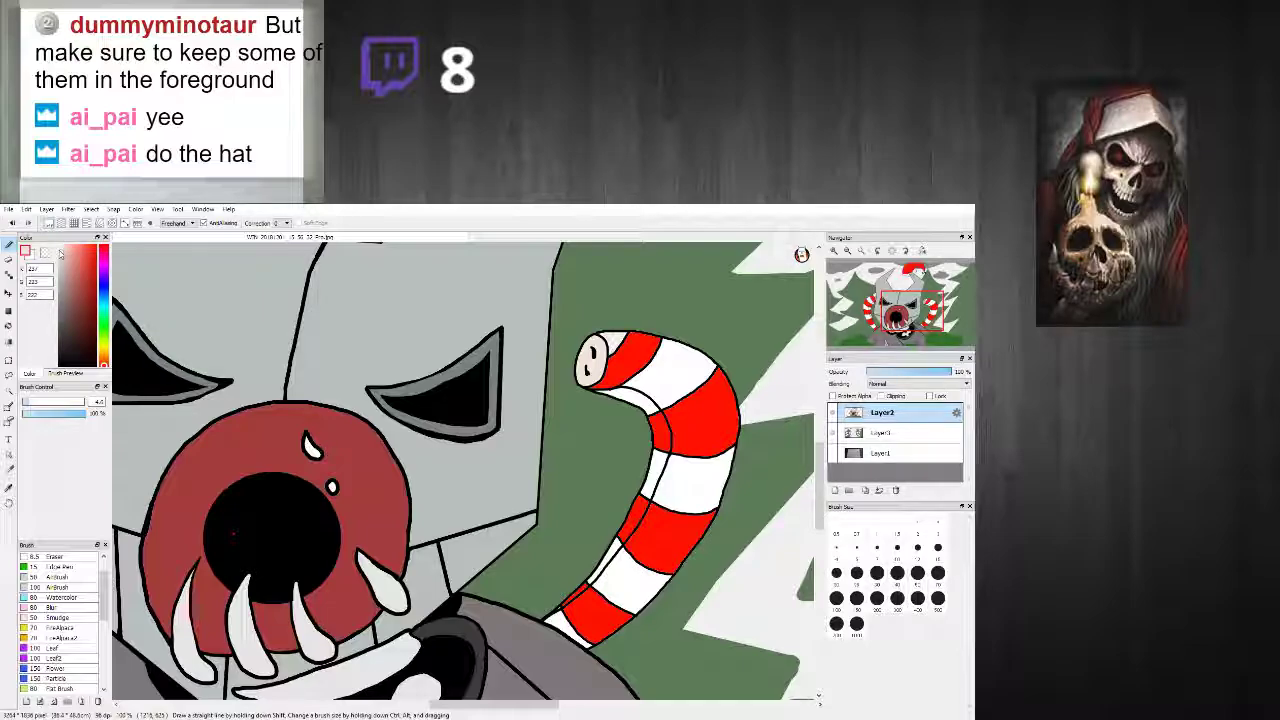
scroll(418, 254, "down", 3)
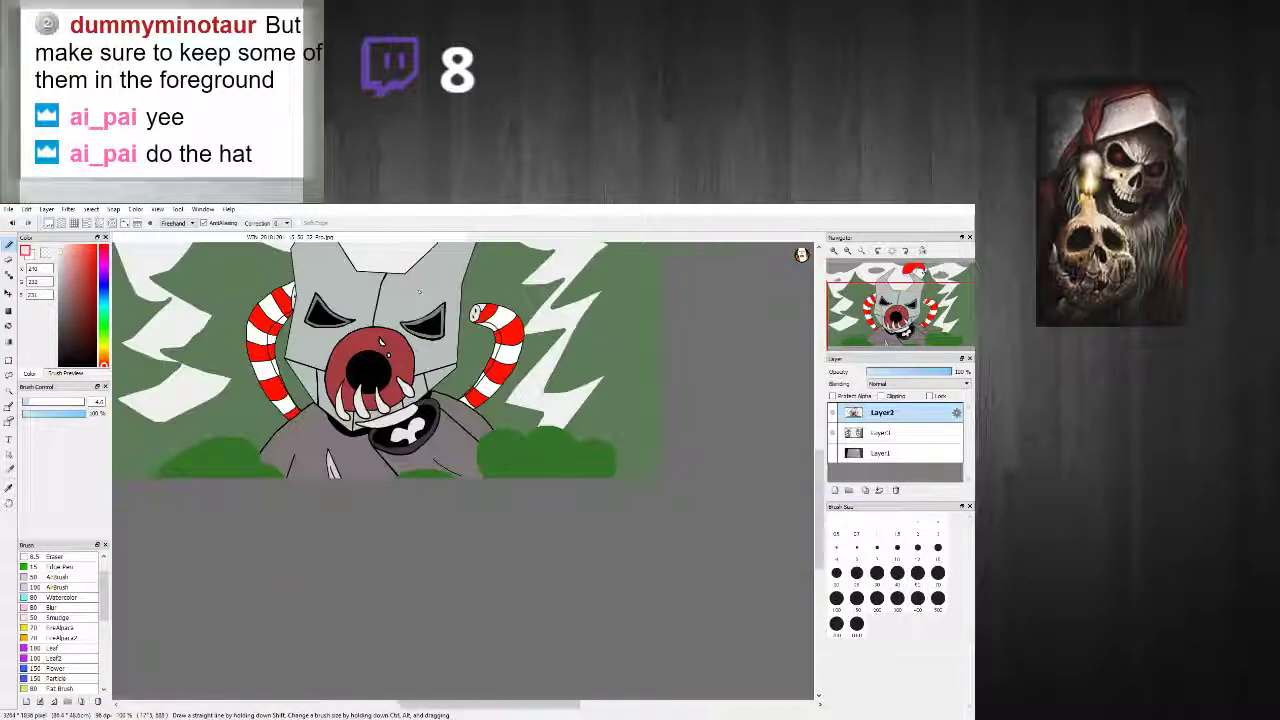
scroll(418, 254, "down", 2)
scroll(430, 265, "up", 5)
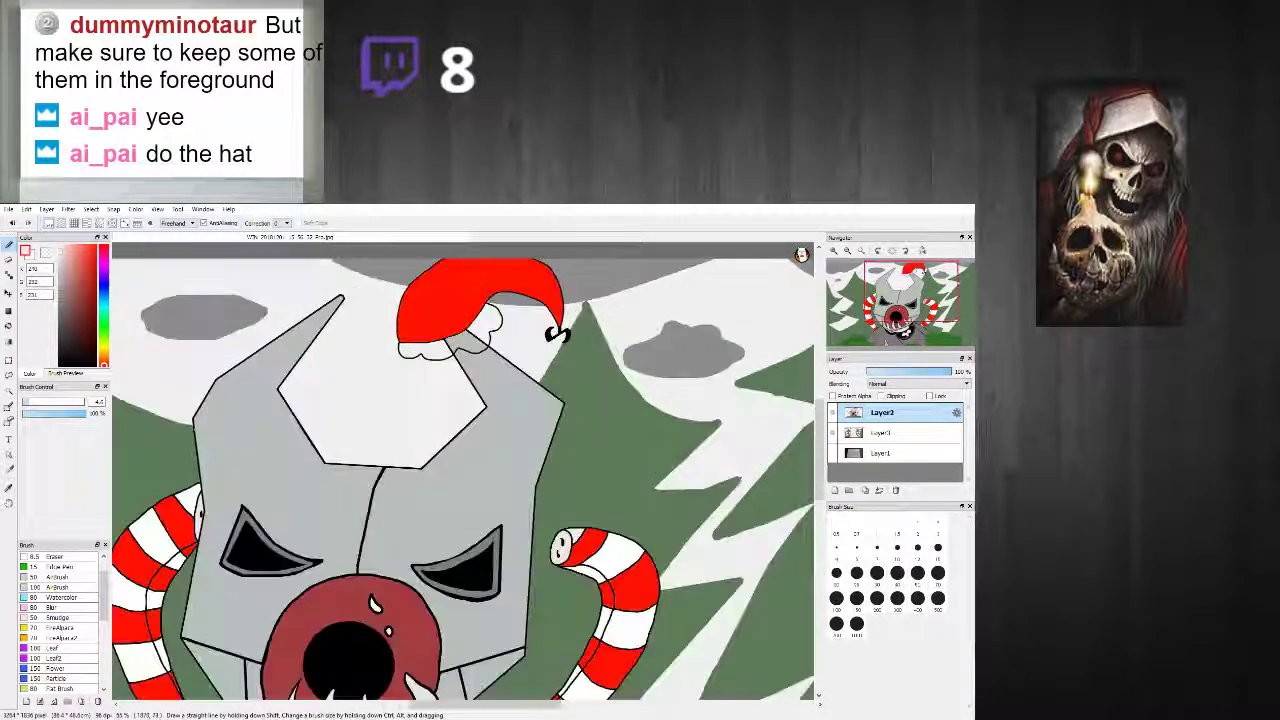
scroll(406, 336, "up", 1)
left_click(9, 326)
left_click(340, 413)
left_click(557, 357)
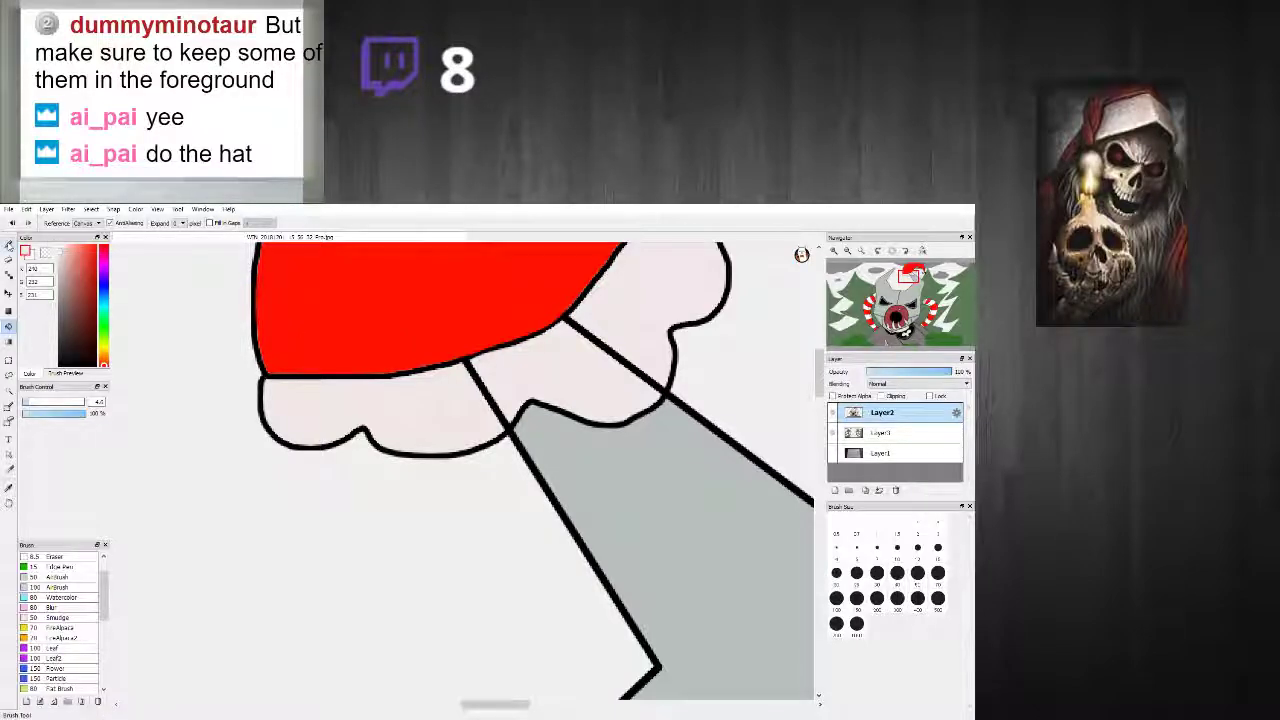
Step: Paint the brim's pale pinkish white over the horn's left outline where it crosses the fur brim
key("b")
scroll(511, 380, "up", 3)
scroll(465, 435, "up", 1)
mouse_move(461, 463)
left_mouse_down()
mouse_move(443, 472)
mouse_move(455, 479)
mouse_move(443, 454)
mouse_move(432, 468)
mouse_move(410, 434)
left_mouse_up()
mouse_move(365, 335)
left_mouse_down()
mouse_move(348, 318)
mouse_move(339, 332)
mouse_move(357, 334)
mouse_move(395, 440)
left_mouse_up()
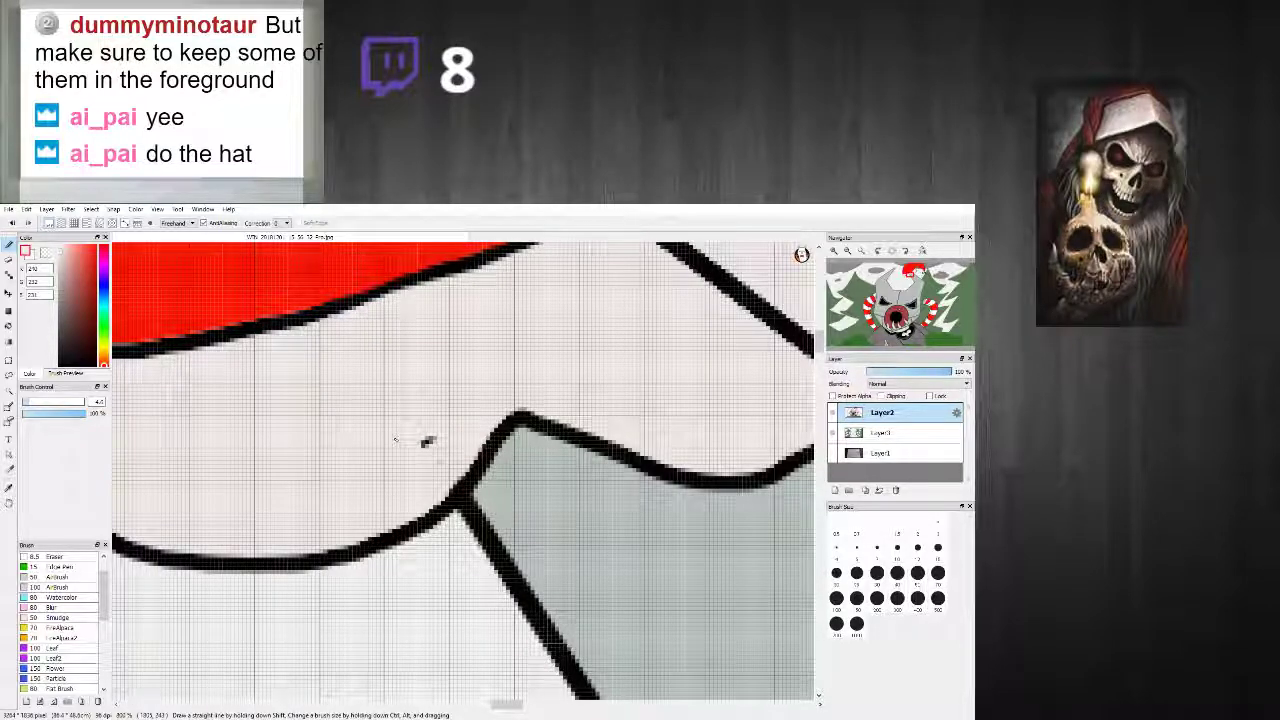
scroll(430, 435, "down", 6)
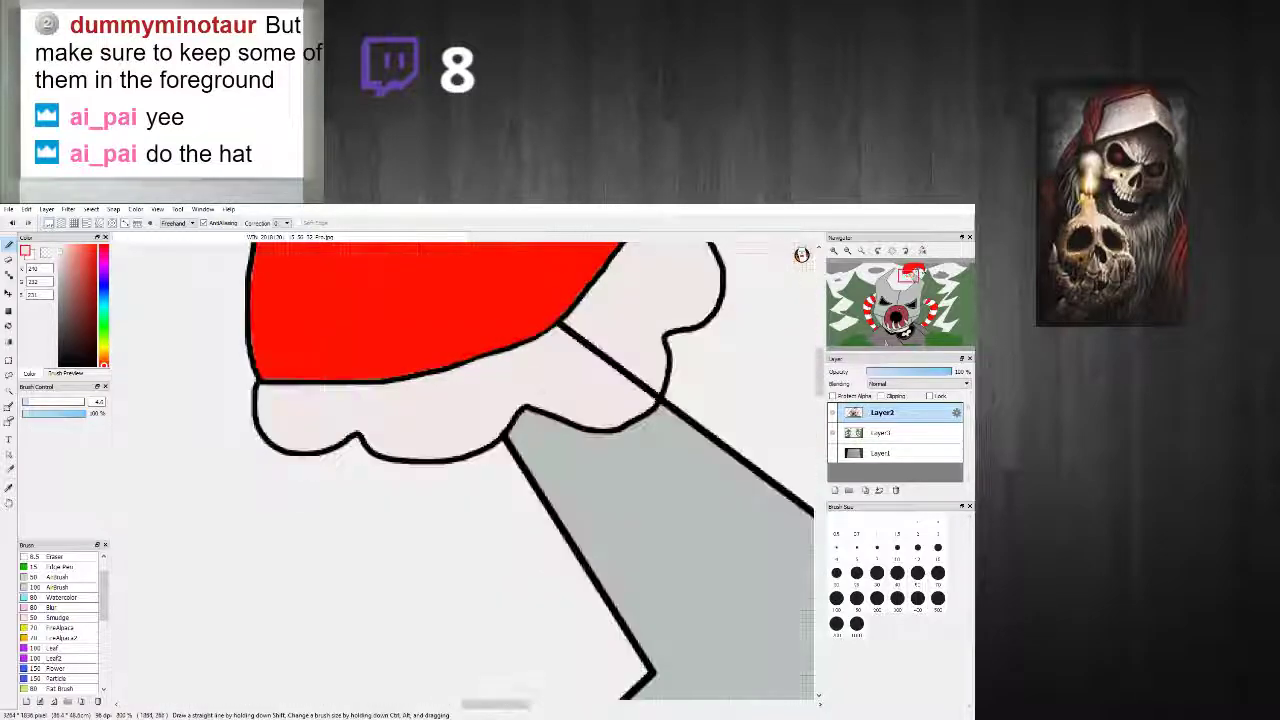
Step: Cover the horn's right outline inside the fur brim with the same pale pinkish white
scroll(673, 337, "up", 6)
mouse_move(608, 440)
left_mouse_down()
mouse_move(575, 435)
mouse_move(581, 414)
mouse_move(552, 394)
mouse_move(541, 402)
mouse_move(552, 387)
mouse_move(514, 366)
left_mouse_up()
mouse_move(438, 314)
left_mouse_down()
mouse_move(422, 292)
mouse_move(514, 376)
left_mouse_up()
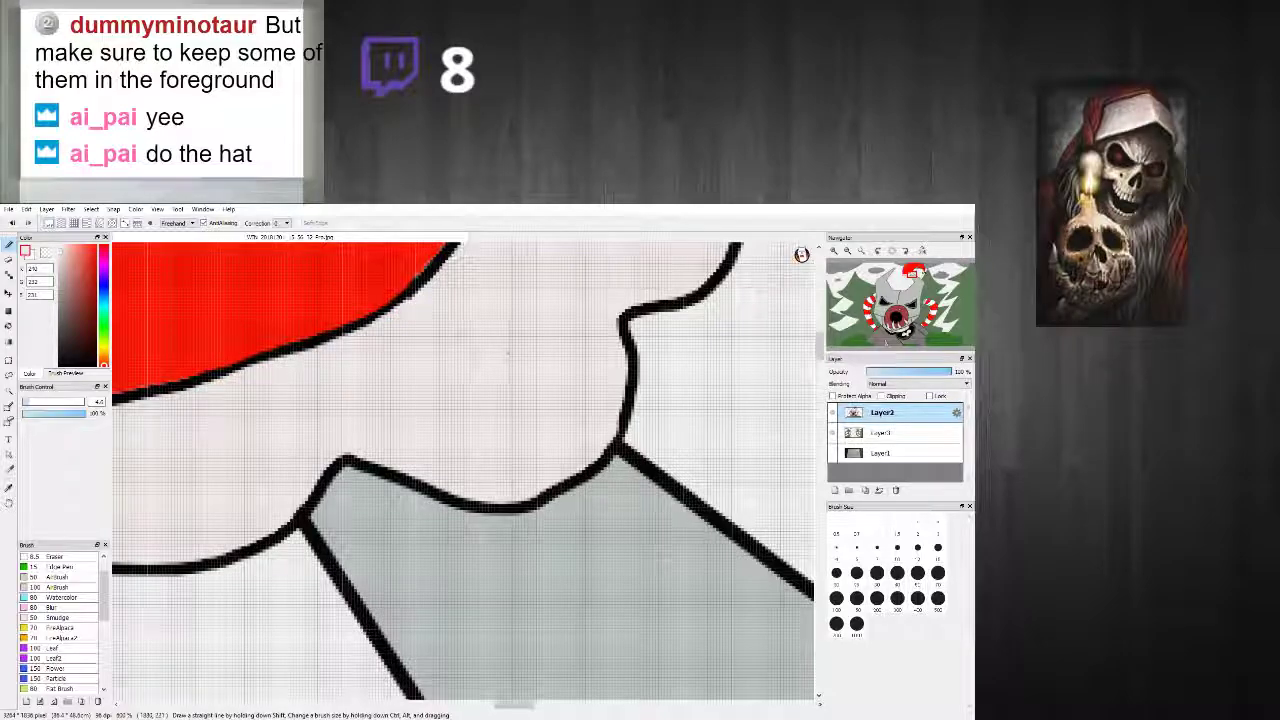
scroll(618, 392, "down", 7)
scroll(663, 392, "down", 1)
scroll(540, 418, "up", 2)
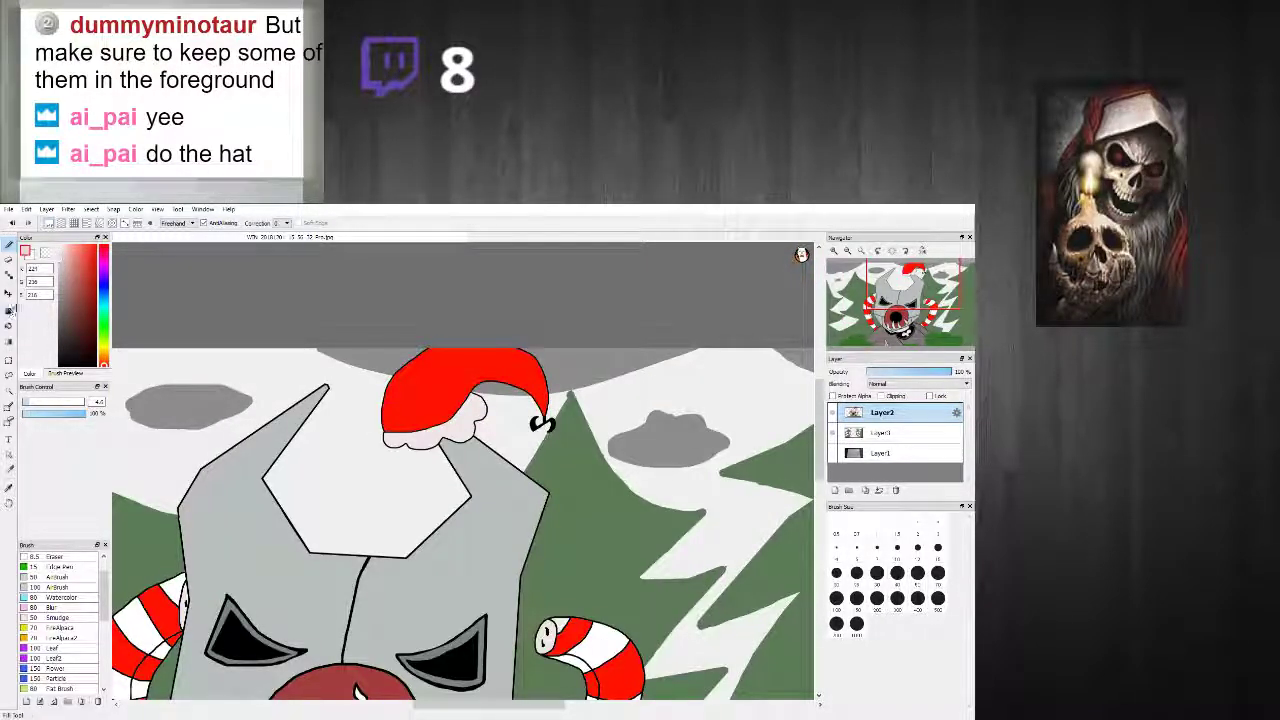
Step: Try bucket-filling the fur brim with a slightly darker off-white and a mid grey, and undo the grey fill
left_click(60, 255)
left_click(9, 326)
left_click(435, 435)
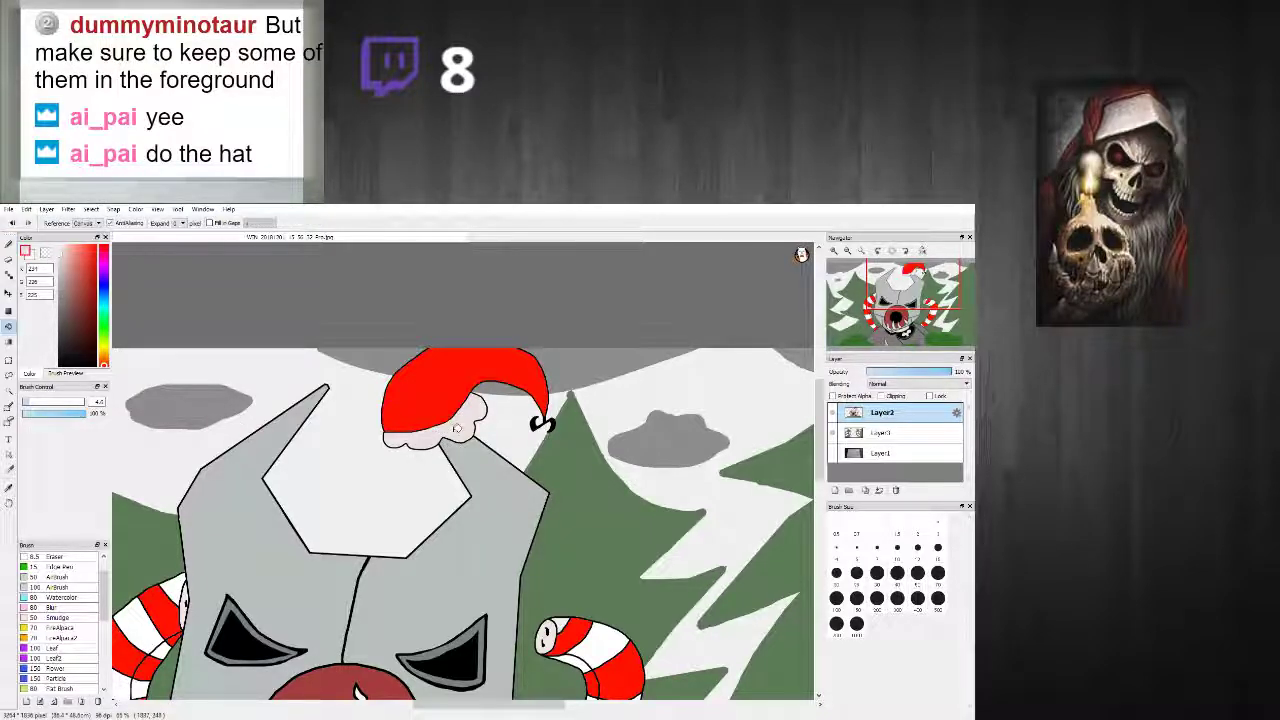
left_click(60, 285)
left_click(428, 436)
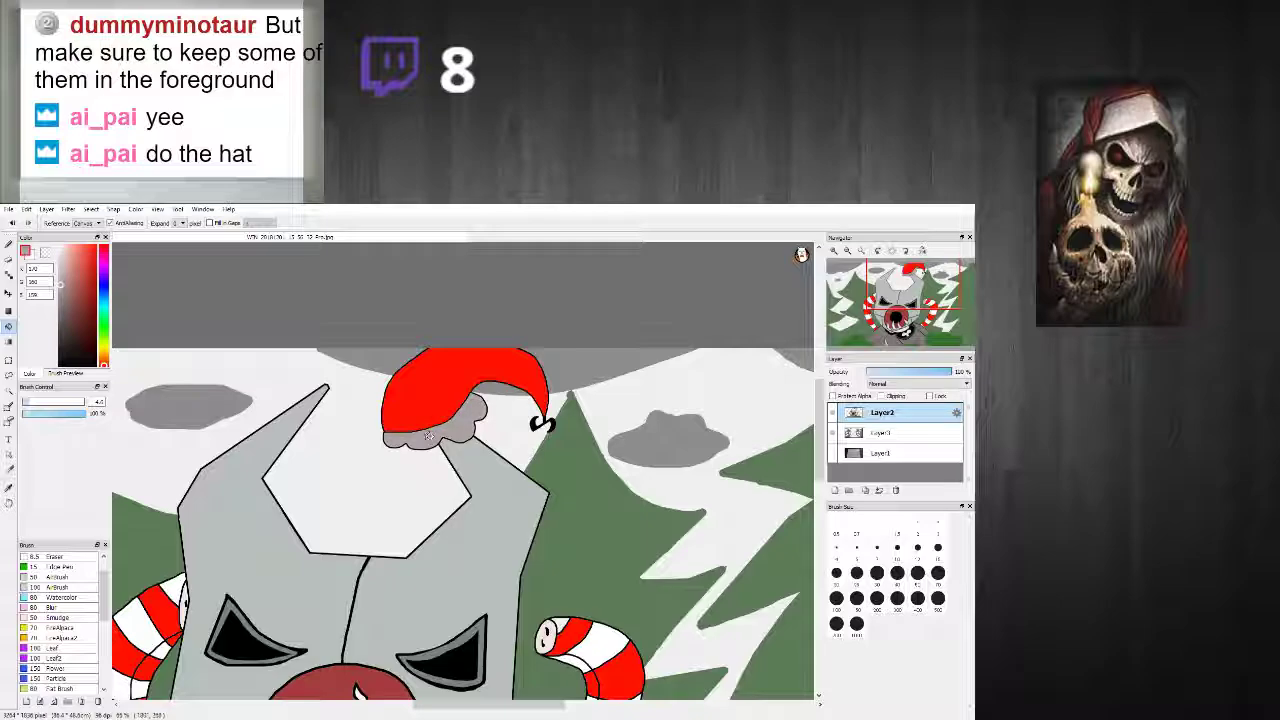
key("ctrl+z")
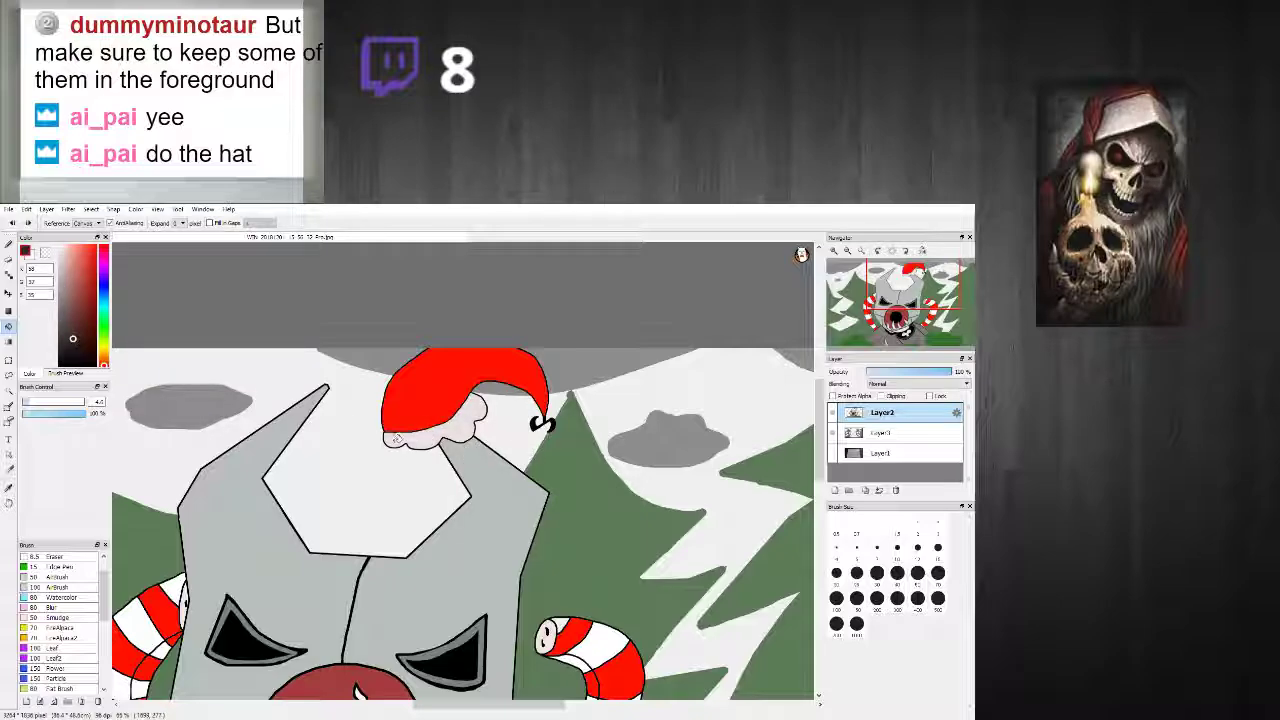
Step: Try the fur brim in a dark brown fill and in a lighter reddish brown
left_click(433, 445)
scroll(557, 441, "up", 3)
scroll(560, 439, "down", 4)
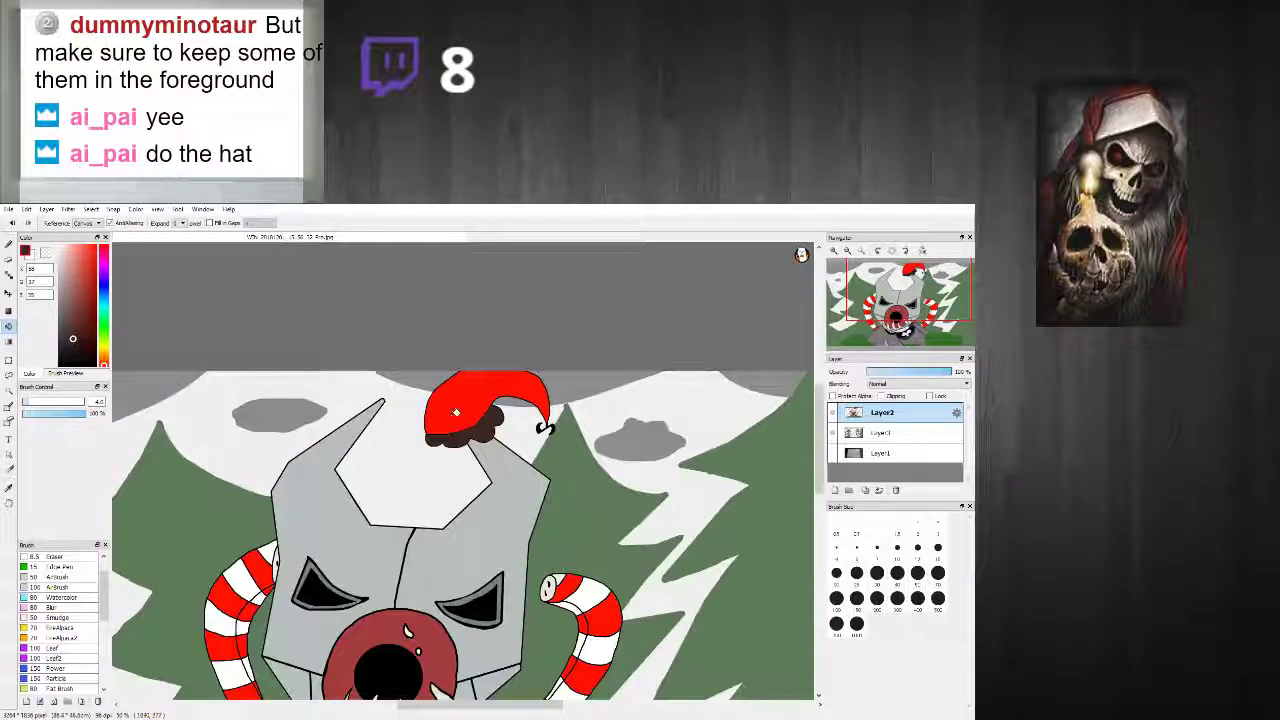
scroll(583, 440, "up", 2)
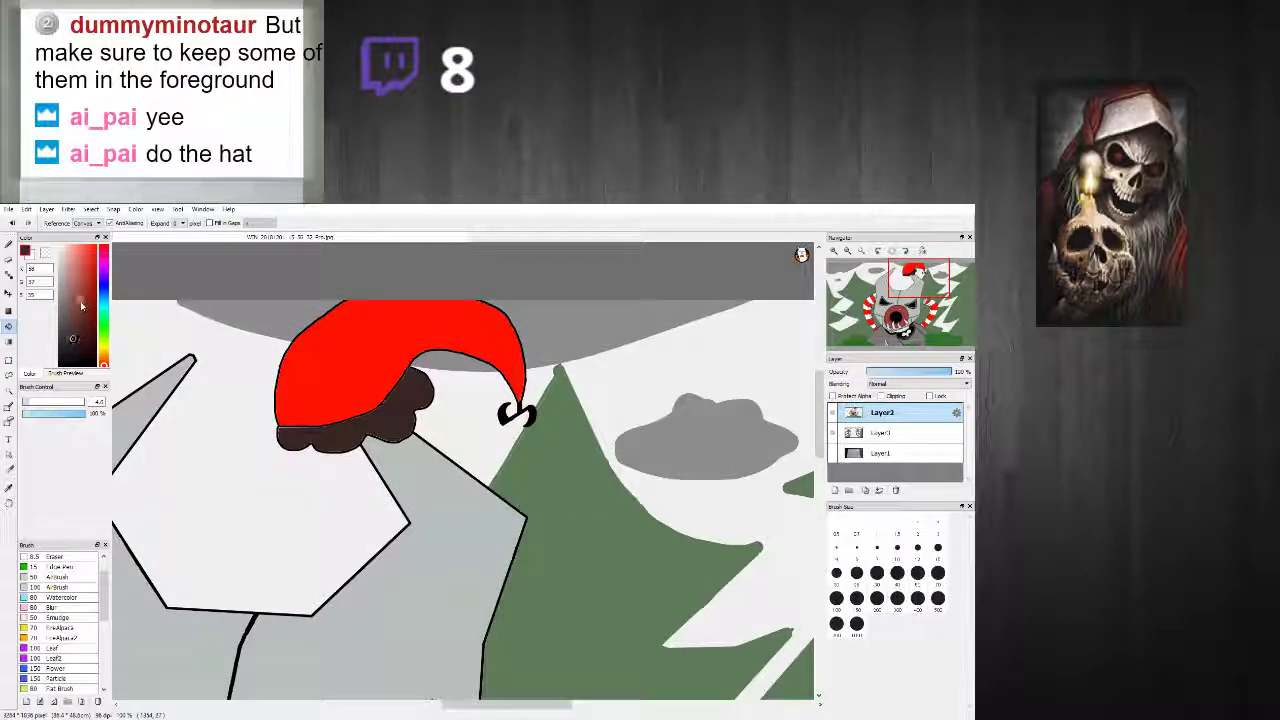
left_click(349, 430)
scroll(427, 442, "down", 3)
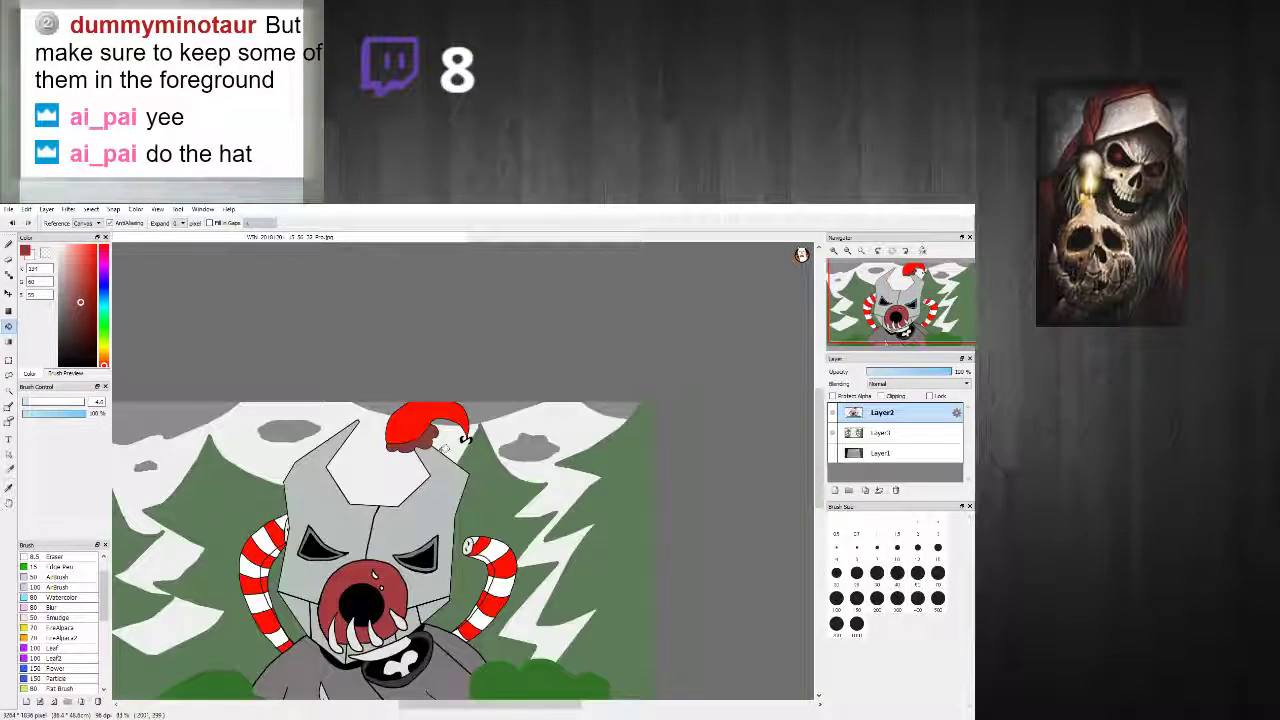
scroll(421, 440, "up", 3)
Step: Choose a very dark, muted brown and bucket-fill the whole fur brim with it
left_click(69, 337)
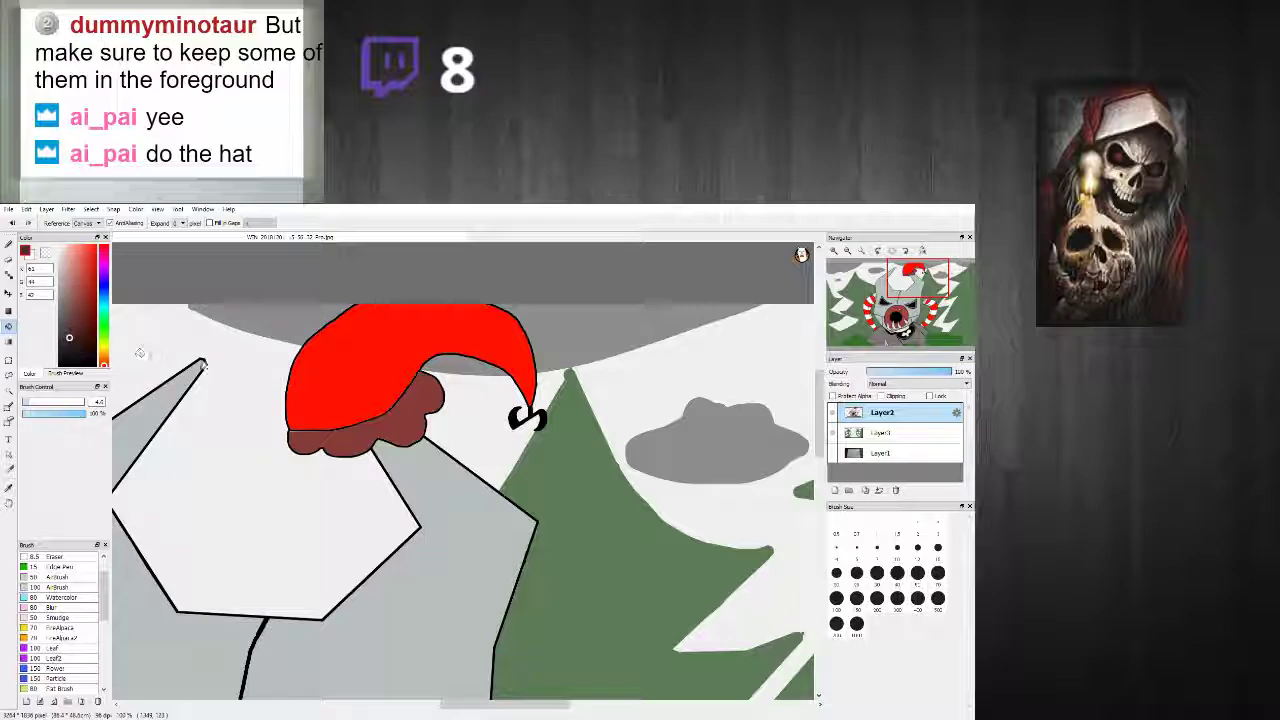
left_click(434, 457)
scroll(437, 460, "down", 3)
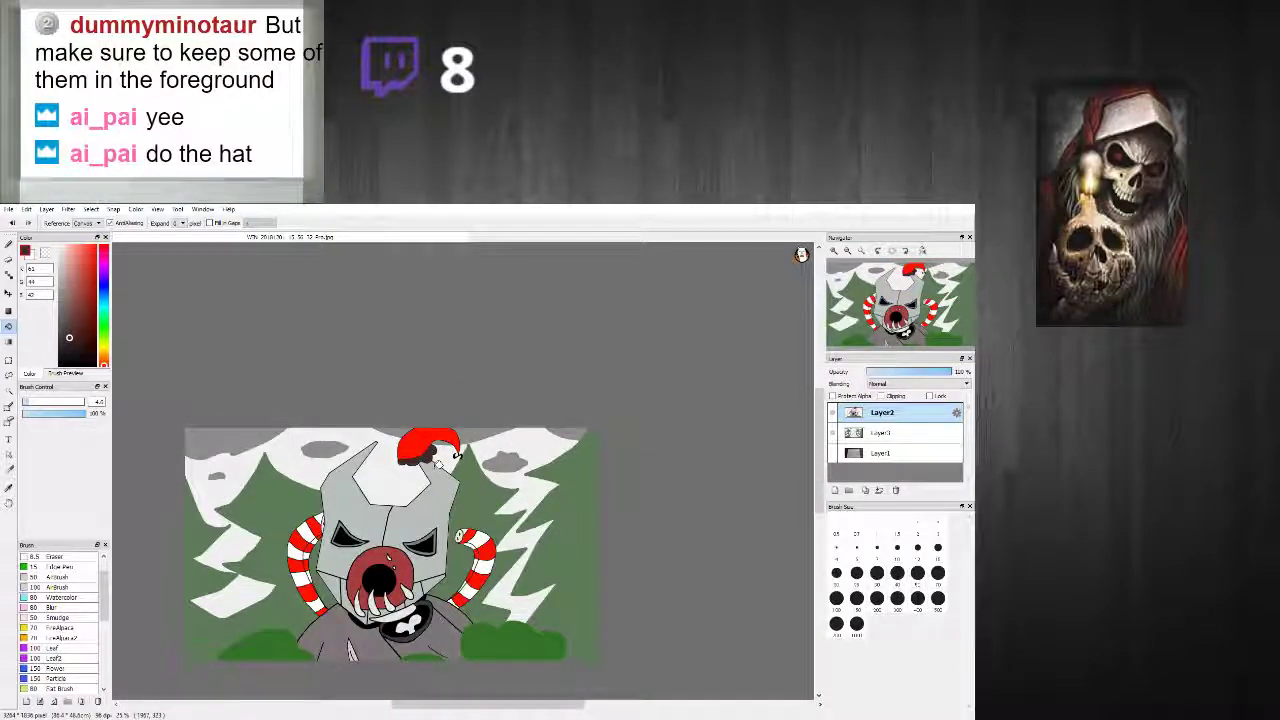
Step: Examine the brim's new colour up close and against the whole picture
scroll(437, 460, "up", 4)
scroll(405, 452, "down", 2)
scroll(403, 451, "up", 3)
scroll(403, 451, "down", 3)
scroll(390, 453, "down", 1)
scroll(390, 452, "down", 2)
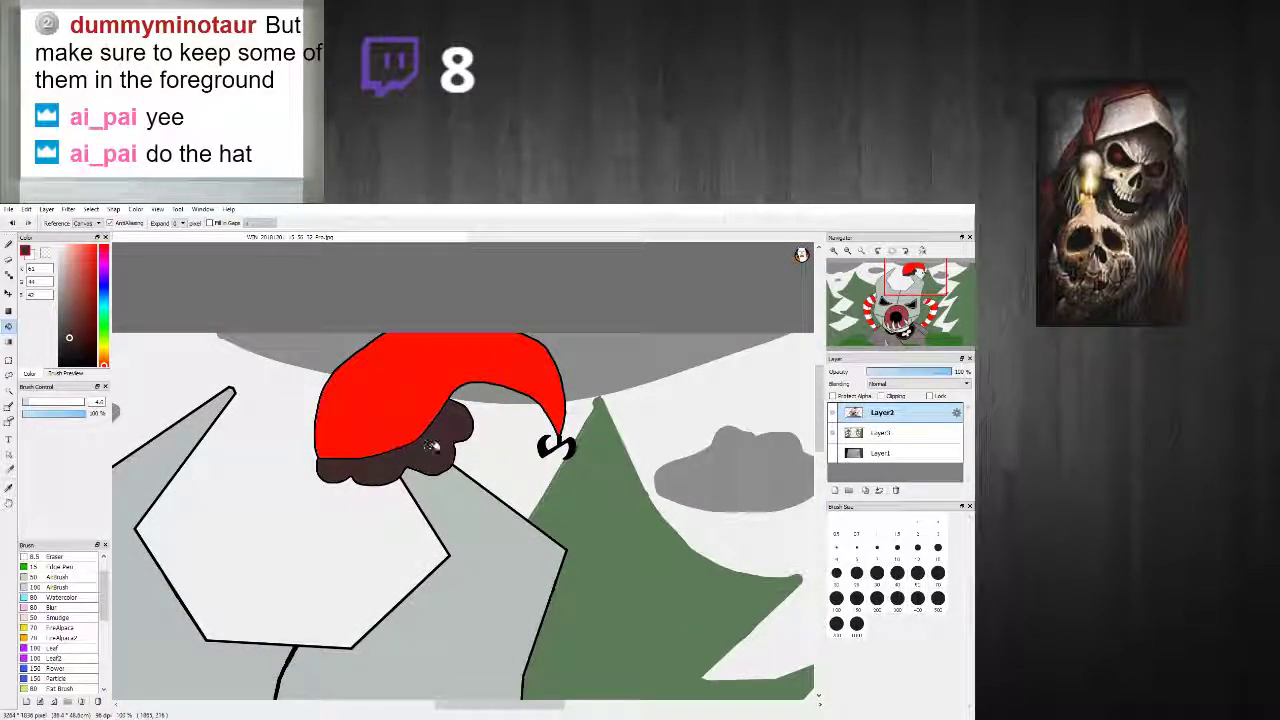
scroll(471, 449, "up", 2)
scroll(503, 447, "down", 4)
scroll(455, 410, "up", 5)
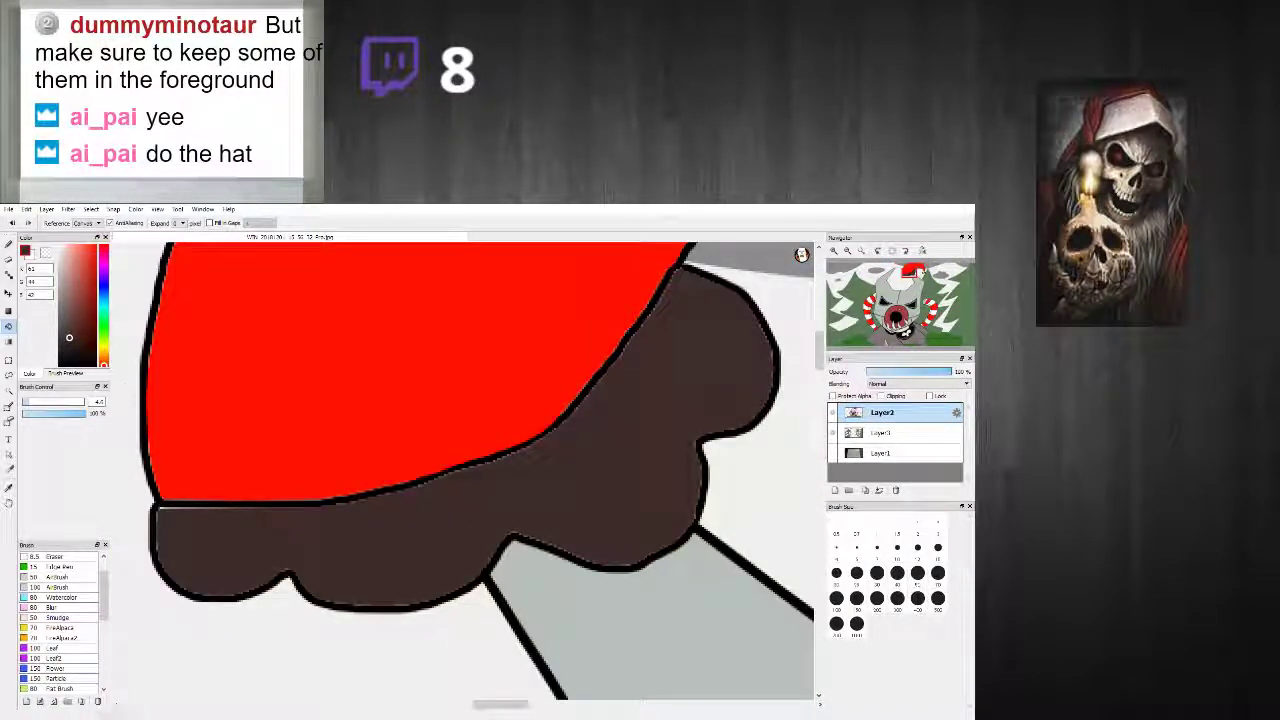
Step: Brush dark brown along the brim's upper edge below the red to cover the pale fringe beside the outline
left_click(9, 245)
scroll(224, 547, "up", 2)
scroll(150, 511, "down", 3)
scroll(151, 511, "down", 2)
scroll(164, 514, "up", 3)
mouse_move(147, 477)
left_mouse_down()
mouse_move(395, 477)
mouse_move(576, 432)
left_mouse_up()
left_click(712, 381, "shift")
Step: Extend the dark brown edging up the right part of the brim and around its uppermost lobe
scroll(729, 376, "down", 7)
scroll(779, 352, "up", 7)
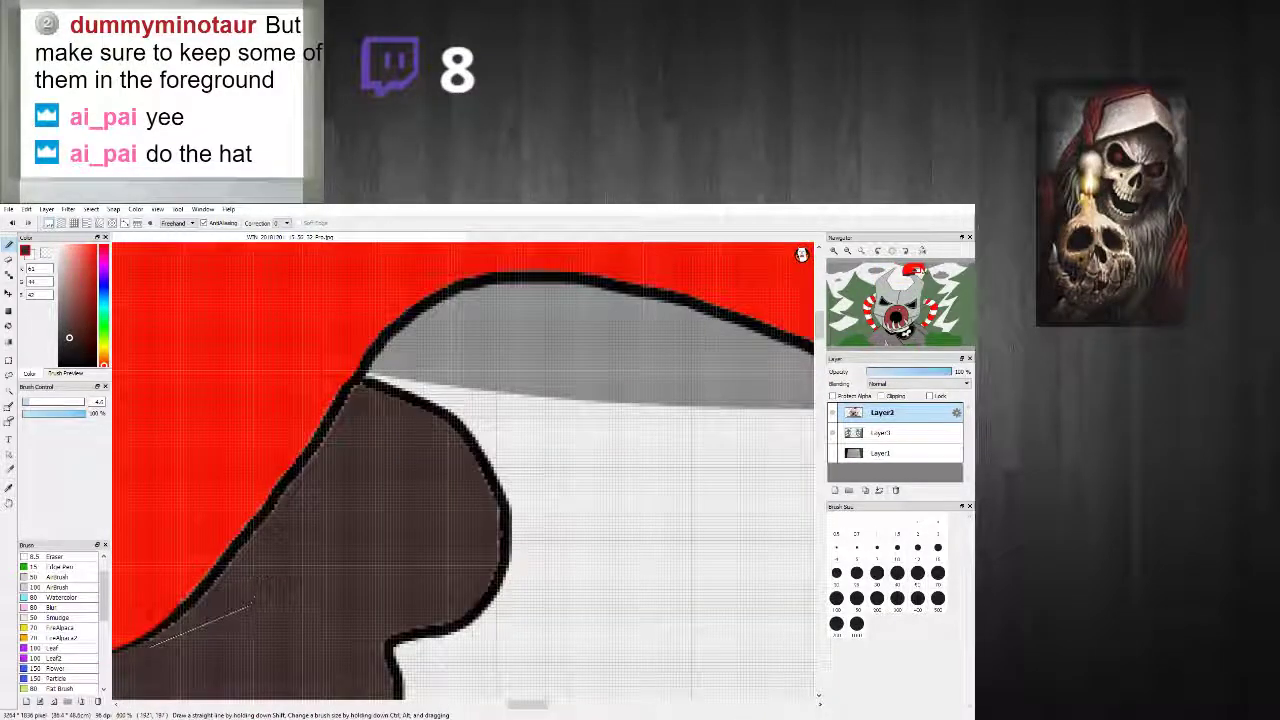
left_click(284, 505, "shift")
left_click(358, 388, "shift")
left_click(442, 420, "shift")
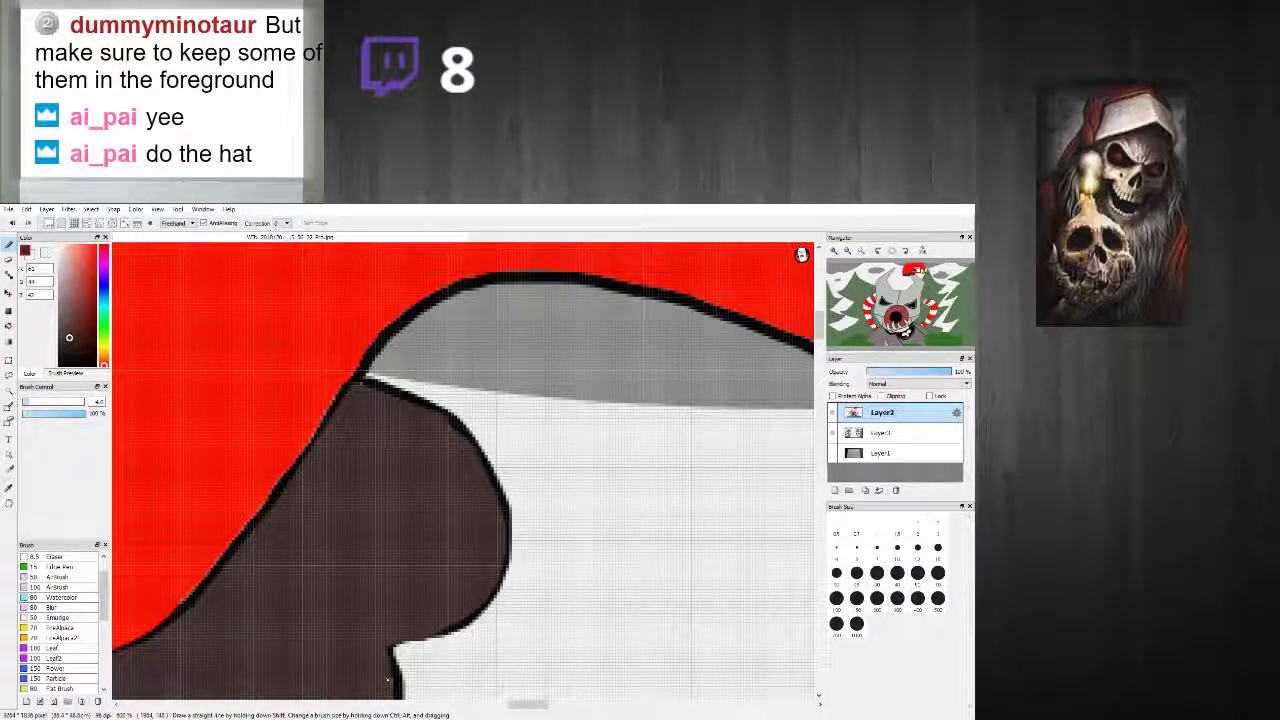
Step: Paint dark brown over the pale fringe inside the outline of the brim's lower right lobe
left_click_drag(540, 640, 540, 268)
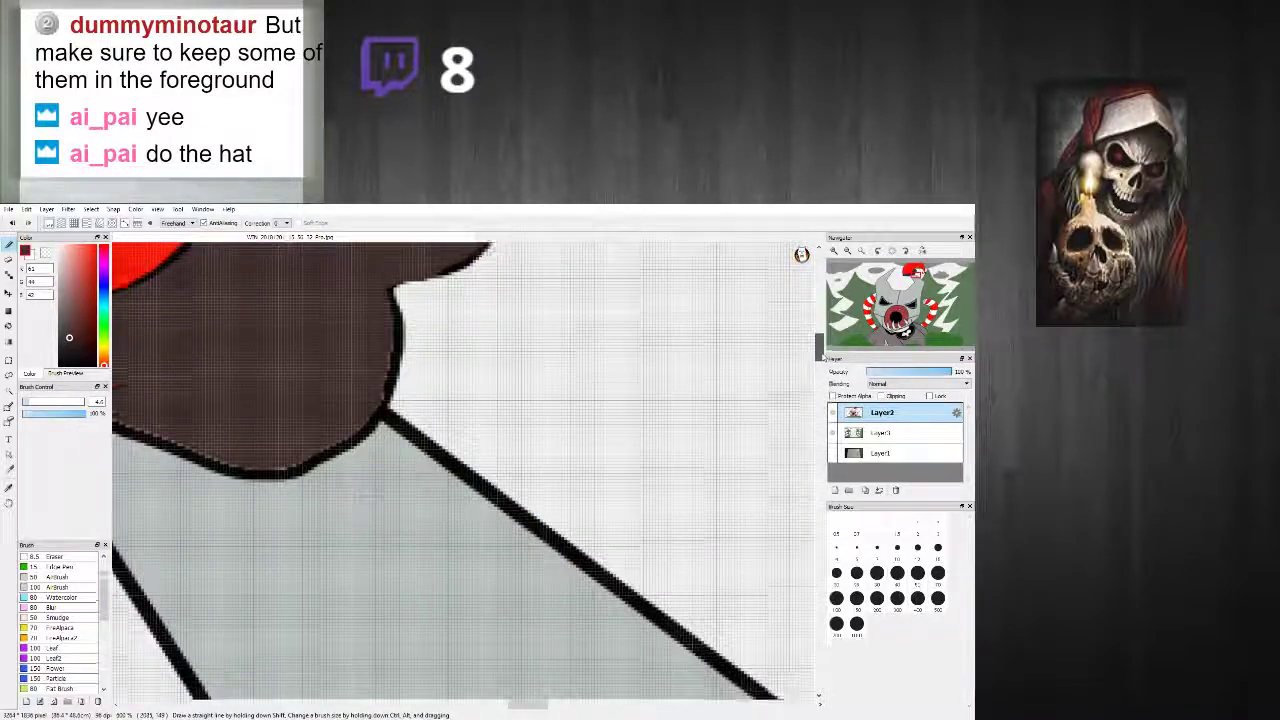
scroll(540, 352, "down", 5)
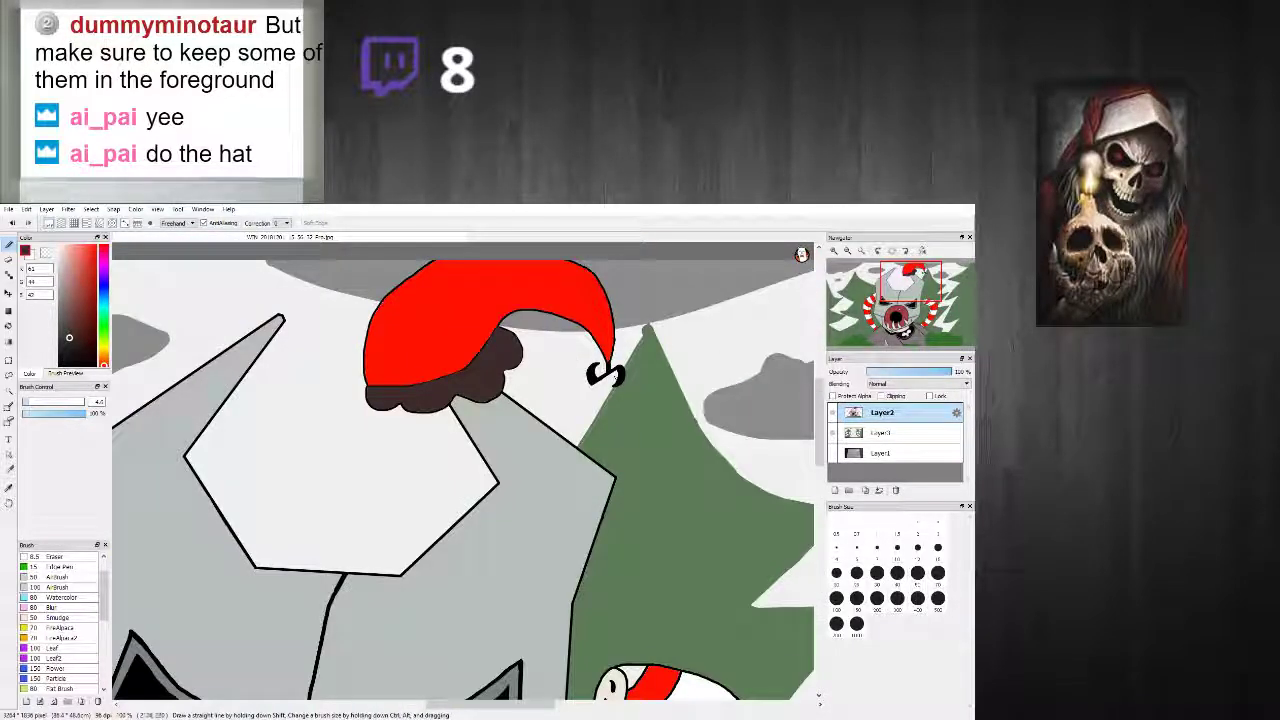
scroll(570, 504, "up", 6)
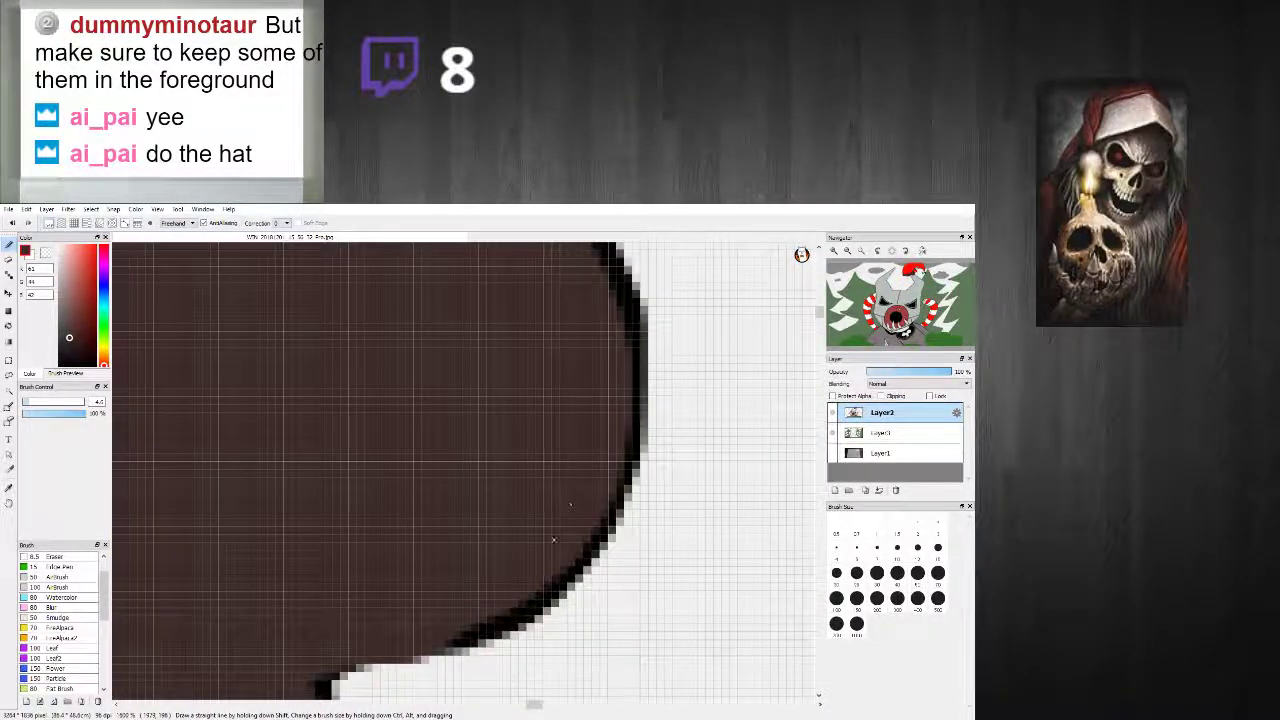
scroll(500, 572, "down", 5)
scroll(474, 606, "up", 1)
scroll(474, 608, "up", 2)
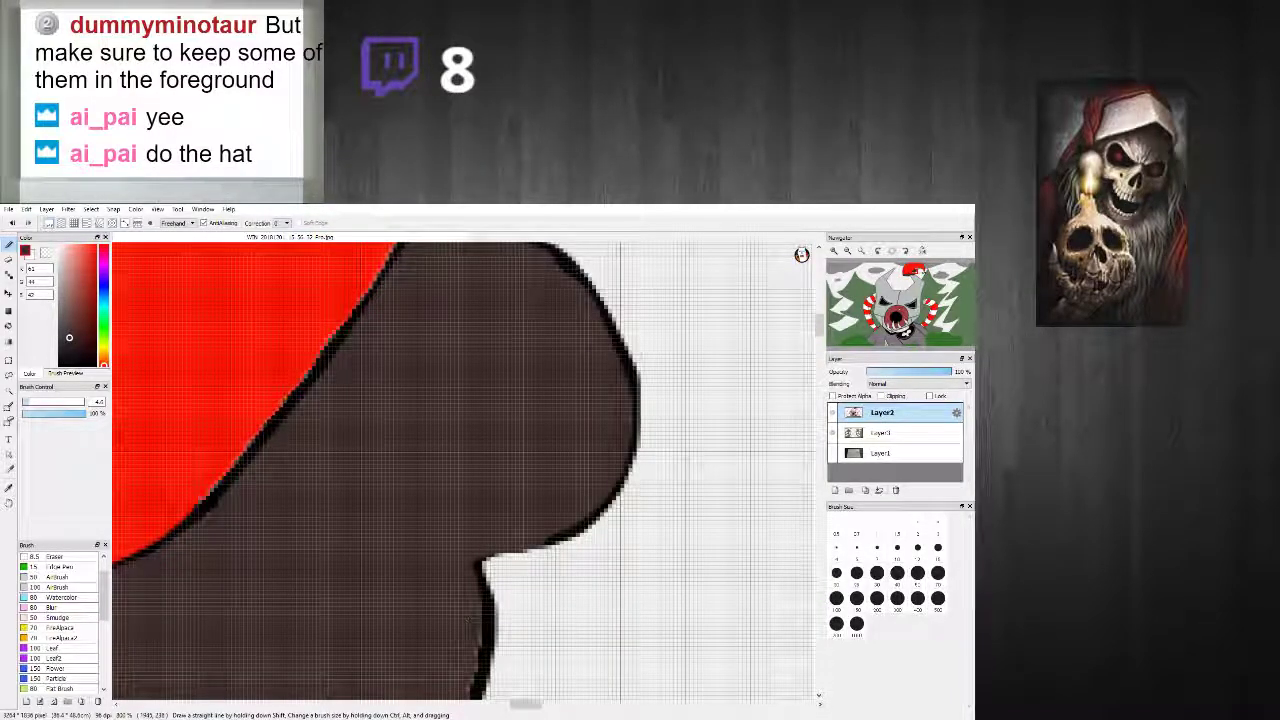
left_click_drag(819, 325, 819, 338)
mouse_move(475, 343)
left_mouse_down()
mouse_move(482, 395)
mouse_move(440, 488)
mouse_move(357, 520)
left_mouse_up()
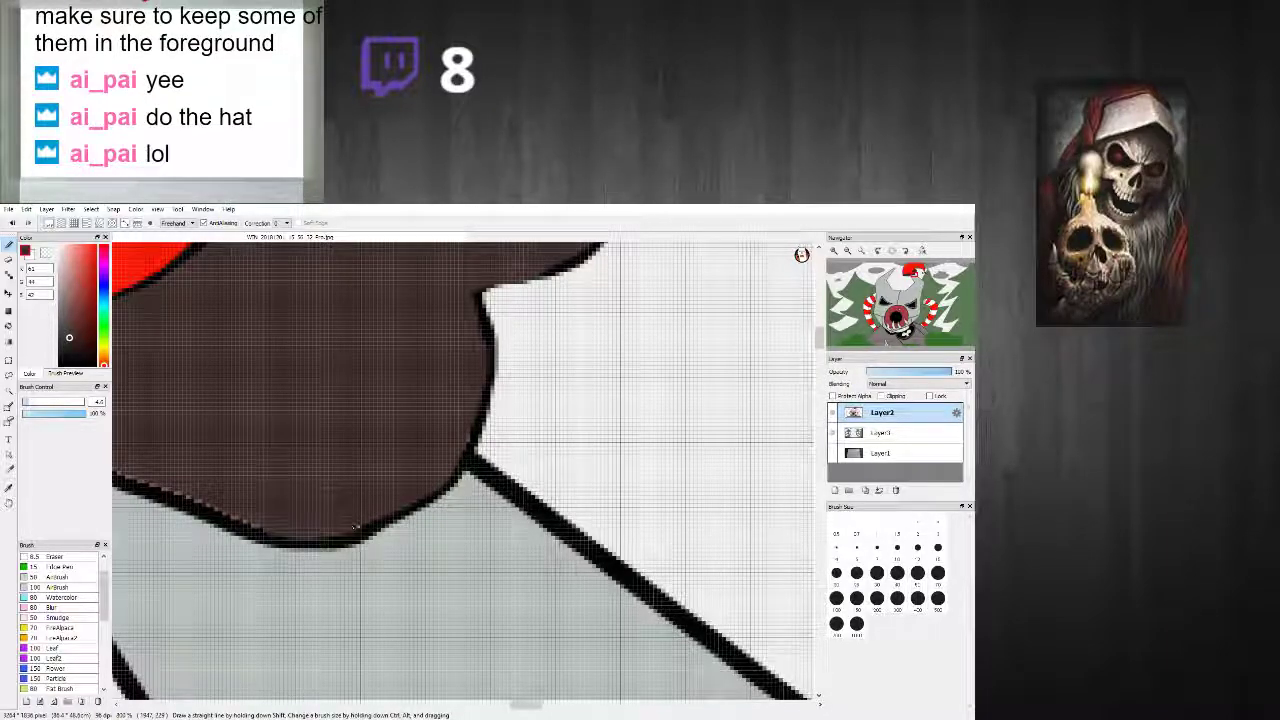
Step: Cover the pale fringe along the brim's bottom edge, from above the horn across the middle lobe, with dark brown
scroll(467, 437, "down", 4)
scroll(357, 446, "up", 5)
mouse_move(420, 410)
left_mouse_down()
mouse_move(650, 487)
mouse_move(450, 427)
mouse_move(402, 429)
mouse_move(320, 538)
mouse_move(252, 588)
mouse_move(116, 632)
left_mouse_up()
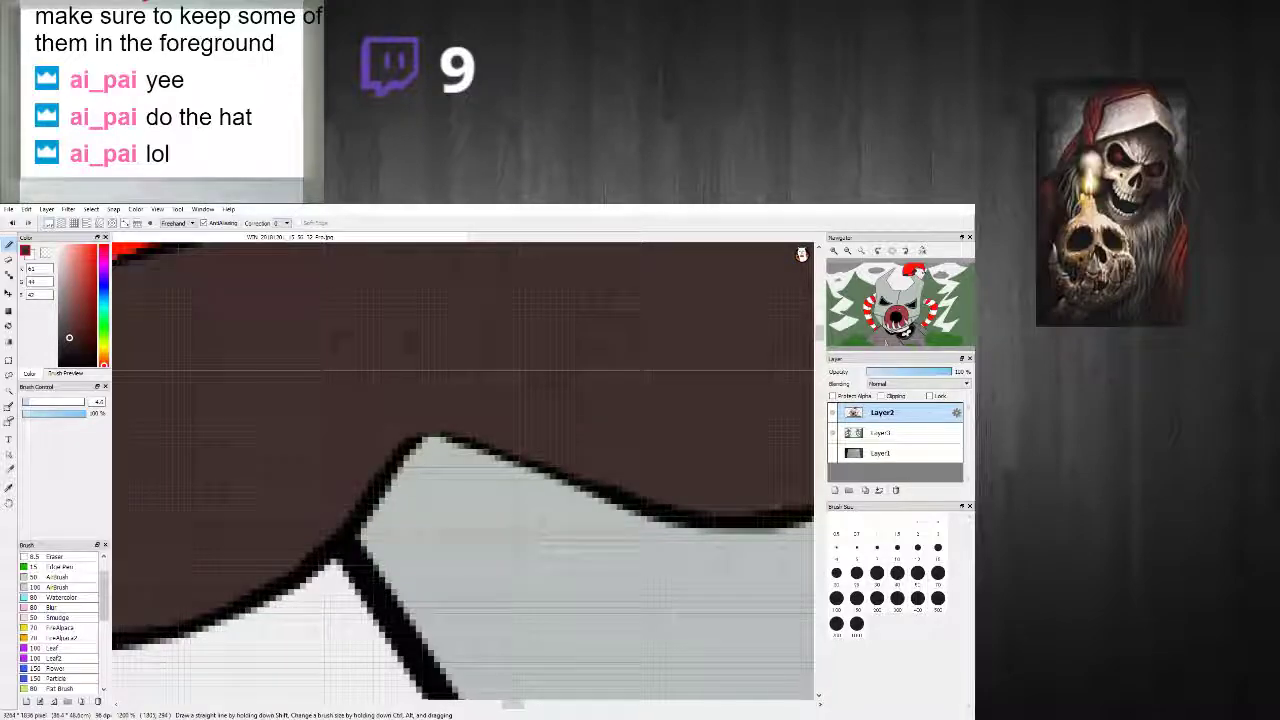
scroll(293, 531, "down", 5)
scroll(293, 531, "up", 5)
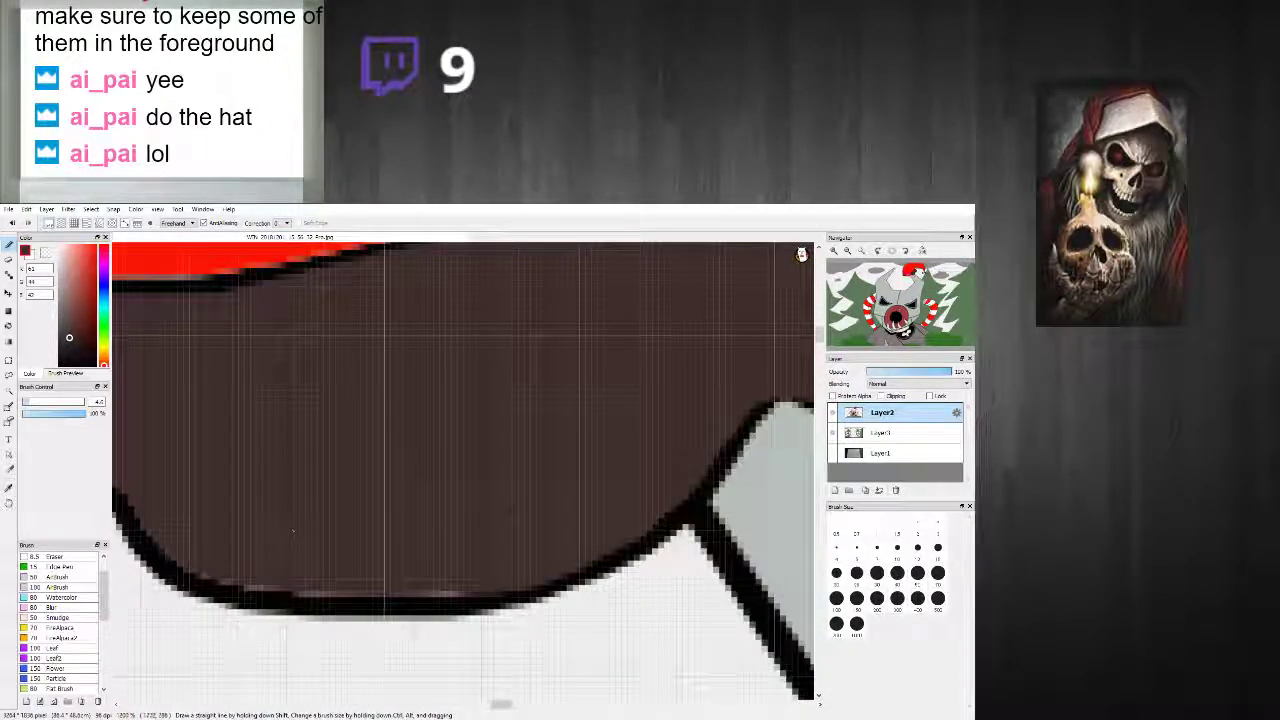
mouse_move(484, 600)
left_mouse_down()
mouse_move(451, 596)
mouse_move(354, 595)
mouse_move(204, 570)
mouse_move(118, 486)
left_mouse_up()
Step: Cover the remaining pale fringe inside the outline of the brim's leftmost lobe with dark brown
scroll(110, 462, "down", 7)
scroll(108, 460, "up", 2)
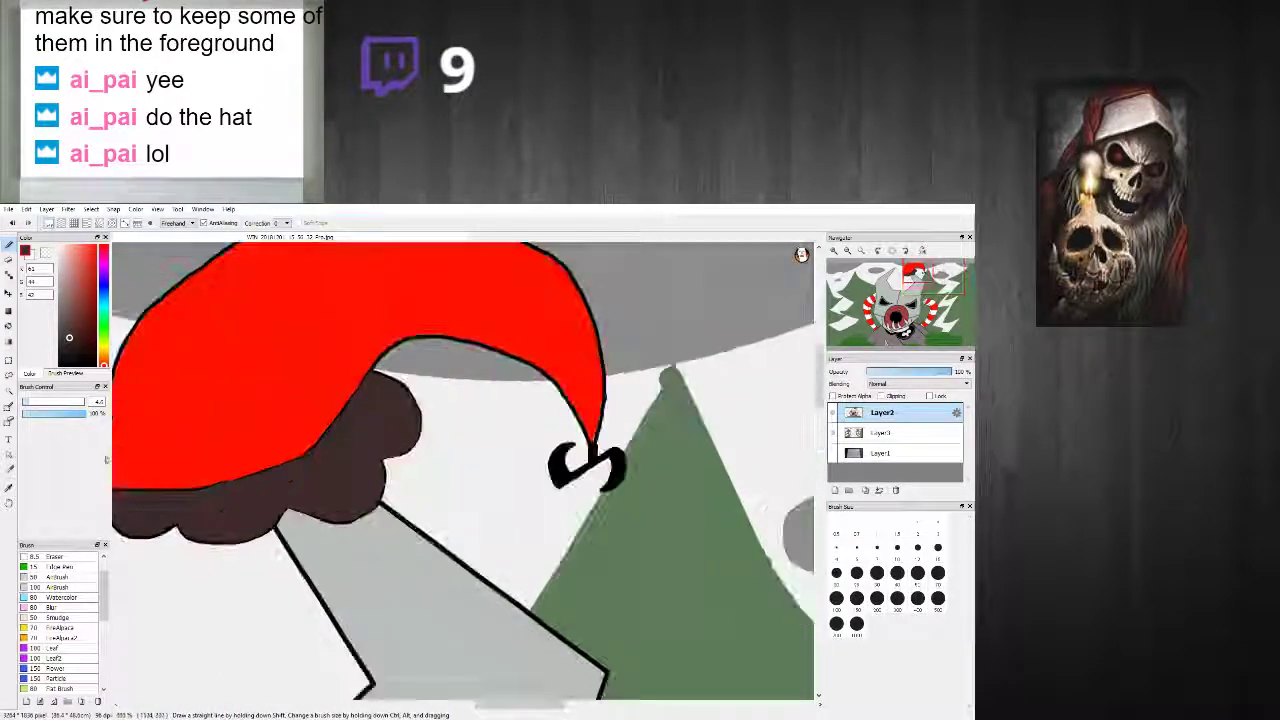
scroll(107, 459, "down", 5)
scroll(240, 509, "up", 6)
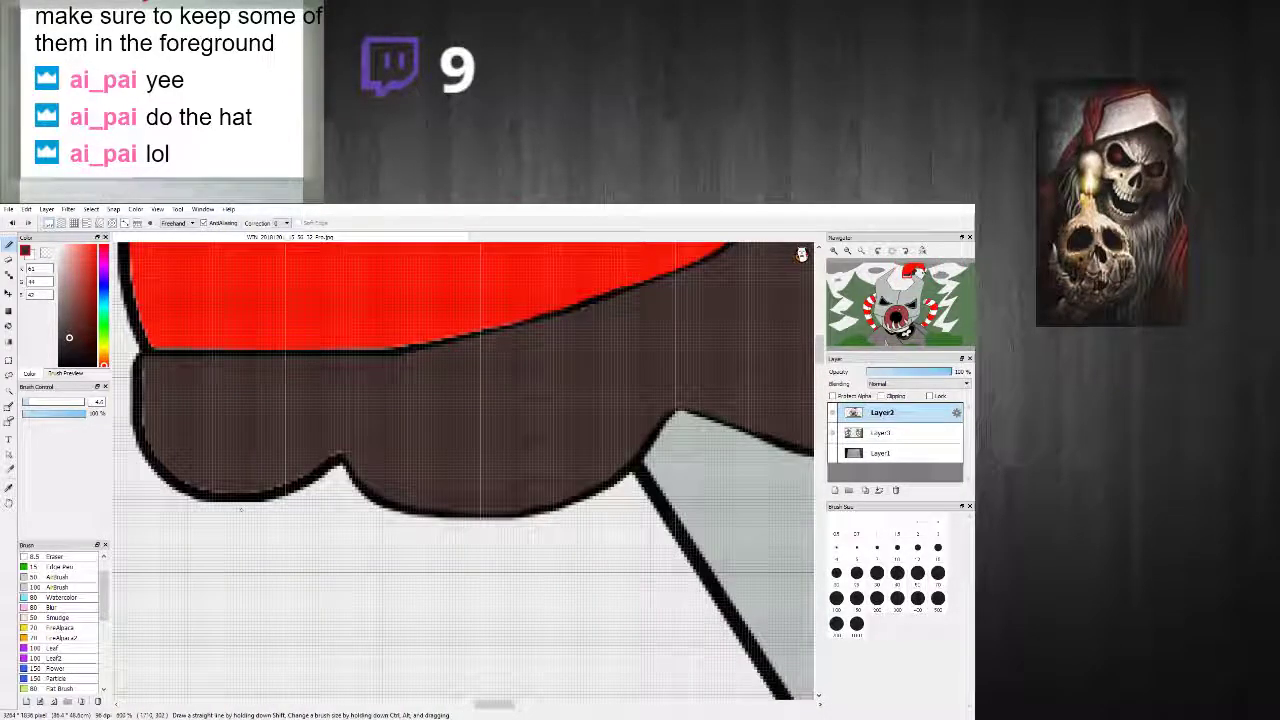
scroll(240, 509, "up", 2)
mouse_move(415, 400)
left_mouse_down()
mouse_move(296, 469)
mouse_move(241, 482)
mouse_move(113, 480)
left_mouse_up()
scroll(225, 447, "down", 4)
scroll(225, 447, "up", 4)
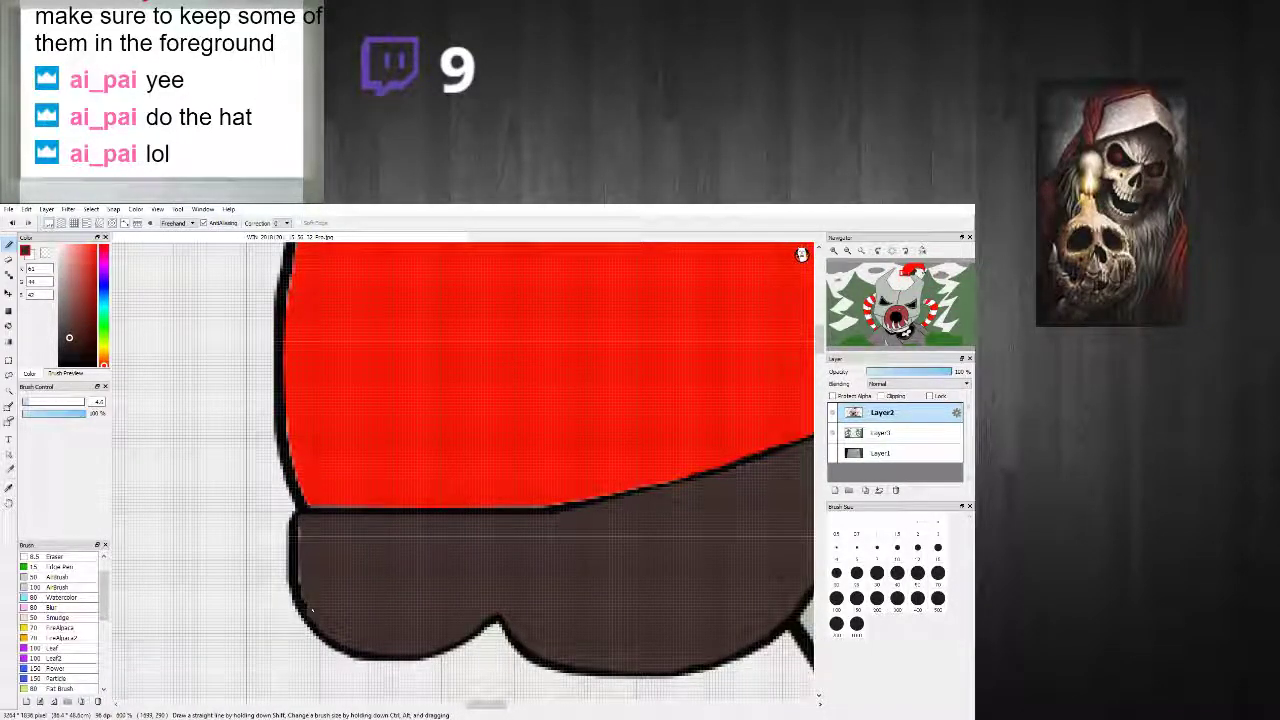
Step: Sample the hat's red and touch up the hat's lower left edge beside the outline
scroll(309, 530, "down", 3)
scroll(309, 530, "up", 6)
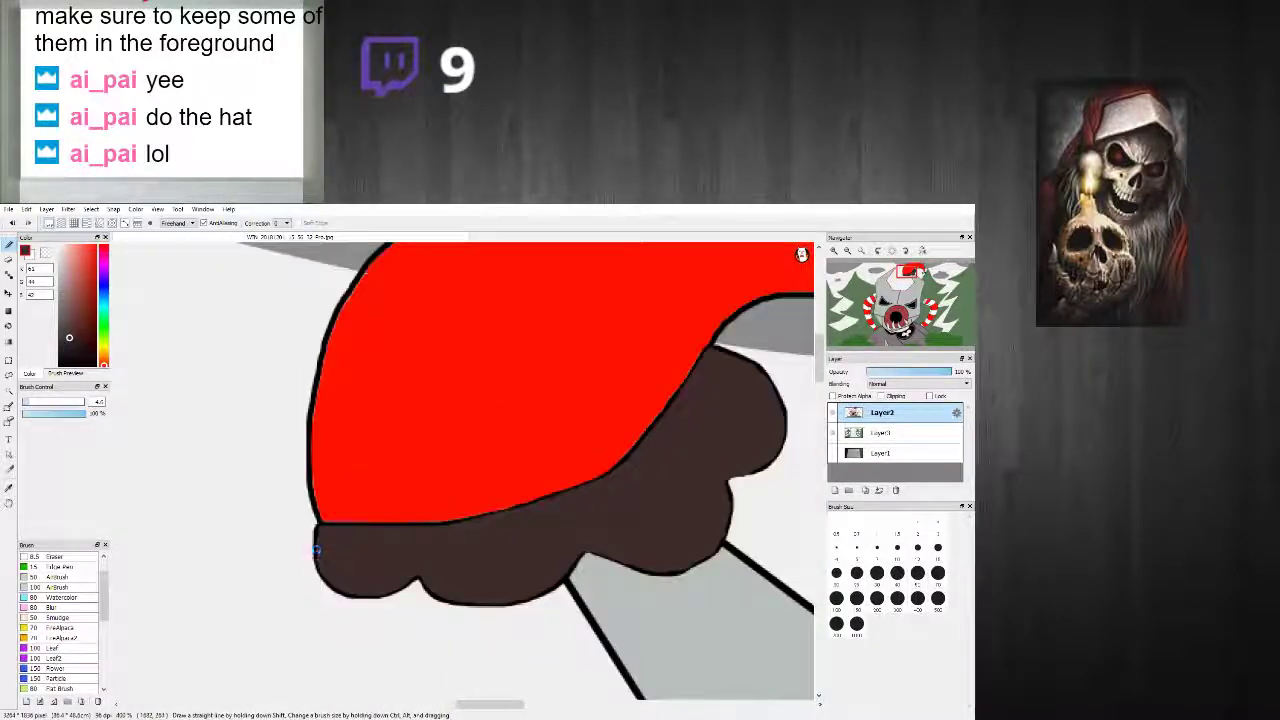
right_click(389, 430)
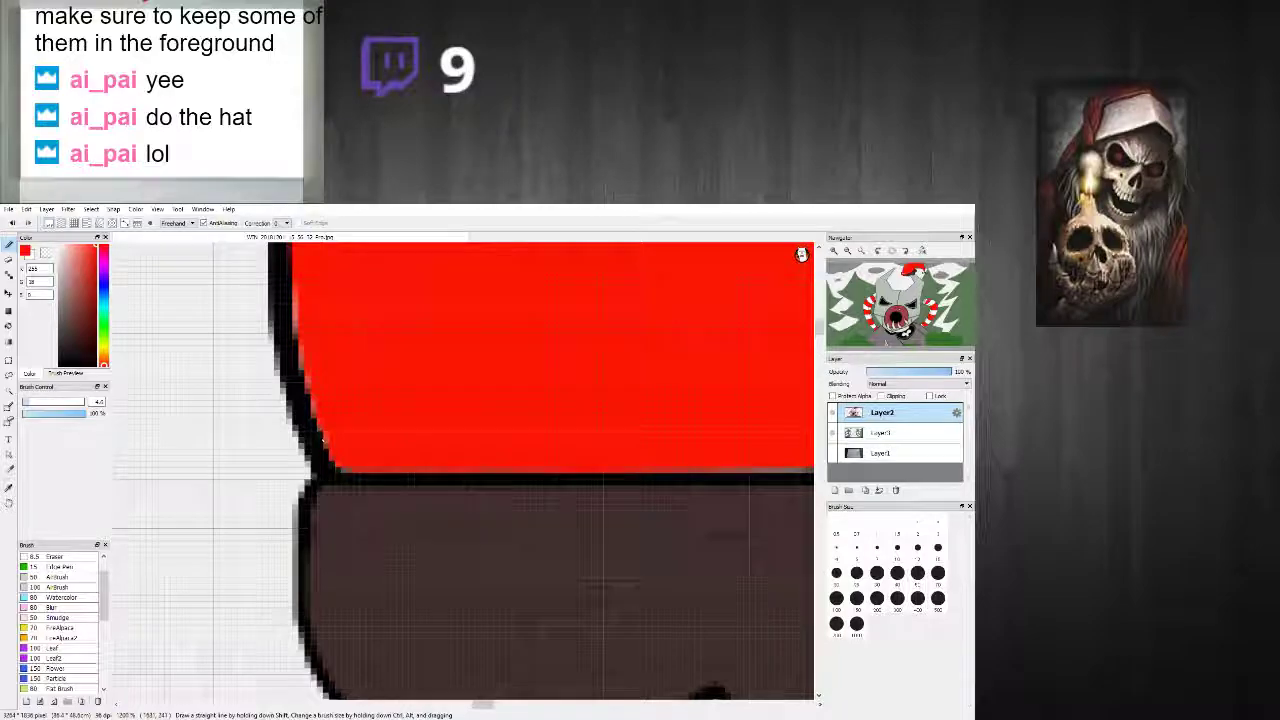
scroll(346, 431, "down", 5)
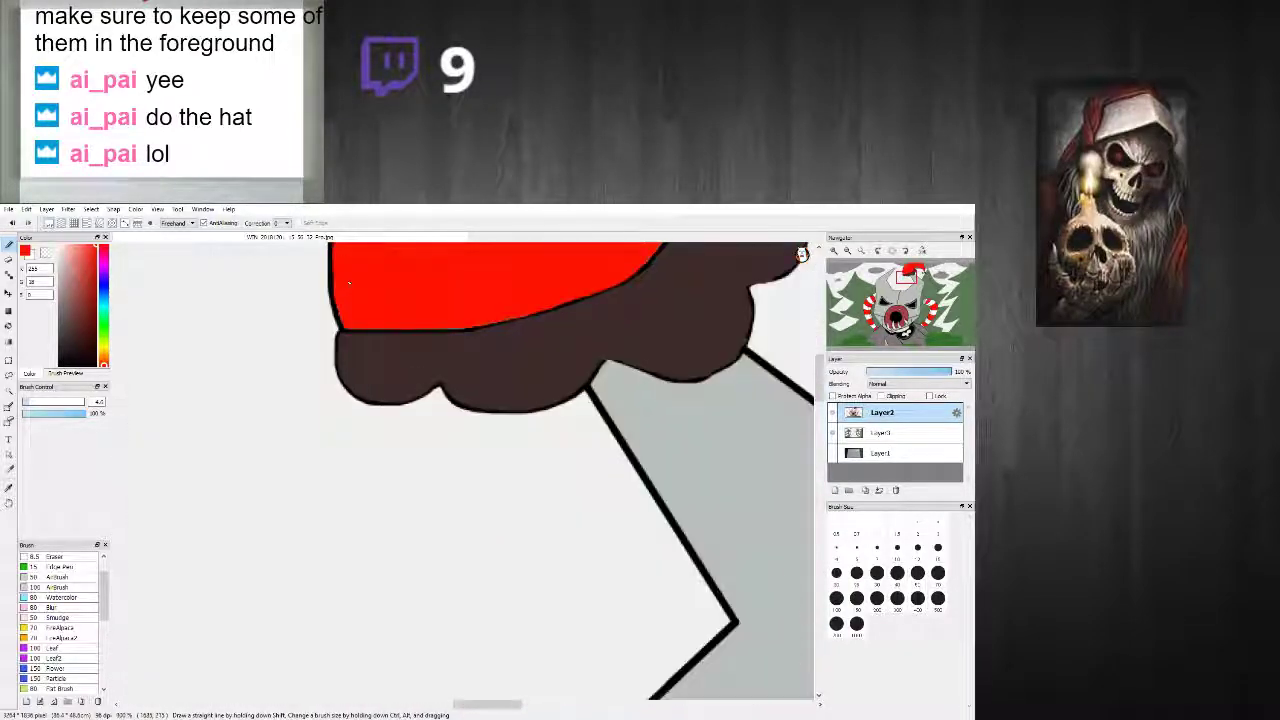
scroll(393, 260, "up", 5)
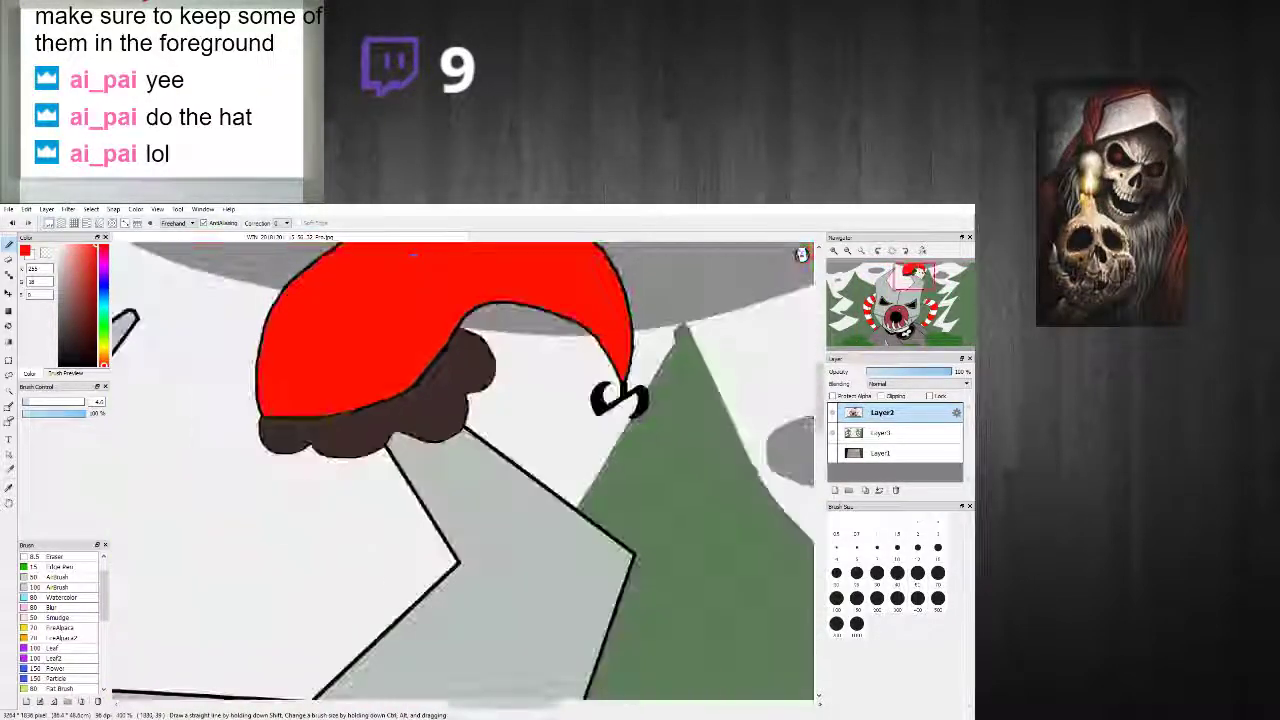
Step: Switch to black and thicken the outline between the red hat and the right part of the brim
scroll(470, 326, "up", 4)
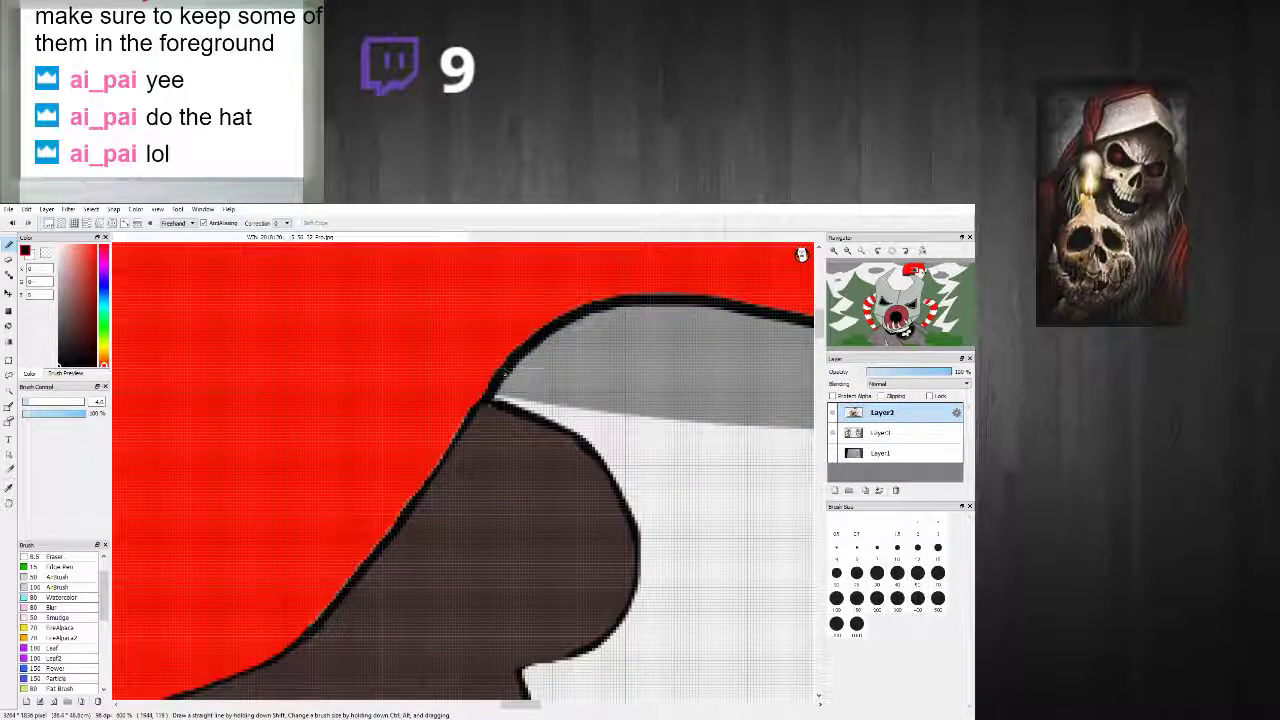
left_click_drag(466, 434, 335, 597)
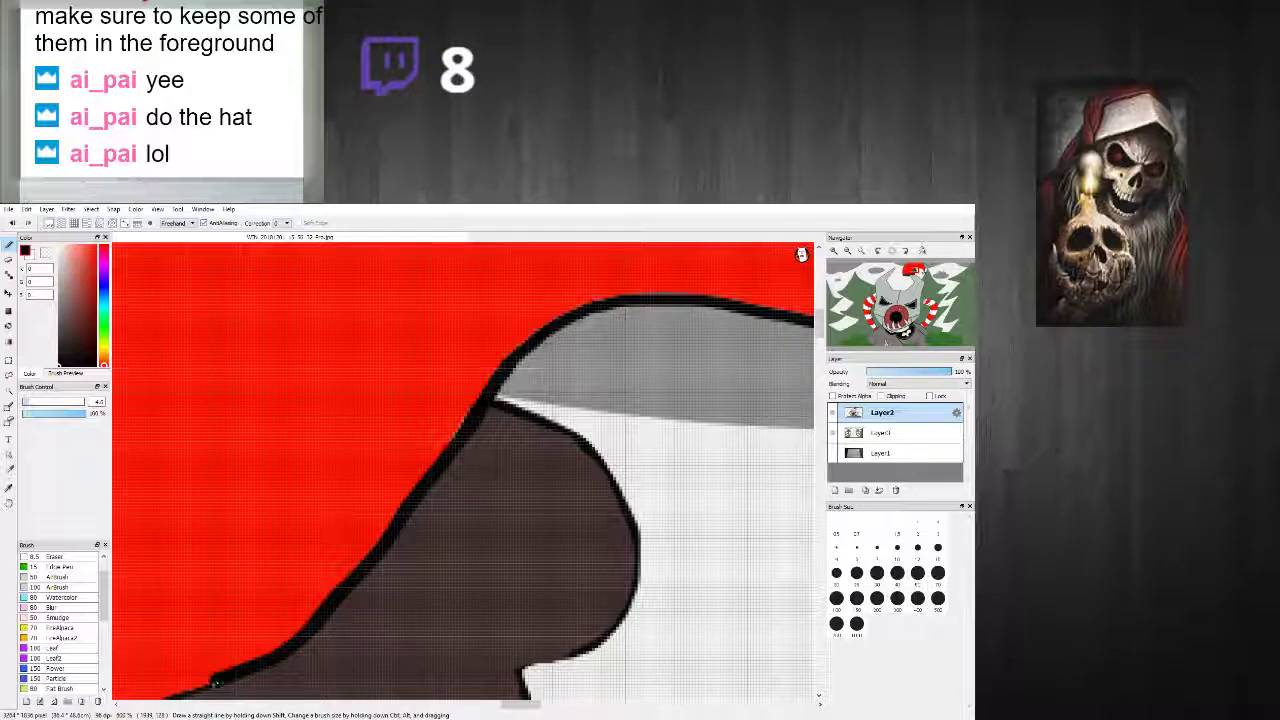
scroll(463, 470, "down", 4)
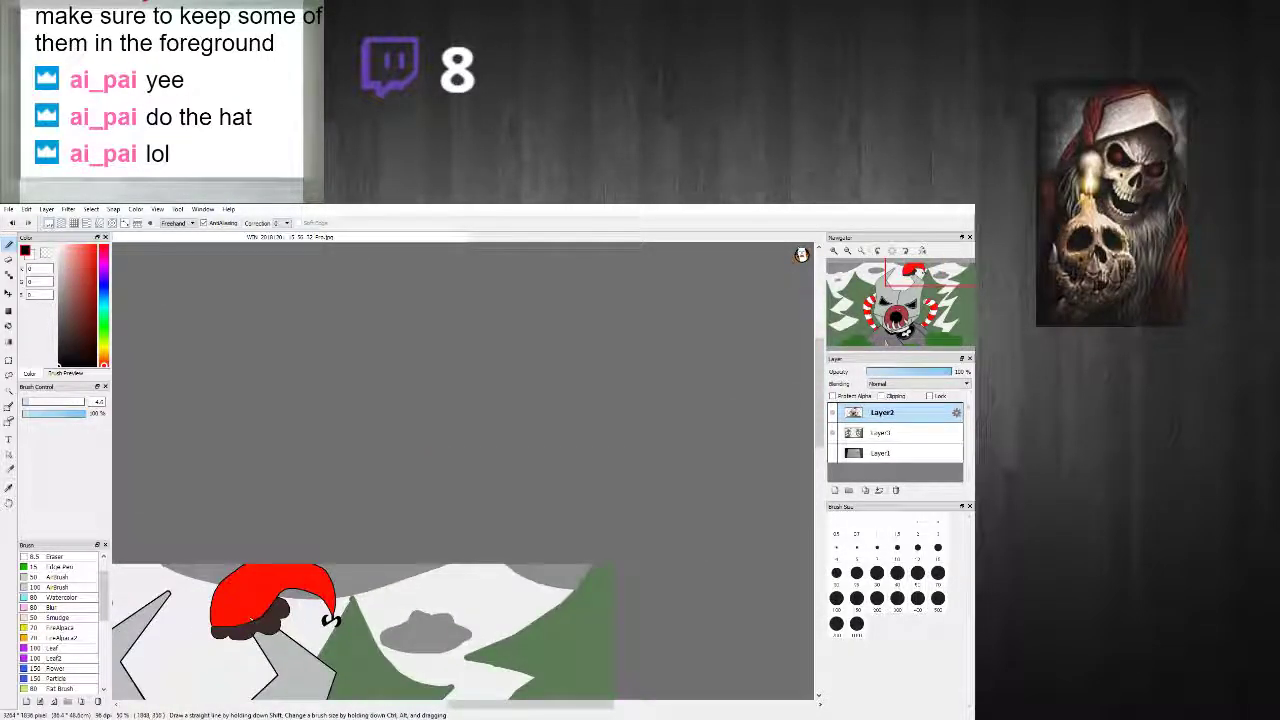
Step: Redraw the left part of the outline between the hat and the brim as a thicker black line
scroll(463, 470, "up", 4)
scroll(267, 566, "up", 1)
mouse_move(162, 576)
left_mouse_down()
mouse_move(402, 576)
mouse_move(732, 518)
left_mouse_up()
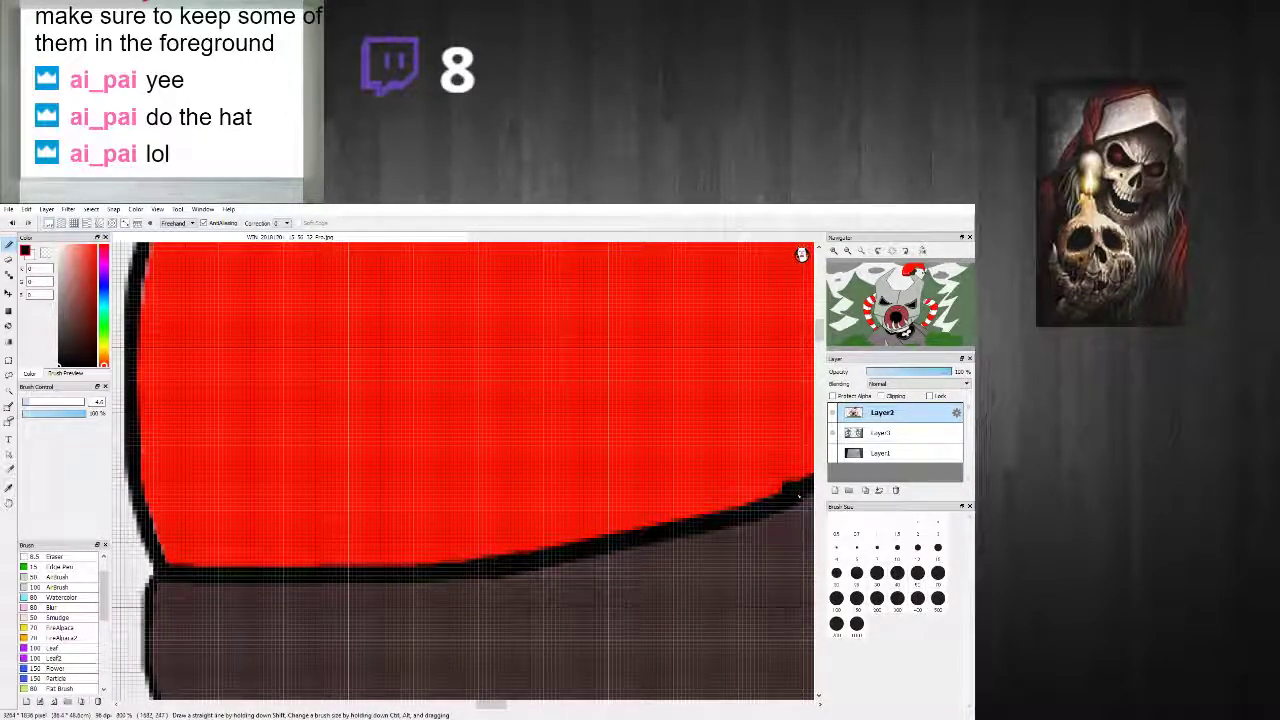
scroll(798, 494, "down", 8)
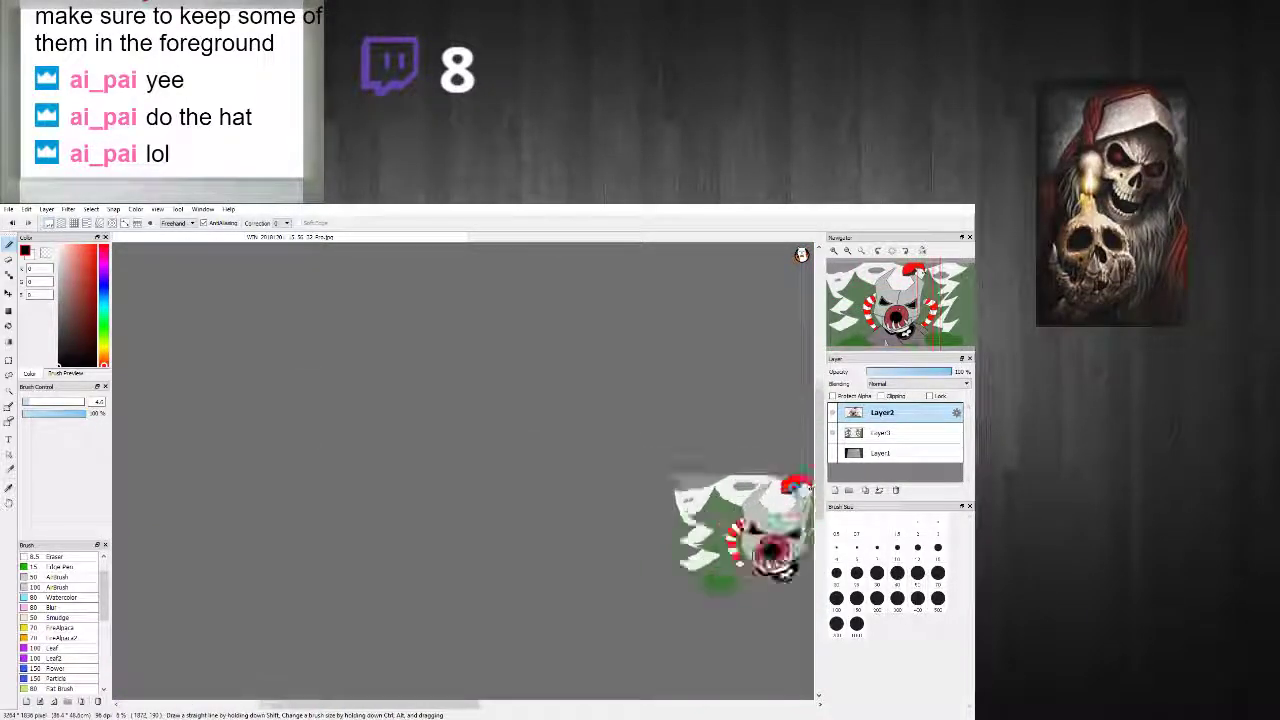
Step: Switch to black and thicken the outline of the brim lobe that overlaps the top of the right horn
scroll(796, 490, "up", 8)
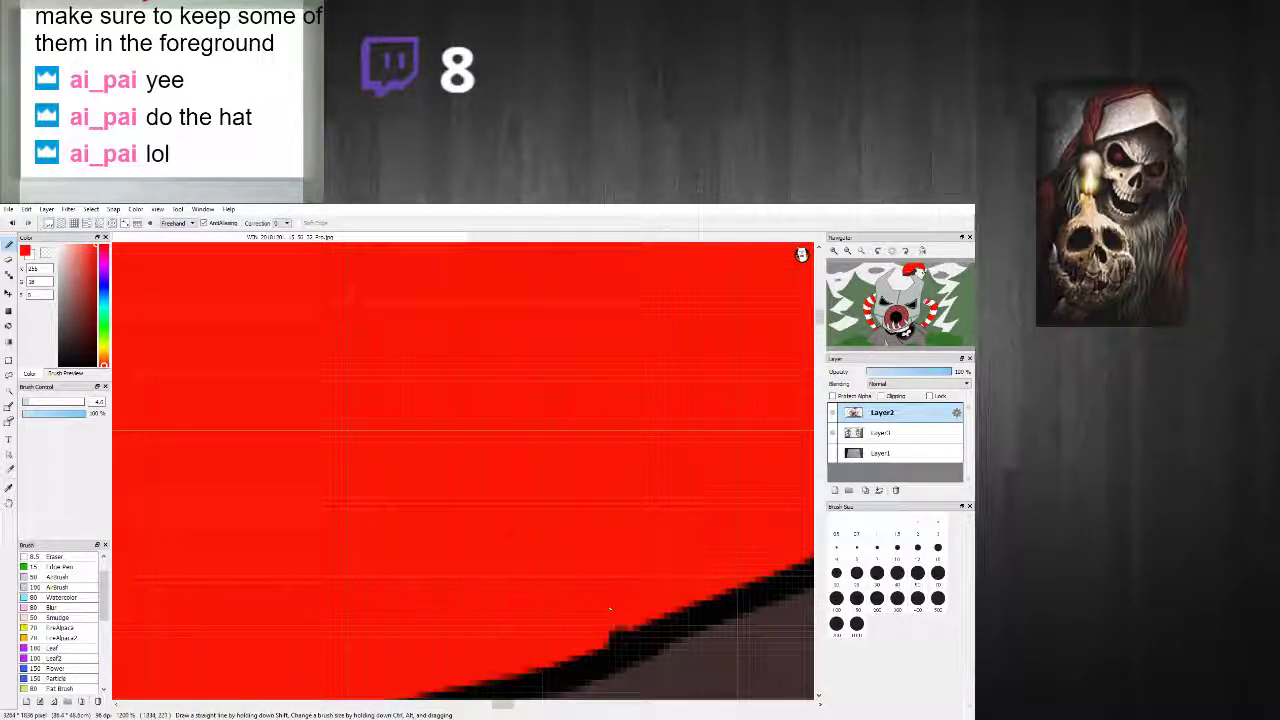
scroll(633, 615, "down", 5)
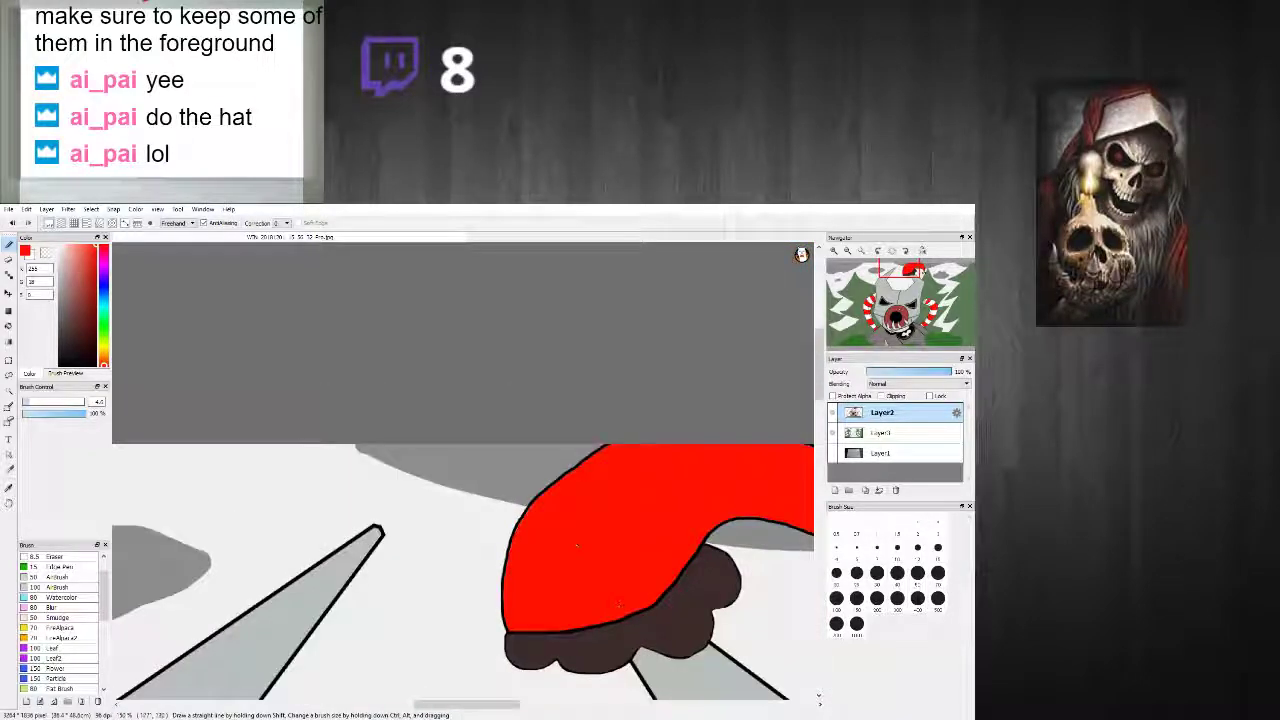
scroll(665, 600, "up", 5)
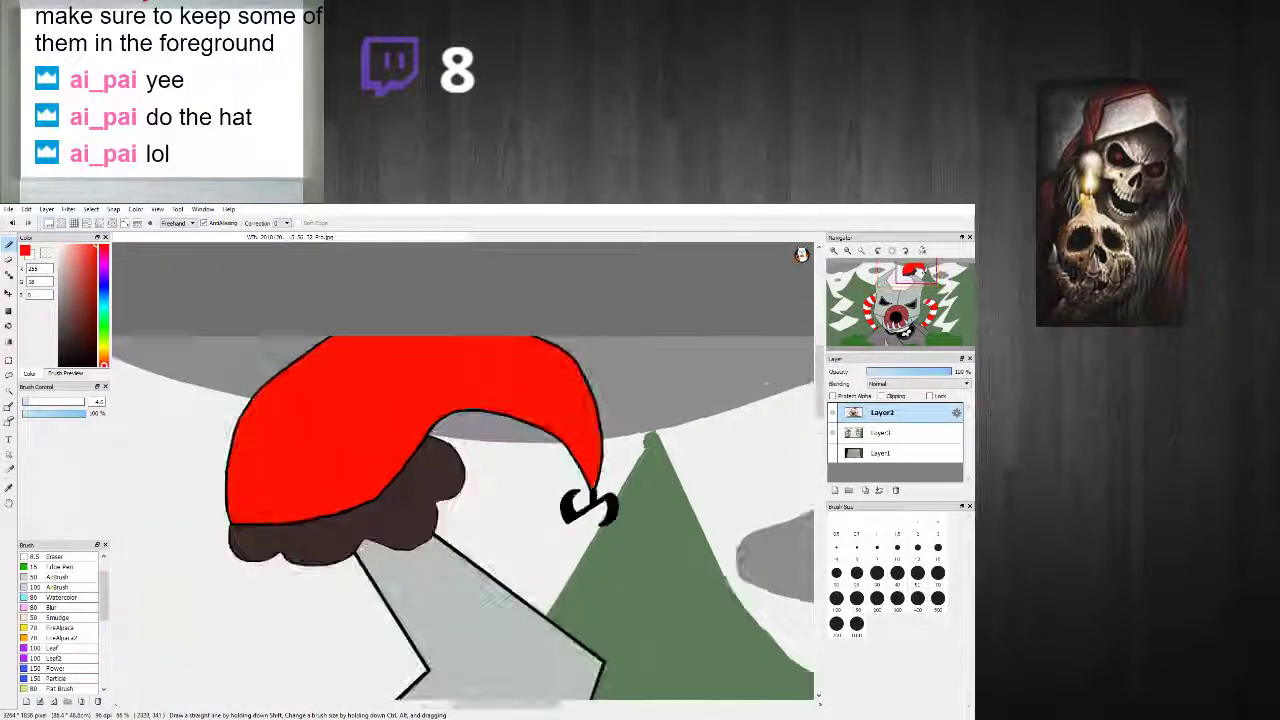
scroll(346, 541, "up", 2)
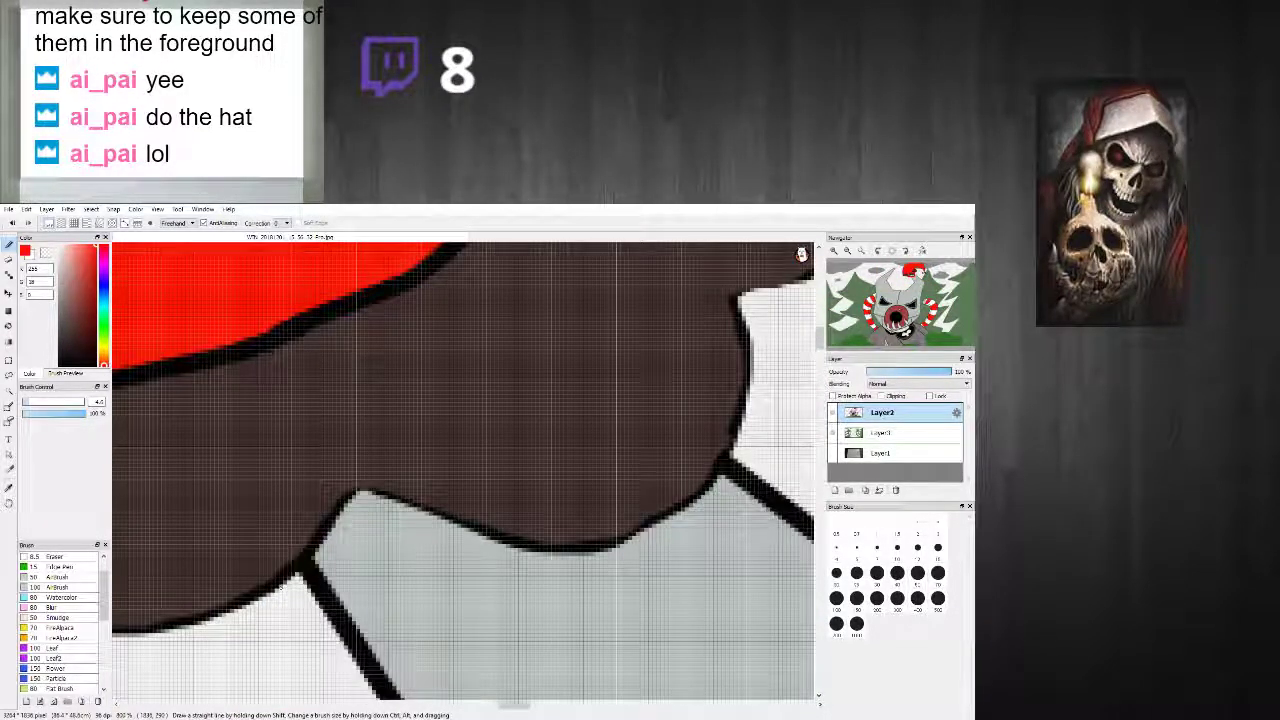
mouse_move(318, 543)
left_mouse_down()
mouse_move(370, 493)
mouse_move(591, 541)
mouse_move(690, 505)
mouse_move(742, 428)
mouse_move(736, 290)
left_mouse_up()
Step: Thicken the black outline around the brim's rightmost lobe, from its lower notch up to the red hat
scroll(740, 292, "down", 8)
scroll(786, 297, "up", 8)
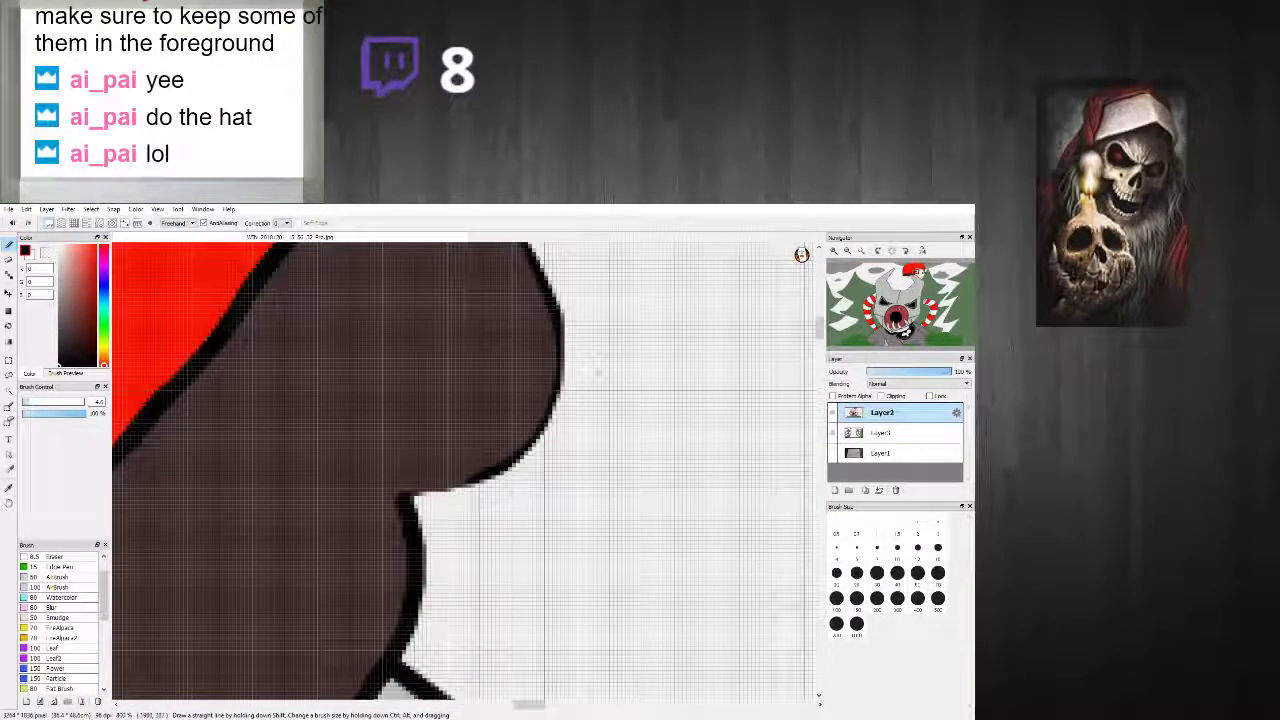
mouse_move(413, 498)
left_mouse_down()
mouse_move(499, 467)
mouse_move(559, 402)
mouse_move(556, 312)
left_mouse_up()
scroll(556, 312, "down", 8)
scroll(530, 290, "up", 8)
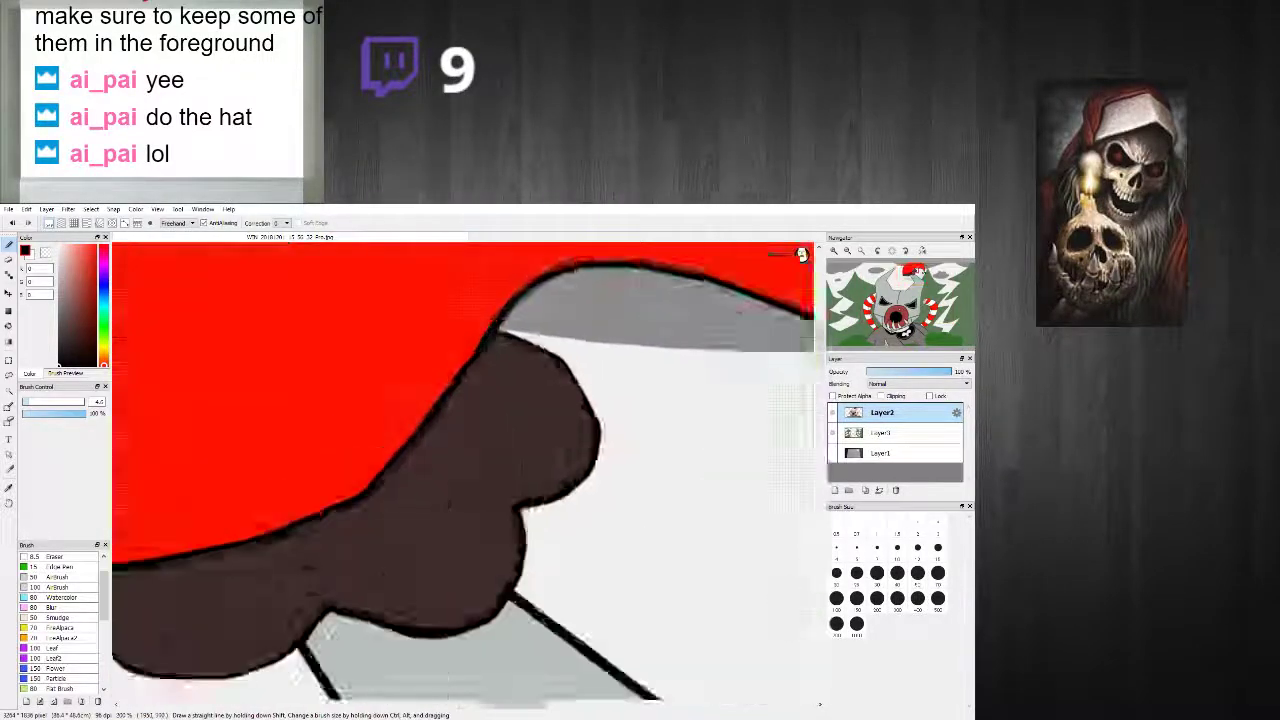
mouse_move(485, 335)
left_mouse_down()
mouse_move(592, 385)
mouse_move(668, 478)
left_mouse_up()
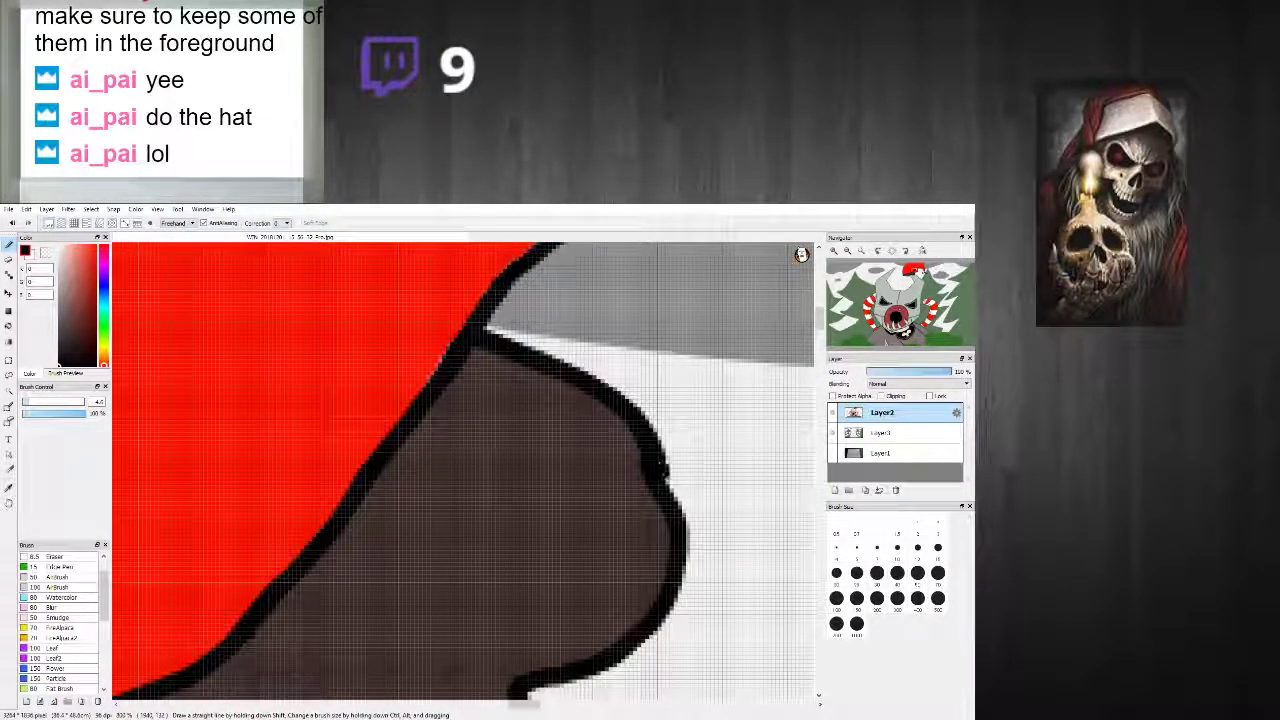
Step: Thicken the black outline along the lower edge of the brim's lobes to the left of the horn
scroll(678, 542, "down", 5)
scroll(493, 630, "up", 6)
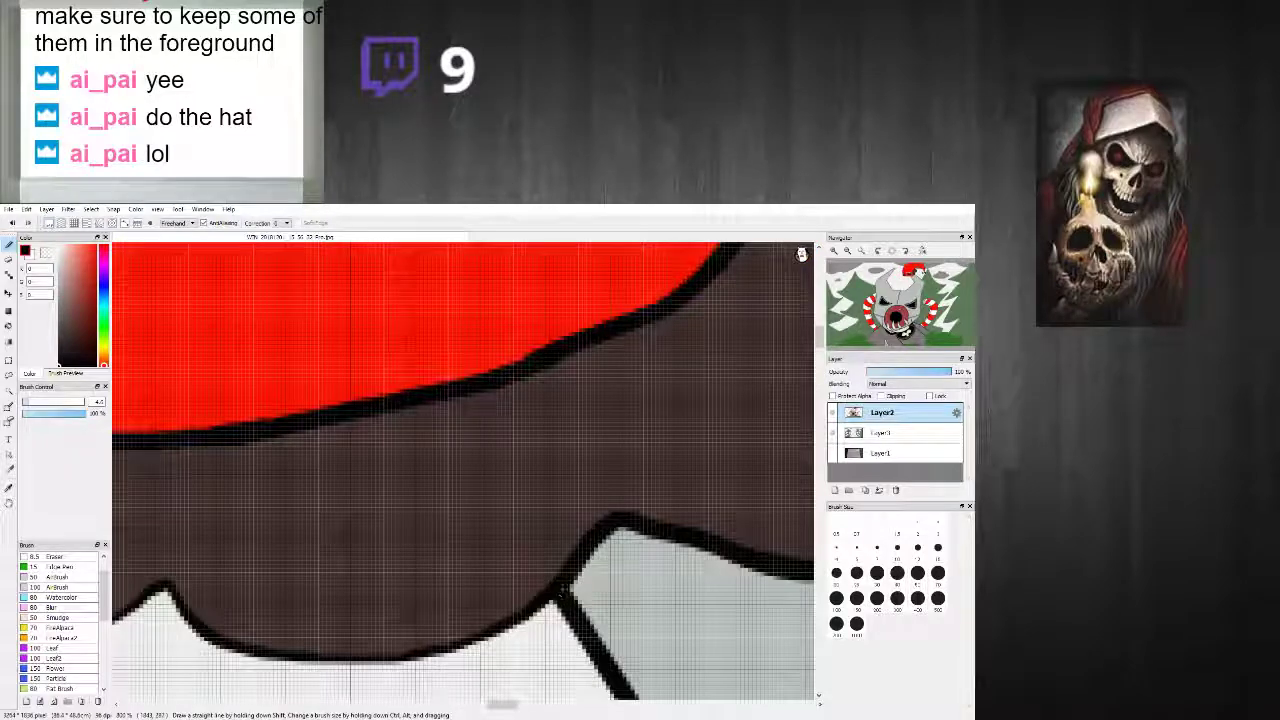
mouse_move(493, 630)
left_mouse_down()
mouse_move(410, 663)
mouse_move(345, 663)
mouse_move(270, 653)
mouse_move(166, 598)
left_mouse_up()
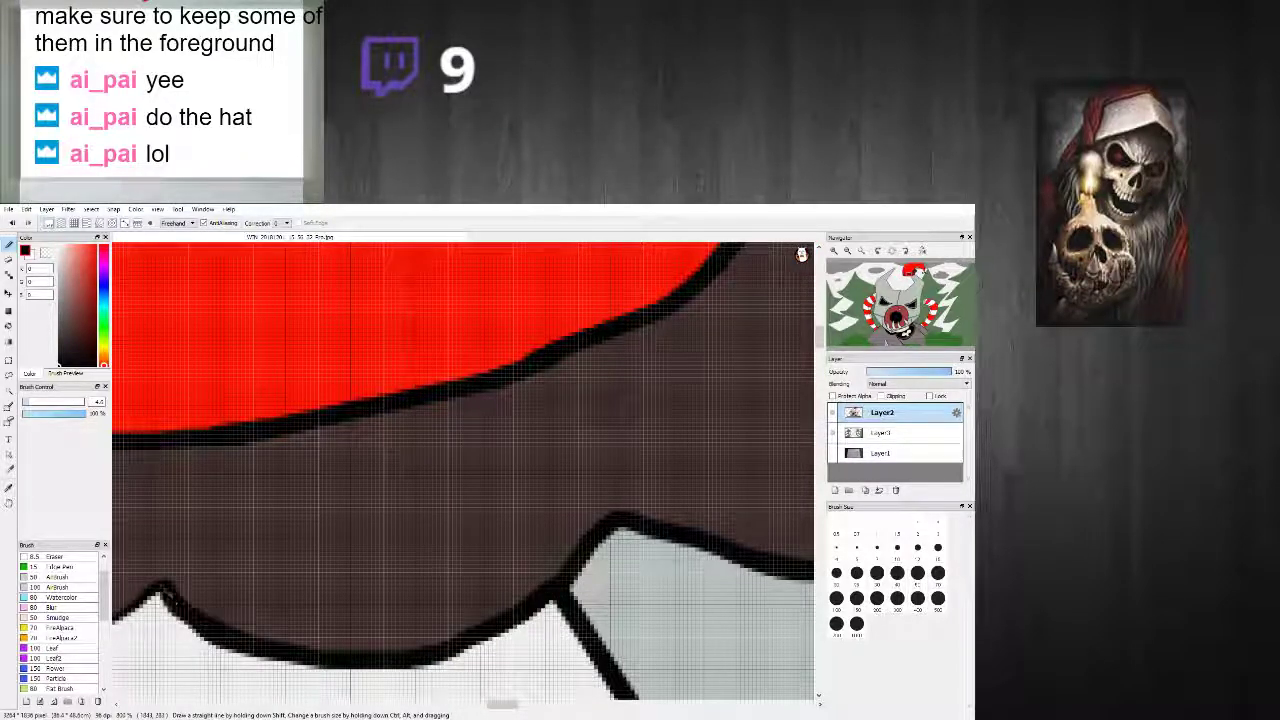
scroll(156, 599, "down", 5)
scroll(270, 633, "up", 5)
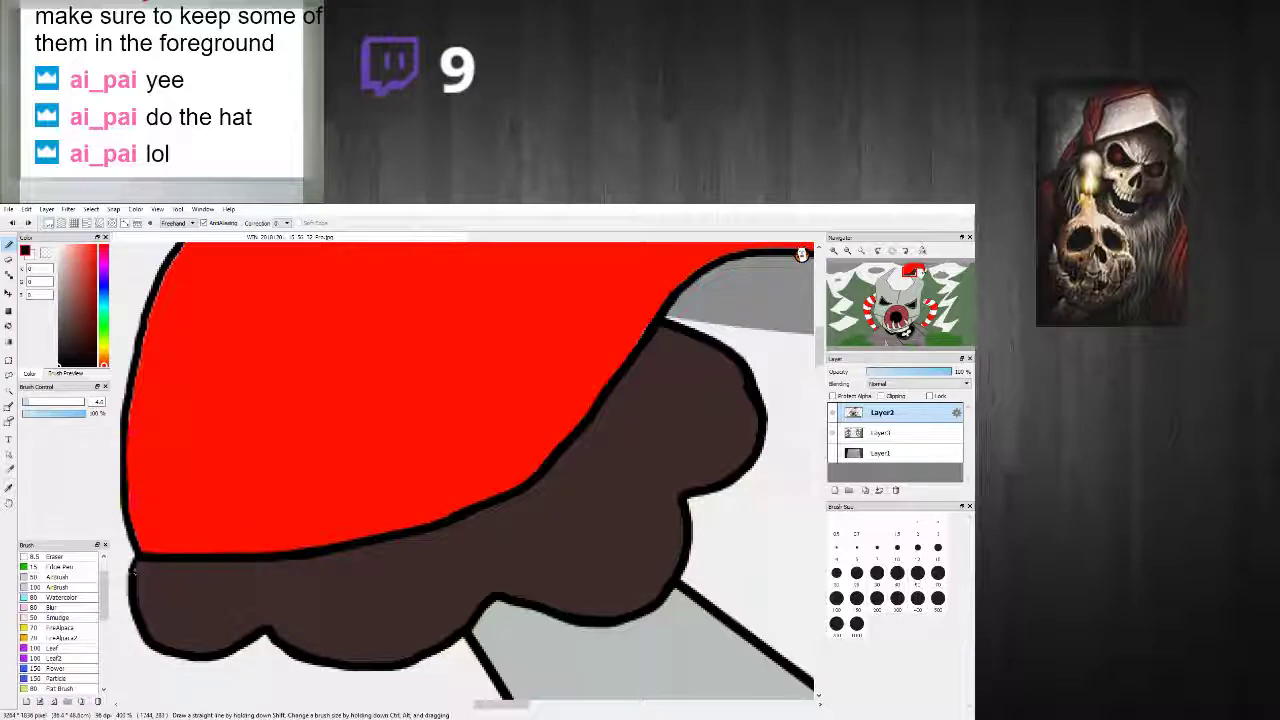
scroll(138, 617, "down", 4)
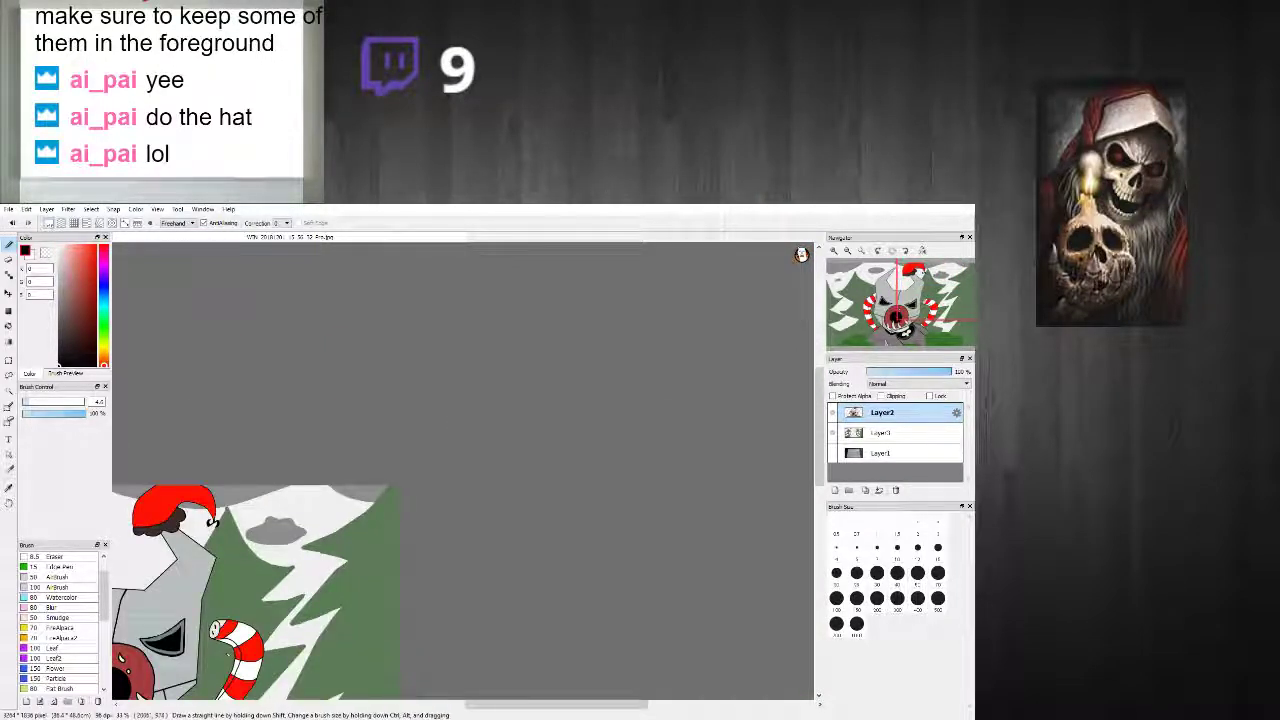
Step: Review the whole drawing, checking the outlined hat against the character and the background
left_click_drag(500, 705, 421, 705)
scroll(423, 615, "up", 1)
scroll(453, 598, "up", 2)
scroll(472, 578, "down", 5)
scroll(496, 570, "up", 2)
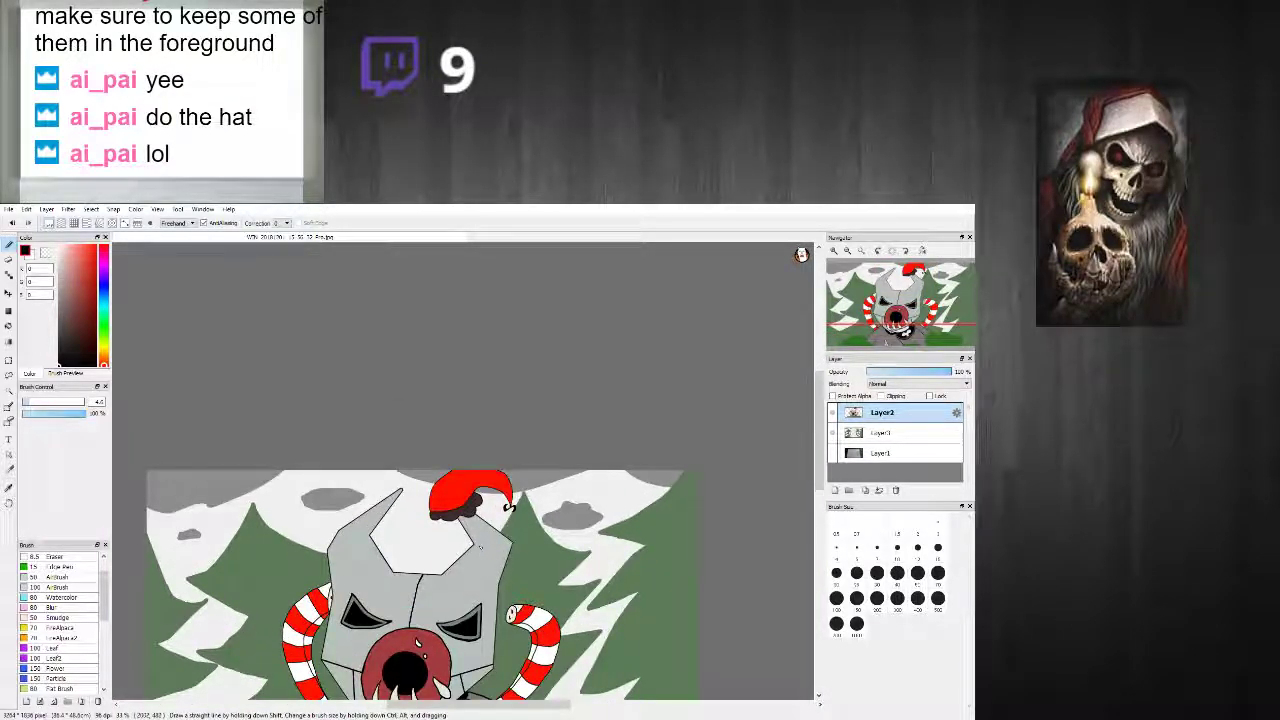
scroll(479, 546, "down", 2)
scroll(460, 560, "up", 3)
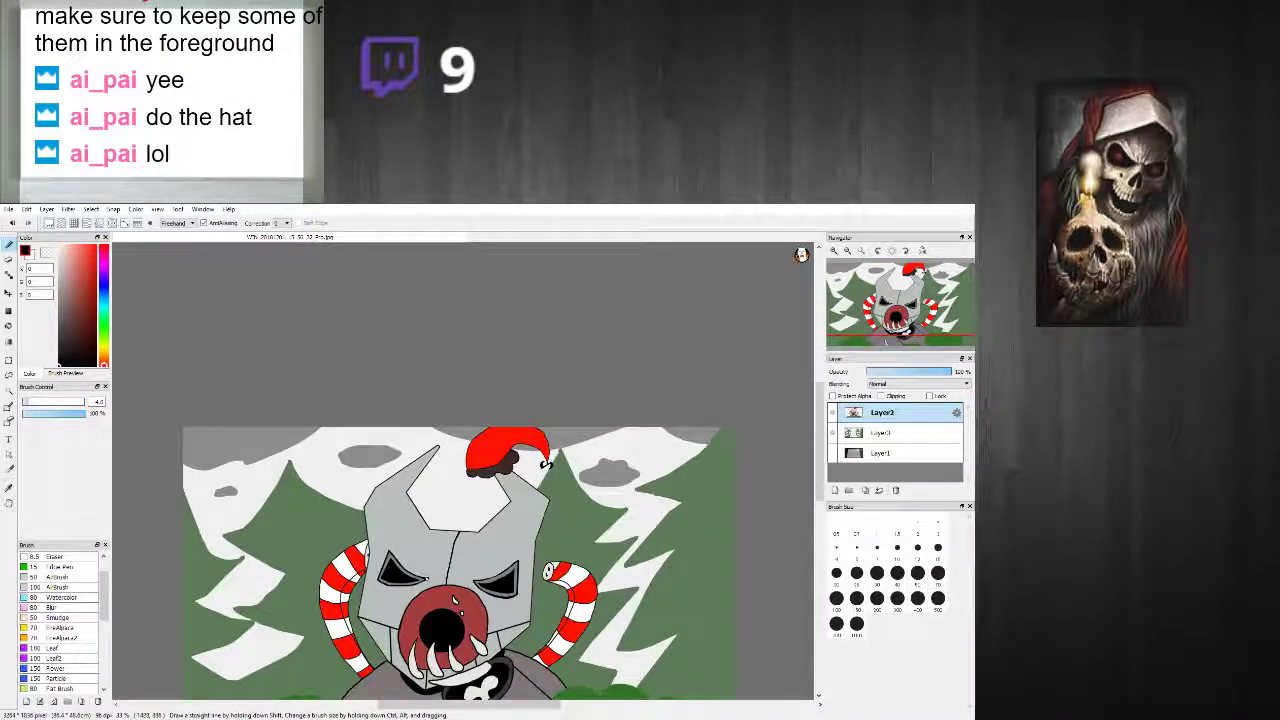
scroll(460, 560, "up", 2)
scroll(460, 560, "down", 5)
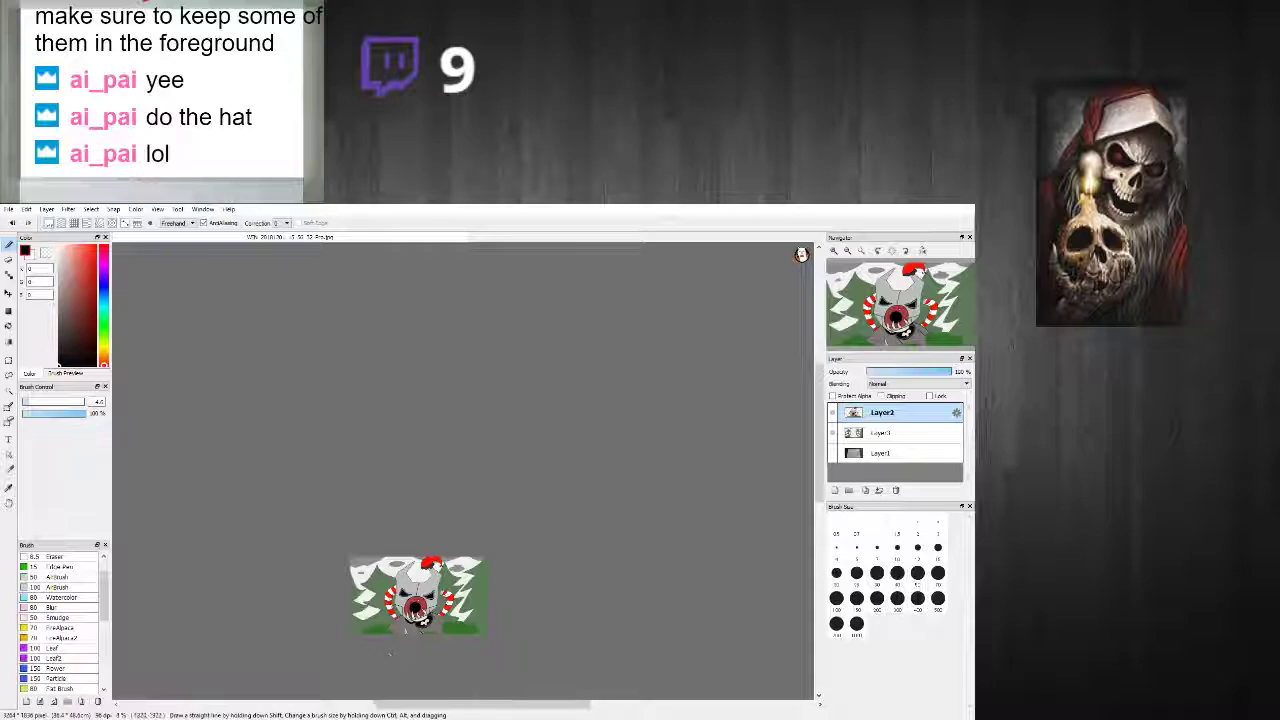
scroll(390, 654, "up", 3)
scroll(390, 654, "down", 1)
scroll(390, 654, "up", 1)
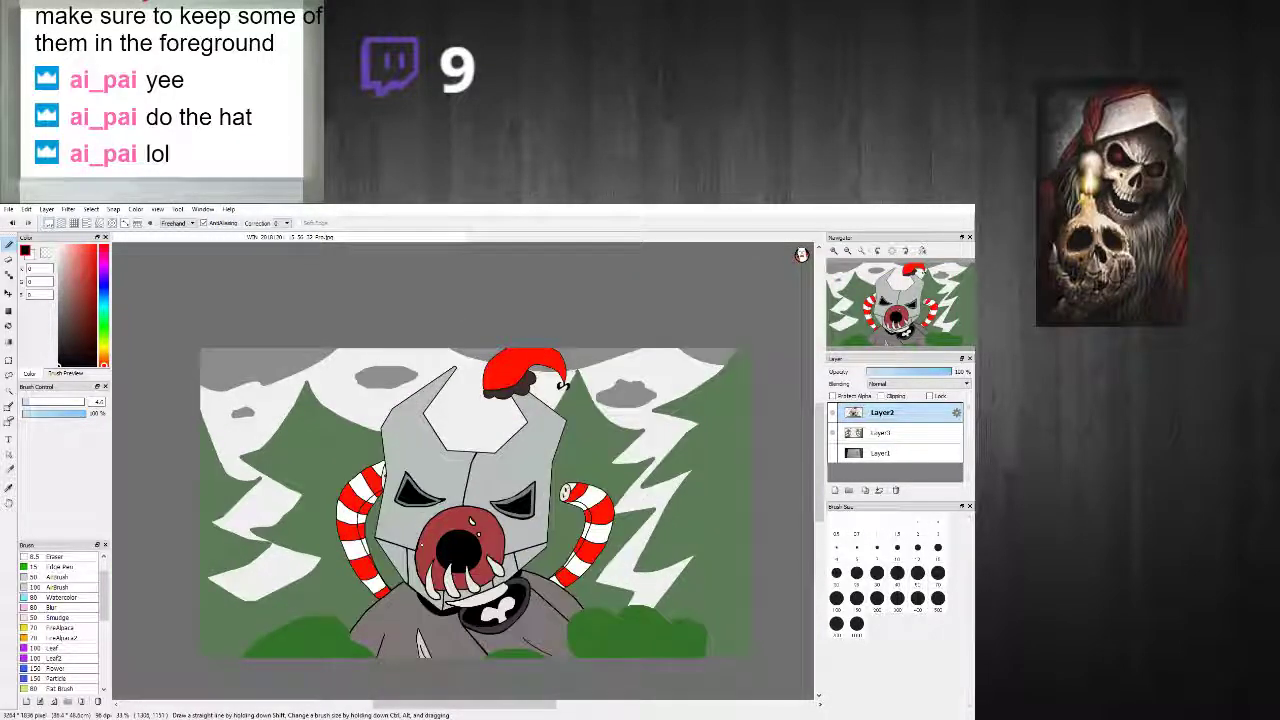
Step: Examine the edges of the snow patches on the tree at the picture's left side
scroll(210, 480, "up", 1)
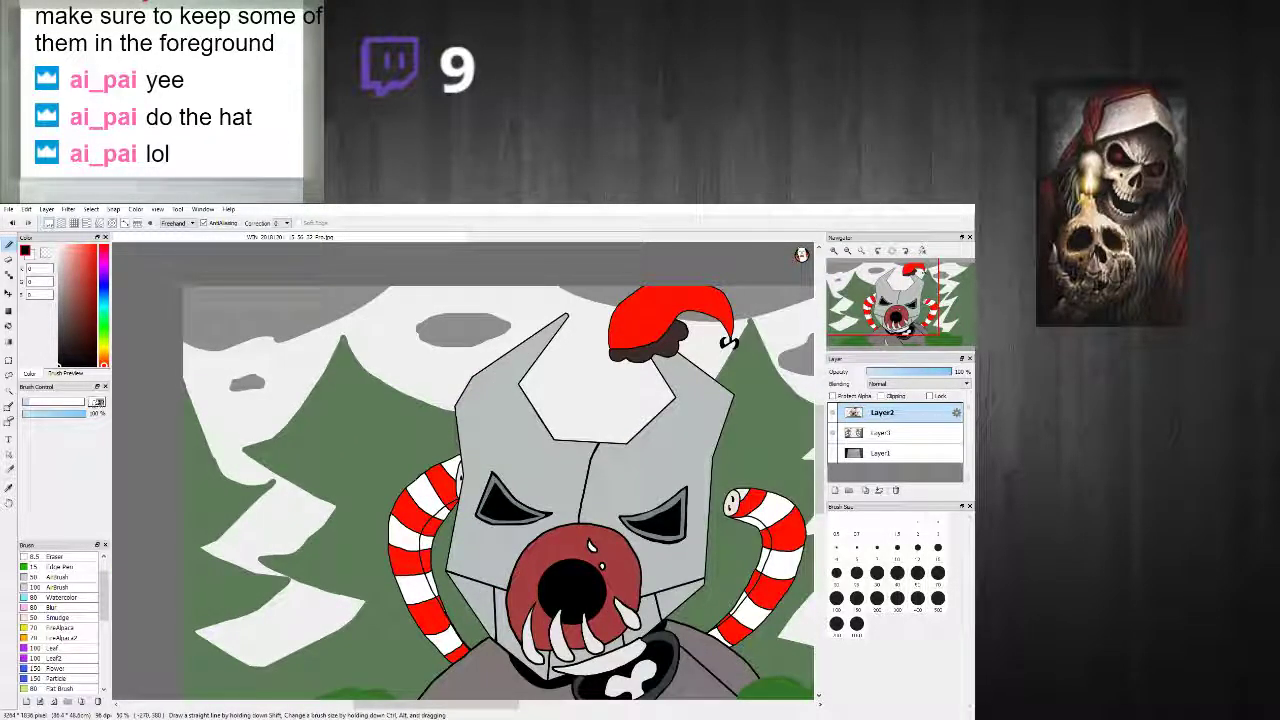
scroll(285, 636, "up", 2)
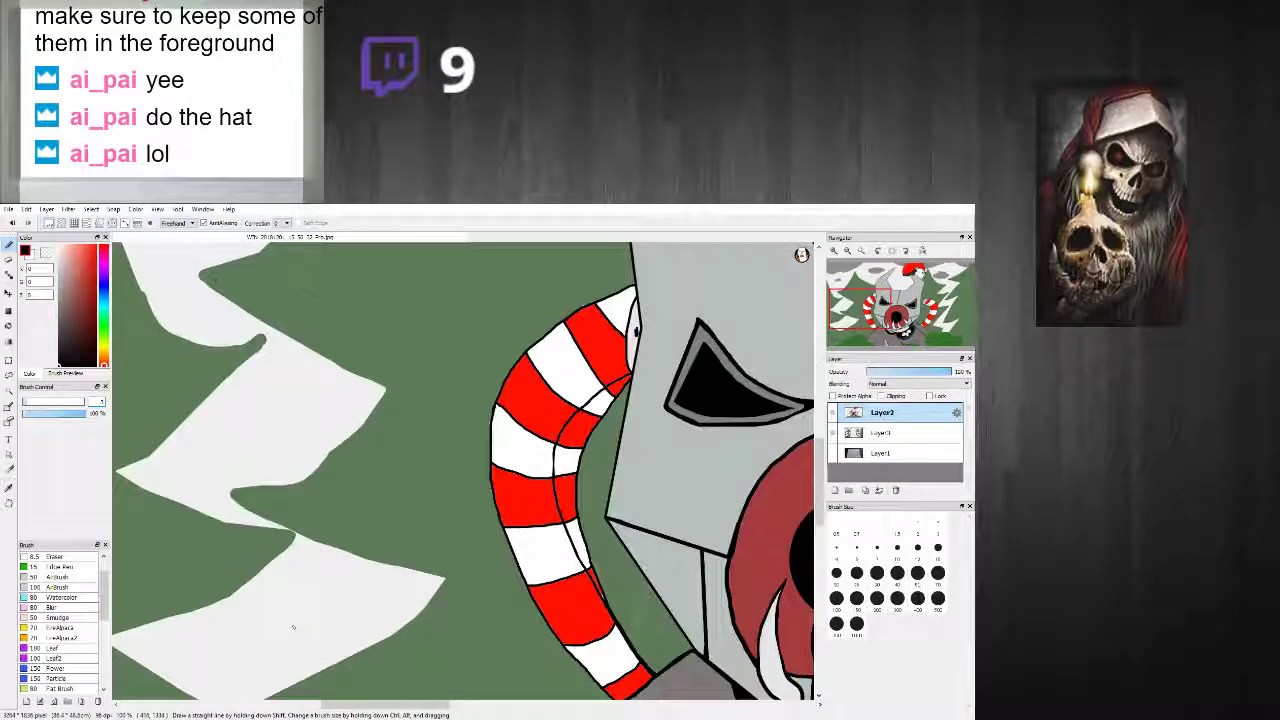
scroll(285, 636, "down", 3)
scroll(285, 636, "up", 2)
scroll(285, 636, "down", 1)
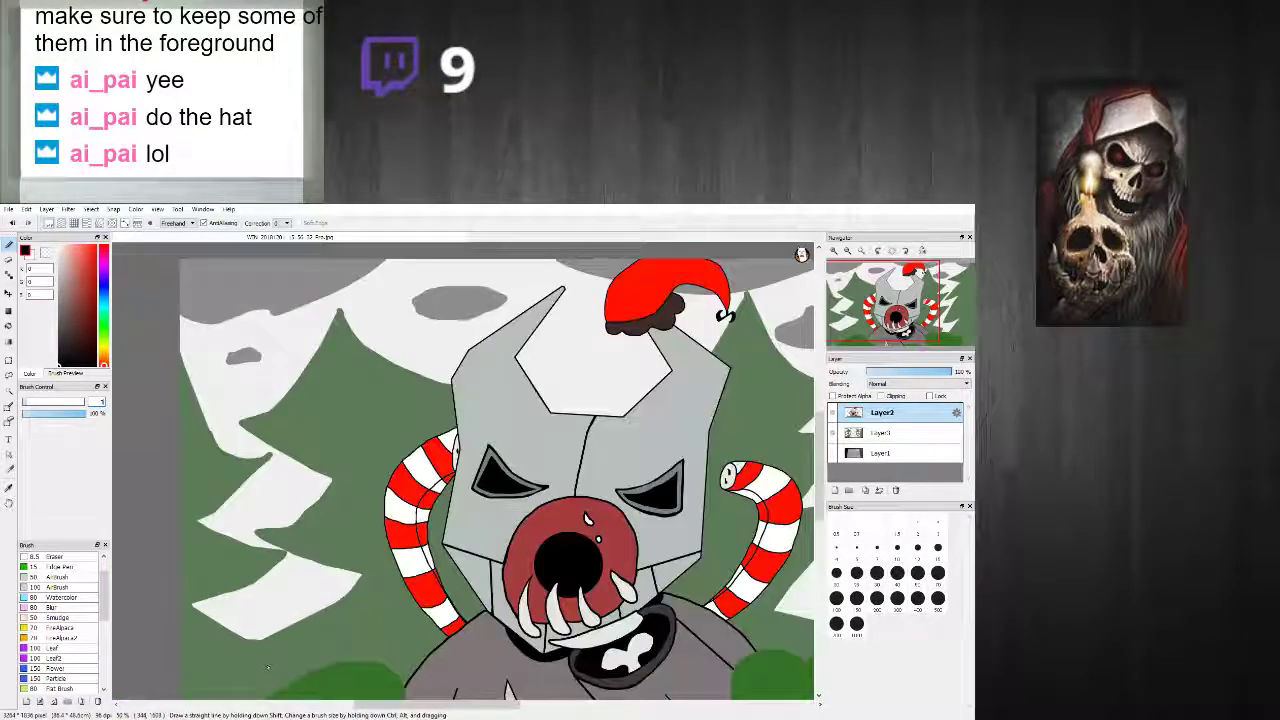
scroll(288, 636, "up", 1)
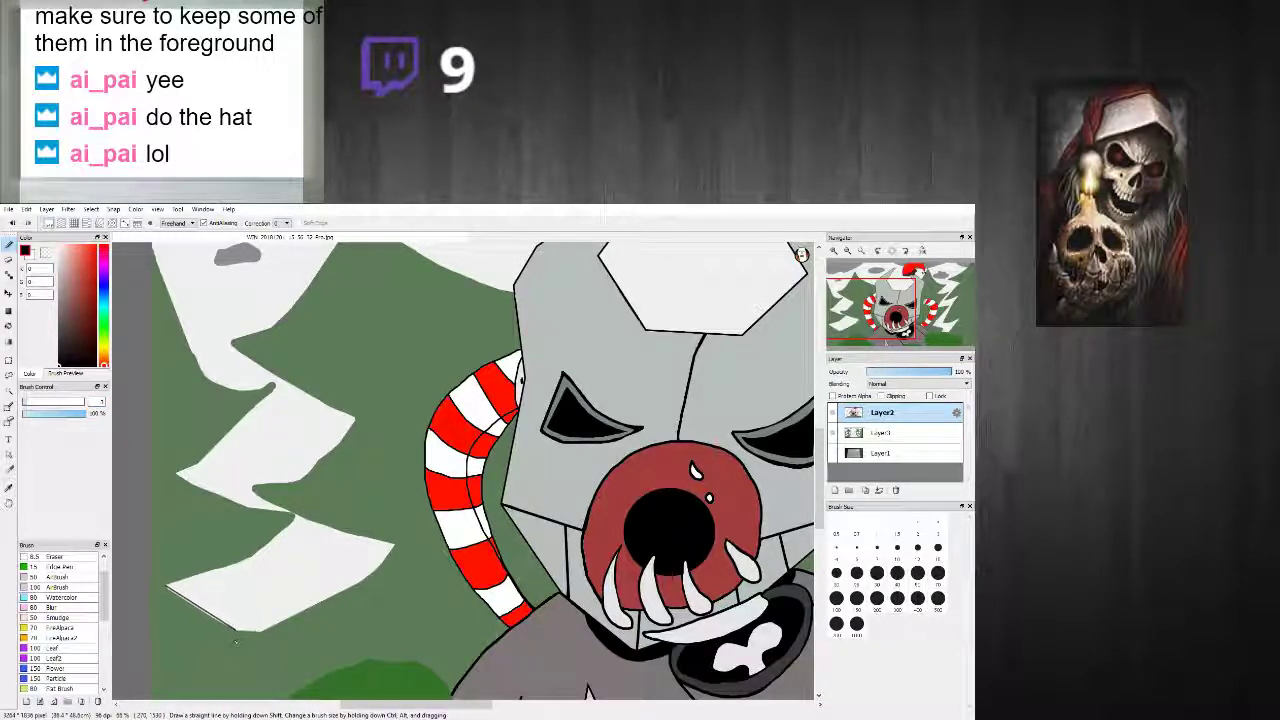
scroll(193, 605, "up", 1)
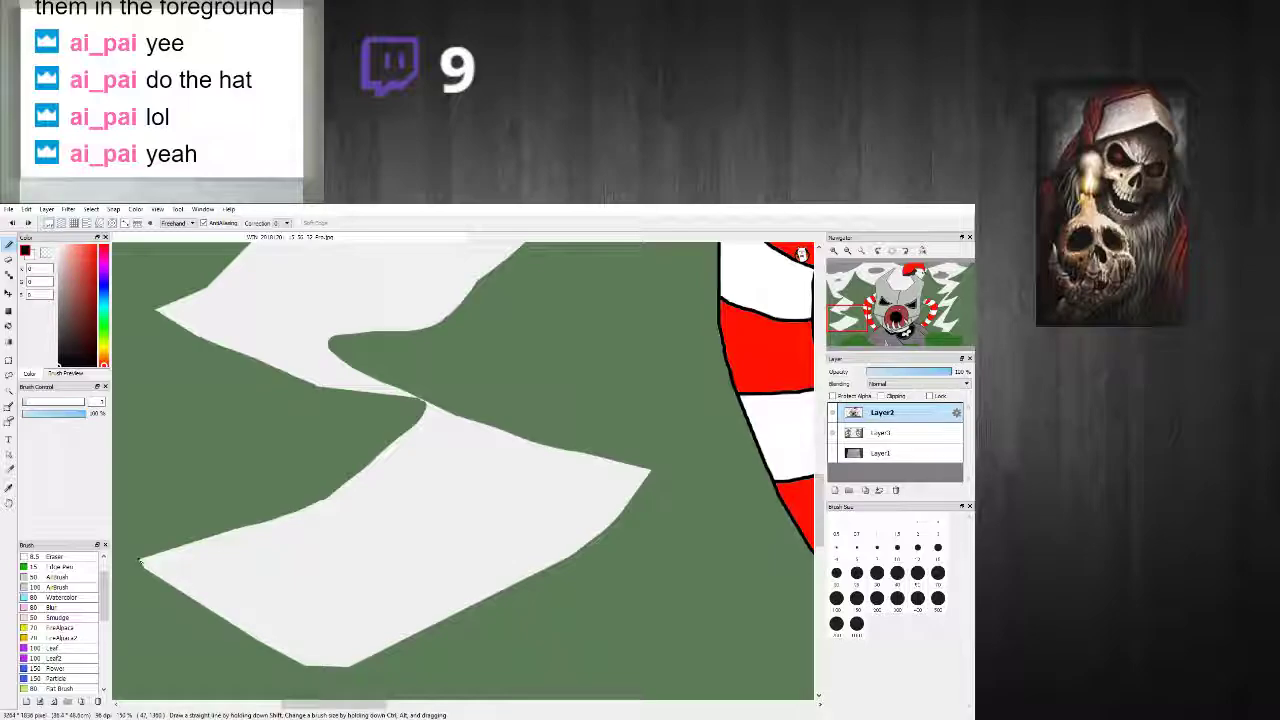
scroll(334, 679, "down", 2)
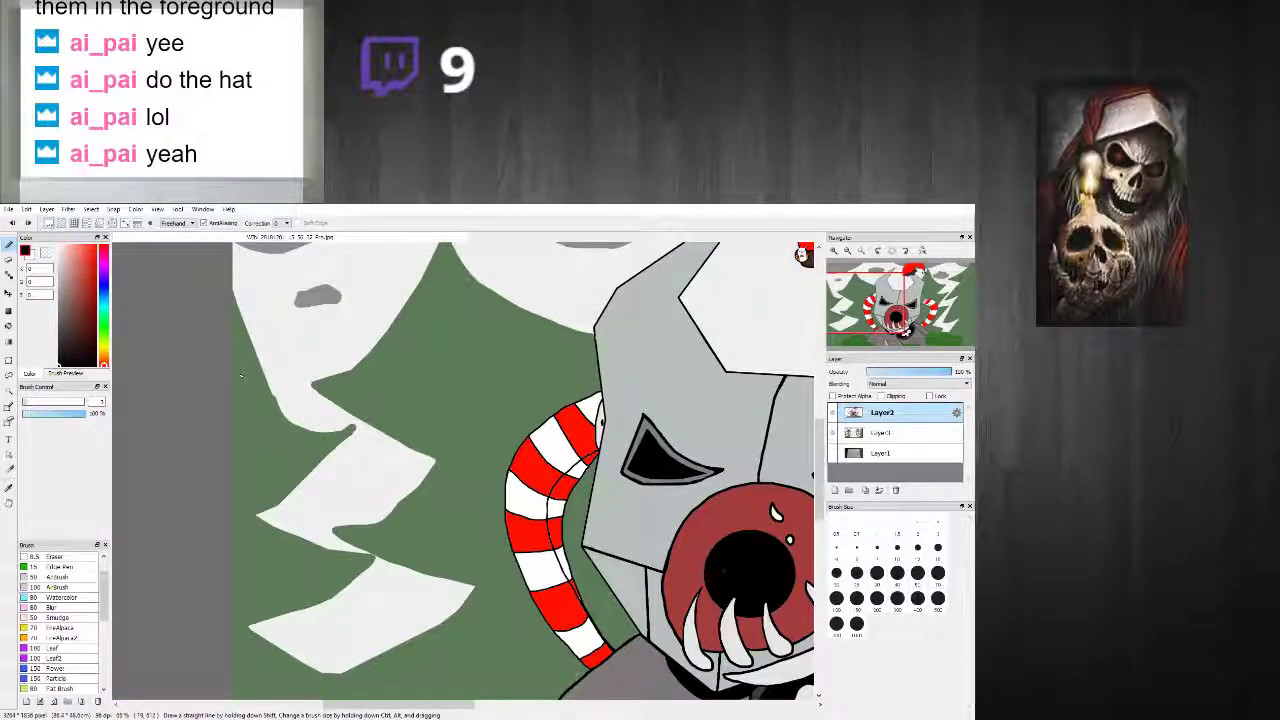
scroll(235, 331, "up", 2)
scroll(234, 256, "down", 4)
scroll(235, 258, "up", 2)
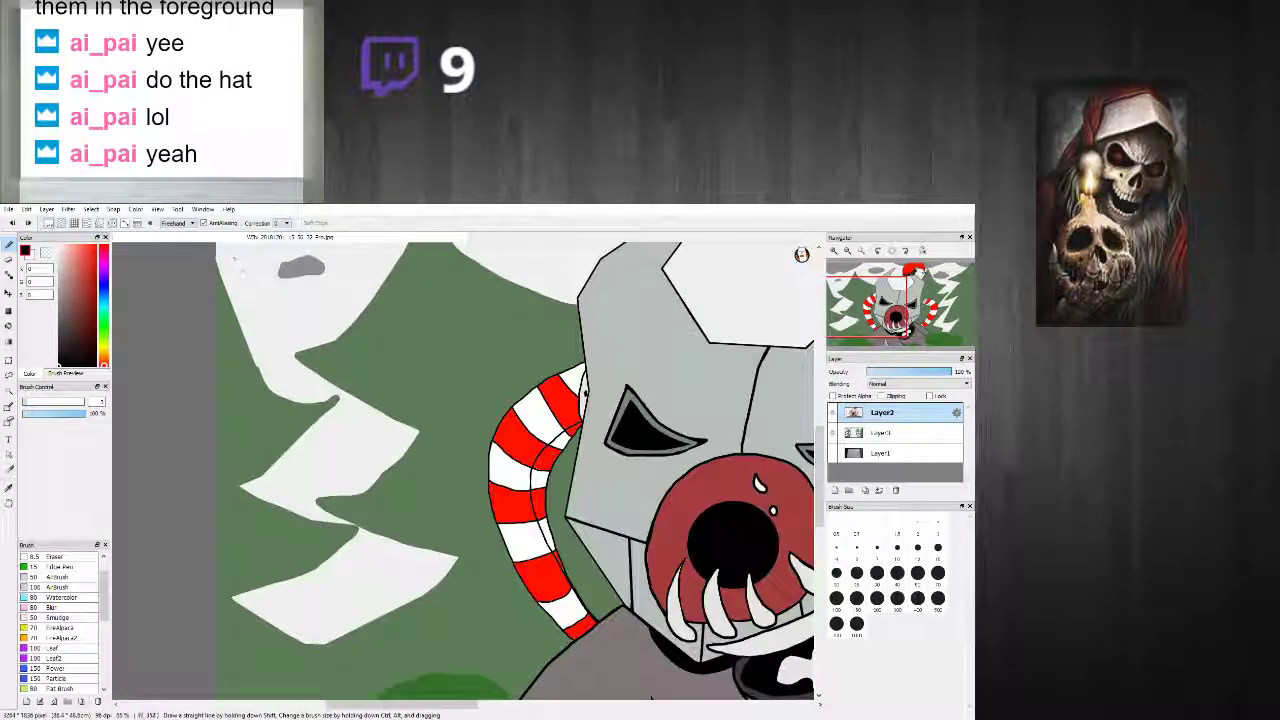
Step: Draw a straight black outline down the left edge of the upper snow patch and paint snow colour over the uneven green beside it
left_click_drag(218, 266, 262, 372)
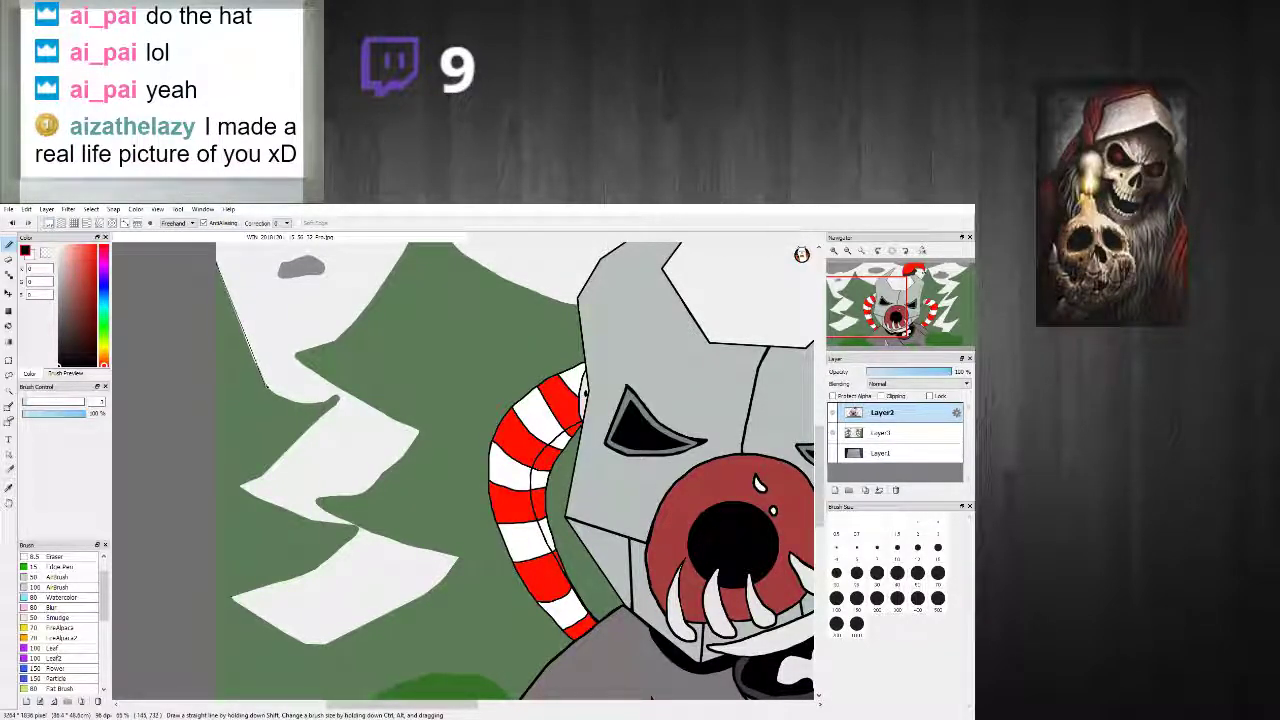
key("ctrl+z")
left_click_drag(217, 263, 262, 381)
scroll(275, 407, "up", 4)
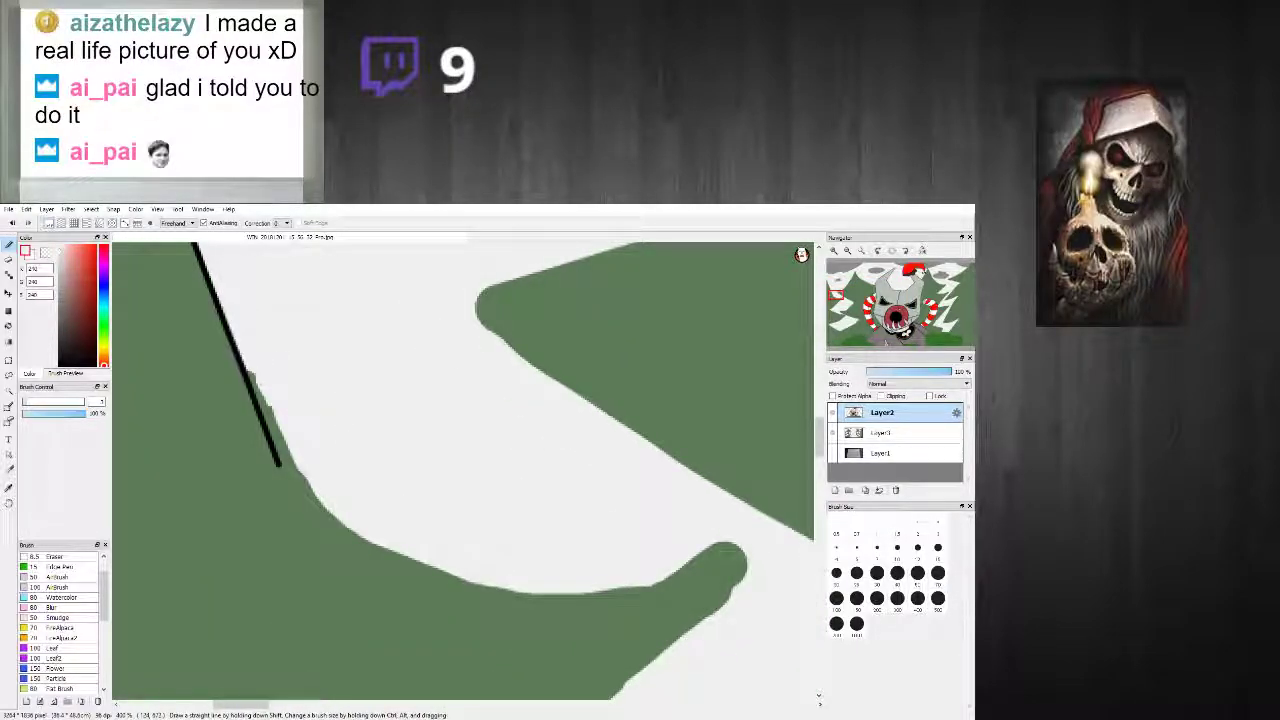
mouse_move(255, 394)
left_mouse_down()
mouse_move(282, 458)
mouse_move(322, 501)
left_mouse_up()
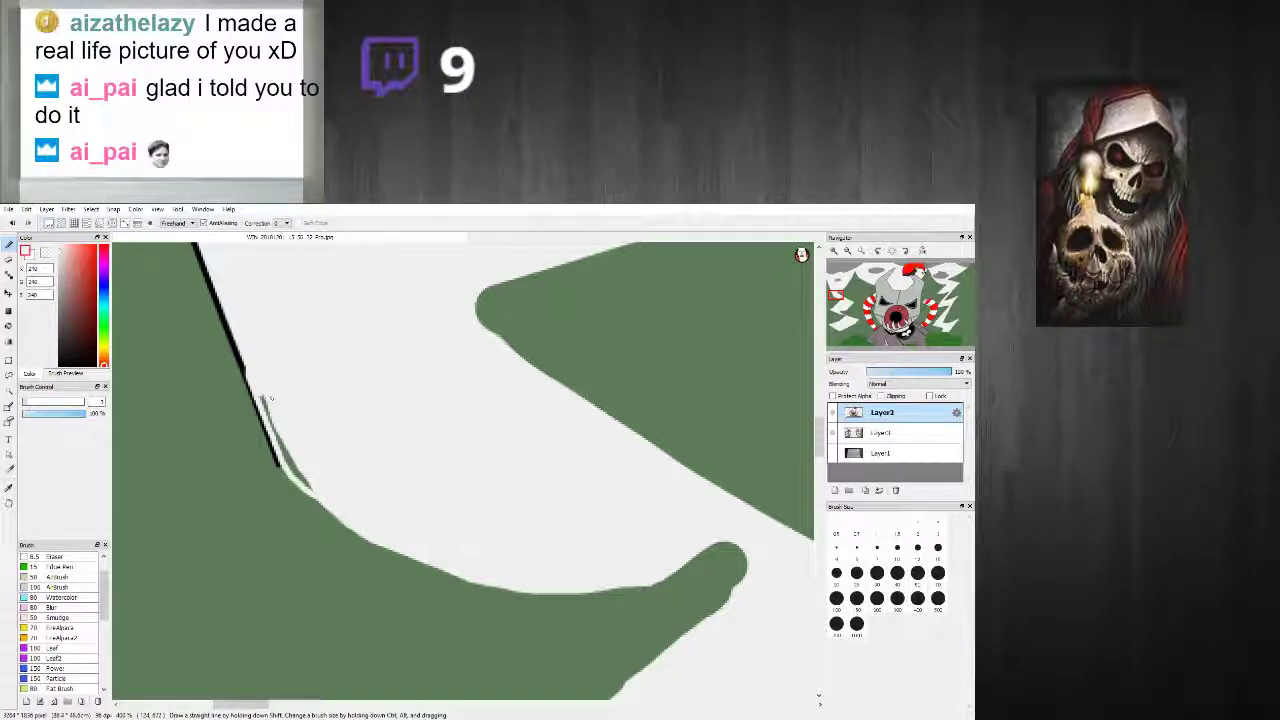
left_click_drag(240, 366, 284, 466)
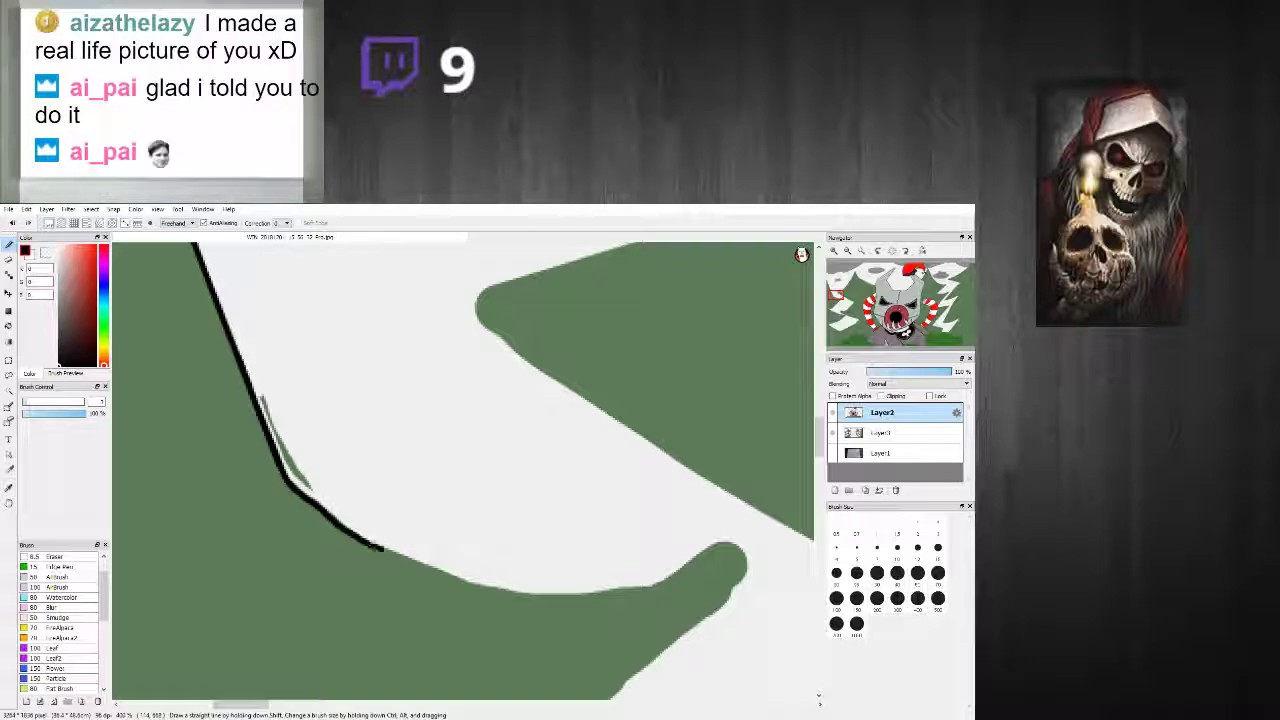
left_click_drag(536, 598, 652, 586)
mouse_move(745, 543)
left_mouse_down()
mouse_move(735, 592)
mouse_move(686, 632)
left_mouse_up()
scroll(688, 612, "down", 4)
scroll(717, 612, "up", 3)
key("ctrl+z")
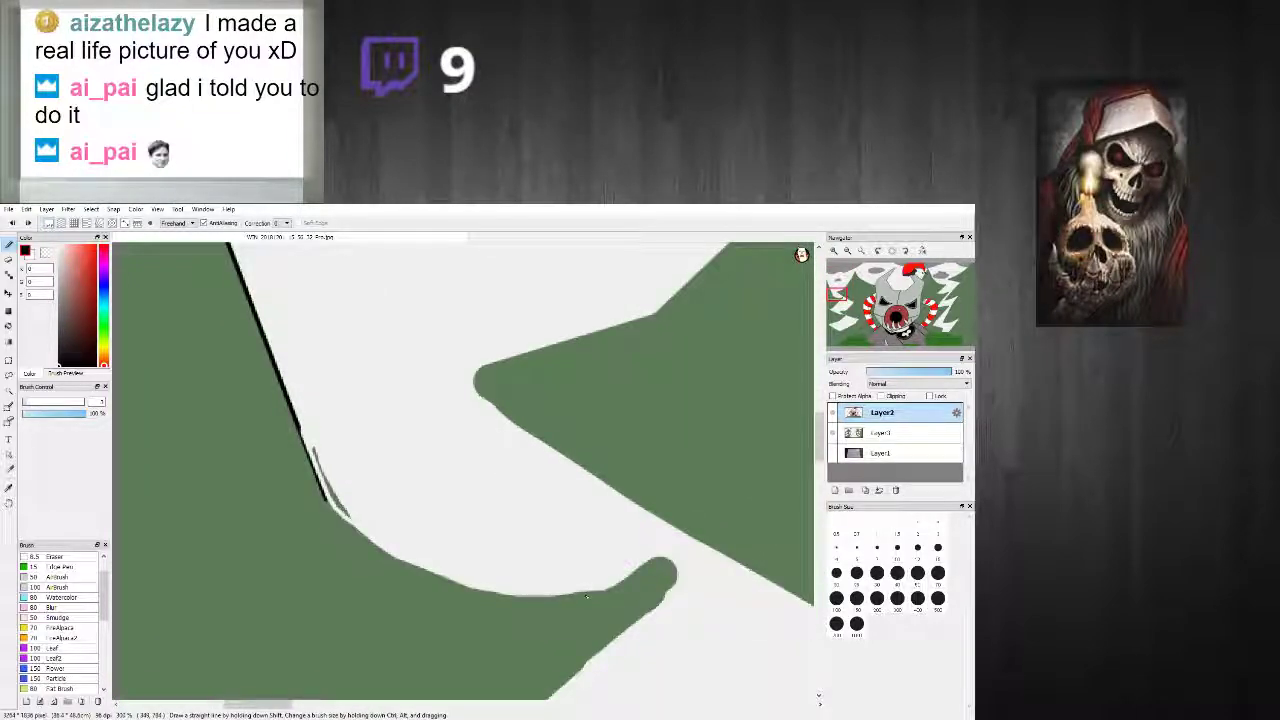
Step: Sample the snow's light colour and cover the leftover green sliver inside the upper patch's lower left edge
scroll(323, 462, "up", 1)
right_click(323, 440)
left_click_drag(315, 456, 366, 545)
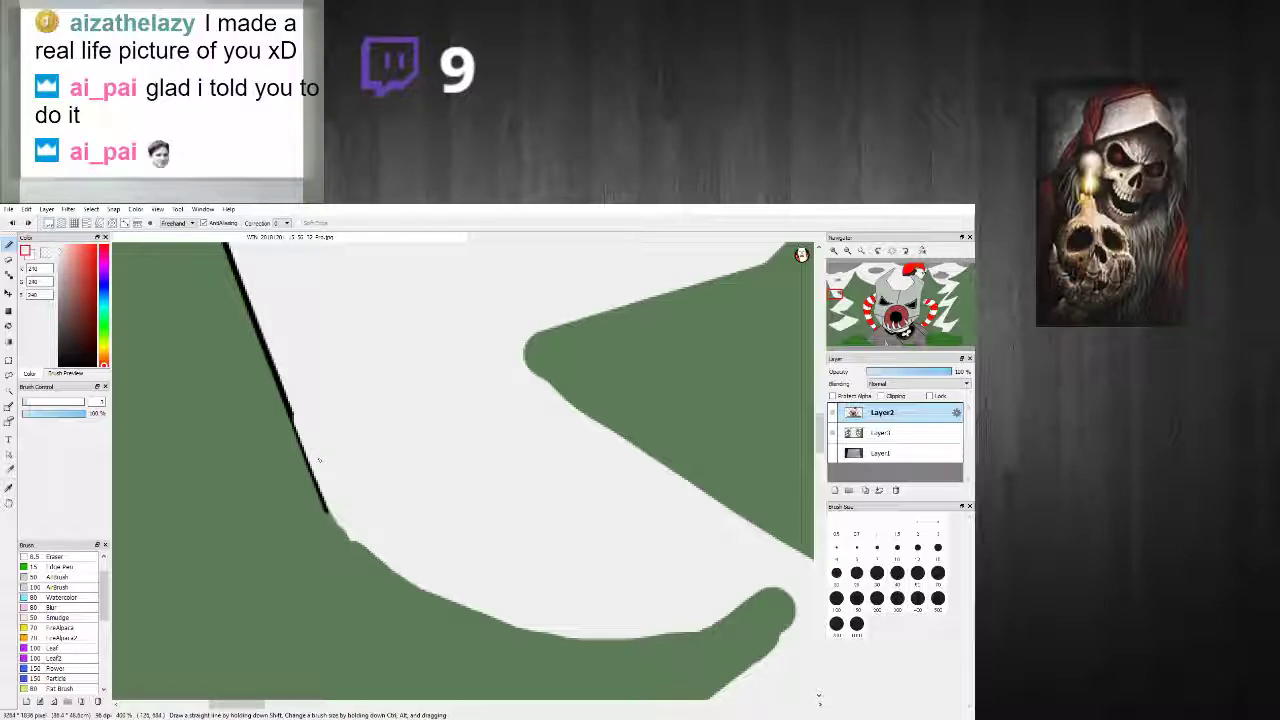
Step: Switch back to black and outline the upper snow patch's curved lower edge up to and around the green branch tip
key("x")
mouse_move(289, 405)
left_mouse_down()
mouse_move(351, 537)
mouse_move(487, 605)
mouse_move(639, 639)
mouse_move(795, 599)
left_mouse_up()
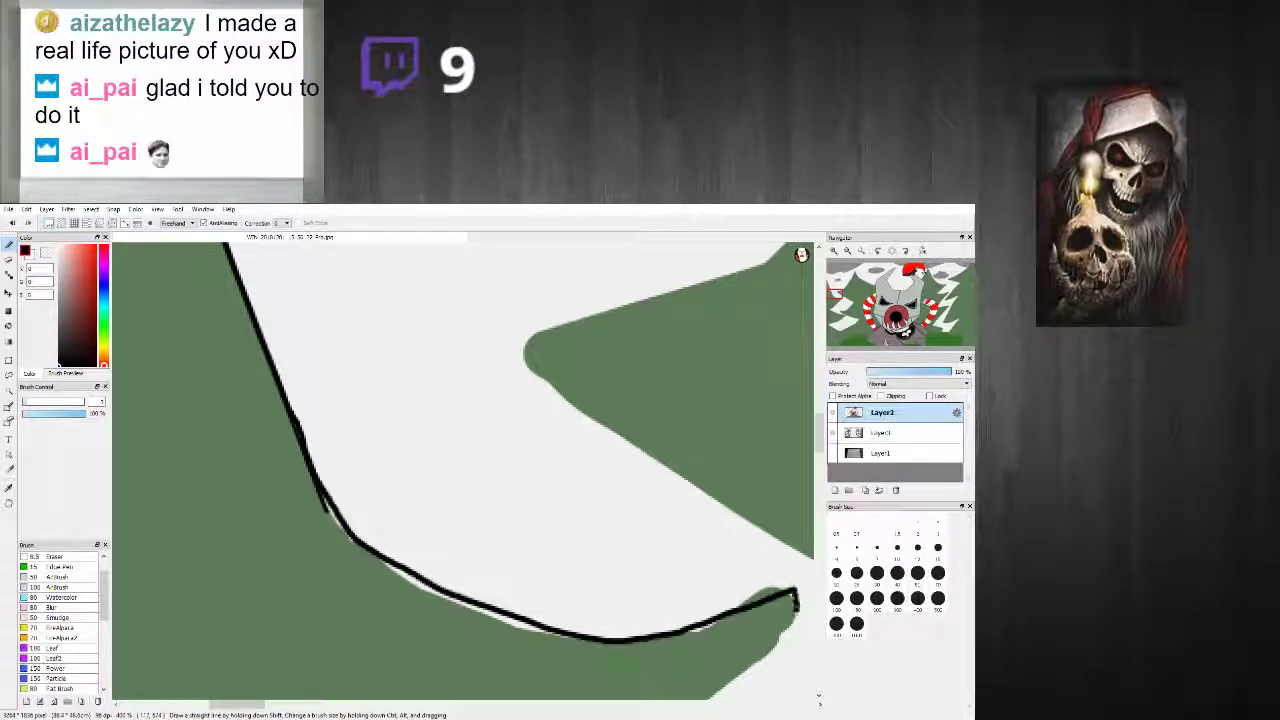
scroll(790, 598, "down", 5)
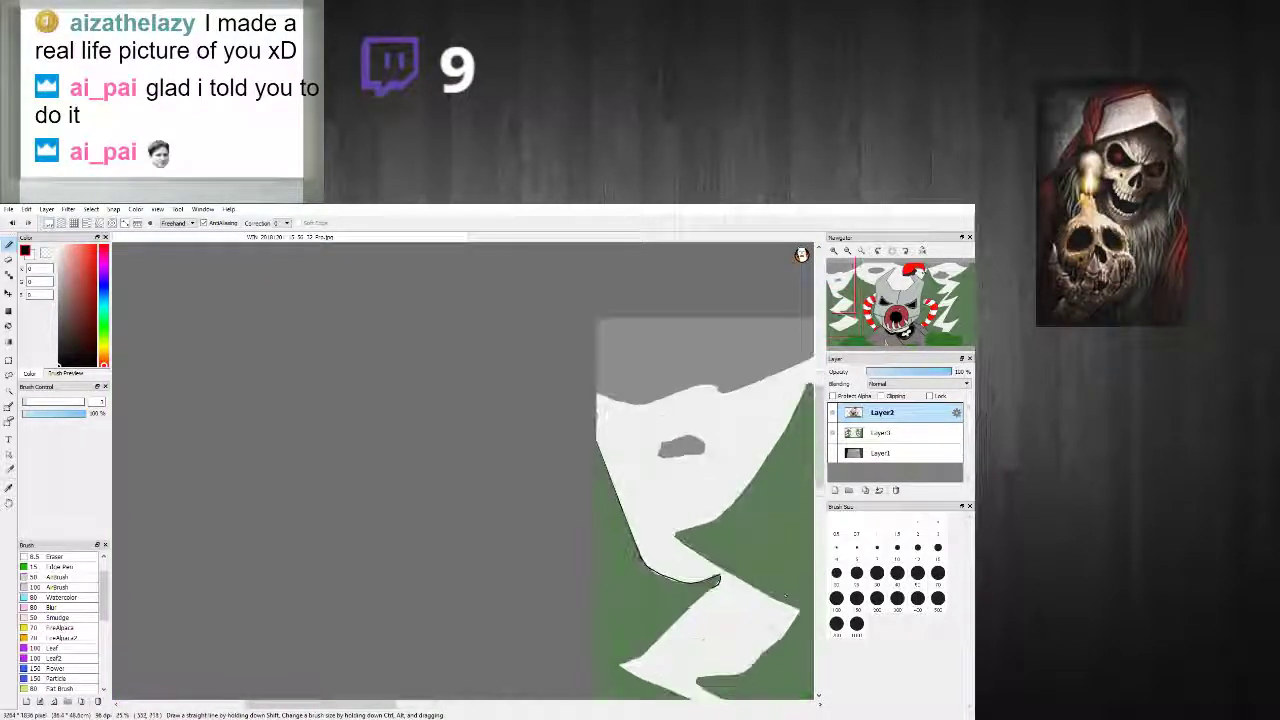
Step: Outline the second snow patch's upper left edge with straight black lines from its leftmost point to the green branch tip
scroll(786, 596, "up", 3)
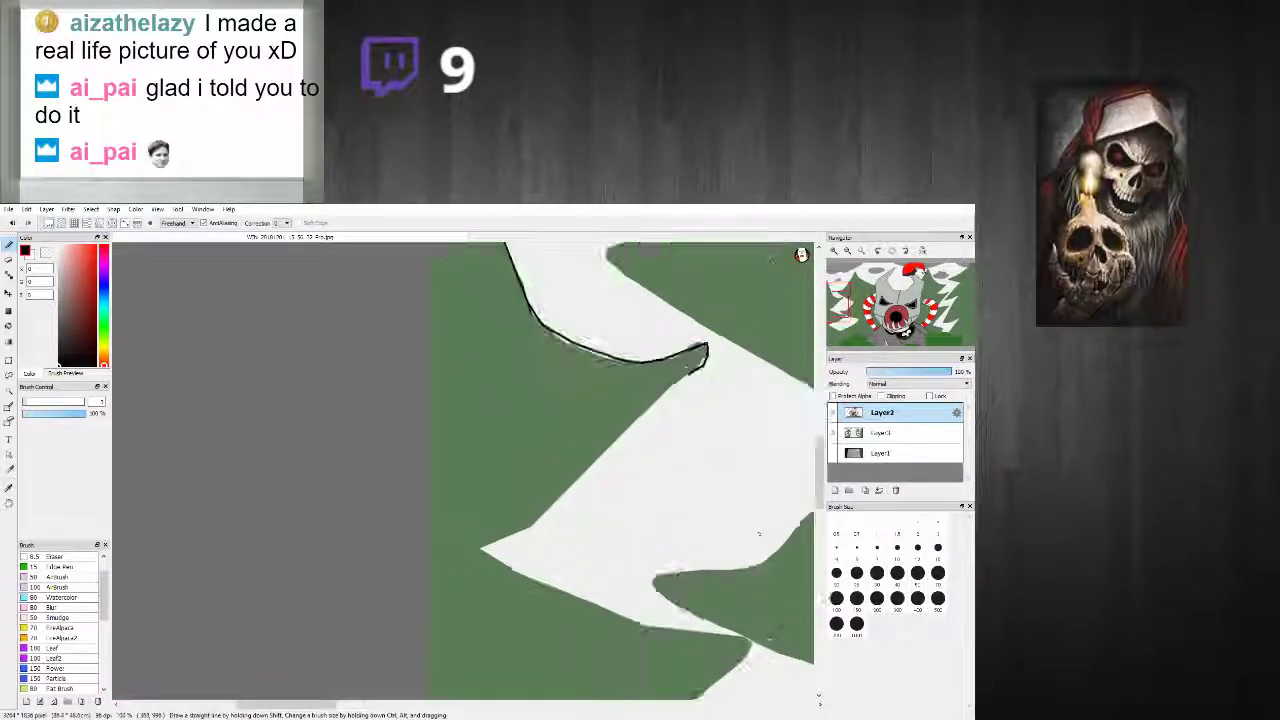
scroll(757, 534, "up", 2)
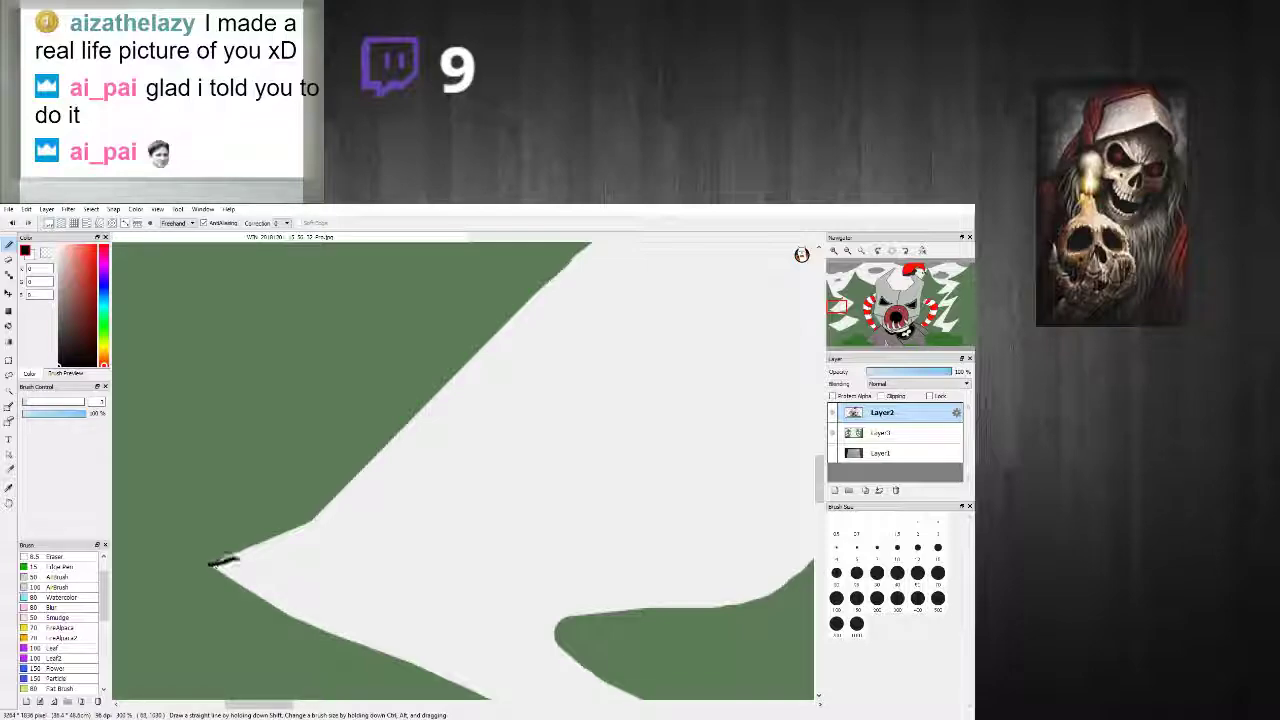
left_click(210, 565)
left_click(313, 520, "shift")
scroll(313, 520, "down", 3)
scroll(358, 478, "up", 2)
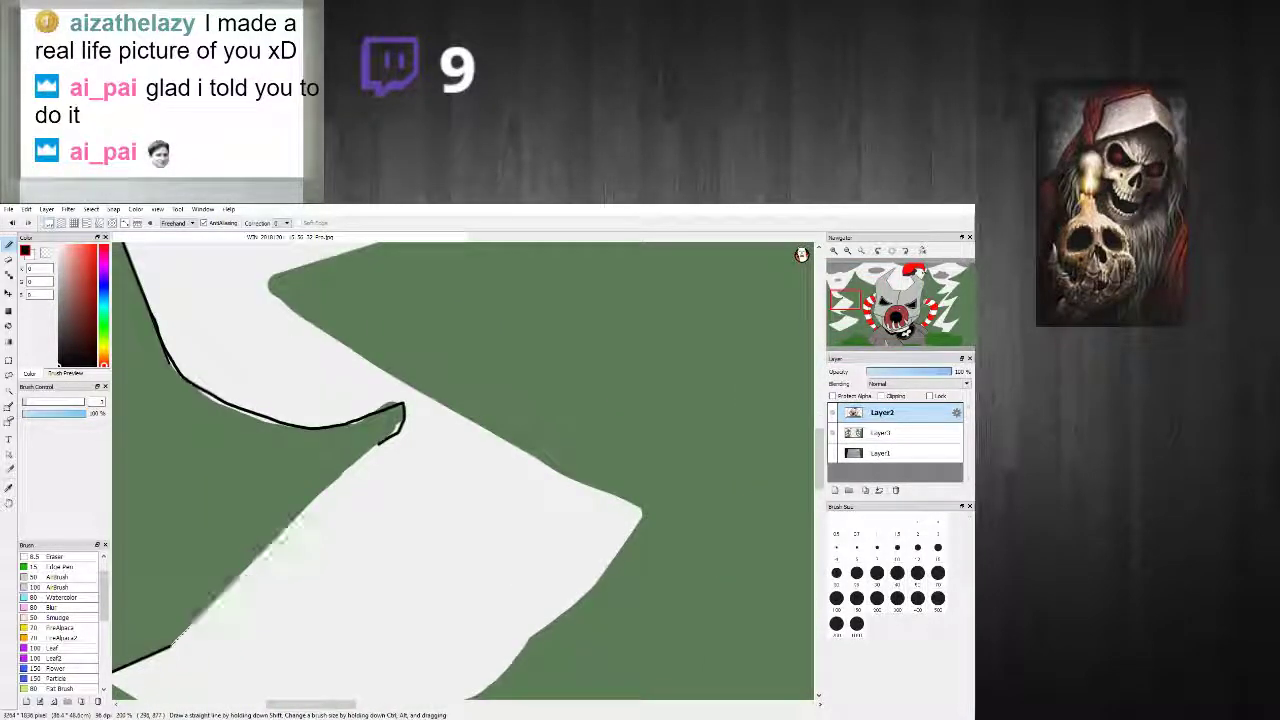
left_click(380, 443, "shift")
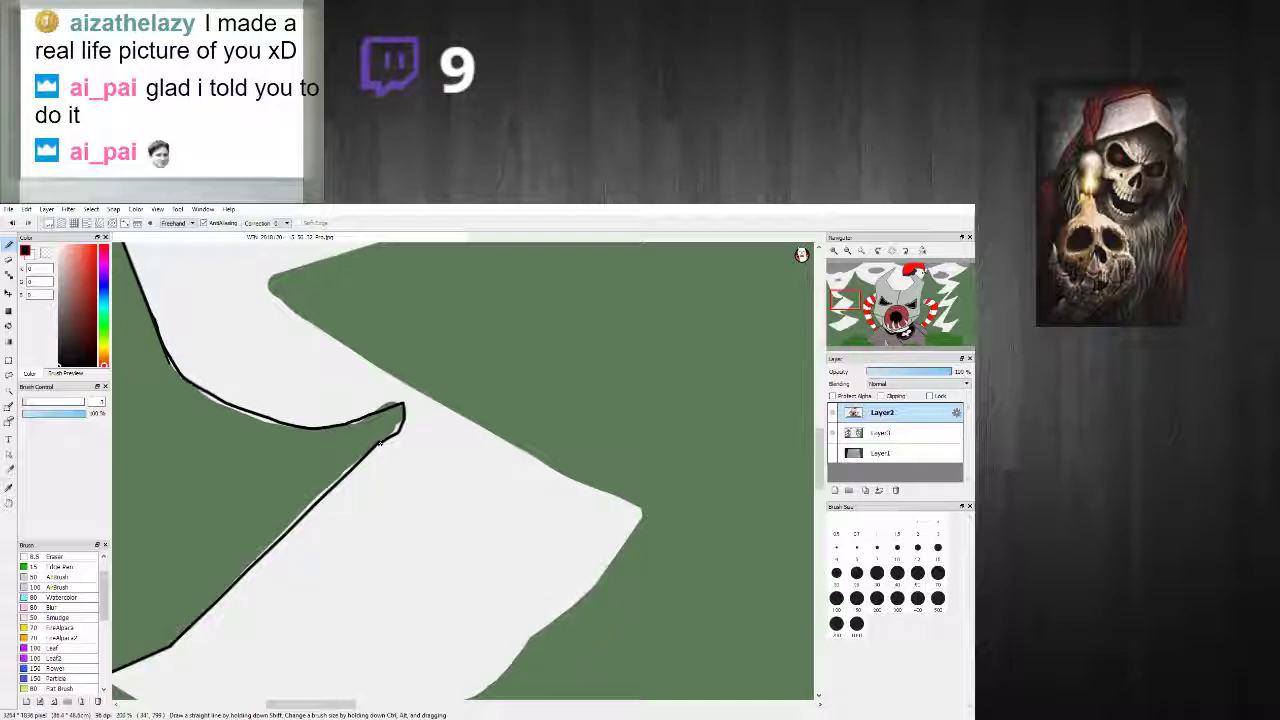
scroll(403, 405, "down", 2)
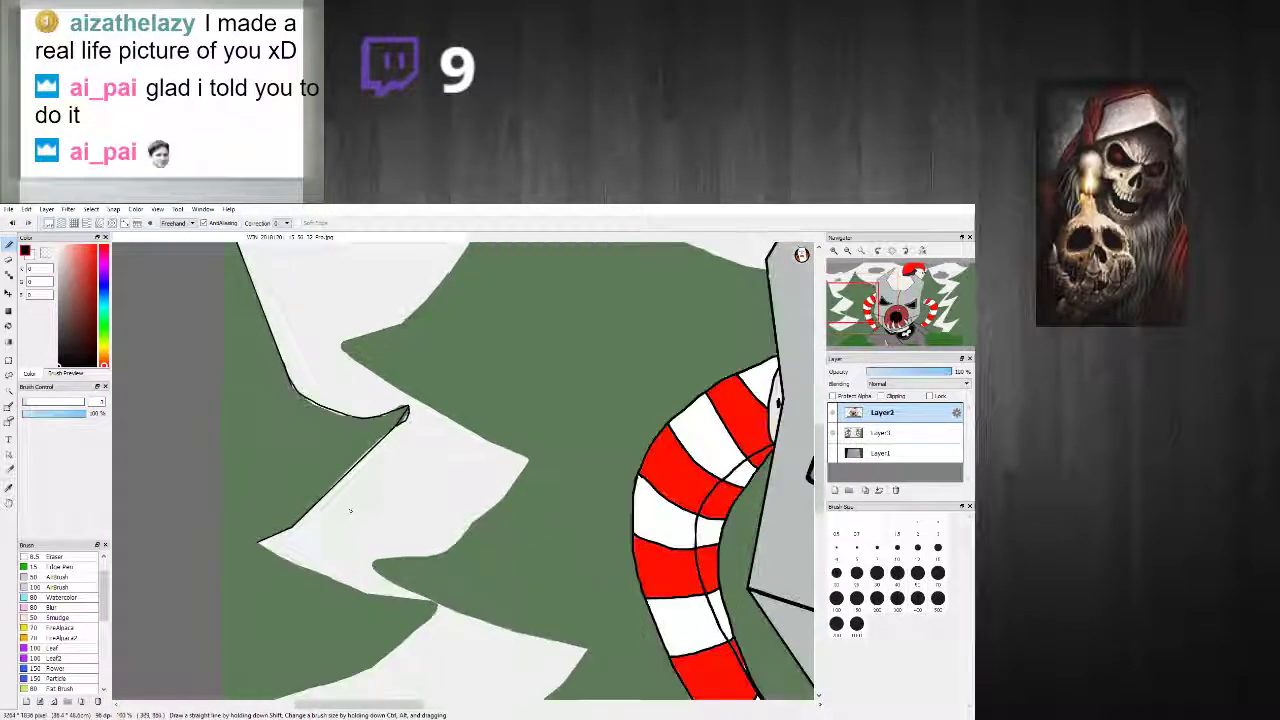
Step: Outline the second snow patch's lower left edge with straight black lines from its leftmost point to and around the next green branch tip
scroll(257, 538, "up", 2)
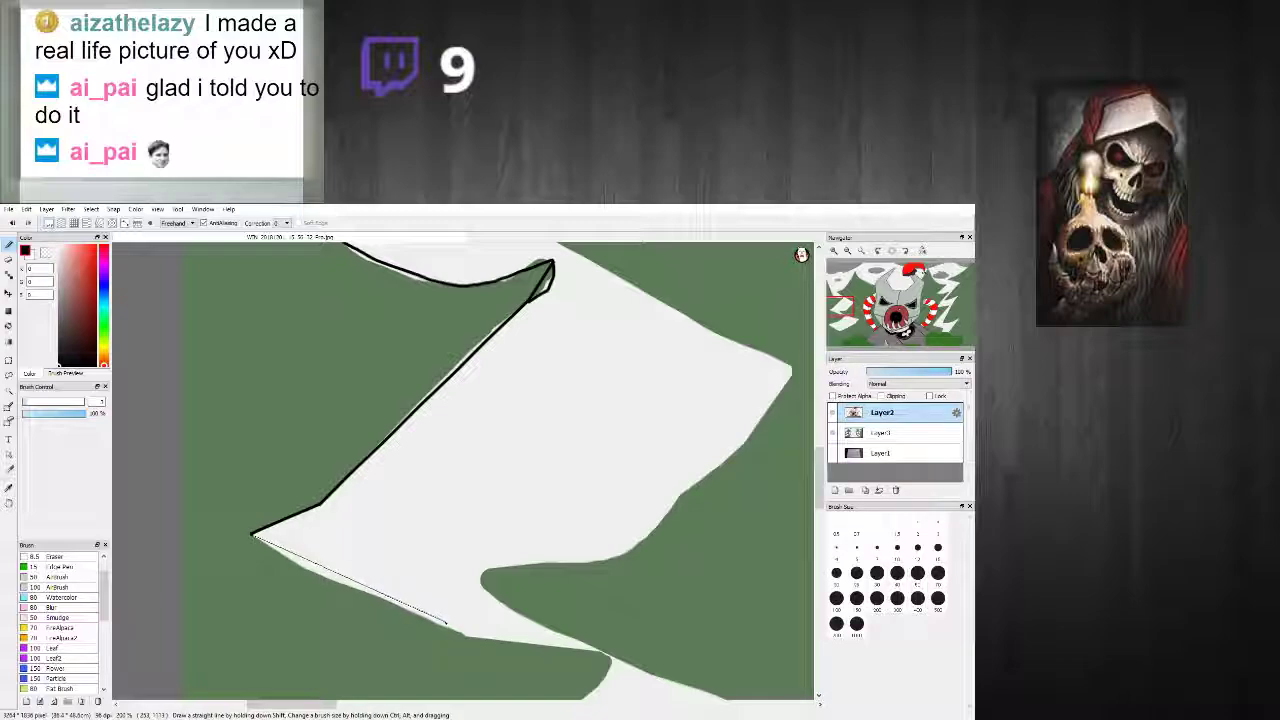
left_click(468, 636, "shift")
left_click(605, 655, "shift")
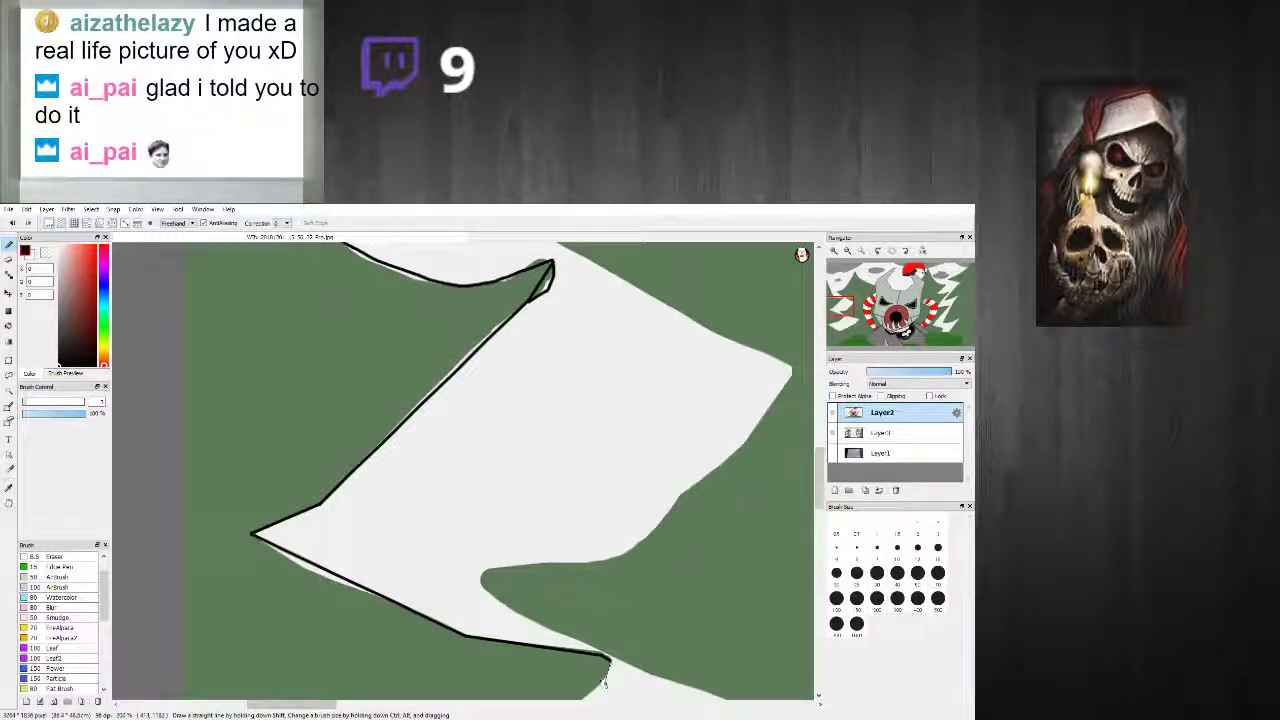
left_click(588, 697, "shift")
scroll(588, 697, "down", 4)
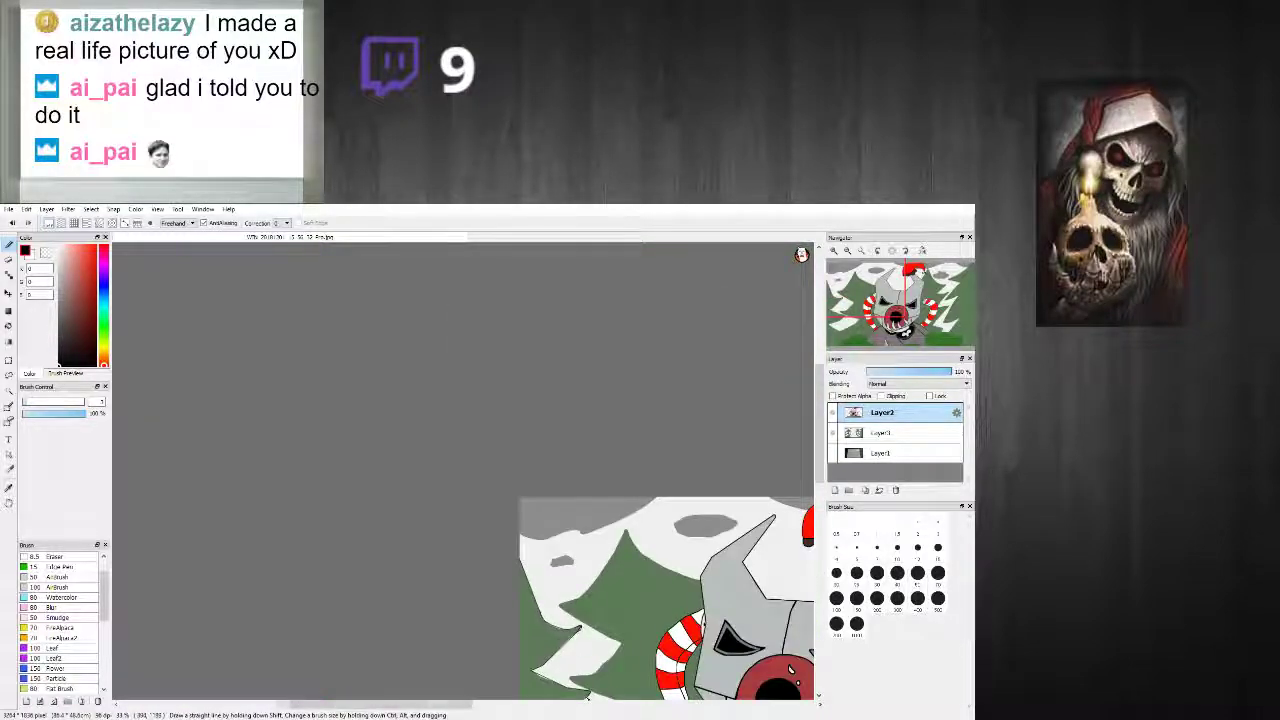
Step: Outline the lowest snow patch's upper left edge with straight black lines from the green branch tip to its leftmost point
scroll(588, 697, "up", 2)
left_click_drag(820, 481, 820, 483)
scroll(382, 428, "up", 4)
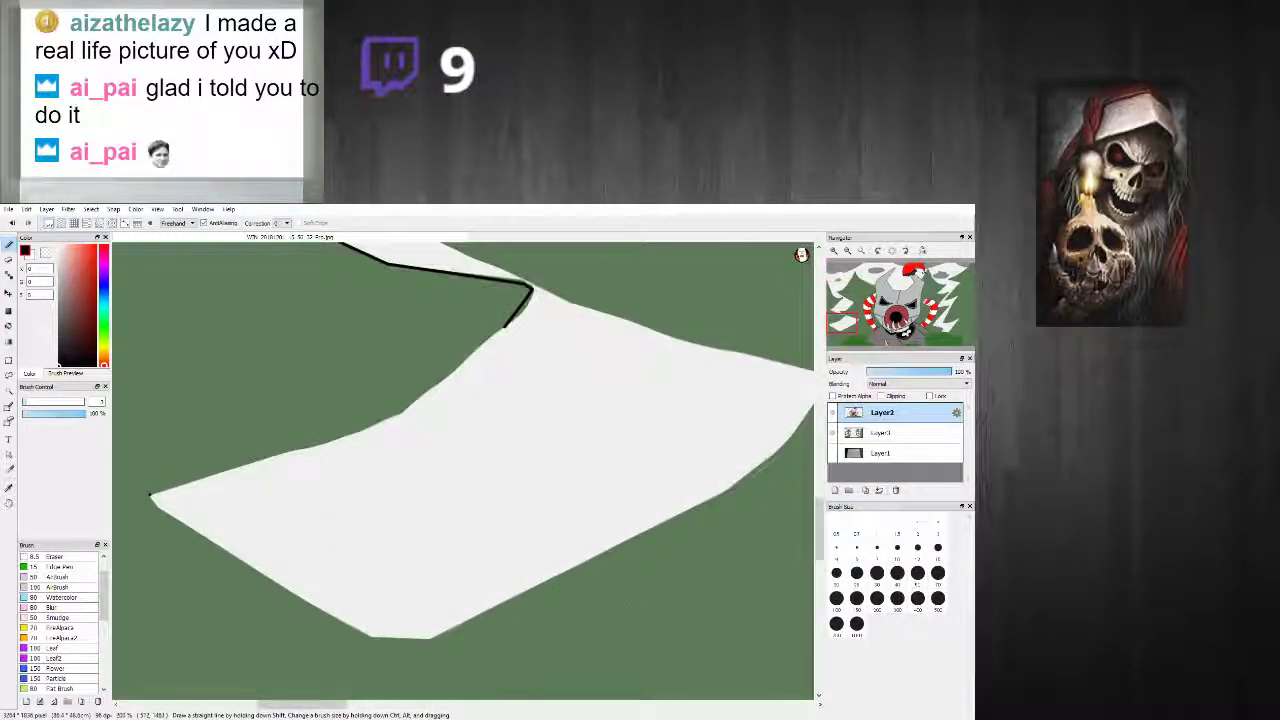
left_click(397, 416, "shift")
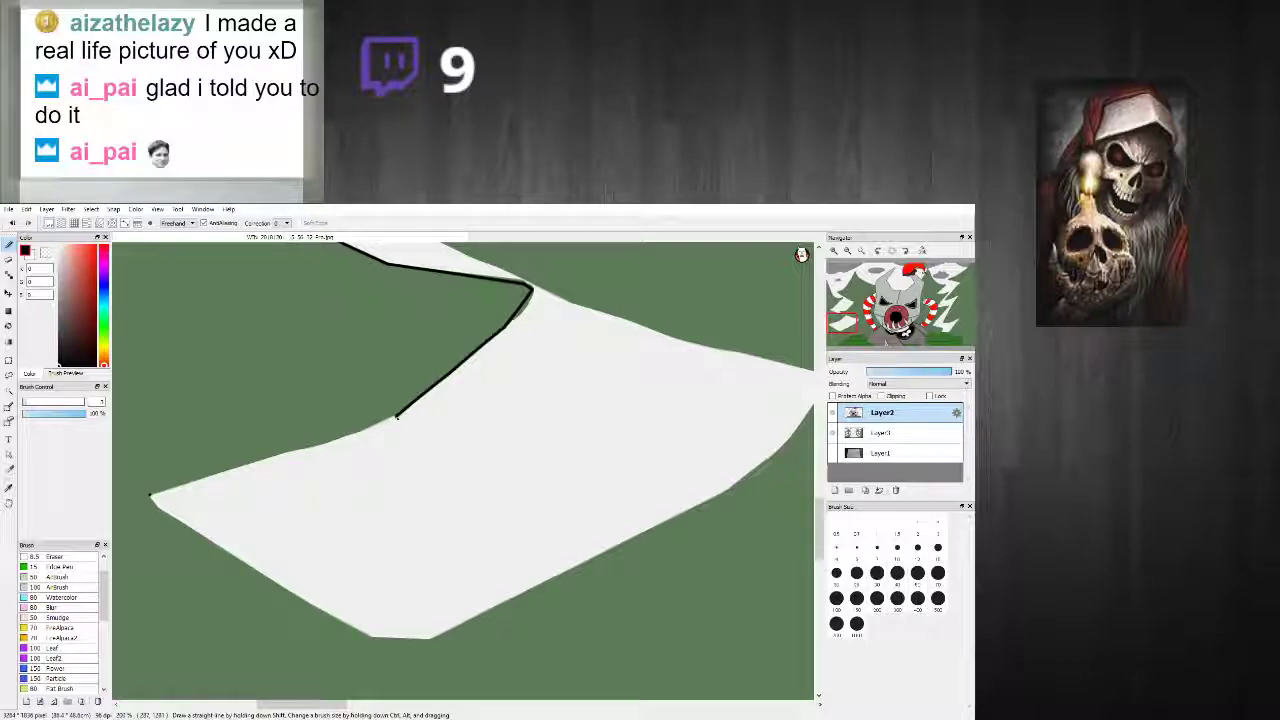
left_click(151, 494, "shift")
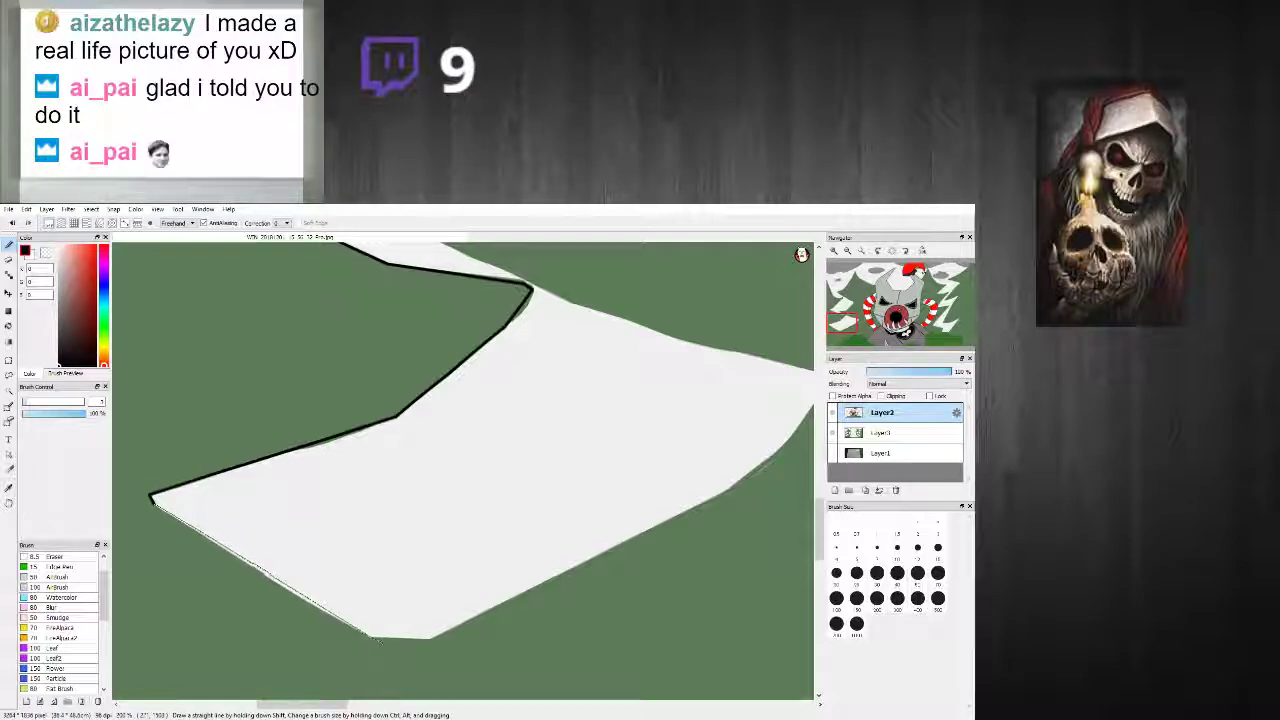
Step: Draw a straight black line from the lowest snow patch's leftmost point along its lower edge and on to the dark green bush
left_click(465, 693, "shift")
scroll(465, 693, "down", 2)
left_click_drag(820, 472, 820, 514)
scroll(525, 415, "down", 2)
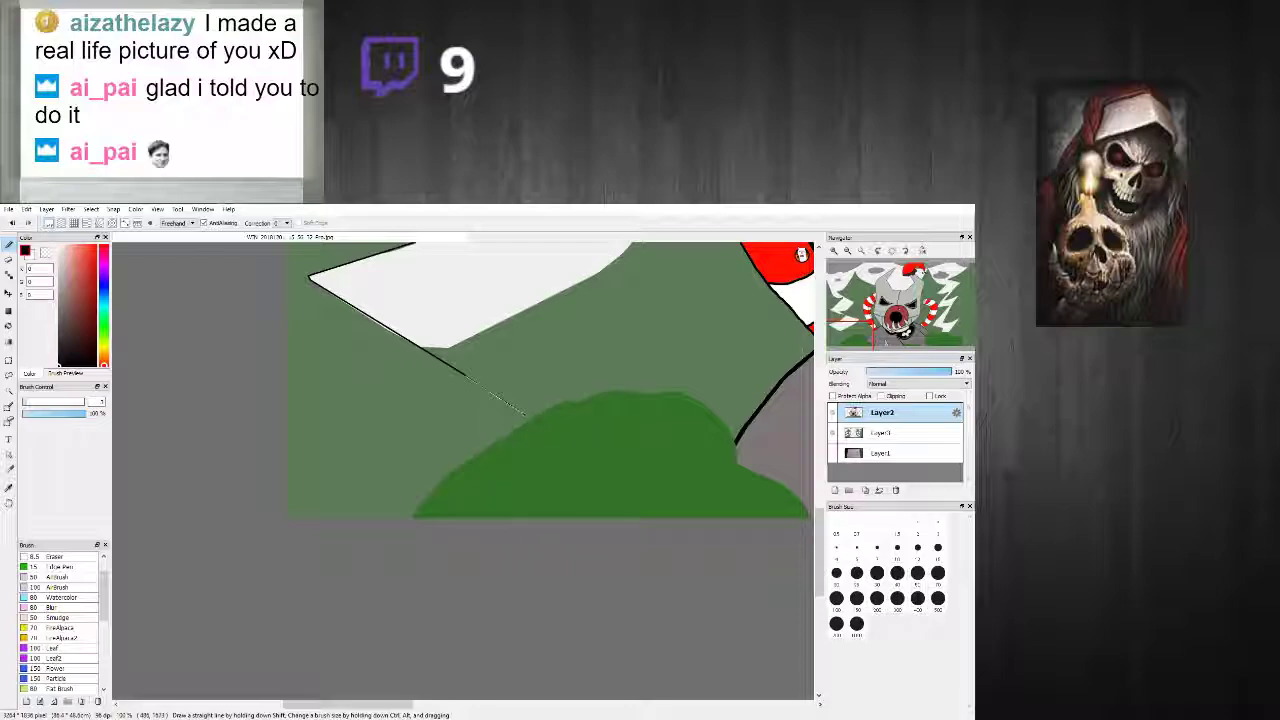
left_click(537, 420, "shift")
scroll(530, 404, "up", 2)
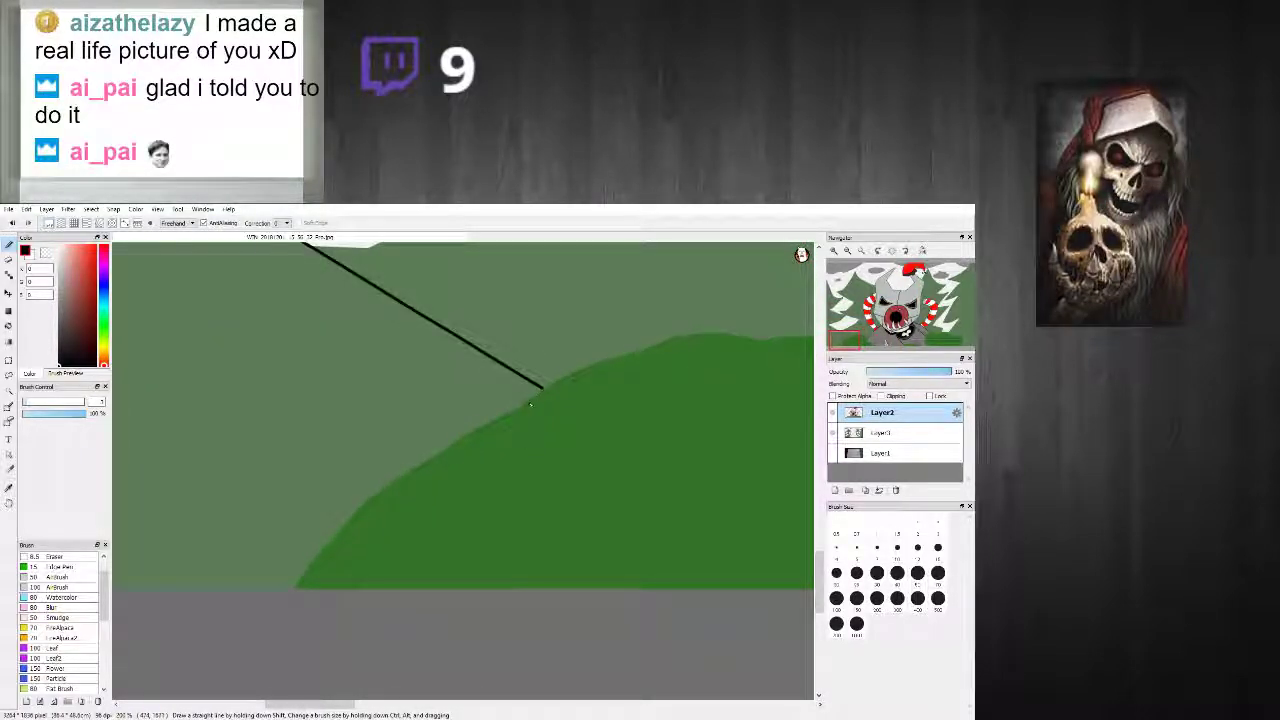
Step: Outline the left bush's outer slope freehand in black from the picture's bottom edge up to the tree's line
left_click_drag(297, 583, 345, 524)
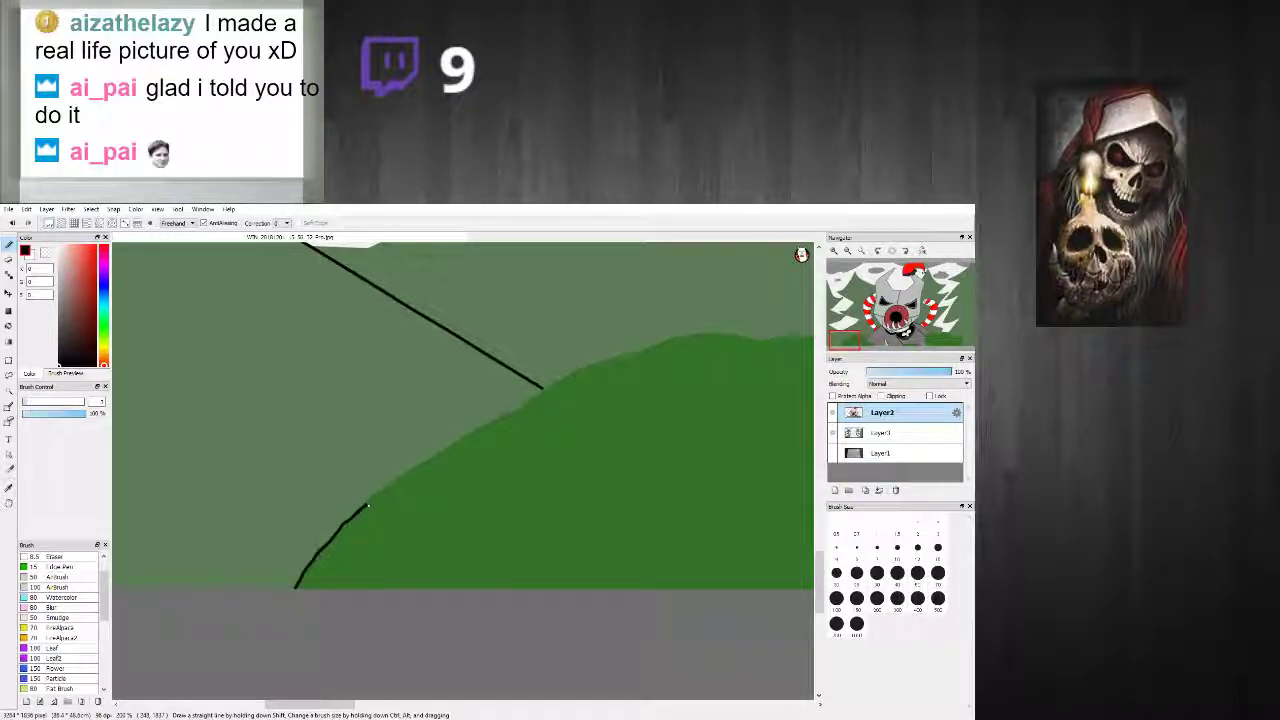
left_click_drag(480, 422, 524, 408)
key("ctrl+z")
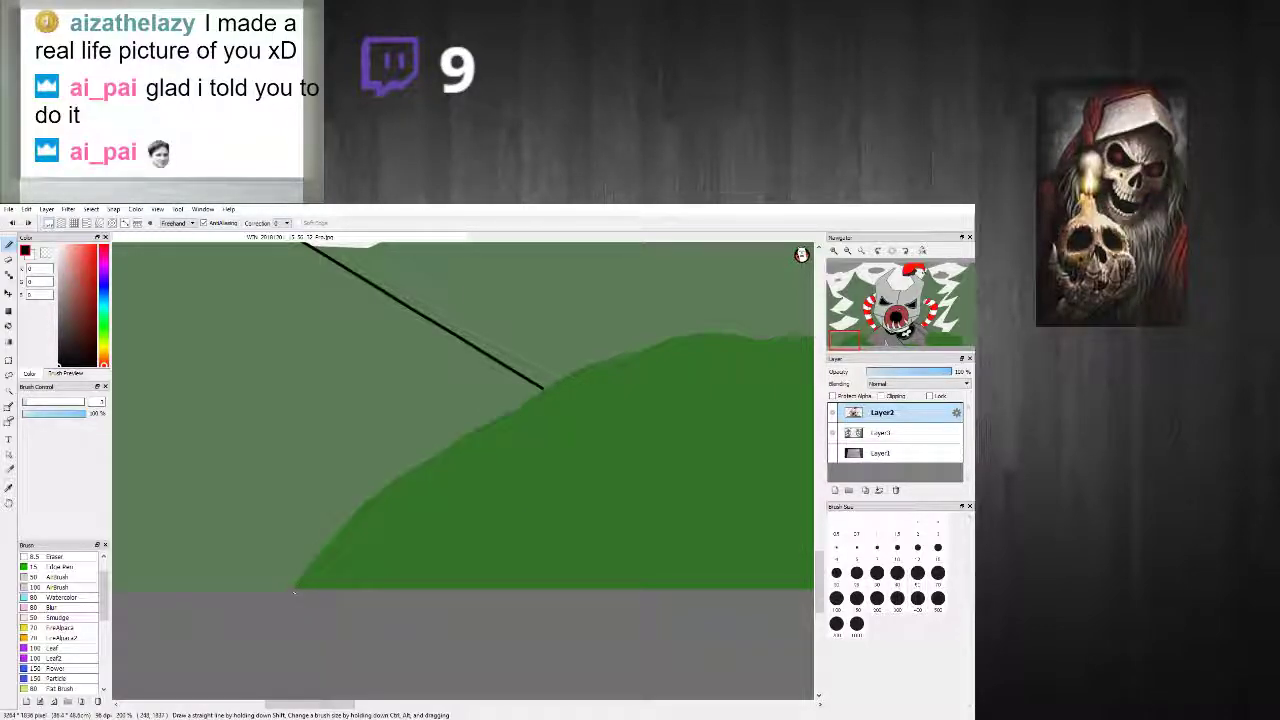
left_click_drag(377, 495, 540, 393)
scroll(558, 387, "down", 3)
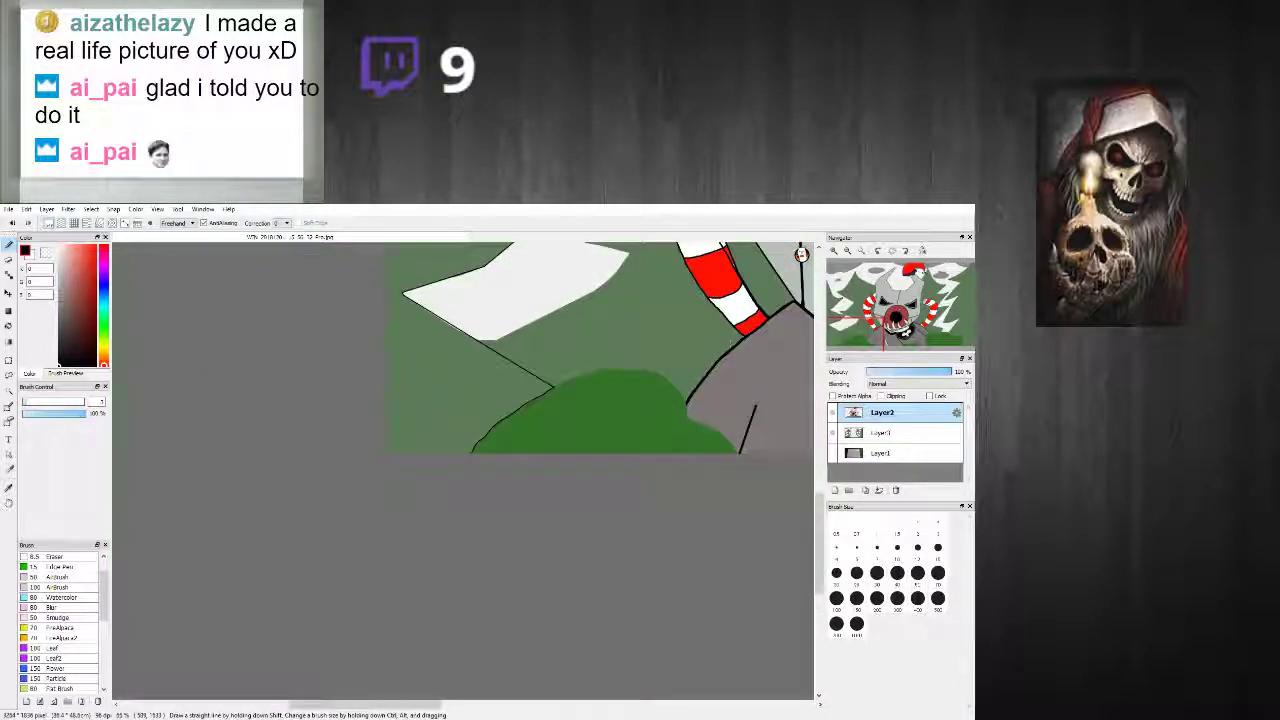
Step: Continue the left bush's black outline across its rounded top from the point where the tree's line meets it
scroll(636, 369, "up", 4)
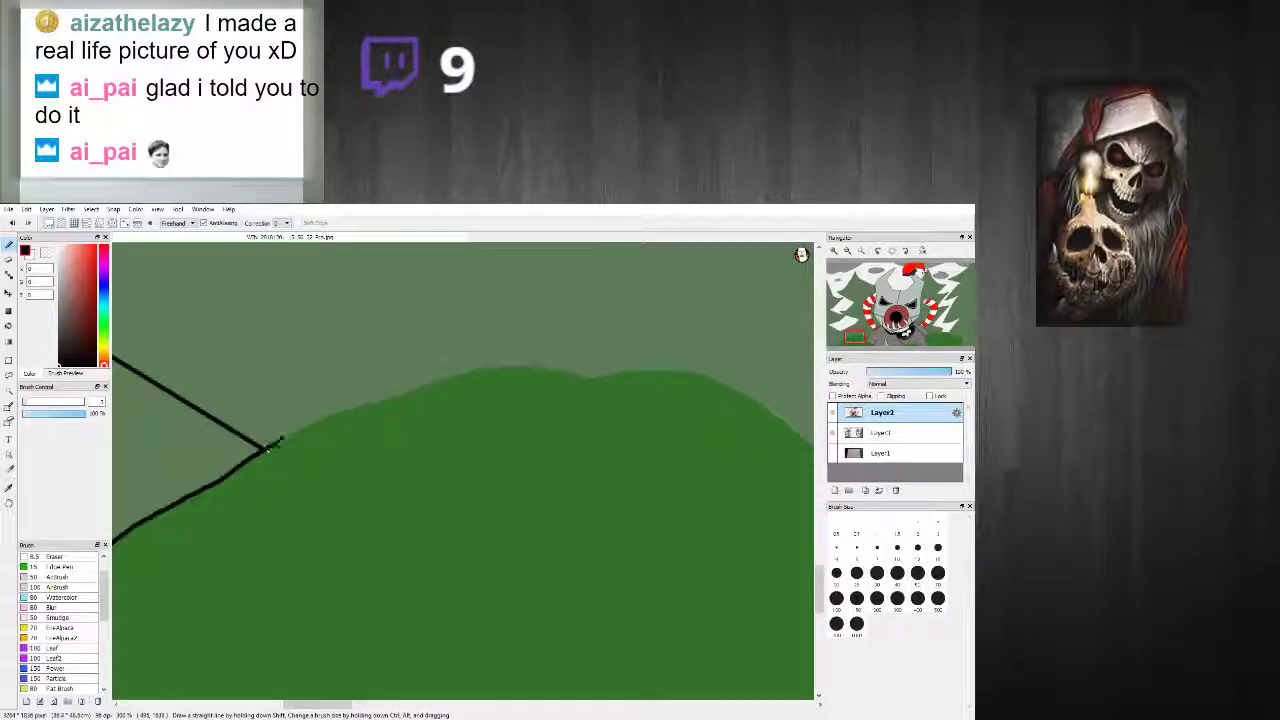
left_click_drag(322, 418, 425, 380)
key("ctrl+z")
mouse_move(316, 427)
left_mouse_down()
mouse_move(449, 376)
mouse_move(529, 364)
mouse_move(726, 382)
mouse_move(812, 436)
left_mouse_up()
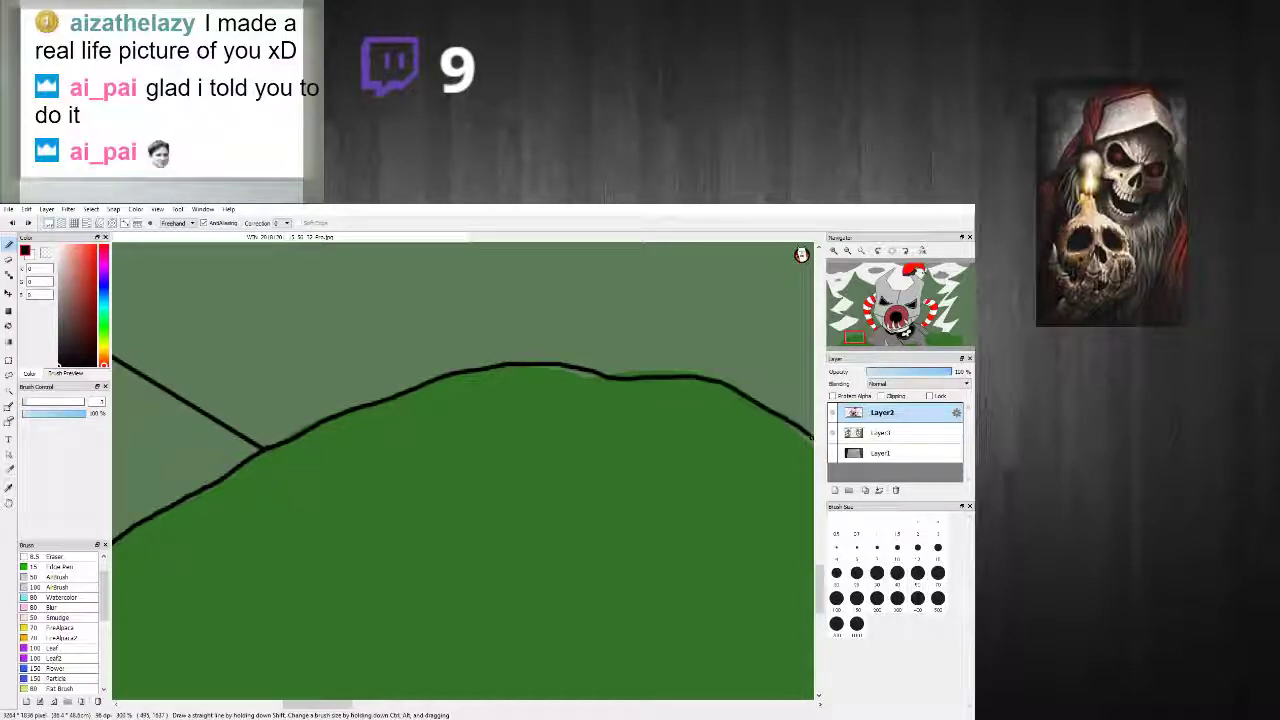
Step: Outline the left bush's side next to the character in black, past the coat line and down to the picture's bottom edge
scroll(800, 467, "up", 7)
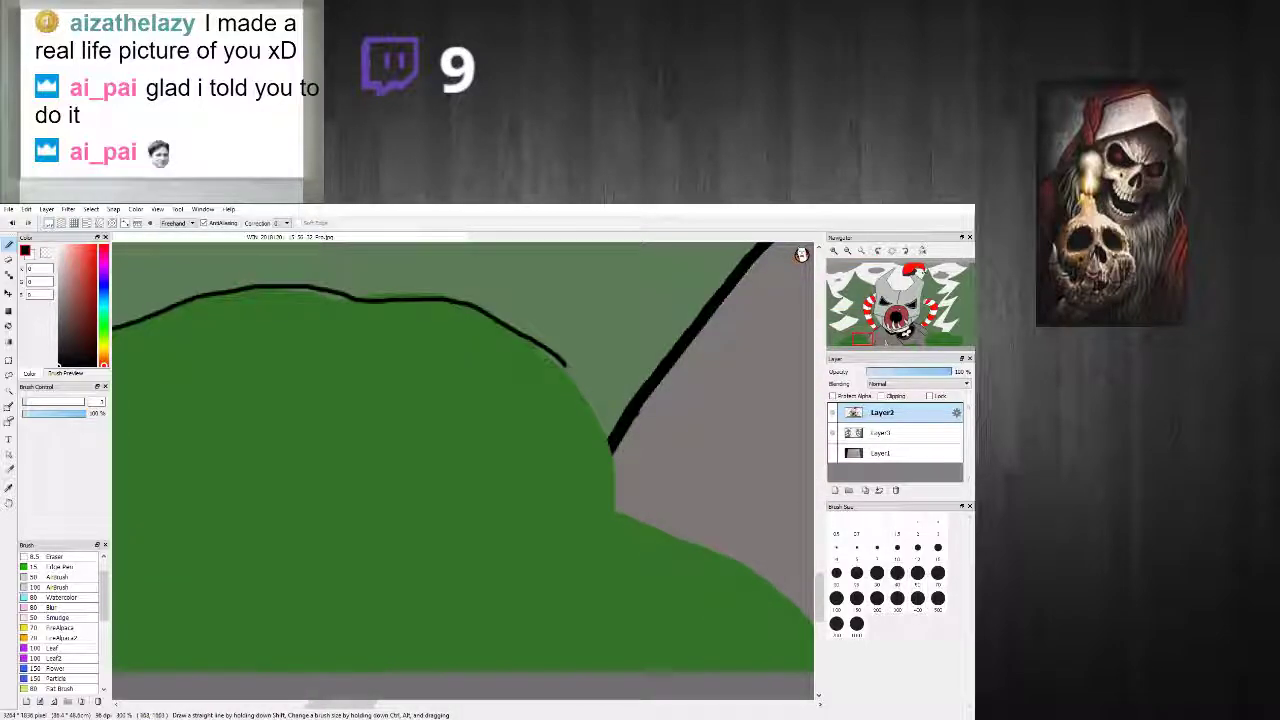
key("ctrl+z")
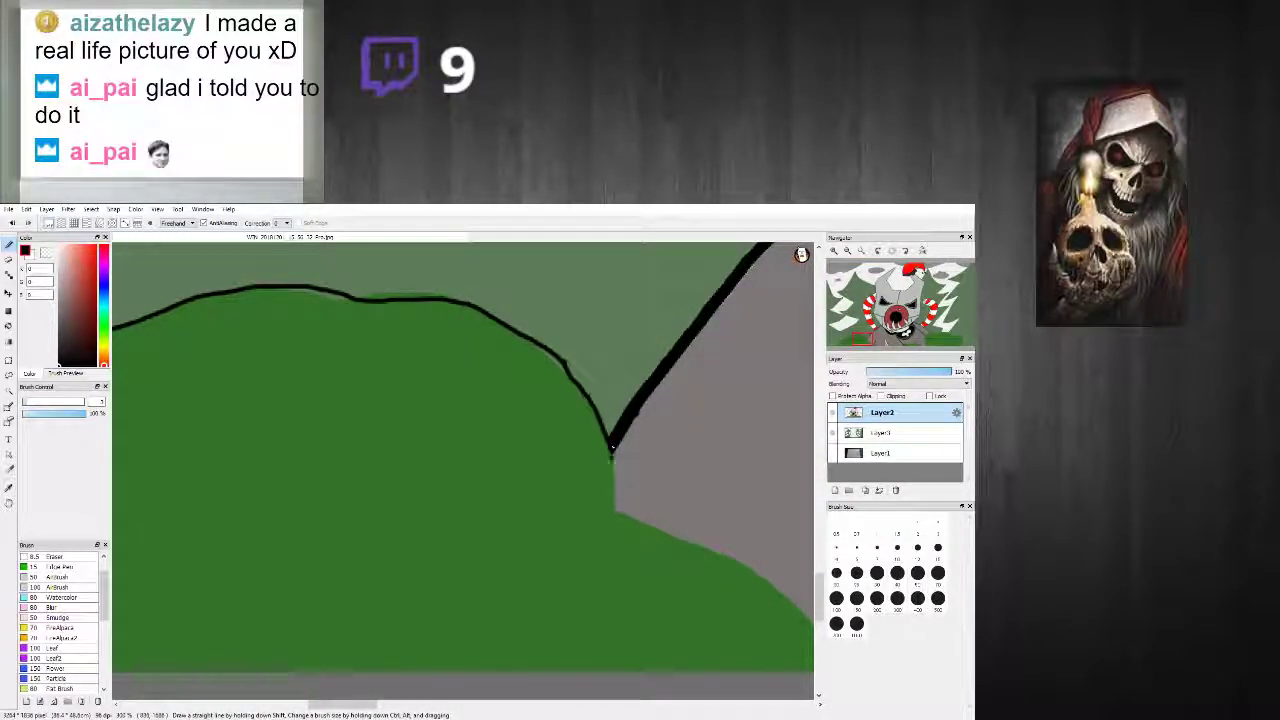
left_click_drag(628, 518, 778, 587)
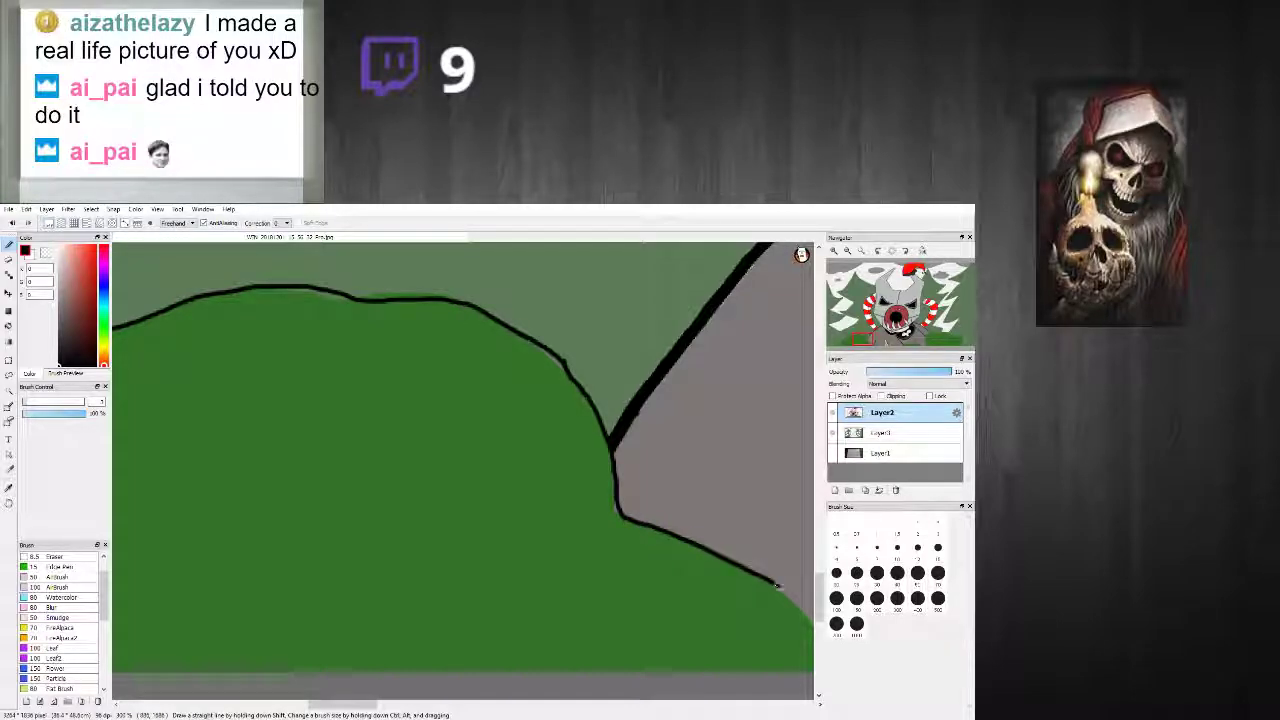
scroll(815, 620, "down", 5)
scroll(802, 627, "up", 5)
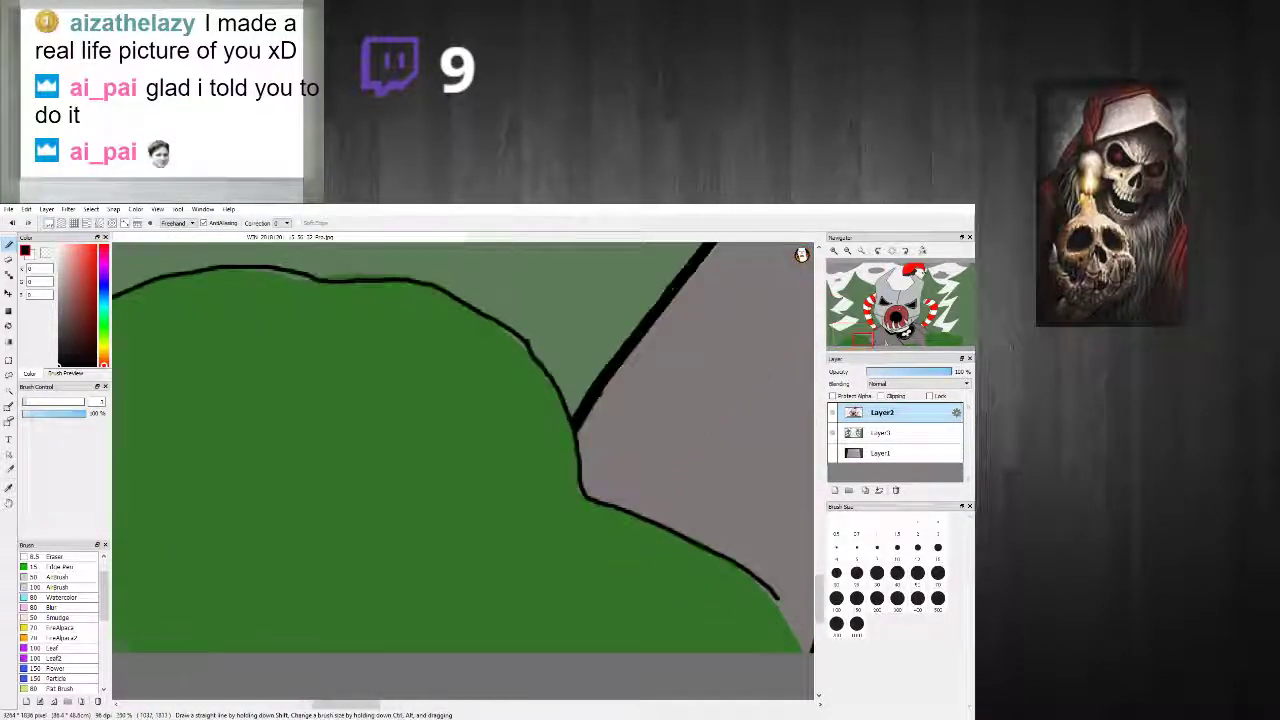
left_click_drag(370, 705, 409, 705)
left_click_drag(389, 598, 421, 660)
Step: Outline the small bush in front of the character's coat in black, undoing strokes that miss its edge
scroll(421, 661, "down", 7)
scroll(600, 650, "up", 3)
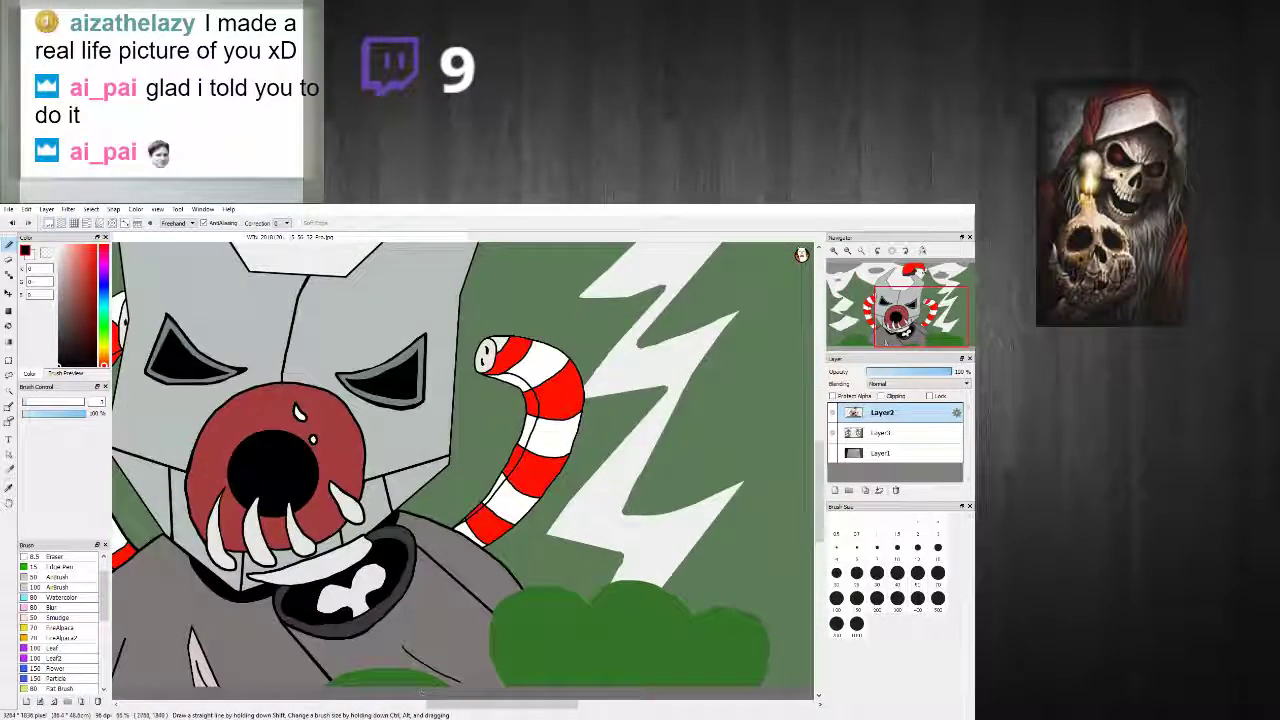
scroll(400, 670, "up", 4)
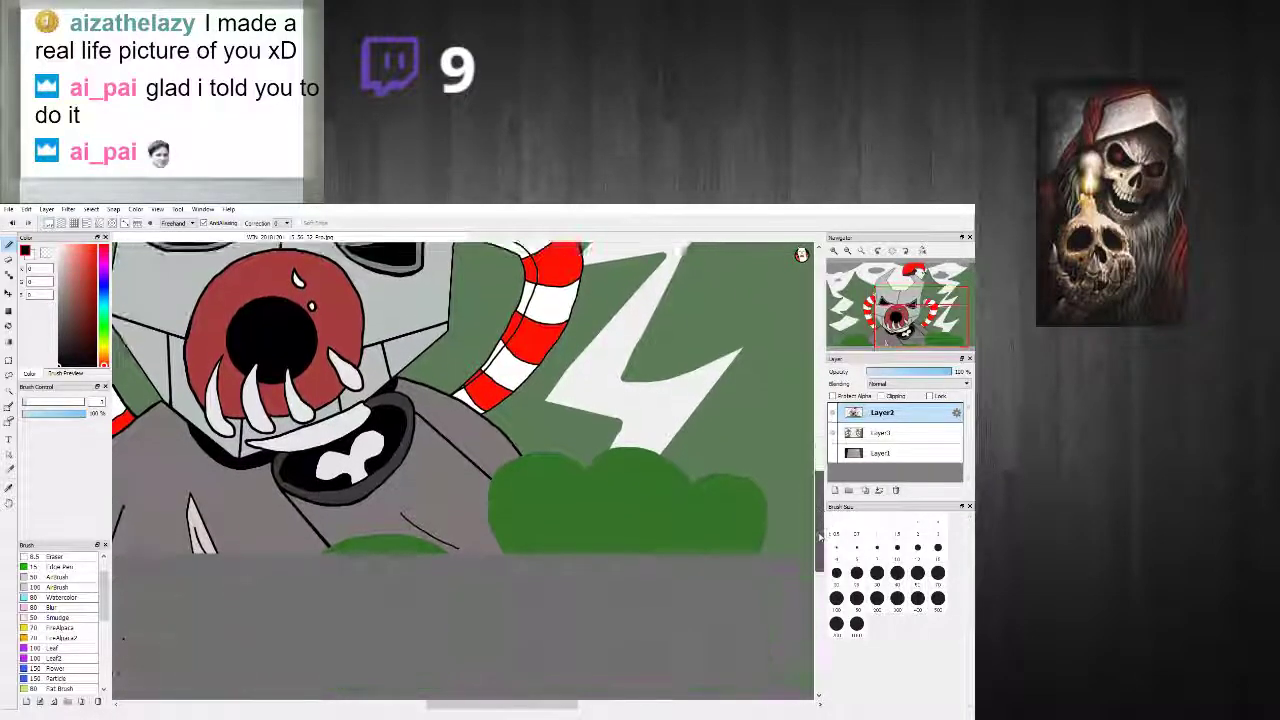
scroll(353, 585, "up", 2)
scroll(140, 580, "down", 2)
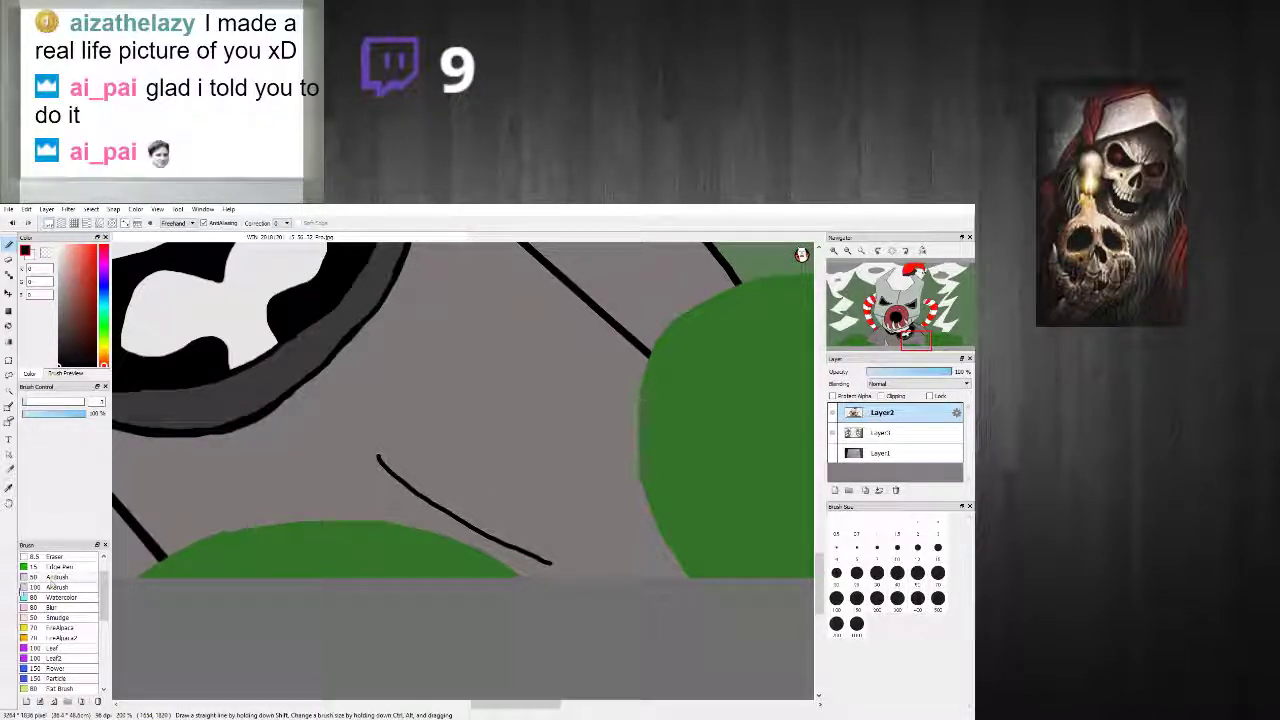
scroll(148, 540, "down", 1)
scroll(132, 620, "up", 2)
mouse_move(150, 615)
left_mouse_down()
mouse_move(300, 546)
mouse_move(512, 534)
mouse_move(648, 568)
mouse_move(738, 624)
mouse_move(622, 562)
mouse_move(455, 535)
left_mouse_up()
key("ctrl+z")
mouse_move(378, 535)
left_mouse_down()
mouse_move(258, 556)
mouse_move(165, 593)
mouse_move(143, 617)
mouse_move(266, 554)
mouse_move(410, 534)
mouse_move(497, 535)
mouse_move(632, 566)
mouse_move(734, 620)
left_mouse_up()
key("ctrl+z")
key("ctrl+z")
key("ctrl+z")
key("ctrl+z")
Step: Outline the right bush's edge beside the character in black, from the coat's inner line down to the picture's bottom edge
scroll(762, 637, "down", 3)
scroll(772, 637, "down", 2)
scroll(776, 630, "up", 1)
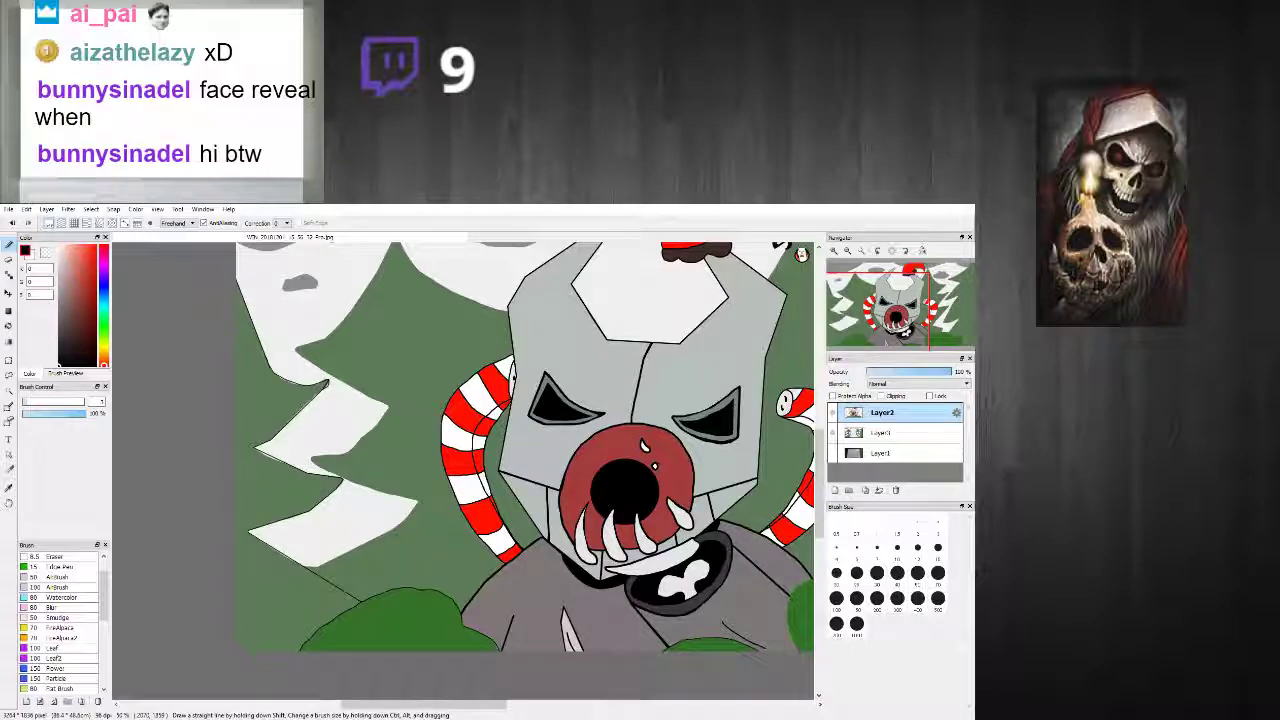
left_click_drag(394, 706, 450, 707)
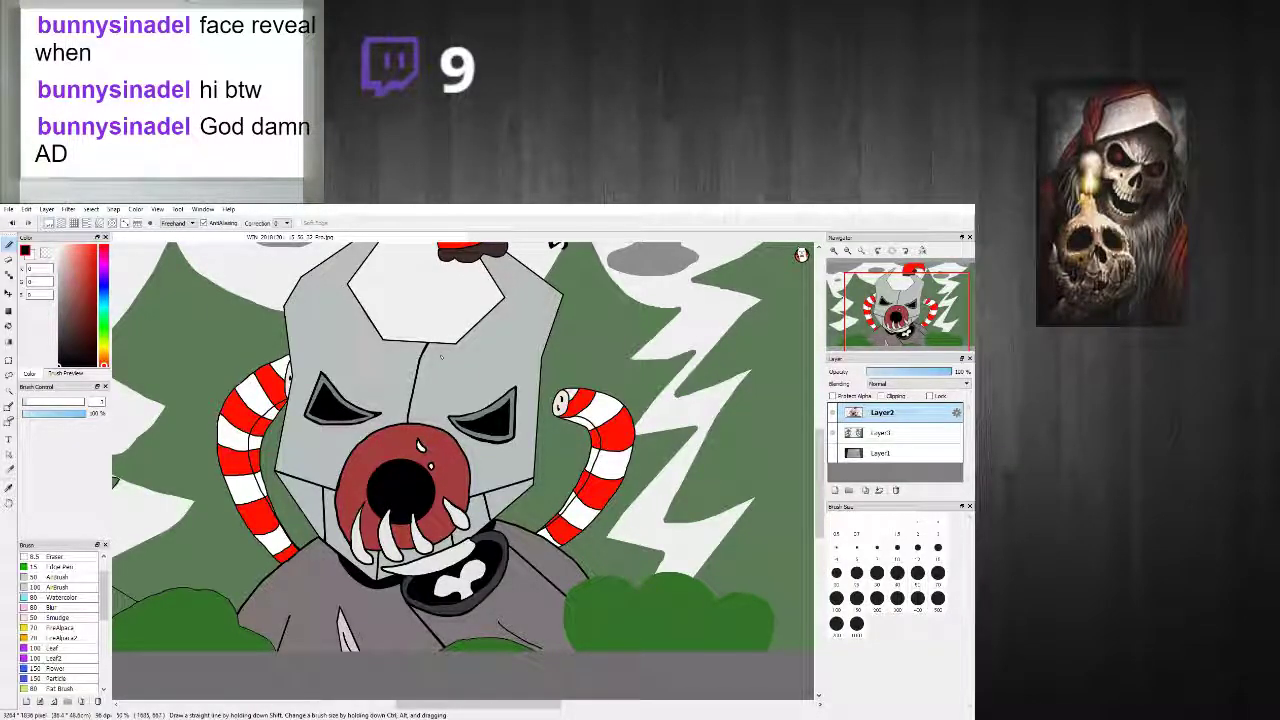
scroll(662, 622, "down", 1)
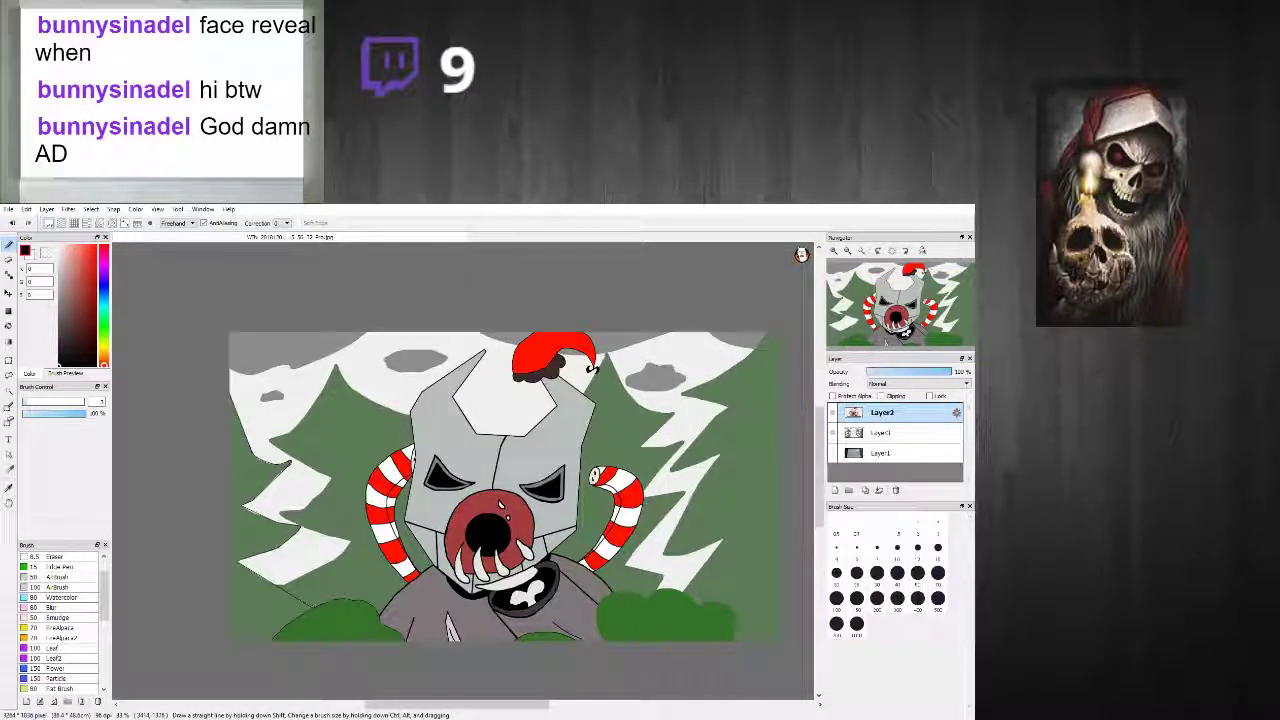
scroll(707, 626, "up", 2)
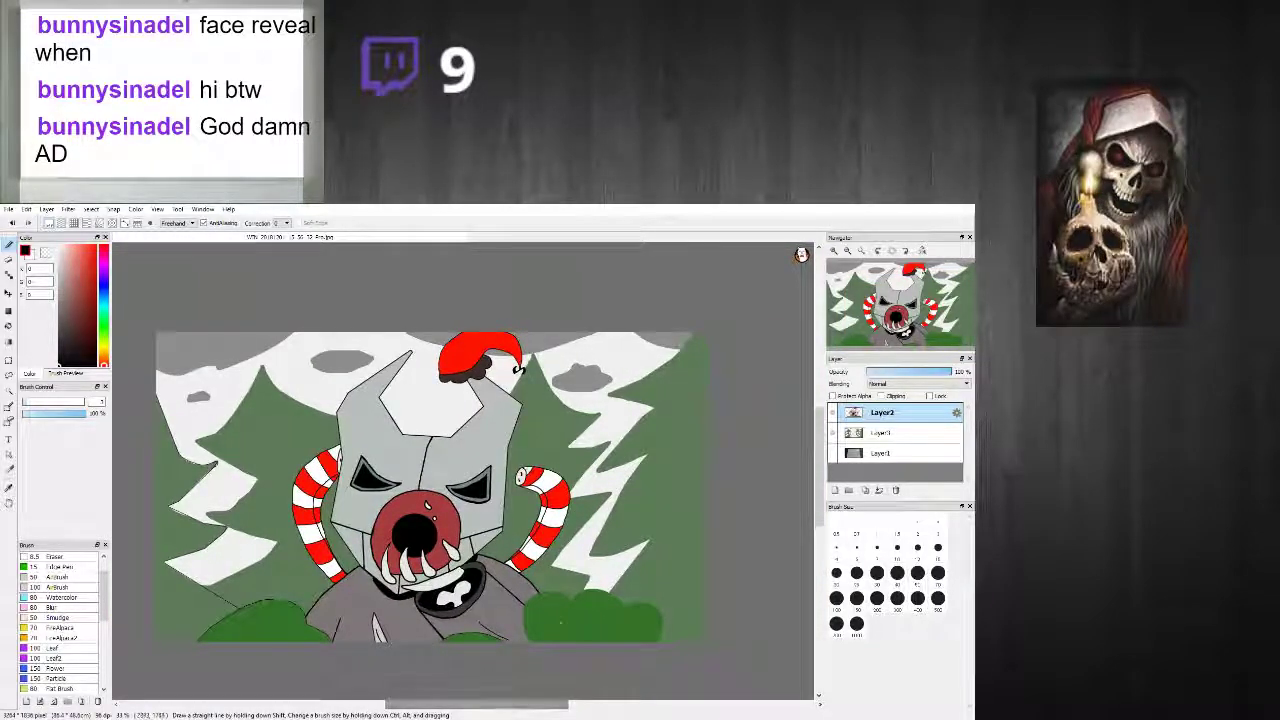
left_click_drag(820, 489, 820, 505)
scroll(622, 513, "up", 2)
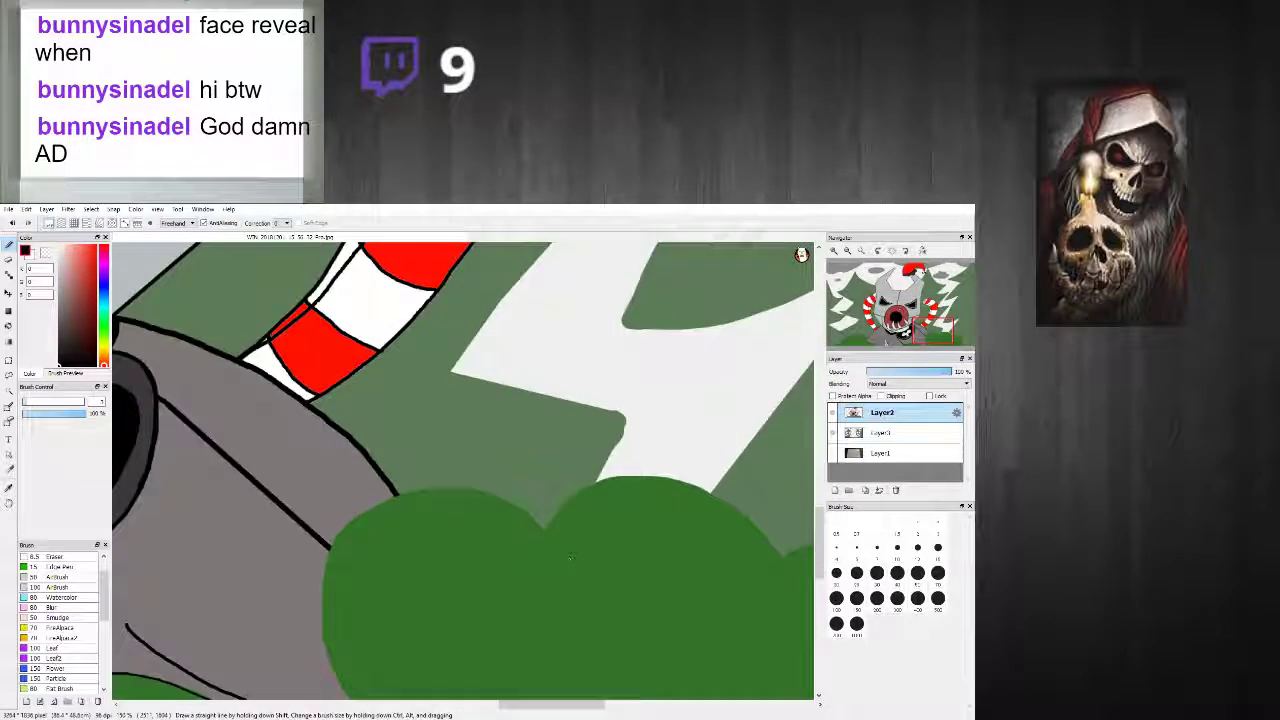
scroll(343, 660, "down", 2)
left_click_drag(819, 493, 817, 519)
scroll(340, 520, "up", 2)
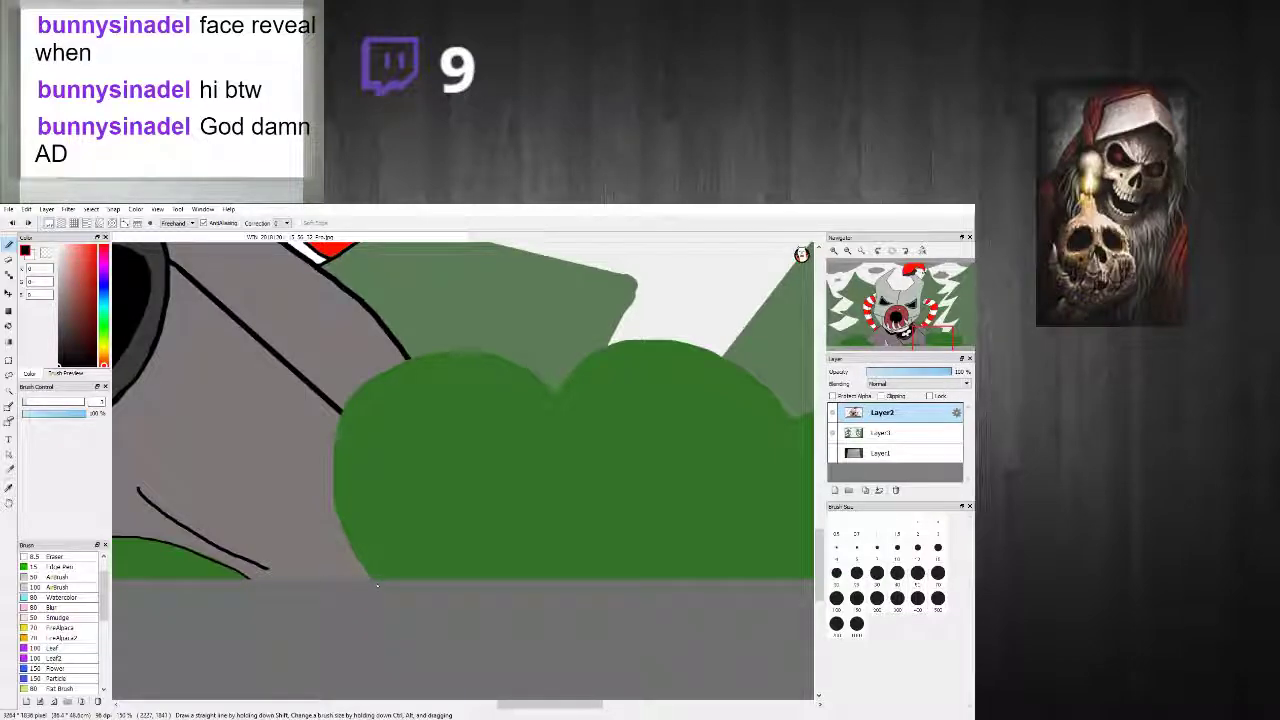
mouse_move(369, 579)
left_mouse_down()
mouse_move(336, 512)
mouse_move(334, 444)
left_mouse_up()
key("ctrl+z")
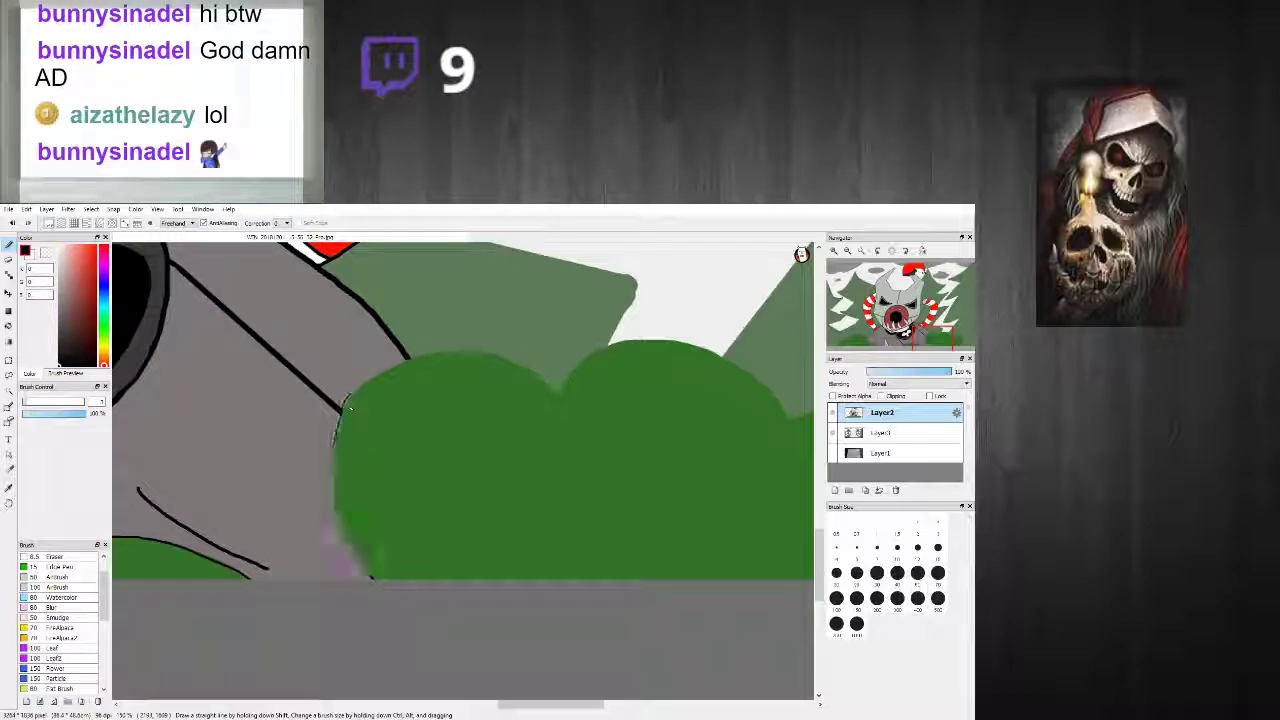
mouse_move(342, 413)
left_mouse_down()
mouse_move(335, 491)
mouse_move(372, 578)
left_mouse_up()
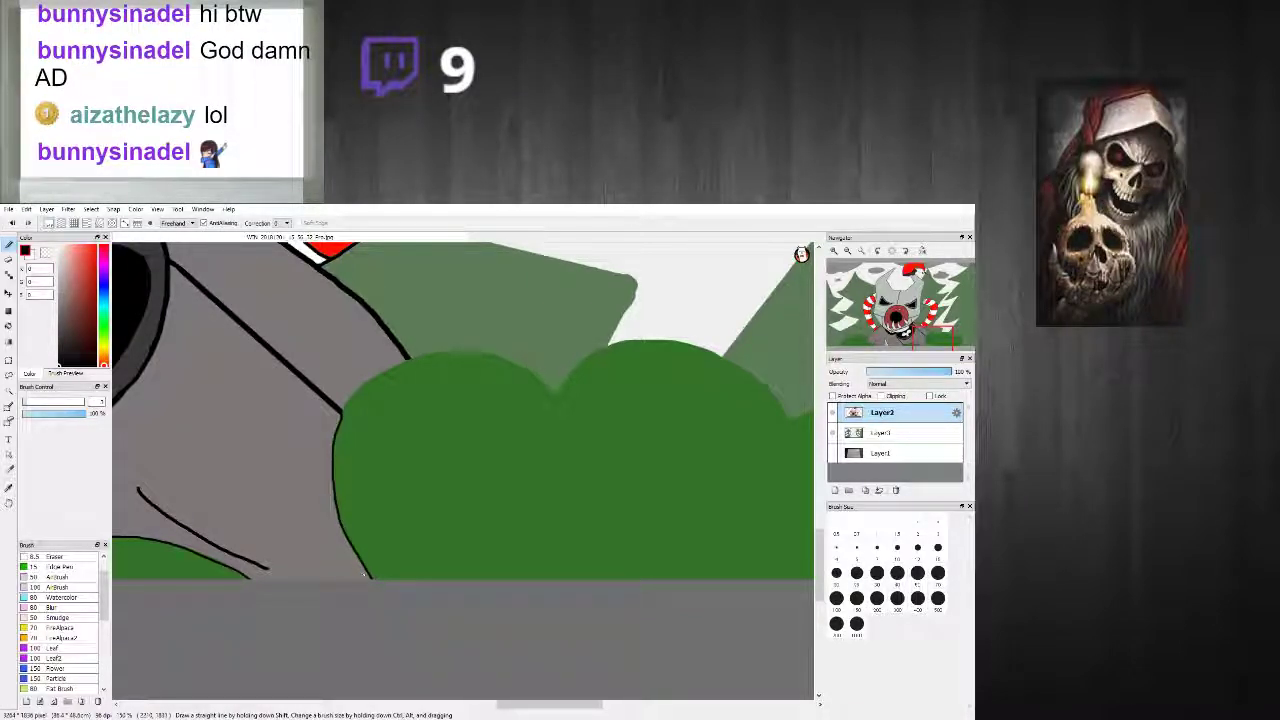
Step: Outline the right bush's upper left curve in black between the coat's inner line and its outer edge, undoing uneven strokes
scroll(349, 410, "up", 1)
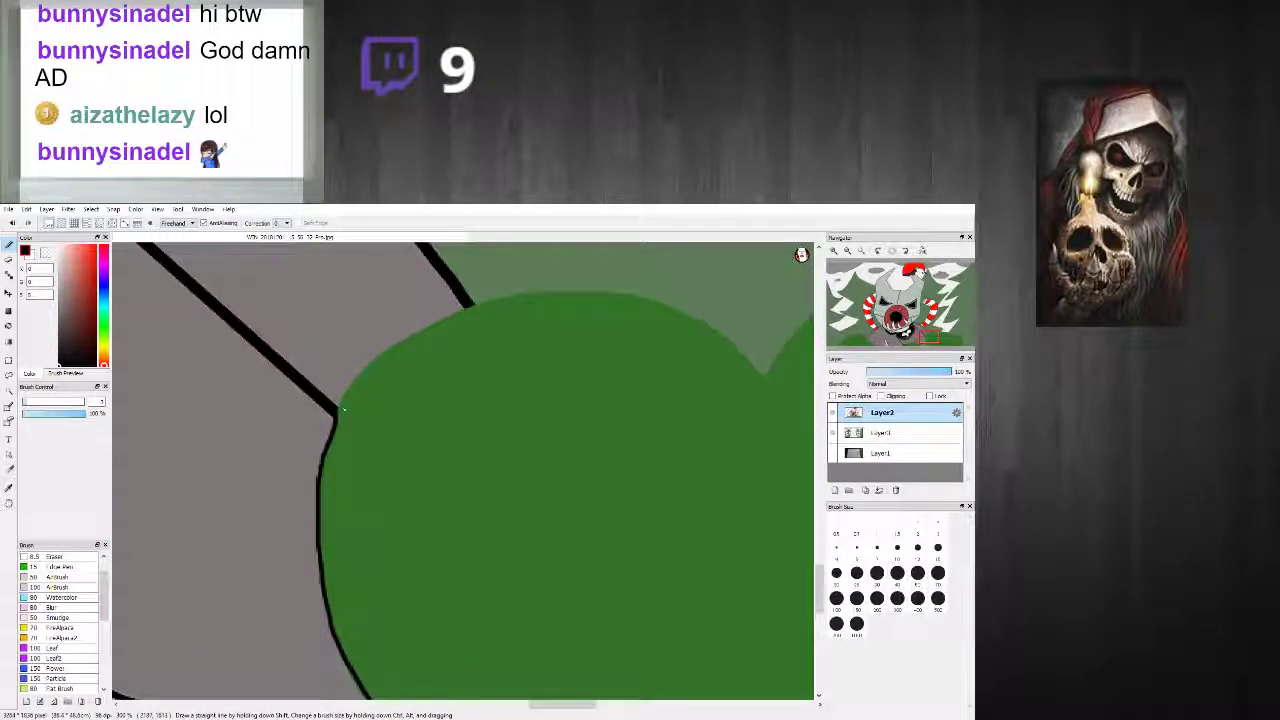
key("ctrl+z")
left_click_drag(338, 410, 408, 344)
key("ctrl+z")
left_click_drag(338, 410, 408, 344)
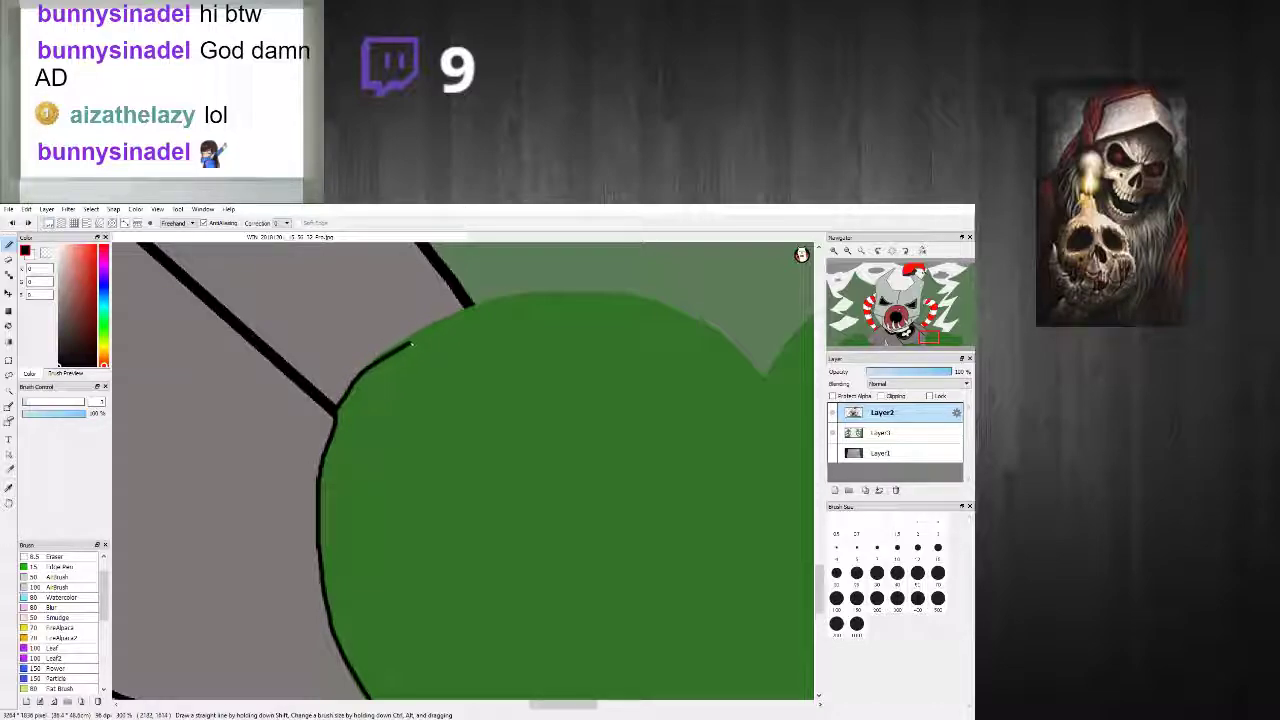
key("ctrl+z")
left_click_drag(338, 410, 354, 381)
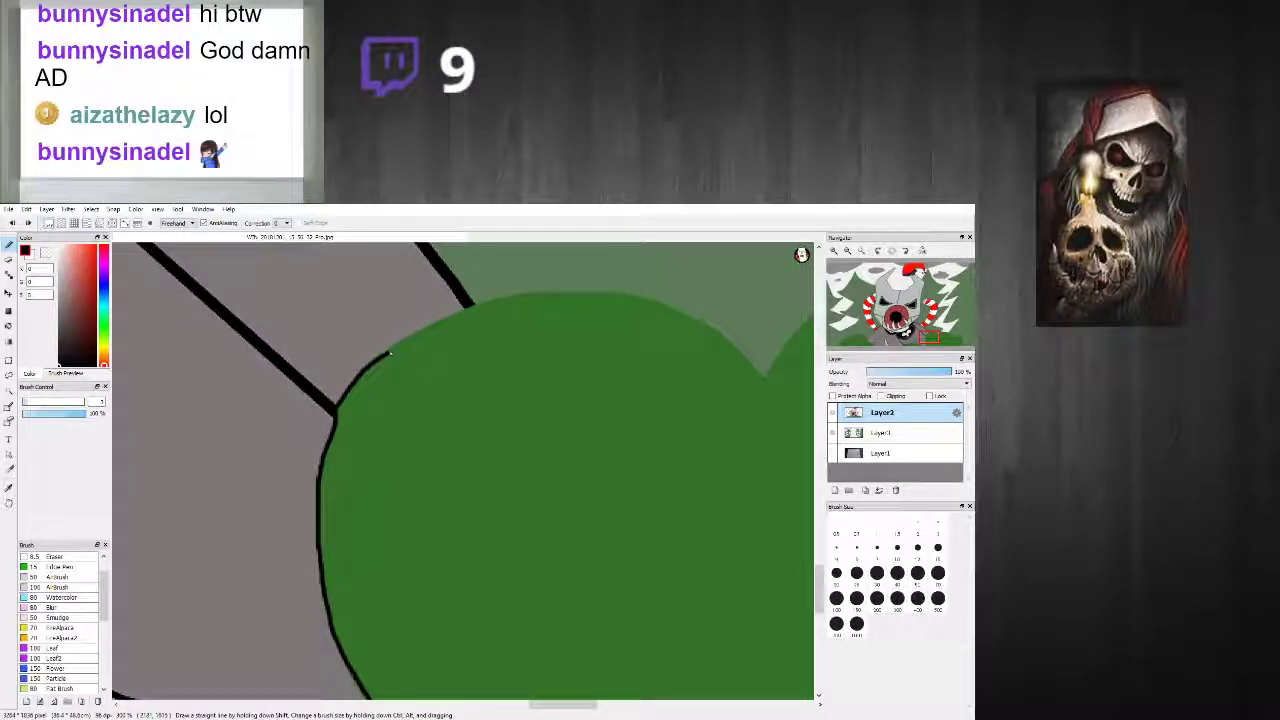
left_click_drag(434, 323, 467, 306)
Step: Outline the top of the right bush's first lobe in black from the coat's edge to the notch, undoing the uneven strokes
scroll(468, 306, "down", 5)
scroll(560, 275, "up", 5)
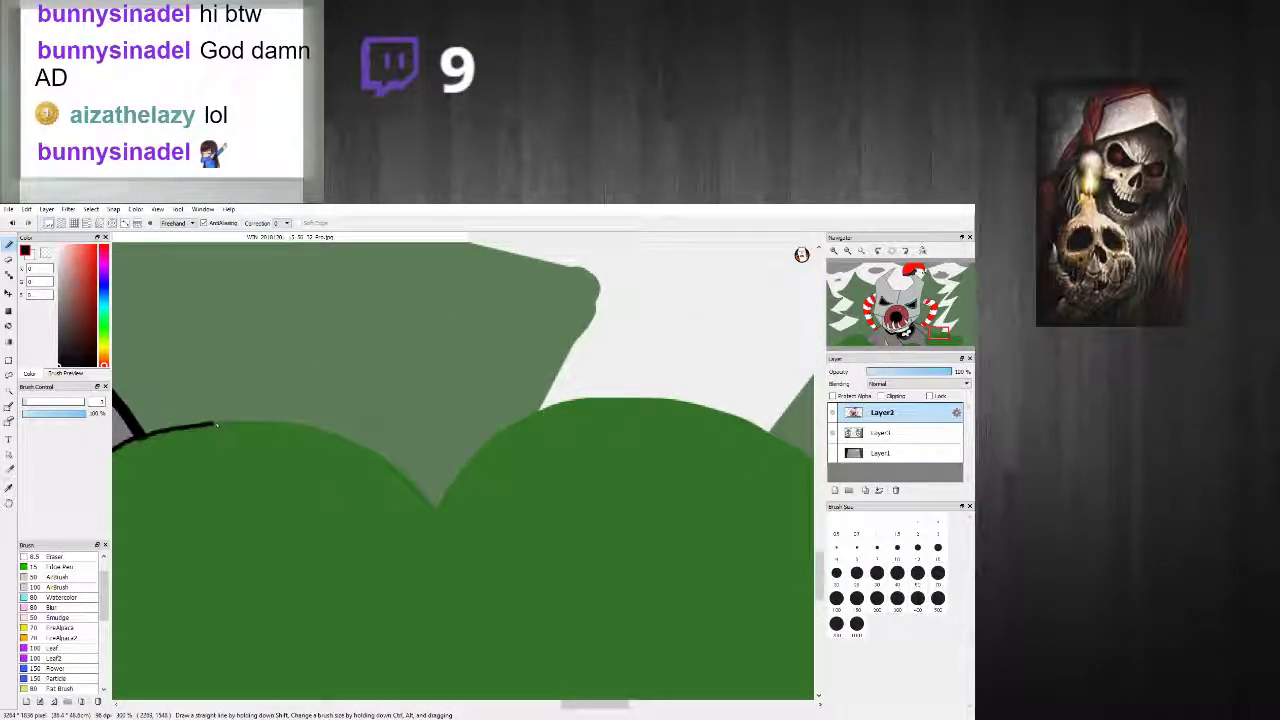
key("ctrl+z")
mouse_move(137, 440)
left_mouse_down()
mouse_move(268, 420)
mouse_move(389, 461)
left_mouse_up()
key("ctrl+z")
mouse_move(254, 422)
left_mouse_down()
mouse_move(310, 427)
mouse_move(440, 499)
left_mouse_up()
key("ctrl+z")
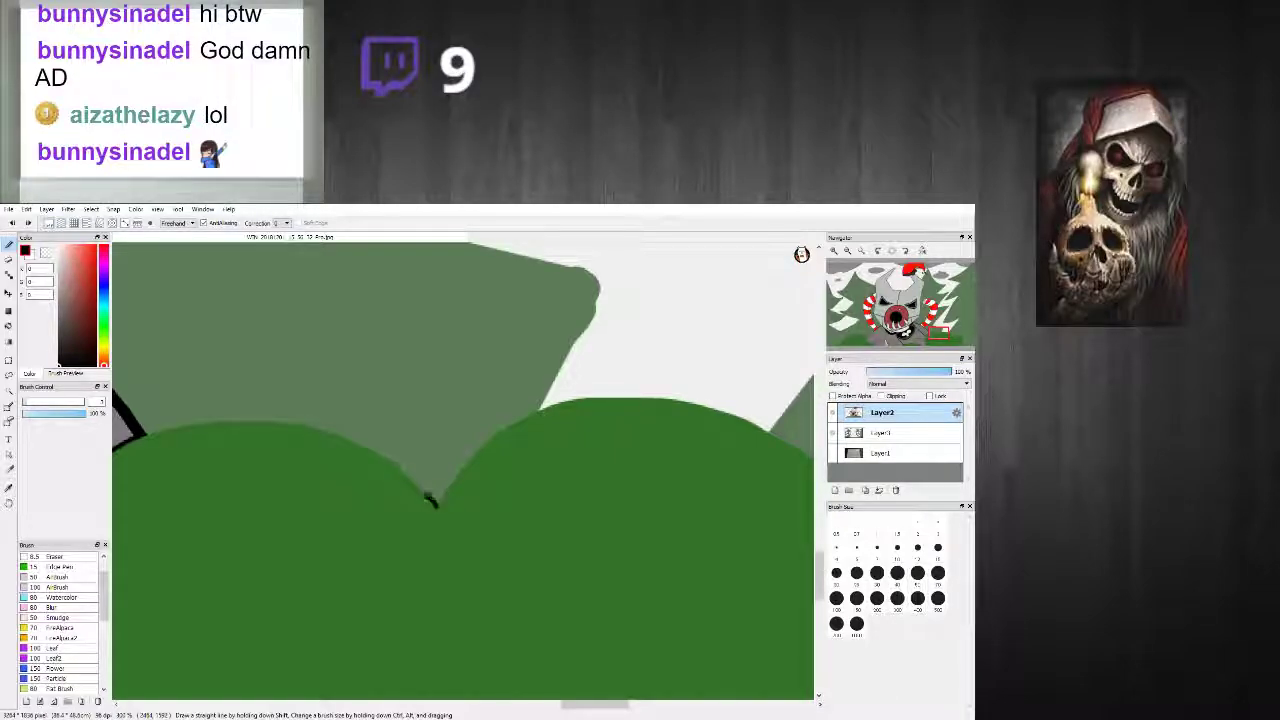
left_click_drag(322, 433, 185, 422)
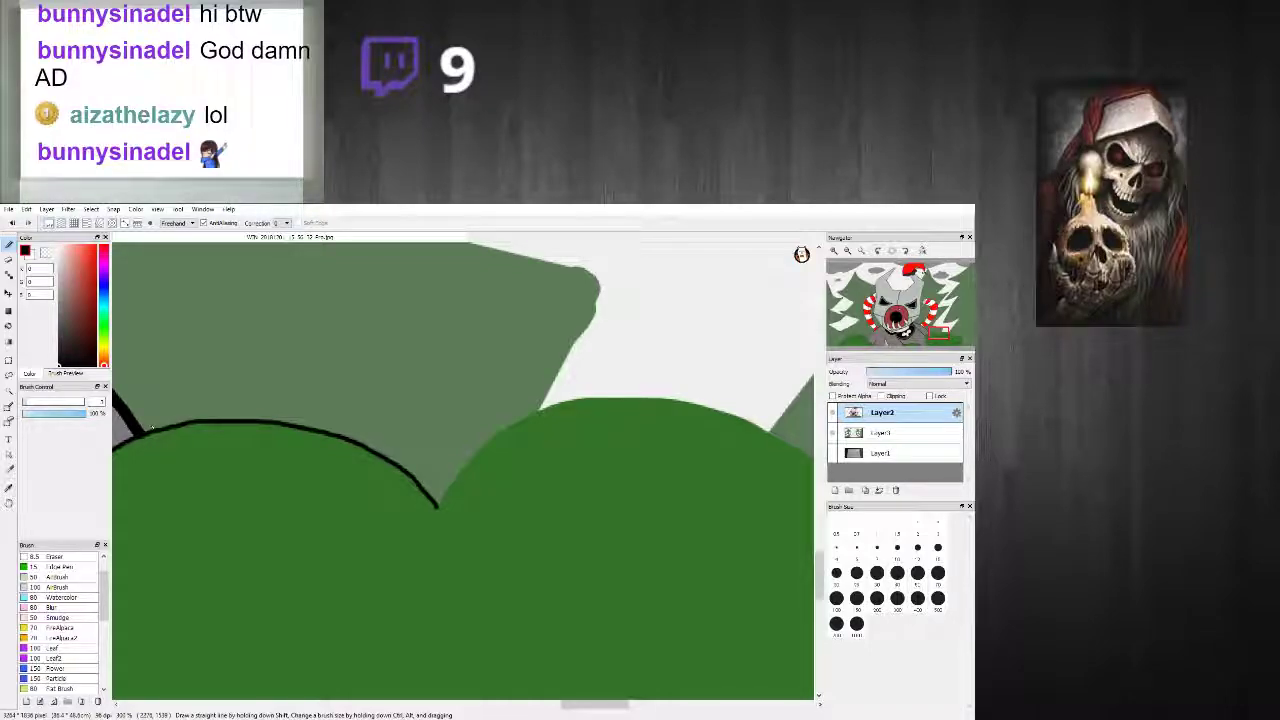
Step: Outline the left side and top of the right bush's second lobe in black, starting from the first notch
scroll(515, 453, "up", 2)
mouse_move(357, 558)
left_mouse_down()
mouse_move(424, 456)
mouse_move(546, 368)
mouse_move(647, 340)
mouse_move(815, 338)
left_mouse_up()
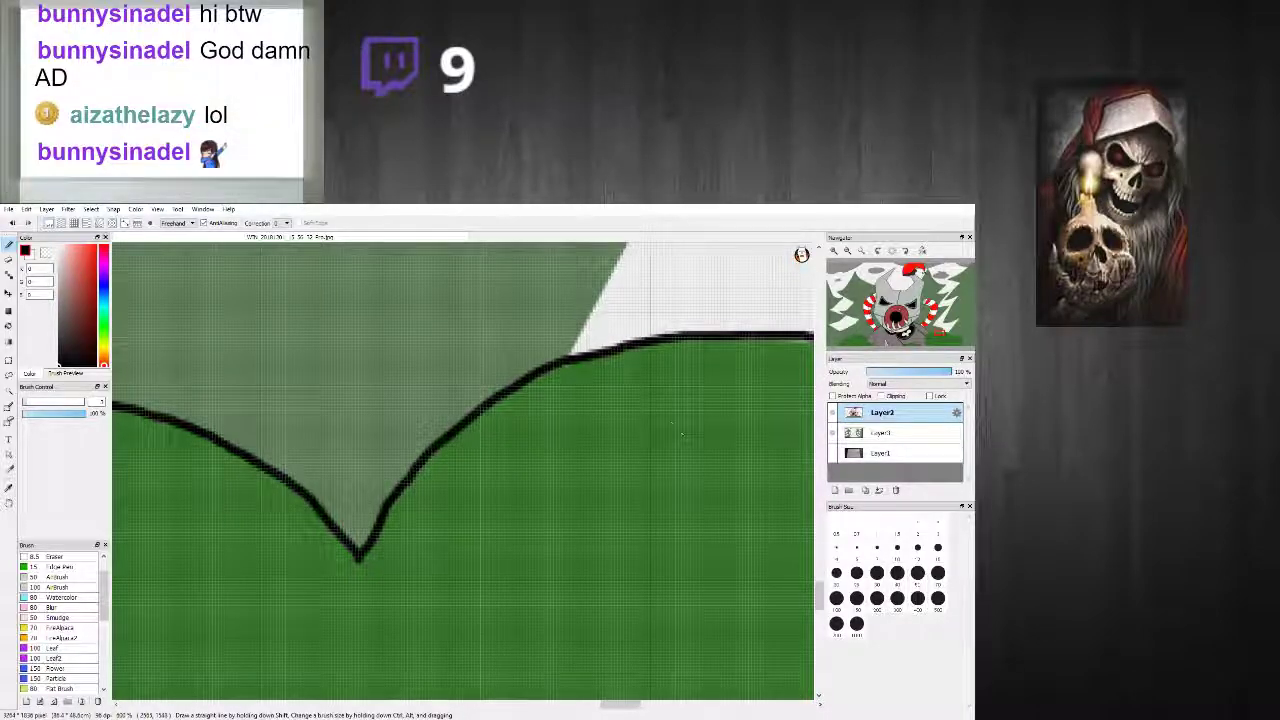
scroll(710, 447, "down", 3)
scroll(710, 447, "up", 1)
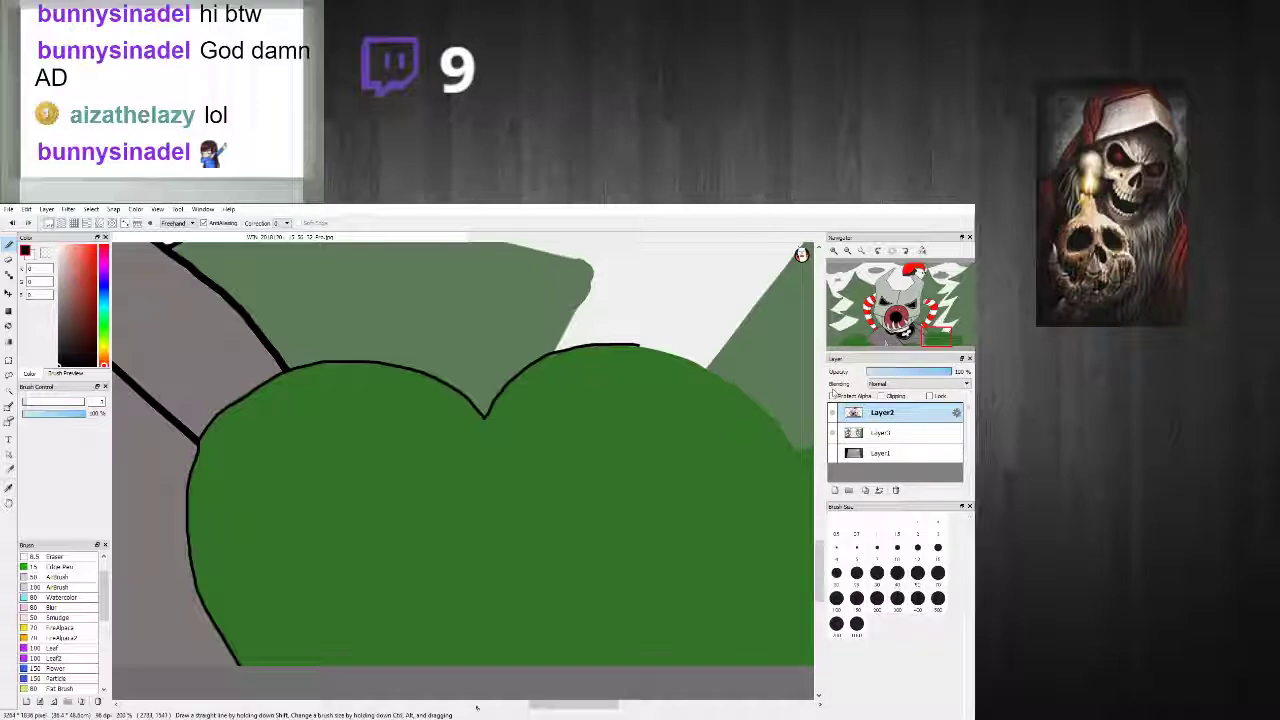
Step: Outline the top of the right bush's third lobe in black from the second notch, undoing the uneven strokes
left_click_drag(533, 703, 569, 703)
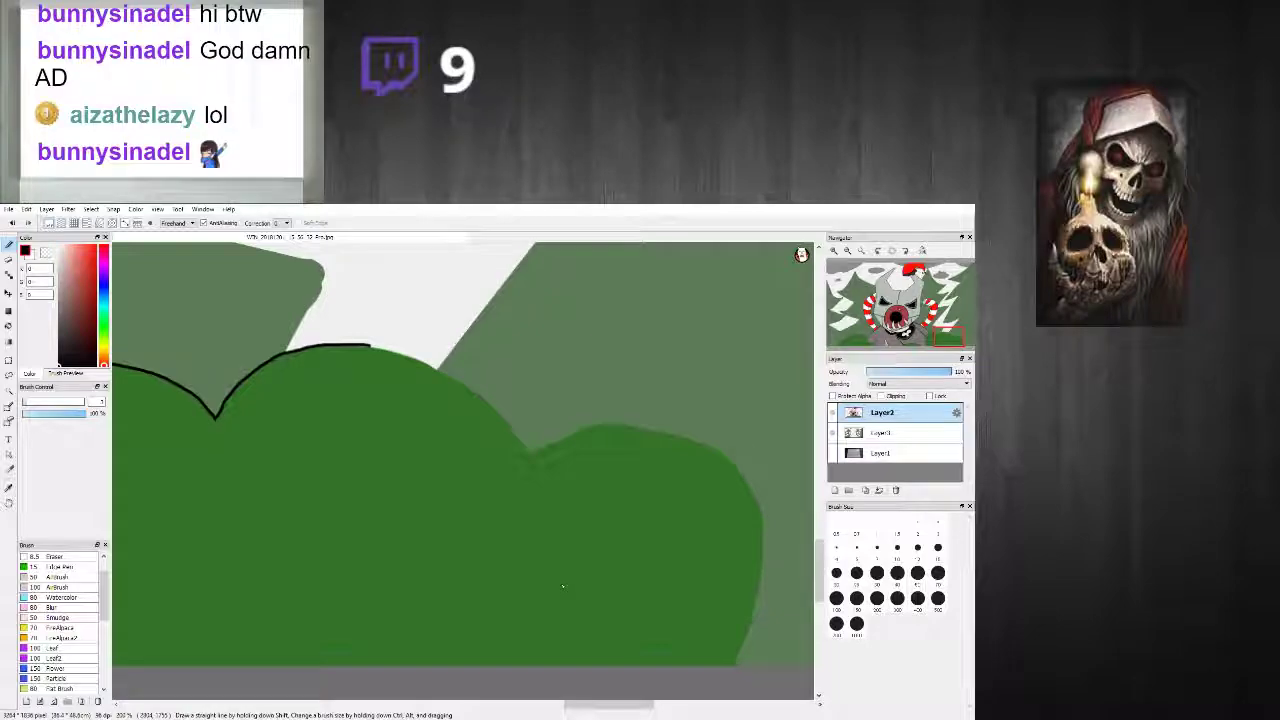
scroll(407, 520, "down", 8)
scroll(362, 508, "up", 3)
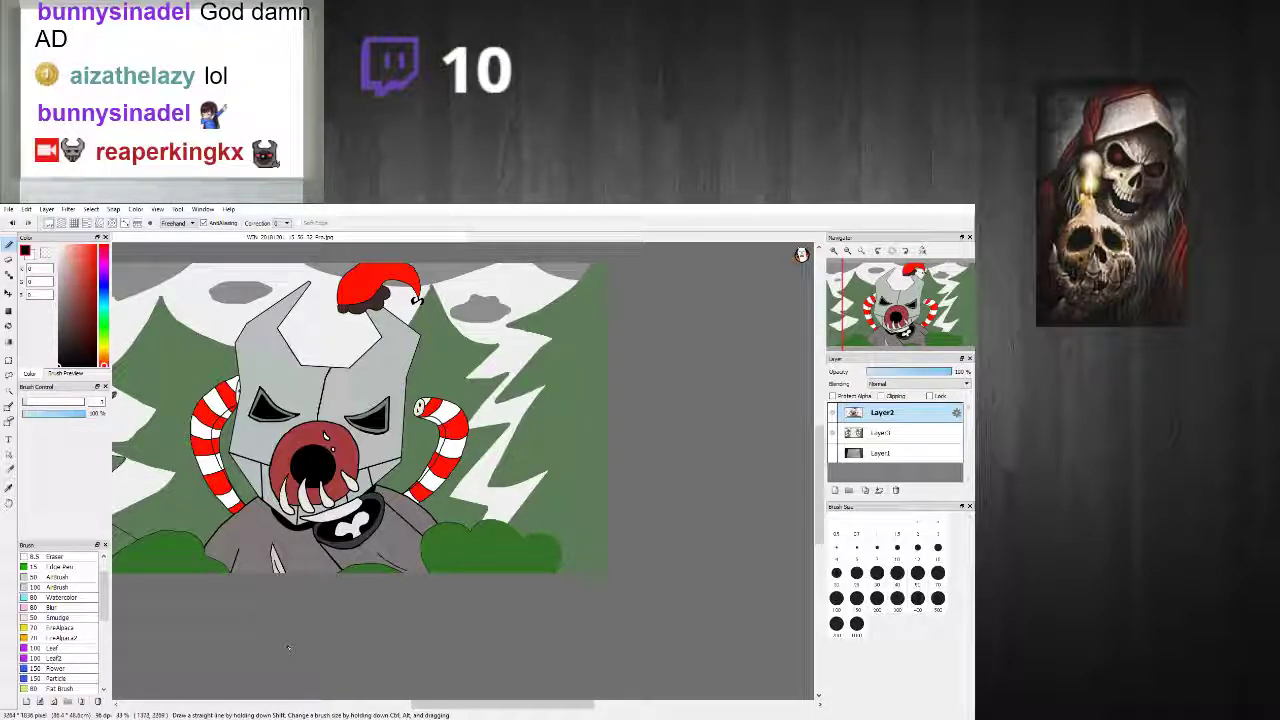
scroll(288, 646, "up", 4)
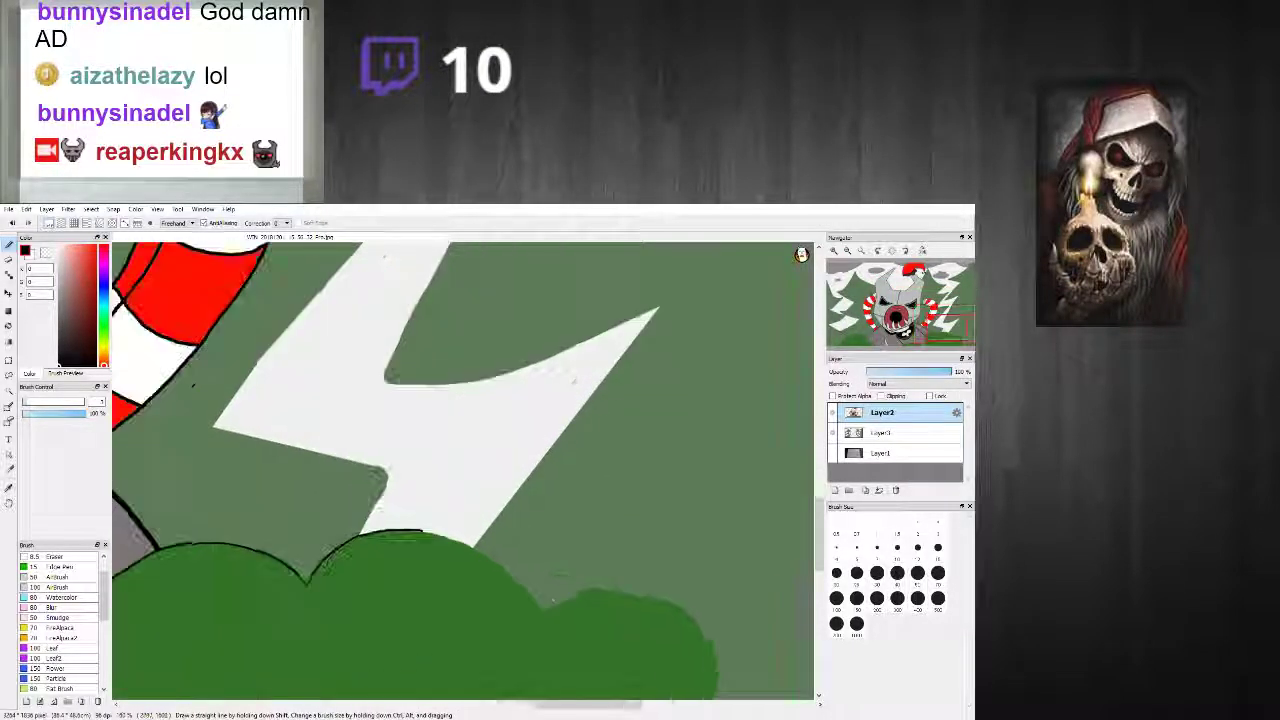
scroll(802, 531, "down", 2)
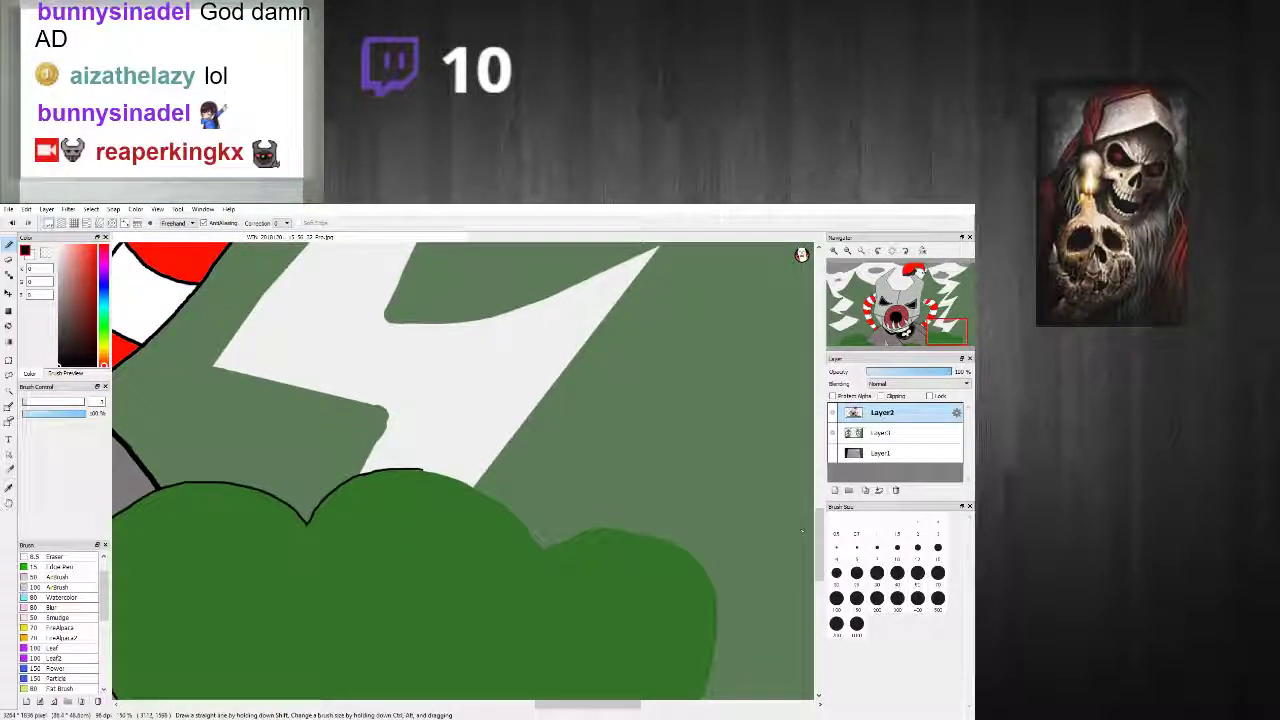
scroll(370, 483, "up", 2)
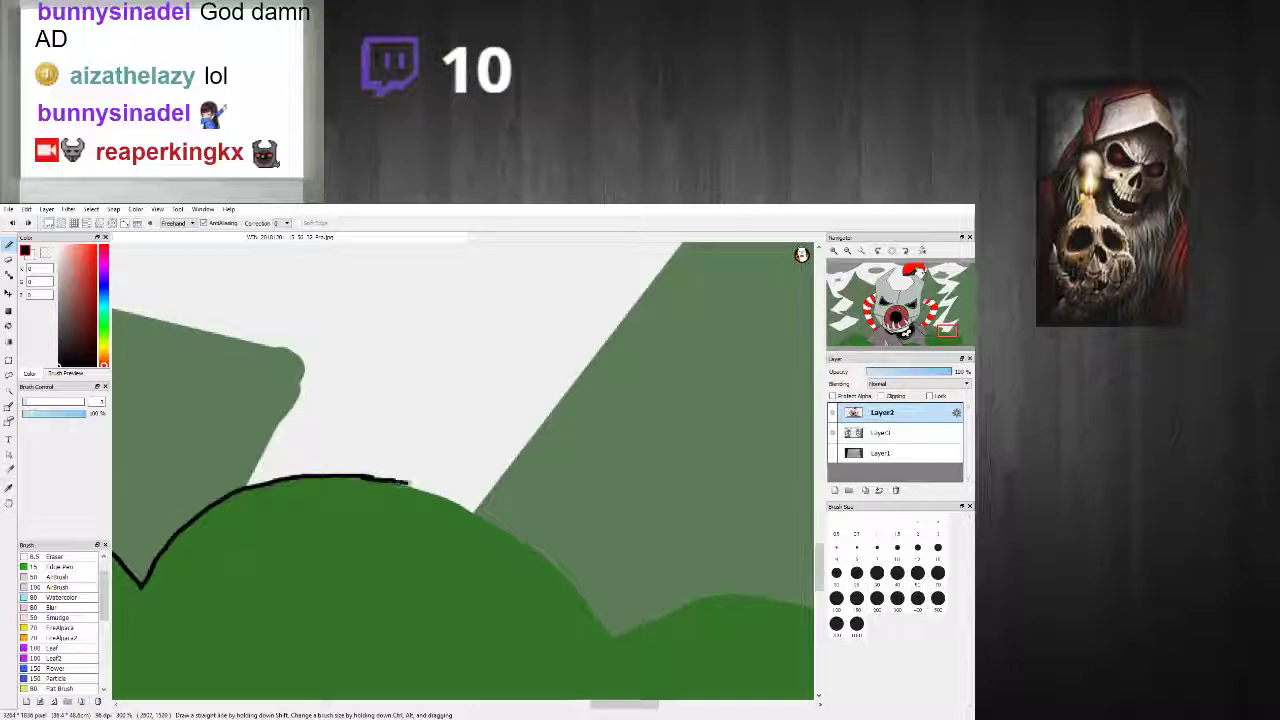
mouse_move(372, 478)
left_mouse_down()
mouse_move(497, 525)
mouse_move(583, 592)
left_mouse_up()
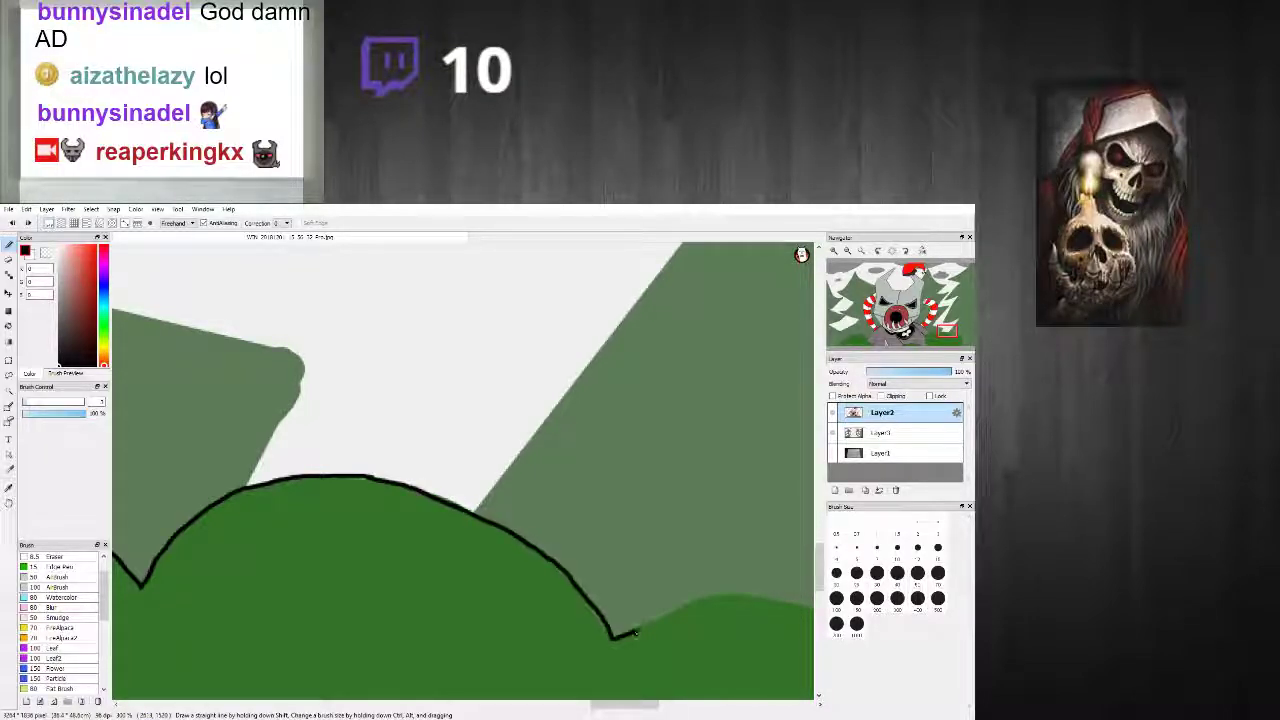
key("ctrl+z")
mouse_move(610, 636)
left_mouse_down()
mouse_move(751, 597)
mouse_move(644, 626)
mouse_move(732, 593)
mouse_move(795, 600)
left_mouse_up()
key("ctrl+z")
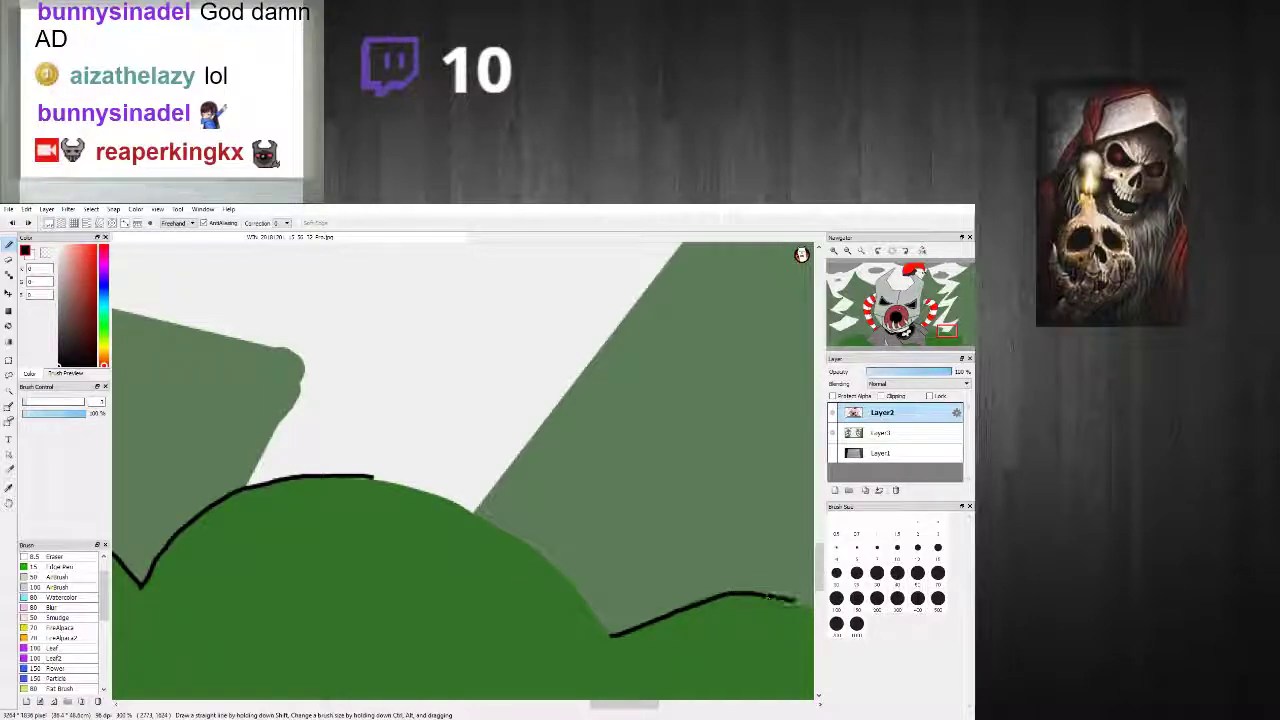
Step: Outline the second lobe's right slope in black from the second notch up to the line along the lobe's top
left_click_drag(612, 638, 555, 568)
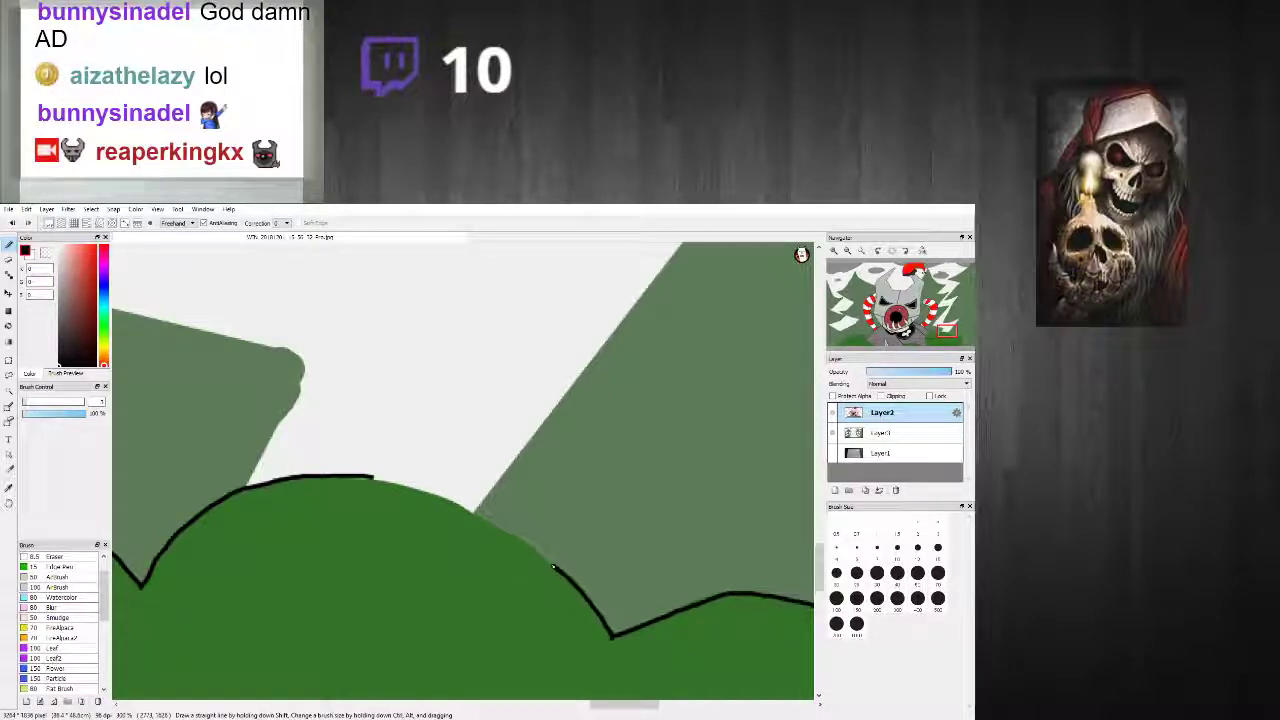
left_click_drag(481, 518, 370, 477)
scroll(397, 497, "down", 2)
scroll(500, 528, "down", 2)
scroll(550, 538, "up", 4)
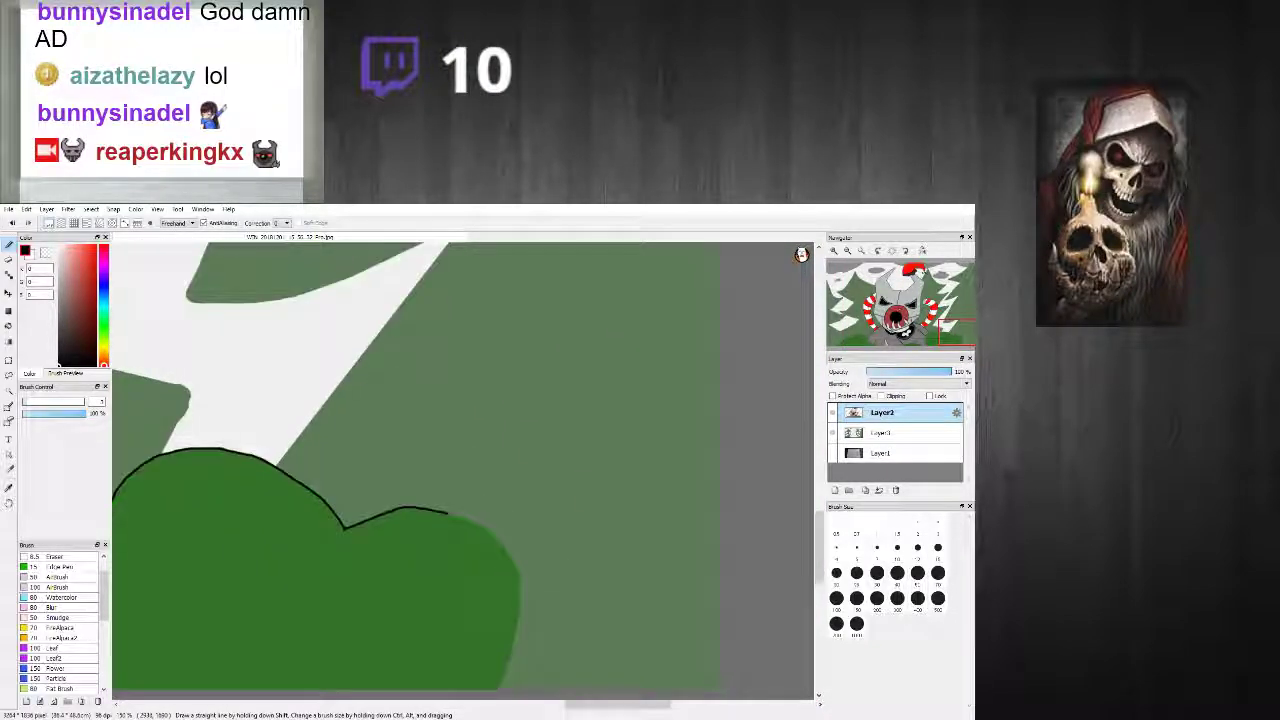
Step: Outline the third lobe's right side in black down to the picture's bottom edge, undoing the stroke that misses the curve
left_click_drag(448, 511, 517, 554)
key("ctrl+z")
left_click_drag(448, 512, 456, 516)
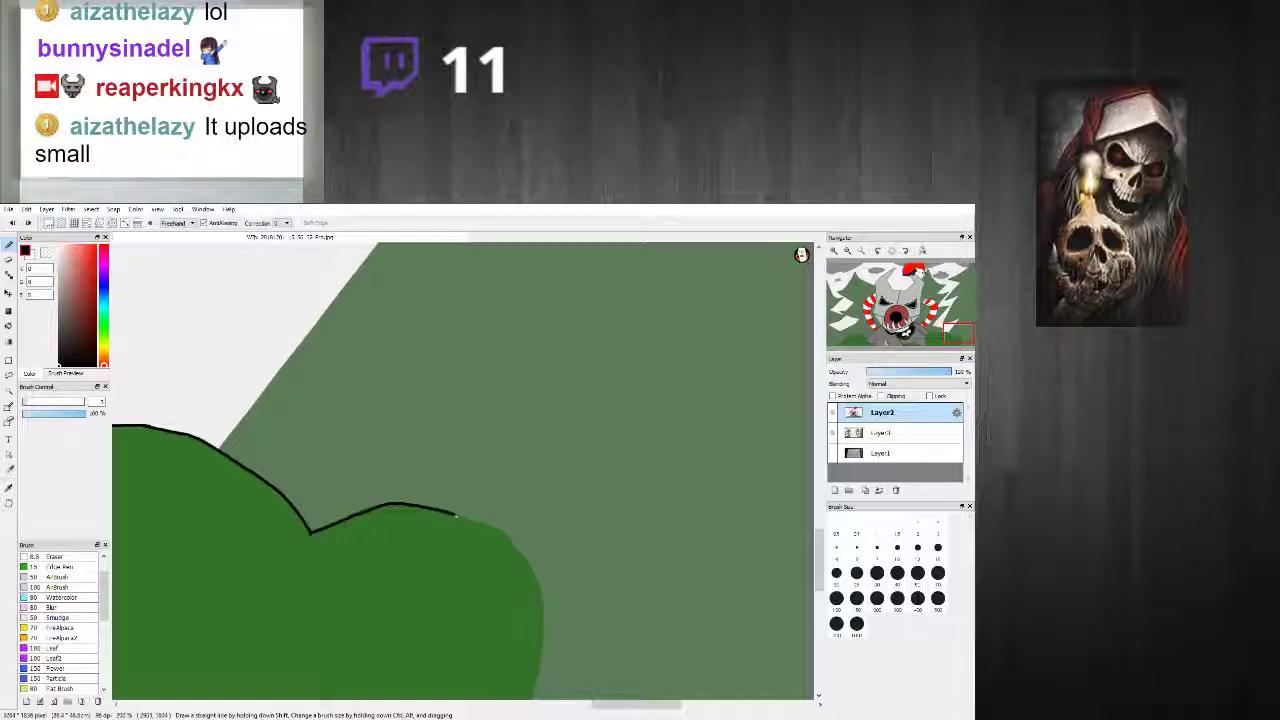
left_click_drag(530, 564, 543, 601)
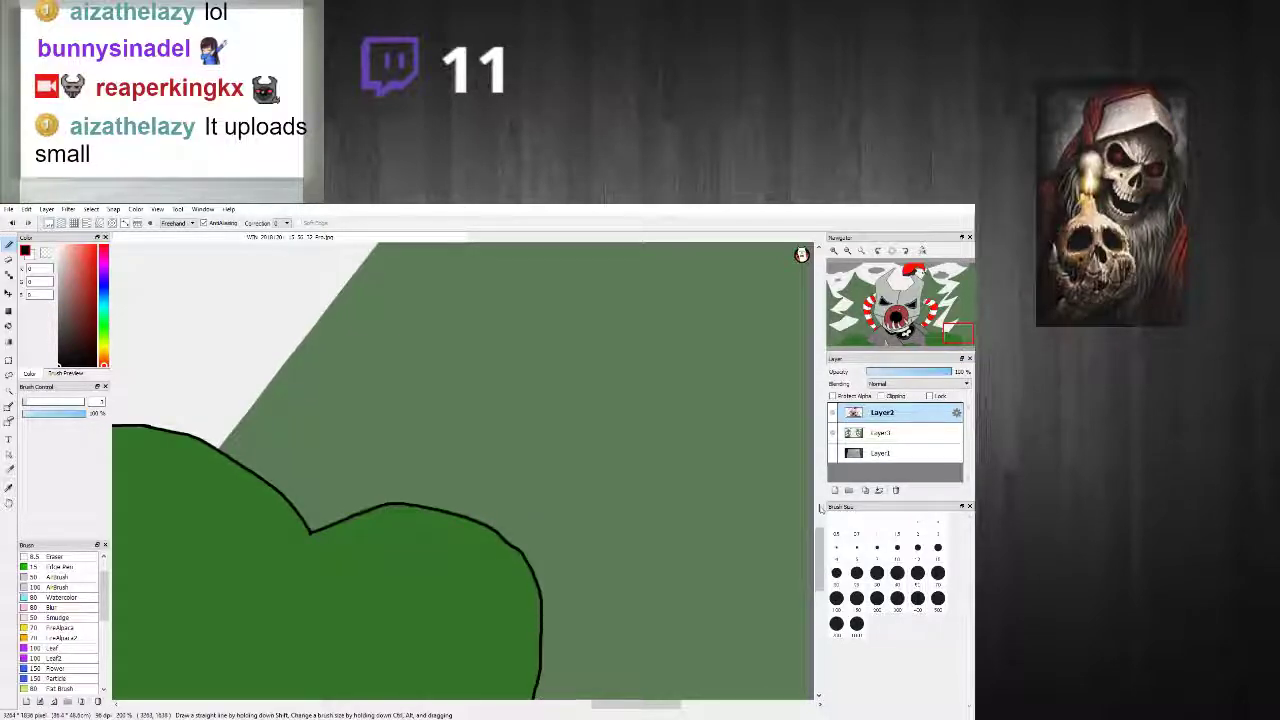
left_click_drag(819, 560, 819, 584)
scroll(596, 543, "up", 2)
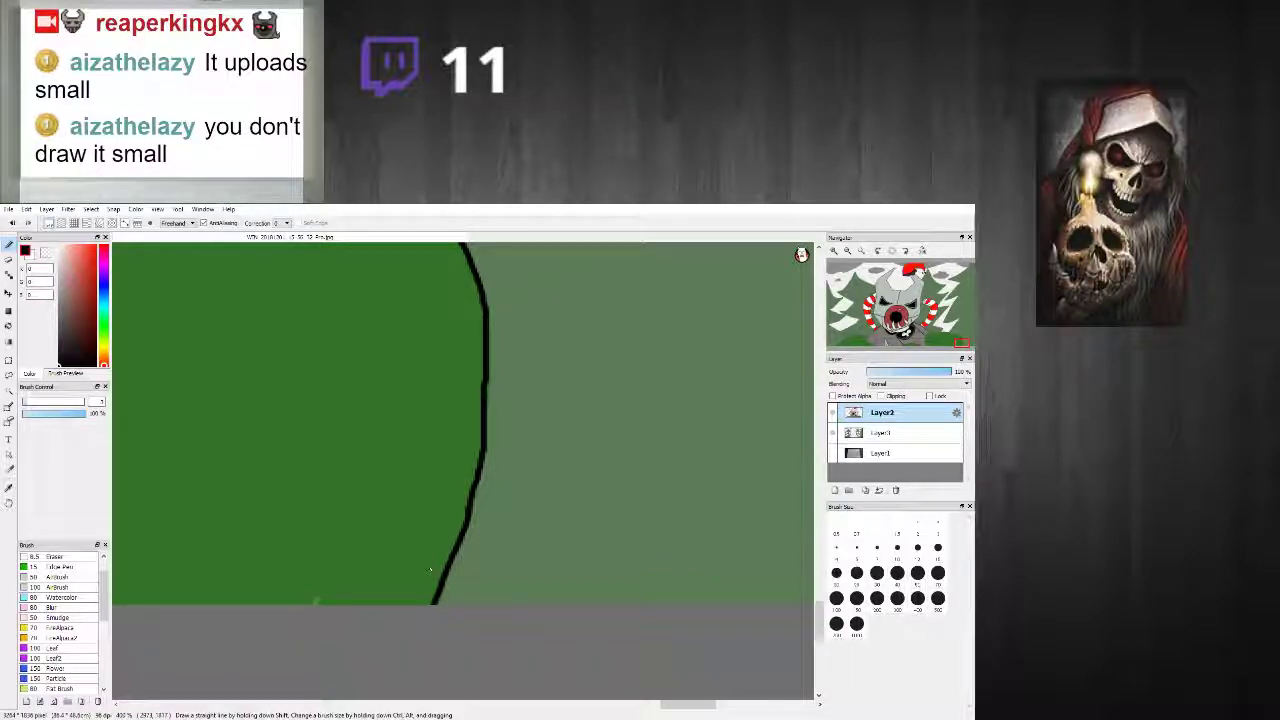
Step: Sample the bush's dark green and paint over the light spot at the right bush's bottom edge
right_click(338, 584)
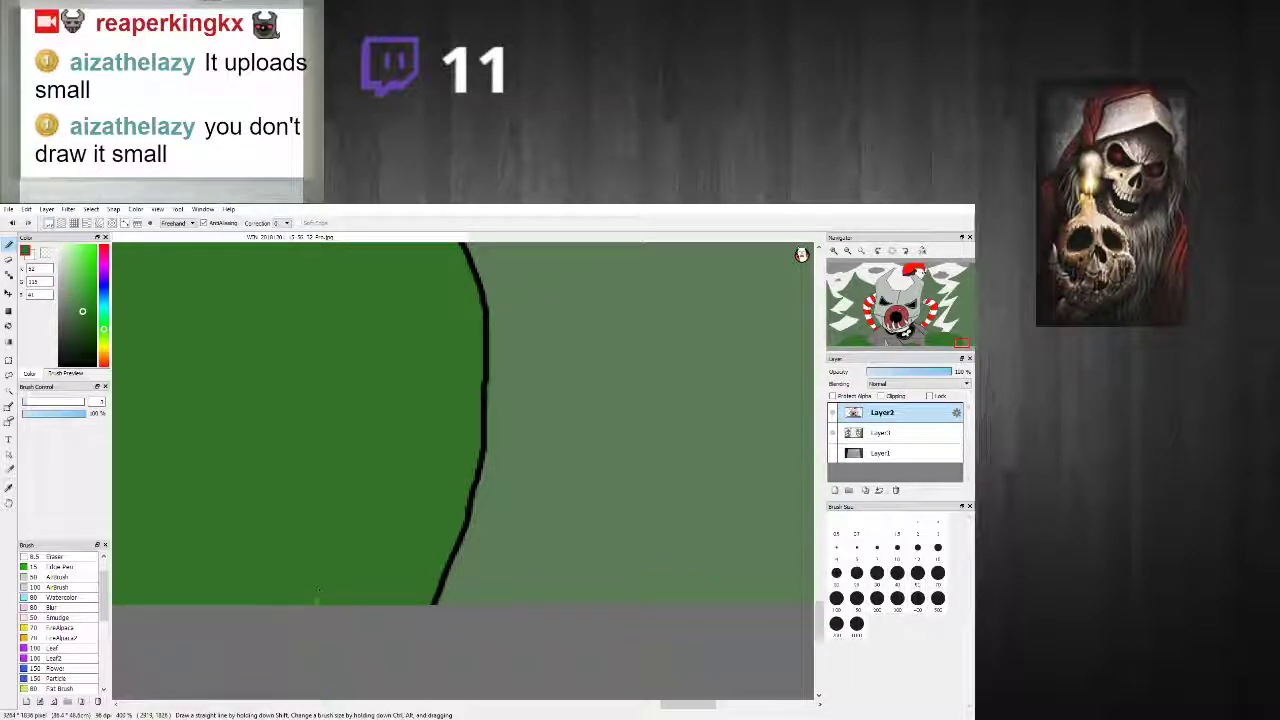
scroll(358, 529, "down", 8)
scroll(338, 516, "up", 4)
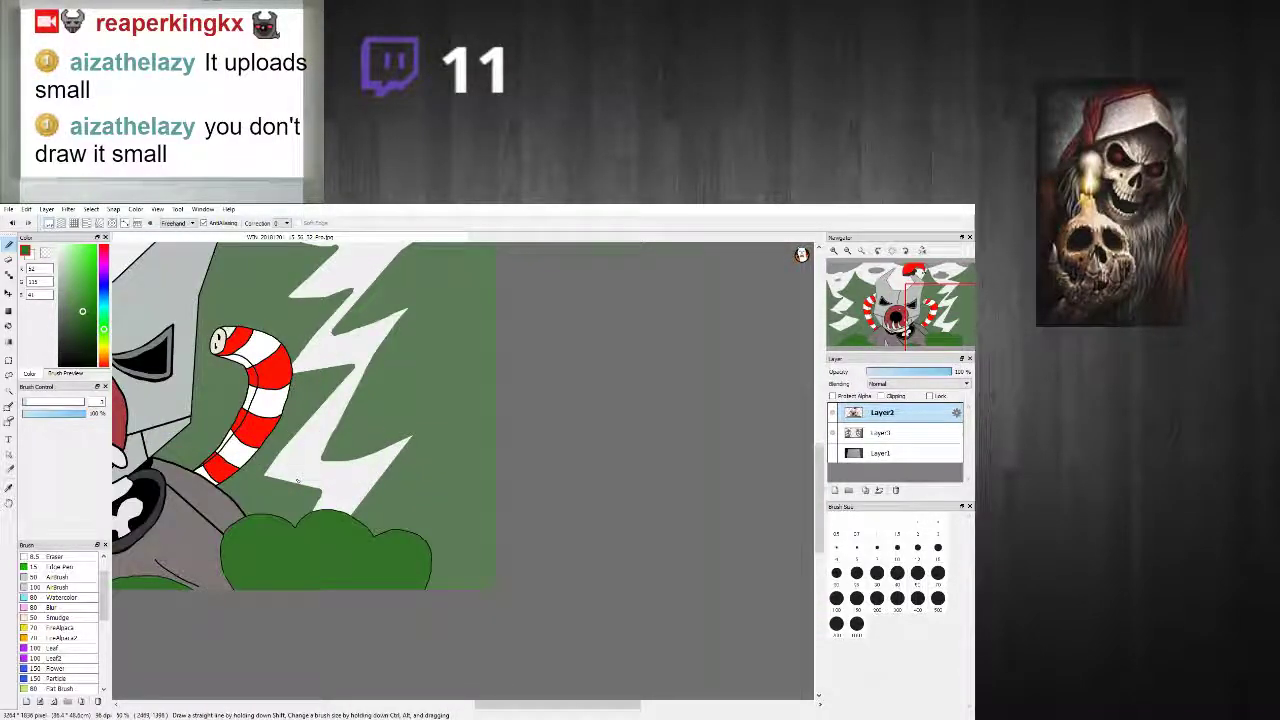
Step: Sample the outline's black and outline the right snow patch's lowest spike from the bush to its tip and back to the inner corner
left_click(480, 561, "alt")
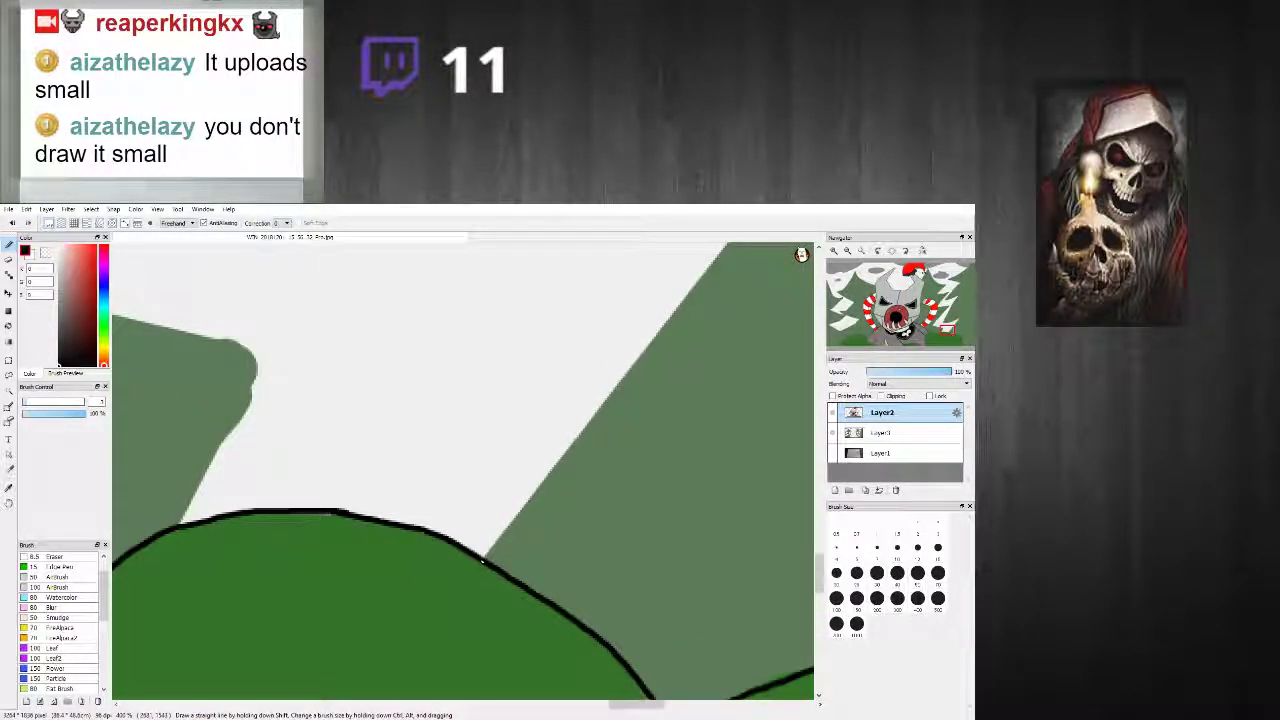
scroll(615, 398, "down", 3)
scroll(615, 398, "up", 2)
left_click(465, 549)
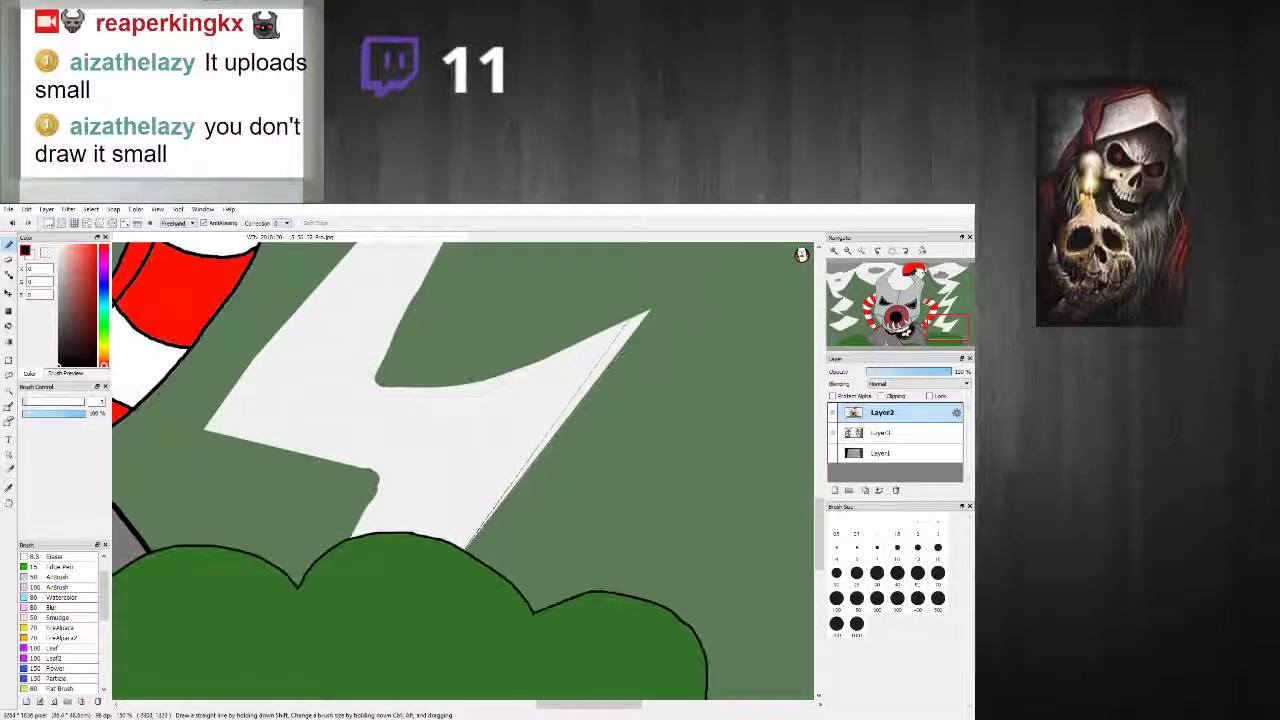
left_click(650, 311, "shift")
mouse_move(650, 313)
left_mouse_down()
mouse_move(561, 345)
mouse_move(501, 397)
mouse_move(538, 372)
mouse_move(483, 380)
left_mouse_up()
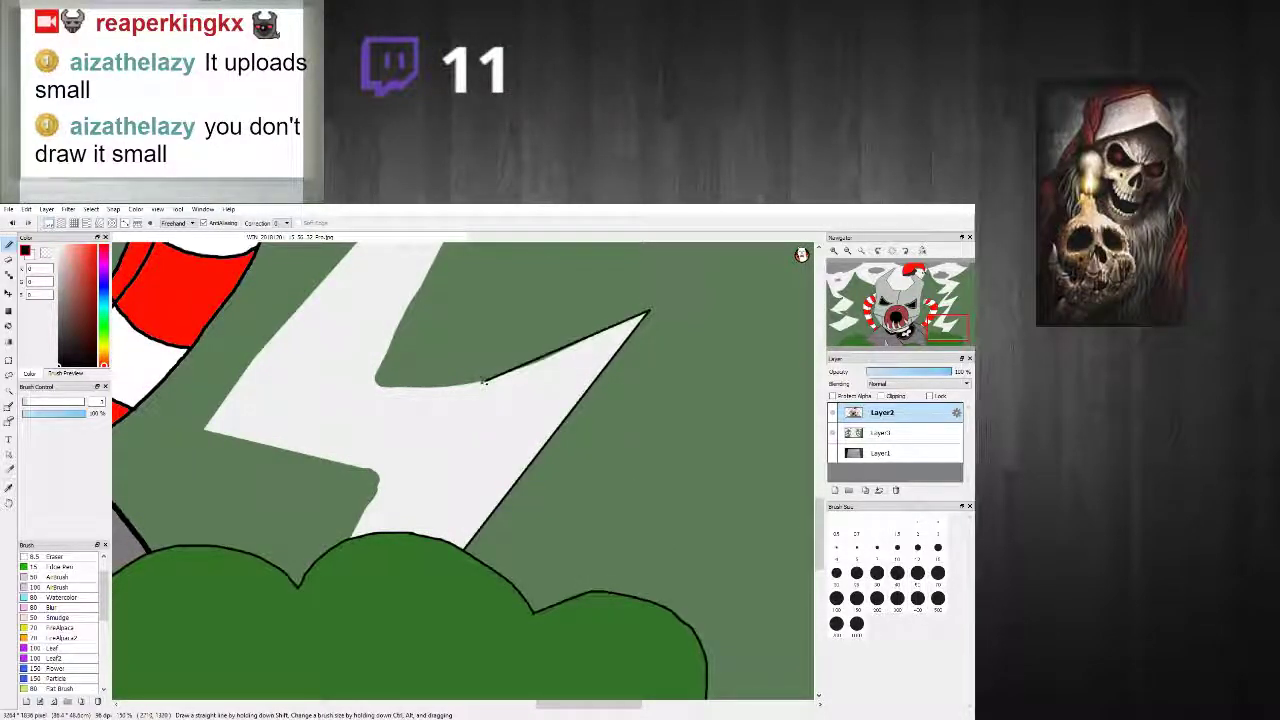
scroll(372, 352, "down", 2)
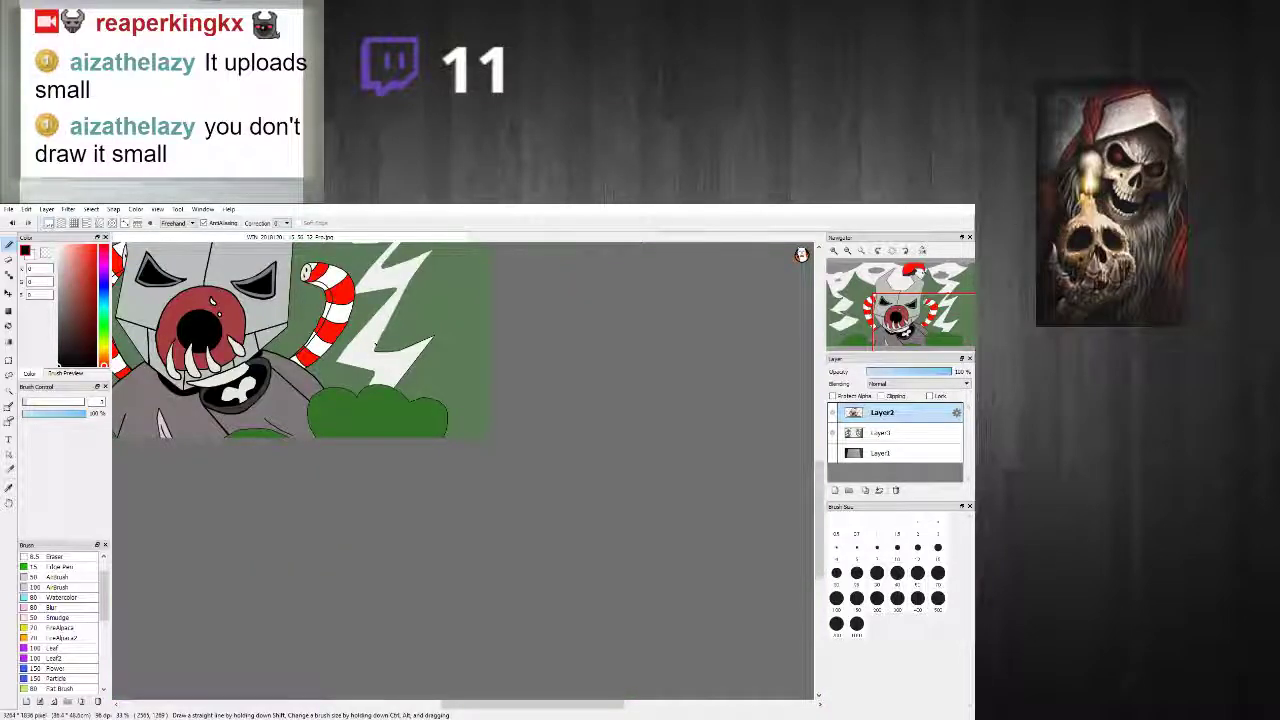
scroll(378, 365, "up", 2)
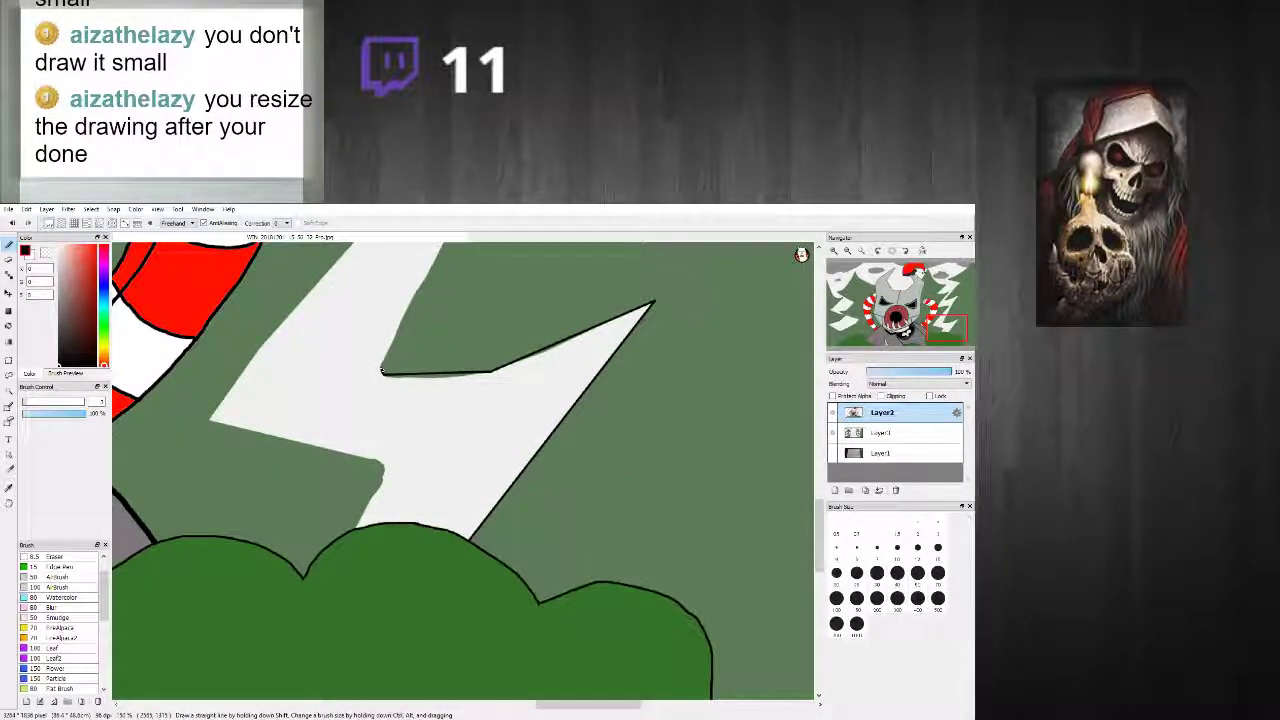
Step: Outline the right snow patch in black from the lowest inner corner to the middle spike's tip and back to its inner corner
scroll(382, 370, "down", 2)
scroll(380, 360, "up", 3)
scroll(375, 388, "down", 1)
scroll(375, 388, "up", 1)
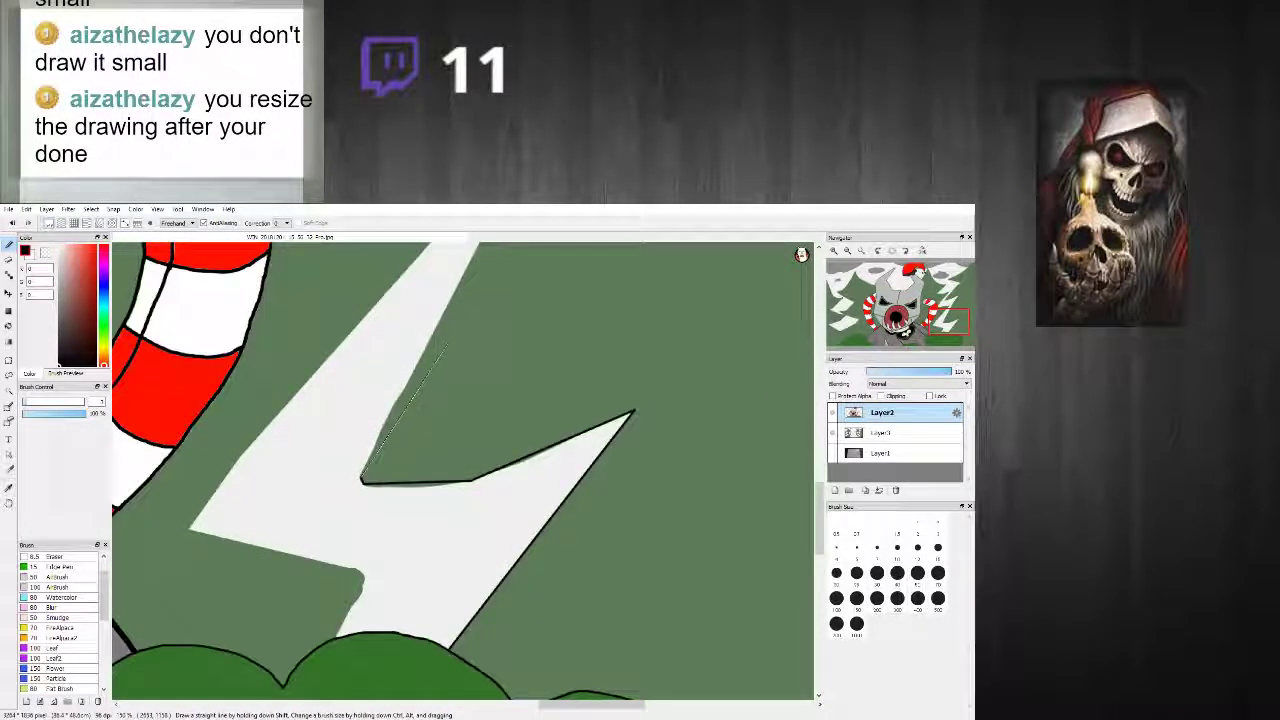
scroll(380, 380, "down", 3)
scroll(420, 365, "up", 3)
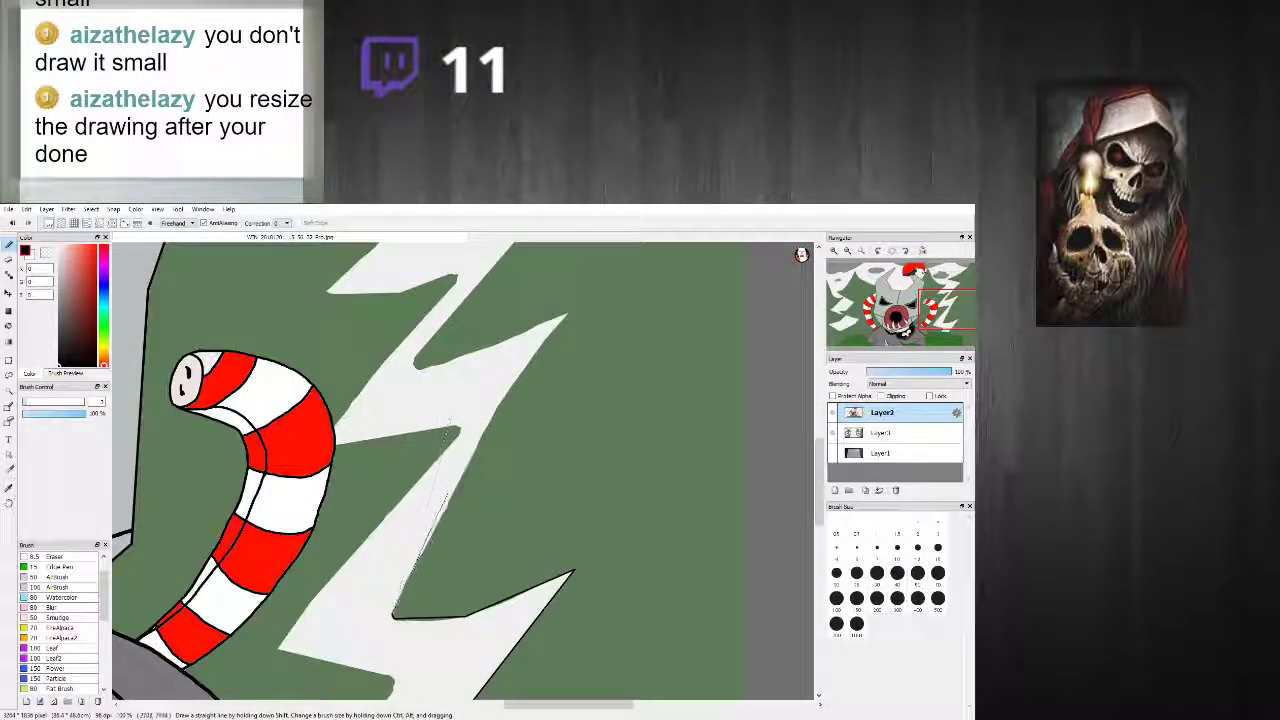
left_click(484, 432, "shift")
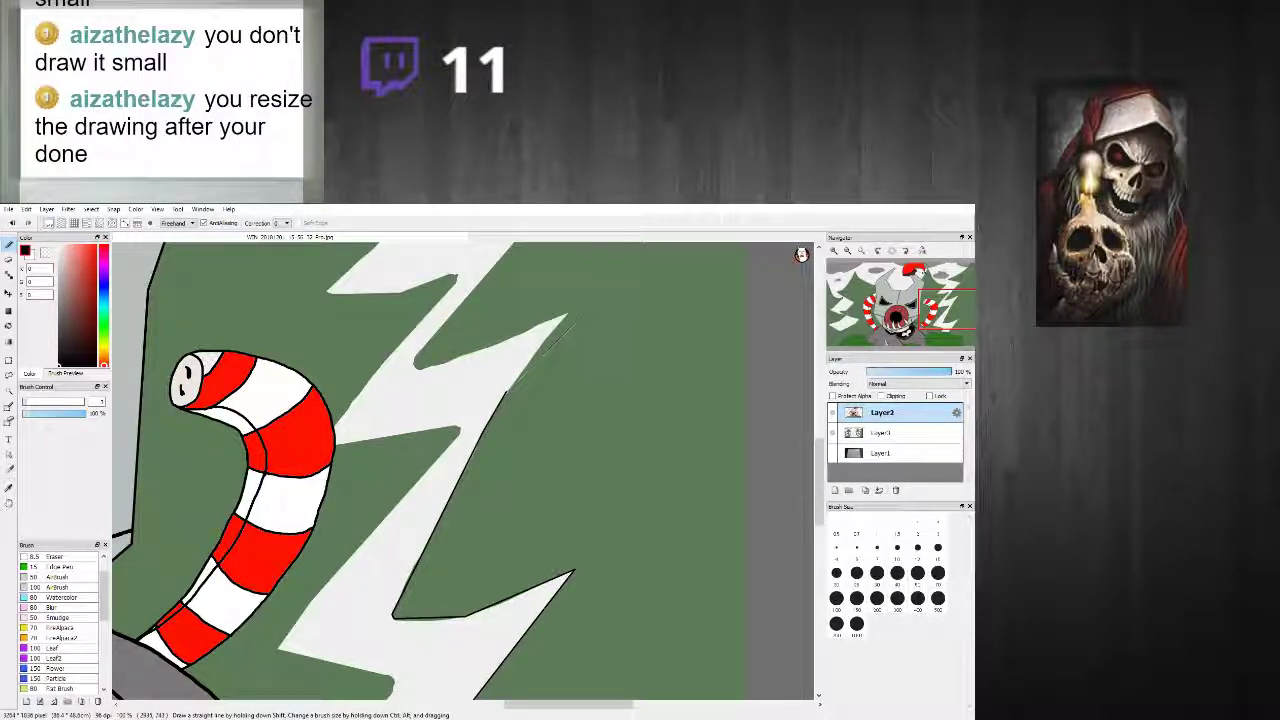
left_click(420, 371, "shift")
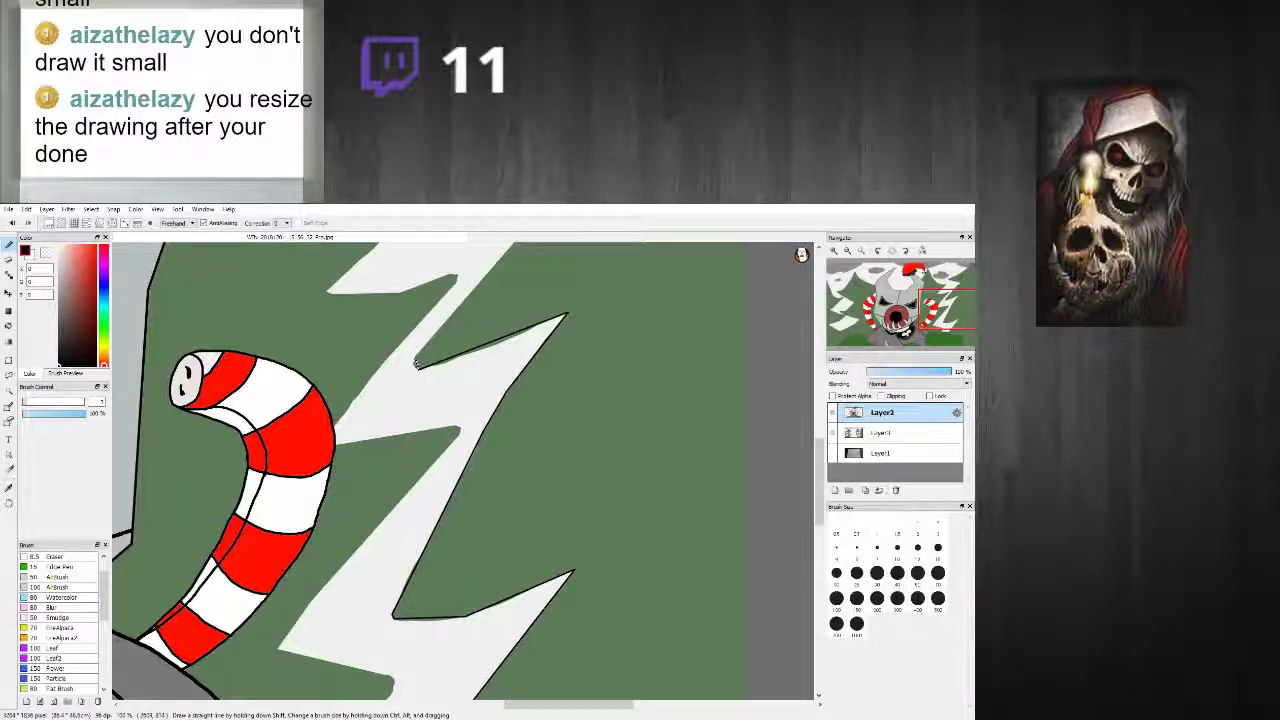
Step: Outline the right snow patch in black from the middle spike's inner corner to the upper spike's tip and back to the top notch
scroll(412, 358, "down", 5)
scroll(450, 318, "up", 4)
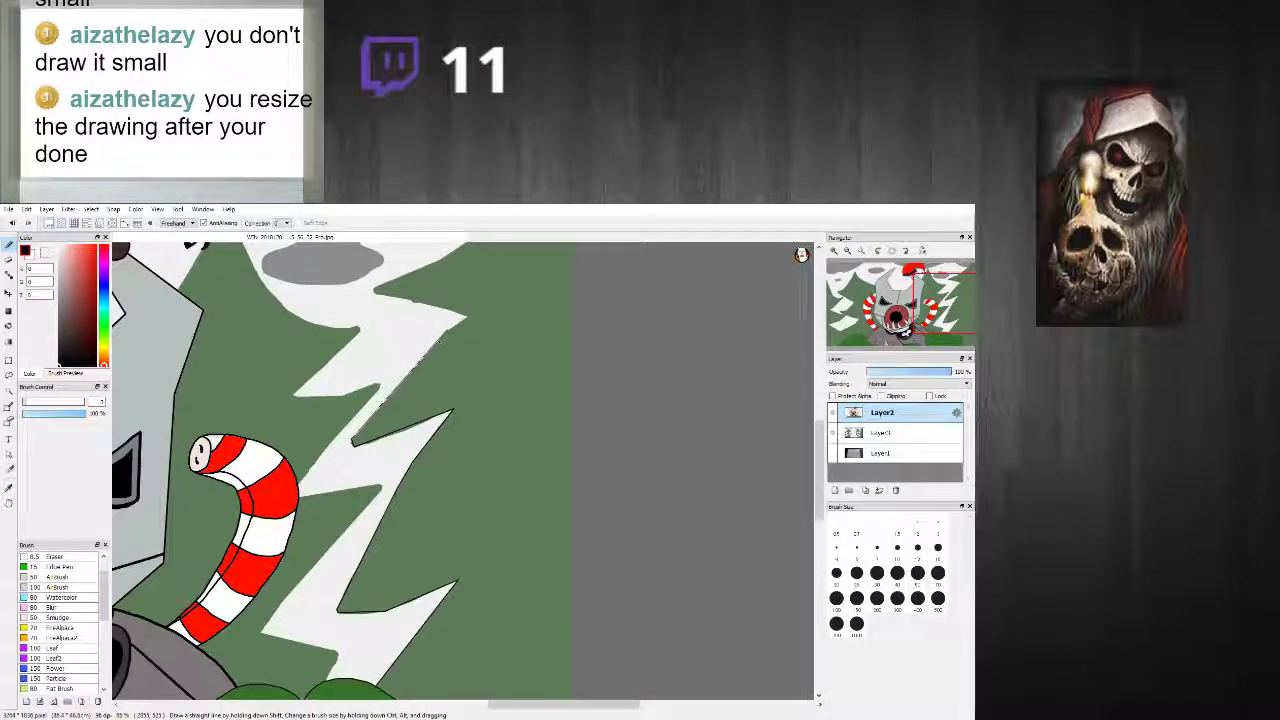
left_click(443, 335, "shift")
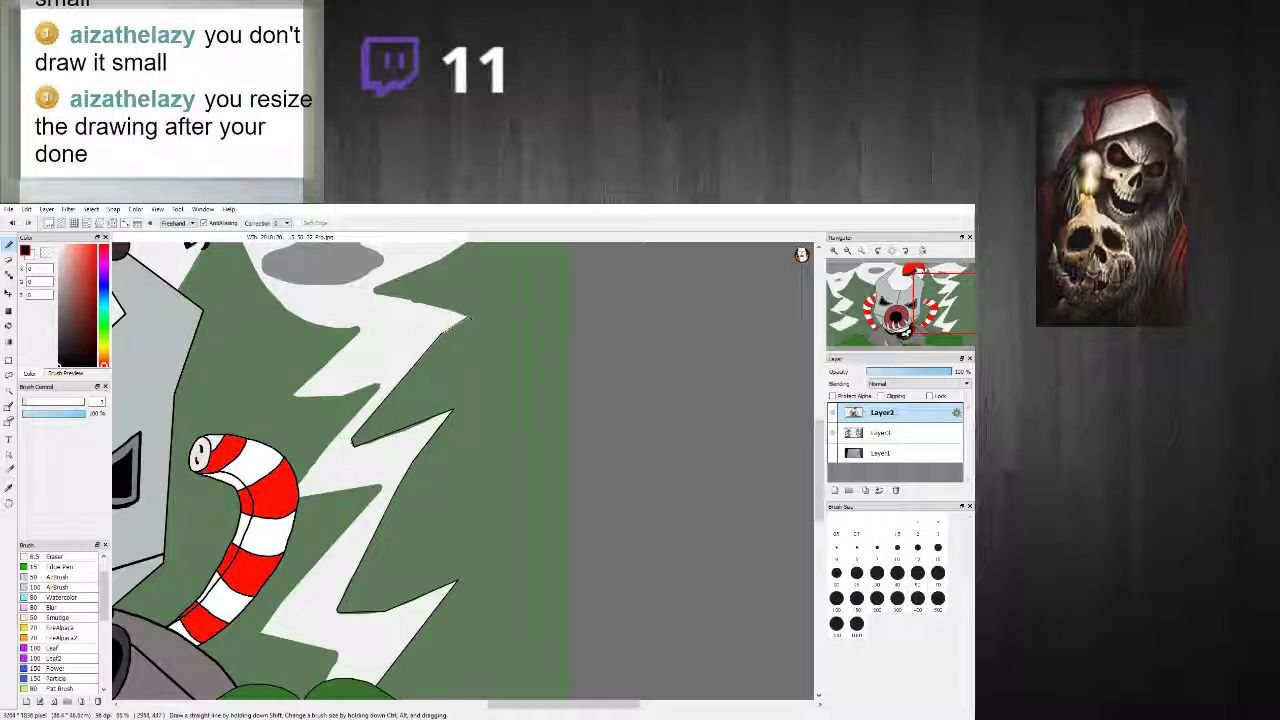
left_click_drag(465, 318, 375, 292)
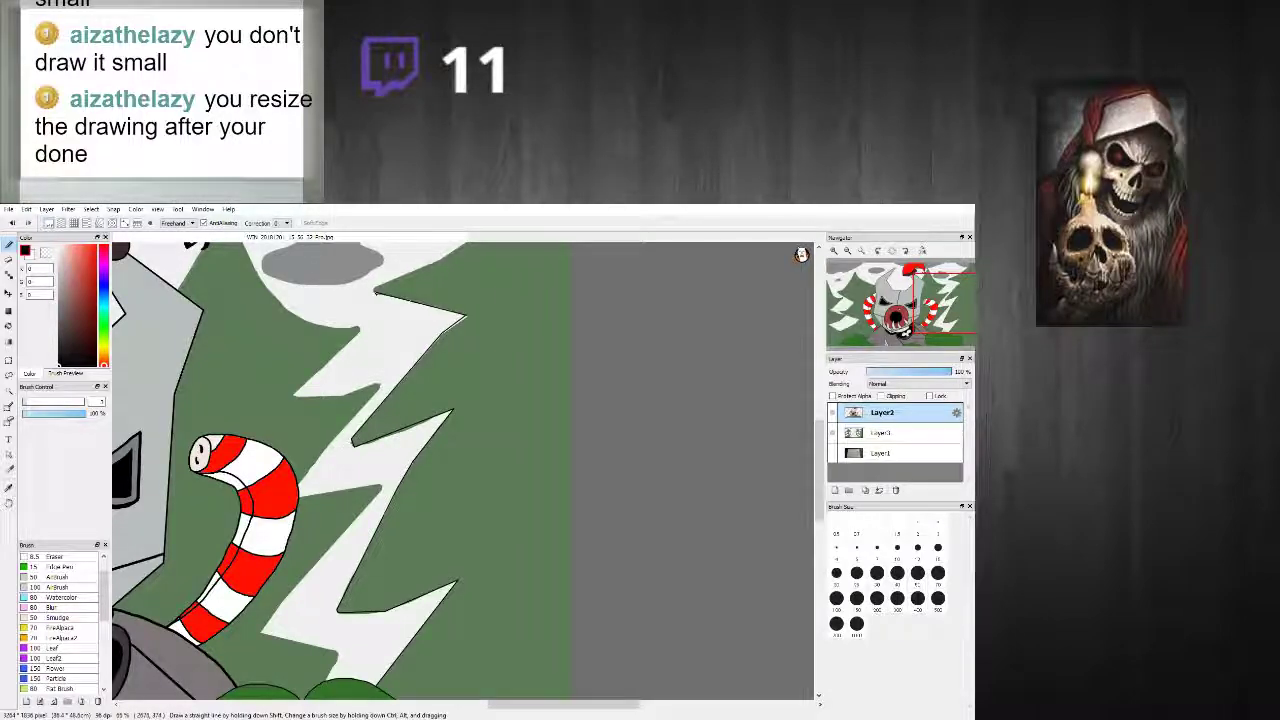
Step: Outline the right tree's edge in black with straight lines from the top notch, past the grey mountain, to the picture's top edge
scroll(384, 256, "down", 3)
scroll(384, 256, "up", 3)
scroll(384, 256, "down", 4)
scroll(382, 258, "up", 1)
scroll(383, 256, "up", 4)
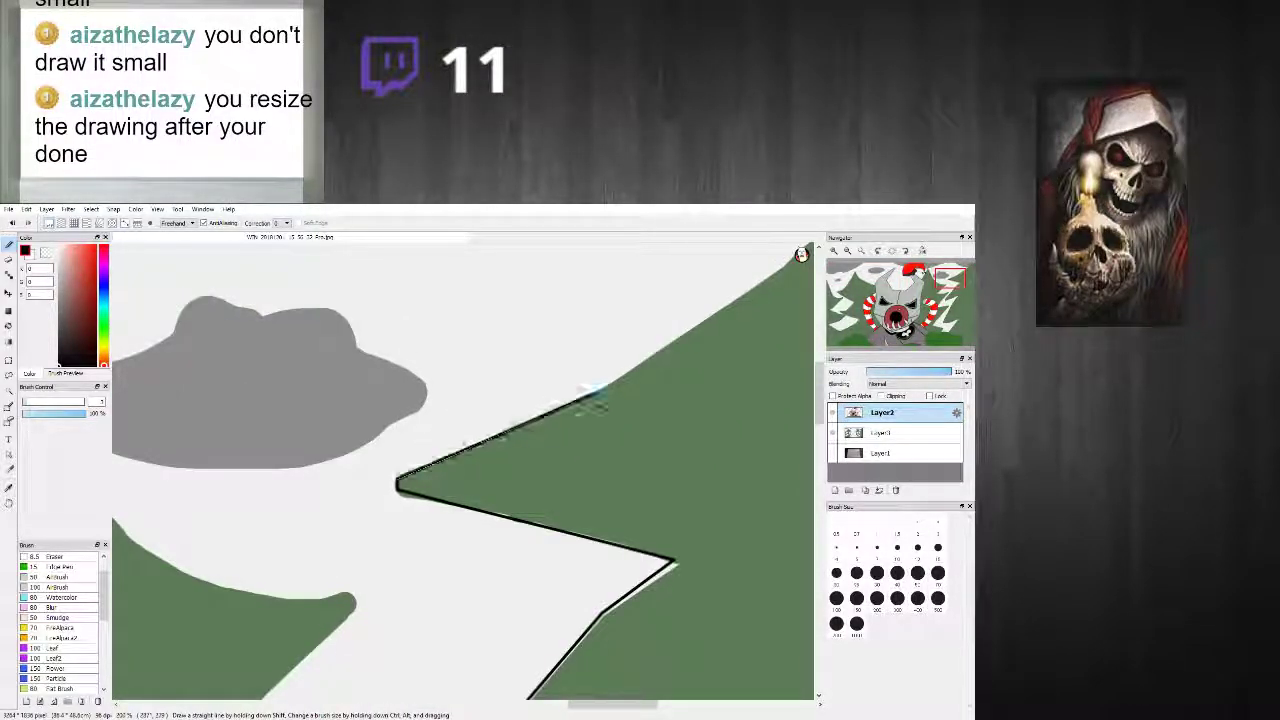
scroll(600, 400, "down", 2)
scroll(641, 370, "up", 1)
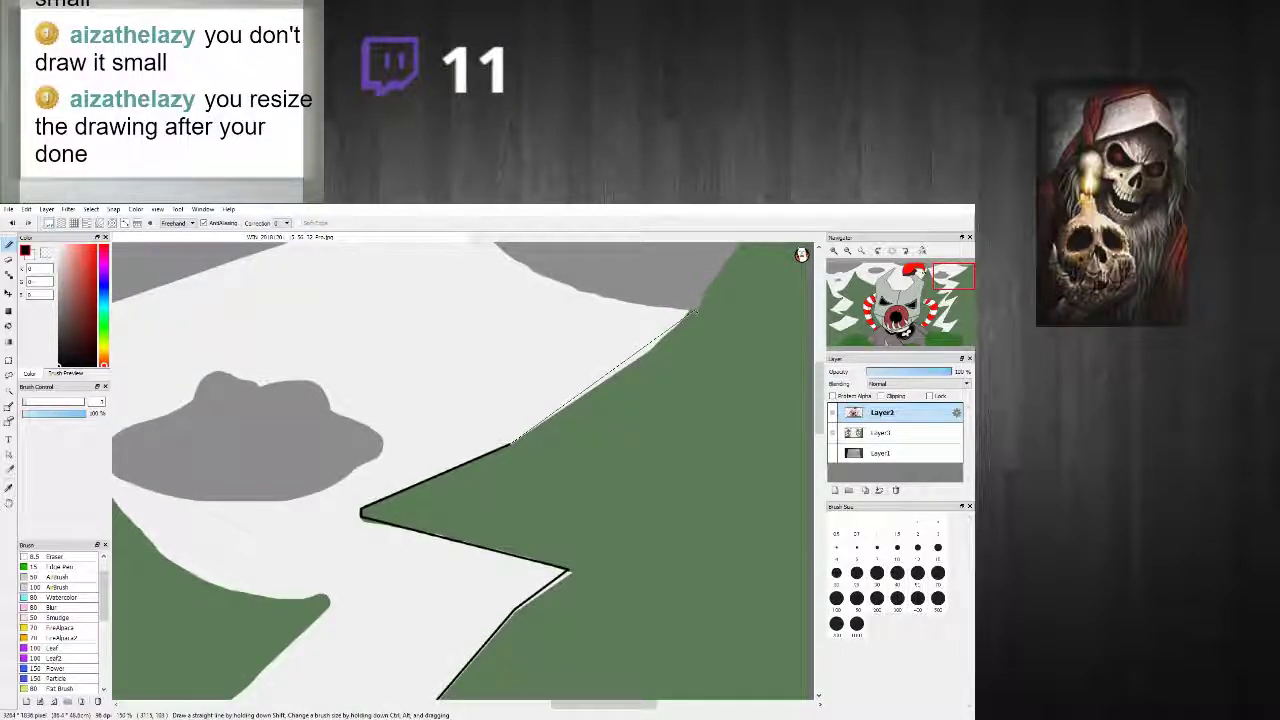
left_click(690, 312, "shift")
scroll(690, 312, "down", 3)
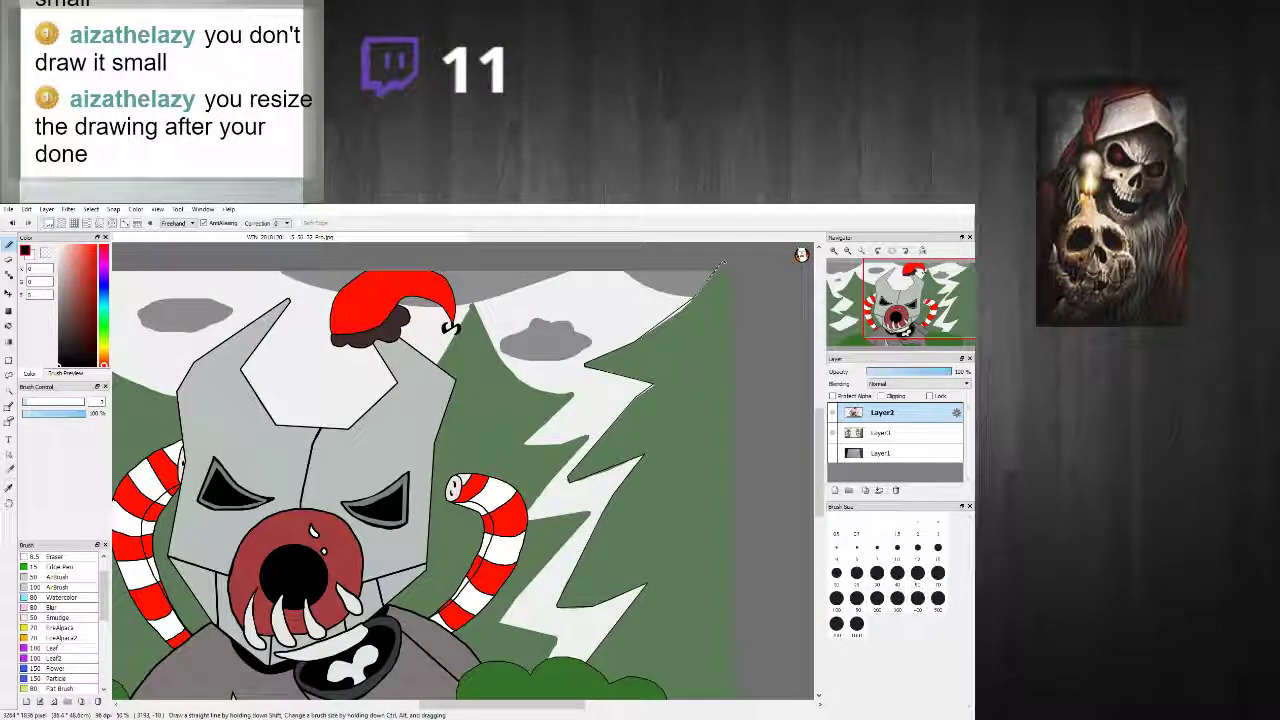
scroll(685, 300, "up", 2)
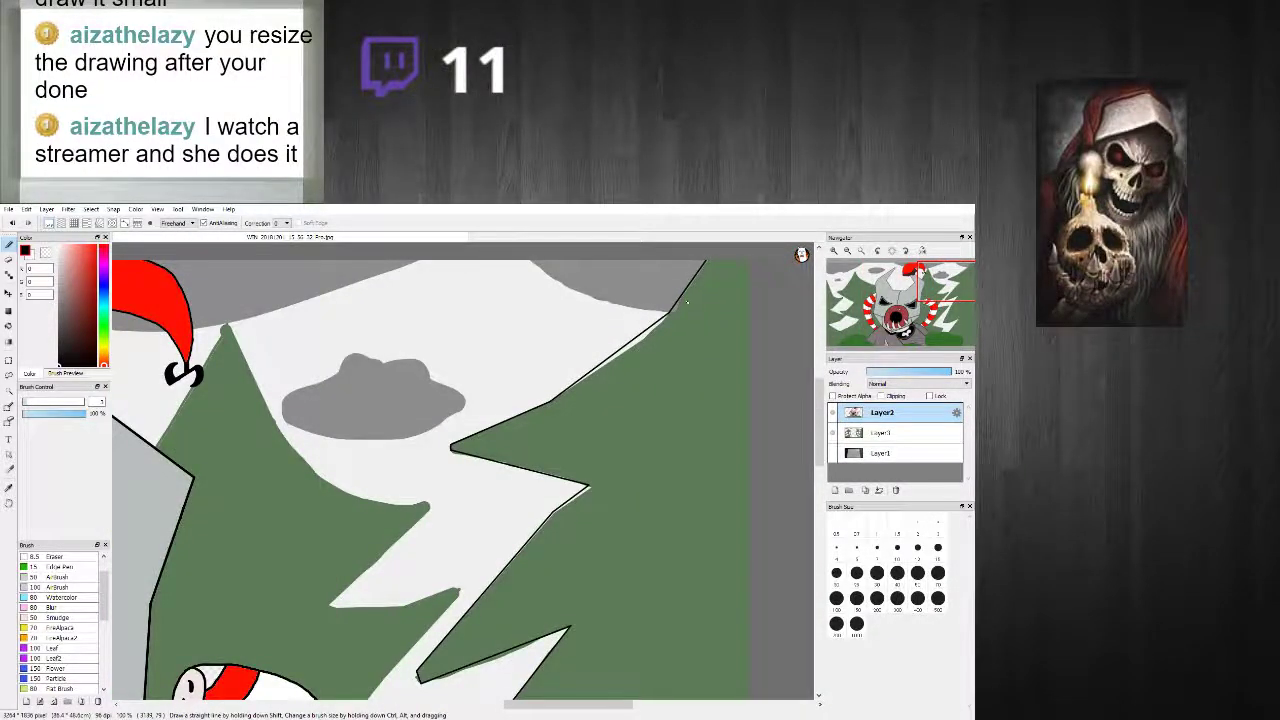
Step: Outline the right snow patch's left edge in black from the bush around the lowest snow point, up to the candy cane
scroll(640, 320, "down", 2)
scroll(612, 332, "up", 1)
scroll(612, 332, "up", 1)
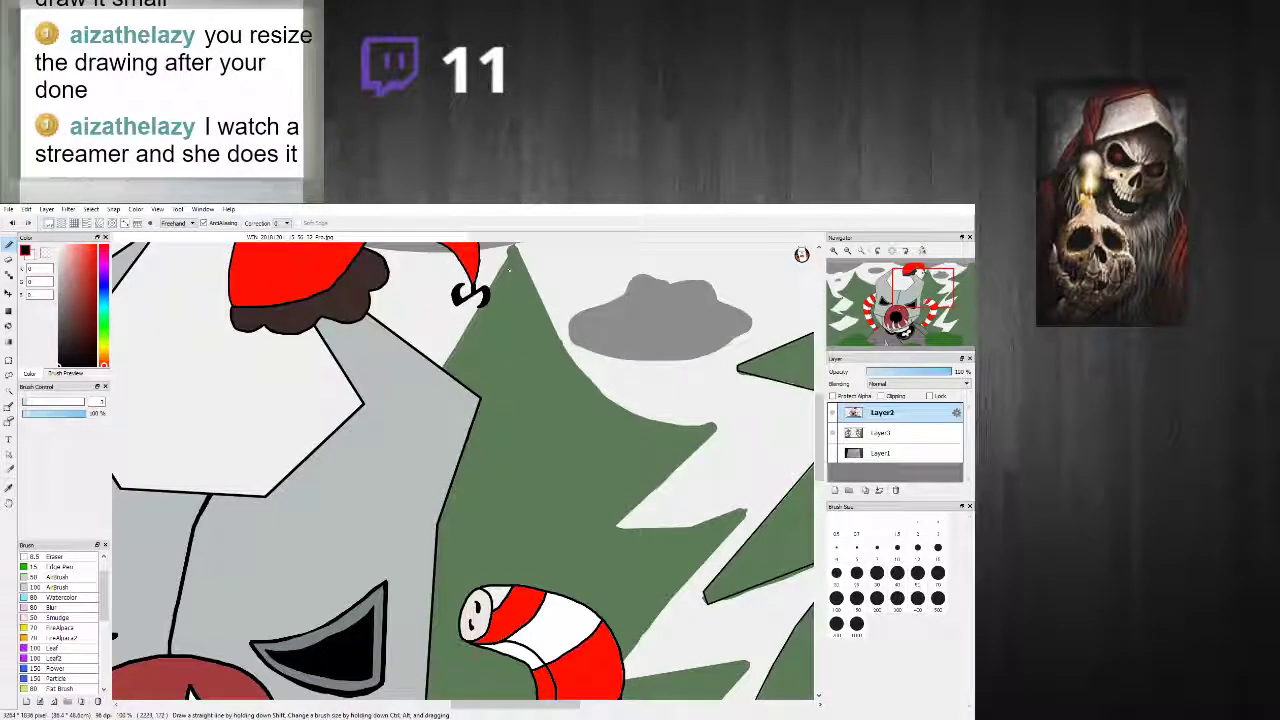
scroll(509, 268, "down", 2)
scroll(621, 527, "up", 2)
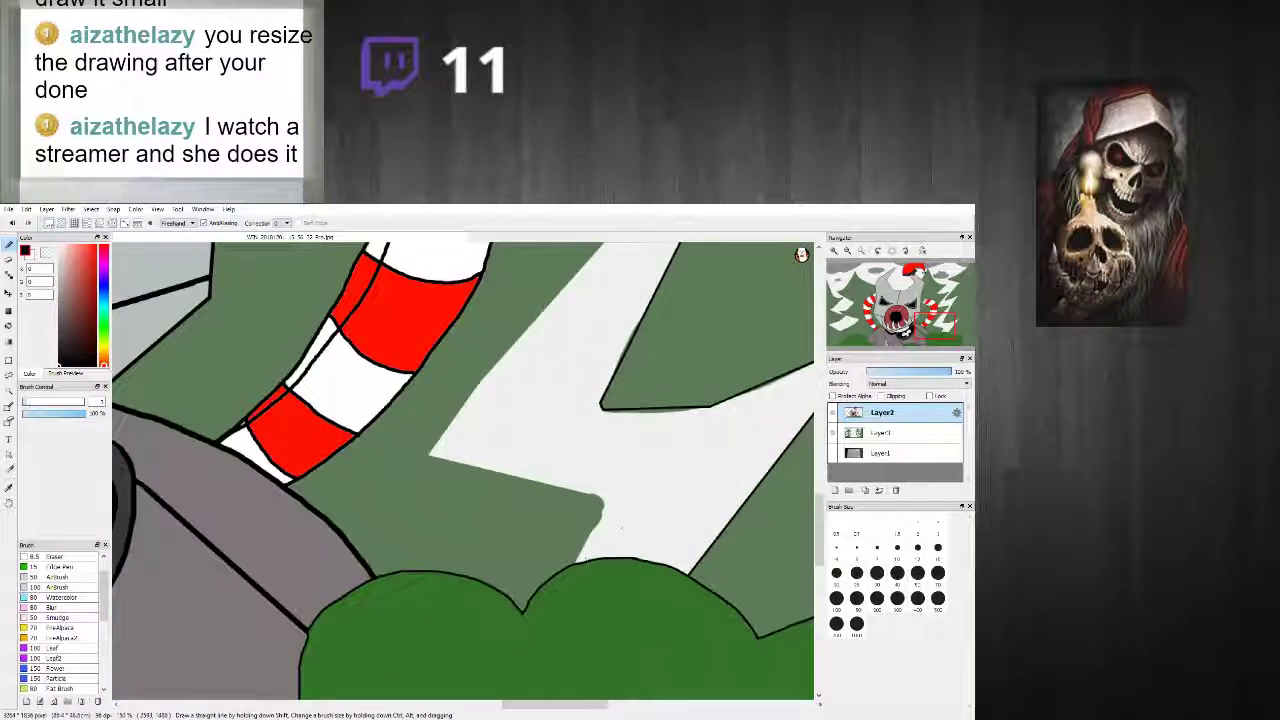
left_click_drag(577, 561, 596, 527)
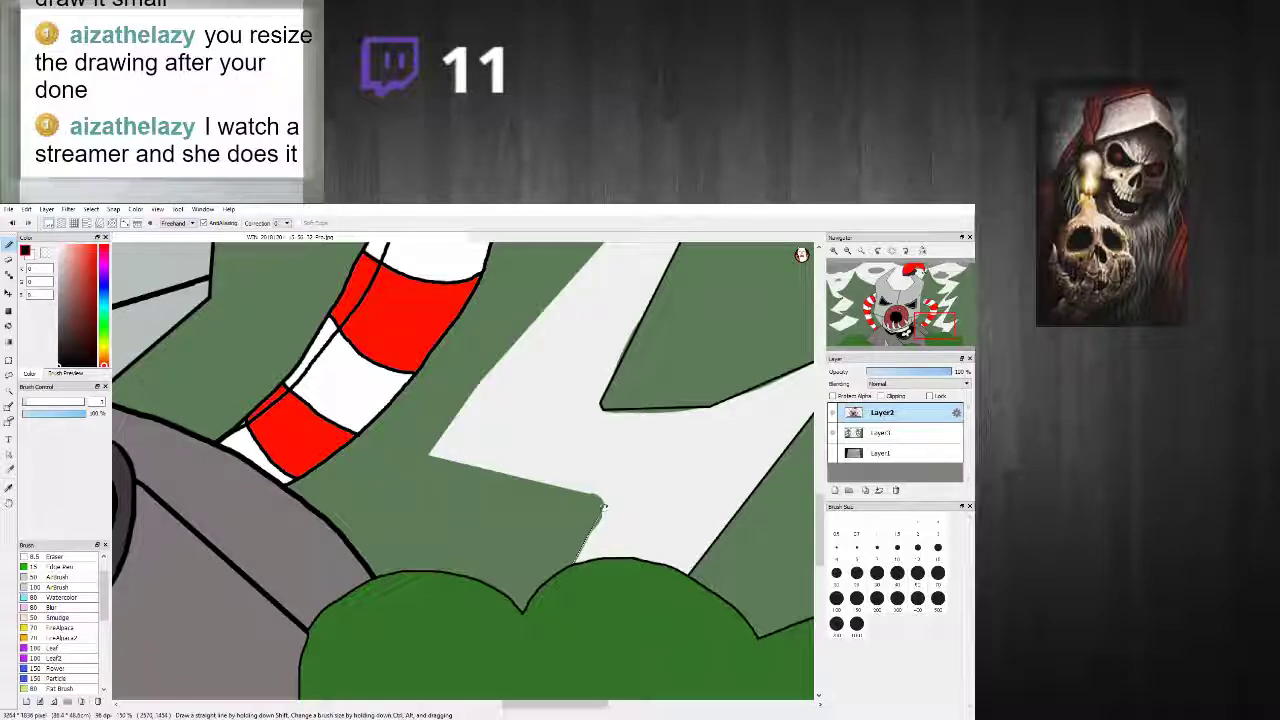
left_click(430, 455, "shift")
scroll(478, 340, "down", 3)
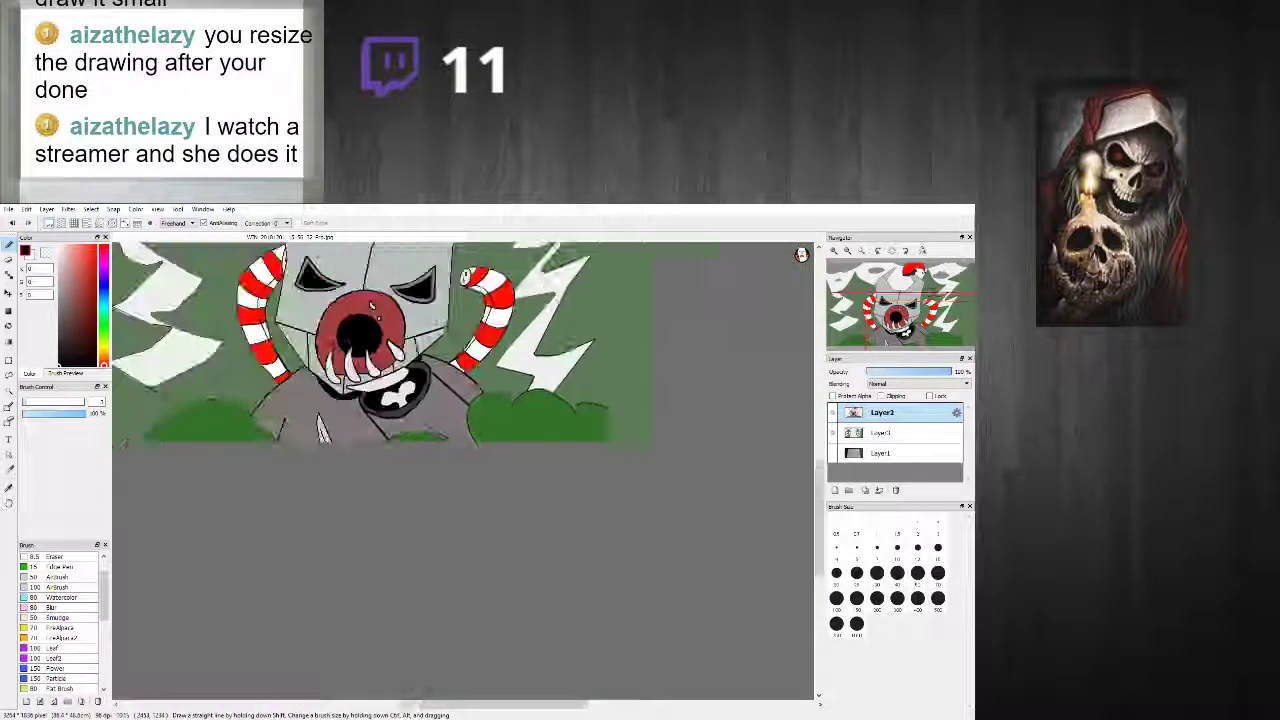
scroll(474, 336, "up", 2)
scroll(585, 263, "down", 5)
scroll(586, 255, "up", 5)
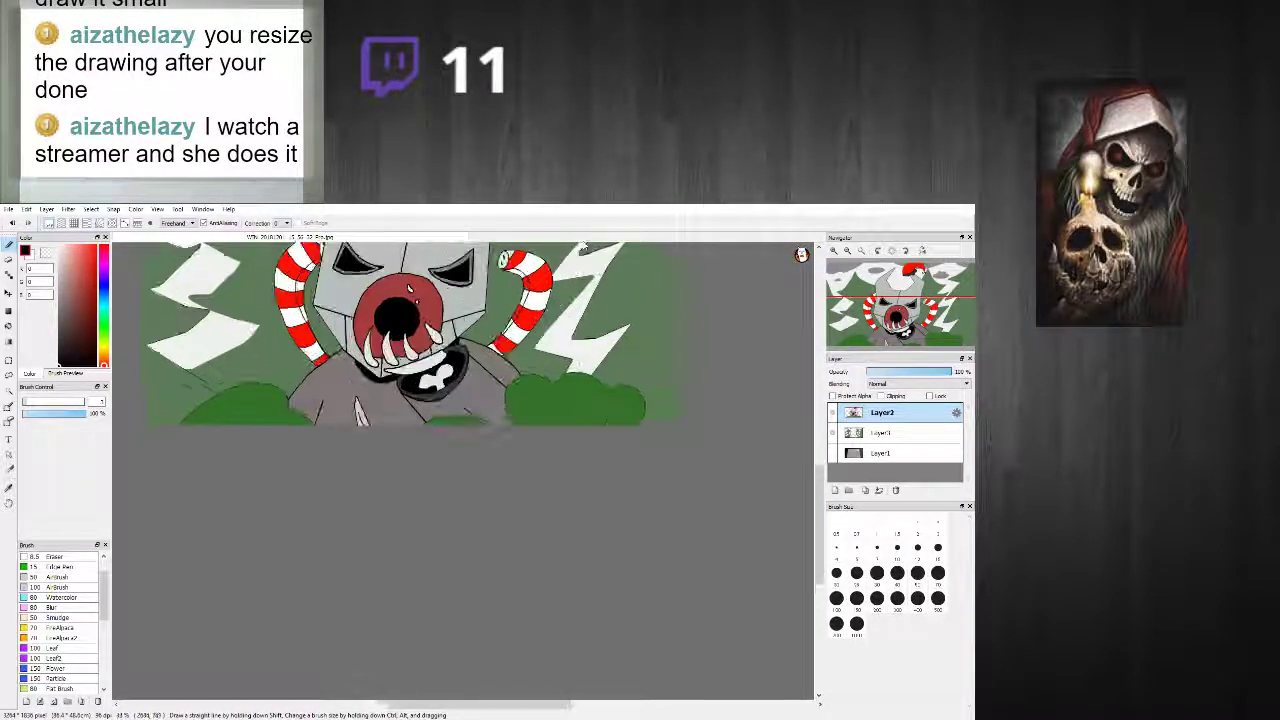
mouse_move(433, 526)
left_mouse_down()
mouse_move(615, 309)
mouse_move(490, 322)
left_mouse_up()
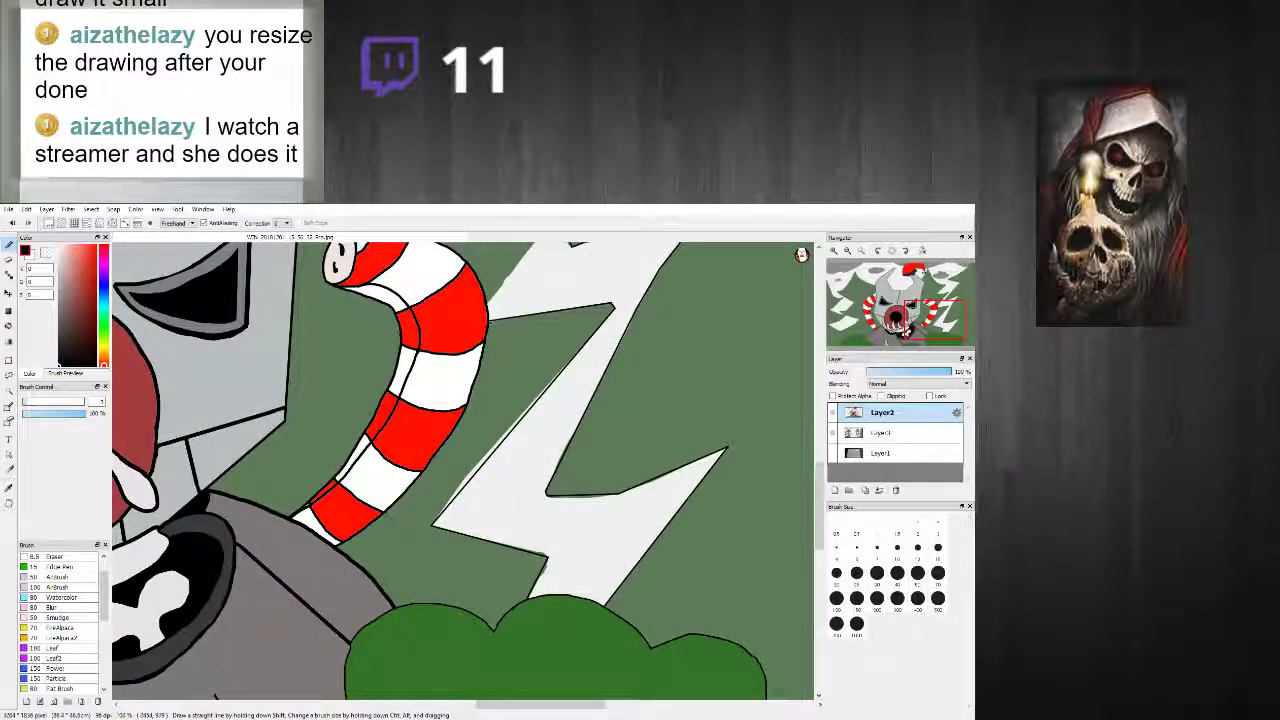
Step: Outline the snow patch's left edge in black from the candy cane to the next green branch tip and back to the inner corner
scroll(528, 252, "down", 8)
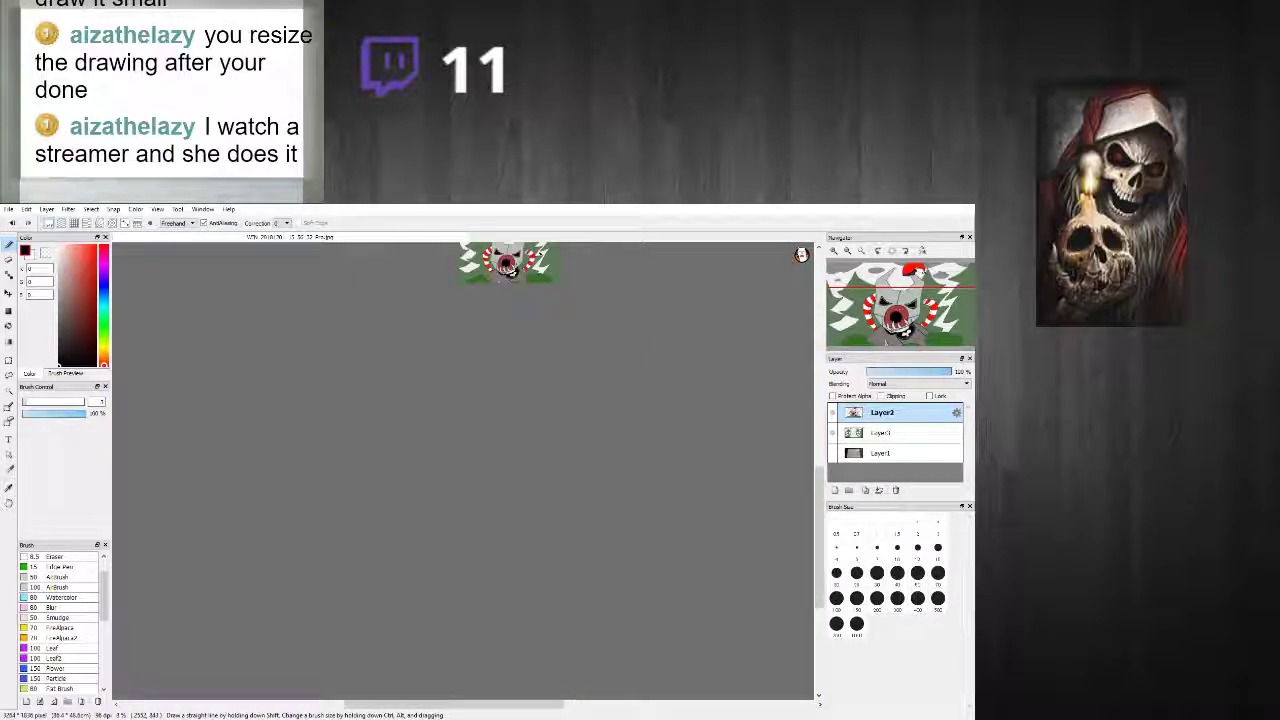
scroll(530, 252, "up", 2)
left_click_drag(819, 535, 819, 478)
scroll(572, 441, "up", 10)
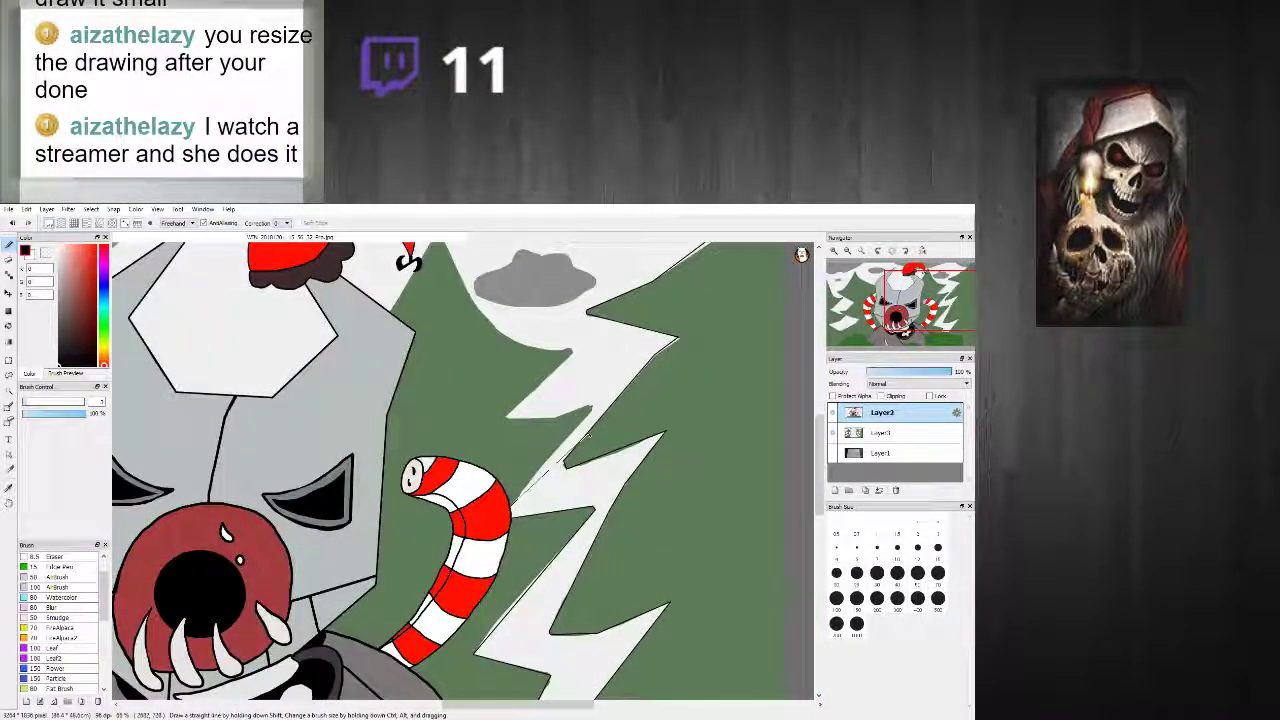
left_click(602, 361, "shift")
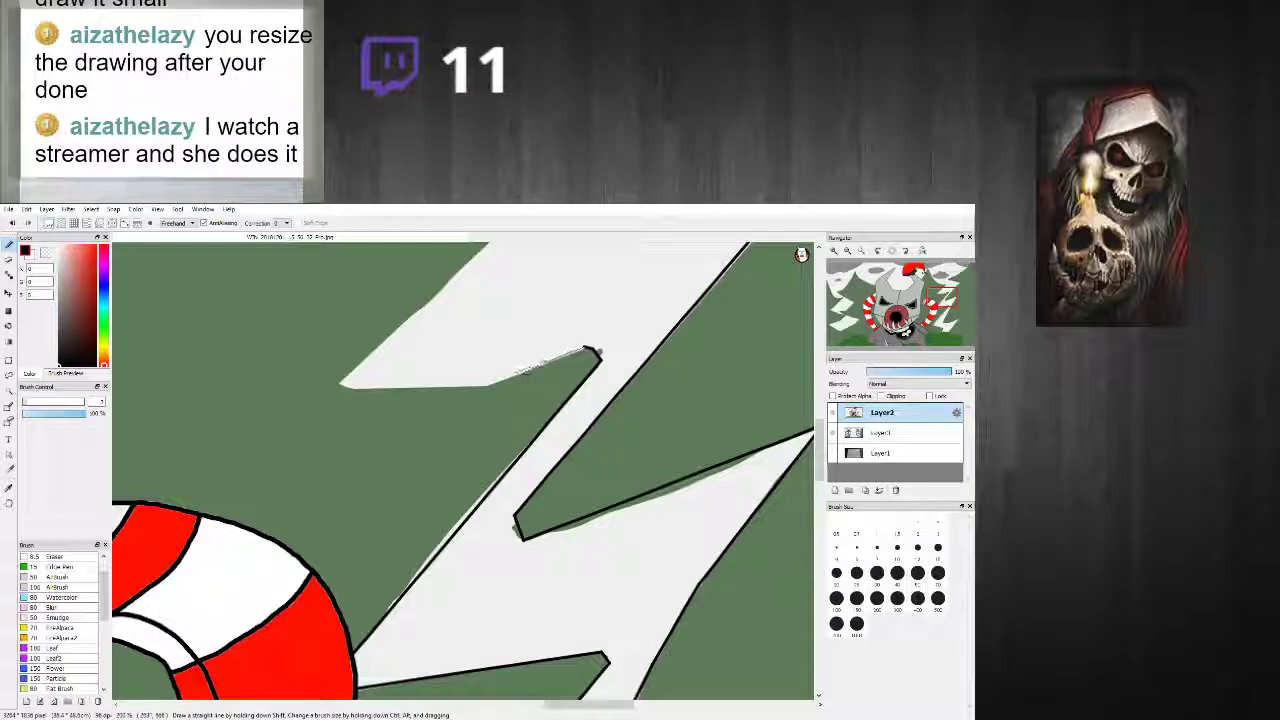
left_click(488, 388, "shift")
left_click(355, 391, "shift")
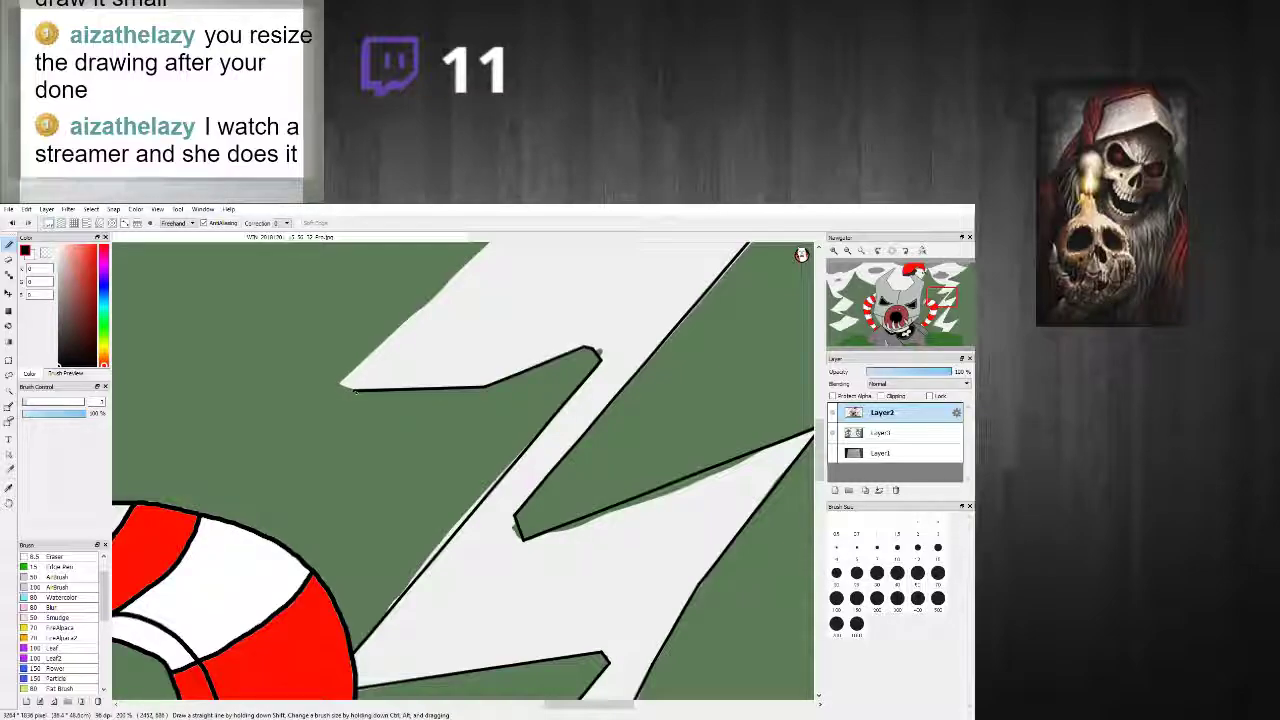
Step: Outline the tree beside the hat in black from the snow's inner corner past the upper branch tip and up to its peak
scroll(346, 385, "down", 5)
scroll(374, 338, "up", 4)
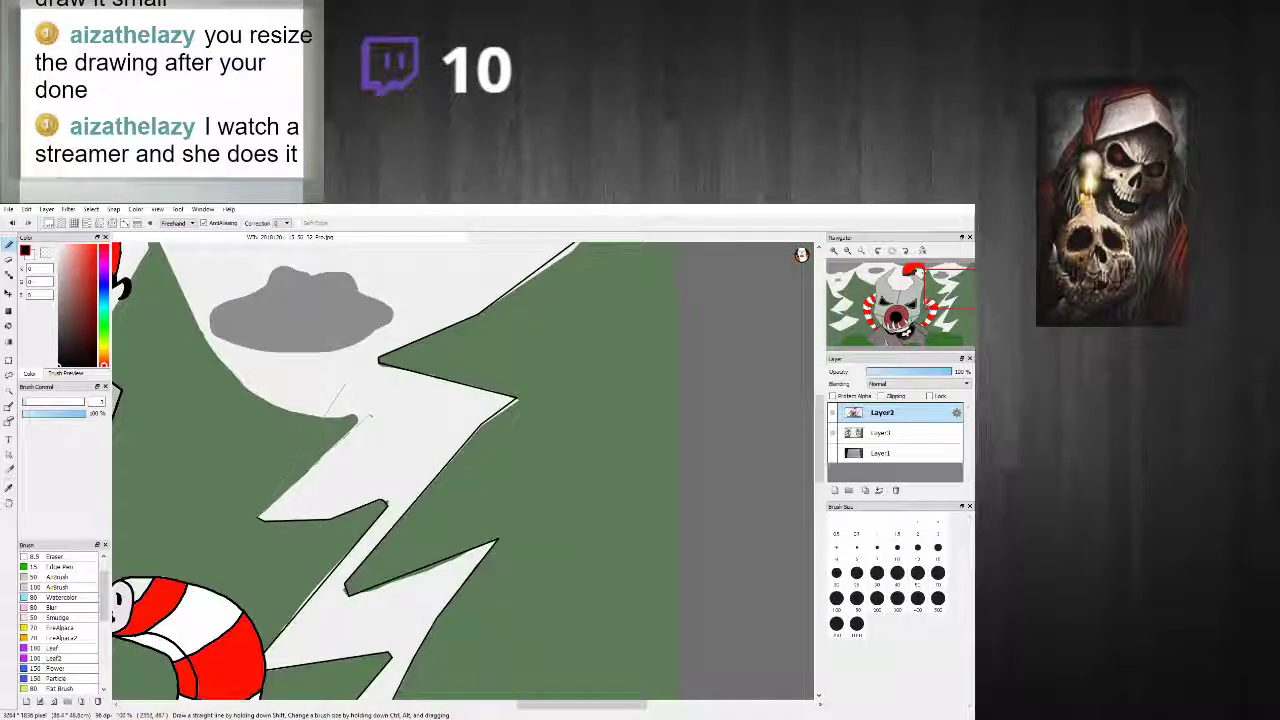
left_click(355, 420, "shift")
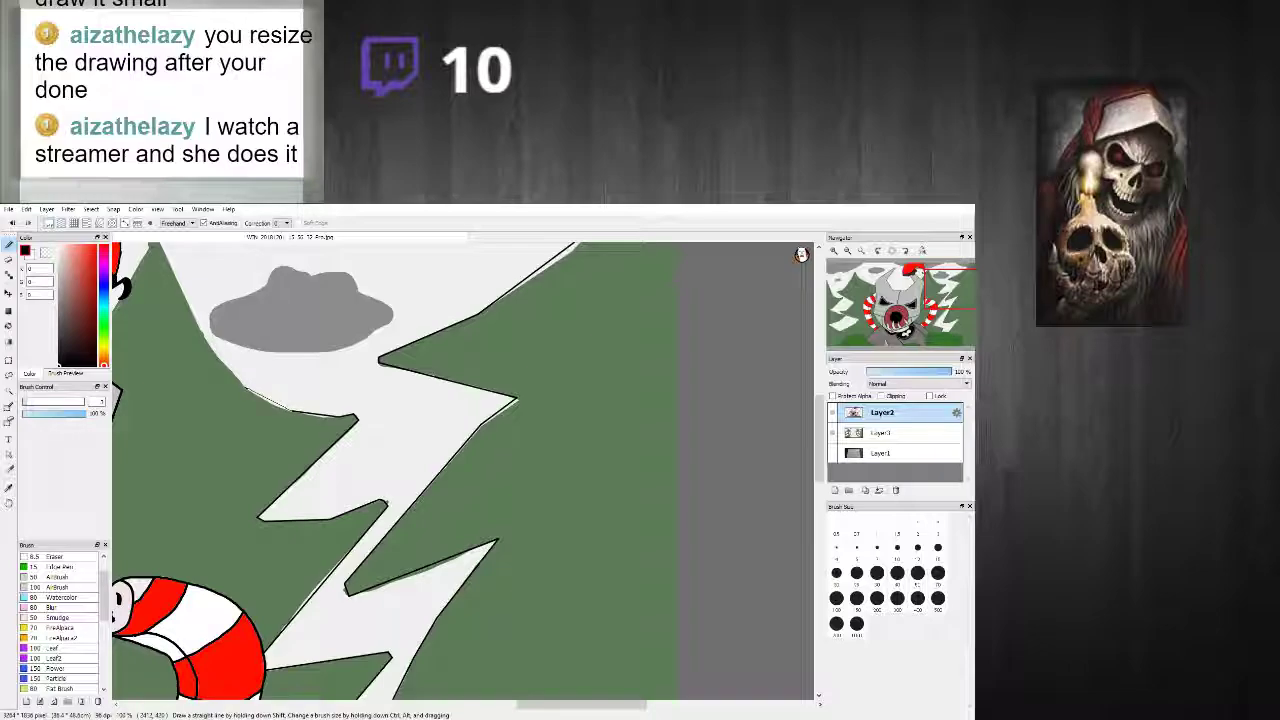
left_click(202, 334, "shift")
scroll(161, 246, "down", 3)
scroll(155, 248, "up", 5)
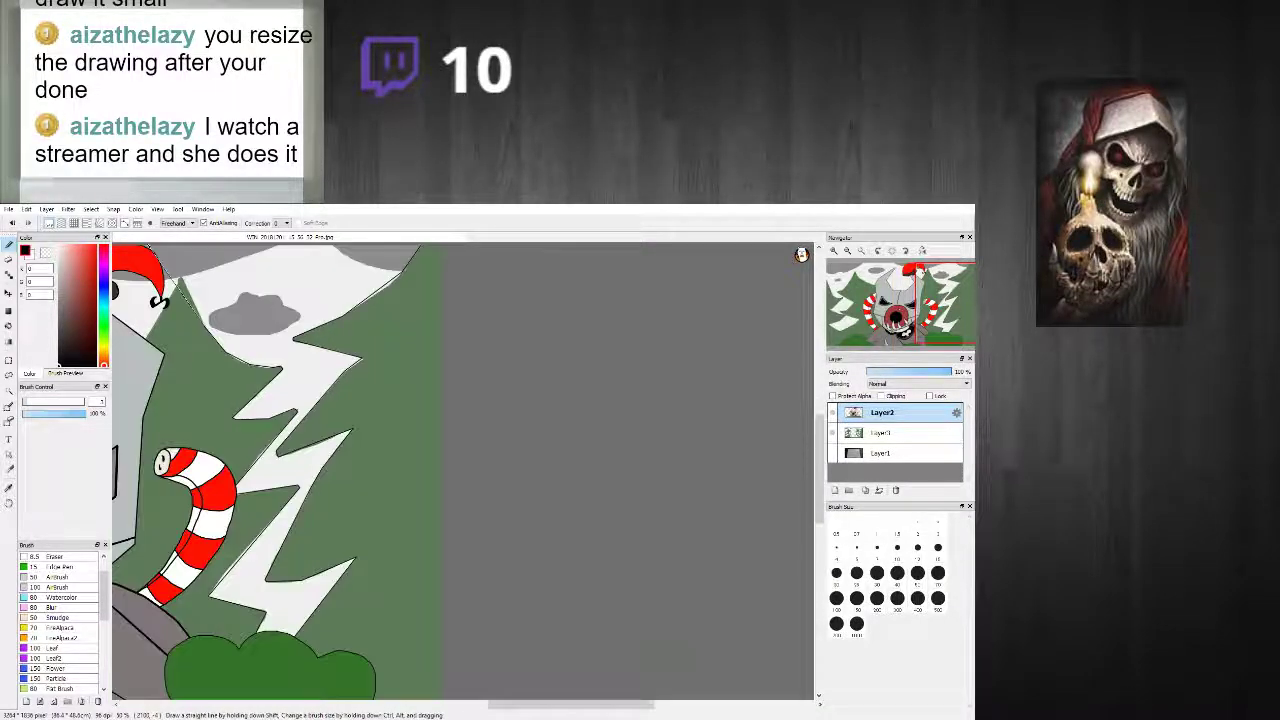
left_click(243, 292, "shift")
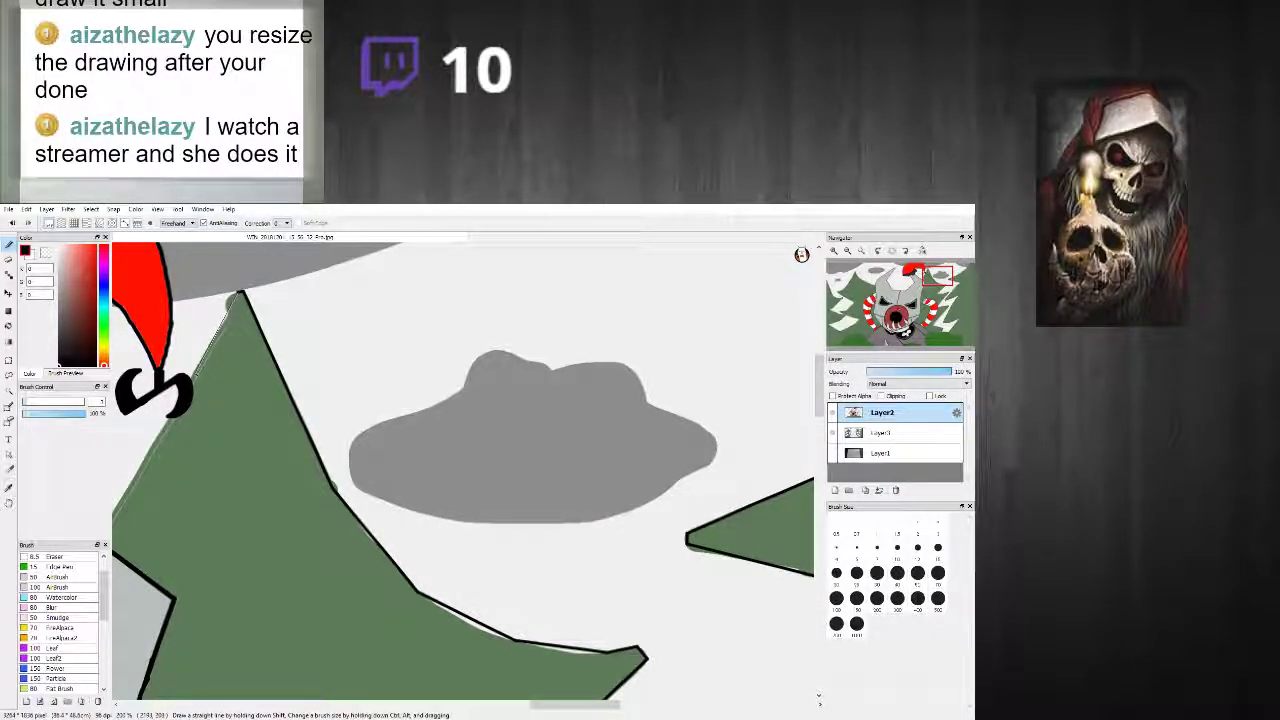
Step: Outline the same tree's left slope in black from its peak past the hat's curled tip to the character's head
left_click(172, 428, "shift")
scroll(151, 457, "down", 5)
scroll(148, 463, "up", 5)
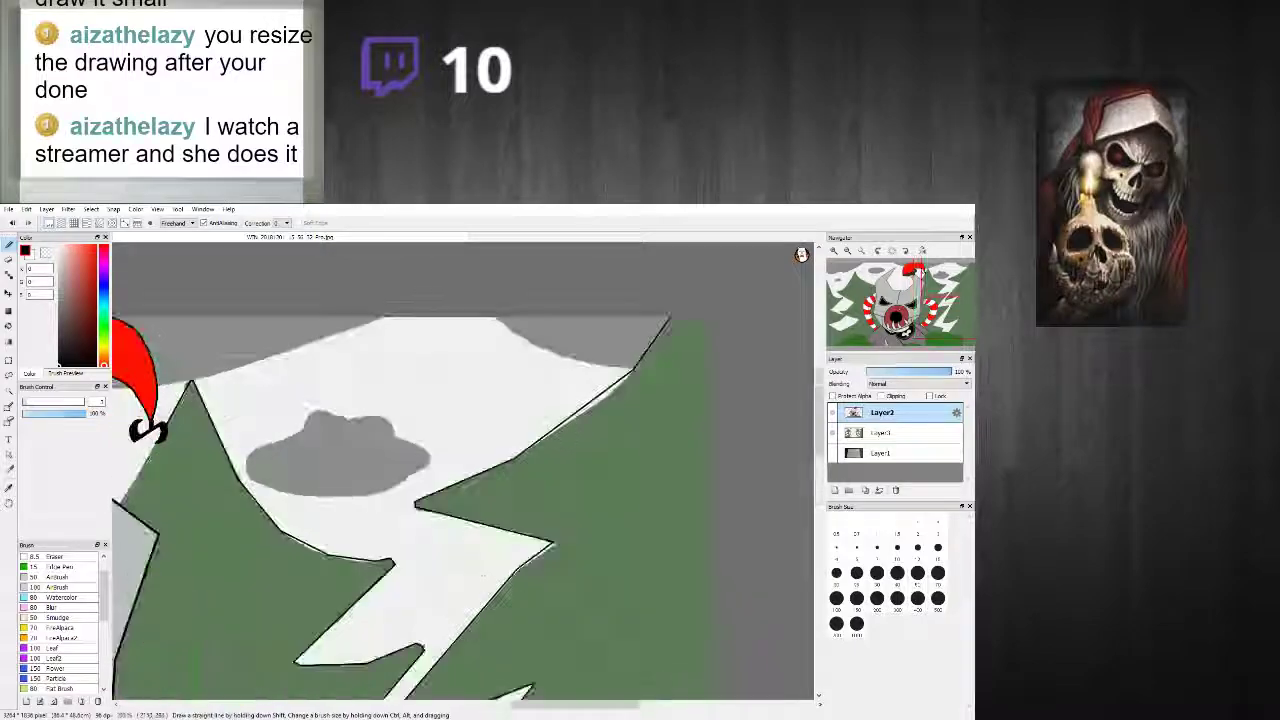
scroll(174, 503, "down", 3)
scroll(180, 498, "down", 1)
scroll(205, 515, "up", 5)
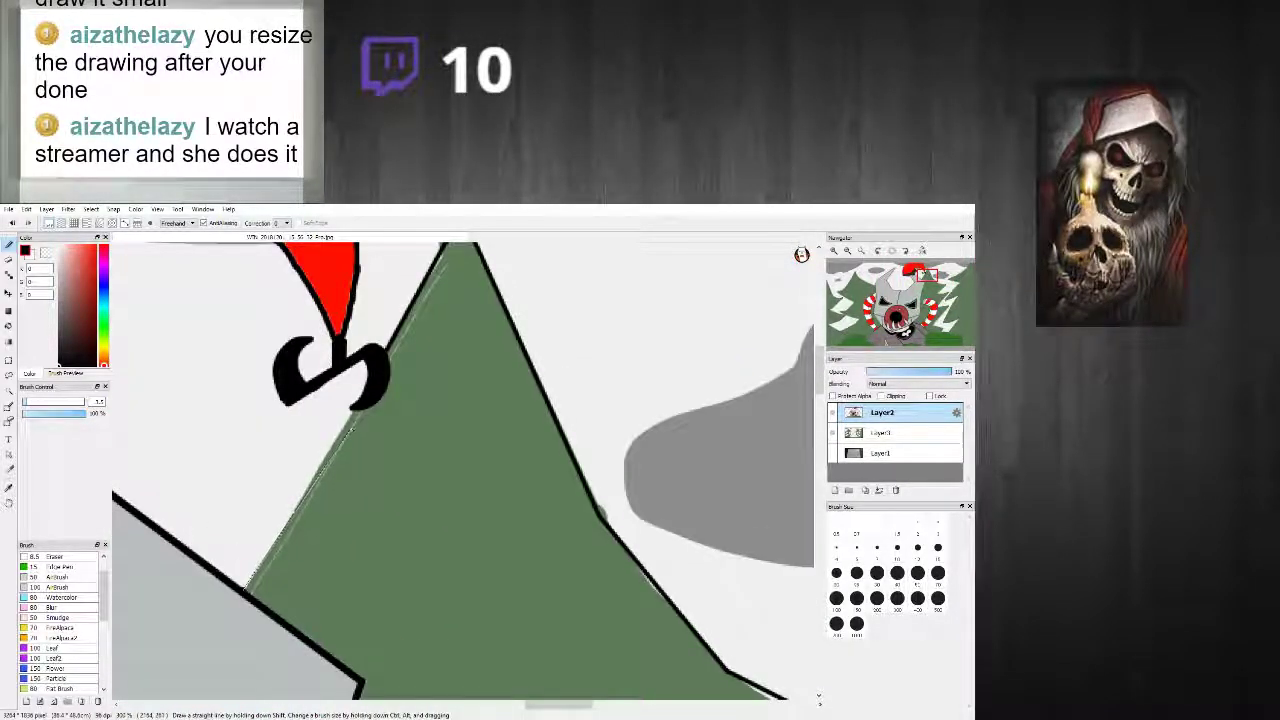
scroll(368, 420, "down", 3)
scroll(373, 420, "up", 5)
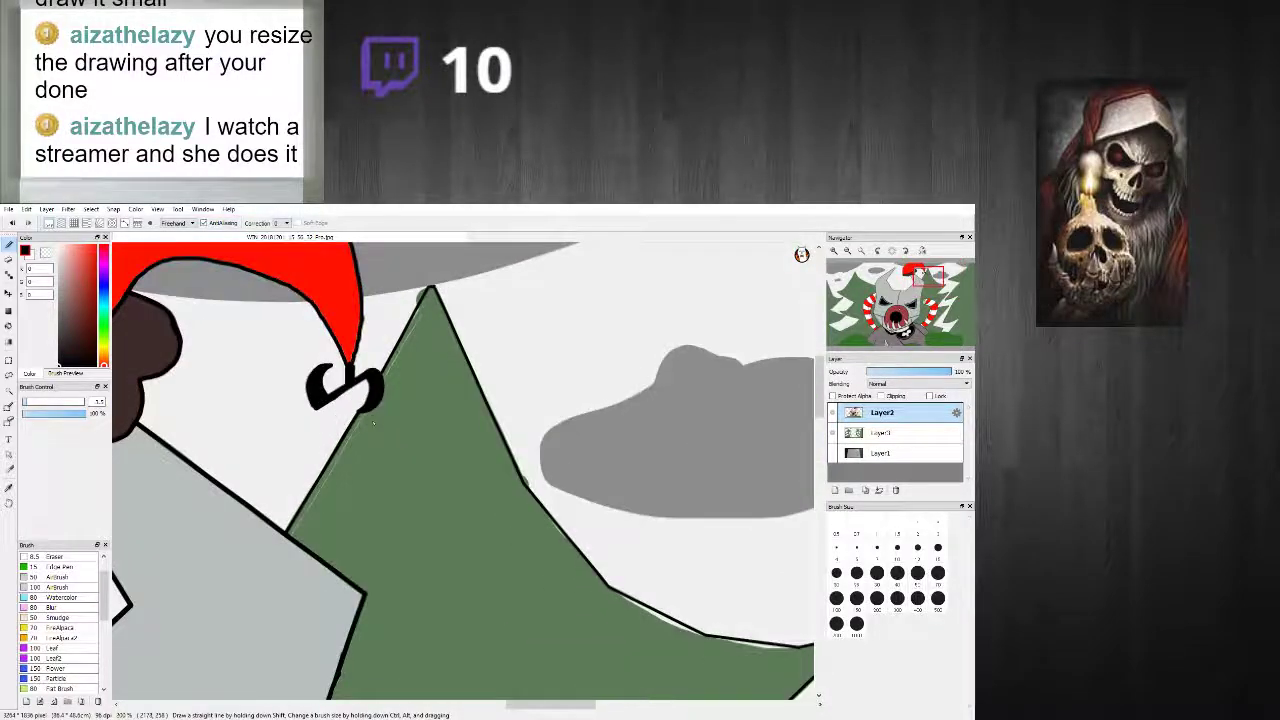
Step: Sample the tree's green and fill the light gaps inside its left slope outline beside the hat tip
right_click(366, 415)
scroll(329, 489, "down", 5)
scroll(329, 489, "up", 4)
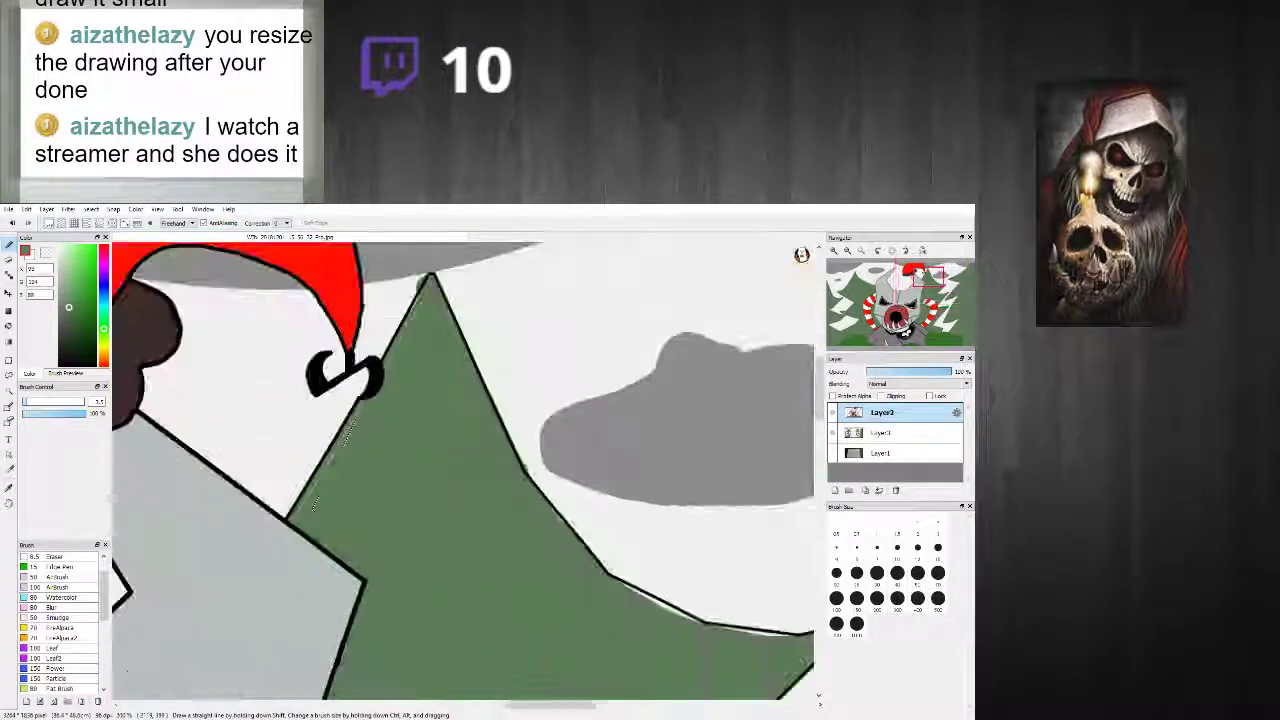
scroll(343, 484, "down", 3)
scroll(343, 484, "up", 4)
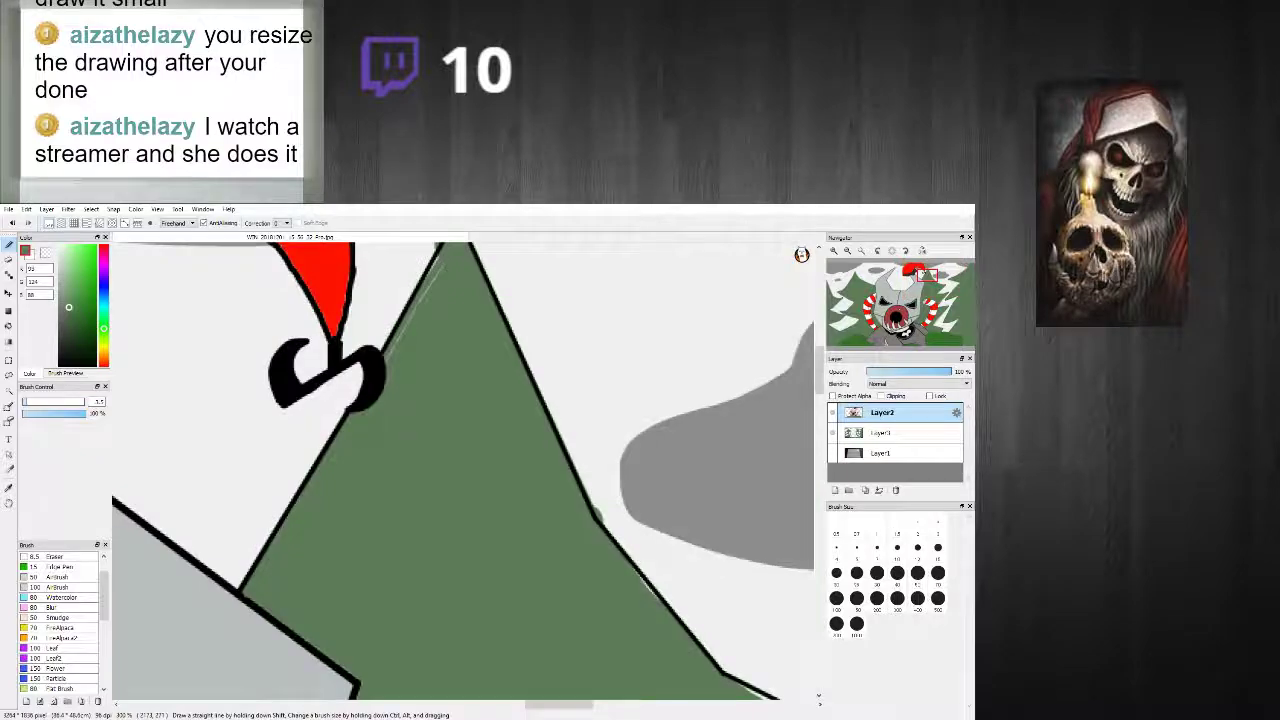
scroll(340, 486, "down", 4)
scroll(335, 488, "up", 3)
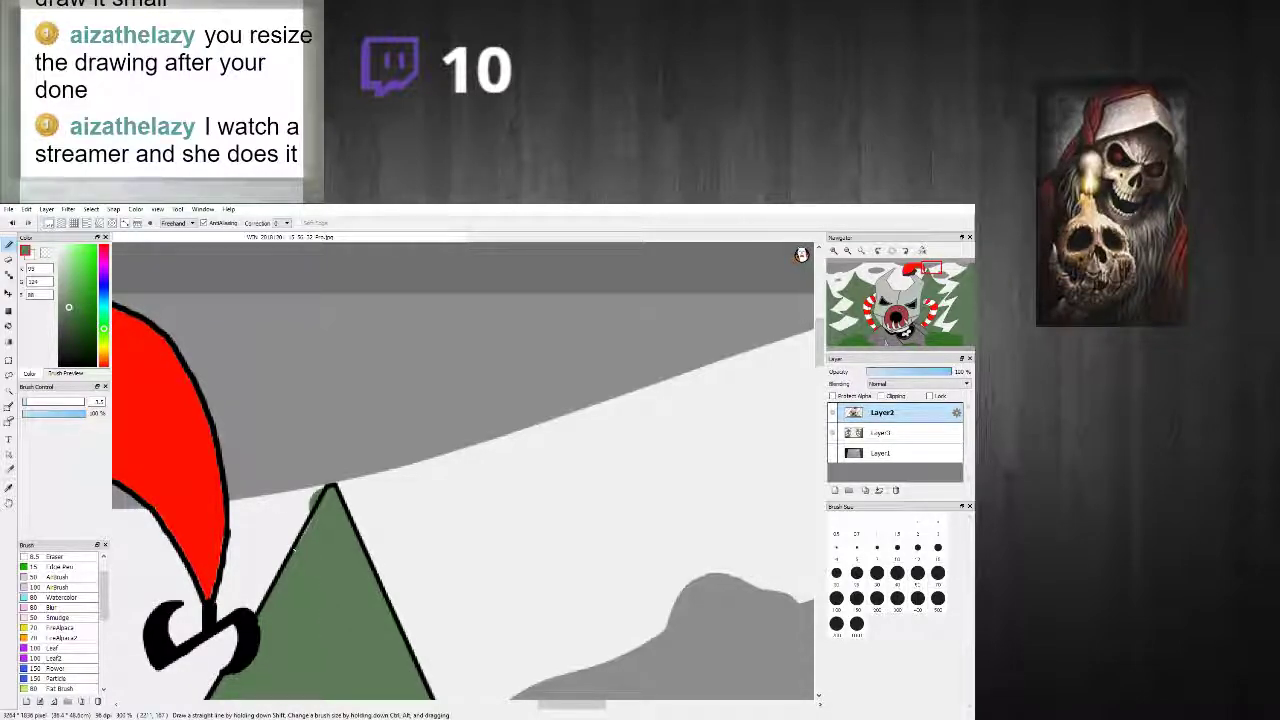
Step: Sample the snow's off-white and paint over the green spilling outside the outline at the tree's peak
scroll(305, 517, "up", 4)
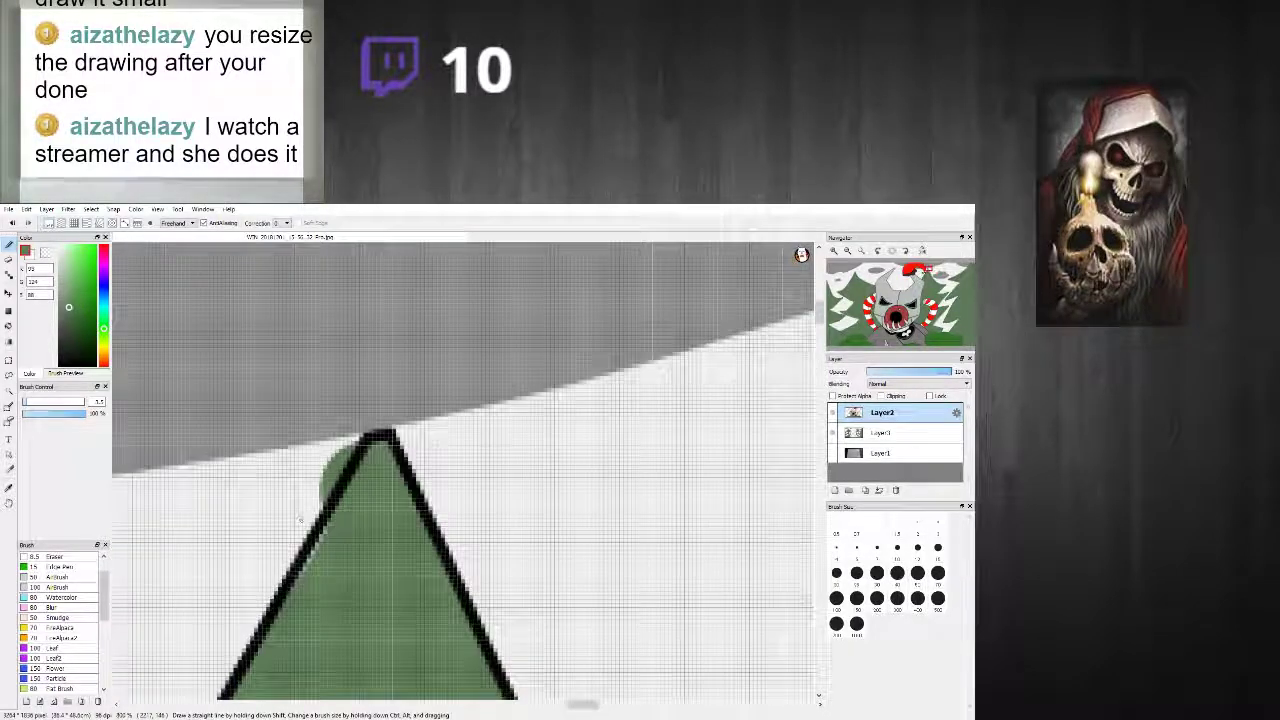
right_click(307, 508)
left_click_drag(312, 501, 332, 464)
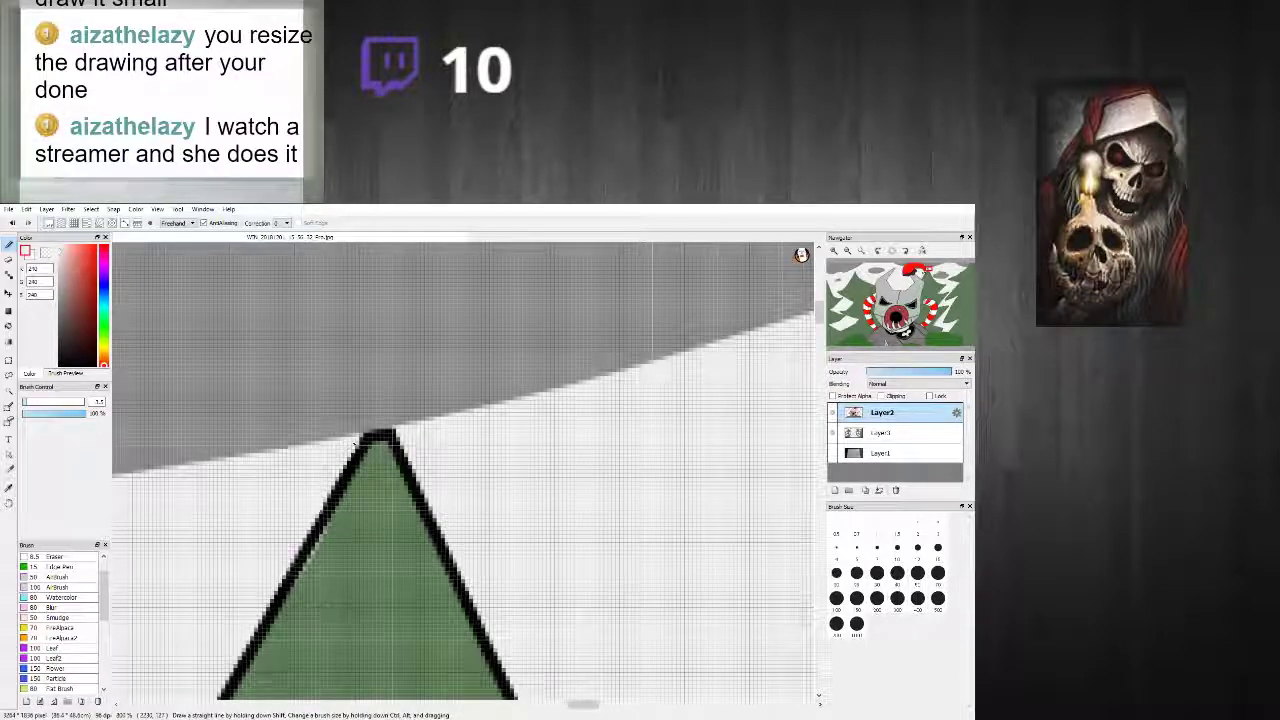
scroll(343, 448, "down", 10)
scroll(411, 486, "up", 6)
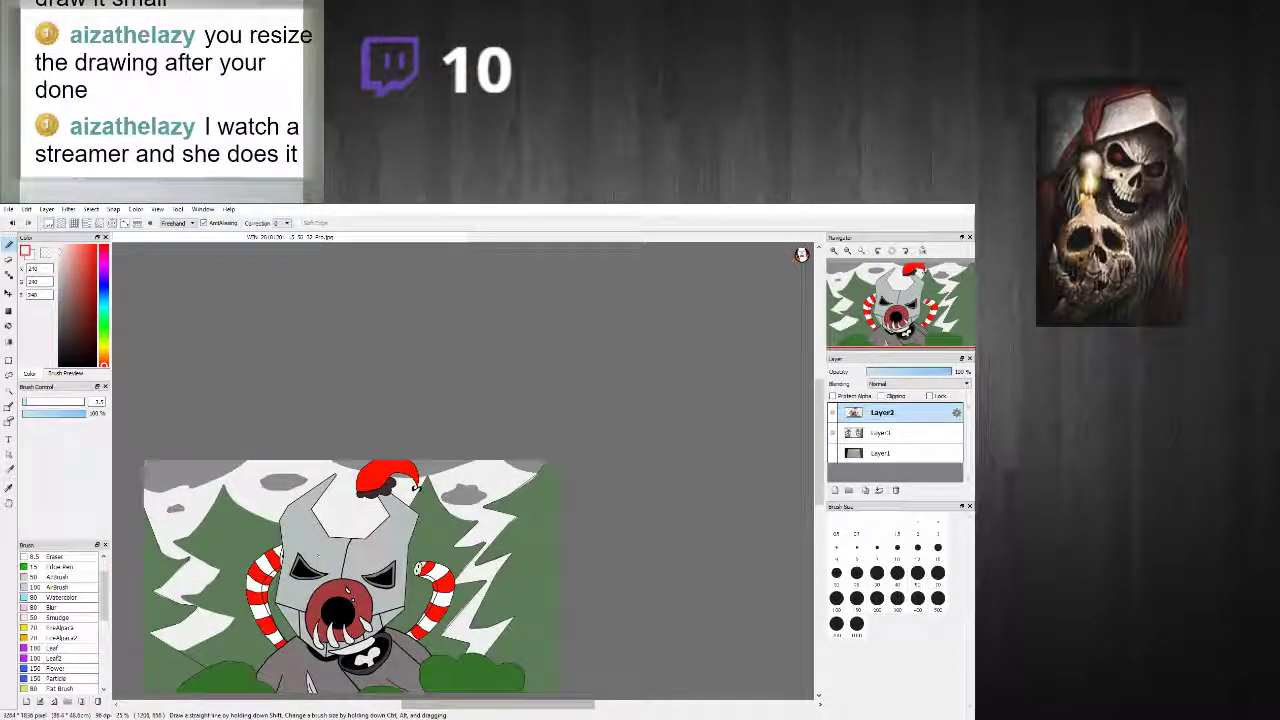
Step: Sample the pale tint of the left candy cane's end and touch up the end beside the head
scroll(212, 515, "up", 5)
scroll(212, 515, "up", 3)
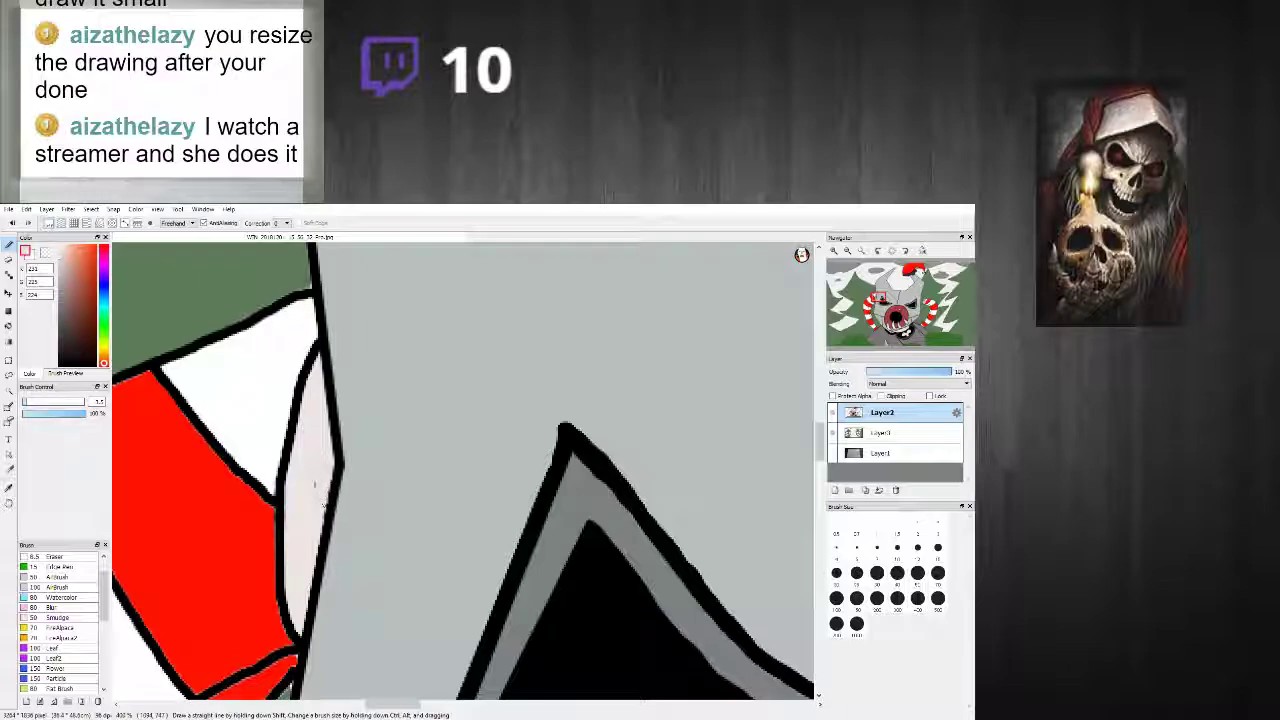
scroll(314, 486, "down", 7)
scroll(277, 563, "up", 2)
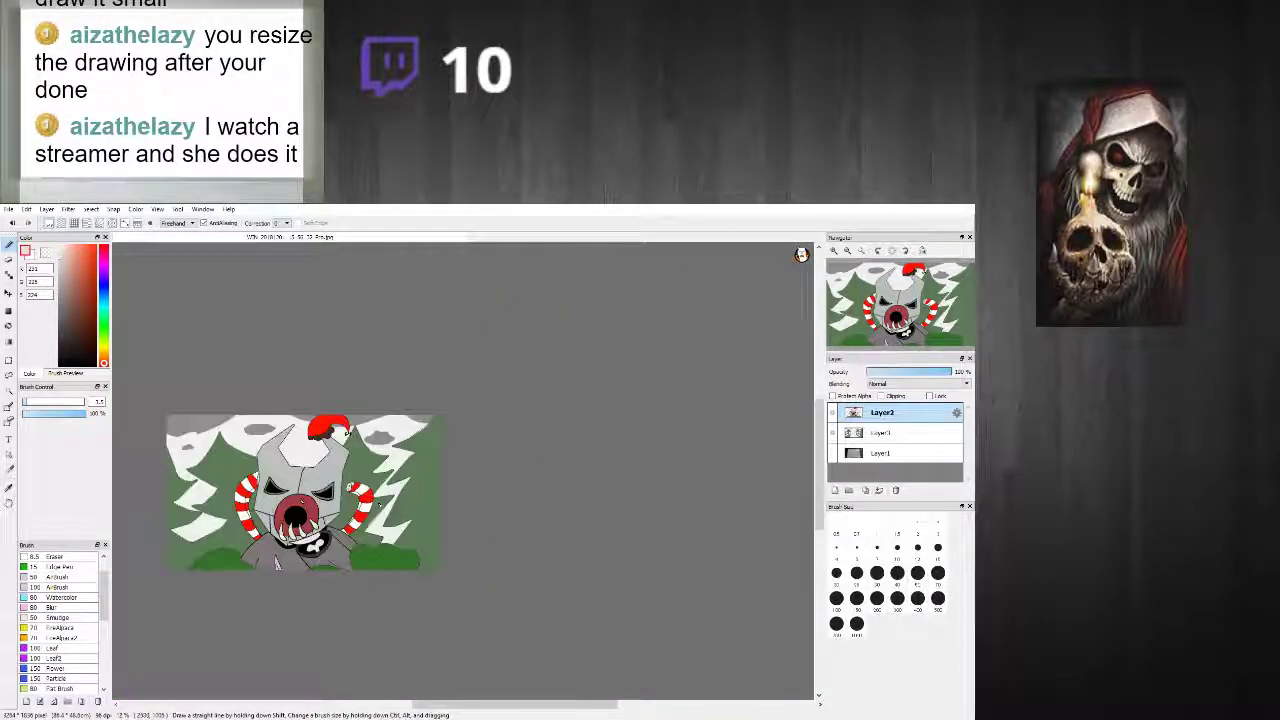
Step: Sample the snow's off-white and paint over the stray black outline at the far-left tree's branch tip
scroll(277, 563, "up", 3)
scroll(275, 553, "down", 4)
scroll(275, 555, "up", 2)
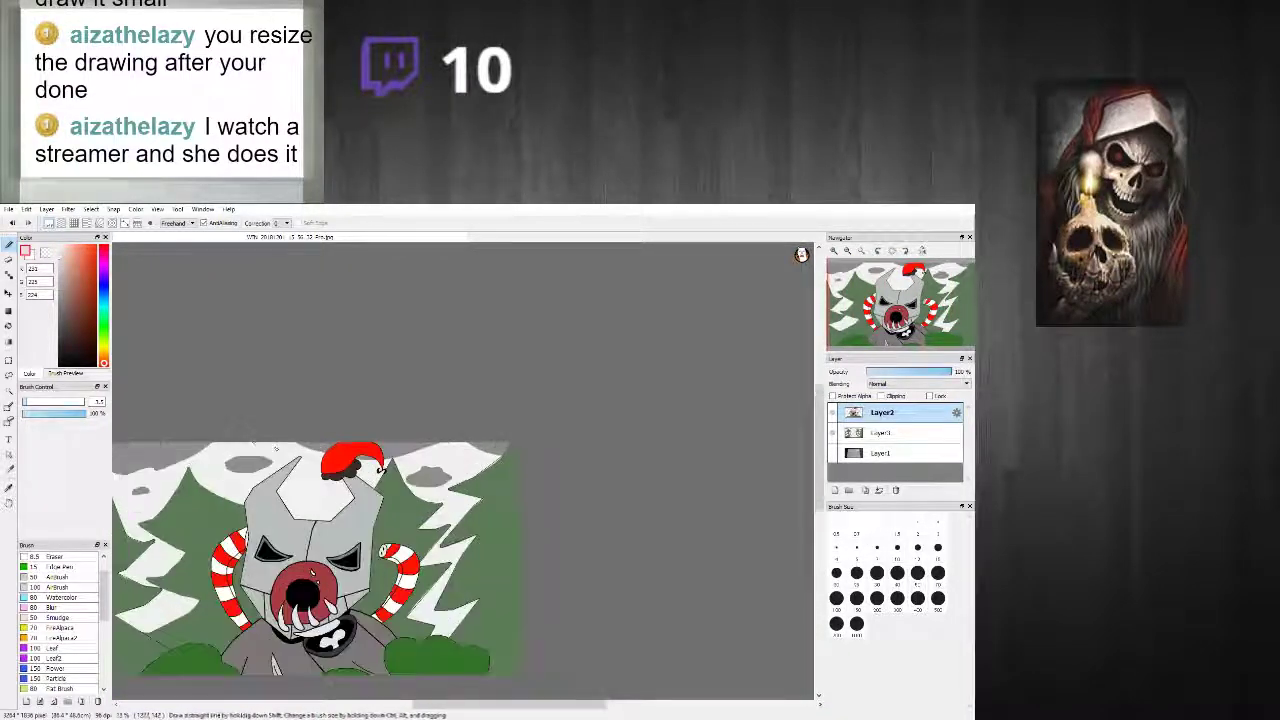
scroll(275, 555, "up", 3)
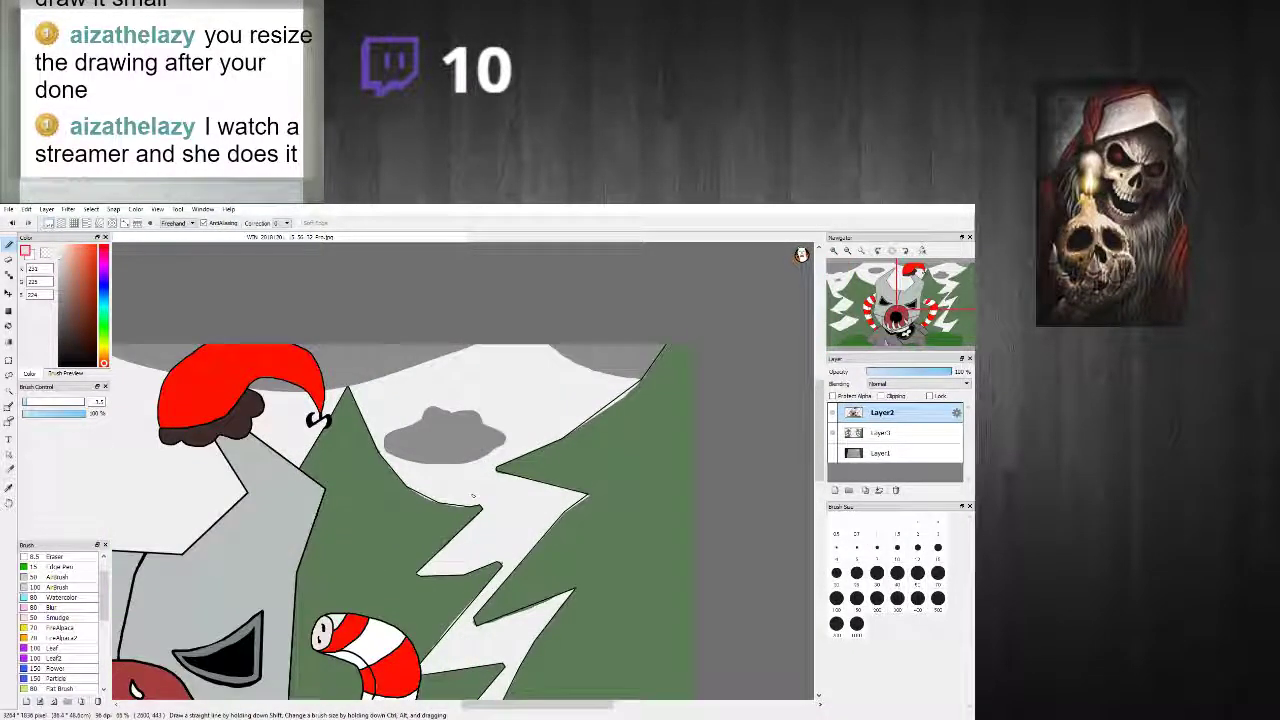
scroll(275, 555, "down", 5)
scroll(262, 628, "up", 3)
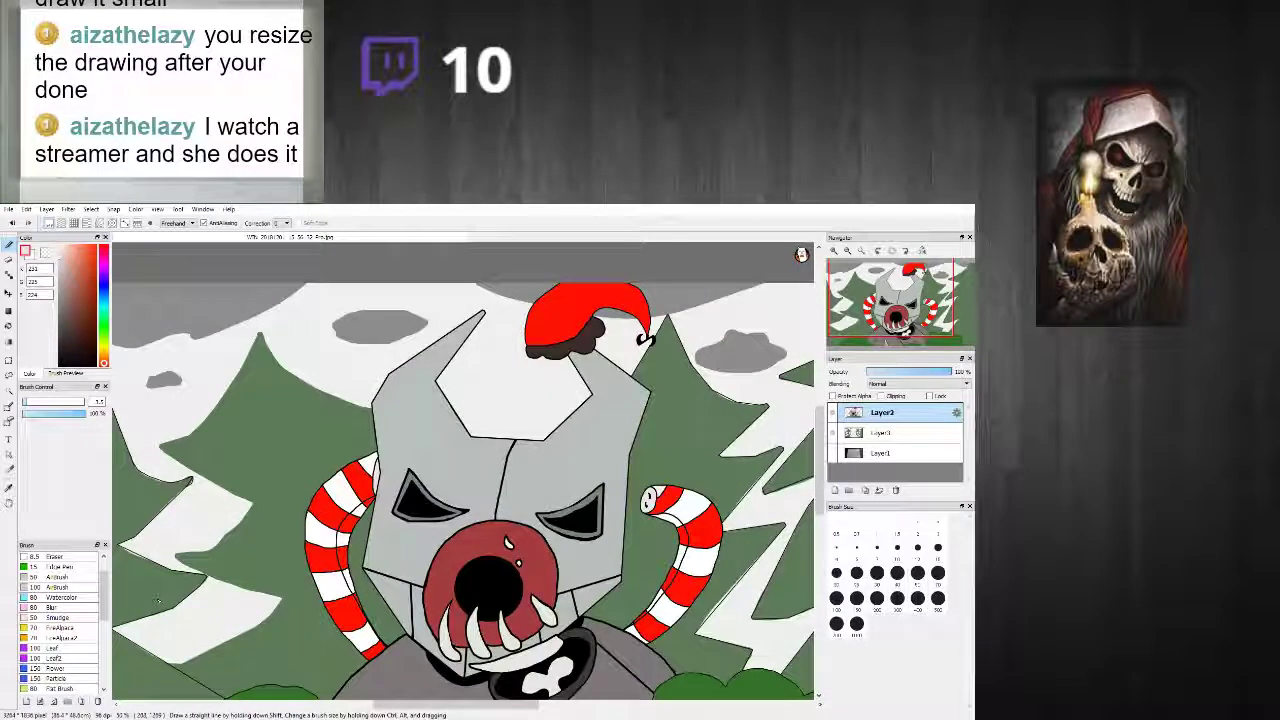
scroll(182, 502, "up", 2)
scroll(182, 502, "up", 2)
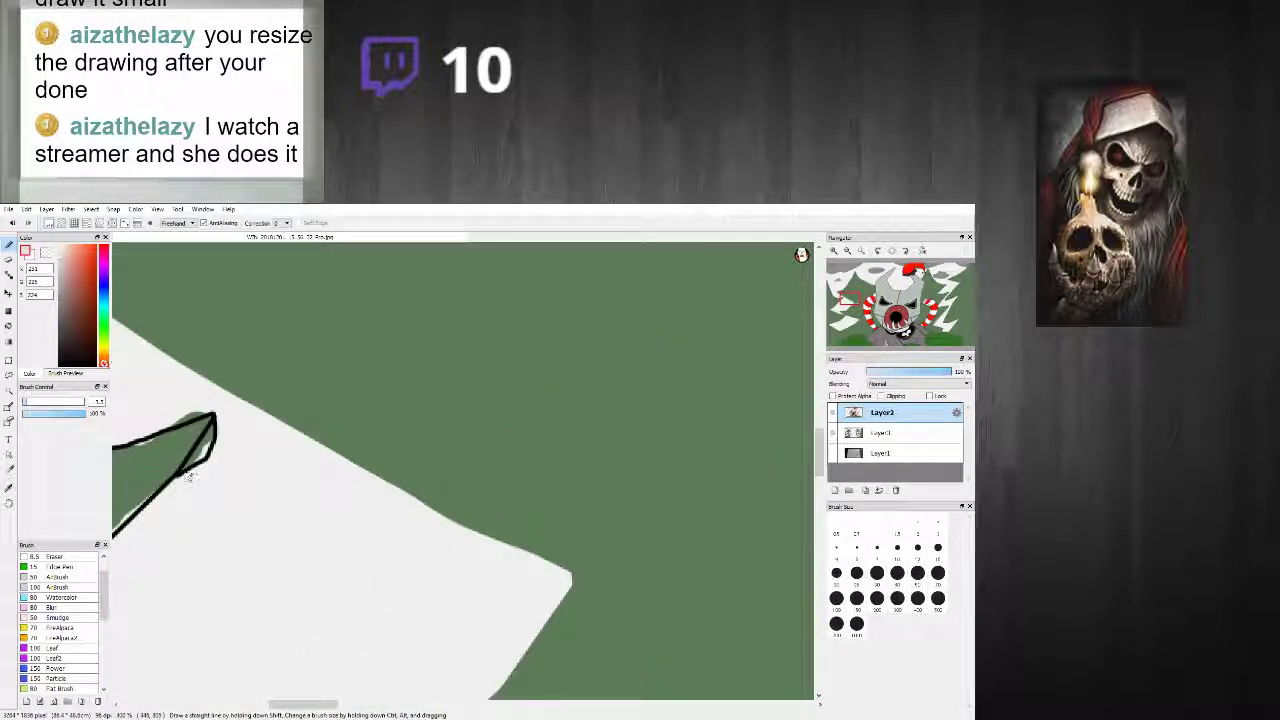
scroll(197, 465, "down", 6)
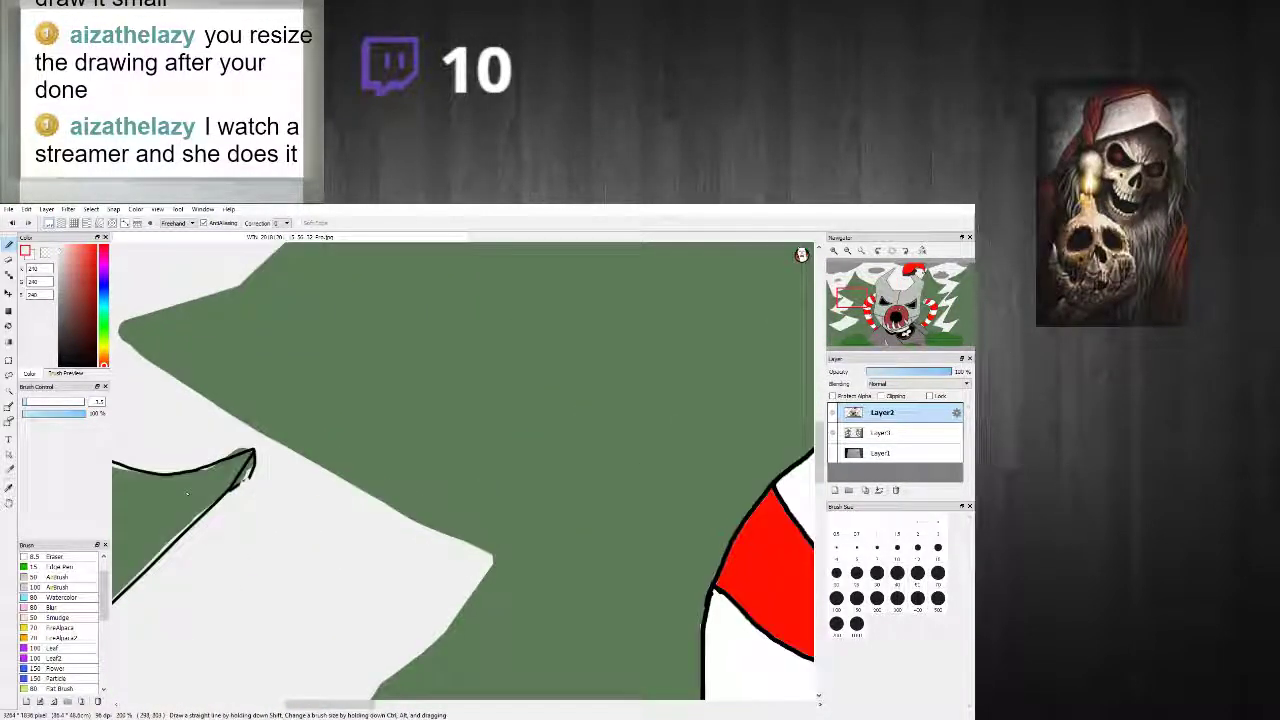
scroll(426, 414, "up", 3)
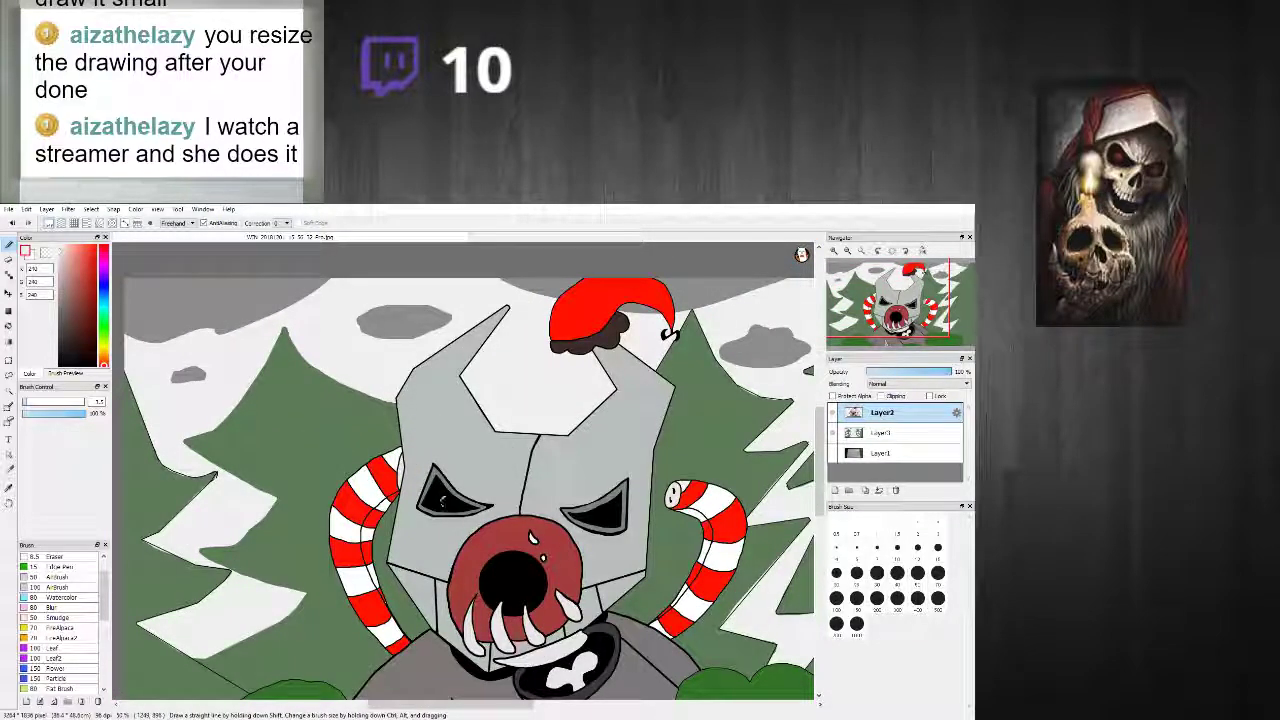
Step: Outline in black the right slope of the tree behind the left horn, from the head up to the tree's peak
scroll(281, 352, "up", 3)
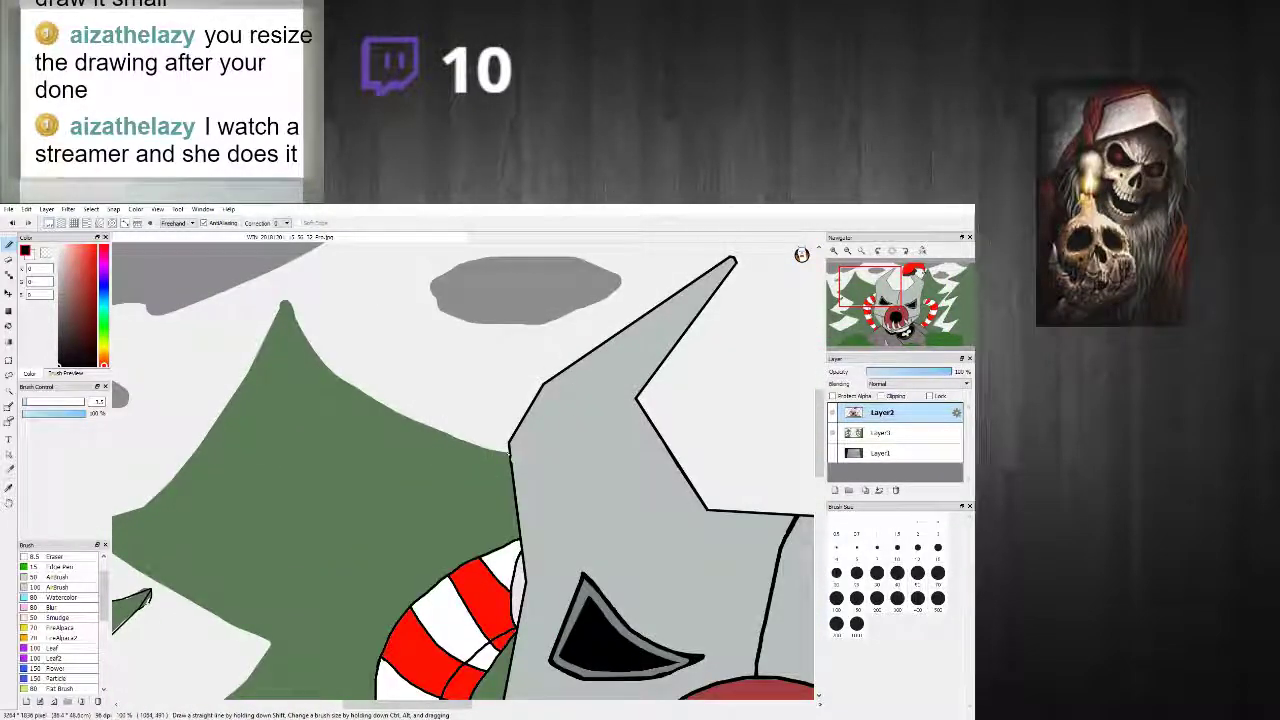
left_click_drag(510, 456, 360, 387)
left_click(394, 410, "shift")
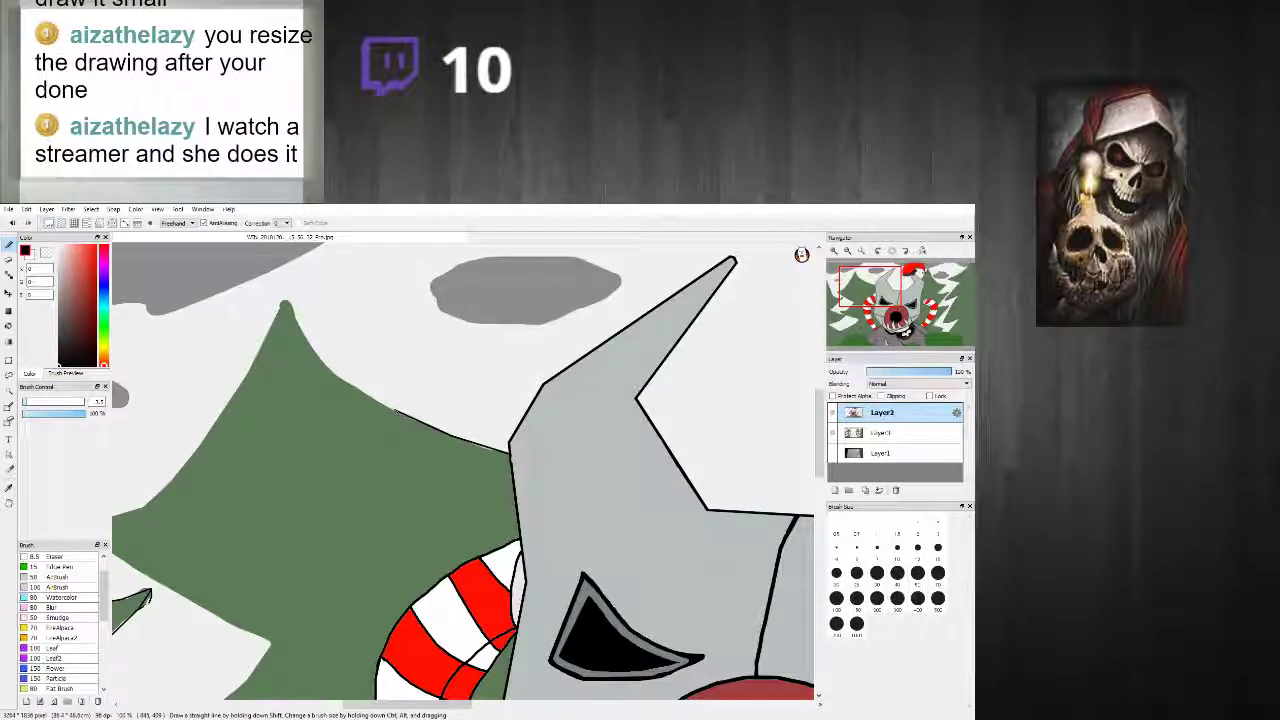
left_click(332, 372, "shift")
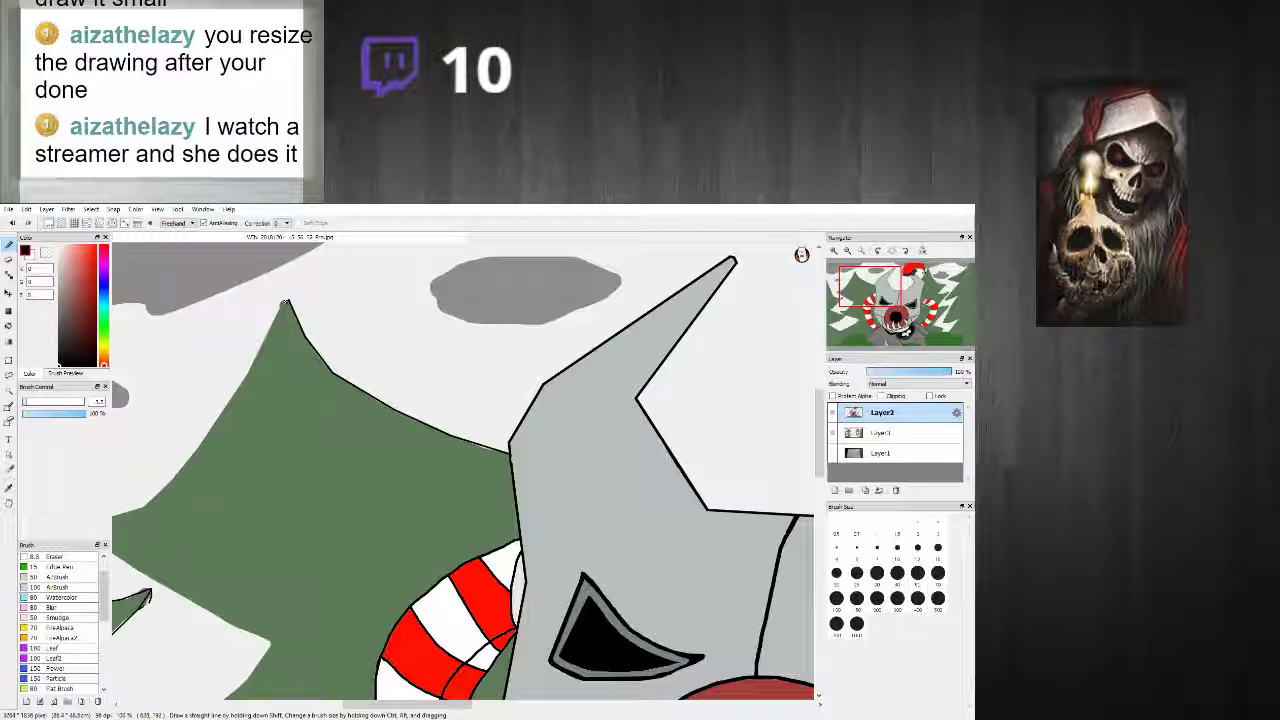
Step: Outline in black the same tree's left slope from the peak down to its upper-left branch tip
mouse_move(283, 302)
left_mouse_down()
mouse_move(249, 378)
mouse_move(180, 466)
left_mouse_up()
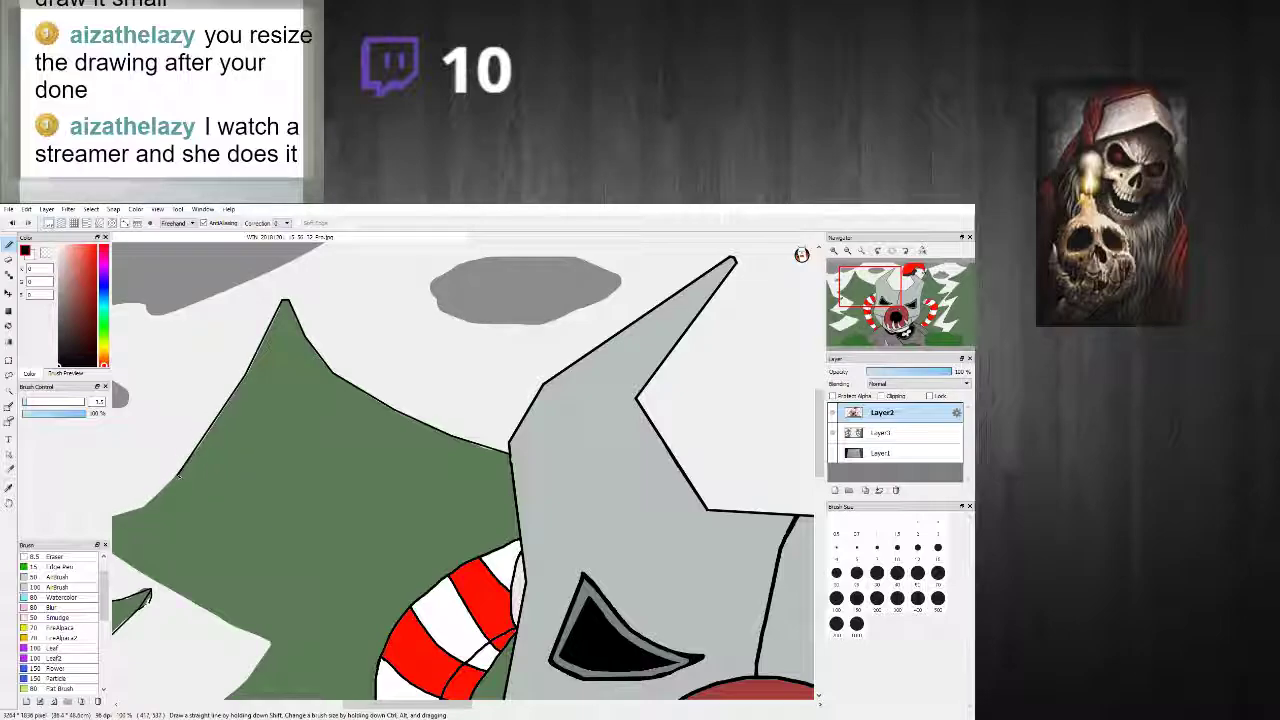
scroll(124, 534, "down", 5)
scroll(122, 535, "up", 2)
scroll(180, 470, "up", 5)
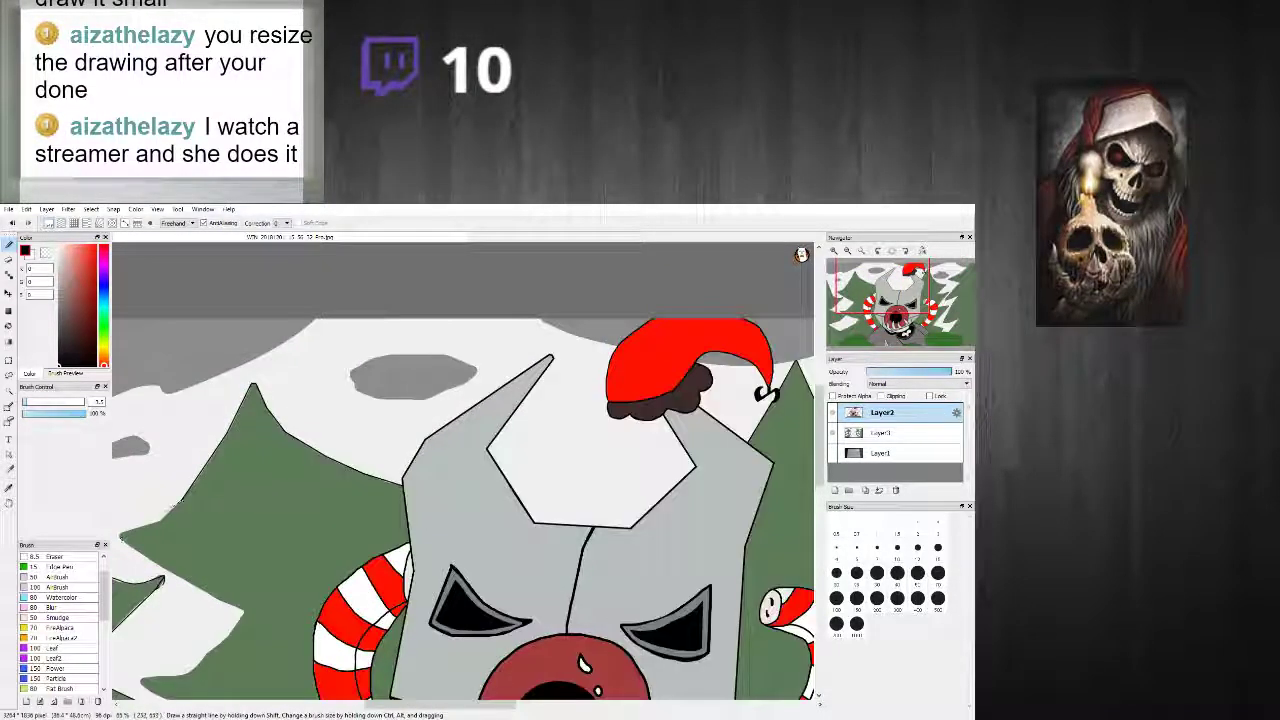
scroll(190, 497, "down", 5)
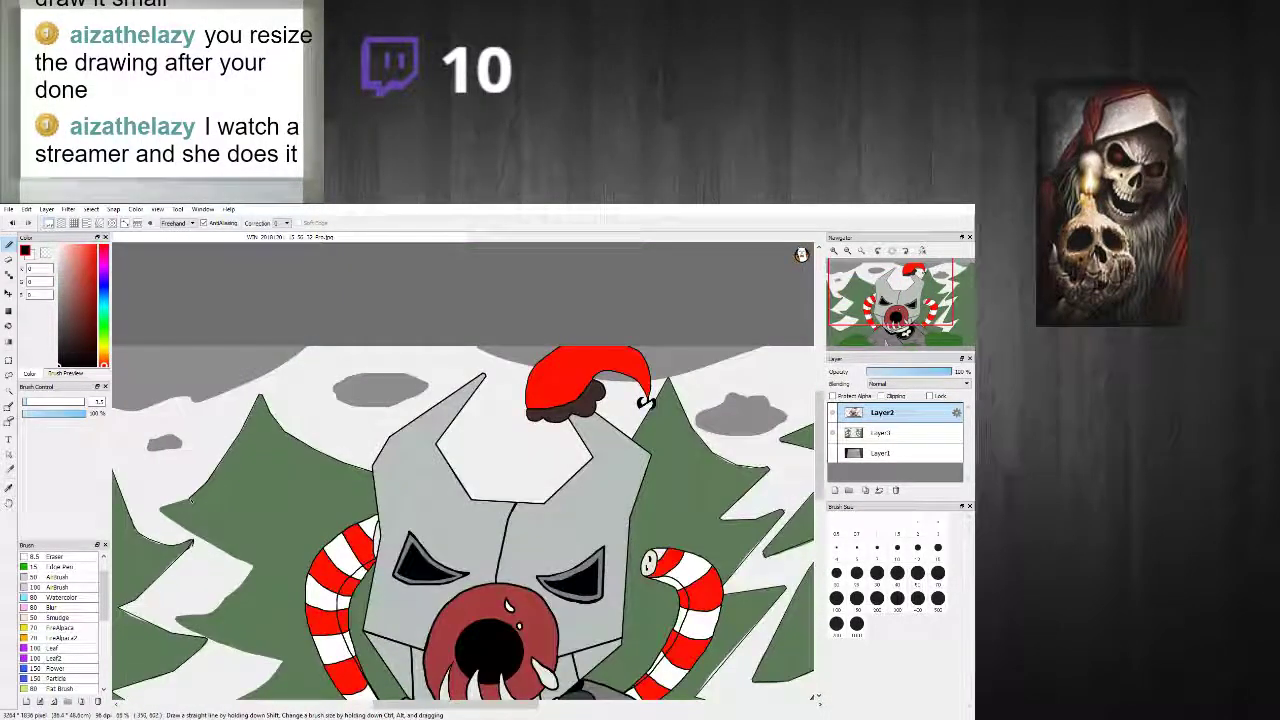
scroll(190, 497, "up", 5)
left_click(190, 497, "shift")
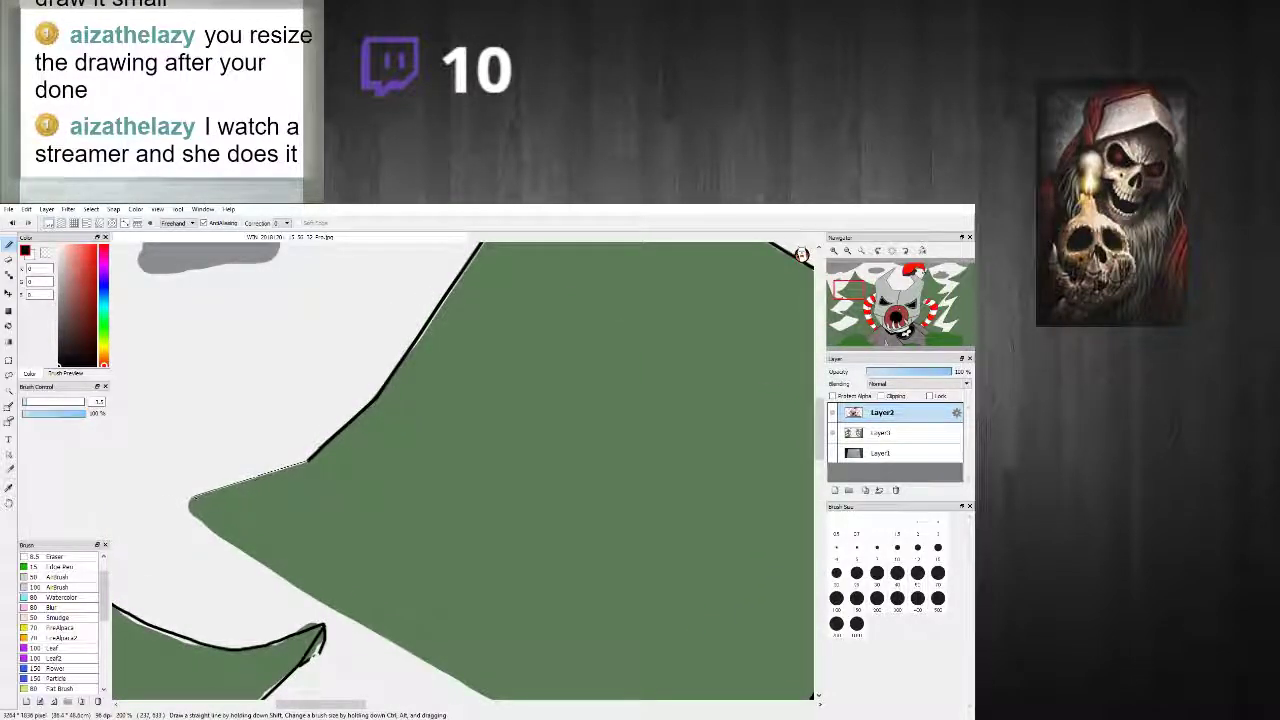
Step: Outline in black the underside of the tree's upper-left branch, from its tip to the snow patch's right corner
scroll(440, 680, "down", 3)
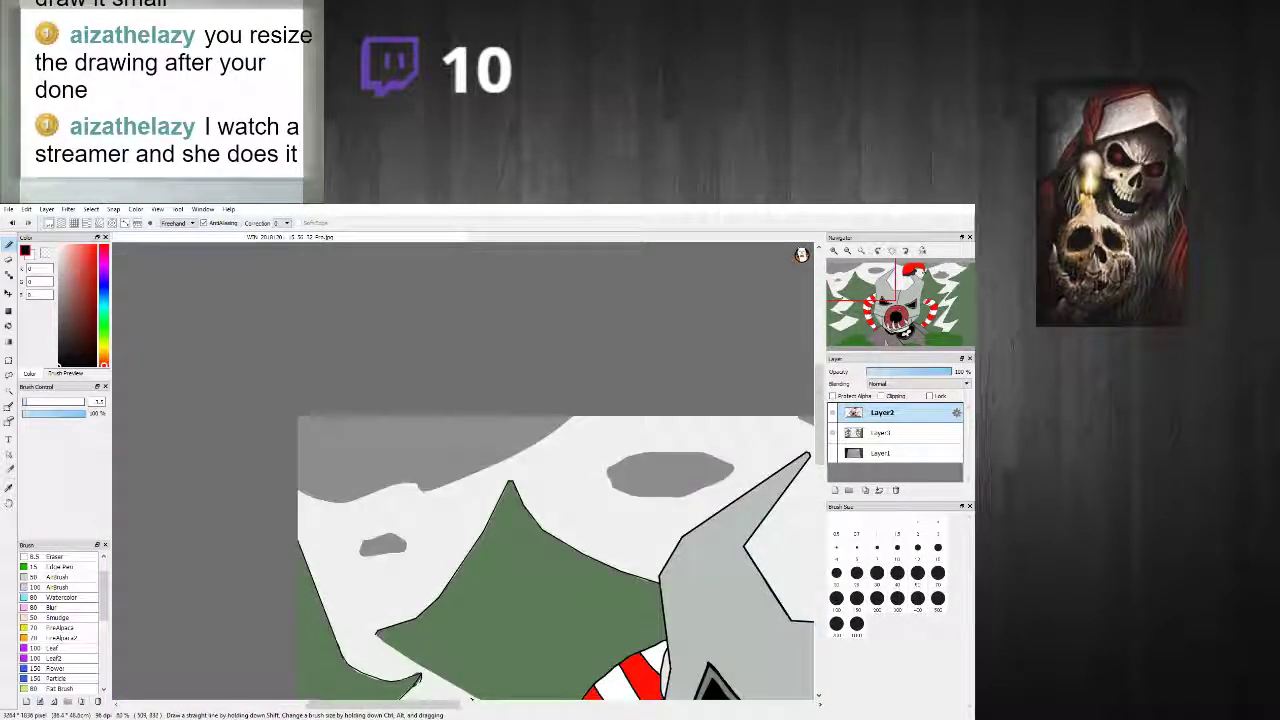
scroll(806, 456, "up", 3)
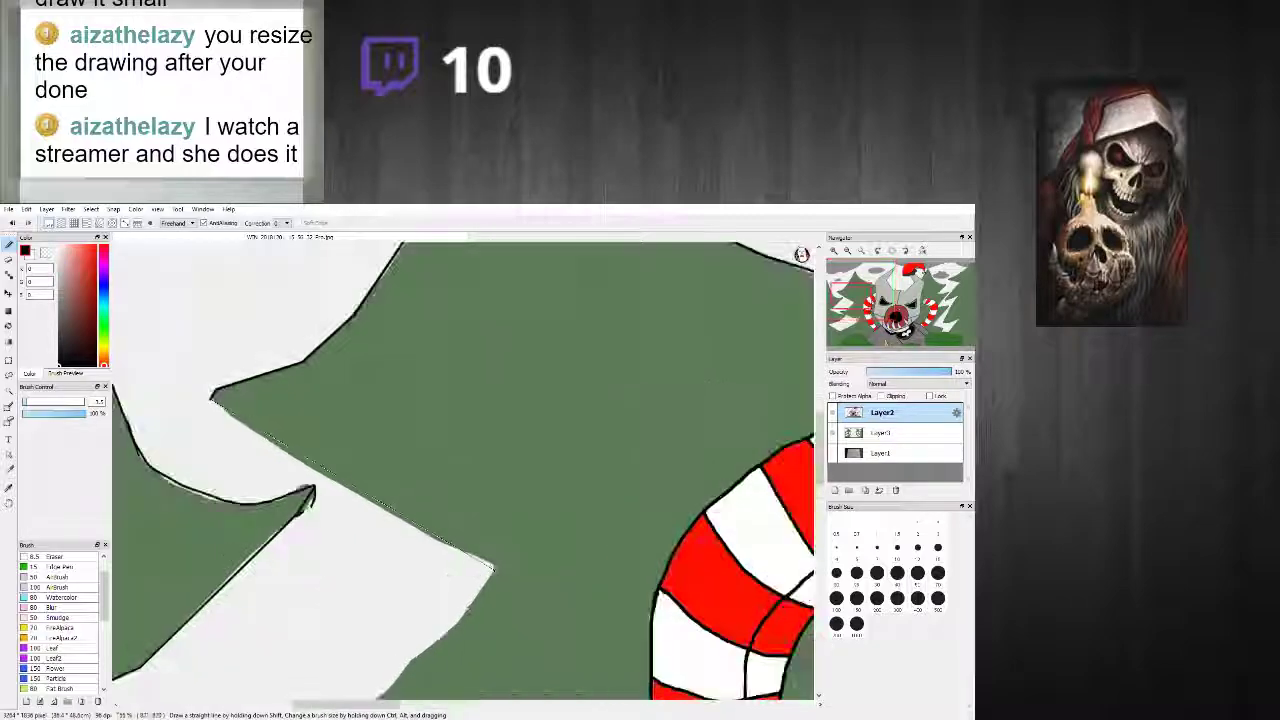
left_click(322, 477, "shift")
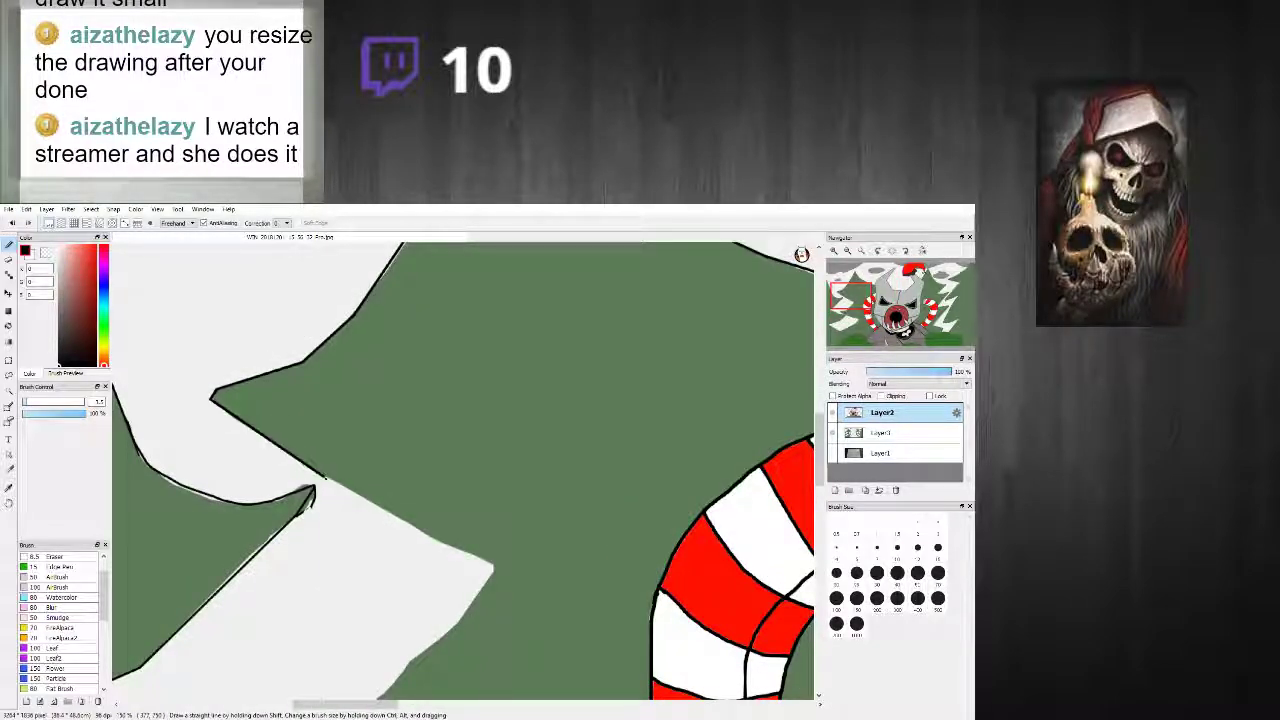
left_click(435, 541, "shift")
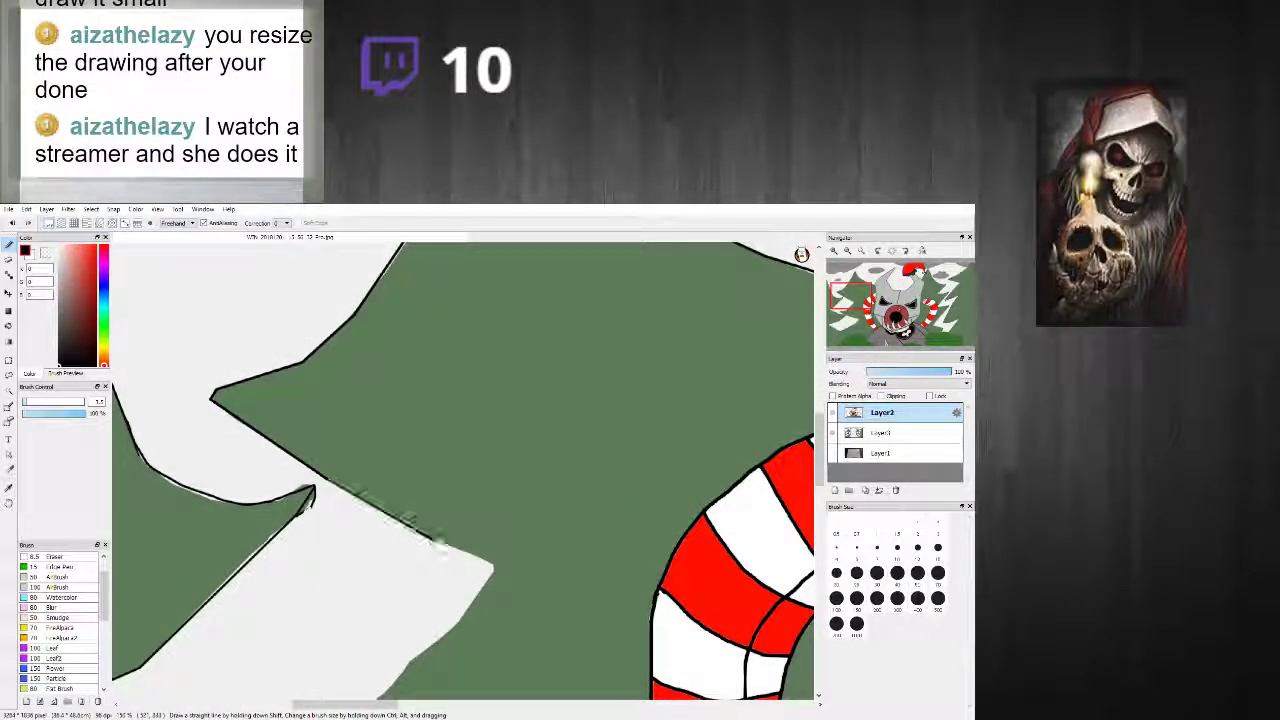
left_click(494, 567, "shift")
left_click(493, 572, "shift")
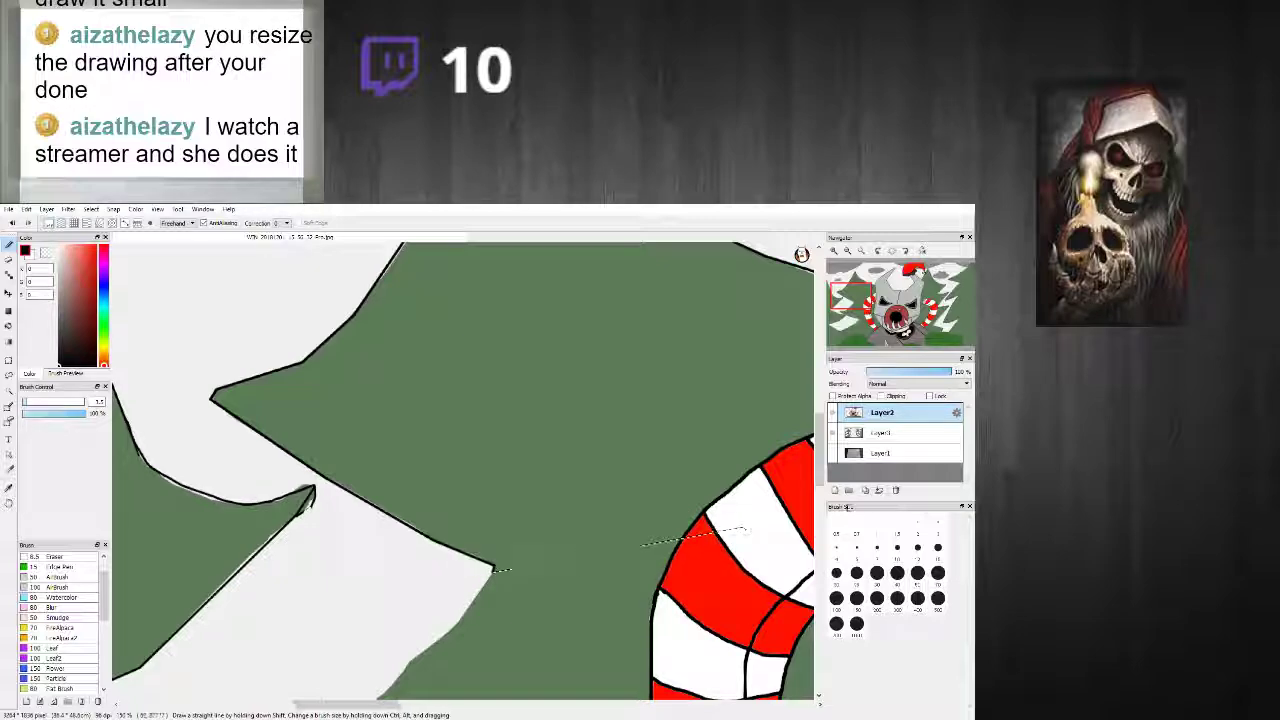
Step: Outline in black the upper snow patch's lower-right edge and the branch tip beneath it, down to the far-left tree
left_click_drag(820, 450, 820, 470)
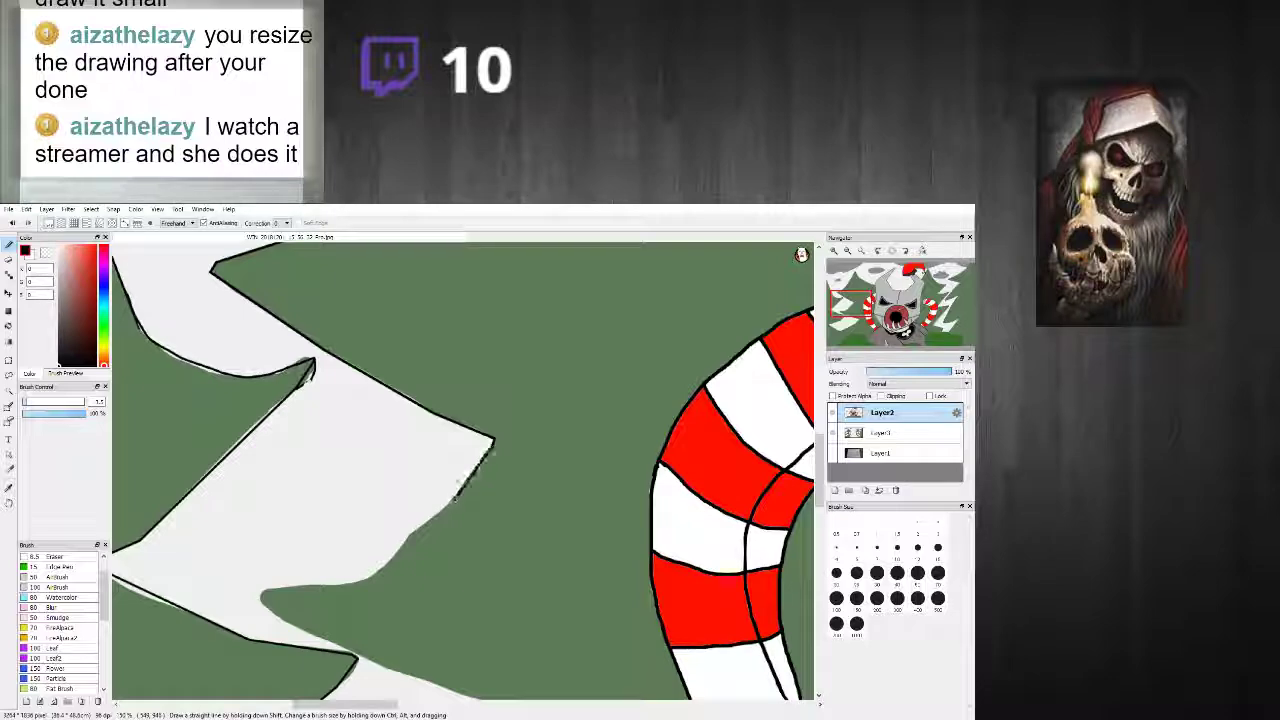
left_click_drag(416, 530, 383, 566)
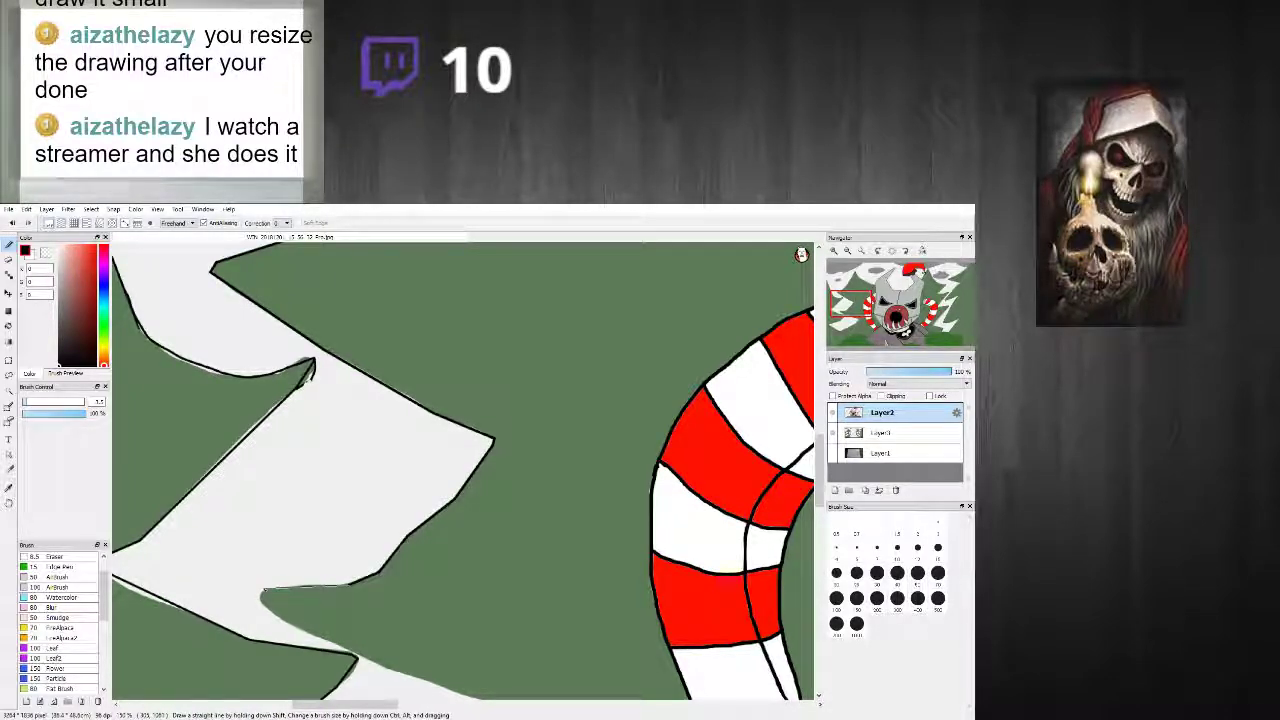
left_click(260, 599, "shift")
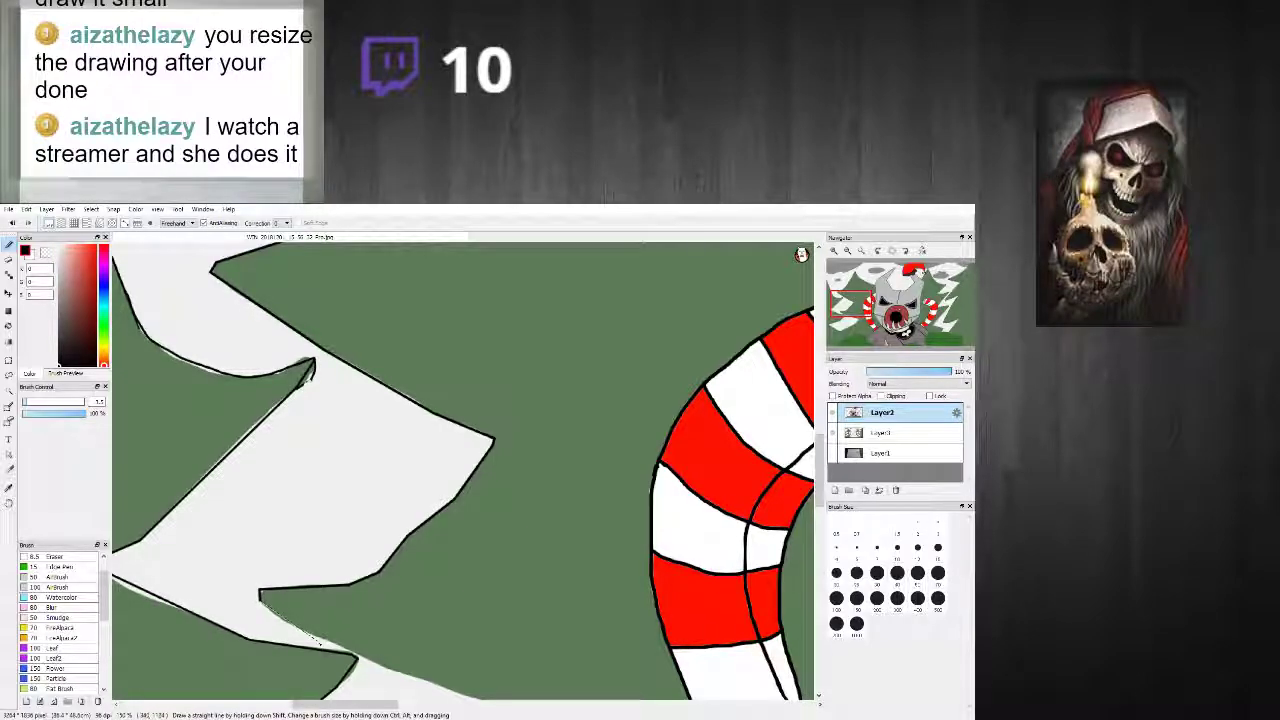
left_click(350, 653, "shift")
Step: Outline in black the lower snow patch left of the candy cane, along its upper edge, right corner and lower edge
scroll(381, 670, "down", 3)
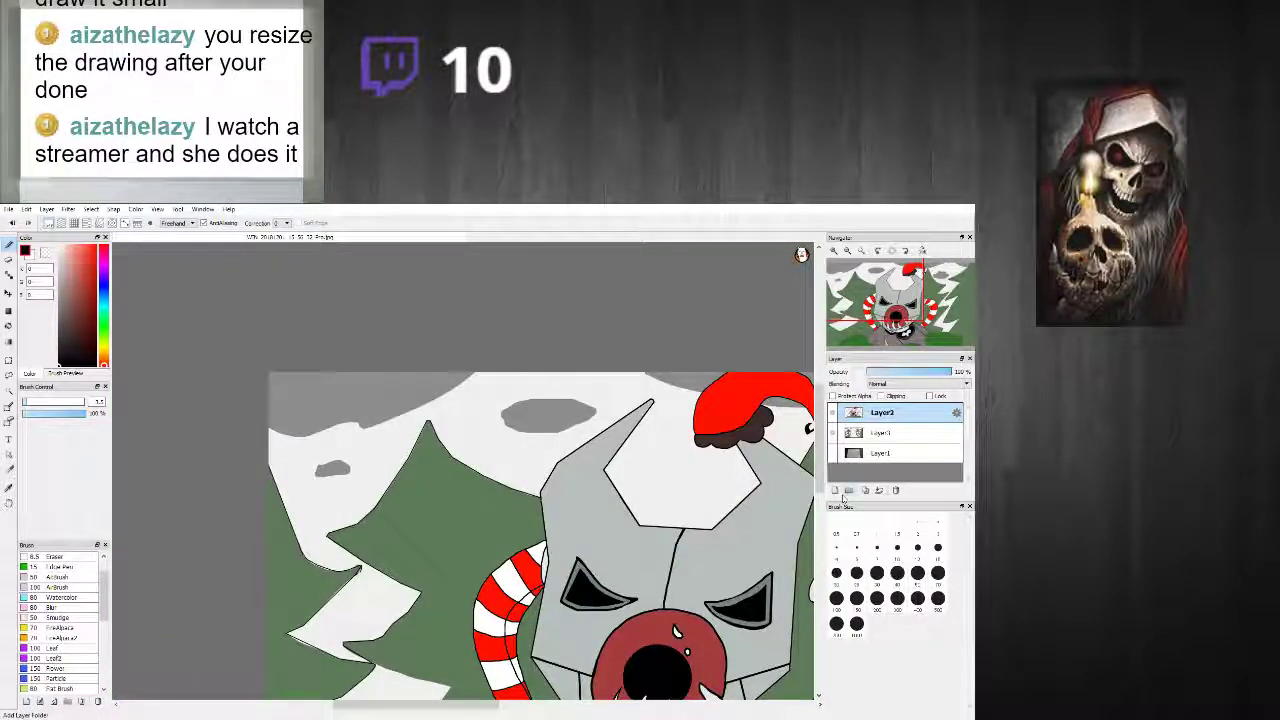
left_click_drag(817, 480, 817, 484)
scroll(413, 425, "up", 3)
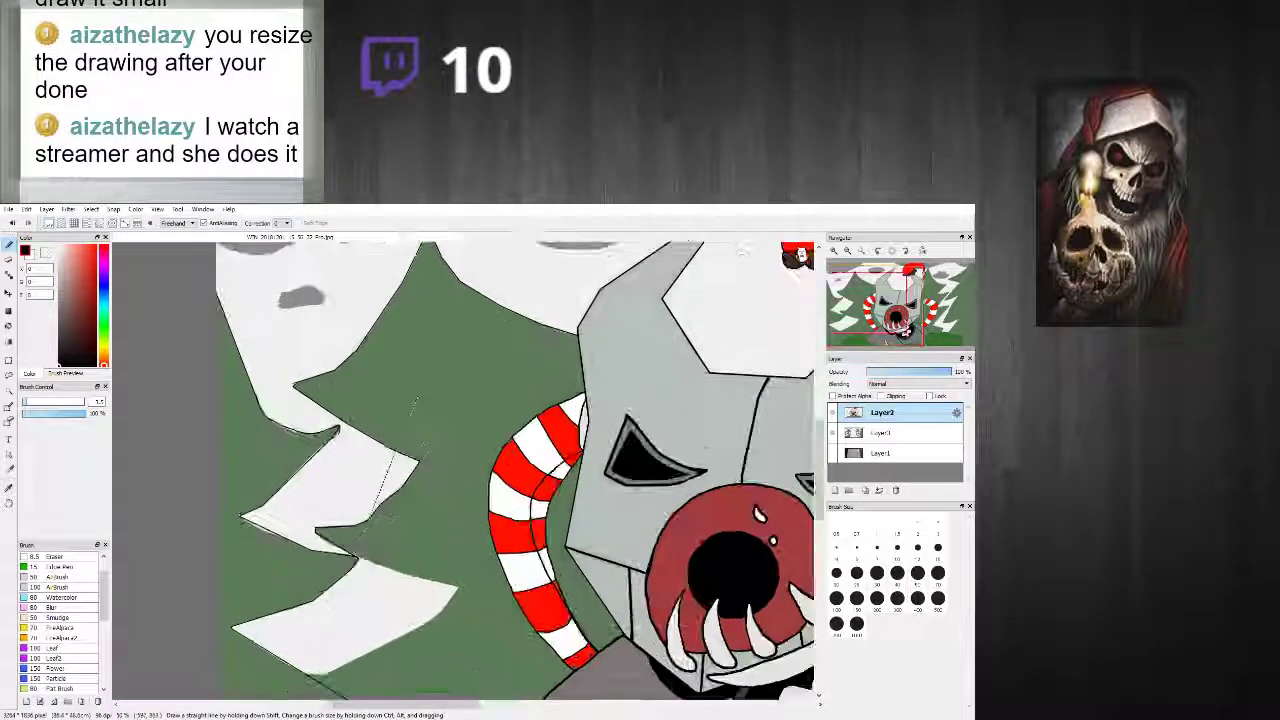
left_click_drag(822, 440, 821, 501)
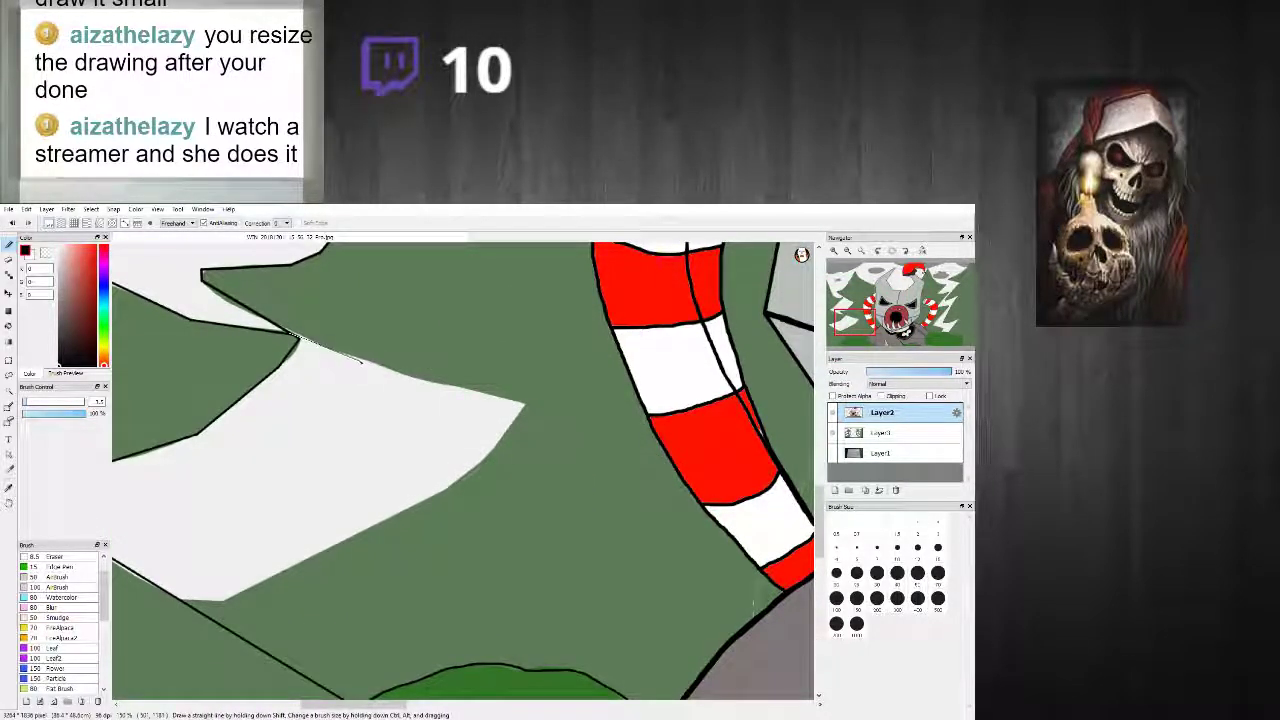
left_click_drag(300, 340, 525, 405)
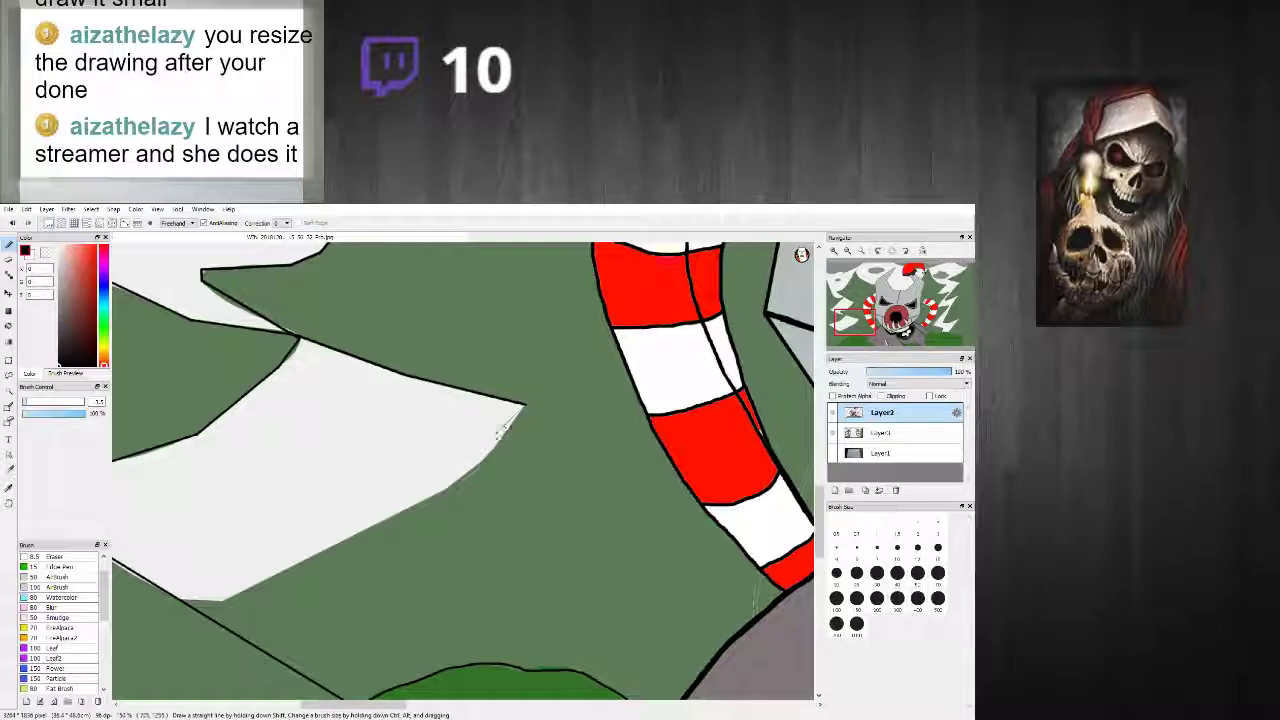
left_click(484, 460, "shift")
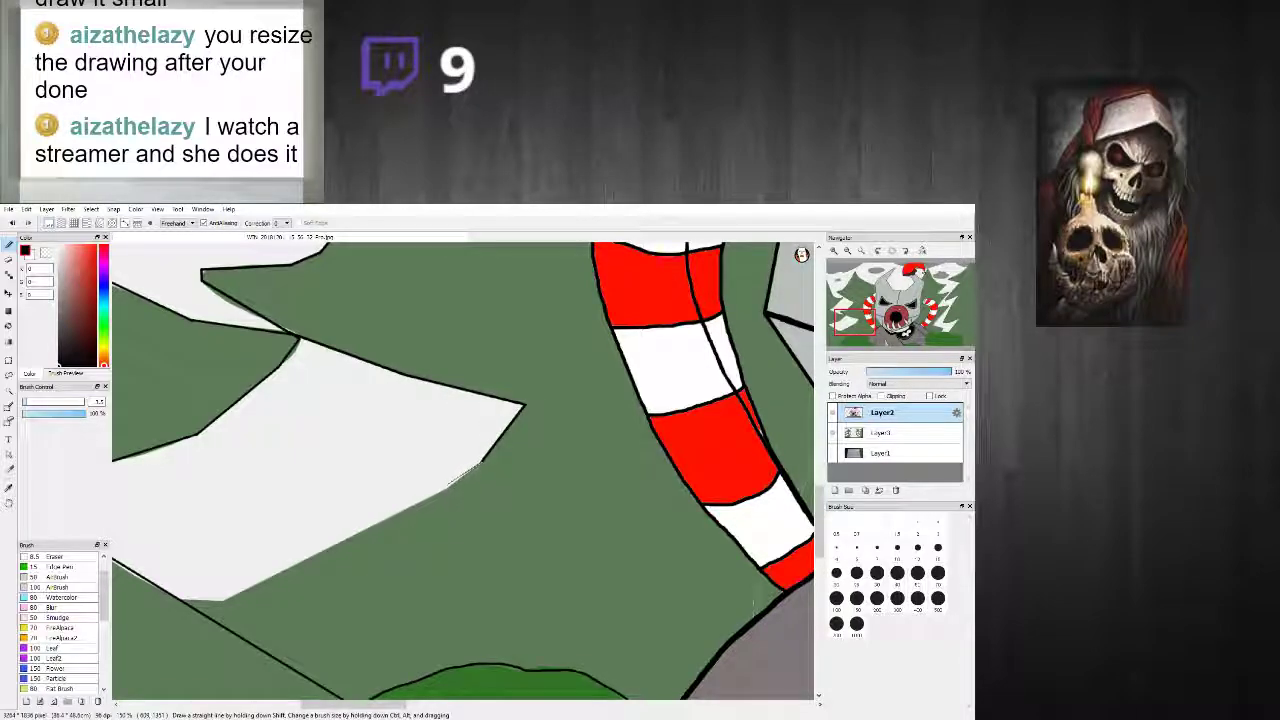
left_click(447, 489, "shift")
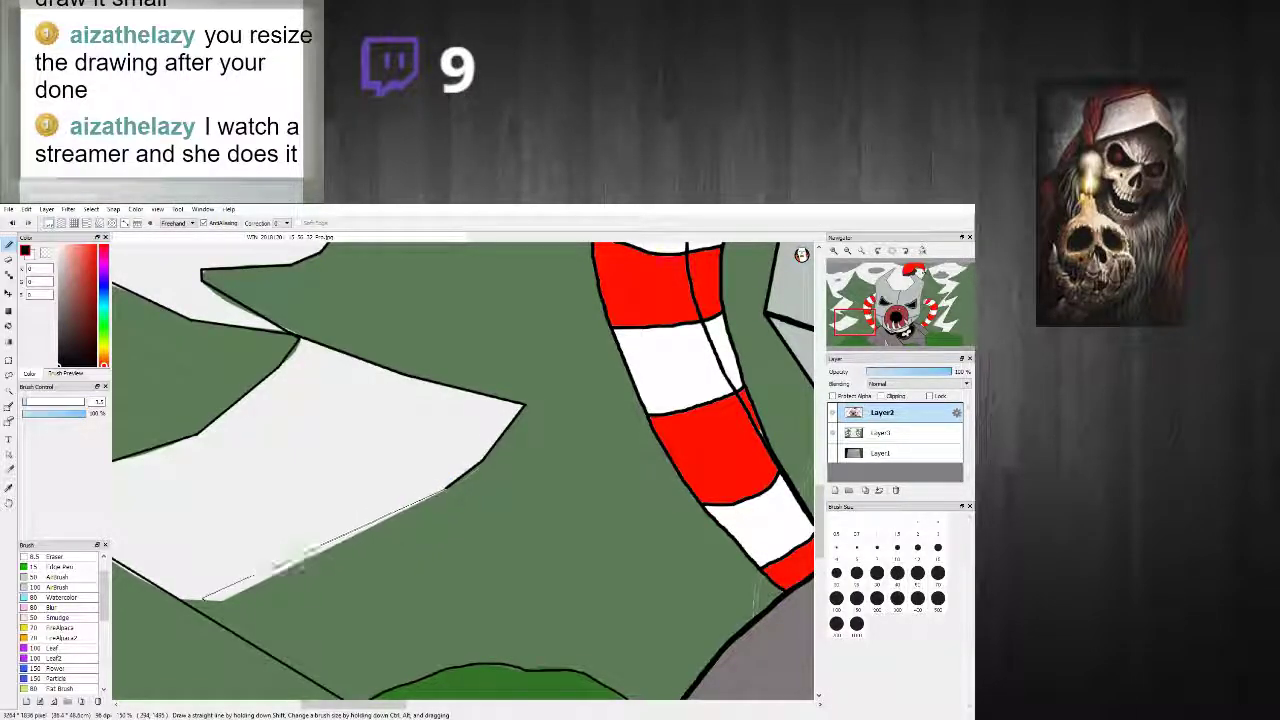
left_click(225, 599, "shift")
left_click(181, 600, "shift")
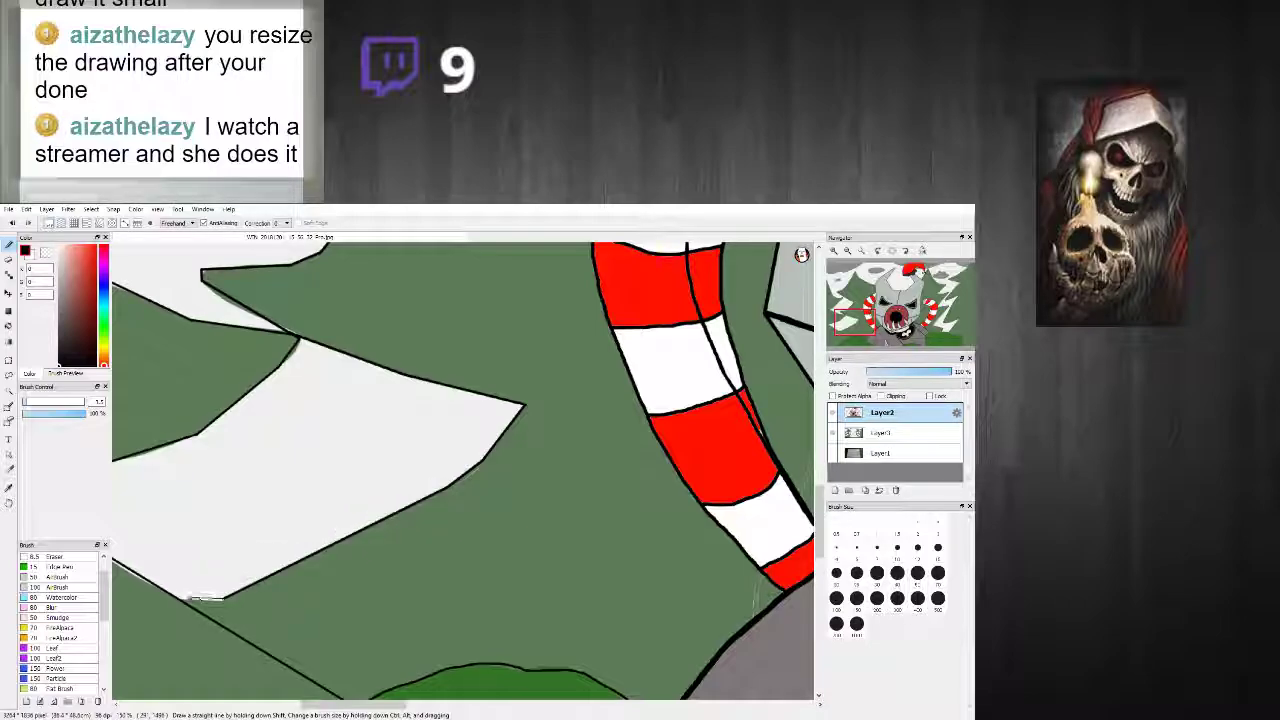
Step: Sample the tree's green, enlarge the brush, and paint over the light streaks around the left candy cane's lower end
scroll(193, 608, "down", 4)
scroll(194, 609, "up", 3)
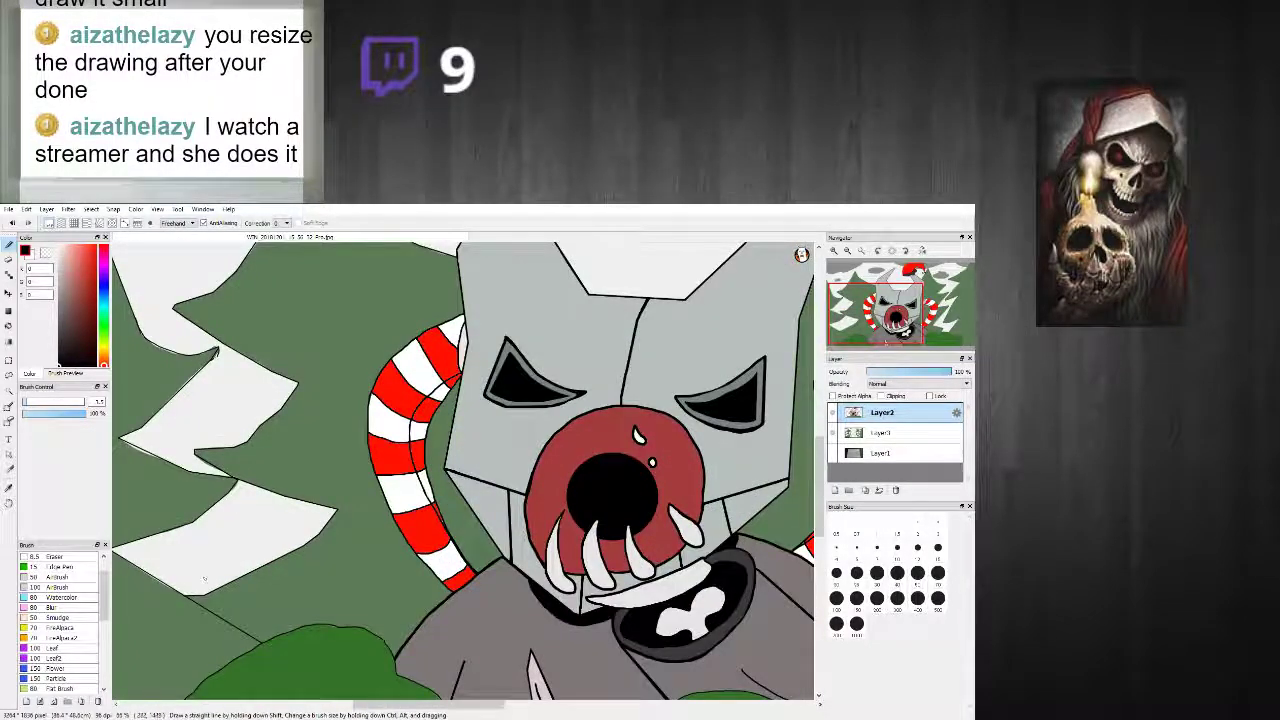
scroll(543, 514, "up", 2)
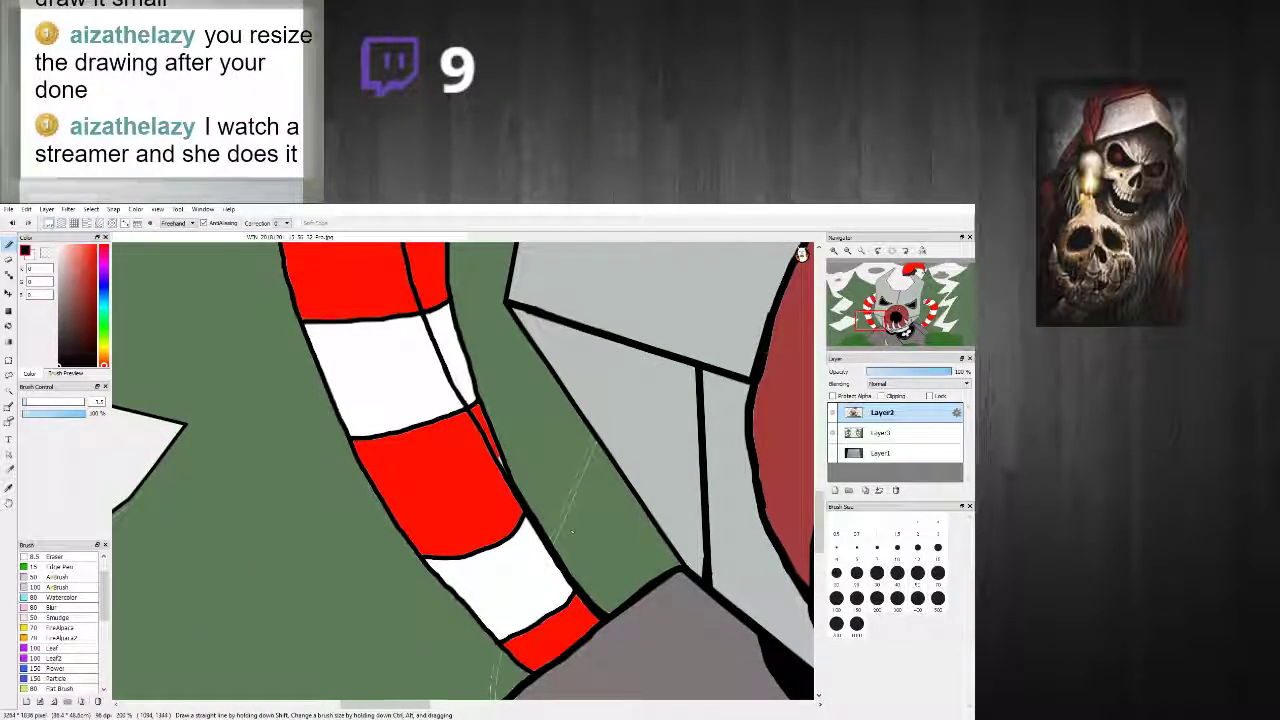
left_click(572, 531, "alt")
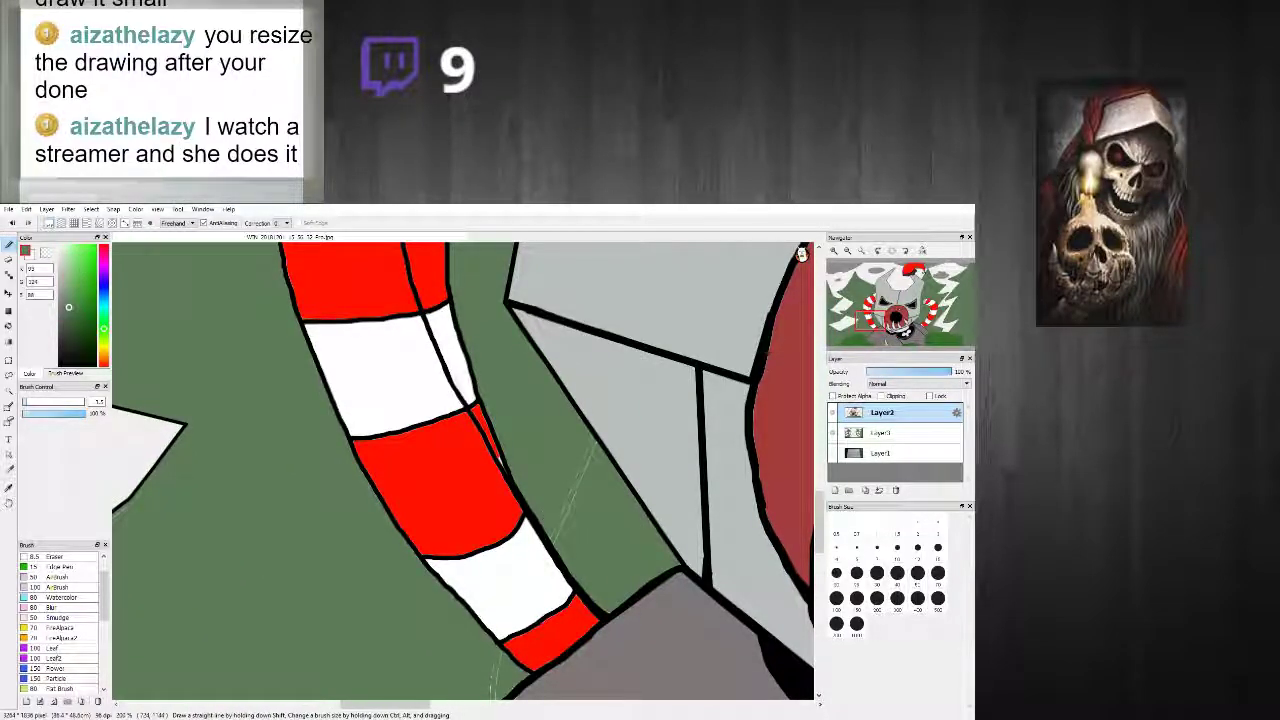
left_click(41, 404)
scroll(547, 543, "up", 2)
left_click_drag(566, 523, 570, 509)
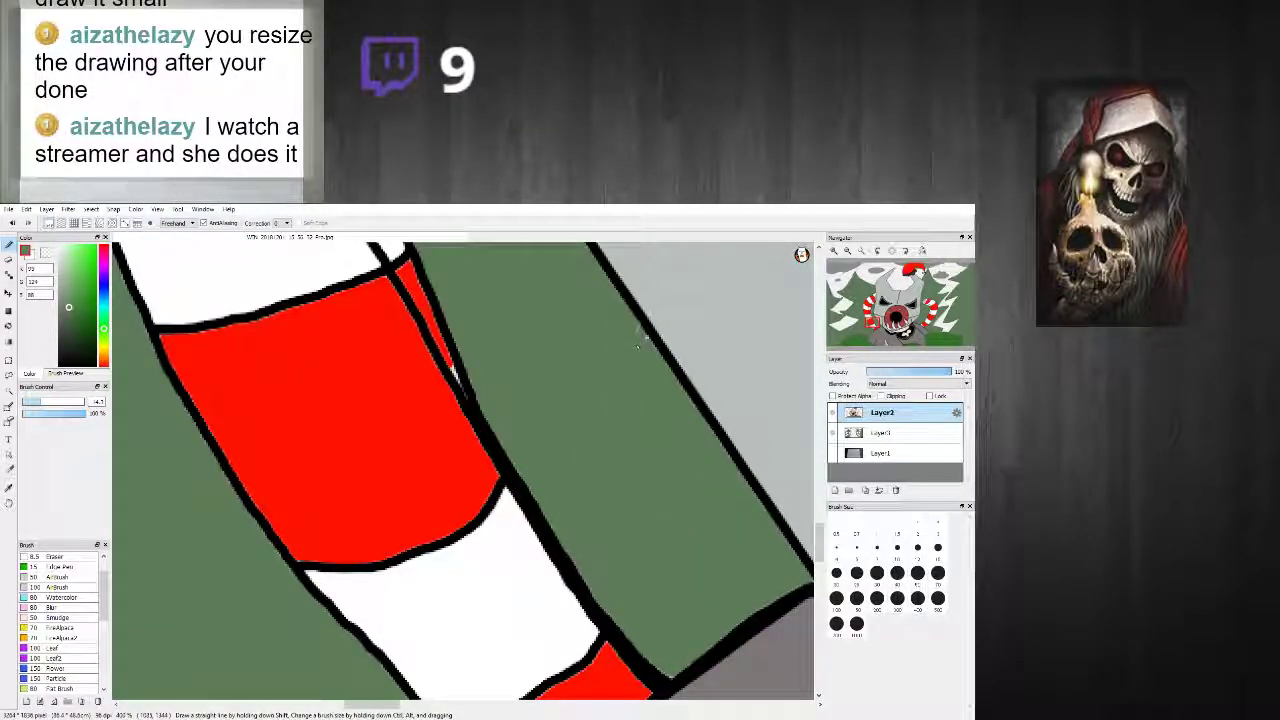
scroll(620, 365, "down", 4)
scroll(545, 500, "up", 3)
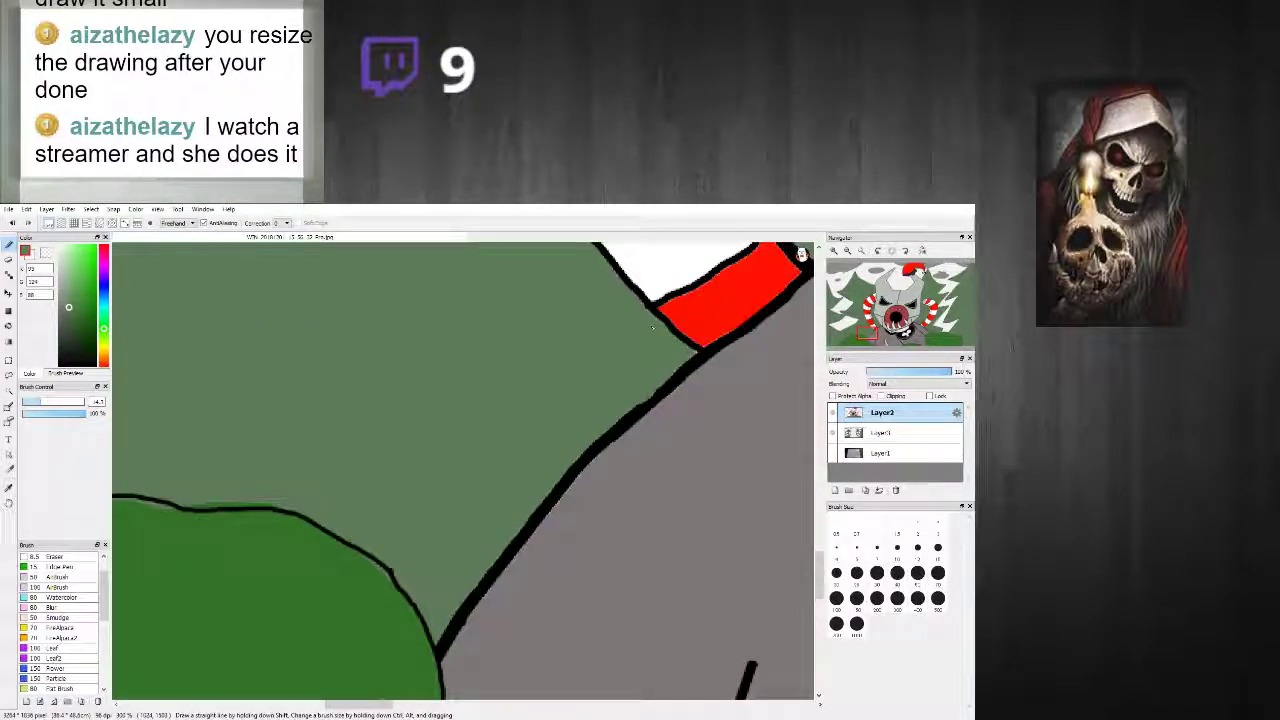
Step: On the layer below Layer2, paint green over the snow spilling outside the upper snow patch's lower-left outline
left_click(872, 434)
scroll(500, 482, "down", 6)
scroll(380, 385, "up", 4)
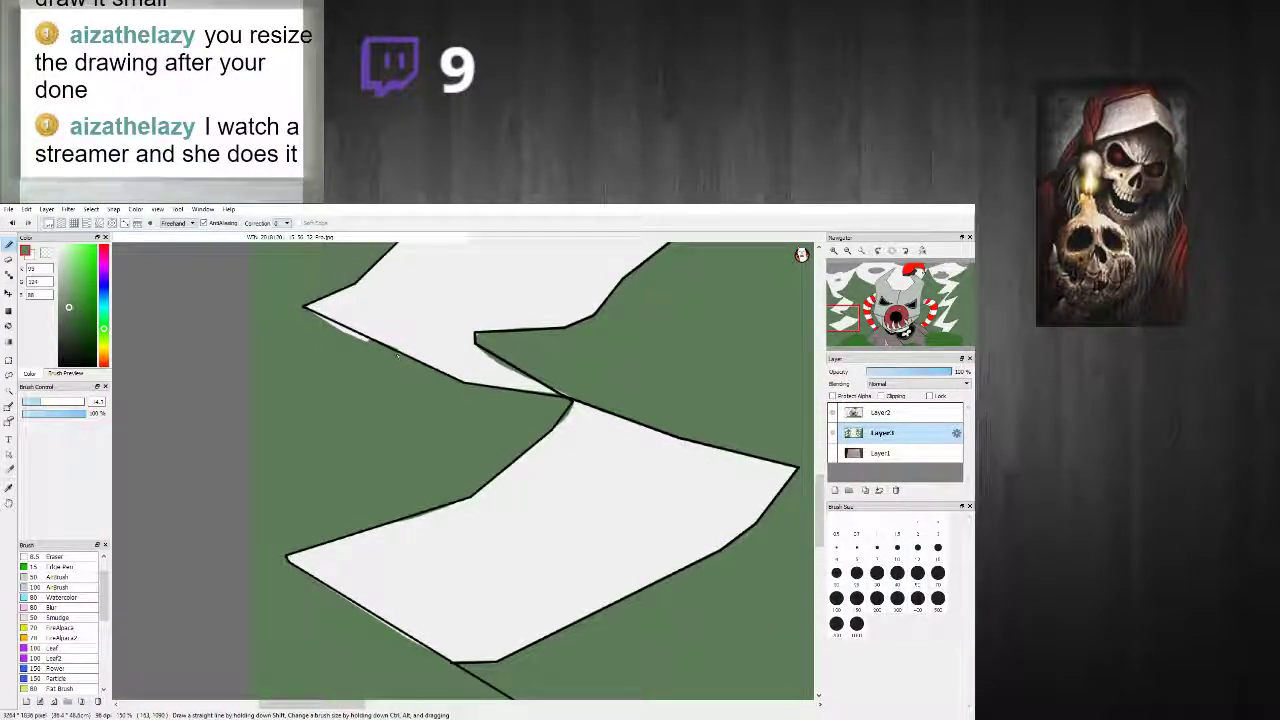
left_click_drag(403, 360, 326, 316)
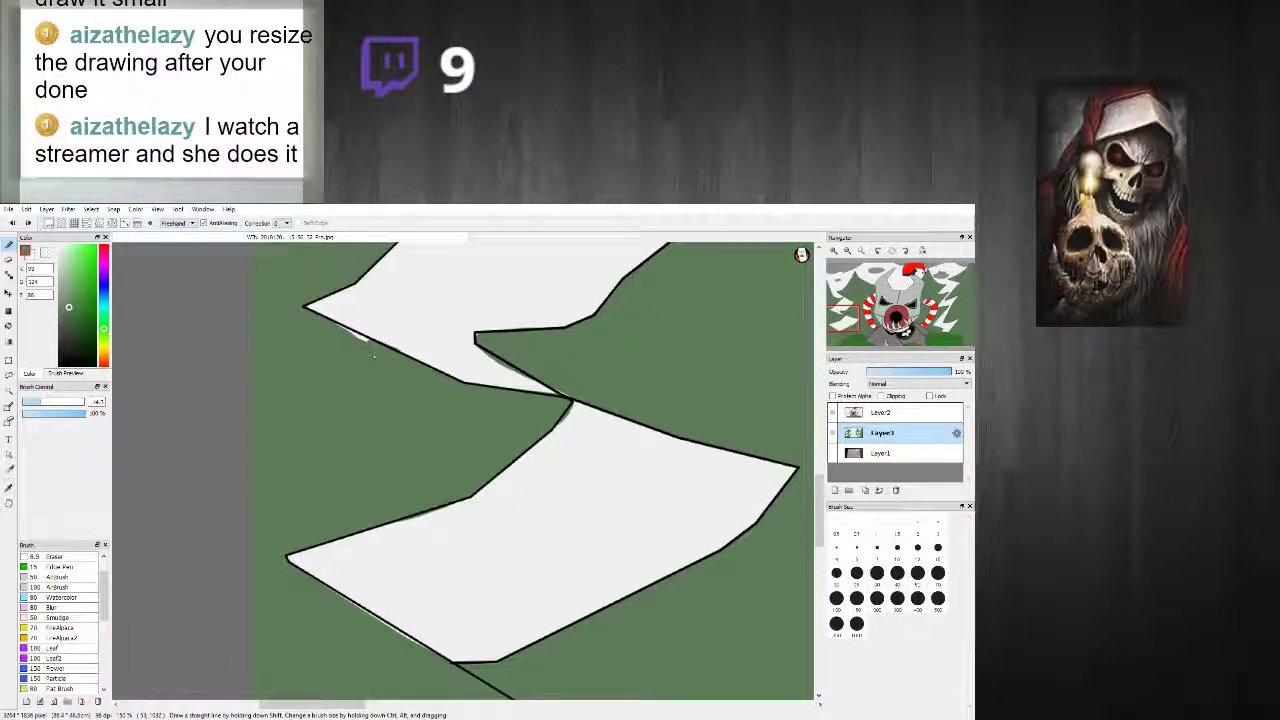
mouse_move(373, 347)
left_mouse_down()
mouse_move(329, 328)
mouse_move(472, 390)
left_mouse_up()
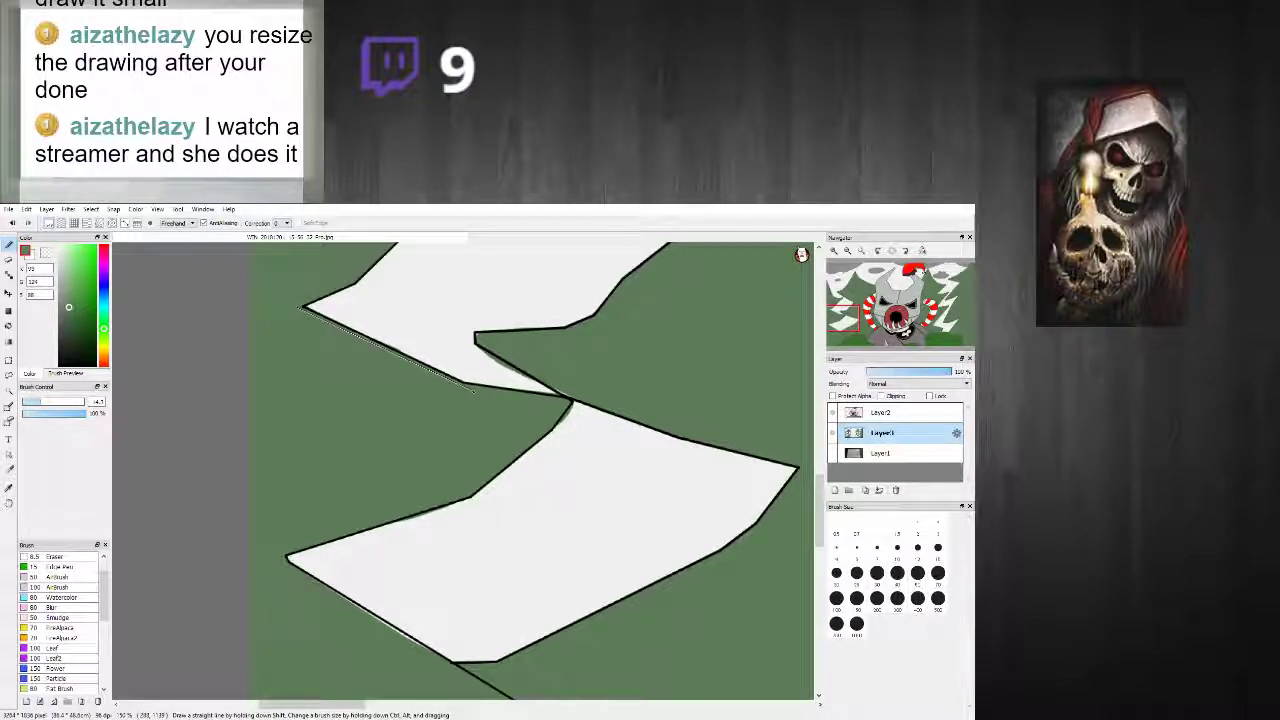
Step: Sample the snow's off-white and paint over the green inside the narrow end of the upper snow patch
scroll(578, 398, "up", 3)
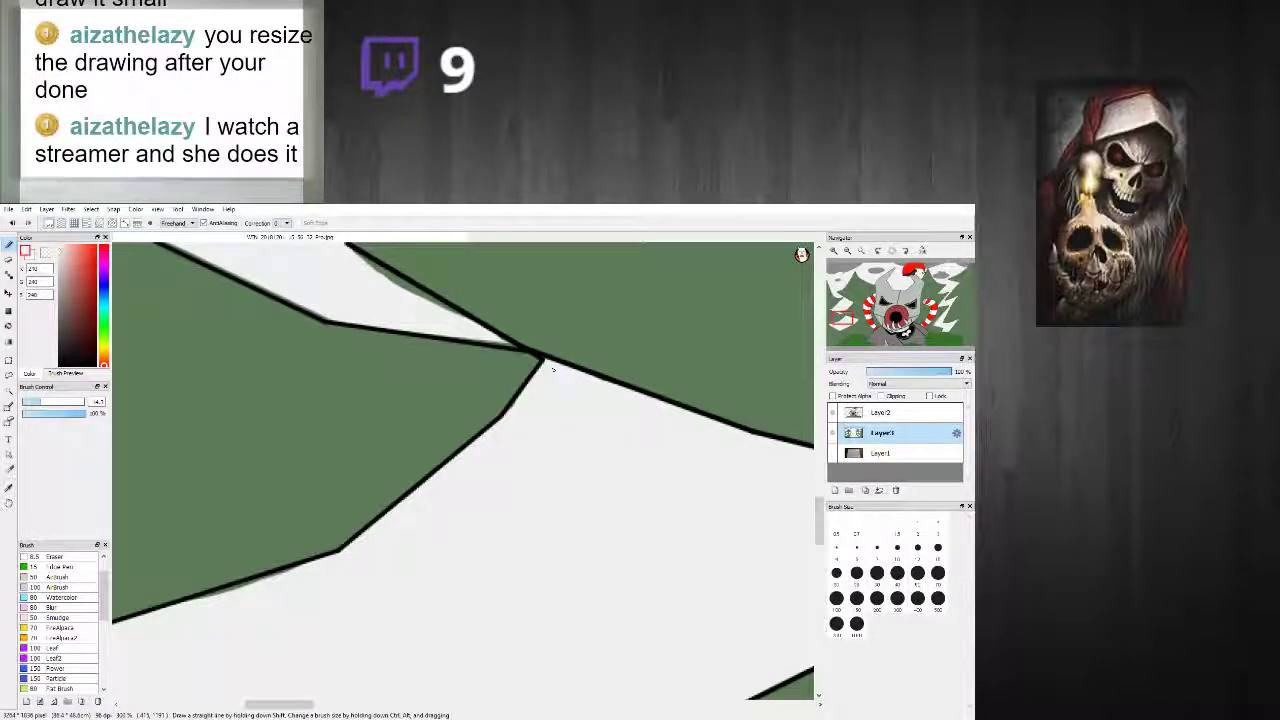
mouse_move(476, 337)
left_mouse_down()
mouse_move(518, 345)
mouse_move(358, 258)
left_mouse_up()
scroll(357, 272, "down", 4)
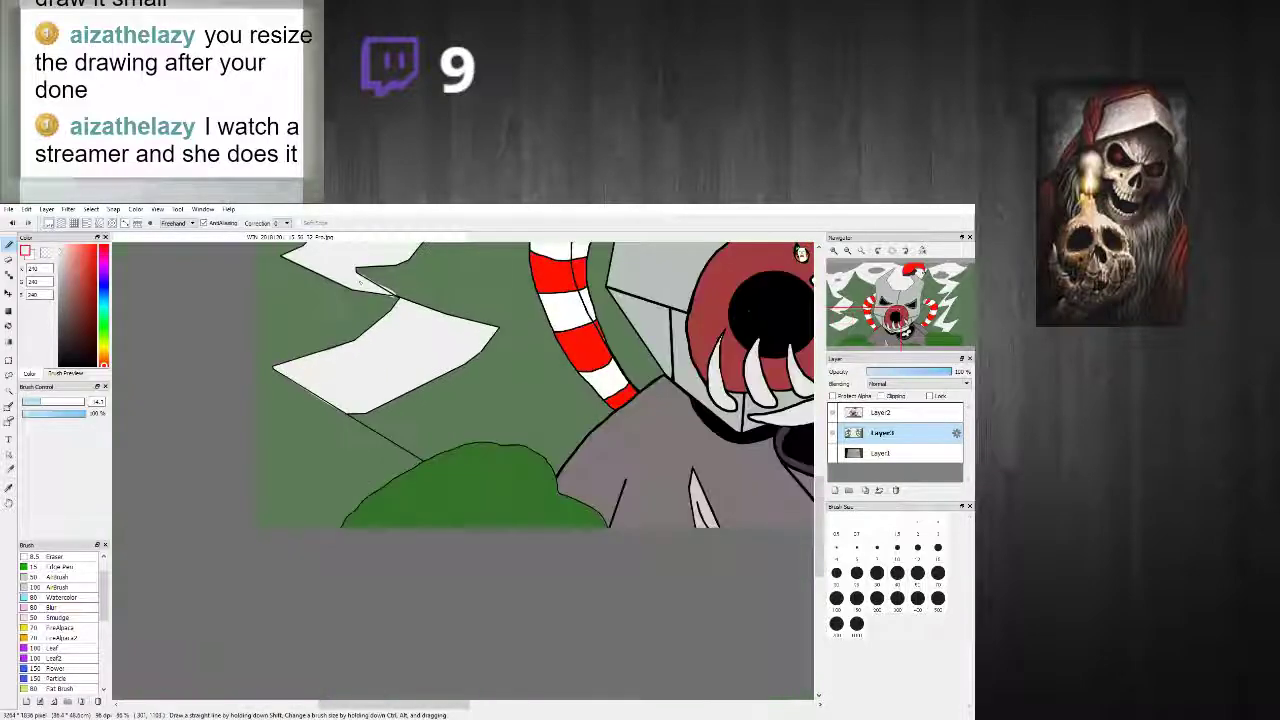
Step: Clean up the junction of the two lower-left snow patches, alternately sampling the tree's green and the snow's off-white to cover colour outside the outline
scroll(358, 258, "up", 3)
left_click(344, 347, "alt")
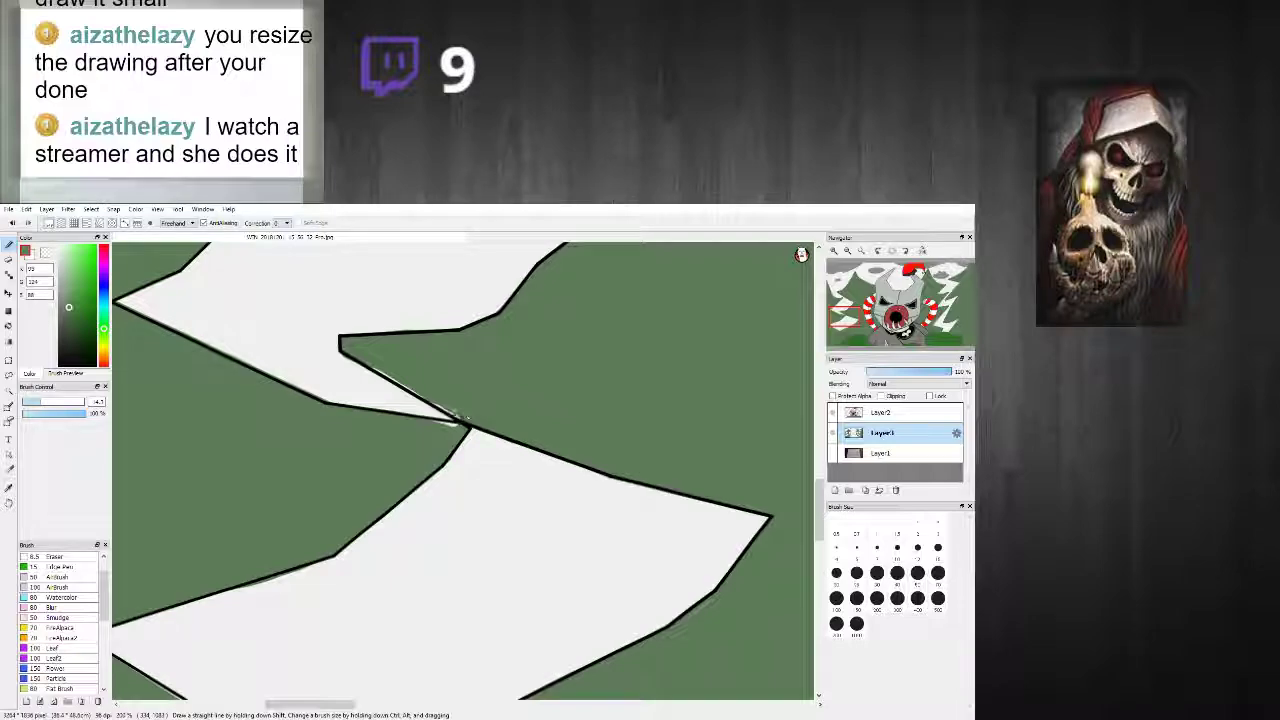
left_click_drag(416, 418, 457, 430)
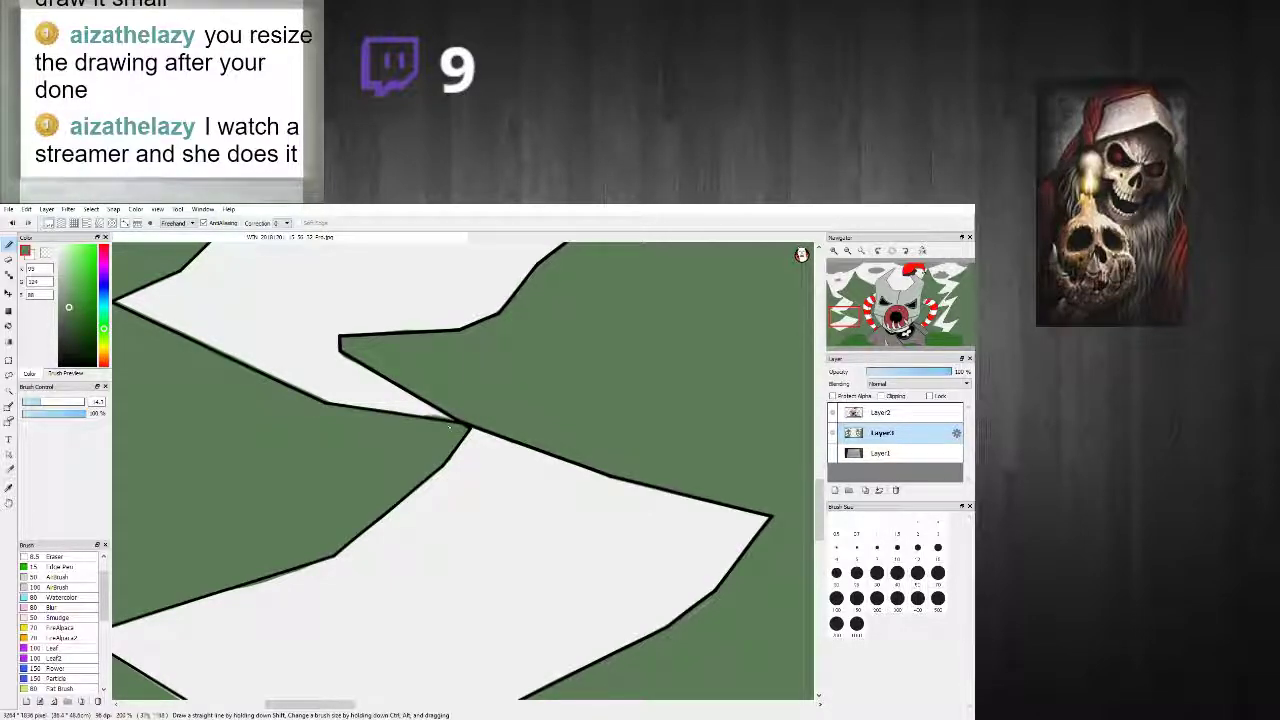
left_click(420, 414, "alt")
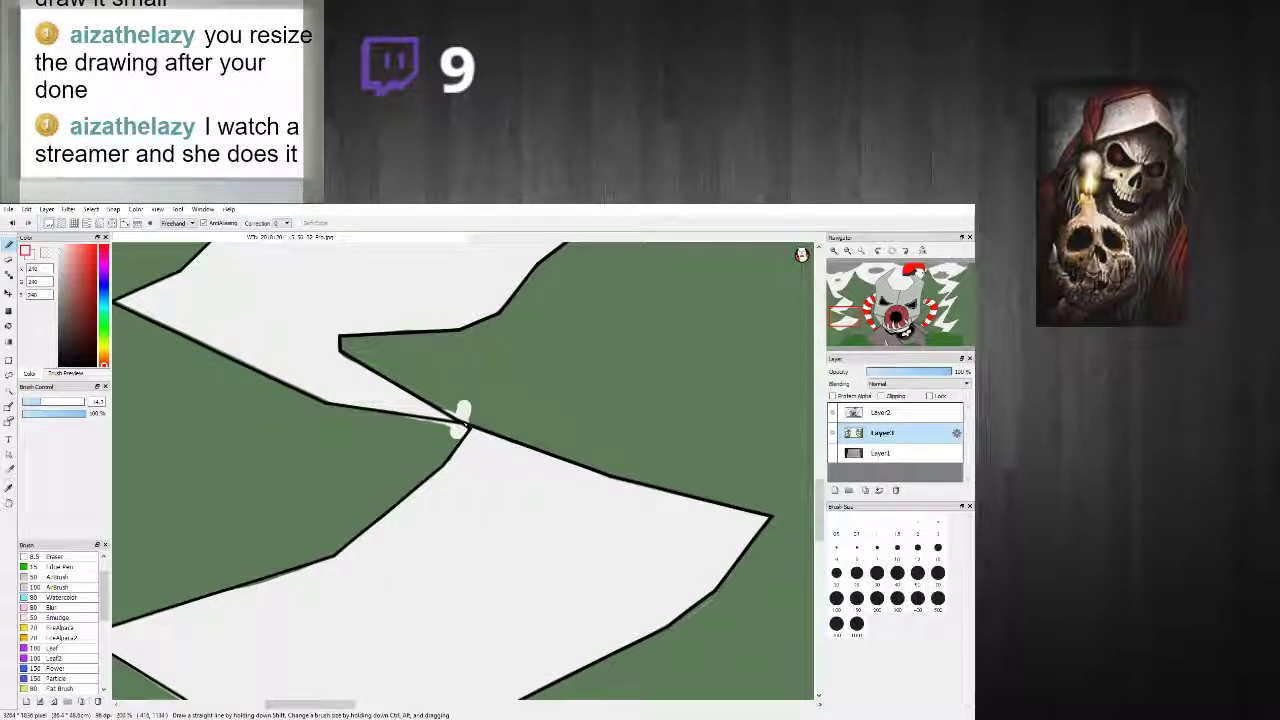
left_click(455, 430, "alt")
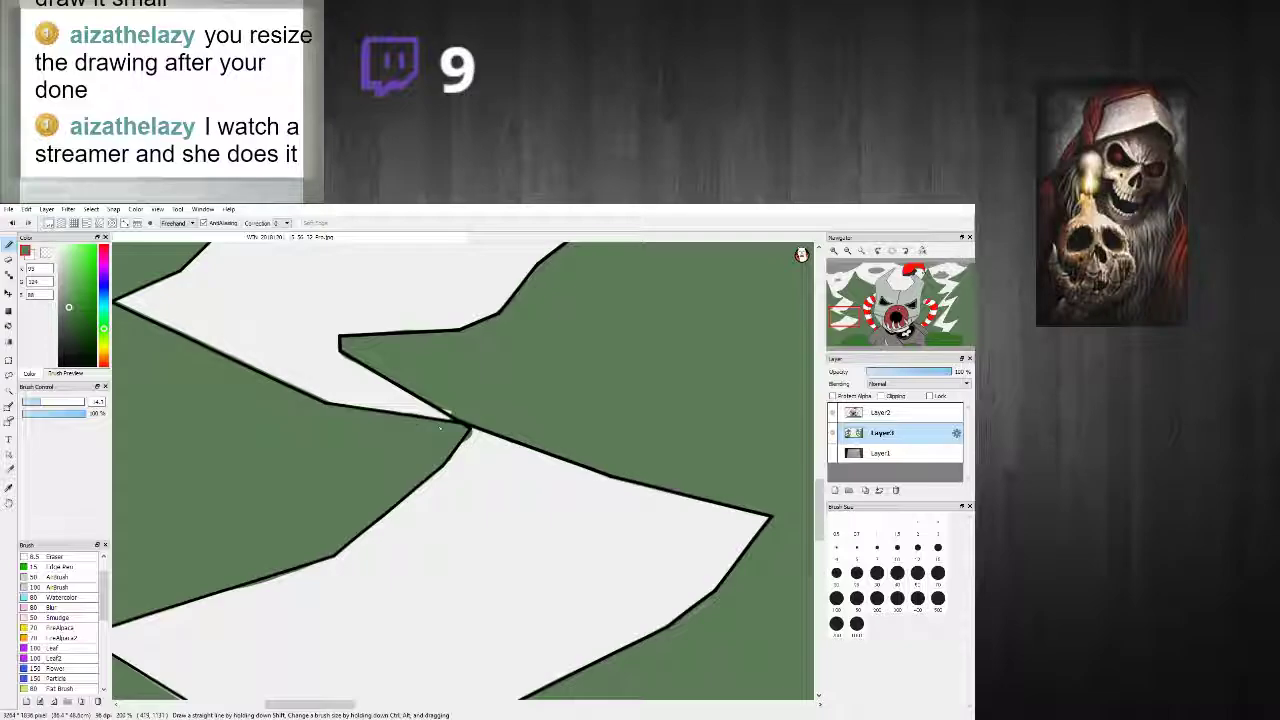
left_click(480, 447, "alt")
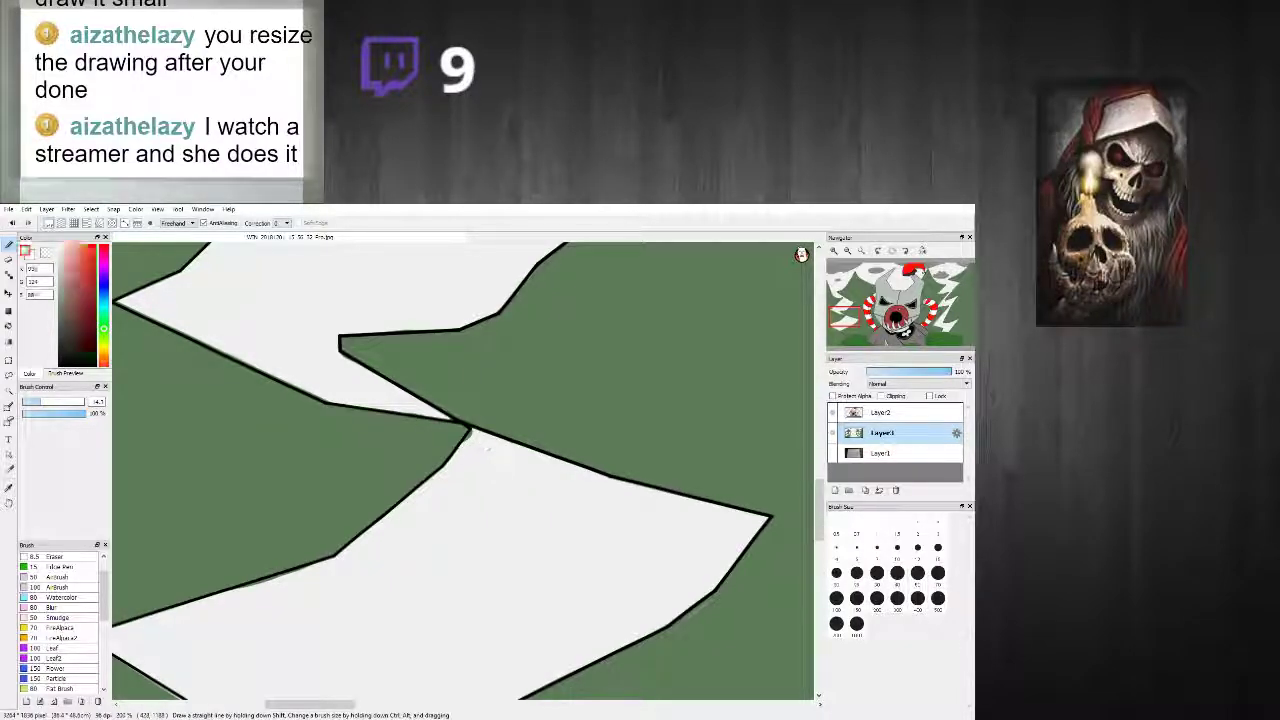
scroll(430, 426, "down", 6)
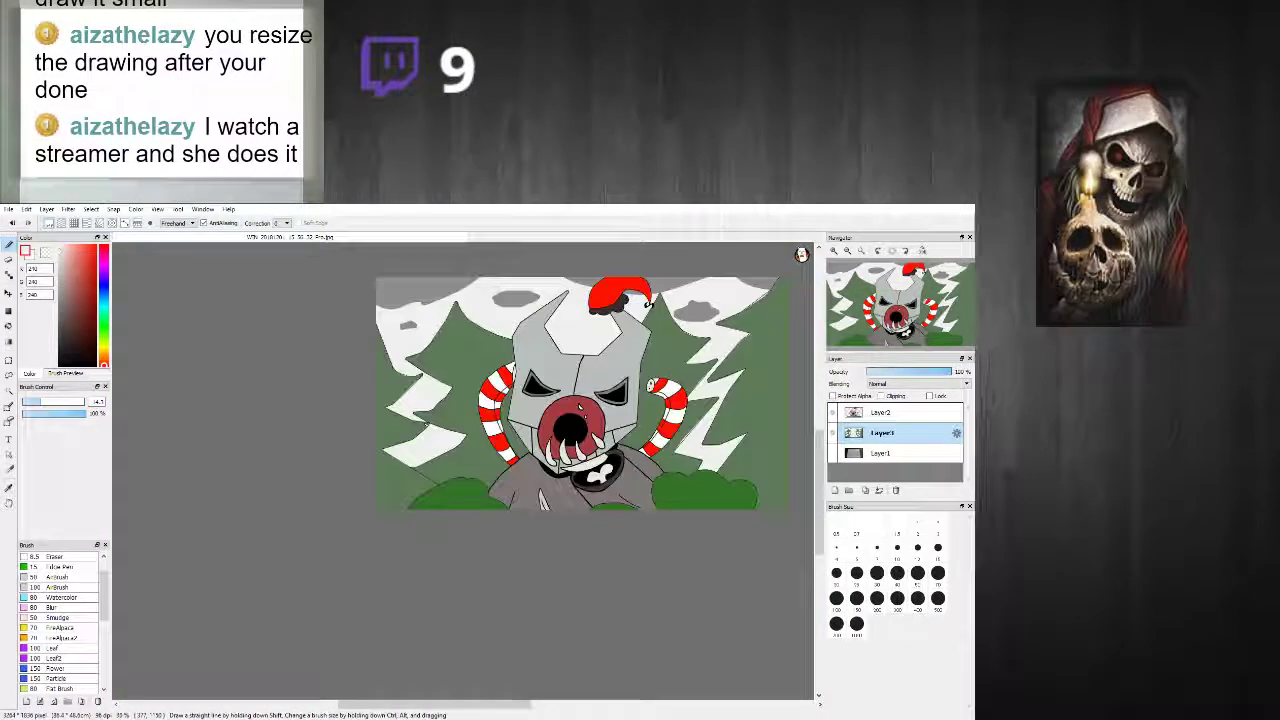
Step: Paint sampled green over the light streaks at the pointed notch atop the middle snow patch, and off-white over the green spilling into the snow
scroll(411, 388, "up", 6)
left_click(305, 487, "alt")
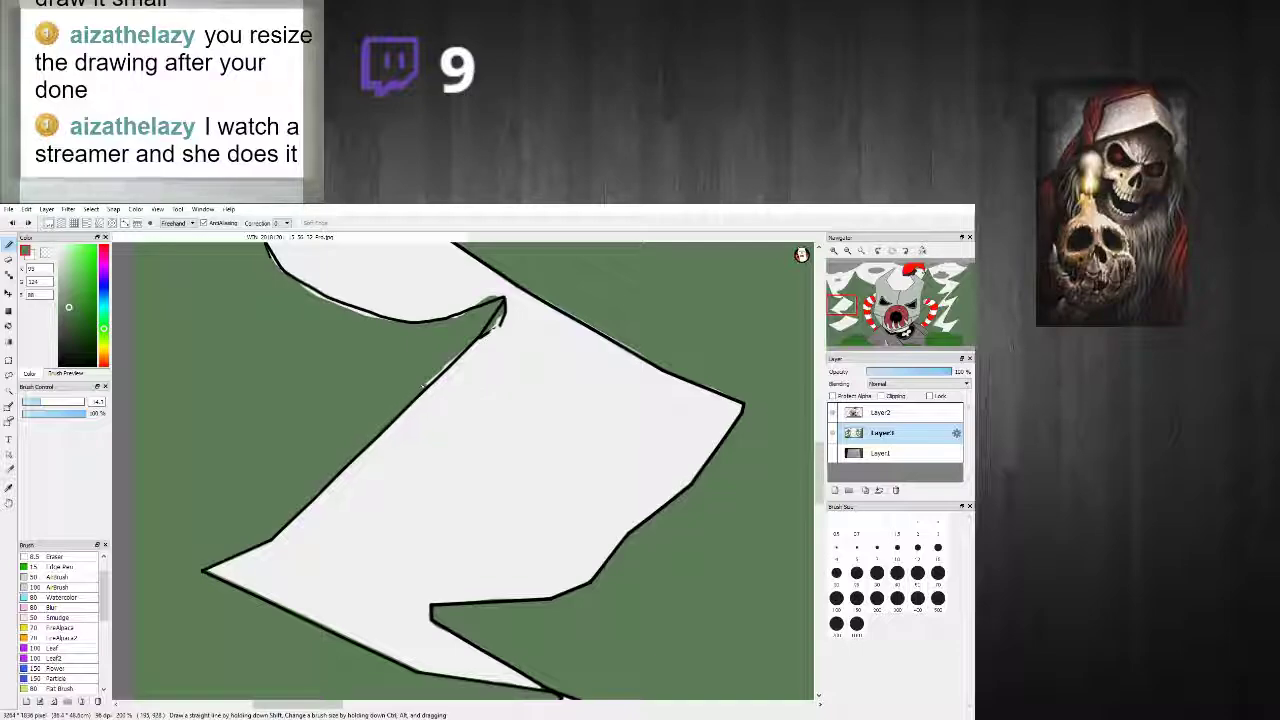
left_click_drag(446, 370, 508, 306)
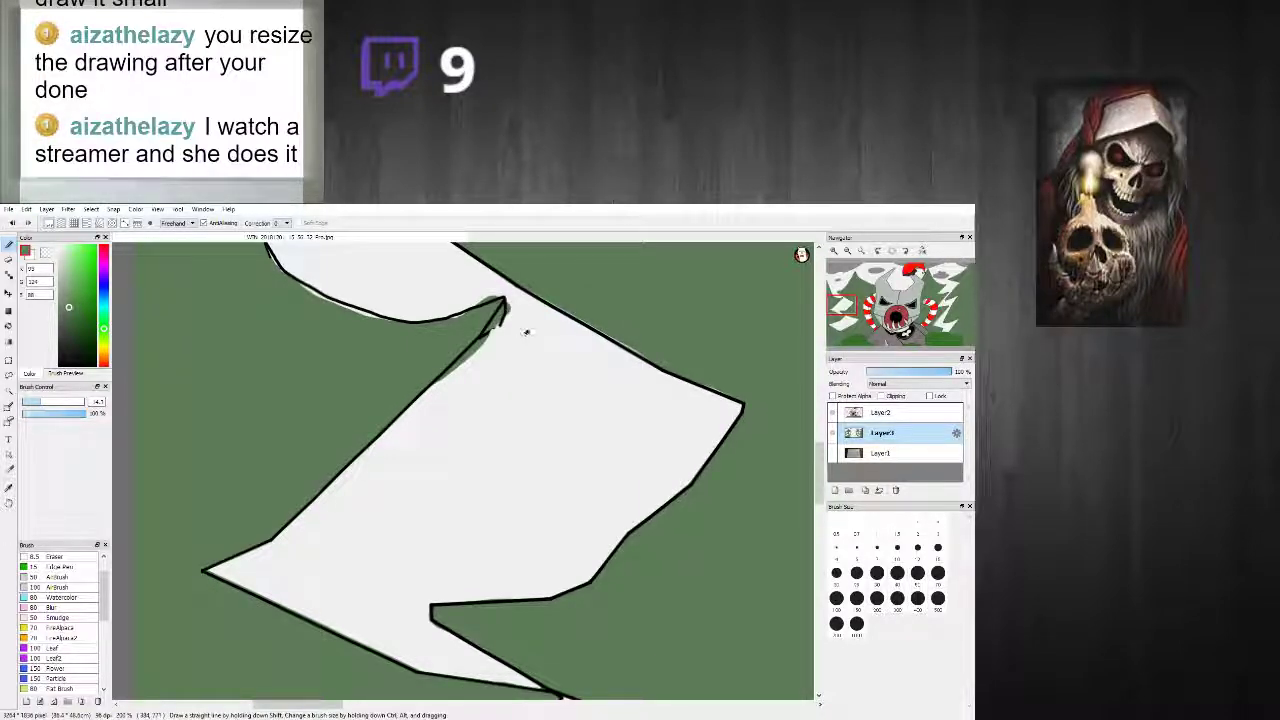
left_click(503, 341, "alt")
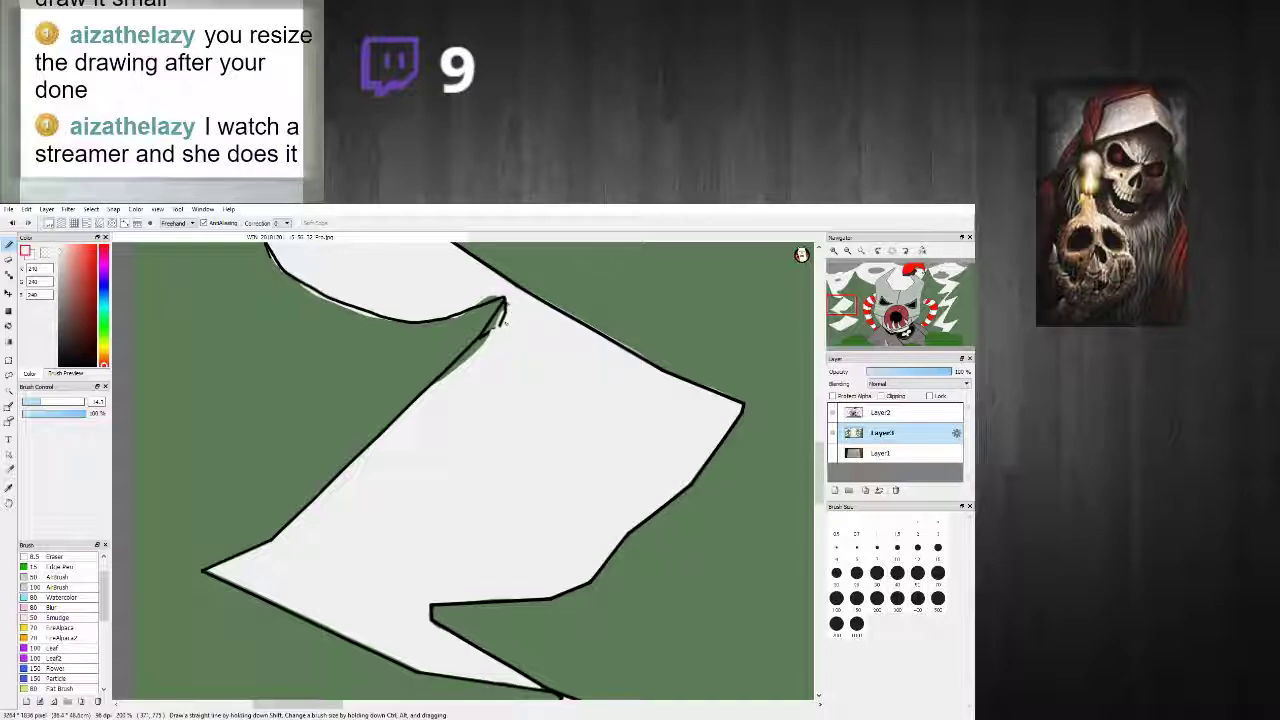
left_click_drag(418, 398, 489, 330)
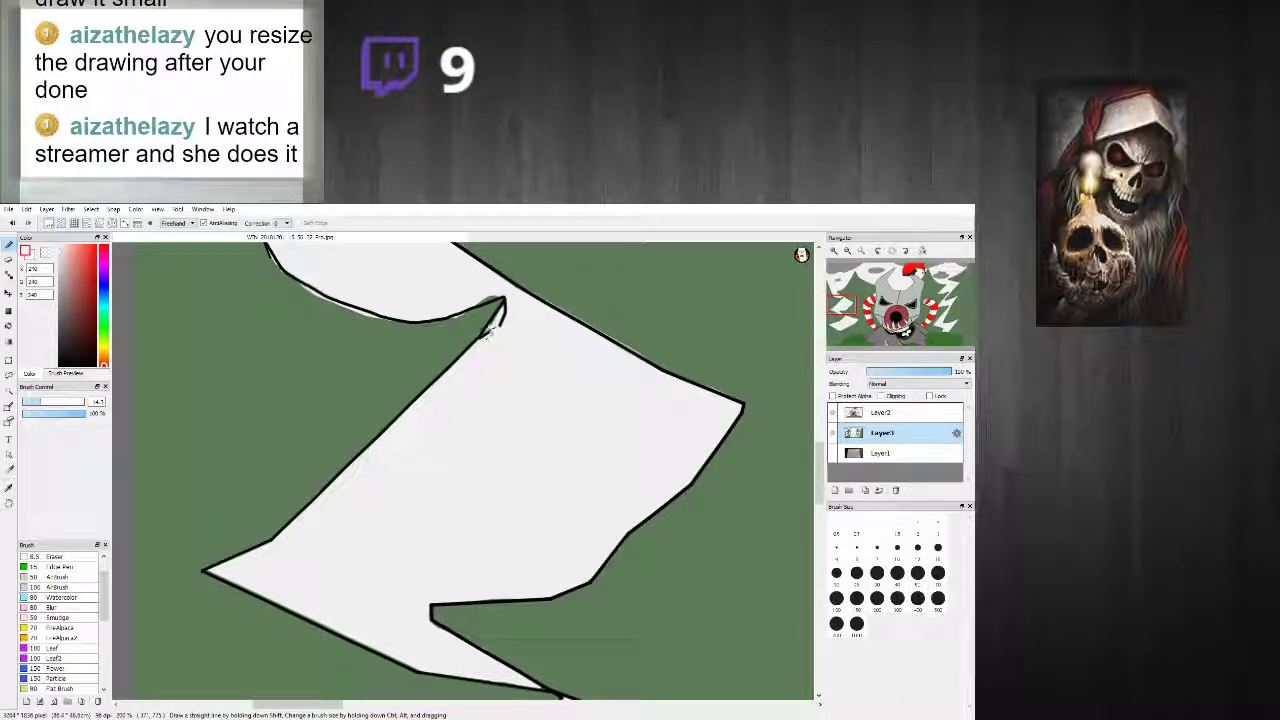
Step: On Layer2, paint off-white over the stray black line ends beside the notch's tip
left_click(880, 413)
scroll(520, 315, "up", 4)
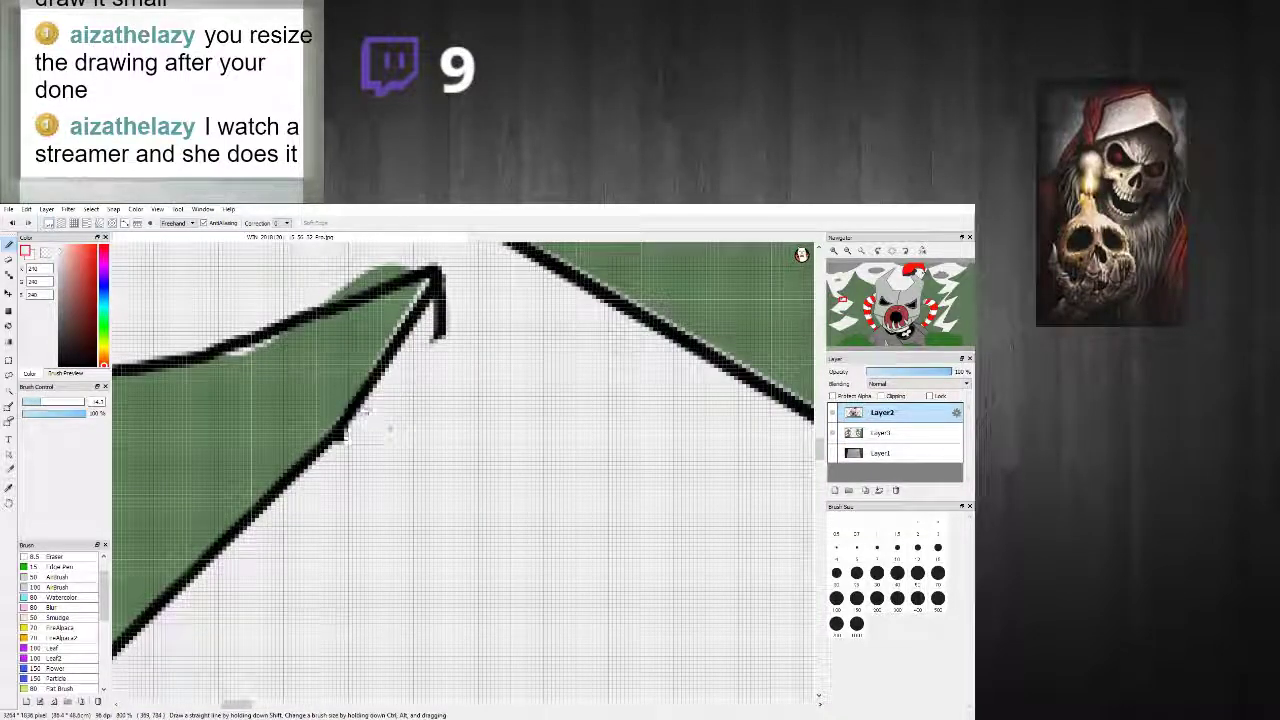
left_click_drag(462, 356, 441, 360)
left_click_drag(464, 310, 445, 321)
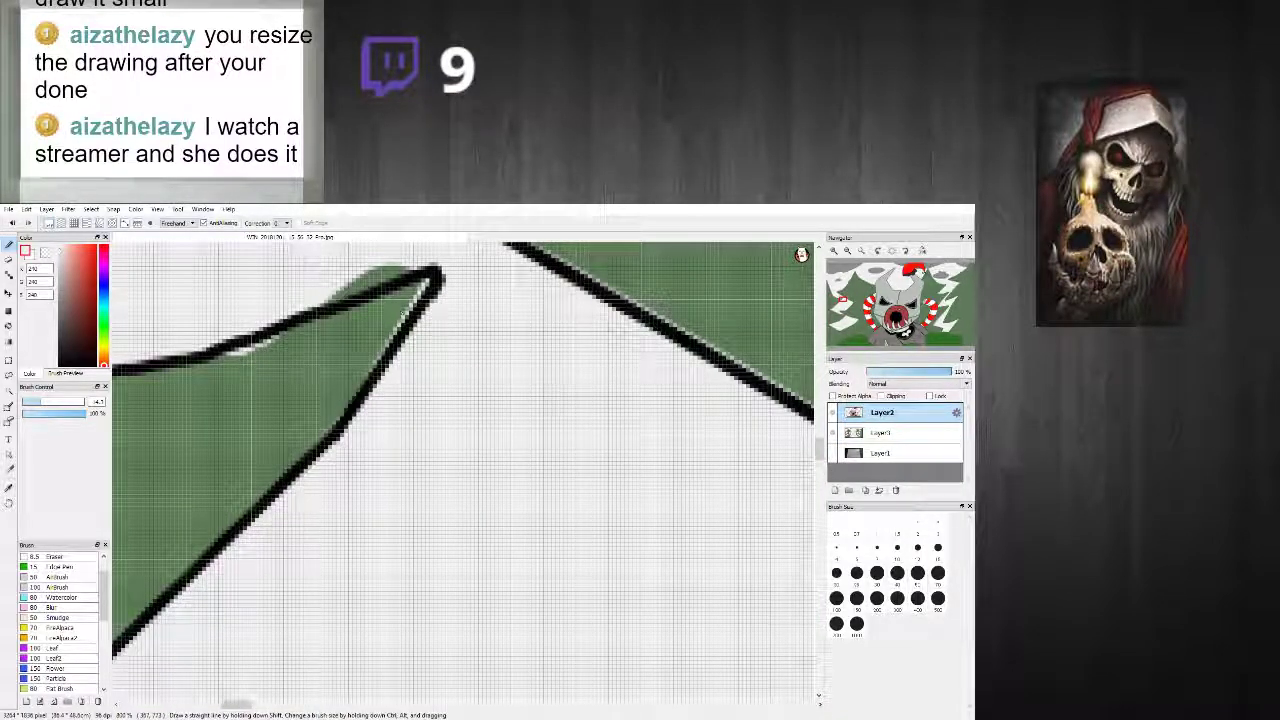
Step: On the layer below Layer2, fill the light gaps inside the notch's tip with green and cover the green above its outline with off-white
left_click(880, 432)
scroll(391, 310, "down", 3)
scroll(391, 309, "up", 2)
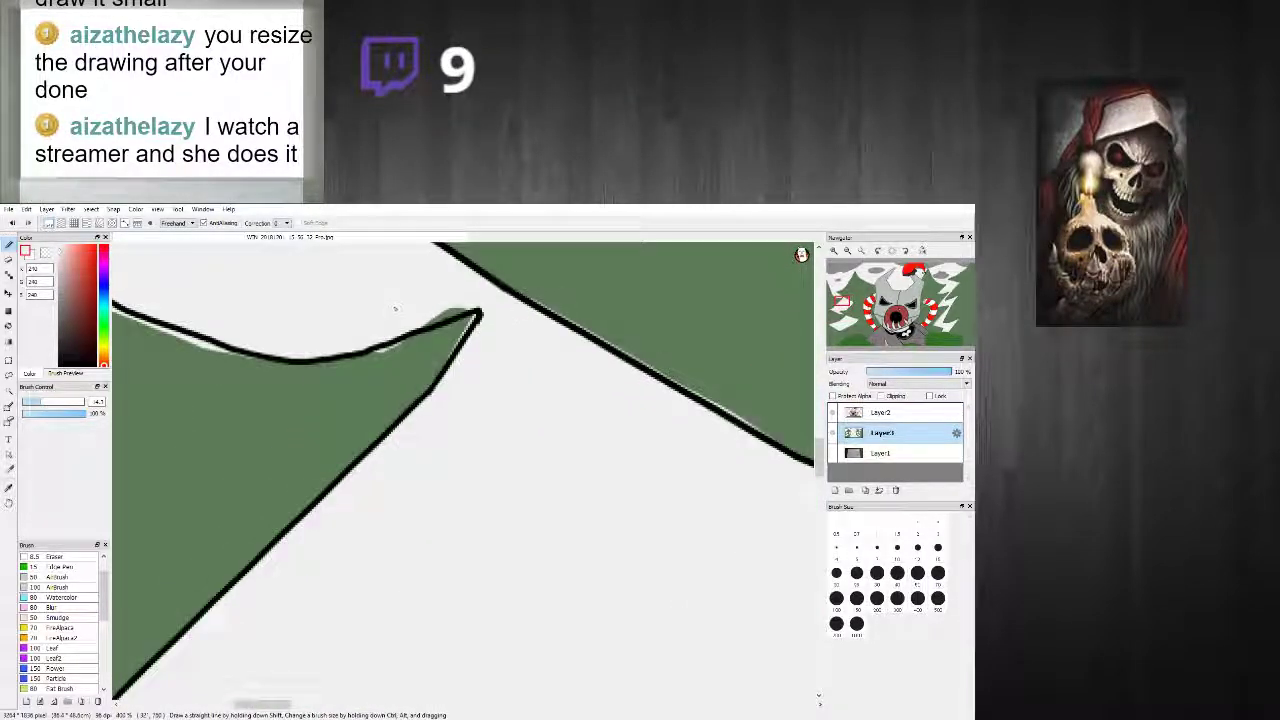
right_click(400, 363)
mouse_move(418, 330)
left_mouse_down()
mouse_move(446, 323)
mouse_move(408, 356)
left_mouse_up()
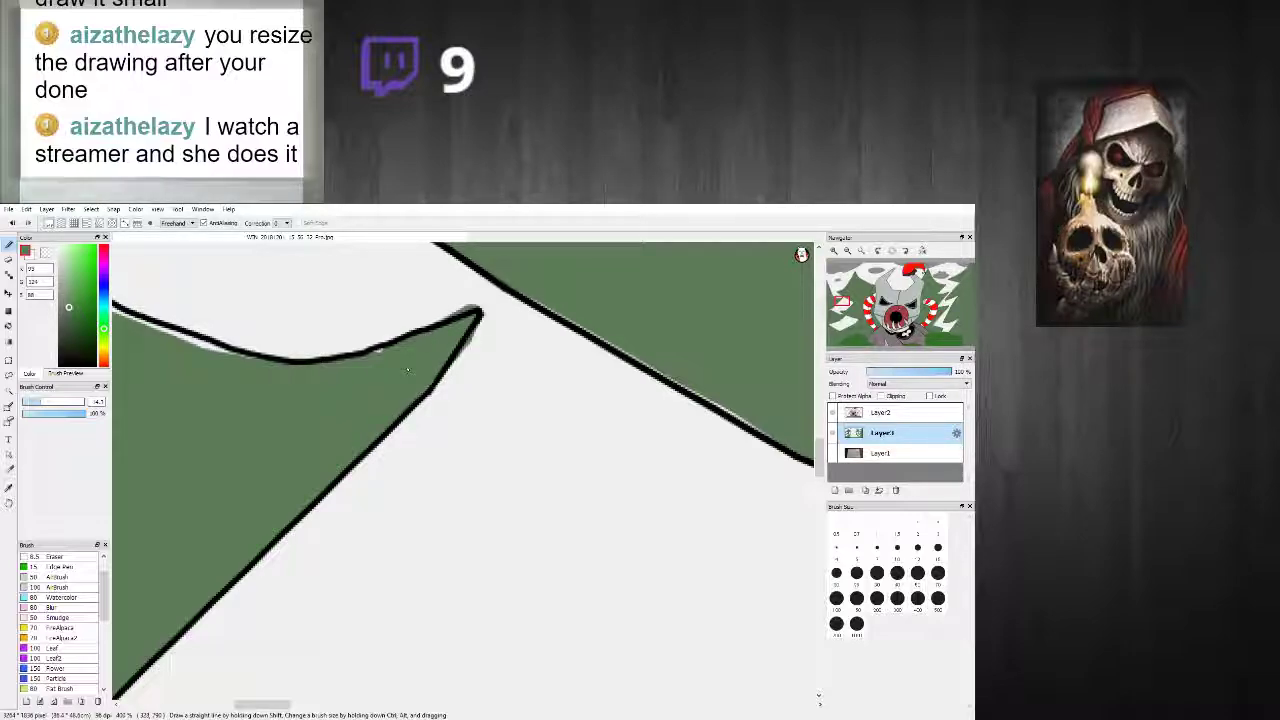
right_click(424, 300)
left_click_drag(440, 306, 466, 302)
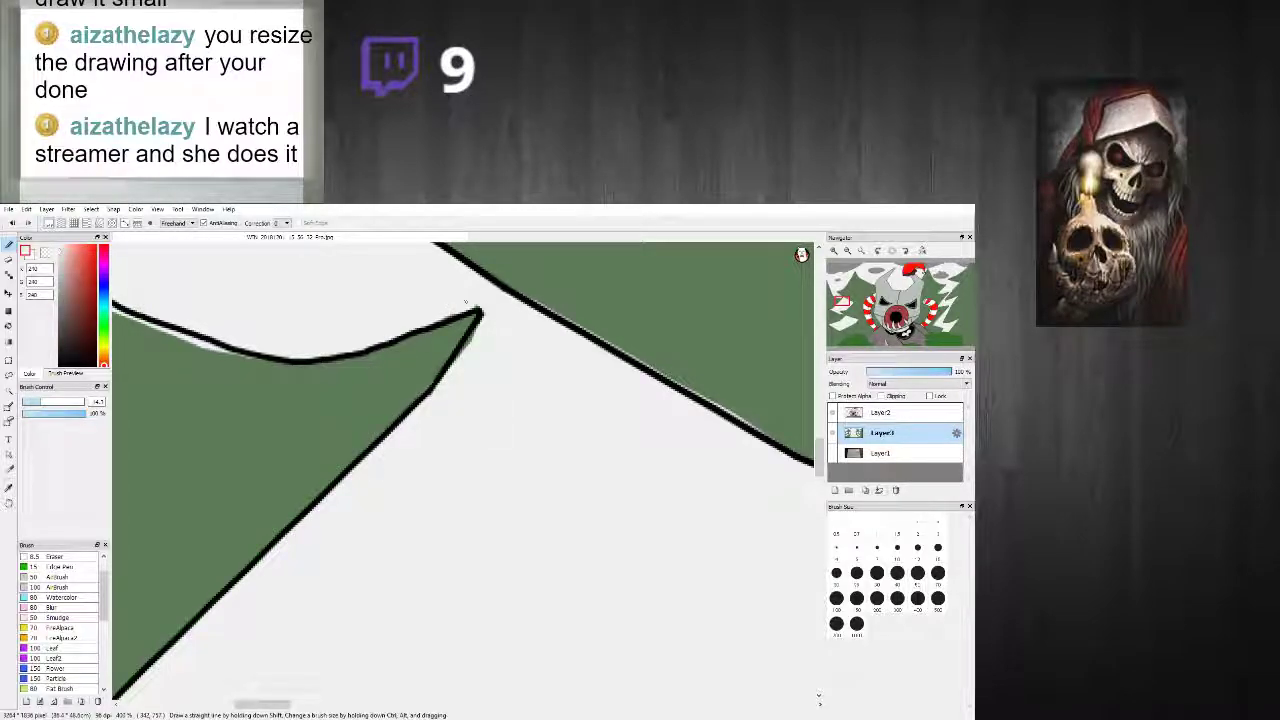
Step: Sample the tree's green and paint over the snow spilling below the curved lower outline left of the notch
mouse_move(478, 353)
left_mouse_down()
mouse_move(466, 346)
mouse_move(719, 385)
left_mouse_up()
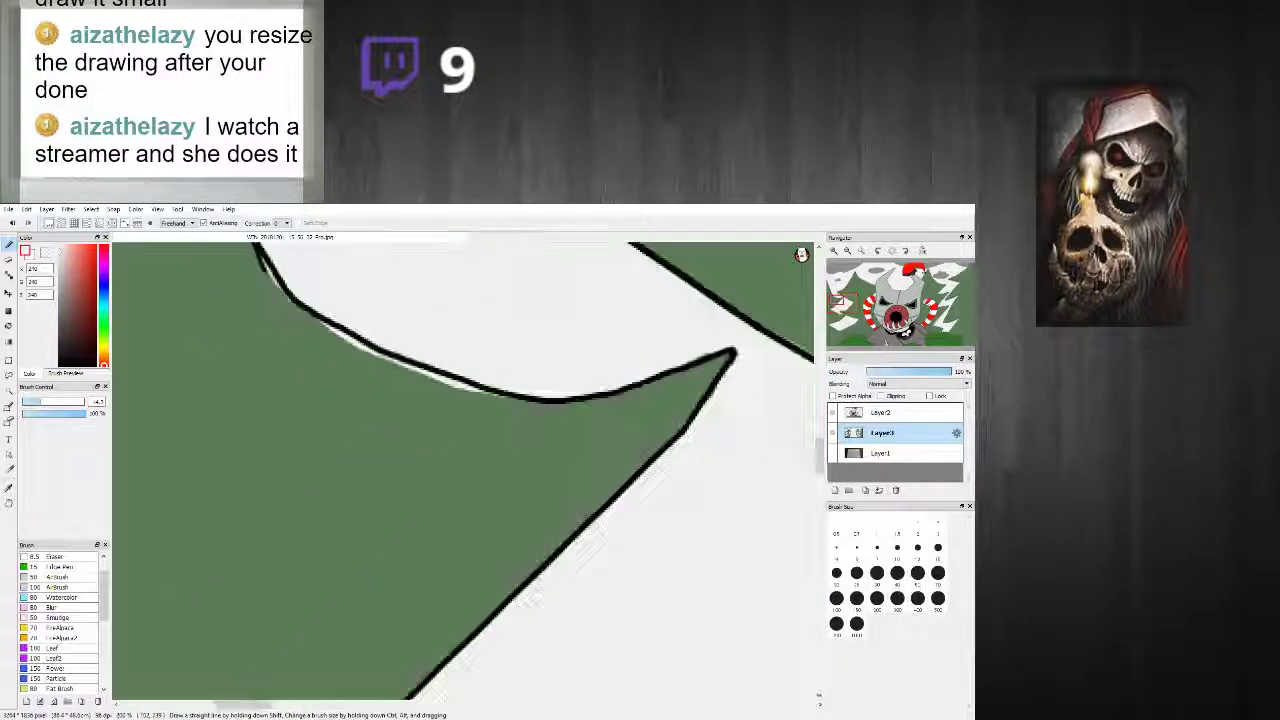
right_click(485, 408)
mouse_move(505, 395)
left_mouse_down()
mouse_move(420, 370)
mouse_move(286, 300)
left_mouse_up()
scroll(276, 305, "down", 7)
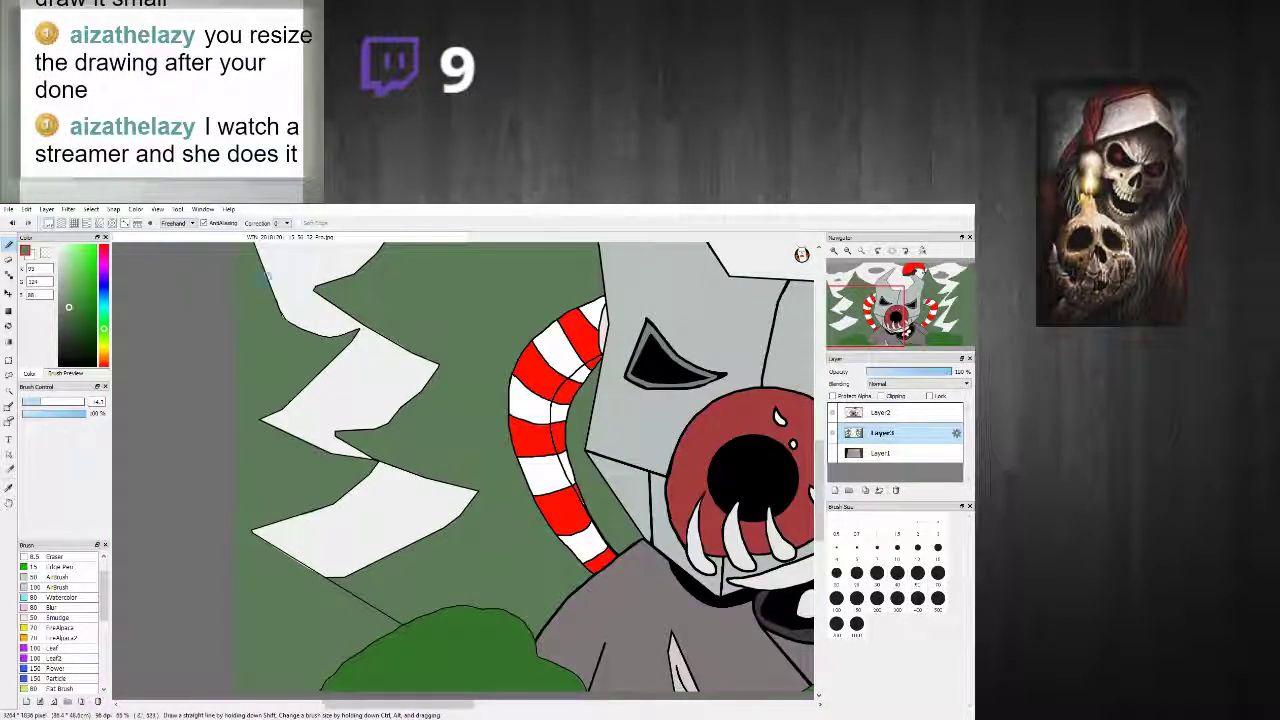
scroll(271, 291, "up", 6)
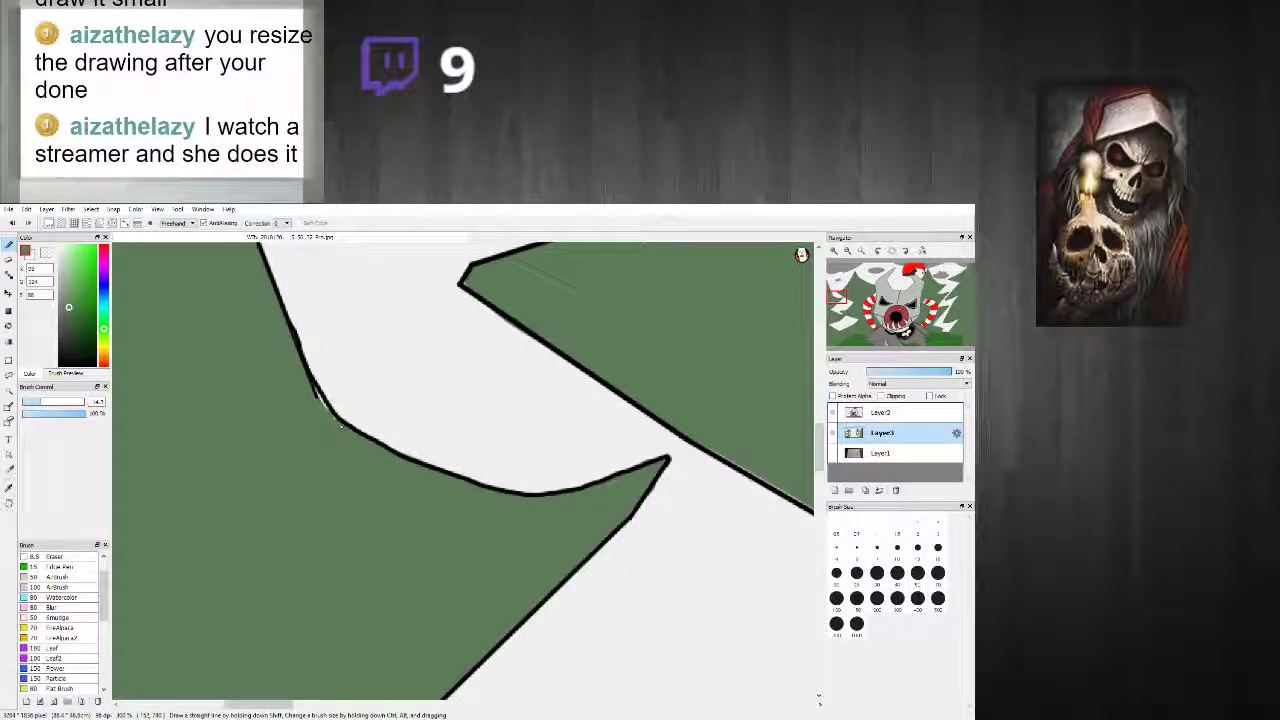
Step: On Layer2, paint green over the rough outline at the curved snow edge's lower-left bend, and reselect the layer below
left_click(899, 416)
scroll(300, 345, "up", 2)
mouse_move(369, 511)
left_mouse_down()
mouse_move(355, 539)
mouse_move(319, 443)
mouse_move(273, 416)
left_mouse_up()
key("ctrl+z")
key("ctrl+z")
mouse_move(325, 532)
left_mouse_down()
mouse_move(267, 393)
mouse_move(346, 526)
left_mouse_up()
scroll(359, 542, "down", 7)
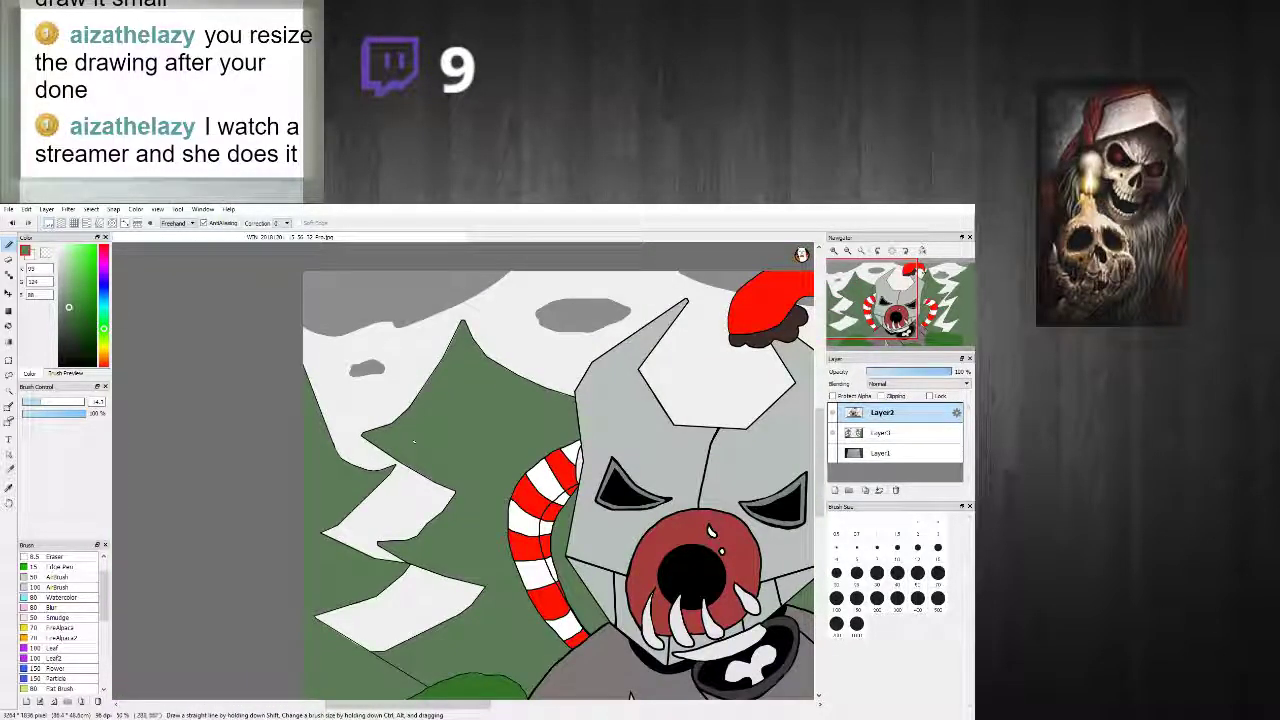
scroll(441, 474, "up", 2)
left_click(880, 432)
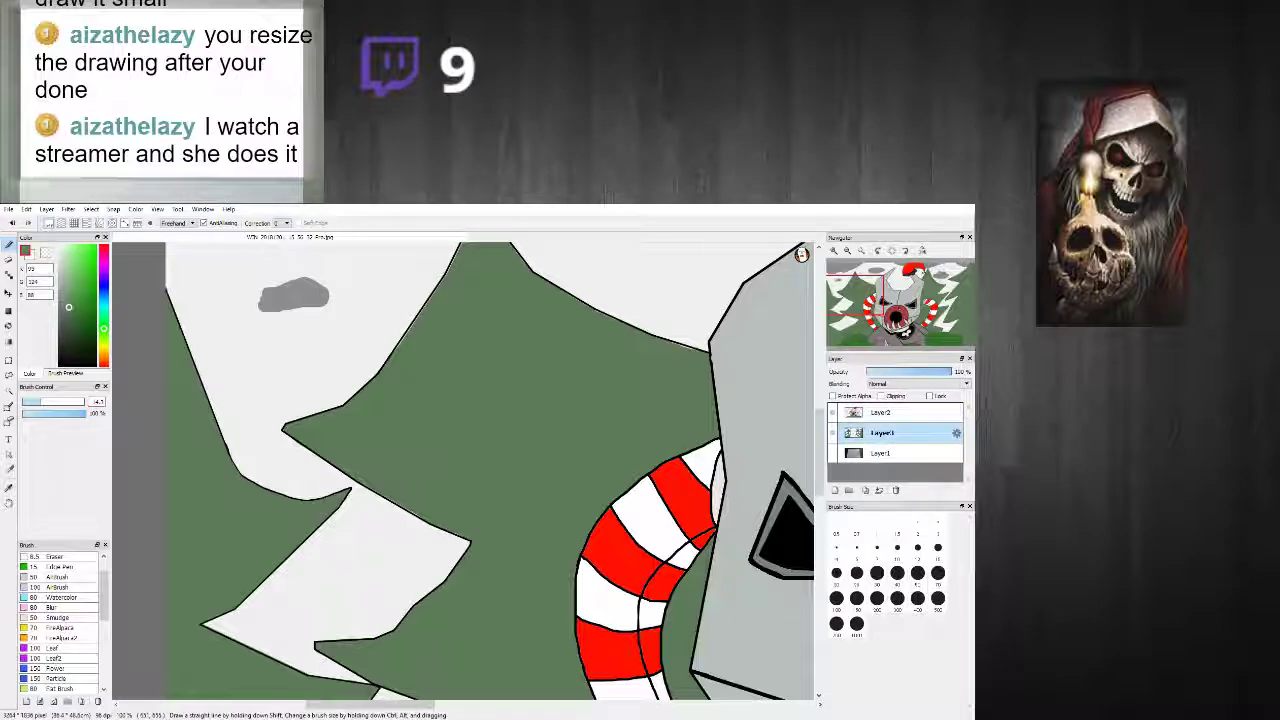
Step: Fill the light gaps inside the outline along the left tree's peak with the tree's green
scroll(370, 400, "down", 4)
scroll(370, 400, "up", 3)
scroll(370, 400, "up", 2)
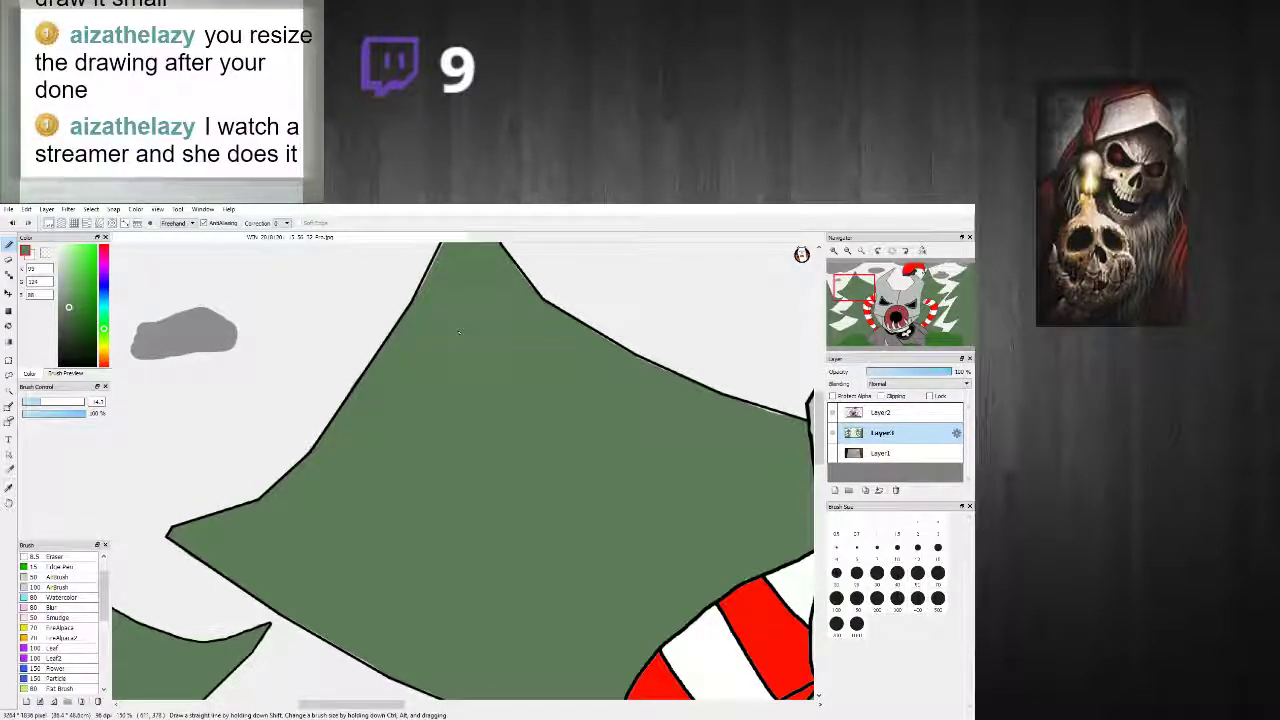
scroll(462, 333, "down", 3)
scroll(460, 296, "up", 6)
scroll(470, 300, "down", 7)
scroll(470, 301, "up", 6)
scroll(638, 330, "down", 6)
scroll(641, 301, "down", 2)
scroll(641, 301, "up", 7)
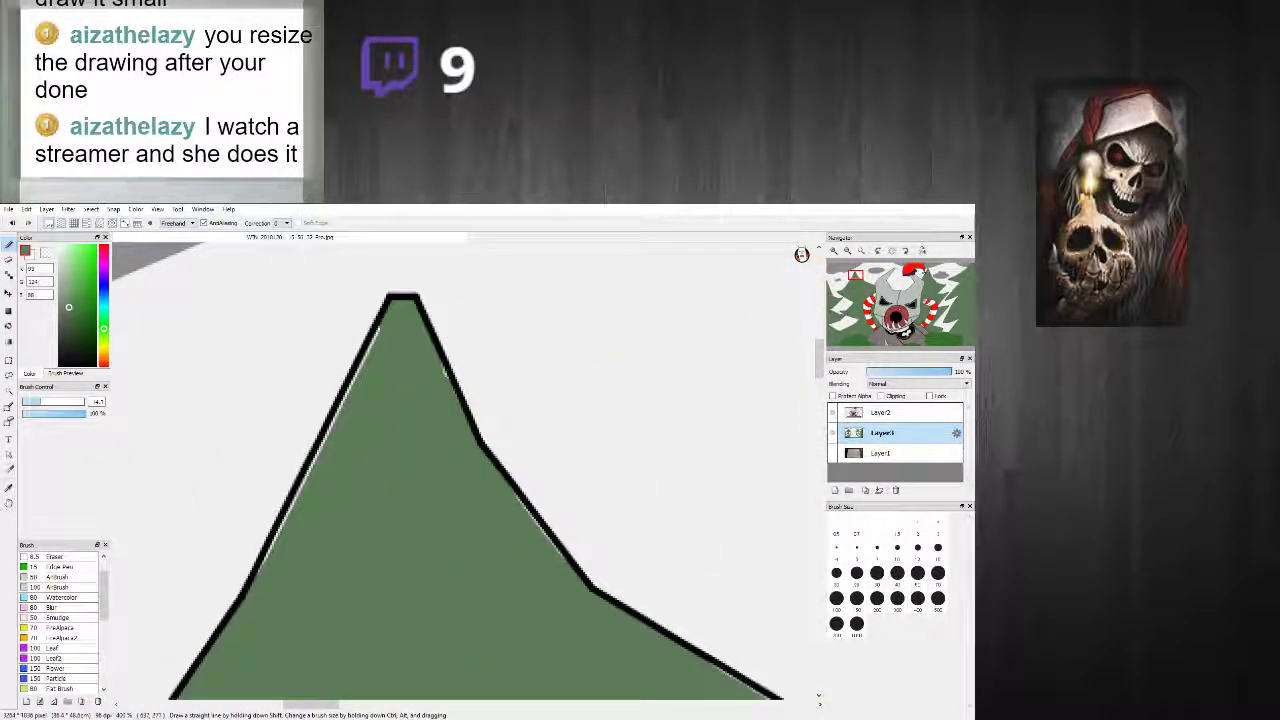
mouse_move(299, 513)
left_mouse_down()
mouse_move(337, 418)
mouse_move(388, 346)
left_mouse_up()
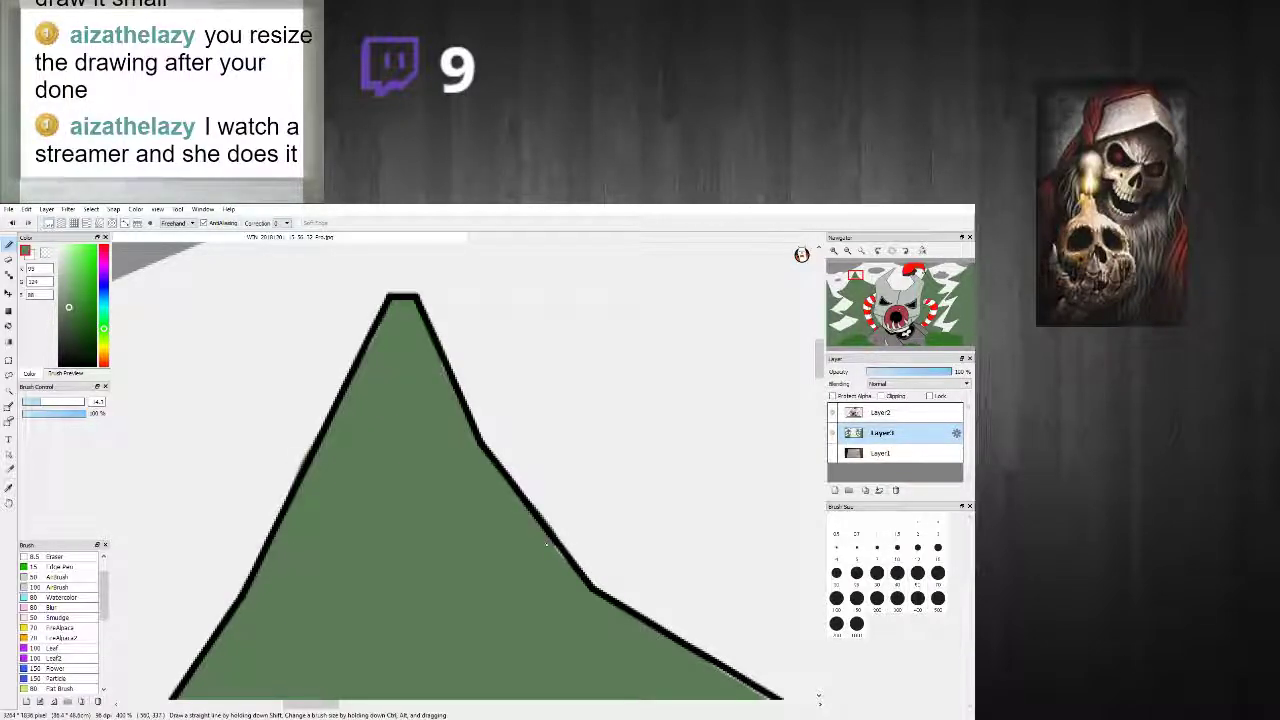
Step: Examine the whole drawing at a reduced zoom for areas that still need cleanup
scroll(547, 543, "down", 10)
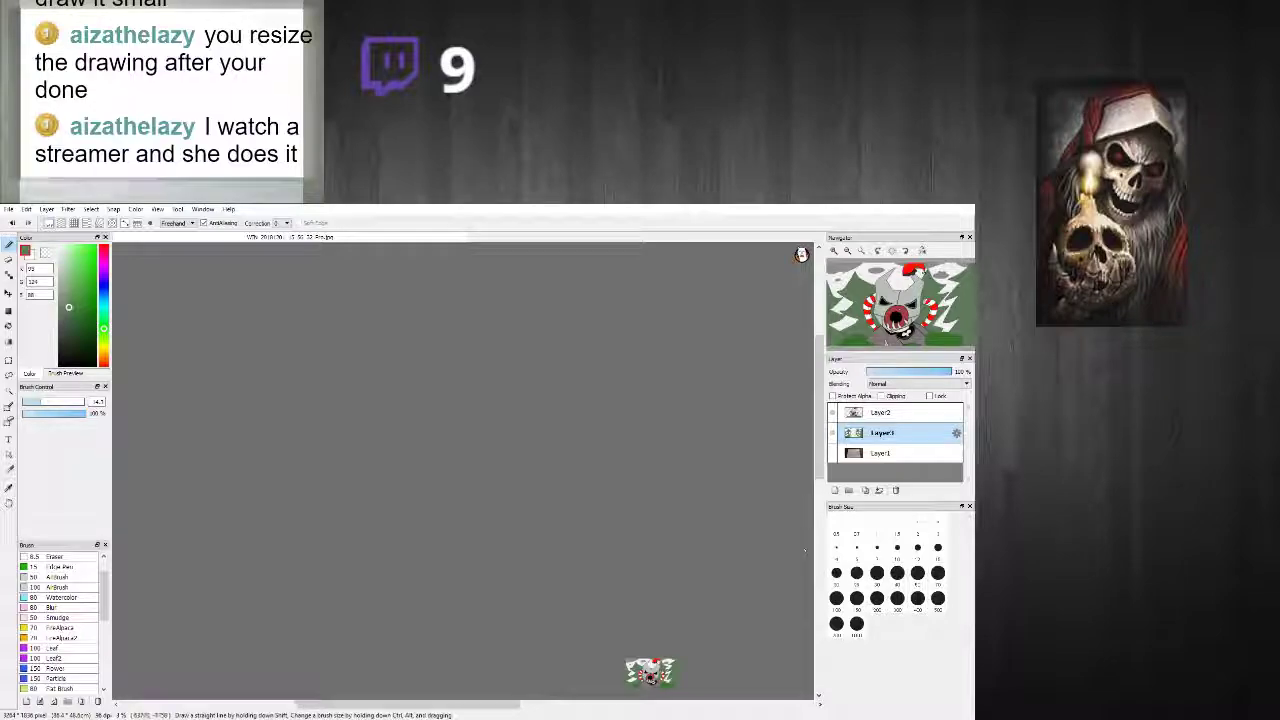
left_click_drag(820, 450, 820, 500)
scroll(586, 503, "down", 1)
left_click_drag(616, 508, 690, 522)
scroll(686, 510, "up", 5)
left_click_drag(414, 708, 495, 709)
scroll(438, 568, "up", 3)
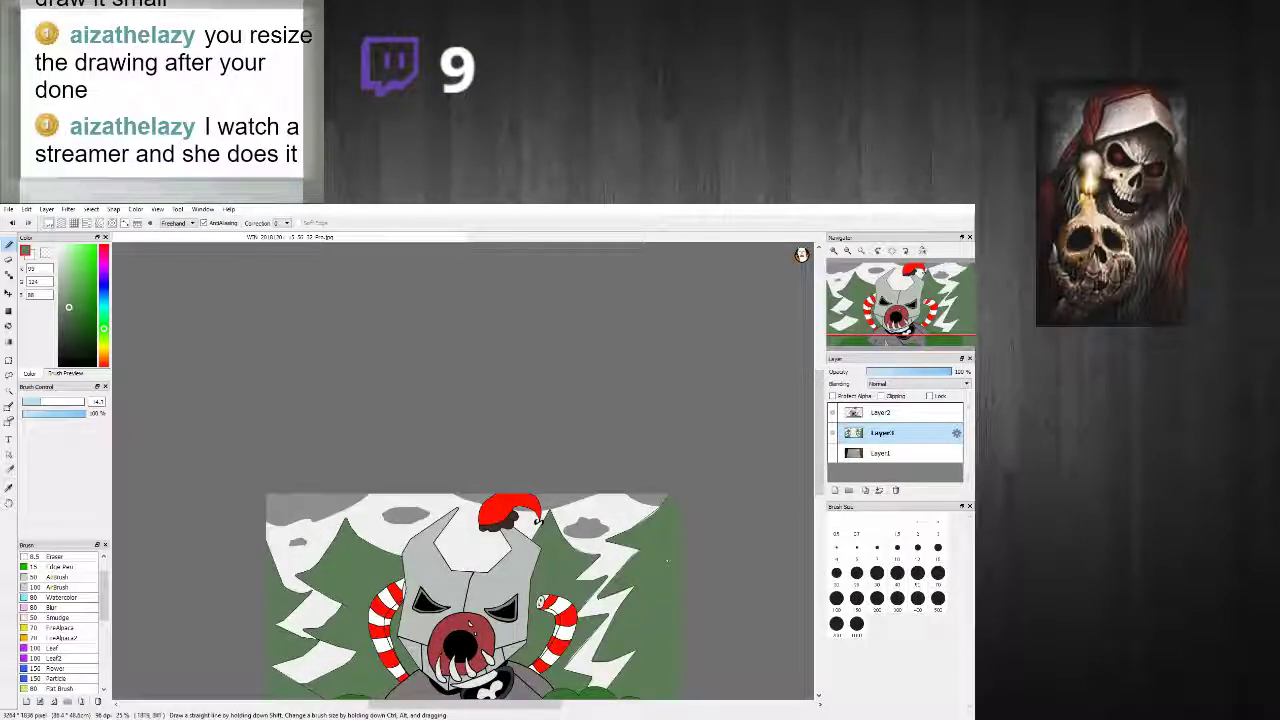
left_click_drag(820, 486, 820, 524)
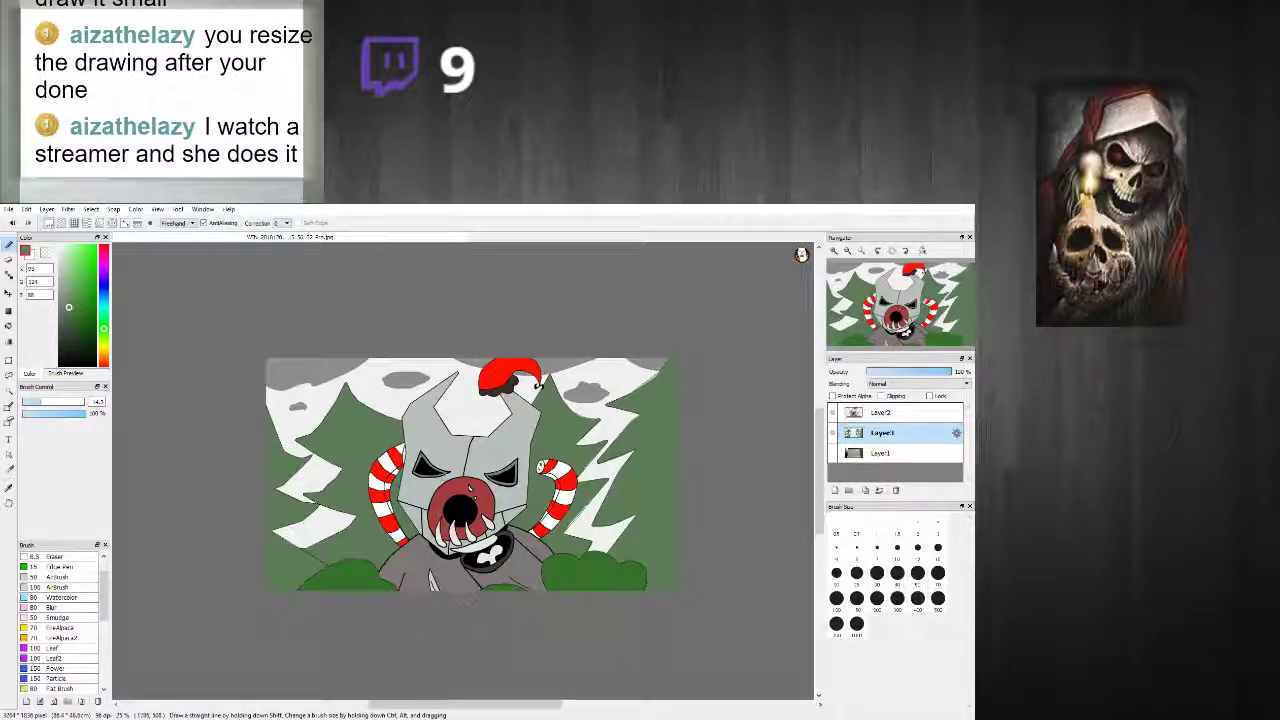
Step: Reveal the pencil sketch by moving Layer1 above the other layers, and return it to the bottom of the stack
left_click(862, 454)
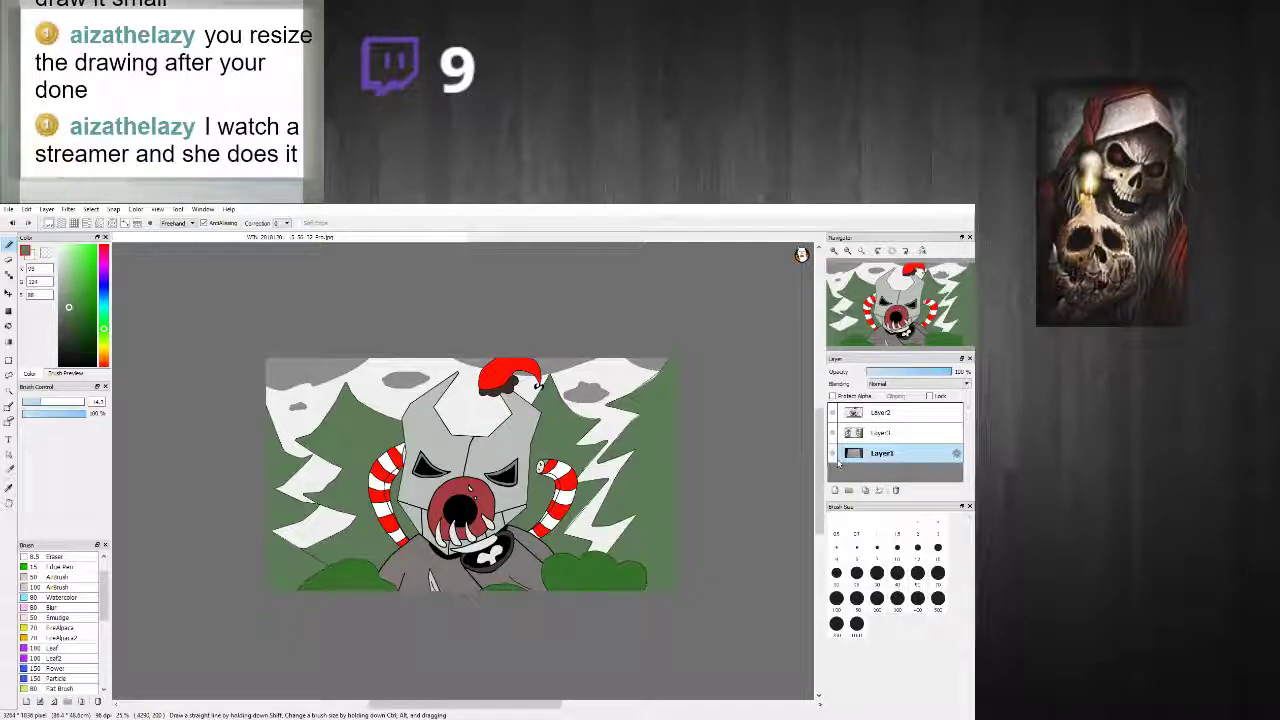
left_click_drag(860, 456, 862, 414)
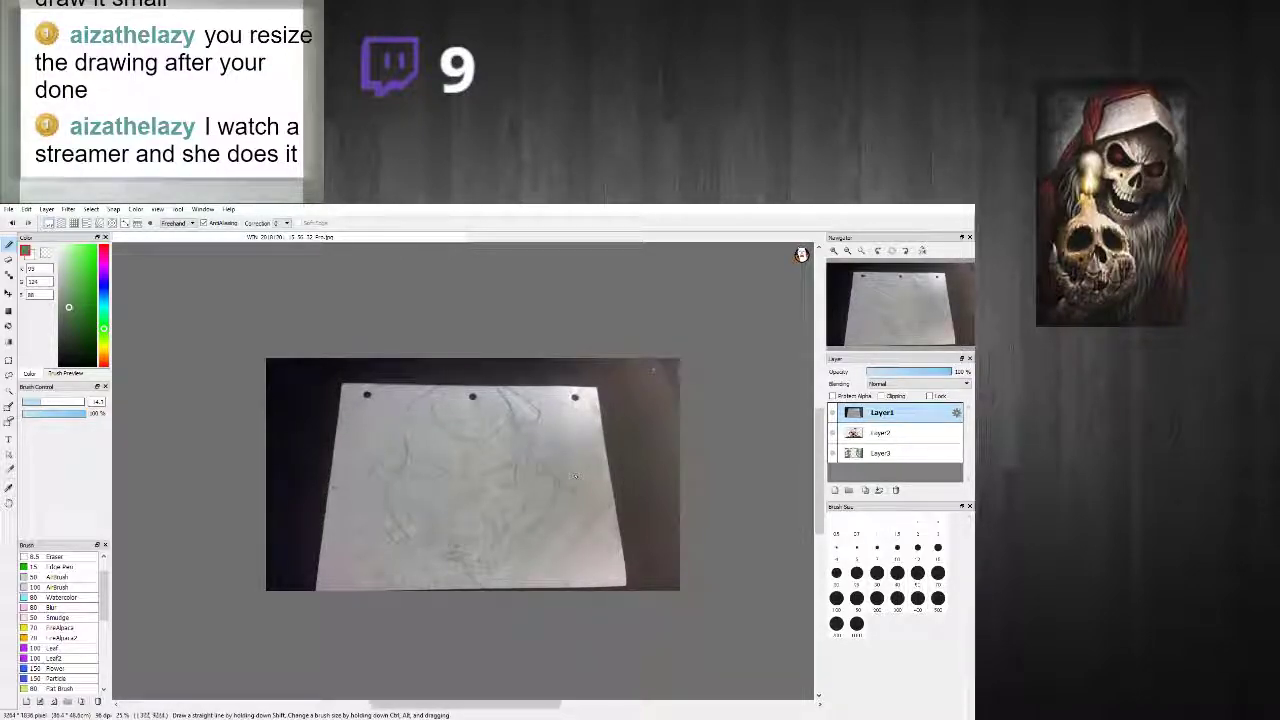
left_click(518, 462, "alt")
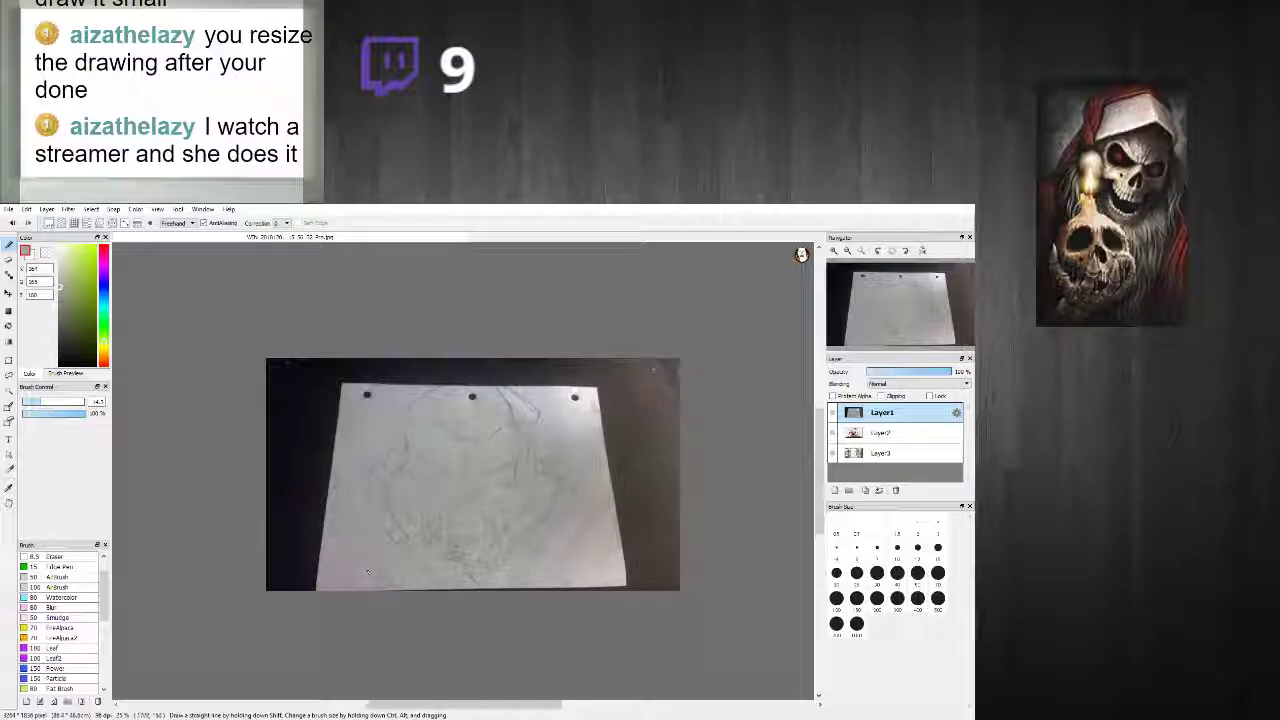
left_click_drag(884, 413, 884, 460)
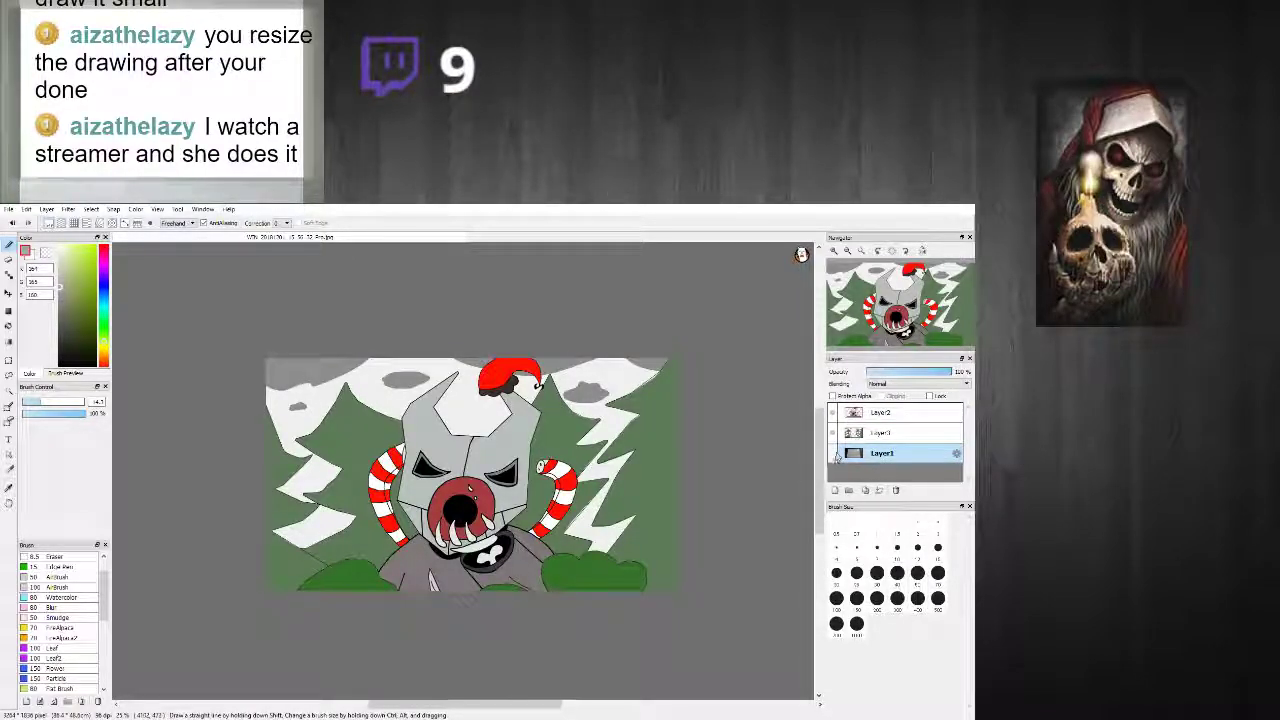
Step: Fill the empty segment at the end of the right candy-cane arm with white on Layer2
scroll(564, 468, "up", 7)
right_click(558, 495)
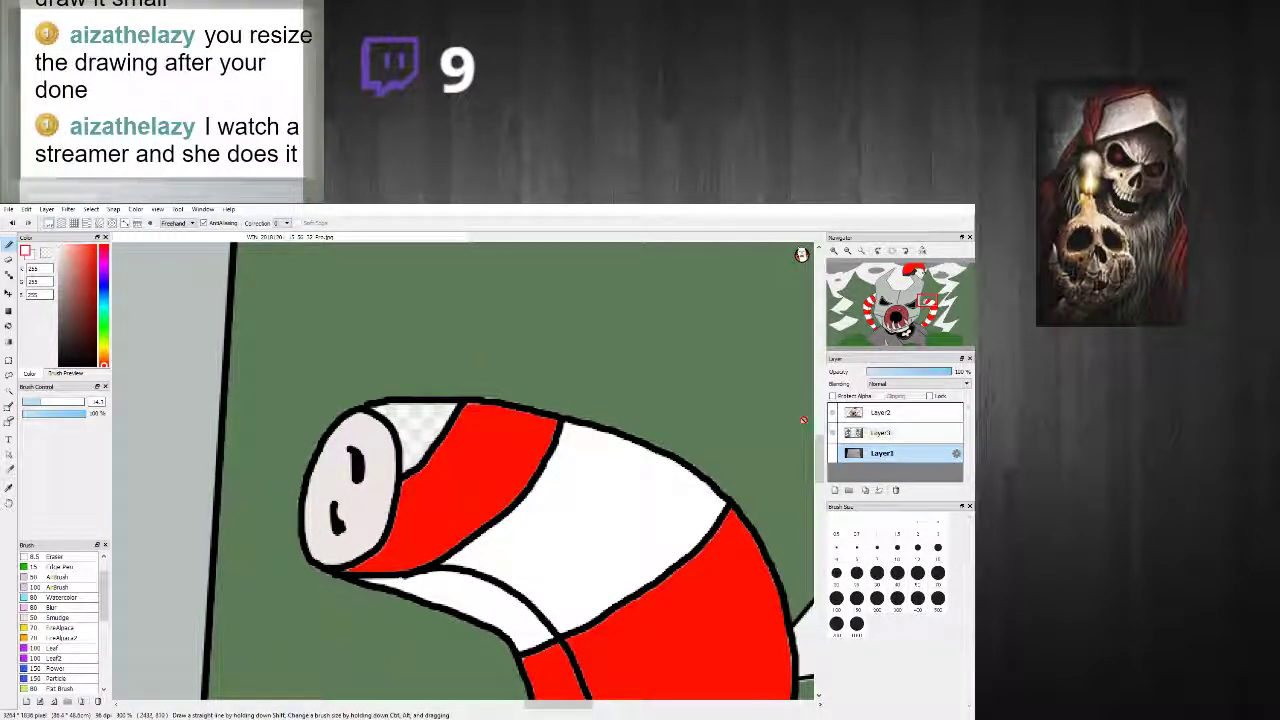
left_click(882, 412)
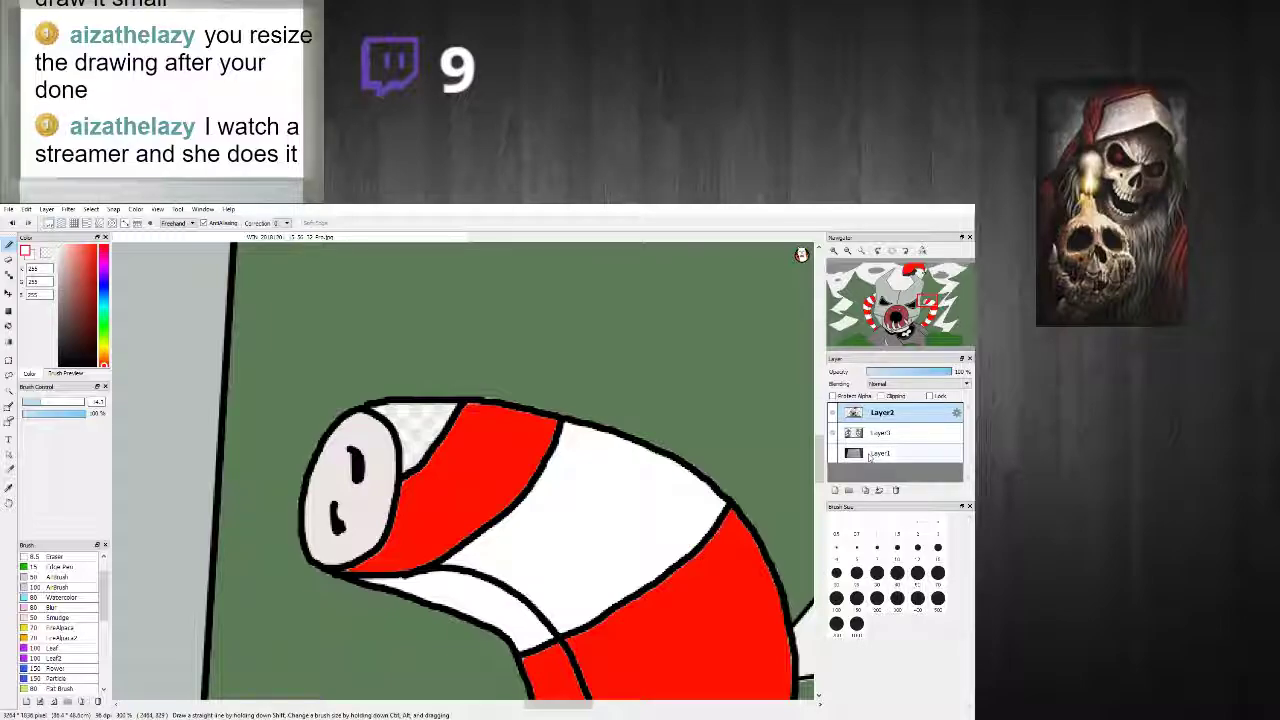
left_click(9, 326)
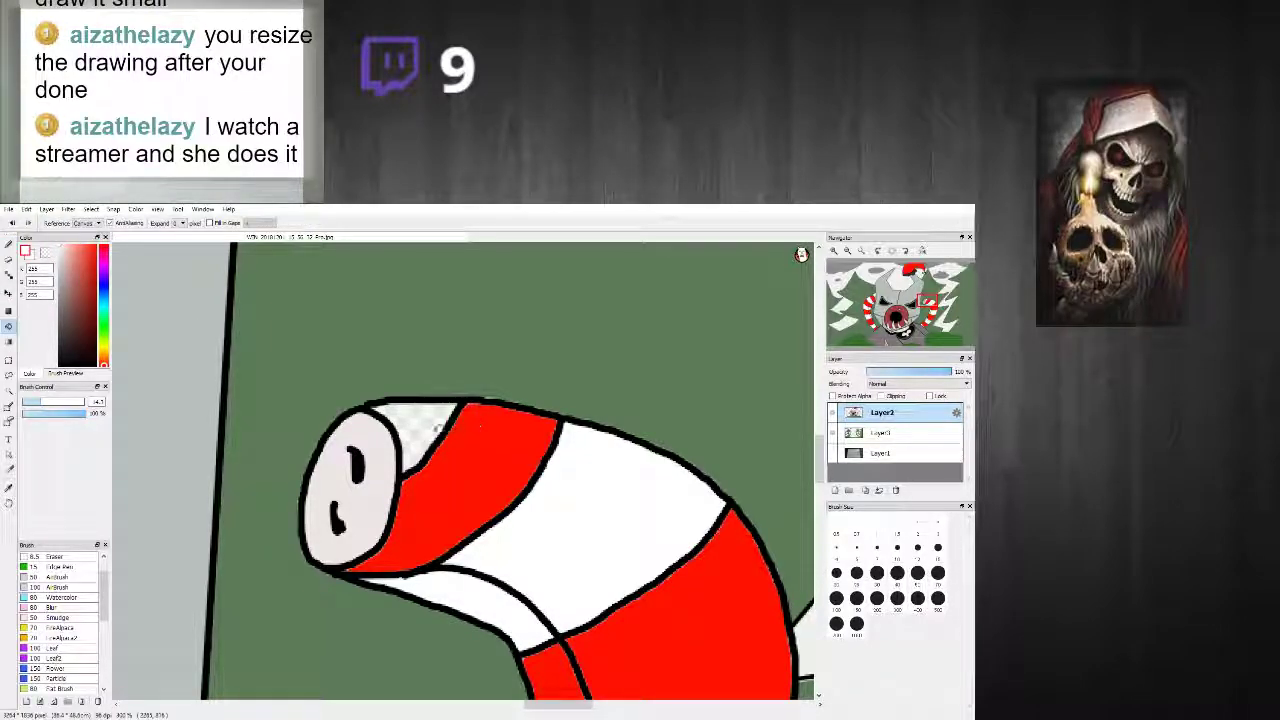
left_click(434, 432)
scroll(348, 486, "down", 7)
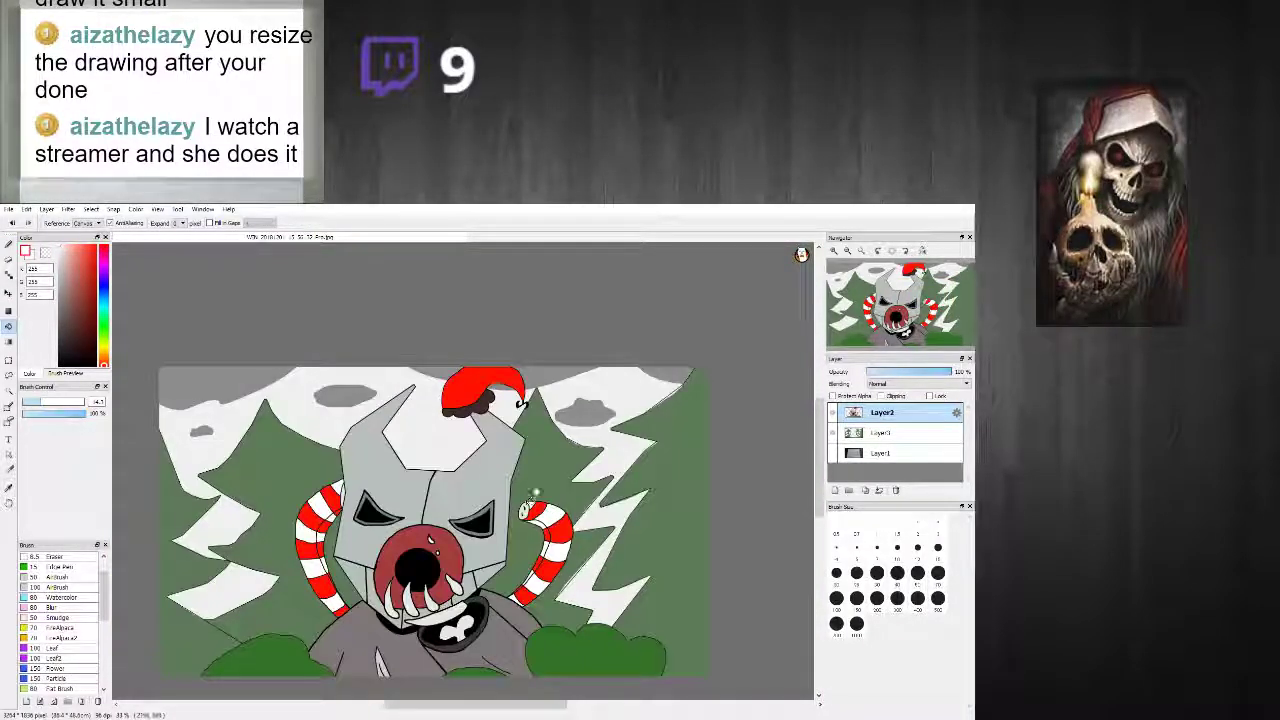
Step: Switch back to the brush and make Layer3 the active layer
key("b")
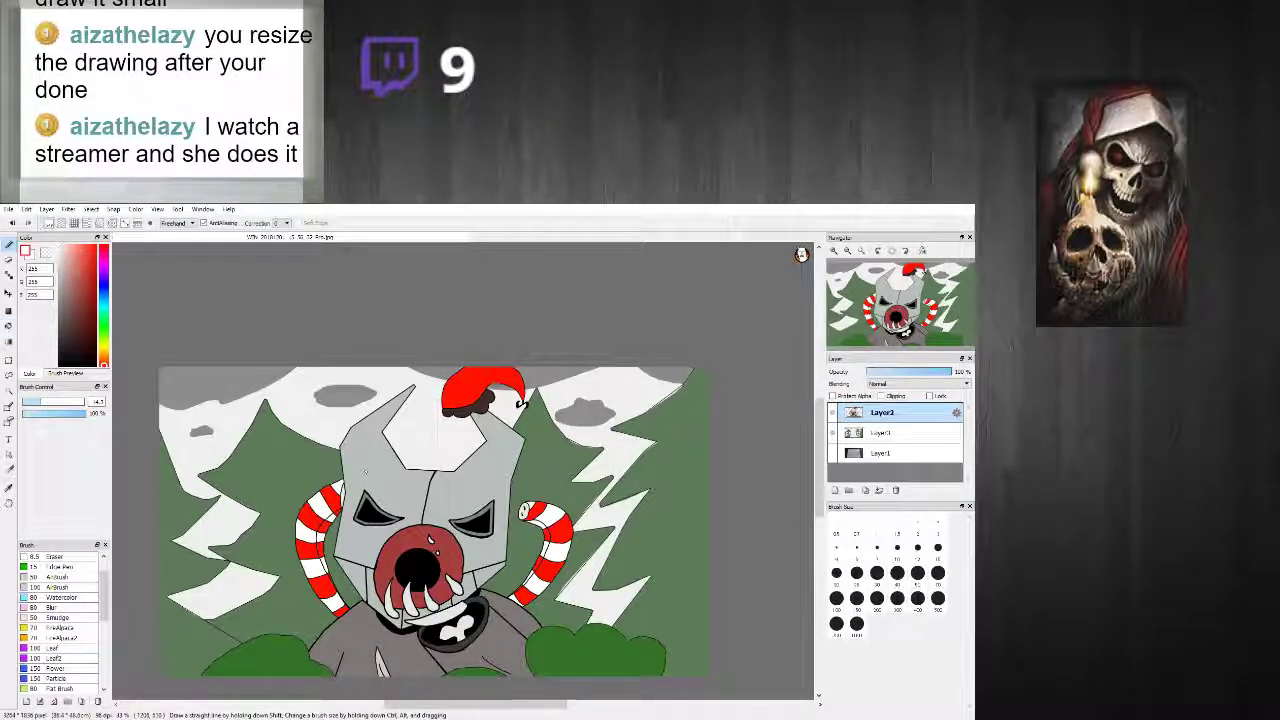
scroll(365, 471, "up", 3)
right_click(331, 617)
scroll(452, 583, "down", 2)
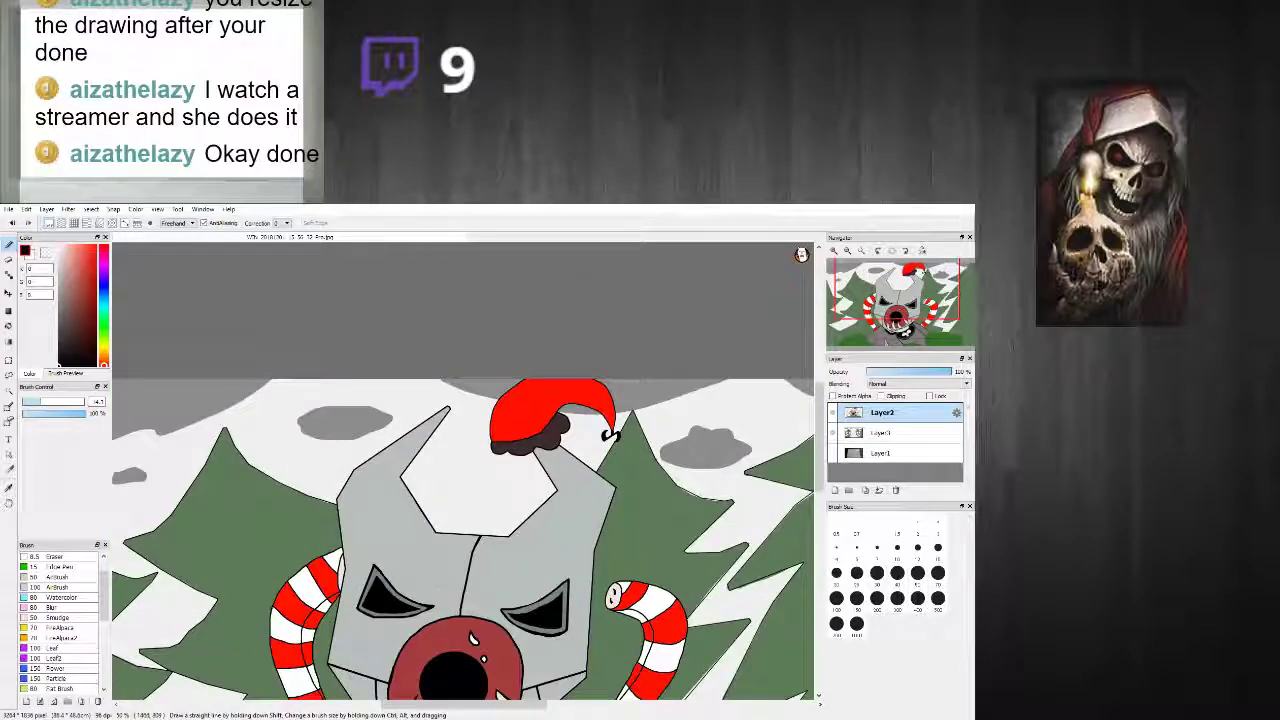
scroll(589, 513, "up", 2)
left_click_drag(462, 706, 510, 705)
left_click(887, 434)
scroll(558, 454, "up", 3)
left_click_drag(271, 360, 309, 400)
key("ctrl+z")
left_click(313, 437, "alt")
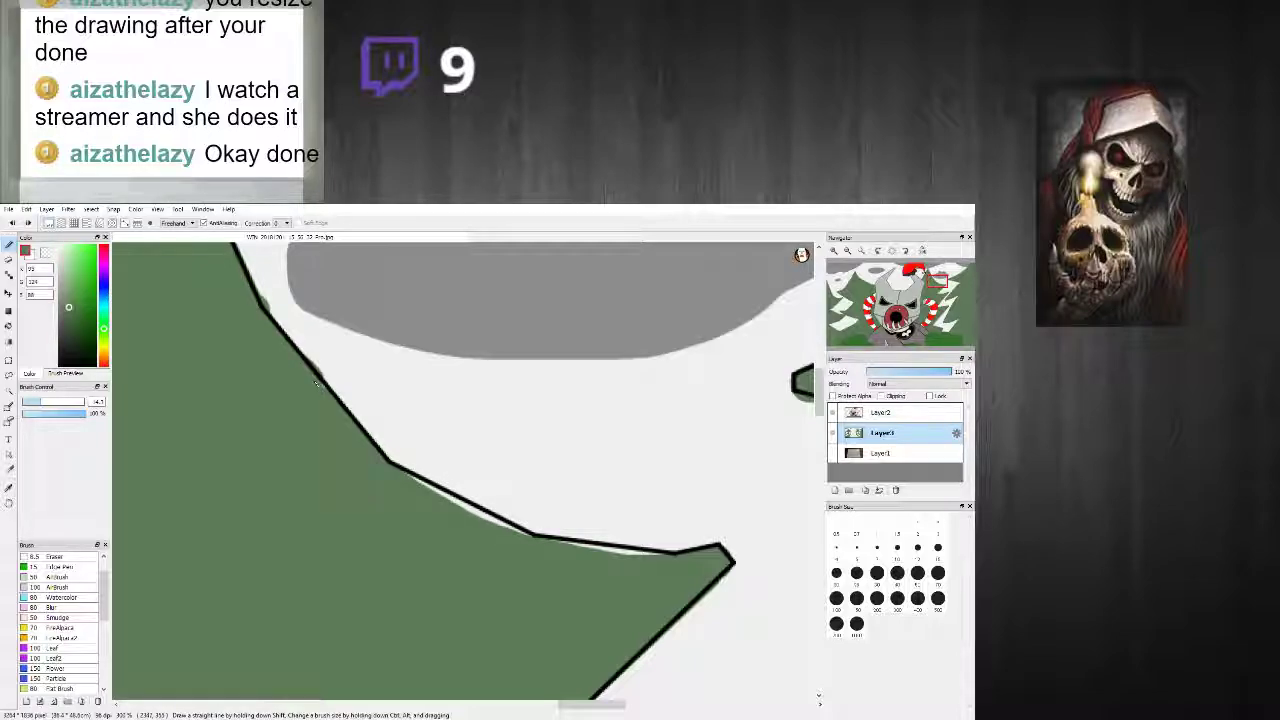
key("ctrl+z")
Step: Clean the edge of the tree beside the hat, covering green spill with light grey and filling gaps inside the outline with green
left_click(334, 346, "alt")
left_click_drag(283, 292, 277, 302)
left_click(305, 384, "alt")
mouse_move(369, 467)
left_mouse_down()
mouse_move(525, 538)
mouse_move(514, 535)
mouse_move(607, 556)
left_mouse_up()
scroll(654, 565, "down", 6)
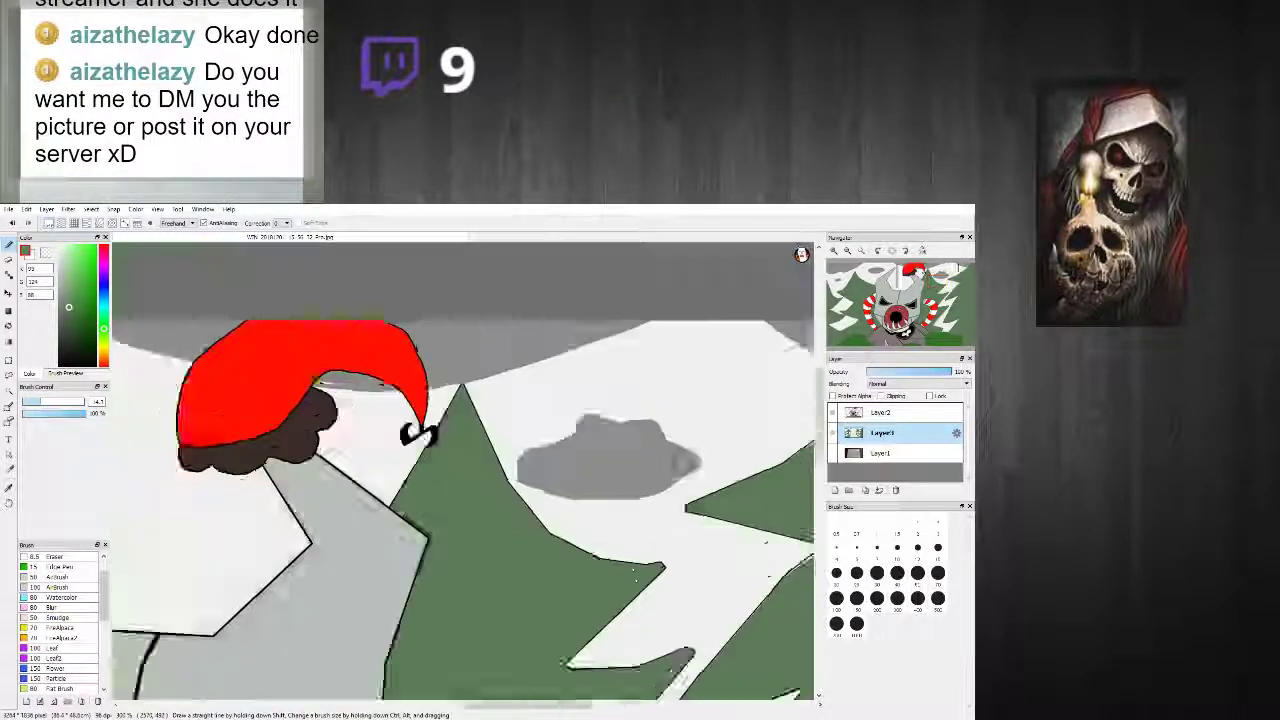
Step: Paint light grey over the green spill outside the branch tip above the right candy-cane arm
scroll(668, 560, "up", 6)
scroll(566, 472, "down", 4)
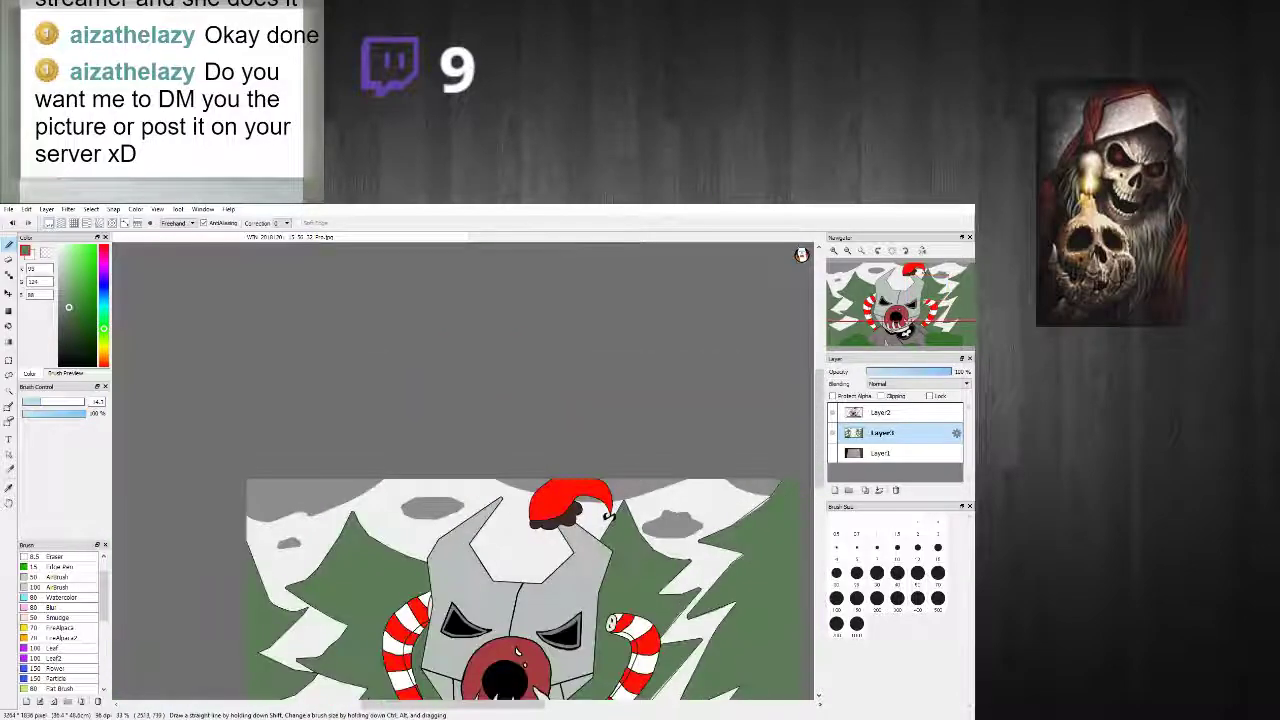
scroll(540, 561, "up", 5)
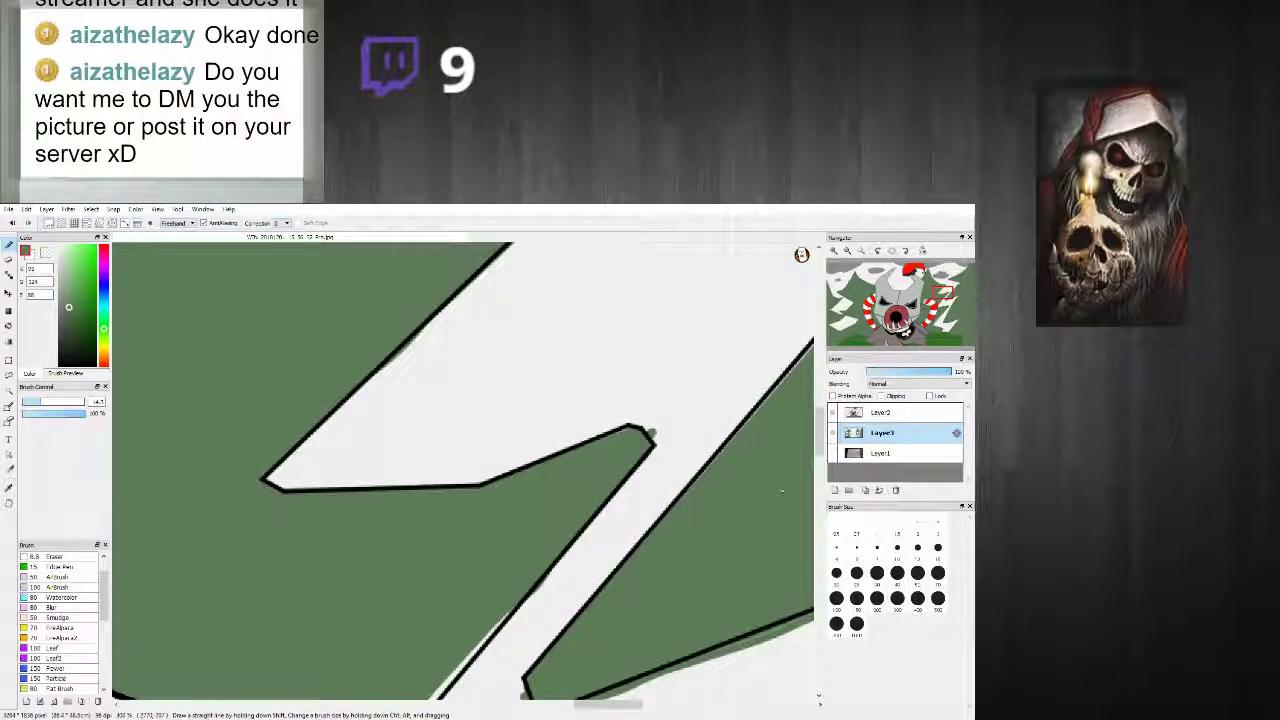
left_click(660, 432, "alt")
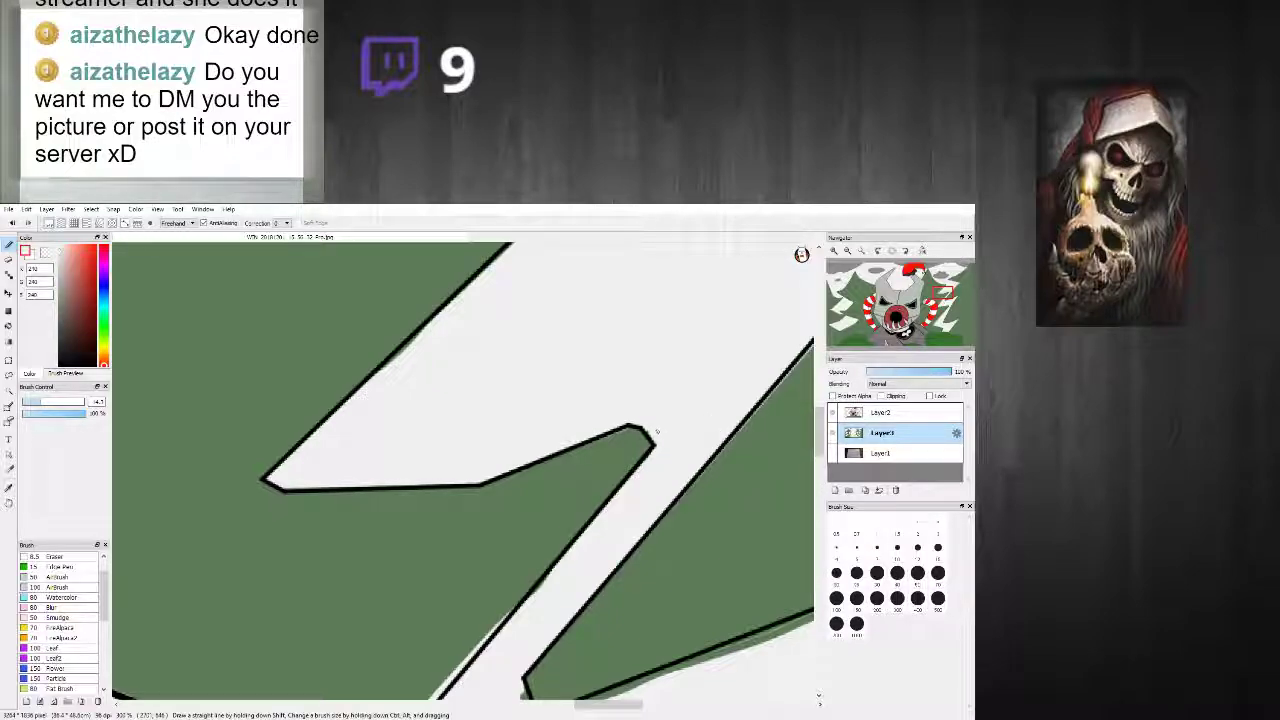
Step: Fill the light gap along the diagonal tree edge beside the right candy-cane arm with green
left_click_drag(819, 452, 819, 474)
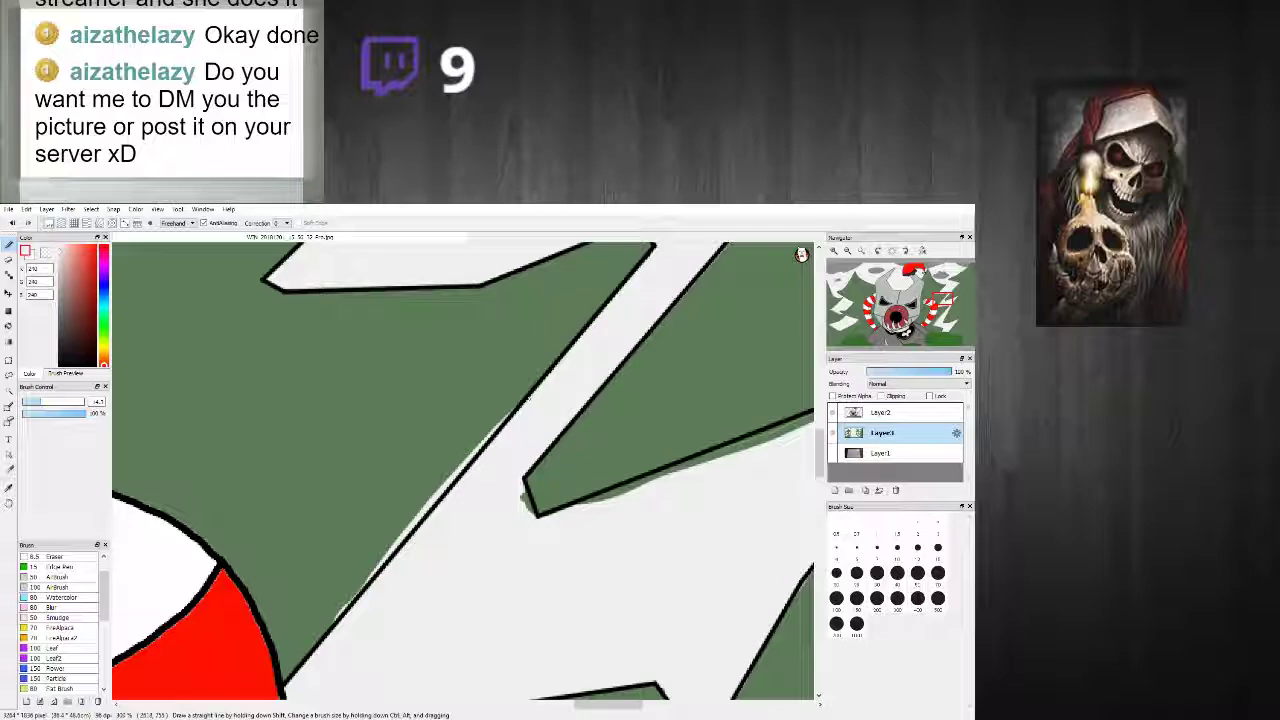
left_click(507, 407, "alt")
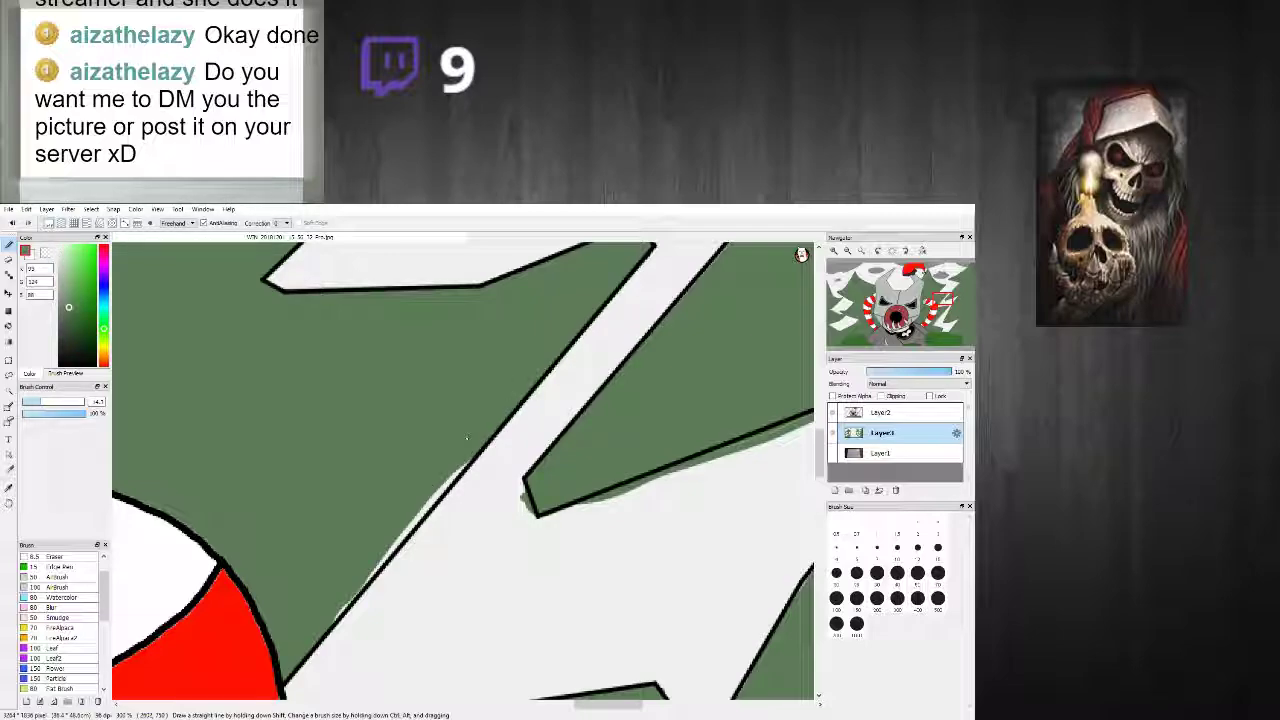
left_click_drag(460, 462, 332, 626)
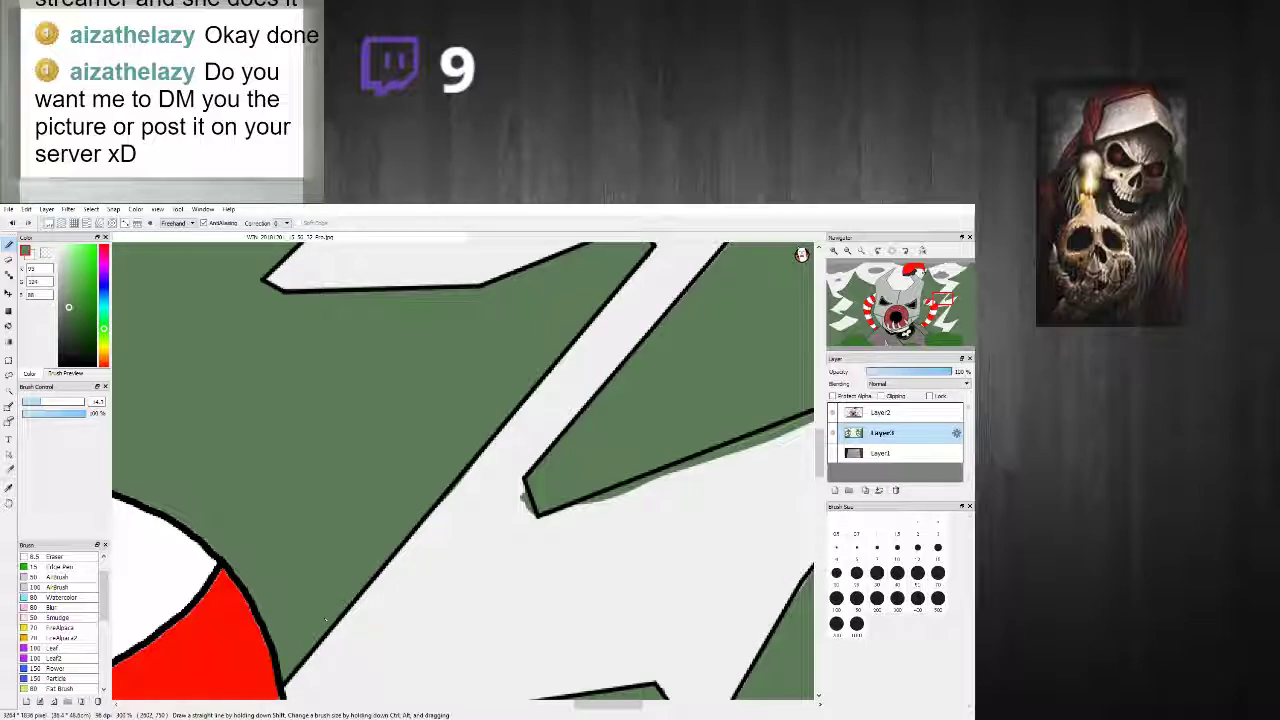
Step: Cover the green spill around the tip and underside of the far-right tree's pointed branch with light grey
left_click(512, 494, "alt")
mouse_move(512, 494)
left_mouse_down()
mouse_move(533, 530)
mouse_move(599, 505)
mouse_move(547, 532)
mouse_move(766, 446)
left_mouse_up()
scroll(746, 463, "down", 4)
scroll(680, 508, "up", 5)
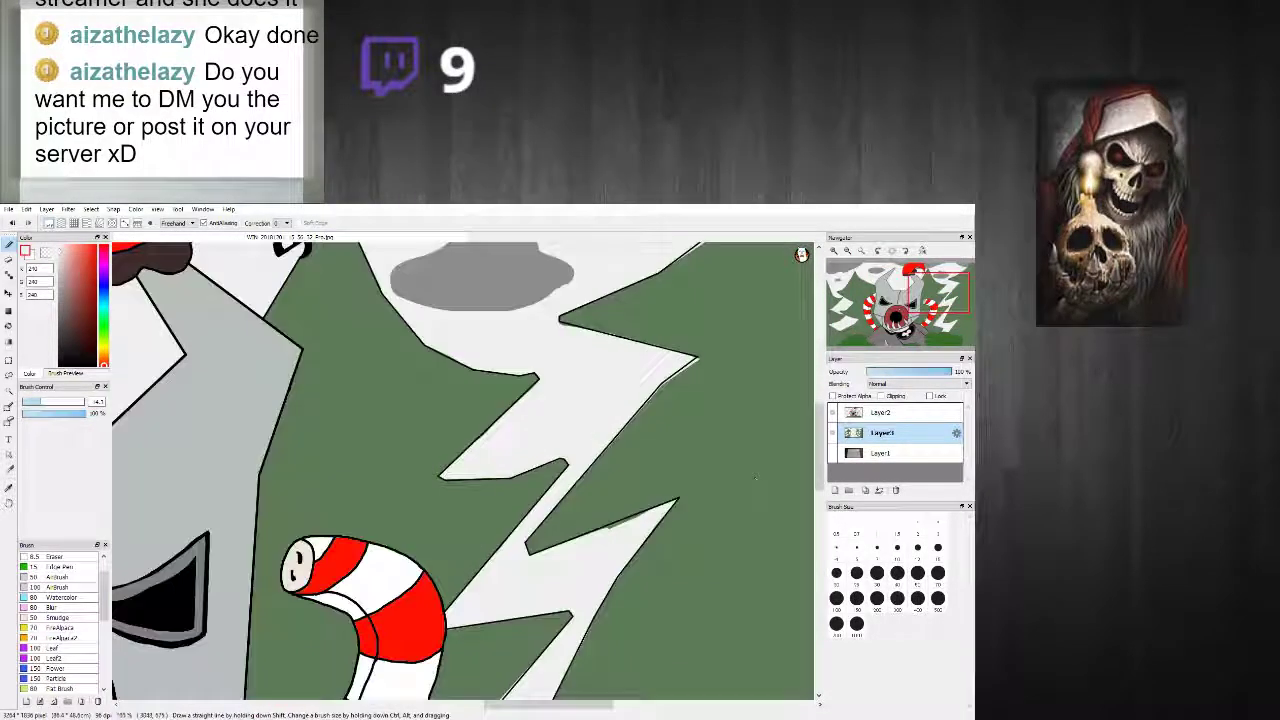
mouse_move(468, 552)
left_mouse_down()
mouse_move(651, 496)
mouse_move(550, 542)
mouse_move(643, 491)
left_mouse_up()
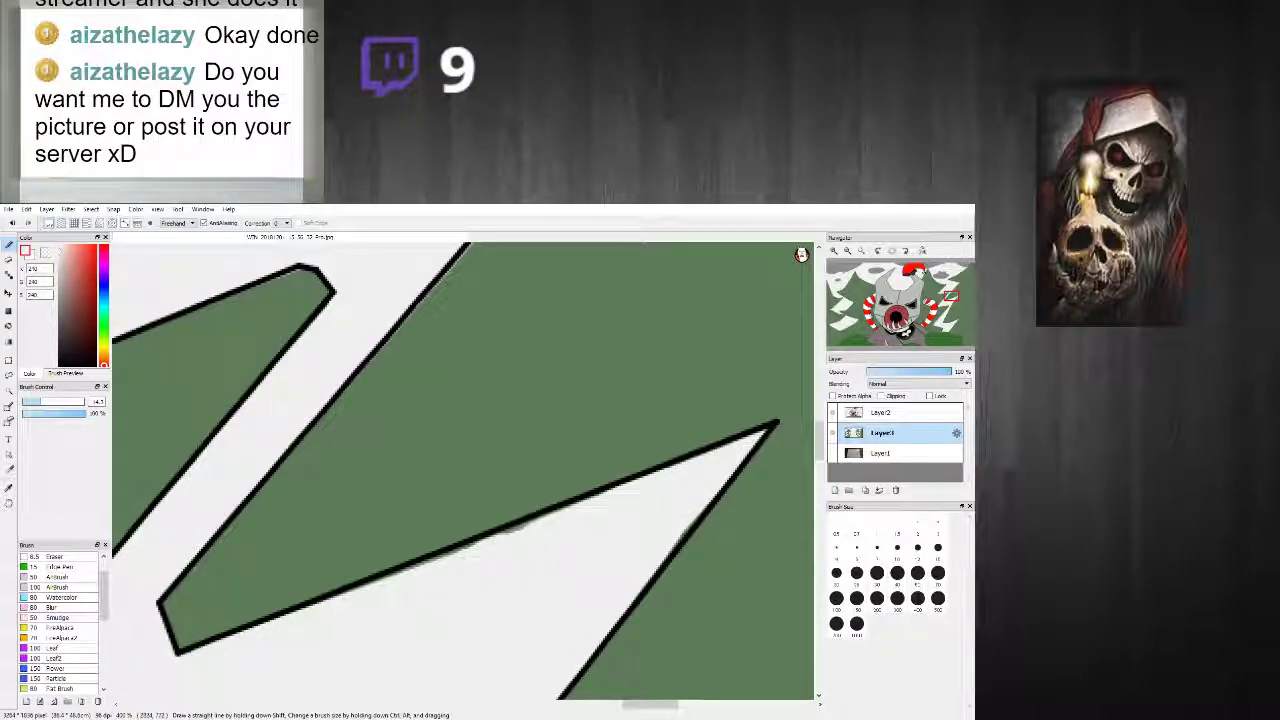
left_click_drag(500, 553, 437, 570)
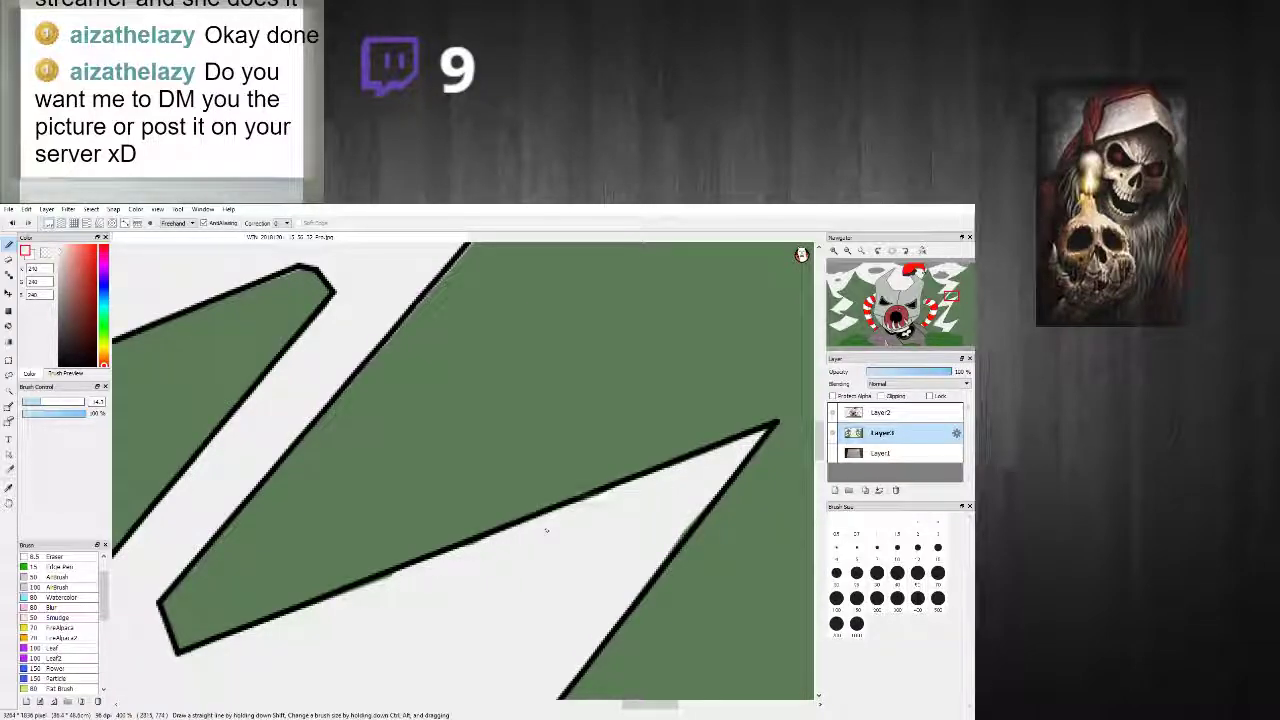
scroll(446, 588, "down", 6)
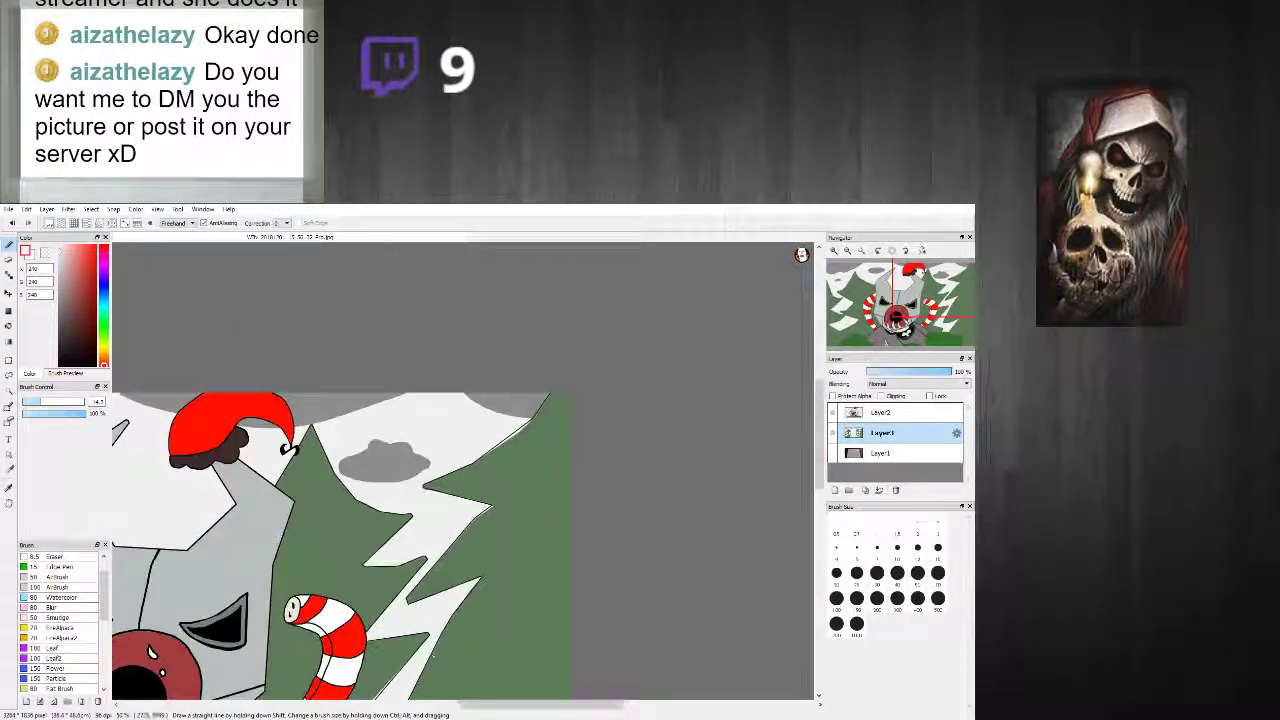
Step: Fill the gap along the upper slope of the far-right tree with straight strokes of the tree's green
scroll(440, 658, "up", 3)
scroll(312, 338, "down", 4)
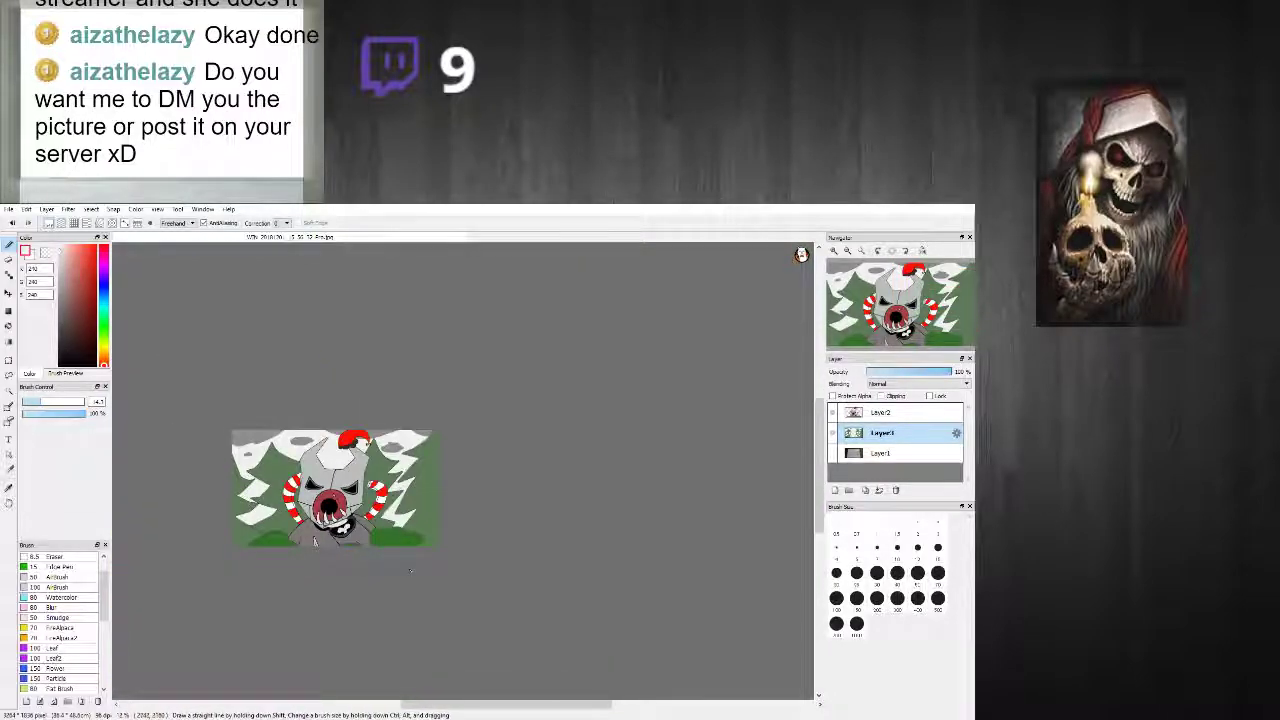
scroll(312, 338, "up", 3)
scroll(312, 338, "up", 5)
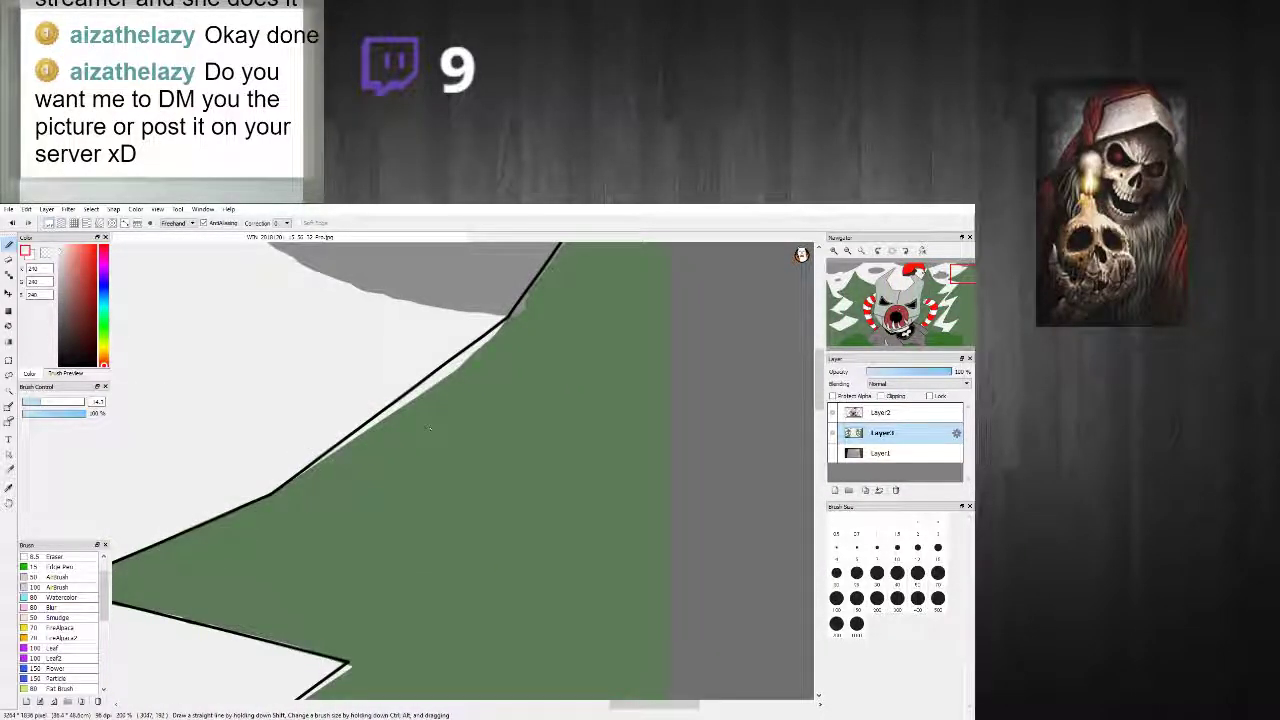
left_click(284, 484, "alt")
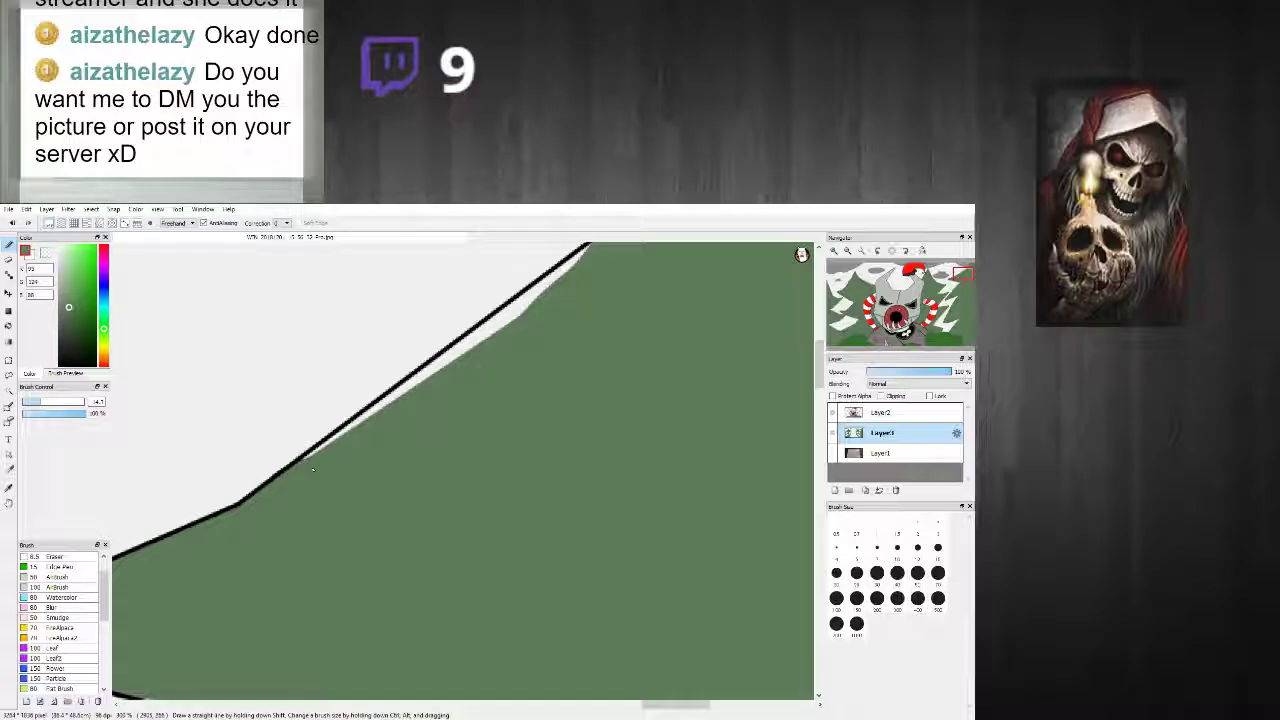
left_click(562, 290, "shift")
left_click(332, 444, "shift")
left_click(548, 288, "shift")
left_click(600, 249, "shift")
scroll(601, 248, "down", 4)
Step: Fill the light gaps along the far-right tree's diagonal edge below its upper branch with green
scroll(575, 292, "up", 2)
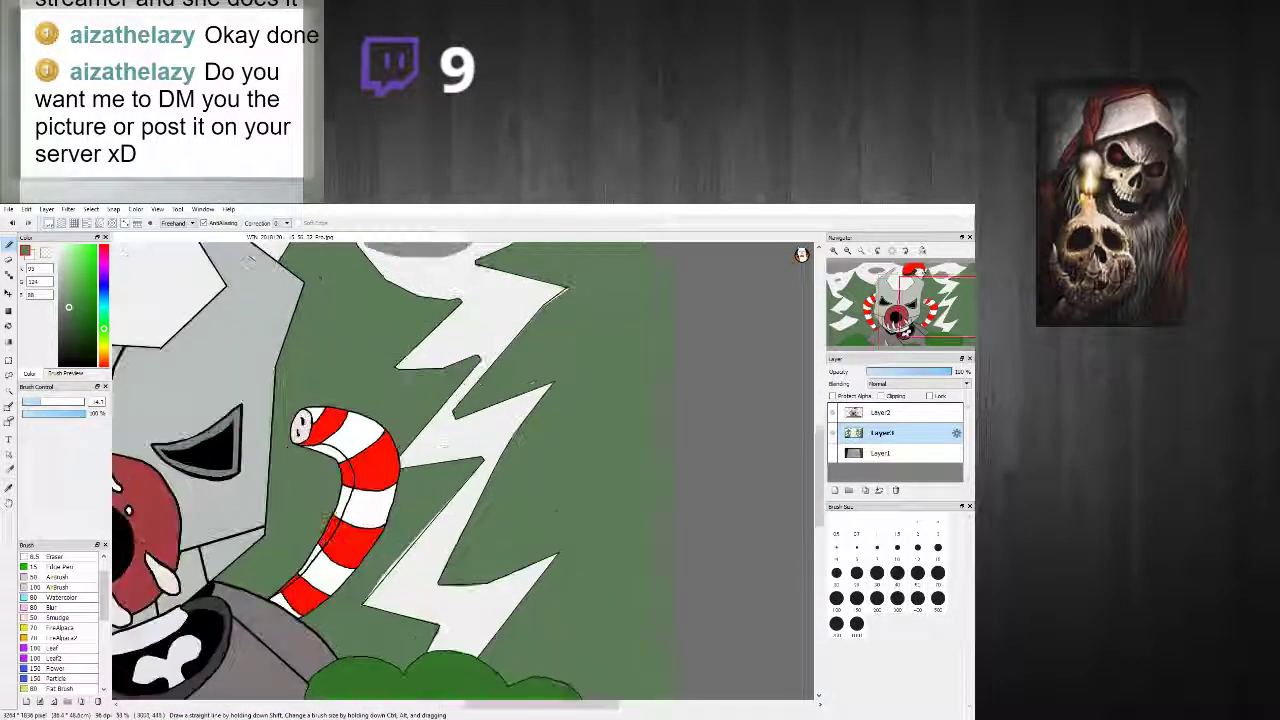
scroll(575, 292, "up", 2)
mouse_move(540, 283)
left_mouse_down()
mouse_move(505, 305)
mouse_move(514, 313)
mouse_move(400, 418)
left_mouse_up()
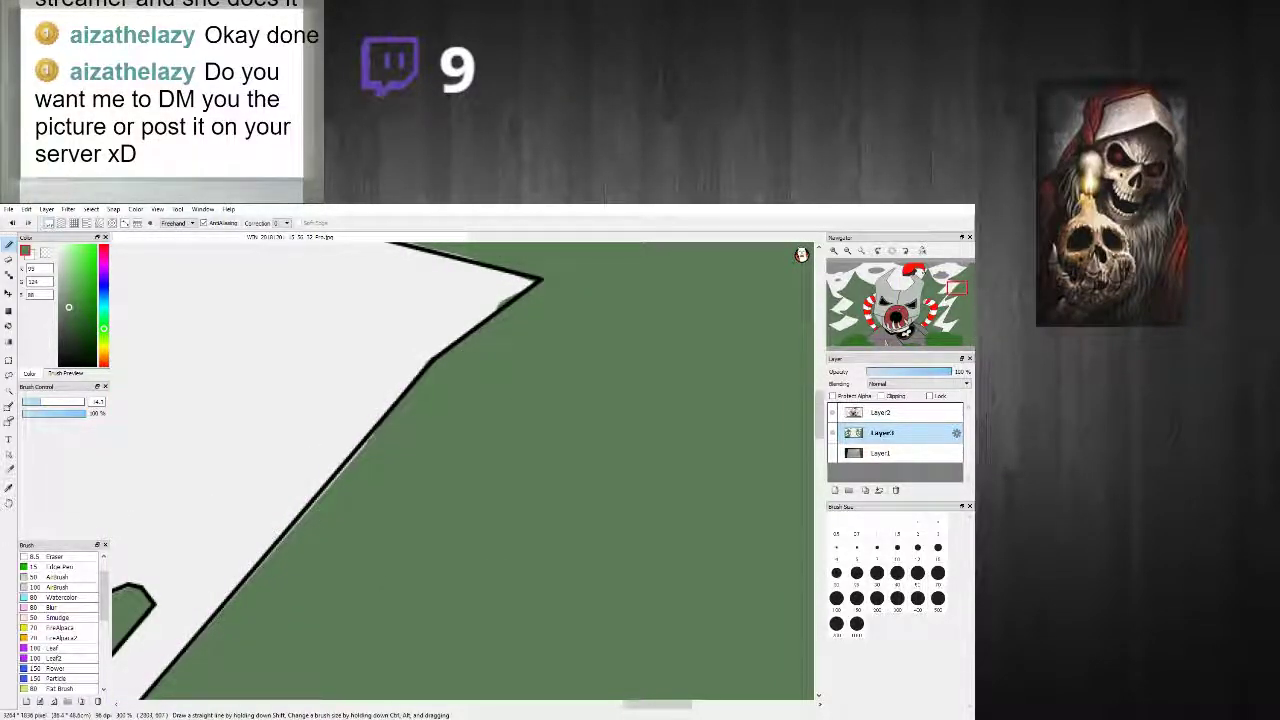
scroll(502, 303, "down", 3)
scroll(340, 588, "up", 4)
left_click_drag(400, 390, 335, 468)
key("ctrl+z")
mouse_move(418, 392)
left_mouse_down()
mouse_move(345, 482)
mouse_move(222, 582)
mouse_move(205, 617)
mouse_move(190, 596)
mouse_move(205, 583)
mouse_move(176, 618)
mouse_move(300, 490)
left_mouse_up()
Step: Pick the light grey and examine the far-right tree's edges for remaining gaps and color spill
right_click(190, 597)
scroll(303, 480, "down", 7)
scroll(340, 430, "up", 3)
scroll(345, 425, "down", 3)
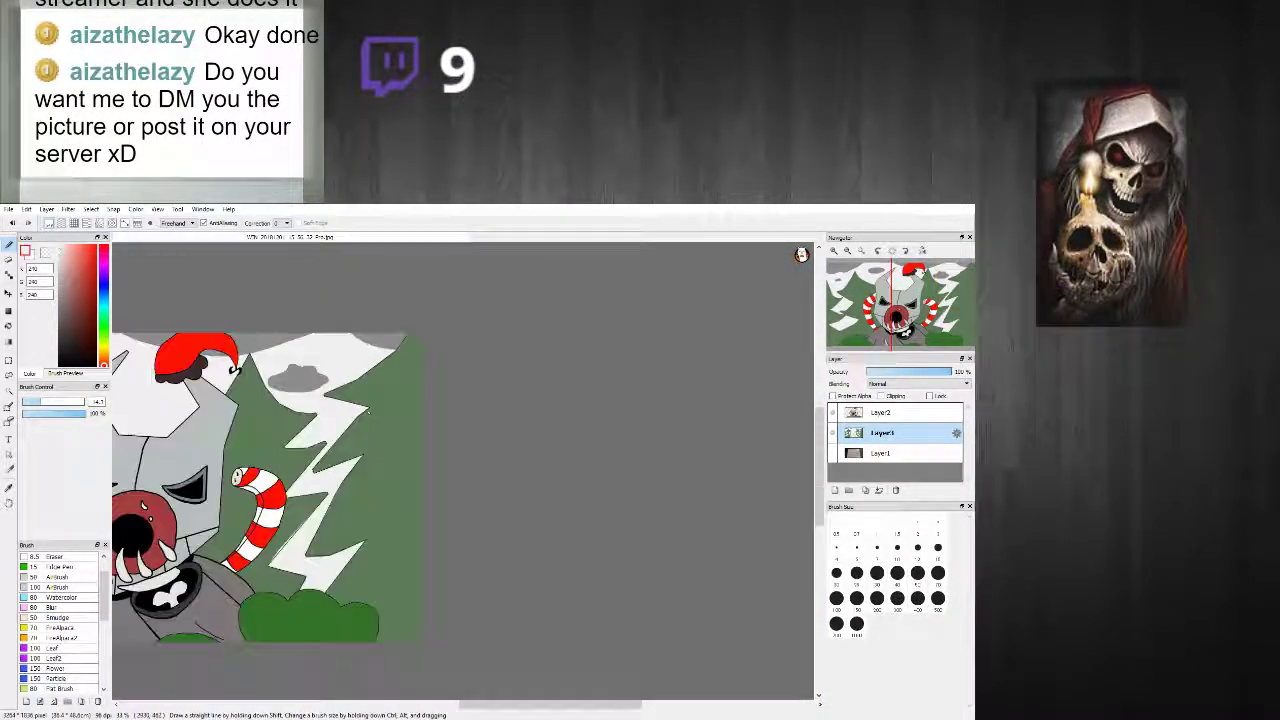
scroll(394, 365, "up", 4)
scroll(390, 370, "down", 4)
scroll(385, 362, "up", 5)
scroll(240, 645, "down", 5)
scroll(232, 660, "up", 6)
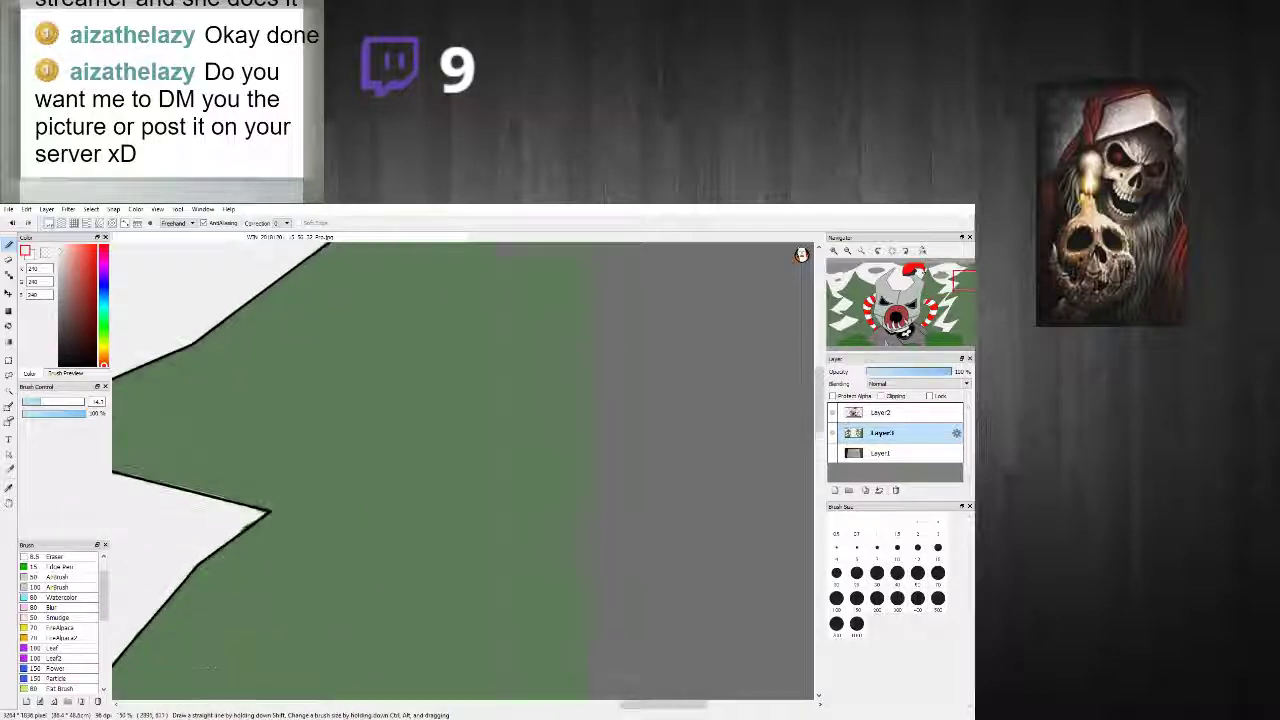
Step: Pick the tree's green and examine the far-right tree's outer edges and pointed branches for remaining gaps
right_click(286, 436)
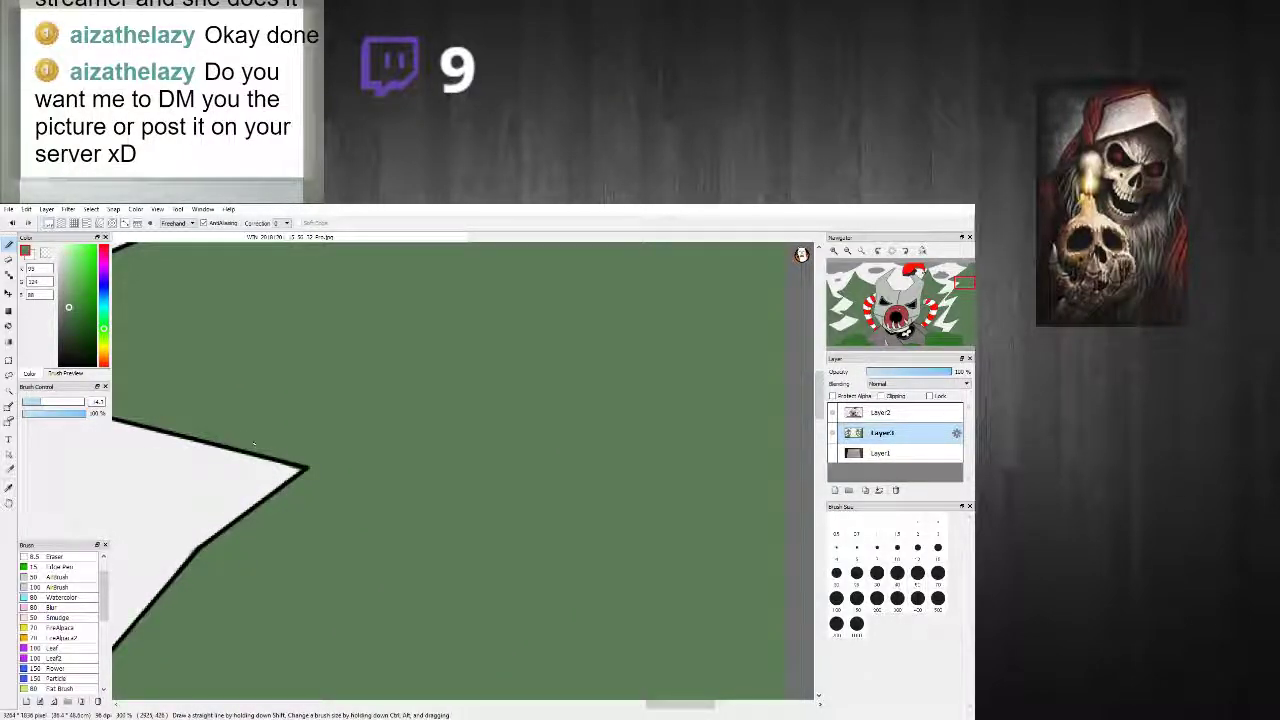
scroll(300, 438, "down", 5)
scroll(350, 372, "up", 6)
mouse_move(298, 441)
left_mouse_down()
mouse_move(285, 408)
mouse_move(426, 244)
left_mouse_up()
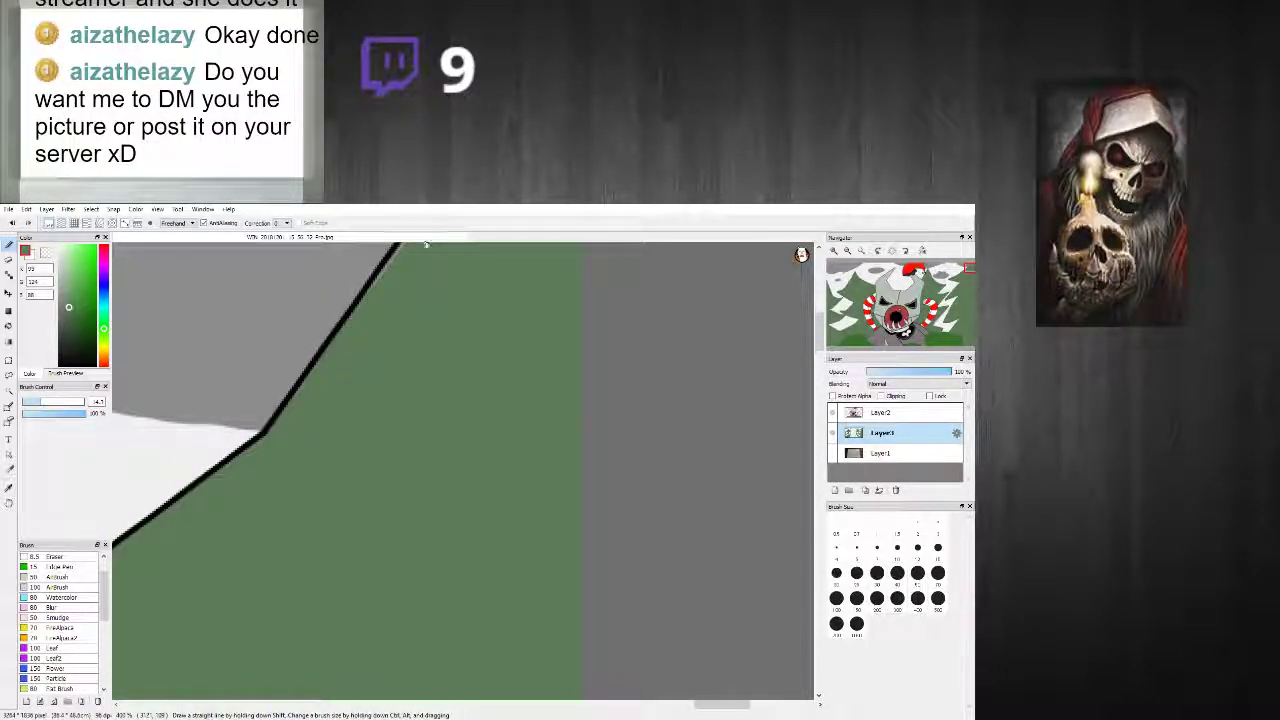
scroll(426, 244, "down", 2)
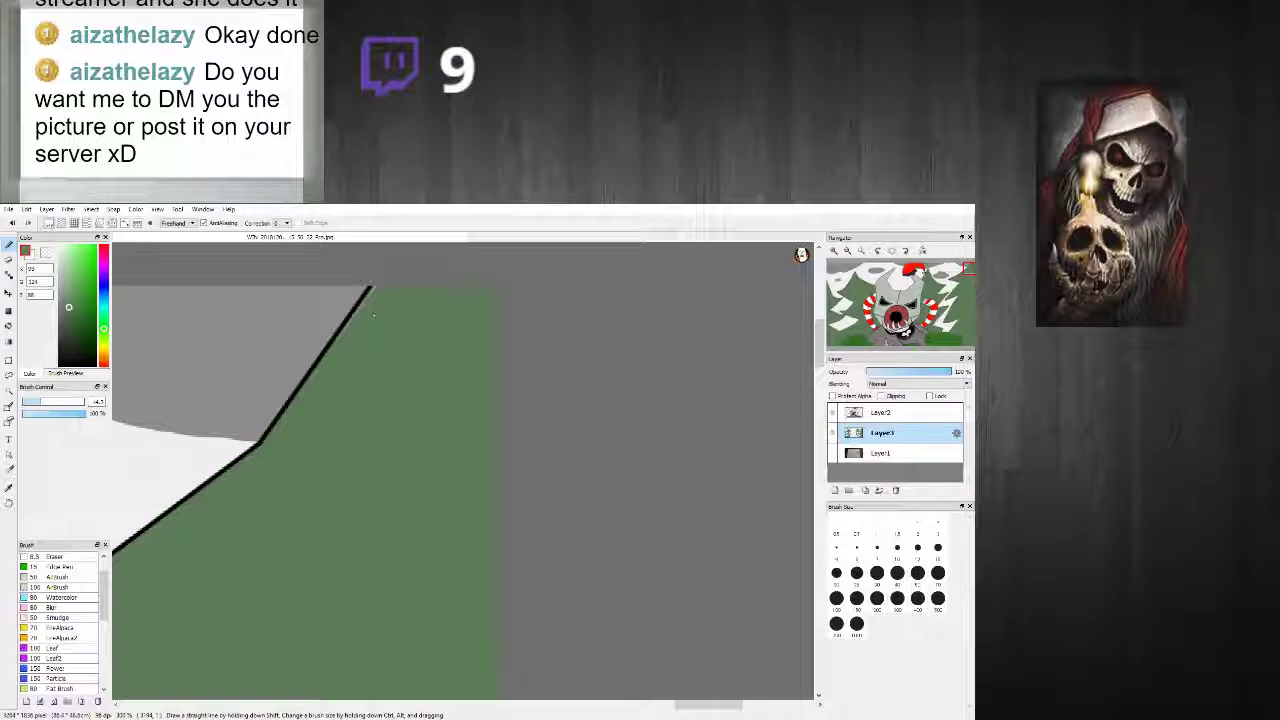
scroll(276, 566, "down", 5)
scroll(276, 566, "up", 4)
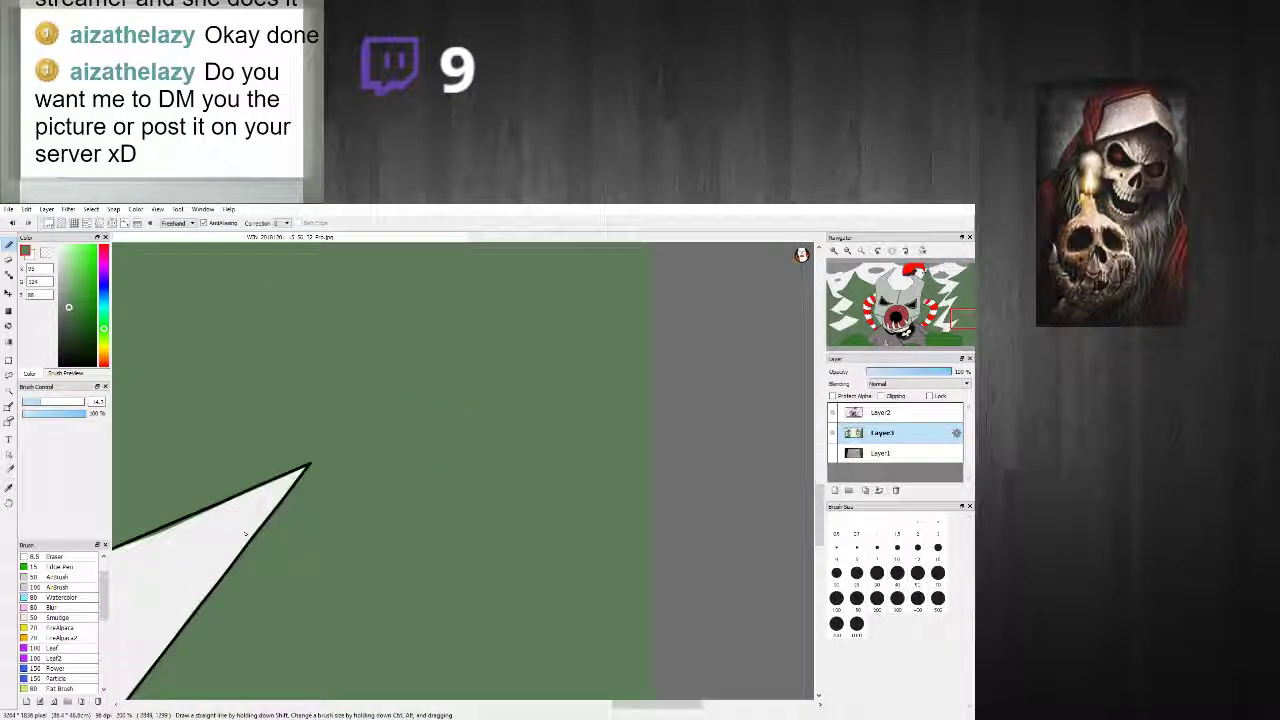
scroll(245, 534, "down", 4)
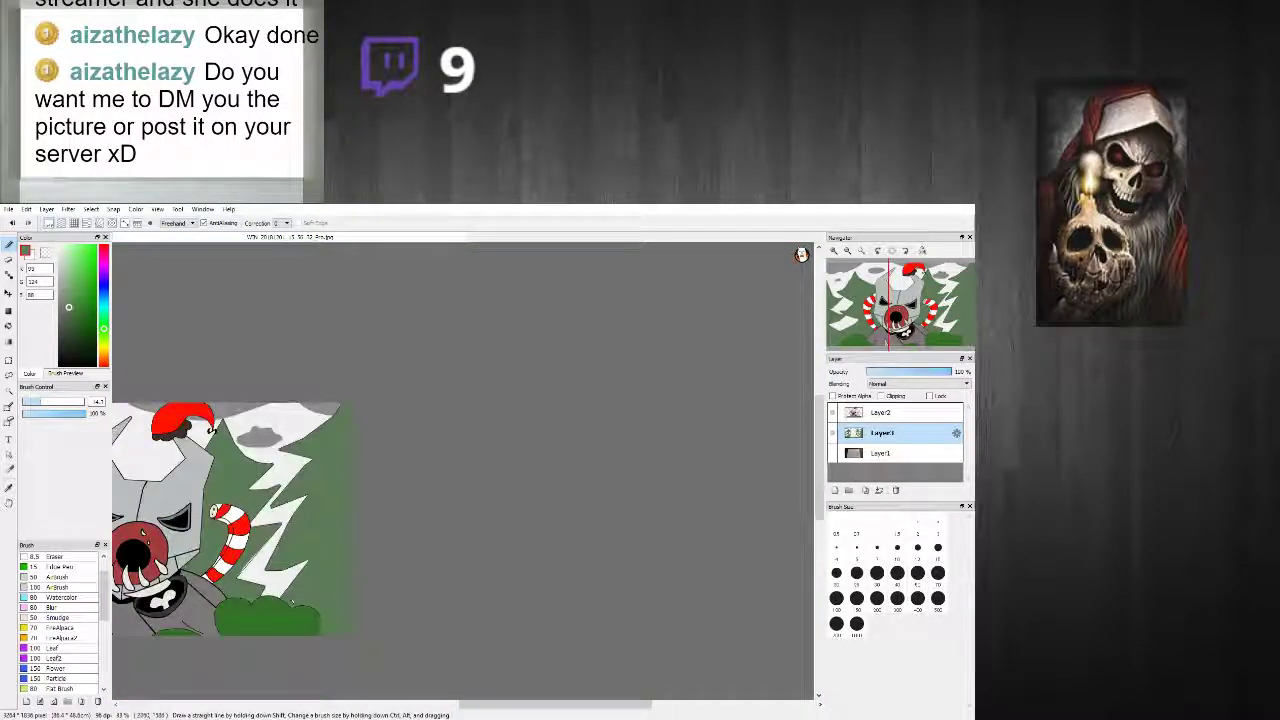
Step: Fill the light gap along the tree's diagonal edge beside the right candy-cane horn with straight green strokes
scroll(358, 604, "up", 5)
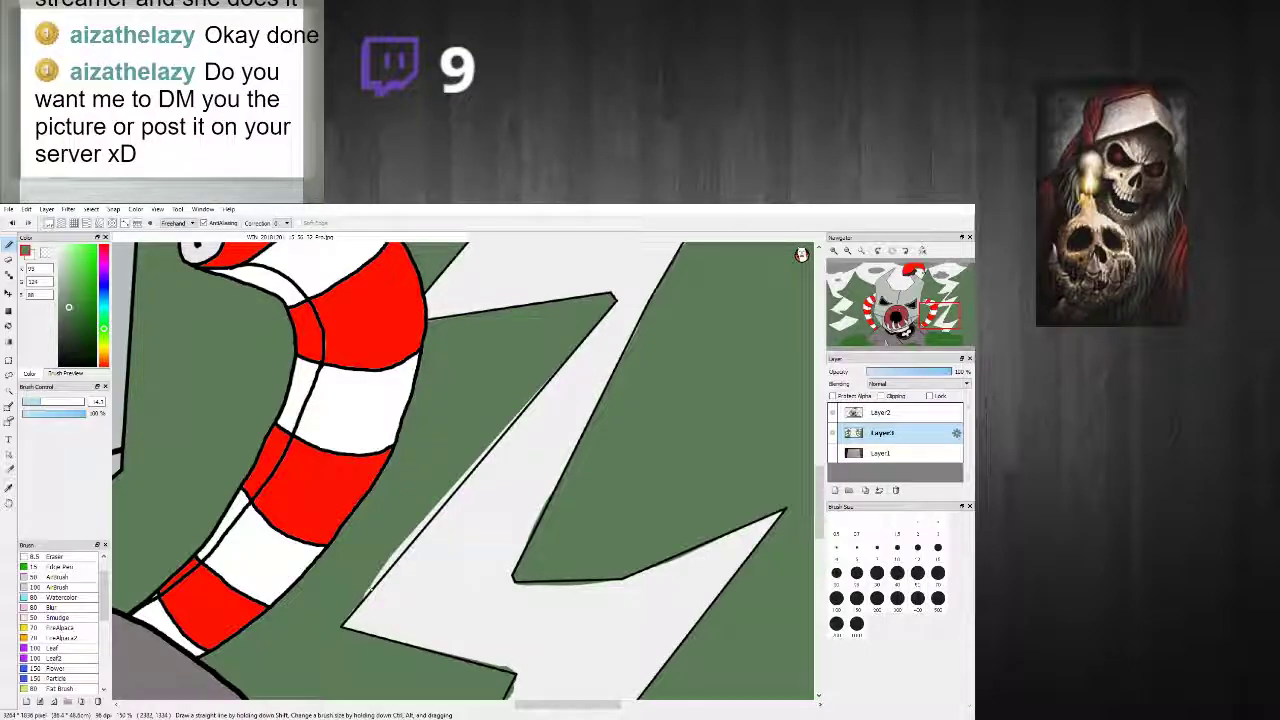
scroll(381, 600, "up", 1)
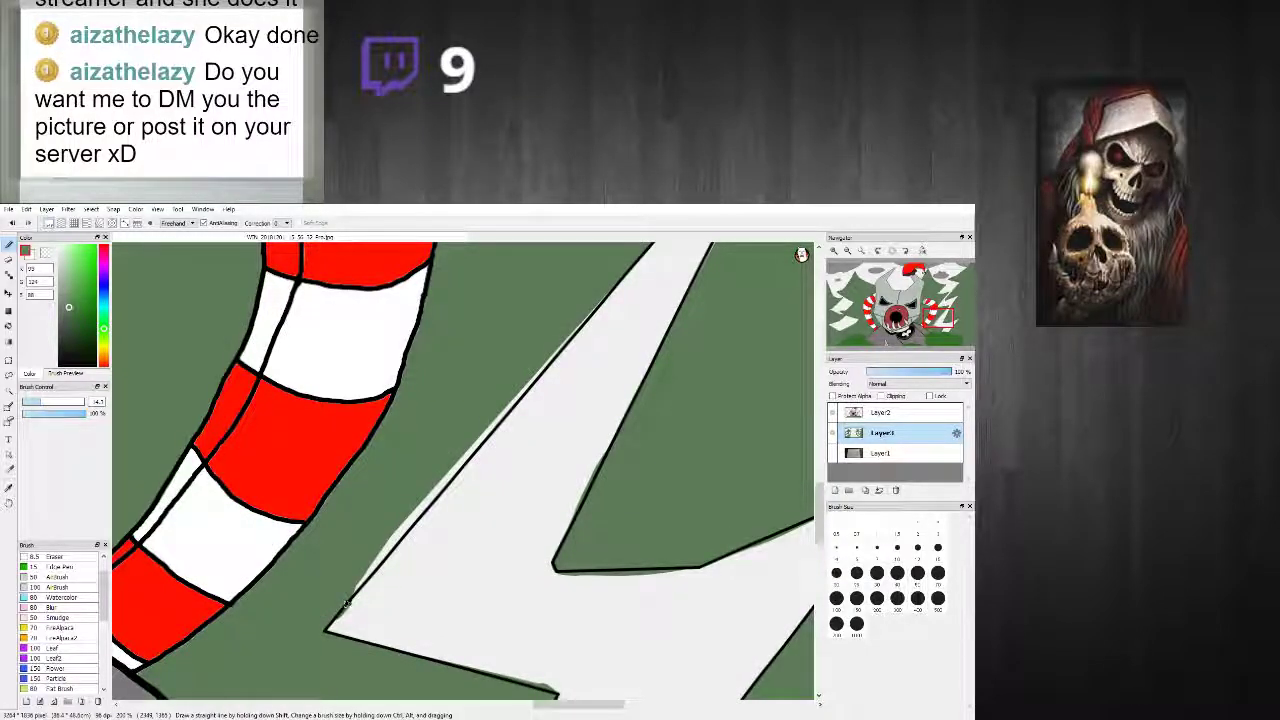
left_click_drag(411, 513, 416, 513)
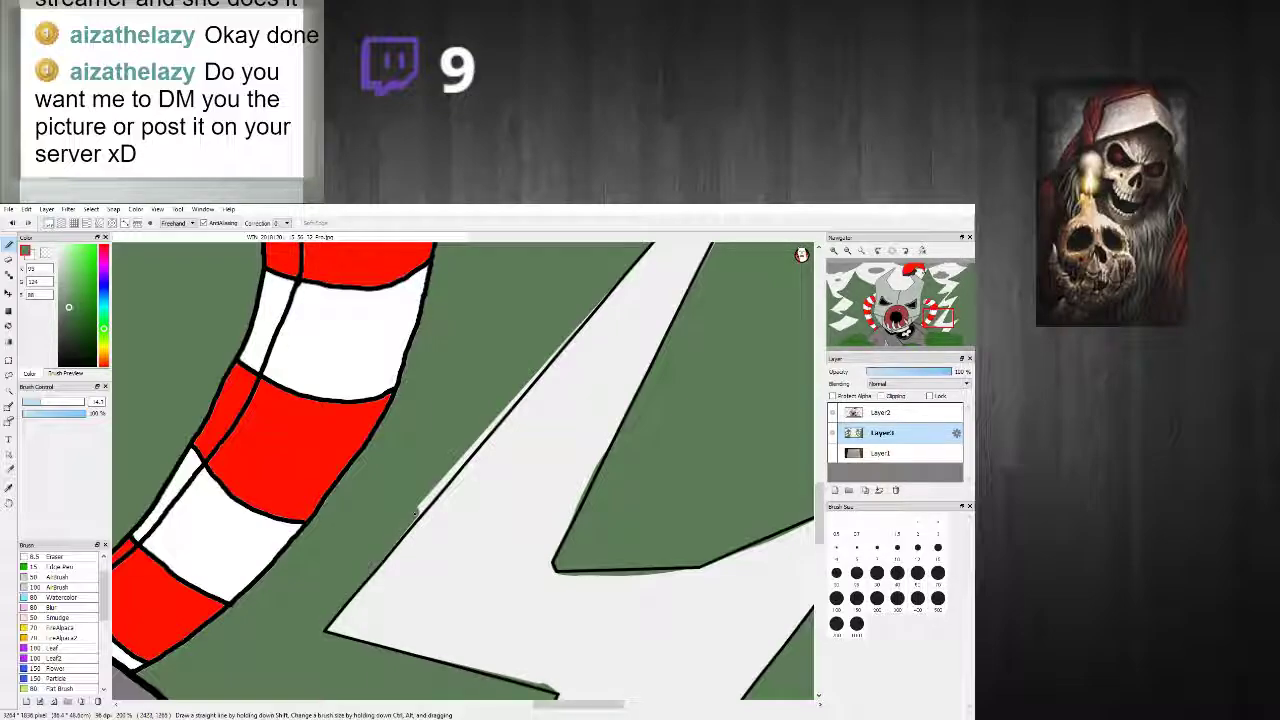
left_click(536, 371, "shift")
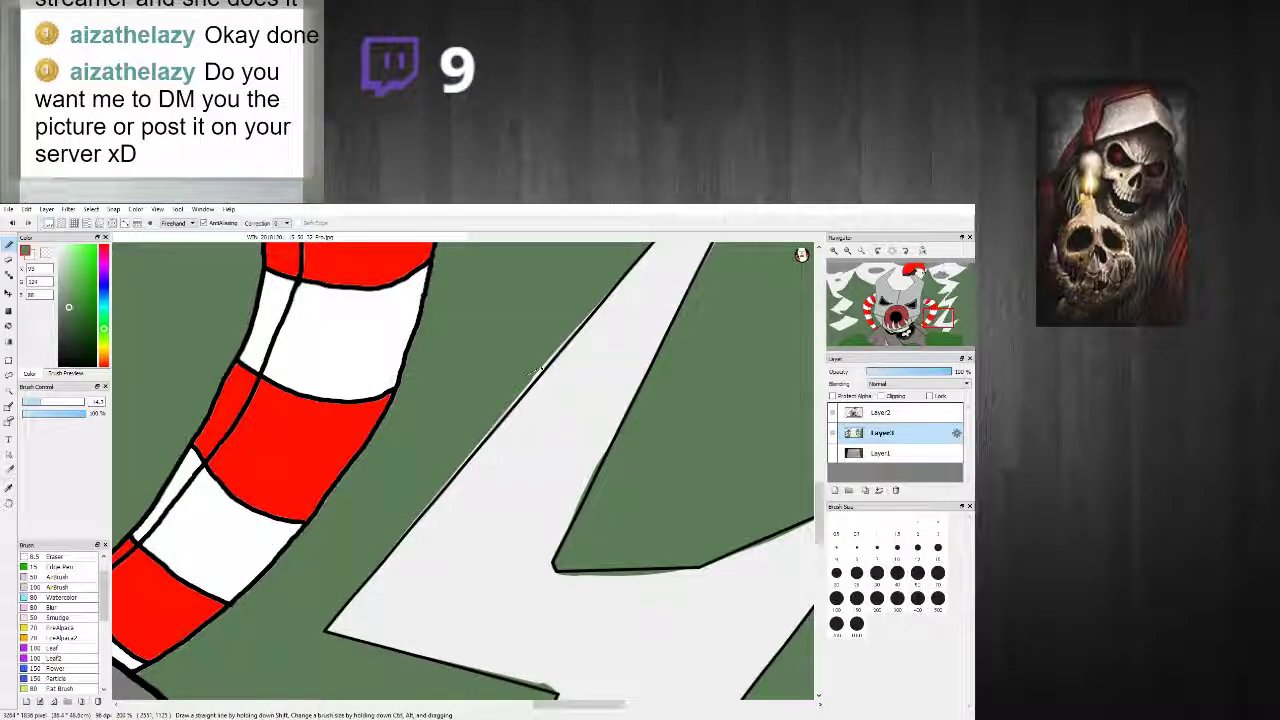
left_click(377, 563, "shift")
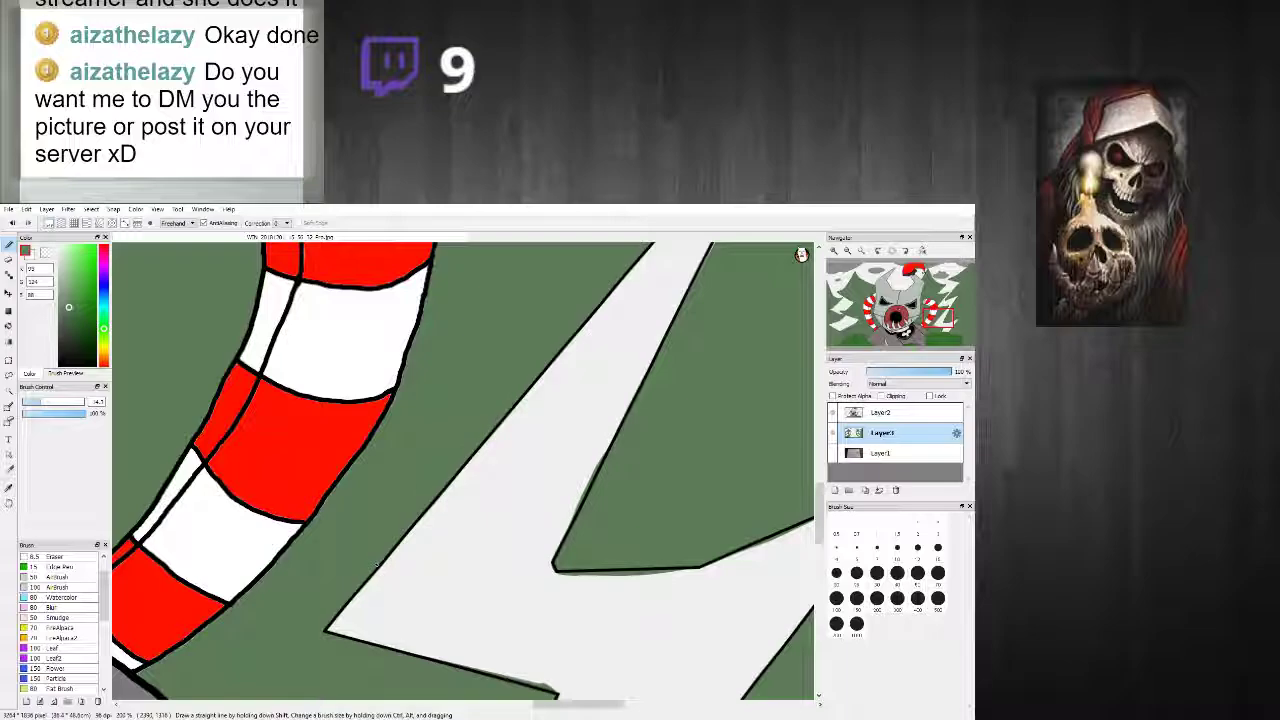
Step: Examine the right-hand trees and the monster's forehead, eyes and nose for remaining gaps and color spill
scroll(424, 487, "down", 7)
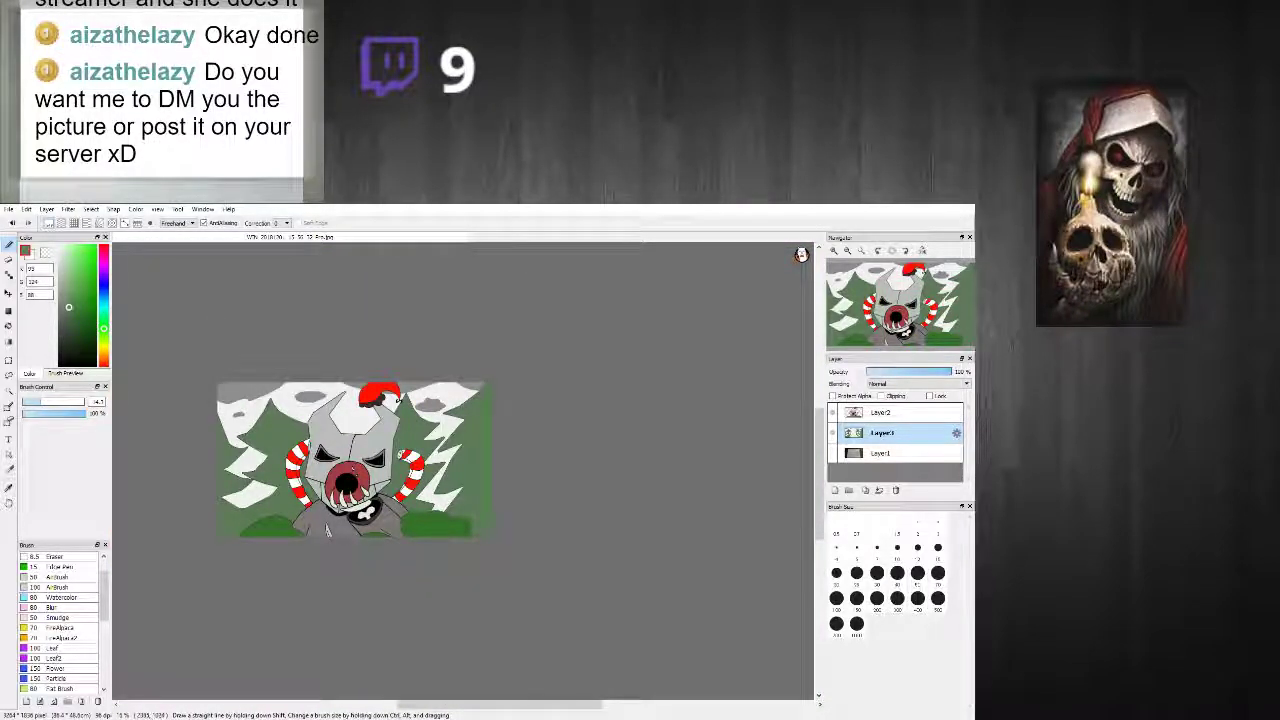
scroll(327, 530, "up", 3)
scroll(573, 497, "up", 3)
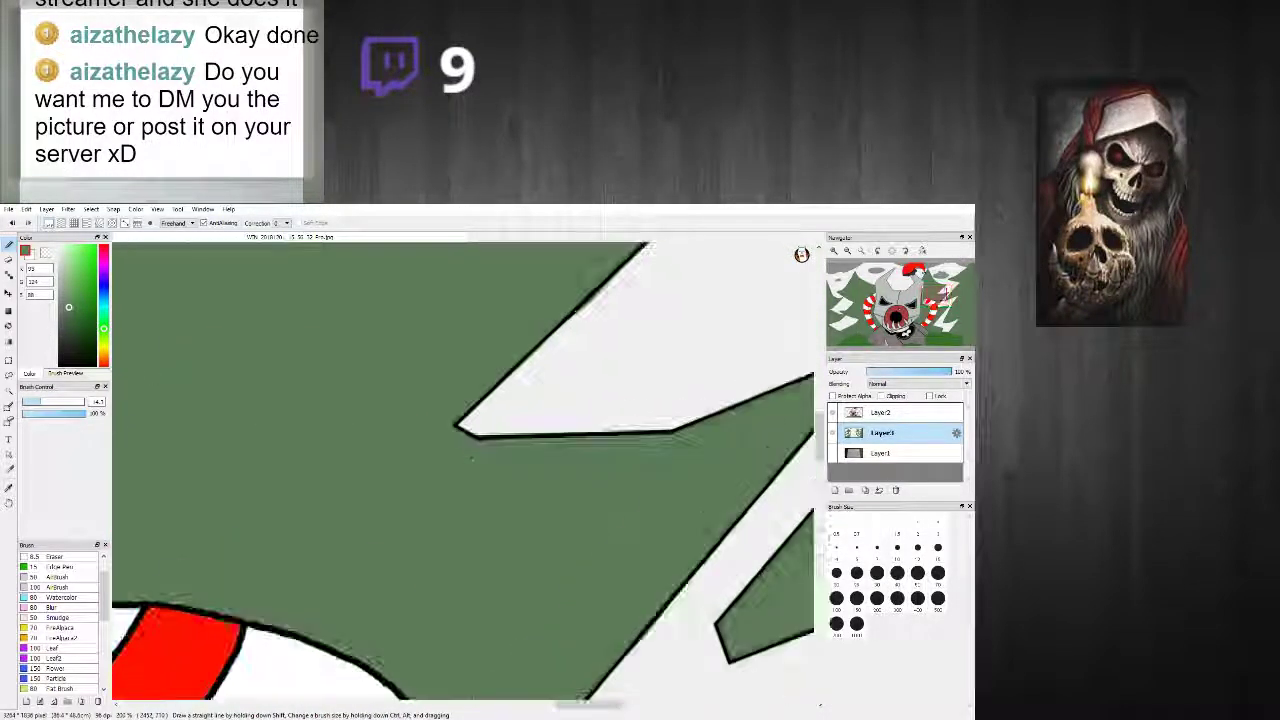
scroll(478, 397, "down", 5)
scroll(478, 397, "up", 3)
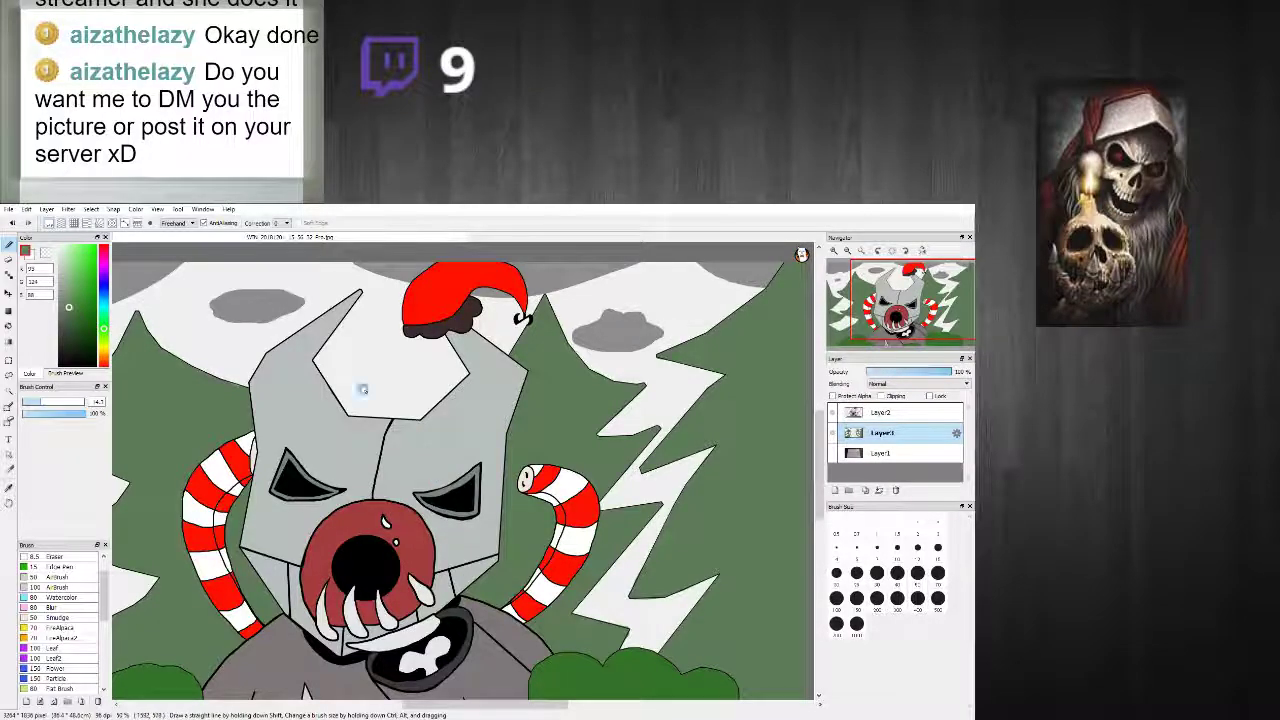
scroll(470, 380, "up", 3)
scroll(460, 355, "down", 4)
scroll(460, 355, "up", 4)
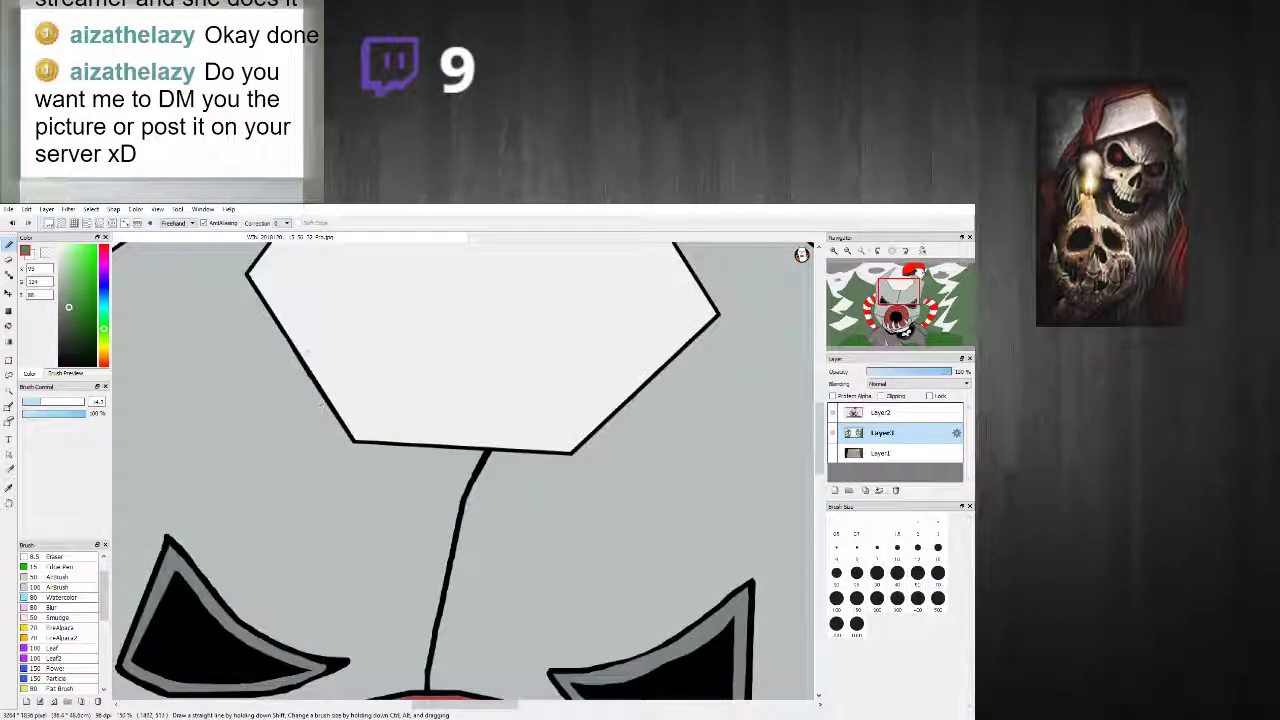
scroll(515, 308, "down", 3)
scroll(295, 492, "up", 4)
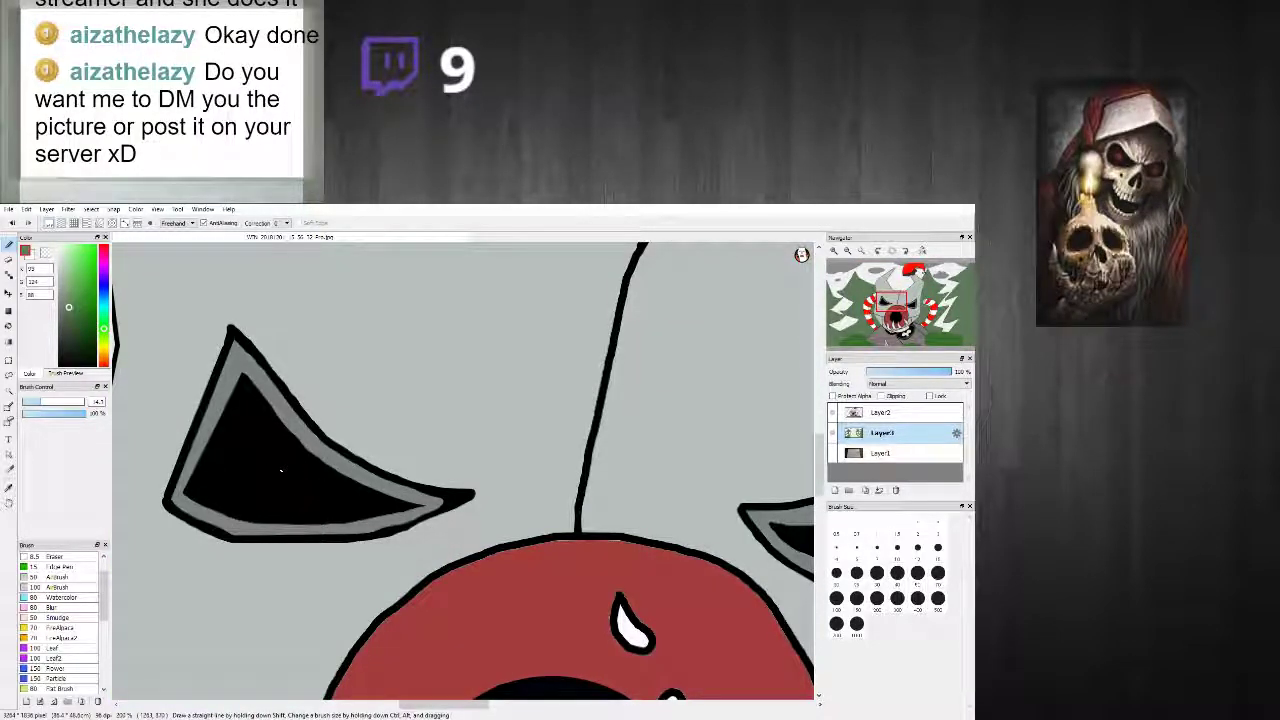
scroll(281, 470, "down", 4)
scroll(332, 458, "up", 3)
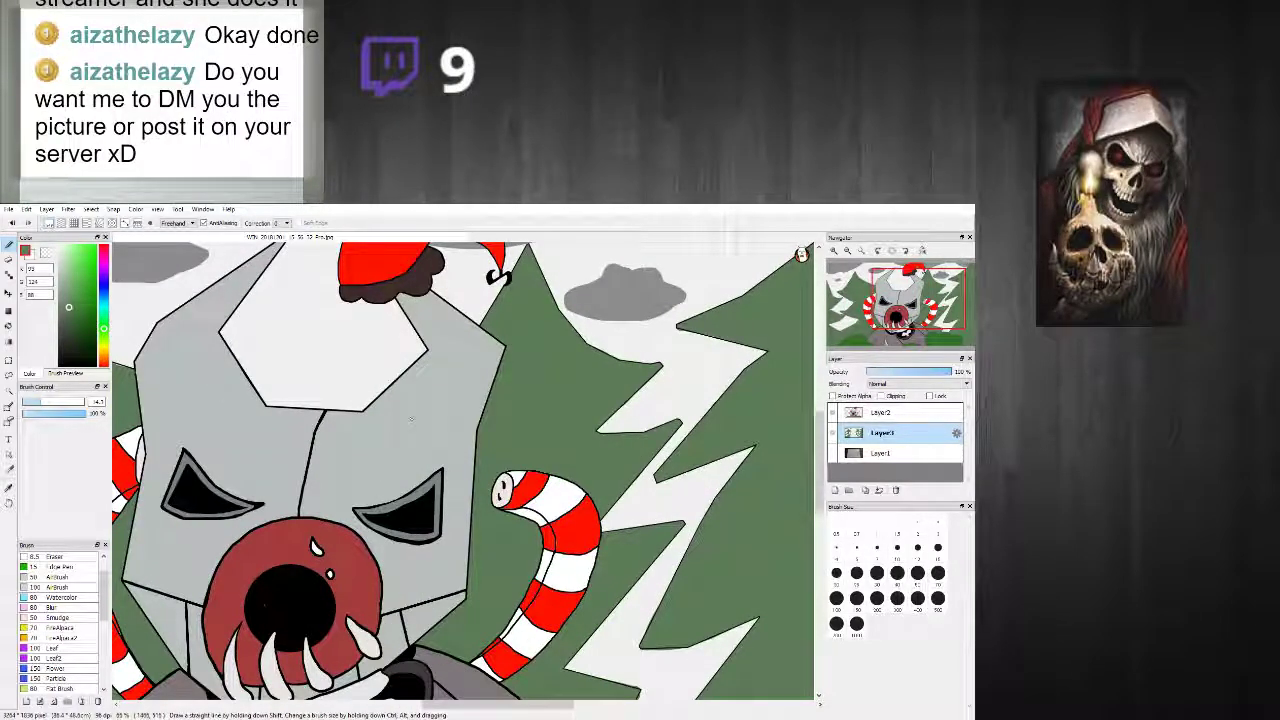
scroll(410, 420, "down", 1)
scroll(294, 405, "up", 1)
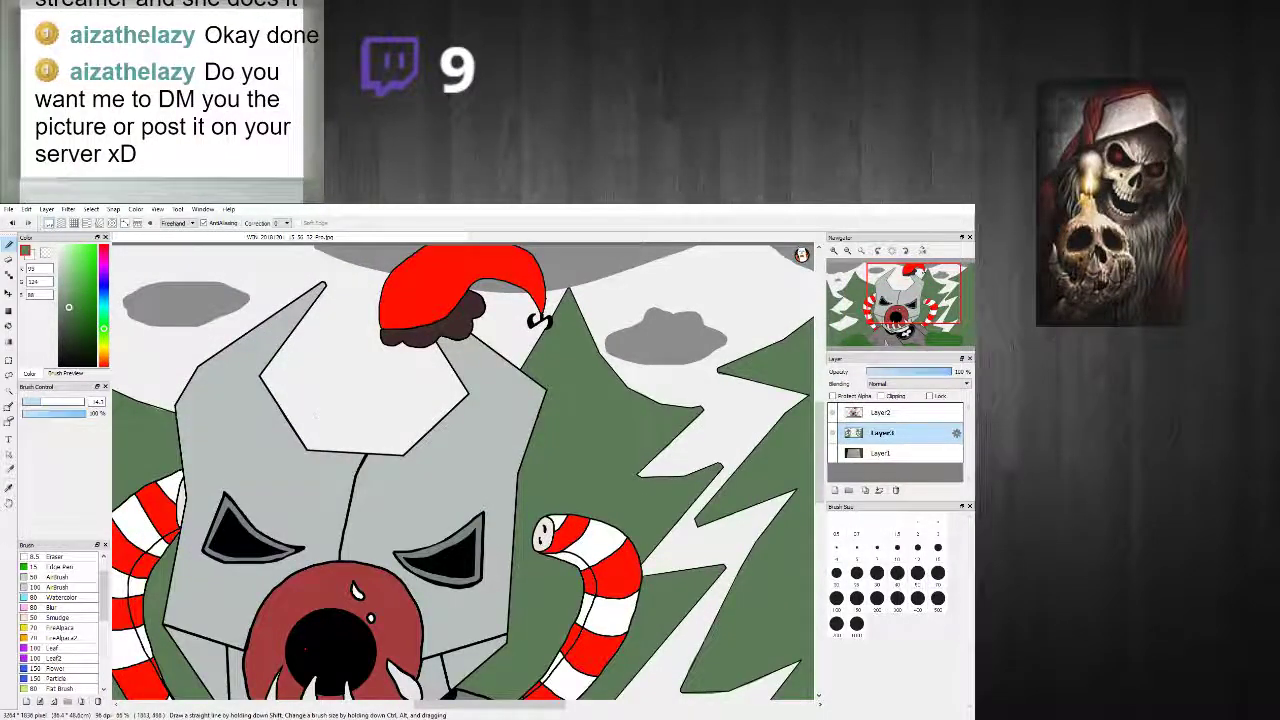
scroll(335, 462, "down", 2)
scroll(335, 462, "up", 3)
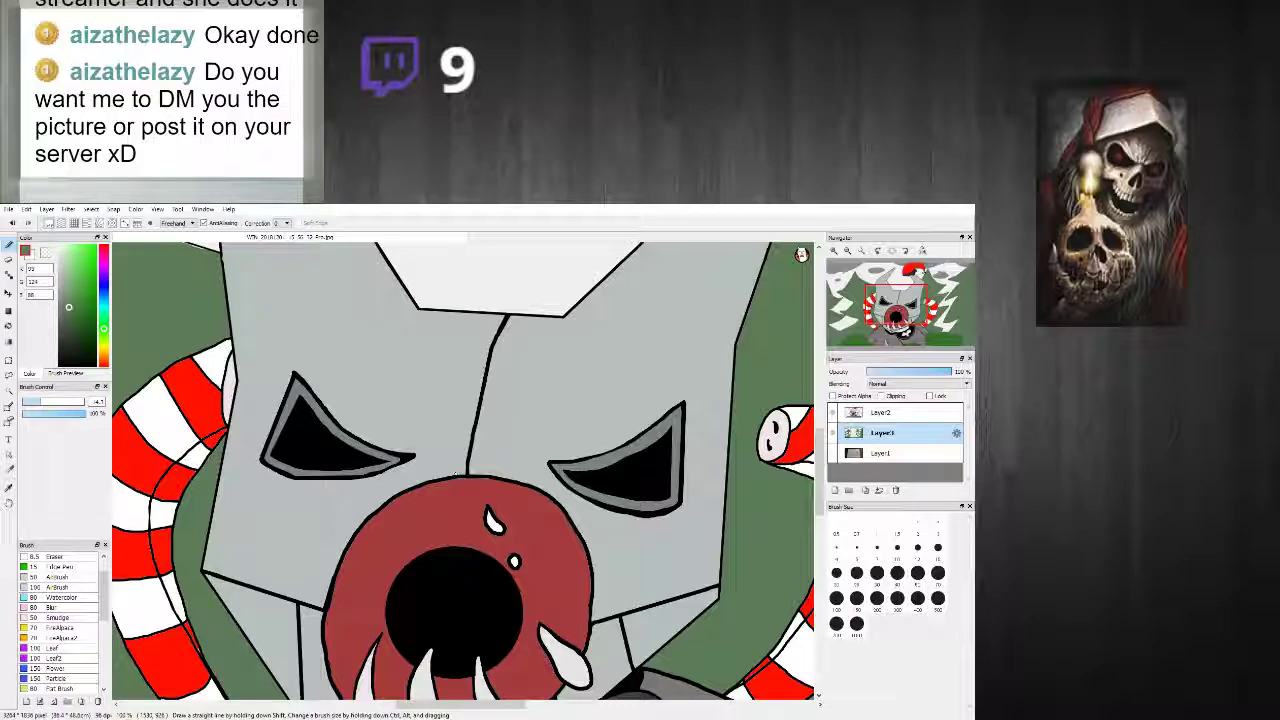
scroll(446, 589, "up", 2)
scroll(446, 589, "down", 2)
scroll(446, 597, "up", 1)
Step: Pick black, reduce the brush to a thin line size, and make Layer2 the active layer
left_click(446, 597, "alt")
scroll(448, 598, "down", 3)
scroll(448, 598, "up", 2)
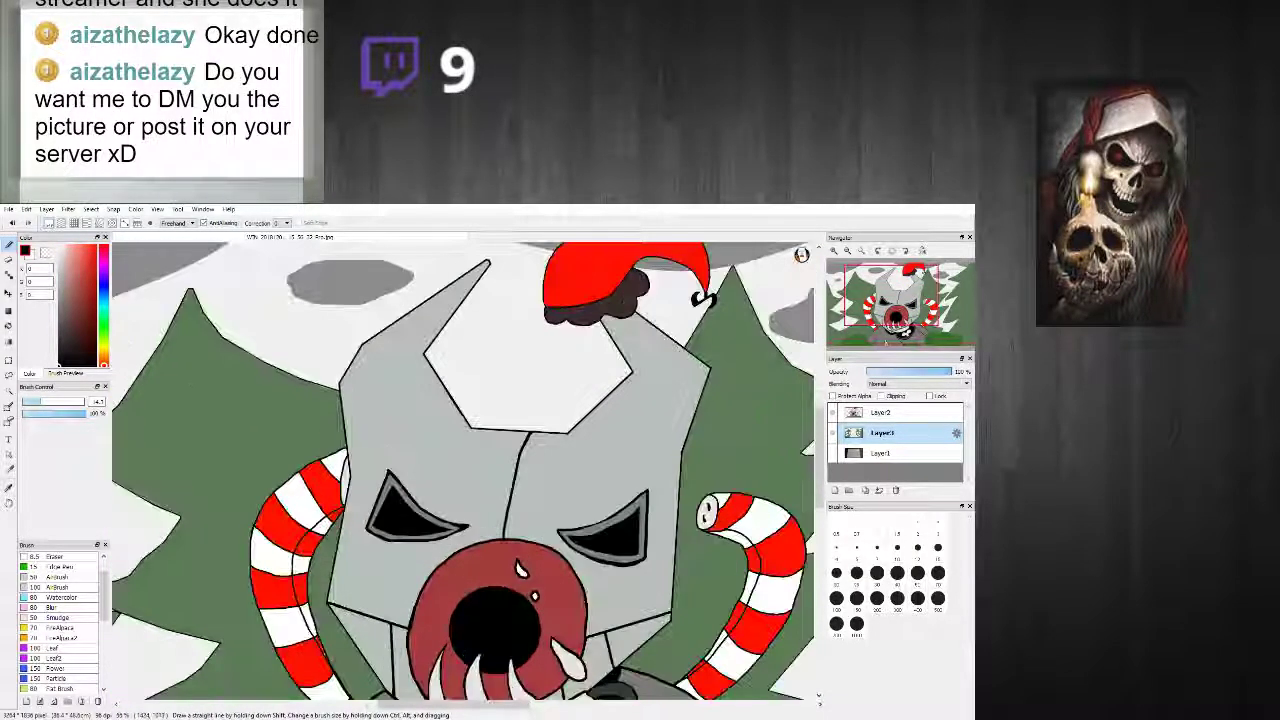
scroll(600, 610, "down", 3)
scroll(600, 633, "up", 2)
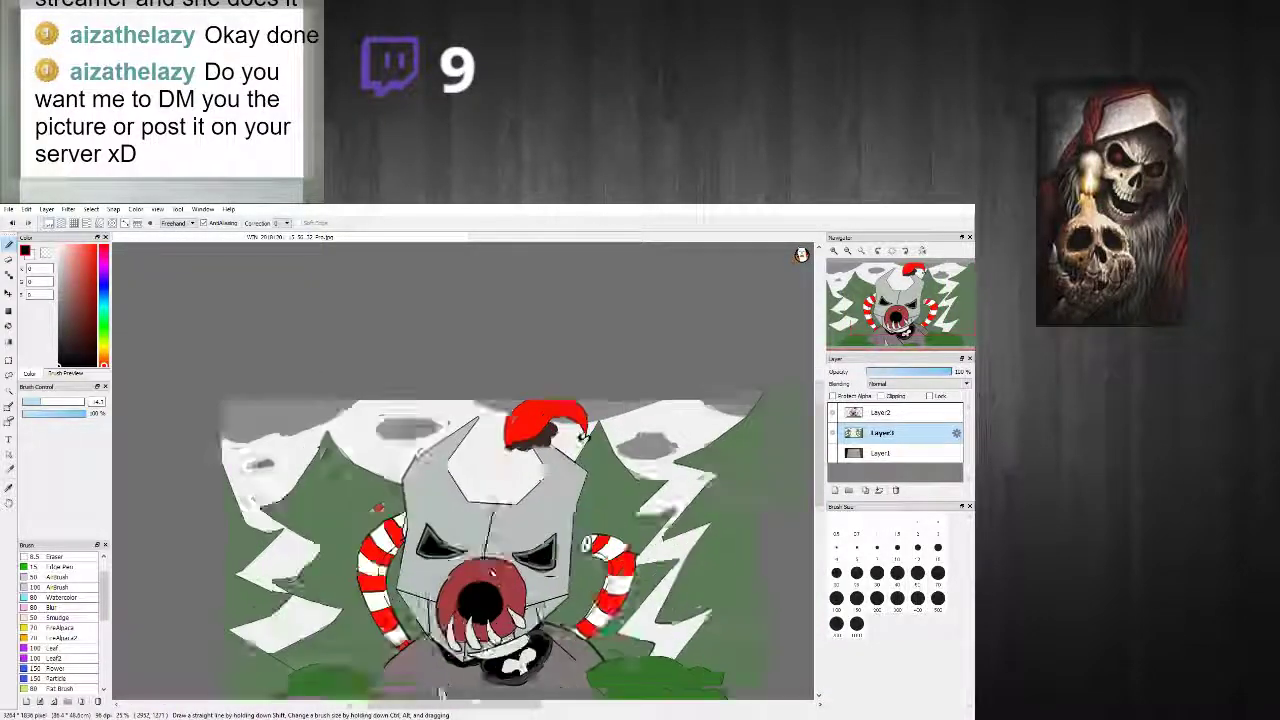
scroll(500, 565, "up", 2)
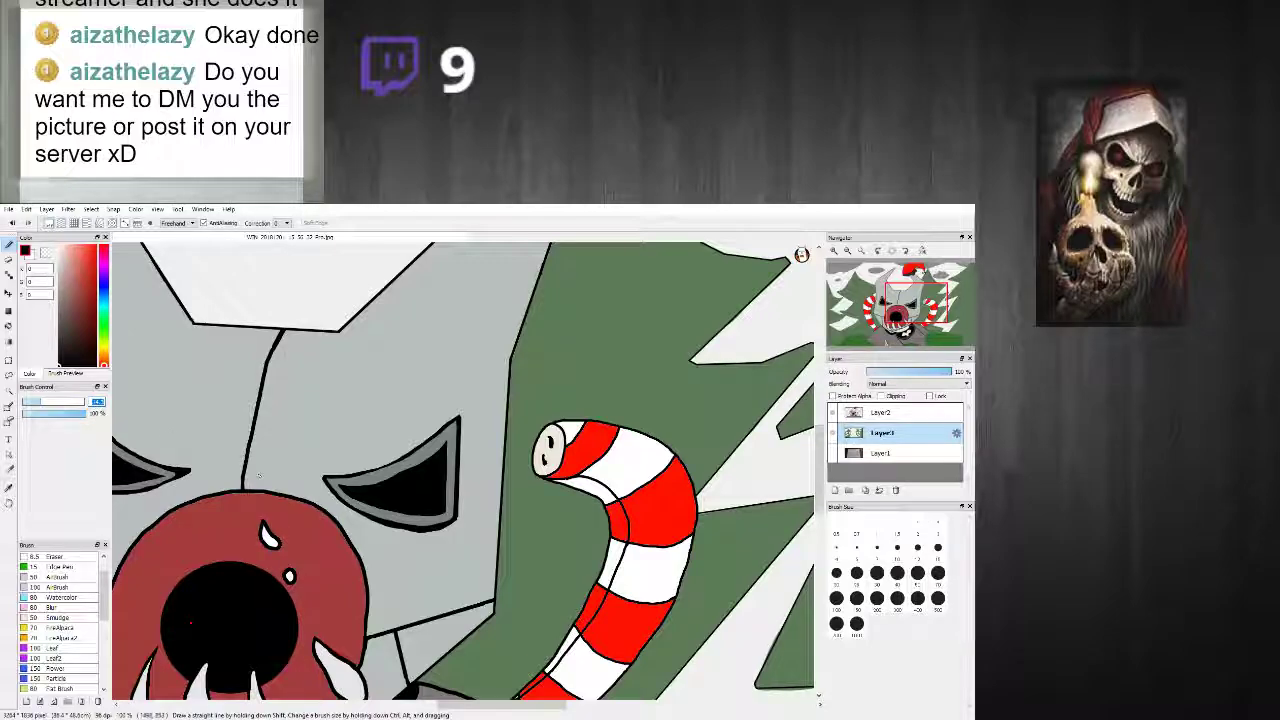
scroll(259, 476, "down", 3)
scroll(483, 365, "up", 2)
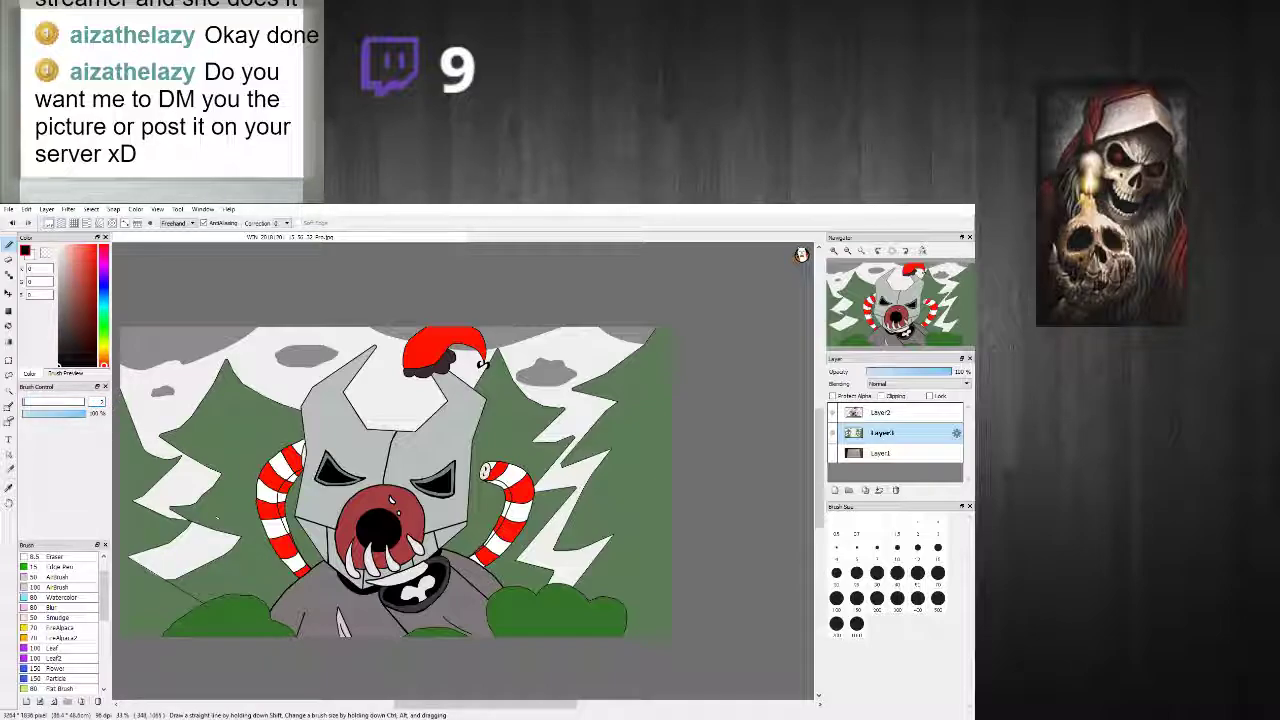
scroll(215, 518, "up", 1)
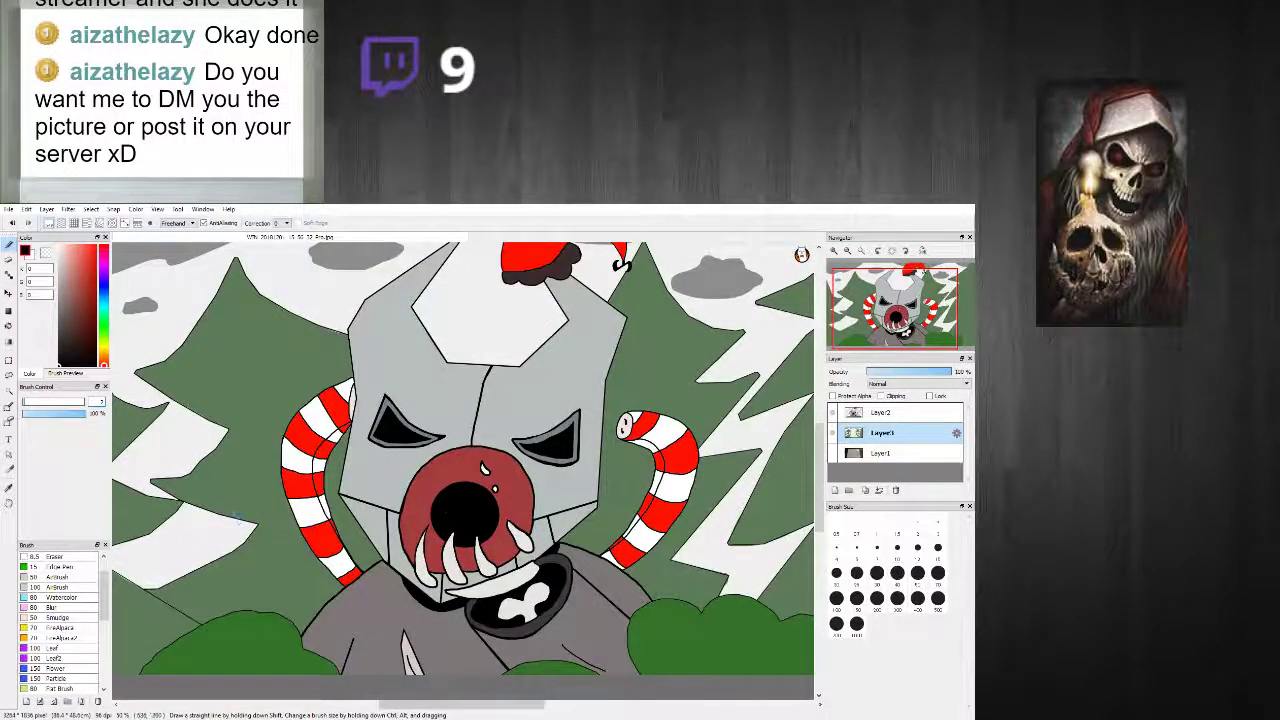
scroll(236, 516, "down", 2)
scroll(230, 516, "up", 1)
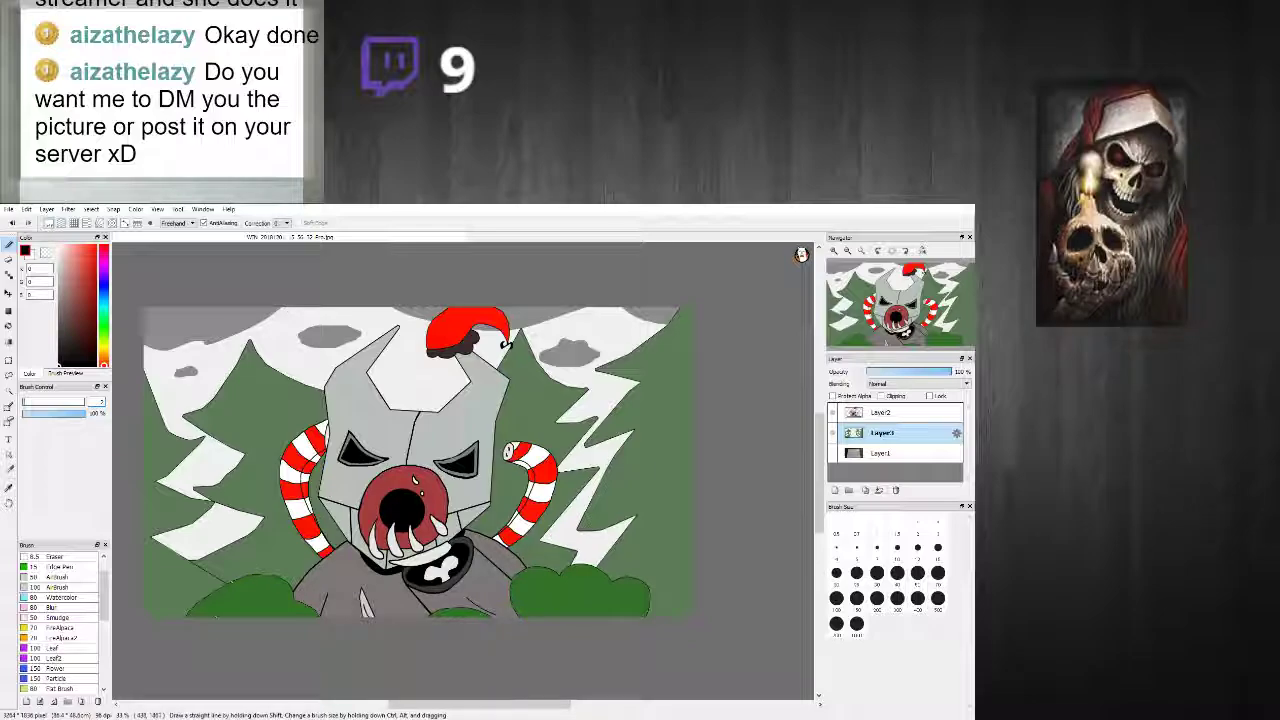
scroll(205, 615, "up", 2)
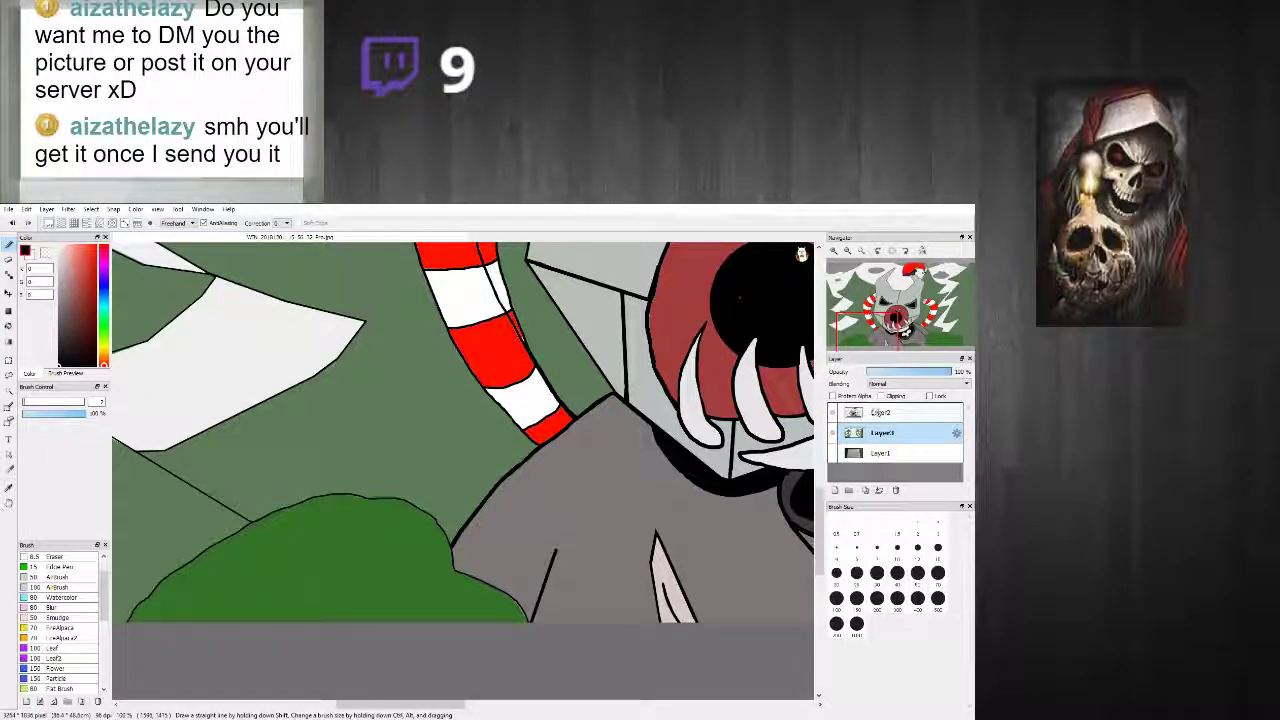
left_click(852, 416)
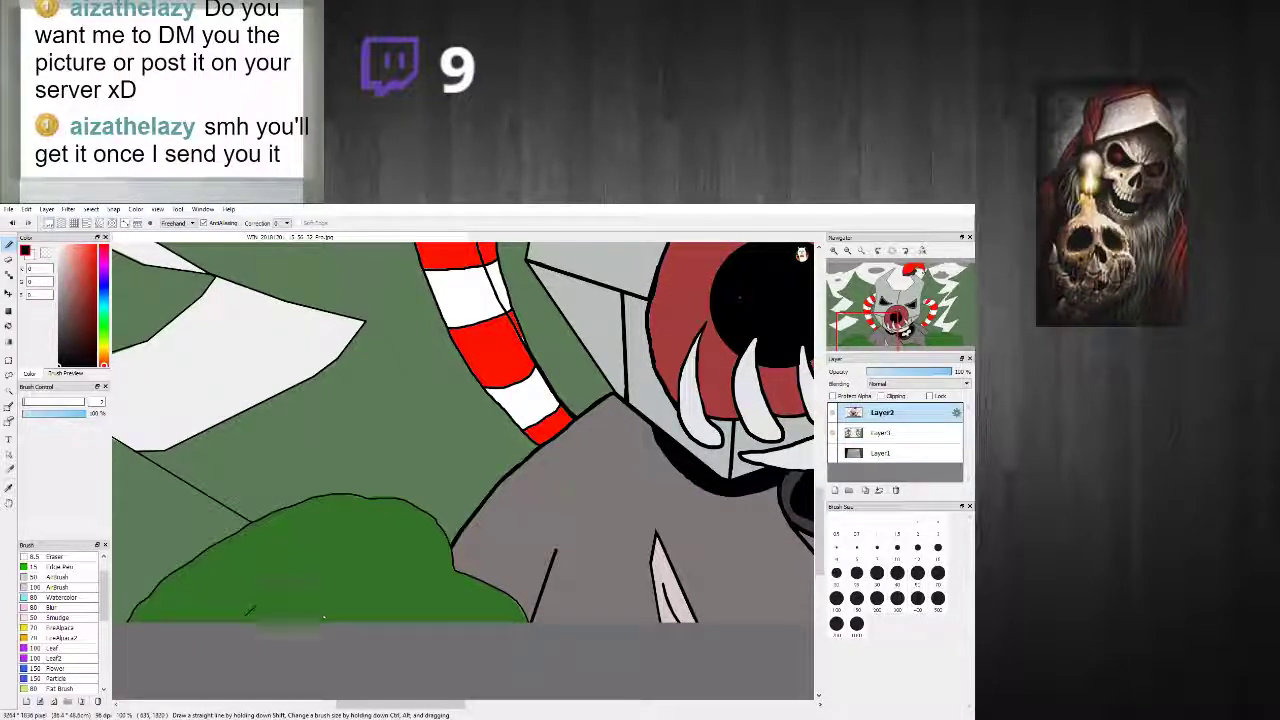
Step: Draw thin curved black foliage lines inside the left bush, following its rounded outline
left_click_drag(184, 618, 290, 608)
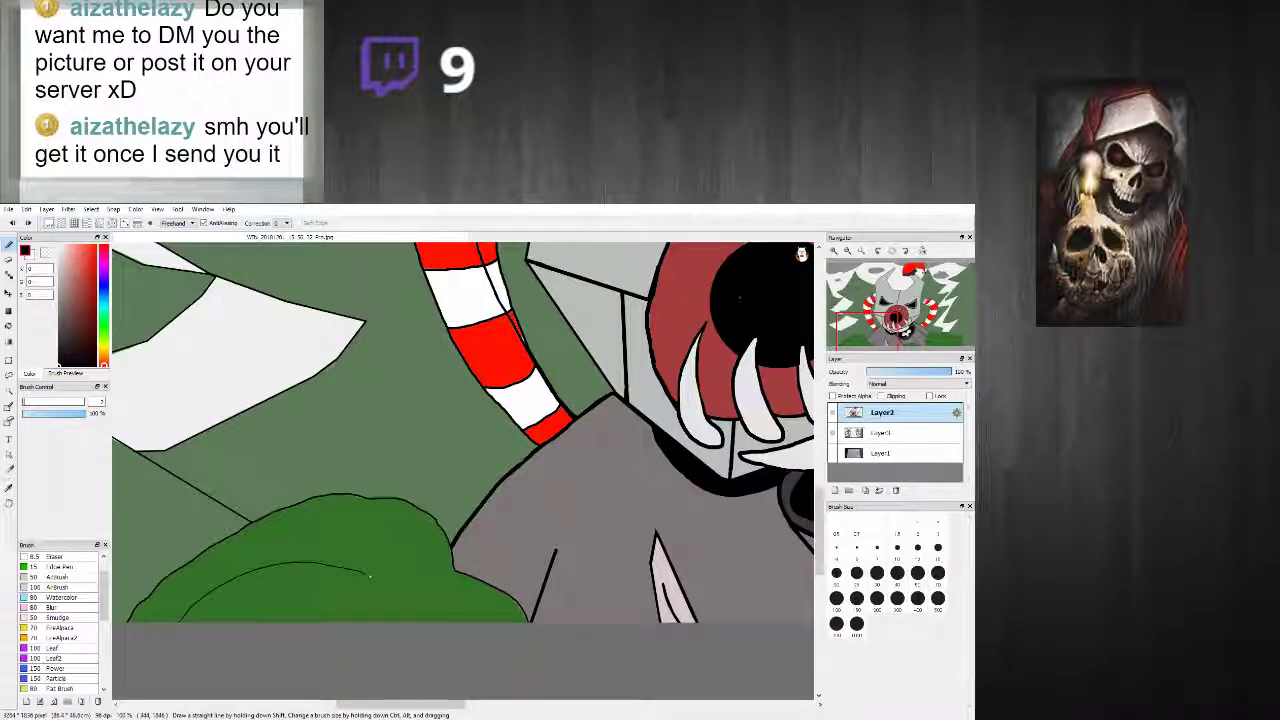
left_click_drag(460, 615, 408, 561)
scroll(425, 640, "down", 3)
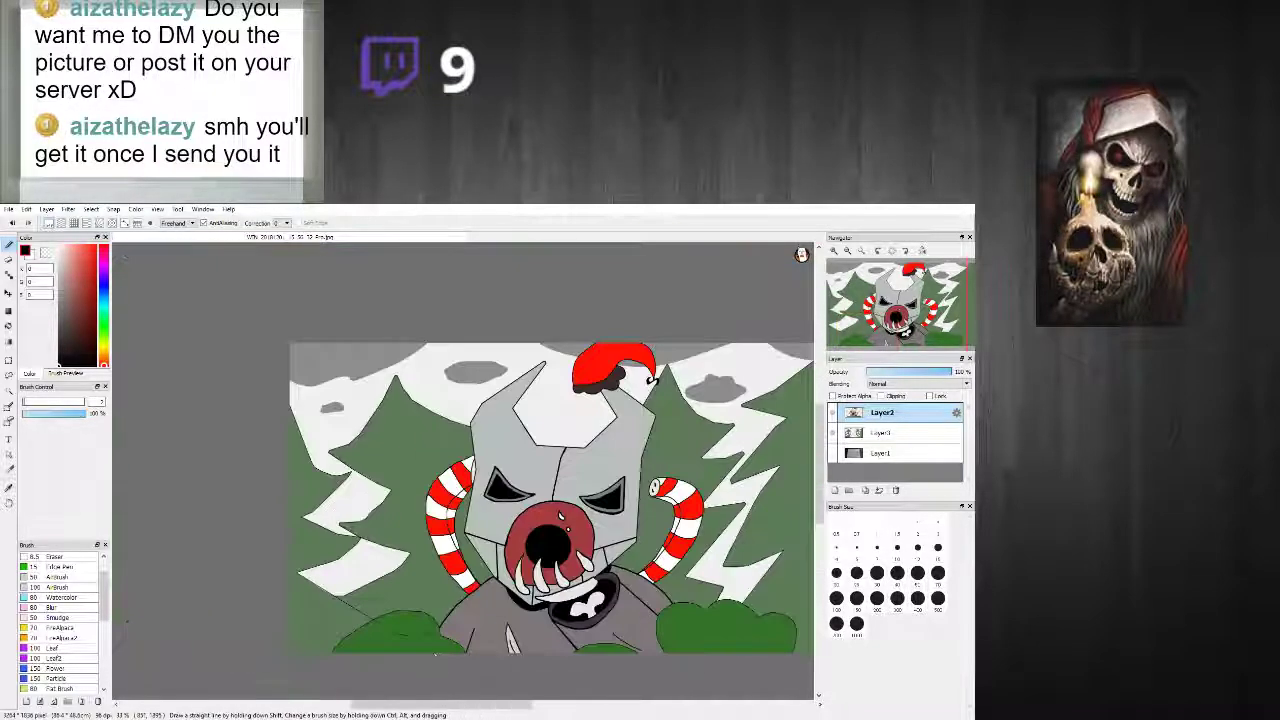
scroll(414, 612, "up", 2)
scroll(657, 485, "down", 3)
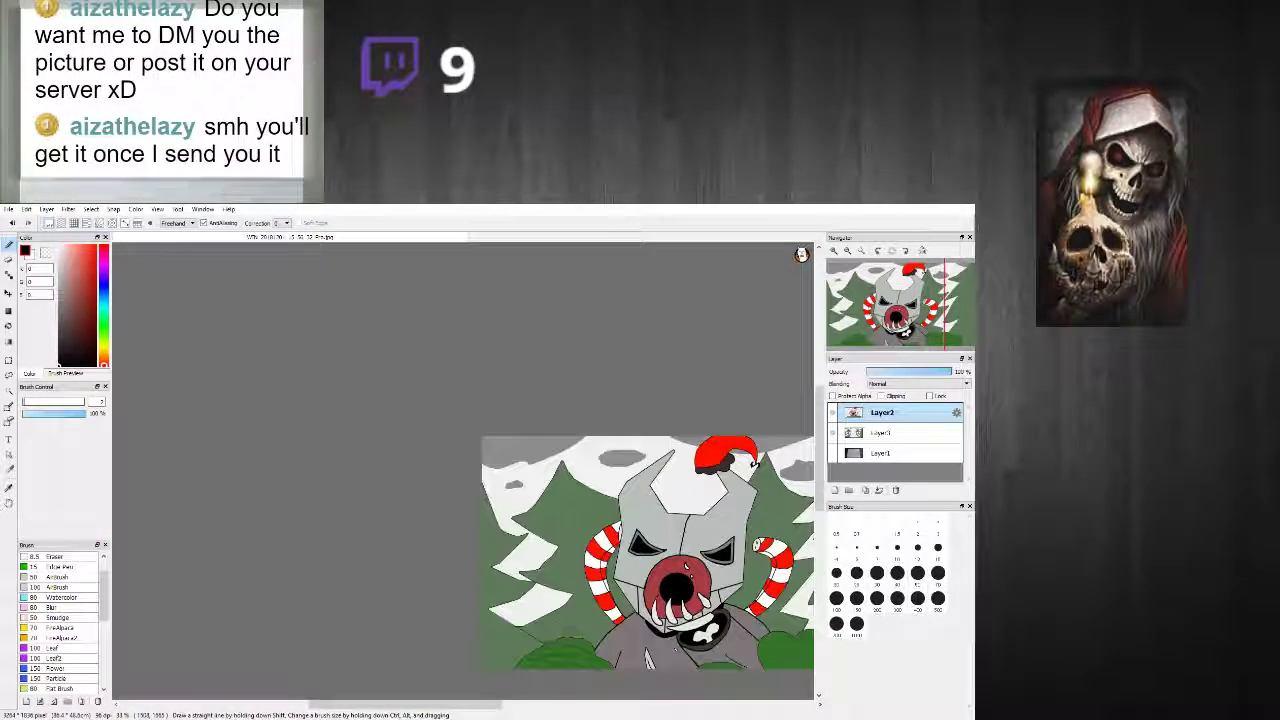
Step: Draw thin black foliage lines inside the small bush at the monster's lower chest
scroll(540, 430, "up", 2)
scroll(430, 365, "up", 1)
mouse_move(612, 682)
left_mouse_down()
mouse_move(694, 674)
mouse_move(694, 691)
mouse_move(643, 679)
mouse_move(716, 715)
mouse_move(659, 682)
left_mouse_up()
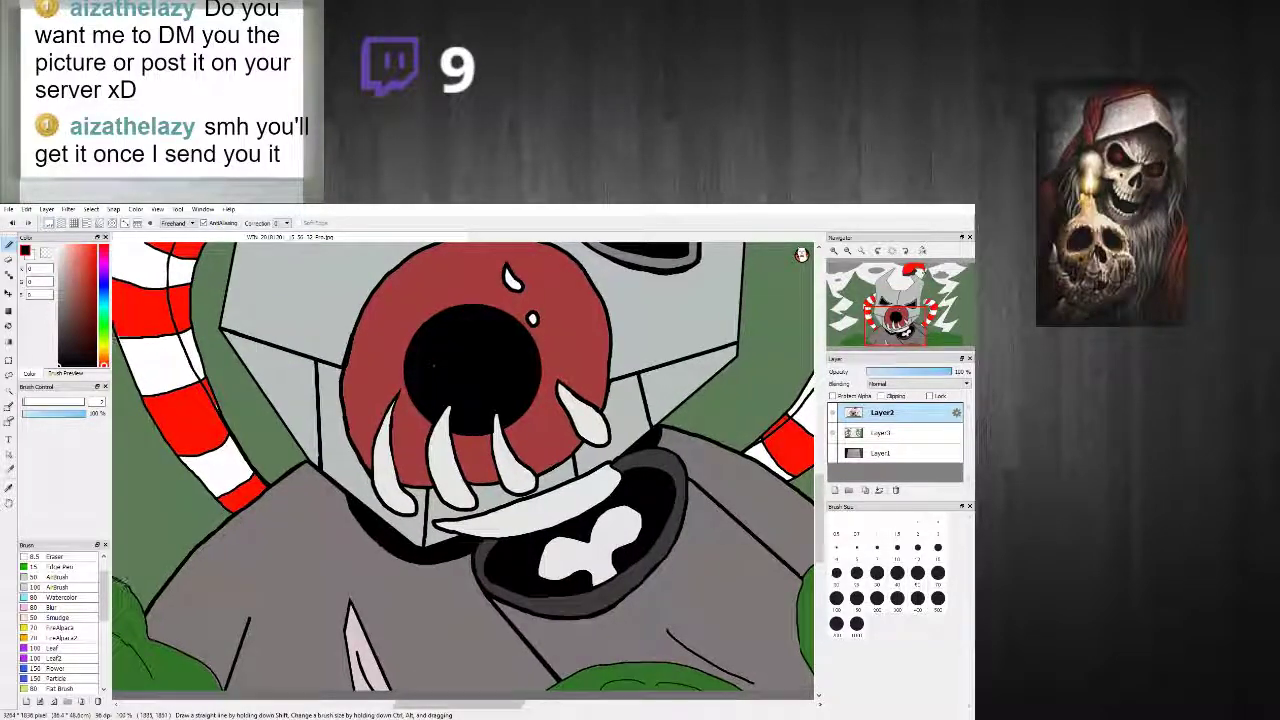
scroll(658, 681, "down", 3)
scroll(658, 681, "up", 2)
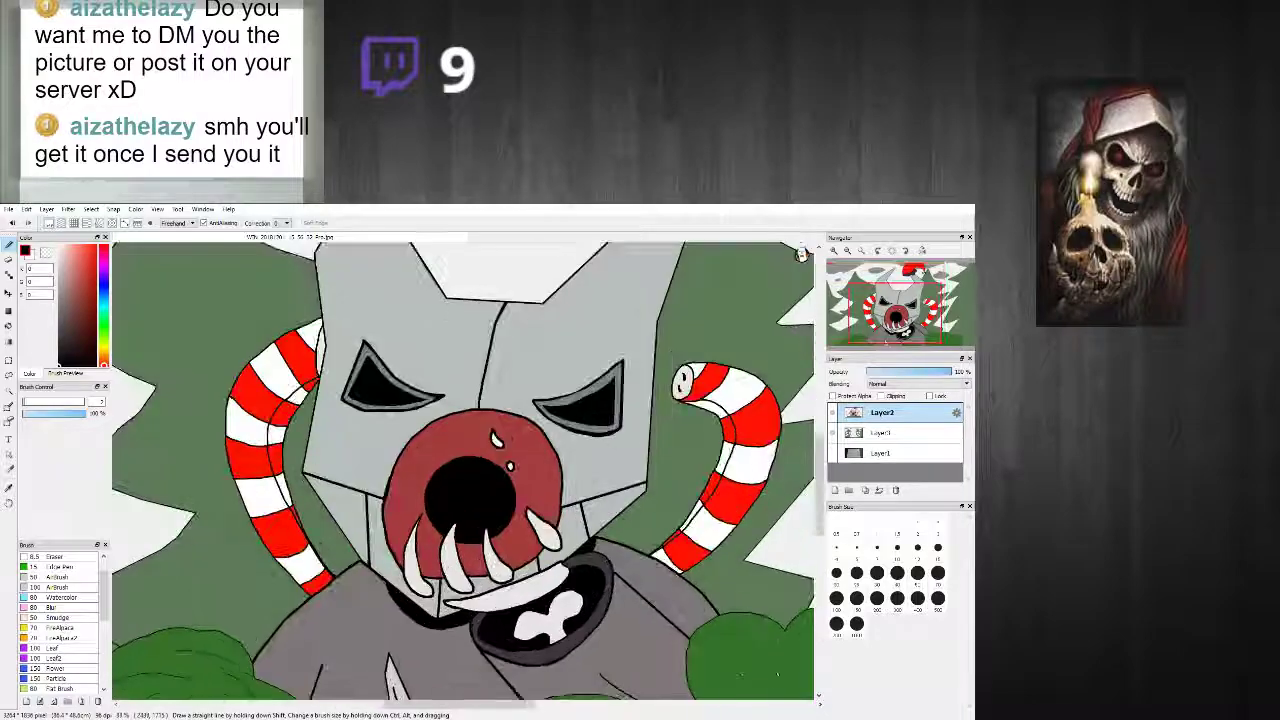
Step: Draw short curved black foliage lines inside the lobes of the large right bush and check the overall look
left_click_drag(465, 705, 519, 705)
left_click_drag(820, 500, 820, 531)
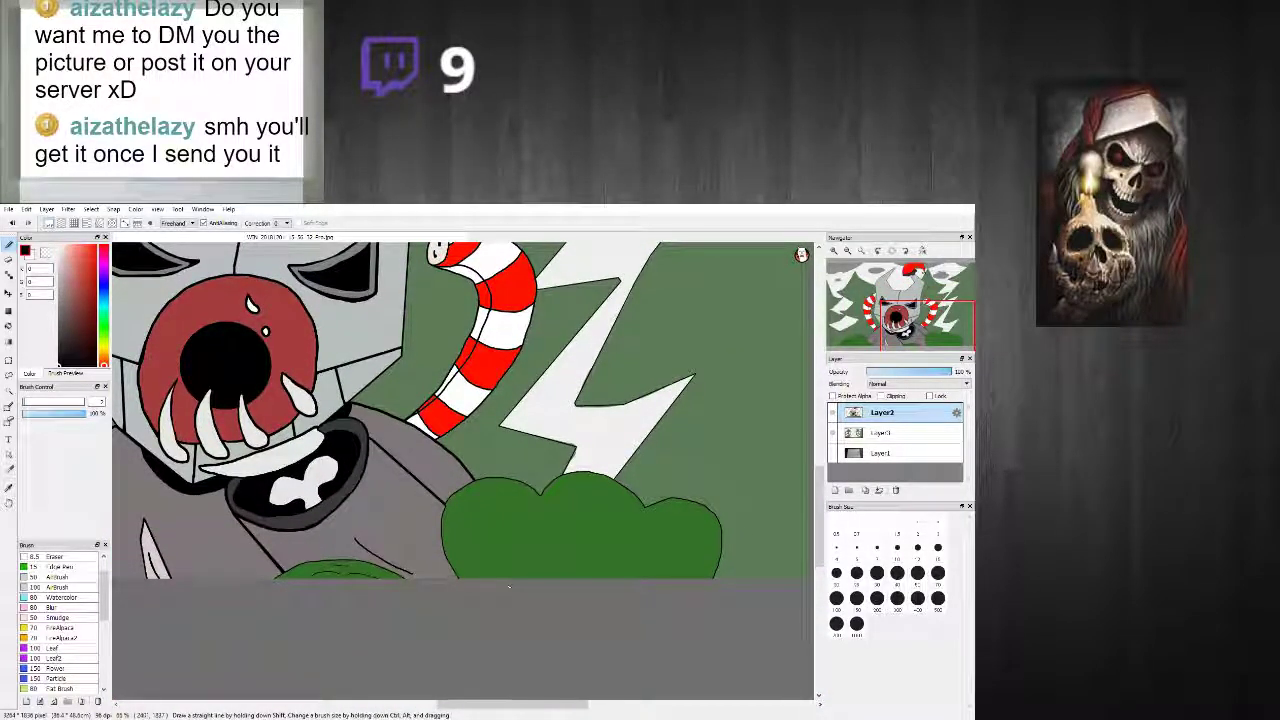
left_click_drag(659, 538, 673, 560)
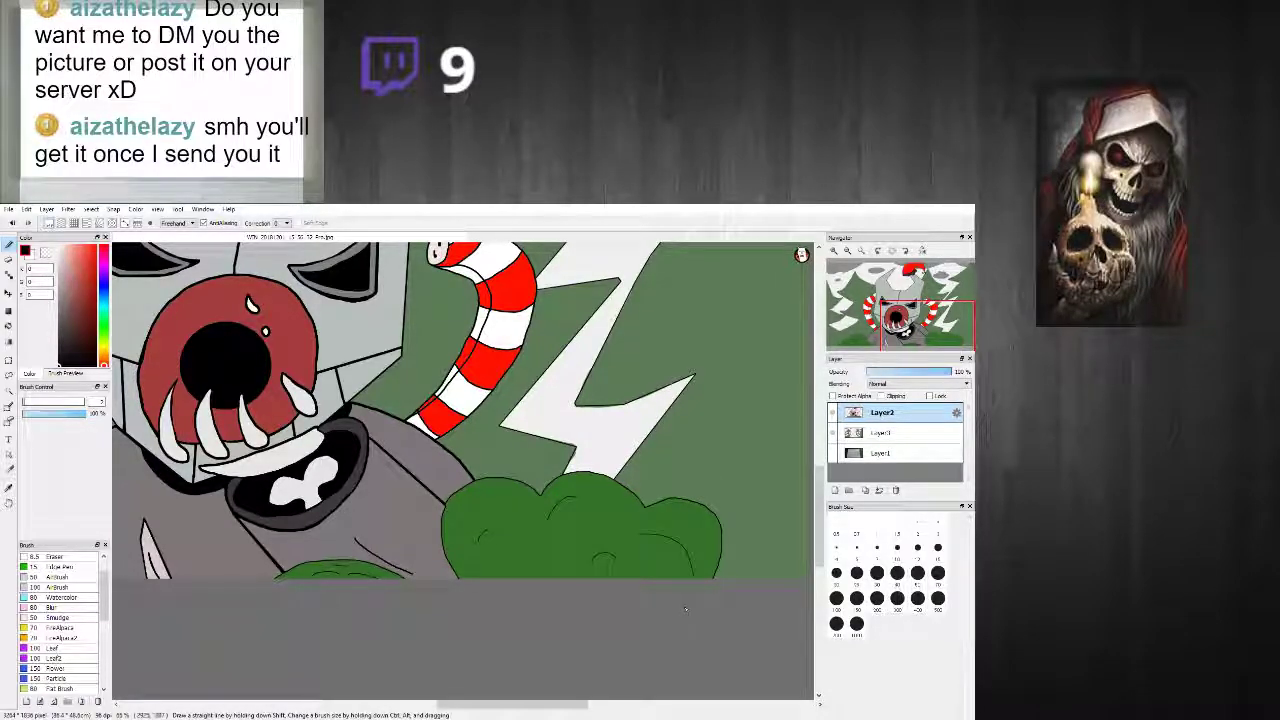
scroll(600, 580, "down", 4)
scroll(640, 560, "up", 4)
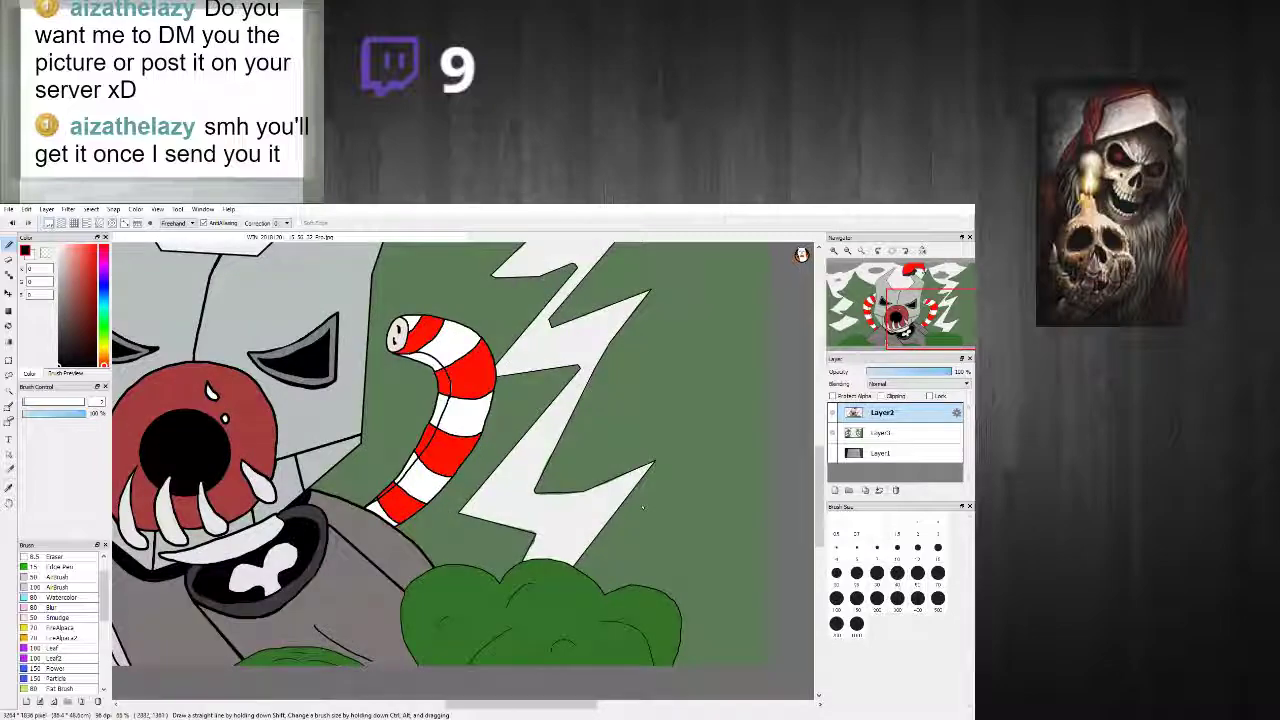
scroll(670, 510, "down", 1)
scroll(670, 510, "down", 5)
scroll(670, 510, "up", 5)
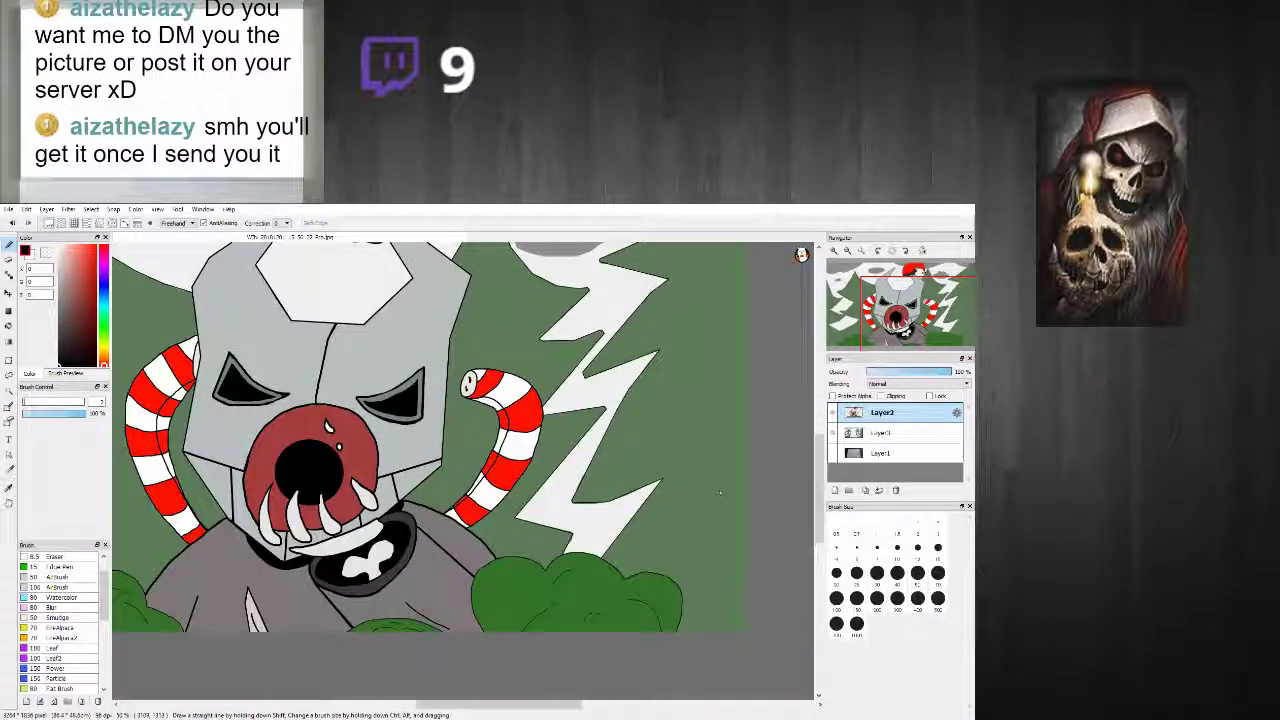
Step: Draw thin black foliage lines in the green tree area right of the monster and check the overall look
left_click_drag(610, 468, 678, 394)
left_click_drag(663, 463, 688, 440)
scroll(659, 338, "down", 4)
scroll(552, 300, "up", 3)
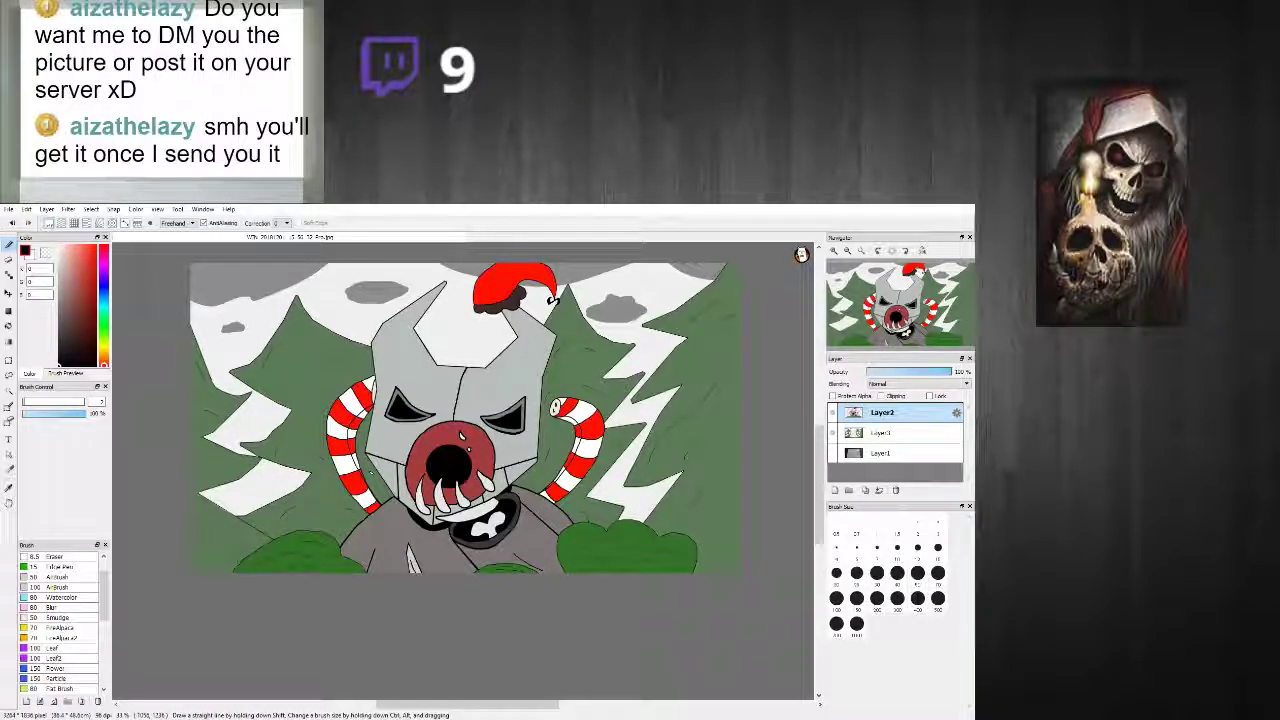
scroll(393, 465, "down", 5)
scroll(380, 460, "up", 5)
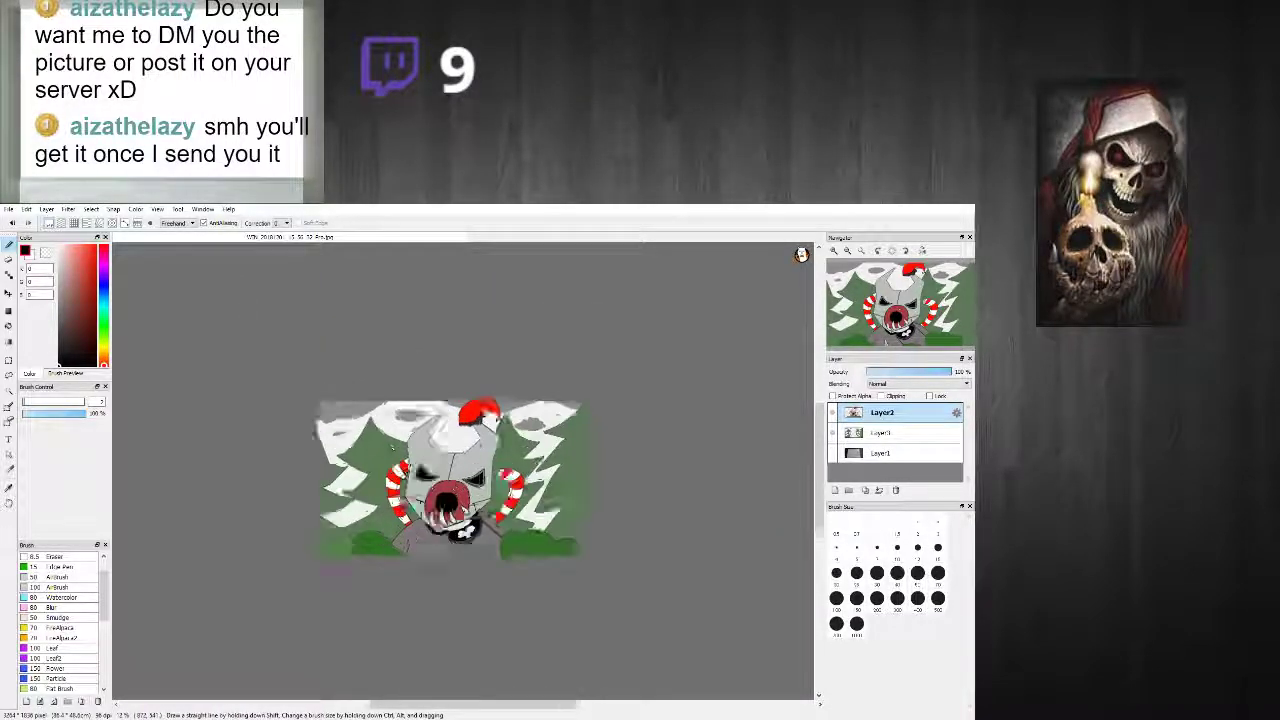
Step: Outline the blunt end, upper-left edge and underside of the gray oval cloud beside the monster's left horn in black
scroll(384, 462, "down", 5)
scroll(380, 500, "up", 7)
scroll(378, 537, "down", 5)
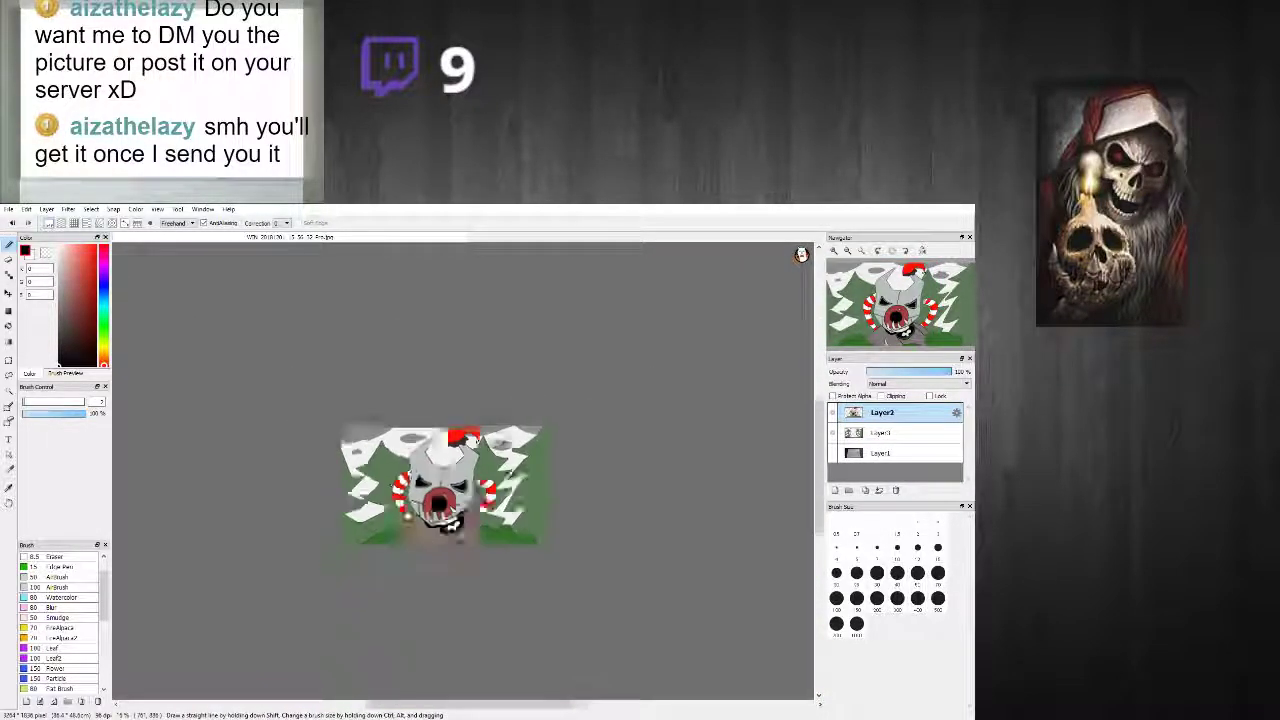
scroll(245, 449, "up", 7)
scroll(248, 452, "up", 1)
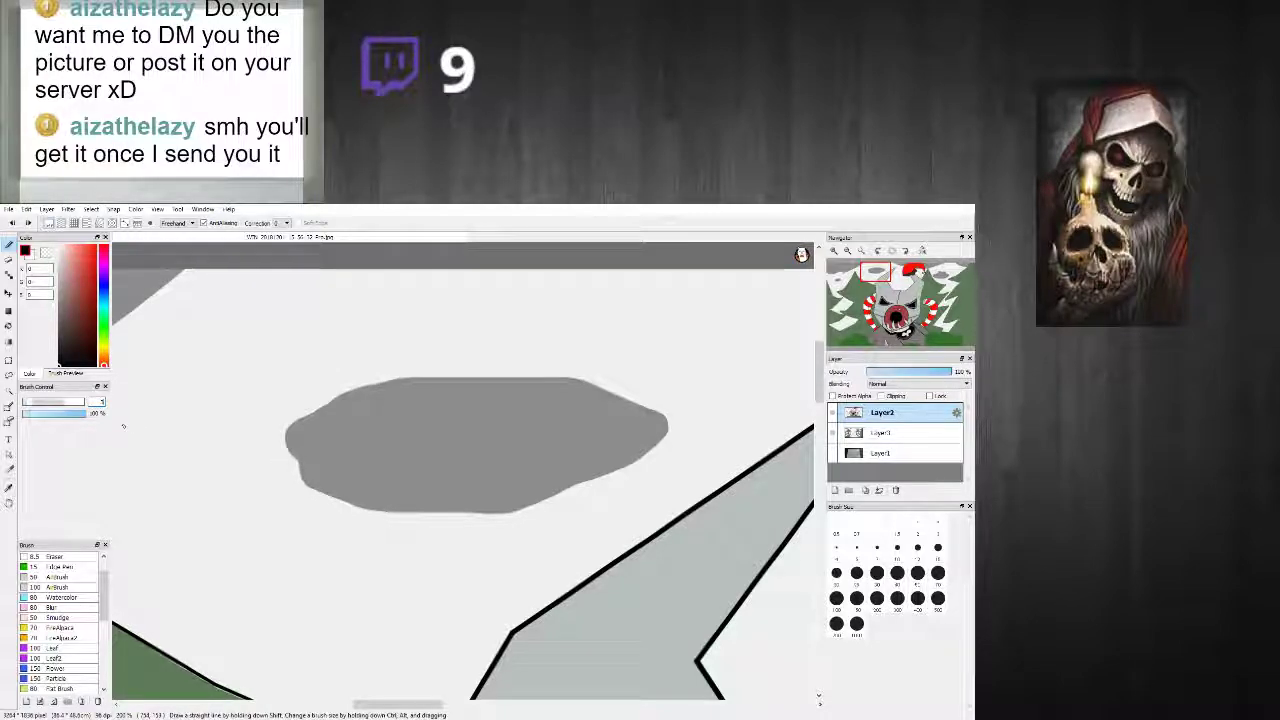
scroll(101, 402, "down", 1)
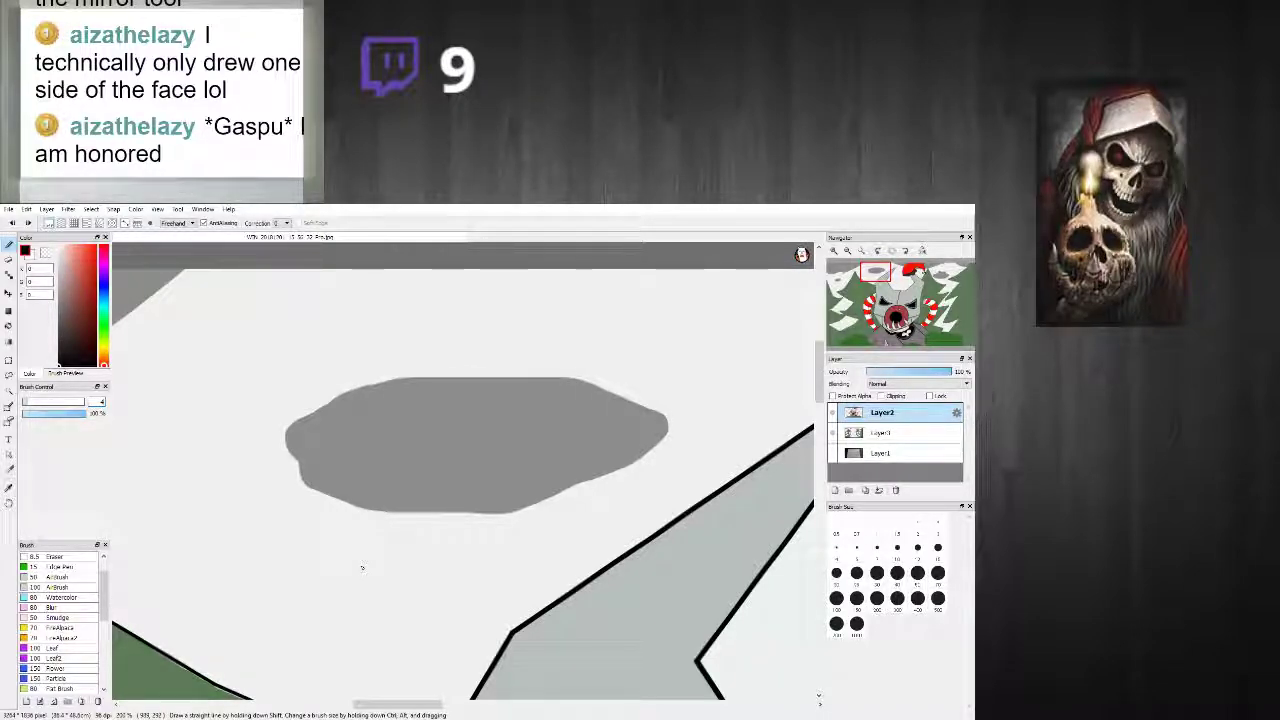
scroll(440, 451, "up", 3)
scroll(444, 476, "down", 3)
scroll(388, 474, "up", 1)
scroll(294, 462, "up", 1)
mouse_move(244, 486)
left_mouse_down()
mouse_move(221, 462)
mouse_move(218, 422)
mouse_move(250, 392)
mouse_move(372, 340)
mouse_move(498, 314)
left_mouse_up()
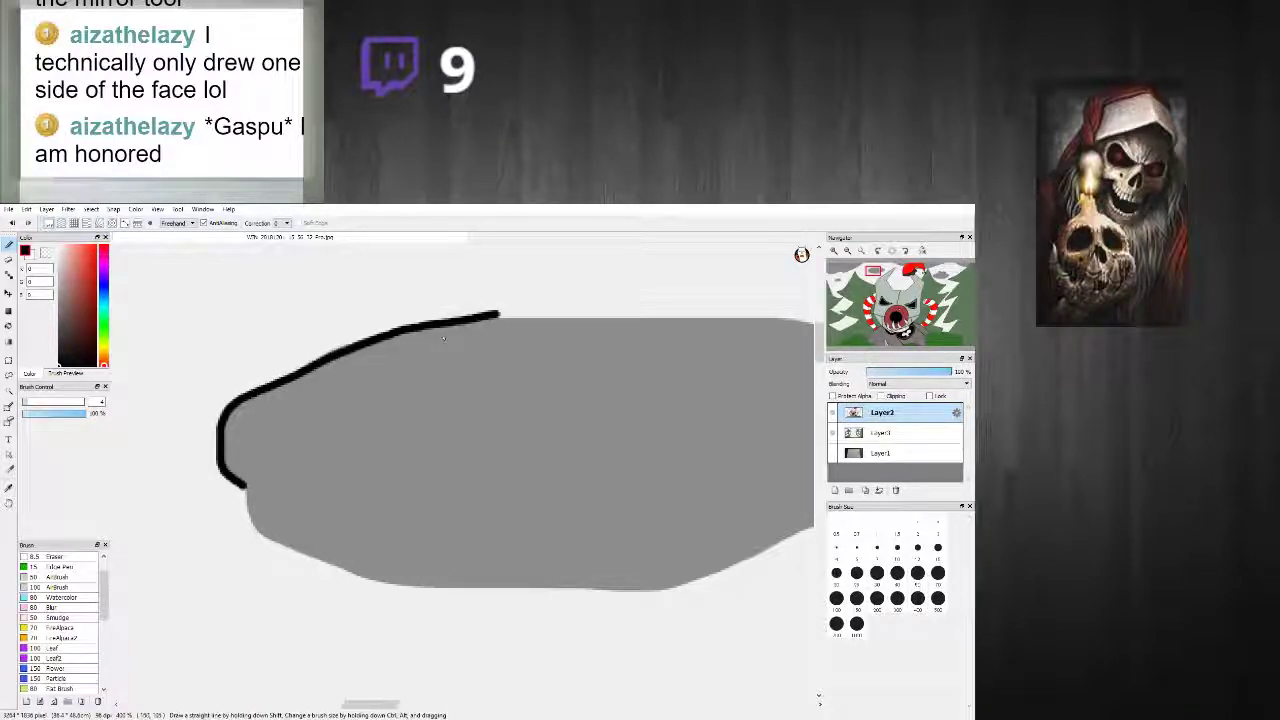
mouse_move(240, 482)
left_mouse_down()
mouse_move(256, 530)
mouse_move(300, 564)
mouse_move(395, 588)
mouse_move(630, 588)
mouse_move(806, 532)
left_mouse_up()
scroll(745, 530, "down", 8)
scroll(742, 520, "up", 8)
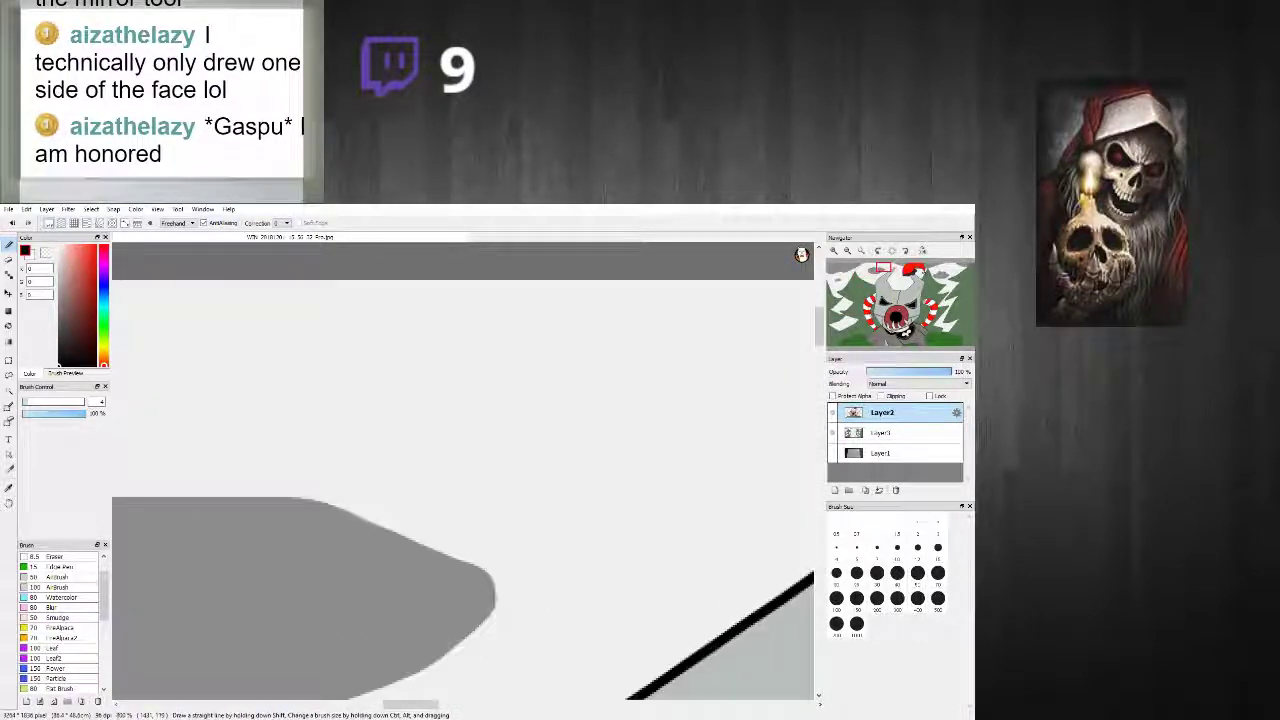
Step: Close the black outline around the oval cloud's pointed right end and along its top edge, redrawing unsatisfactory strokes
scroll(389, 655, "down", 1)
scroll(388, 664, "down", 4)
scroll(361, 667, "up", 3)
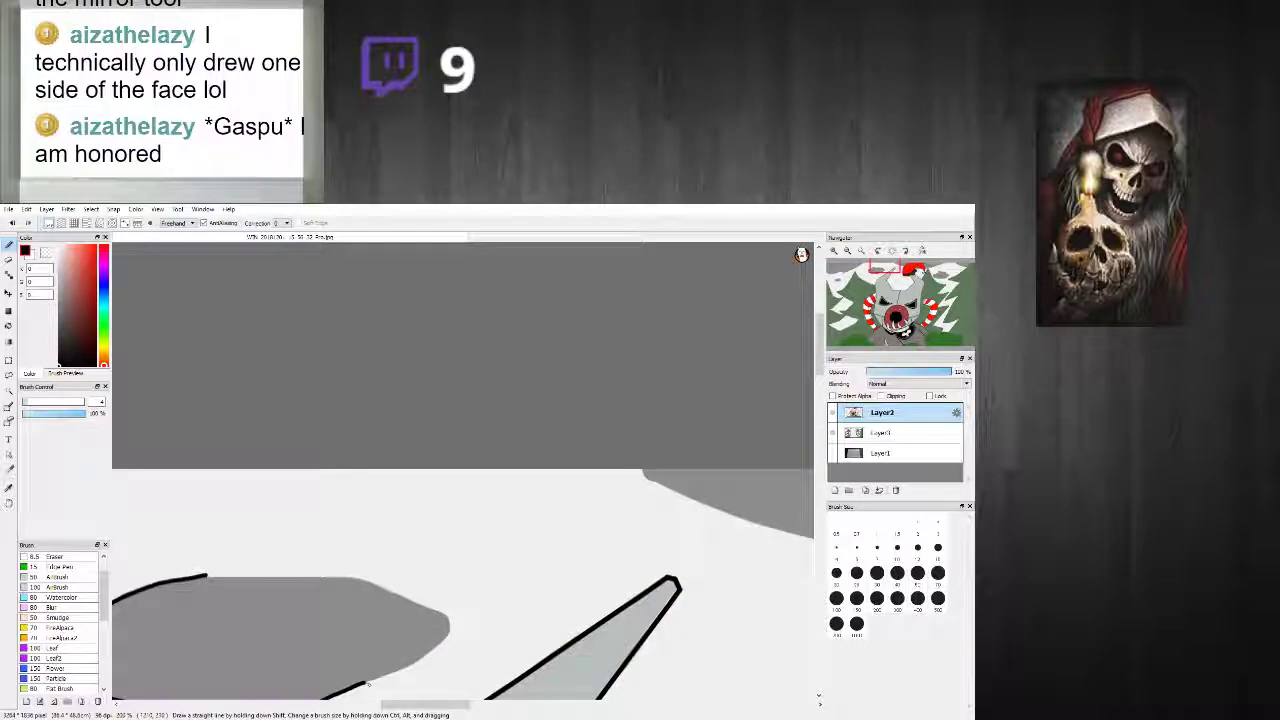
mouse_move(365, 683)
left_mouse_down()
mouse_move(446, 640)
mouse_move(454, 618)
left_mouse_up()
key("ctrl+z")
left_click_drag(365, 683, 446, 641)
key("ctrl+z")
mouse_move(370, 681)
left_mouse_down()
mouse_move(415, 663)
mouse_move(448, 619)
mouse_move(350, 578)
mouse_move(198, 577)
left_mouse_up()
scroll(200, 581, "down", 4)
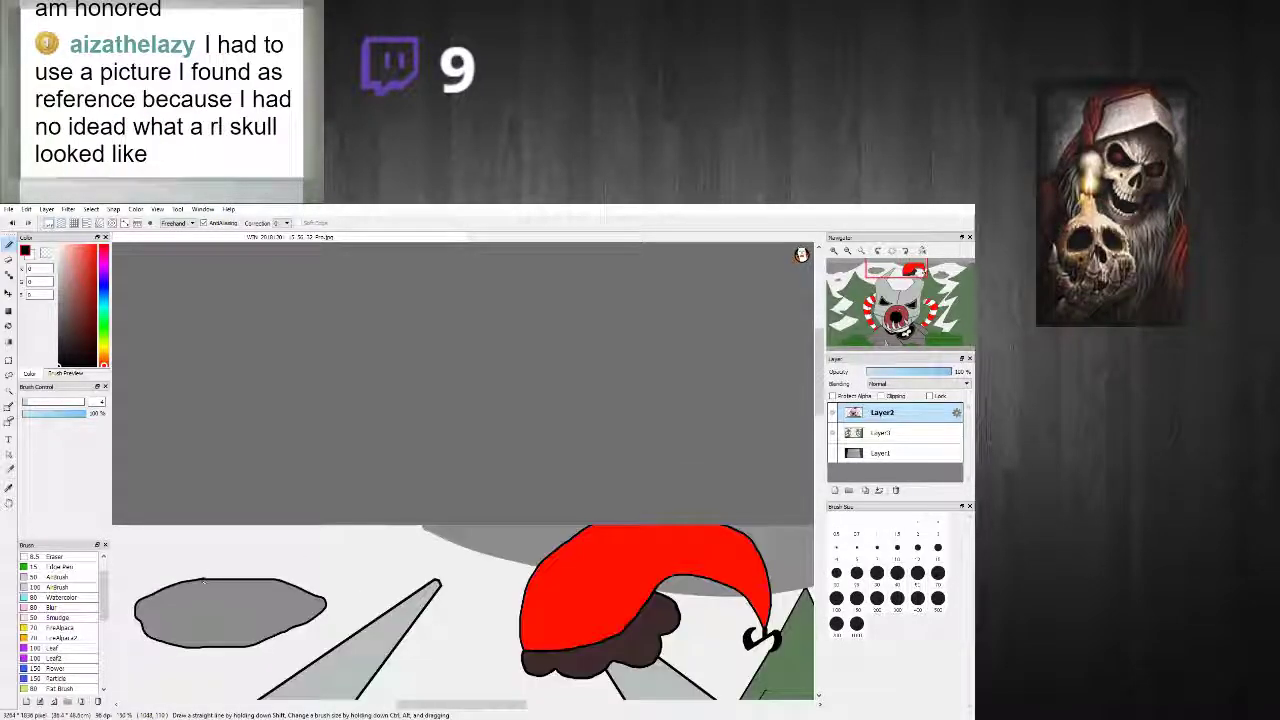
Step: Draw short curved black detail lines inside the outlined oval cloud, undoing the stroke that does not fit
scroll(237, 599, "up", 3)
scroll(153, 582, "down", 2)
scroll(153, 582, "down", 4)
scroll(137, 581, "up", 7)
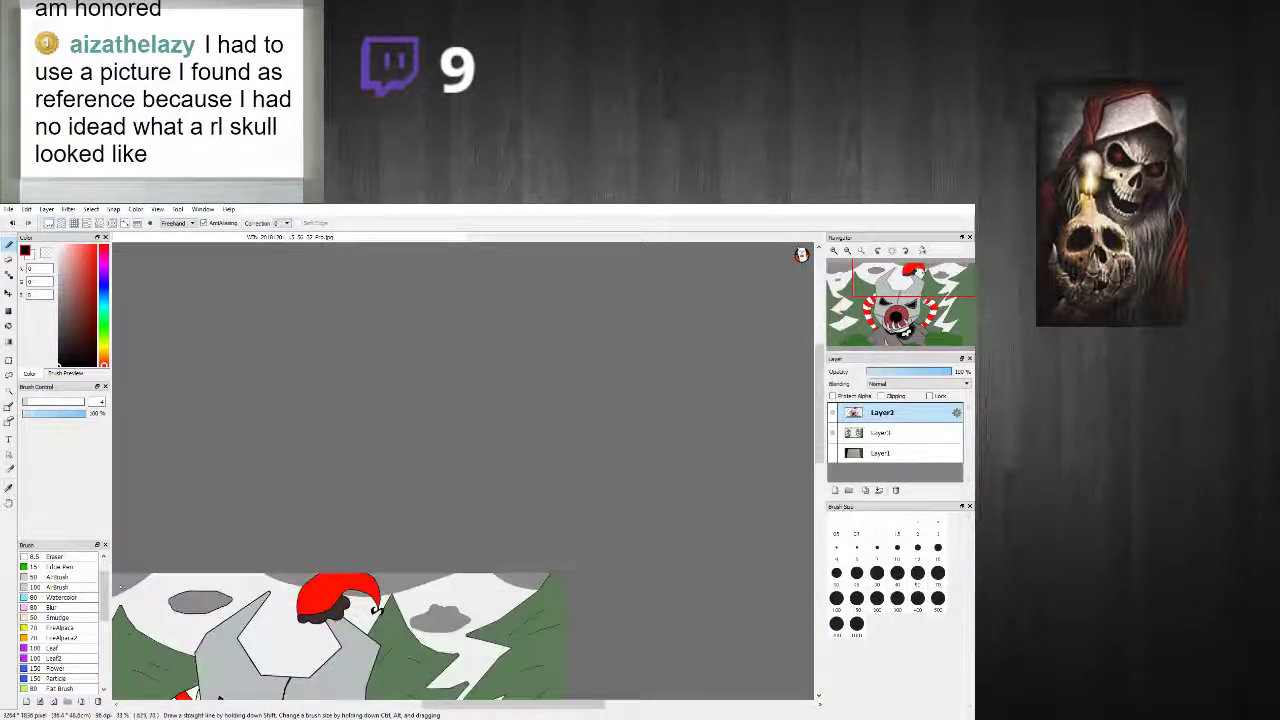
left_click_drag(263, 648, 215, 621)
mouse_move(320, 633)
left_mouse_down()
mouse_move(379, 644)
mouse_move(454, 625)
left_mouse_up()
key("ctrl+z")
left_click_drag(331, 600, 395, 603)
scroll(423, 605, "down", 4)
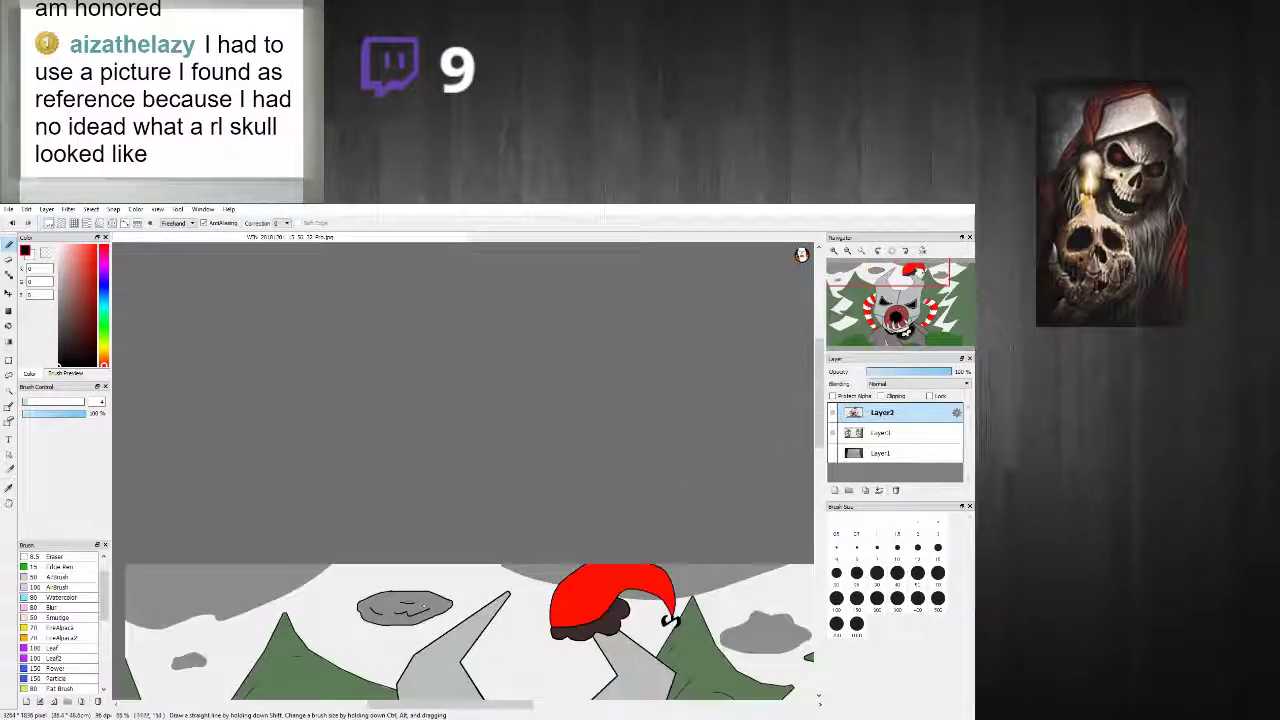
Step: Outline the small gray cloud left of the left treetop in black and add short detail lines inside it
scroll(152, 632, "up", 5)
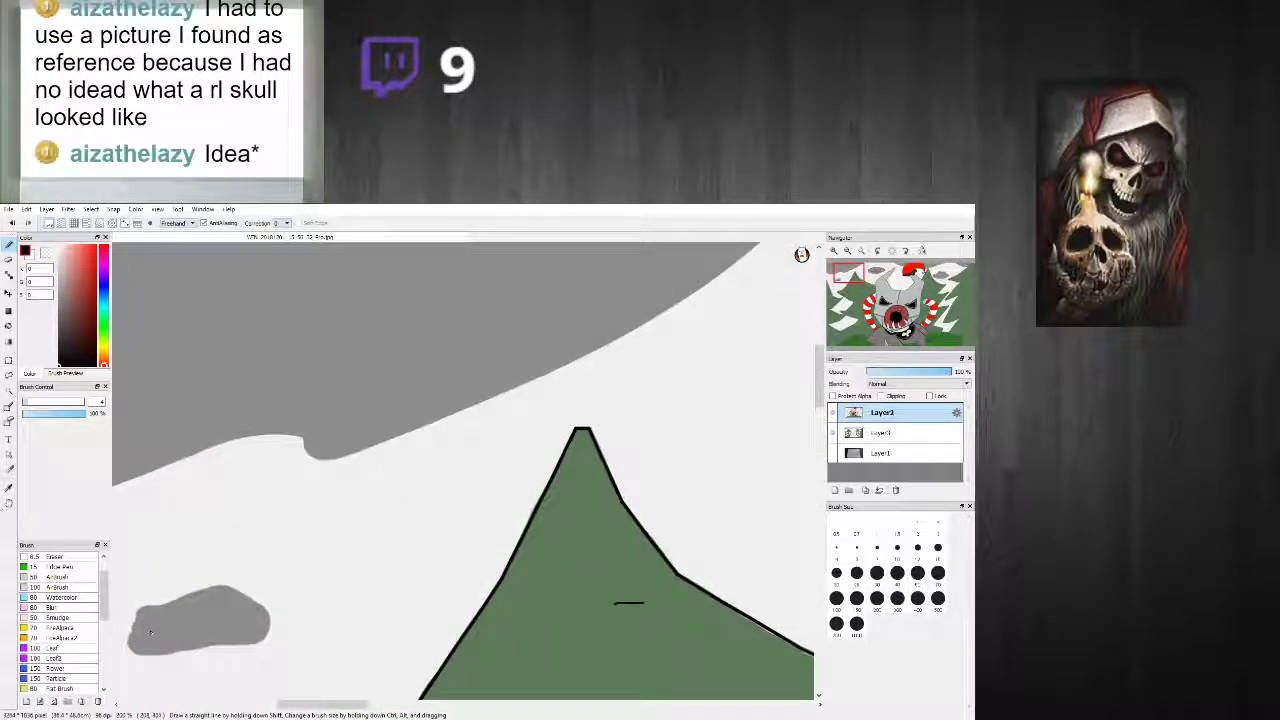
mouse_move(162, 606)
left_mouse_down()
mouse_move(232, 589)
mouse_move(271, 622)
mouse_move(258, 644)
mouse_move(181, 654)
mouse_move(141, 654)
mouse_move(136, 610)
left_mouse_up()
left_click(181, 650, "alt")
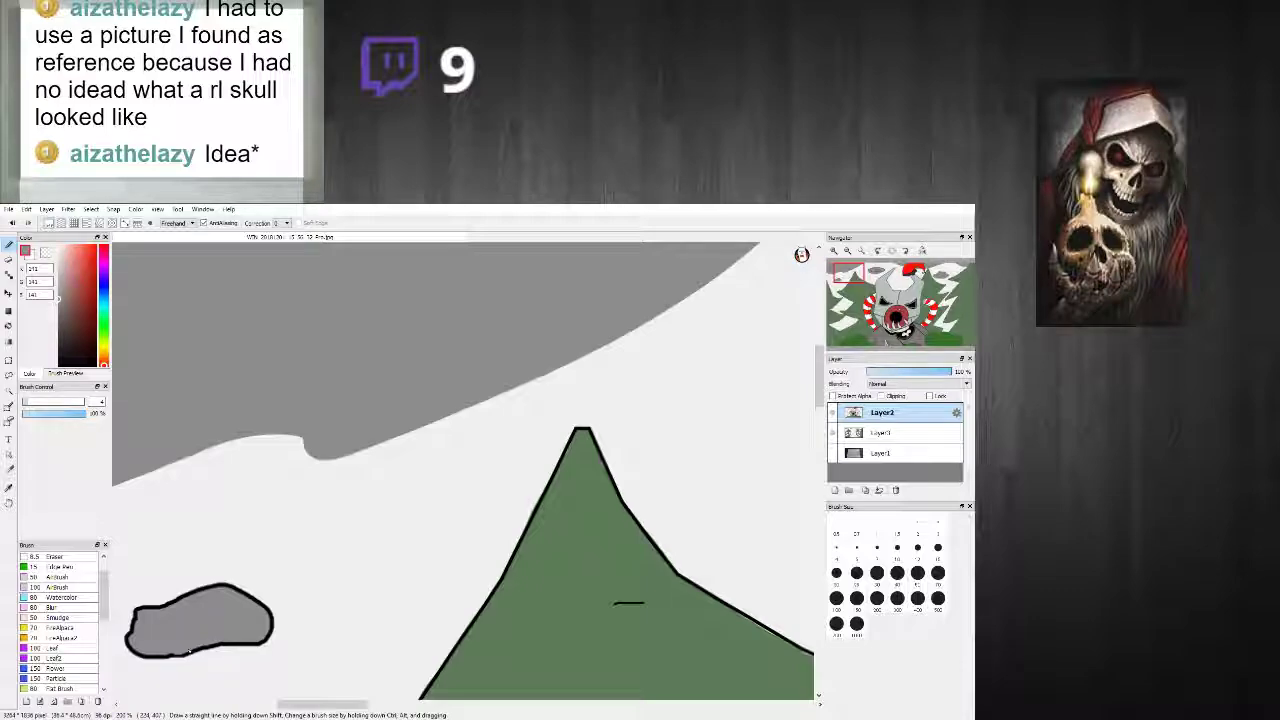
left_click(178, 656, "alt")
left_click_drag(166, 634, 195, 640)
left_click_drag(241, 609, 262, 622)
scroll(225, 613, "down", 5)
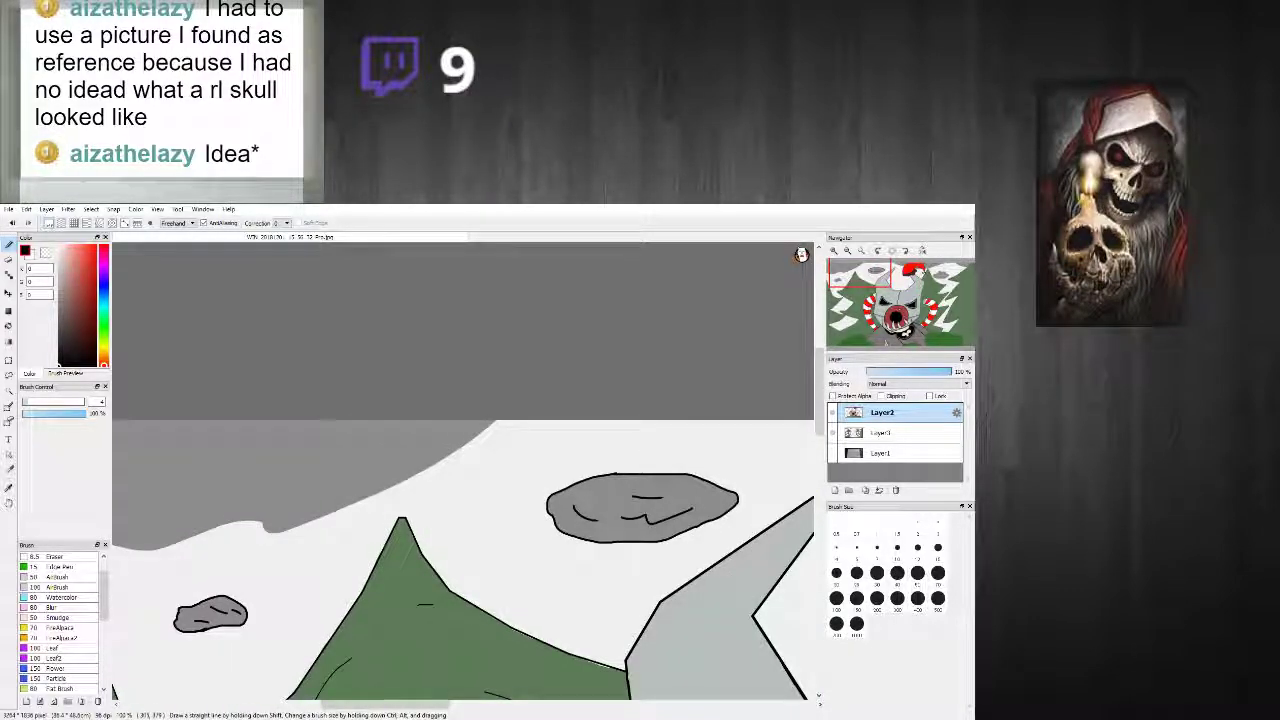
Step: Trace the wavy left part of the large upper-left cloud's lower edge in black, starting at the canvas border
scroll(240, 580, "up", 2)
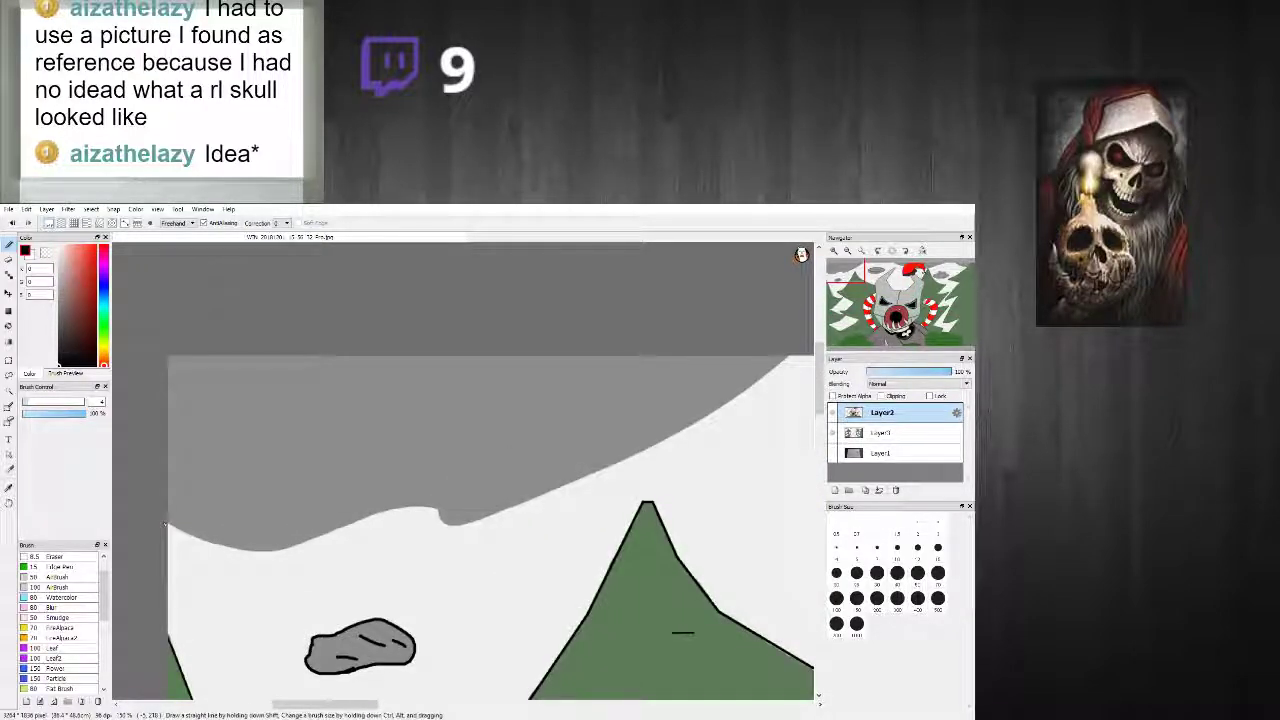
mouse_move(197, 539)
left_mouse_down()
mouse_move(289, 548)
mouse_move(428, 510)
left_mouse_up()
key("ctrl+z")
key("ctrl+z")
mouse_move(170, 523)
left_mouse_down()
mouse_move(264, 551)
mouse_move(382, 515)
mouse_move(436, 510)
mouse_move(468, 524)
left_mouse_up()
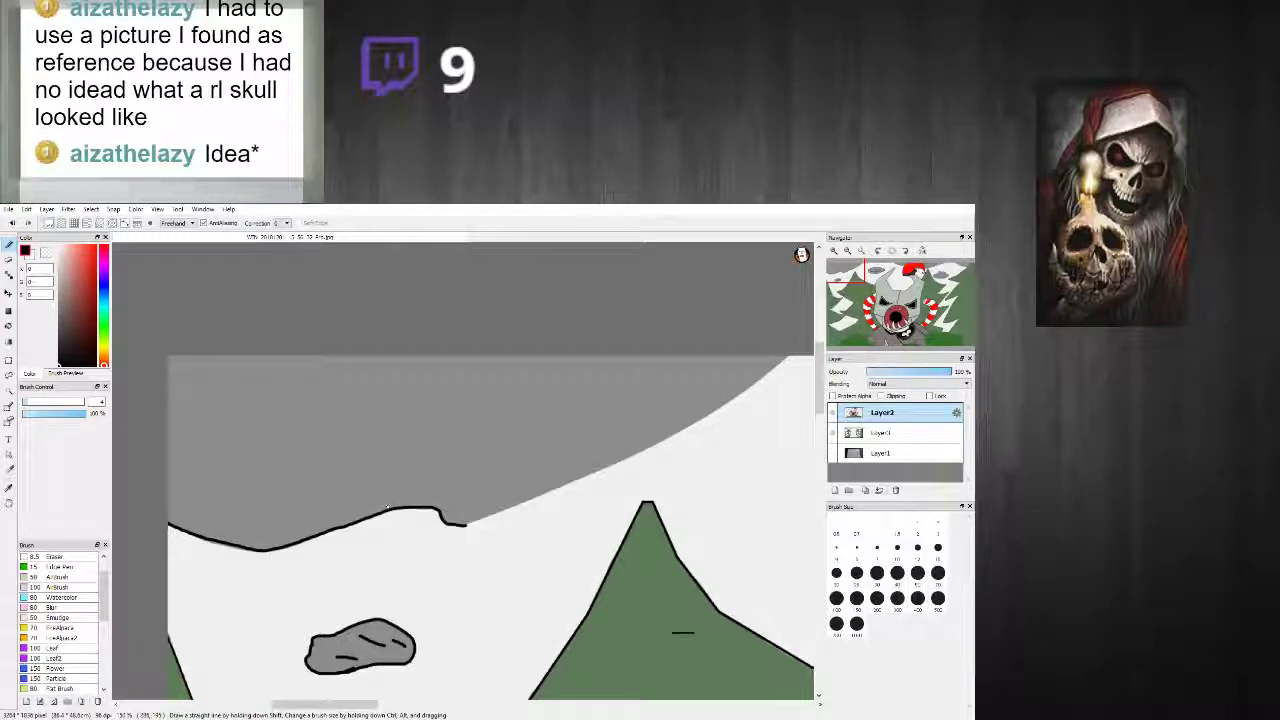
Step: Continue the large upper-left cloud's outline with straight black segments up to the top edge of the canvas
scroll(440, 518, "up", 3)
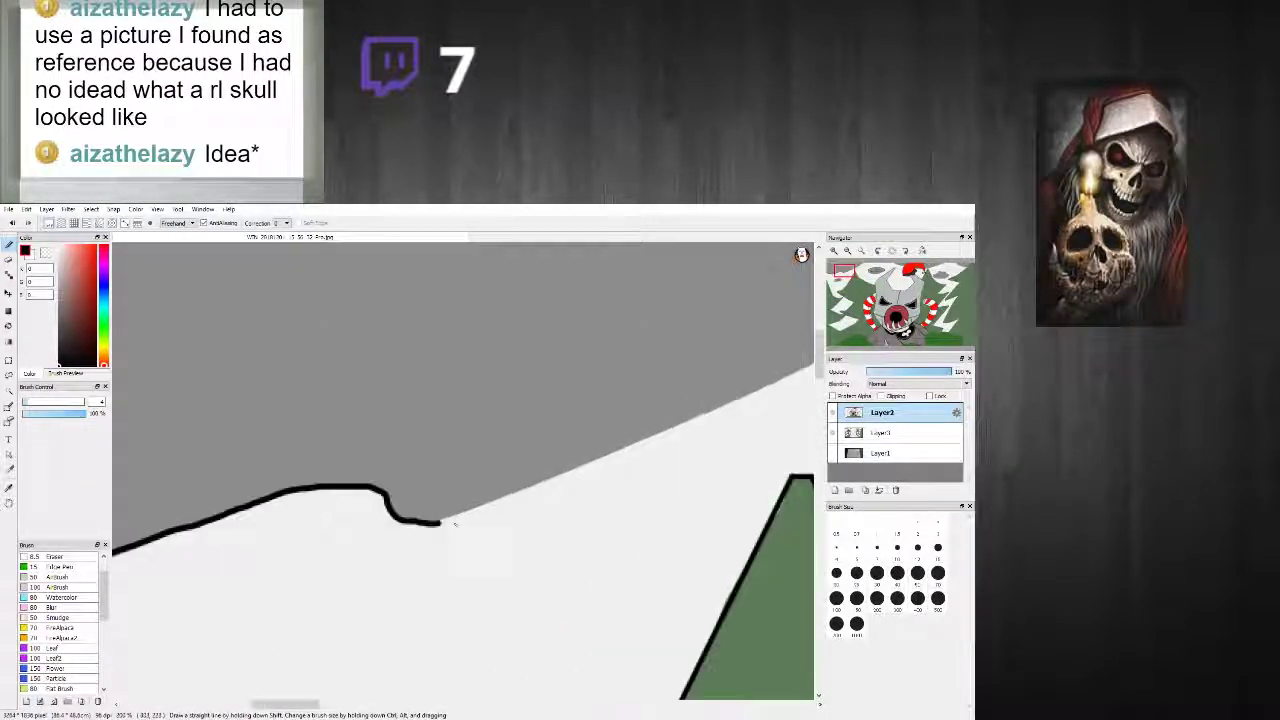
left_click(715, 410, "shift")
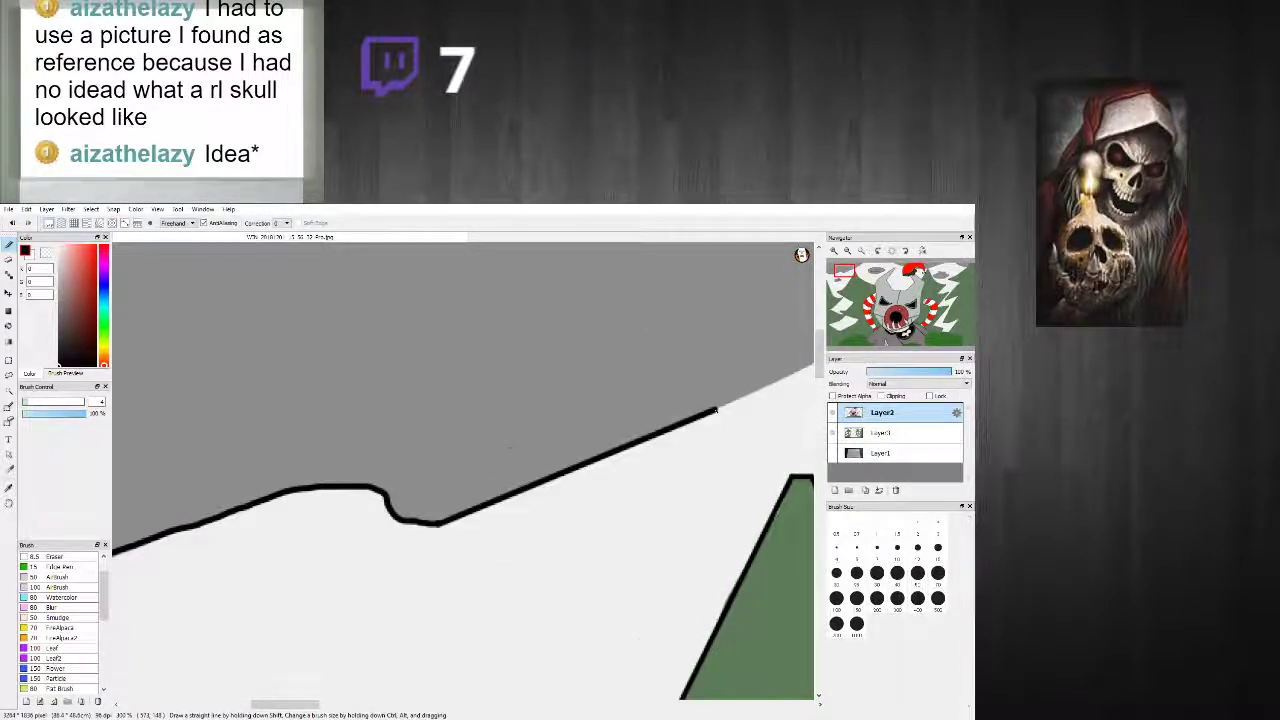
scroll(716, 410, "down", 5)
scroll(762, 386, "up", 4)
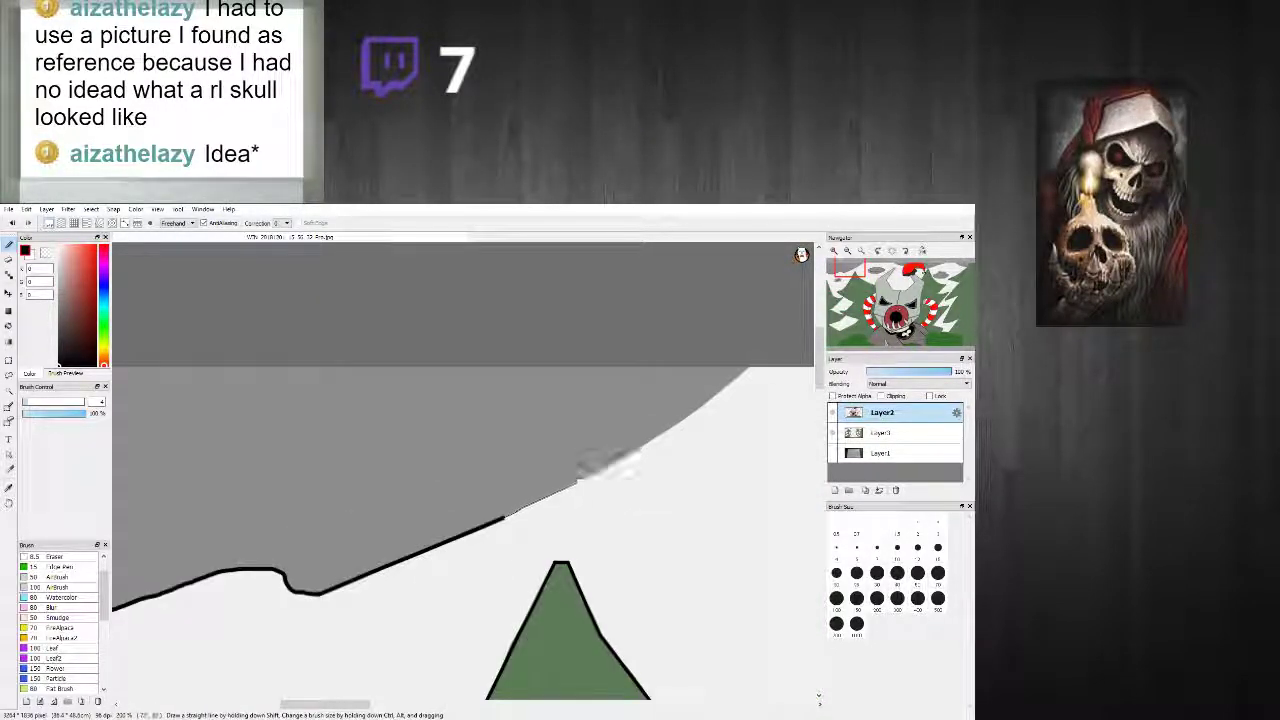
left_click(646, 443, "shift")
left_click(750, 369, "shift")
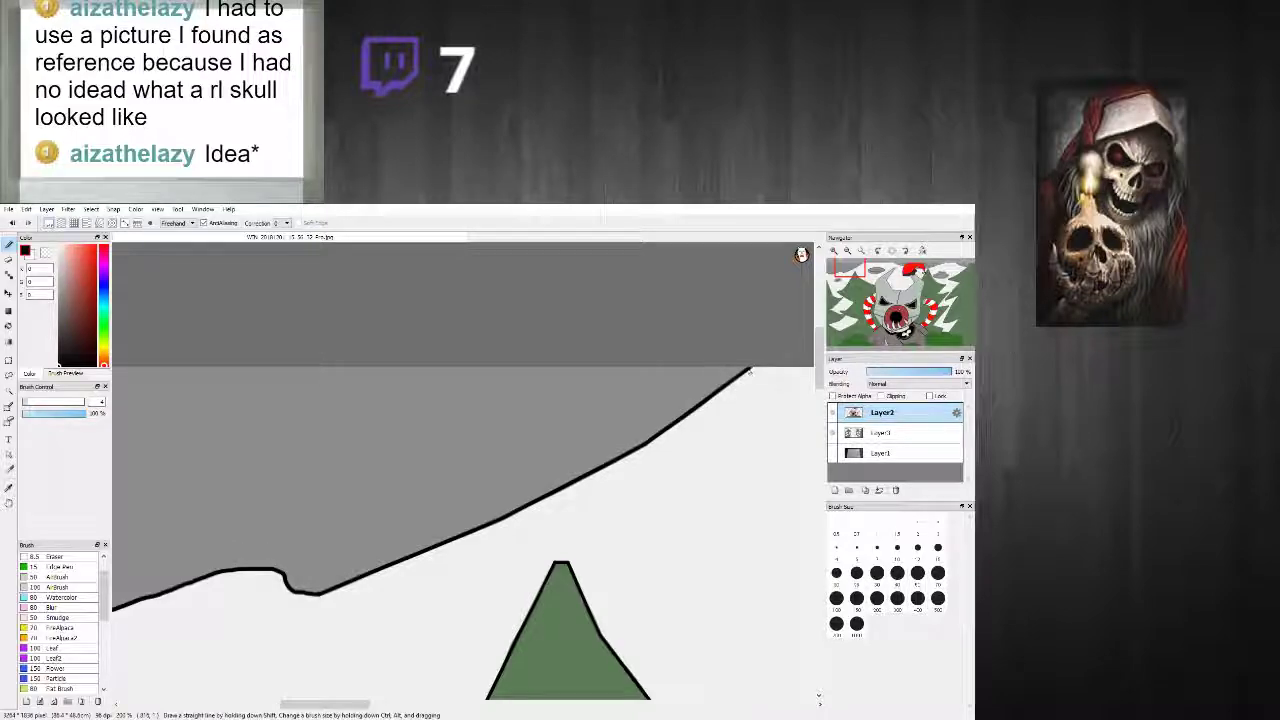
scroll(750, 370, "down", 3)
Step: Draw long wavy and short curved black contour lines inside the large upper-left cloud
scroll(516, 460, "up", 2)
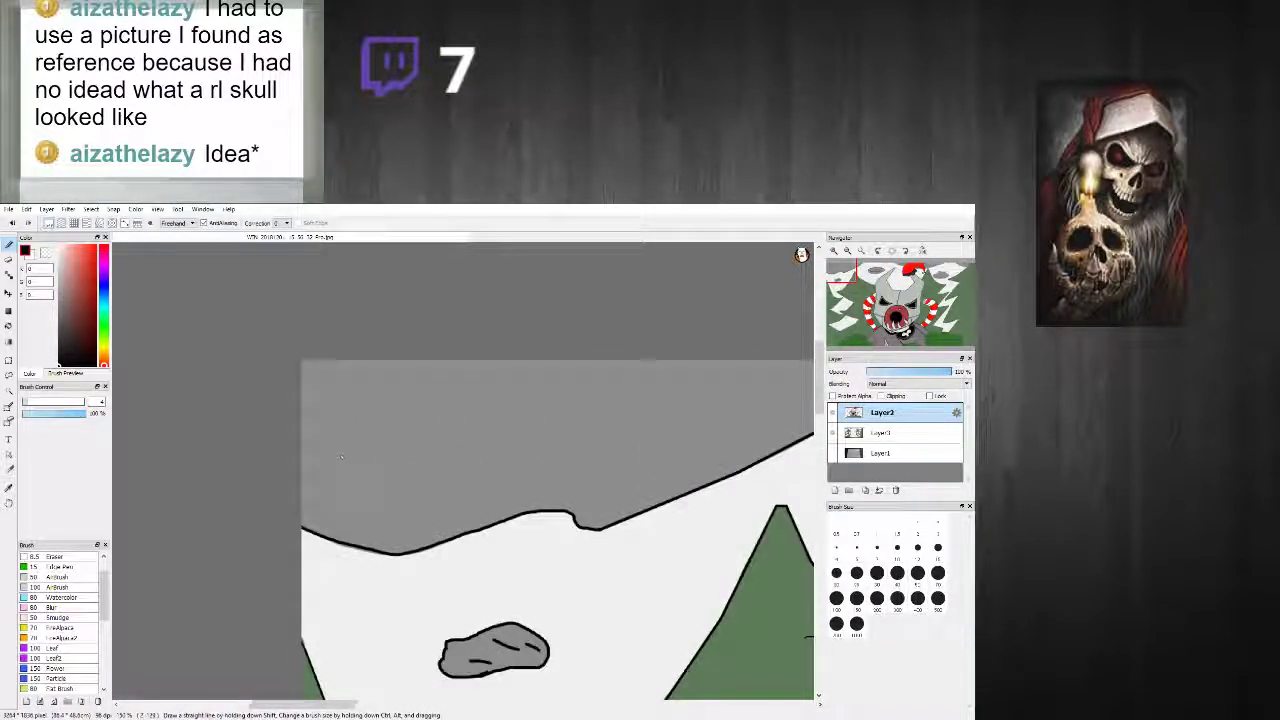
mouse_move(300, 444)
left_mouse_down()
mouse_move(432, 453)
mouse_move(712, 415)
left_mouse_up()
left_click_drag(400, 380, 622, 386)
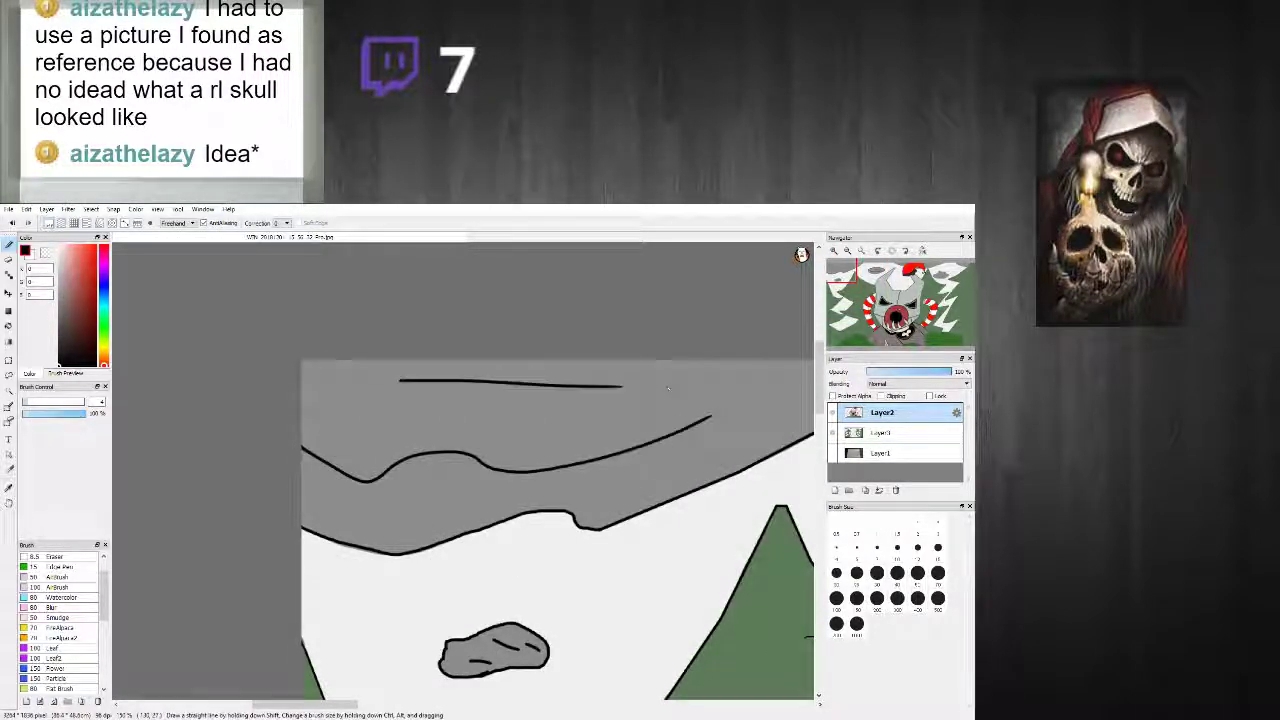
key("ctrl+z")
left_click_drag(386, 374, 636, 409)
scroll(672, 399, "down", 3)
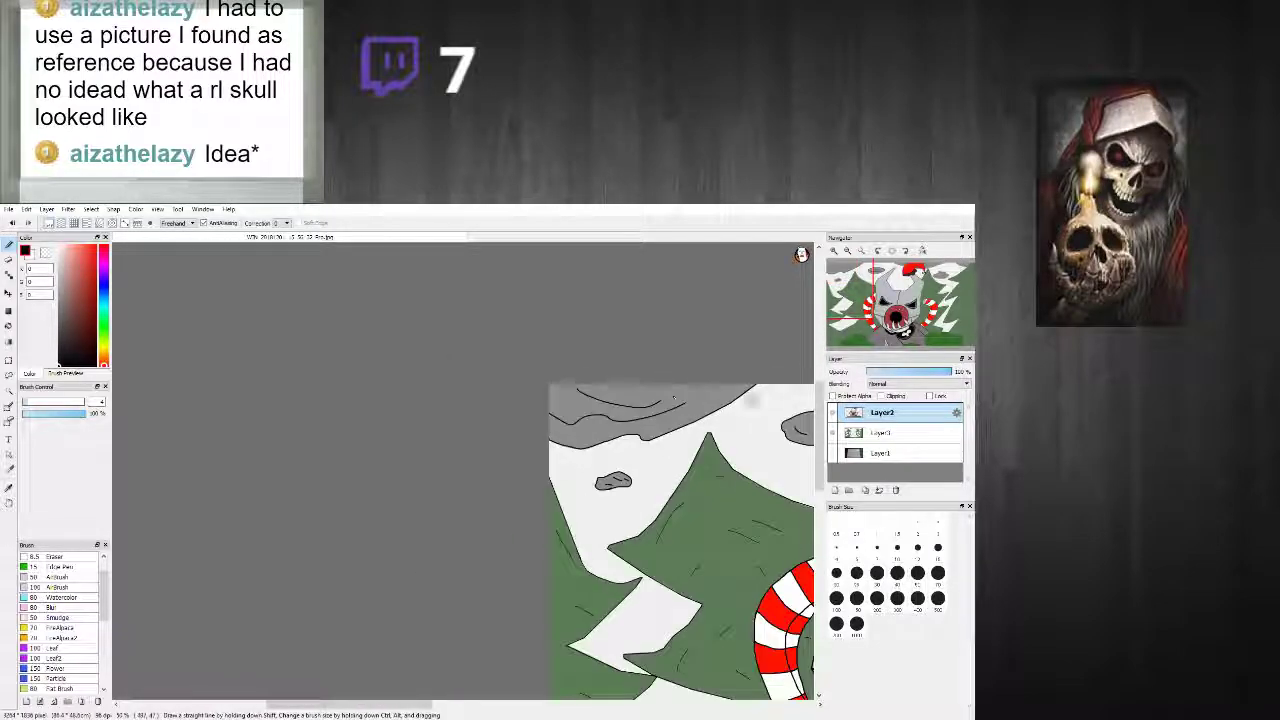
scroll(752, 399, "up", 3)
left_click_drag(542, 383, 669, 408)
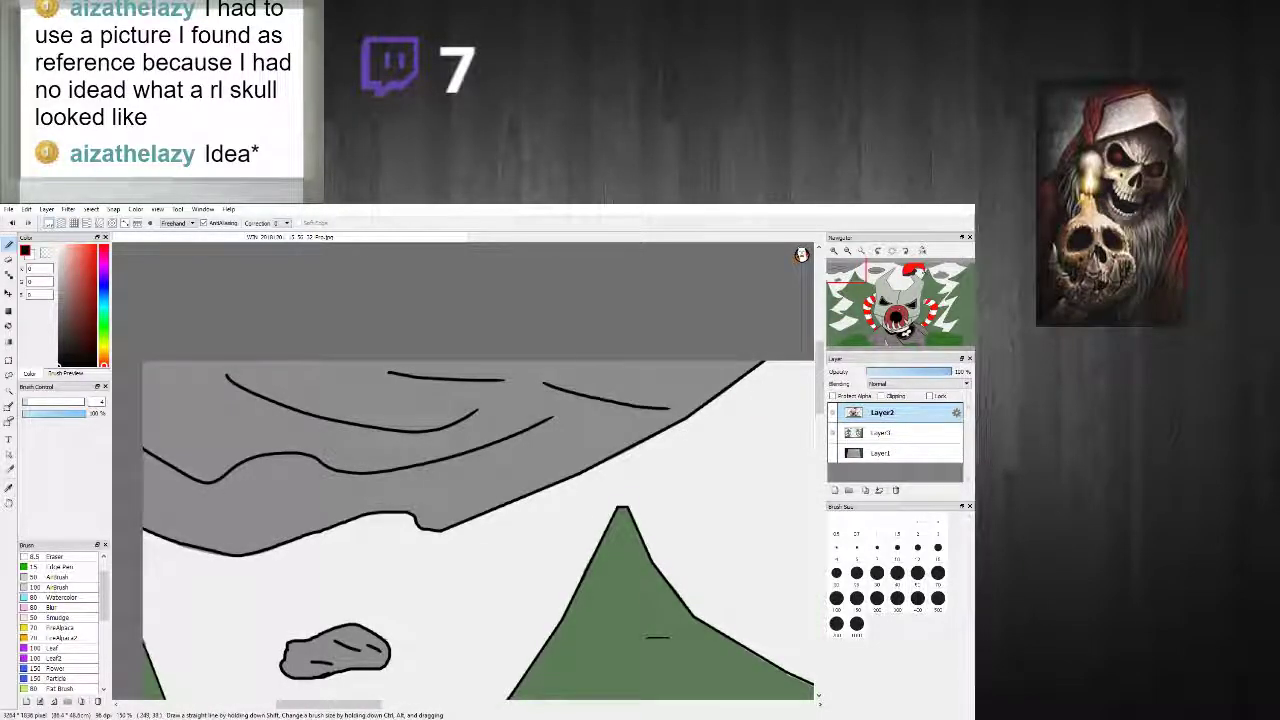
Step: Outline the lower-left edge of the cloud behind the Santa hat with straight black segments up to the canvas top
scroll(560, 393, "down", 6)
scroll(740, 393, "up", 5)
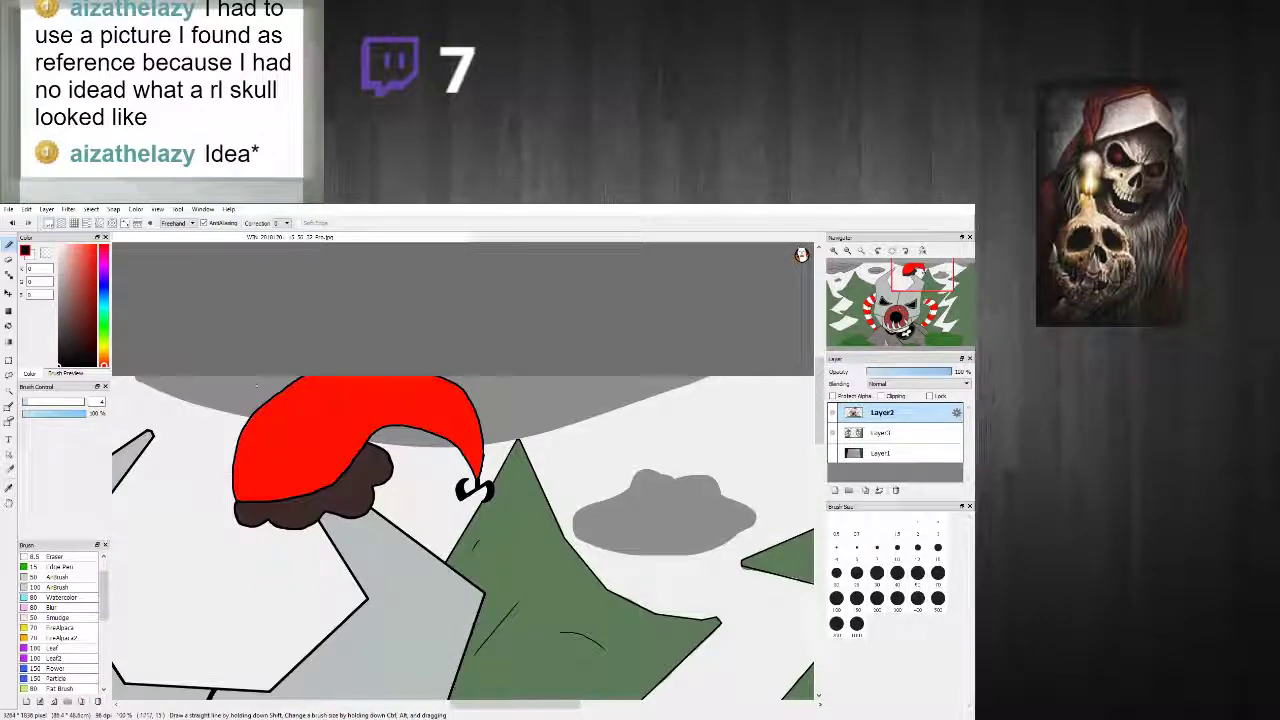
scroll(259, 386, "up", 1)
scroll(186, 390, "down", 4)
scroll(140, 388, "up", 2)
scroll(140, 390, "up", 1)
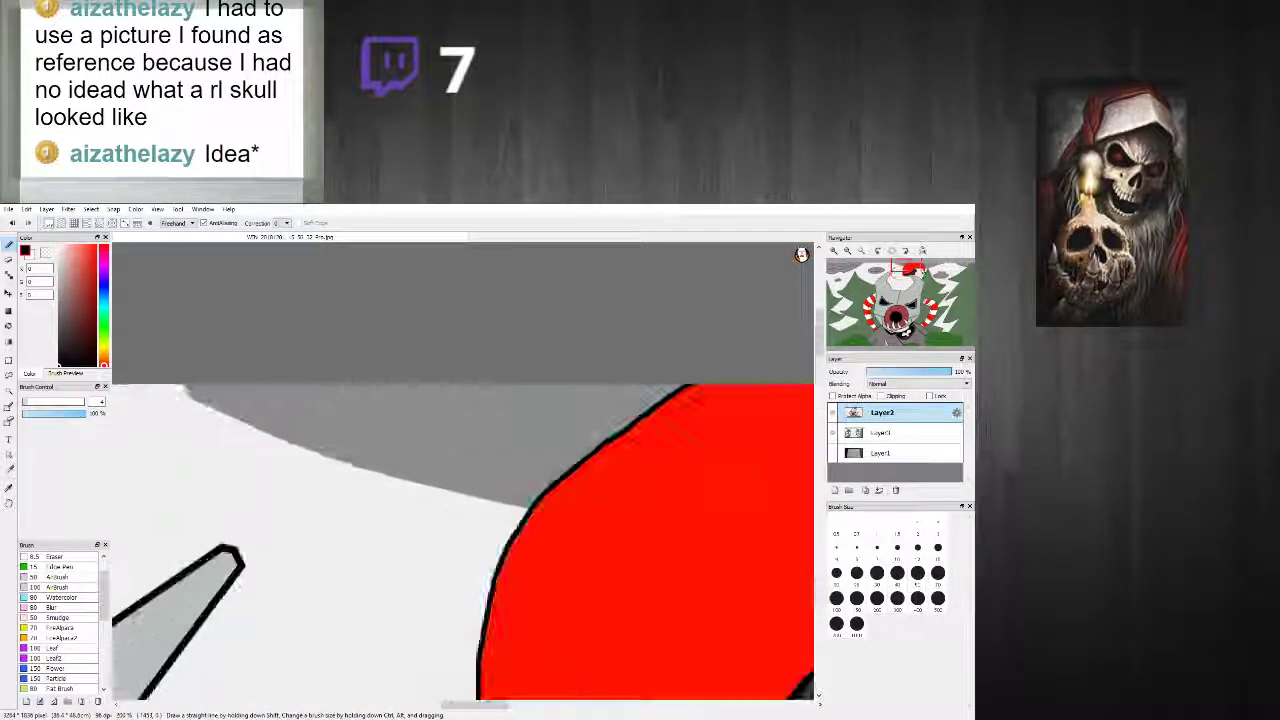
scroll(200, 500, "down", 4)
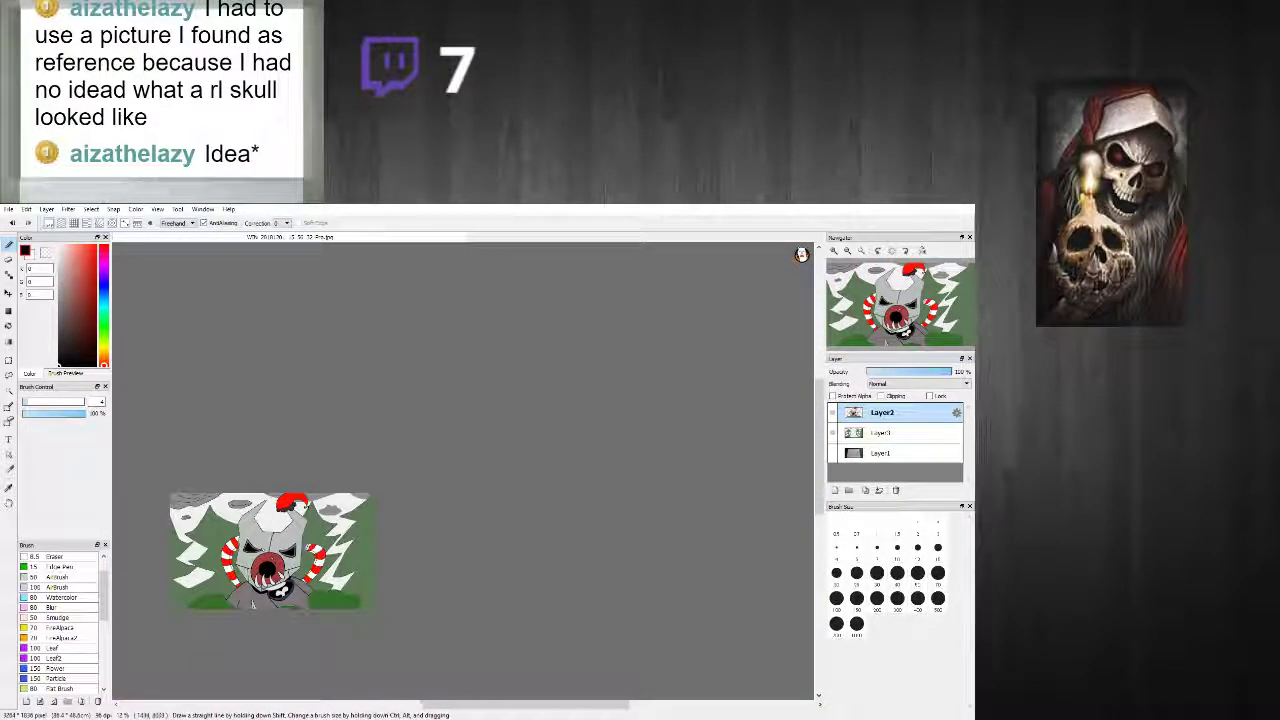
scroll(253, 604, "up", 3)
scroll(318, 487, "up", 3)
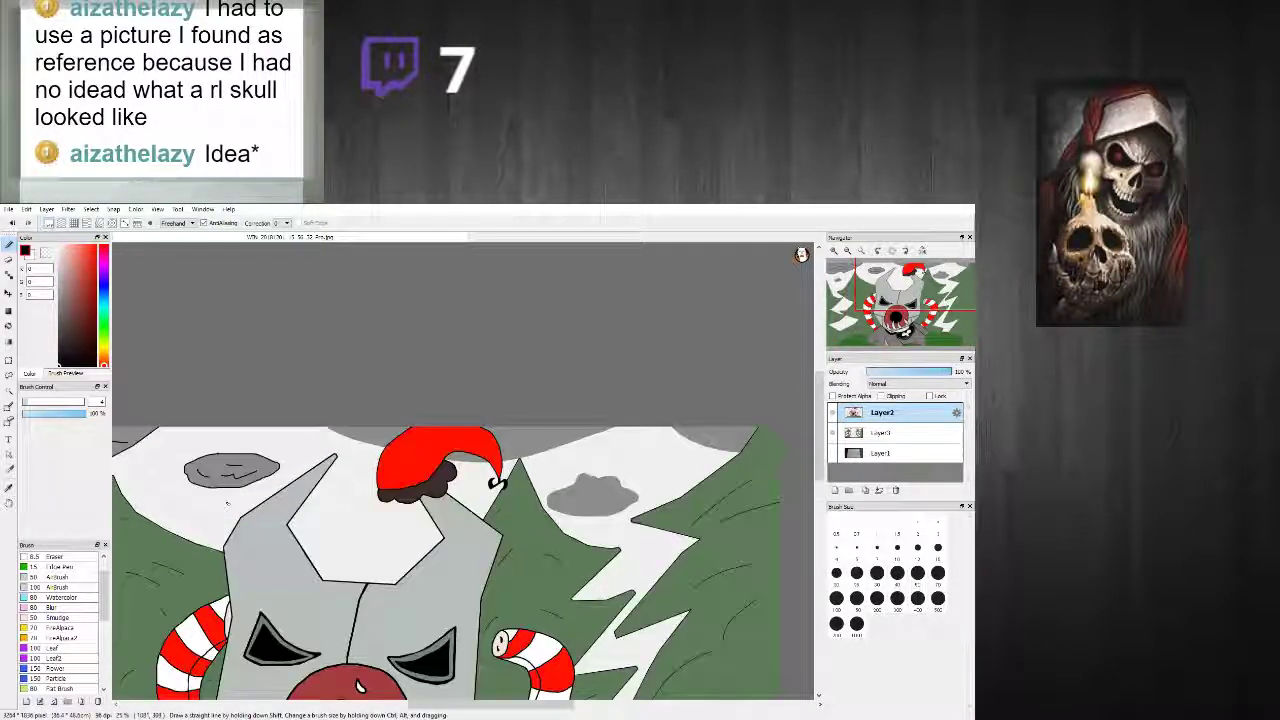
scroll(318, 487, "up", 2)
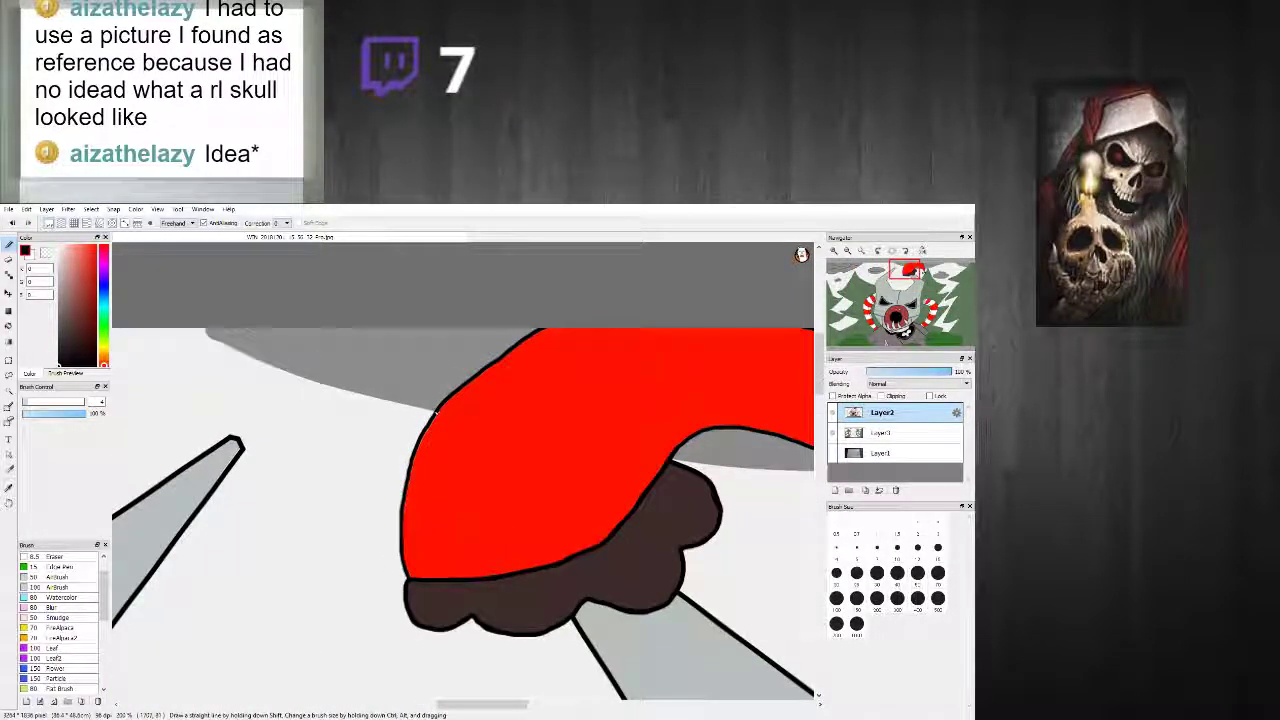
left_click(436, 412)
left_click(325, 386, "shift")
left_click(229, 348, "shift")
left_click(212, 337, "shift")
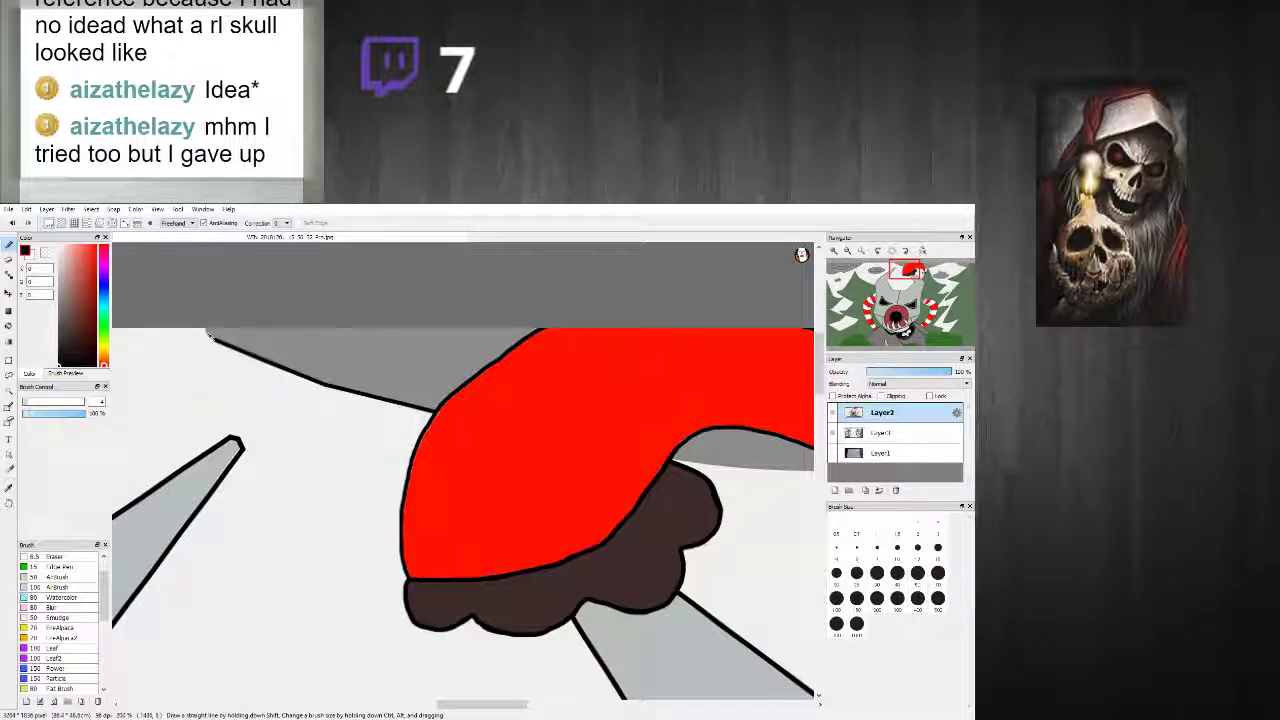
left_click(205, 324, "shift")
Step: Draw the black cloud edge across the gap beneath the Santa hat's curved tail
scroll(313, 393, "down", 2)
scroll(501, 385, "up", 2)
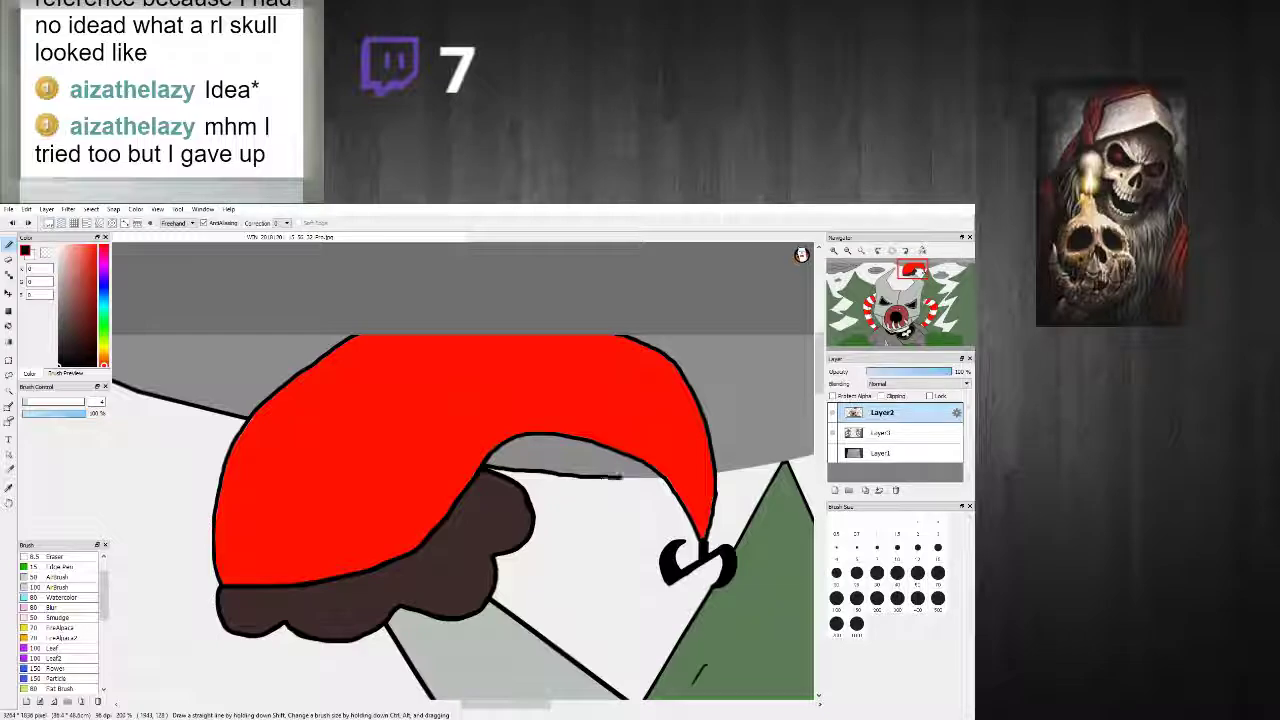
scroll(594, 489, "down", 5)
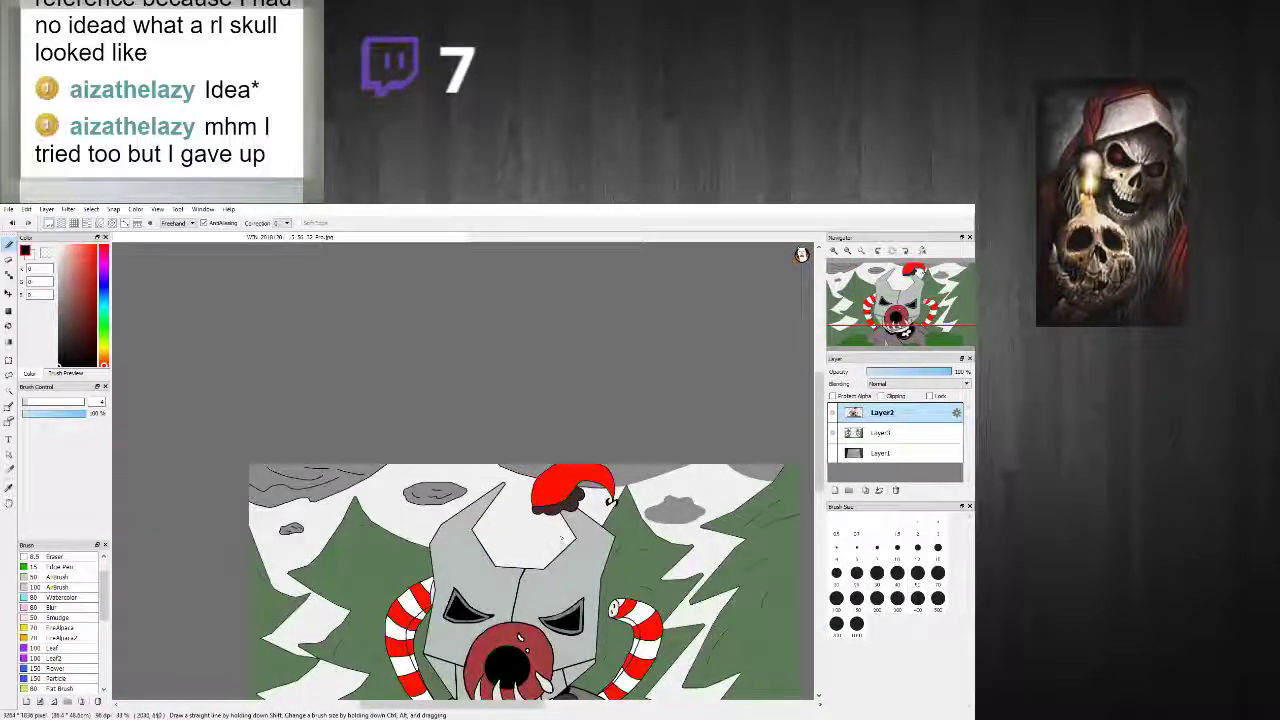
Step: Draw the black cloud edge from the Santa hat's tail across the tree tip and a short way beyond it
scroll(728, 500, "up", 4)
scroll(600, 588, "down", 6)
scroll(548, 578, "up", 7)
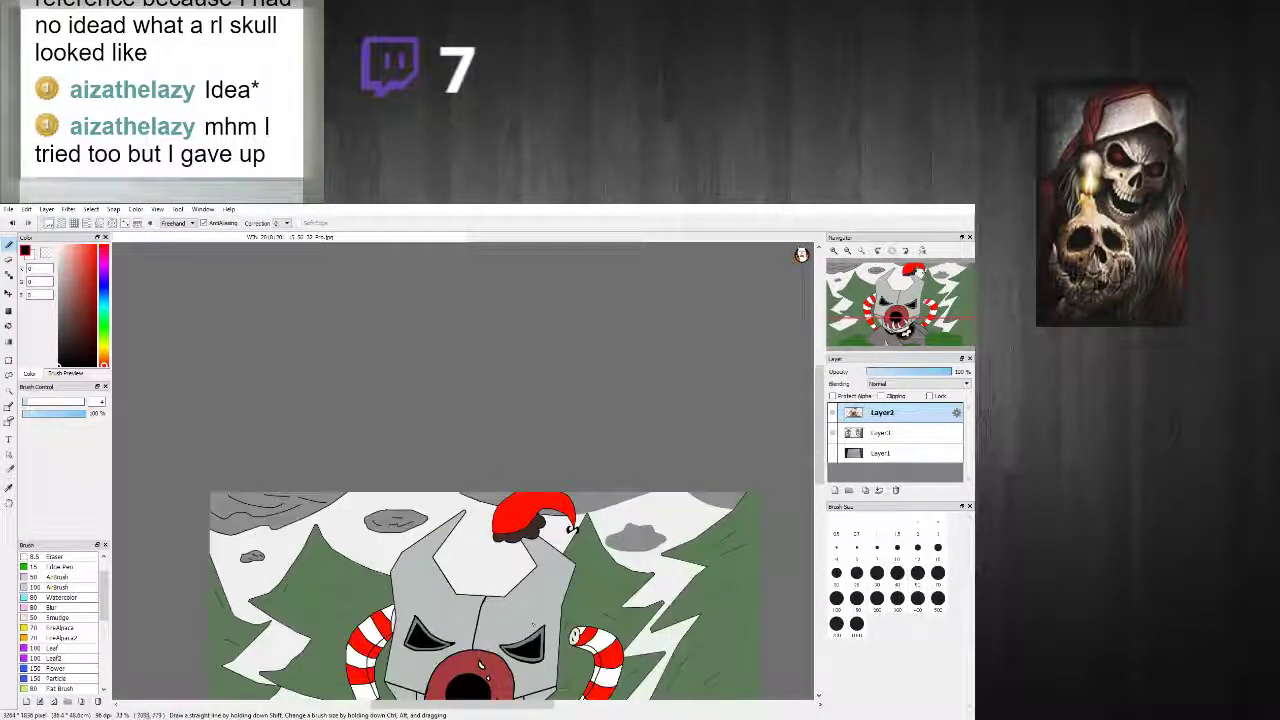
scroll(548, 578, "down", 7)
scroll(548, 578, "up", 8)
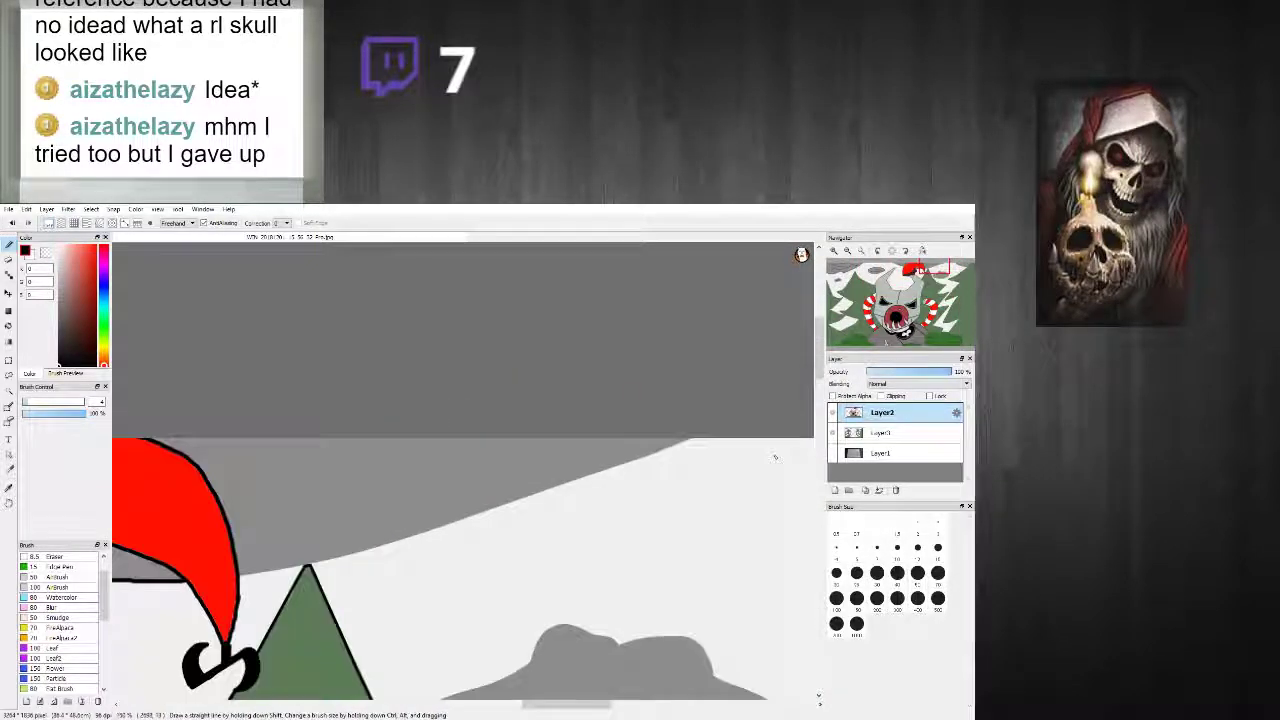
scroll(548, 578, "down", 2)
scroll(419, 588, "up", 3)
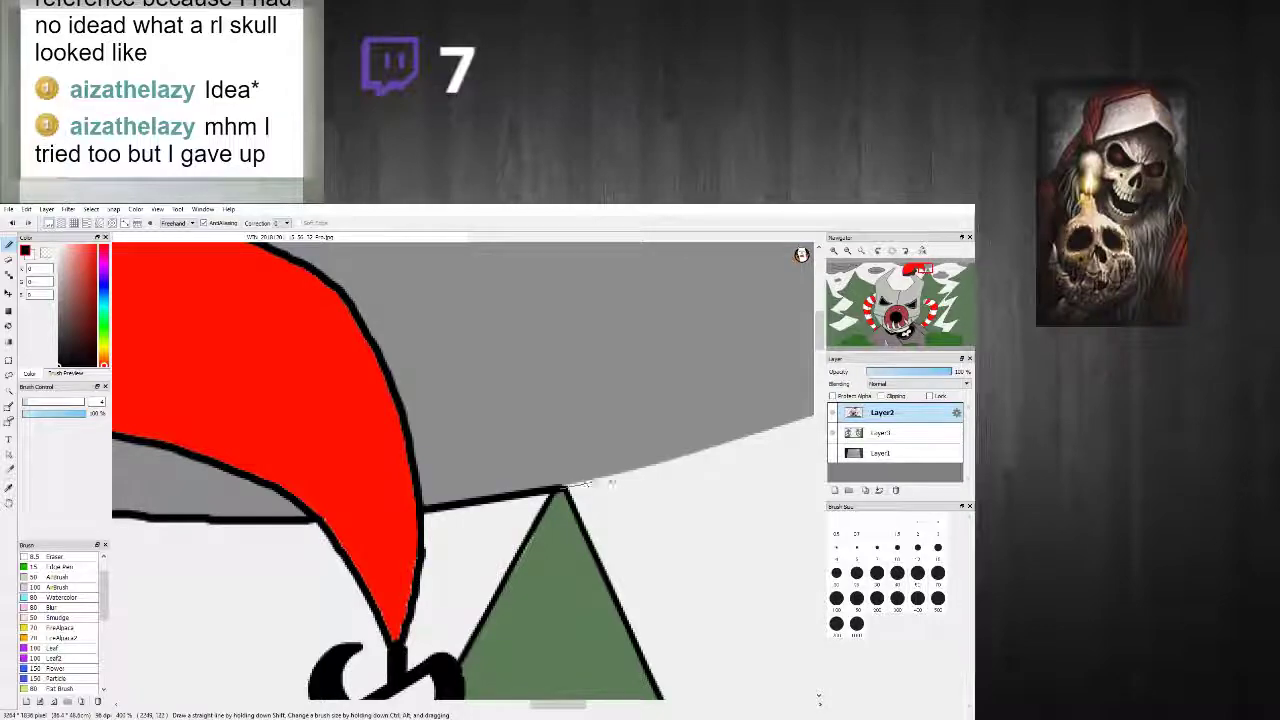
scroll(690, 460, "down", 3)
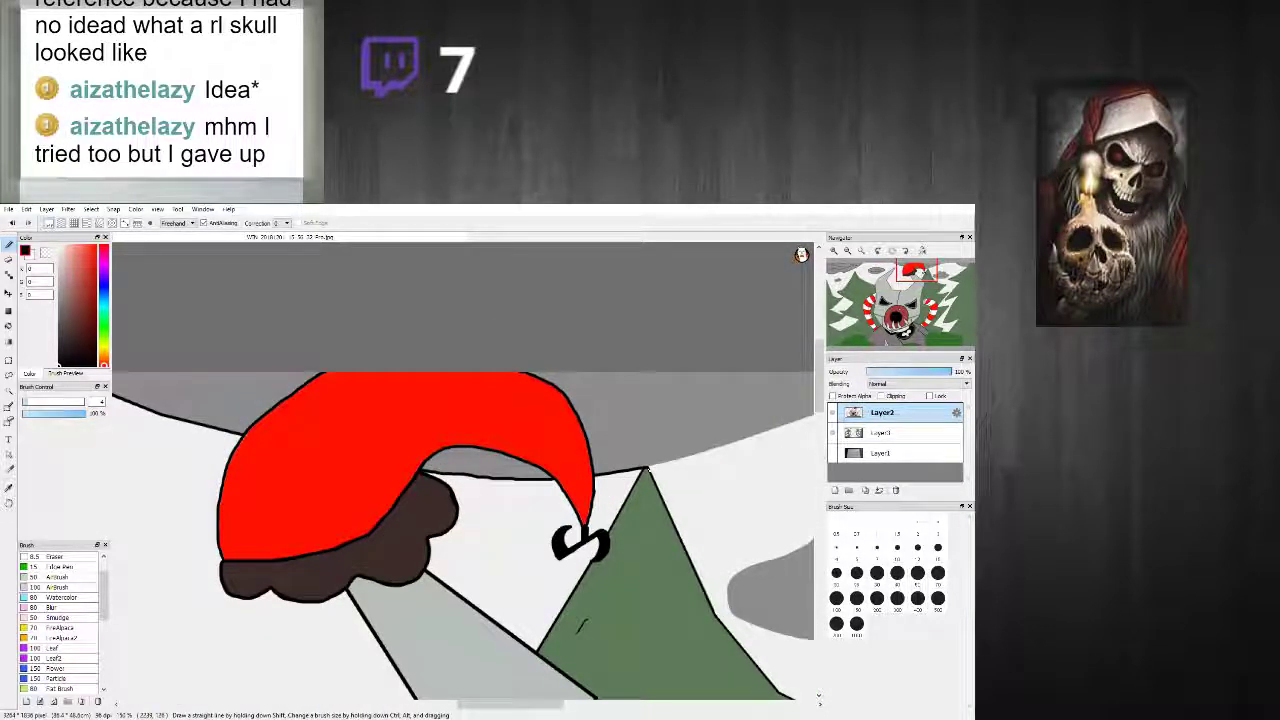
left_click_drag(490, 705, 529, 705)
scroll(549, 540, "up", 2)
scroll(521, 408, "down", 6)
scroll(476, 428, "up", 5)
scroll(455, 390, "down", 2)
scroll(451, 470, "up", 3)
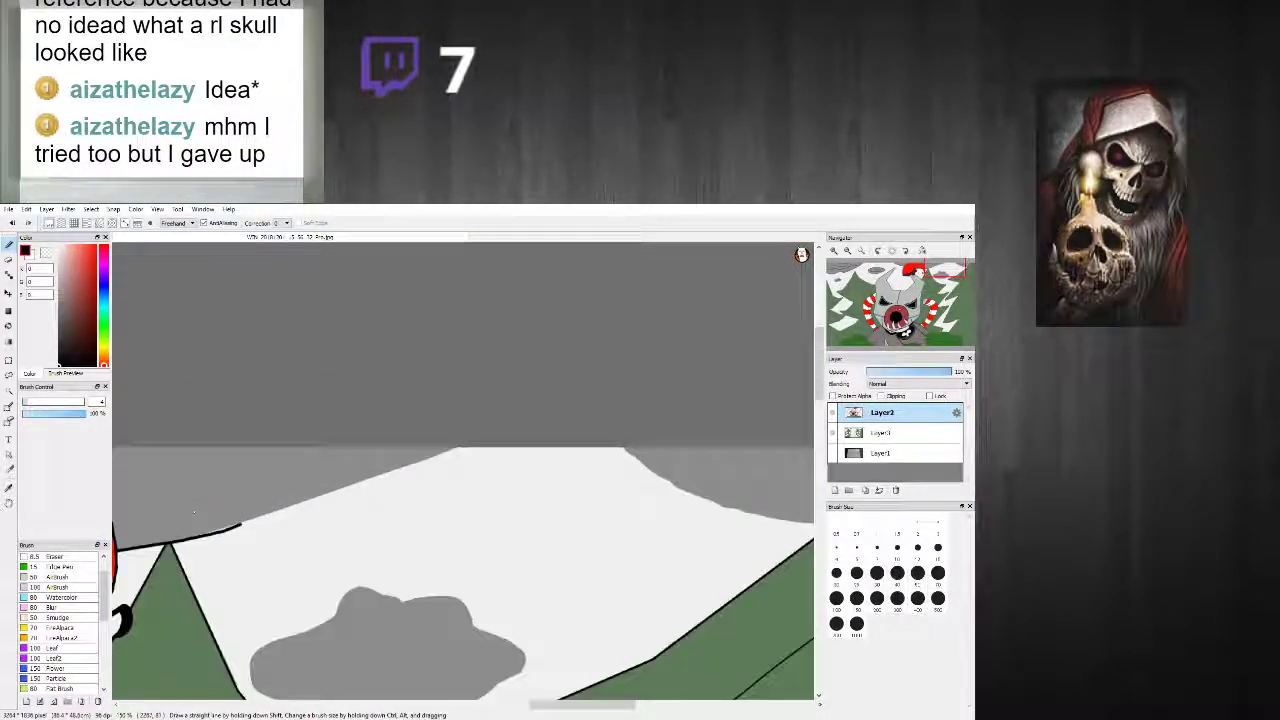
left_click_drag(714, 389, 566, 452)
key("ctrl+z")
left_click_drag(714, 389, 618, 426)
key("ctrl+z")
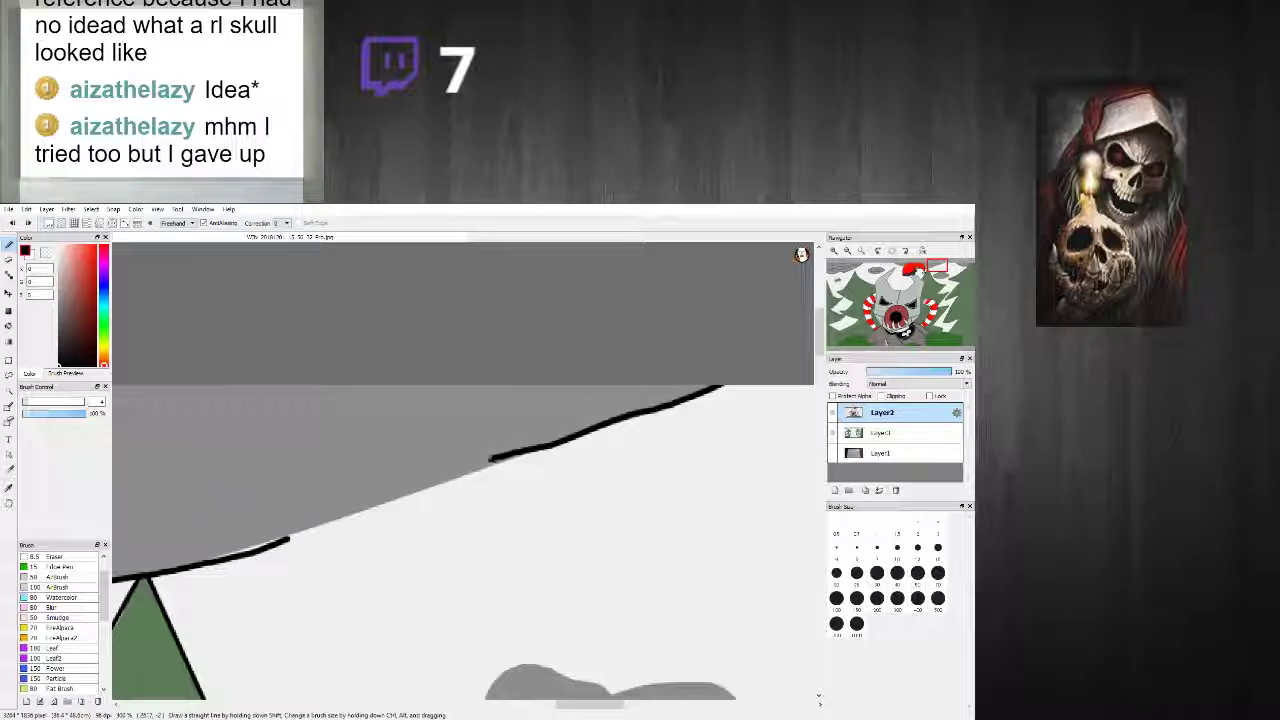
left_click_drag(494, 458, 468, 470)
key("ctrl+z")
left_click_drag(714, 389, 520, 456)
key("ctrl+z")
key("ctrl+z")
left_click_drag(716, 388, 636, 428)
key("ctrl+z")
key("ctrl+z")
Step: Outline the rest of the cloud's sloping edge in black from the canvas top down to the line by the tree tip
left_click_drag(720, 385, 377, 506)
key("ctrl+z")
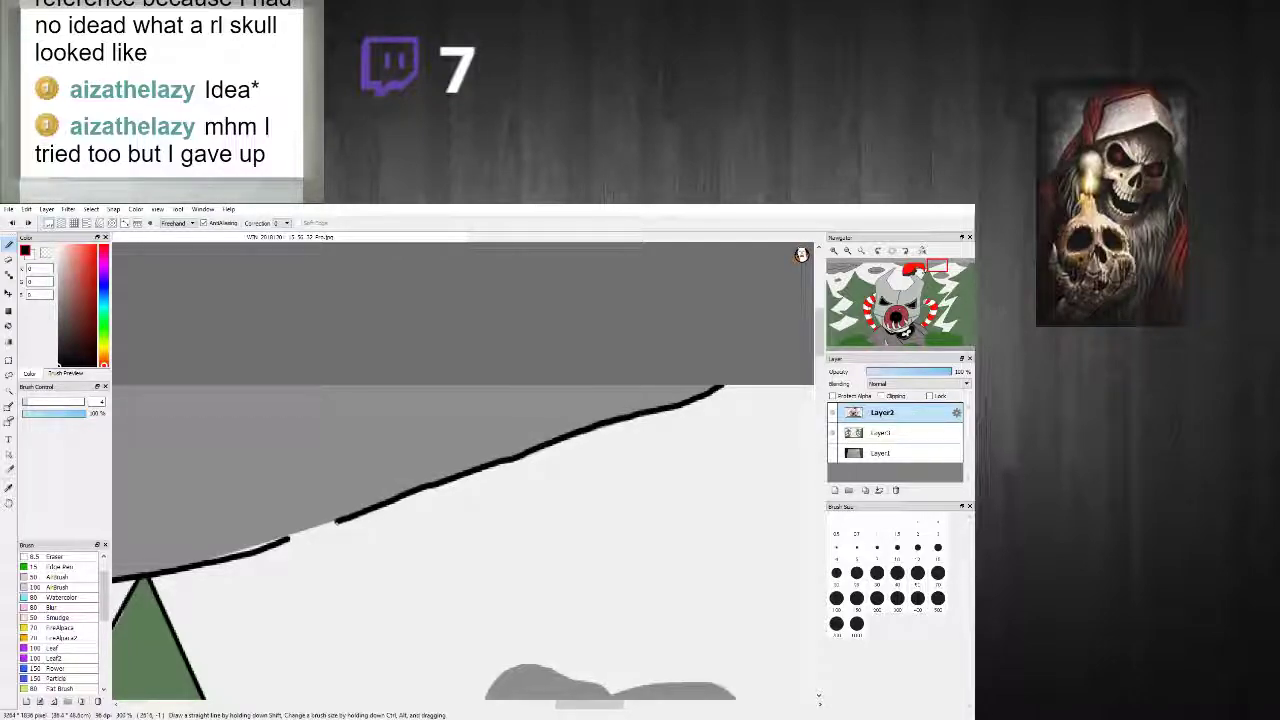
left_click_drag(276, 544, 240, 552)
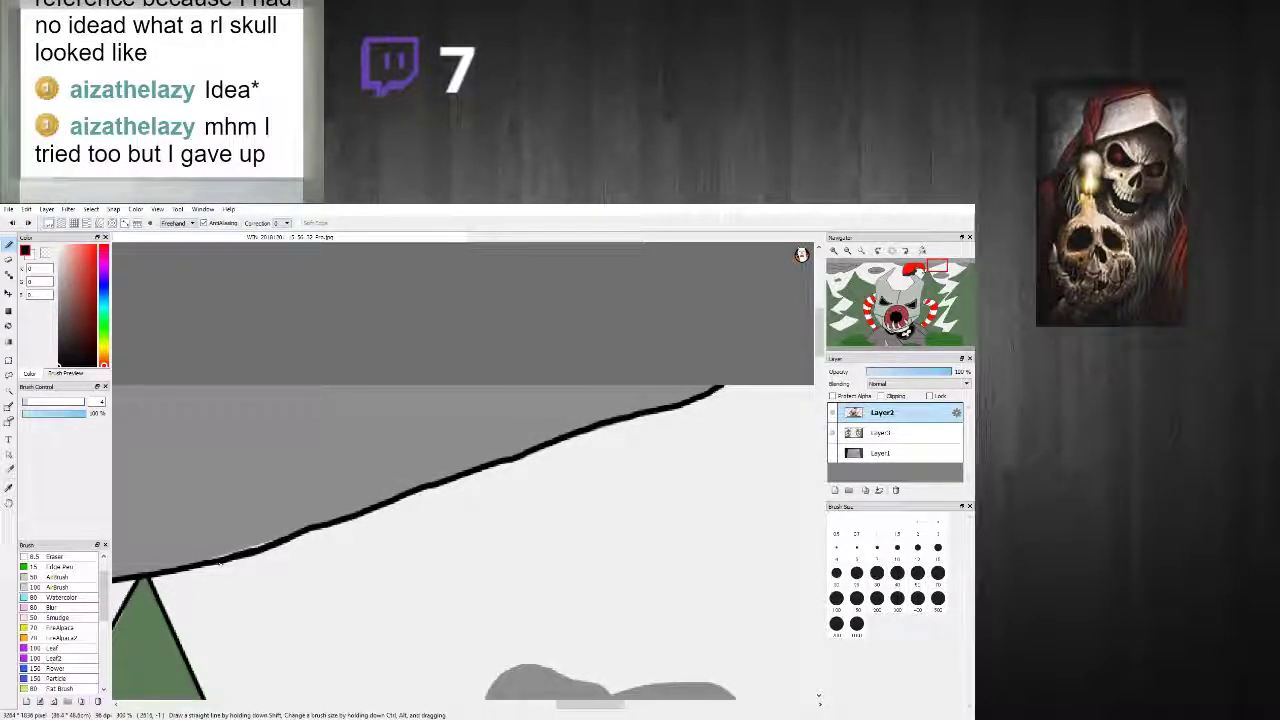
Step: Clean up the cloud outline beside the tree tip using the off-white sky color
scroll(268, 520, "down", 7)
scroll(240, 489, "up", 3)
scroll(279, 556, "up", 5)
left_click_drag(278, 556, 429, 526)
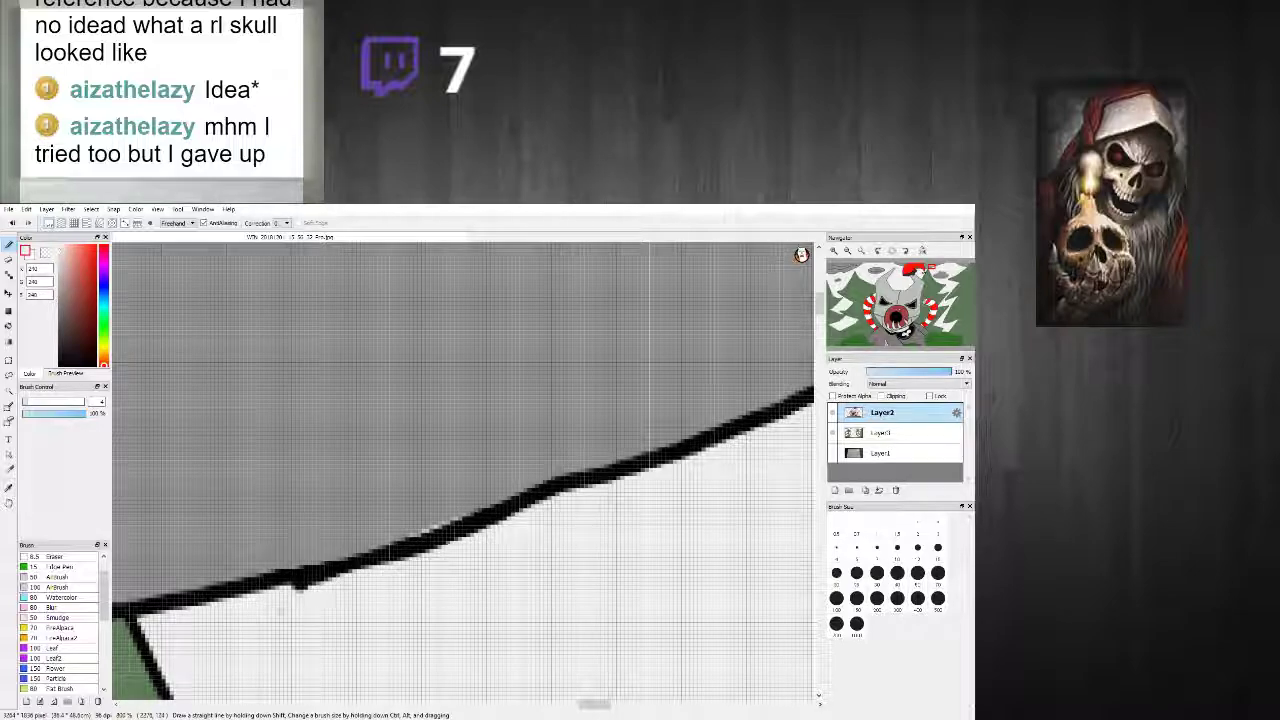
scroll(375, 568, "down", 5)
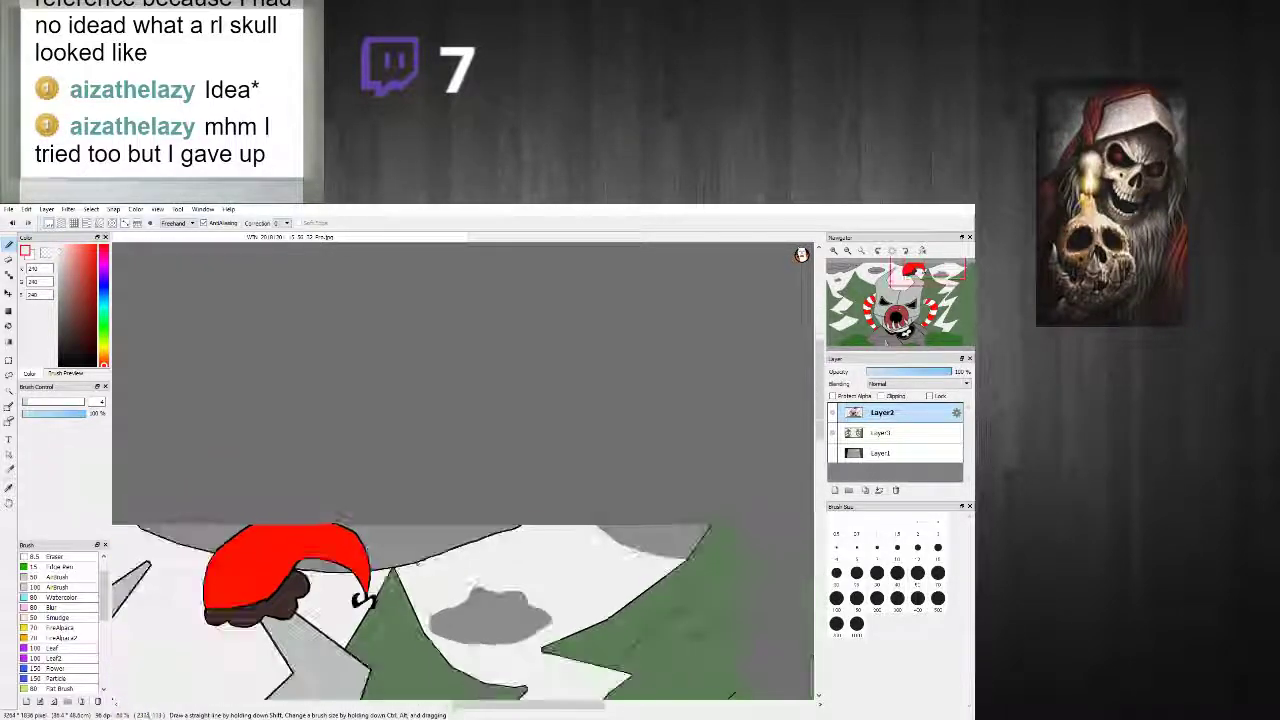
scroll(437, 563, "up", 1)
Step: Pick black again and draw short curved contour lines inside the cloud to the right of the Santa hat
right_click(445, 561)
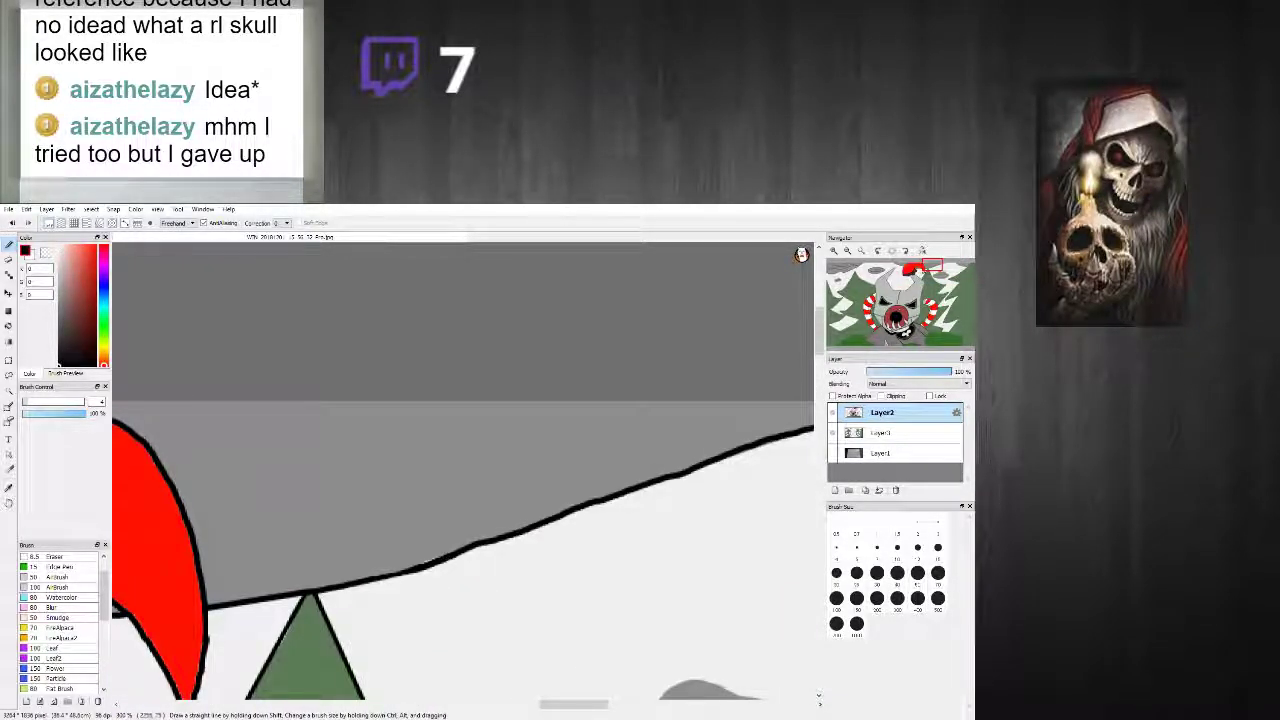
left_click_drag(225, 511, 403, 542)
left_click_drag(365, 435, 503, 442)
left_click_drag(496, 495, 654, 444)
left_click_drag(208, 426, 263, 452)
Step: Add short black contour lines to the cloud parts left of the Santa hat and under its curved tail
scroll(271, 453, "down", 9)
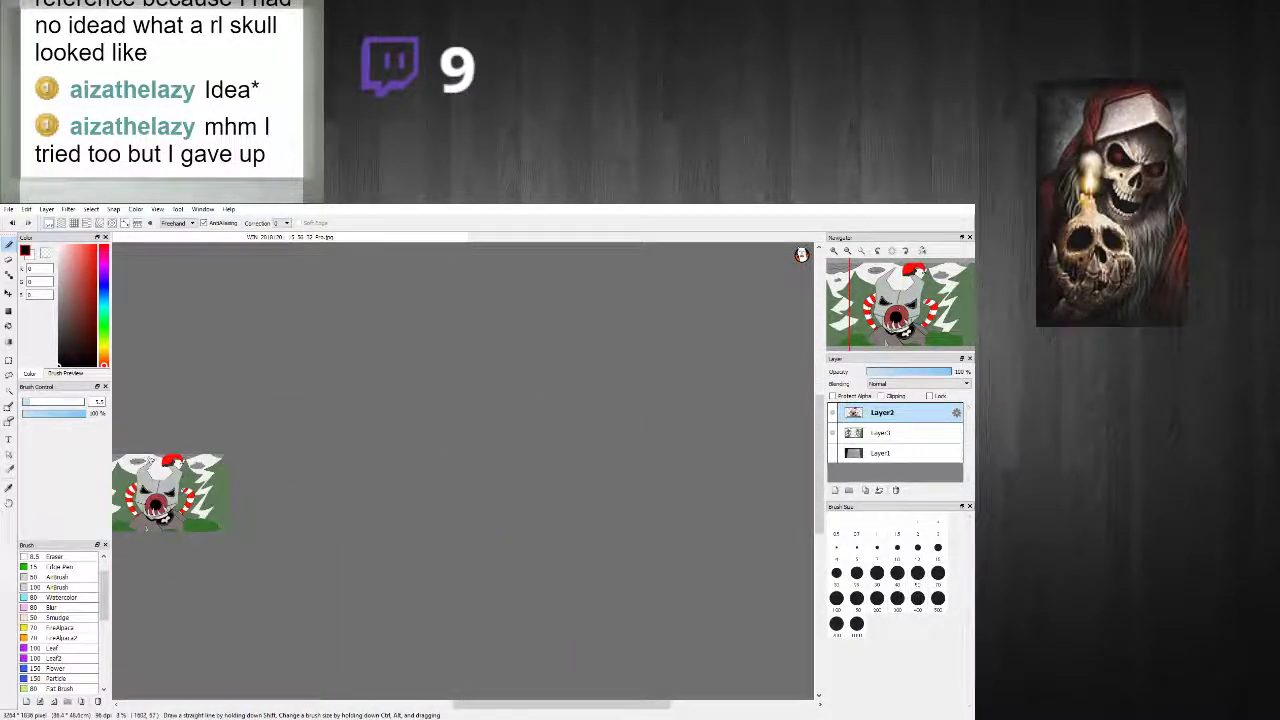
scroll(194, 454, "up", 7)
scroll(193, 453, "up", 2)
mouse_move(252, 445)
left_mouse_down()
mouse_move(362, 483)
mouse_move(406, 464)
left_mouse_up()
left_click_drag(692, 550, 732, 553)
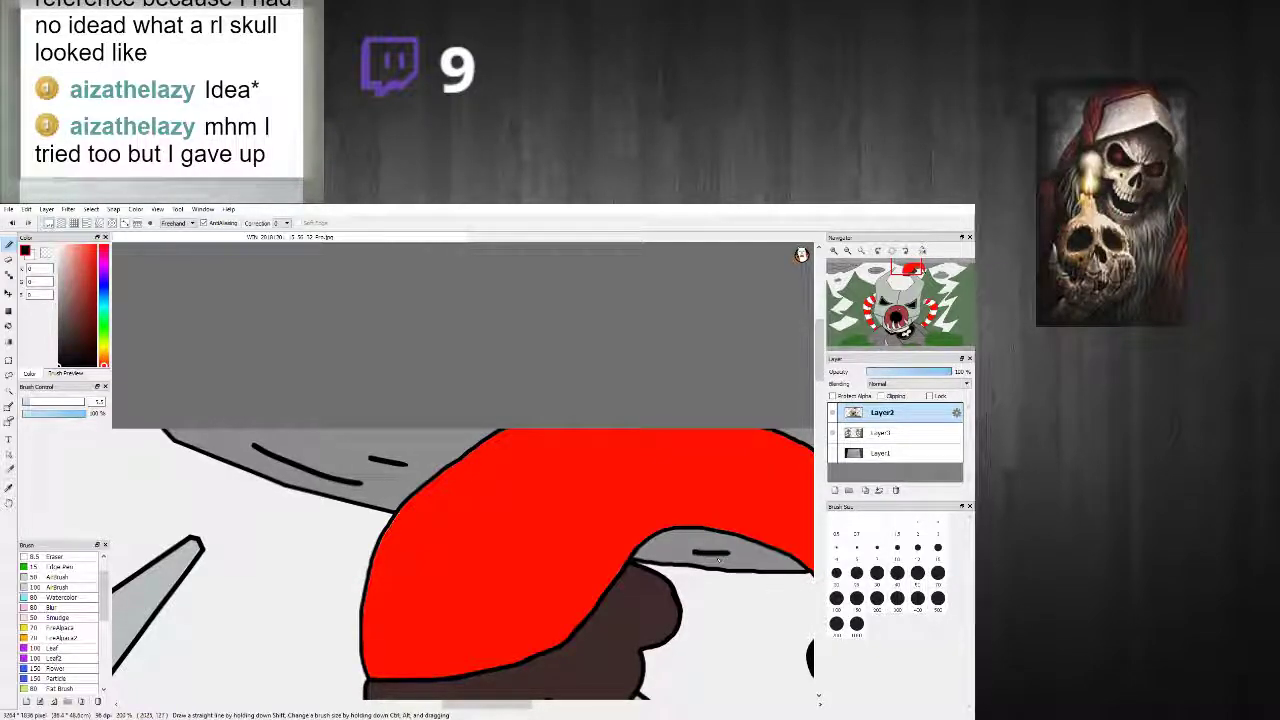
scroll(657, 563, "down", 5)
scroll(749, 587, "up", 2)
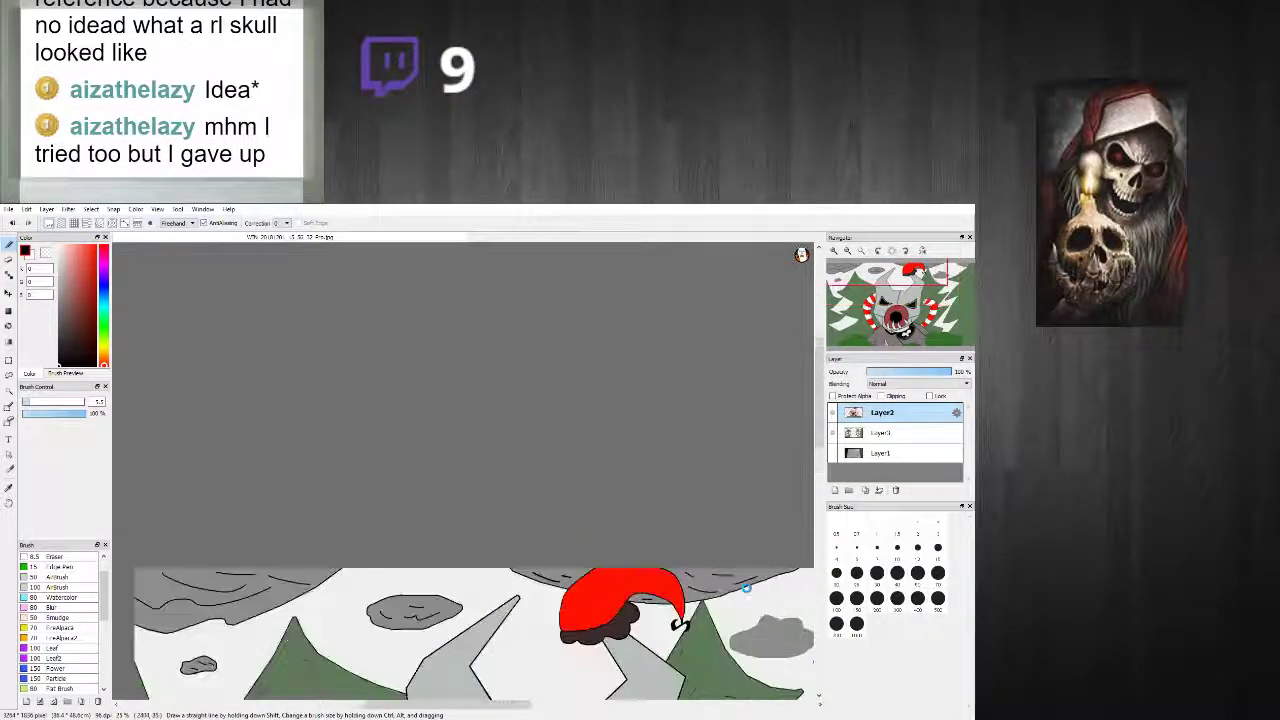
scroll(752, 602, "down", 4)
scroll(758, 626, "up", 1)
scroll(790, 615, "up", 7)
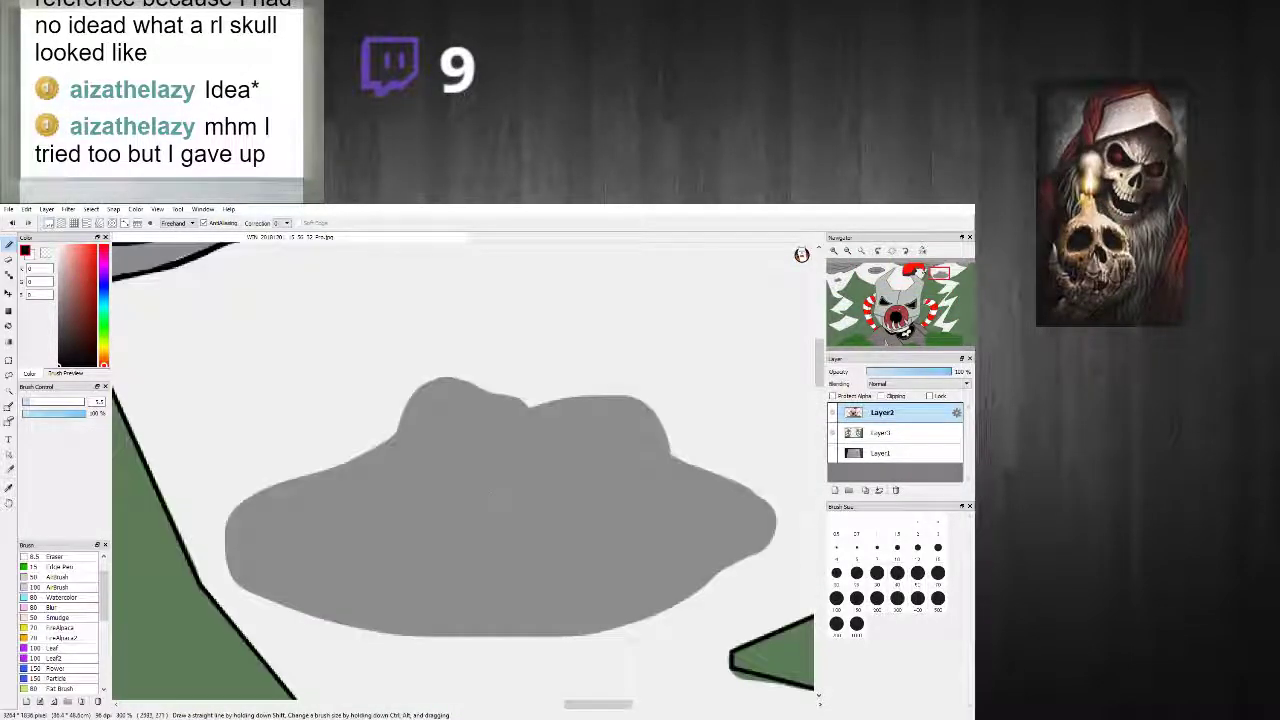
mouse_move(282, 478)
left_mouse_down()
mouse_move(381, 449)
mouse_move(436, 386)
left_mouse_up()
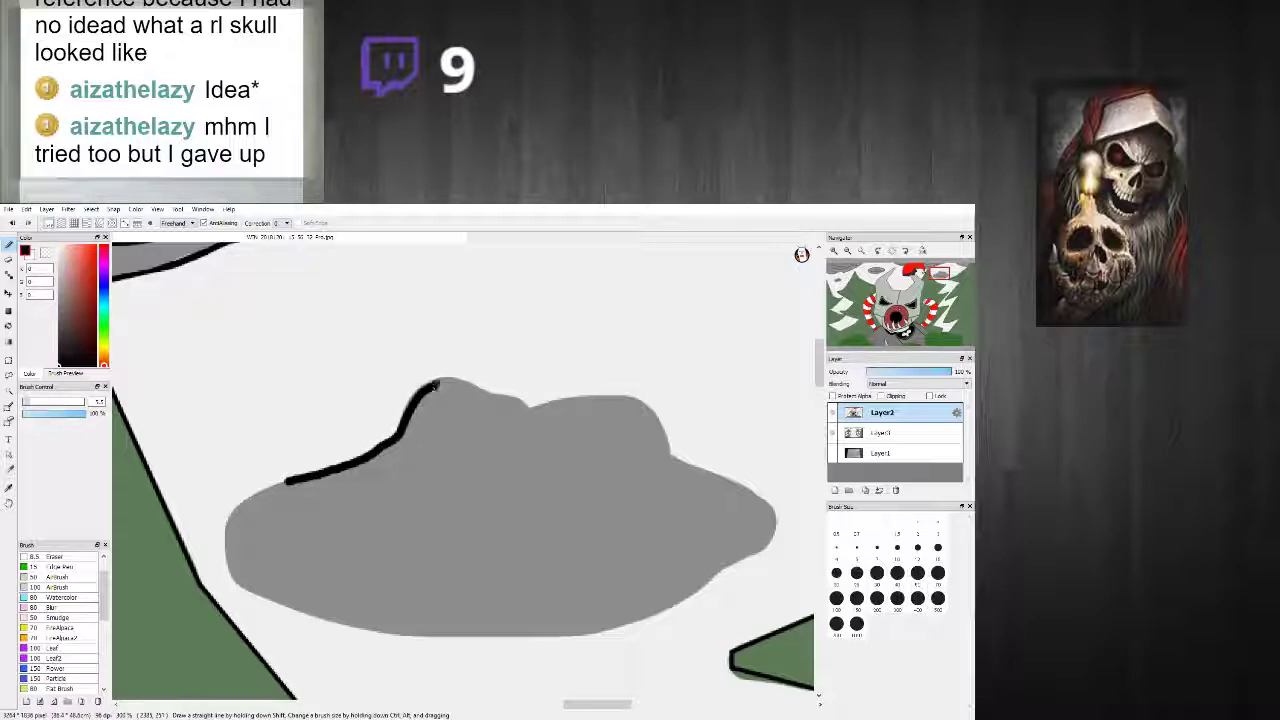
mouse_move(530, 407)
left_mouse_down()
mouse_move(628, 399)
mouse_move(657, 447)
left_mouse_up()
key("ctrl+z")
key("ctrl+z")
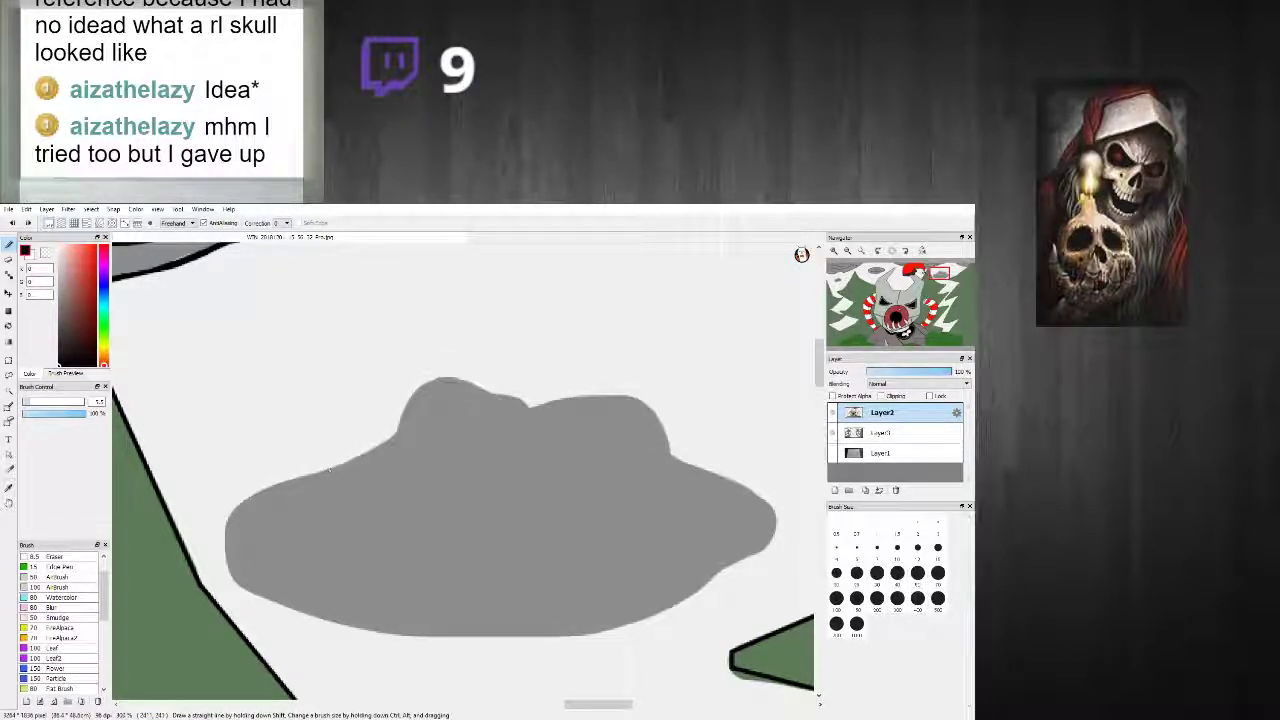
key("ctrl+z")
Step: Outline the small cloud right of the Santa hat in black and add three short curved contour lines inside it
mouse_move(320, 468)
left_mouse_down()
mouse_move(429, 390)
mouse_move(490, 387)
left_mouse_up()
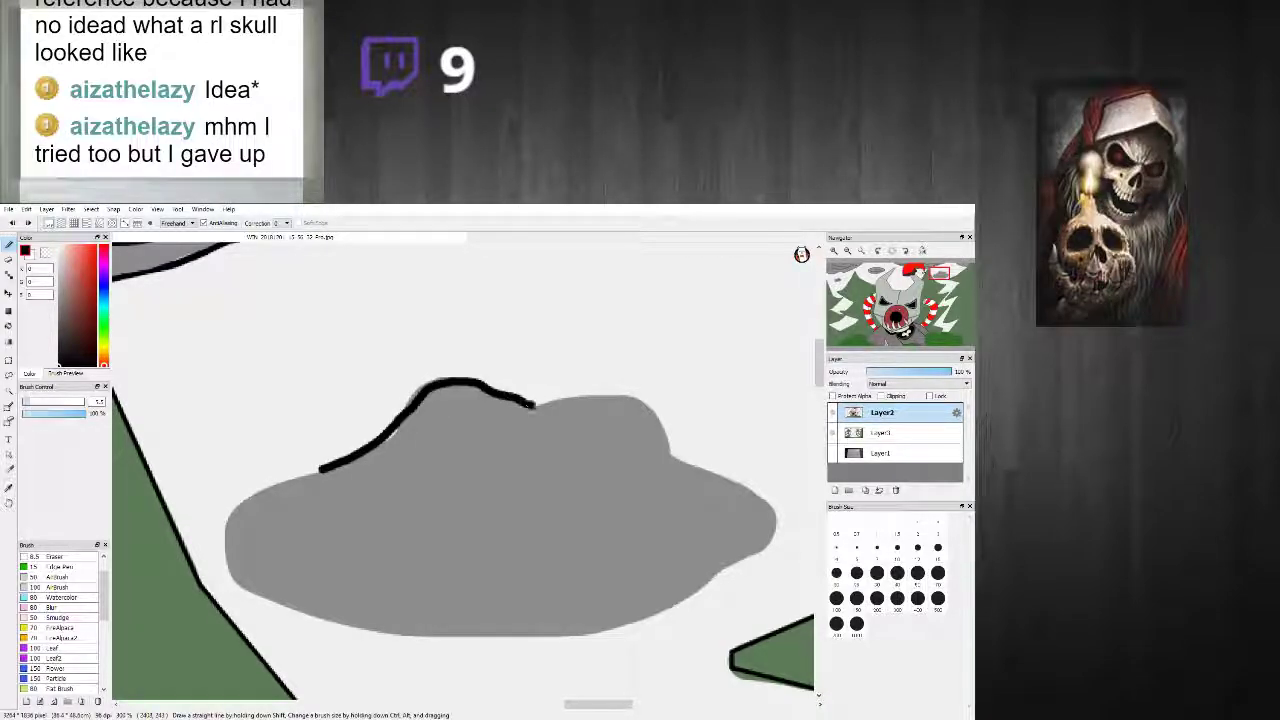
mouse_move(668, 446)
left_mouse_down()
mouse_move(776, 515)
mouse_move(762, 556)
mouse_move(642, 619)
mouse_move(584, 636)
mouse_move(424, 638)
mouse_move(275, 610)
mouse_move(230, 576)
left_mouse_up()
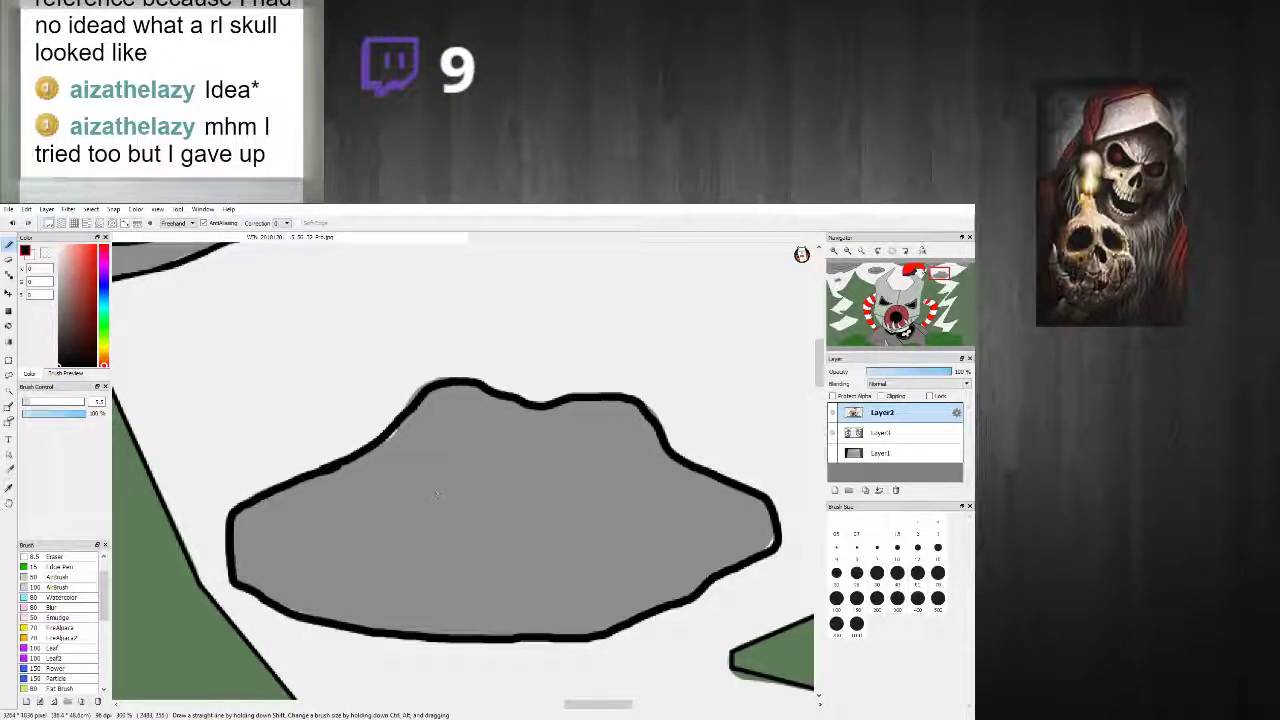
left_click_drag(332, 552, 443, 595)
left_click_drag(515, 518, 594, 538)
left_click_drag(458, 434, 523, 449)
Step: Outline the lower edge of the upper-right corner cloud in black from the canvas top to the tree
scroll(674, 498, "down", 3)
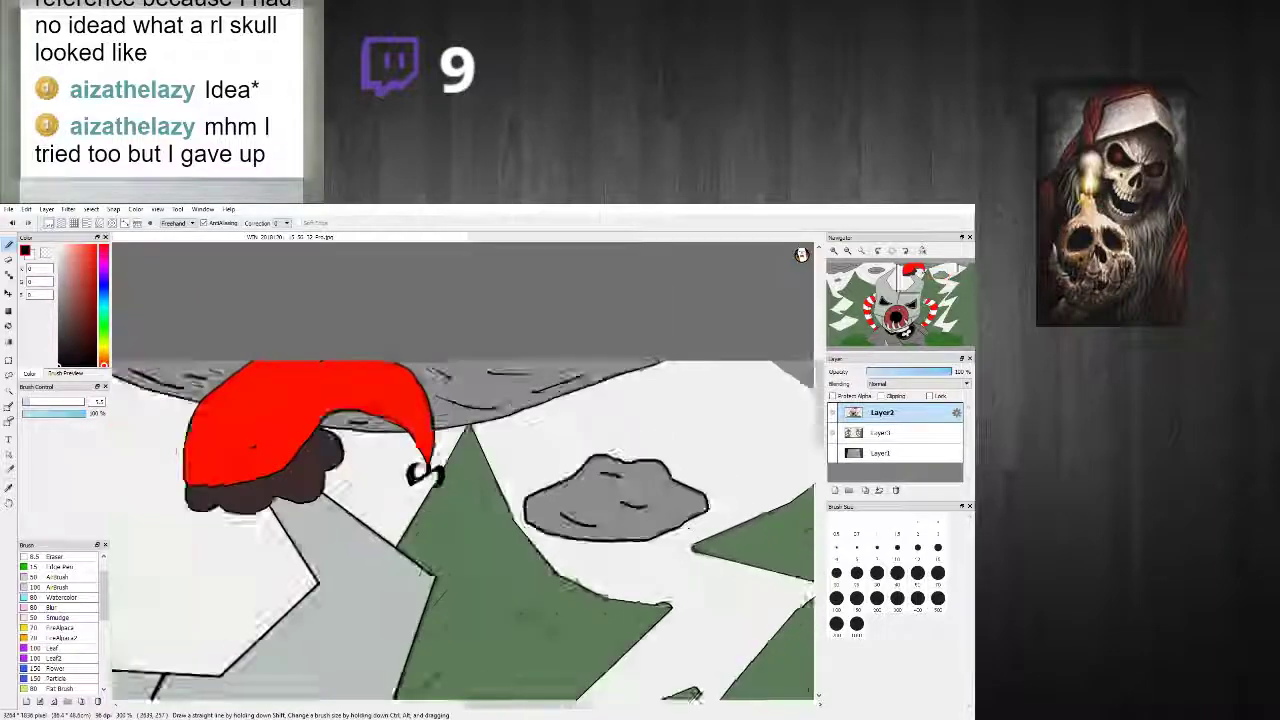
scroll(660, 495, "down", 1)
scroll(676, 488, "down", 3)
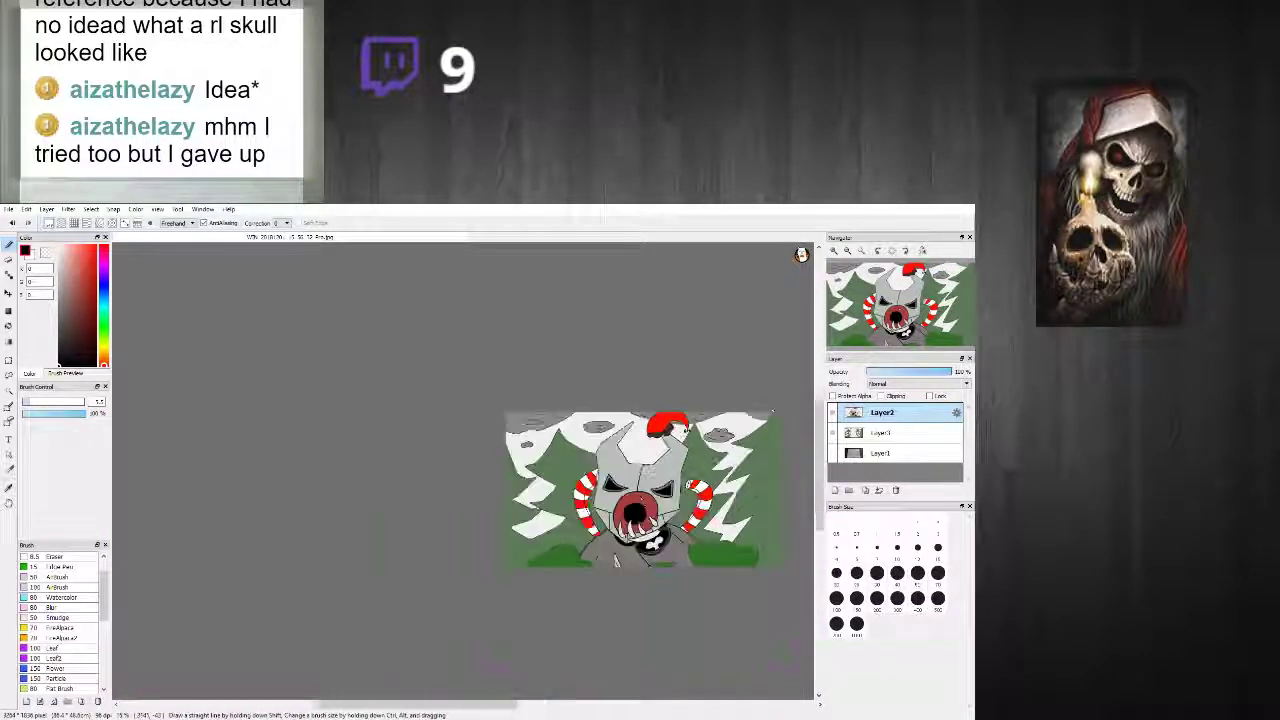
scroll(524, 418, "up", 5)
left_click_drag(400, 407, 433, 432)
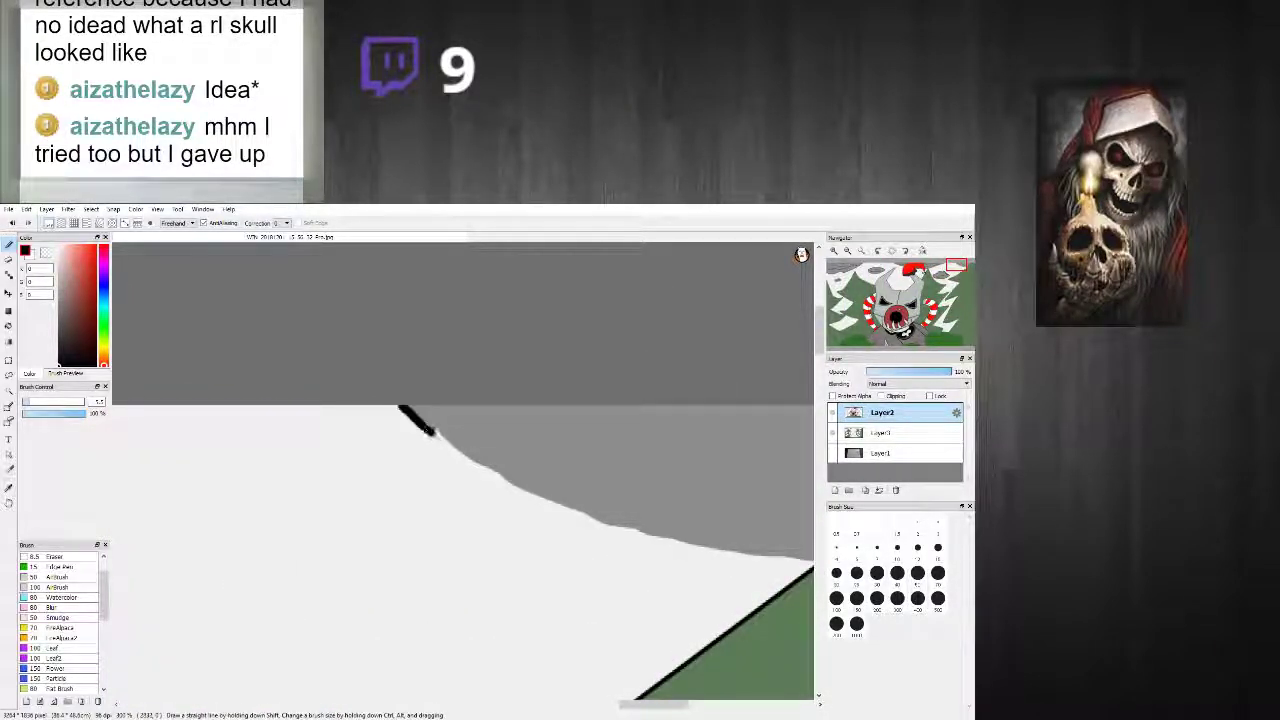
left_click_drag(493, 477, 543, 508)
key("ctrl+z")
mouse_move(400, 407)
left_mouse_down()
mouse_move(588, 518)
mouse_move(811, 559)
left_mouse_up()
scroll(768, 568, "down", 6)
scroll(782, 566, "up", 6)
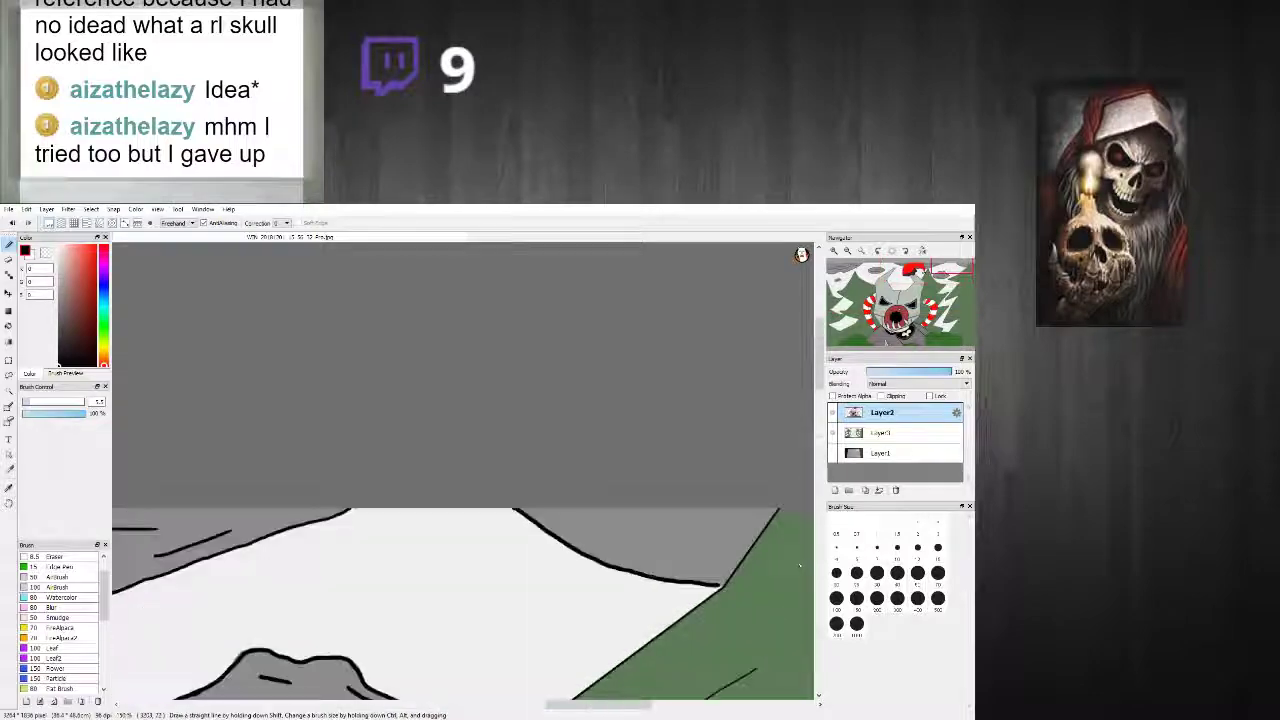
Step: Draw short curved black contour lines inside the upper-right corner cloud
scroll(670, 580, "up", 2)
left_click_drag(305, 375, 472, 428)
left_click_drag(542, 402, 642, 424)
scroll(465, 510, "down", 3)
left_click_drag(303, 455, 396, 498)
Step: Scatter small black specks over the light background around the small cloud right of the Santa hat
scroll(484, 522, "down", 6)
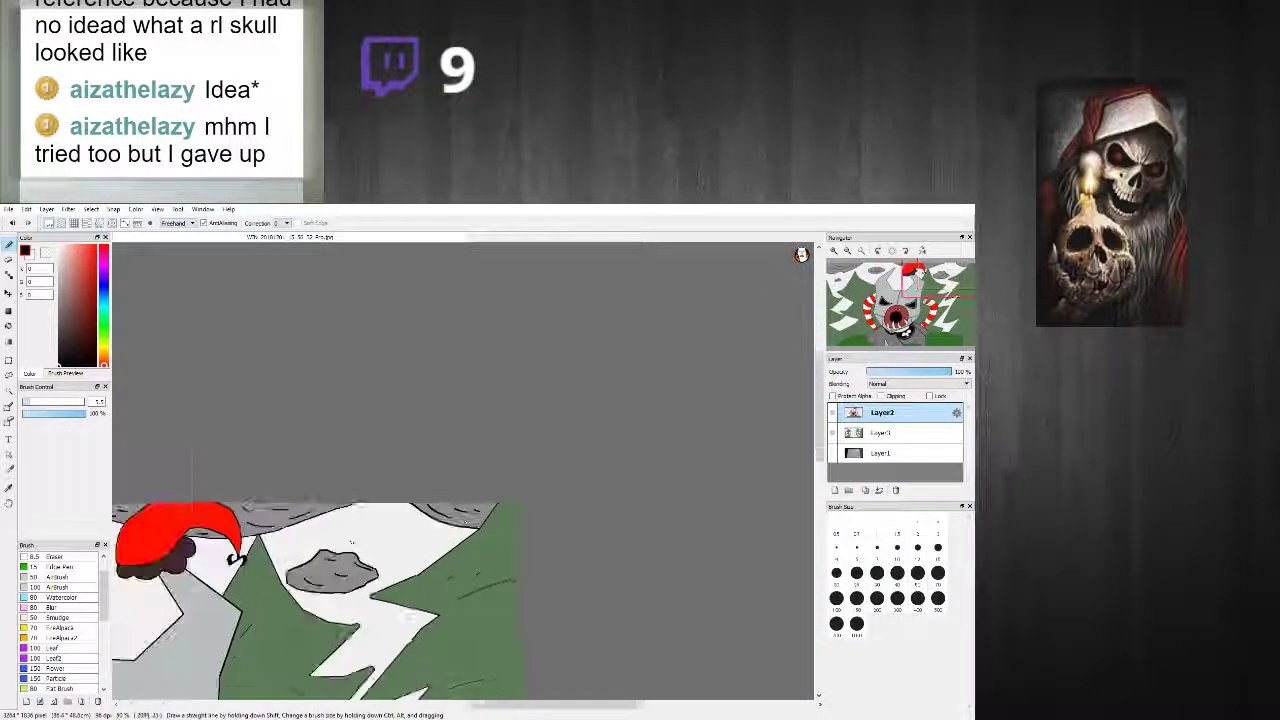
scroll(428, 555, "up", 3)
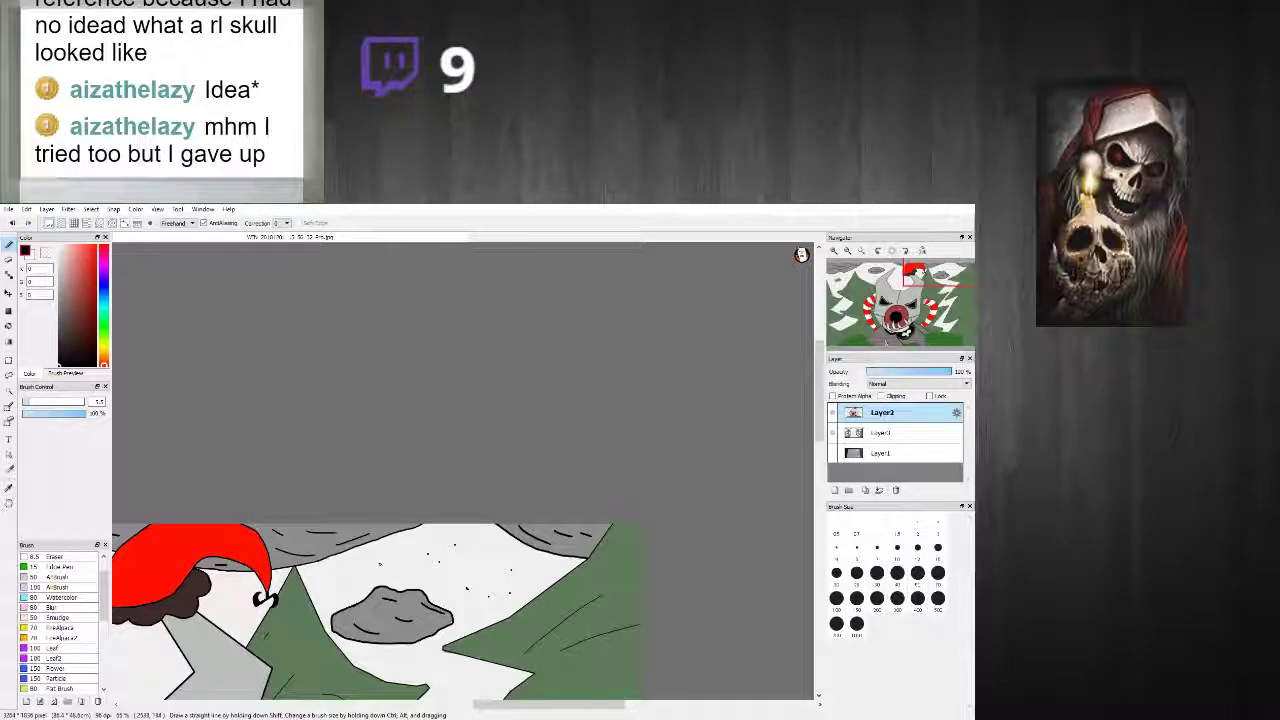
scroll(420, 581, "down", 3)
scroll(430, 641, "up", 3)
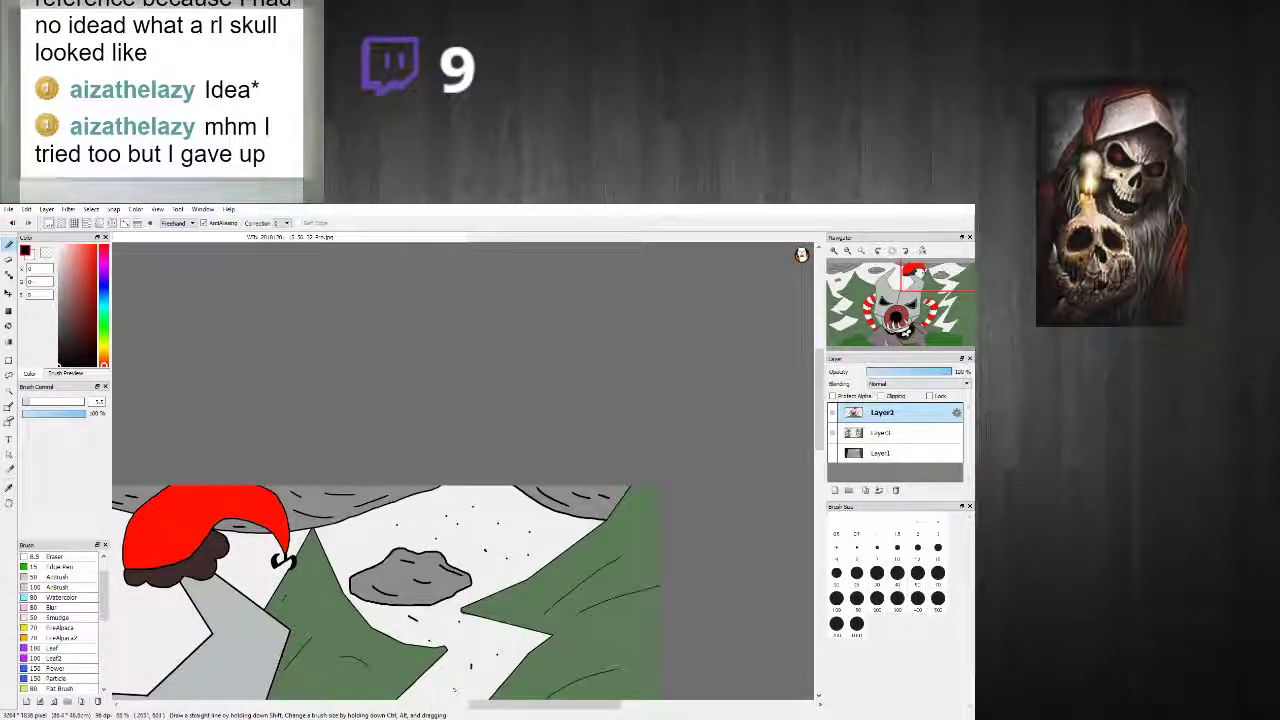
Step: Continue the black specks and short dashes down the jagged light gap between the right-hand trees
scroll(283, 562, "down", 3)
left_click_drag(819, 457, 819, 508)
scroll(508, 531, "up", 4)
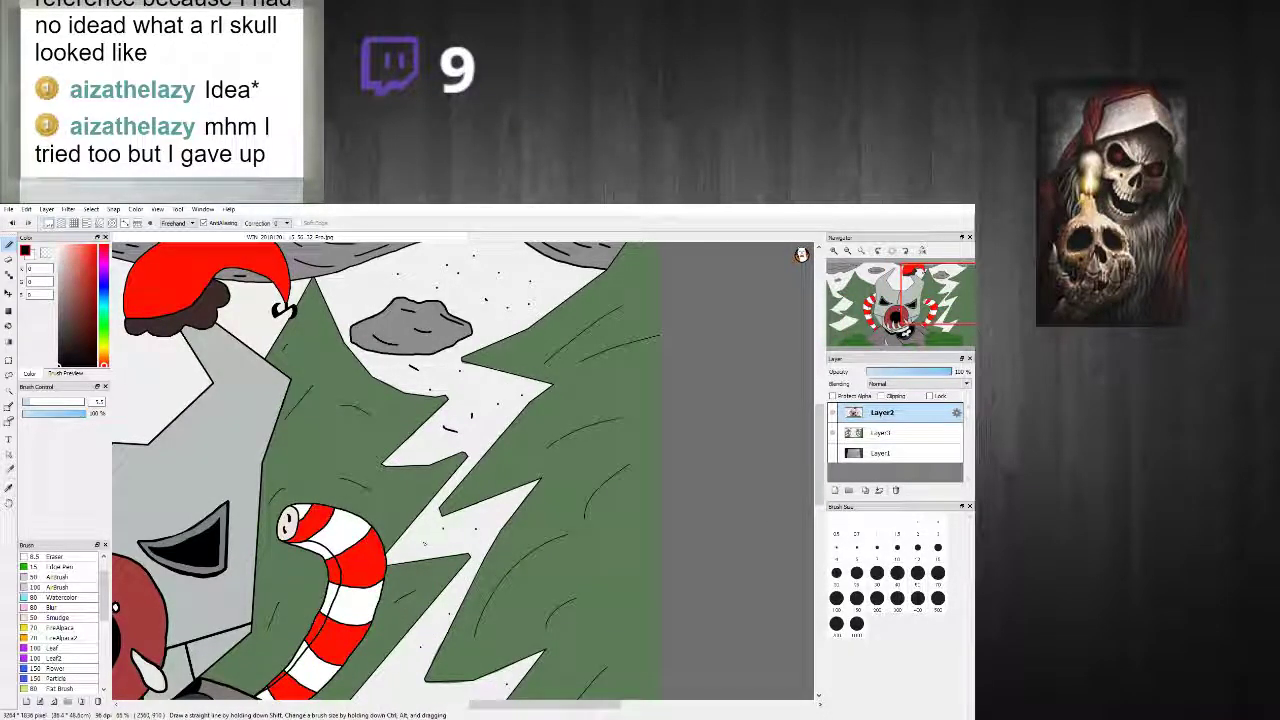
scroll(400, 470, "down", 5)
scroll(400, 470, "up", 4)
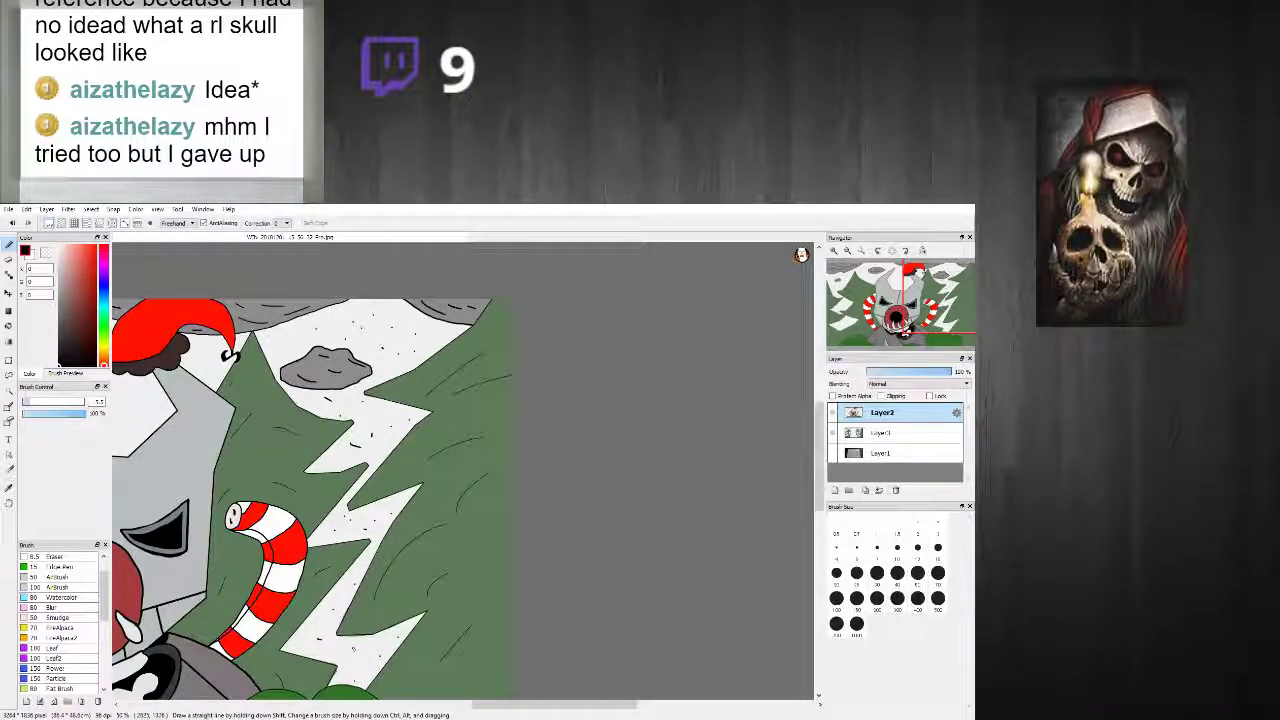
Step: Scatter short black dashes over the light background between the horns, around the left clouds and between the left trees
scroll(308, 630, "down", 3)
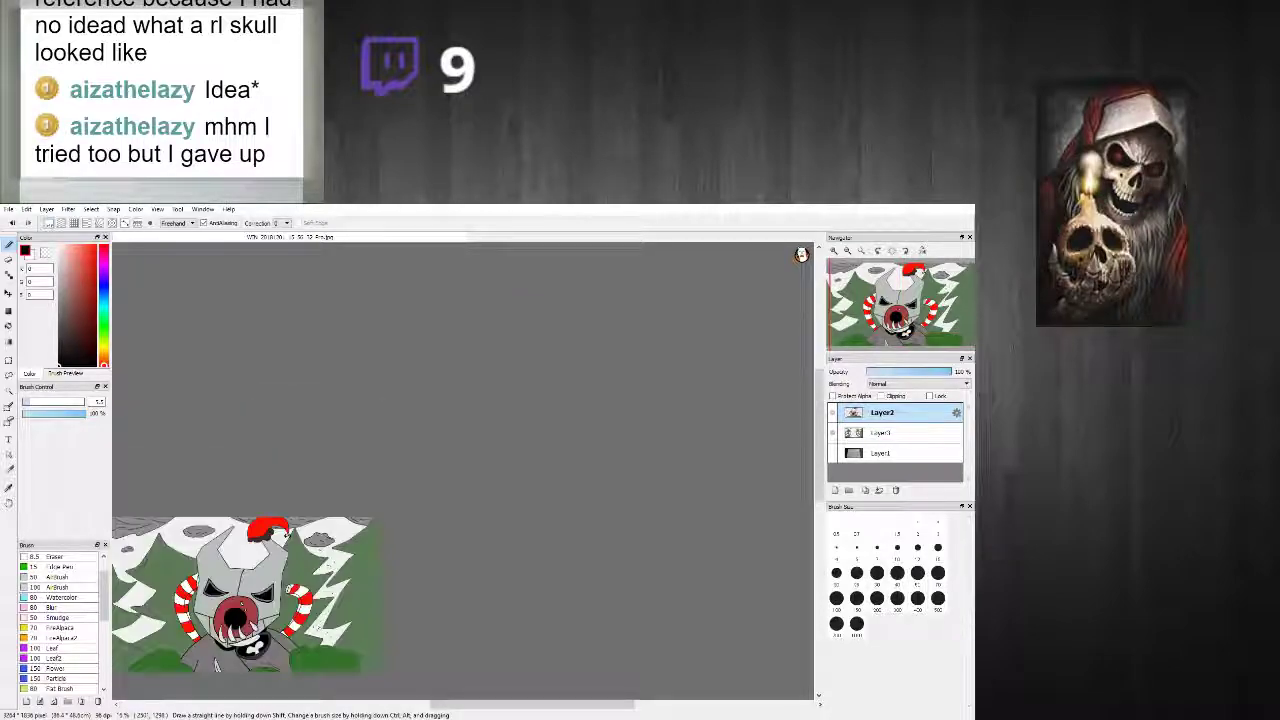
scroll(320, 600, "up", 2)
scroll(300, 580, "down", 3)
scroll(300, 580, "up", 2)
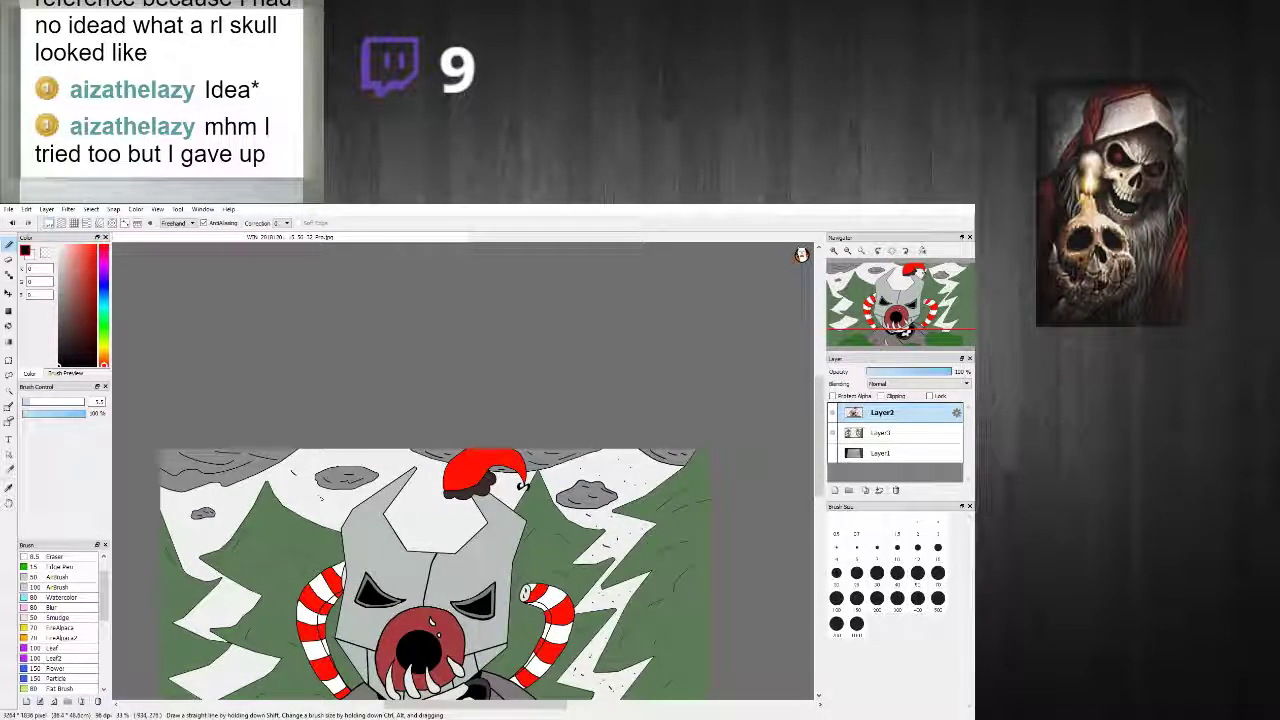
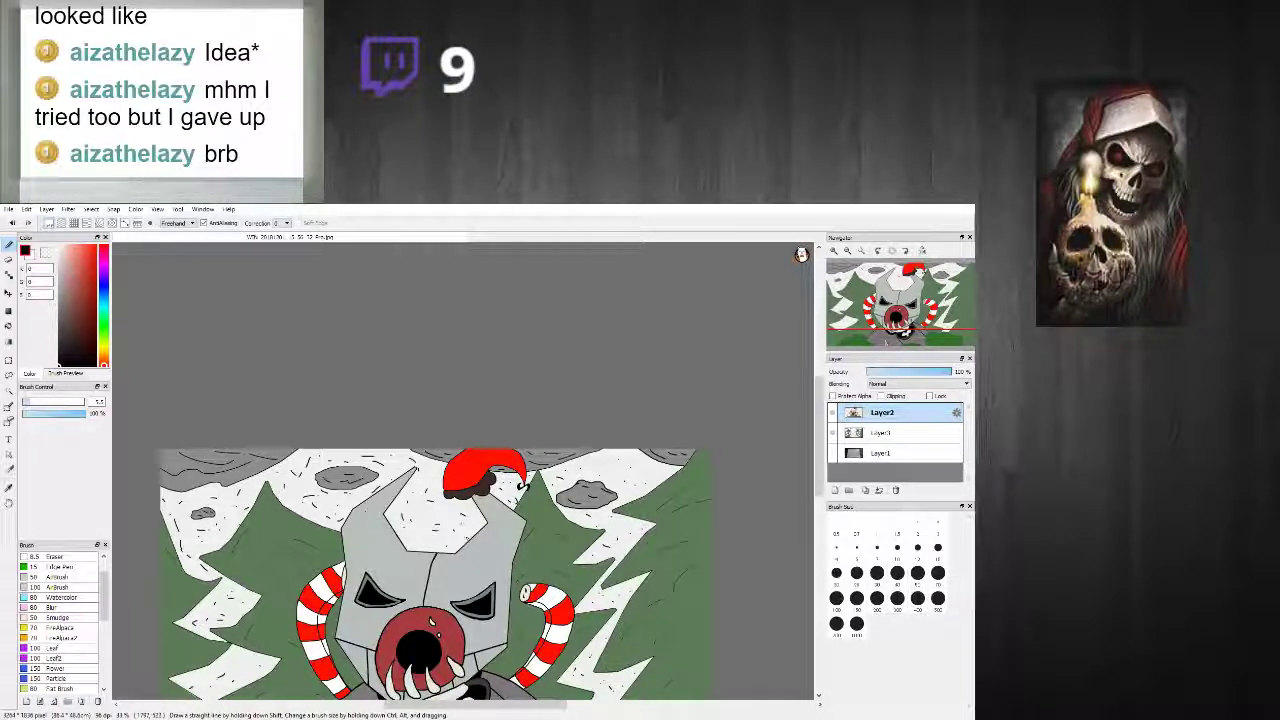
scroll(426, 641, "up", 4)
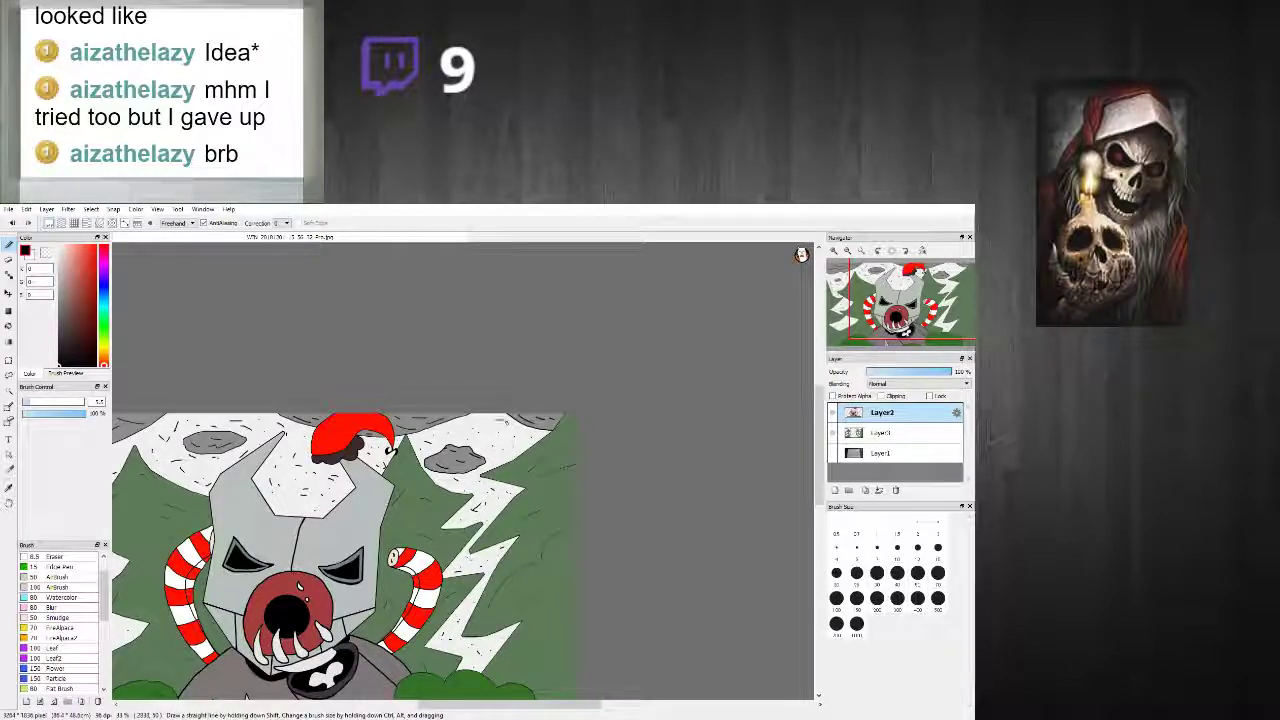
scroll(418, 543, "down", 4)
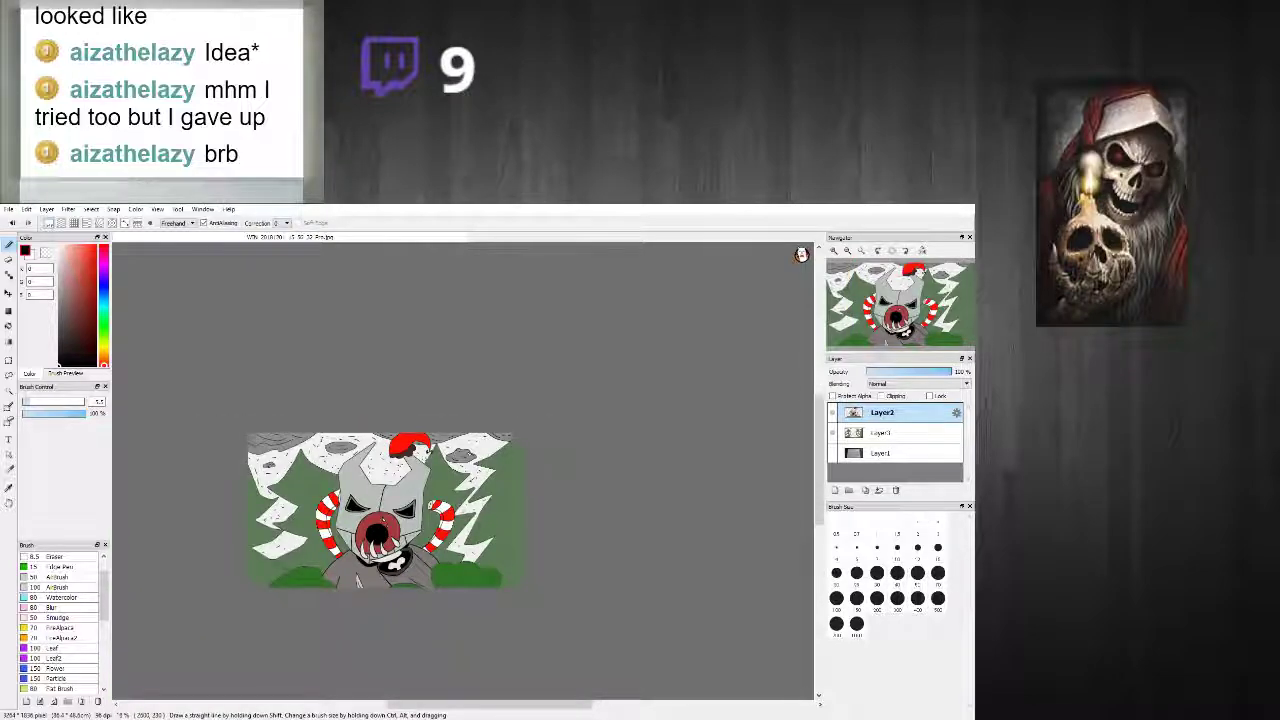
scroll(440, 472, "up", 1)
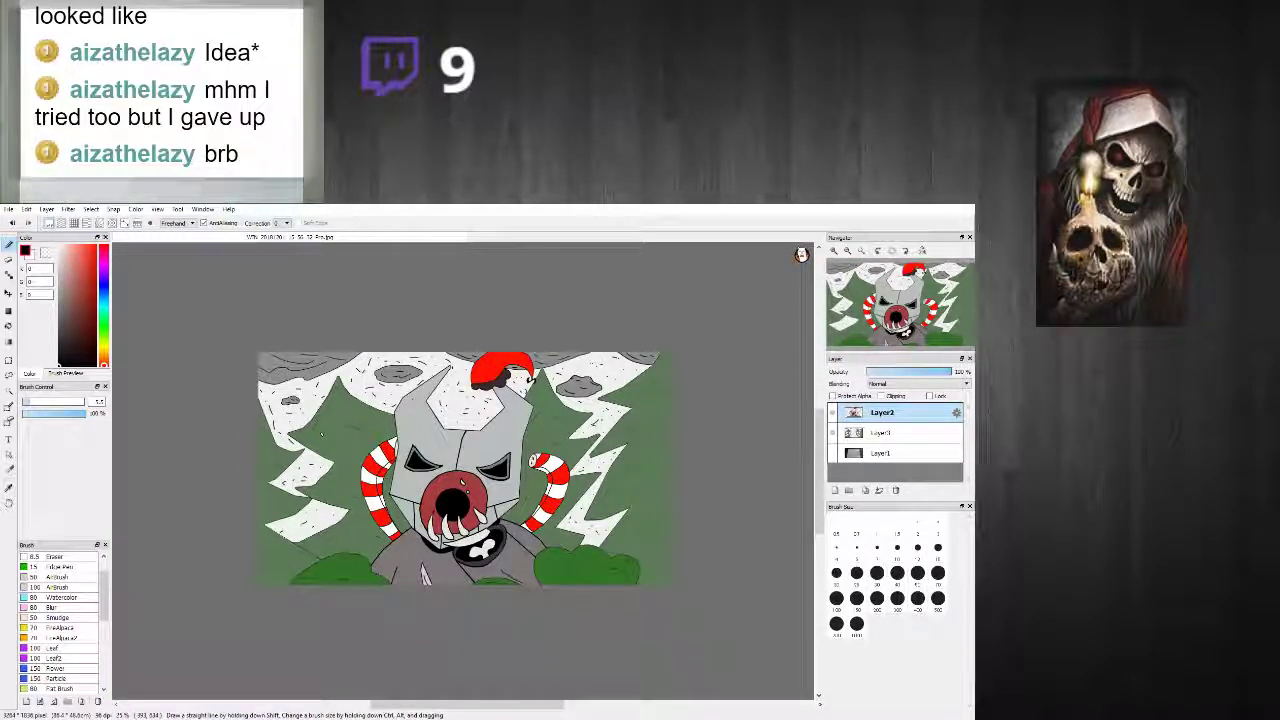
scroll(380, 490, "down", 2)
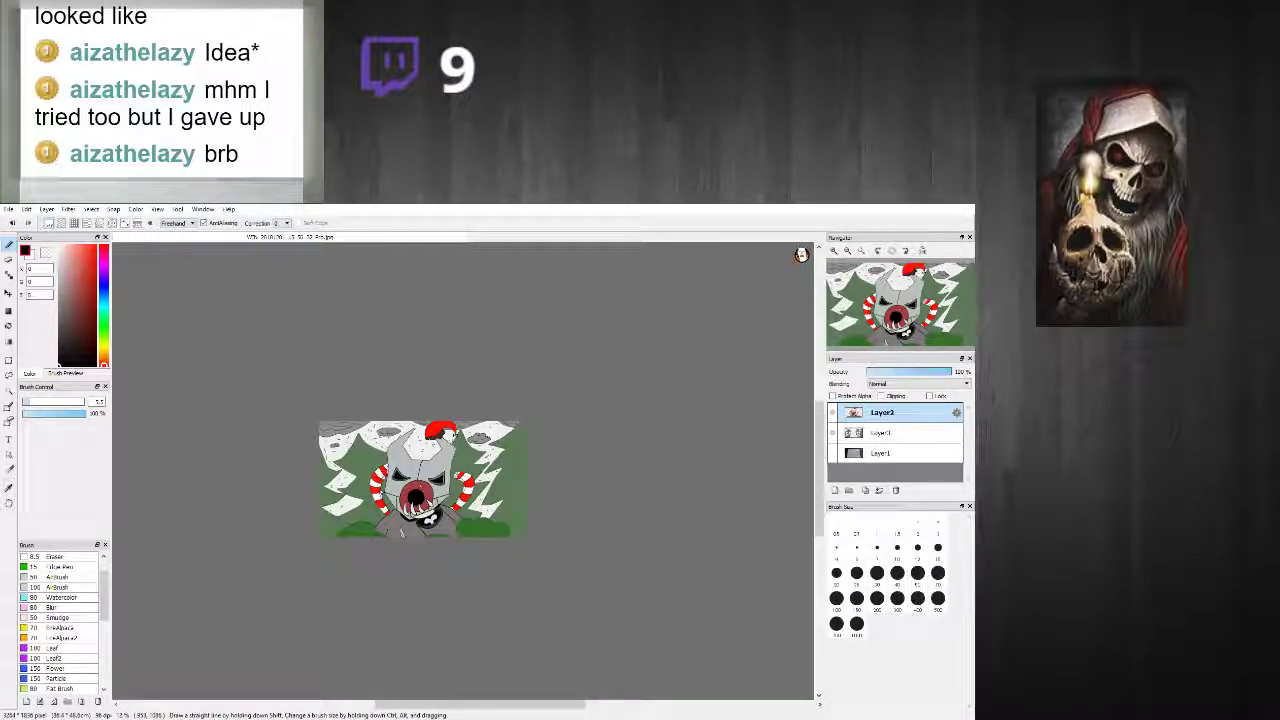
scroll(420, 492, "up", 1)
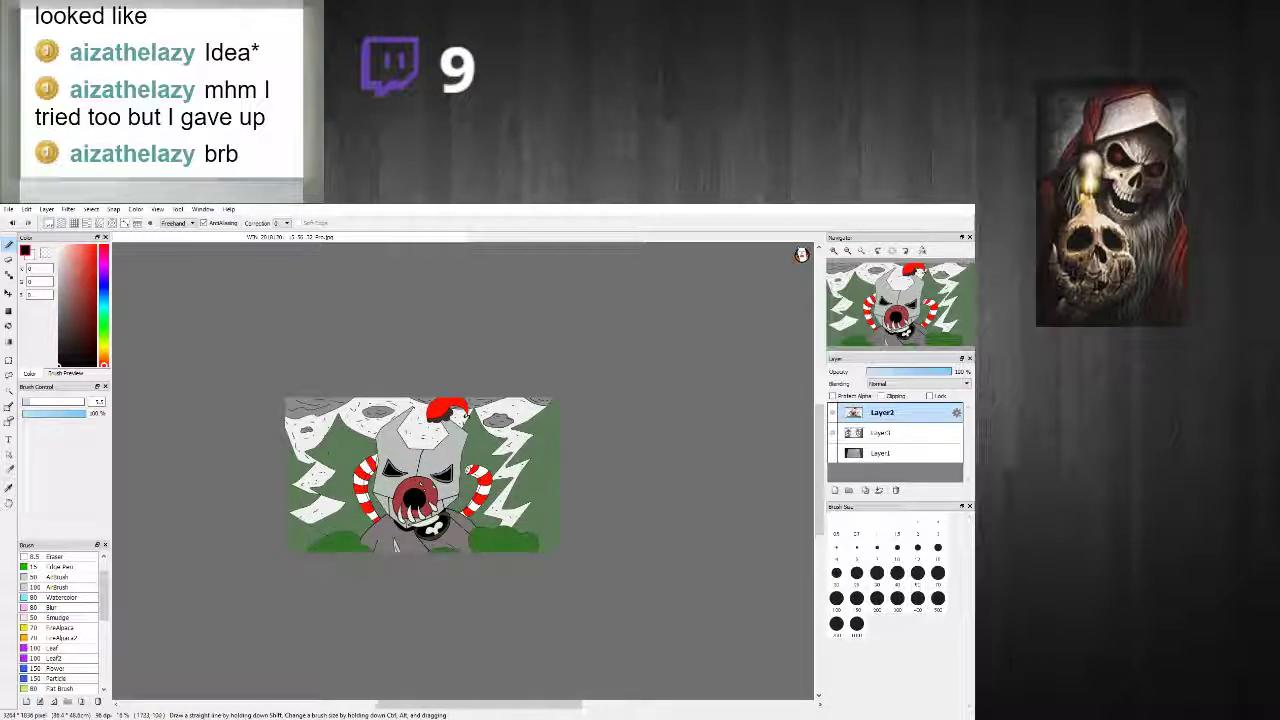
scroll(447, 409, "up", 5)
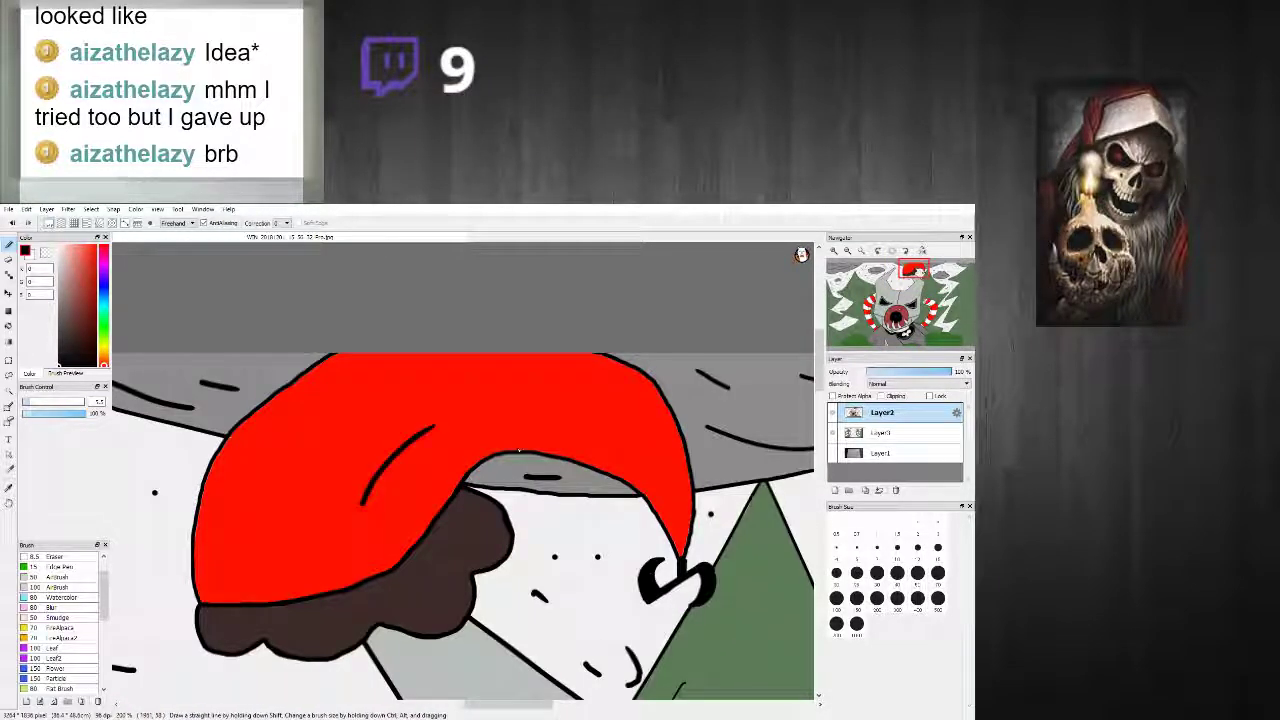
left_click_drag(277, 533, 438, 391)
scroll(394, 457, "down", 3)
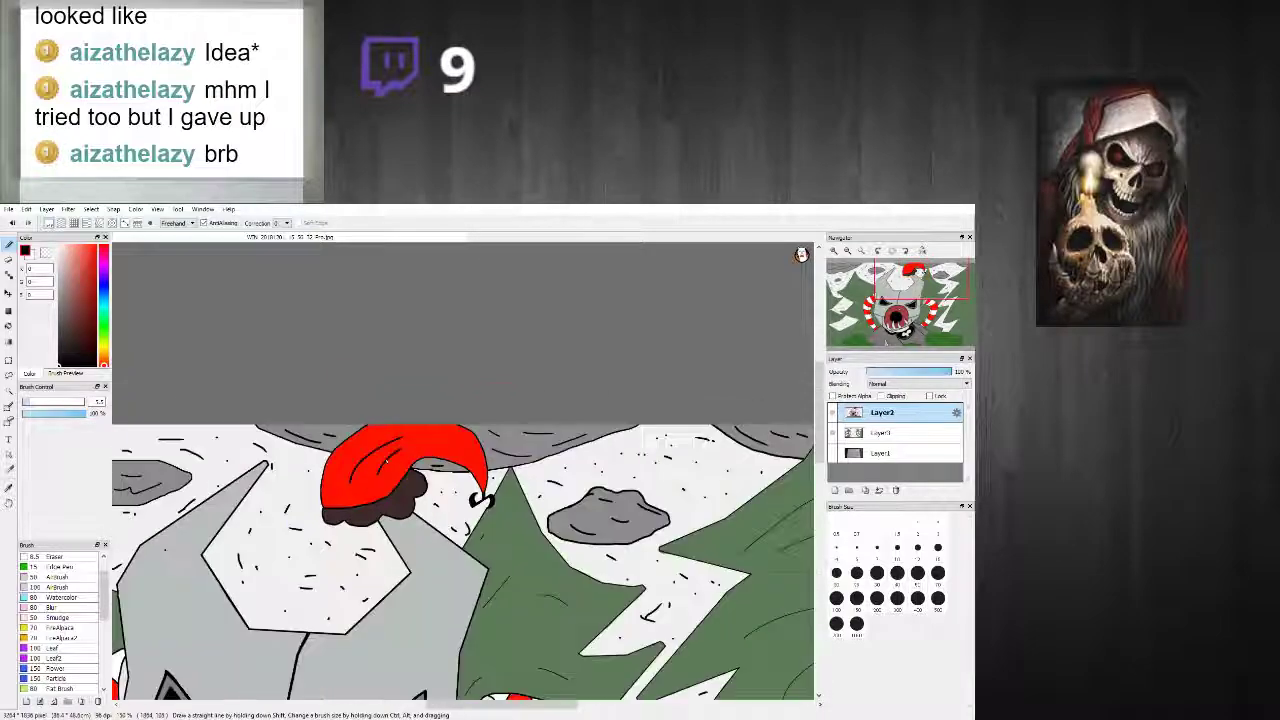
scroll(396, 457, "up", 2)
left_click_drag(405, 441, 516, 444)
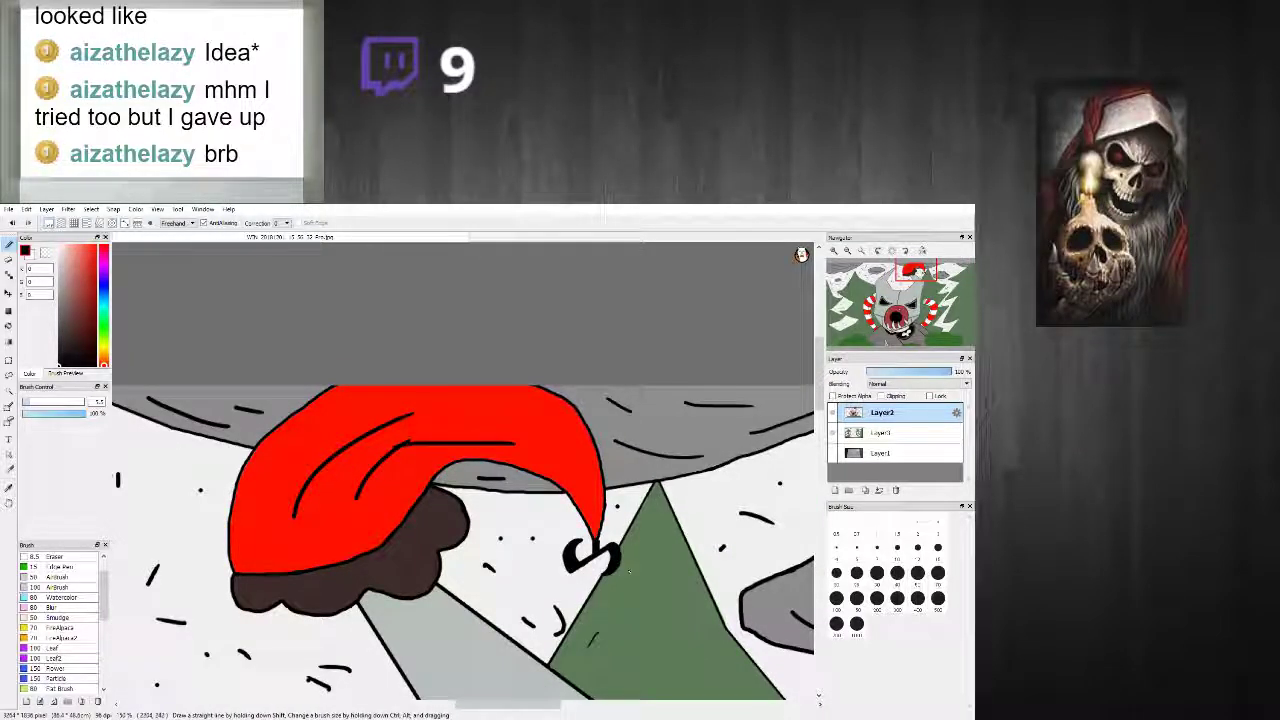
key("ctrl+z")
key("ctrl+z")
key("ctrl+z")
key("ctrl+z")
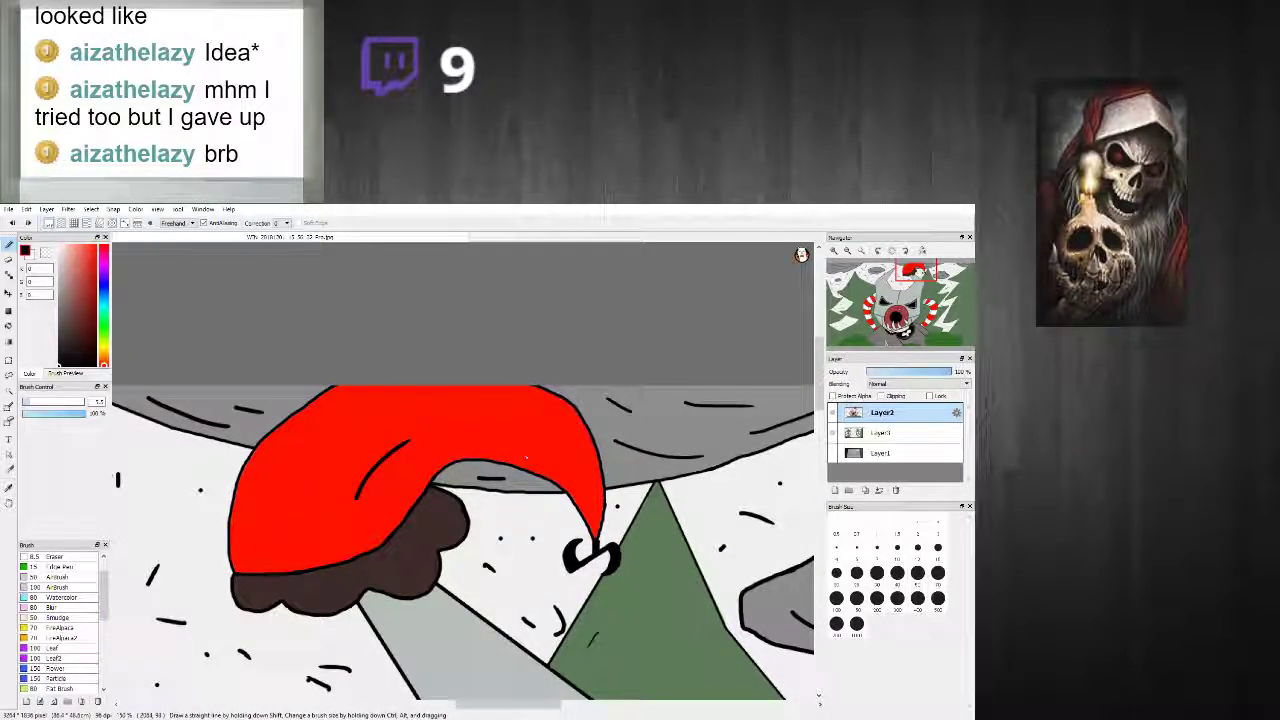
left_click_drag(510, 420, 355, 498)
scroll(340, 499, "down", 3)
scroll(340, 499, "up", 3)
key("ctrl+z")
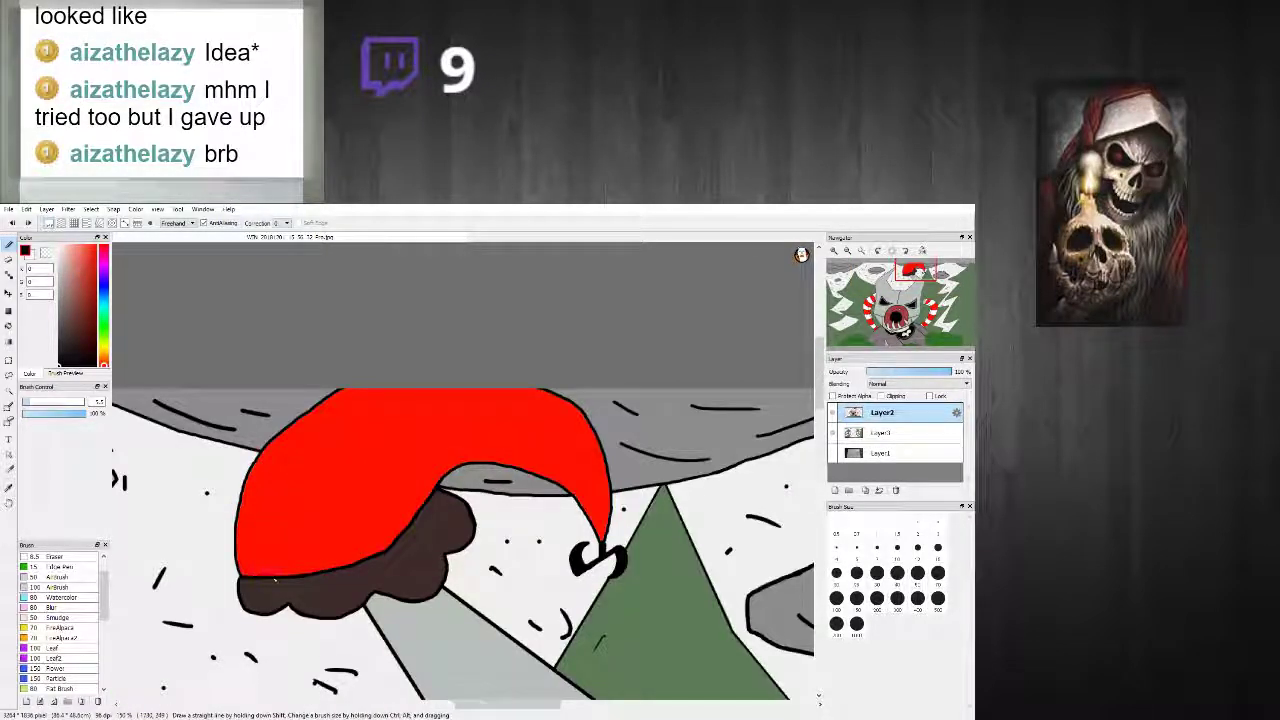
Step: Draw a long curved black fold line along the red Santa hat and short detail lines in its dark brown trim
left_click_drag(286, 603, 303, 597)
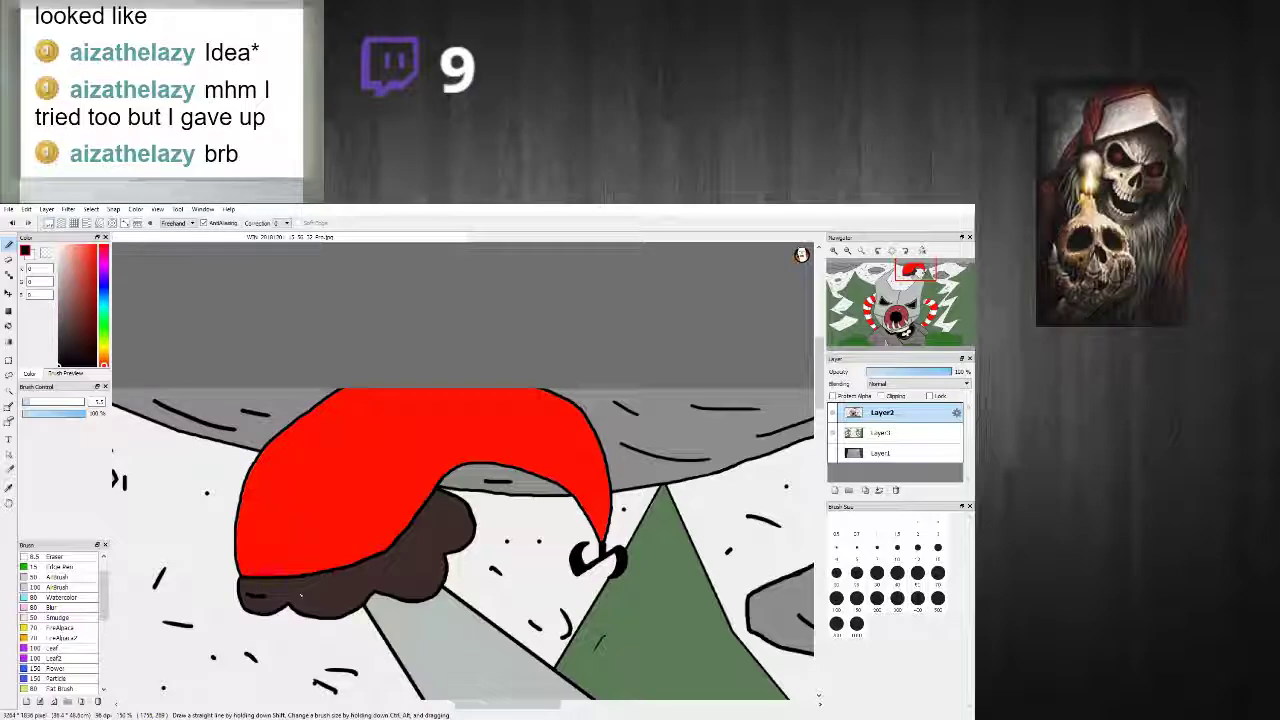
left_click_drag(272, 546, 385, 391)
key("ctrl+z")
mouse_move(281, 543)
left_mouse_down()
mouse_move(386, 416)
mouse_move(568, 432)
left_mouse_up()
scroll(632, 546, "down", 3)
scroll(451, 535, "up", 4)
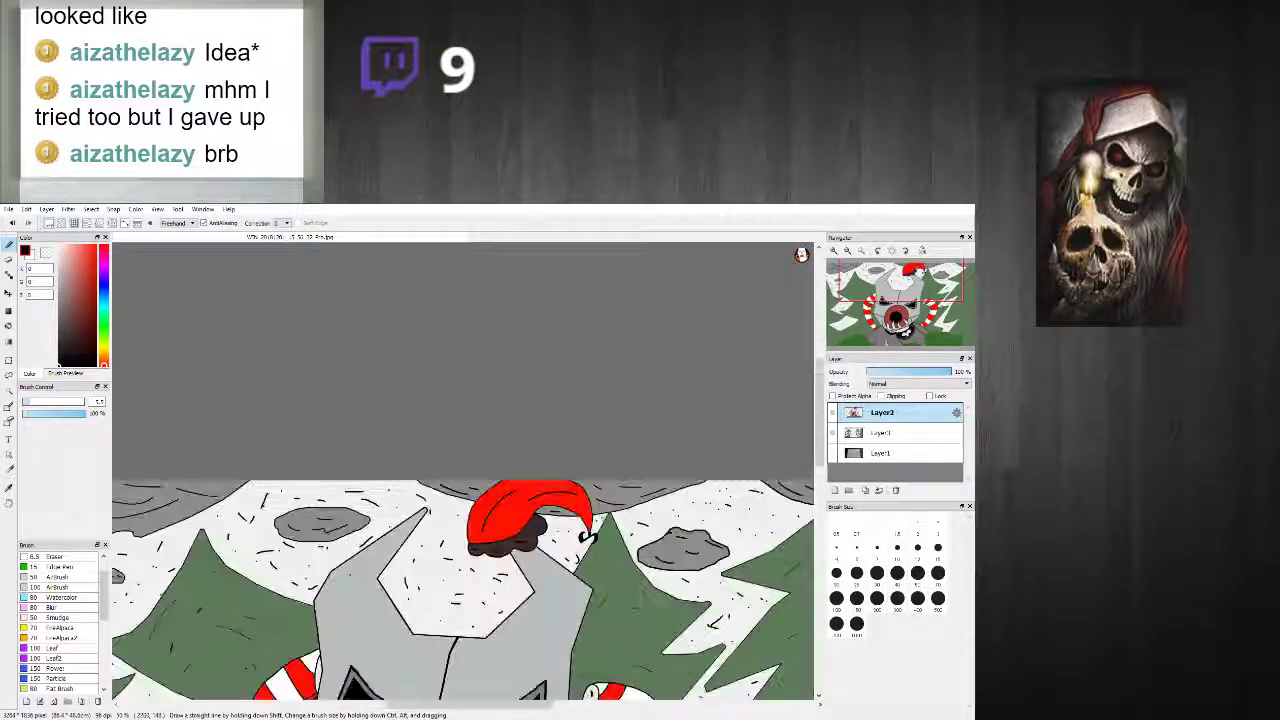
Step: Examine the whole drawing for unfinished areas, from the Santa hat down to the bushes
scroll(500, 593, "down", 3)
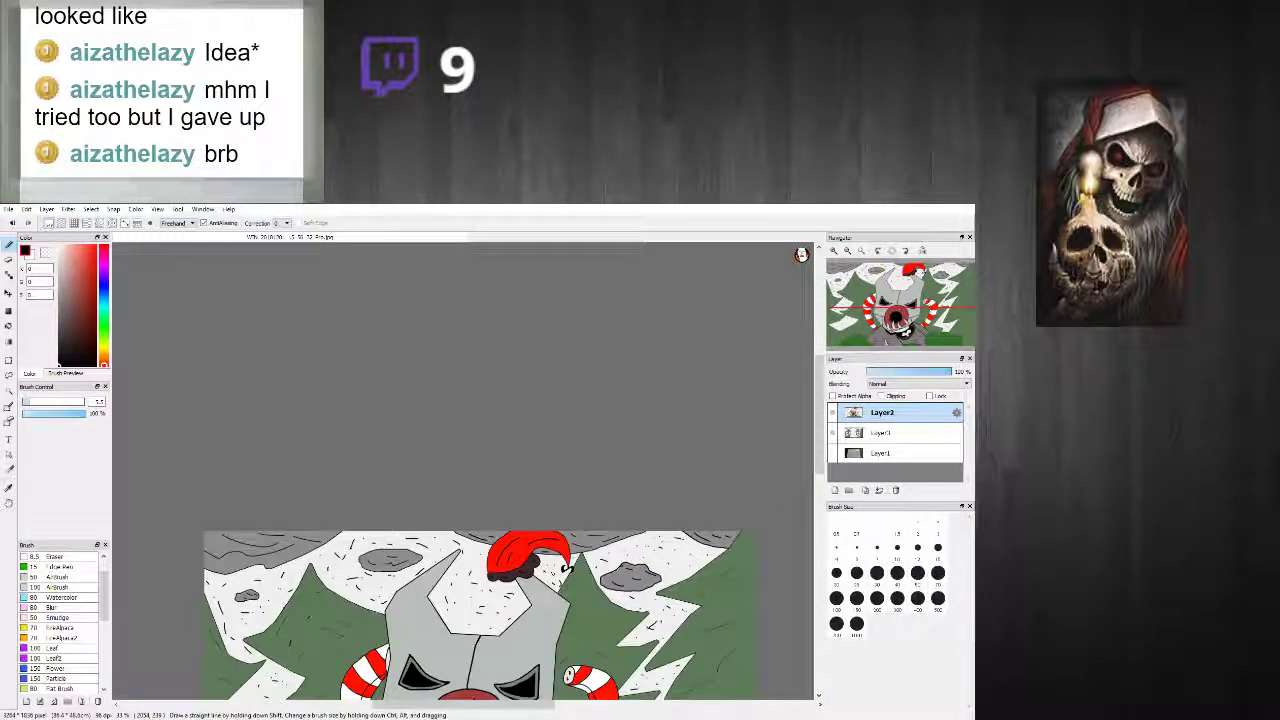
left_click_drag(822, 440, 822, 474)
scroll(701, 483, "up", 2)
scroll(701, 483, "down", 3)
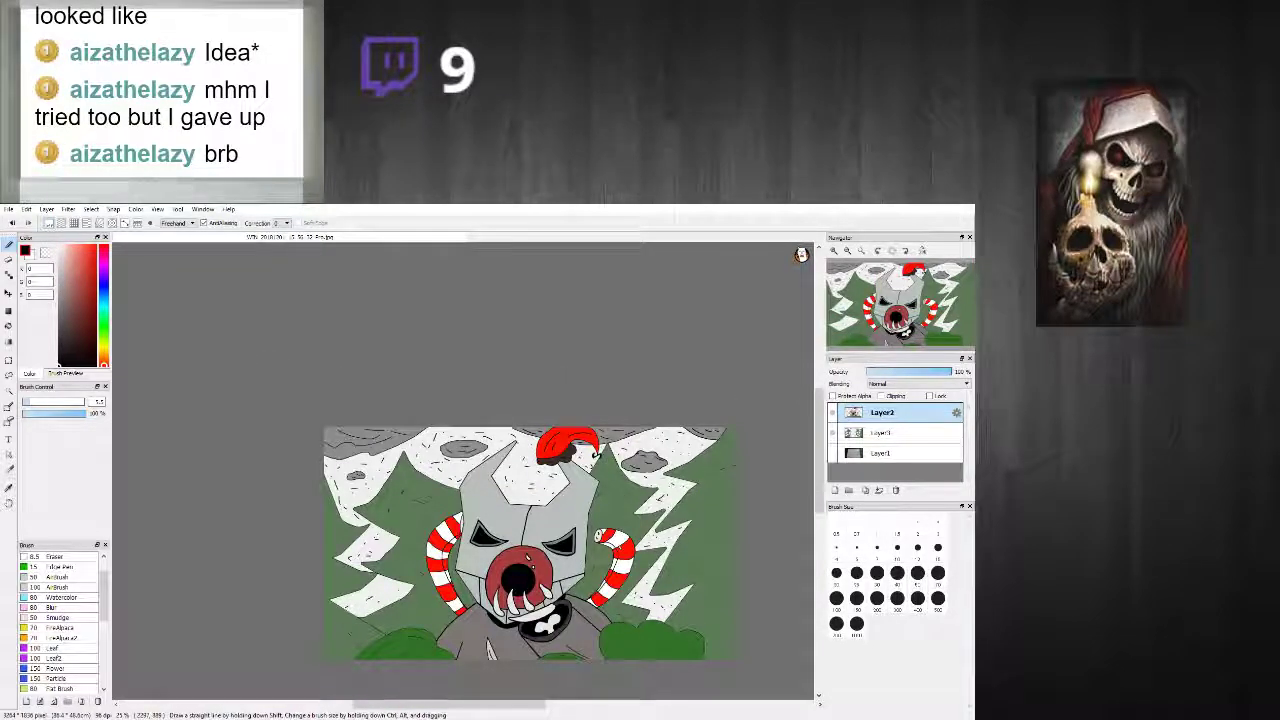
scroll(490, 650, "up", 1)
left_click_drag(821, 465, 820, 478)
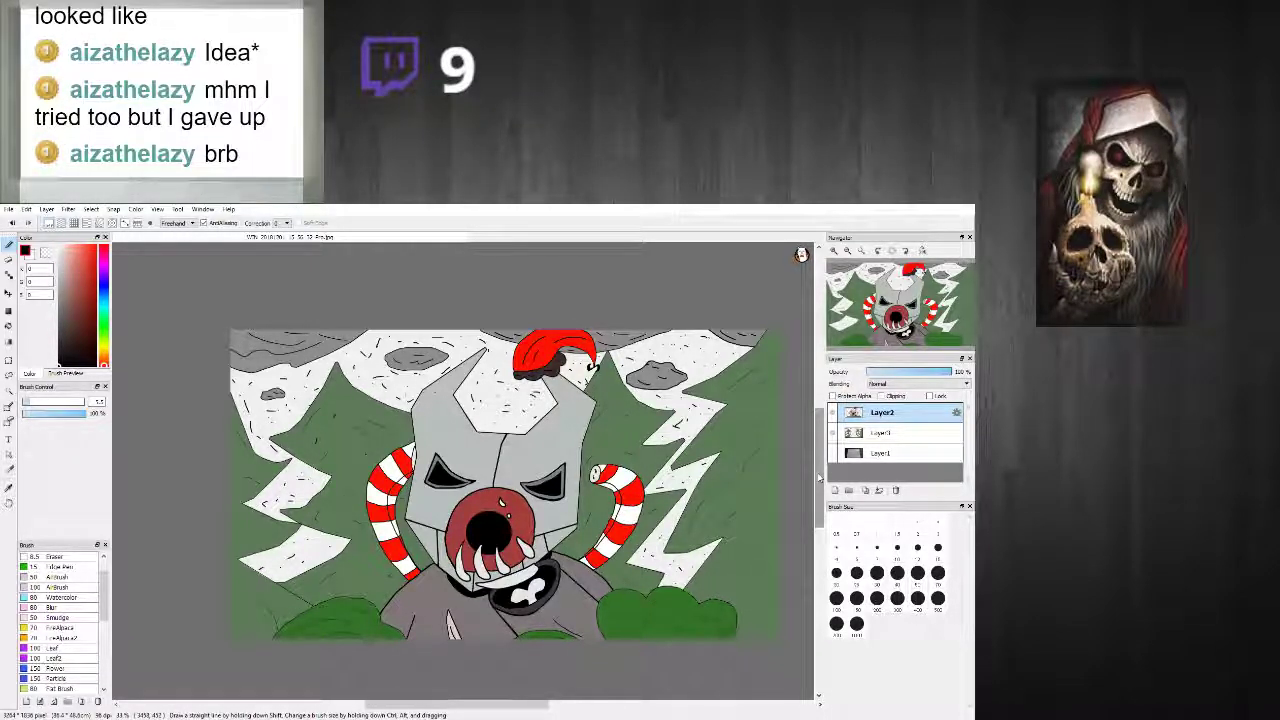
scroll(815, 465, "down", 5)
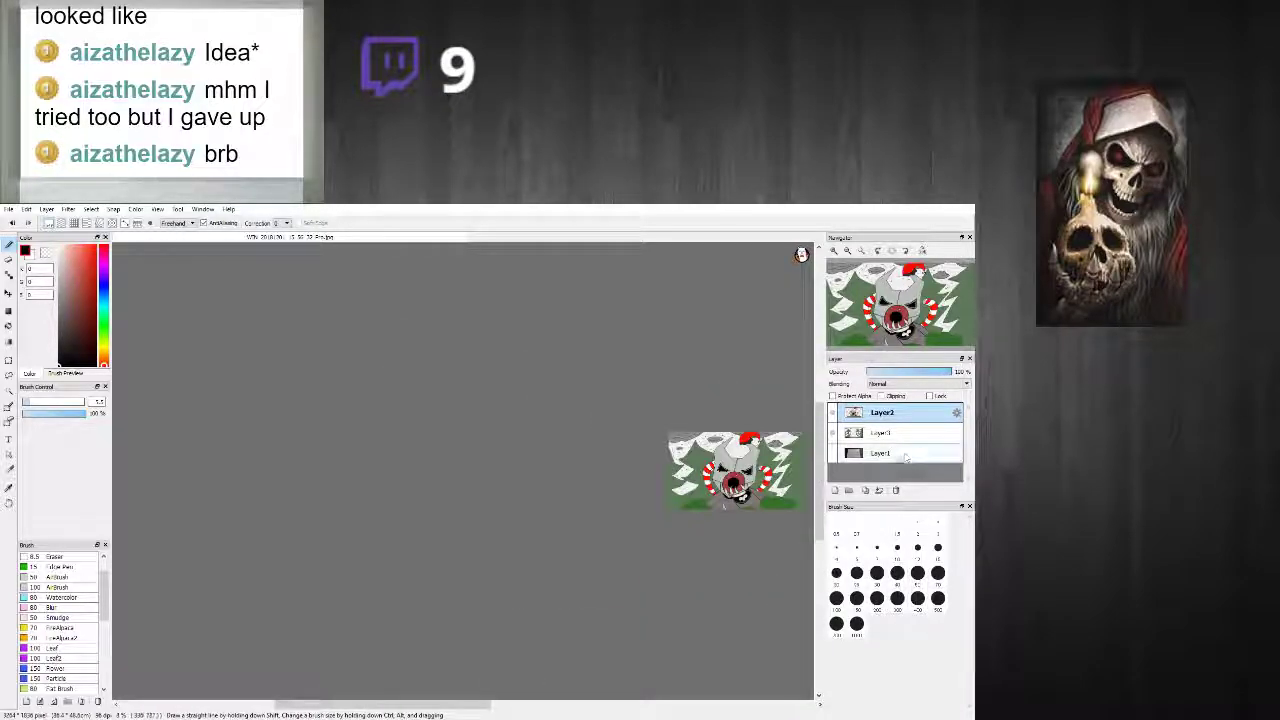
left_click_drag(432, 705, 493, 705)
scroll(547, 495, "up", 5)
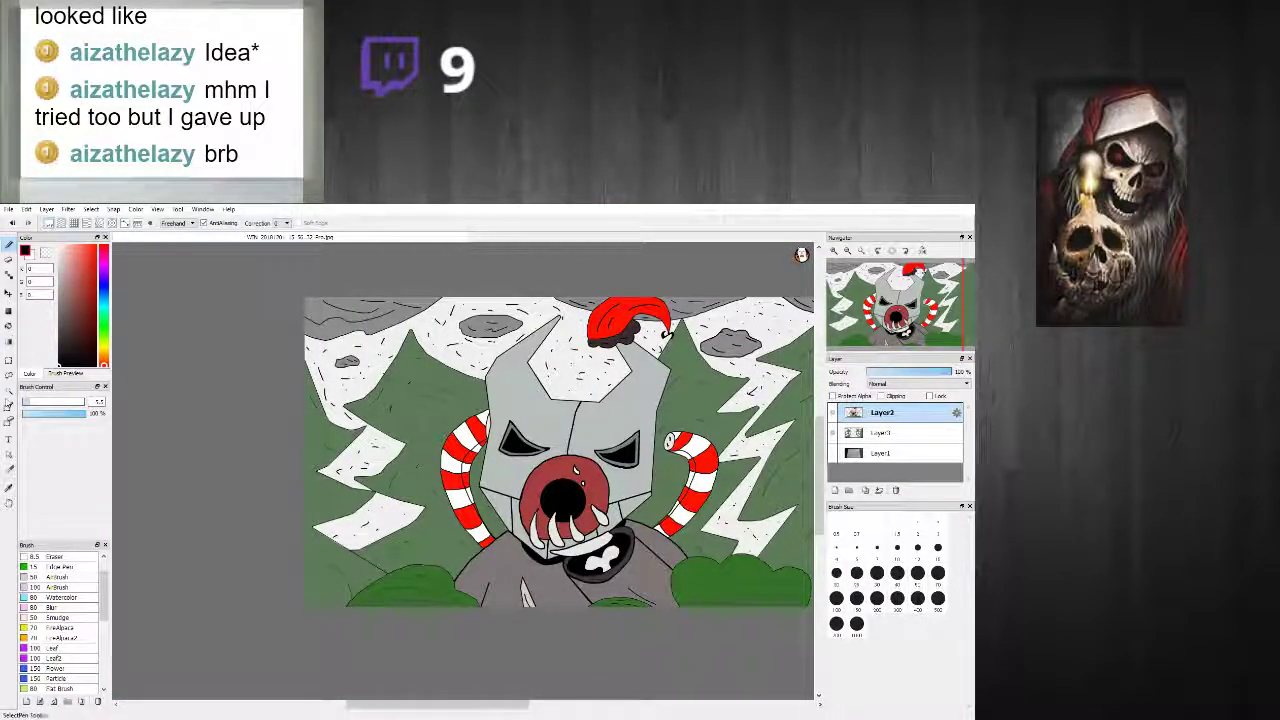
Step: Add the text "Merry Reapmus" as a new text layer and place it on the monster's forehead
left_click(9, 439)
left_click(437, 473)
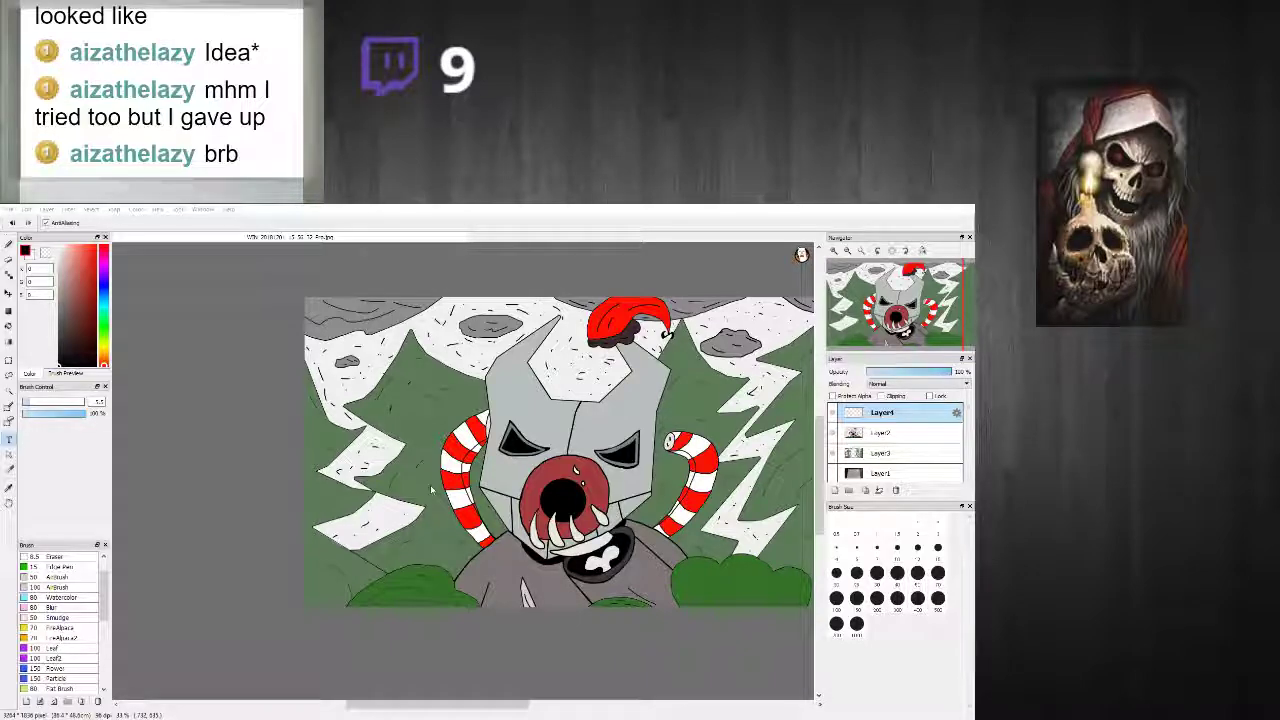
left_click(432, 490)
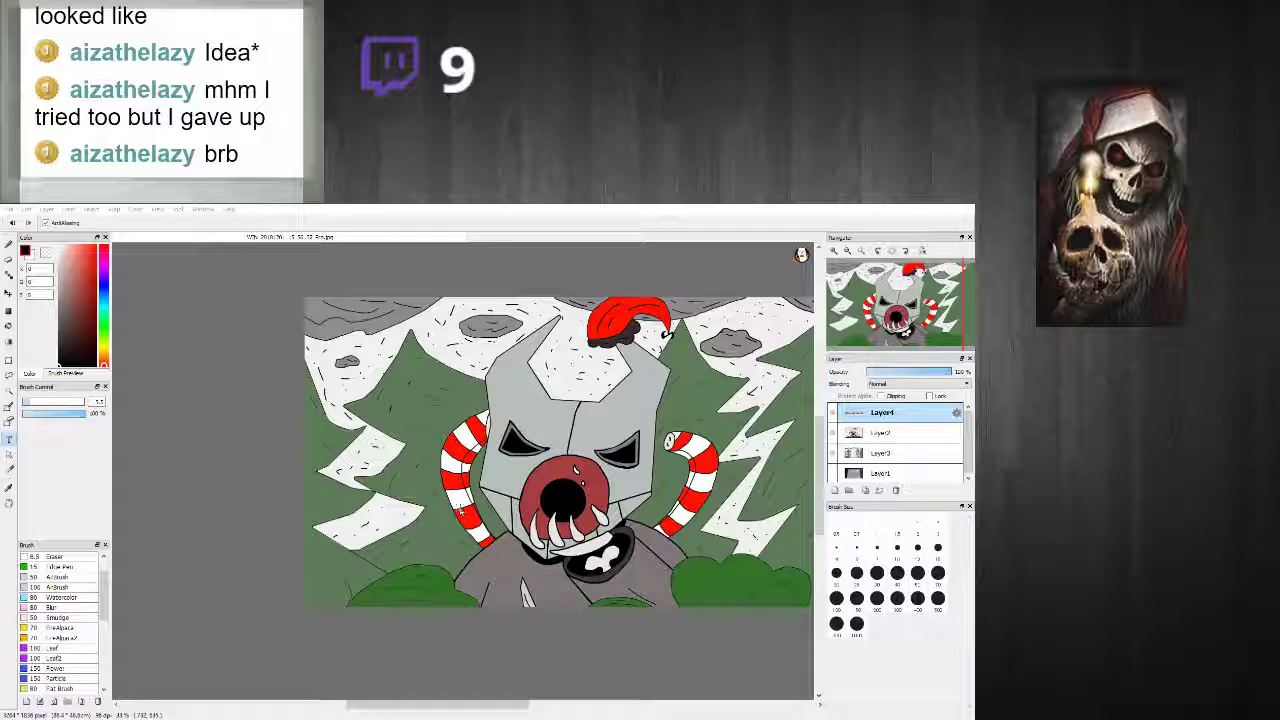
left_click(524, 532)
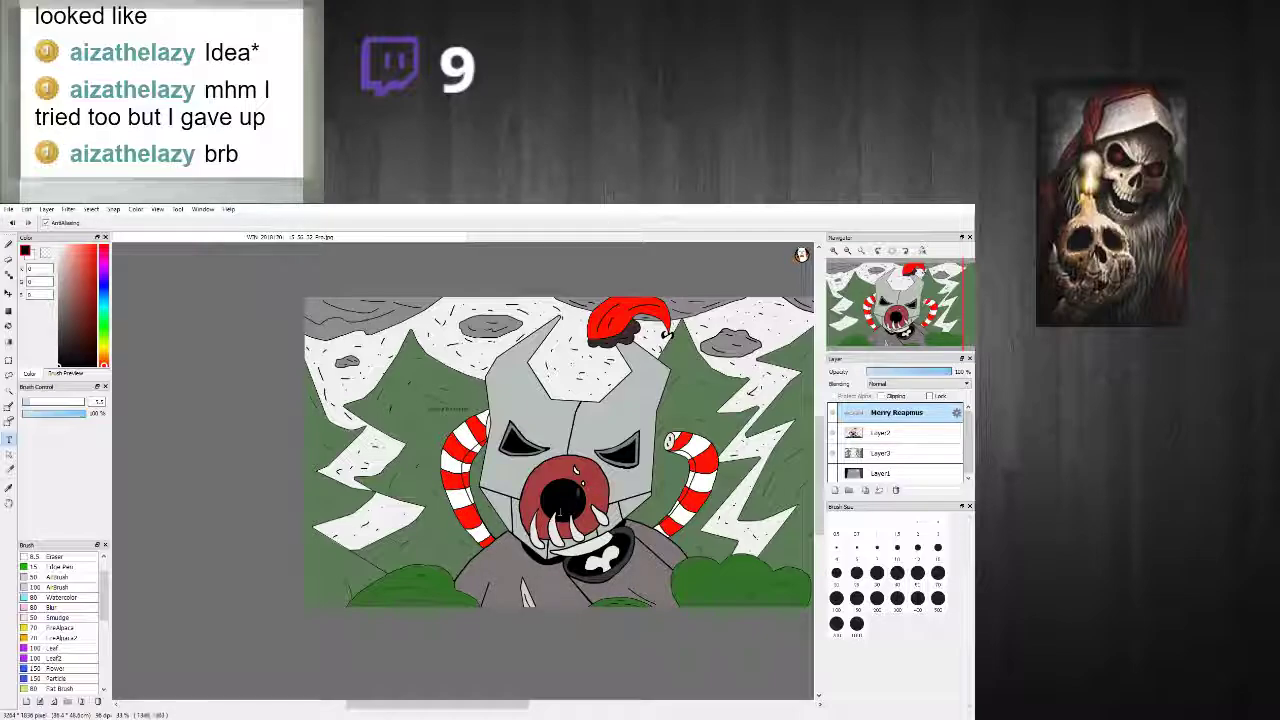
left_click_drag(455, 408, 527, 410)
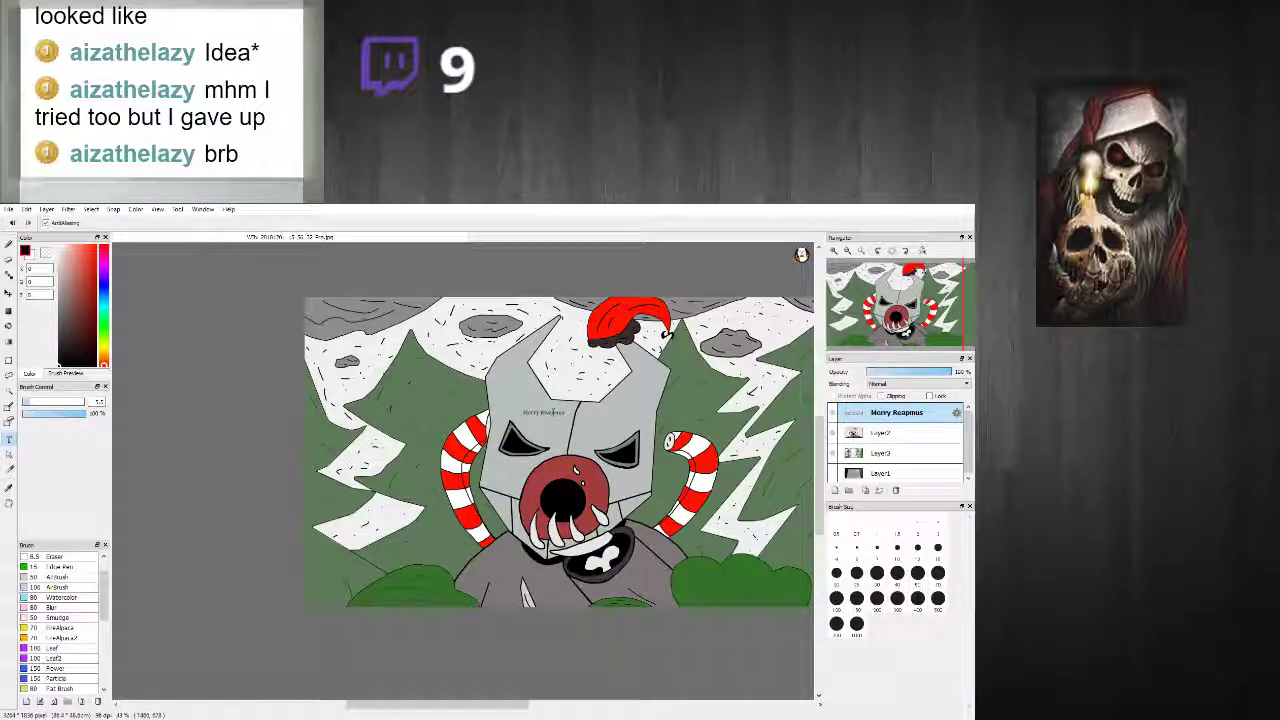
Step: Enlarge the "Merry Reapmus" text in a serif font and move it beside the left candy-cane arm
right_click(546, 414)
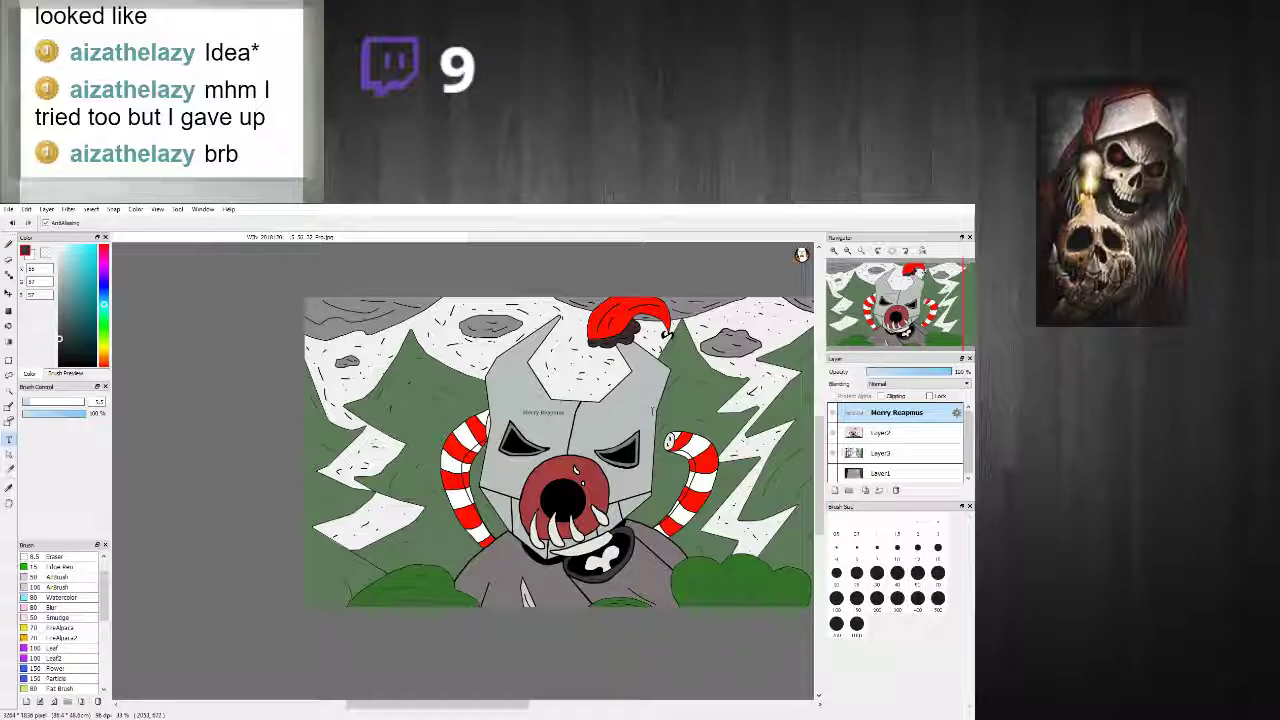
left_click(956, 413)
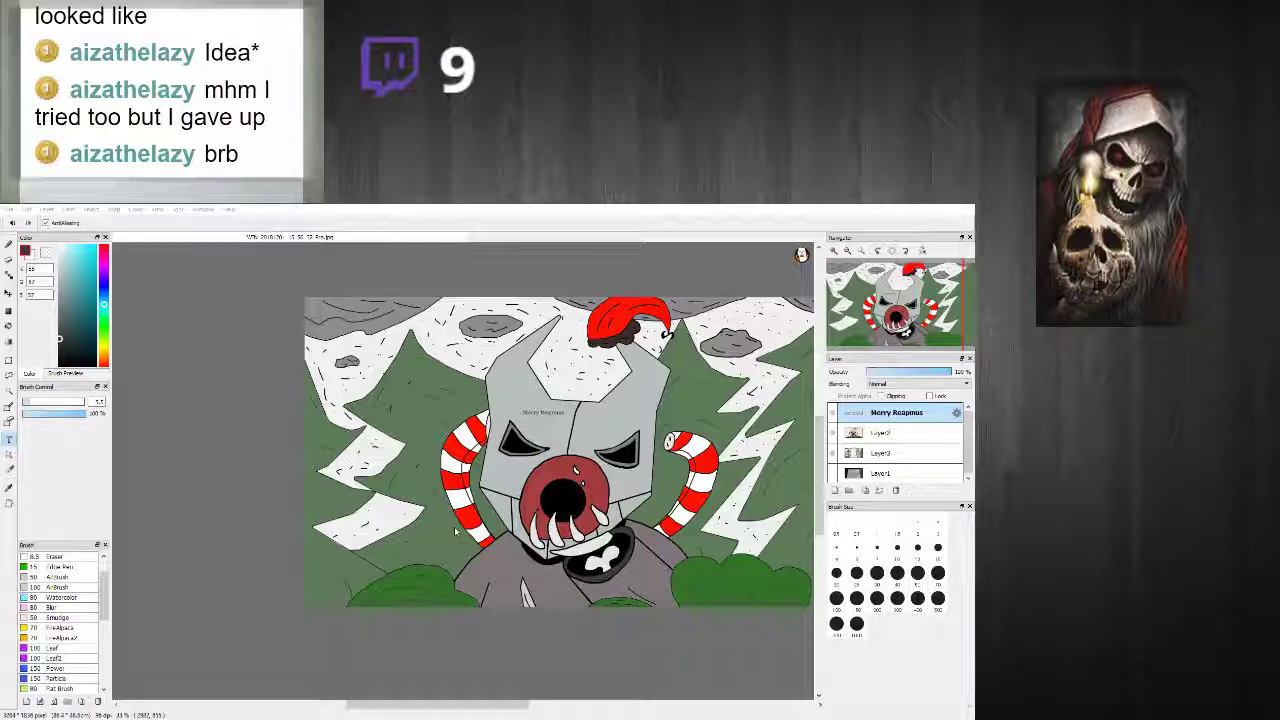
left_click_drag(589, 415, 399, 512)
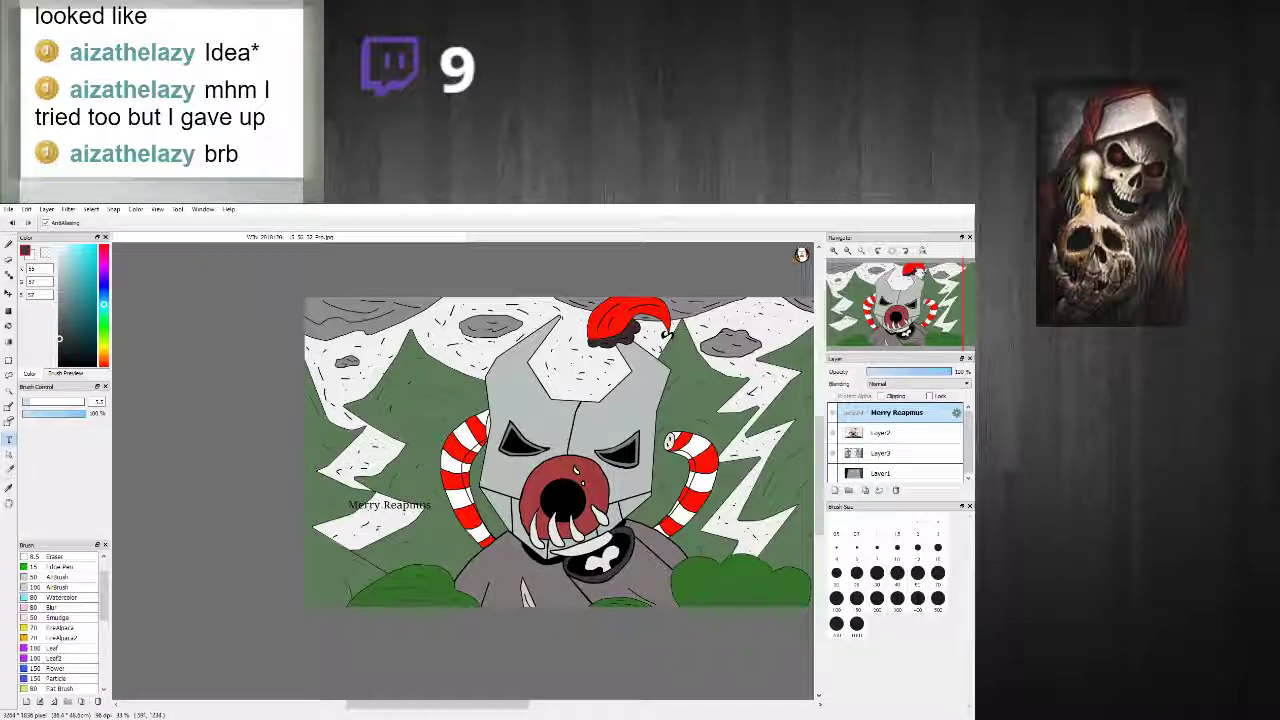
Step: Try the greeting text over the chest and the left light gap, and place it on the forehead above the eyes
left_click_drag(382, 506, 559, 574)
mouse_move(408, 704)
left_mouse_down()
mouse_move(462, 704)
mouse_move(410, 704)
left_mouse_up()
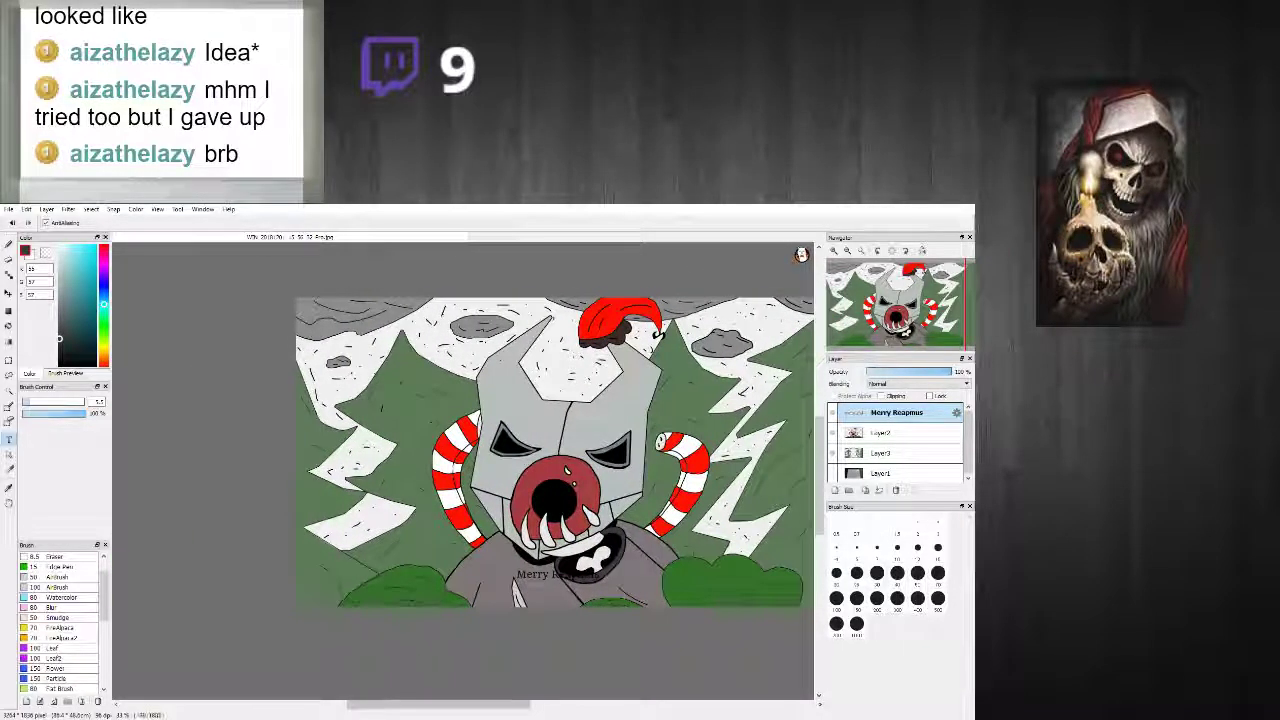
left_click_drag(551, 577, 349, 533)
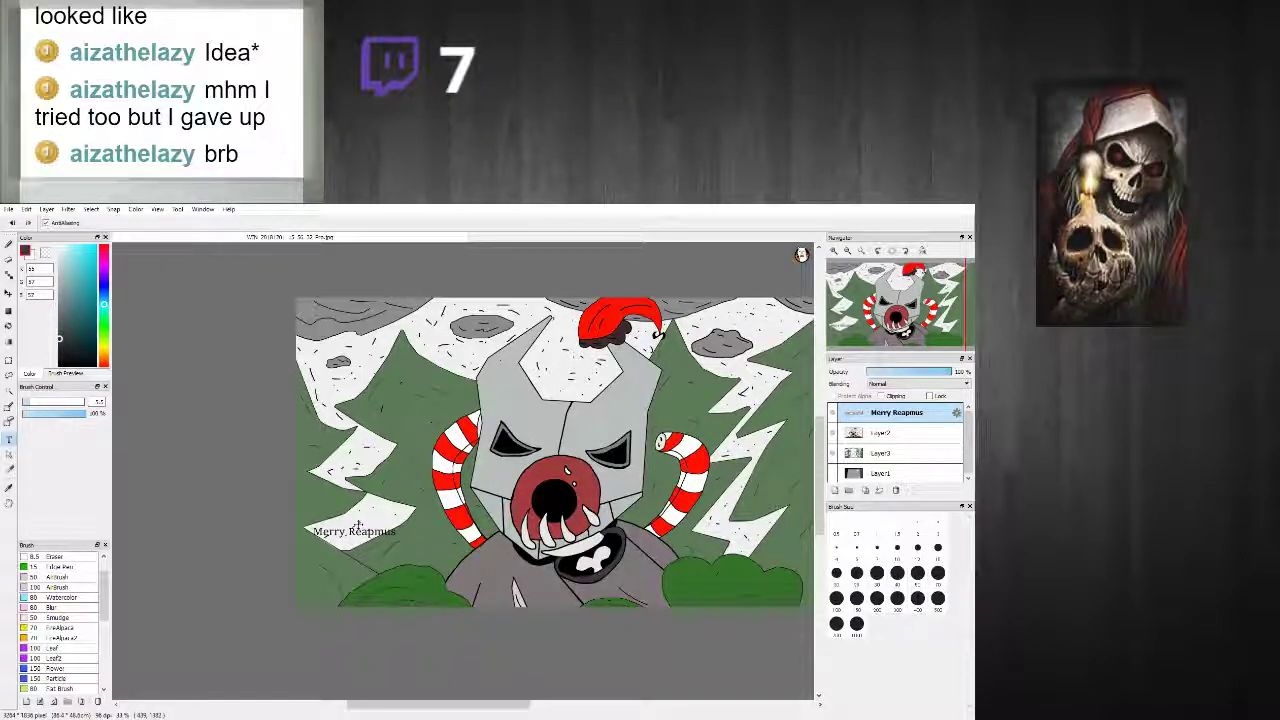
left_click_drag(349, 533, 517, 420)
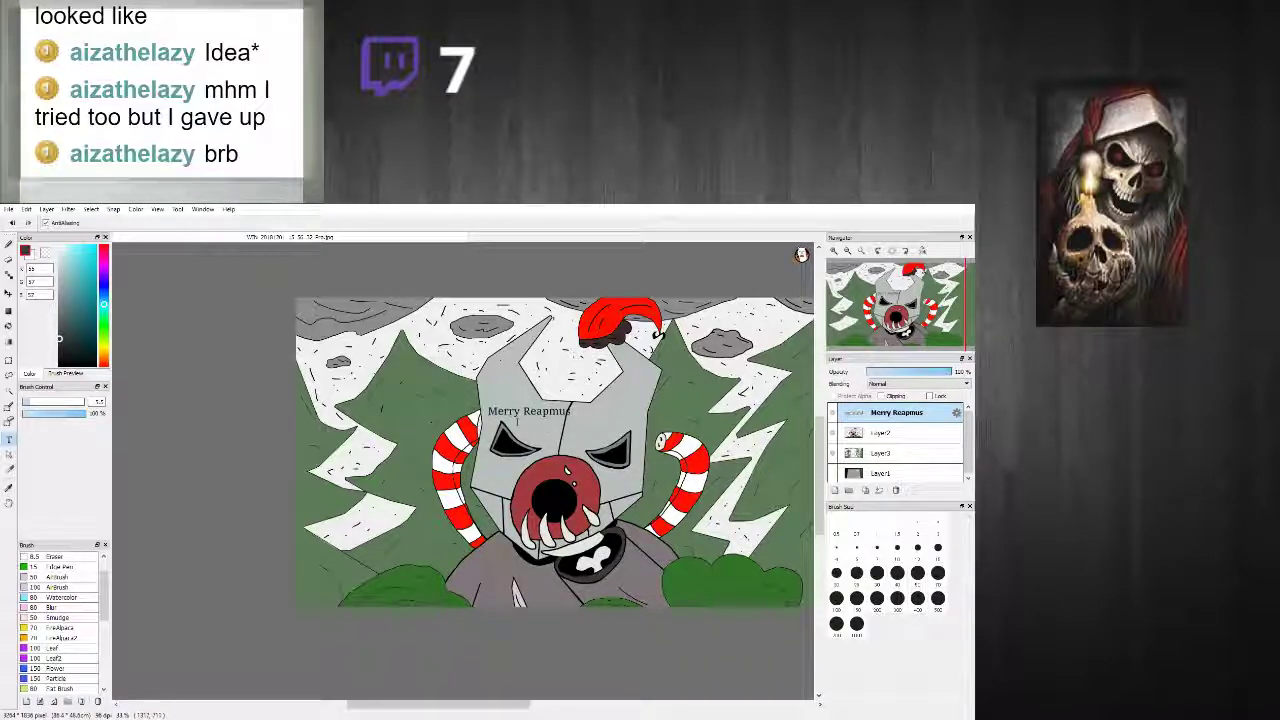
Step: Make Layer2 the active layer and choose a light brown color for the brush
left_click(868, 455)
scroll(762, 494, "up", 2)
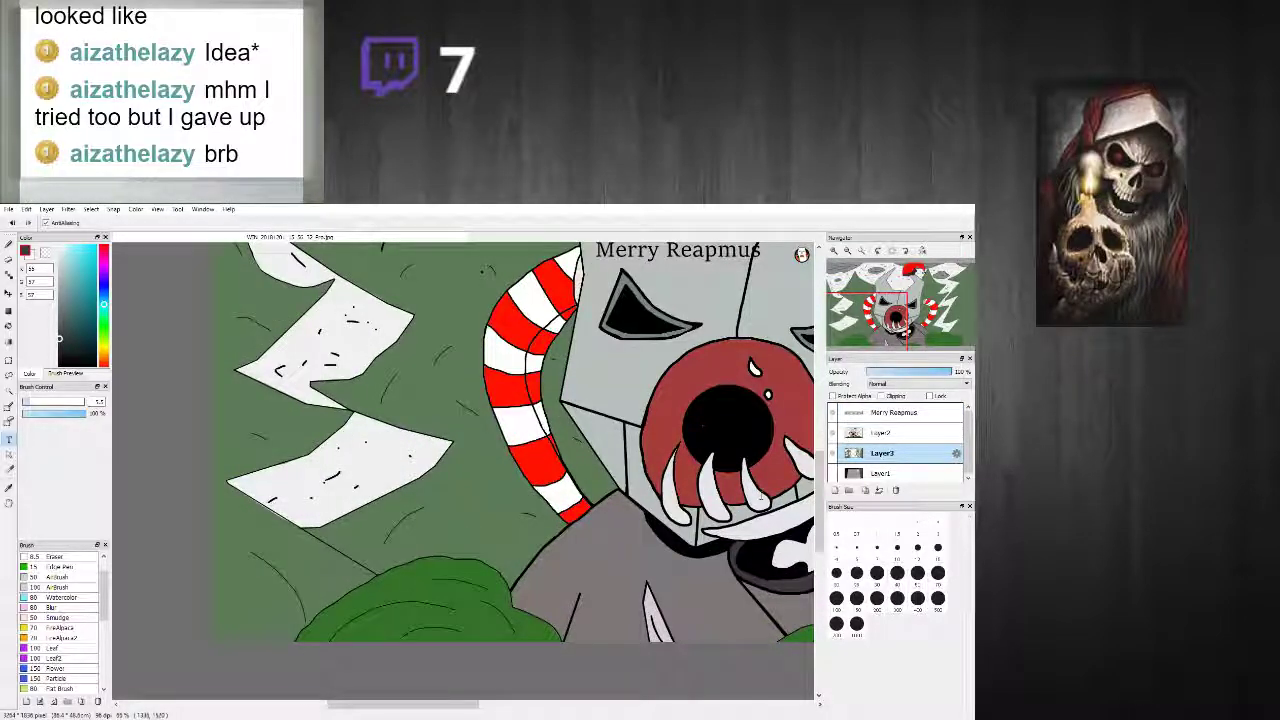
left_click(880, 433)
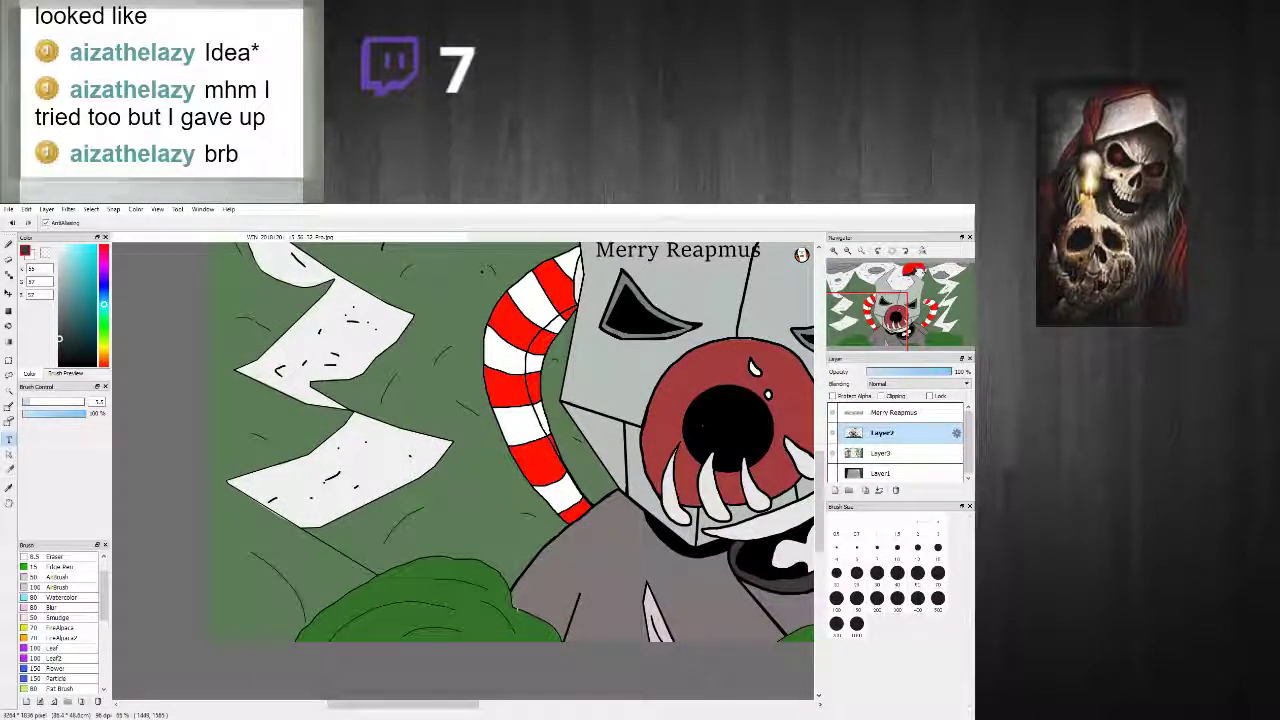
scroll(290, 660, "down", 2)
scroll(288, 648, "up", 2)
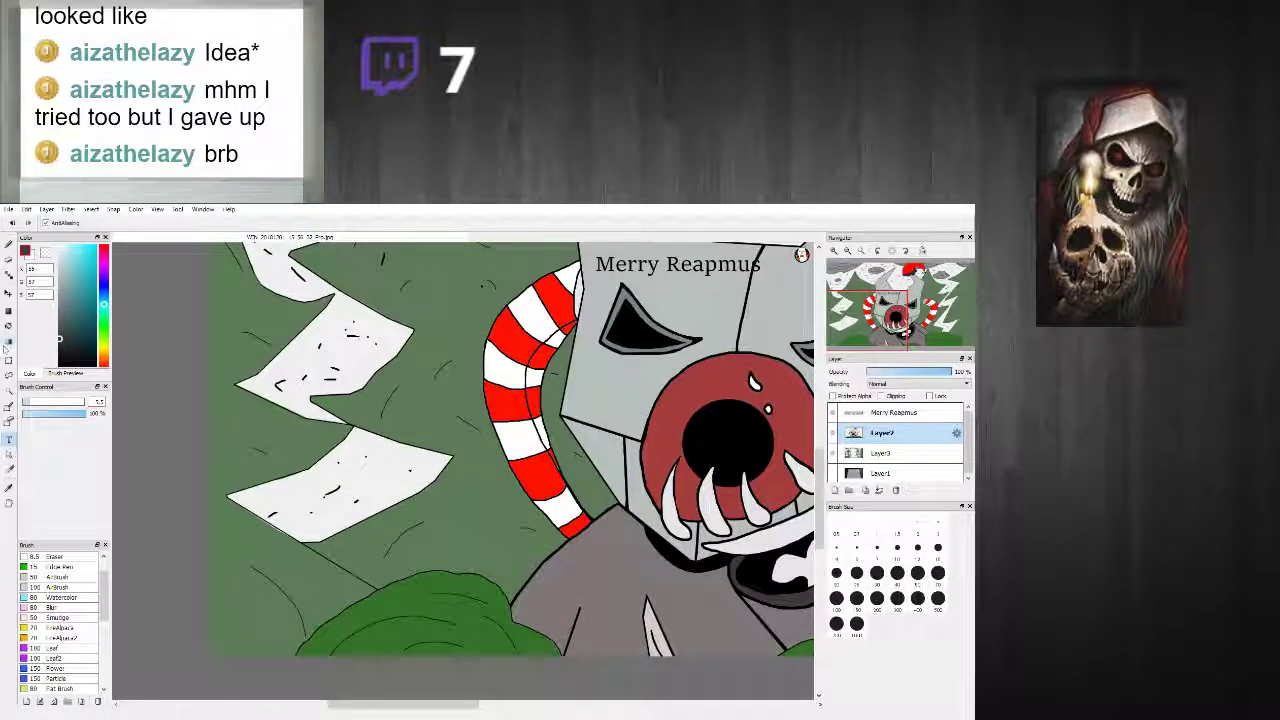
left_click_drag(104, 308, 105, 366)
left_click(121, 364)
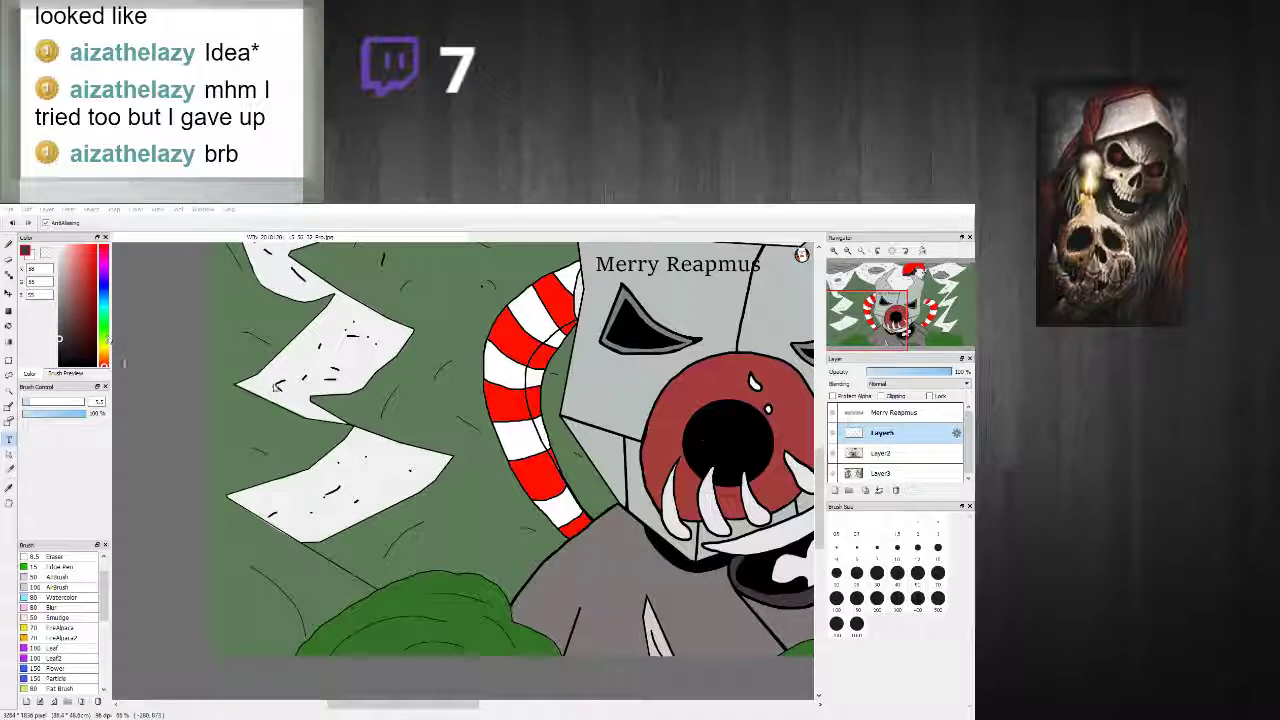
left_click(576, 392)
left_click(9, 244)
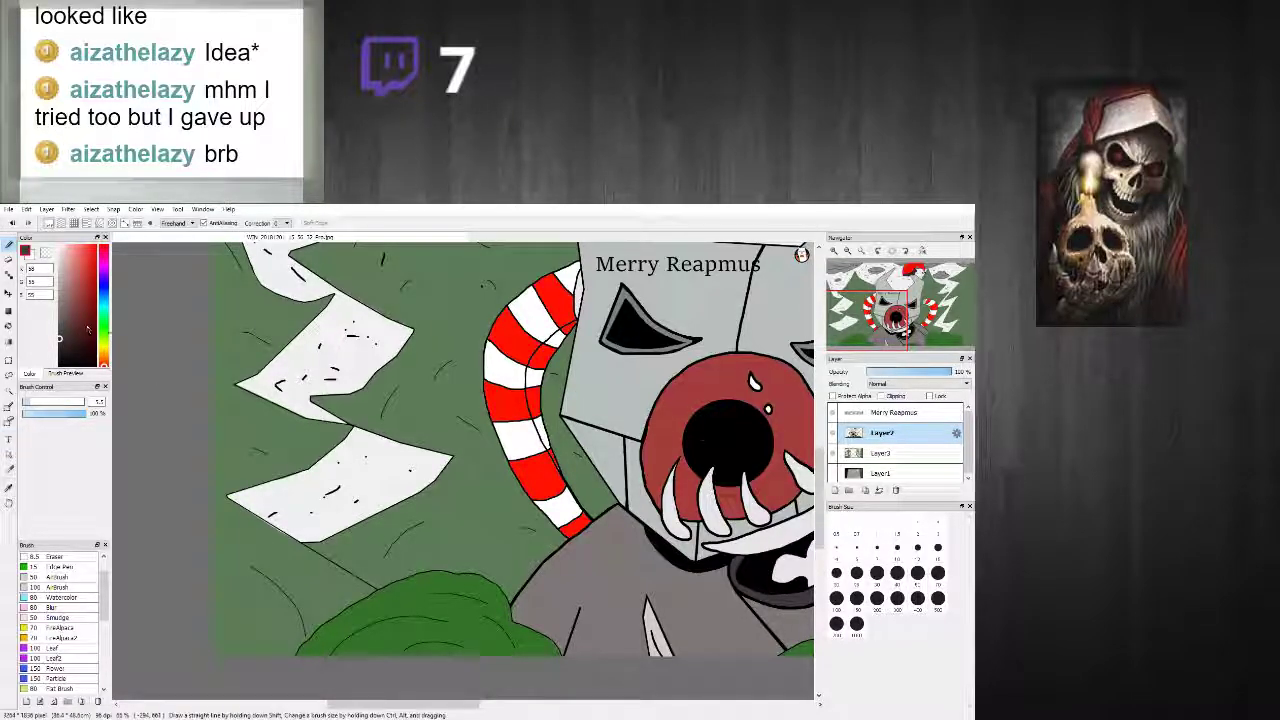
left_click_drag(104, 358, 104, 355)
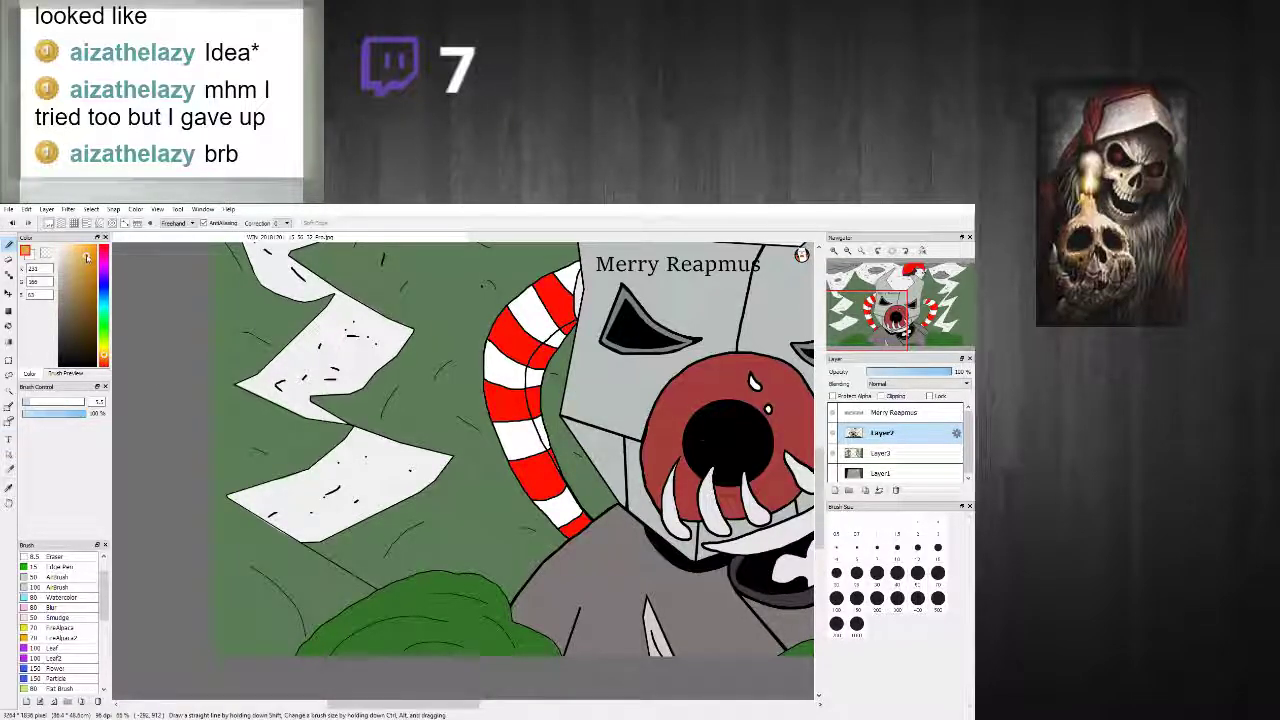
left_click_drag(76, 287, 74, 287)
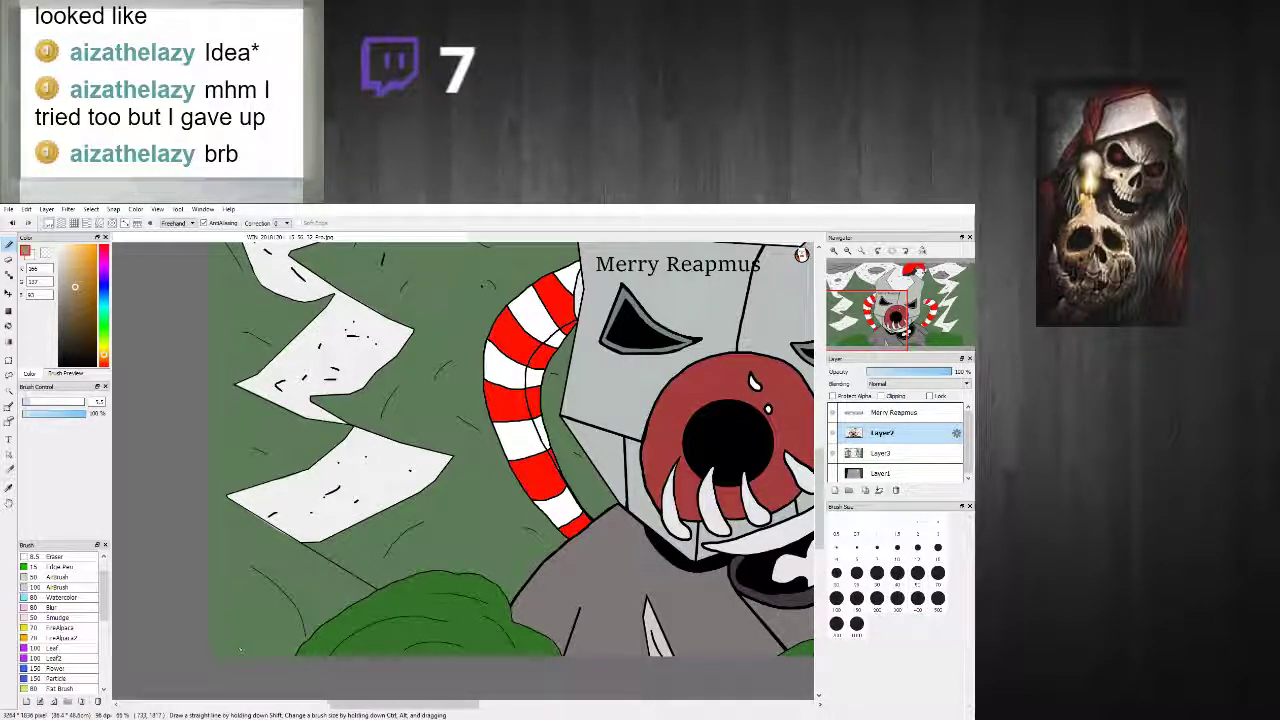
Step: Outline a rectangular sign board in light brown straight lines over the lowest light patch between the left trees
left_click(235, 471)
left_click(409, 471, "shift")
left_click(408, 575, "shift")
left_click(236, 573, "shift")
left_click(234, 472, "shift")
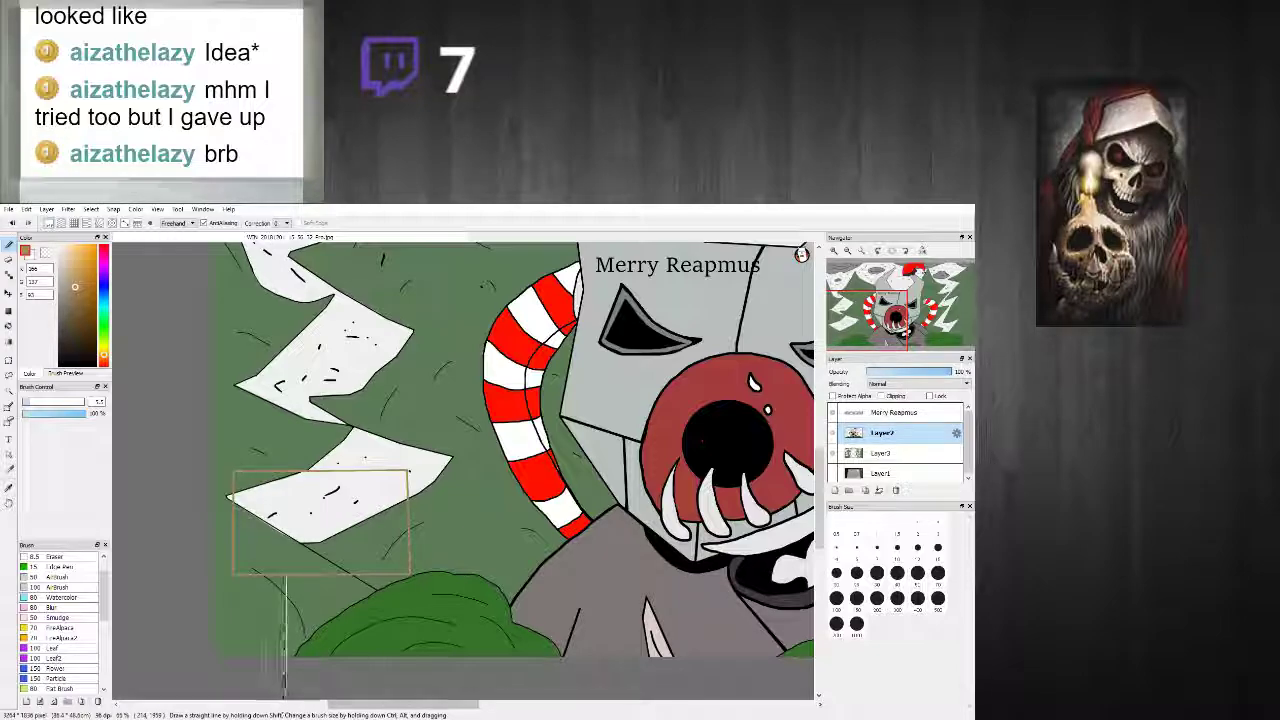
Step: Draw two vertical light brown lines from the board's lower edge past the canvas bottom as the signpost
left_click(321, 575)
left_click(321, 686, "shift")
scroll(341, 620, "down", 3)
scroll(339, 613, "up", 2)
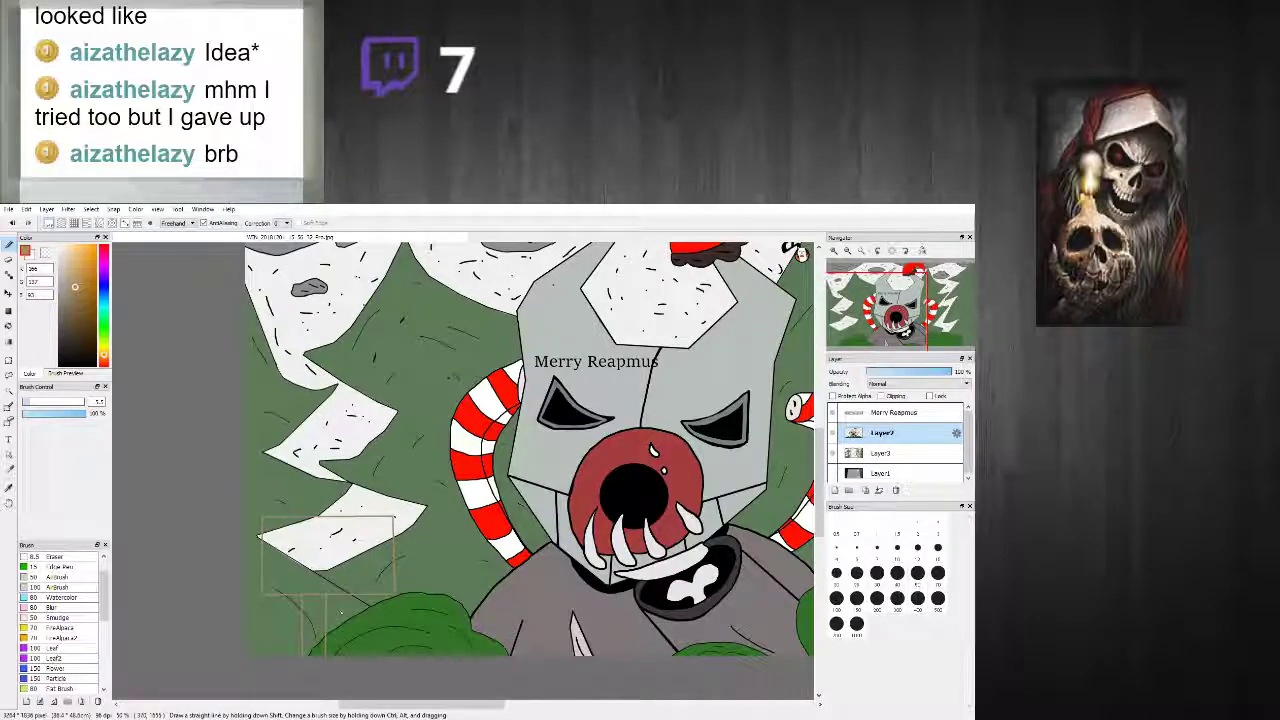
left_click(348, 597)
left_click(347, 671, "shift")
scroll(318, 655, "down", 2)
scroll(318, 655, "up", 2)
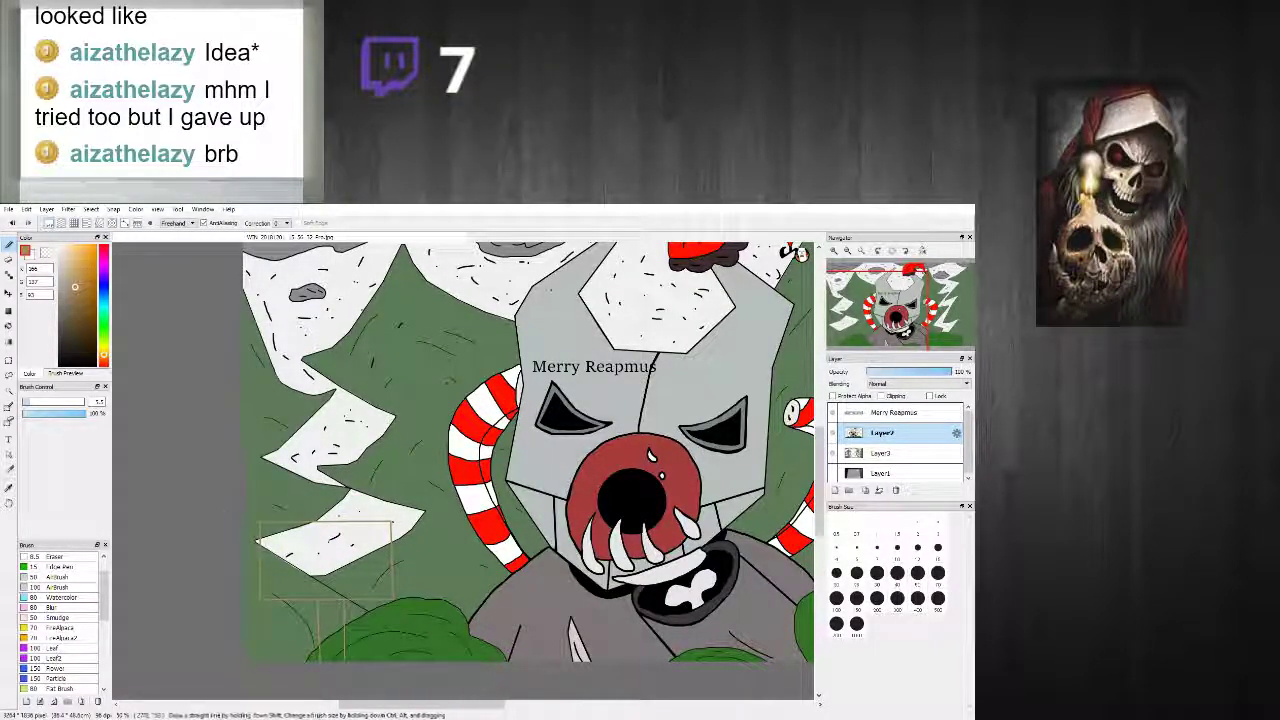
Step: Fill the outlined sign board and the foot of its signpost with the light brown
key("g")
left_click(342, 566)
left_click(335, 640)
left_click(357, 588)
left_click(305, 582)
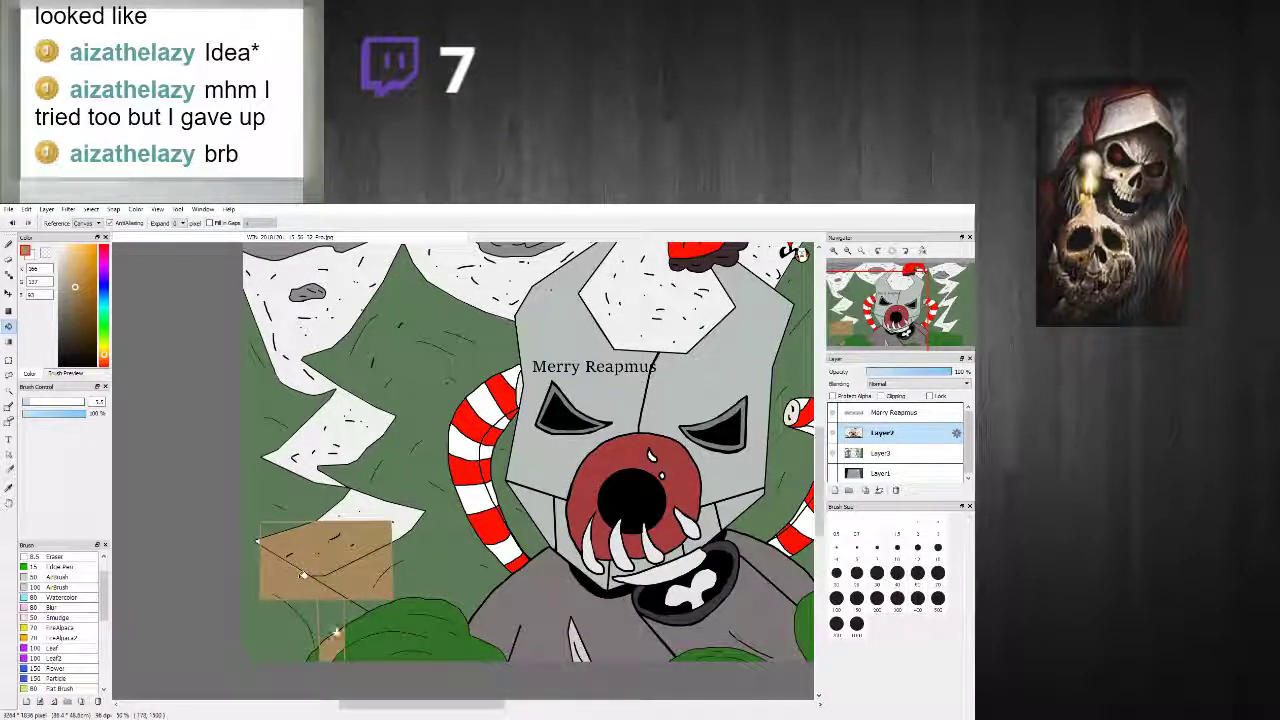
Step: Undo the last fill and flood the signpost's unfilled green area with light brown
left_click(335, 630)
key("ctrl+z")
scroll(340, 650, "up", 2)
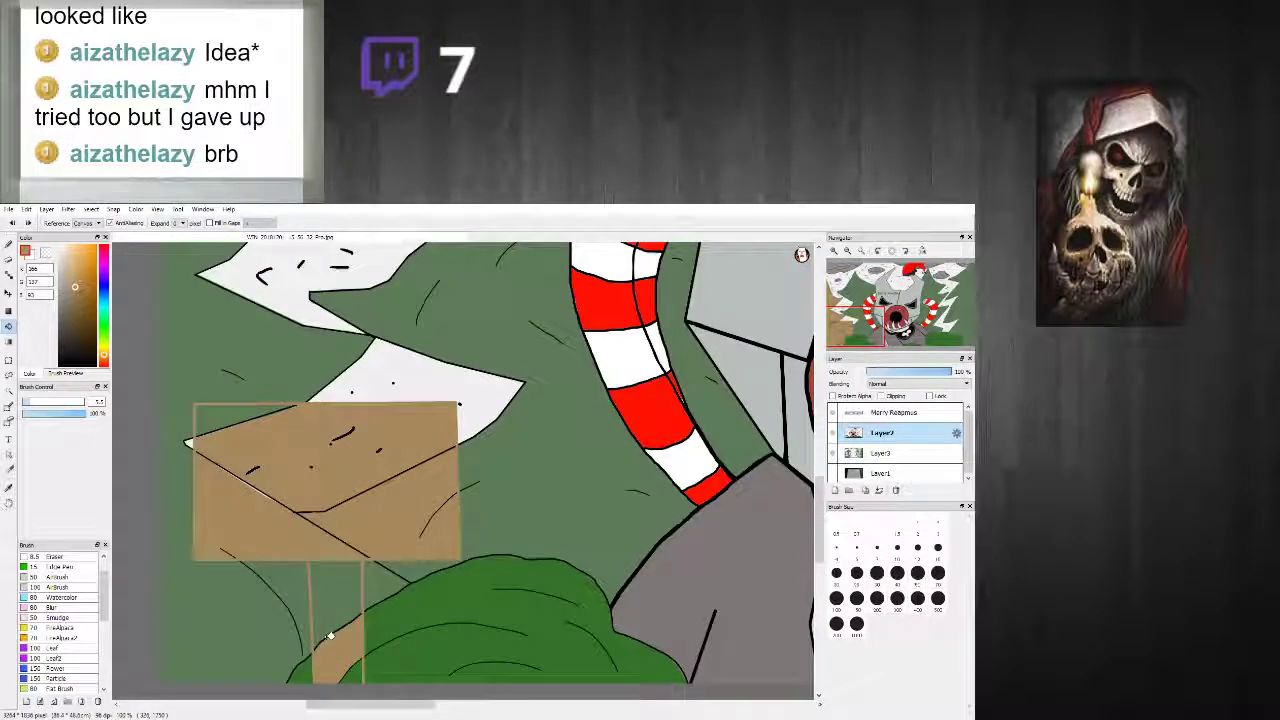
scroll(330, 608, "up", 2)
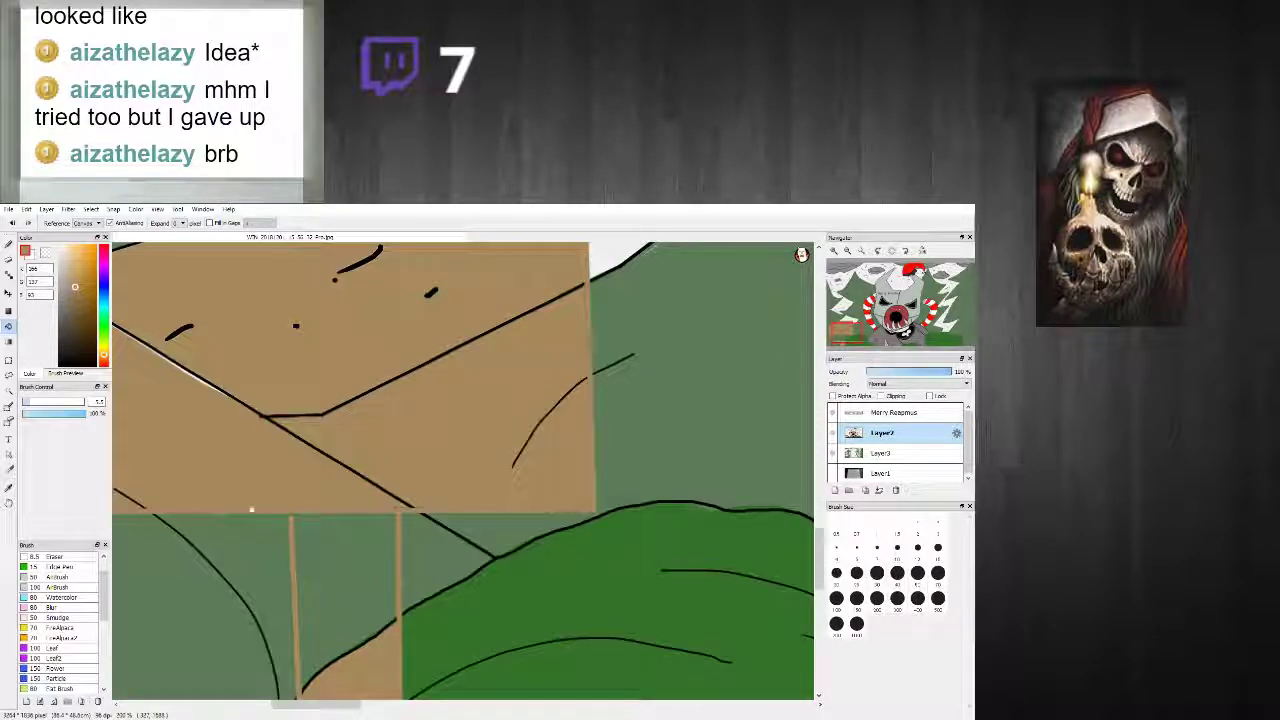
left_click(9, 245)
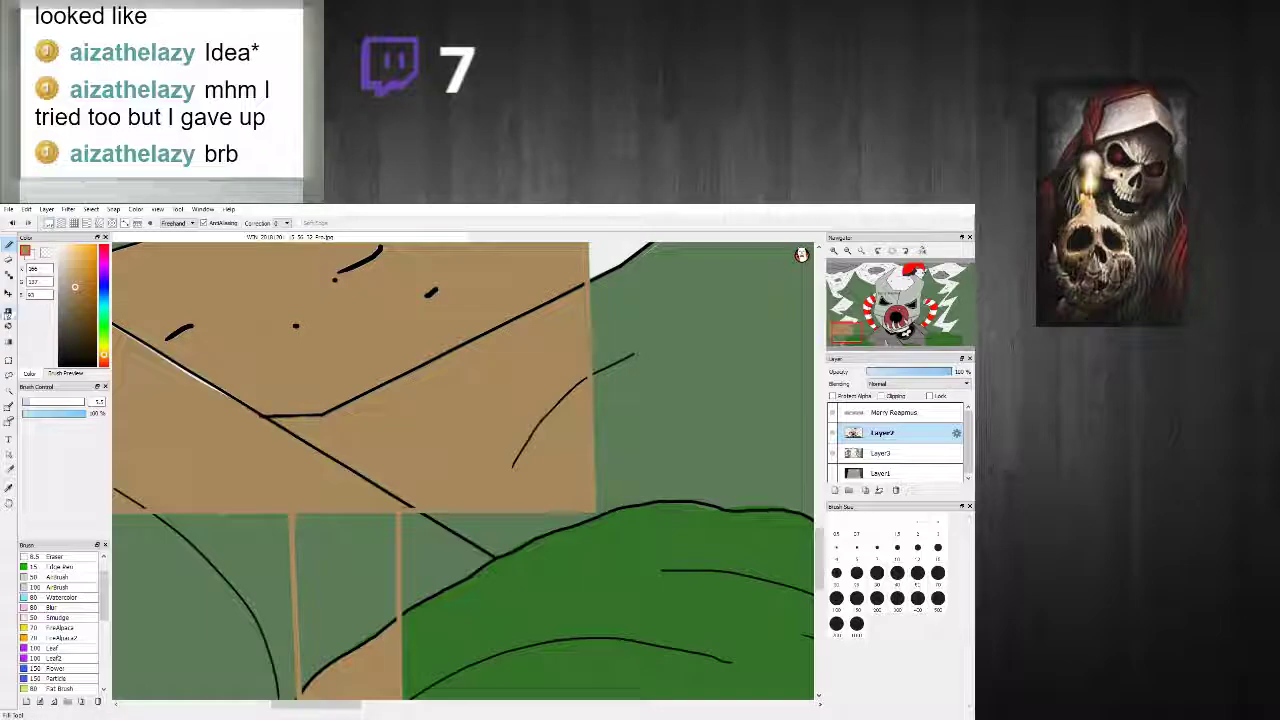
left_click(9, 326)
left_click(370, 601)
scroll(262, 426, "down", 2)
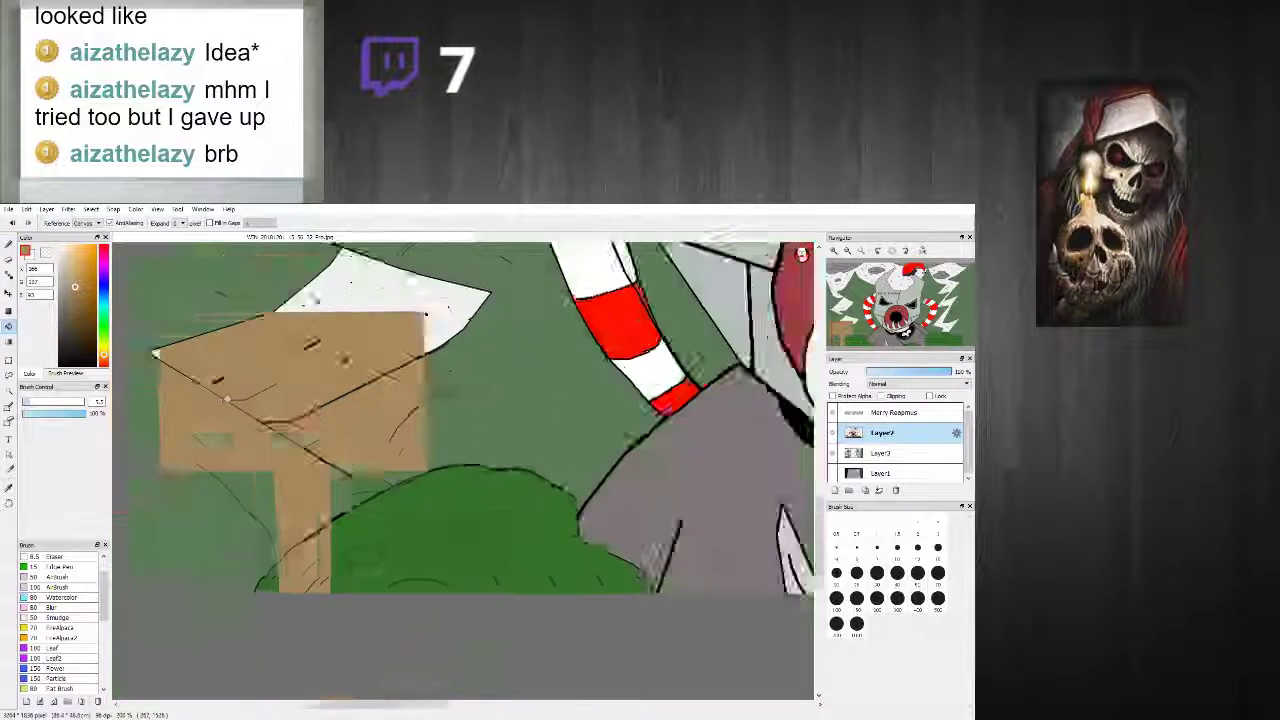
scroll(262, 426, "down", 1)
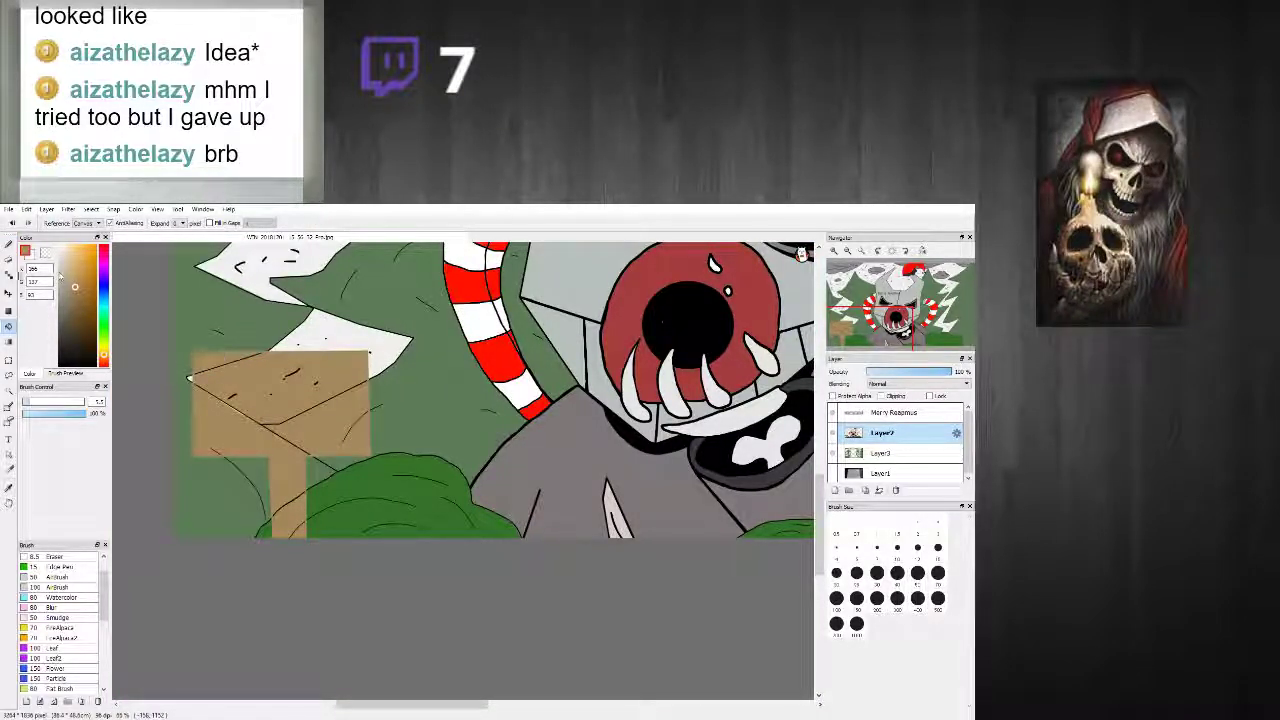
Step: Paint light brown over the black background lines crossing the sign board and signpost, using a larger brush
left_click(9, 243)
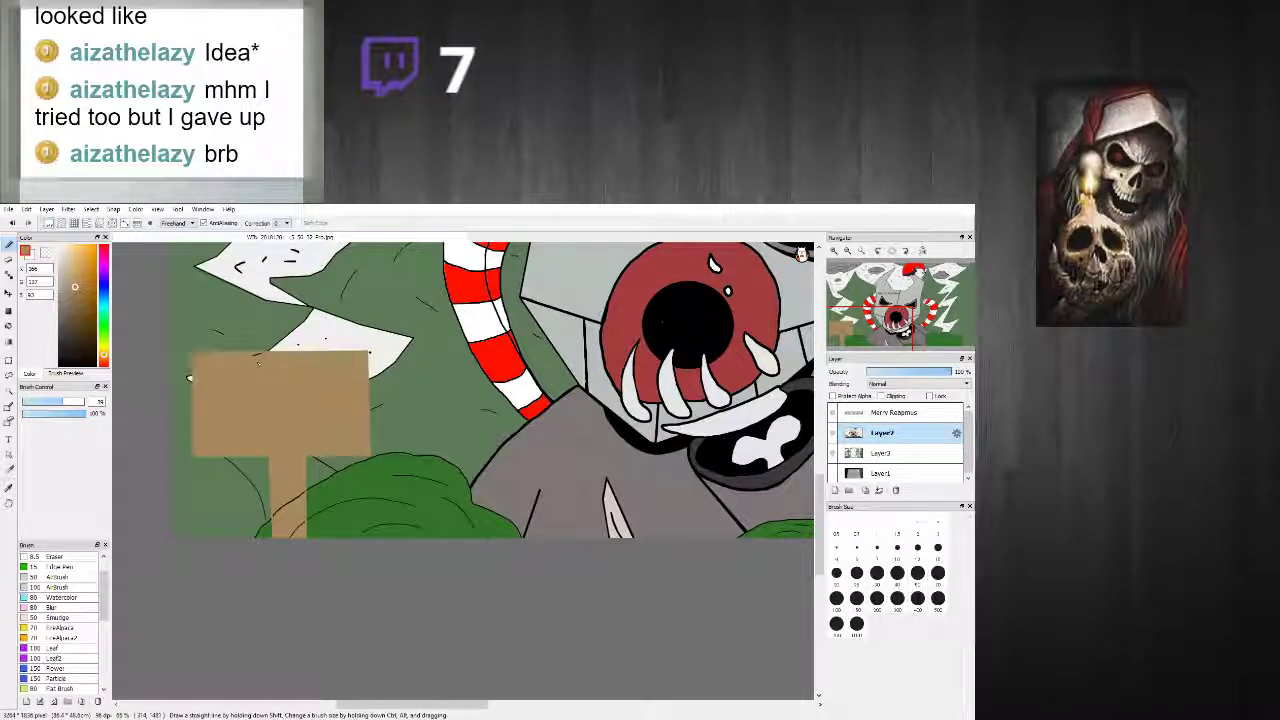
scroll(290, 440, "up", 2)
scroll(283, 495, "down", 2)
scroll(281, 495, "up", 2)
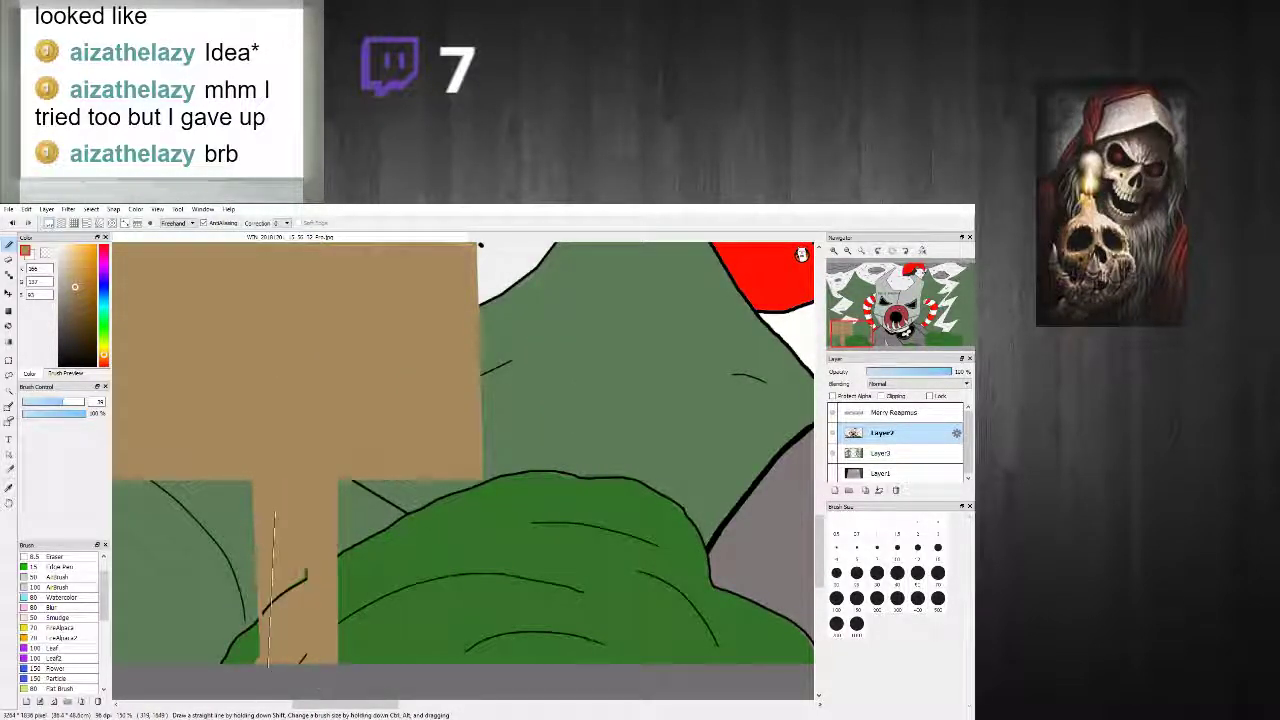
left_click(259, 490, "shift")
left_click_drag(284, 591, 306, 579)
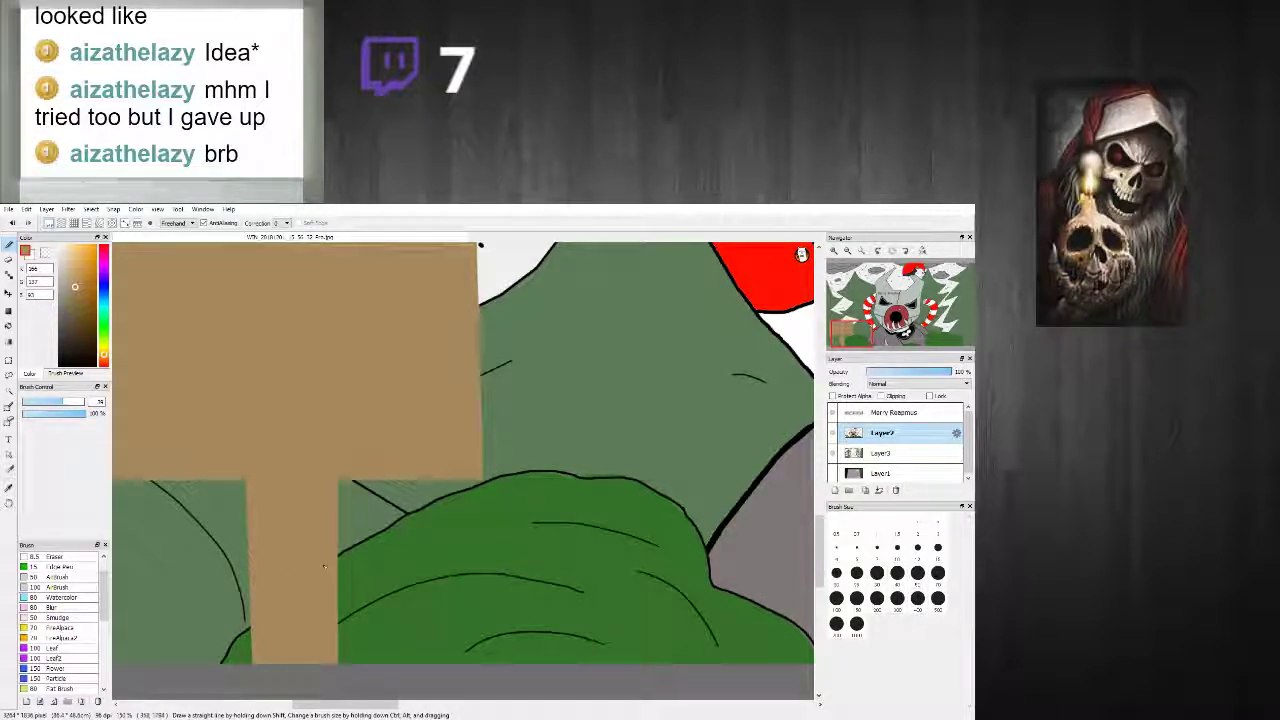
scroll(241, 480, "up", 2)
scroll(160, 428, "down", 4)
scroll(125, 349, "up", 2)
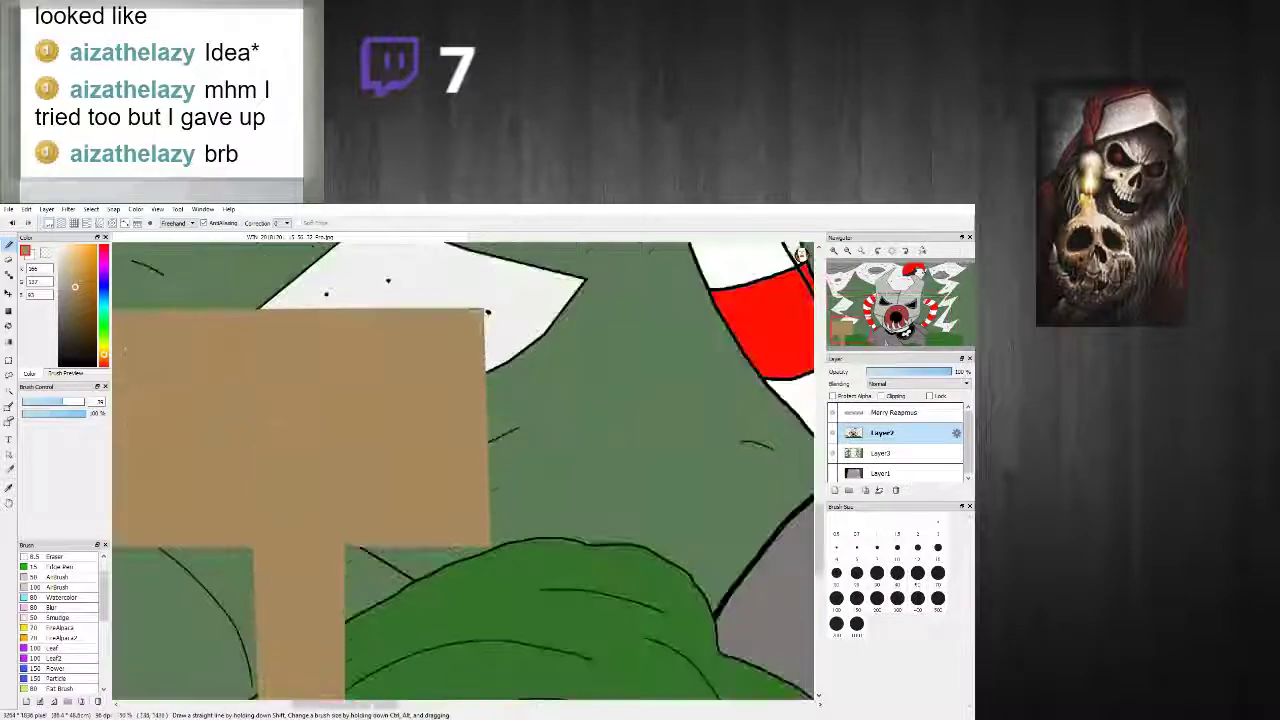
Step: Reduce the brush size and even out the sign board's edges with straight light brown strokes
scroll(402, 547, "up", 1)
left_click(37, 402)
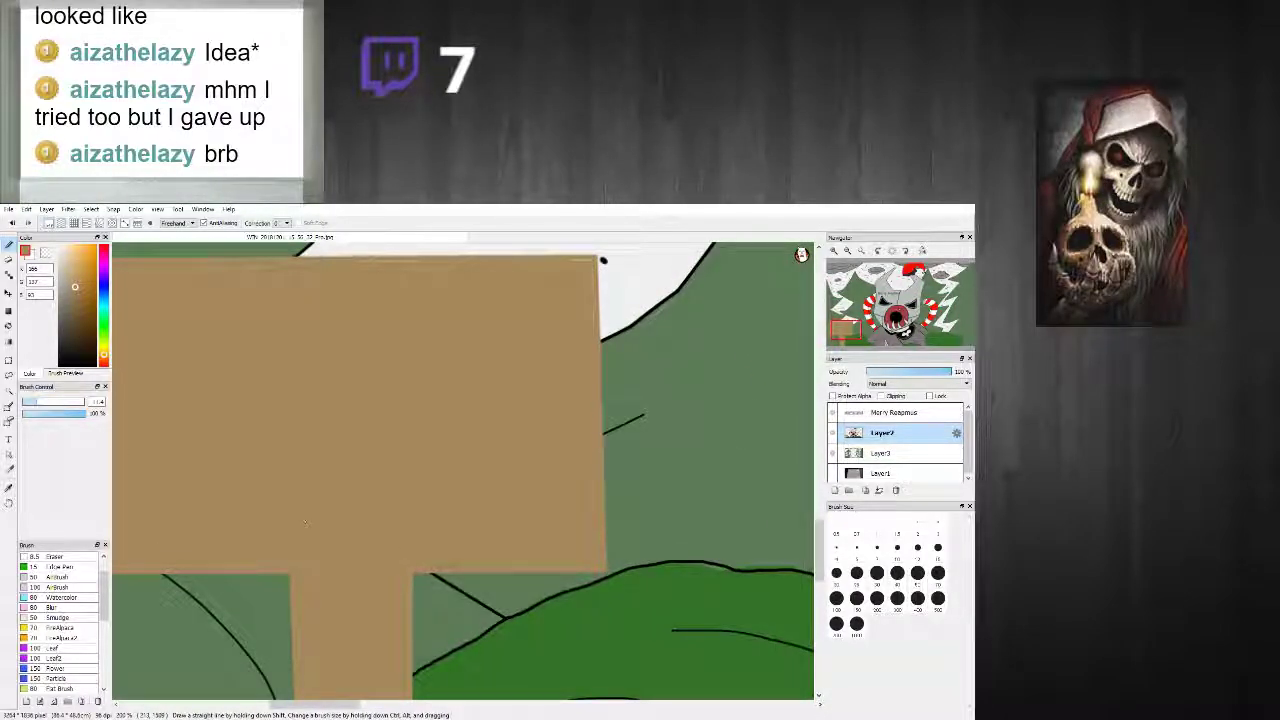
left_click_drag(512, 560, 600, 565)
left_click(417, 567, "shift")
scroll(603, 441, "down", 4)
scroll(609, 388, "up", 3)
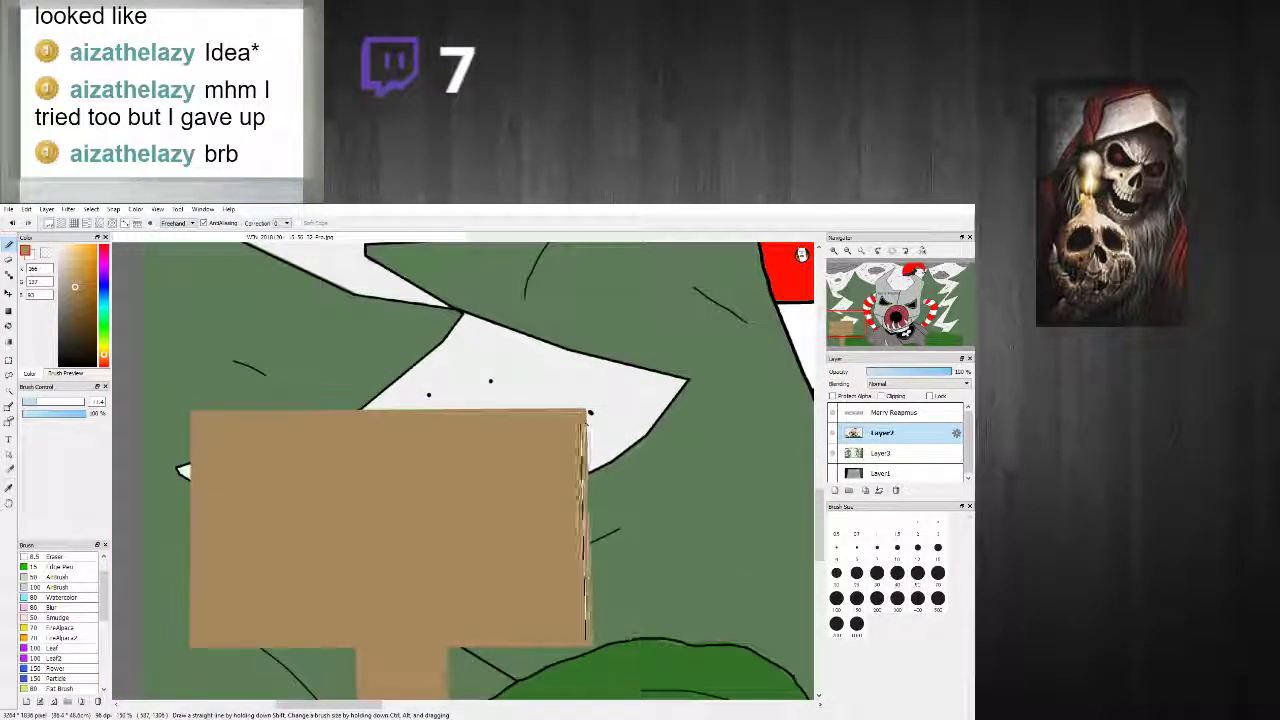
left_click(583, 415, "shift")
left_click(198, 418, "shift")
mouse_move(198, 418)
left_mouse_down()
mouse_move(194, 642)
mouse_move(370, 645)
left_mouse_up()
scroll(311, 657, "up", 5)
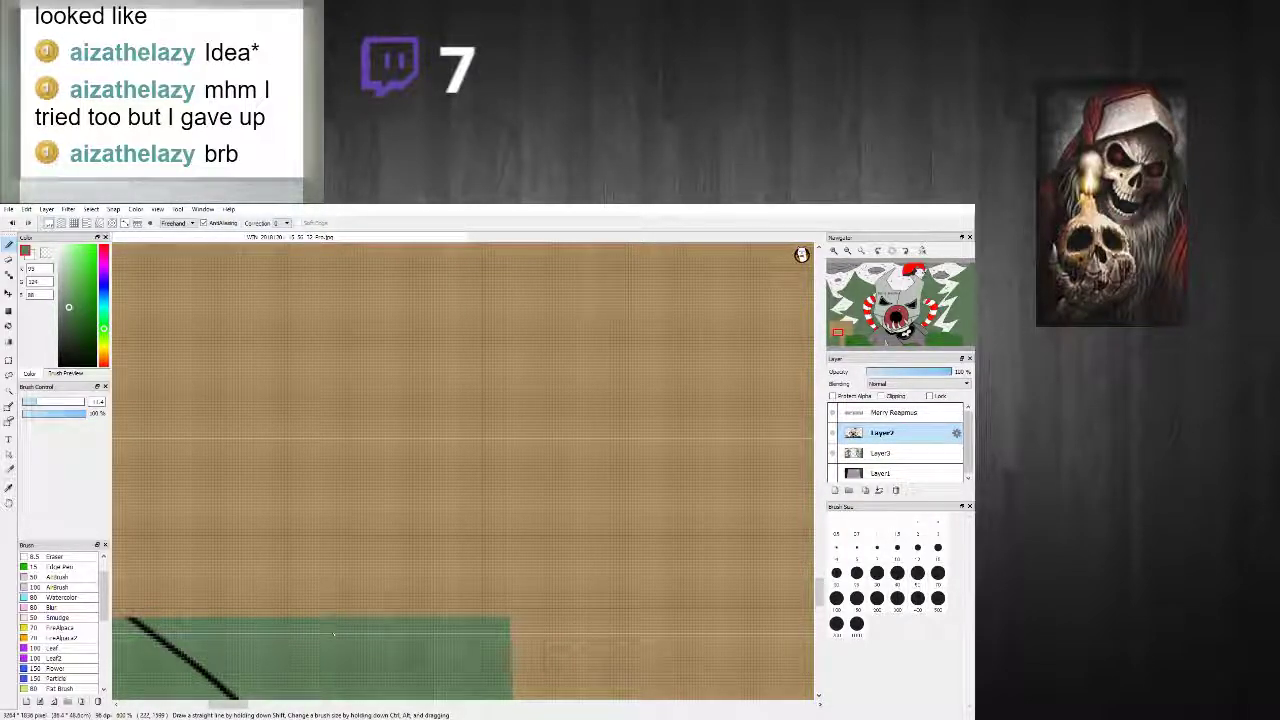
scroll(333, 626, "down", 8)
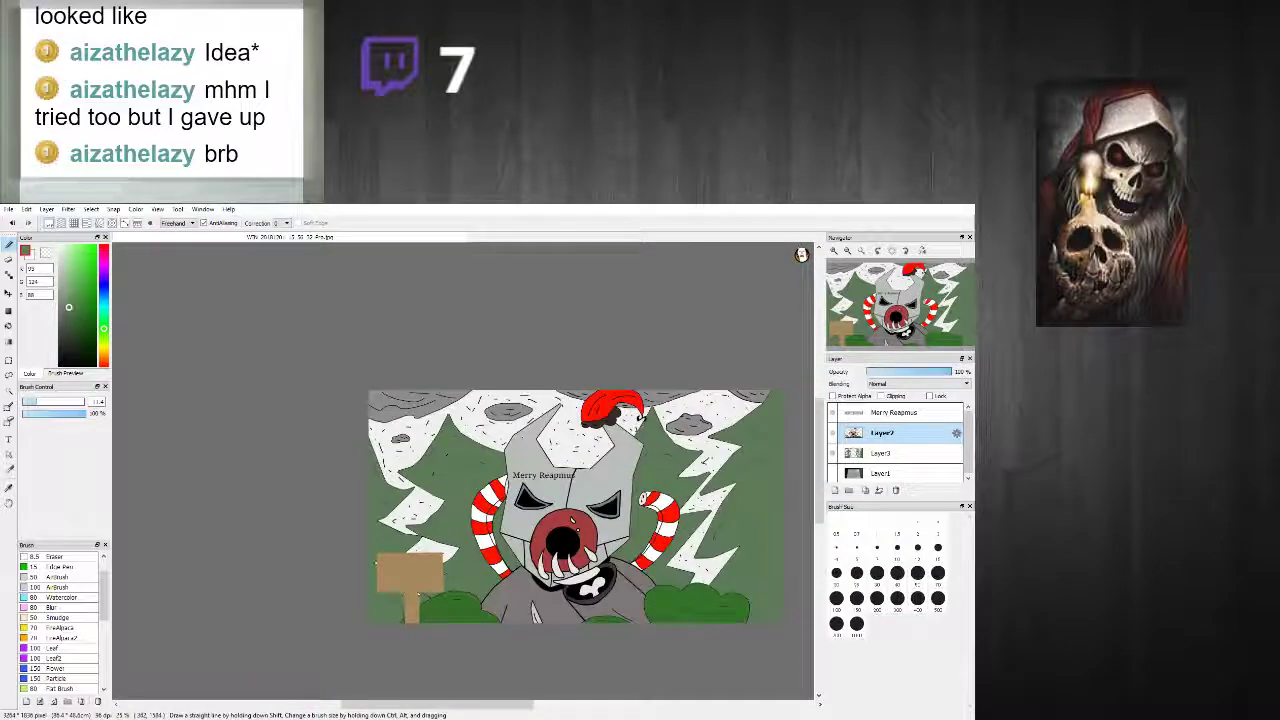
scroll(419, 612, "up", 3)
scroll(419, 613, "up", 1)
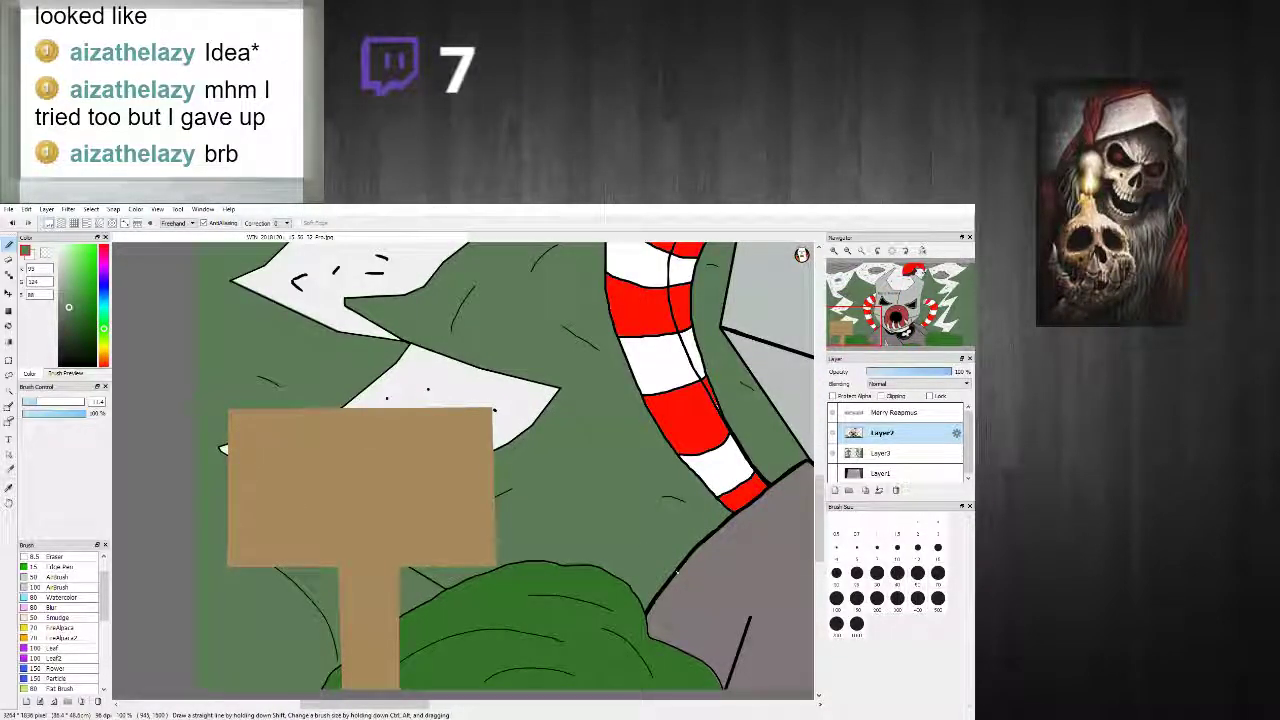
Step: Sample black from the line art, thin the brush and outline both sides of the signpost with straight lines
left_click(670, 581, "alt")
left_click_drag(89, 402, 125, 406)
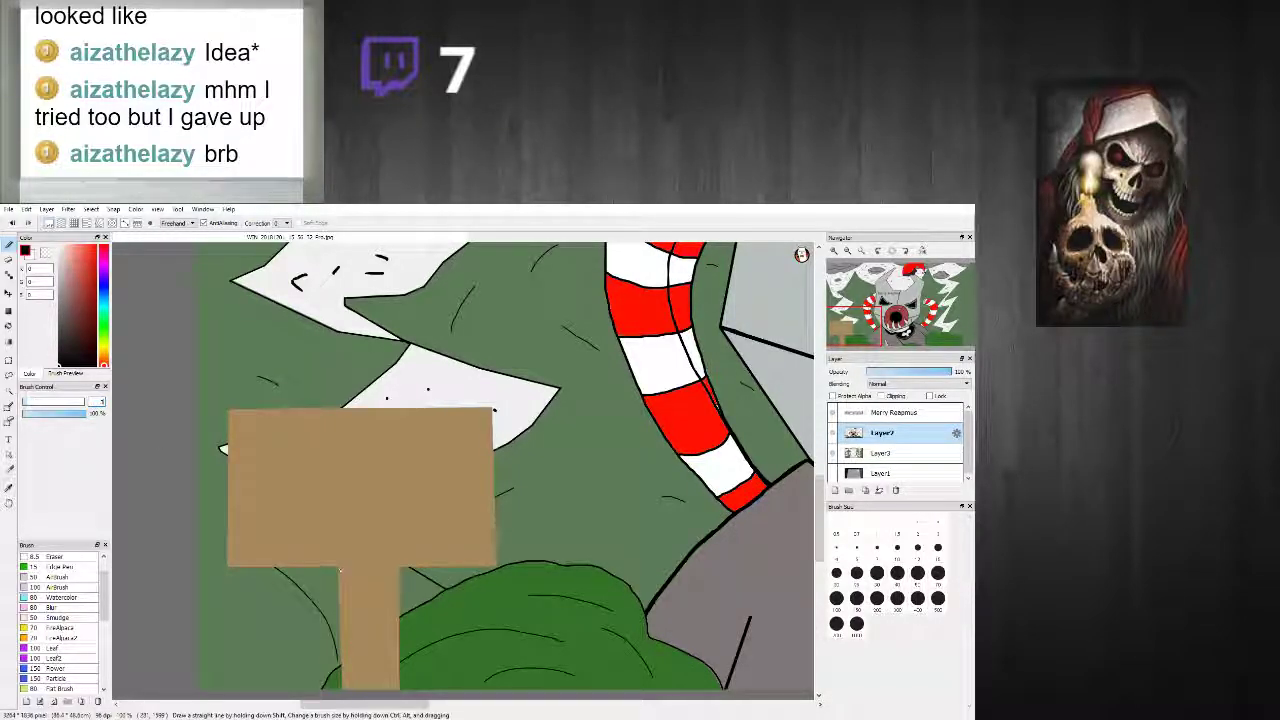
left_click_drag(338, 567, 344, 694)
left_click(402, 569)
left_click(402, 692, "shift")
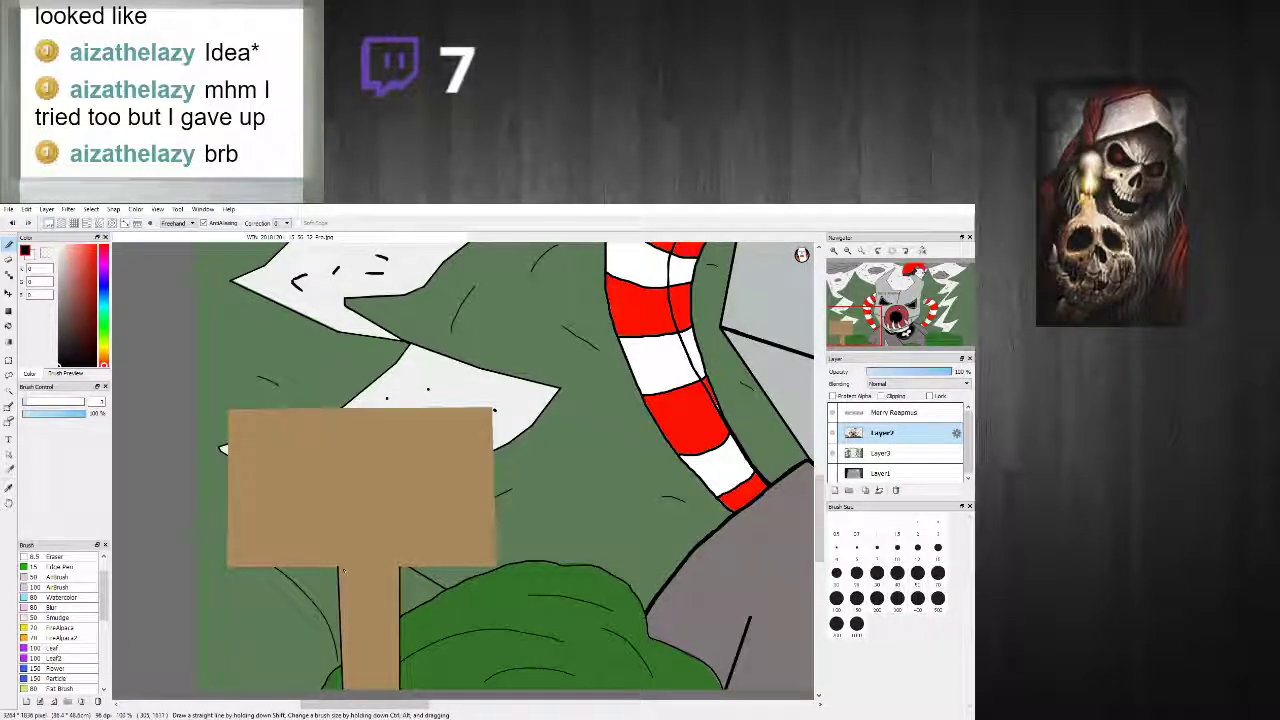
Step: Outline all four edges of the sign board with thin straight black lines
left_click(228, 569)
left_click(496, 566, "shift")
left_click(498, 567, "shift")
left_click(492, 408, "shift")
left_click(228, 566, "shift")
scroll(352, 543, "down", 5)
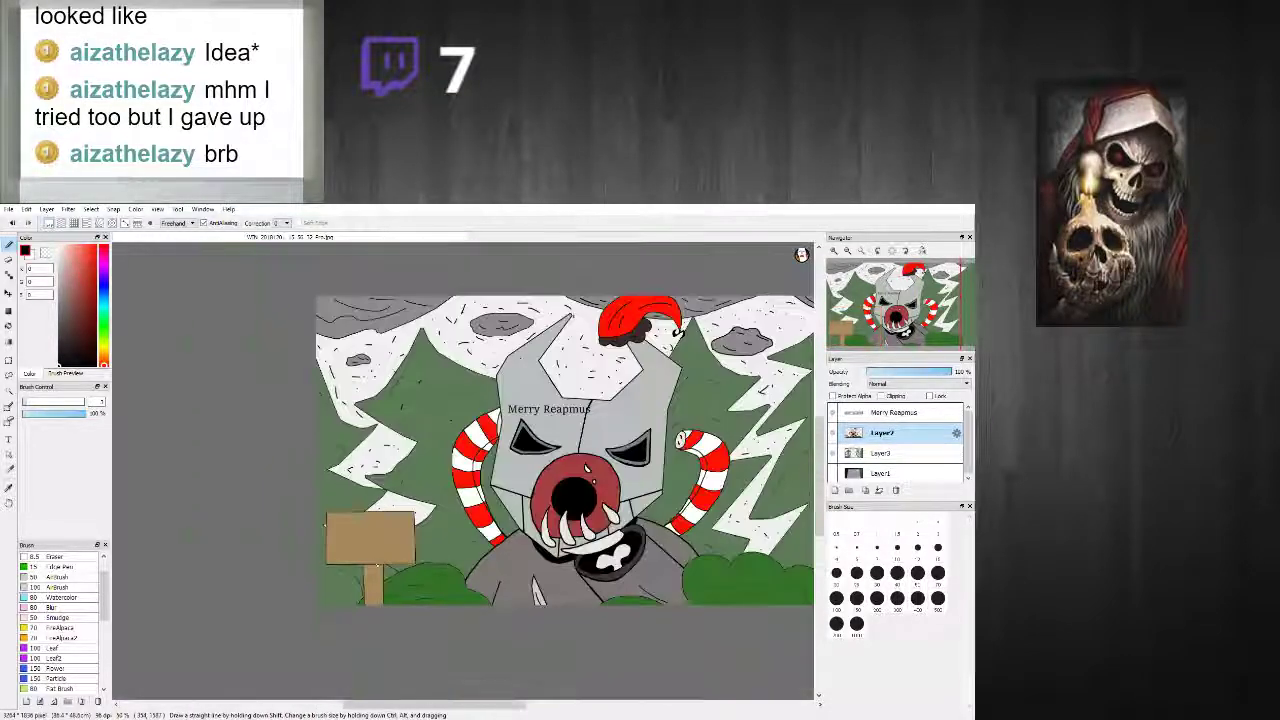
Step: Draw short vertical black wood-grain marks on the signpost
scroll(367, 545, "up", 5)
scroll(389, 570, "up", 1)
scroll(389, 568, "down", 2)
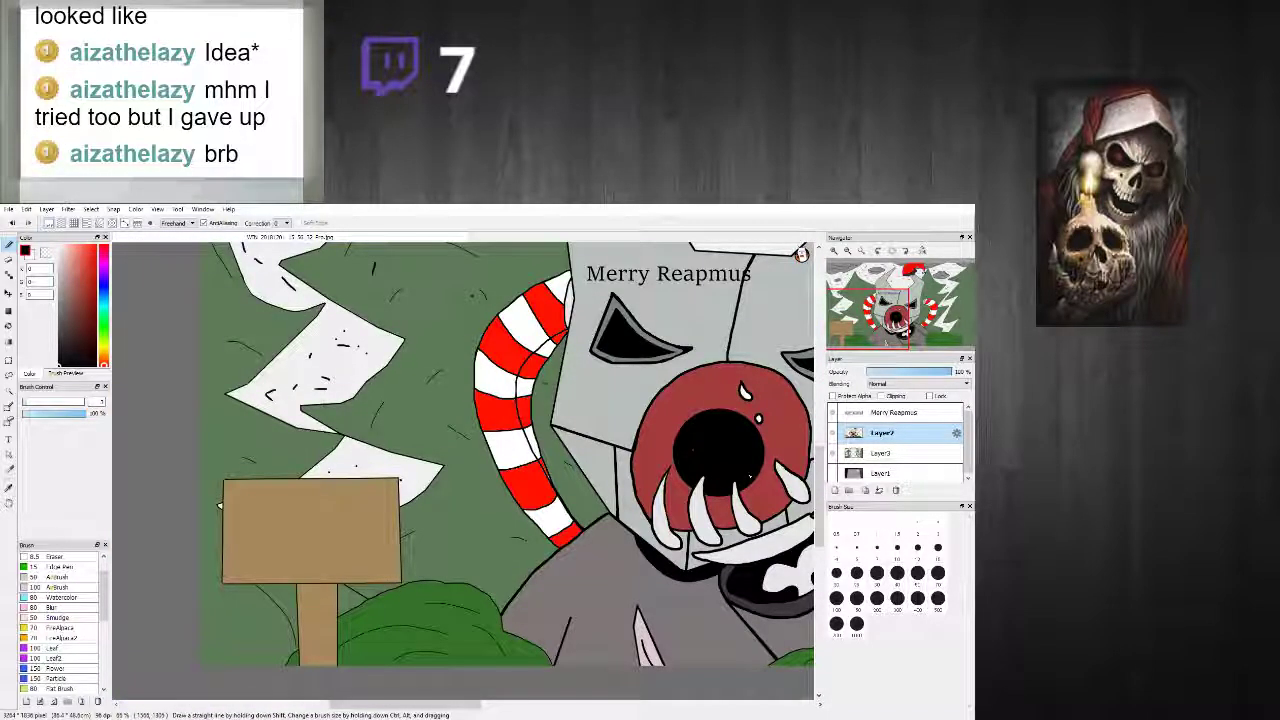
left_click_drag(819, 471, 819, 491)
scroll(318, 545, "up", 3)
left_click_drag(303, 453, 305, 545)
scroll(326, 450, "down", 3)
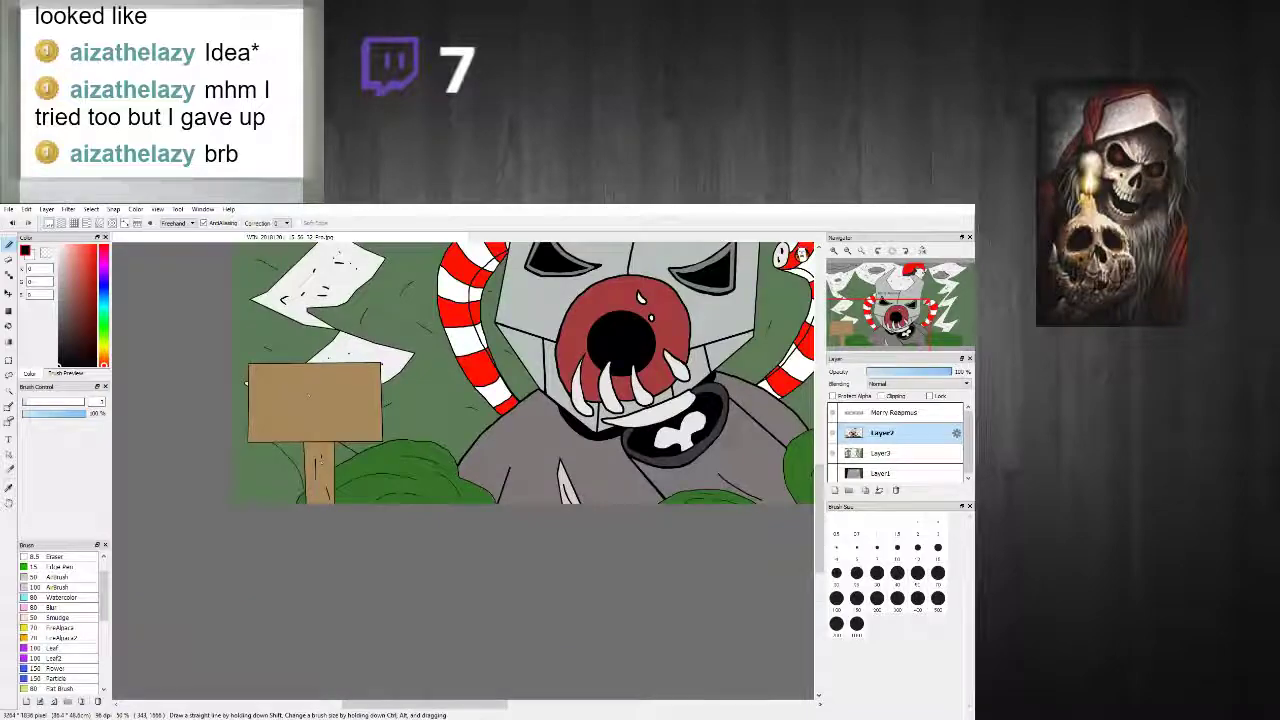
scroll(450, 380, "up", 1)
scroll(571, 322, "down", 2)
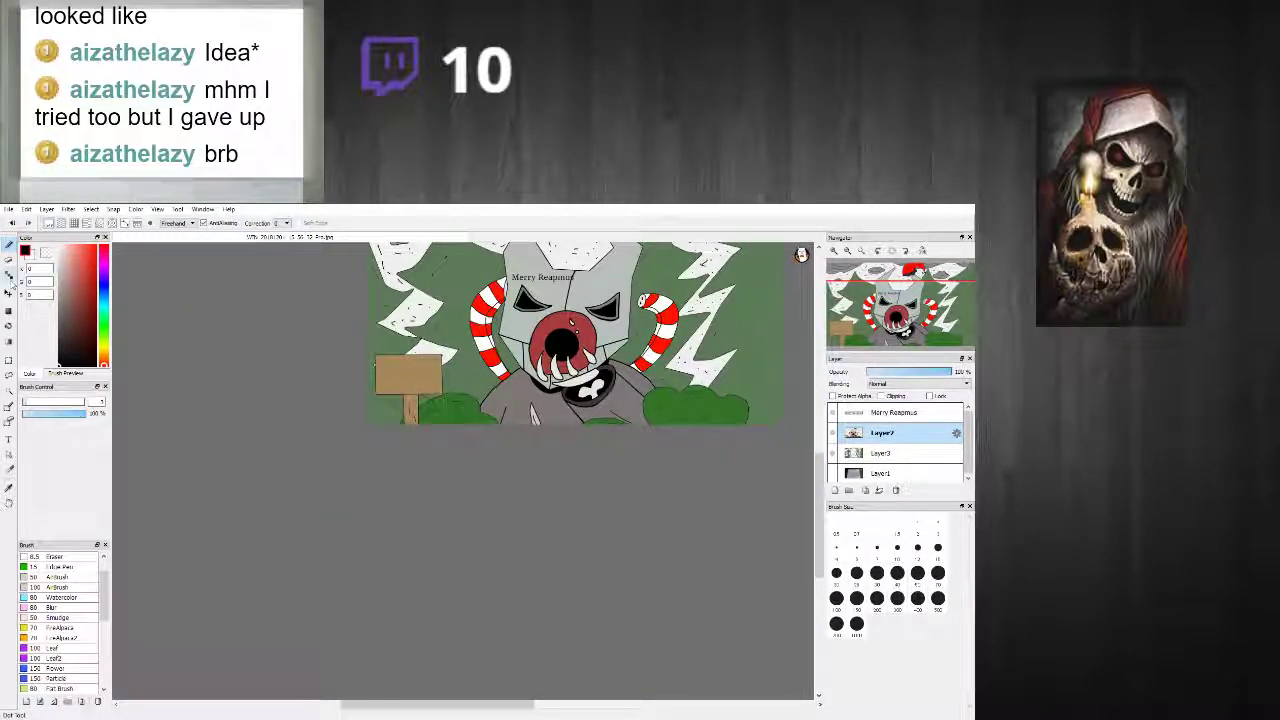
Step: Move the "Merry Reapmus" text layer from the forehead onto the upper half of the sign board
left_click(8, 292)
mouse_move(542, 279)
left_mouse_down()
mouse_move(442, 239)
mouse_move(502, 312)
mouse_move(519, 271)
mouse_move(516, 283)
mouse_move(543, 279)
left_mouse_up()
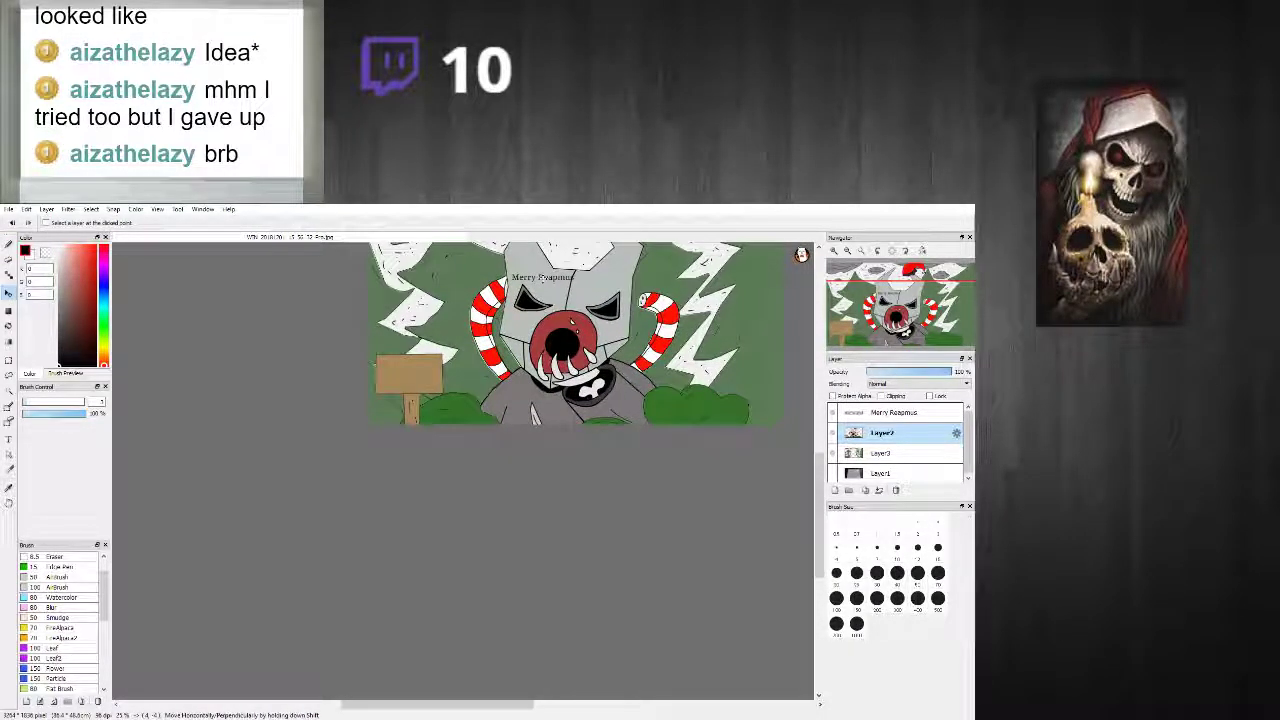
left_click(882, 413)
left_click_drag(536, 278, 422, 354)
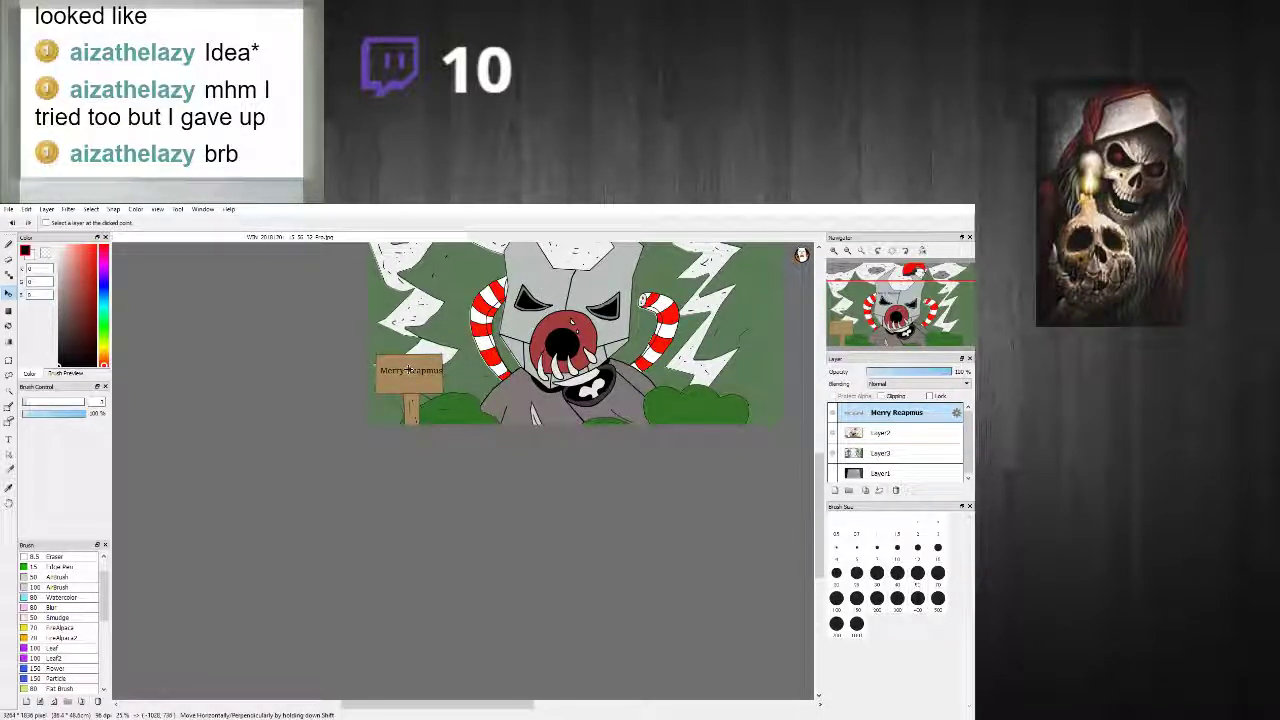
left_click_drag(408, 374, 406, 372)
scroll(408, 368, "down", 2)
scroll(400, 369, "up", 6)
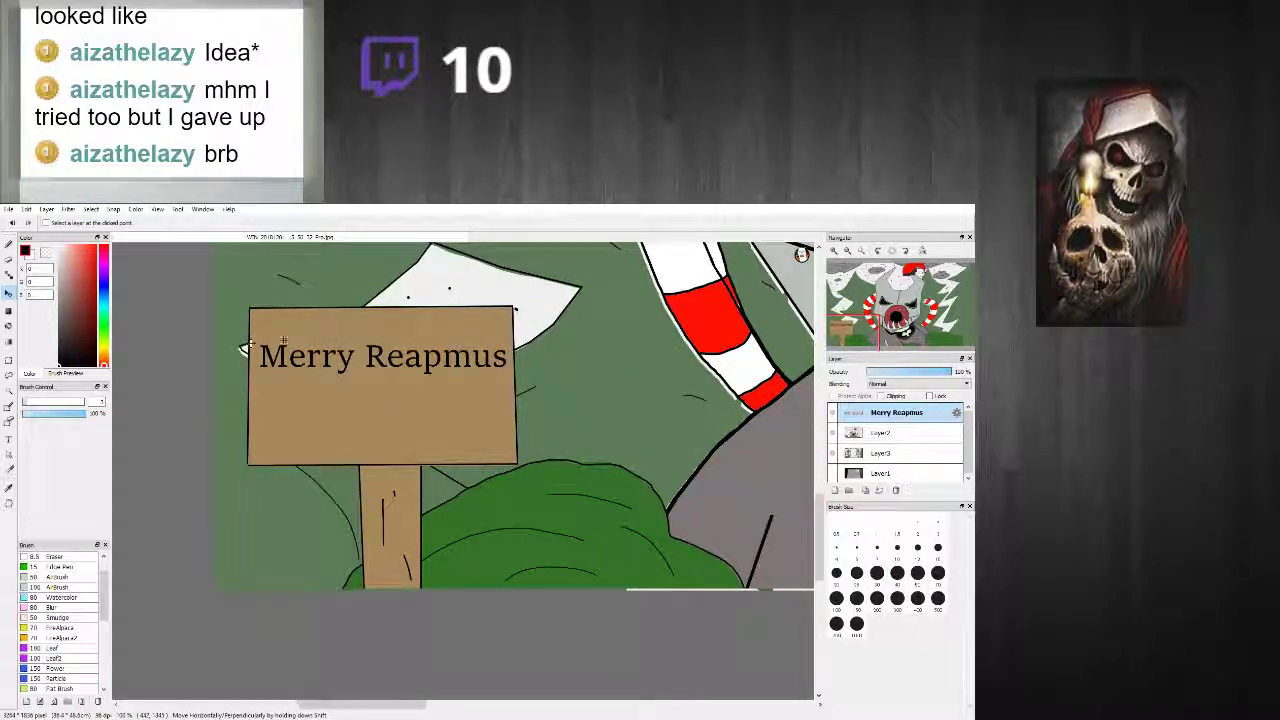
Step: Nudge the Layer2 artwork slightly down behind the greeting and make the "Merry Reapmus" layer active again
left_click(606, 336)
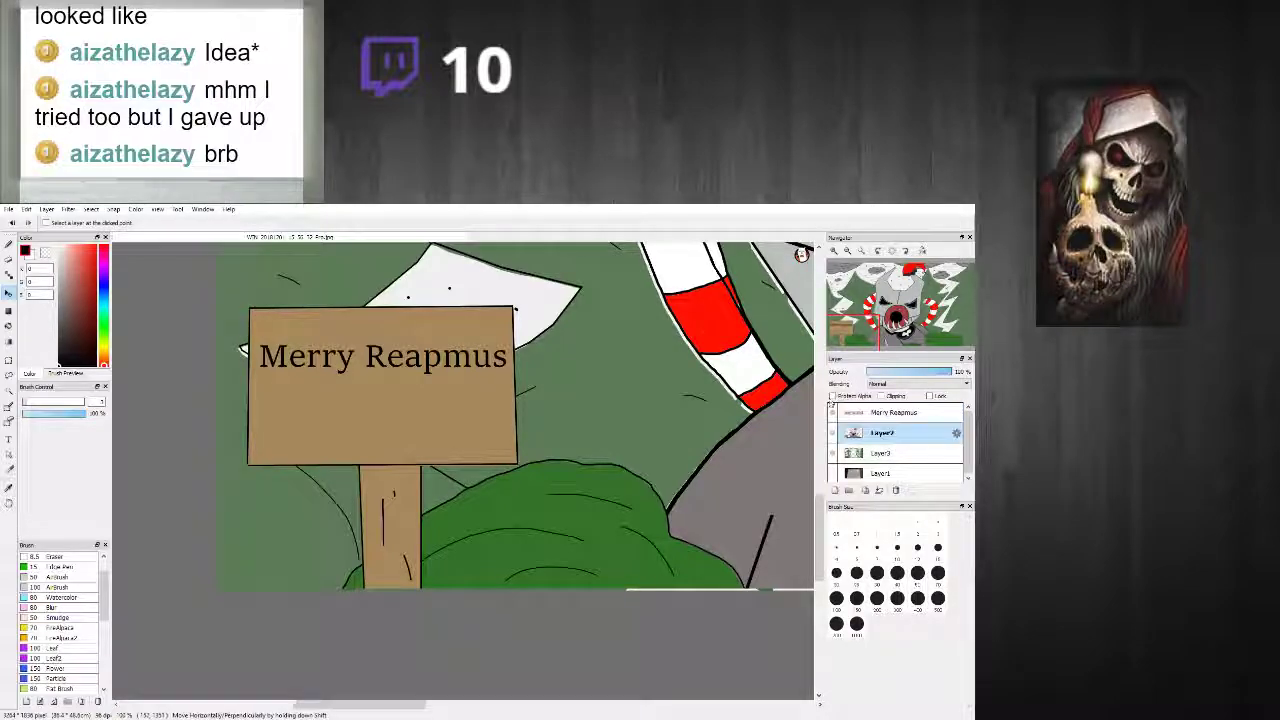
left_click_drag(606, 336, 605, 338)
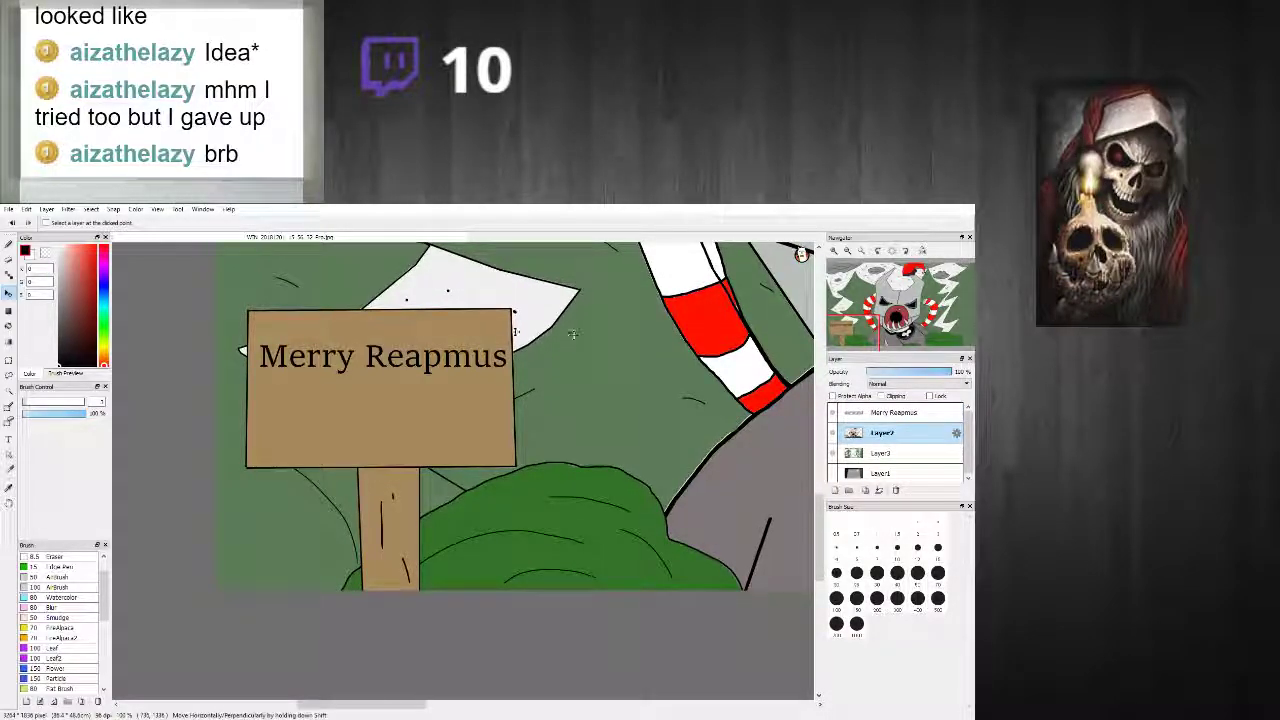
left_click(908, 415)
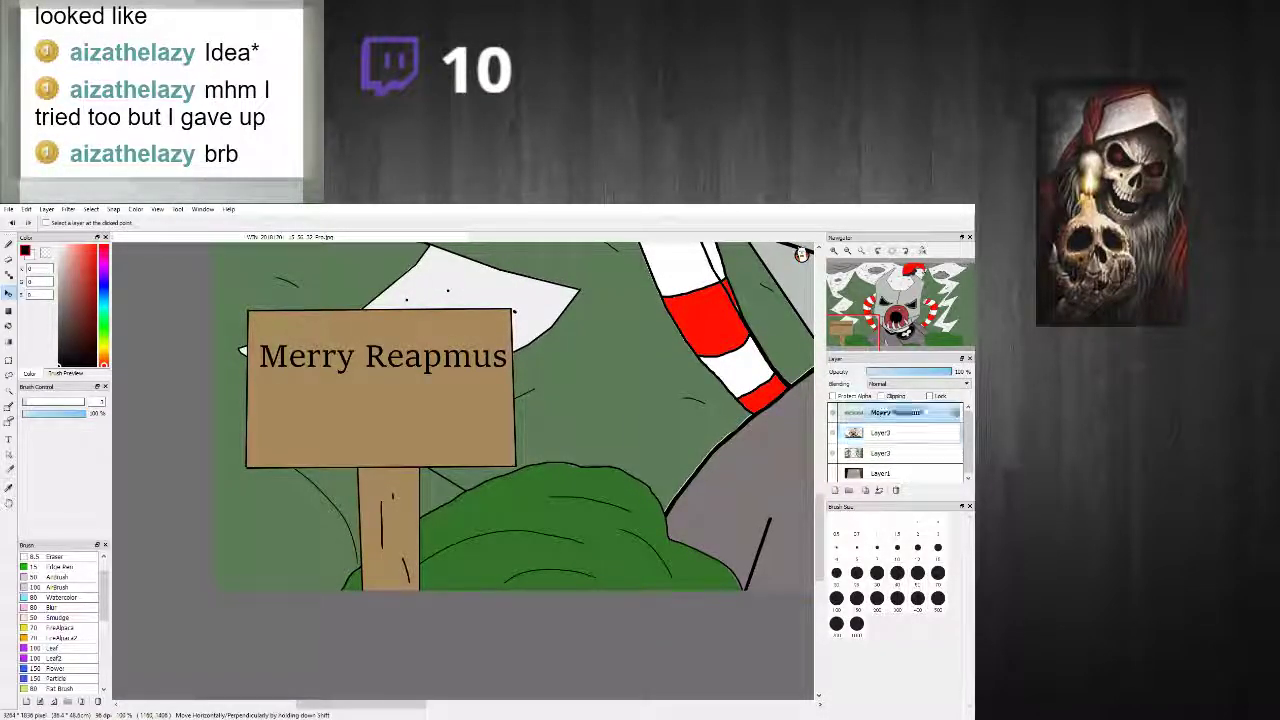
scroll(425, 356, "down", 6)
scroll(400, 365, "up", 4)
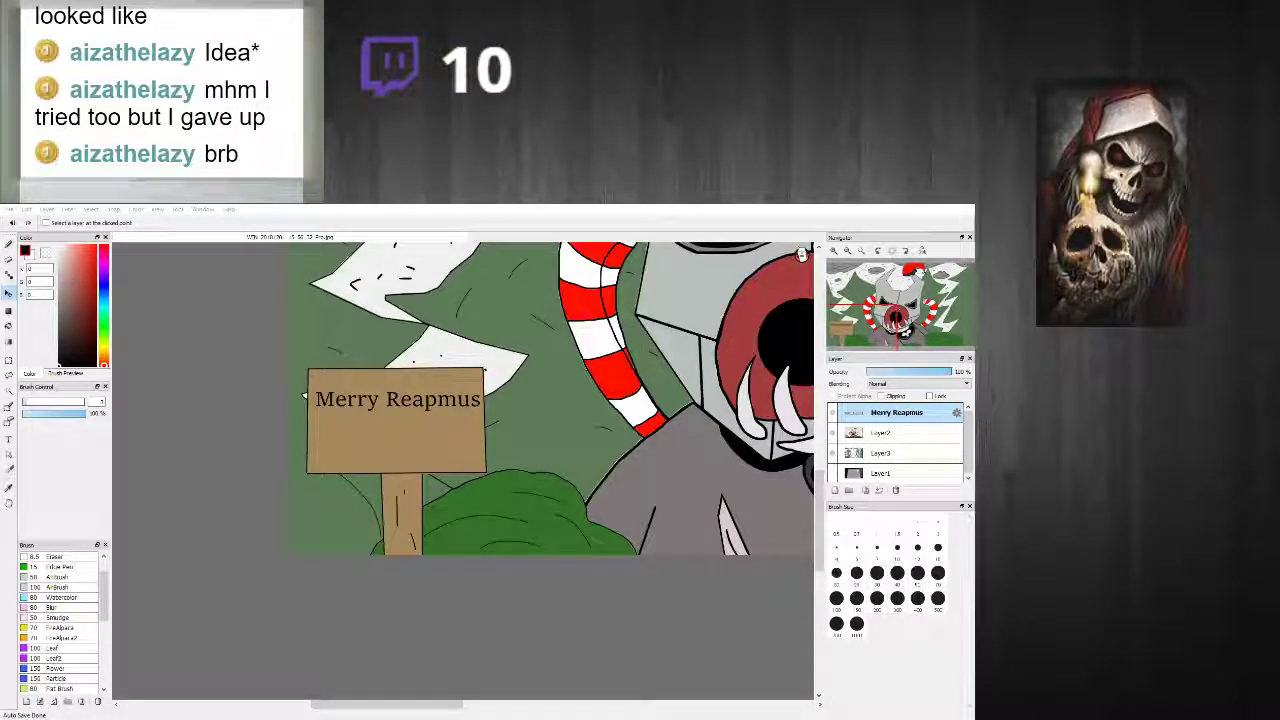
Step: Paste the copied picture of a skull in a Santa hat as a new layer and move it over the sign
key("alt+Tab")
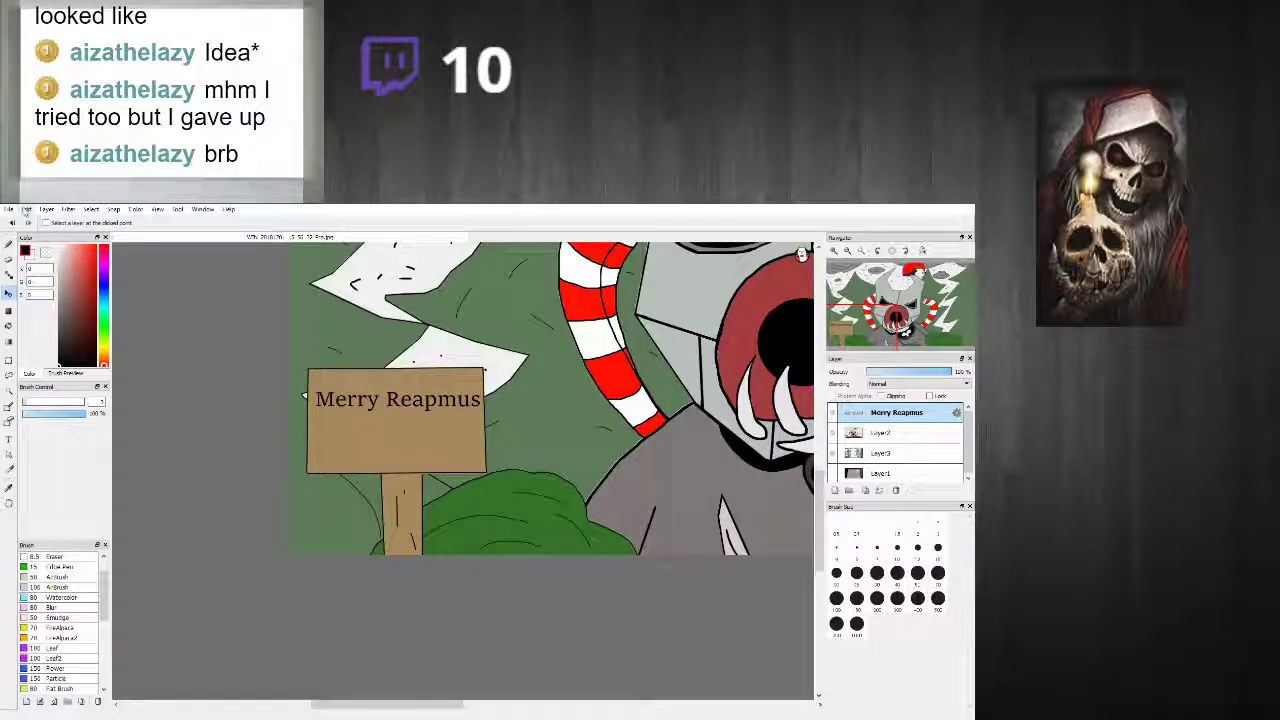
key("ctrl+v")
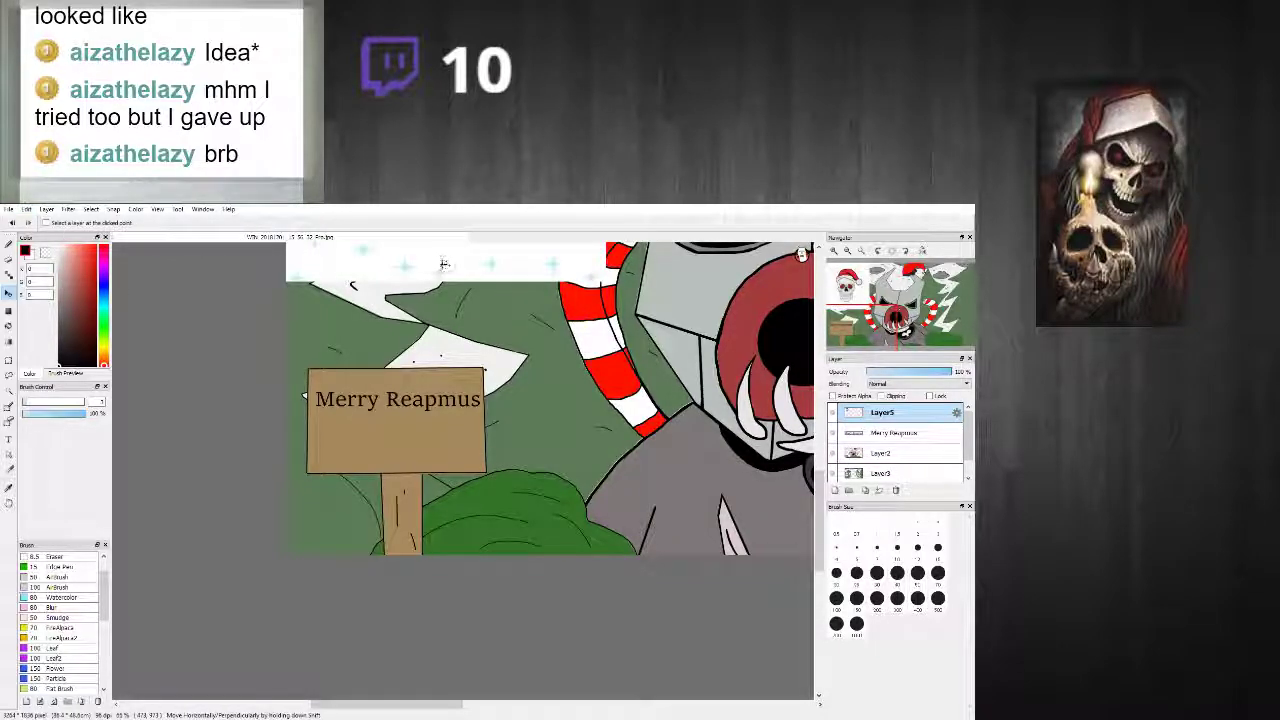
left_click_drag(481, 515, 480, 544)
scroll(466, 462, "down", 5)
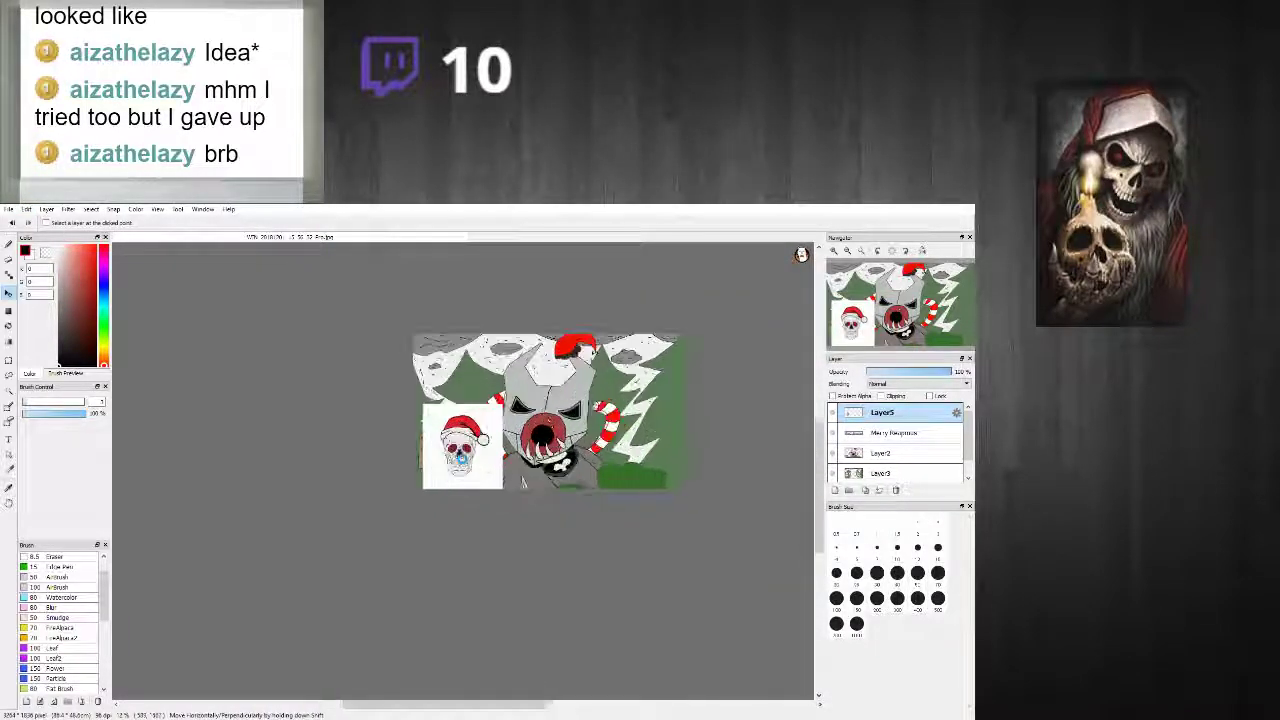
scroll(464, 460, "up", 2)
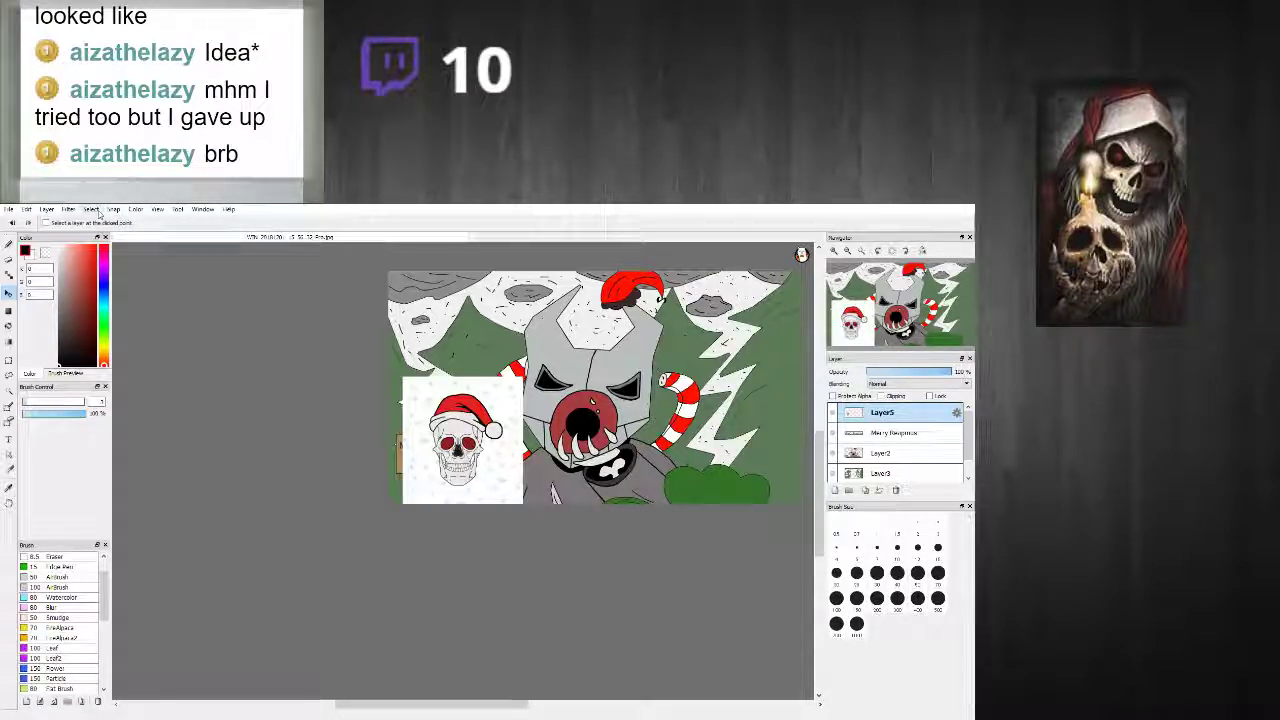
Step: Shrink the Santa-hat skull picture and place it below "Merry" in the lower-left corner of the sign board
key("ctrl+t")
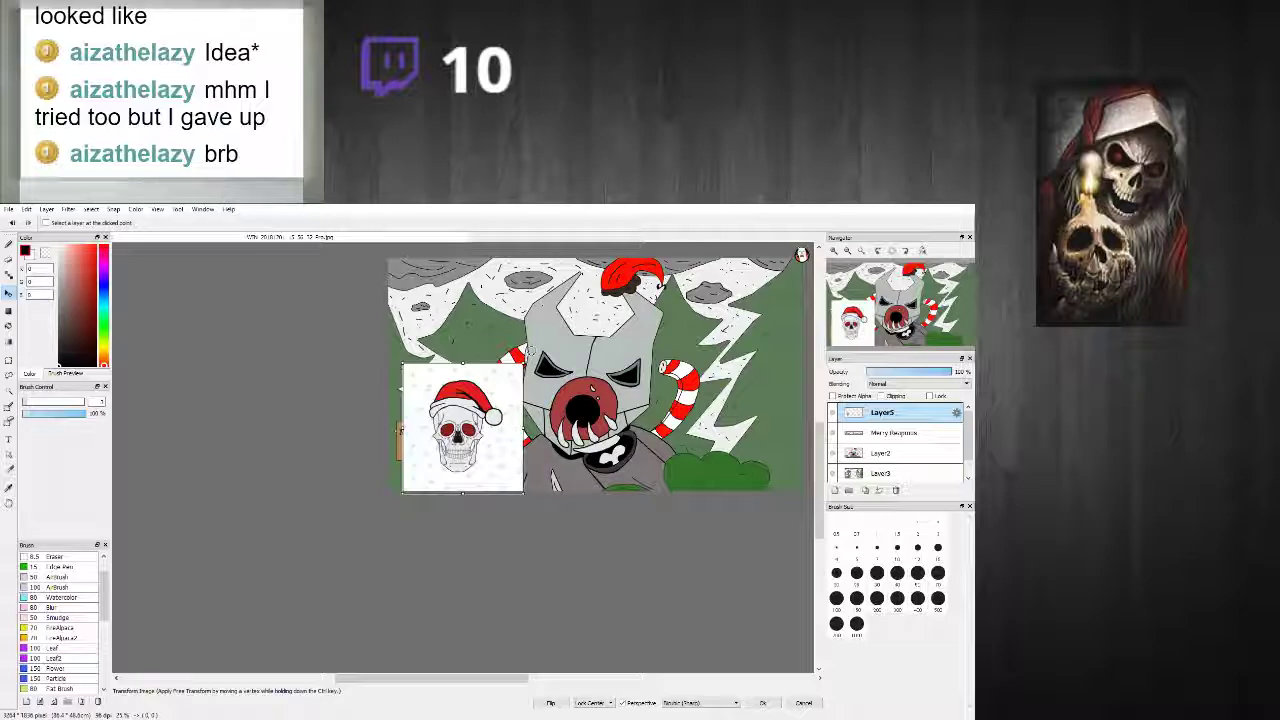
left_click_drag(518, 362, 485, 409)
scroll(437, 463, "down", 1)
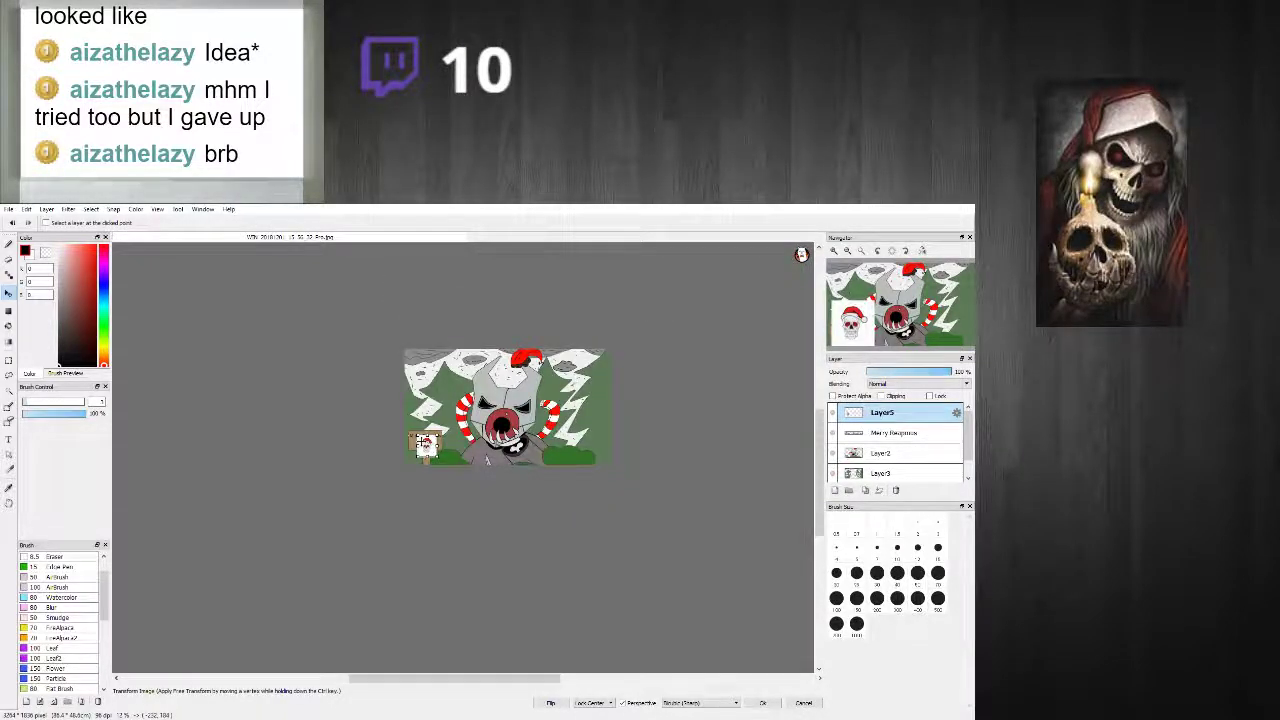
scroll(437, 463, "up", 6)
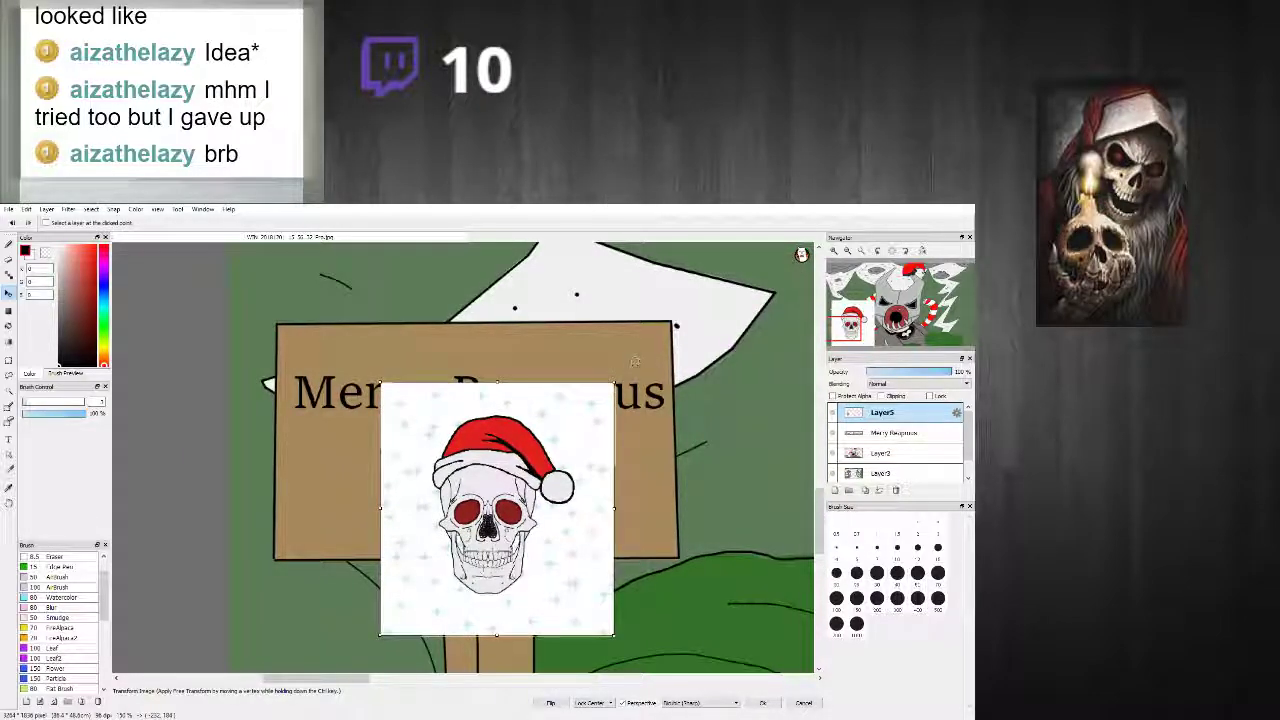
left_click_drag(591, 411, 519, 478)
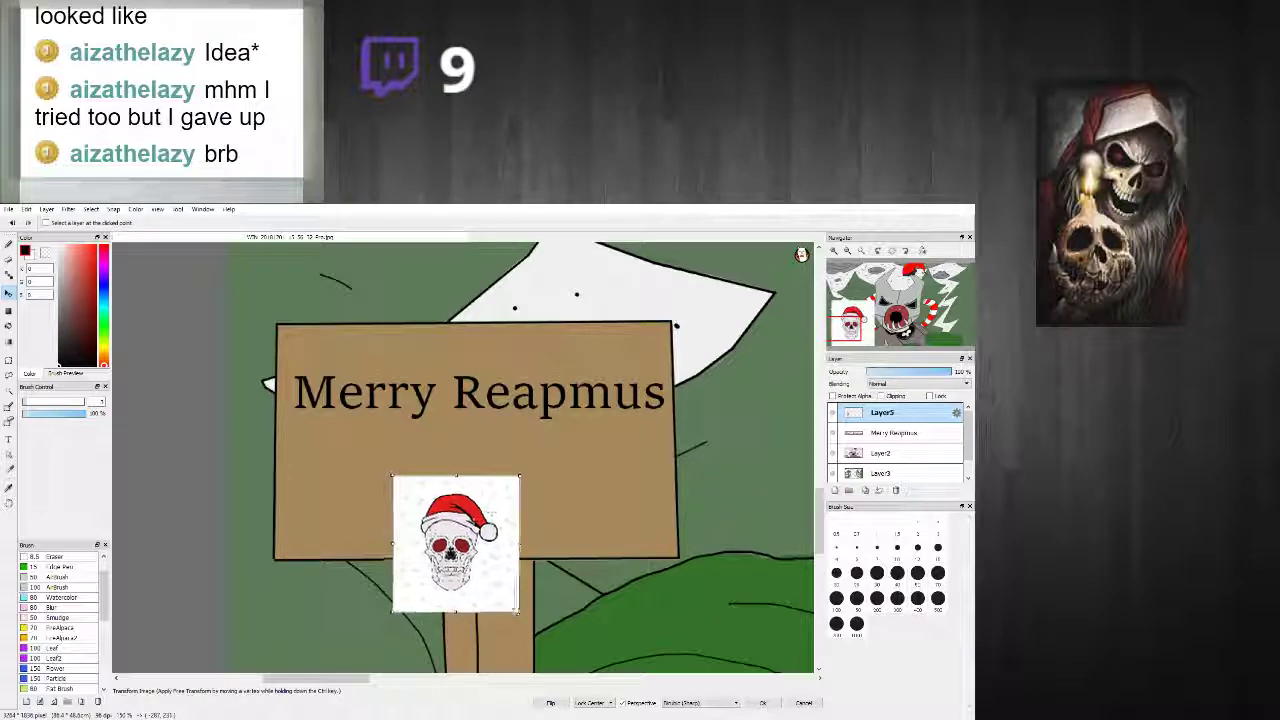
left_click_drag(472, 525, 488, 466)
left_click_drag(533, 420, 520, 431)
left_click_drag(468, 487, 476, 490)
left_click_drag(528, 415, 526, 414)
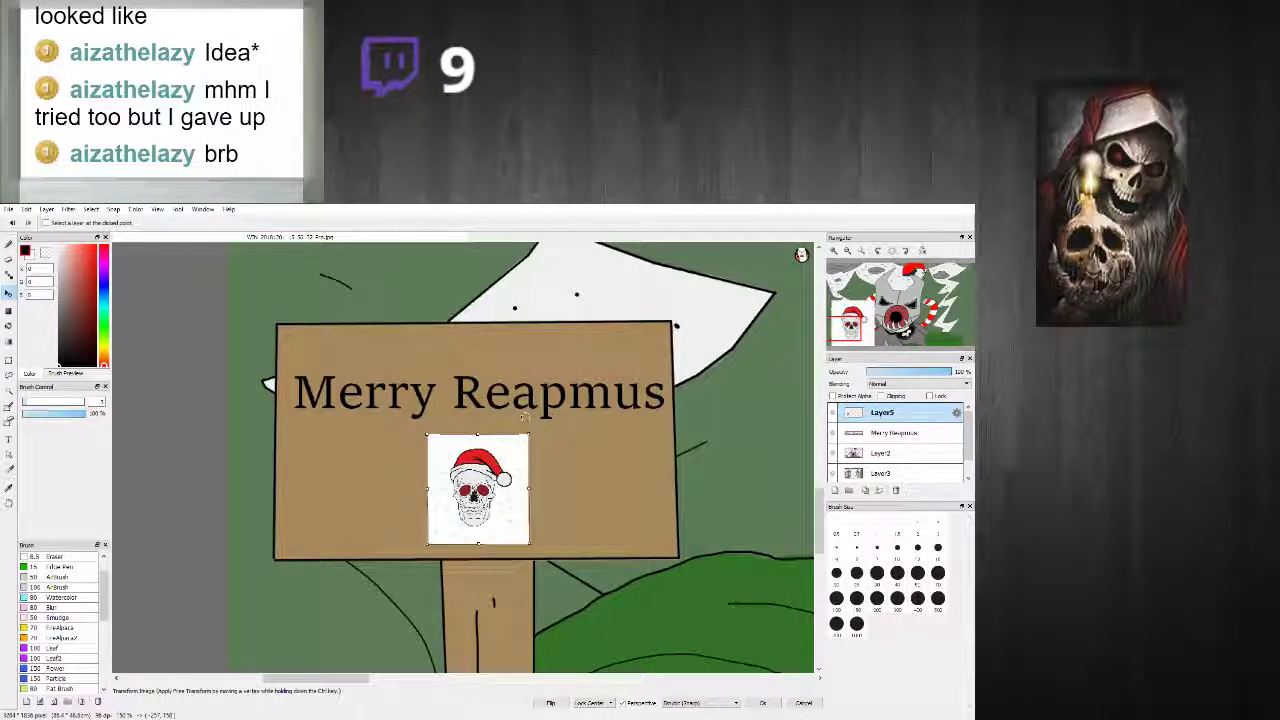
left_click_drag(477, 489, 360, 489)
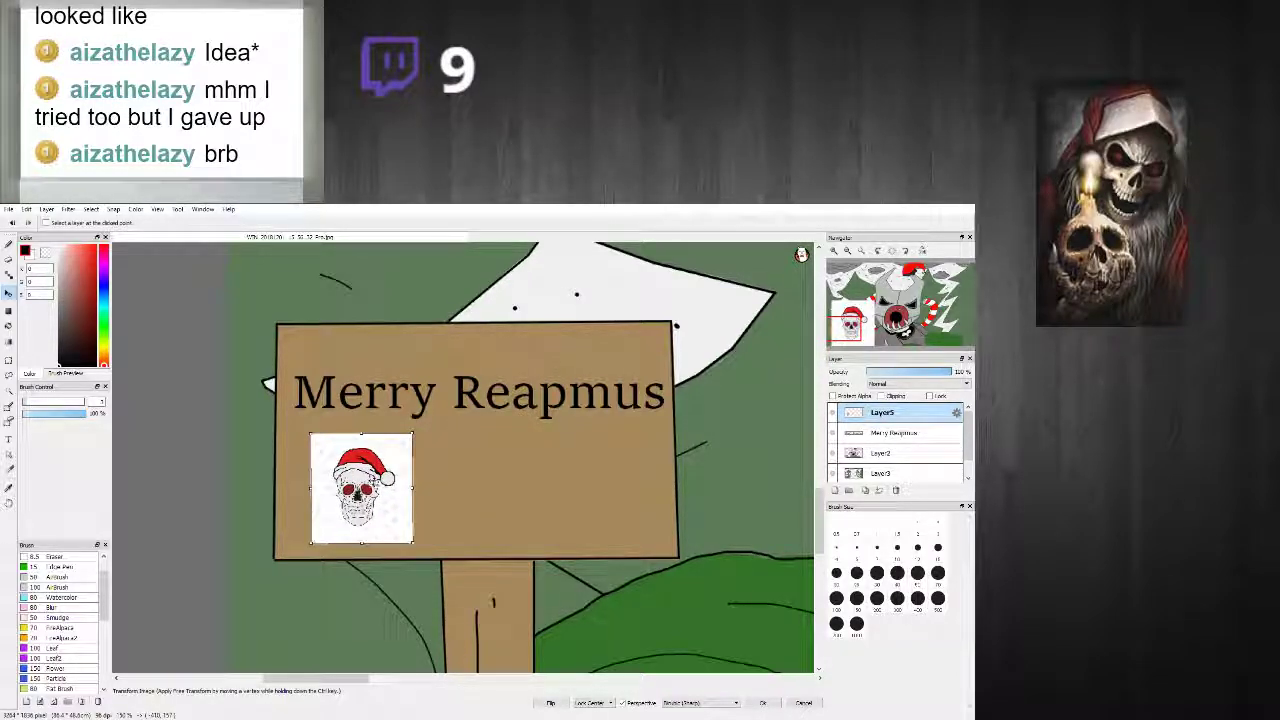
left_click(761, 703)
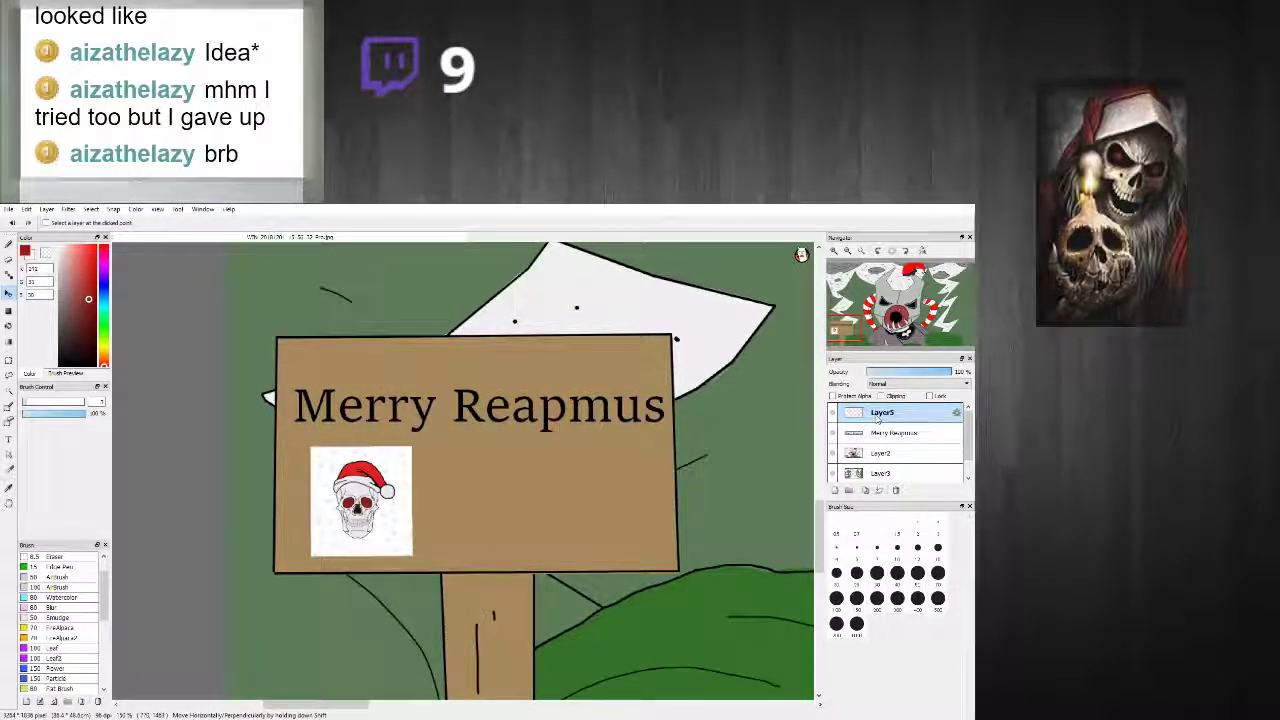
Step: Paste another copy of the Santa-hat skull picture as a new layer and move it over the sign area
left_click(52, 281)
scroll(393, 394, "down", 5)
mouse_move(559, 322)
left_mouse_down()
mouse_move(591, 333)
mouse_move(610, 378)
left_mouse_up()
left_click_drag(655, 282, 612, 321)
scroll(612, 321, "down", 2)
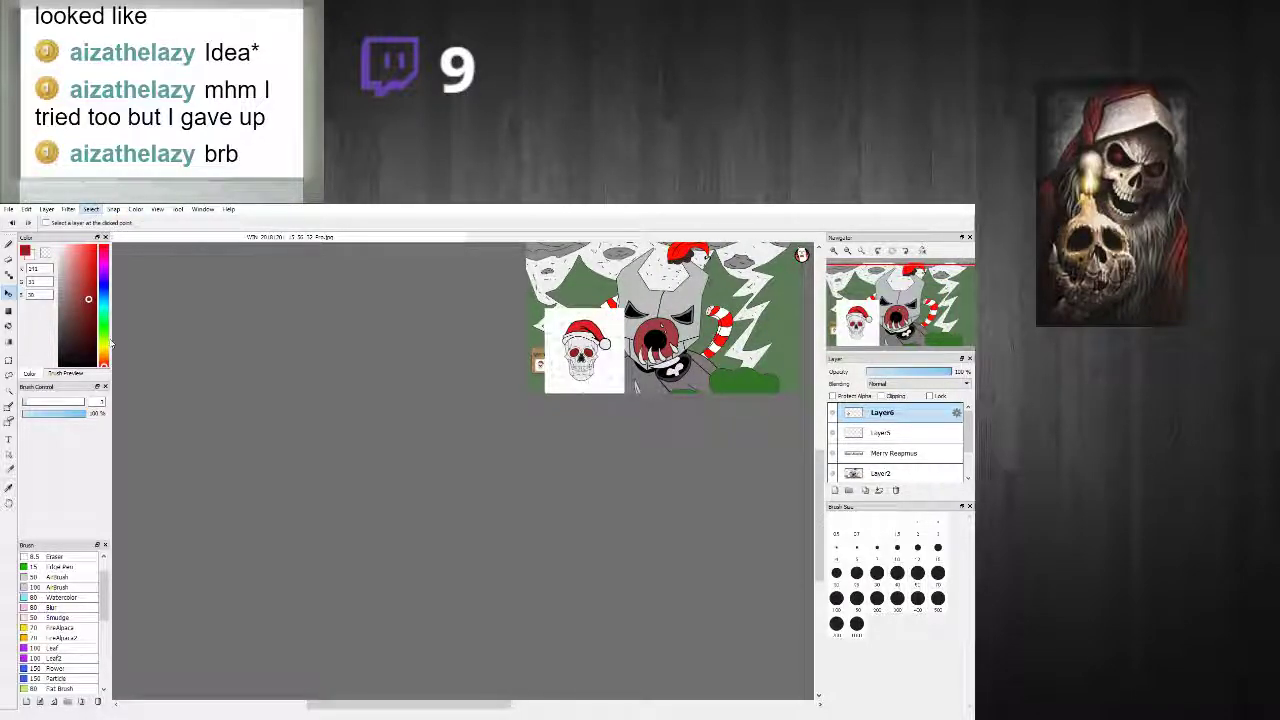
Step: Shrink the second skull picture to match the first and place it in the lower-right corner of the sign board
key("ctrl+t")
left_click_drag(626, 295, 613, 308)
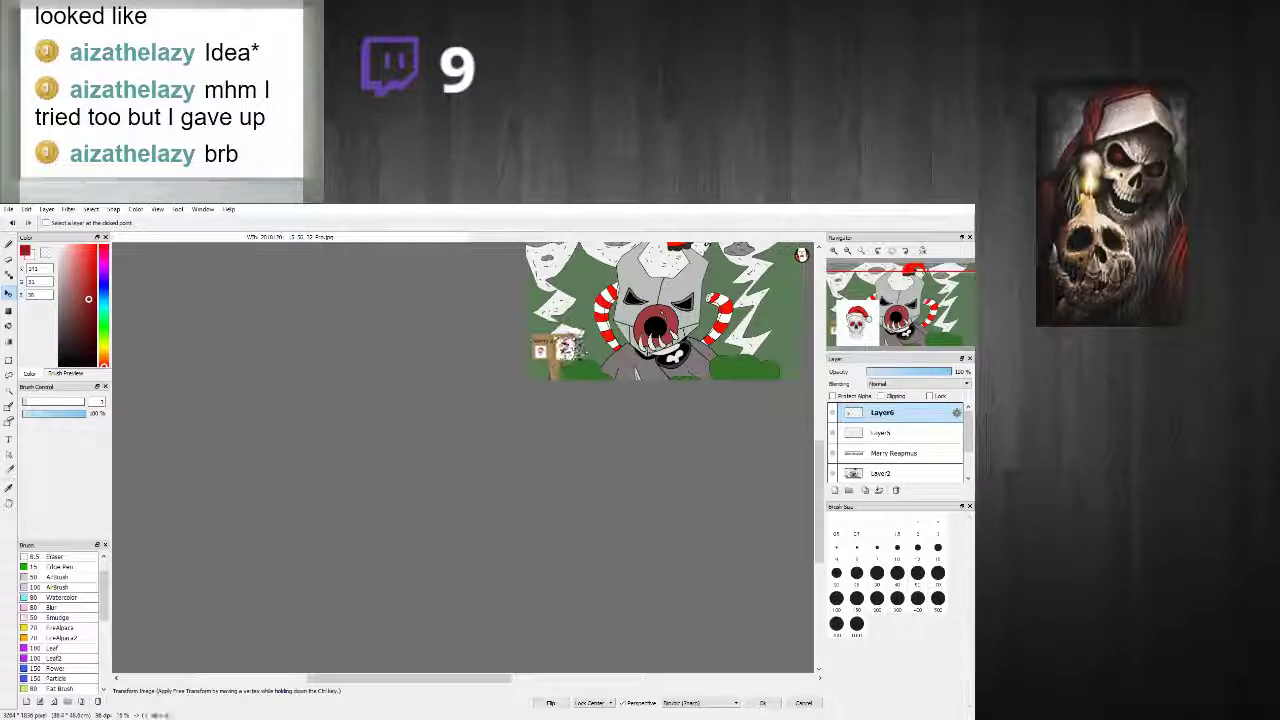
scroll(637, 373, "down", 2)
scroll(620, 340, "up", 8)
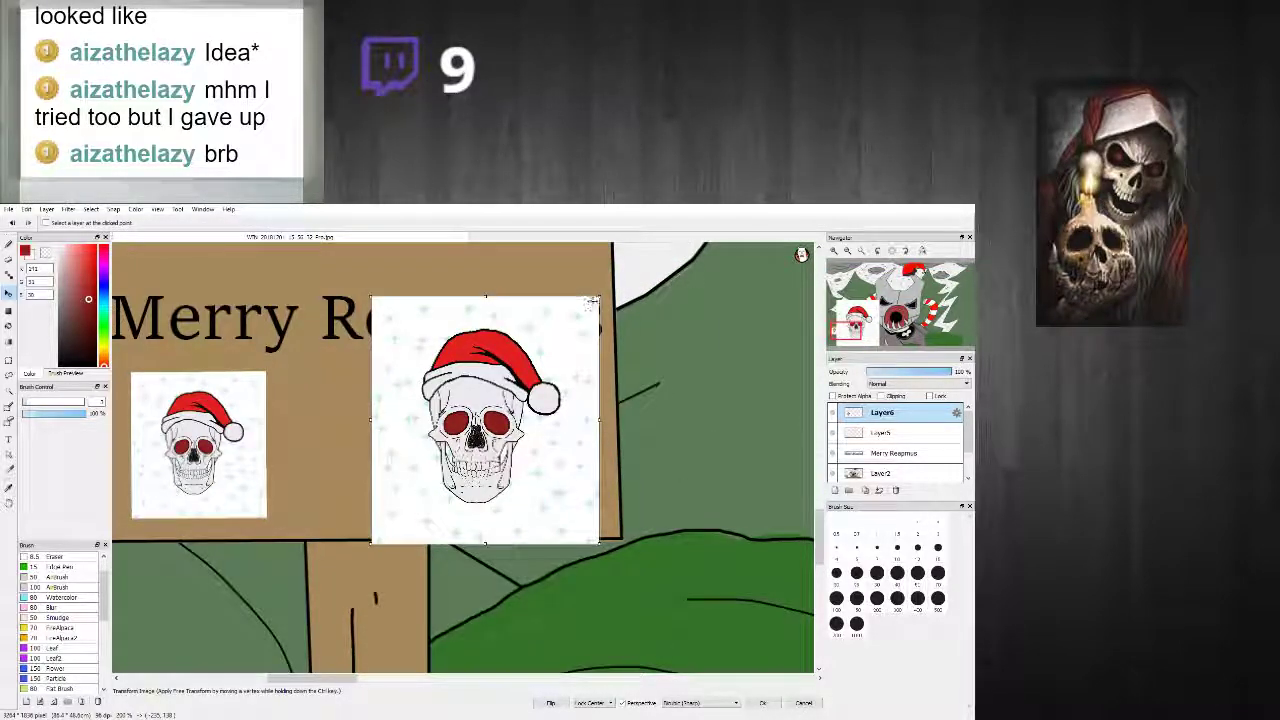
left_click_drag(597, 296, 549, 350)
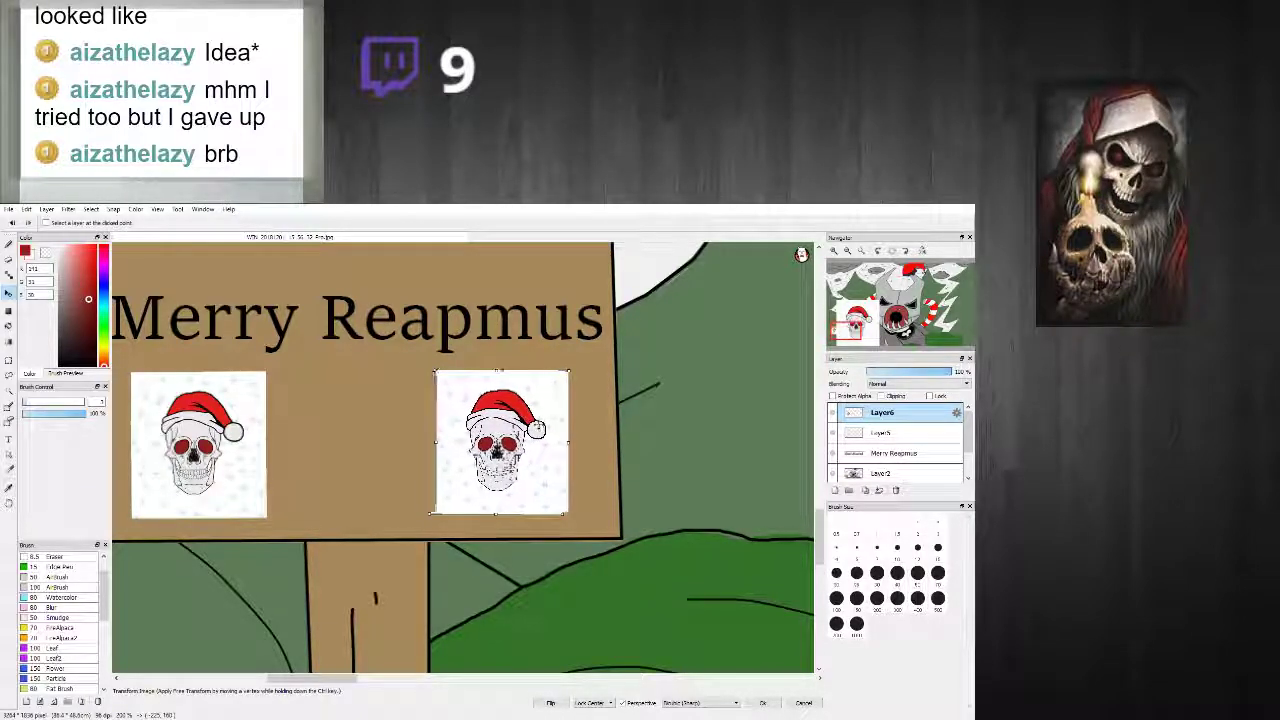
left_click_drag(532, 390, 525, 350)
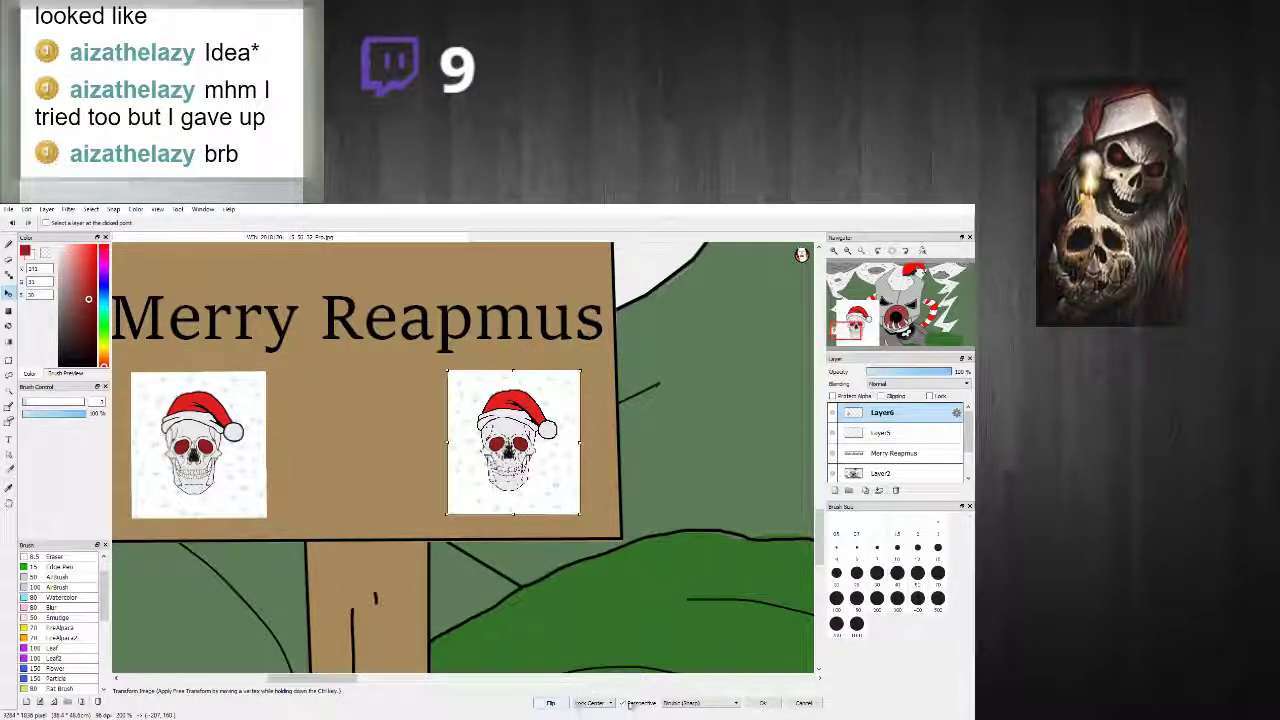
left_click(763, 703)
Step: Draw the black outline of a slanted double-bladed scythe between the two skull pictures on the sign
scroll(620, 600, "down", 4)
scroll(619, 599, "down", 1)
scroll(586, 590, "up", 5)
scroll(449, 509, "up", 2)
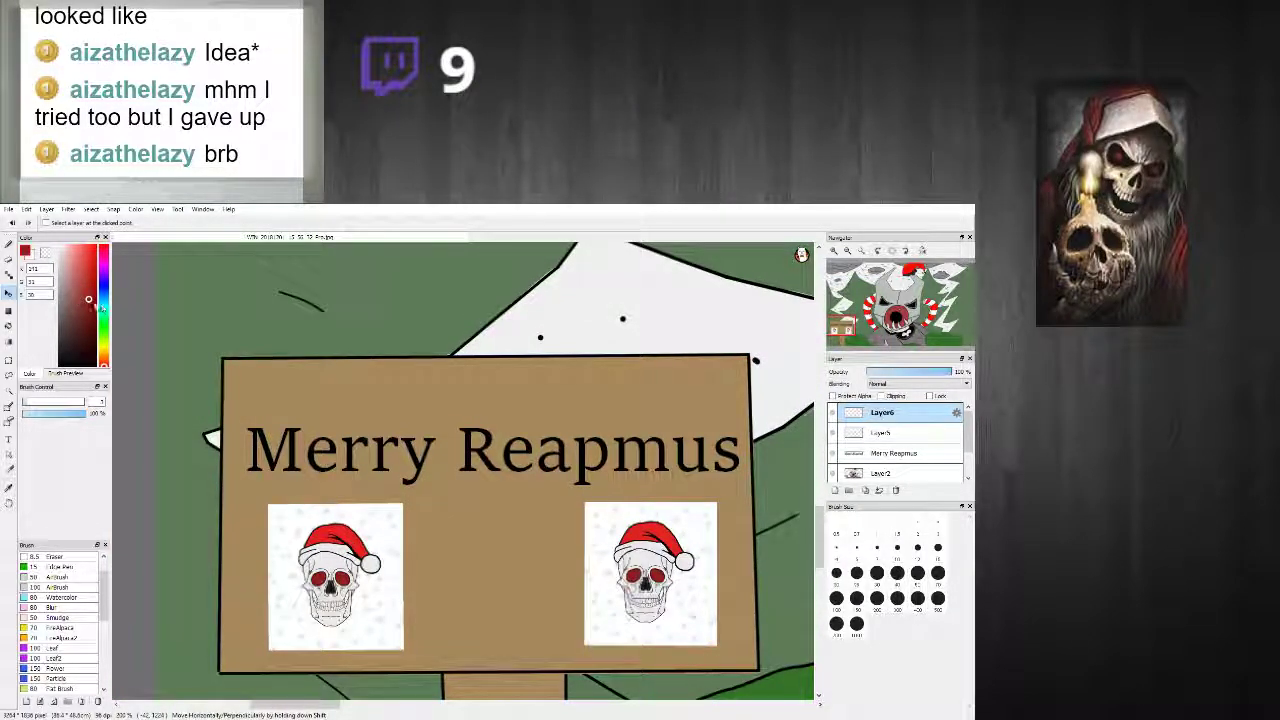
left_click_drag(79, 312, 59, 365)
left_click(9, 245)
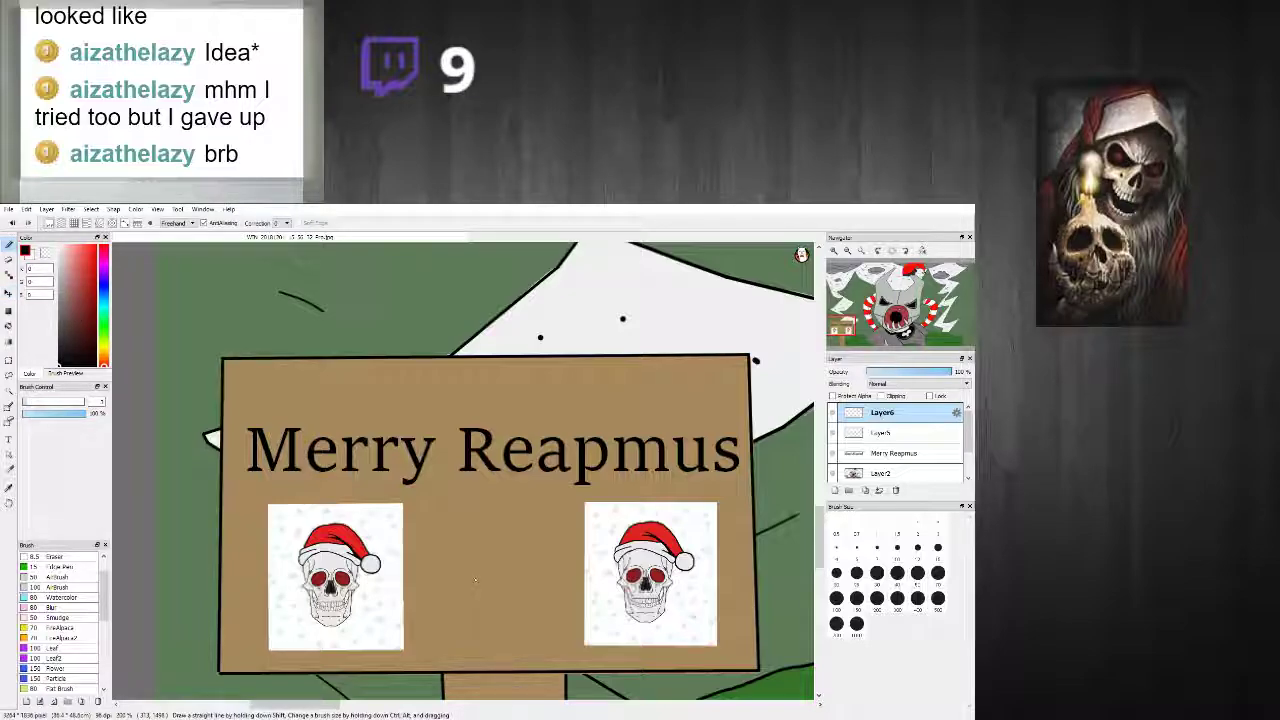
left_click_drag(477, 578, 513, 517)
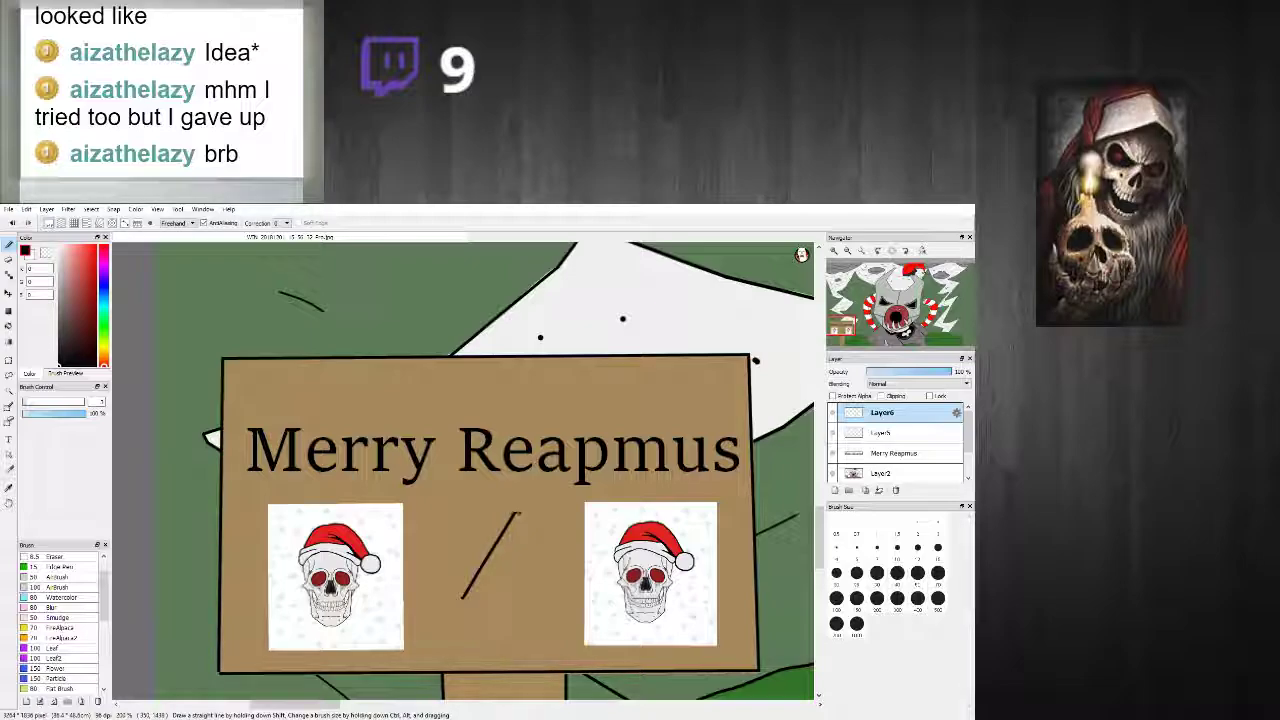
left_click_drag(549, 586, 515, 538)
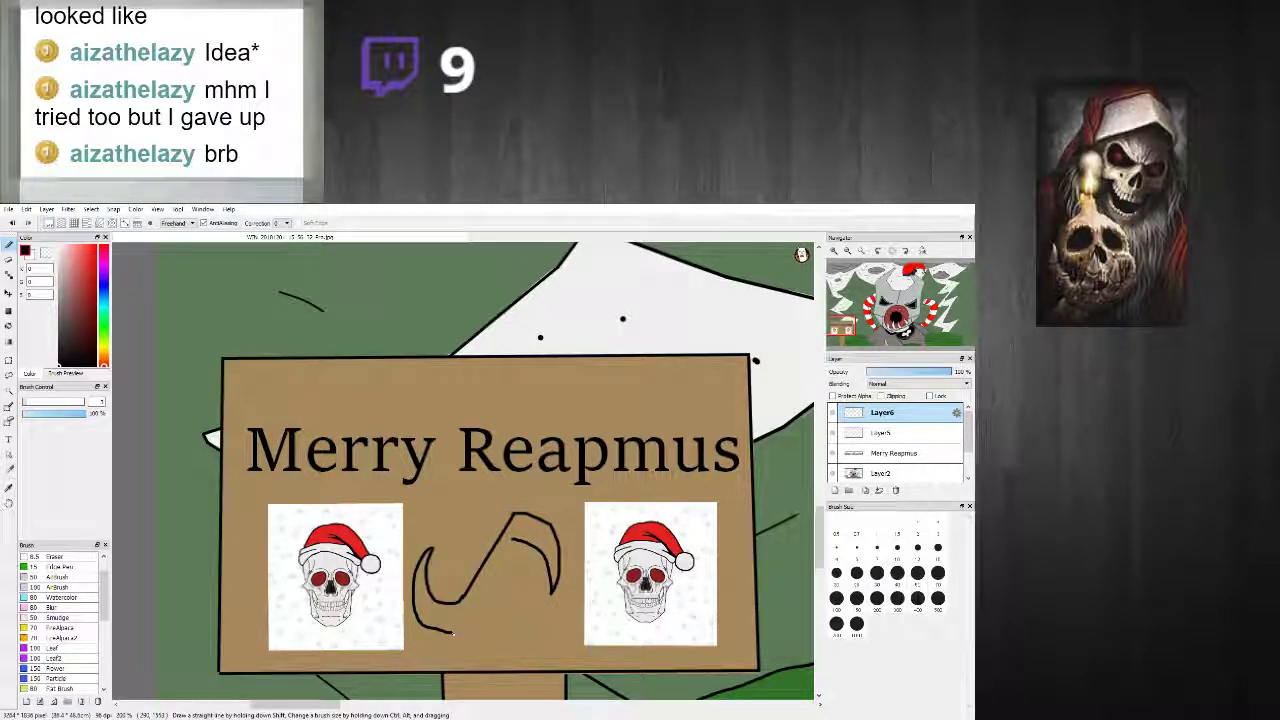
left_click_drag(440, 630, 511, 541)
Step: Draw straight black lines along the scythe's handle to separate it from the two curved blades
scroll(490, 563, "down", 3)
scroll(491, 564, "up", 3)
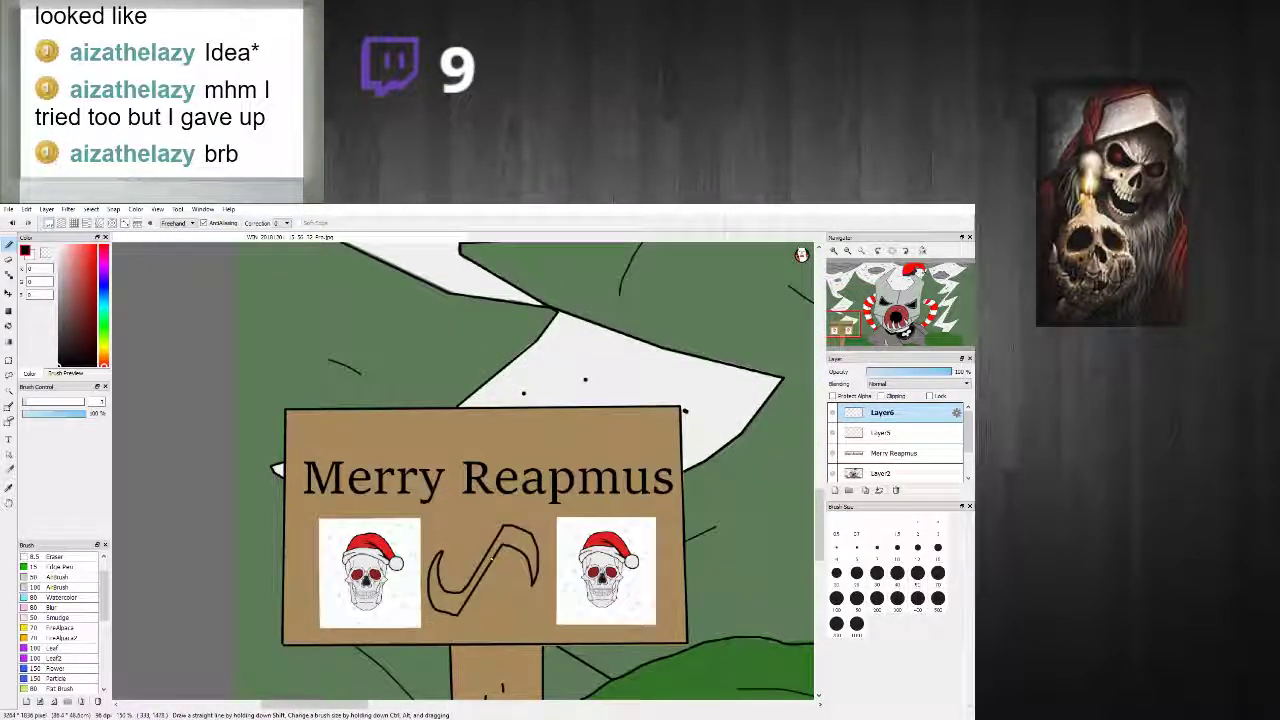
scroll(492, 561, "up", 1)
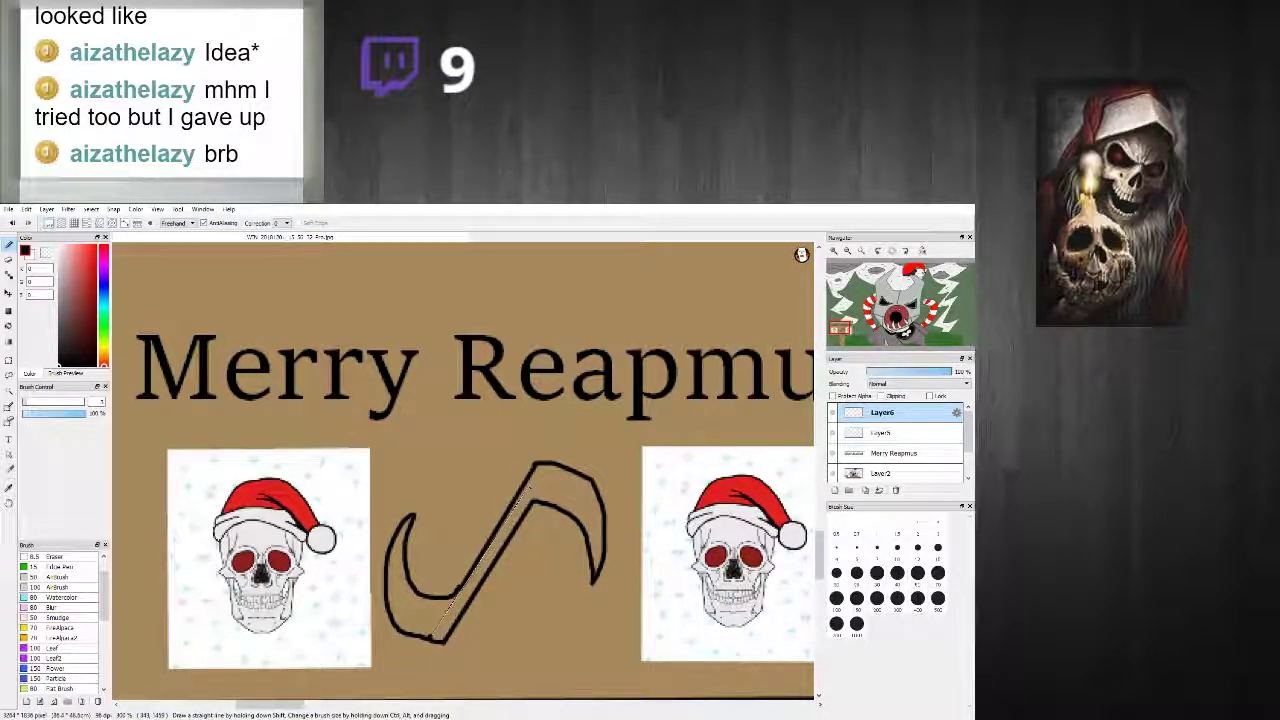
left_click(518, 498, "shift")
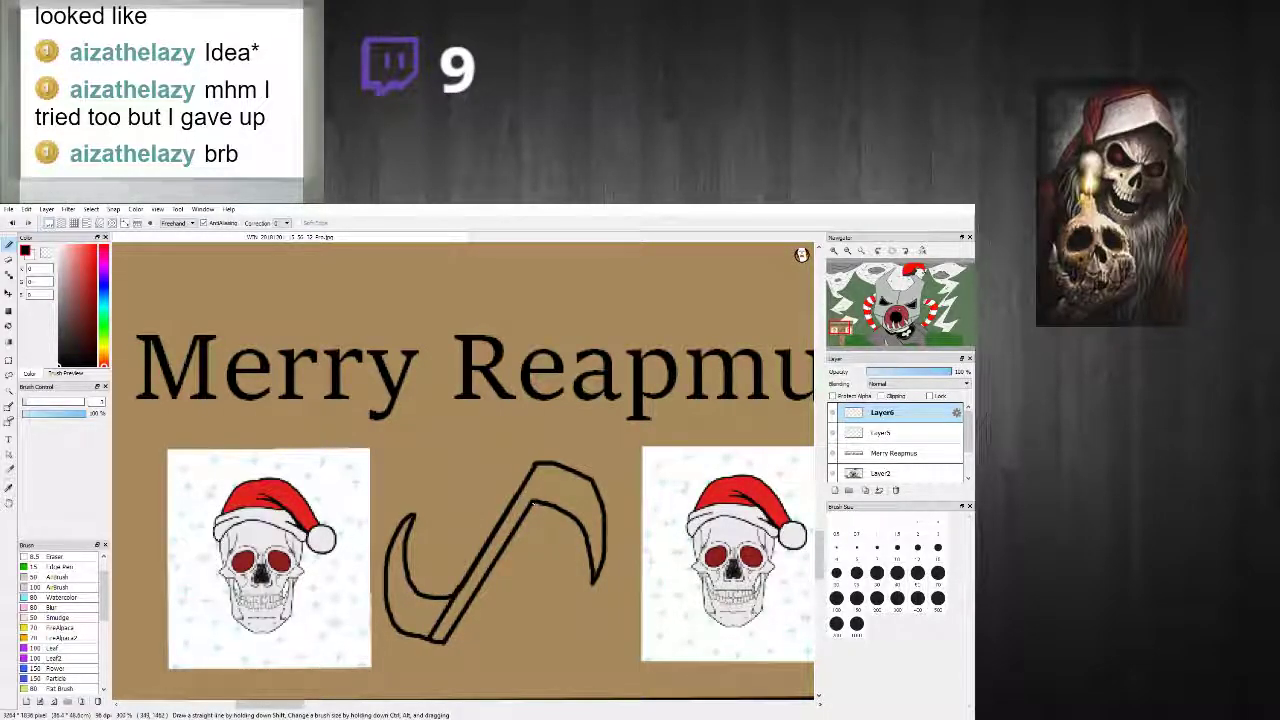
left_click_drag(533, 502, 556, 466)
Step: Fill the scythe's slanted handle with solid black brush strokes
scroll(566, 515, "down", 2)
scroll(463, 470, "down", 2)
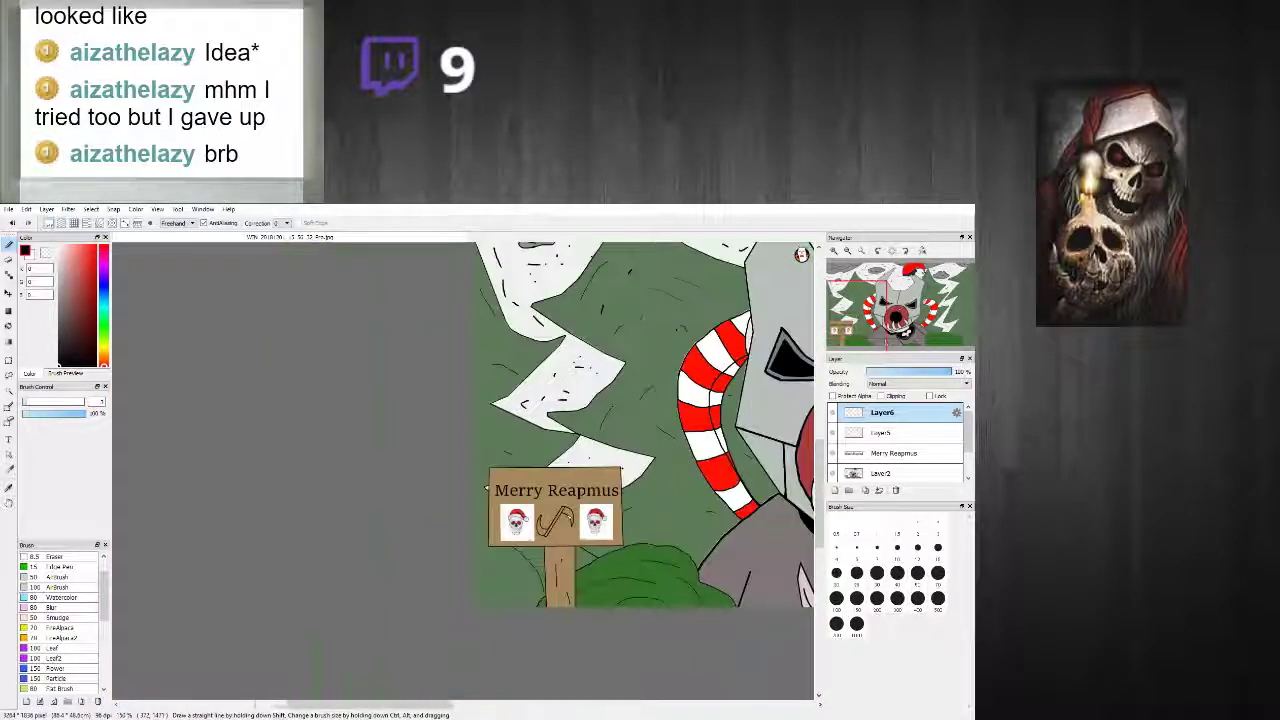
scroll(540, 500, "down", 1)
scroll(540, 500, "up", 2)
scroll(537, 531, "up", 1)
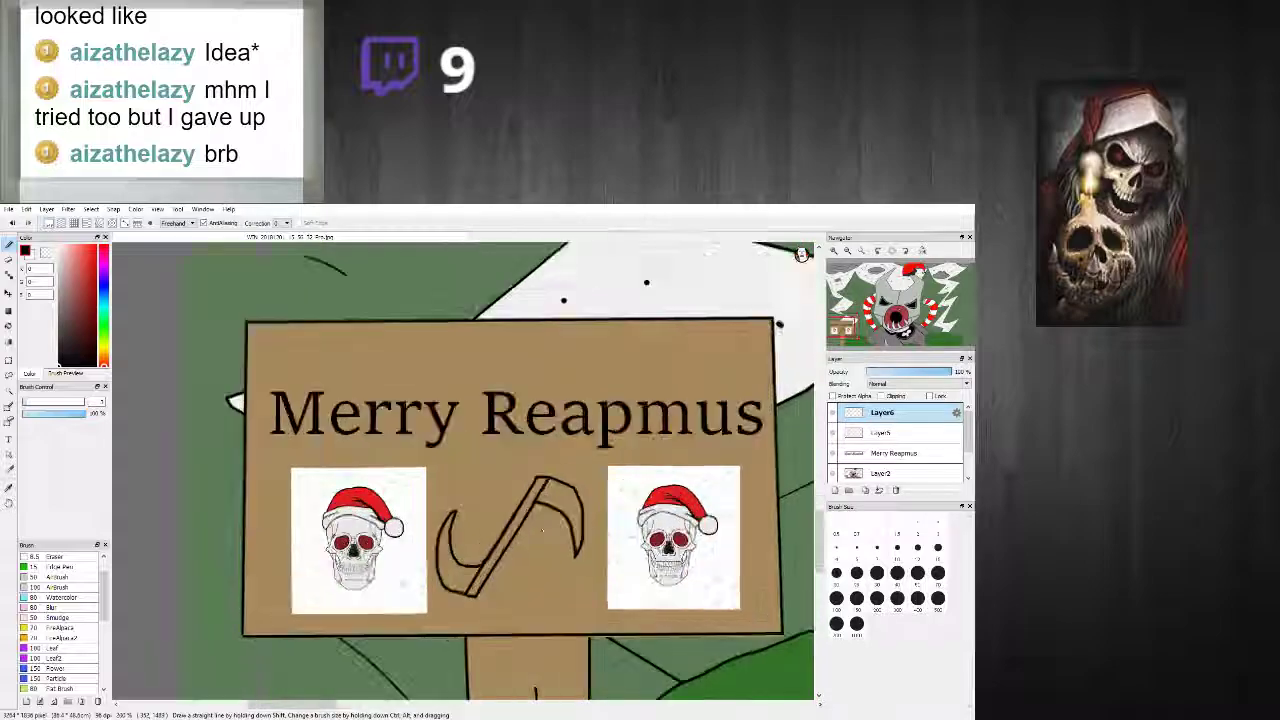
left_click(512, 532)
left_click(8, 245)
scroll(410, 560, "up", 2)
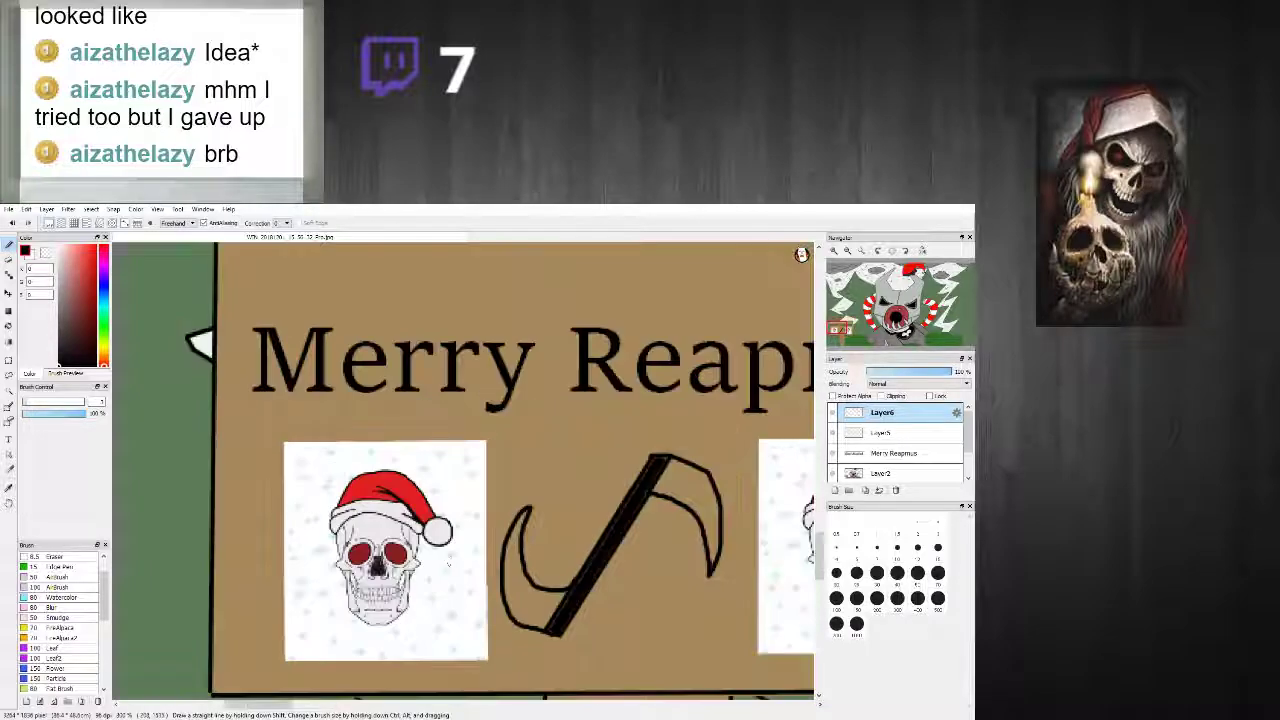
mouse_move(526, 628)
left_mouse_down()
mouse_move(664, 402)
mouse_move(536, 612)
mouse_move(662, 408)
mouse_move(640, 480)
mouse_move(534, 626)
mouse_move(682, 394)
mouse_move(668, 420)
left_mouse_up()
scroll(589, 443, "down", 2)
scroll(597, 484, "up", 3)
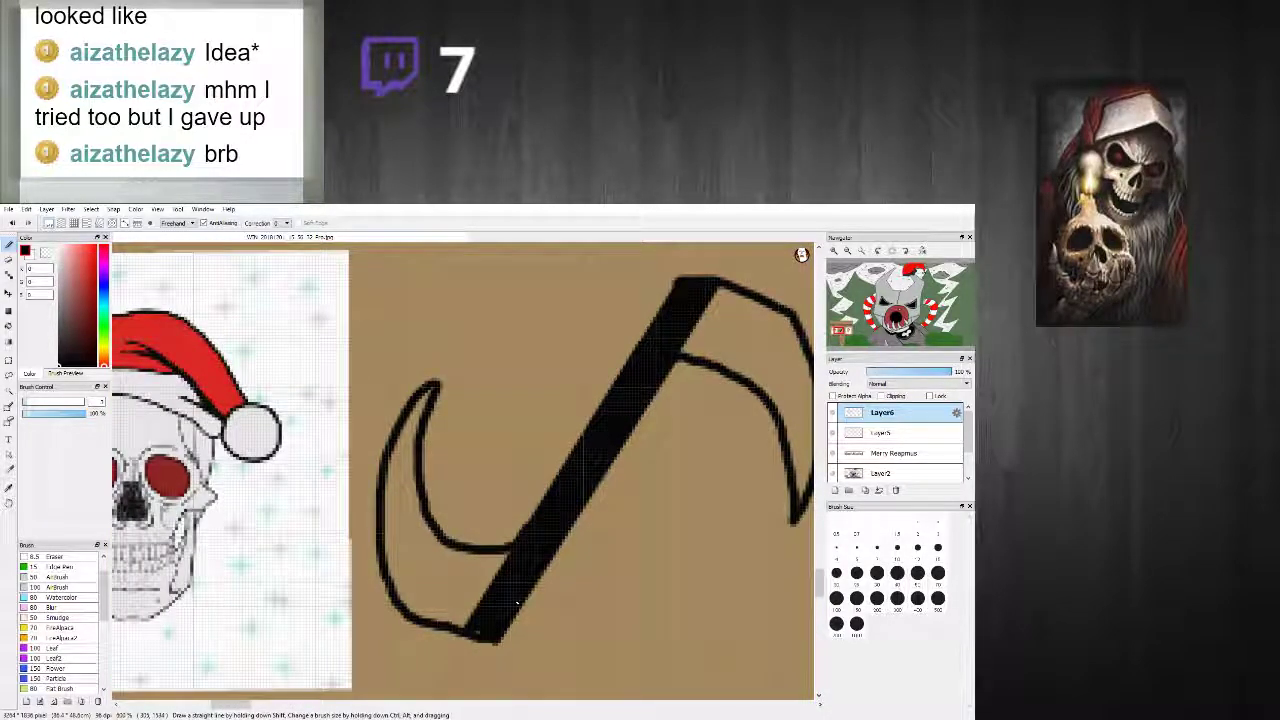
Step: Fill both curved scythe blades with a light grey sampled from the drawing
scroll(517, 605, "down", 3)
scroll(521, 483, "down", 2)
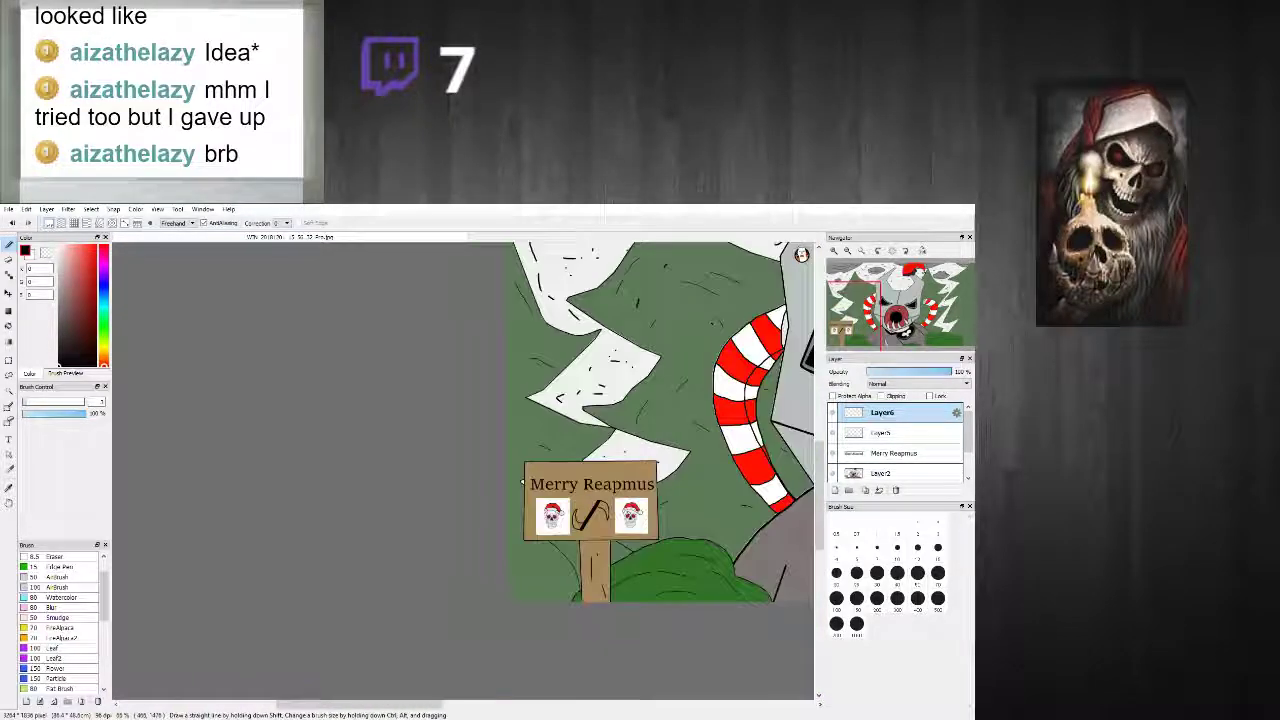
scroll(521, 483, "down", 2)
scroll(521, 483, "up", 2)
scroll(470, 572, "up", 3)
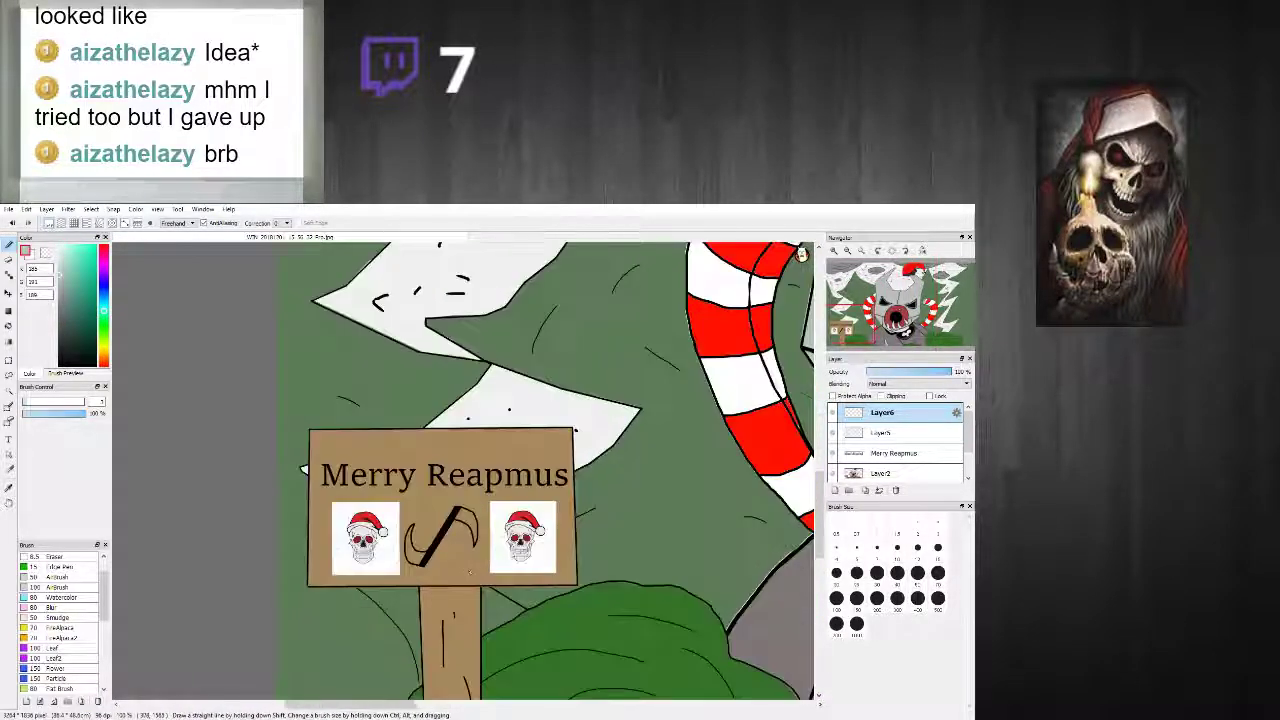
scroll(470, 572, "up", 4)
key("g")
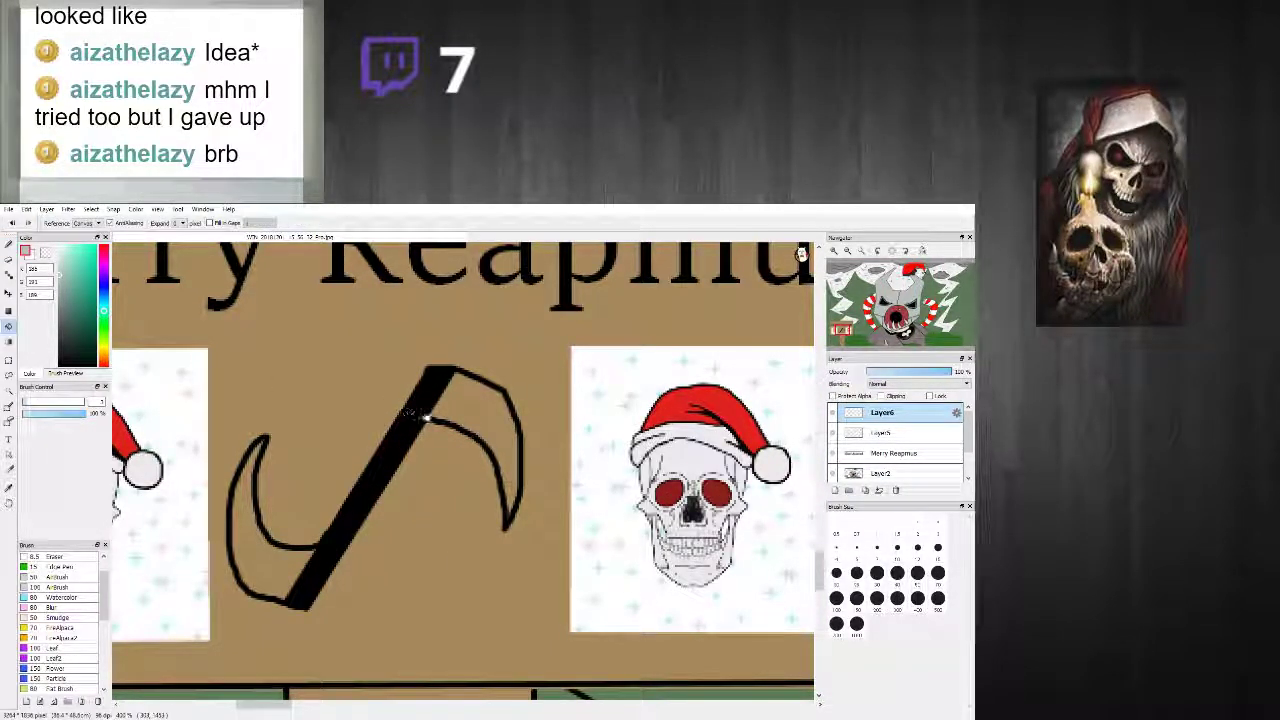
left_click(470, 410)
left_click(262, 530)
scroll(377, 540, "down", 3)
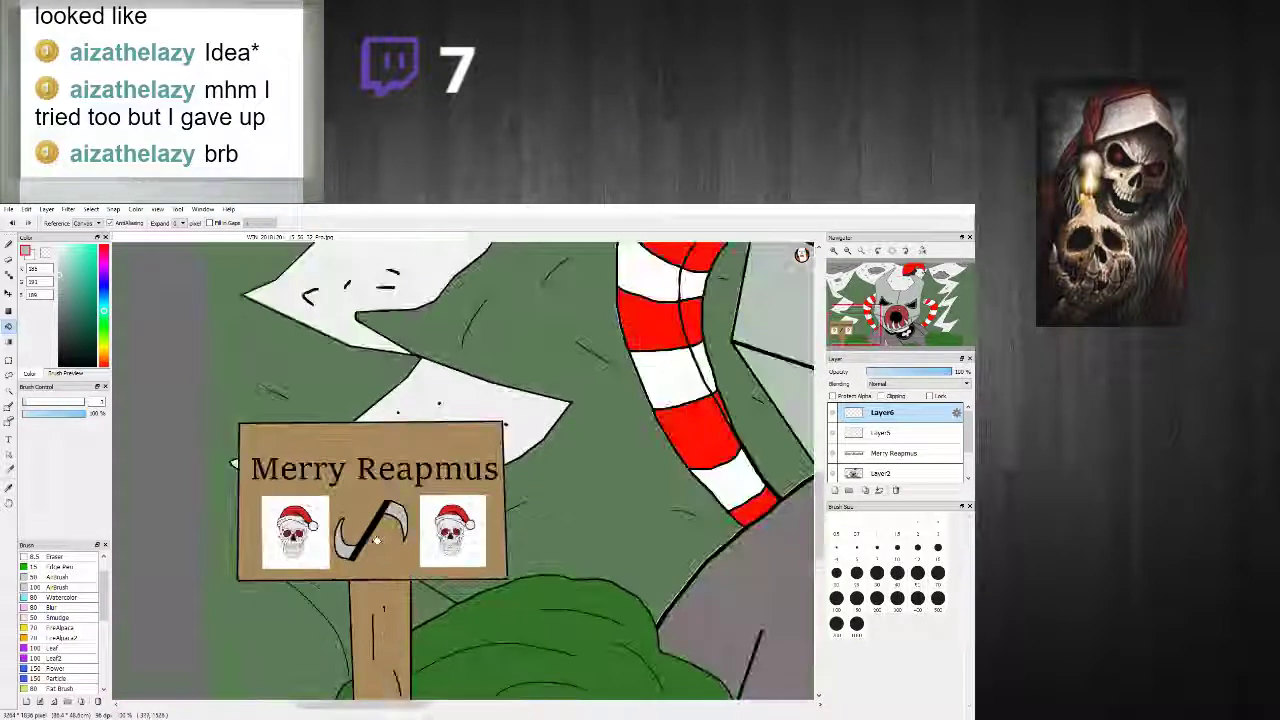
Step: Examine the monster's face, especially the fangs and the grey jaw around the mouth
scroll(377, 540, "down", 3)
scroll(574, 466, "up", 3)
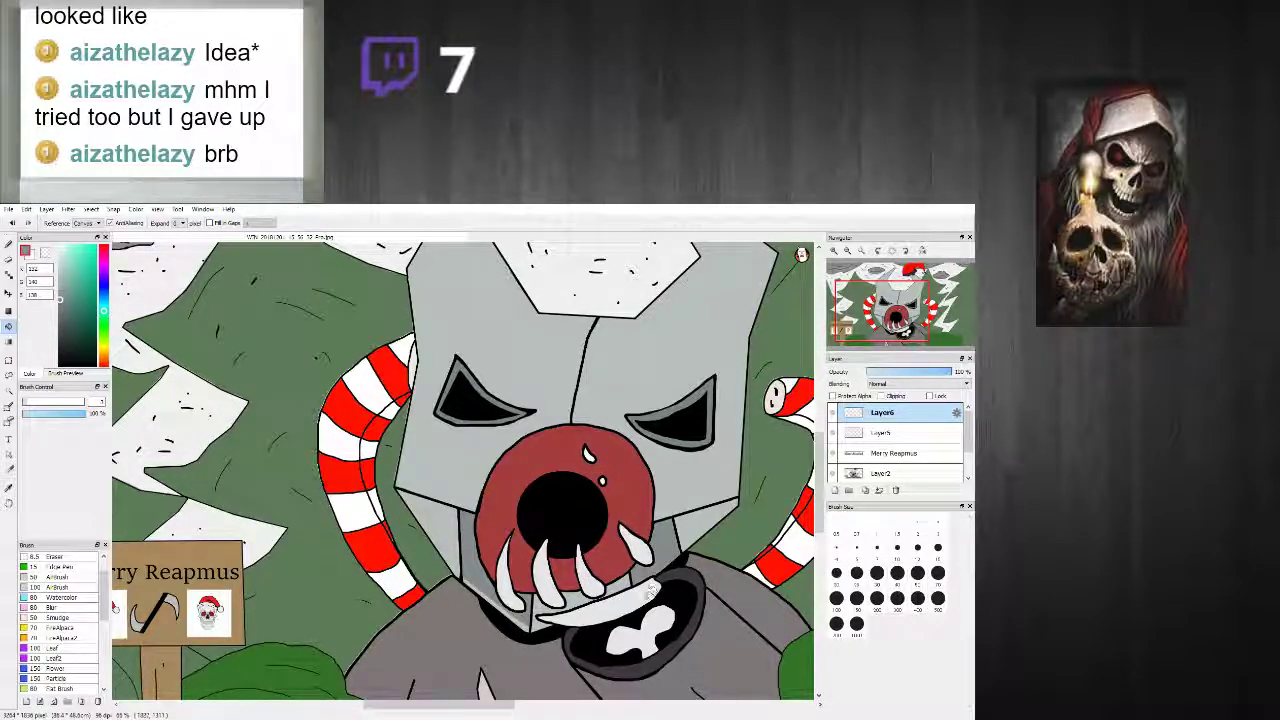
scroll(570, 613, "up", 2)
scroll(570, 613, "up", 2)
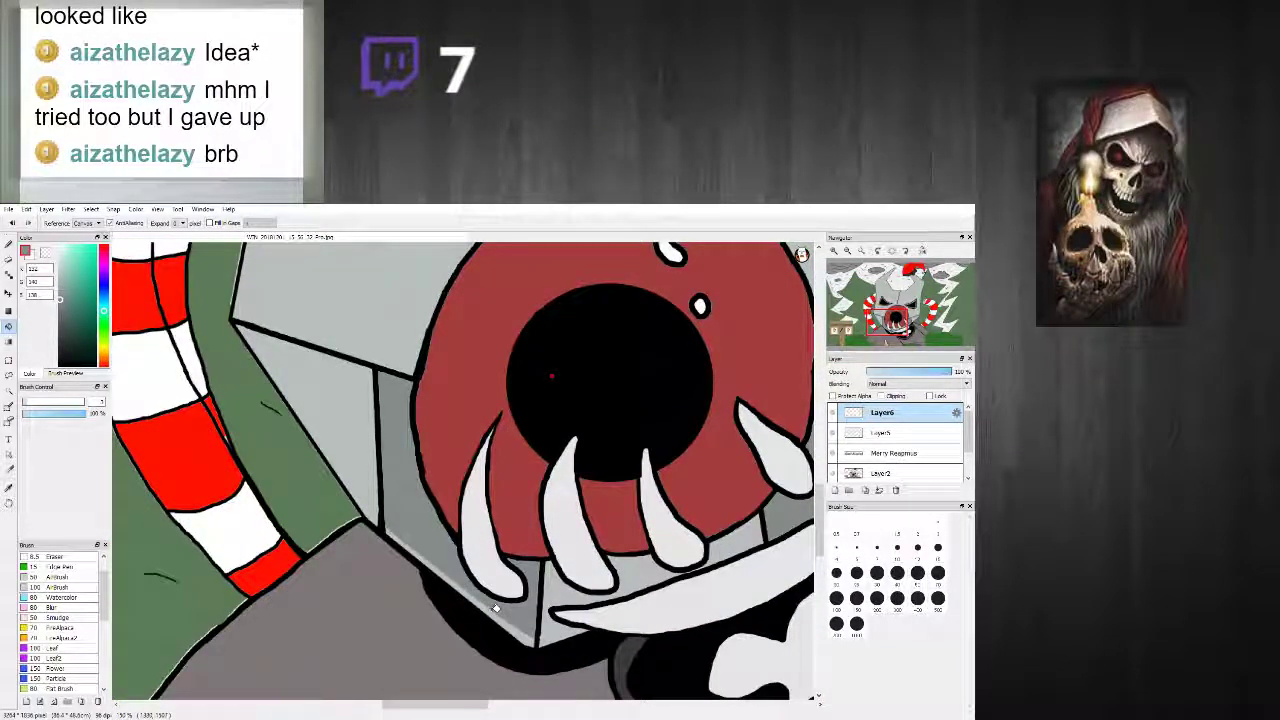
scroll(493, 610, "down", 3)
scroll(594, 592, "up", 2)
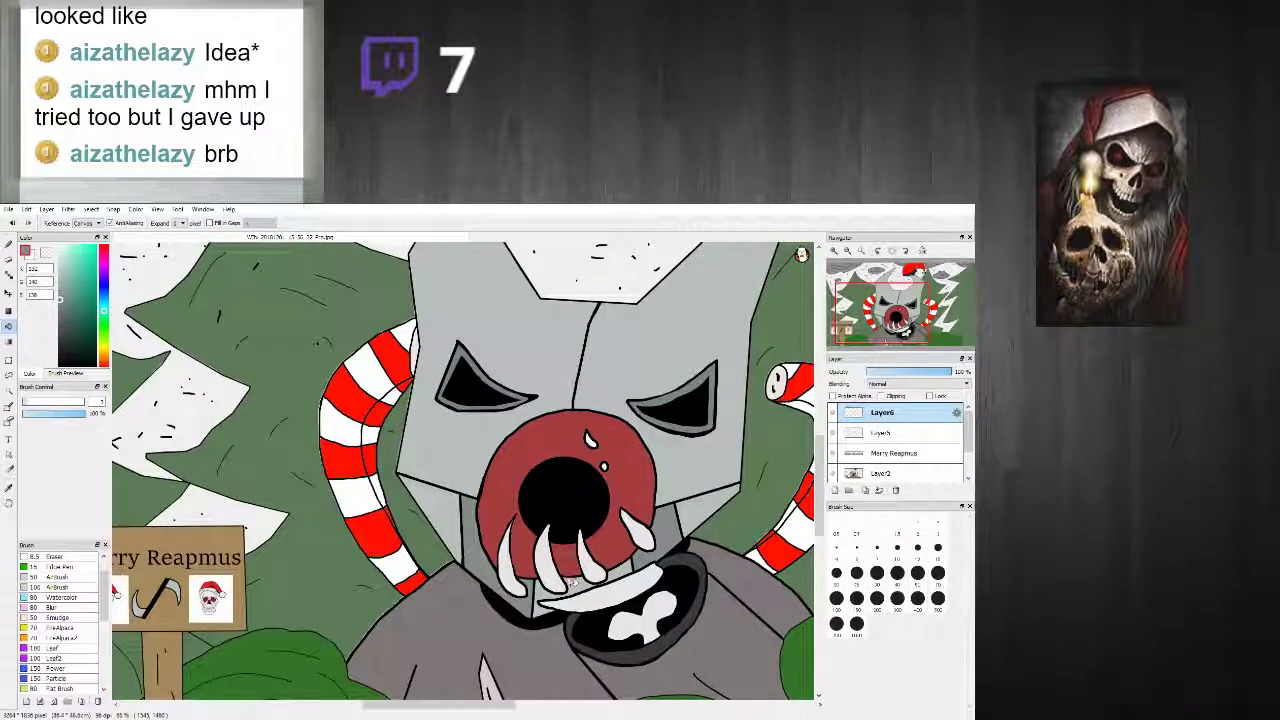
scroll(594, 592, "up", 1)
scroll(600, 584, "down", 1)
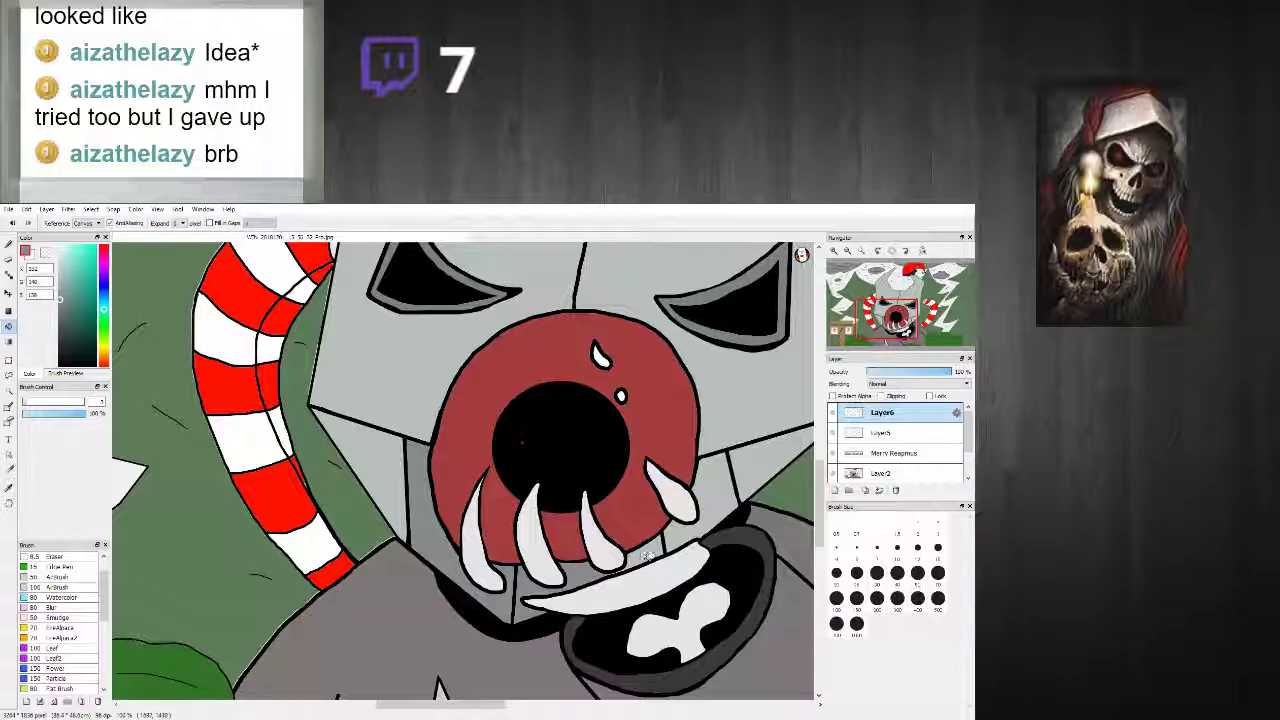
scroll(641, 556, "down", 3)
scroll(684, 535, "up", 1)
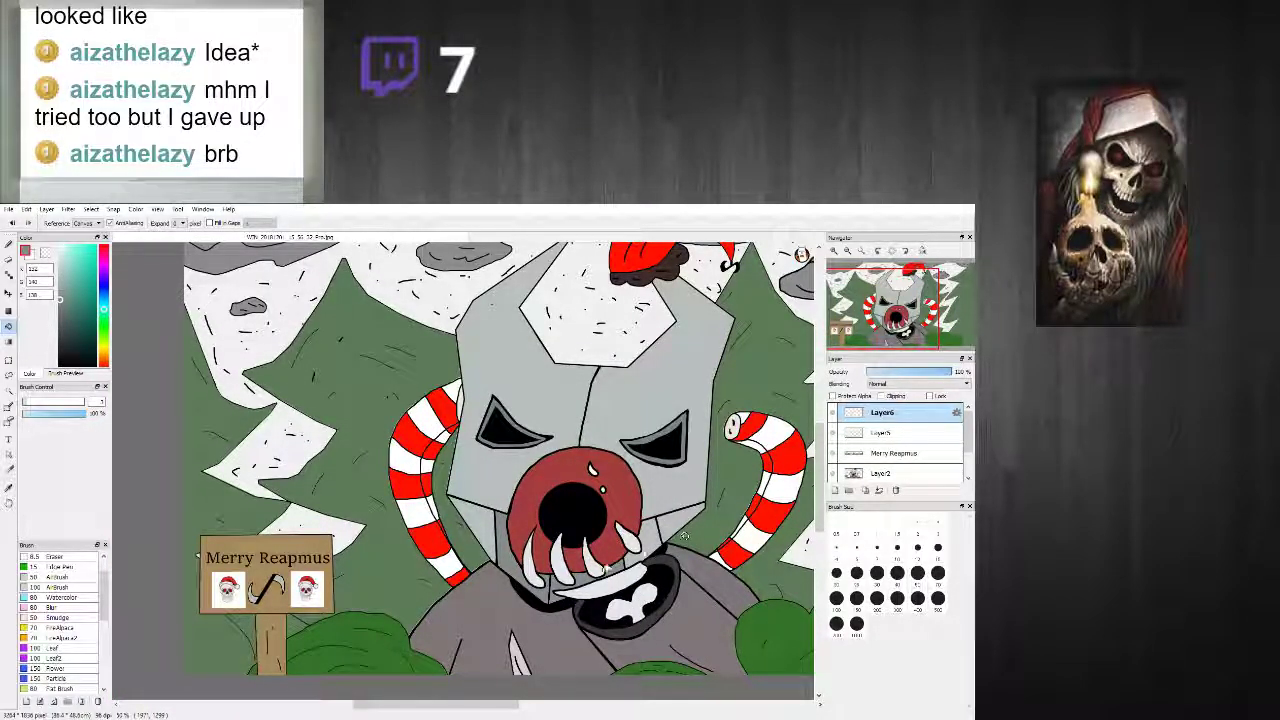
scroll(575, 590, "up", 4)
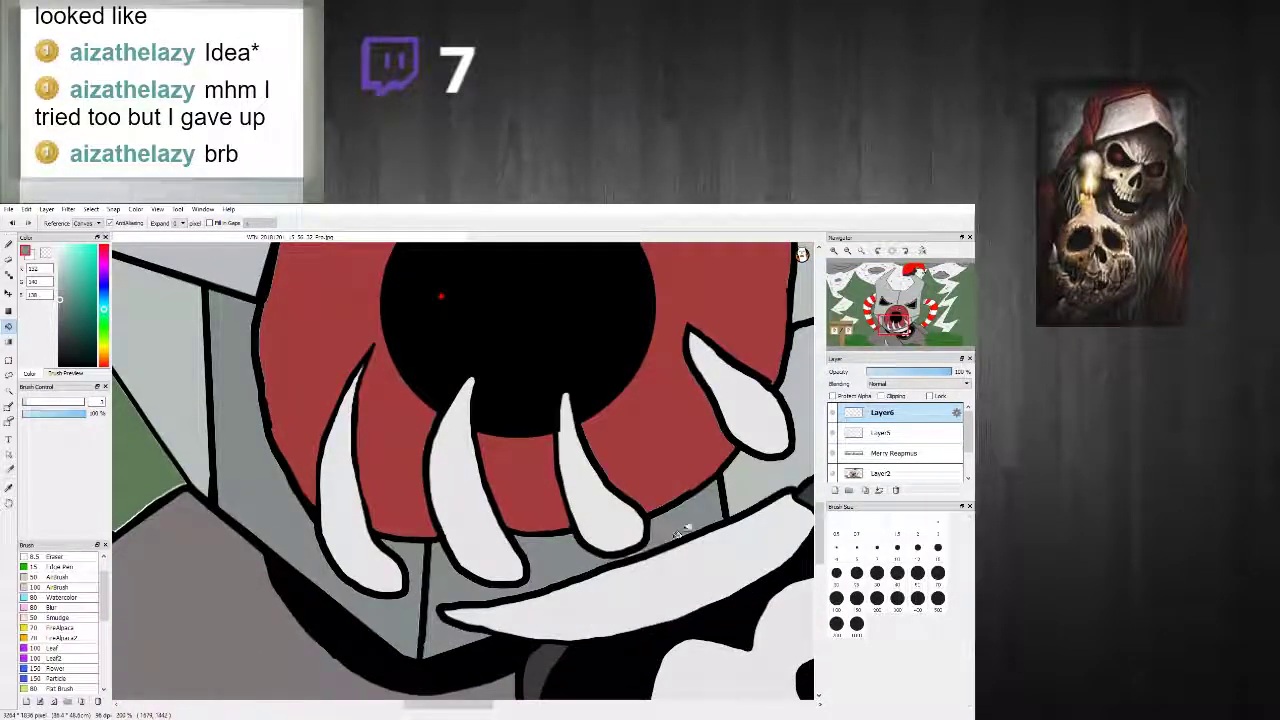
Step: Draw a straight black line in the brush across the monster's right jaw panel, parallel to the existing divider and closer to the nose
right_click(726, 508)
left_click(9, 244)
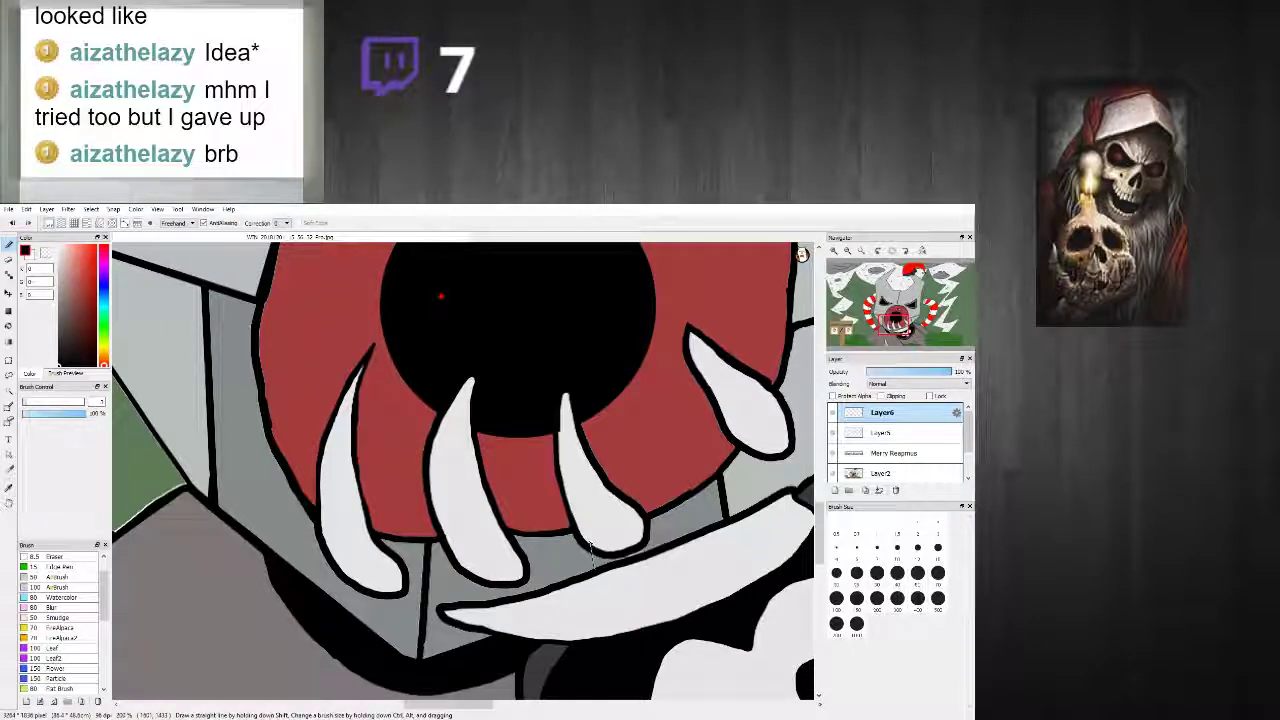
scroll(592, 550, "down", 1)
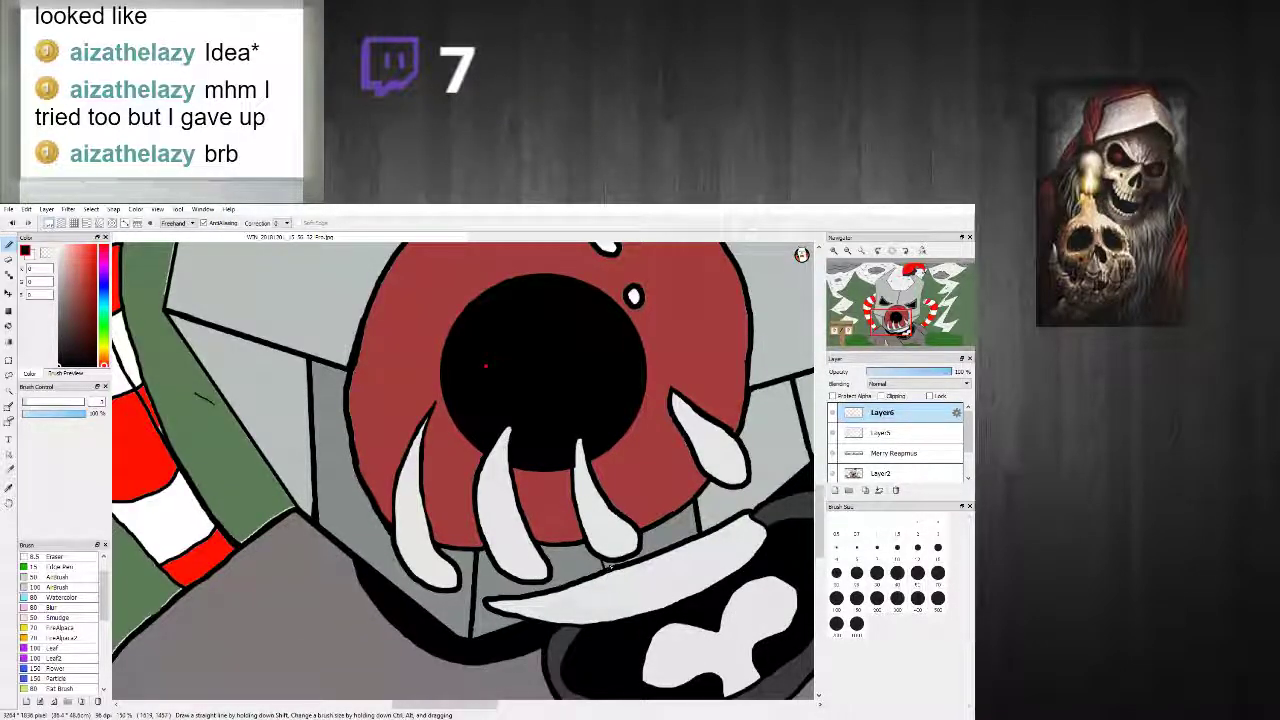
scroll(606, 565, "down", 3)
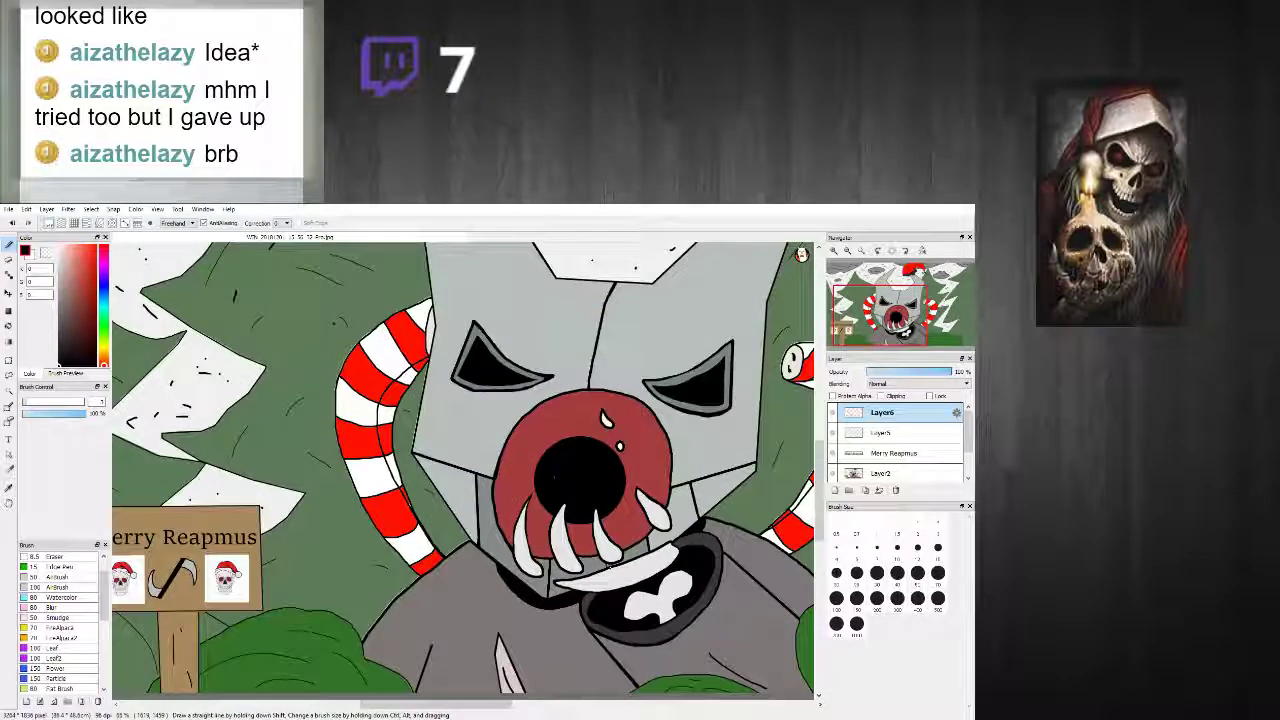
scroll(607, 565, "up", 1)
scroll(523, 434, "up", 1)
scroll(523, 434, "down", 2)
scroll(735, 496, "up", 3)
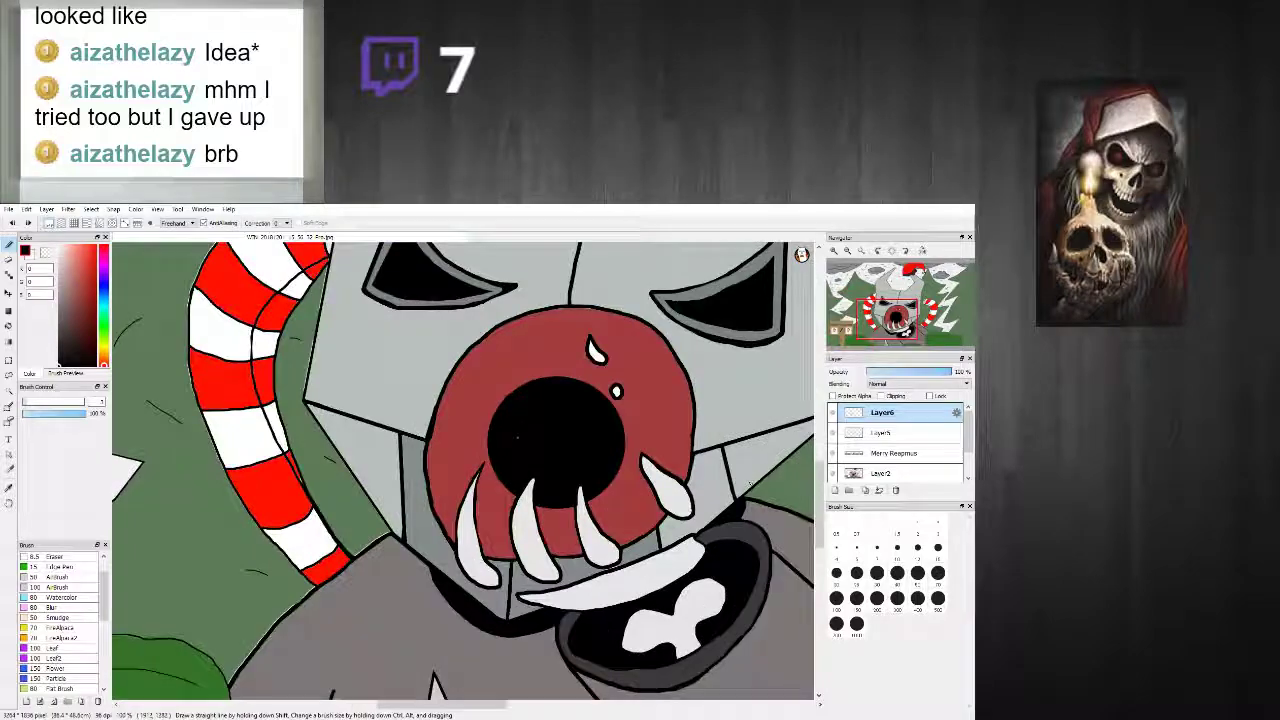
scroll(349, 370, "down", 2)
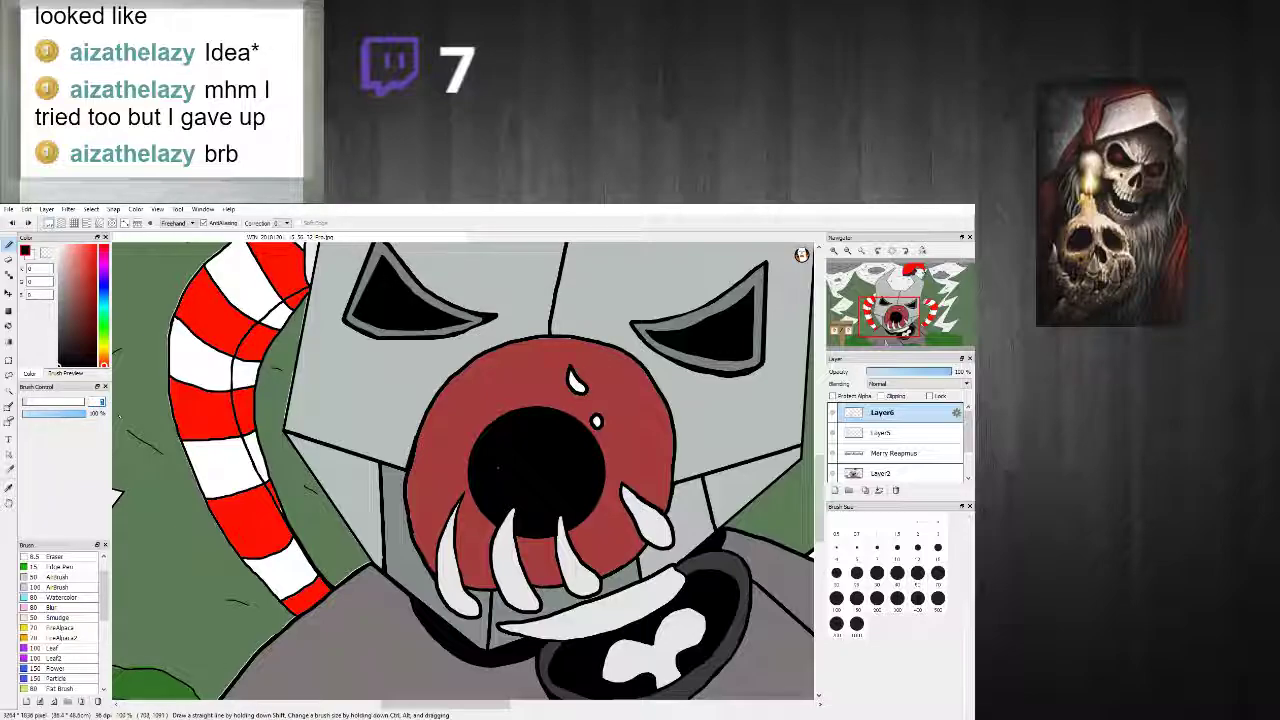
scroll(500, 560, "down", 2)
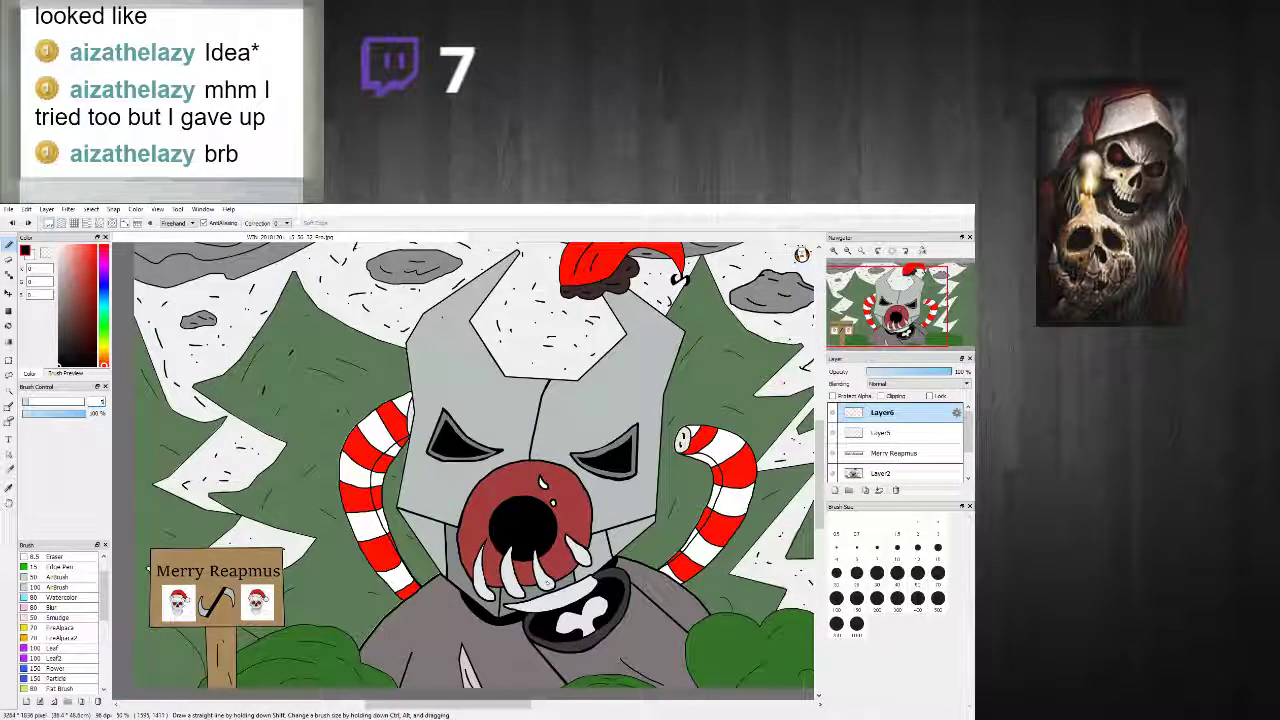
scroll(658, 636, "up", 1)
scroll(658, 636, "up", 1)
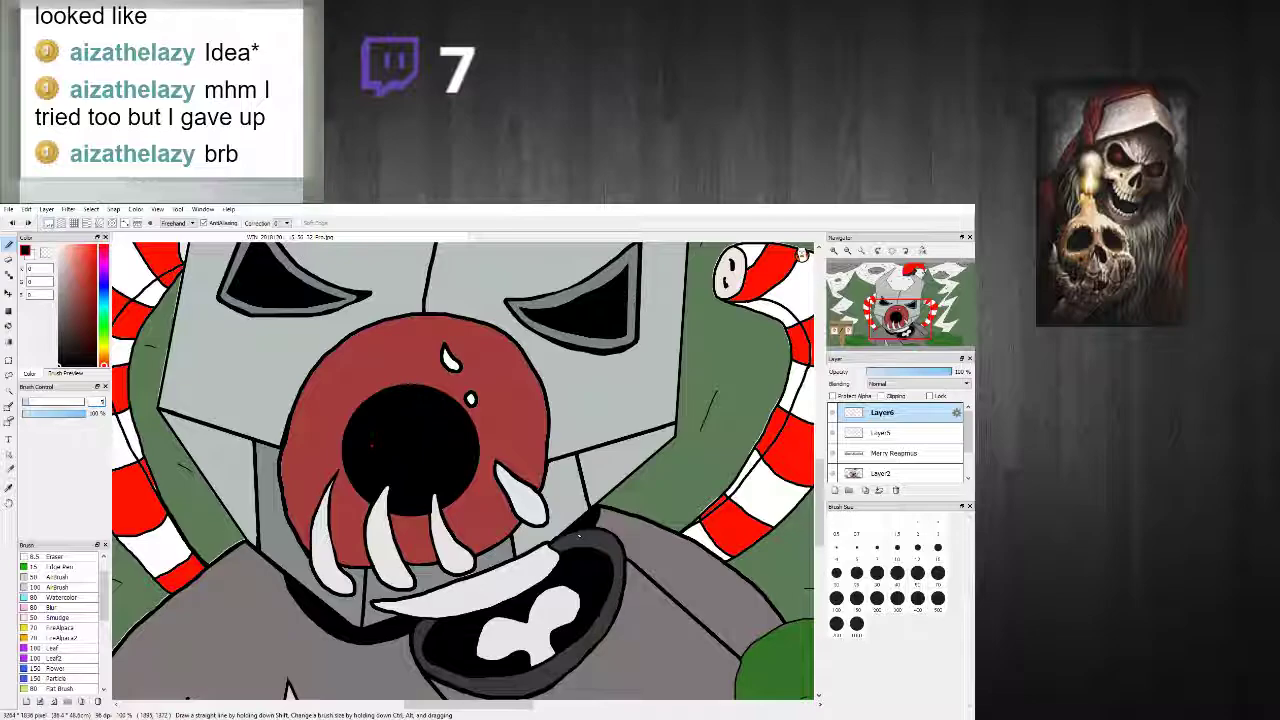
scroll(550, 525, "up", 1)
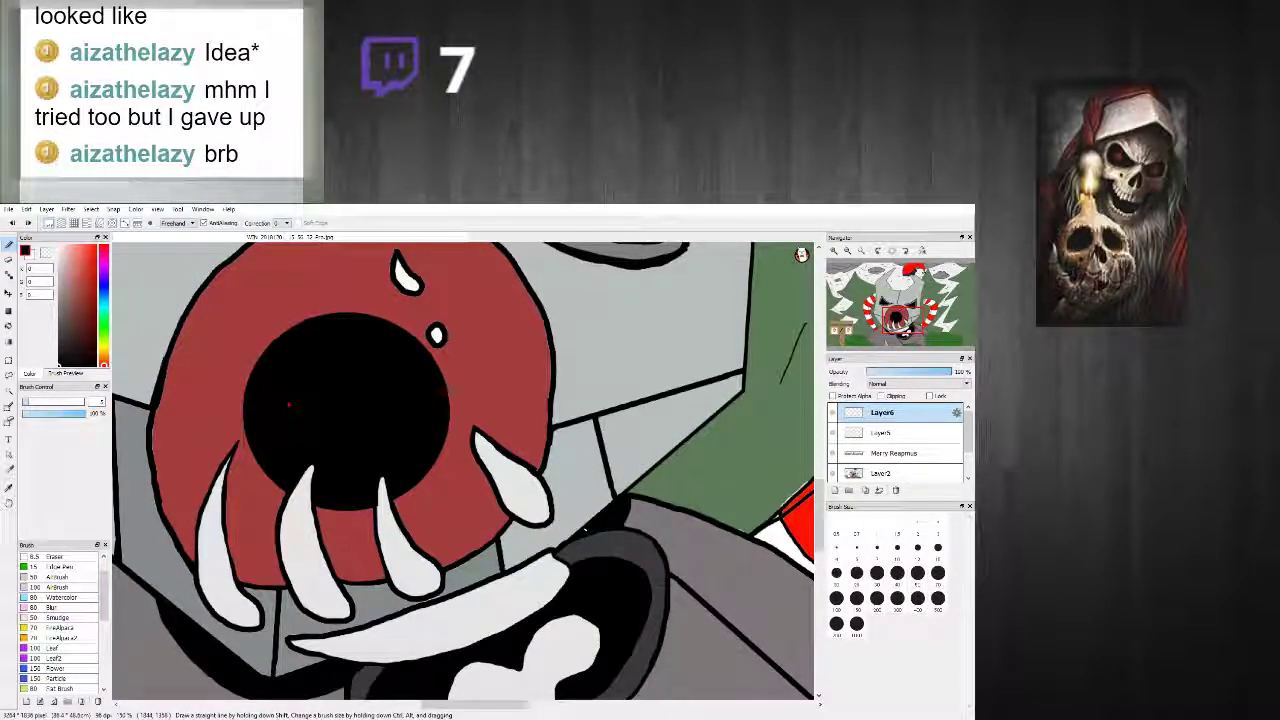
scroll(600, 455, "up", 2)
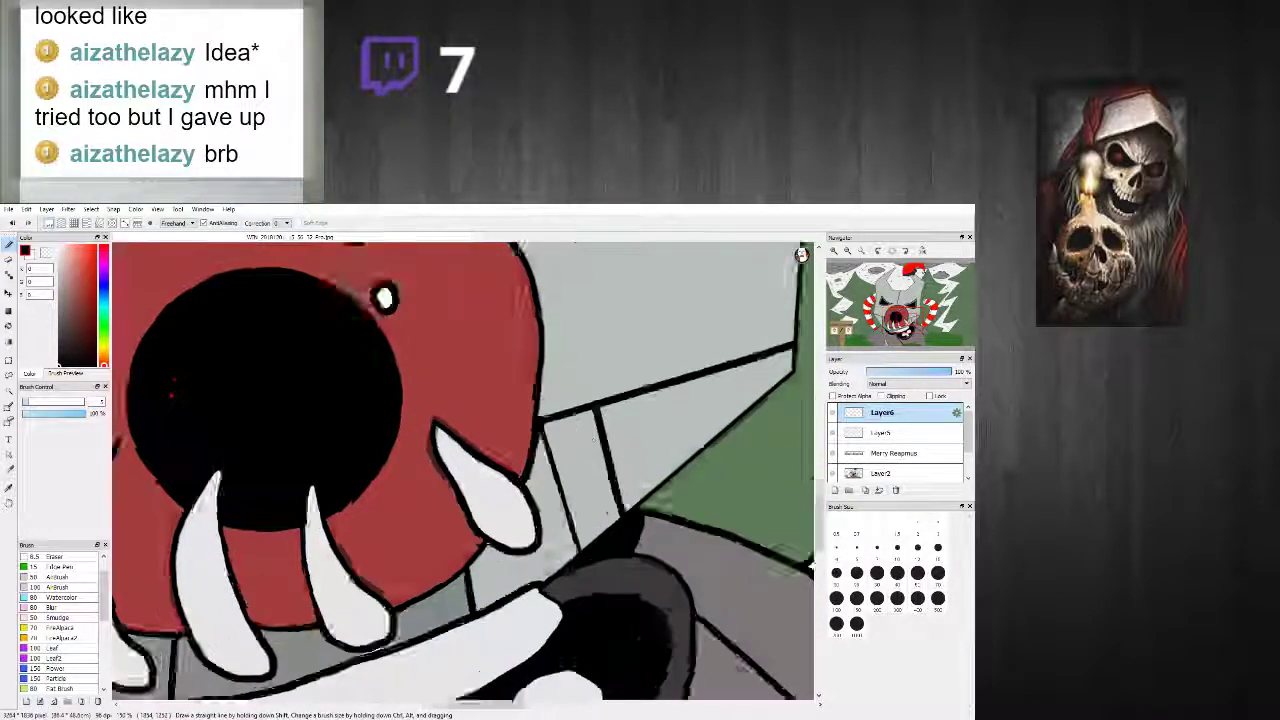
Step: Paint over the outer divider line on the right jaw panel with the light grey sampled from beside it
right_click(603, 458)
mouse_move(605, 446)
left_mouse_down()
mouse_move(606, 427)
mouse_move(609, 440)
left_mouse_up()
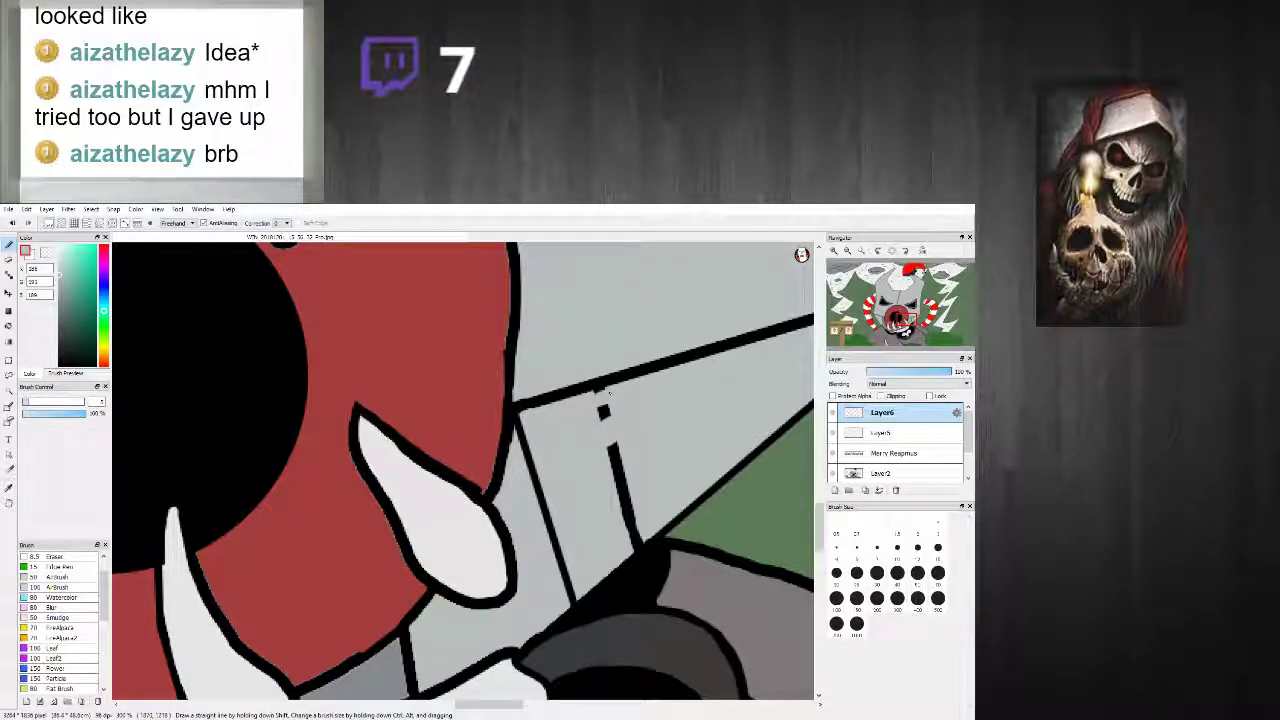
left_click_drag(600, 405, 606, 415)
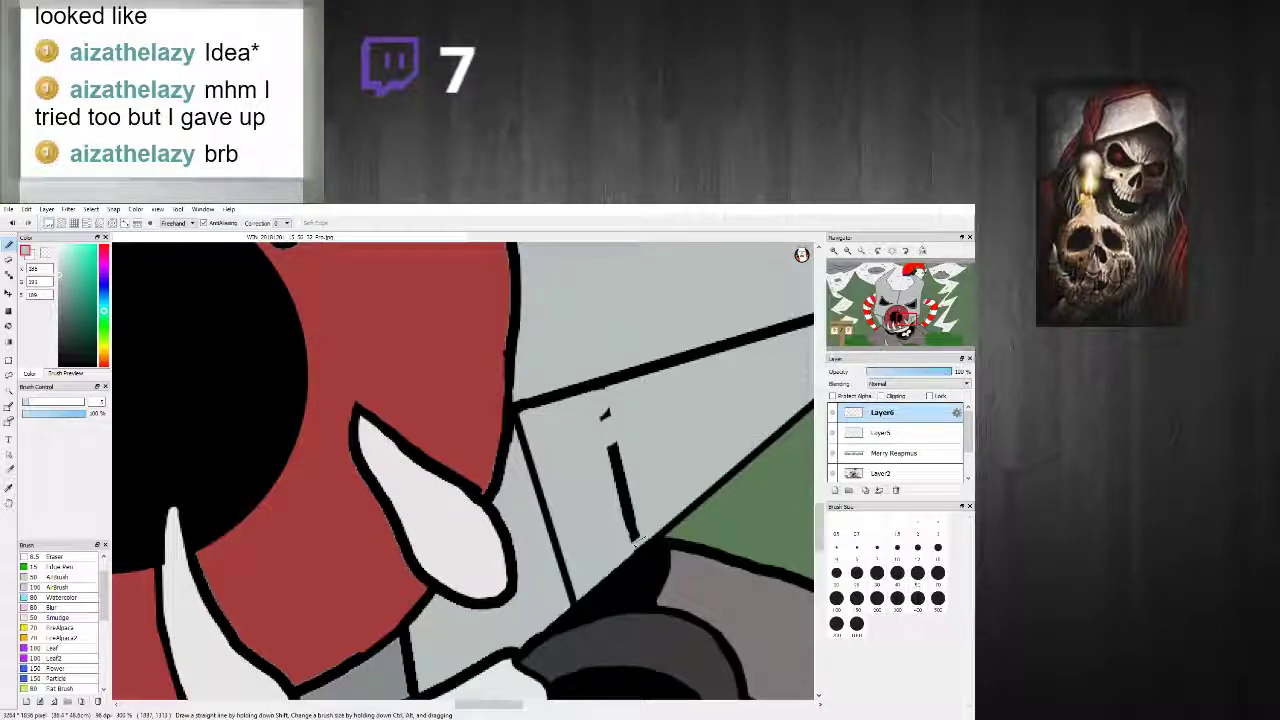
left_click(631, 531, "shift")
left_click(631, 530, "shift")
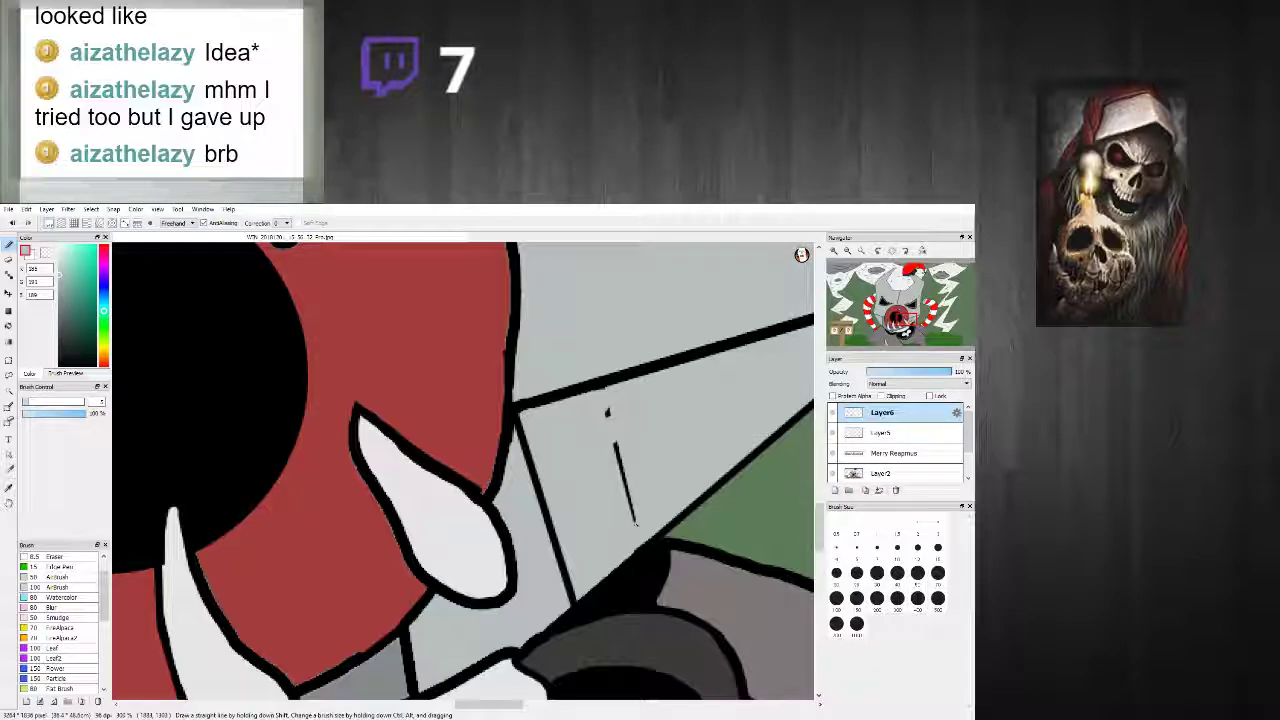
left_click(608, 411, "shift")
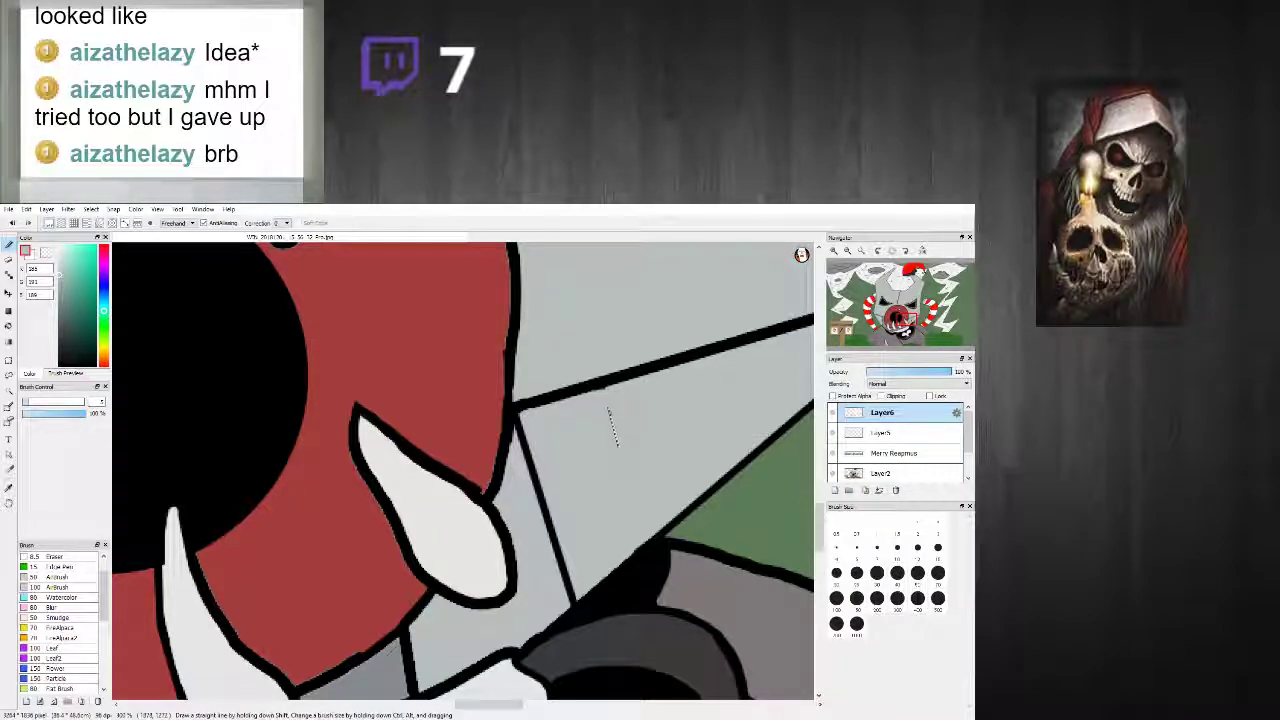
Step: Paint over the short black divider between the nose rim and the long lower tusk with the jaw's darker grey
scroll(612, 425, "down", 5)
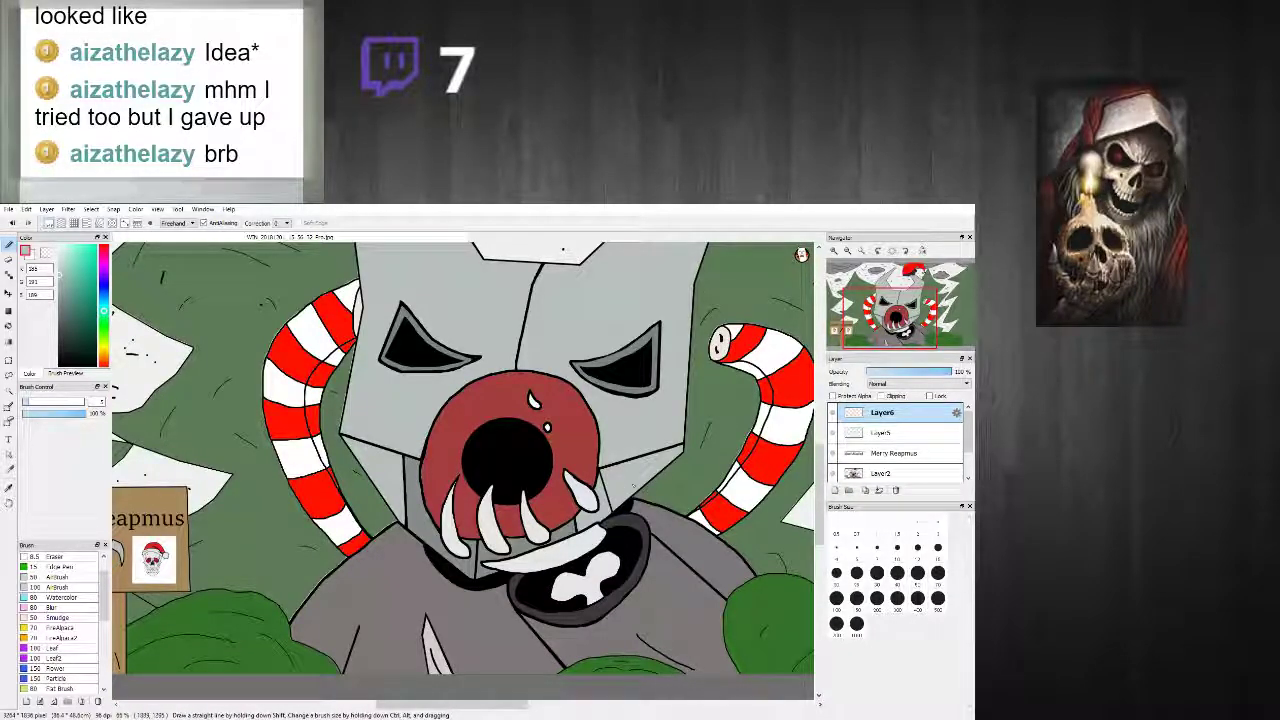
scroll(632, 483, "up", 4)
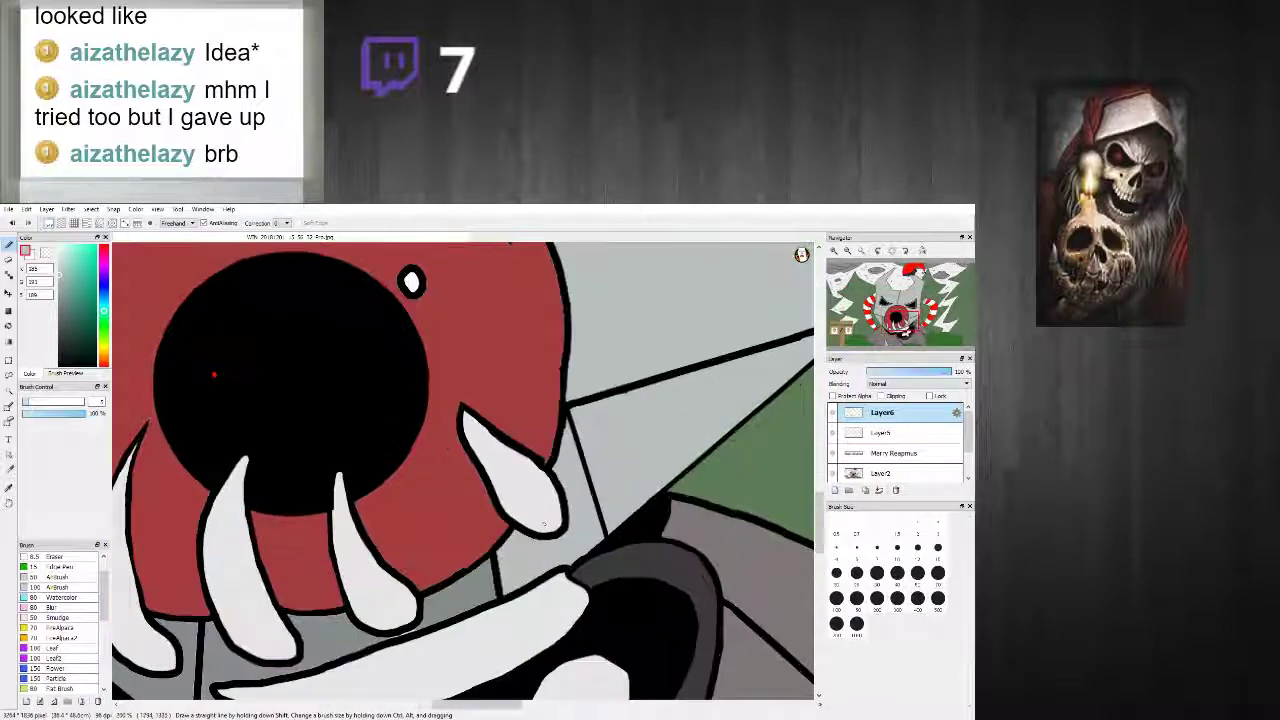
scroll(493, 597, "up", 2)
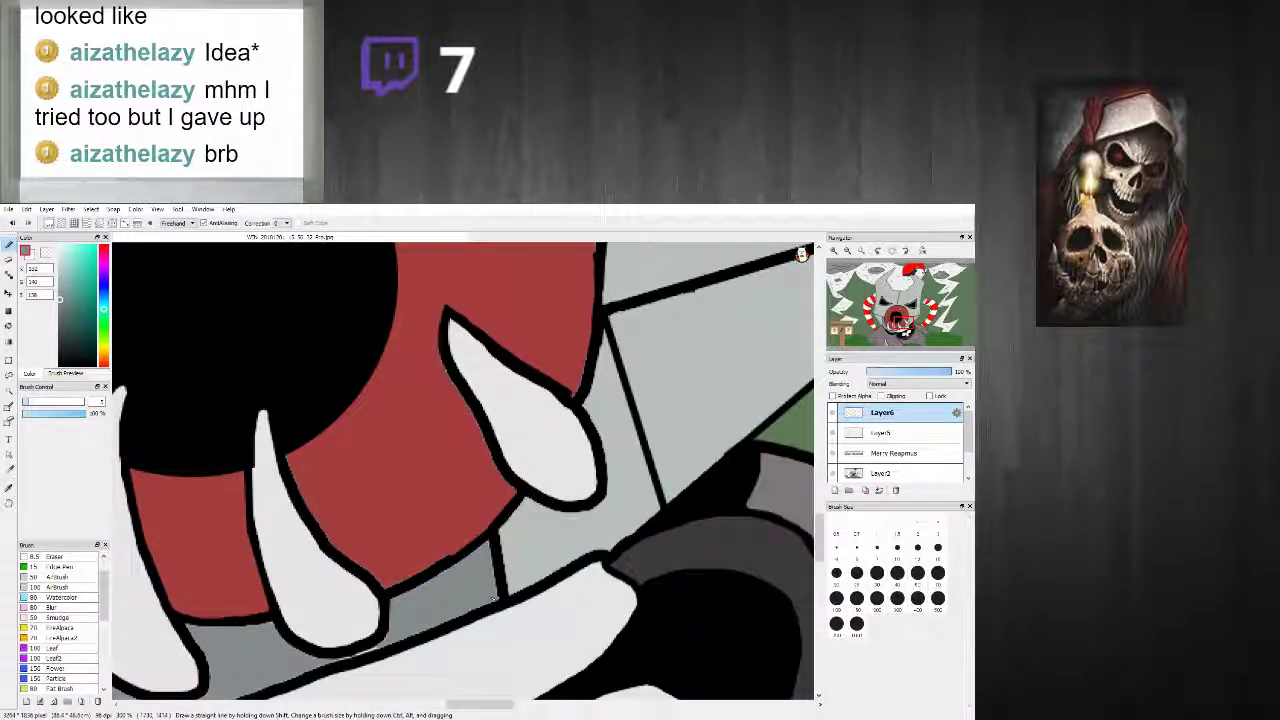
mouse_move(509, 594)
left_mouse_down()
mouse_move(502, 537)
mouse_move(492, 545)
left_mouse_up()
scroll(488, 556, "down", 4)
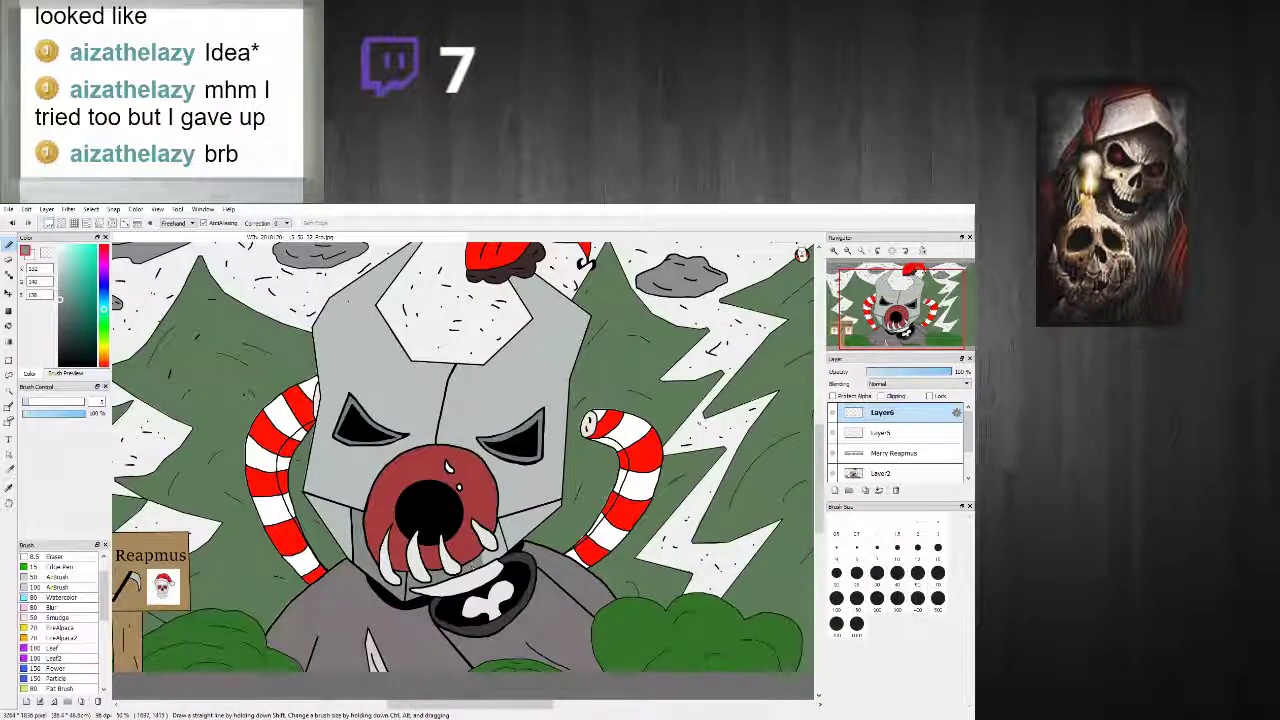
Step: Fill the jaw area below the right fang, up to the slanted line, with the darker grey
left_click(9, 326)
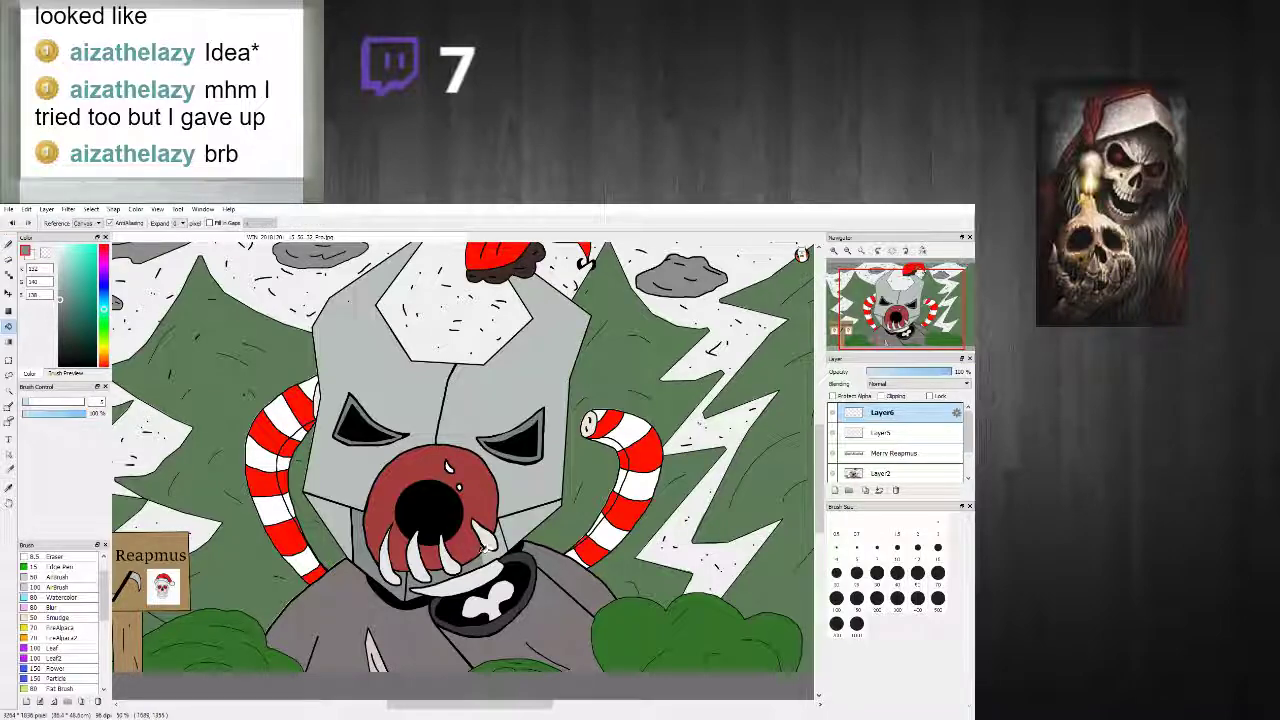
scroll(530, 579, "down", 1)
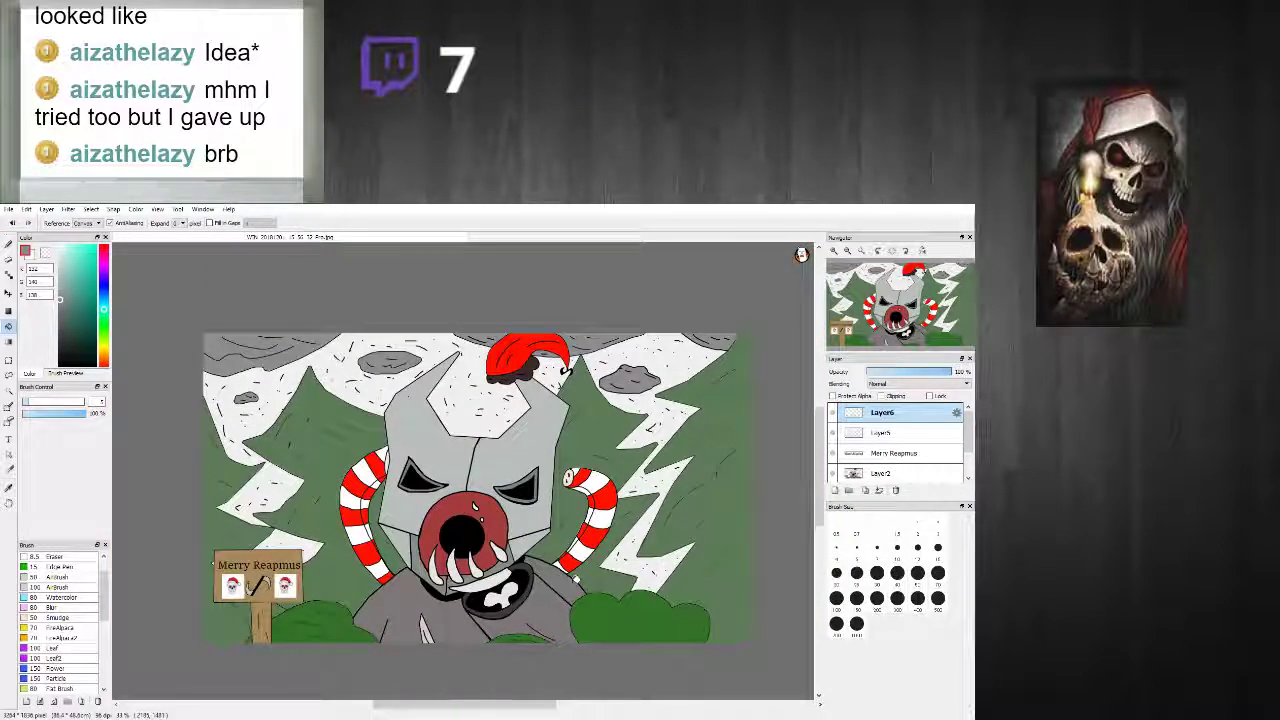
scroll(531, 579, "up", 1)
scroll(517, 578, "up", 4)
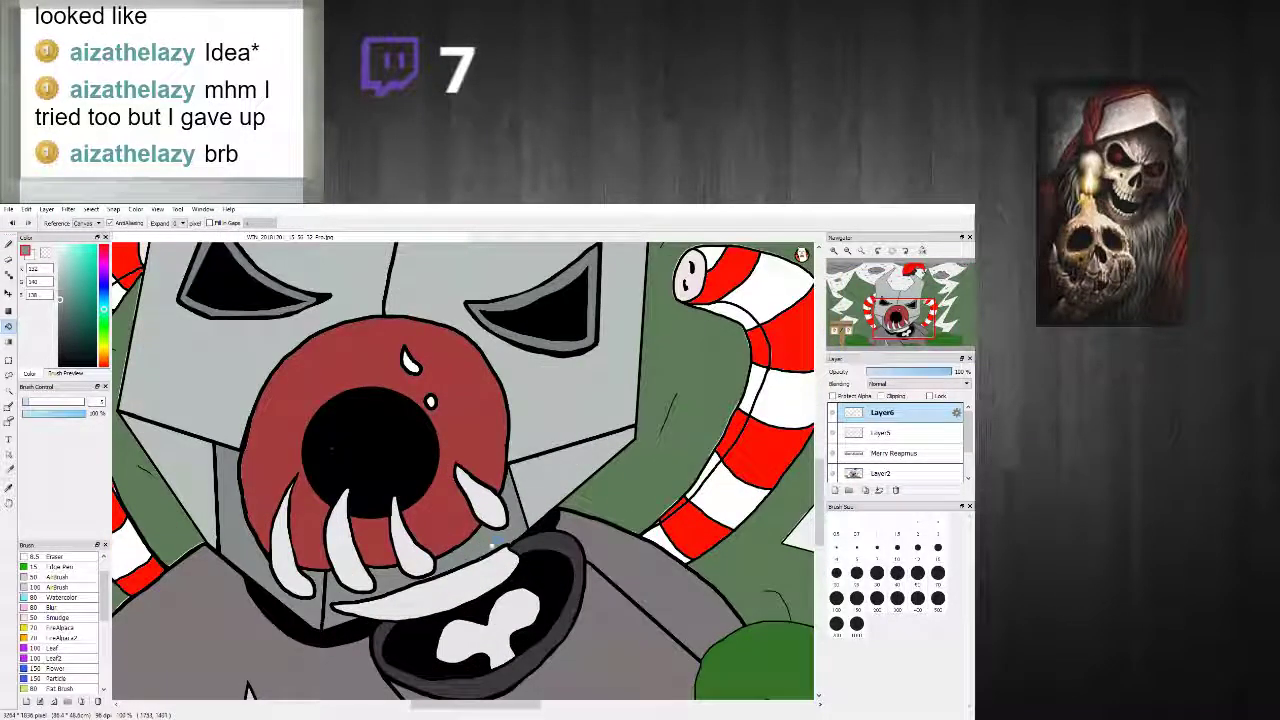
Step: Redraw the short divider between the nose rim and the long lower tusk in black sampled from the outlines
right_click(525, 497)
left_click(9, 243)
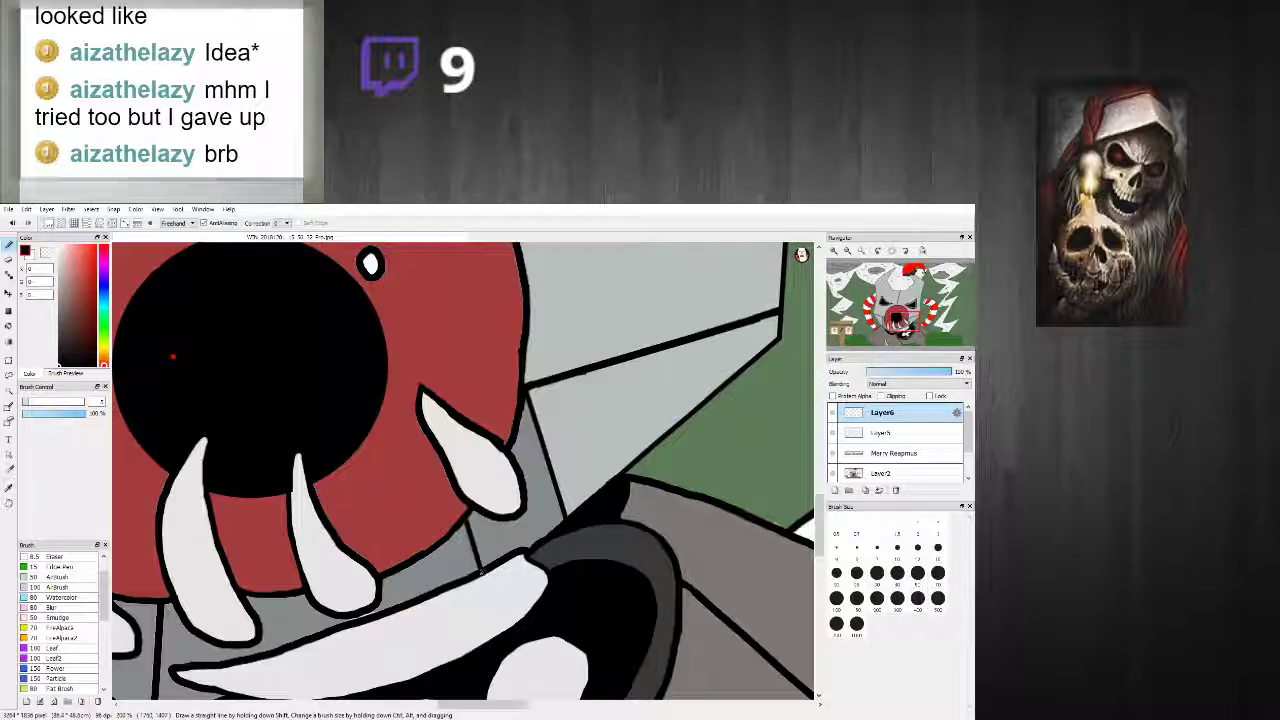
scroll(466, 518, "down", 4)
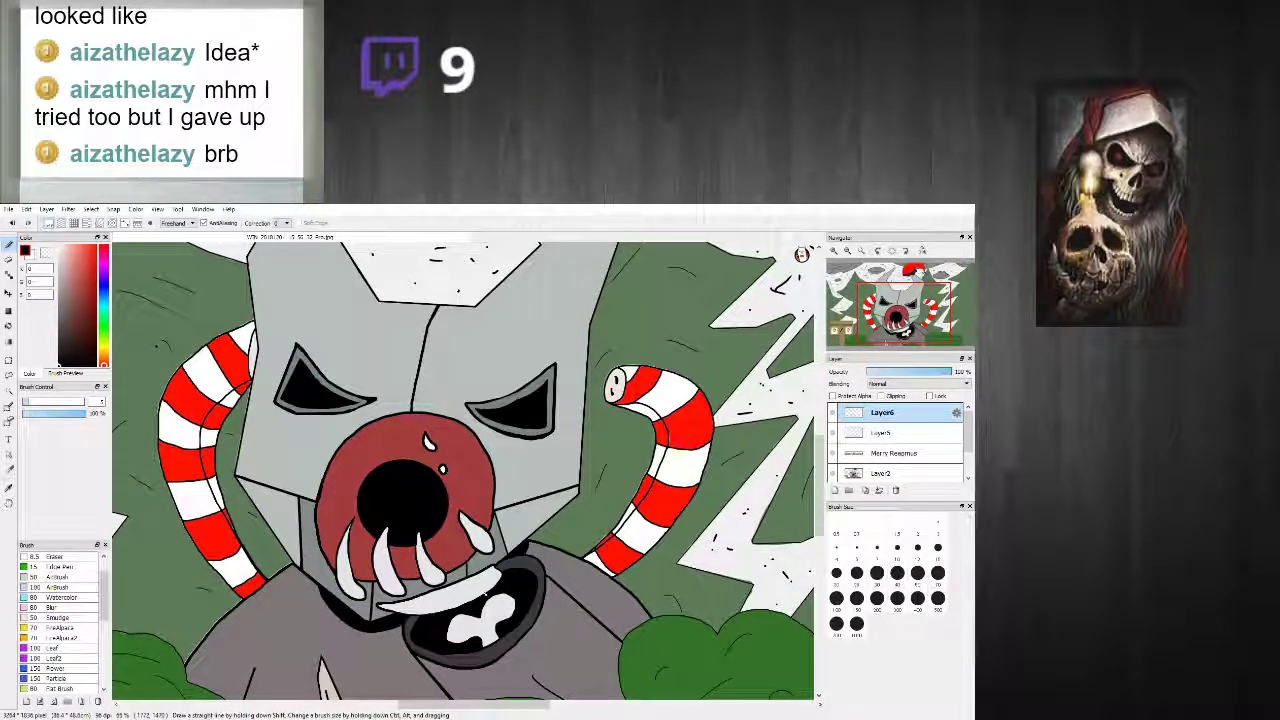
Step: Fill the jaw area between the redrawn divider and the slanted line with light grey sampled from the neighbouring panel
scroll(486, 580, "up", 5)
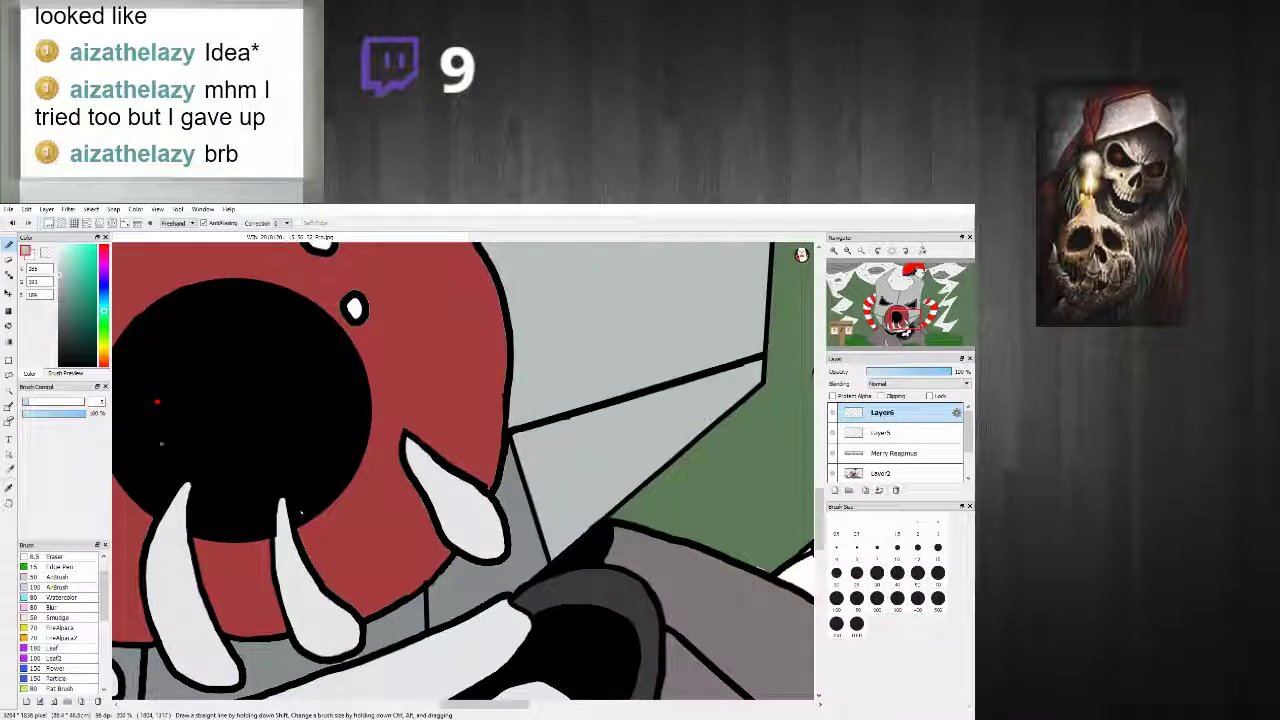
left_click(9, 326)
scroll(510, 568, "down", 5)
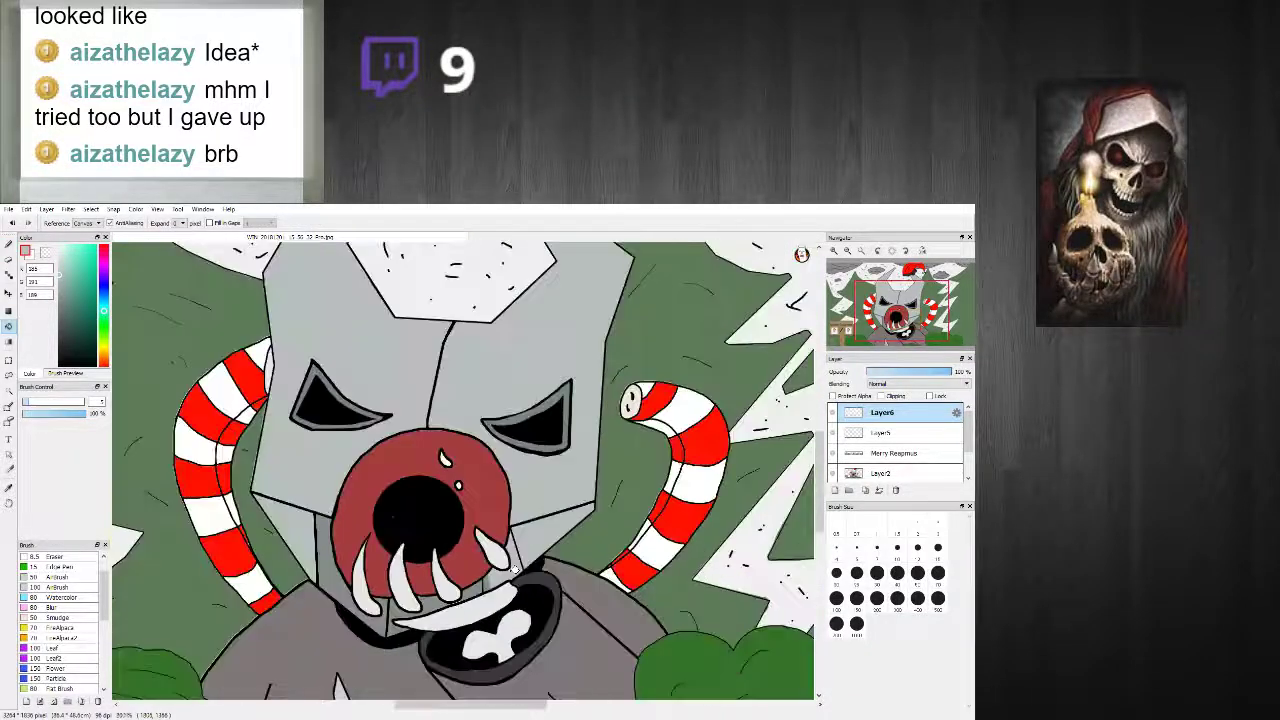
scroll(510, 571, "up", 1)
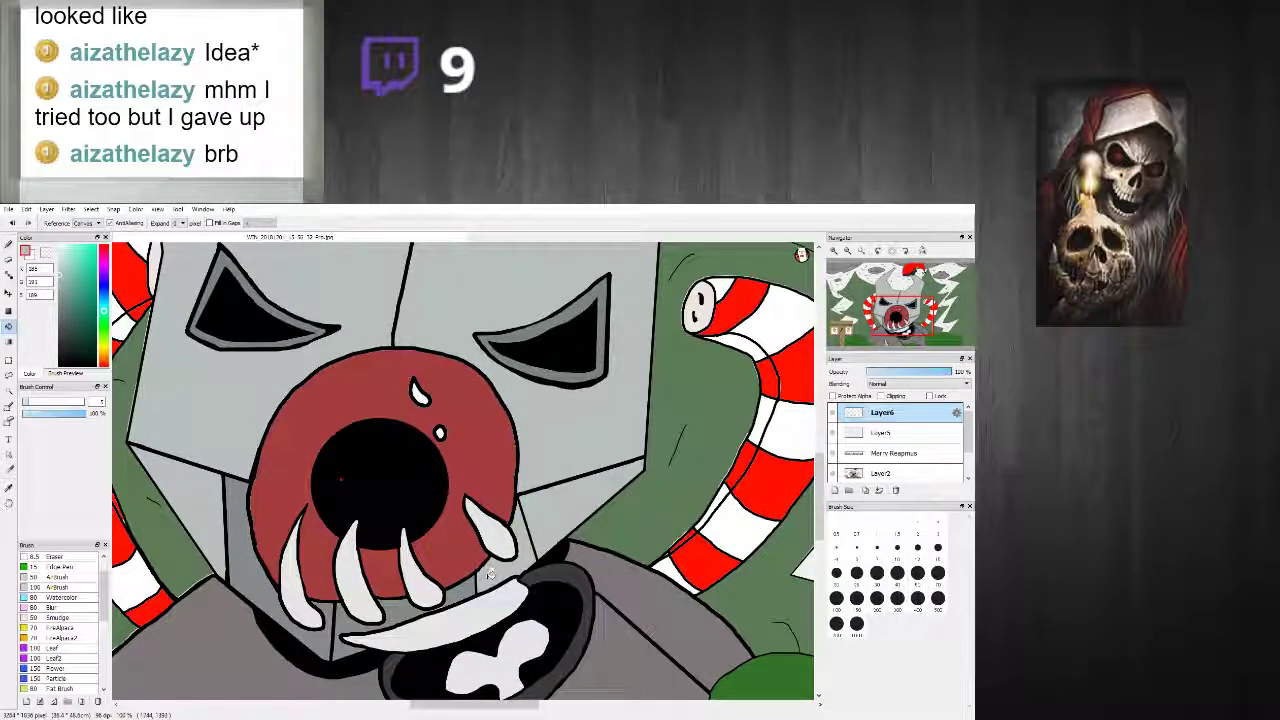
scroll(525, 532, "up", 2)
Step: Paint over the remaining slanted line on the right jaw panel with light grey strokes to merge both areas
key("b")
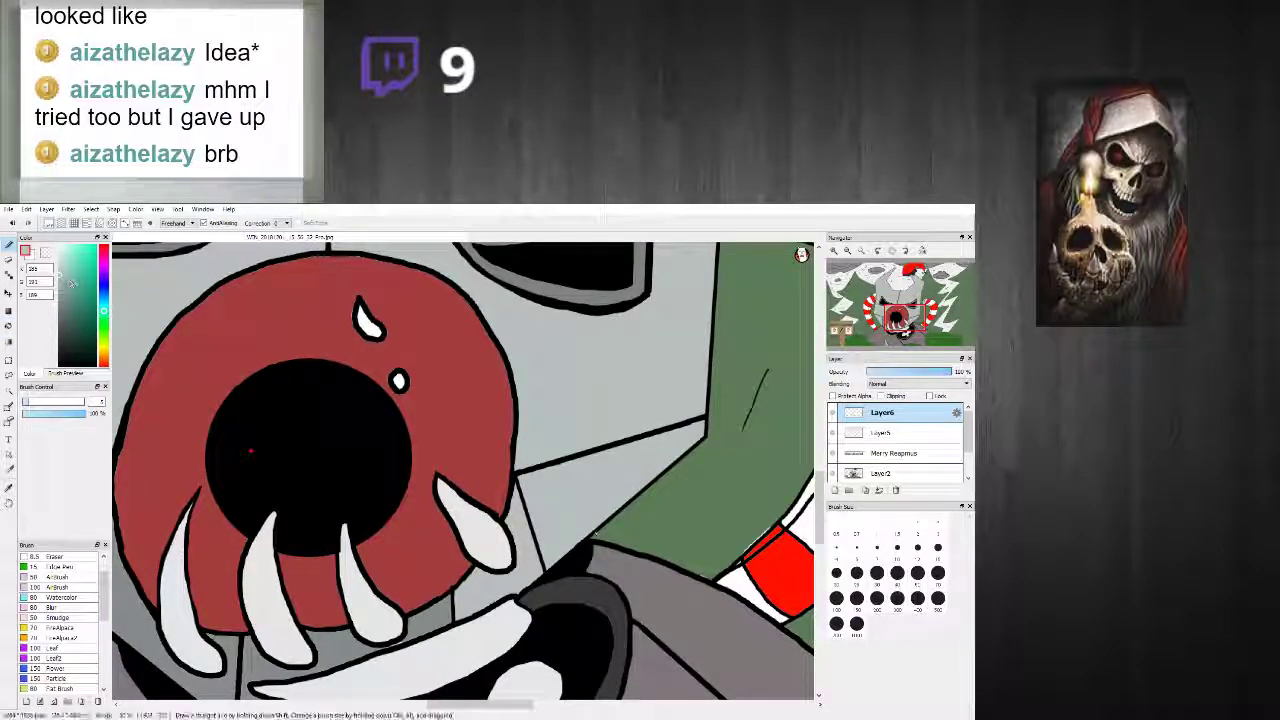
scroll(507, 618, "up", 2)
left_click_drag(470, 628, 466, 625)
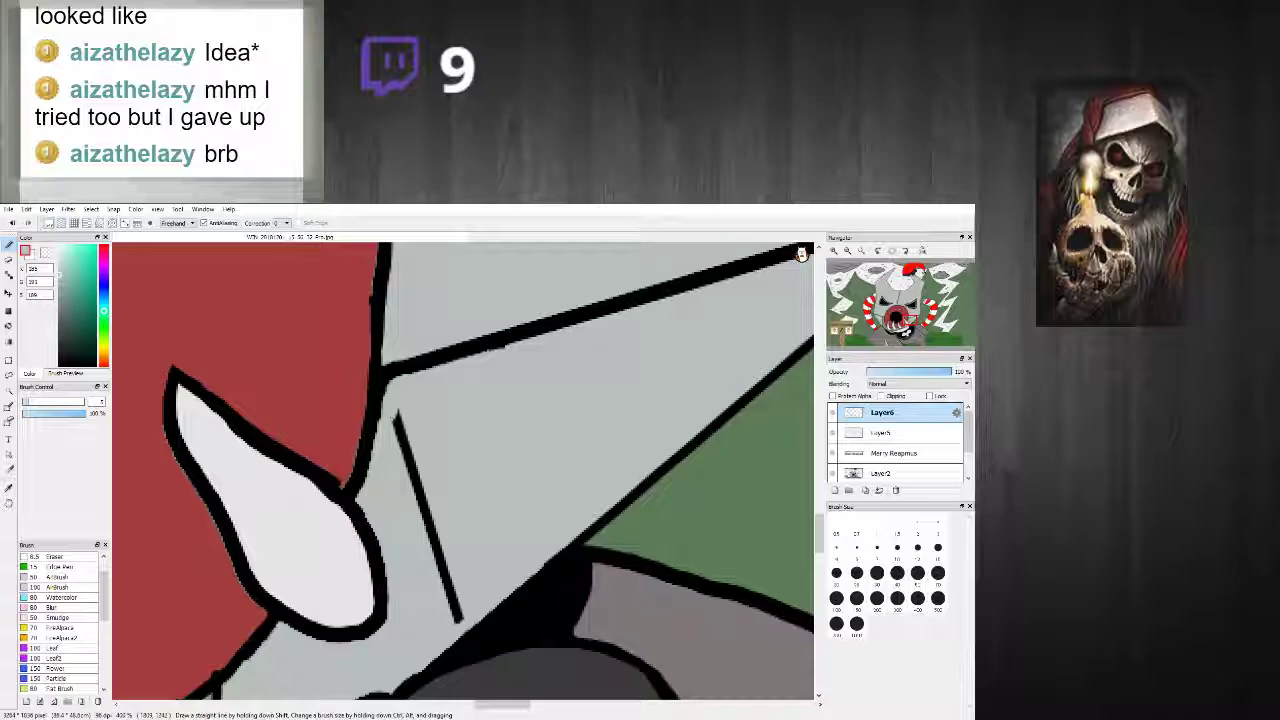
mouse_move(401, 417)
left_mouse_down()
mouse_move(481, 639)
mouse_move(472, 655)
mouse_move(463, 623)
left_mouse_up()
key("ctrl+z")
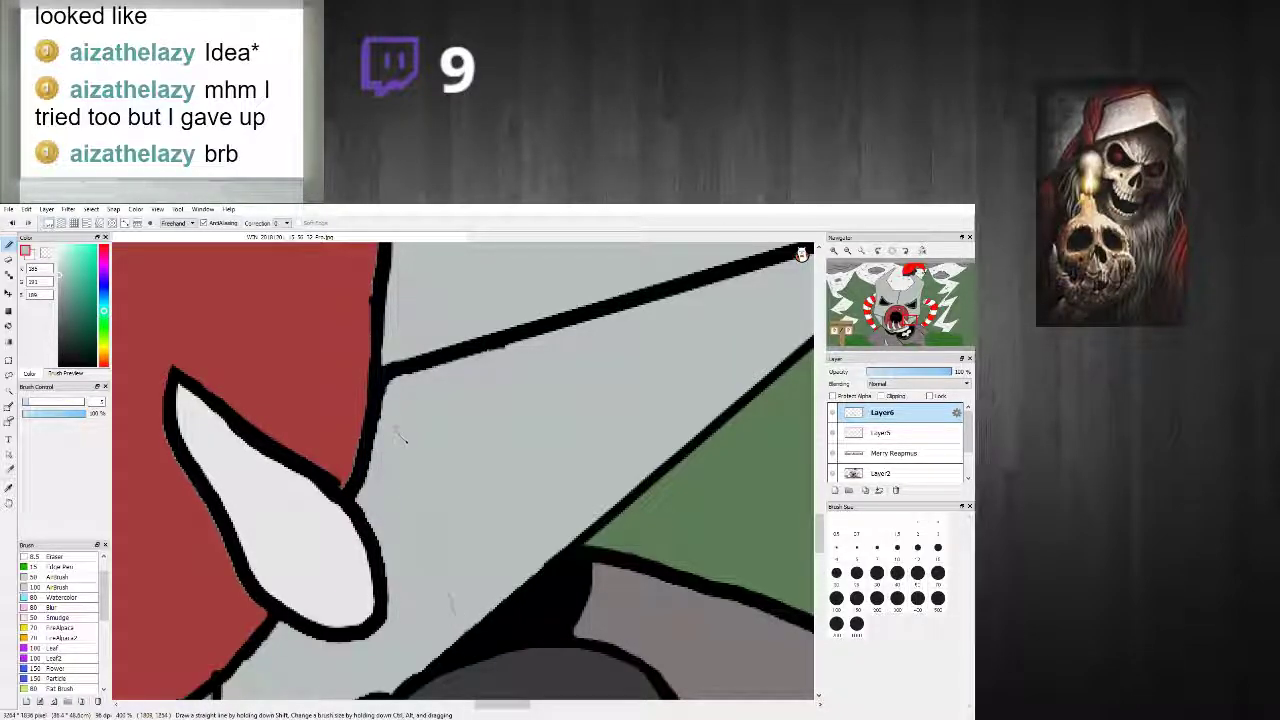
left_click_drag(395, 425, 462, 622)
Step: Examine the whole drawing, including the corrected jaw, the candy-cane horns and the "Merry Reapmus" sign
scroll(512, 428, "down", 8)
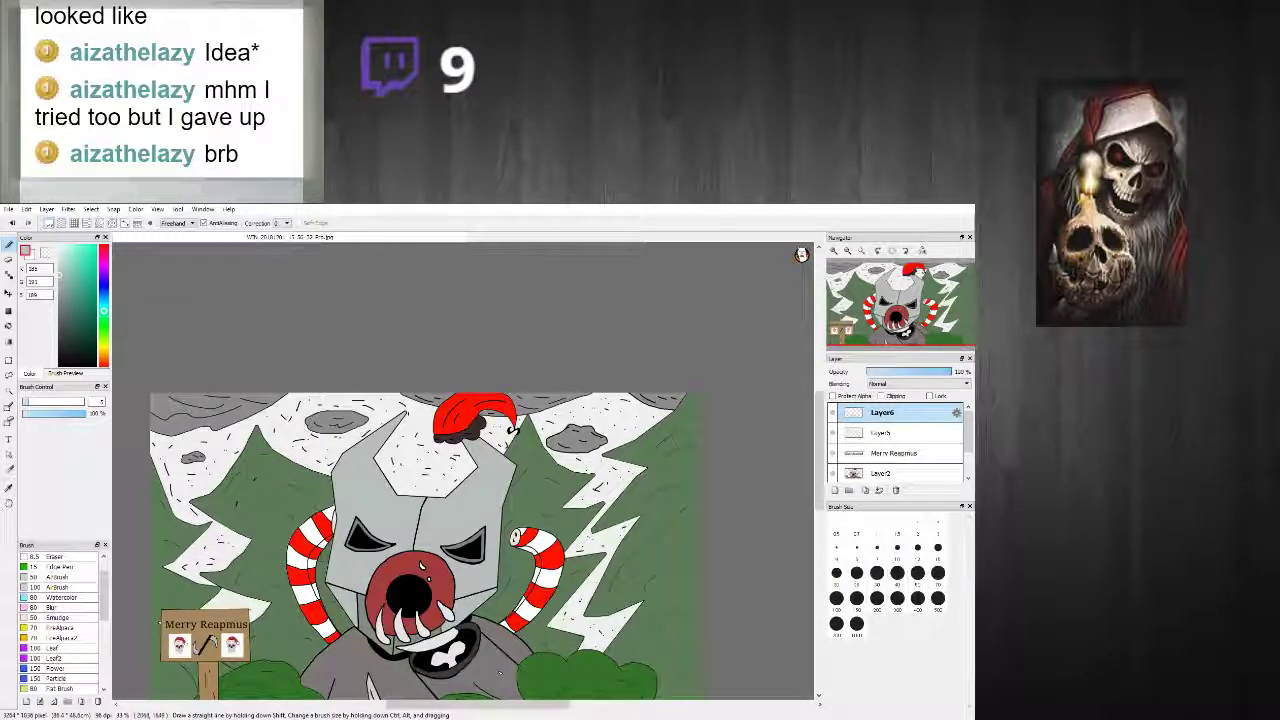
scroll(492, 660, "down", 3)
scroll(509, 590, "up", 2)
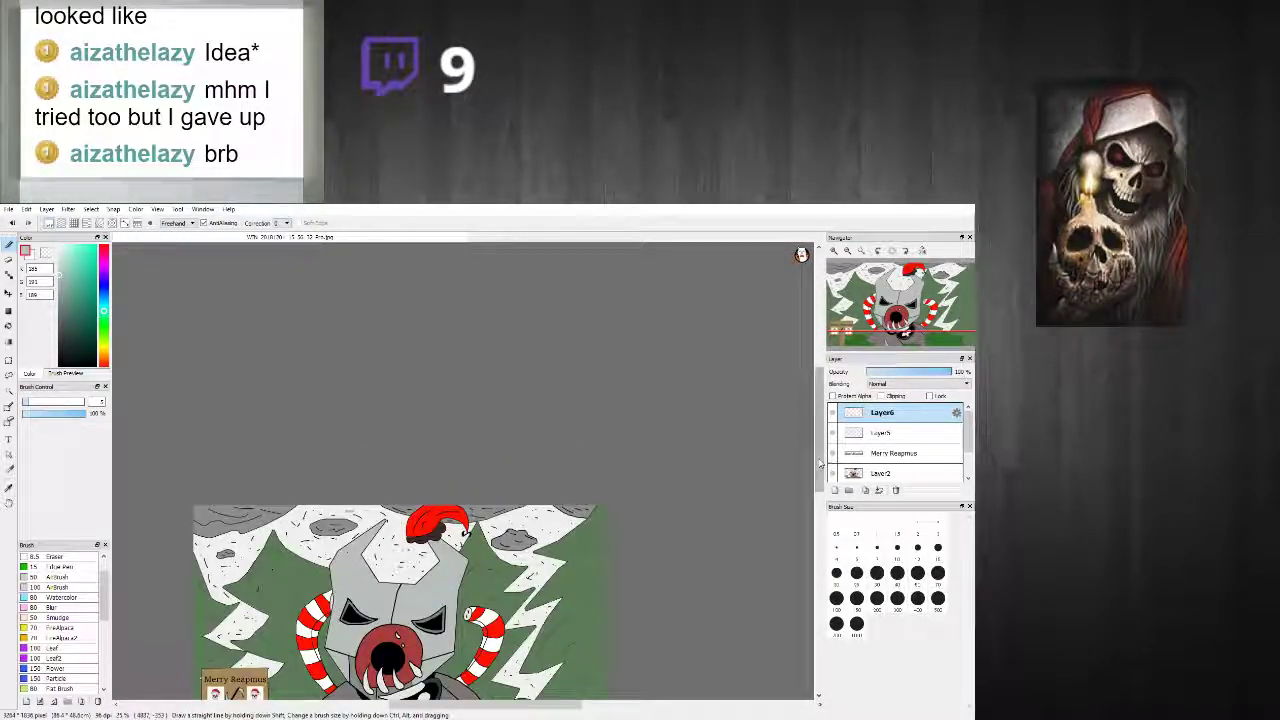
scroll(819, 463, "down", 3)
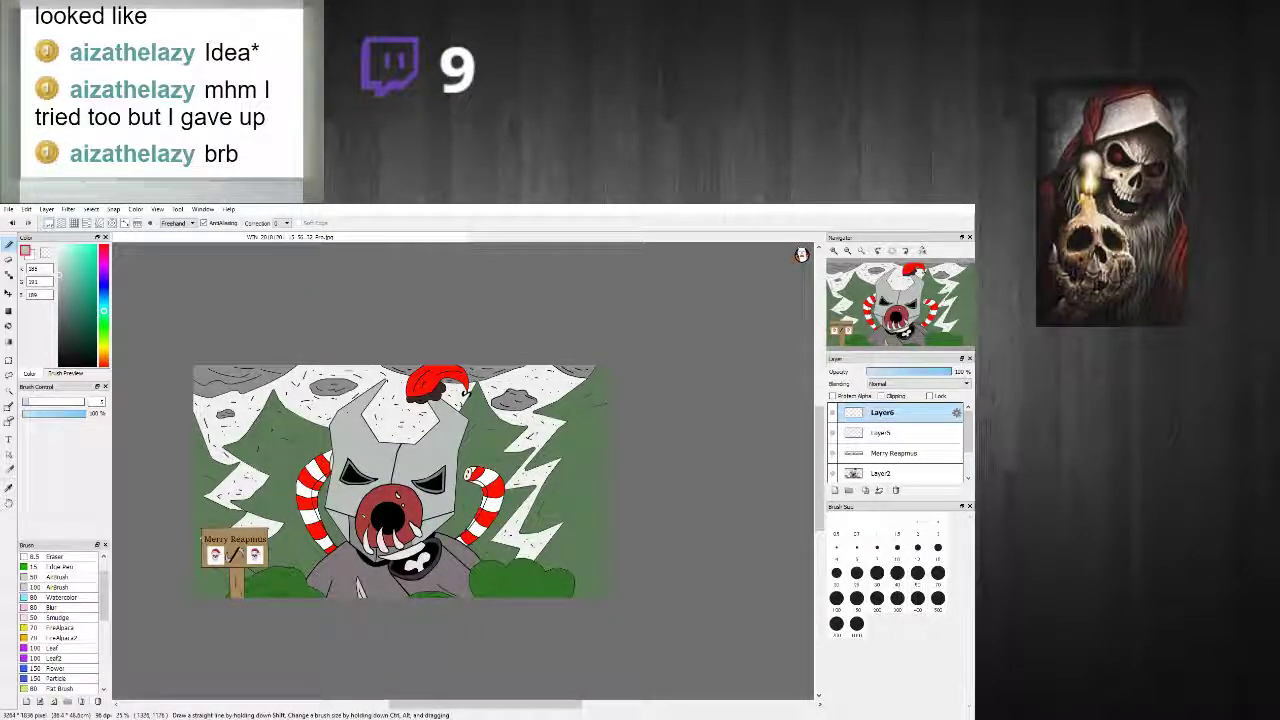
scroll(420, 654, "down", 1)
scroll(420, 654, "up", 2)
scroll(420, 654, "down", 1)
left_click_drag(430, 704, 420, 706)
scroll(428, 544, "up", 2)
scroll(425, 543, "down", 1)
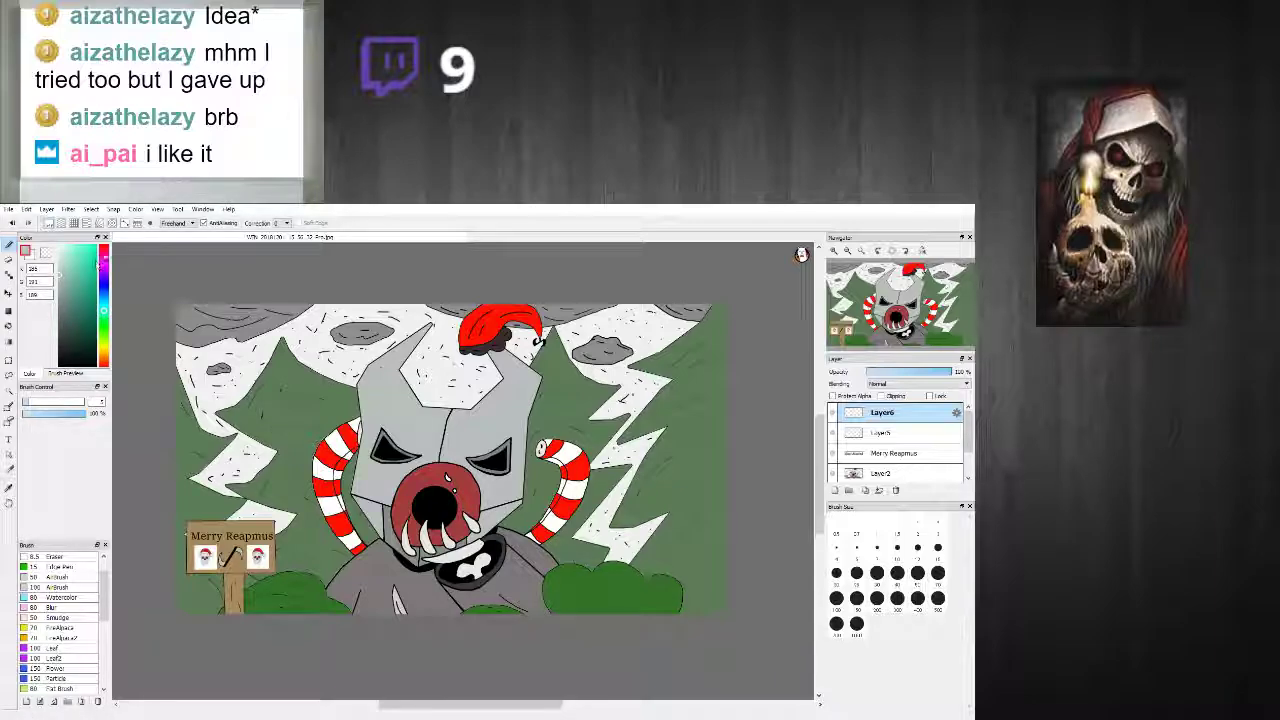
left_click(104, 246)
left_click_drag(88, 256, 98, 244)
scroll(419, 469, "up", 4)
left_click(440, 644)
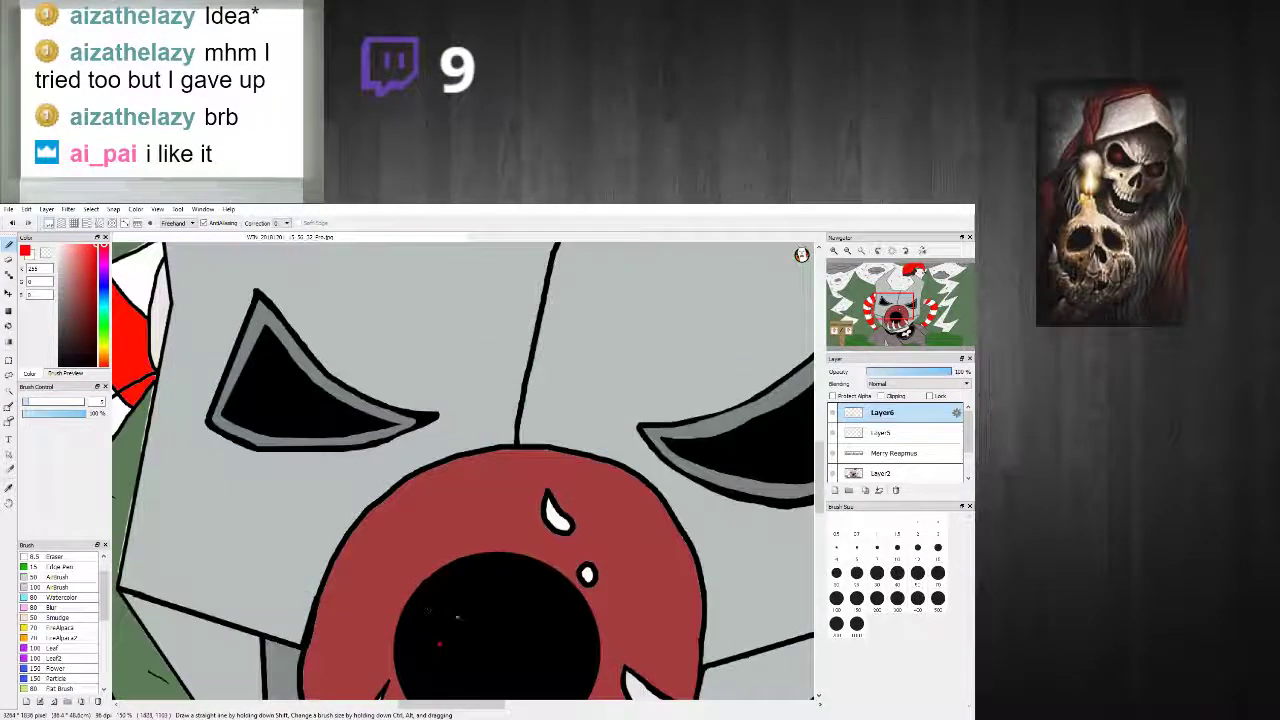
scroll(492, 607, "down", 1)
left_click_drag(820, 446, 820, 474)
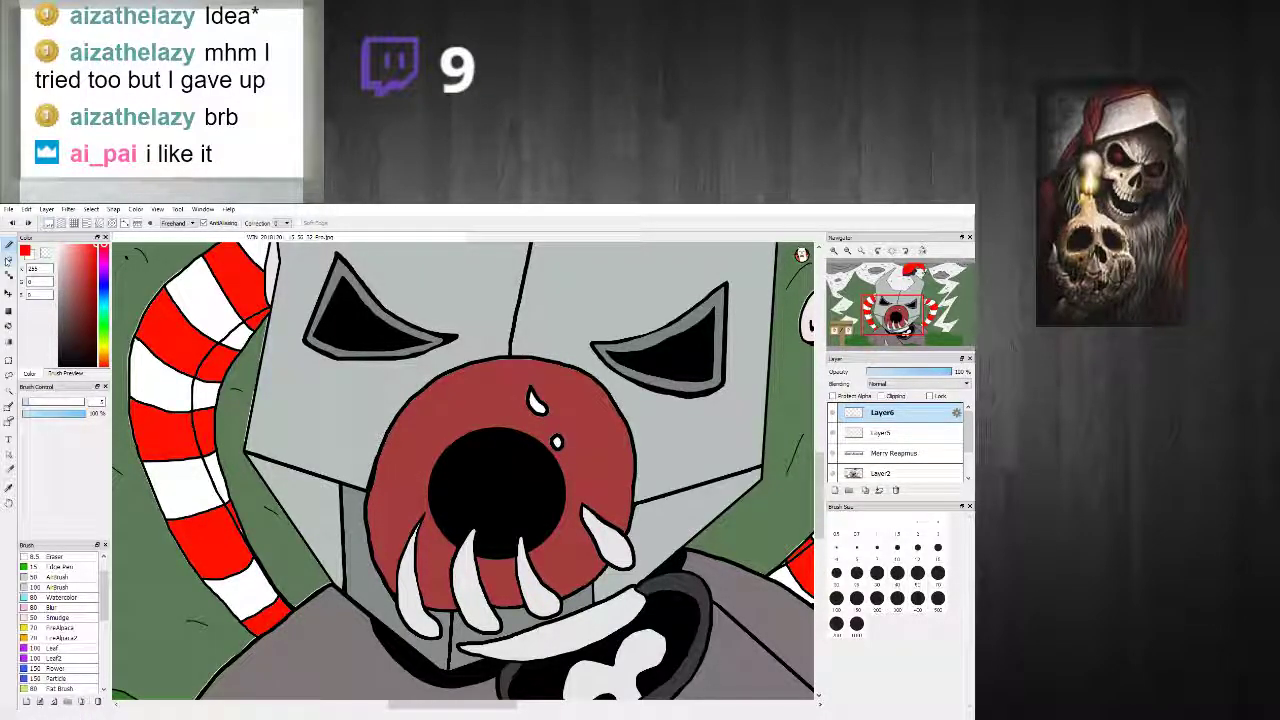
right_click(500, 505)
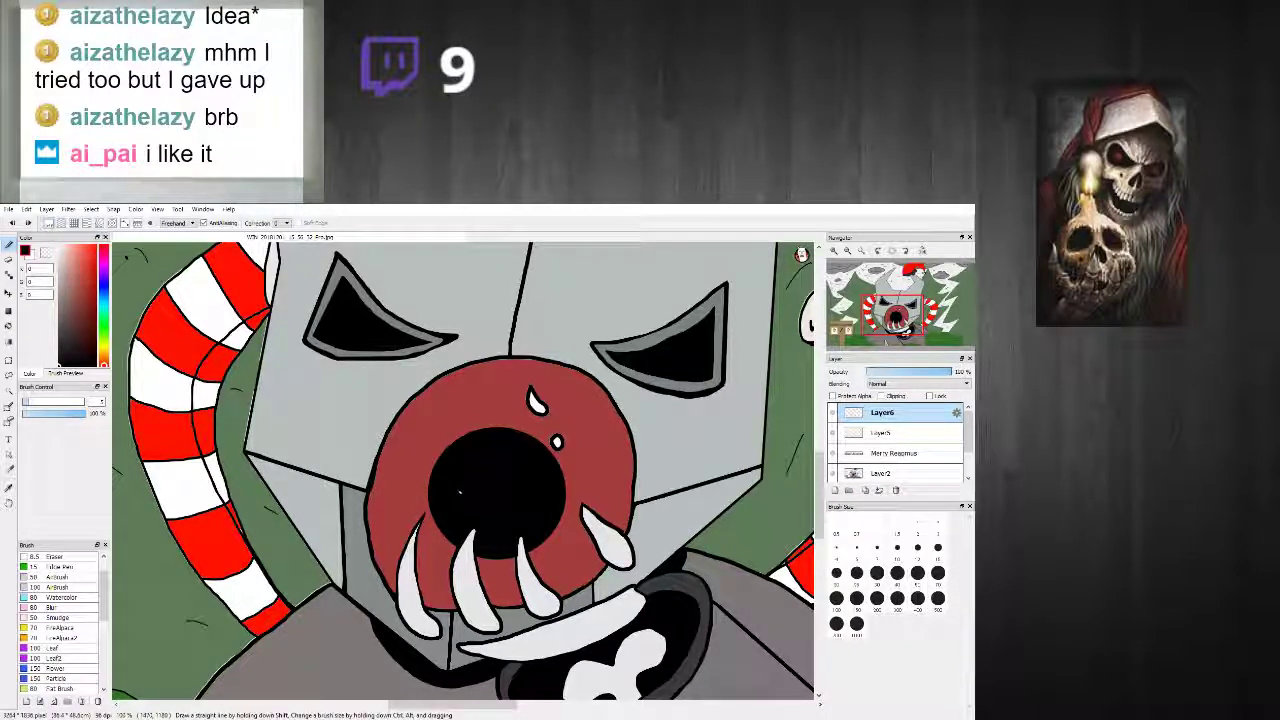
scroll(460, 491, "down", 4)
scroll(460, 491, "up", 2)
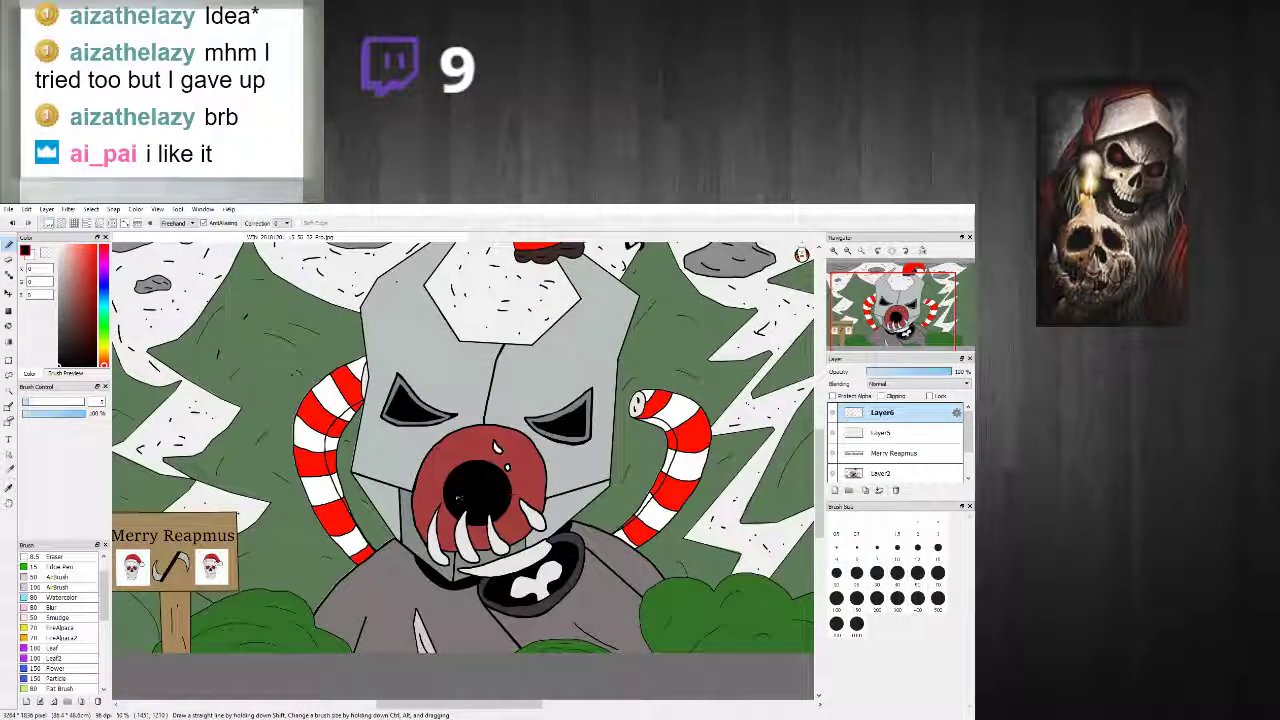
Step: Try drawing a numeral 1 in thin straight red lines inside the black centre of the nose
scroll(463, 491, "up", 2)
left_click(115, 253, "alt")
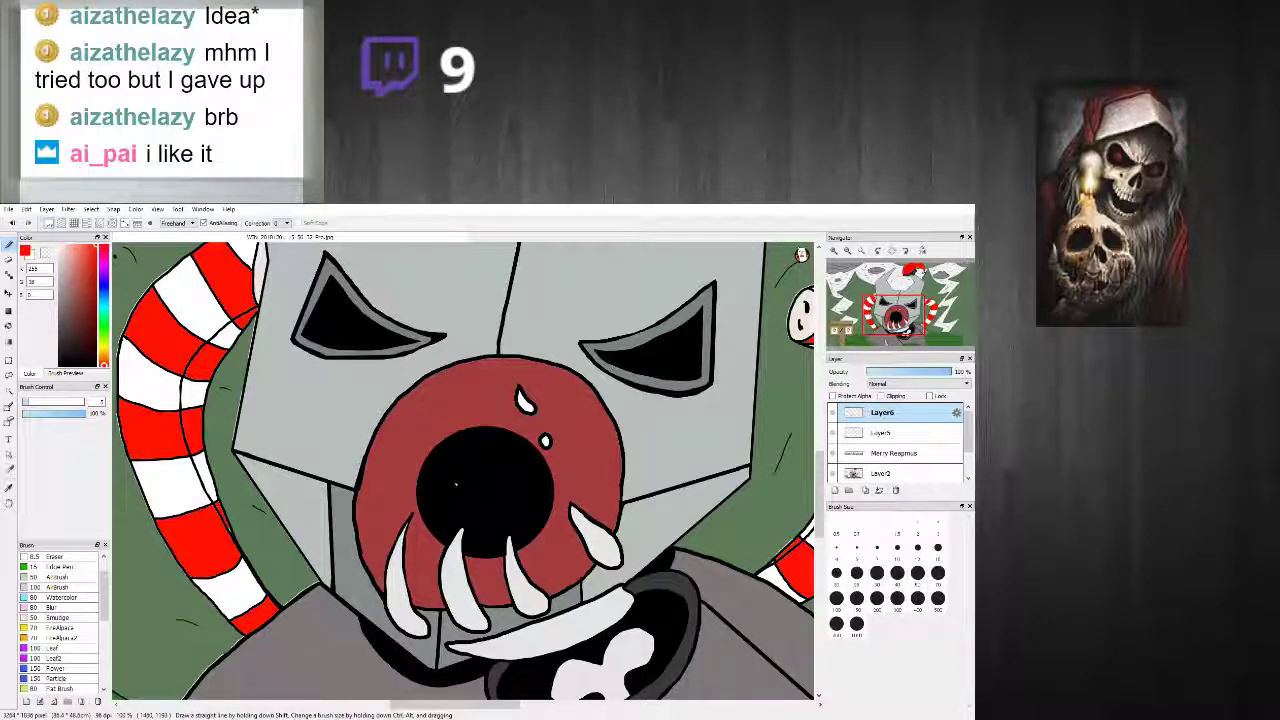
left_click(488, 450, "shift")
left_click(486, 512, "shift")
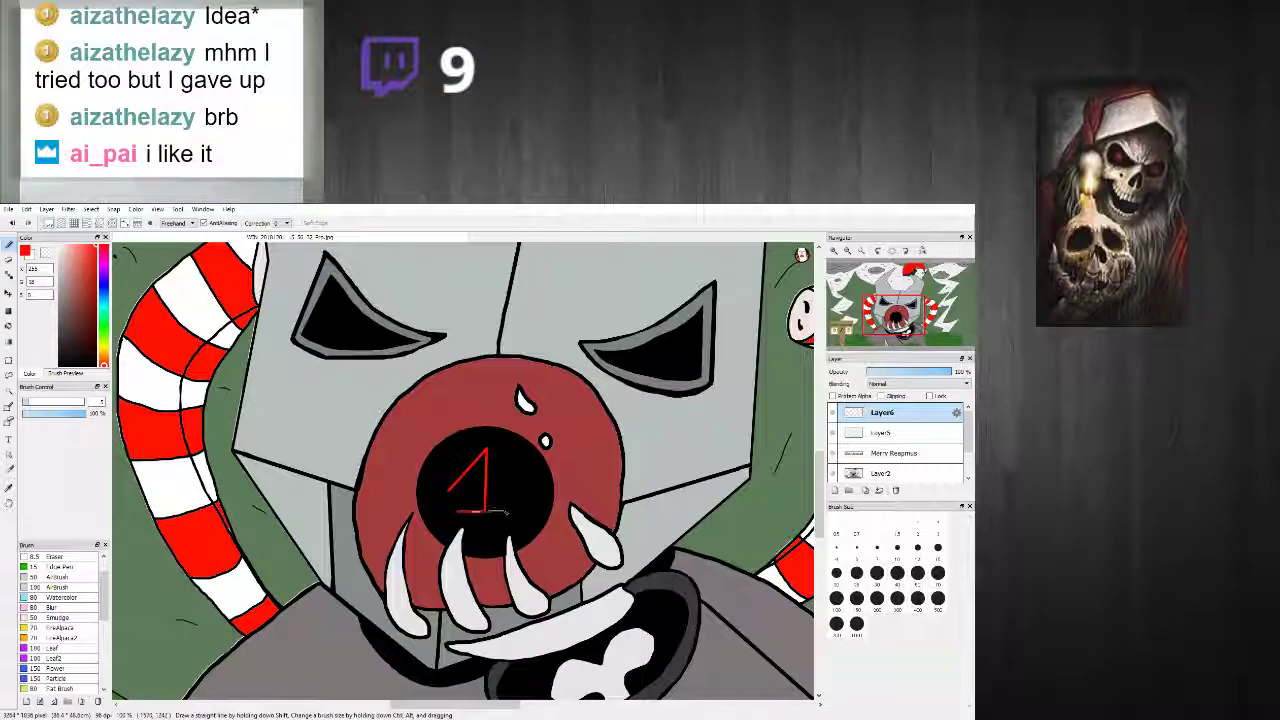
scroll(502, 512, "down", 3)
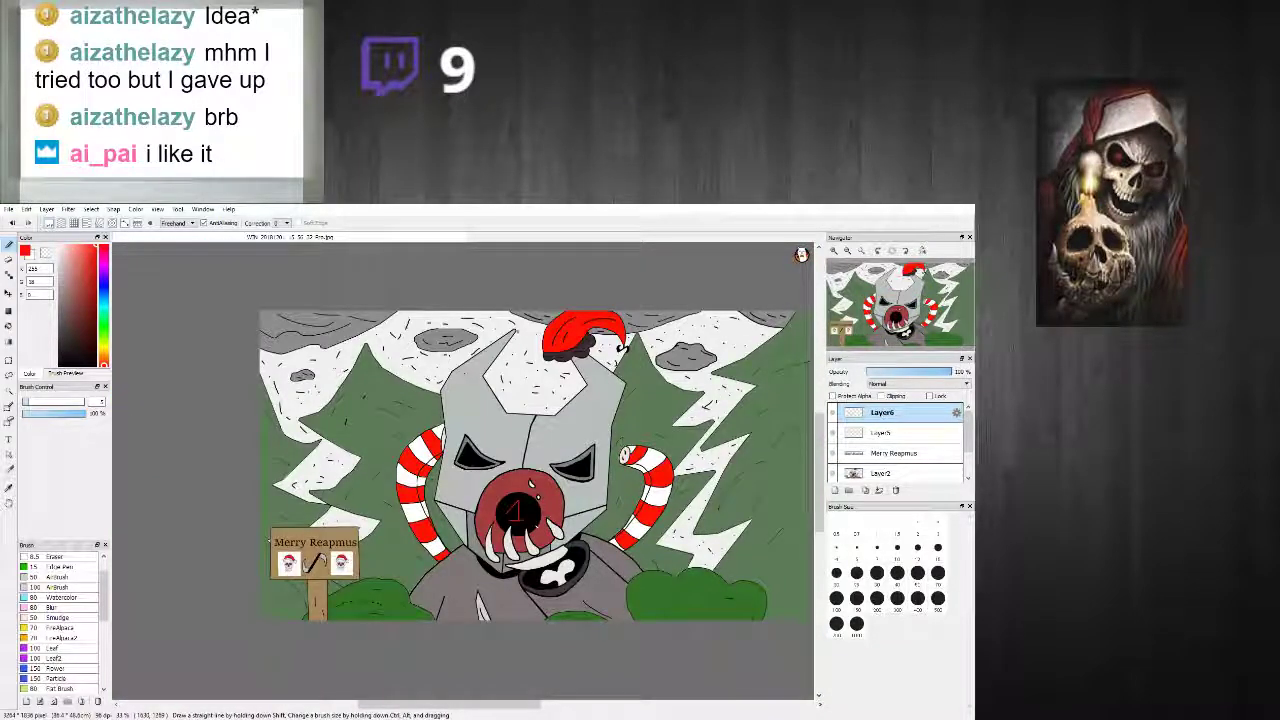
key("ctrl+z")
Step: Draw a Roman numeral I in the nose's black centre with two horizontal red lines joined by a vertical one
scroll(525, 505, "up", 5)
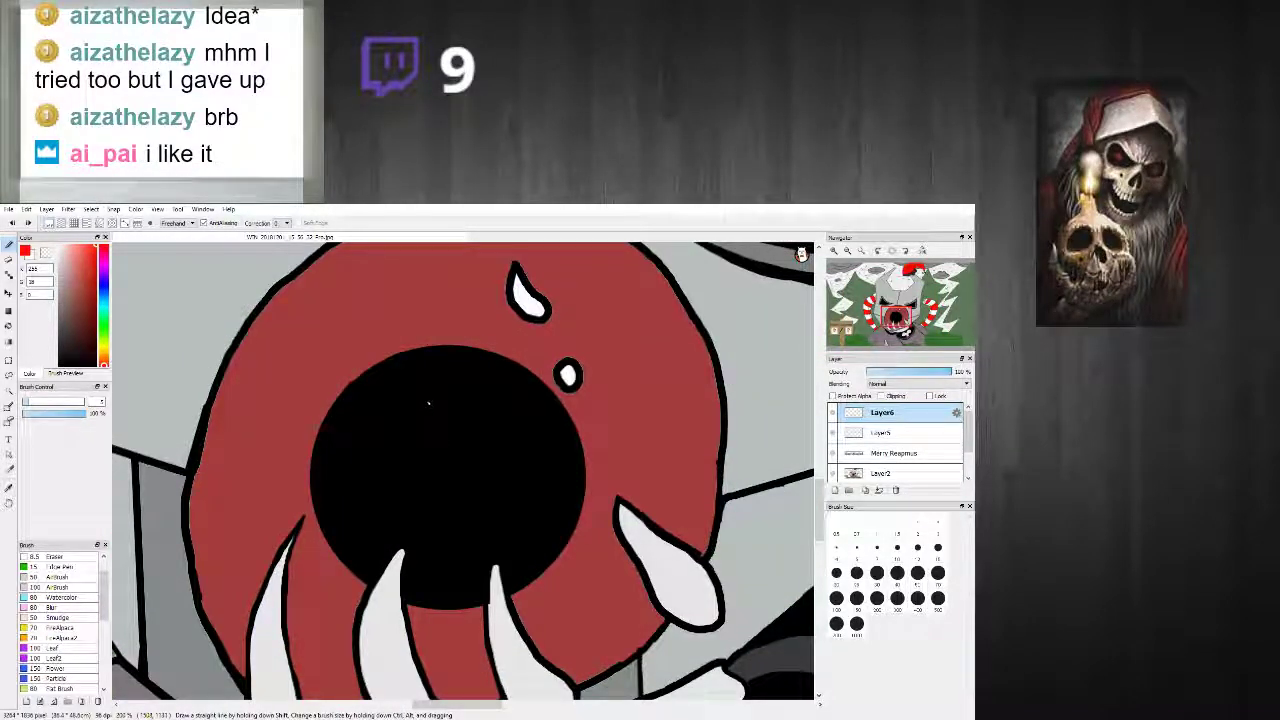
left_click(515, 401, "shift")
key("ctrl+z")
left_click(376, 403)
left_click(503, 404, "shift")
left_click(376, 537)
left_click(515, 535, "shift")
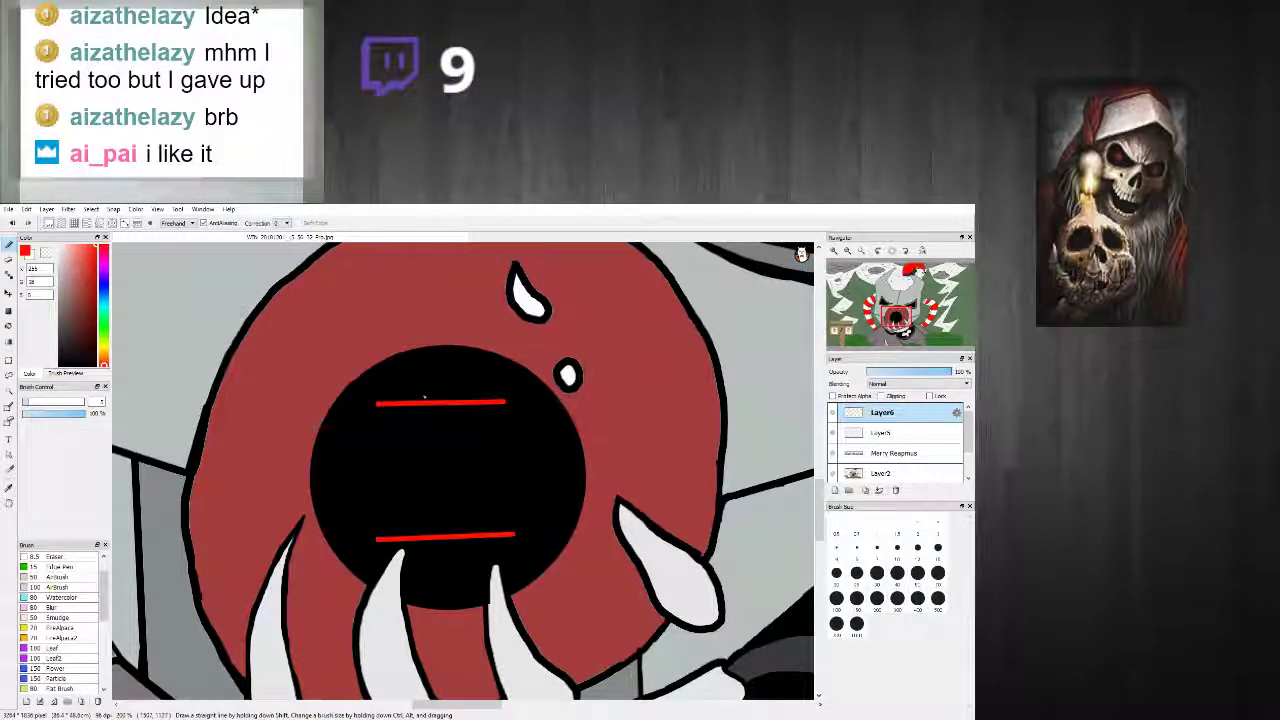
left_click(441, 404)
left_click(441, 537, "shift")
Step: Examine the whole drawing with the red Roman numeral in the nose
scroll(458, 521, "down", 1)
scroll(458, 521, "down", 2)
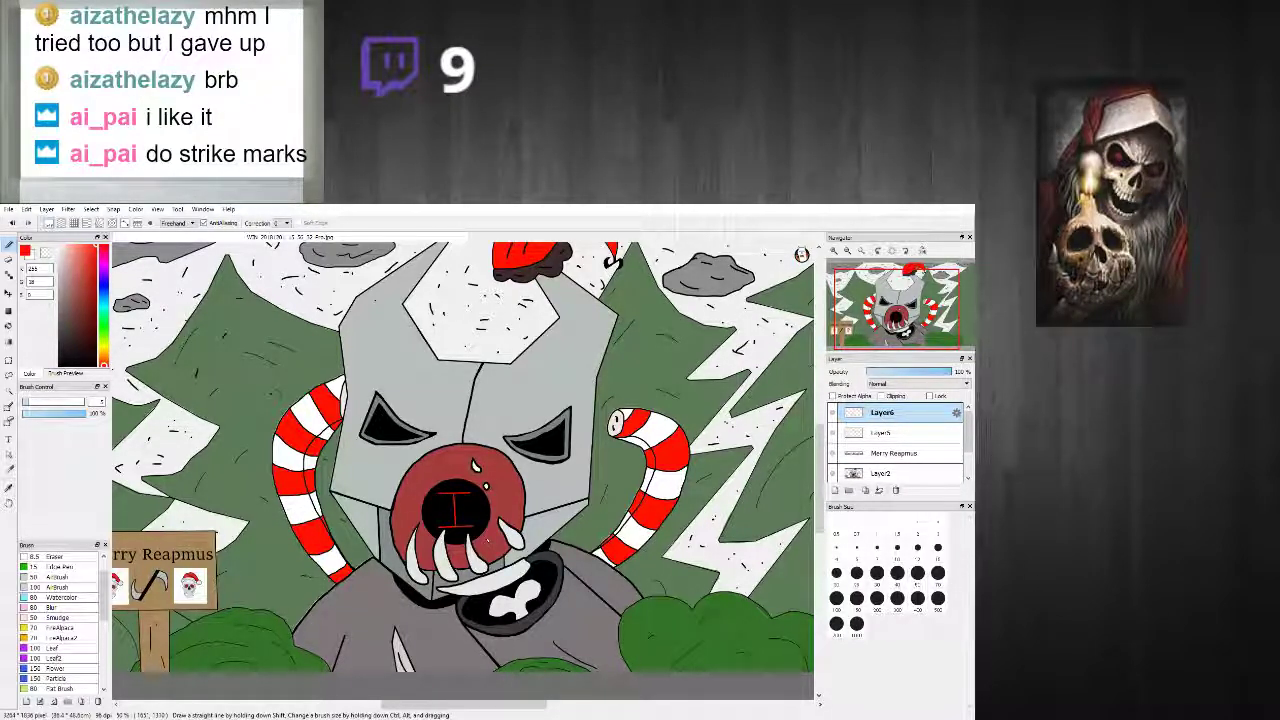
scroll(478, 503, "up", 1)
scroll(478, 503, "down", 2)
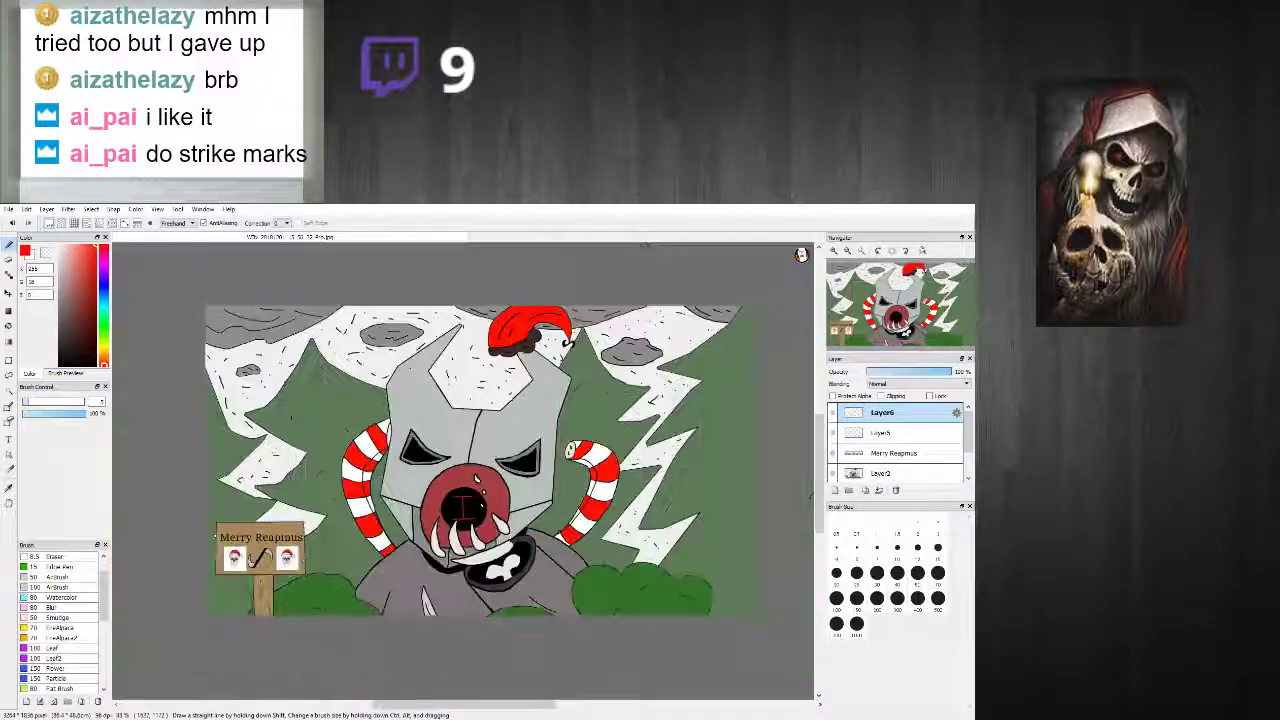
scroll(450, 508, "down", 2)
scroll(450, 508, "up", 2)
scroll(463, 507, "up", 1)
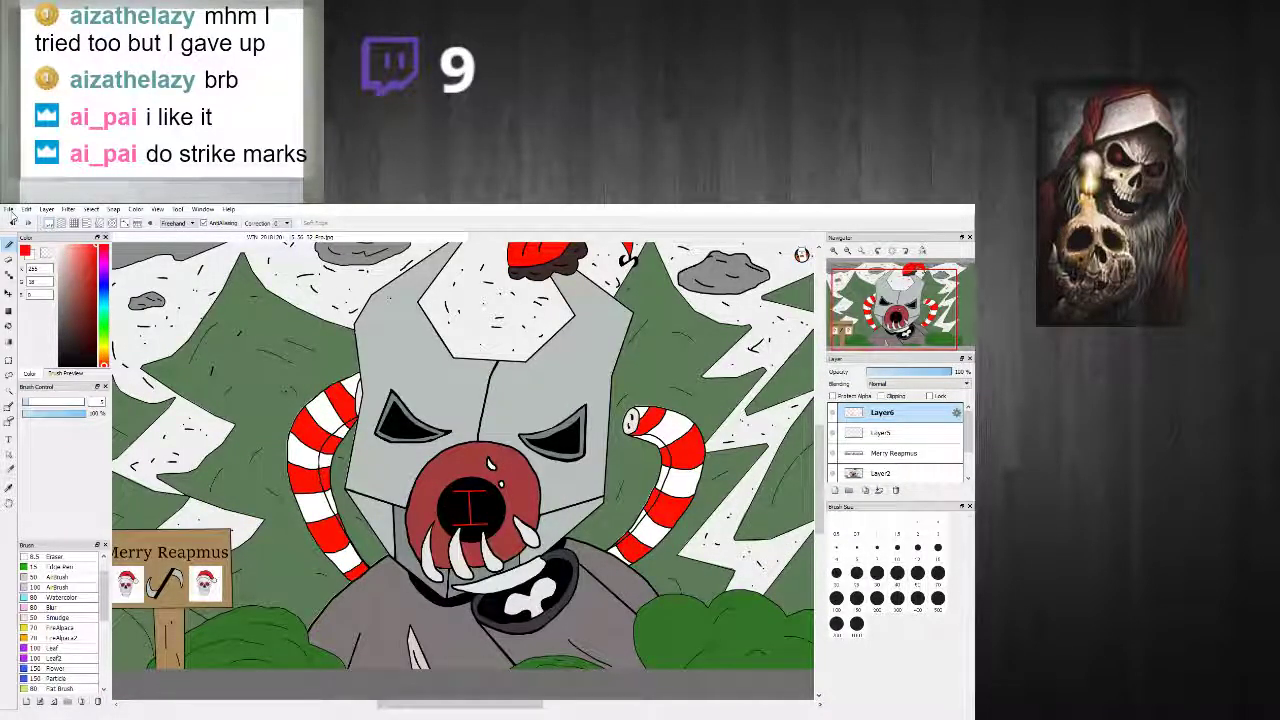
scroll(470, 505, "down", 2)
scroll(400, 480, "up", 1)
Step: Touch up the outline along the left edge of the head in black sampled from the line
scroll(283, 315, "up", 2)
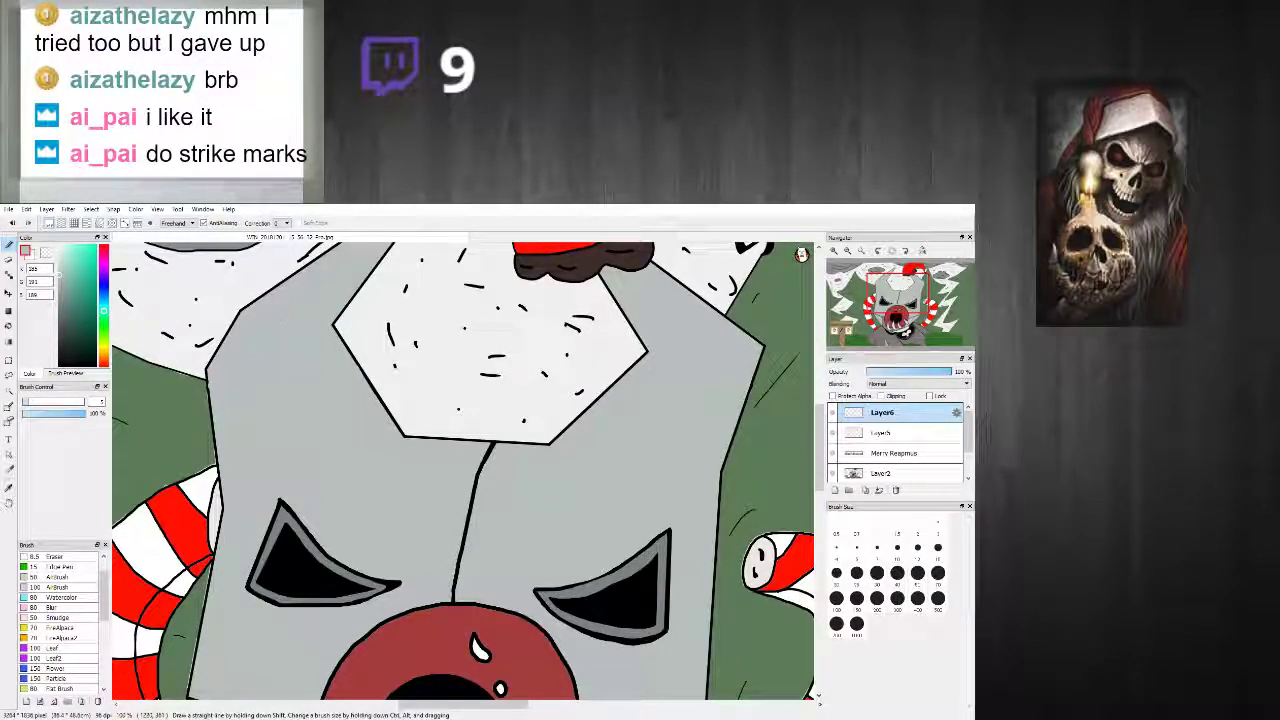
scroll(255, 383, "down", 3)
scroll(241, 384, "up", 5)
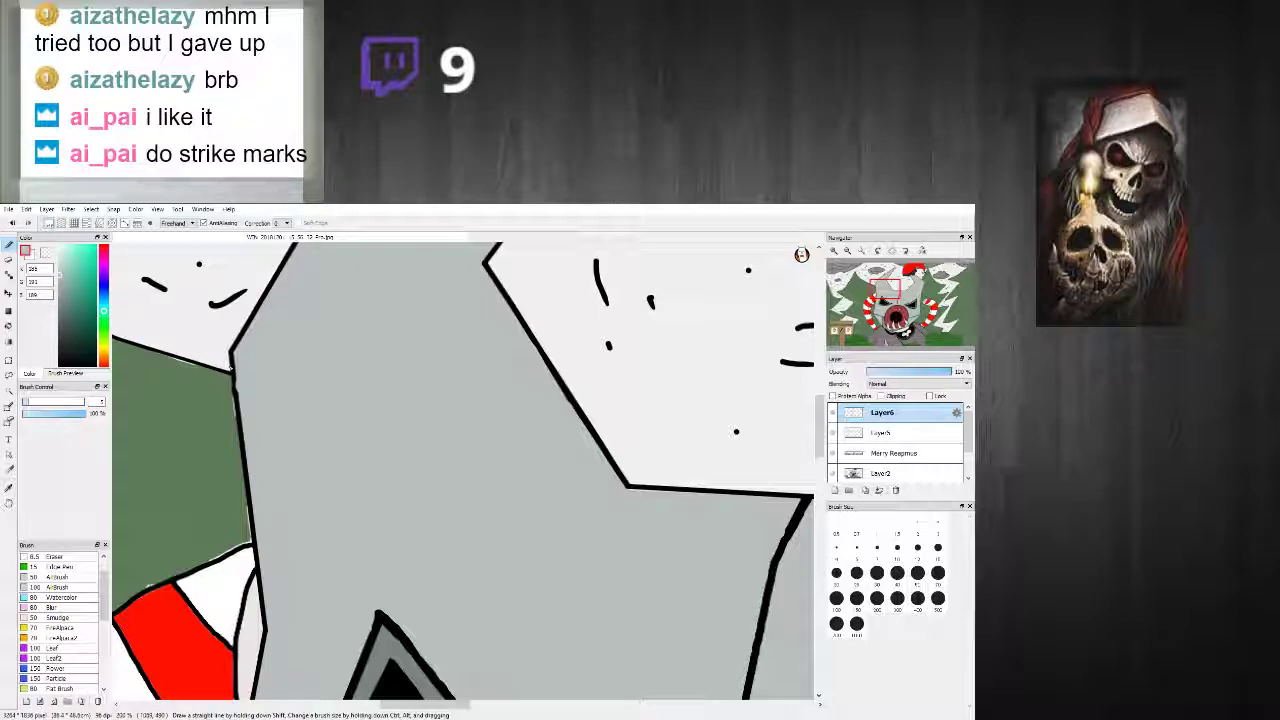
key("ctrl+z")
left_click(232, 362, "alt")
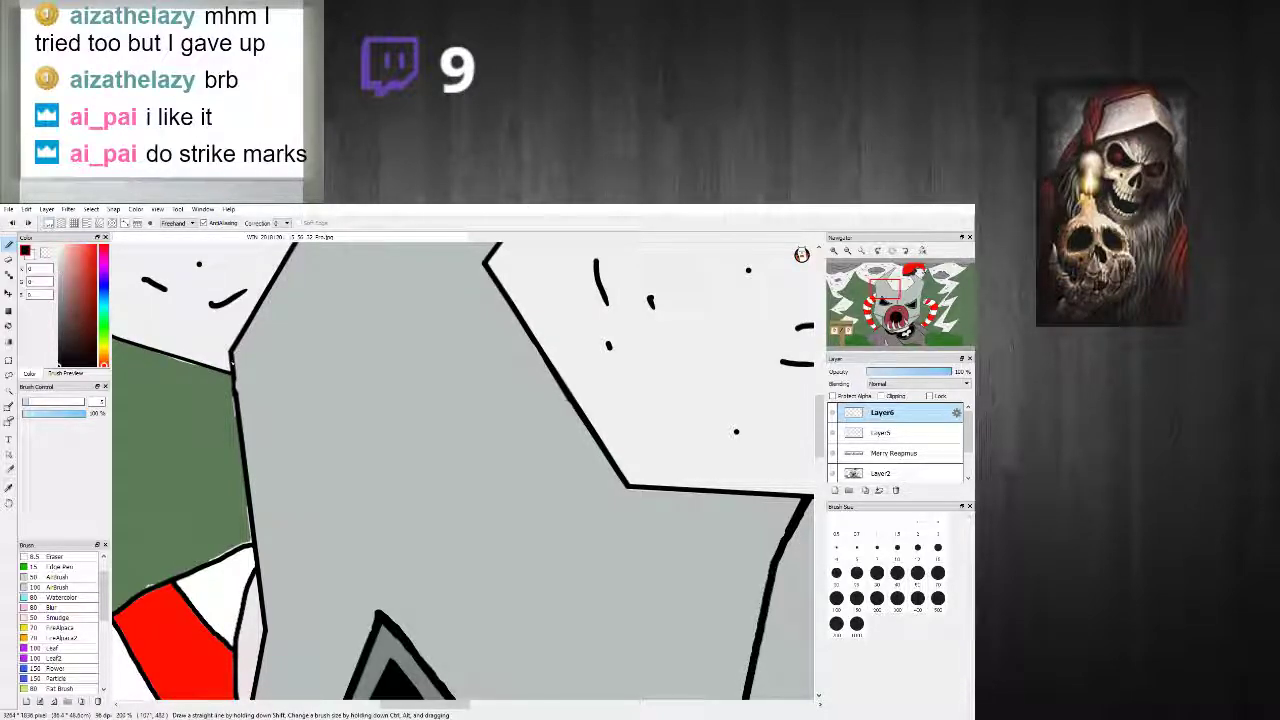
mouse_move(237, 388)
left_mouse_down()
mouse_move(234, 362)
mouse_move(240, 418)
left_mouse_up()
scroll(242, 433, "down", 2)
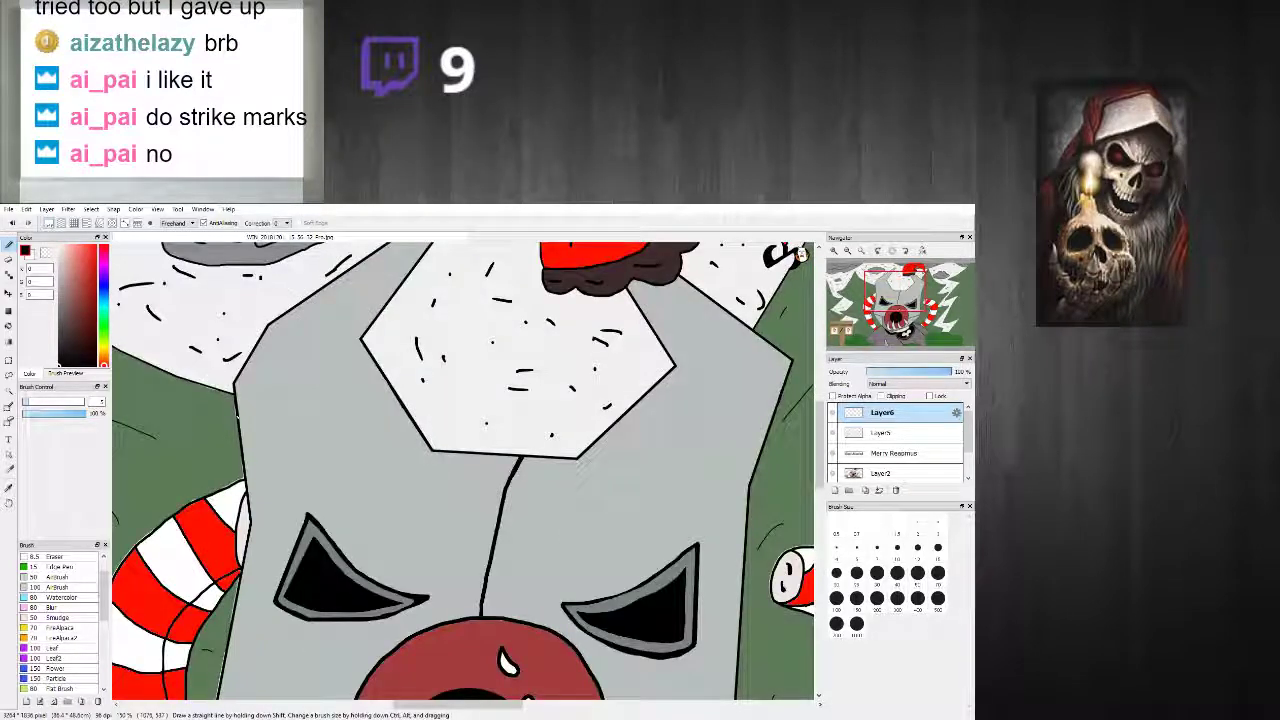
scroll(205, 475, "up", 2)
Step: Cover the light gaps along the edges of the tree area between the head, horn and snow with sampled green
left_click(189, 520, "alt")
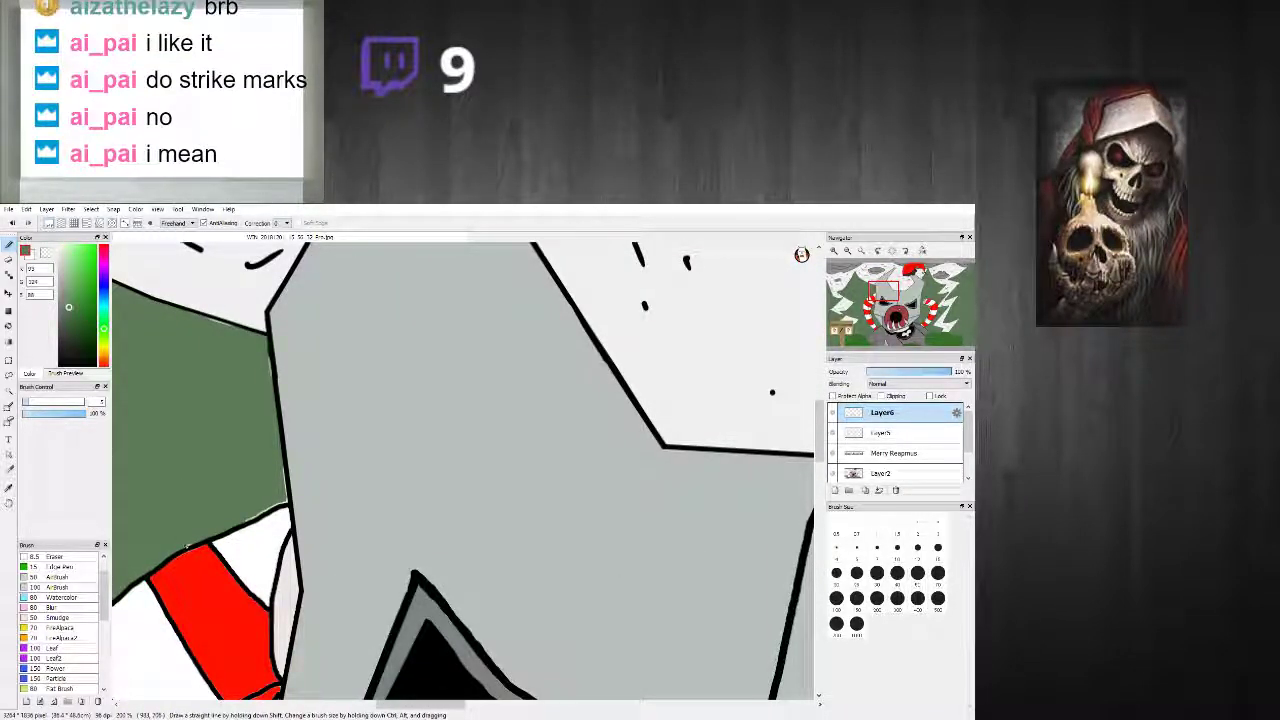
mouse_move(187, 548)
left_mouse_down()
mouse_move(250, 521)
mouse_move(279, 507)
left_mouse_up()
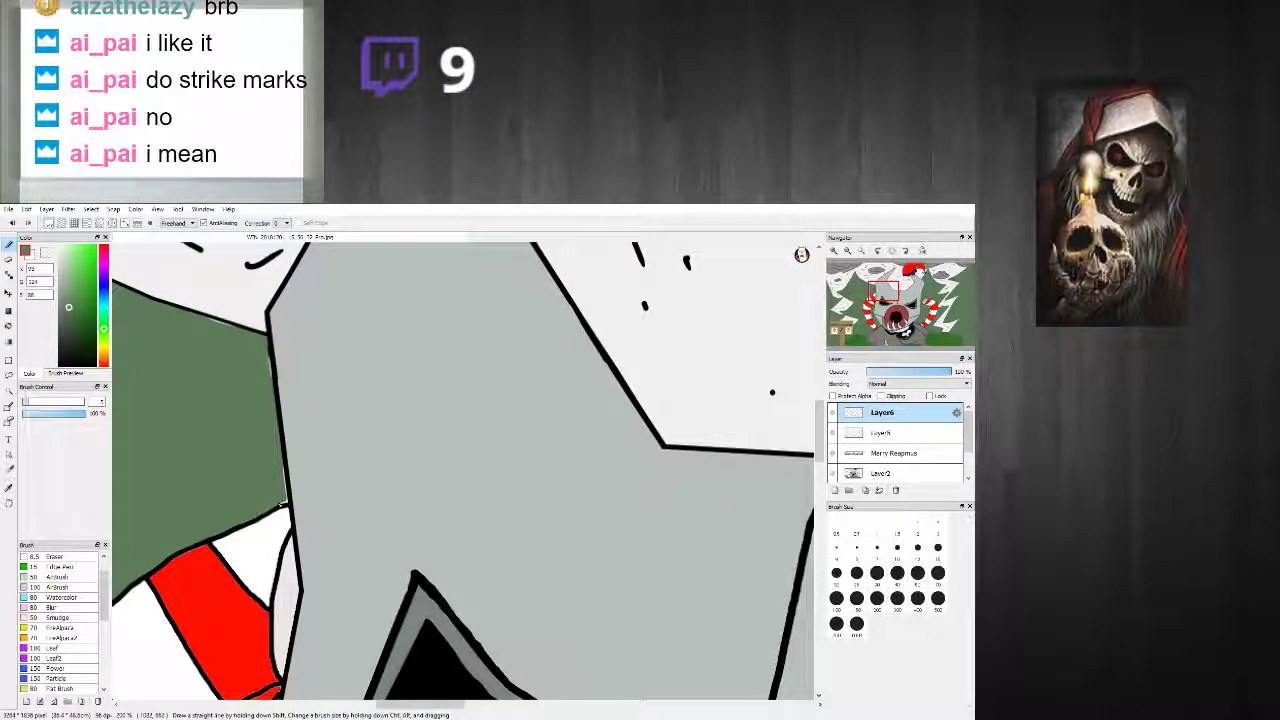
mouse_move(285, 501)
left_mouse_down()
mouse_move(268, 352)
mouse_move(248, 335)
left_mouse_up()
left_click(205, 320, "shift")
Step: Examine the whole picture at different magnifications, checking the retouched outline and the numeral in the nose
scroll(232, 332, "down", 7)
scroll(266, 353, "up", 2)
scroll(266, 353, "down", 3)
scroll(266, 352, "up", 2)
scroll(340, 390, "down", 1)
scroll(340, 390, "up", 2)
scroll(340, 390, "down", 3)
scroll(340, 390, "up", 3)
scroll(340, 390, "down", 2)
scroll(340, 390, "up", 1)
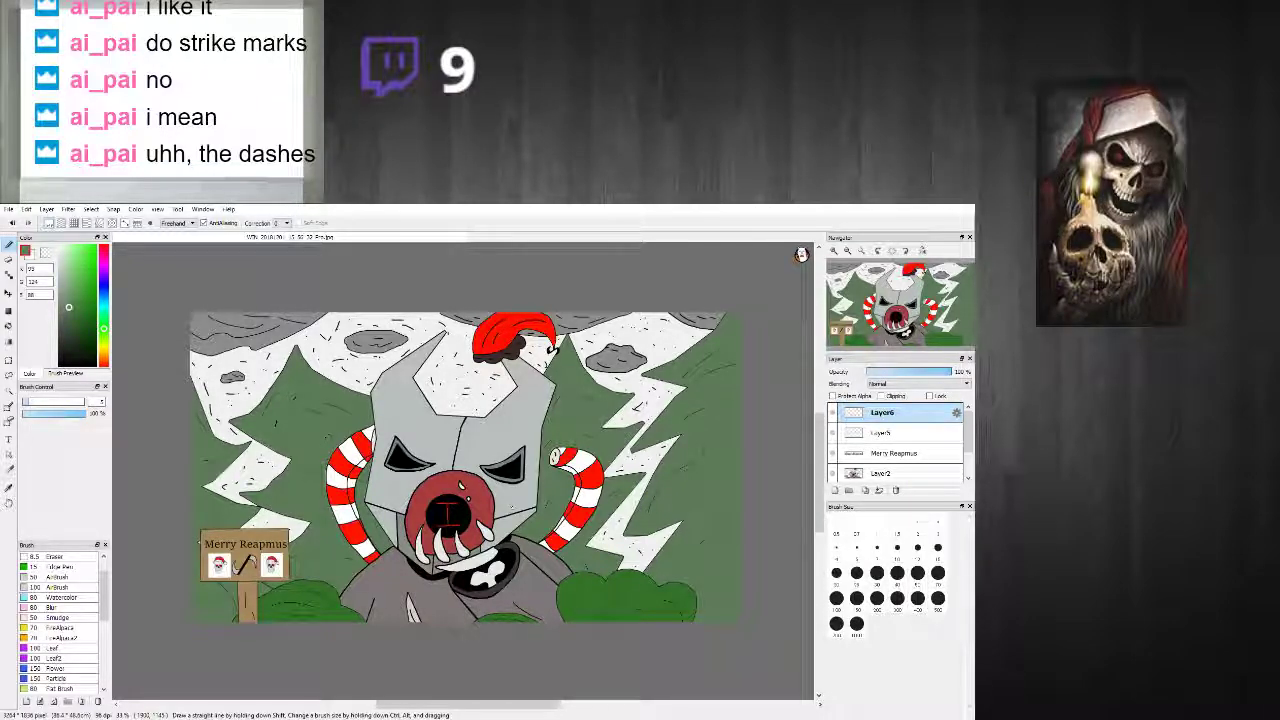
Step: Paint over the red Roman numeral with black sampled from the nose's centre
scroll(455, 500, "up", 5)
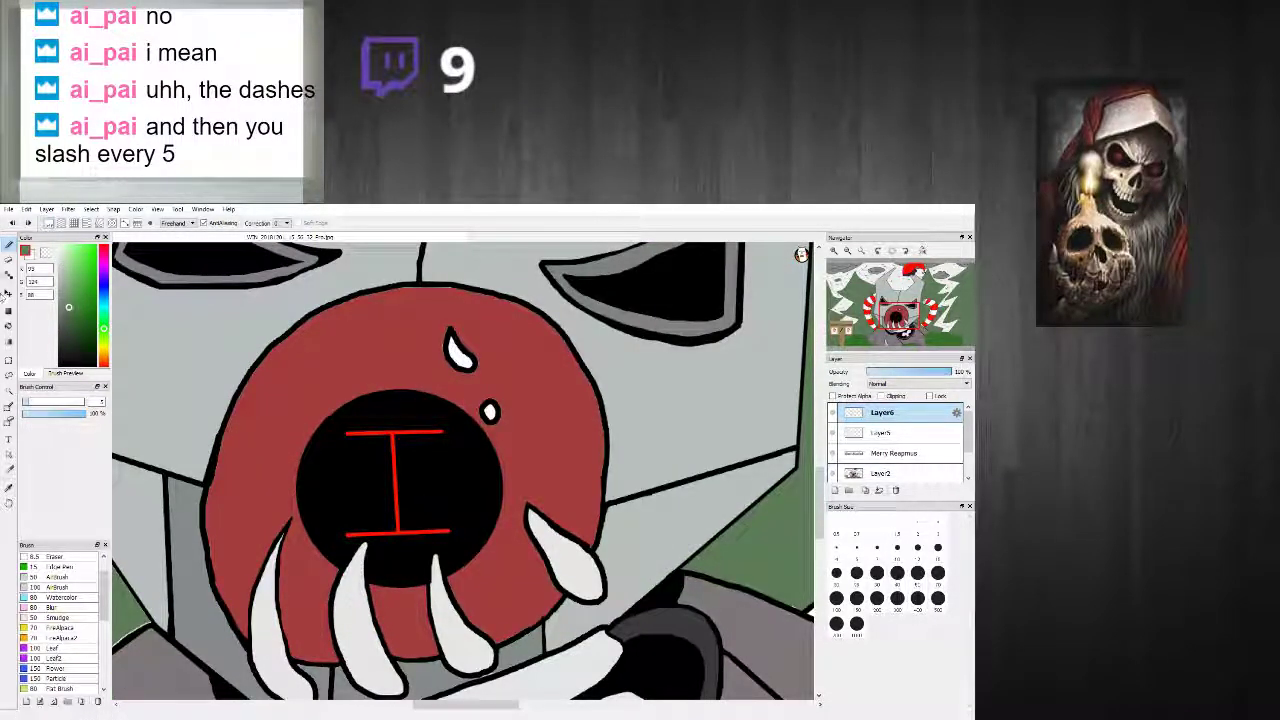
left_click(414, 512, "alt")
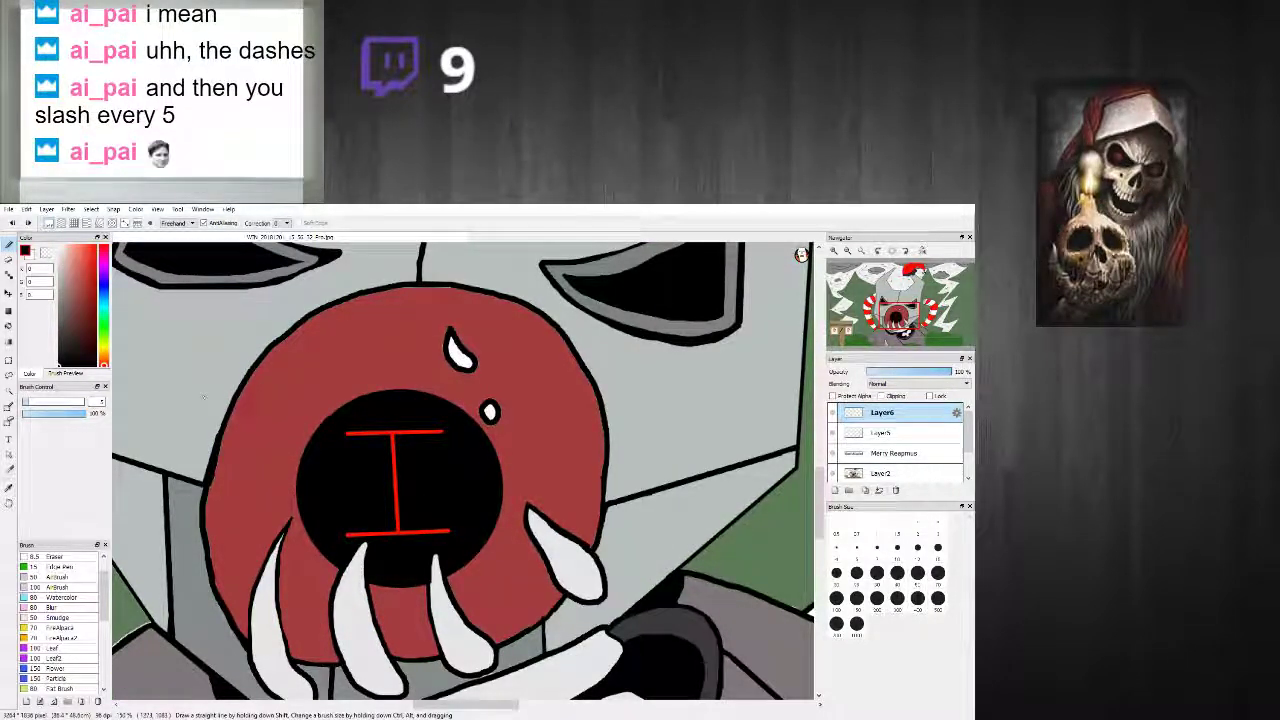
left_click(8, 258)
mouse_move(397, 472)
left_mouse_down()
mouse_move(404, 437)
mouse_move(354, 434)
mouse_move(442, 433)
left_mouse_up()
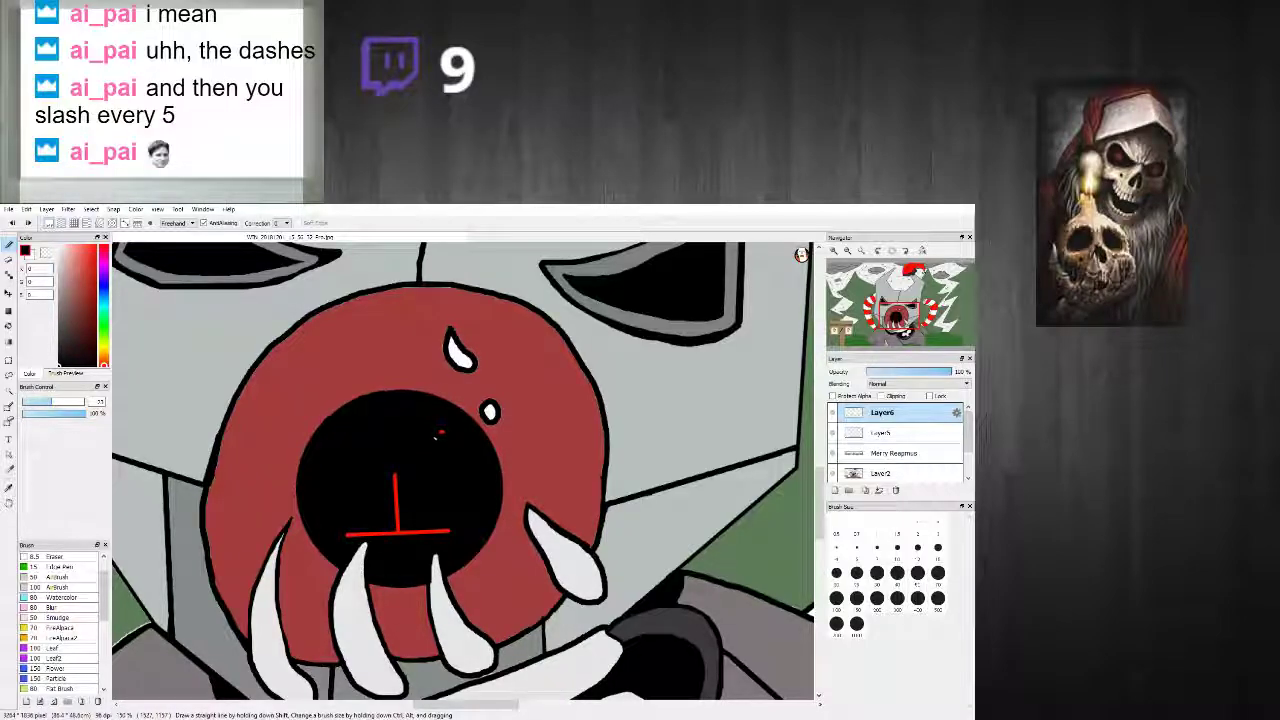
mouse_move(378, 533)
left_mouse_down()
mouse_move(343, 535)
mouse_move(452, 531)
left_mouse_up()
Step: Set a thin bright red brush and try a first mark inside the nose's black centre
left_click(96, 254)
double_click(101, 402)
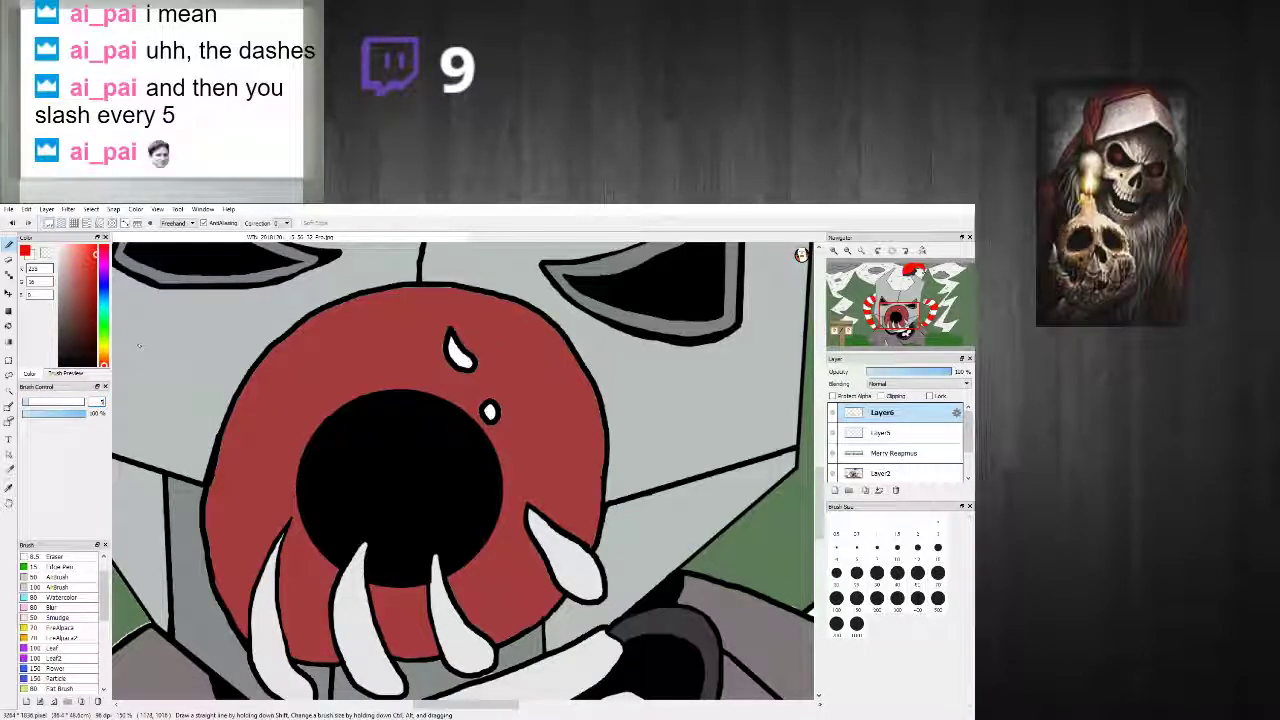
mouse_move(355, 455)
left_mouse_down()
mouse_move(408, 419)
mouse_move(401, 521)
mouse_move(354, 518)
mouse_move(440, 523)
left_mouse_up()
scroll(442, 494, "down", 4)
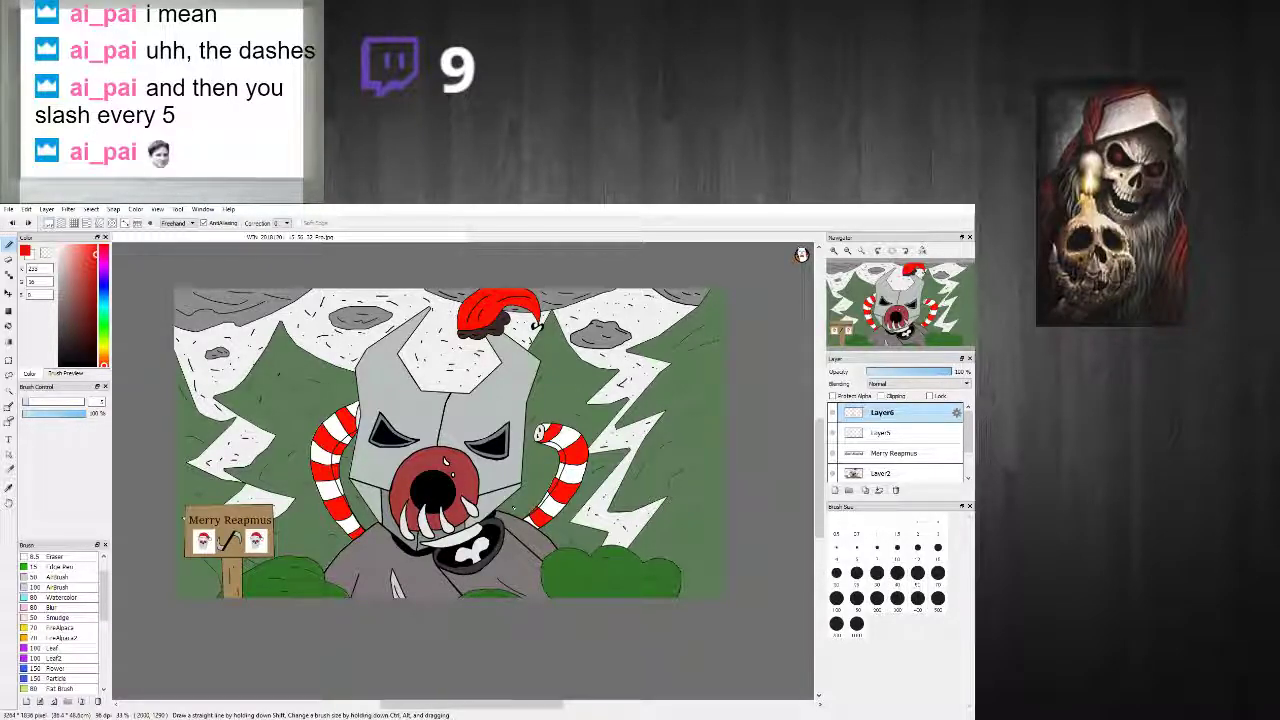
Step: Try a large red tally of three vertical strokes crossed by a diagonal slash in the nose's black centre
scroll(438, 456, "up", 5)
left_click_drag(438, 456, 438, 591)
left_click_drag(467, 455, 468, 600)
mouse_move(405, 453)
left_mouse_down()
mouse_move(403, 572)
mouse_move(521, 465)
left_mouse_up()
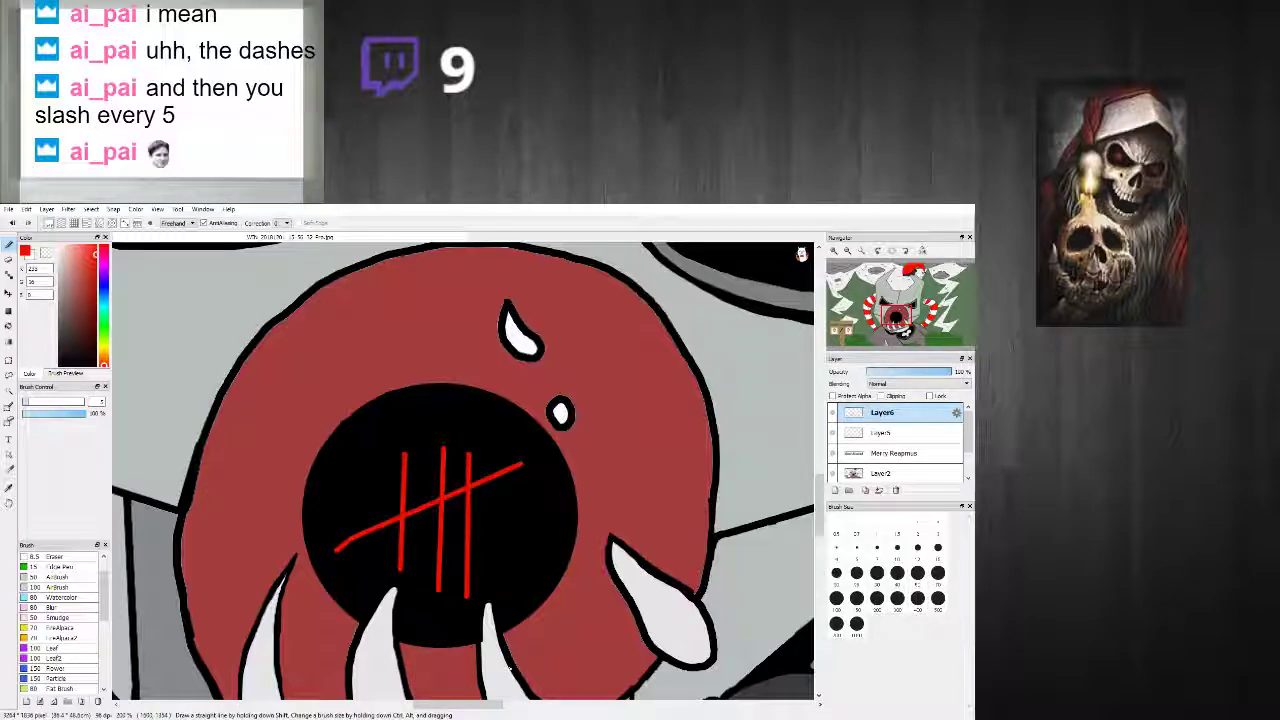
scroll(508, 668, "down", 4)
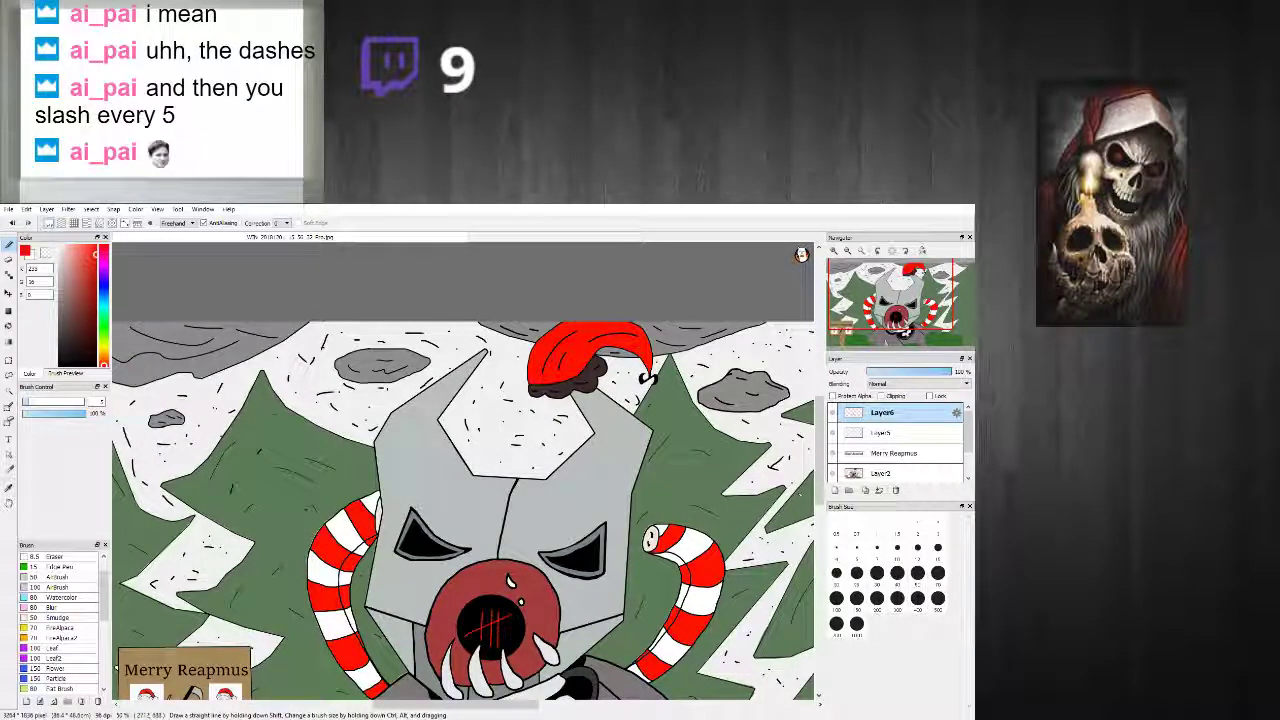
left_click_drag(820, 494, 827, 532)
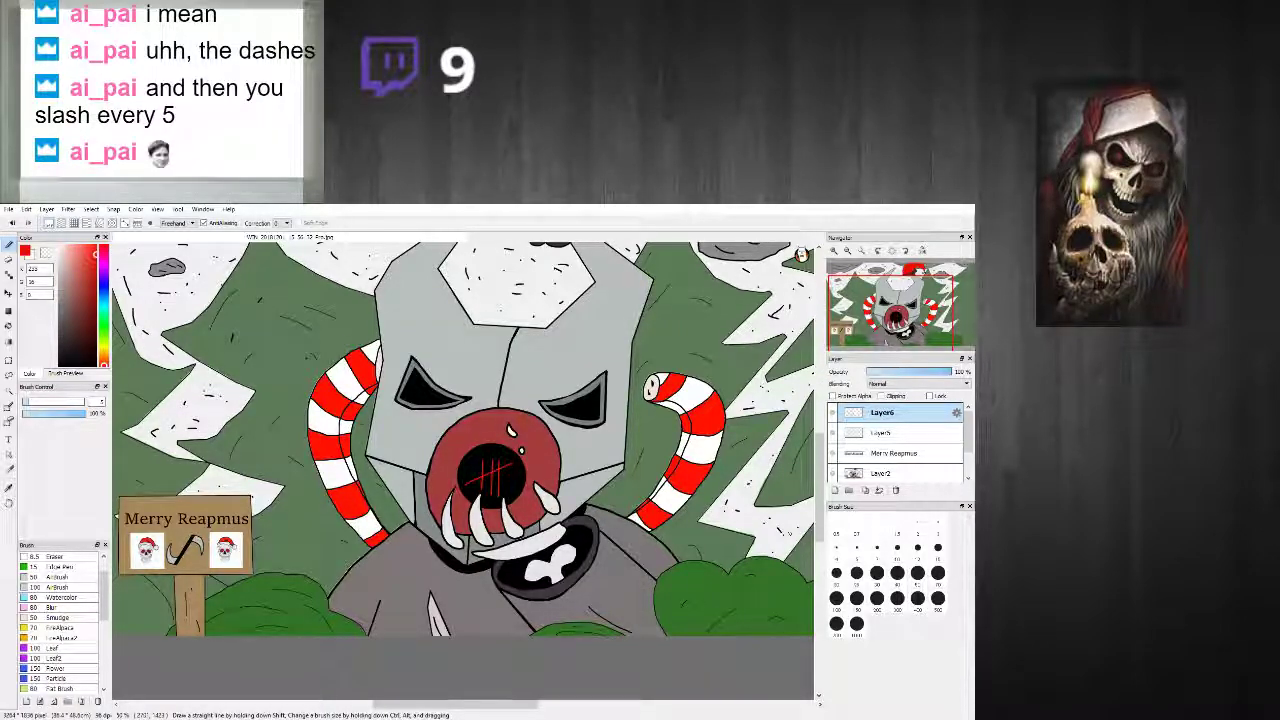
key("ctrl+z")
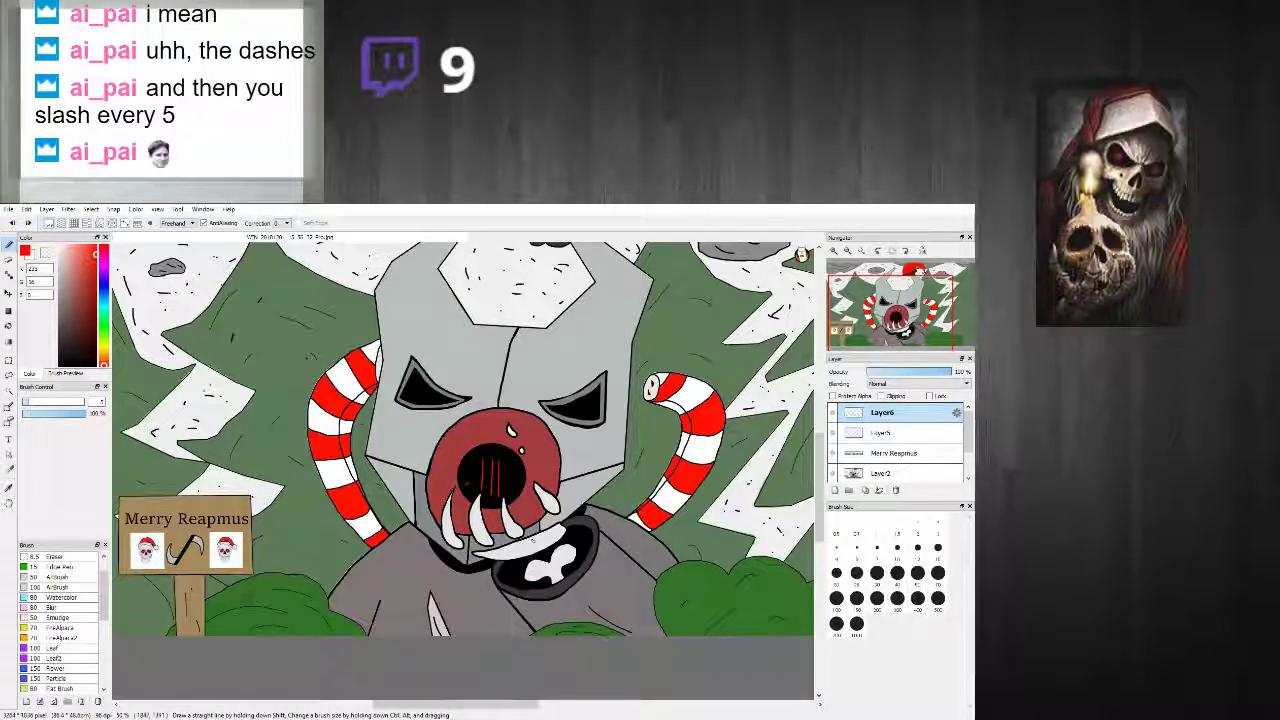
key("ctrl+z")
Step: Draw four small slashed red tally groups in two rows in the nose's black centre, with a single stroke below
scroll(492, 465, "up", 3)
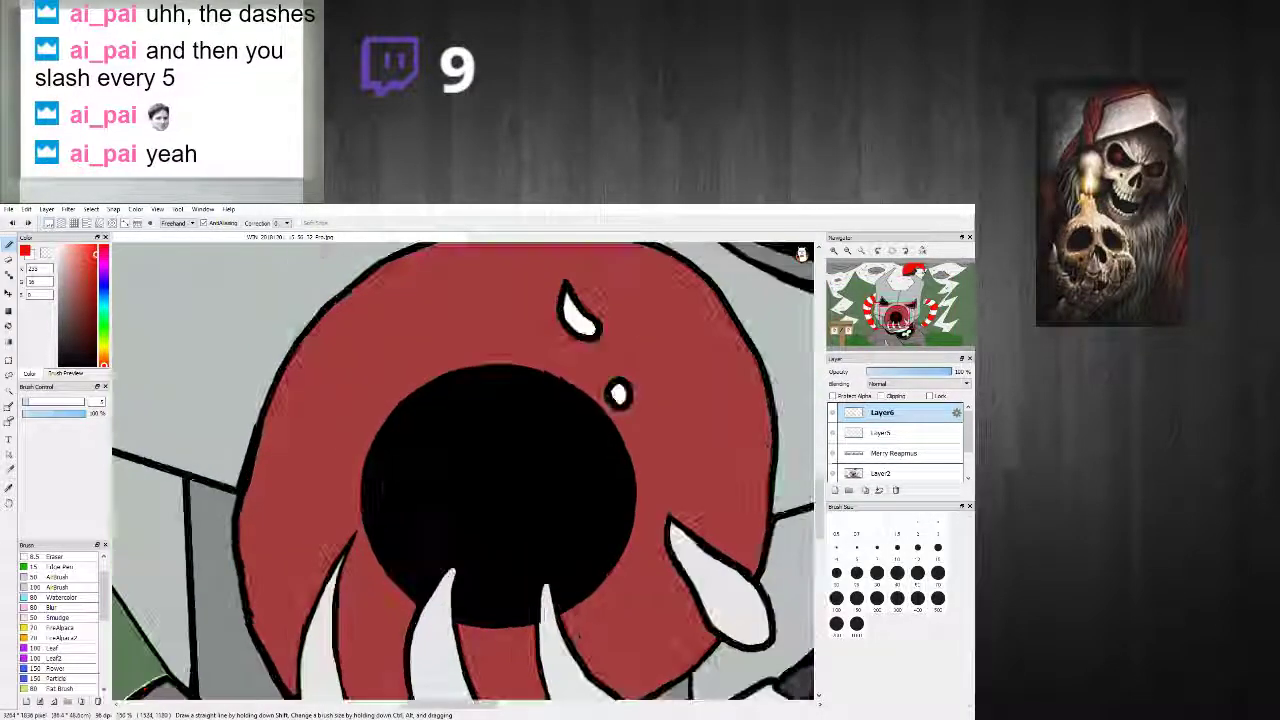
mouse_move(417, 412)
left_mouse_down()
mouse_move(419, 432)
mouse_move(442, 440)
mouse_move(470, 414)
mouse_move(498, 443)
mouse_move(523, 440)
left_mouse_up()
mouse_move(550, 422)
left_mouse_down()
mouse_move(552, 456)
mouse_move(513, 440)
mouse_move(562, 421)
left_mouse_up()
mouse_move(410, 482)
left_mouse_down()
mouse_move(408, 502)
mouse_move(433, 496)
left_mouse_up()
mouse_move(448, 478)
left_mouse_down()
mouse_move(446, 494)
mouse_move(468, 482)
mouse_move(518, 502)
left_mouse_up()
mouse_move(536, 481)
left_mouse_down()
mouse_move(536, 501)
mouse_move(559, 498)
left_mouse_up()
left_click_drag(490, 524, 490, 551)
scroll(513, 566, "down", 4)
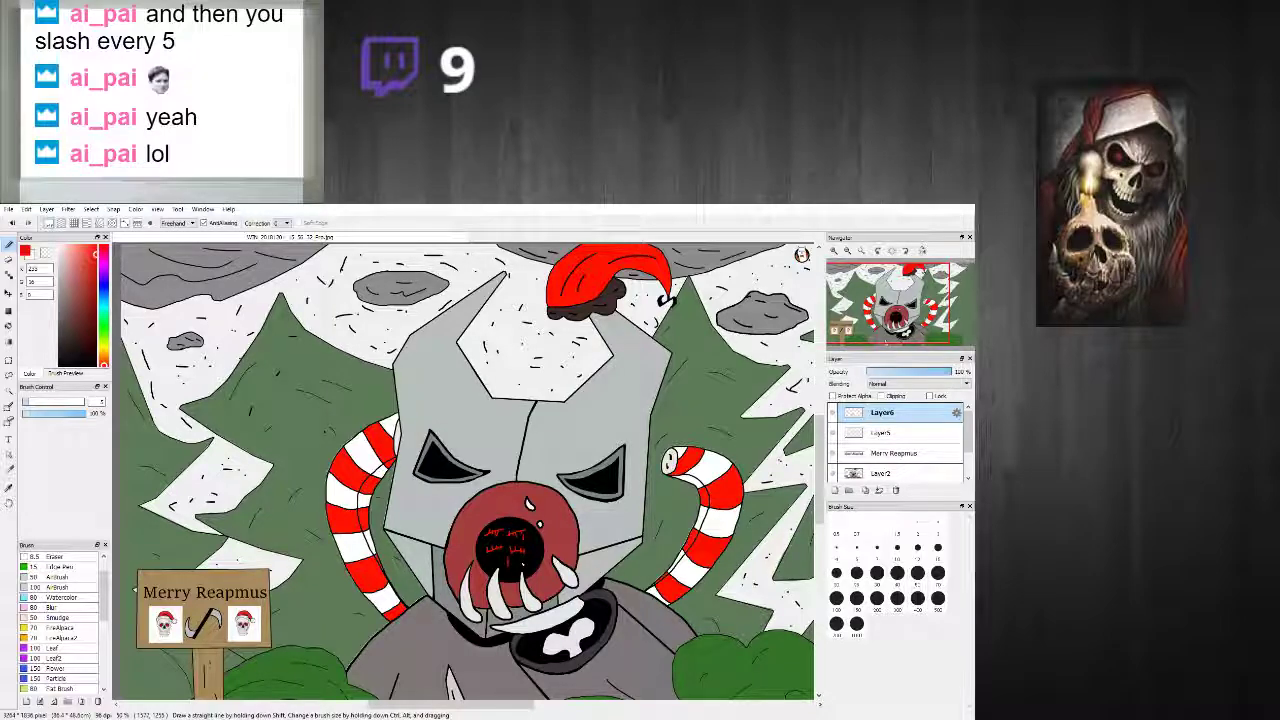
Step: Add a slashed red tally group on each side of the single stroke to complete the third row
scroll(512, 563, "up", 5)
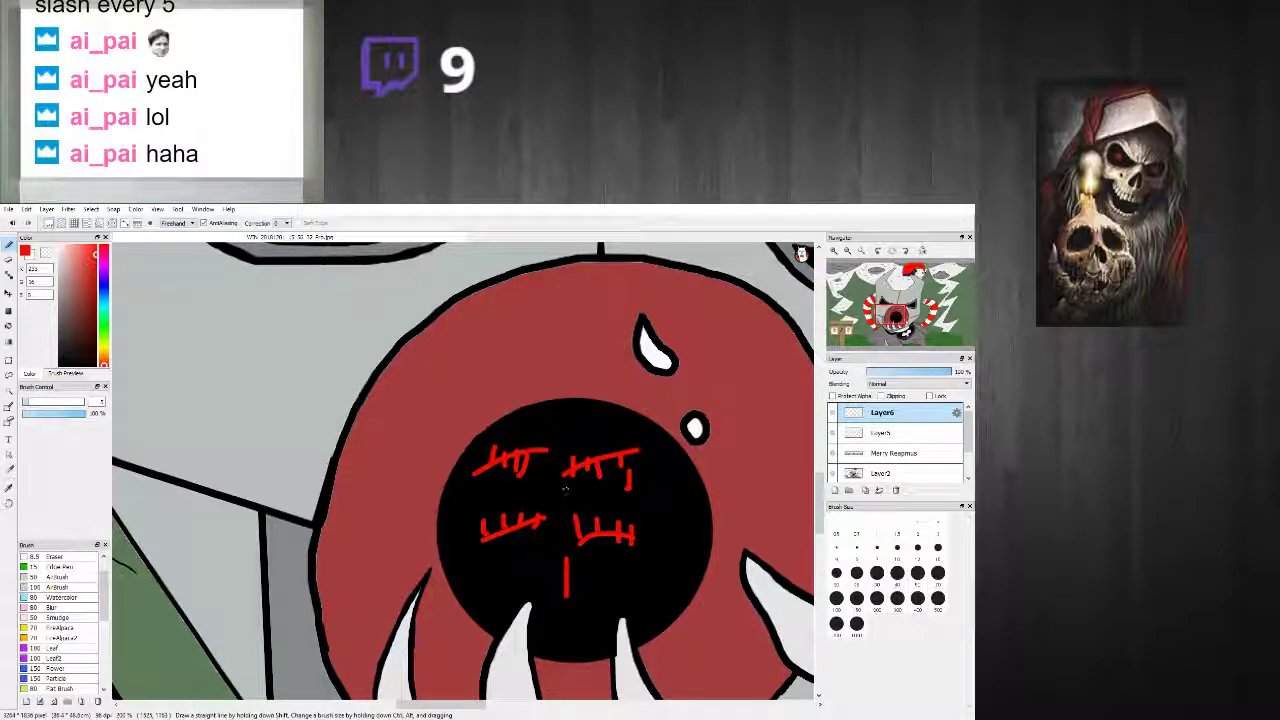
left_click_drag(507, 576, 508, 600)
mouse_move(536, 579)
left_mouse_down()
mouse_move(535, 604)
mouse_move(521, 592)
mouse_move(540, 575)
mouse_move(621, 600)
left_mouse_up()
mouse_move(642, 573)
left_mouse_down()
mouse_move(642, 590)
mouse_move(657, 572)
left_mouse_up()
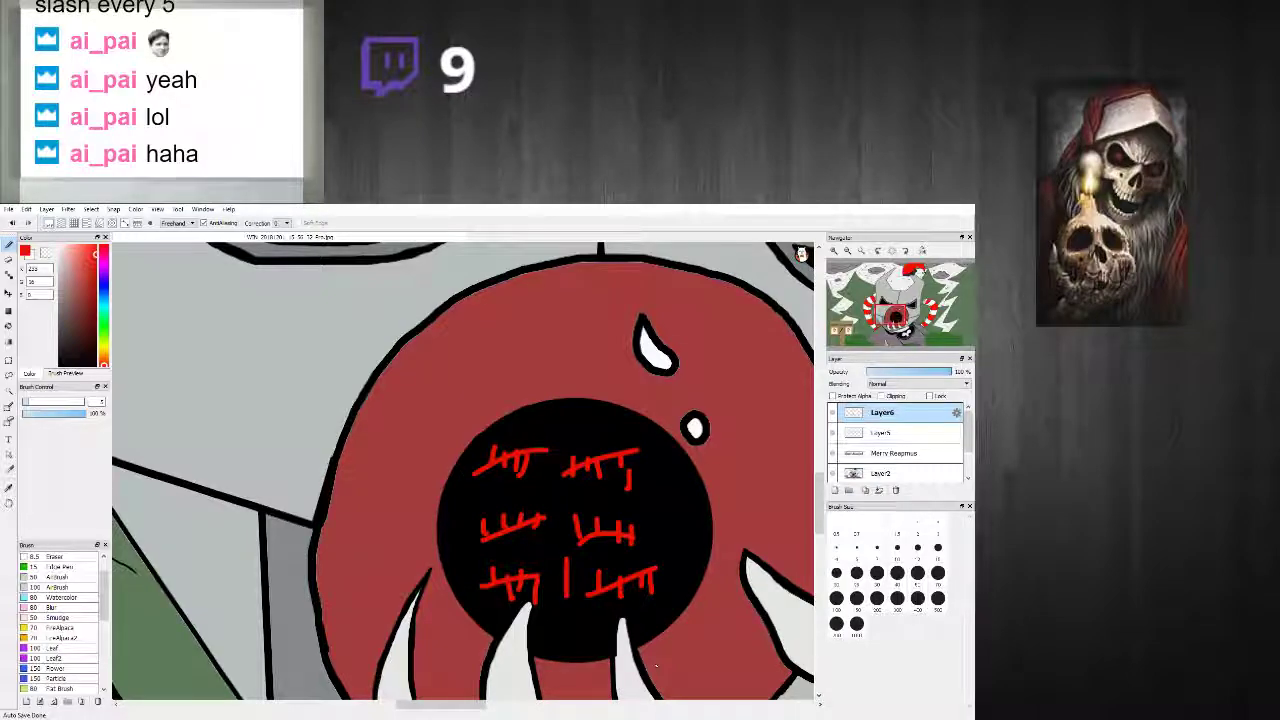
scroll(660, 652, "down", 2)
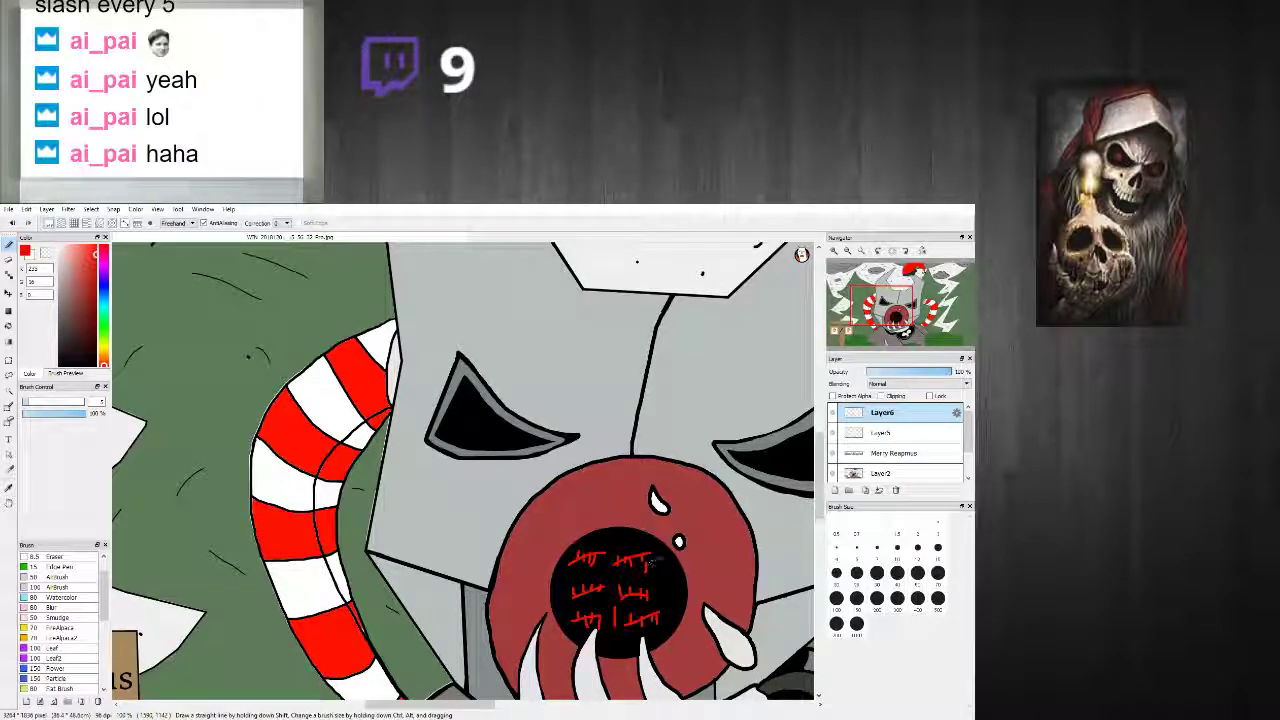
scroll(813, 480, "down", 3)
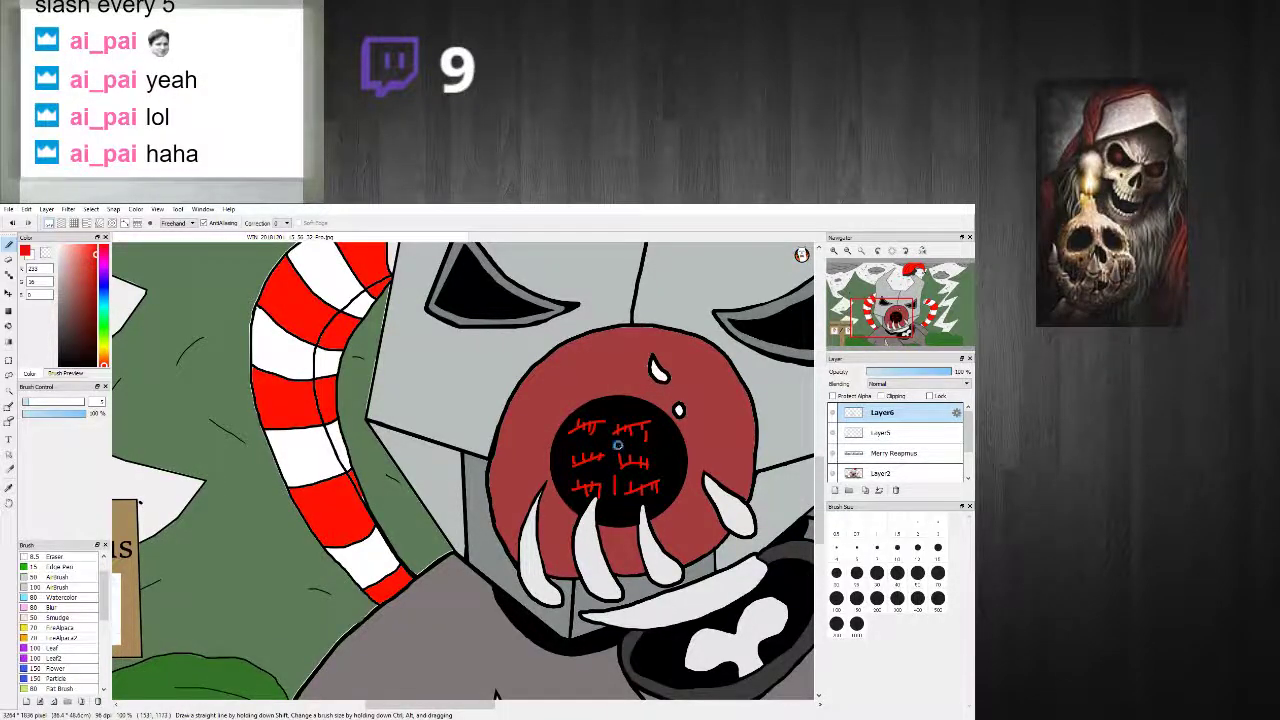
scroll(608, 452, "down", 3)
scroll(650, 428, "up", 2)
scroll(572, 487, "up", 1)
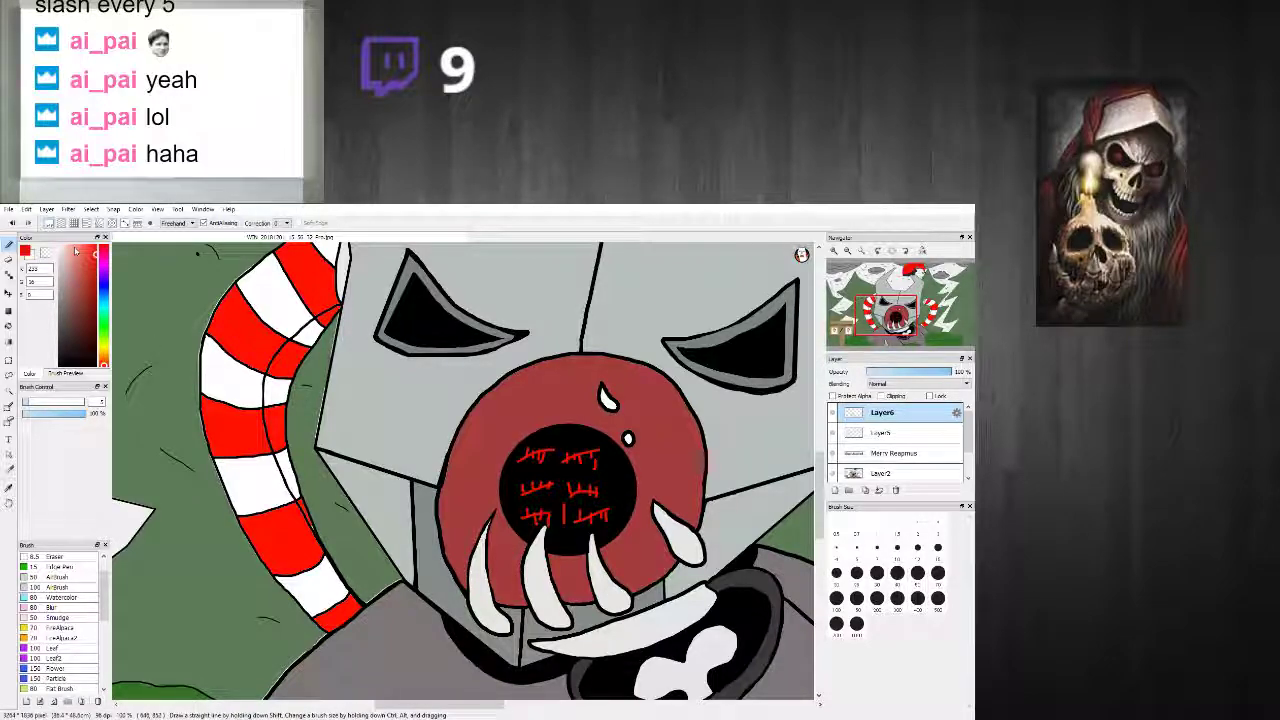
Step: Pick black from the nose's centre, enlarge the brush and paint over all the red tally marks
right_click(611, 491)
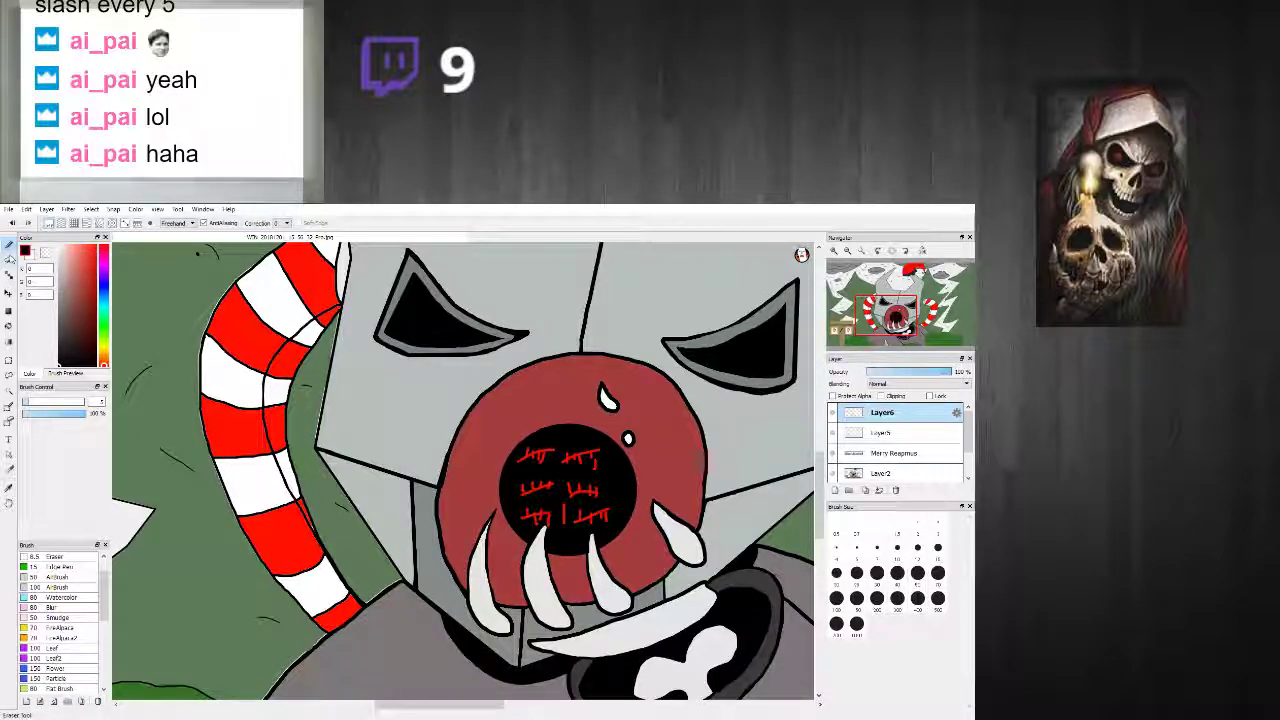
scroll(543, 563, "up", 5)
scroll(543, 563, "down", 4)
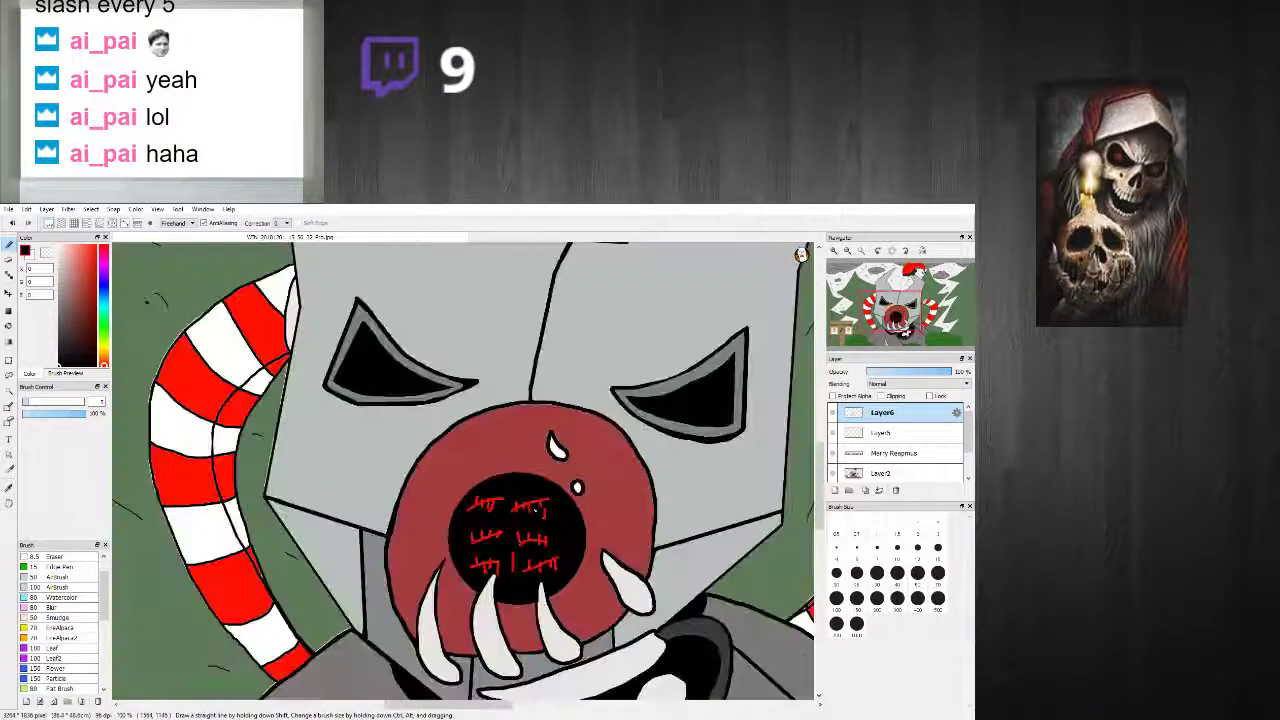
scroll(543, 563, "up", 4)
scroll(543, 563, "down", 1)
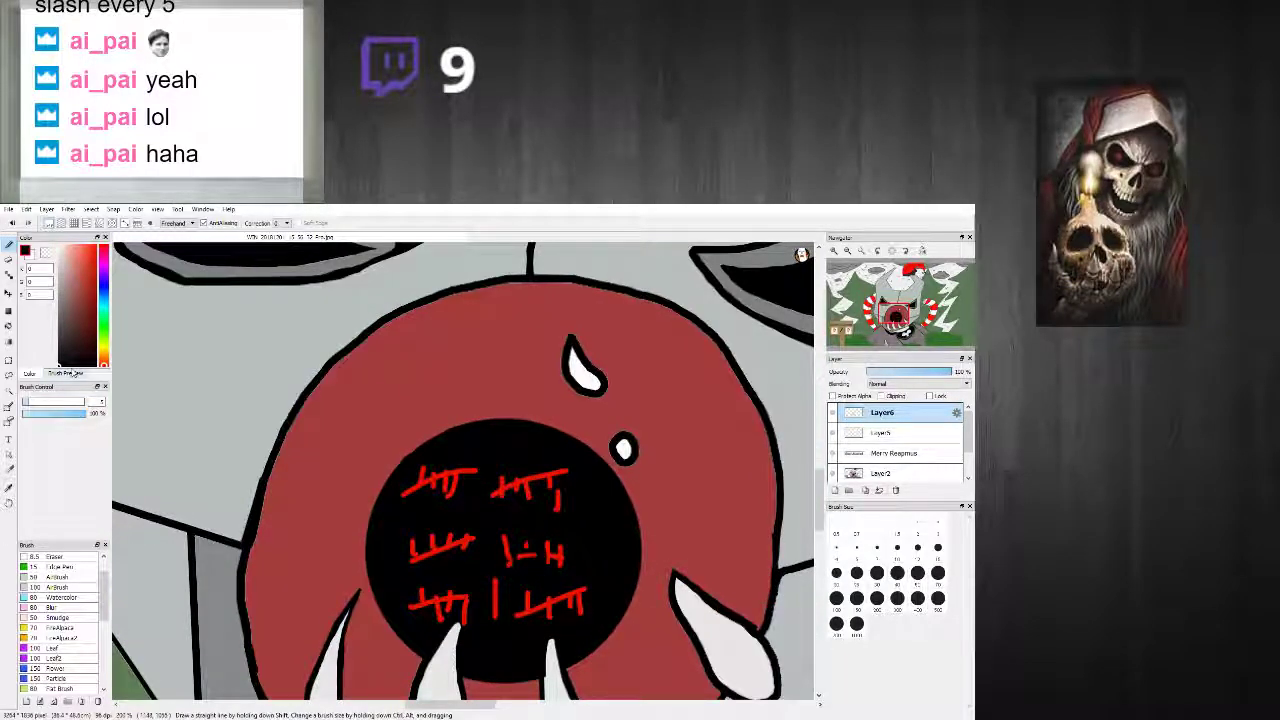
left_click_drag(474, 534, 458, 551)
mouse_move(476, 470)
left_mouse_down()
mouse_move(432, 476)
mouse_move(410, 493)
mouse_move(435, 471)
mouse_move(493, 492)
mouse_move(525, 486)
mouse_move(555, 480)
left_mouse_up()
mouse_move(530, 552)
left_mouse_down()
mouse_move(550, 556)
mouse_move(505, 540)
mouse_move(562, 565)
mouse_move(530, 612)
mouse_move(578, 610)
mouse_move(444, 619)
mouse_move(427, 606)
mouse_move(412, 543)
left_mouse_up()
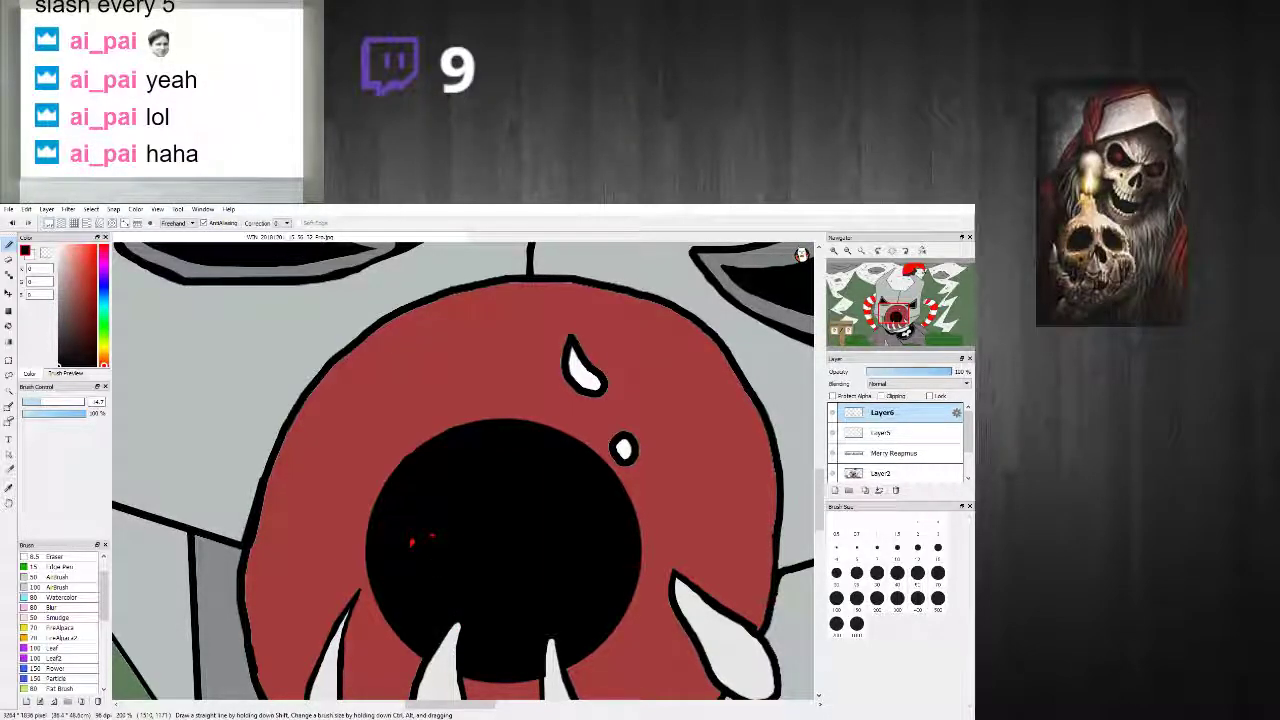
scroll(461, 541, "down", 4)
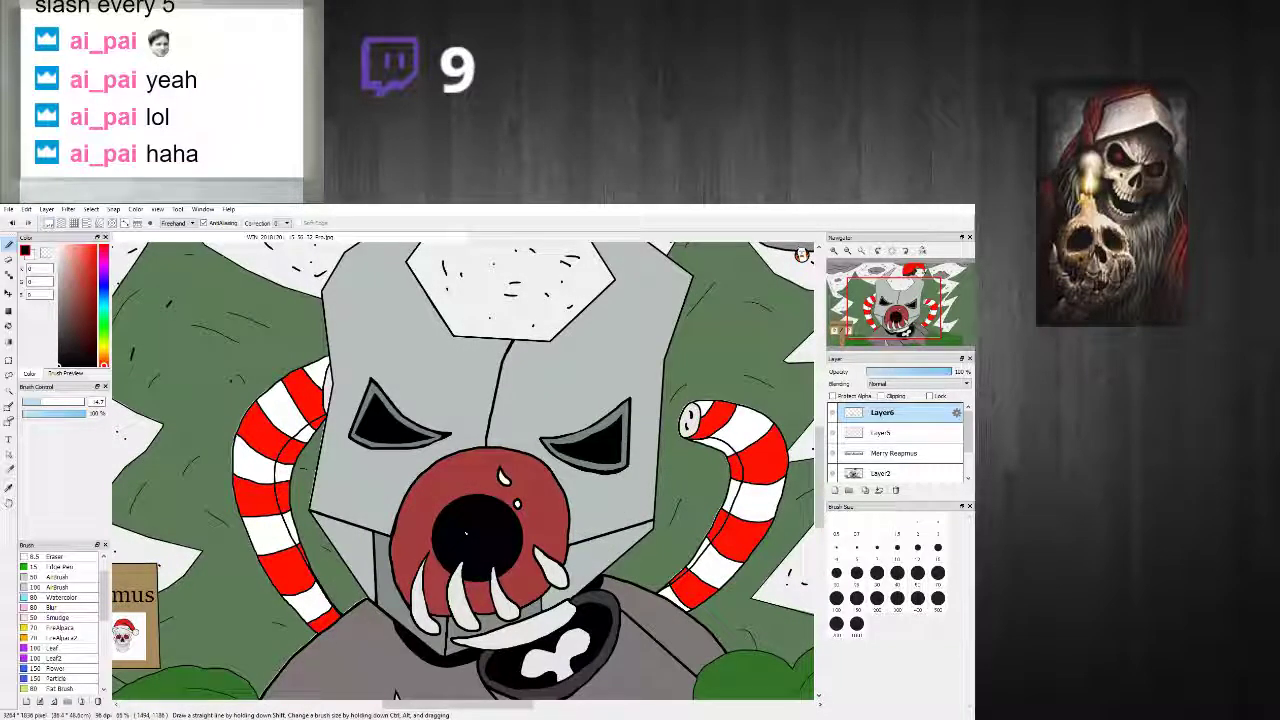
Step: Pick bright red and try a small dot as the pupil in each of the monster's eyes
right_click(313, 457)
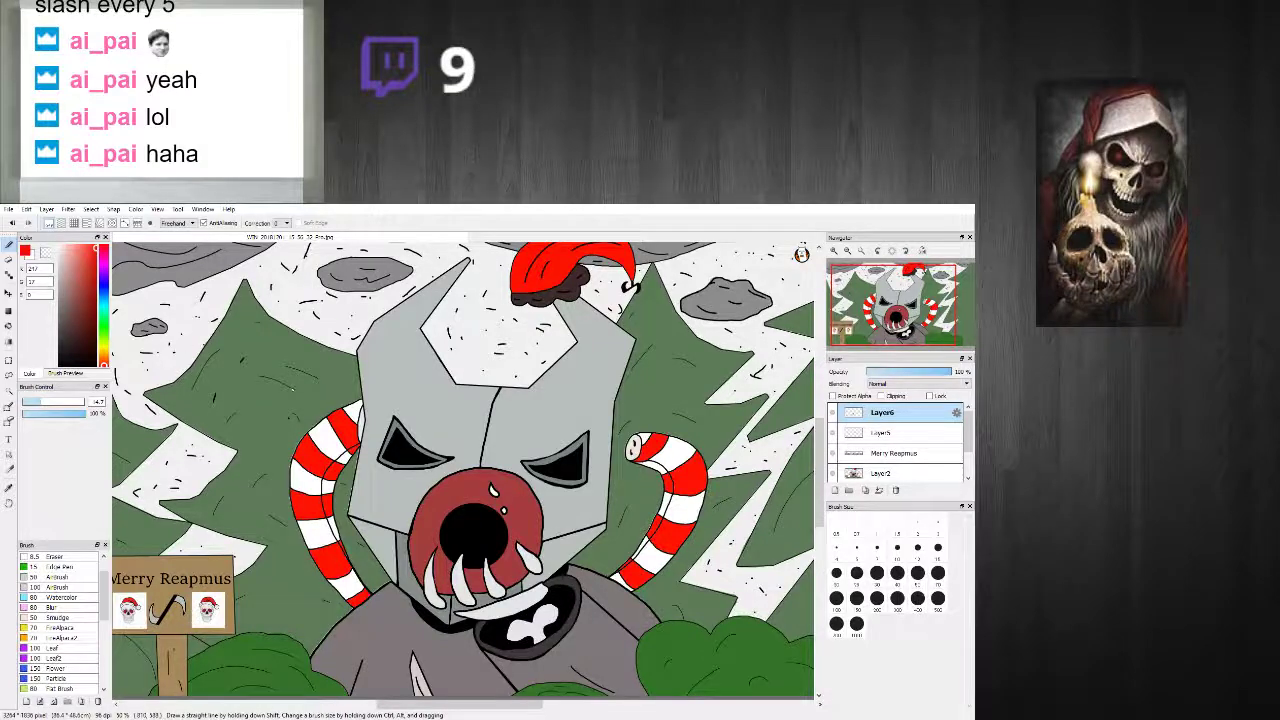
scroll(505, 465, "up", 4)
scroll(650, 504, "down", 3)
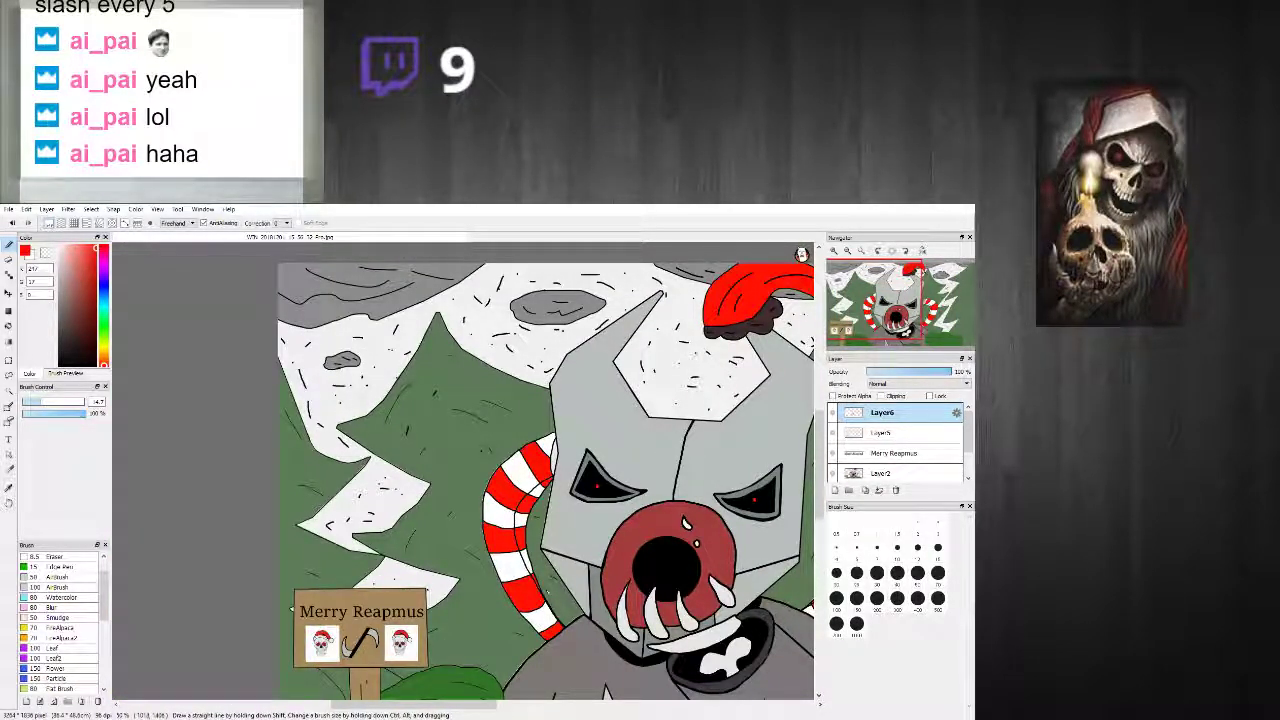
Step: Choose a muted teal colour and handwrite the number 31 in the nose's black centre
left_click(104, 288)
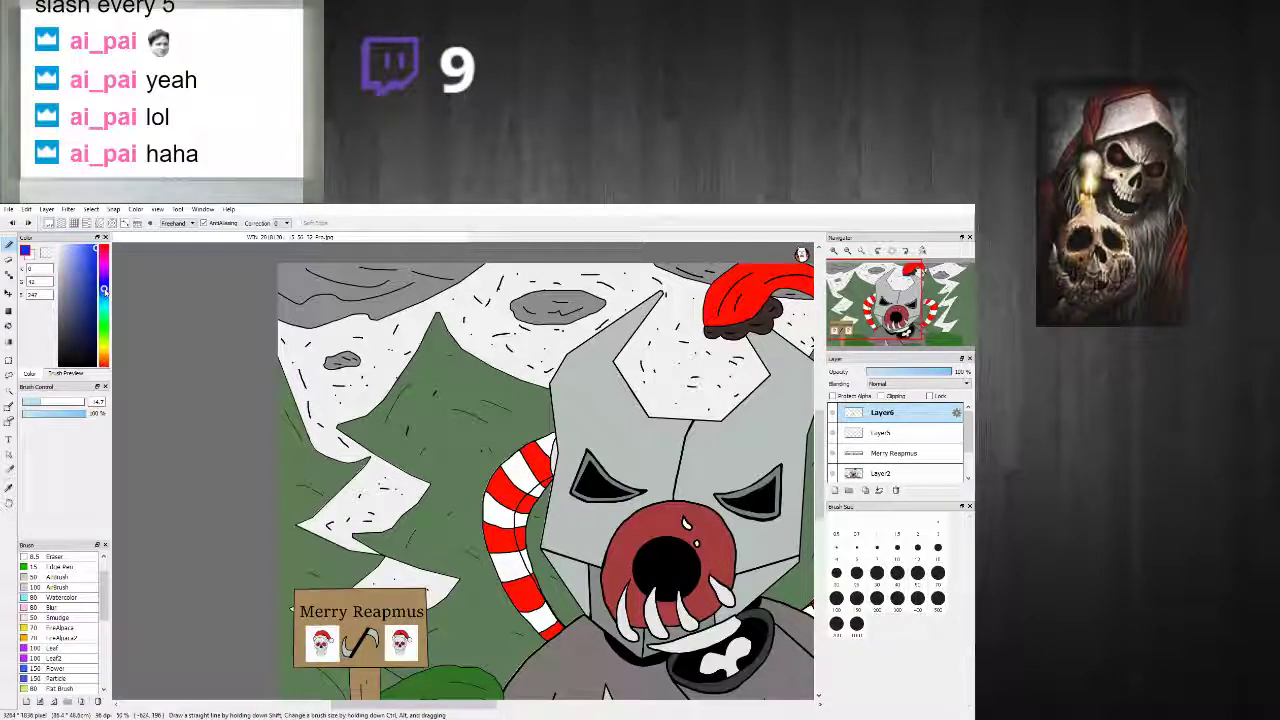
left_click(104, 298)
left_click_drag(105, 298, 104, 302)
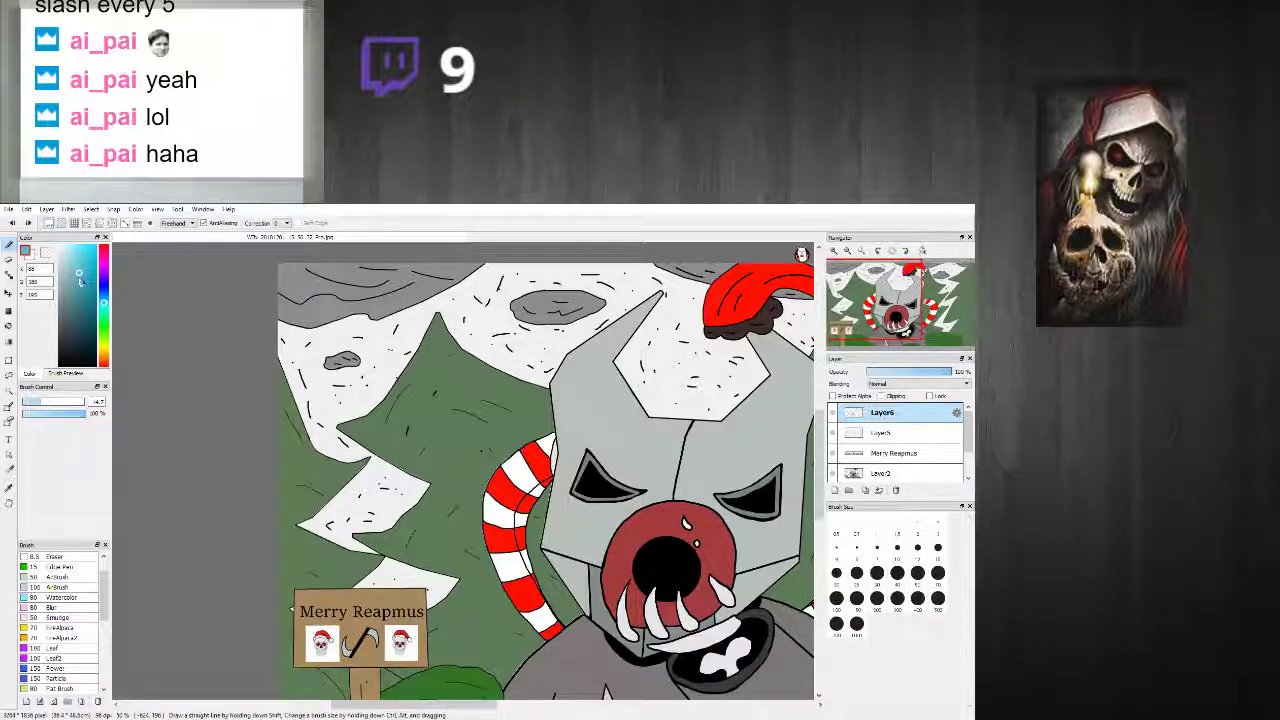
scroll(791, 546, "up", 3)
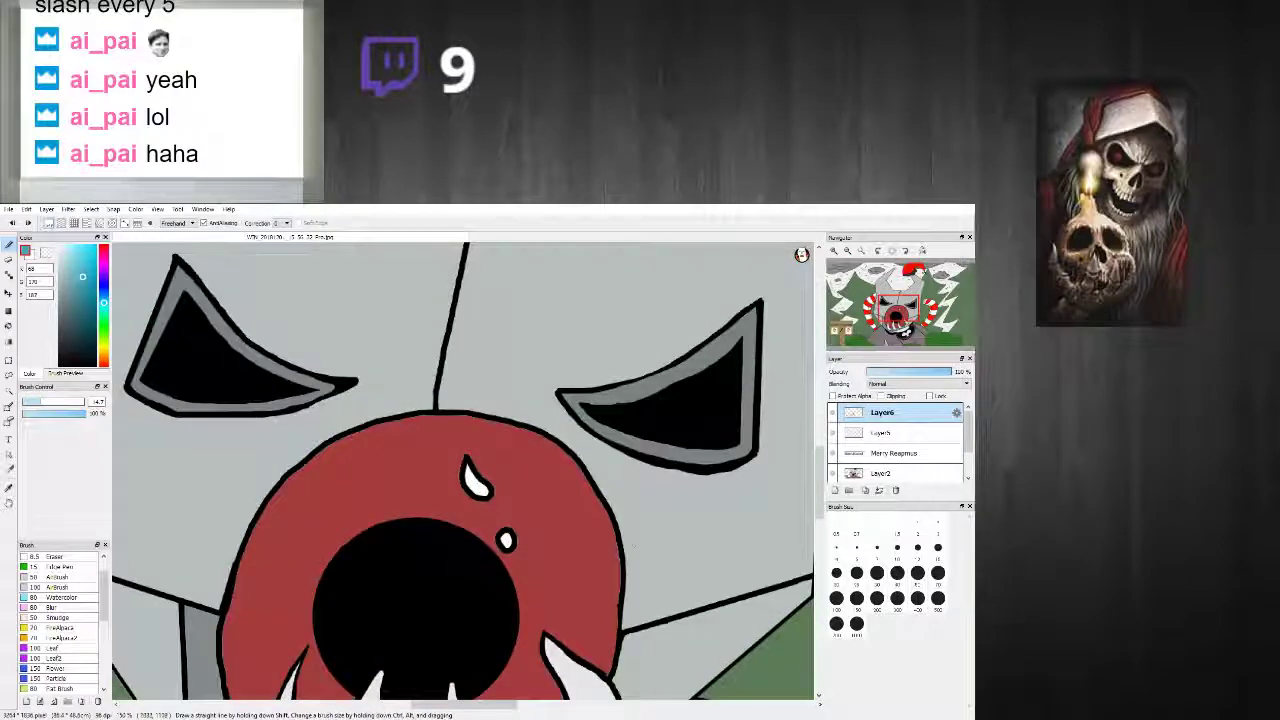
left_click_drag(83, 277, 77, 297)
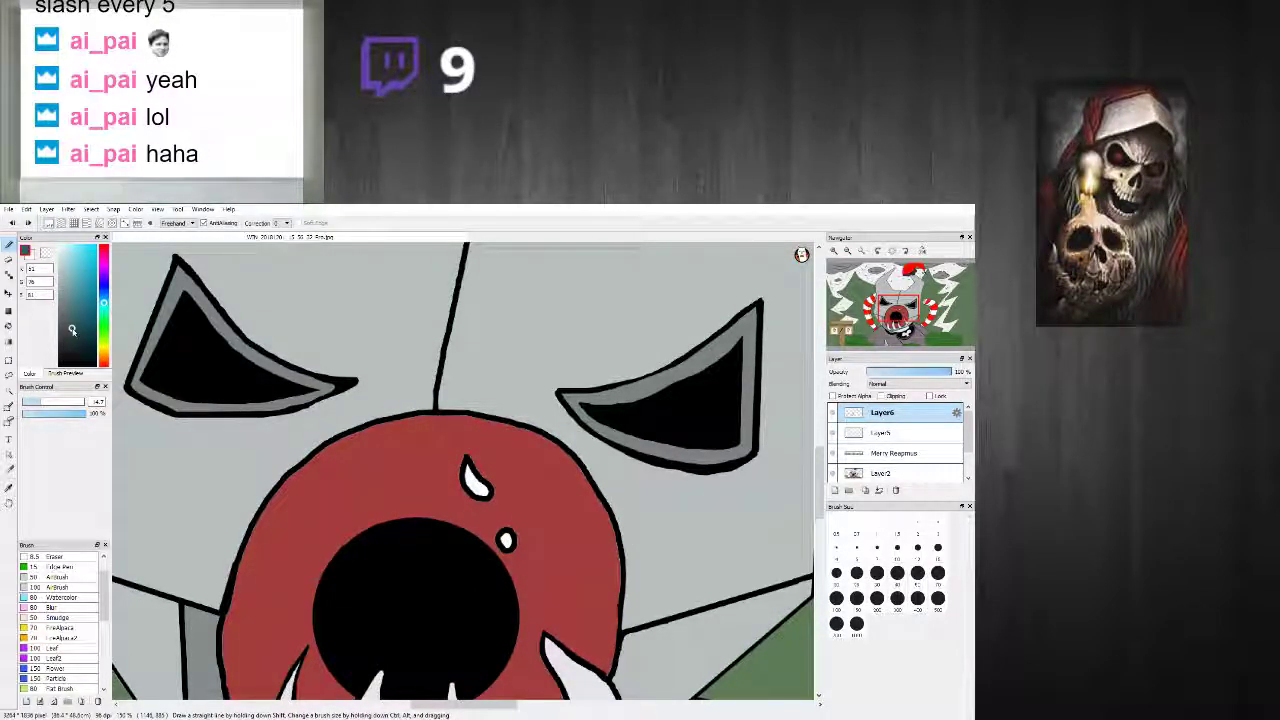
mouse_move(368, 576)
left_mouse_down()
mouse_move(392, 592)
mouse_move(378, 610)
mouse_move(430, 614)
left_mouse_up()
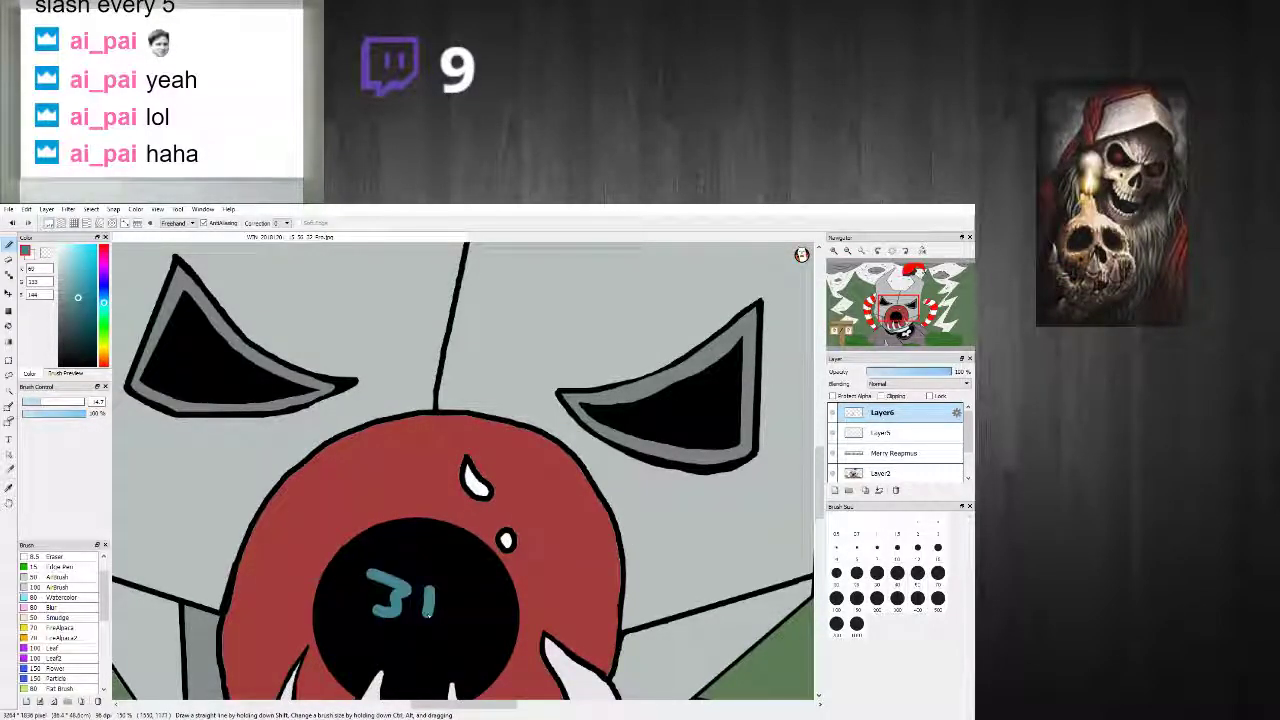
Step: Try a small teal brush dot as the pupil in each of the monster's eyes
left_click(207, 372)
left_click(684, 414)
scroll(625, 527, "down", 1)
scroll(625, 527, "down", 3)
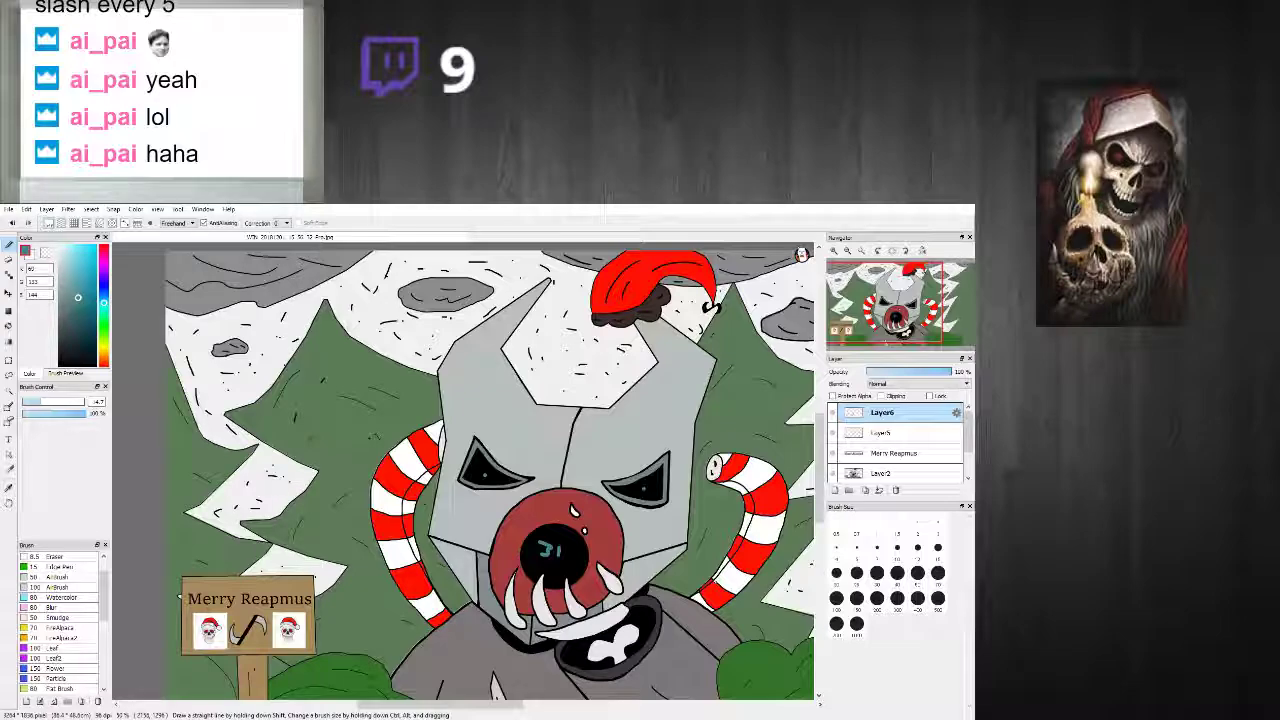
scroll(425, 436, "up", 3)
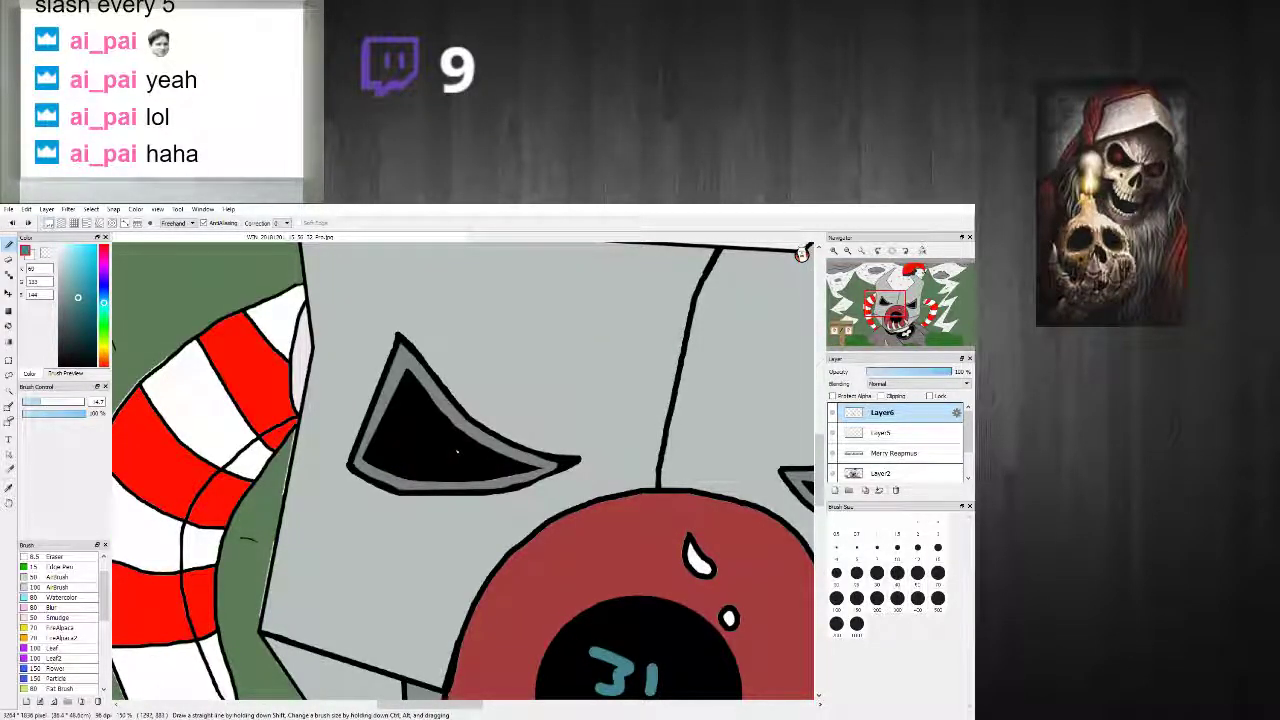
Step: Try filled teal round pupils in both eyes with the Ellipse shape, and undo them
left_click(9, 341)
mouse_move(422, 442)
left_mouse_down()
mouse_move(460, 465)
mouse_move(415, 431)
left_mouse_up()
key("ctrl+z")
left_click(9, 311)
scroll(490, 472, "down", 3)
scroll(612, 470, "up", 3)
left_click_drag(623, 455, 606, 432)
scroll(565, 540, "down", 3)
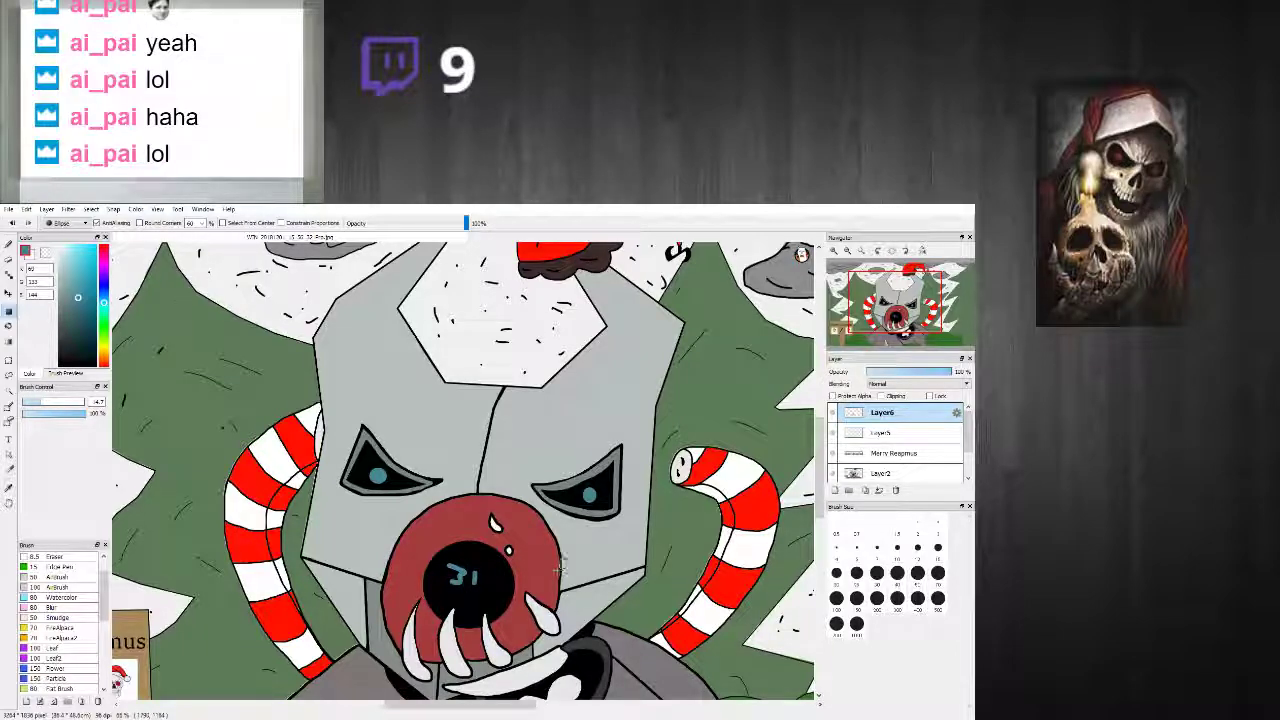
key("ctrl+z")
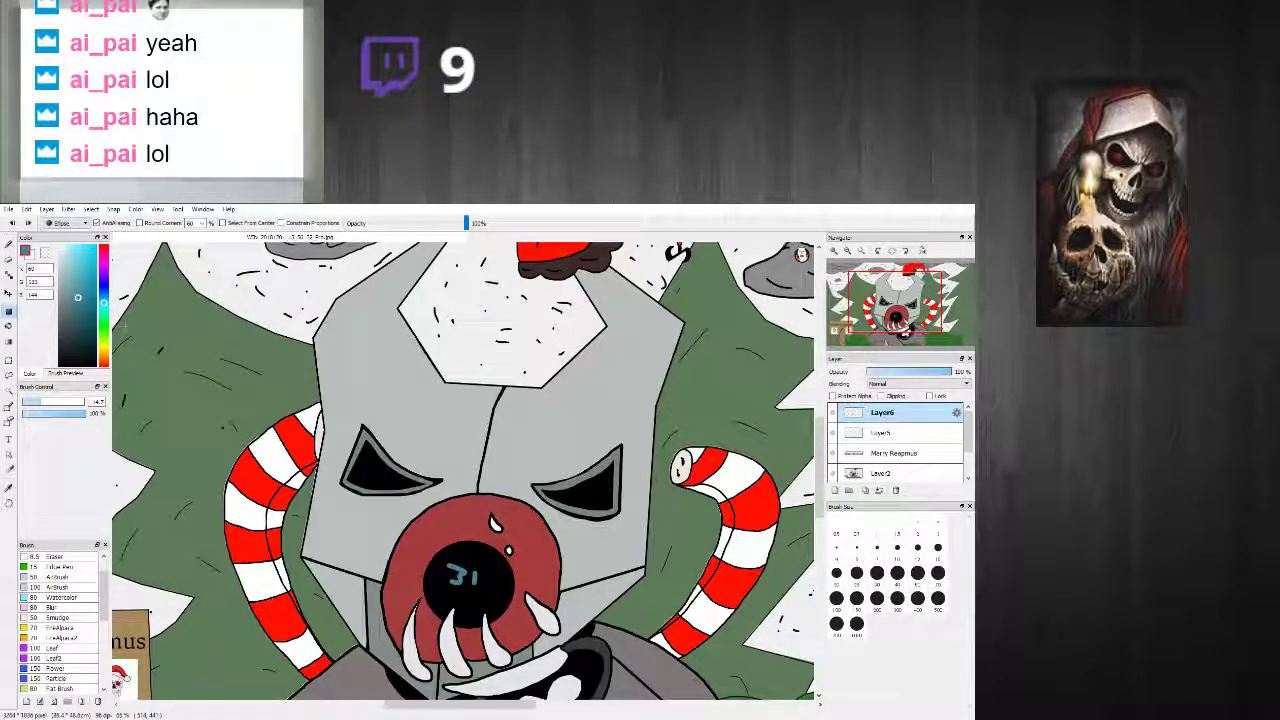
Step: Try filled bright red (255, 0, 0) round pupils in both eyes, and undo them
left_click(104, 246)
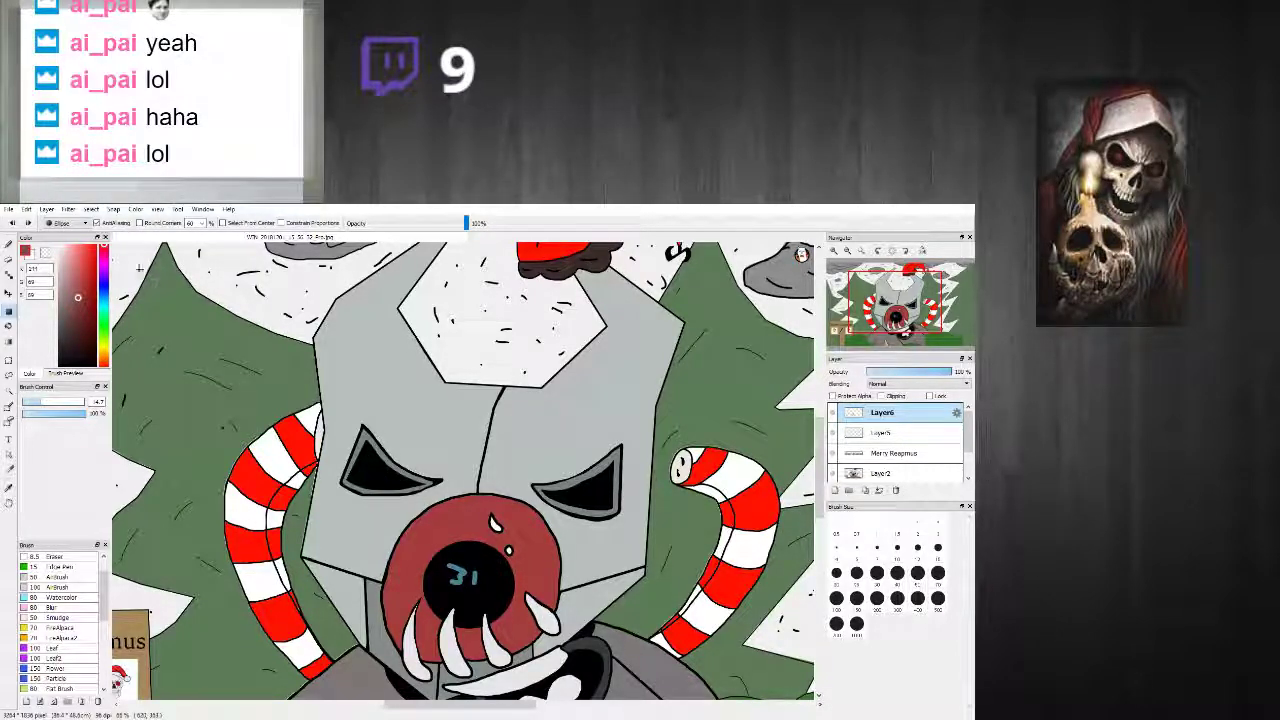
scroll(393, 505, "up", 2)
left_click_drag(393, 505, 366, 479)
left_click_drag(713, 536, 682, 506)
scroll(682, 506, "down", 3)
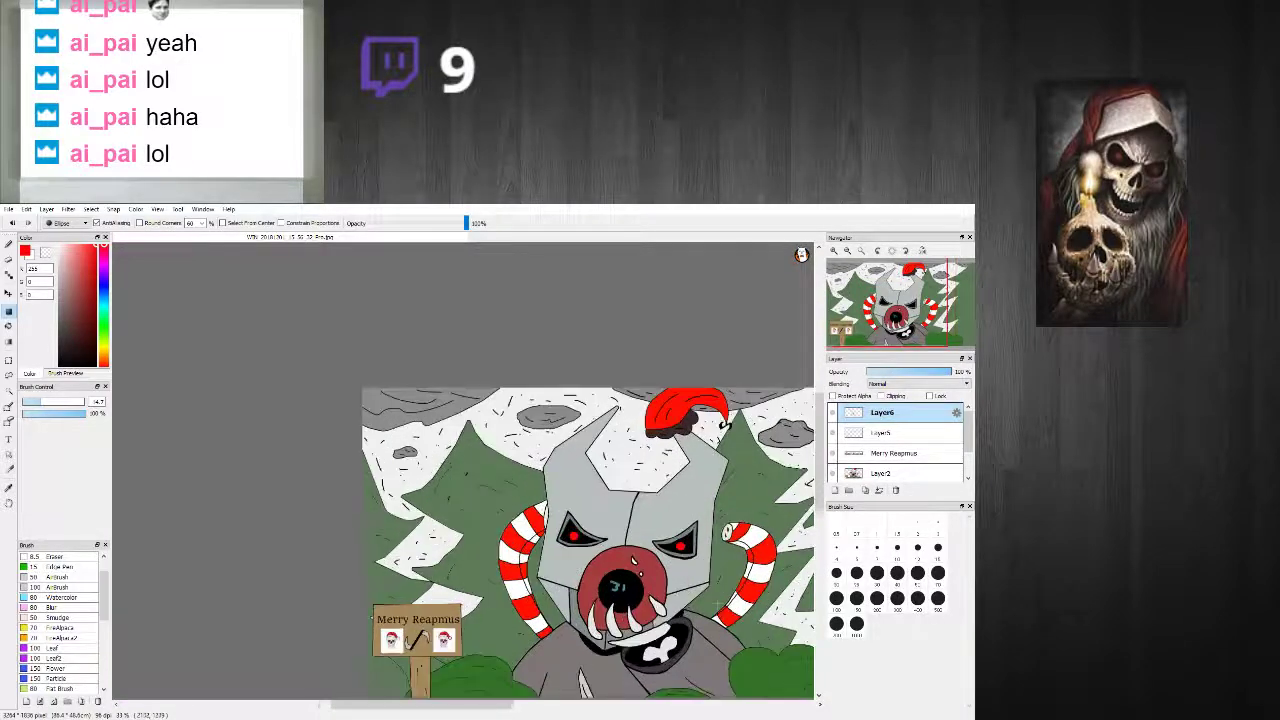
scroll(632, 587, "up", 3)
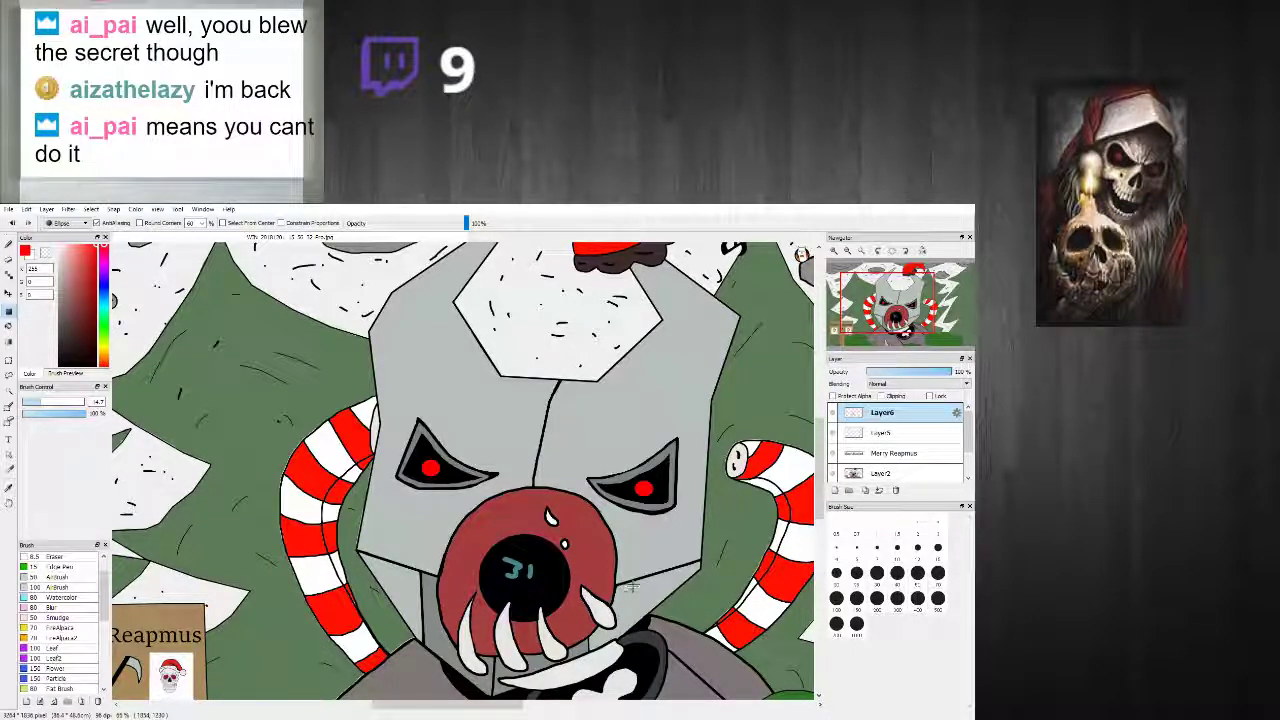
scroll(664, 556, "up", 1)
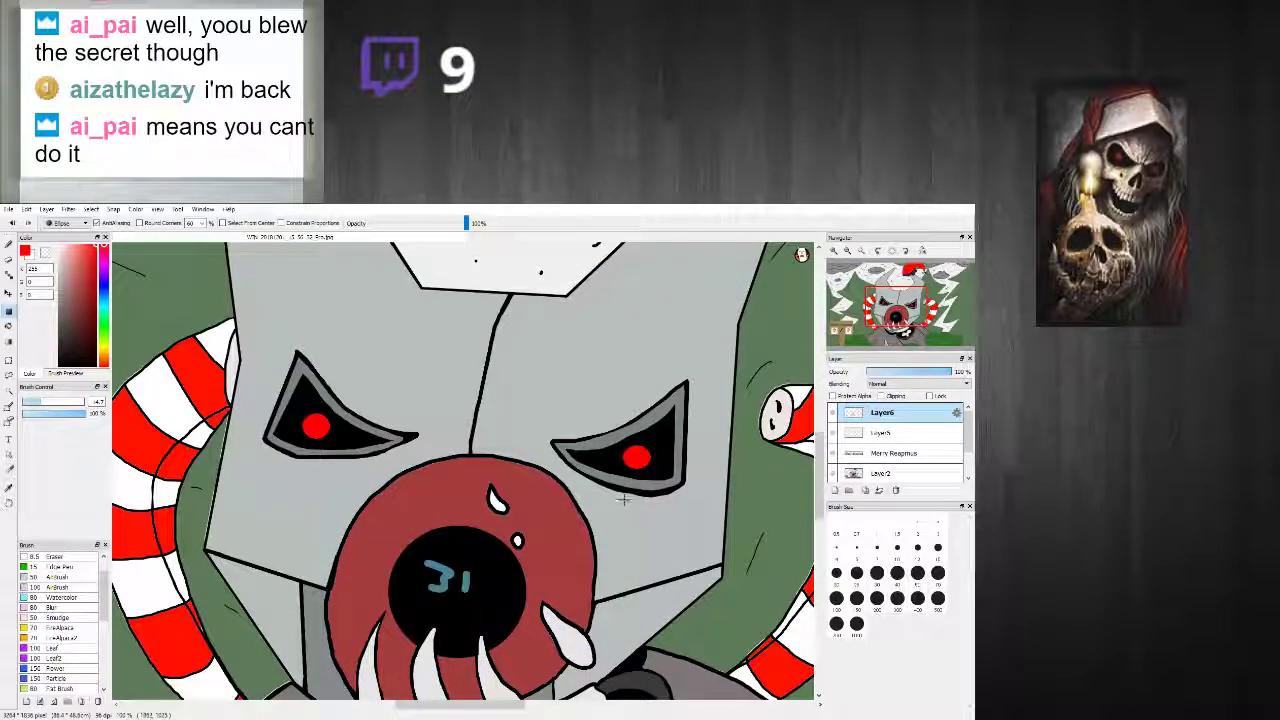
key("ctrl+z")
key("ctrl+z")
Step: Try flatter red oval pupils in both eyes, and undo them
left_click_drag(654, 457, 630, 448)
left_click(315, 427)
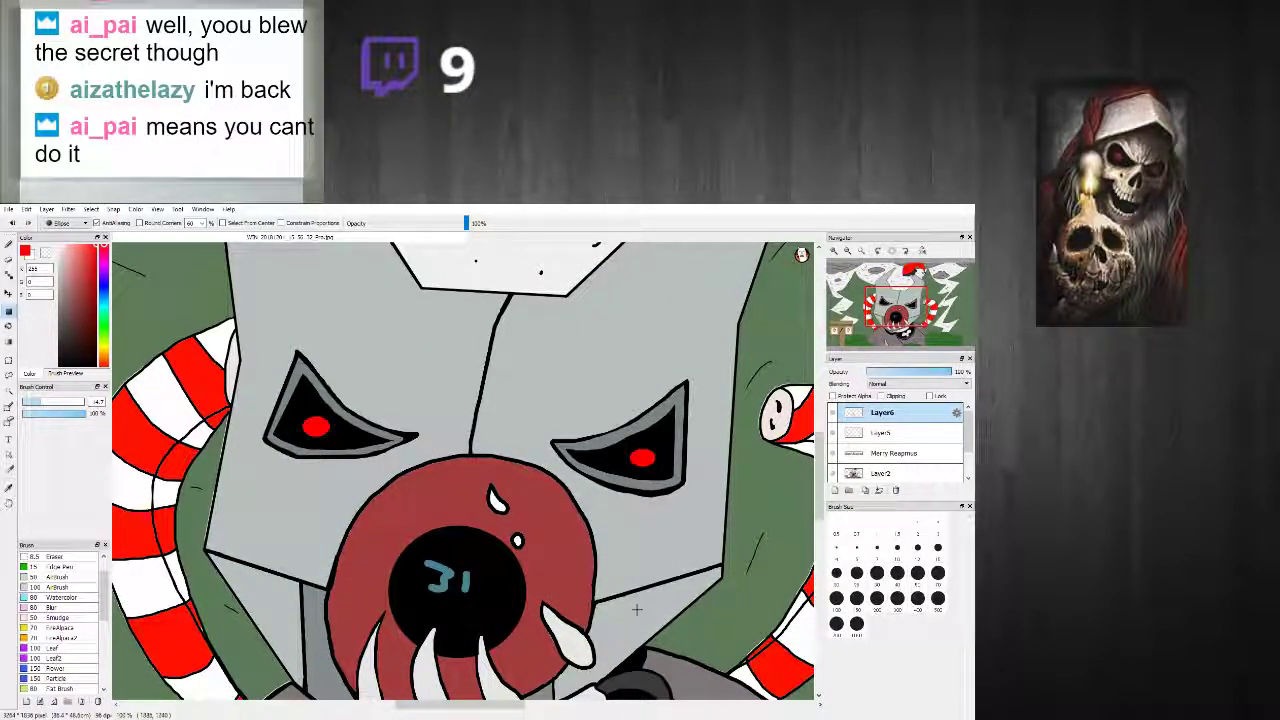
scroll(636, 609, "down", 4)
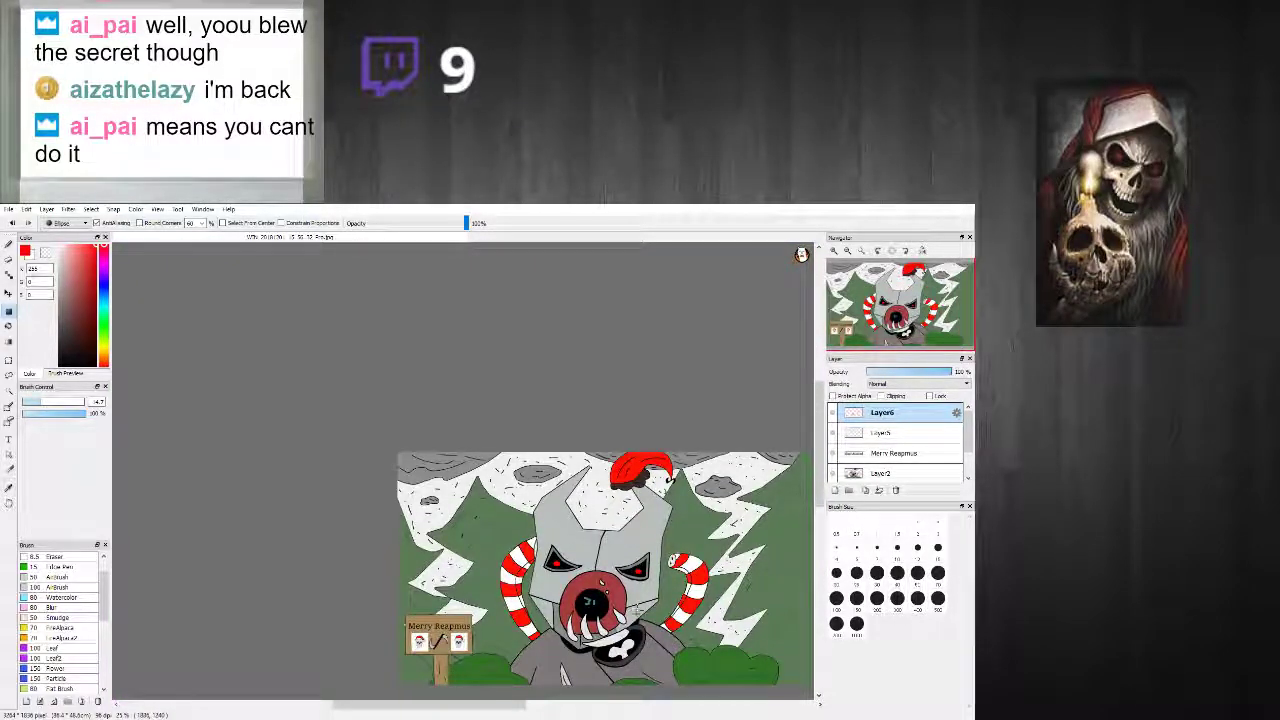
scroll(636, 609, "up", 2)
key("ctrl+z")
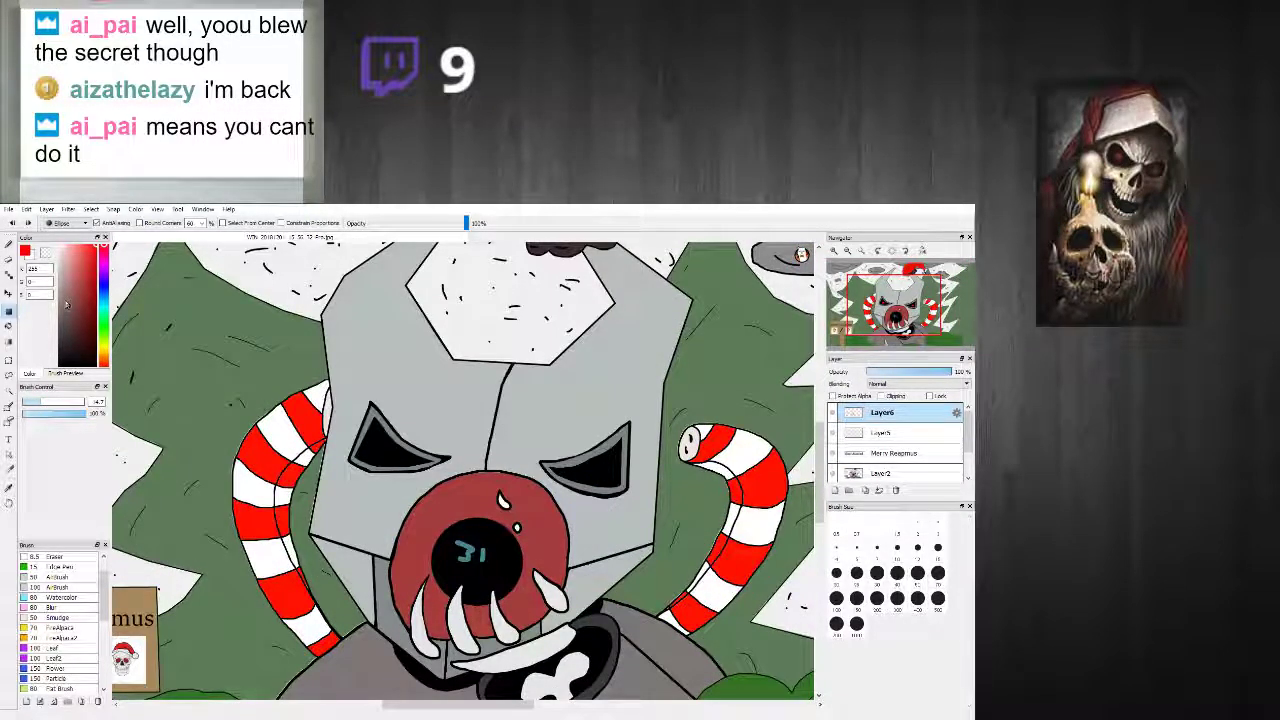
Step: Cover the teal 31 in the nose's centre with a filled black ellipse
scroll(513, 541, "up", 2)
left_click_drag(523, 580, 440, 514)
key("Delete")
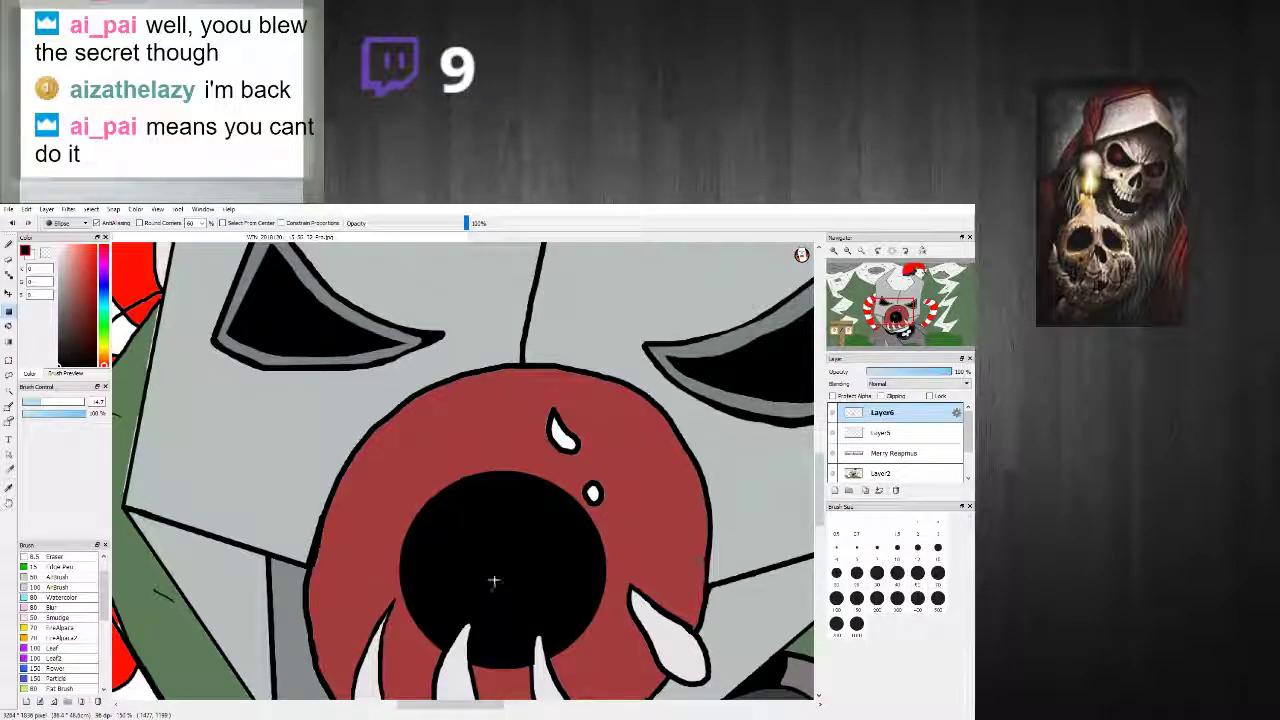
Step: Touch up the upper edge of the black area in the picture's right eye with a black brush stroke
scroll(486, 560, "down", 3)
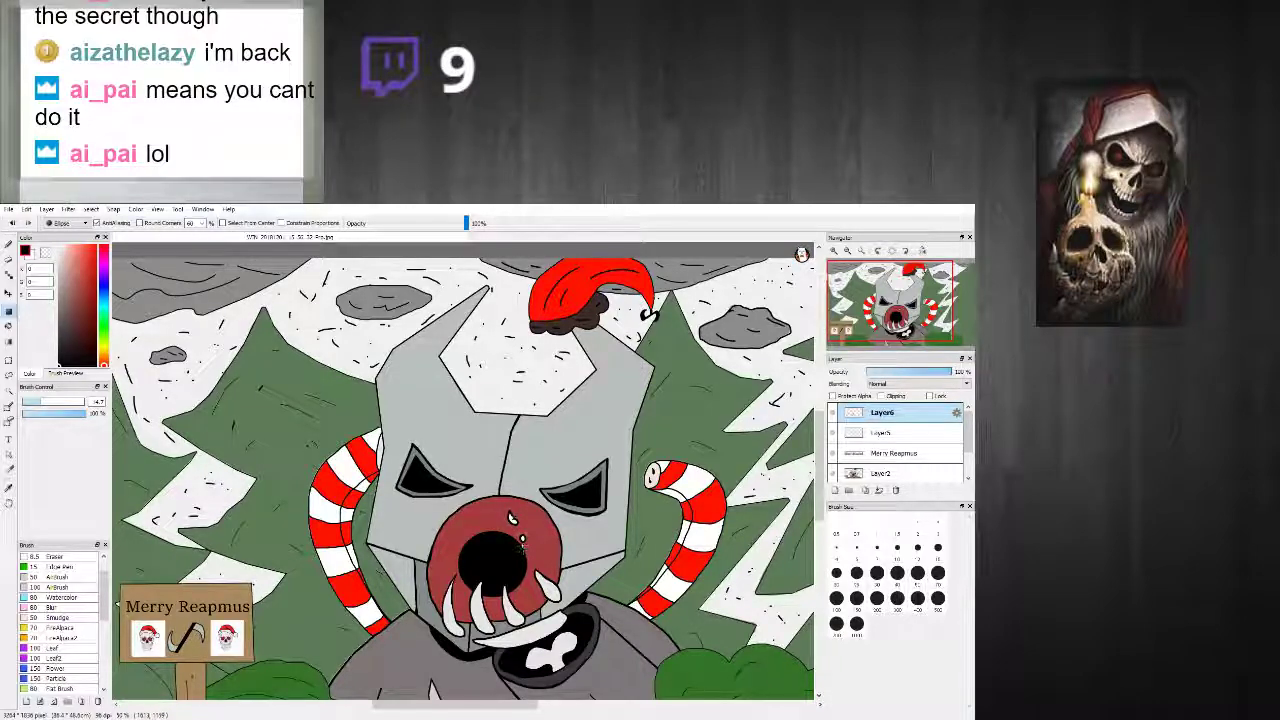
scroll(530, 520, "up", 1)
scroll(533, 520, "up", 2)
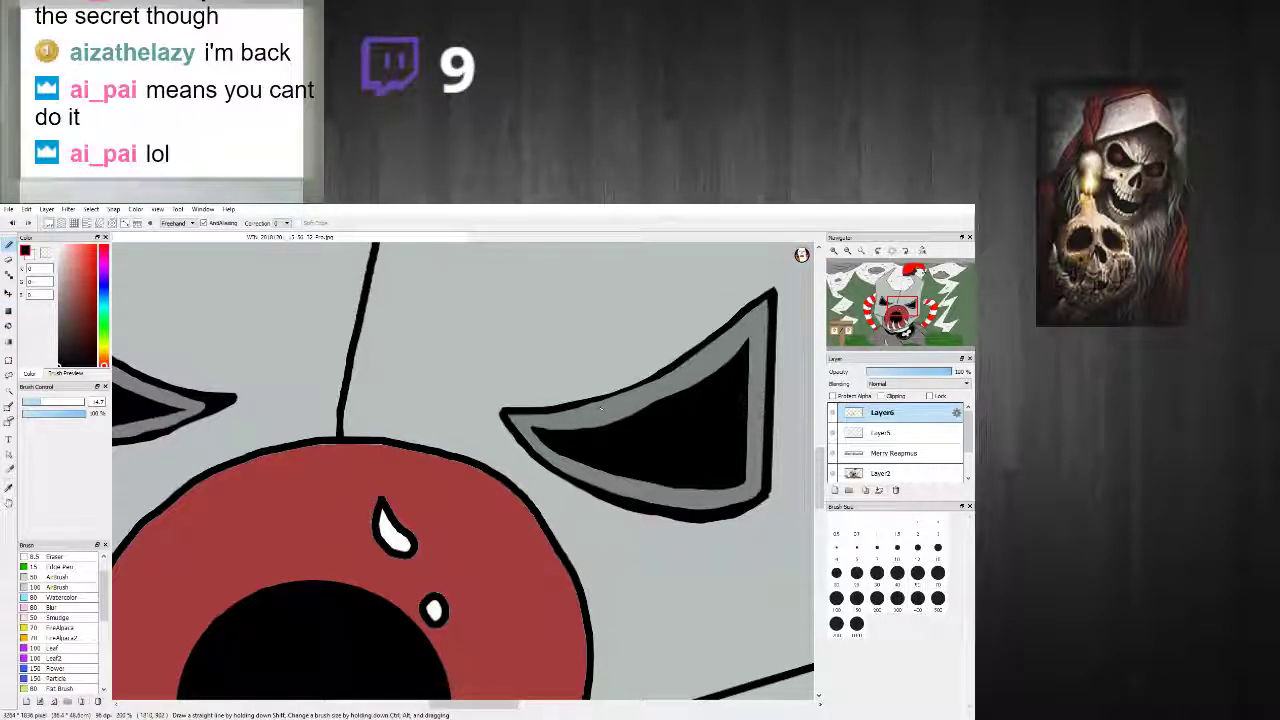
left_click_drag(548, 438, 638, 410)
scroll(550, 420, "down", 4)
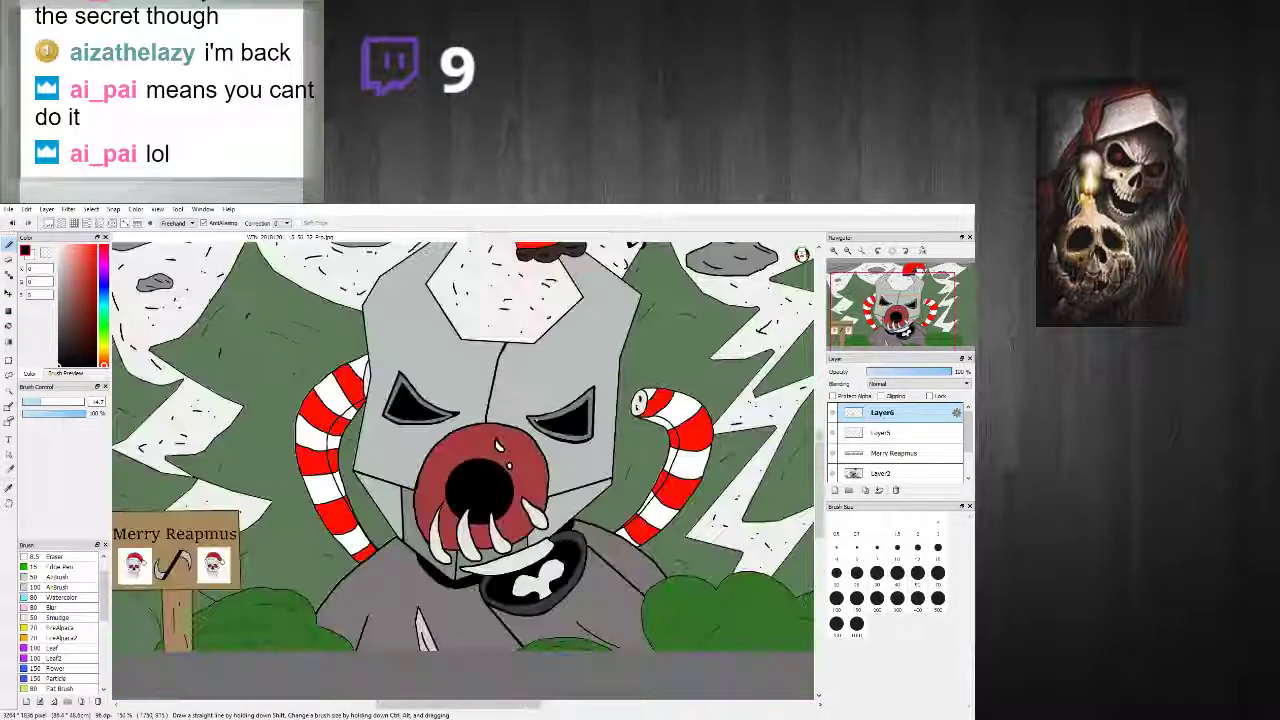
Step: Examine the whole drawing and, up close, the lettering, scythe and skull pictures on the Merry Reapmus sign
scroll(548, 420, "up", 1)
scroll(546, 421, "down", 3)
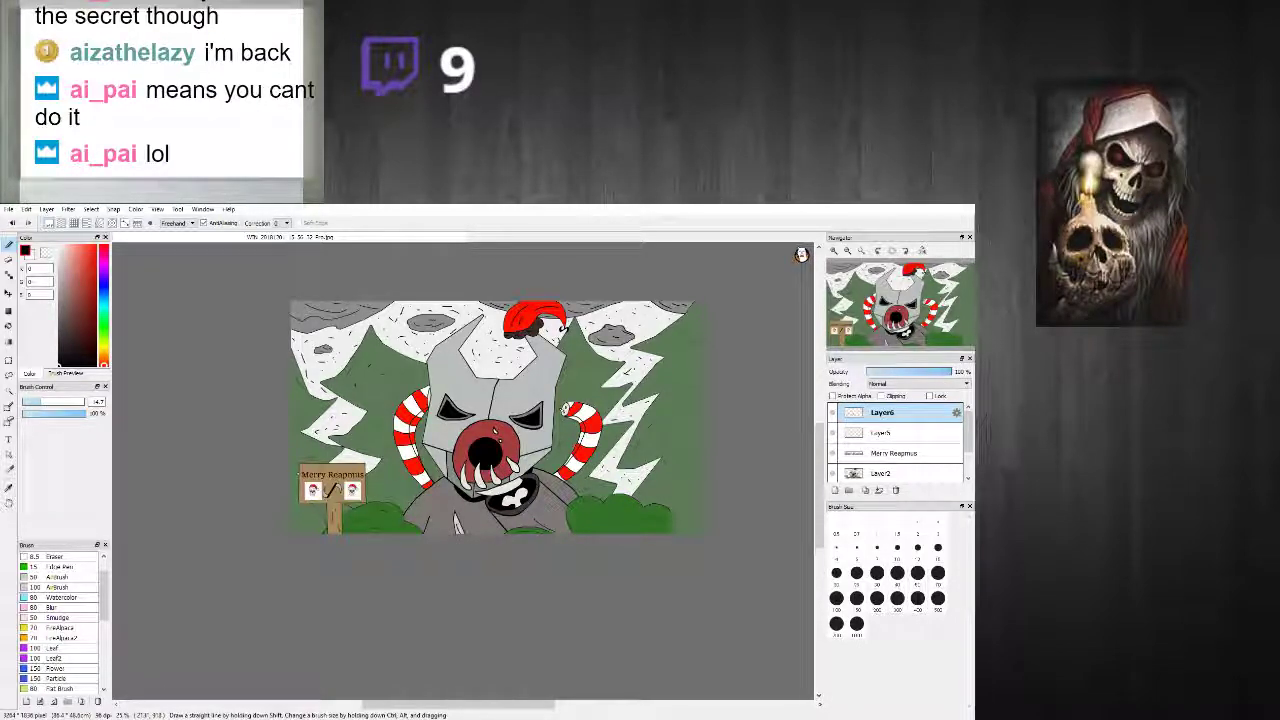
scroll(335, 492, "up", 5)
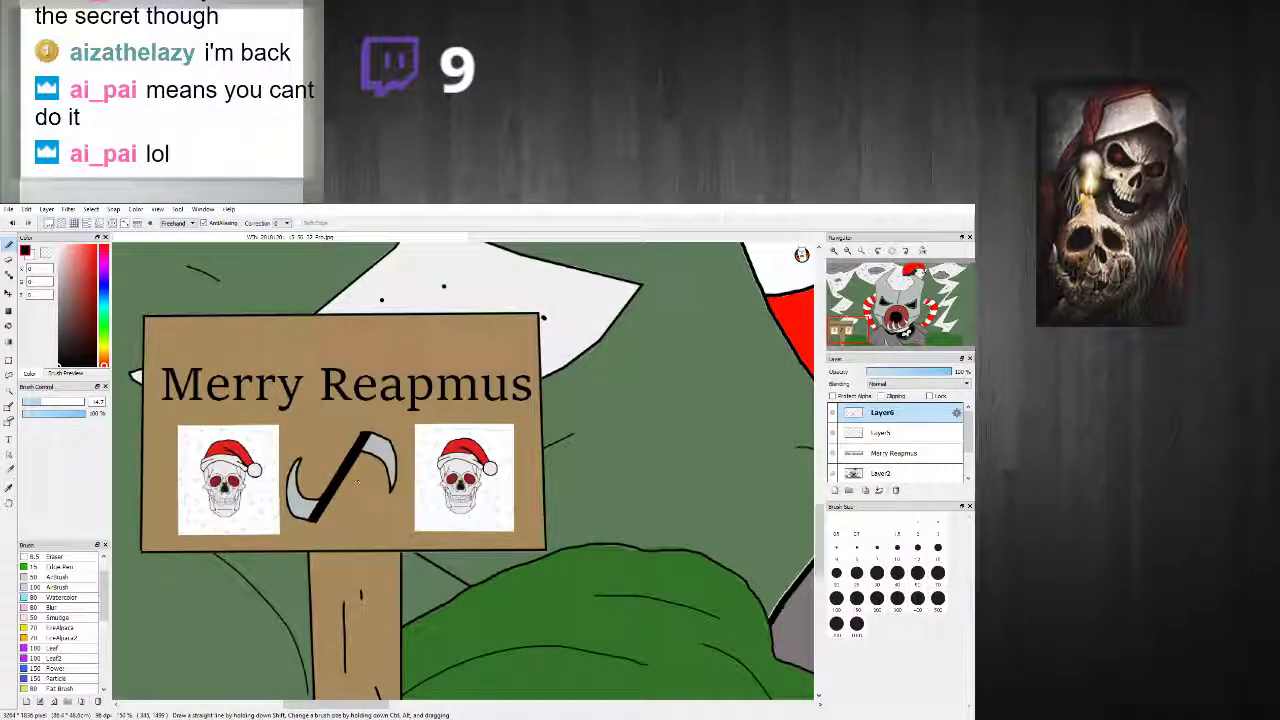
scroll(358, 483, "down", 3)
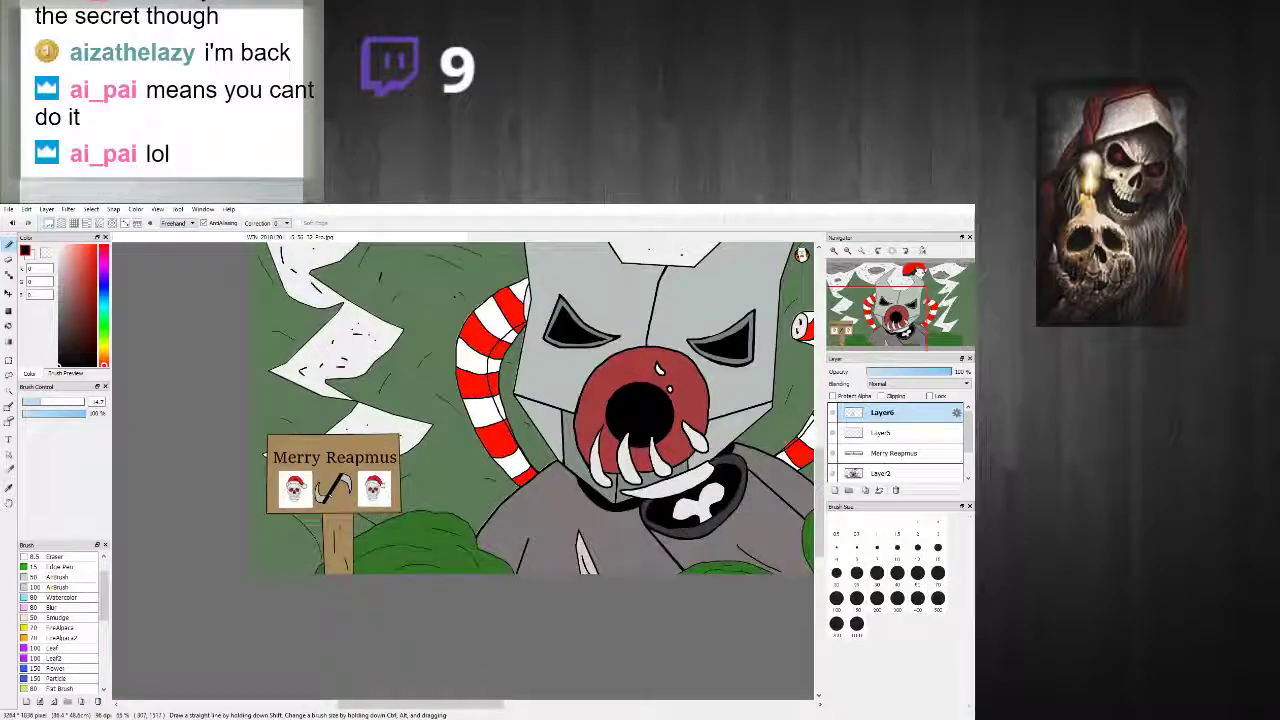
scroll(333, 491, "down", 3)
scroll(410, 490, "up", 4)
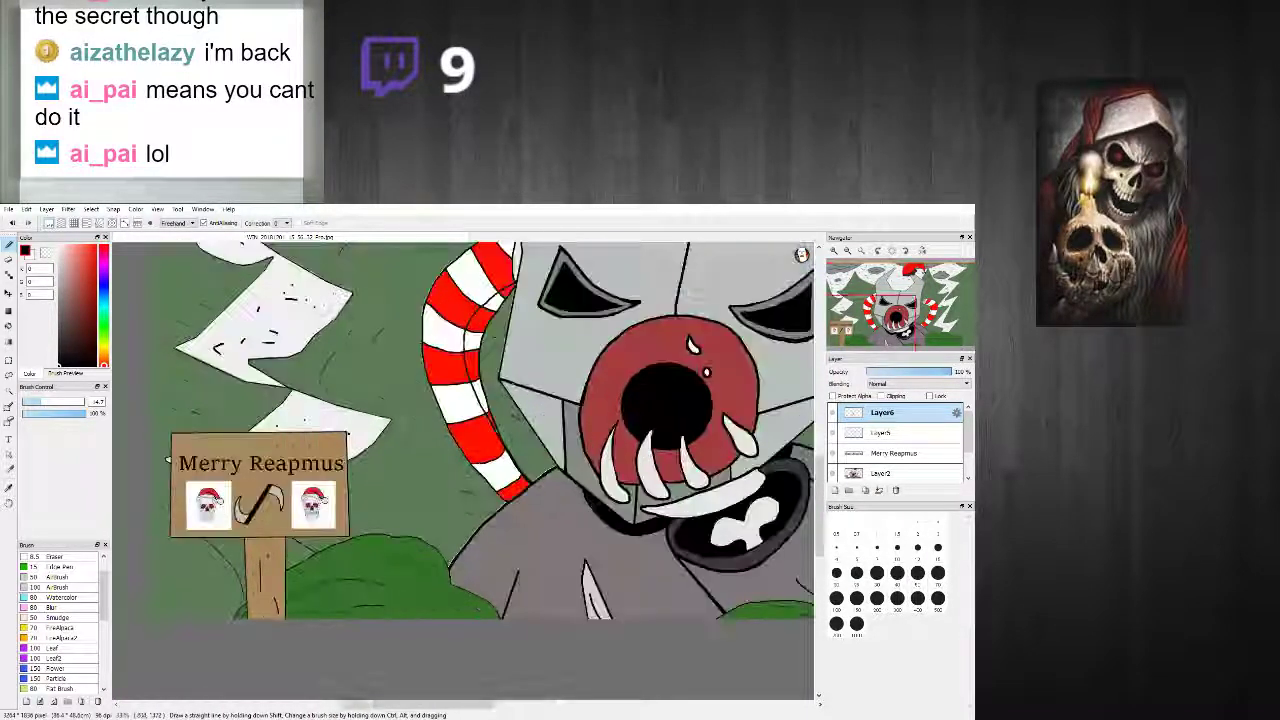
scroll(204, 498, "up", 3)
scroll(204, 498, "up", 1)
scroll(204, 498, "down", 1)
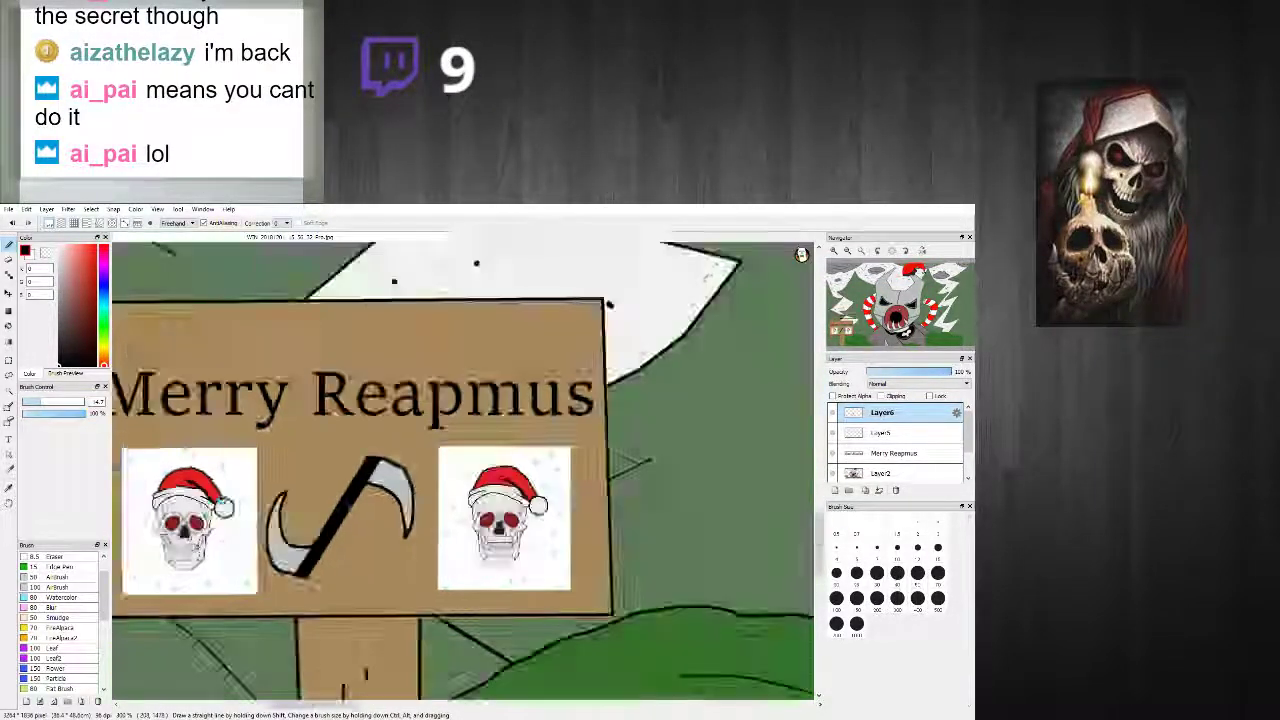
scroll(210, 502, "down", 3)
scroll(210, 502, "up", 2)
scroll(218, 508, "up", 2)
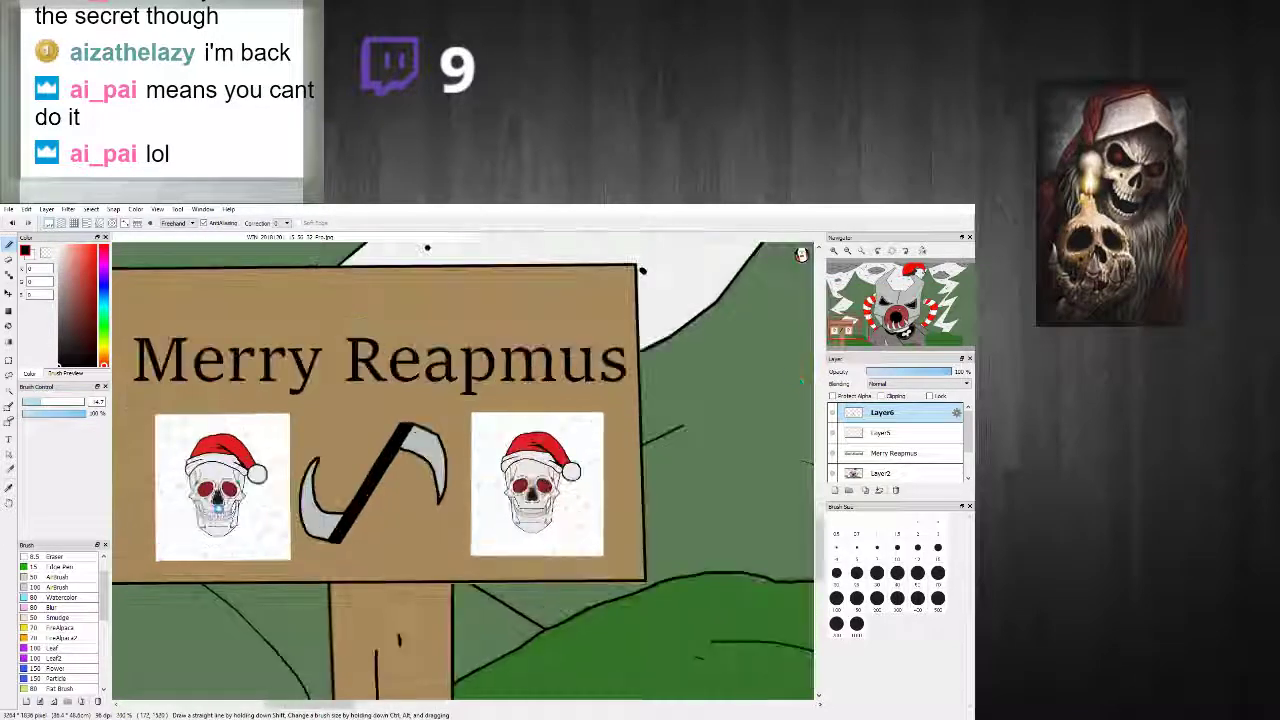
scroll(217, 508, "down", 3)
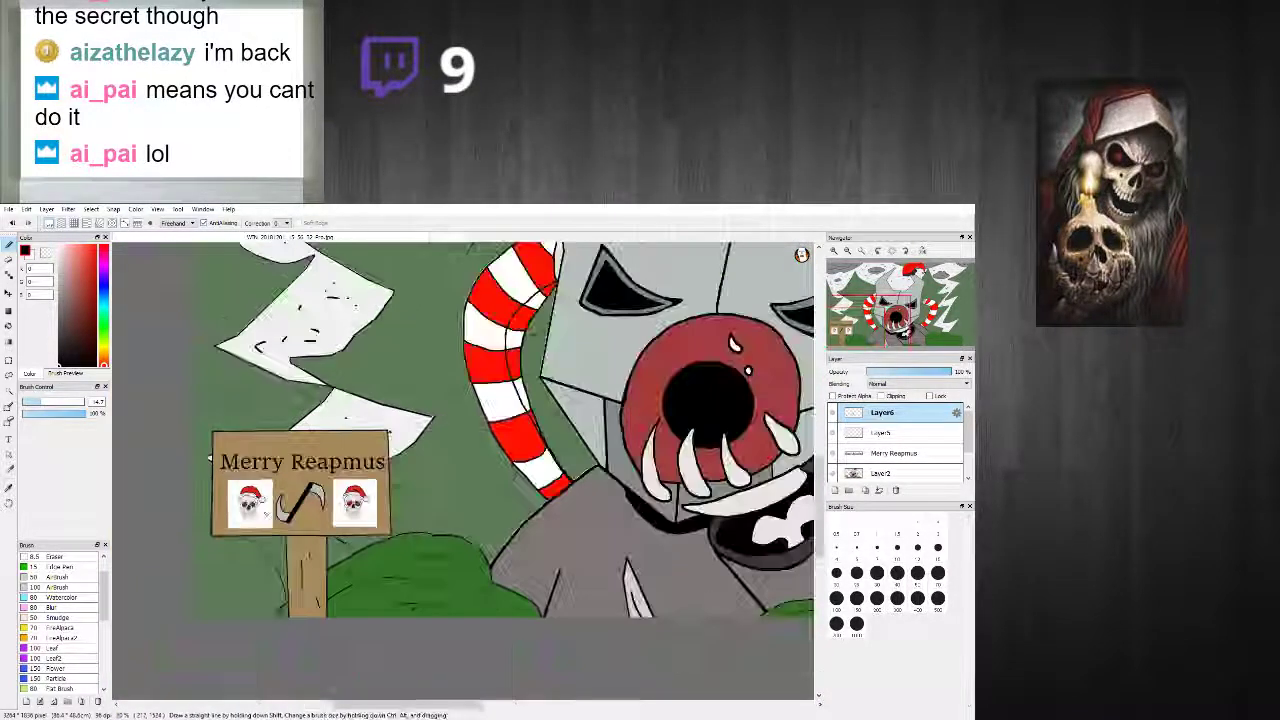
scroll(209, 459, "down", 3)
scroll(230, 470, "up", 3)
scroll(260, 490, "down", 3)
scroll(290, 508, "up", 1)
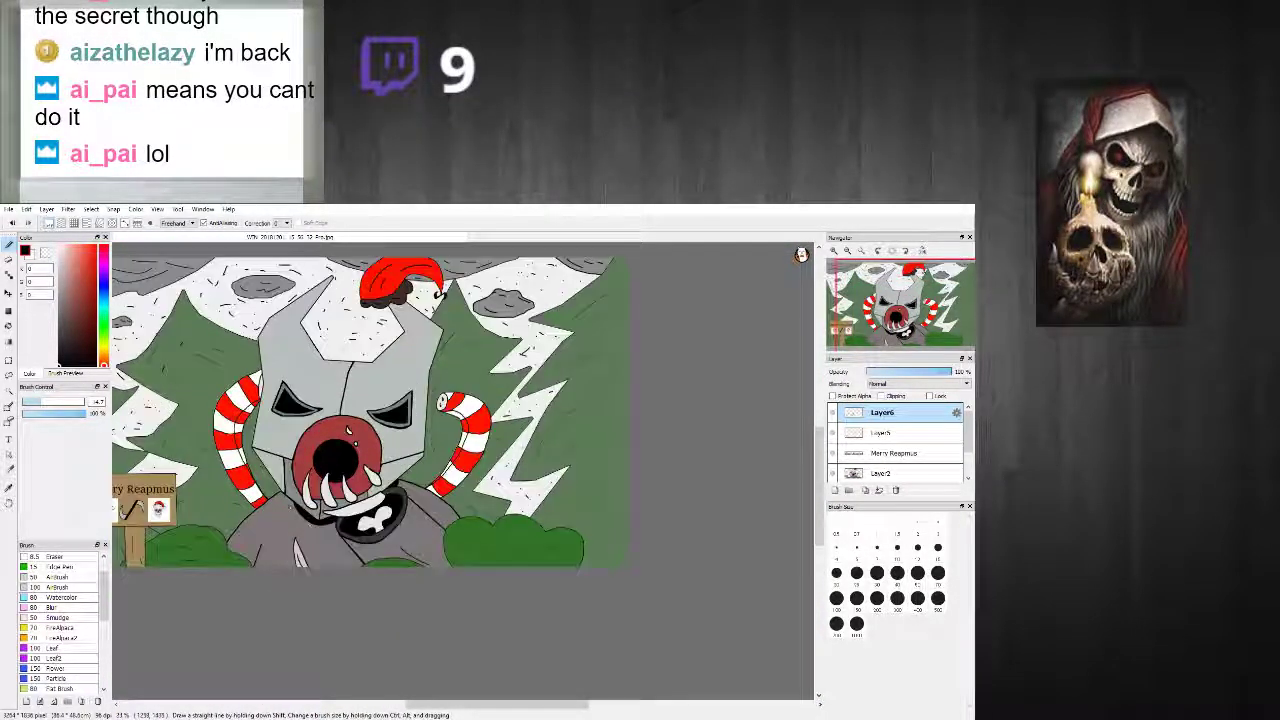
Step: Examine the whole drawing, the Merry Reapmus sign's scythe and skull pictures, and the monster's face and nose
scroll(200, 495, "up", 3)
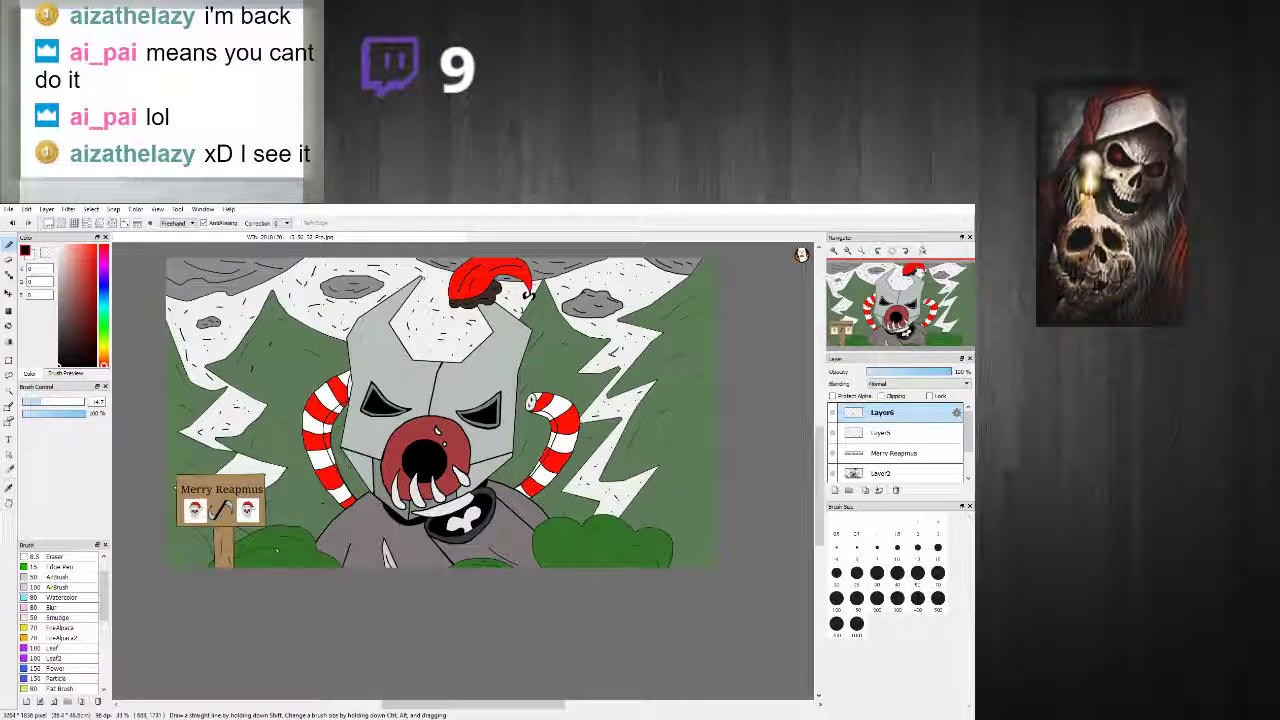
scroll(200, 495, "up", 2)
scroll(250, 460, "up", 3)
scroll(250, 460, "down", 2)
scroll(250, 460, "up", 2)
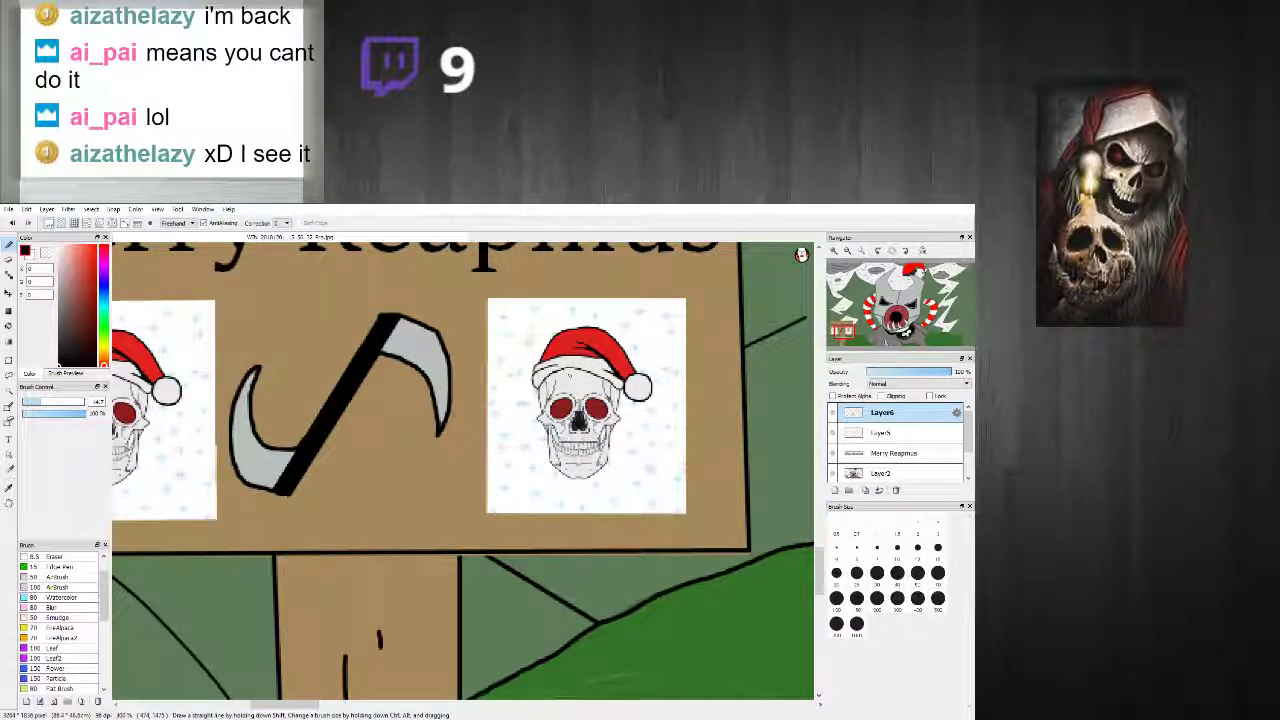
scroll(551, 404, "up", 3)
scroll(550, 404, "down", 8)
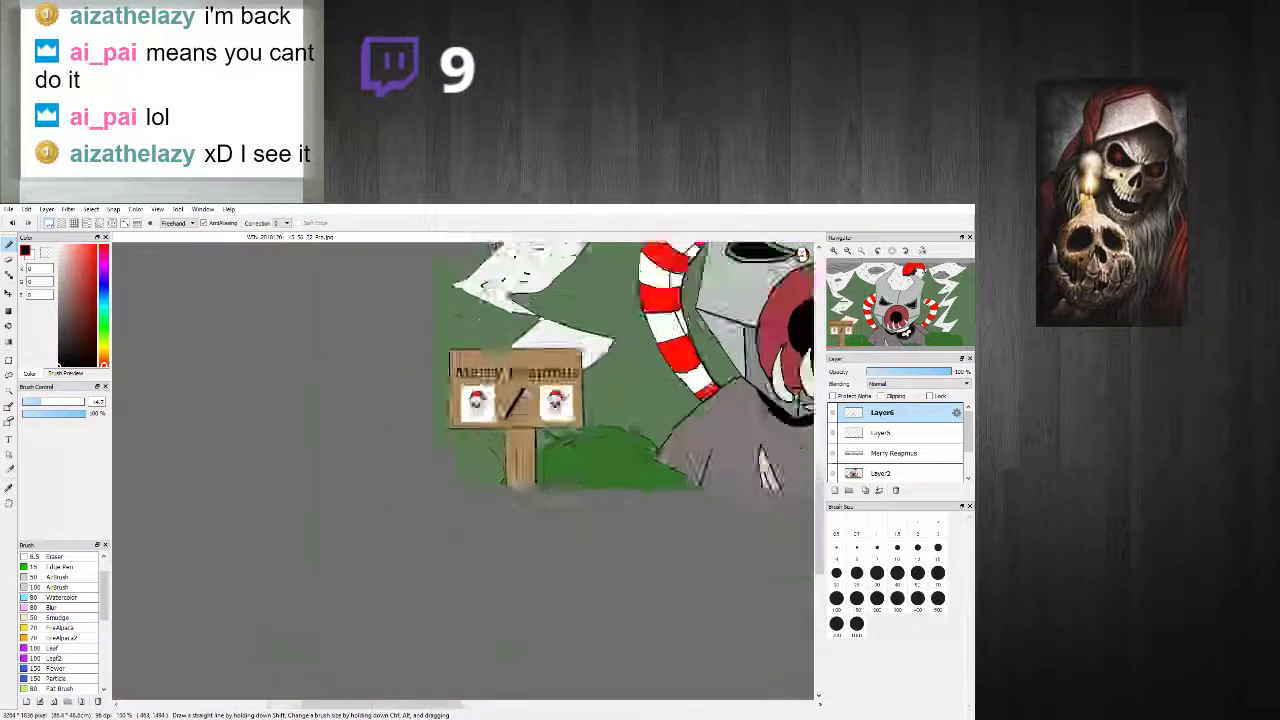
scroll(671, 402, "down", 2)
scroll(725, 364, "up", 4)
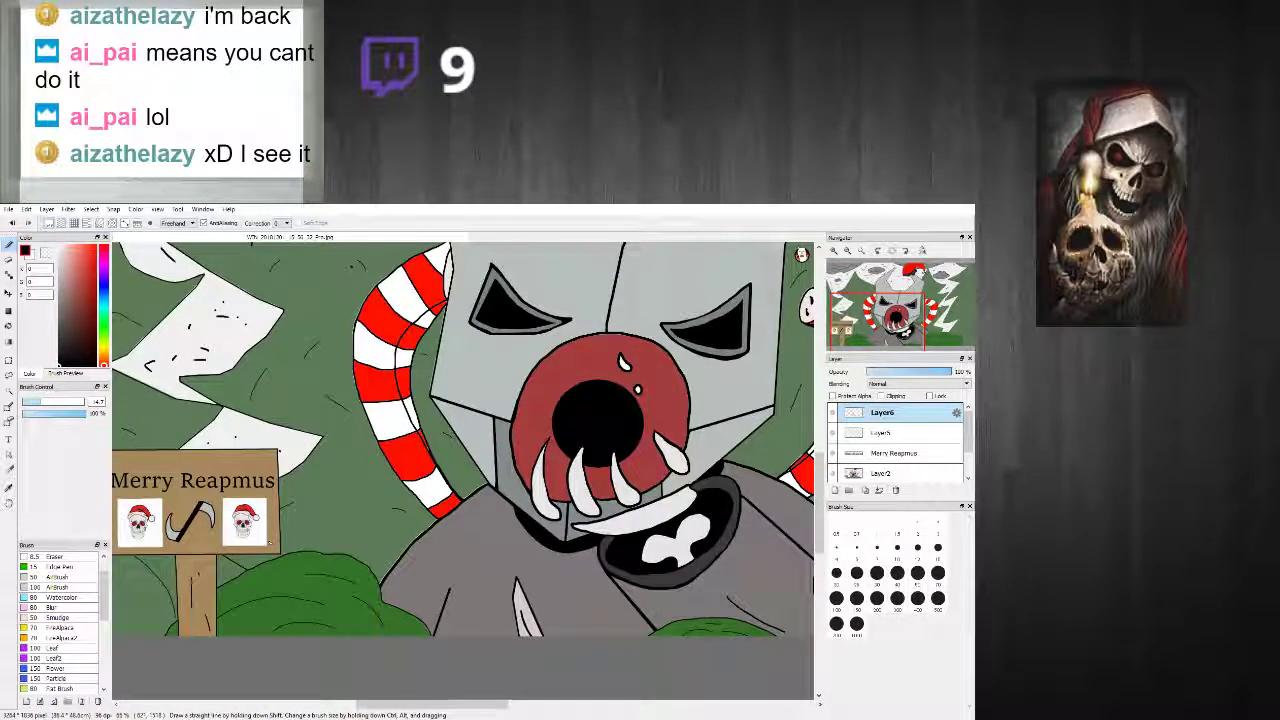
scroll(226, 525, "down", 2)
scroll(229, 527, "up", 8)
scroll(233, 521, "down", 10)
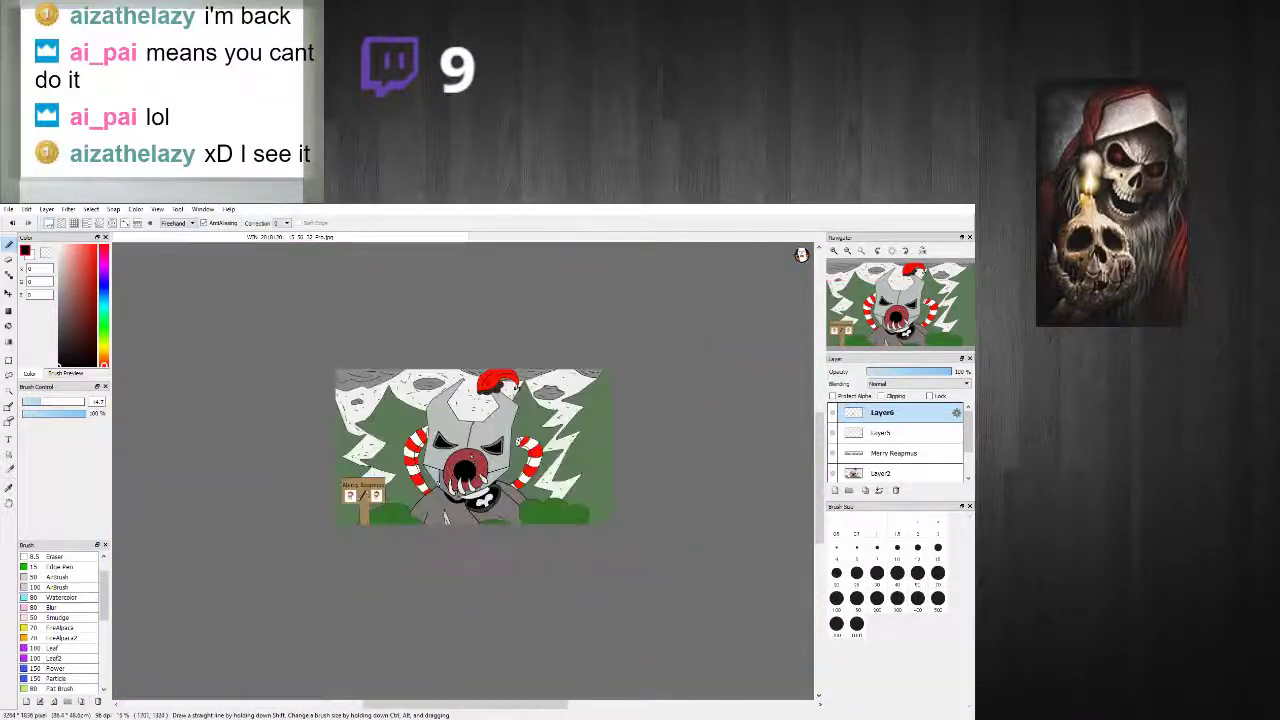
scroll(449, 427, "up", 1)
scroll(494, 472, "up", 2)
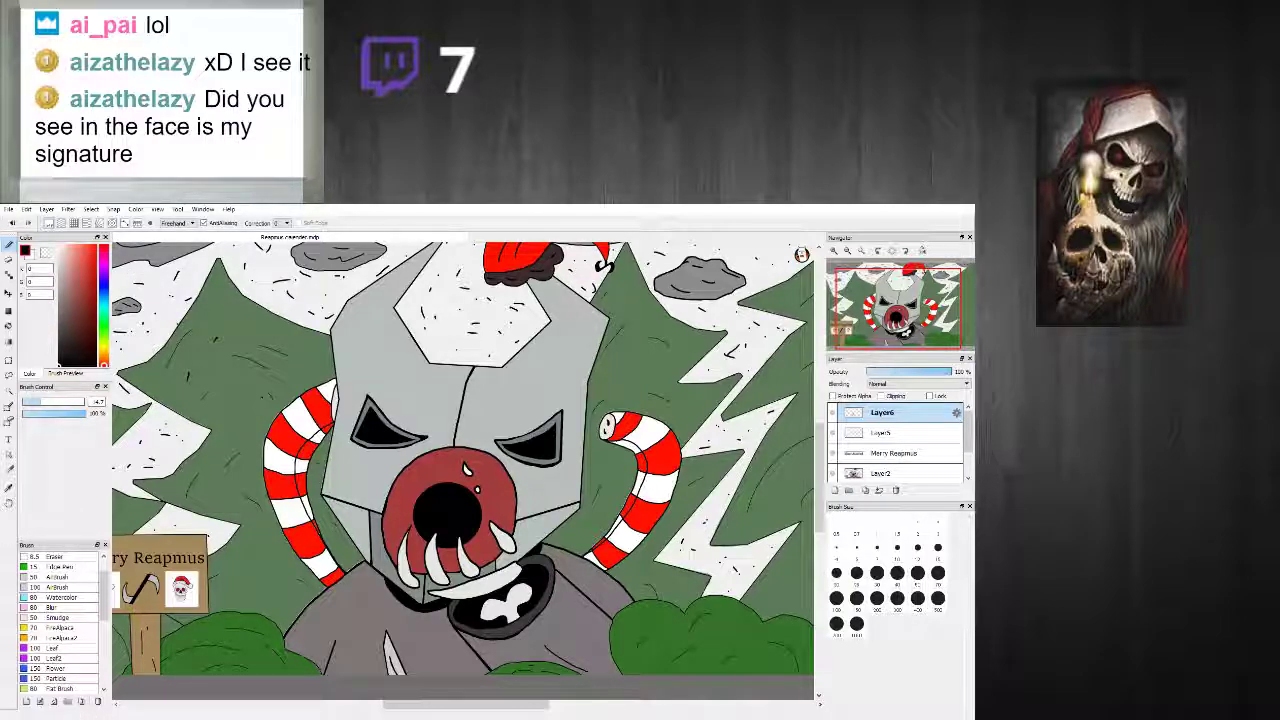
Step: Save the finished Reapmus drawing as a PNG file
left_click(9, 210)
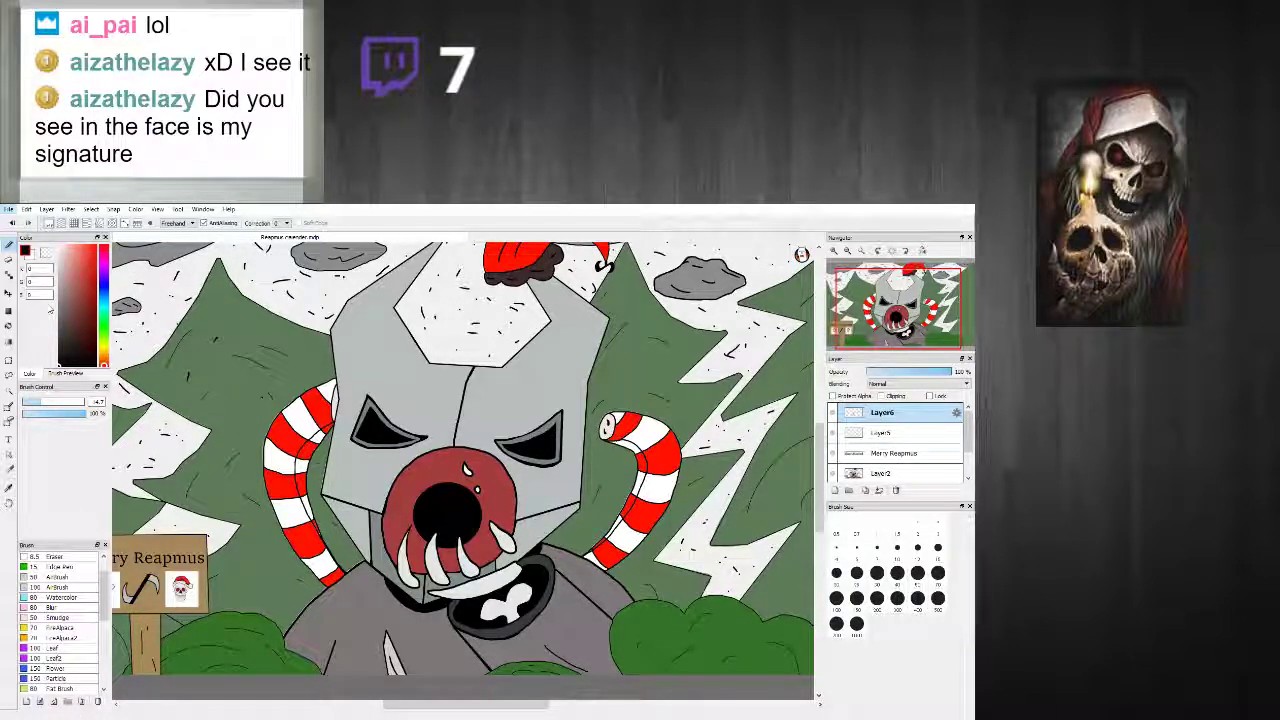
left_click(38, 290)
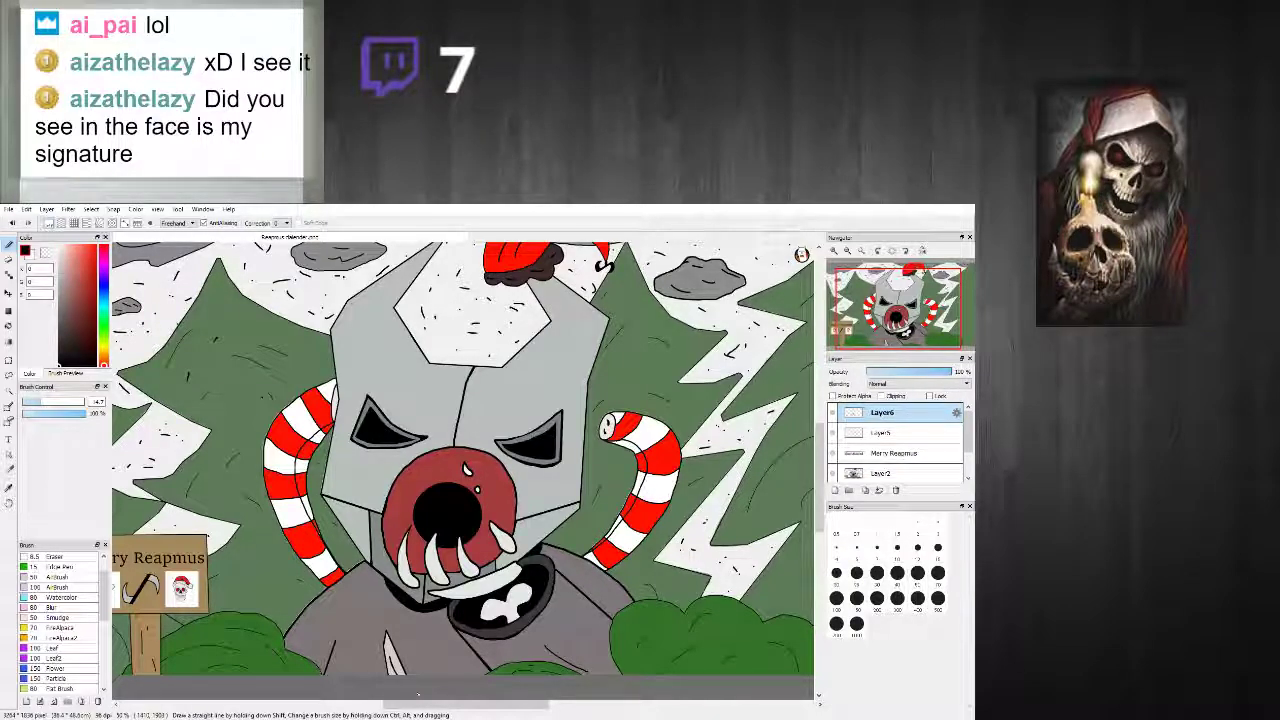
Step: Examine the sign's lettering and the skull with the Santa hat up close in the saved PNG drawing
scroll(60, 620, "down", 1)
scroll(190, 593, "up", 8)
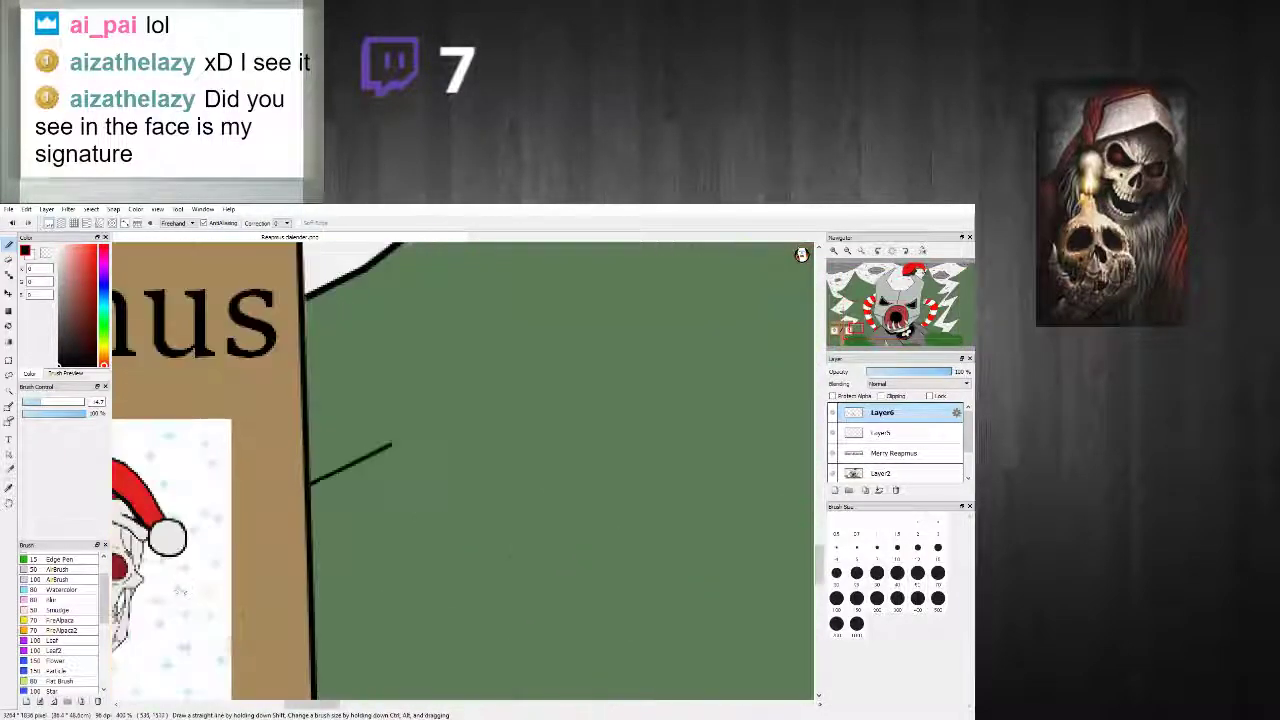
scroll(182, 606, "down", 3)
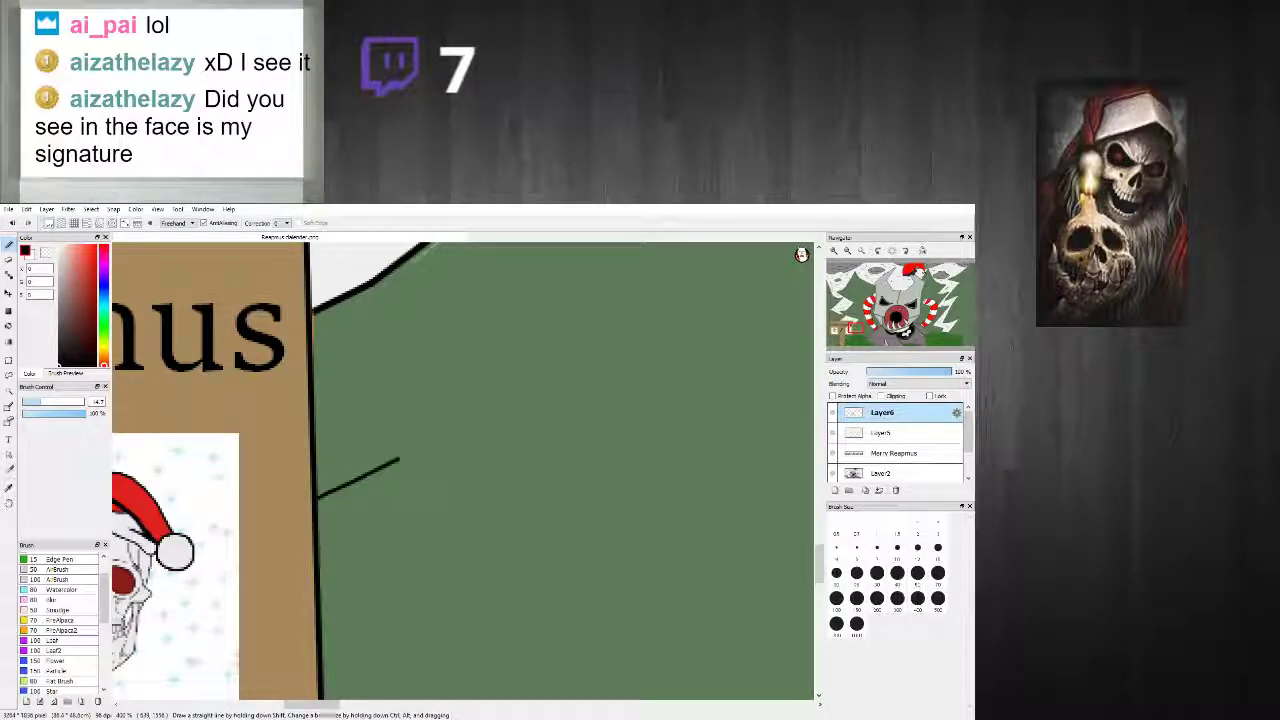
left_click_drag(323, 707, 301, 707)
scroll(350, 622, "up", 3)
scroll(349, 625, "down", 3)
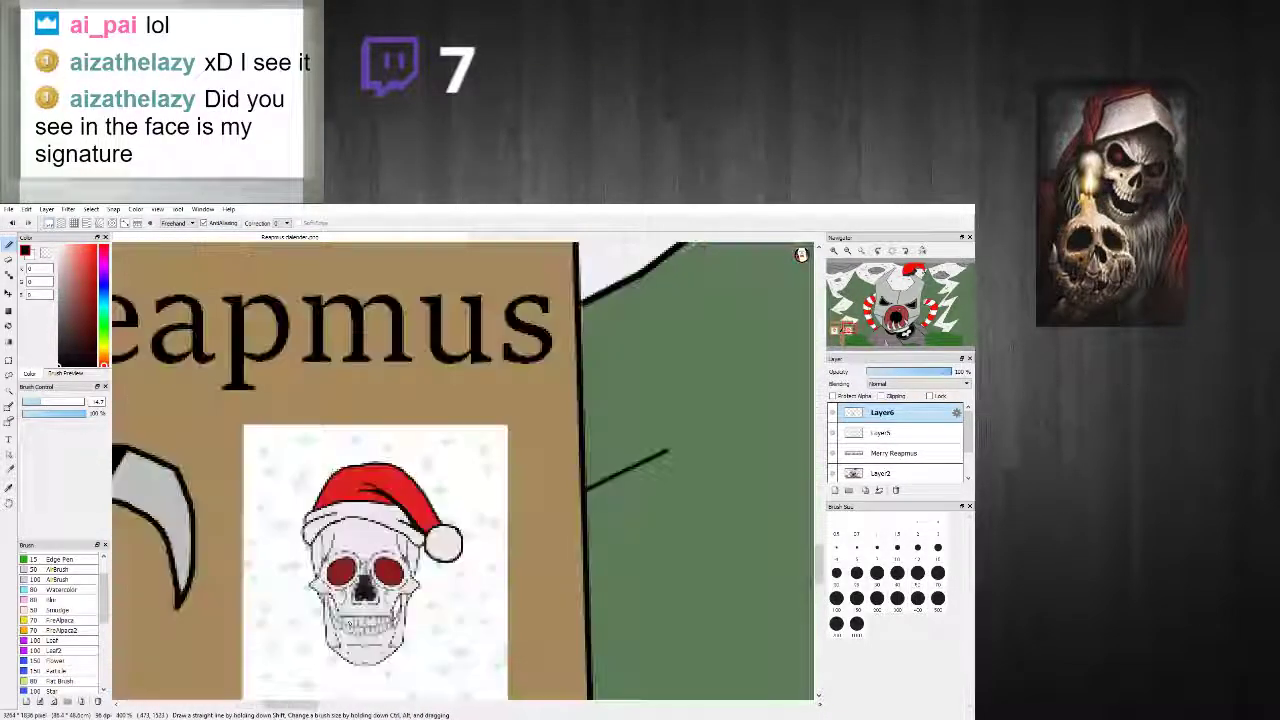
scroll(350, 617, "down", 3)
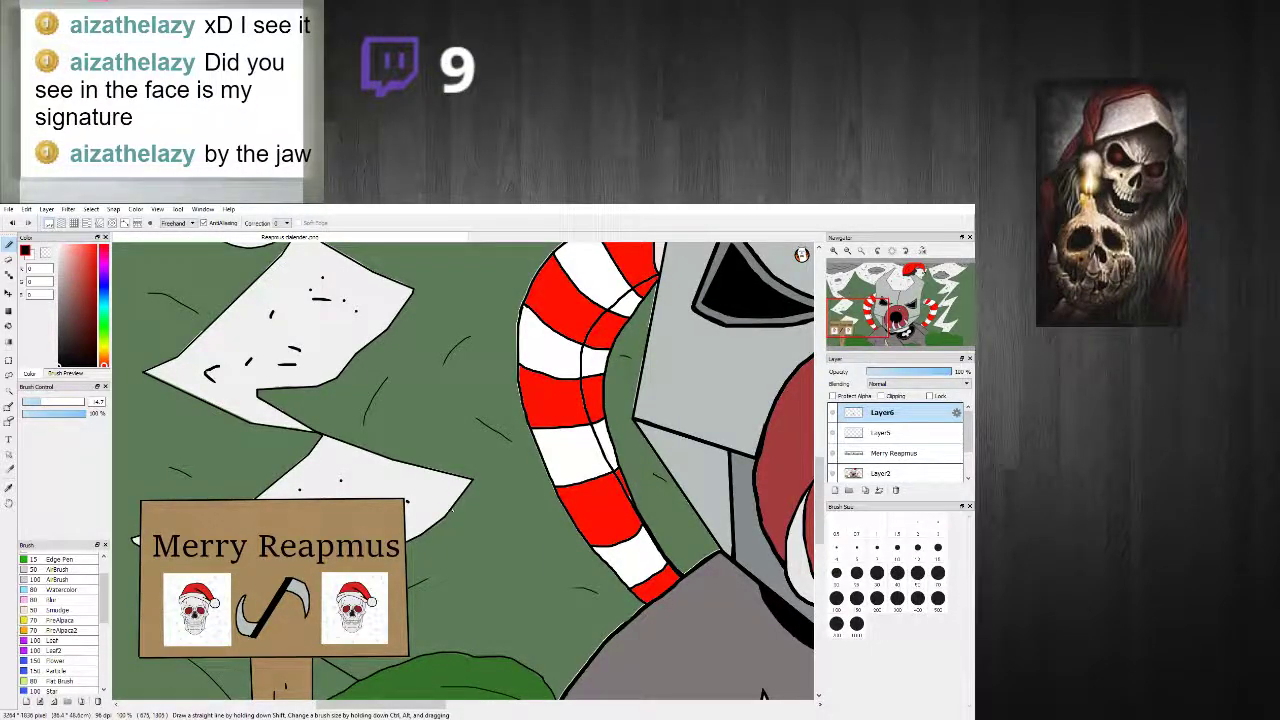
Step: Review the PNG drawing's hat, mountains, face, candy-cane horns and sign, ending with the whole picture in view
scroll(450, 515, "up", 1)
scroll(437, 548, "down", 1)
scroll(437, 548, "down", 7)
scroll(495, 507, "up", 8)
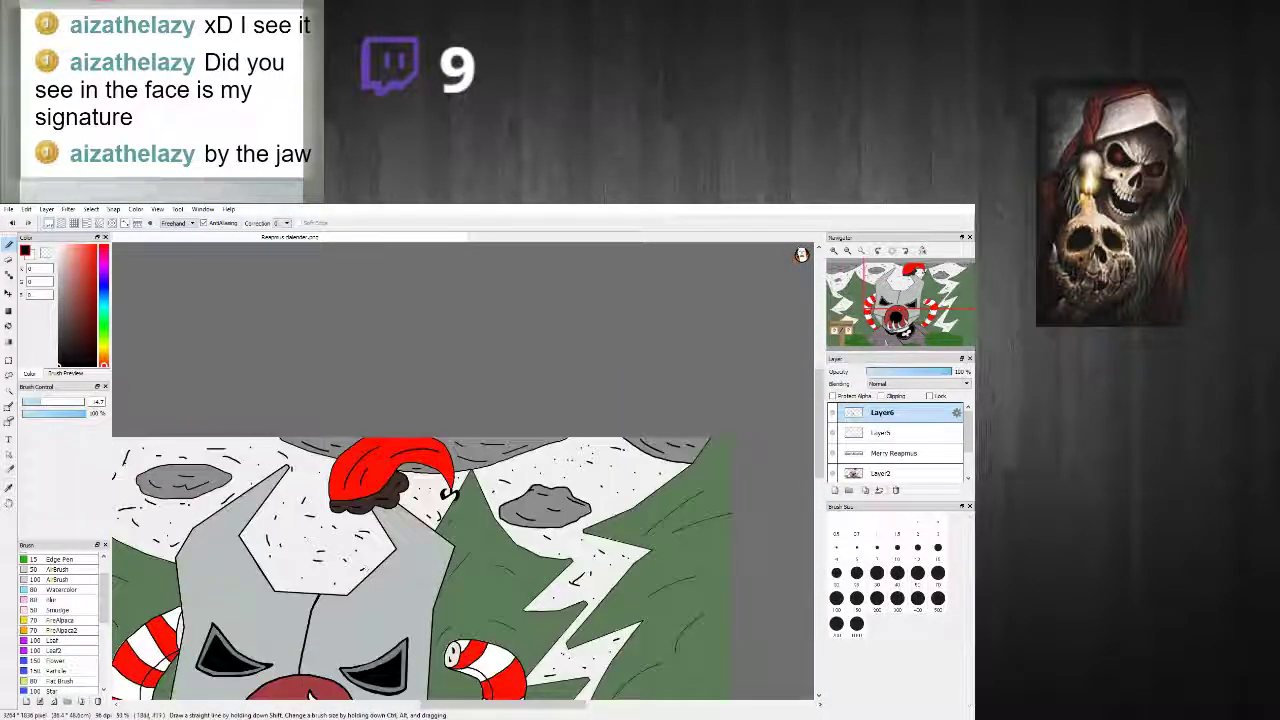
scroll(490, 484, "down", 6)
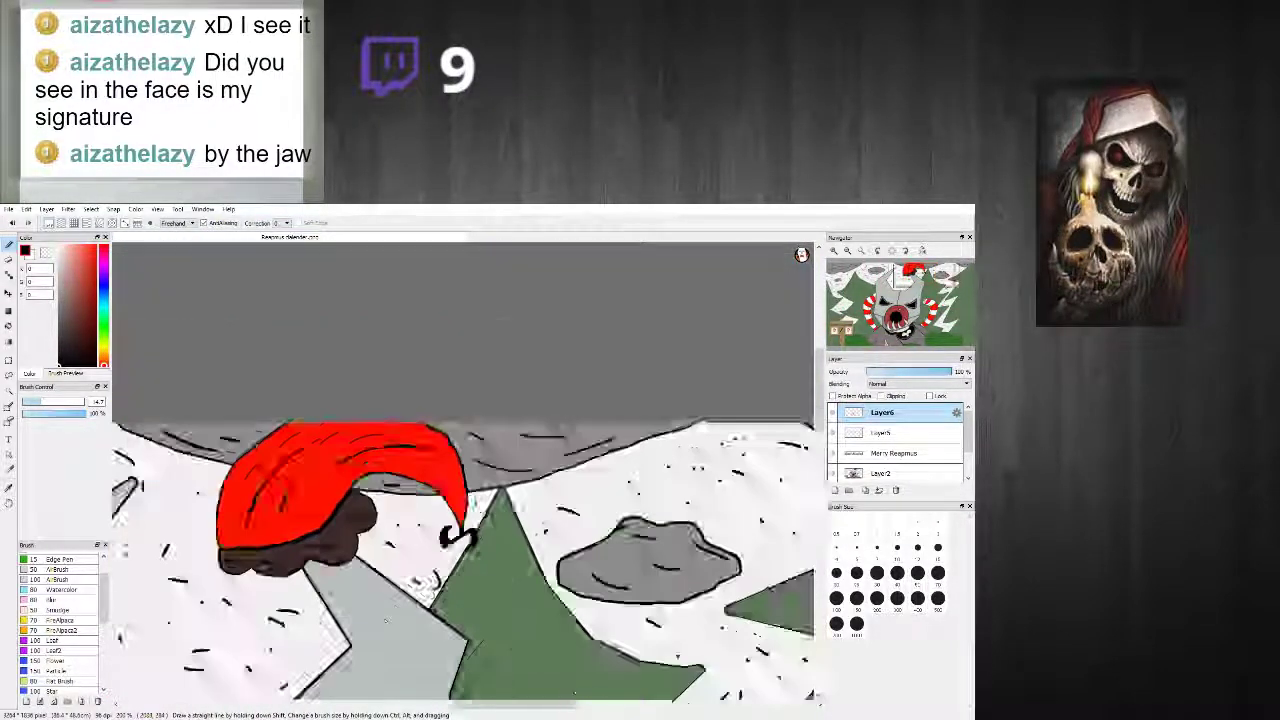
scroll(353, 655, "down", 5)
scroll(312, 645, "up", 7)
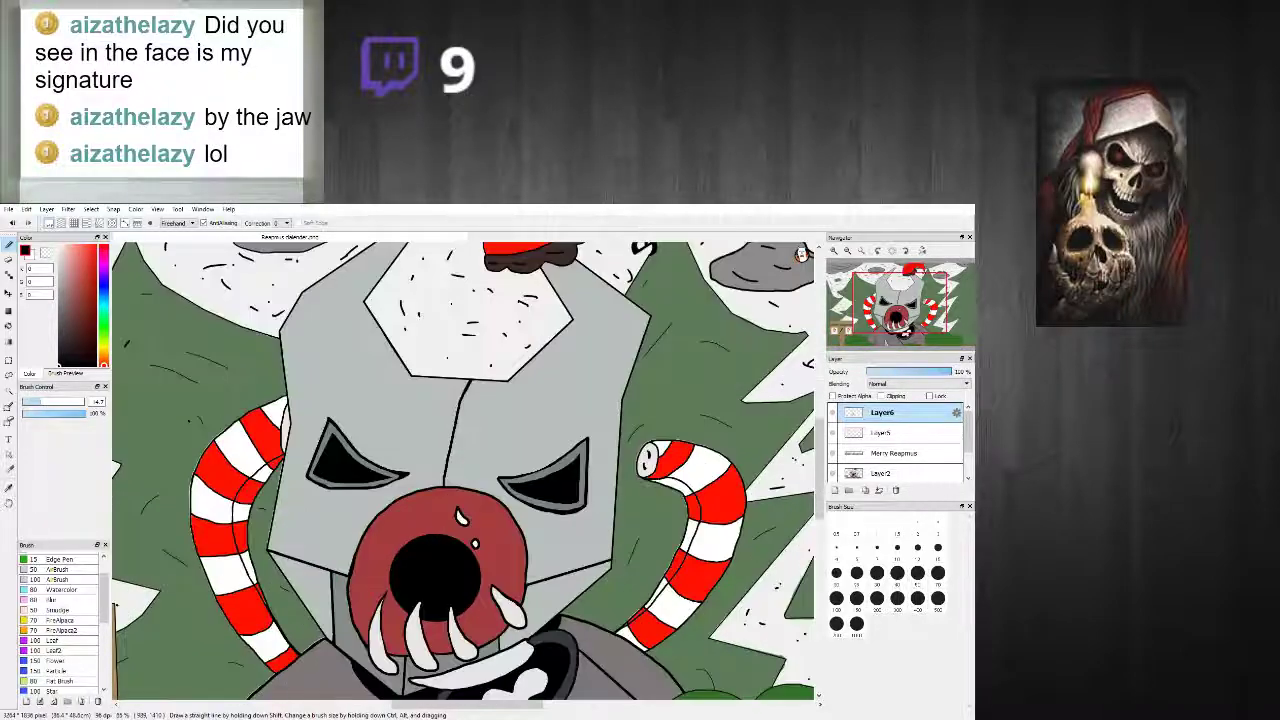
scroll(360, 380, "down", 4)
scroll(128, 428, "up", 4)
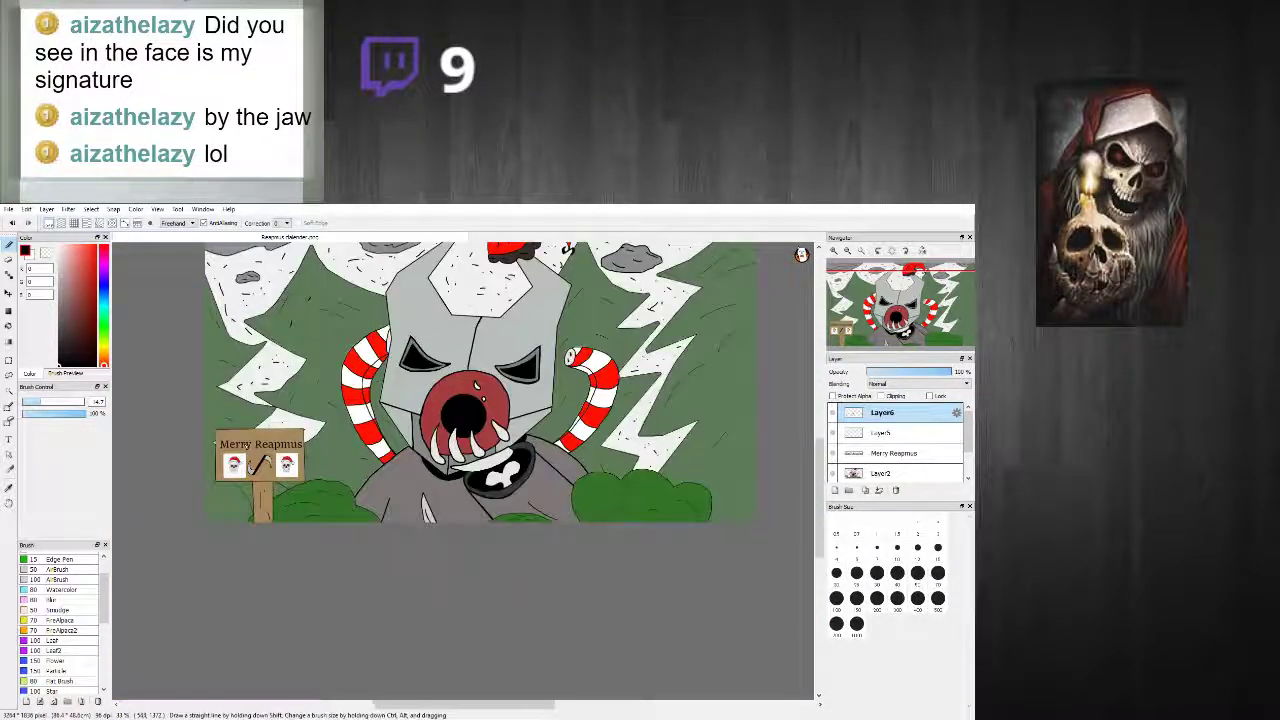
scroll(128, 428, "down", 3)
scroll(497, 297, "up", 2)
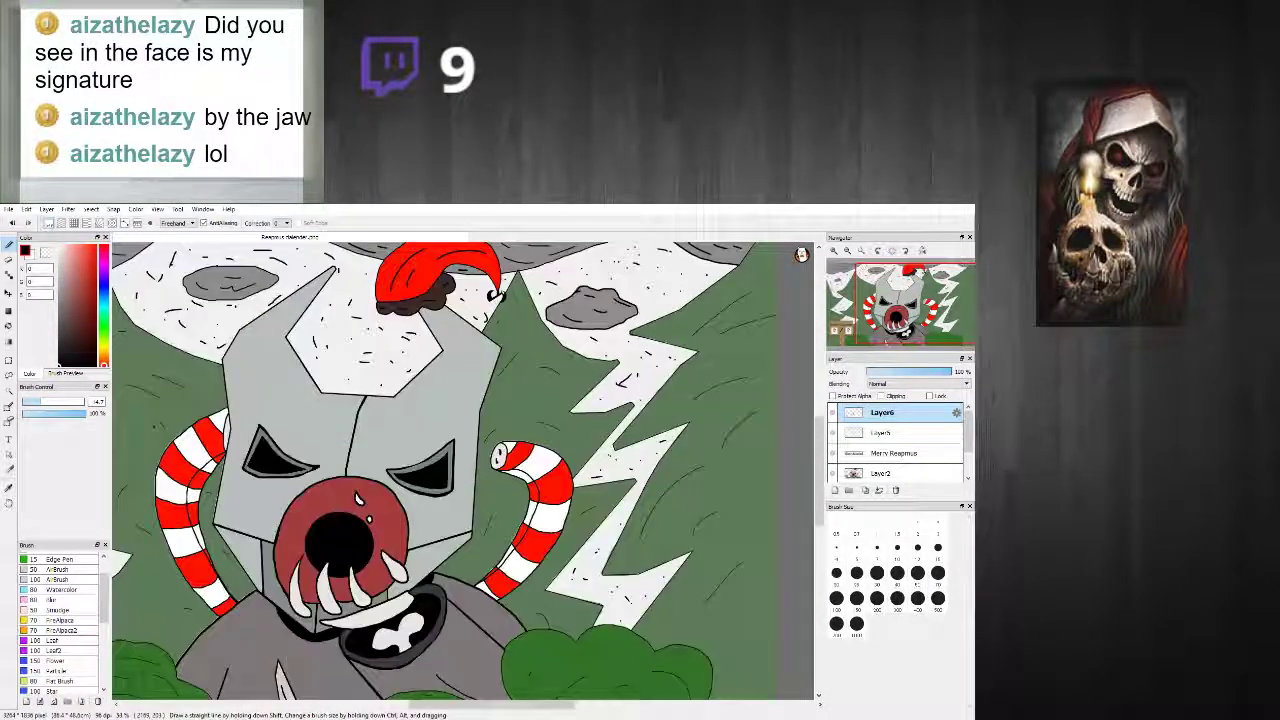
scroll(493, 296, "down", 3)
scroll(230, 516, "up", 5)
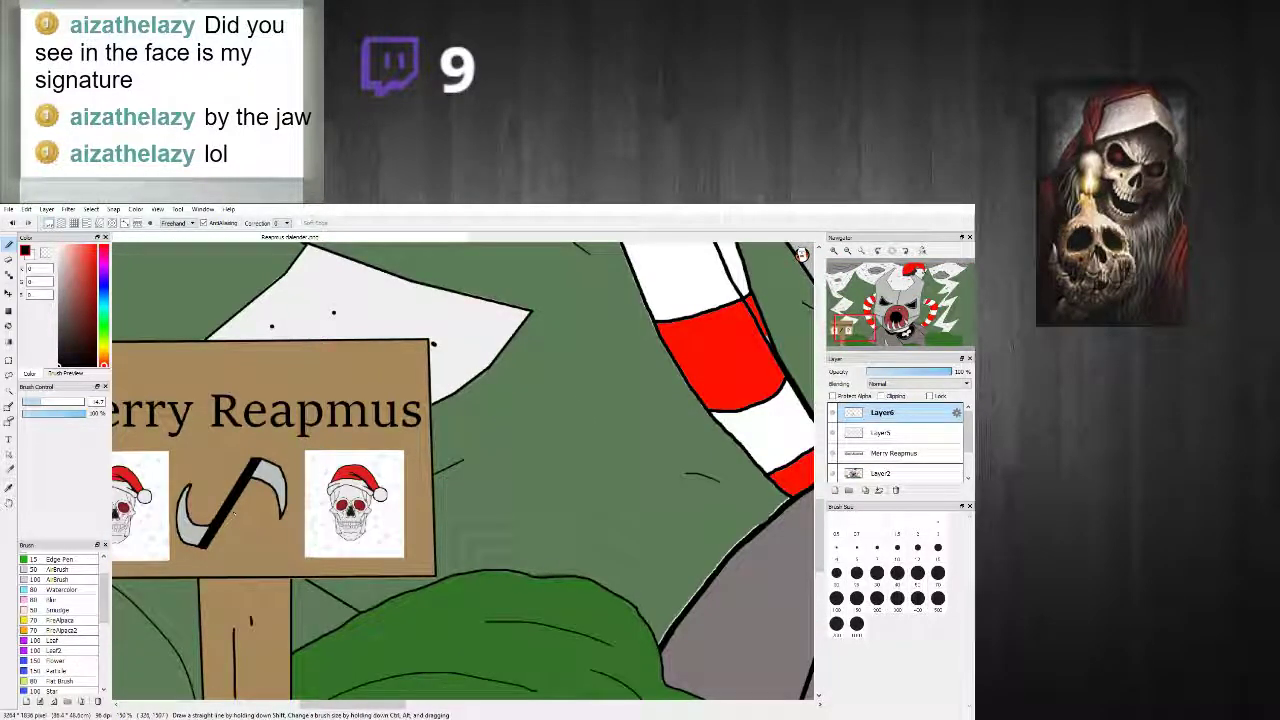
scroll(234, 513, "down", 1)
scroll(236, 515, "up", 1)
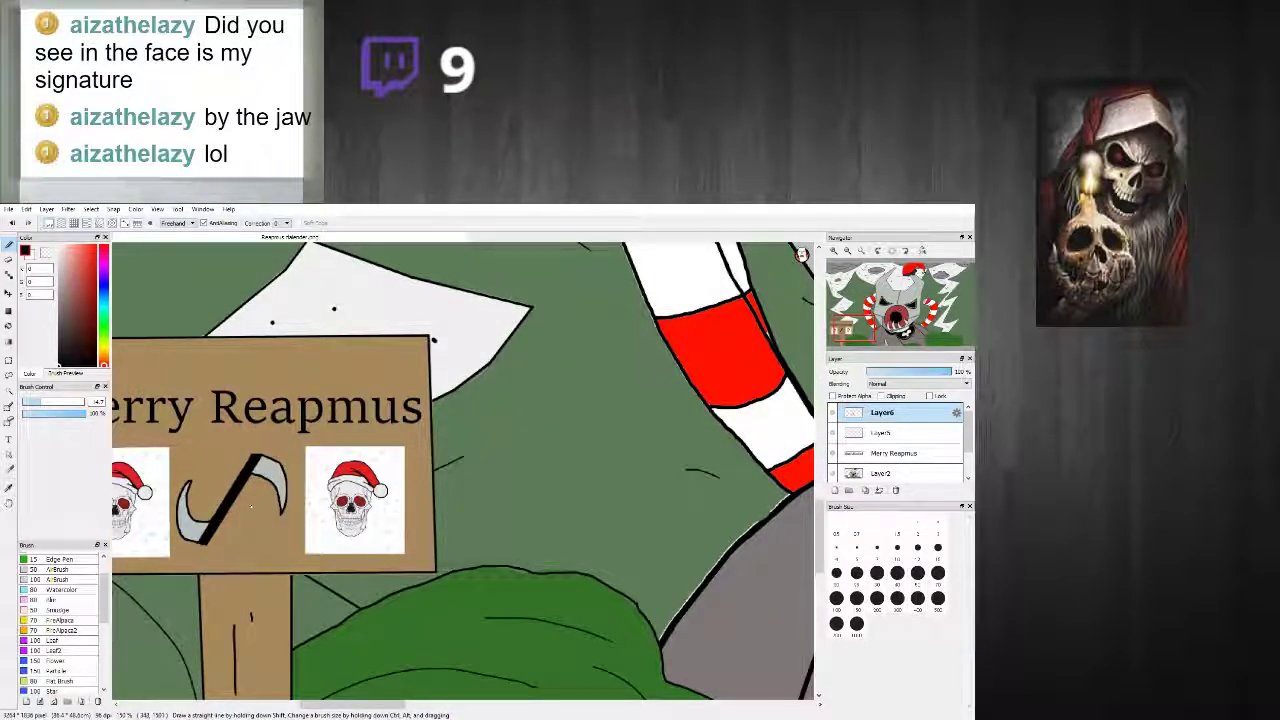
scroll(252, 500, "down", 3)
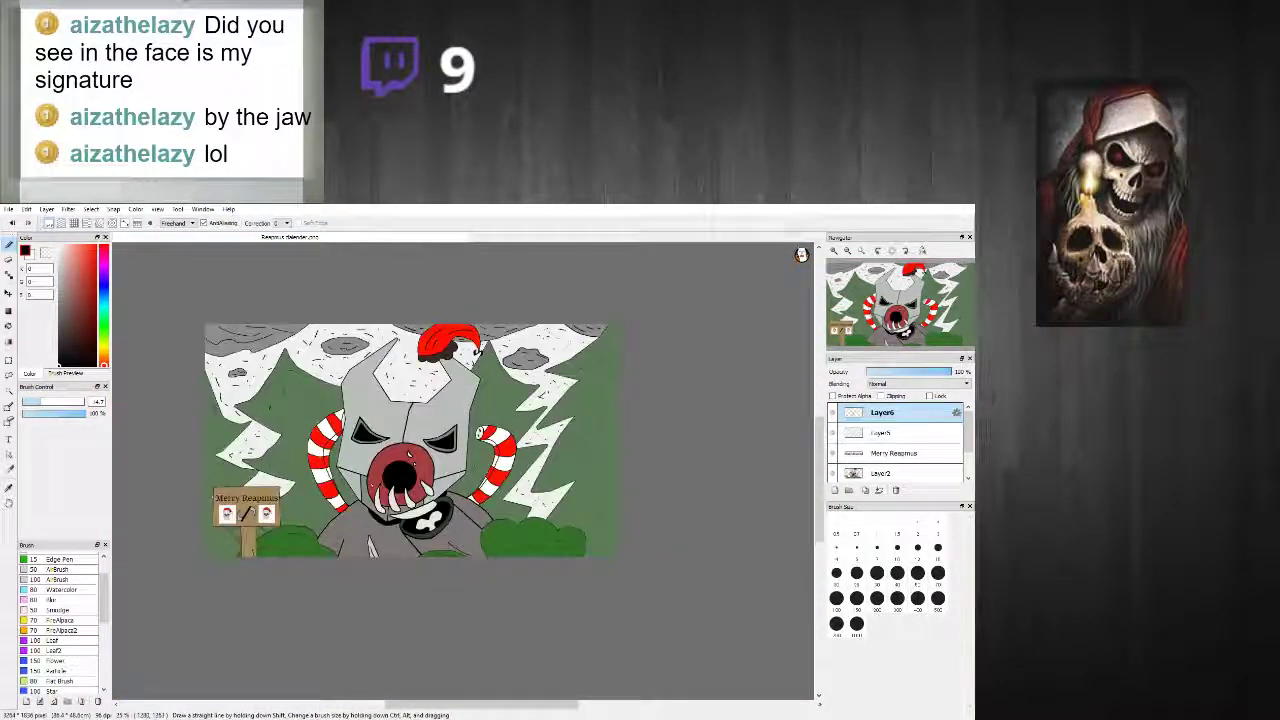
scroll(252, 500, "up", 2)
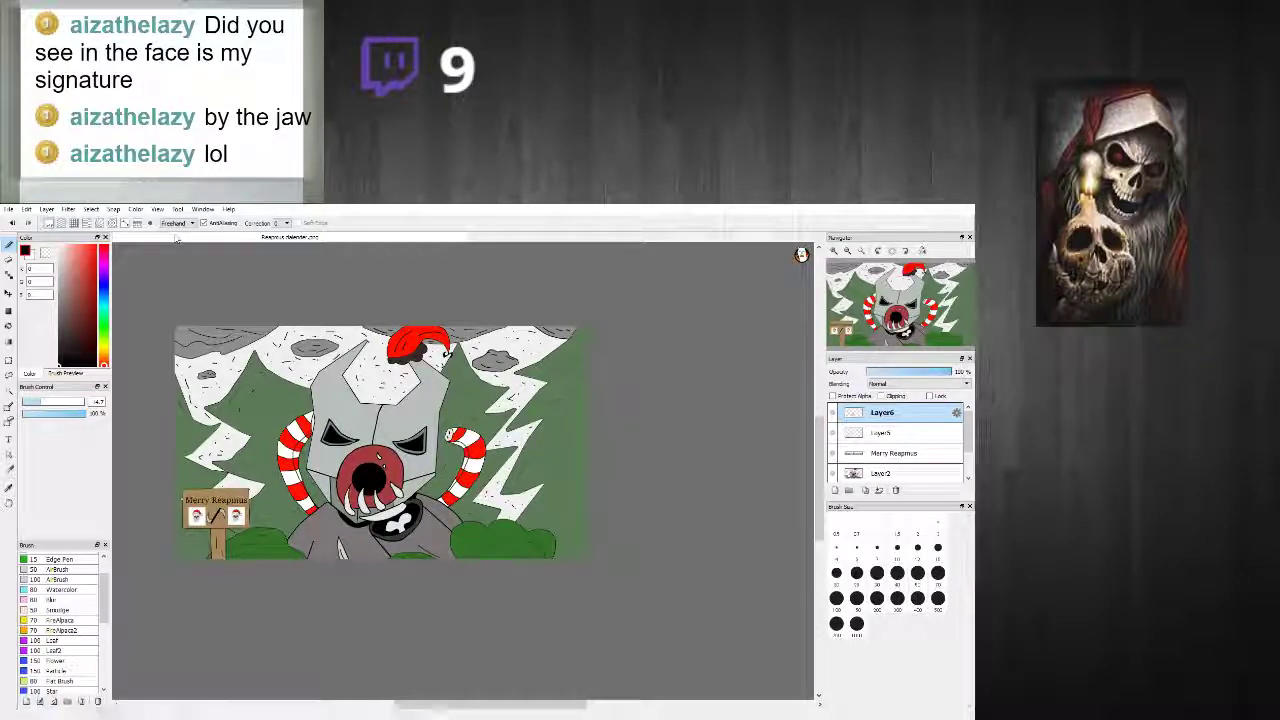
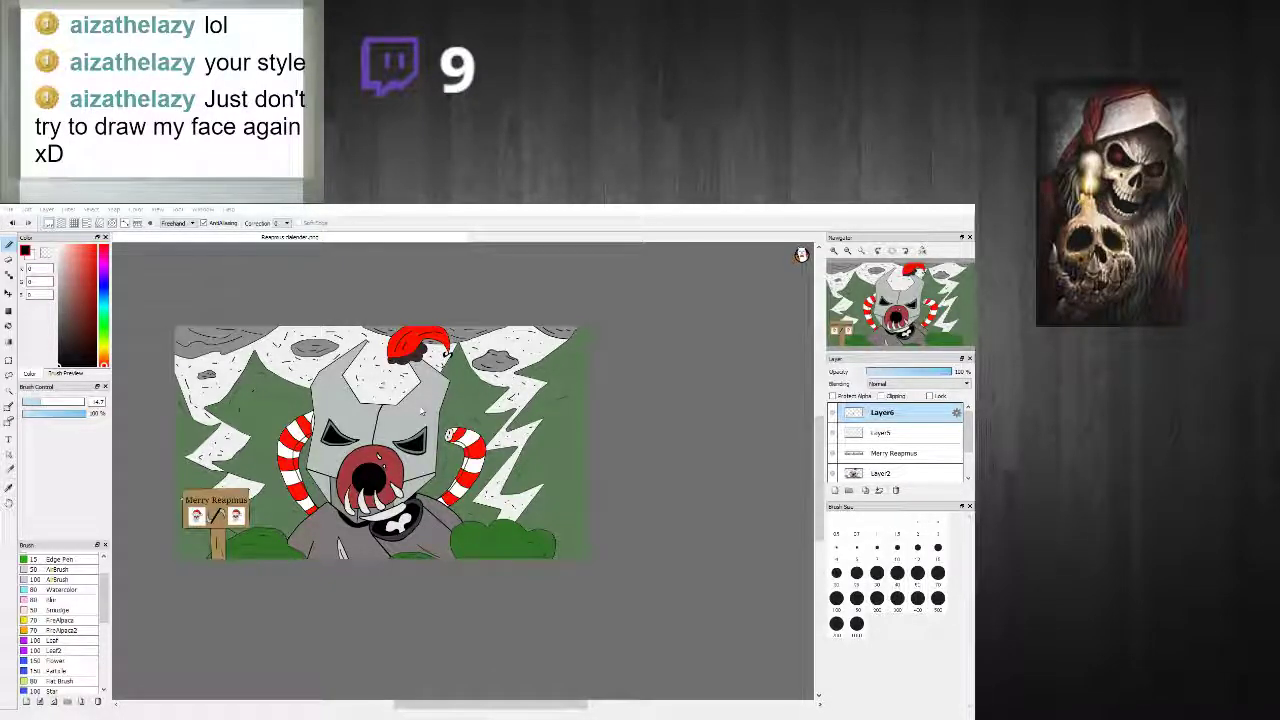
Step: Create a new blank canvas of 1200 × 1600 pixels at 350 dpi
left_click(510, 583)
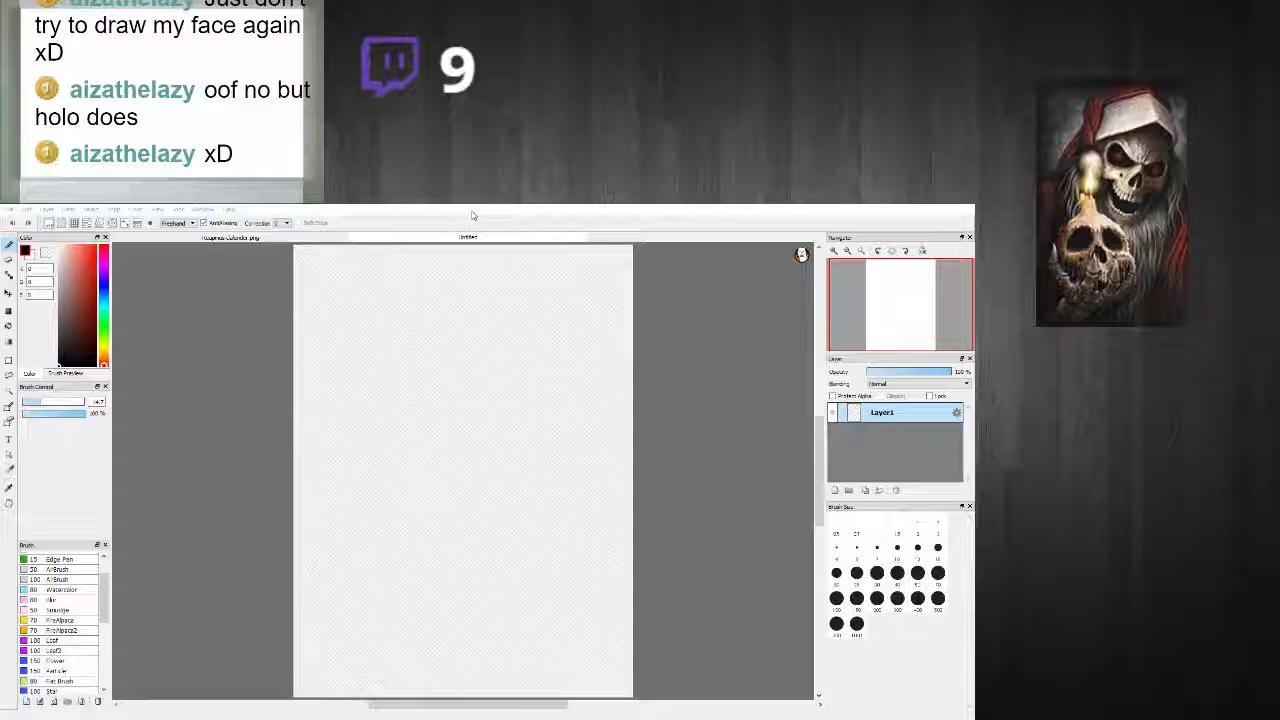
left_click(469, 214)
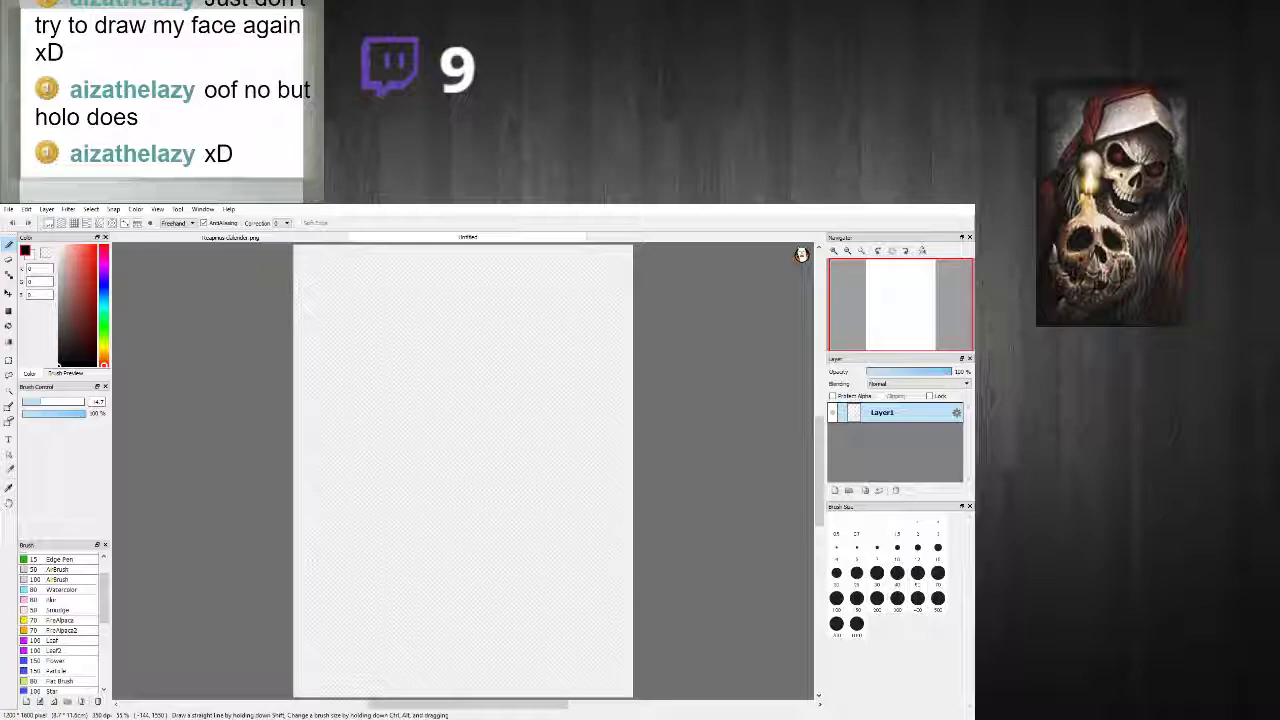
left_click(809, 339)
Step: Show the Reference window and dock it above the Navigator
mouse_move(885, 256)
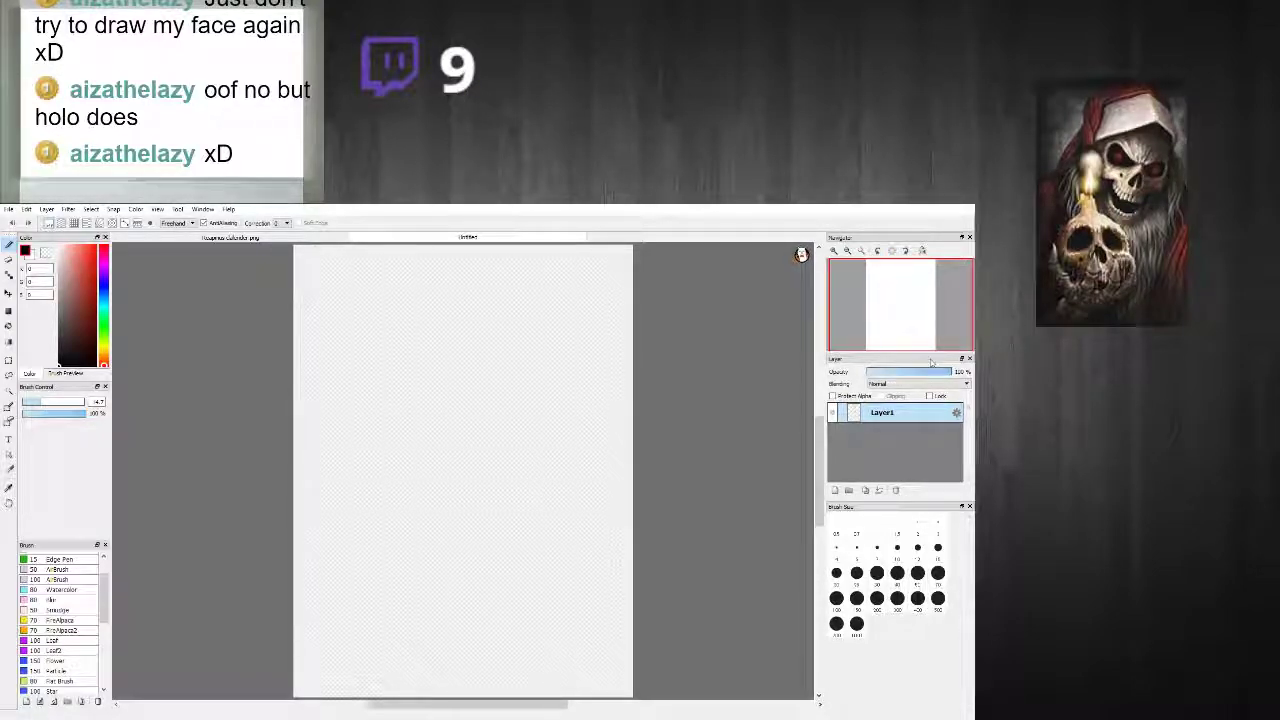
mouse_move(910, 300)
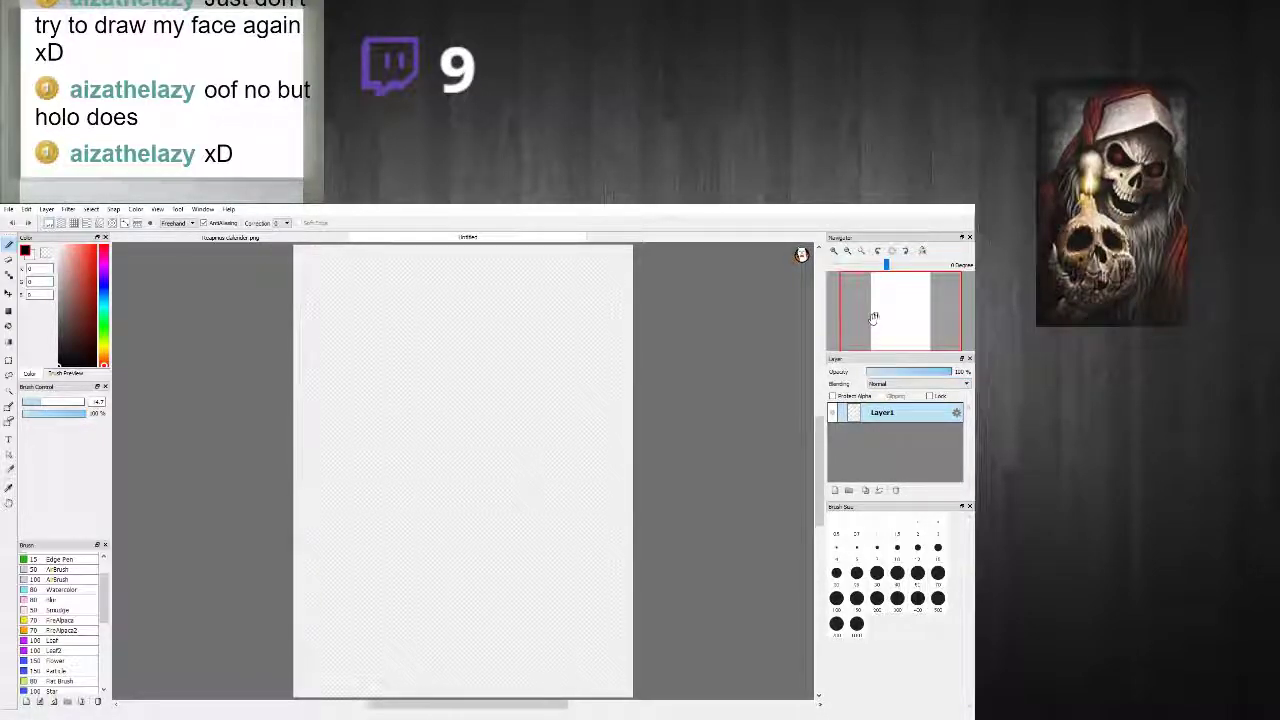
mouse_move(886, 239)
left_mouse_down()
mouse_move(880, 273)
mouse_move(878, 245)
left_mouse_up()
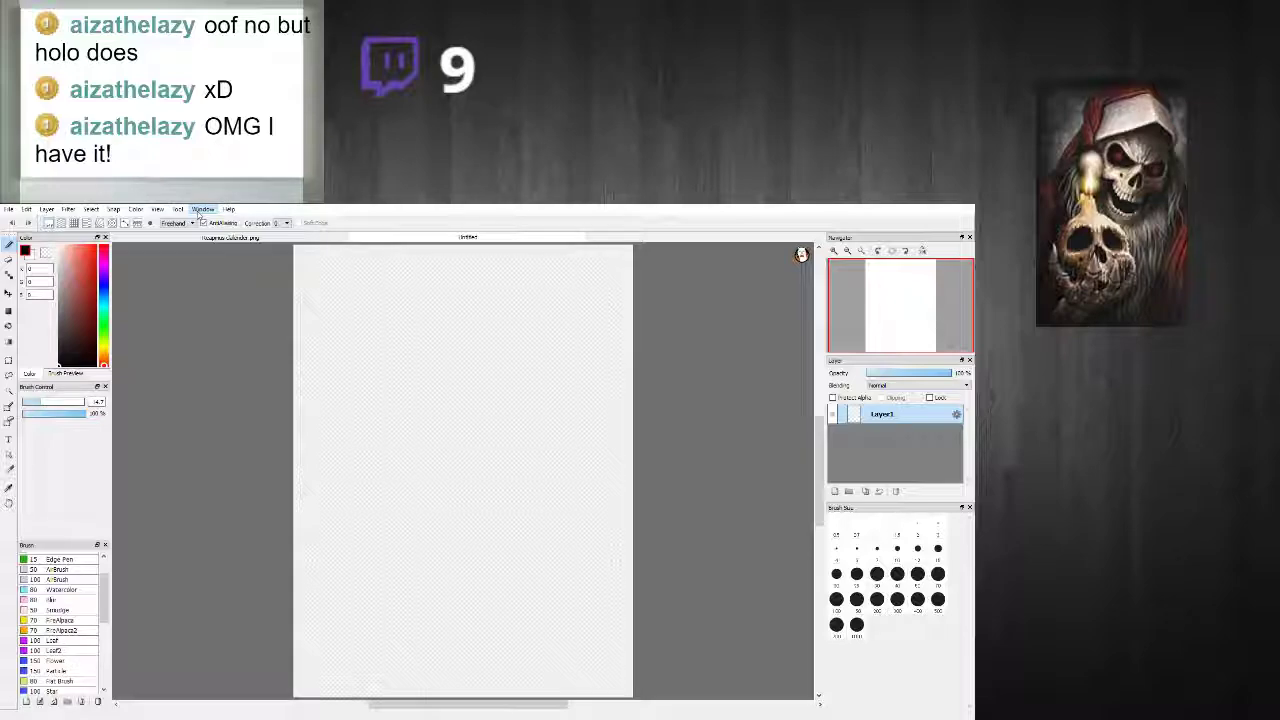
left_click(221, 334)
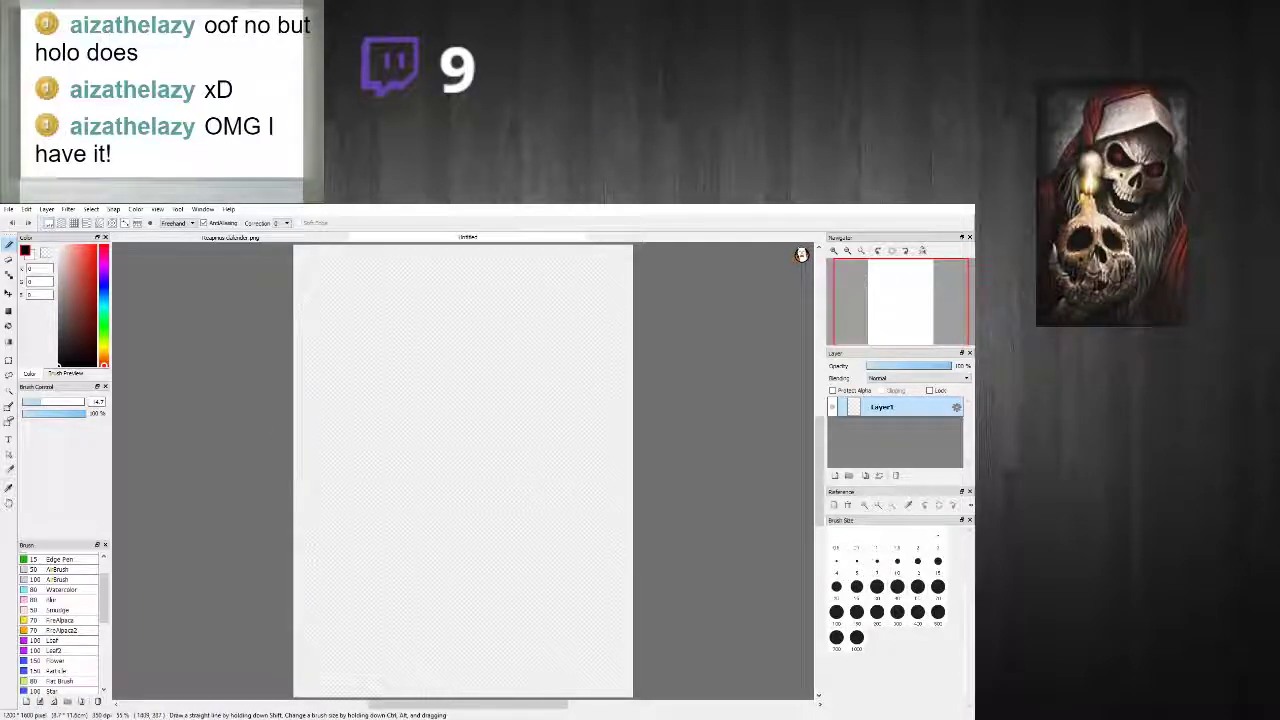
mouse_move(847, 237)
left_mouse_down()
mouse_move(689, 355)
mouse_move(846, 250)
mouse_move(854, 224)
mouse_move(846, 250)
left_mouse_up()
mouse_move(845, 355)
left_mouse_down()
mouse_move(814, 429)
mouse_move(818, 257)
mouse_move(836, 275)
mouse_move(859, 454)
mouse_move(847, 244)
left_mouse_up()
Step: Load the picture of the blue-haired character in a black suit as reference, enlarging the Reference area to fit nearly the whole figure
left_click(835, 252)
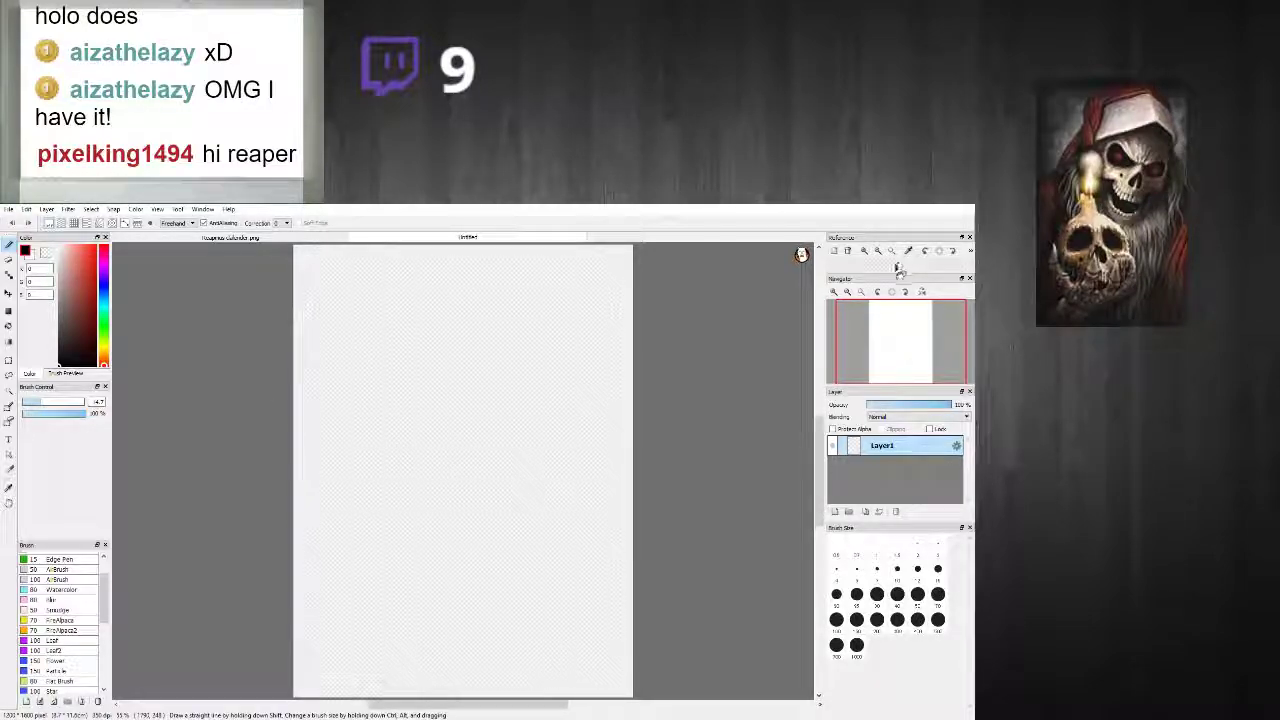
mouse_move(890, 293)
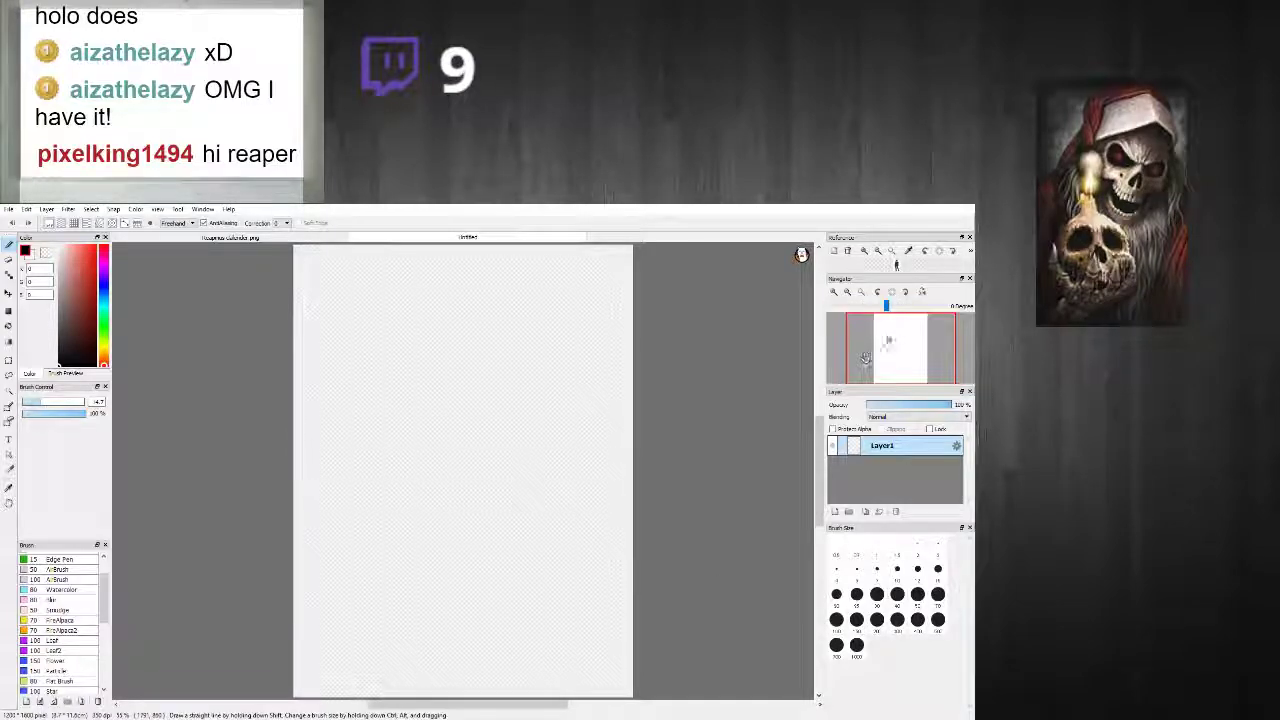
left_click_drag(831, 278, 826, 495)
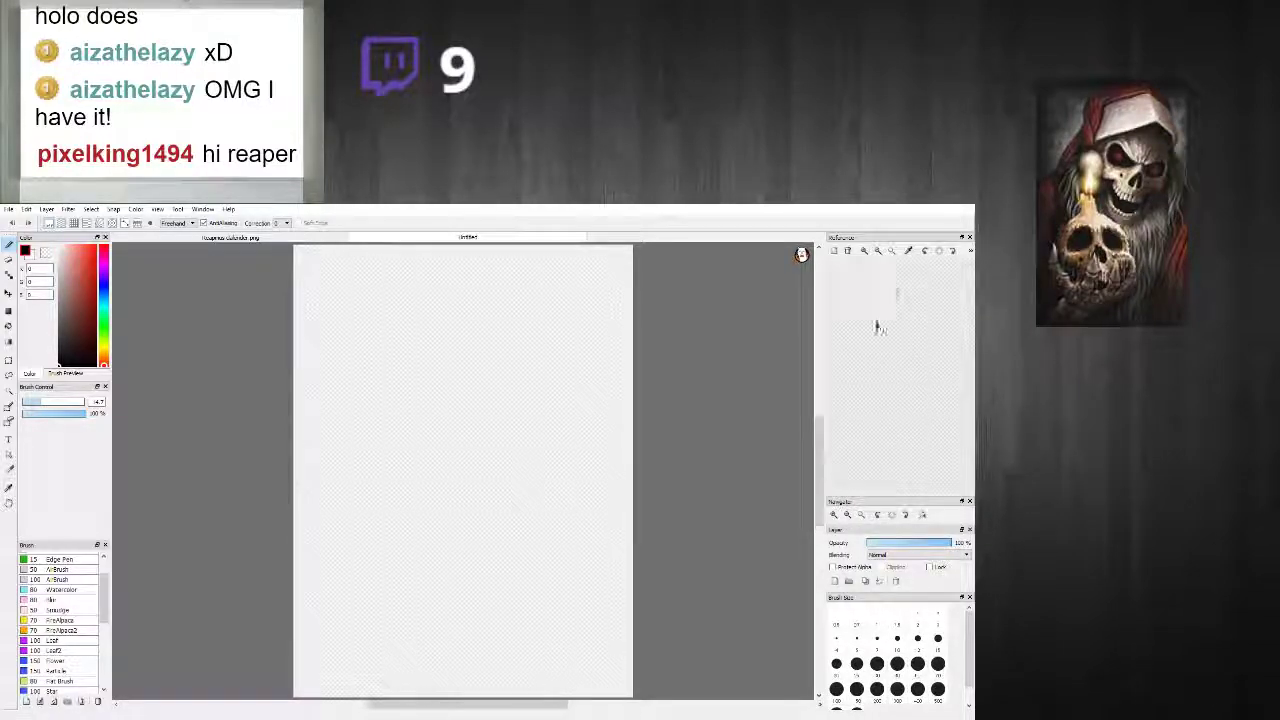
scroll(877, 346, "up", 10)
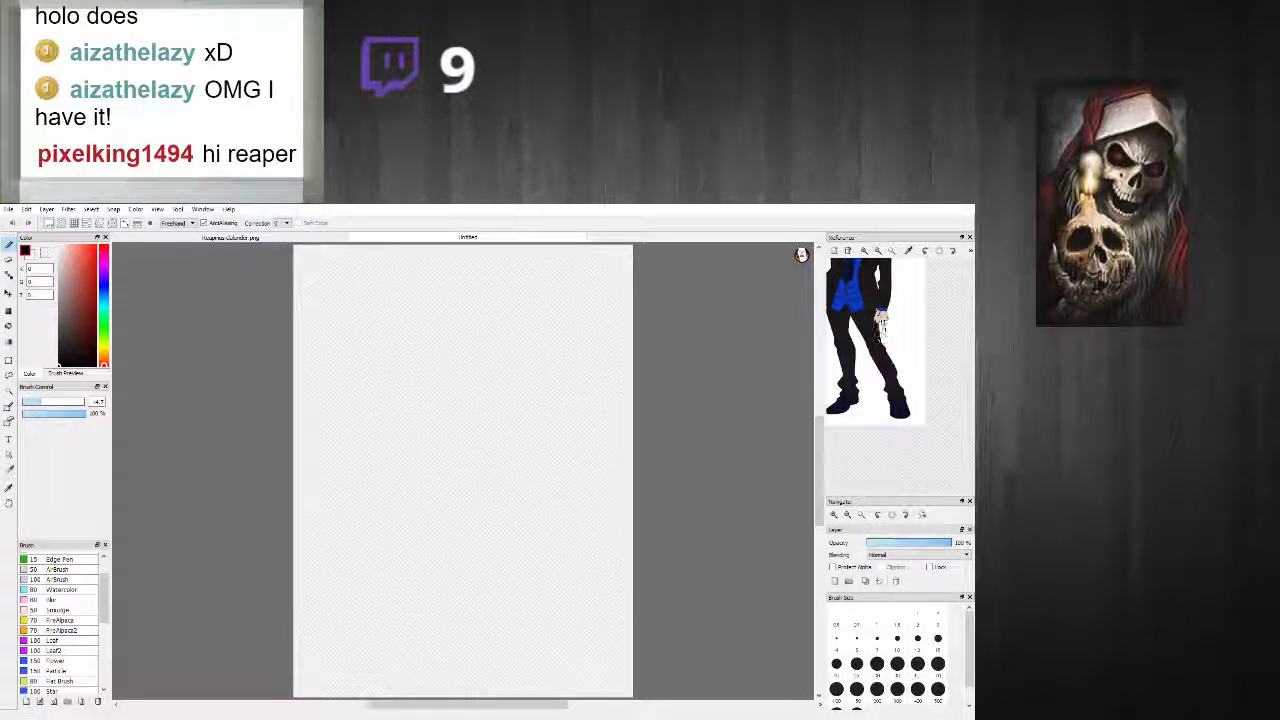
scroll(912, 389, "up", 3)
scroll(887, 446, "up", 3)
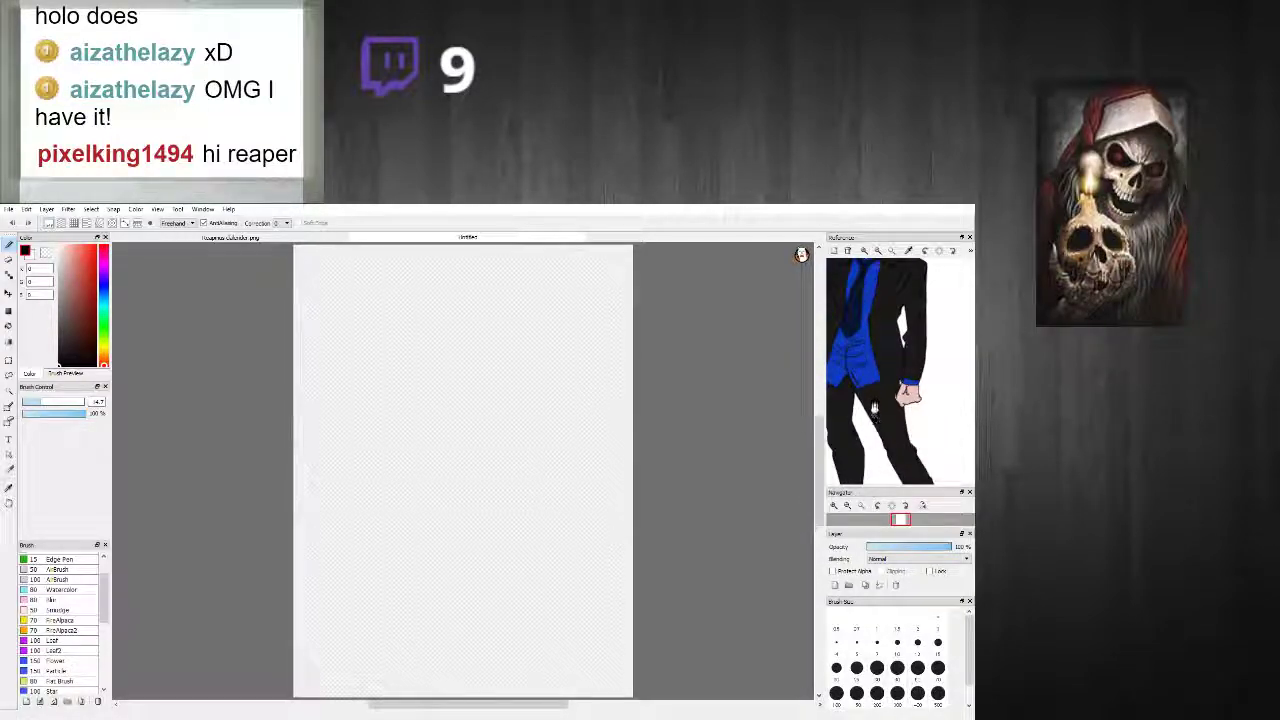
scroll(895, 410, "down", 6)
scroll(901, 397, "up", 2)
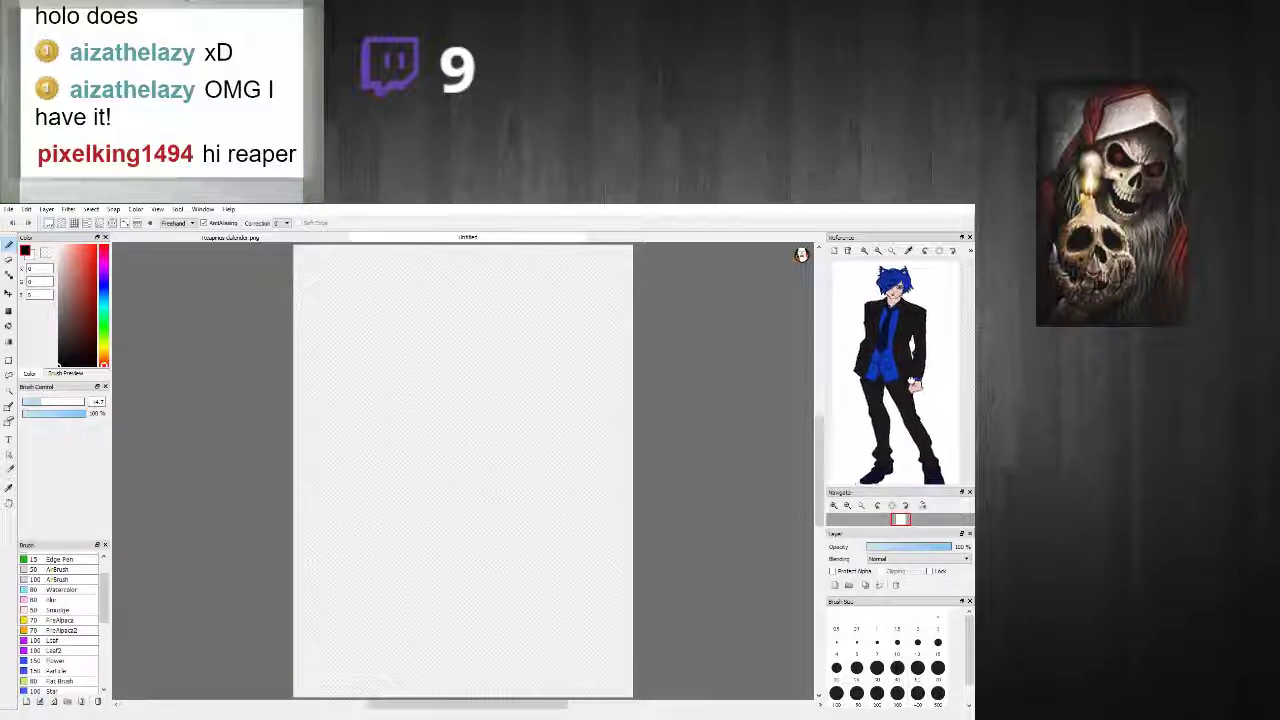
scroll(913, 355, "down", 2)
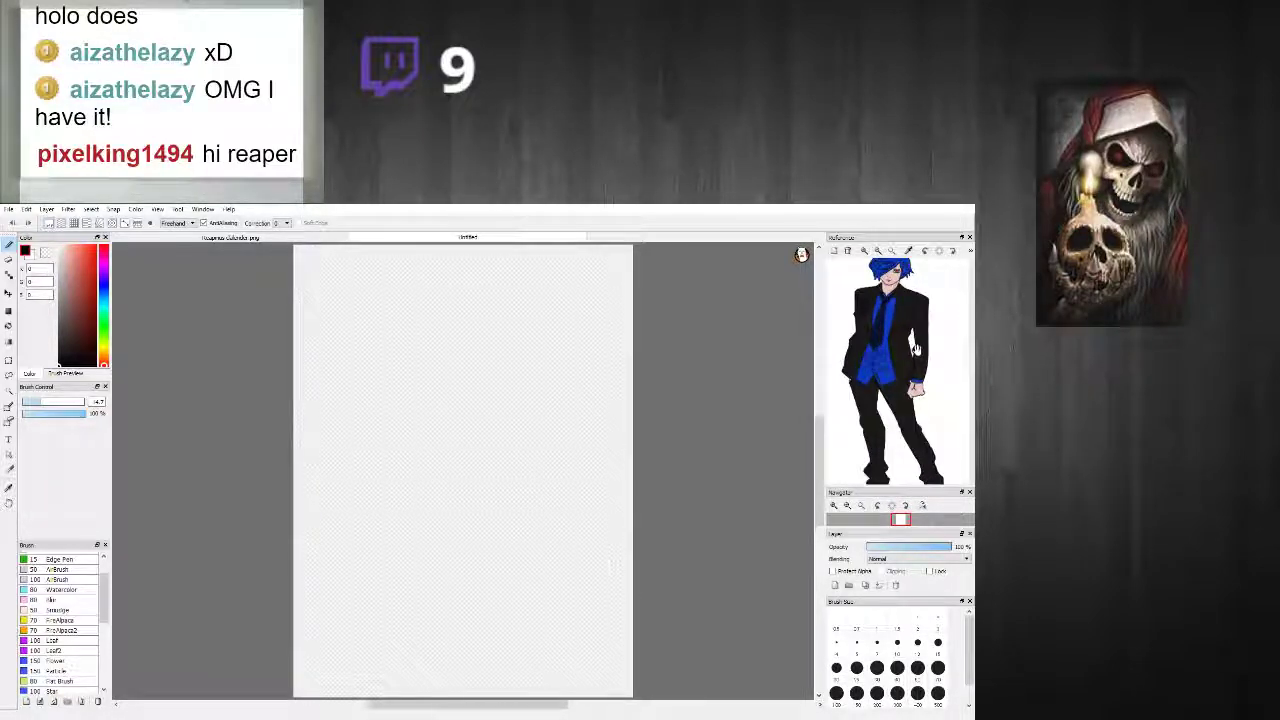
Step: Paste the blue-haired cartoon head with glasses onto the blank canvas and move it away from the corner
scroll(913, 348, "up", 2)
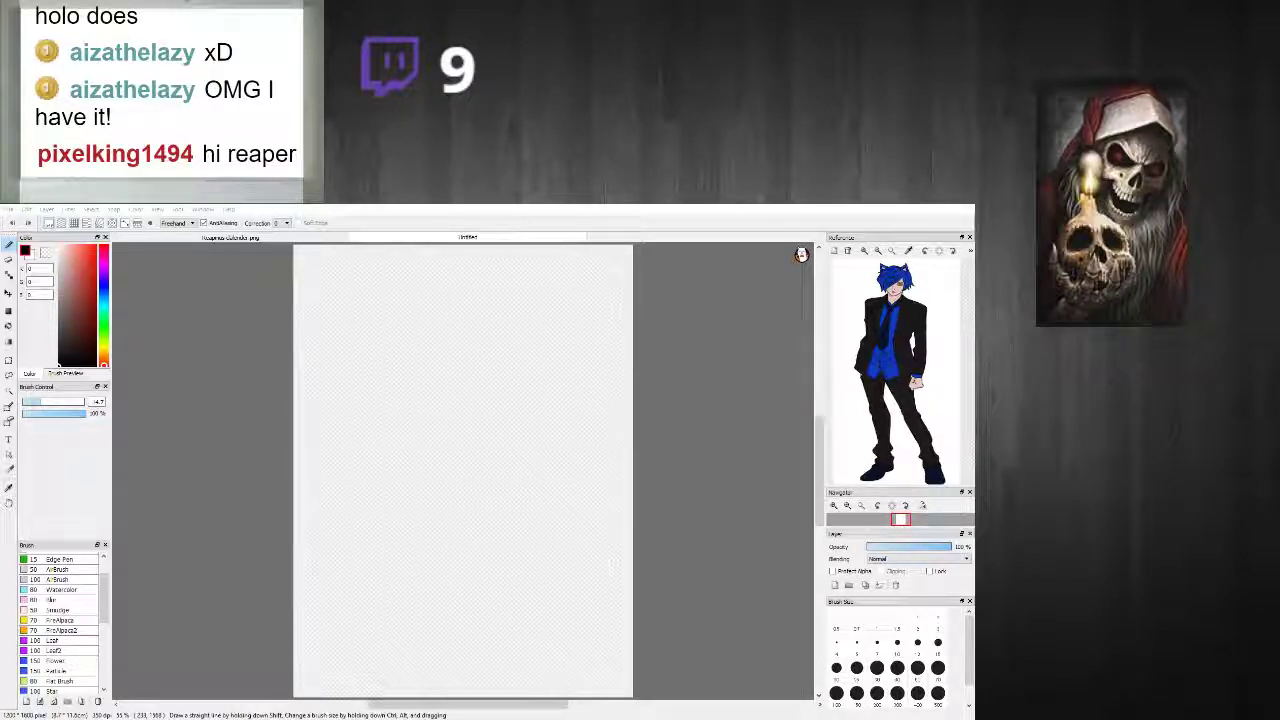
left_click(30, 211)
left_click(53, 268)
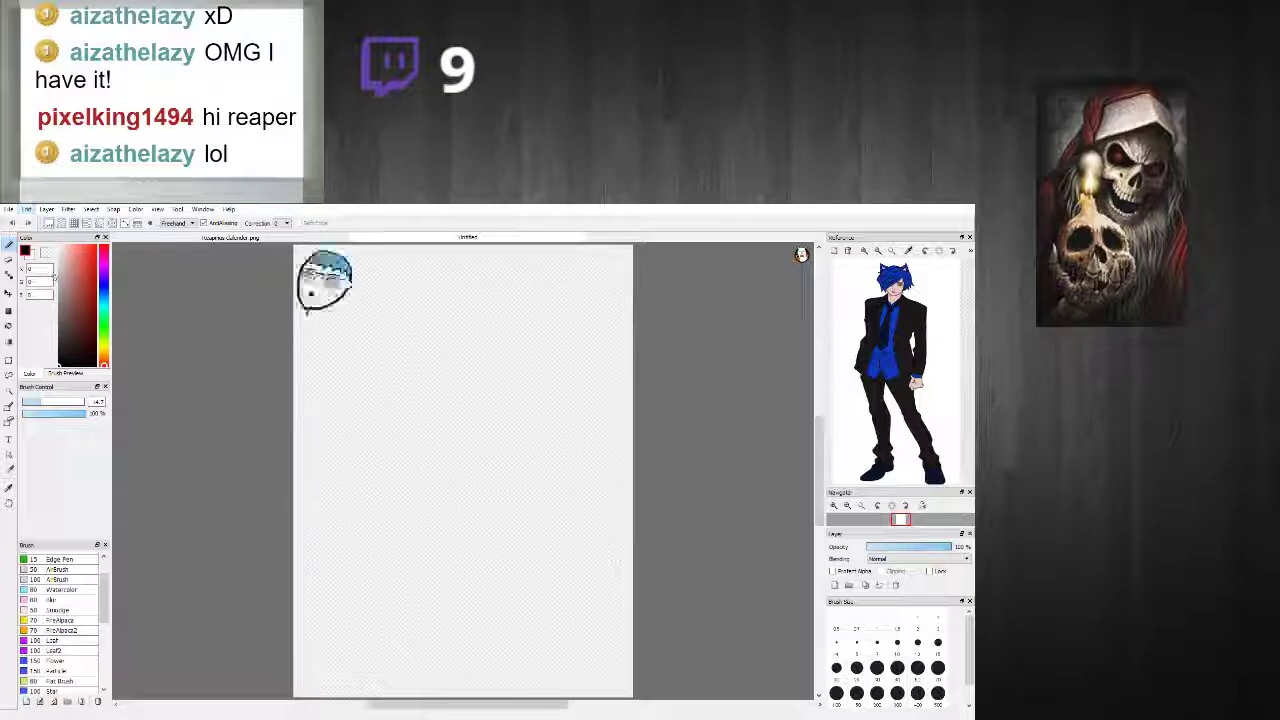
left_click_drag(314, 282, 391, 346)
key("ctrl+z")
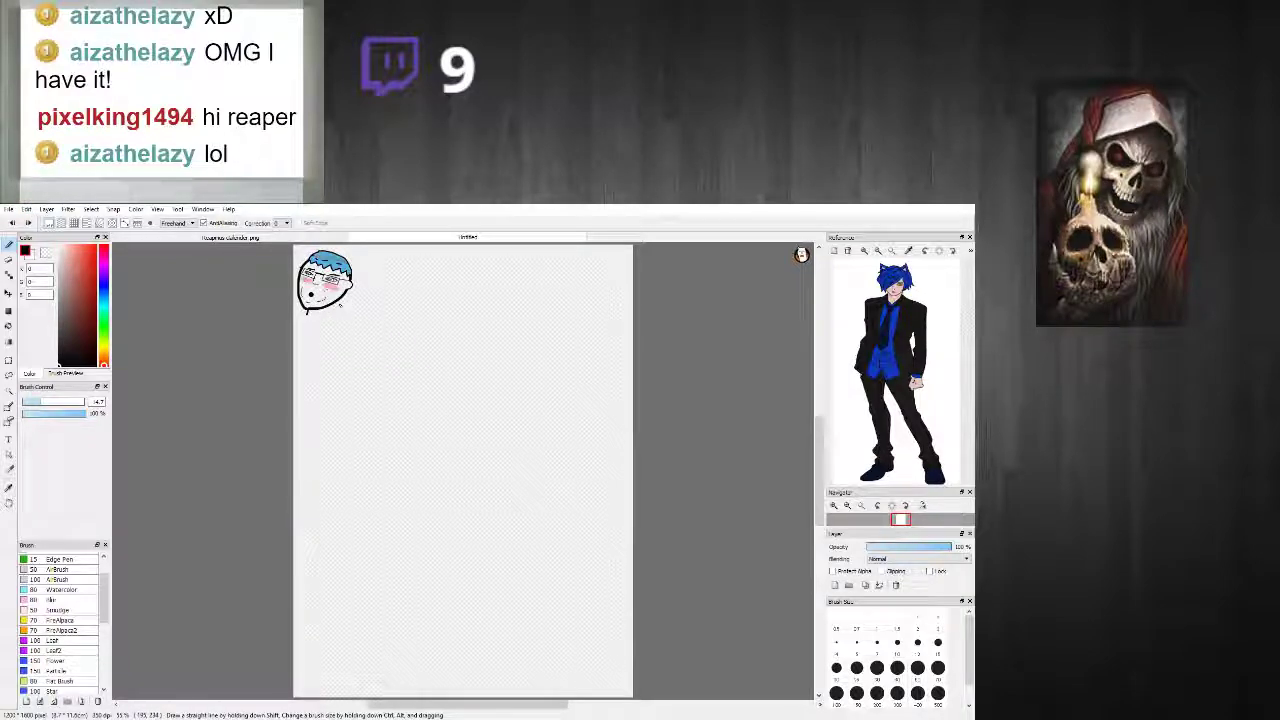
left_click(8, 293)
left_click_drag(363, 301, 461, 447)
scroll(424, 423, "down", 1)
scroll(424, 423, "up", 4)
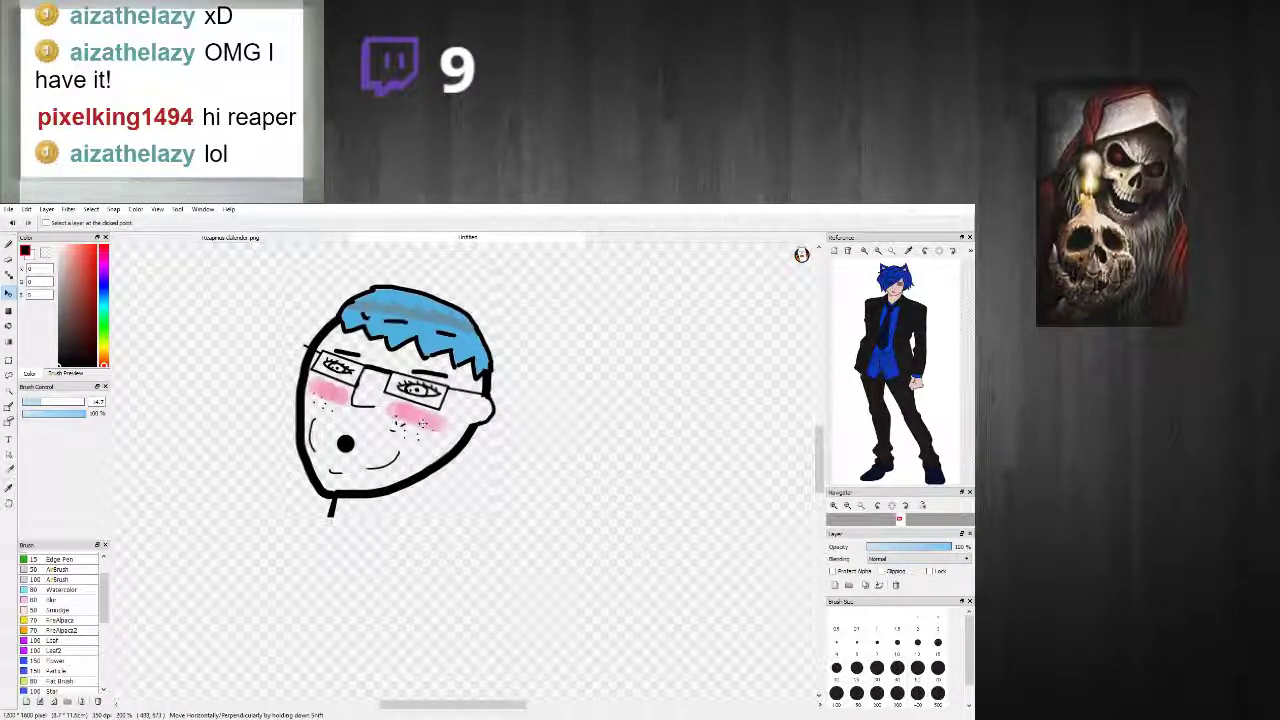
mouse_move(396, 416)
left_mouse_down()
mouse_move(458, 456)
mouse_move(426, 480)
left_mouse_up()
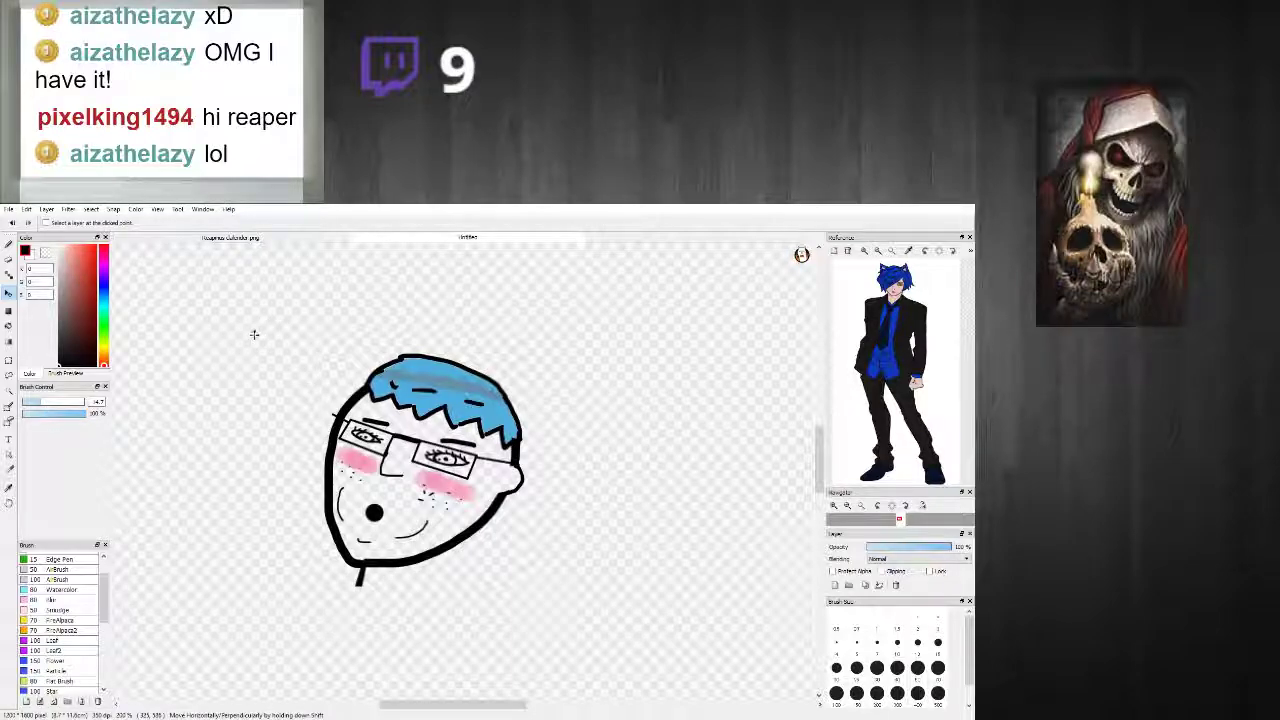
Step: Undo the placement of the pasted cartoon head to empty the canvas, and return to the Brush tool
key("ctrl+z")
key("ctrl+z")
scroll(257, 331, "down", 9)
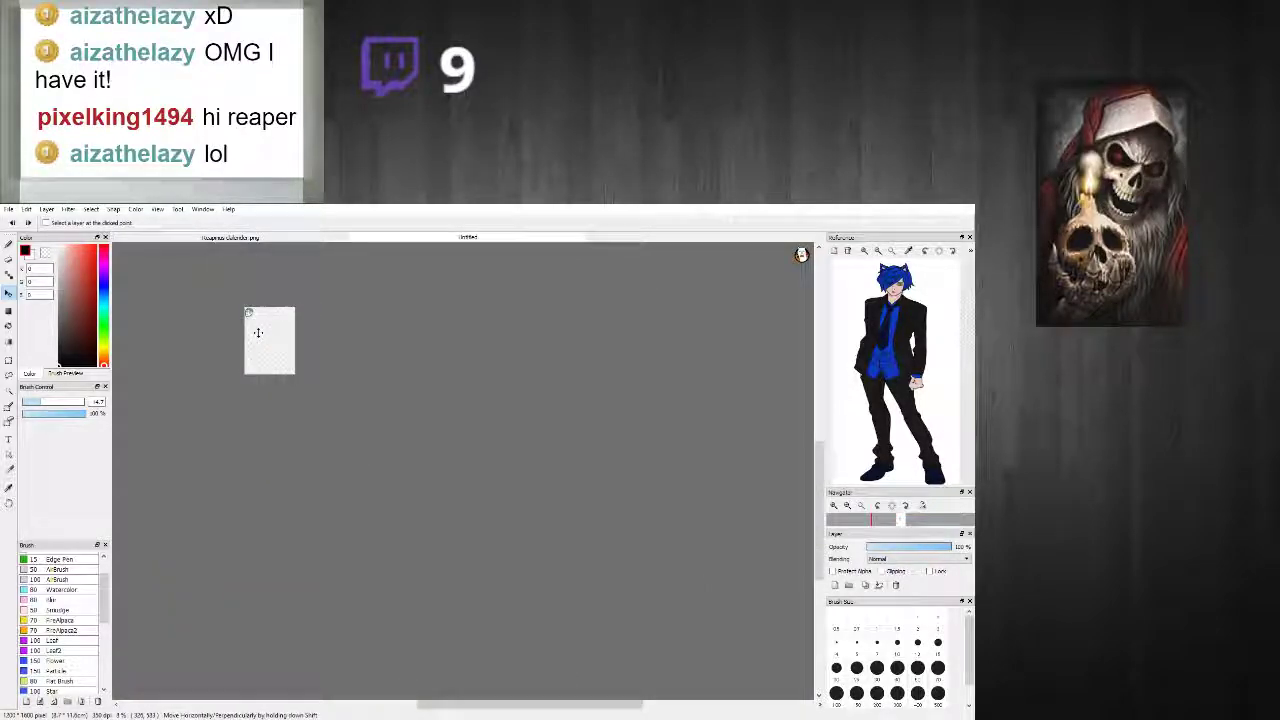
scroll(257, 331, "up", 4)
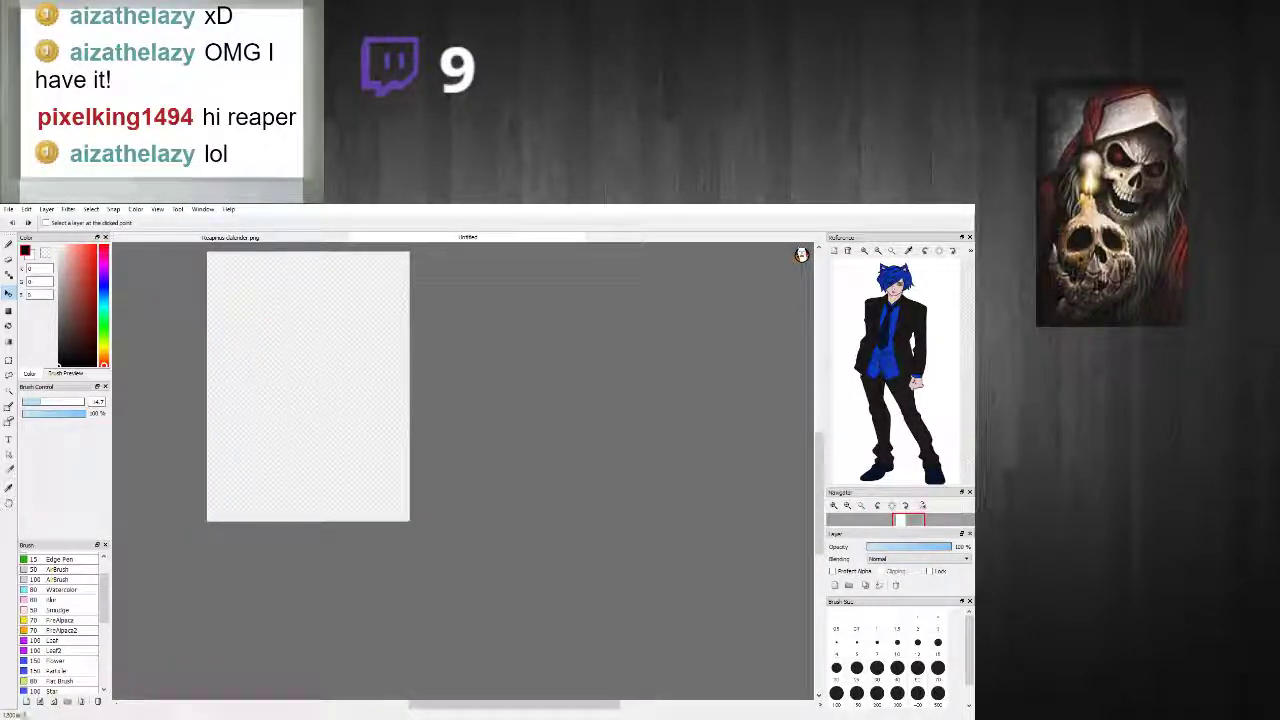
left_click(9, 253)
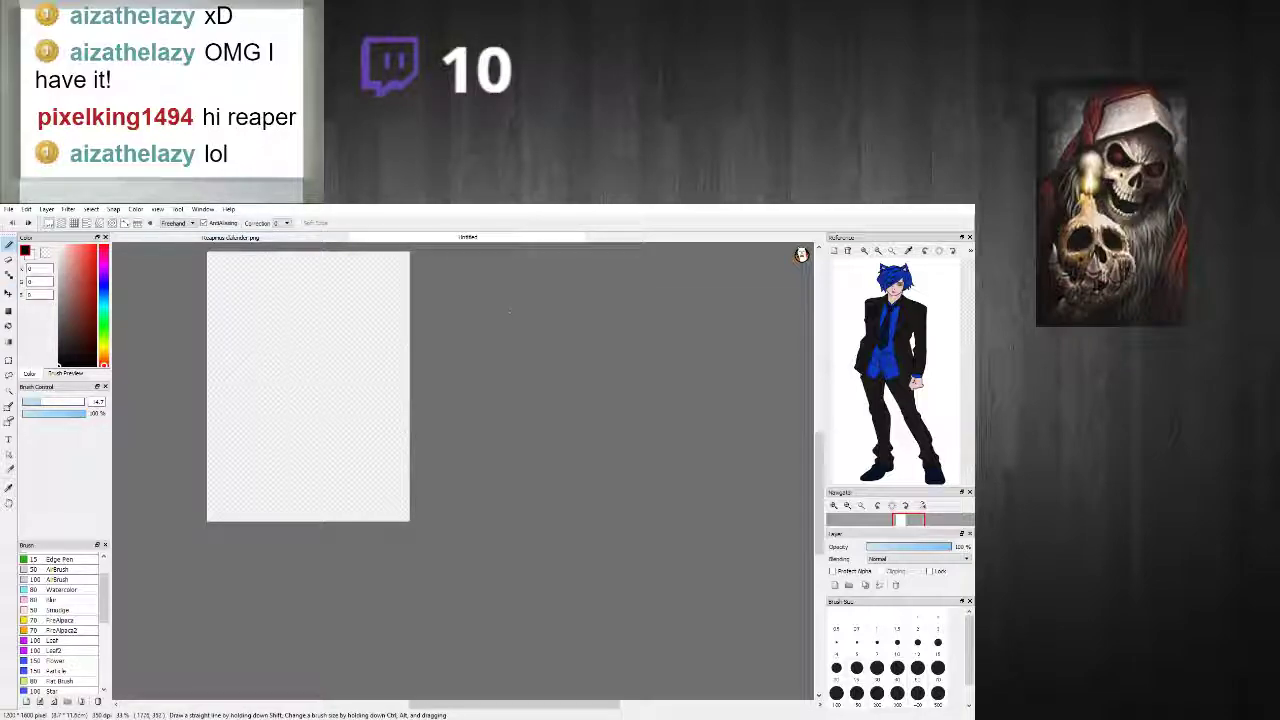
Step: Close the finished Merry Reapmus PNG drawing, keeping the untitled canvas open
left_click(292, 238)
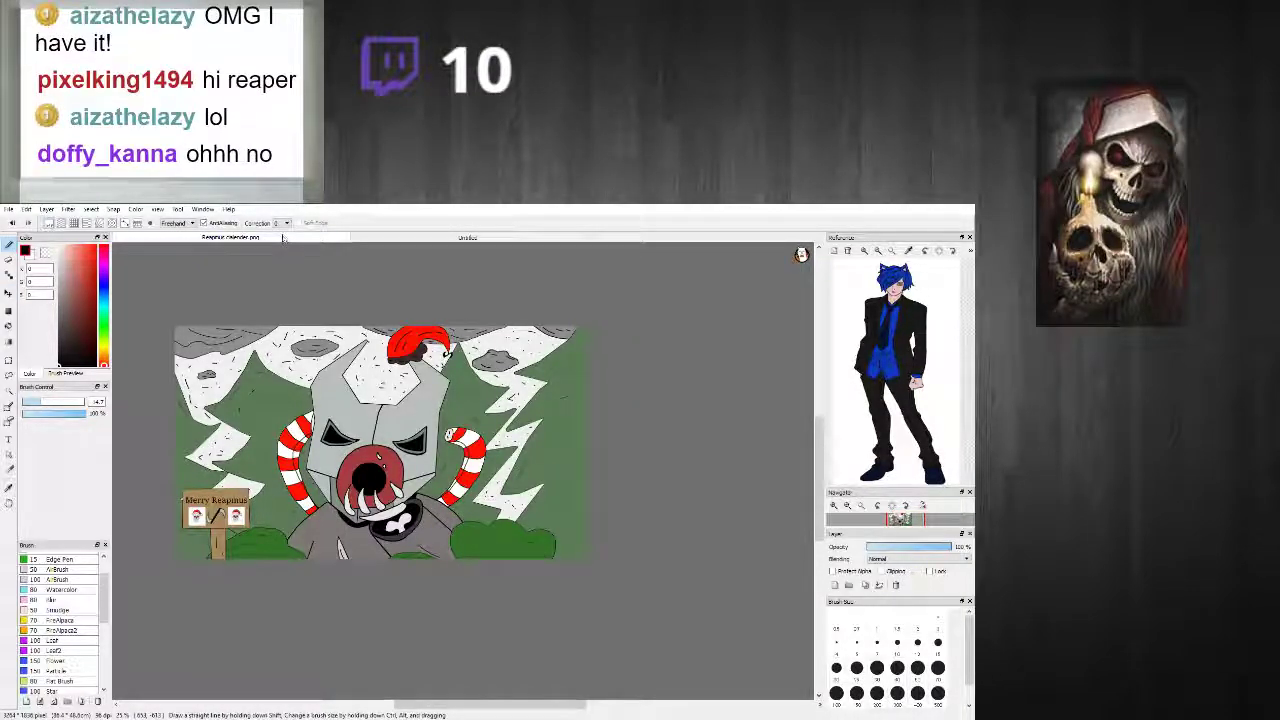
left_click(343, 238)
scroll(257, 310, "up", 2)
scroll(257, 310, "down", 2)
scroll(258, 310, "up", 1)
scroll(259, 312, "down", 1)
scroll(261, 320, "up", 1)
Step: Examine the blue-haired character's suit, tie and pose in the reference picture, up close and as a whole figure
scroll(886, 427, "up", 5)
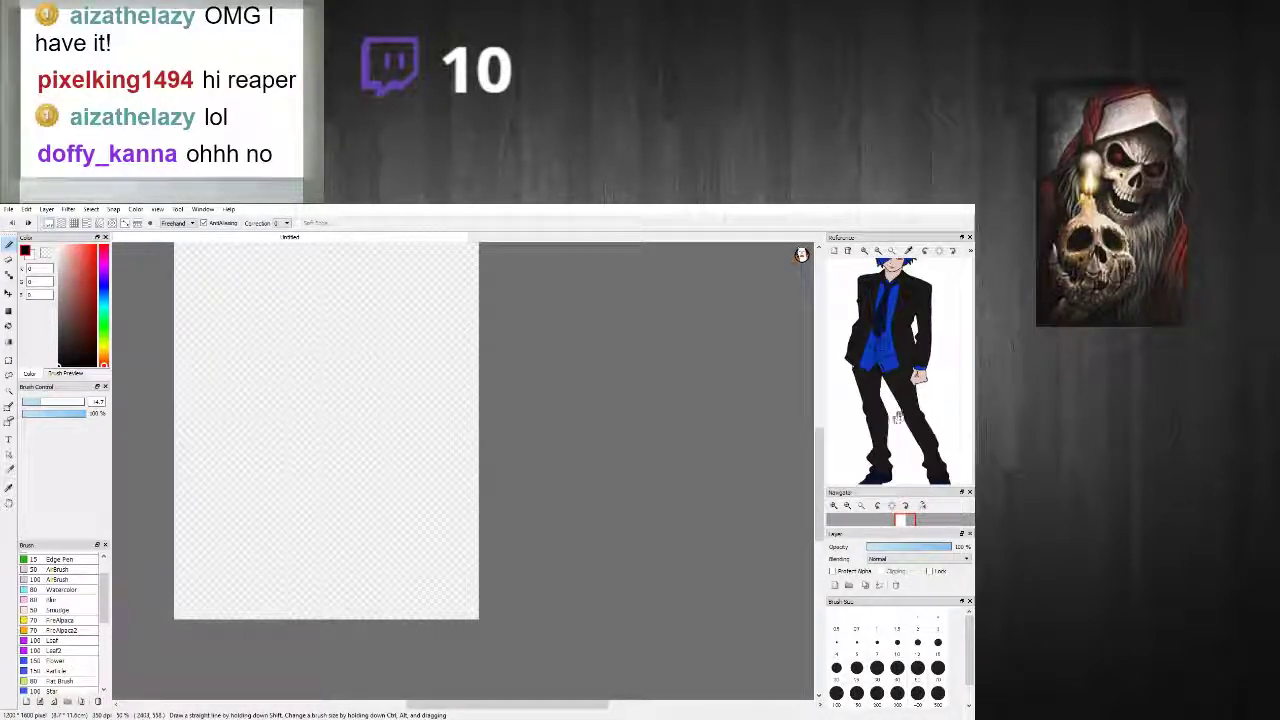
scroll(886, 427, "down", 5)
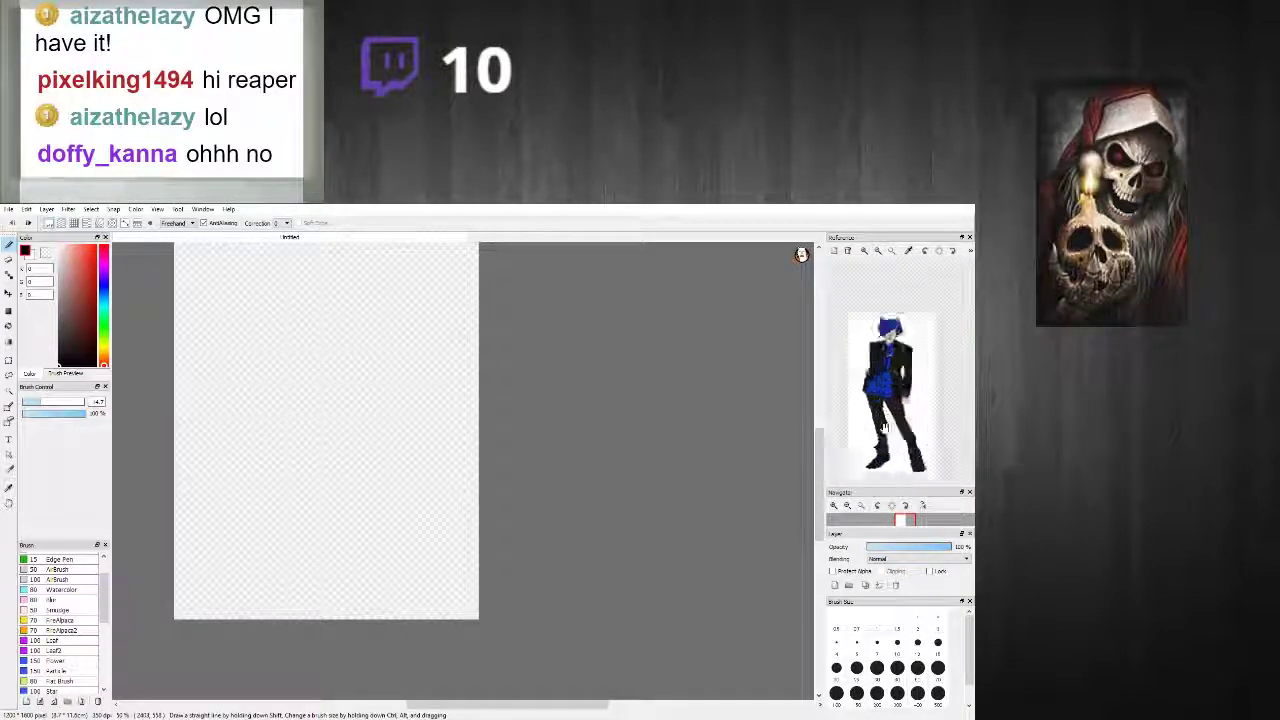
scroll(886, 427, "up", 1)
scroll(905, 335, "up", 3)
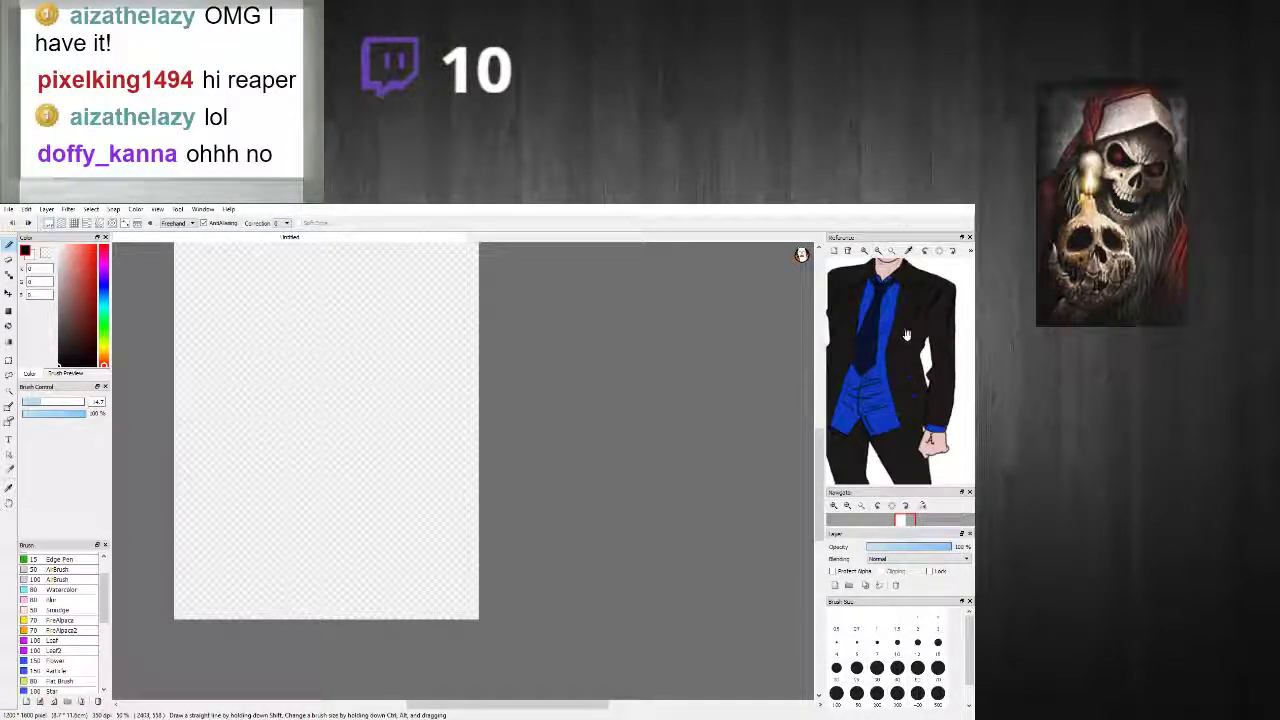
scroll(905, 335, "down", 3)
scroll(900, 330, "up", 1)
scroll(529, 331, "down", 3)
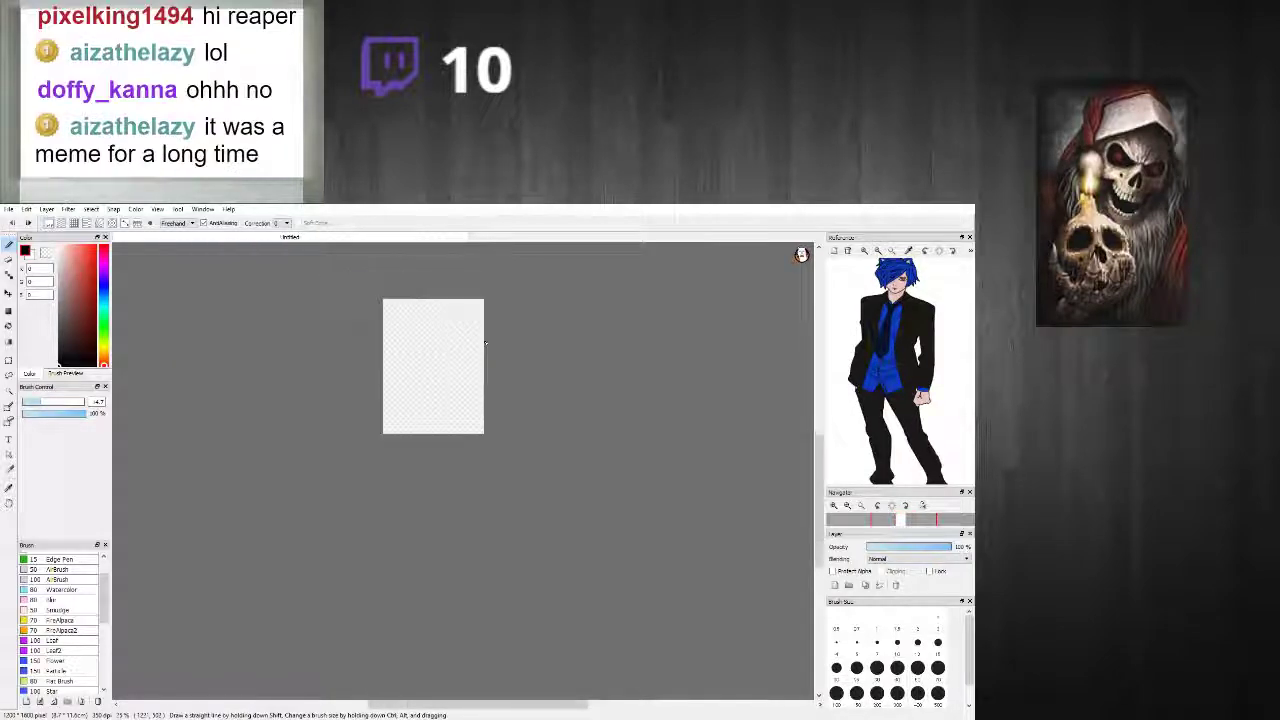
scroll(529, 331, "up", 3)
scroll(502, 386, "up", 1)
scroll(506, 388, "down", 1)
scroll(534, 340, "up", 1)
scroll(534, 340, "down", 1)
scroll(463, 349, "up", 1)
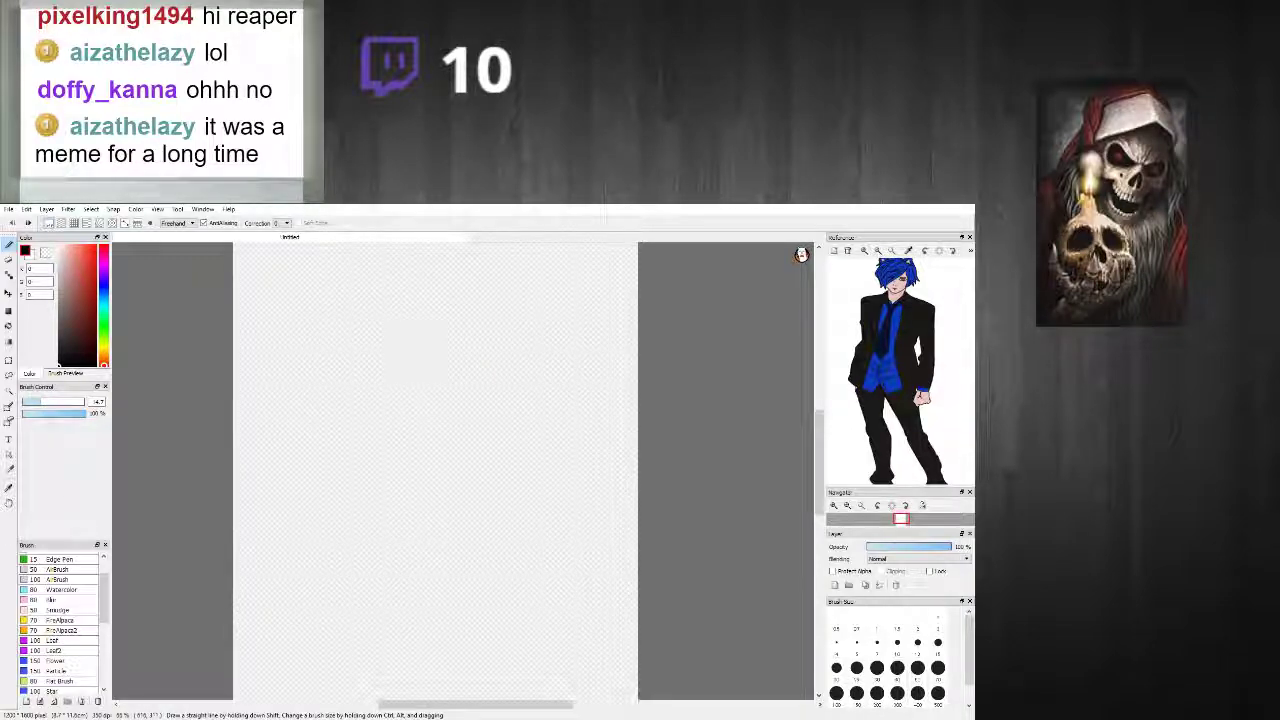
scroll(451, 343, "down", 1)
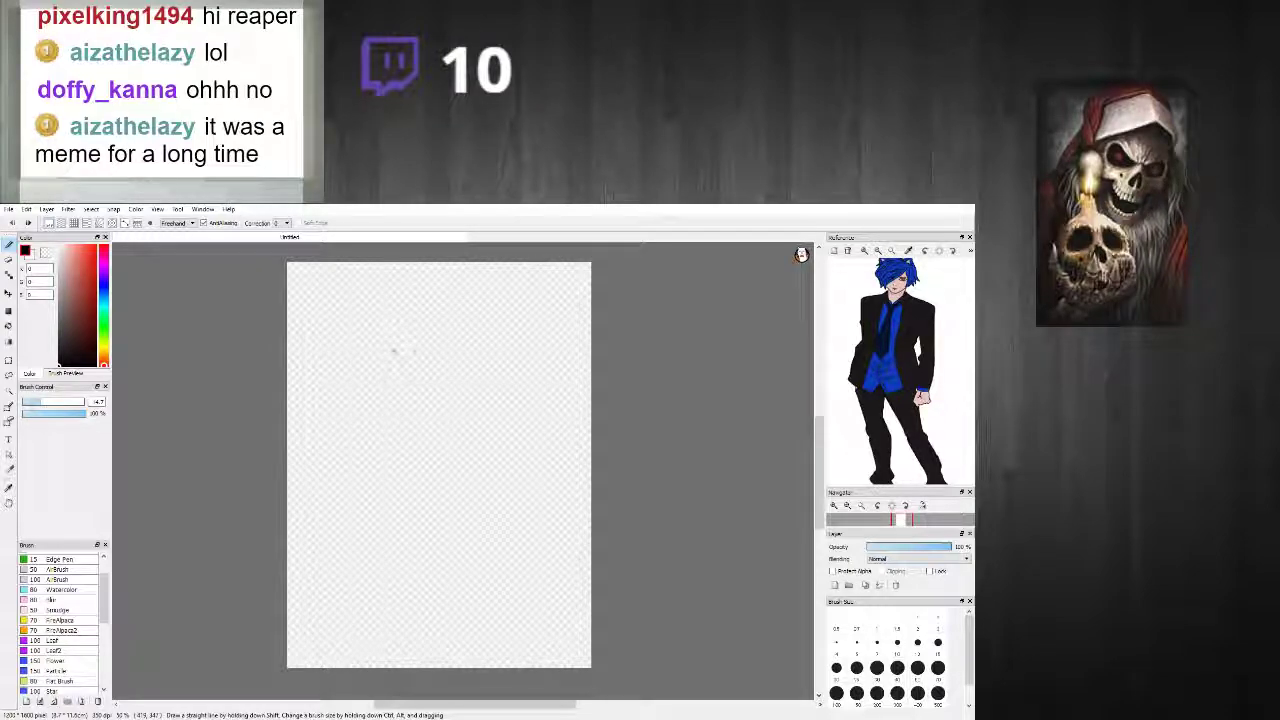
scroll(440, 380, "up", 1)
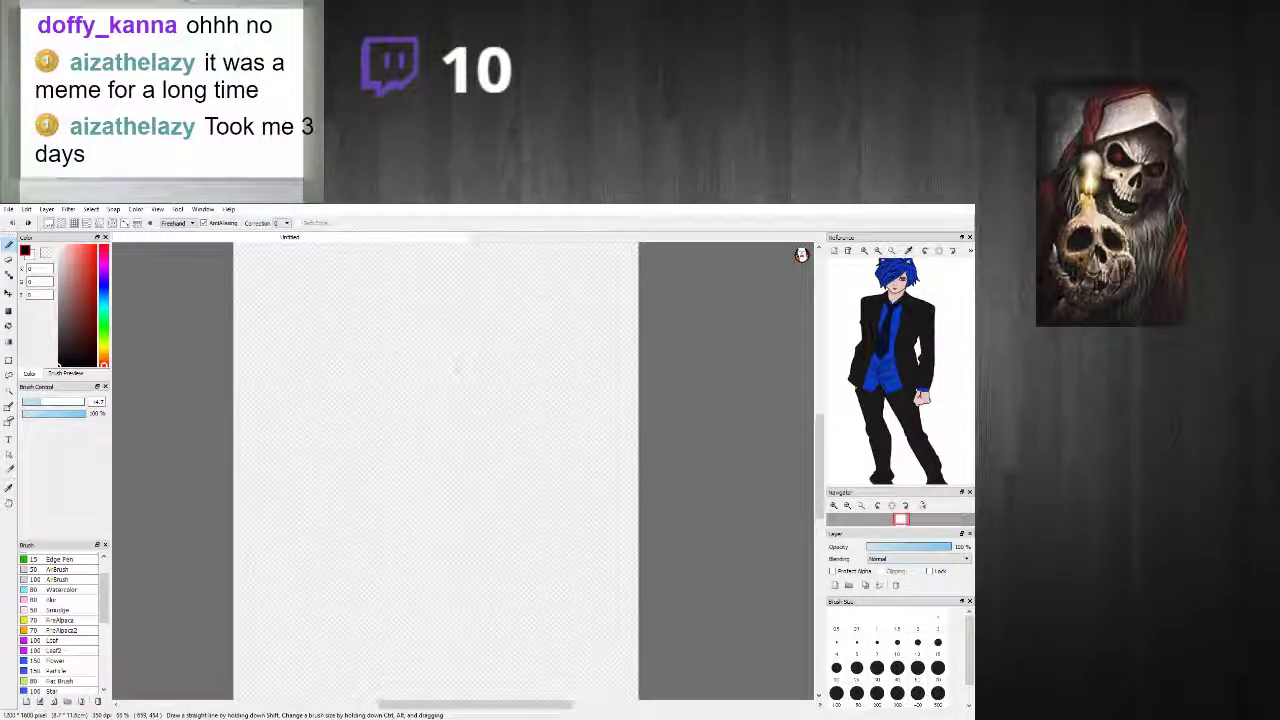
Step: Reduce the brush size for drawing thin outlines on the blank canvas
scroll(440, 369, "up", 1)
scroll(445, 369, "down", 2)
scroll(451, 369, "up", 1)
scroll(451, 369, "down", 1)
scroll(460, 355, "down", 1)
scroll(462, 345, "up", 1)
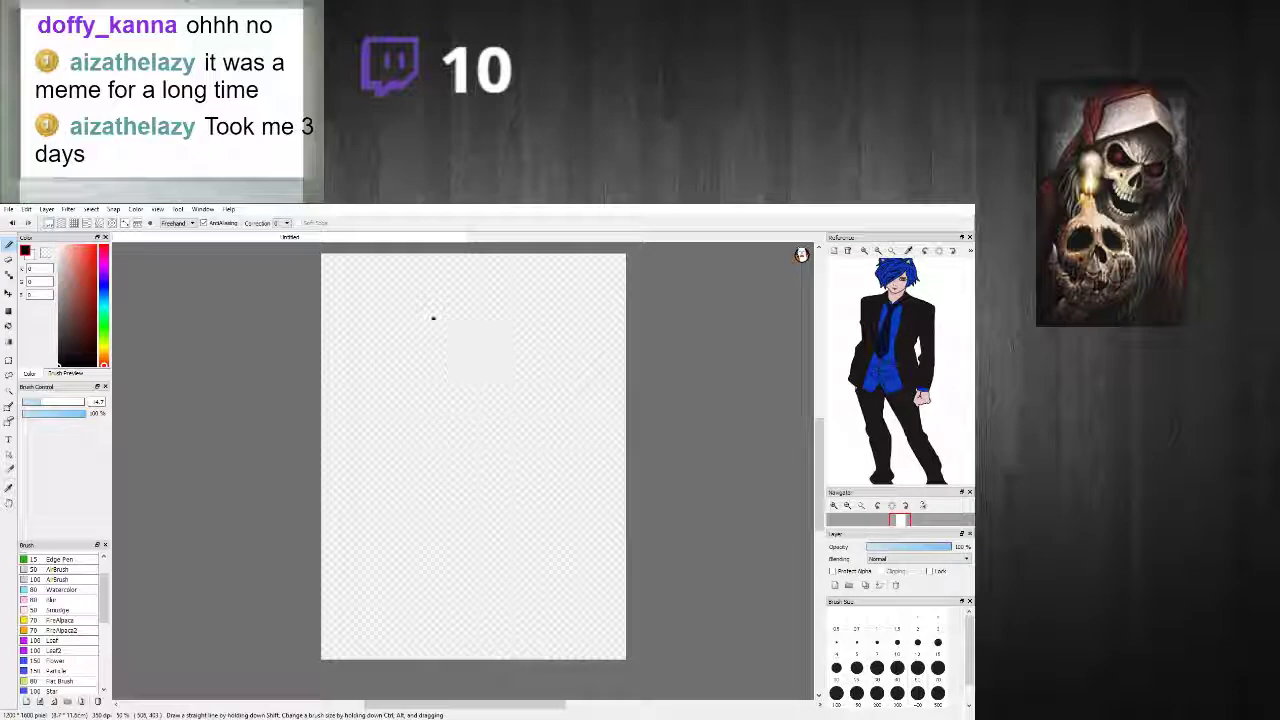
left_click_drag(91, 402, 146, 410)
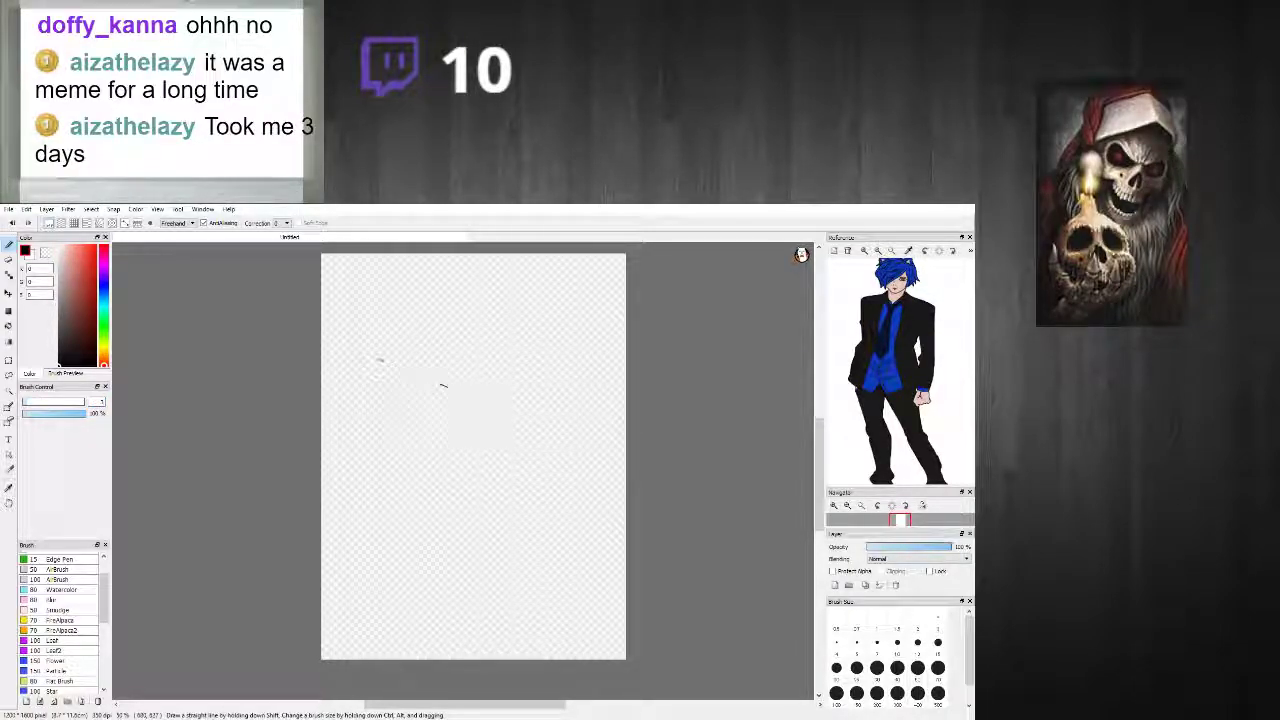
scroll(466, 358, "up", 1)
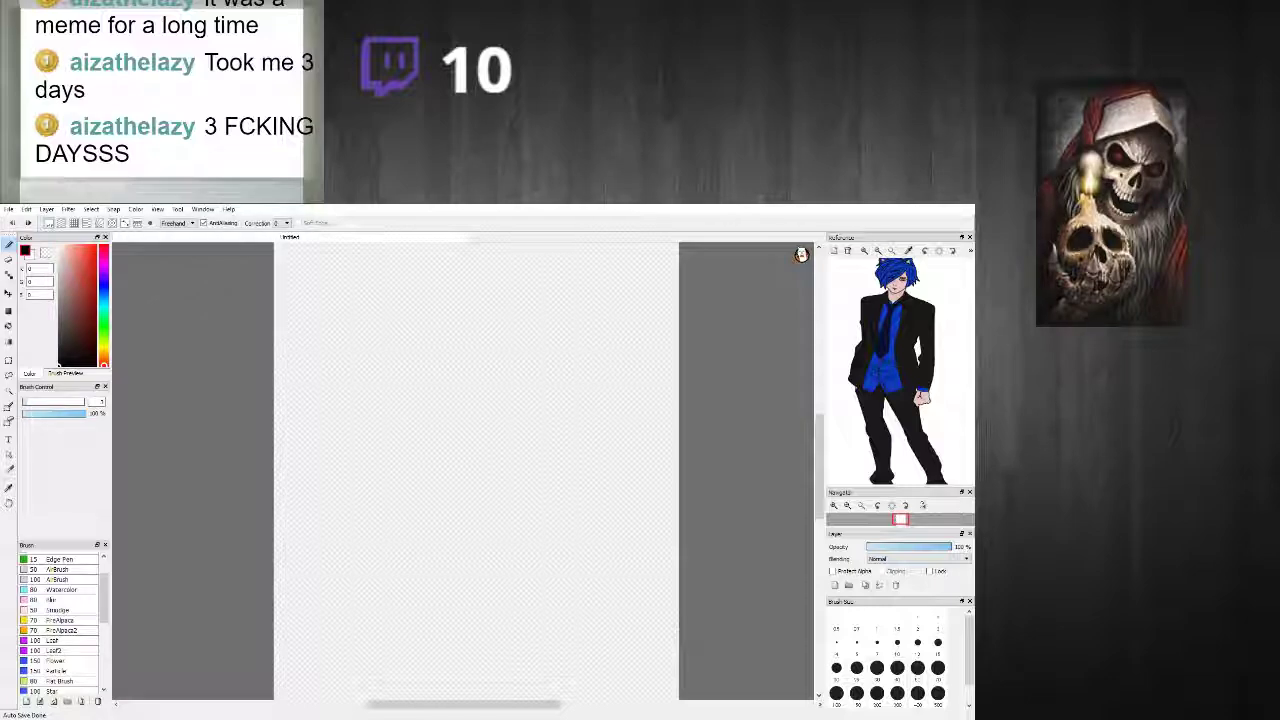
scroll(540, 369, "up", 1)
scroll(513, 344, "down", 1)
scroll(434, 285, "up", 1)
scroll(434, 289, "down", 2)
scroll(434, 293, "up", 1)
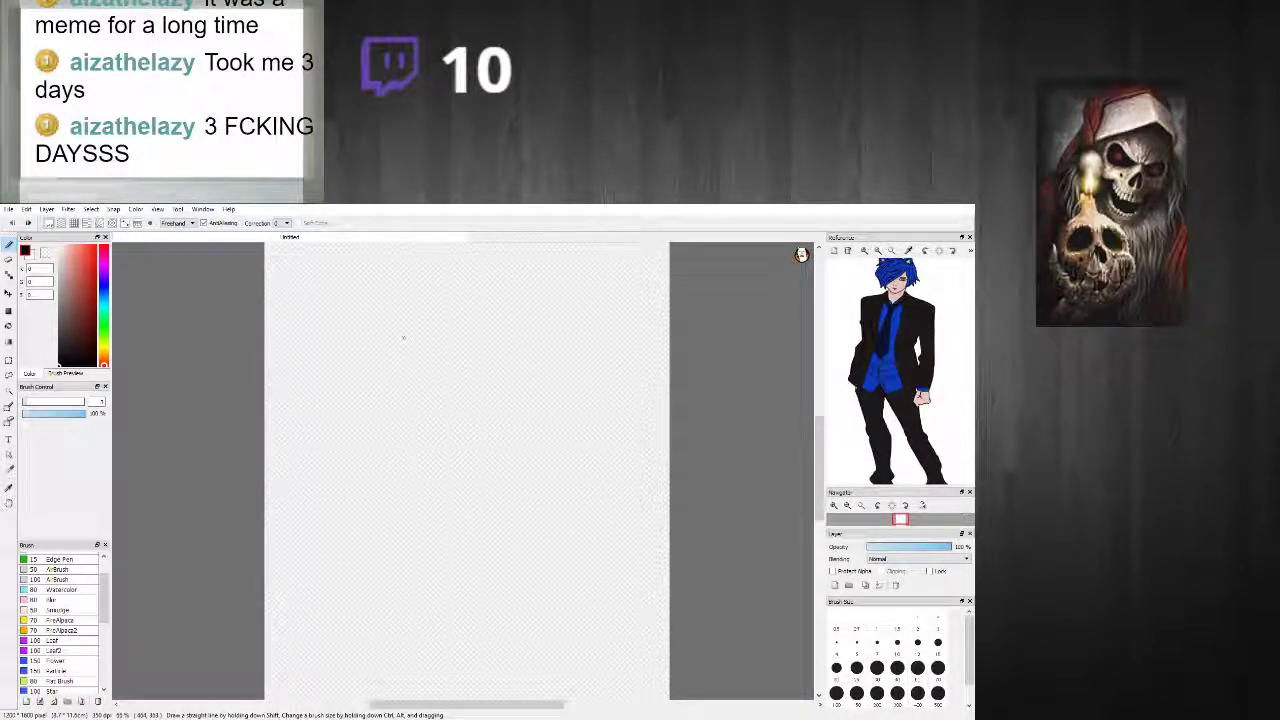
left_click_drag(375, 352, 341, 327)
key("ctrl+z")
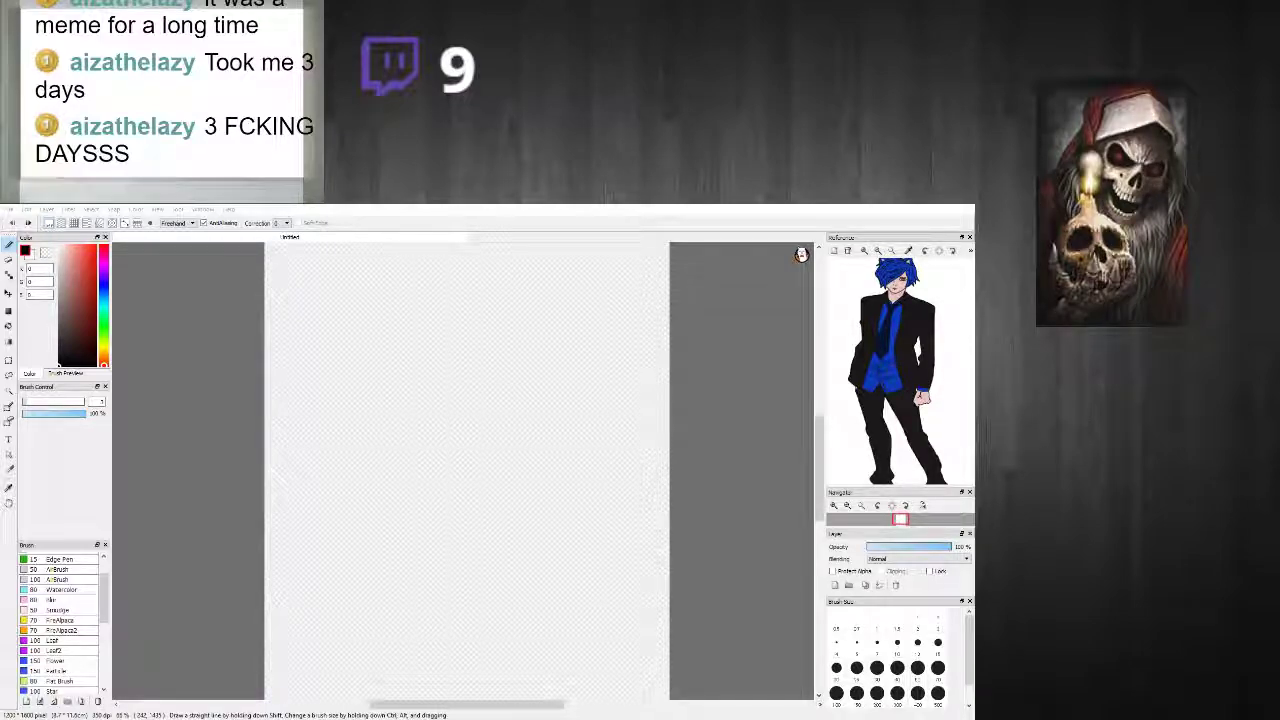
scroll(368, 429, "down", 2)
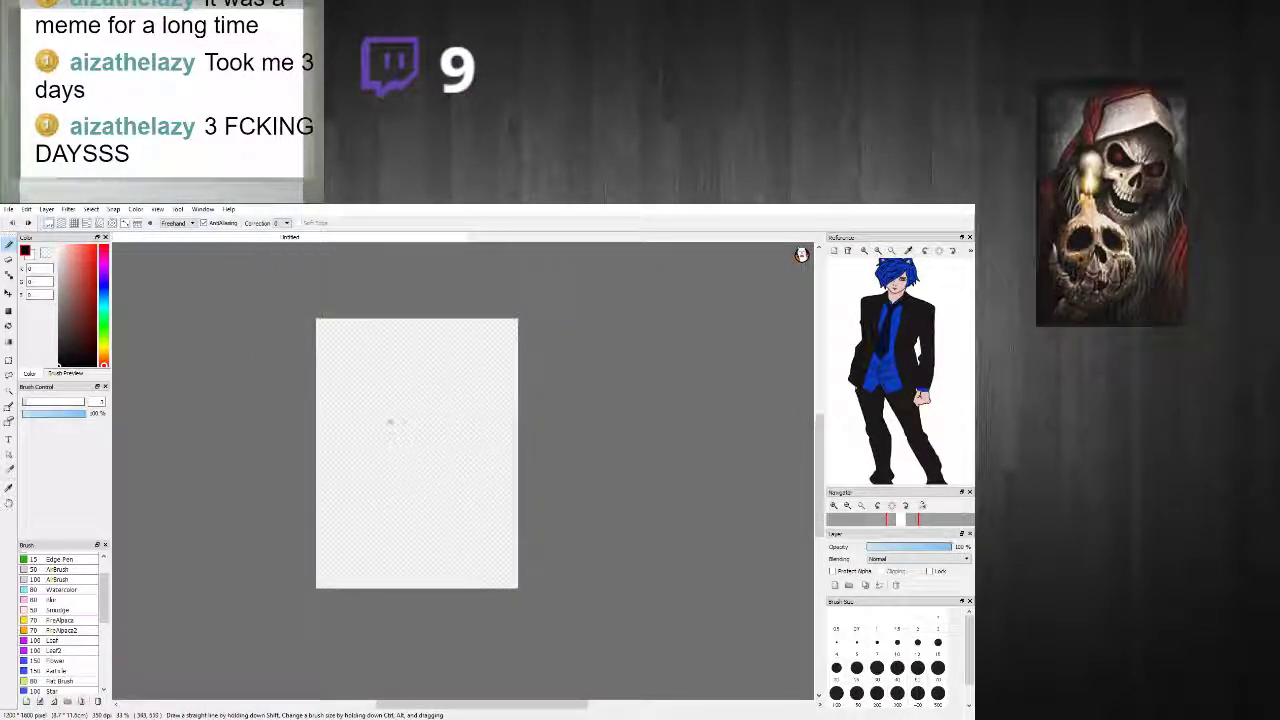
scroll(402, 417, "up", 2)
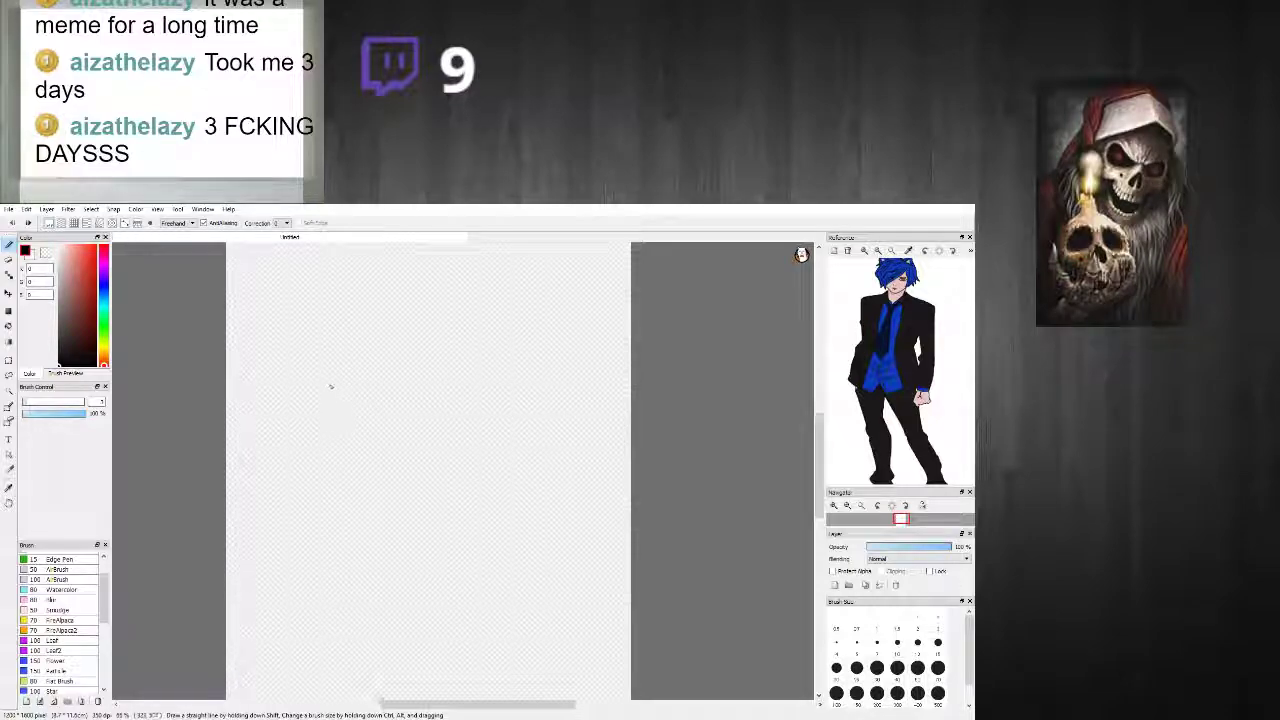
left_click_drag(368, 386, 293, 401)
key("ctrl+z")
mouse_move(367, 387)
left_mouse_down()
mouse_move(293, 396)
mouse_move(310, 480)
mouse_move(268, 580)
left_mouse_up()
key("ctrl+z")
key("ctrl+z")
mouse_move(291, 410)
left_mouse_down()
mouse_move(308, 527)
mouse_move(300, 574)
mouse_move(265, 631)
mouse_move(295, 646)
left_mouse_up()
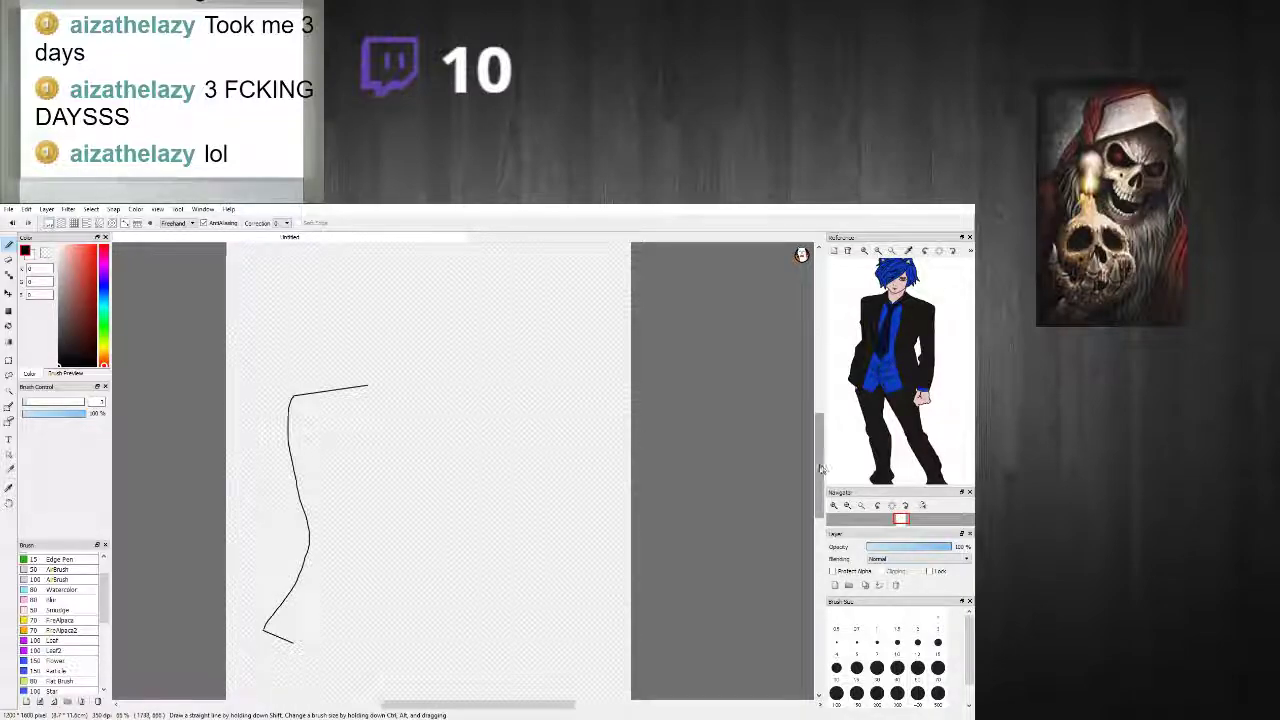
scroll(428, 470, "down", 4)
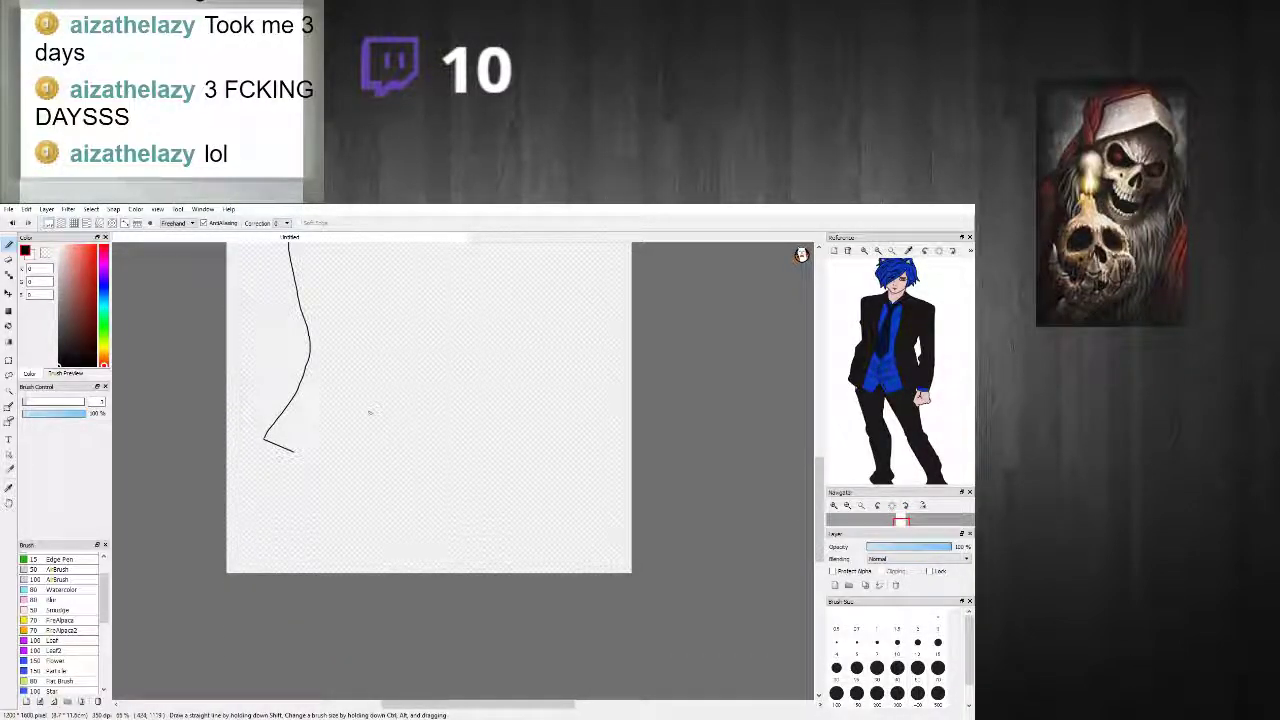
key("ctrl+z")
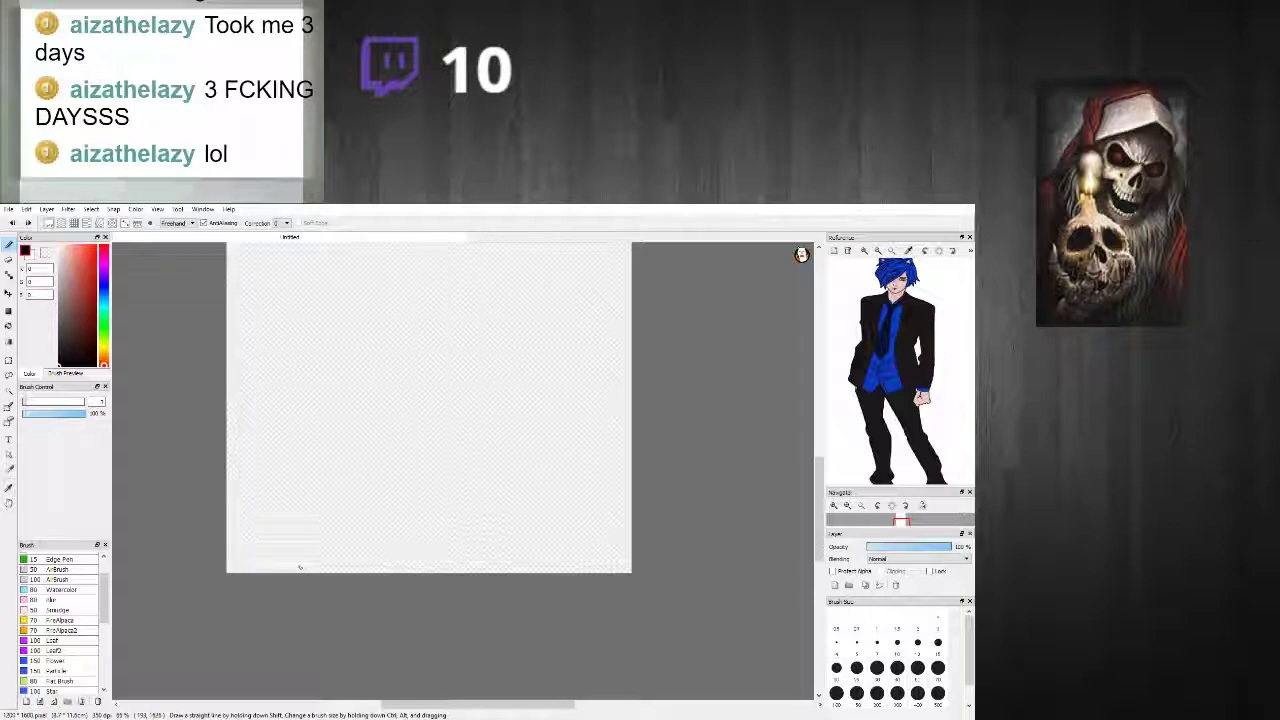
Step: Show the legs and shoes in the reference image and draw the left-hand shoe's upper contour from the canvas's lower edge
left_click_drag(909, 441, 911, 397)
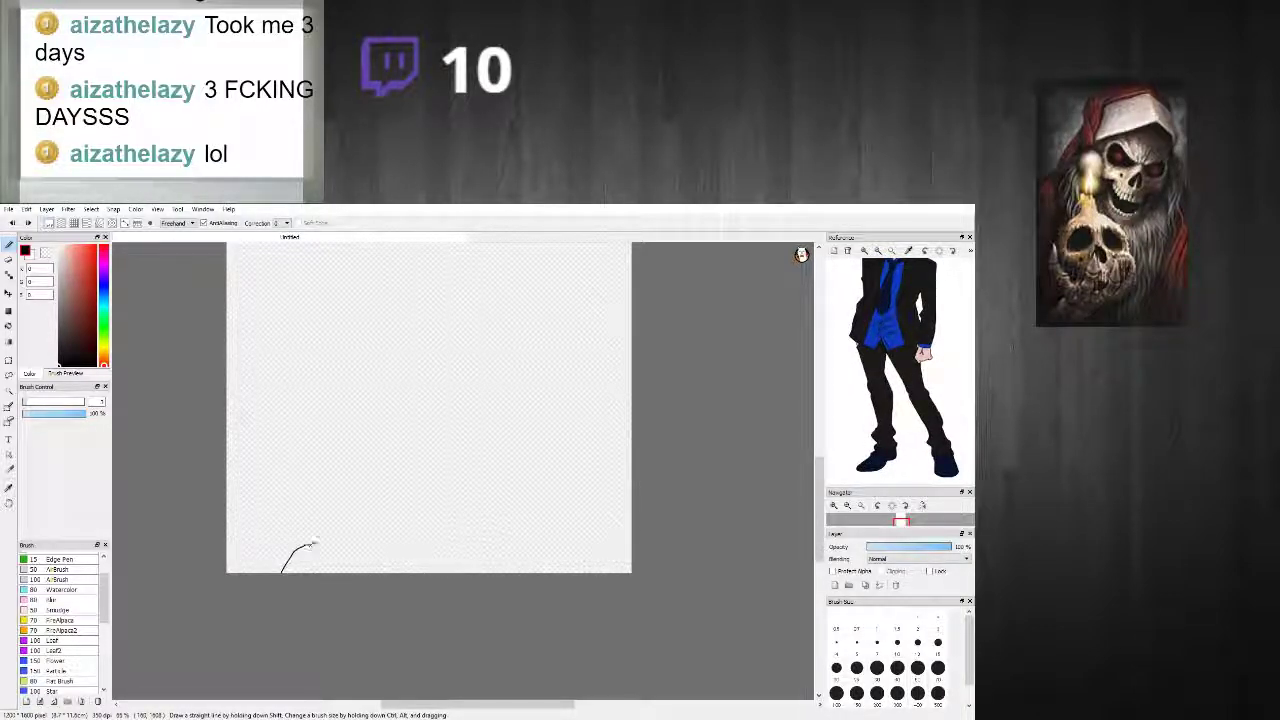
key("ctrl+z")
left_click_drag(282, 572, 341, 529)
left_click_drag(325, 573, 366, 544)
key("ctrl+z")
scroll(345, 545, "up", 2)
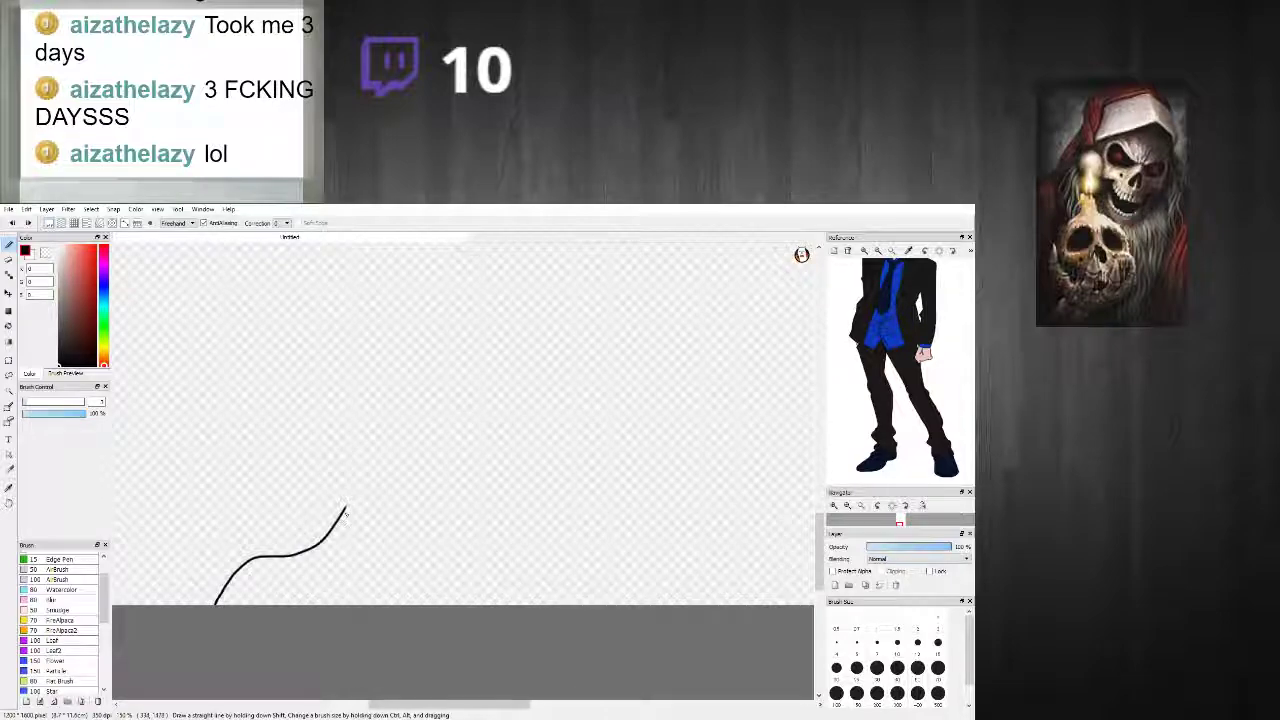
Step: Complete the left-hand shoe outline with its ankle opening, heel and straight sole
mouse_move(348, 511)
left_mouse_down()
mouse_move(403, 500)
mouse_move(386, 566)
left_mouse_up()
key("ctrl+z")
mouse_move(404, 500)
left_mouse_down()
mouse_move(421, 536)
mouse_move(371, 576)
left_mouse_up()
key("ctrl+z")
mouse_move(420, 532)
left_mouse_down()
mouse_move(358, 576)
mouse_move(330, 578)
left_mouse_up()
key("ctrl+z")
left_click_drag(420, 532, 300, 575)
Step: Draw a second, front-facing shoe with a rounded toe and flat ankle opening beside the first shoe
scroll(456, 546, "down", 2)
scroll(456, 546, "up", 4)
scroll(540, 530, "down", 4)
scroll(533, 523, "up", 2)
mouse_move(499, 516)
left_mouse_down()
mouse_move(506, 571)
mouse_move(519, 567)
mouse_move(513, 534)
mouse_move(516, 564)
mouse_move(563, 572)
mouse_move(551, 517)
mouse_move(544, 576)
mouse_move(585, 555)
mouse_move(563, 514)
left_mouse_up()
key("ctrl+z")
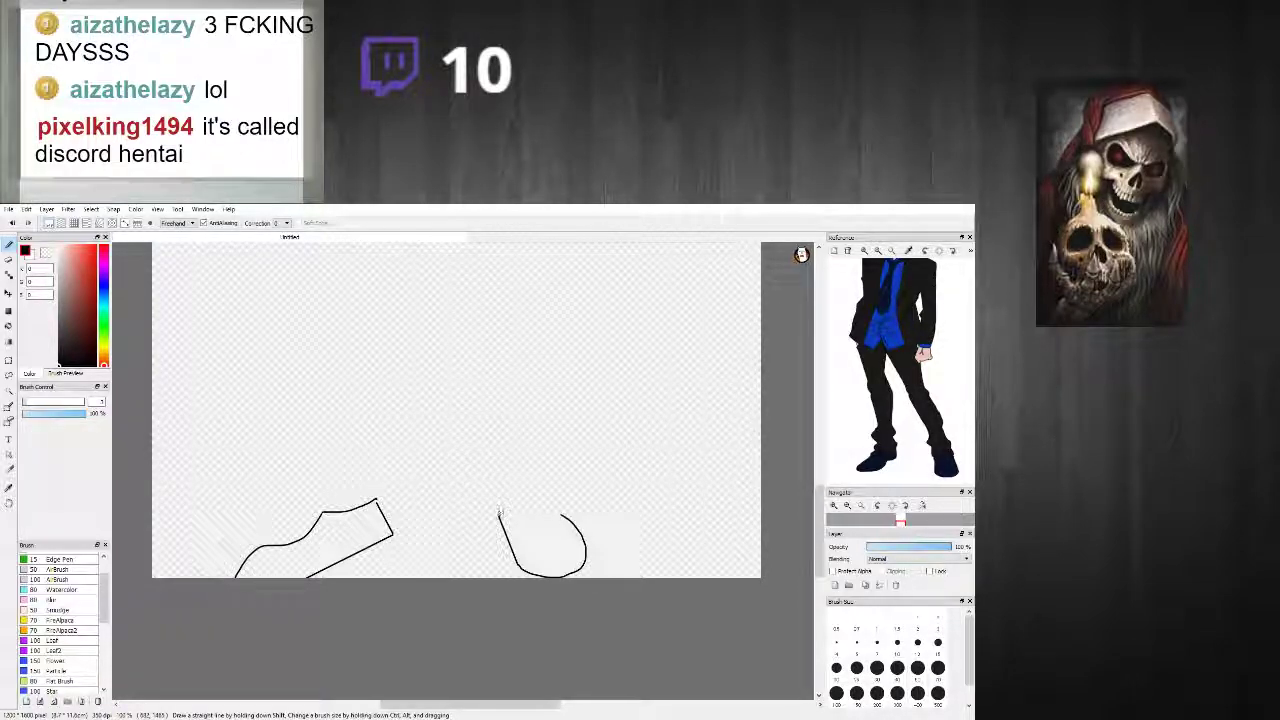
left_click_drag(500, 514, 497, 494)
left_click_drag(555, 507, 566, 519)
scroll(560, 519, "down", 3)
scroll(555, 513, "up", 3)
scroll(551, 509, "down", 1)
scroll(551, 509, "up", 1)
scroll(551, 509, "down", 2)
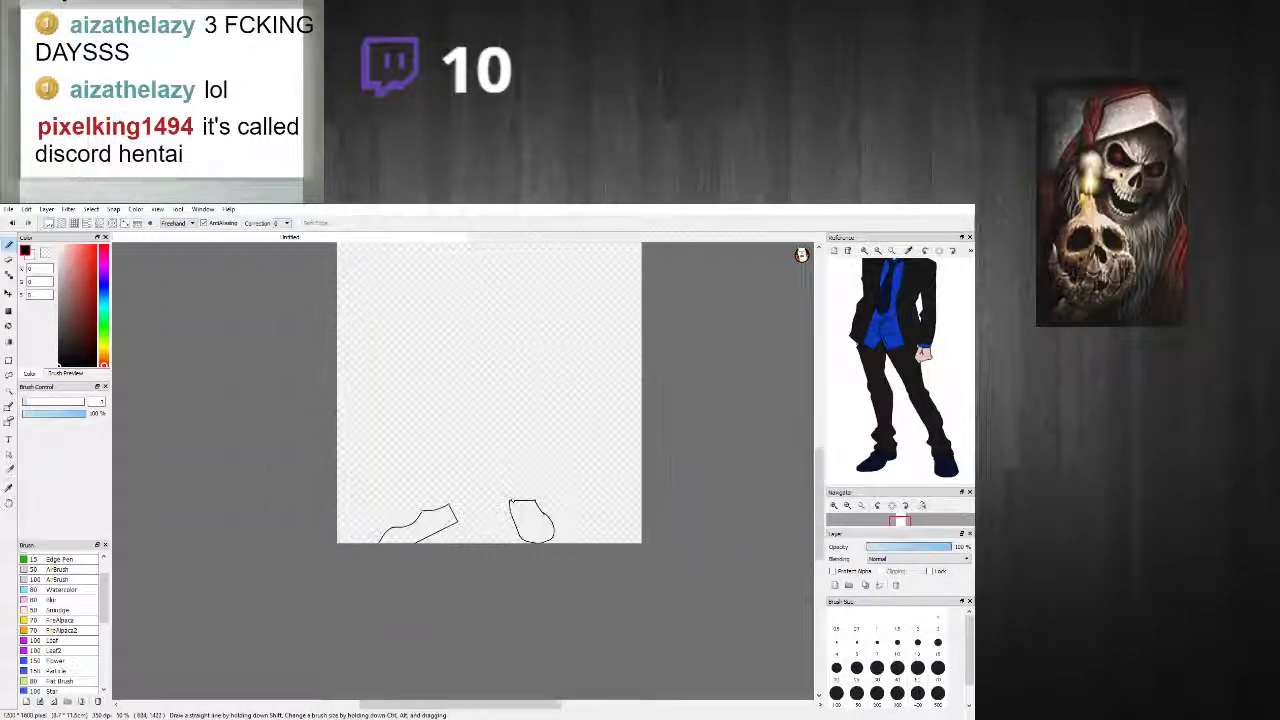
Step: Draw the inner leg lines rising from both shoes to a pointed crotch and touch up the second shoe's side
scroll(444, 459, "up", 2)
scroll(434, 463, "down", 1)
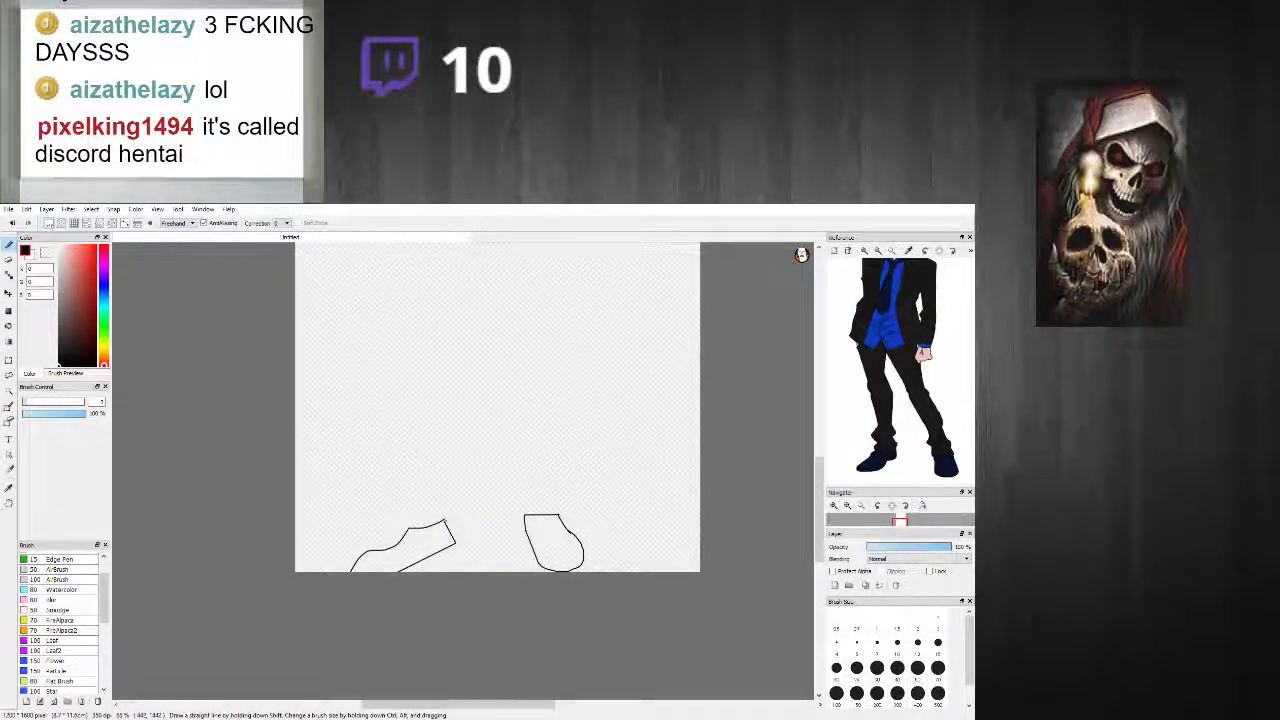
mouse_move(447, 497)
left_mouse_down()
mouse_move(462, 400)
mouse_move(492, 350)
mouse_move(523, 513)
left_mouse_up()
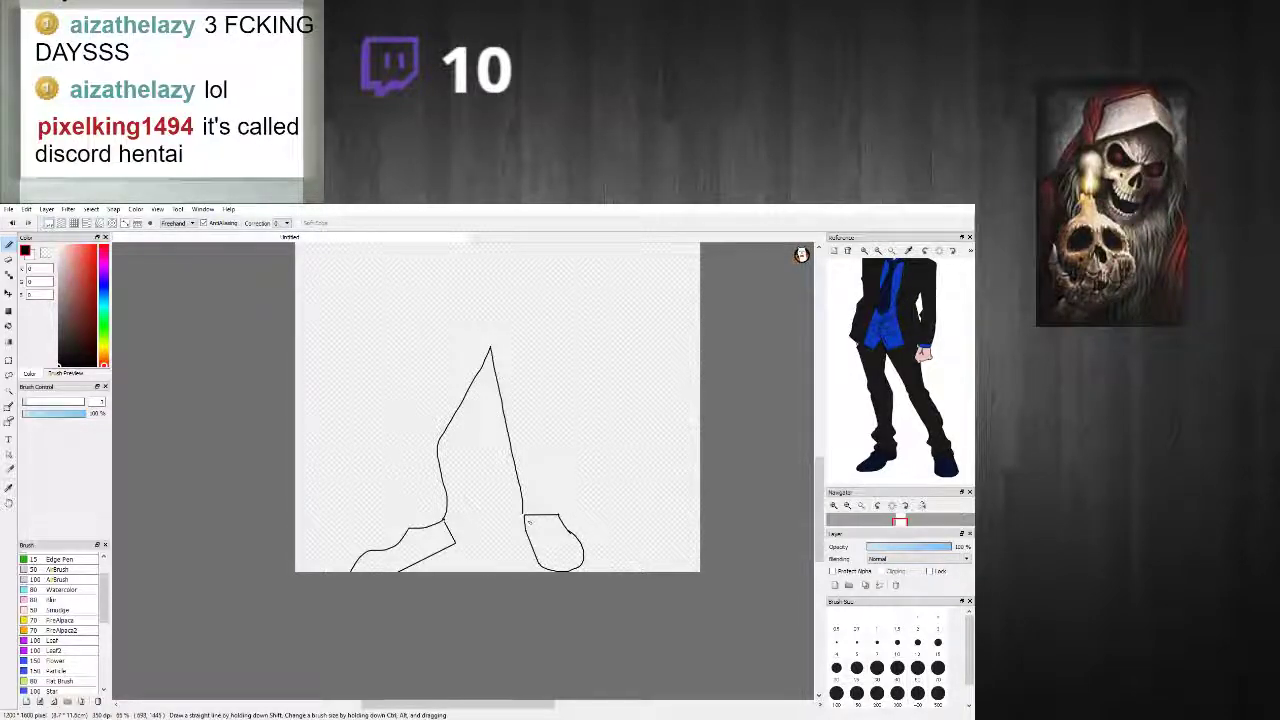
scroll(526, 521, "down", 2)
scroll(532, 540, "up", 1)
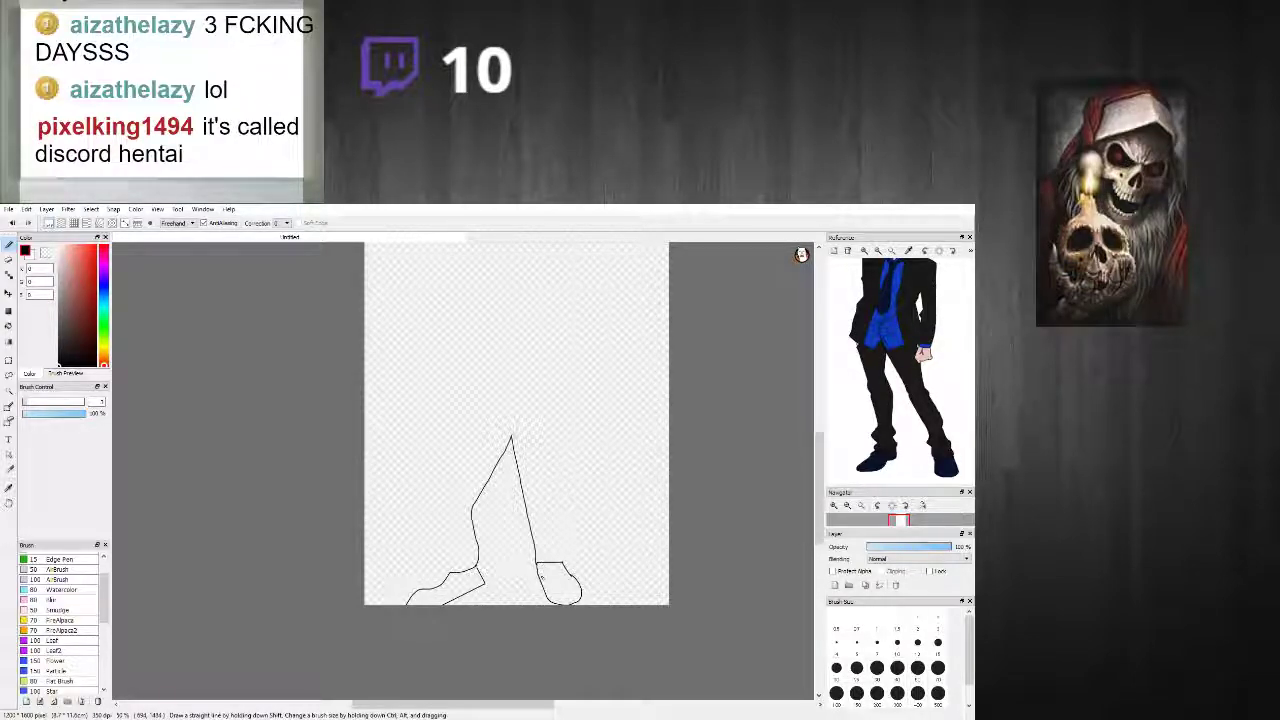
left_click_drag(532, 564, 545, 591)
scroll(541, 594, "up", 3)
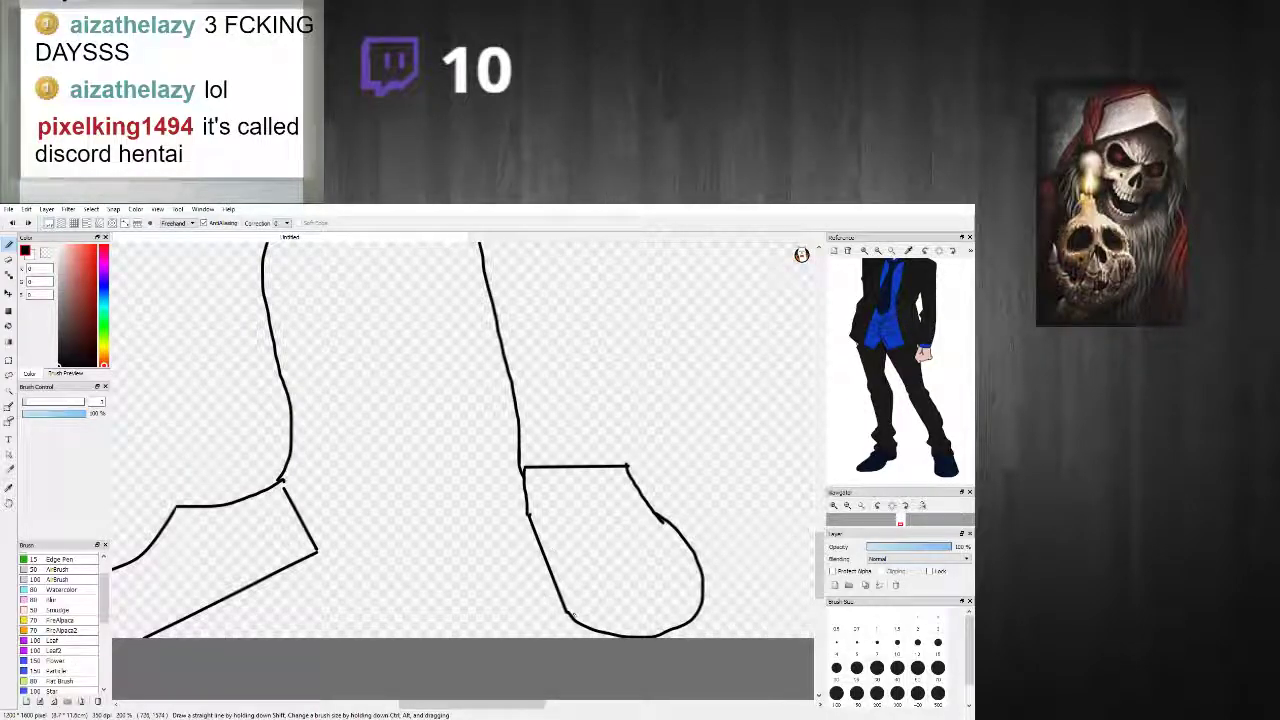
Step: Retouch the second shoe's side, and undo the inner leg lines and the entire second shoe
mouse_move(561, 603)
left_mouse_down()
mouse_move(528, 559)
mouse_move(523, 476)
left_mouse_up()
scroll(538, 513, "down", 4)
scroll(567, 513, "up", 2)
key("ctrl+z")
key("ctrl+z")
key("ctrl+z")
key("ctrl+z")
key("ctrl+z")
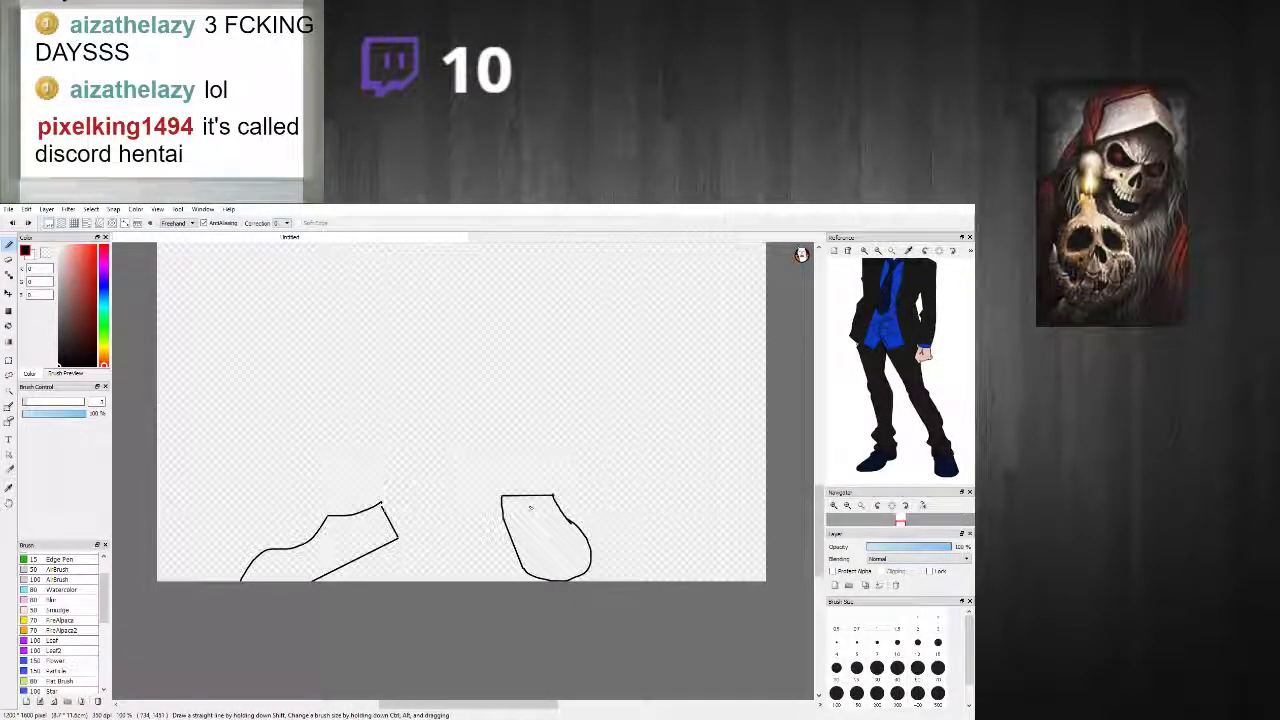
key("ctrl+z")
key("ctrl+z")
key("ctrl+z")
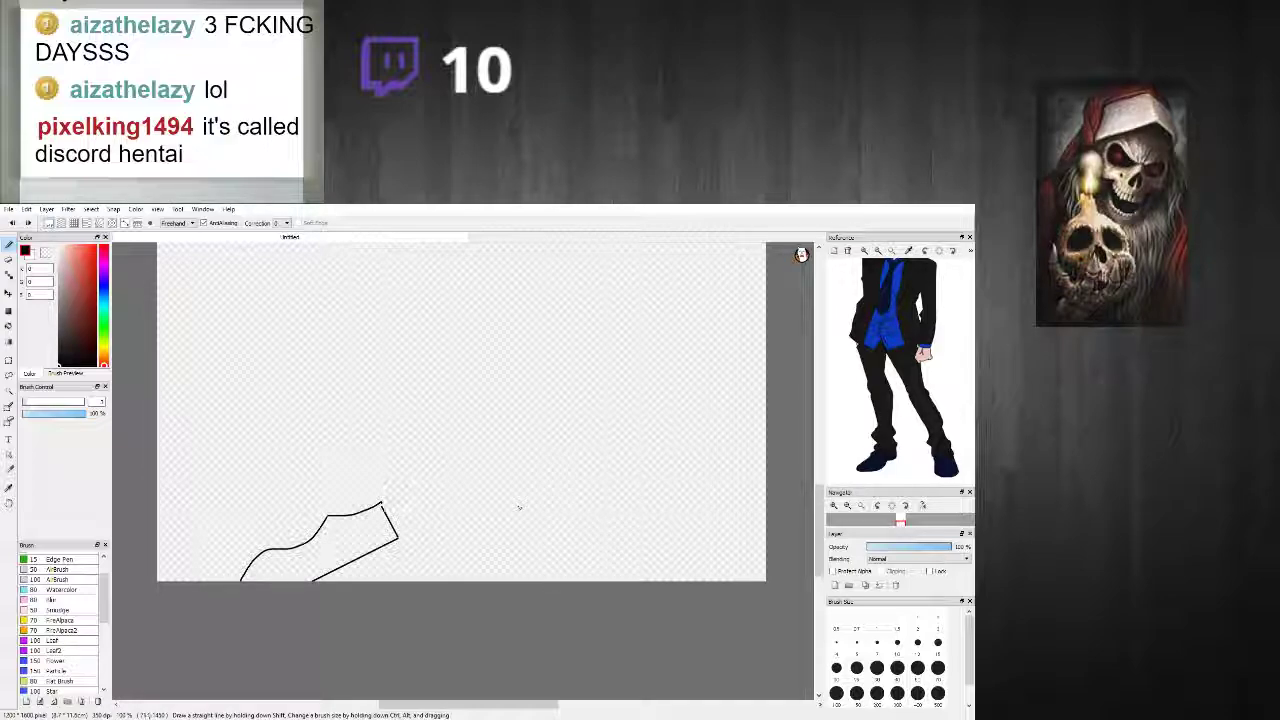
Step: Draw the heel and slanted sole of a new right-hand shoe facing away from the first shoe
left_click_drag(529, 500, 508, 553)
left_click(514, 536, "shift")
left_click(579, 582, "shift")
Step: Draw the right-hand shoe's upper contour from the top of the heel to the toe at the canvas's lower edge
left_click_drag(622, 581, 561, 510)
key("ctrl+z")
mouse_move(640, 582)
left_mouse_down()
mouse_move(638, 558)
mouse_move(575, 518)
left_mouse_up()
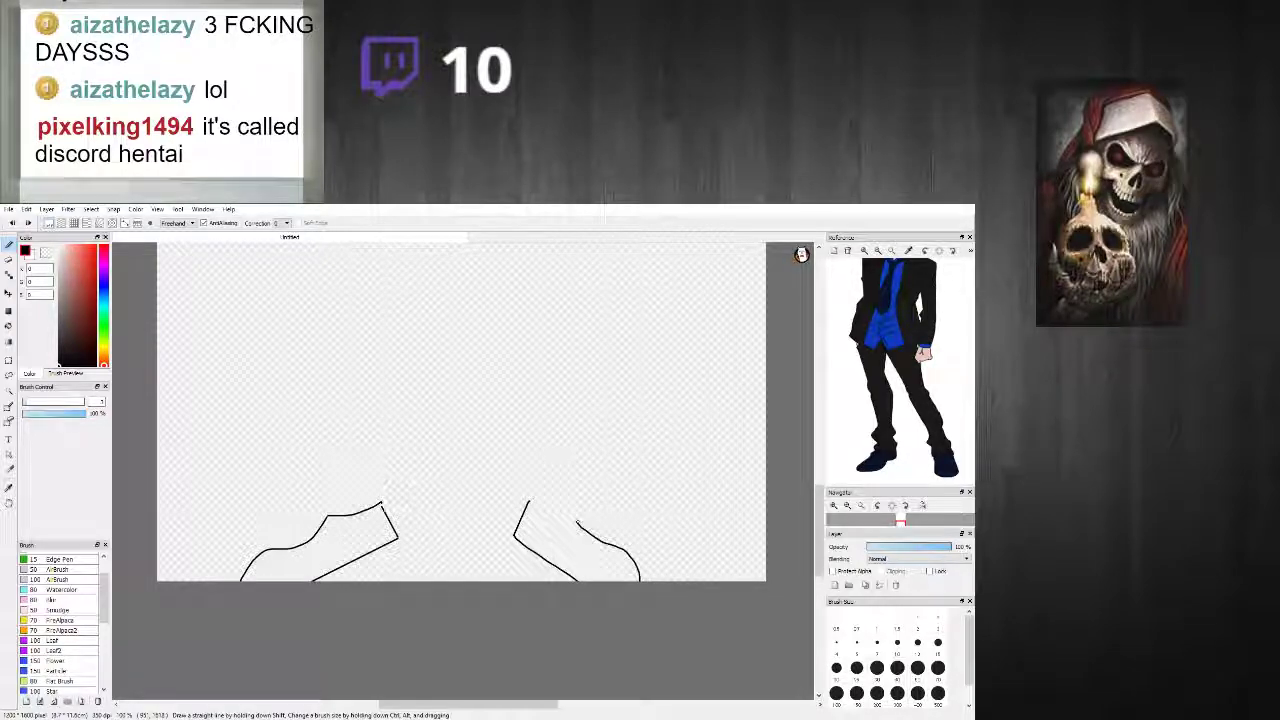
key("ctrl+z")
left_click_drag(636, 580, 564, 519)
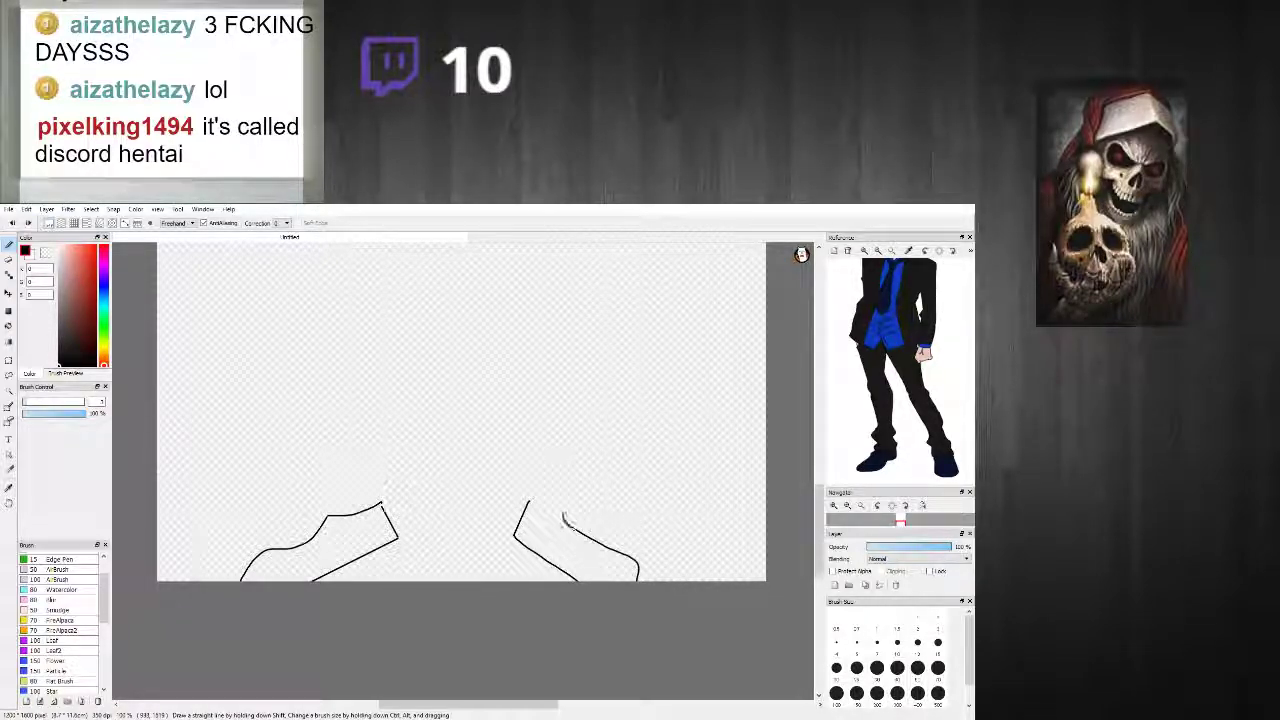
key("ctrl+z")
mouse_move(650, 583)
left_mouse_down()
mouse_move(556, 538)
mouse_move(644, 574)
mouse_move(610, 539)
mouse_move(559, 526)
left_mouse_up()
key("ctrl+z")
key("ctrl+z")
mouse_move(638, 579)
left_mouse_down()
mouse_move(593, 529)
mouse_move(548, 512)
left_mouse_up()
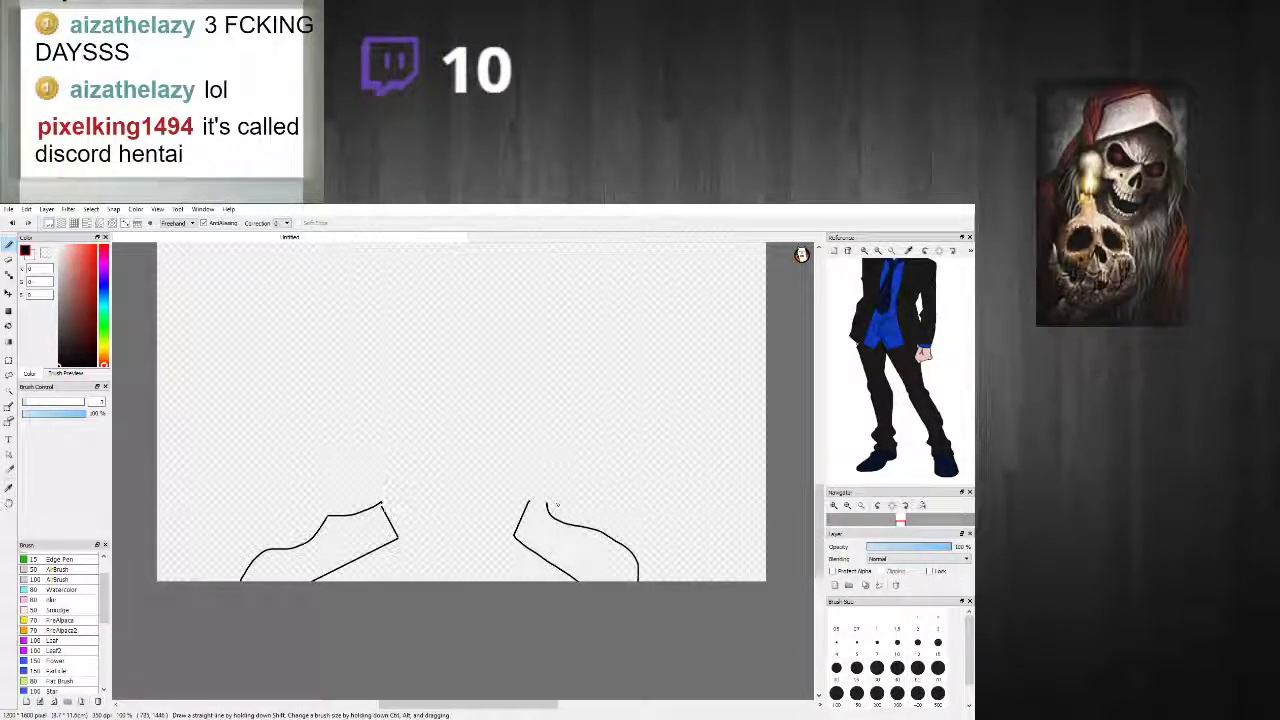
key("ctrl+z")
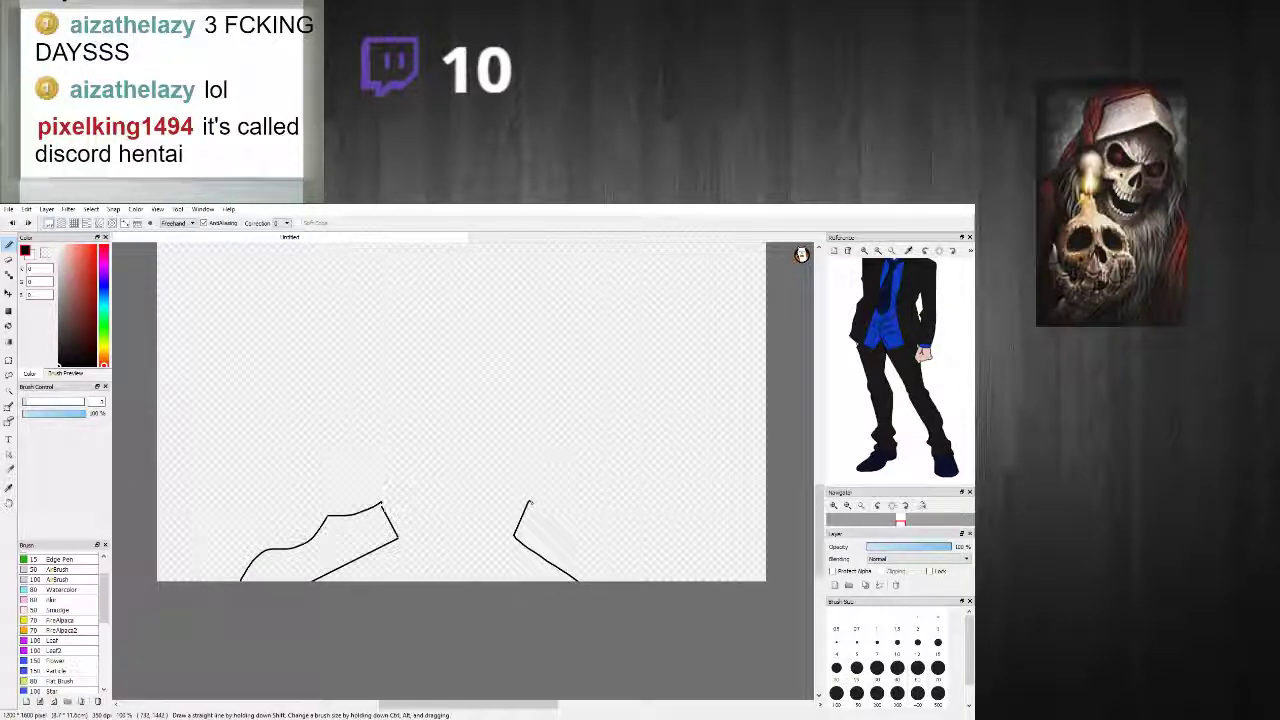
mouse_move(530, 503)
left_mouse_down()
mouse_move(586, 515)
mouse_move(662, 584)
left_mouse_up()
scroll(565, 546, "down", 2)
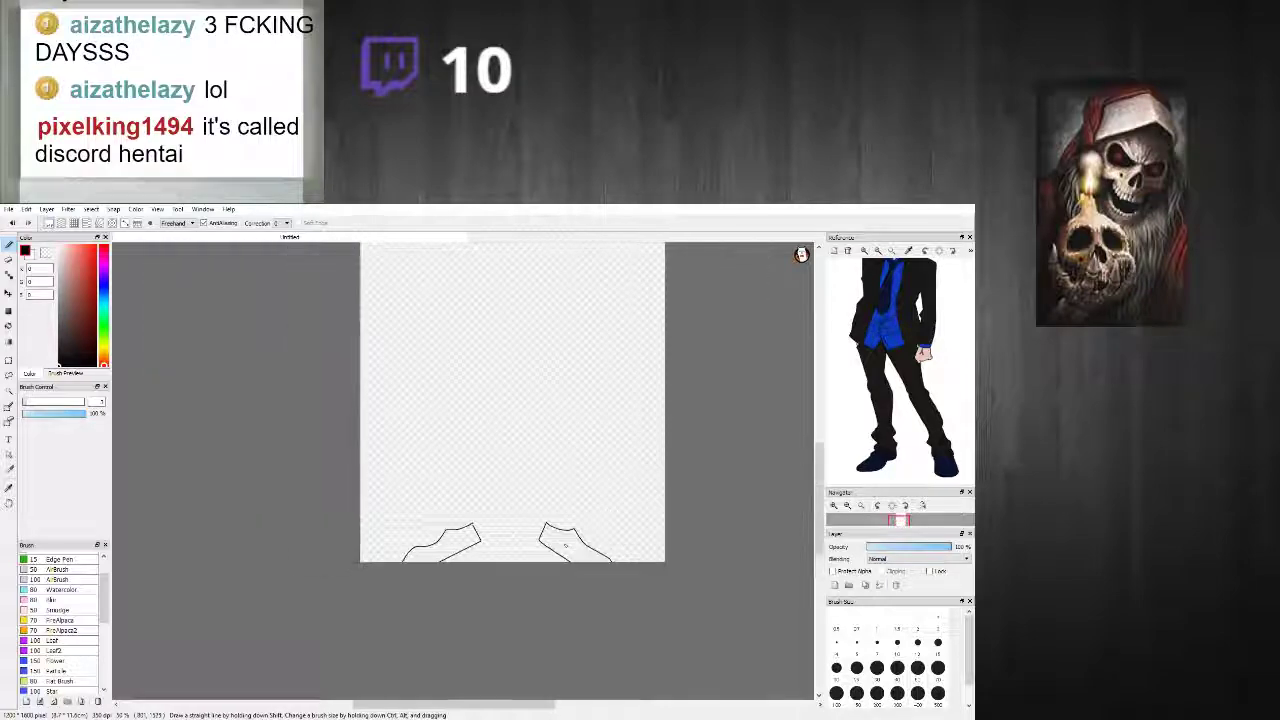
scroll(565, 545, "up", 2)
scroll(398, 566, "down", 2)
scroll(398, 566, "up", 1)
mouse_move(400, 570)
left_mouse_down()
mouse_move(413, 458)
mouse_move(469, 403)
mouse_move(507, 563)
left_mouse_up()
key("ctrl+z")
mouse_move(400, 566)
left_mouse_down()
mouse_move(446, 404)
mouse_move(479, 544)
left_mouse_up()
key("ctrl+z")
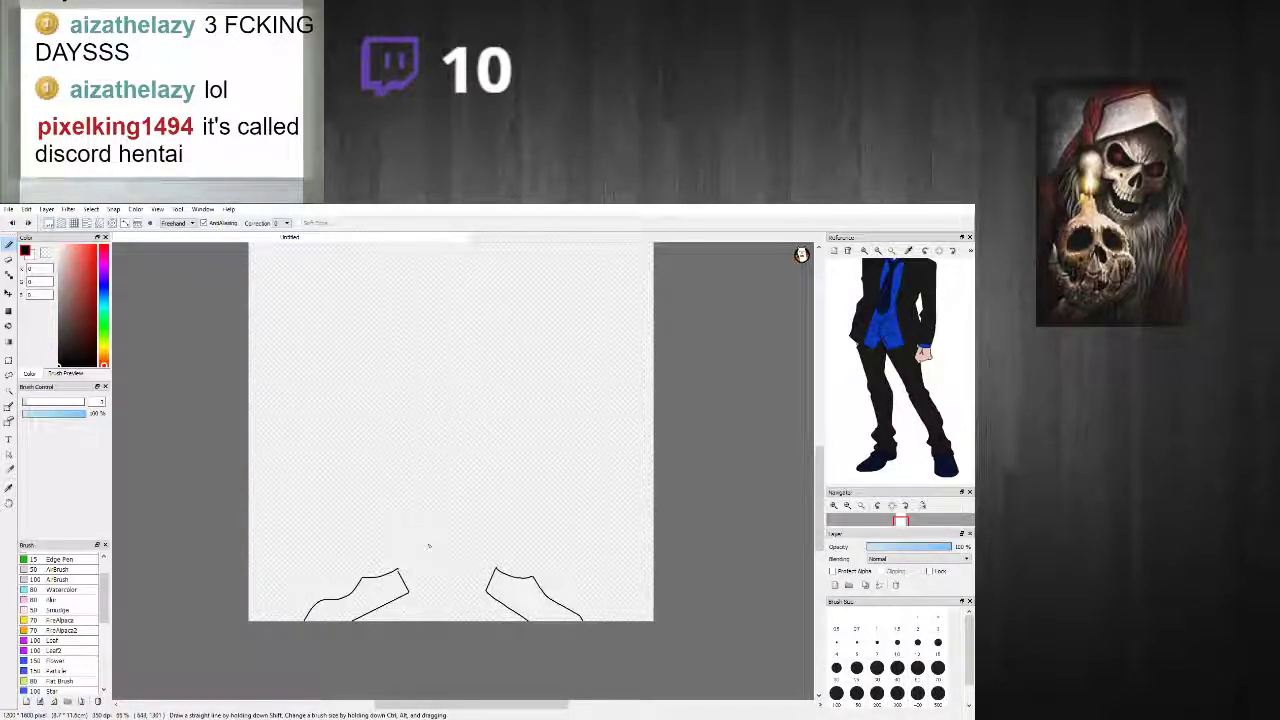
mouse_move(400, 572)
left_mouse_down()
mouse_move(461, 442)
mouse_move(492, 558)
left_mouse_up()
key("ctrl+z")
key("ctrl+z")
mouse_move(389, 554)
left_mouse_down()
mouse_move(397, 472)
mouse_move(440, 421)
left_mouse_up()
key("ctrl+z")
Step: Draw curved inner leg lines from both shoes that meet at a pointed crotch
mouse_move(498, 566)
left_mouse_down()
mouse_move(502, 491)
mouse_move(466, 408)
left_mouse_up()
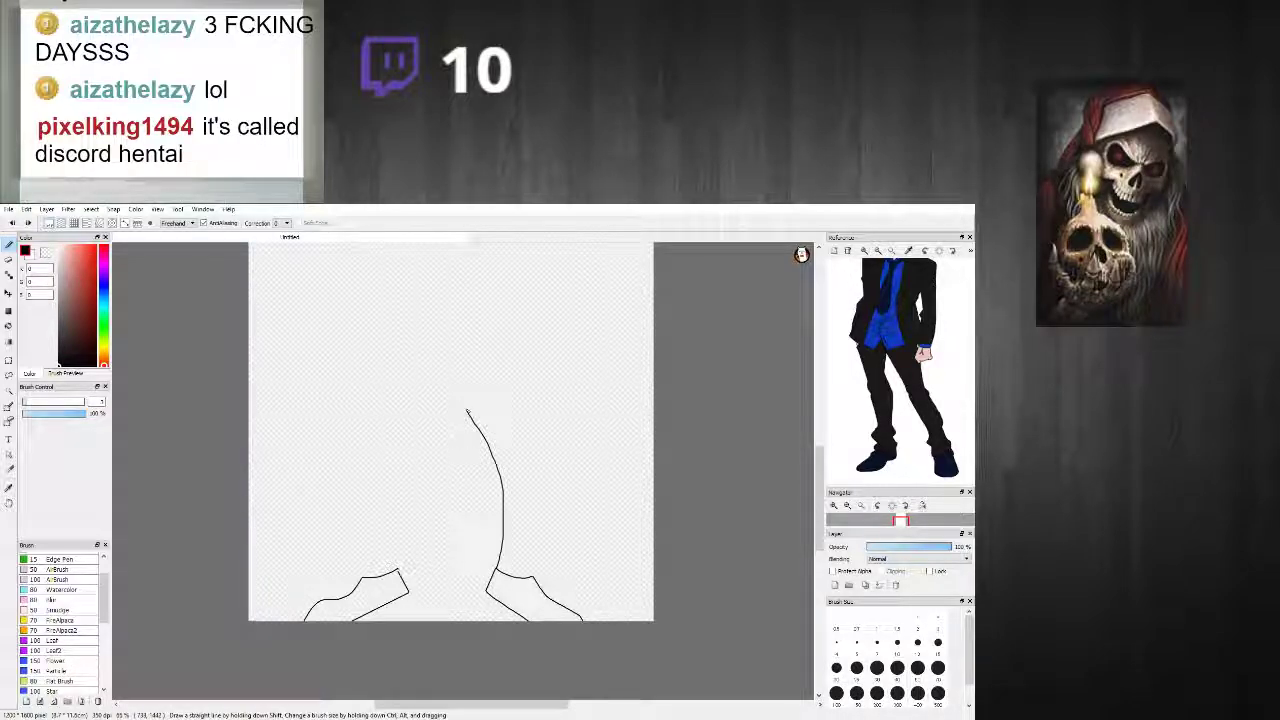
key("ctrl+z")
left_click_drag(507, 531, 502, 422)
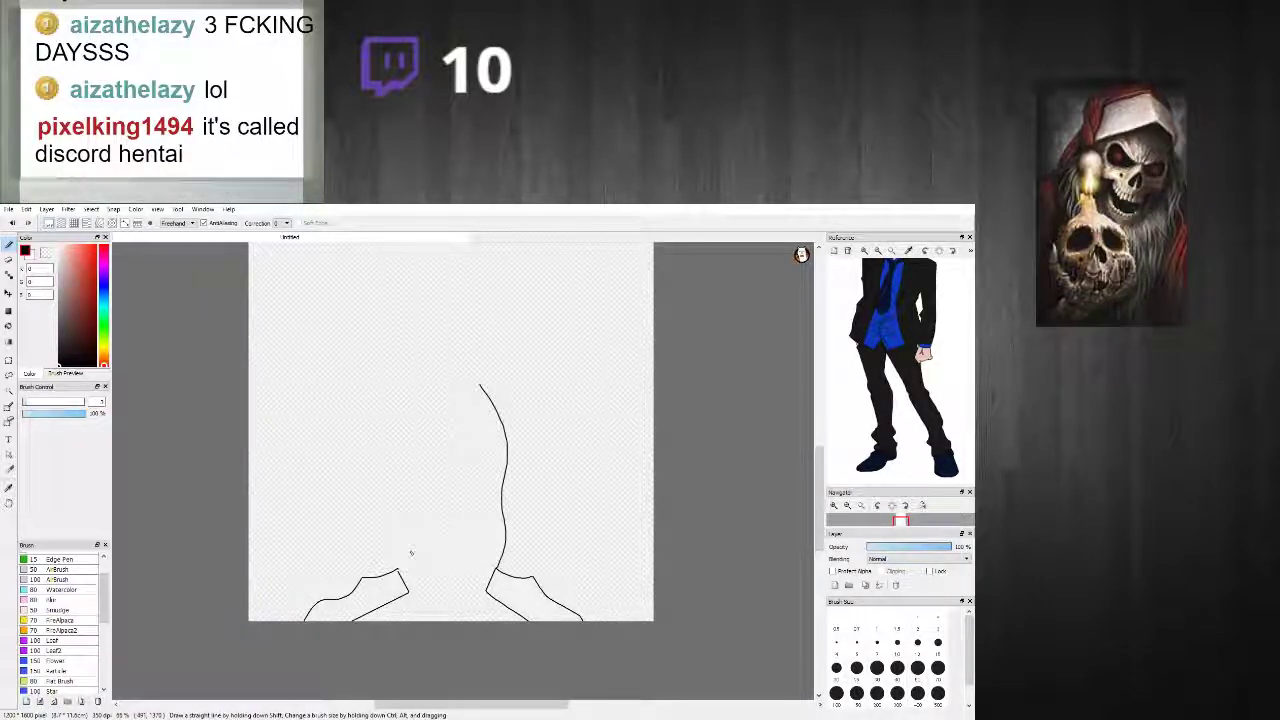
mouse_move(396, 565)
left_mouse_down()
mouse_move(402, 527)
mouse_move(480, 383)
left_mouse_up()
key("ctrl+z")
mouse_move(398, 570)
left_mouse_down()
mouse_move(389, 497)
mouse_move(413, 432)
mouse_move(464, 372)
left_mouse_up()
scroll(504, 455, "down", 3)
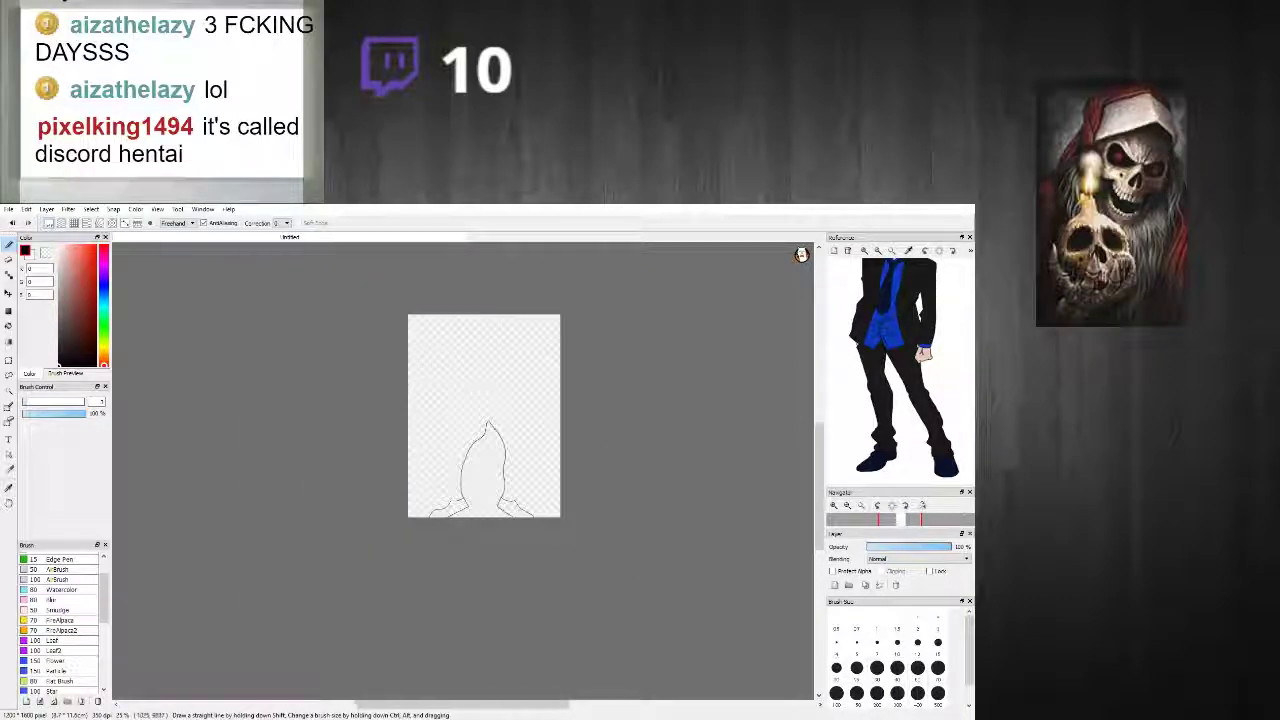
Step: Draw the left-hand leg's outer contour from the shoe up to the hip
scroll(469, 531, "up", 4)
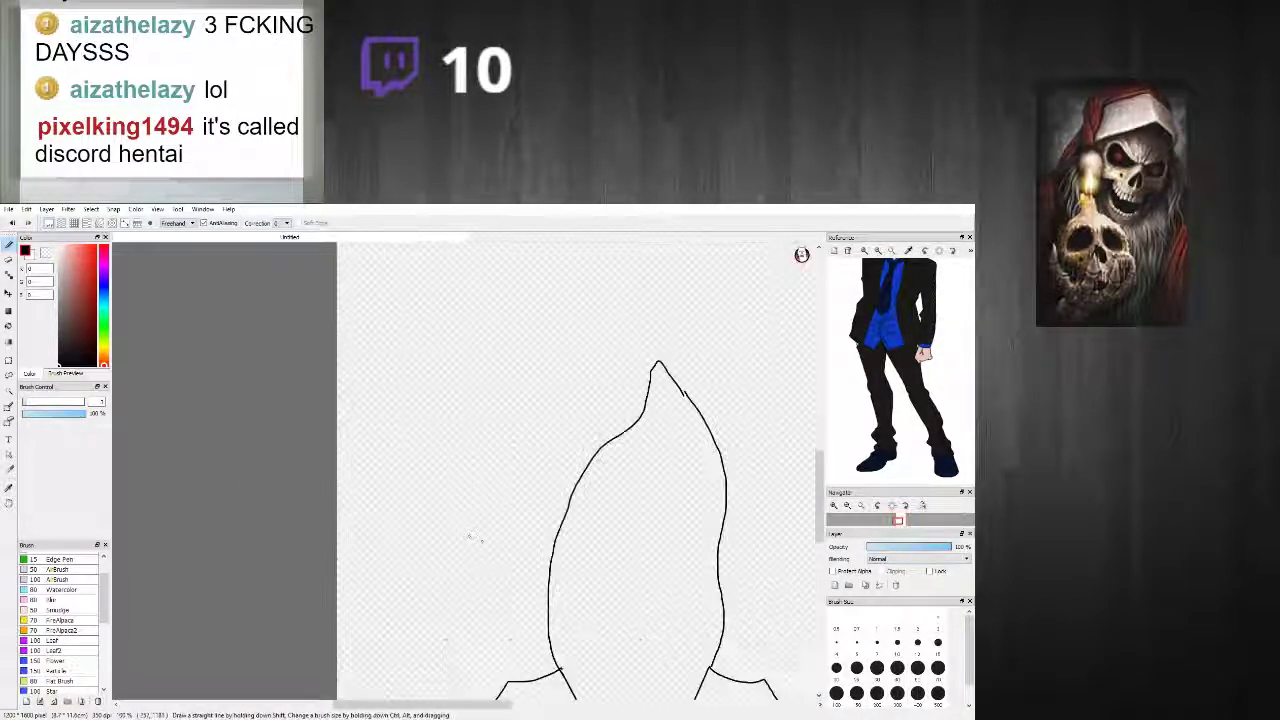
mouse_move(510, 686)
left_mouse_down()
mouse_move(510, 627)
mouse_move(475, 553)
mouse_move(467, 481)
left_mouse_up()
key("ctrl+z")
mouse_move(510, 686)
left_mouse_down()
mouse_move(522, 625)
mouse_move(494, 533)
mouse_move(486, 432)
left_mouse_up()
key("ctrl+z")
left_click_drag(507, 637, 481, 563)
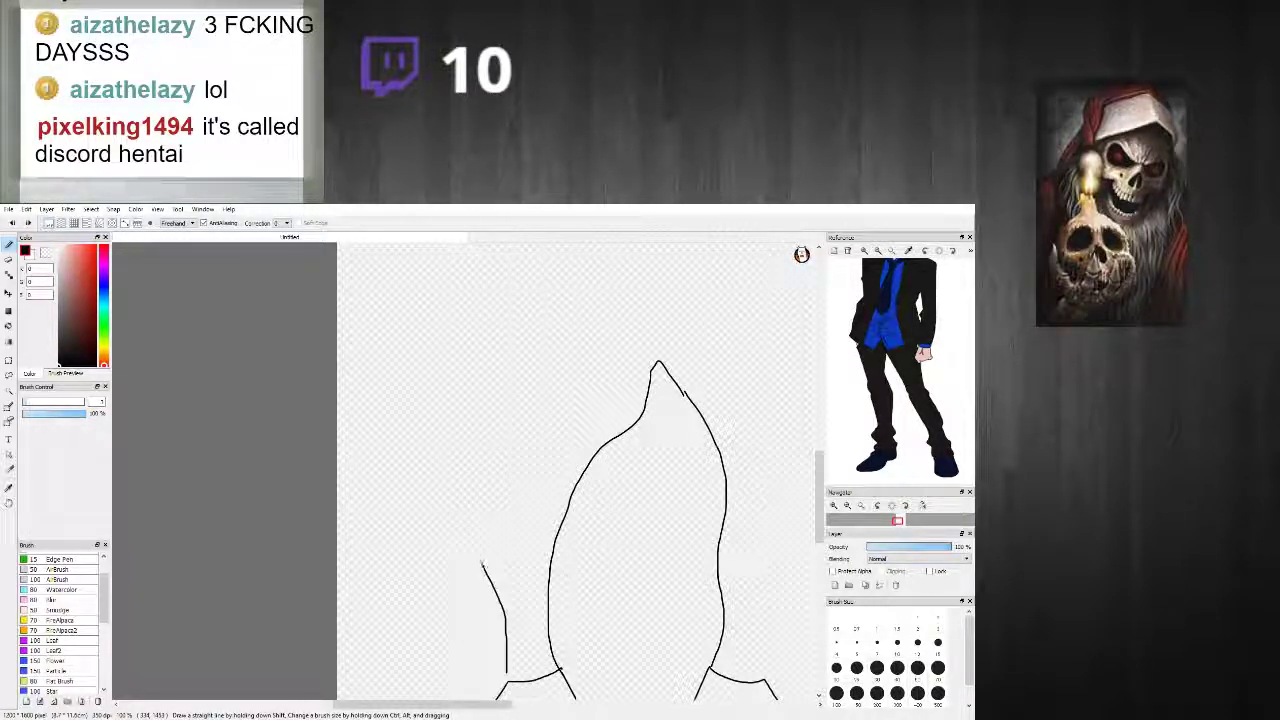
key("ctrl+z")
left_click_drag(509, 682, 498, 508)
left_click_drag(555, 390, 572, 346)
Step: Draw the right-hand leg's outer contour from the shoe up to the hip
scroll(642, 420, "down", 3)
scroll(698, 420, "up", 3)
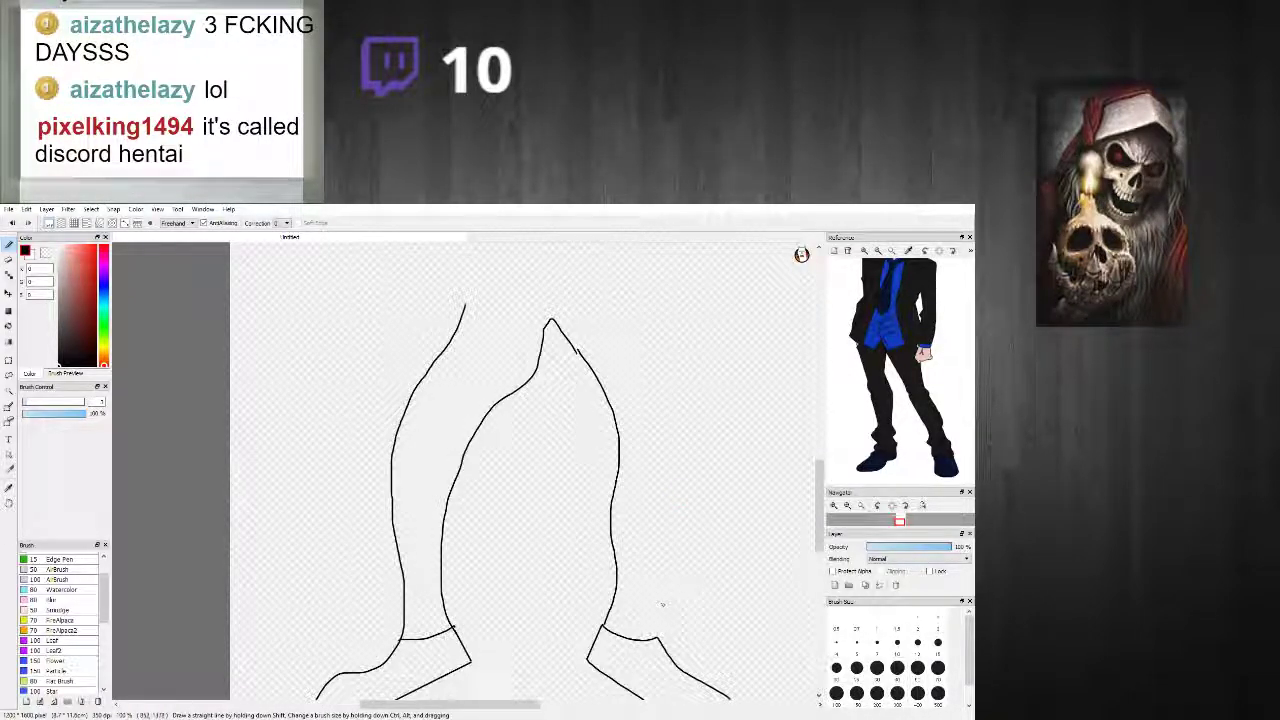
mouse_move(656, 636)
left_mouse_down()
mouse_move(676, 592)
mouse_move(698, 440)
mouse_move(679, 356)
left_mouse_up()
left_click_drag(633, 299, 628, 288)
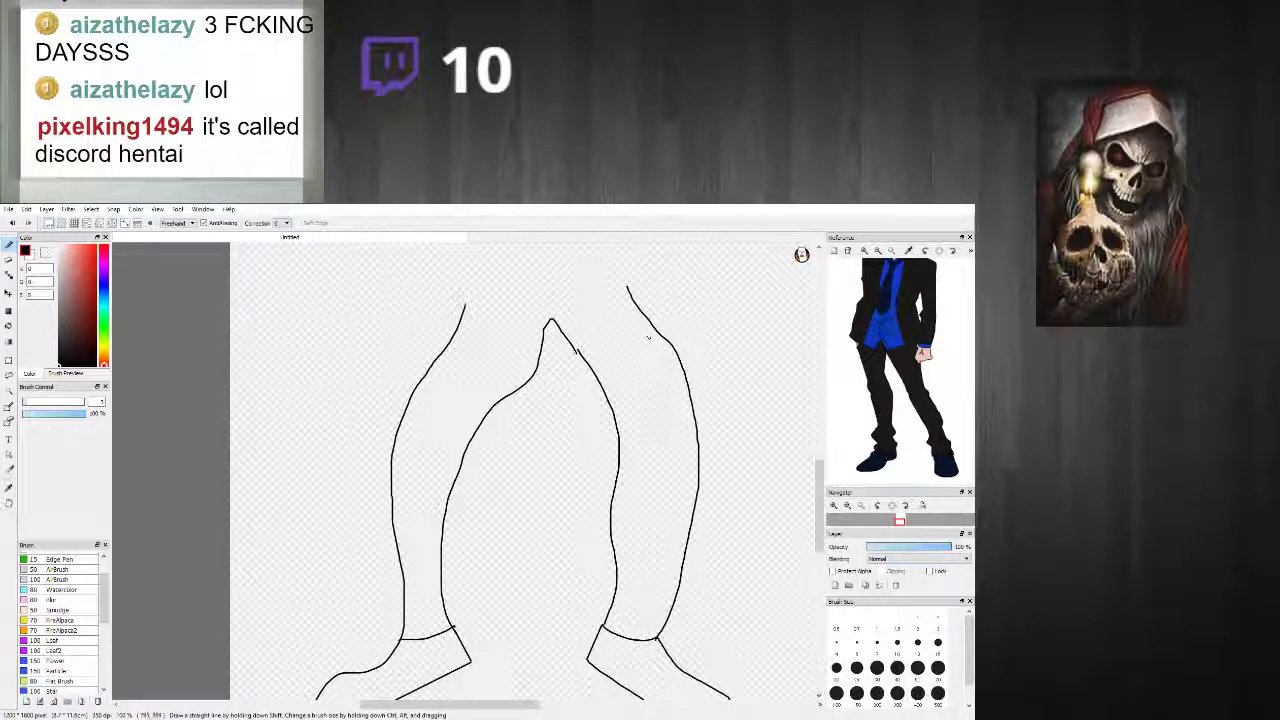
Step: Draw the jacket's hem above the crotch with straight lines, forming a central inverted-V peak and a line out towards each hip
scroll(450, 311, "up", 4)
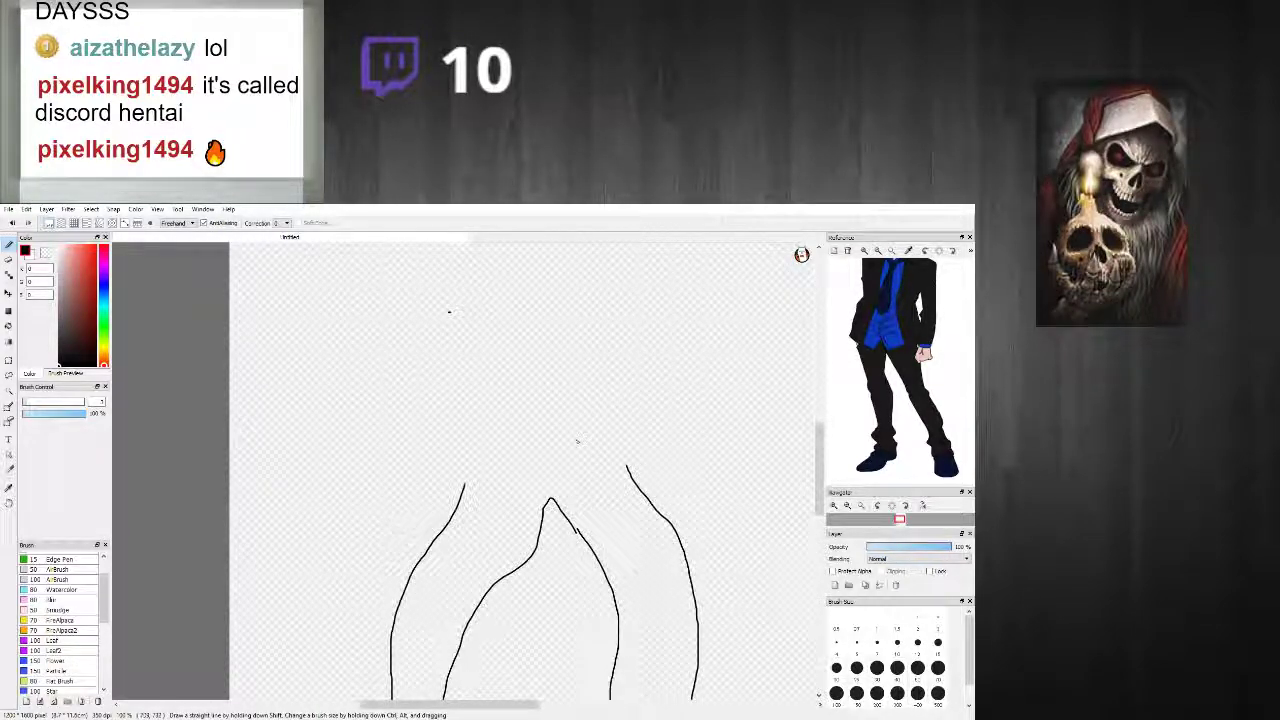
left_click_drag(512, 428, 554, 466)
mouse_move(545, 410)
left_mouse_down()
mouse_move(547, 397)
mouse_move(590, 458)
left_mouse_up()
left_click_drag(515, 457, 407, 436)
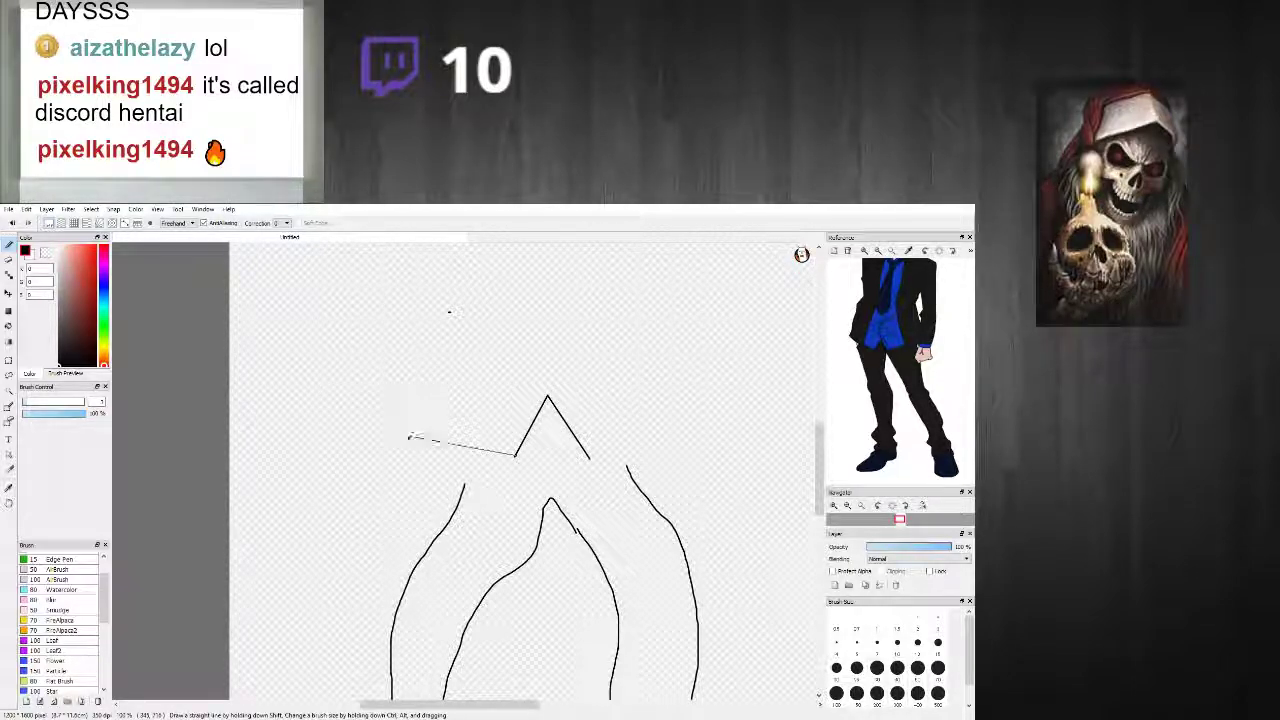
left_click_drag(590, 458, 669, 416)
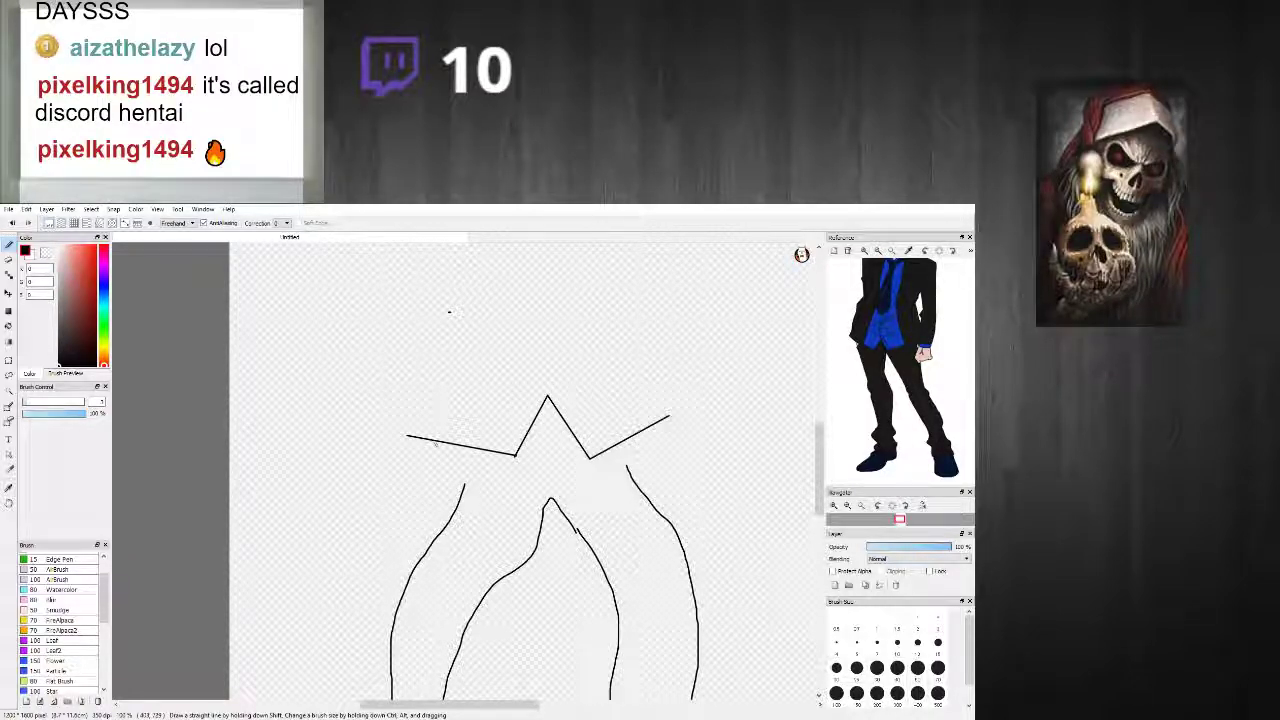
Step: Draw a short hip line on each side from the hem down to the leg's outer contour
mouse_move(433, 440)
left_mouse_down()
mouse_move(446, 464)
mouse_move(428, 550)
left_mouse_up()
key("ctrl+z")
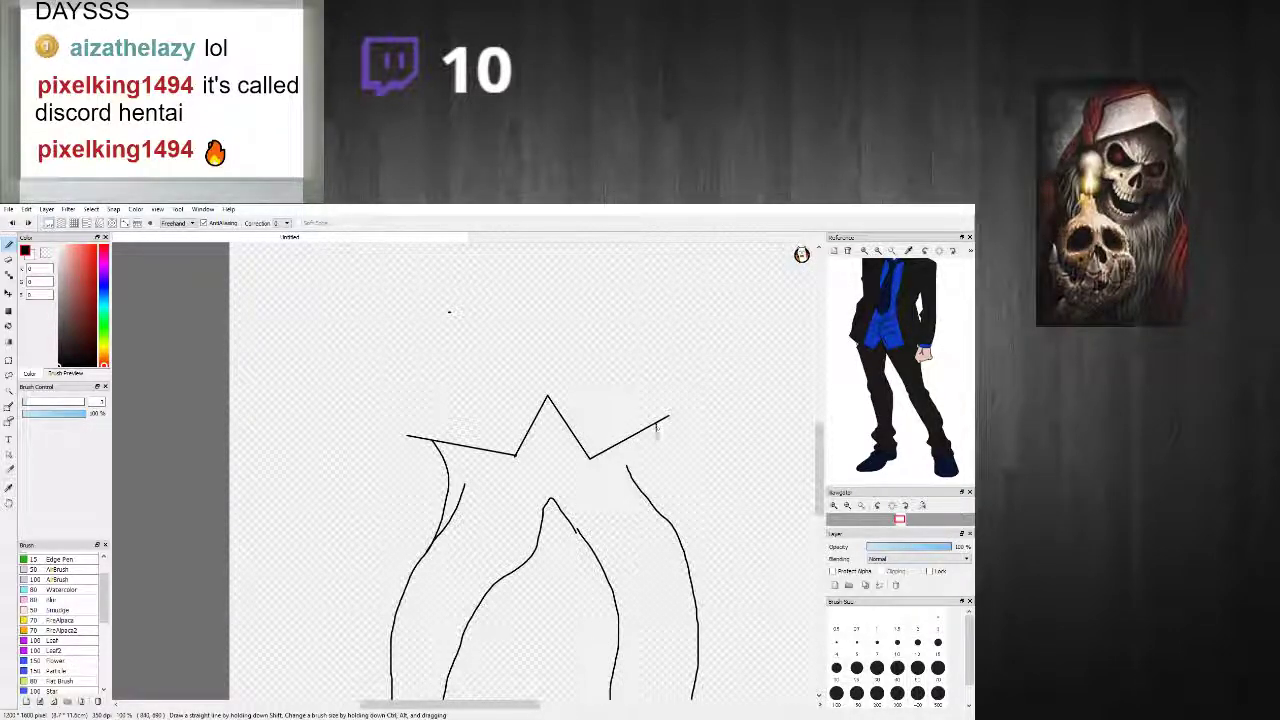
key("ctrl+z")
left_click_drag(653, 424, 658, 494)
scroll(690, 507, "up", 2)
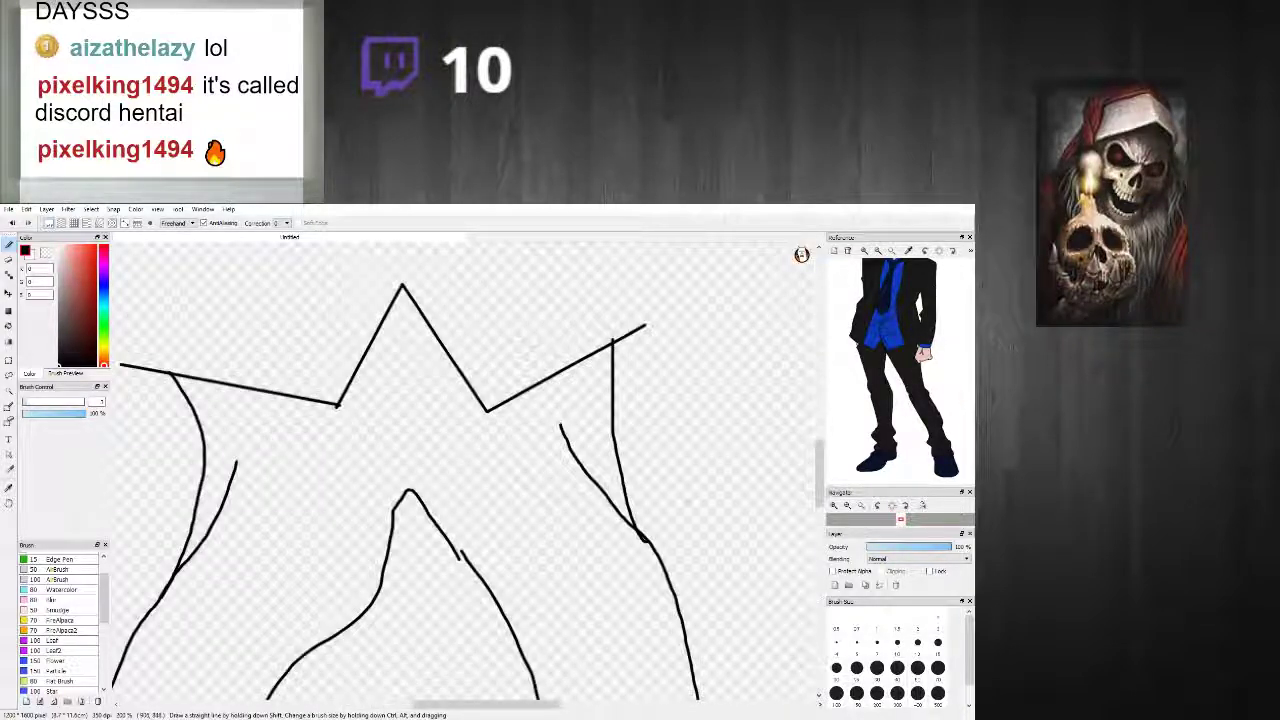
scroll(558, 480, "down", 5)
scroll(530, 435, "up", 1)
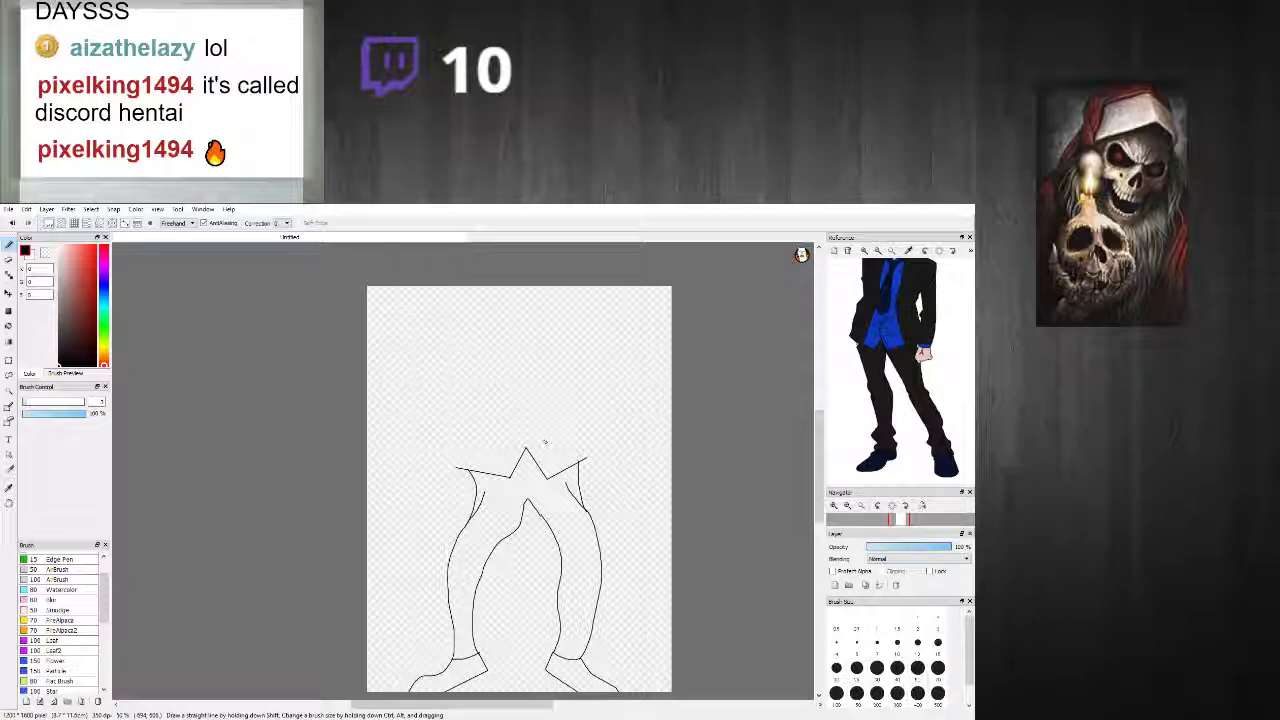
Step: Move the whole leg drawing slightly to the right with the Move tool
scroll(820, 485, "up", 2)
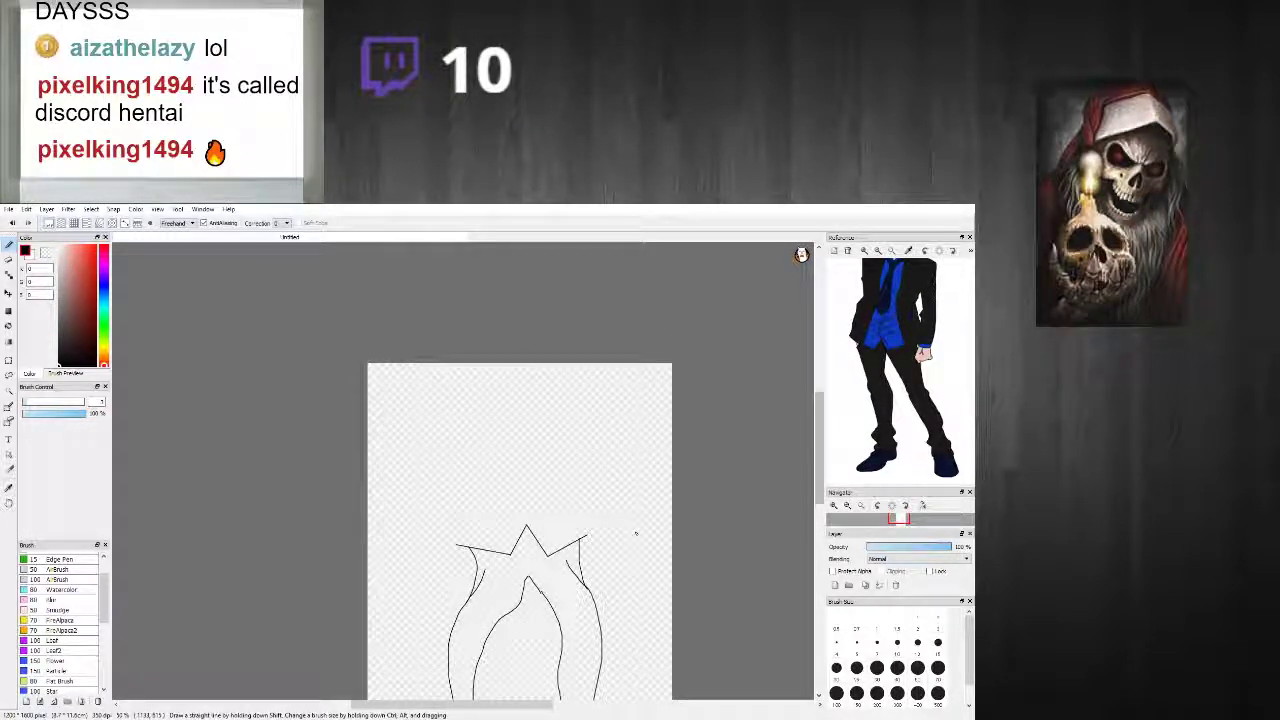
left_click(73, 331)
left_click(8, 291)
mouse_move(518, 597)
left_mouse_down()
mouse_move(485, 472)
mouse_move(515, 500)
mouse_move(510, 612)
mouse_move(530, 602)
left_mouse_up()
left_click_drag(822, 472, 820, 485)
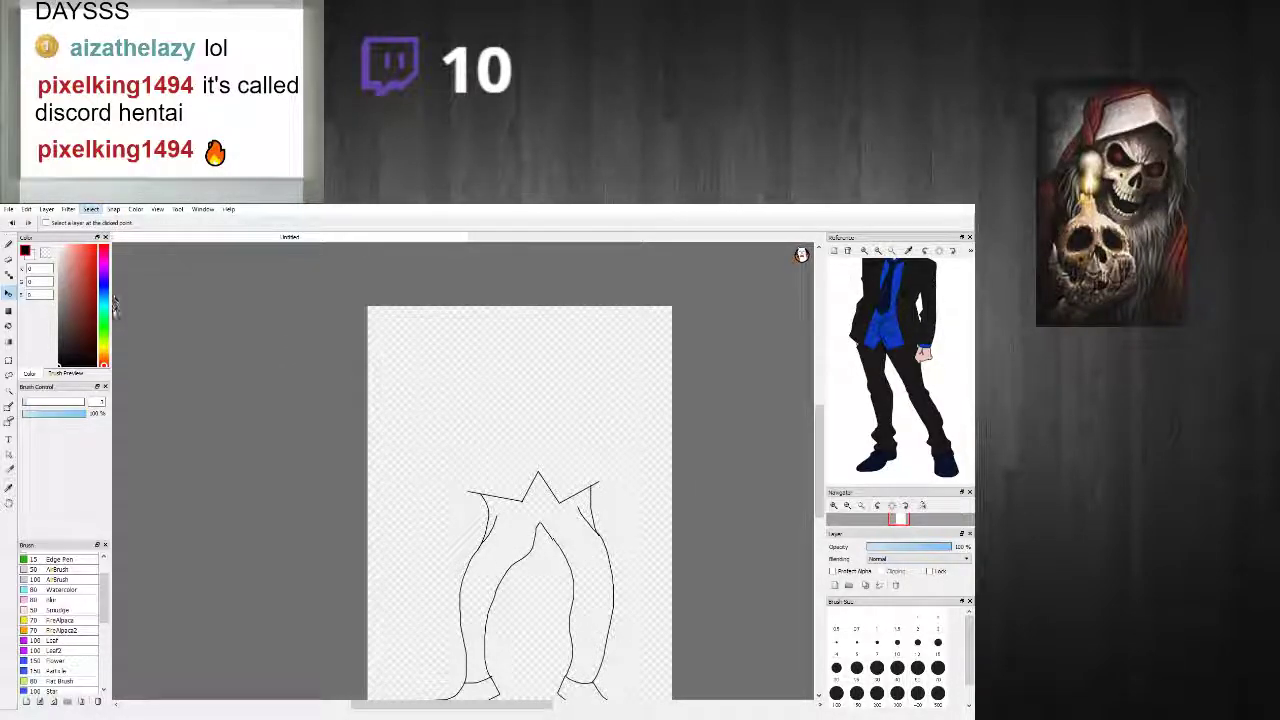
Step: Scale the leg drawing down so the shoes sit near the canvas's lower edge, and return to the Brush tool
key("ctrl+t")
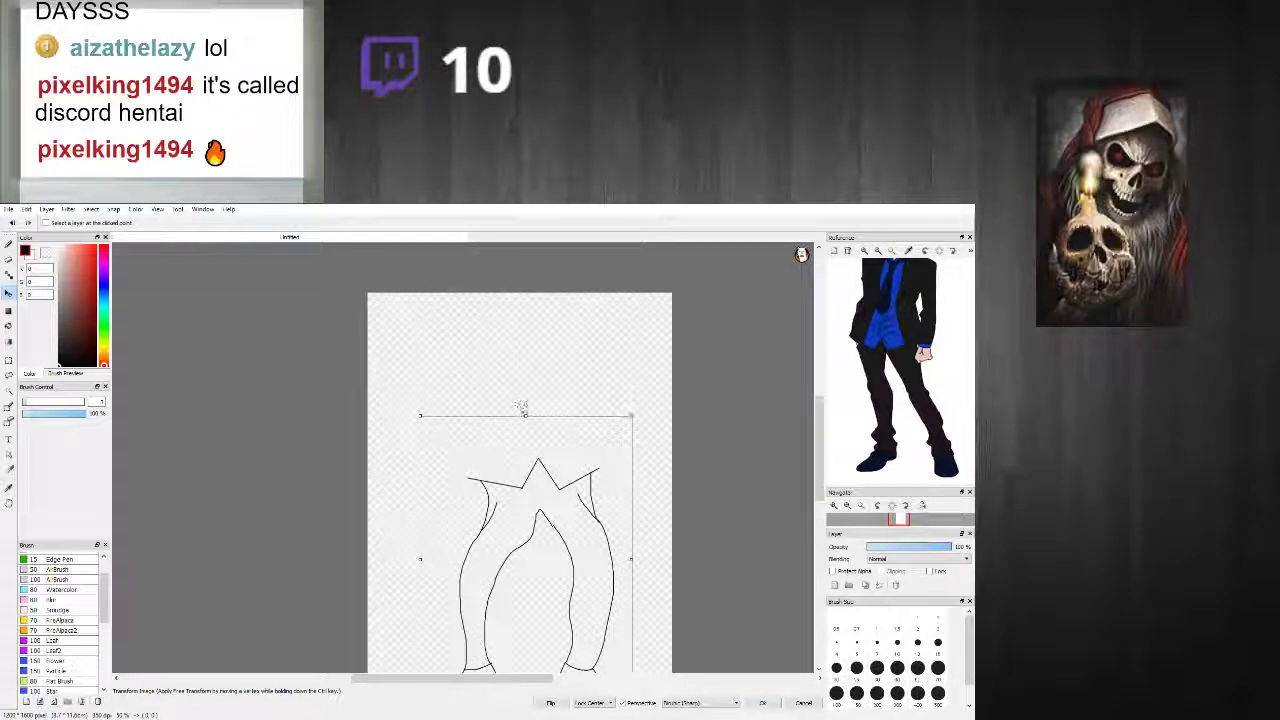
left_click_drag(630, 415, 578, 502)
left_click_drag(537, 568, 543, 582)
left_click_drag(821, 480, 821, 508)
left_click_drag(513, 510, 505, 525)
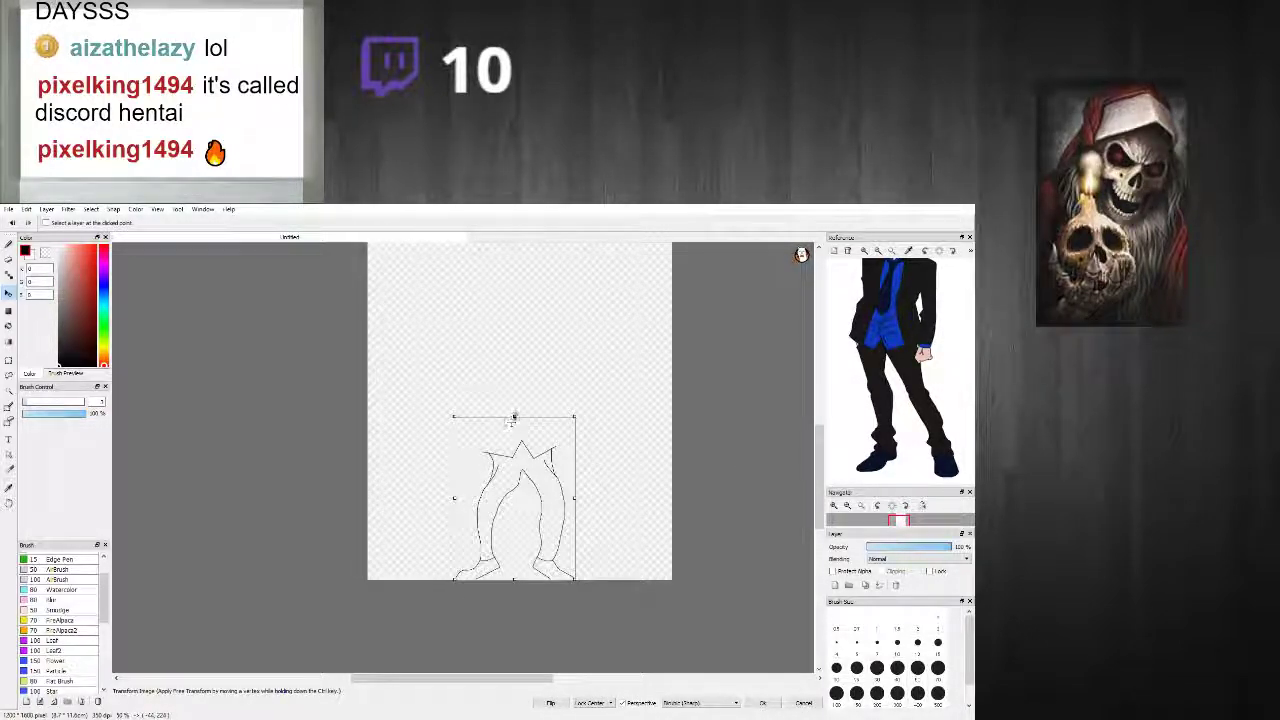
left_click_drag(515, 391, 510, 449)
left_click_drag(581, 431, 590, 349)
left_click_drag(533, 396, 553, 376)
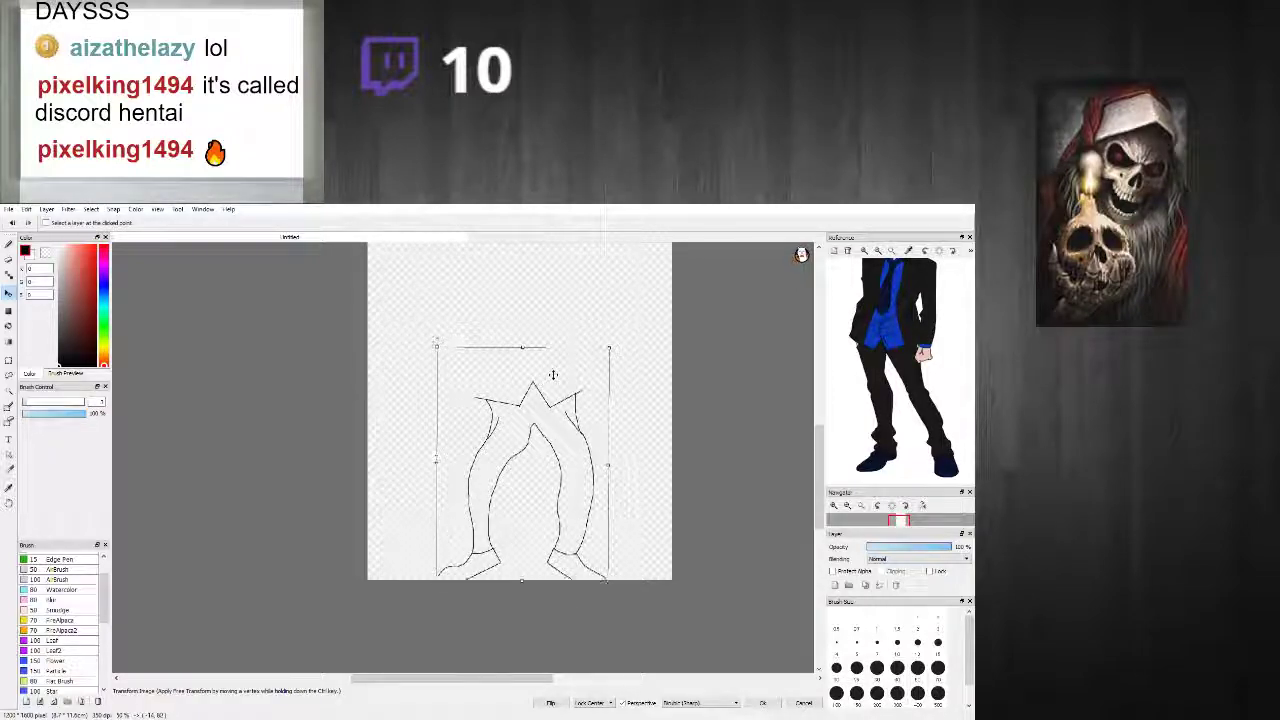
scroll(554, 376, "down", 3)
scroll(588, 369, "up", 2)
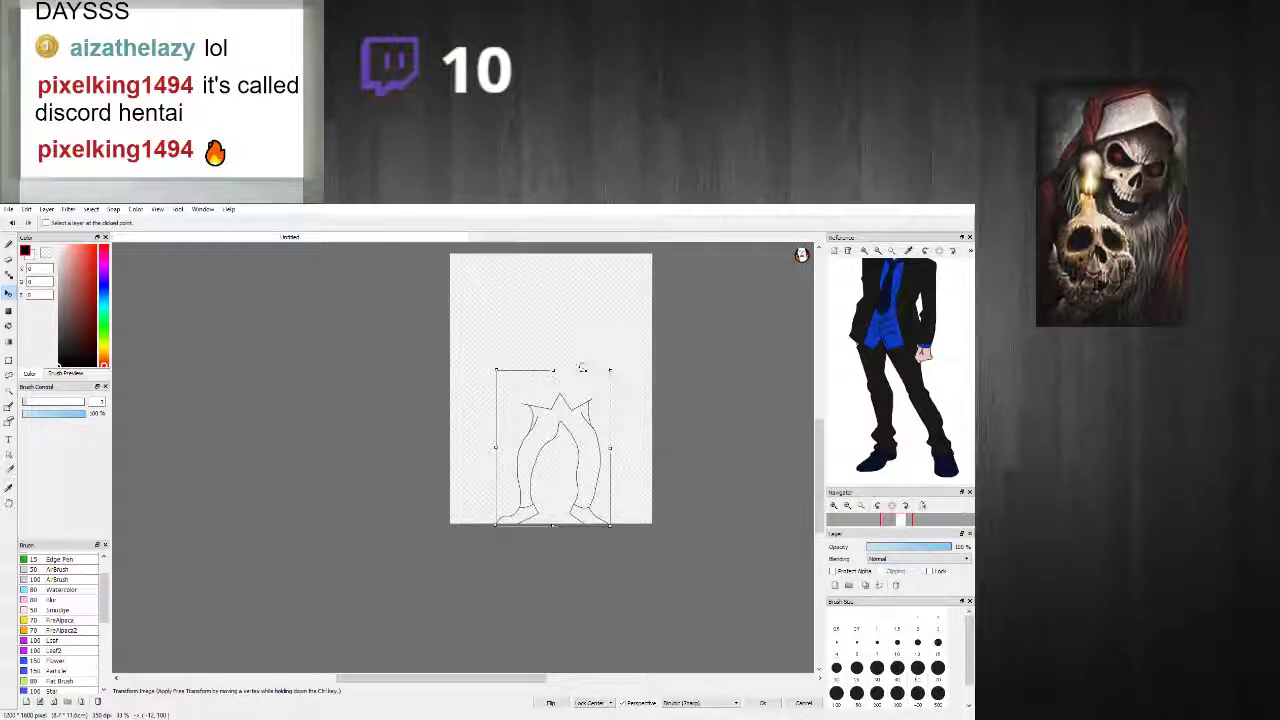
left_click_drag(554, 370, 552, 421)
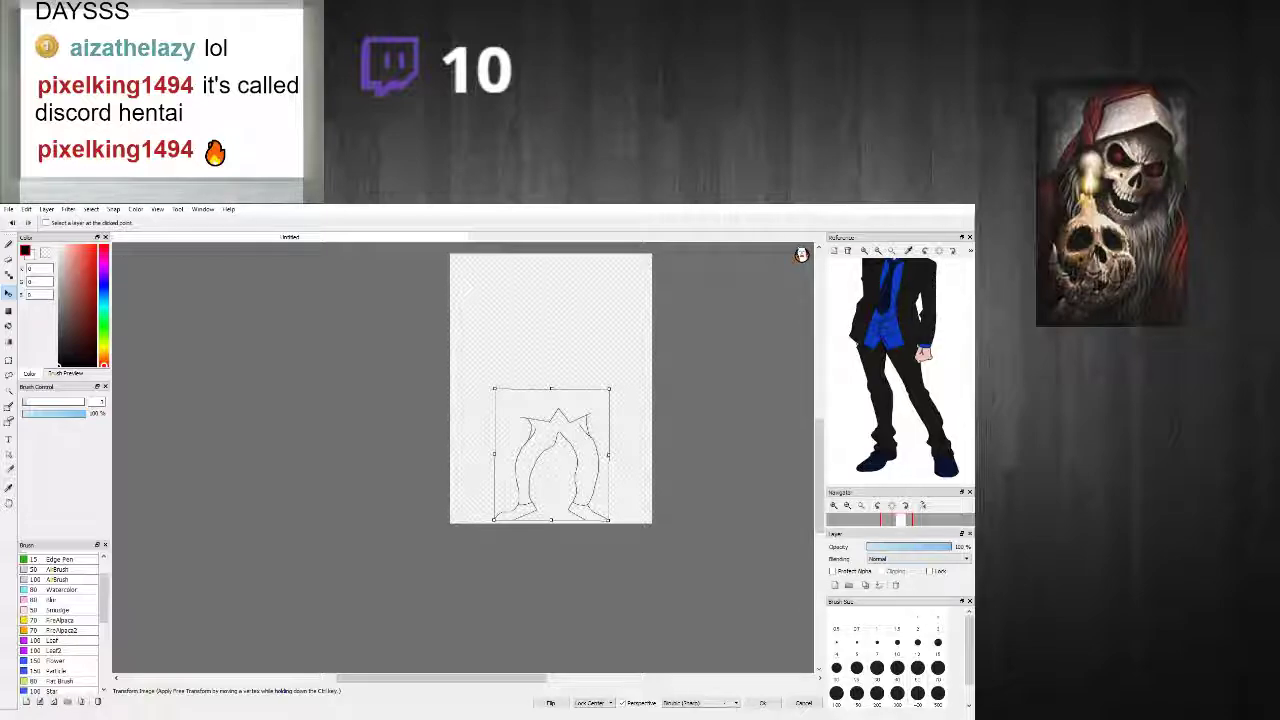
left_click(762, 703)
scroll(602, 468, "up", 2)
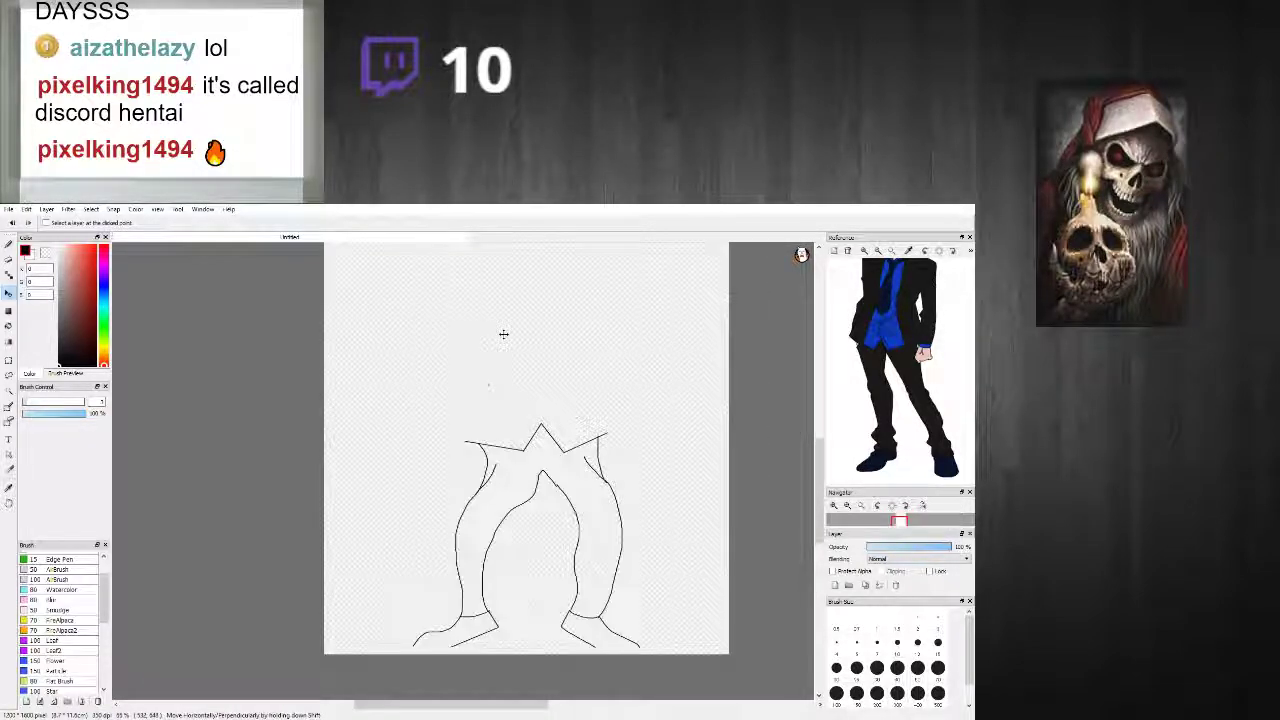
left_click(8, 243)
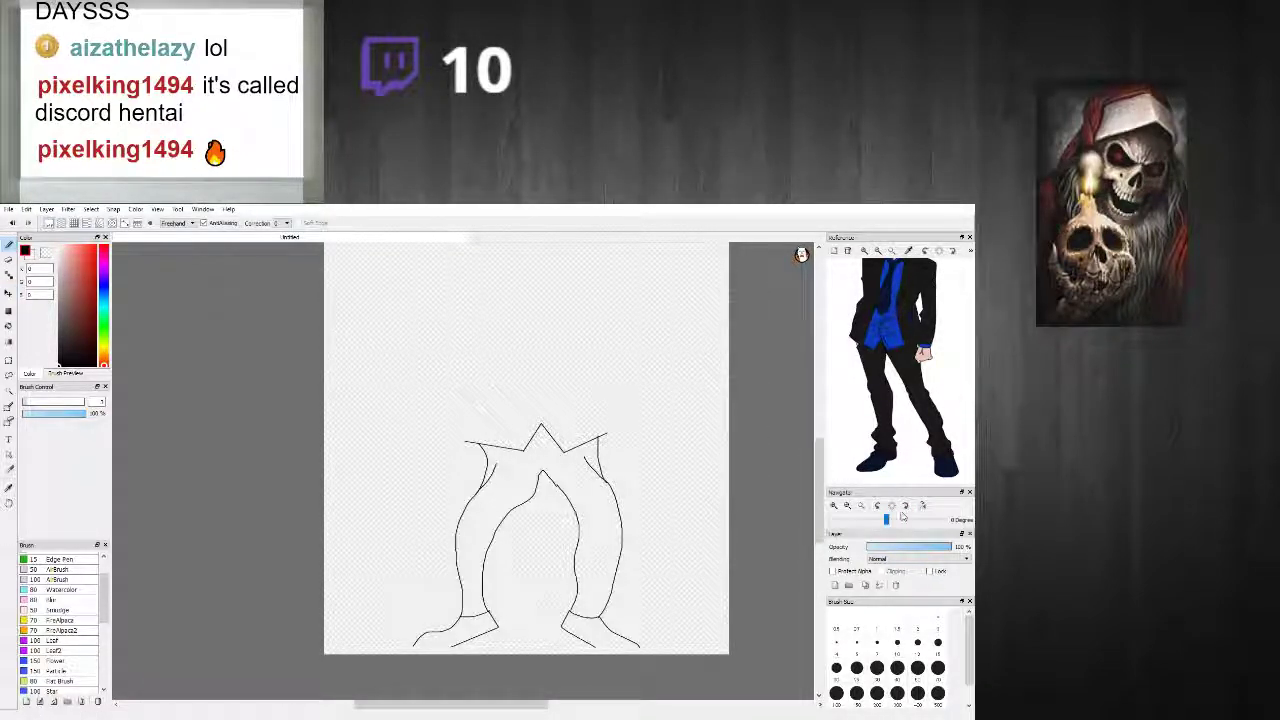
Step: Try to draw the torso's left-hand edge with straight lines from the hem's outer end in to the waist and up towards the shoulder
left_click_drag(819, 466, 819, 440)
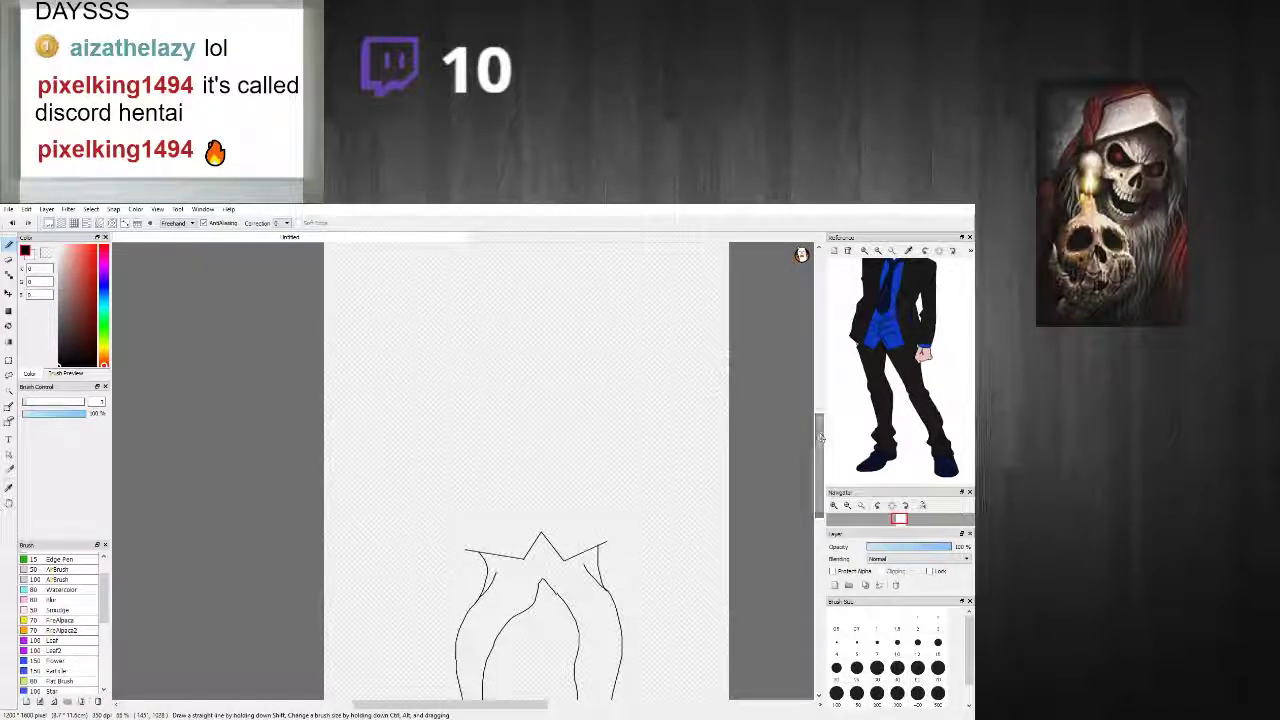
left_click_drag(466, 550, 487, 386)
scroll(490, 382, "down", 2)
scroll(506, 345, "up", 2)
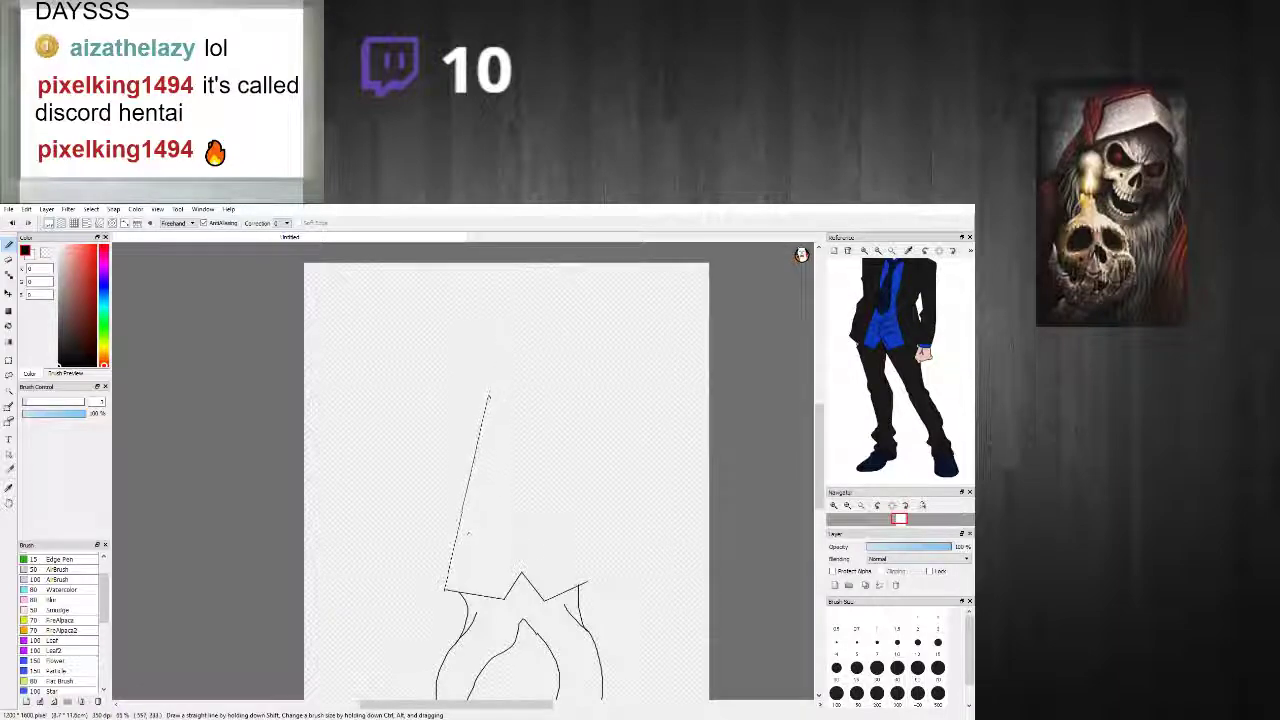
left_click(483, 489, "shift")
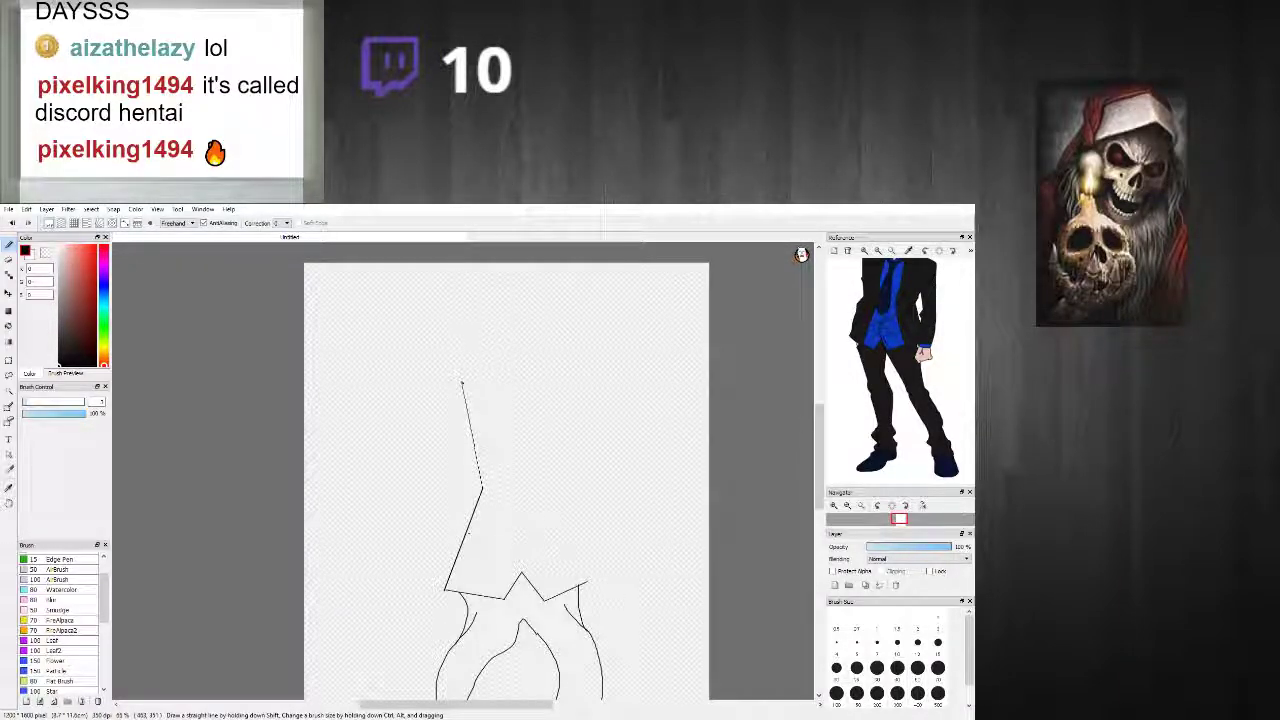
scroll(452, 396, "down", 1)
scroll(481, 369, "up", 1)
left_click(455, 413, "shift")
left_click_drag(458, 411, 497, 422)
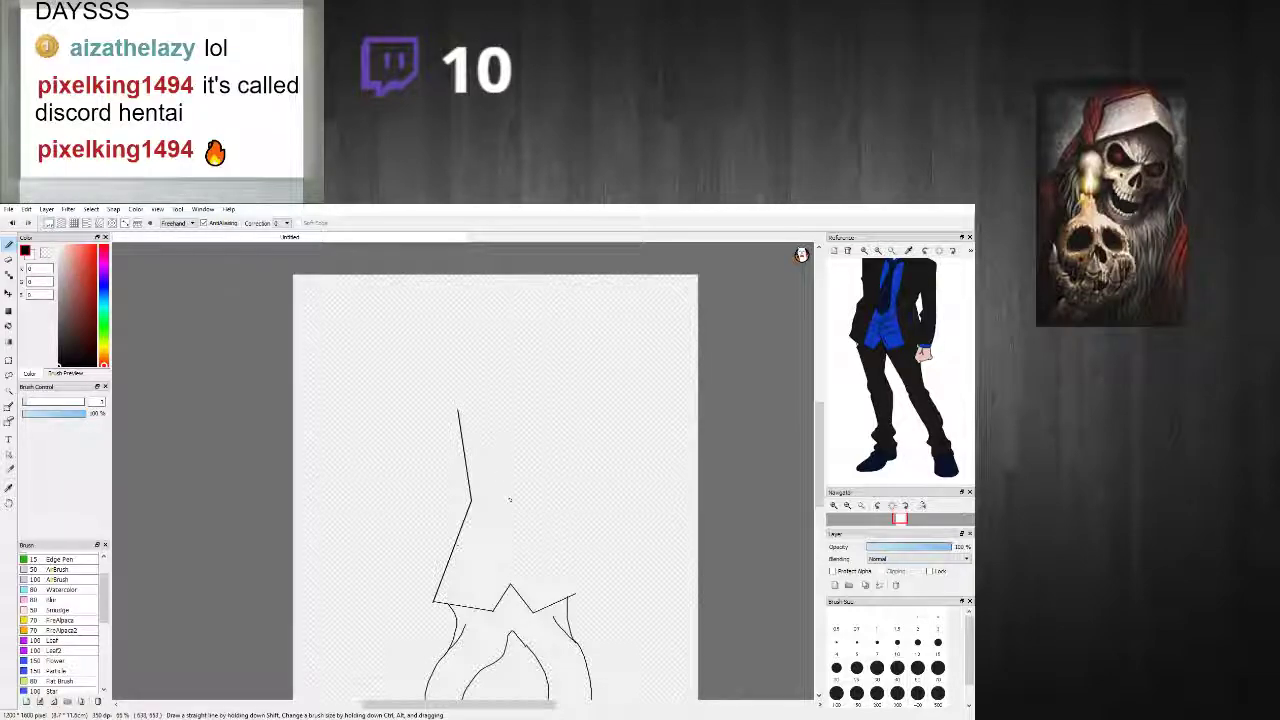
left_click(503, 535)
left_click(536, 501, "shift")
left_click(503, 535, "shift")
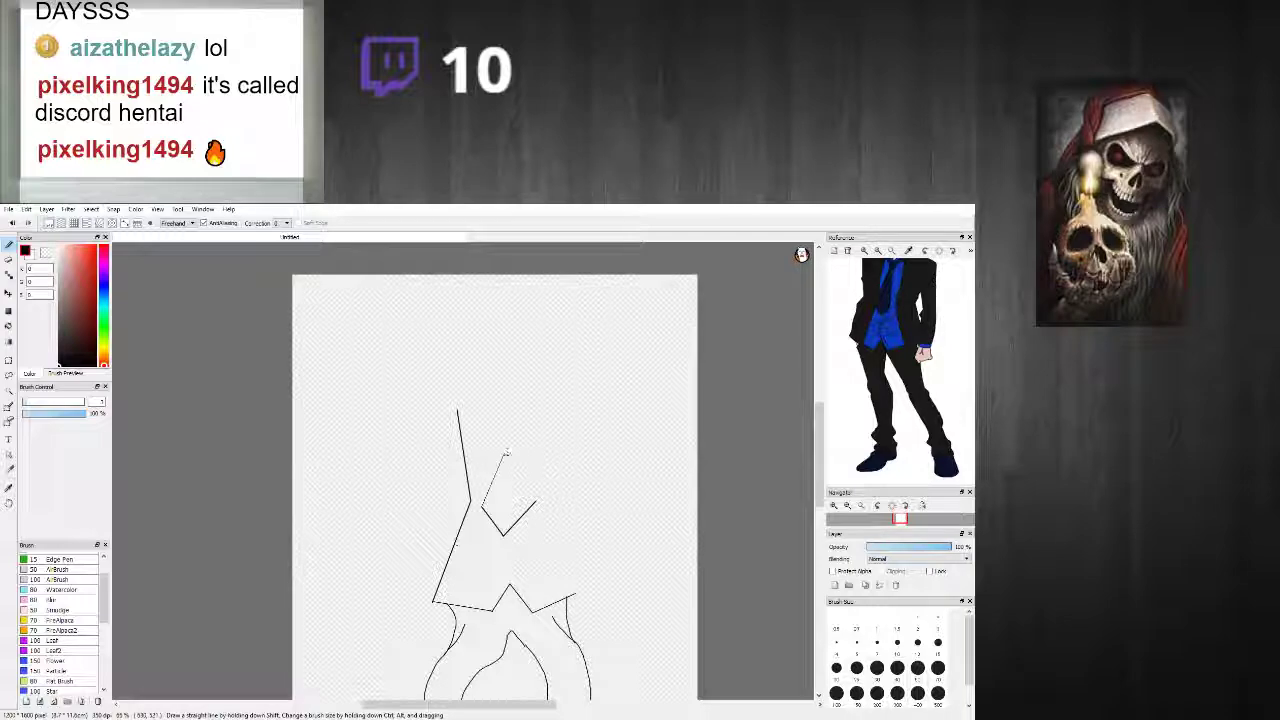
left_click(492, 472, "shift")
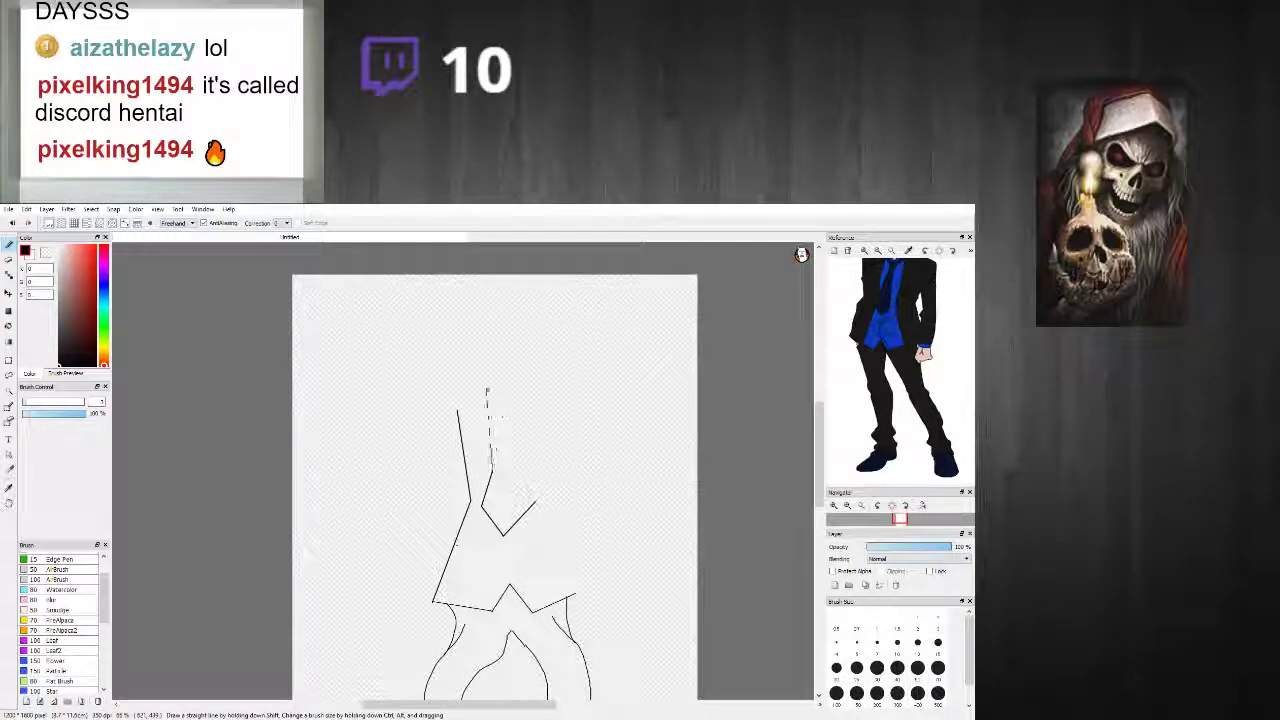
left_click(485, 388, "shift")
mouse_move(536, 502)
left_mouse_down()
mouse_move(510, 470)
mouse_move(493, 358)
left_mouse_up()
key("ctrl+z")
key("ctrl+z")
key("ctrl+z")
key("ctrl+z")
key("ctrl+z")
scroll(530, 460, "up", 3)
scroll(530, 460, "down", 3)
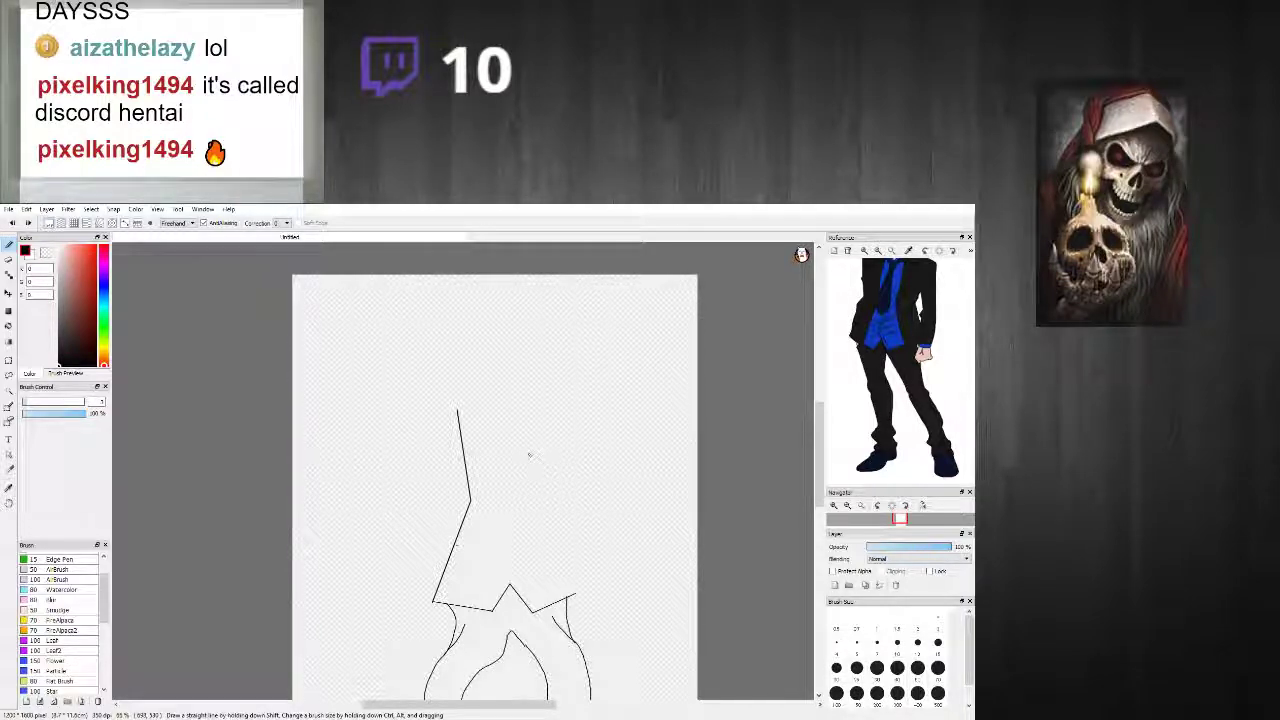
Step: Examine the jacket, shirt and tie on the character's upper body in the reference image
scroll(924, 385, "up", 1)
scroll(922, 387, "down", 5)
scroll(564, 424, "up", 1)
scroll(584, 424, "down", 1)
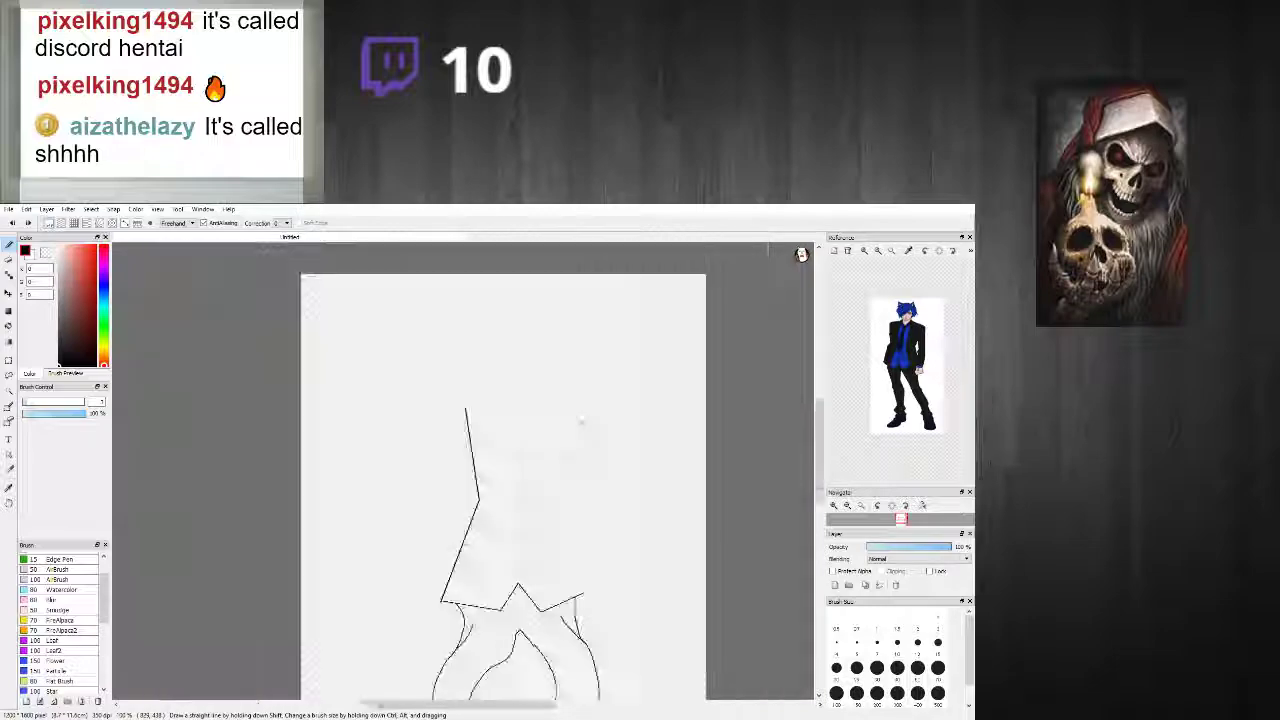
scroll(602, 355, "up", 1)
scroll(891, 360, "up", 3)
scroll(891, 358, "up", 3)
scroll(895, 345, "down", 1)
left_click_drag(896, 338, 901, 427)
scroll(531, 335, "down", 2)
scroll(521, 332, "up", 2)
scroll(515, 331, "down", 1)
scroll(509, 333, "up", 1)
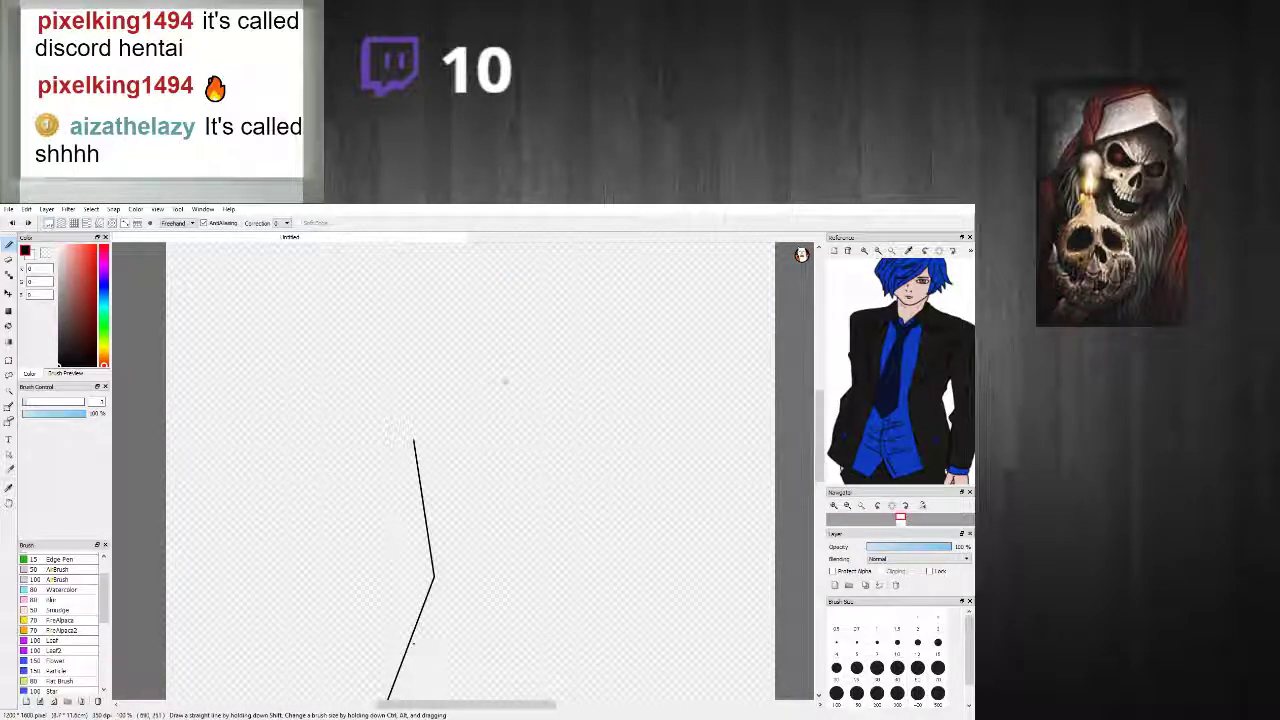
Step: Replace the torso's left-hand edge with two mirrored straight-line sides that narrow from the hem to the waist and flare out towards the chest
mouse_move(546, 343)
left_mouse_down()
mouse_move(493, 405)
mouse_move(464, 402)
mouse_move(545, 342)
left_mouse_up()
scroll(560, 466, "up", 2)
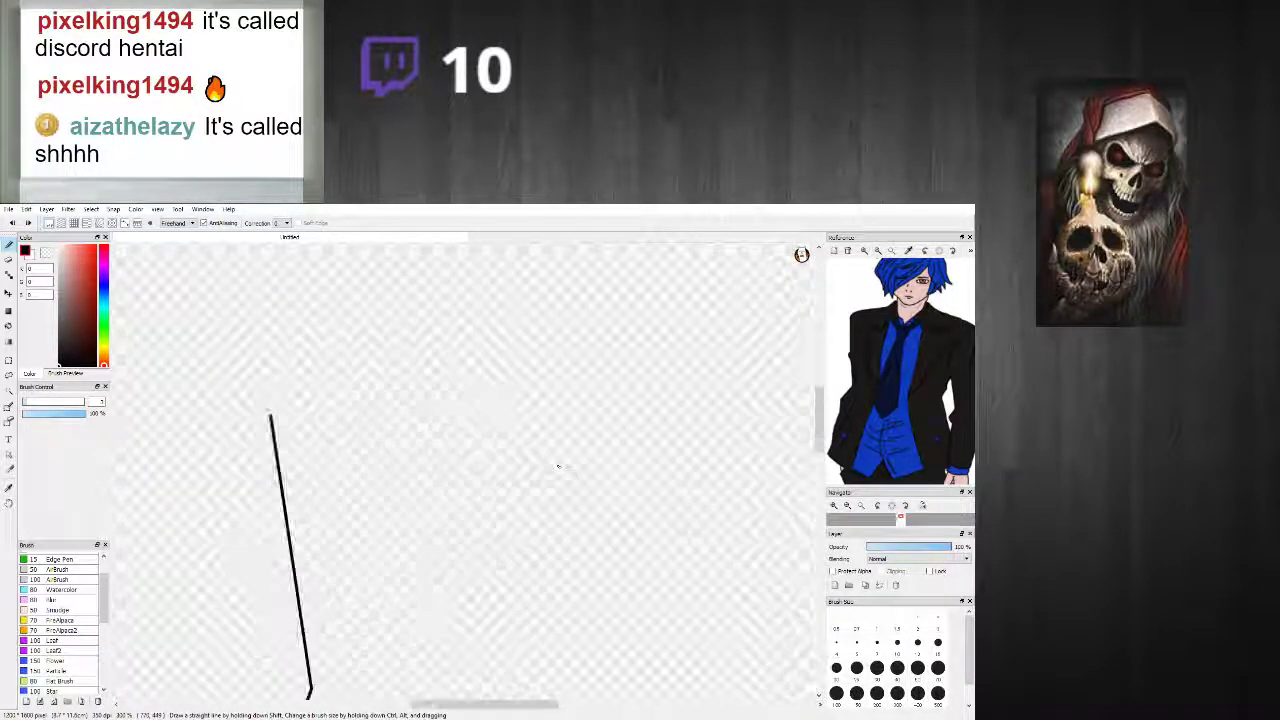
scroll(560, 466, "down", 4)
scroll(548, 472, "up", 1)
scroll(484, 557, "down", 2)
scroll(484, 557, "up", 1)
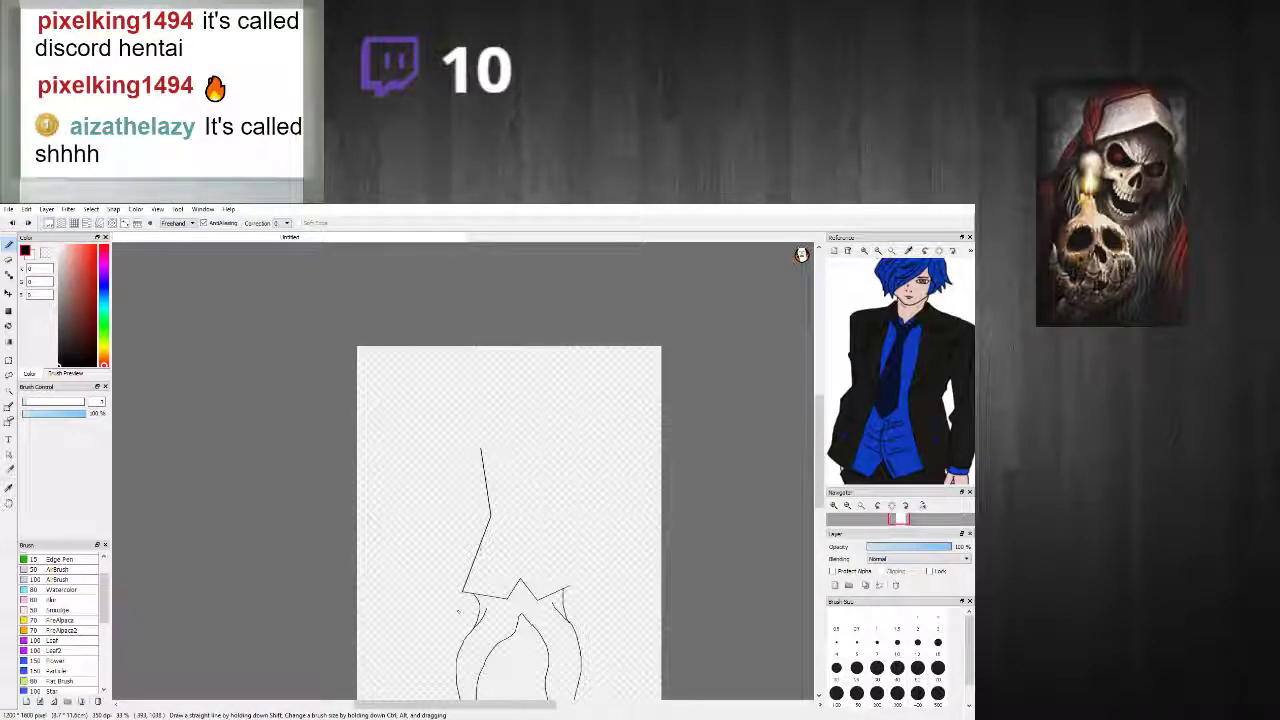
scroll(480, 575, "up", 1)
left_click_drag(493, 489, 460, 592)
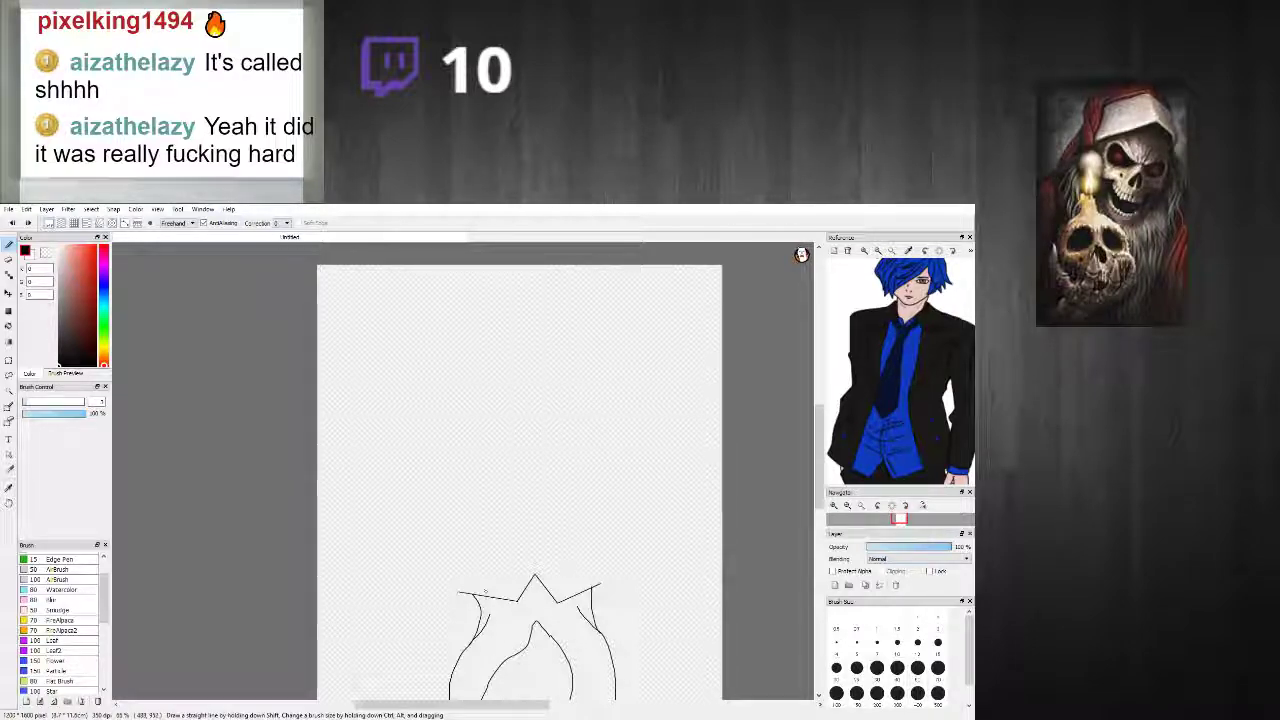
mouse_move(487, 594)
left_mouse_down()
mouse_move(514, 494)
mouse_move(477, 446)
mouse_move(484, 418)
left_mouse_up()
mouse_move(586, 590)
left_mouse_down()
mouse_move(528, 476)
mouse_move(560, 498)
mouse_move(602, 410)
left_mouse_up()
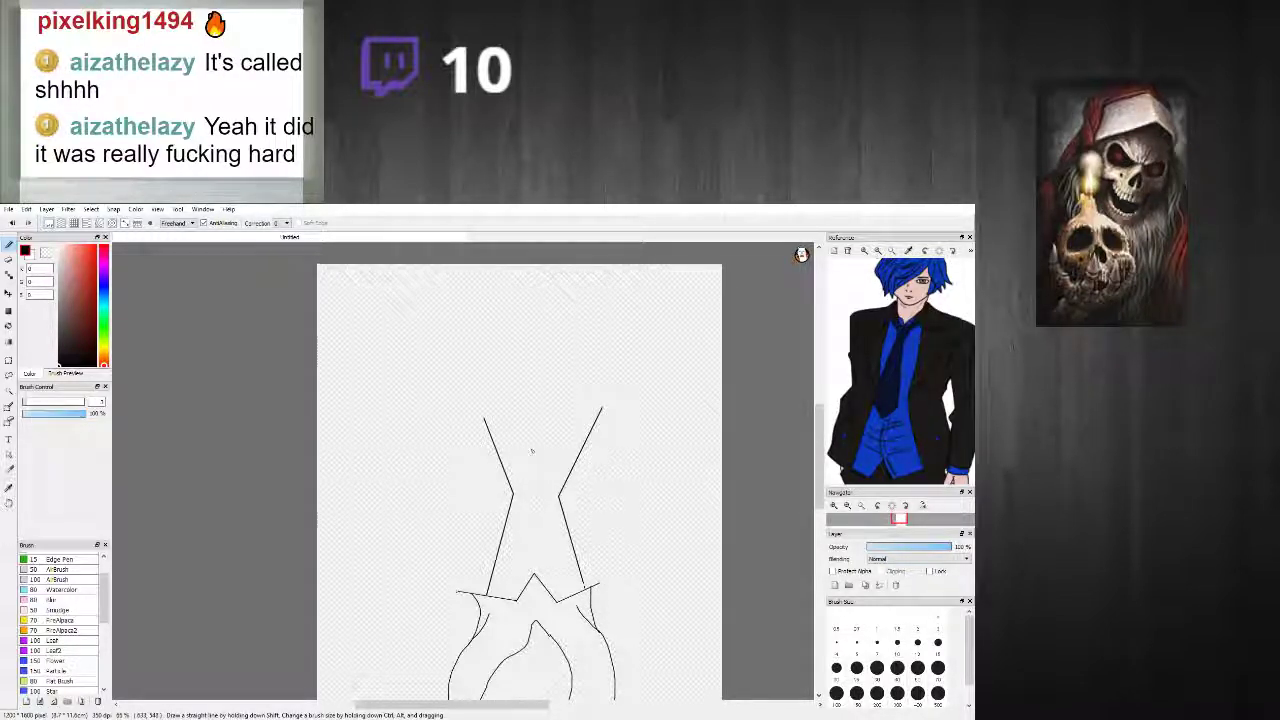
Step: Draw the tie's V-shaped tip between the two torso sides, just above the narrow waist
left_click_drag(536, 486, 551, 458)
left_click_drag(577, 416, 577, 474)
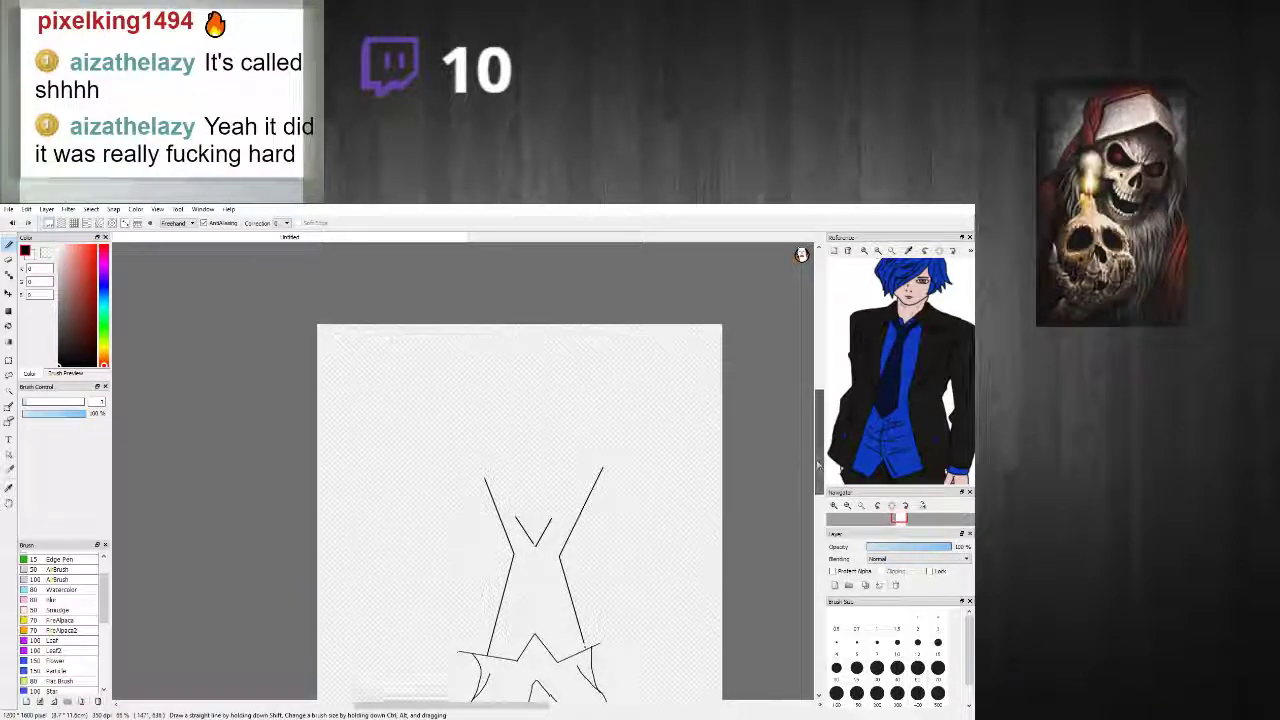
scroll(588, 466, "up", 1)
mouse_move(519, 558)
left_mouse_down()
mouse_move(508, 522)
mouse_move(520, 440)
left_mouse_up()
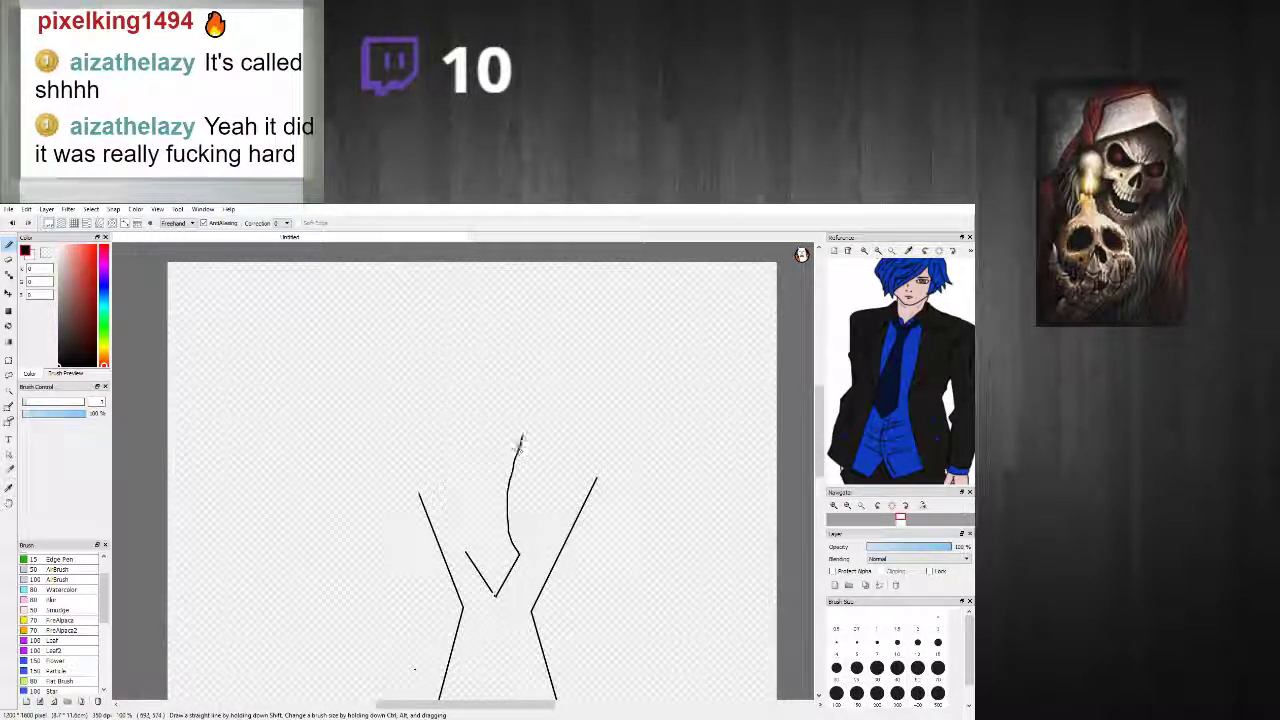
key("ctrl+z")
left_click_drag(518, 553, 514, 453)
left_click_drag(466, 553, 485, 437)
key("ctrl+z")
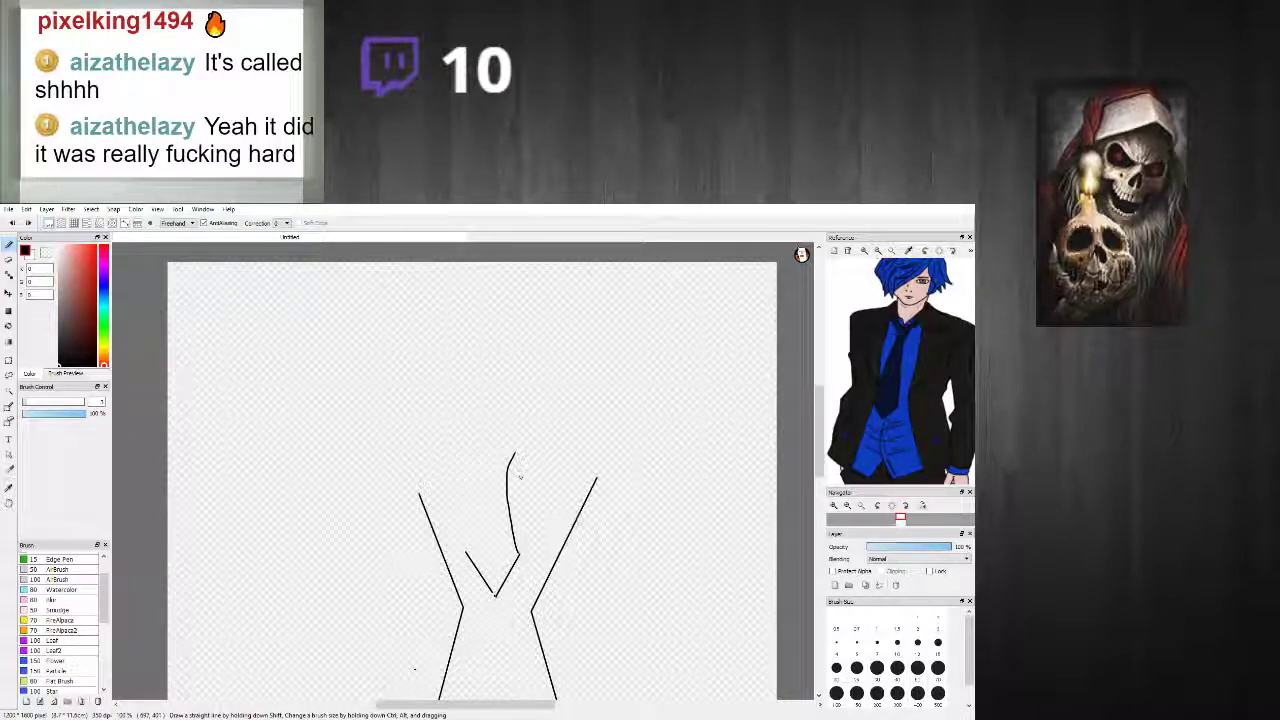
left_click_drag(463, 528, 491, 420)
mouse_move(519, 556)
left_mouse_down()
mouse_move(531, 490)
mouse_move(512, 418)
left_mouse_up()
key("ctrl+z")
key("ctrl+z")
Step: Draw the tie's two straight-line sides from the tip upwards, tapering inwards towards the neck
left_click_drag(517, 490, 493, 375)
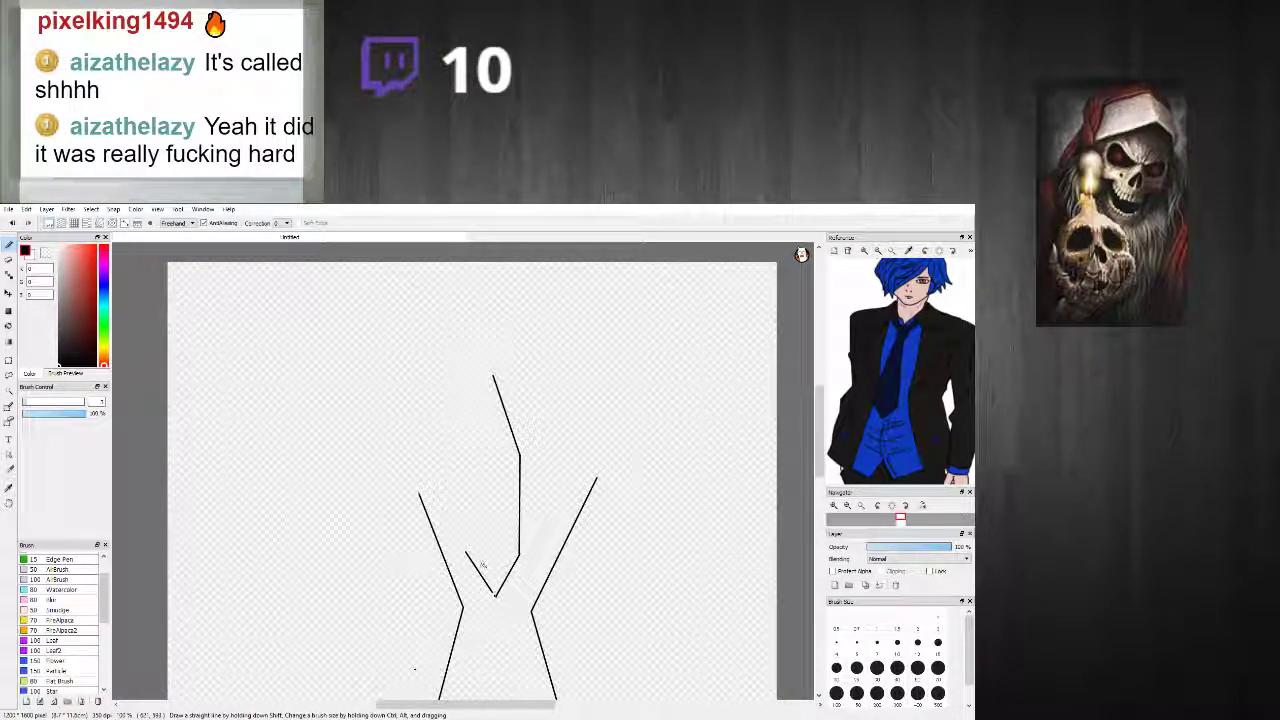
mouse_move(466, 551)
left_mouse_down()
mouse_move(466, 450)
mouse_move(484, 381)
left_mouse_up()
scroll(479, 379, "up", 1)
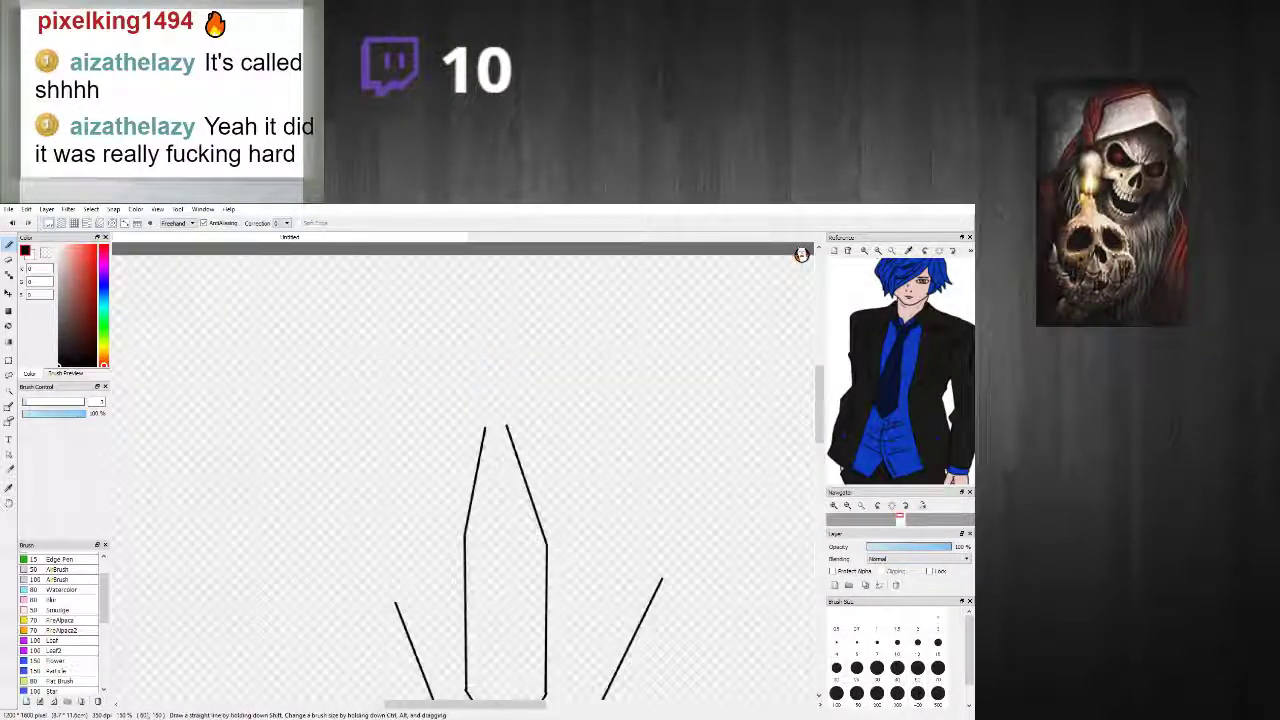
Step: Draw the tie's knot as a closed trapezoid, wider at its upper edge, over the tie's narrow upper end
left_click_drag(475, 398, 527, 398)
left_click(512, 435, "shift")
left_click(485, 437, "shift")
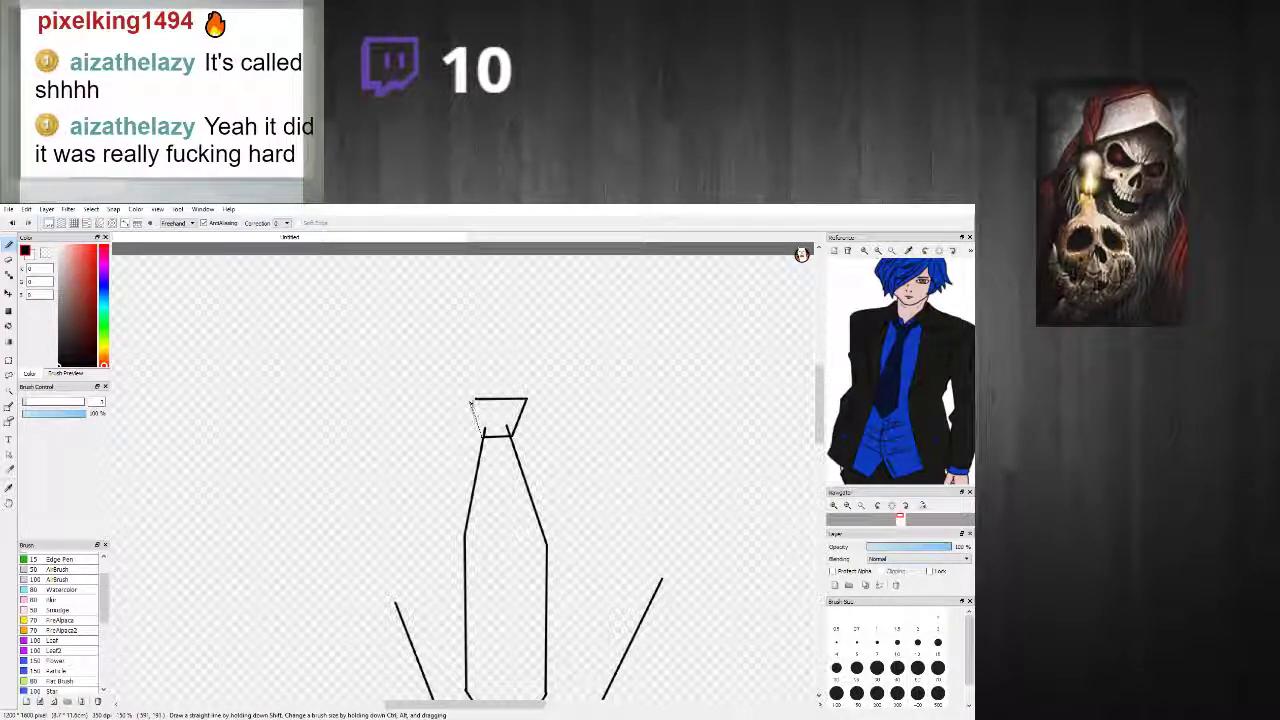
left_click(476, 401, "shift")
scroll(489, 422, "down", 3)
scroll(490, 422, "up", 2)
scroll(491, 422, "down", 2)
scroll(491, 422, "up", 1)
scroll(491, 422, "up", 1)
scroll(491, 422, "down", 4)
scroll(493, 422, "up", 1)
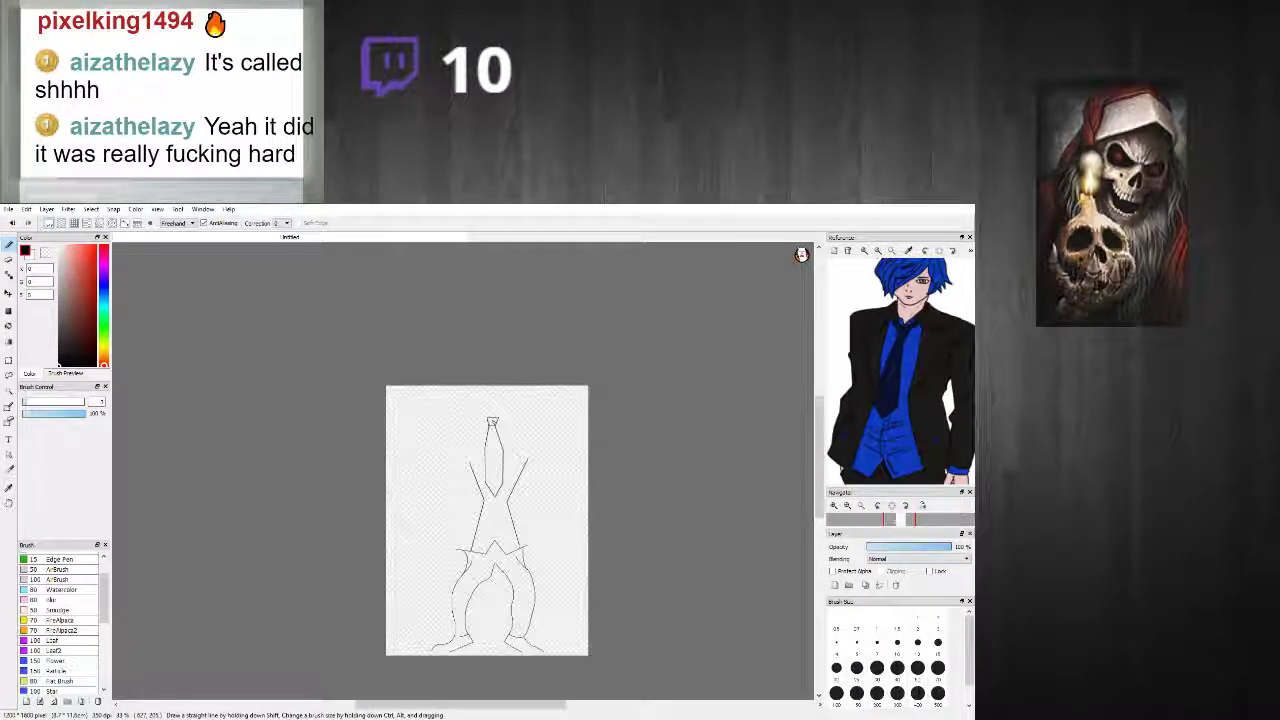
Step: Undo the tie's knot, sides and tip
scroll(491, 421, "up", 1)
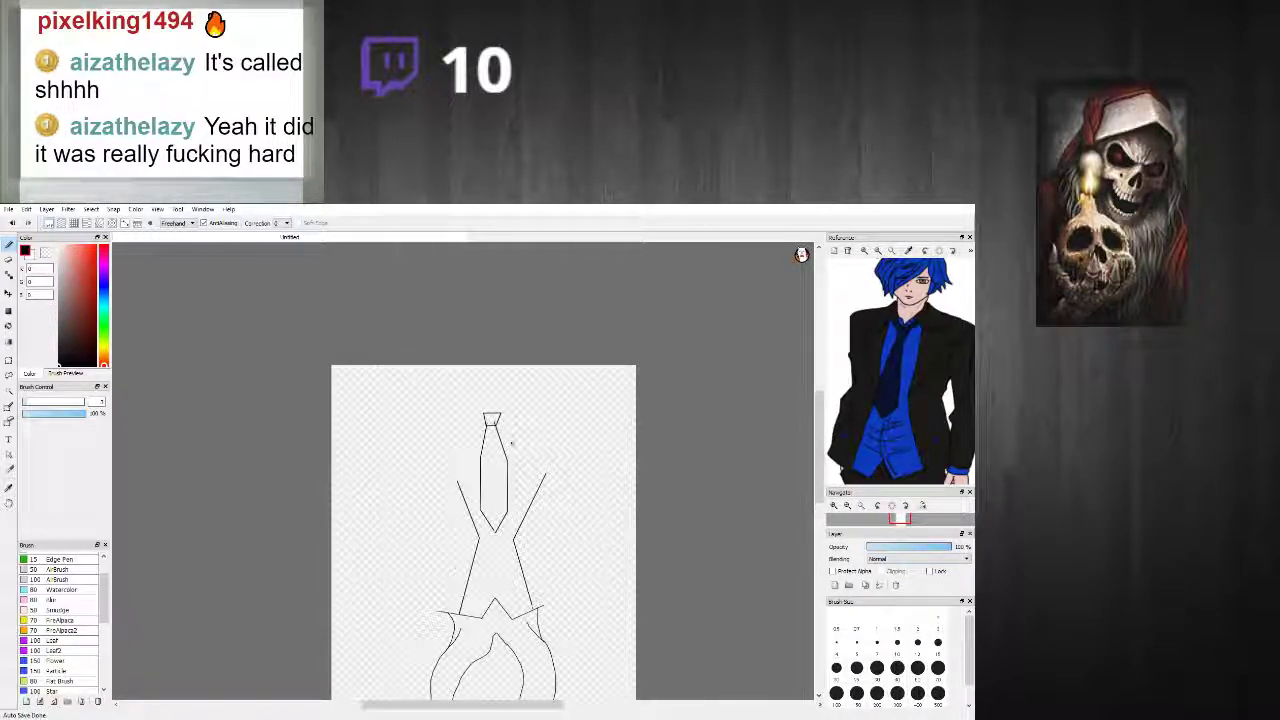
scroll(495, 435, "up", 1)
key("ctrl+z")
key("ctrl+z")
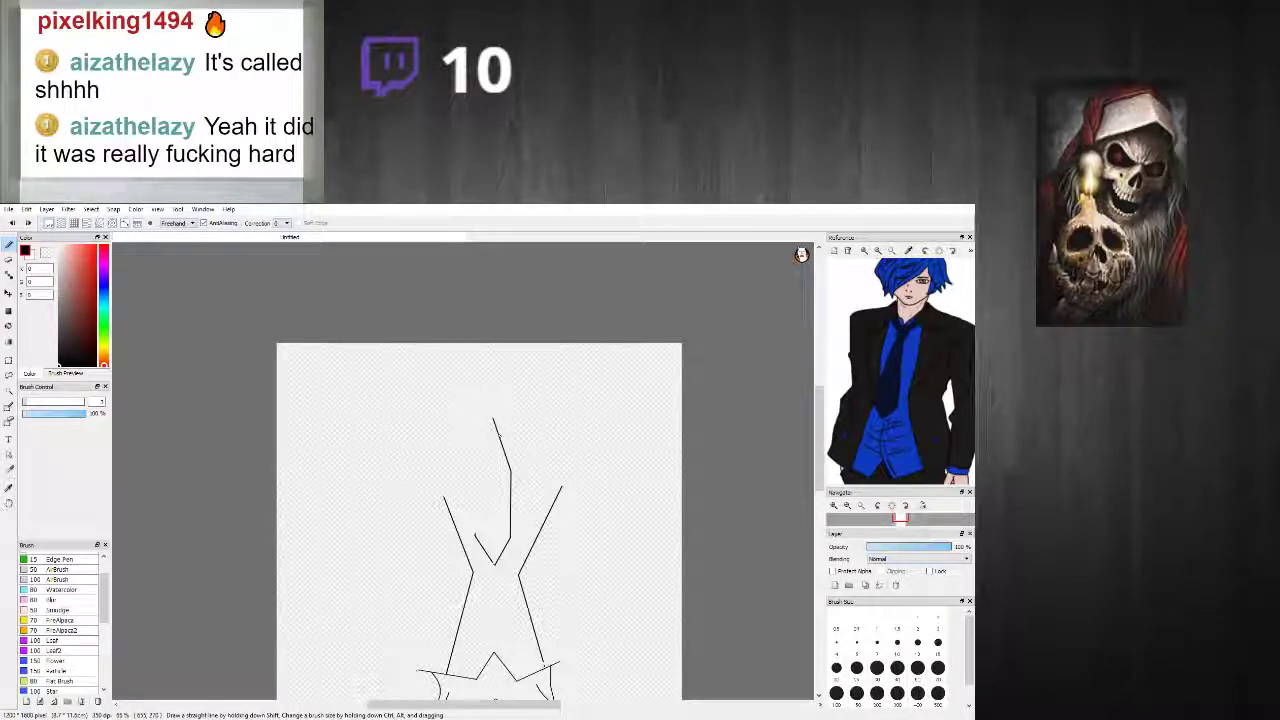
scroll(498, 490, "up", 1)
scroll(498, 496, "down", 1)
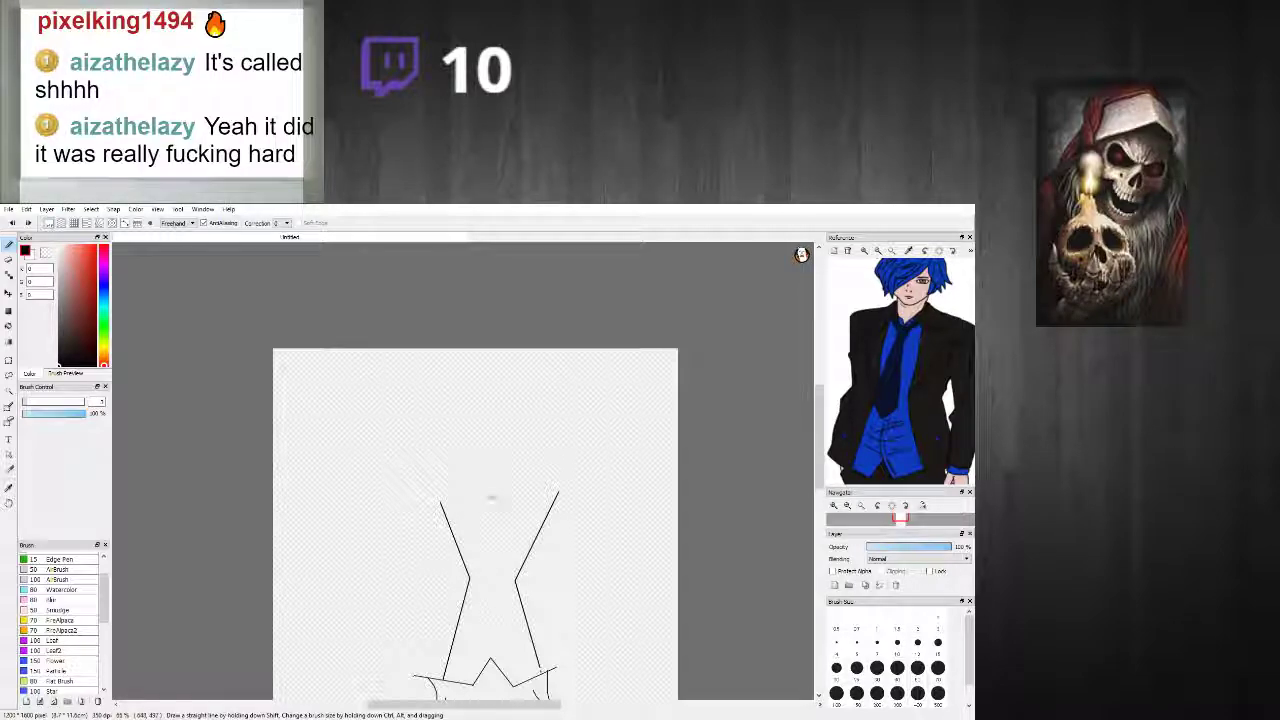
Step: Draw a small closed pentagon for the tie knot, pointing downwards, centred between the upper ends of the torso sides
left_click_drag(482, 472, 507, 472)
left_click_drag(479, 472, 477, 486)
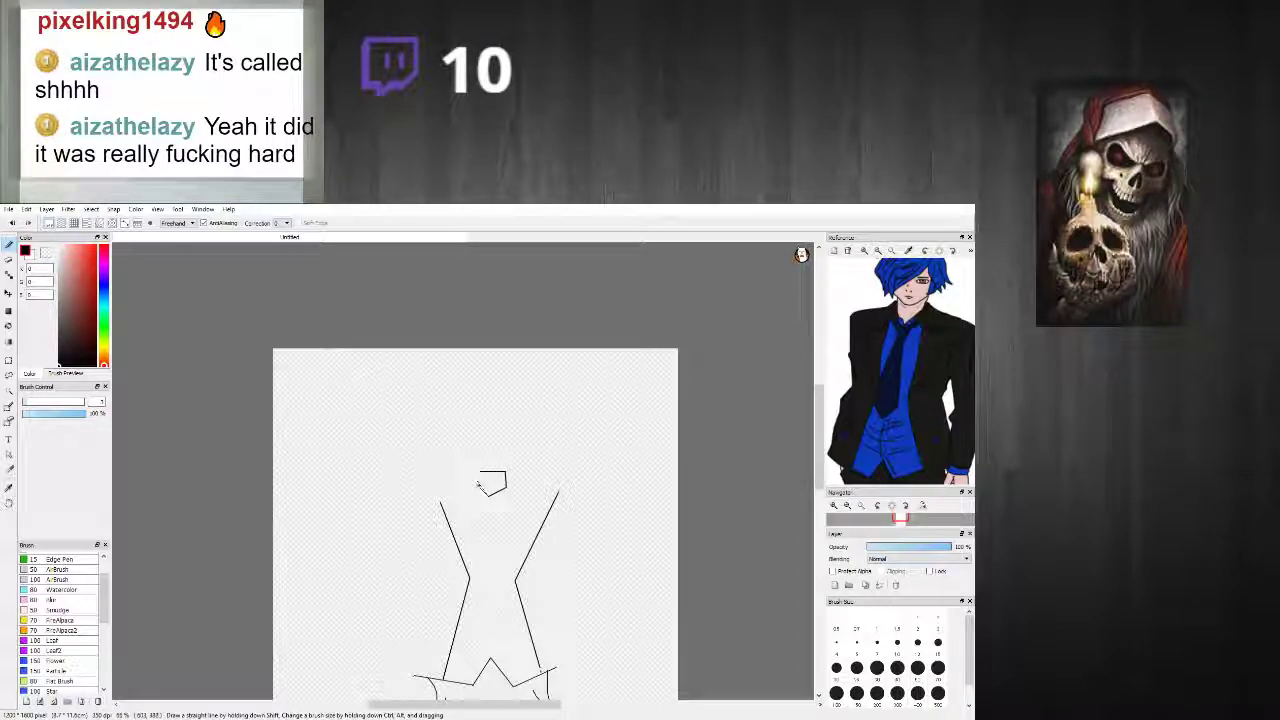
scroll(620, 522, "down", 1)
scroll(581, 515, "up", 1)
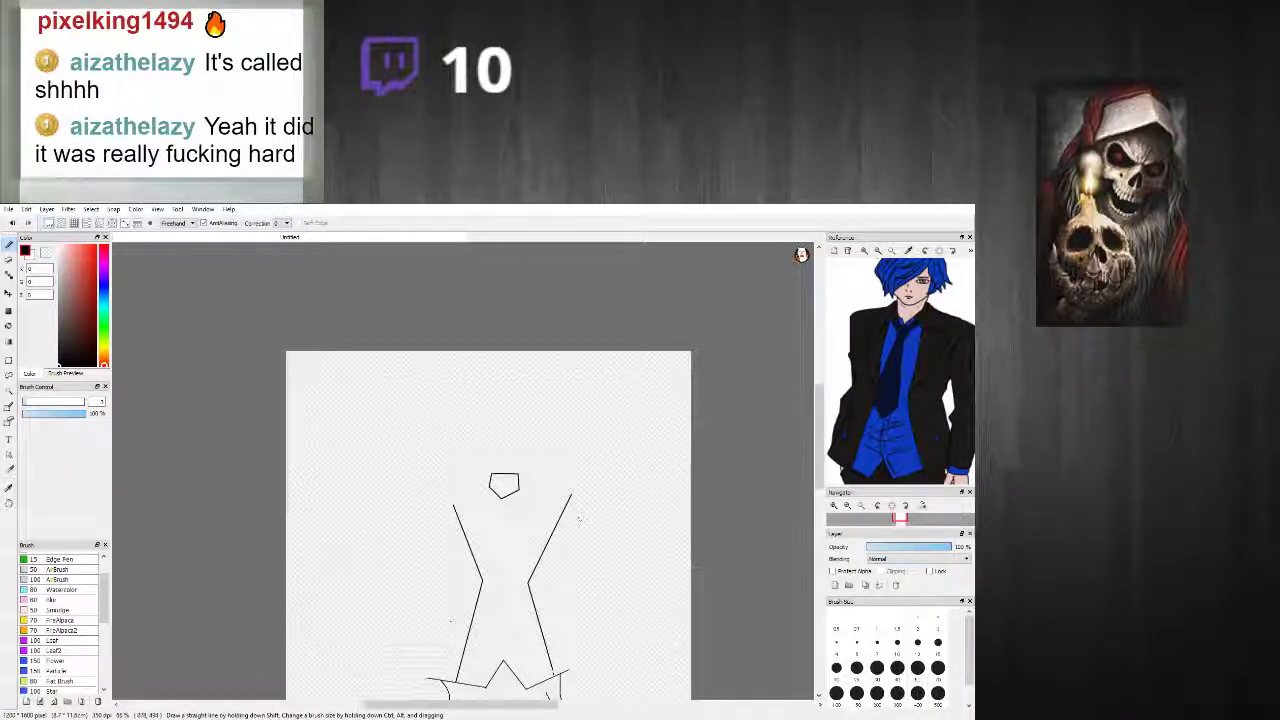
scroll(495, 509, "up", 1)
scroll(484, 432, "down", 2)
scroll(487, 466, "up", 1)
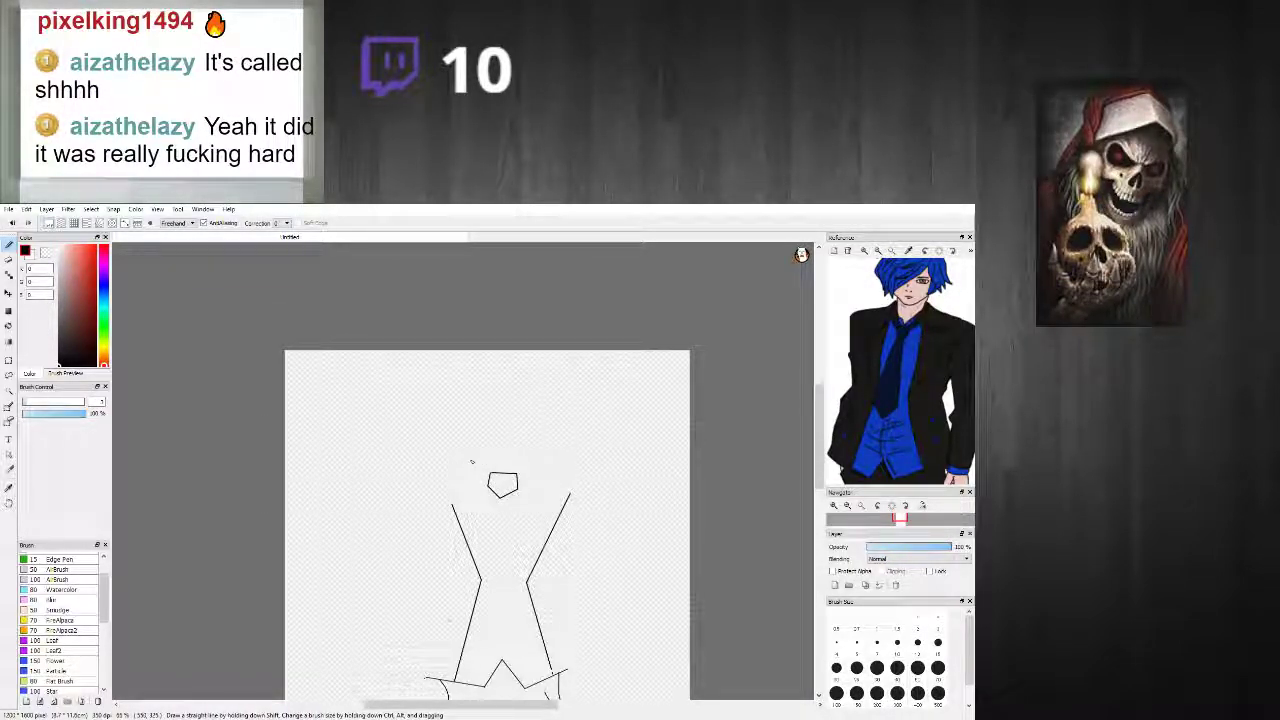
Step: Draw slanted collar lines rising outwards from the knot's upper corners, with a short vertical neck line on each side
left_click_drag(471, 461, 490, 472)
key("ctrl+z")
mouse_move(490, 472)
left_mouse_down()
mouse_move(483, 452)
mouse_move(479, 469)
left_mouse_up()
key("ctrl+z")
left_click_drag(524, 455, 523, 449)
scroll(523, 449, "down", 2)
scroll(523, 449, "up", 2)
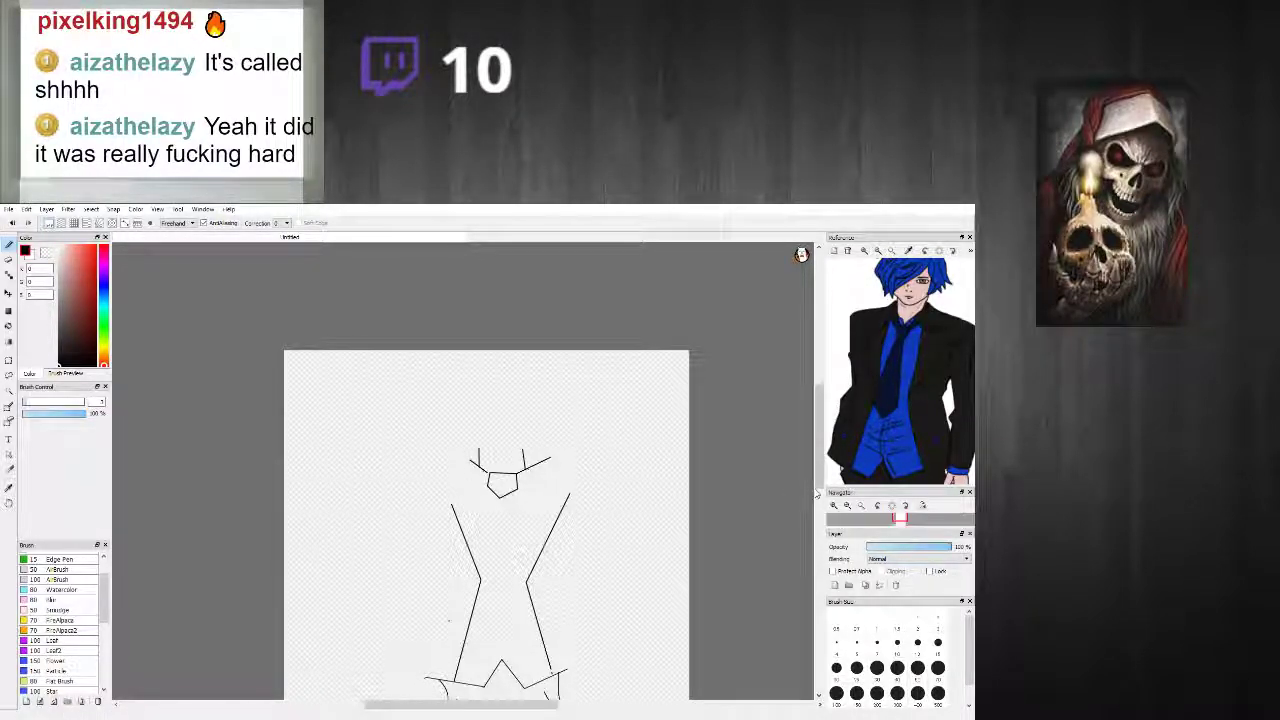
Step: Draw the left-hand hair lock, with a fringe sweeping down from the parting, jagged tips and an outer curve up to the canvas edge
scroll(522, 425, "up", 2)
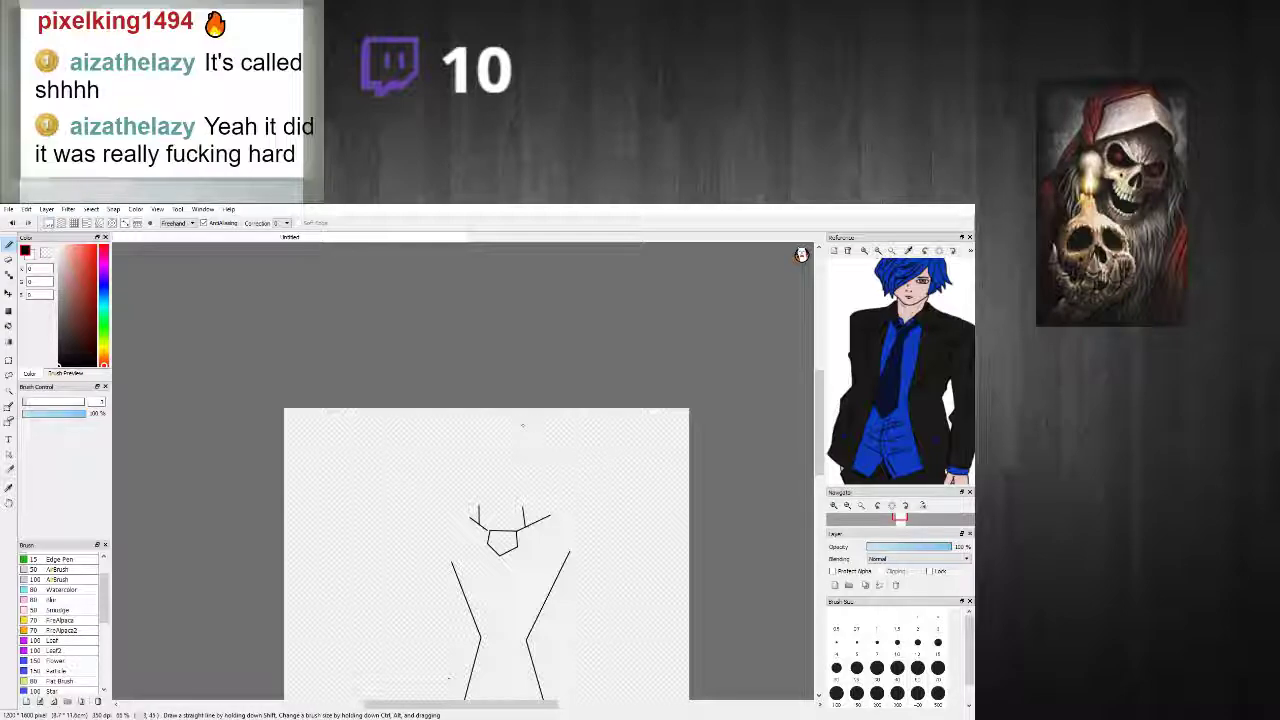
mouse_move(538, 408)
left_mouse_down()
mouse_move(498, 471)
mouse_move(449, 501)
mouse_move(511, 452)
mouse_move(462, 485)
left_mouse_up()
key("ctrl+z")
key("ctrl+z")
mouse_move(545, 411)
left_mouse_down()
mouse_move(473, 458)
mouse_move(459, 499)
mouse_move(452, 488)
mouse_move(442, 500)
mouse_move(398, 465)
mouse_move(418, 410)
left_mouse_up()
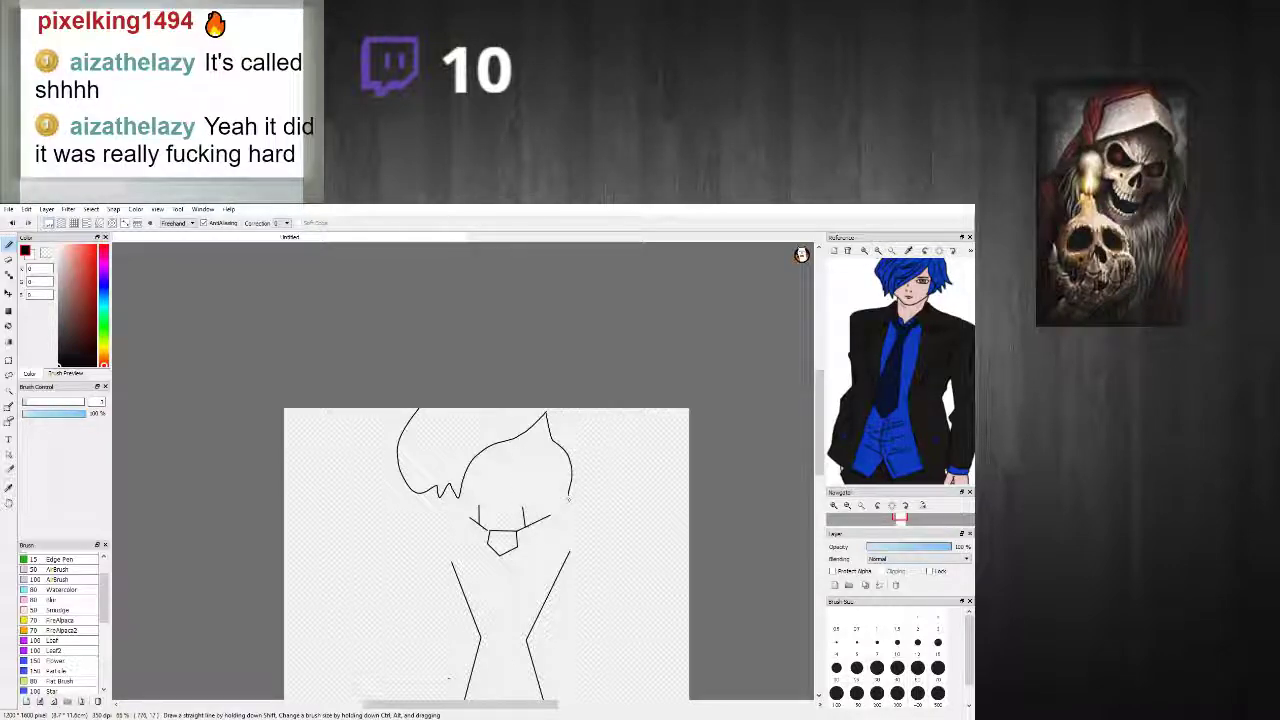
mouse_move(597, 467)
left_mouse_down()
mouse_move(602, 498)
mouse_move(610, 470)
mouse_move(620, 486)
mouse_move(651, 489)
left_mouse_up()
key("ctrl+z")
key("ctrl+z")
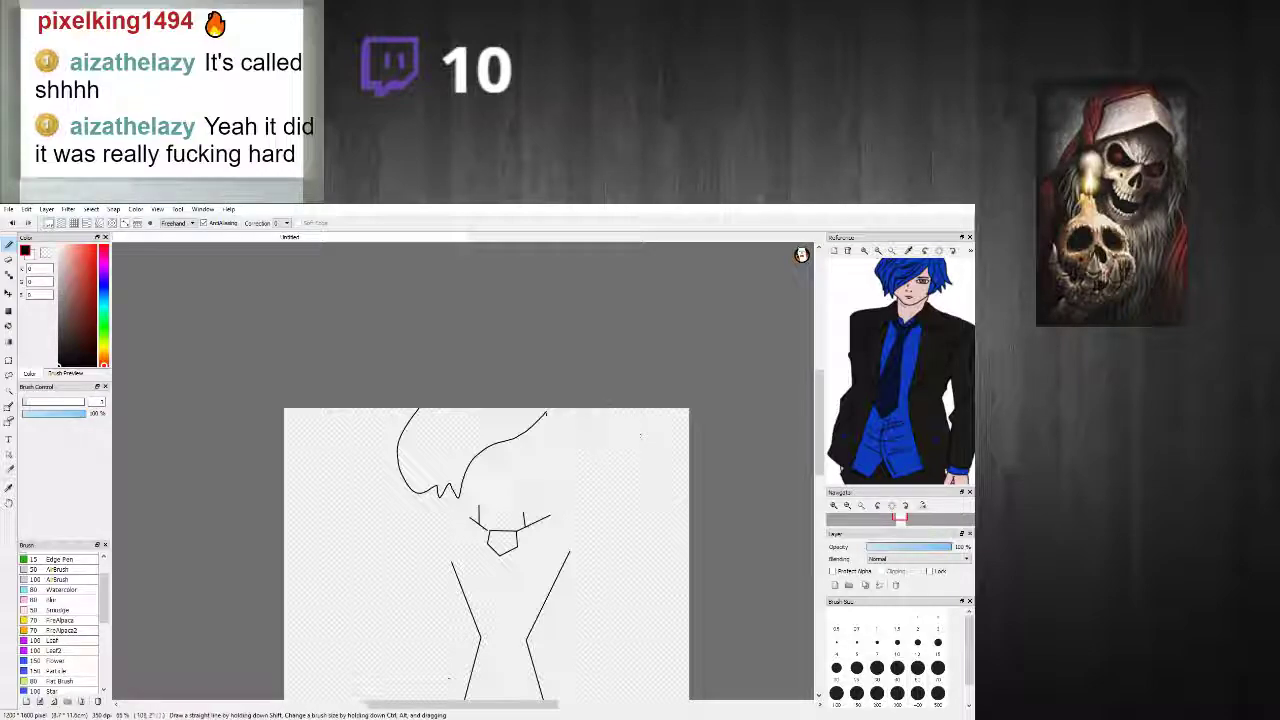
mouse_move(546, 412)
left_mouse_down()
mouse_move(594, 506)
mouse_move(617, 487)
left_mouse_up()
key("ctrl+z")
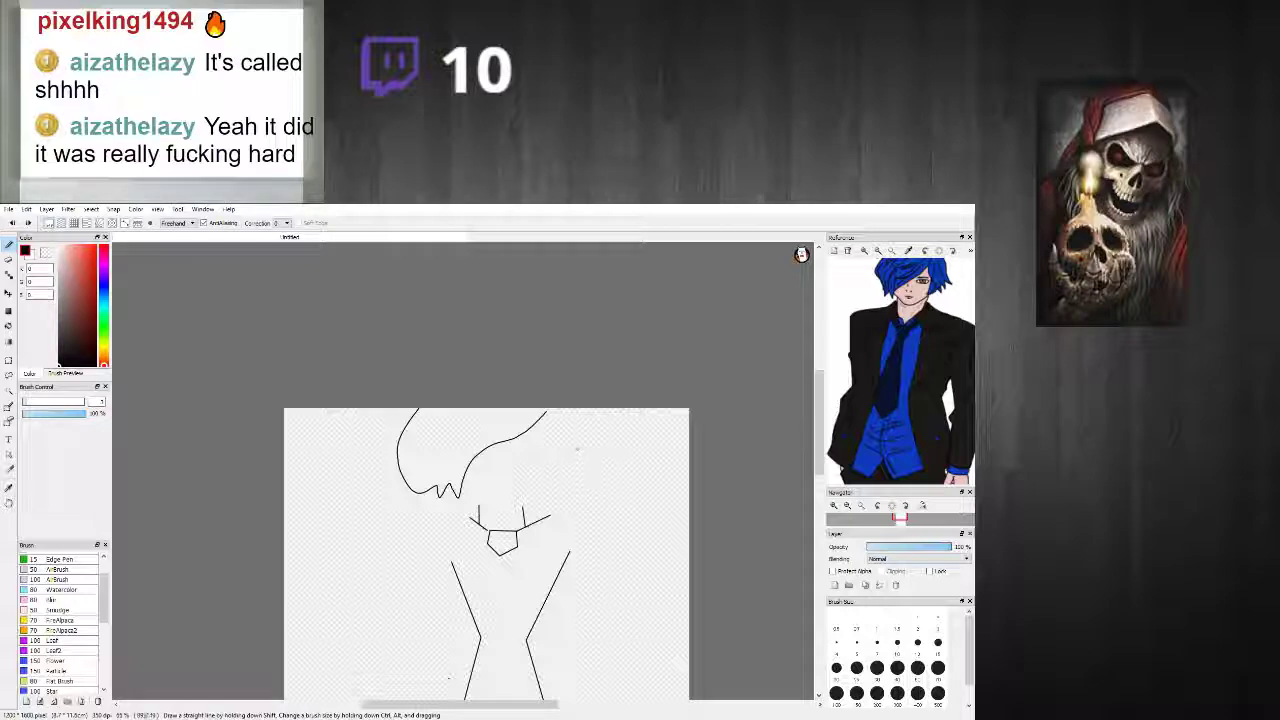
Step: Draw the right-hand hair lock from the parting down to jagged tips, with its outer edge curving up to the canvas edge
mouse_move(561, 436)
left_mouse_down()
mouse_move(568, 500)
mouse_move(585, 490)
left_mouse_up()
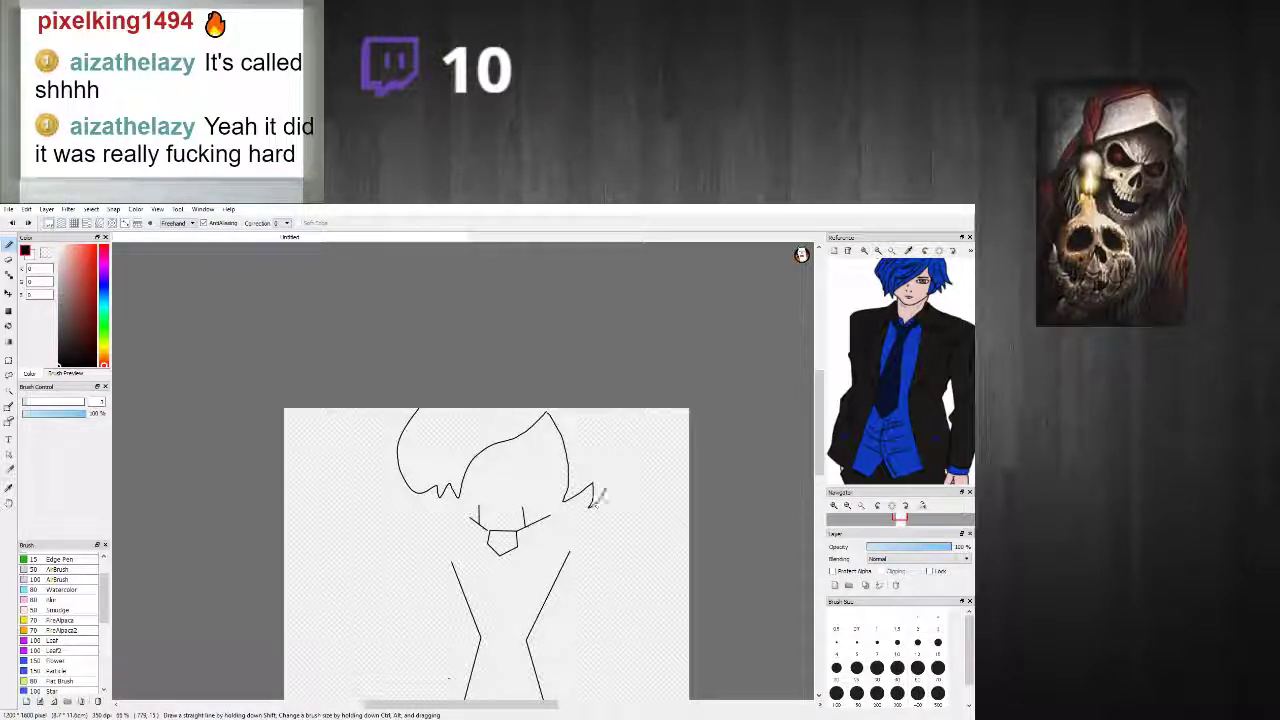
mouse_move(619, 478)
left_mouse_down()
mouse_move(634, 482)
mouse_move(605, 409)
left_mouse_up()
scroll(551, 416, "down", 3)
scroll(551, 416, "up", 1)
scroll(532, 427, "up", 1)
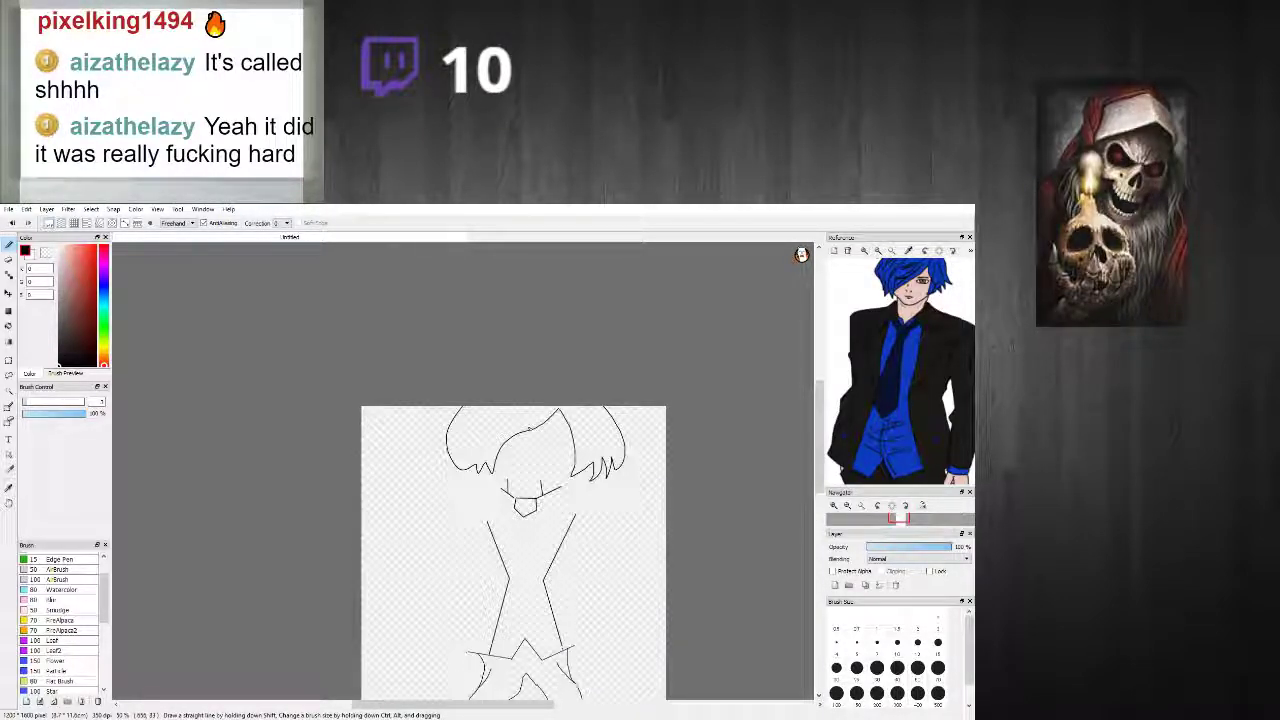
Step: Erase the pentagonal tie knot together with the collar and neck lines below the hair
scroll(540, 427, "up", 1)
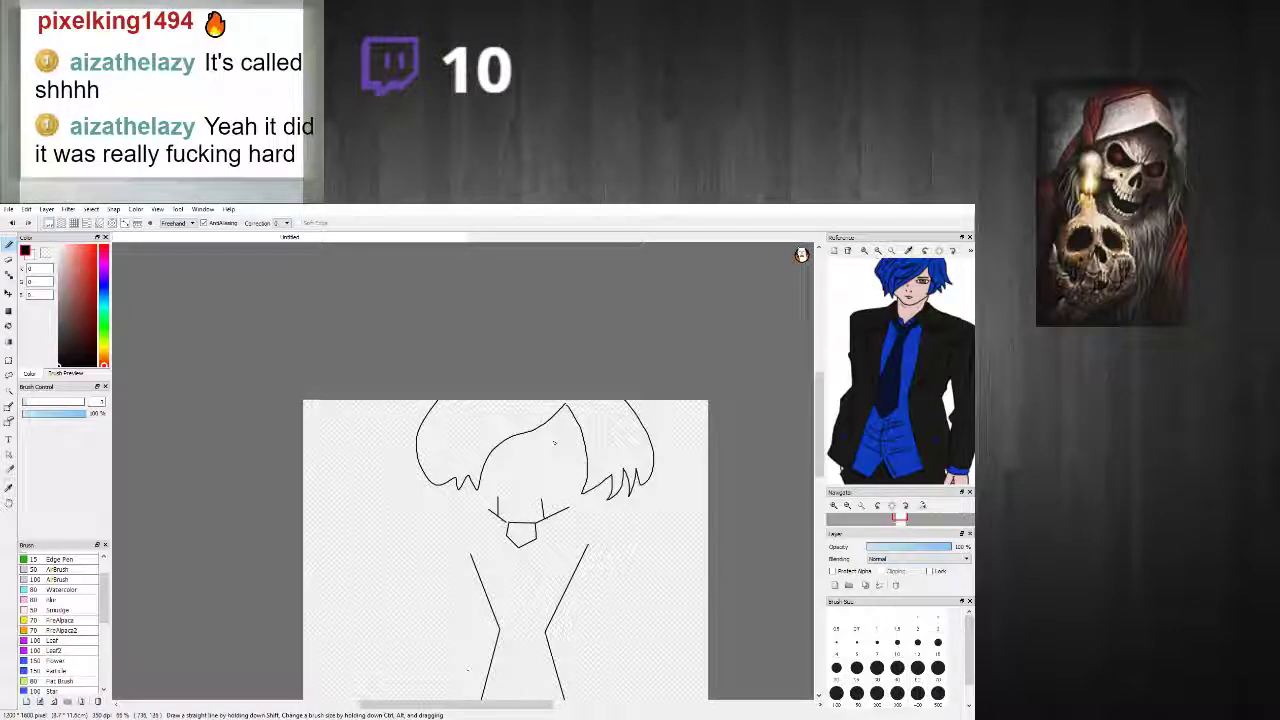
scroll(496, 512, "up", 1)
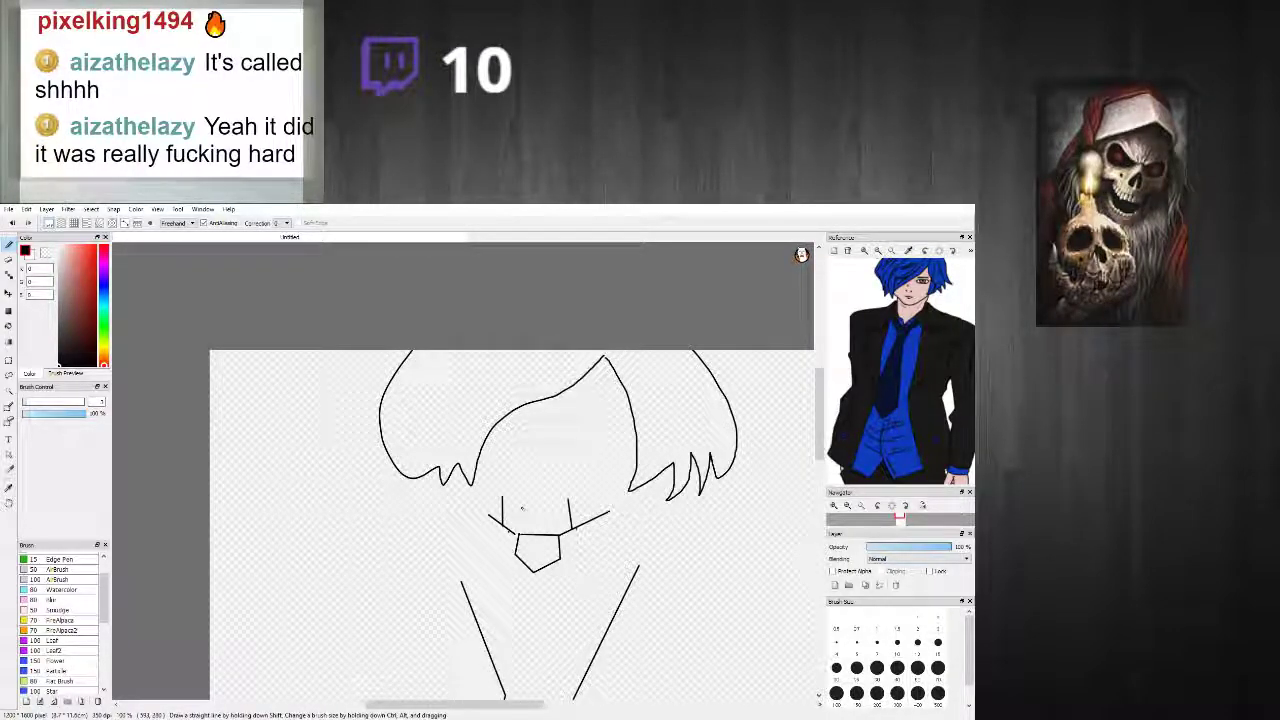
left_click(7, 260)
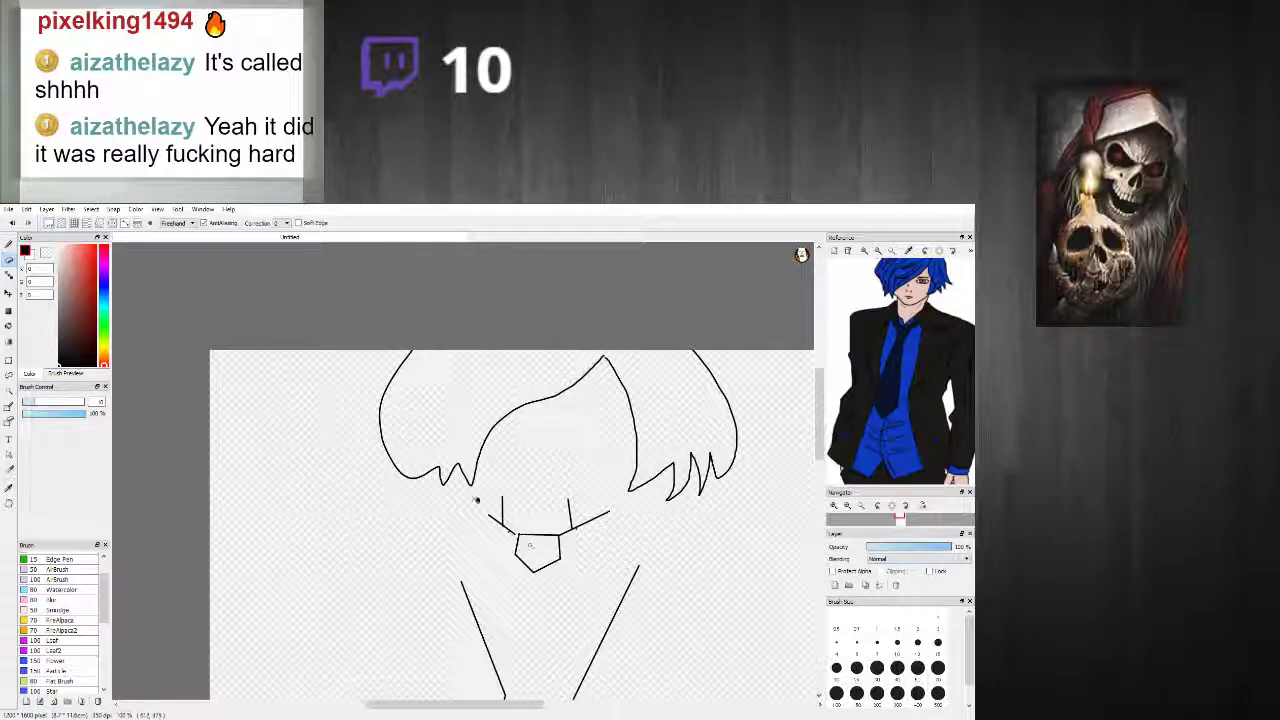
mouse_move(495, 505)
left_mouse_down()
mouse_move(507, 540)
mouse_move(491, 525)
mouse_move(505, 508)
mouse_move(517, 547)
mouse_move(533, 529)
mouse_move(524, 548)
mouse_move(562, 531)
mouse_move(526, 533)
mouse_move(555, 538)
mouse_move(607, 516)
mouse_move(590, 524)
mouse_move(577, 502)
mouse_move(562, 561)
mouse_move(522, 565)
left_mouse_up()
Step: Draw the jaw with straight lines from the left hair tips down to a narrow chin and up to the right-hand hair
left_click(9, 245)
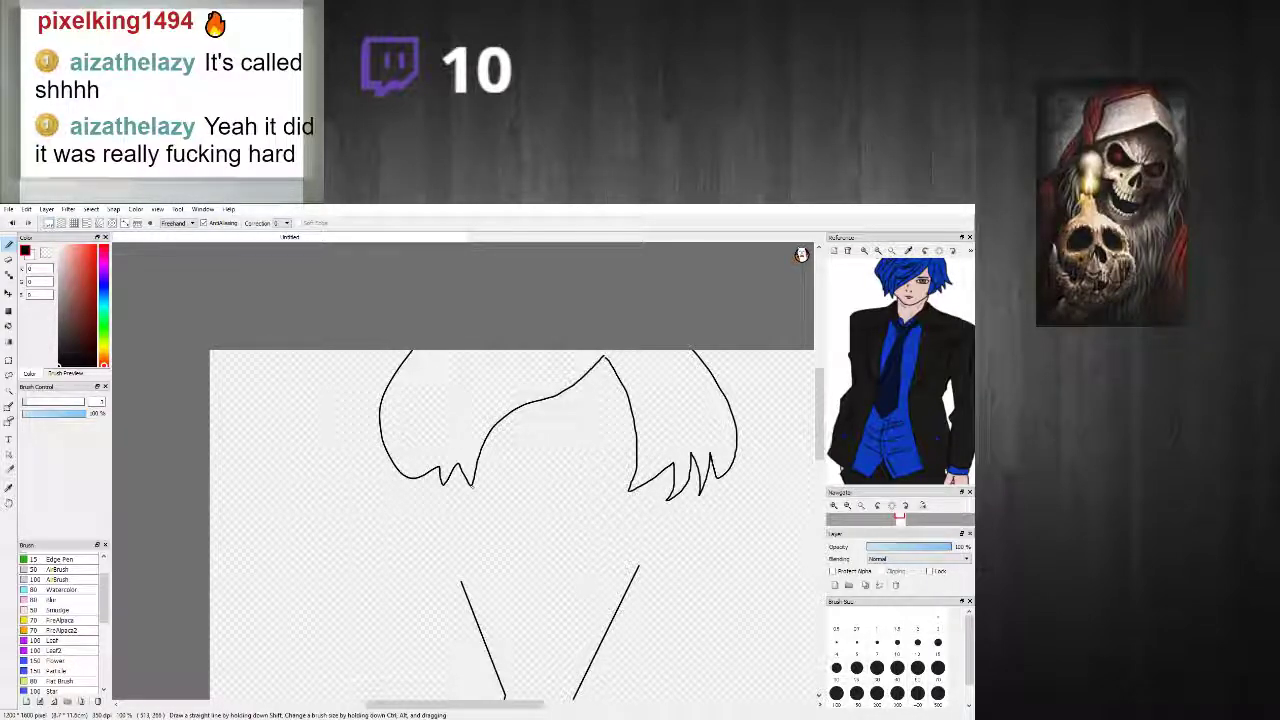
left_click_drag(515, 537, 519, 545)
left_click(519, 555, "shift")
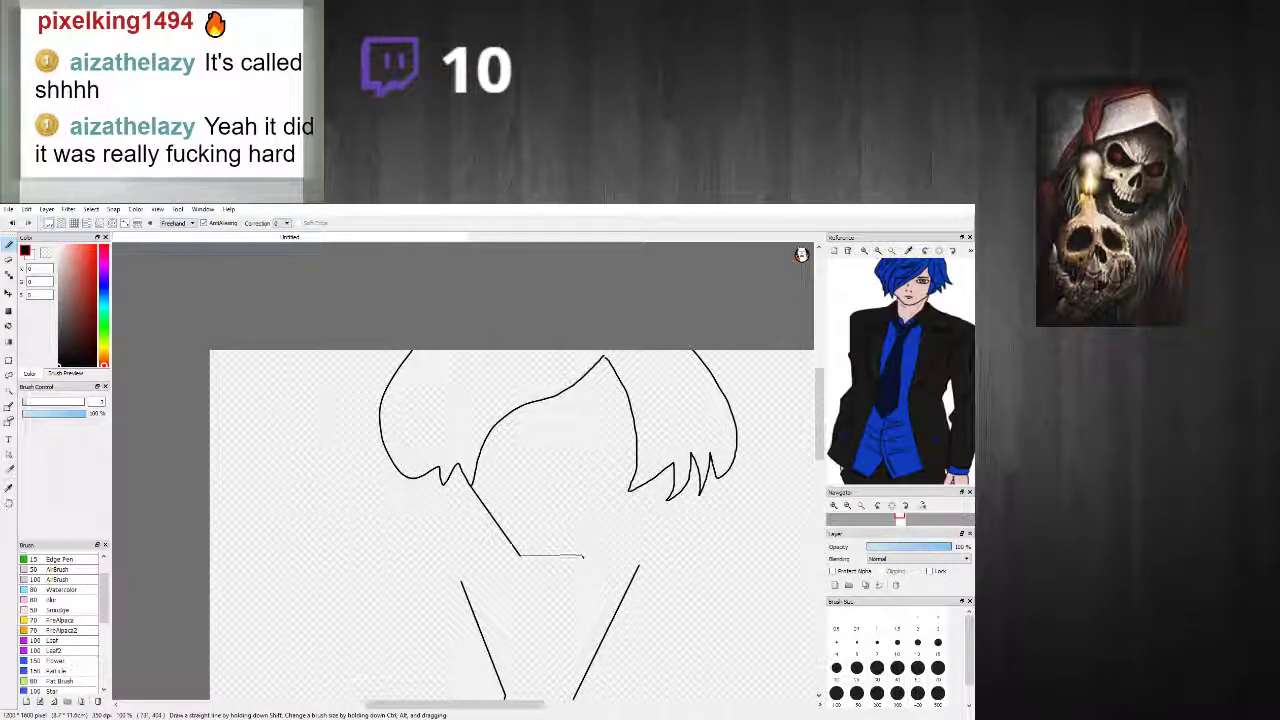
left_click(570, 546, "shift")
left_click(652, 481, "shift")
Step: Draw the nose as a short hooked curve in the middle of the face, with a small mouth stroke below it
scroll(602, 504, "down", 2)
scroll(592, 464, "up", 3)
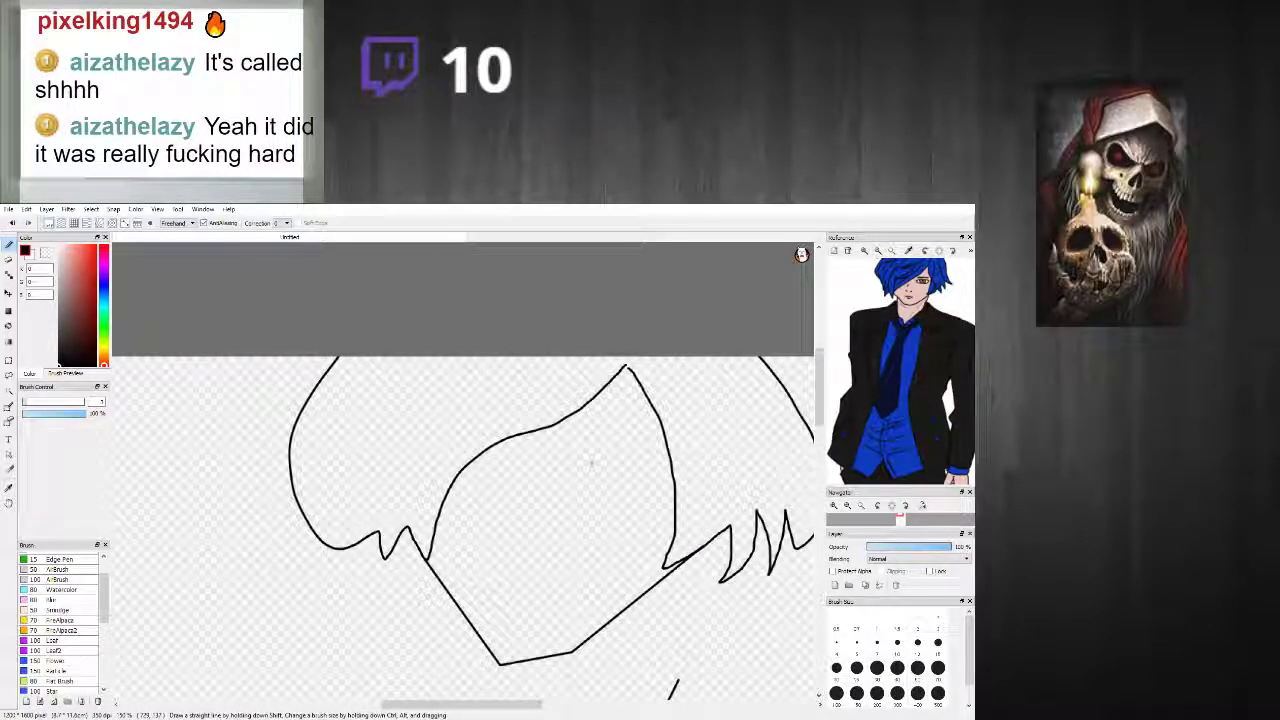
left_click_drag(511, 478, 506, 547)
key("ctrl+z")
key("ctrl+z")
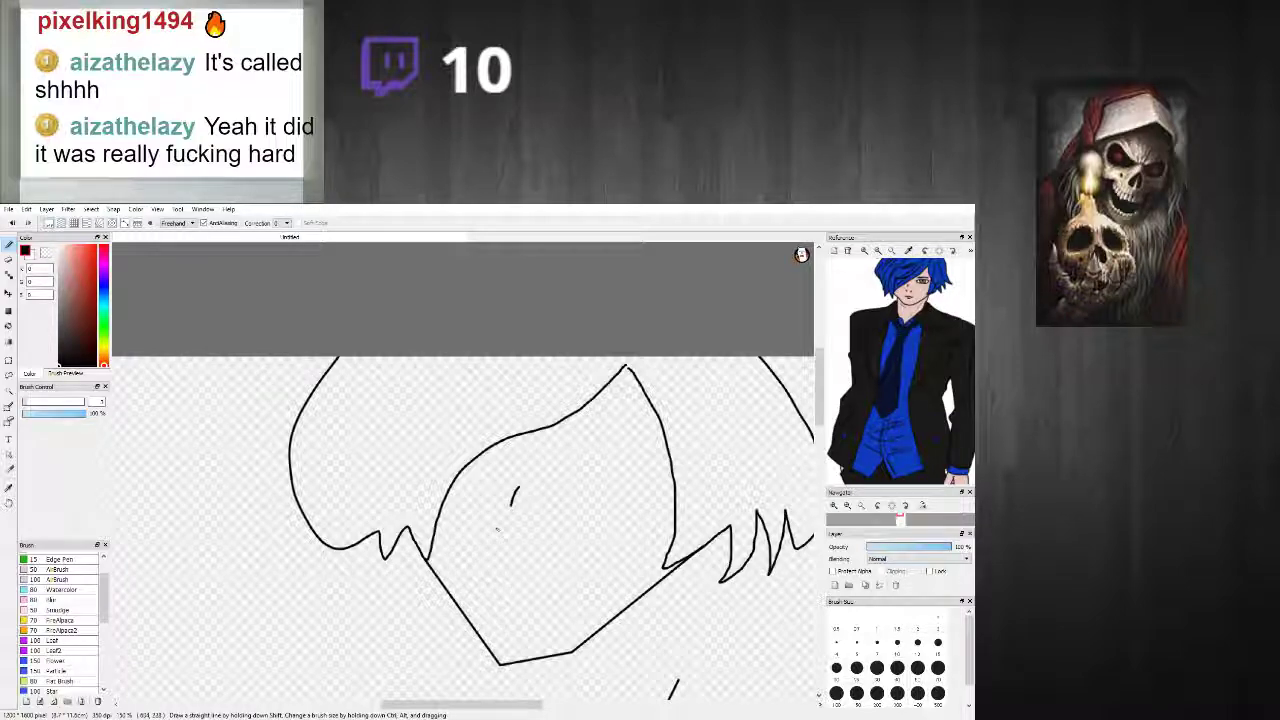
mouse_move(517, 492)
left_mouse_down()
mouse_move(506, 530)
mouse_move(520, 538)
left_mouse_up()
scroll(552, 614, "up", 1)
Step: Draw a slightly arched eyebrow beside the right-hand fringe and a flat-topped, rounded eye outline beneath it
left_click_drag(563, 432, 647, 432)
scroll(620, 460, "up", 1)
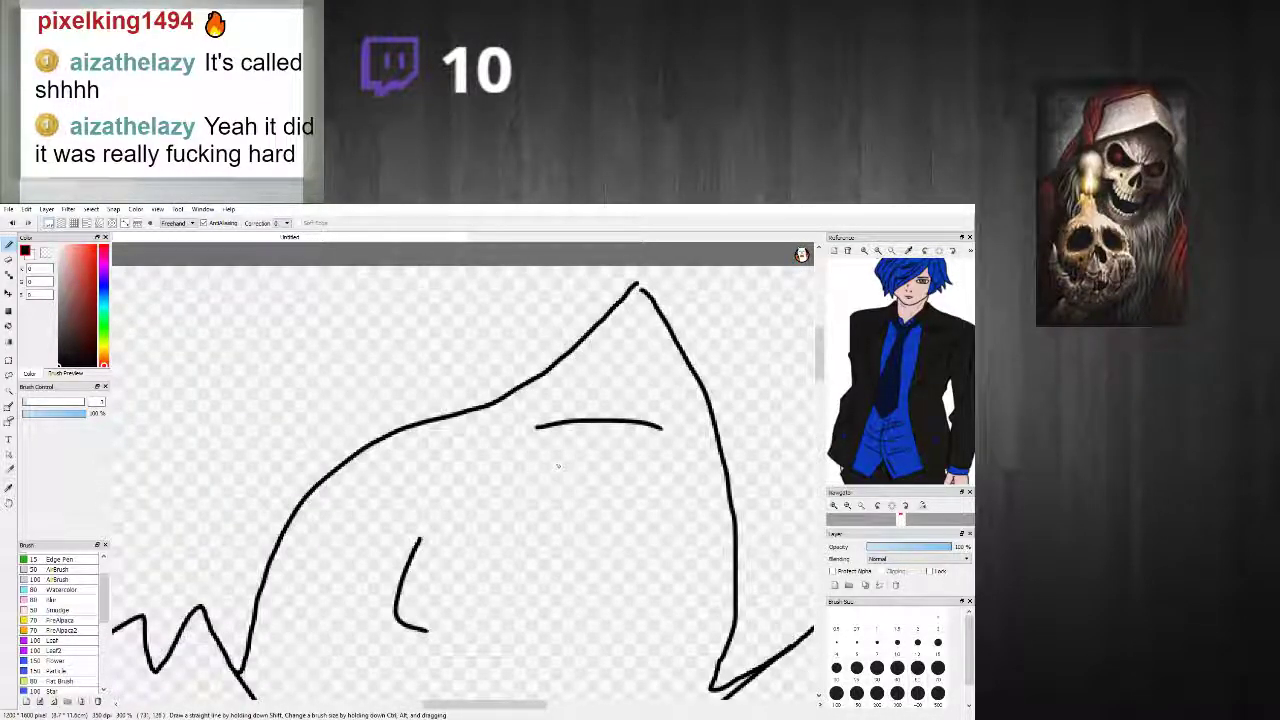
left_click_drag(537, 470, 668, 468)
mouse_move(536, 471)
left_mouse_down()
mouse_move(557, 514)
mouse_move(667, 478)
mouse_move(666, 493)
left_mouse_up()
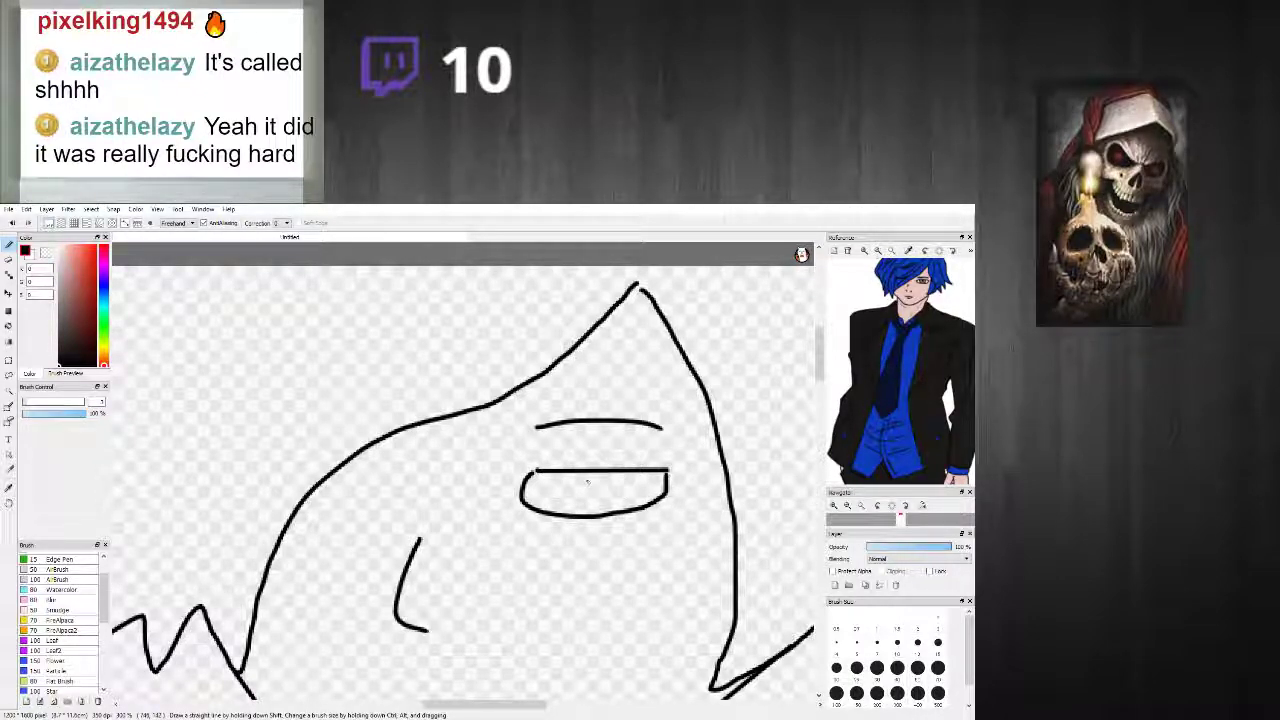
Step: Draw the curved iris sides inside the eye outline and place a pupil dot at the centre
mouse_move(557, 485)
left_mouse_down()
mouse_move(561, 516)
mouse_move(561, 485)
mouse_move(572, 512)
left_mouse_up()
key("ctrl+z")
mouse_move(622, 472)
left_mouse_down()
mouse_move(600, 505)
mouse_move(629, 496)
left_mouse_up()
key("ctrl+z")
left_click(594, 493)
scroll(538, 529, "down", 3)
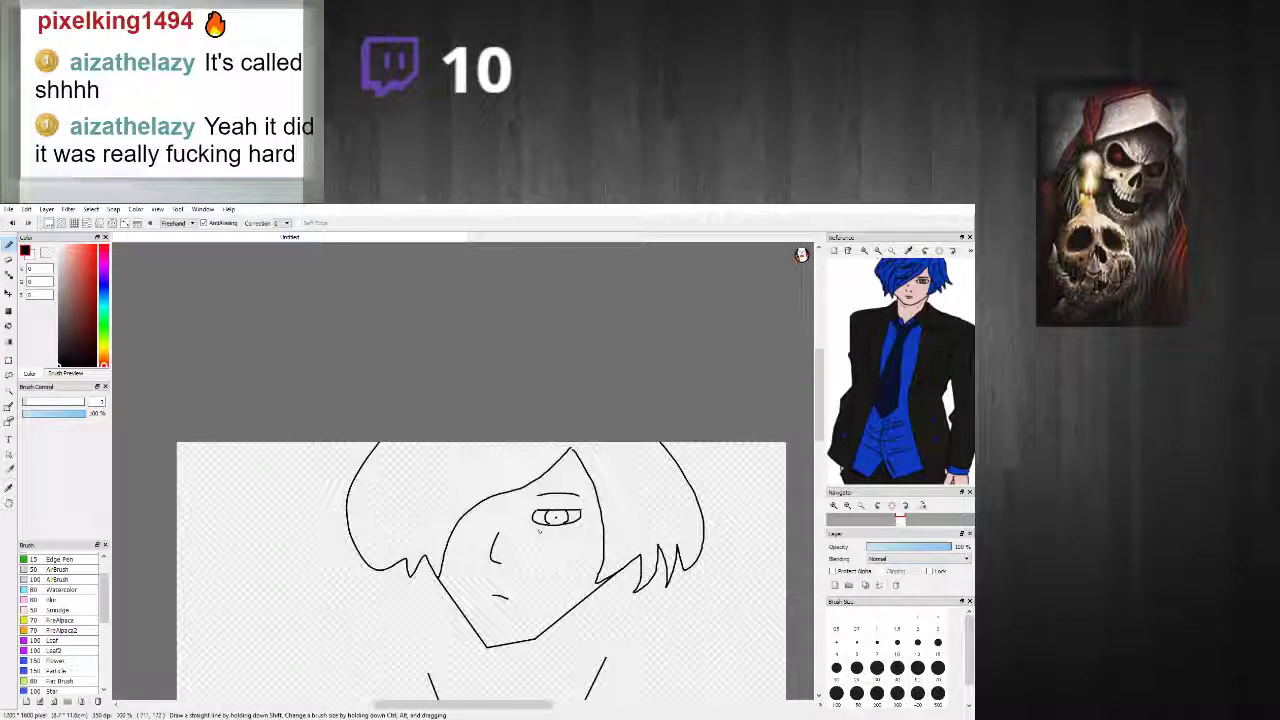
Step: Add a short vertical stroke above the nose to mark its bridge
scroll(540, 533, "up", 2)
left_click_drag(480, 508, 481, 526)
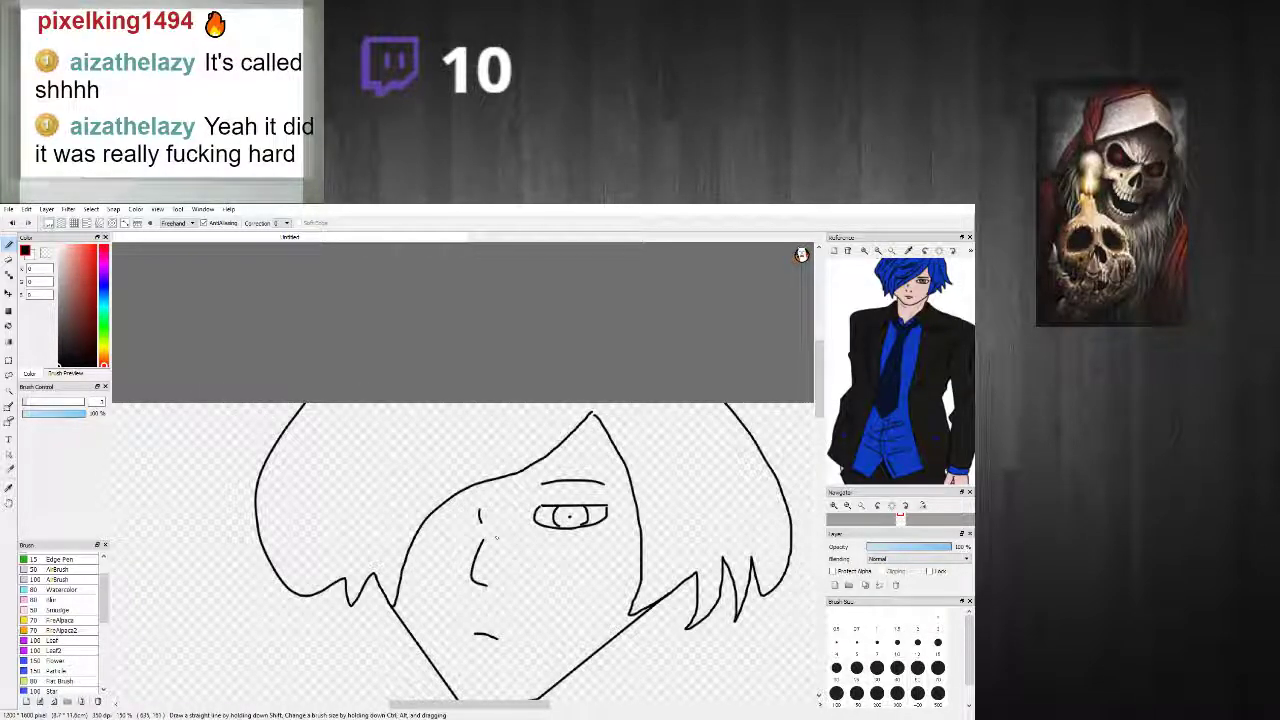
scroll(506, 561, "down", 3)
scroll(506, 561, "up", 3)
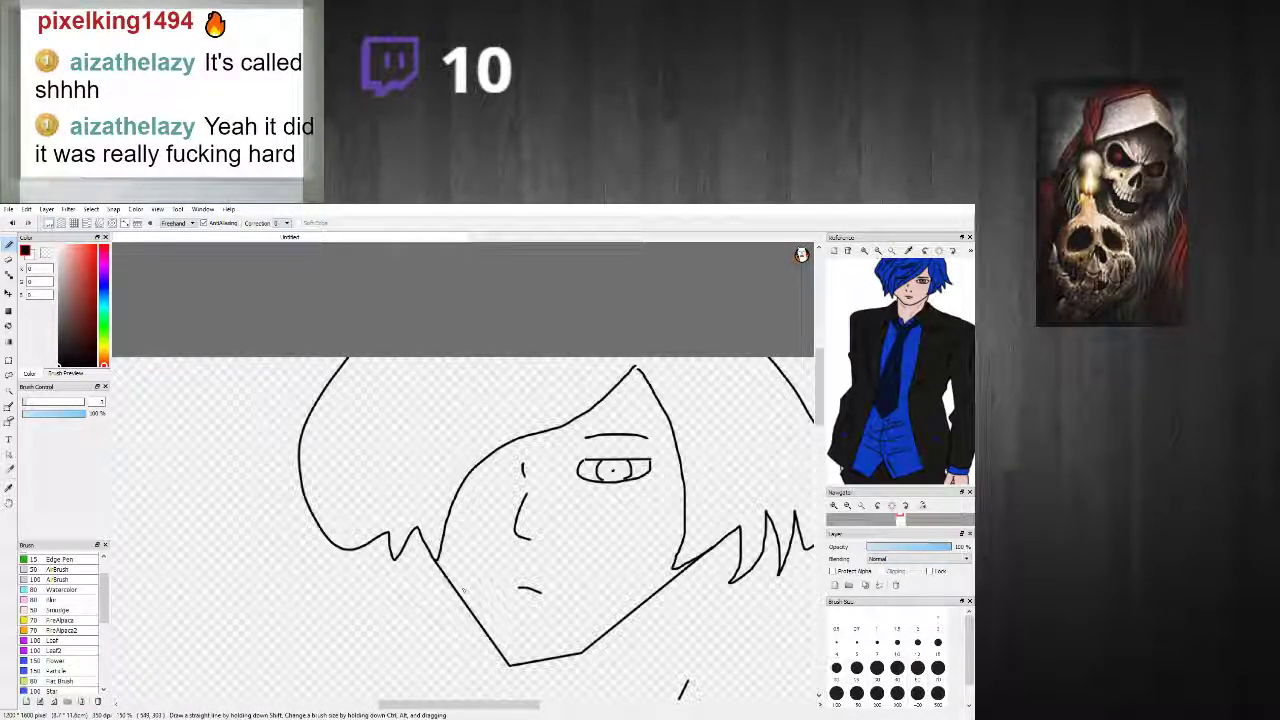
scroll(489, 461, "down", 3)
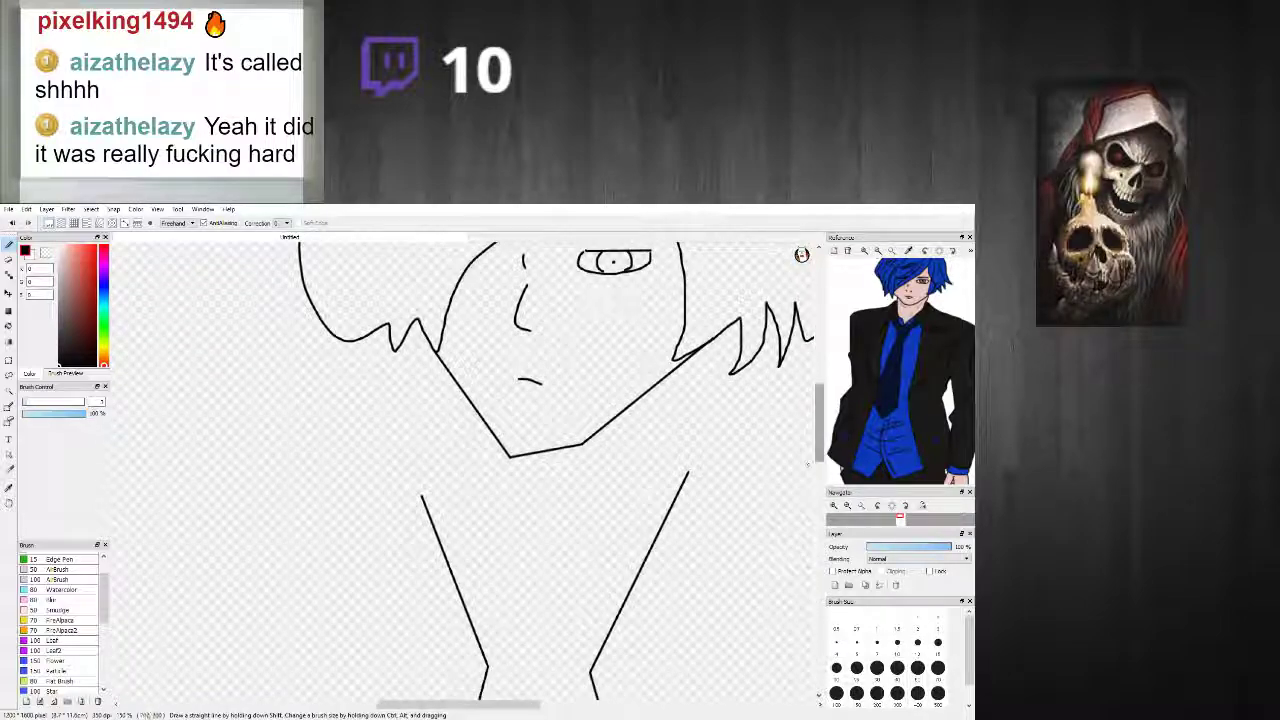
left_click_drag(466, 400, 467, 494)
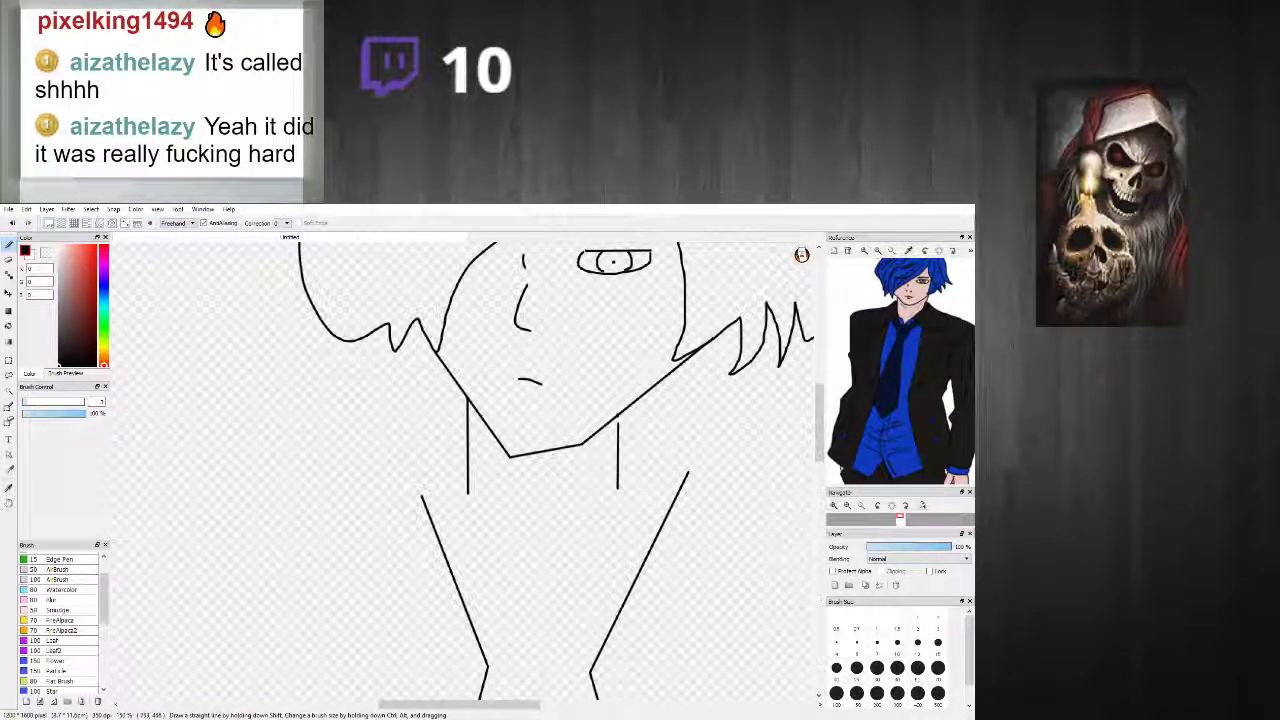
scroll(617, 455, "down", 3)
scroll(617, 455, "up", 1)
scroll(617, 455, "down", 1)
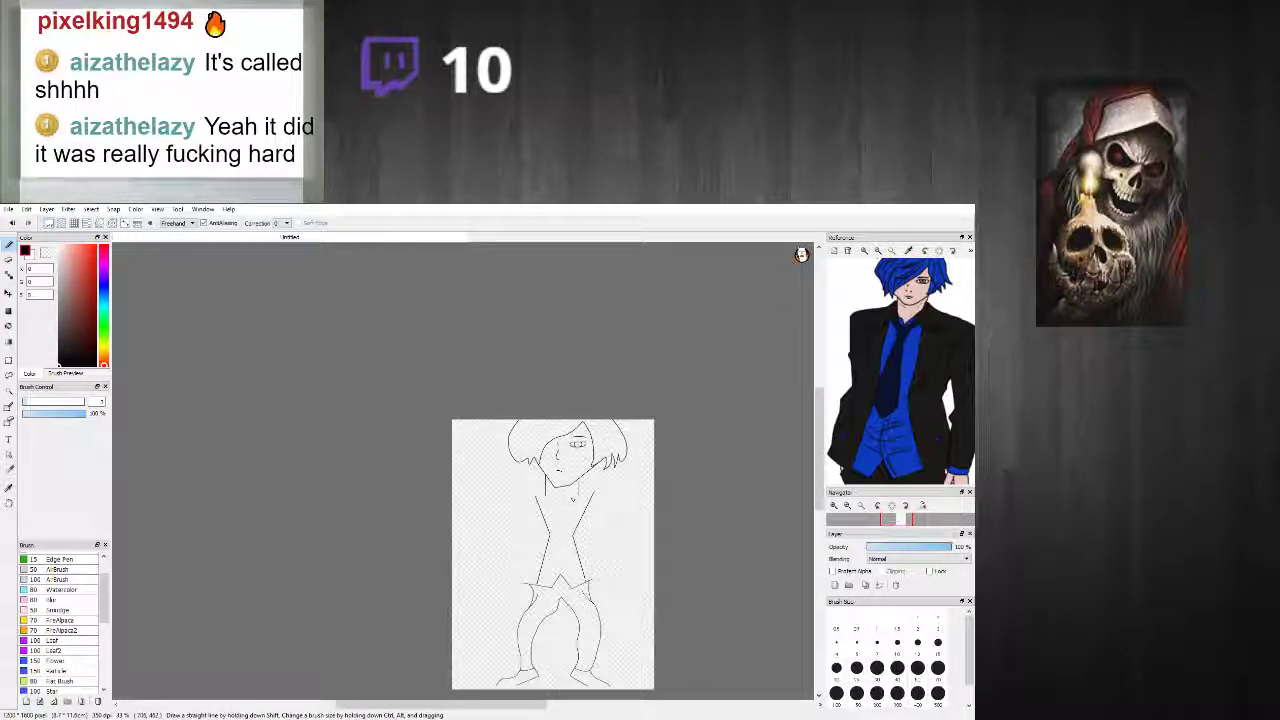
scroll(571, 498, "up", 2)
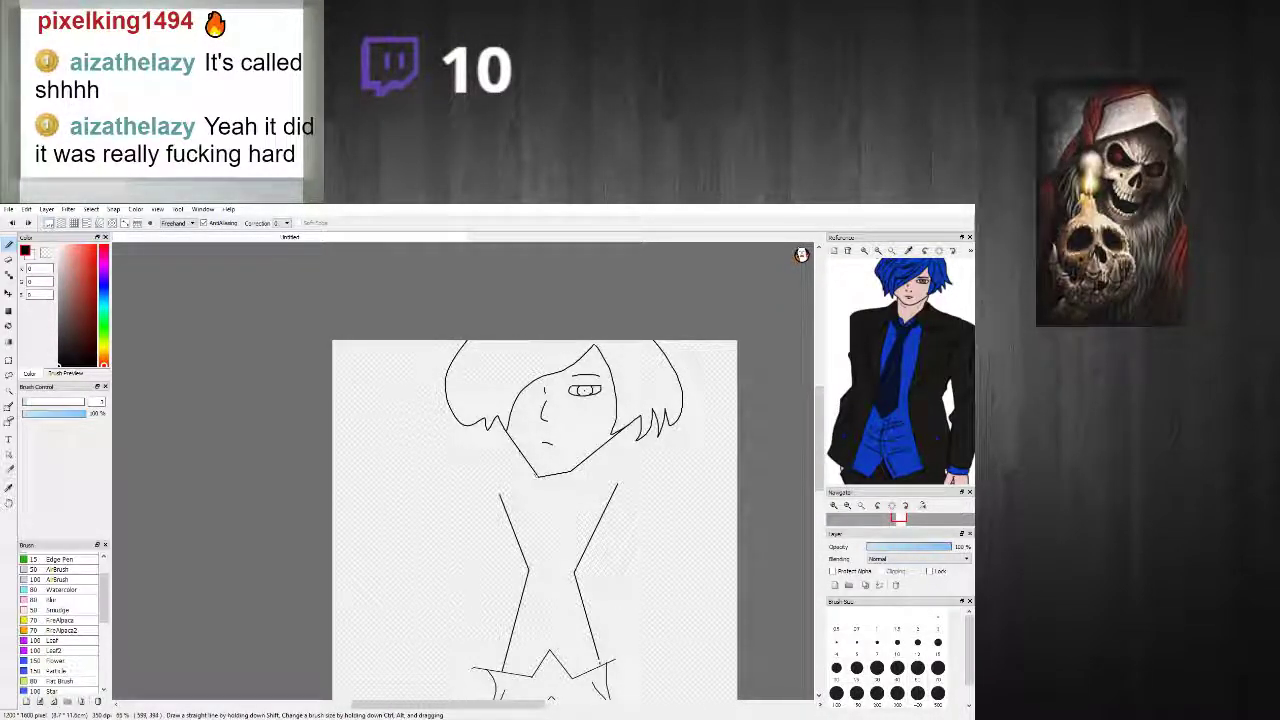
Step: Draw two short, nearly vertical neck lines down from the jaw, one on each side of the chin
scroll(538, 476, "up", 2)
left_click_drag(521, 449, 522, 500)
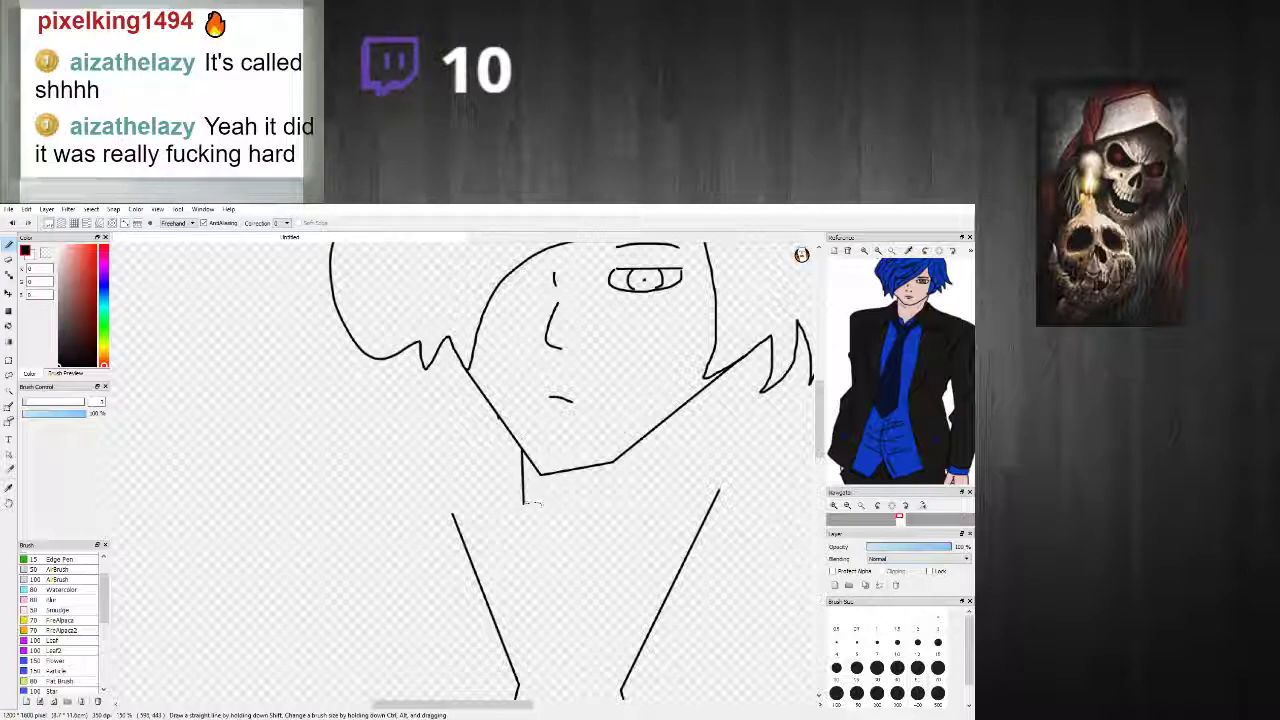
key("ctrl+z")
left_click_drag(619, 459, 617, 501)
key("ctrl+z")
scroll(550, 519, "up", 1)
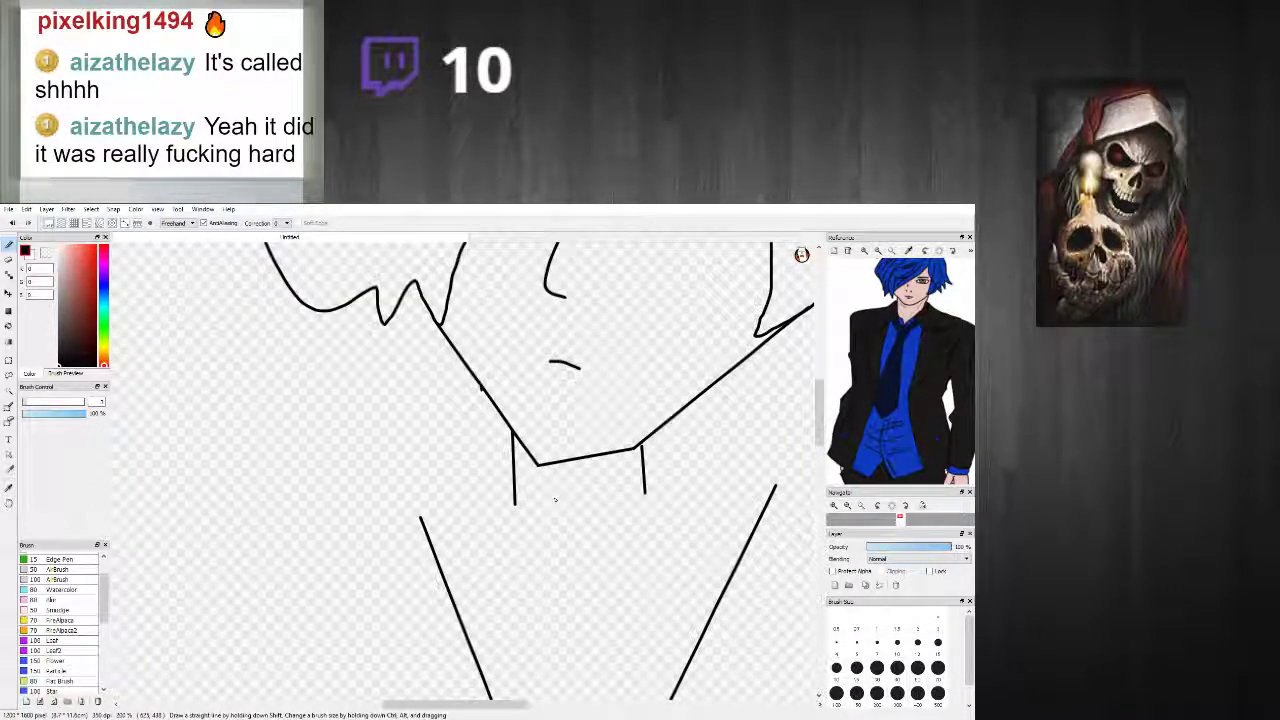
Step: Join the lower ends of the neck lines with a straight-sided V pointing down between the torso sides
mouse_move(645, 492)
left_mouse_down()
mouse_move(563, 550)
mouse_move(515, 505)
left_mouse_up()
scroll(536, 506, "down", 6)
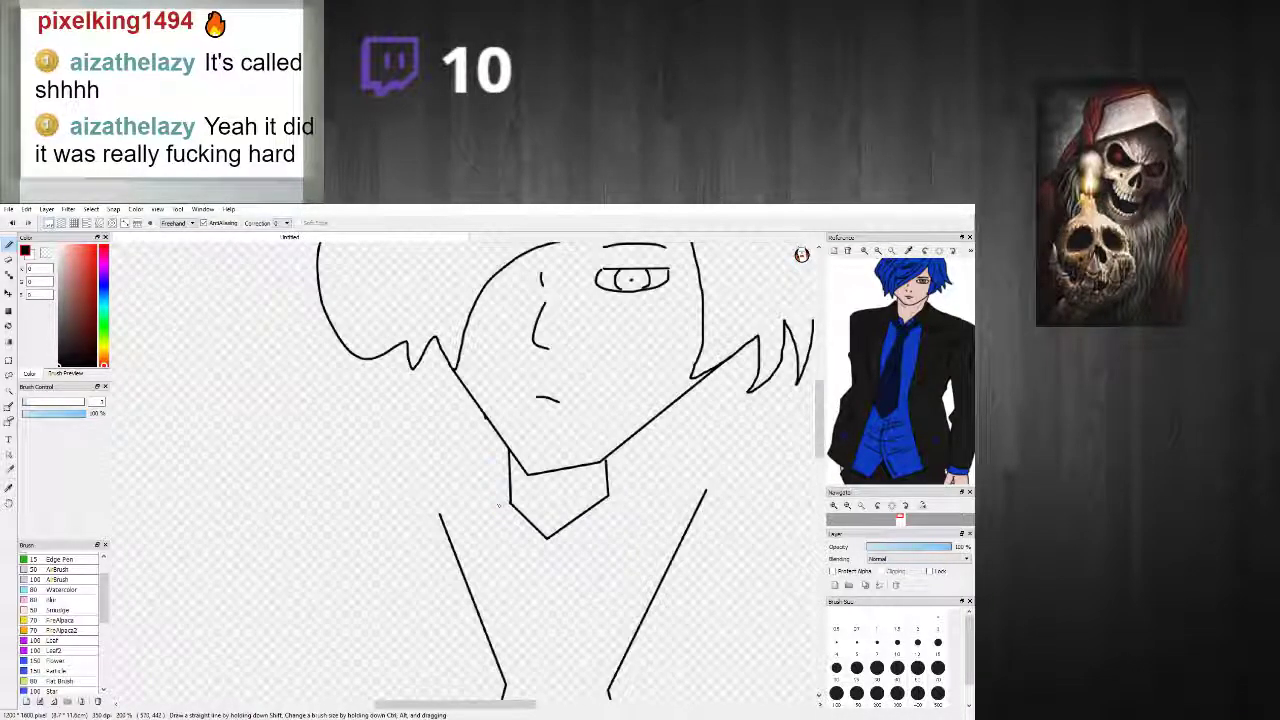
scroll(495, 507, "down", 1)
scroll(495, 507, "up", 4)
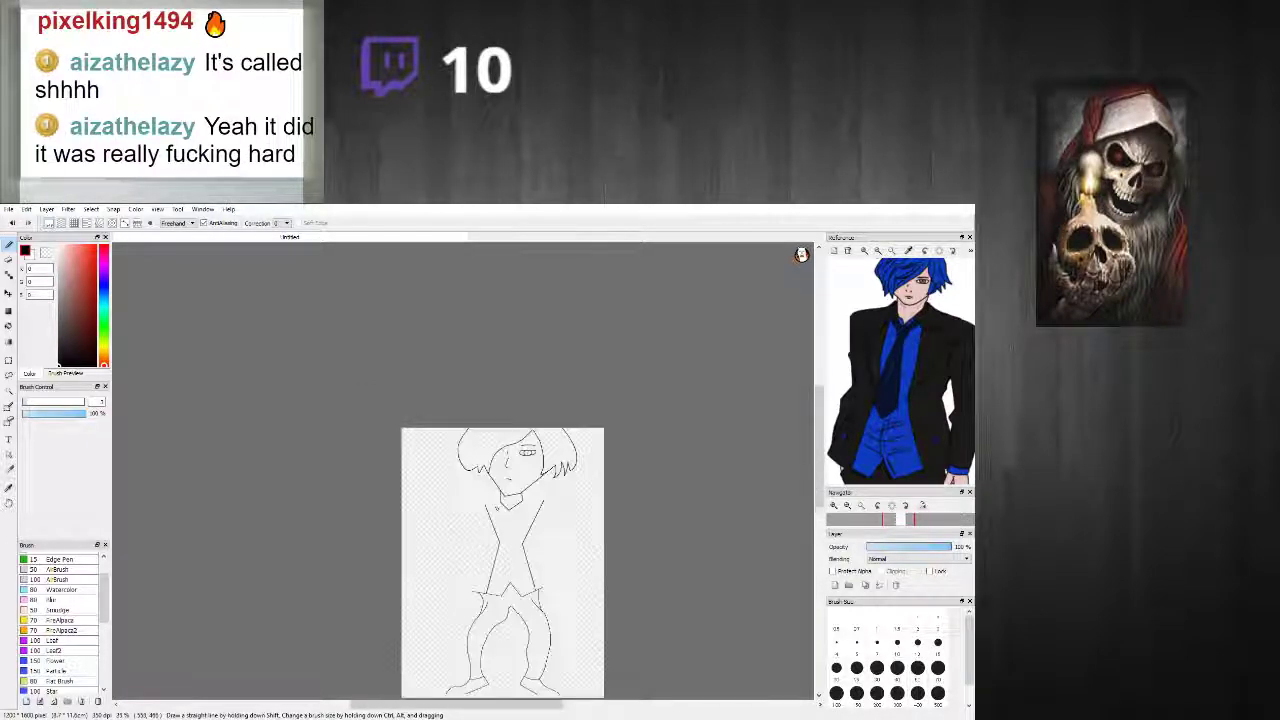
Step: Draw a small four-sided tie knot under the neck's V point, with a diagonal collar line rising from its left corner
scroll(495, 507, "down", 2)
scroll(492, 500, "up", 2)
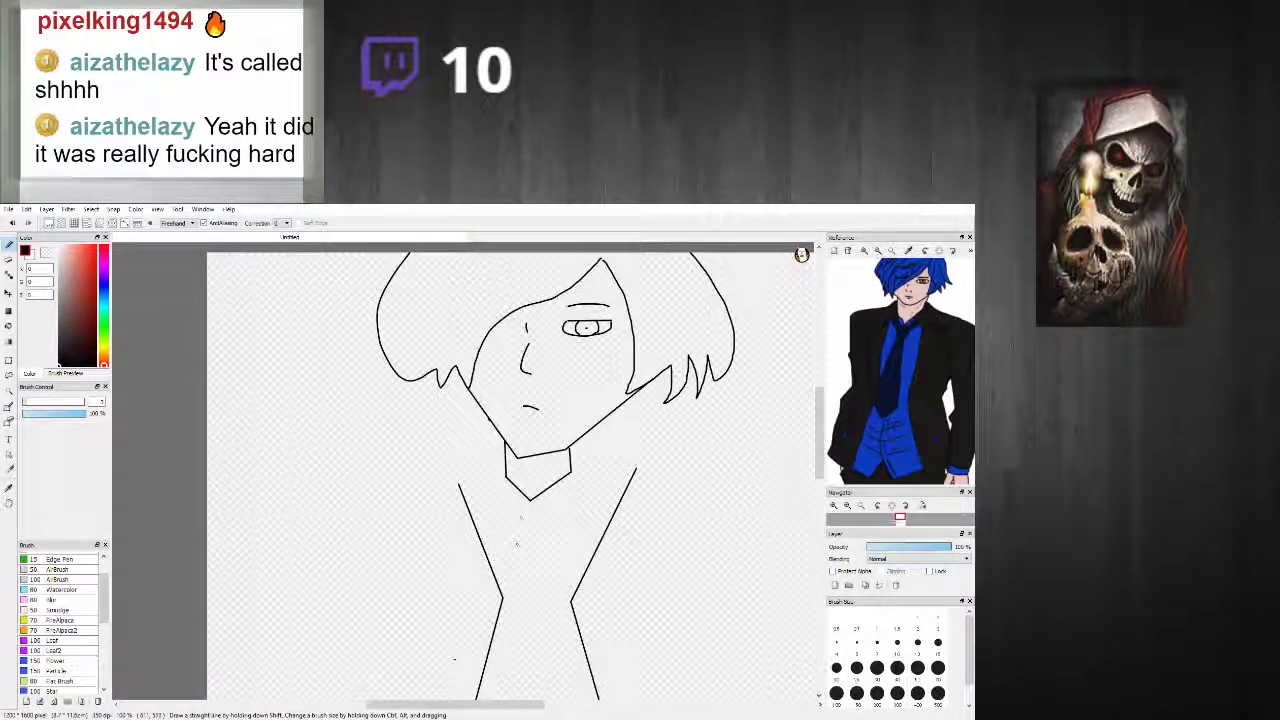
mouse_move(490, 492)
left_mouse_down()
mouse_move(514, 517)
mouse_move(547, 519)
mouse_move(546, 500)
left_mouse_up()
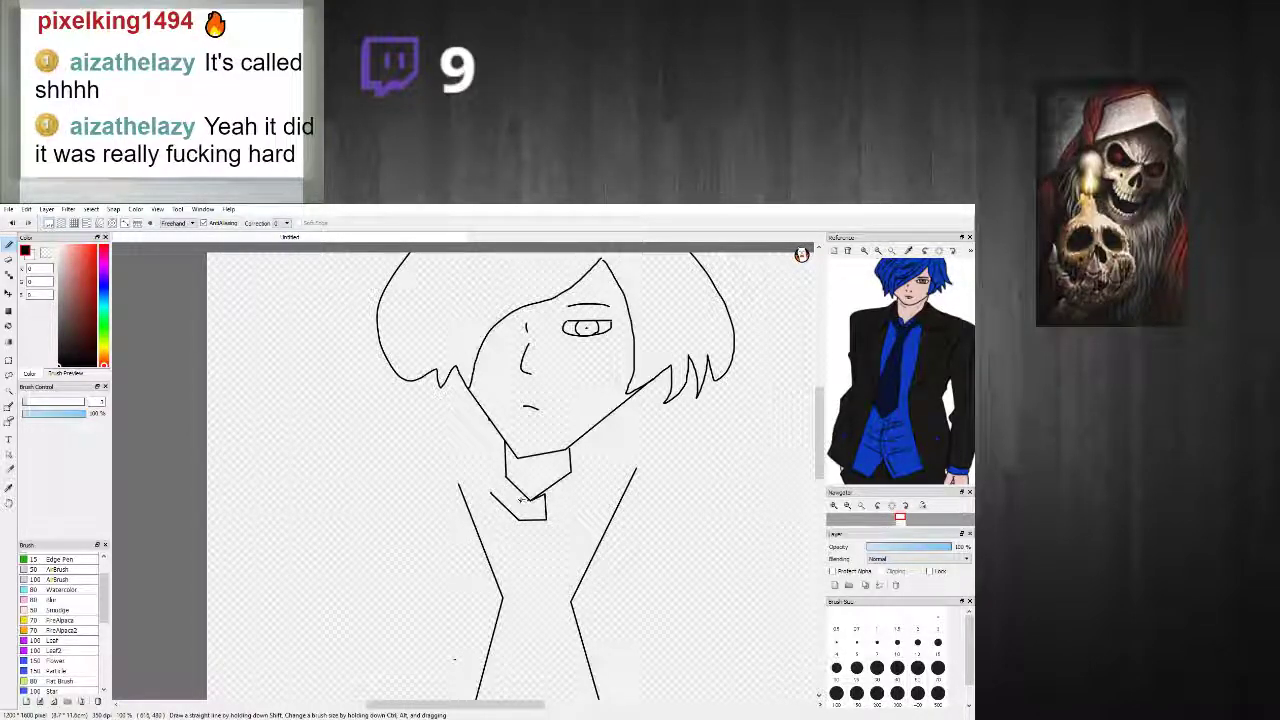
scroll(533, 546, "up", 1)
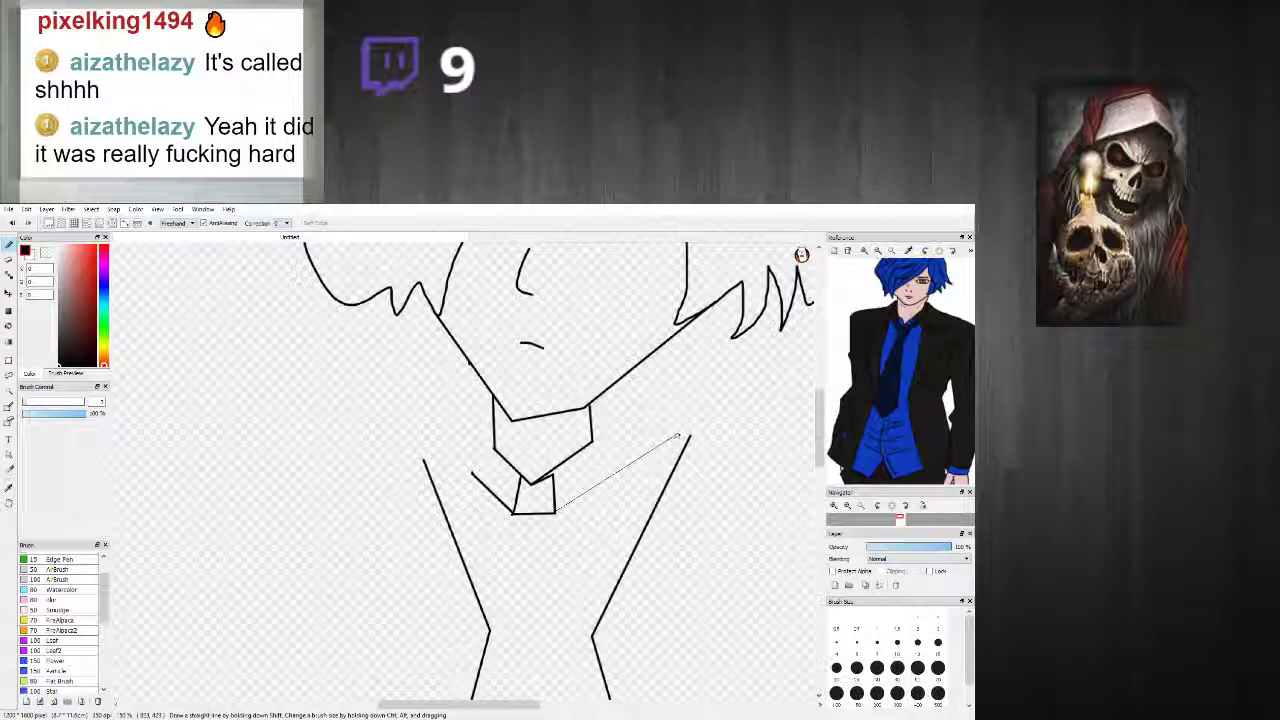
Step: Join the collar lines from the tie knot to the tops of both torso lines with straight strokes forming angled lapel corners
left_click(668, 431, "shift")
left_click_drag(668, 431, 690, 441)
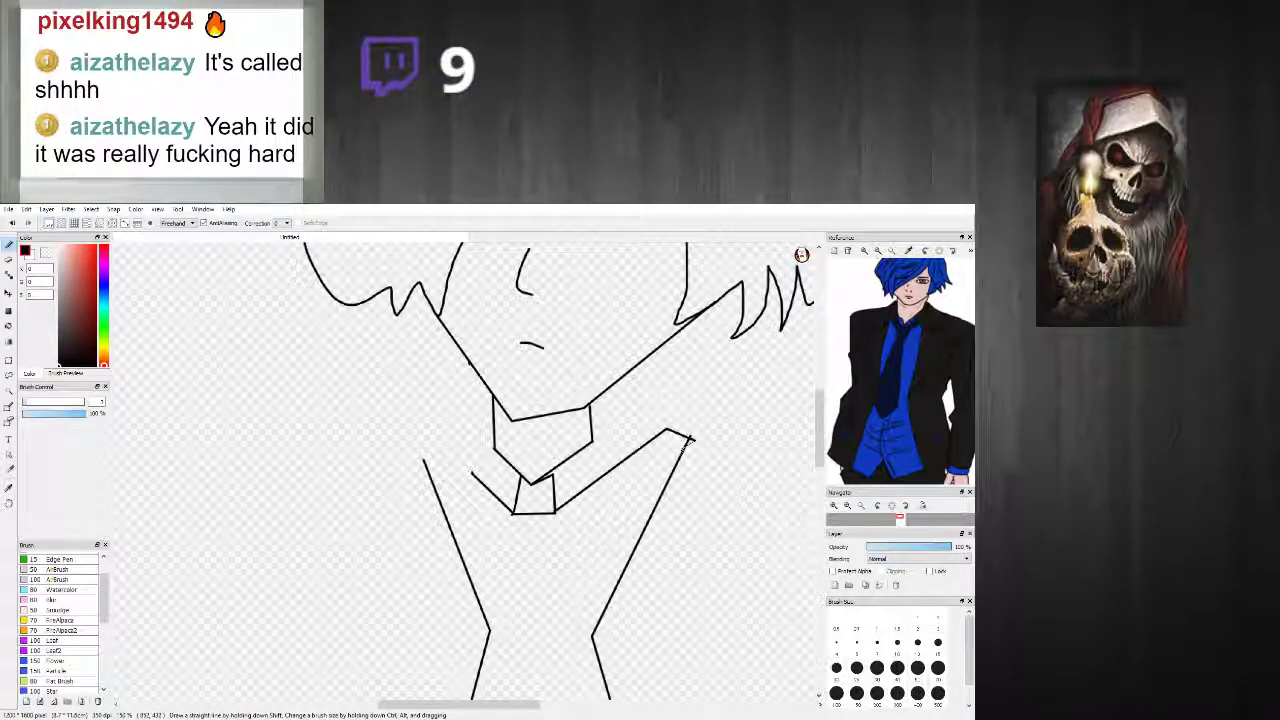
left_click(439, 441, "shift")
left_click(424, 461, "shift")
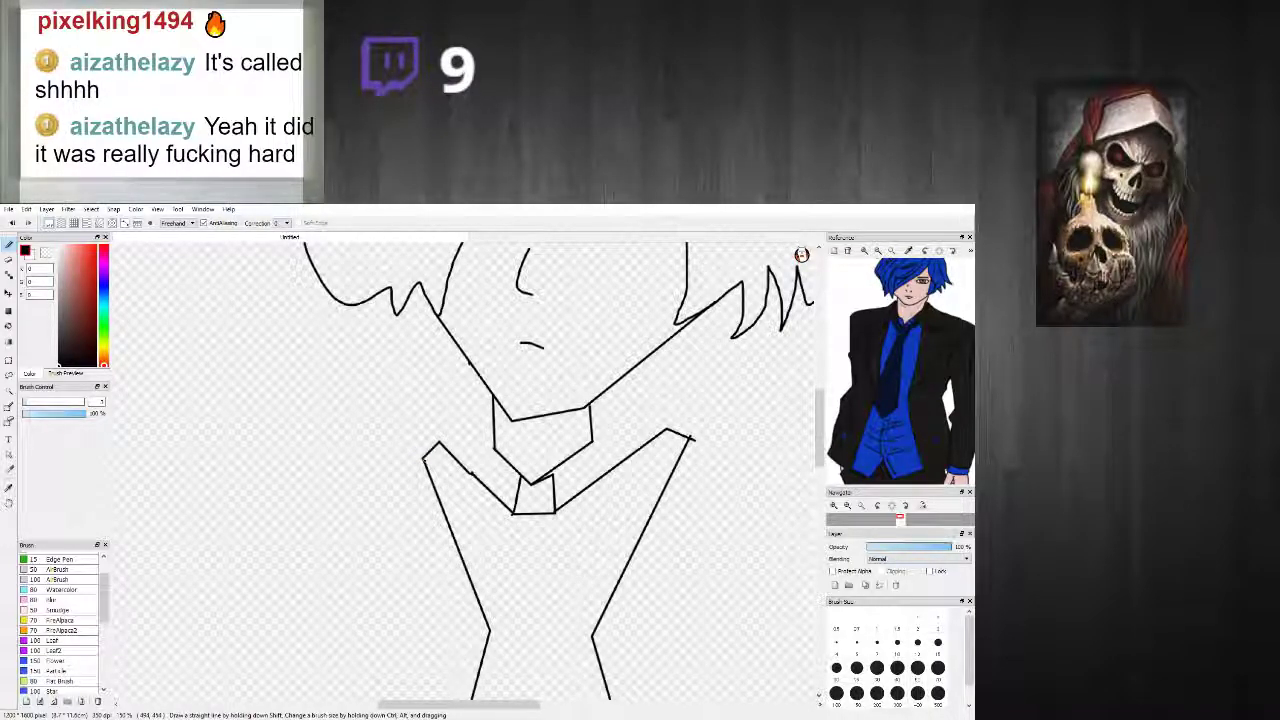
Step: Draw curved shoulder lines outward from both sides of the neck, sloping down at their outer ends
scroll(493, 484, "down", 3)
scroll(492, 481, "up", 2)
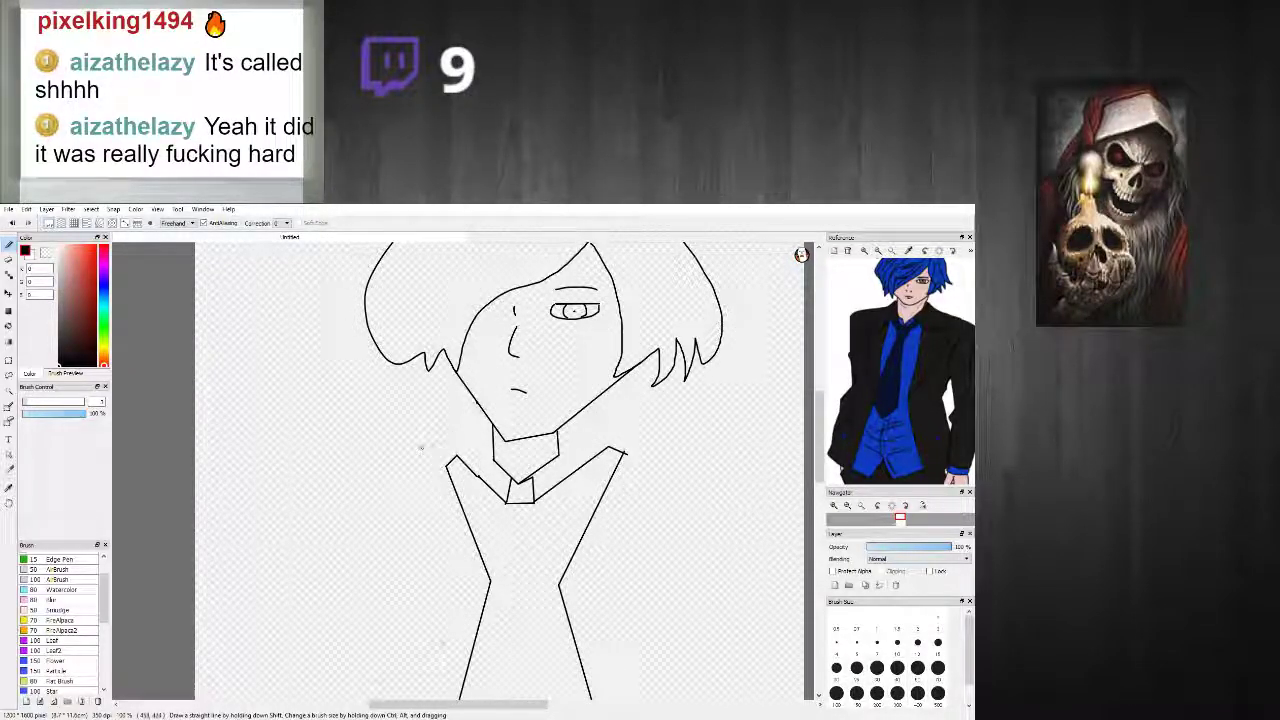
mouse_move(401, 443)
left_mouse_down()
mouse_move(619, 434)
mouse_move(667, 451)
left_mouse_up()
scroll(580, 494, "down", 2)
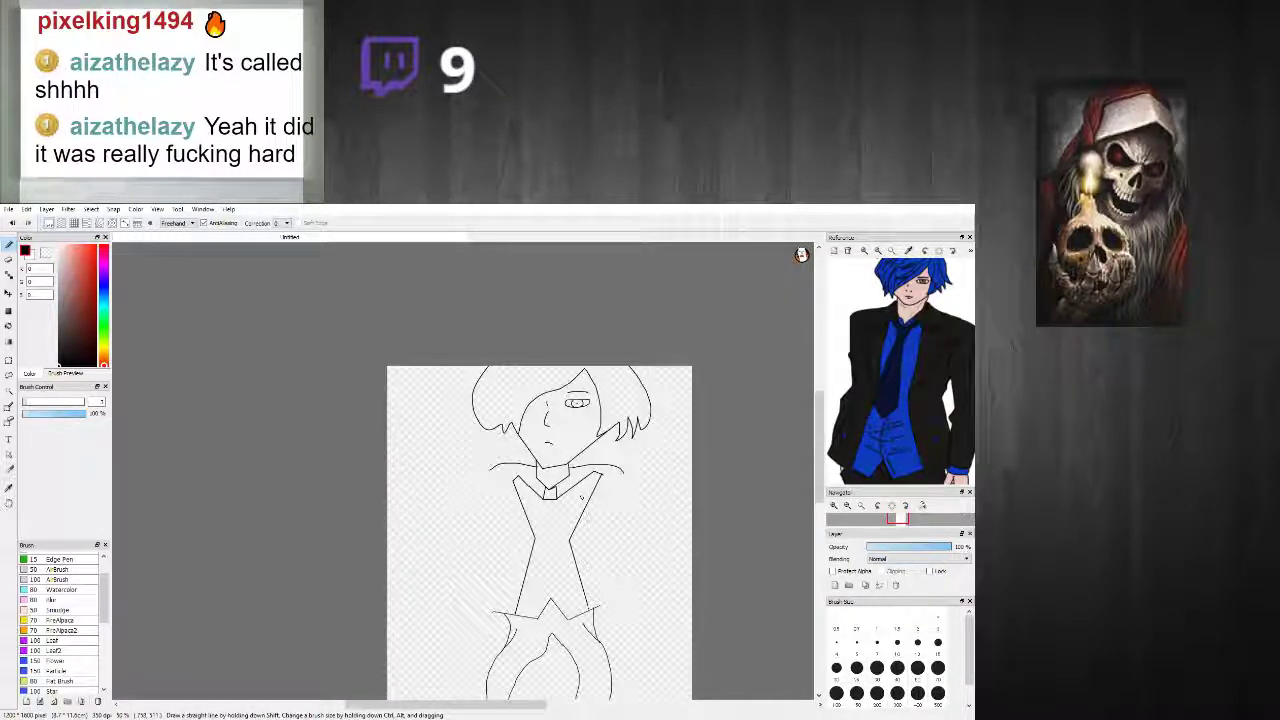
Step: Draw a short curve from the left lapel corner up to the shoulder line, and try matching strokes on the right
scroll(577, 497, "up", 1)
scroll(564, 495, "up", 3)
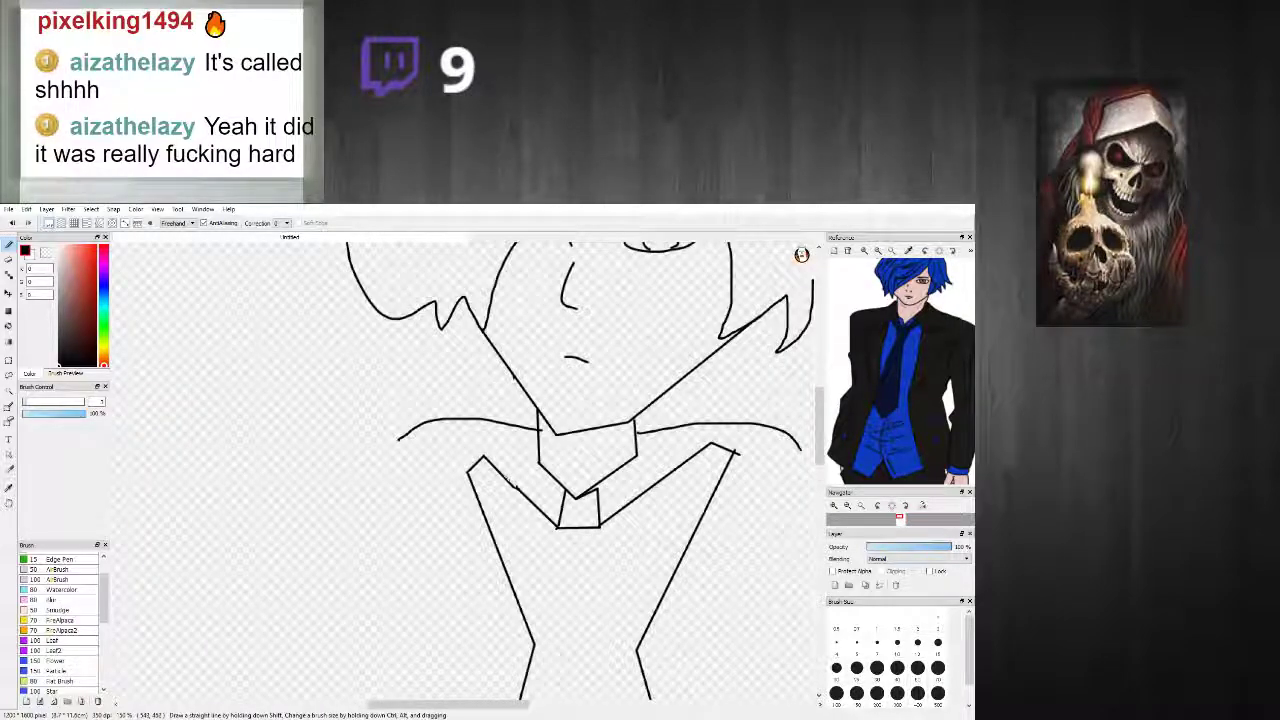
left_click(467, 472)
left_click_drag(485, 461, 476, 417)
key("ctrl+z")
mouse_move(720, 425)
left_mouse_down()
mouse_move(702, 448)
mouse_move(731, 464)
mouse_move(746, 440)
mouse_move(730, 465)
left_mouse_up()
key("ctrl+z")
key("ctrl+z")
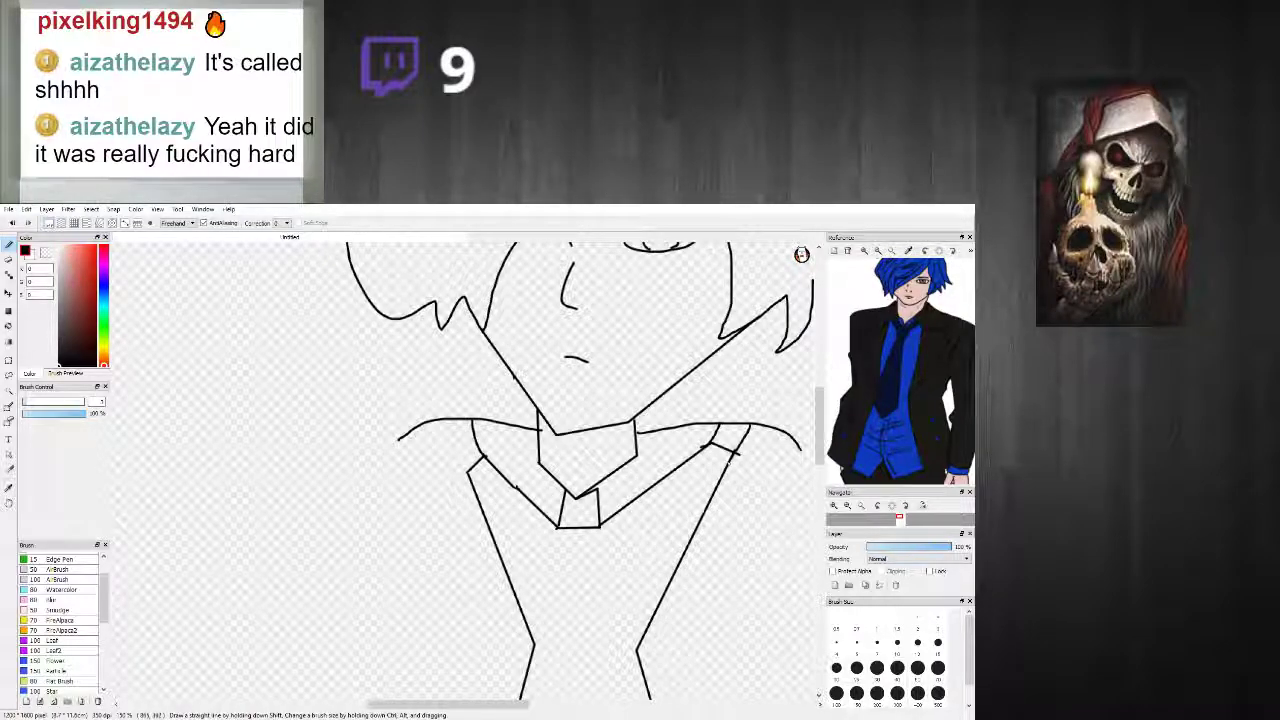
scroll(535, 655, "down", 2)
scroll(678, 485, "down", 1)
scroll(688, 476, "up", 2)
key("ctrl+z")
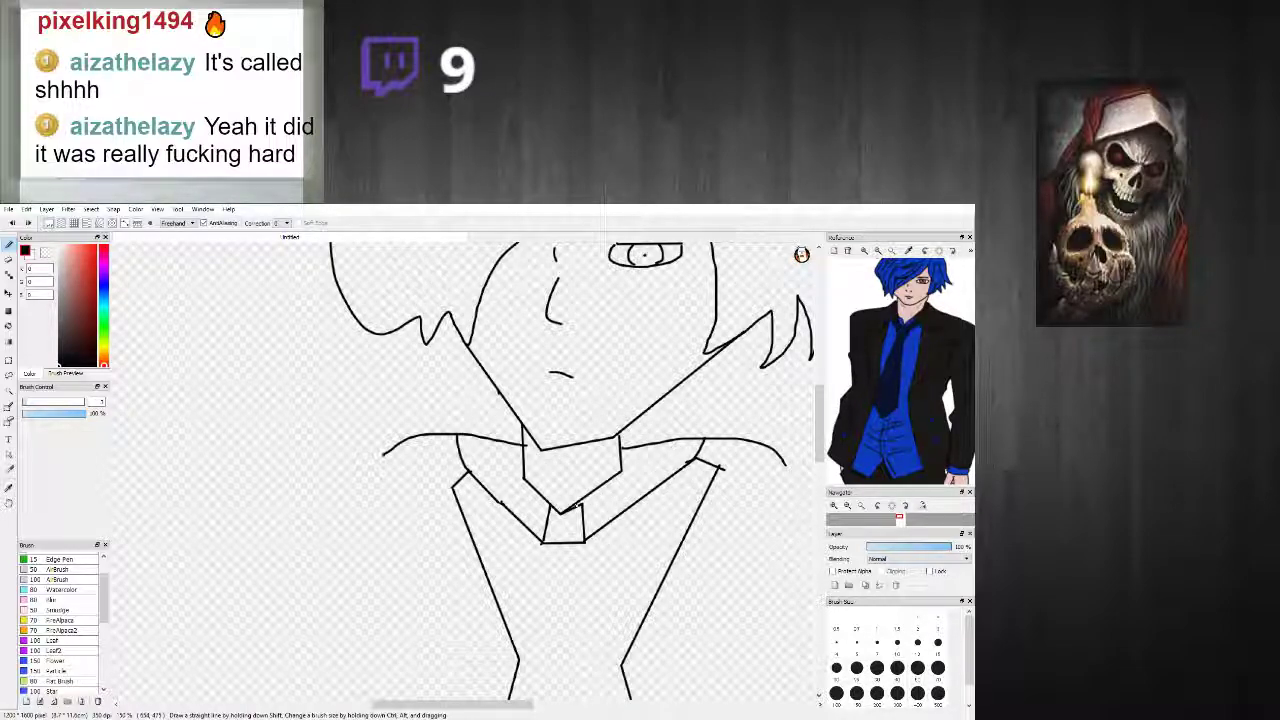
Step: Draw the inner collar edges from the neck up to the shoulder lines and close the right collar corner with a short curve
scroll(593, 511, "up", 3)
scroll(590, 495, "down", 2)
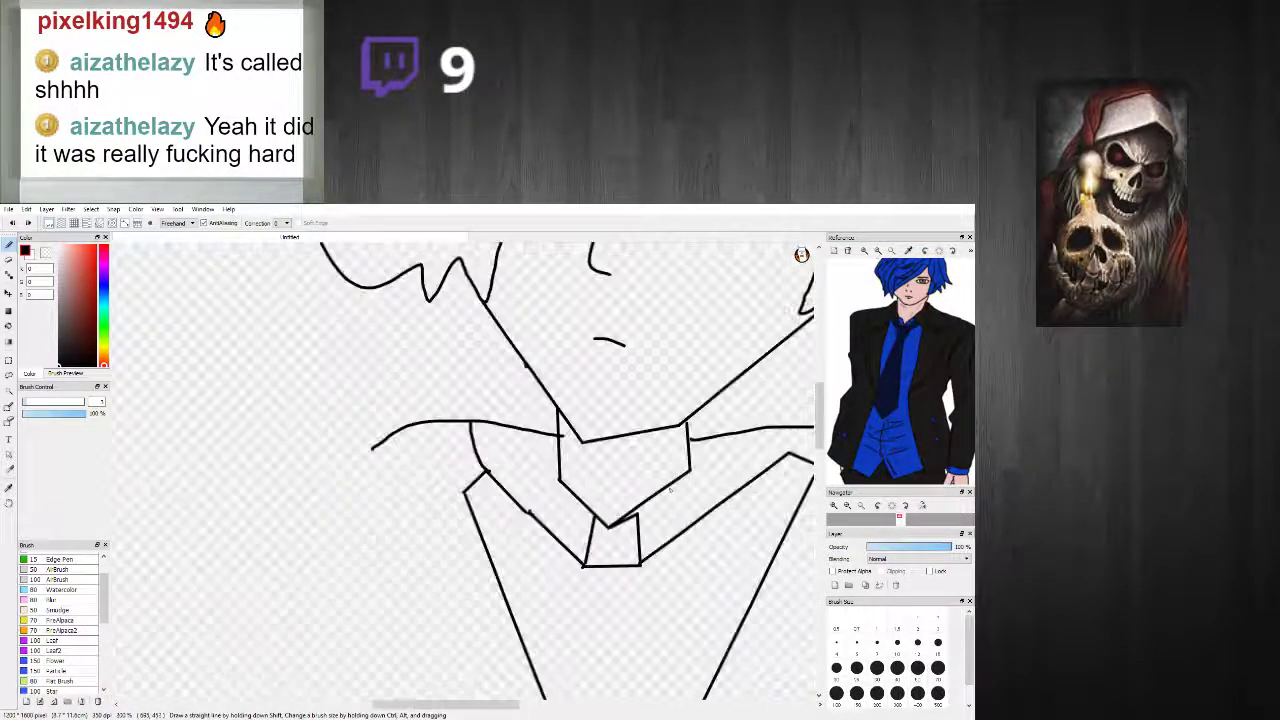
scroll(588, 483, "up", 1)
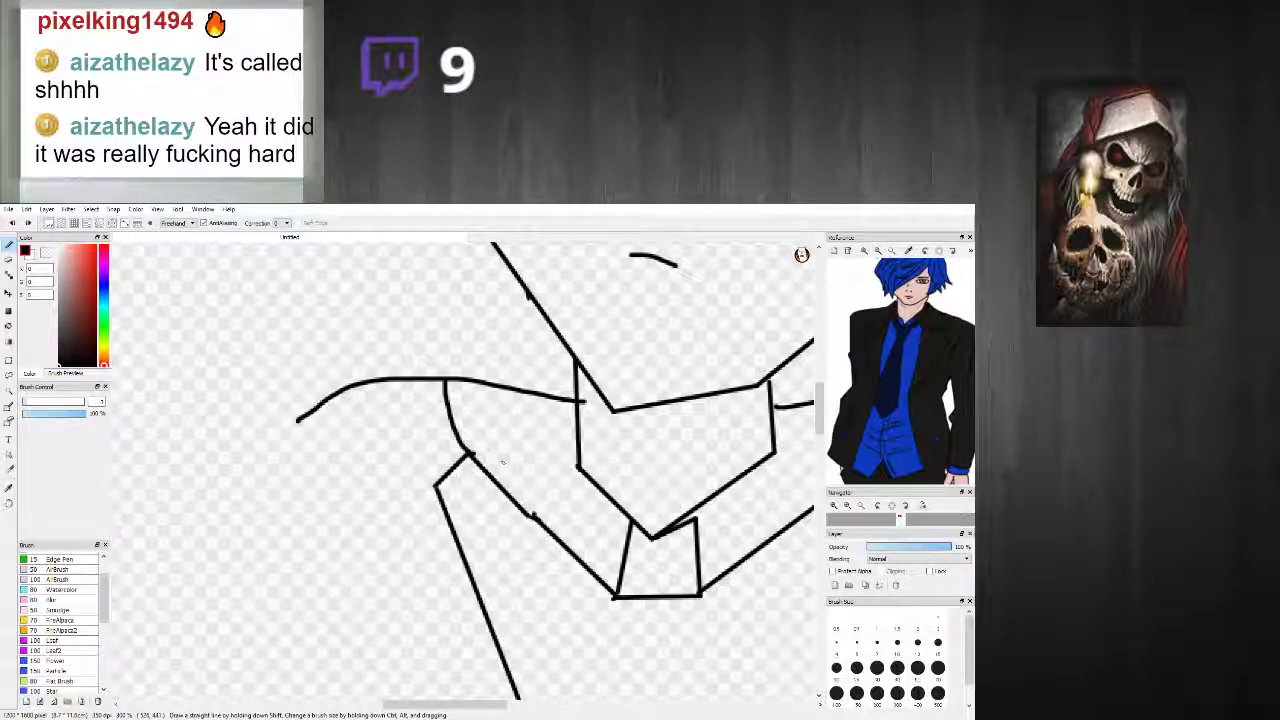
scroll(578, 470, "down", 2)
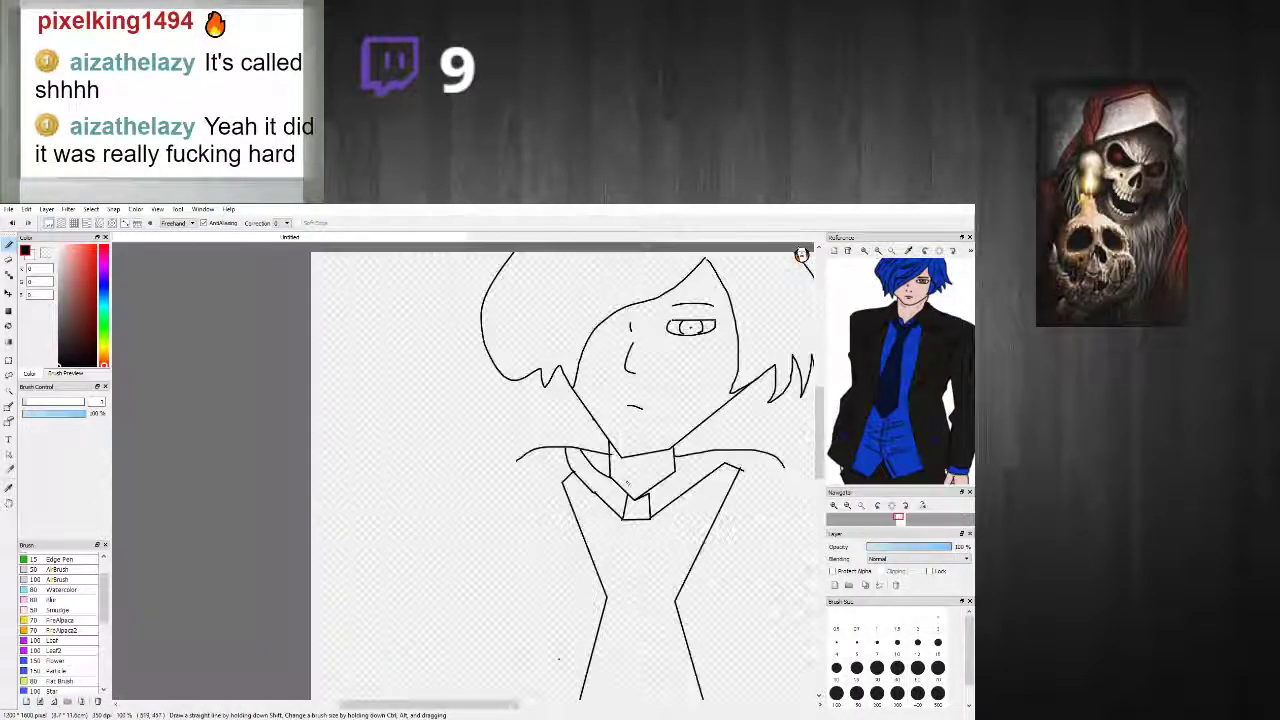
left_click_drag(659, 469, 703, 443)
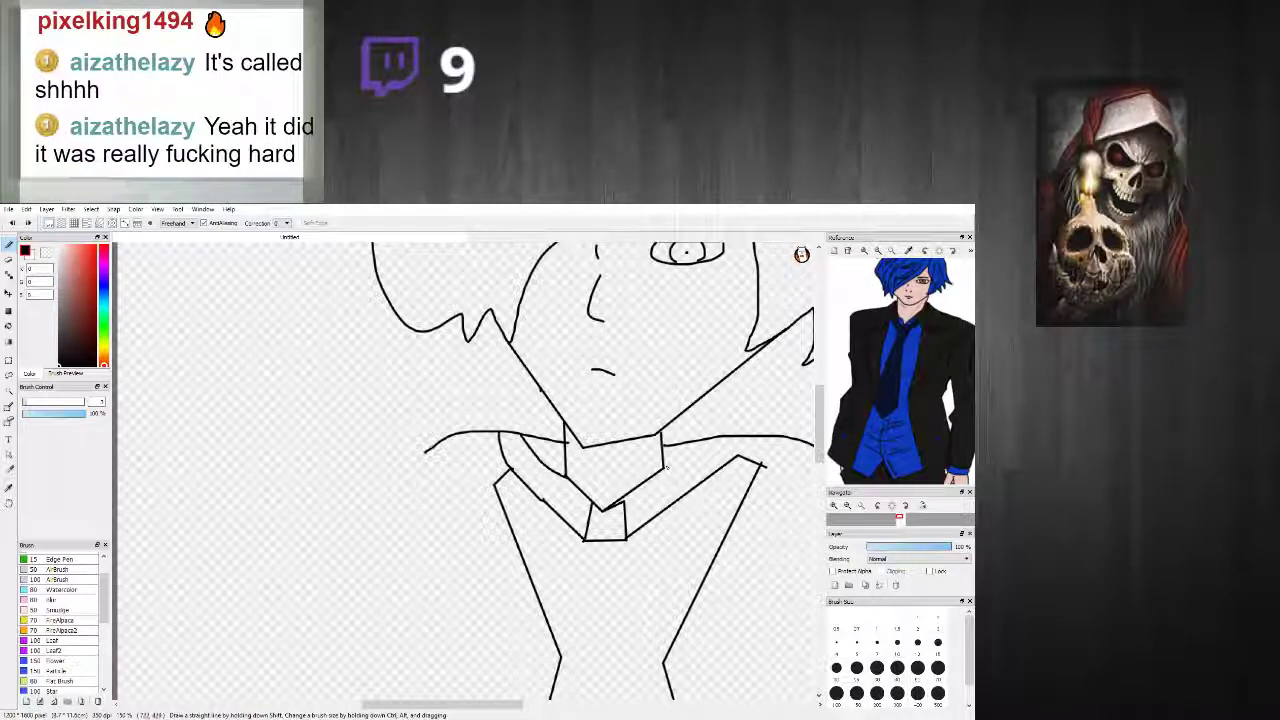
scroll(745, 450, "down", 2)
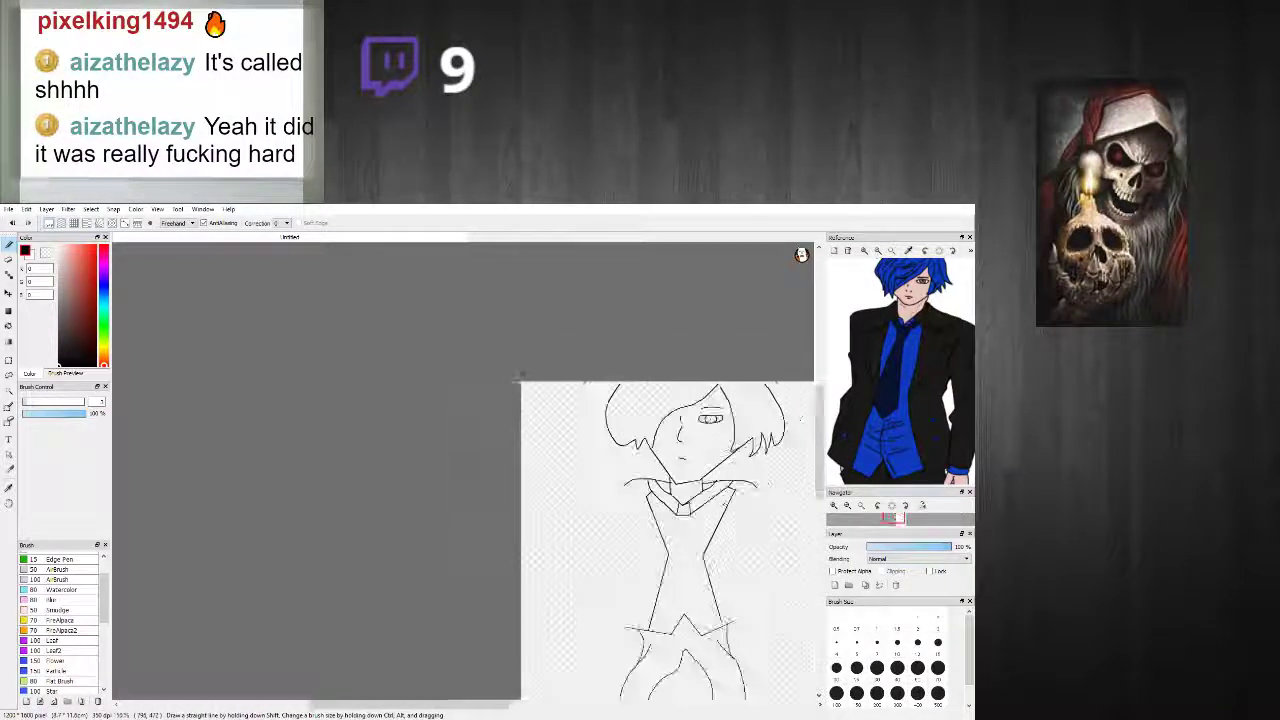
scroll(819, 470, "down", 1)
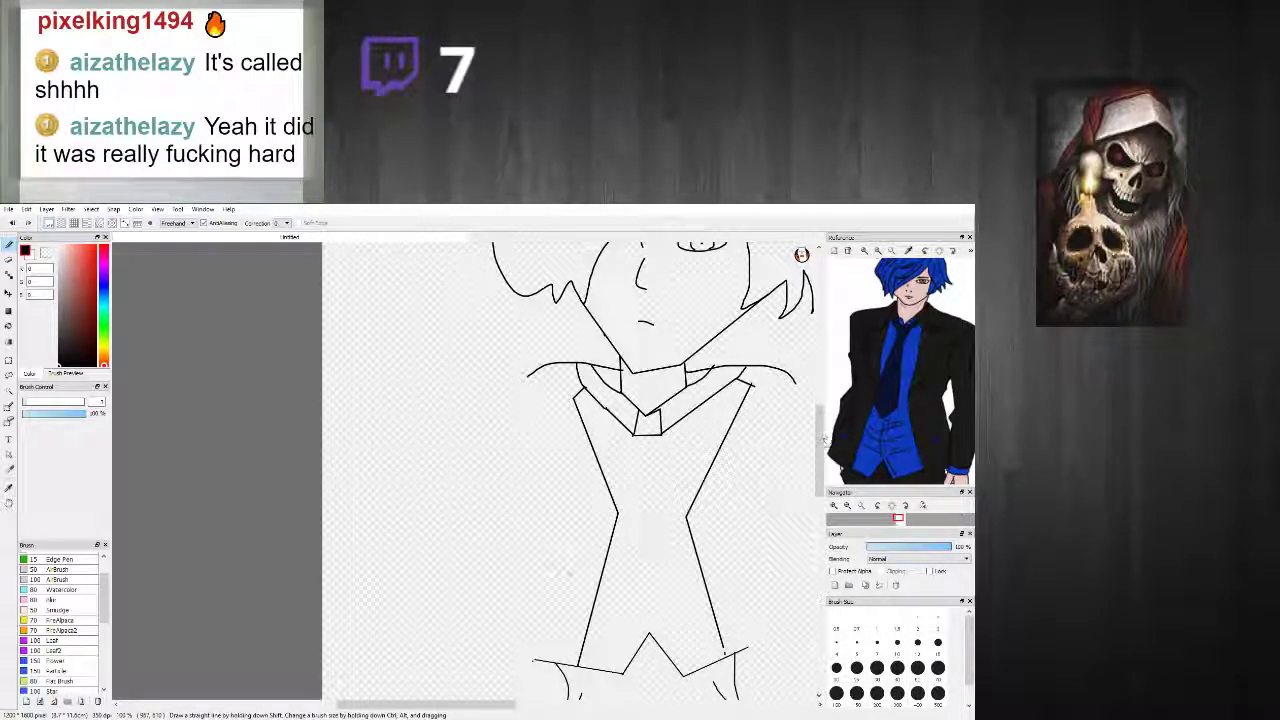
Step: Draw a long tie hanging from the knot, widening slightly toward the waist and ending in a point
scroll(814, 478, "down", 2)
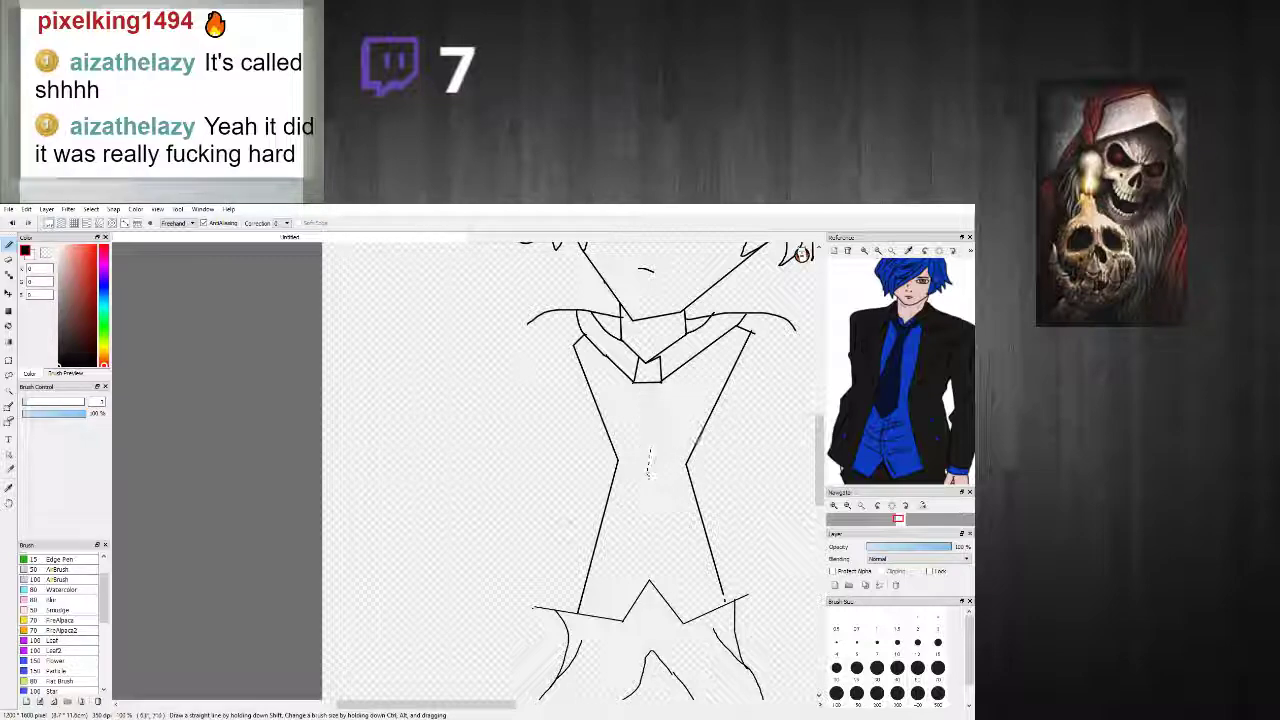
mouse_move(653, 398)
left_mouse_down()
mouse_move(664, 578)
mouse_move(618, 532)
mouse_move(659, 569)
left_mouse_up()
key("ctrl+z")
key("ctrl+z")
mouse_move(628, 505)
left_mouse_down()
mouse_move(645, 536)
mouse_move(670, 504)
mouse_move(659, 410)
left_mouse_up()
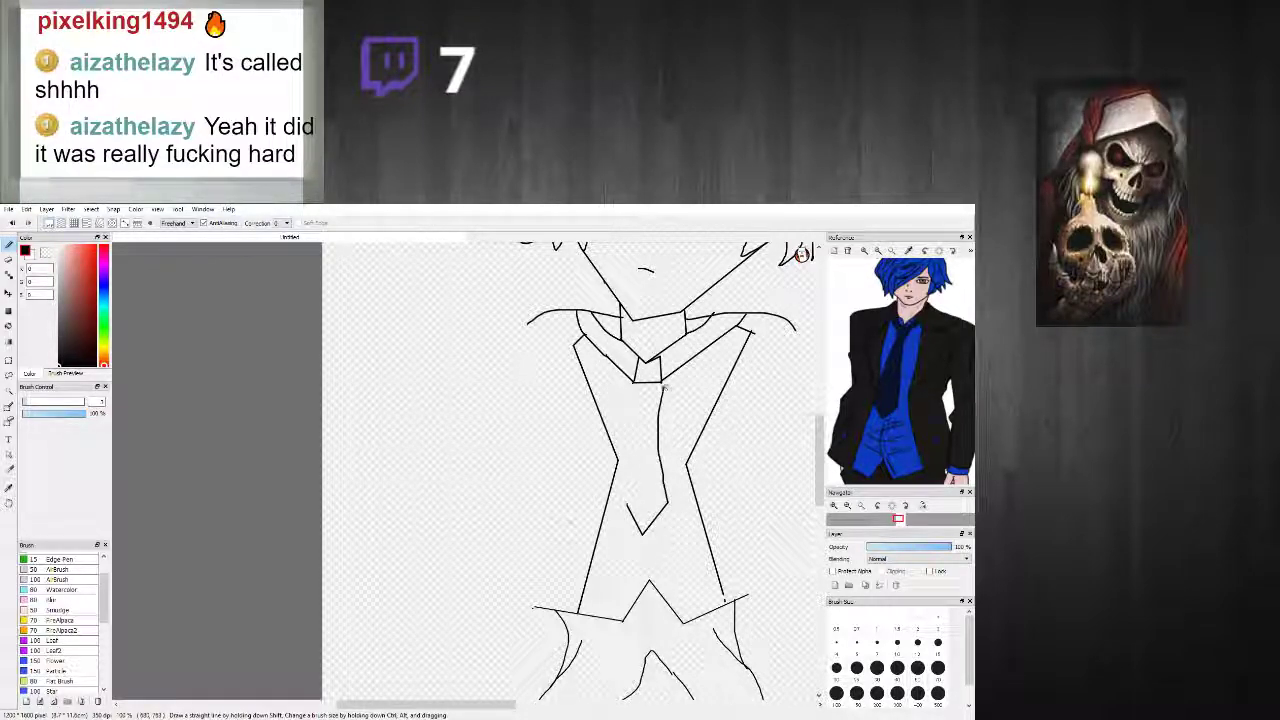
mouse_move(628, 504)
left_mouse_down()
mouse_move(625, 418)
mouse_move(640, 388)
mouse_move(618, 500)
mouse_move(636, 520)
left_mouse_up()
key("ctrl+z")
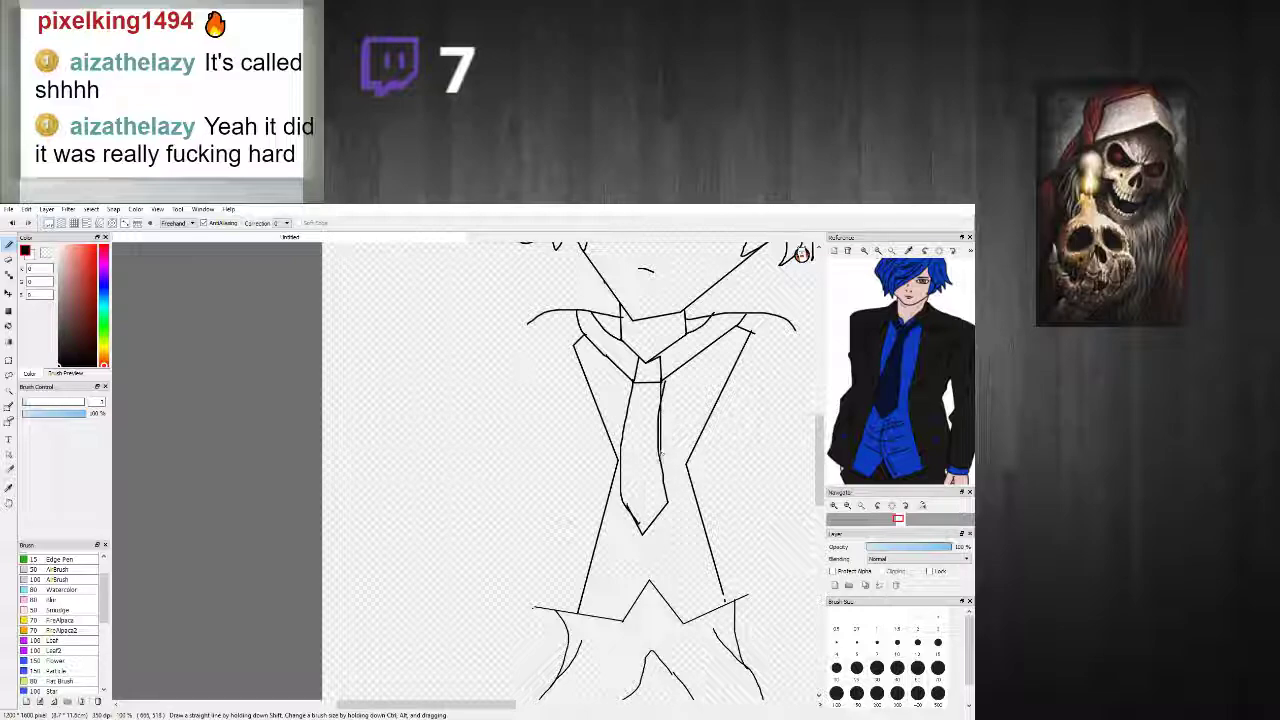
scroll(668, 499, "down", 4)
scroll(690, 480, "up", 3)
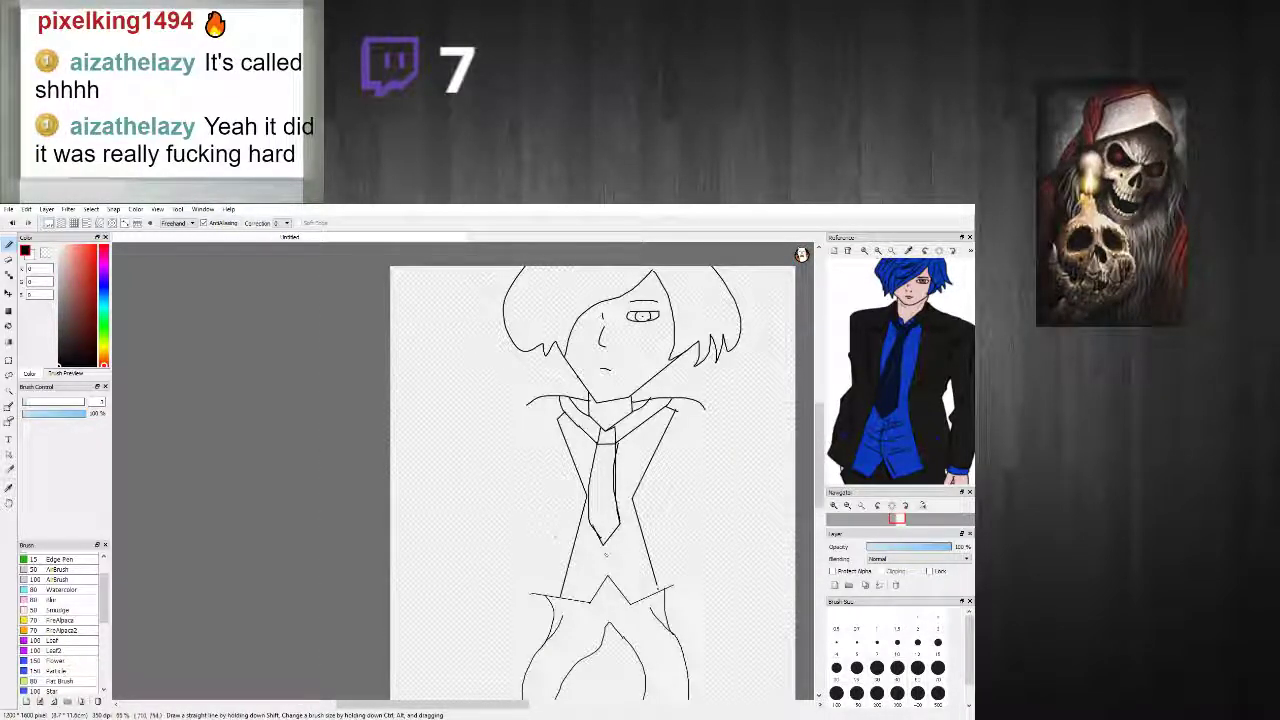
scroll(606, 555, "up", 1)
scroll(604, 564, "down", 2)
scroll(604, 565, "down", 1)
scroll(604, 563, "up", 1)
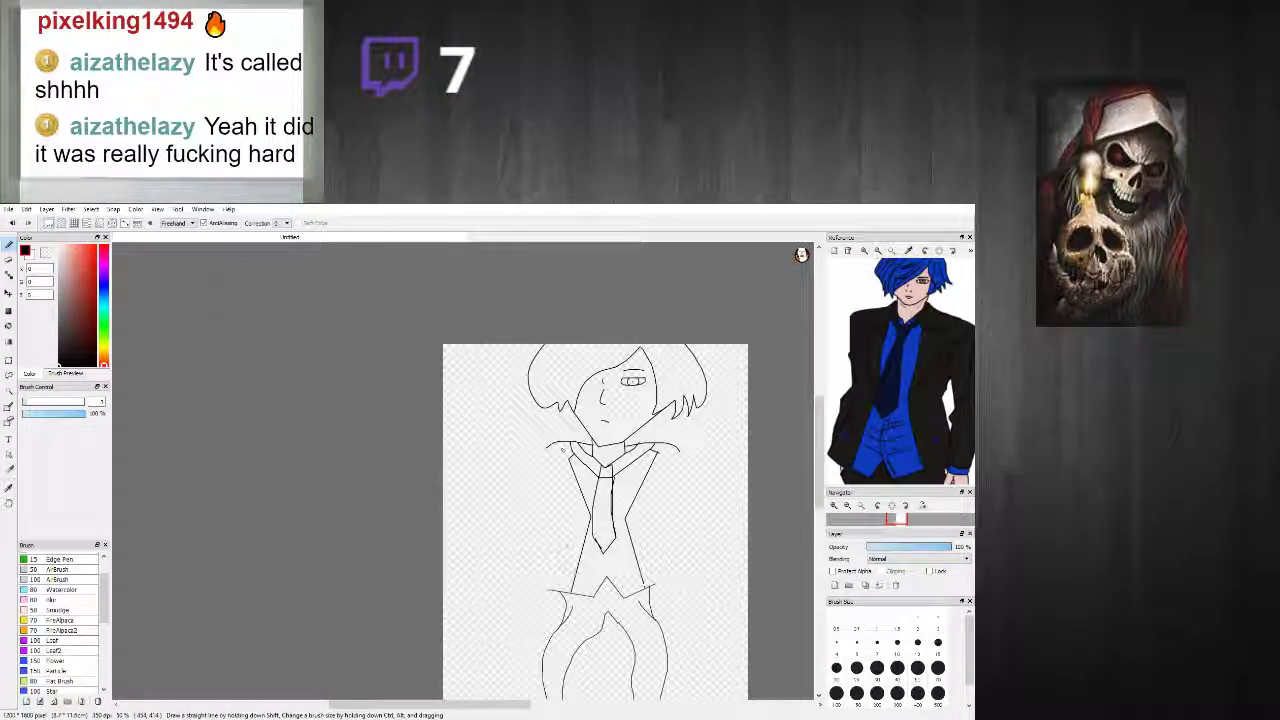
mouse_move(547, 449)
left_mouse_down()
mouse_move(501, 469)
mouse_move(487, 559)
left_mouse_up()
key("ctrl+z")
scroll(546, 454, "up", 3)
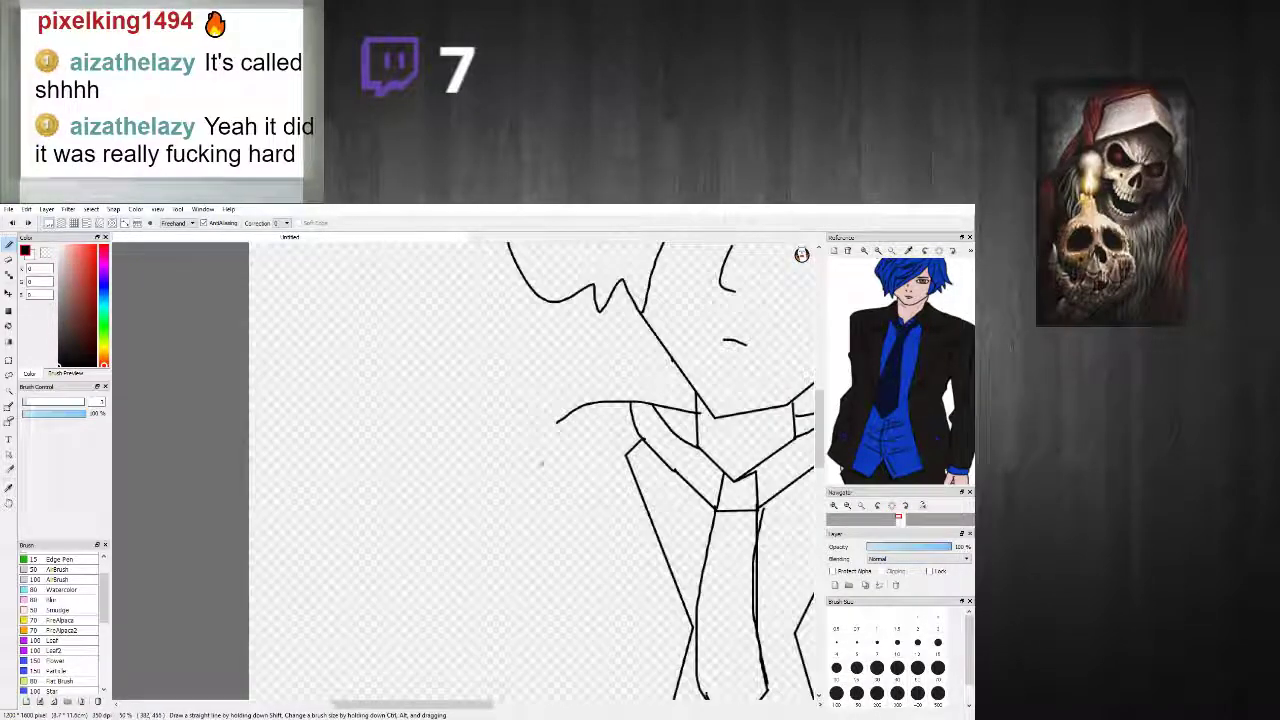
scroll(560, 418, "down", 3)
scroll(560, 500, "up", 1)
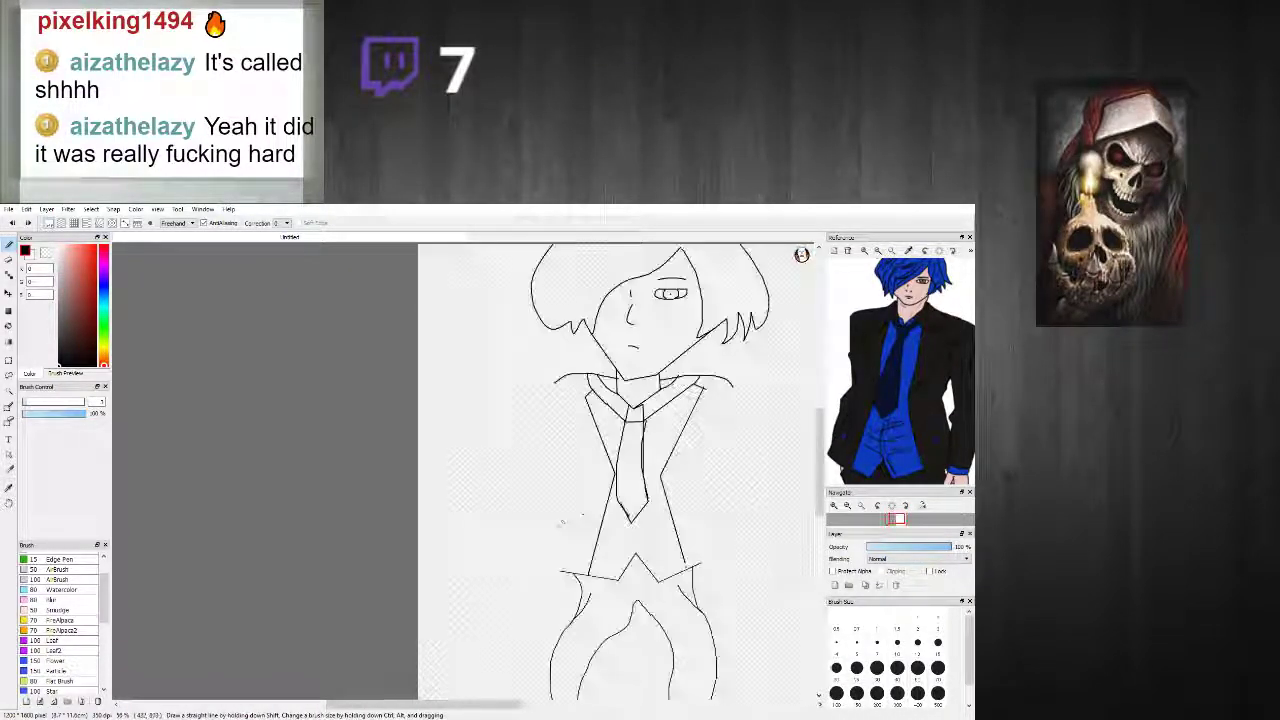
scroll(600, 470, "down", 3)
scroll(600, 470, "up", 3)
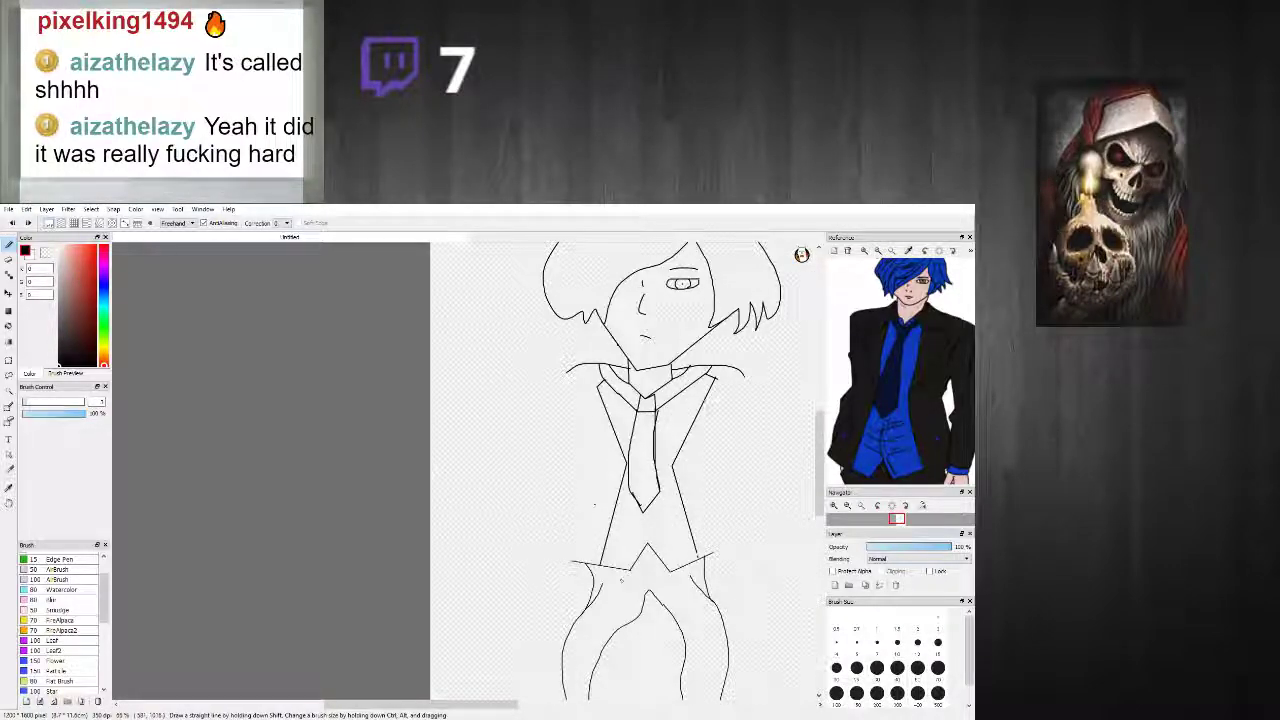
scroll(594, 505, "down", 1)
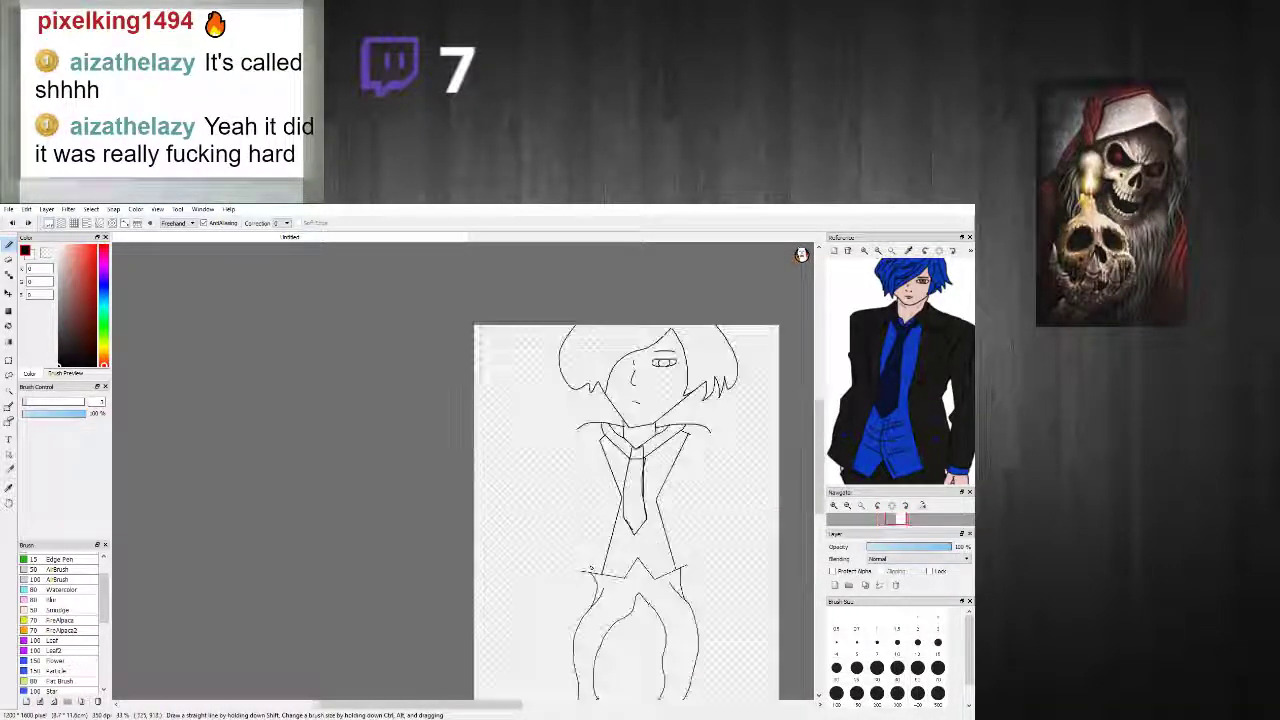
Step: Draw the jacket's left outer edge from the hem corner up to the end of the left shoulder line
left_click_drag(581, 571, 581, 433)
mouse_move(684, 567)
left_mouse_down()
mouse_move(713, 500)
mouse_move(709, 434)
left_mouse_up()
key("ctrl+z")
mouse_move(684, 572)
left_mouse_down()
mouse_move(700, 433)
mouse_move(708, 488)
mouse_move(691, 552)
left_mouse_up()
key("ctrl+z")
key("ctrl+z")
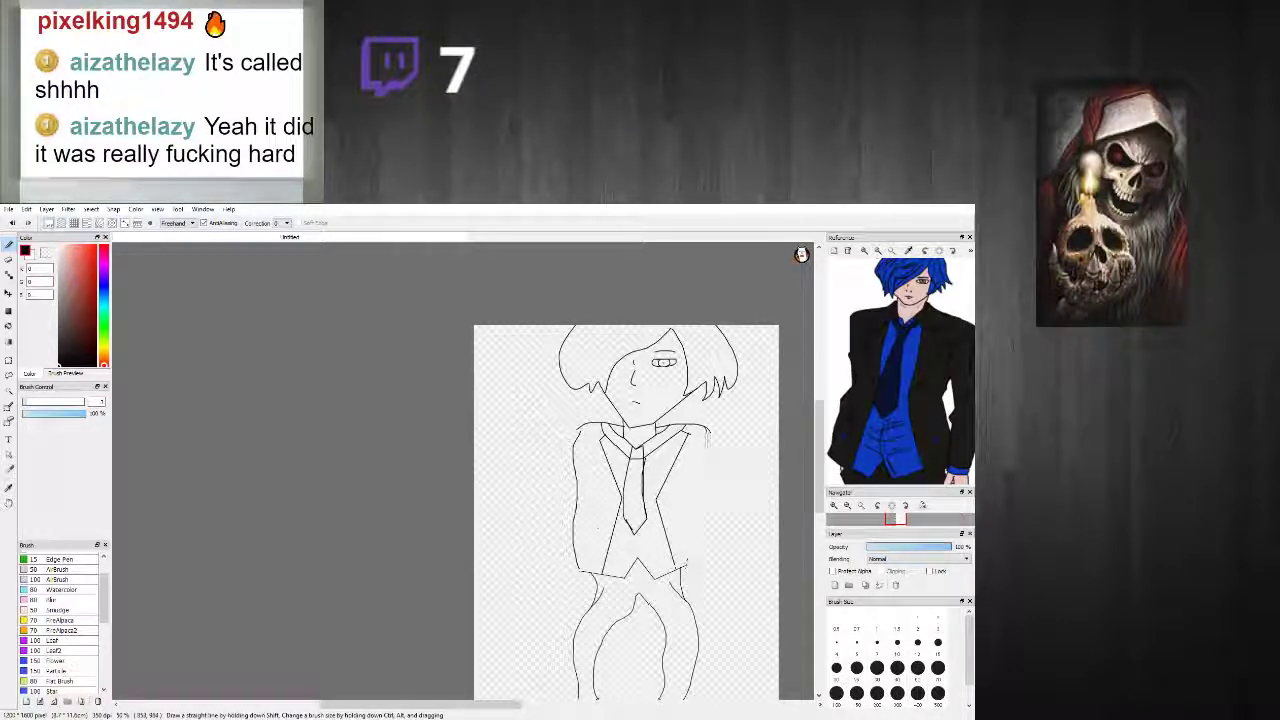
key("ctrl+z")
left_click_drag(712, 430, 691, 565)
scroll(691, 565, "down", 2)
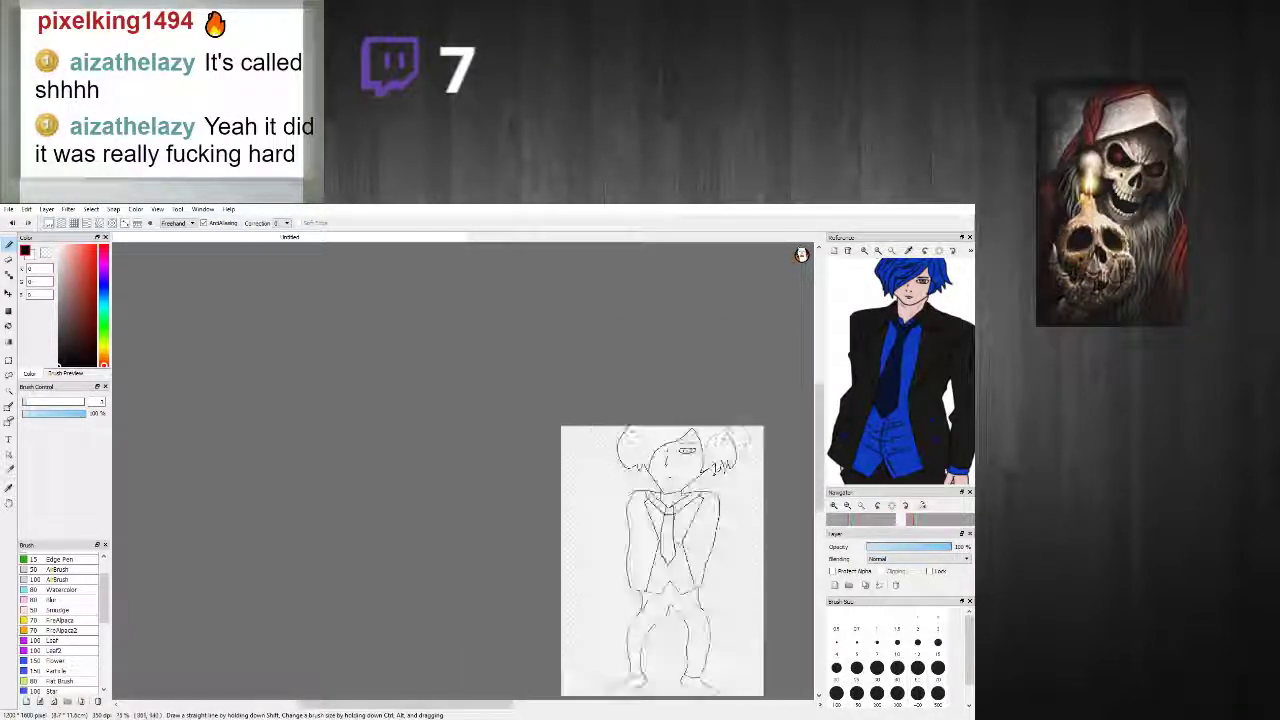
left_click_drag(614, 514, 608, 586)
key("ctrl+z")
left_click_drag(618, 584, 627, 589)
scroll(660, 515, "down", 1)
scroll(738, 507, "up", 1)
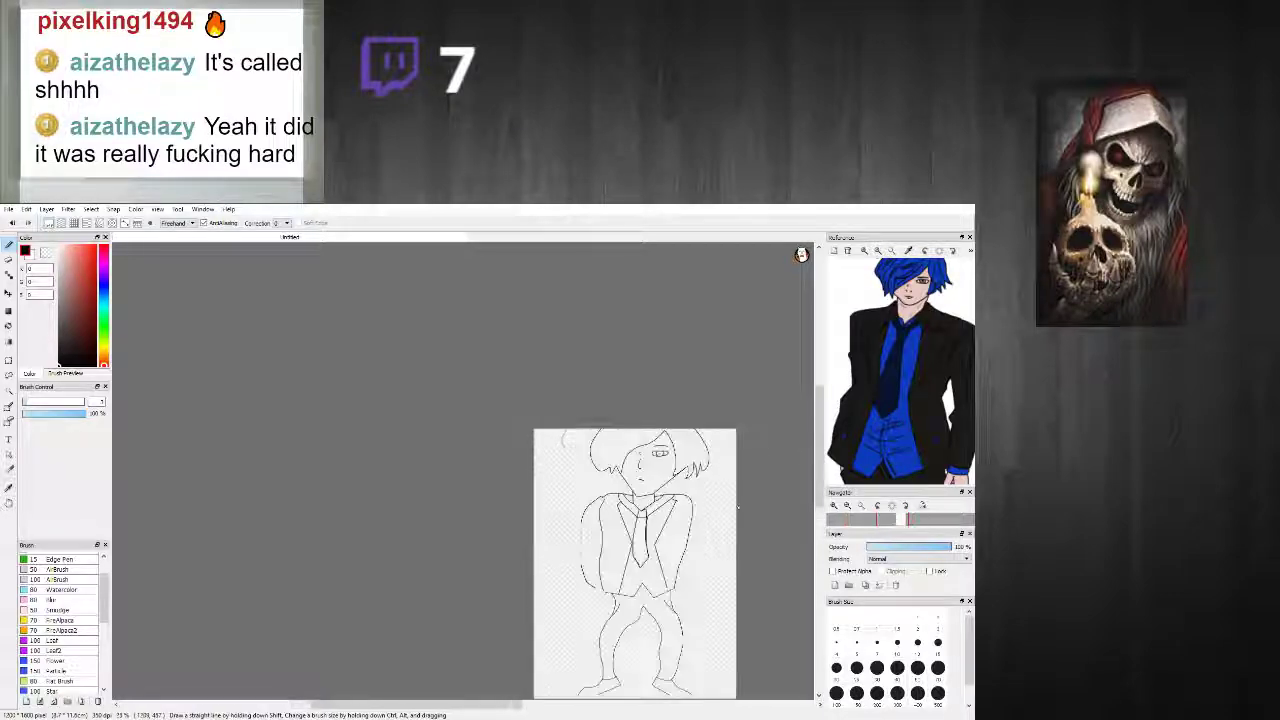
scroll(738, 507, "up", 1)
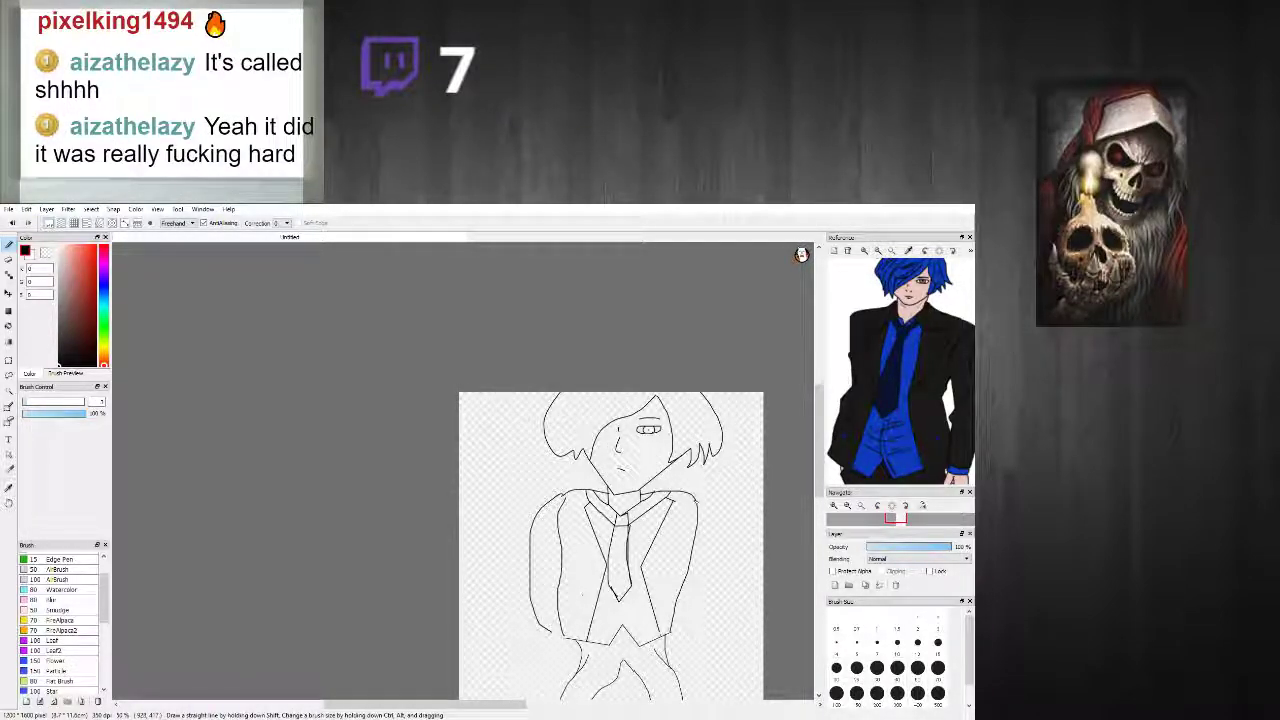
scroll(686, 631, "down", 3)
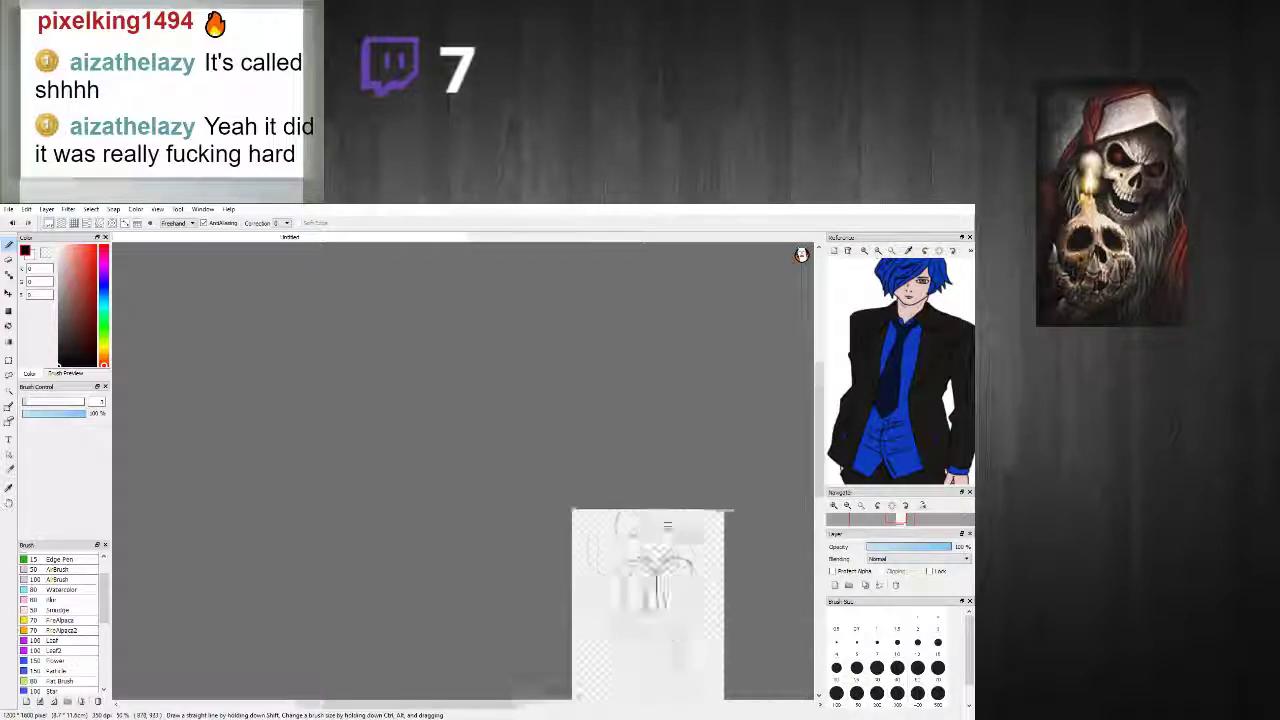
scroll(683, 636, "up", 4)
key("ctrl+z")
scroll(689, 442, "down", 2)
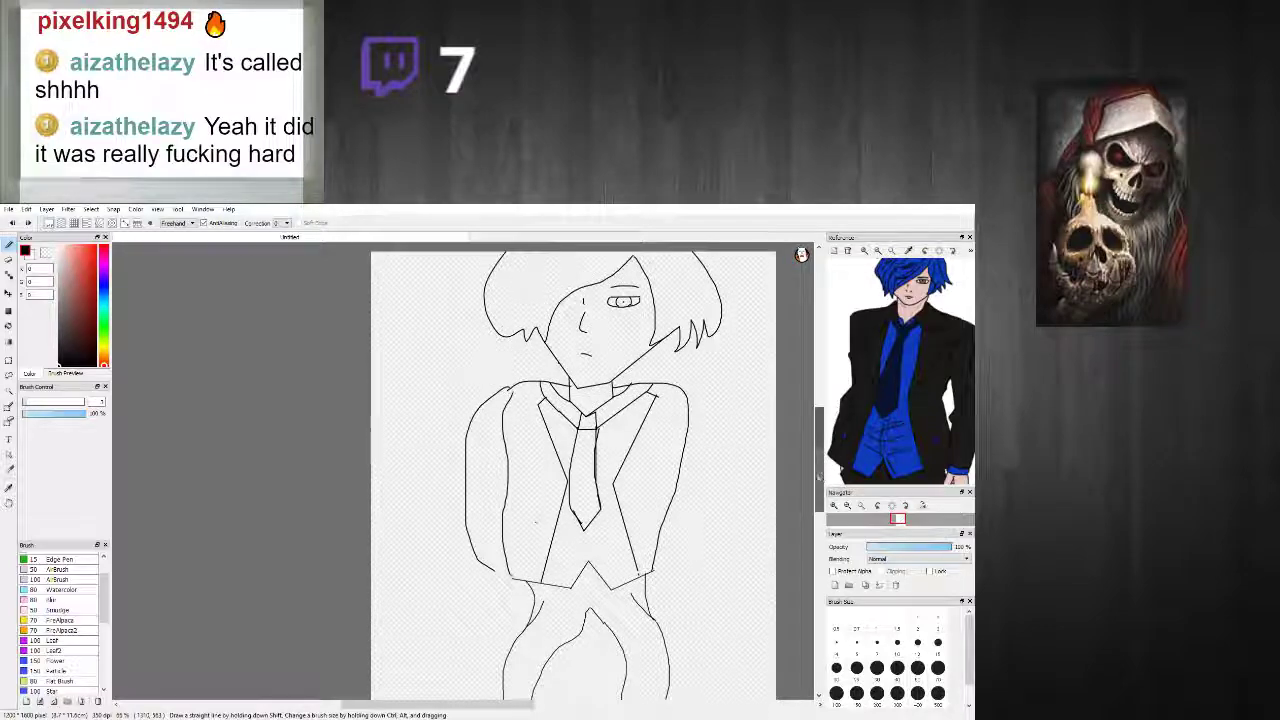
key("ctrl+z")
key("ctrl+z")
left_click_drag(688, 397, 722, 547)
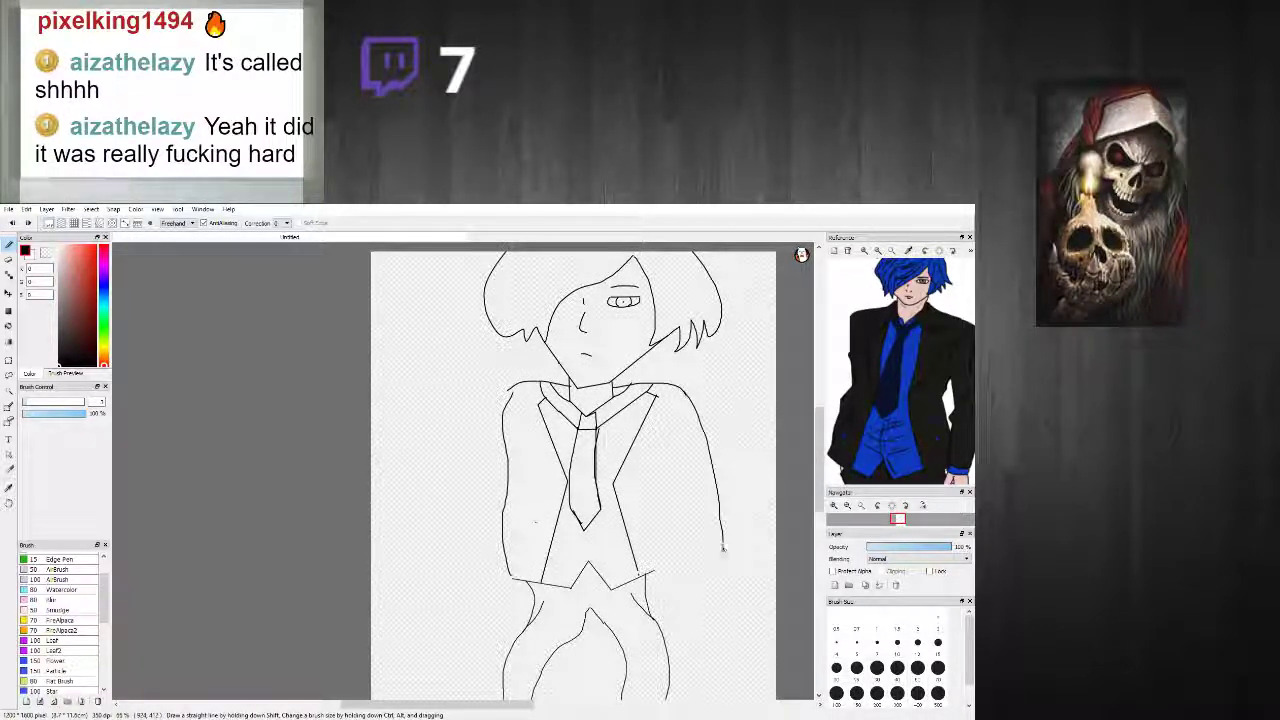
mouse_move(721, 601)
left_mouse_down()
mouse_move(677, 603)
mouse_move(685, 571)
left_mouse_up()
mouse_move(683, 508)
left_mouse_down()
mouse_move(654, 446)
mouse_move(652, 575)
left_mouse_up()
key("ctrl+z")
key("ctrl+z")
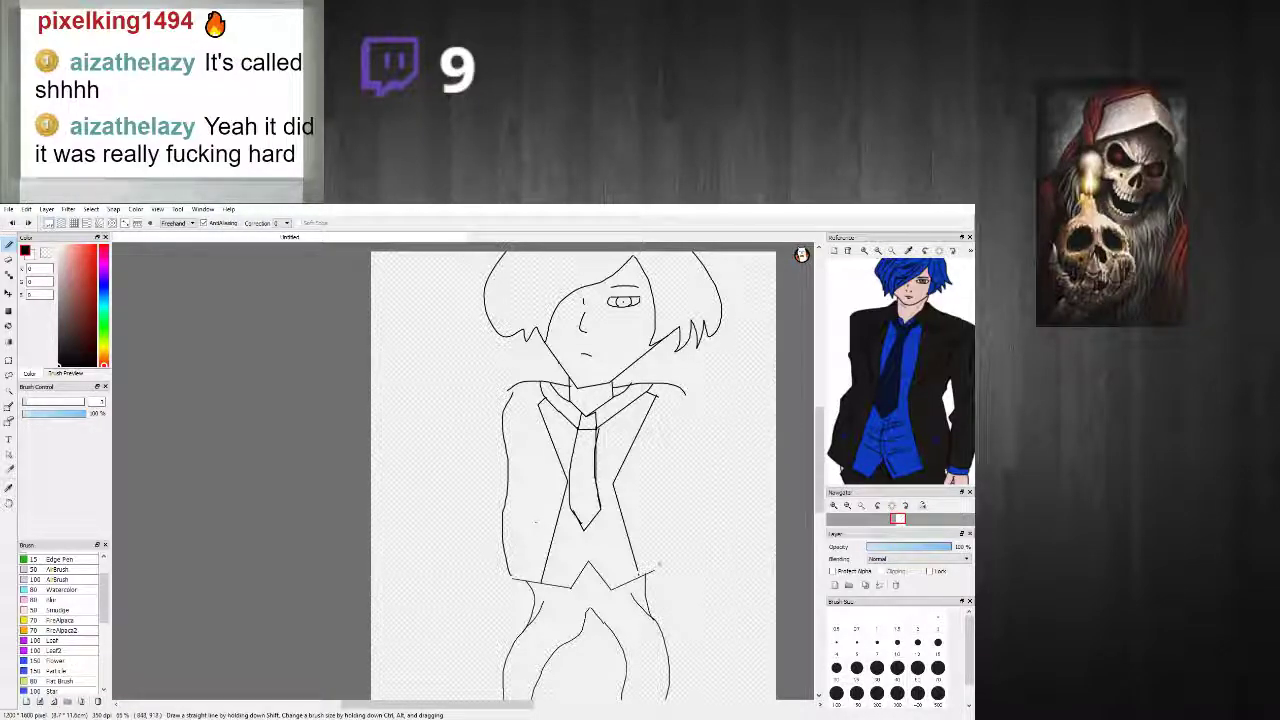
Step: Draw a small narrow diamond beside the right side of the torso, between the shoulder and the hem
scroll(663, 571, "down", 3)
scroll(676, 485, "up", 2)
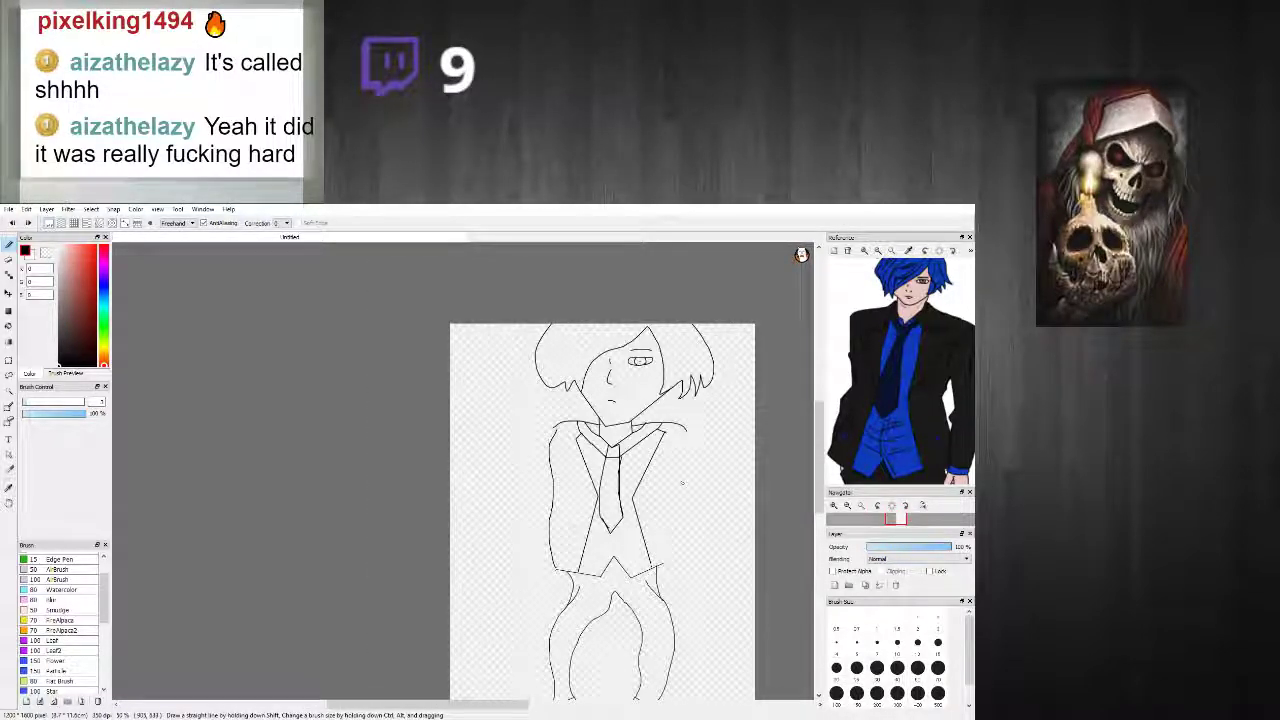
mouse_move(676, 483)
left_mouse_down()
mouse_move(679, 529)
mouse_move(673, 479)
left_mouse_up()
left_click_drag(662, 564, 679, 535)
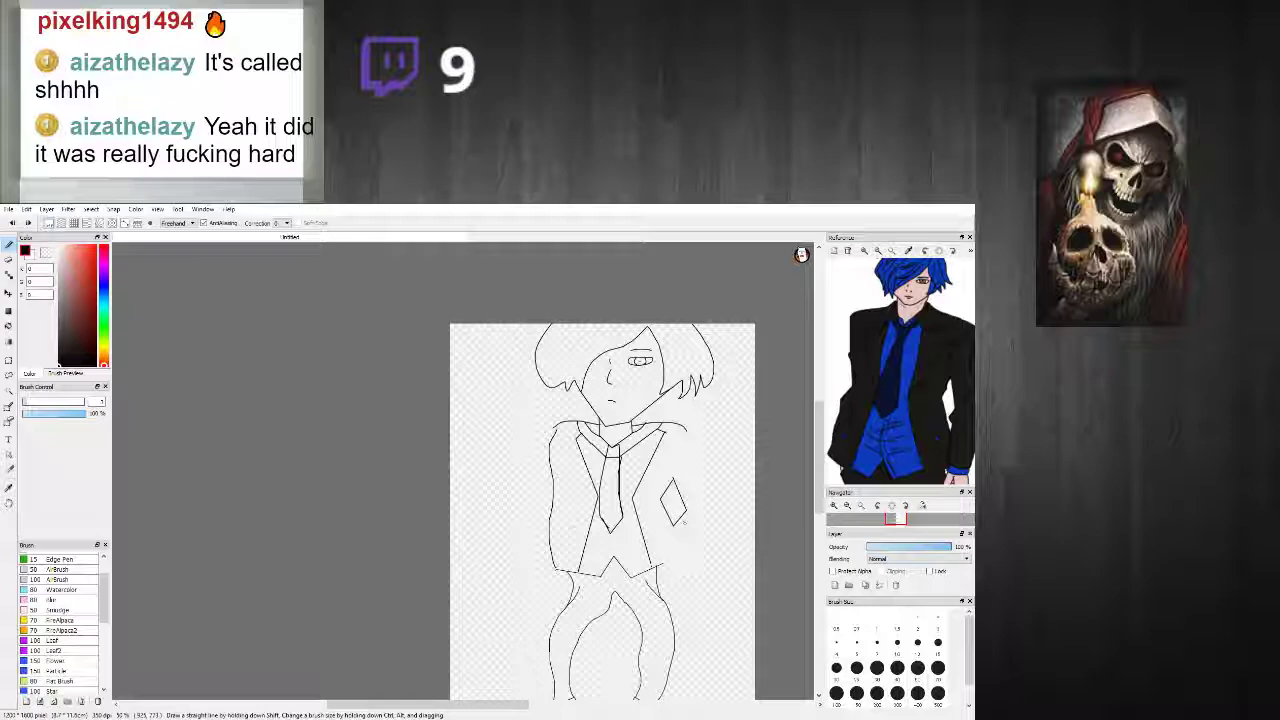
key("ctrl+z")
mouse_move(681, 570)
left_mouse_down()
mouse_move(712, 571)
mouse_move(697, 456)
left_mouse_up()
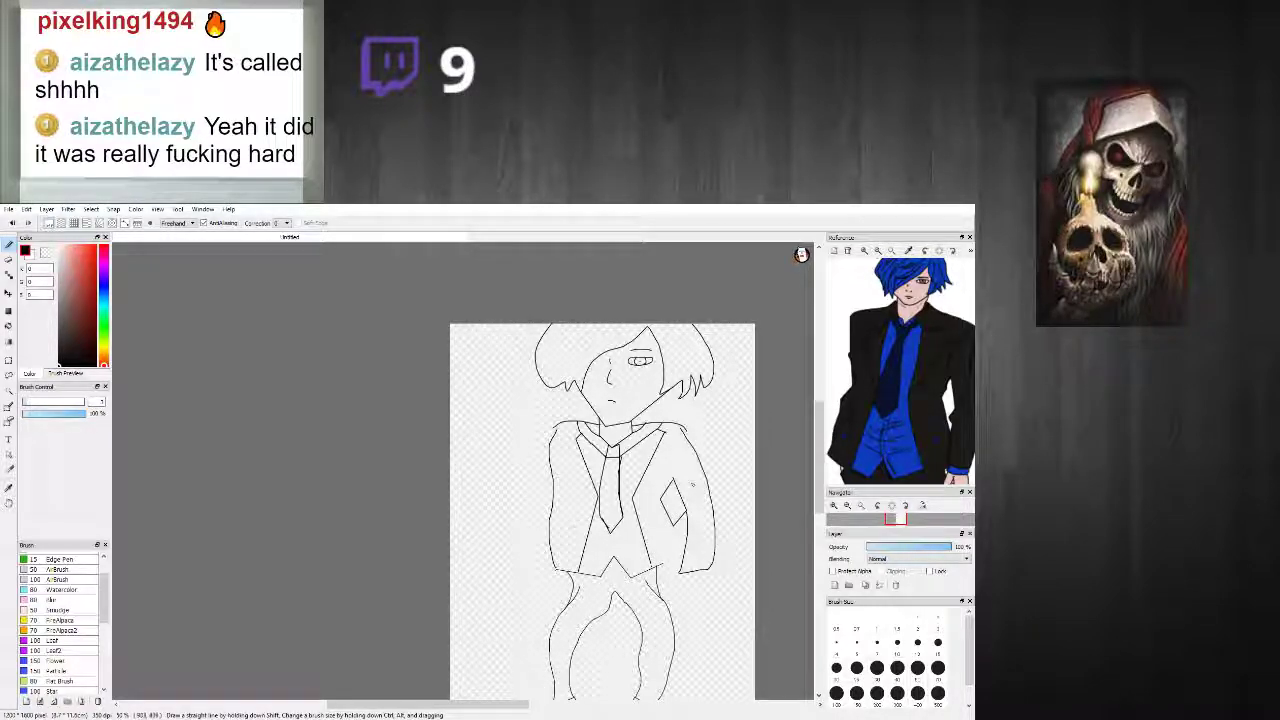
key("ctrl+z")
left_click_drag(662, 567, 687, 554)
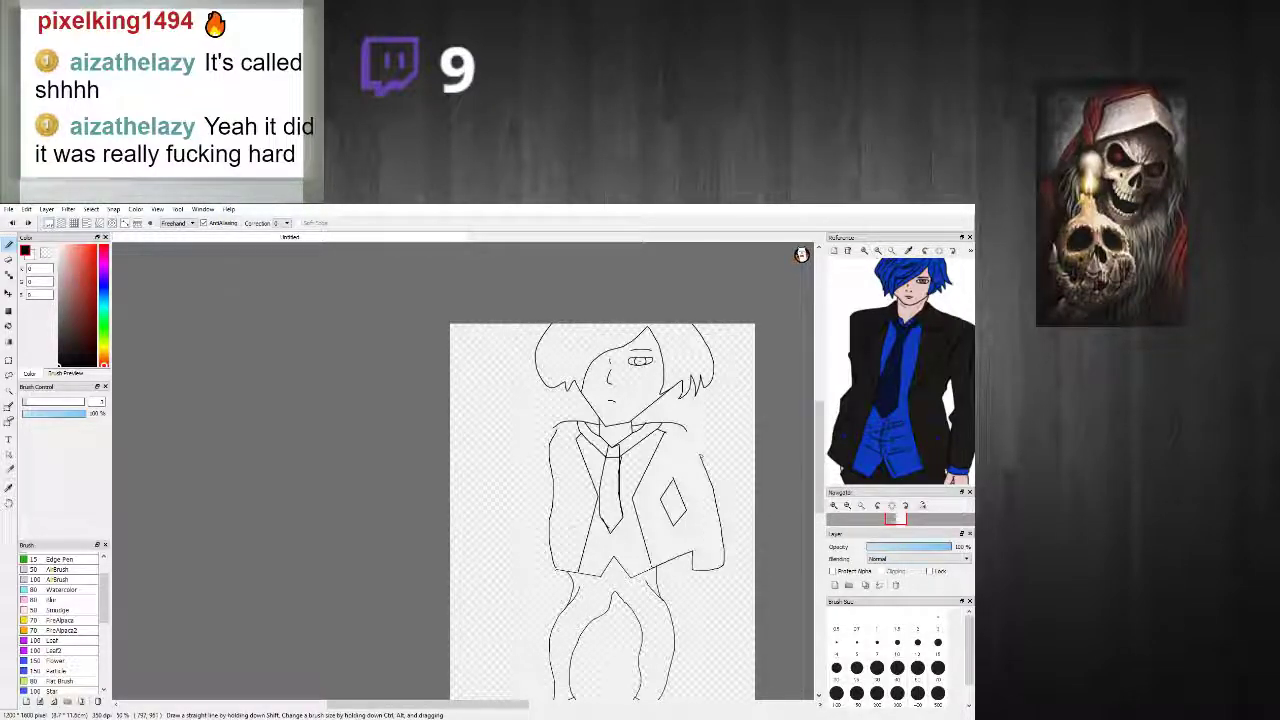
scroll(684, 495, "down", 2)
scroll(684, 495, "up", 3)
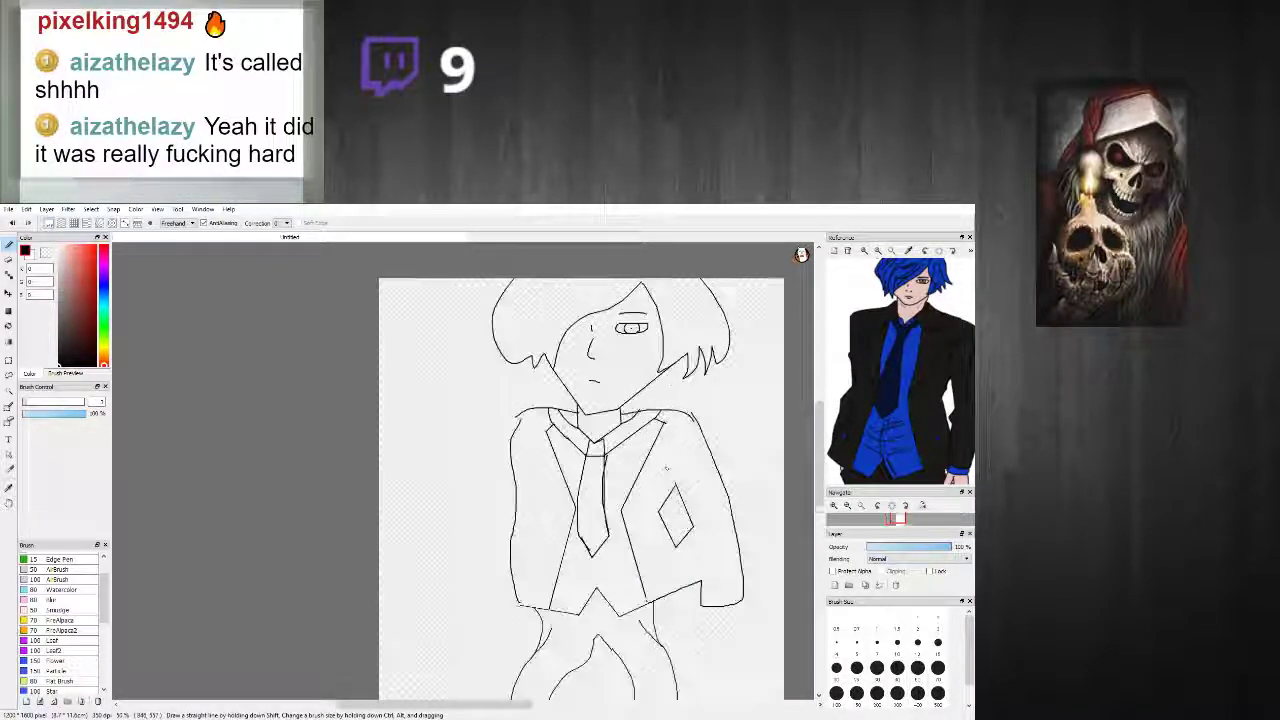
scroll(673, 451, "up", 2)
key("ctrl+z")
key("ctrl+z")
key("ctrl+z")
key("ctrl+z")
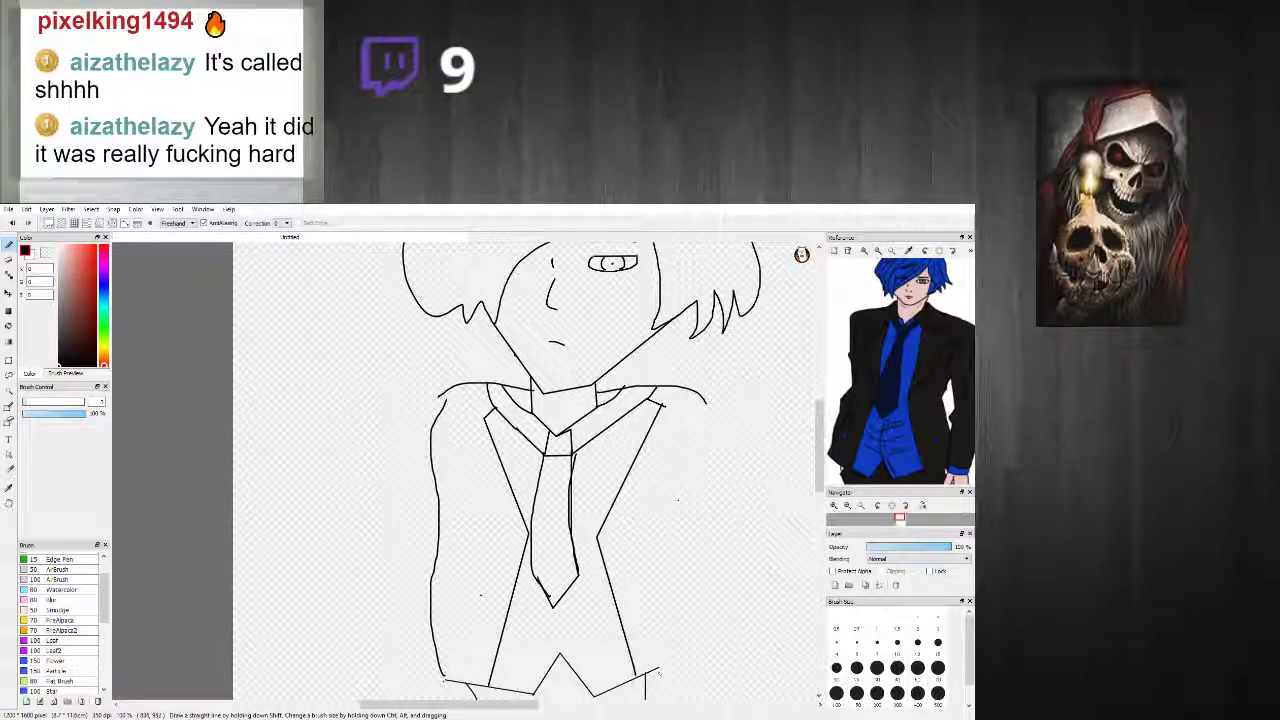
Step: Draw the outer edge of the right sleeve from the shoulder past the jacket hem, curving its end back to the hip
mouse_move(712, 409)
left_mouse_down()
mouse_move(730, 564)
mouse_move(714, 700)
left_mouse_up()
left_click_drag(820, 445, 820, 487)
mouse_move(712, 491)
left_mouse_down()
mouse_move(660, 492)
mouse_move(647, 478)
left_mouse_up()
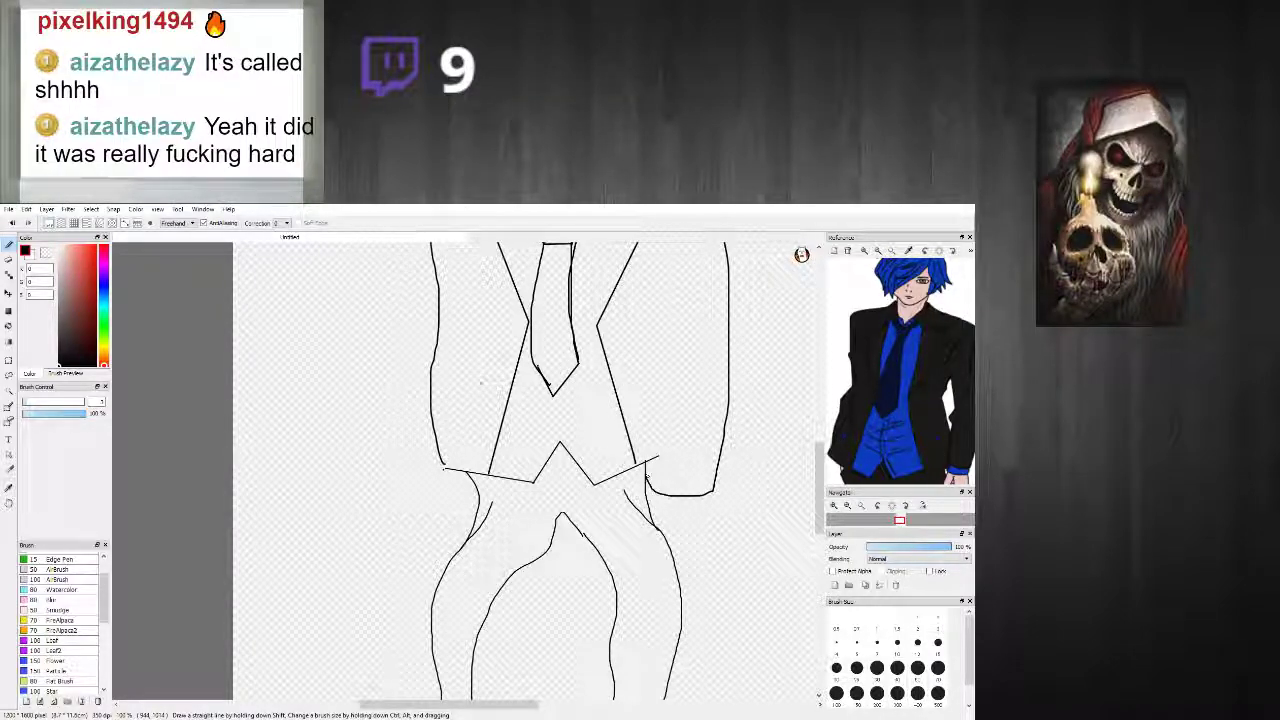
Step: Draw a narrow leaf-shaped gap inside the right sleeve outline, between the arm and the torso
scroll(716, 447, "down", 2)
scroll(707, 399, "up", 2)
mouse_move(686, 340)
left_mouse_down()
mouse_move(701, 396)
mouse_move(686, 432)
mouse_move(667, 396)
mouse_move(686, 350)
left_mouse_up()
scroll(686, 361, "down", 4)
scroll(684, 366, "up", 3)
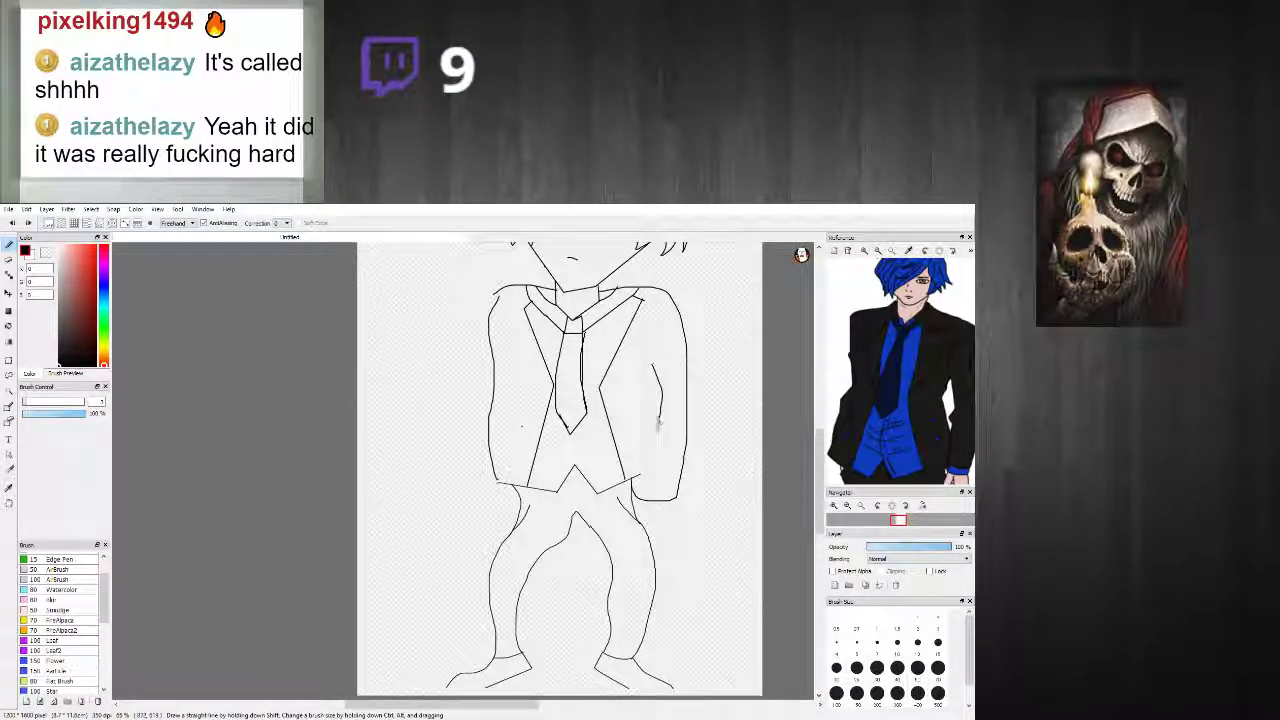
scroll(652, 366, "down", 3)
scroll(670, 366, "up", 3)
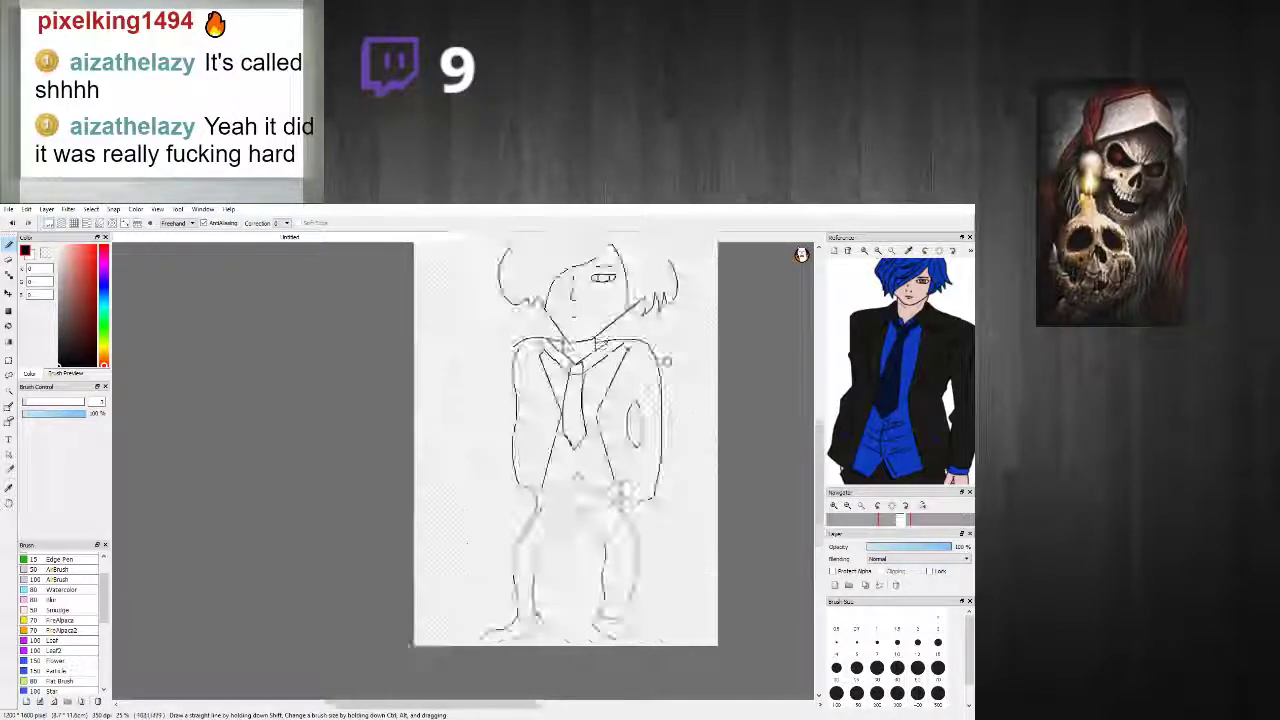
key("ctrl+z")
left_click_drag(620, 401, 631, 452)
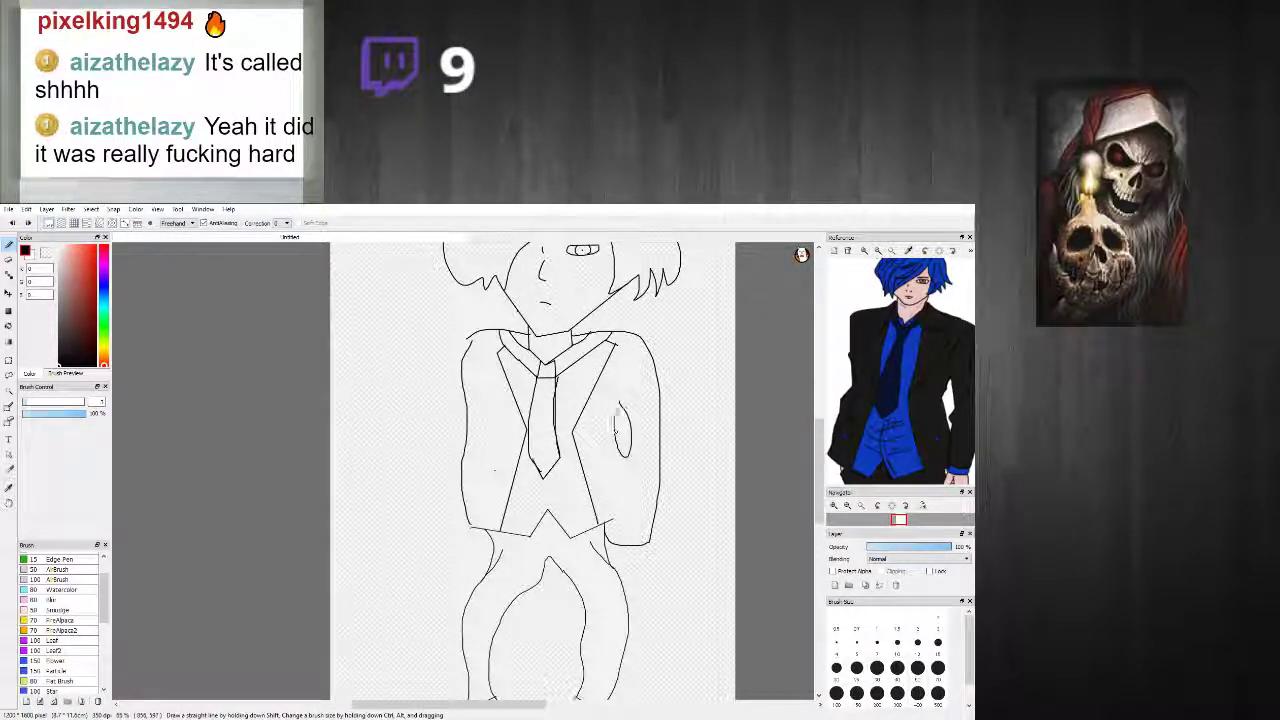
scroll(616, 428, "down", 3)
scroll(560, 411, "up", 4)
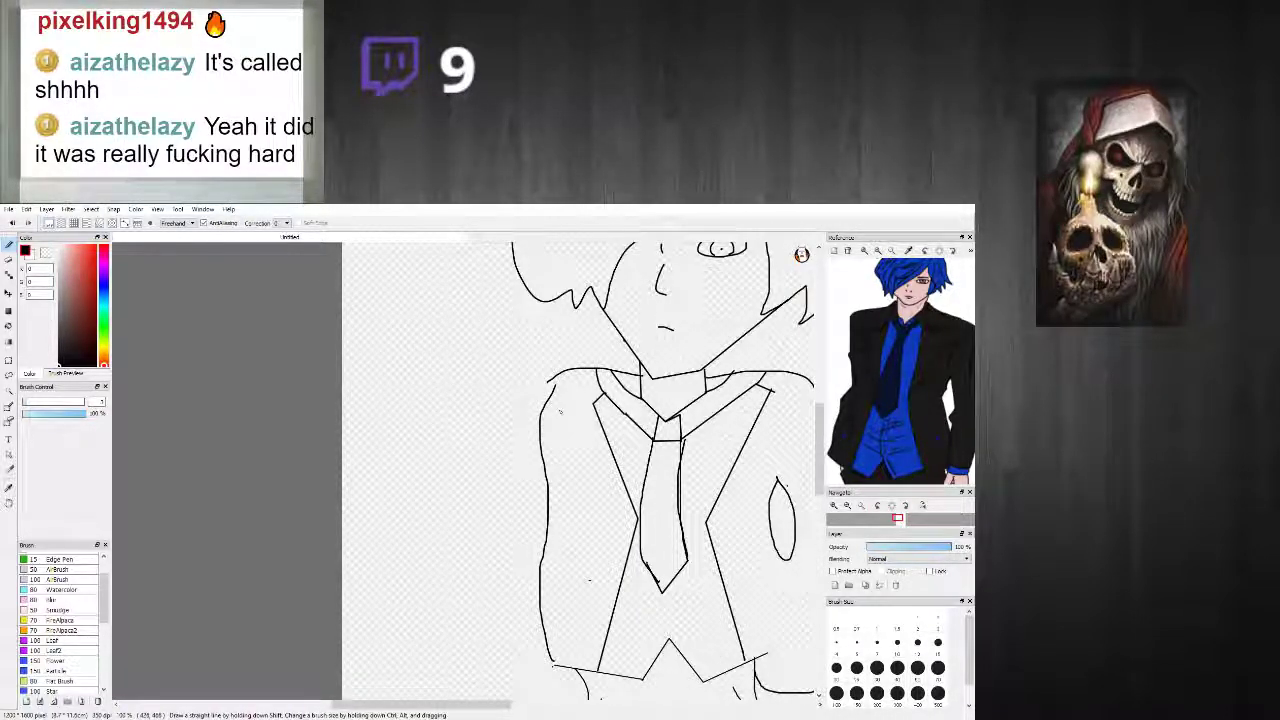
Step: Draw the outer edge of the left sleeve from the shoulder down to the jacket hem and close its lower end
scroll(560, 411, "down", 3)
scroll(553, 413, "up", 2)
mouse_move(562, 379)
left_mouse_down()
mouse_move(526, 444)
mouse_move(508, 566)
left_mouse_up()
key("ctrl+z")
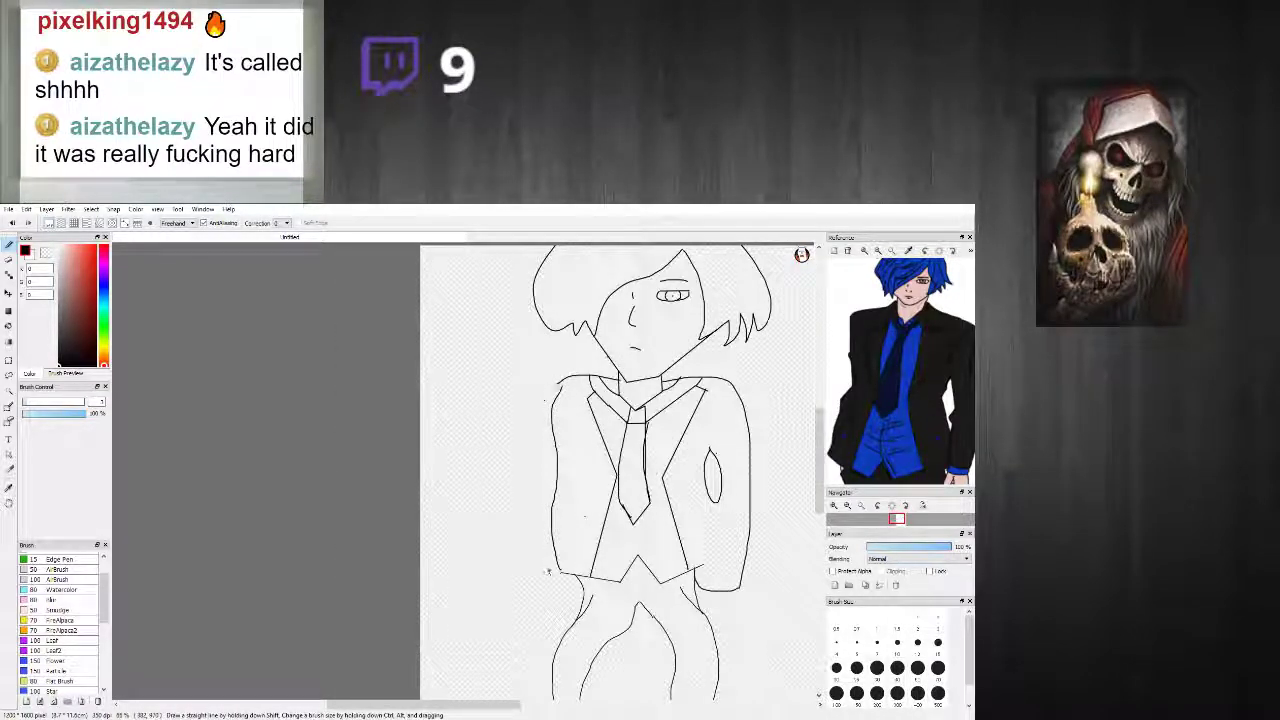
left_click_drag(546, 396, 530, 540)
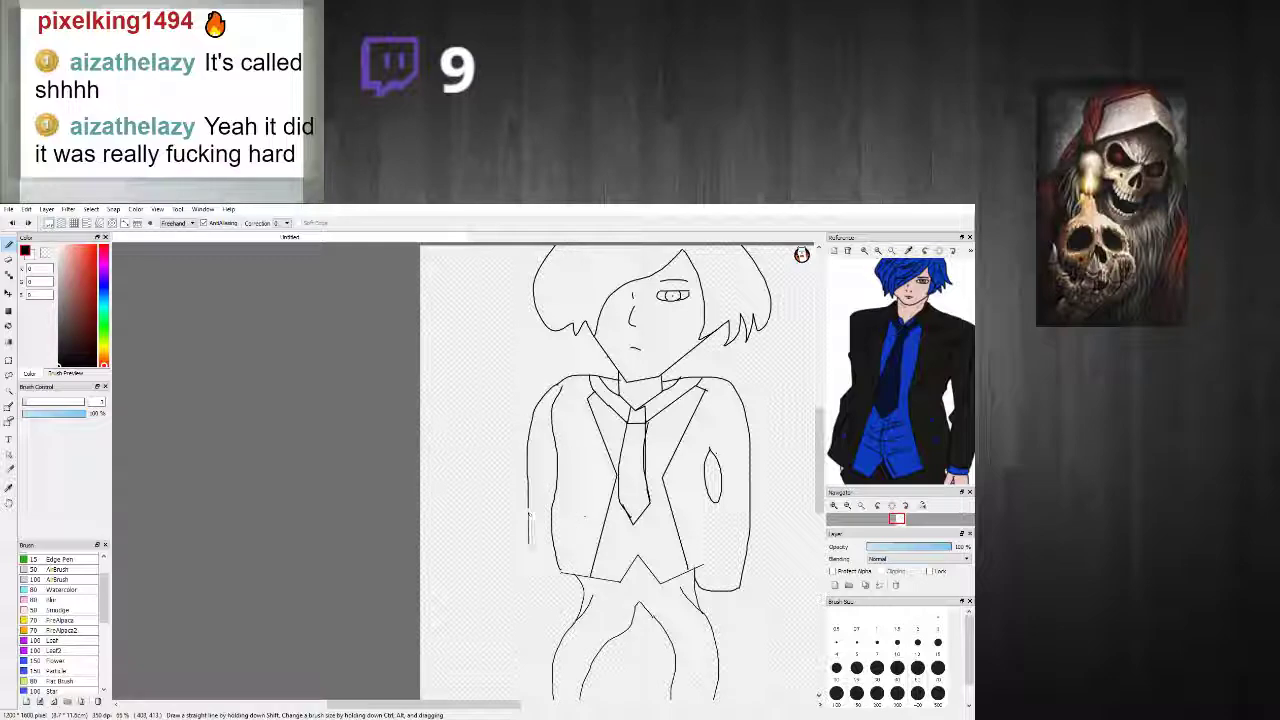
scroll(590, 537, "down", 2)
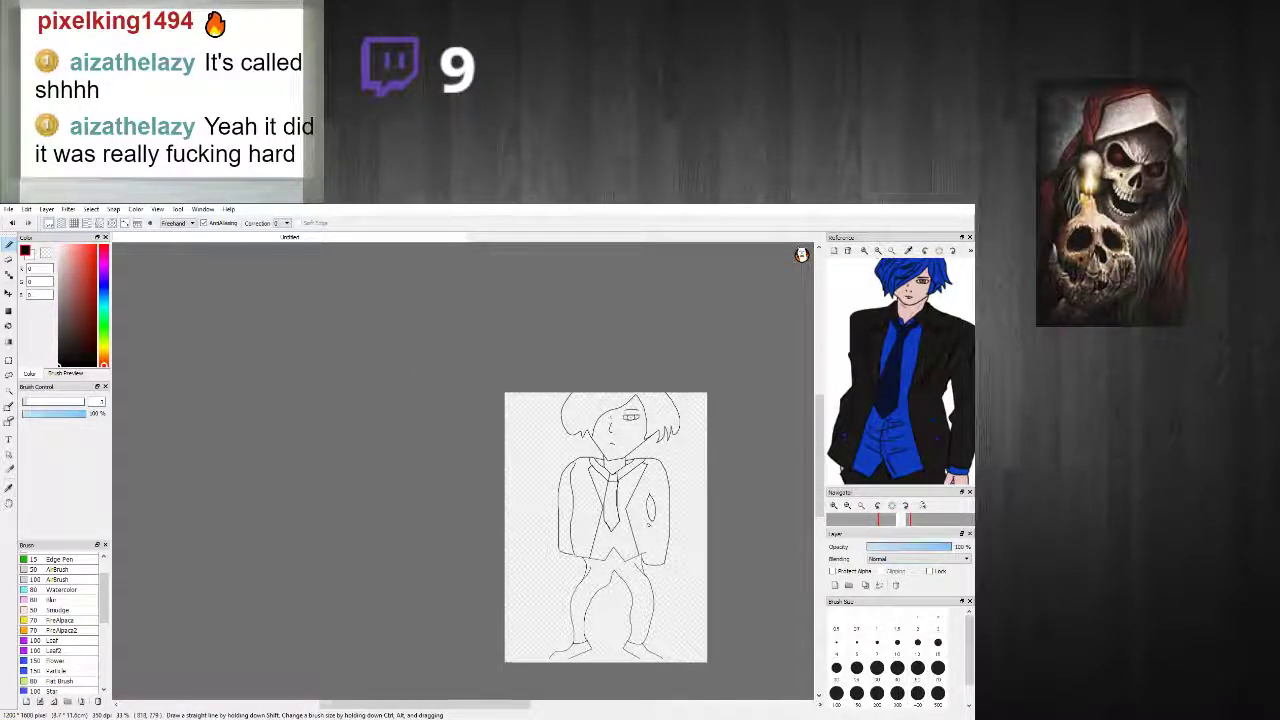
Step: Draw the jacket's right side line between the hem corner and the shoulder, running along the inner edge of the arm gap
scroll(649, 523, "up", 3)
left_click_drag(632, 614, 645, 474)
scroll(648, 482, "down", 2)
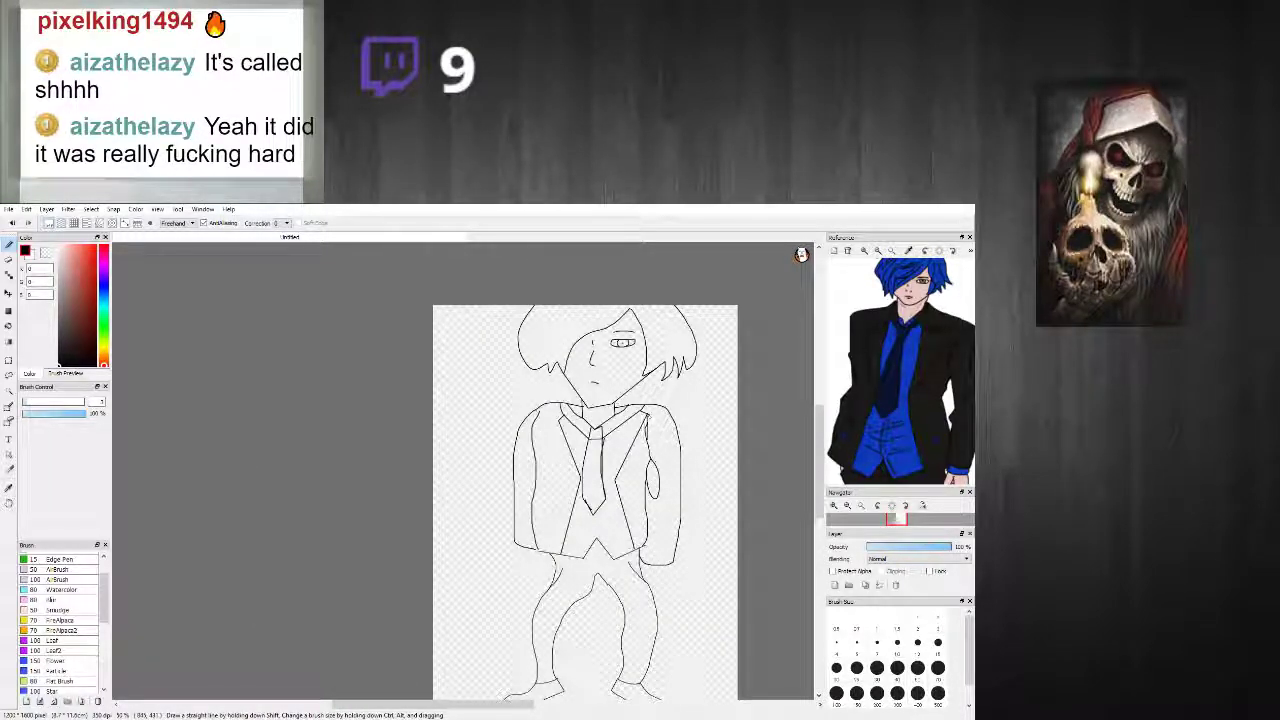
scroll(569, 553, "down", 1)
scroll(569, 553, "up", 4)
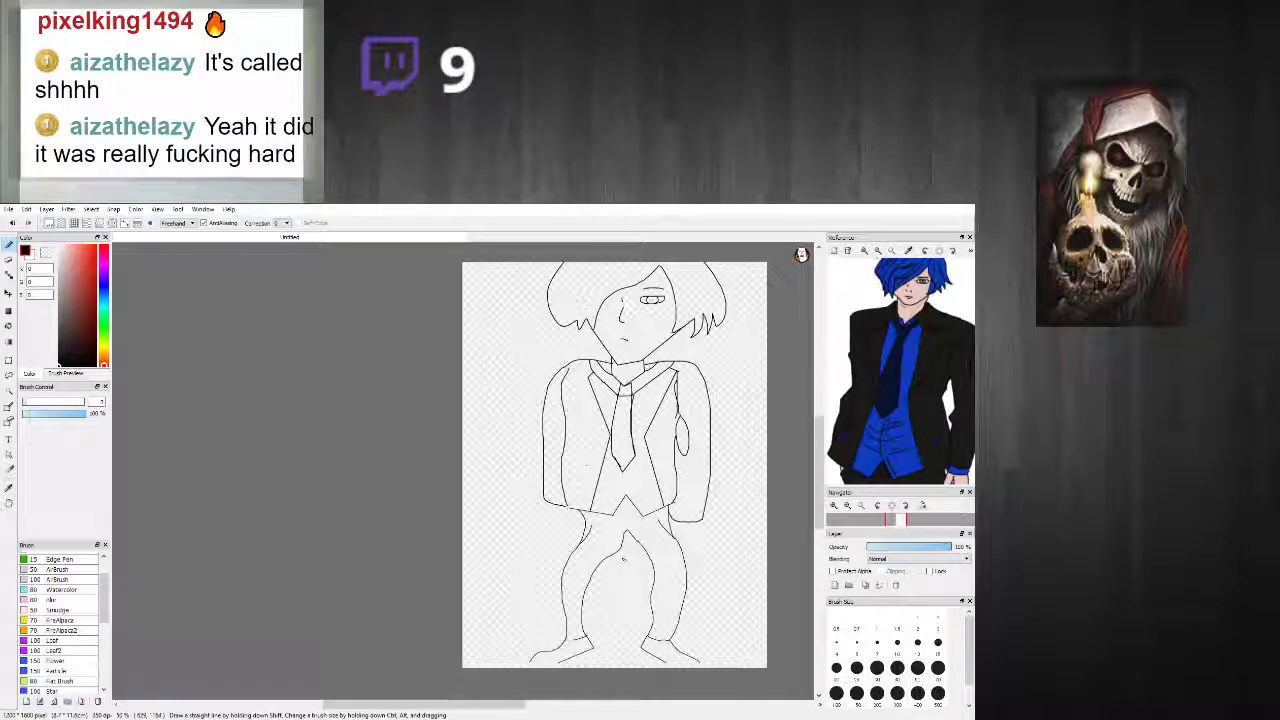
scroll(569, 553, "down", 2)
scroll(569, 560, "up", 3)
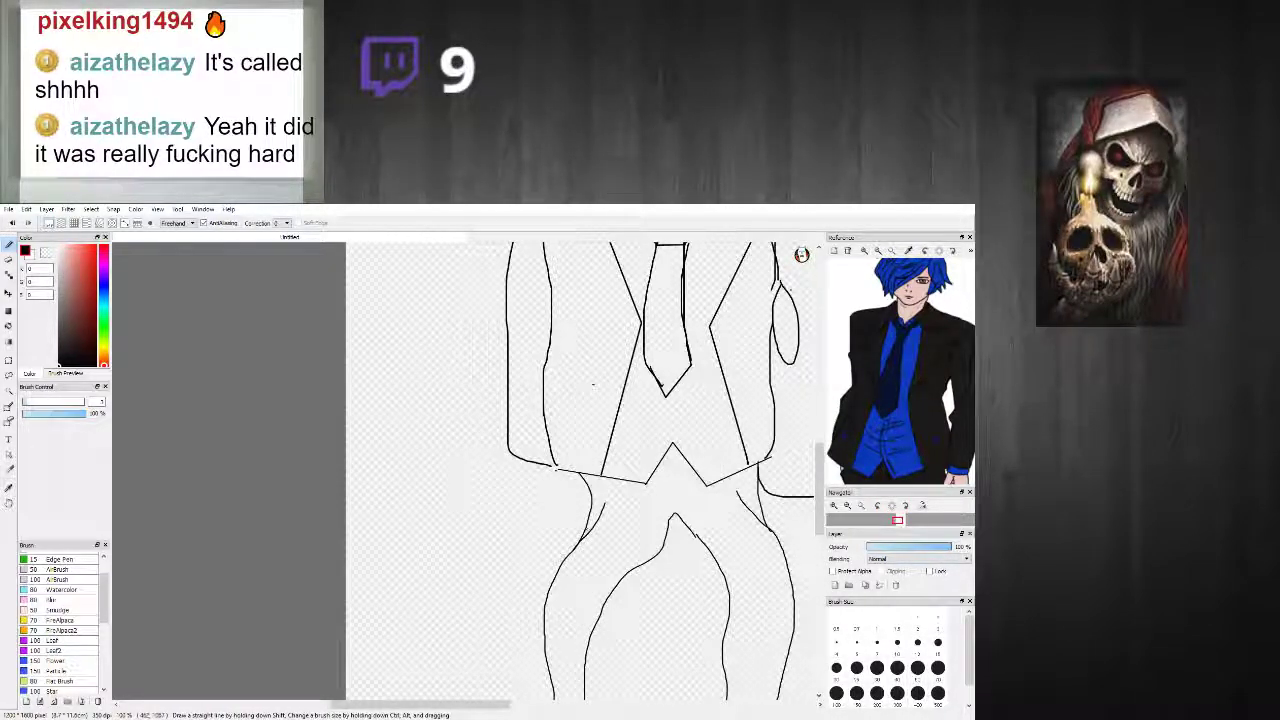
scroll(570, 588, "down", 1)
scroll(590, 588, "up", 1)
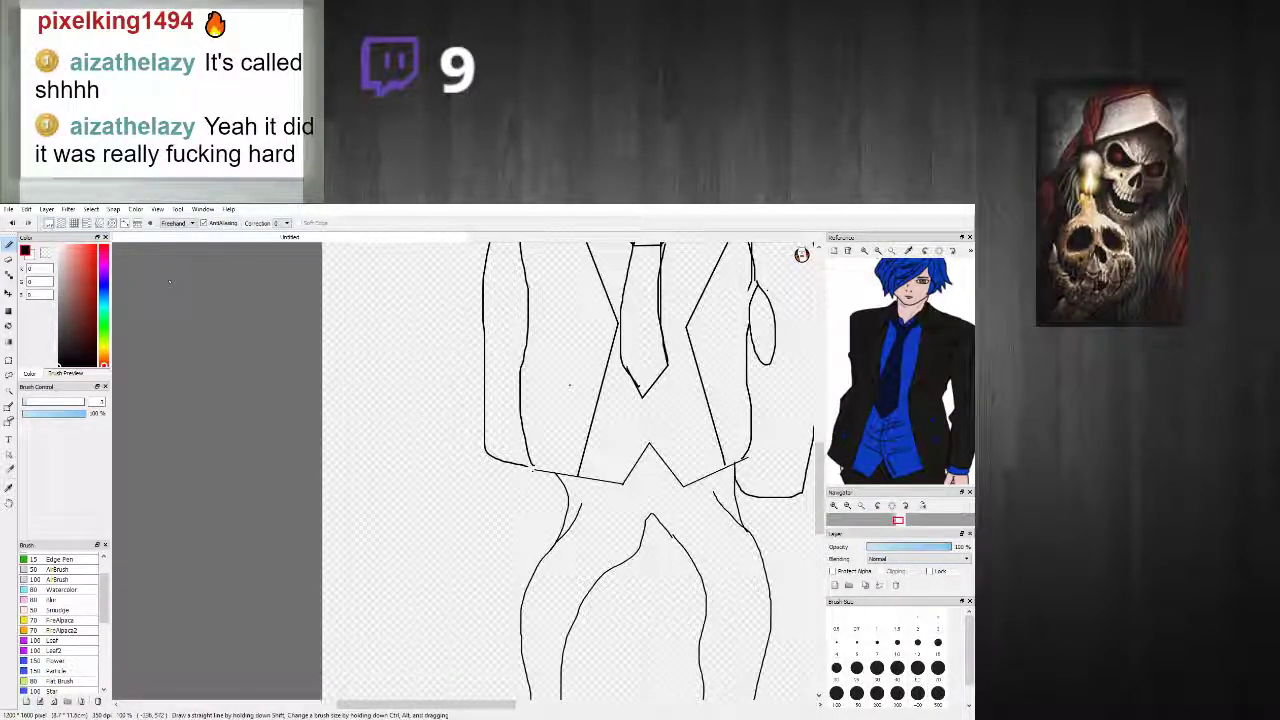
Step: Erase the pointed crotch section of the inner leg lines with an enlarged eraser and return to the drawing brush
left_click(43, 402)
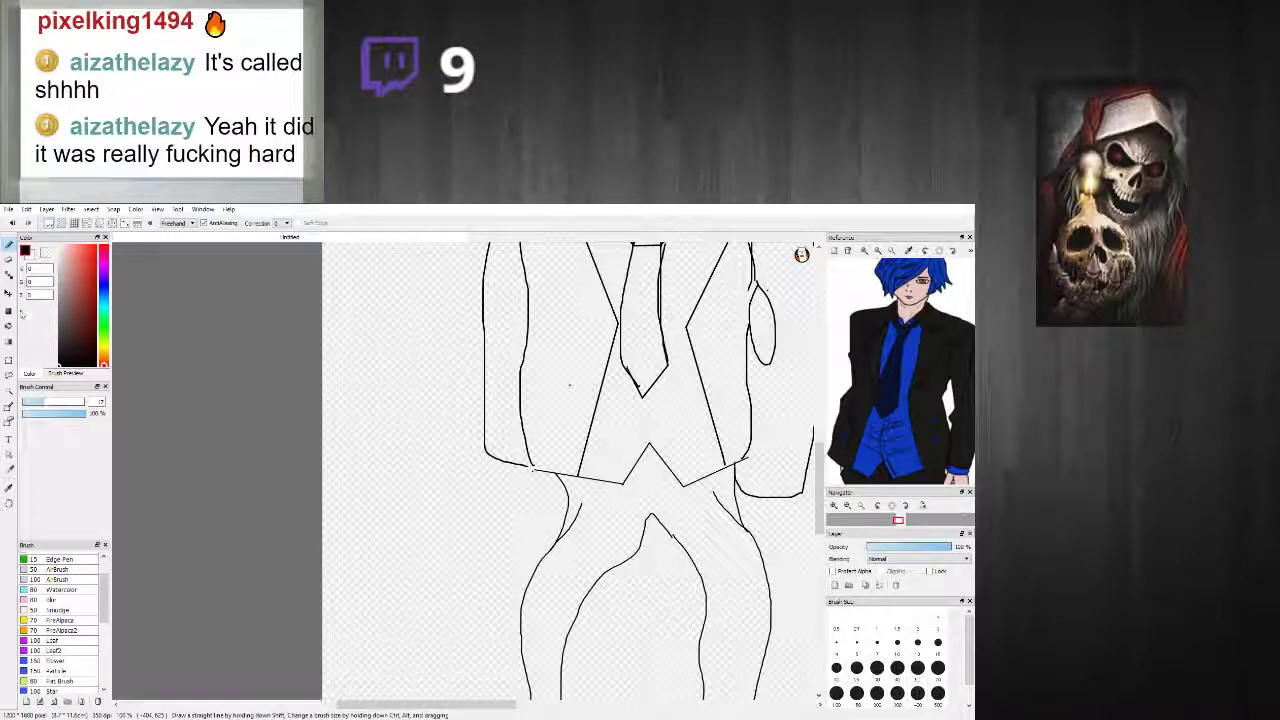
left_click(9, 260)
left_click(50, 402)
mouse_move(669, 537)
left_mouse_down()
mouse_move(631, 545)
mouse_move(656, 516)
mouse_move(702, 586)
left_mouse_up()
left_click(9, 244)
scroll(665, 570, "up", 1)
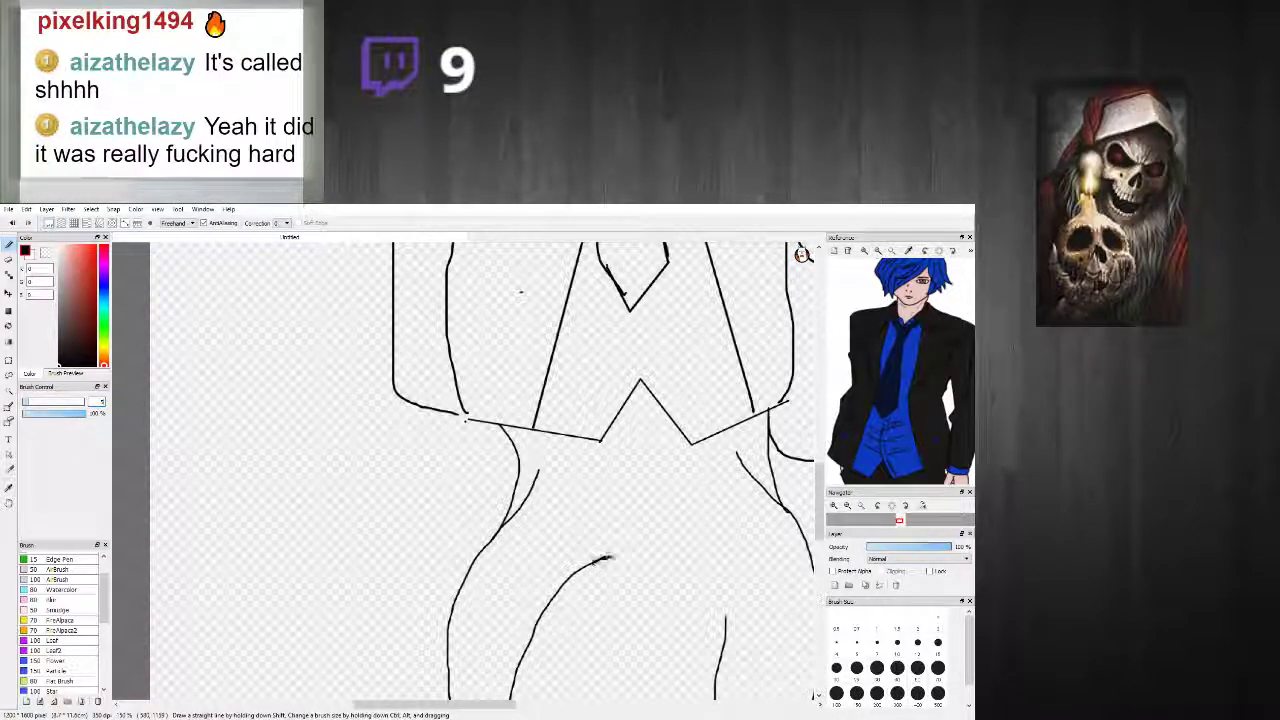
Step: Set the brush size to 3 and draw a flatter curved crotch line joining the two inner leg lines
type("232")
double_click(98, 402)
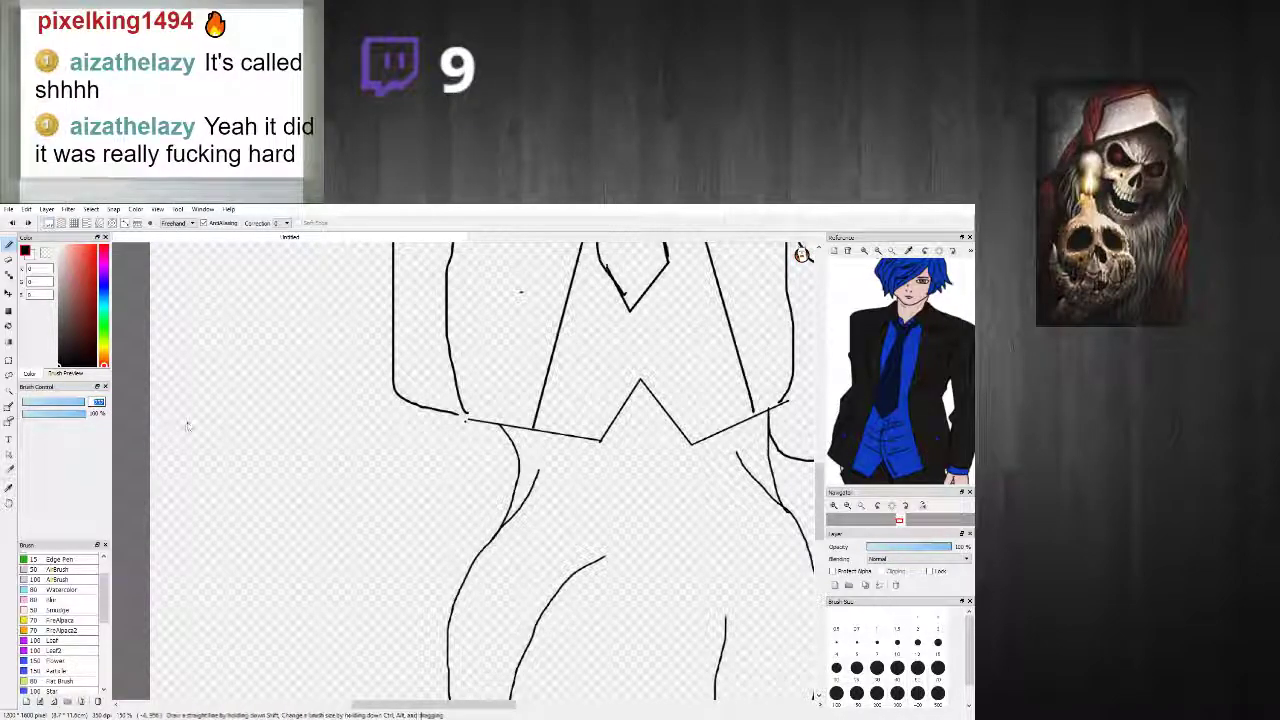
type("3")
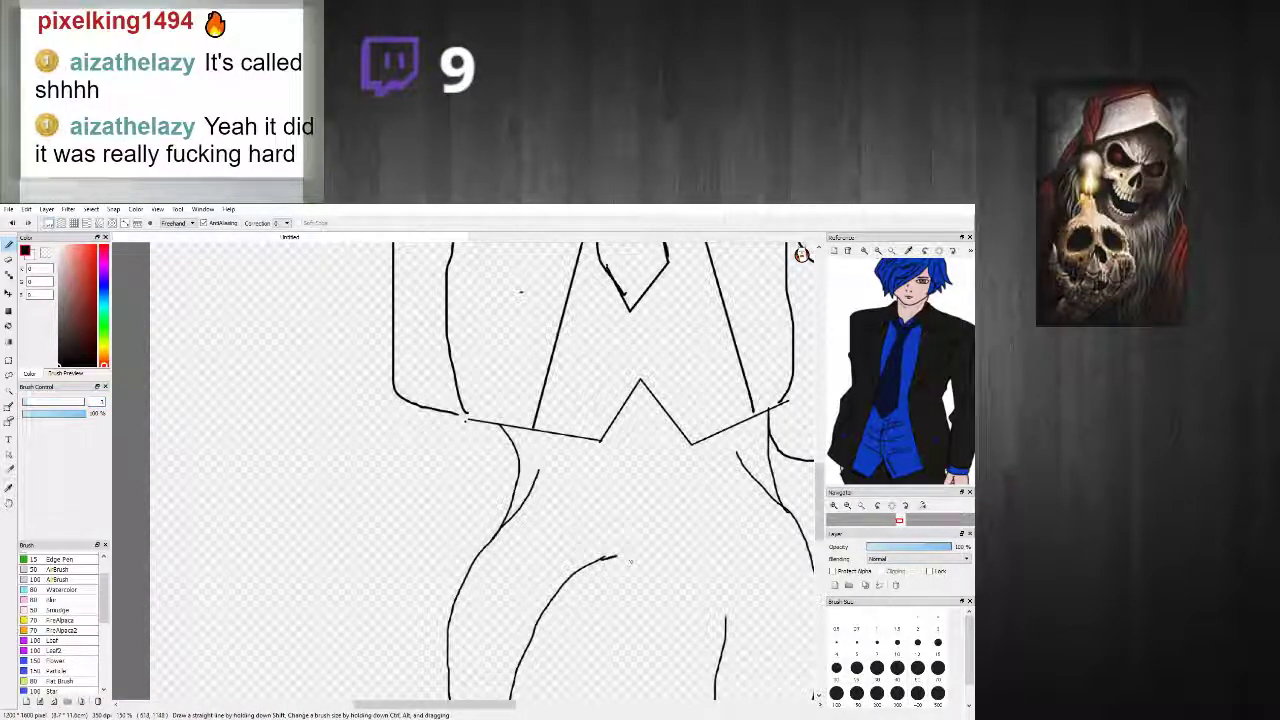
scroll(774, 598, "up", 2)
mouse_move(679, 638)
left_mouse_down()
mouse_move(671, 609)
mouse_move(617, 573)
mouse_move(435, 513)
left_mouse_up()
scroll(562, 522, "down", 4)
scroll(564, 520, "up", 2)
key("ctrl+z")
mouse_move(611, 588)
left_mouse_down()
mouse_move(583, 546)
mouse_move(462, 525)
left_mouse_up()
scroll(462, 525, "down", 2)
scroll(513, 475, "up", 2)
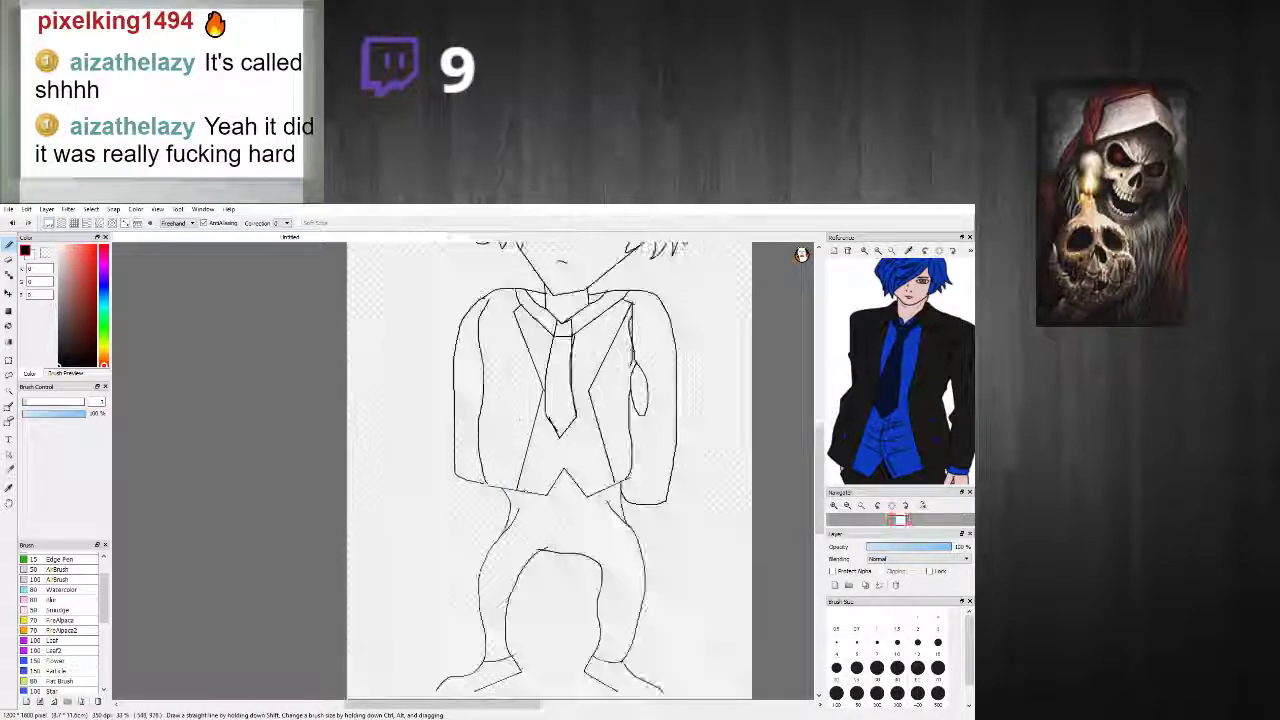
Step: Add an outer hip line from the left hem down to the thigh and a short curved line below the left sleeve
mouse_move(486, 492)
left_mouse_down()
mouse_move(487, 562)
mouse_move(465, 608)
left_mouse_up()
scroll(508, 524, "down", 2)
scroll(502, 515, "up", 2)
scroll(466, 490, "down", 1)
scroll(466, 490, "up", 2)
left_click_drag(450, 485, 519, 557)
scroll(571, 523, "down", 2)
Step: Add a straight cuff line across the right sleeve's end and draw a small hand with thumb and fingers below it
scroll(714, 545, "up", 1)
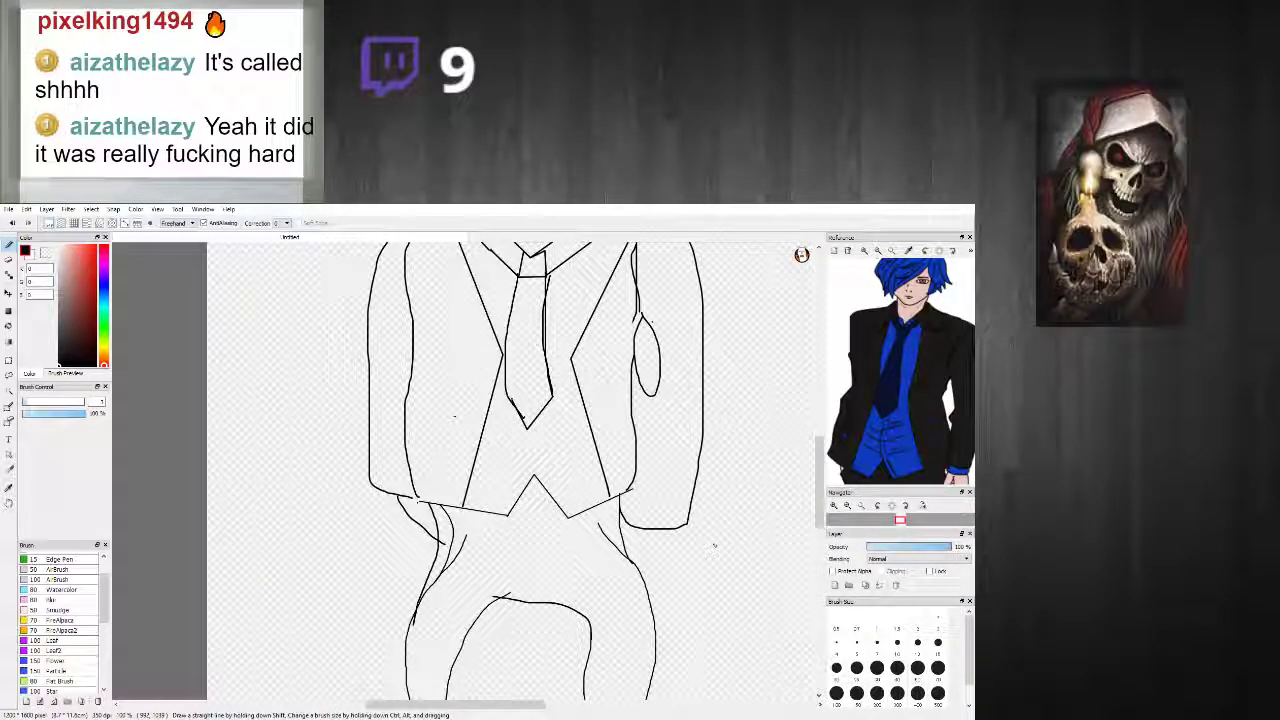
scroll(775, 540, "up", 1)
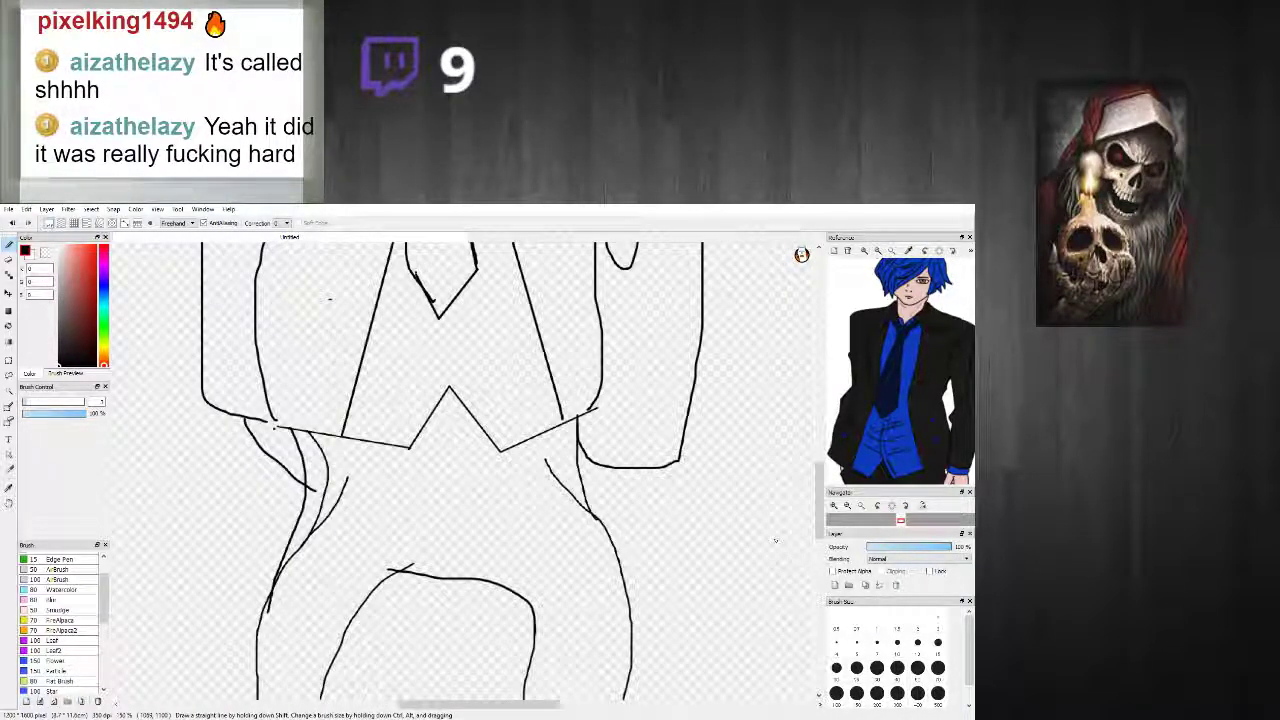
left_click_drag(906, 463, 875, 411)
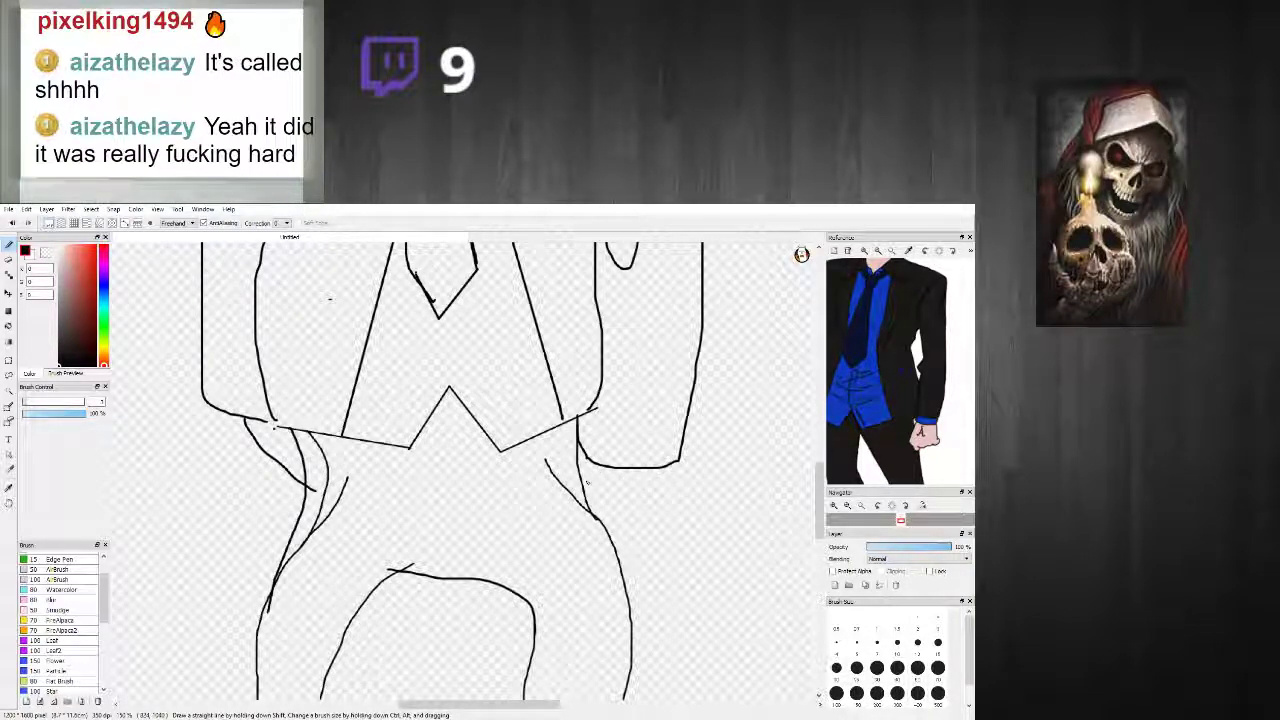
left_click(682, 444, "shift")
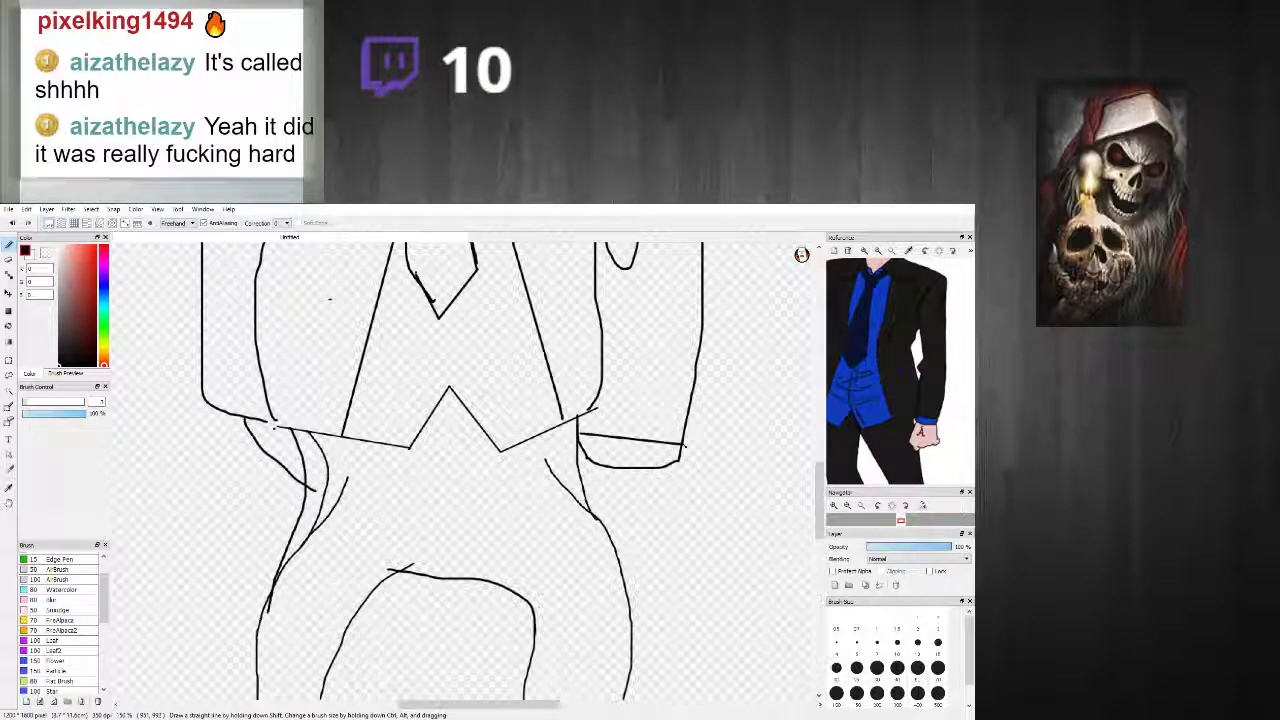
left_click_drag(668, 466, 687, 500)
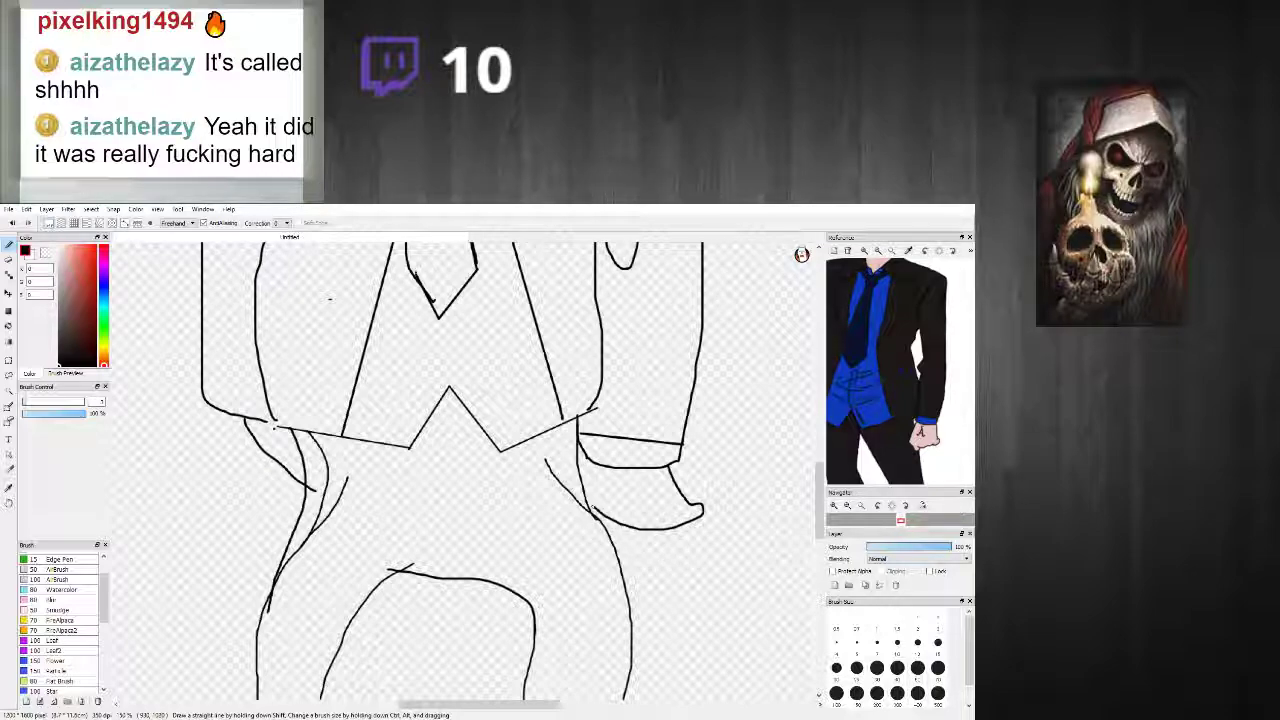
key("ctrl+z")
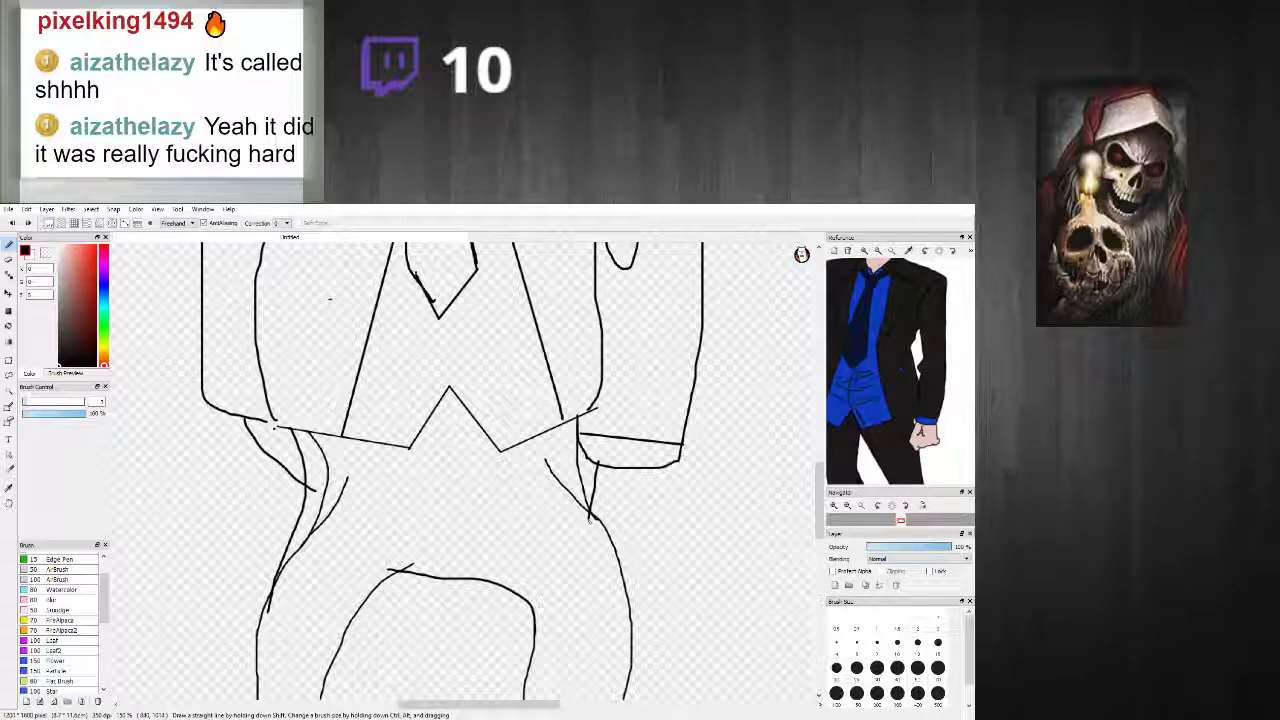
left_click_drag(591, 518, 618, 540)
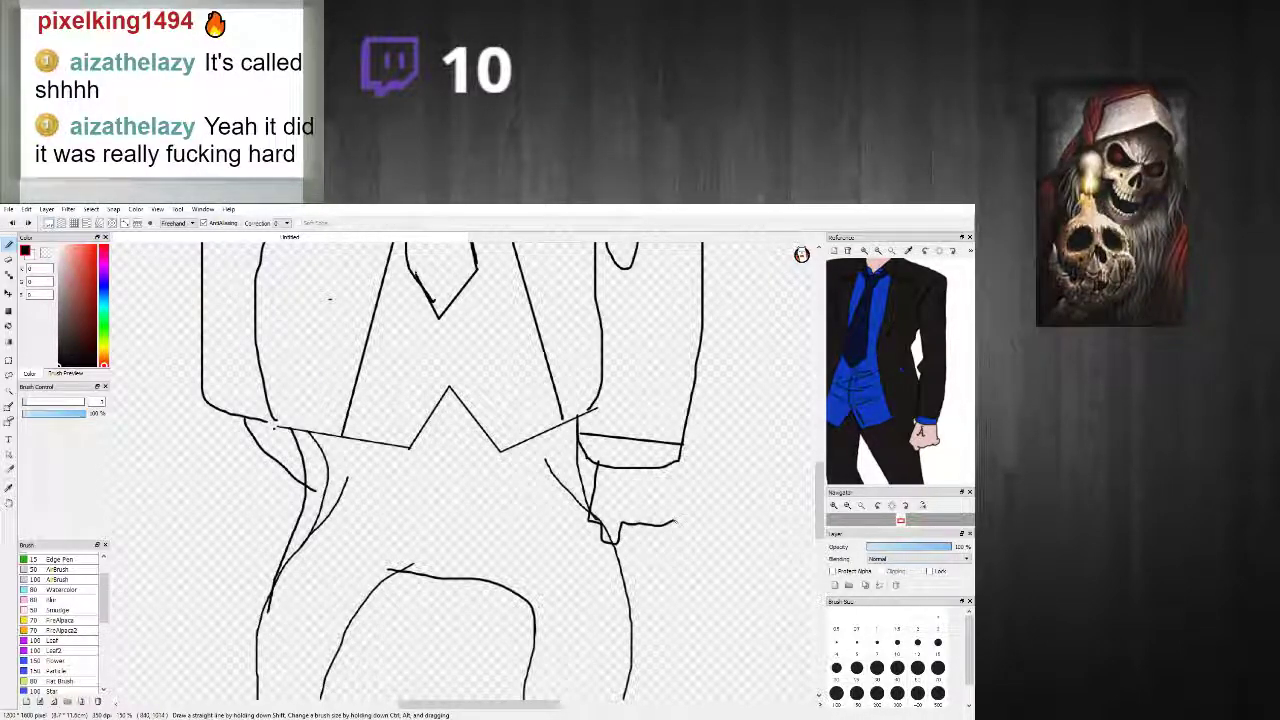
mouse_move(688, 511)
left_mouse_down()
mouse_move(668, 502)
mouse_move(665, 466)
left_mouse_up()
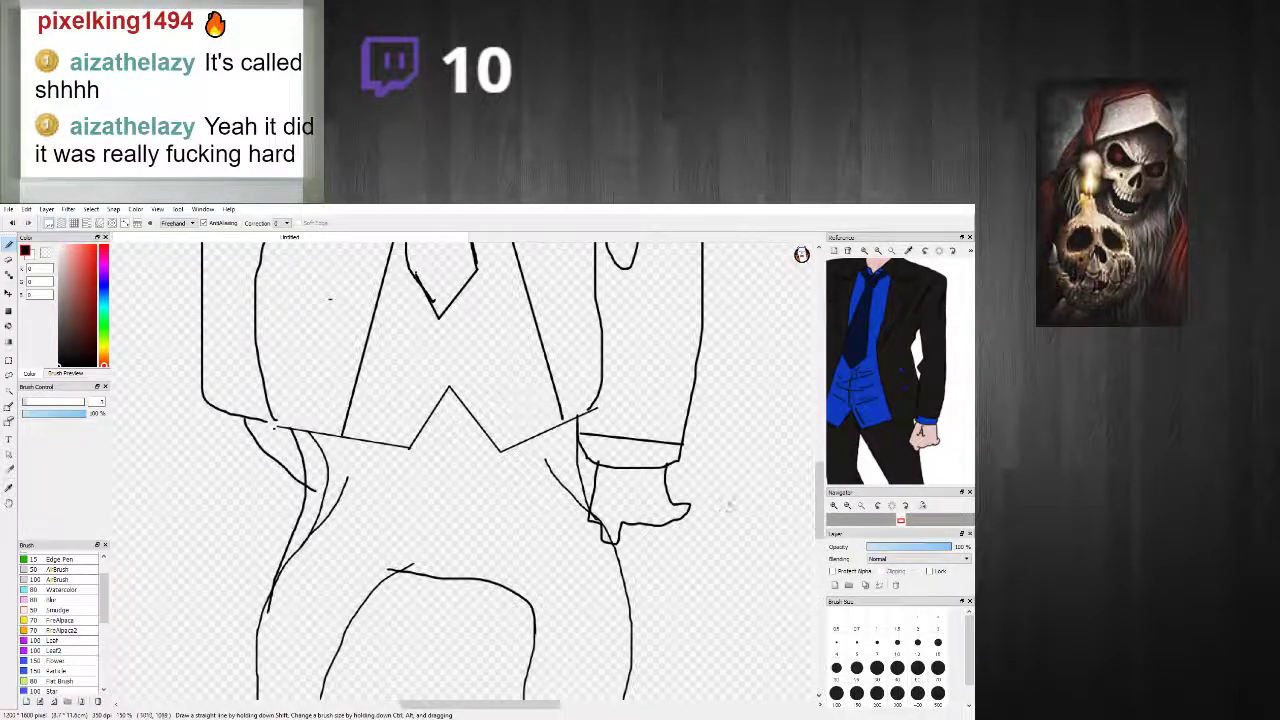
Step: Examine the whole figure's proportions and compare the head and body with the reference image
scroll(730, 505, "down", 2)
scroll(737, 500, "down", 2)
scroll(737, 500, "up", 1)
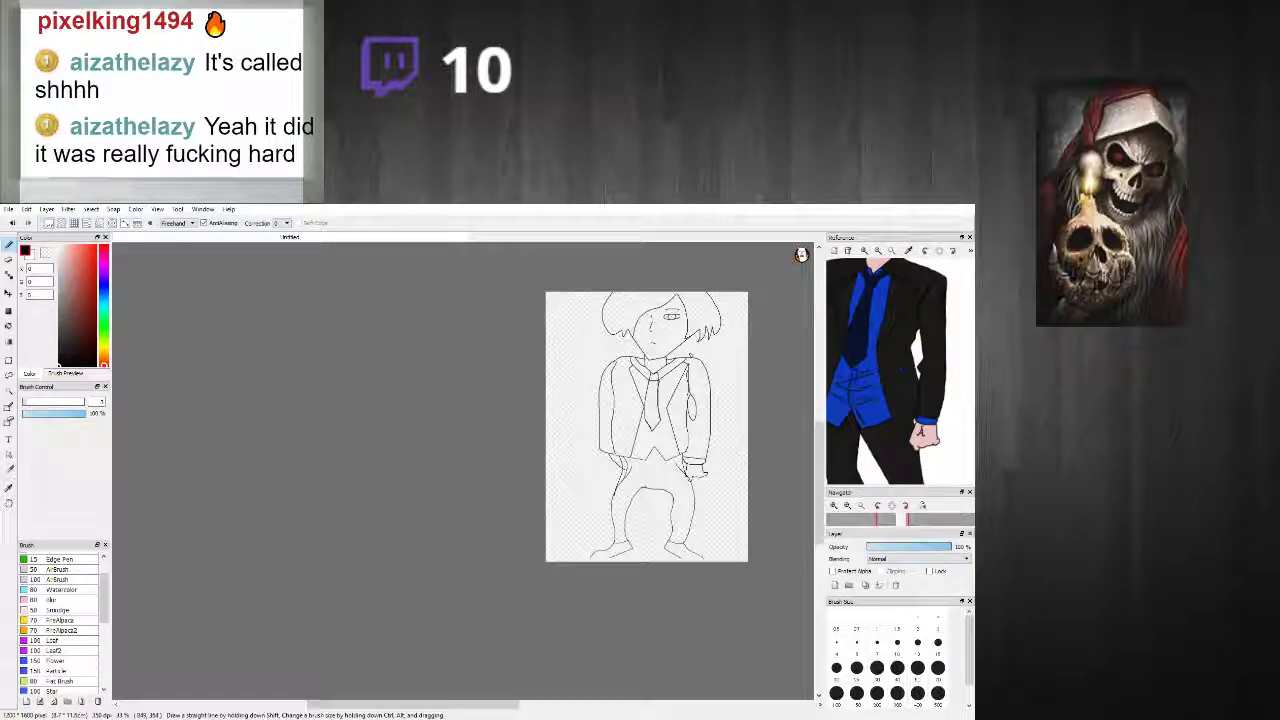
scroll(706, 375, "up", 1)
scroll(677, 376, "down", 3)
left_click_drag(846, 368, 872, 434)
scroll(732, 412, "down", 2)
scroll(723, 408, "up", 3)
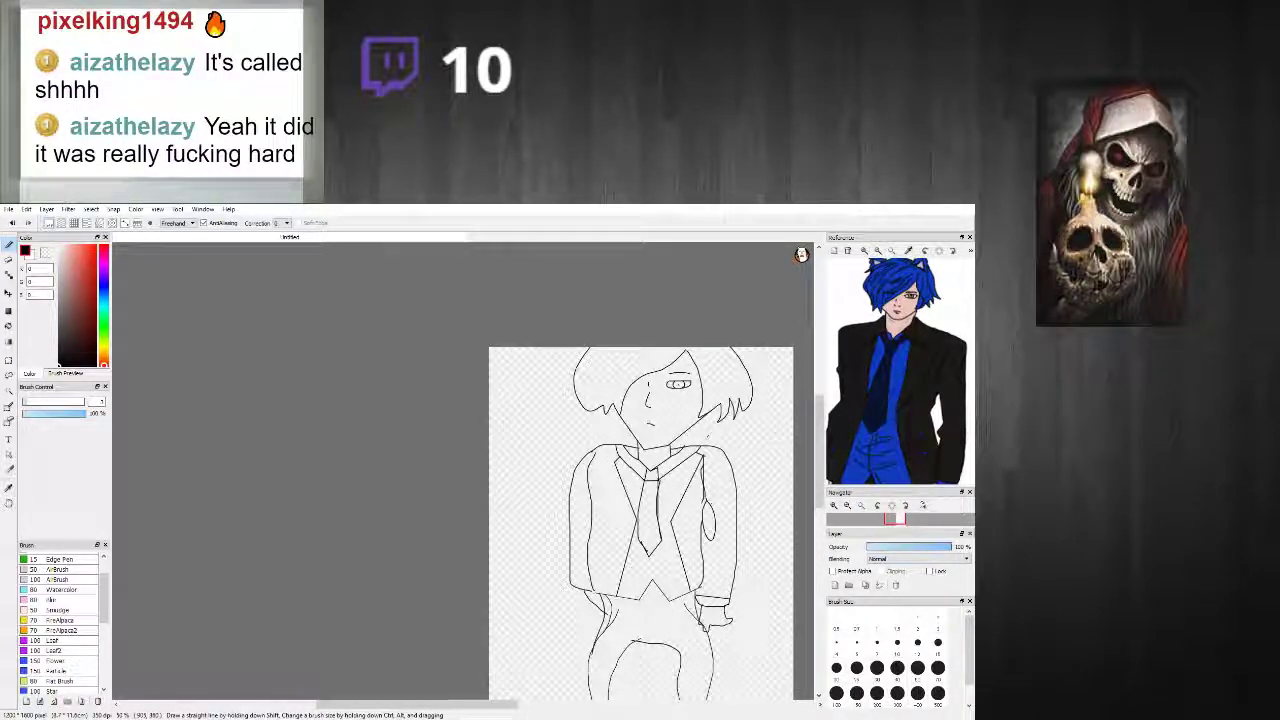
scroll(703, 433, "down", 2)
scroll(703, 433, "up", 2)
scroll(724, 395, "up", 2)
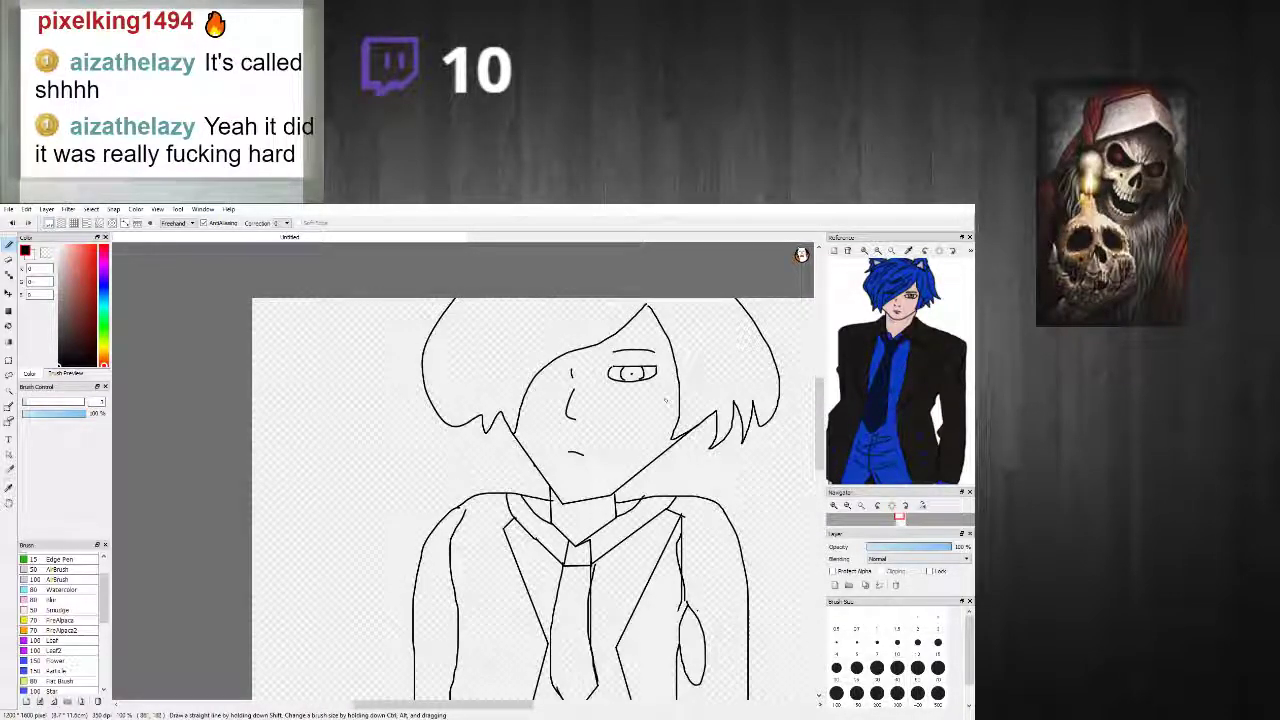
scroll(524, 386, "down", 2)
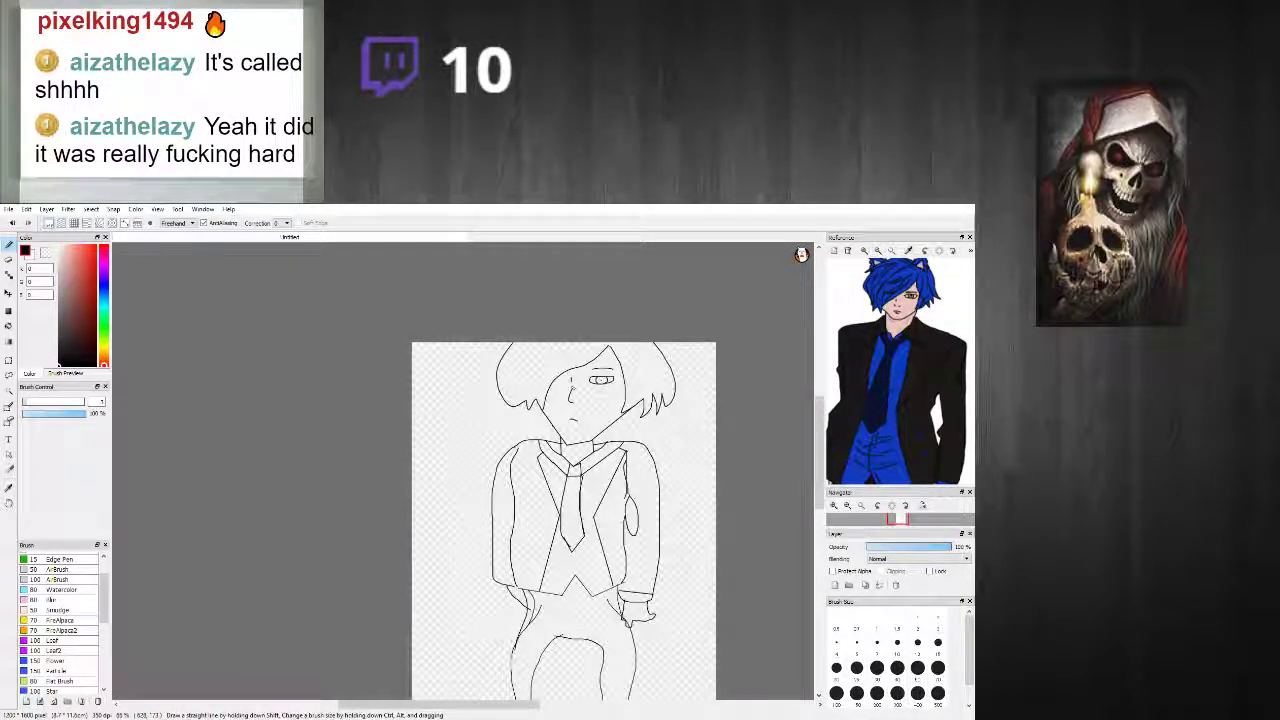
scroll(600, 505, "down", 3)
scroll(600, 505, "up", 2)
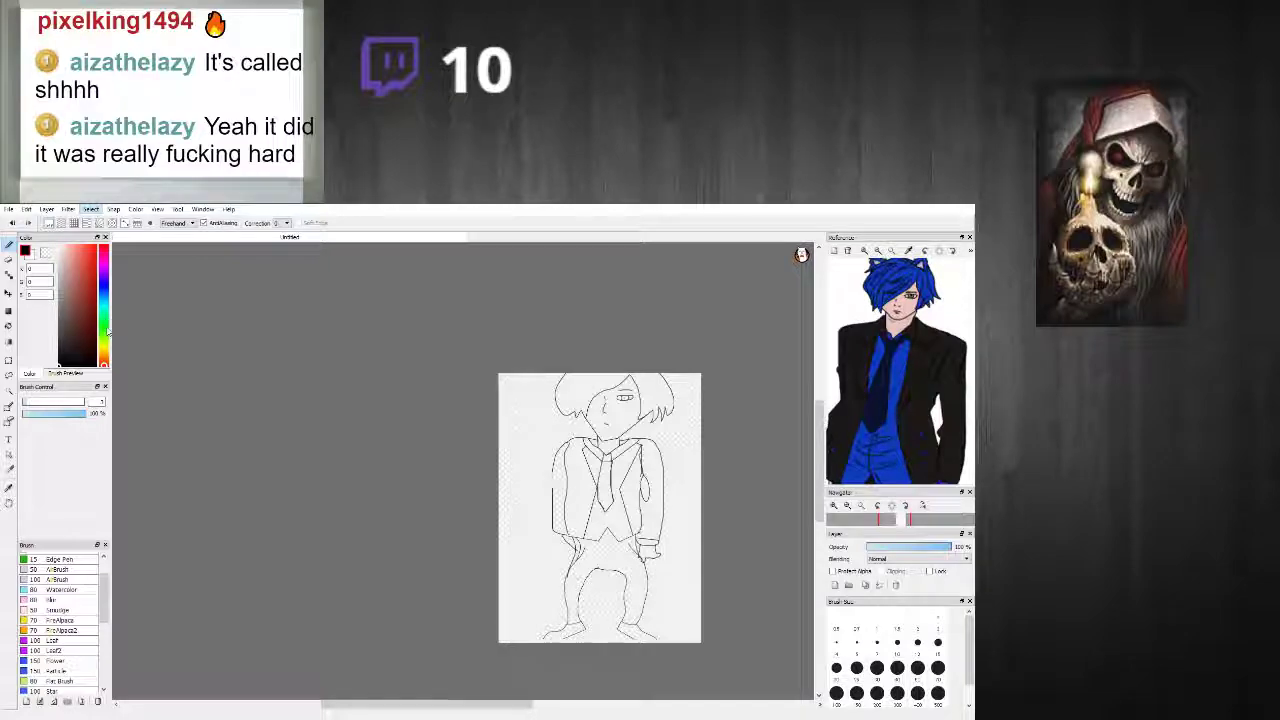
Step: Scale the whole figure down and place it on the canvas with free space above the head
key("ctrl+t")
left_click_drag(674, 361, 629, 464)
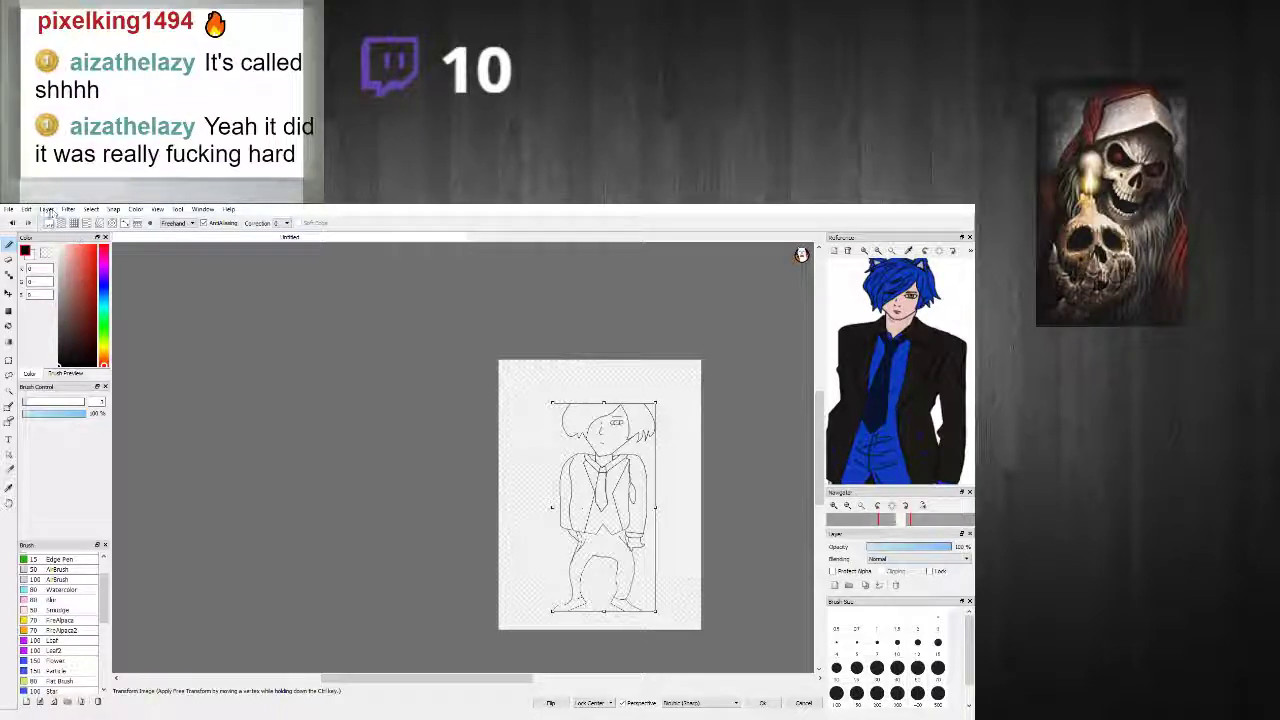
key("Return")
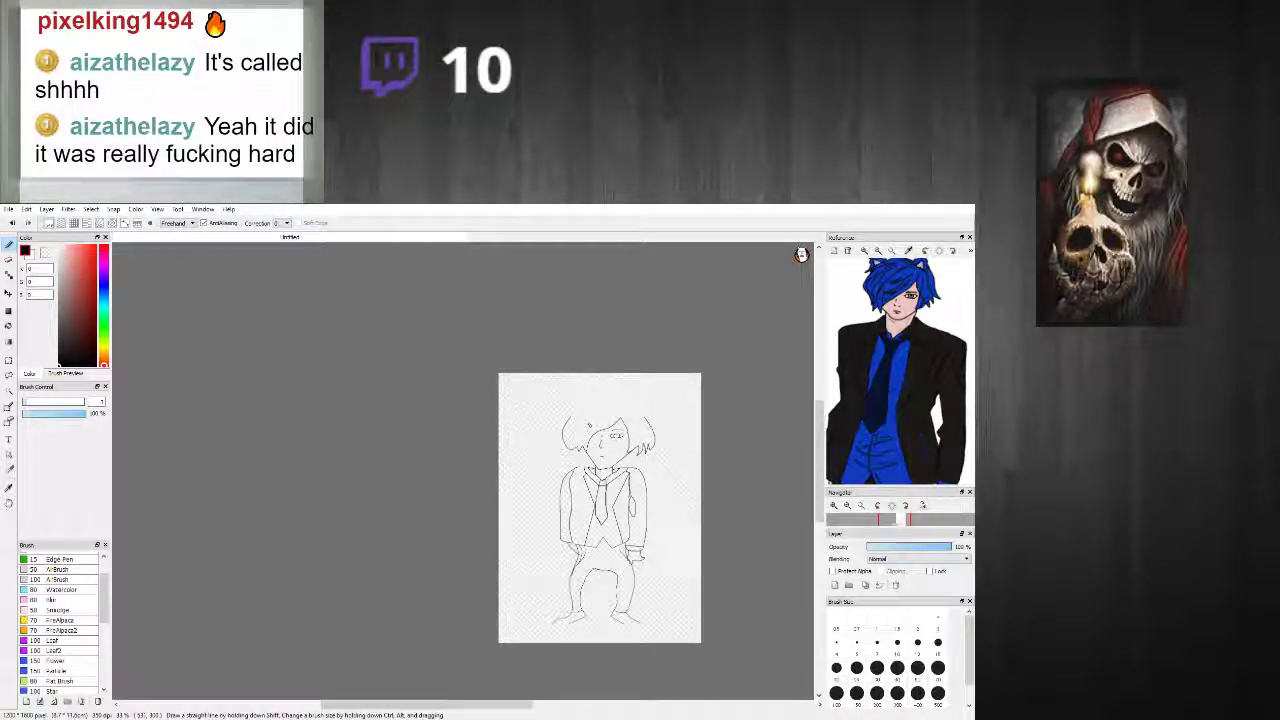
Step: Draw a rounded hair outline over the top of the head, joining the two open side strands
scroll(486, 447, "up", 5)
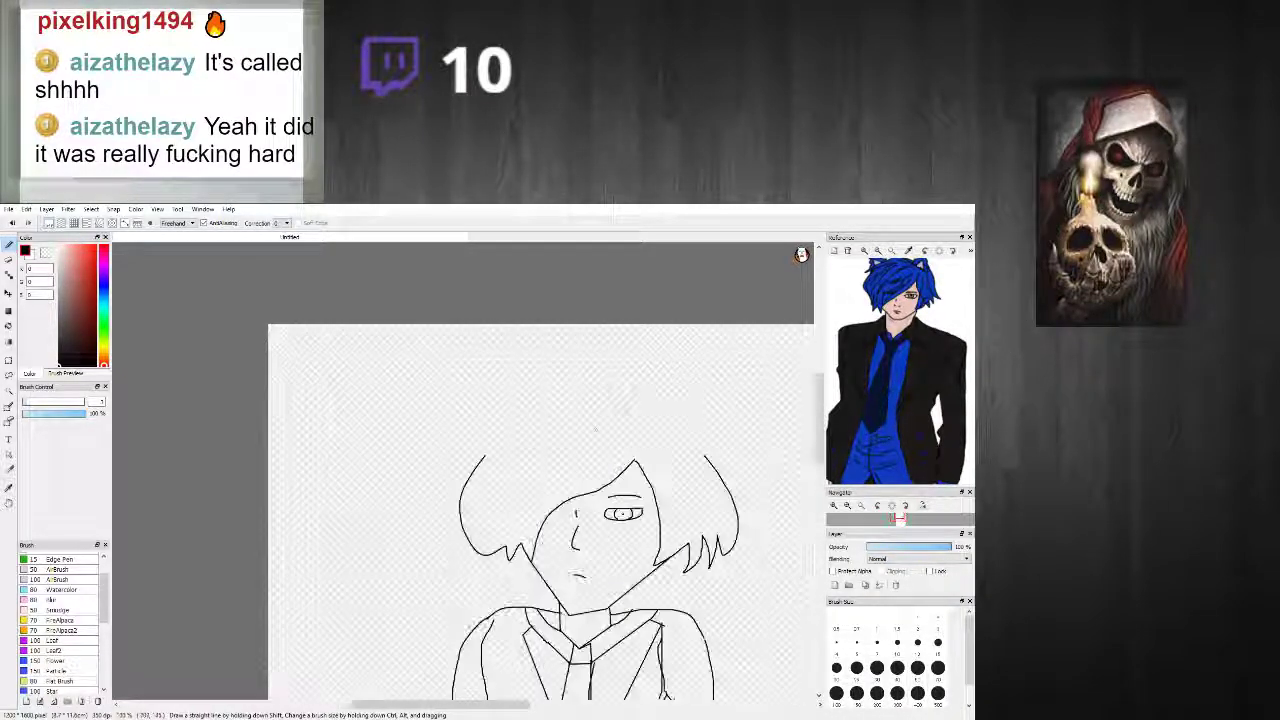
left_click_drag(586, 418, 704, 458)
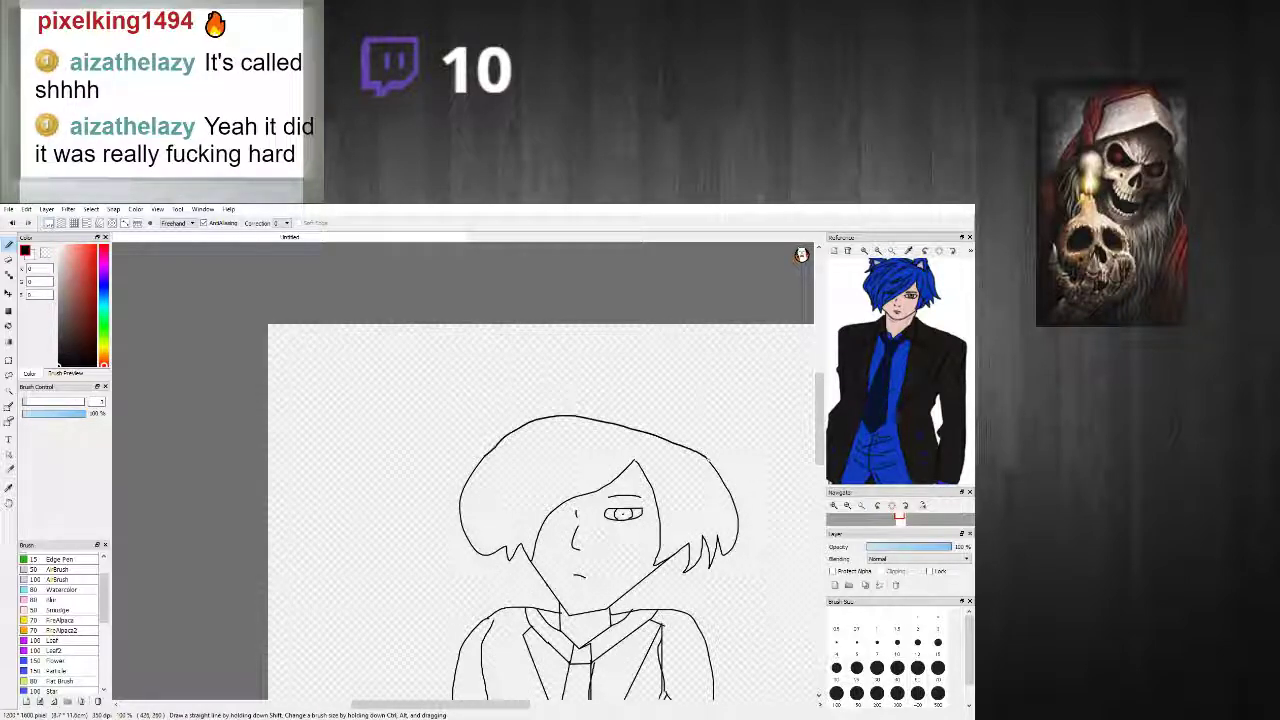
scroll(700, 458, "down", 3)
scroll(679, 425, "up", 1)
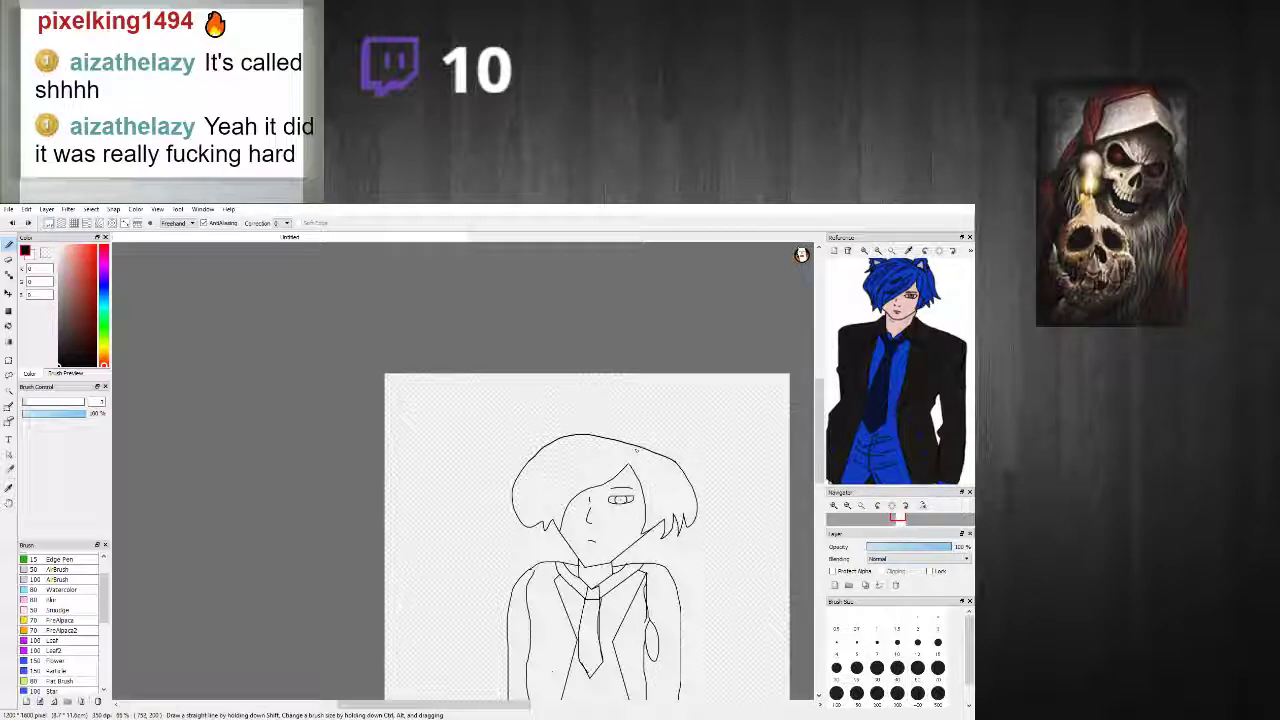
scroll(731, 478, "up", 1)
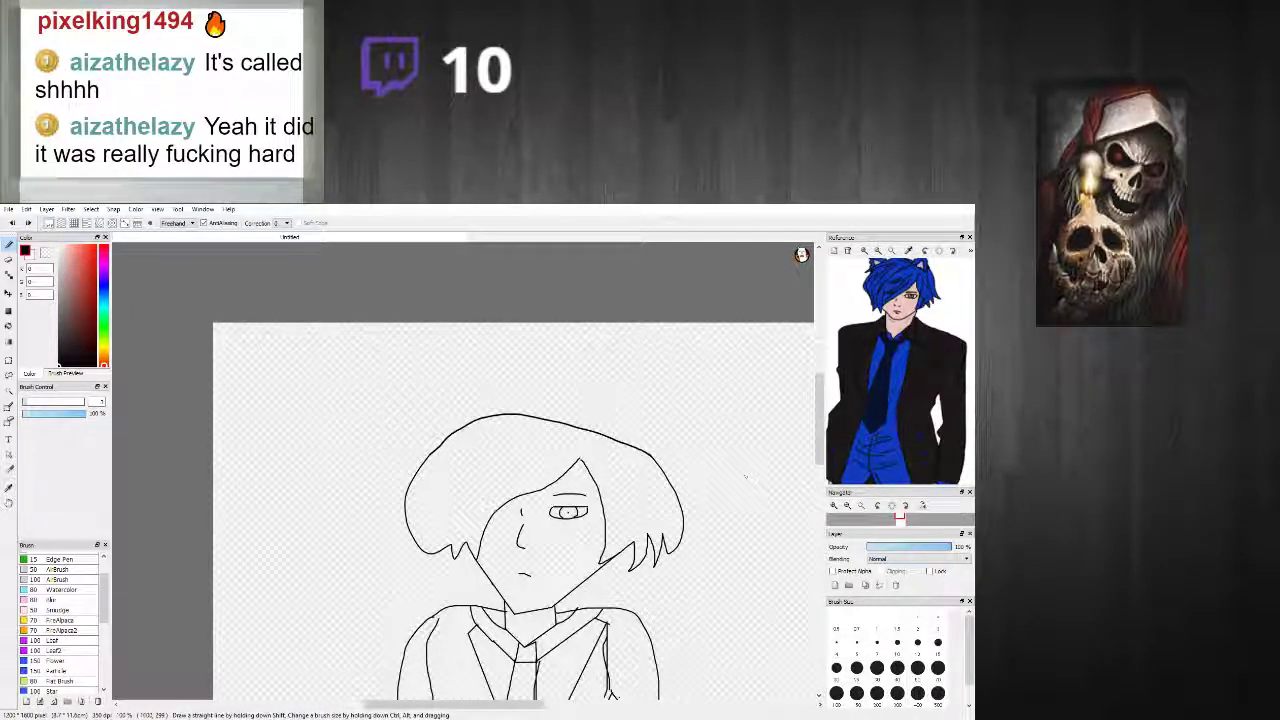
Step: Draw the toe and sole lines of both shoes to close their outlines
left_click_drag(818, 440, 805, 498)
scroll(671, 487, "down", 3)
scroll(620, 550, "up", 5)
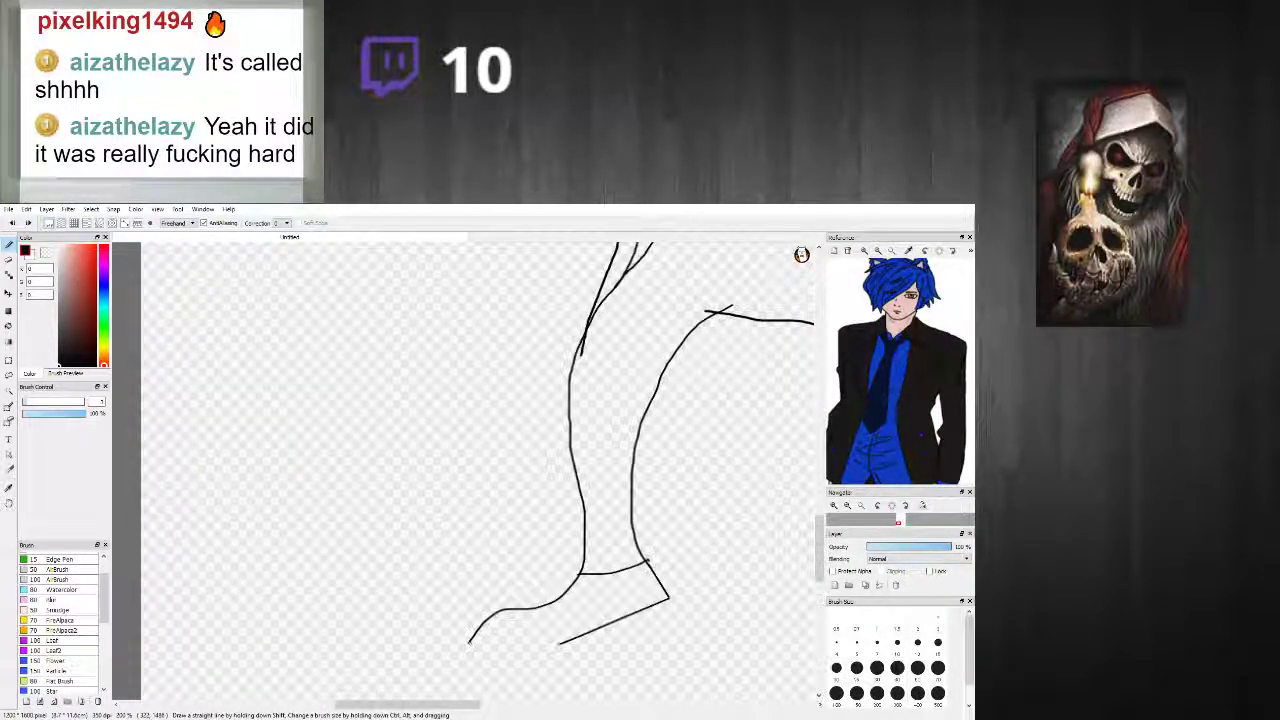
left_click_drag(548, 647, 564, 642)
scroll(556, 652, "down", 3)
scroll(750, 676, "up", 2)
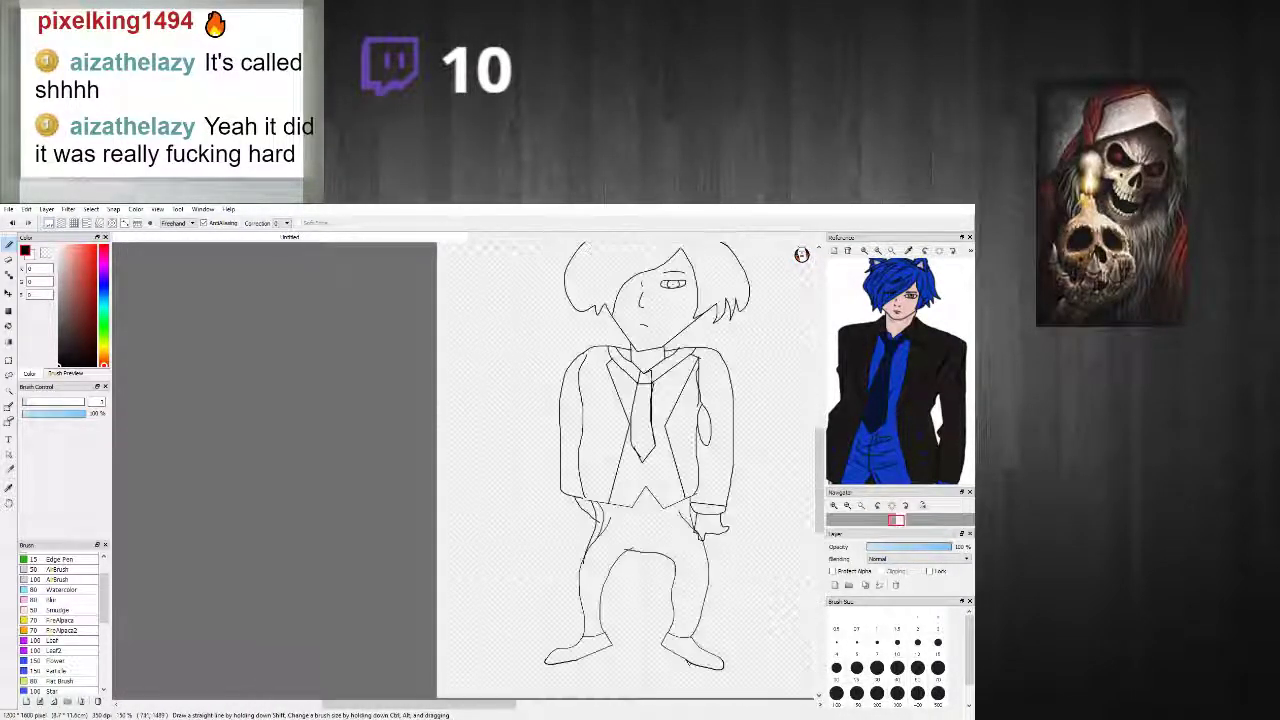
Step: Examine the legs and hand in the reference image and compare them with the drawn figure's lower body
scroll(688, 665, "down", 3)
scroll(670, 580, "up", 2)
left_click_drag(950, 441, 912, 377)
left_click_drag(884, 434, 932, 358)
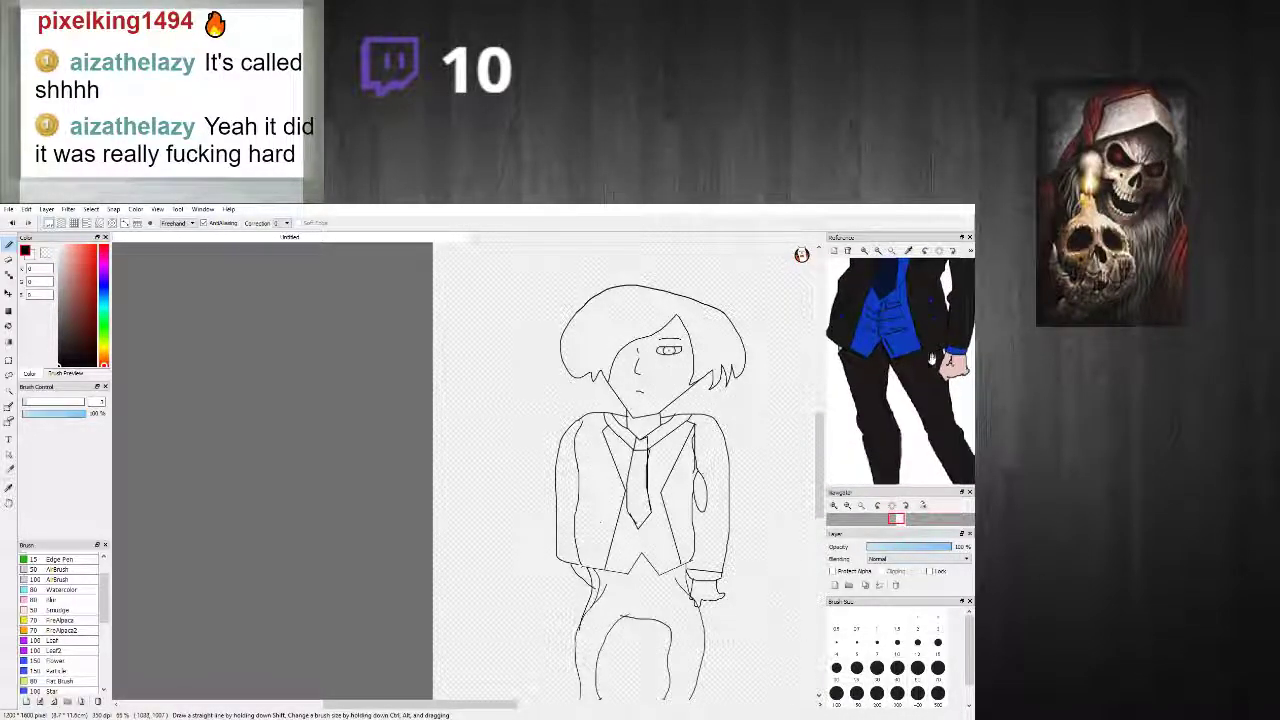
scroll(684, 595, "up", 1)
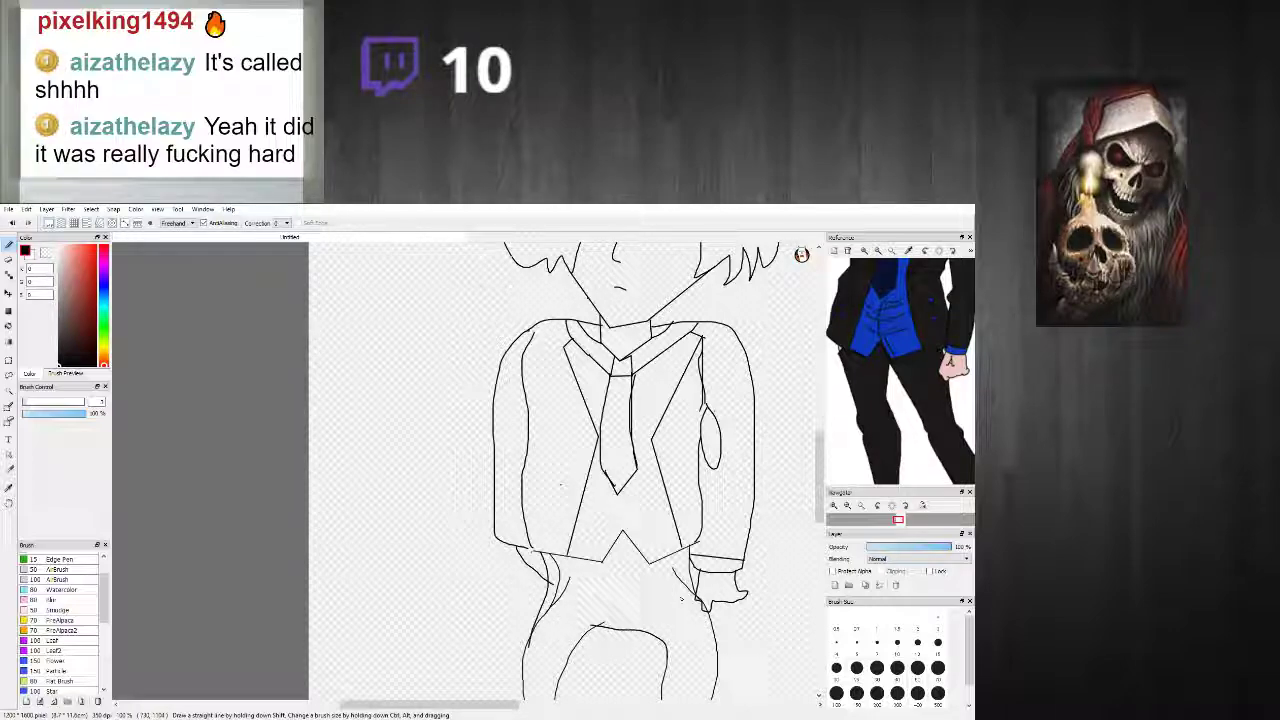
scroll(676, 572, "up", 1)
scroll(665, 595, "down", 4)
scroll(655, 618, "up", 2)
scroll(654, 618, "down", 3)
scroll(622, 558, "up", 3)
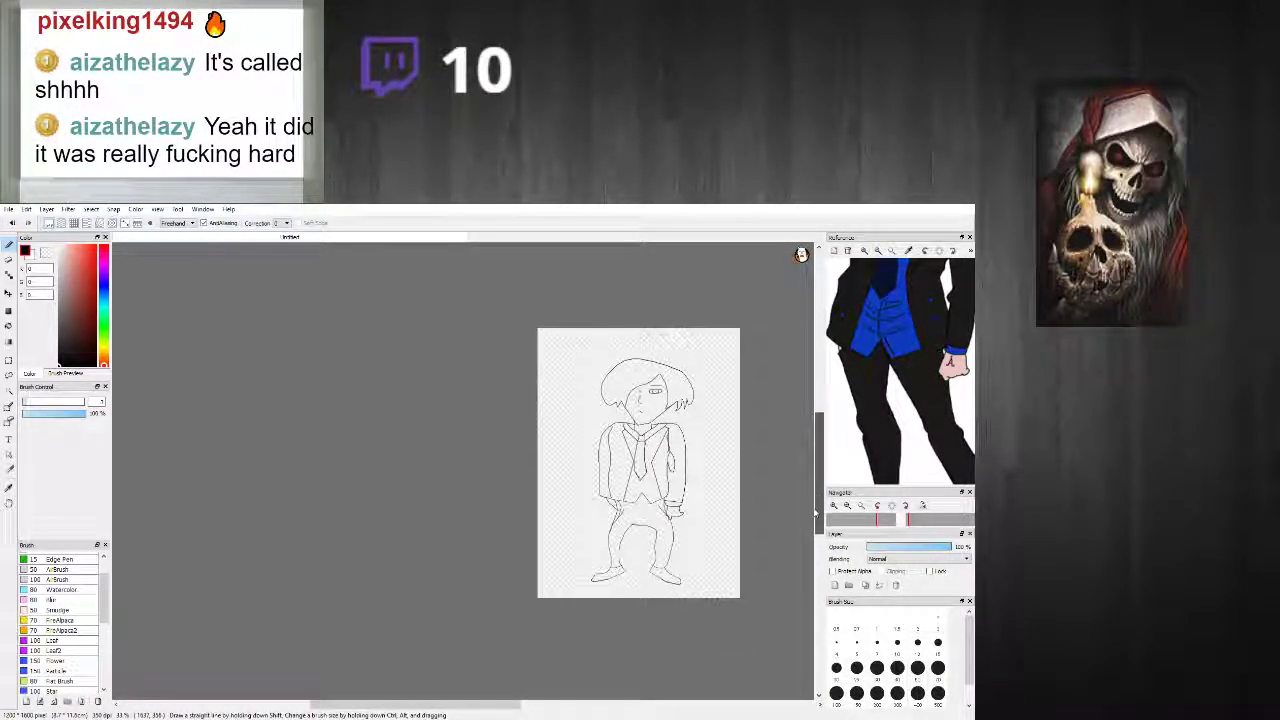
scroll(622, 558, "up", 1)
scroll(651, 531, "down", 1)
scroll(651, 531, "up", 1)
scroll(651, 531, "down", 2)
Step: Erase the overlapping lines at the left hip and redraw the missing piece of the outer left thigh line
scroll(668, 365, "up", 4)
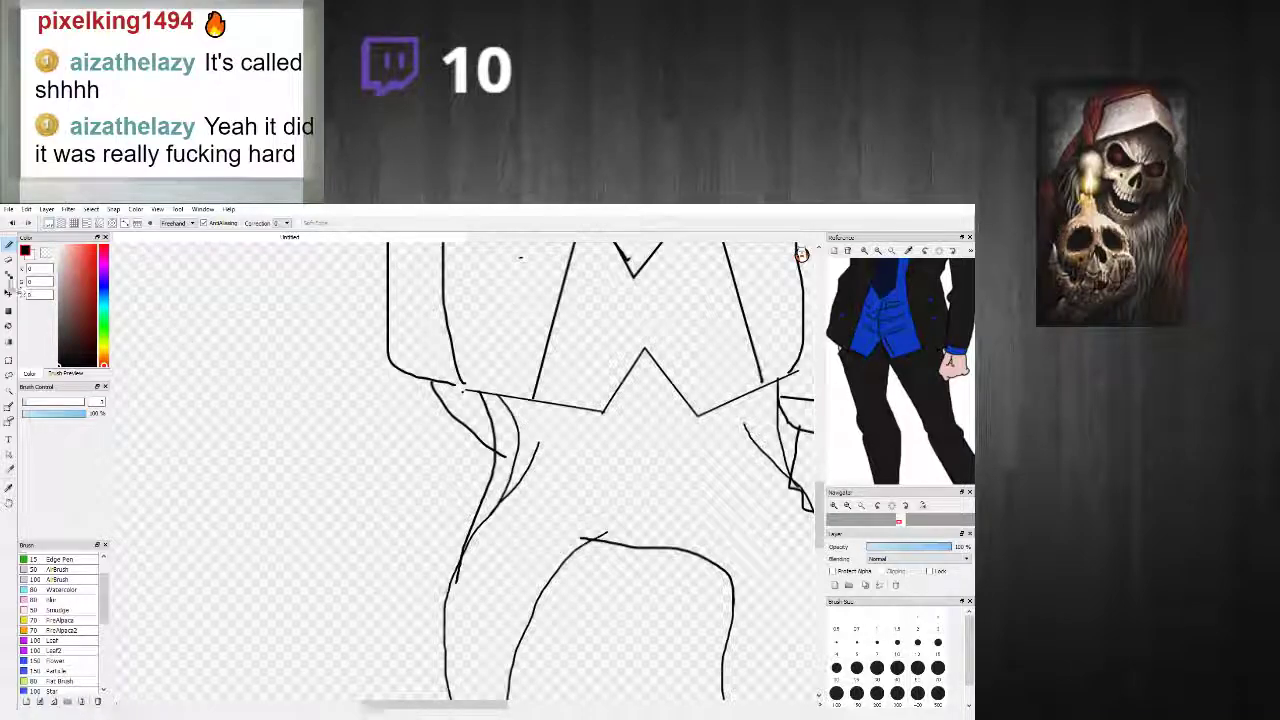
left_click(9, 260)
mouse_move(514, 461)
left_mouse_down()
mouse_move(524, 477)
mouse_move(518, 432)
mouse_move(462, 606)
mouse_move(440, 585)
left_mouse_up()
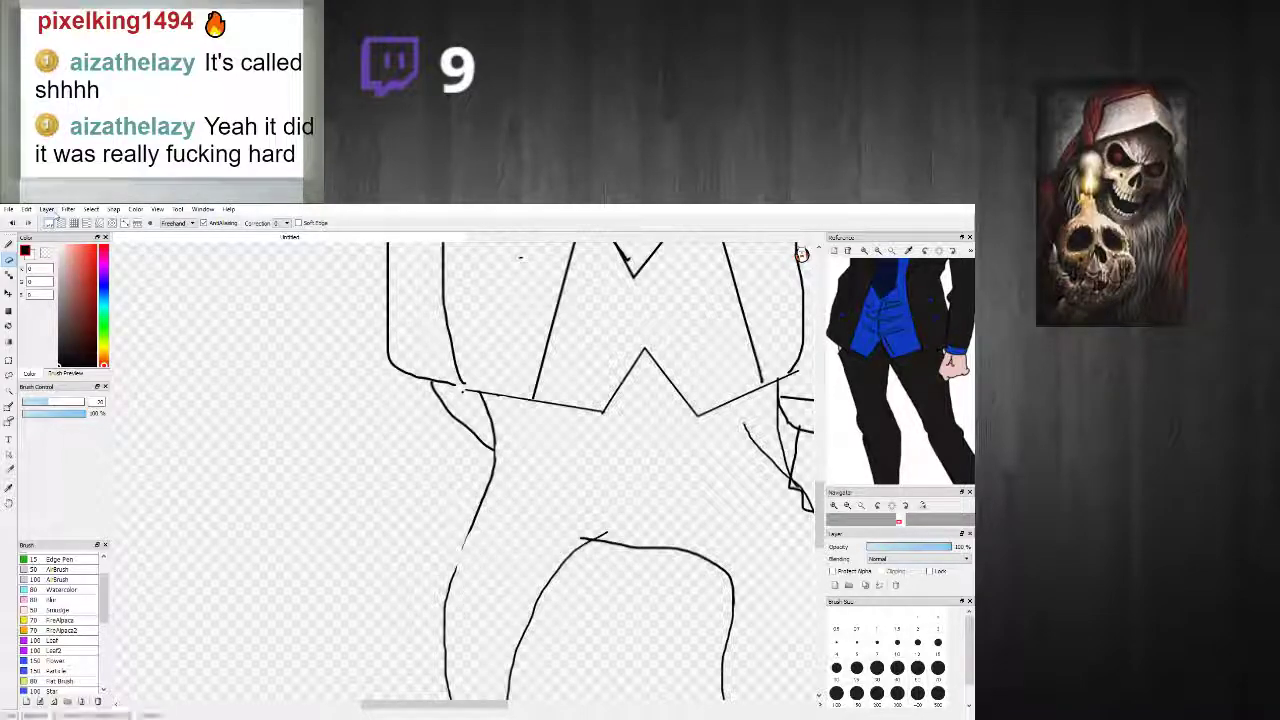
left_click(9, 245)
scroll(479, 528, "up", 1)
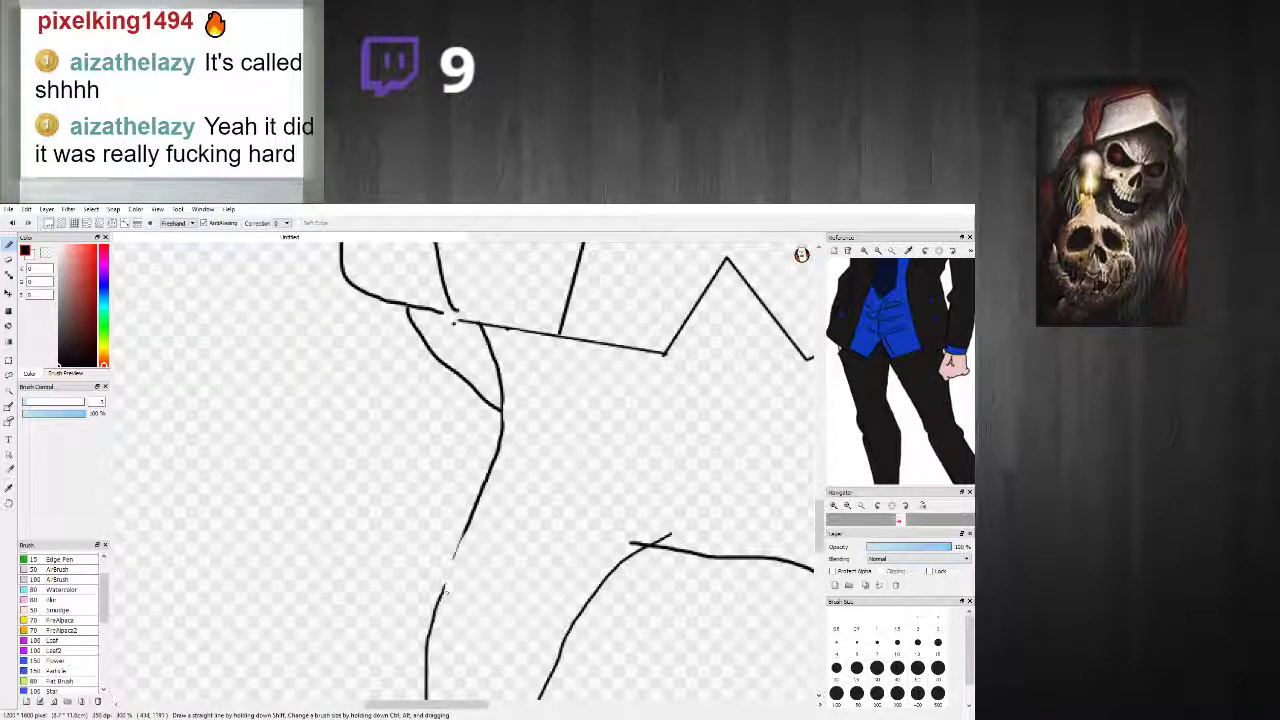
scroll(542, 442, "down", 3)
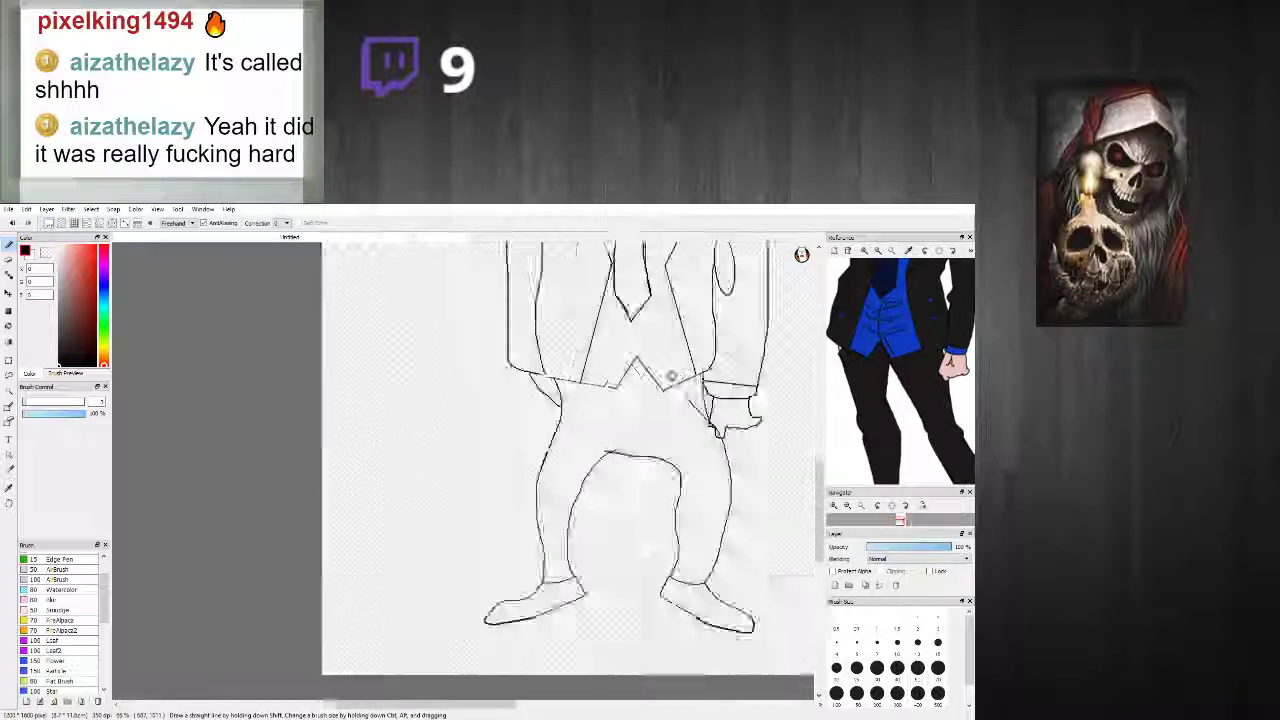
Step: Draw a waistline of straight segments below the jacket hem, from the left hip to the right sleeve
scroll(686, 381, "up", 3)
left_click(322, 418, "shift")
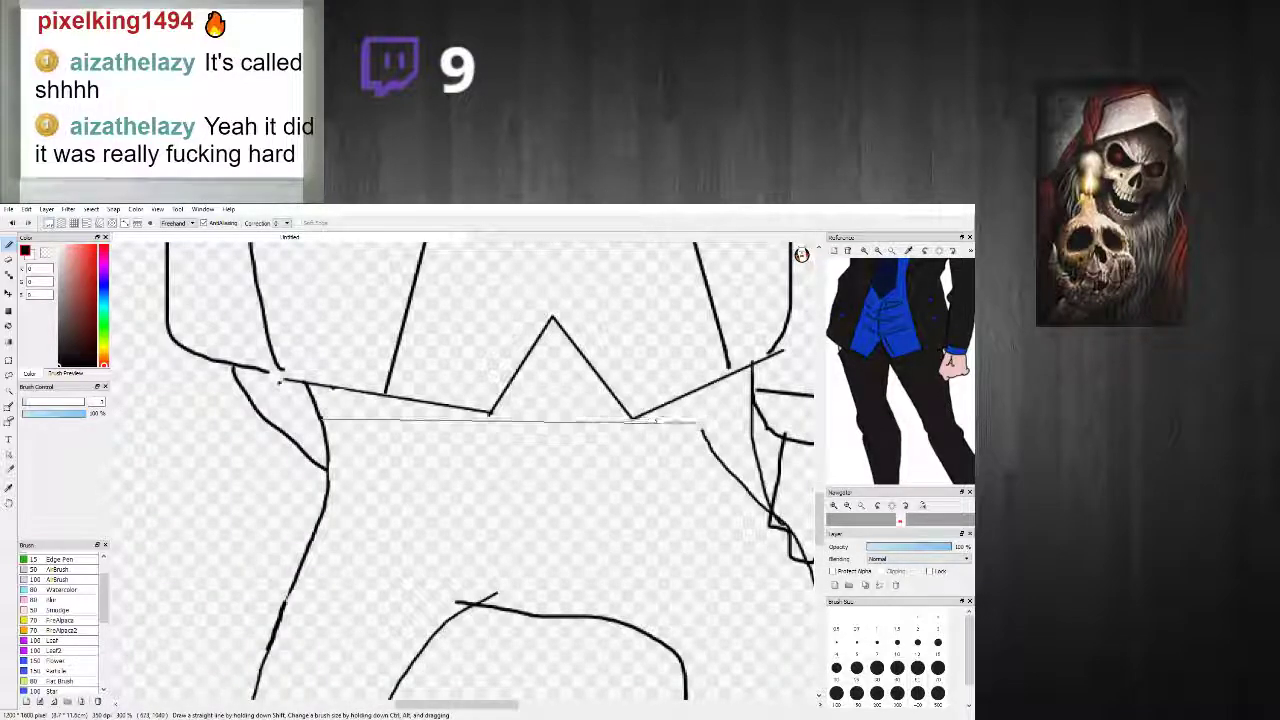
left_click(555, 446, "shift")
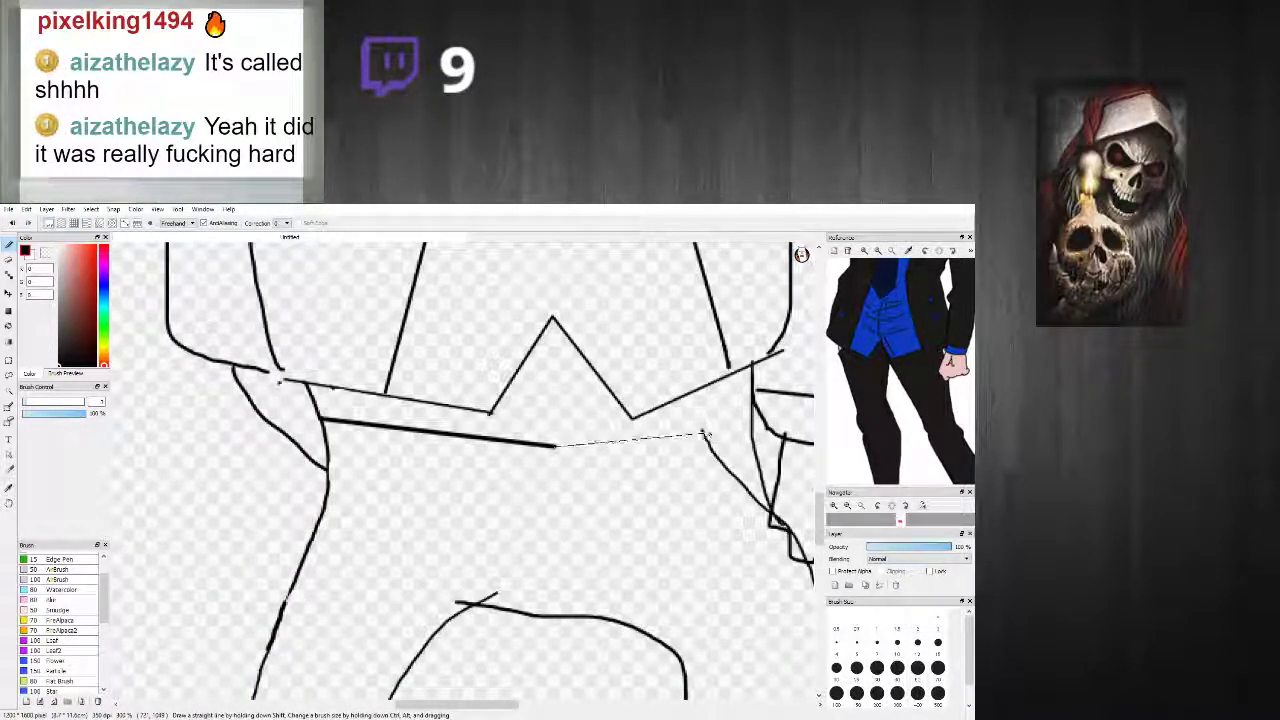
left_click(702, 432, "shift")
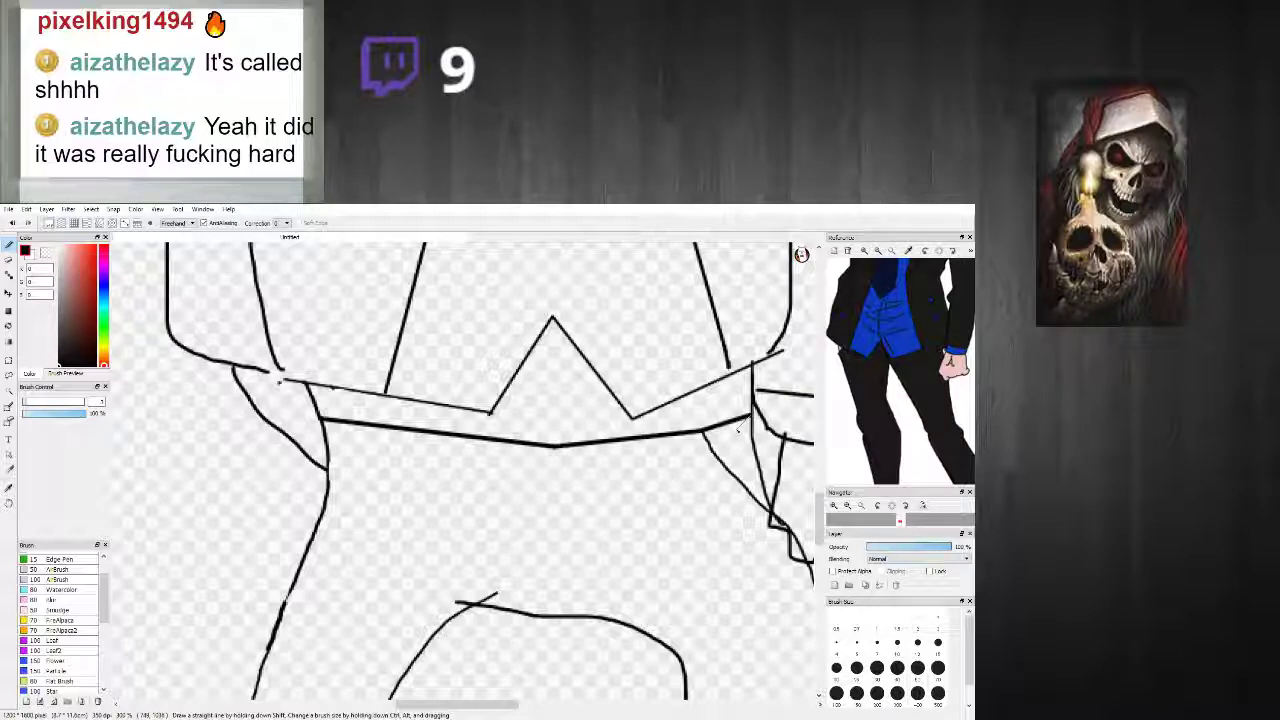
Step: Erase the stray diagonal hip line beside the right hand
key("e")
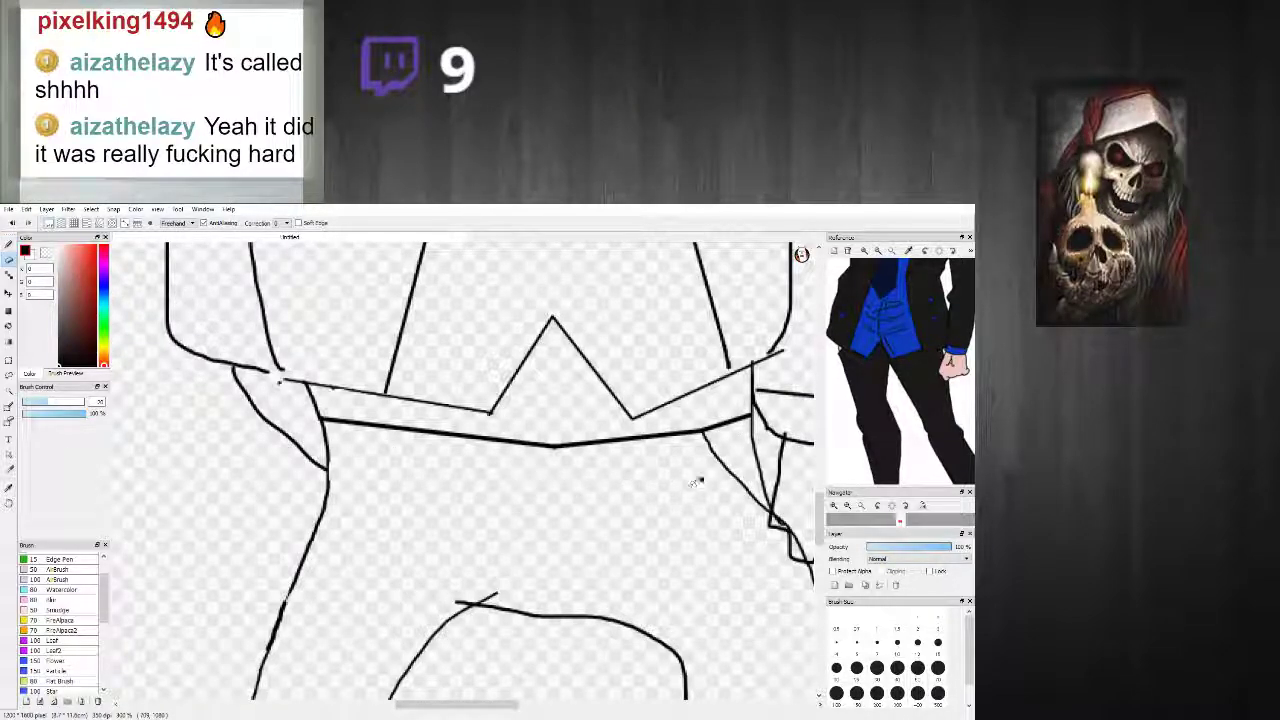
left_click_drag(740, 487, 760, 515)
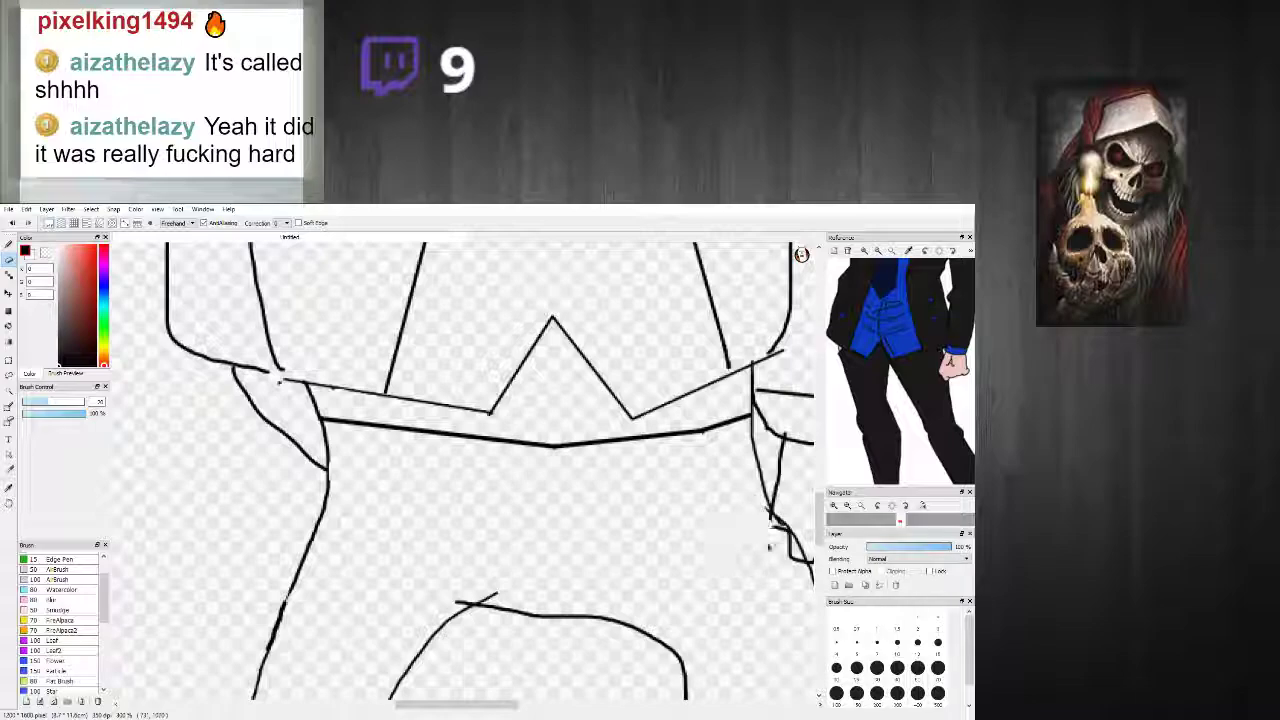
scroll(762, 547, "down", 5)
scroll(797, 566, "up", 3)
scroll(703, 529, "up", 2)
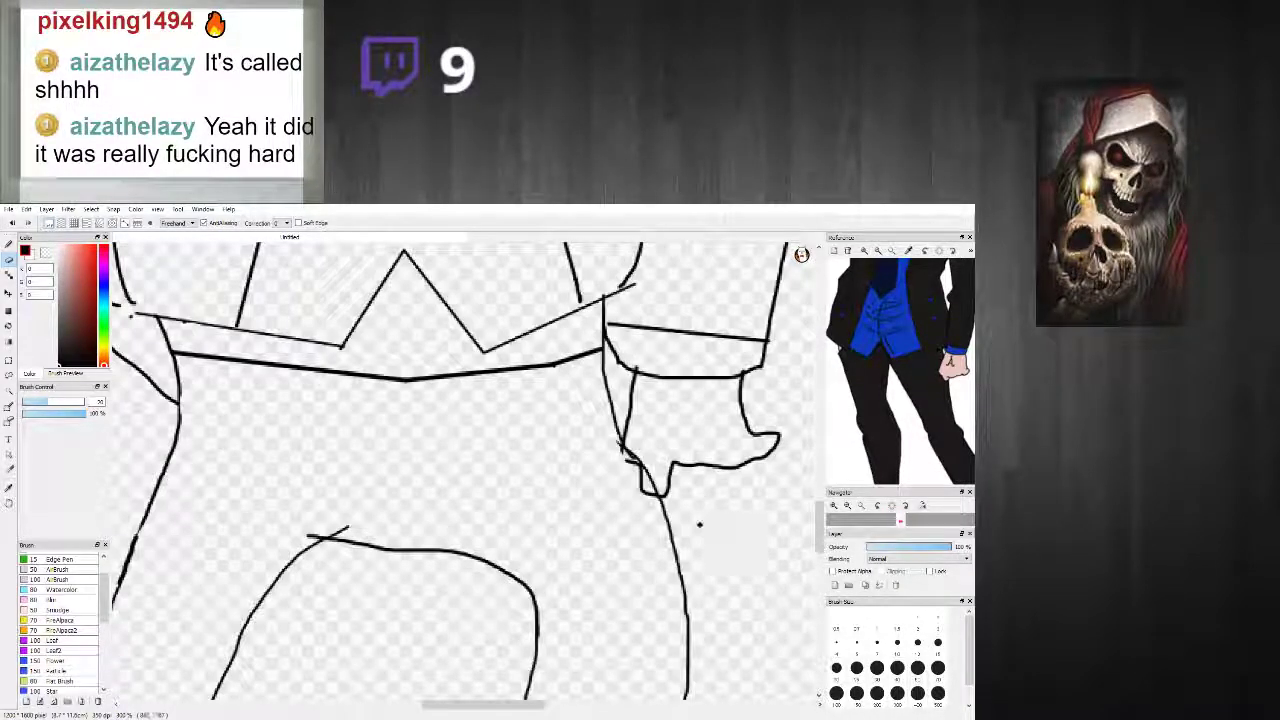
Step: Erase the overlapping ends and the middle of the curved crotch line, leaving the two inner leg lines separate
scroll(571, 457, "down", 2)
scroll(498, 481, "up", 1)
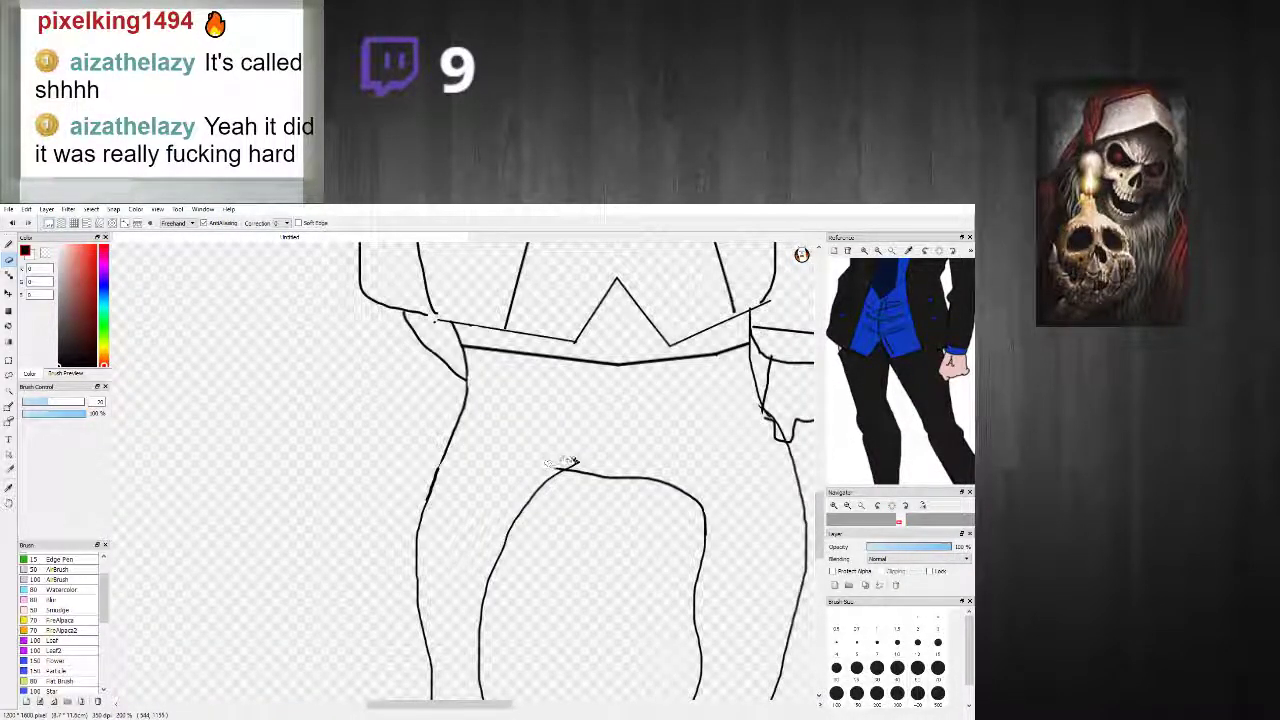
scroll(570, 463, "down", 2)
scroll(609, 457, "up", 2)
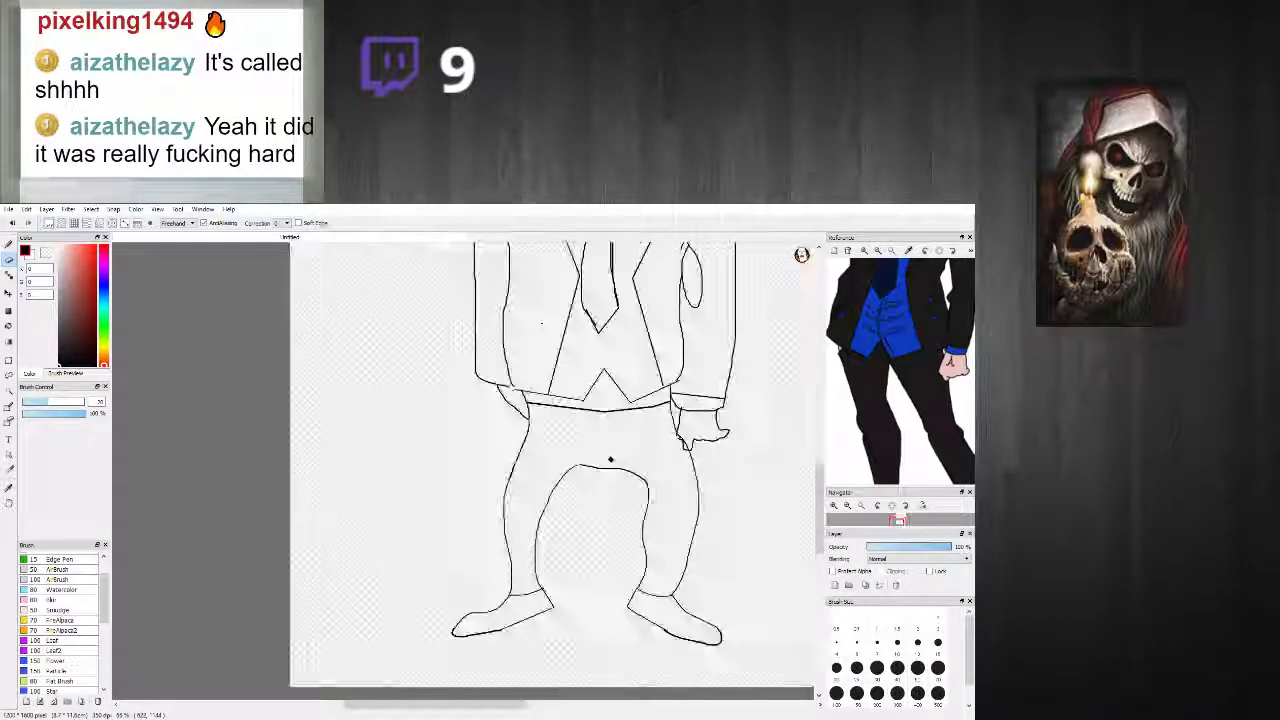
left_click_drag(586, 473, 559, 486)
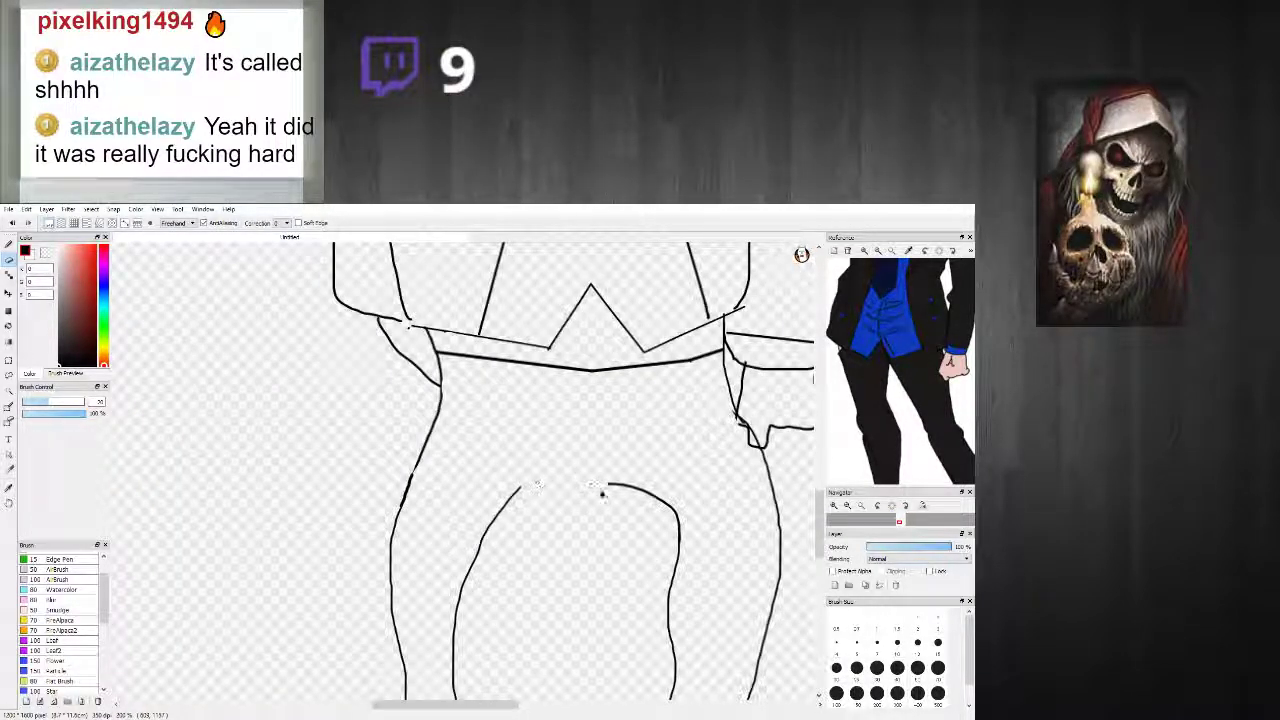
scroll(647, 492, "down", 3)
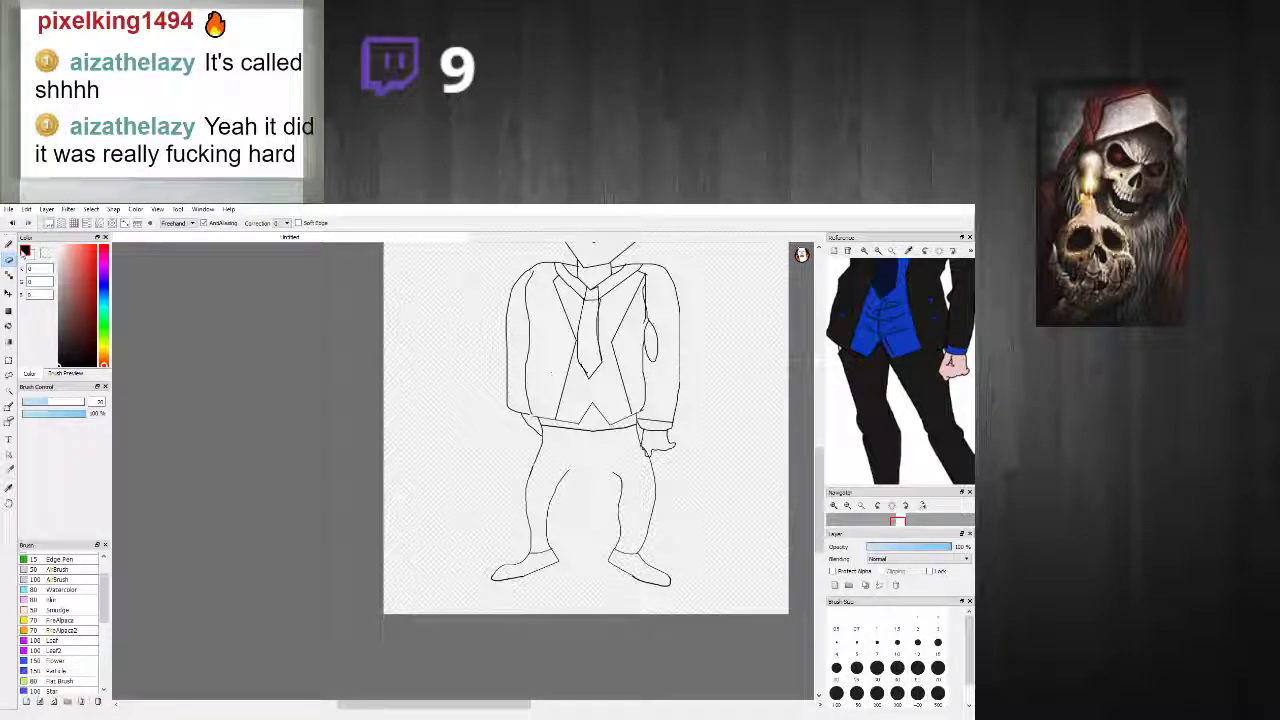
Step: Extend the inner leg lines upward into a pointed crotch below the waistline
scroll(566, 445, "up", 3)
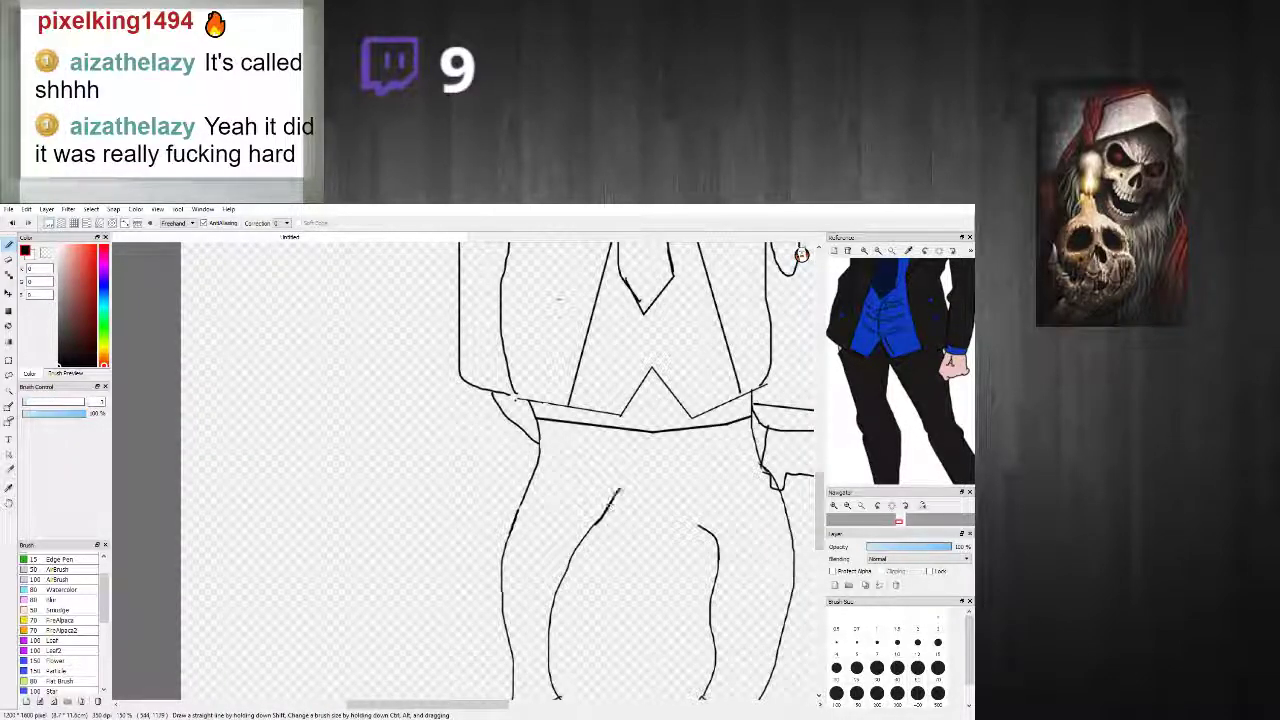
scroll(690, 512, "down", 3)
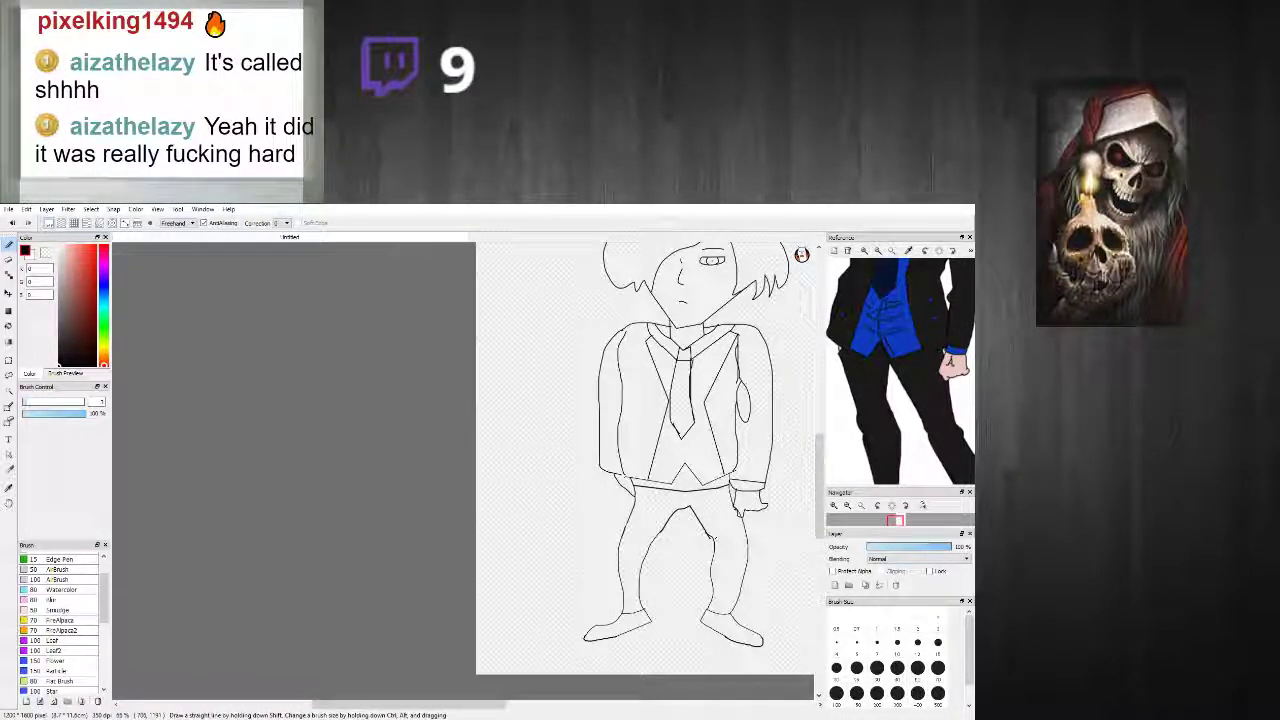
scroll(716, 535, "up", 3)
scroll(700, 541, "down", 3)
scroll(690, 540, "up", 3)
scroll(666, 562, "up", 1)
Step: Erase the kink at the top of the right inner leg line and redraw a smooth connection to the crotch
left_click_drag(743, 528, 722, 513)
key("b")
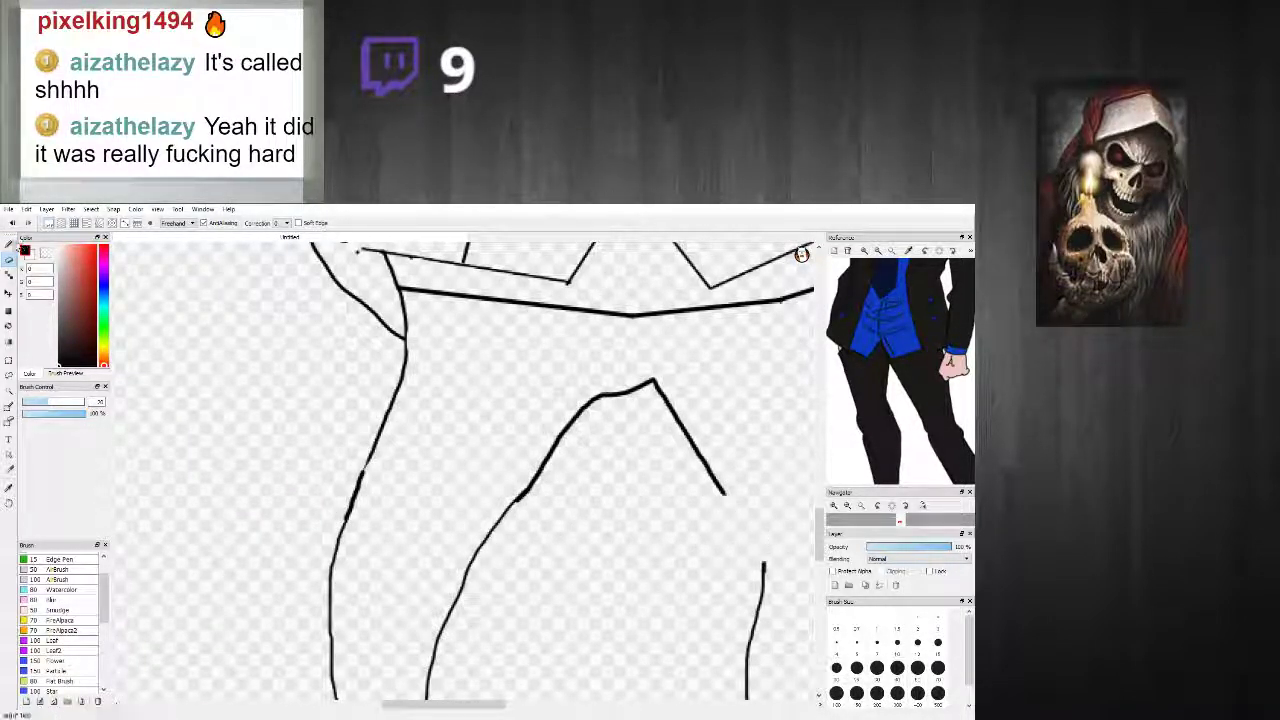
left_click_drag(735, 508, 763, 586)
scroll(763, 600, "down", 7)
scroll(765, 600, "up", 2)
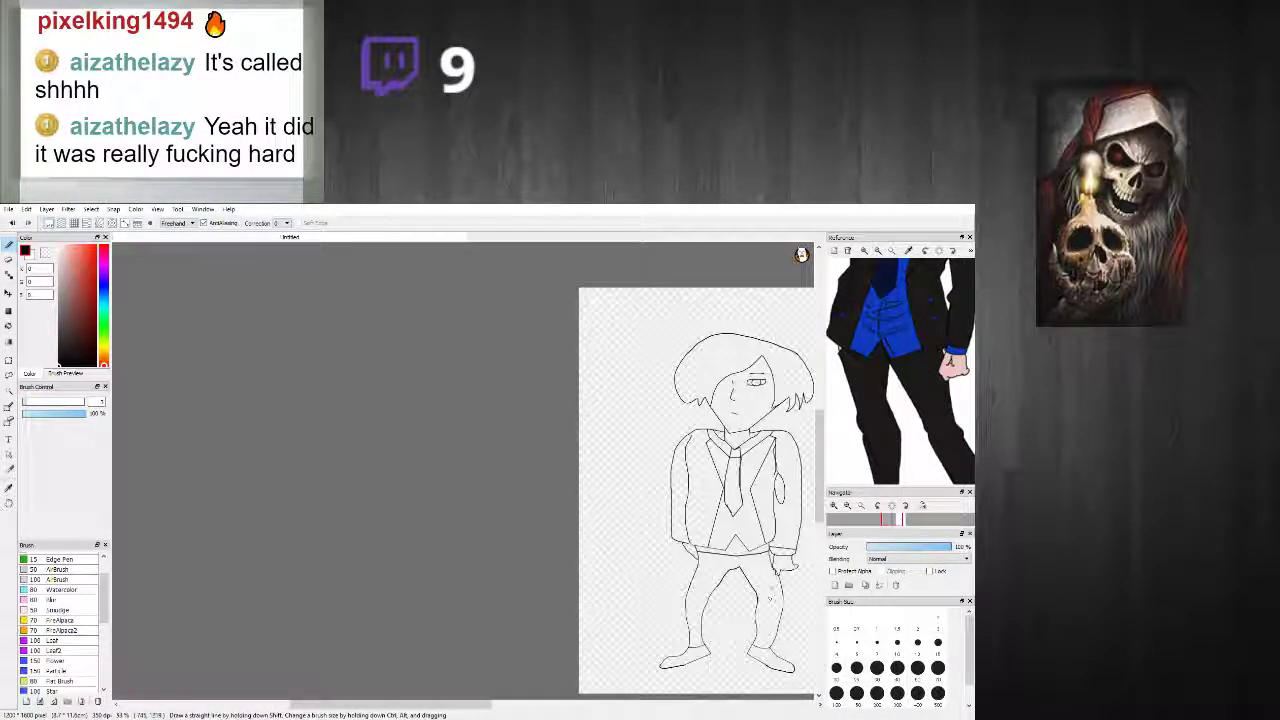
Step: Examine the figure's jacket, sleeves and shoulders for lines that need correcting
scroll(794, 494, "up", 3)
scroll(527, 553, "up", 1)
scroll(560, 530, "down", 4)
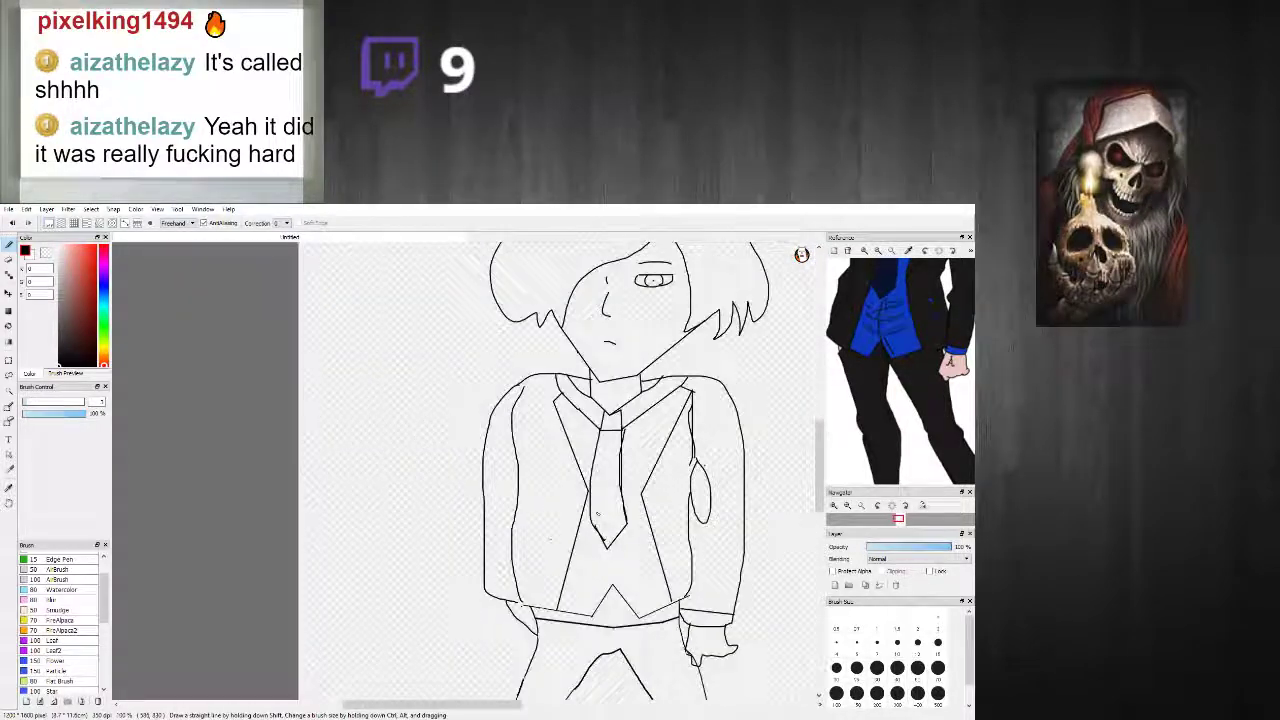
scroll(609, 503, "up", 3)
scroll(609, 503, "down", 1)
scroll(609, 503, "up", 2)
scroll(615, 540, "down", 3)
scroll(619, 597, "up", 2)
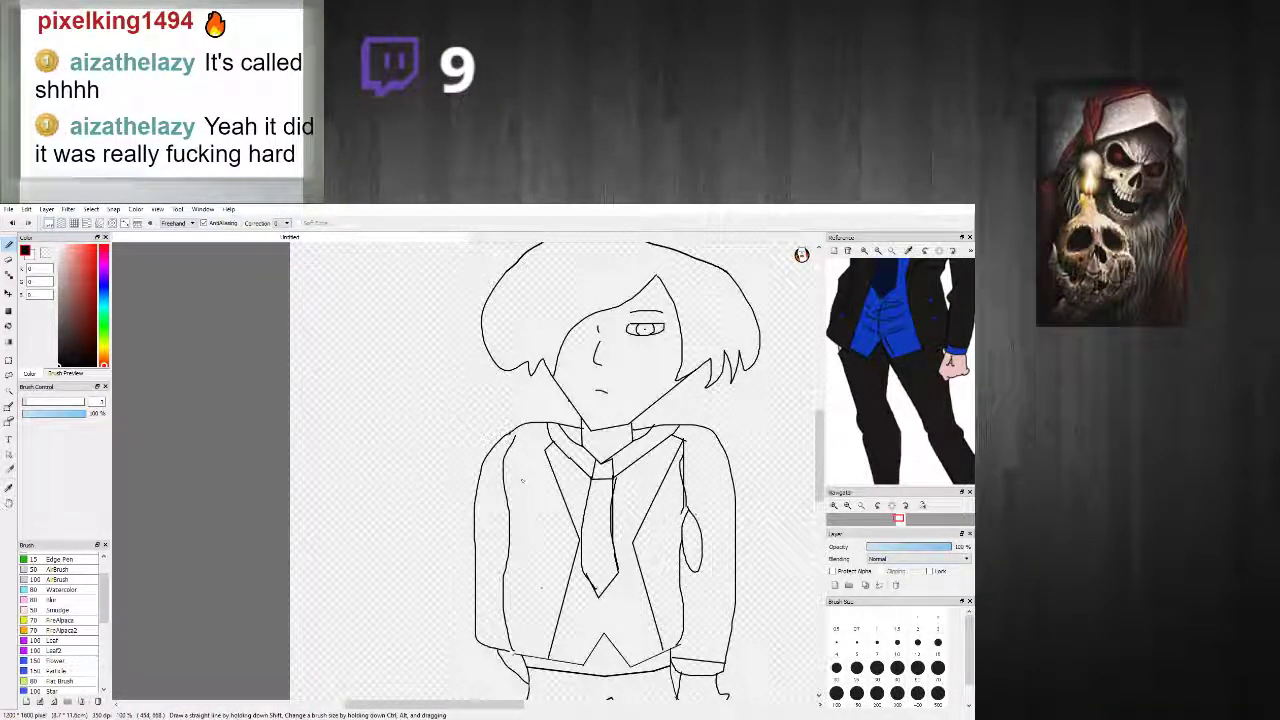
Step: Erase the upper part of the left sleeve's inner line below the shoulder
scroll(521, 481, "up", 3)
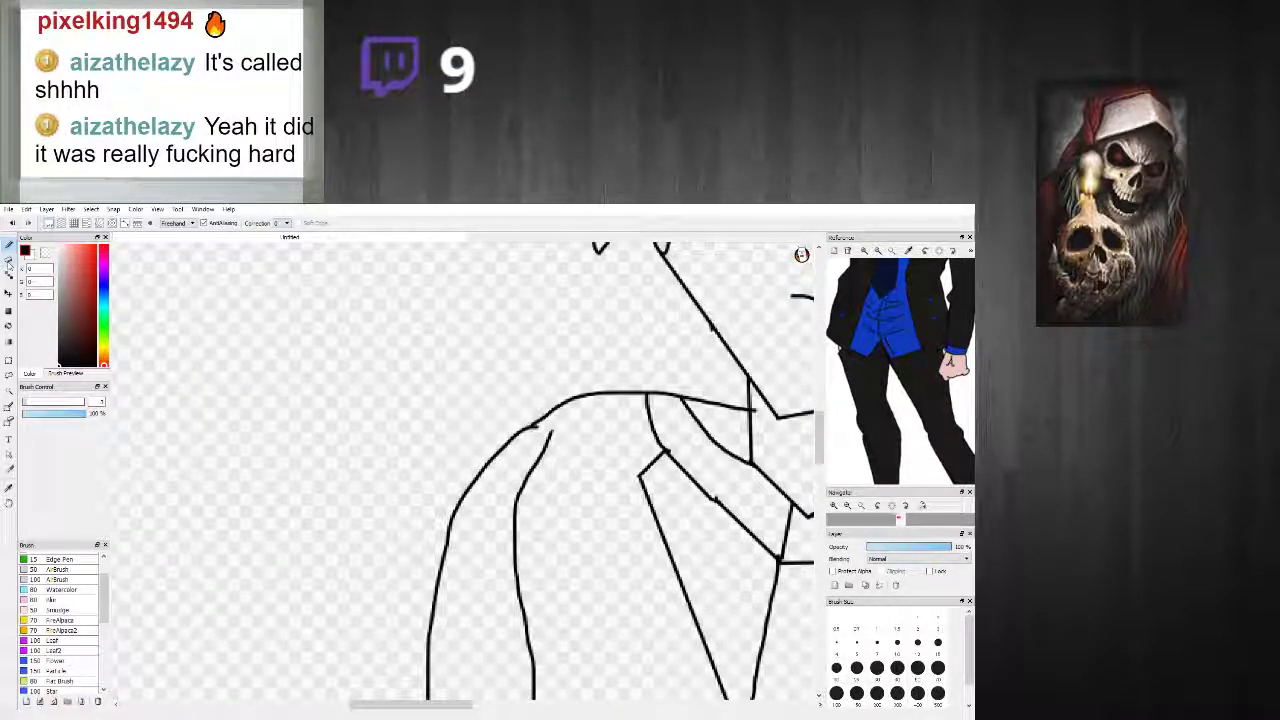
key("e")
mouse_move(548, 452)
left_mouse_down()
mouse_move(510, 512)
mouse_move(524, 548)
left_mouse_up()
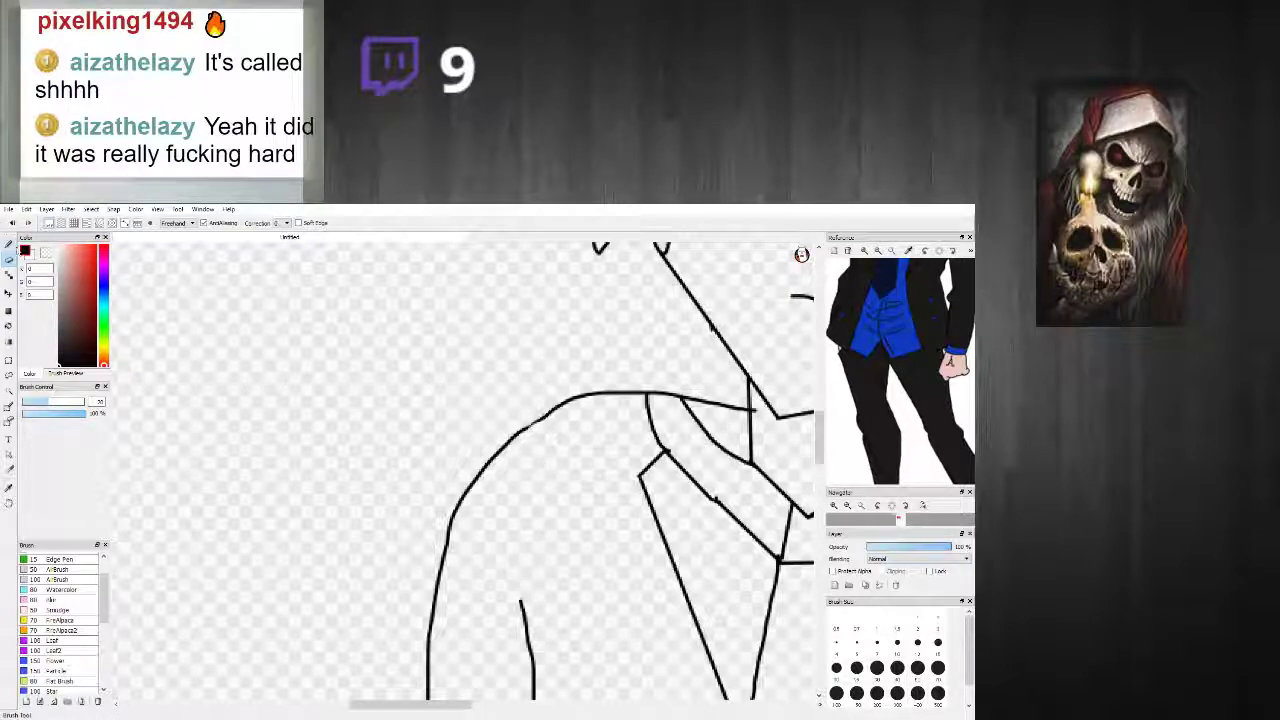
left_click(9, 245)
scroll(629, 490, "down", 3)
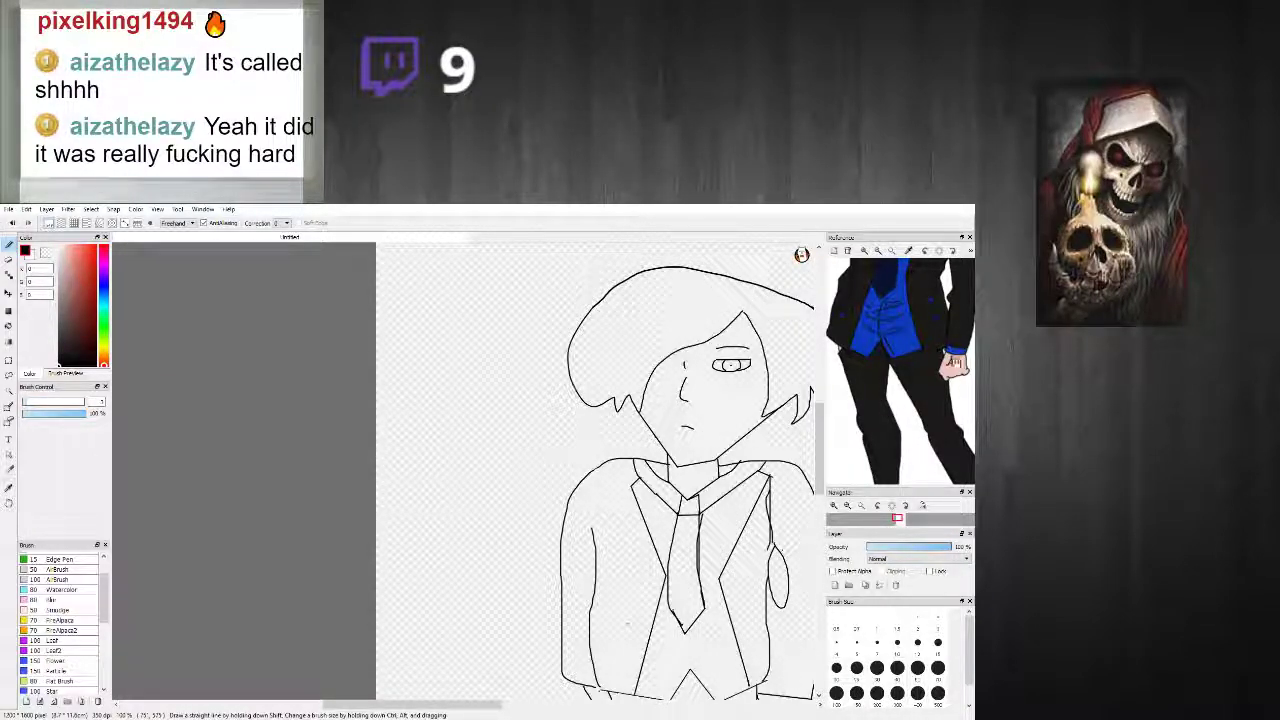
Step: Examine the jacket front, sleeve and hand in the reference image and compare them with the drawn torso
scroll(750, 380, "down", 4)
scroll(757, 454, "up", 2)
mouse_move(900, 432)
left_mouse_down()
mouse_move(880, 372)
mouse_move(886, 398)
mouse_move(887, 380)
mouse_move(924, 382)
mouse_move(863, 450)
left_mouse_up()
mouse_move(932, 322)
left_mouse_down()
mouse_move(947, 412)
mouse_move(878, 410)
left_mouse_up()
mouse_move(926, 353)
left_mouse_down()
mouse_move(891, 416)
mouse_move(926, 412)
mouse_move(942, 386)
mouse_move(871, 313)
left_mouse_up()
scroll(784, 412, "up", 5)
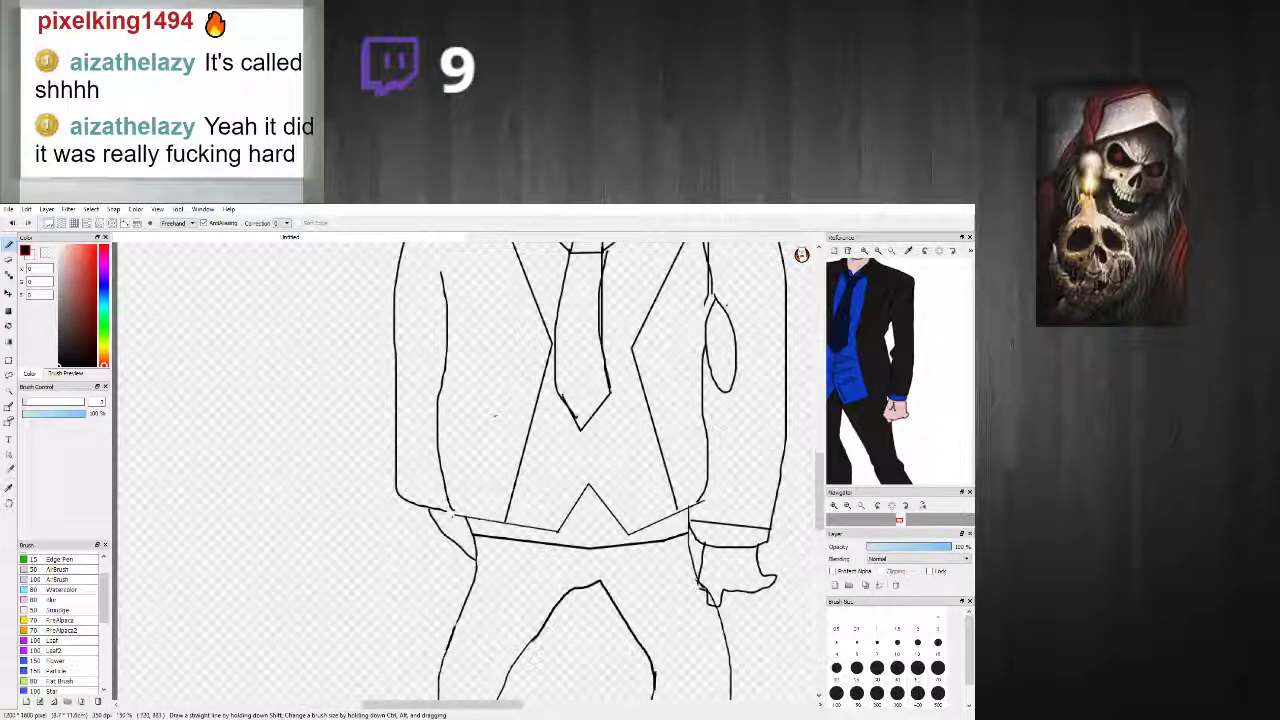
Step: Close the gaps at the jacket's lower right corner and draw two small oval buttons on the right jacket front
scroll(191, 296, "up", 2)
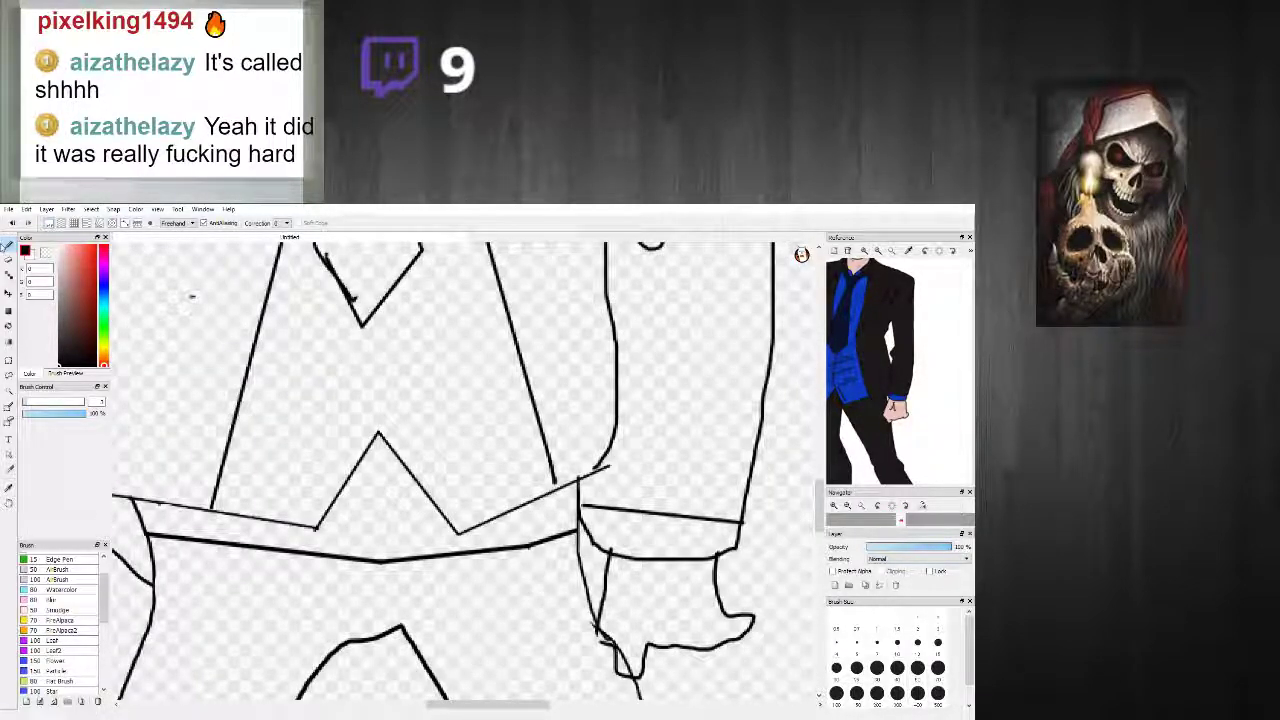
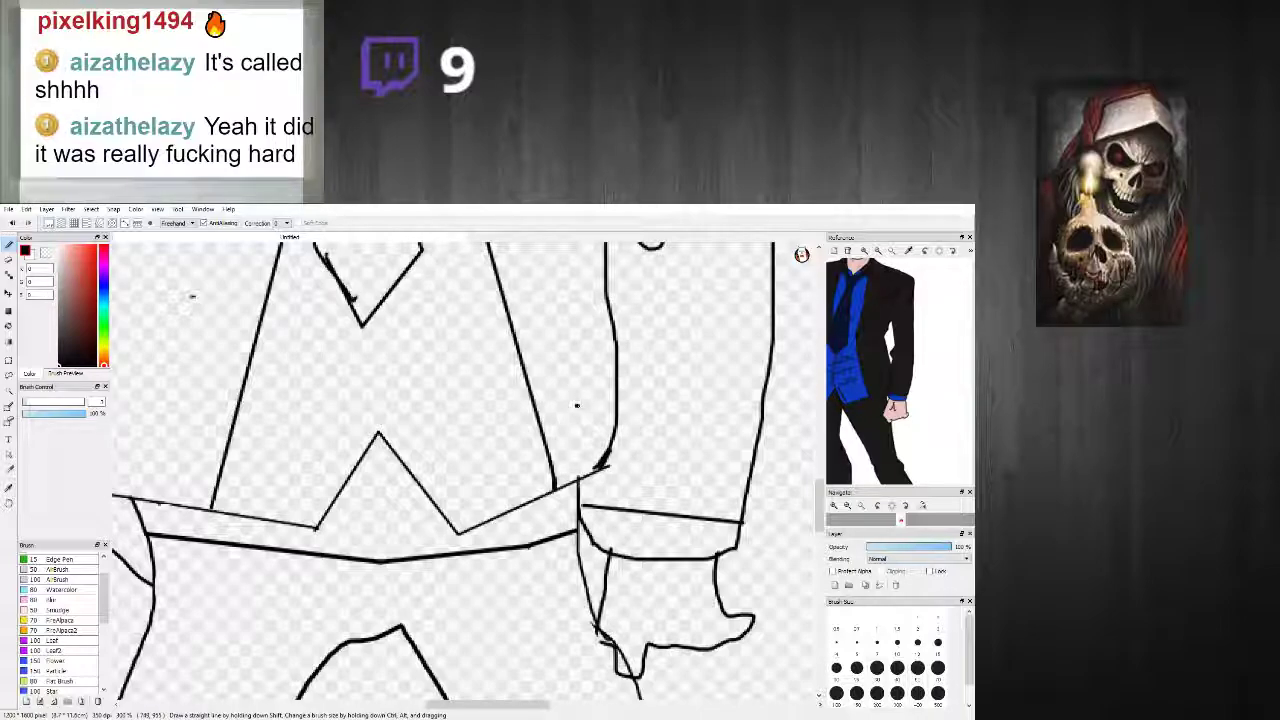
scroll(577, 412, "down", 3)
scroll(577, 412, "up", 2)
left_click_drag(548, 348, 546, 372)
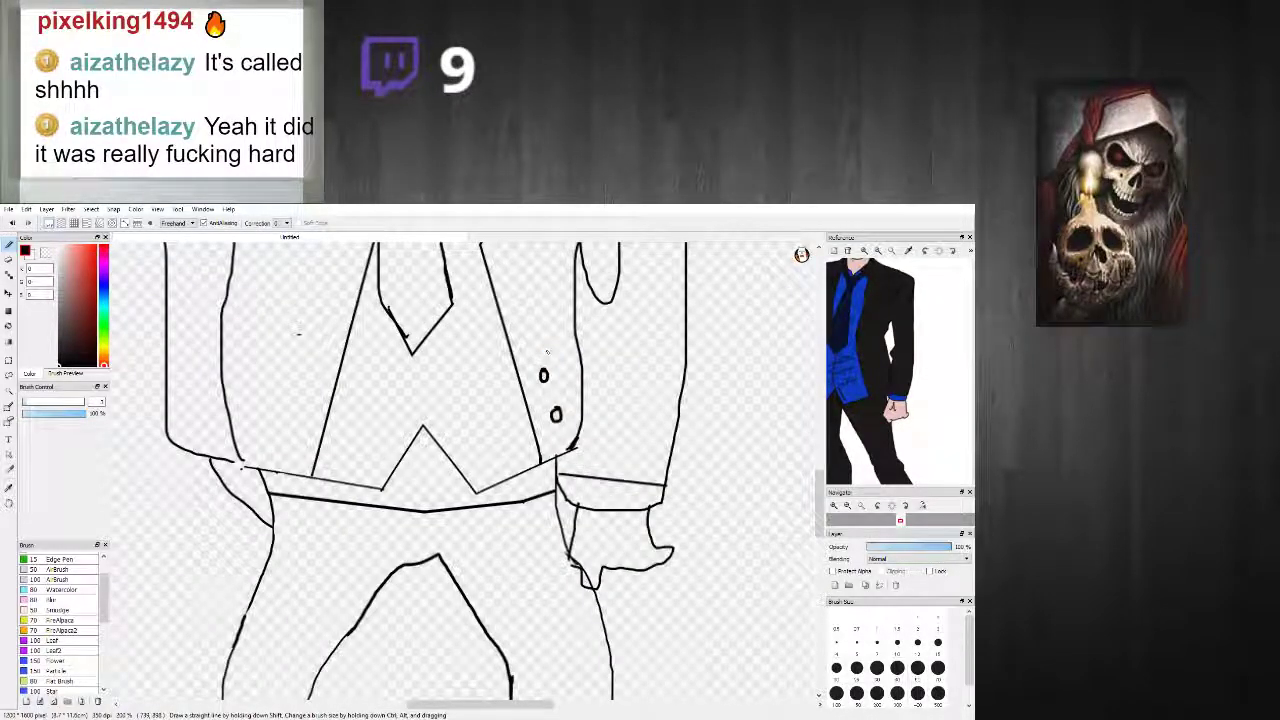
scroll(555, 362, "down", 2)
scroll(483, 375, "up", 2)
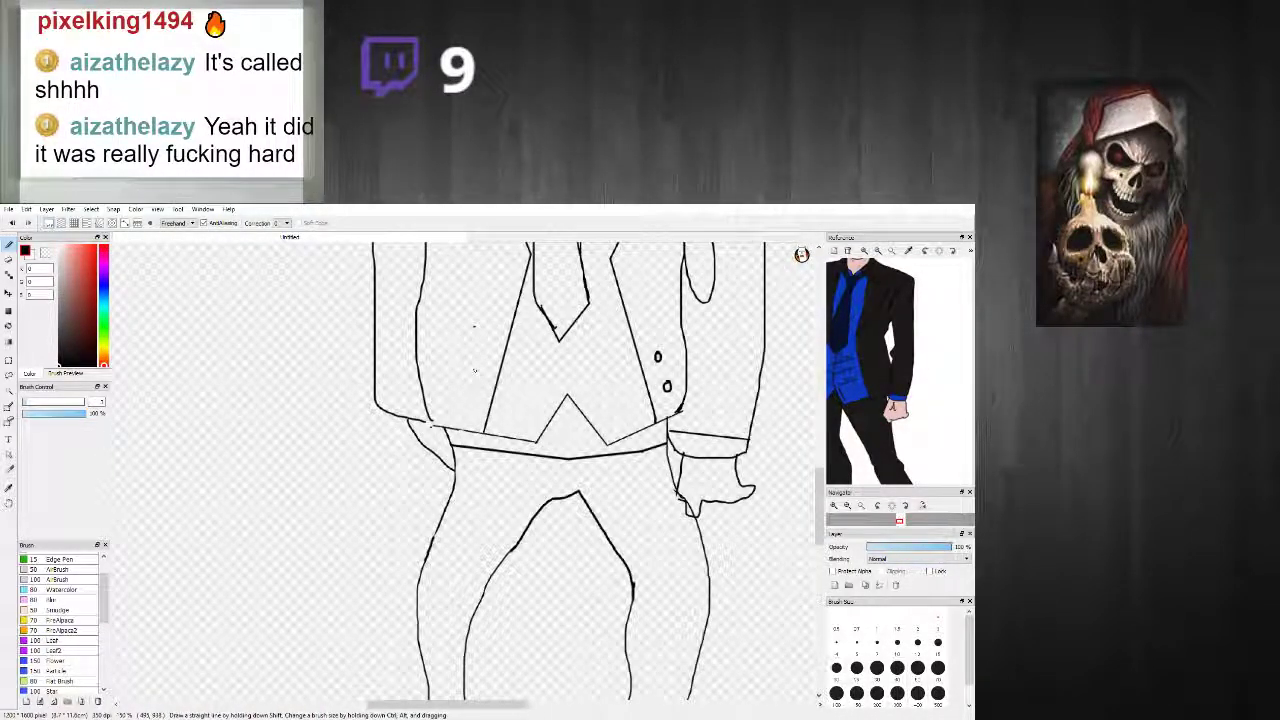
Step: Add short buttonhole marks on the left jacket front, opposite the oval buttons
left_click_drag(474, 403, 480, 405)
scroll(537, 410, "down", 3)
scroll(592, 341, "up", 2)
scroll(591, 341, "down", 4)
scroll(476, 369, "up", 2)
scroll(476, 369, "up", 2)
scroll(378, 405, "up", 1)
scroll(423, 378, "down", 4)
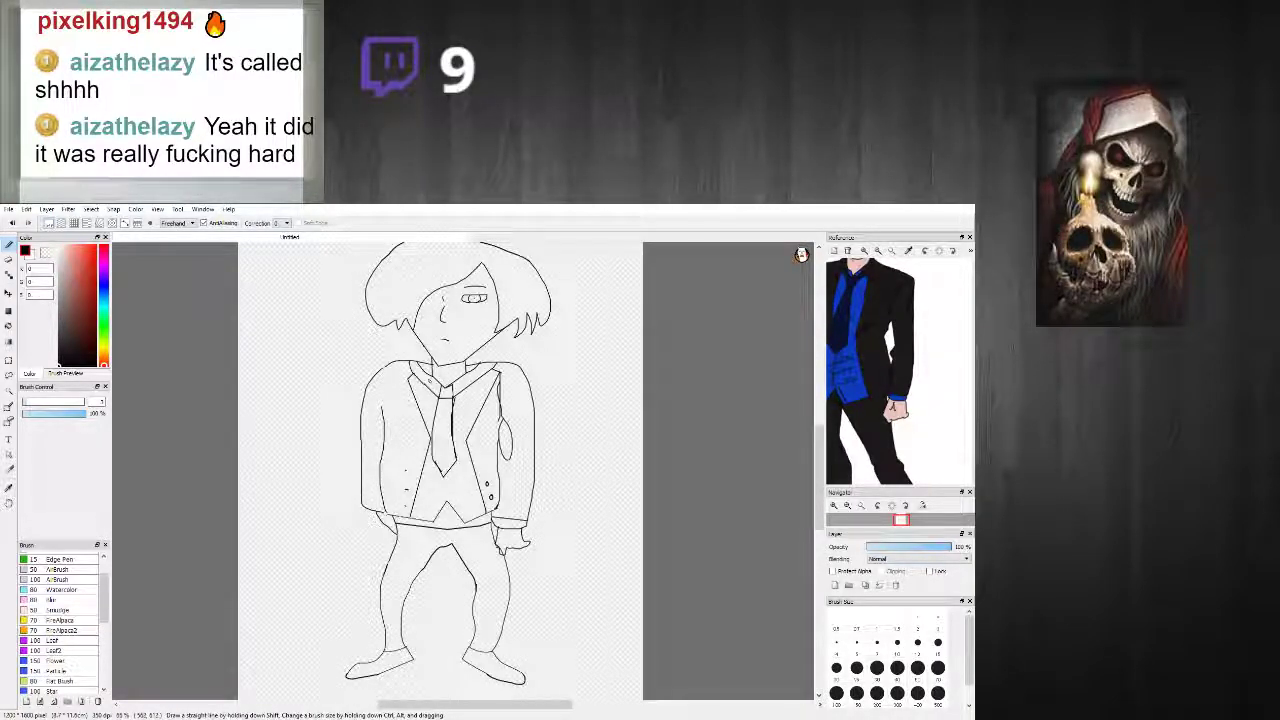
Step: Erase the old collar, lapel tops, tie knot, upper right tie edge and the jacket line above the right armpit oval
scroll(403, 355, "up", 3)
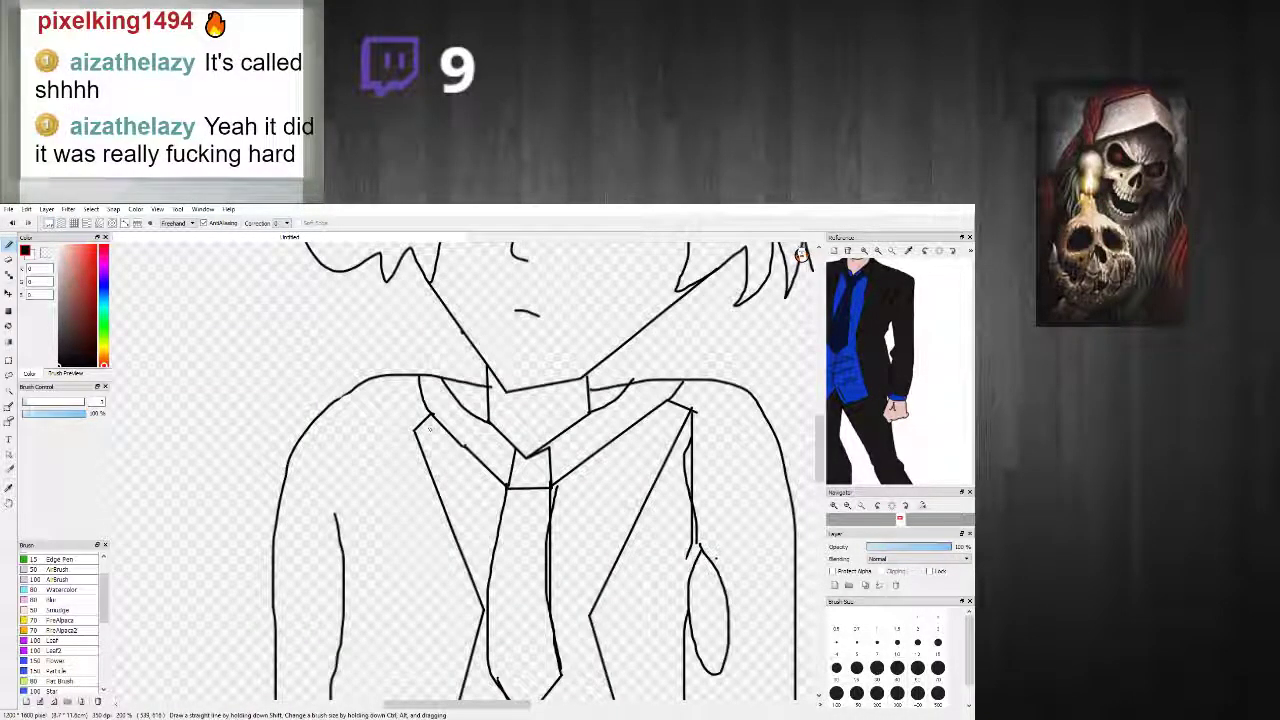
left_click(9, 260)
mouse_move(428, 415)
left_mouse_down()
mouse_move(444, 430)
mouse_move(417, 436)
mouse_move(430, 460)
left_mouse_up()
mouse_move(686, 404)
left_mouse_down()
mouse_move(685, 545)
mouse_move(700, 522)
mouse_move(686, 562)
mouse_move(680, 393)
mouse_move(641, 434)
mouse_move(602, 413)
mouse_move(620, 390)
mouse_move(652, 377)
mouse_move(626, 425)
mouse_move(588, 460)
left_mouse_up()
mouse_move(466, 412)
left_mouse_down()
mouse_move(436, 378)
mouse_move(427, 393)
mouse_move(476, 460)
left_mouse_up()
mouse_move(545, 530)
left_mouse_down()
mouse_move(546, 628)
mouse_move(551, 509)
mouse_move(595, 462)
mouse_move(518, 480)
mouse_move(520, 452)
mouse_move(555, 452)
mouse_move(596, 426)
left_mouse_up()
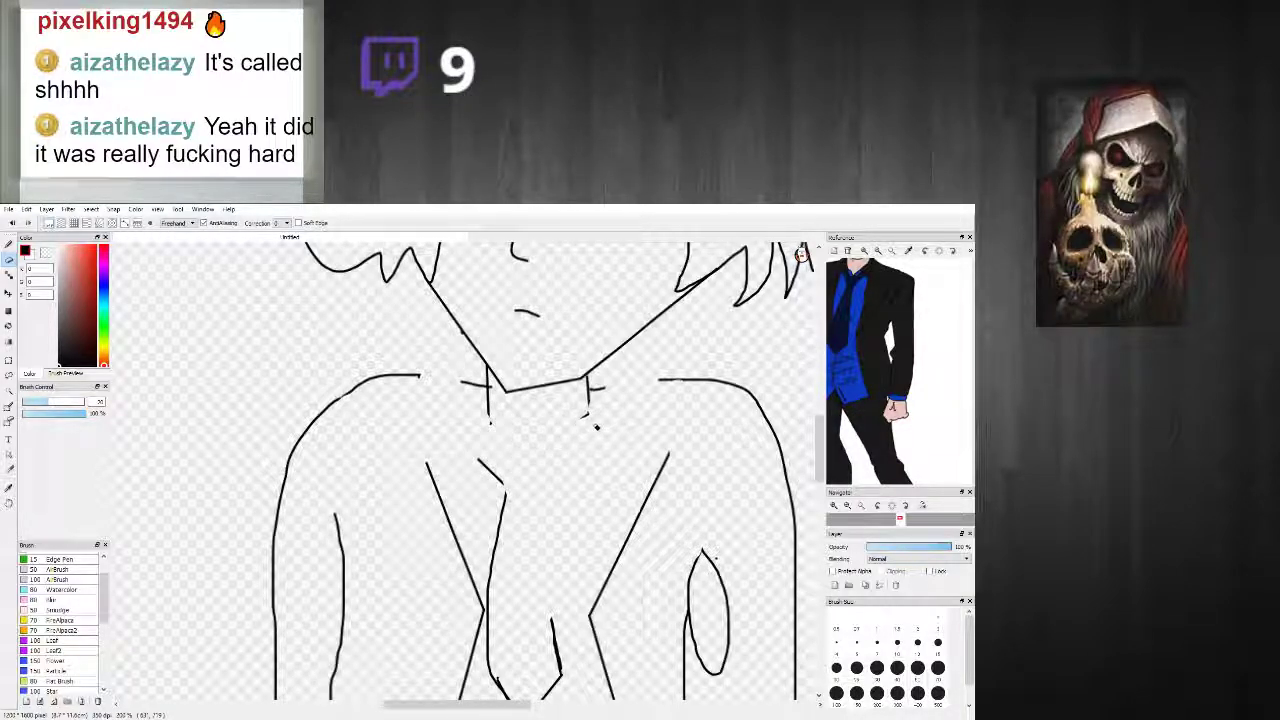
Step: Draw a V-shaped neckline under the chin with a second parallel collar line just below it
key("n")
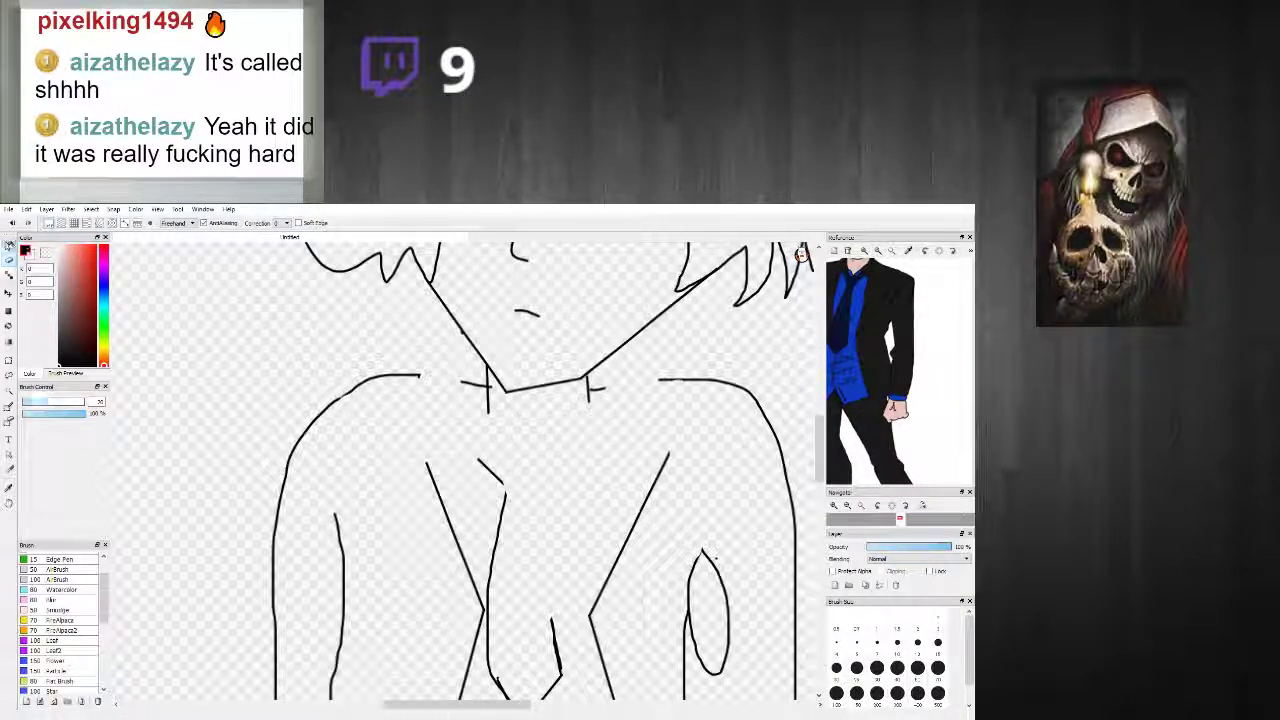
scroll(539, 512, "up", 1)
scroll(500, 395, "down", 1)
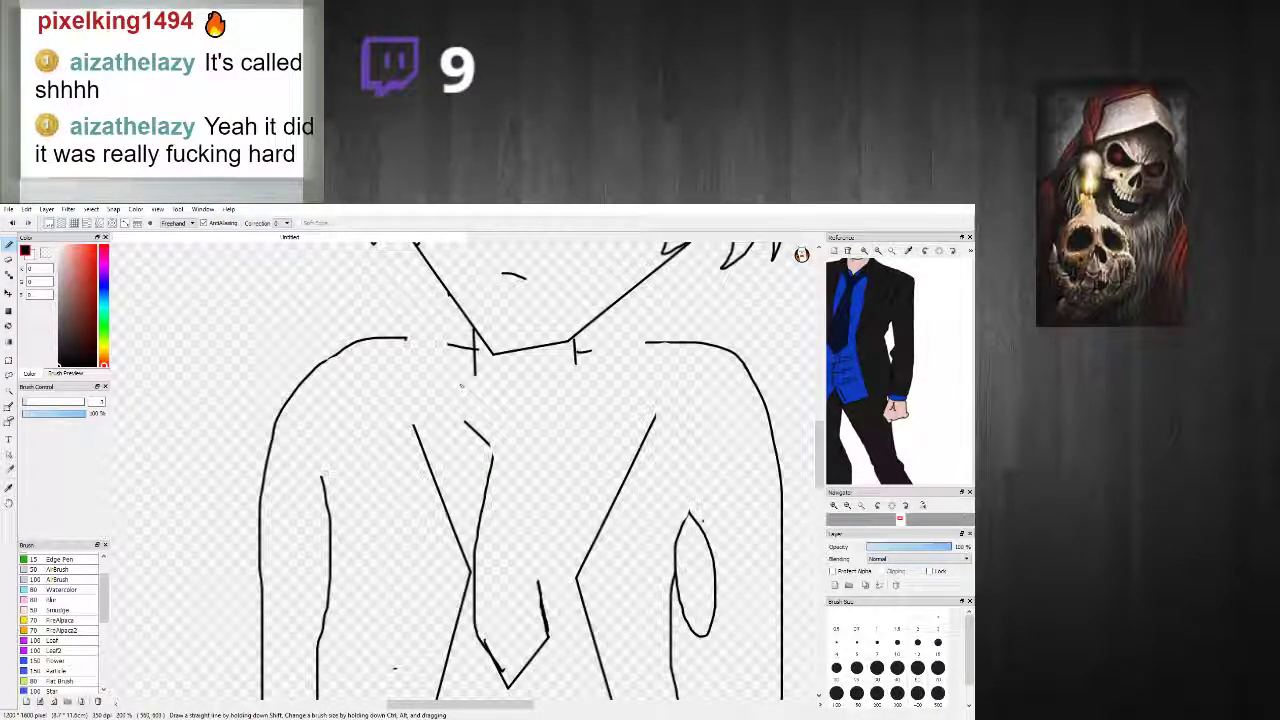
mouse_move(476, 372)
left_mouse_down()
mouse_move(538, 404)
mouse_move(569, 373)
left_mouse_up()
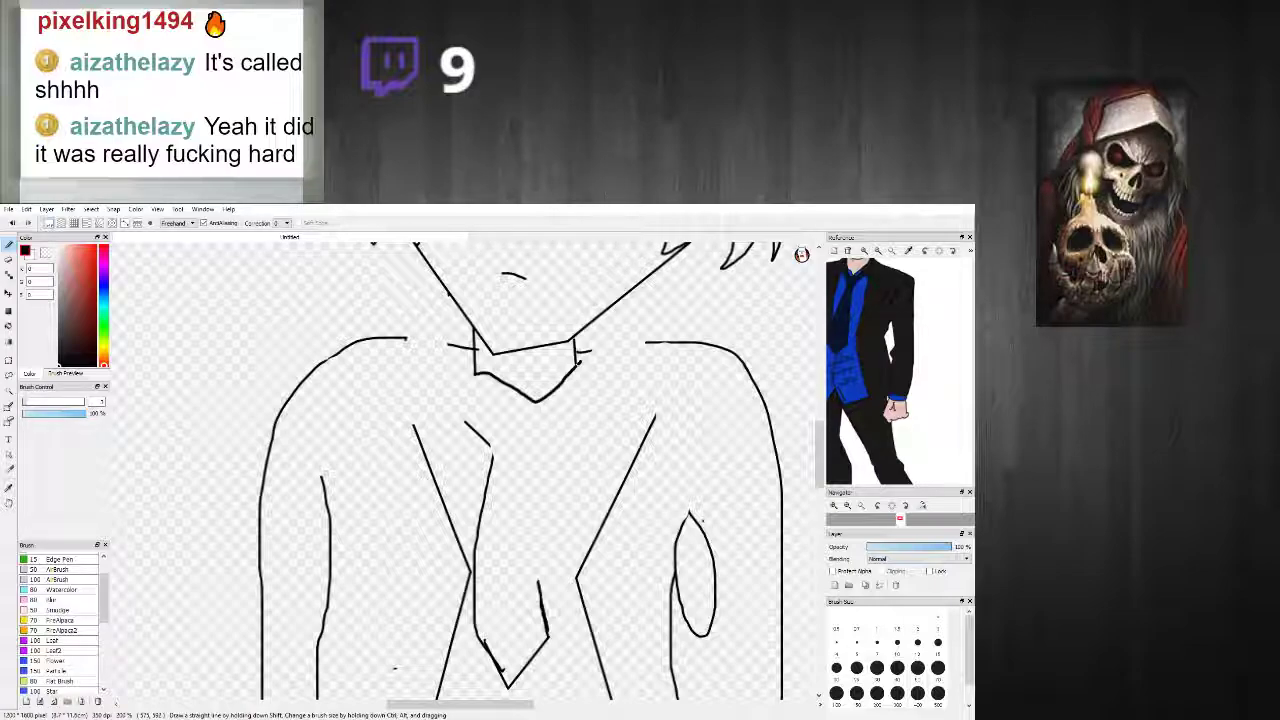
left_click_drag(476, 378, 607, 390)
left_click(596, 369, "shift")
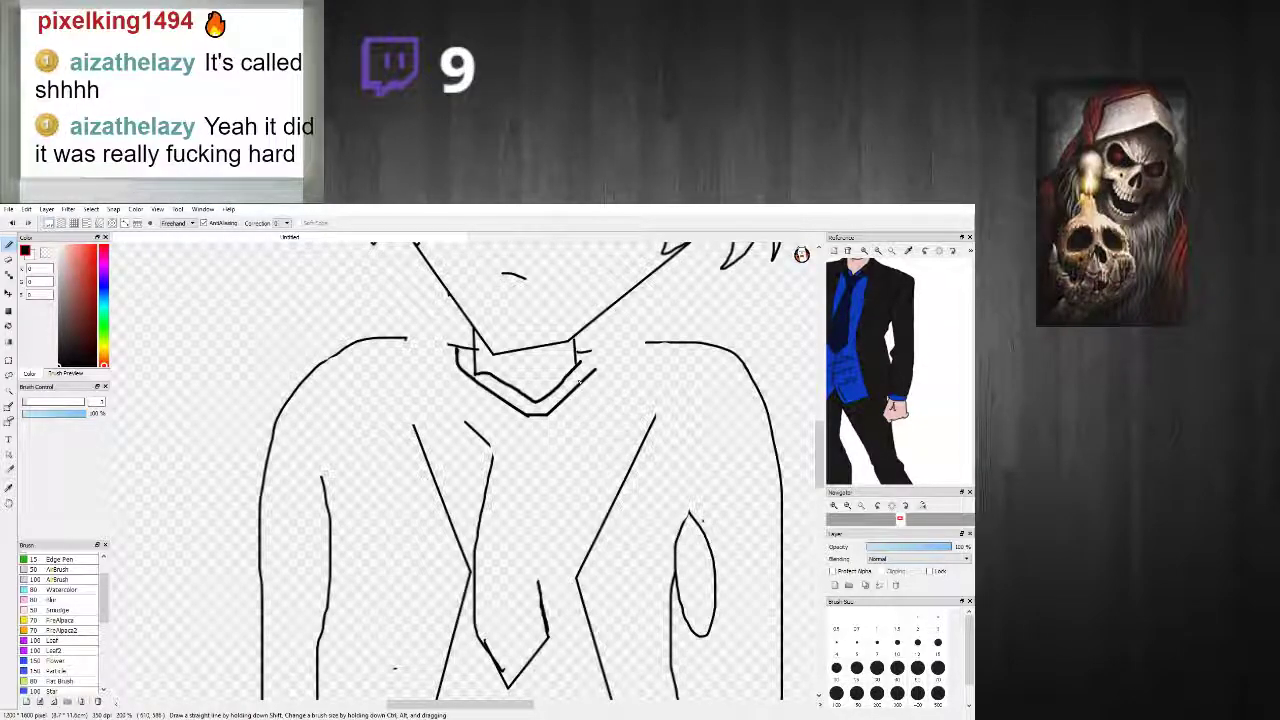
Step: Join the right shoulder line to the neckline and draw the collar's outer right edge down into the tie's right edge
left_click_drag(619, 346, 661, 342)
left_click_drag(579, 364, 590, 354)
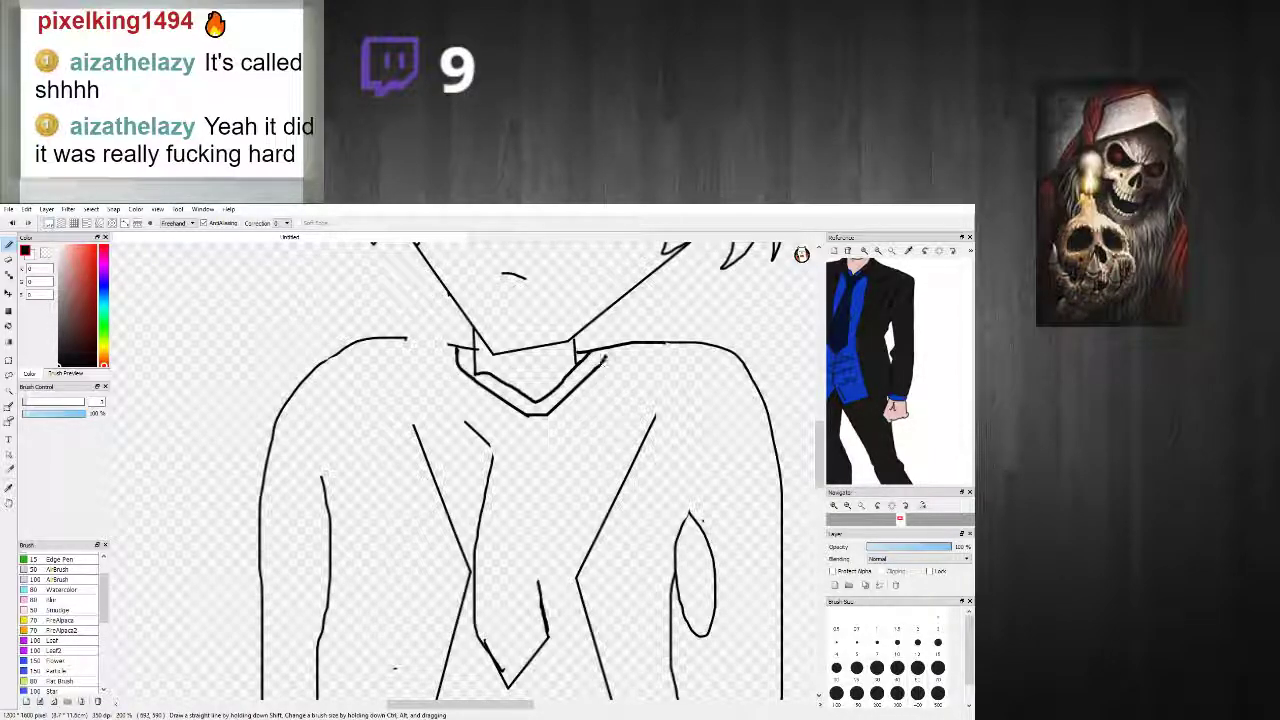
scroll(577, 382, "down", 3)
scroll(576, 382, "up", 4)
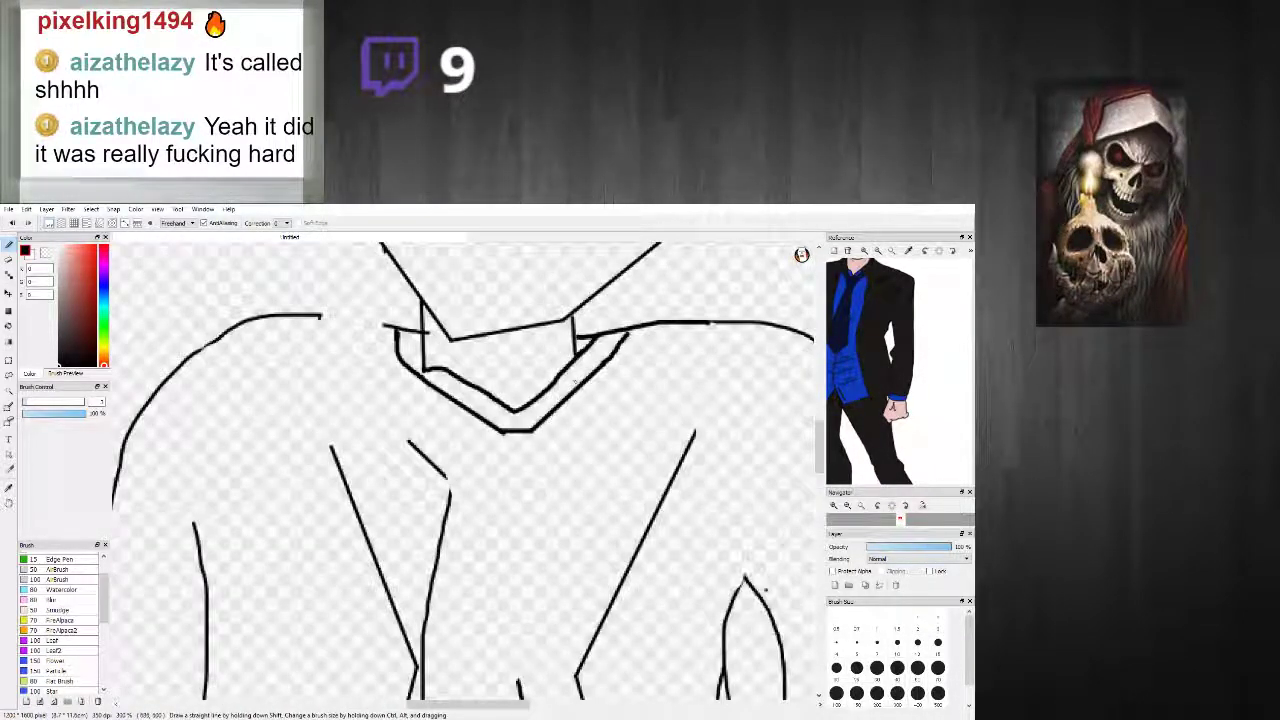
mouse_move(665, 326)
left_mouse_down()
mouse_move(635, 396)
mouse_move(542, 459)
mouse_move(519, 678)
left_mouse_up()
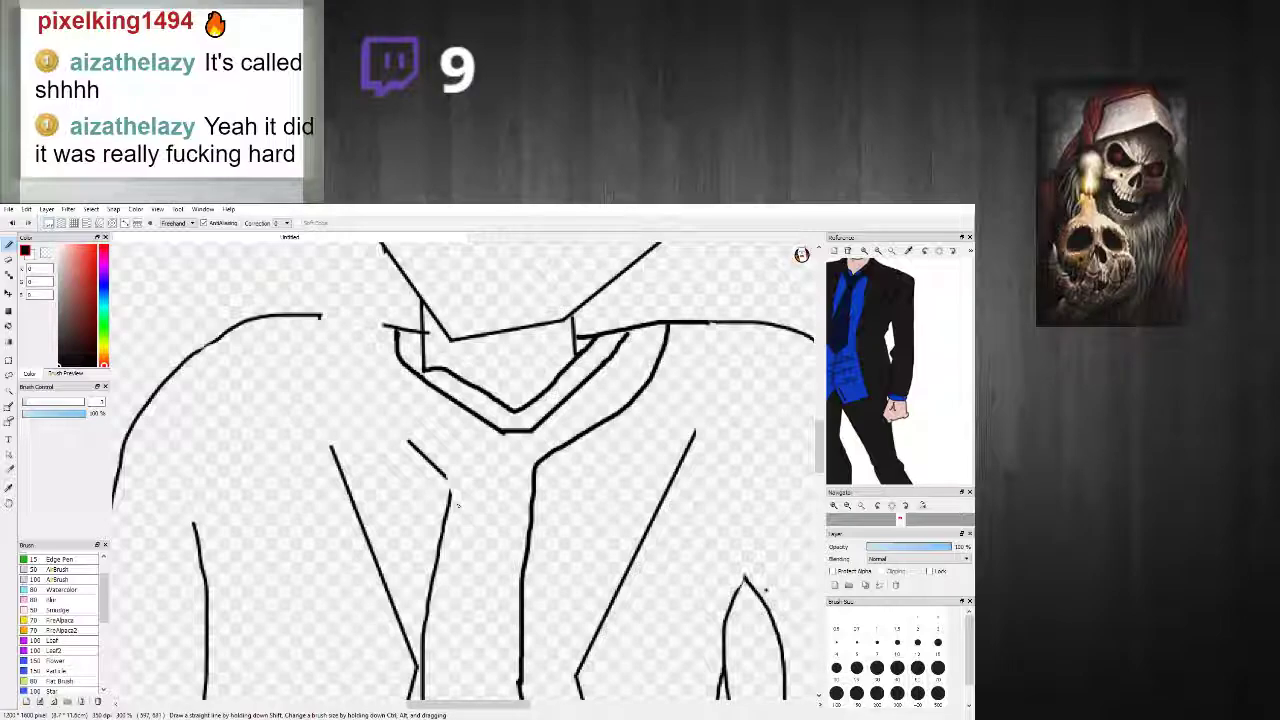
Step: Draw the collar's outer left edge from beside the neck down into the tie's left edge, redoing the faulty stroke
mouse_move(383, 334)
left_mouse_down()
mouse_move(375, 366)
mouse_move(395, 404)
mouse_move(483, 444)
mouse_move(482, 479)
mouse_move(445, 526)
mouse_move(478, 514)
mouse_move(473, 504)
mouse_move(452, 531)
mouse_move(466, 494)
mouse_move(438, 449)
left_mouse_up()
scroll(477, 526, "down", 3)
key("ctrl+z")
scroll(476, 524, "up", 2)
scroll(465, 504, "down", 3)
scroll(465, 504, "up", 5)
scroll(496, 479, "down", 2)
scroll(500, 470, "up", 2)
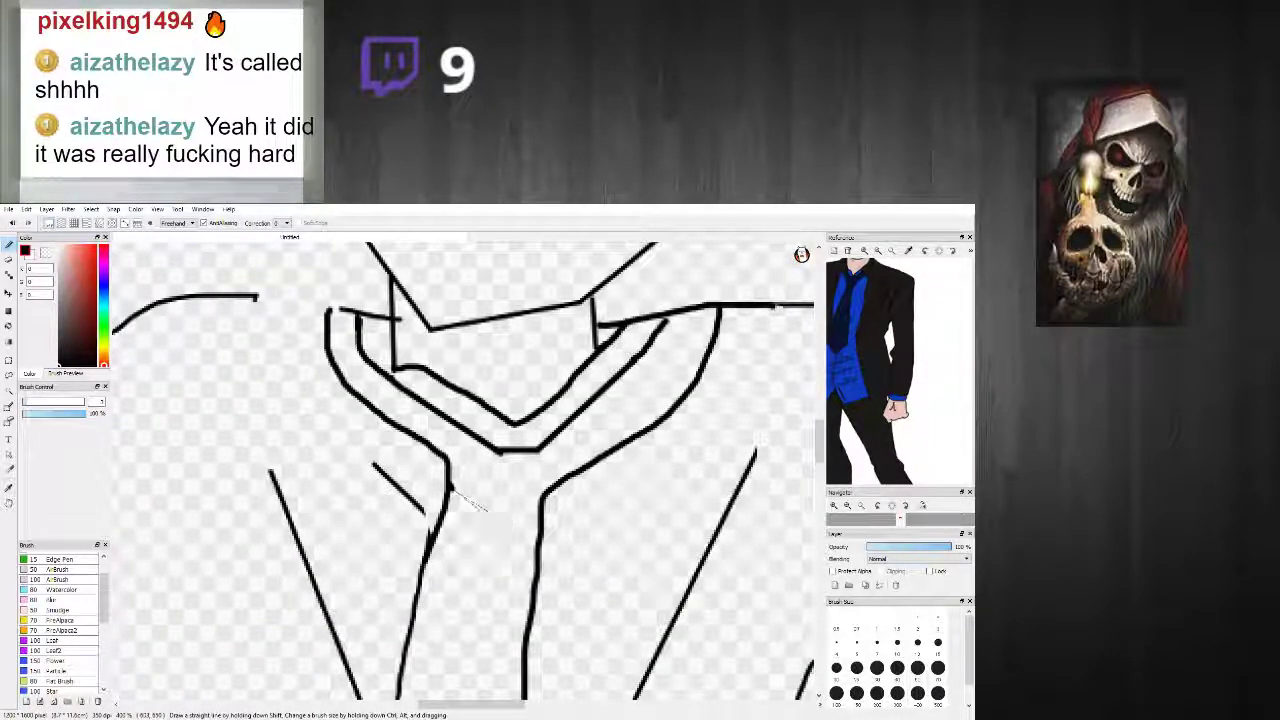
Step: Draw the tie knot as a small pointed shape between the collar halves with straight edges
left_click(541, 502, "shift")
scroll(535, 505, "down", 3)
scroll(510, 485, "up", 2)
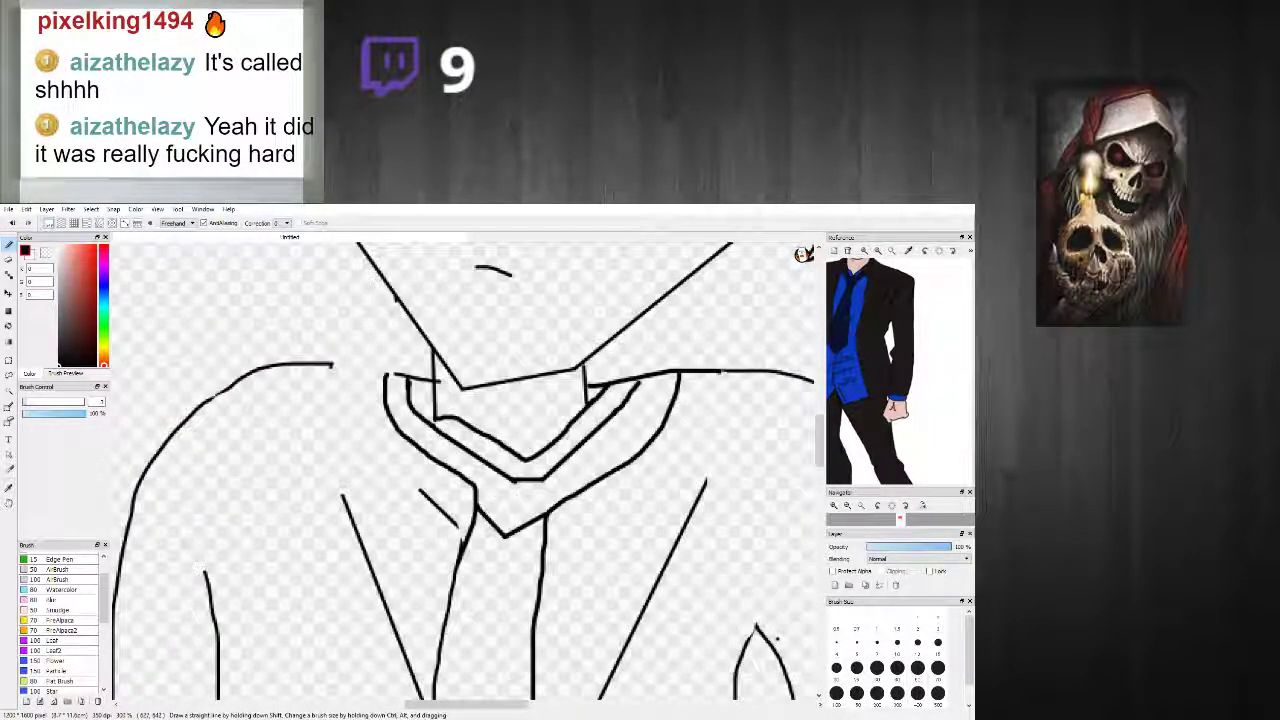
scroll(550, 476, "down", 3)
scroll(540, 500, "up", 3)
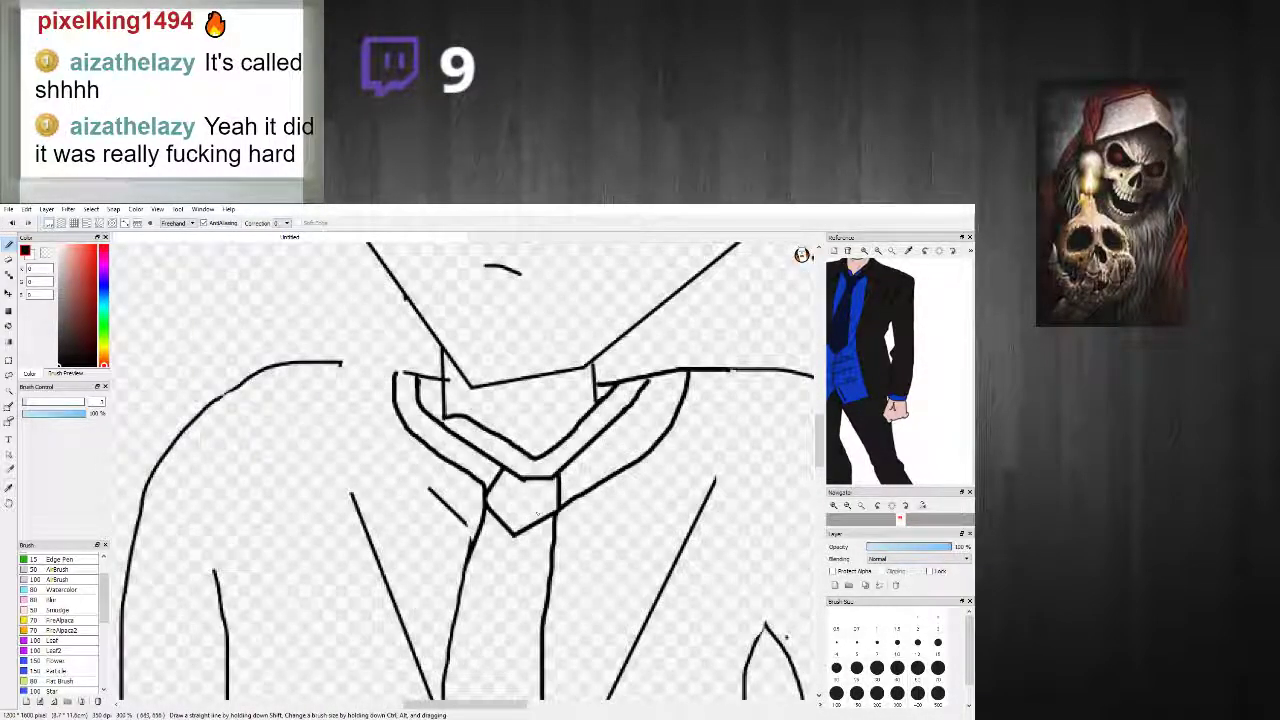
scroll(538, 513, "down", 2)
scroll(538, 513, "down", 2)
scroll(538, 513, "up", 4)
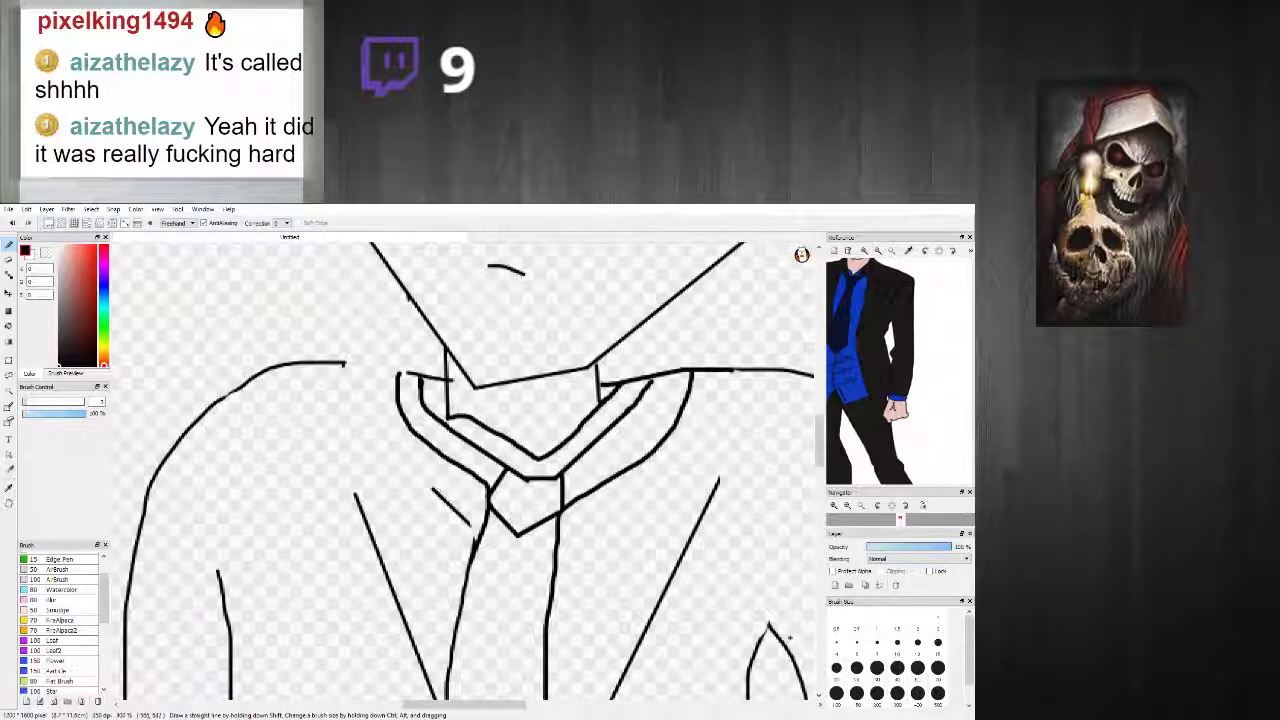
Step: Erase the stray dash beside the tie and join the left shoulder line to the collar with a straight line
key("e")
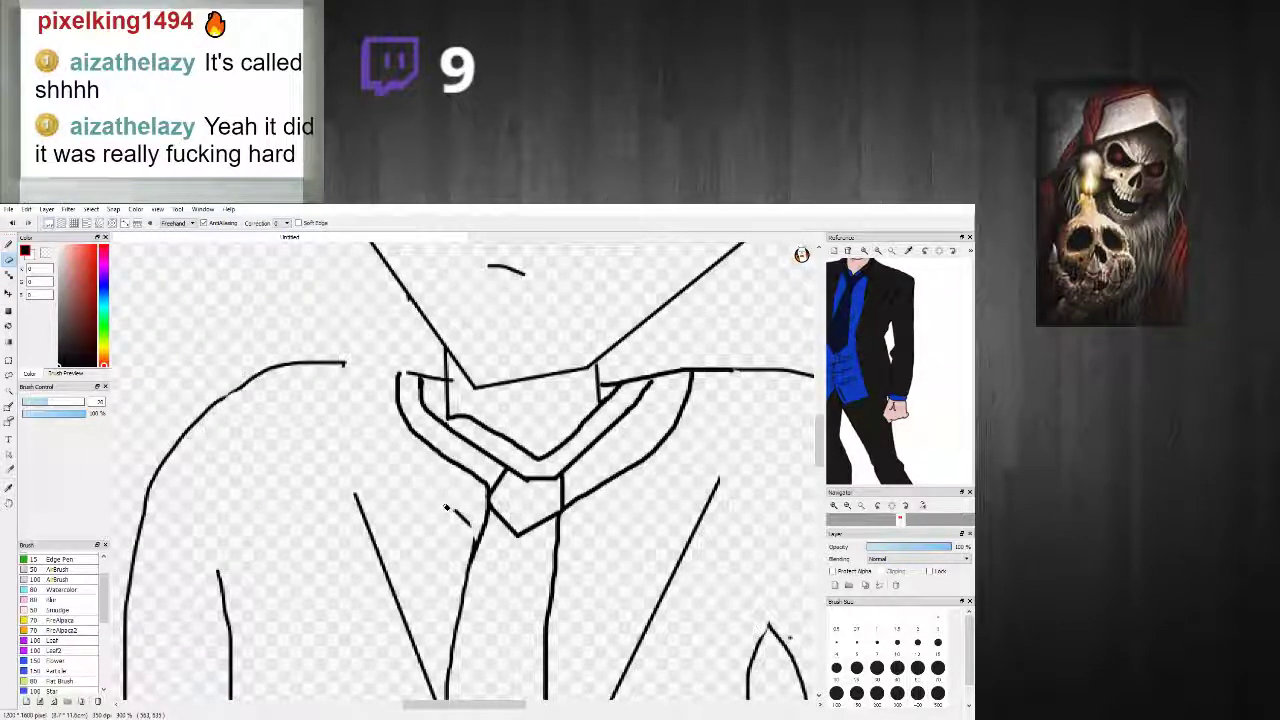
key("n")
scroll(314, 360, "up", 1)
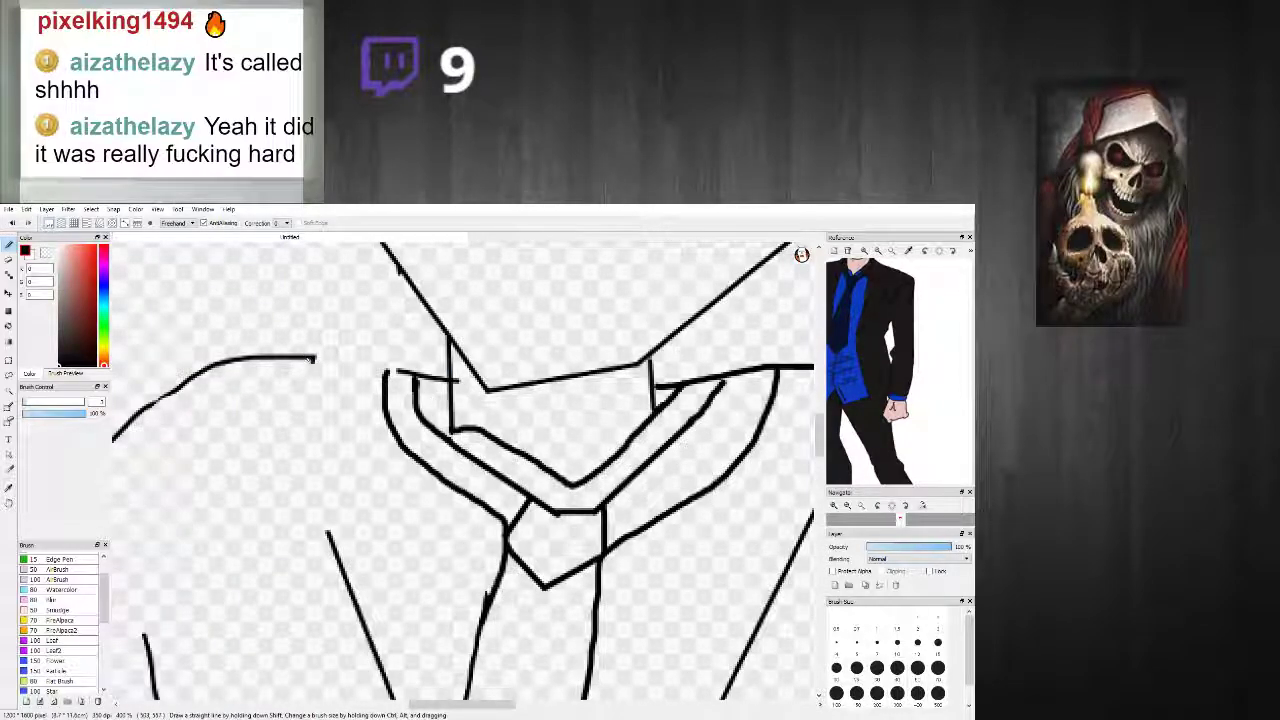
key("ctrl+z")
key("ctrl+z")
left_click(400, 373)
left_click(314, 358, "shift")
scroll(381, 384, "down", 6)
scroll(400, 372, "down", 1)
scroll(400, 372, "up", 4)
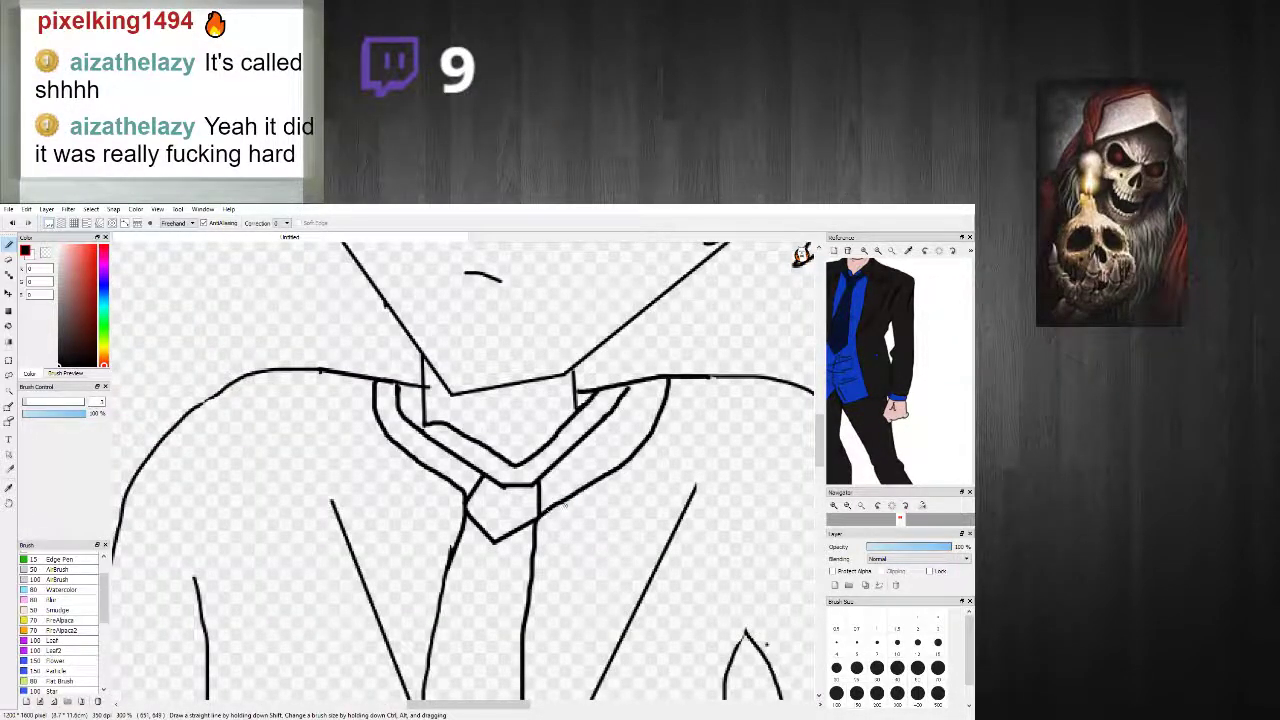
Step: Draw a curve connecting the top of the left lapel line to the collar at the shoulder
scroll(500, 508, "down", 2)
scroll(518, 437, "up", 2)
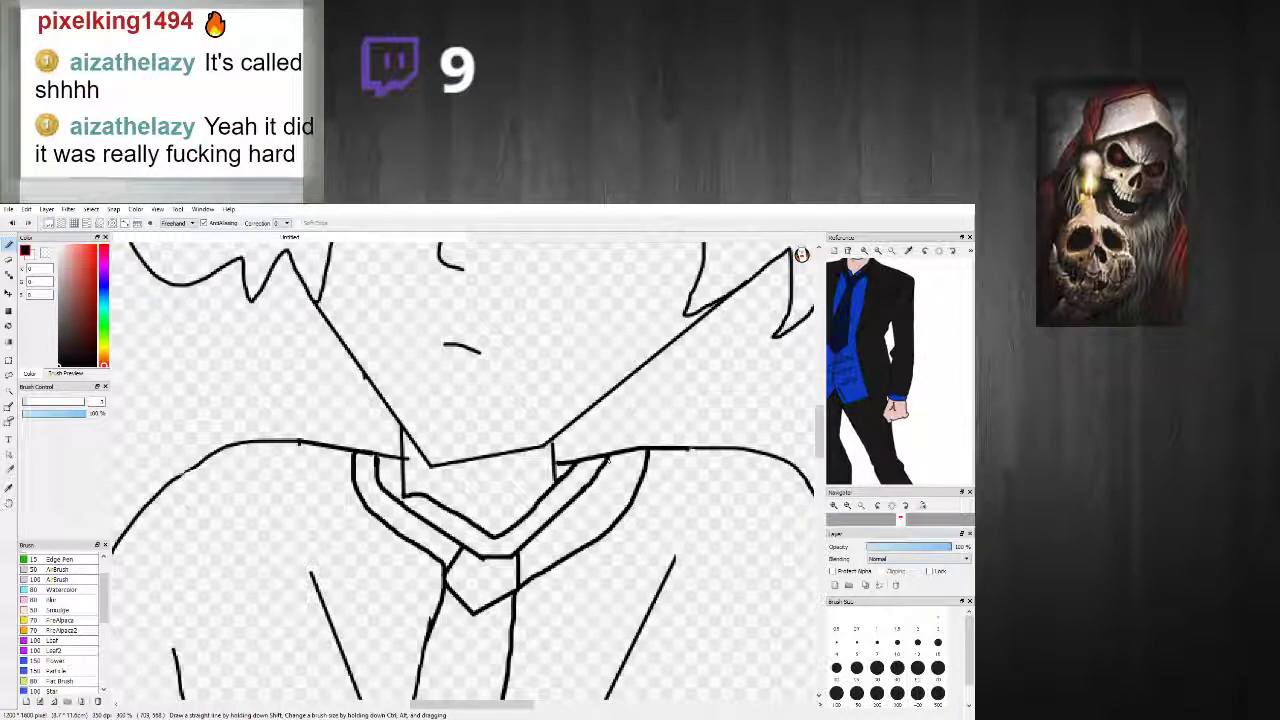
scroll(610, 463, "down", 4)
scroll(610, 463, "up", 3)
scroll(476, 435, "up", 1)
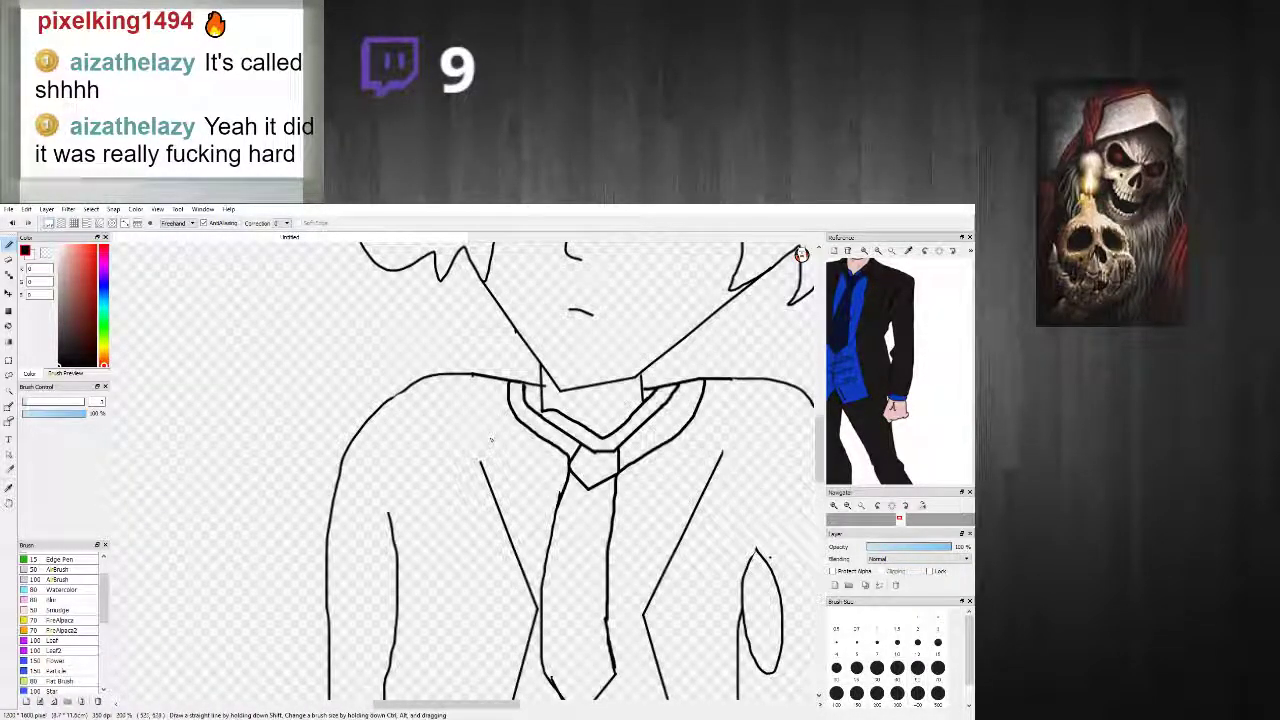
scroll(476, 435, "up", 1)
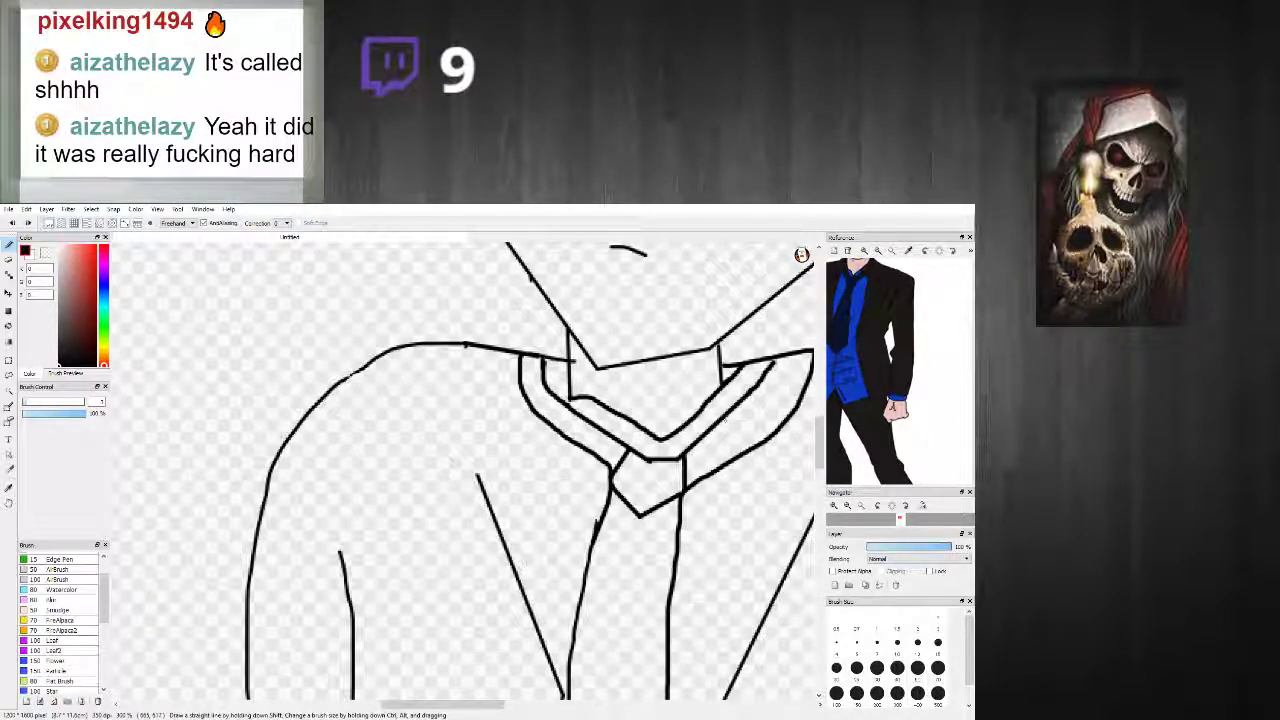
left_click_drag(478, 478, 526, 366)
key("ctrl+z")
mouse_move(477, 475)
left_mouse_down()
mouse_move(475, 433)
mouse_move(520, 356)
left_mouse_up()
scroll(512, 354, "down", 3)
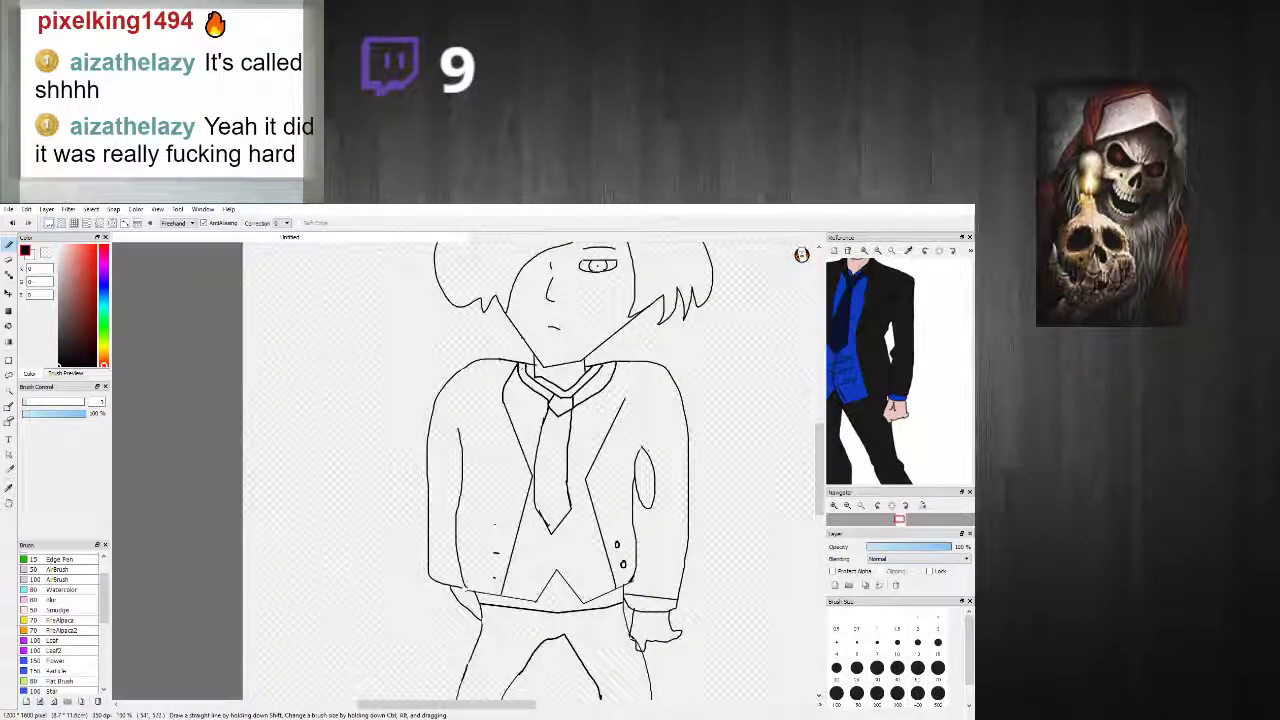
Step: Draw a curve from the right side of the collar down to the top of the right lapel line
scroll(608, 373, "up", 2)
left_click_drag(615, 338, 631, 425)
scroll(629, 422, "down", 4)
scroll(604, 447, "down", 1)
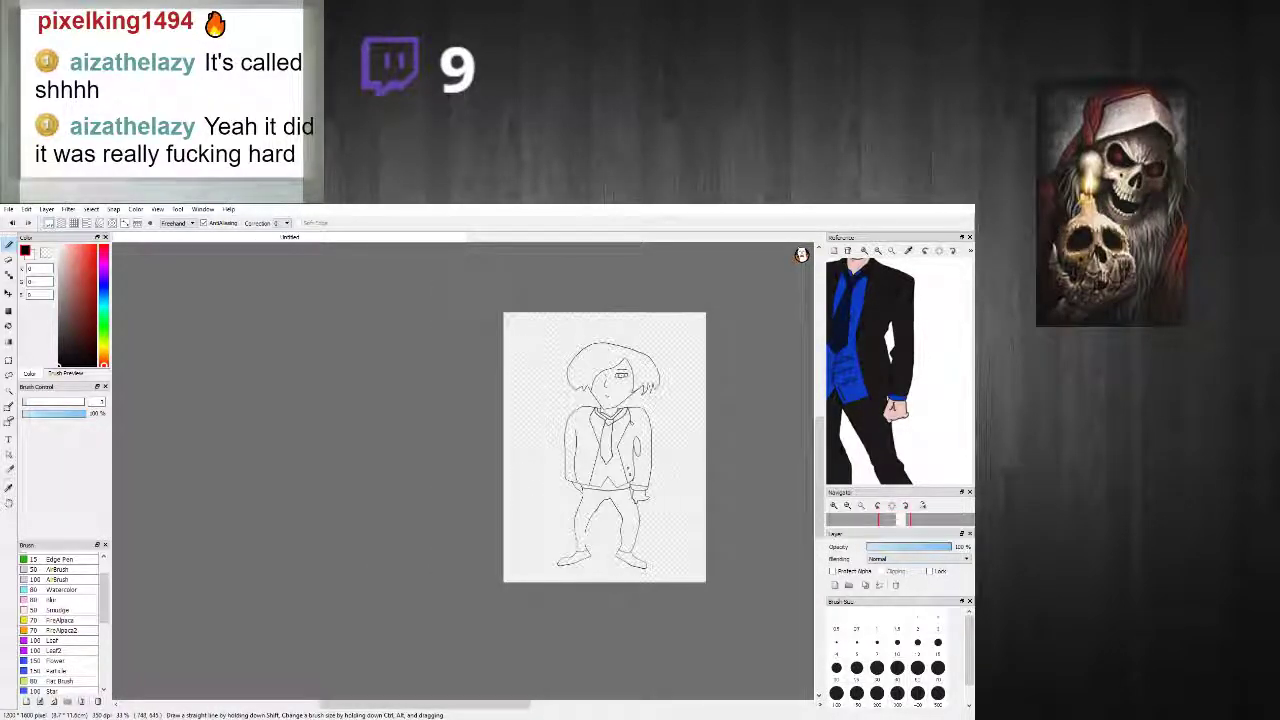
Step: Erase the oval at the right armpit and redraw the right sleeve's inner line as one smooth curve up the chest
scroll(630, 435, "up", 5)
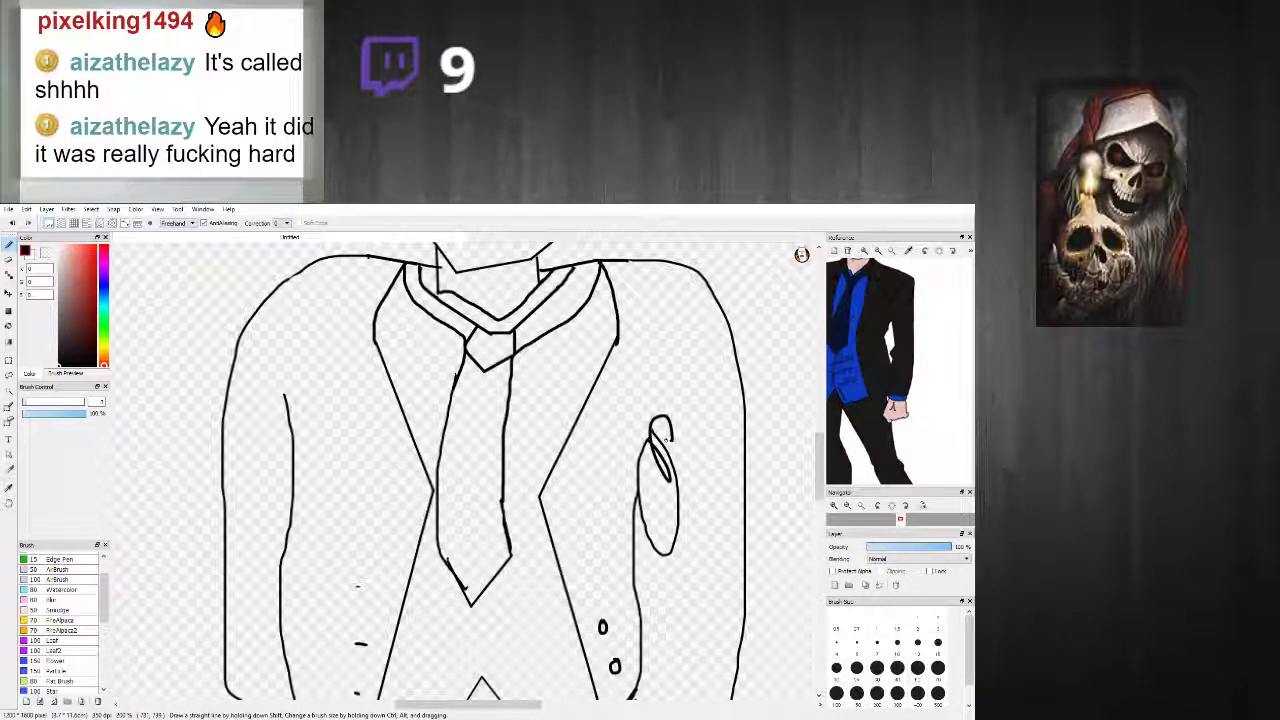
key("e")
mouse_move(634, 418)
left_mouse_down()
mouse_move(670, 490)
mouse_move(662, 558)
mouse_move(664, 522)
mouse_move(645, 445)
left_mouse_up()
left_click(8, 245)
left_click_drag(633, 537, 636, 356)
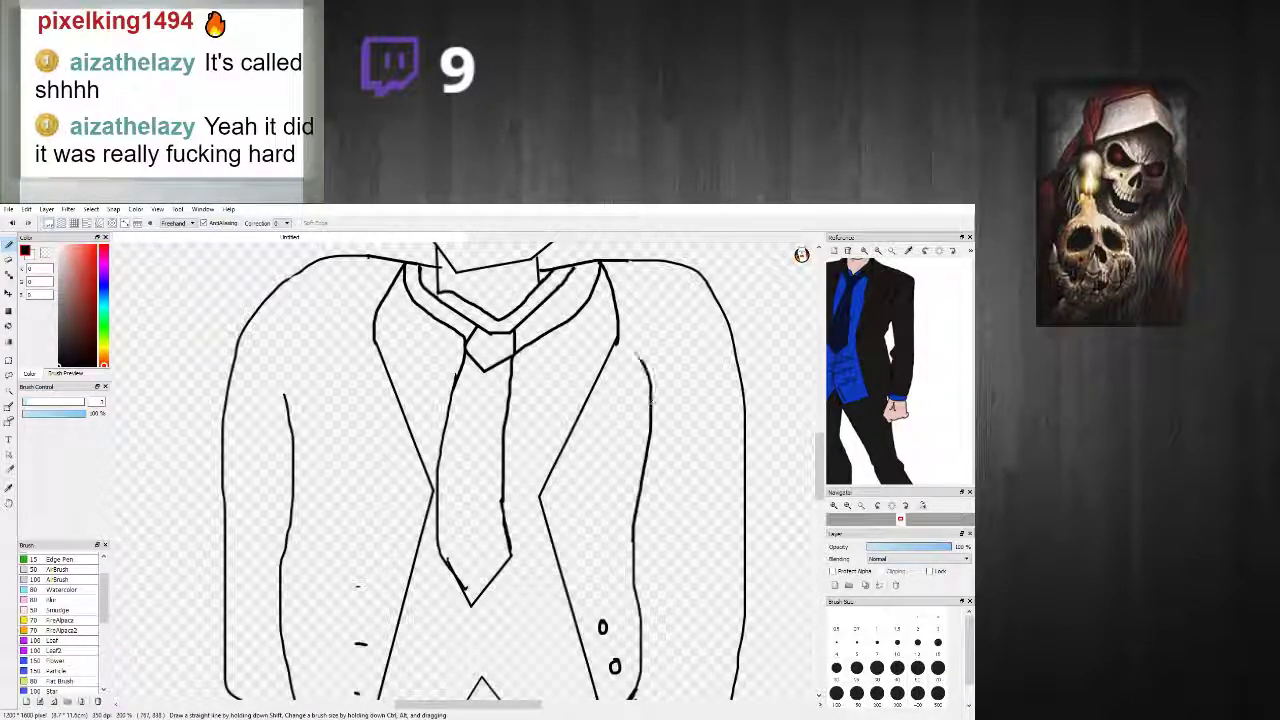
Step: Extend the left sleeve's inner line to meet the cuff at the jacket's lower left corner
scroll(647, 366, "down", 4)
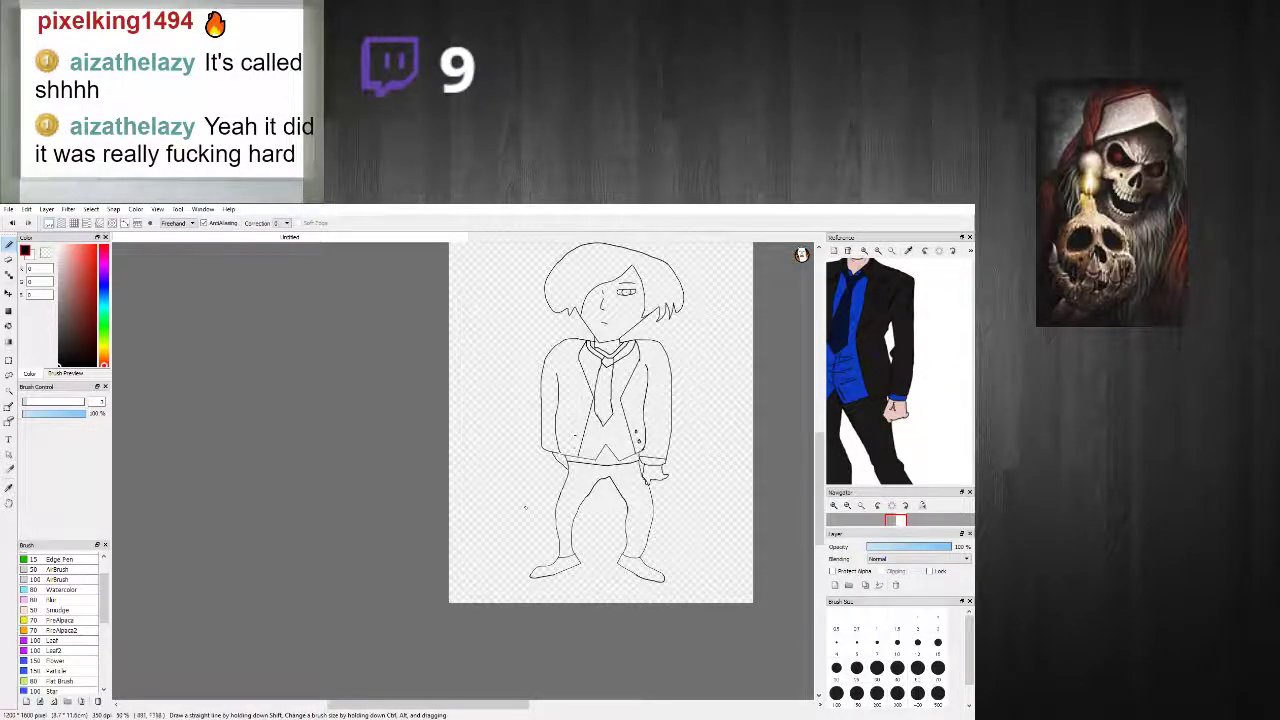
scroll(565, 453, "up", 5)
left_click_drag(519, 434, 532, 459)
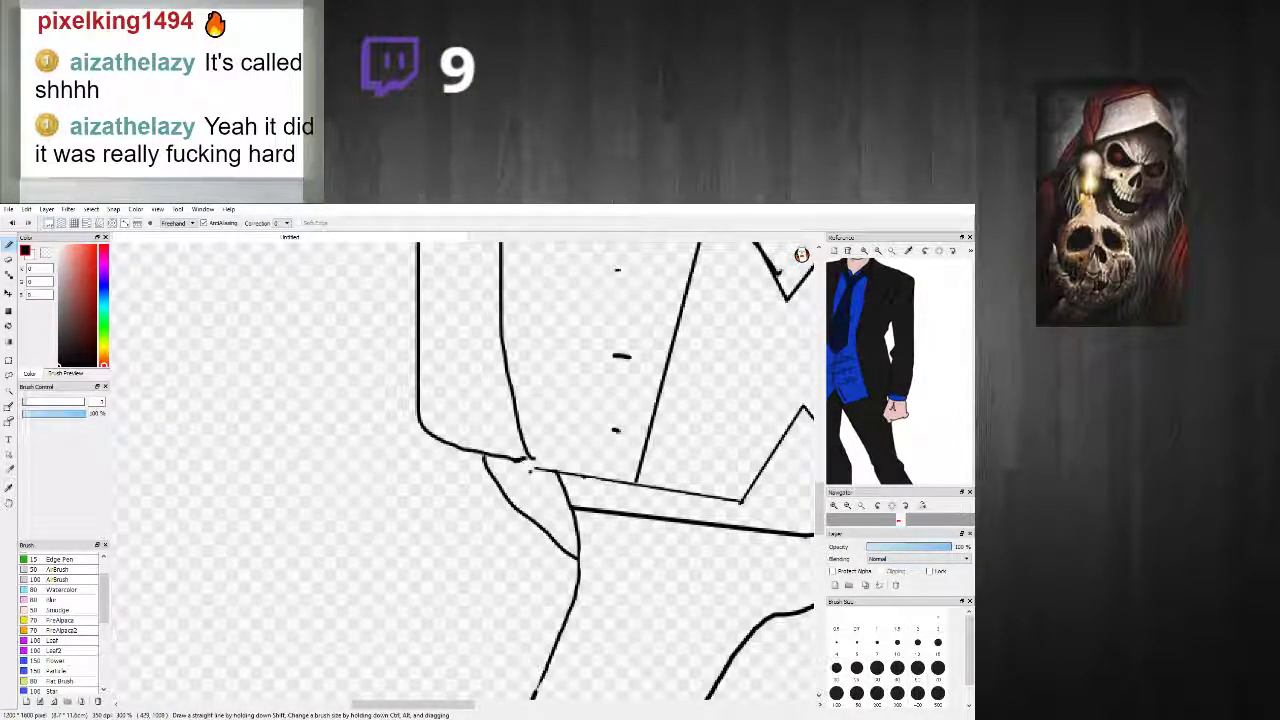
scroll(530, 466, "down", 5)
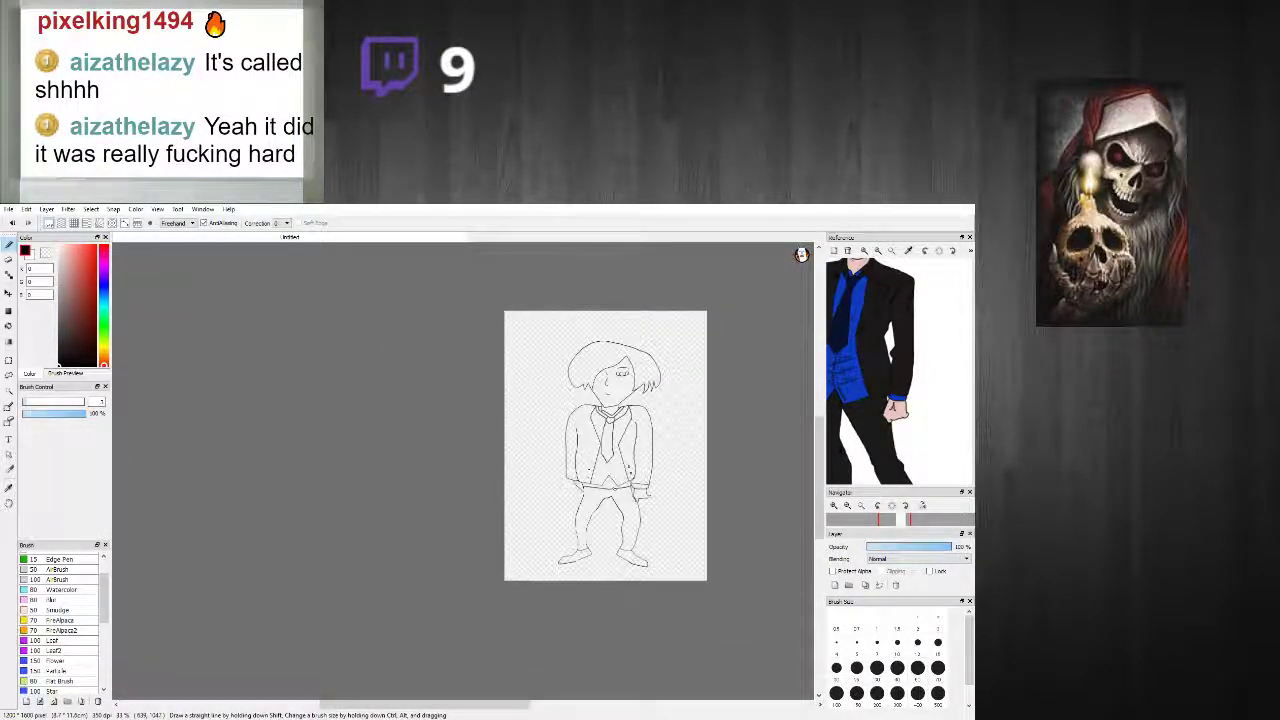
Step: Check the whole figure, bring the head into view in the reference image and compare it with the drawn hair
scroll(620, 490, "up", 3)
scroll(634, 497, "up", 1)
scroll(634, 480, "down", 4)
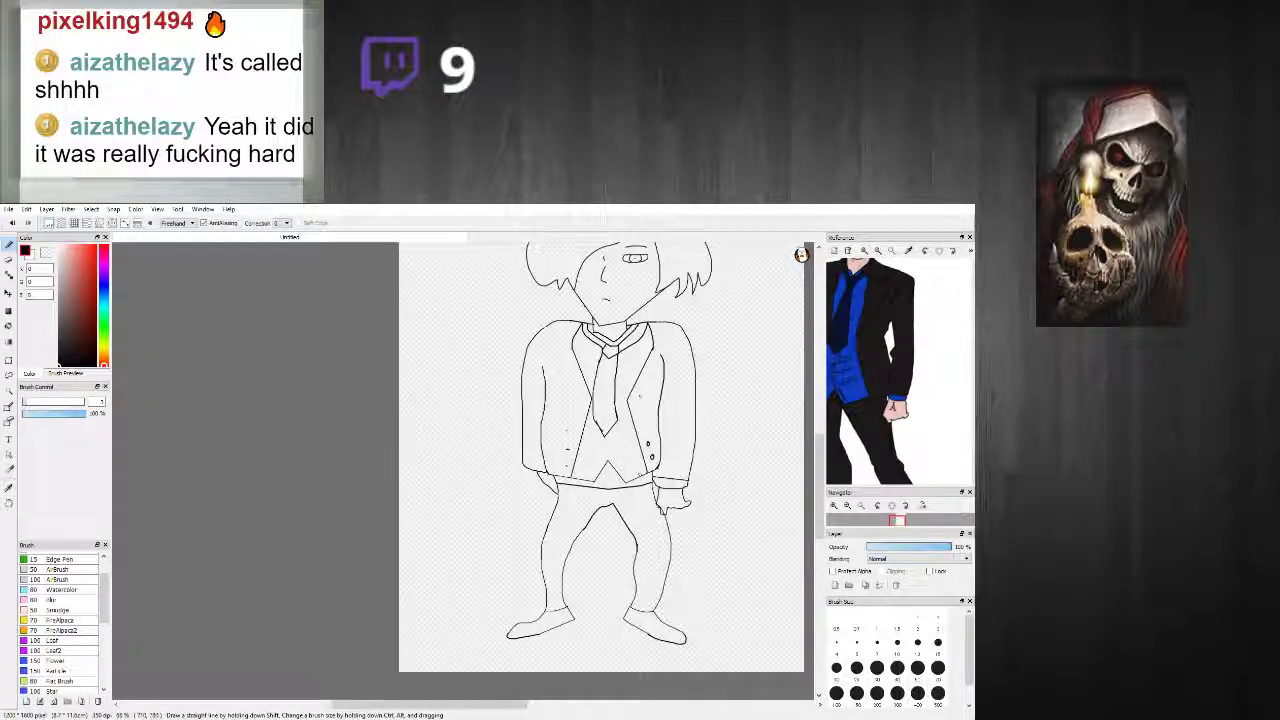
scroll(640, 376, "up", 2)
scroll(588, 510, "up", 2)
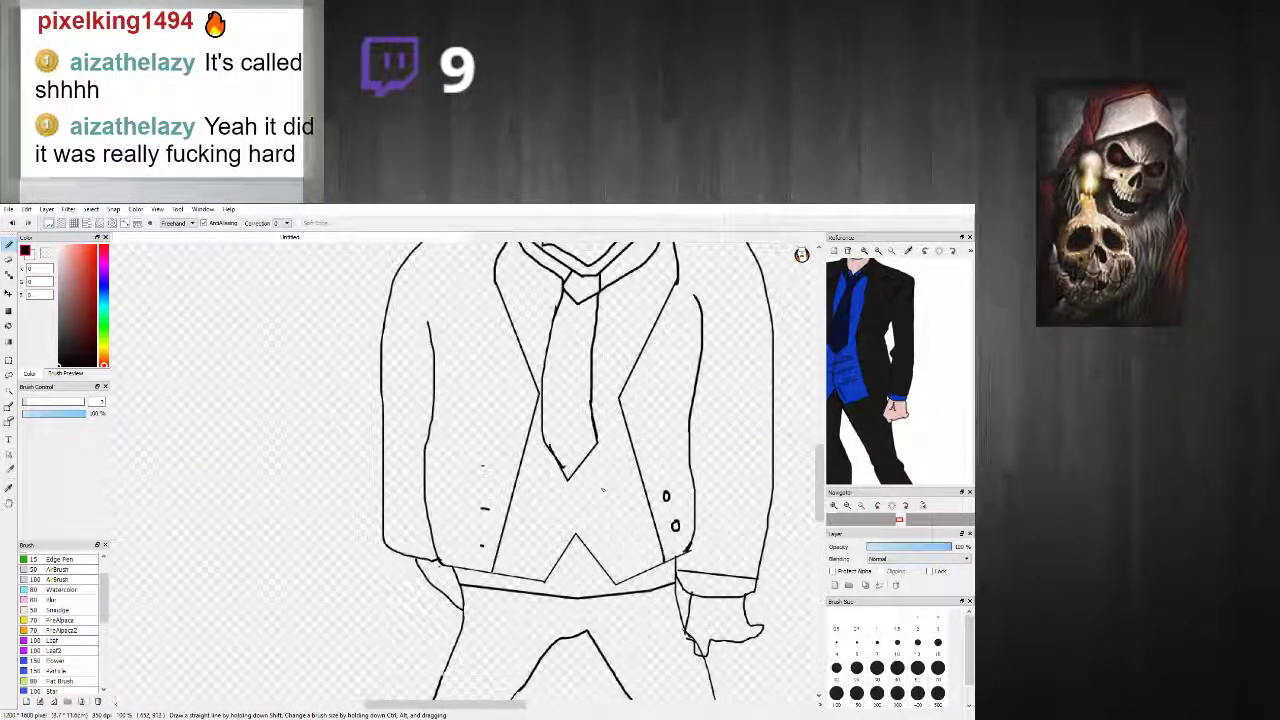
scroll(550, 446, "down", 4)
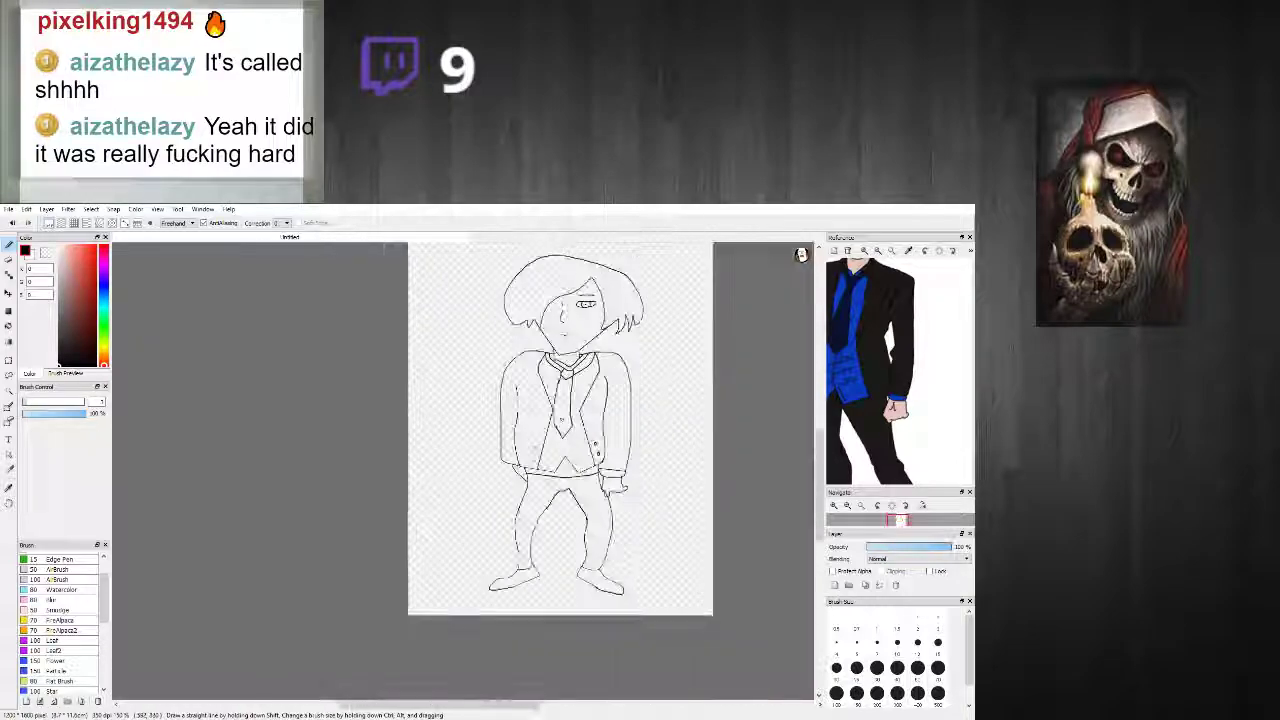
scroll(589, 335, "up", 3)
left_click_drag(819, 420, 890, 452)
left_click_drag(874, 362, 879, 392)
scroll(485, 499, "up", 2)
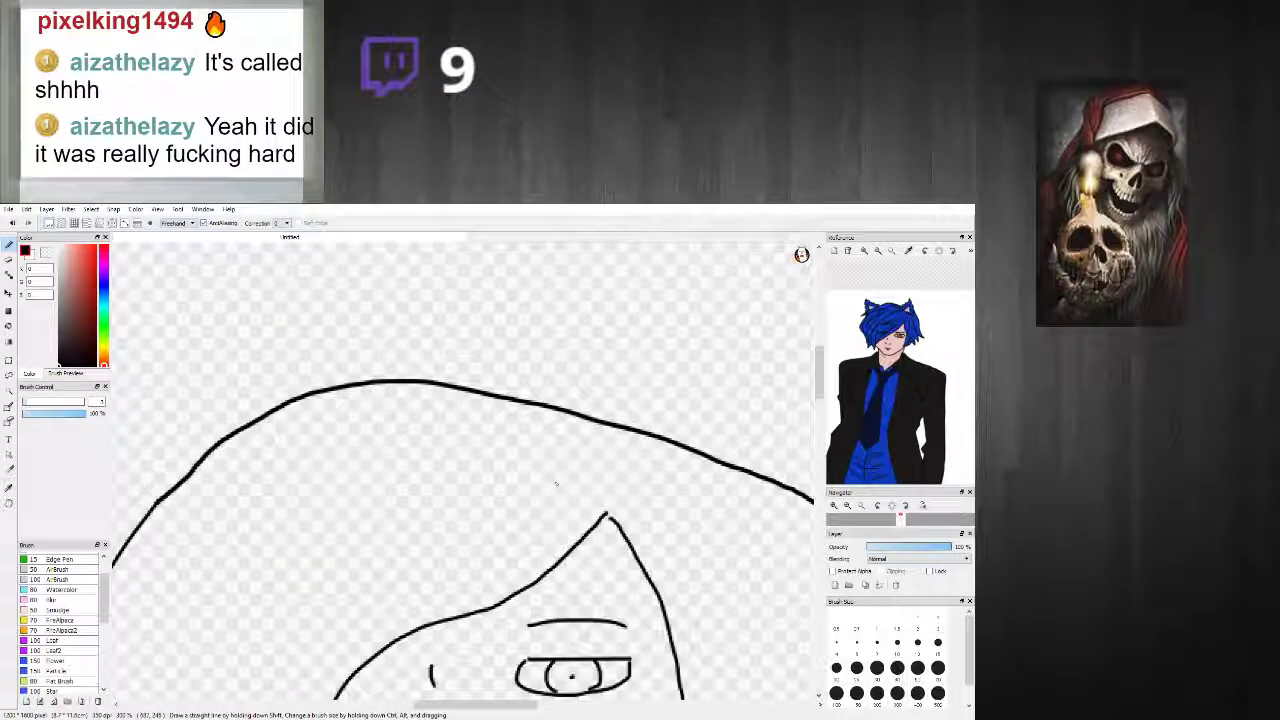
scroll(680, 425, "down", 4)
scroll(680, 425, "up", 3)
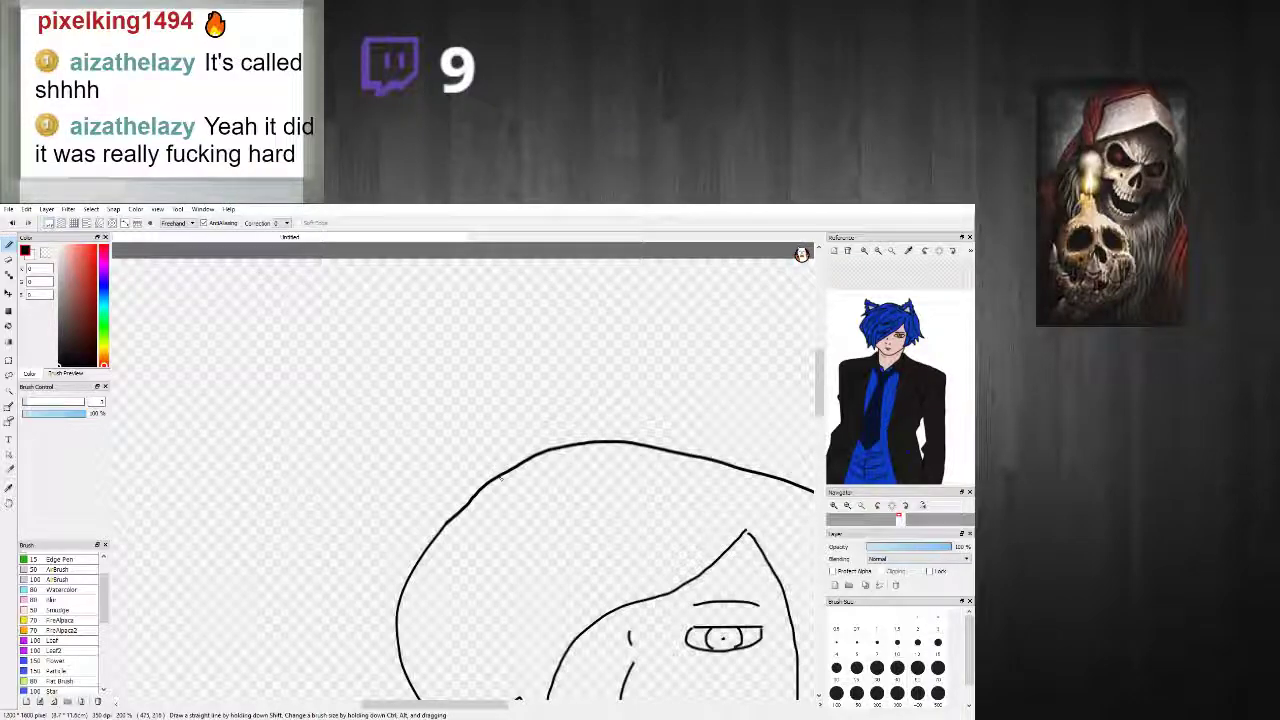
mouse_move(492, 481)
left_mouse_down()
mouse_move(428, 543)
mouse_move(566, 497)
mouse_move(529, 460)
mouse_move(421, 527)
mouse_move(576, 509)
mouse_move(553, 584)
left_mouse_up()
key("ctrl+z")
key("ctrl+z")
key("ctrl+z")
key("ctrl+z")
Step: Draw several slanted, tapered hair strands across the upper left of the hair
mouse_move(600, 487)
left_mouse_down()
mouse_move(549, 566)
mouse_move(605, 501)
mouse_move(646, 484)
left_mouse_up()
left_click_drag(553, 482, 470, 606)
mouse_move(527, 571)
left_mouse_down()
mouse_move(479, 665)
mouse_move(497, 626)
left_mouse_up()
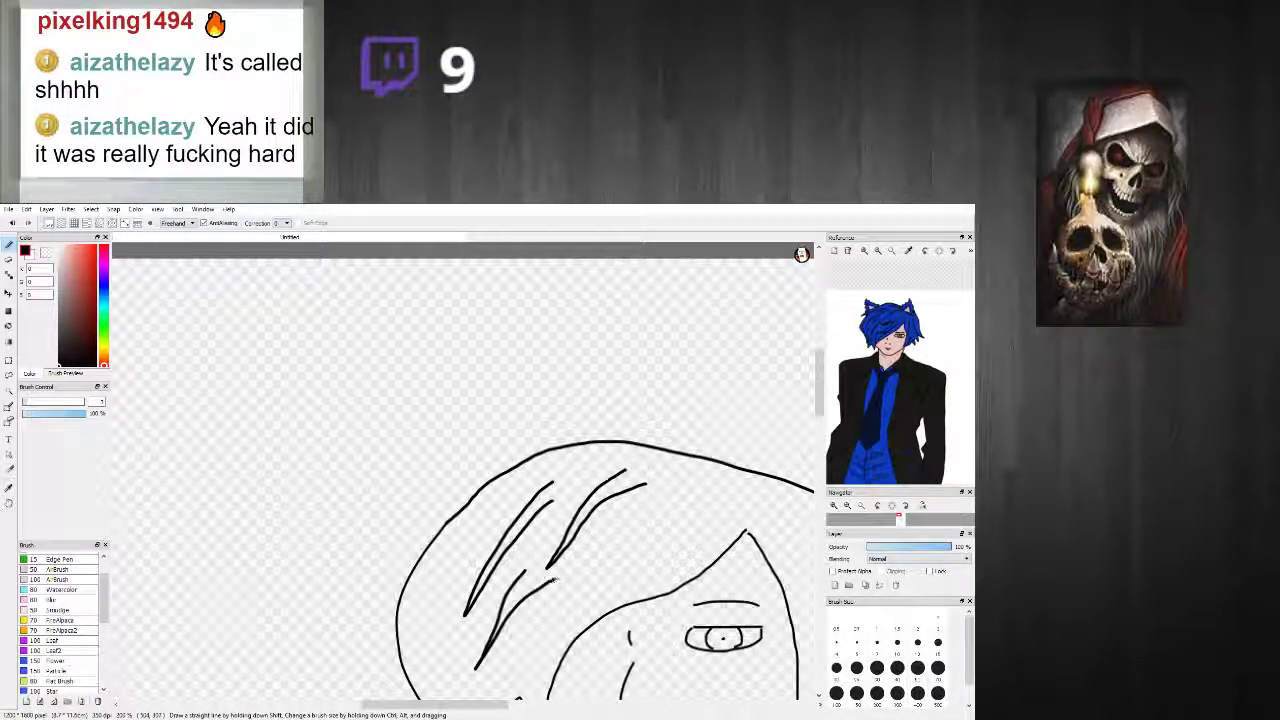
mouse_move(487, 502)
left_mouse_down()
mouse_move(423, 618)
mouse_move(497, 522)
left_mouse_up()
scroll(615, 555, "down", 3)
scroll(590, 580, "up", 3)
scroll(563, 630, "down", 3)
scroll(589, 493, "up", 3)
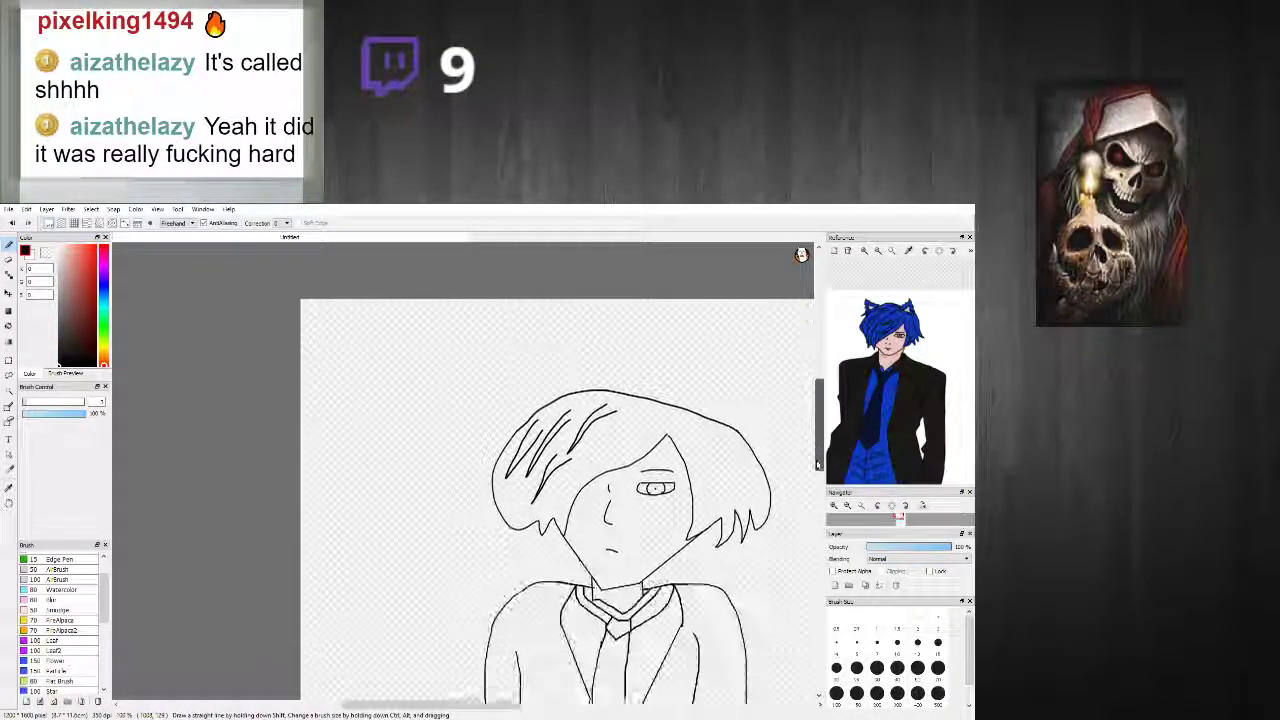
Step: Add tapered strands at the hair's lower left edge and beside the left end of the fringe
mouse_move(468, 460)
left_mouse_down()
mouse_move(451, 536)
mouse_move(482, 475)
mouse_move(444, 527)
mouse_move(480, 466)
left_mouse_up()
key("ctrl+z")
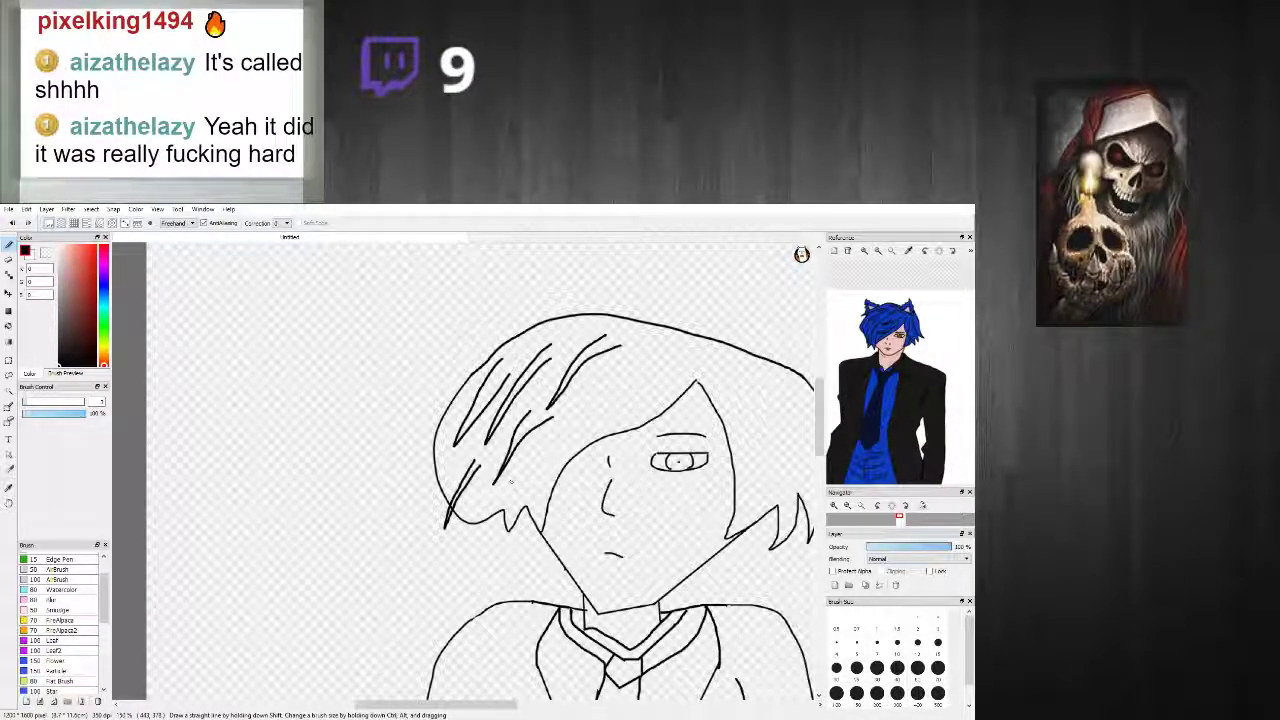
scroll(535, 497, "up", 1)
mouse_move(550, 424)
left_mouse_down()
mouse_move(504, 490)
mouse_move(556, 433)
left_mouse_up()
Step: Draw three long, narrow hair strands down the right side of the hair
scroll(556, 433, "down", 3)
scroll(720, 345, "up", 2)
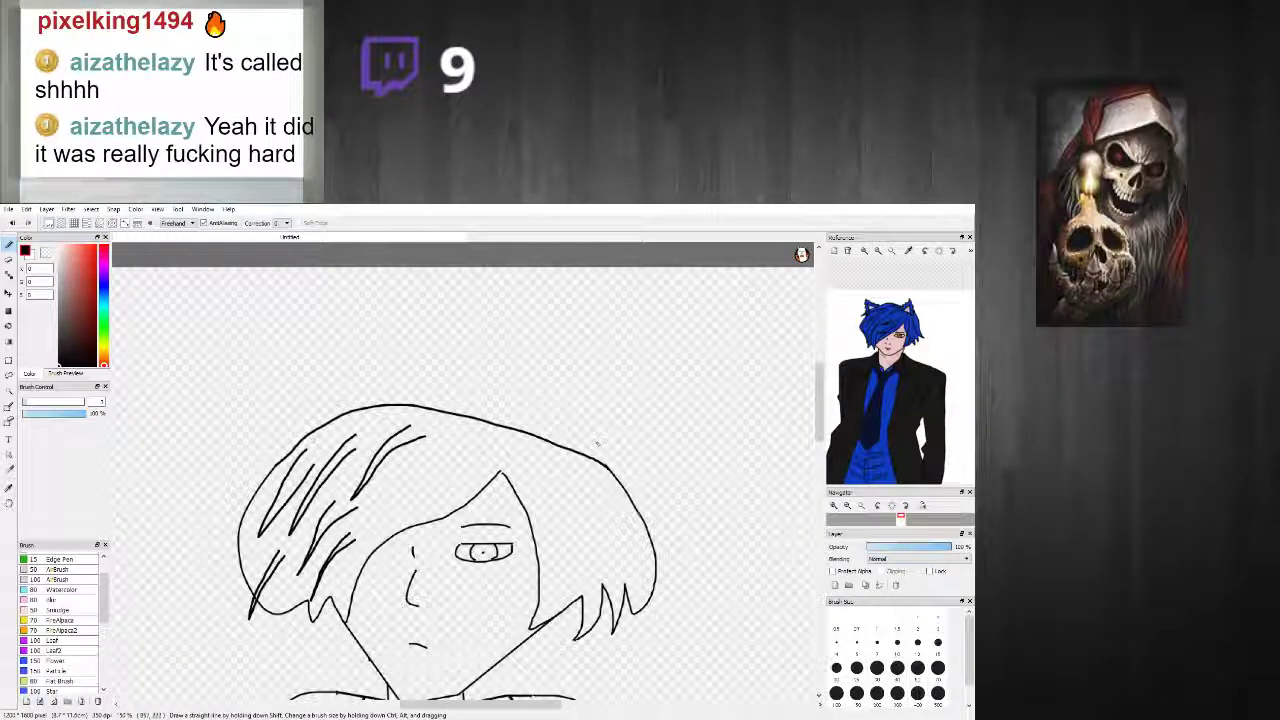
mouse_move(553, 500)
left_mouse_down()
mouse_move(566, 589)
mouse_move(549, 488)
mouse_move(561, 533)
mouse_move(550, 573)
mouse_move(549, 489)
mouse_move(604, 578)
left_mouse_up()
key("ctrl+z")
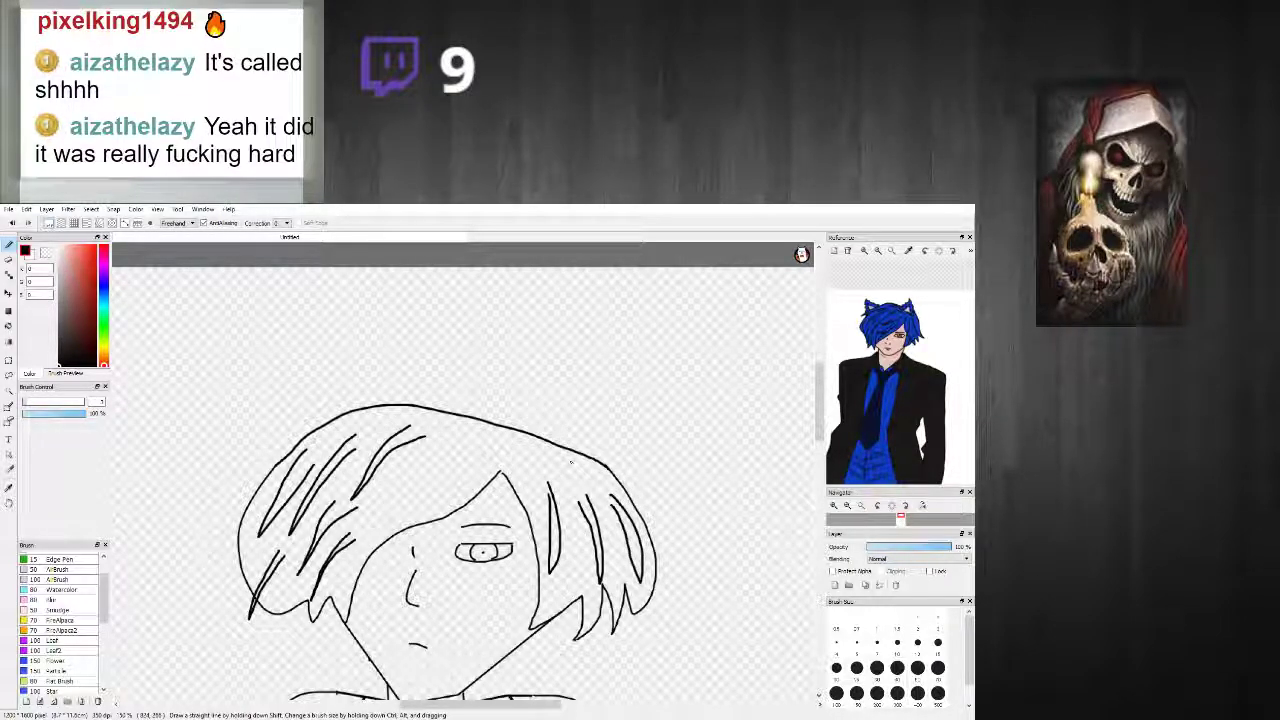
Step: Draw a tall, curved pointed ear on the upper right of the hair outline
left_click_drag(568, 420, 528, 374)
key("ctrl+z")
left_click_drag(572, 446, 576, 405)
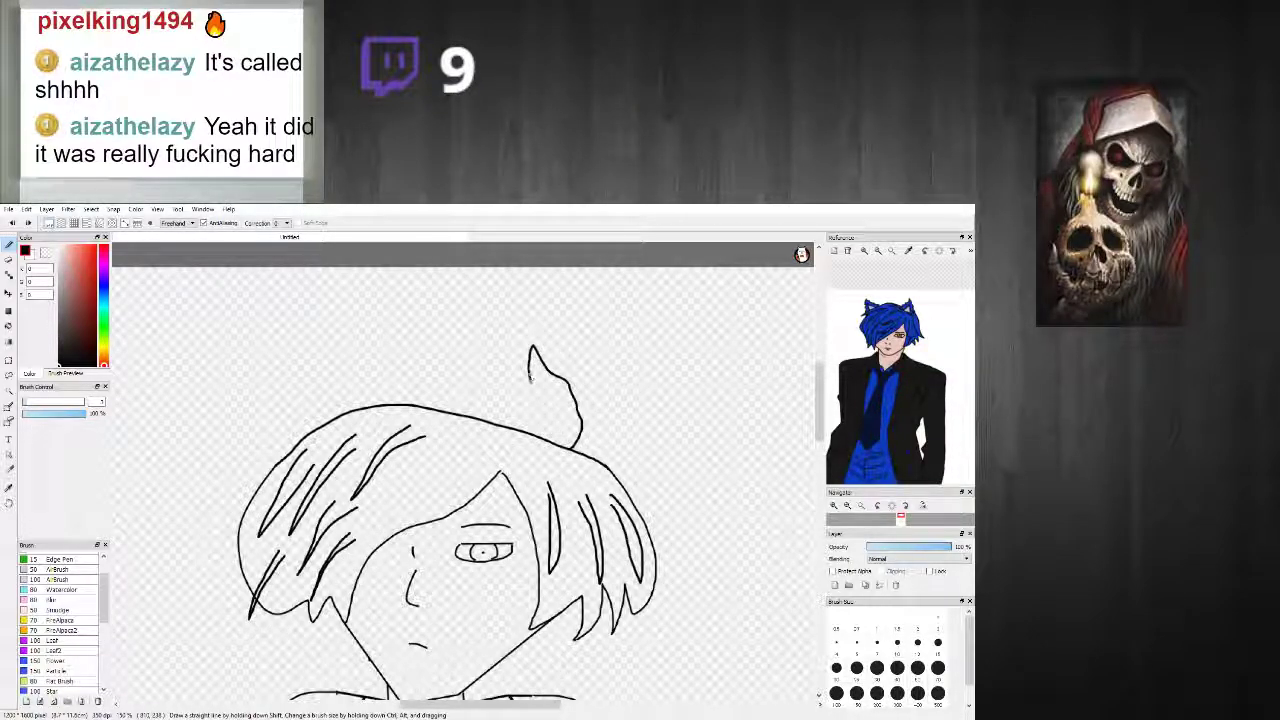
key("ctrl+z")
left_click_drag(566, 447, 575, 406)
mouse_move(555, 364)
left_mouse_down()
mouse_move(518, 341)
mouse_move(528, 388)
left_mouse_up()
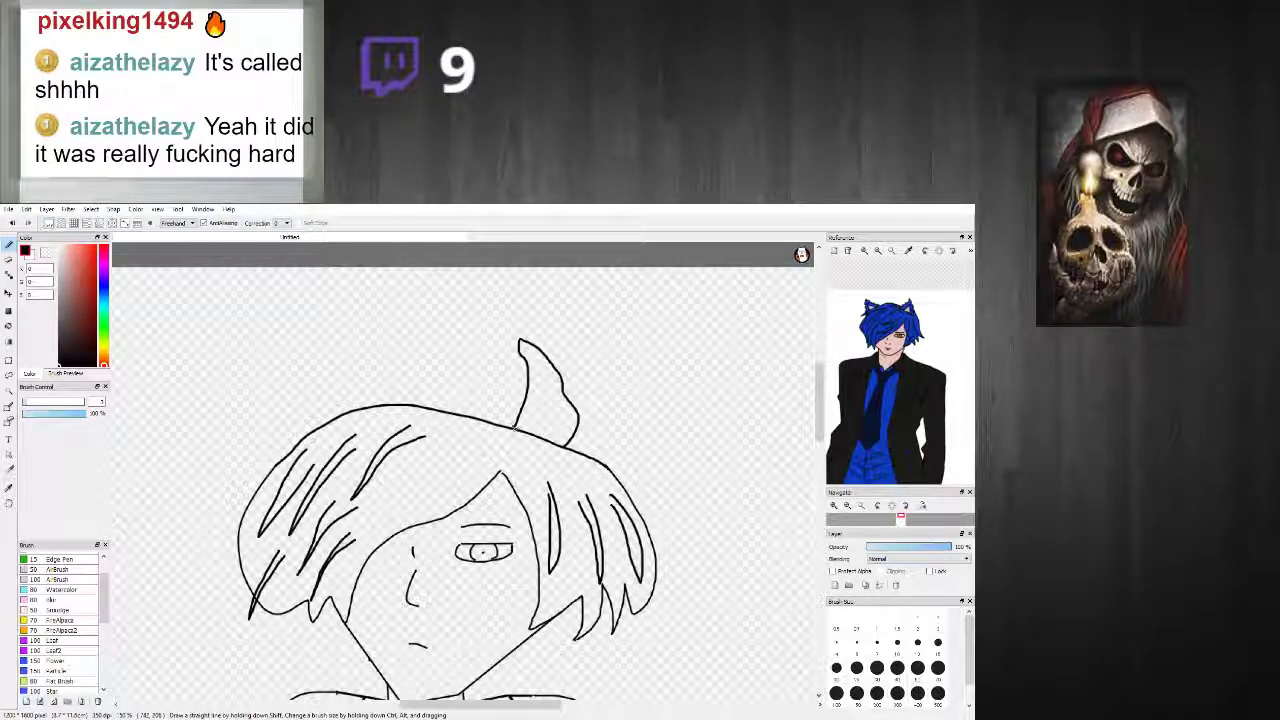
Step: Erase the hair outline under the right ear and the ear's upper part, leaving short stubs at its base
scroll(515, 452, "up", 2)
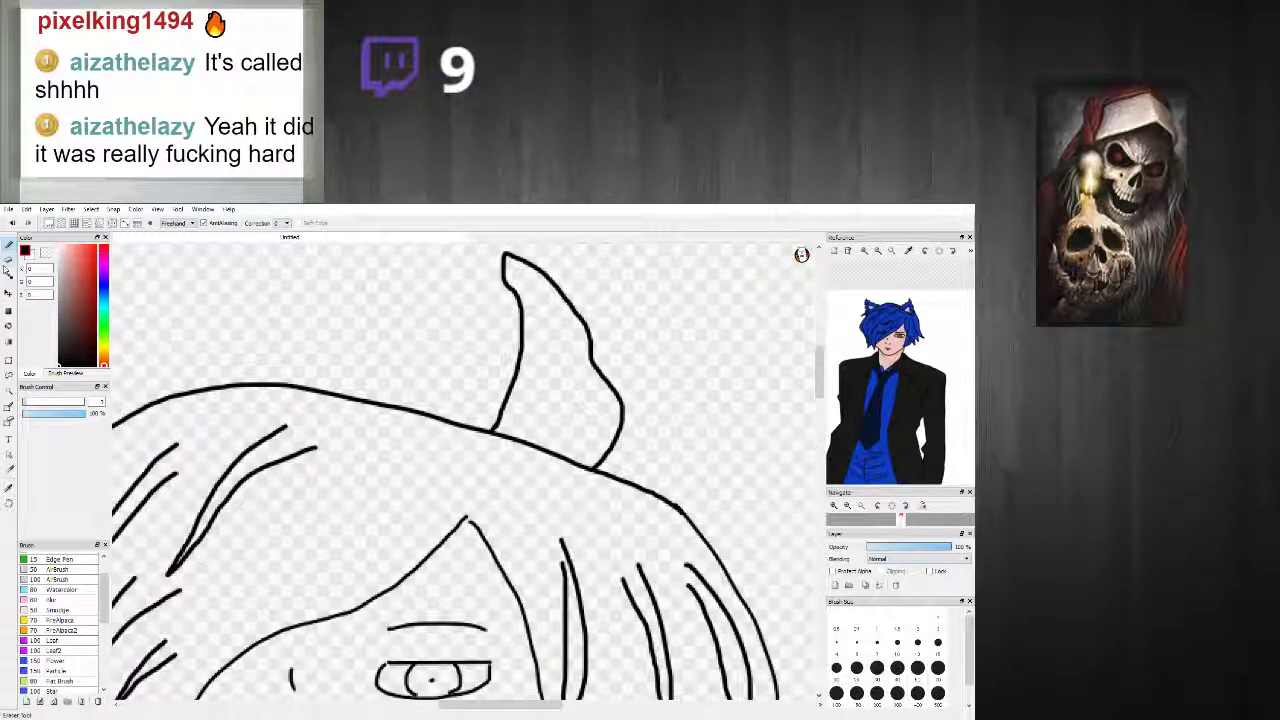
left_click_drag(513, 445, 575, 467)
scroll(531, 468, "down", 2)
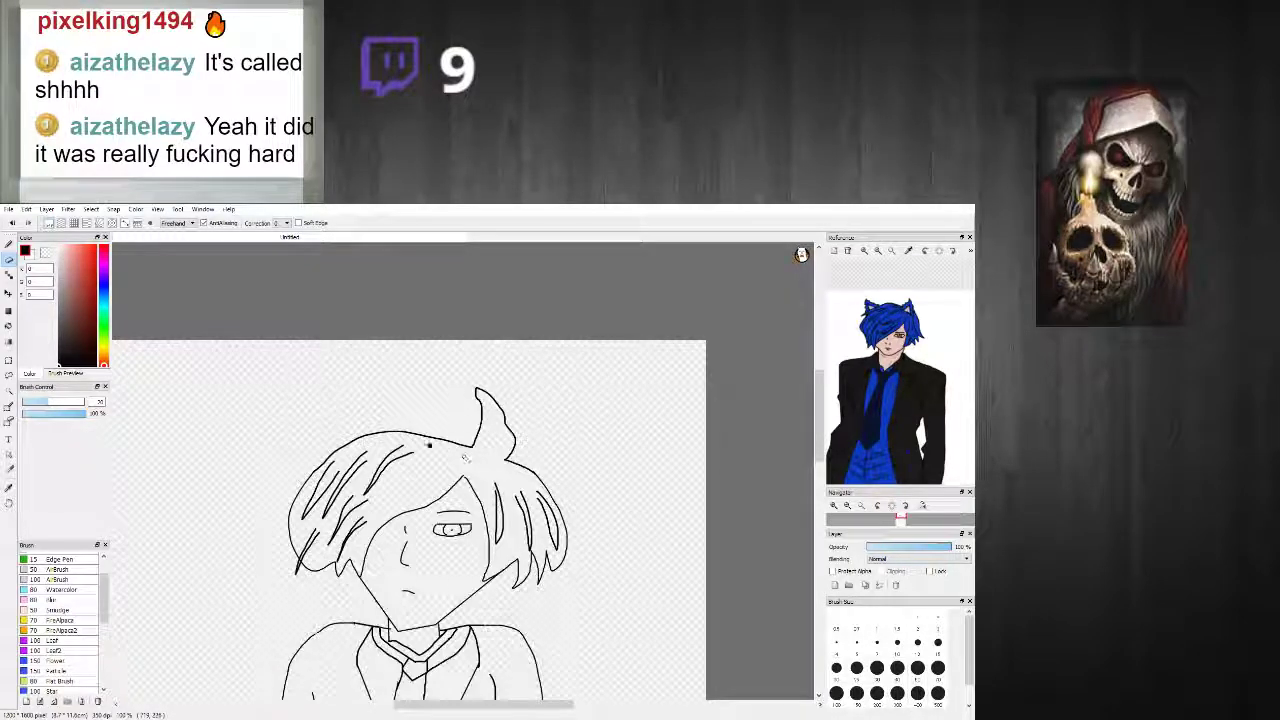
scroll(245, 405, "up", 1)
mouse_move(578, 407)
left_mouse_down()
mouse_move(605, 412)
mouse_move(645, 458)
left_mouse_up()
left_click(8, 243)
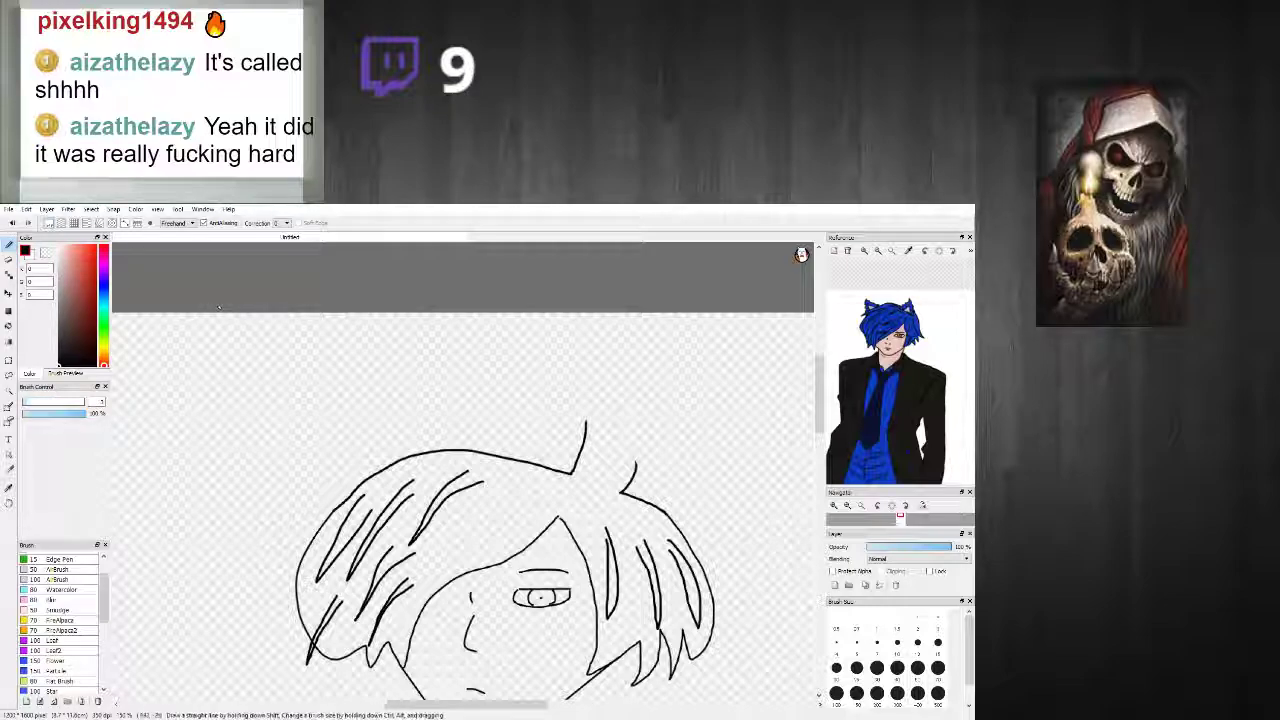
Step: Redraw the right ear as a shorter pointed shape with a small inner ear outline
scroll(612, 482, "up", 2)
mouse_move(558, 358)
left_mouse_down()
mouse_move(617, 373)
mouse_move(656, 460)
left_mouse_up()
mouse_move(576, 451)
left_mouse_down()
mouse_move(620, 436)
mouse_move(610, 492)
mouse_move(582, 494)
mouse_move(590, 464)
left_mouse_up()
scroll(588, 478, "down", 3)
key("ctrl+z")
scroll(588, 474, "up", 2)
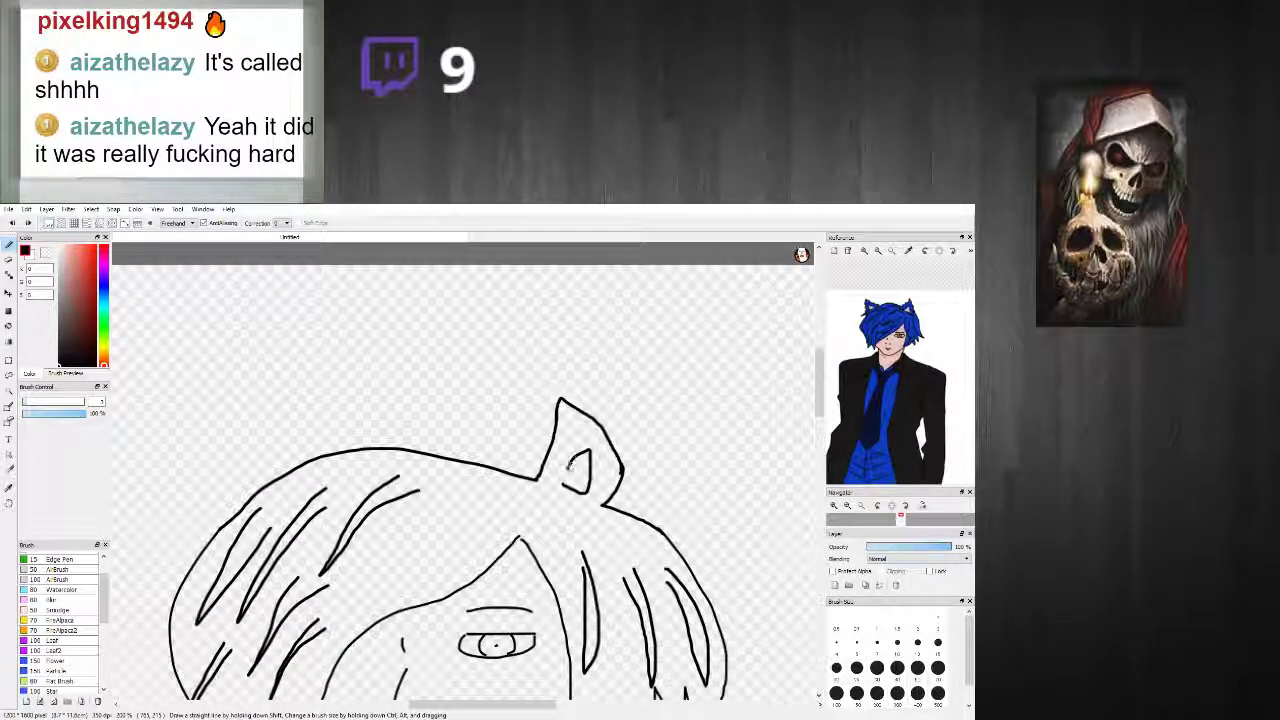
Step: Draw a pointed left ear on top of the hair with a smaller inner ear outline
scroll(570, 465, "down", 2)
scroll(445, 465, "up", 2)
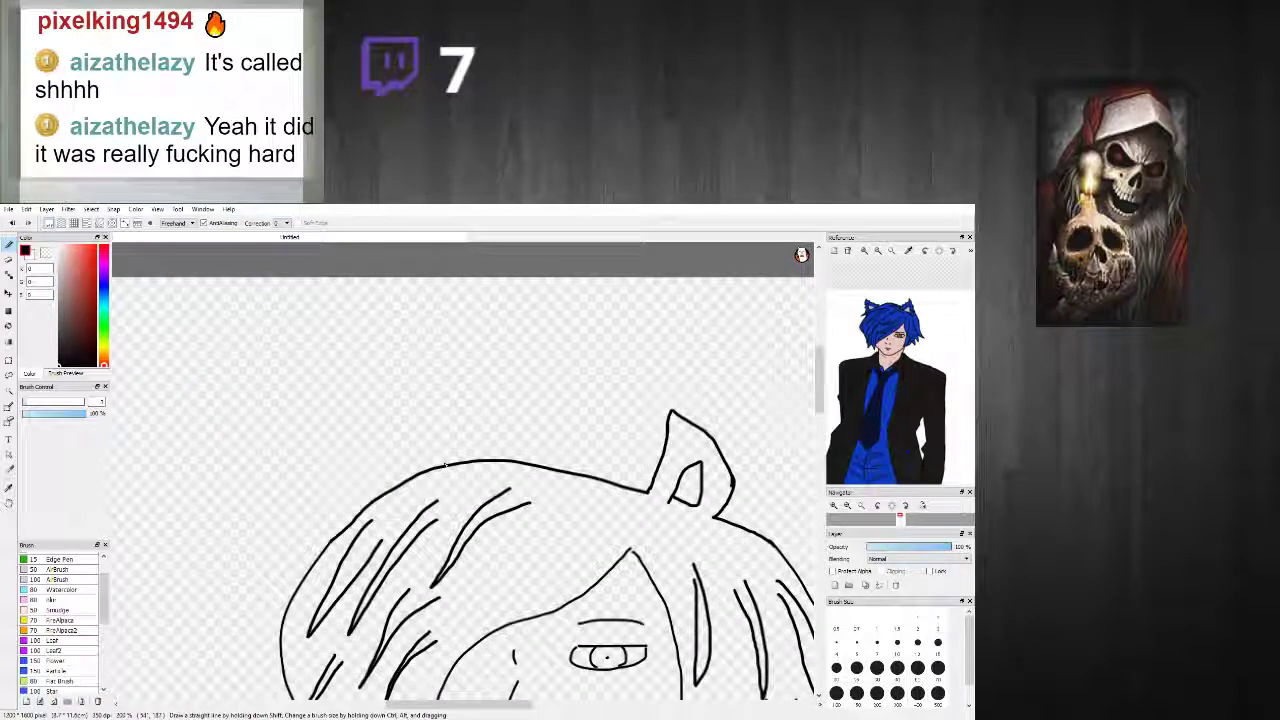
left_click_drag(497, 461, 424, 402)
key("ctrl+z")
mouse_move(490, 456)
left_mouse_down()
mouse_move(440, 381)
mouse_move(419, 396)
mouse_move(417, 476)
left_mouse_up()
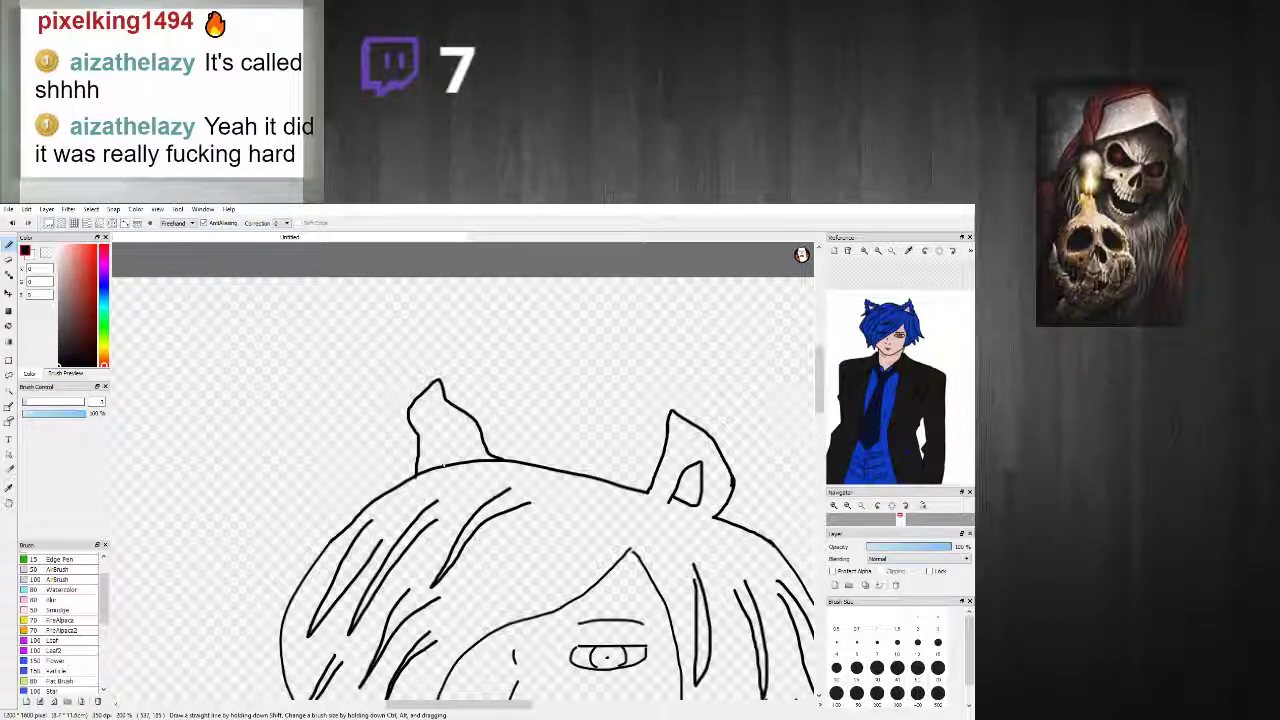
left_click_drag(452, 428, 470, 463)
scroll(541, 457, "down", 3)
scroll(587, 464, "up", 4)
Step: Erase the right ear's tip and inner outline, and redraw it as a narrower, upright pointed ear with an inner outline
scroll(606, 459, "down", 3)
scroll(598, 457, "up", 3)
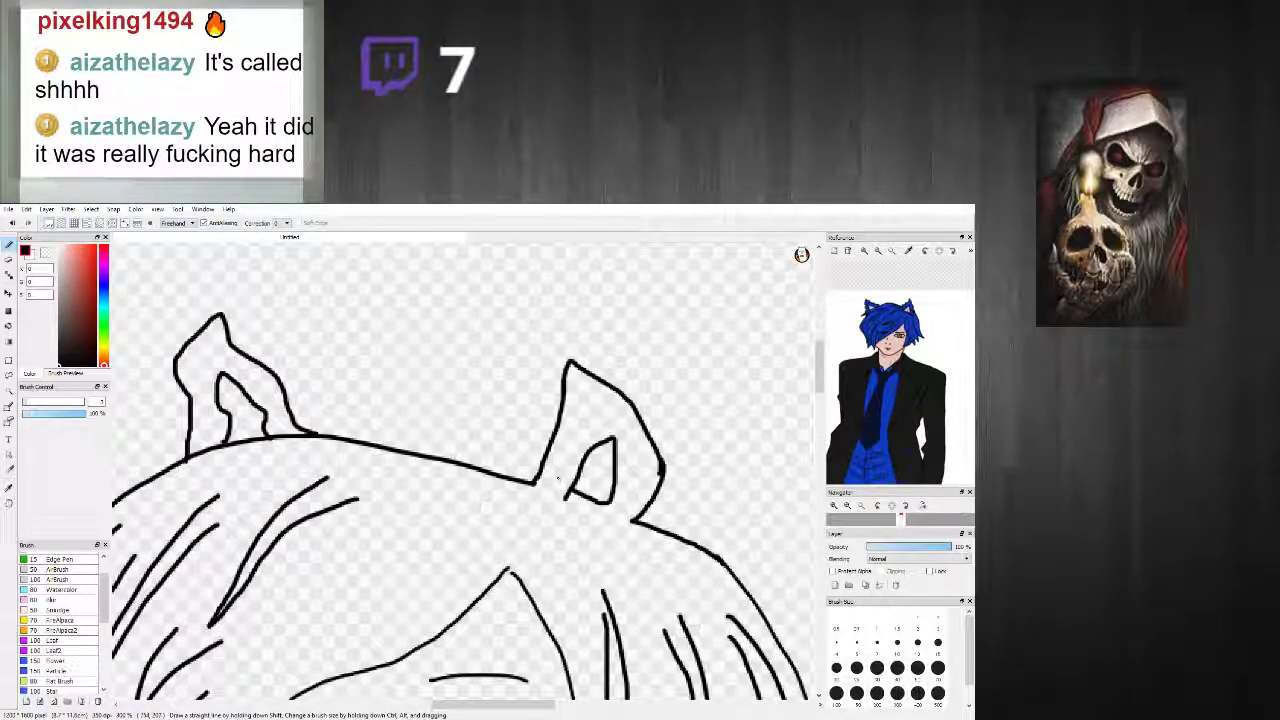
key("e")
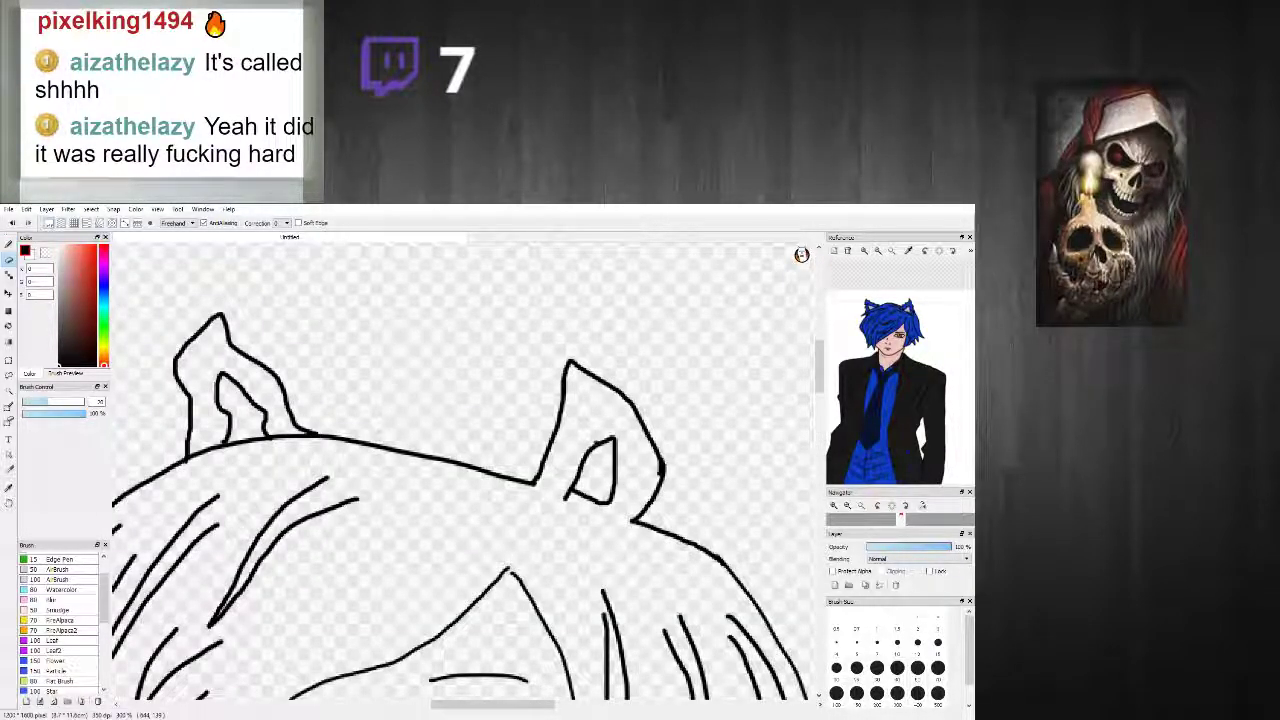
mouse_move(562, 410)
left_mouse_down()
mouse_move(582, 366)
mouse_move(625, 400)
mouse_move(658, 470)
mouse_move(660, 495)
mouse_move(623, 449)
mouse_move(606, 503)
mouse_move(595, 497)
left_mouse_up()
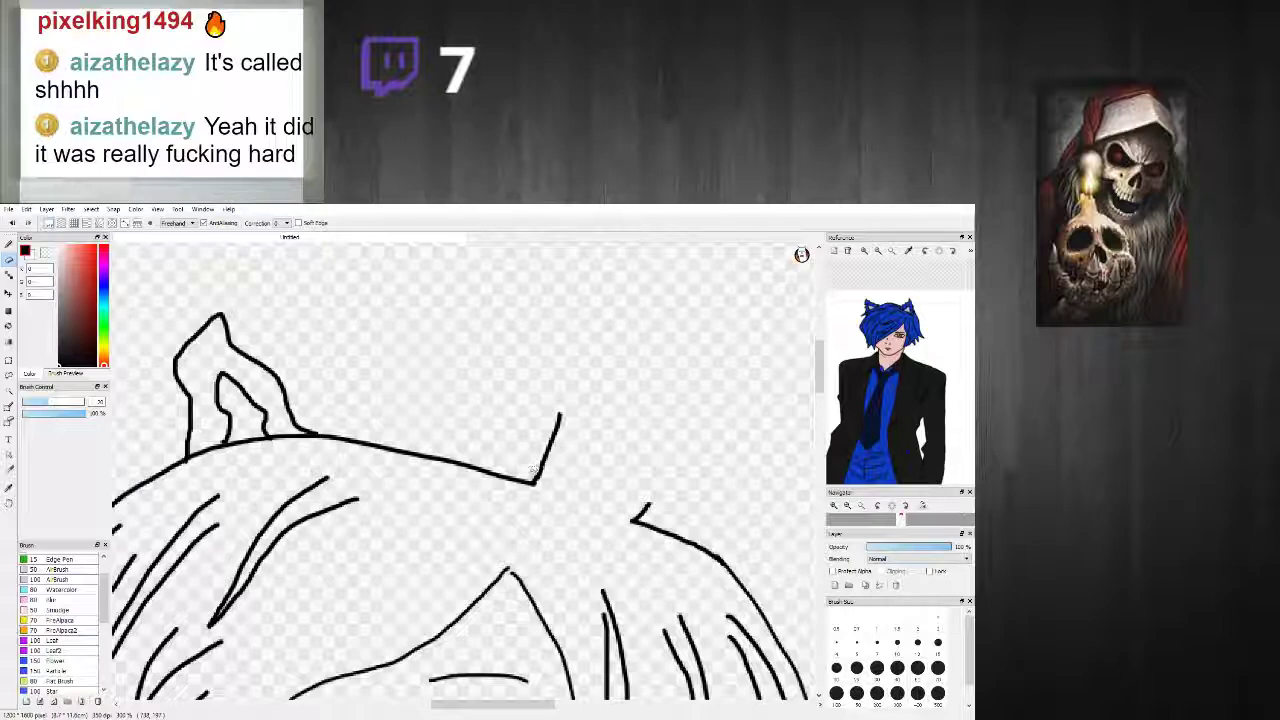
key("b")
left_click(9, 245)
mouse_move(533, 483)
left_mouse_down()
mouse_move(602, 337)
mouse_move(645, 413)
mouse_move(655, 500)
mouse_move(647, 512)
mouse_move(571, 496)
mouse_move(623, 502)
mouse_move(619, 424)
mouse_move(594, 493)
left_mouse_up()
scroll(595, 493, "down", 4)
scroll(595, 491, "up", 3)
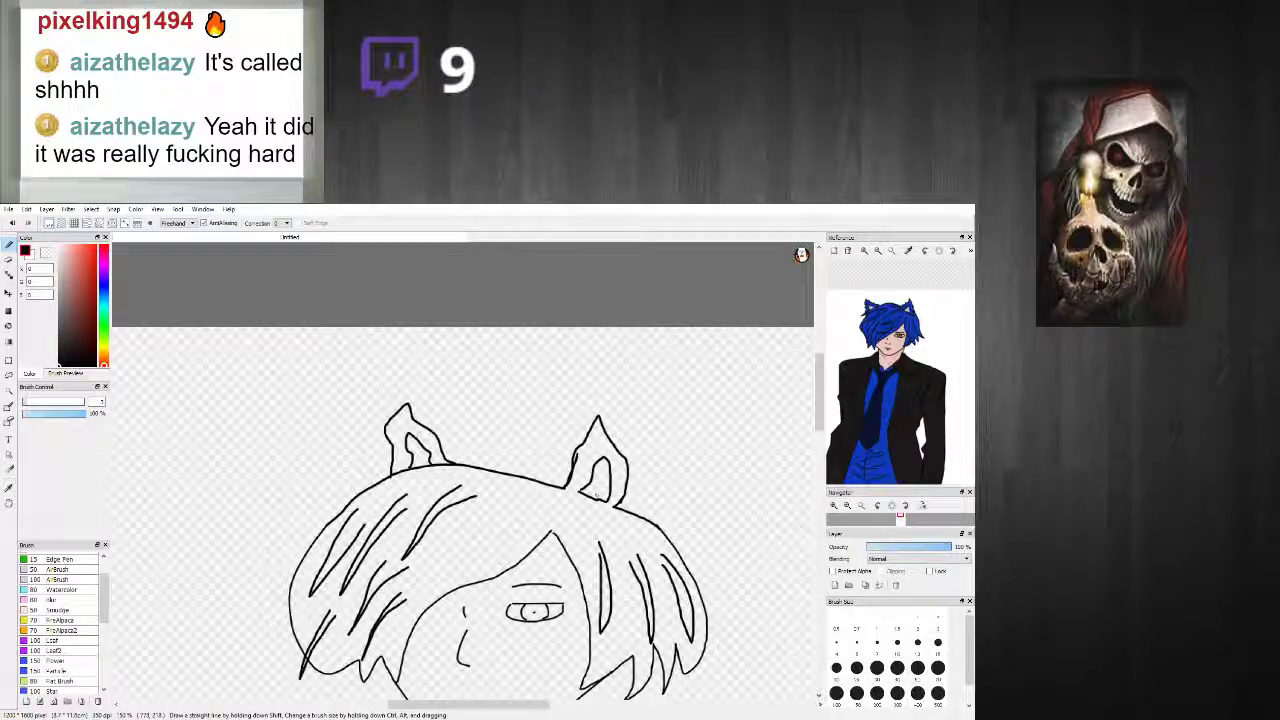
Step: Add more tapered strands above the fringe and along the hair's upper left outline
mouse_move(487, 515)
left_mouse_down()
mouse_move(428, 591)
mouse_move(486, 516)
mouse_move(436, 543)
mouse_move(406, 603)
mouse_move(437, 561)
mouse_move(509, 524)
left_mouse_up()
key("ctrl+z")
scroll(500, 530, "down", 4)
scroll(500, 530, "up", 2)
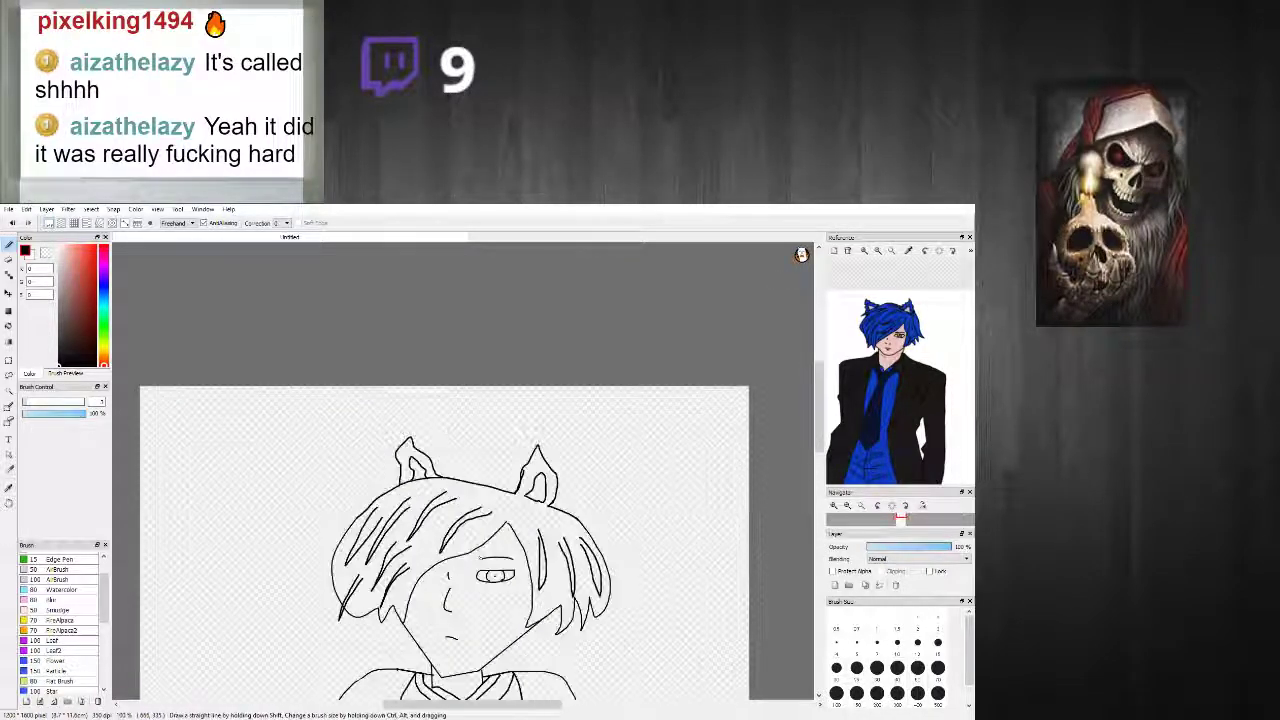
scroll(490, 545, "down", 2)
scroll(452, 552, "up", 2)
scroll(440, 550, "up", 2)
mouse_move(396, 430)
left_mouse_down()
mouse_move(348, 451)
mouse_move(341, 475)
mouse_move(397, 440)
left_mouse_up()
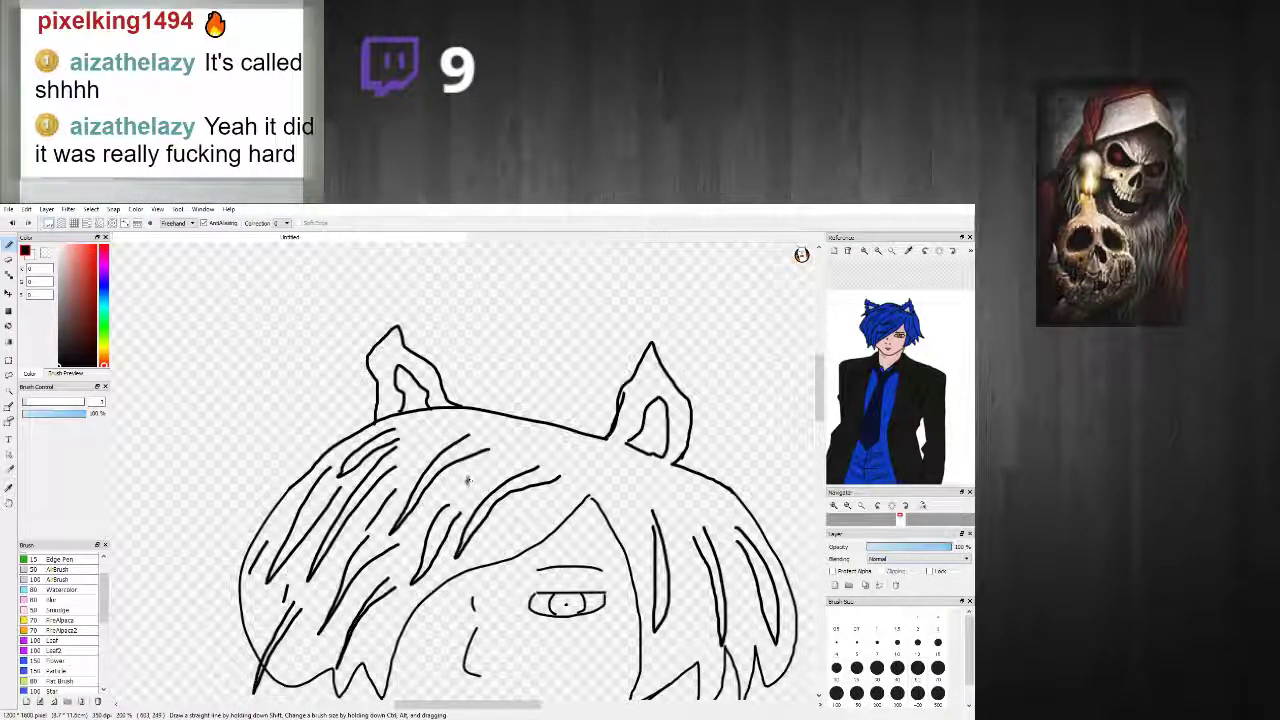
Step: Fill the gaps above the fringe and across the right side of the hair with short strand strokes
left_click_drag(548, 514, 524, 541)
left_click_drag(625, 499, 631, 534)
left_click_drag(674, 511, 690, 541)
left_click_drag(692, 613, 692, 651)
left_click_drag(704, 496, 726, 532)
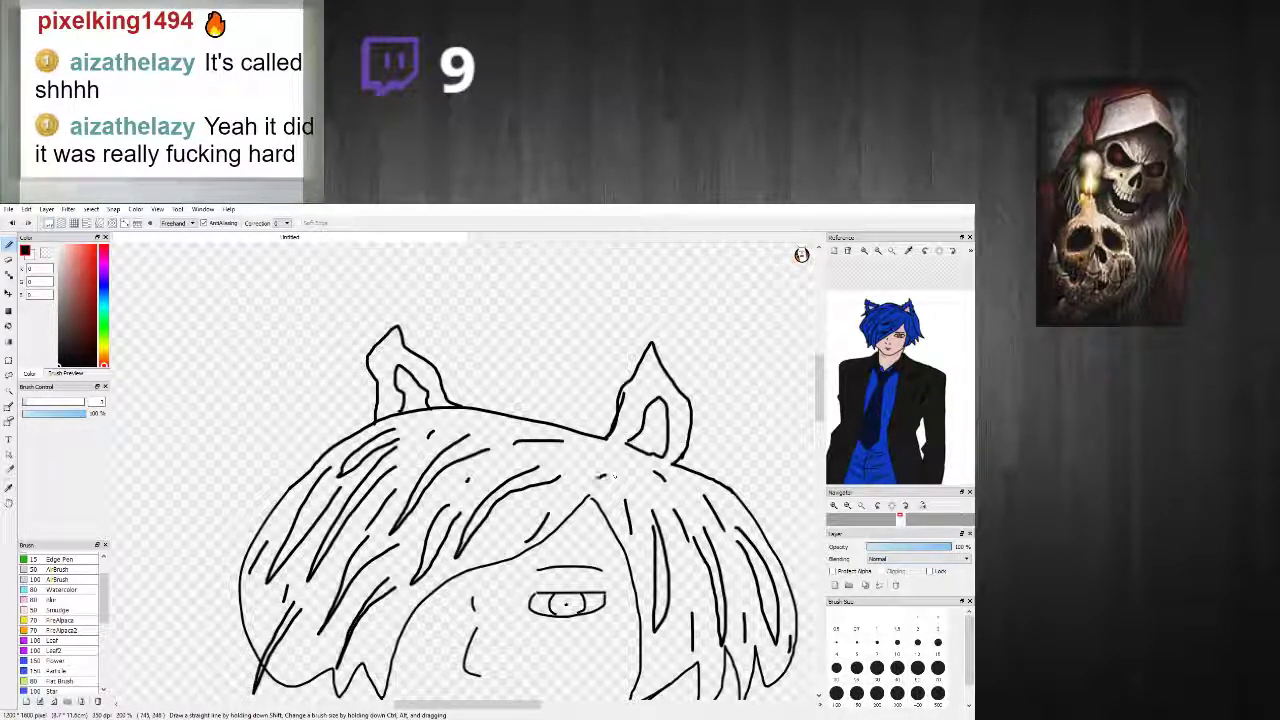
scroll(628, 440, "up", 5)
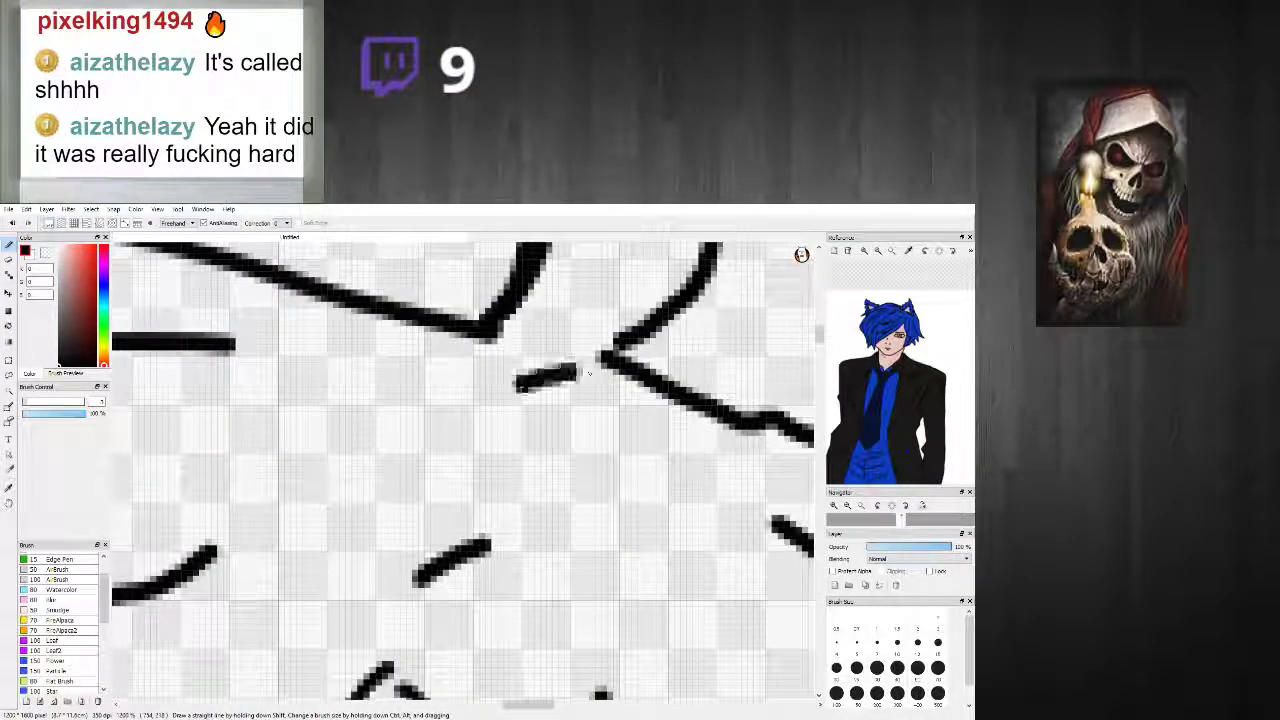
scroll(623, 404, "down", 5)
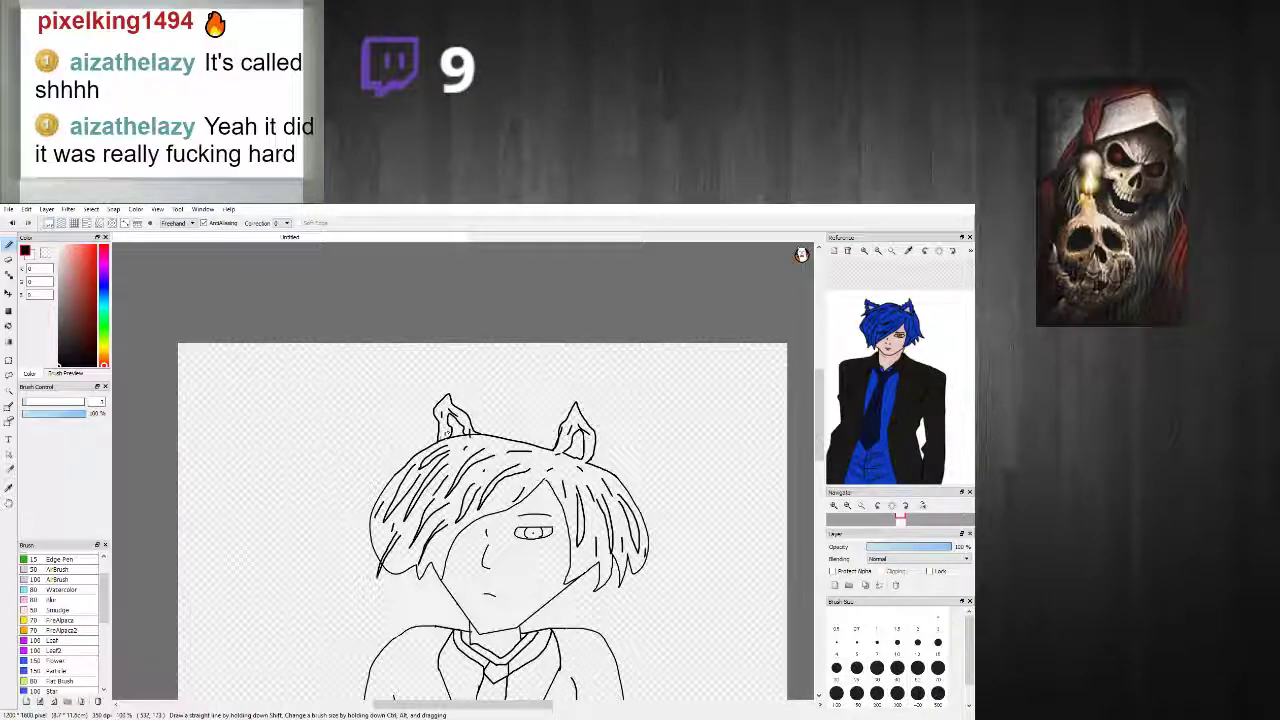
Step: Add a very short lower lip stroke beneath the mouth line
scroll(517, 476, "down", 3)
scroll(510, 530, "up", 4)
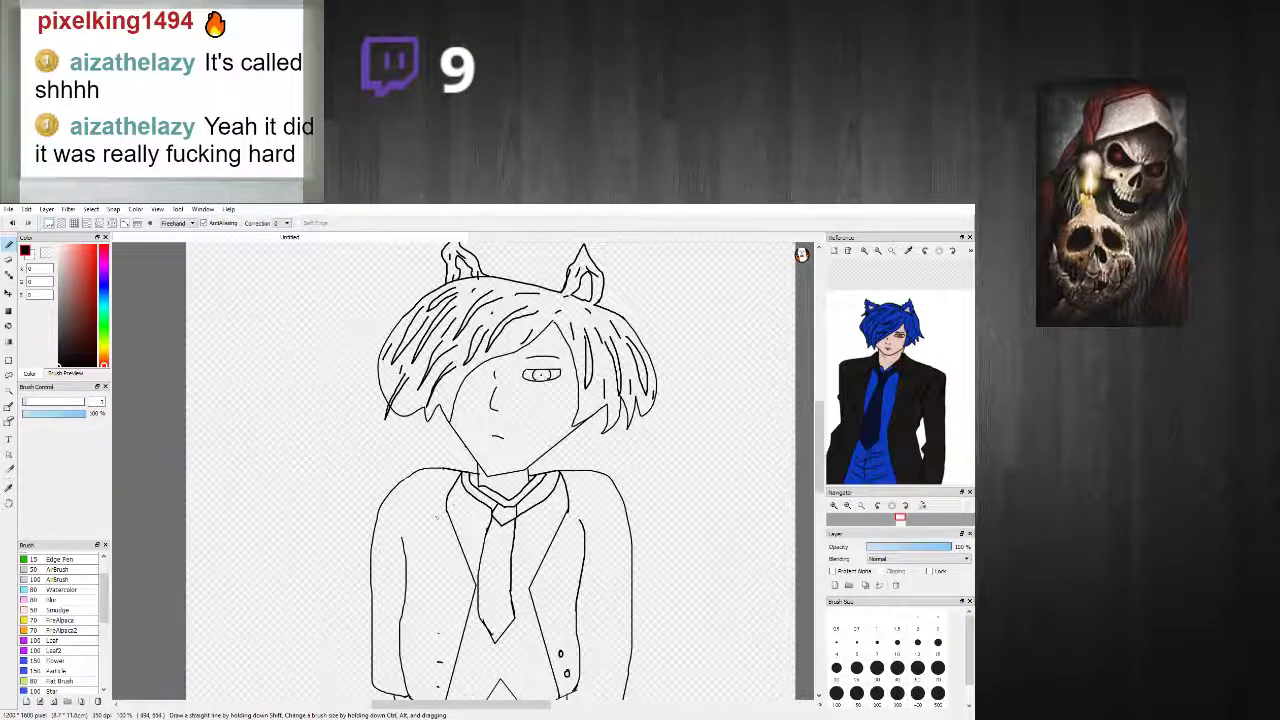
scroll(510, 530, "down", 2)
scroll(545, 420, "up", 3)
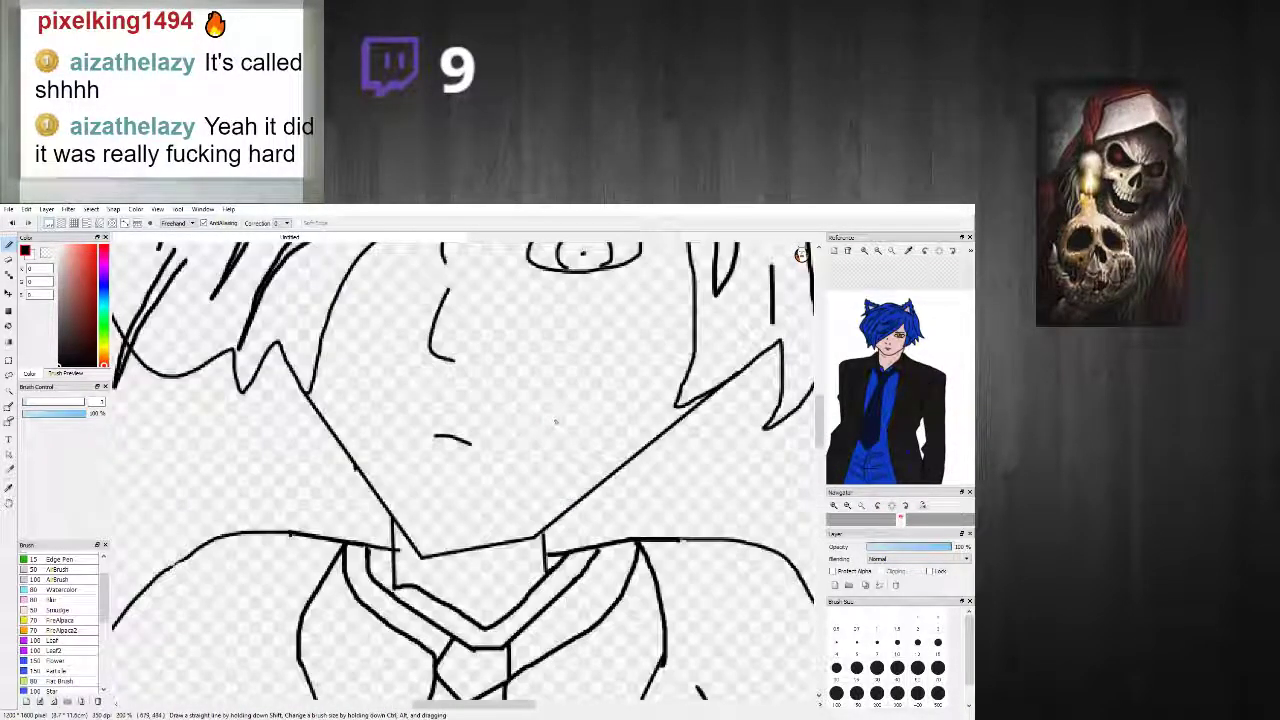
scroll(463, 453, "down", 2)
scroll(480, 446, "up", 2)
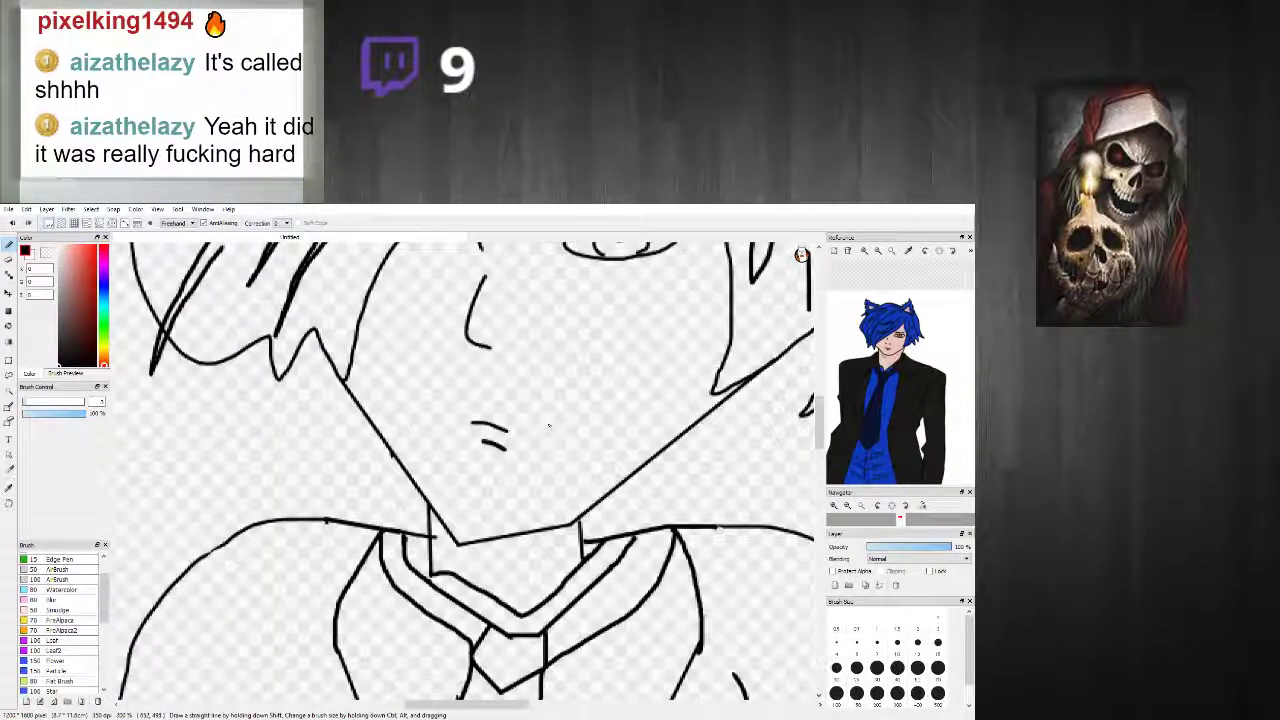
scroll(501, 444, "down", 3)
scroll(520, 400, "up", 3)
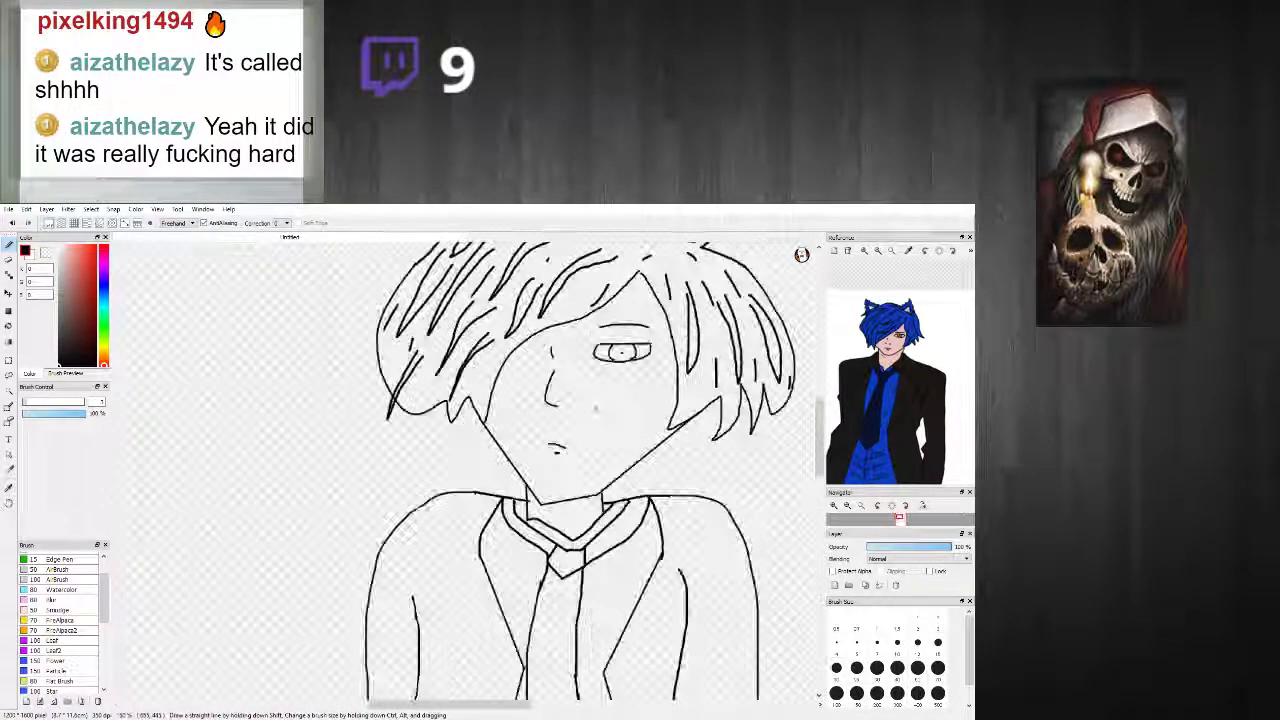
Step: Try to draw the inner corner of the left eye peeking out beside the fringe
scroll(550, 353, "up", 1)
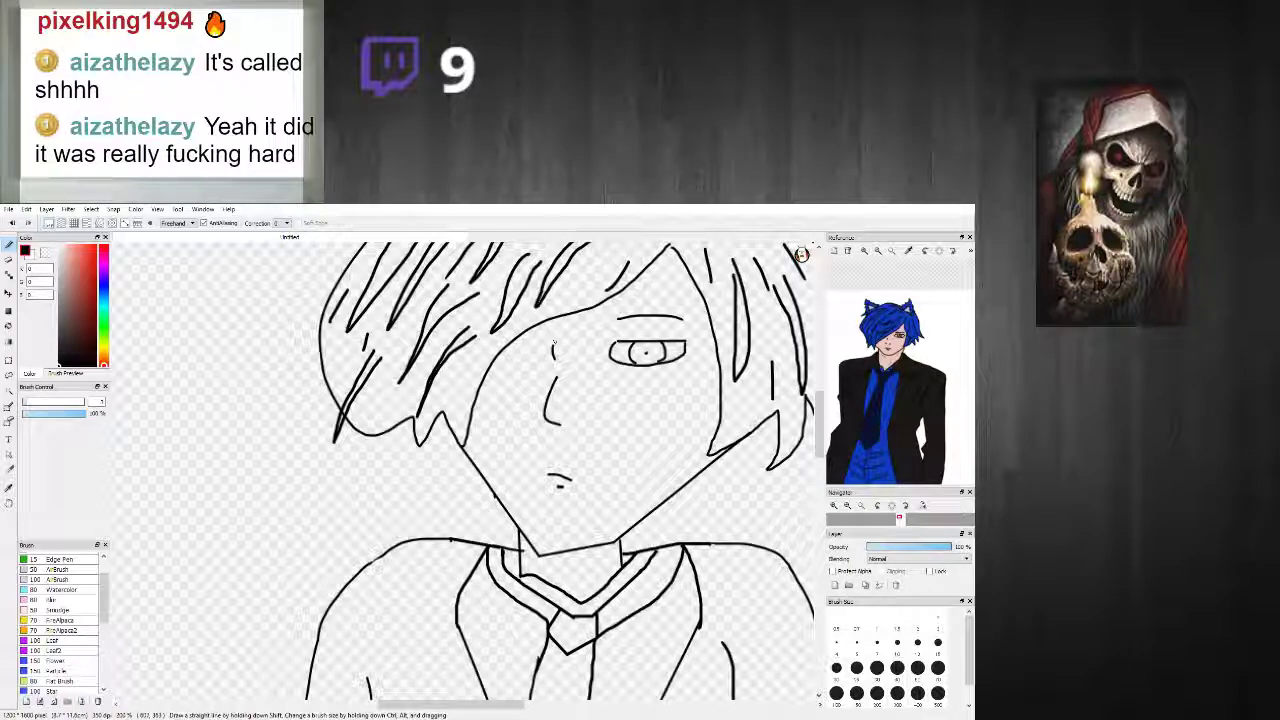
scroll(554, 341, "up", 1)
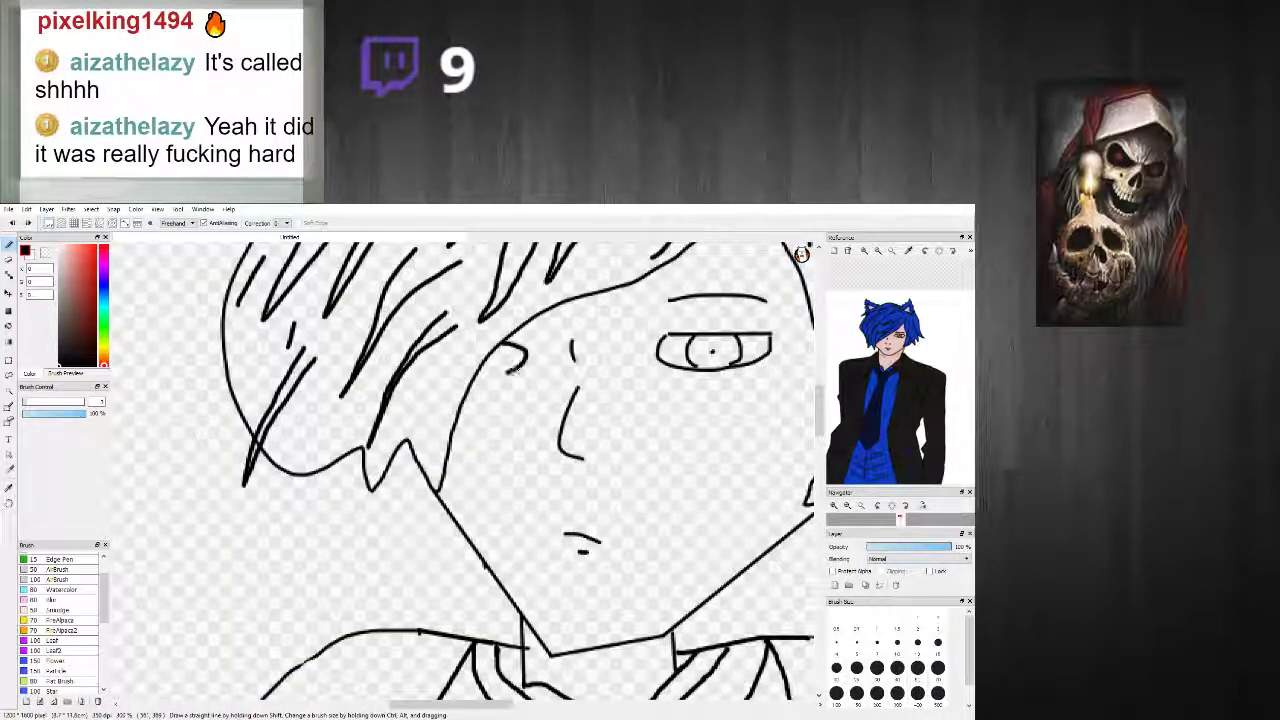
key("ctrl+z")
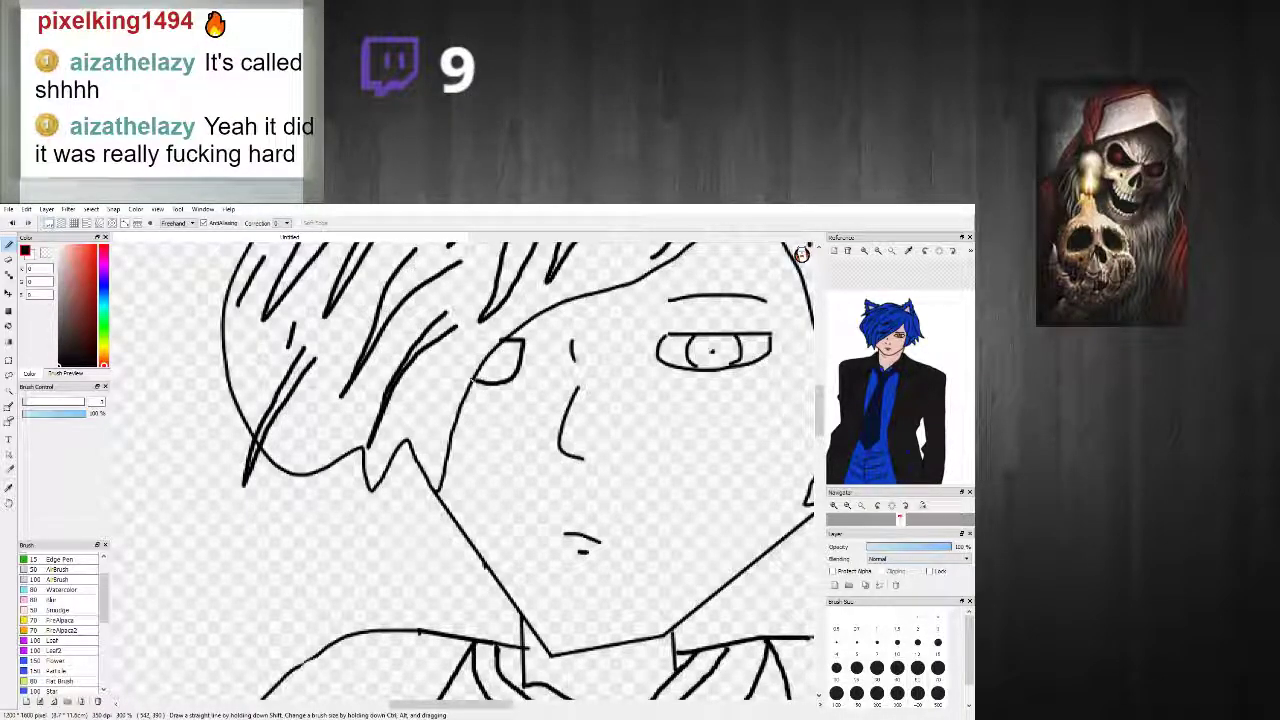
scroll(519, 380, "down", 3)
scroll(520, 371, "up", 3)
key("ctrl+z")
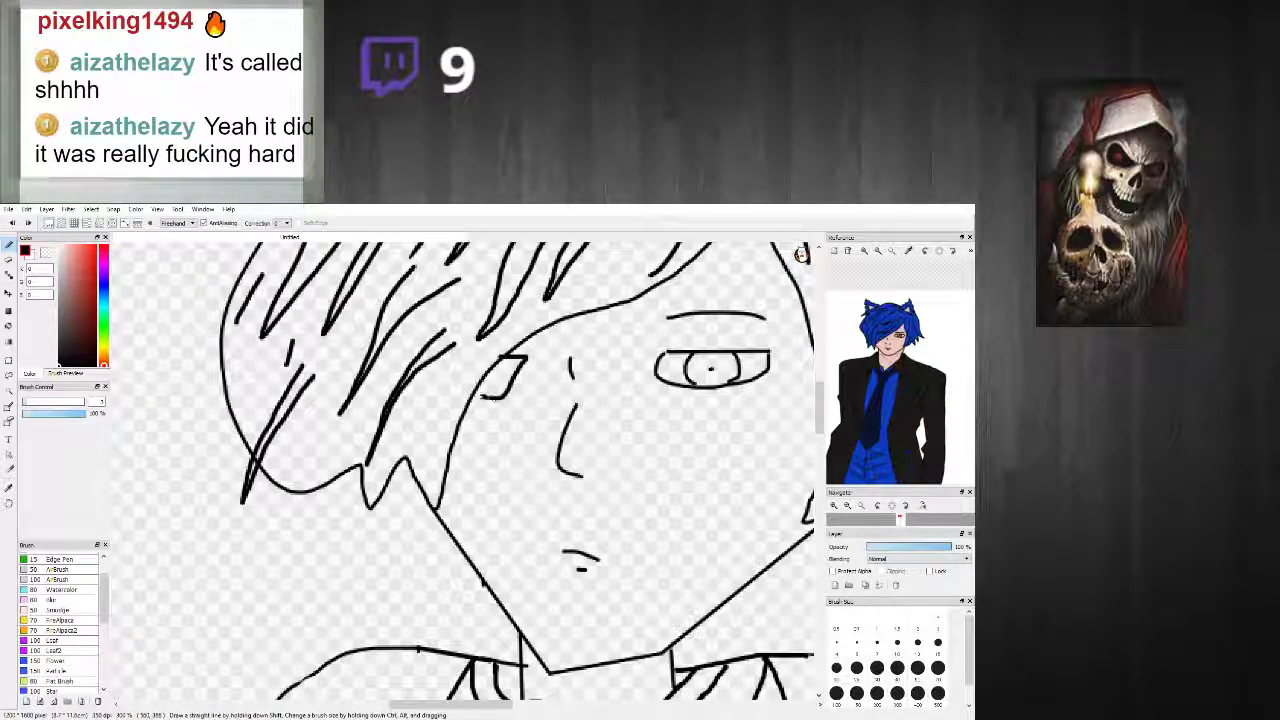
scroll(612, 384, "down", 4)
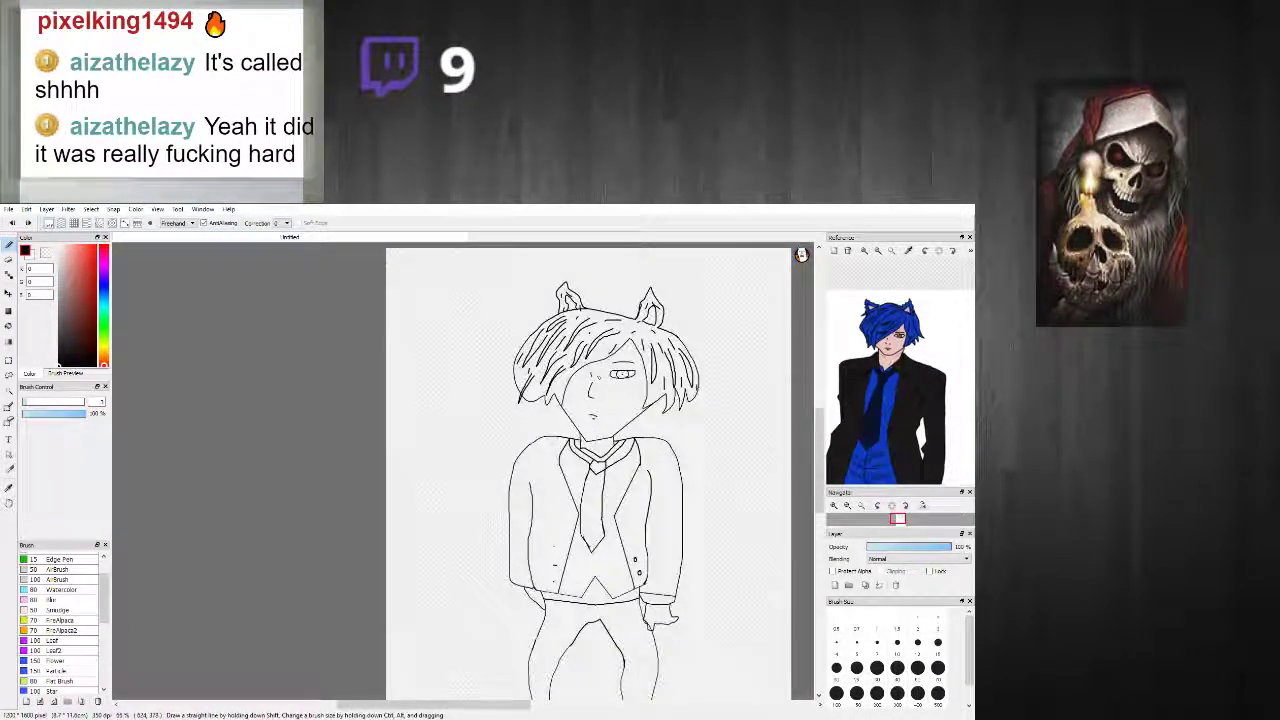
Step: Draw a second curved line along the fringe's left inner edge, from the jaw up to the forehead
scroll(598, 378, "up", 3)
left_click_drag(500, 459, 594, 338)
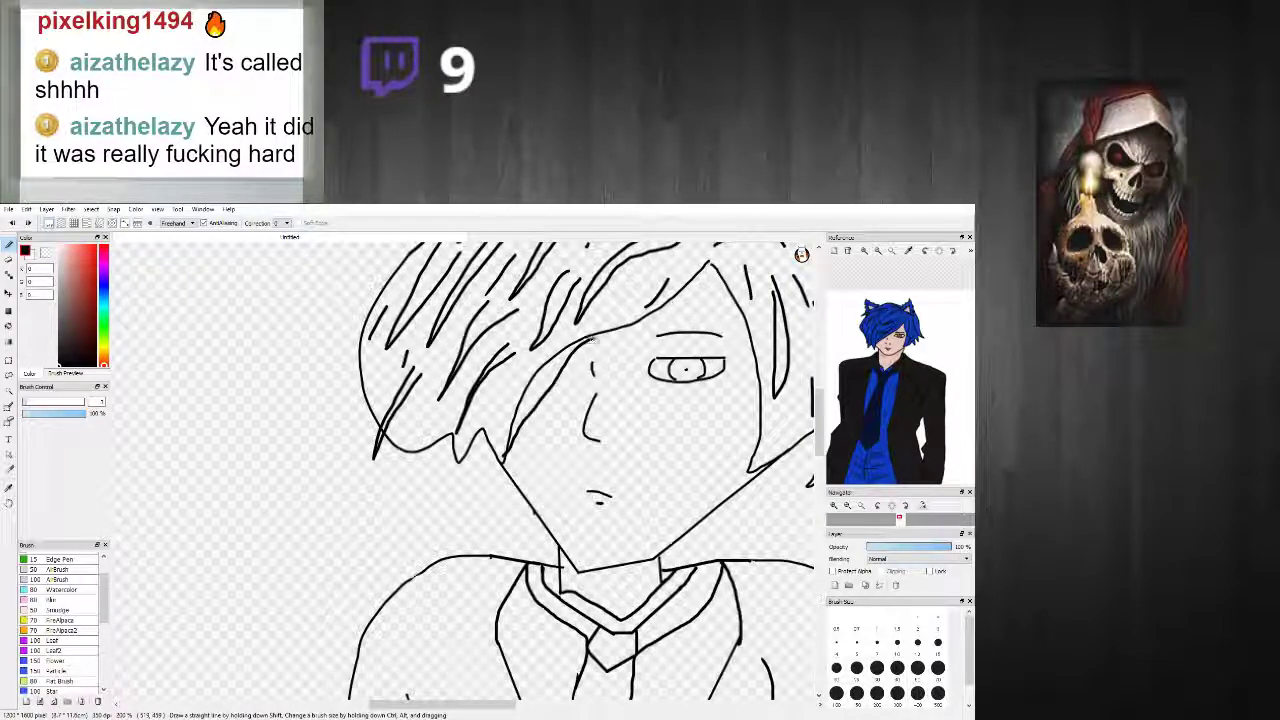
scroll(593, 347, "down", 3)
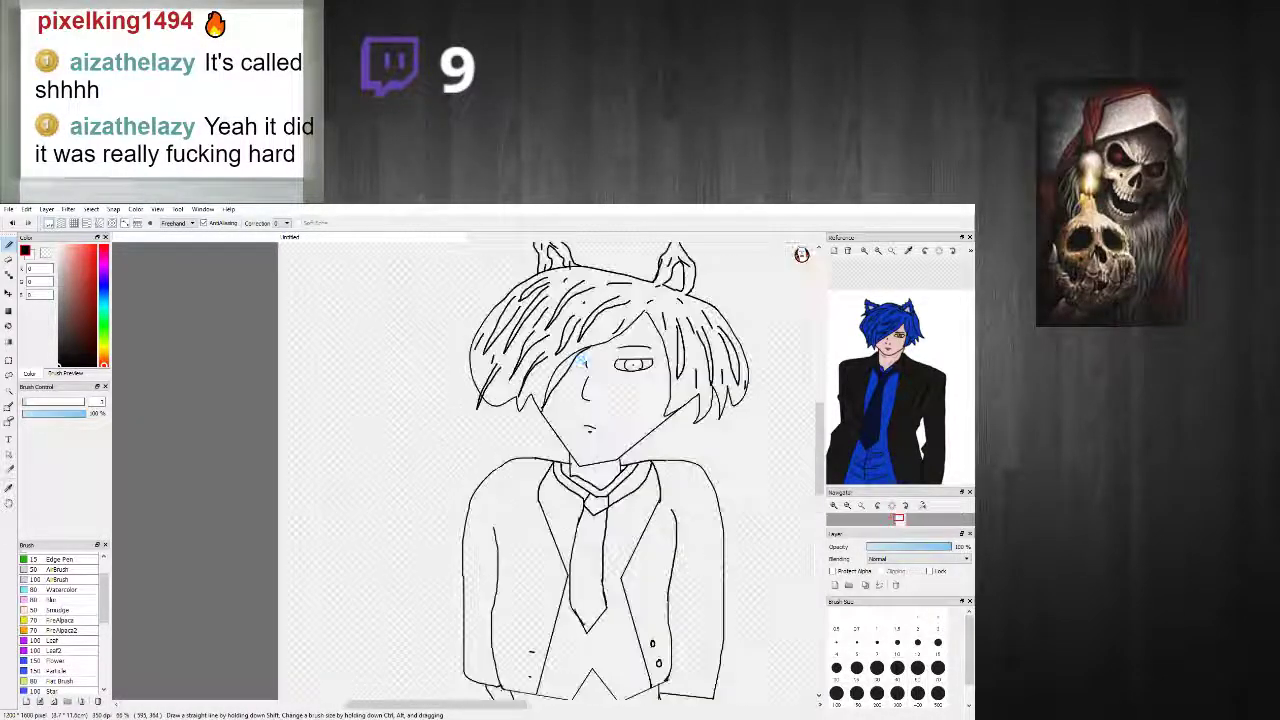
scroll(593, 347, "down", 1)
scroll(581, 410, "up", 3)
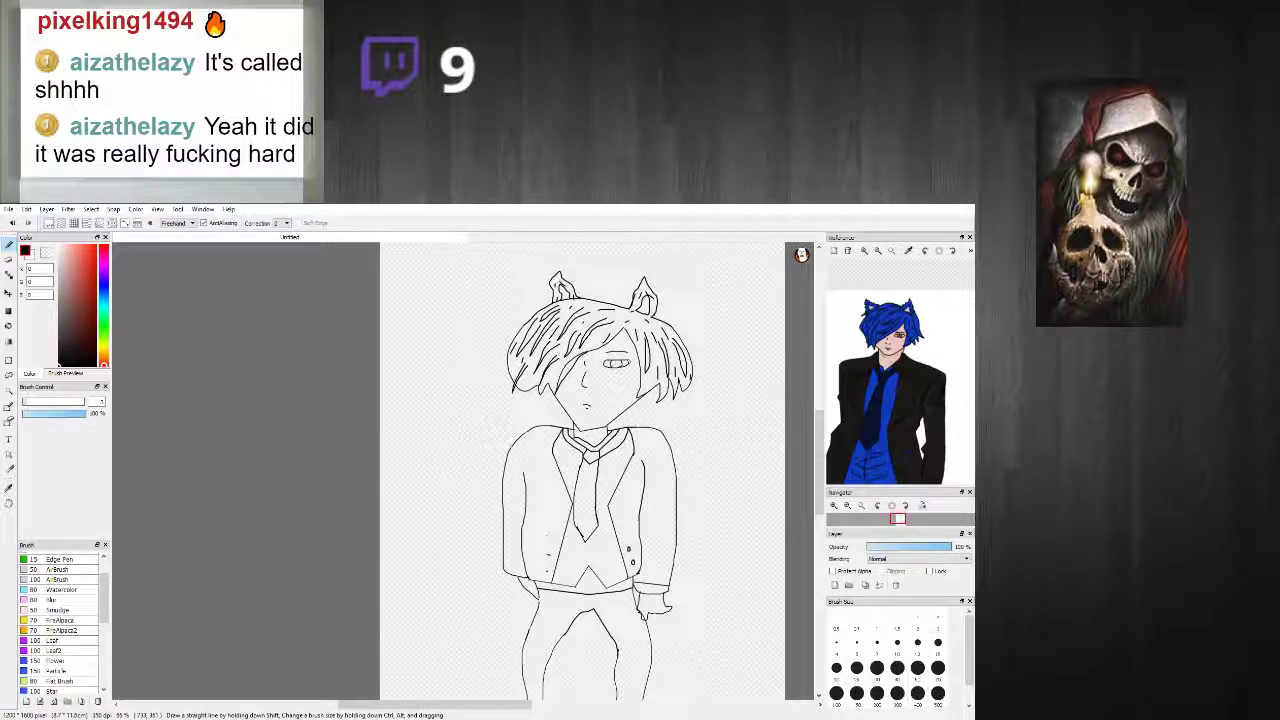
Step: Add a very short slanted mark on the cheek beside the mouth and a small dot on the opposite cheek
scroll(584, 419, "down", 3)
scroll(590, 420, "up", 3)
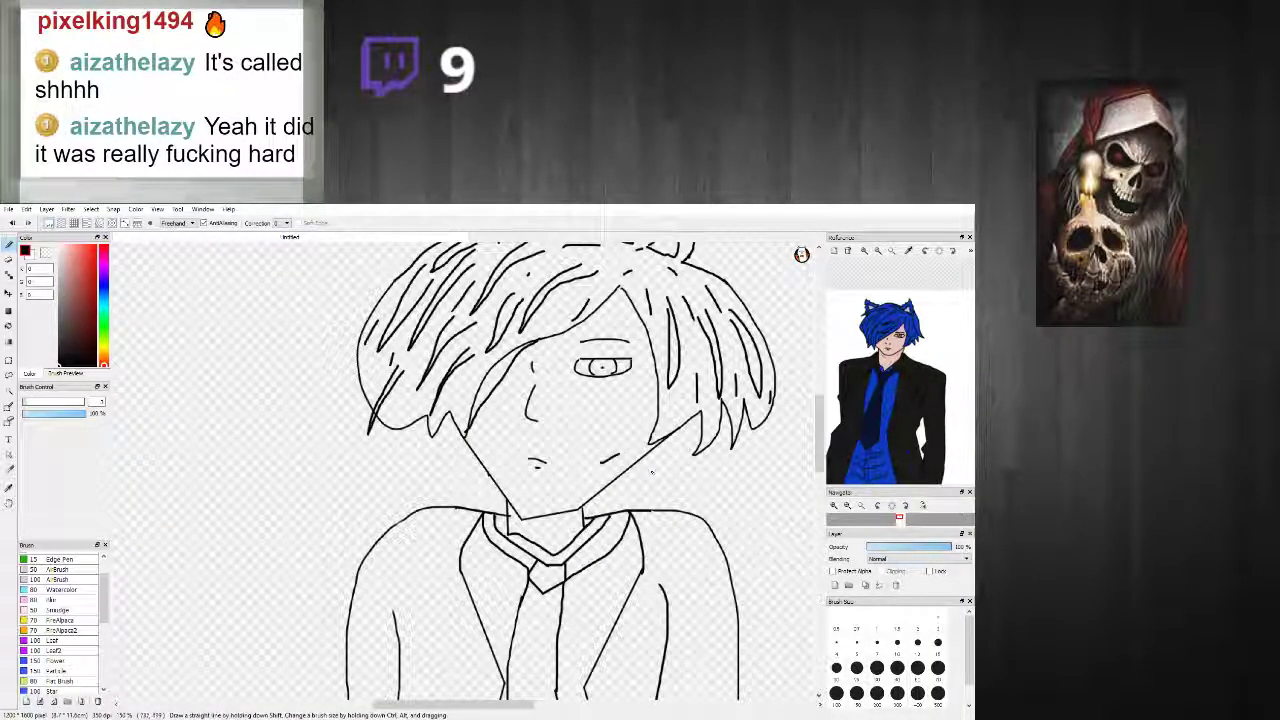
left_click_drag(621, 446, 610, 458)
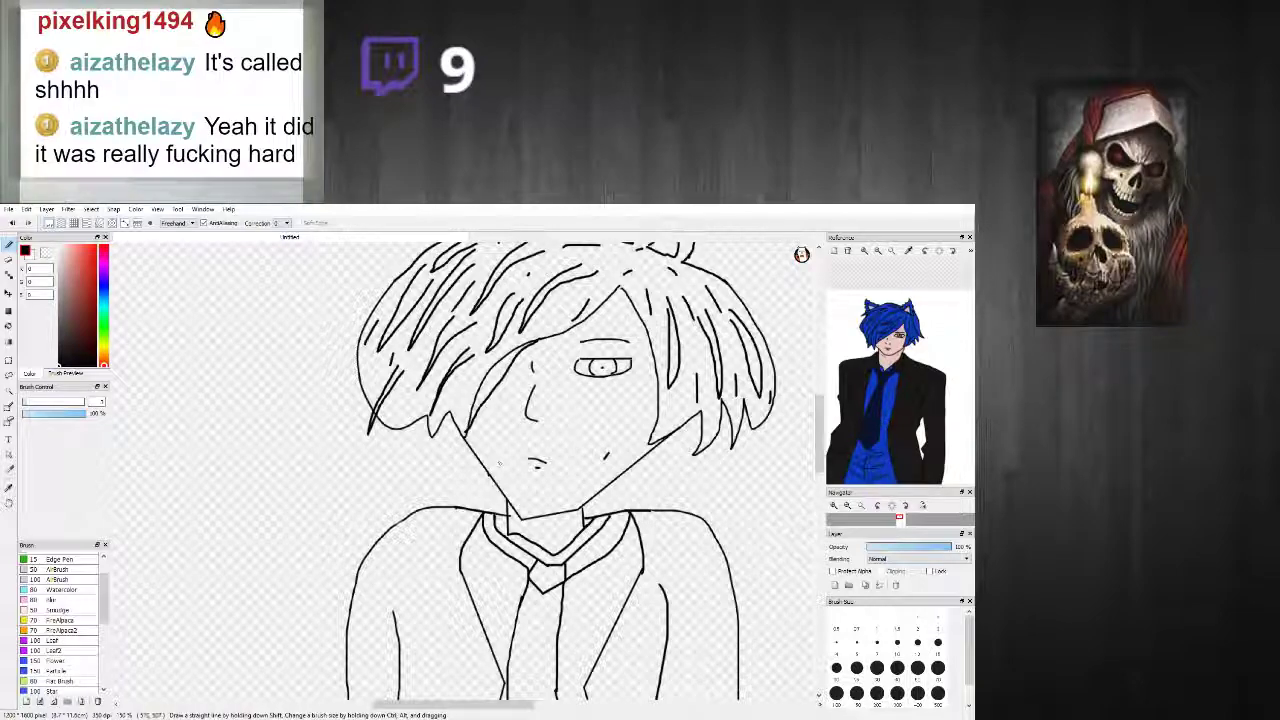
scroll(641, 395, "down", 2)
scroll(614, 358, "up", 2)
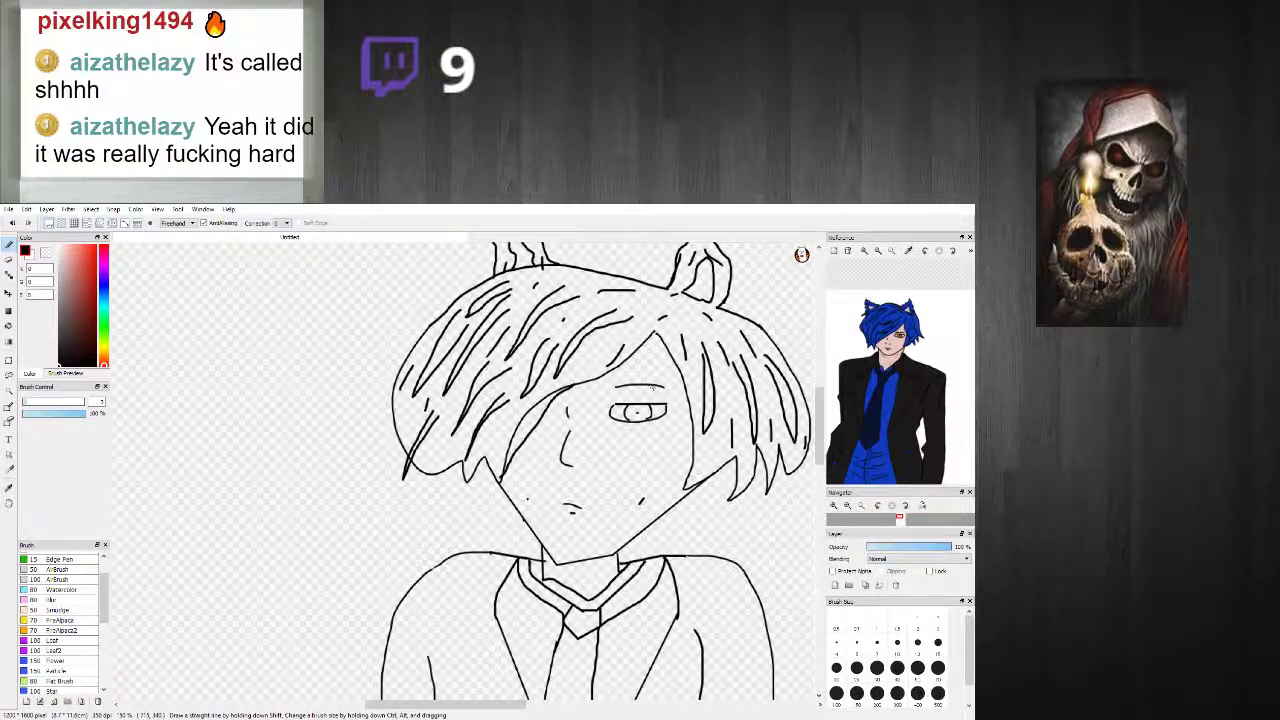
Step: Thicken the eye's upper lid line with short lash strokes running from the inner corner outward
scroll(652, 388, "up", 2)
scroll(652, 388, "up", 2)
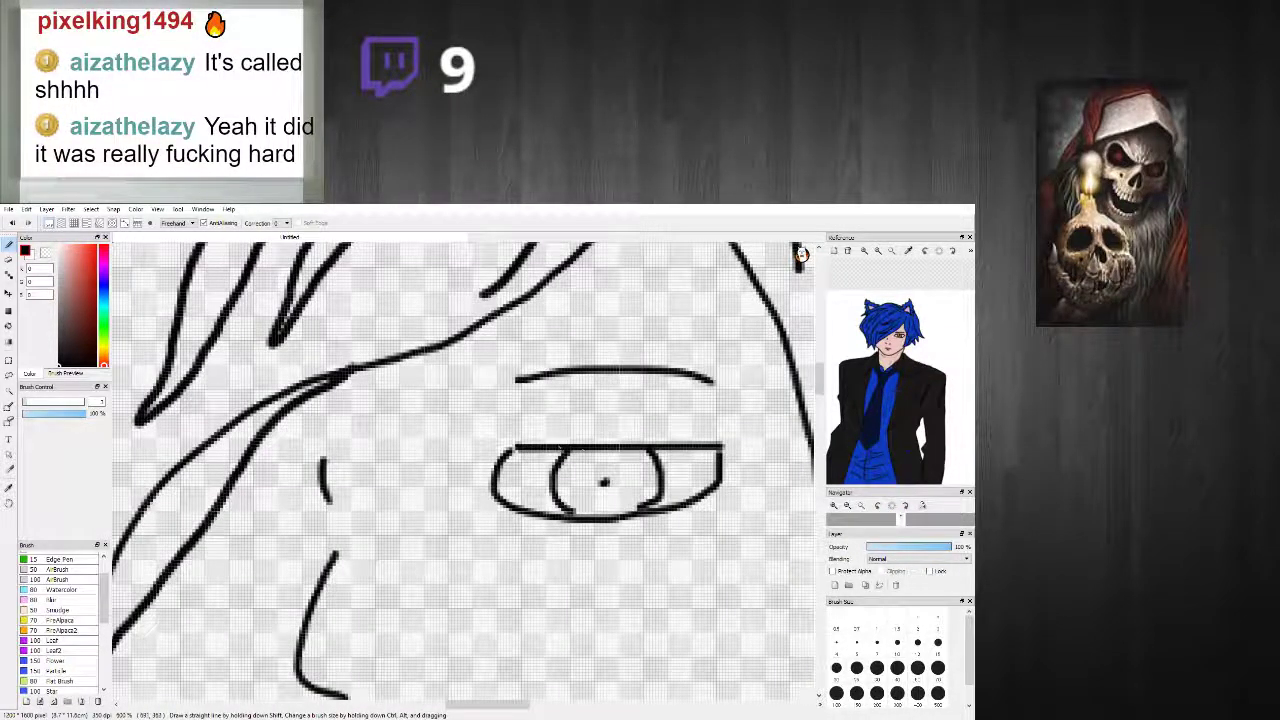
scroll(579, 448, "up", 1)
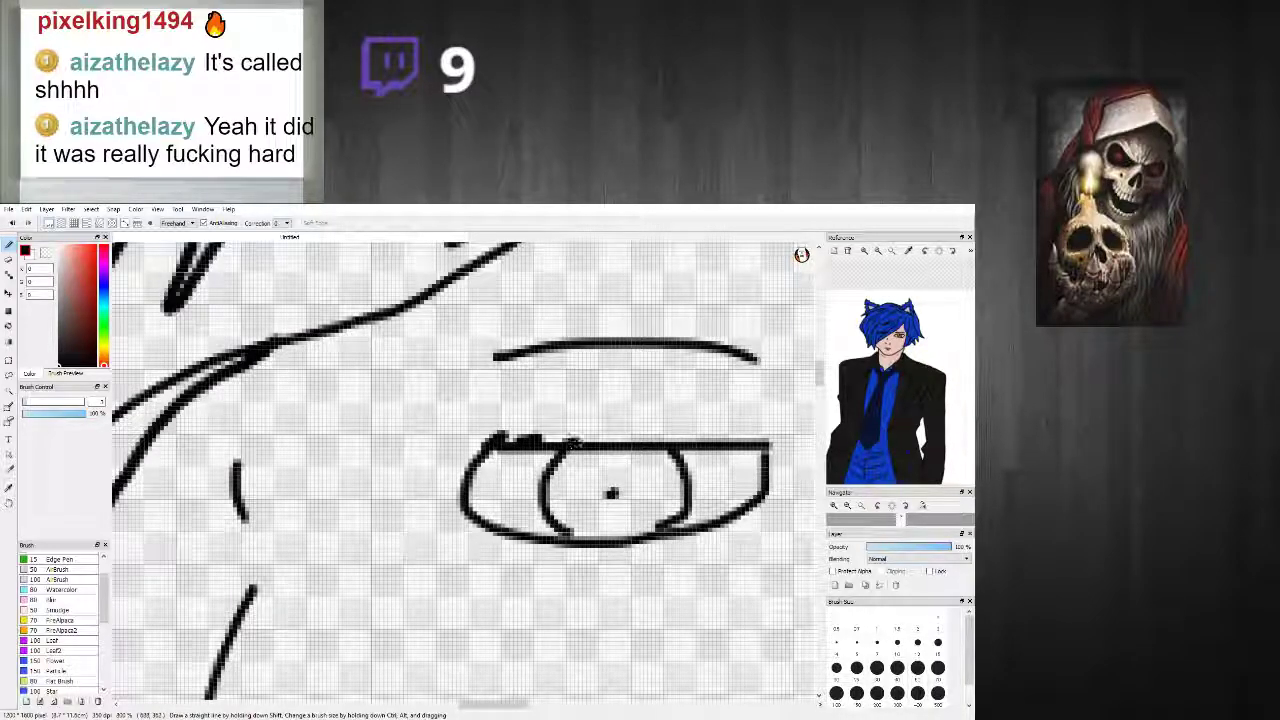
scroll(773, 479, "down", 8)
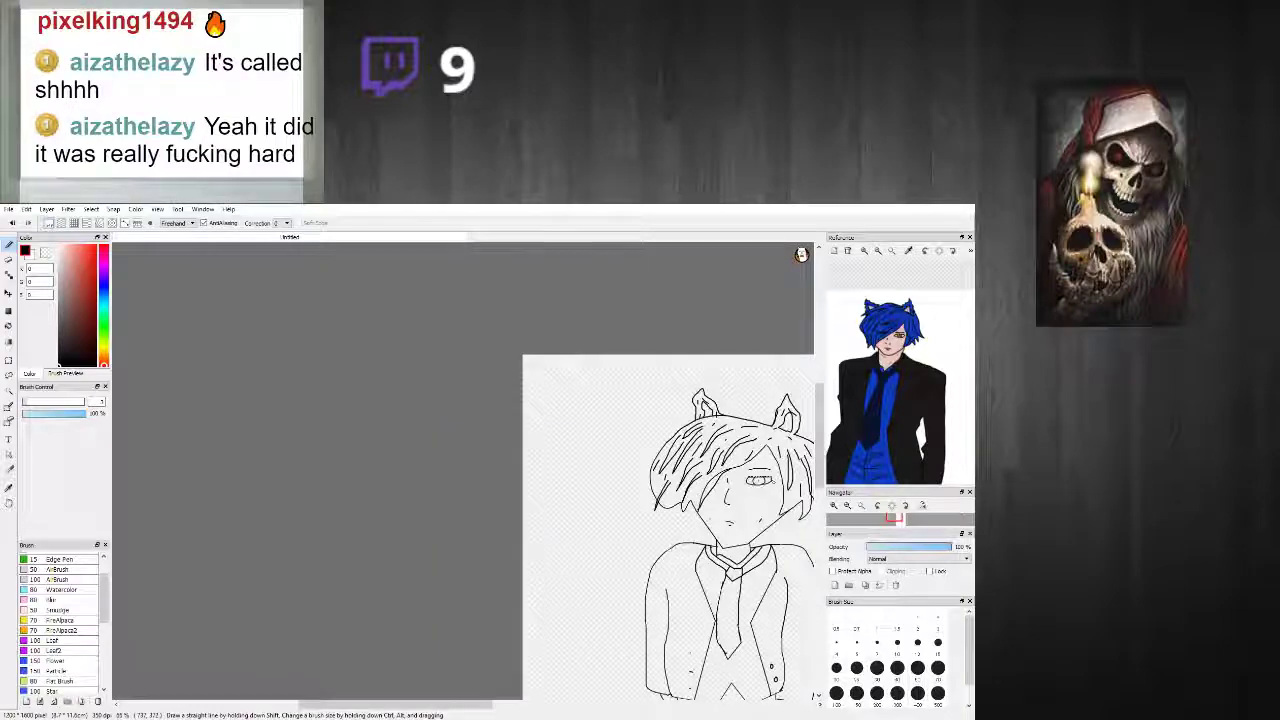
Step: Examine the full figure from head to shoes and compare its jacket, hands and trousers with the reference image
left_click_drag(818, 443, 818, 477)
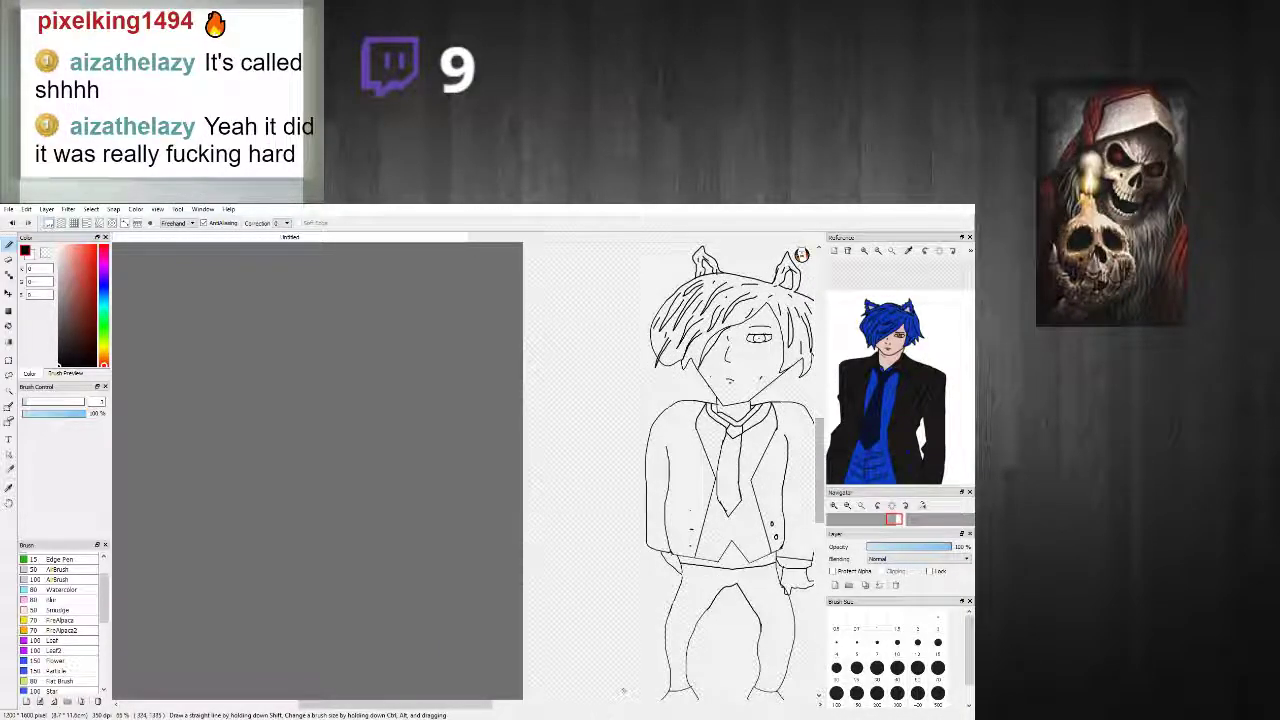
left_click_drag(469, 705, 528, 705)
scroll(497, 308, "up", 3)
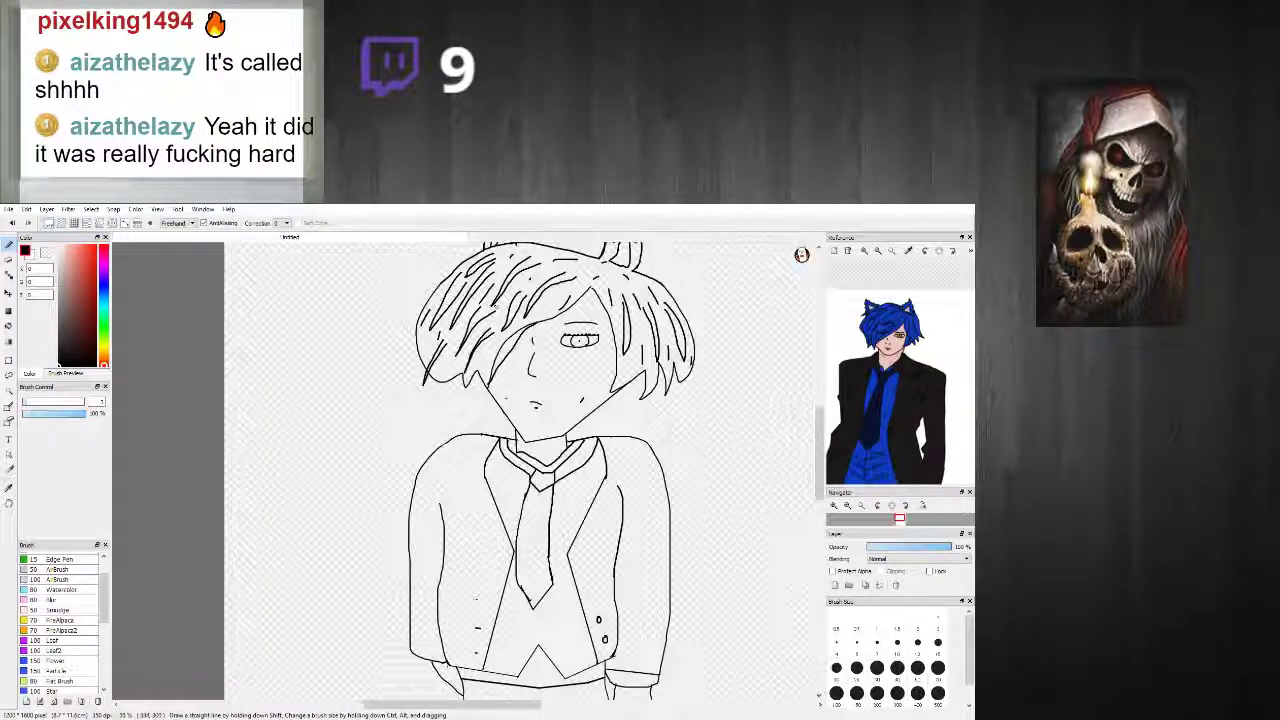
scroll(568, 450, "down", 2)
scroll(565, 537, "down", 2)
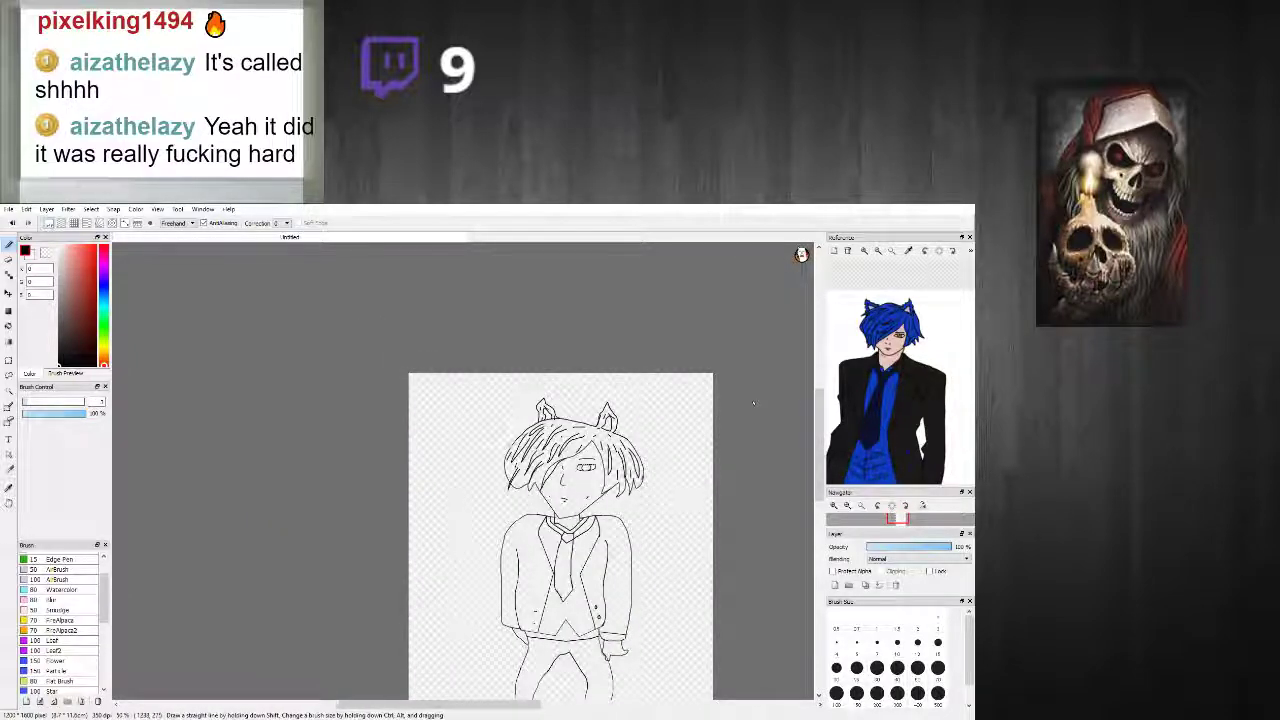
left_click_drag(820, 425, 822, 440)
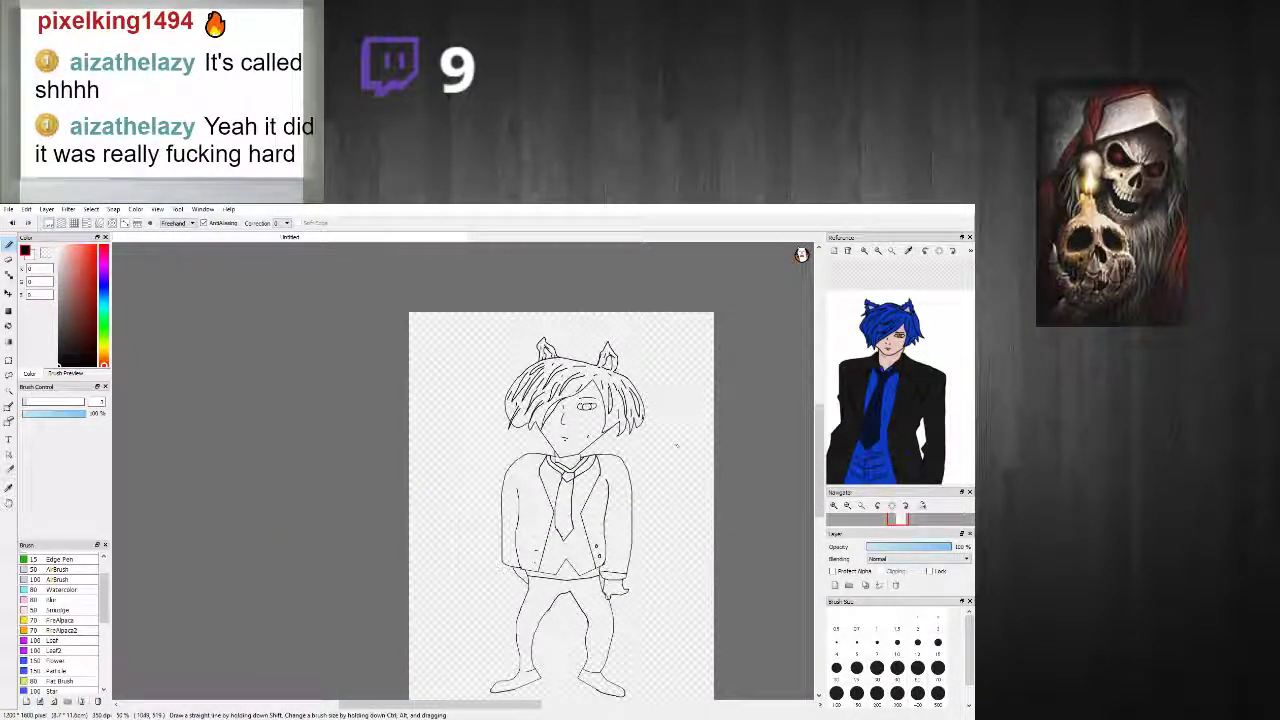
scroll(600, 450, "up", 3)
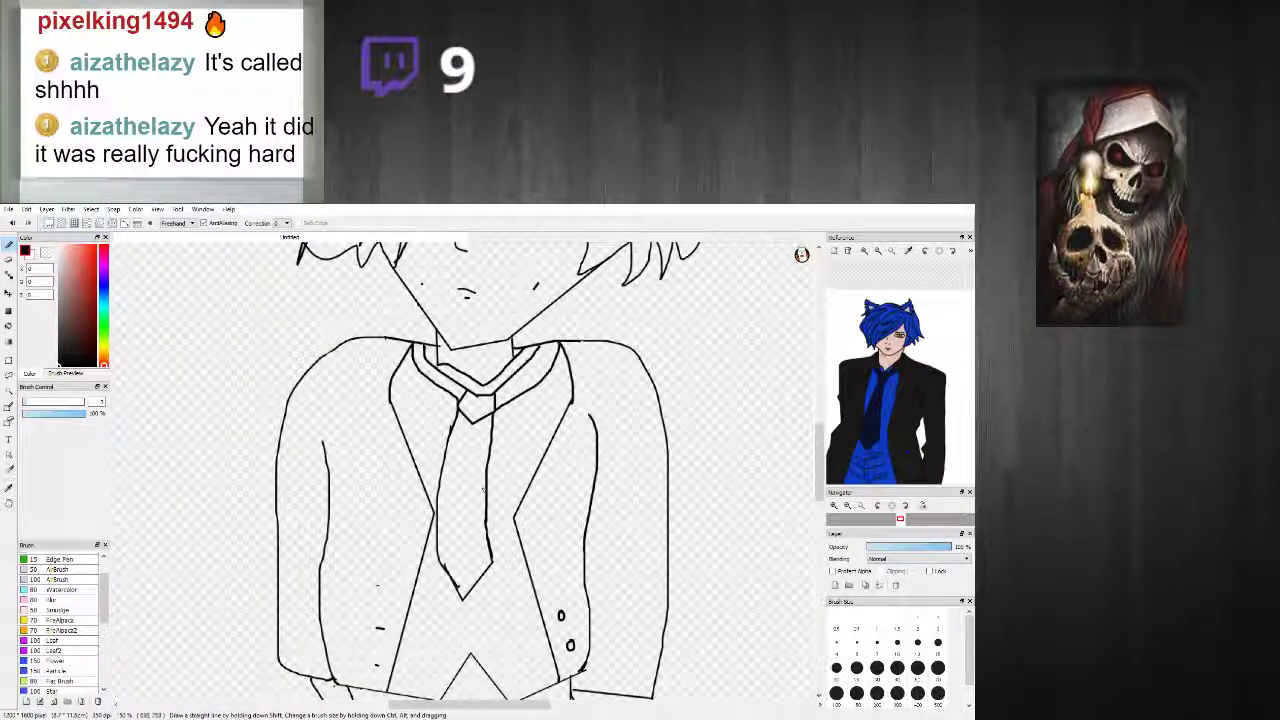
scroll(458, 453, "up", 1)
scroll(458, 453, "down", 4)
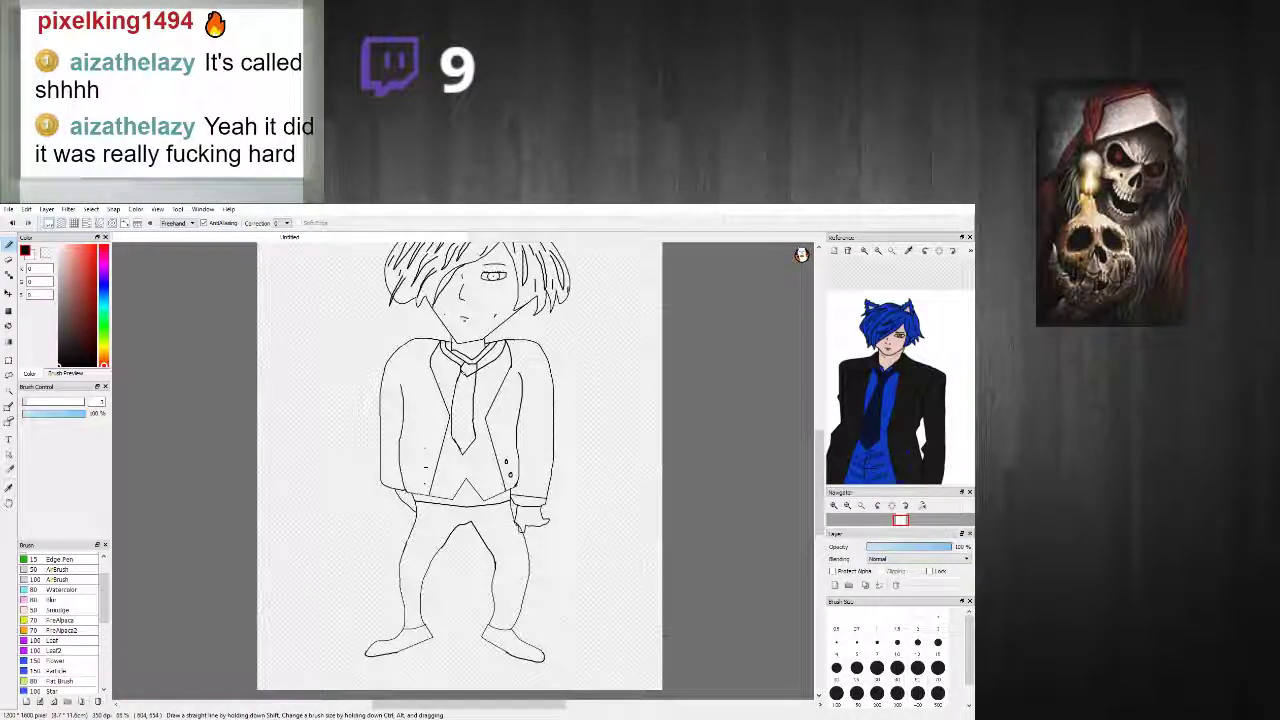
scroll(458, 453, "down", 1)
scroll(458, 453, "up", 1)
scroll(458, 453, "down", 1)
scroll(437, 391, "down", 1)
scroll(402, 391, "up", 1)
scroll(402, 391, "up", 1)
scroll(501, 436, "down", 3)
scroll(521, 447, "up", 1)
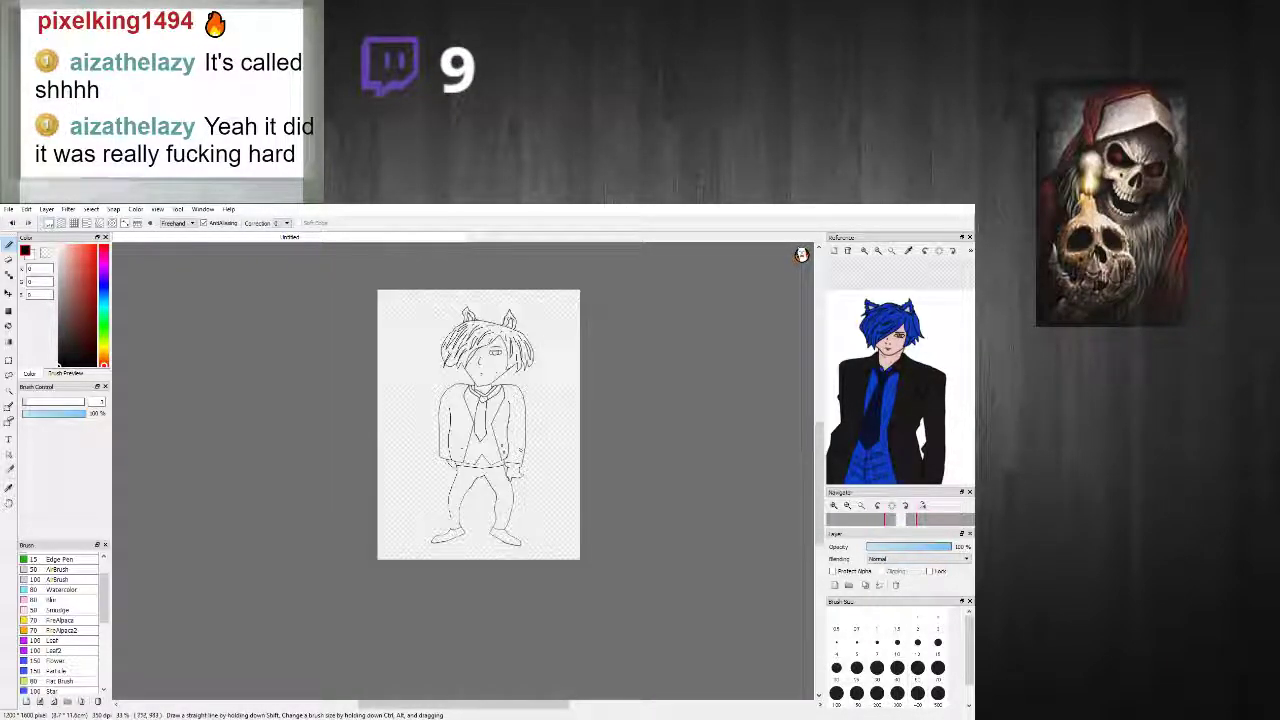
left_click_drag(876, 416, 855, 347)
scroll(397, 408, "up", 4)
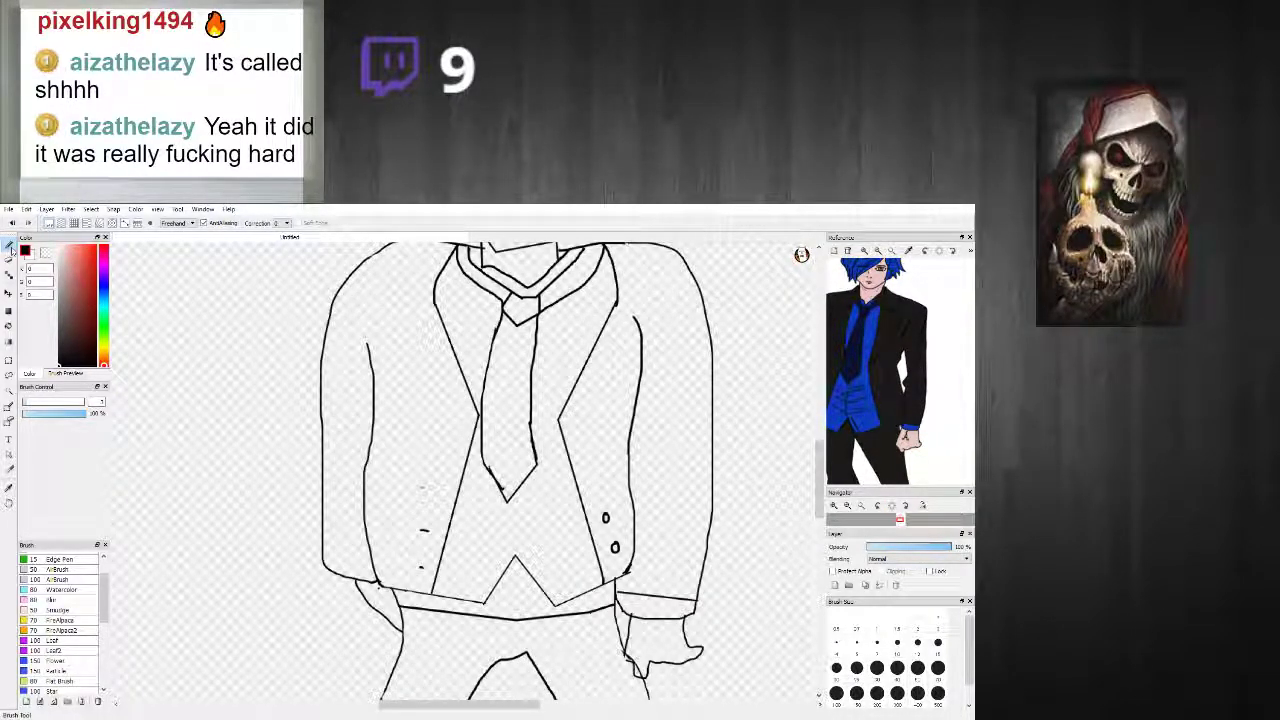
scroll(331, 404, "down", 4)
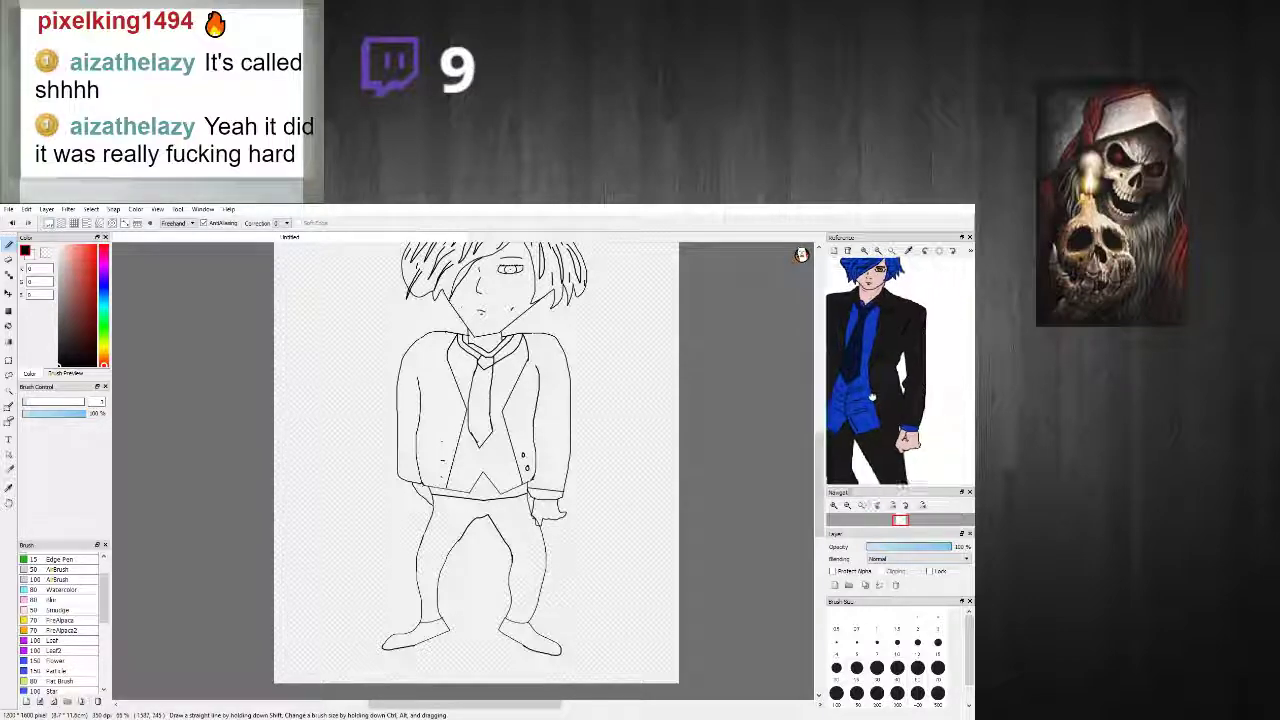
Step: Fill the trousers and both halves of the jacket, including the sleeves, with dark grey using the Bucket tool
left_click(66, 317)
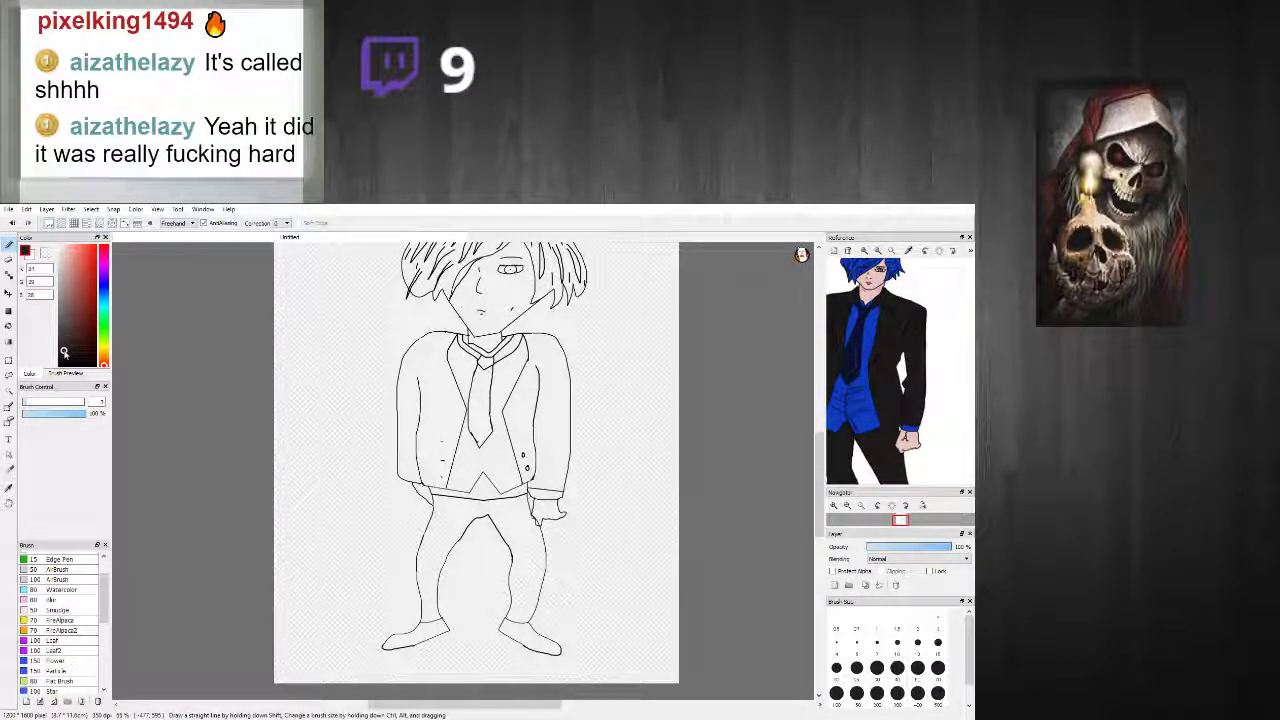
left_click(59, 323)
left_click(8, 326)
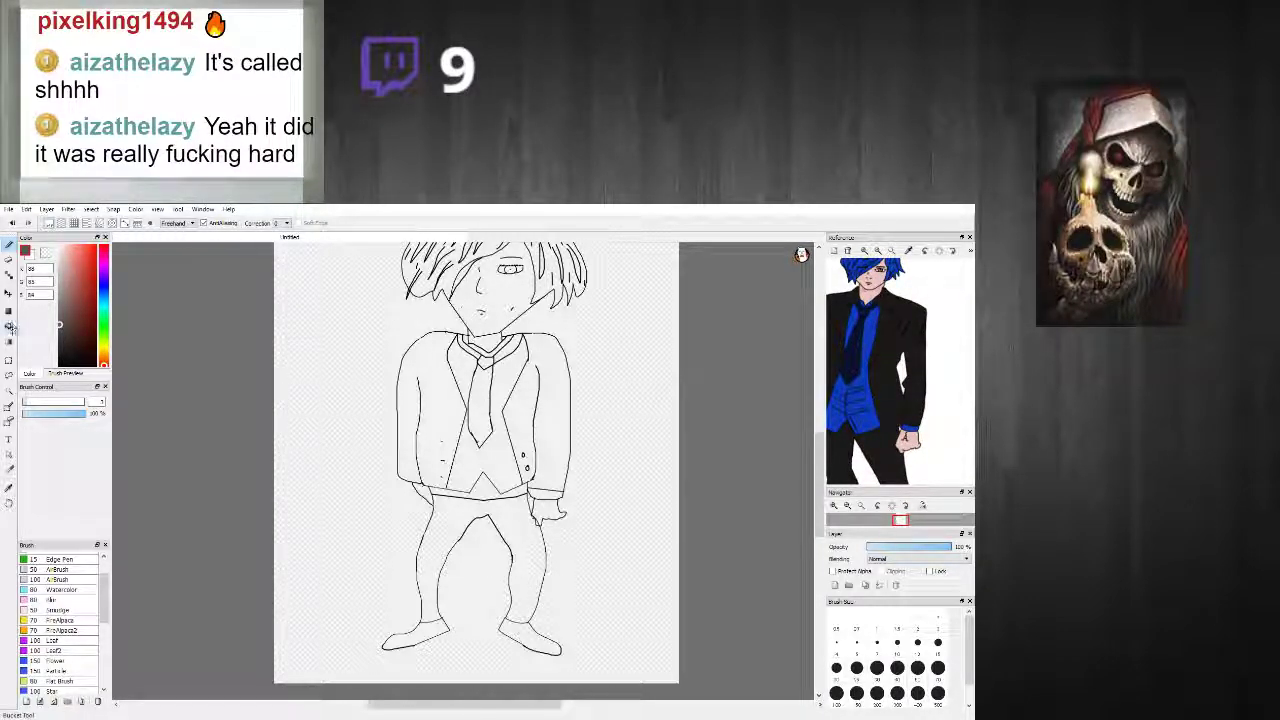
left_click(513, 529)
left_click(555, 428)
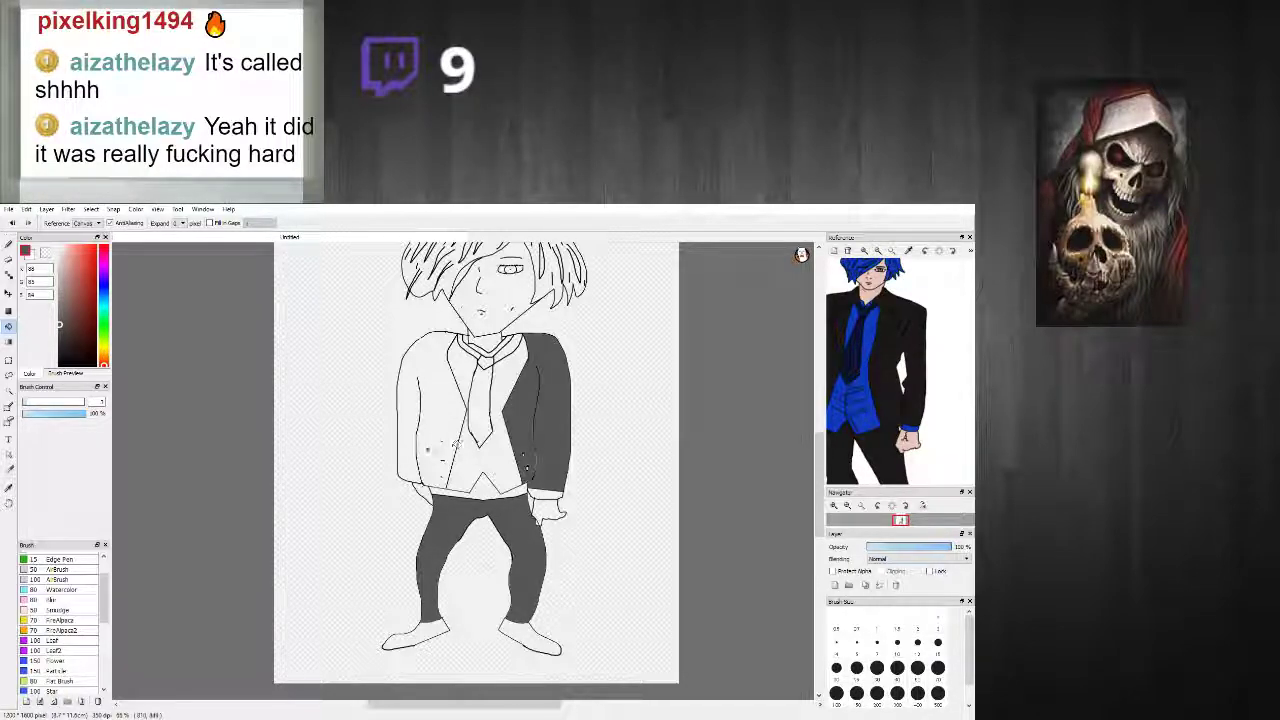
left_click(420, 420)
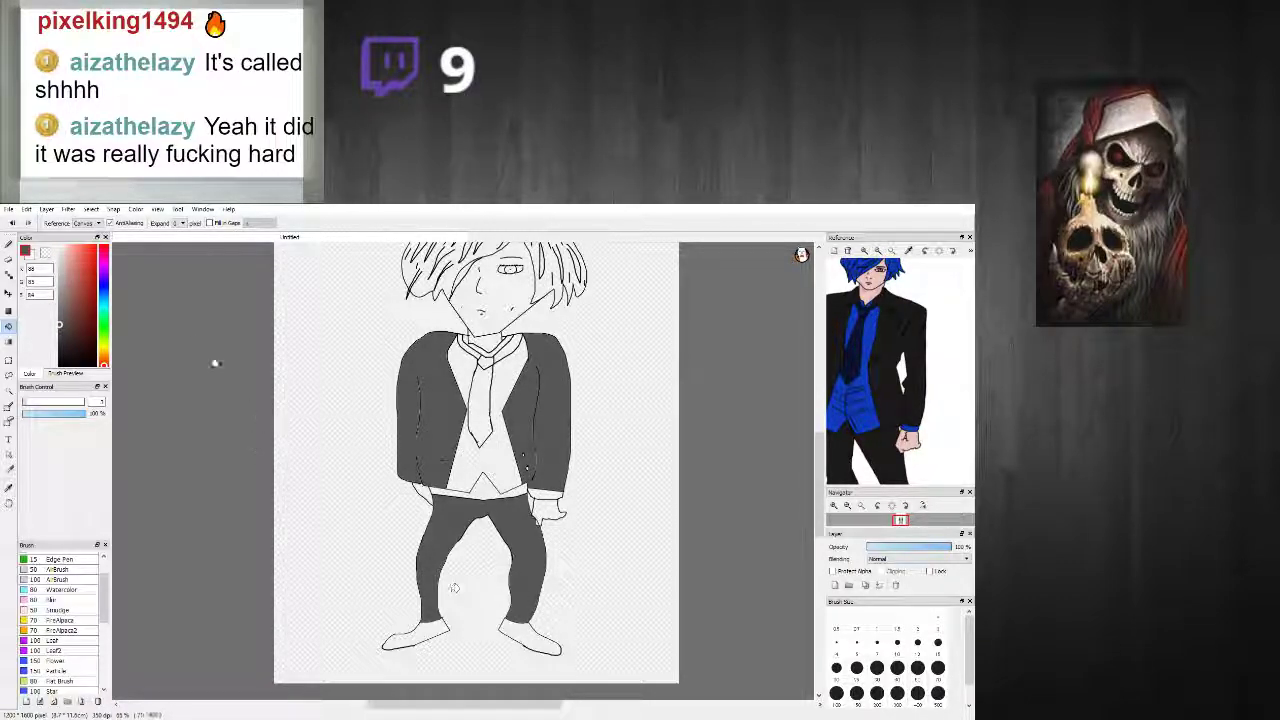
Step: Fill both shoes with a near-black colour
left_click(71, 362)
left_click(415, 638)
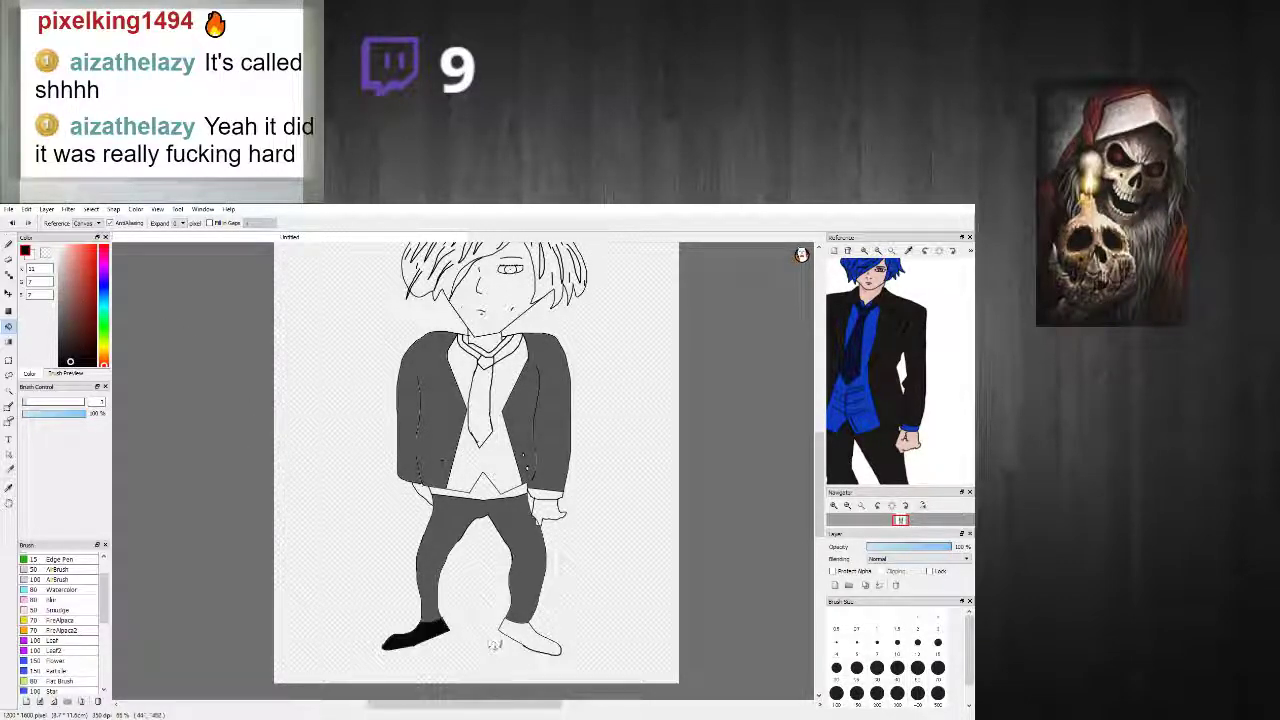
left_click(530, 640)
scroll(540, 502, "down", 2)
scroll(543, 502, "up", 2)
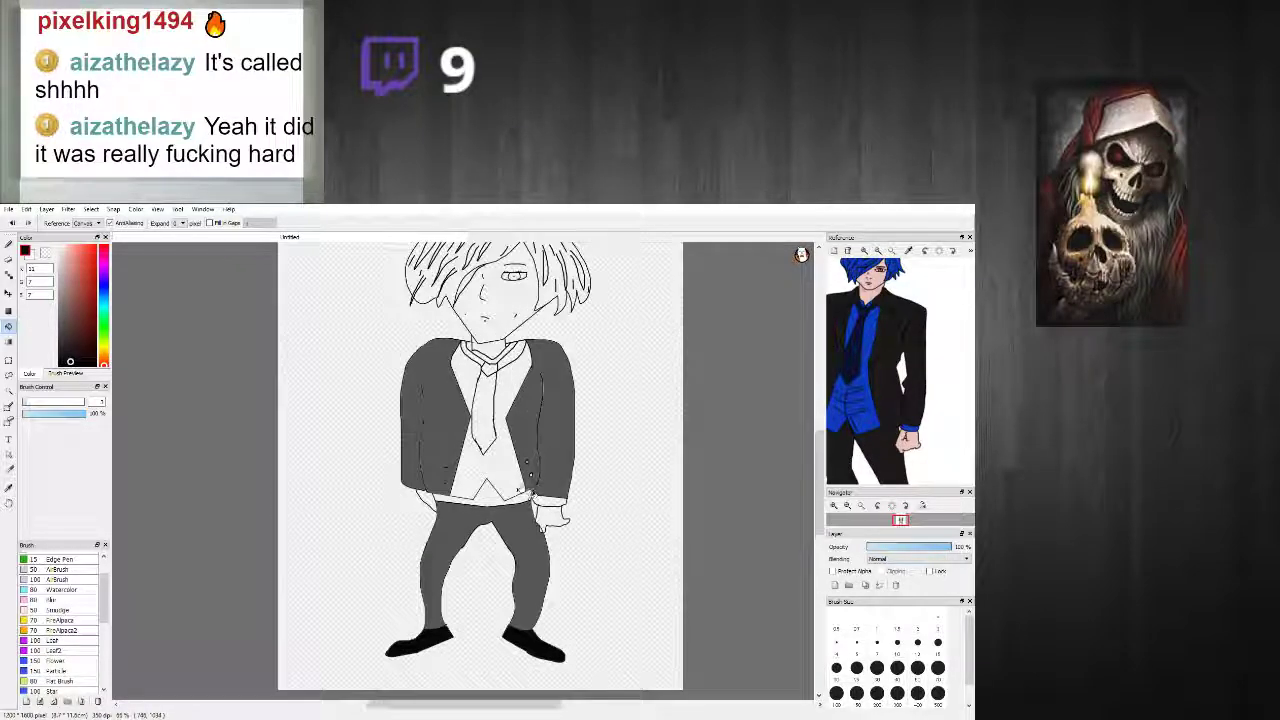
Step: Fill the tie, its knot and both bands around the collar with the same near-black
left_click(496, 413)
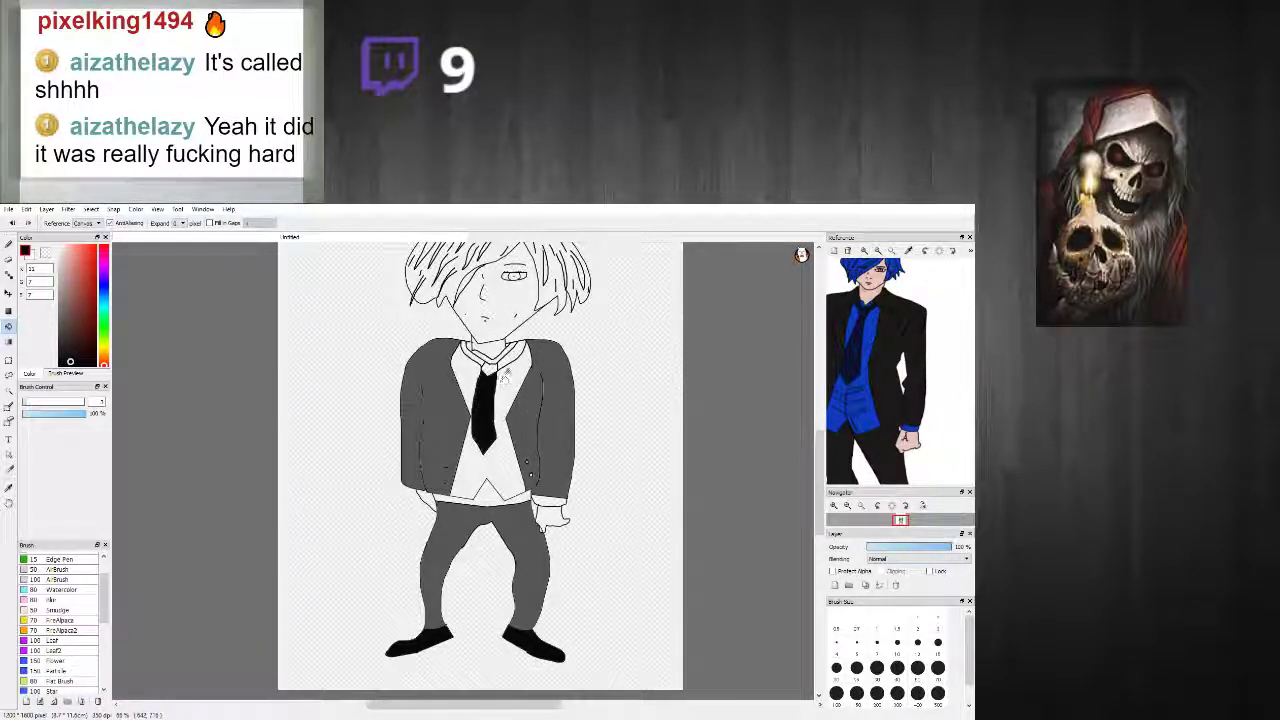
scroll(470, 362, "up", 3)
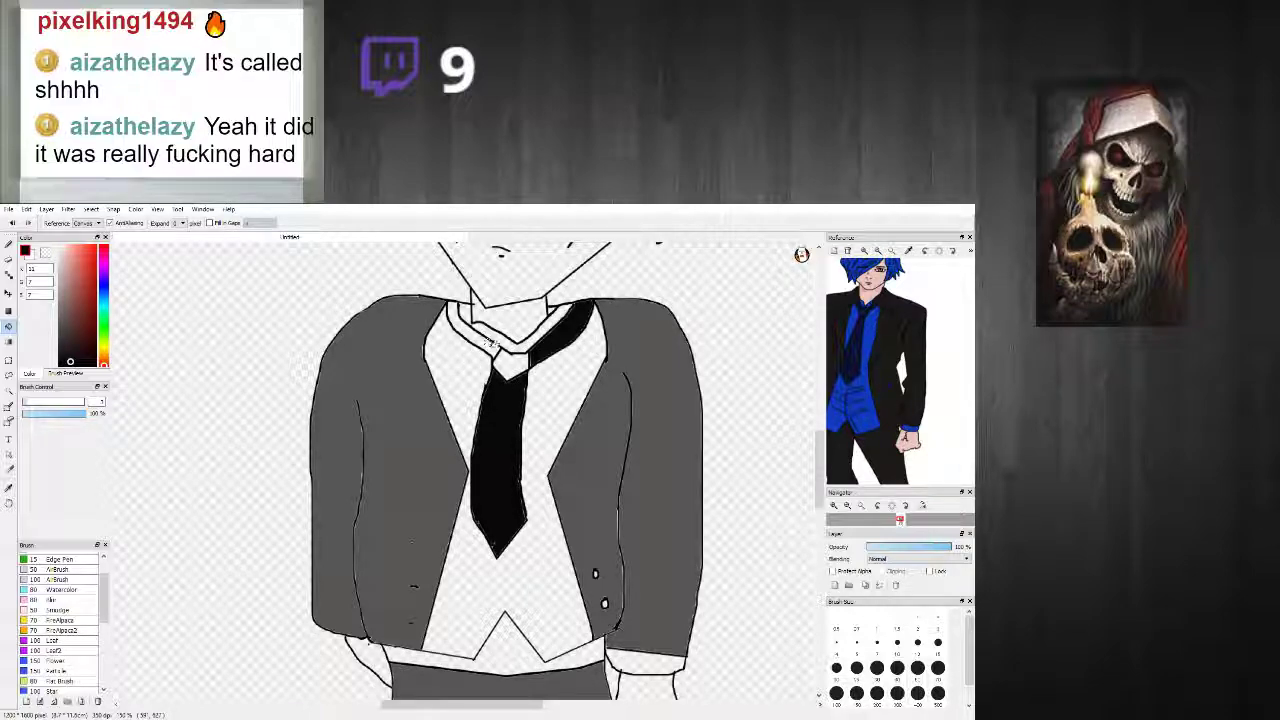
scroll(520, 366, "down", 3)
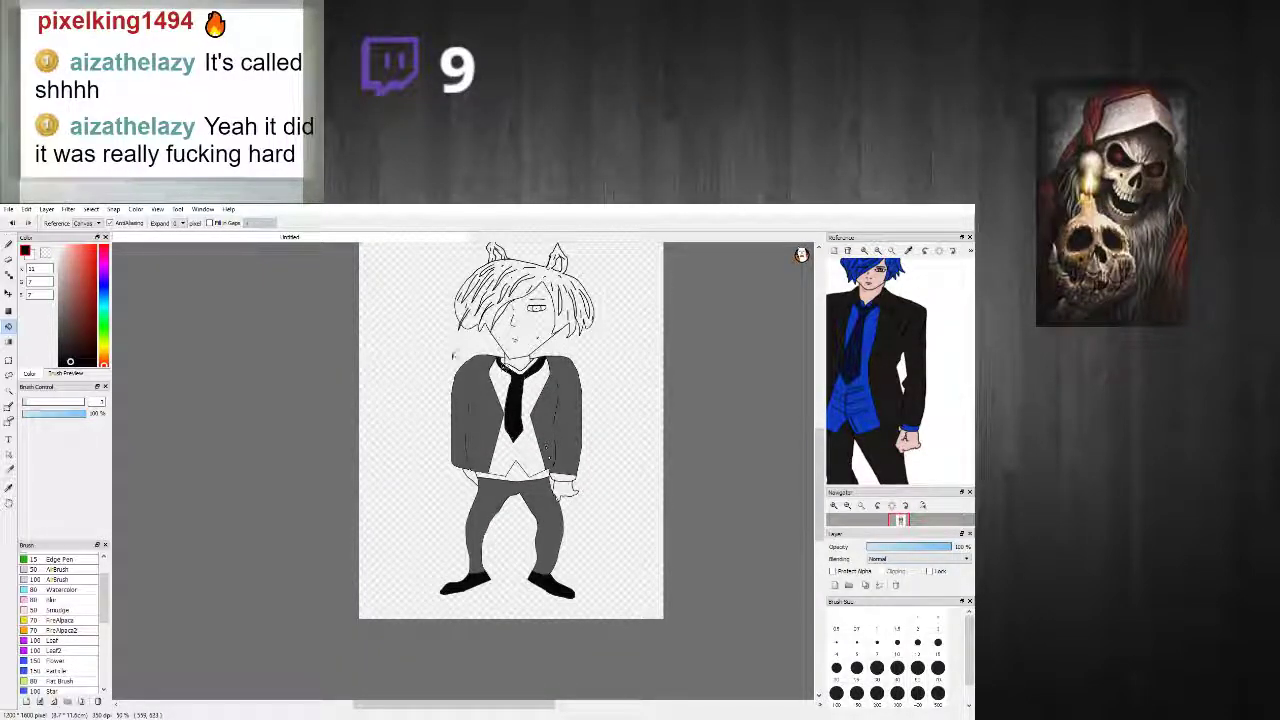
Step: Fill the shirt on both sides of the tie and down to the waist with a medium blue
left_click_drag(105, 302, 105, 293)
left_click(83, 256)
left_click(508, 440)
left_click(517, 470)
left_click(84, 289)
left_click(509, 430)
key("ctrl+z")
left_click(515, 447)
left_click(511, 475)
scroll(521, 475, "down", 2)
scroll(521, 475, "up", 2)
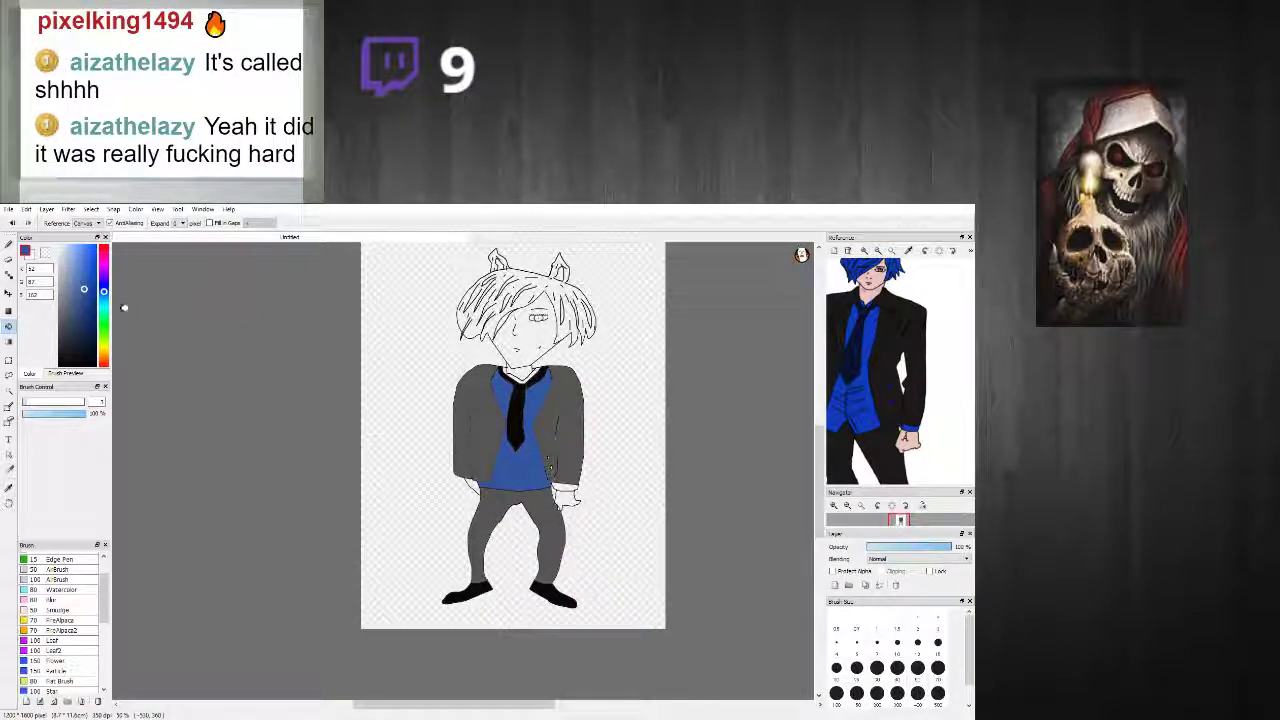
Step: Refill the shirt and its strip at the waist with a slightly darker blue to match the reference image
scroll(845, 400, "up", 2)
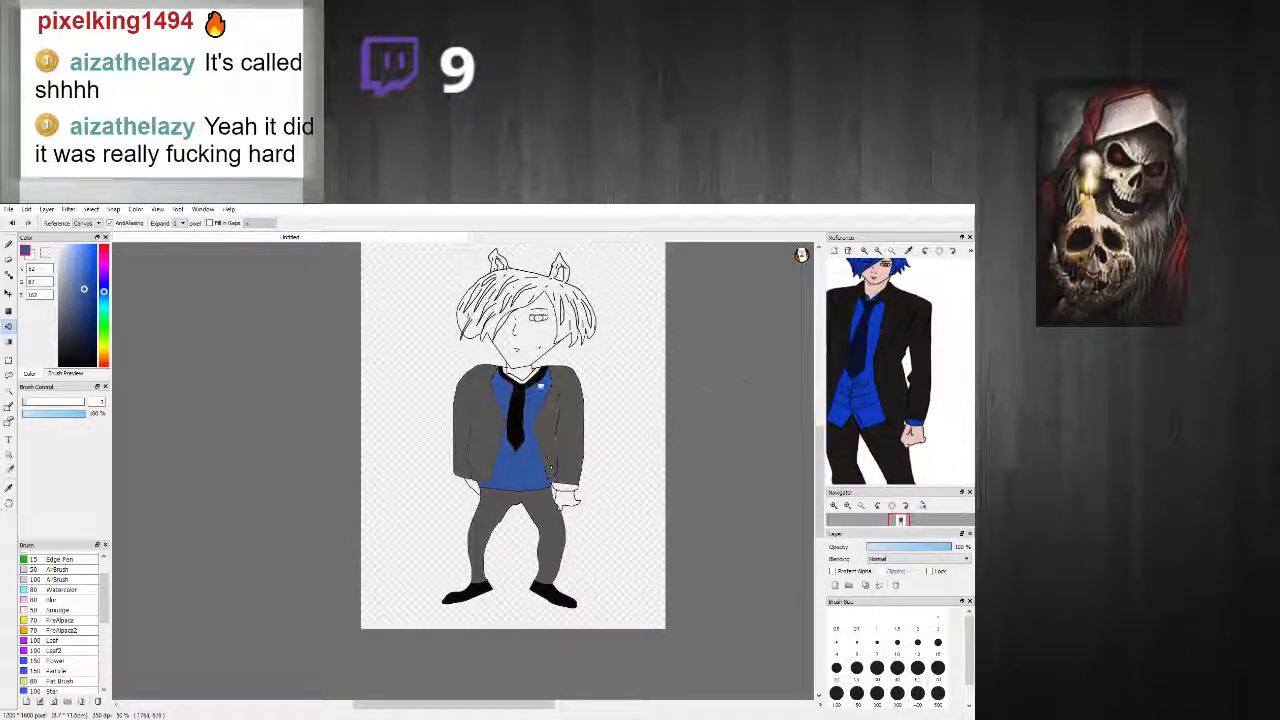
left_click(88, 297)
left_click(527, 462)
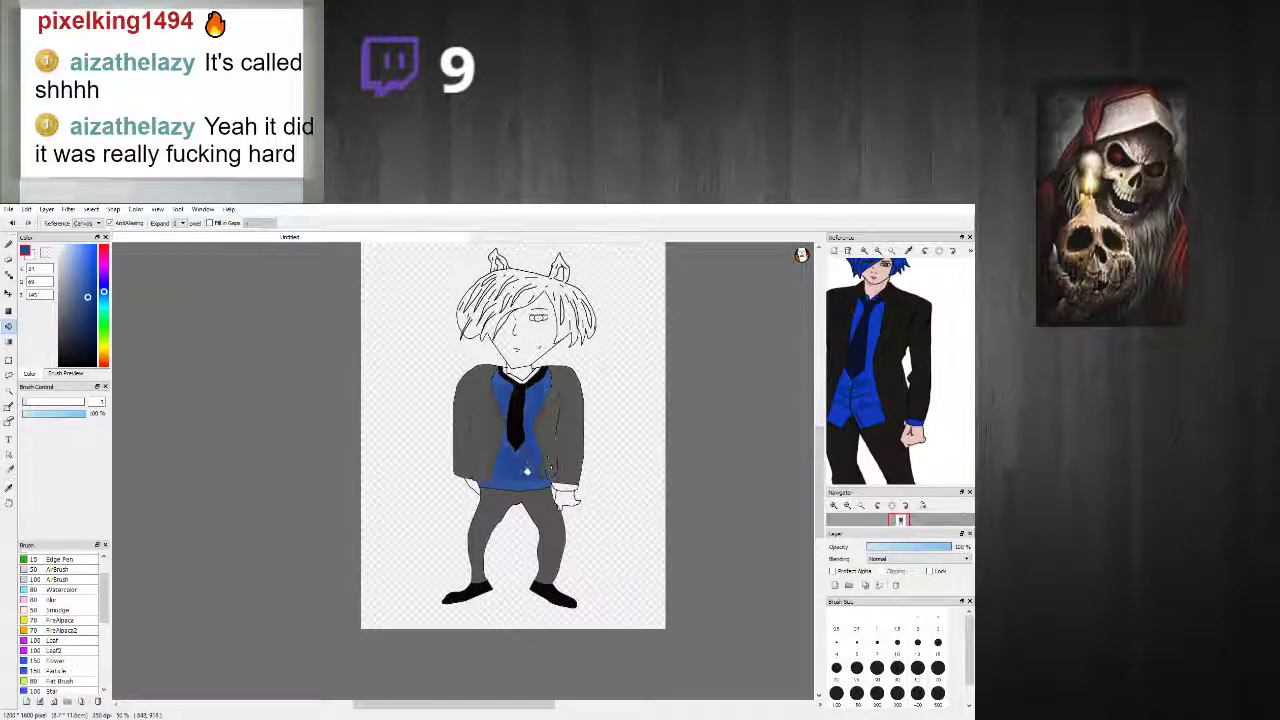
left_click(517, 486)
Step: Choose a very pale yellow as the skin tone and try it as a fill on the face
scroll(537, 397, "up", 4)
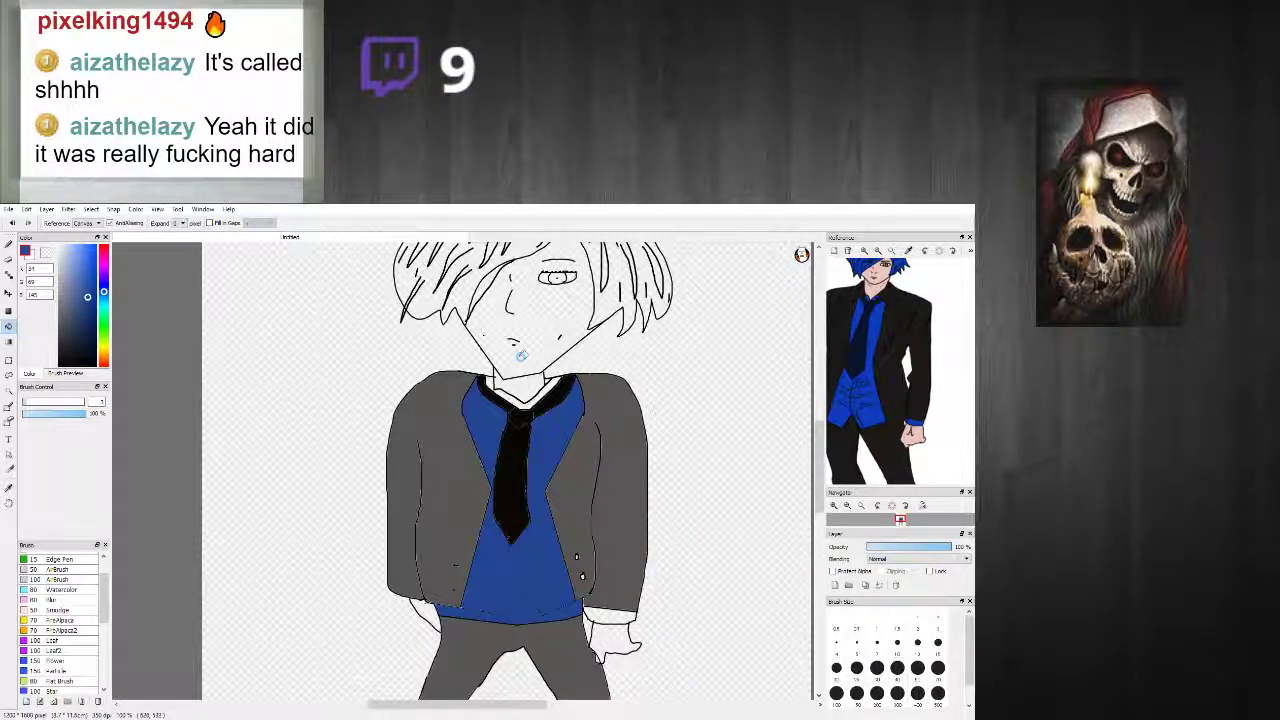
mouse_move(103, 350)
left_mouse_down()
mouse_move(103, 362)
mouse_move(104, 351)
left_mouse_up()
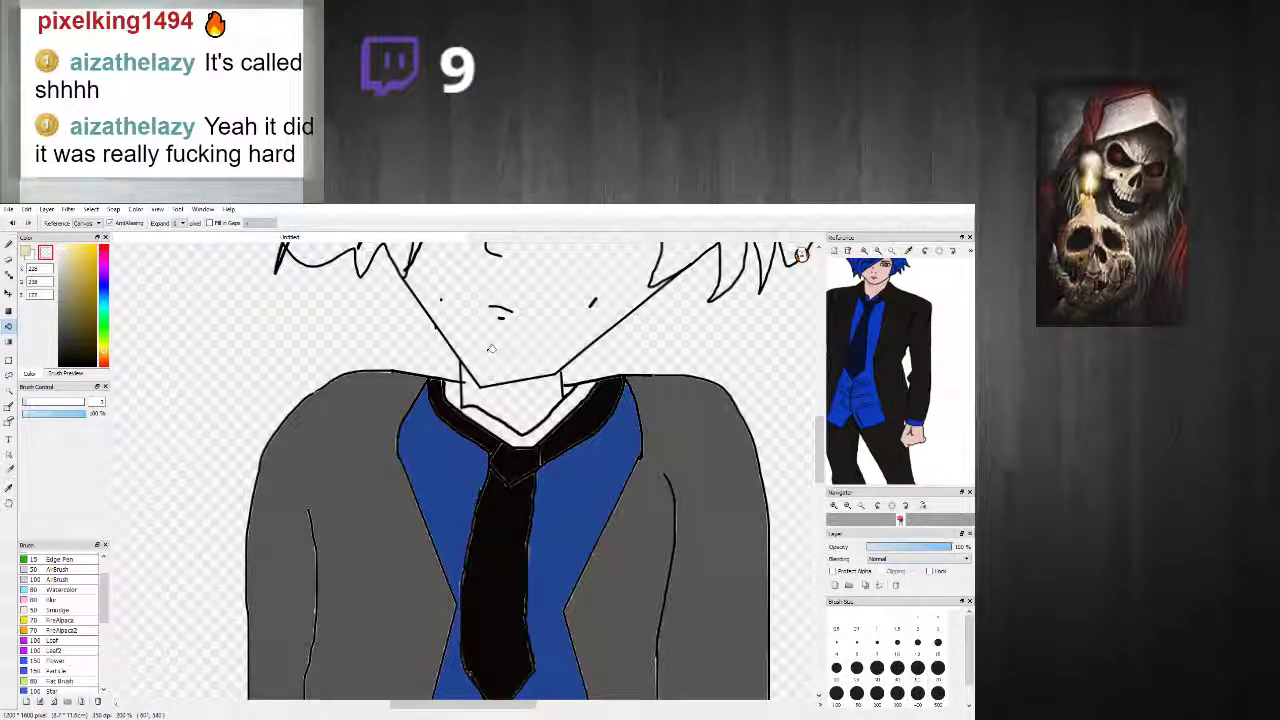
scroll(532, 347, "down", 3)
scroll(525, 330, "up", 2)
left_click(26, 251)
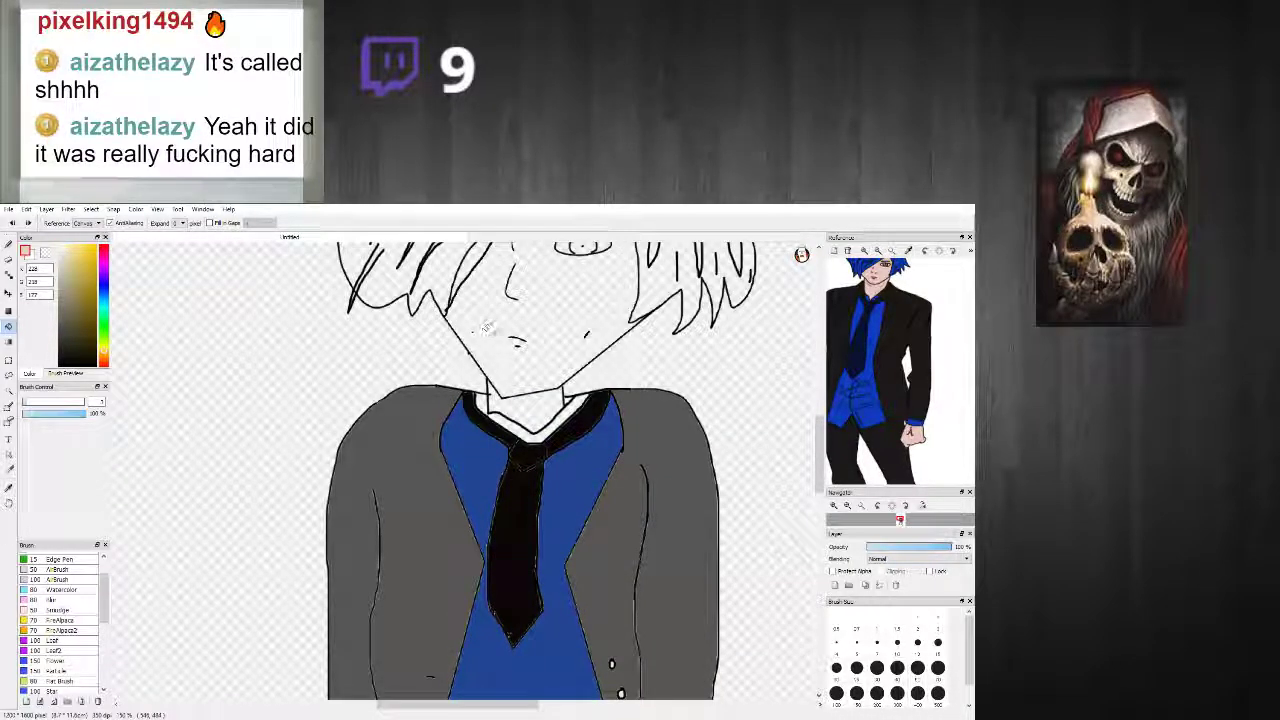
scroll(486, 326, "down", 3)
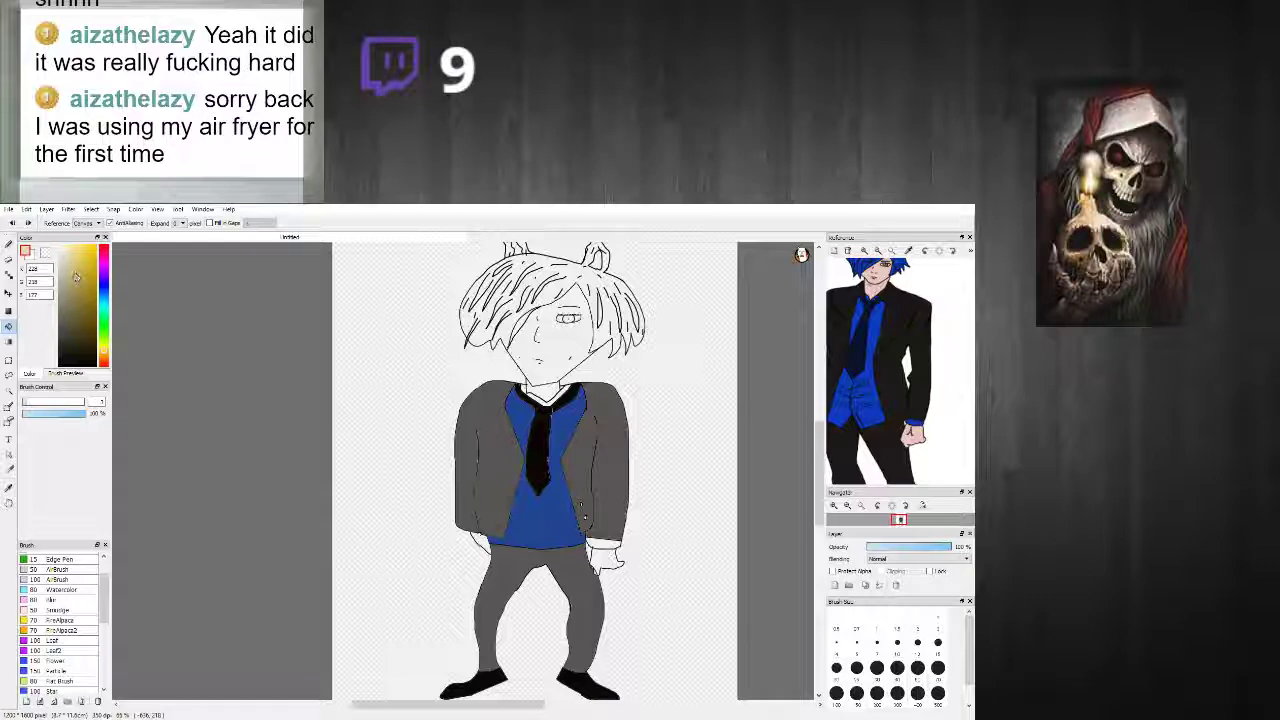
left_click(62, 250)
left_click(530, 350)
scroll(582, 357, "down", 2)
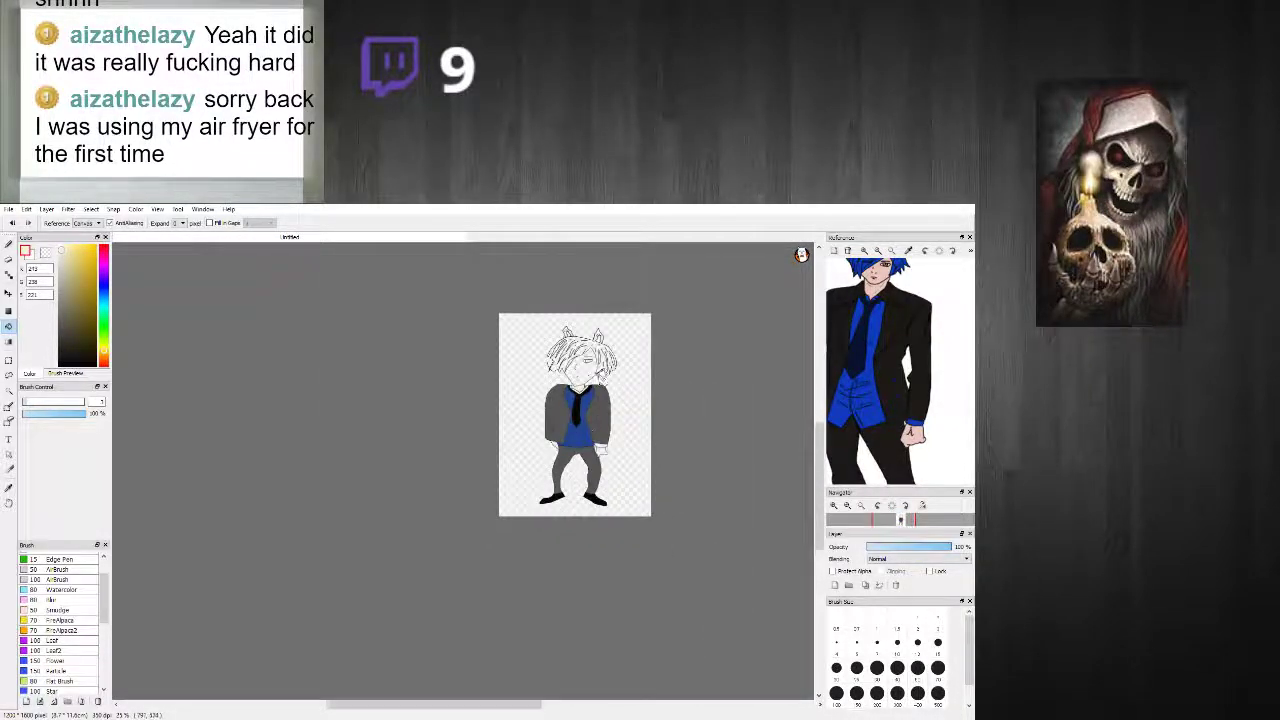
Step: Shift the skin tone's hue slightly towards orange and fill the neck with it
scroll(590, 360, "up", 4)
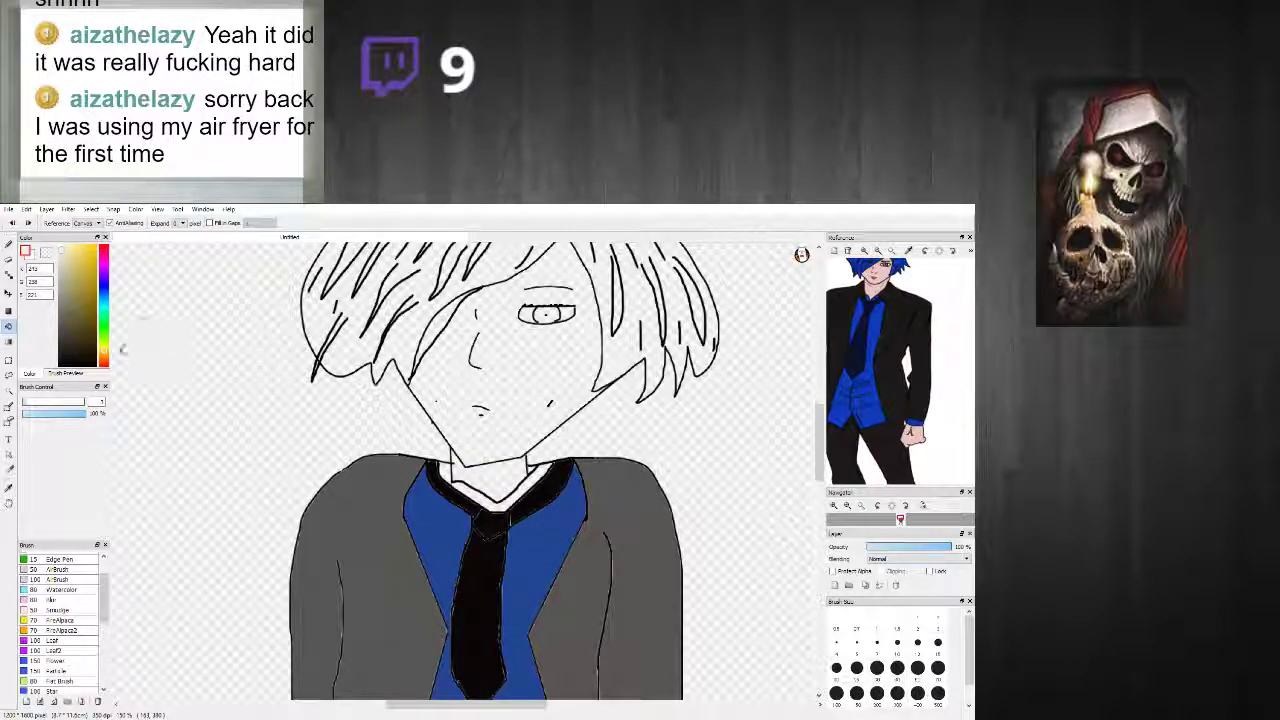
left_click(104, 358)
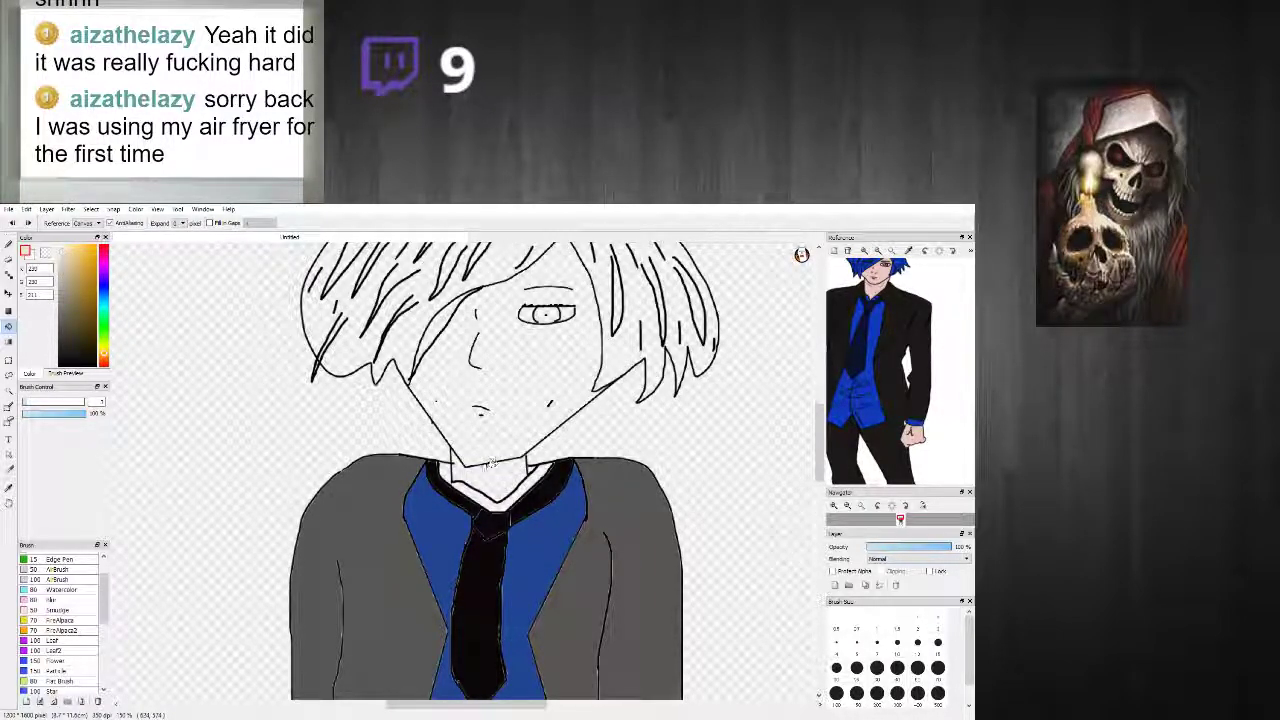
scroll(575, 440, "up", 1)
scroll(533, 379, "up", 1)
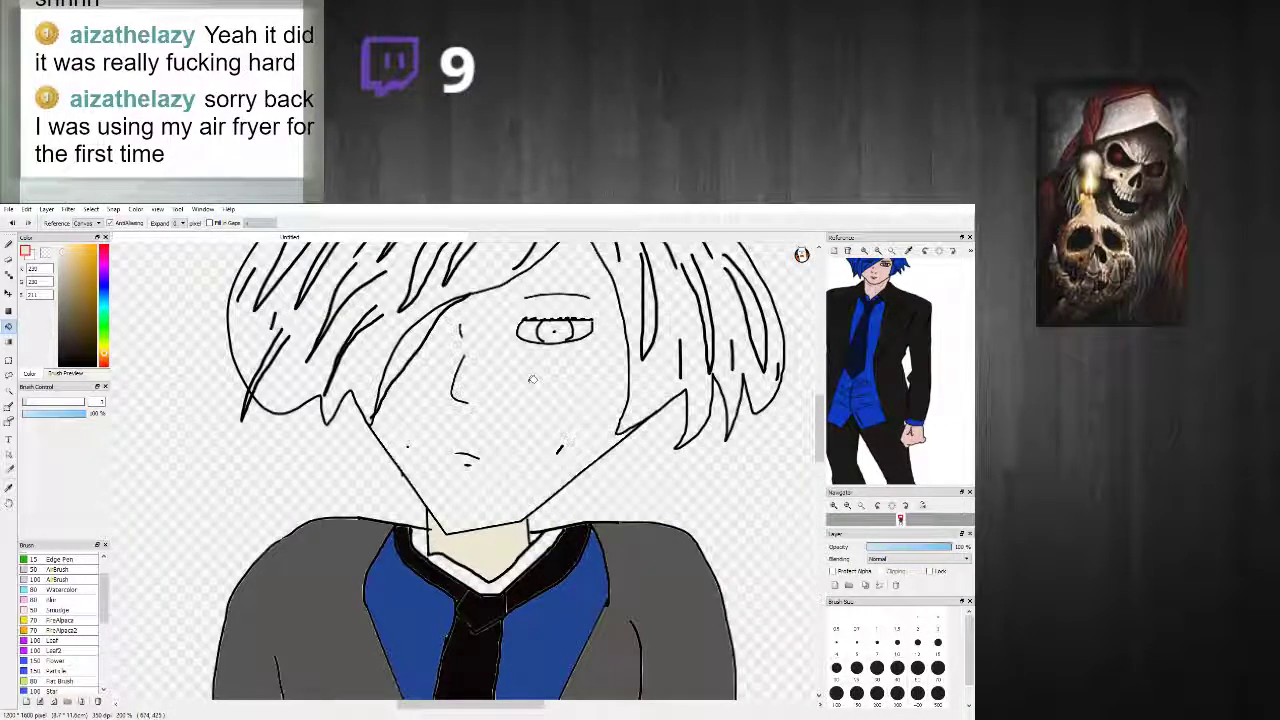
Step: Close the gap in the outline at the peak of the hair parting above the face with a black pen stroke
scroll(540, 367, "down", 4)
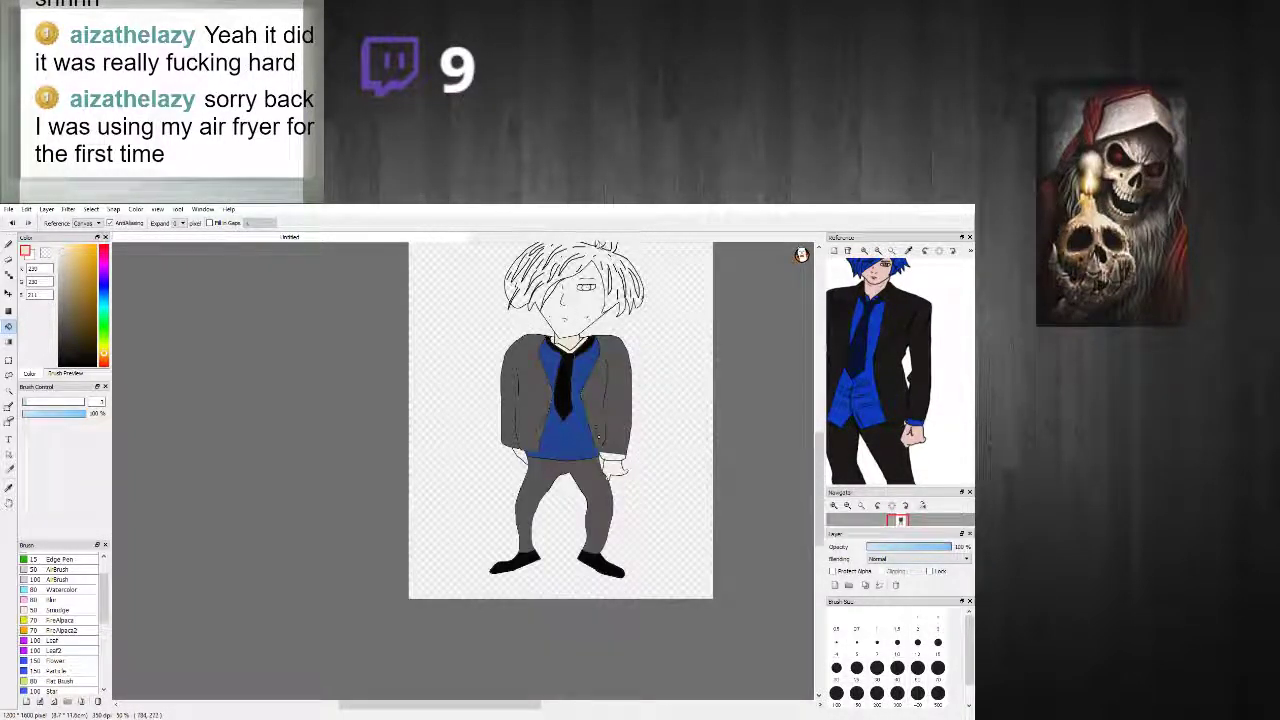
scroll(609, 253, "up", 2)
scroll(610, 253, "up", 3)
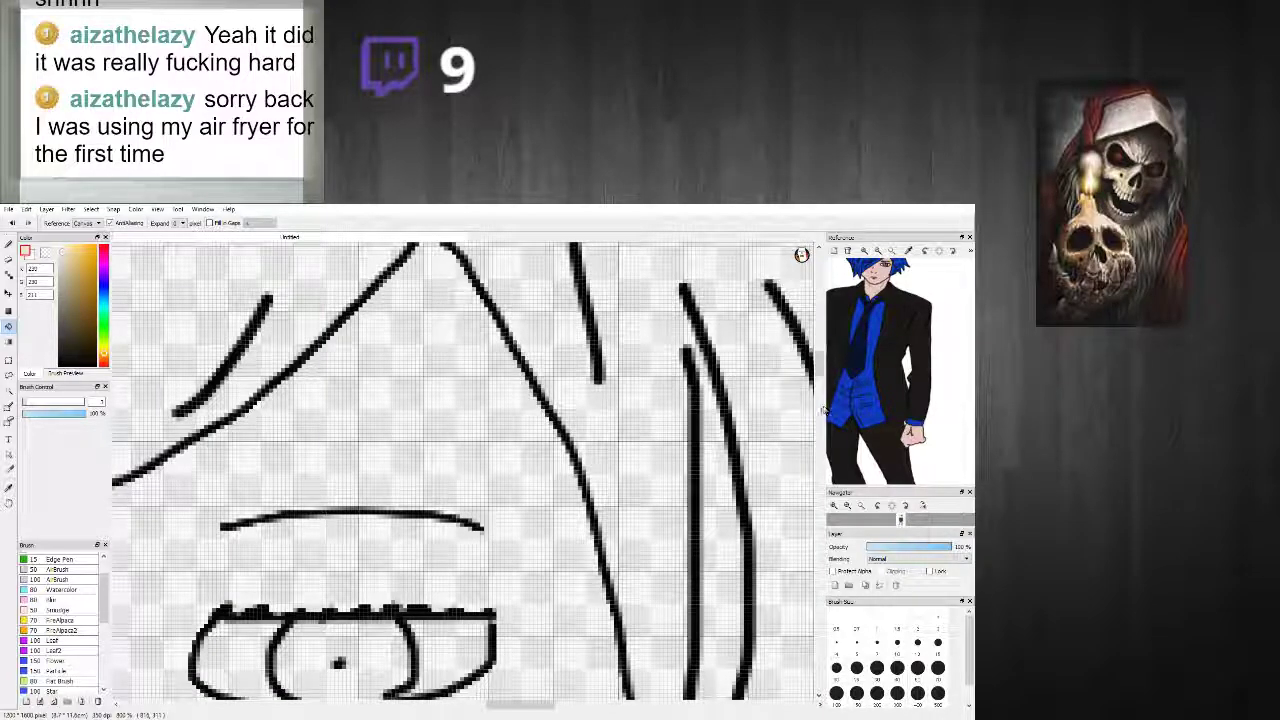
left_click_drag(819, 372, 819, 360)
left_click(9, 245)
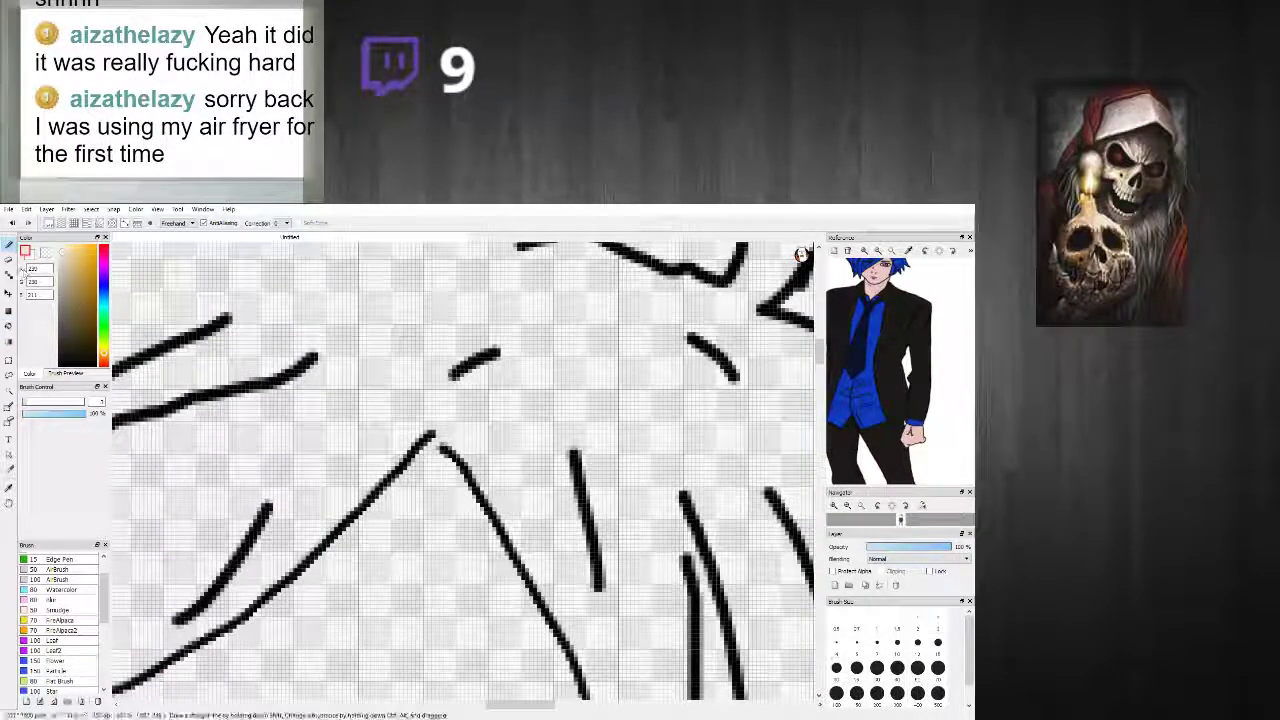
left_click(436, 440, "alt")
scroll(480, 457, "down", 4)
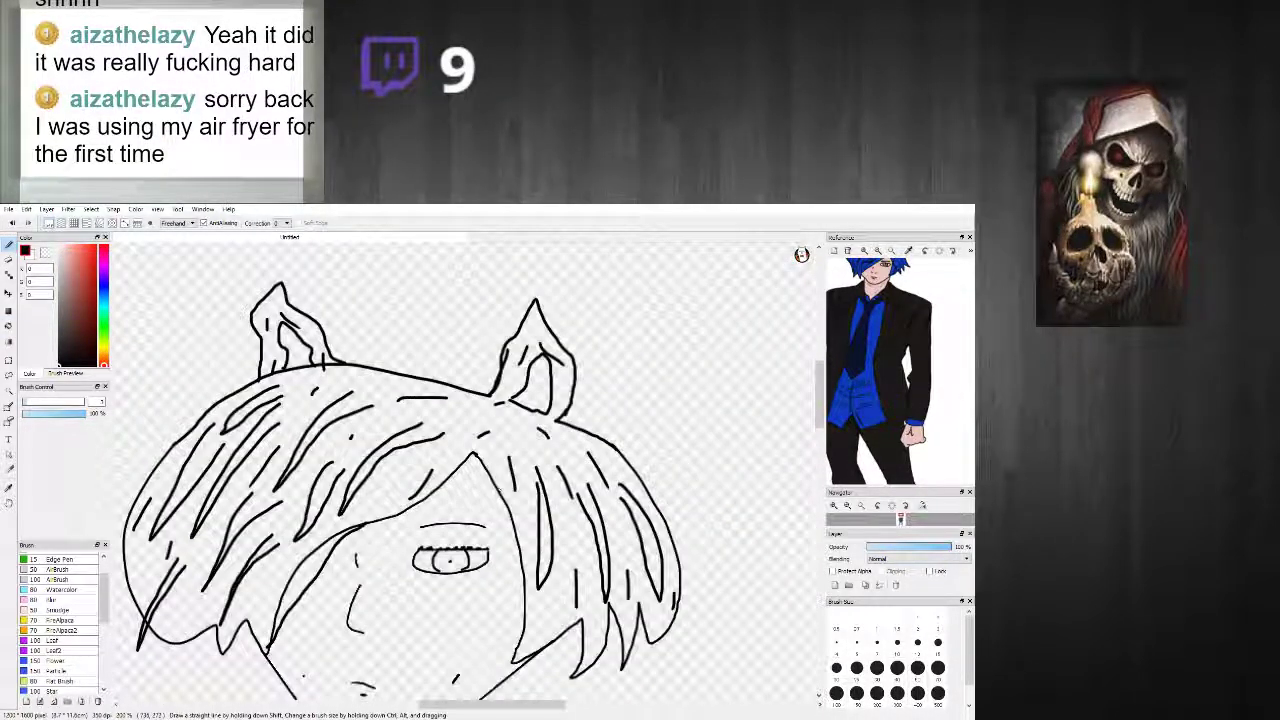
Step: Sample the neck's skin tone and fill the face with it
left_click_drag(819, 428, 819, 452)
left_click(376, 612, "alt")
left_click(8, 326)
left_click(402, 478)
scroll(402, 482, "down", 4)
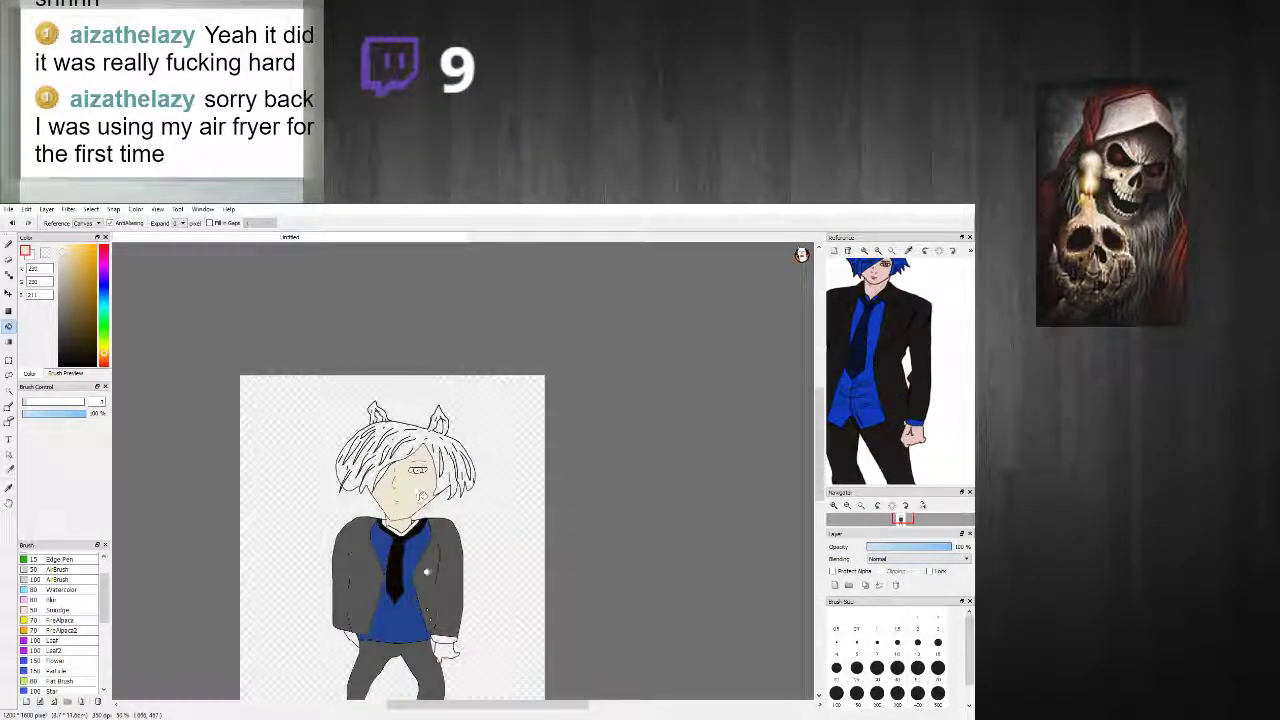
Step: Sample the shirt's blue and fill the shirt collar around the neck with it
scroll(432, 560, "up", 4)
left_click(396, 487, "alt")
left_click(358, 421)
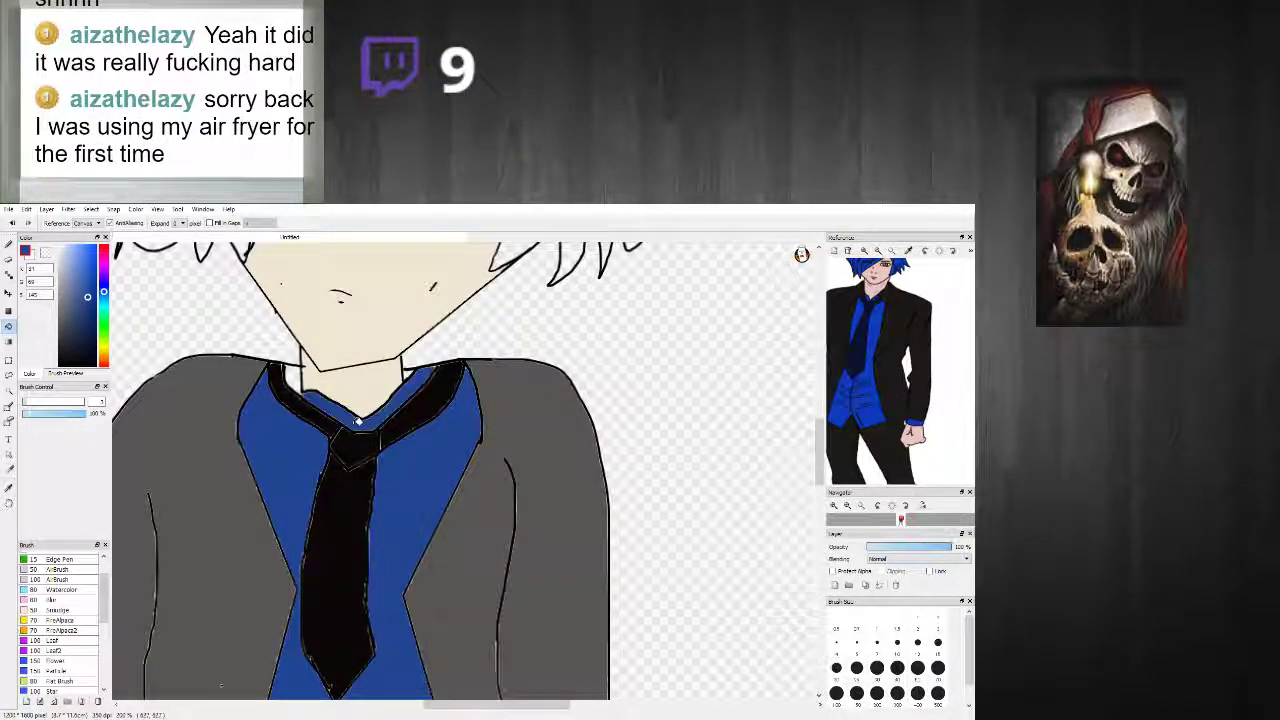
scroll(331, 413, "down", 4)
scroll(331, 413, "up", 5)
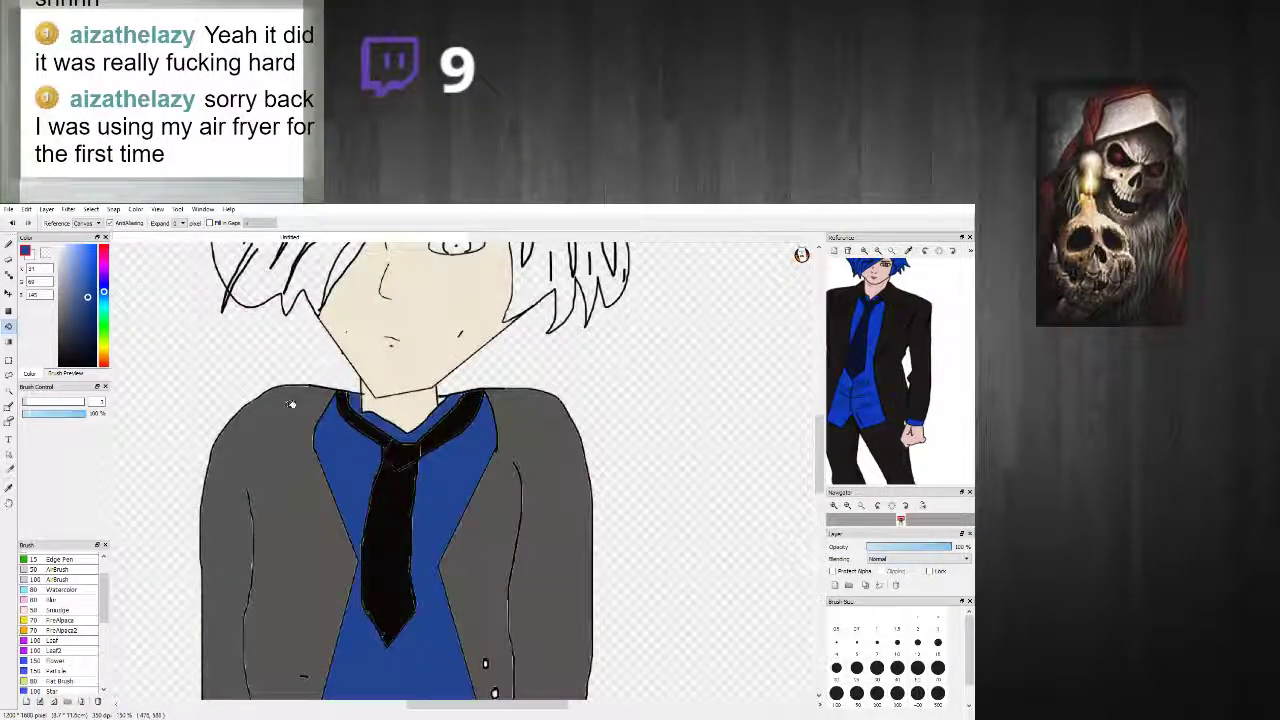
scroll(353, 390, "down", 6)
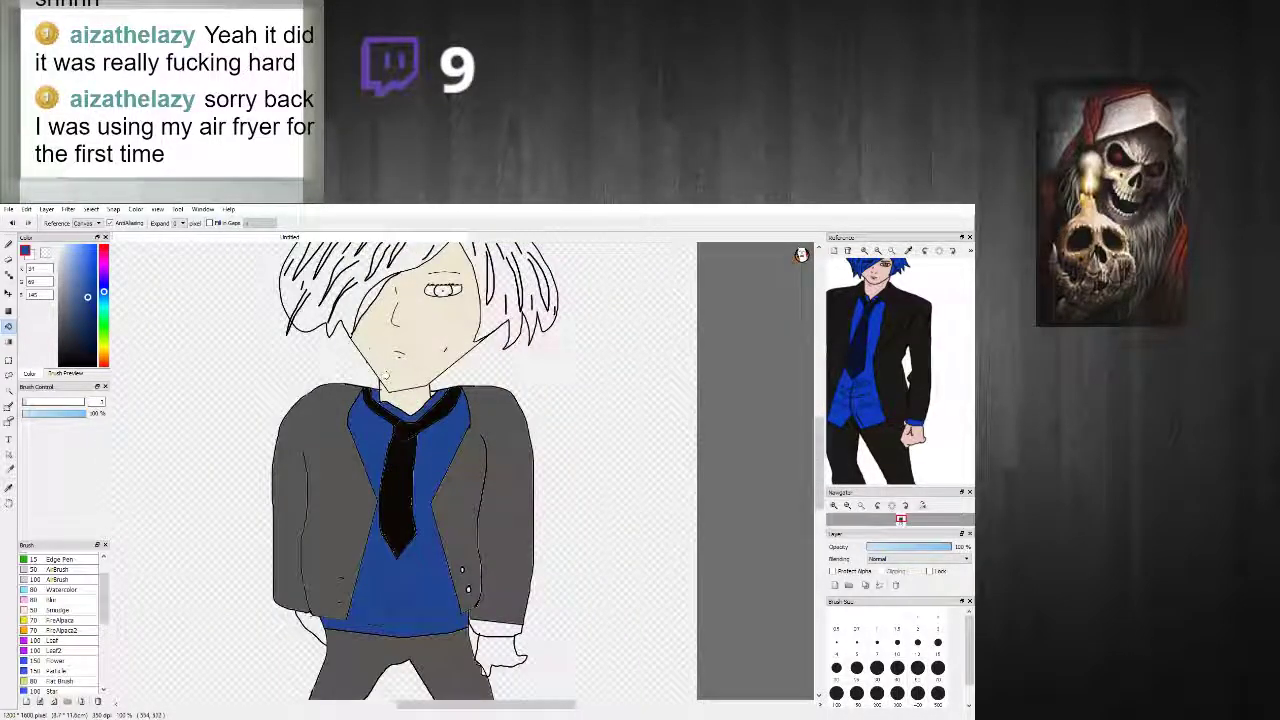
scroll(453, 262, "up", 7)
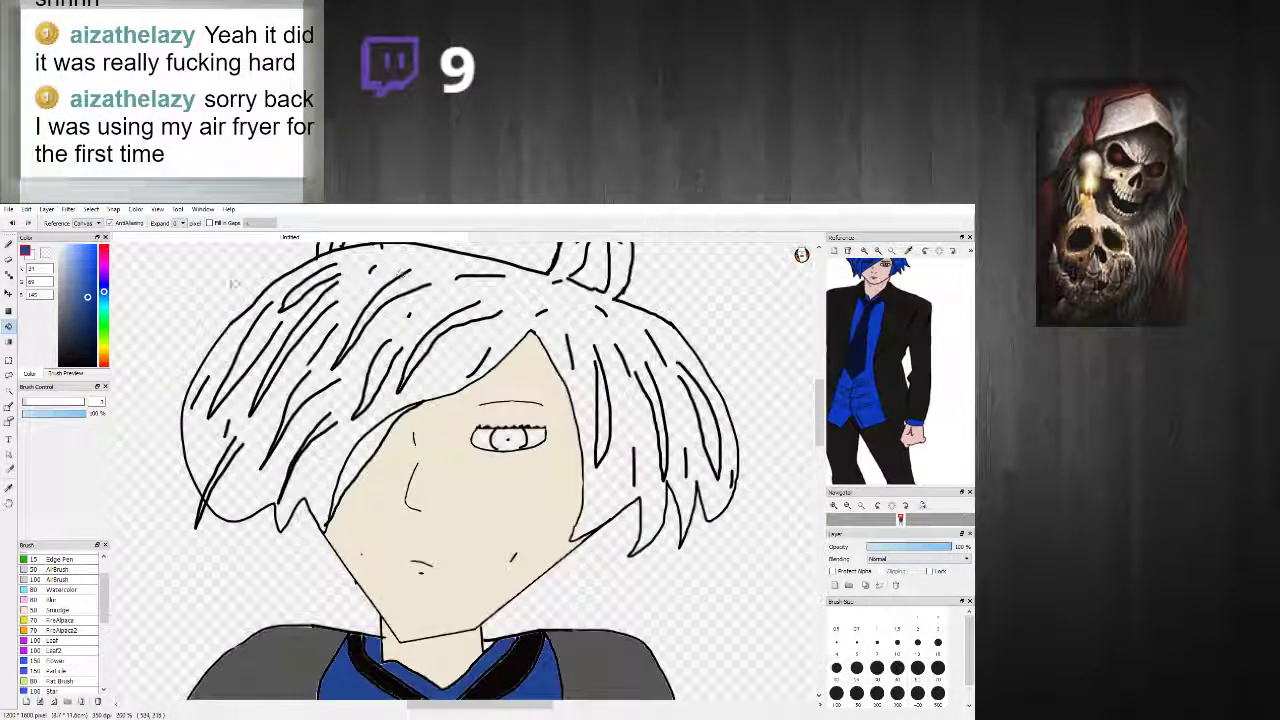
scroll(807, 373, "down", 2)
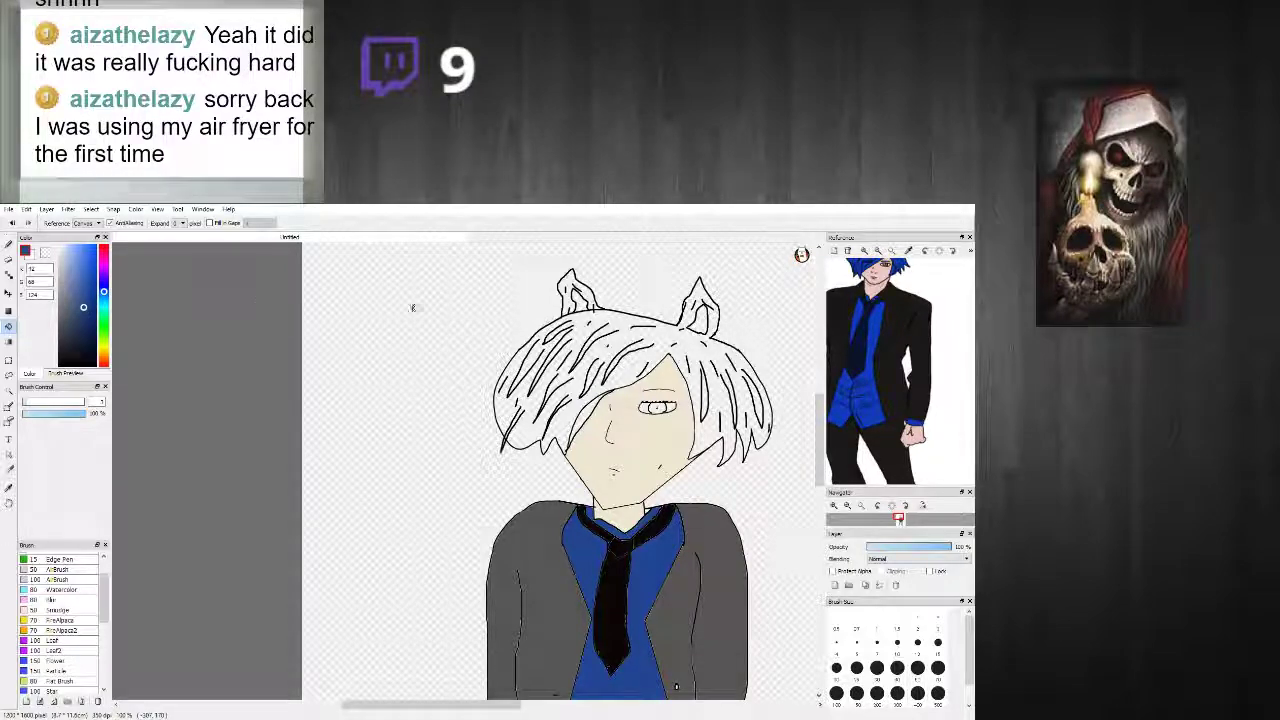
left_click(648, 354)
key("ctrl+z")
left_click(660, 360)
key("ctrl+z")
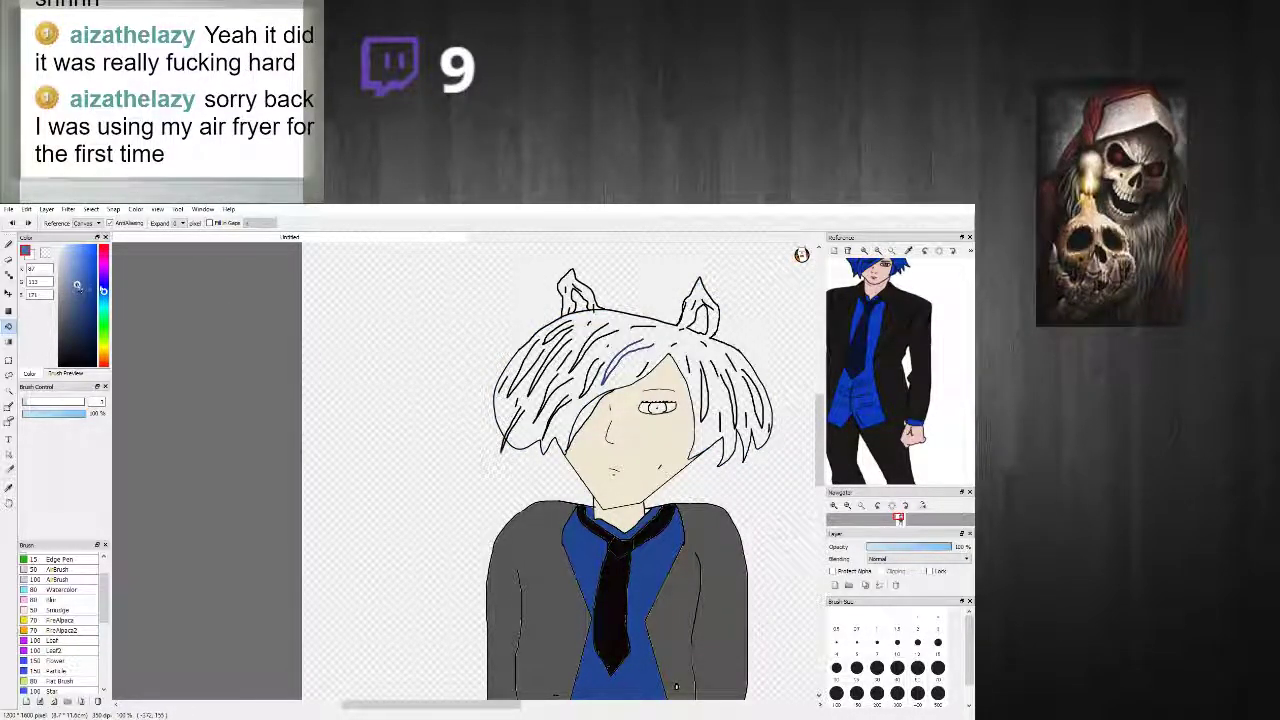
key("ctrl+y")
key("ctrl+z")
Step: Choose a lighter blue and fill the hair, its enclosed strands and both cat ears with it
left_click(76, 271)
left_click(737, 402)
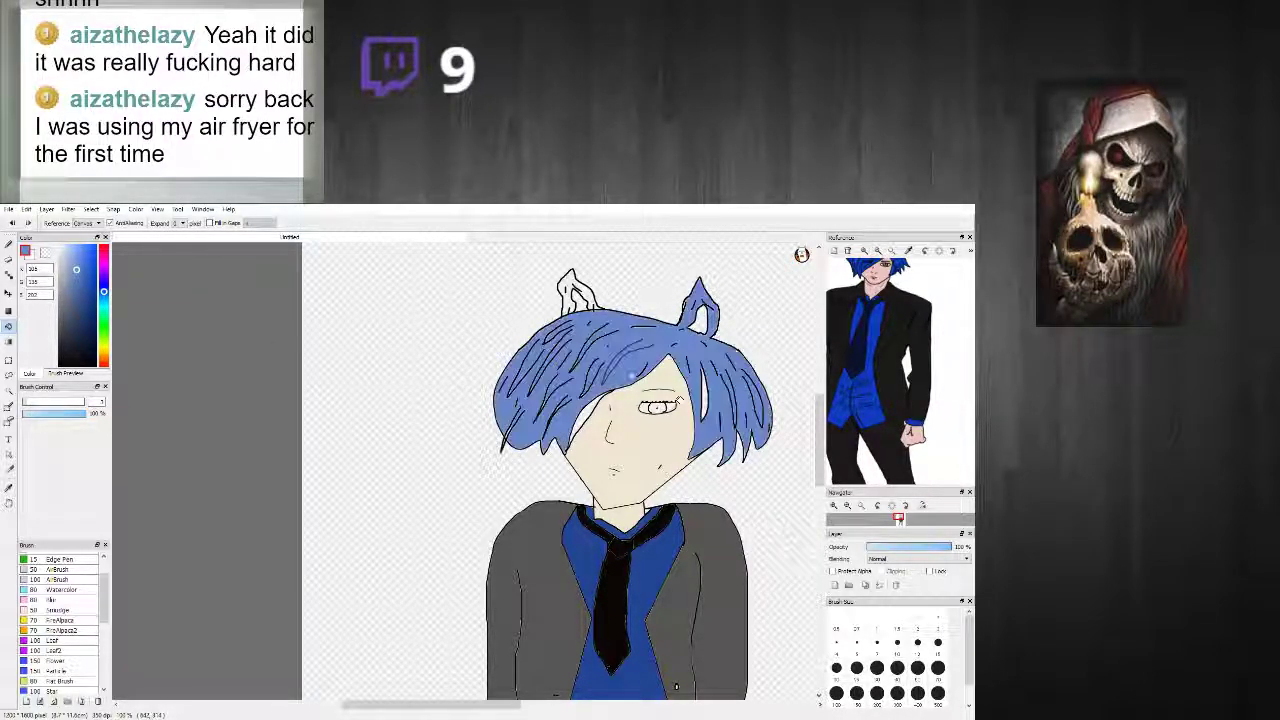
scroll(568, 315, "up", 1)
left_click(574, 291)
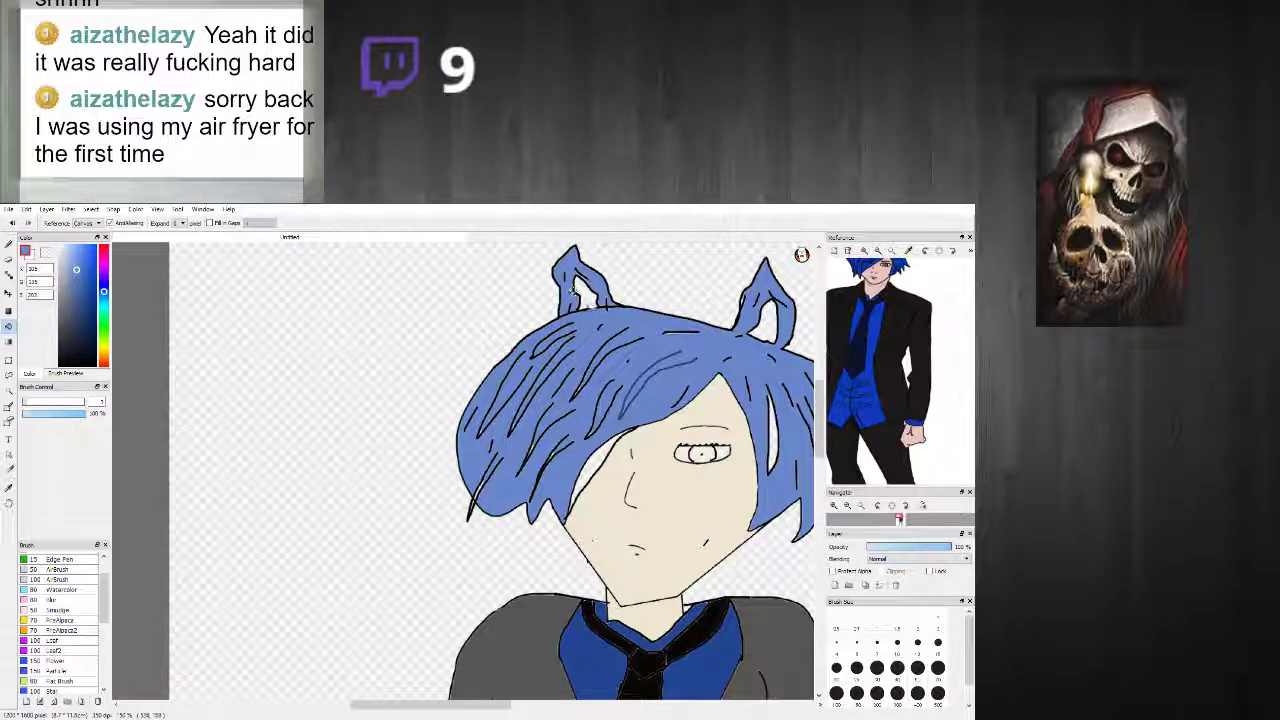
scroll(617, 440, "down", 3)
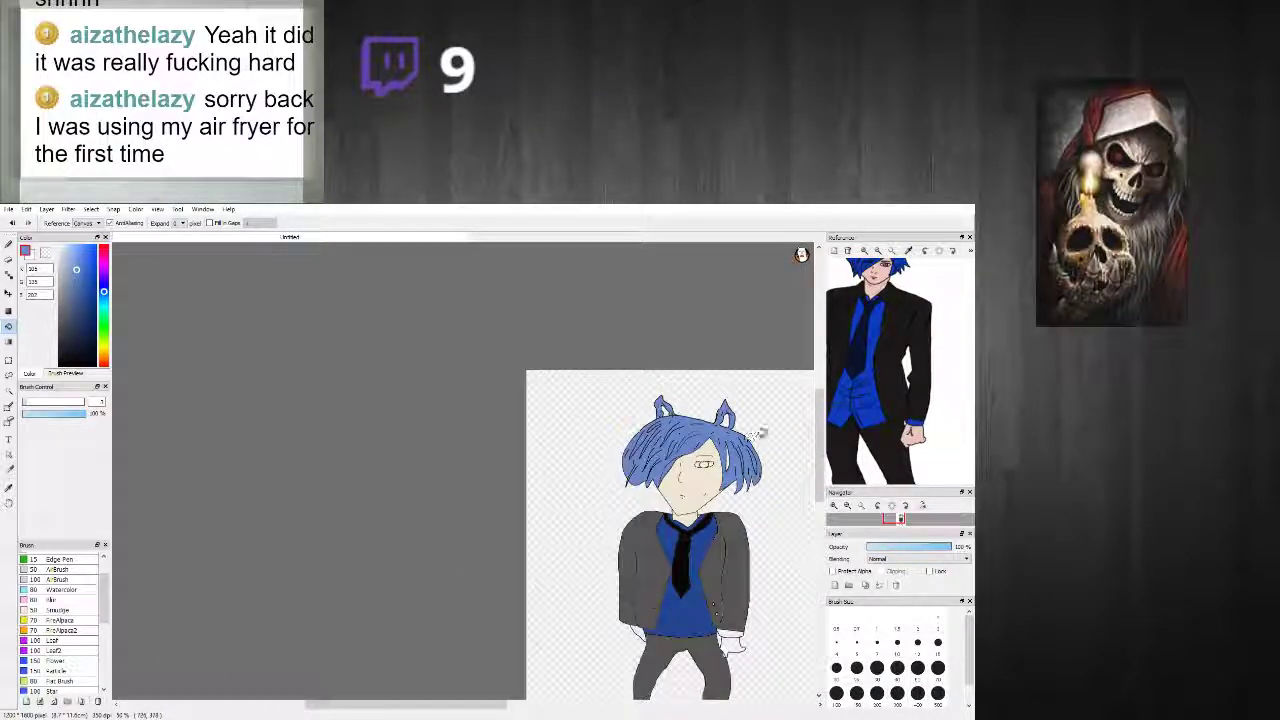
scroll(700, 483, "up", 4)
left_click(677, 491)
scroll(675, 495, "down", 3)
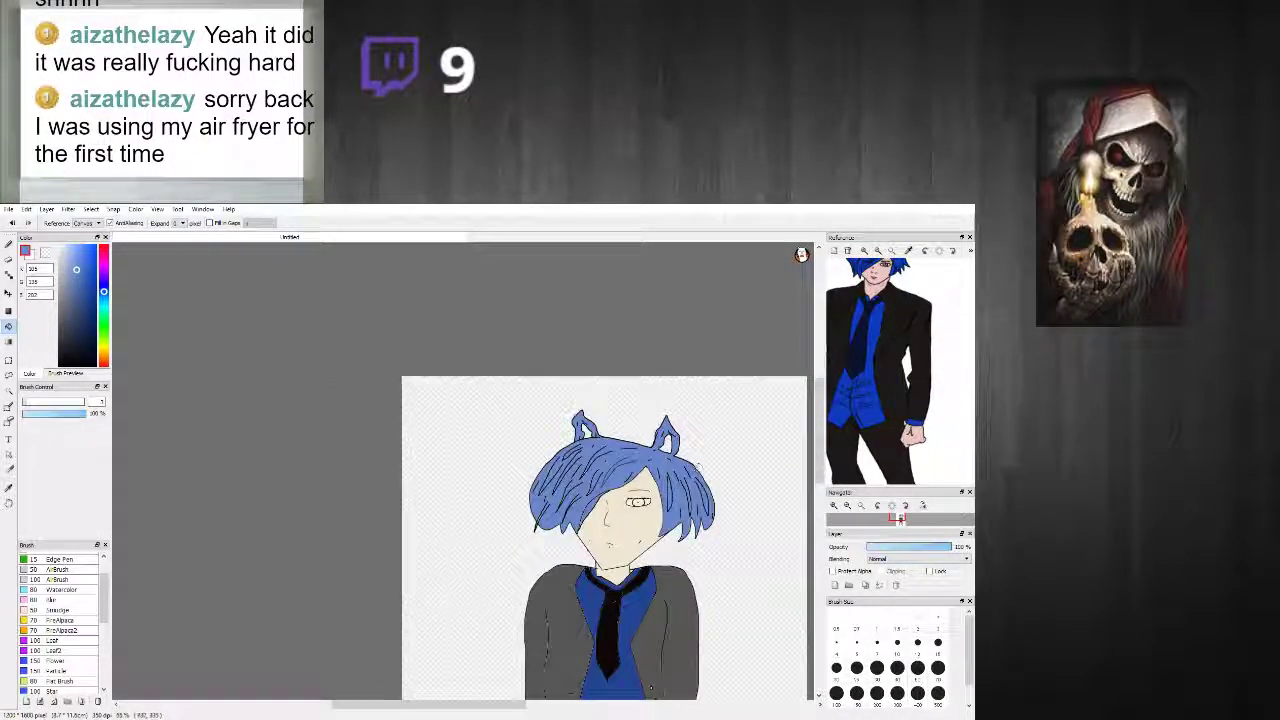
scroll(741, 433, "up", 2)
Step: Fill the inner areas of both cat ears with the pale skin tone used on the face
left_click(104, 354)
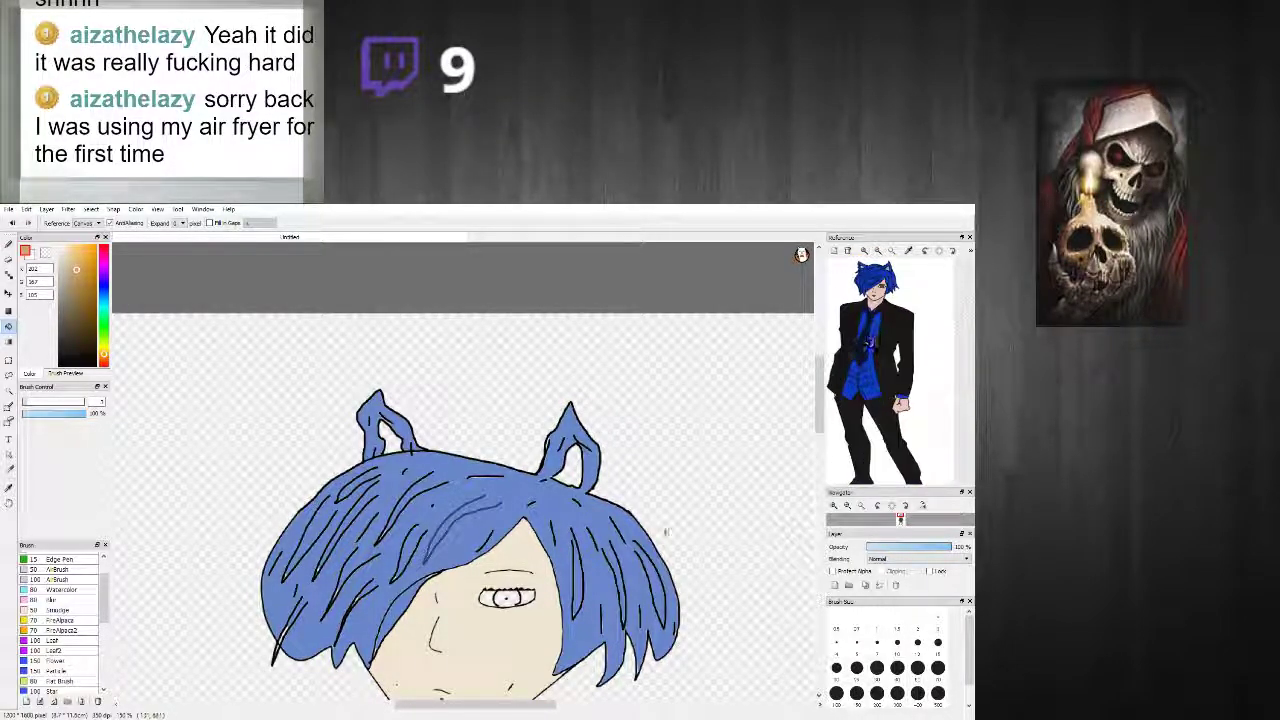
scroll(784, 371, "down", 3)
scroll(784, 371, "up", 2)
scroll(595, 549, "up", 2)
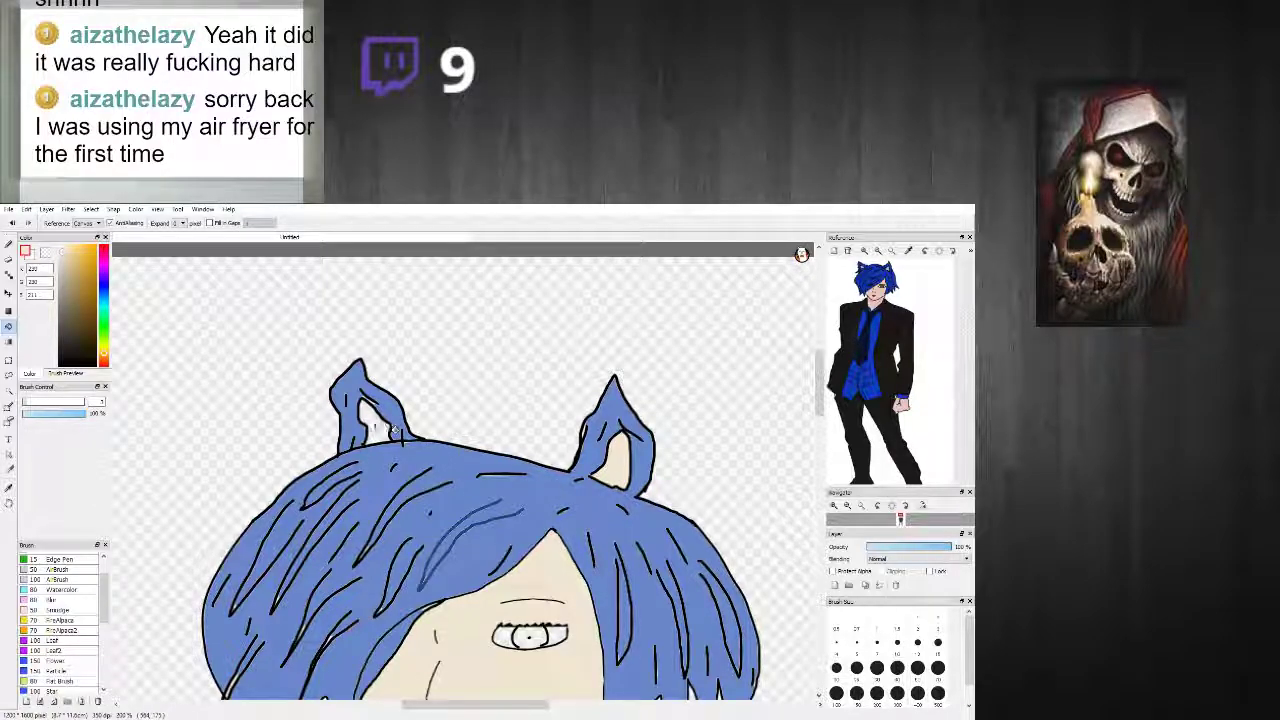
scroll(501, 475, "down", 2)
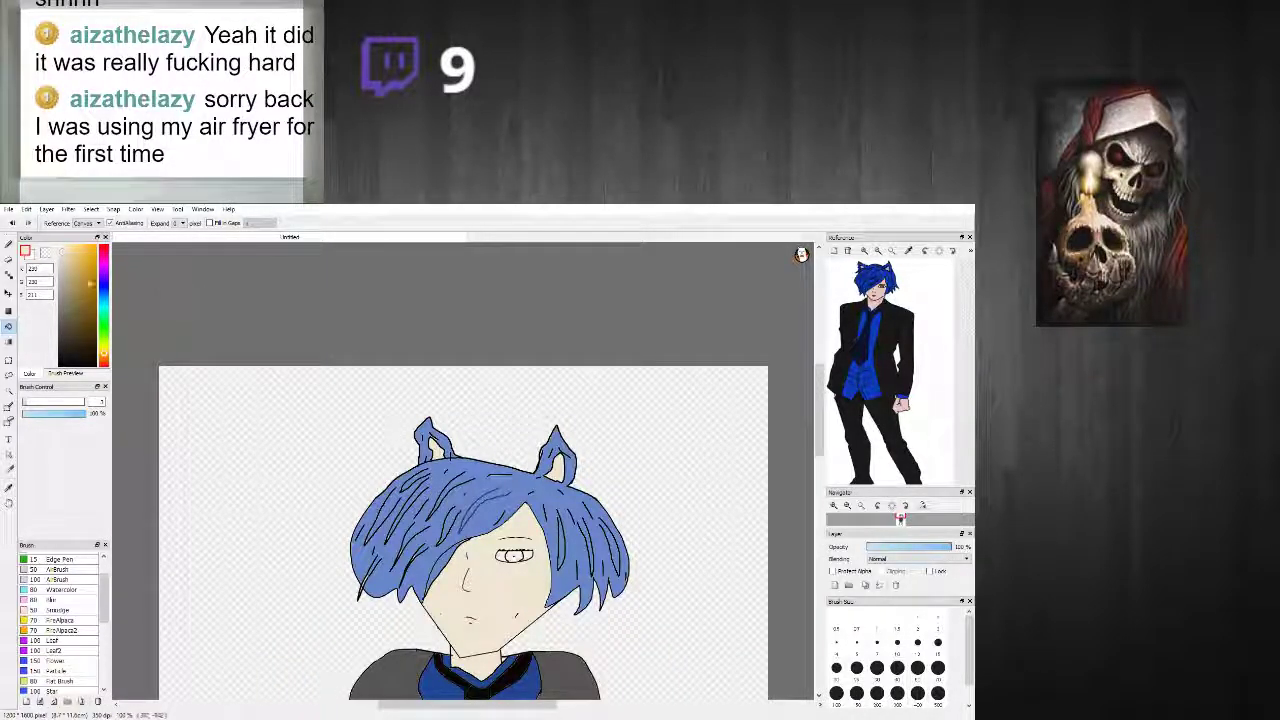
Step: Choose a slightly darker, greyer skin shade and apply it inside the cat ear
left_click(60, 265)
left_click(438, 454)
scroll(552, 472, "down", 3)
scroll(549, 497, "up", 2)
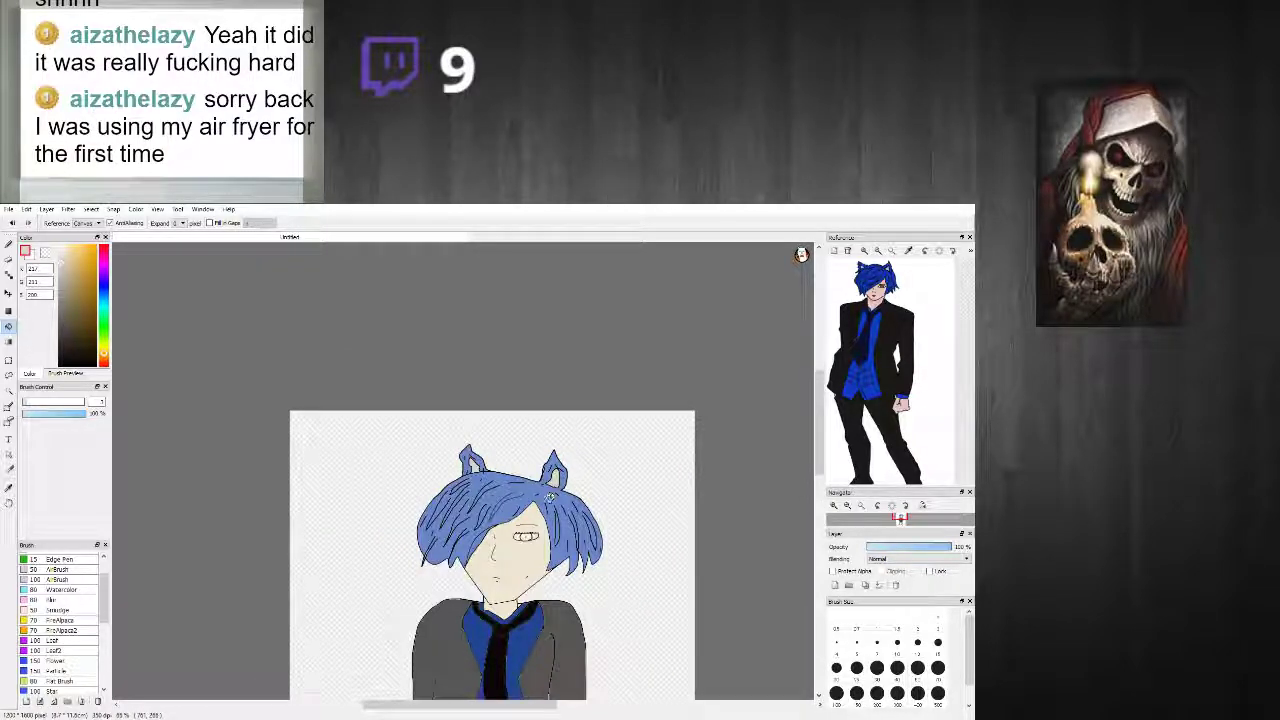
Step: Choose a light golden brown after the reference image's eye and fill the iris with it
scroll(889, 289, "up", 5)
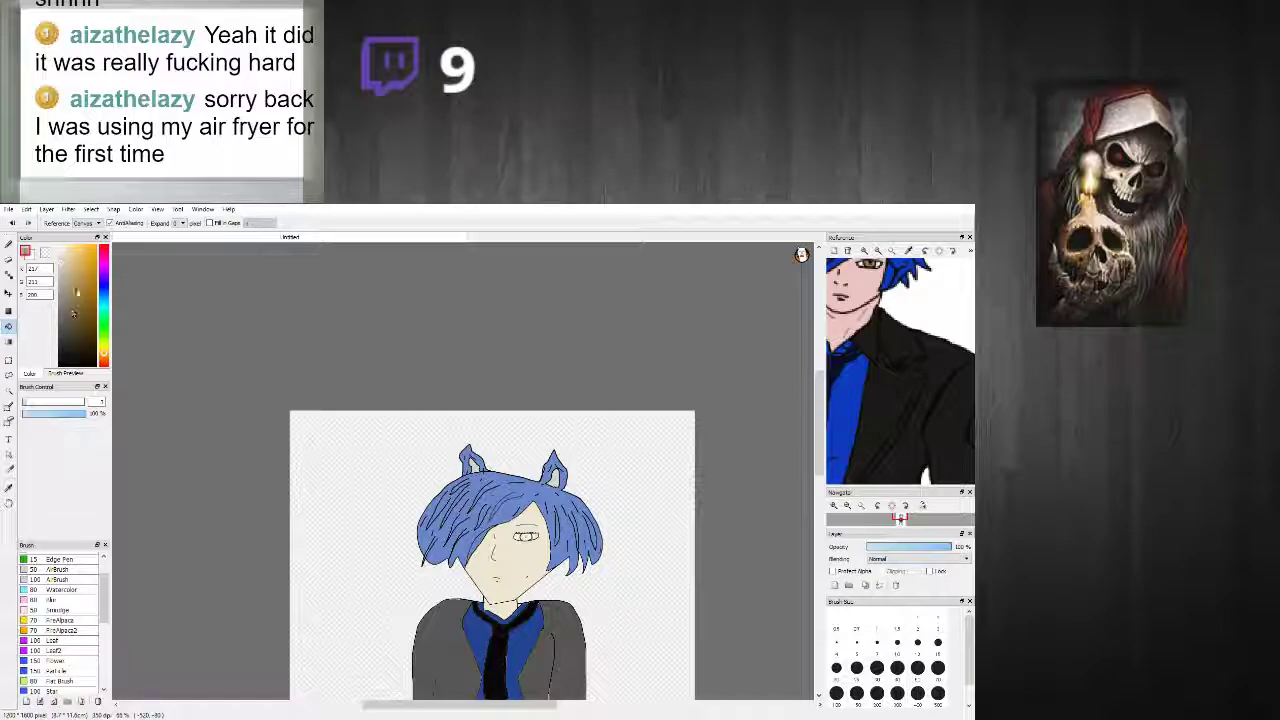
left_click_drag(77, 286, 76, 281)
scroll(514, 542, "up", 5)
left_click(587, 520)
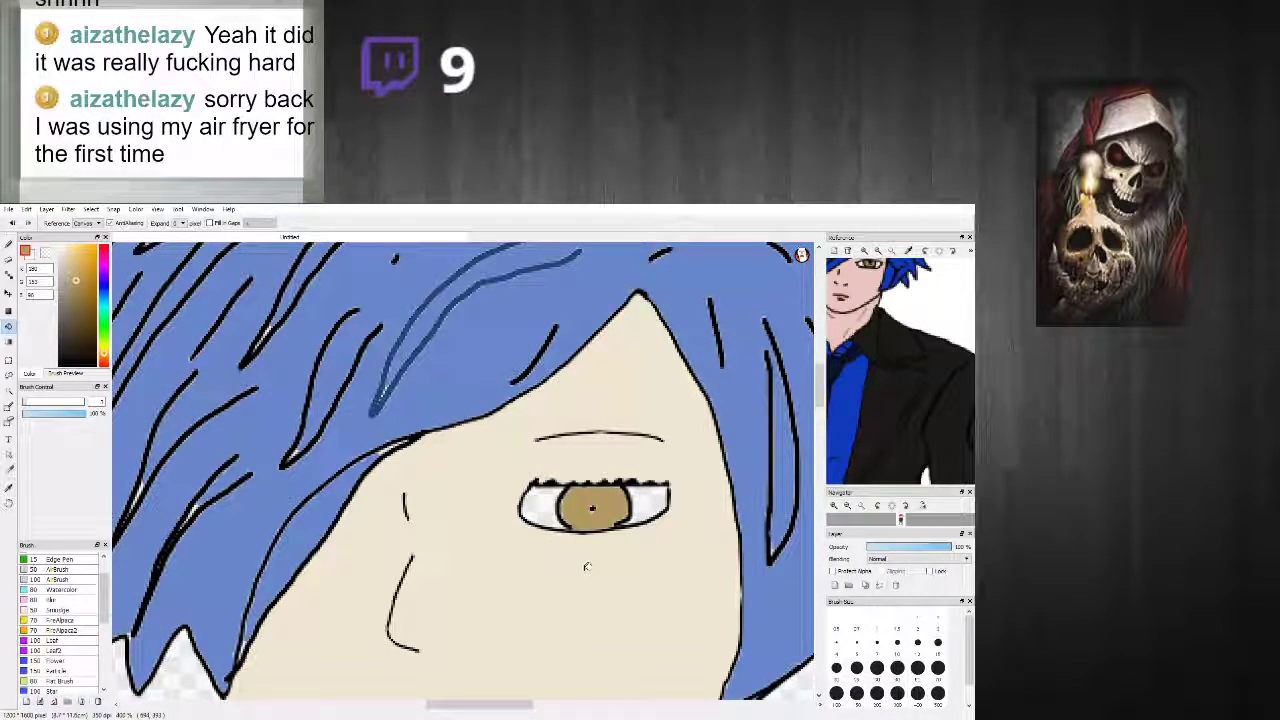
Step: Fill the eye areas on both sides of the iris with pure white
scroll(621, 530, "up", 1)
left_click(59, 246)
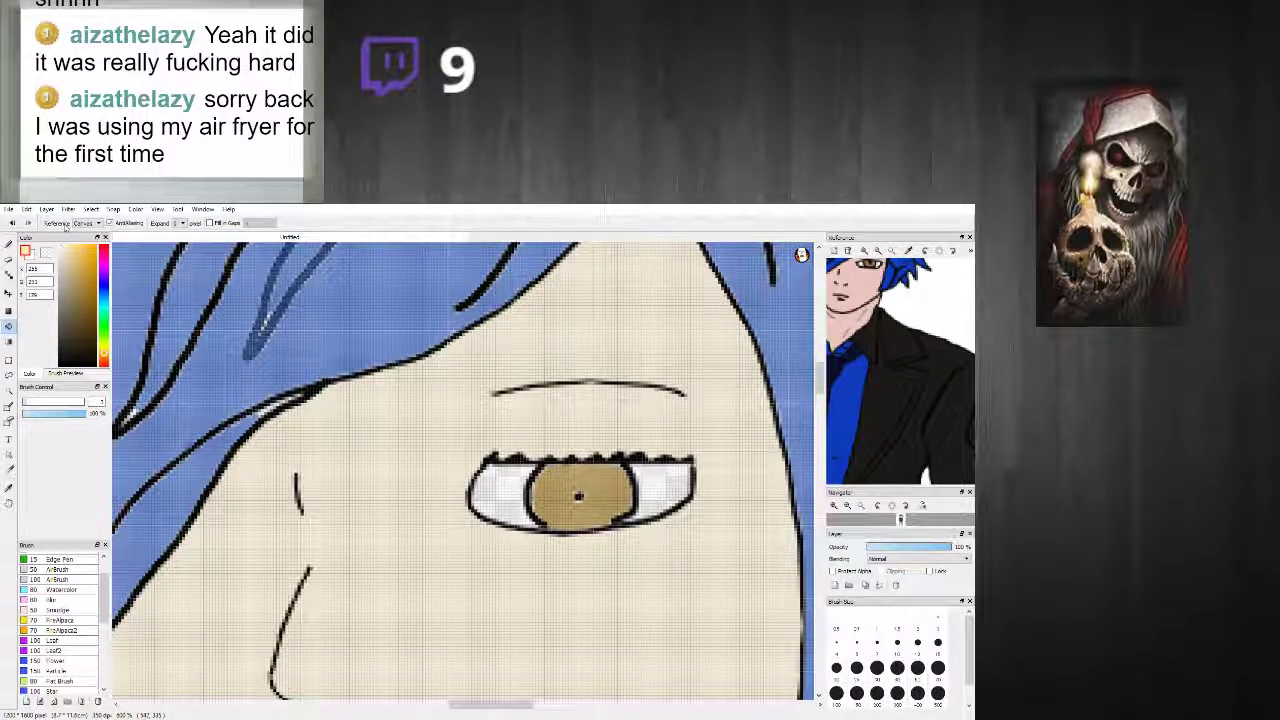
left_click(509, 483)
left_click(651, 486)
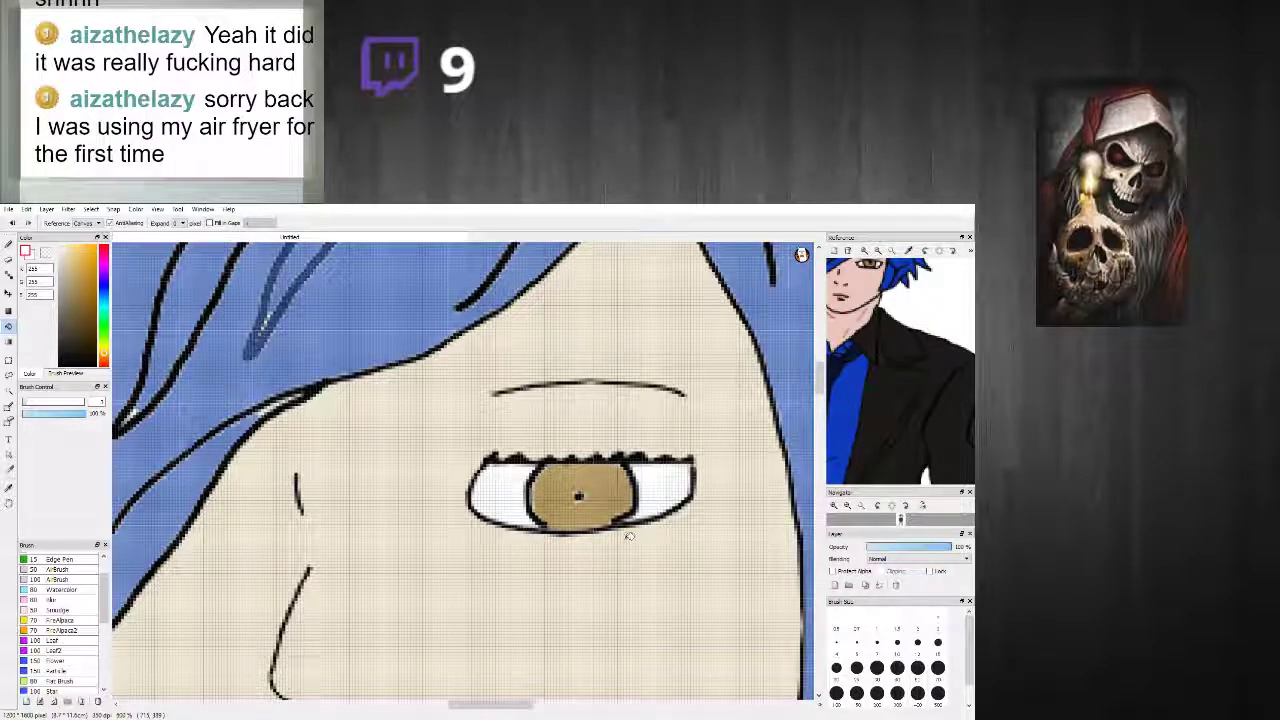
scroll(627, 538, "down", 3)
scroll(613, 594, "down", 5)
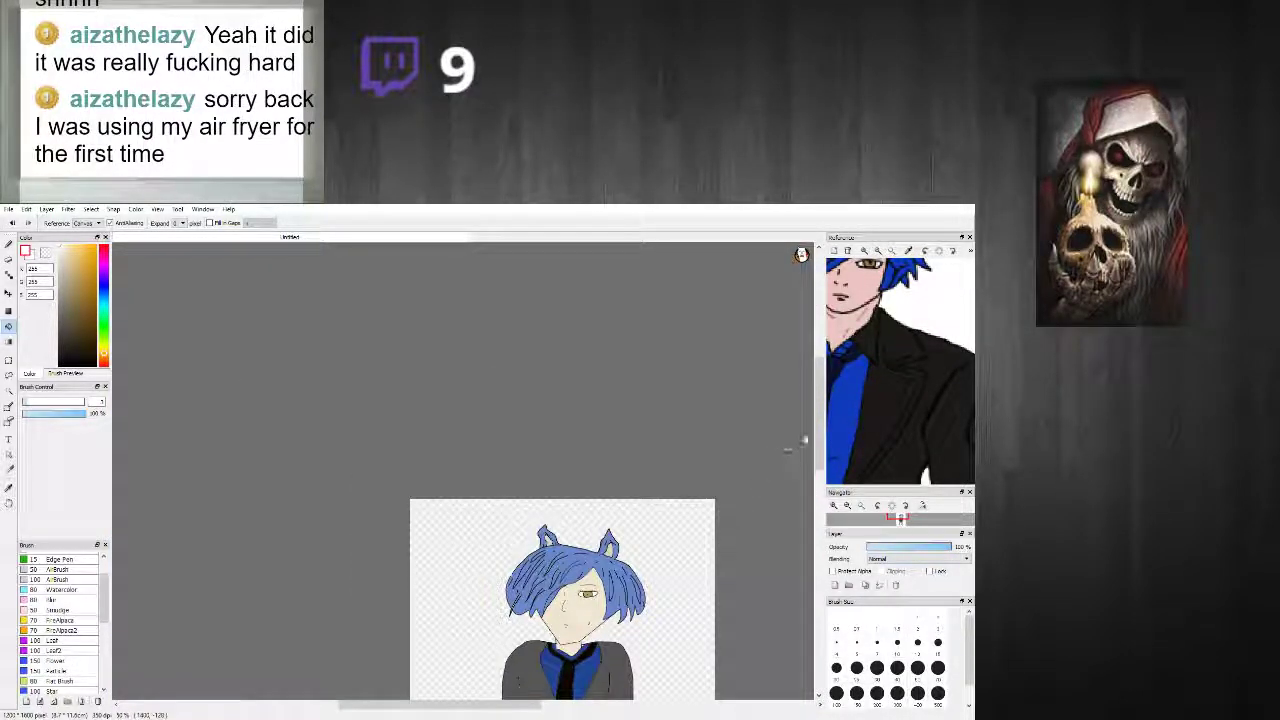
left_click_drag(819, 452, 810, 508)
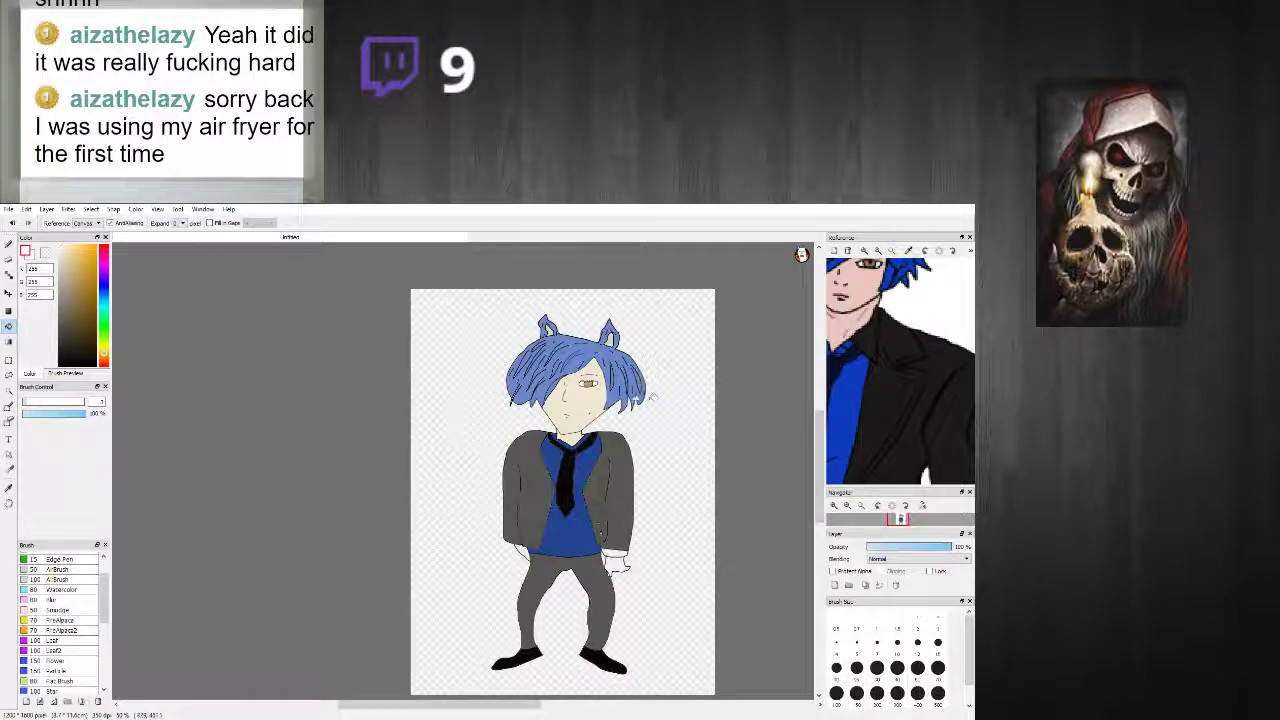
Step: Touch up the outline in black with the pen where the collar meets the side of the neck
scroll(616, 408, "up", 2)
scroll(614, 410, "up", 3)
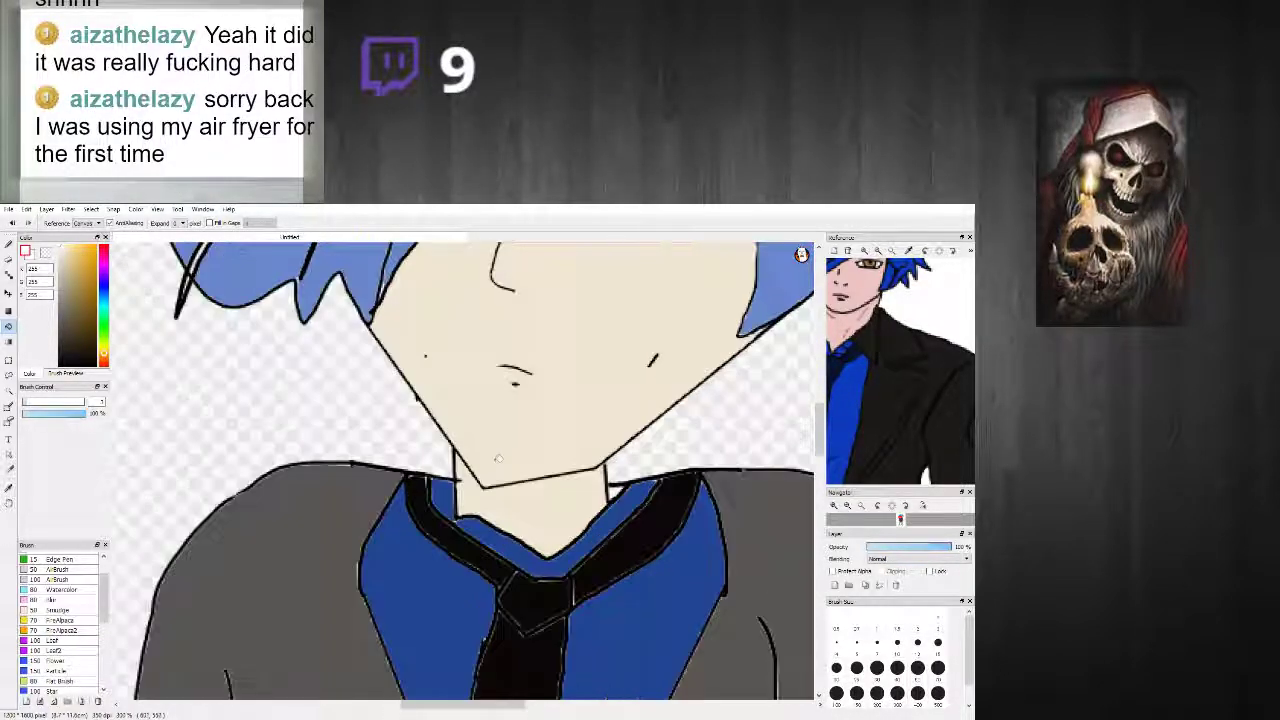
key("n")
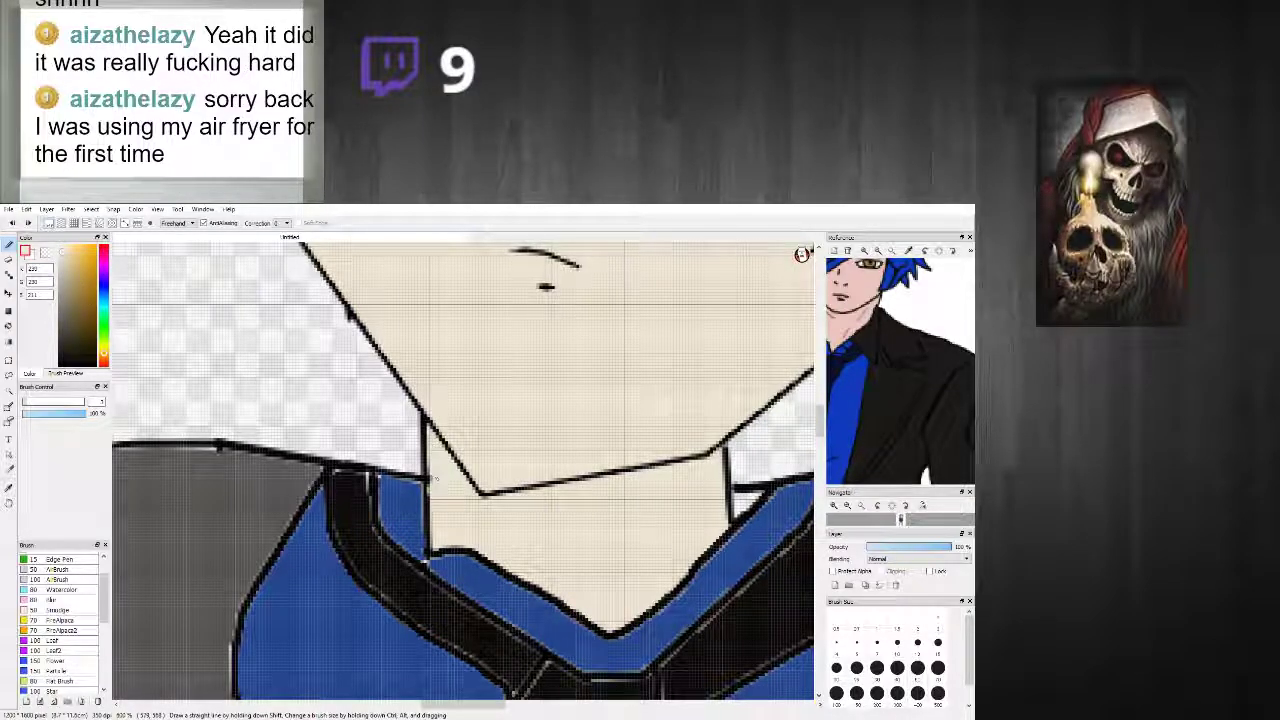
scroll(590, 557, "down", 3)
scroll(590, 557, "up", 2)
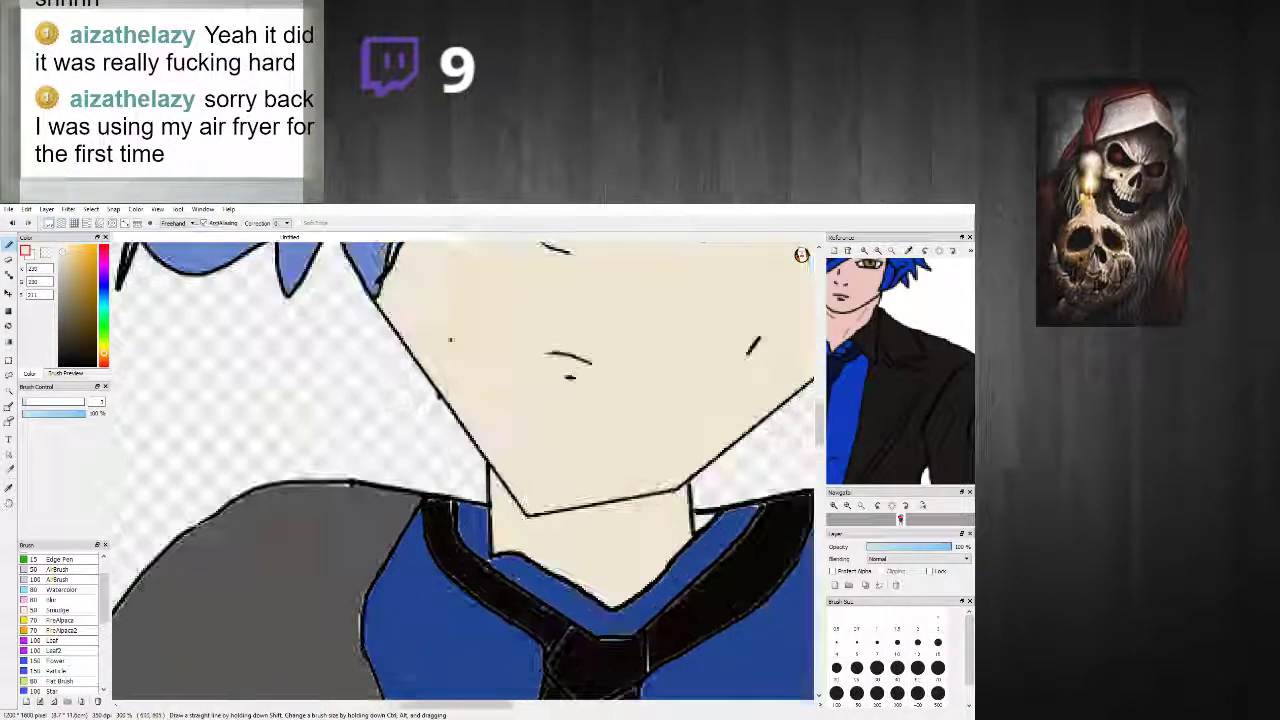
right_click(511, 566)
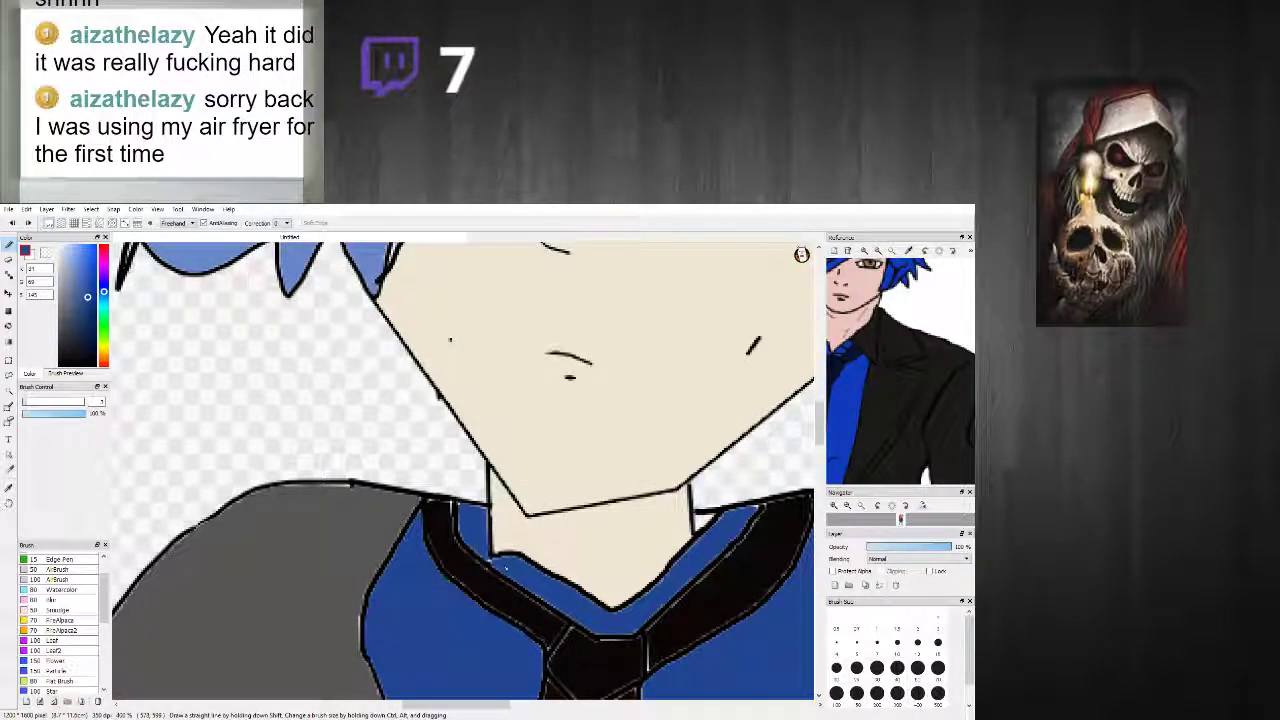
right_click(491, 557)
left_click_drag(495, 558, 521, 561)
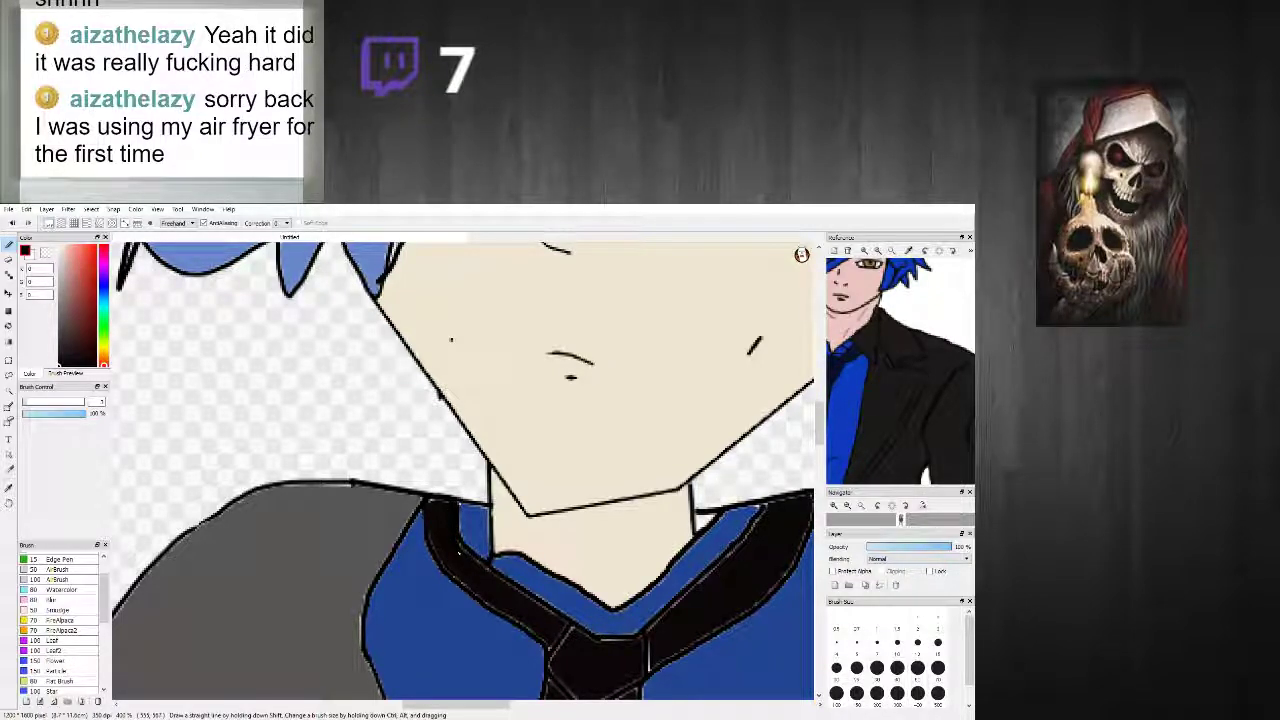
Step: Paint black over the light gaps along the tie's left neckband and at the top of the knot
left_click_drag(460, 546, 521, 594)
left_click_drag(565, 638, 554, 655)
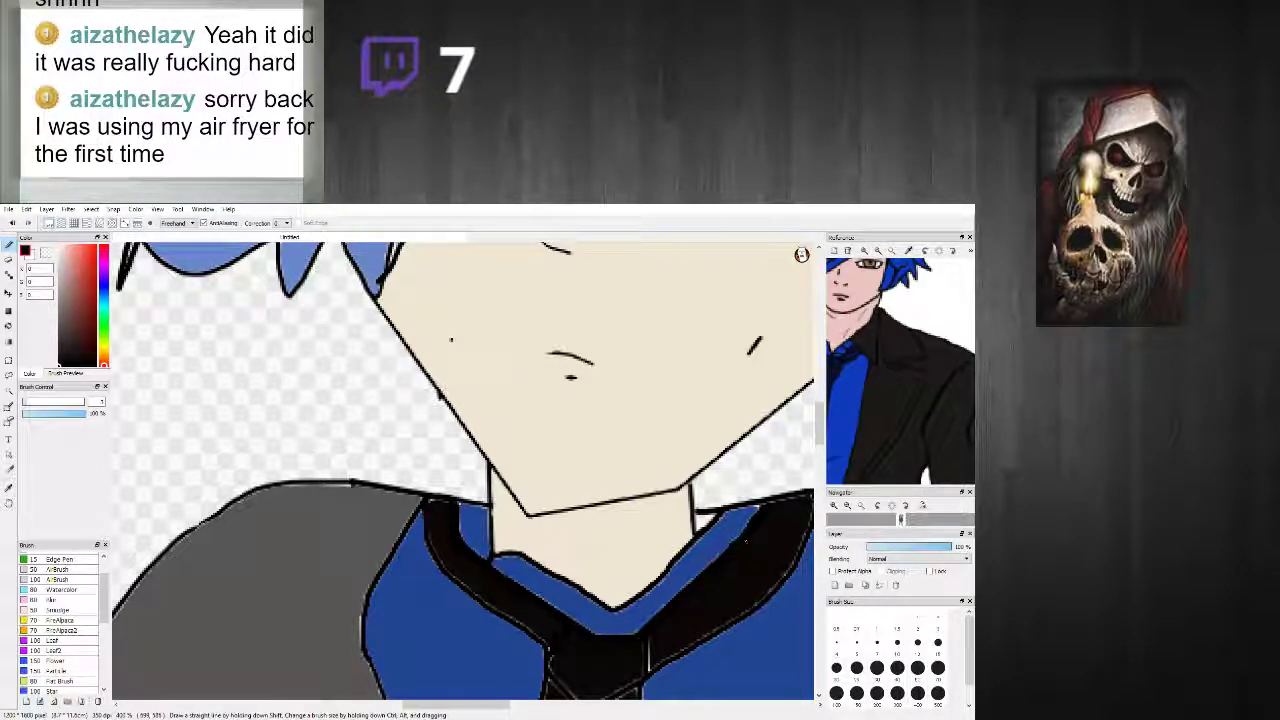
scroll(746, 541, "down", 3)
scroll(743, 526, "up", 4)
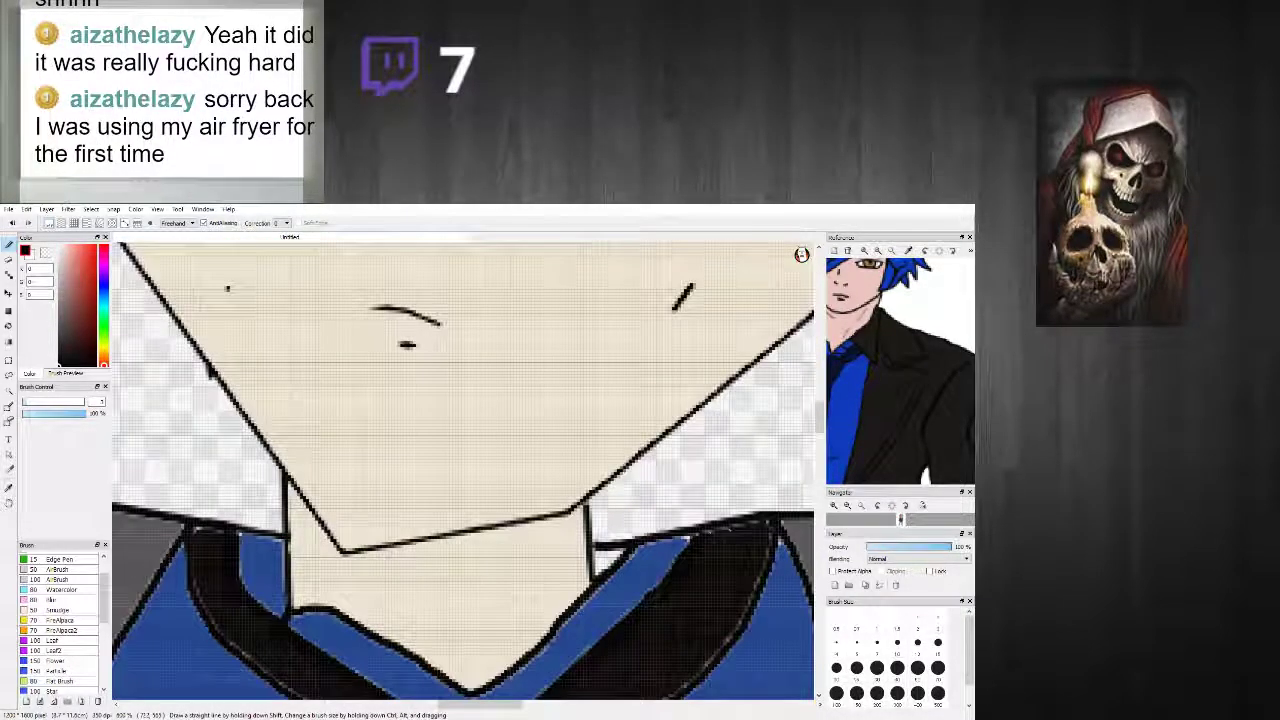
Step: Paint black over the remaining light lines along both sides of the tie's neckband and around the knot
left_click_drag(702, 536, 770, 522)
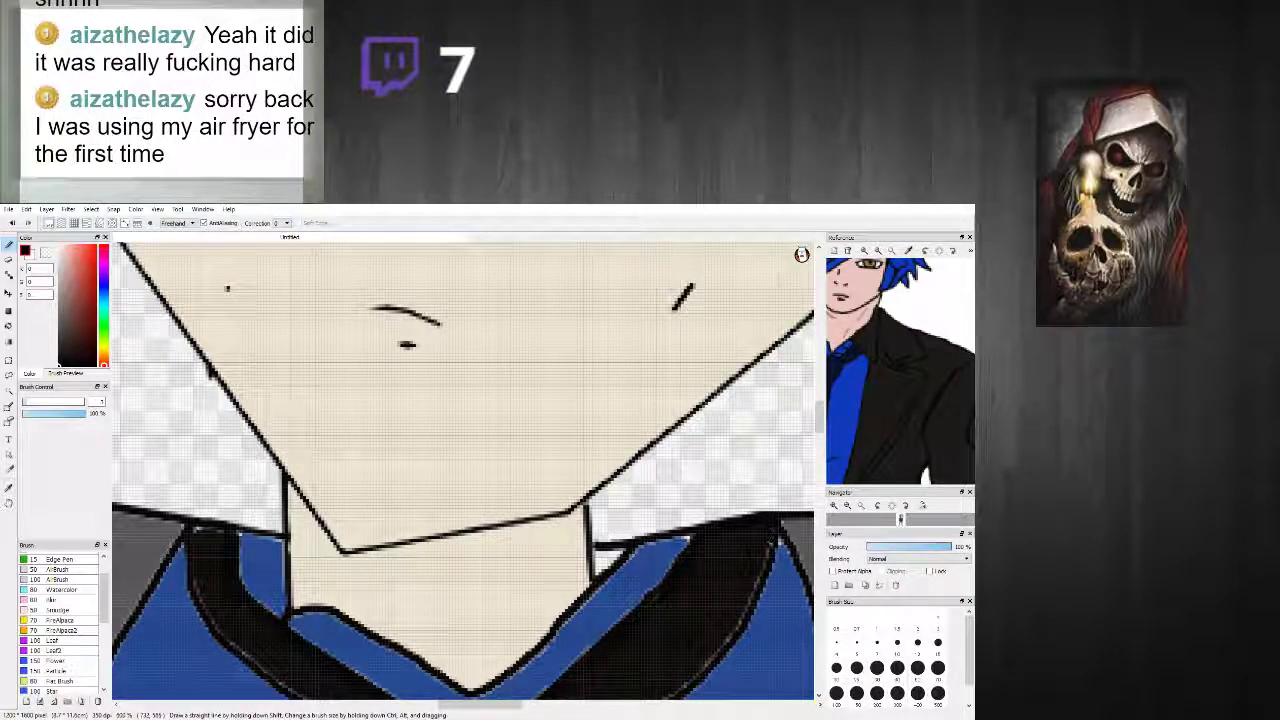
left_click_drag(744, 613, 674, 694)
mouse_move(819, 423)
left_mouse_down()
mouse_move(819, 452)
mouse_move(819, 438)
left_mouse_up()
left_click_drag(702, 474, 619, 518)
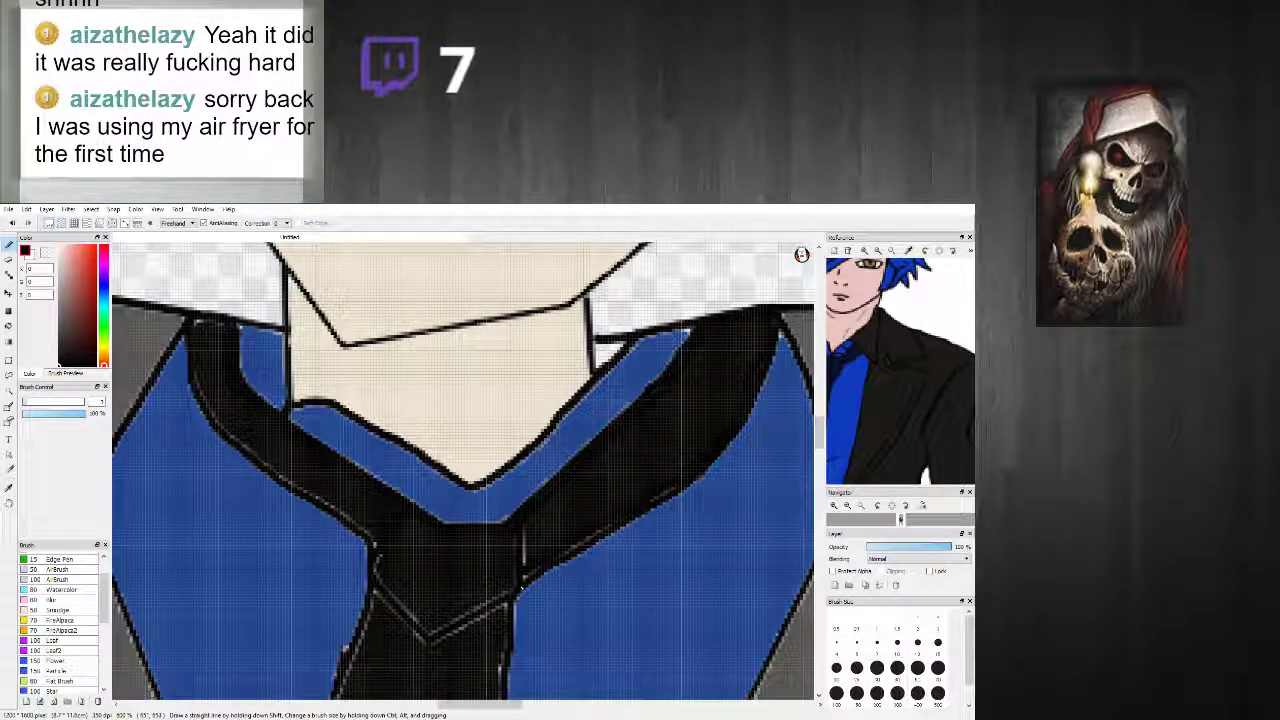
left_click_drag(686, 482, 525, 584)
mouse_move(522, 530)
left_mouse_down()
mouse_move(518, 582)
mouse_move(530, 573)
mouse_move(515, 543)
mouse_move(510, 598)
mouse_move(420, 628)
mouse_move(372, 538)
mouse_move(222, 426)
mouse_move(194, 375)
mouse_move(192, 326)
left_mouse_up()
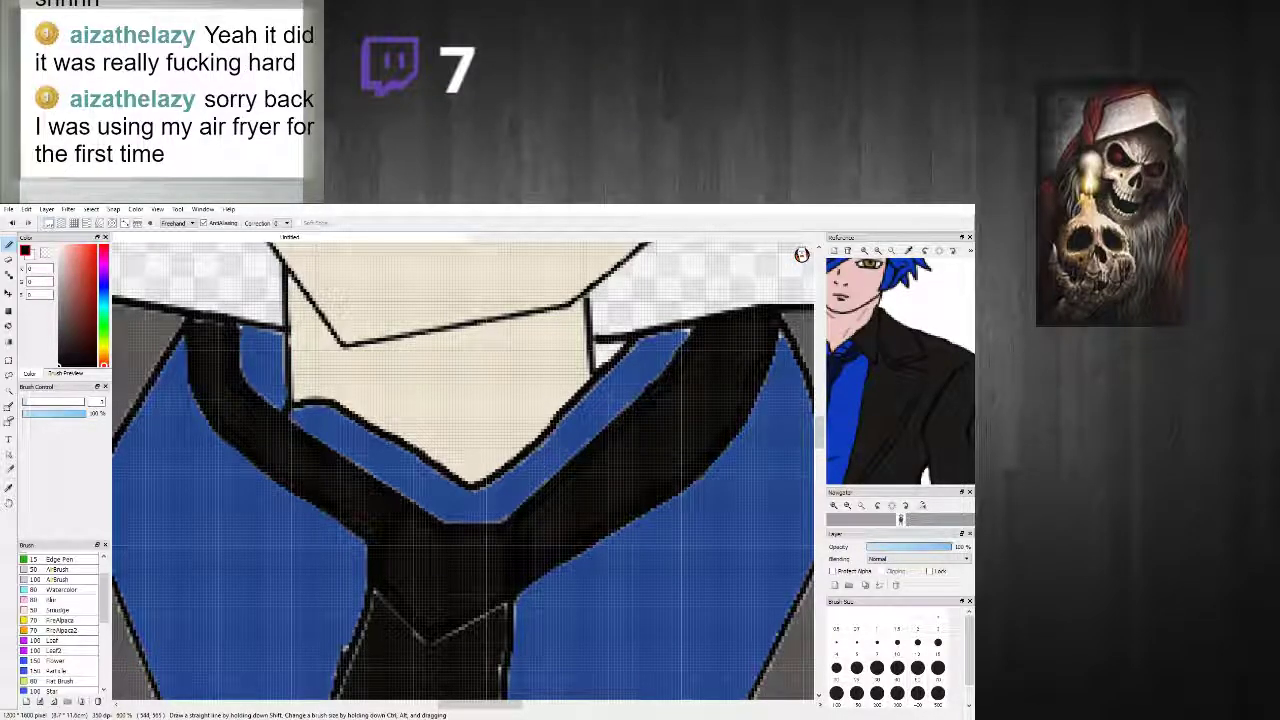
Step: Paint the shirt's blue over the light gaps along the collar and the upper edges of the tie's neckband
left_click(243, 338, "alt")
mouse_move(276, 334)
left_mouse_down()
mouse_move(279, 406)
mouse_move(246, 382)
mouse_move(242, 335)
left_mouse_up()
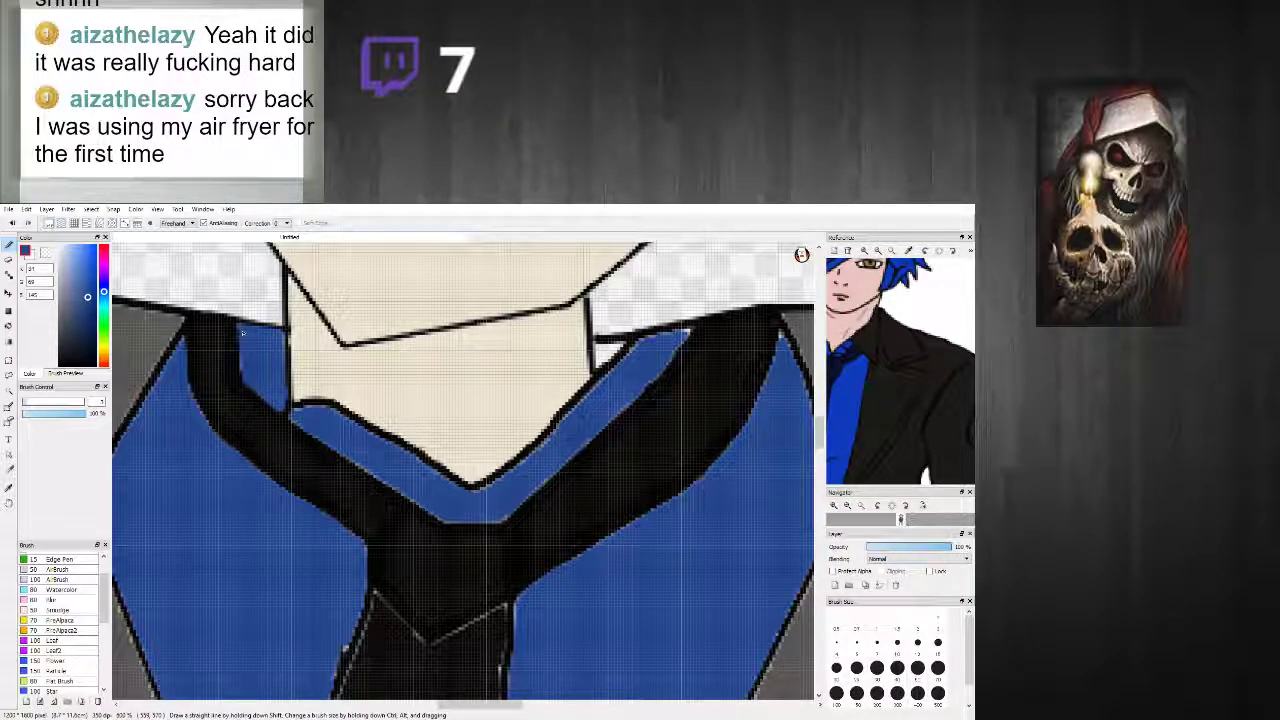
mouse_move(312, 408)
left_mouse_down()
mouse_move(475, 494)
mouse_move(544, 459)
mouse_move(659, 338)
left_mouse_up()
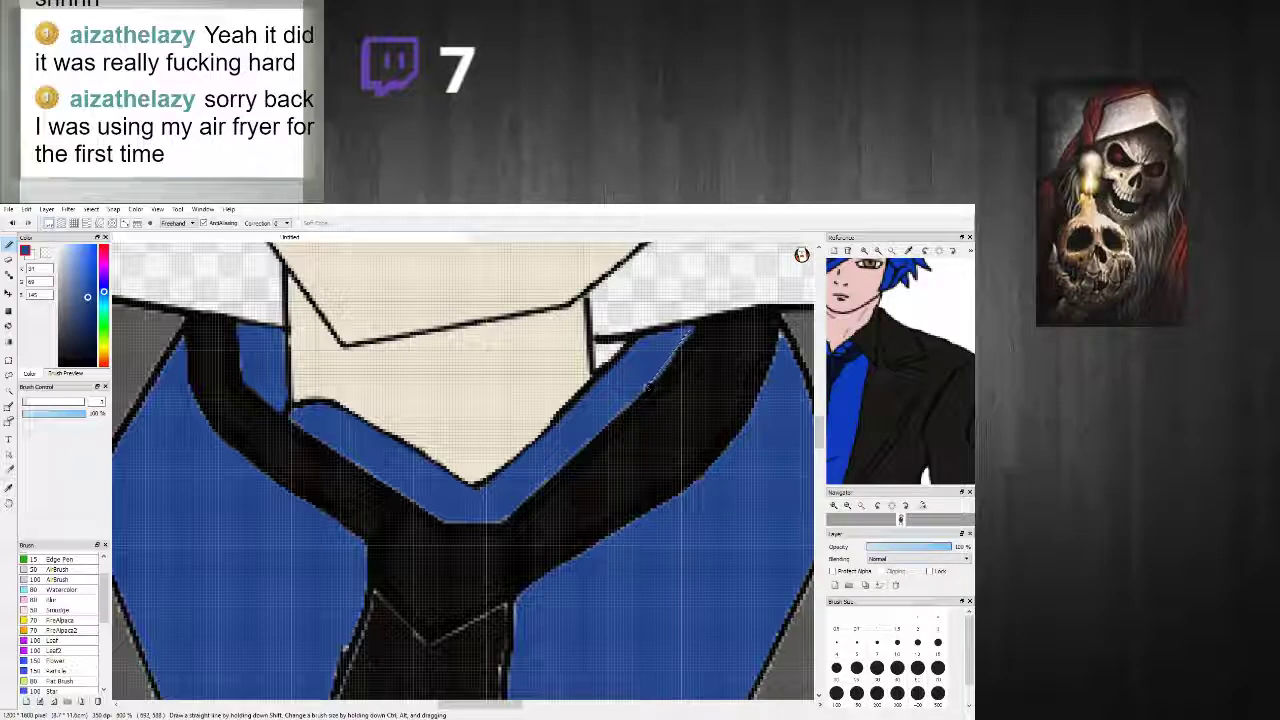
left_click_drag(638, 395, 556, 467)
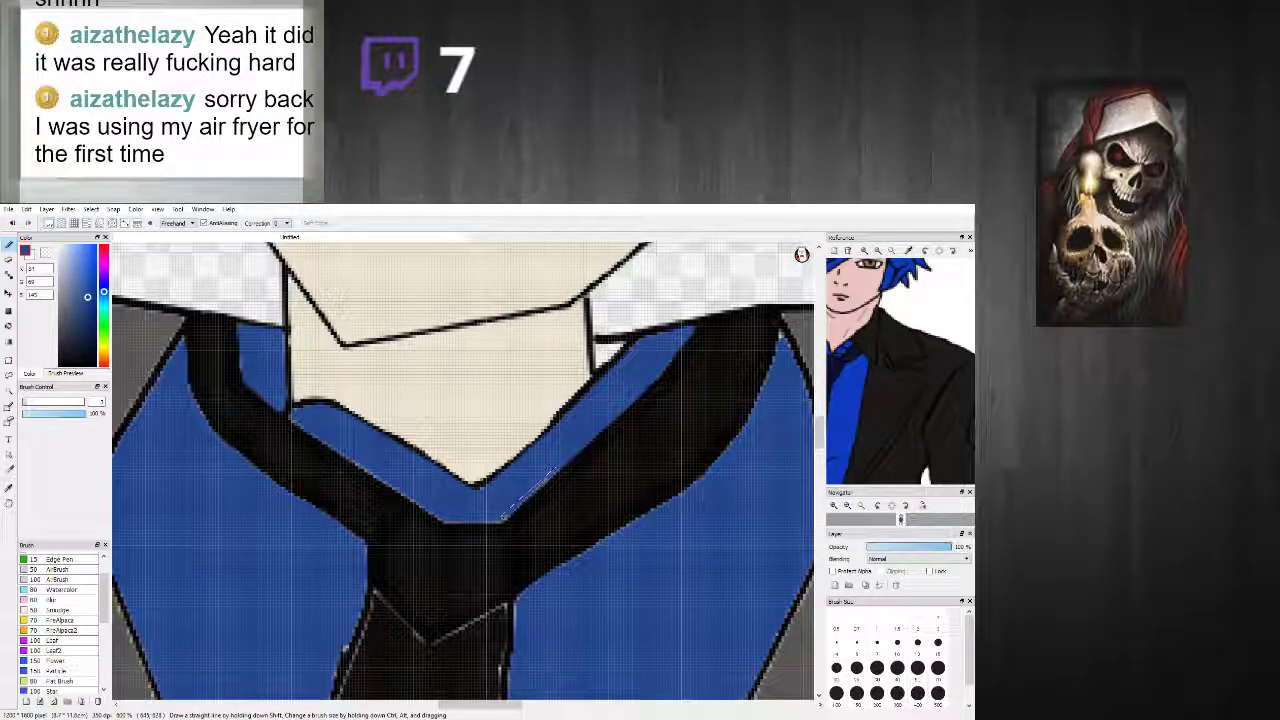
left_click_drag(438, 520, 368, 470)
scroll(373, 460, "down", 2)
Step: Sample the neck's skin colour and fill both hands with it
right_click(415, 434)
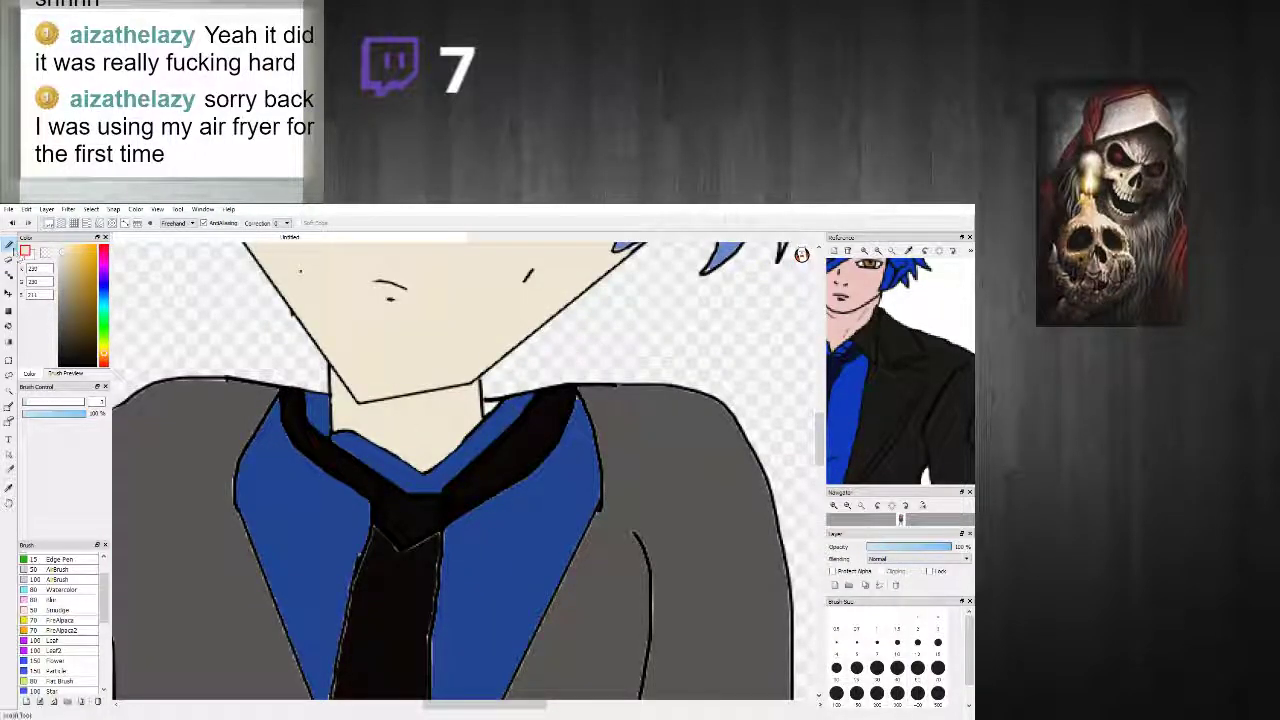
left_click(8, 293)
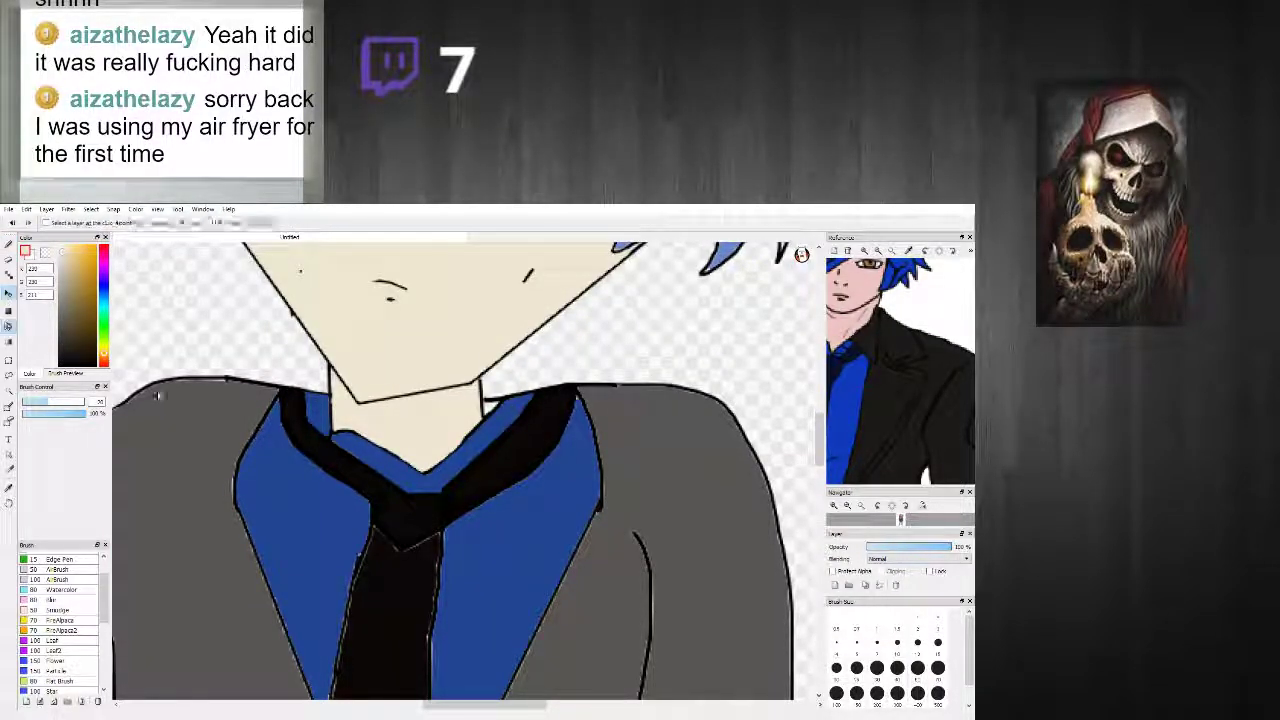
left_click(8, 327)
scroll(530, 463, "down", 6)
scroll(577, 548, "up", 4)
left_click(197, 466)
left_click(468, 497)
Step: Sample the shirt's blue and fill the sleeve cuff and the two jacket buttons with it
right_click(376, 411)
left_click(477, 478)
scroll(490, 469, "down", 3)
scroll(446, 447, "up", 4)
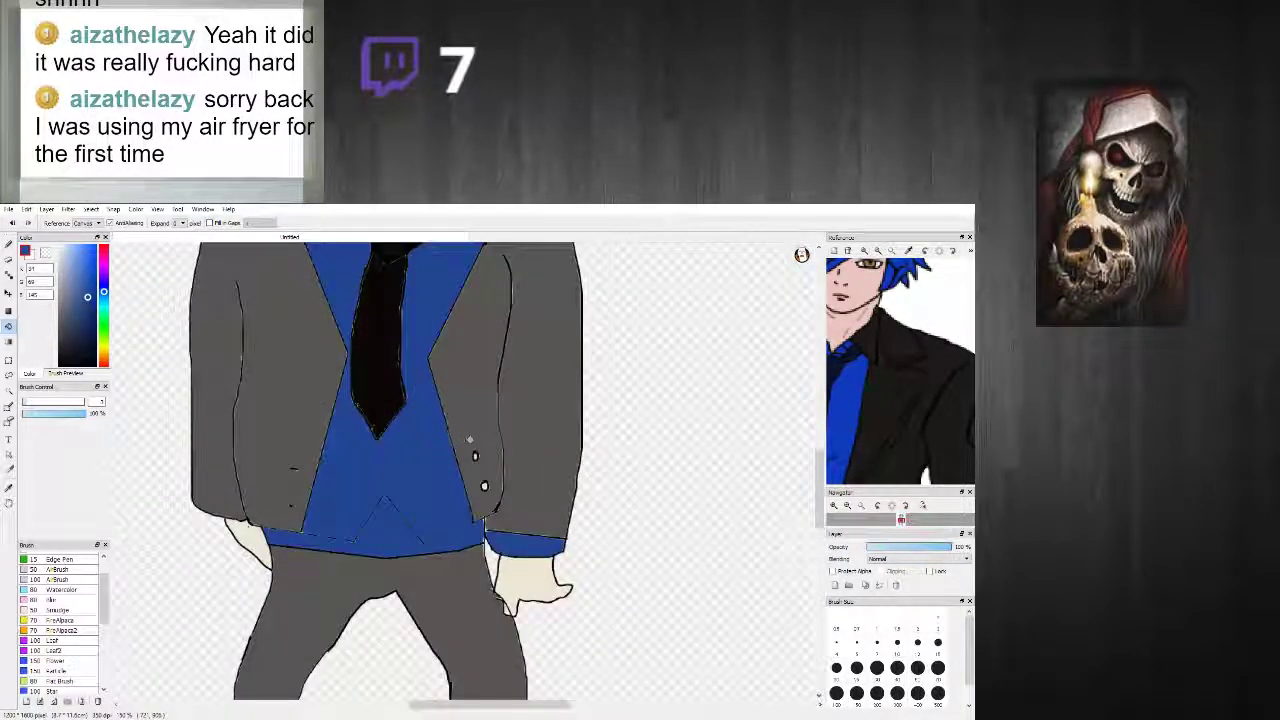
left_click(466, 455)
left_click(489, 533)
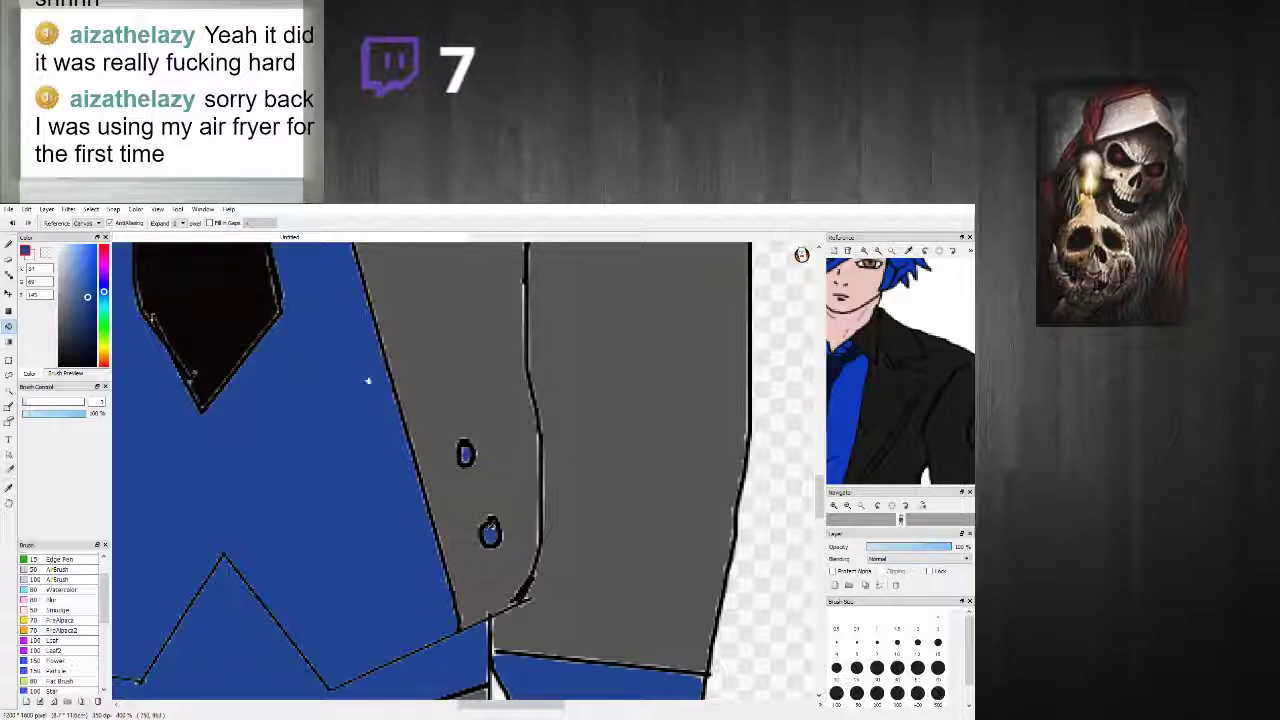
scroll(364, 375, "down", 4)
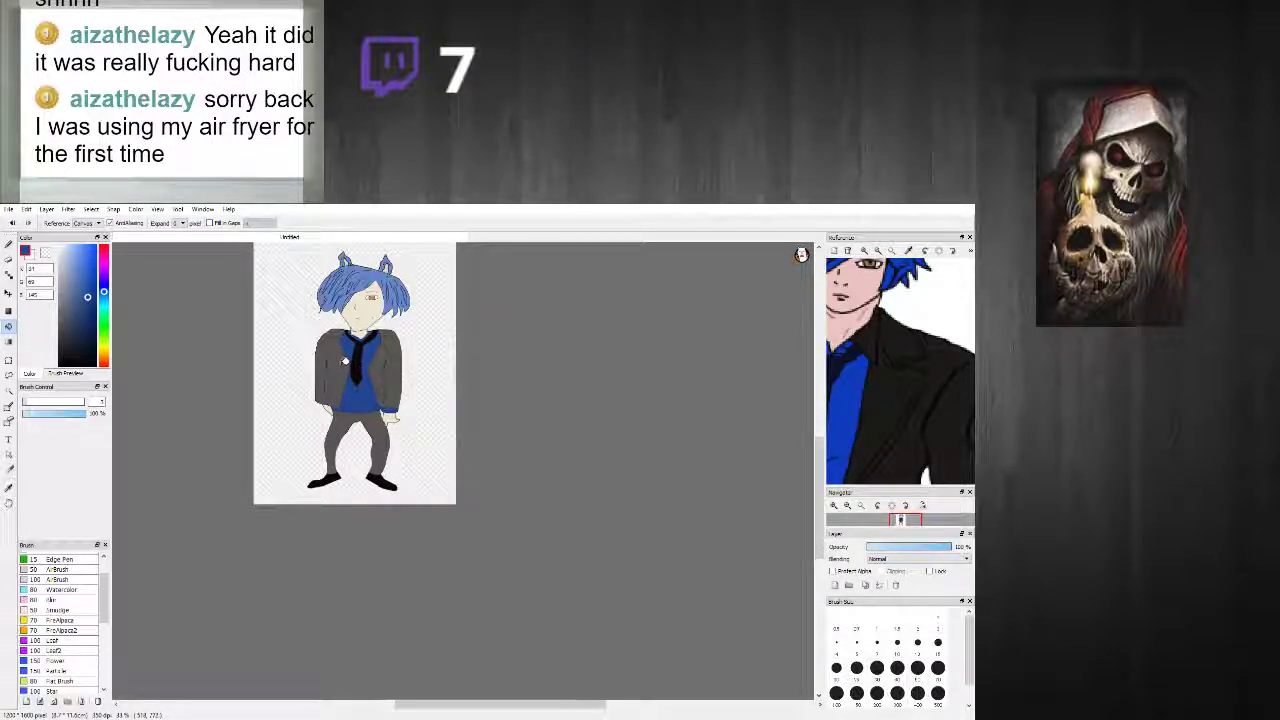
scroll(384, 358, "up", 4)
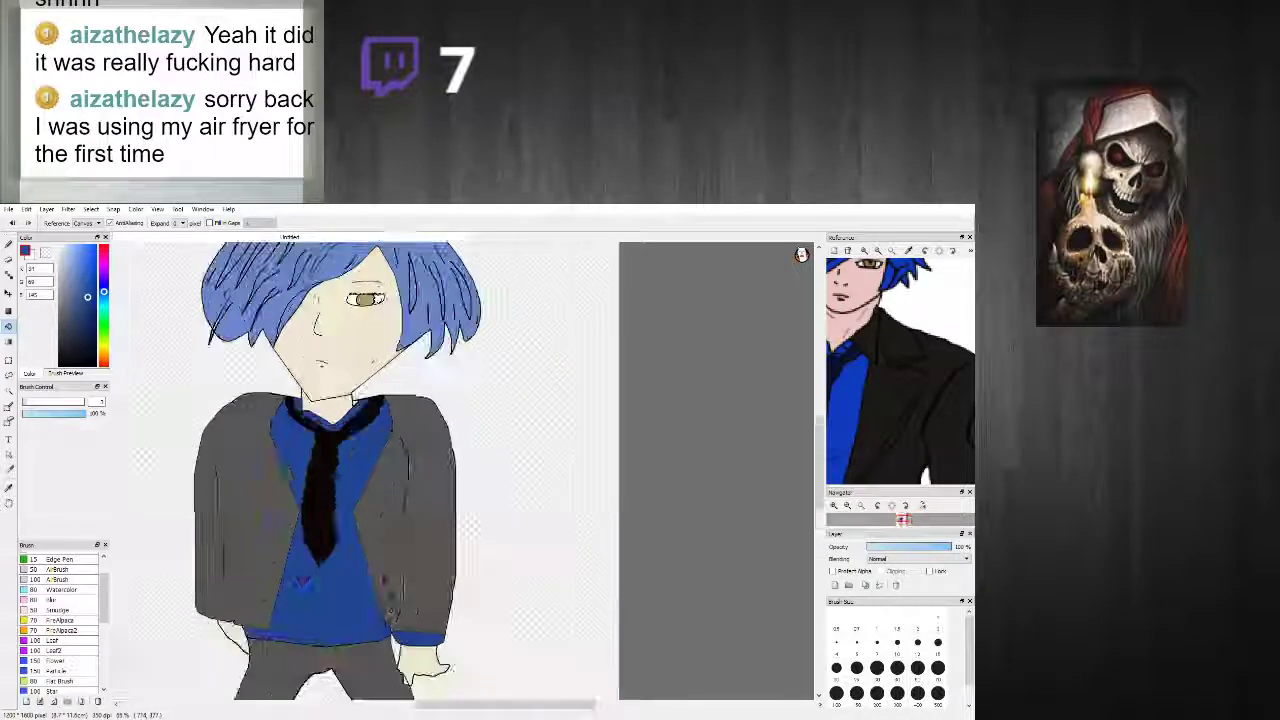
scroll(370, 313, "down", 7)
scroll(370, 313, "up", 4)
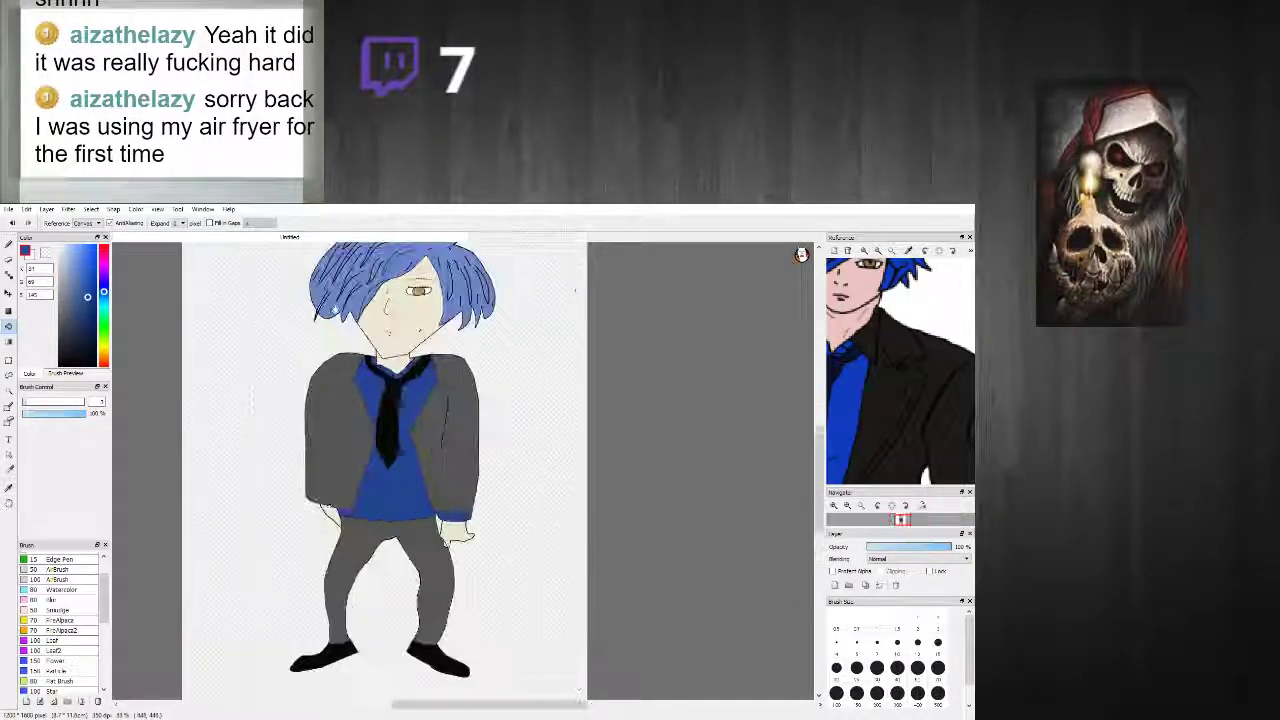
scroll(370, 313, "up", 1)
scroll(320, 363, "up", 2)
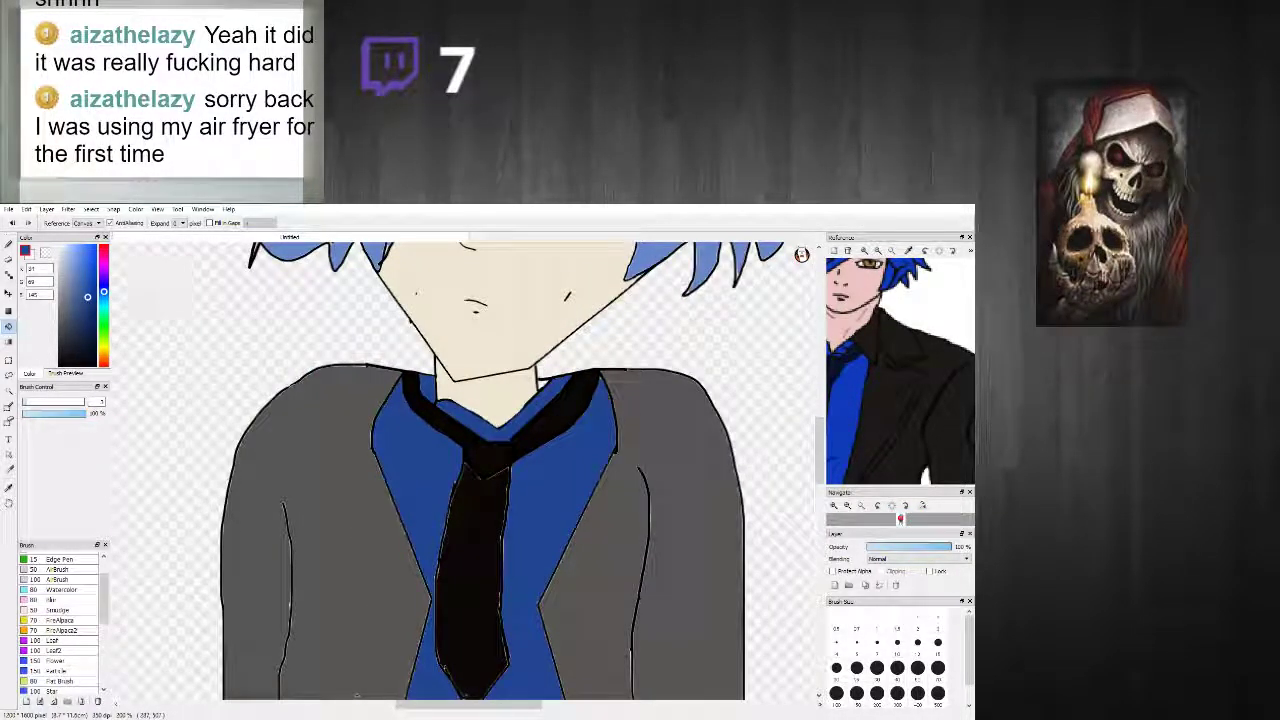
Step: Draw pointed lapel outlines with straight pen lines in the jacket's grey across both sides of the shirt and the tie's neckband
left_click(9, 246)
scroll(390, 368, "down", 2)
scroll(415, 374, "up", 1)
scroll(435, 322, "up", 2)
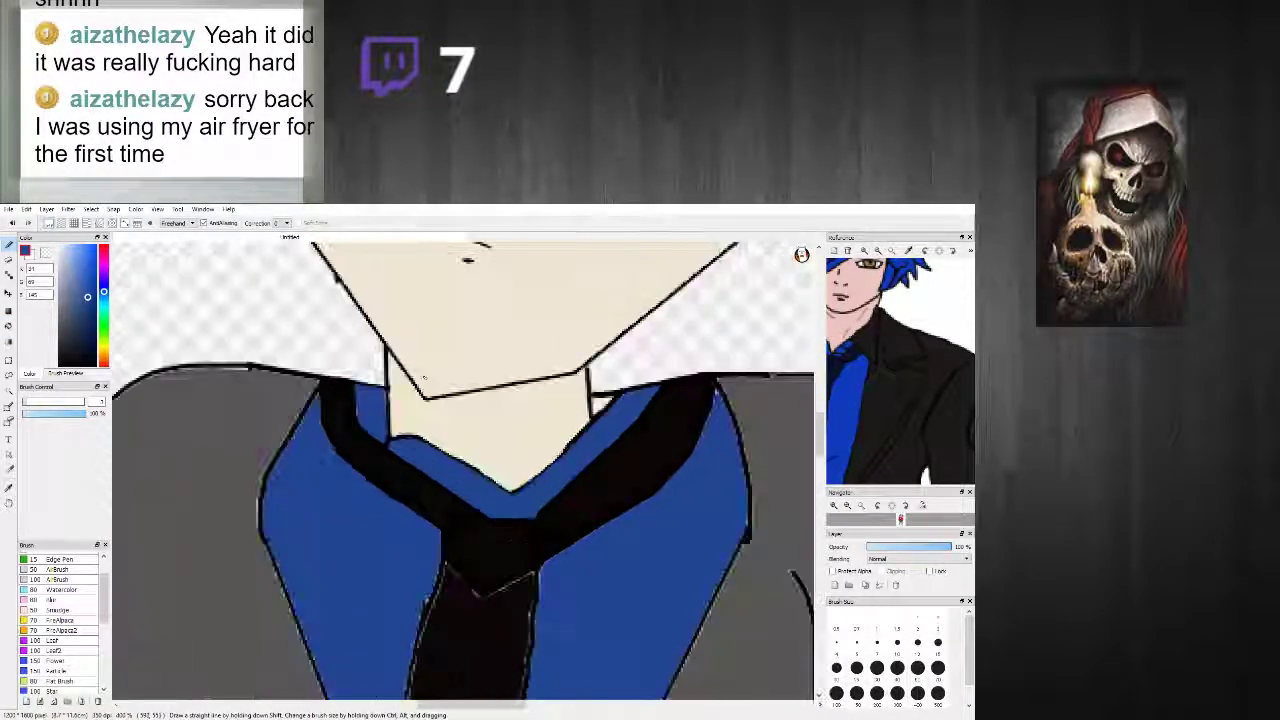
scroll(522, 386, "down", 1)
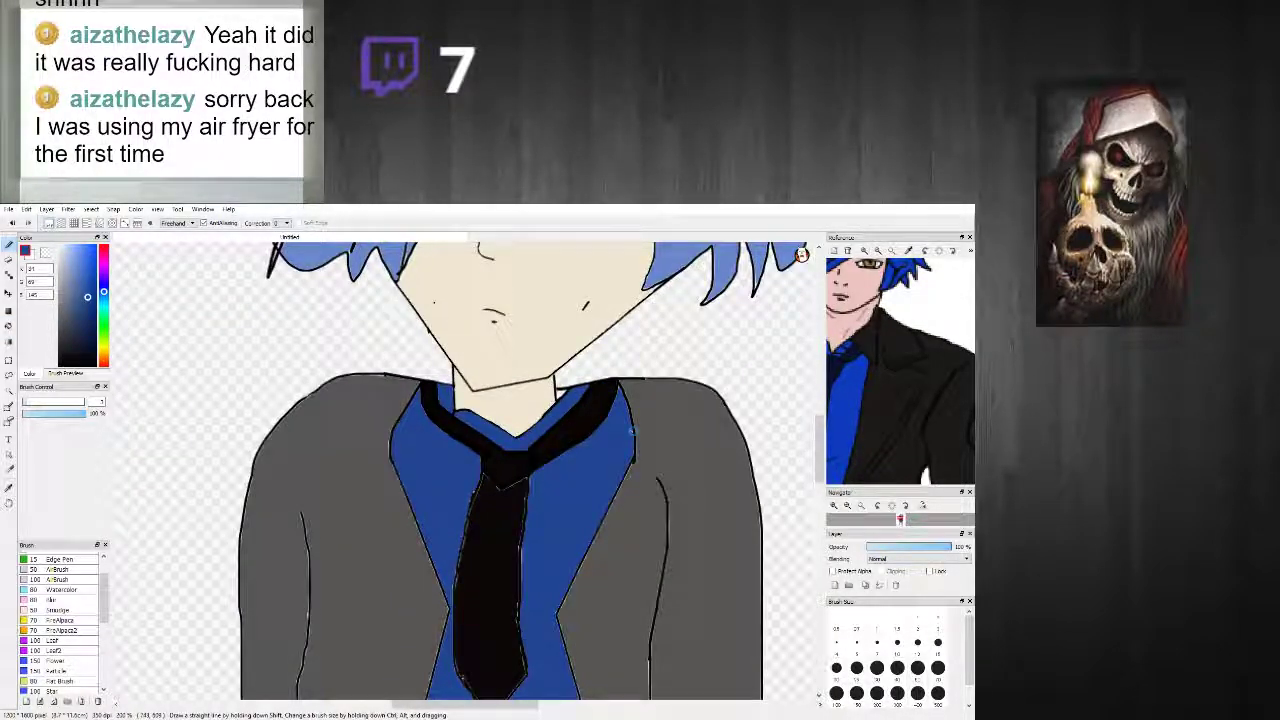
scroll(546, 388, "up", 1)
left_click(549, 385, "alt")
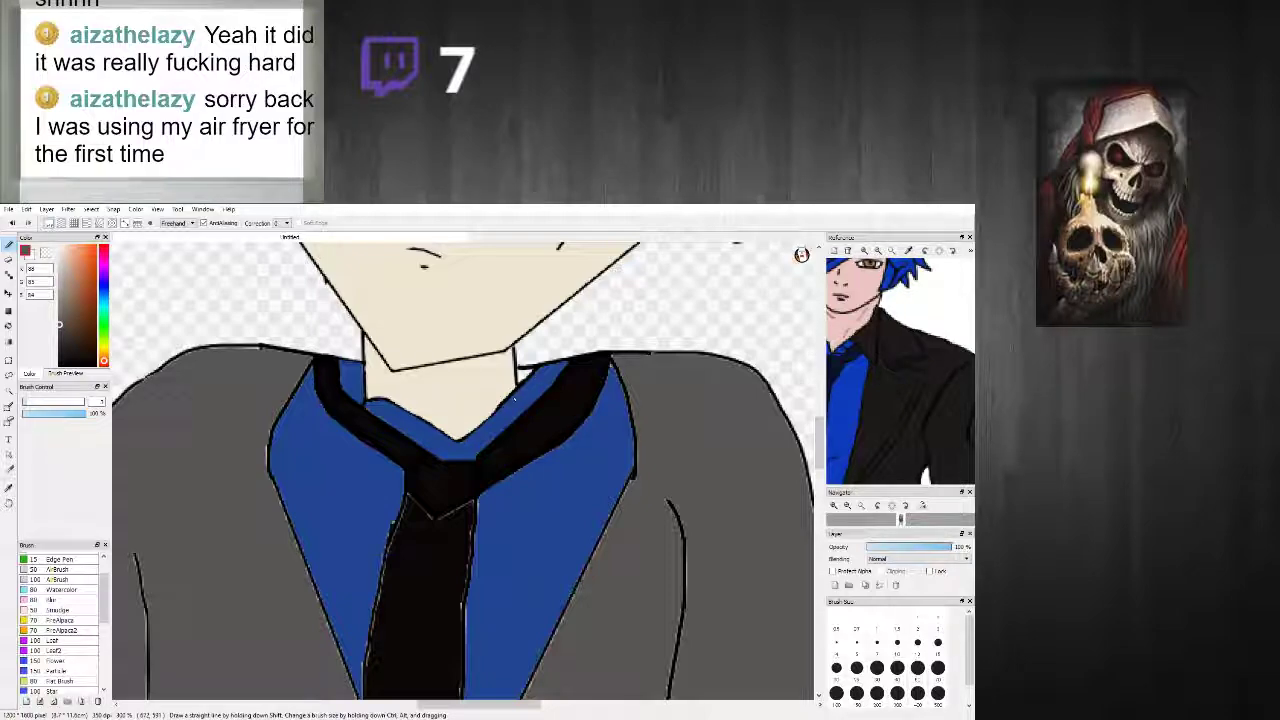
mouse_move(540, 476)
left_mouse_down()
mouse_move(578, 473)
mouse_move(630, 420)
left_mouse_up()
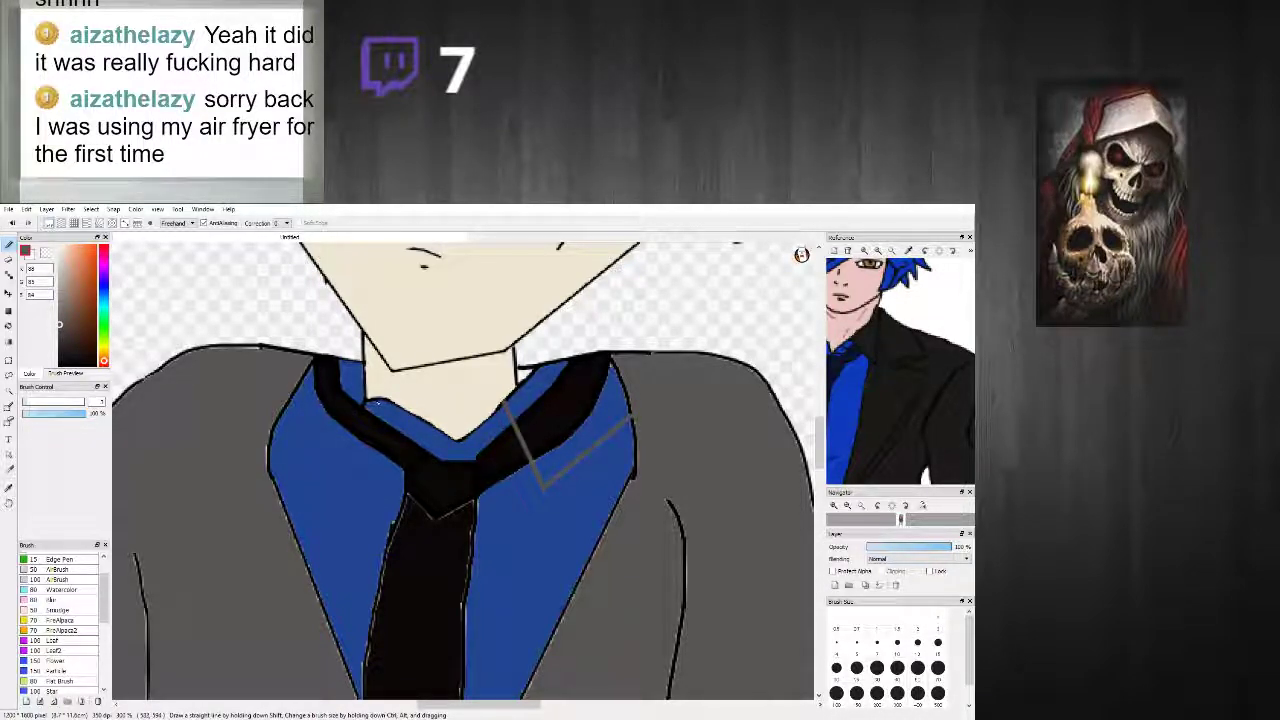
left_click(287, 478, "shift")
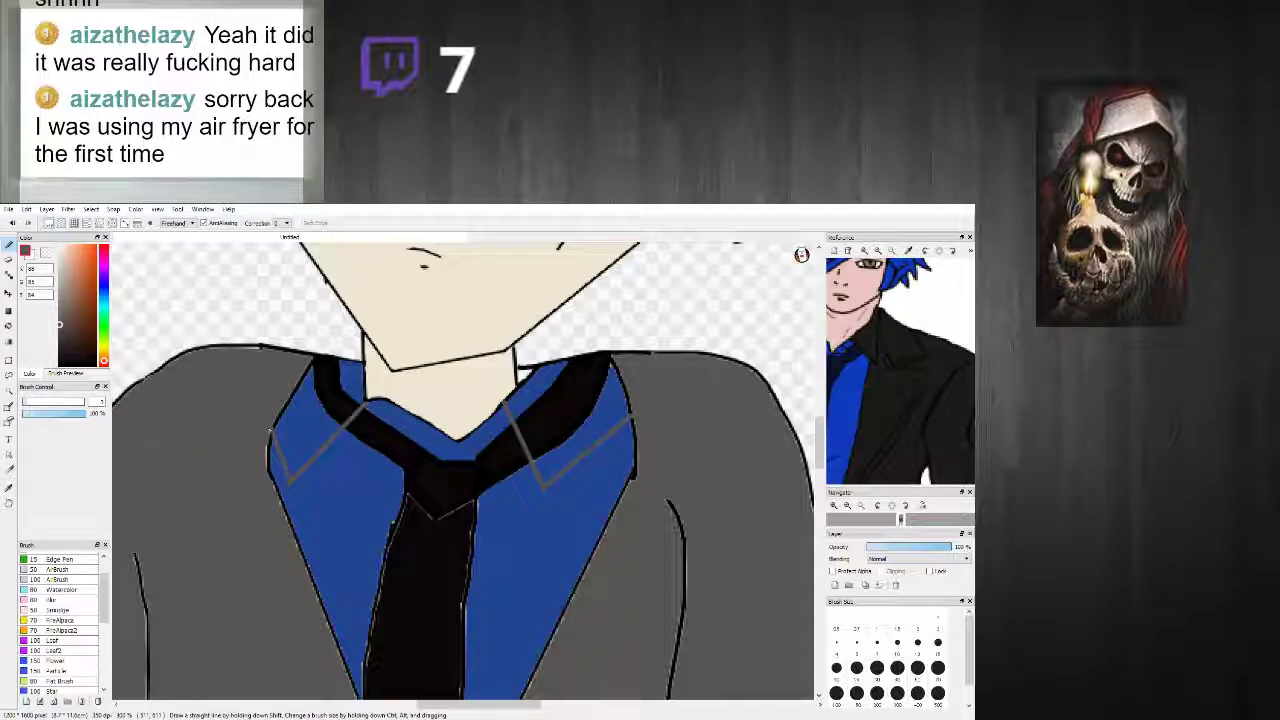
Step: Fill both lapel shapes with the jacket's grey, including the part of the neckband crossing the right one
scroll(408, 399, "down", 3)
scroll(388, 406, "up", 3)
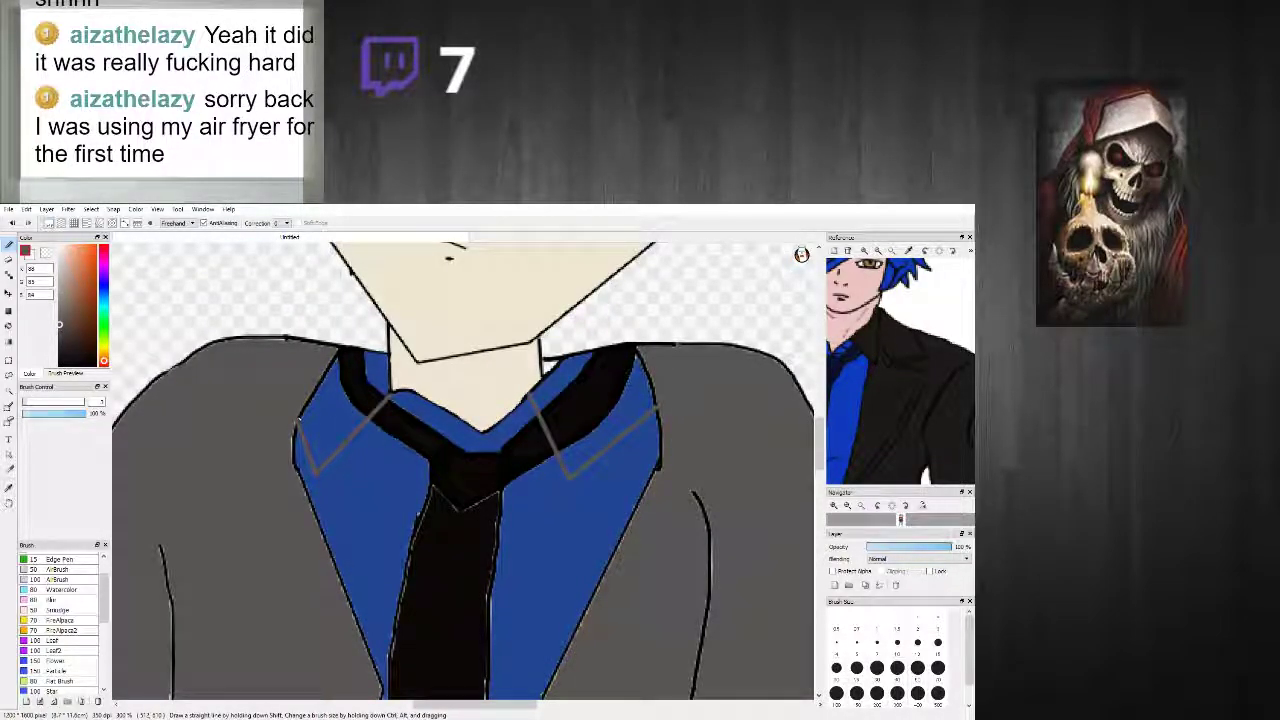
left_click(8, 325)
left_click(314, 409)
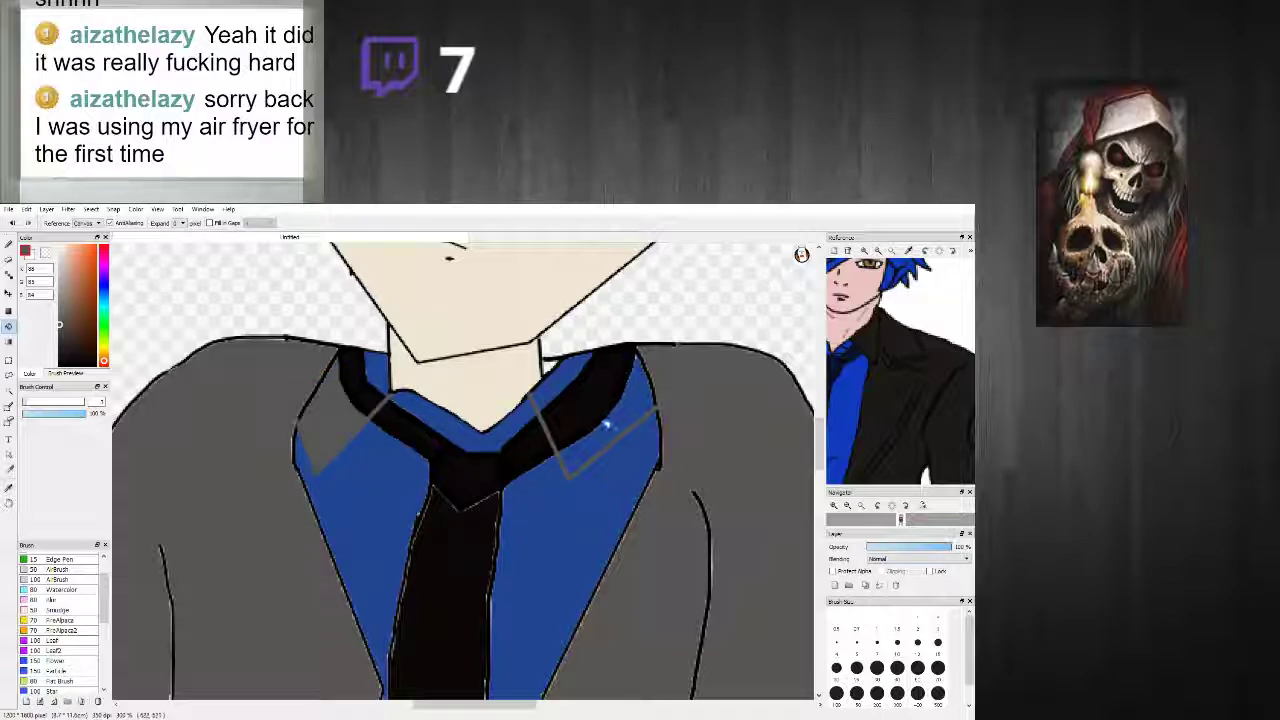
left_click(600, 404)
left_click(590, 399)
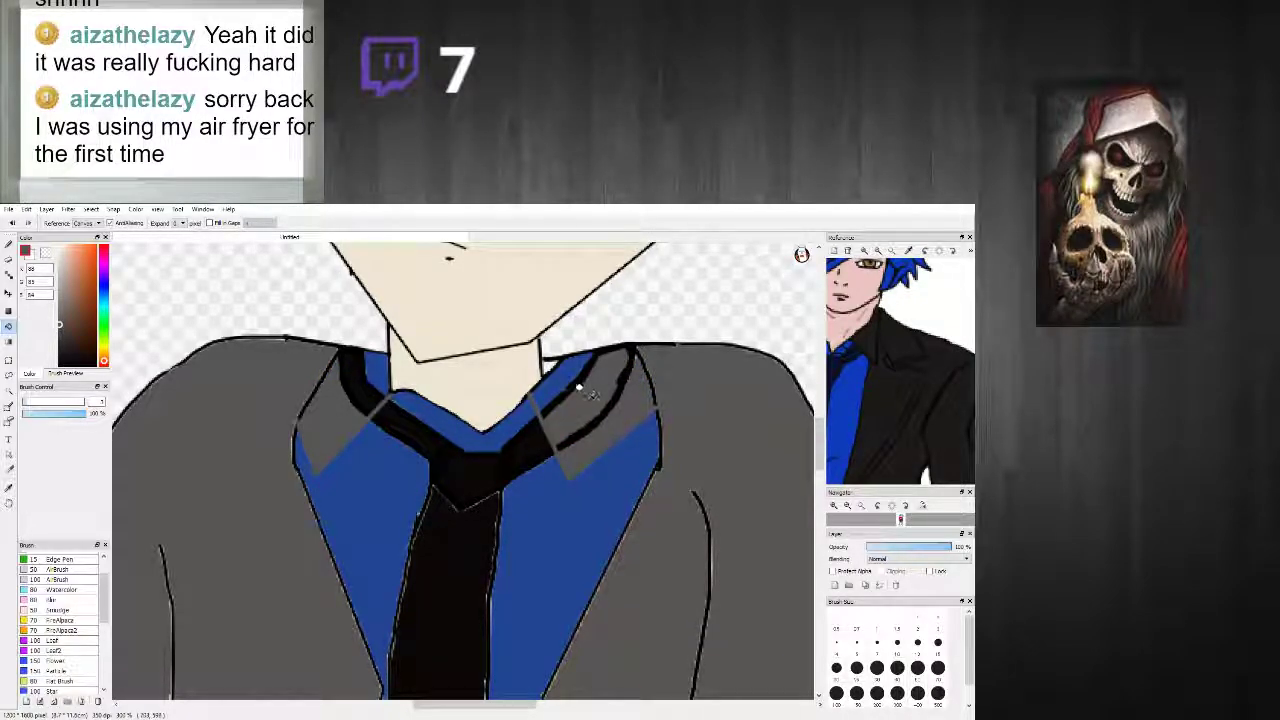
left_click(592, 391)
key("ctrl+z")
left_click(570, 383)
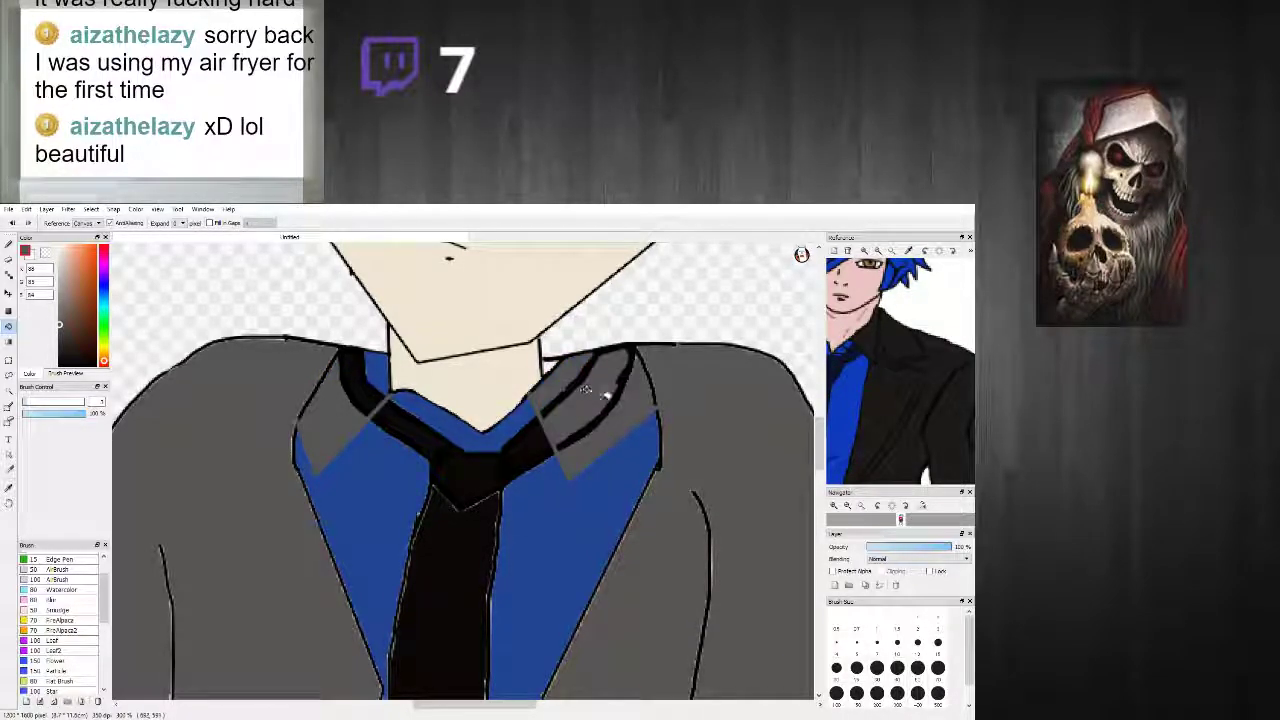
Step: Paint over the leftover black neckband and old outline fragments on both lapels with a larger grey pen
left_click(8, 244)
scroll(249, 413, "up", 2)
mouse_move(362, 397)
left_mouse_down()
mouse_move(355, 436)
mouse_move(394, 442)
mouse_move(381, 366)
mouse_move(411, 379)
mouse_move(428, 316)
mouse_move(446, 333)
mouse_move(445, 389)
mouse_move(487, 369)
mouse_move(463, 404)
mouse_move(502, 367)
mouse_move(506, 336)
mouse_move(430, 298)
left_mouse_up()
left_click(50, 402)
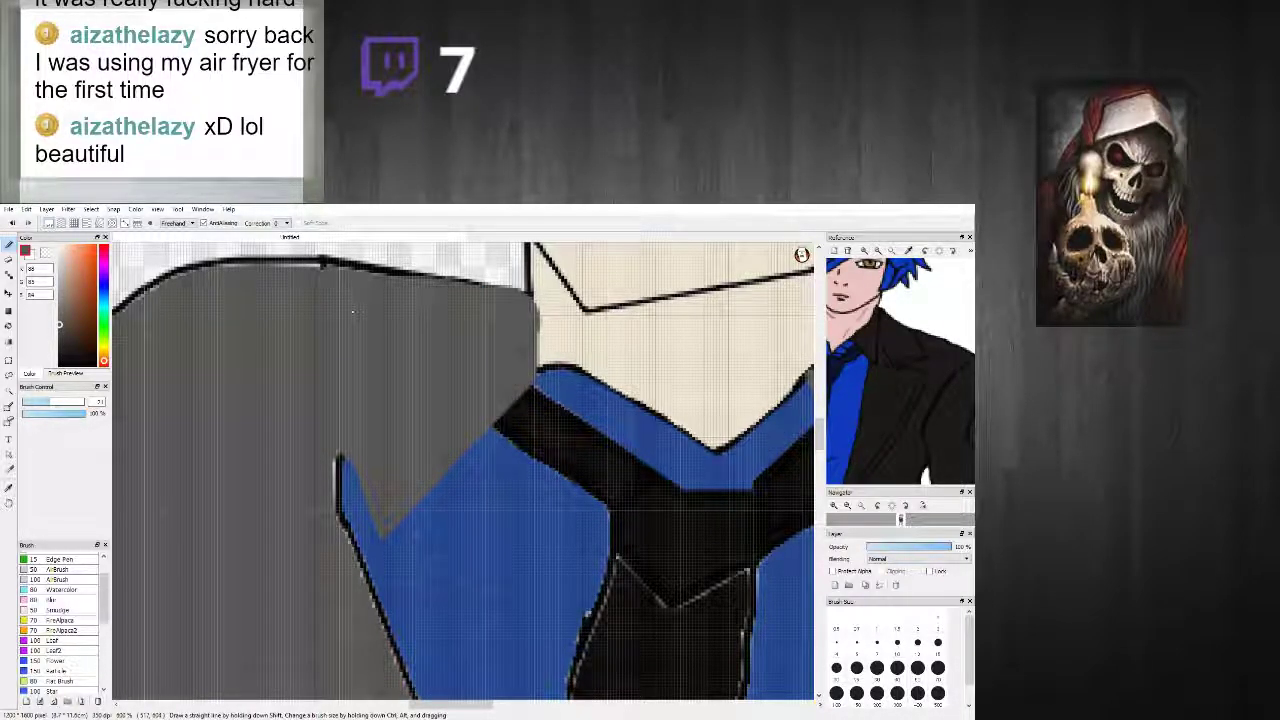
scroll(649, 388, "down", 3)
mouse_move(649, 388)
left_mouse_down()
mouse_move(441, 374)
mouse_move(403, 419)
mouse_move(388, 372)
mouse_move(398, 422)
mouse_move(530, 371)
mouse_move(448, 437)
left_mouse_up()
scroll(578, 334, "up", 3)
mouse_move(530, 393)
left_mouse_down()
mouse_move(523, 496)
mouse_move(485, 570)
left_mouse_up()
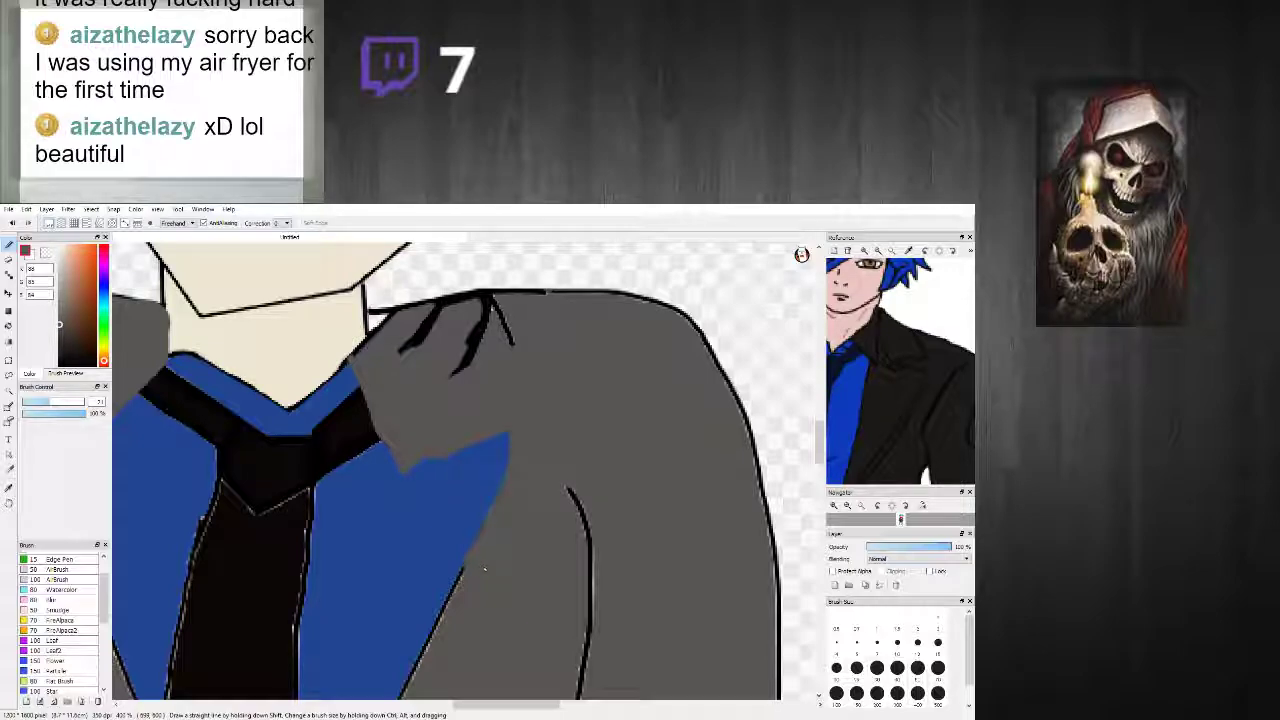
left_click_drag(462, 368, 492, 311)
scroll(489, 305, "down", 4)
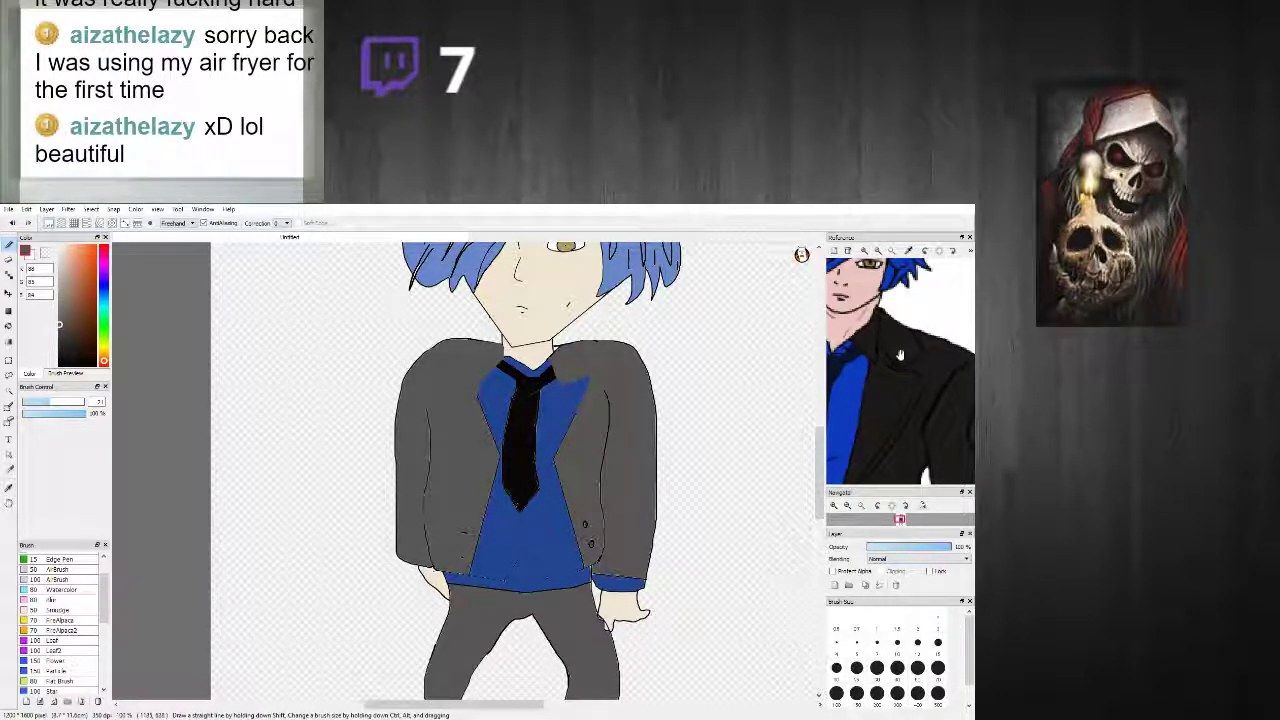
Step: Outline the left lapel's point with straight lines in the tie's near-black, using a pen size of 3
scroll(892, 359, "up", 3)
scroll(874, 379, "down", 4)
scroll(873, 378, "down", 2)
scroll(493, 333, "up", 4)
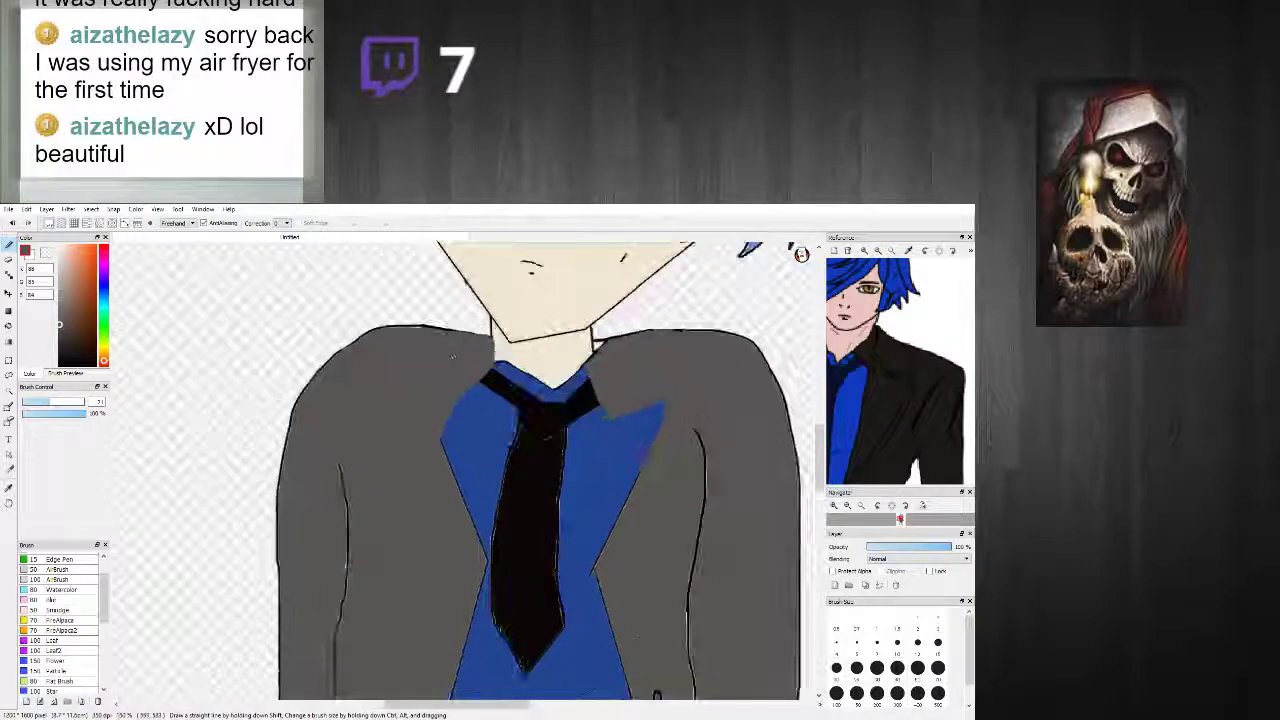
scroll(534, 410, "up", 1)
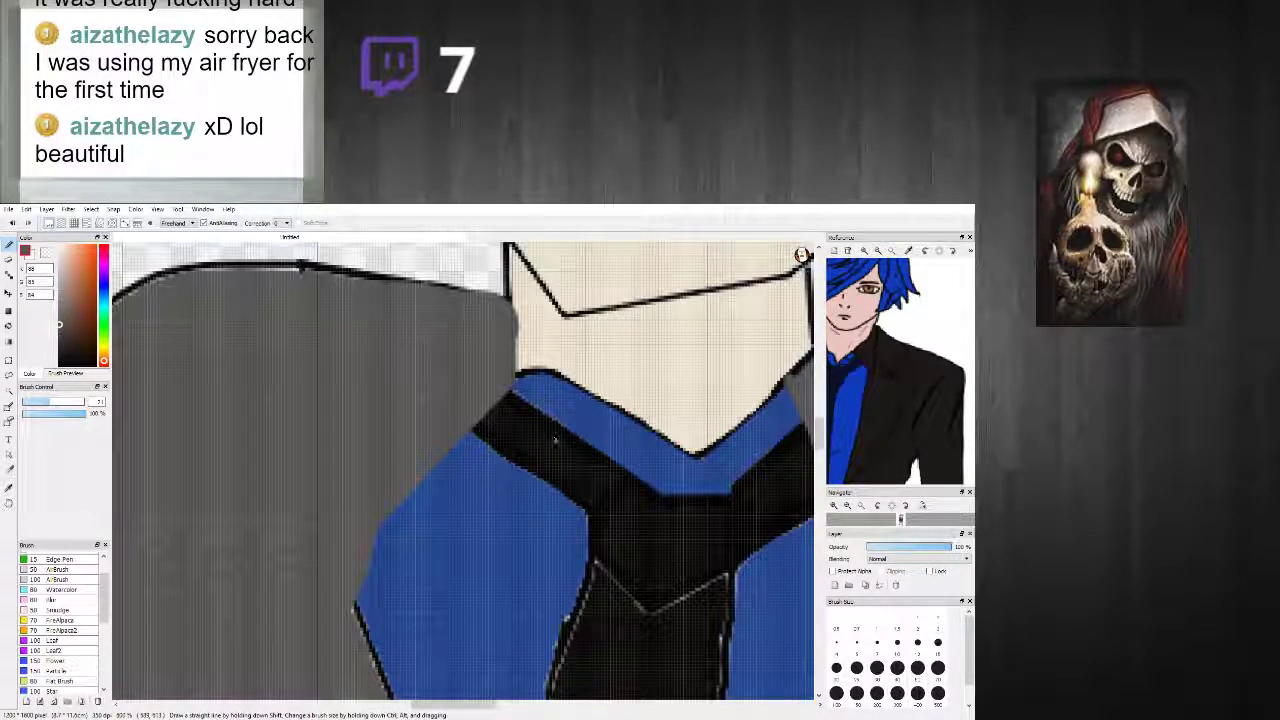
right_click(550, 432)
double_click(100, 402)
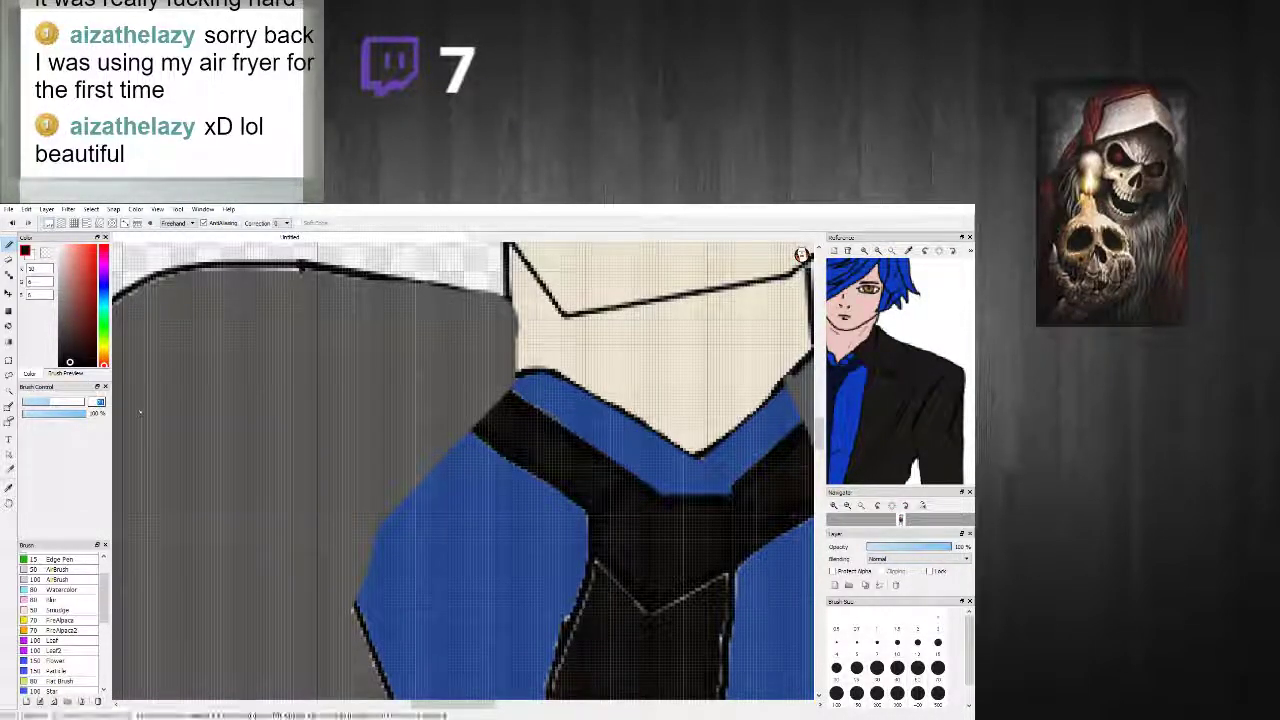
type("3")
left_click(396, 495, "shift")
left_click(338, 280, "shift")
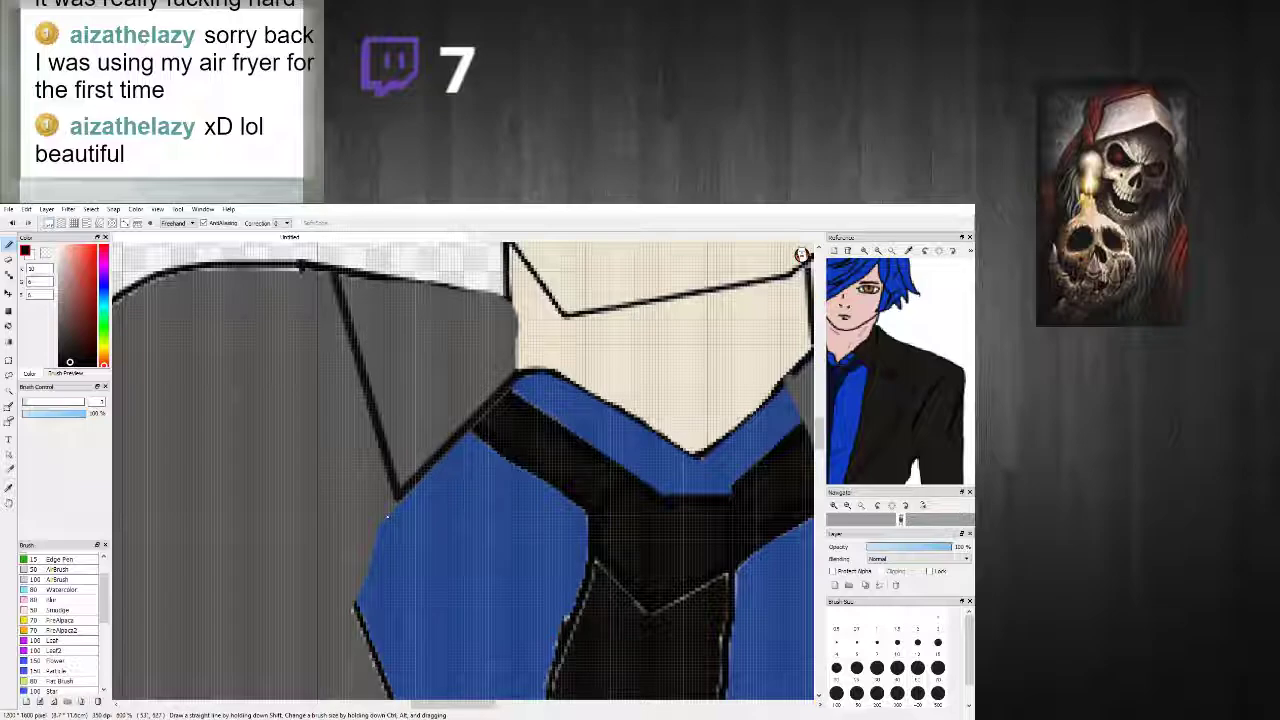
Step: Draw the curved black jacket edge from beneath the left lapel down to the existing shirt outline
mouse_move(396, 498)
left_mouse_down()
mouse_move(371, 521)
mouse_move(355, 588)
left_mouse_up()
key("ctrl+z")
left_click_drag(387, 471, 354, 605)
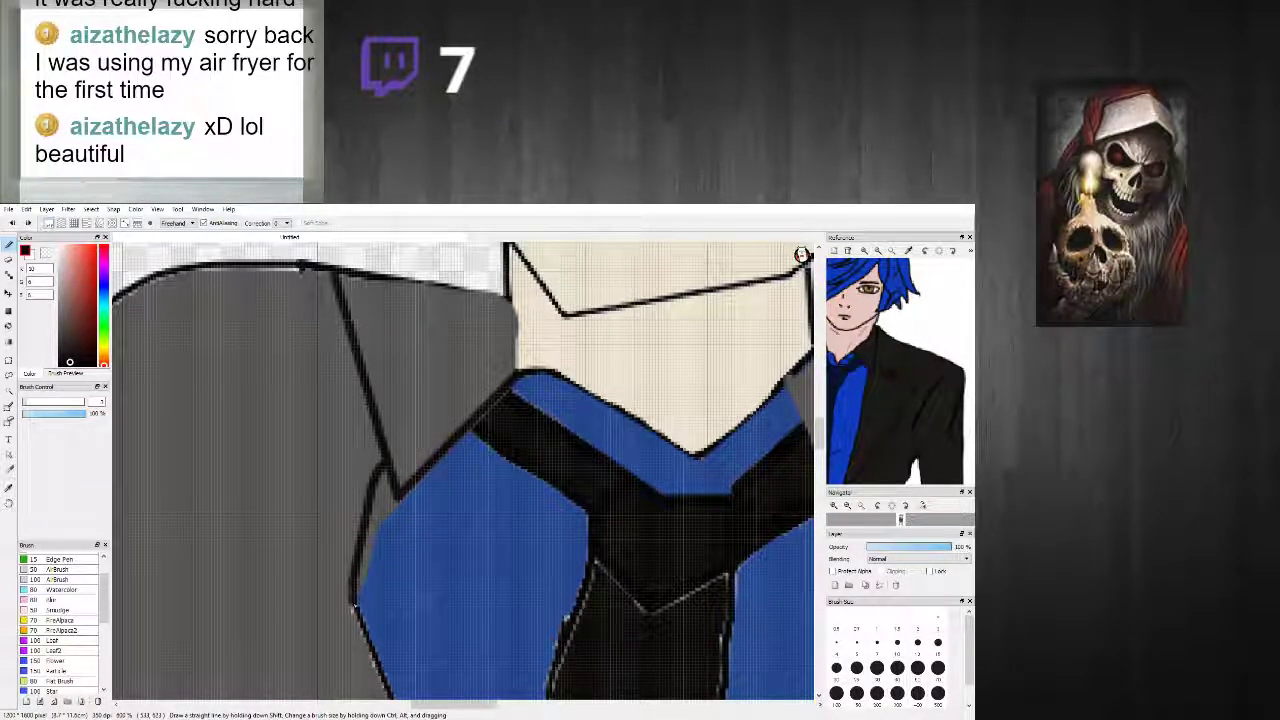
right_click(408, 580)
scroll(410, 583, "down", 7)
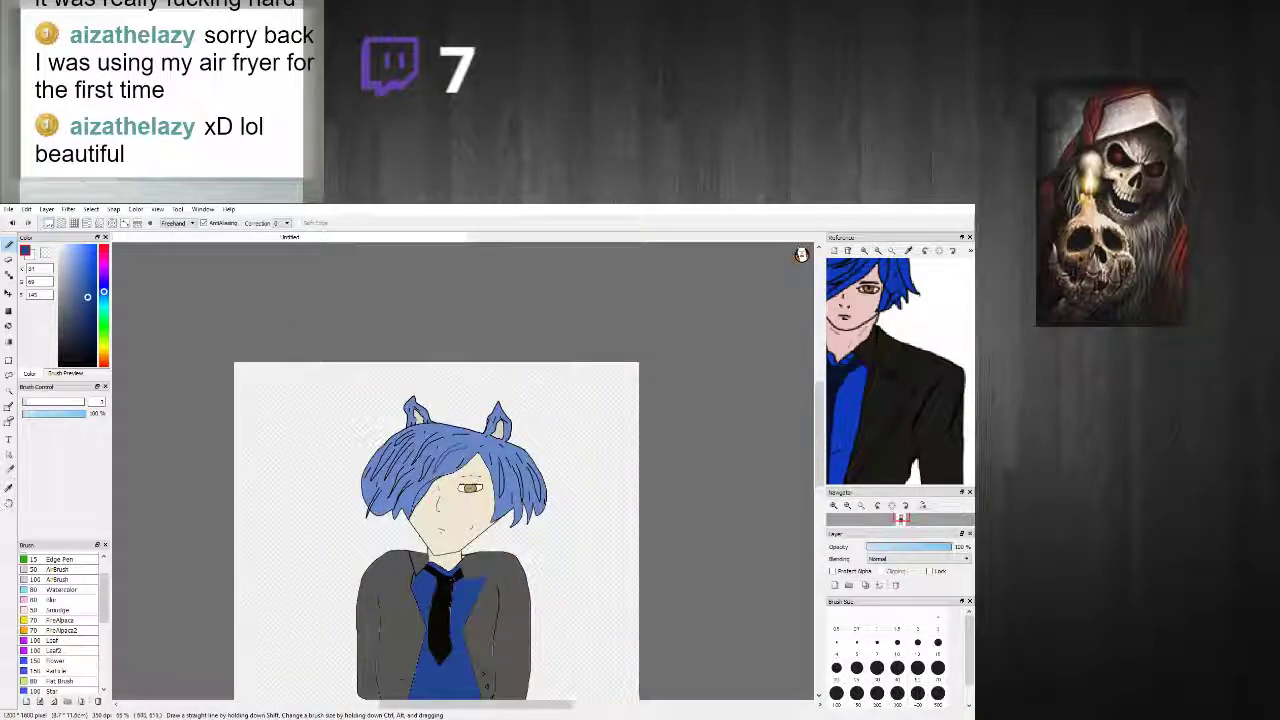
Step: Sample the outline black again and draw the left lapel's edge along the side of the neck
scroll(483, 570, "up", 3)
scroll(401, 571, "up", 1)
right_click(354, 610)
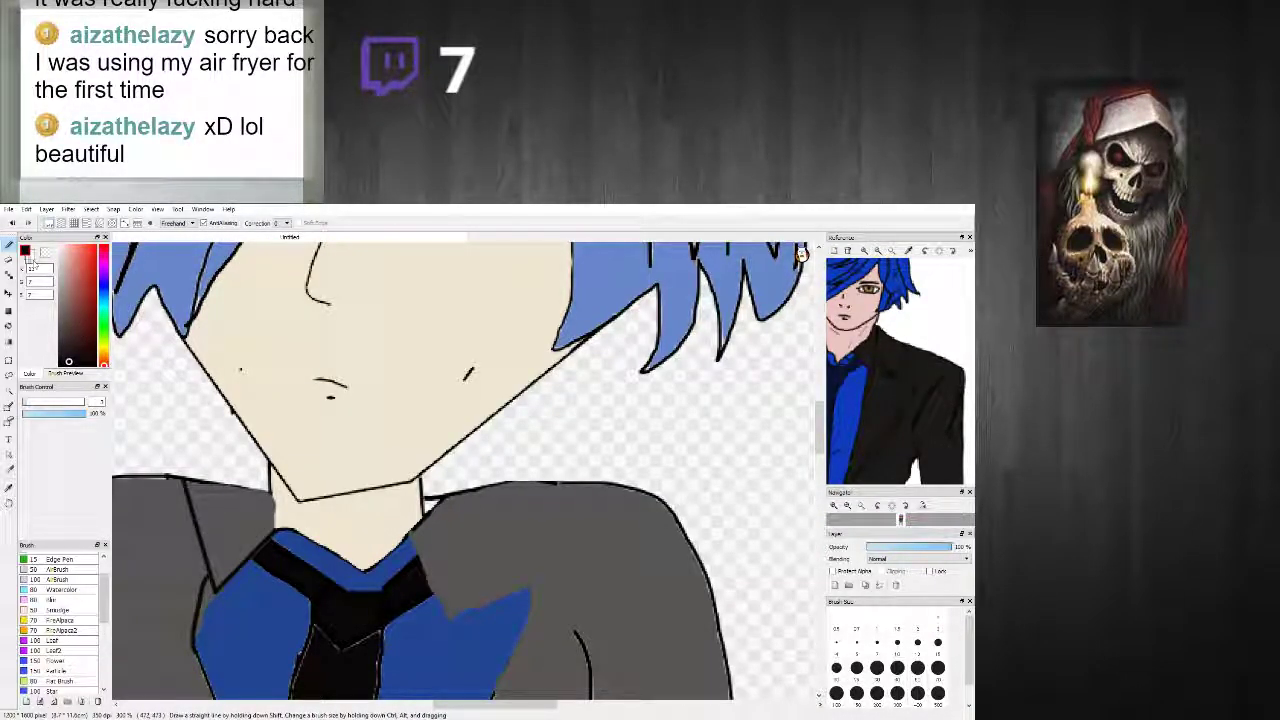
scroll(389, 523, "up", 1)
left_click_drag(230, 478, 242, 542)
Step: Outline the right lapel in black from the neck down to its point and back up to the shoulder line
left_click_drag(418, 542, 466, 488)
left_click(474, 648, "shift")
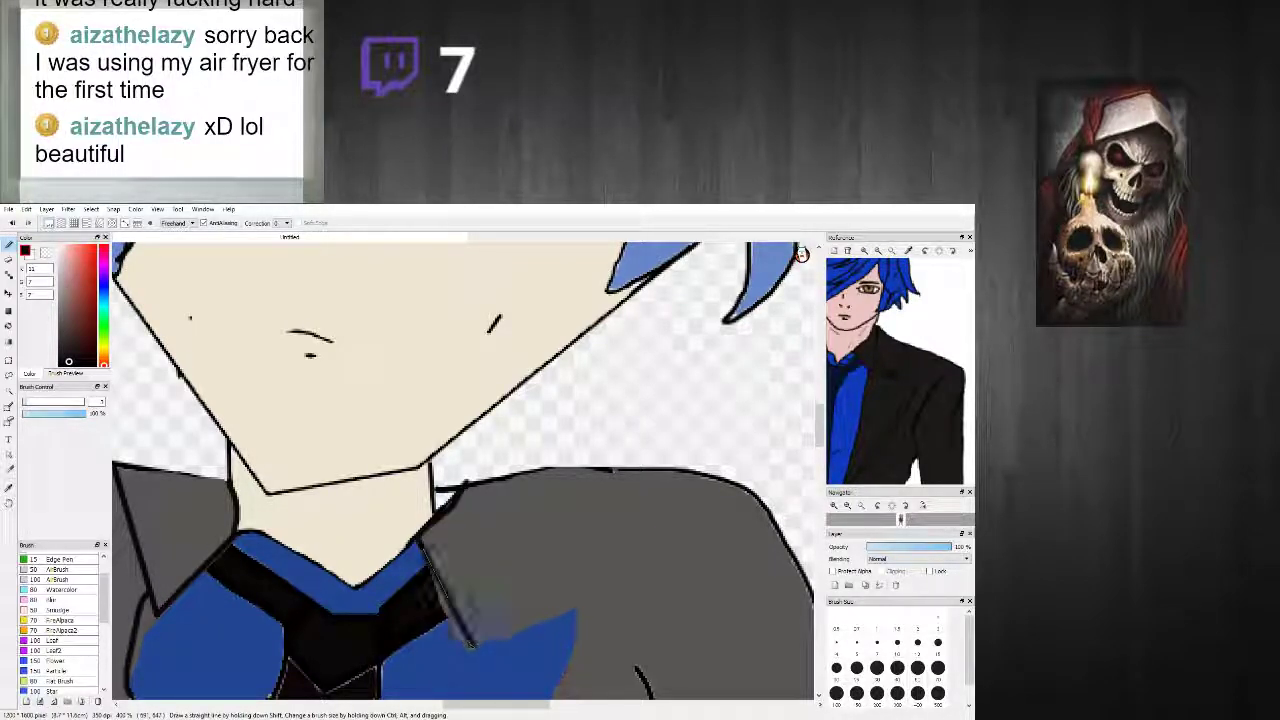
key("ctrl+z")
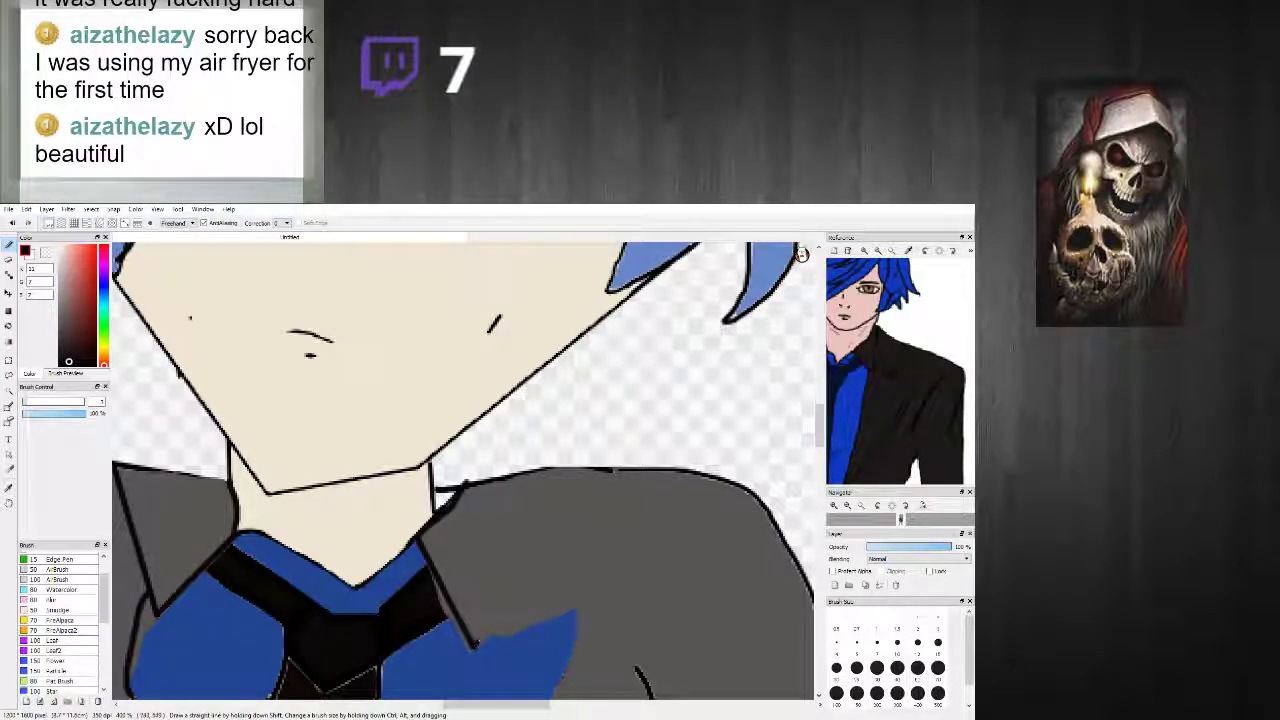
left_click(607, 467, "shift")
scroll(580, 560, "down", 3)
scroll(579, 563, "up", 2)
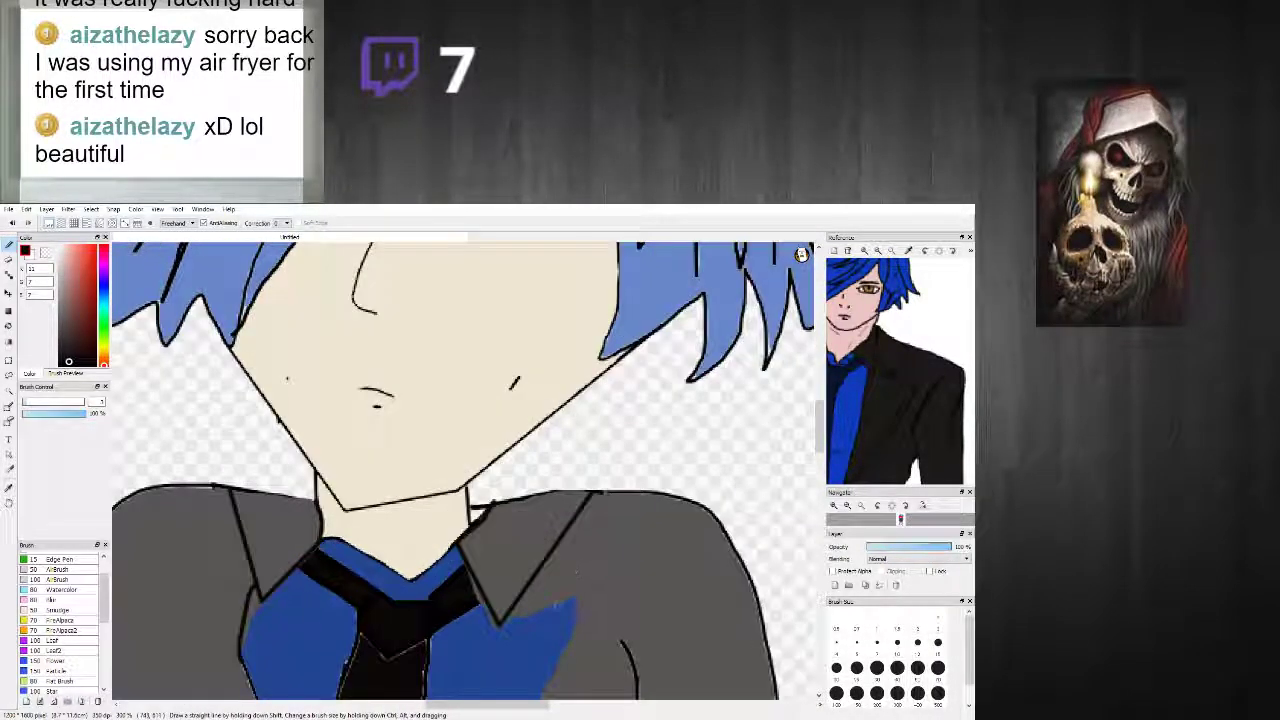
scroll(576, 572, "up", 1)
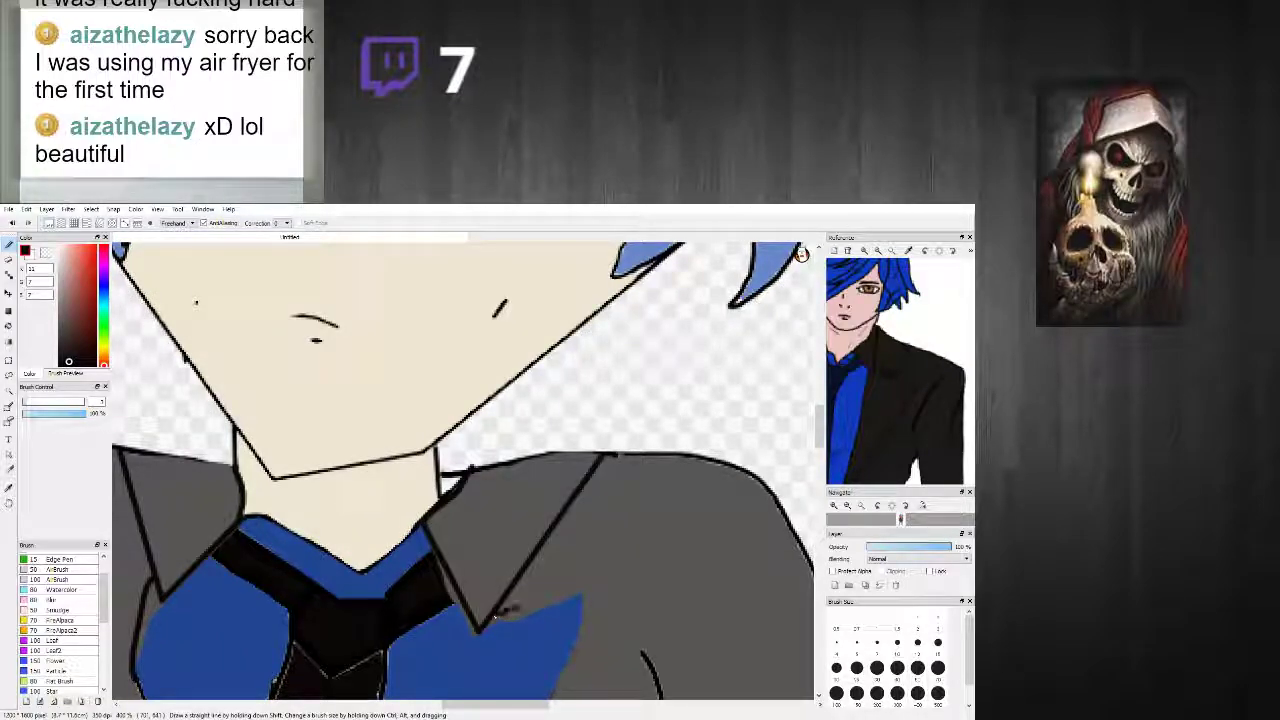
scroll(560, 600, "down", 3)
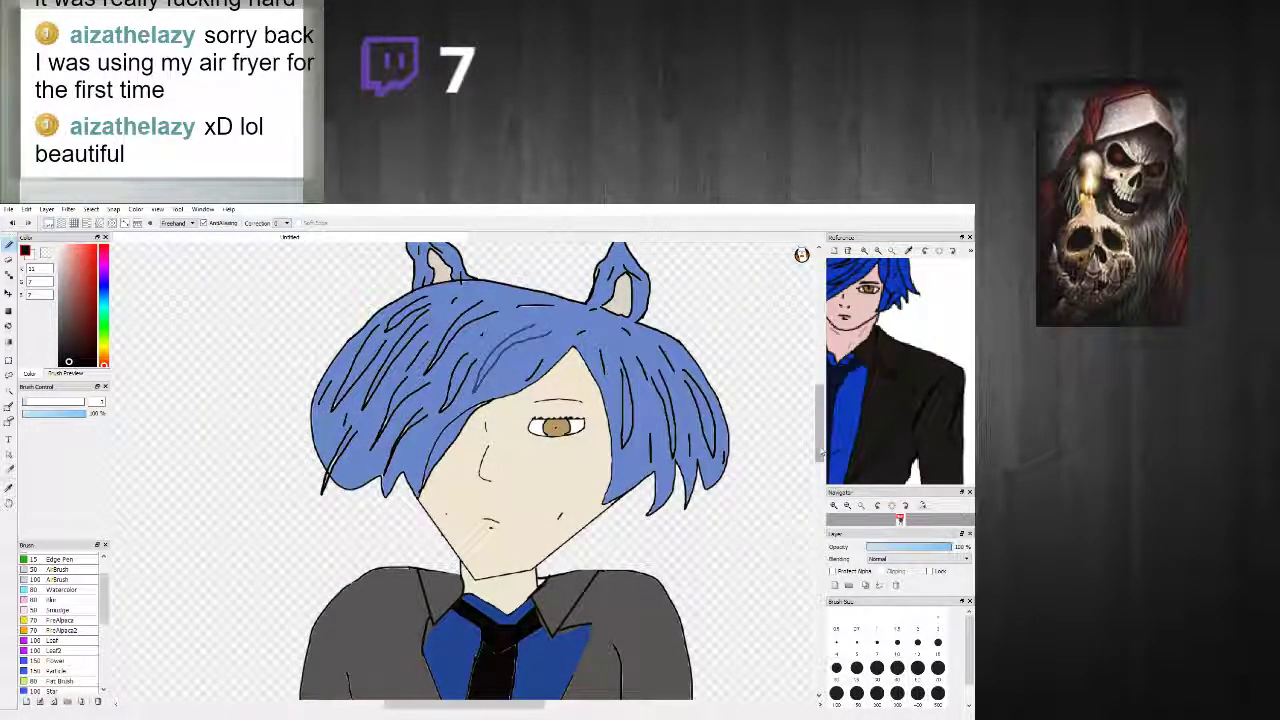
Step: Draw a straight near-black line from the right lapel's outer point down to the existing jacket edge along the shirt
left_click_drag(819, 440, 819, 492)
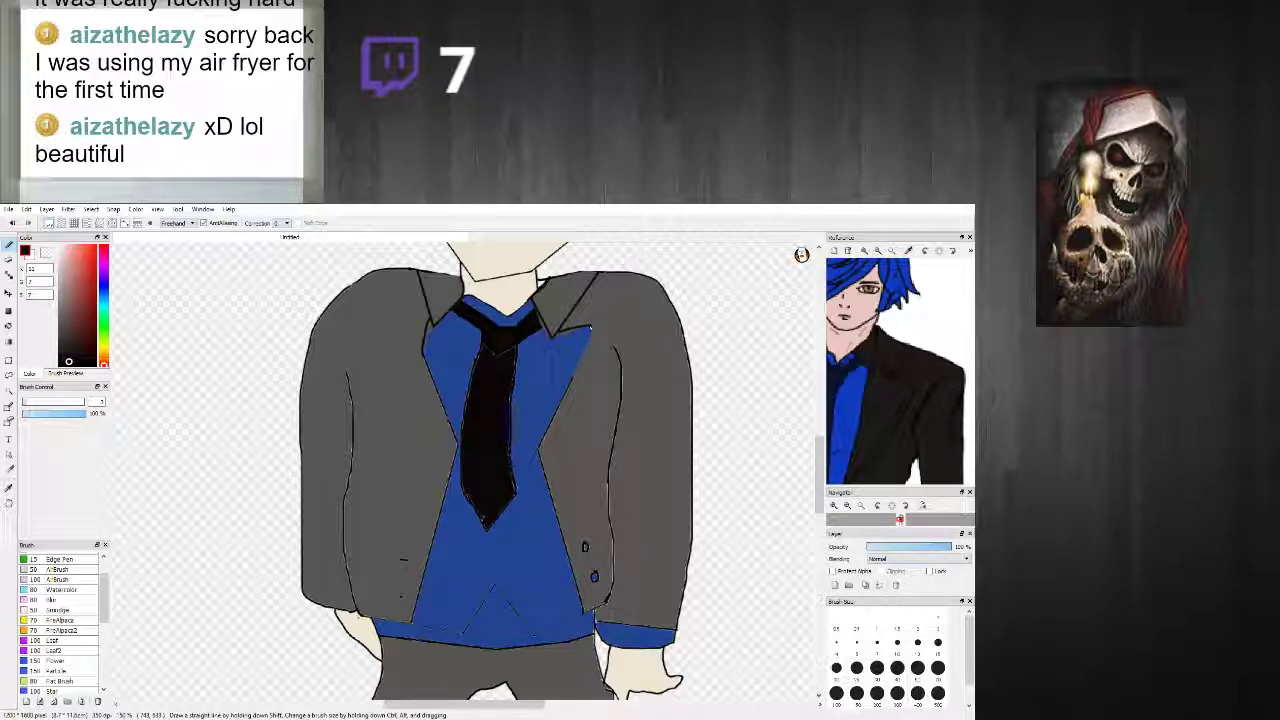
left_click(567, 387, "shift")
scroll(586, 368, "down", 3)
scroll(586, 368, "up", 6)
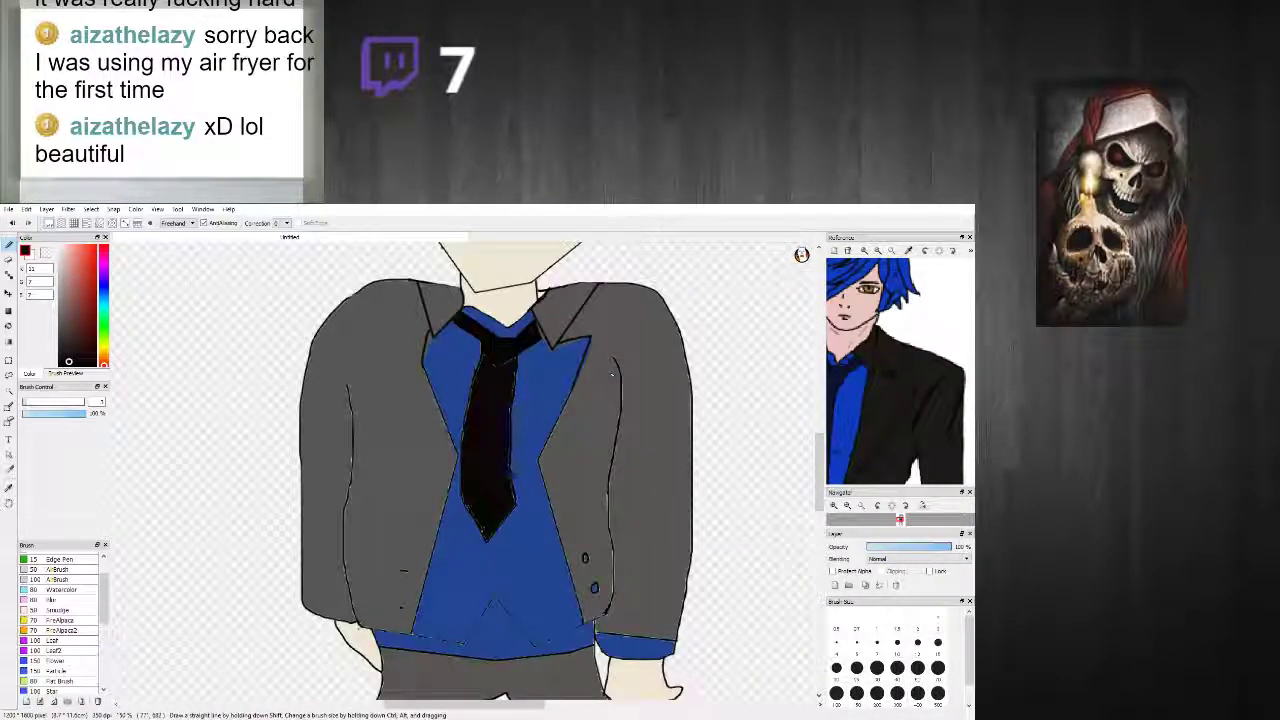
Step: Cover the blue spilling past the right jacket edge with sampled jacket grey, and fill the gap beneath the lapel line with shirt blue
left_click(560, 355, "alt")
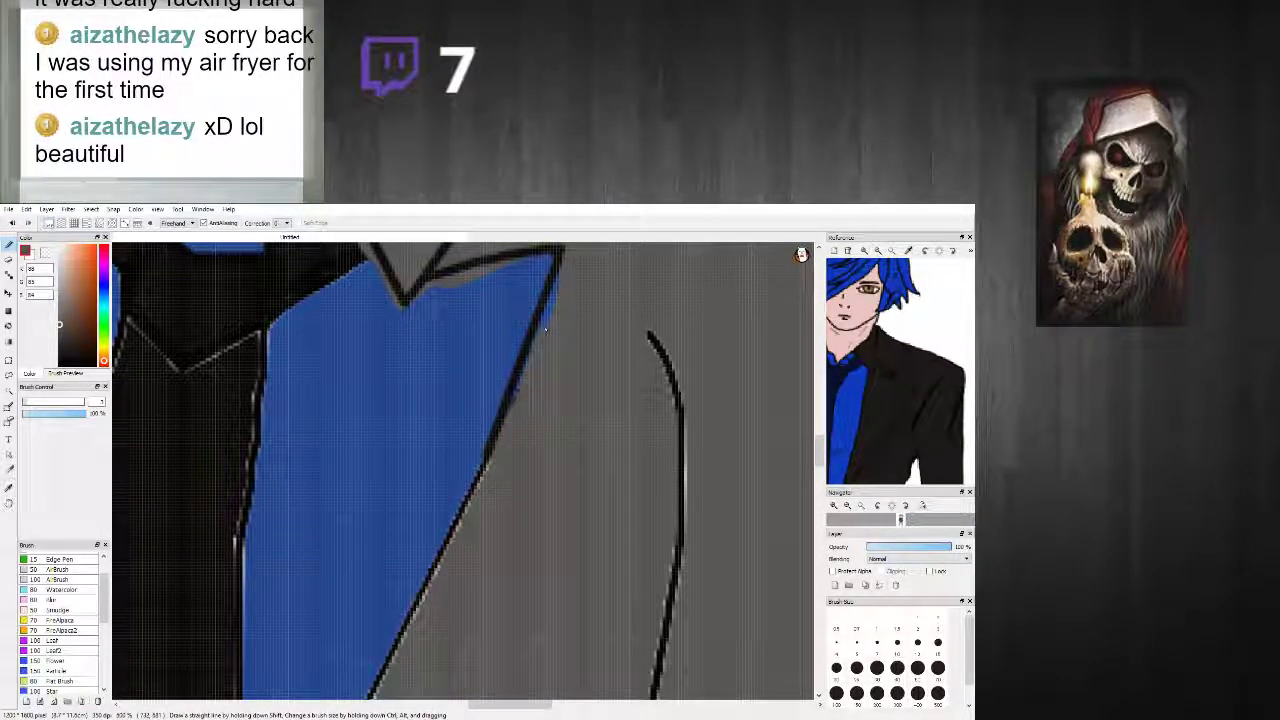
scroll(527, 388, "down", 2)
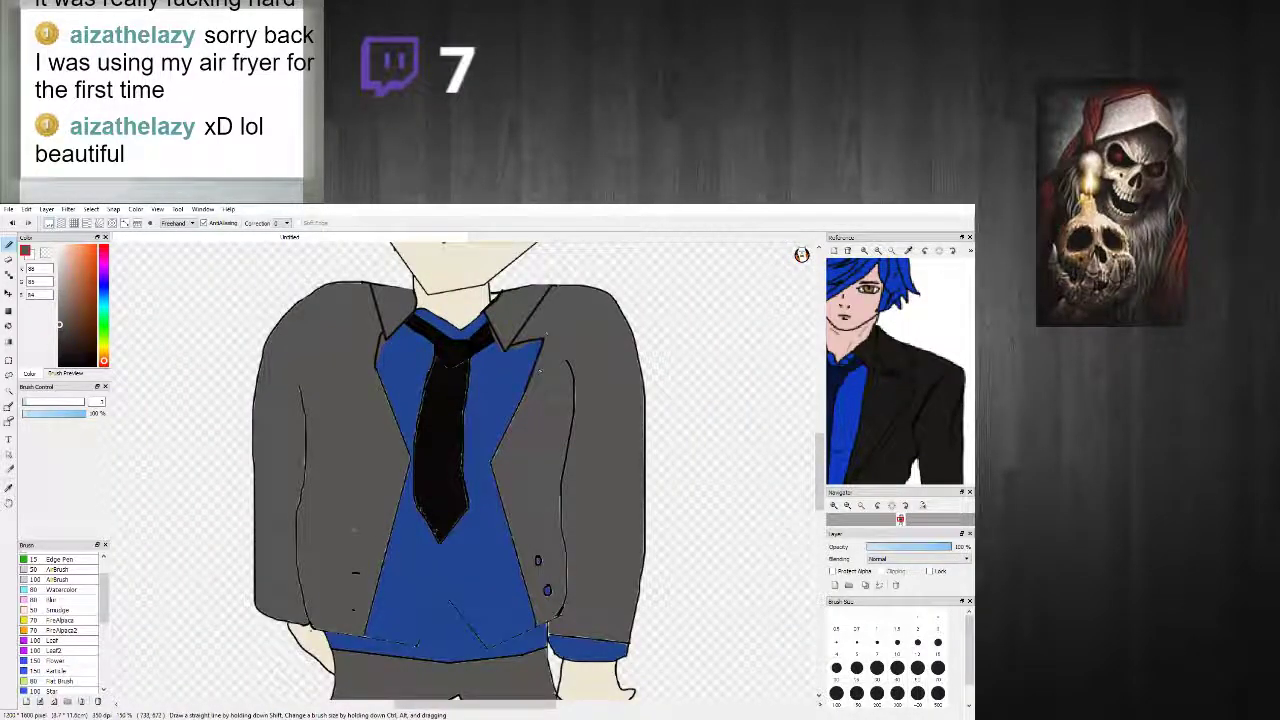
scroll(500, 400, "up", 3)
left_click(484, 413, "alt")
mouse_move(514, 379)
left_mouse_down()
mouse_move(356, 440)
mouse_move(326, 401)
left_mouse_up()
Step: Sample the outline black and fill the grey gap between the tie's collar band and the right lapel's inner edge
left_click(292, 380, "alt")
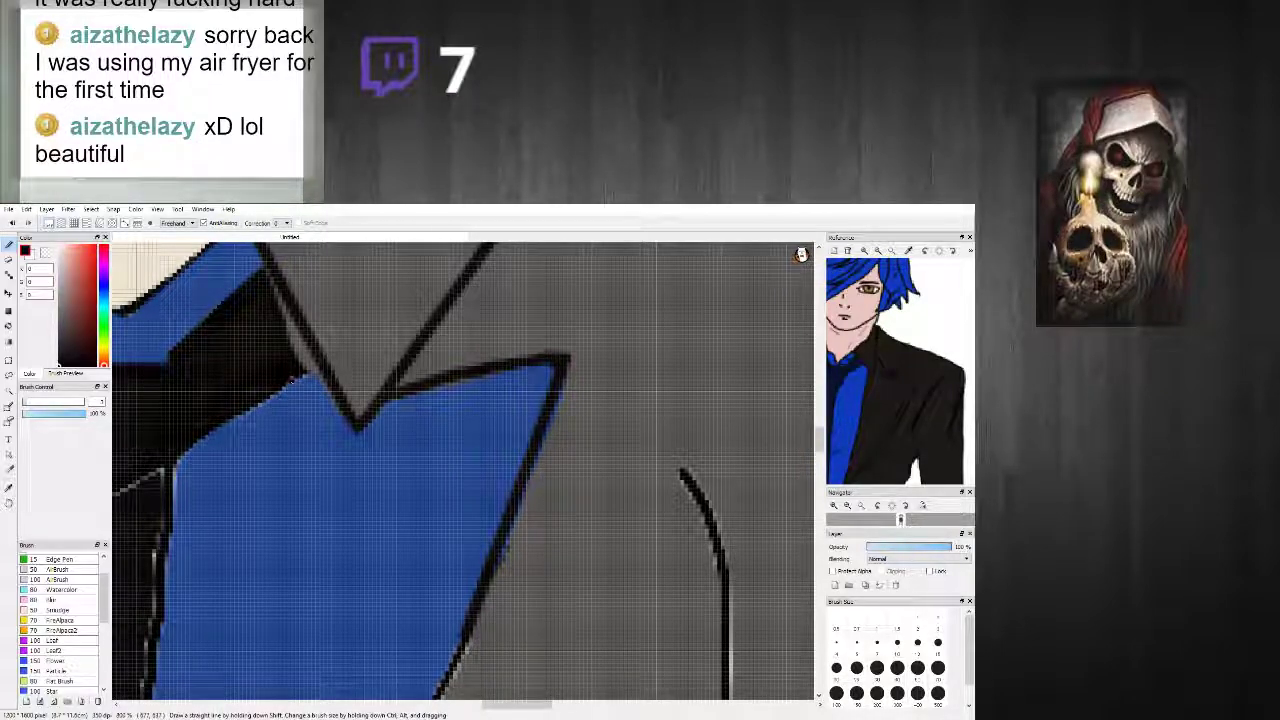
left_click_drag(298, 362, 288, 312)
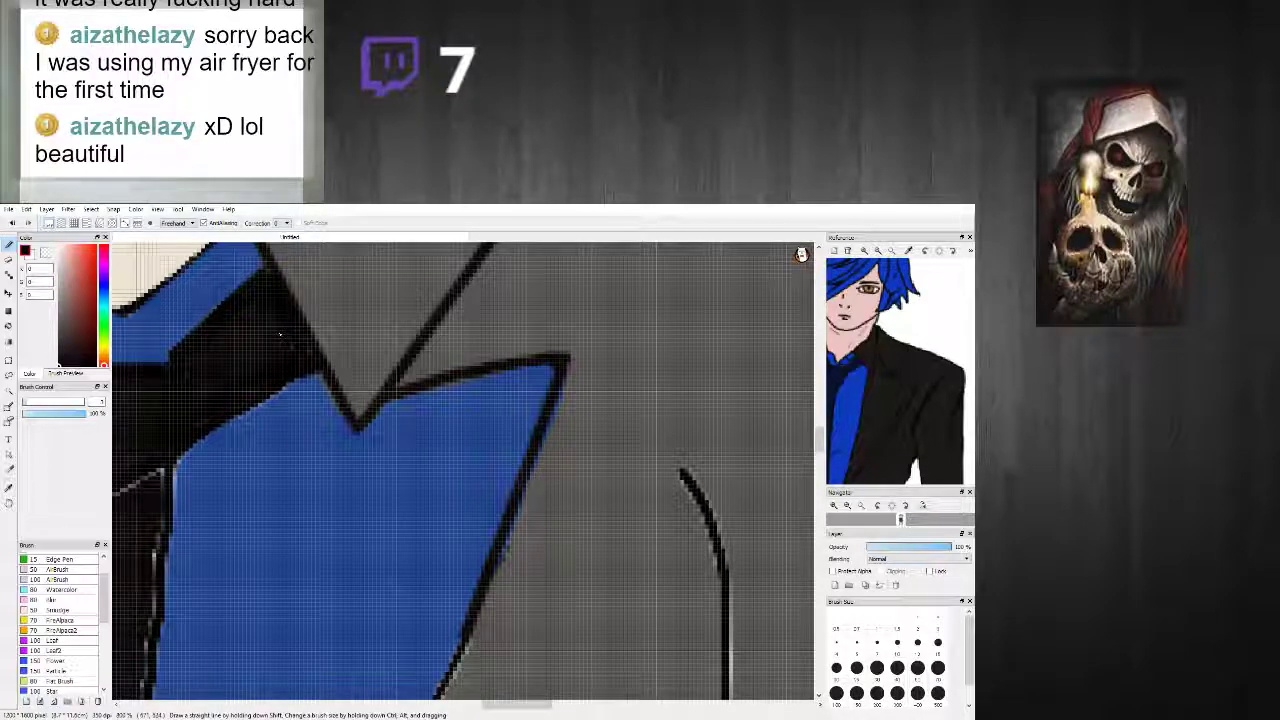
scroll(386, 418, "down", 3)
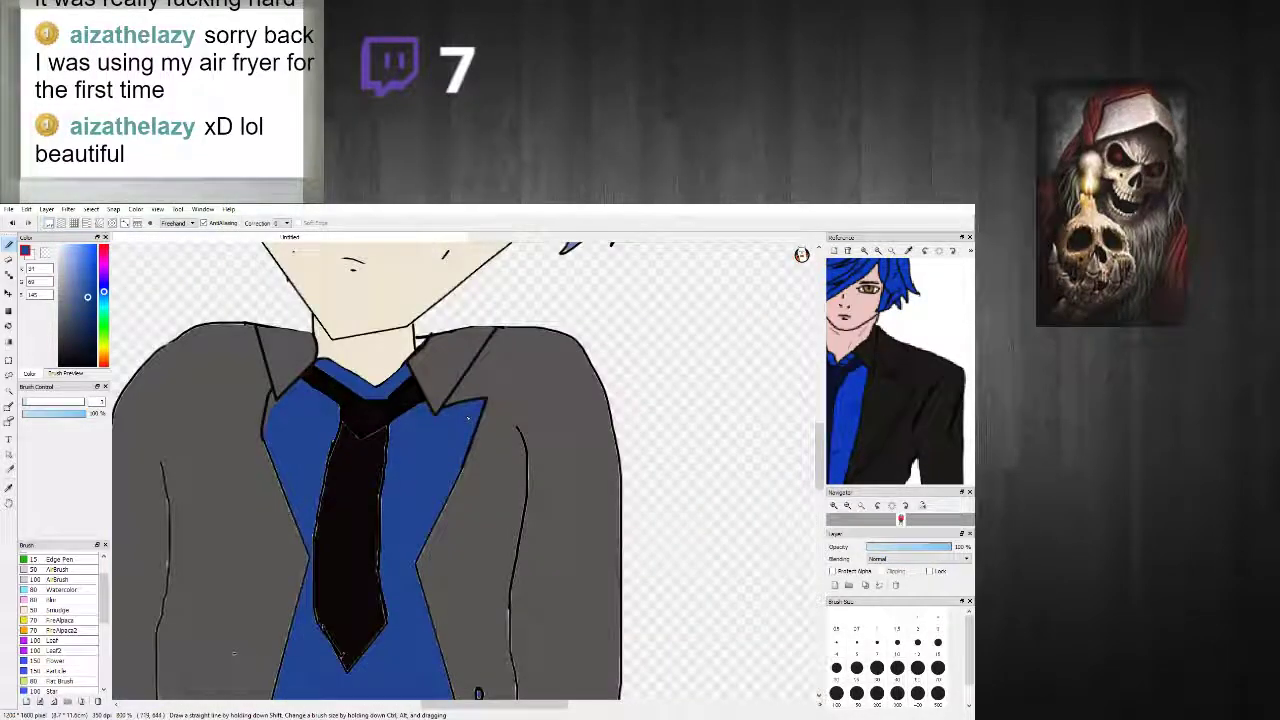
Step: Sample the tie's near-black colour and paint over the light gaps along both sides of the tie's upper part
scroll(380, 430, "up", 1)
left_click(404, 430, "alt")
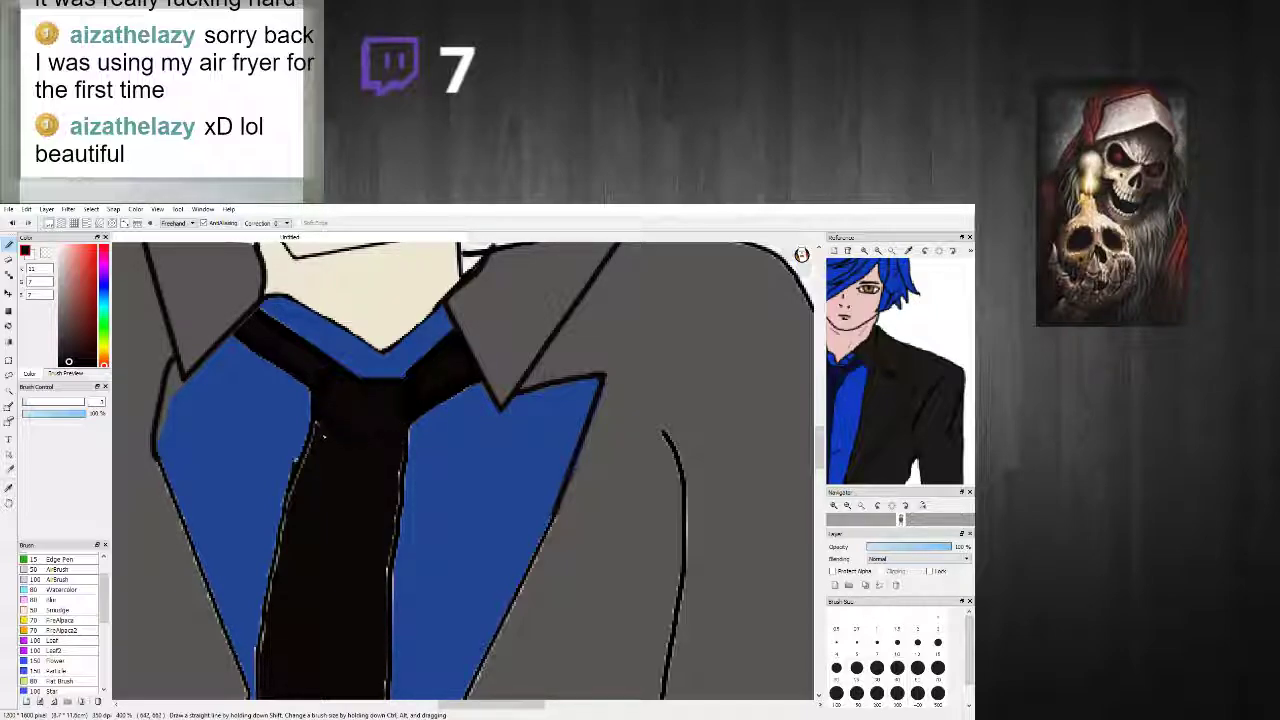
mouse_move(316, 424)
left_mouse_down()
mouse_move(282, 520)
mouse_move(262, 650)
left_mouse_up()
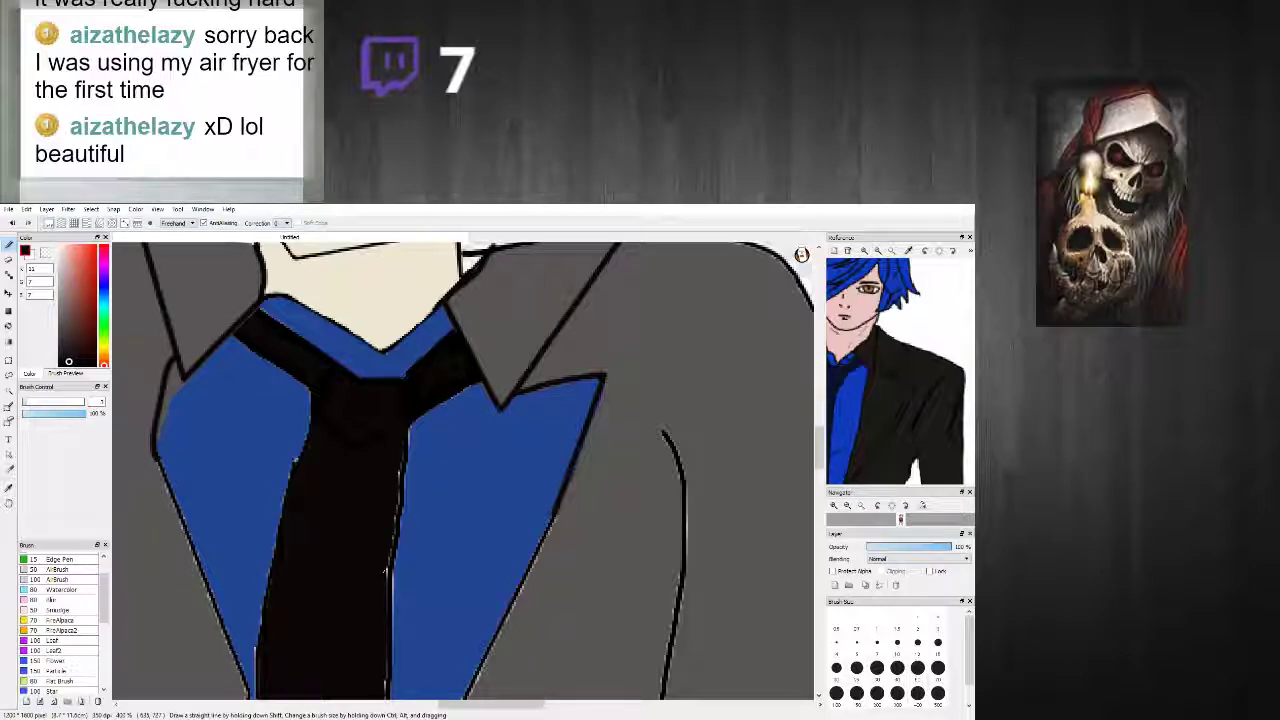
left_click_drag(401, 532, 403, 460)
scroll(401, 462, "down", 3)
scroll(401, 462, "up", 2)
left_click_drag(411, 465, 399, 546)
left_click(400, 650, "shift")
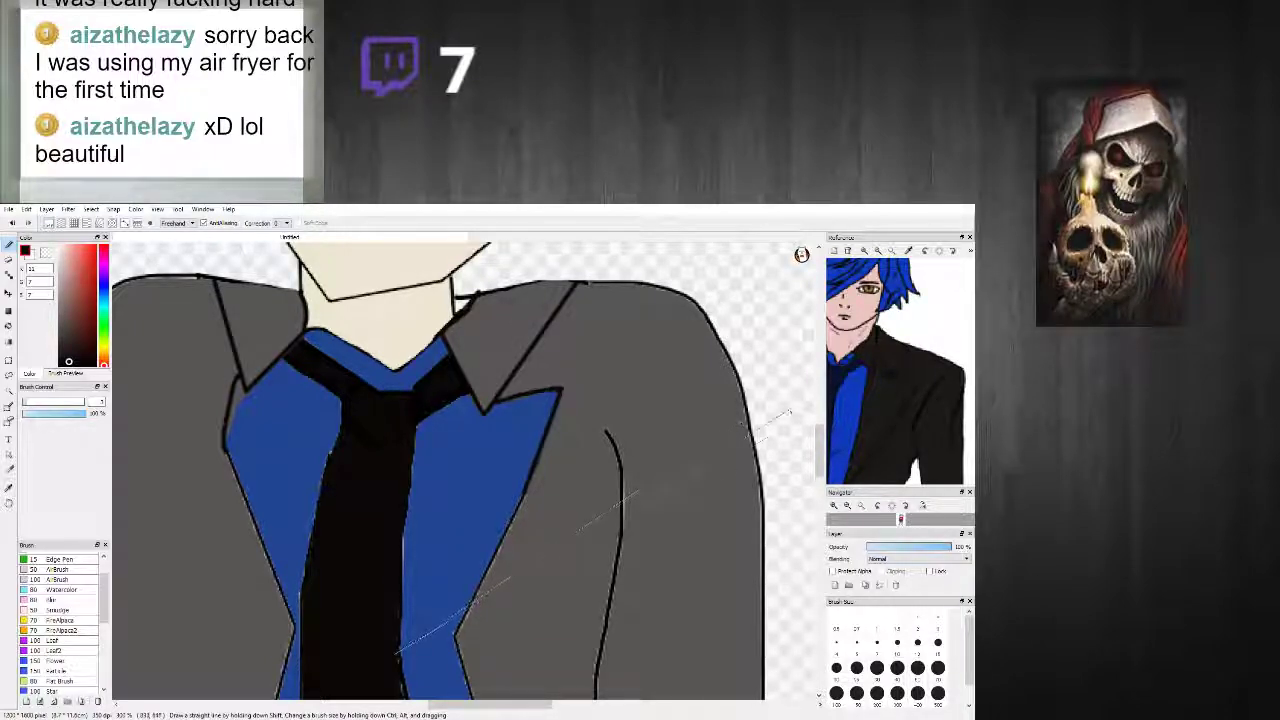
Step: Paint near-black along the lower edges of the tie down to its pointed tip
left_click_drag(820, 462, 820, 505)
left_click(412, 351, "shift")
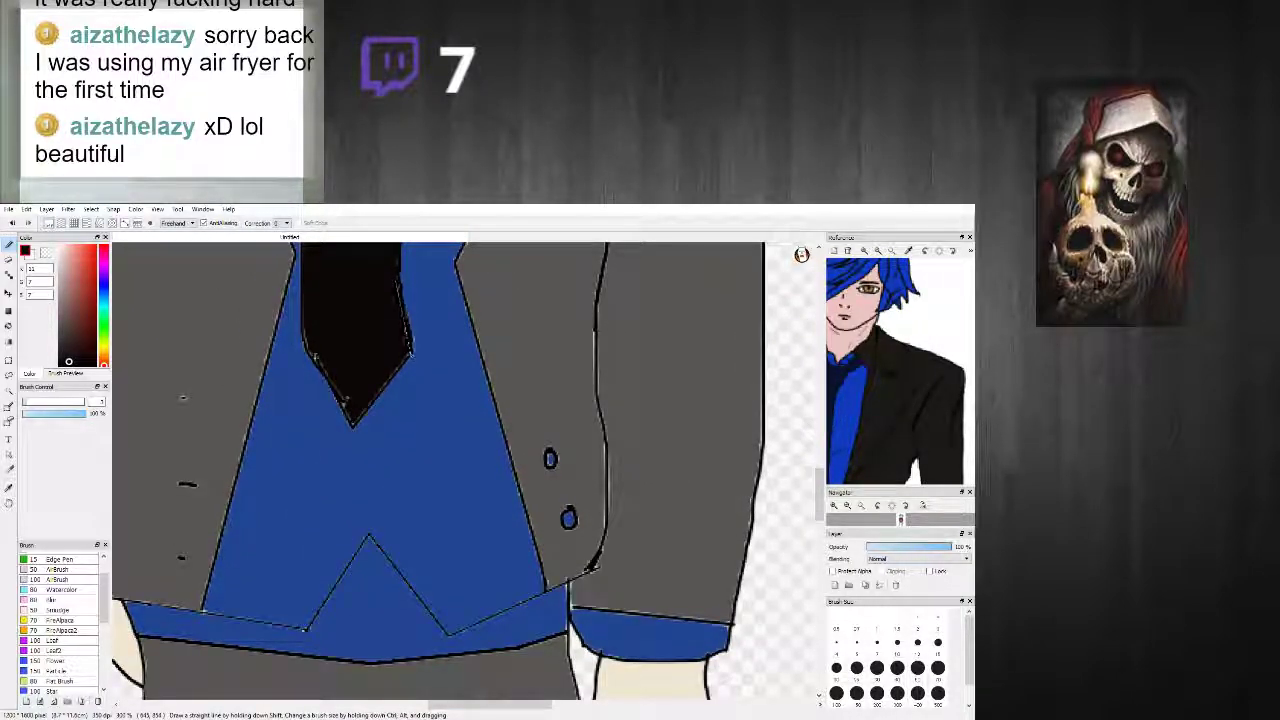
left_click(354, 424, "shift")
mouse_move(346, 398)
left_mouse_down()
mouse_move(309, 343)
mouse_move(350, 403)
mouse_move(311, 361)
left_mouse_up()
scroll(183, 398, "down", 3)
scroll(340, 395, "up", 6)
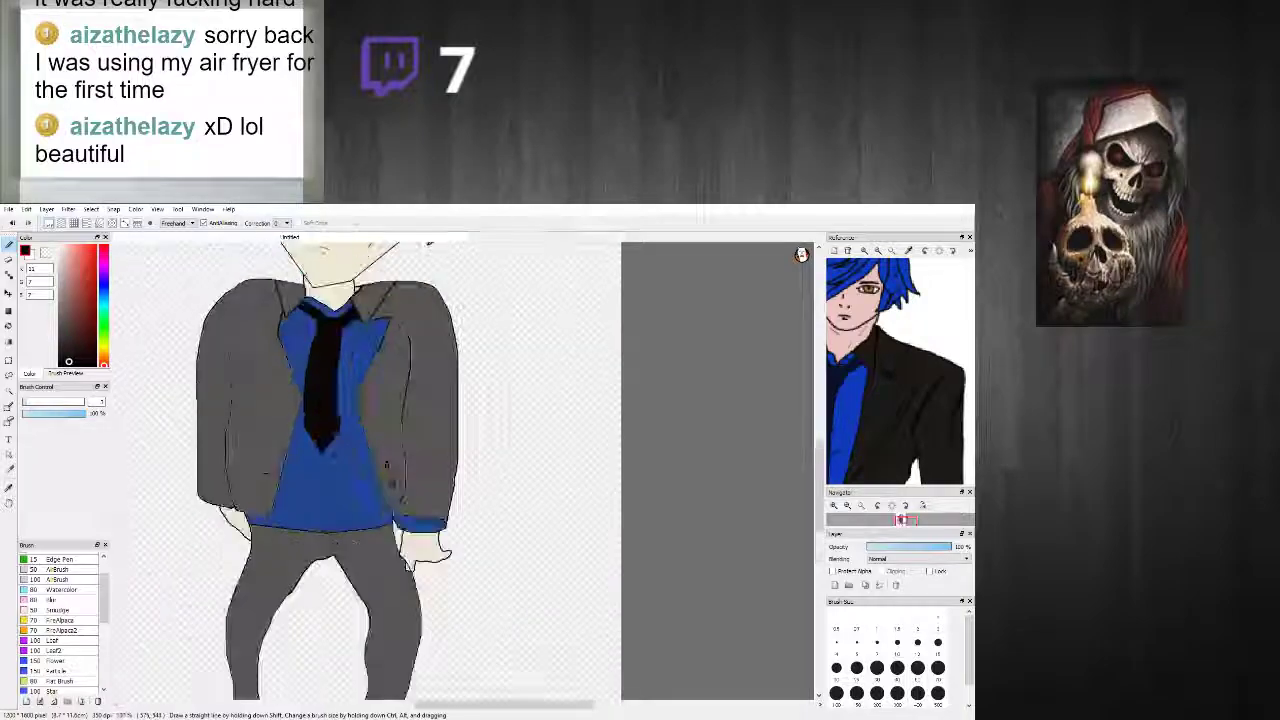
Step: Fill the grey gap between the blue shirt and the jacket outline below the left collar with the shirt's blue
scroll(340, 395, "down", 3)
scroll(244, 516, "up", 5)
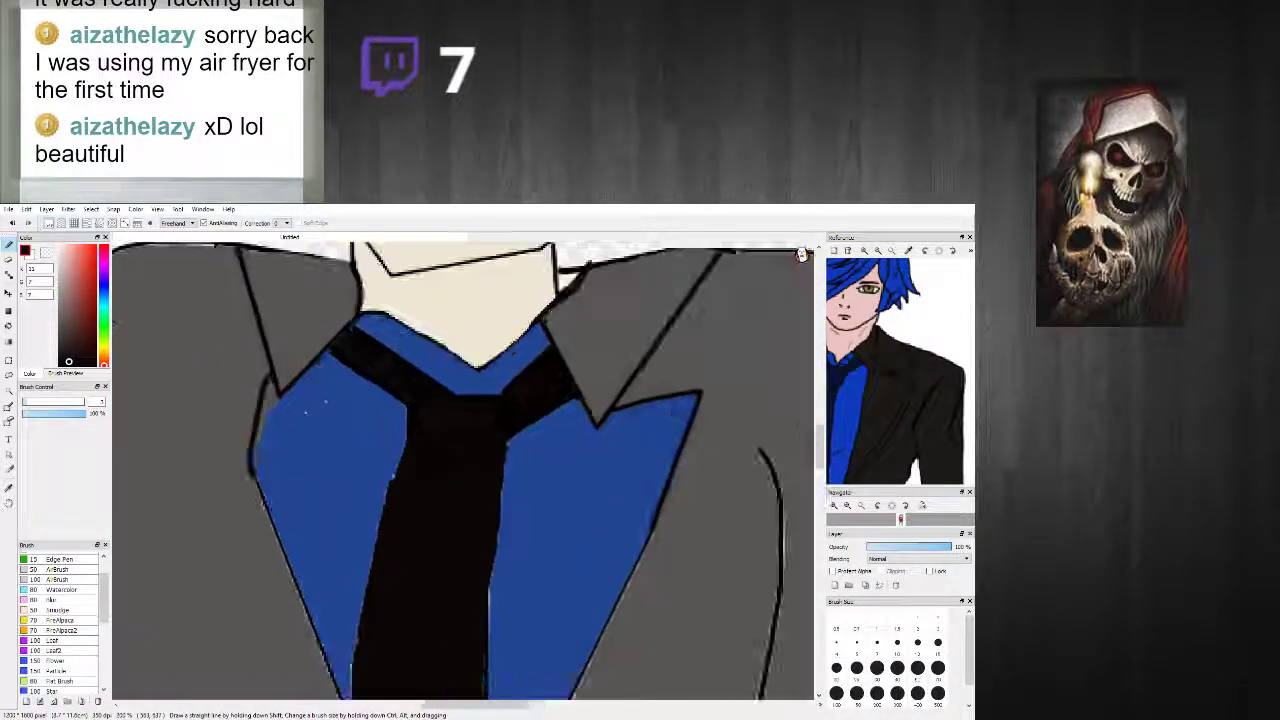
mouse_move(244, 516)
left_mouse_down()
mouse_move(222, 486)
mouse_move(238, 414)
mouse_move(270, 391)
left_mouse_up()
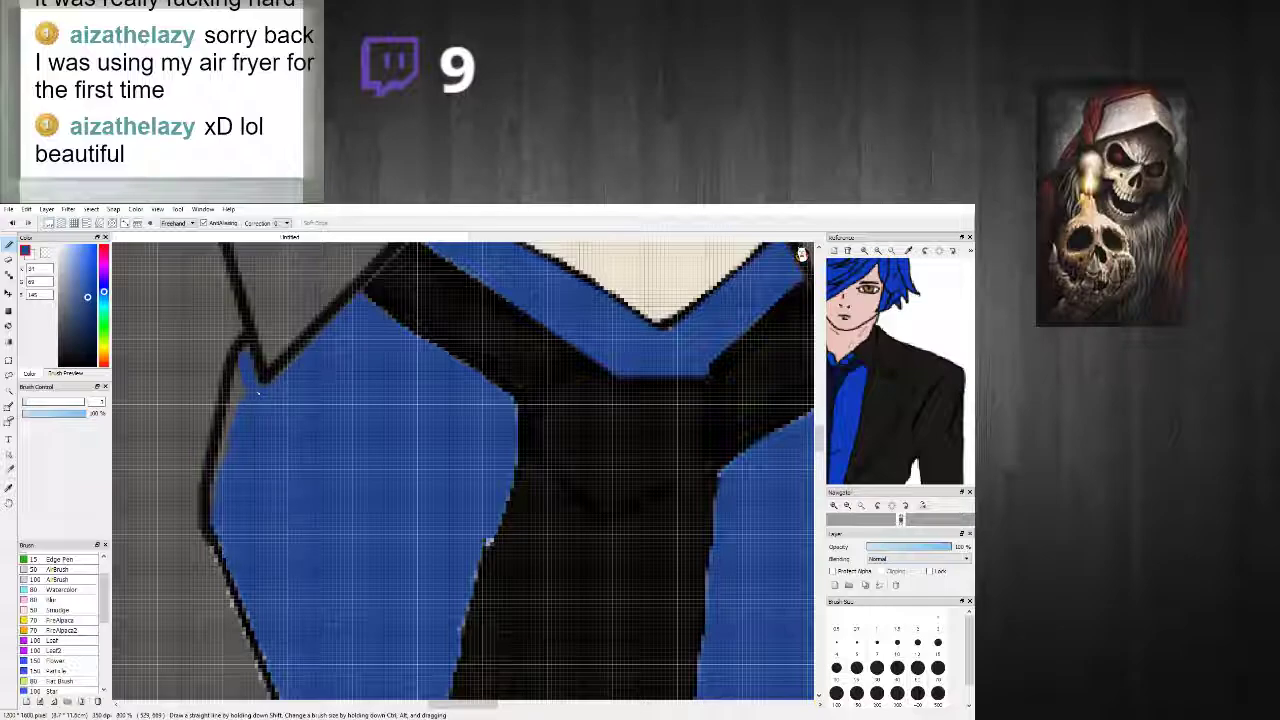
scroll(488, 541, "down", 5)
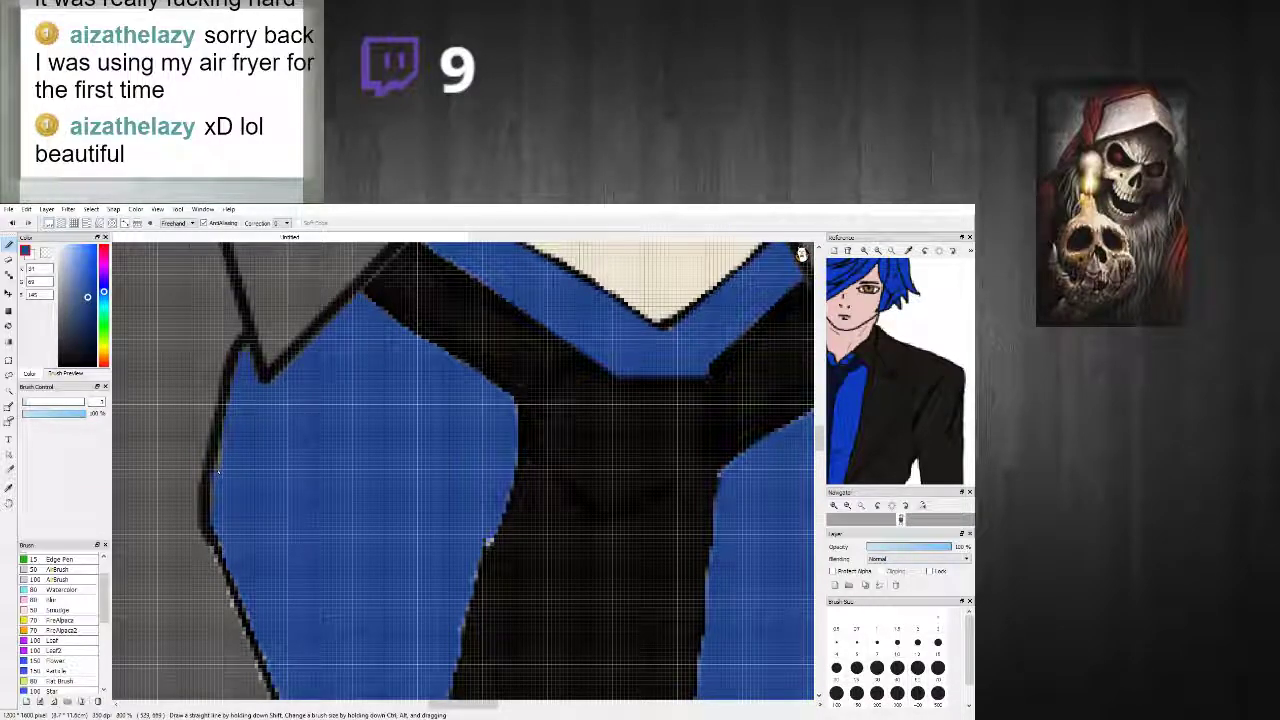
scroll(618, 484, "up", 3)
scroll(618, 484, "up", 1)
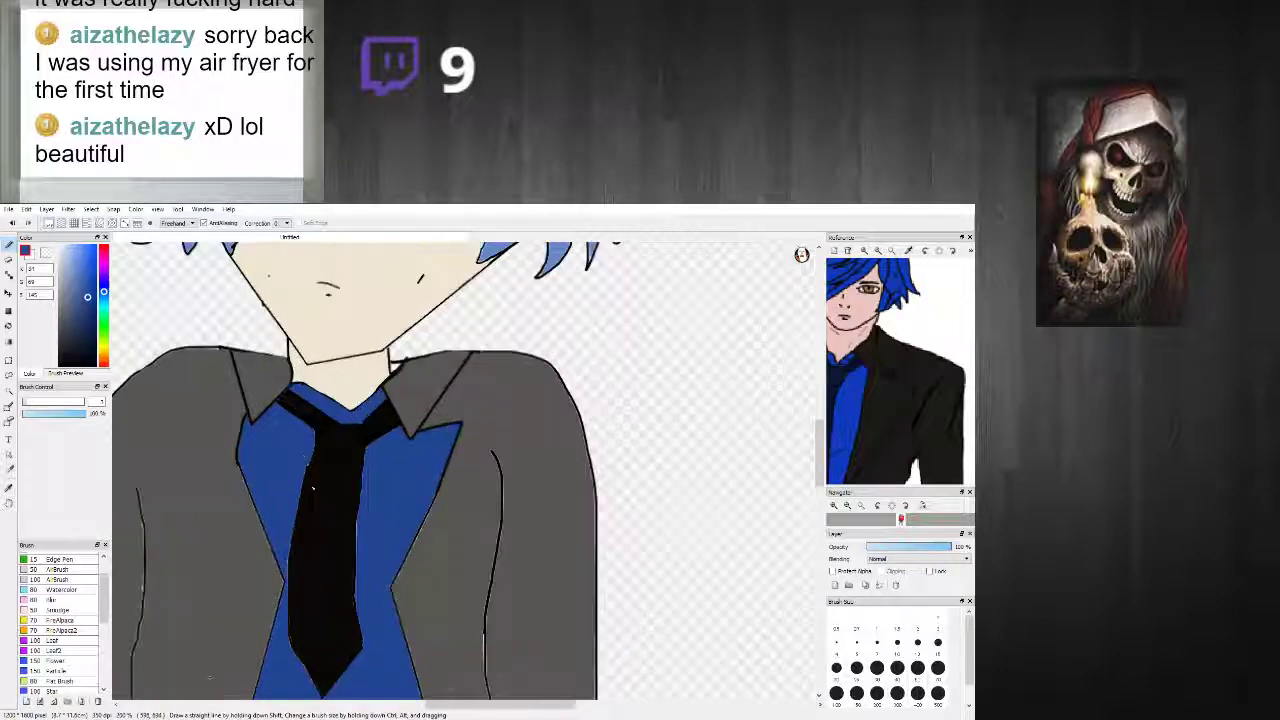
Step: Outline the tie knot in a lighter dark grey based on the tie's colour, curving around its lower and right edges
scroll(618, 484, "up", 1)
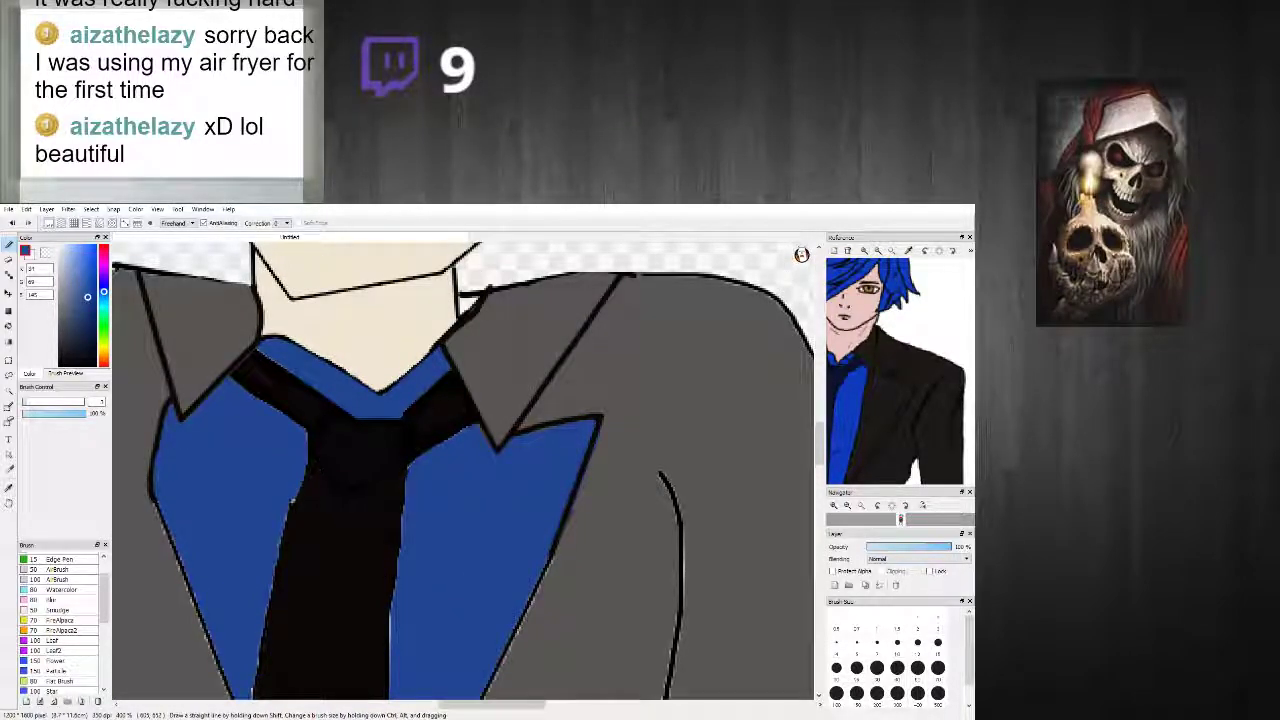
left_click(380, 442, "alt")
left_click_drag(70, 364, 62, 346)
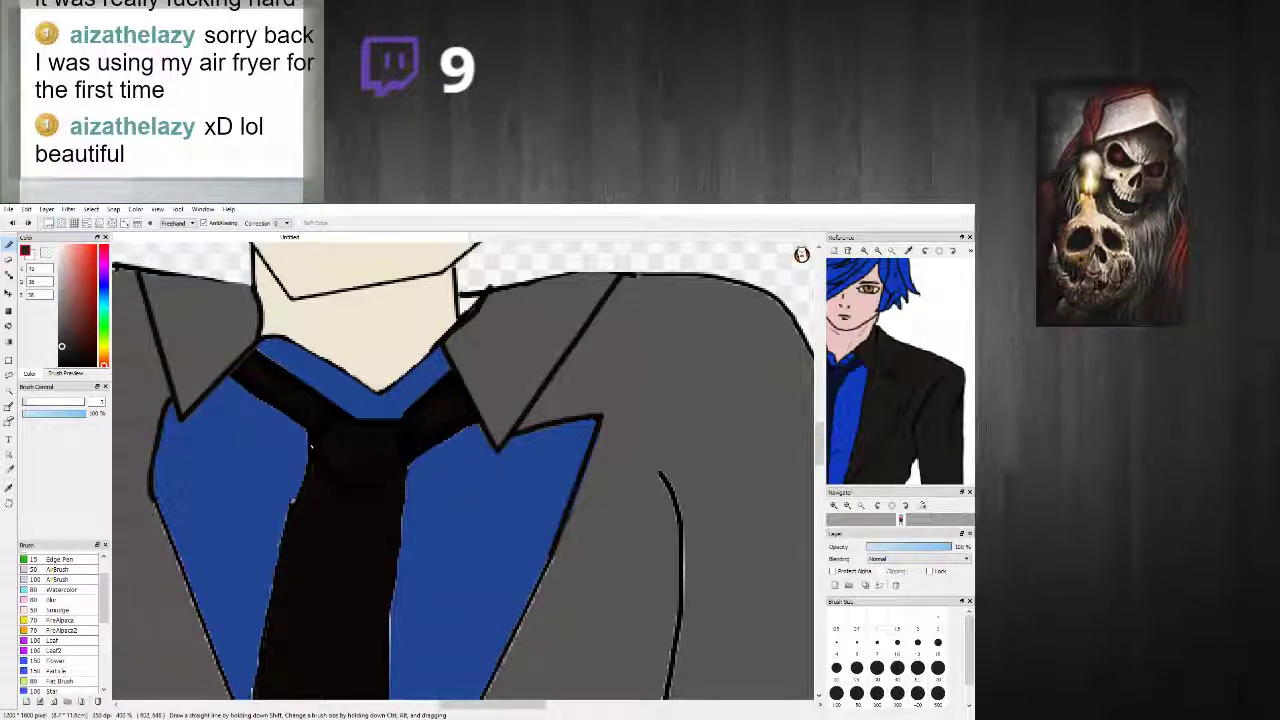
left_click_drag(348, 485, 408, 474)
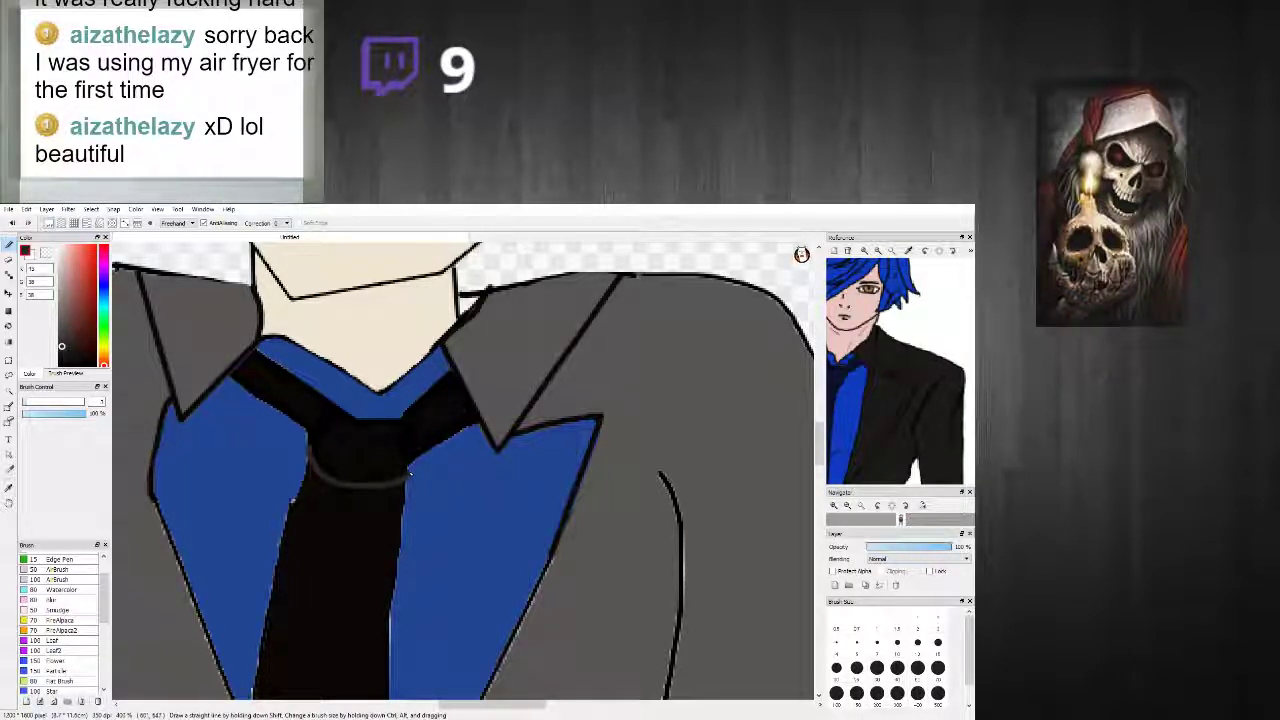
mouse_move(307, 433)
left_mouse_down()
mouse_move(408, 417)
mouse_move(428, 454)
left_mouse_up()
Step: Fill the tie knot with the dark grey and brush over its remaining gaps and edges to round out the shape
left_click(9, 326)
left_click(377, 428)
left_click(8, 246)
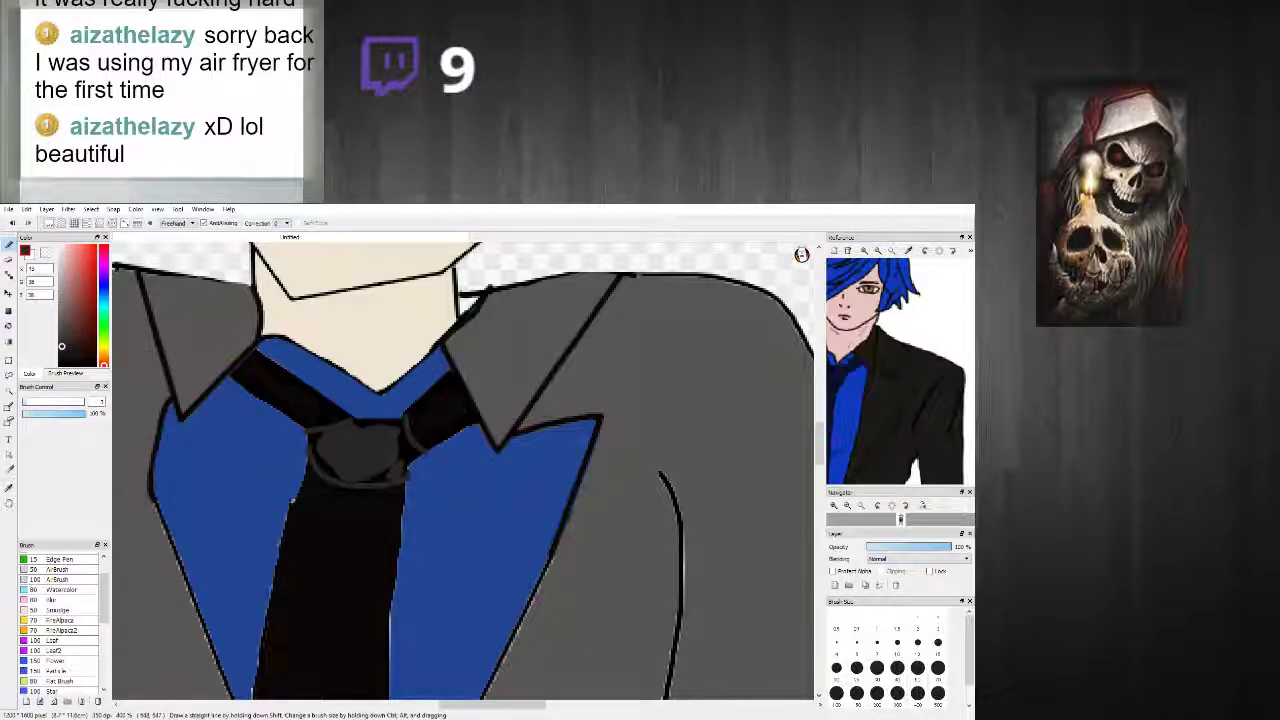
scroll(406, 446, "up", 2)
mouse_move(235, 440)
left_mouse_down()
mouse_move(247, 487)
mouse_move(243, 467)
mouse_move(274, 502)
mouse_move(246, 493)
mouse_move(282, 512)
mouse_move(379, 500)
mouse_move(340, 520)
mouse_move(409, 495)
mouse_move(438, 465)
mouse_move(398, 482)
mouse_move(432, 455)
mouse_move(419, 467)
mouse_move(430, 449)
mouse_move(393, 457)
mouse_move(418, 436)
mouse_move(413, 383)
mouse_move(297, 391)
mouse_move(392, 393)
mouse_move(314, 402)
mouse_move(407, 395)
mouse_move(322, 405)
mouse_move(409, 410)
mouse_move(396, 442)
left_mouse_up()
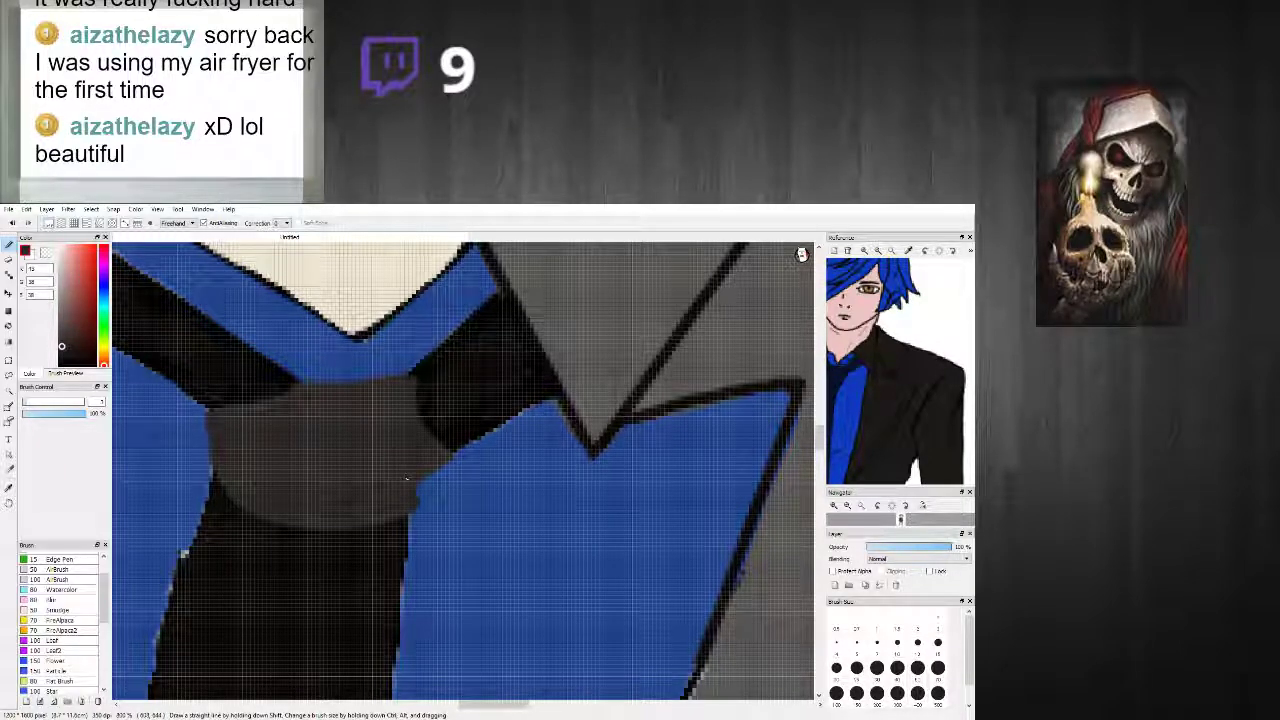
left_click_drag(415, 505, 454, 457)
left_click_drag(235, 413, 300, 388)
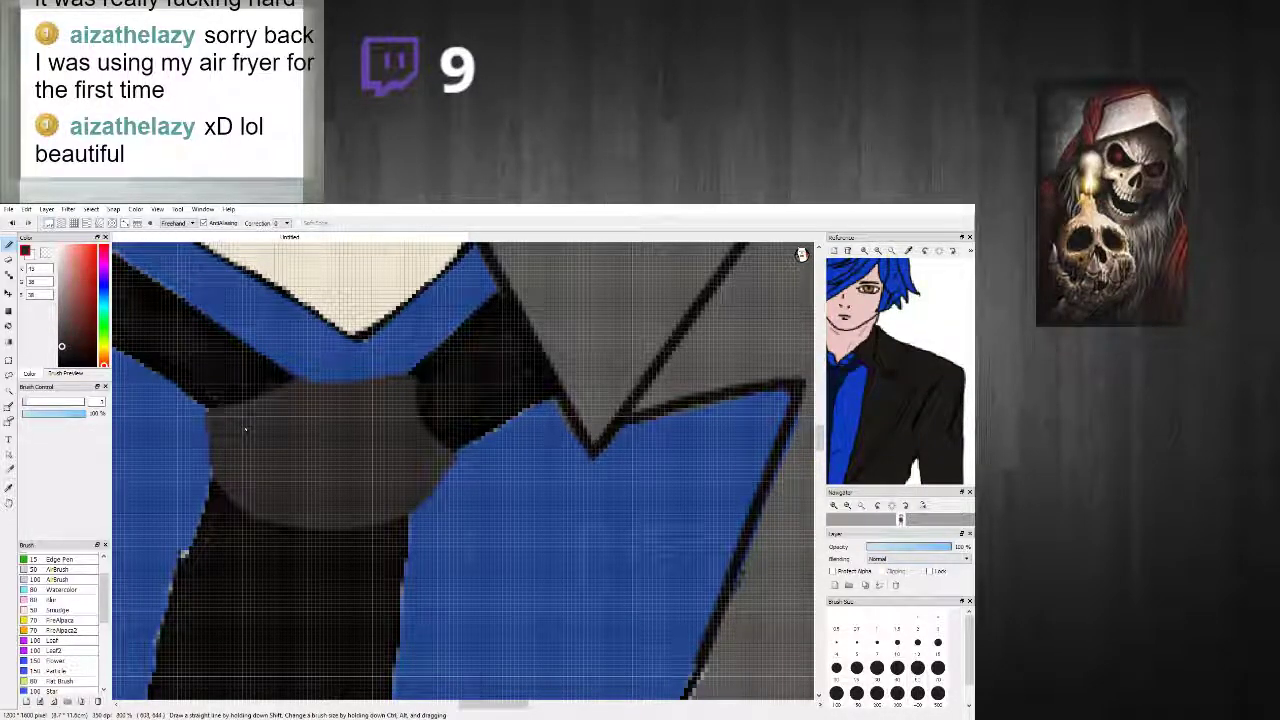
Step: Draw two curved near-black fold lines on the tie knot, redoing the left one so it bends outward
left_click(69, 361)
left_click_drag(410, 385, 345, 495)
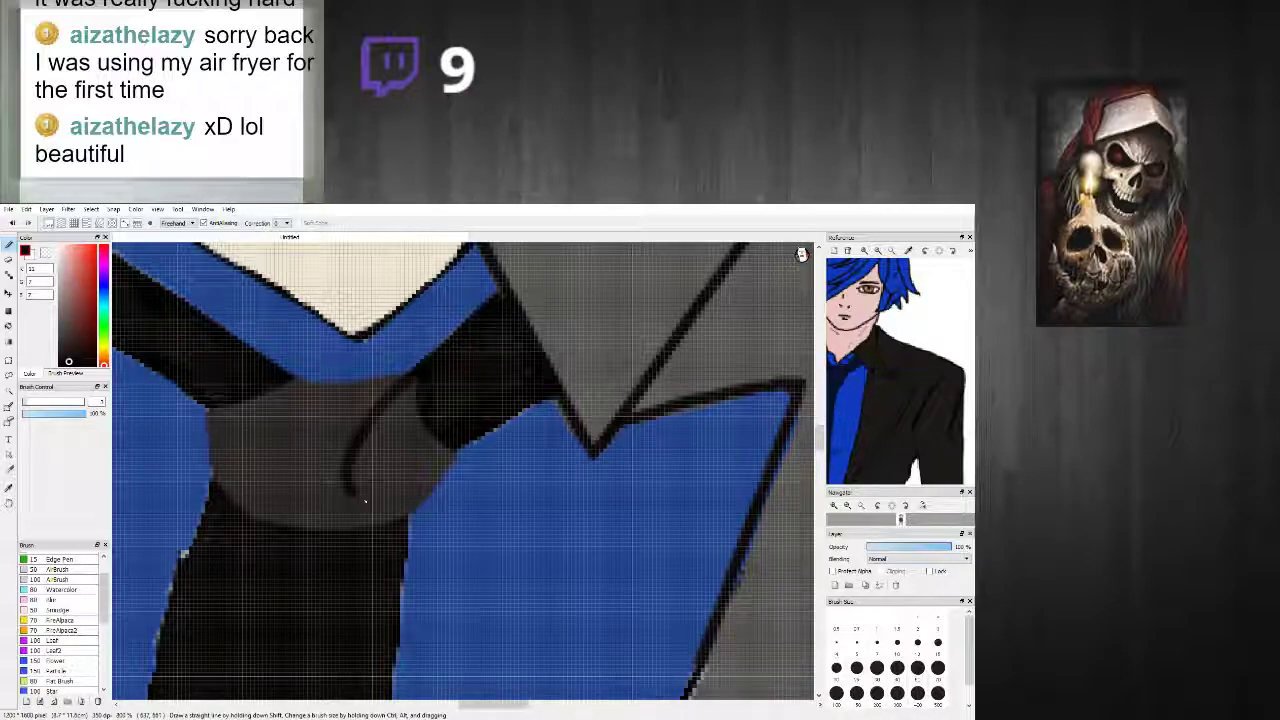
mouse_move(296, 380)
left_mouse_down()
mouse_move(287, 471)
mouse_move(246, 504)
mouse_move(313, 489)
mouse_move(283, 496)
mouse_move(351, 495)
left_mouse_up()
scroll(397, 503, "down", 8)
scroll(386, 502, "up", 7)
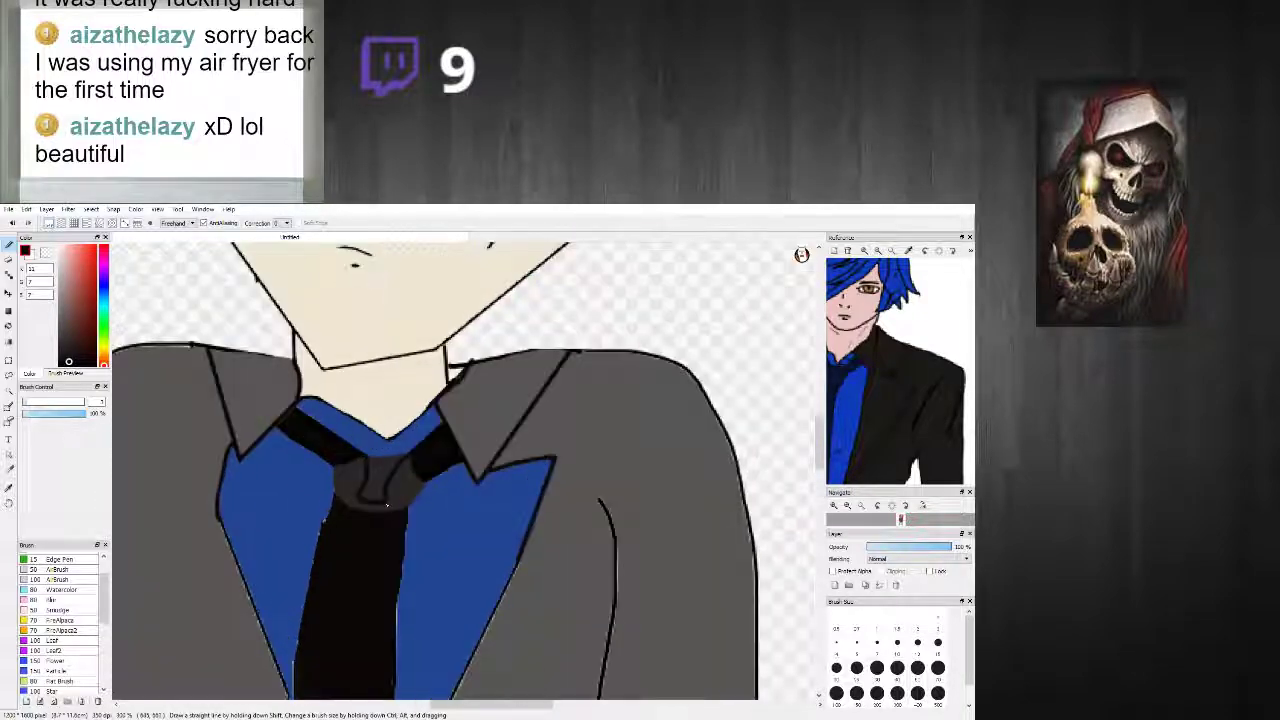
key("ctrl+z")
left_click_drag(388, 491, 410, 517)
left_click_drag(342, 481, 306, 508)
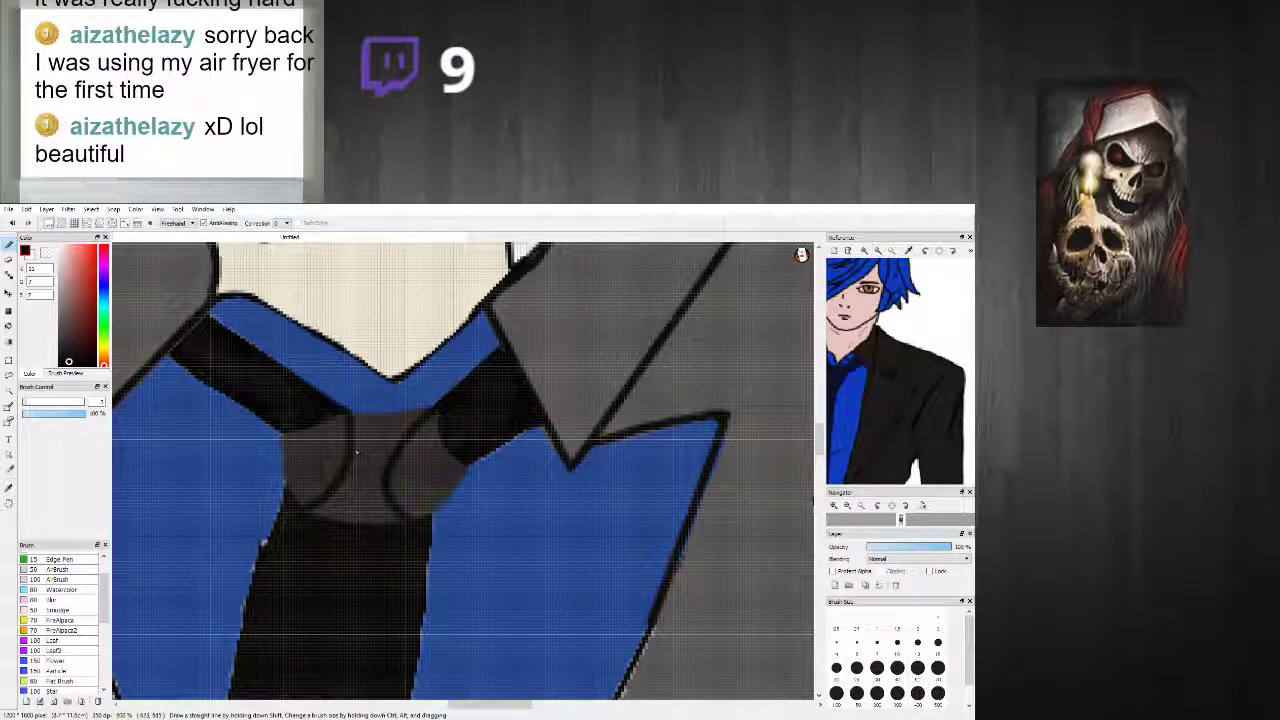
Step: Outline the top, left and right edges of the tie knot in near-black
left_click_drag(363, 420, 442, 404)
left_click_drag(280, 432, 298, 506)
left_click_drag(470, 465, 432, 512)
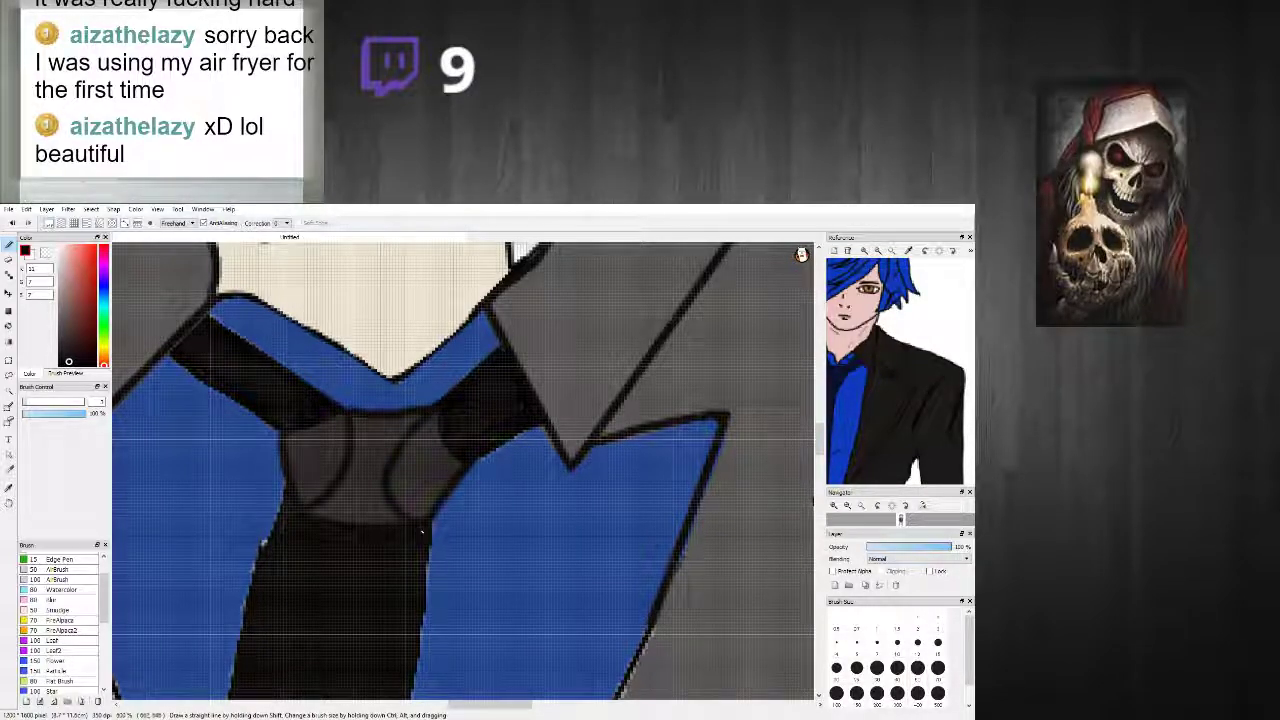
scroll(440, 535, "down", 7)
scroll(440, 535, "up", 2)
scroll(391, 566, "up", 2)
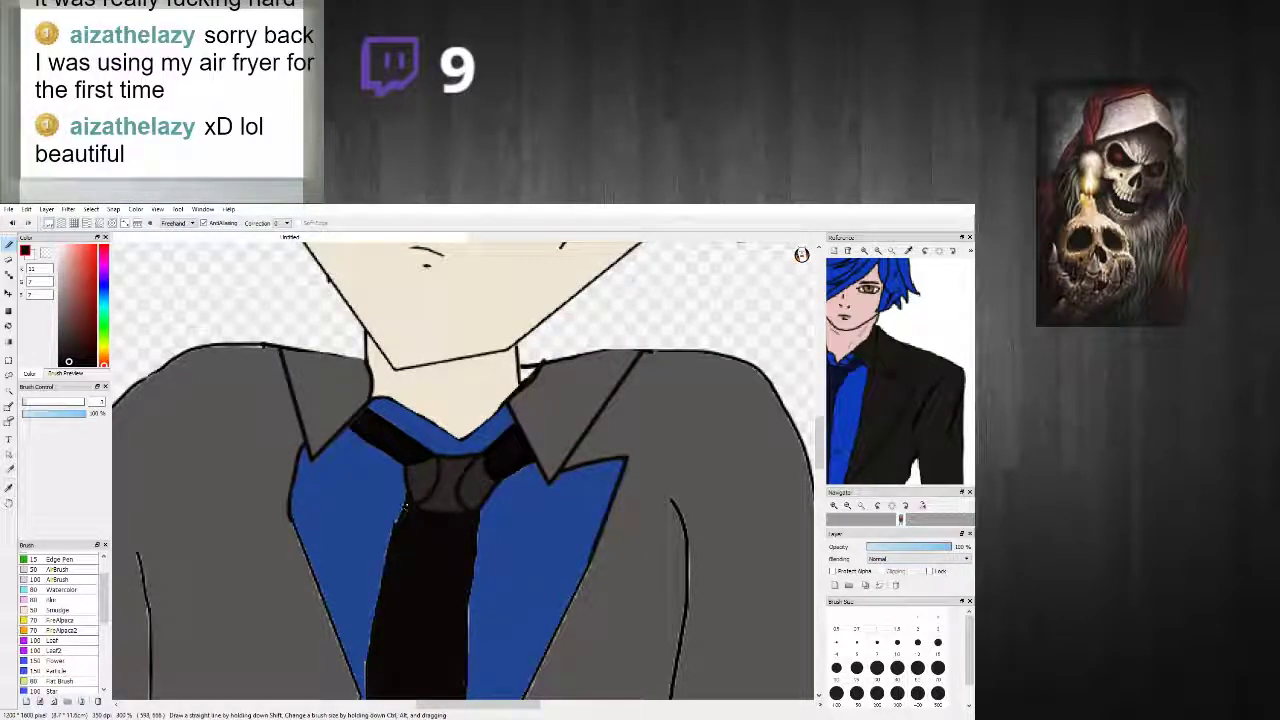
Step: Fill the left and middle sections of the tie knot with a slightly darker grey
left_click(62, 352)
left_click(9, 326)
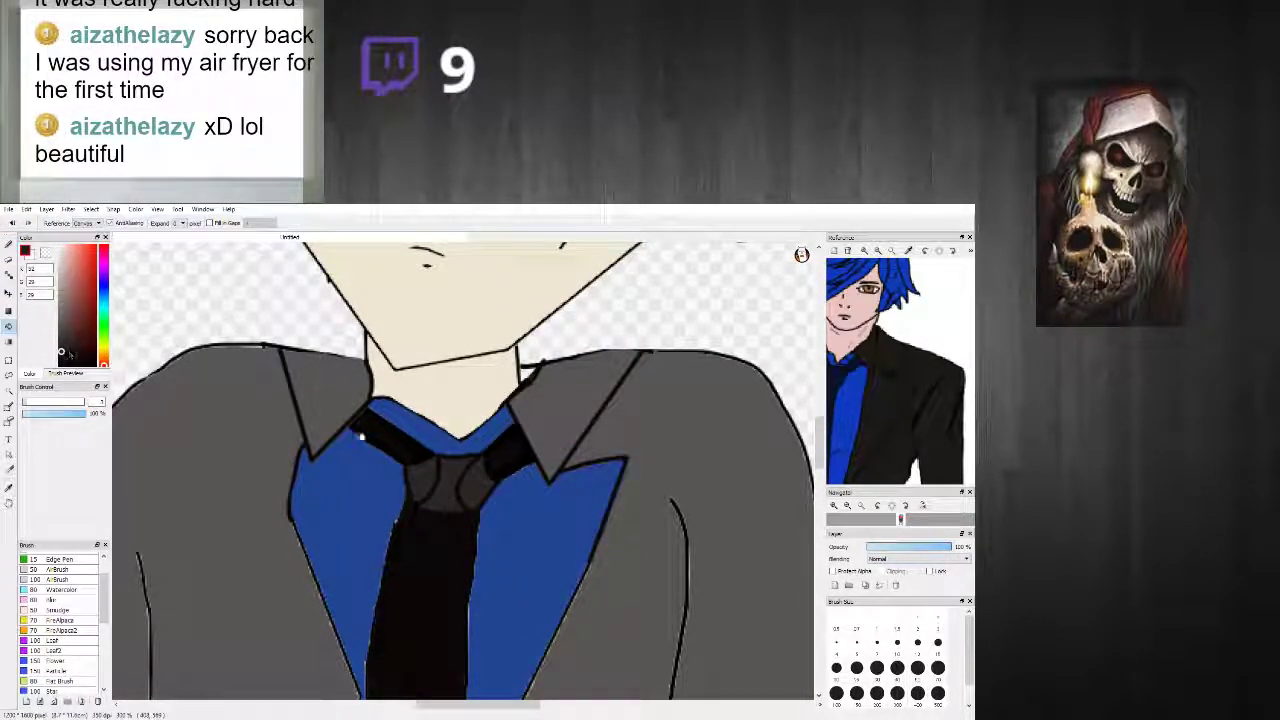
left_click(427, 481)
left_click(446, 484)
scroll(472, 486, "down", 3)
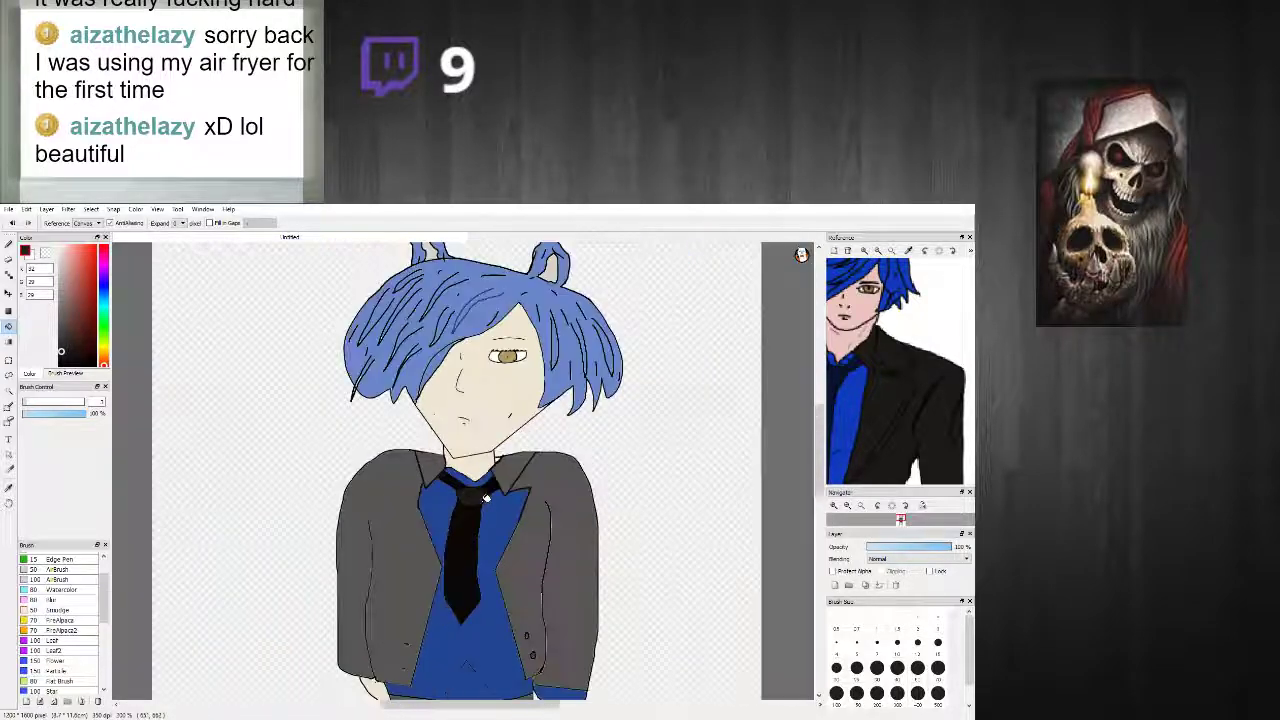
Step: Sample the shirt's blue and paint it with a larger brush along the tie's right edge to smooth it
left_click_drag(821, 448, 821, 469)
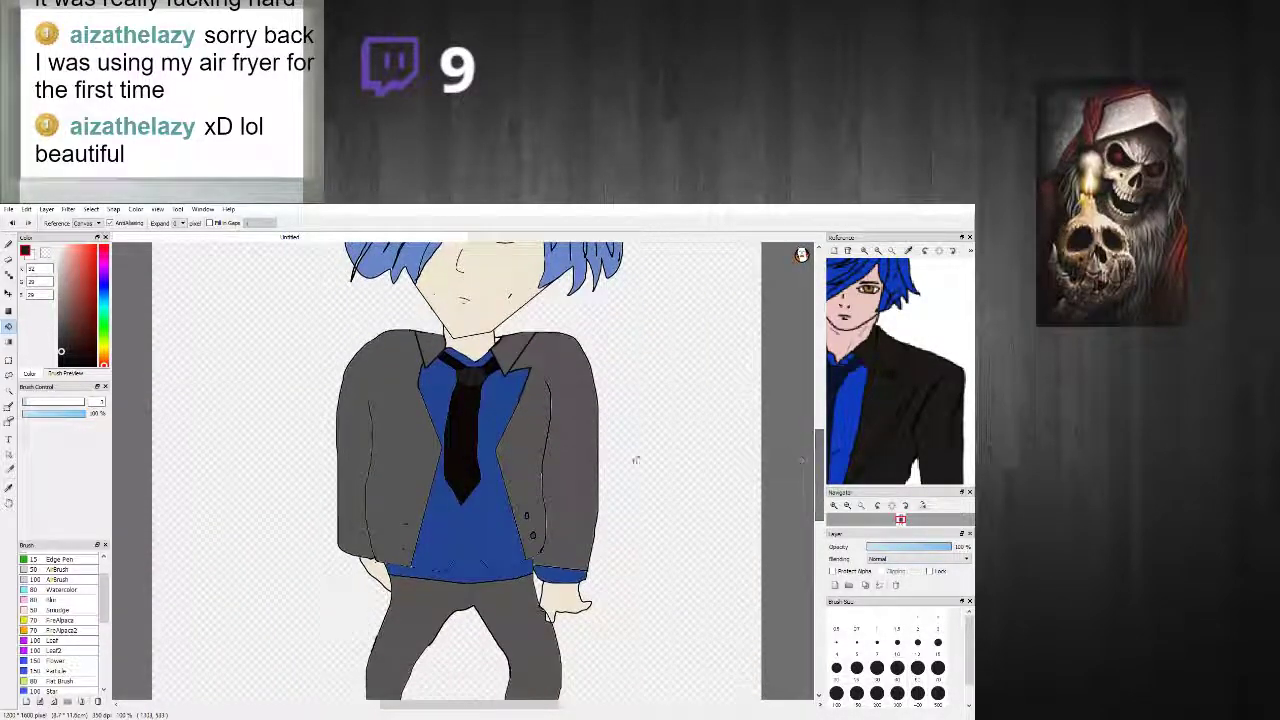
scroll(508, 411, "up", 4)
right_click(487, 415)
left_click(9, 245)
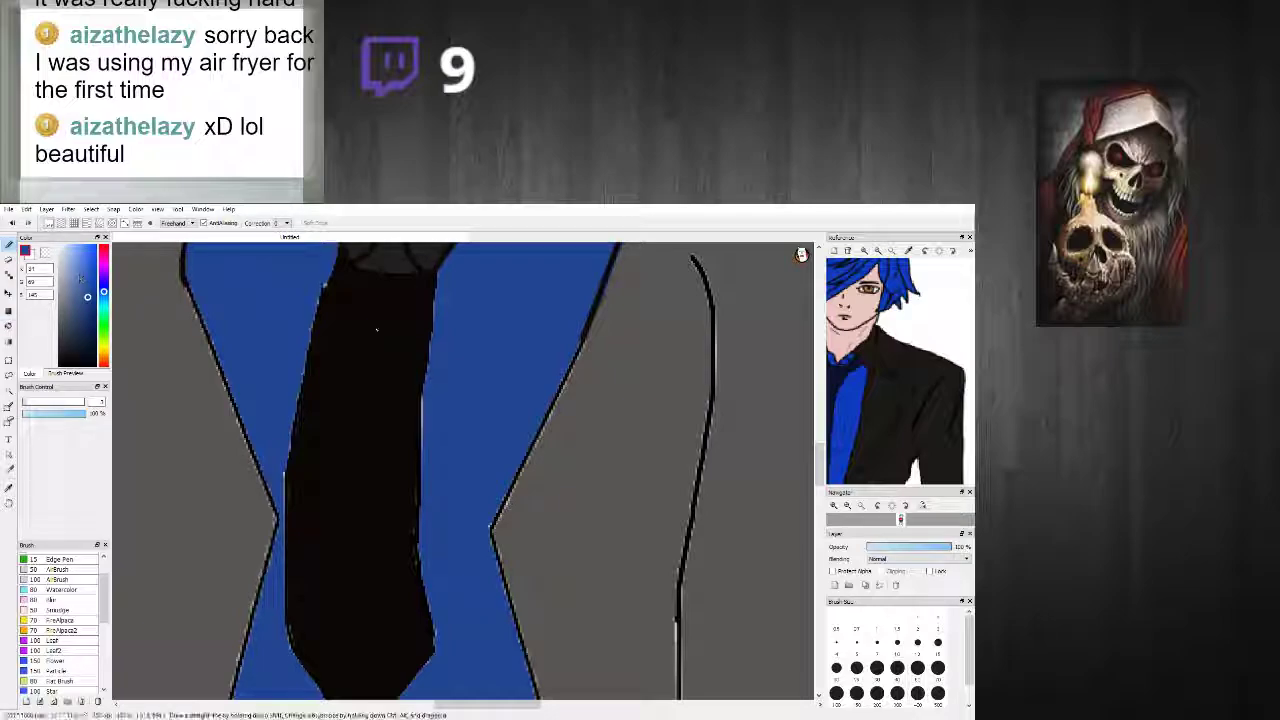
scroll(444, 399, "up", 1)
scroll(449, 514, "down", 3)
scroll(448, 567, "up", 1)
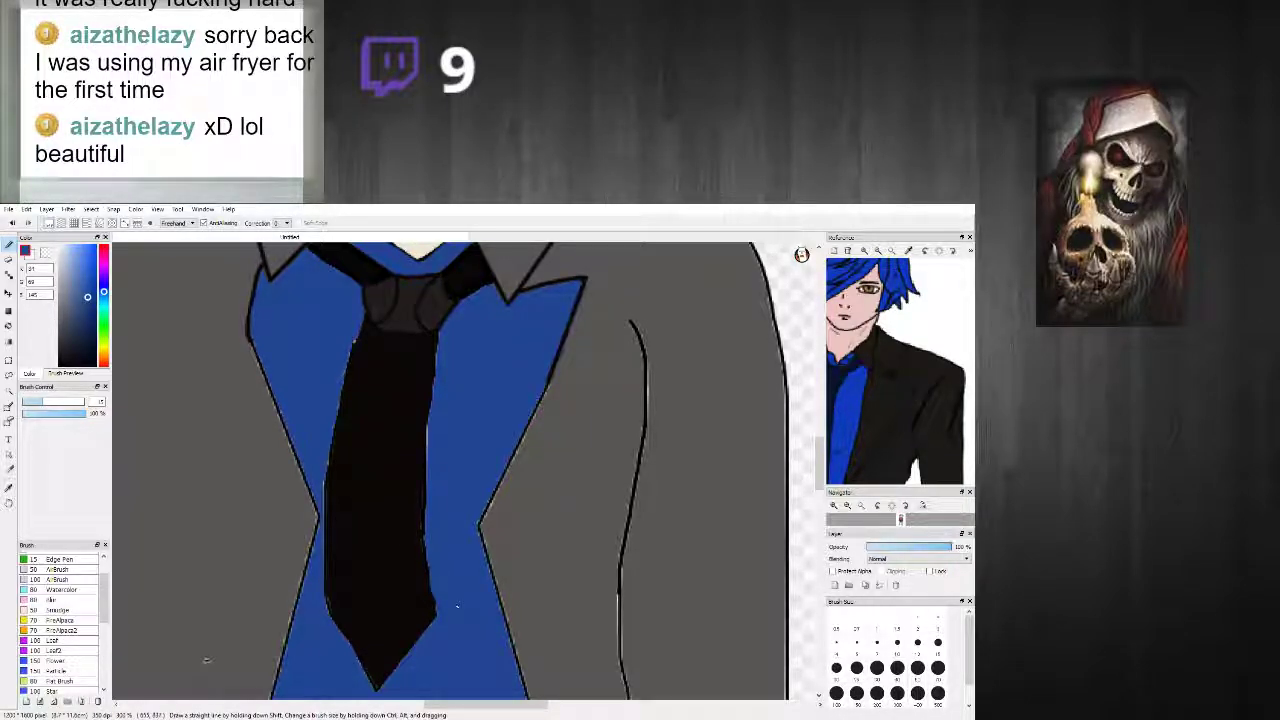
left_click_drag(435, 466, 446, 366)
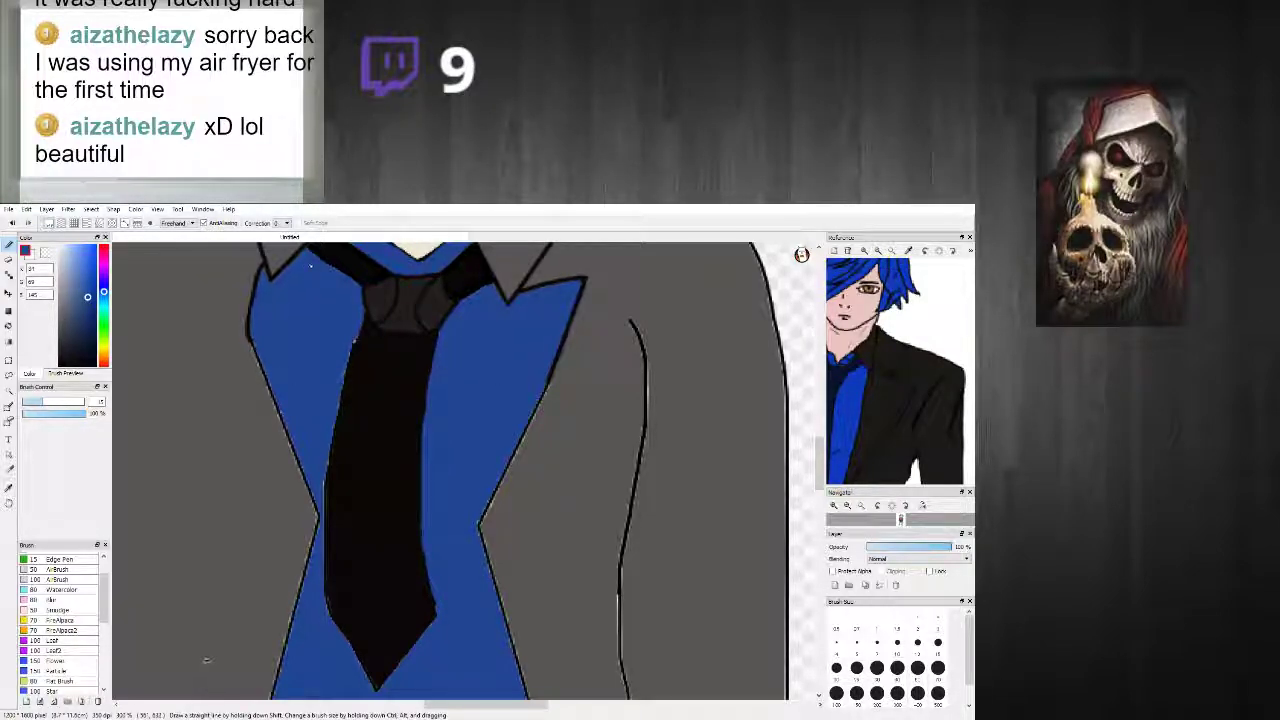
Step: Try to trim the tie's upper left edge with the large blue brush, then undo the stroke
scroll(328, 285, "down", 3)
scroll(328, 285, "up", 3)
scroll(329, 284, "down", 4)
scroll(329, 284, "up", 5)
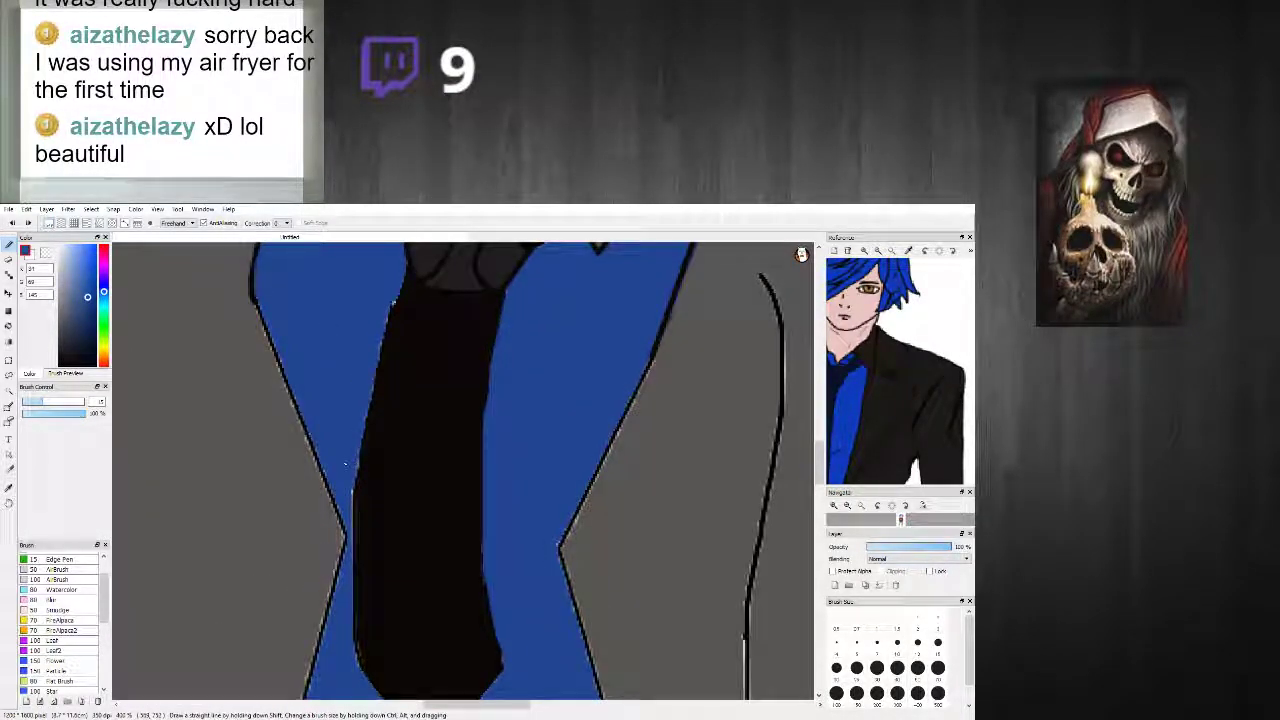
left_click_drag(364, 446, 375, 353)
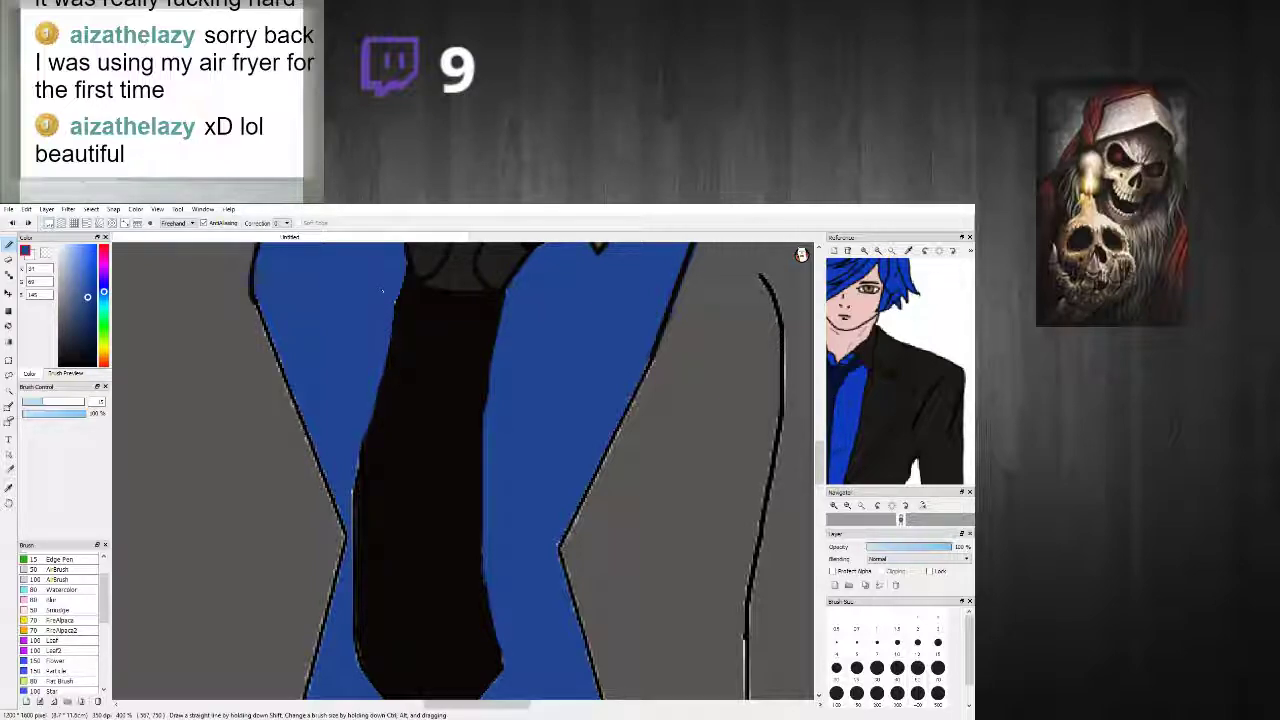
key("ctrl+z")
Step: Reduce the brush size and paint shirt blue along the tie's left edge down to its tip to smooth it
left_click_drag(42, 402, 28, 404)
left_click_drag(362, 430, 352, 632)
scroll(750, 453, "down", 3)
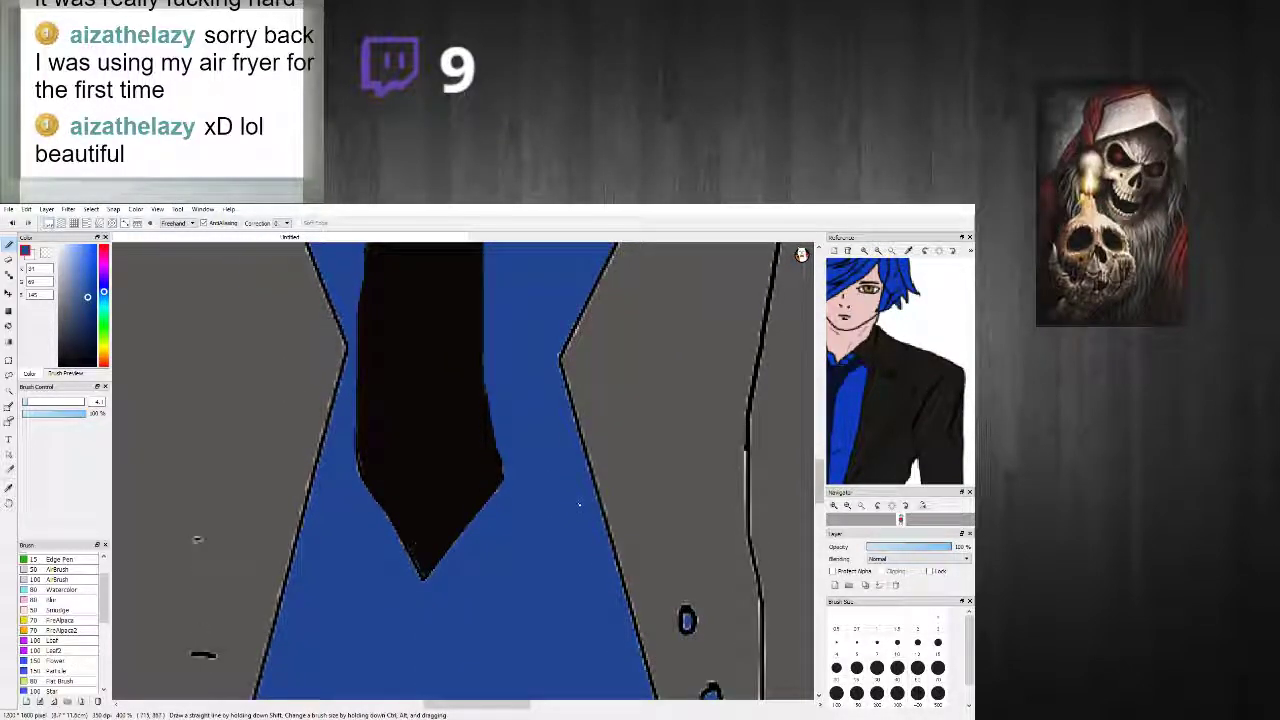
mouse_move(355, 421)
left_mouse_down()
mouse_move(363, 486)
mouse_move(418, 582)
left_mouse_up()
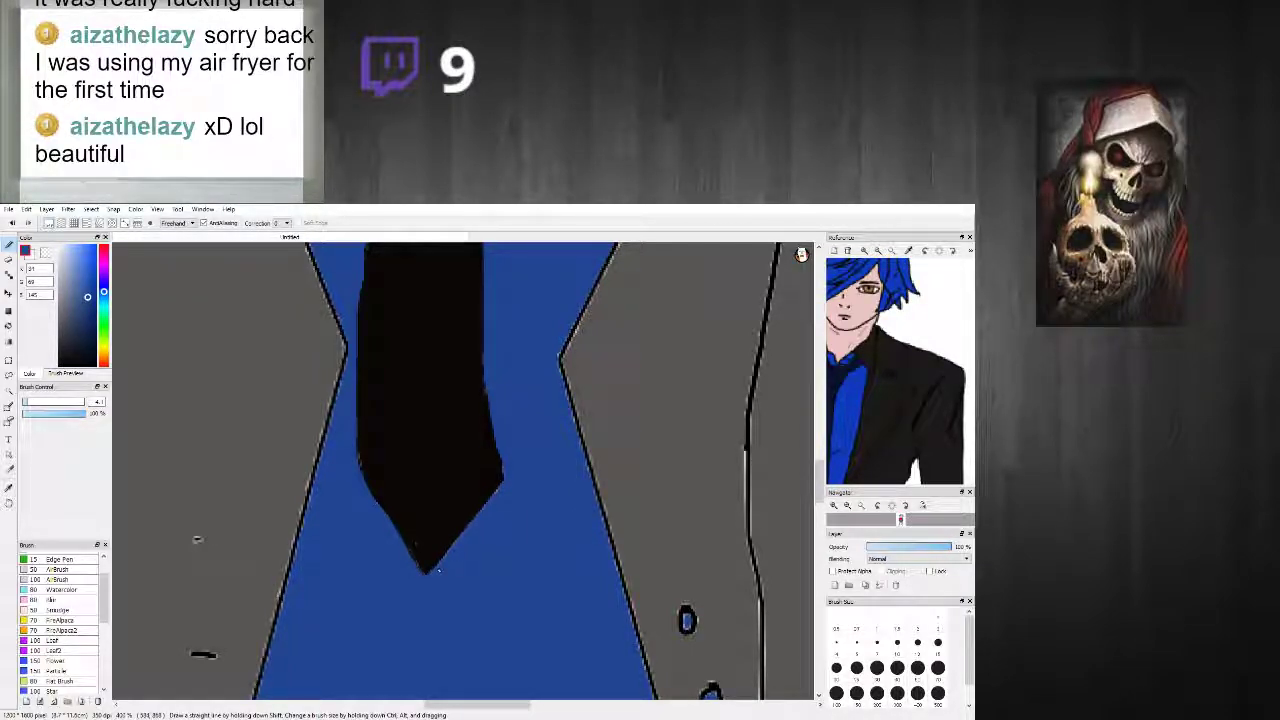
scroll(514, 445, "down", 5)
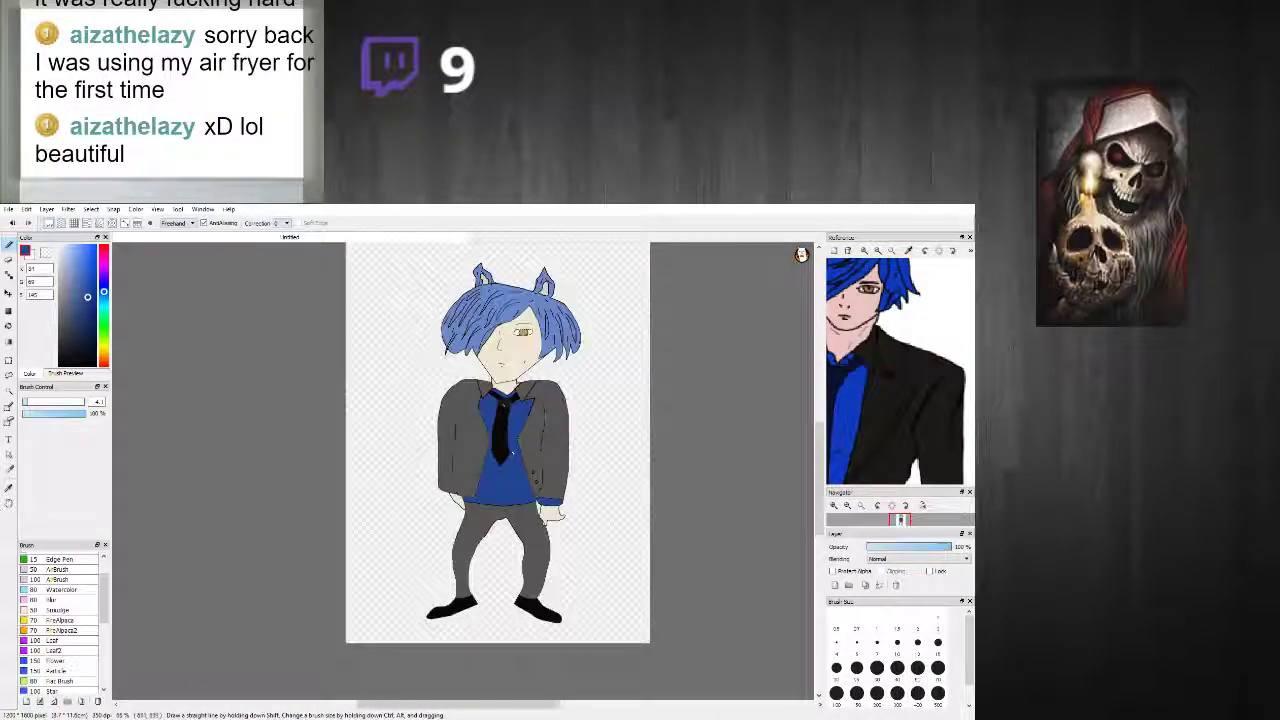
Step: Thicken the left lapel's inner edge with a near-black line from below the collar to the waist point
scroll(498, 410, "up", 3)
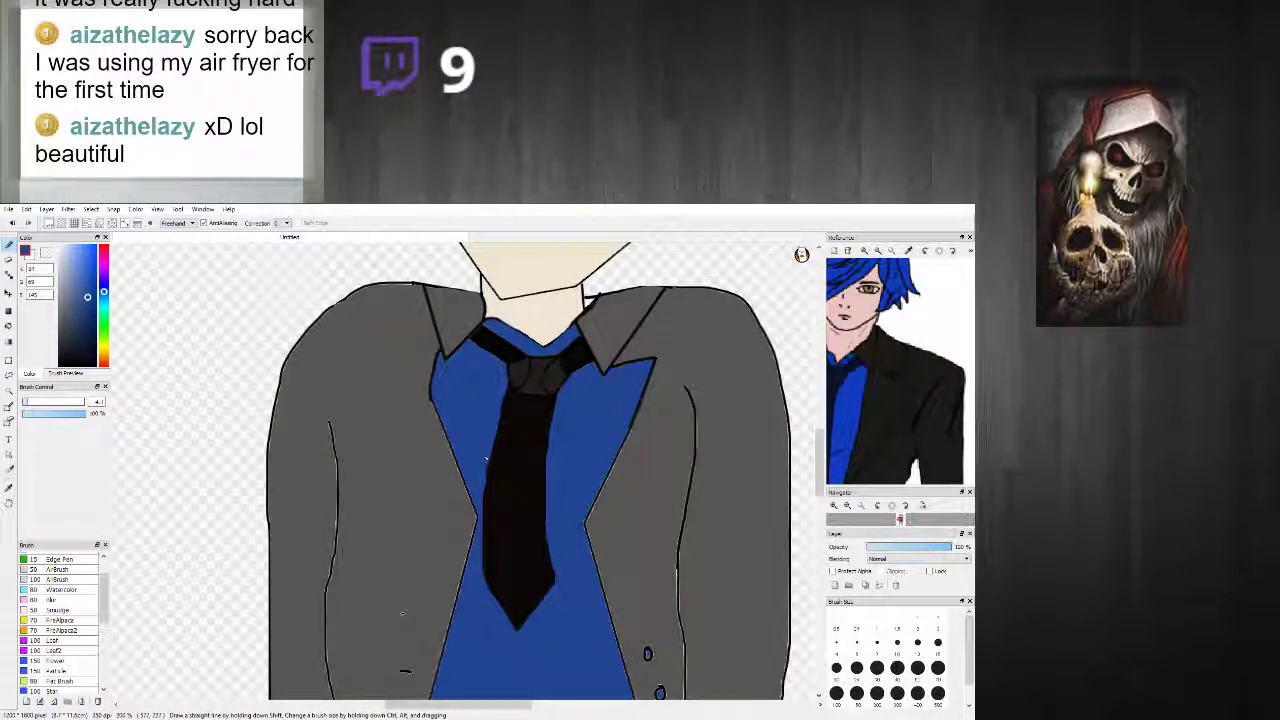
scroll(486, 459, "down", 5)
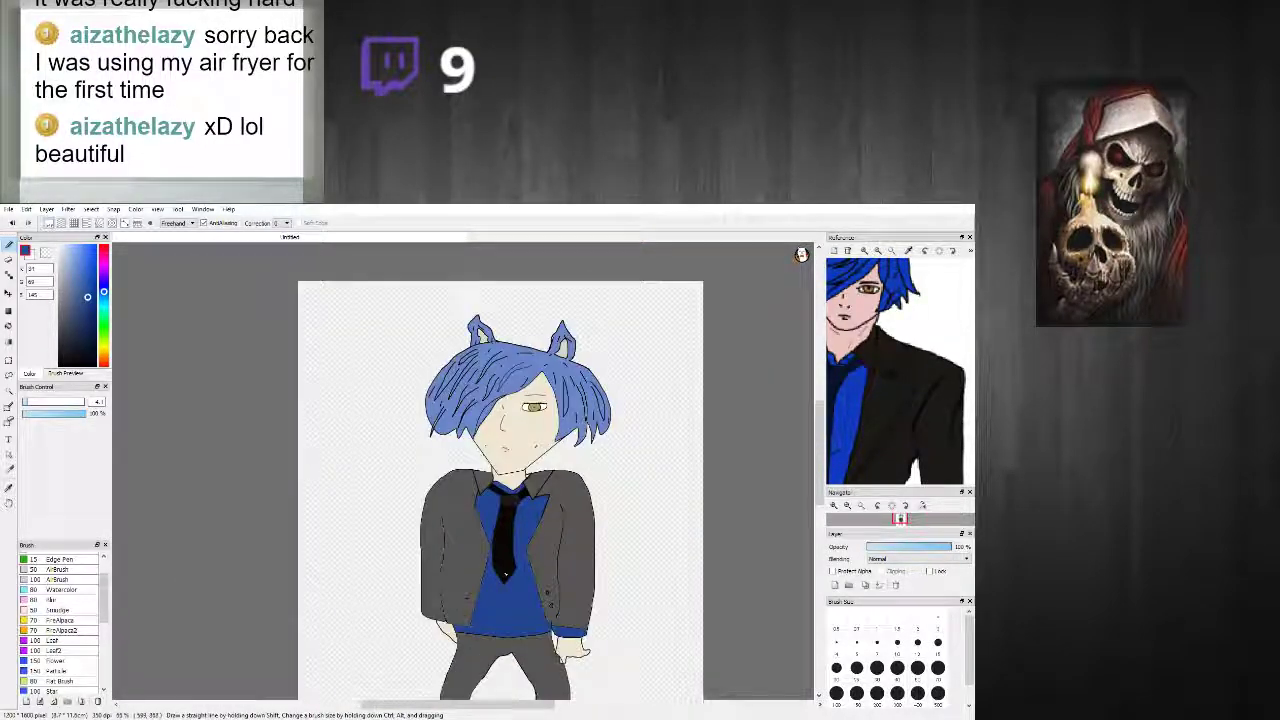
scroll(525, 563, "up", 3)
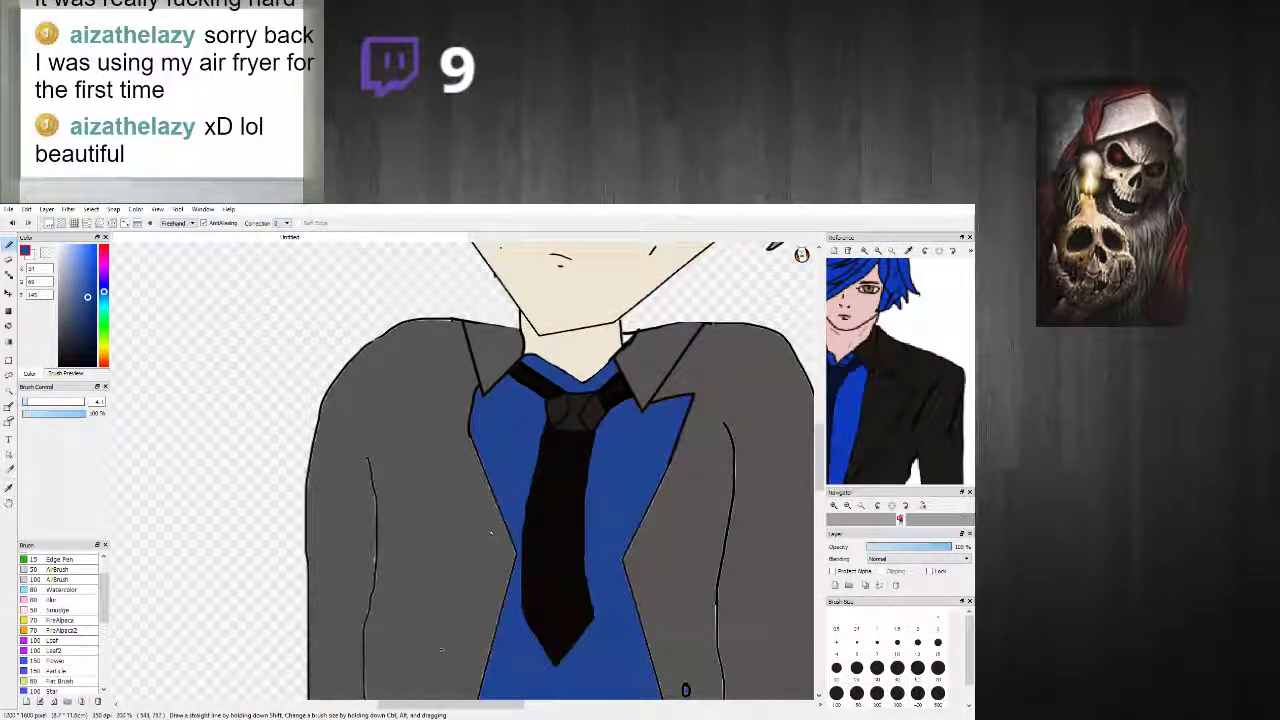
scroll(525, 563, "up", 1)
left_click_drag(463, 458, 534, 638)
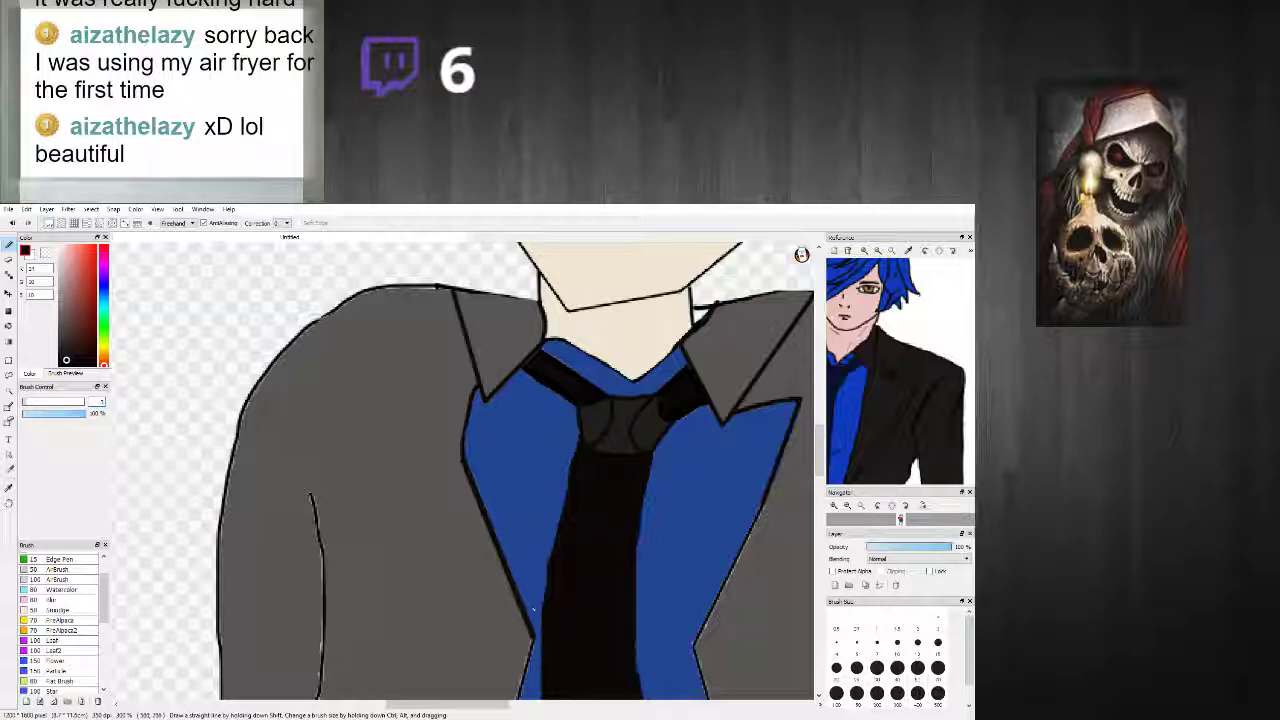
Step: Thicken the left jacket front's edge from waist to hem and the zigzag line across the lower shirt with straight near-black lines
left_click_drag(819, 449, 819, 491)
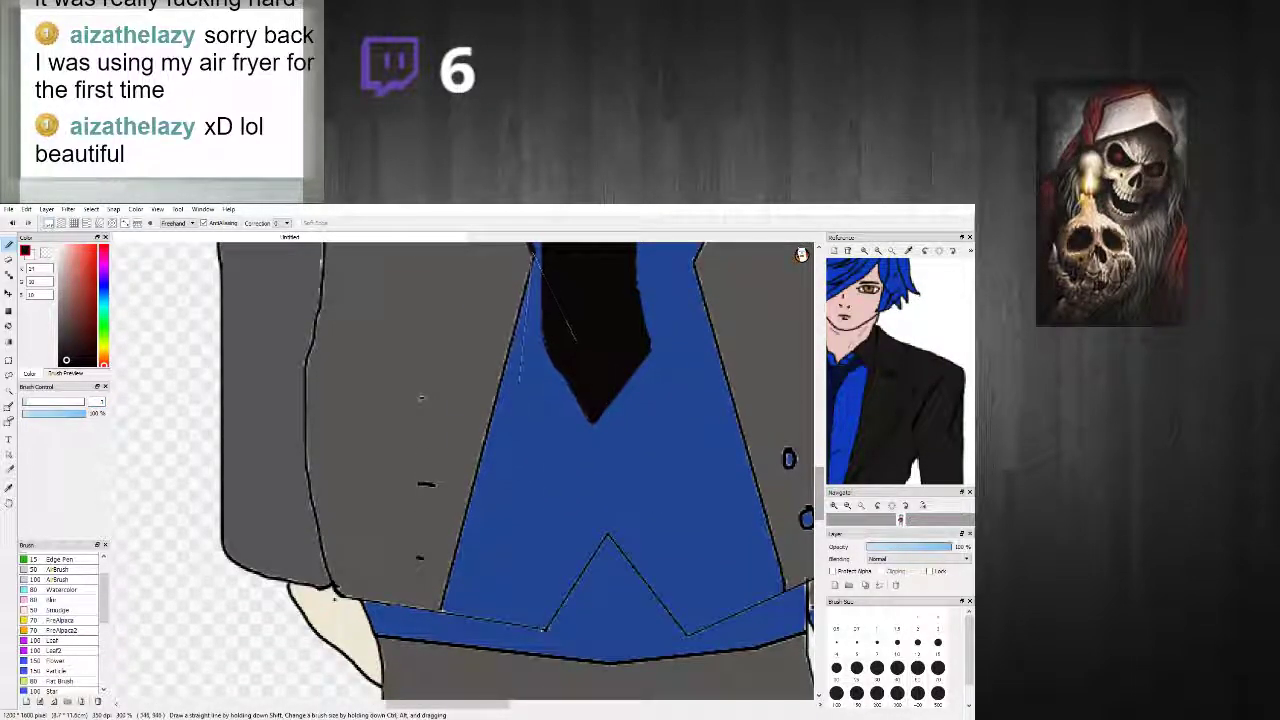
left_click(442, 612, "shift")
left_click(547, 629, "shift")
left_click(609, 535, "shift")
left_click_drag(608, 535, 690, 634)
left_click(785, 590, "shift")
scroll(785, 590, "down", 4)
scroll(789, 594, "up", 3)
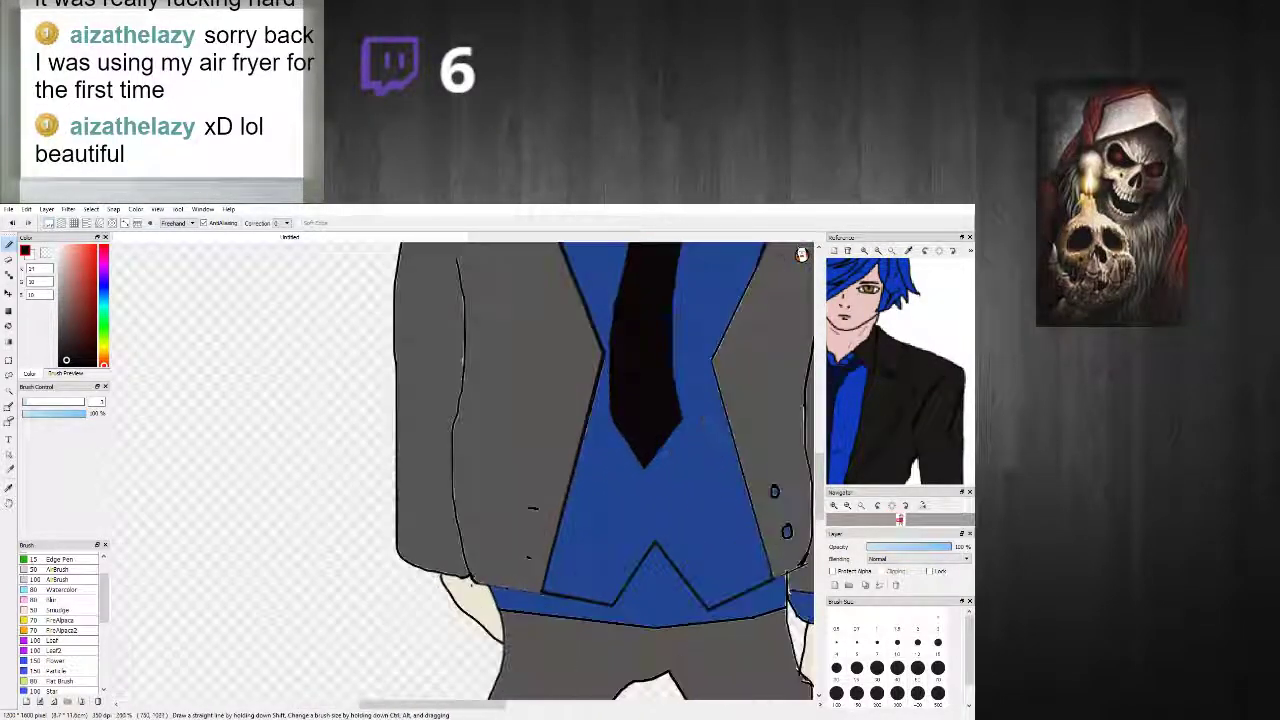
Step: Thicken the right jacket front's edge from the hem through the waist point up the lapel with near-black lines
left_click_drag(772, 578, 714, 369)
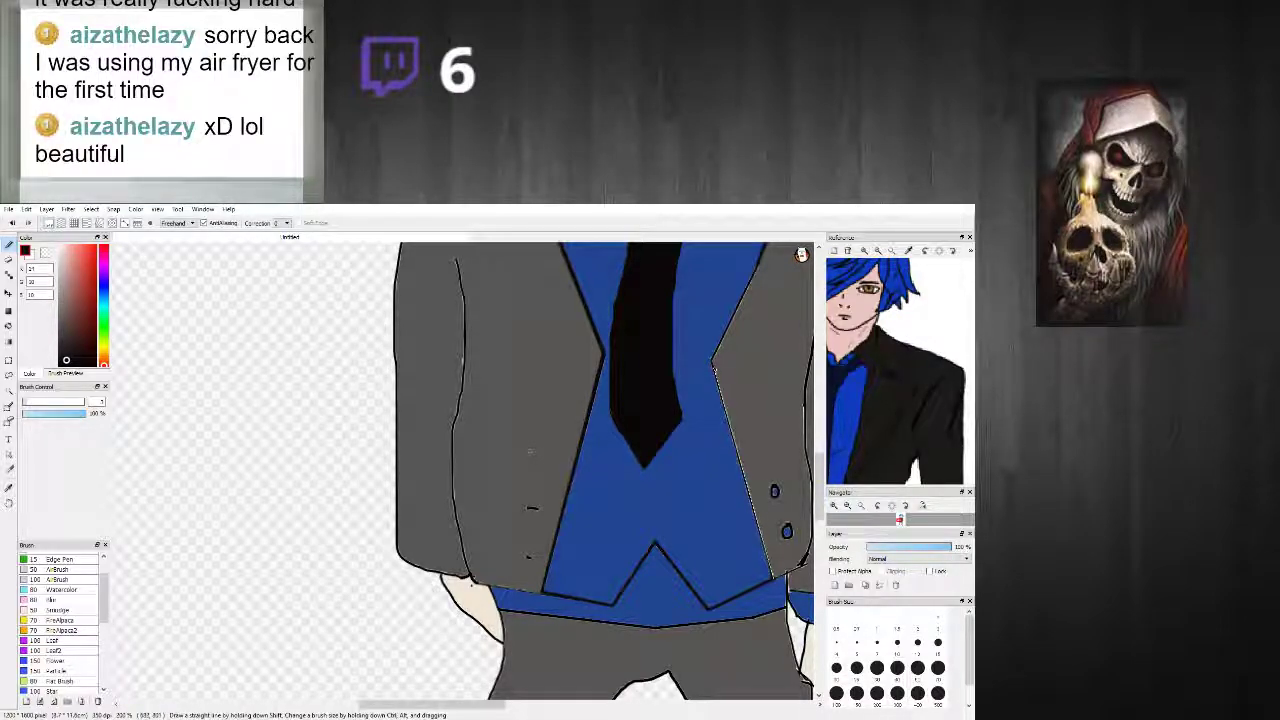
scroll(530, 452, "down", 3)
scroll(530, 452, "up", 4)
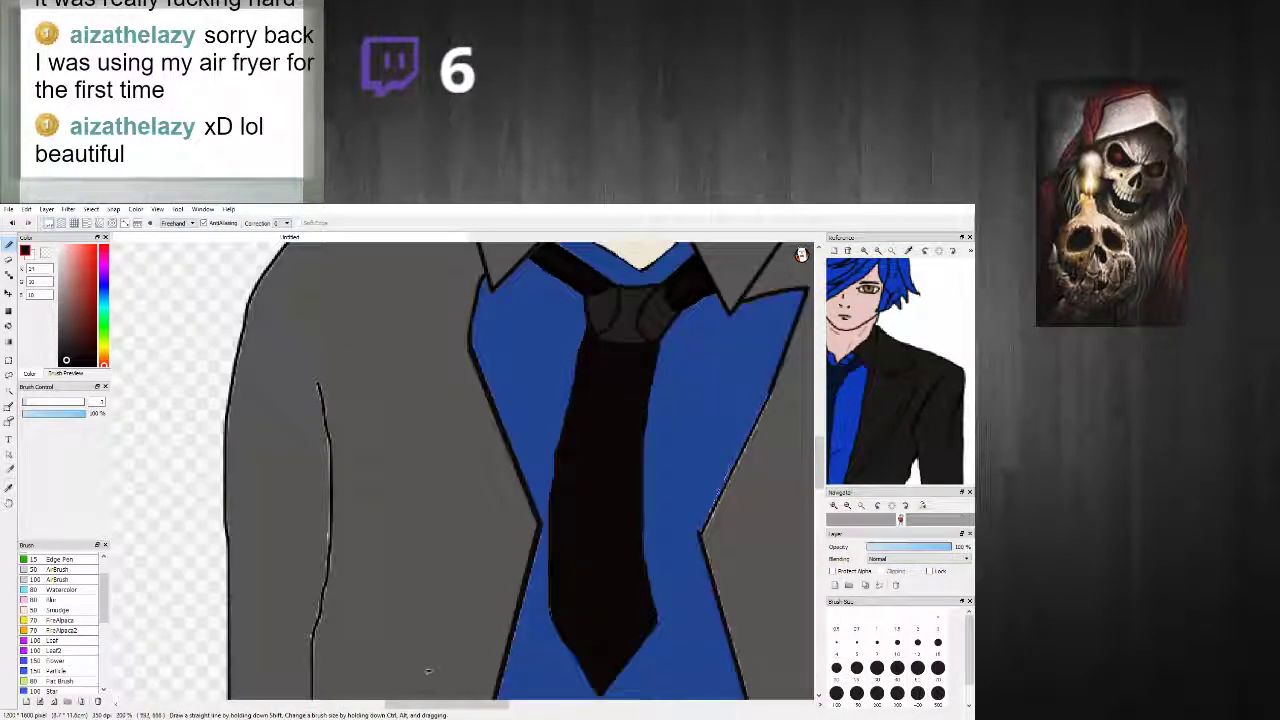
left_click_drag(780, 387, 700, 532)
scroll(777, 404, "down", 4)
scroll(777, 404, "up", 4)
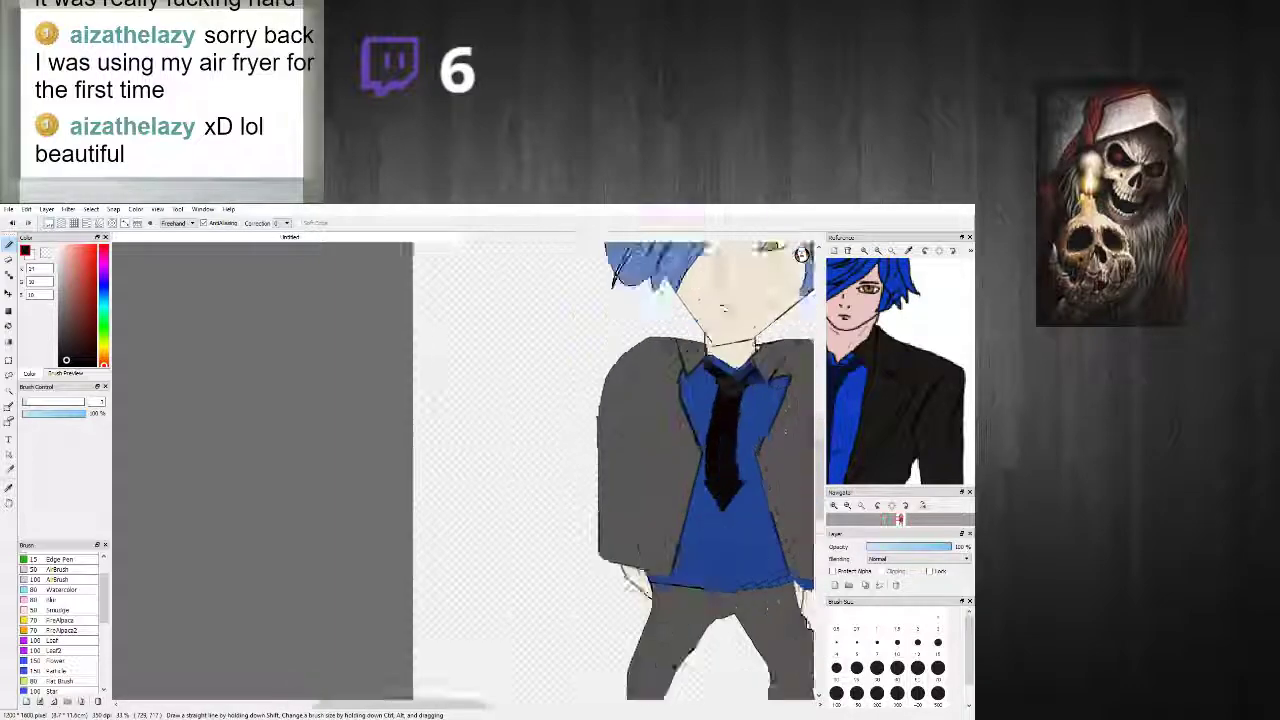
Step: Sample the jacket's grey and paint along the right front's edge above and below the waist point to clean up the line
right_click(751, 506)
left_click_drag(767, 411, 706, 530)
mouse_move(738, 474)
left_mouse_down()
mouse_move(706, 532)
mouse_move(736, 582)
left_mouse_up()
left_click_drag(427, 670, 427, 341)
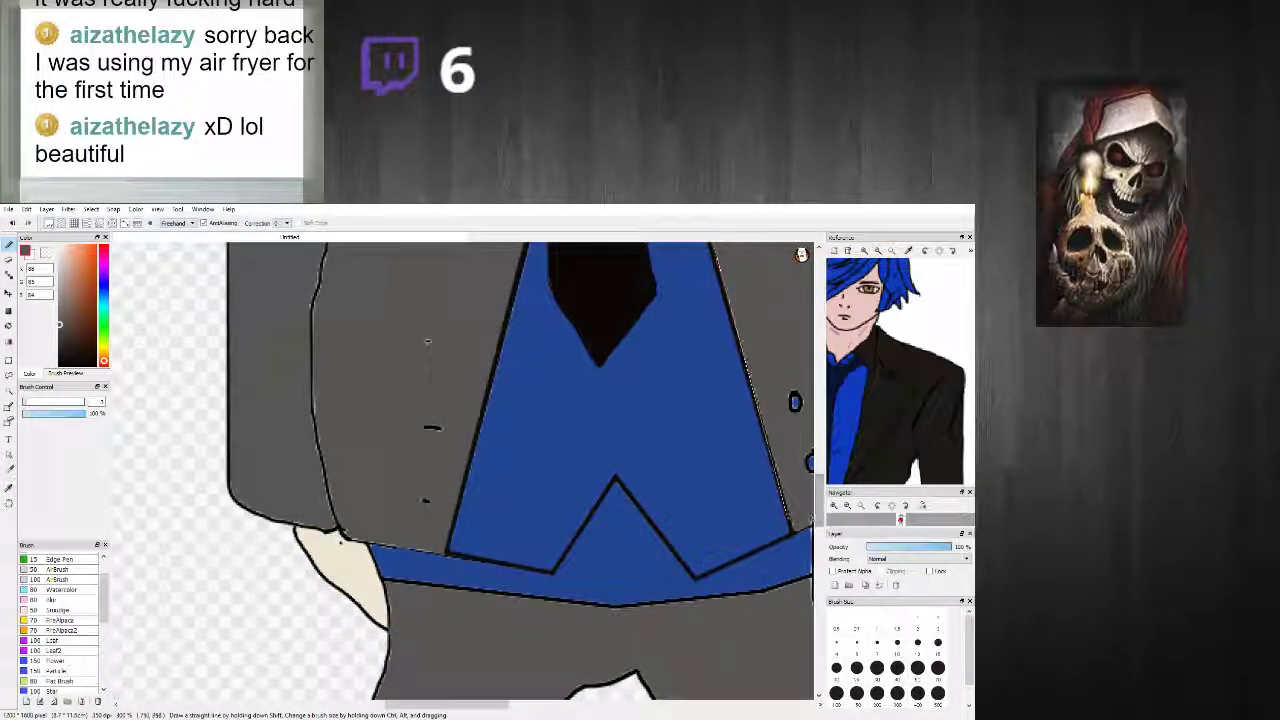
left_click_drag(760, 370, 740, 294)
scroll(738, 330, "down", 3)
scroll(764, 372, "up", 3)
scroll(781, 418, "up", 2)
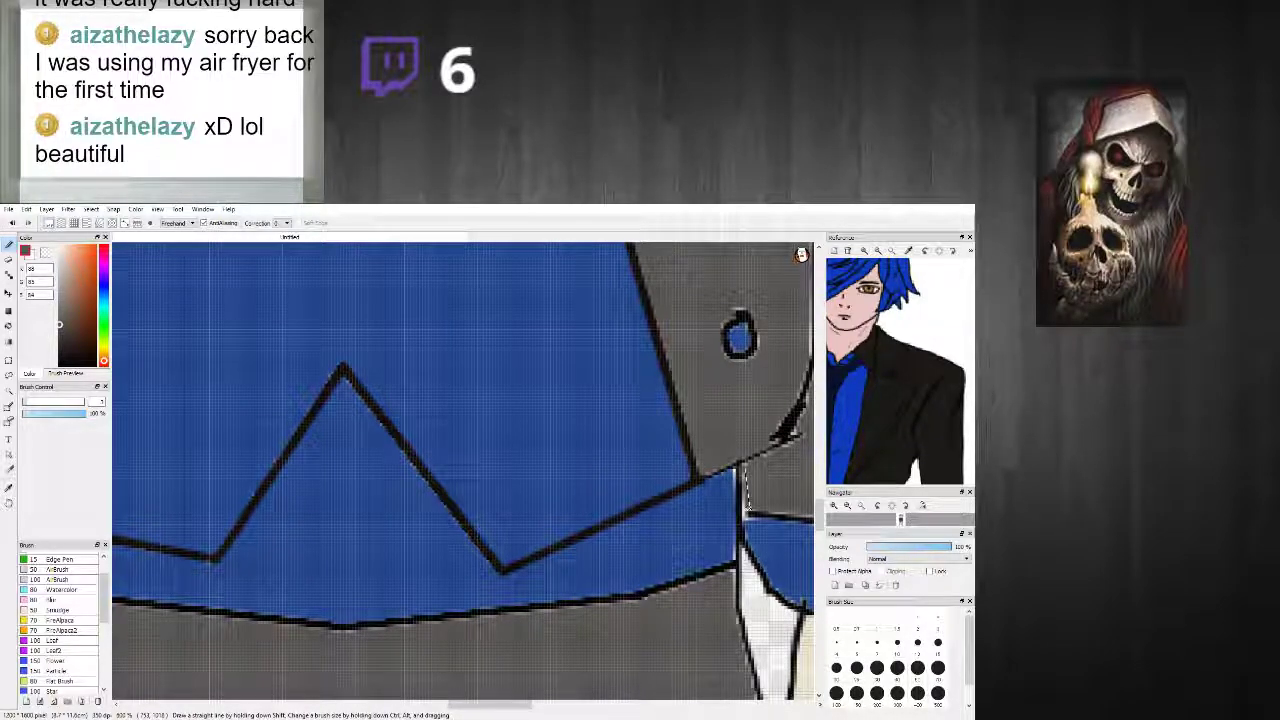
Step: Sample the near-black outline colour and thicken the right cuff's upper edge and the jacket's short hem beside it
scroll(743, 513, "down", 4)
scroll(743, 513, "up", 3)
scroll(743, 513, "down", 2)
scroll(743, 513, "down", 3)
scroll(743, 513, "up", 5)
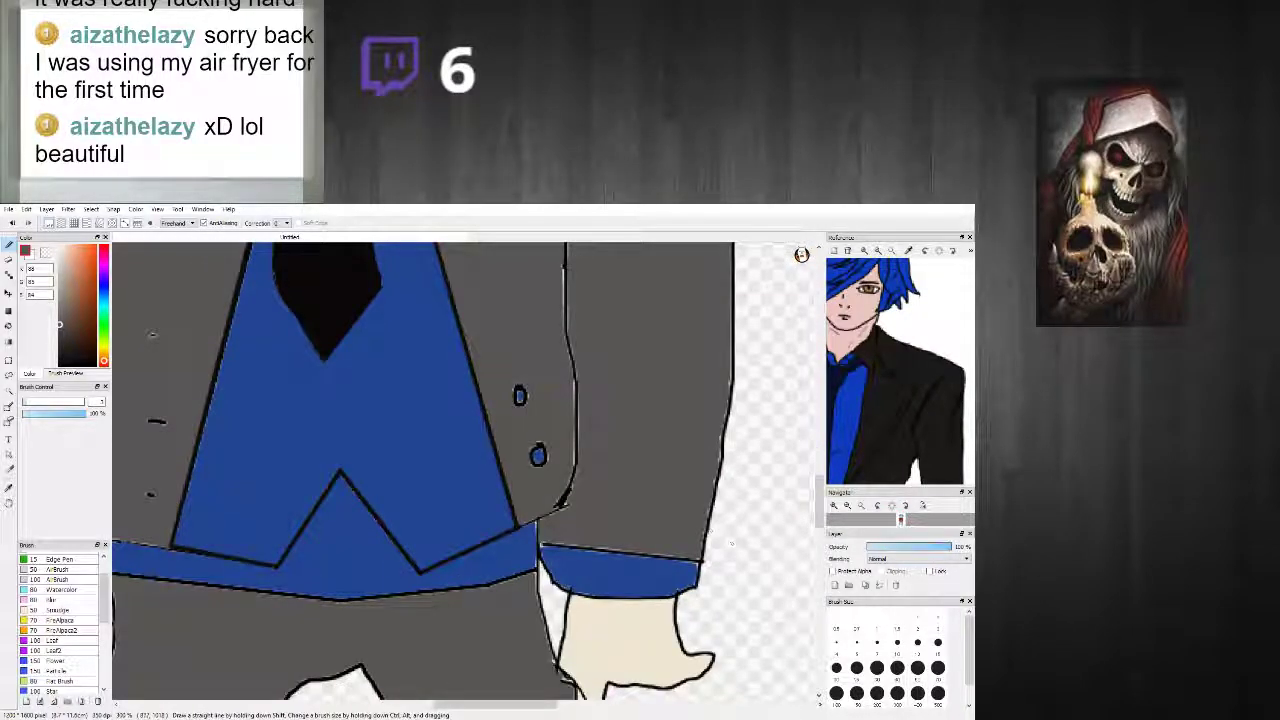
scroll(565, 567, "up", 2)
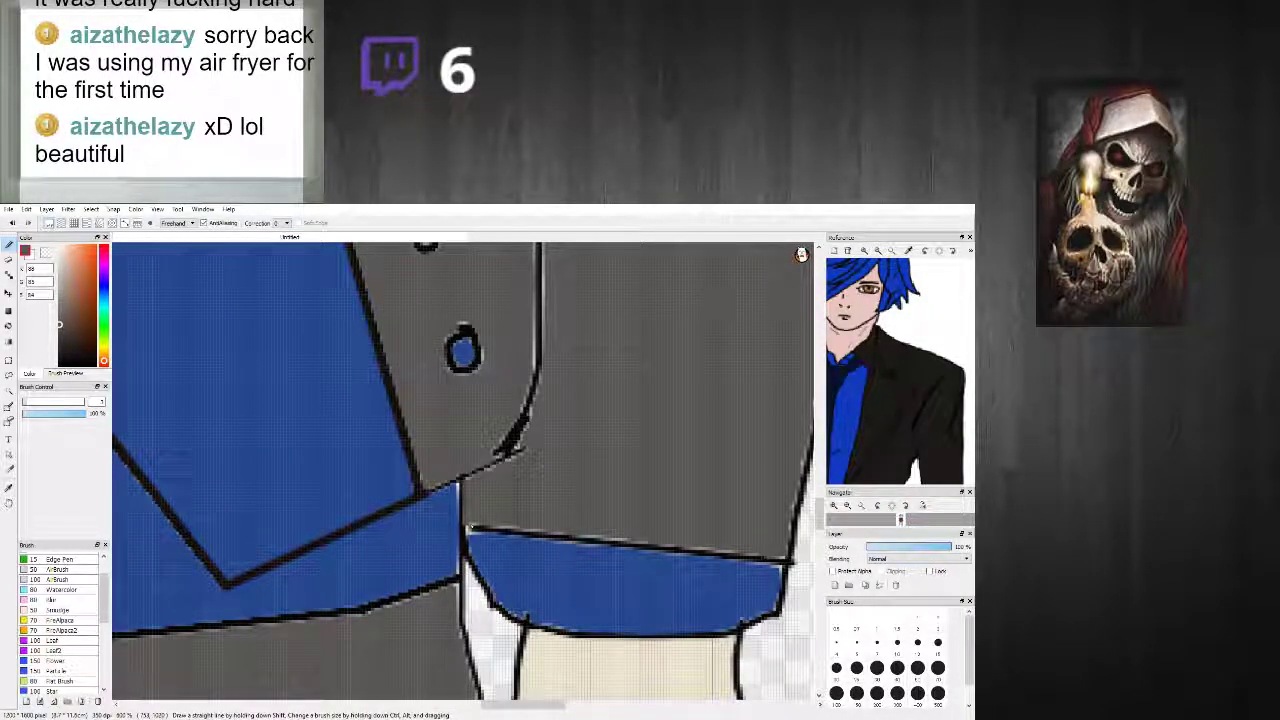
left_click(788, 558, "shift")
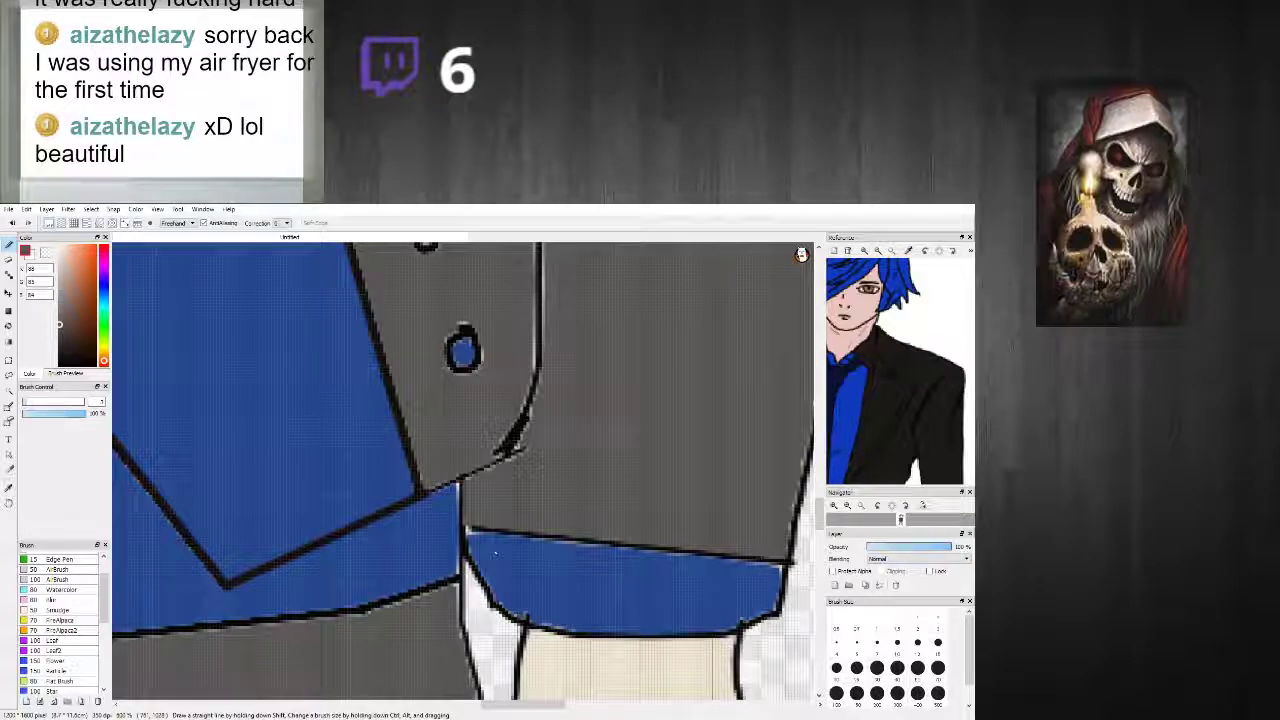
right_click(405, 501)
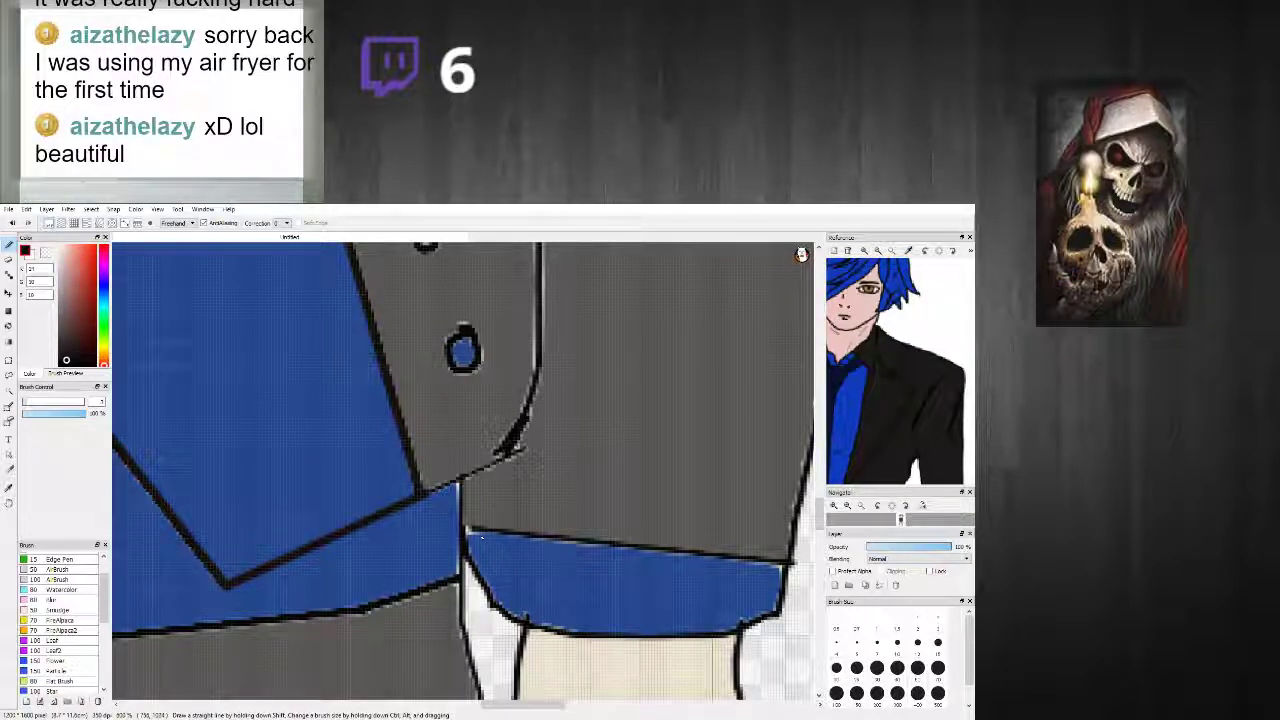
left_click(467, 529, "shift")
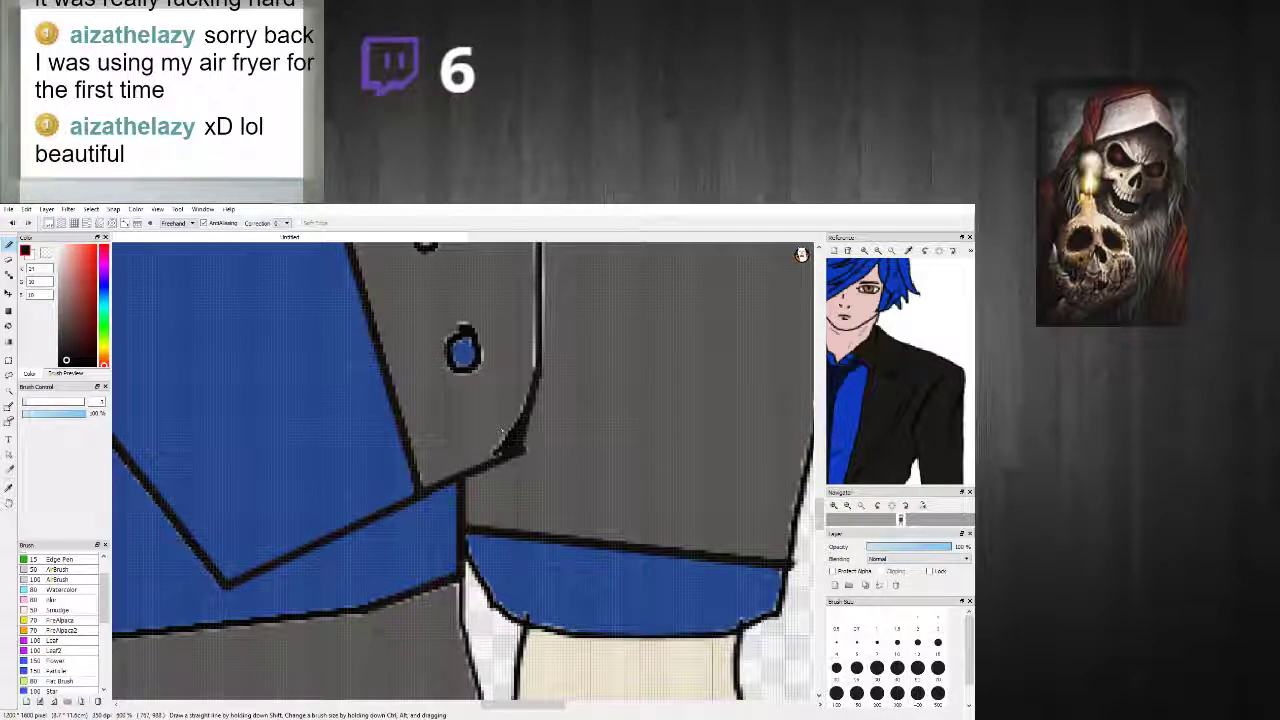
Step: Trim the jacket's right hem corner with sampled grey, then redraw the right front's edge up to the waist point in near-black
left_click(530, 380, "alt")
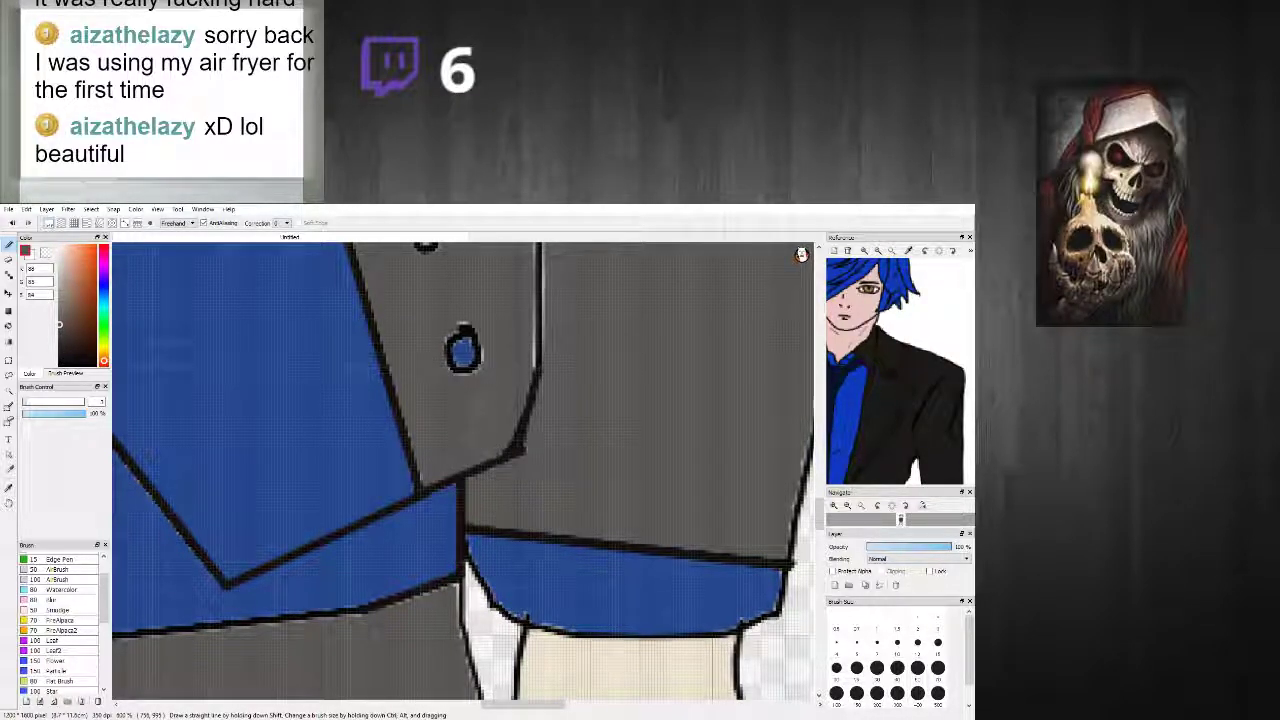
left_click(517, 446, "alt")
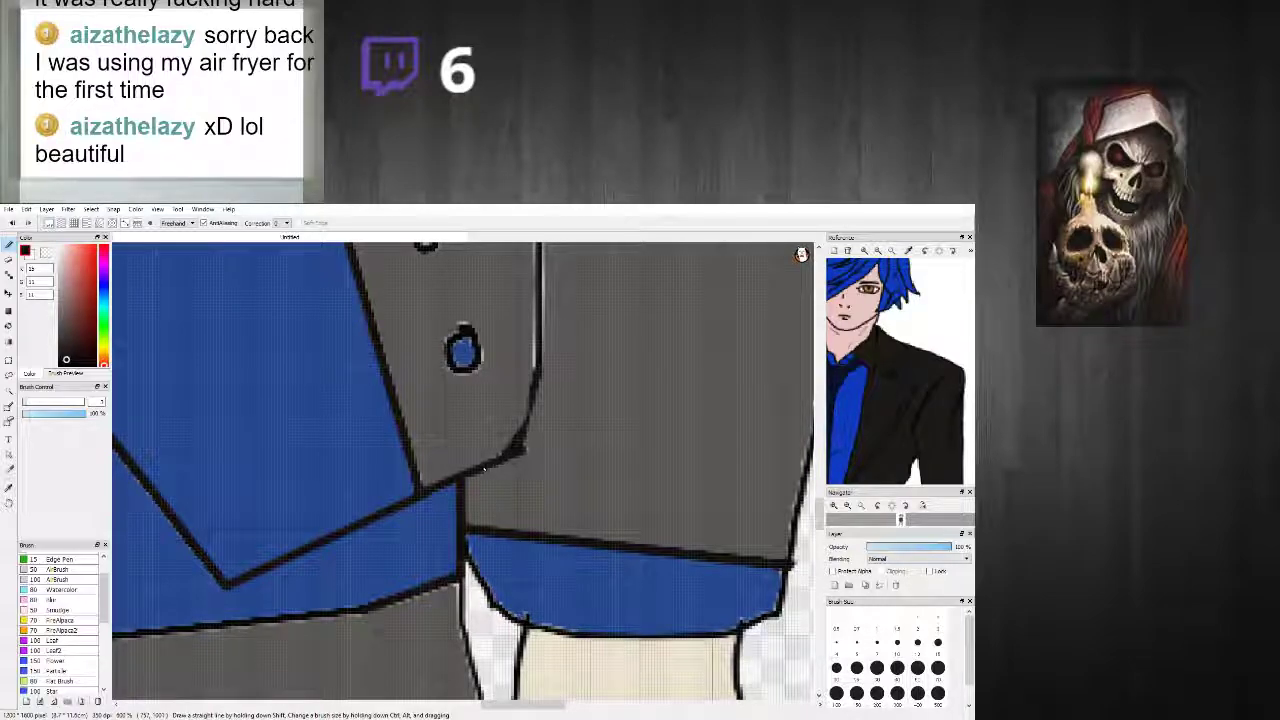
scroll(418, 402, "down", 8)
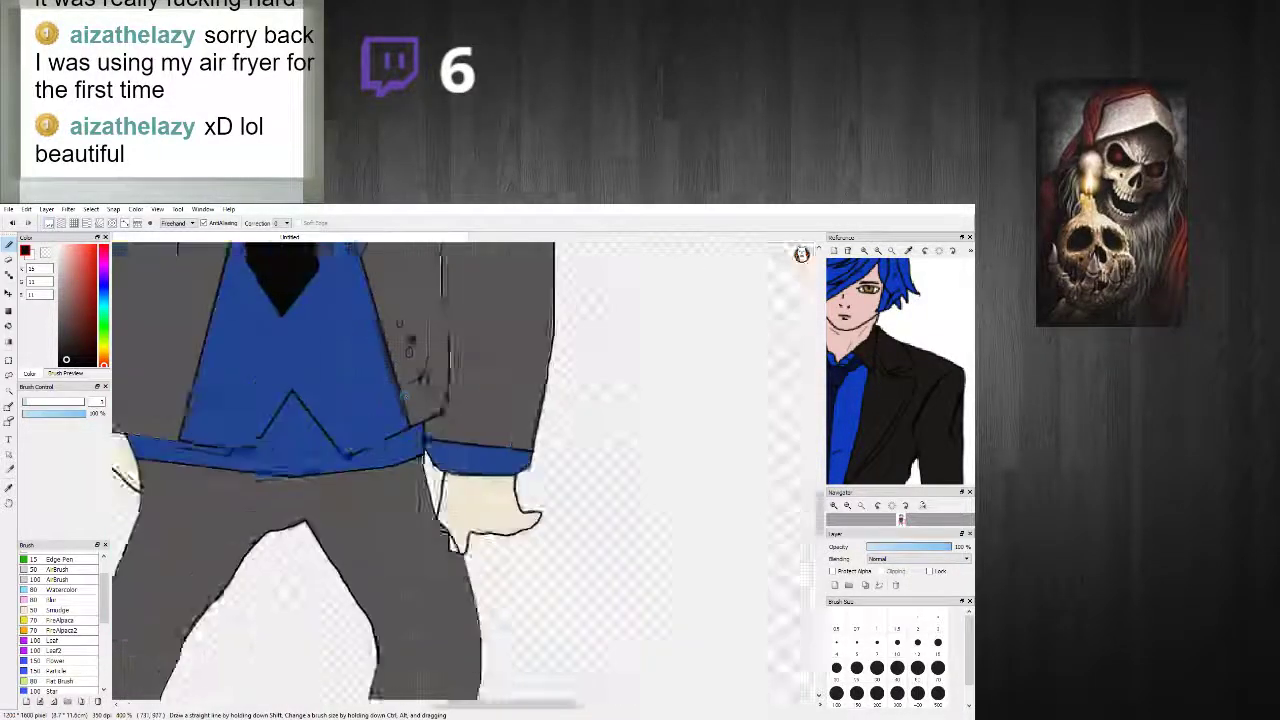
scroll(414, 376, "up", 5)
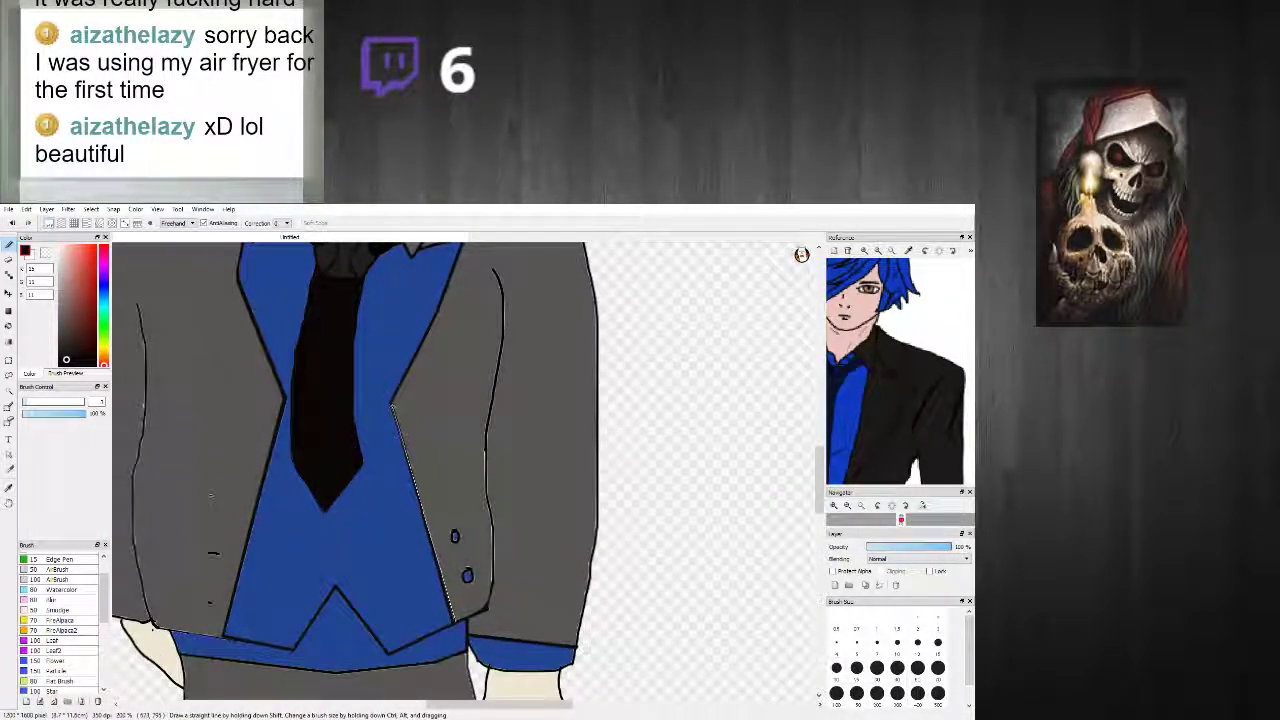
left_click(393, 404, "shift")
Step: Thicken the upper jacket button's outline into a round near-black ring and fill its centre with sampled shirt blue
scroll(464, 537, "up", 3)
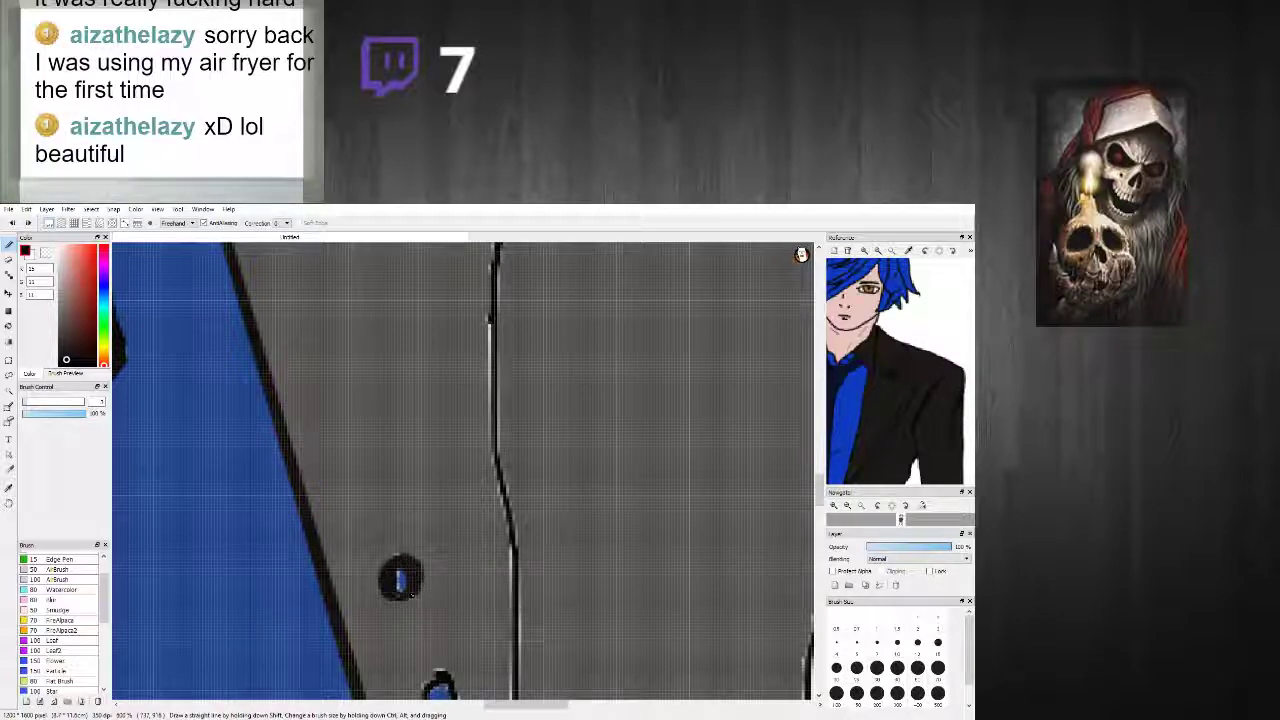
left_click(400, 578, "alt")
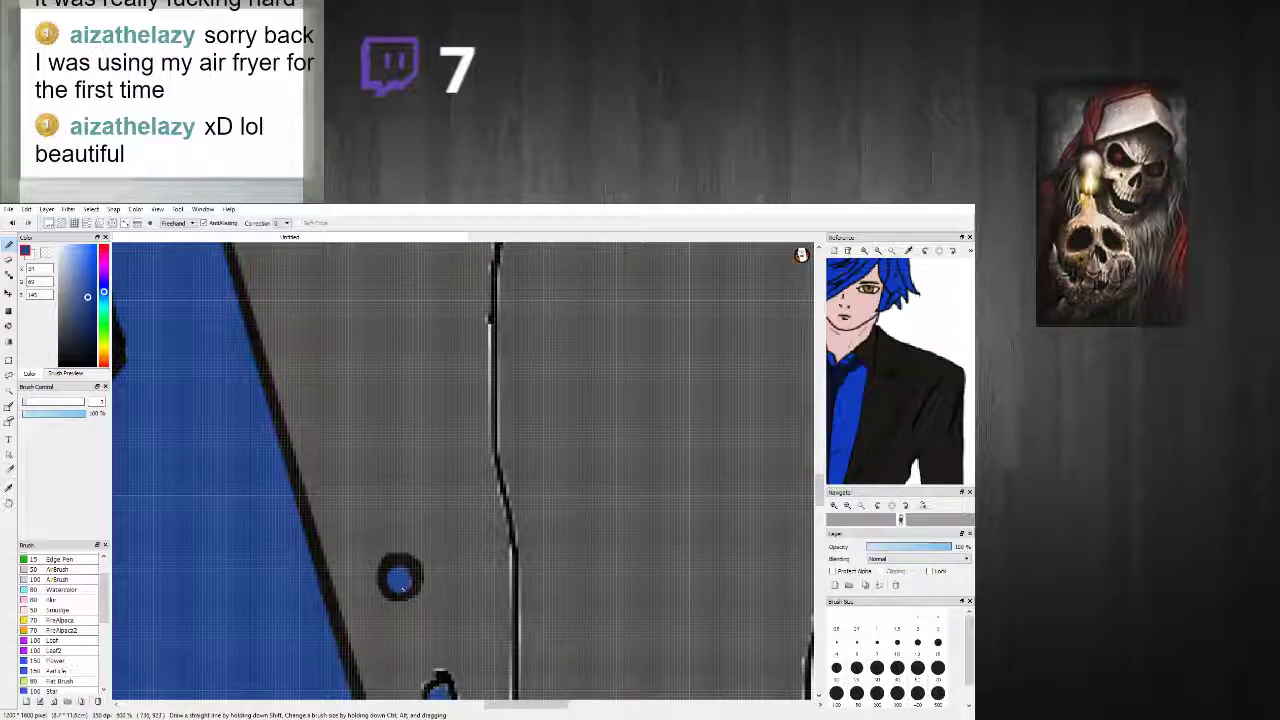
scroll(514, 480, "down", 5)
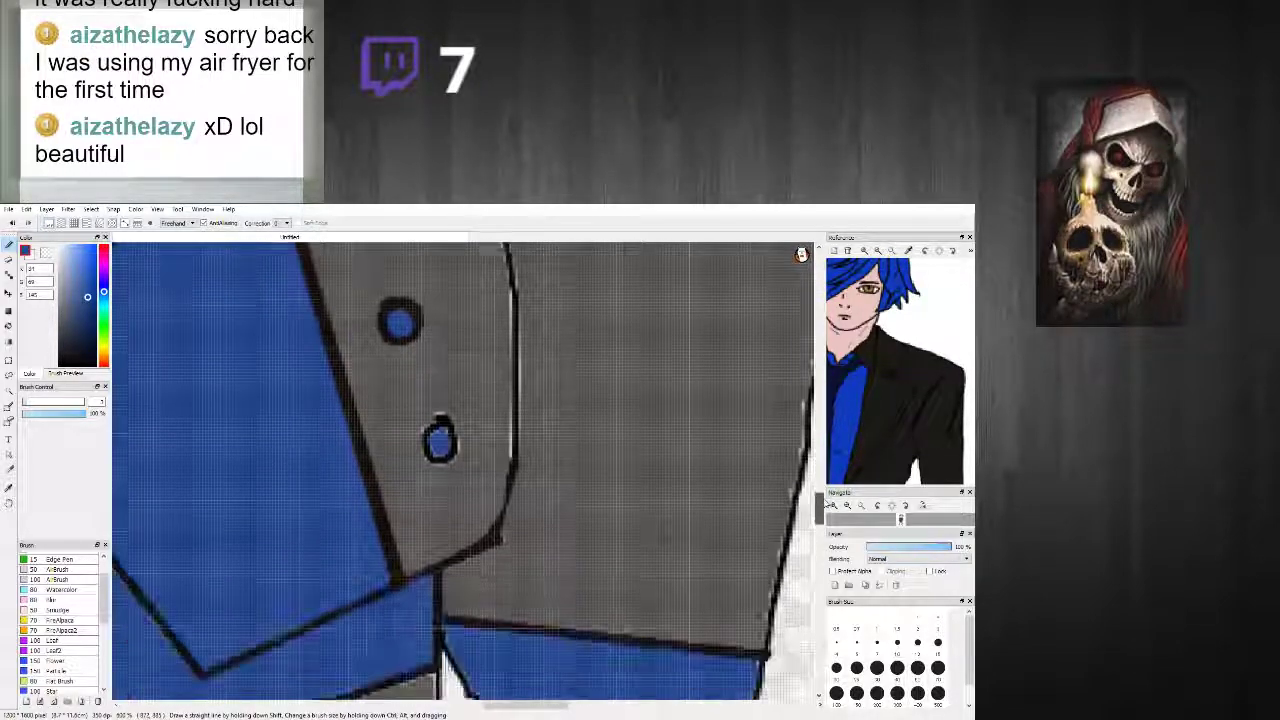
Step: Thicken the lower jacket button's outline in near-black and repaint its centre with sampled shirt blue
left_click(383, 468, "alt")
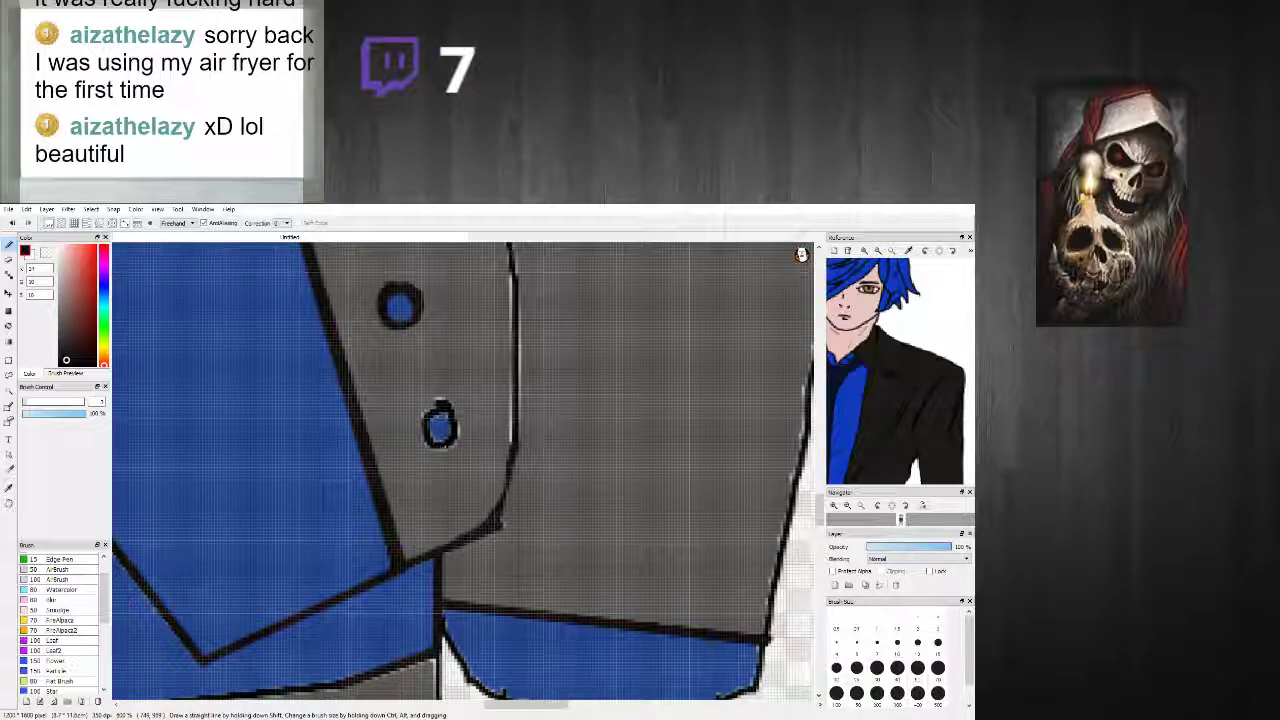
left_click_drag(427, 425, 462, 437)
left_click(438, 428, "alt")
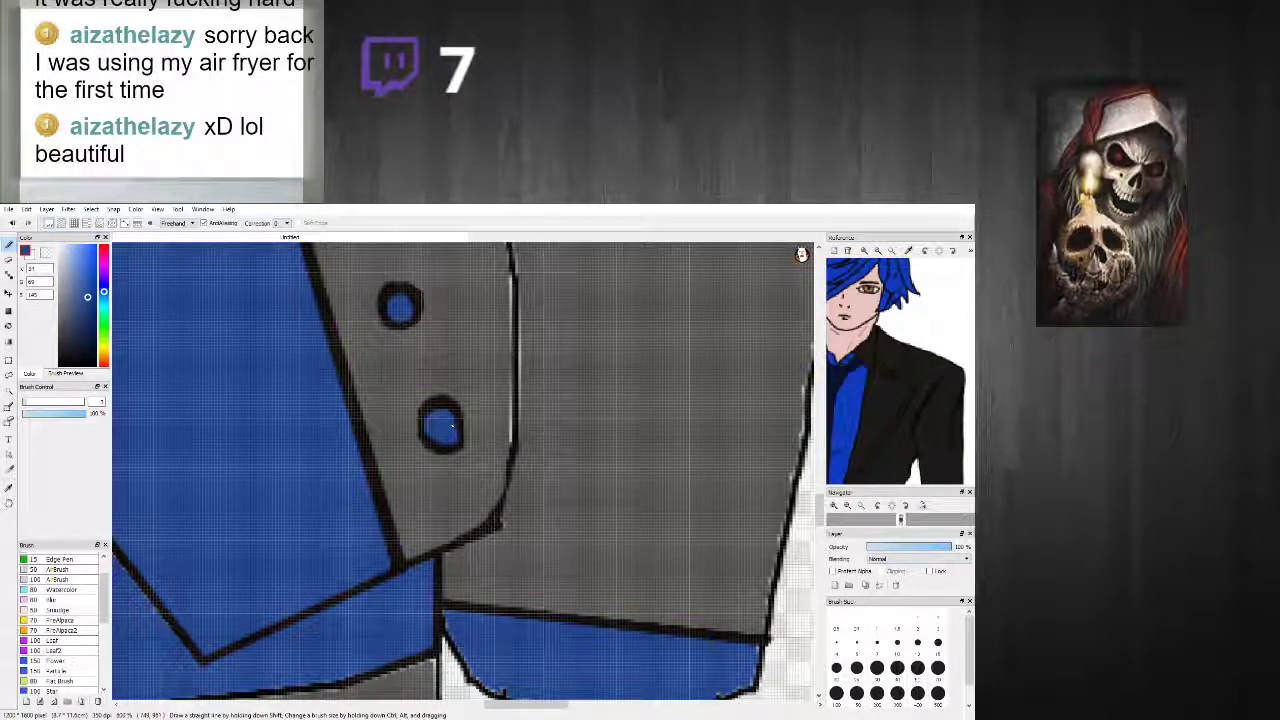
left_click_drag(445, 417, 438, 439)
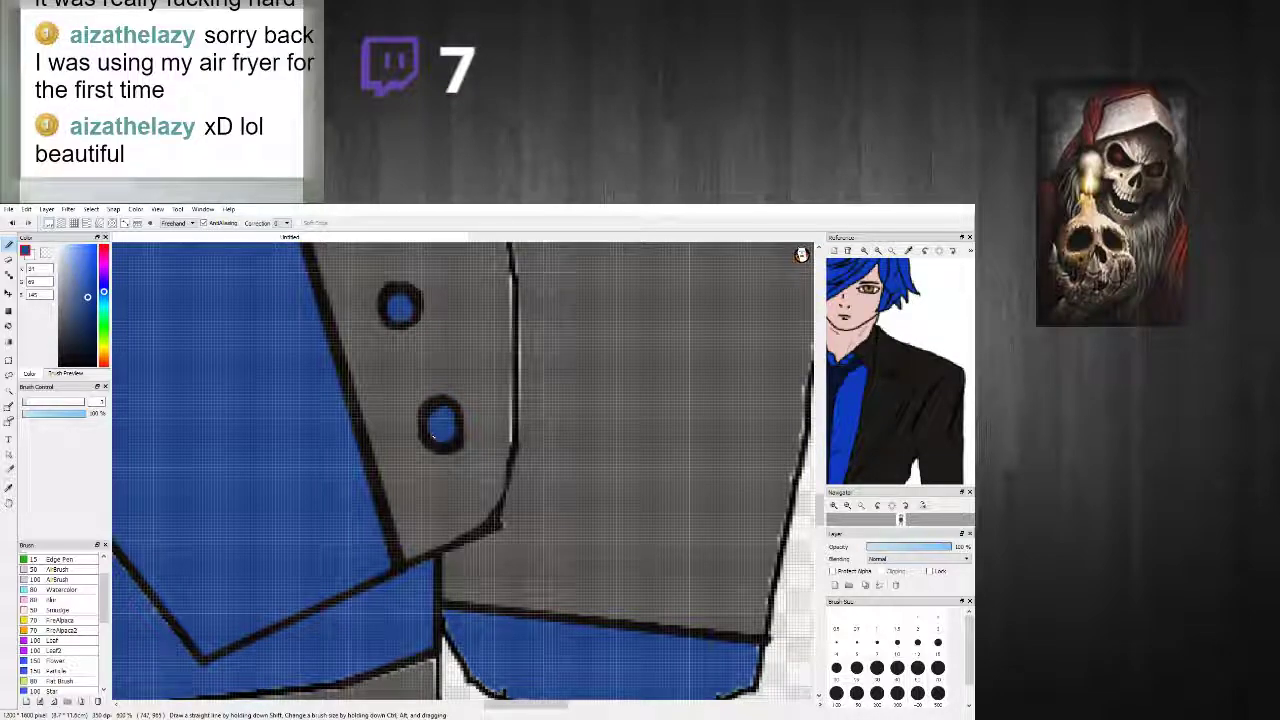
Step: Sample near-black and thicken the jacket's right side line from the hem corner up beside the two buttons
left_click(500, 524, "alt")
left_click_drag(500, 522, 515, 450)
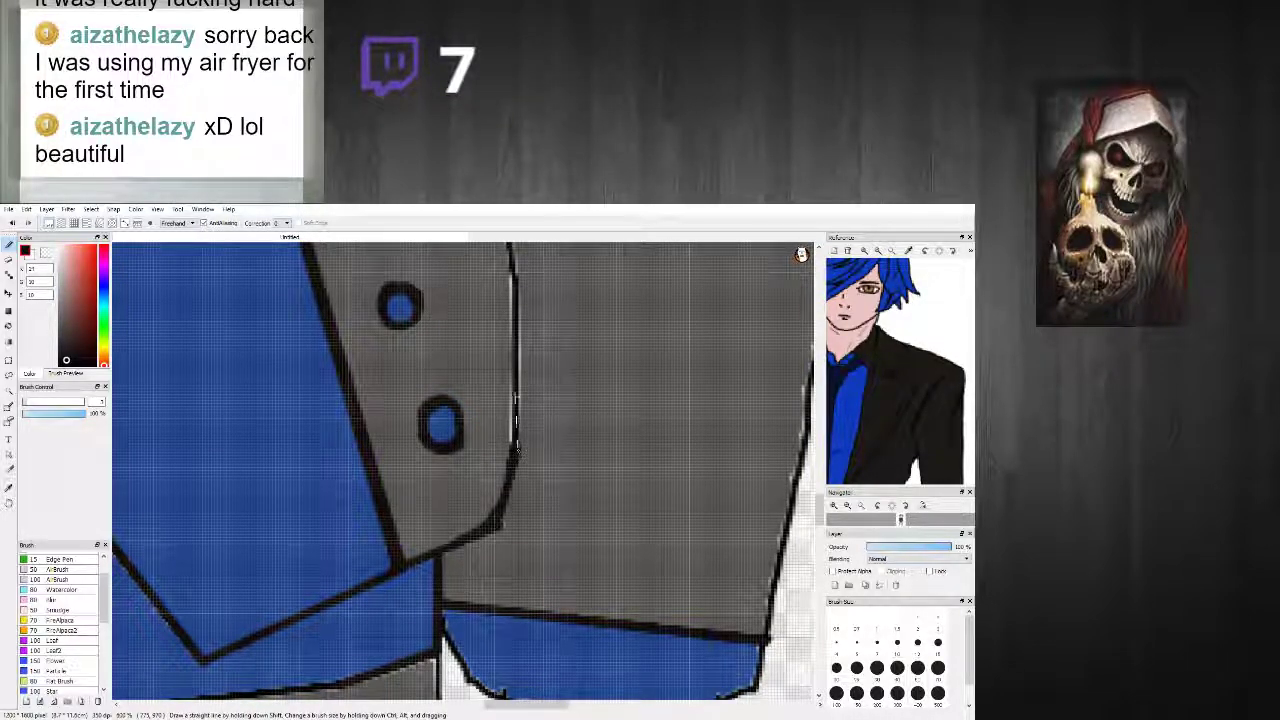
left_click(511, 274, "shift")
left_click(517, 450, "shift")
scroll(500, 311, "down", 6)
scroll(502, 310, "up", 6)
scroll(503, 308, "down", 5)
scroll(522, 275, "up", 4)
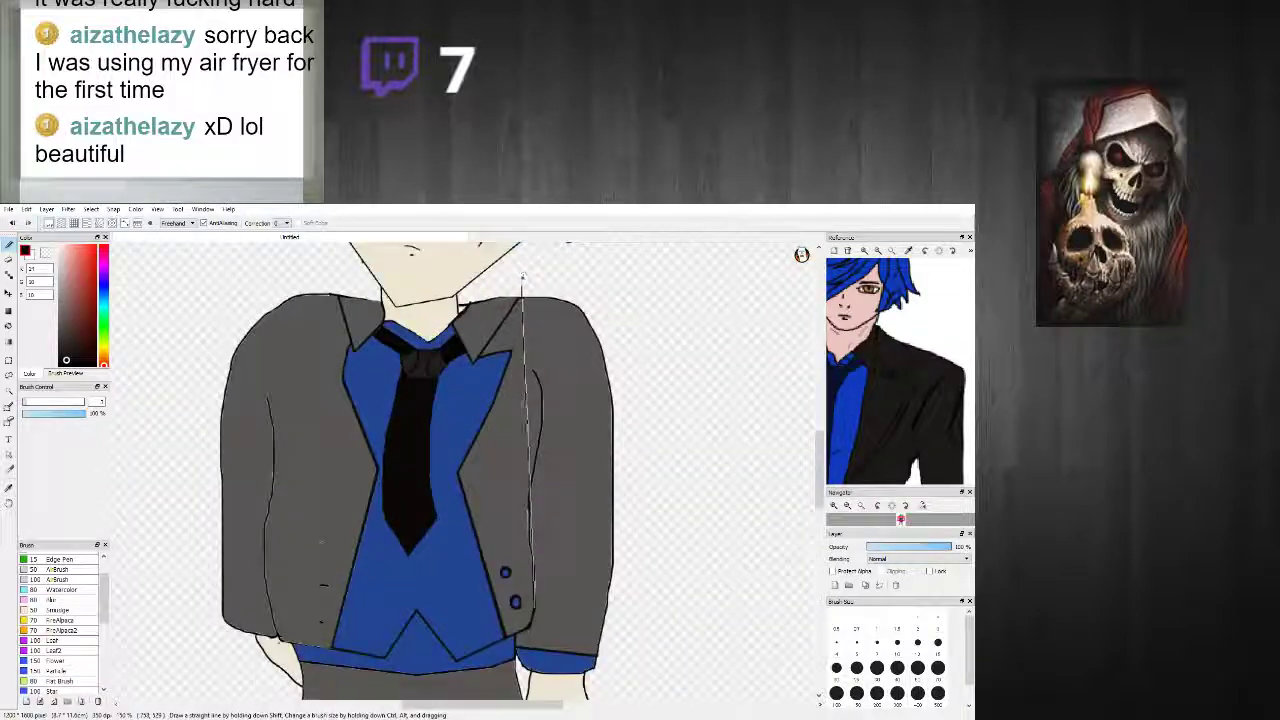
Step: Thicken the line between the jacket front and right sleeve up to the bend above the upper button
scroll(522, 273, "up", 1)
scroll(545, 650, "up", 3)
left_click_drag(820, 479, 820, 500)
left_click_drag(538, 503, 543, 335)
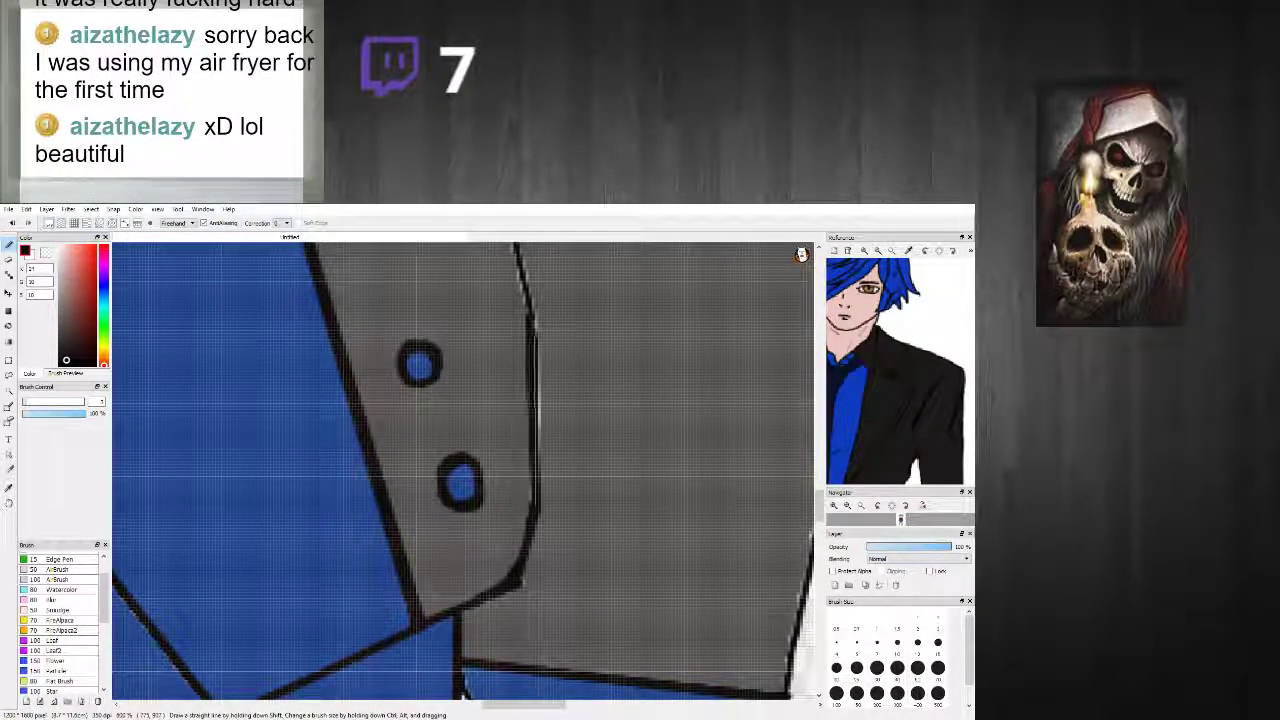
scroll(532, 303, "down", 3)
scroll(542, 268, "up", 3)
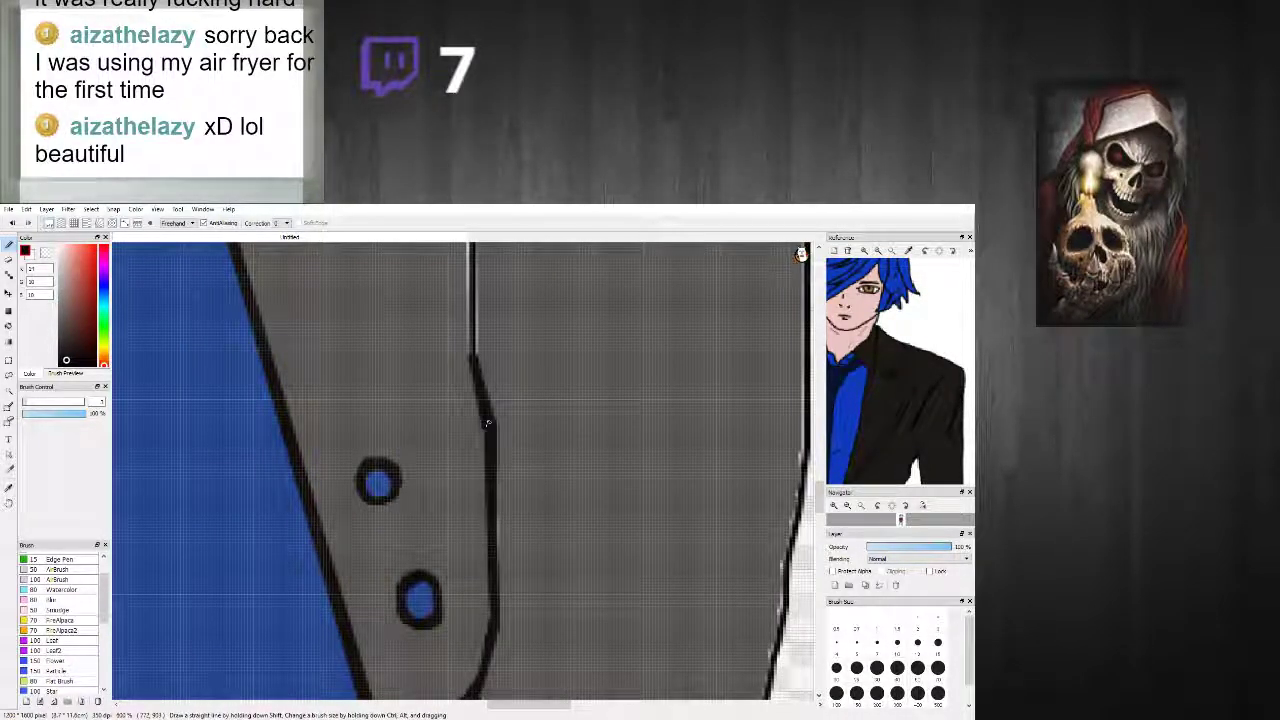
Step: Draw a straight near-black segment on the inner right sleeve line above the bend, undo it and redraw it
scroll(487, 383, "down", 3)
scroll(487, 400, "up", 2)
left_click(483, 455, "shift")
left_click(481, 328, "shift")
key("ctrl+z")
left_click_drag(481, 450, 489, 376)
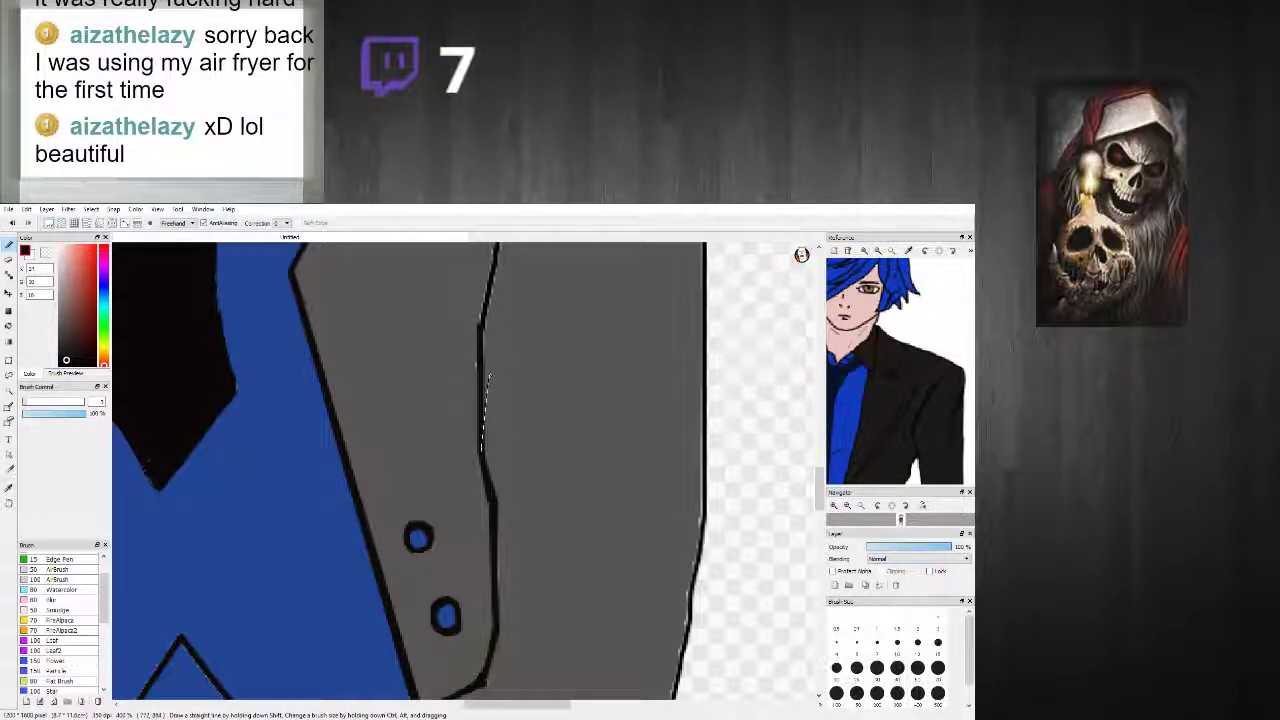
Step: Thicken the inner right sleeve line from waist level up to its curved end near the armpit
scroll(489, 371, "down", 4)
scroll(489, 371, "up", 3)
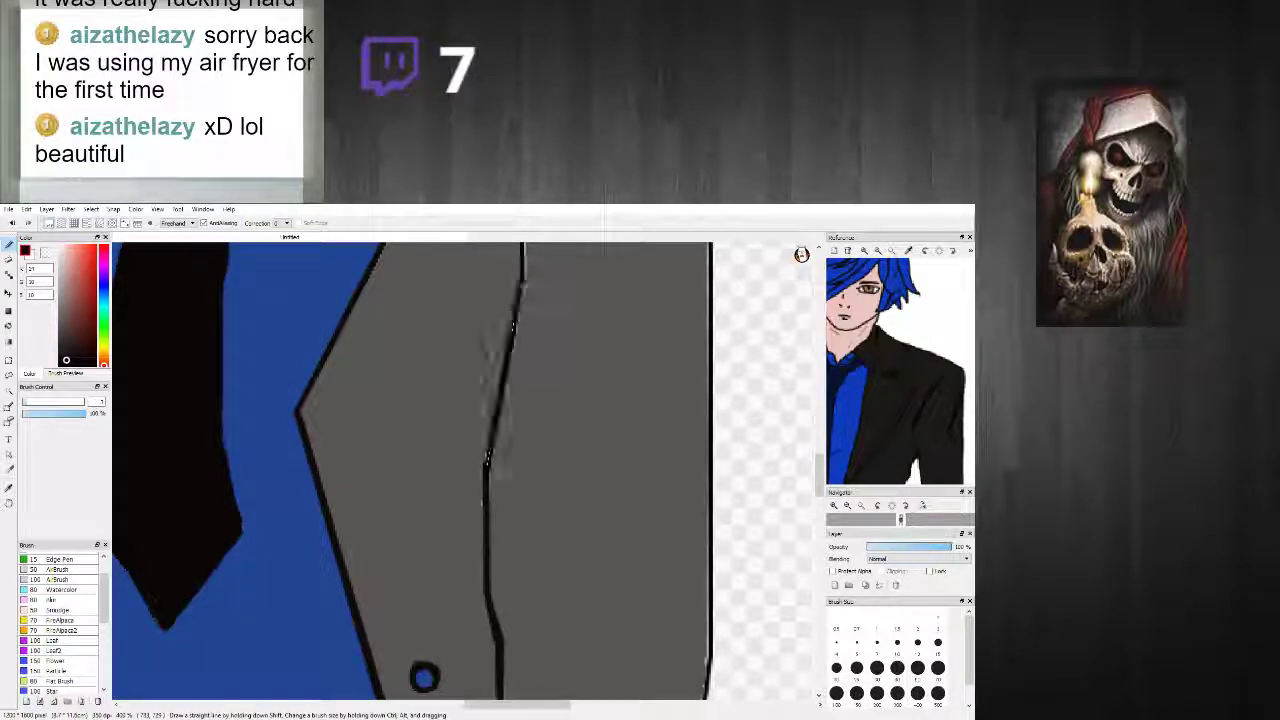
scroll(490, 462, "down", 4)
scroll(491, 463, "up", 4)
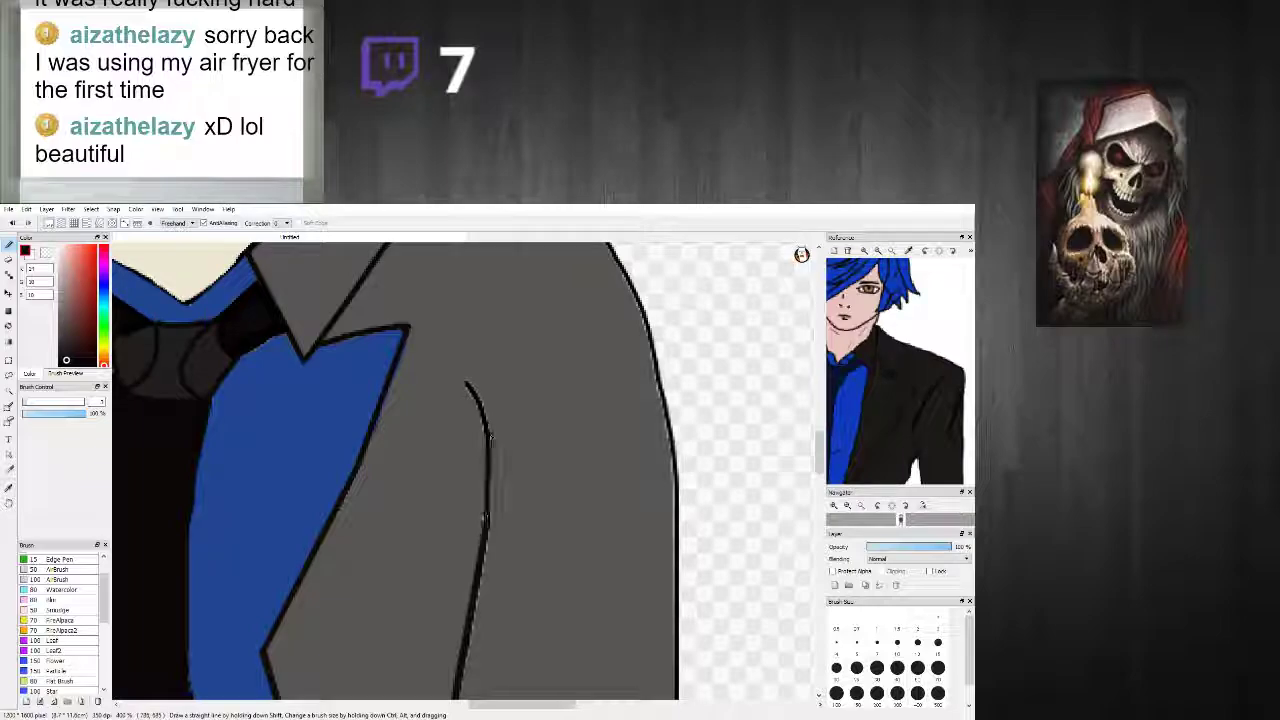
Step: Thicken the right sleeve's outer outline from the shoulder down to the cuff with near-black lines
scroll(470, 388, "down", 4)
scroll(480, 390, "up", 3)
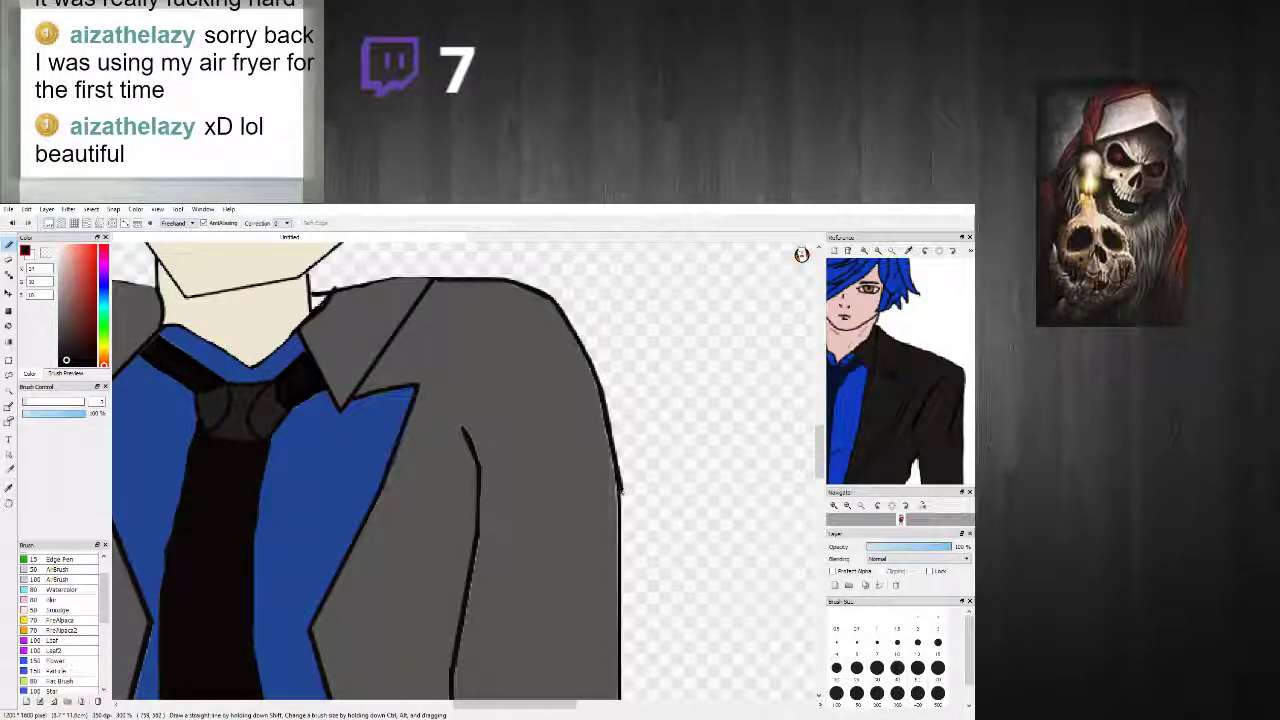
left_click_drag(622, 535, 624, 340)
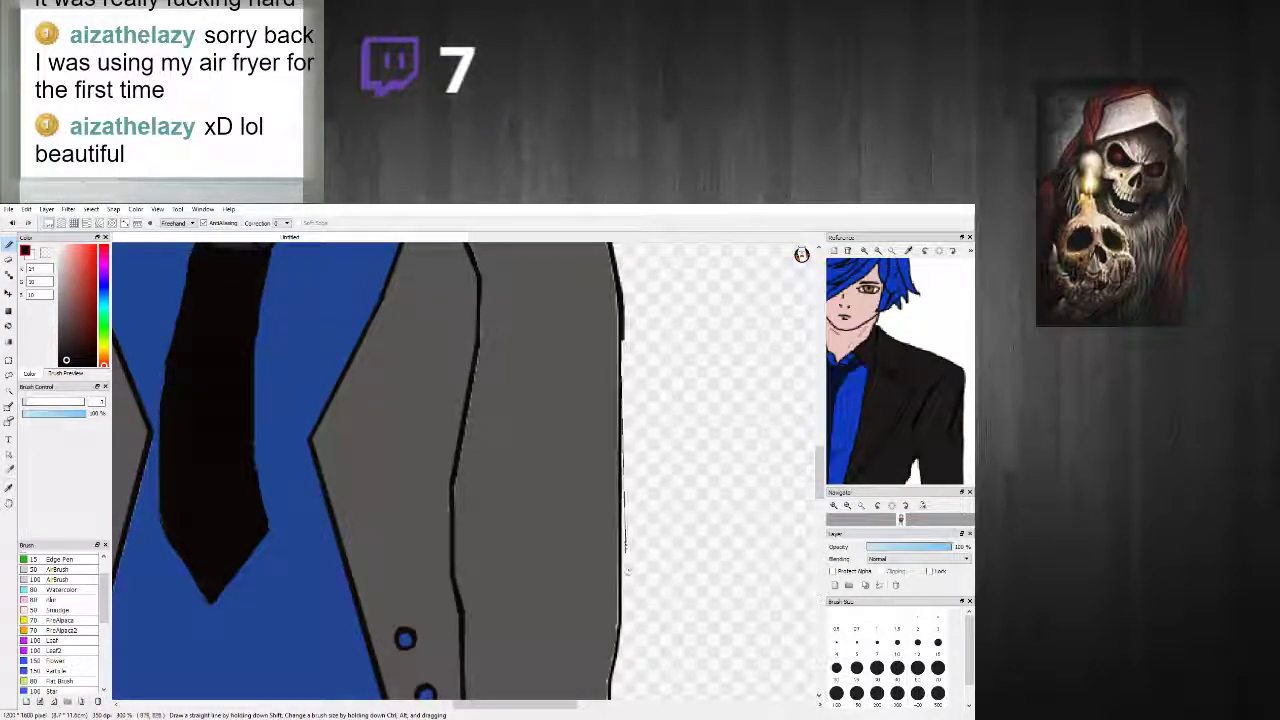
mouse_move(622, 628)
left_mouse_down()
mouse_move(625, 438)
mouse_move(588, 618)
left_mouse_up()
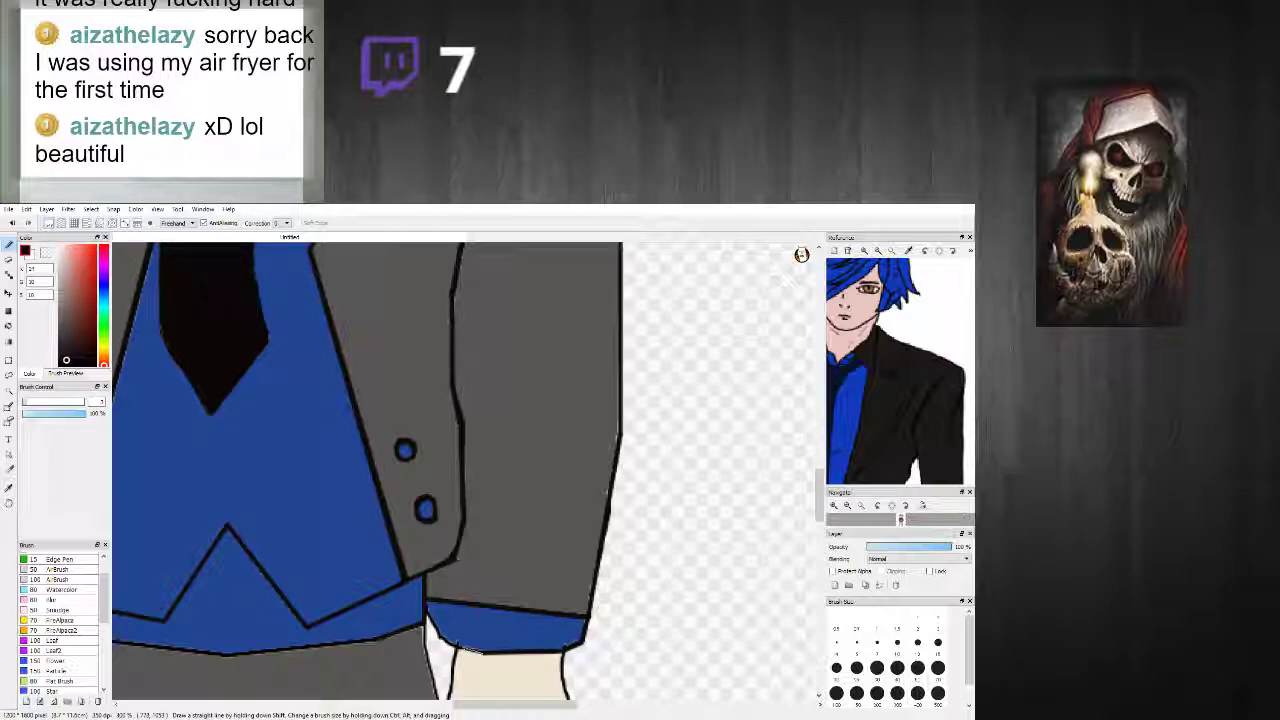
Step: Thicken the right cuff's lower outline and retouch the cuff and the jacket's hem corner with sampled shirt blue and jacket grey
left_click_drag(452, 646, 437, 628)
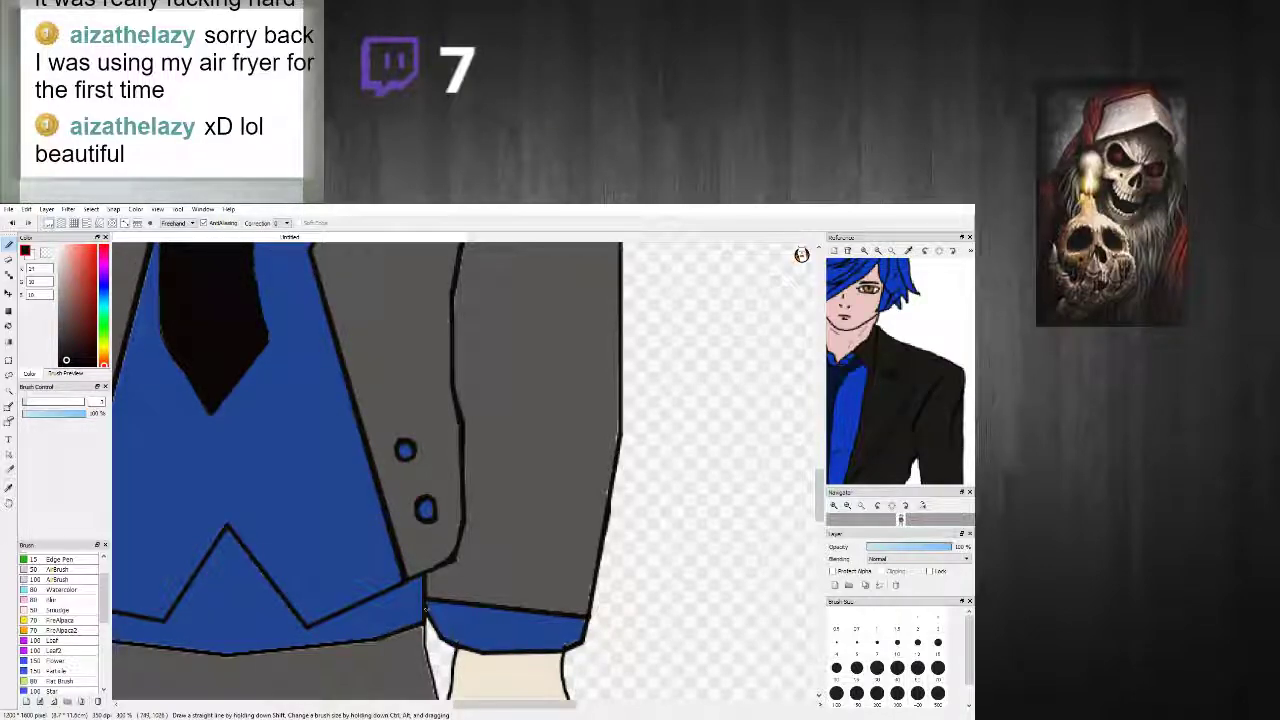
scroll(488, 643, "up", 2)
right_click(480, 634)
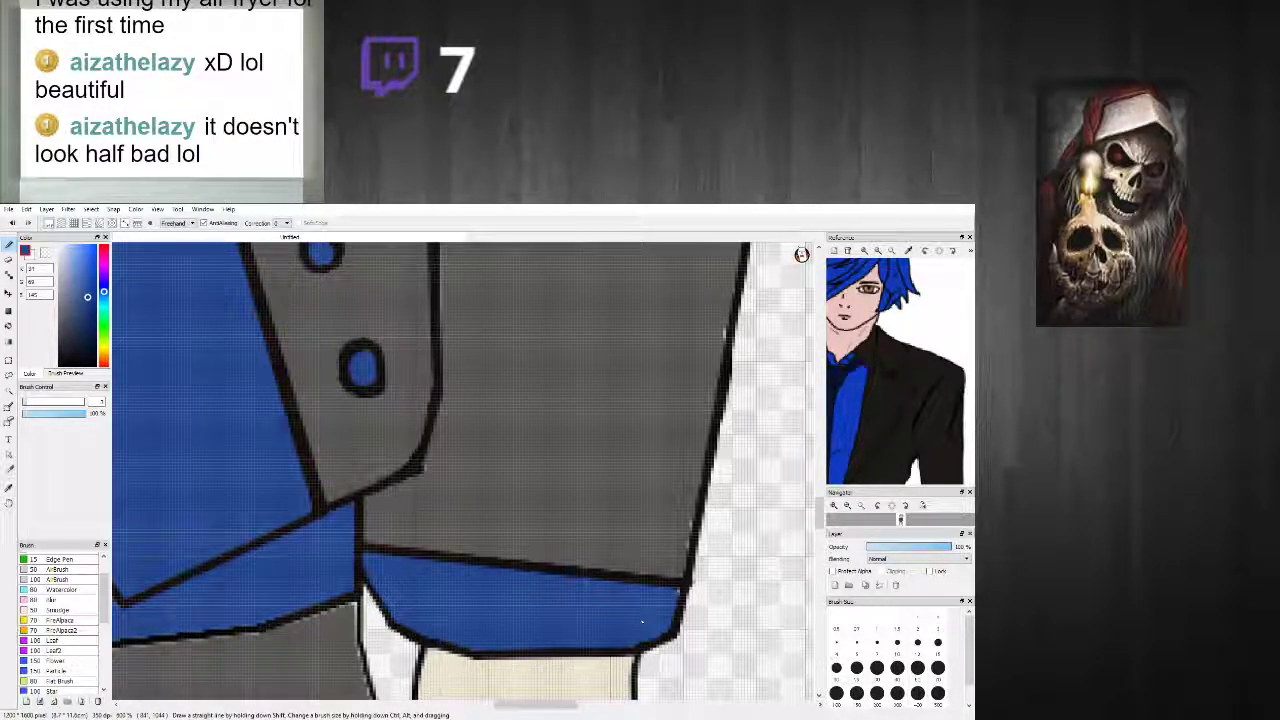
left_click(419, 479, "alt")
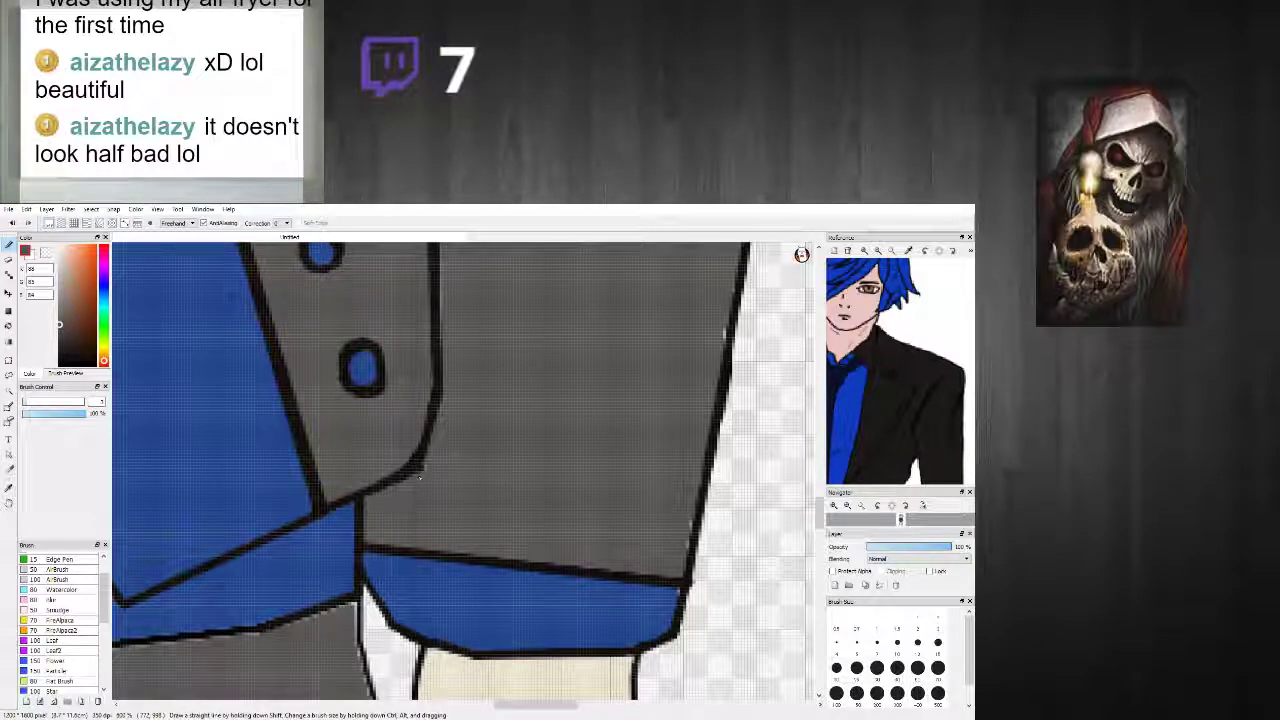
Step: Retouch the right sleeve's outer outline above the cuff with the jacket grey
left_click_drag(683, 572, 730, 318)
scroll(730, 316, "down", 3)
scroll(730, 316, "up", 2)
scroll(730, 316, "down", 2)
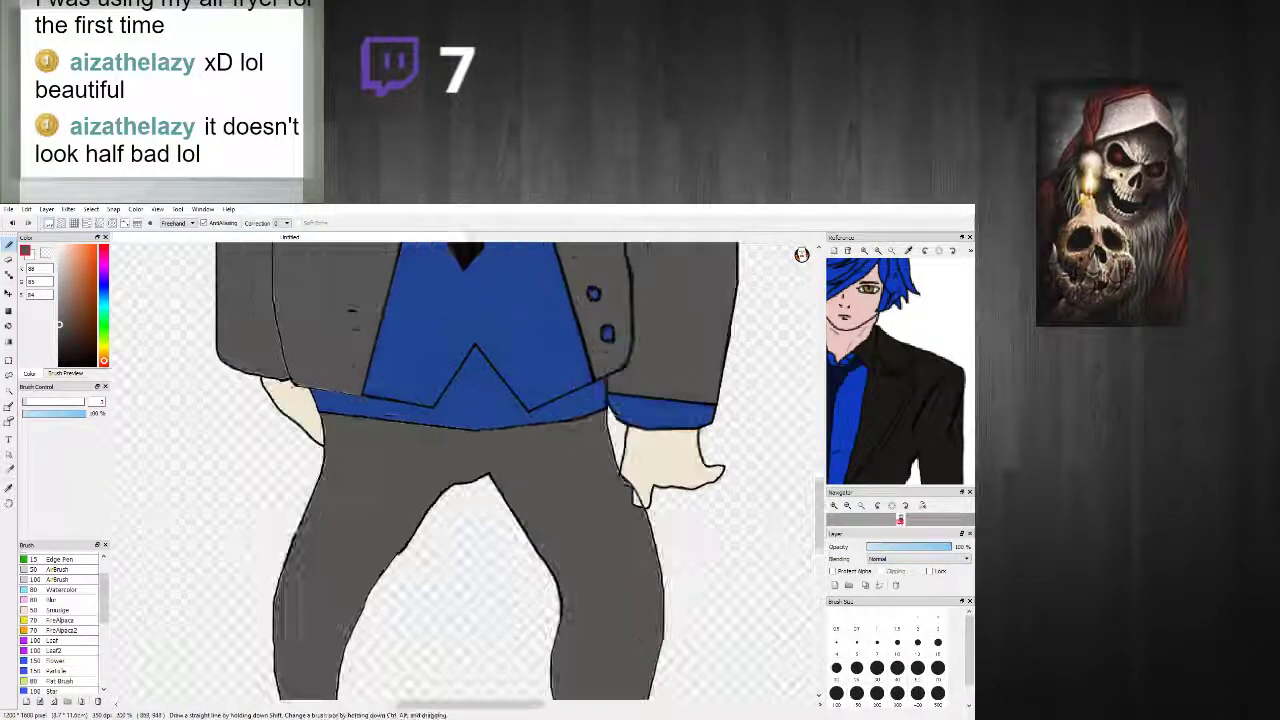
Step: Clean the lower edge of the shirt's hem line along the trousers' waist with grey strokes
left_click_drag(899, 519, 901, 519)
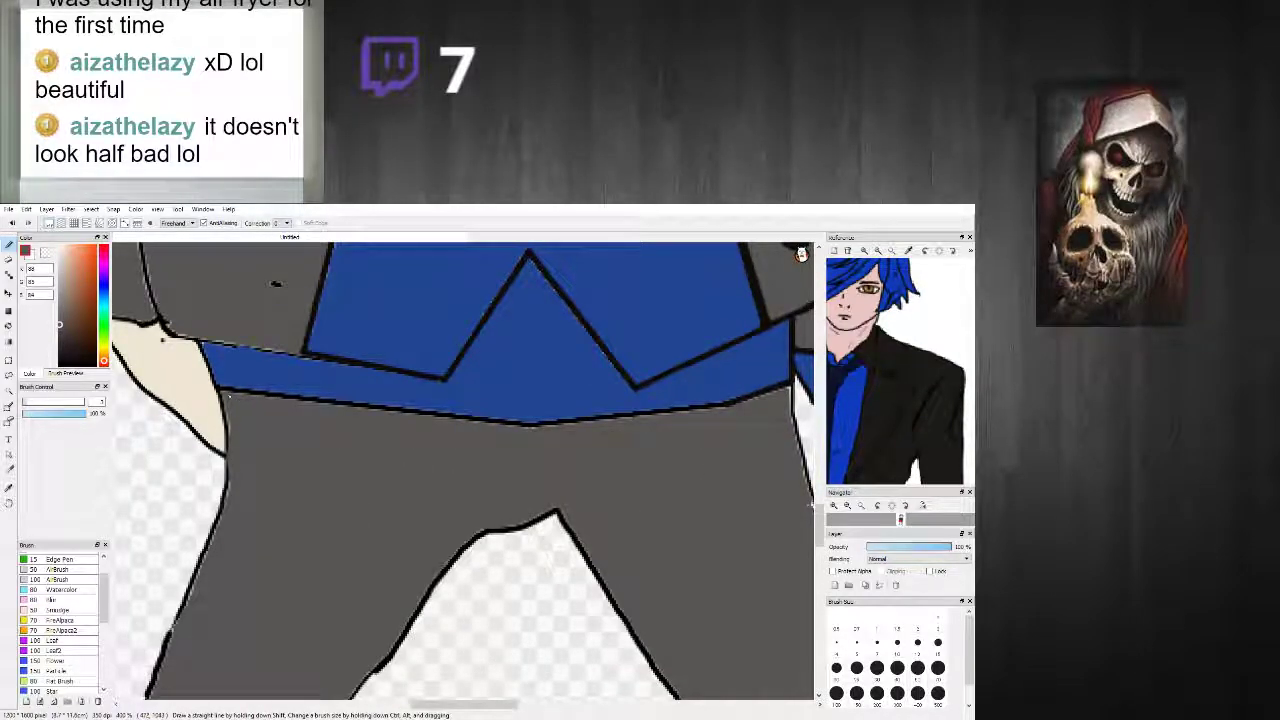
left_click(227, 393)
left_click(538, 431, "shift")
left_click_drag(720, 412, 791, 390)
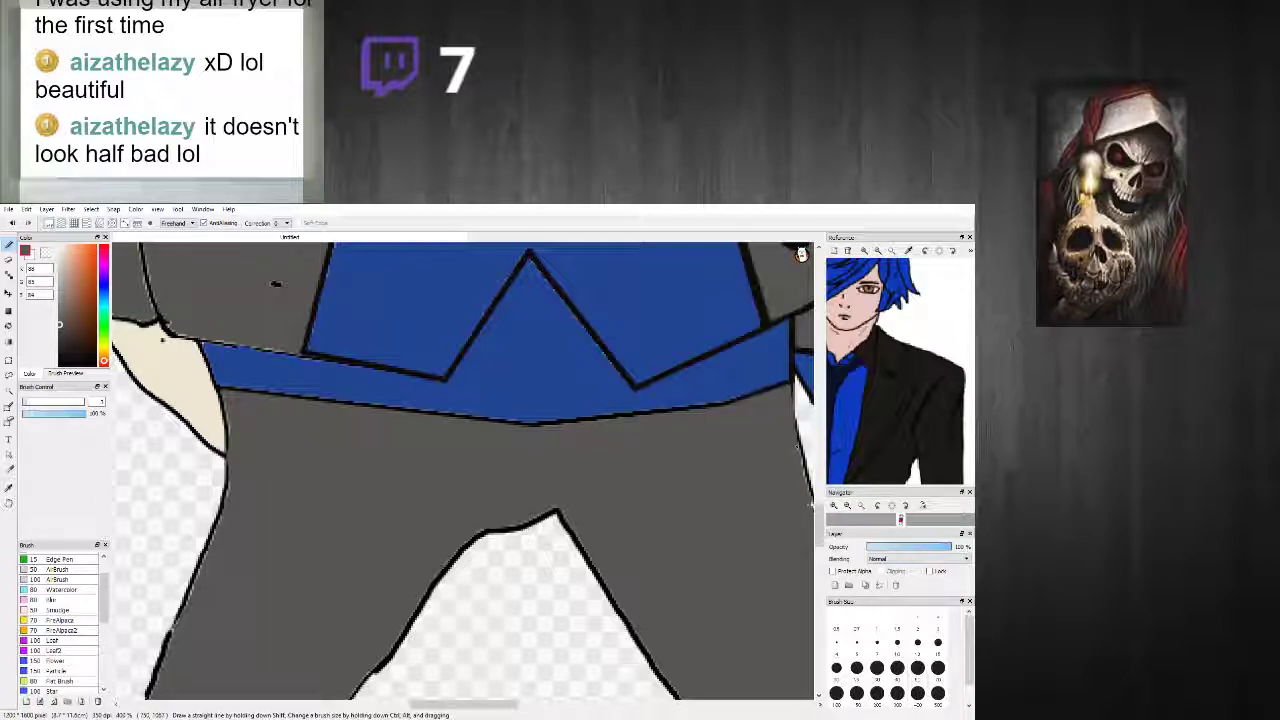
Step: Sample near-black from the shirt outline, thicken the jacket's left hem line and enlarge the two button marks above it
scroll(808, 498, "down", 3)
scroll(690, 512, "up", 3)
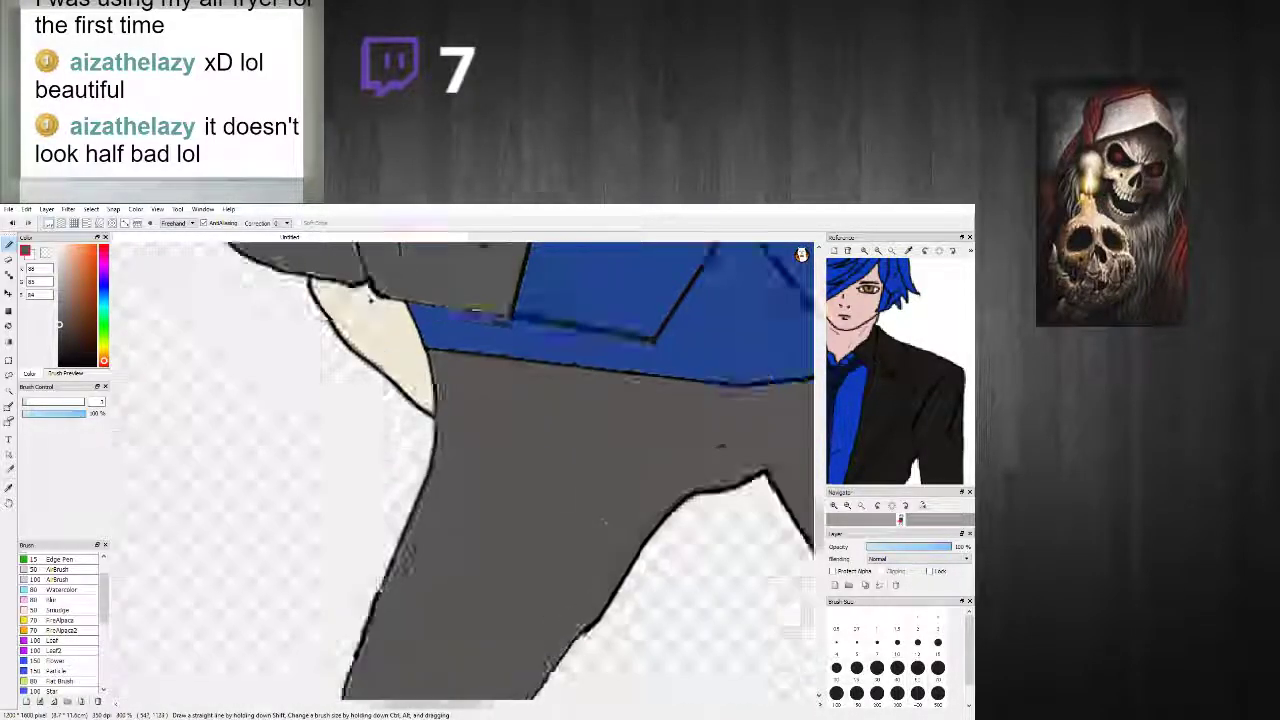
scroll(475, 312, "down", 3)
scroll(660, 503, "up", 4)
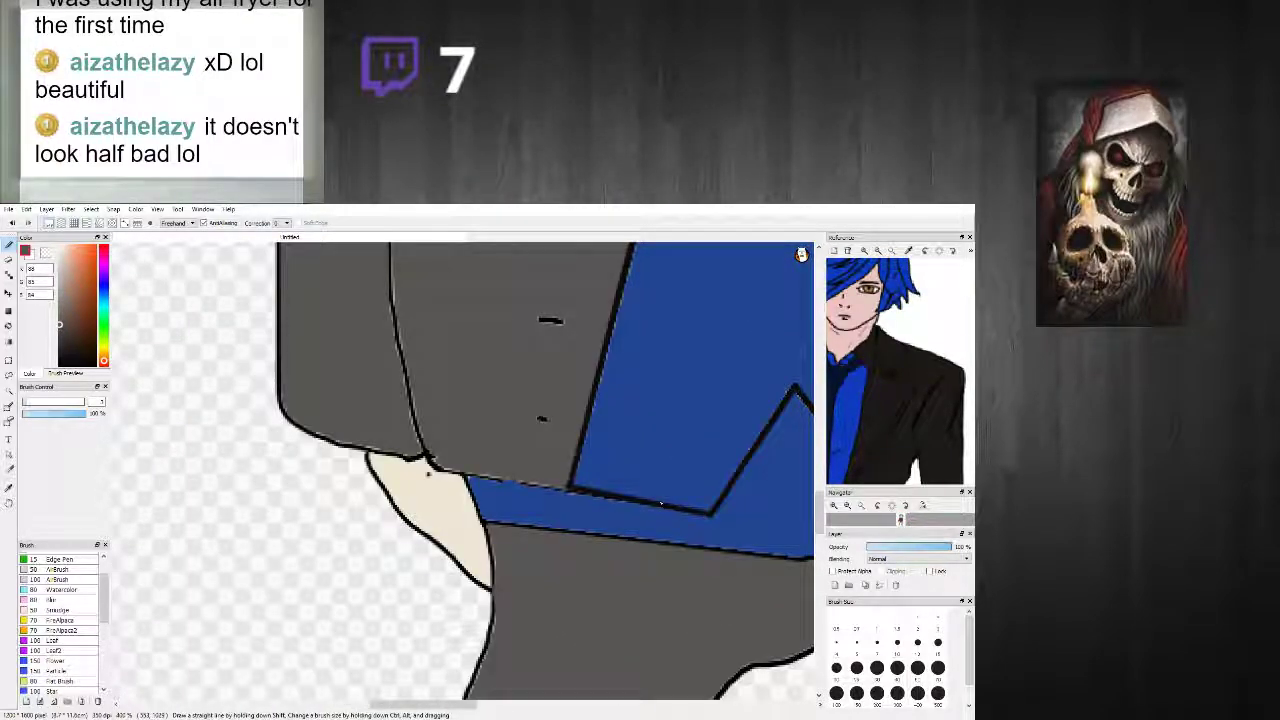
left_click(660, 503, "alt")
left_click_drag(574, 490, 435, 466)
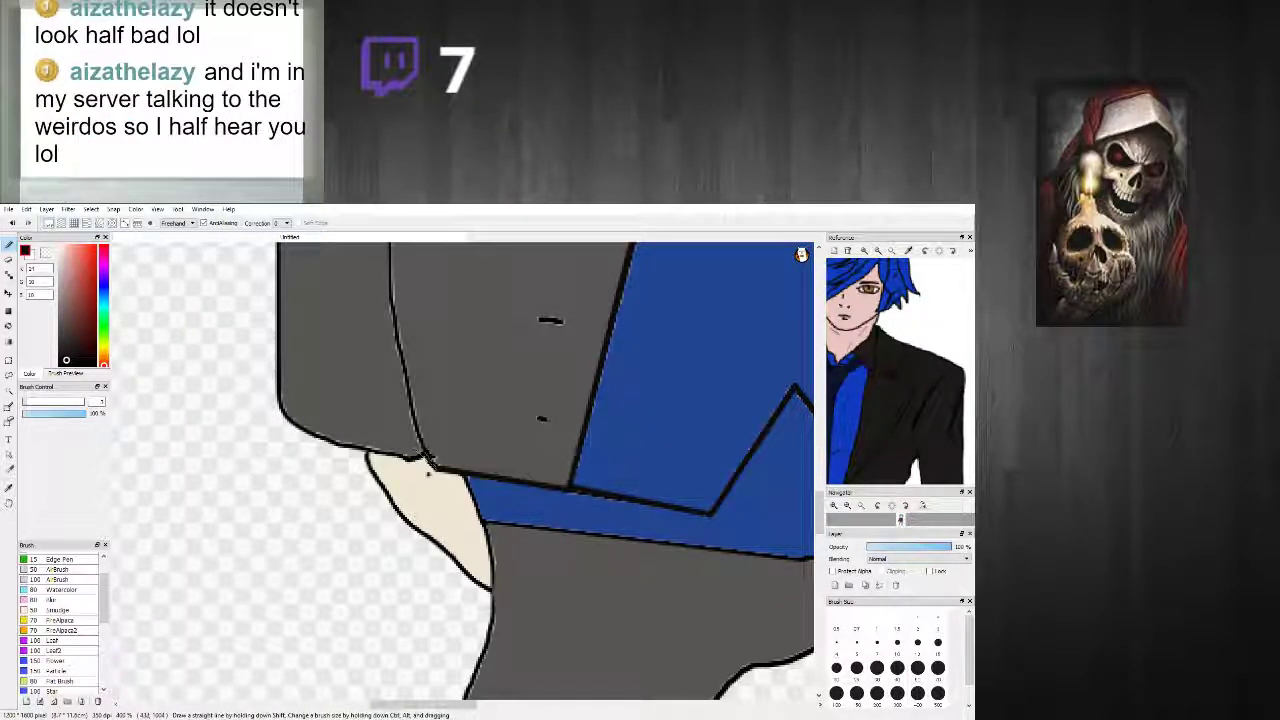
left_click(541, 417)
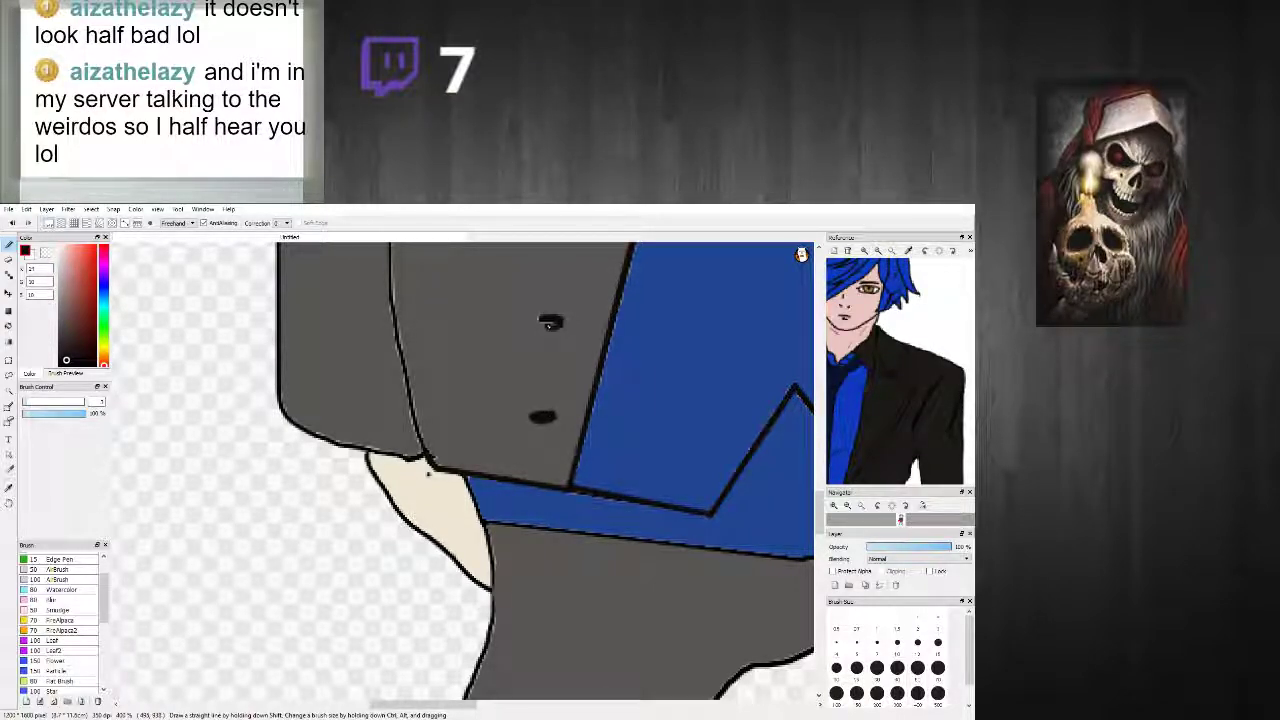
Step: Thicken the left sleeve's inner line from the hem up to its end near the armpit in near-black
scroll(428, 474, "down", 6)
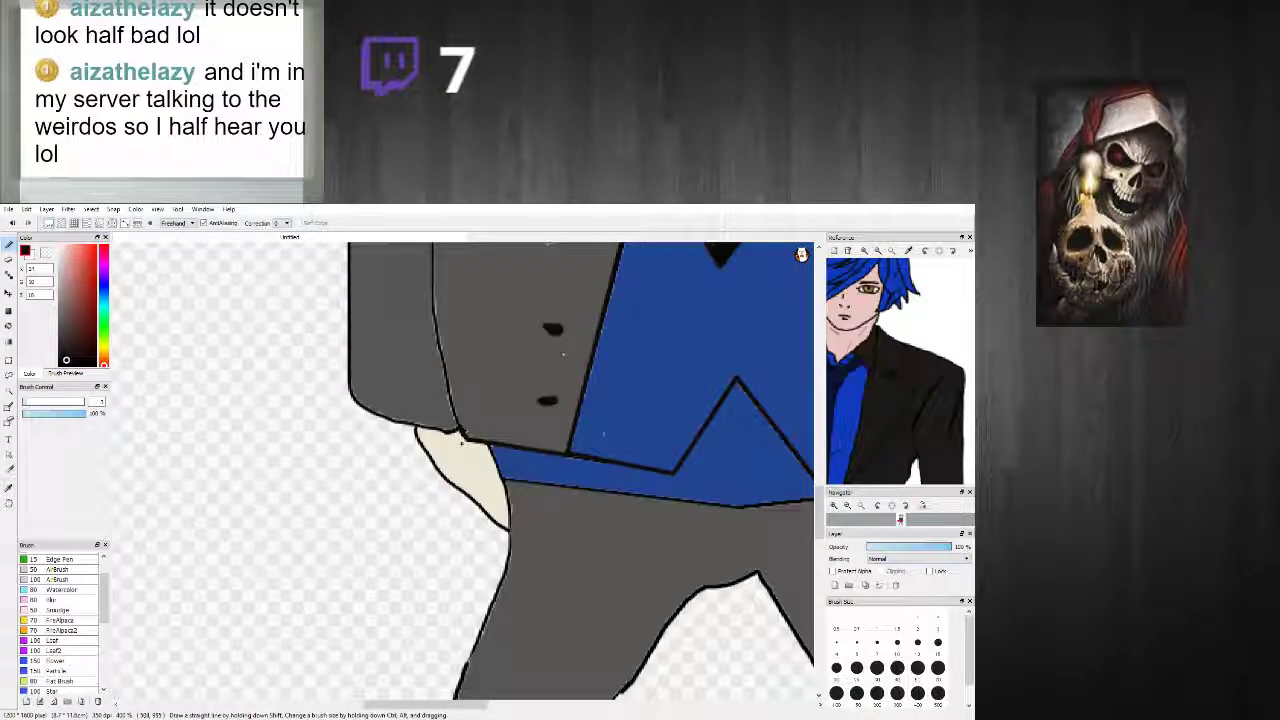
scroll(553, 440, "up", 6)
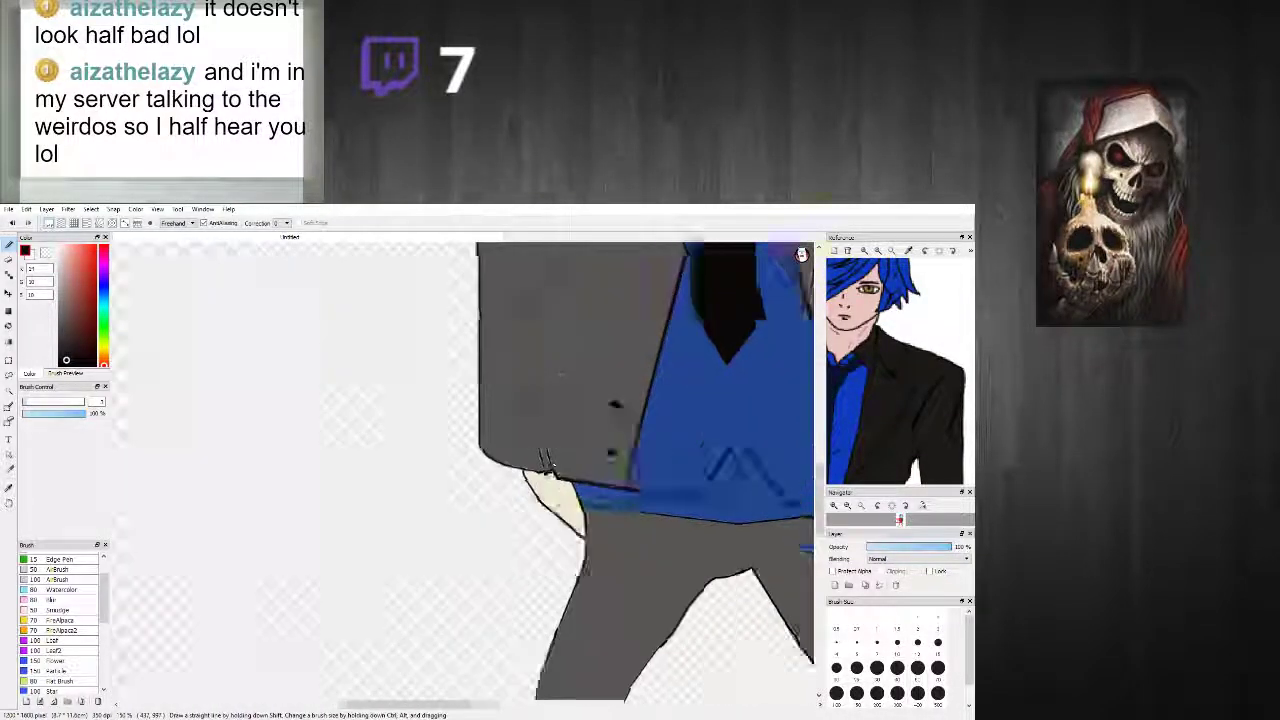
left_click_drag(551, 473, 529, 364)
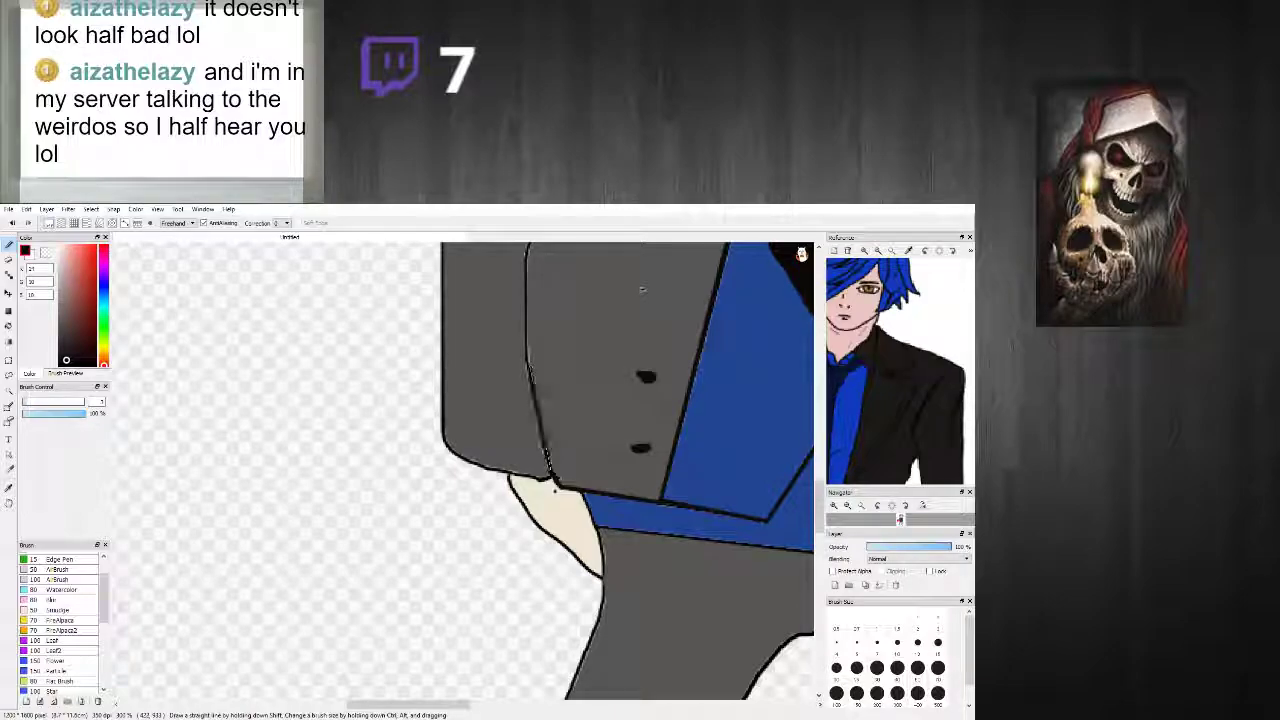
scroll(642, 290, "down", 8)
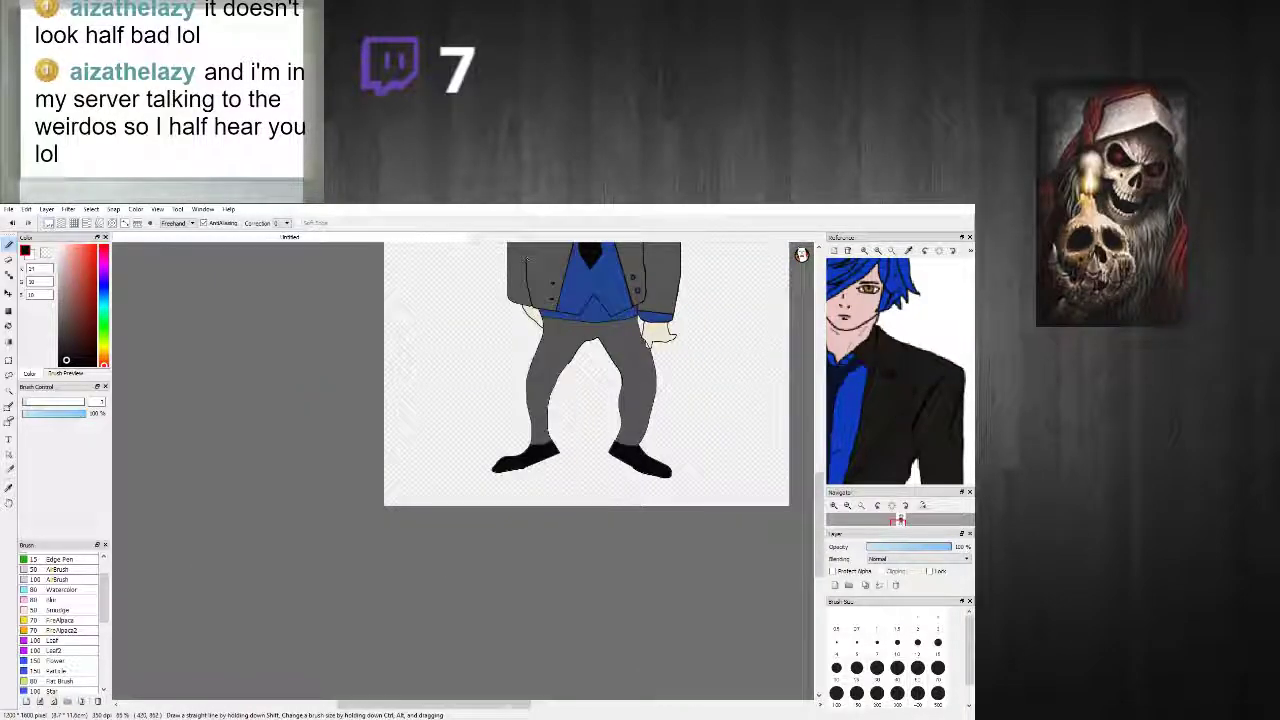
scroll(533, 265, "up", 8)
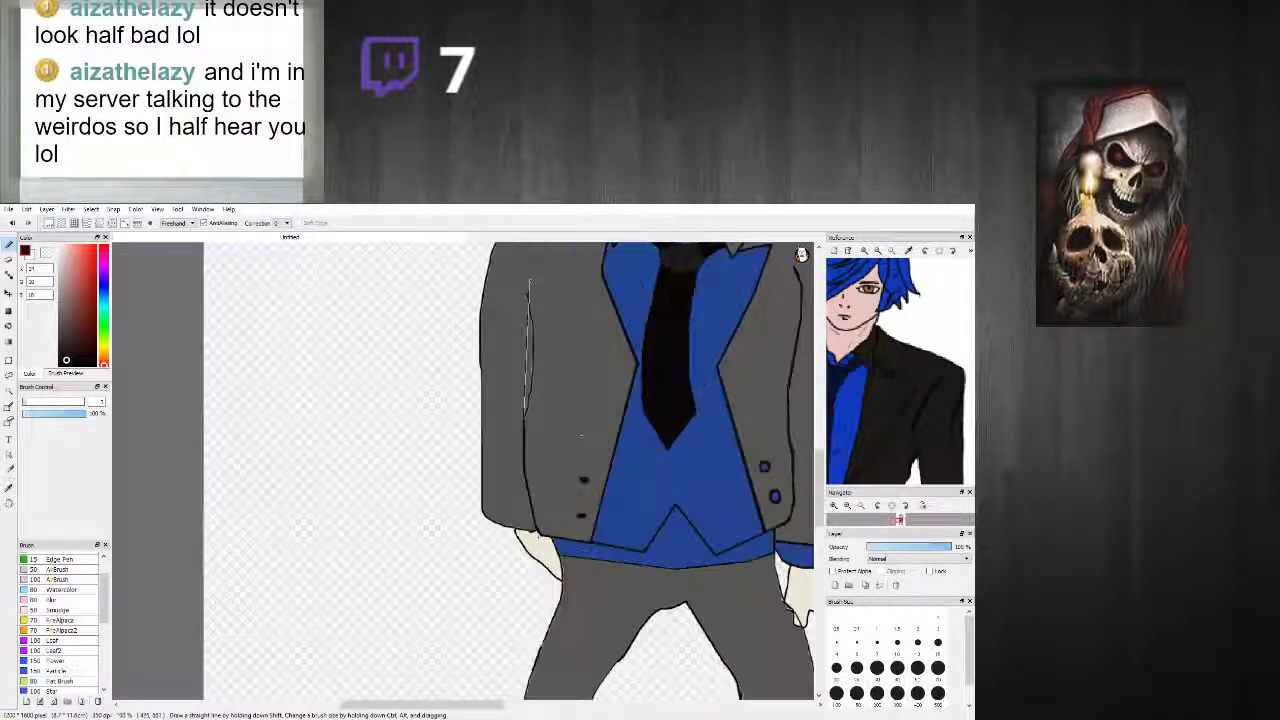
mouse_move(516, 645)
left_mouse_down()
mouse_move(539, 561)
mouse_move(541, 419)
mouse_move(521, 314)
left_mouse_up()
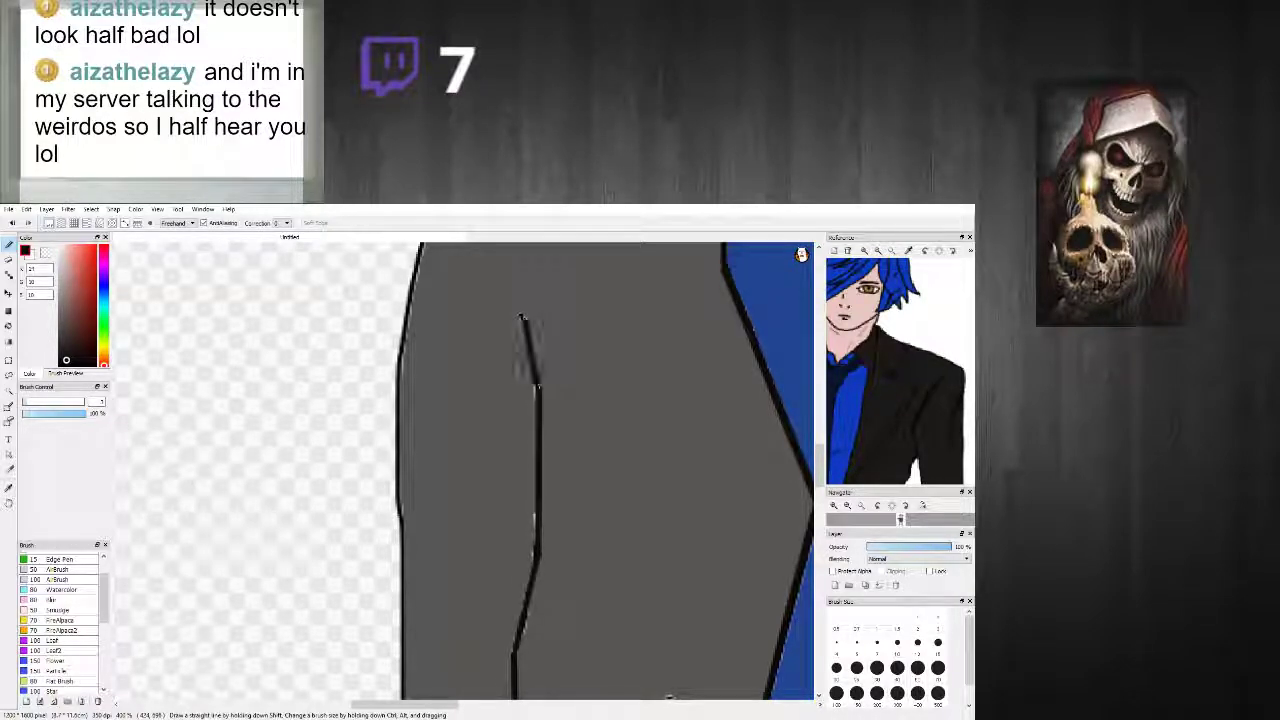
scroll(567, 451, "down", 6)
scroll(568, 452, "up", 8)
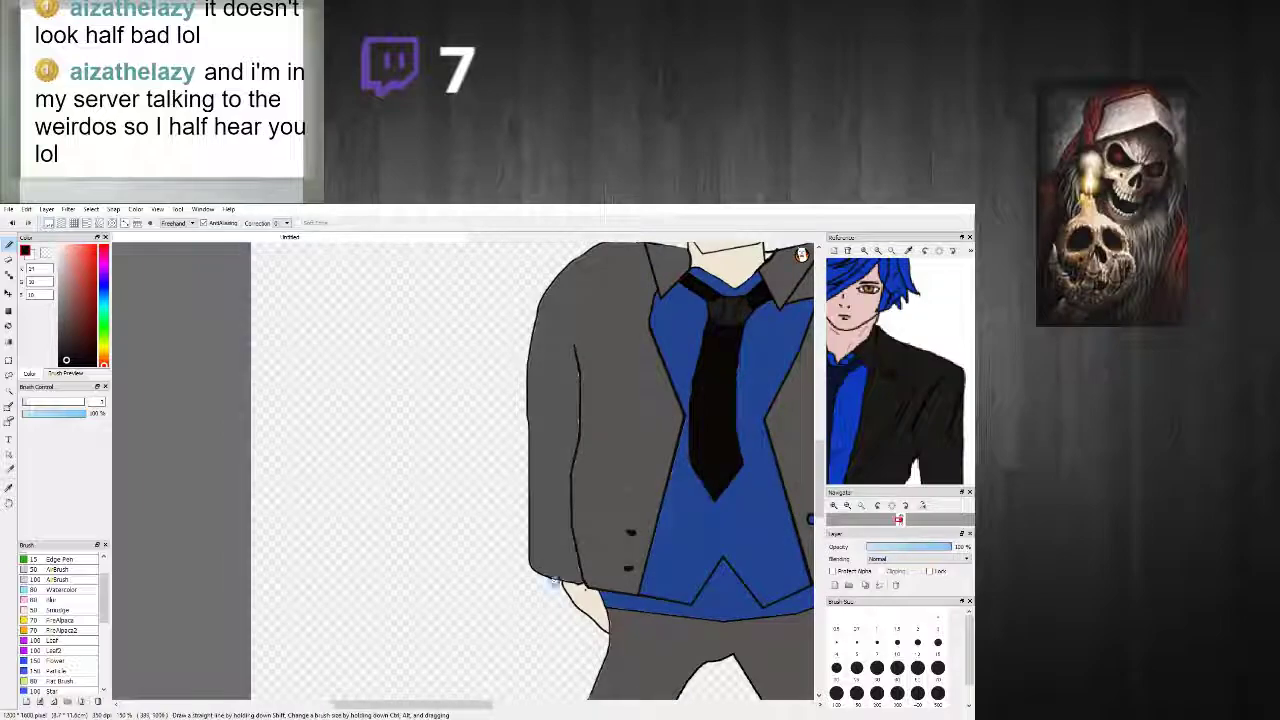
Step: Sample the jacket grey and tidy the edges of the left sleeve's inner line
right_click(622, 594)
left_click_drag(625, 588, 581, 393)
scroll(577, 390, "down", 4)
scroll(580, 397, "up", 5)
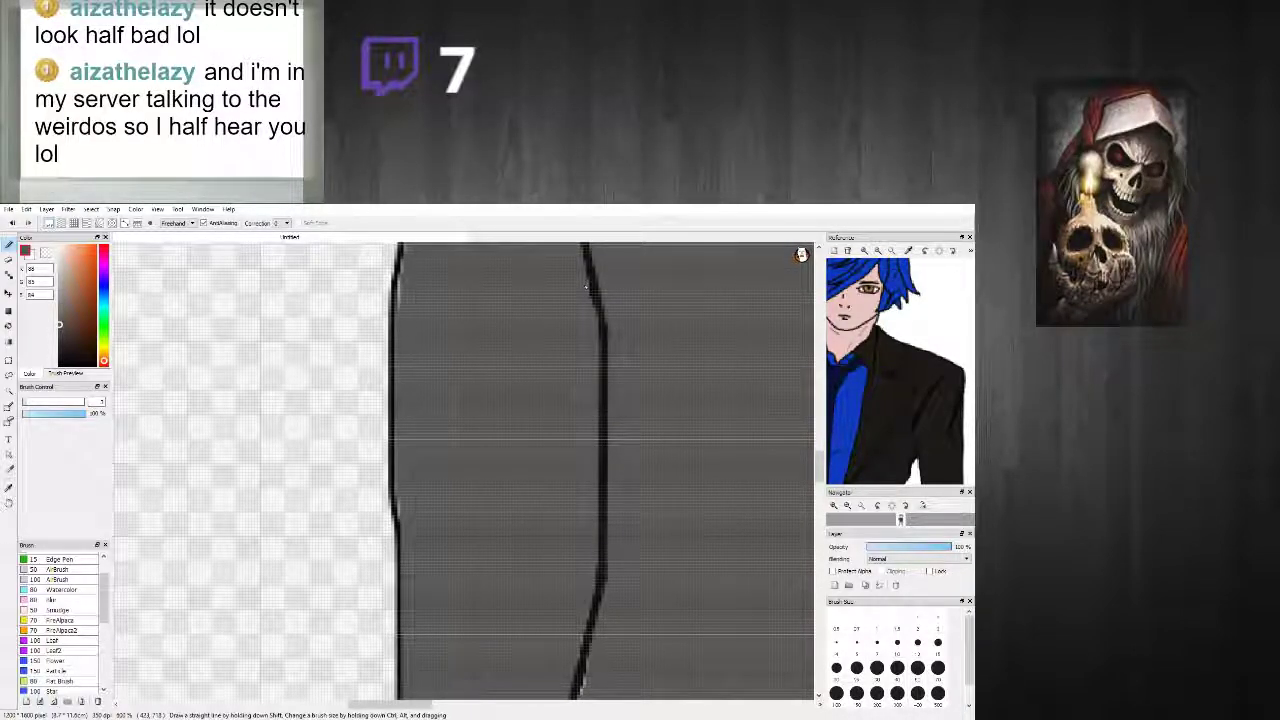
scroll(586, 290, "down", 5)
scroll(585, 333, "down", 1)
scroll(580, 360, "up", 5)
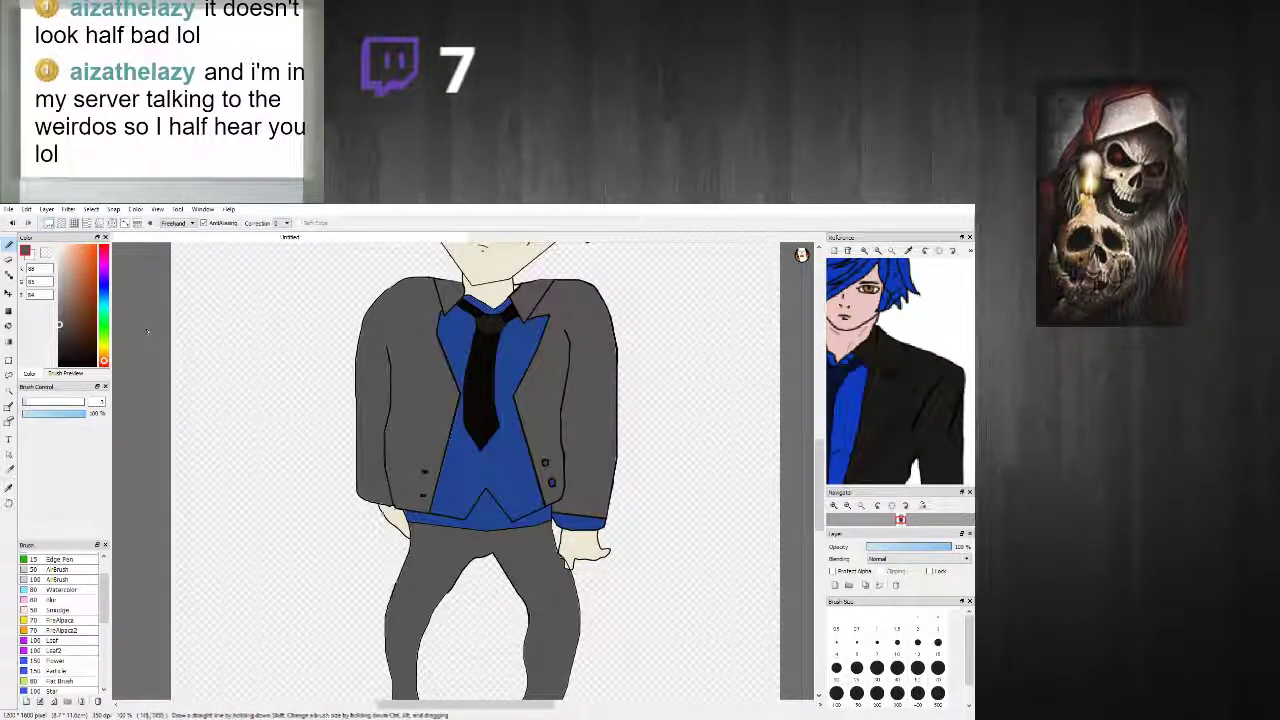
Step: Fill the transparent background, including the gap beside the right hand, with a near-white colour
left_click(62, 255)
left_click(62, 252)
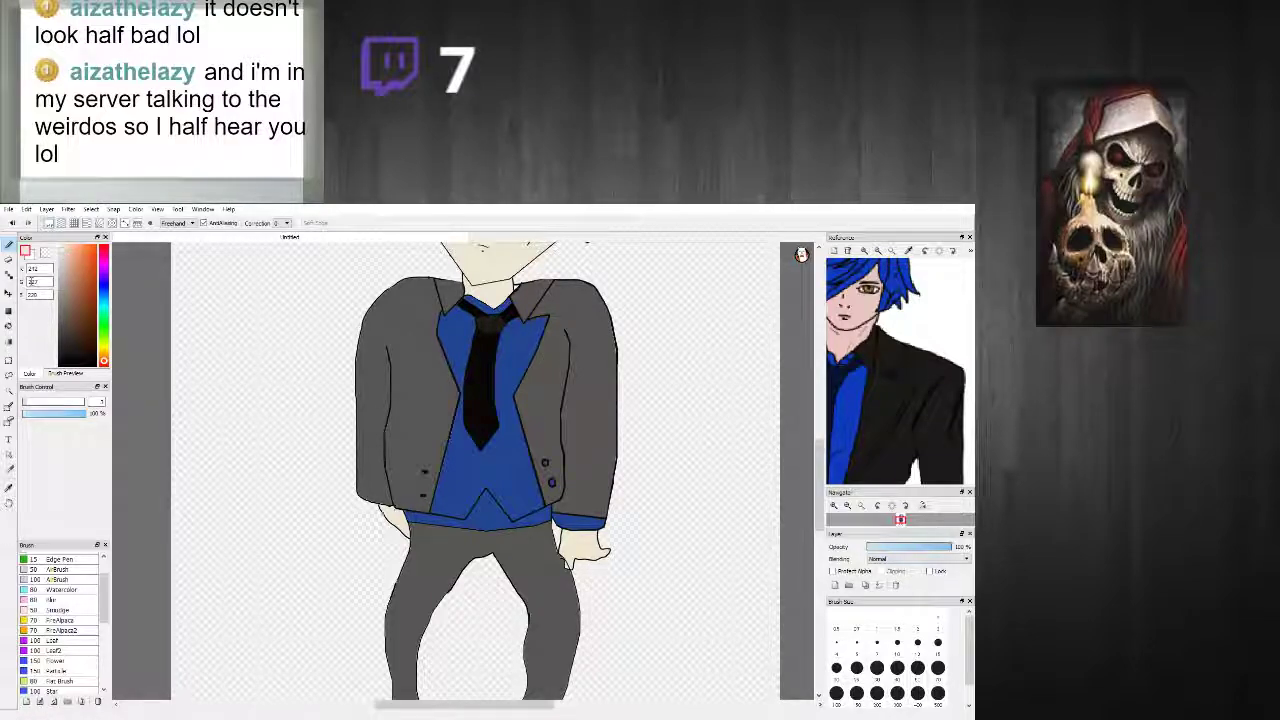
left_click(8, 326)
scroll(417, 455, "down", 1)
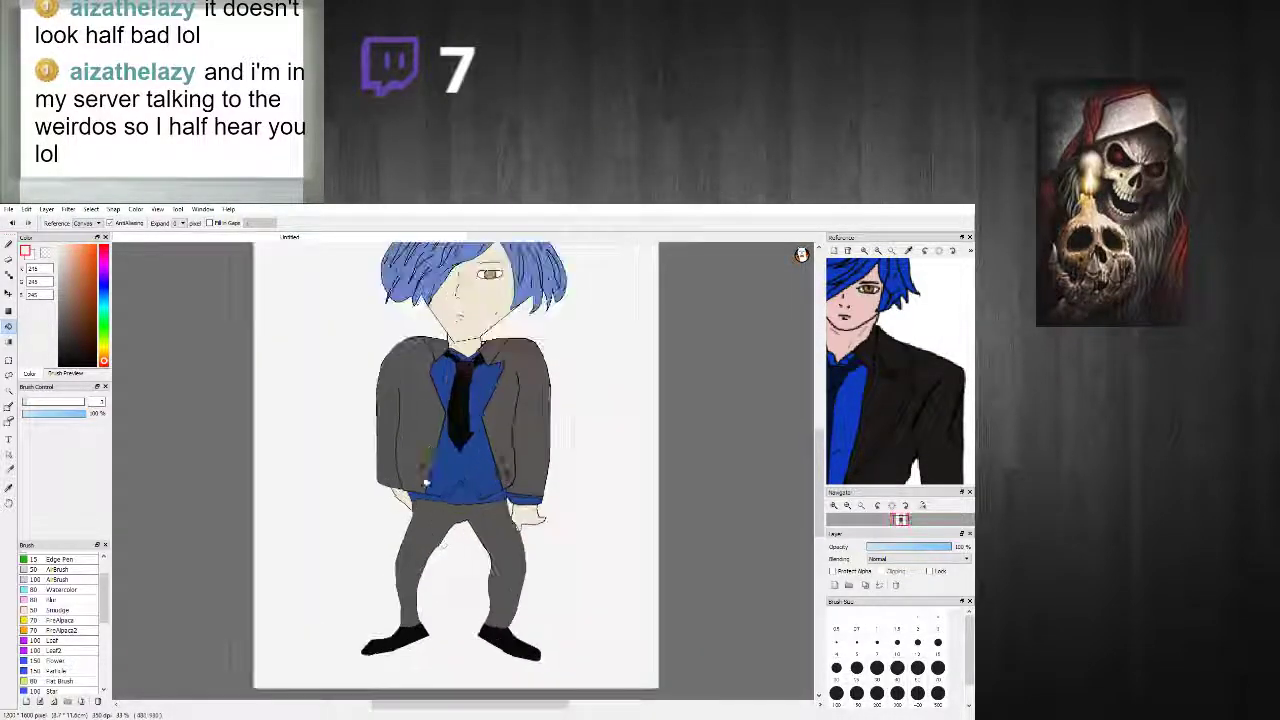
scroll(442, 528, "up", 2)
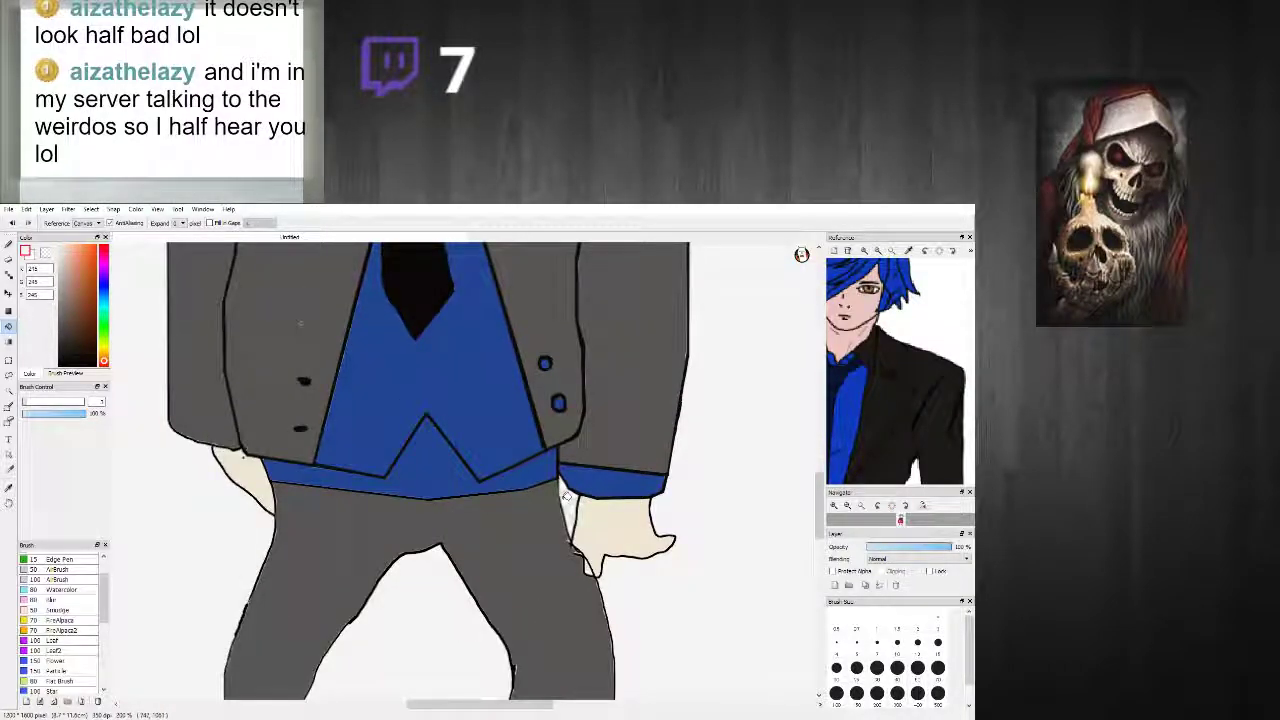
Step: Sample the hand's skin colour and brush it into the unfilled gap in the right hand's lower finger
right_click(595, 550)
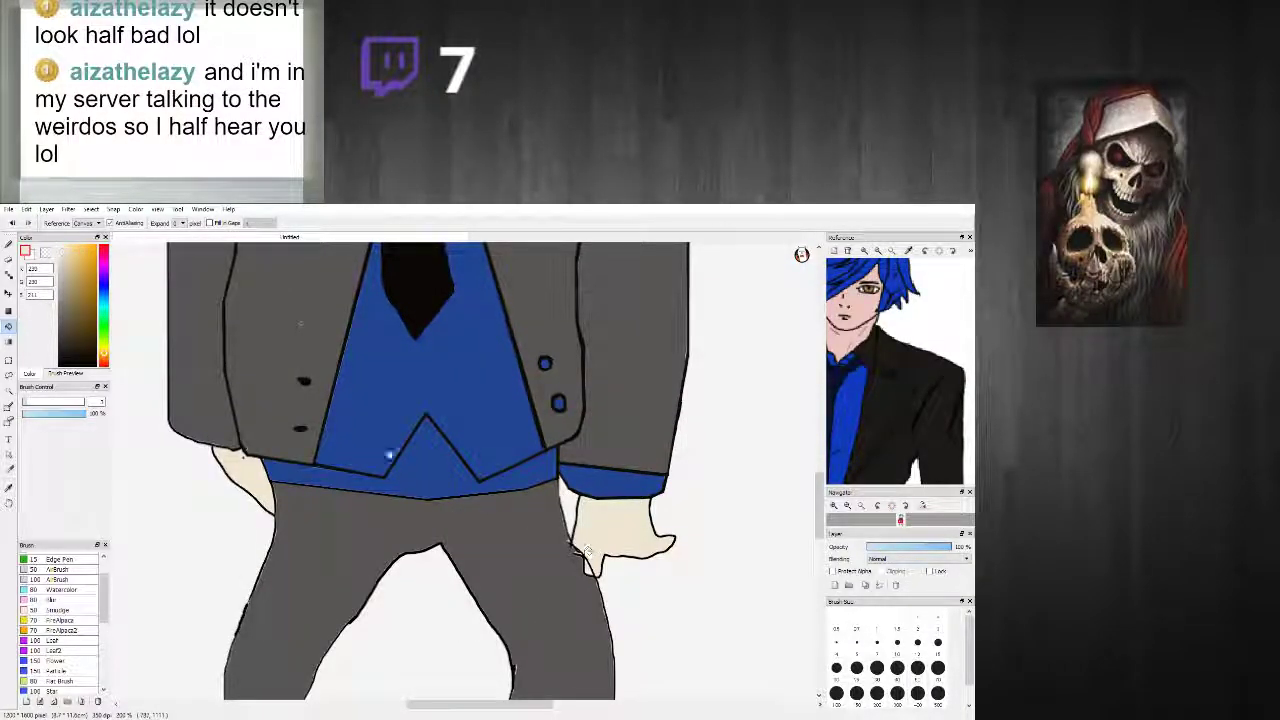
left_click(9, 245)
scroll(527, 527, "up", 3)
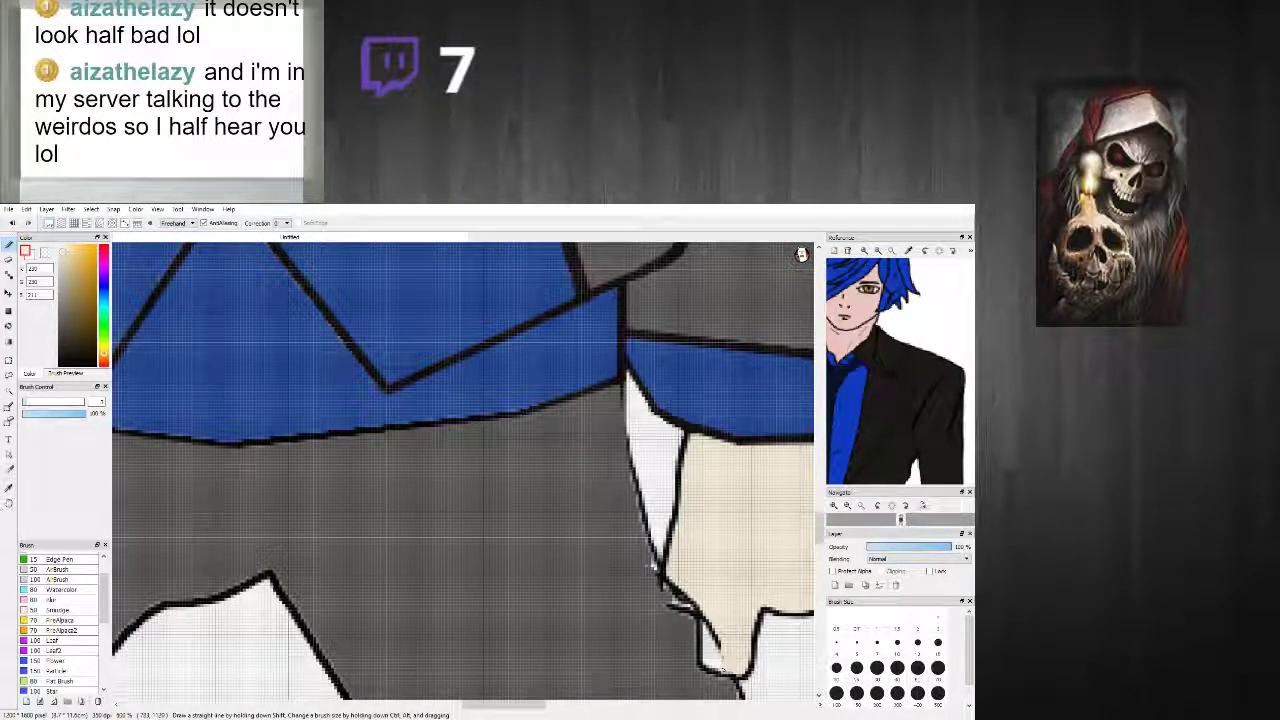
left_click_drag(705, 652, 720, 645)
scroll(698, 607, "down", 2)
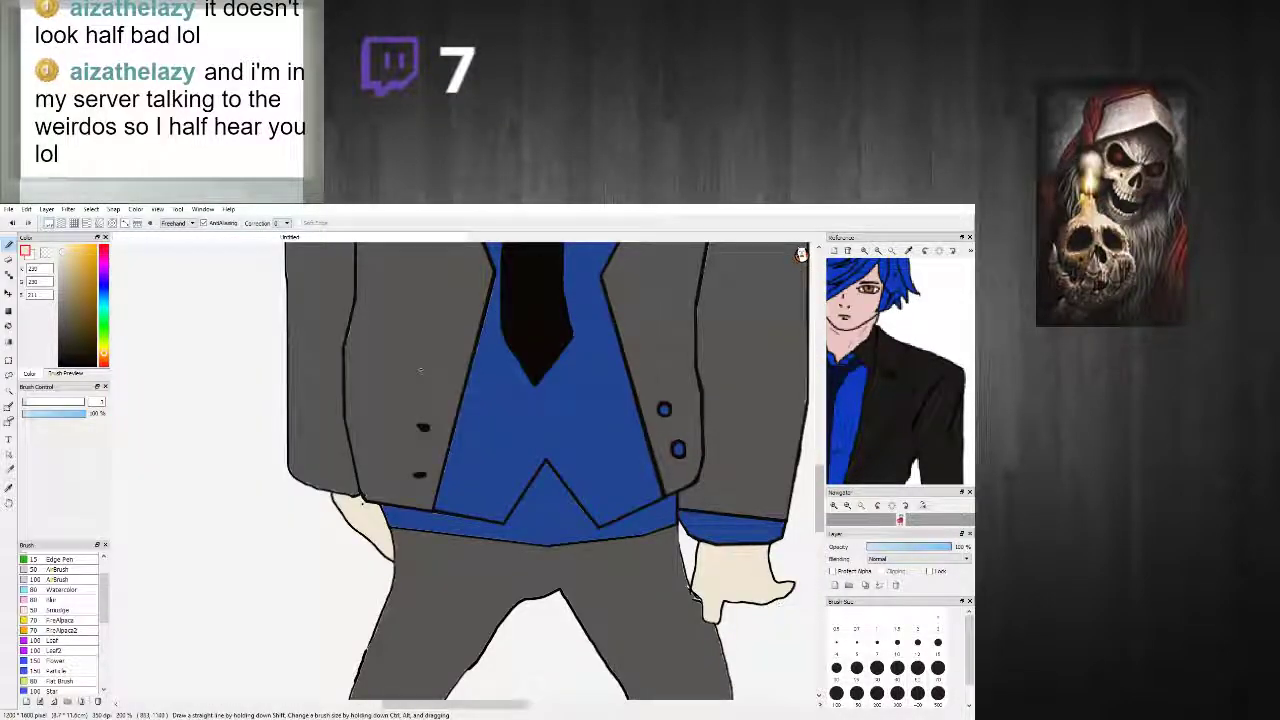
scroll(777, 601, "down", 1)
scroll(777, 601, "up", 3)
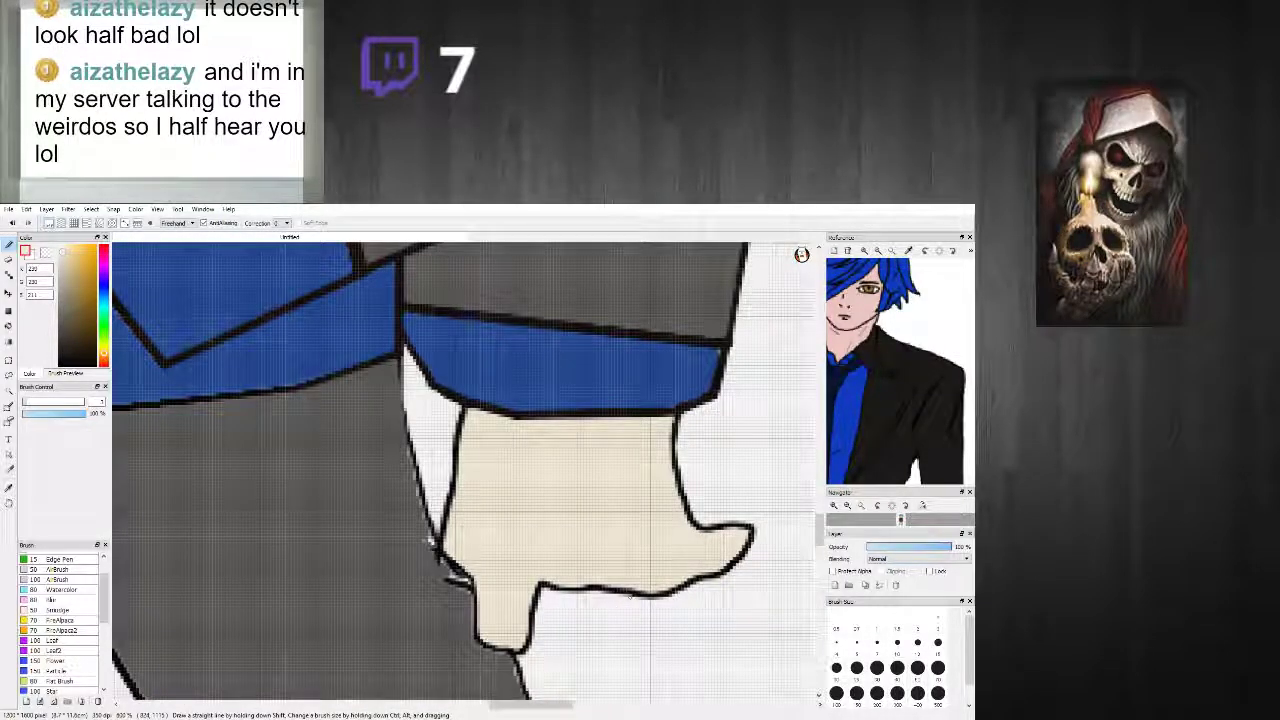
Step: Draw short black finger-separation lines along the lower edge of the right hand
right_click(635, 590)
left_click_drag(92, 402, 124, 408)
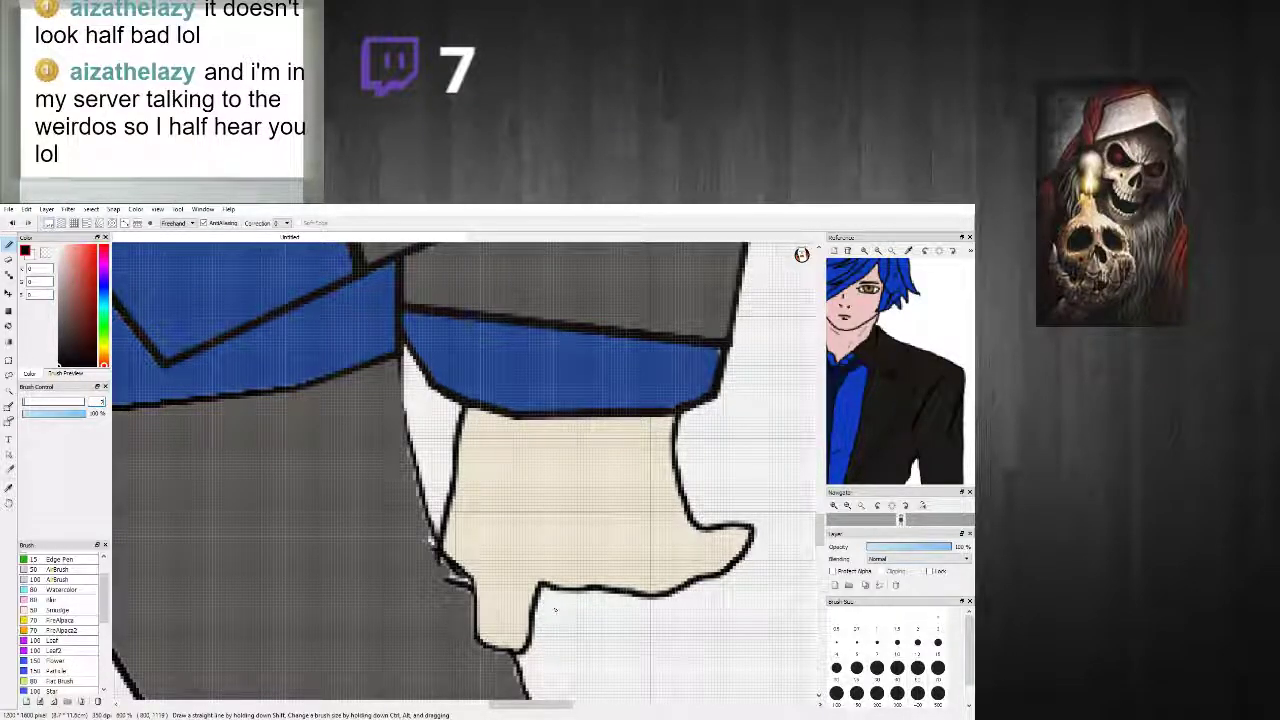
mouse_move(548, 566)
left_mouse_down()
mouse_move(540, 592)
mouse_move(602, 590)
left_mouse_up()
mouse_move(673, 557)
left_mouse_down()
mouse_move(692, 580)
mouse_move(657, 590)
left_mouse_up()
left_click_drag(470, 558, 477, 585)
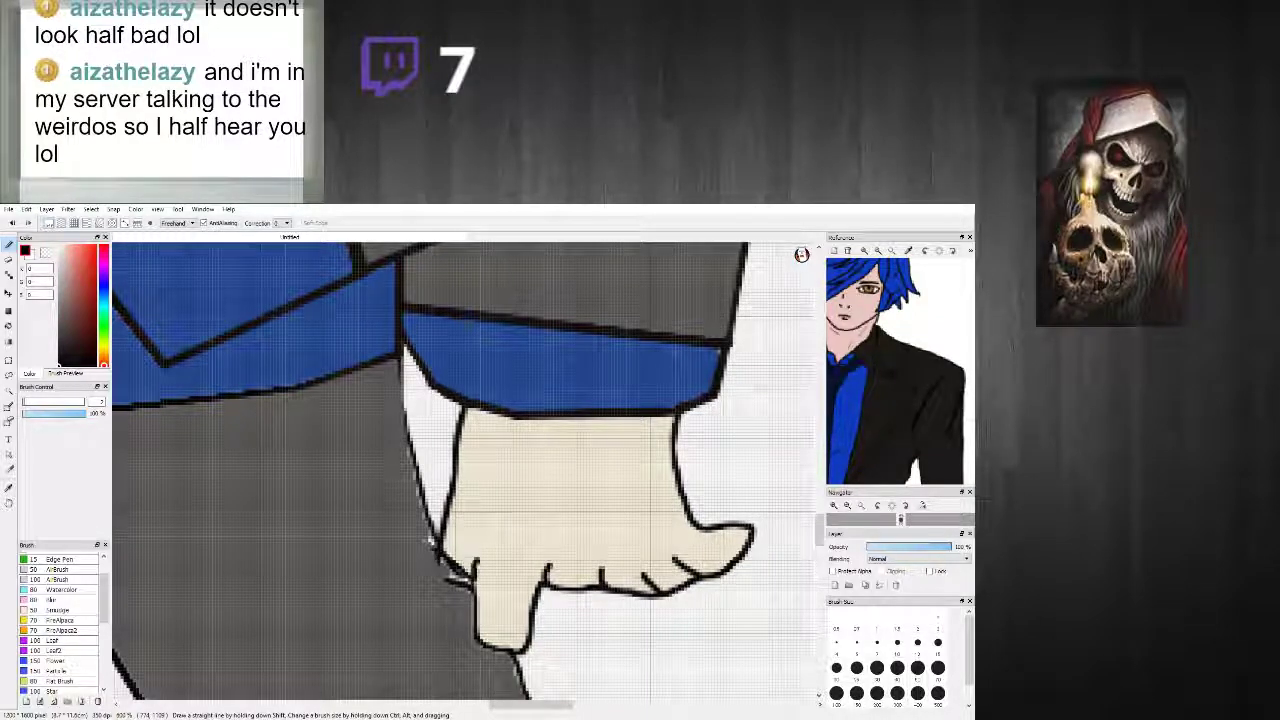
Step: Draw two short black crease marks on the right hand below the cuff
scroll(554, 590, "down", 2)
scroll(555, 588, "down", 2)
scroll(529, 571, "up", 3)
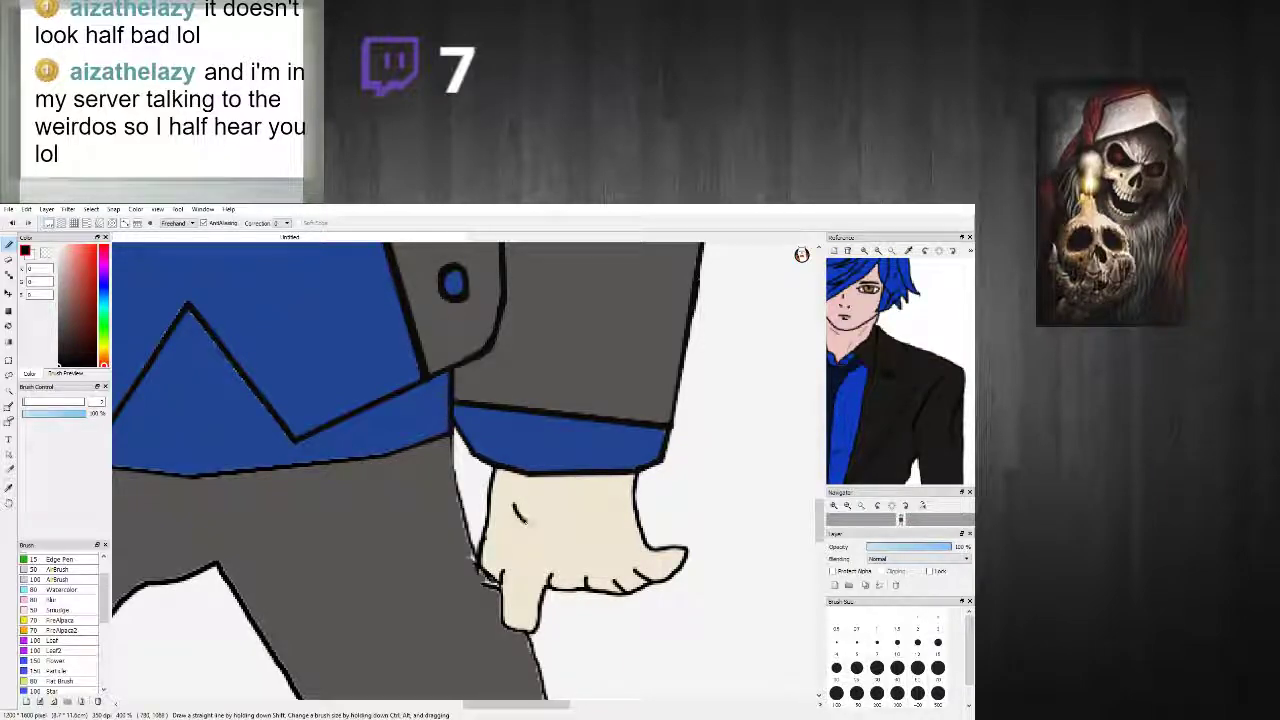
scroll(583, 578, "down", 3)
scroll(619, 579, "up", 2)
scroll(586, 545, "down", 5)
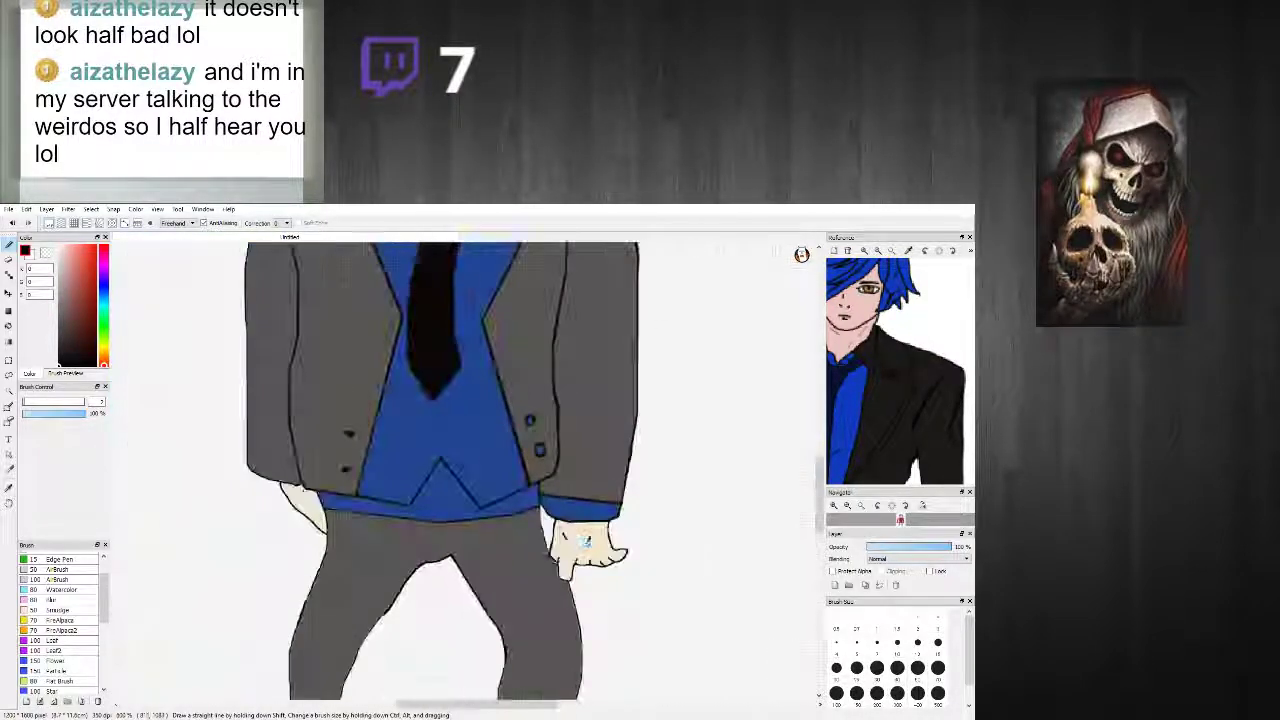
scroll(544, 556, "up", 1)
Step: Draw short black crease marks on the left hand, then sample the jacket grey
scroll(583, 578, "up", 2)
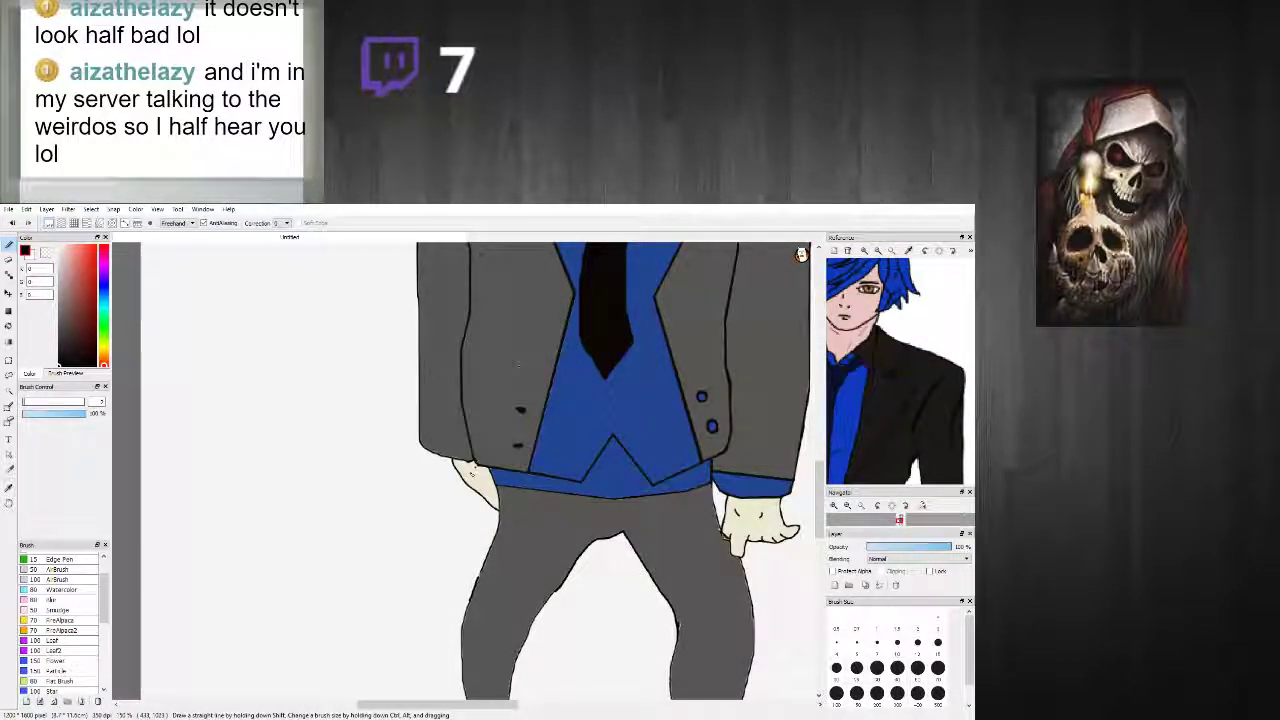
scroll(583, 578, "down", 1)
scroll(468, 470, "up", 3)
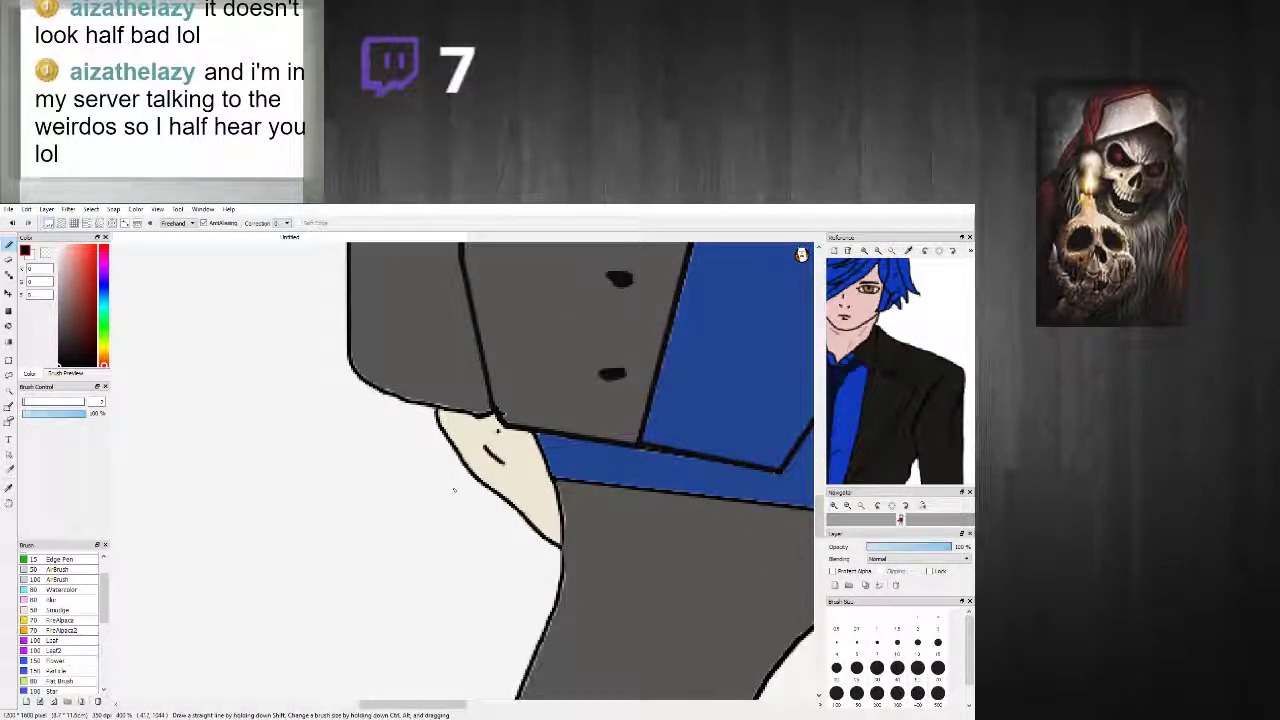
scroll(455, 484, "down", 2)
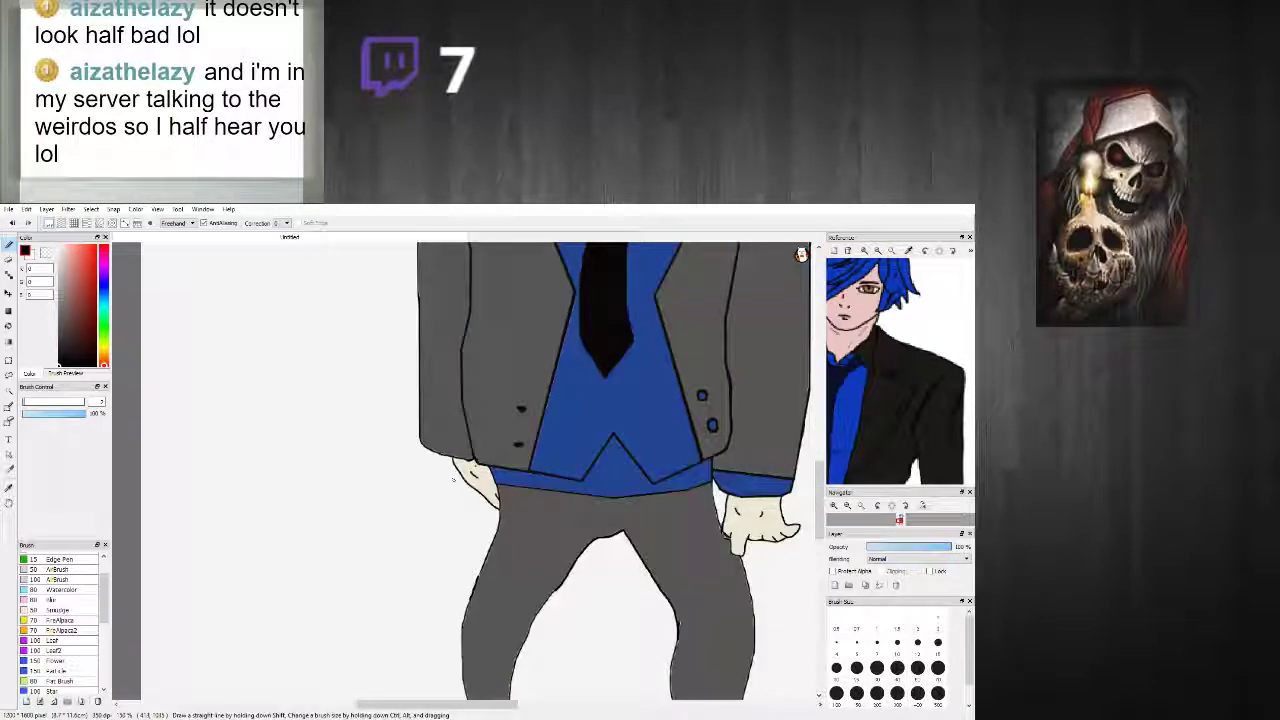
scroll(455, 484, "up", 2)
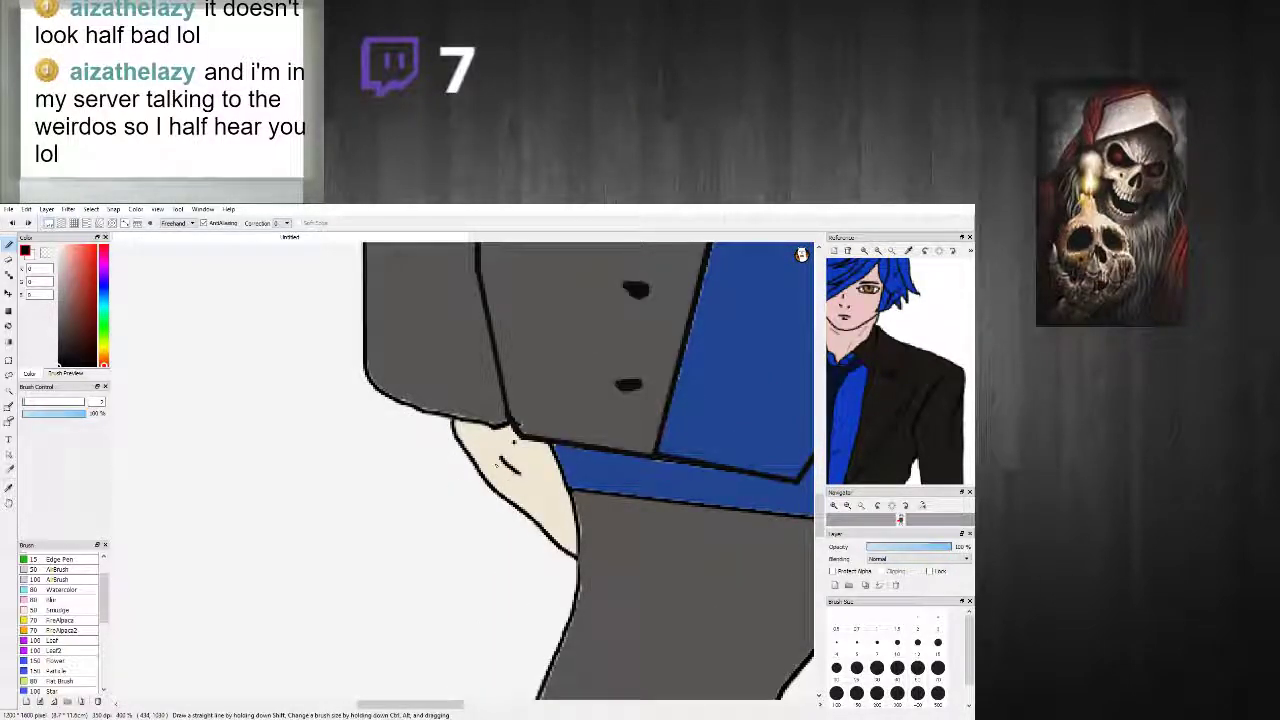
scroll(523, 457, "down", 2)
scroll(523, 457, "up", 2)
right_click(478, 461)
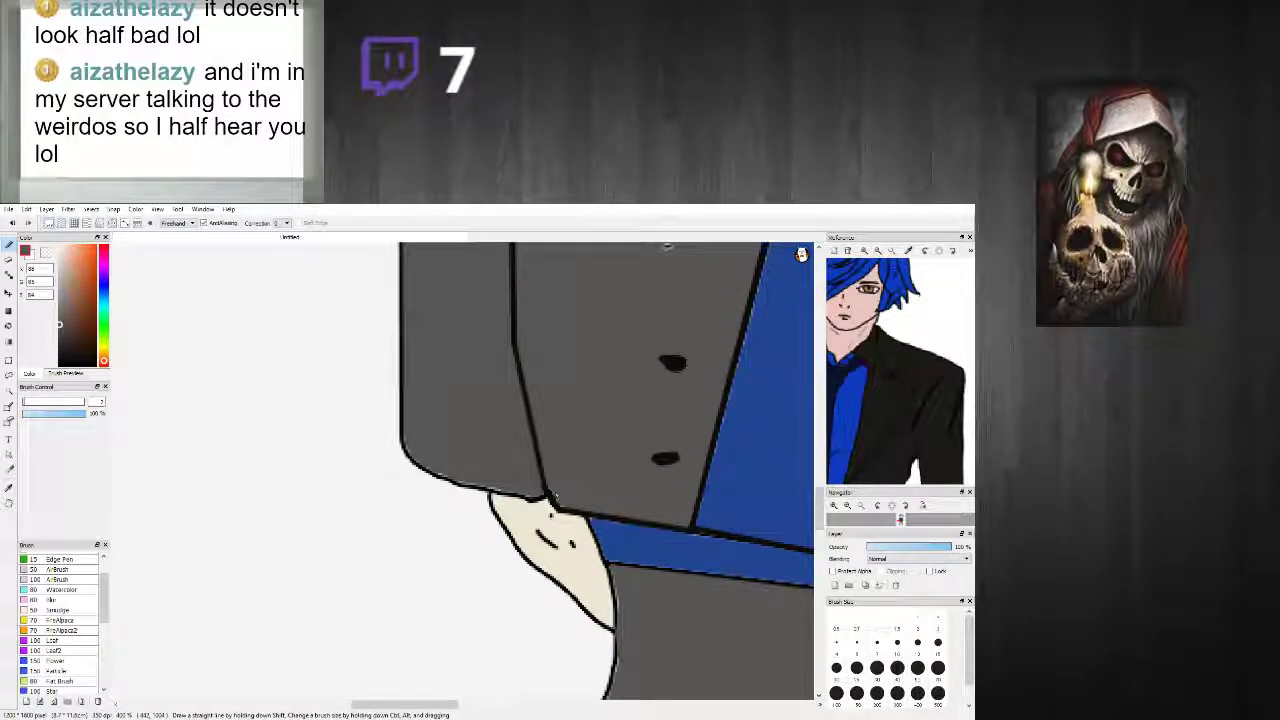
scroll(548, 497, "down", 5)
scroll(618, 562, "up", 3)
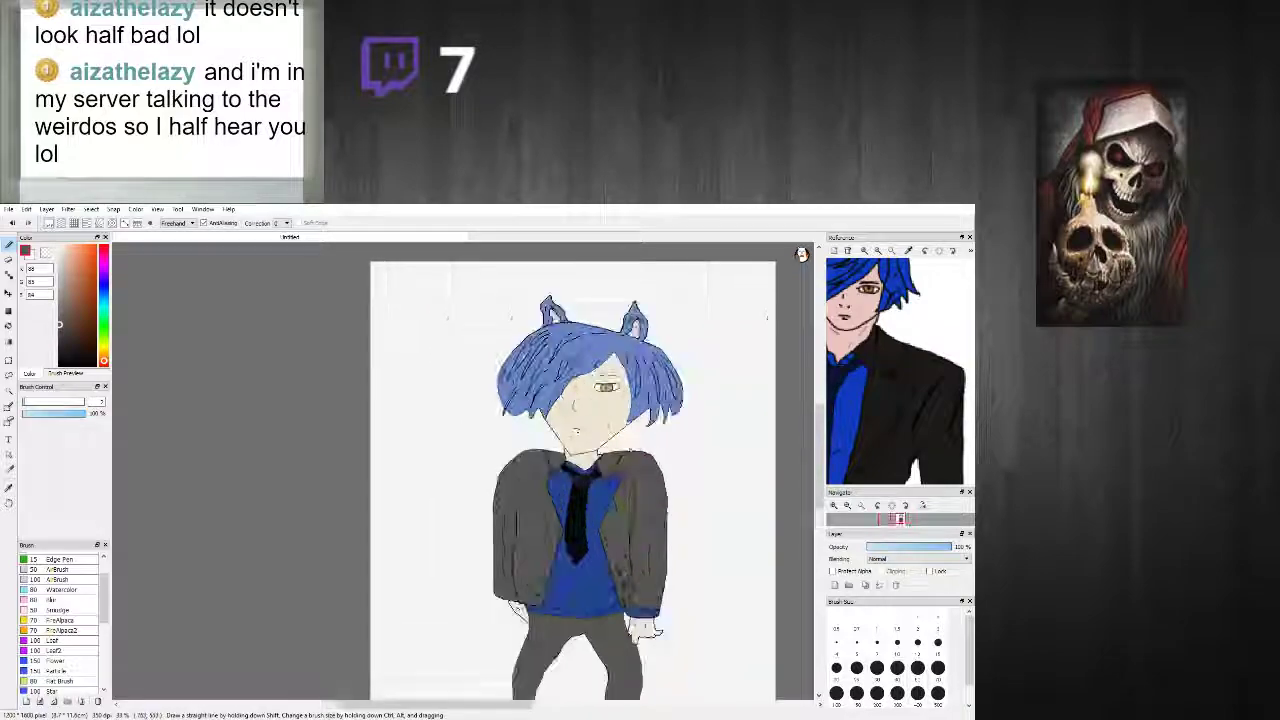
scroll(618, 562, "down", 4)
scroll(618, 562, "up", 2)
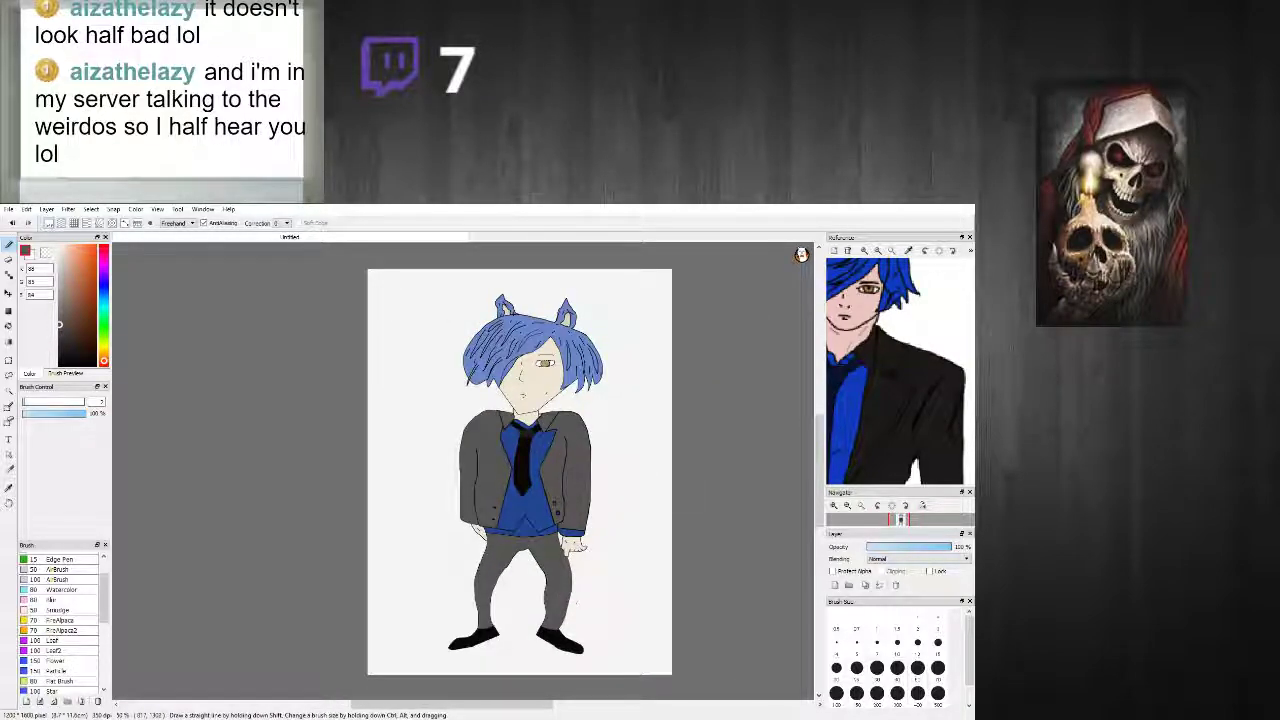
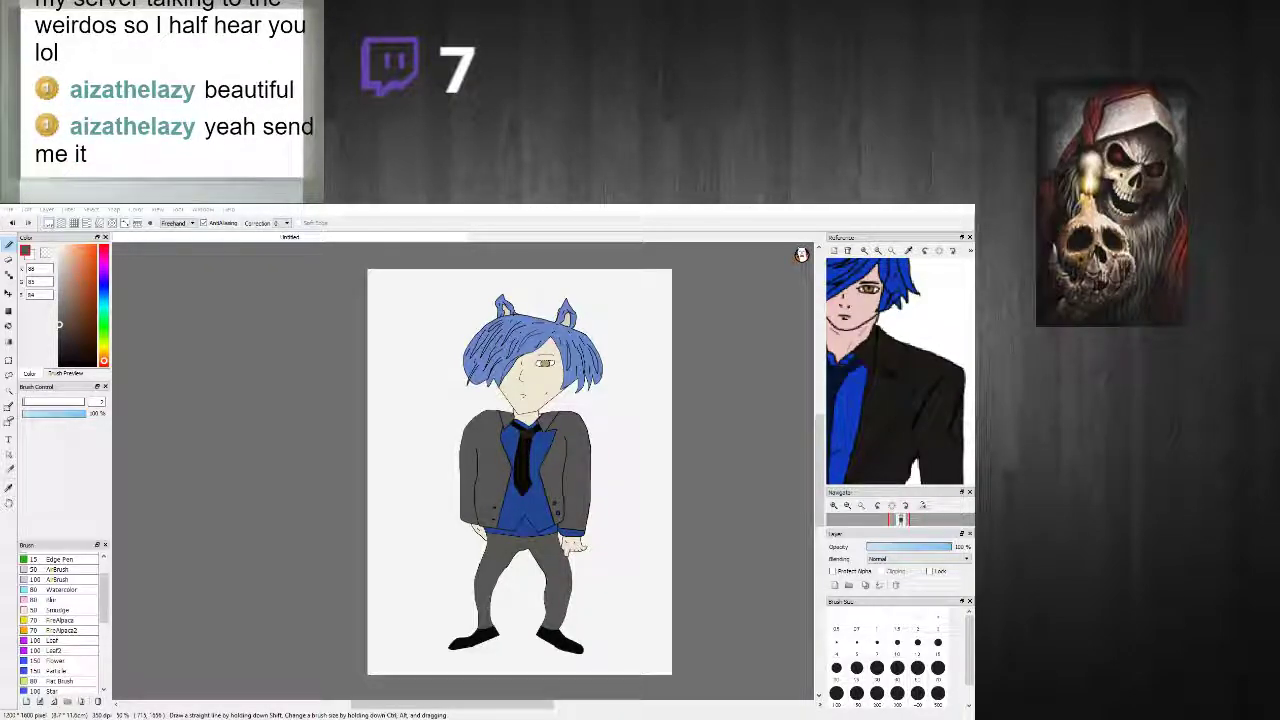
left_click(9, 210)
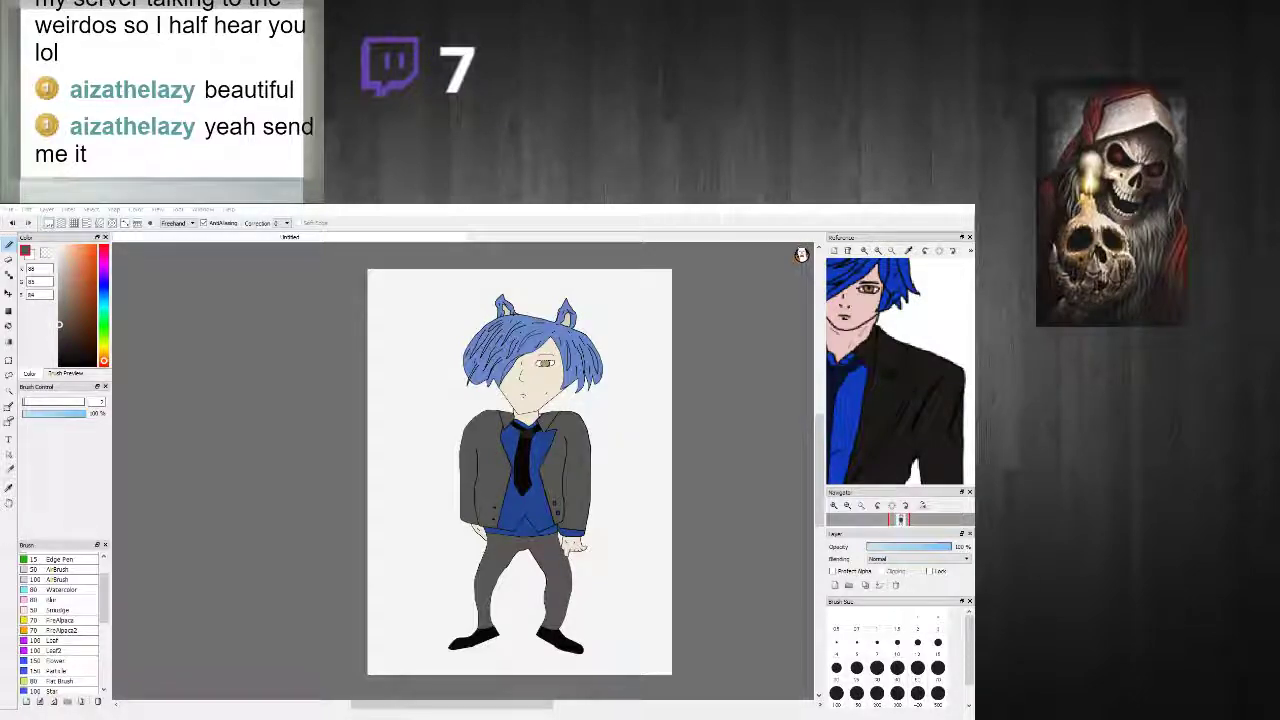
key("alt+Tab")
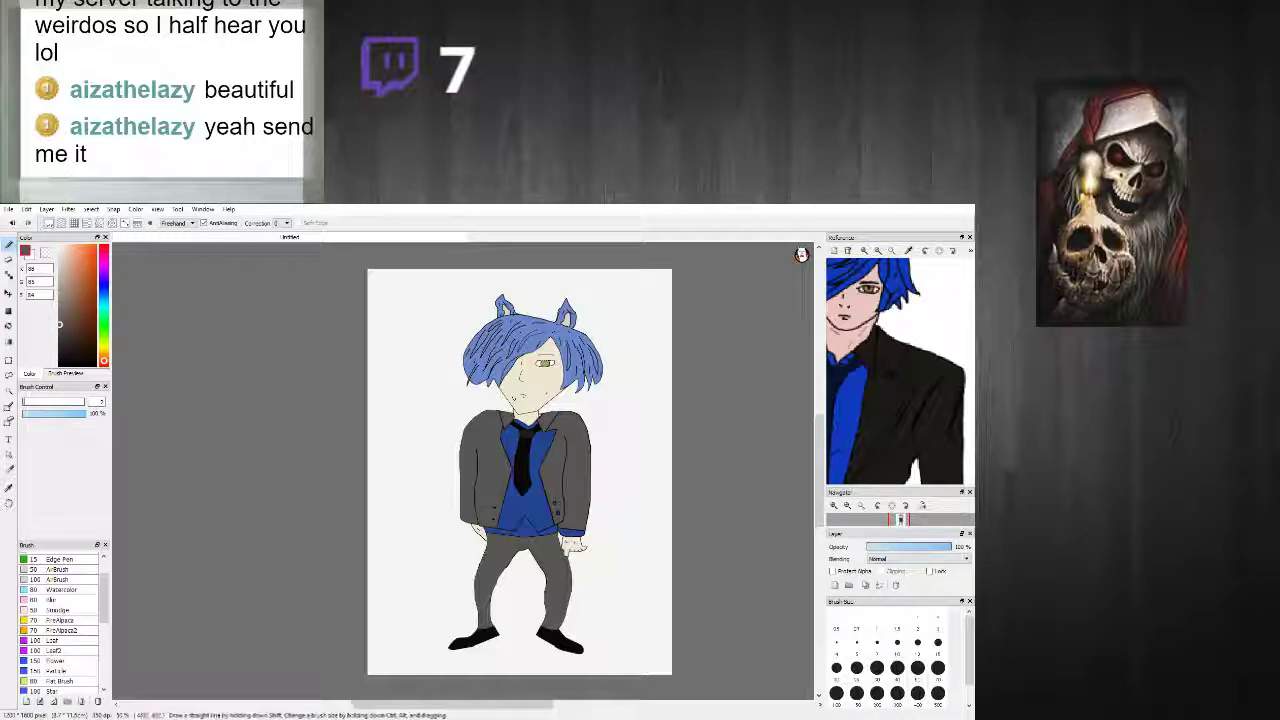
Step: Set the brush colour to bright red and draw a straight vertical line in the middle of the black tie
left_click(105, 247)
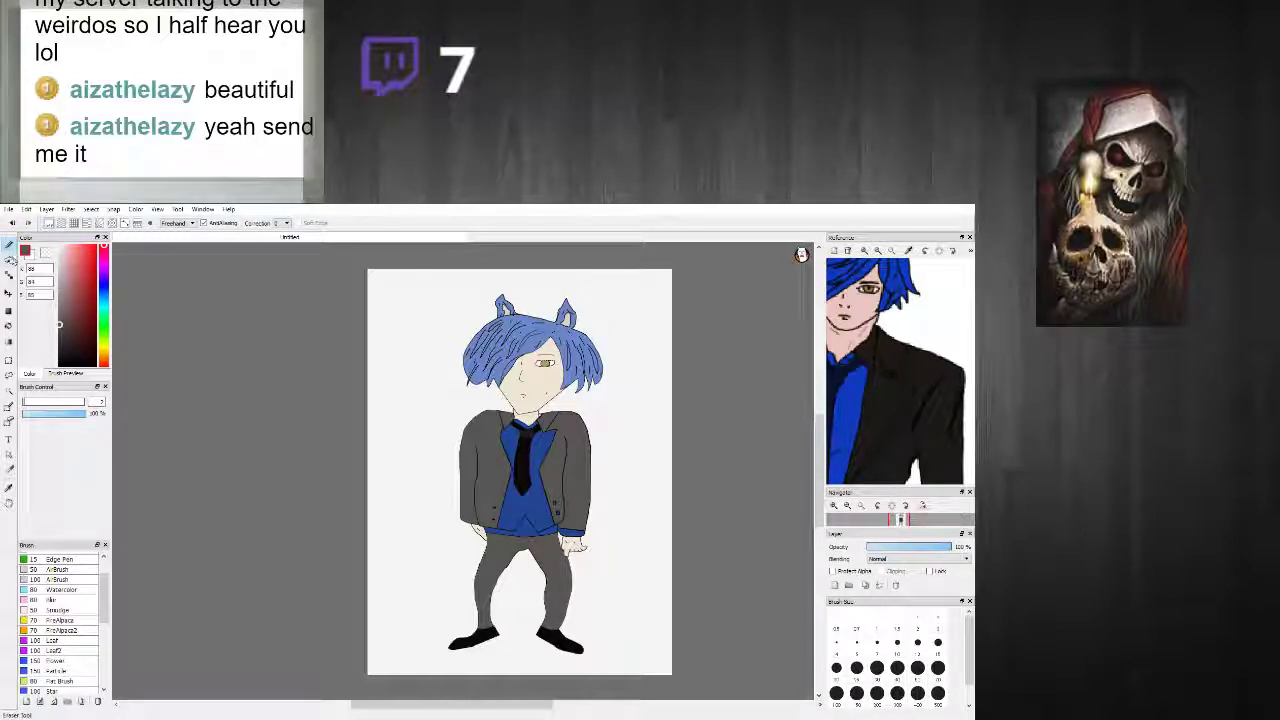
scroll(545, 490, "up", 8)
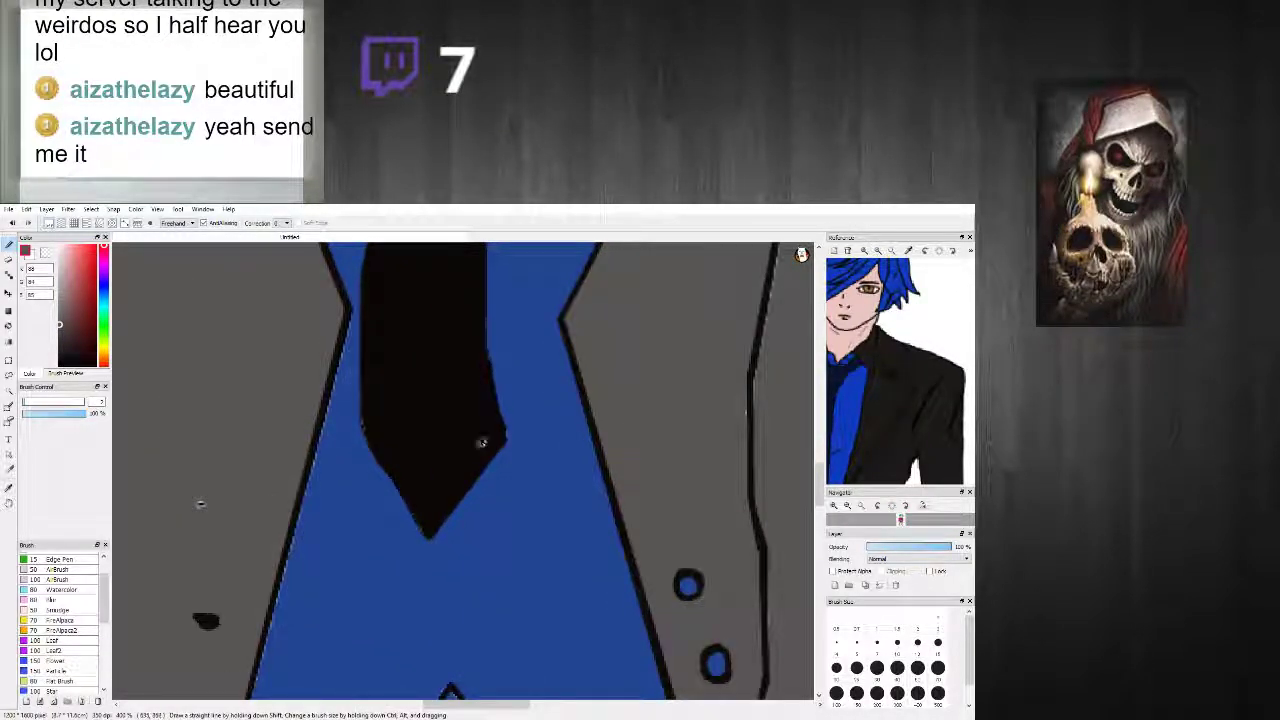
left_click_drag(415, 380, 413, 485)
key("ctrl+z")
left_click_drag(92, 266, 98, 239)
left_click(423, 390)
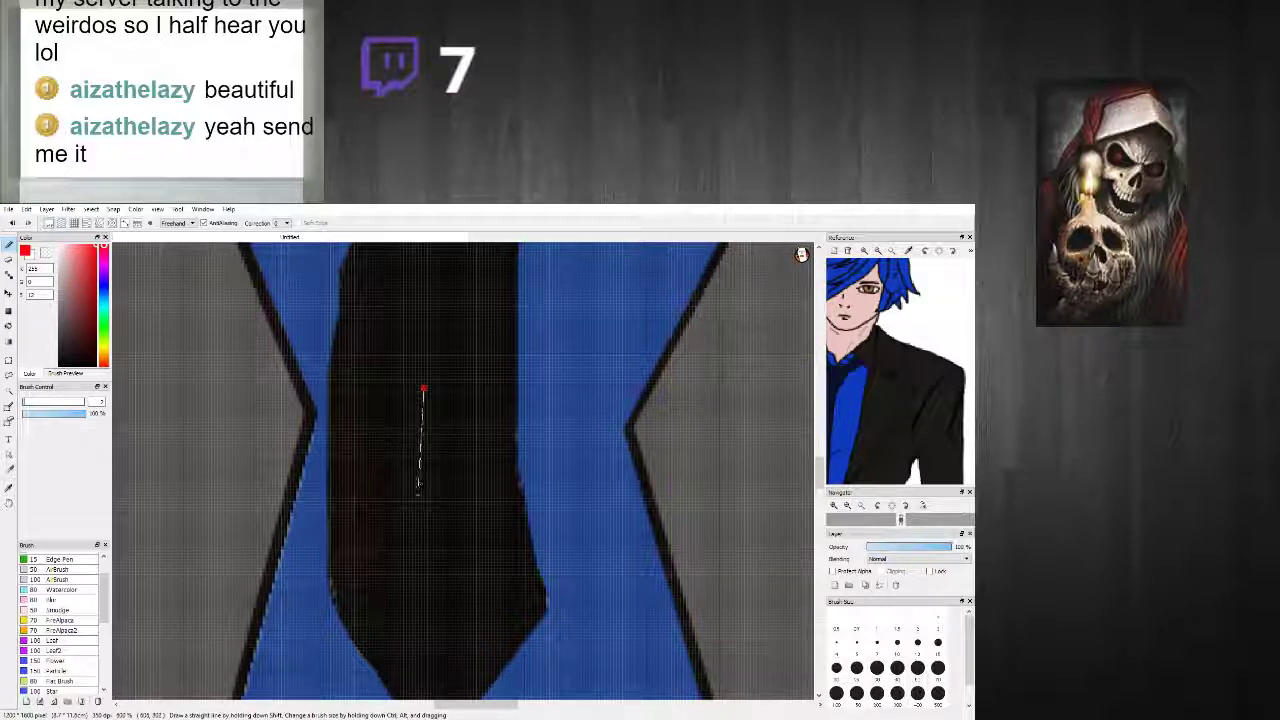
left_click(425, 544, "shift")
Step: Outline a red crescent at each end of the line, the upper one curving down rightward and the lower one curving up leftward
mouse_move(423, 388)
left_mouse_down()
mouse_move(455, 391)
mouse_move(486, 475)
mouse_move(461, 425)
mouse_move(426, 414)
left_mouse_up()
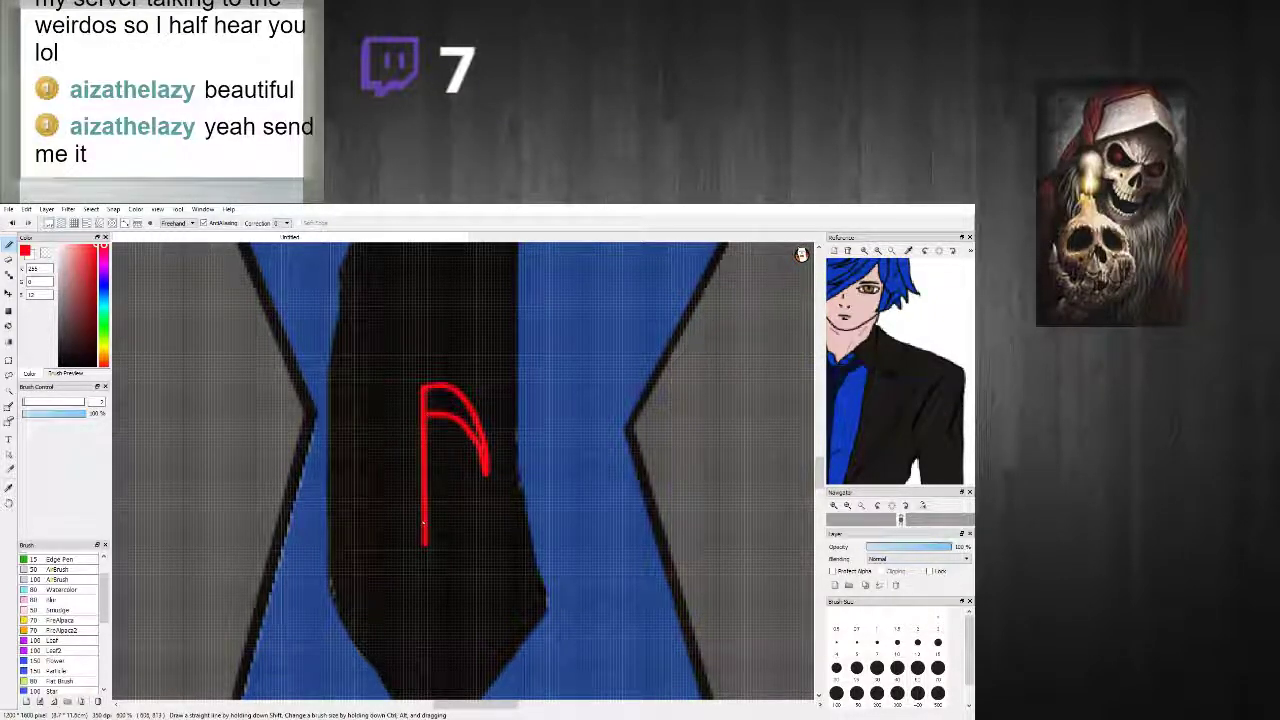
left_click_drag(424, 545, 393, 531)
mouse_move(390, 467)
left_mouse_down()
mouse_move(374, 529)
mouse_move(425, 566)
left_mouse_up()
scroll(426, 556, "down", 3)
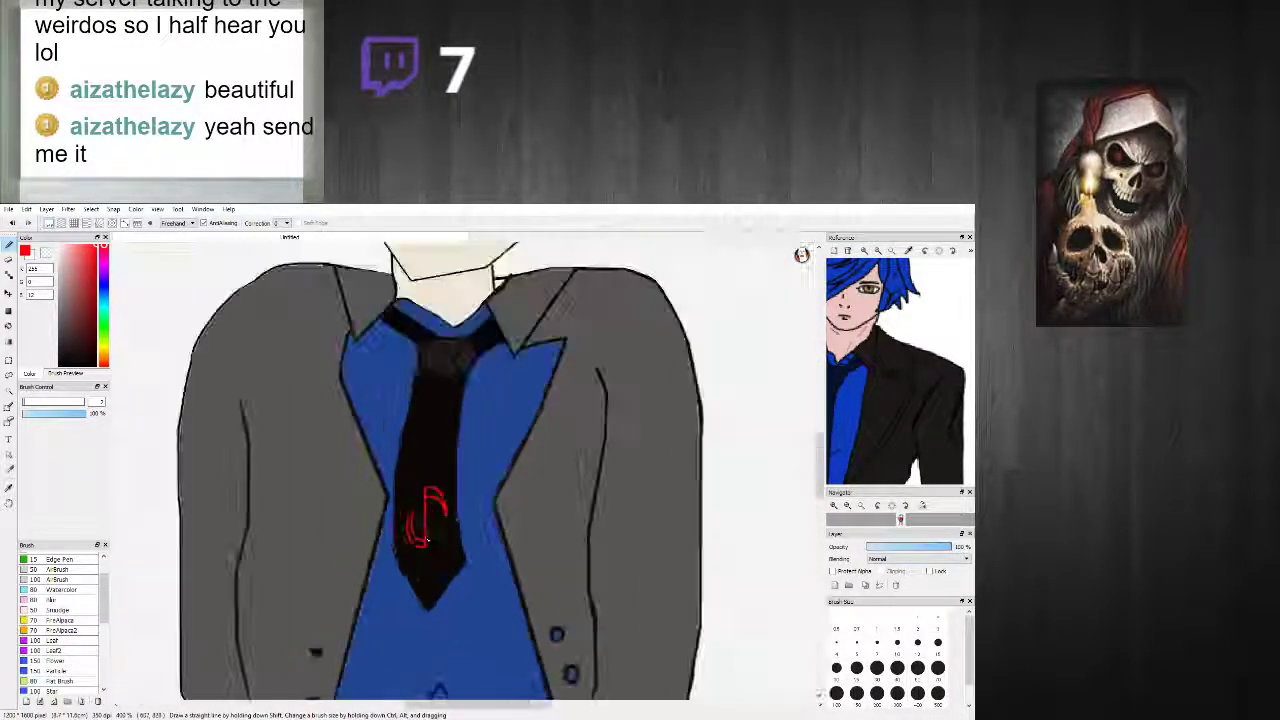
scroll(426, 546, "up", 4)
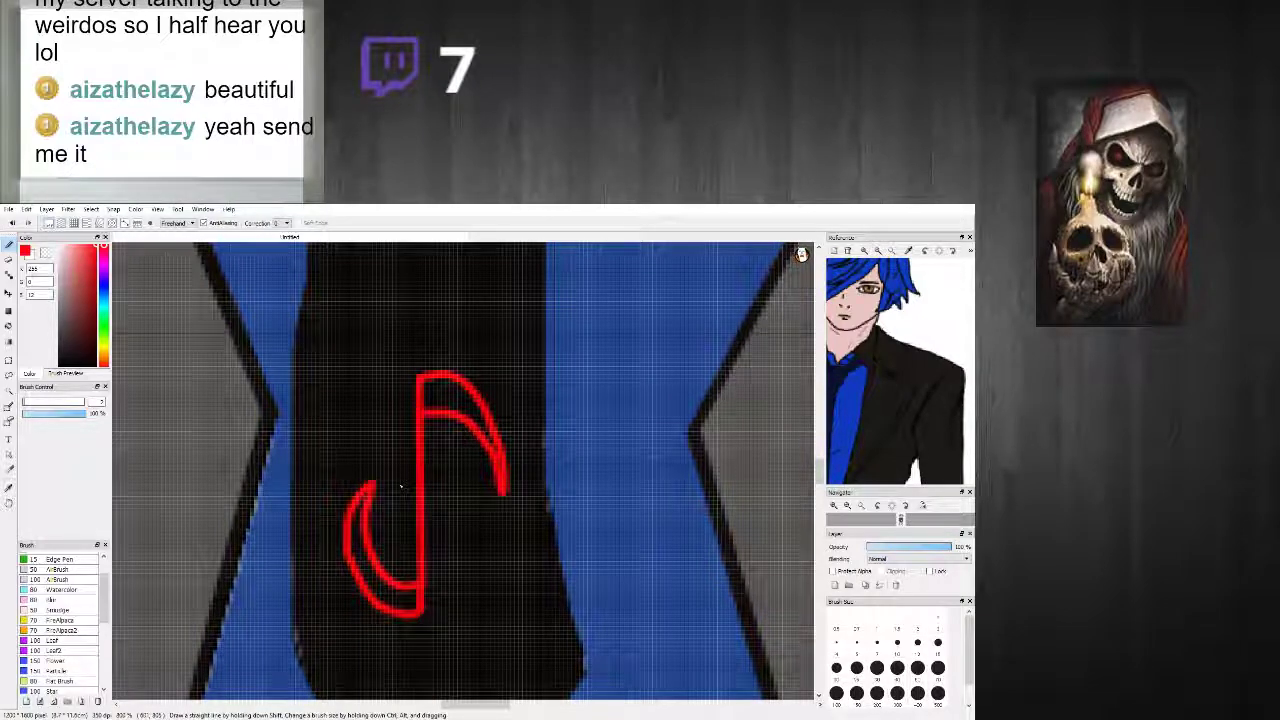
Step: Bucket-fill both crescents of the tie emblem with red
left_click(8, 326)
left_click(379, 590)
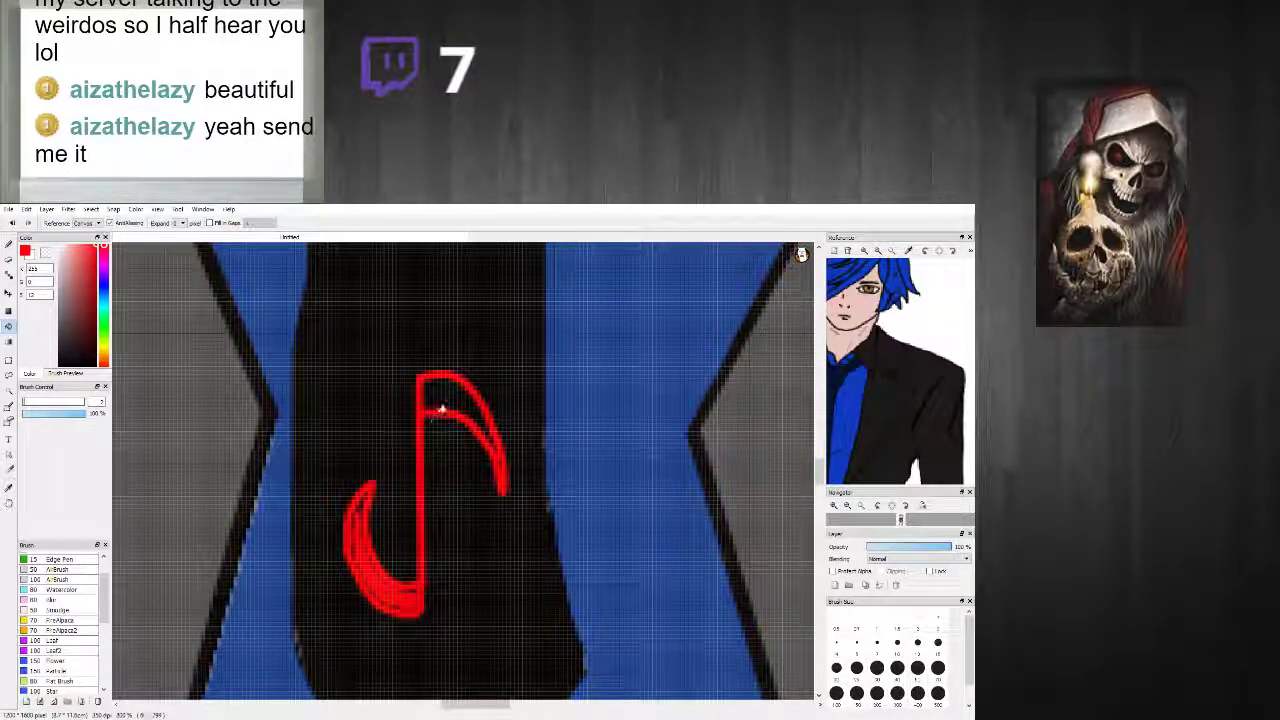
left_click(452, 398)
Step: Brush red over the remaining gaps inside the emblem's crescents and thicken its vertical stem
left_click(9, 246)
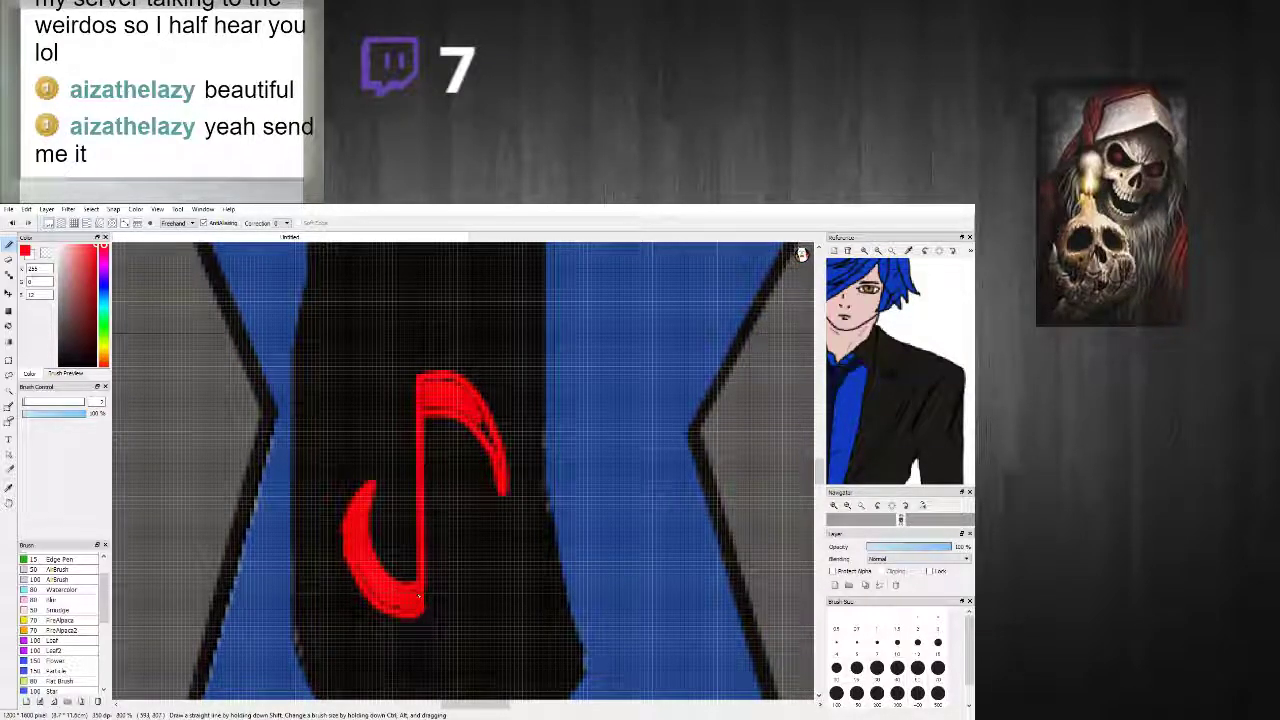
left_click_drag(430, 390, 456, 388)
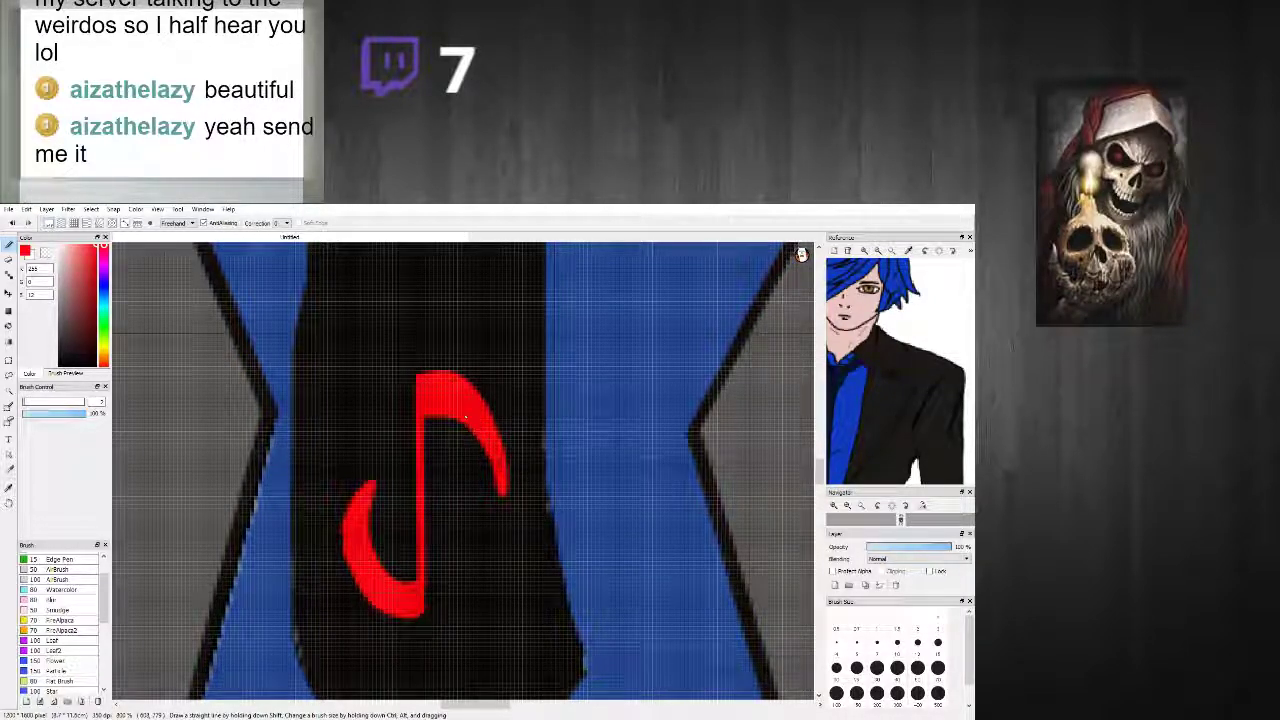
left_click_drag(425, 606, 425, 414)
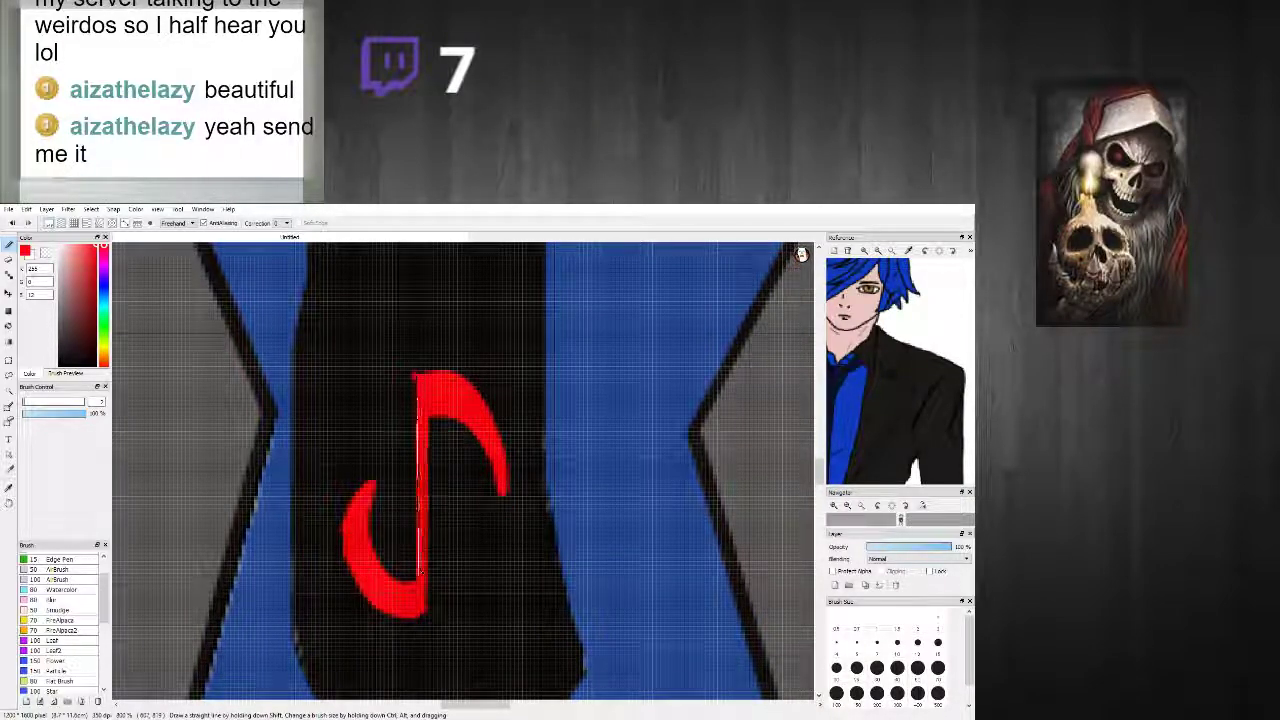
scroll(437, 540, "down", 5)
scroll(515, 565, "down", 2)
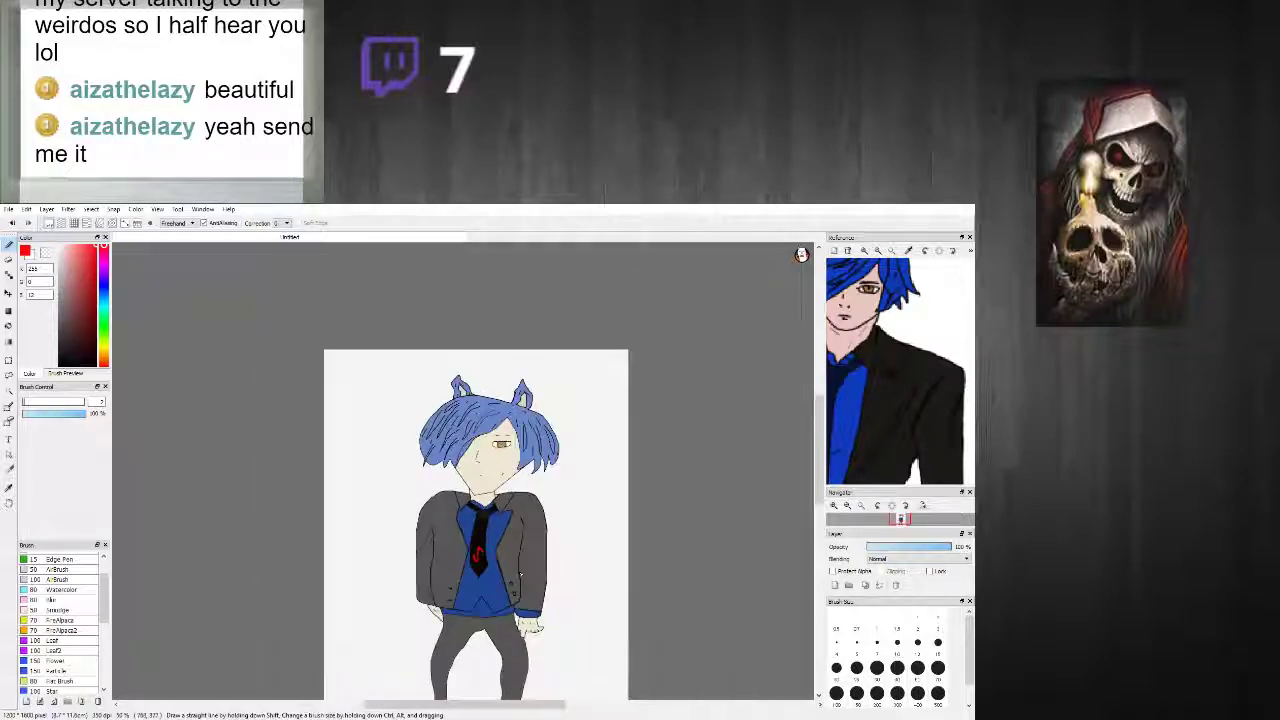
scroll(517, 568, "up", 1)
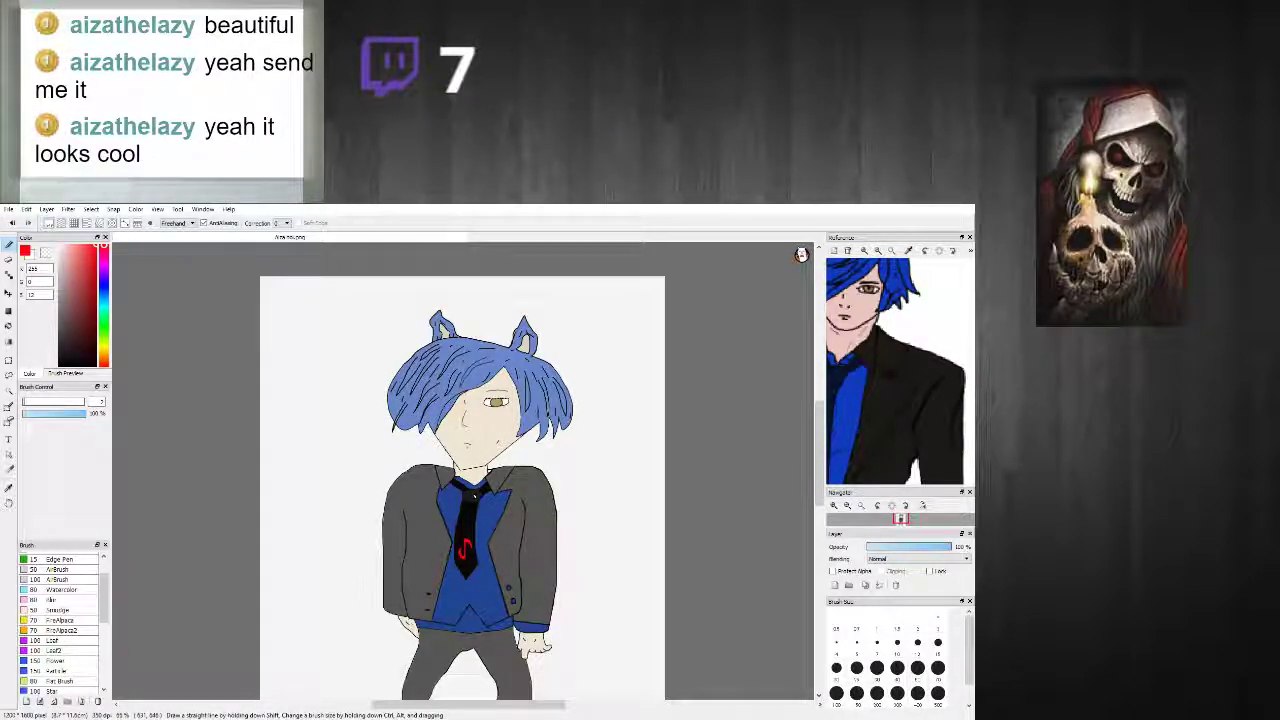
scroll(466, 550, "up", 3)
scroll(466, 550, "down", 4)
scroll(466, 550, "up", 4)
scroll(465, 560, "up", 1)
scroll(465, 560, "down", 5)
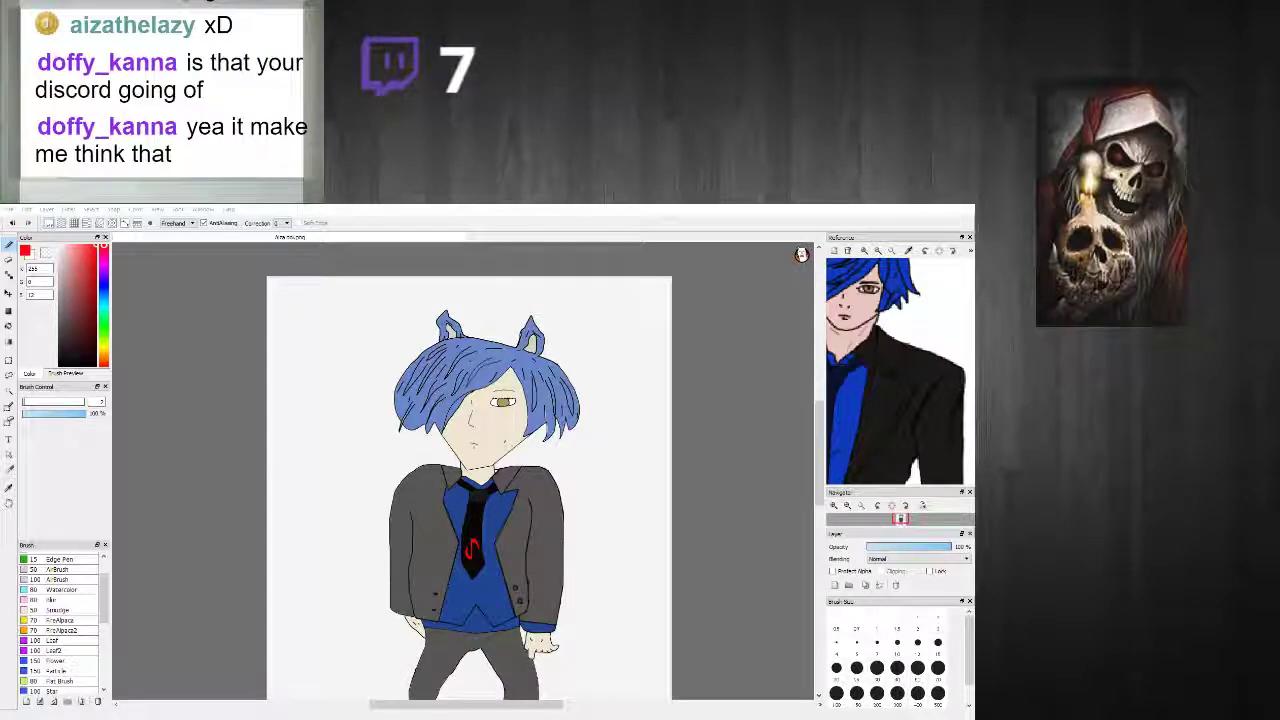
Step: Close the finished character drawing and create a blank 1200 × 1600 pixel canvas
left_click(289, 247)
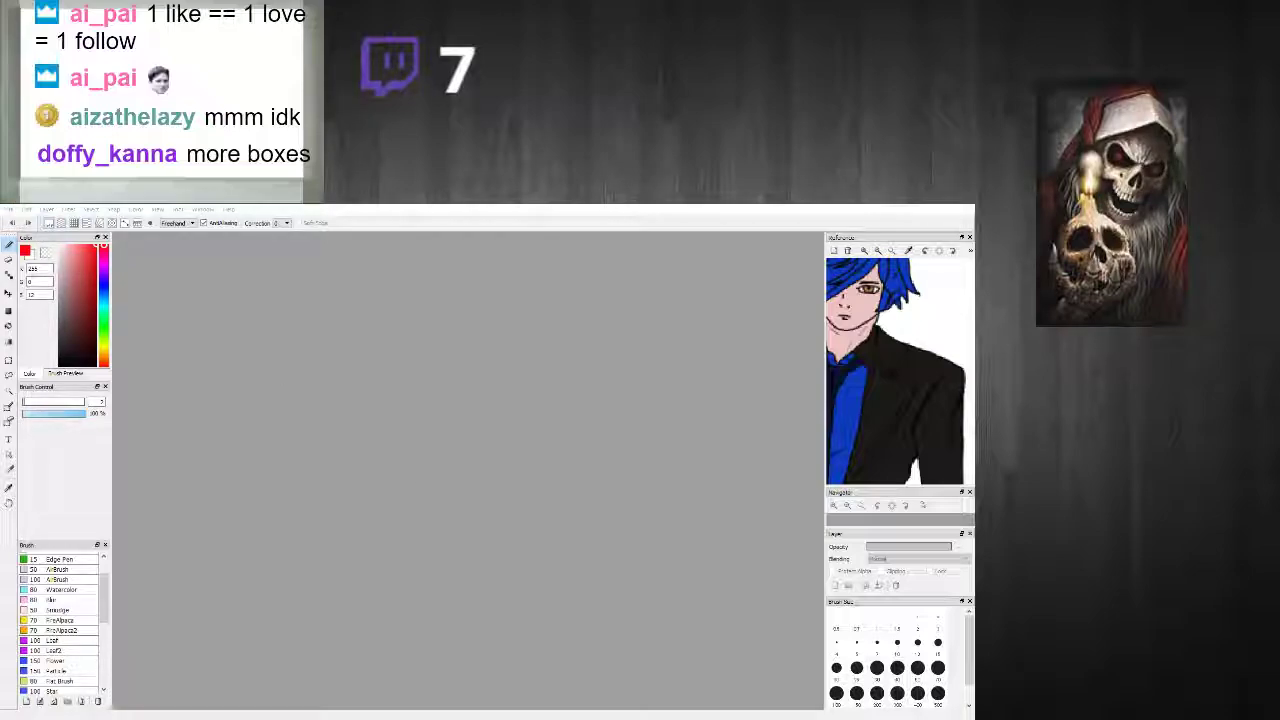
left_click(506, 577)
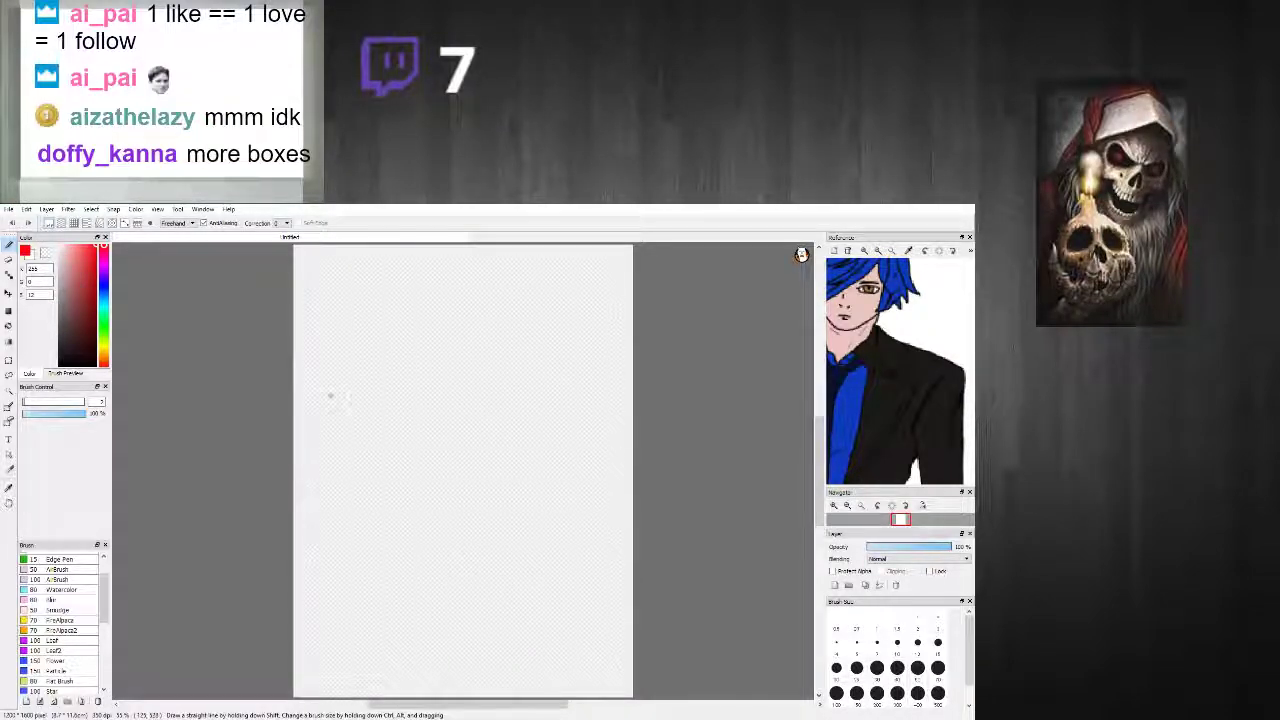
Step: Create a blank landscape canvas of 1600 × 1200 pixels and close the empty portrait one
left_click(9, 211)
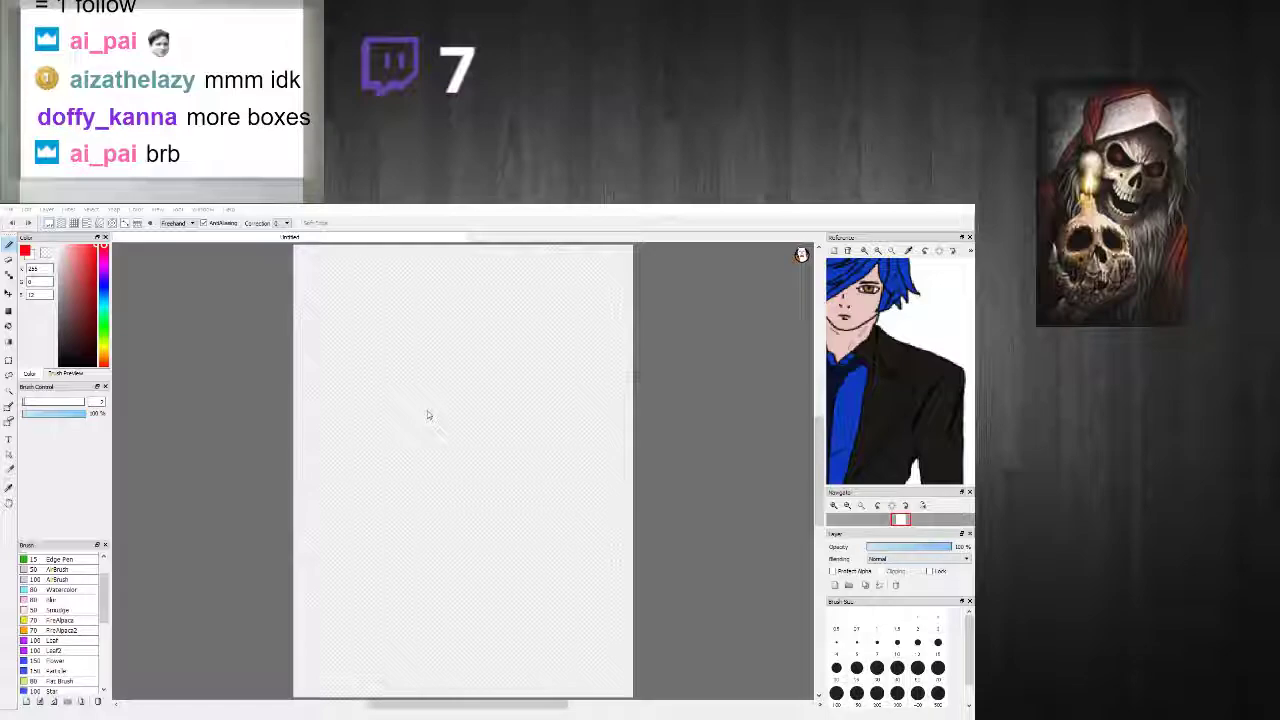
left_click(508, 584)
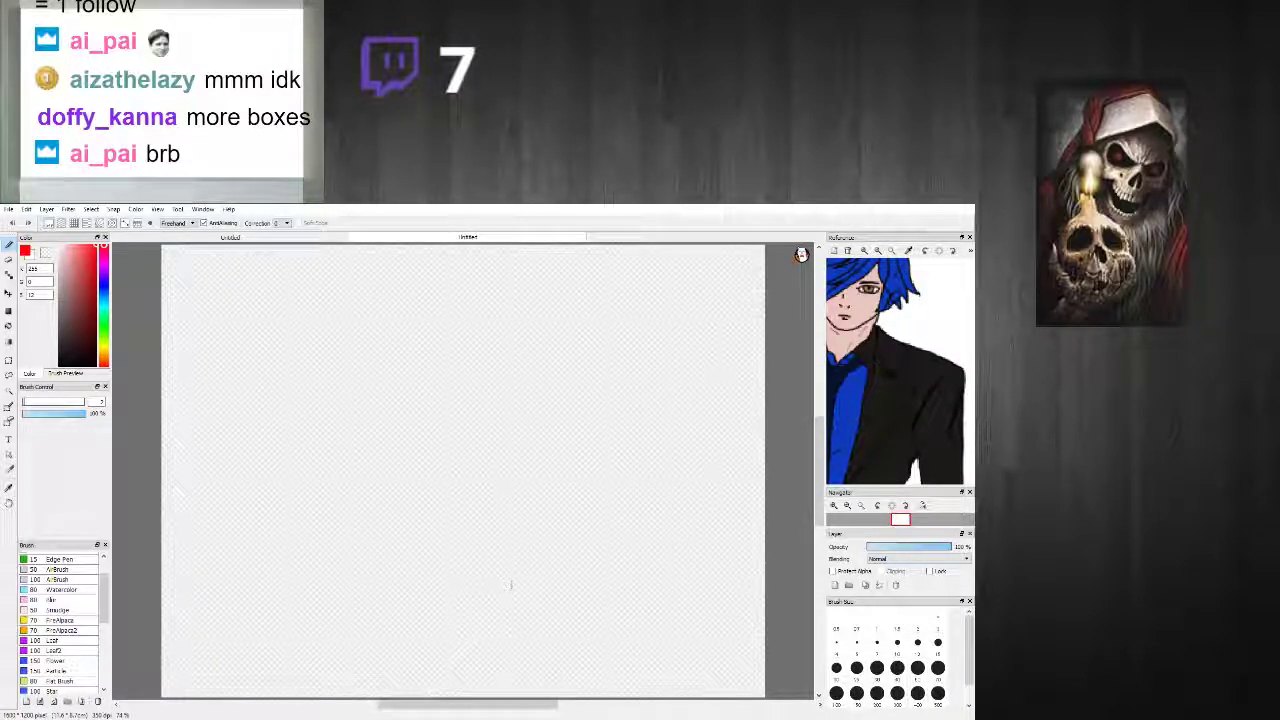
scroll(334, 470, "down", 3)
scroll(336, 478, "up", 1)
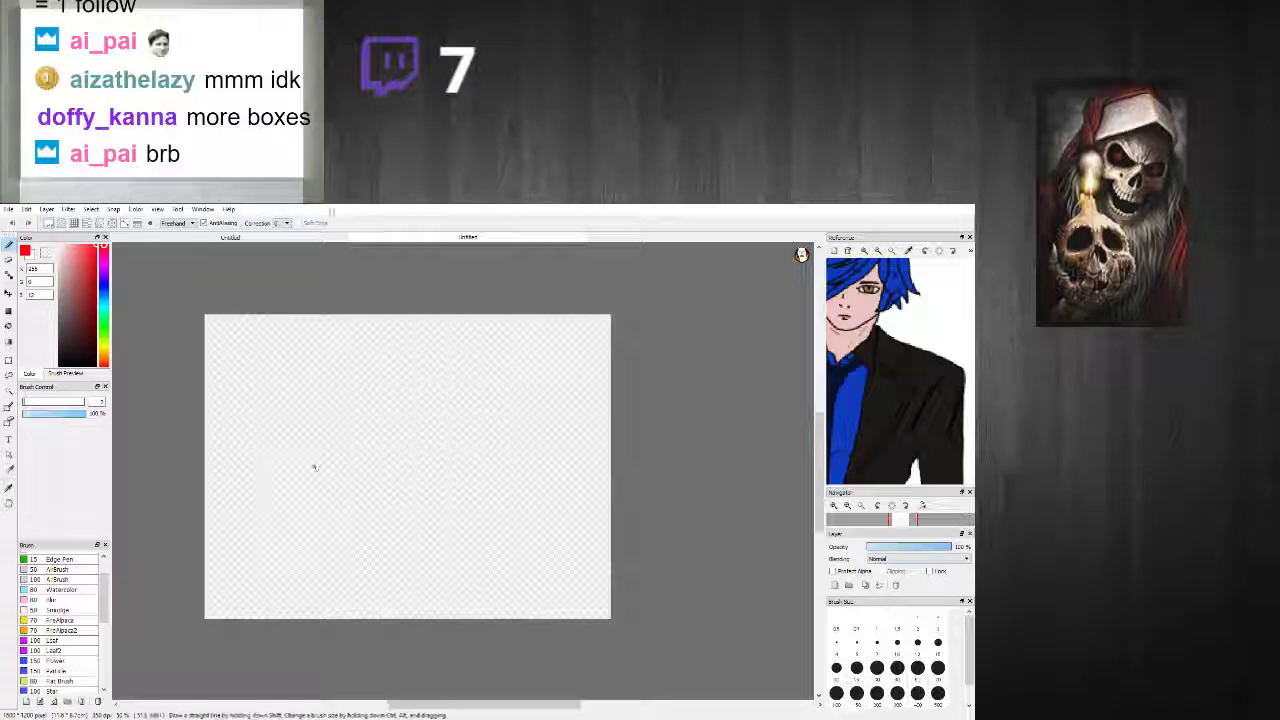
left_click(276, 240)
left_click(344, 247)
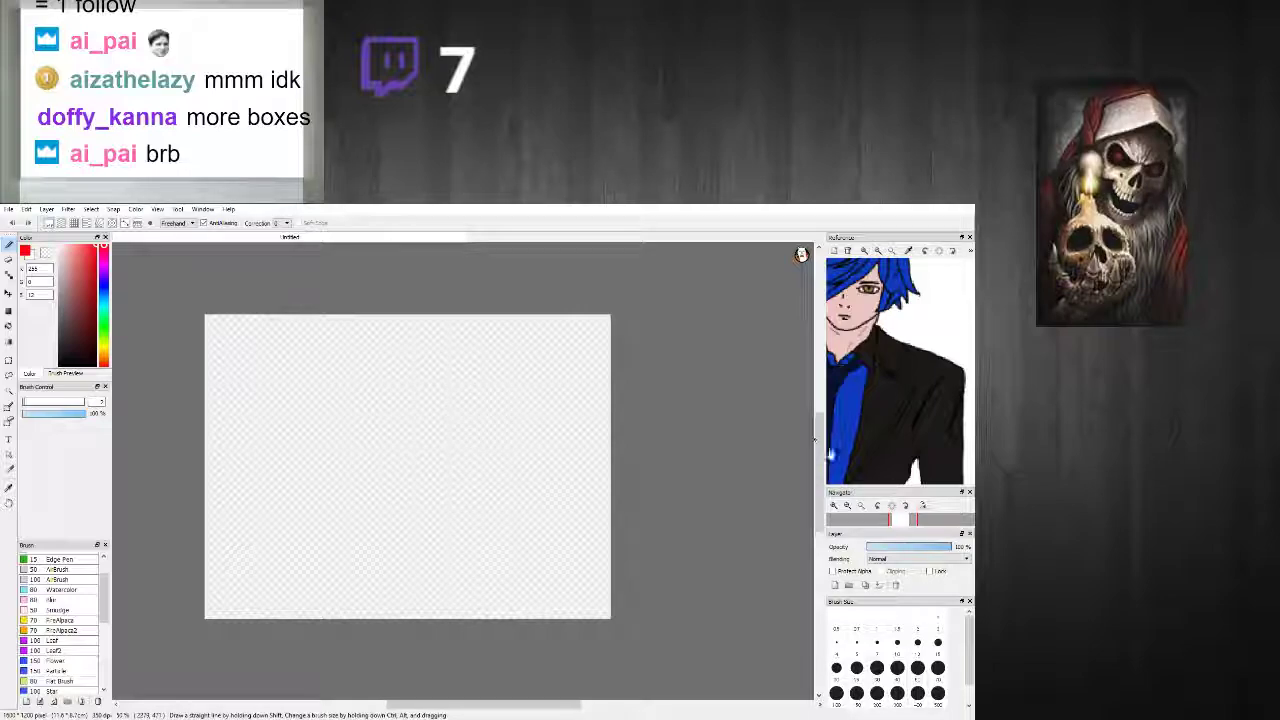
Step: Set the drawing colour to black
left_click_drag(824, 478, 819, 490)
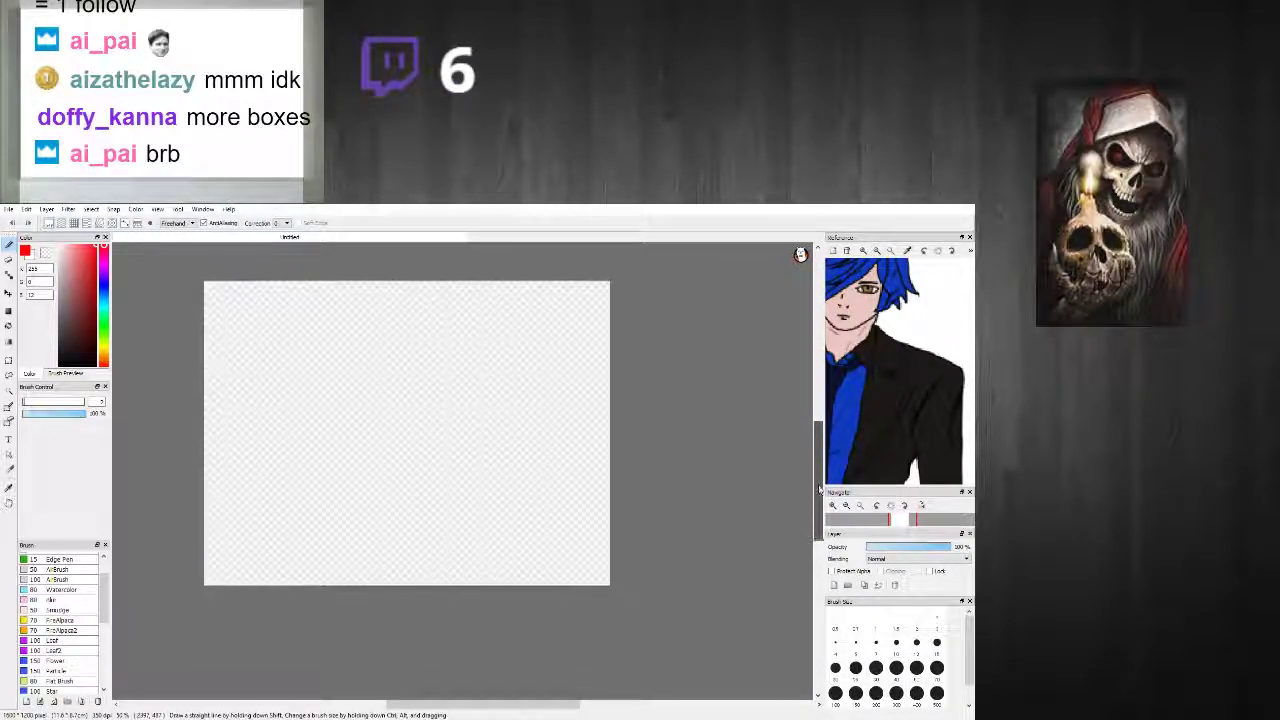
scroll(340, 434, "down", 1)
scroll(303, 434, "up", 2)
scroll(330, 430, "up", 1)
scroll(360, 428, "down", 2)
scroll(361, 435, "up", 1)
scroll(361, 435, "down", 2)
scroll(361, 435, "up", 2)
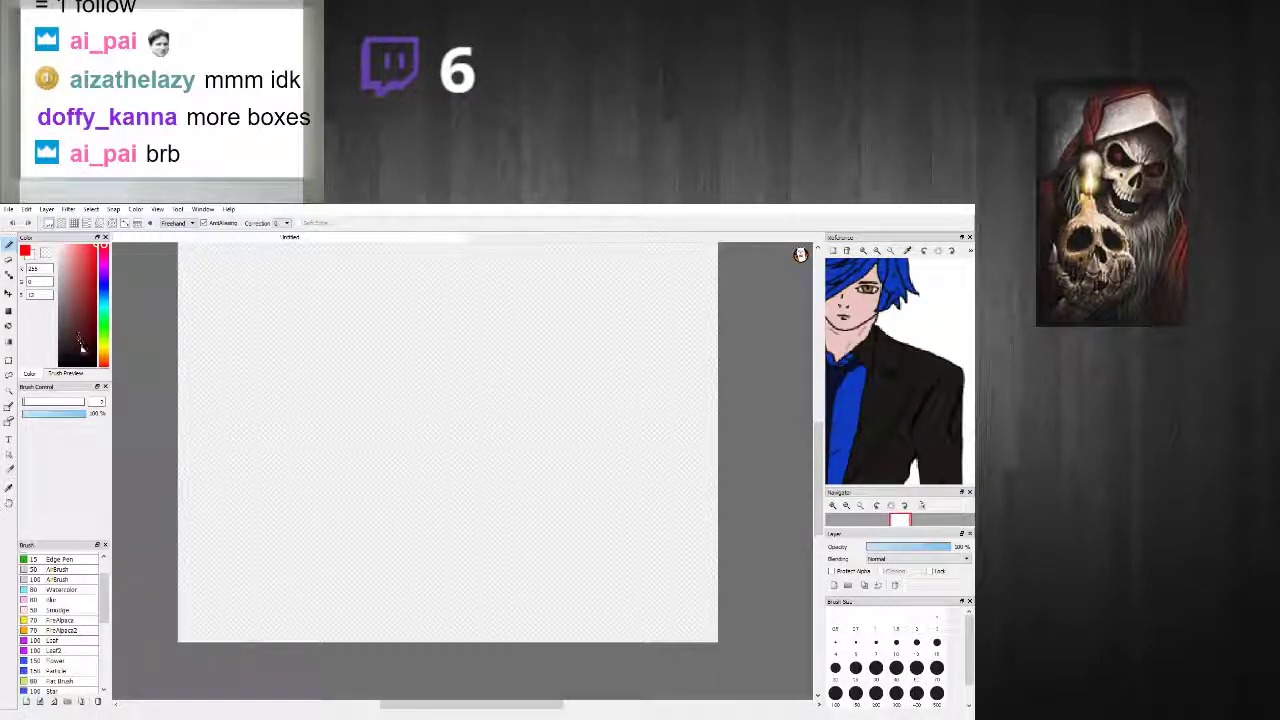
left_click(60, 365)
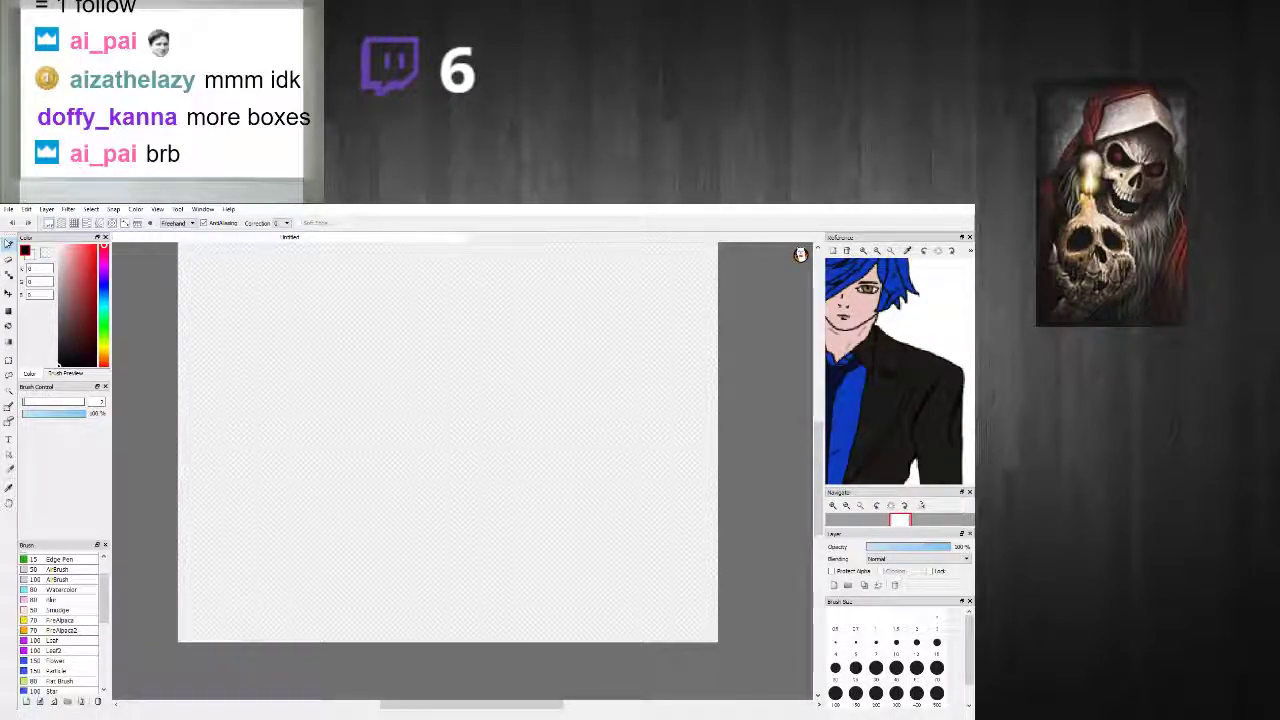
scroll(355, 455, "down", 2)
left_click_drag(350, 452, 486, 463)
key("ctrl+z")
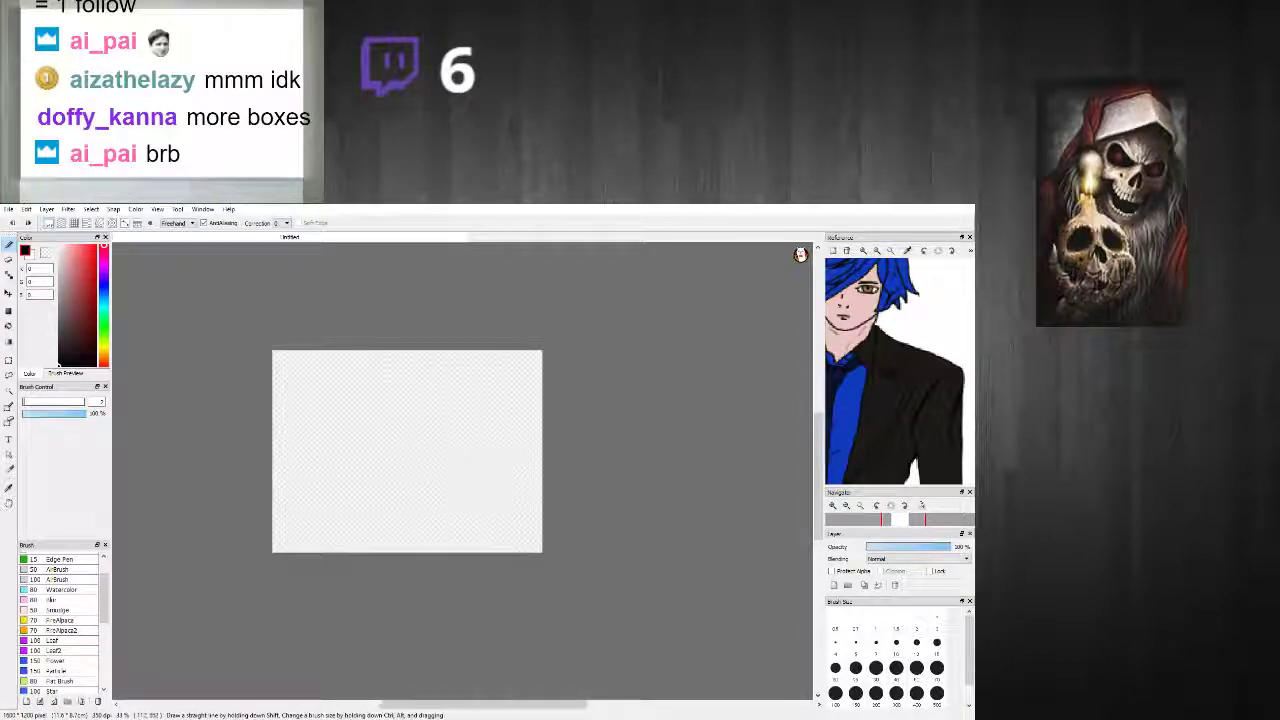
scroll(386, 463, "up", 2)
scroll(386, 463, "down", 1)
scroll(385, 451, "up", 1)
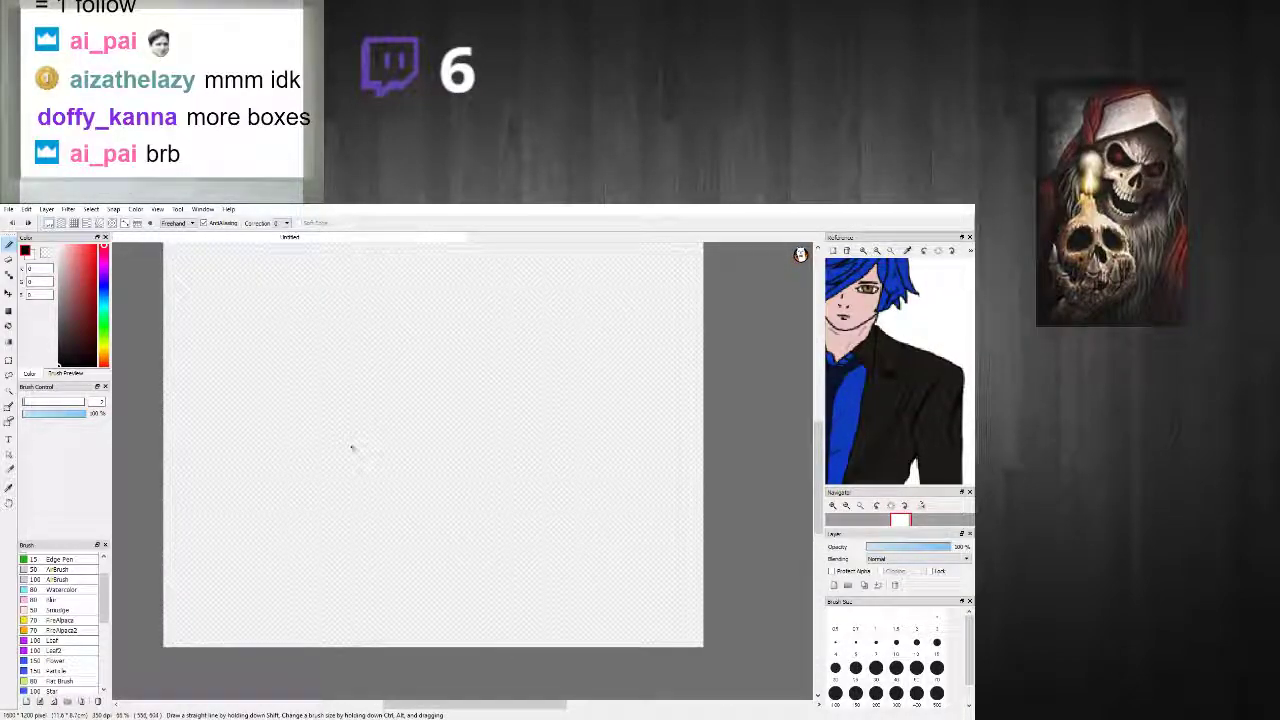
mouse_move(287, 447)
left_mouse_down()
mouse_move(480, 490)
mouse_move(535, 483)
mouse_move(558, 461)
left_mouse_up()
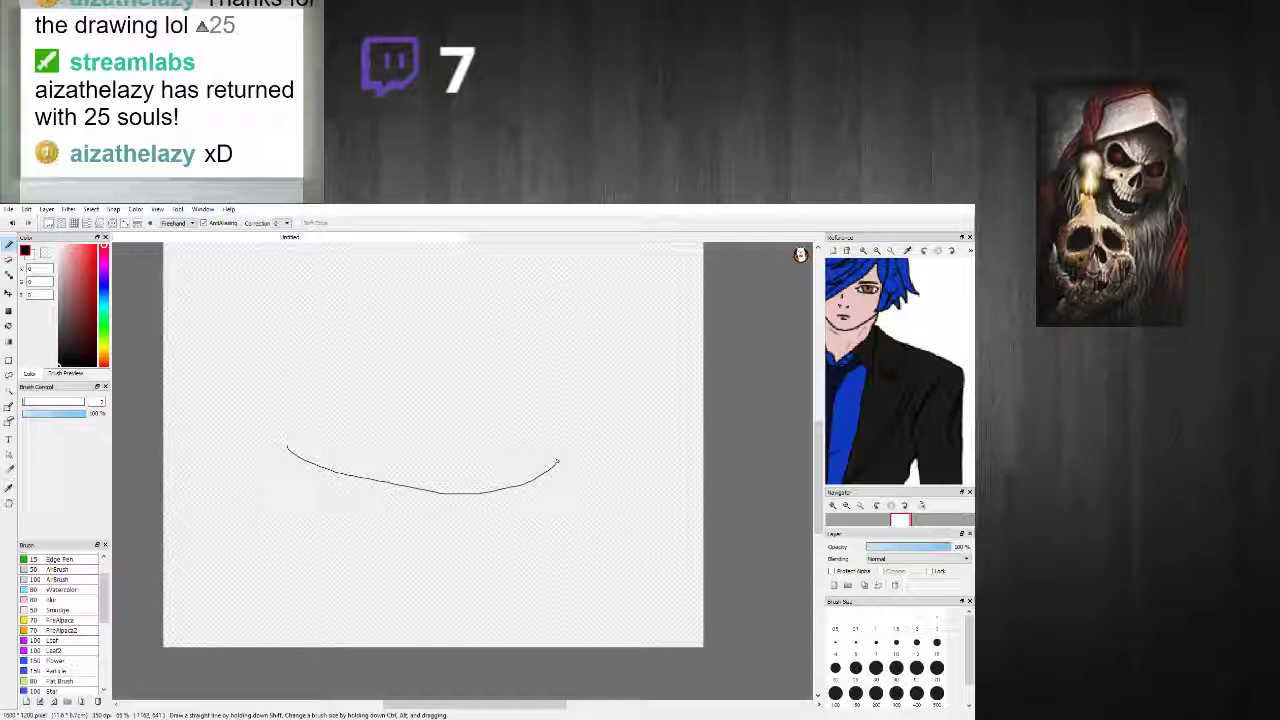
key("ctrl+z")
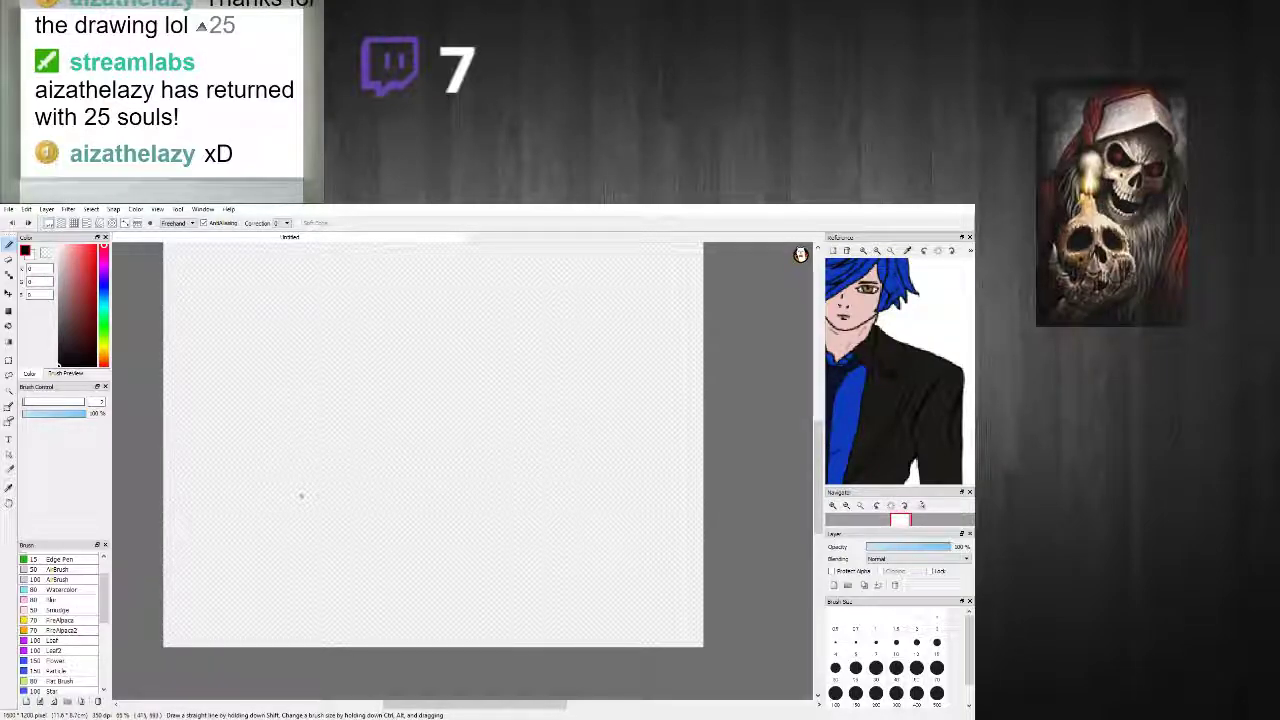
scroll(329, 518, "up", 1)
scroll(335, 517, "down", 1)
scroll(340, 516, "up", 1)
scroll(349, 515, "down", 1)
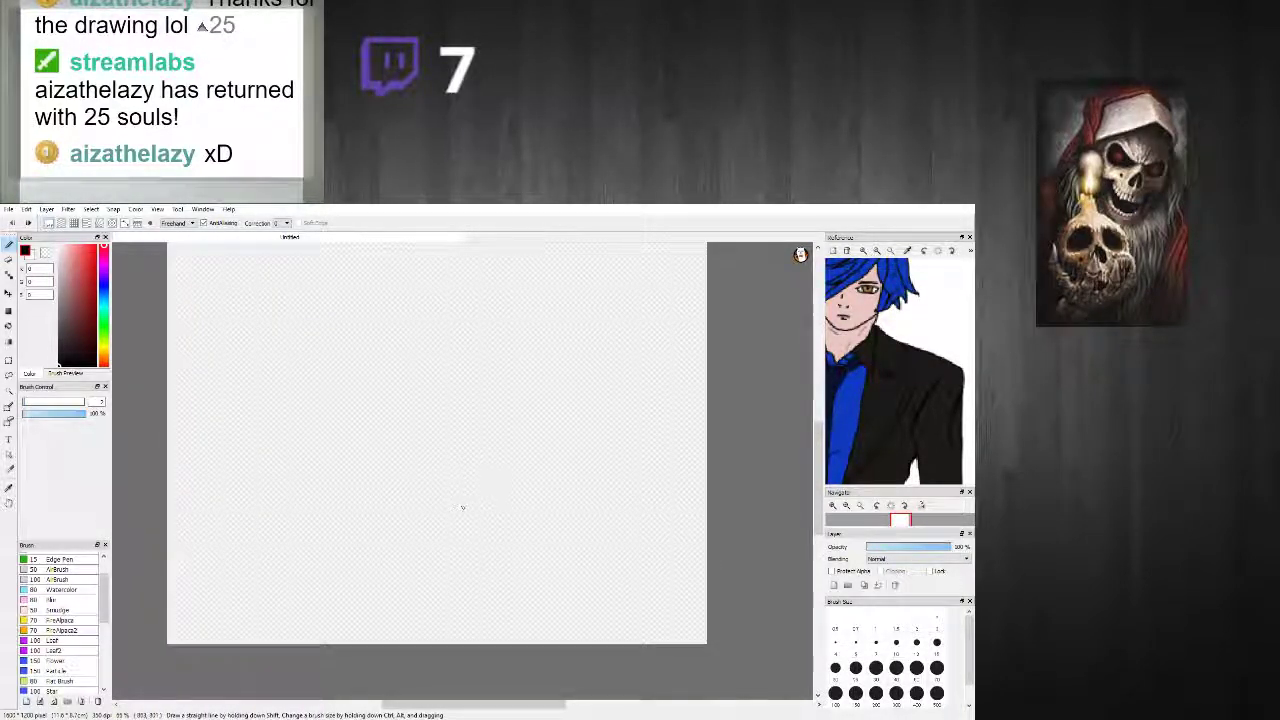
scroll(450, 505, "up", 1)
mouse_move(285, 490)
left_mouse_down()
mouse_move(618, 562)
mouse_move(700, 529)
left_mouse_up()
key("ctrl+z")
Step: Draw a wide, shallow black curve sagging downward across the middle of the blank canvas
scroll(697, 551, "down", 6)
scroll(697, 551, "up", 3)
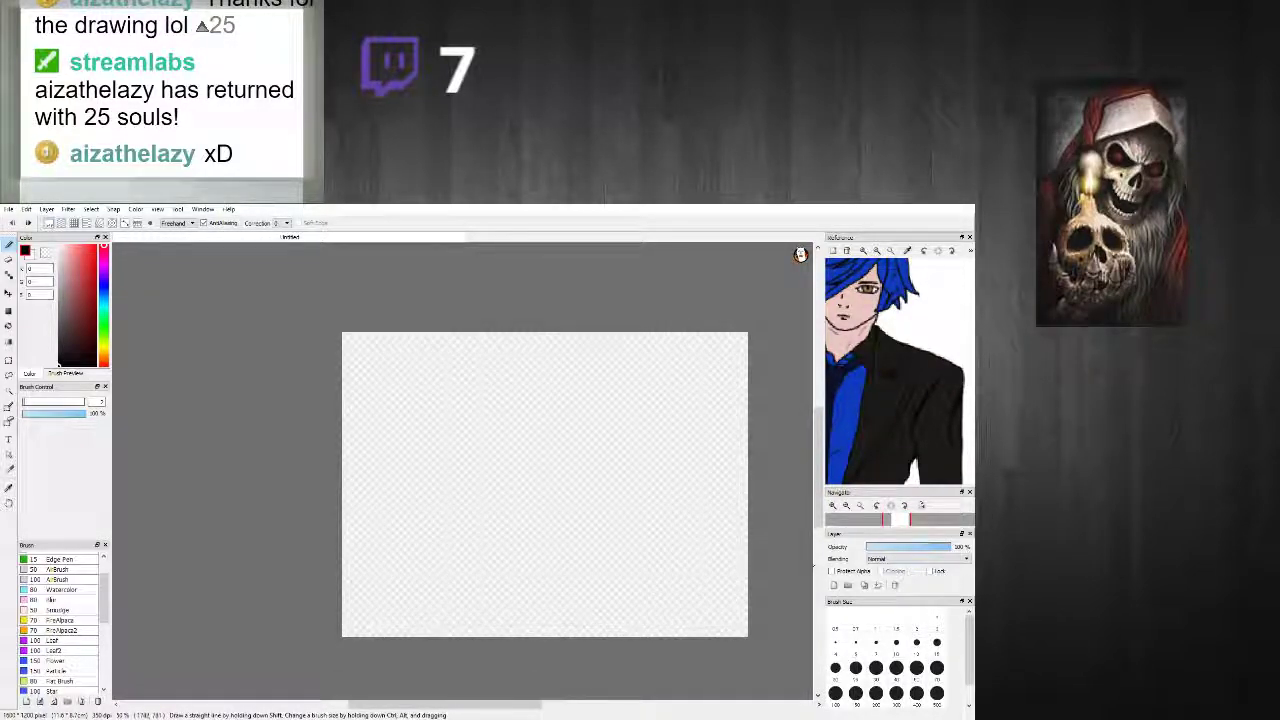
left_click_drag(502, 706, 514, 707)
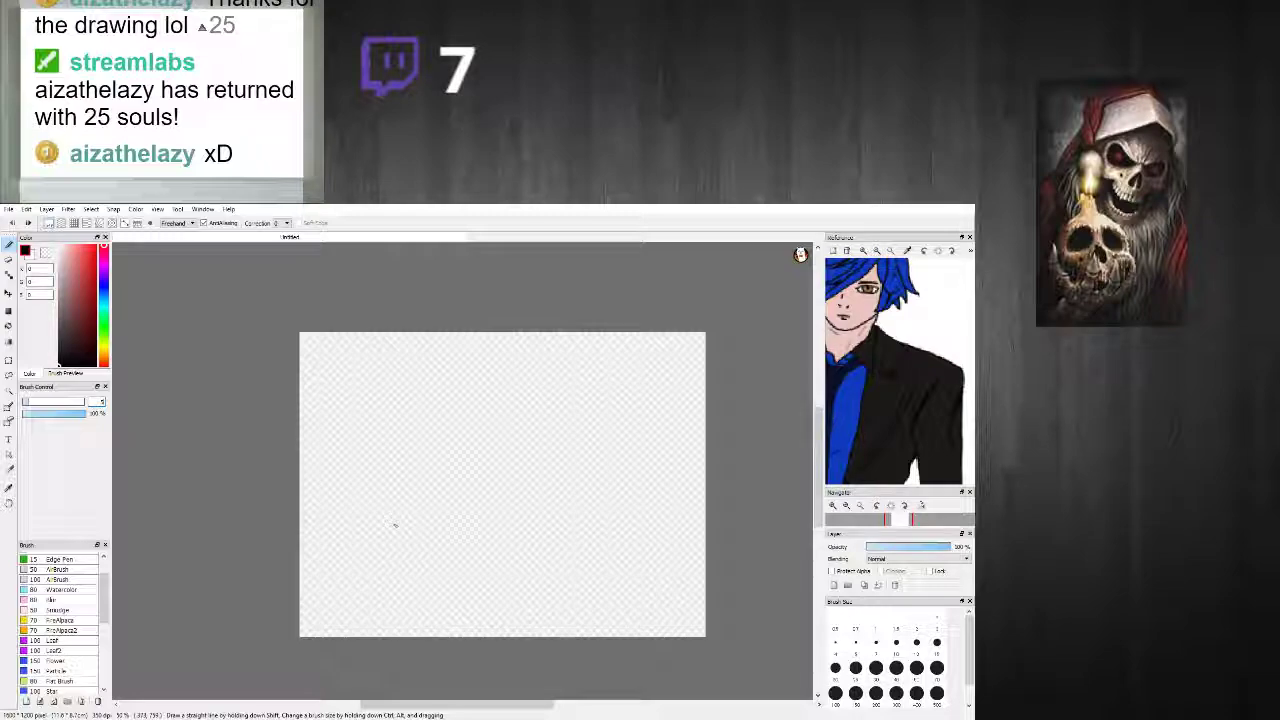
left_click_drag(401, 521, 517, 548)
key("ctrl+z")
mouse_move(375, 498)
left_mouse_down()
mouse_move(495, 532)
mouse_move(640, 497)
left_mouse_up()
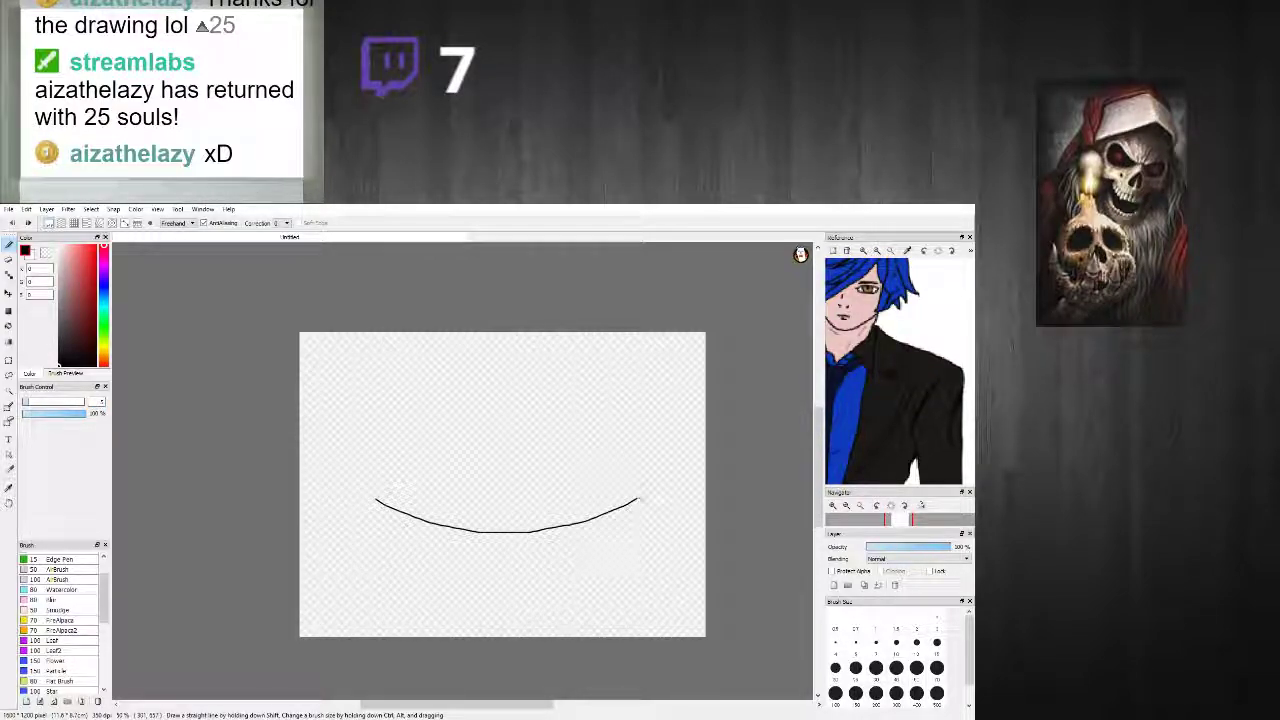
Step: Draw a short straight line slanting down from the curve's left end
scroll(468, 526, "up", 1)
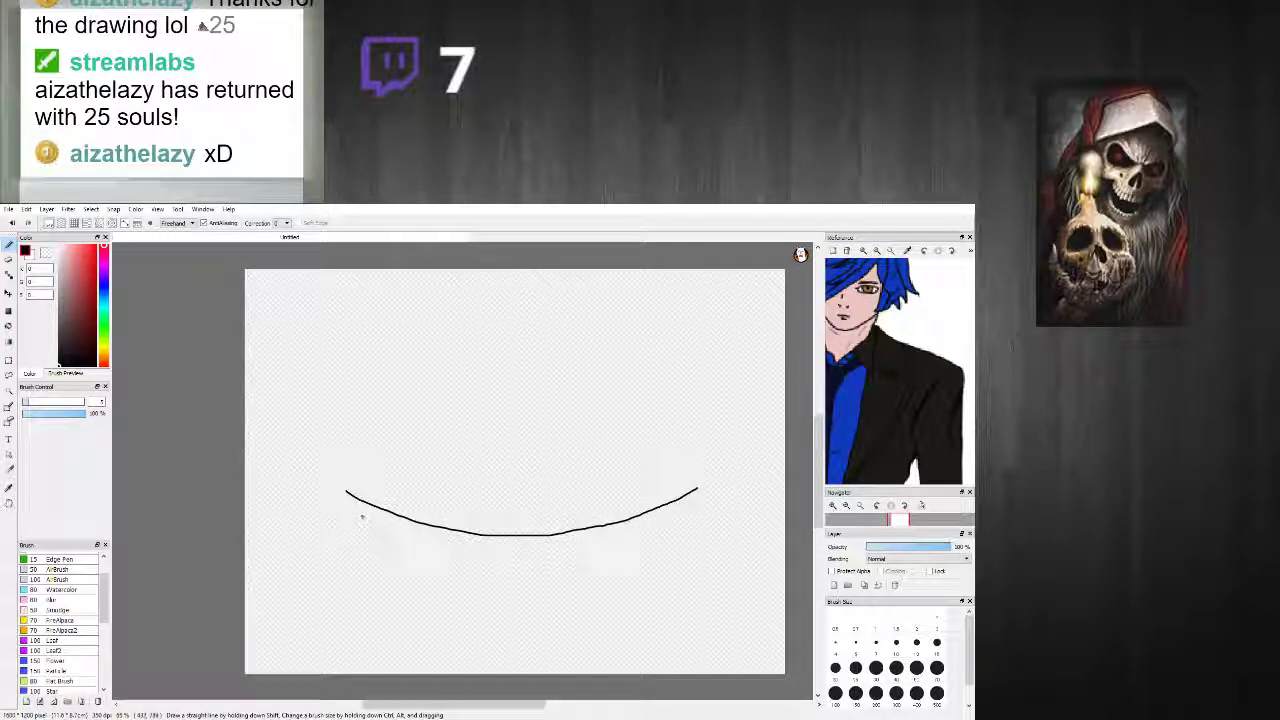
scroll(346, 491, "up", 1)
left_click_drag(346, 491, 326, 595)
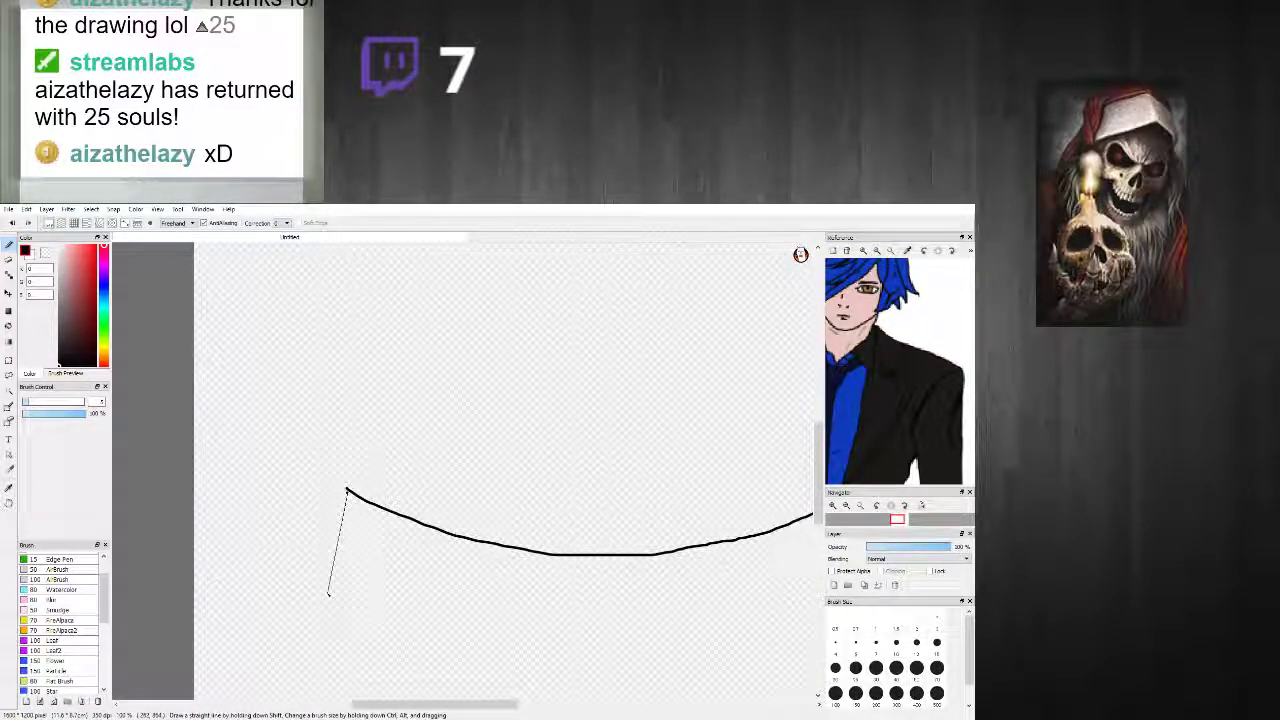
scroll(784, 560, "down", 3)
scroll(784, 560, "up", 2)
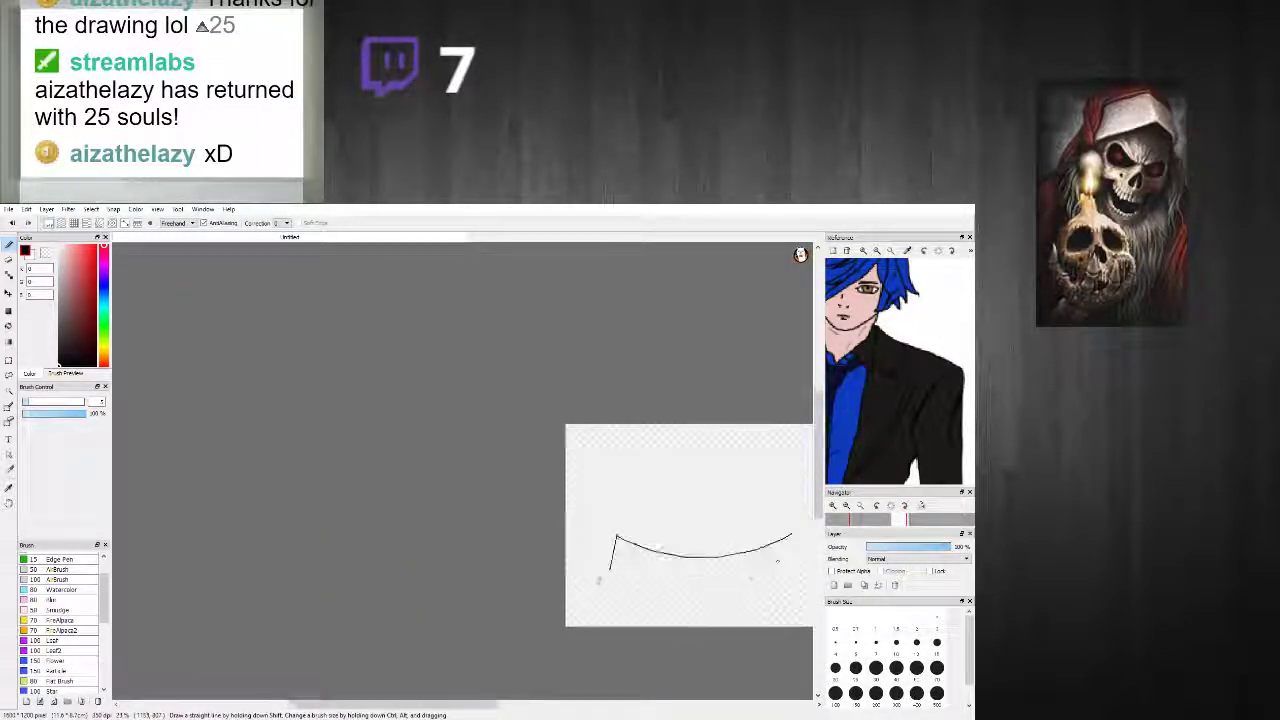
left_click_drag(509, 708, 545, 708)
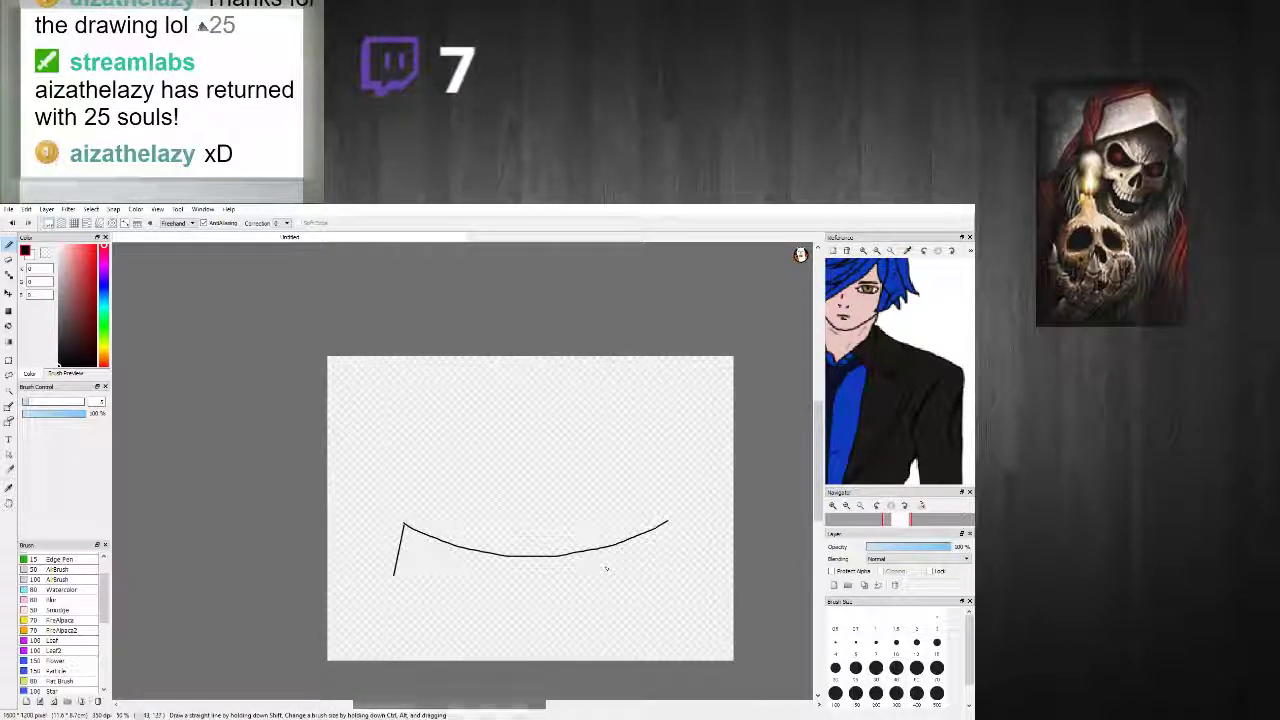
left_click_drag(665, 540, 660, 551)
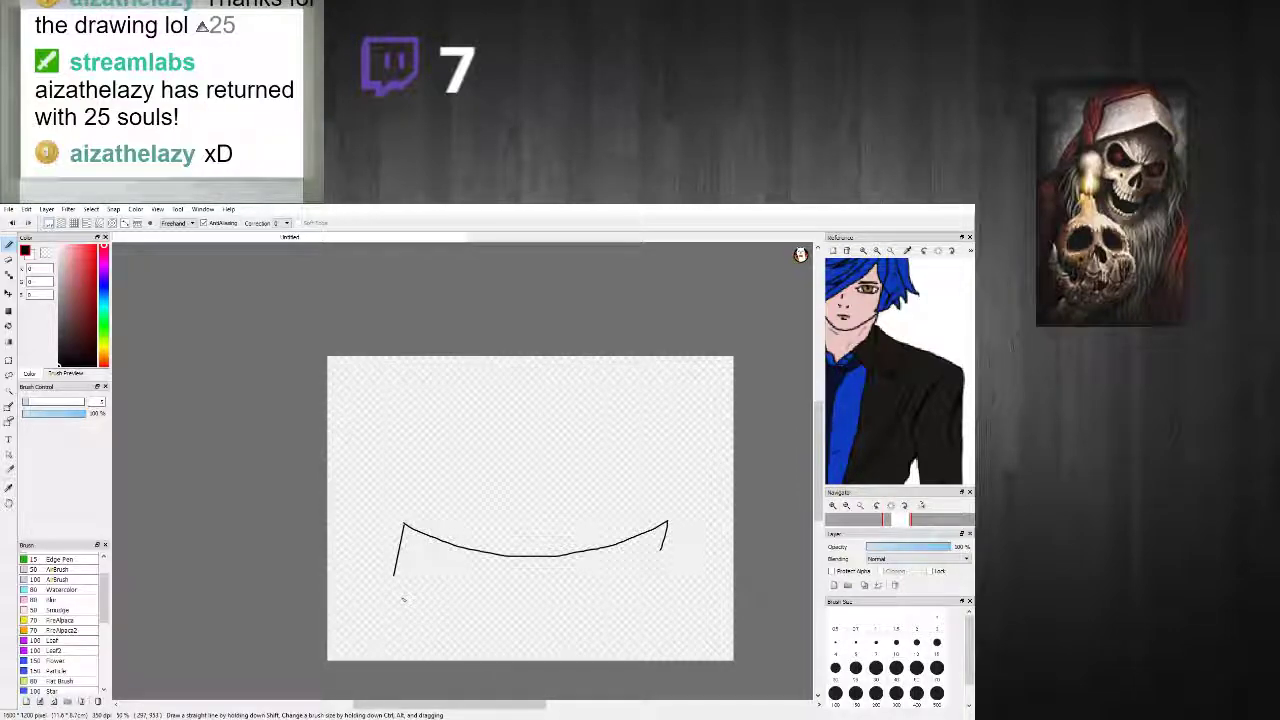
mouse_move(420, 588)
left_mouse_down()
mouse_move(492, 602)
mouse_move(628, 585)
left_mouse_up()
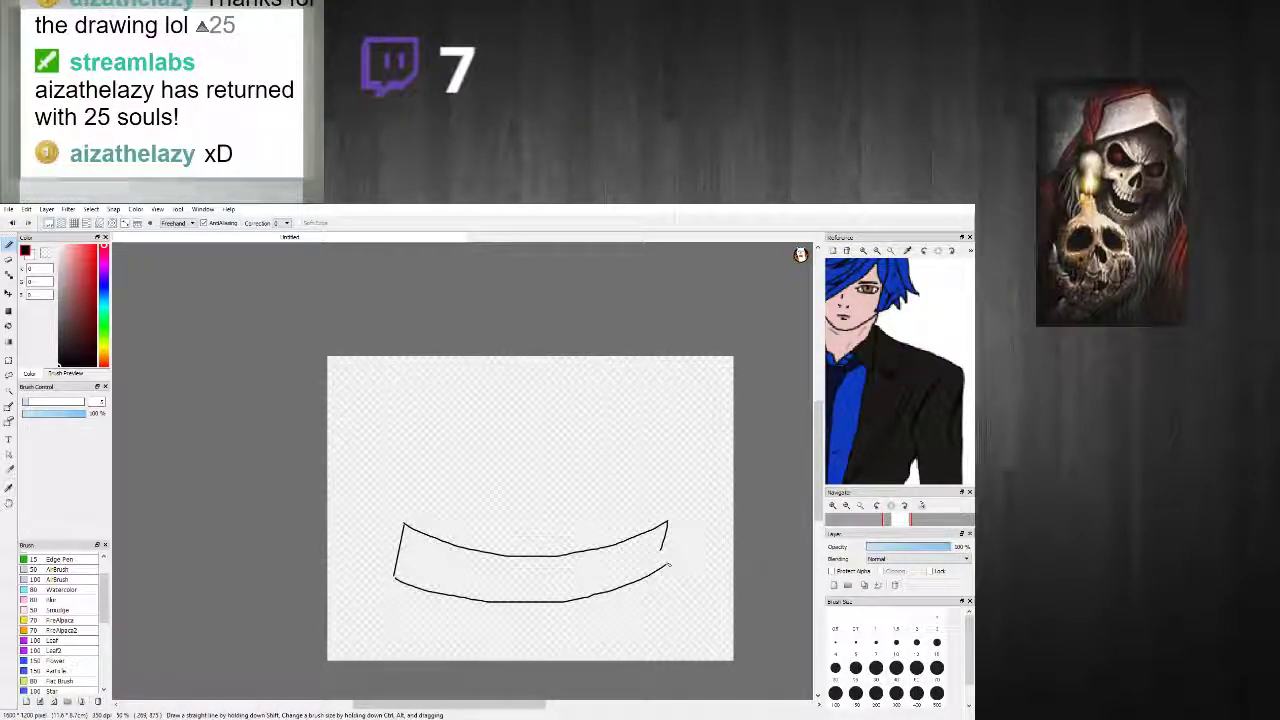
key("ctrl+z")
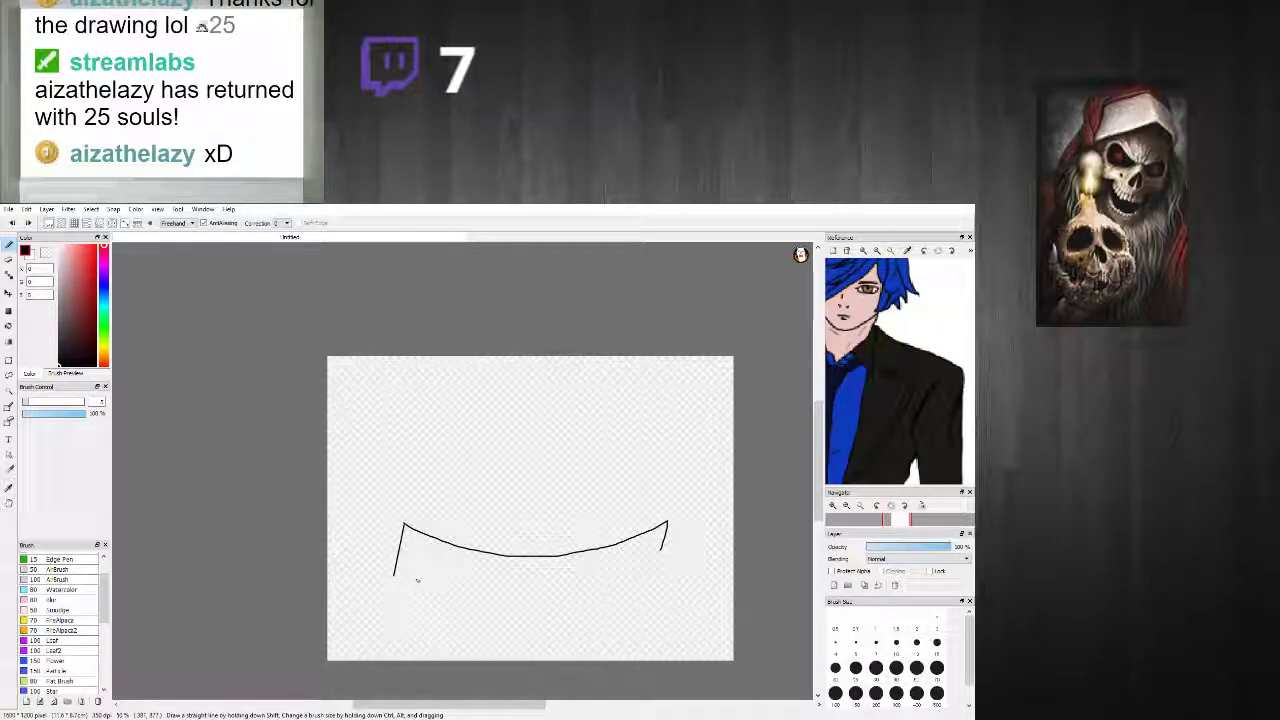
mouse_move(392, 576)
left_mouse_down()
mouse_move(547, 595)
mouse_move(664, 552)
left_mouse_up()
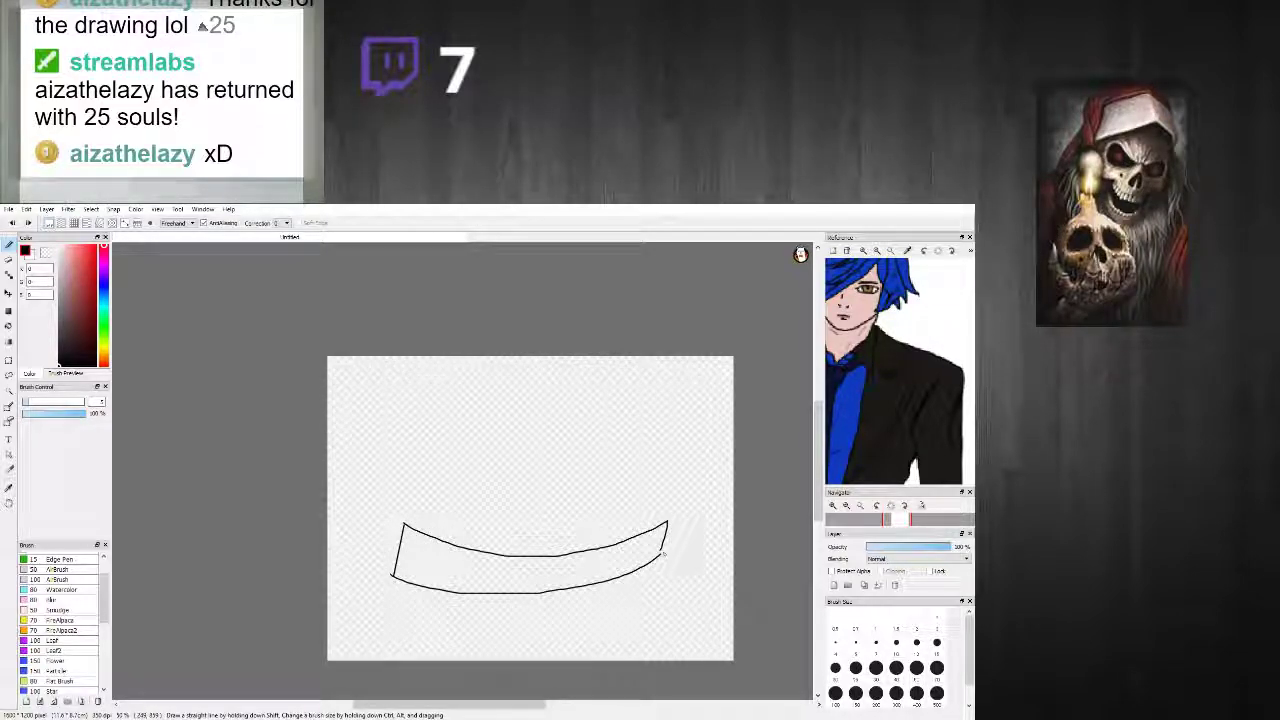
scroll(655, 552, "down", 3)
scroll(658, 548, "up", 3)
Step: Undo all strokes of the sagging curve shape to leave the canvas blank
key("ctrl+z")
key("ctrl+z")
key("ctrl+z")
scroll(528, 557, "up", 2)
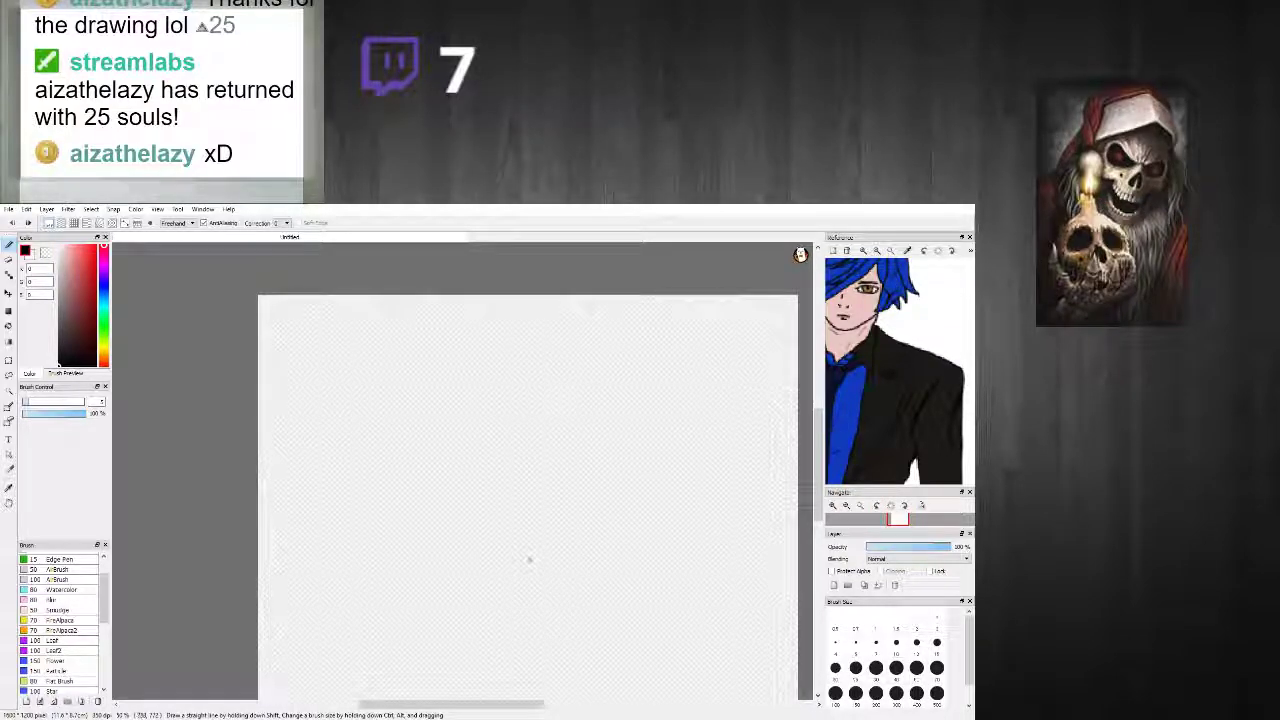
mouse_move(527, 590)
left_mouse_down()
mouse_move(449, 581)
mouse_move(395, 523)
mouse_move(403, 579)
mouse_move(523, 620)
mouse_move(611, 623)
mouse_move(699, 567)
left_mouse_up()
key("ctrl+z")
scroll(382, 605, "down", 2)
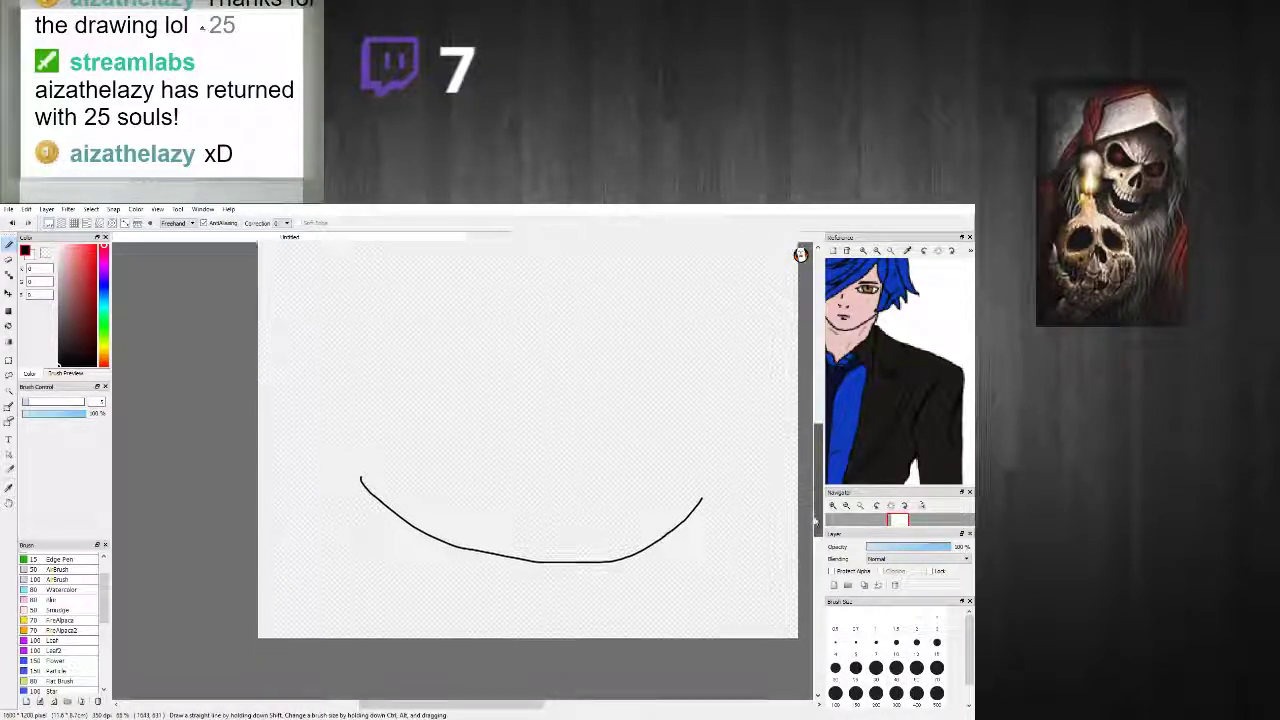
mouse_move(345, 550)
left_mouse_down()
mouse_move(440, 601)
mouse_move(580, 613)
mouse_move(673, 573)
mouse_move(712, 515)
left_mouse_up()
scroll(413, 482, "down", 3)
scroll(410, 483, "up", 3)
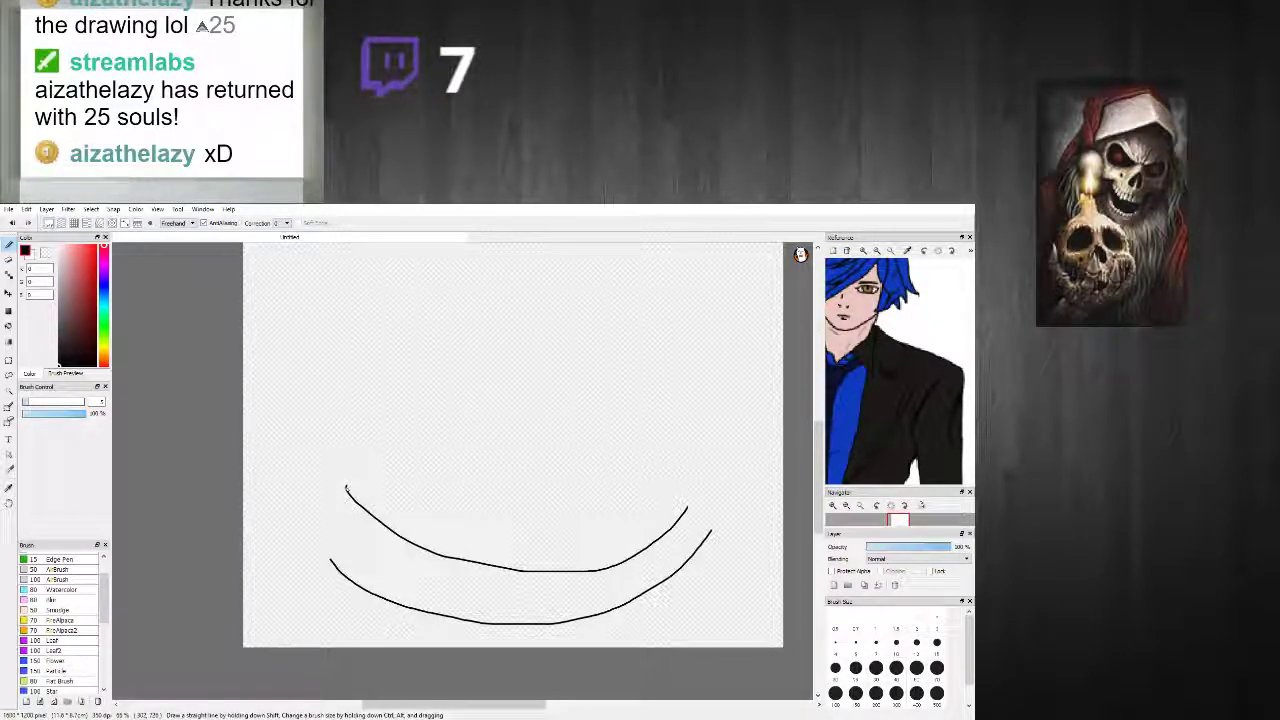
mouse_move(352, 447)
left_mouse_down()
mouse_move(420, 369)
mouse_move(493, 356)
mouse_move(617, 406)
left_mouse_up()
key("ctrl+z")
key("ctrl+z")
key("ctrl+z")
scroll(510, 420, "down", 2)
scroll(510, 420, "up", 1)
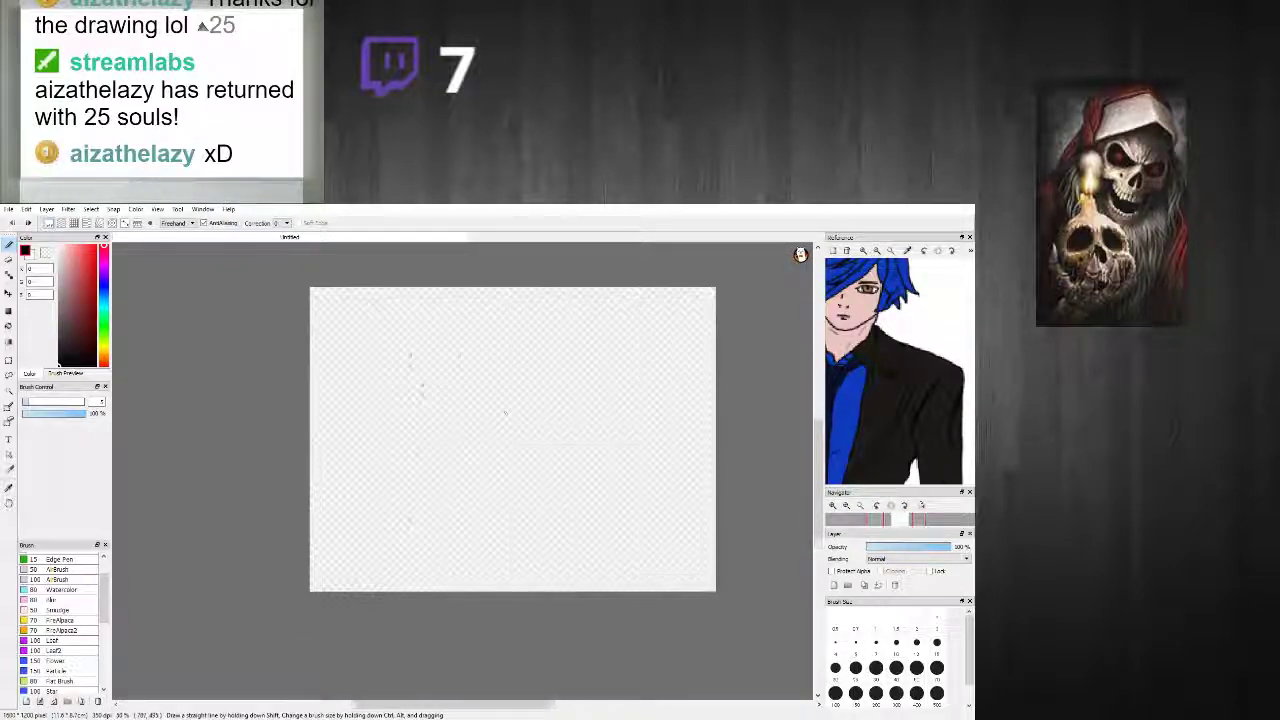
Step: Draw a wide closed black dome across the canvas centre, with a flat base that rises gently toward its right end
mouse_move(373, 463)
left_mouse_down()
mouse_move(416, 406)
mouse_move(489, 385)
mouse_move(570, 389)
mouse_move(663, 436)
left_mouse_up()
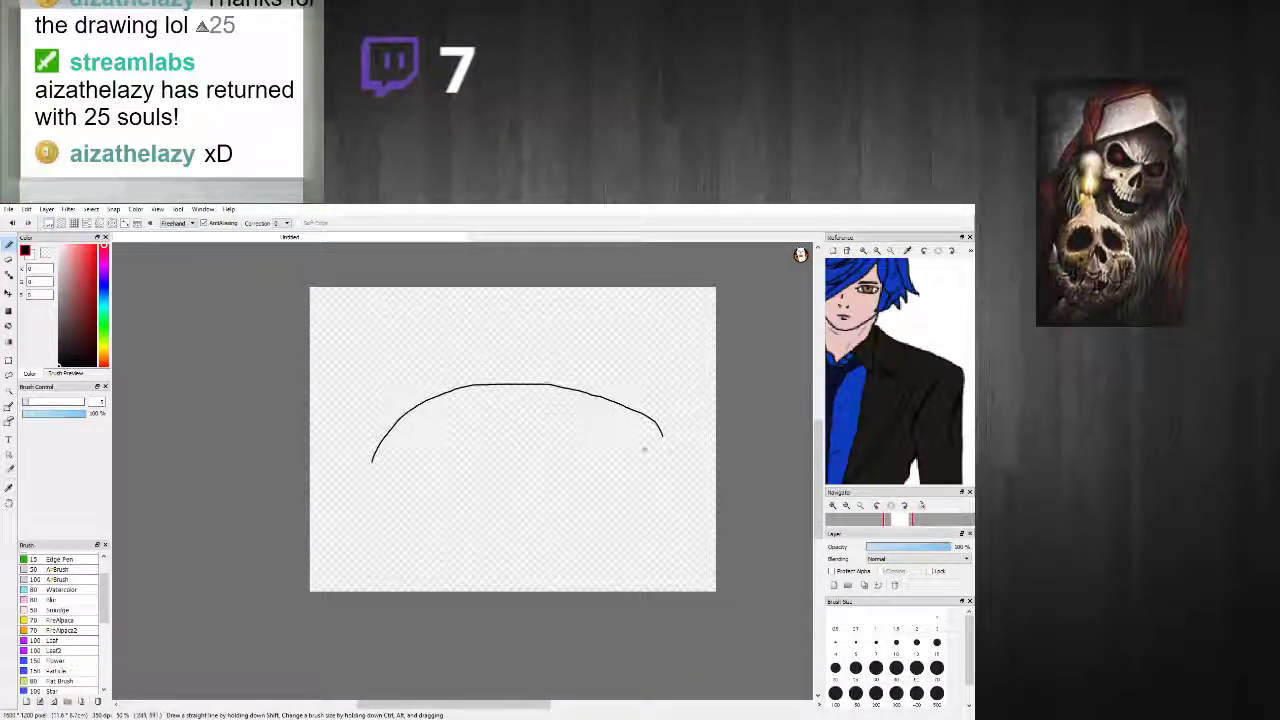
left_click_drag(405, 465, 481, 464)
left_click_drag(558, 459, 658, 440)
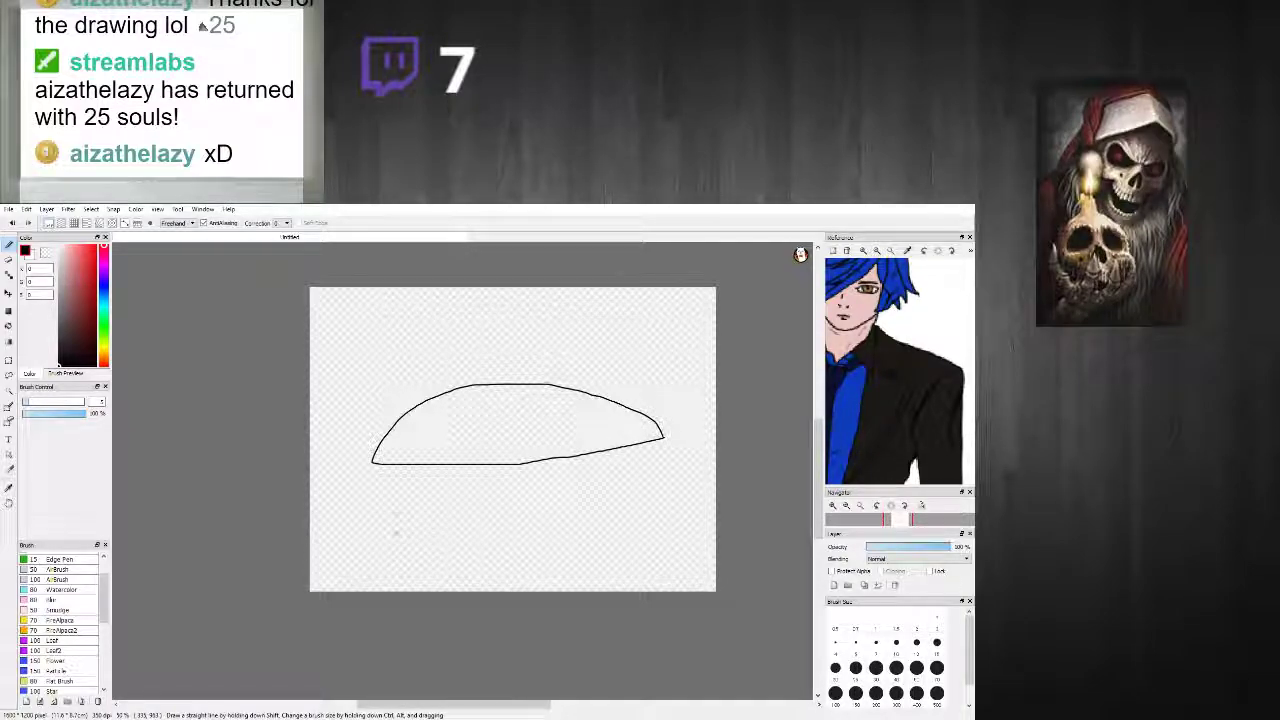
Step: Draw a wavy, scalloped rim under the dome's base, with a rounded bulge at each end
scroll(443, 470, "up", 1)
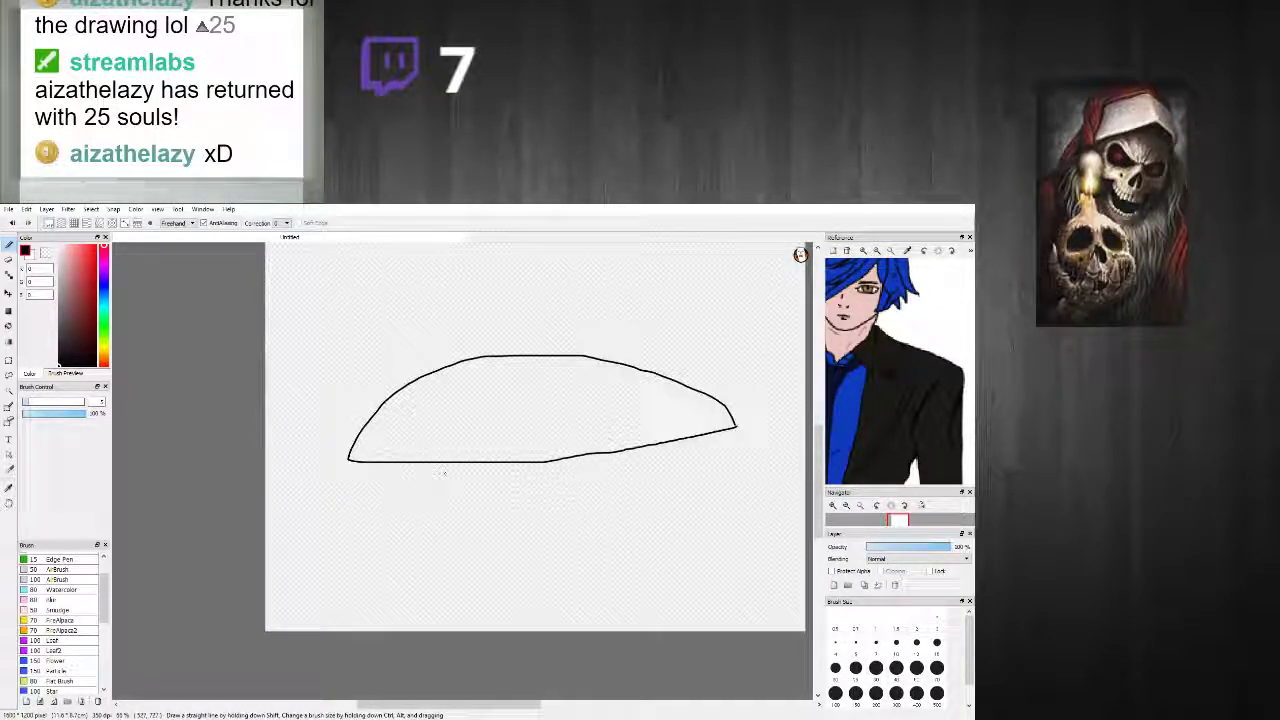
scroll(353, 472, "up", 1)
mouse_move(348, 456)
left_mouse_down()
mouse_move(322, 462)
mouse_move(420, 497)
mouse_move(772, 470)
left_mouse_up()
left_click_drag(487, 704, 559, 703)
left_click_drag(478, 469, 601, 443)
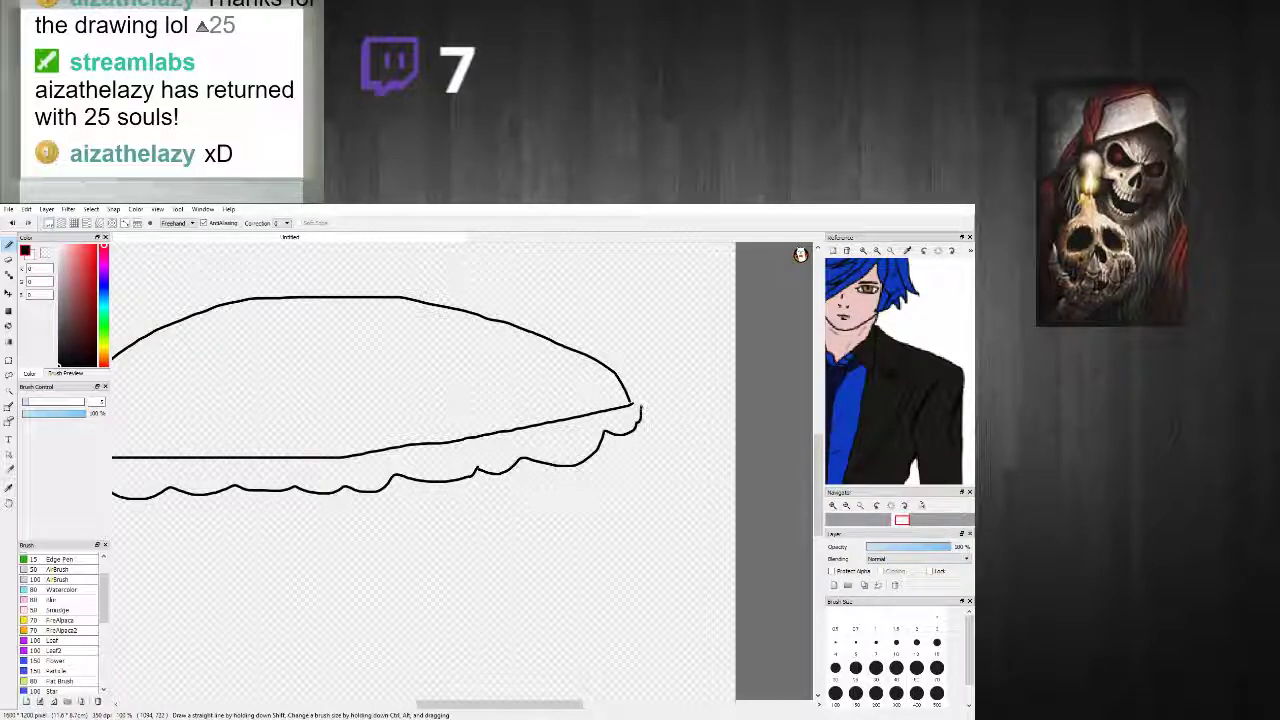
Step: Outline a long slanted band beneath the scalloped rim with straight left, bottom and right edges
scroll(638, 428, "down", 3)
scroll(502, 428, "up", 2)
scroll(386, 478, "down", 1)
scroll(386, 478, "up", 1)
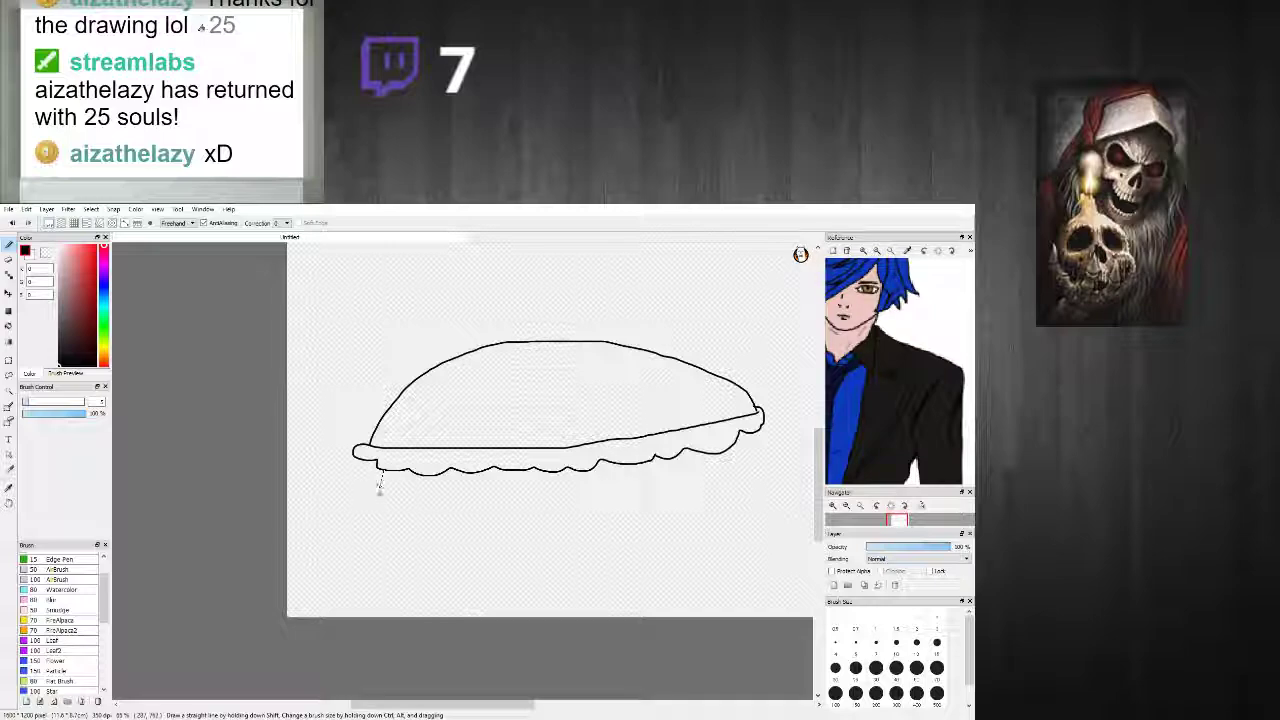
left_click_drag(380, 468, 387, 517)
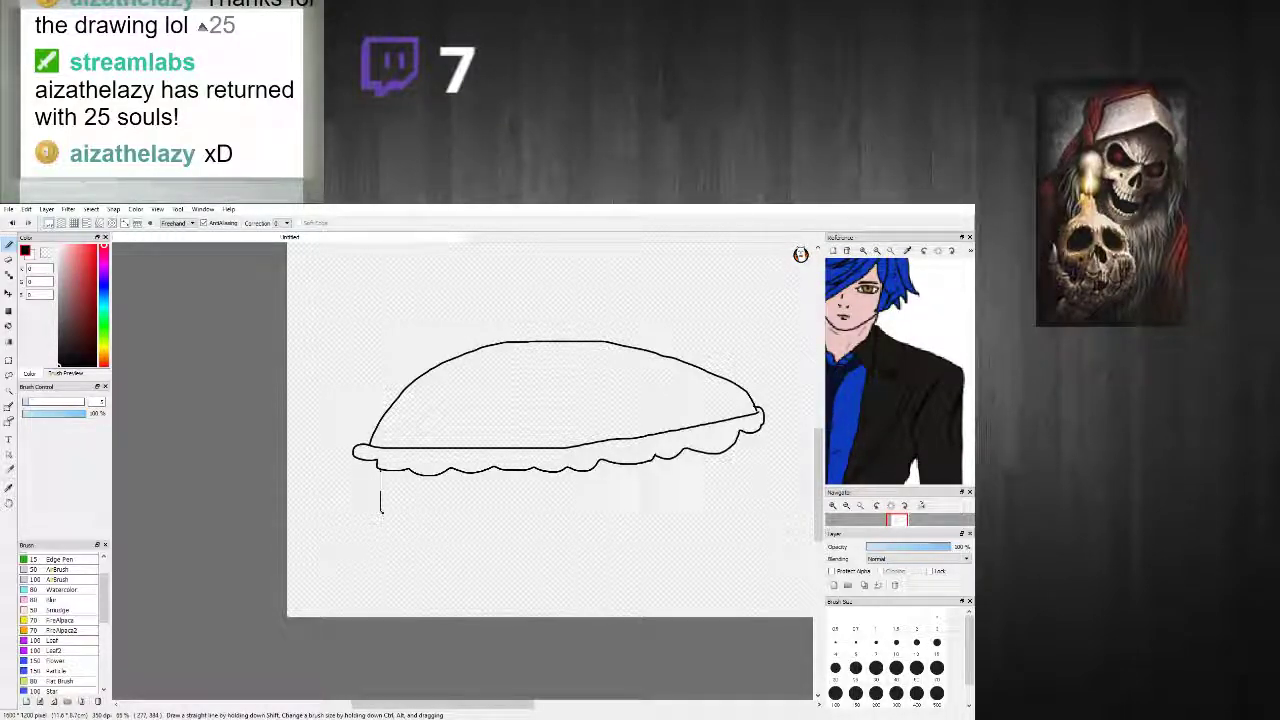
left_click(758, 479, "shift")
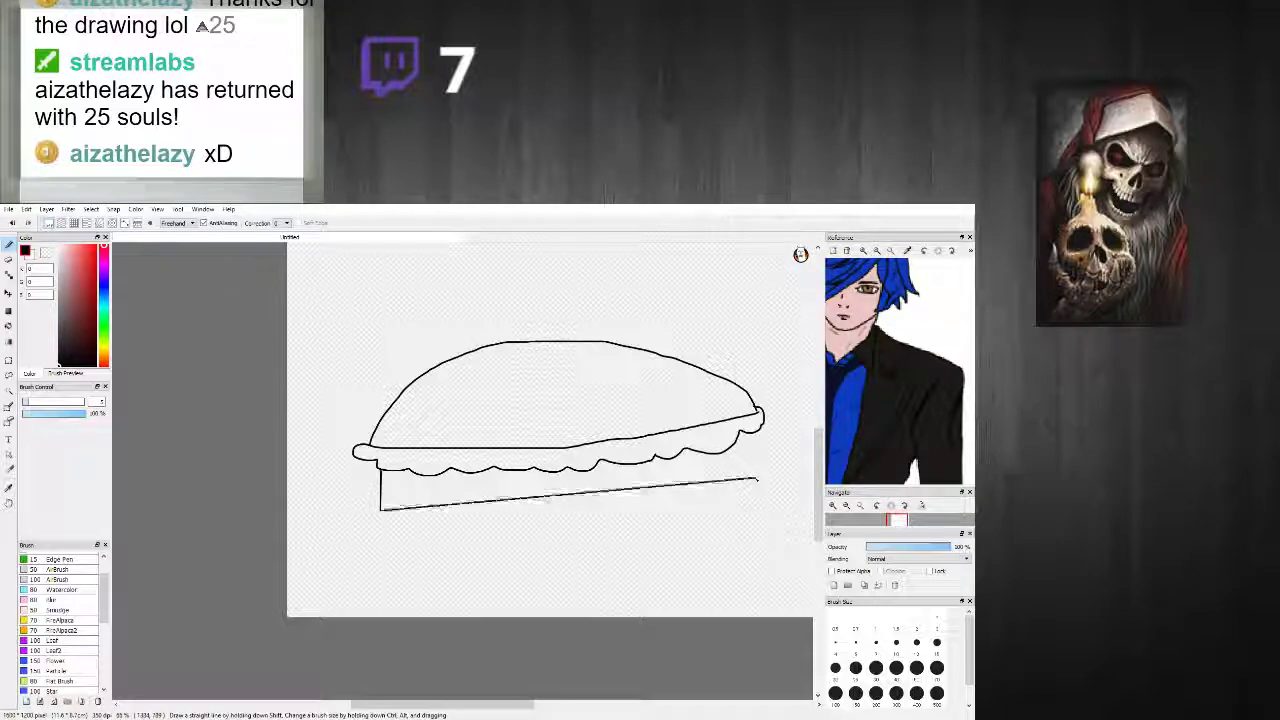
left_click(744, 432, "shift")
scroll(744, 432, "down", 2)
scroll(646, 497, "up", 1)
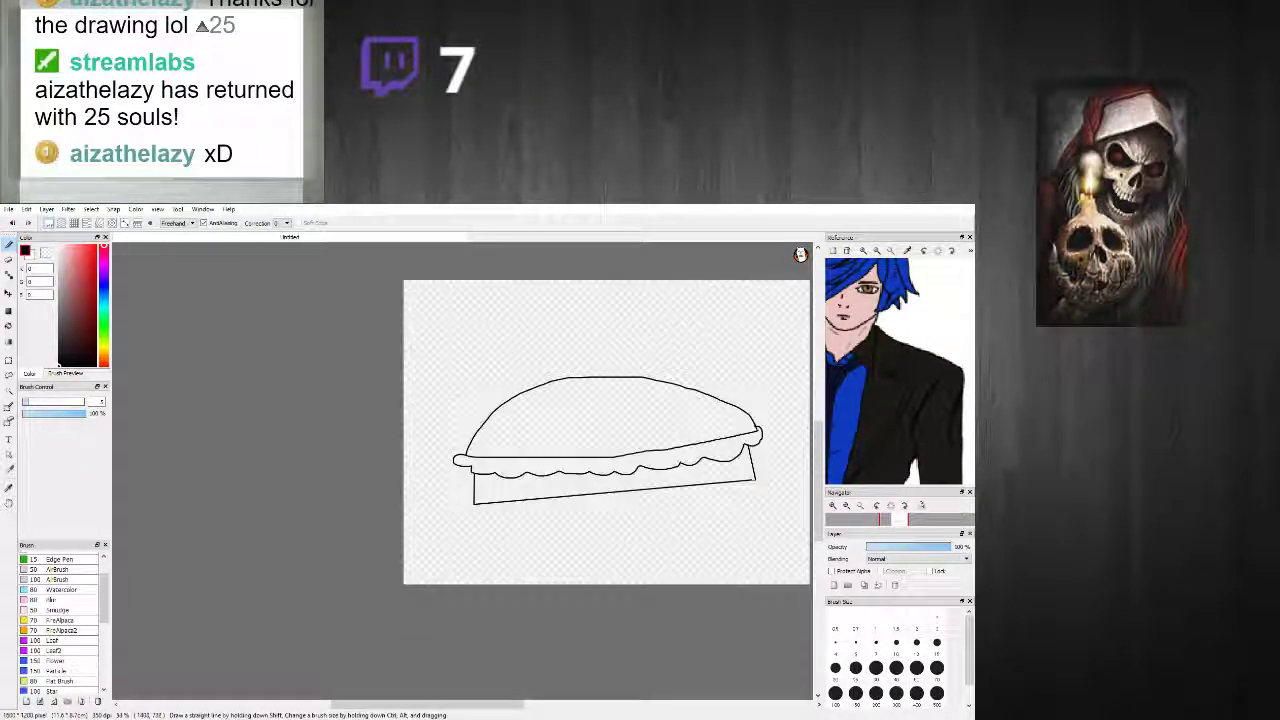
scroll(646, 497, "up", 1)
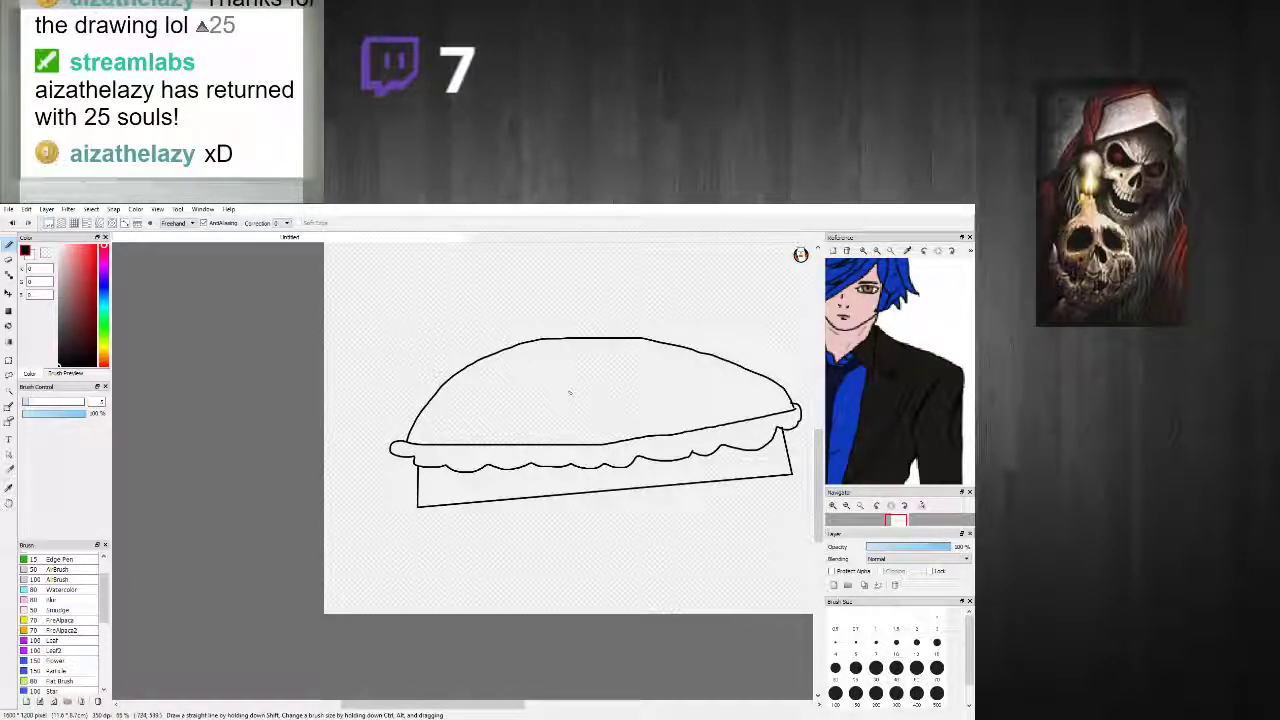
Step: Divide the band under the rim into ten teeth with nine straight, nearly vertical lines
scroll(459, 515, "up", 1)
left_click(421, 490, "shift")
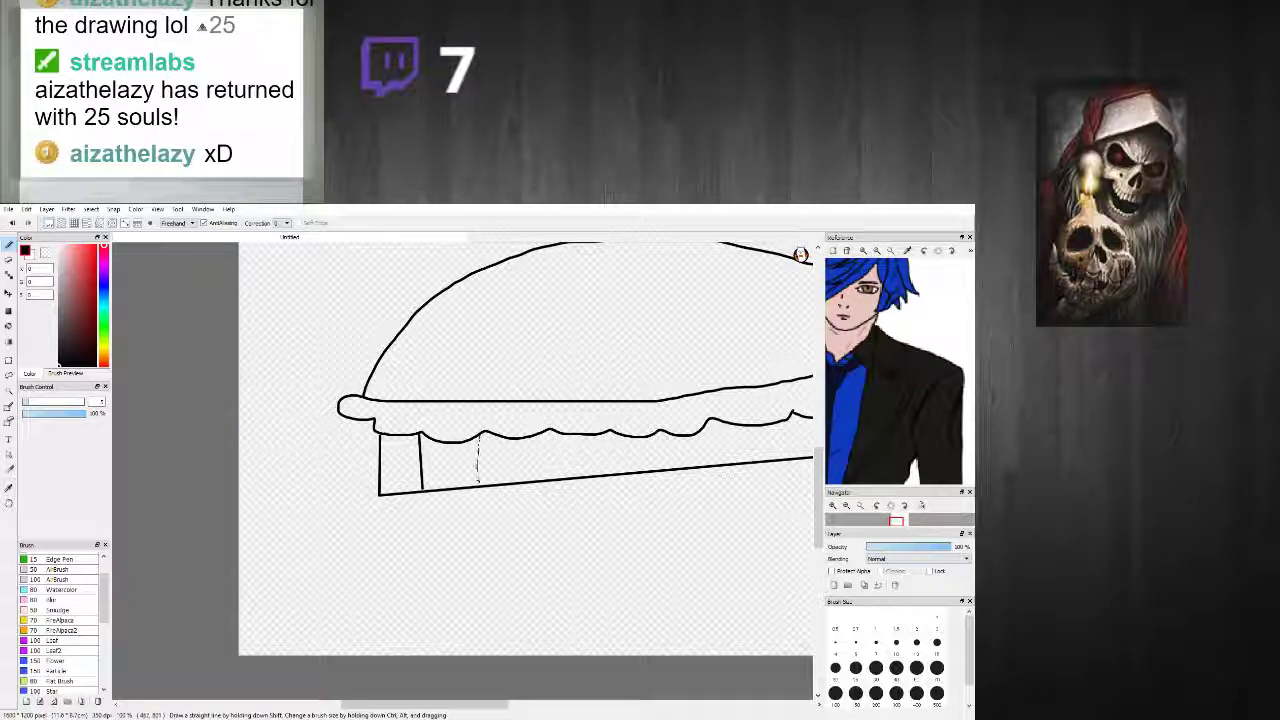
left_click(484, 489, "shift")
left_click(538, 434)
left_click(543, 484, "shift")
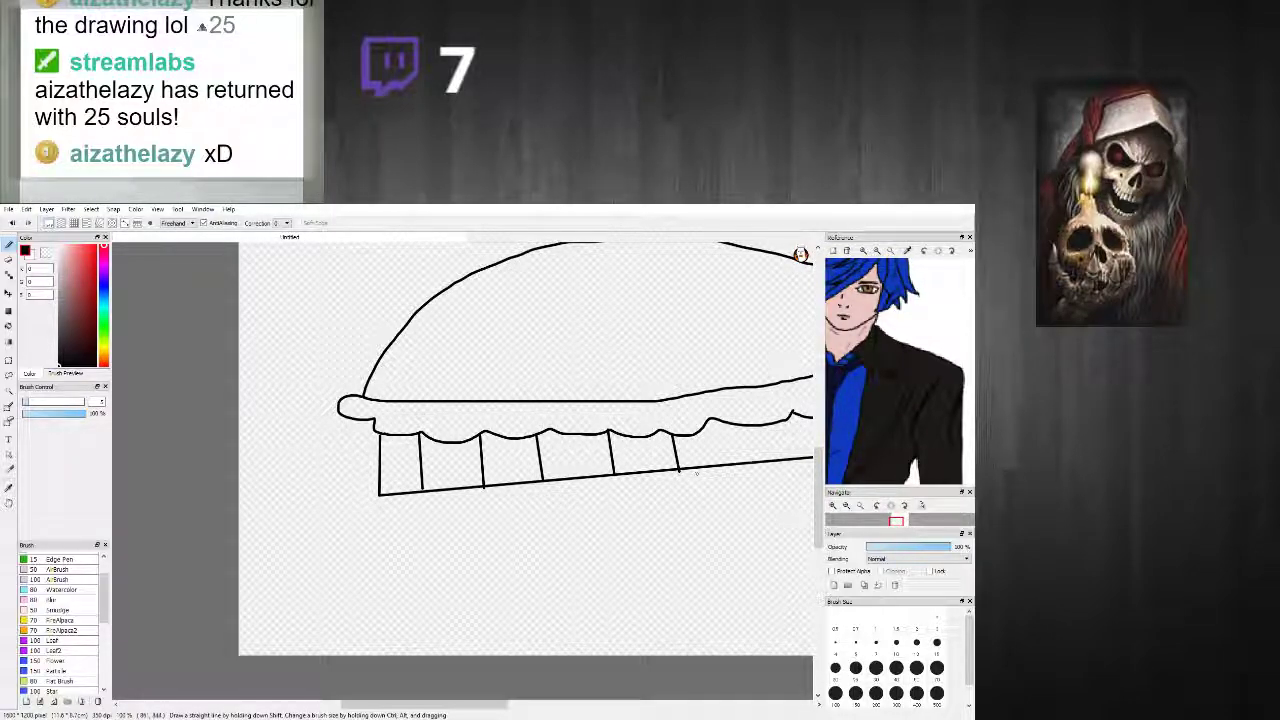
scroll(760, 445, "down", 2)
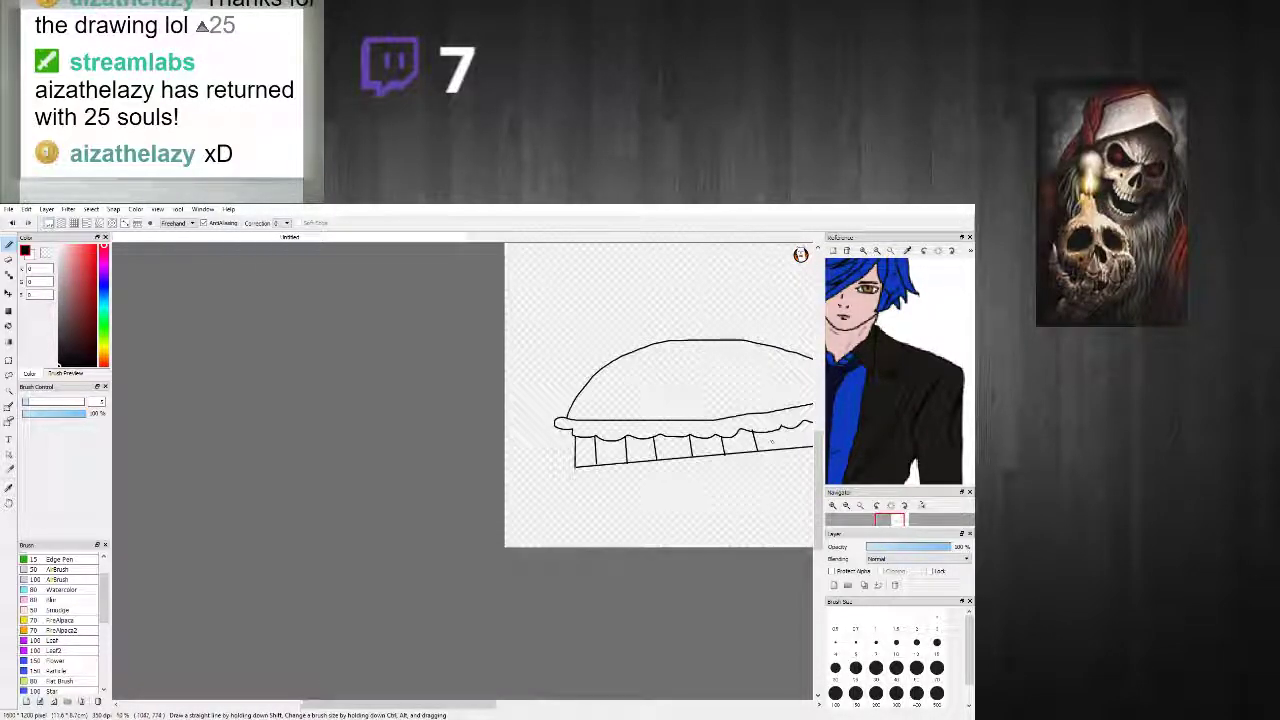
scroll(602, 488, "up", 4)
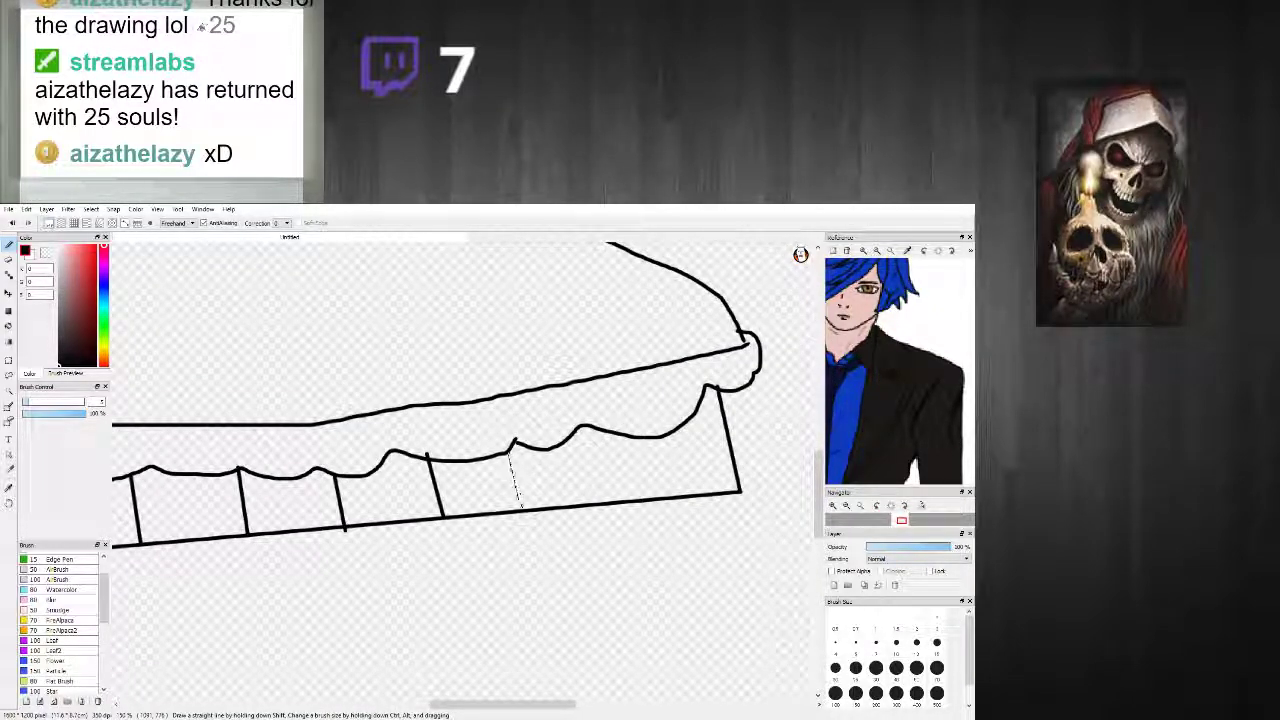
left_click_drag(586, 428, 602, 505)
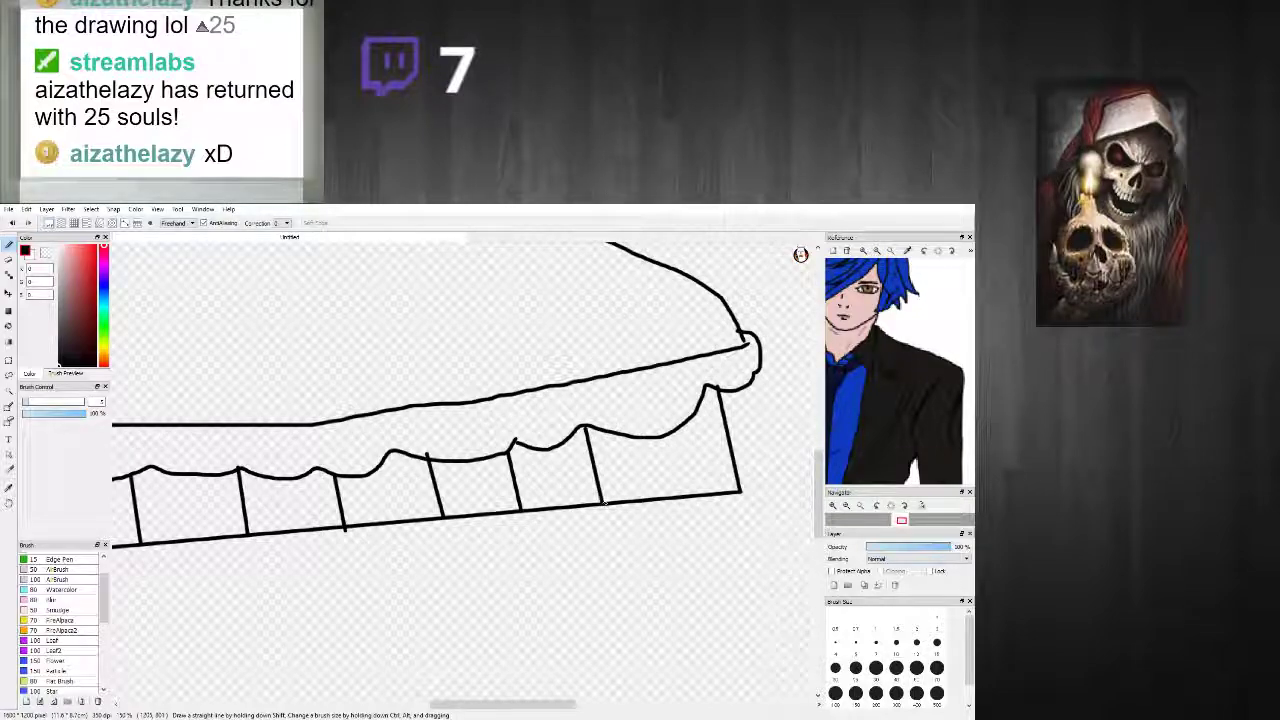
left_click_drag(680, 497, 684, 498)
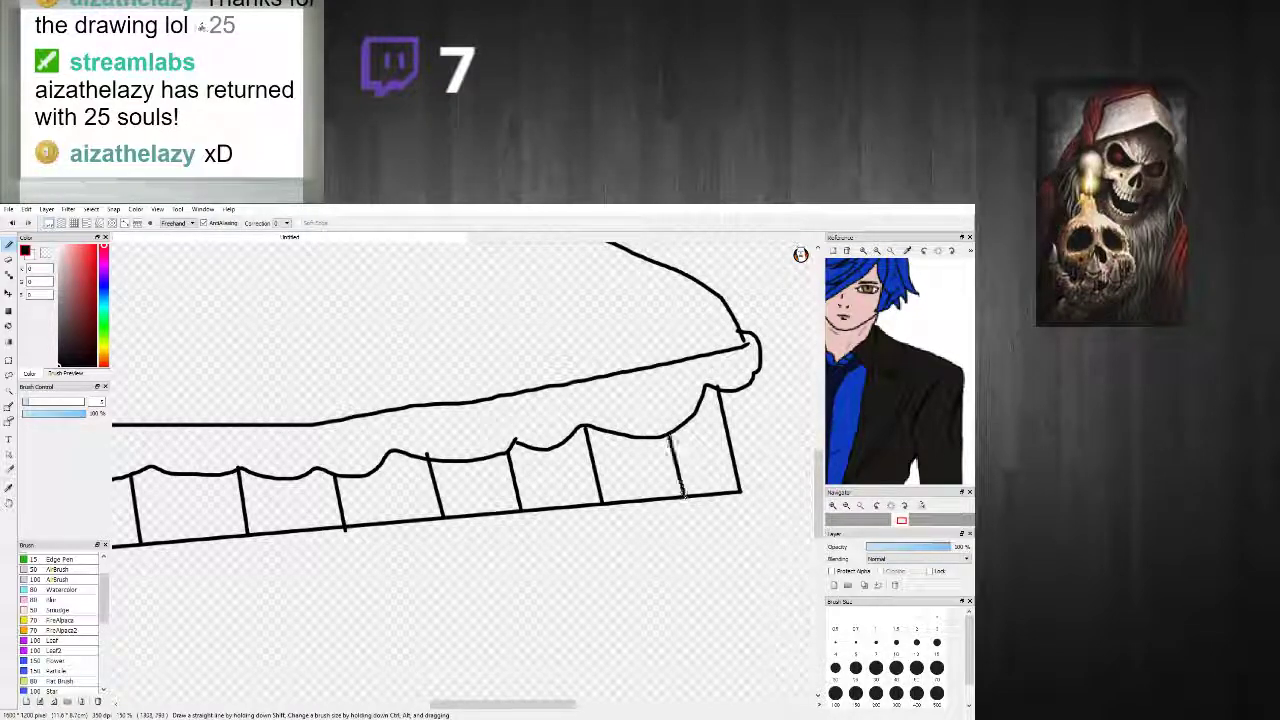
scroll(672, 457, "down", 3)
scroll(622, 420, "up", 2)
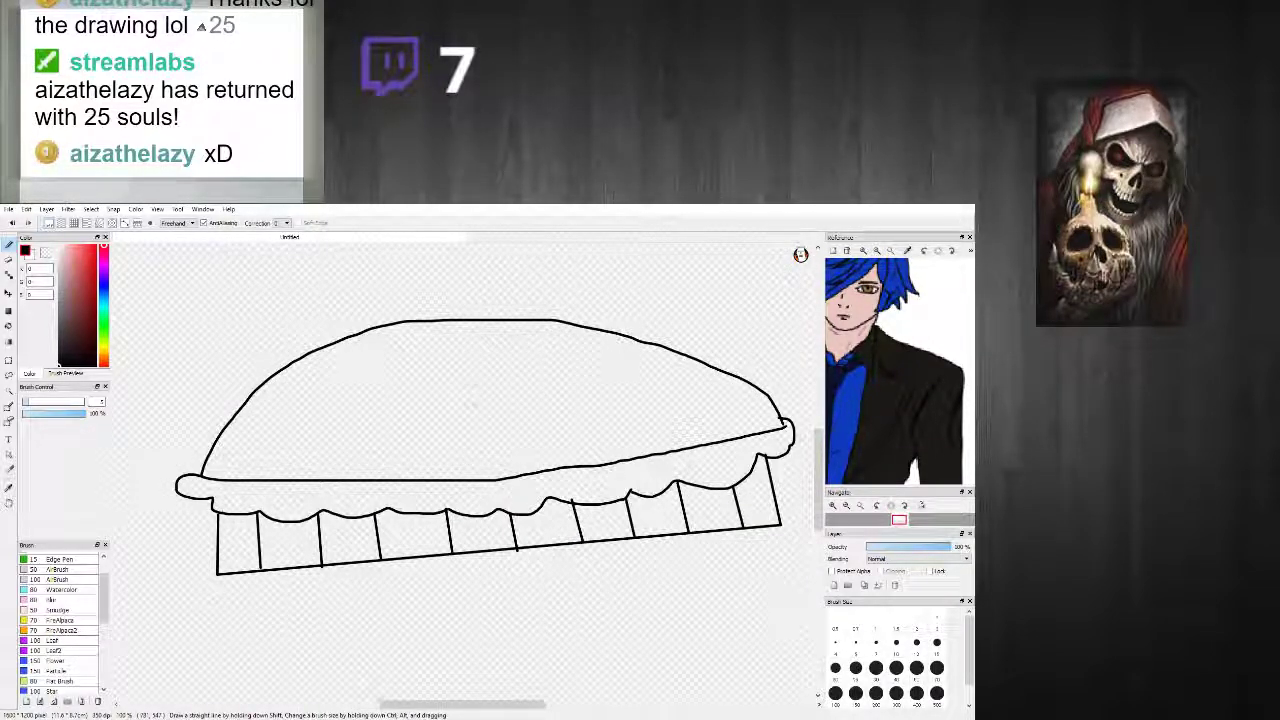
Step: Draw two freehand round eye outlines side by side on the left half of the dome
scroll(530, 403, "up", 2)
scroll(357, 398, "down", 3)
scroll(357, 398, "up", 1)
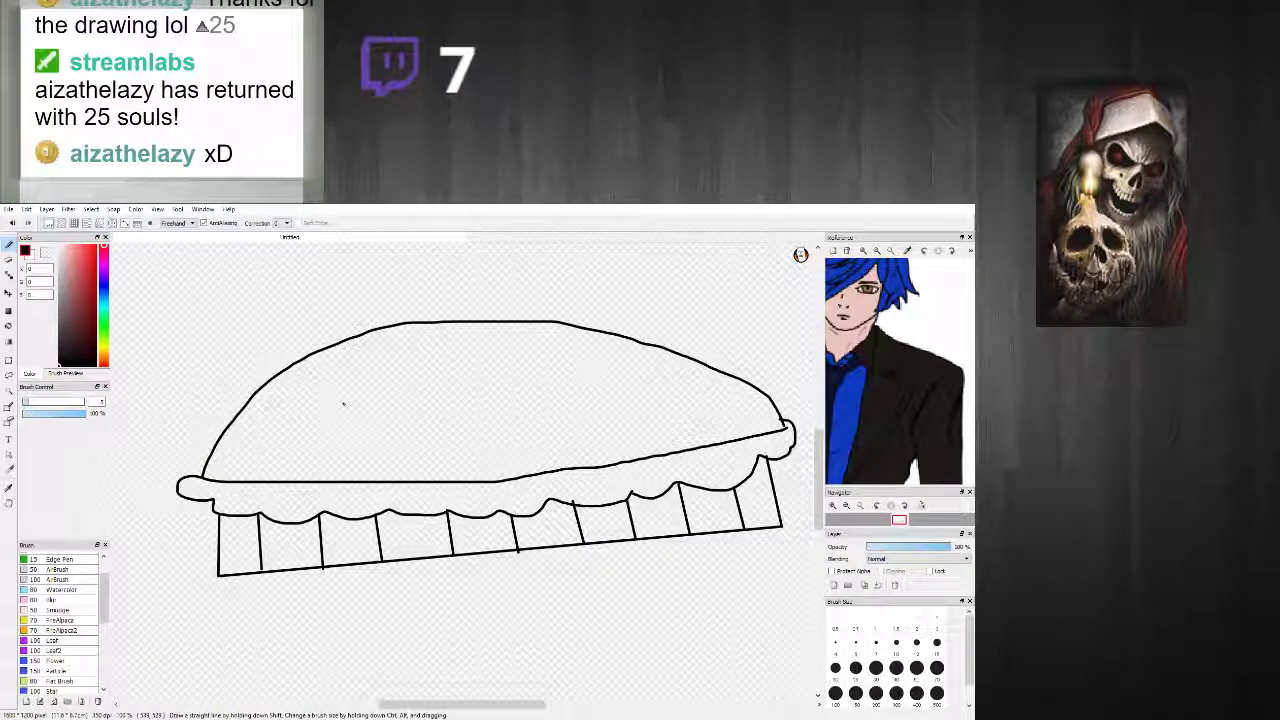
left_click_drag(291, 397, 344, 384)
left_click_drag(354, 428, 318, 456)
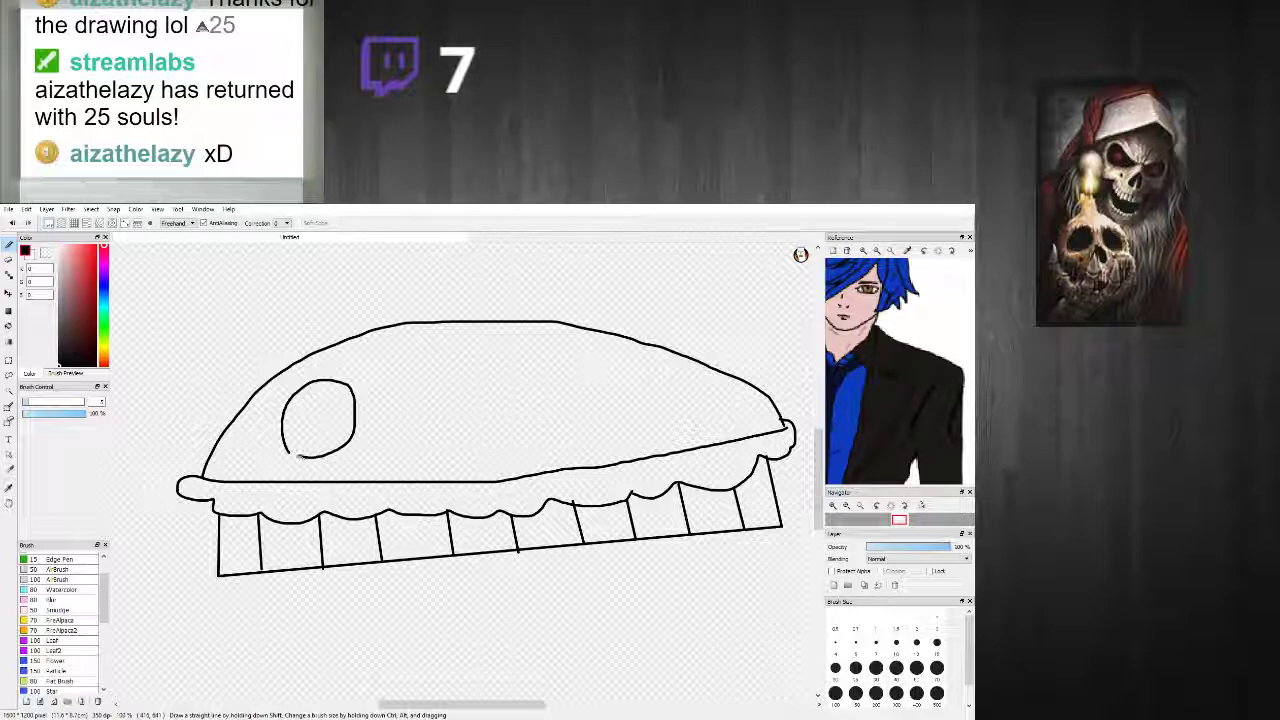
mouse_move(430, 428)
left_mouse_down()
mouse_move(447, 379)
mouse_move(490, 393)
mouse_move(490, 428)
mouse_move(454, 442)
left_mouse_up()
scroll(459, 429, "down", 2)
Step: Add a solid black round pupil inside each eye with the filled ellipse shape
scroll(372, 437, "up", 3)
scroll(372, 437, "up", 2)
left_click(9, 312)
left_click_drag(418, 467, 310, 361)
scroll(614, 386, "down", 3)
scroll(640, 385, "up", 2)
left_click_drag(709, 423, 651, 364)
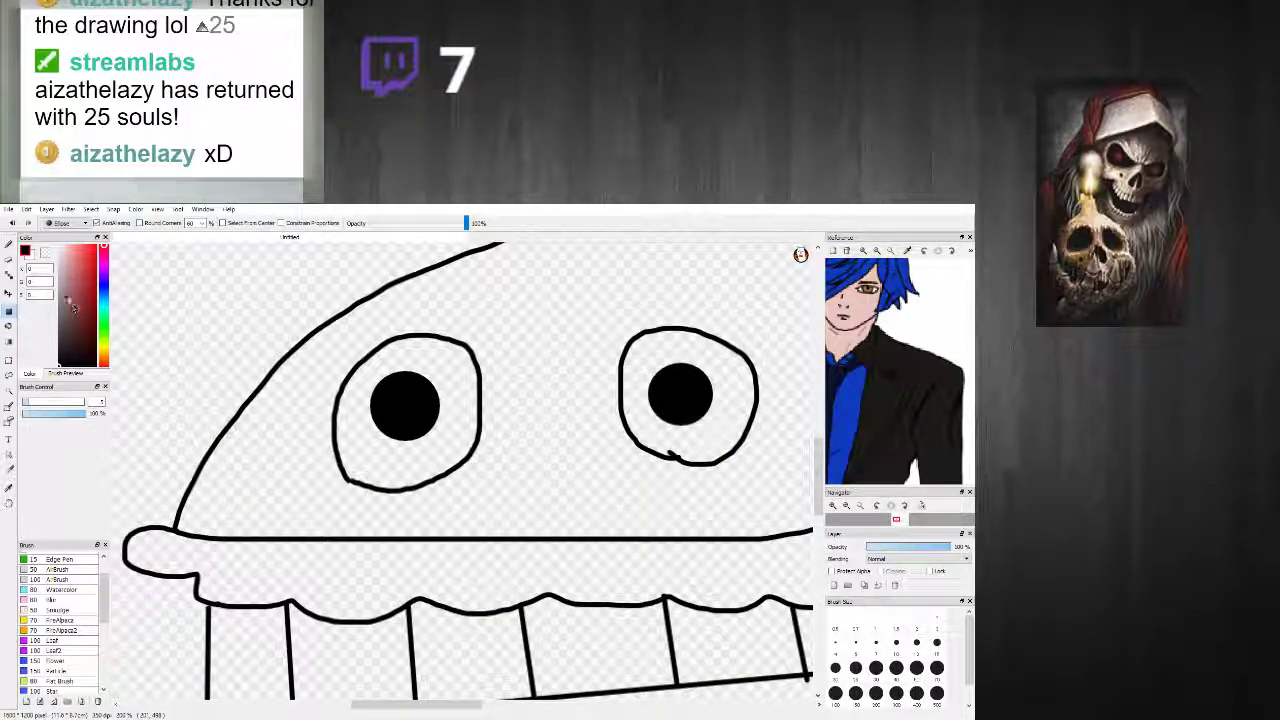
Step: Cut a small transparent circle out of the lower-right edge of each pupil
left_click(45, 251)
left_click_drag(420, 420, 407, 397)
left_click_drag(720, 423, 680, 394)
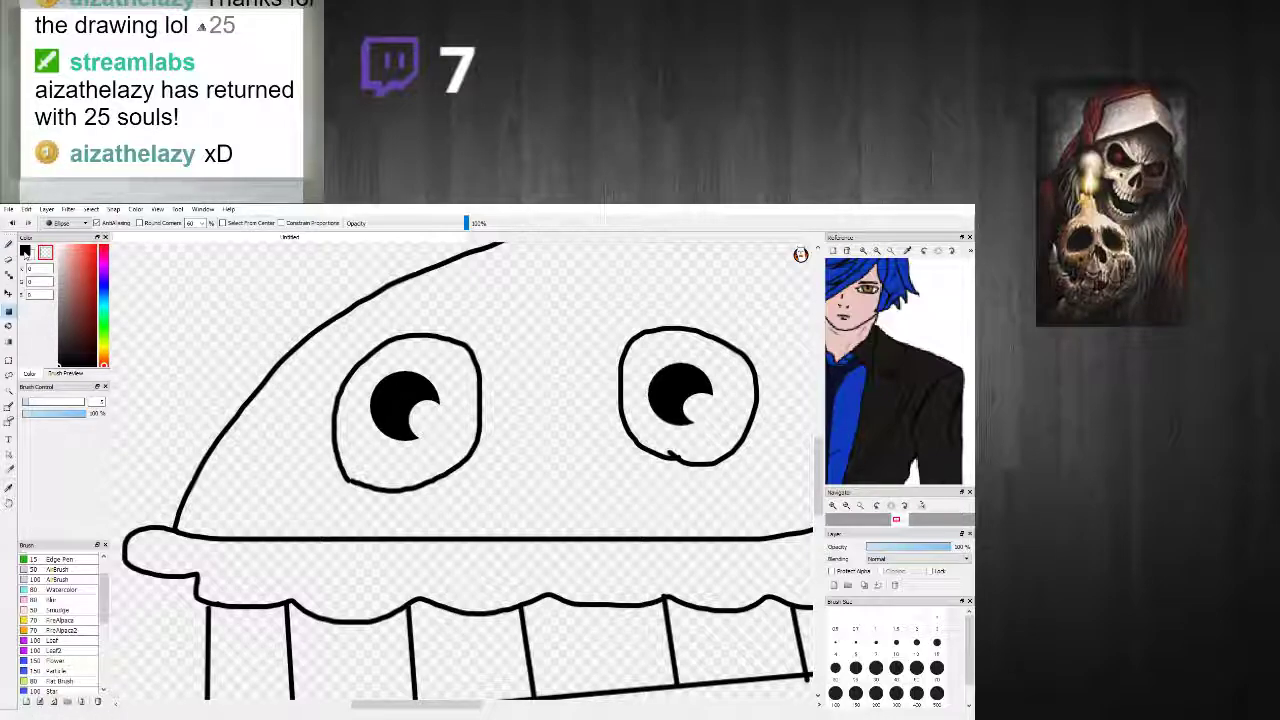
Step: Add a small solid black ellipse above and to the right of the pupil in each eye
scroll(417, 345, "up", 2)
left_click_drag(490, 391, 452, 361)
scroll(501, 417, "down", 3)
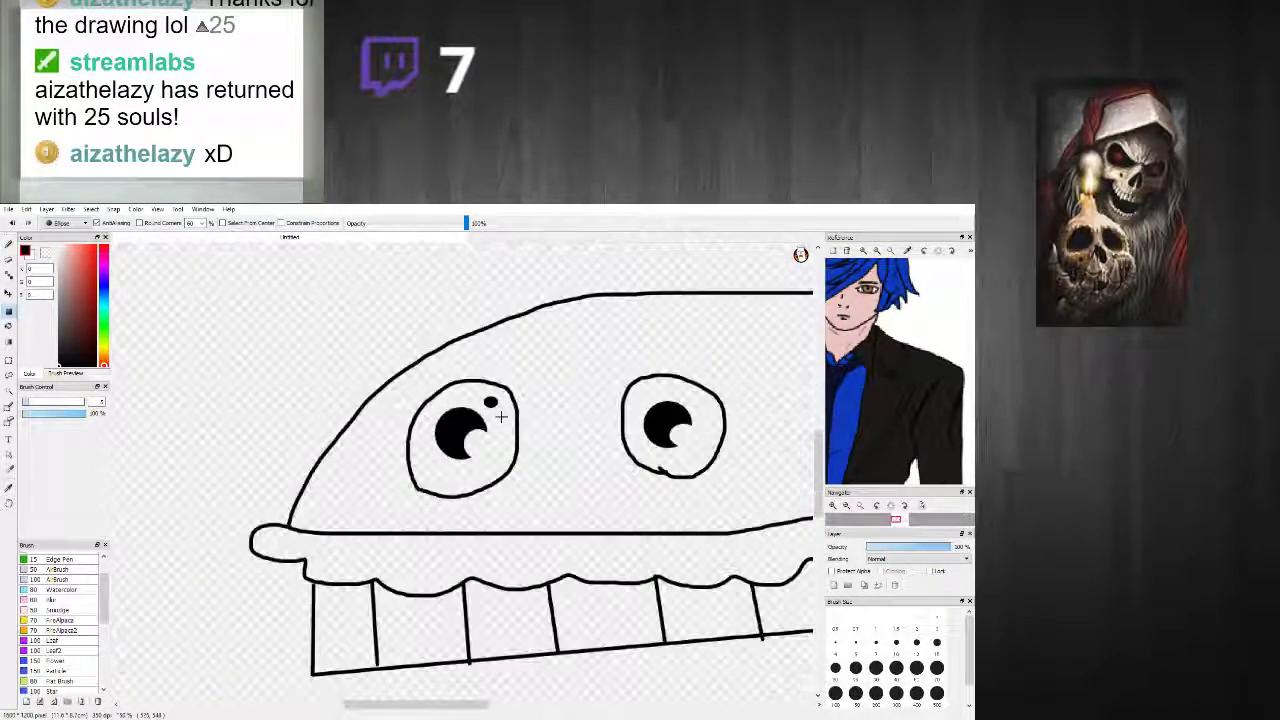
scroll(632, 411, "up", 1)
left_click_drag(720, 393, 704, 381)
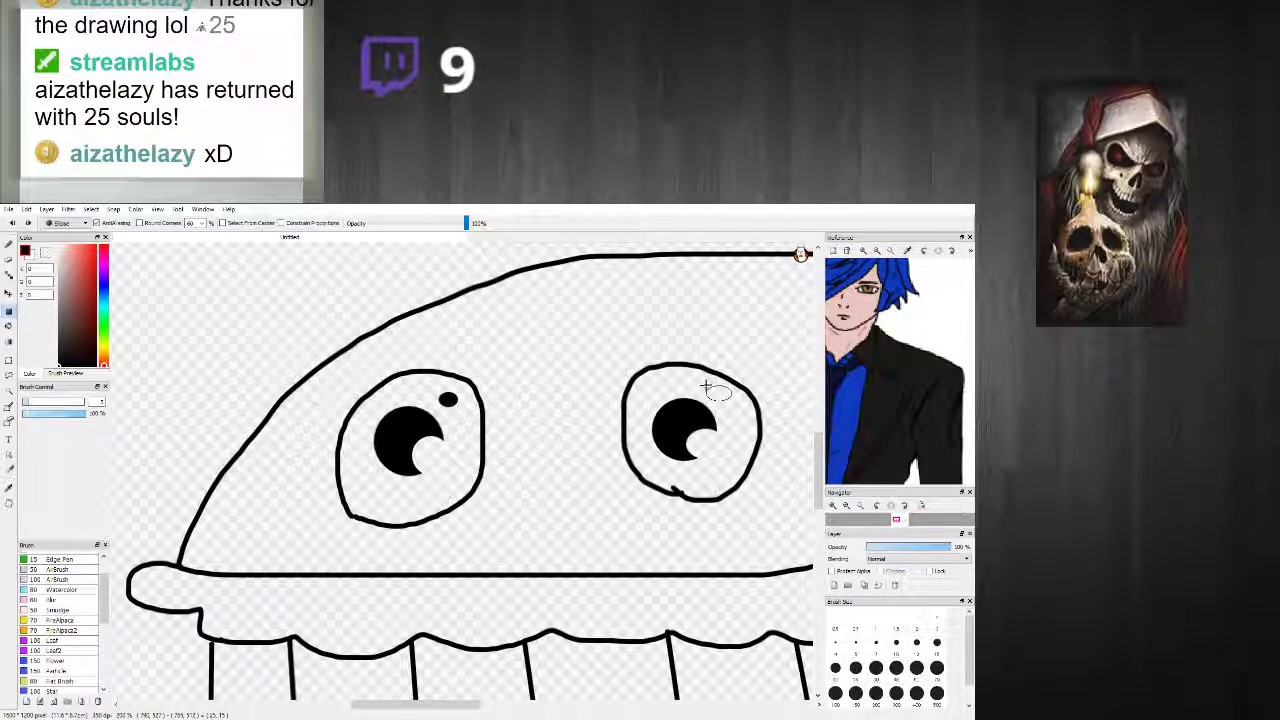
scroll(697, 445, "down", 1)
scroll(697, 448, "down", 2)
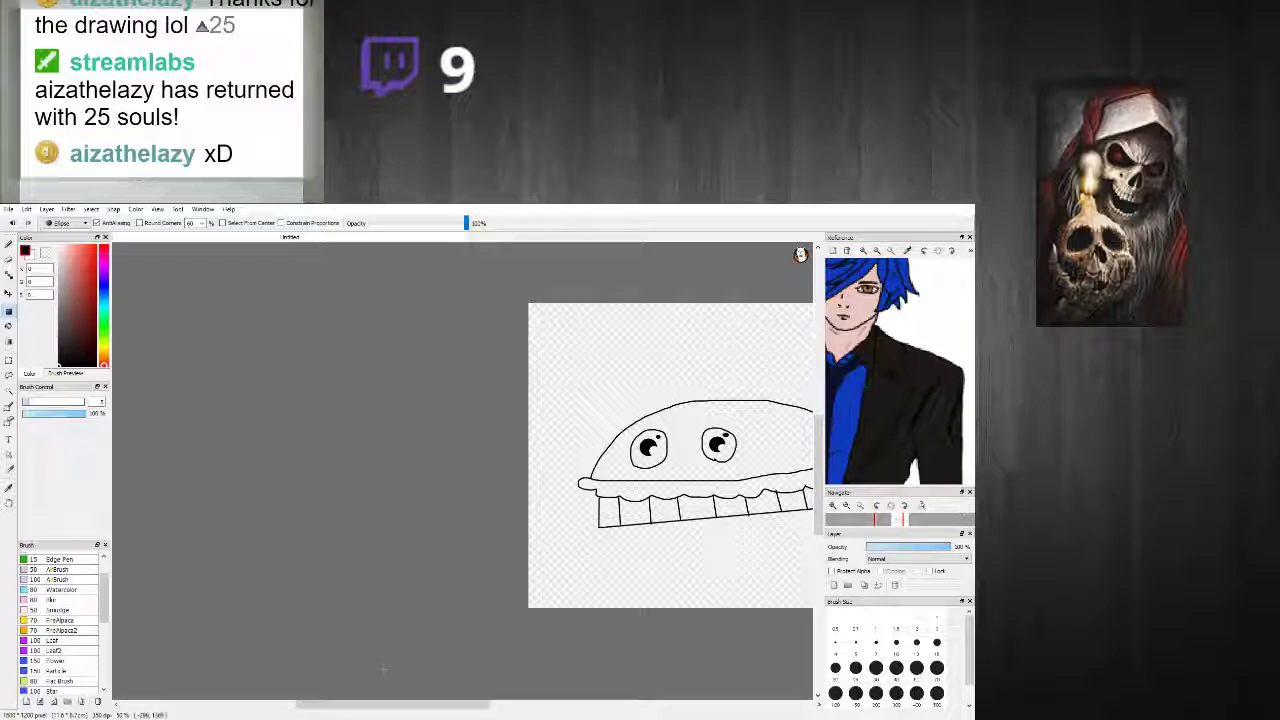
left_click_drag(349, 702, 429, 705)
scroll(334, 455, "up", 1)
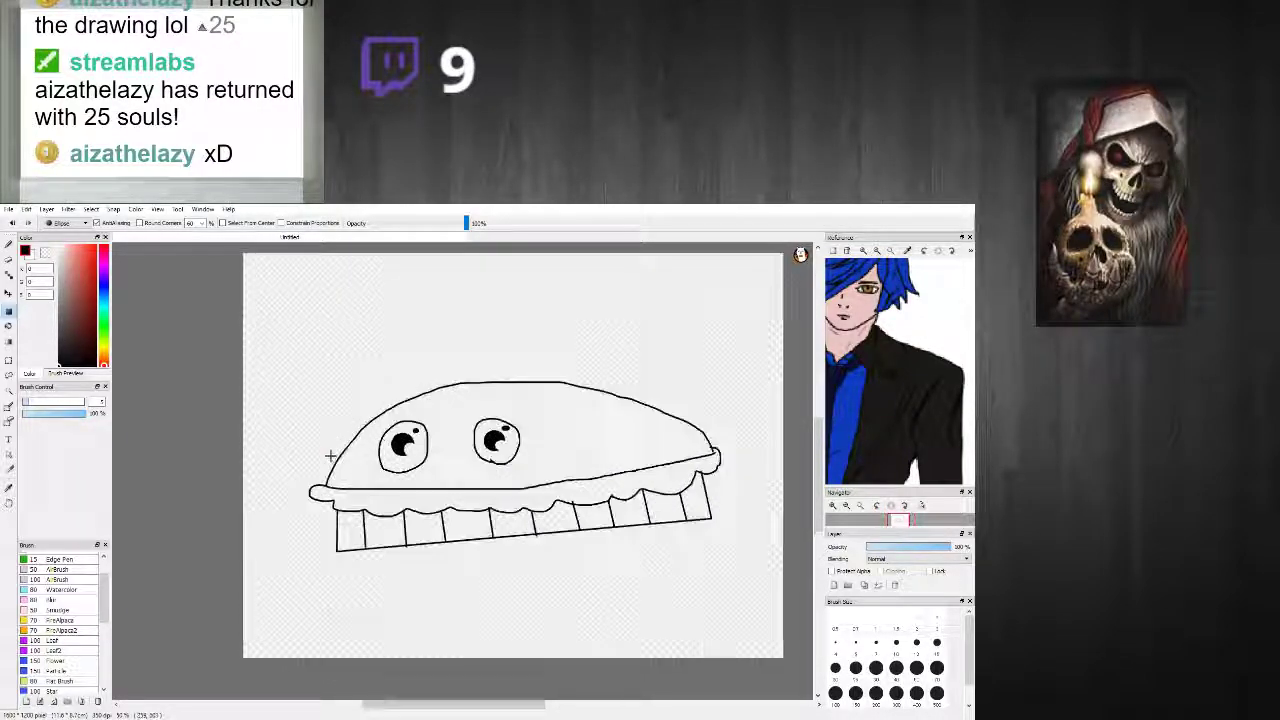
scroll(437, 451, "up", 2)
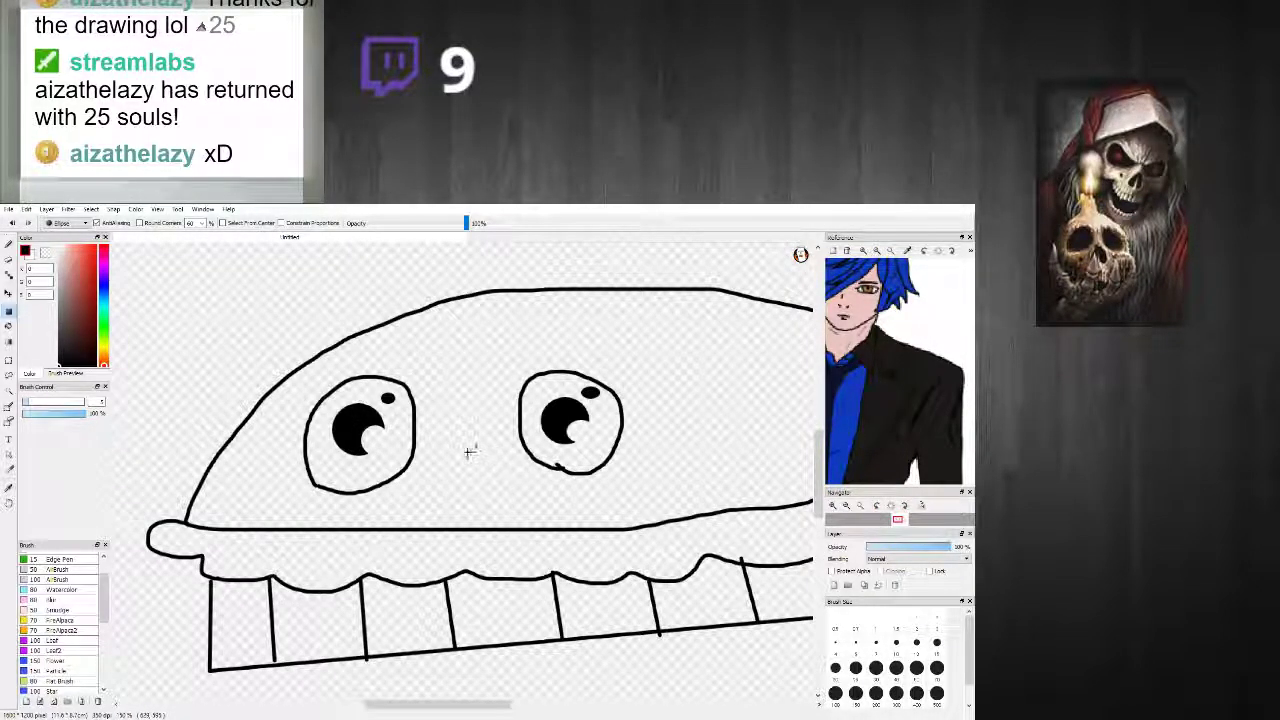
scroll(476, 455, "down", 1)
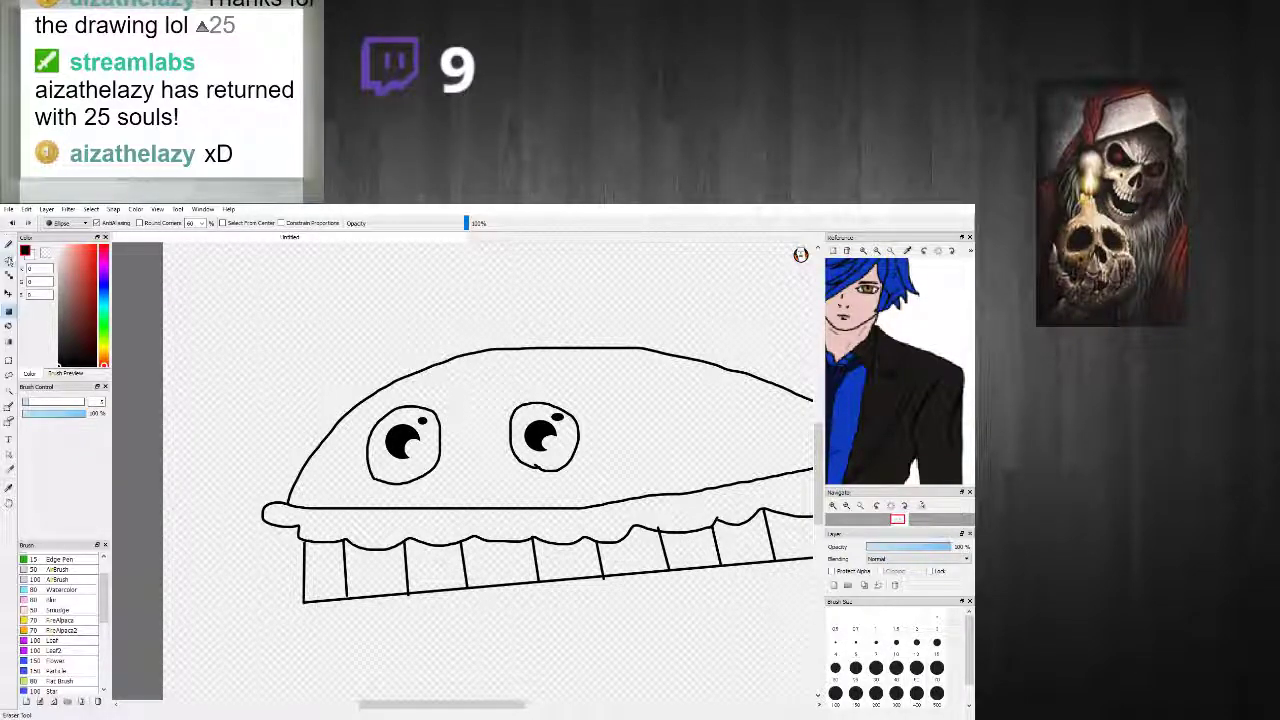
Step: Erase the left eye's outline and redraw it freehand as a smooth closed black circle around the pupil
left_click(9, 258)
scroll(463, 465, "up", 1)
mouse_move(384, 488)
left_mouse_down()
mouse_move(326, 507)
mouse_move(319, 442)
mouse_move(358, 399)
mouse_move(384, 397)
mouse_move(428, 423)
mouse_move(421, 486)
mouse_move(415, 415)
left_mouse_up()
left_click(8, 244)
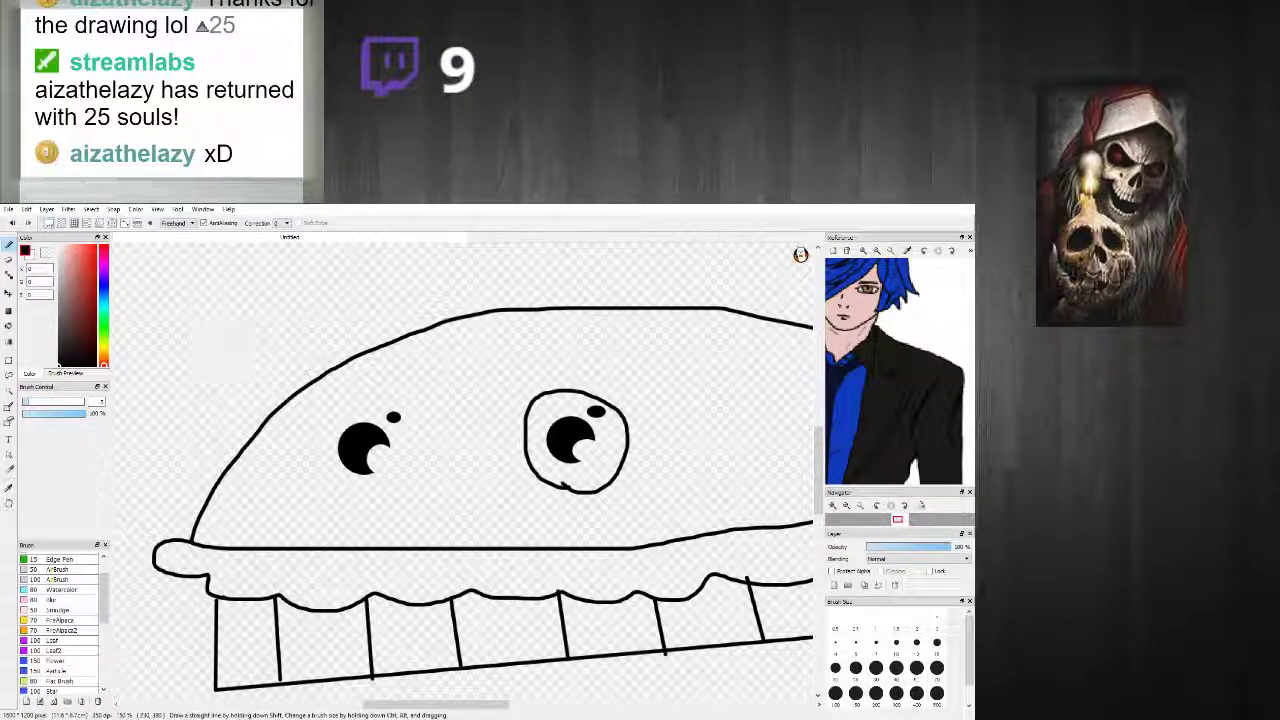
left_click_drag(383, 490, 341, 484)
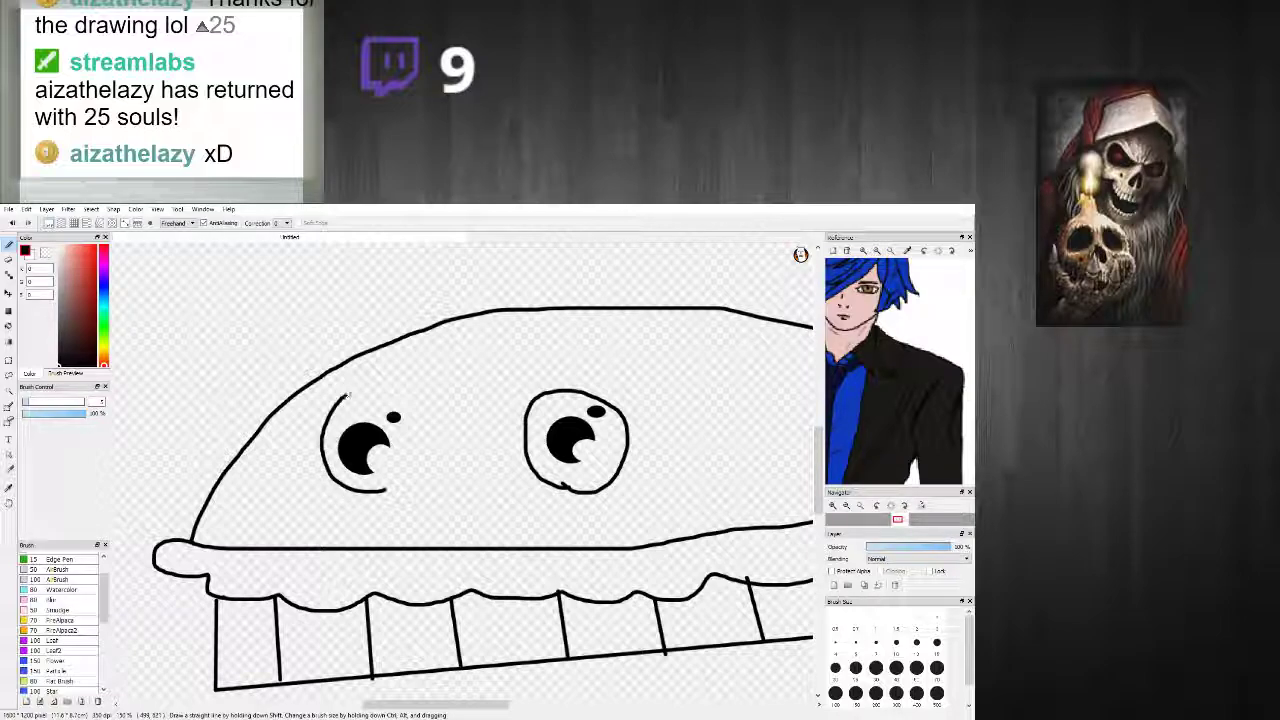
left_click_drag(409, 468, 387, 488)
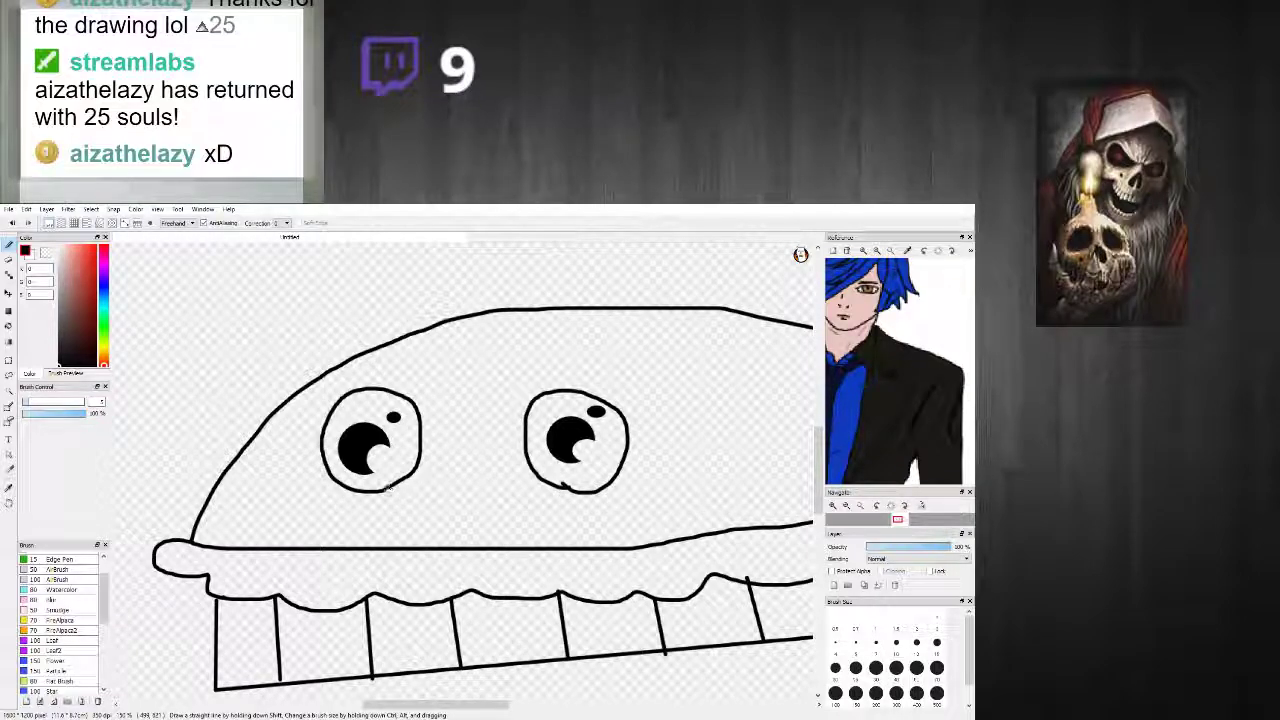
scroll(412, 468, "down", 3)
scroll(451, 460, "up", 3)
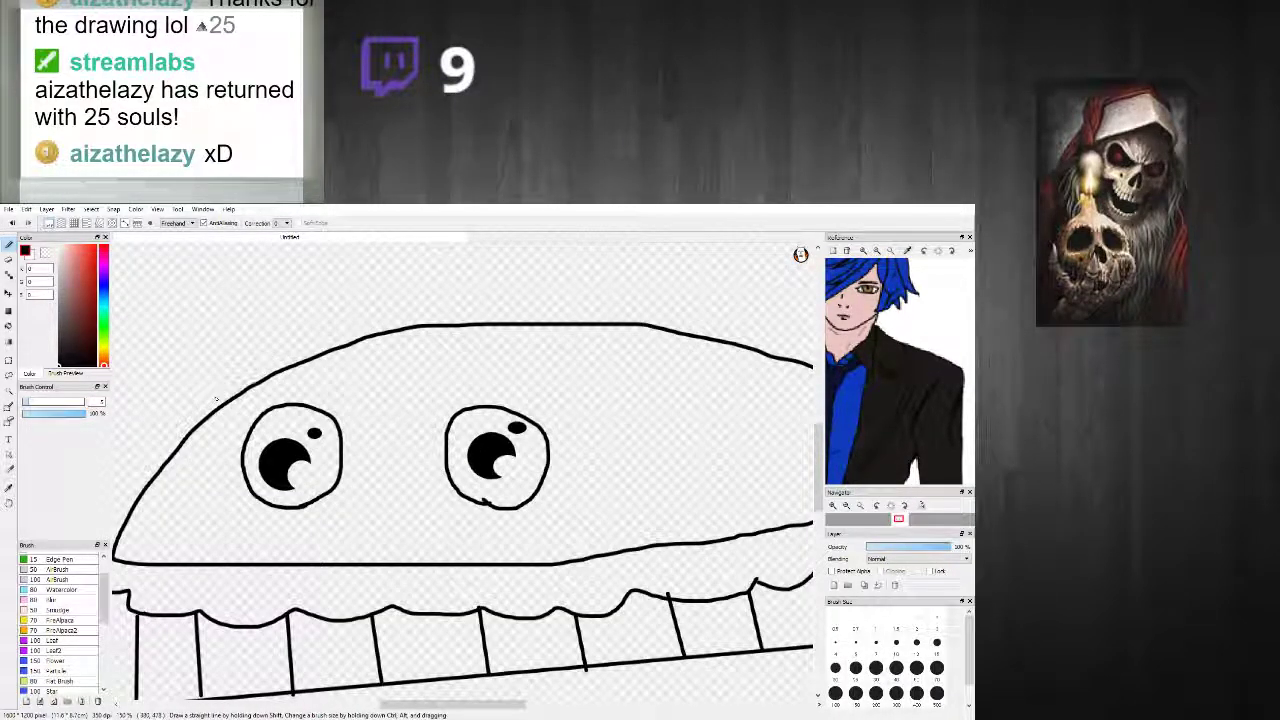
Step: Erase the right eye's outline and redraw it freehand as a rounder closed black circle around the pupil
left_click(7, 257)
mouse_move(500, 506)
left_mouse_down()
mouse_move(445, 466)
mouse_move(447, 426)
mouse_move(485, 404)
mouse_move(549, 423)
mouse_move(543, 491)
mouse_move(499, 510)
mouse_move(550, 476)
mouse_move(543, 427)
mouse_move(477, 409)
left_mouse_up()
left_click(7, 243)
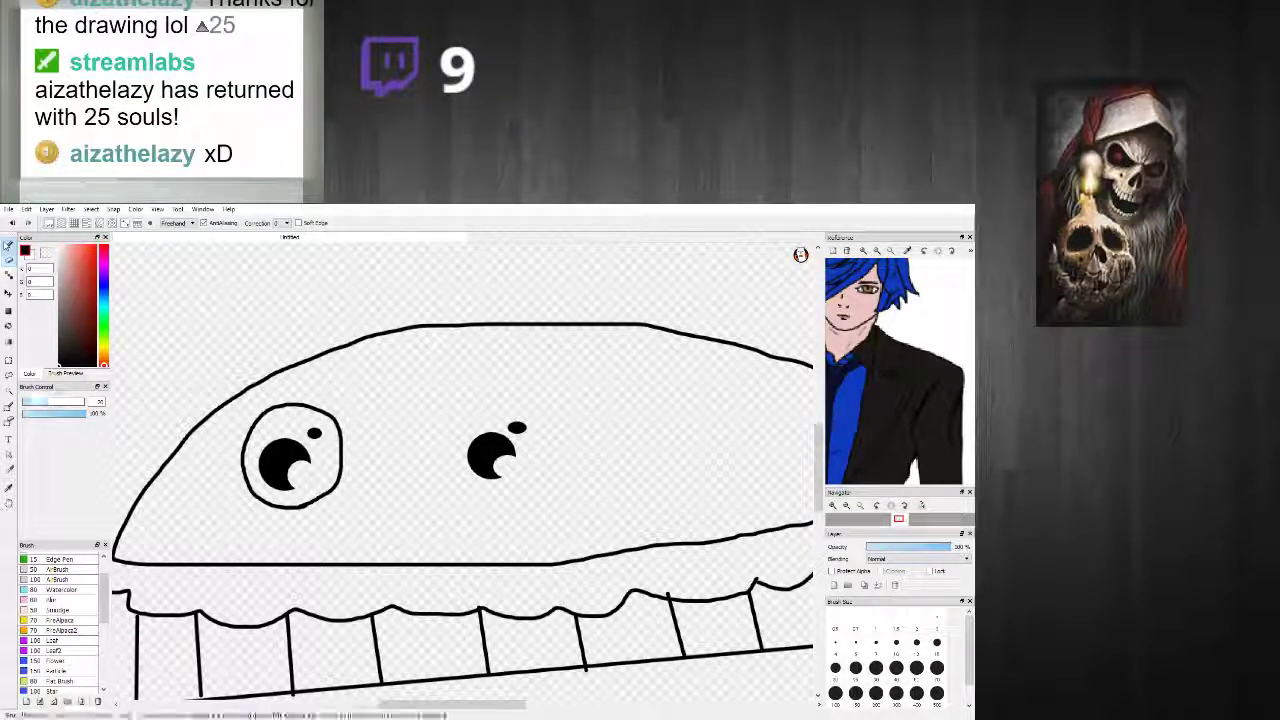
mouse_move(445, 478)
left_mouse_down()
mouse_move(455, 409)
mouse_move(498, 397)
mouse_move(524, 405)
mouse_move(546, 455)
left_mouse_up()
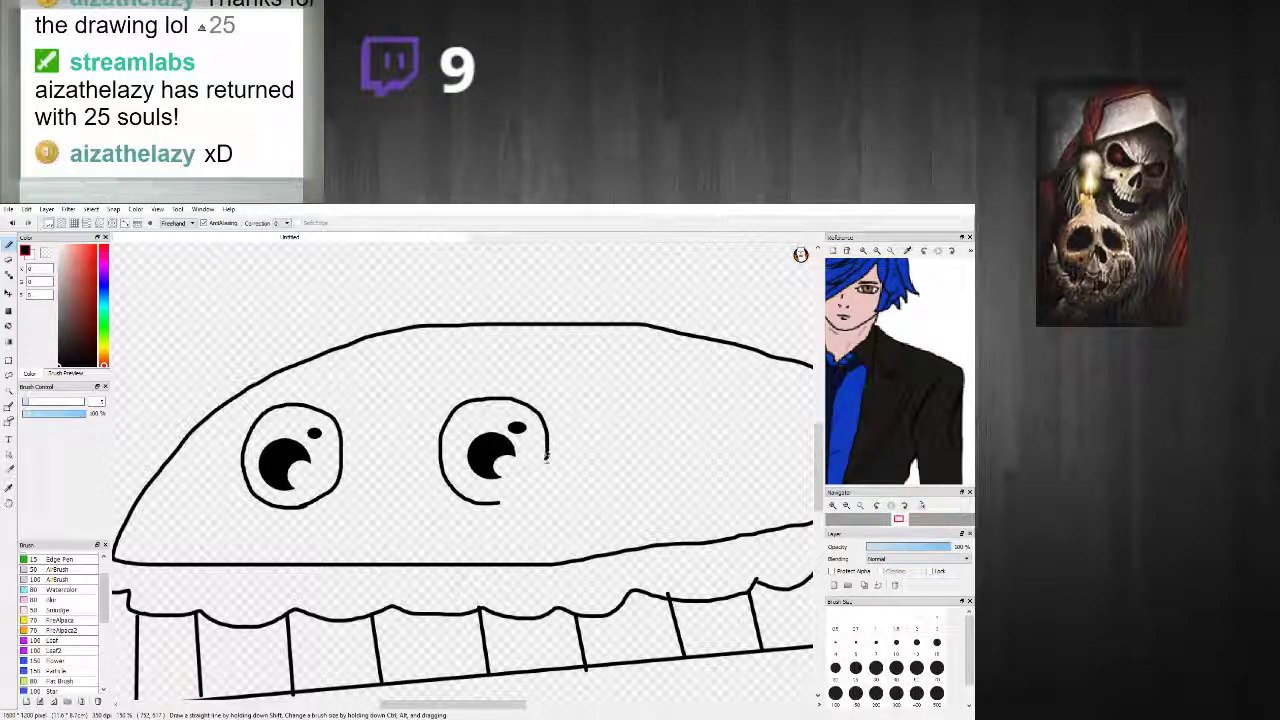
scroll(501, 503, "down", 4)
scroll(503, 493, "up", 2)
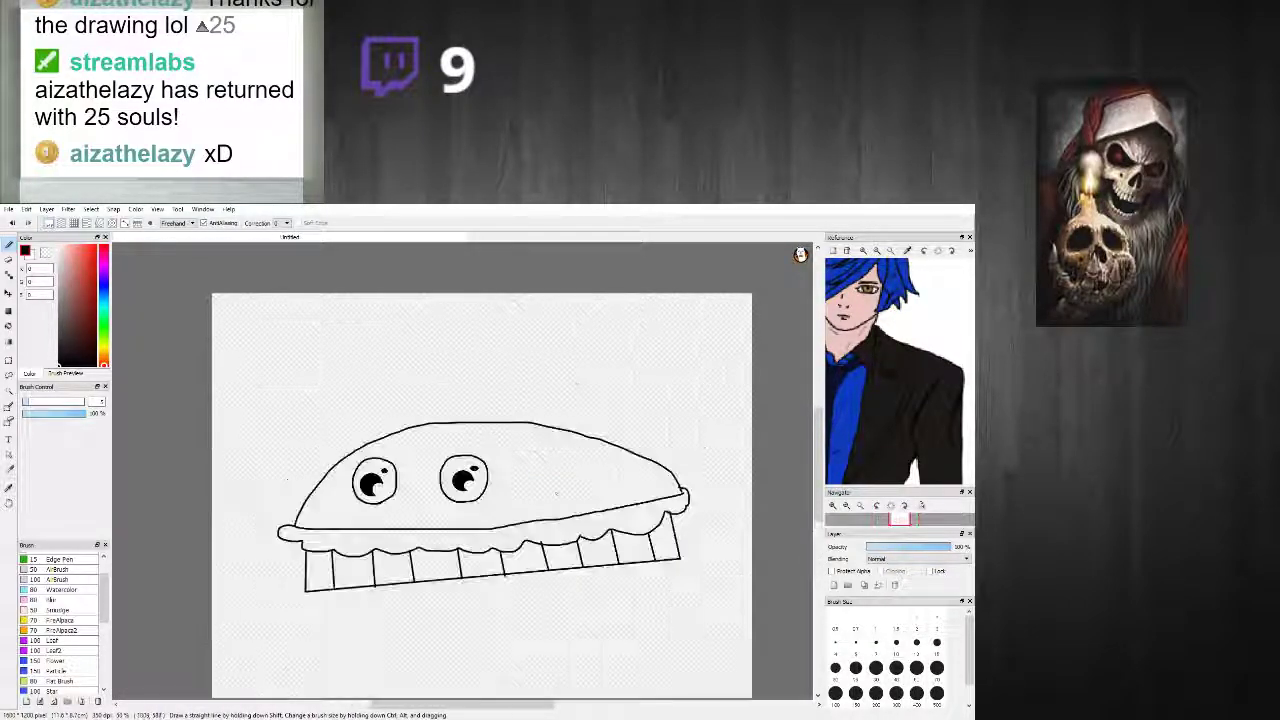
scroll(500, 491, "up", 1)
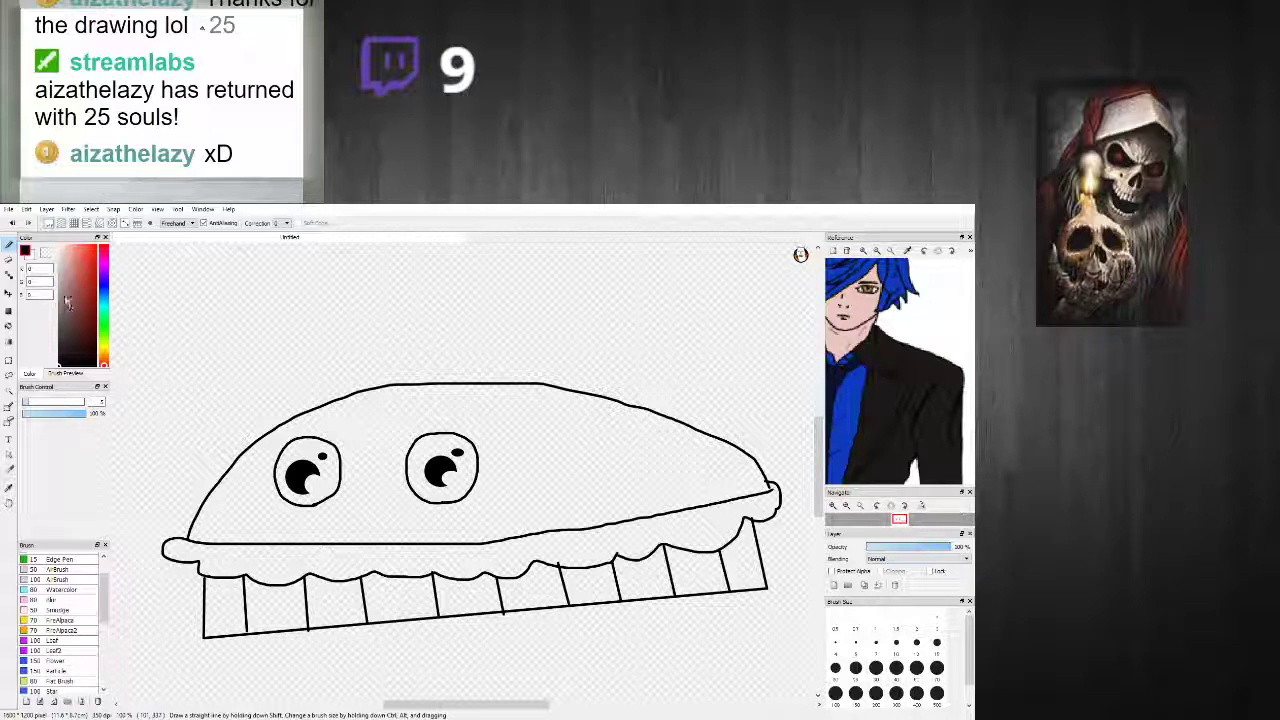
Step: Fill the inside of both eyes with white, including the cut-out highlights in the pupils
left_click(8, 326)
scroll(320, 466, "up", 1)
left_click(517, 508)
scroll(519, 508, "down", 3)
scroll(512, 505, "up", 3)
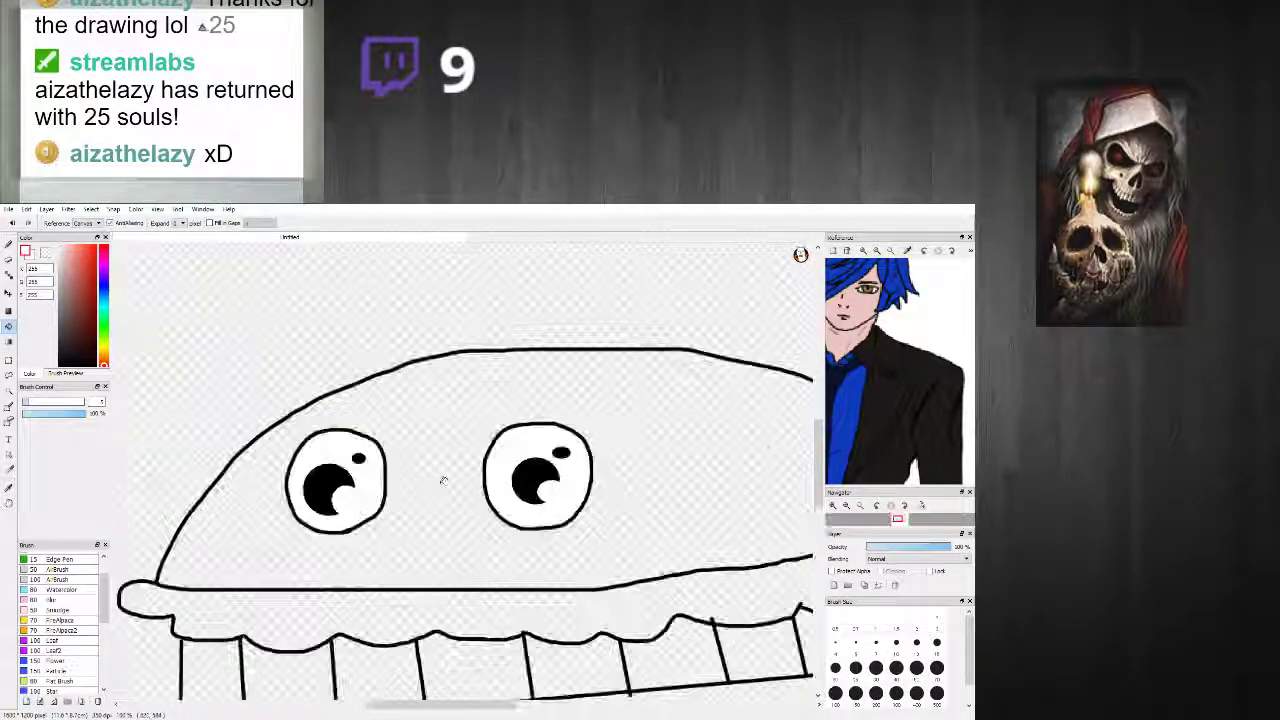
Step: Fill the dome with light tan and the scalloped rim with a slightly darker tan
left_click(104, 358)
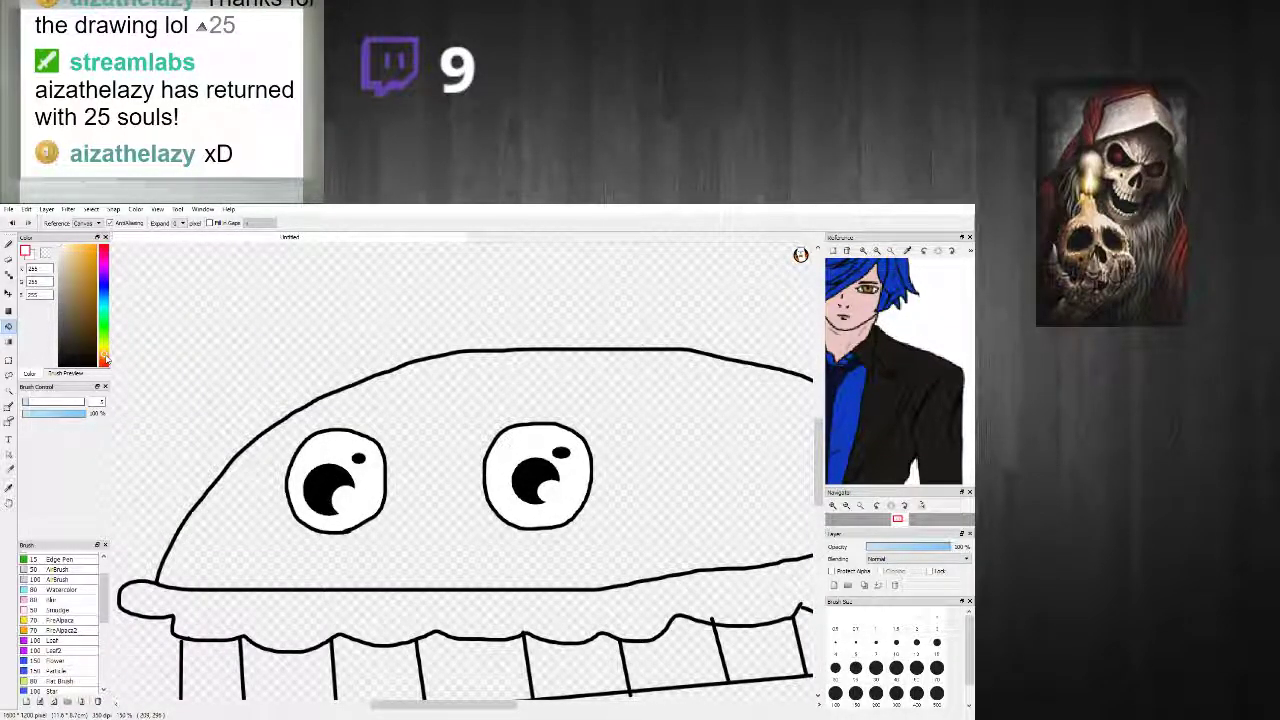
left_click(246, 504)
scroll(250, 505, "down", 3)
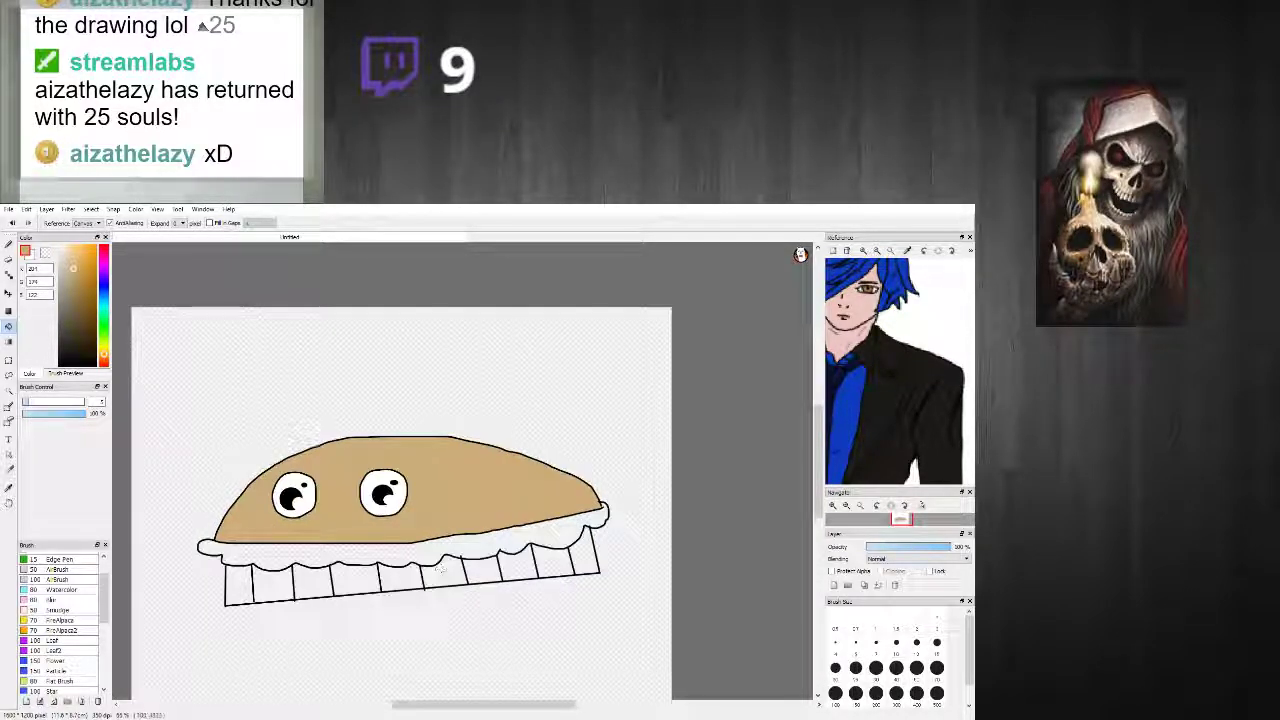
left_click(316, 545)
scroll(406, 520, "down", 2)
scroll(428, 543, "up", 4)
Step: Fill every tooth section below the scalloped rim with light grey
left_click(65, 263)
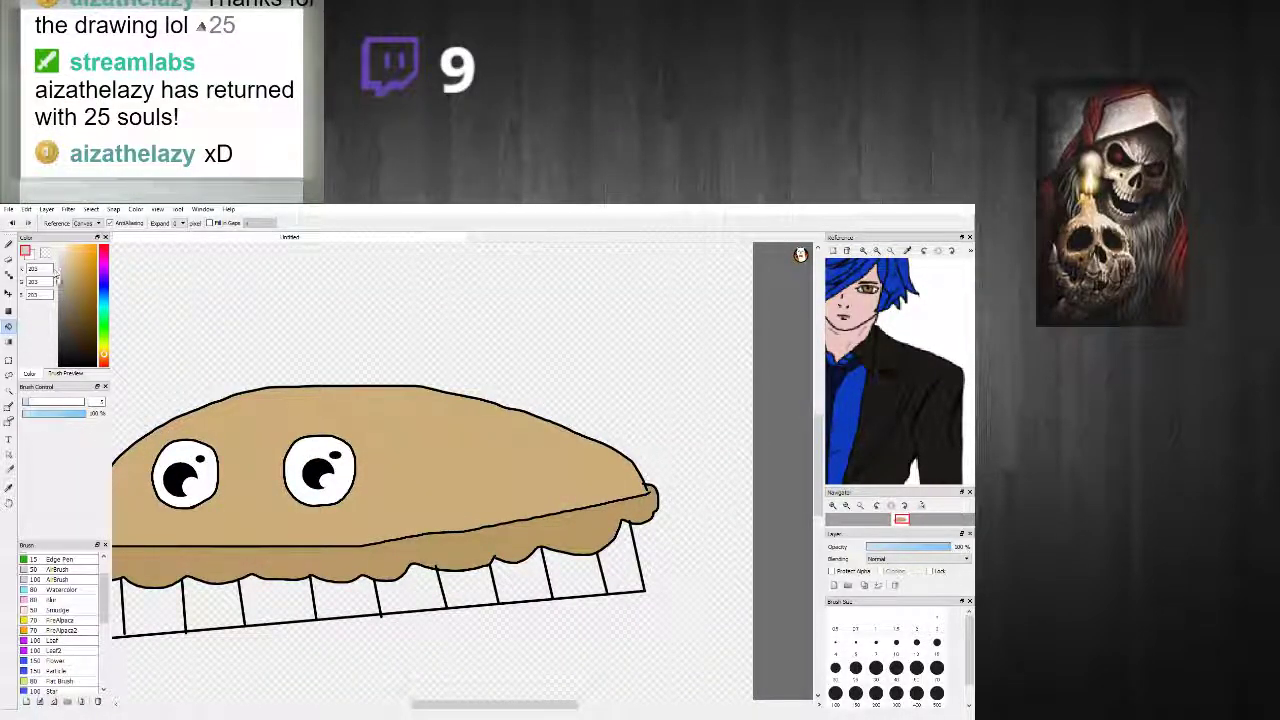
left_click(151, 608)
scroll(148, 607, "down", 2)
scroll(145, 606, "up", 1)
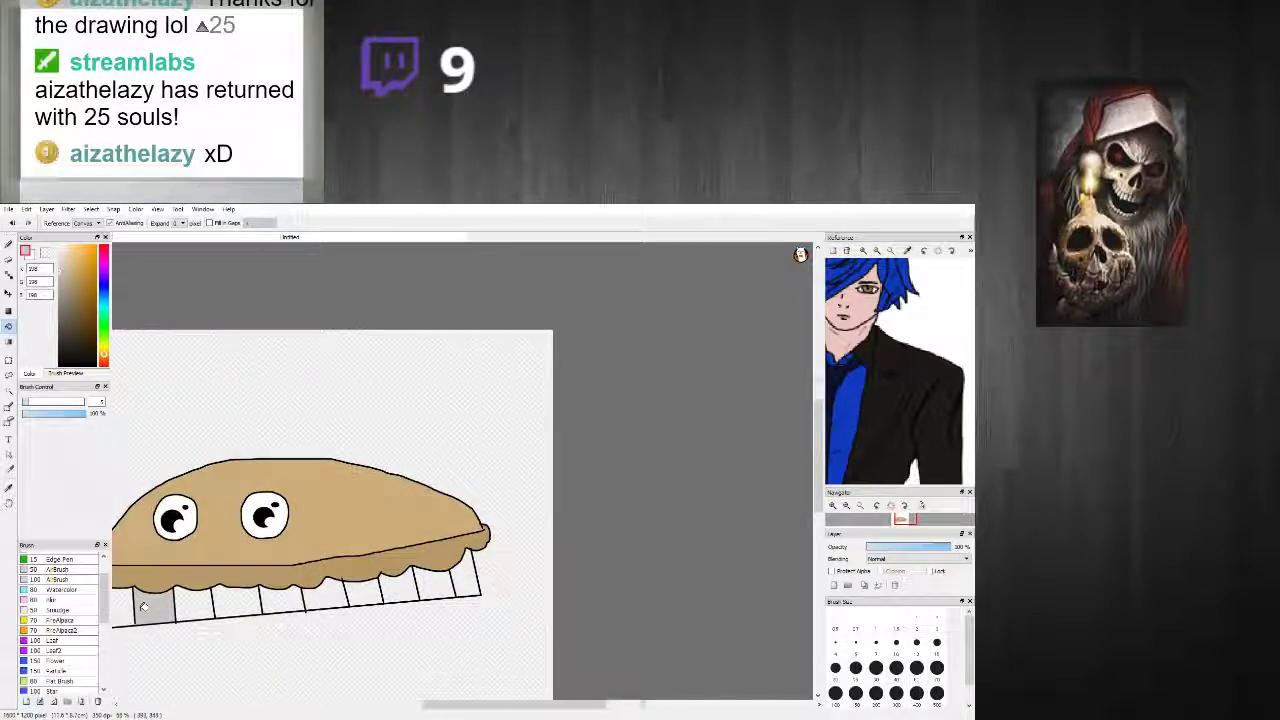
scroll(124, 615, "down", 2)
scroll(123, 616, "up", 1)
left_click(123, 613)
left_click(174, 608)
left_click(207, 605)
left_click(242, 603)
left_click(274, 600)
left_click(304, 598)
left_click(330, 596)
left_click(355, 594)
left_click(378, 591)
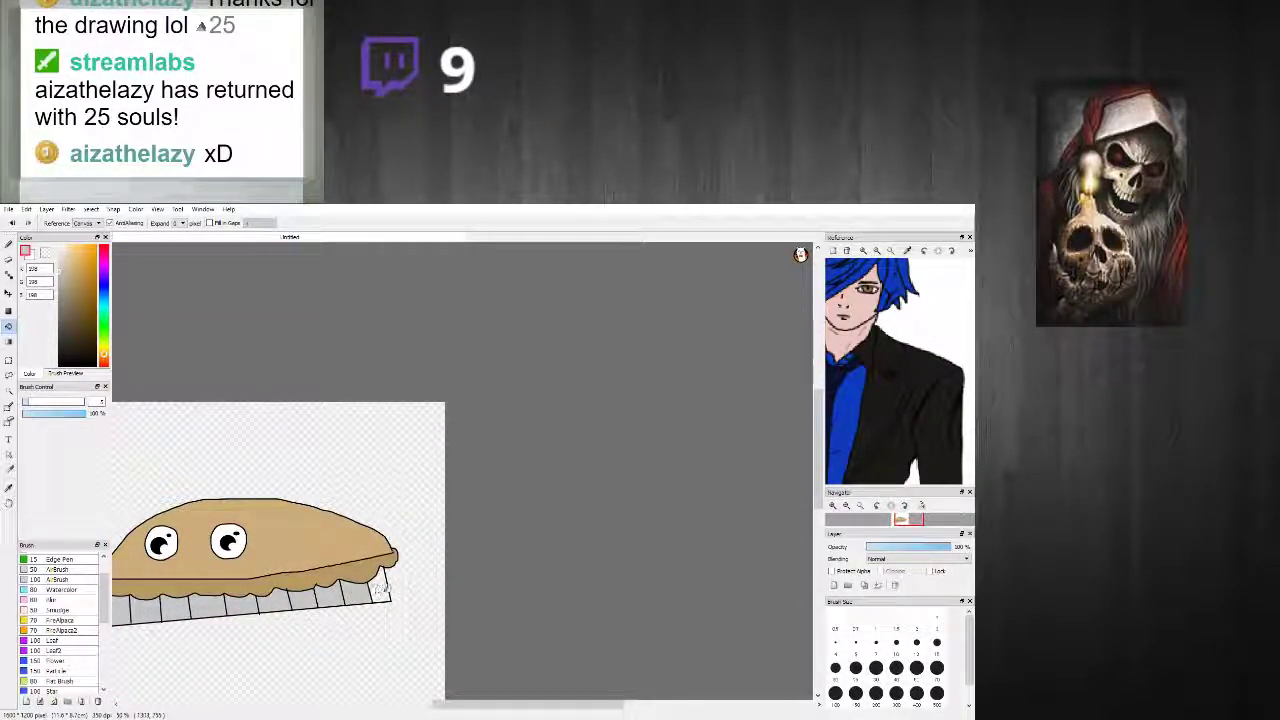
scroll(378, 593, "down", 2)
scroll(250, 588, "down", 1)
scroll(260, 586, "up", 2)
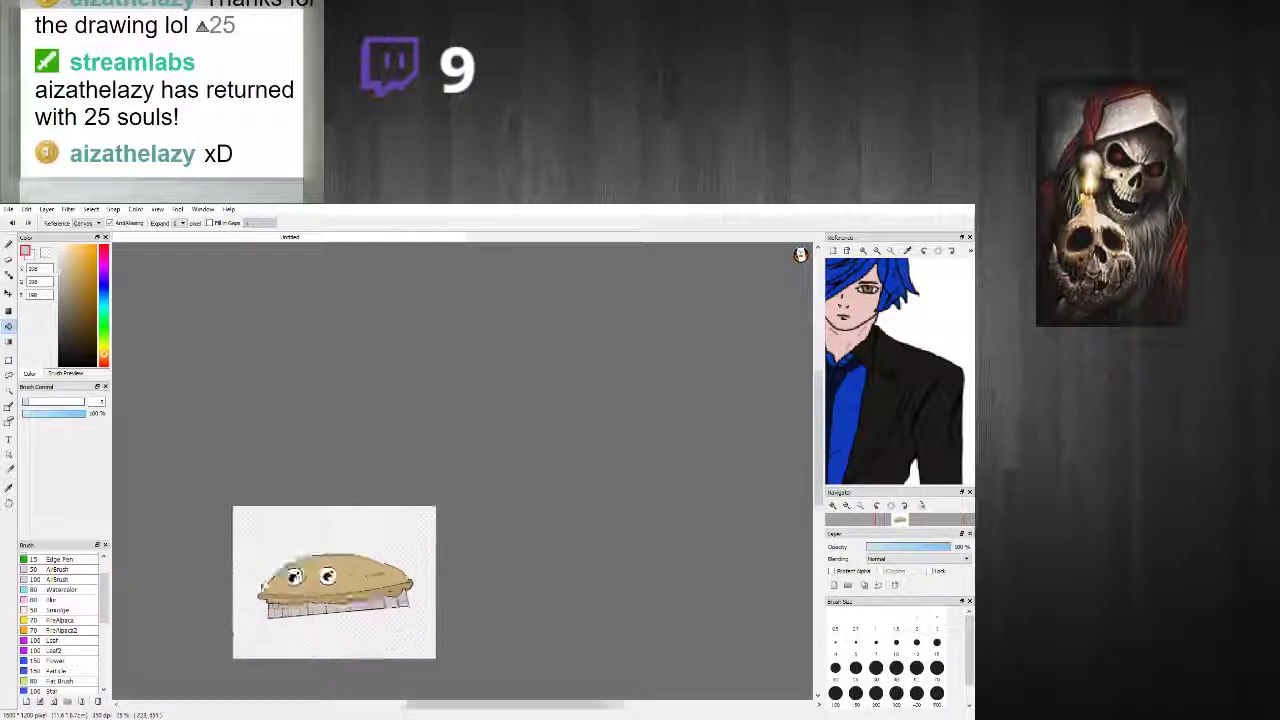
scroll(265, 600, "up", 2)
scroll(265, 600, "up", 1)
Step: Close the gap at the dome's right corner with black and cover the stray outline tip there with the dome's tan
left_click(8, 246)
scroll(449, 627, "up", 1)
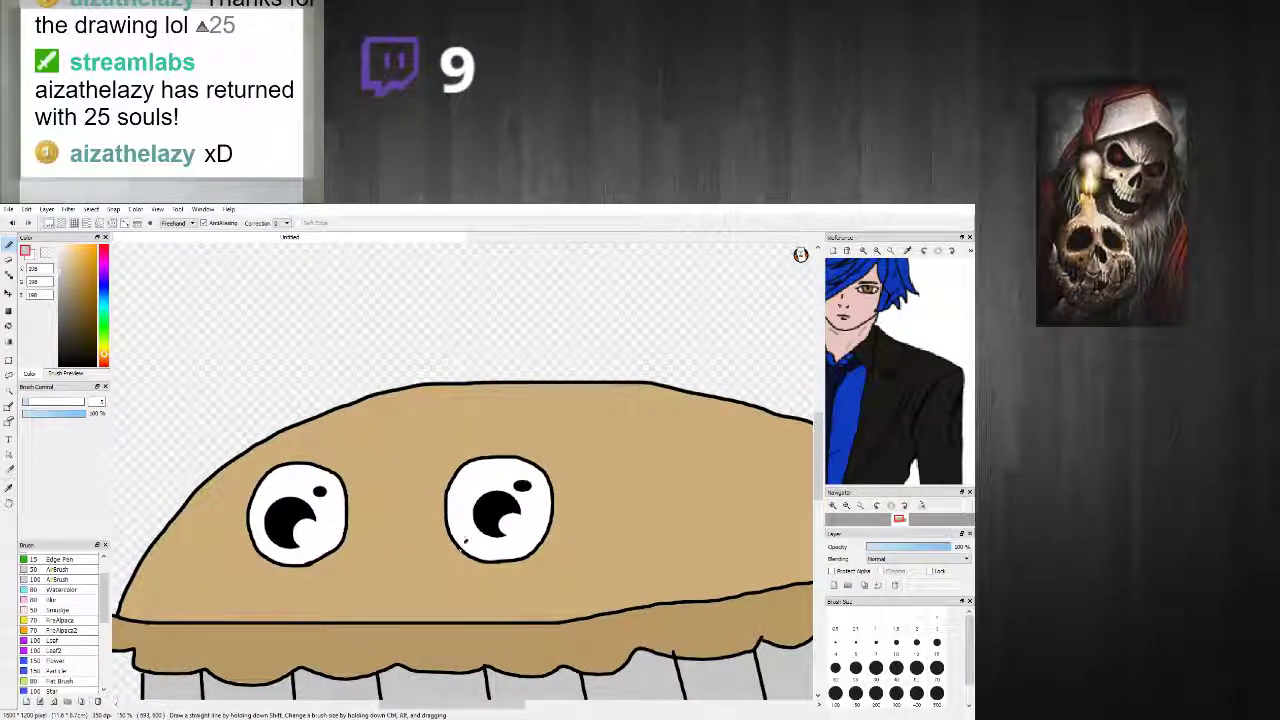
right_click(483, 528)
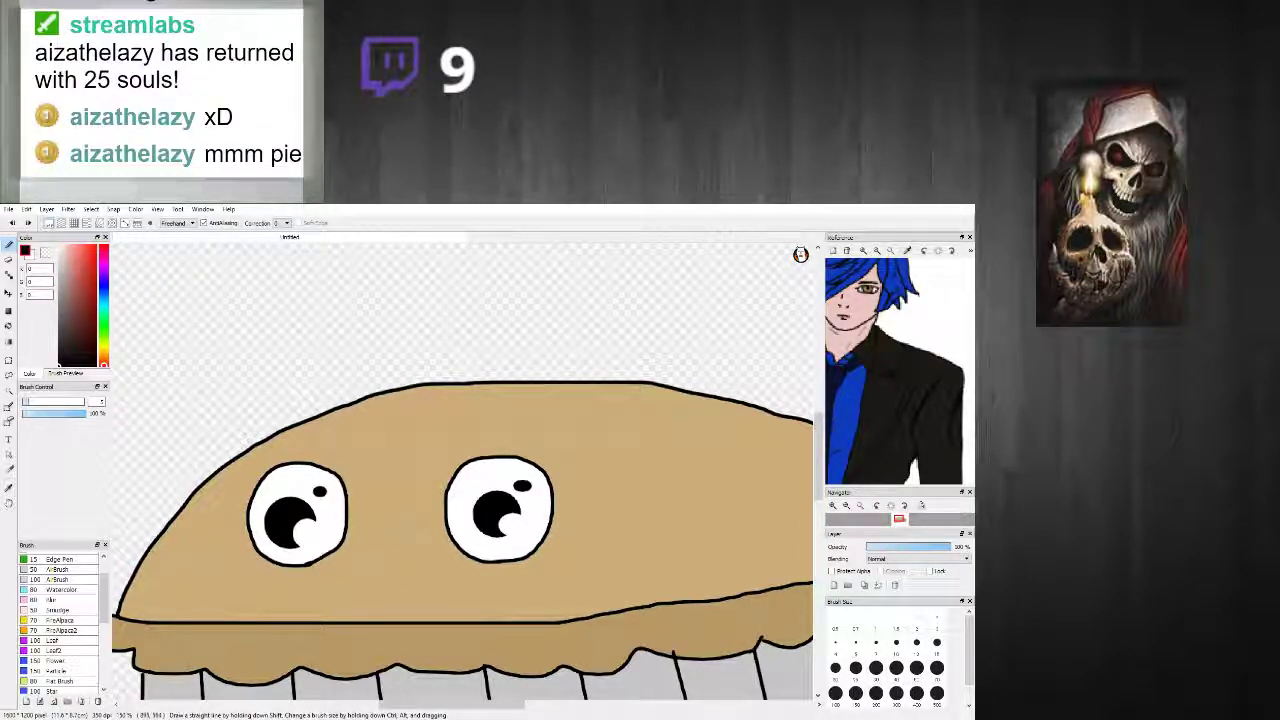
scroll(512, 447, "down", 3)
scroll(481, 474, "up", 1)
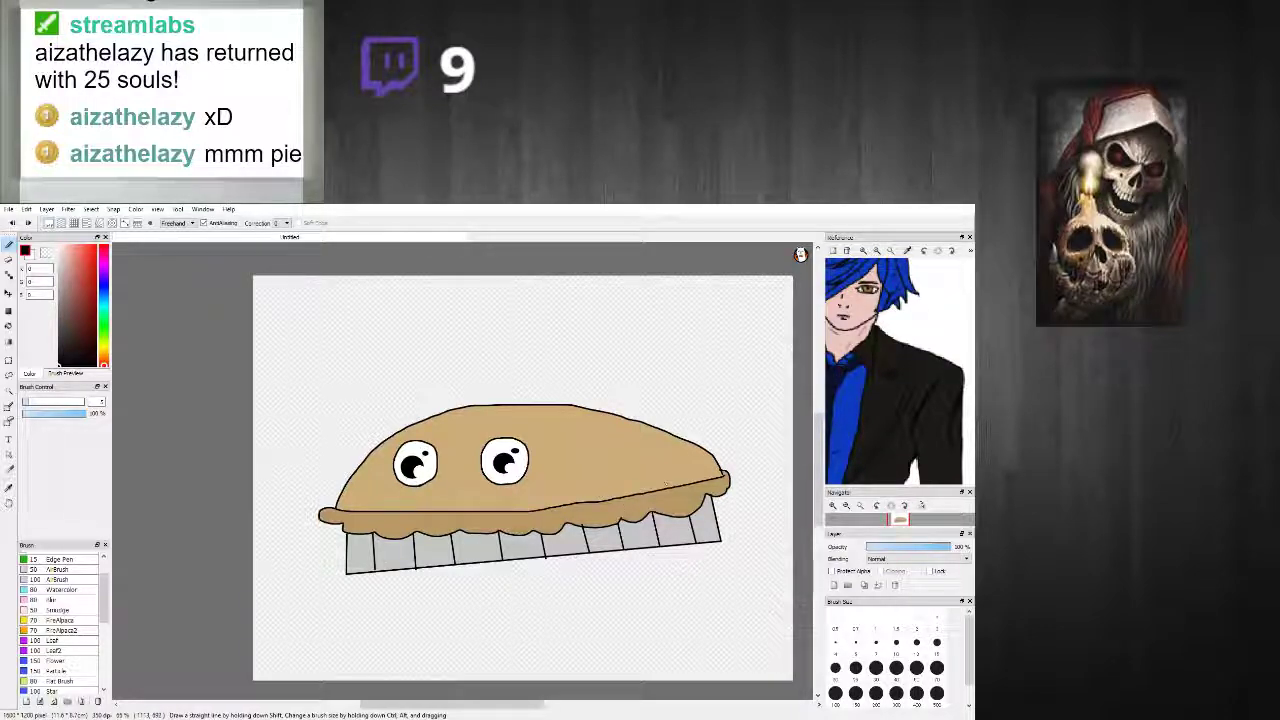
scroll(665, 483, "up", 5)
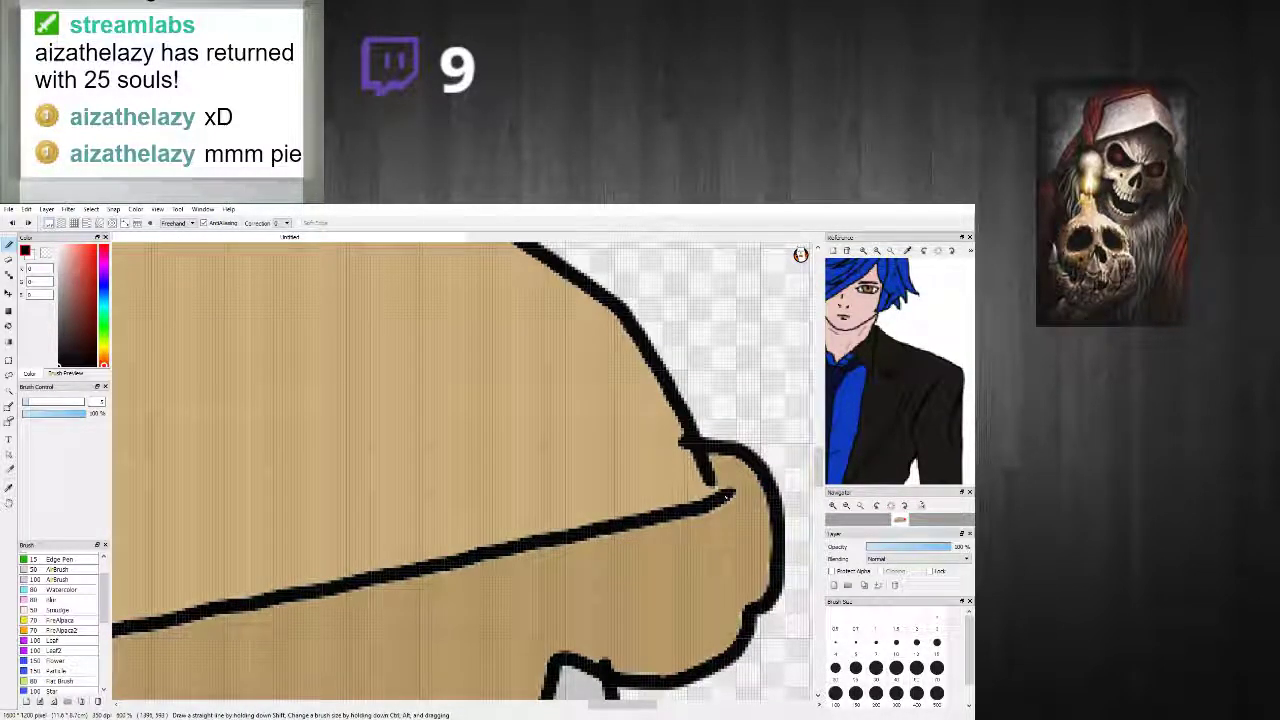
scroll(716, 492, "down", 2)
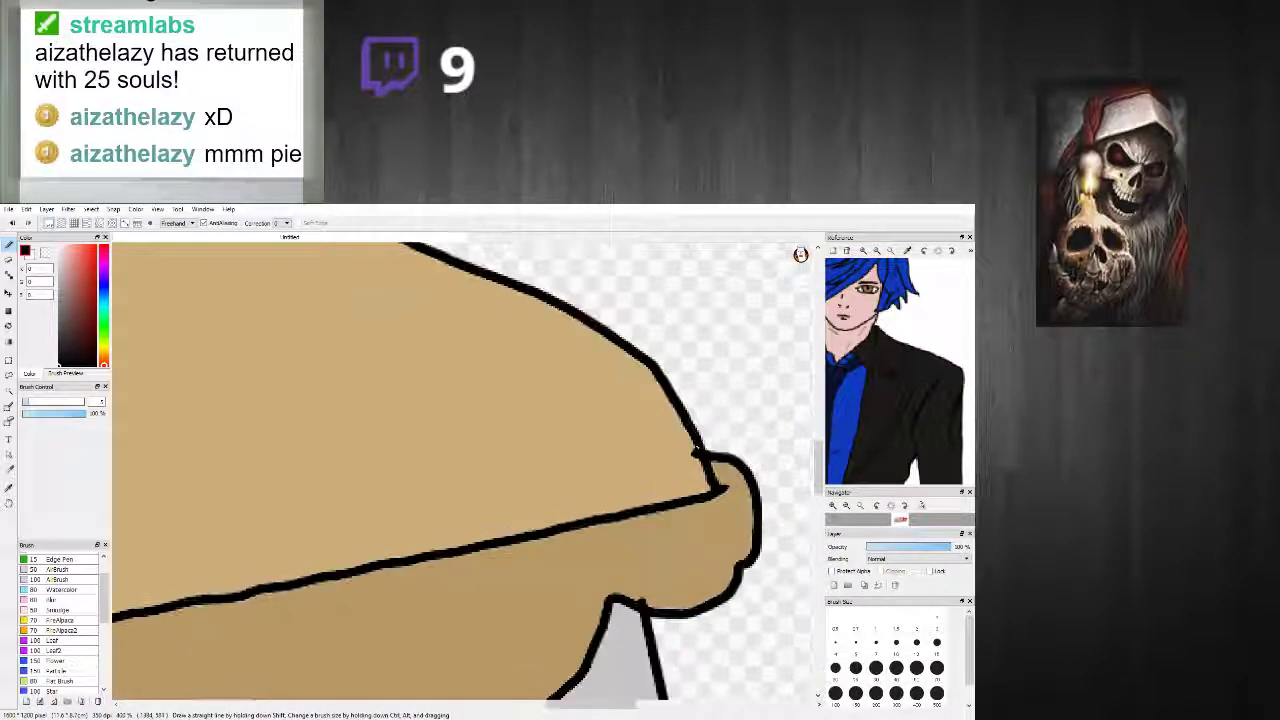
left_click(697, 455, "alt")
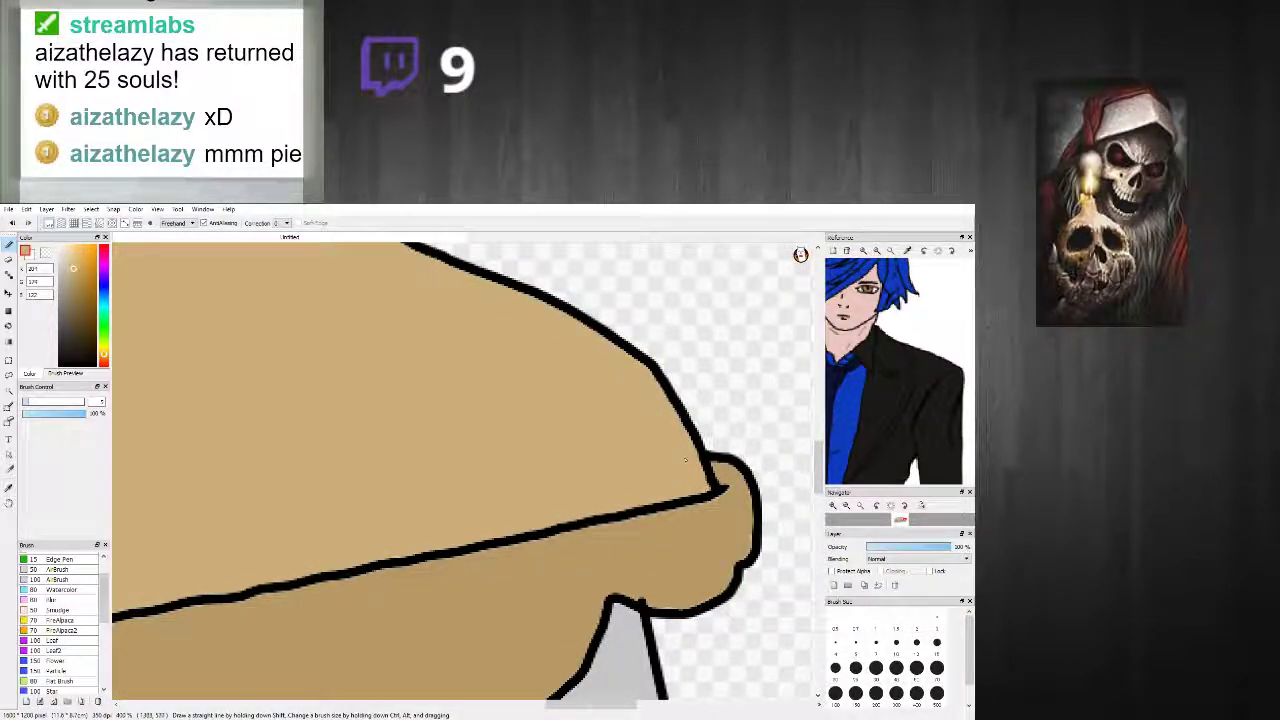
Step: Paint over the ends of the tooth lines that poke into the scalloped rim with the rim's darker tan
scroll(698, 455, "down", 3)
scroll(666, 566, "up", 3)
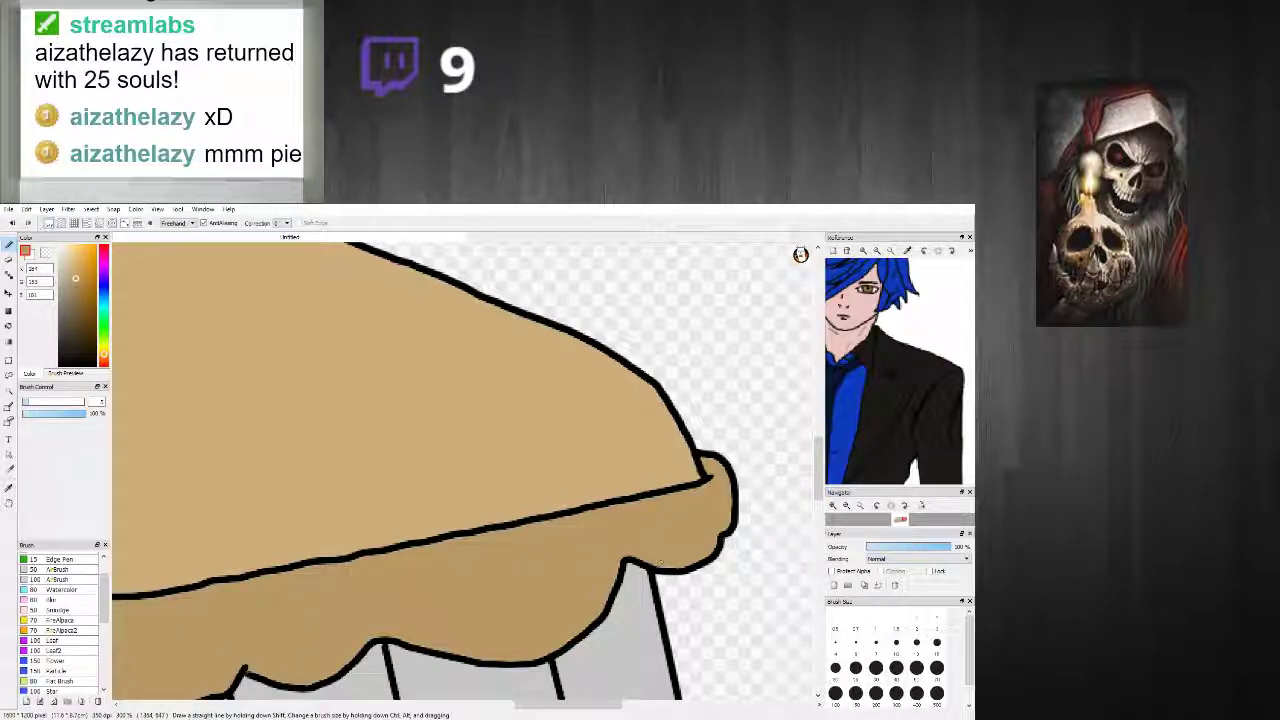
scroll(650, 562, "down", 3)
scroll(480, 540, "up", 2)
scroll(400, 585, "up", 3)
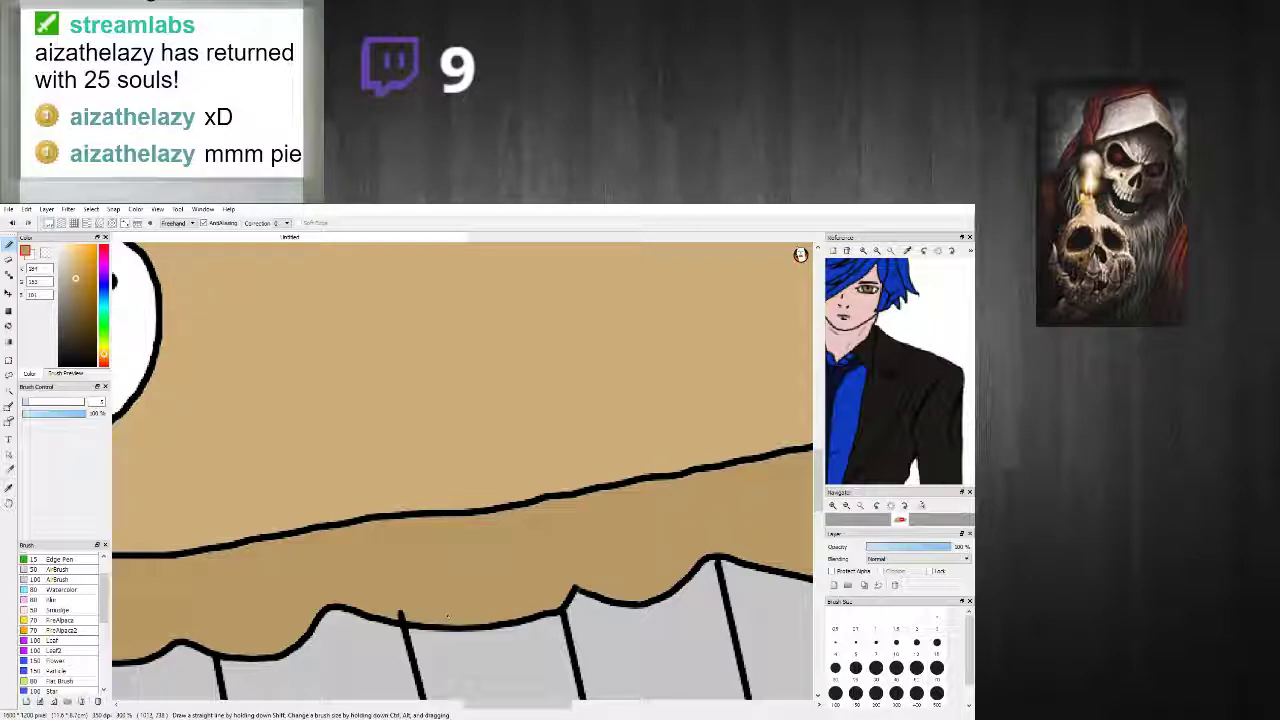
scroll(401, 613, "down", 4)
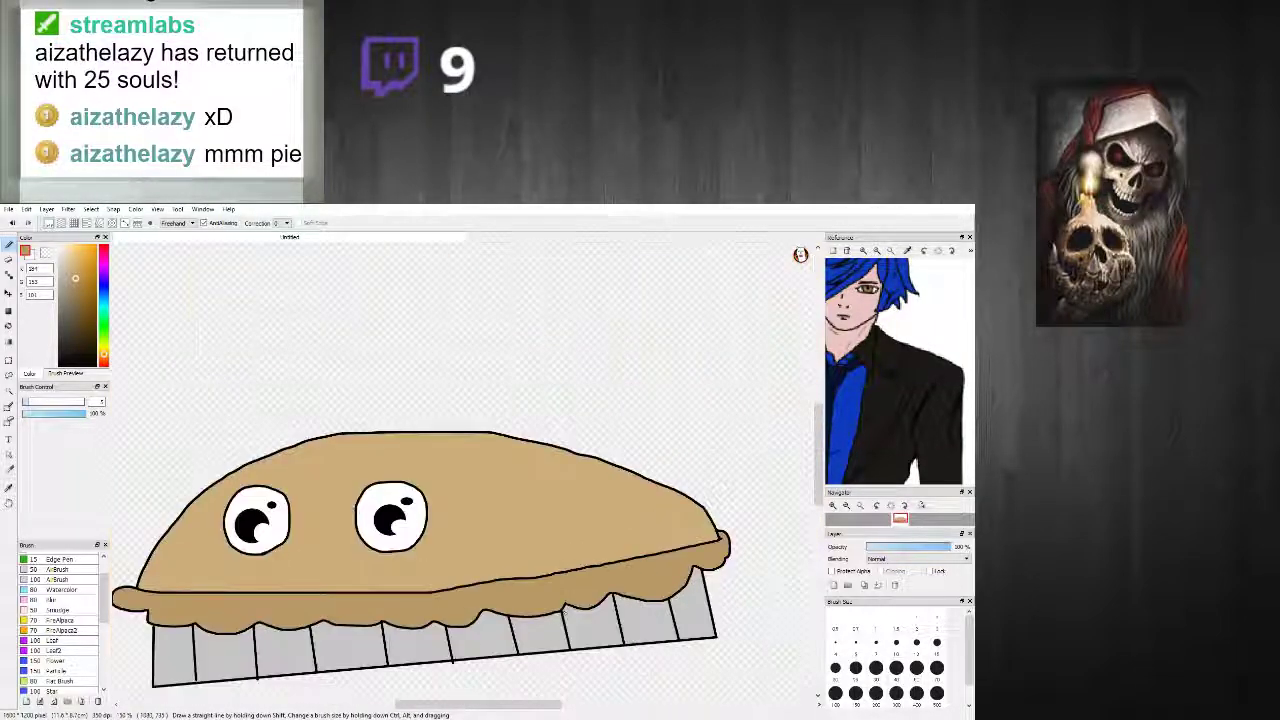
scroll(400, 612, "up", 4)
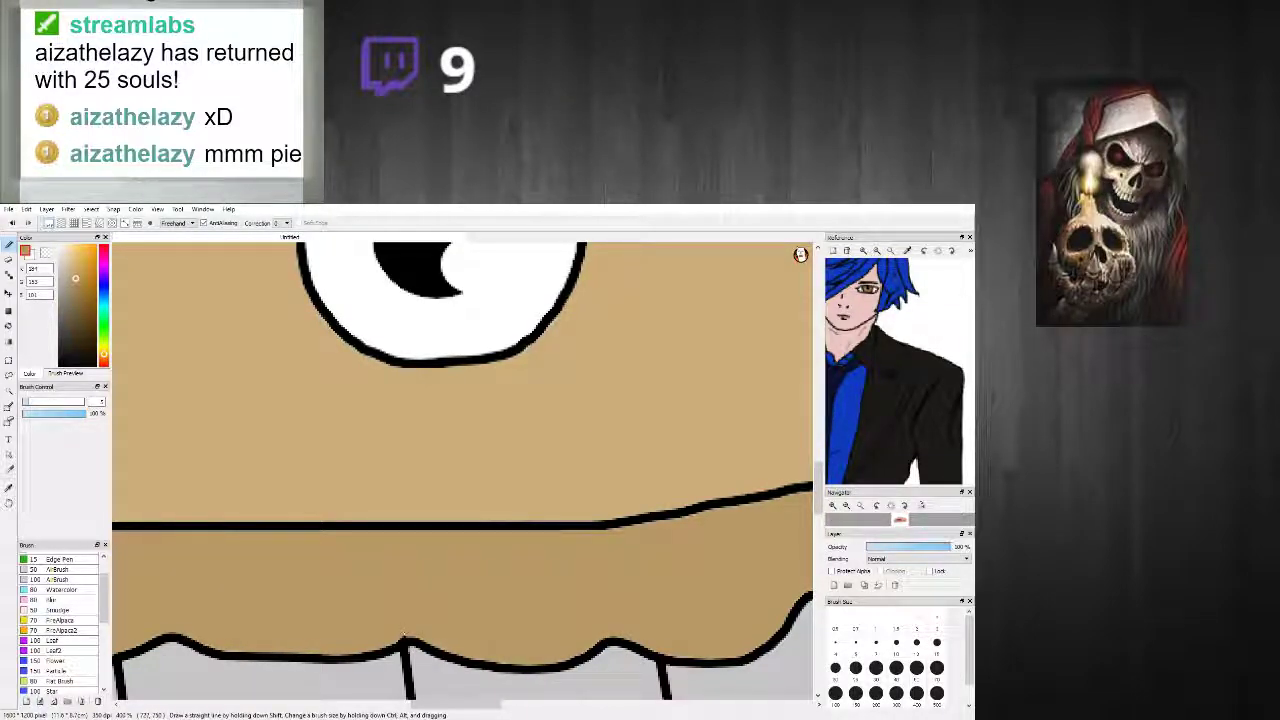
scroll(404, 640, "down", 5)
scroll(228, 643, "up", 1)
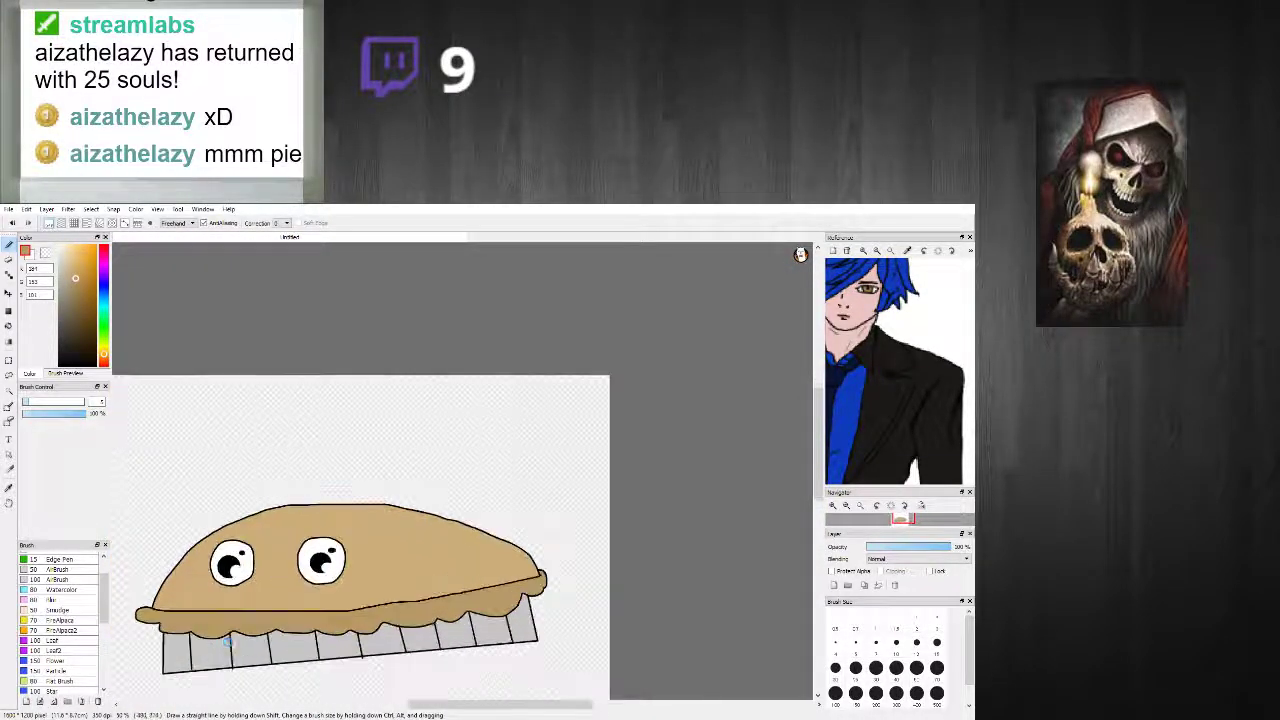
scroll(228, 643, "up", 1)
scroll(150, 602, "down", 3)
scroll(150, 602, "up", 3)
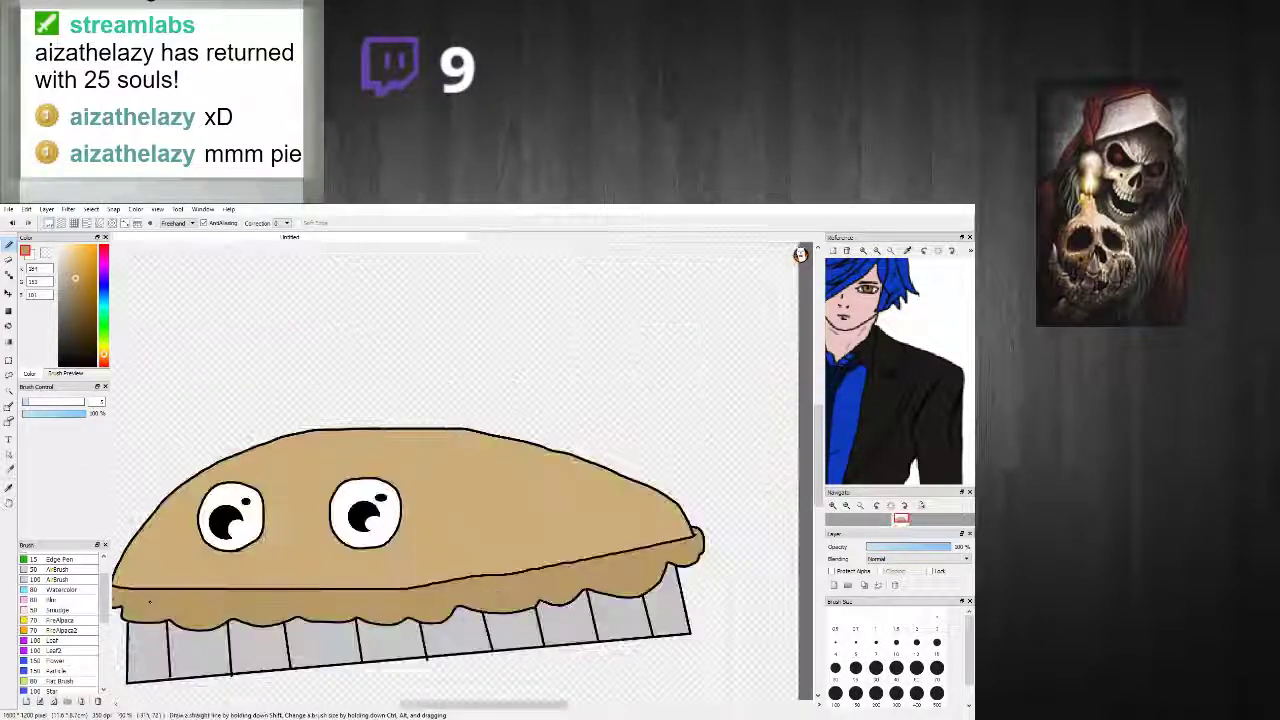
scroll(150, 602, "up", 1)
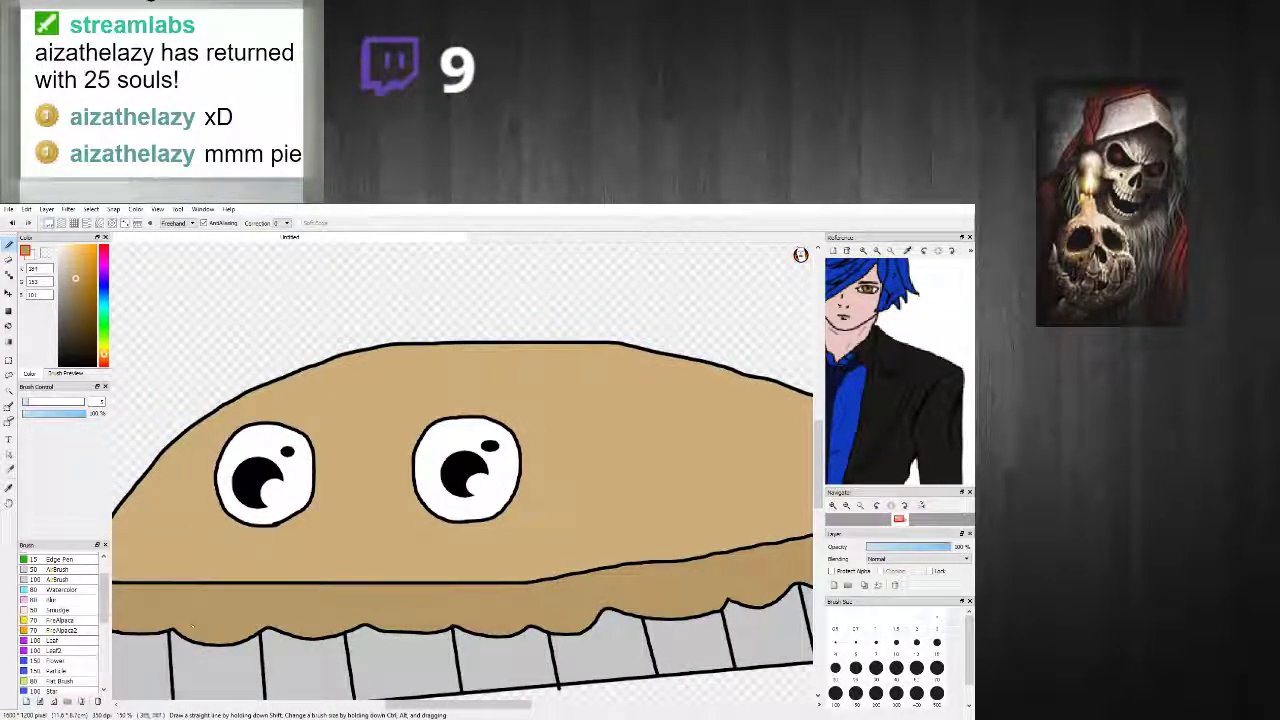
scroll(193, 627, "down", 3)
scroll(382, 580, "up", 2)
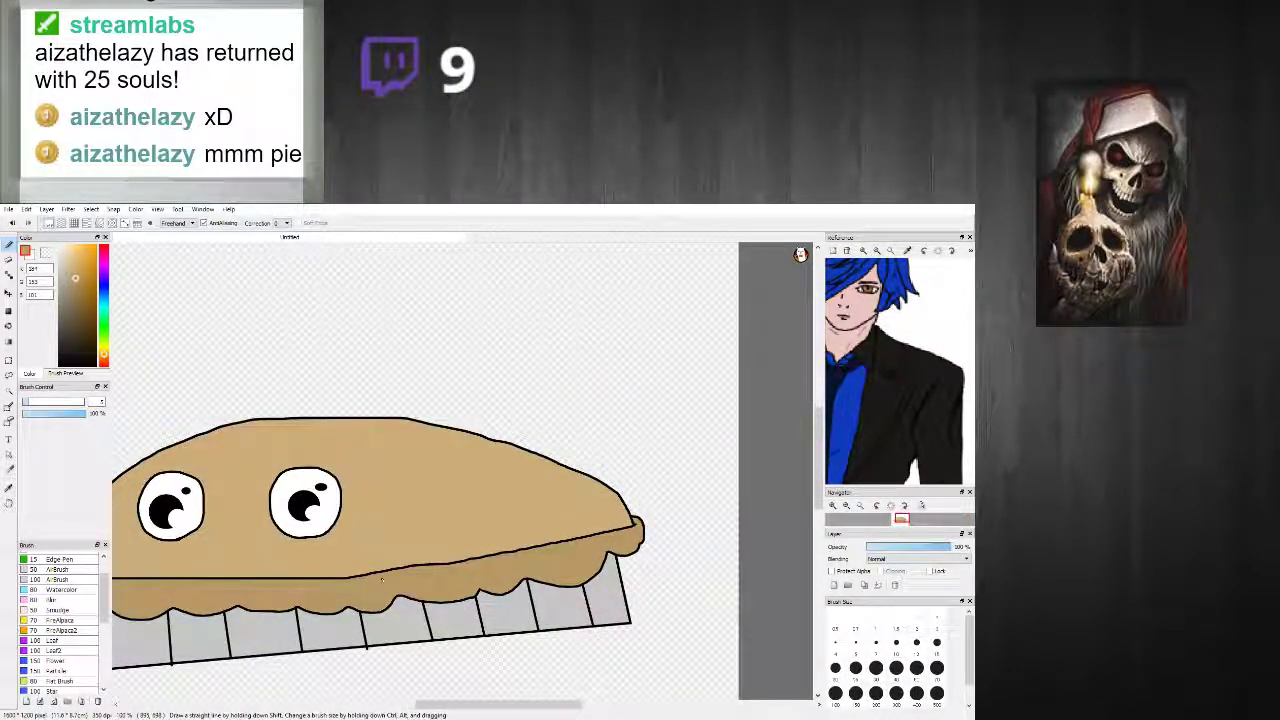
Step: Draw short curved black crease strokes around the eyes: beside the left eye, above between them, and below the right eye
mouse_move(74, 275)
left_mouse_down()
mouse_move(56, 277)
mouse_move(58, 366)
left_mouse_up()
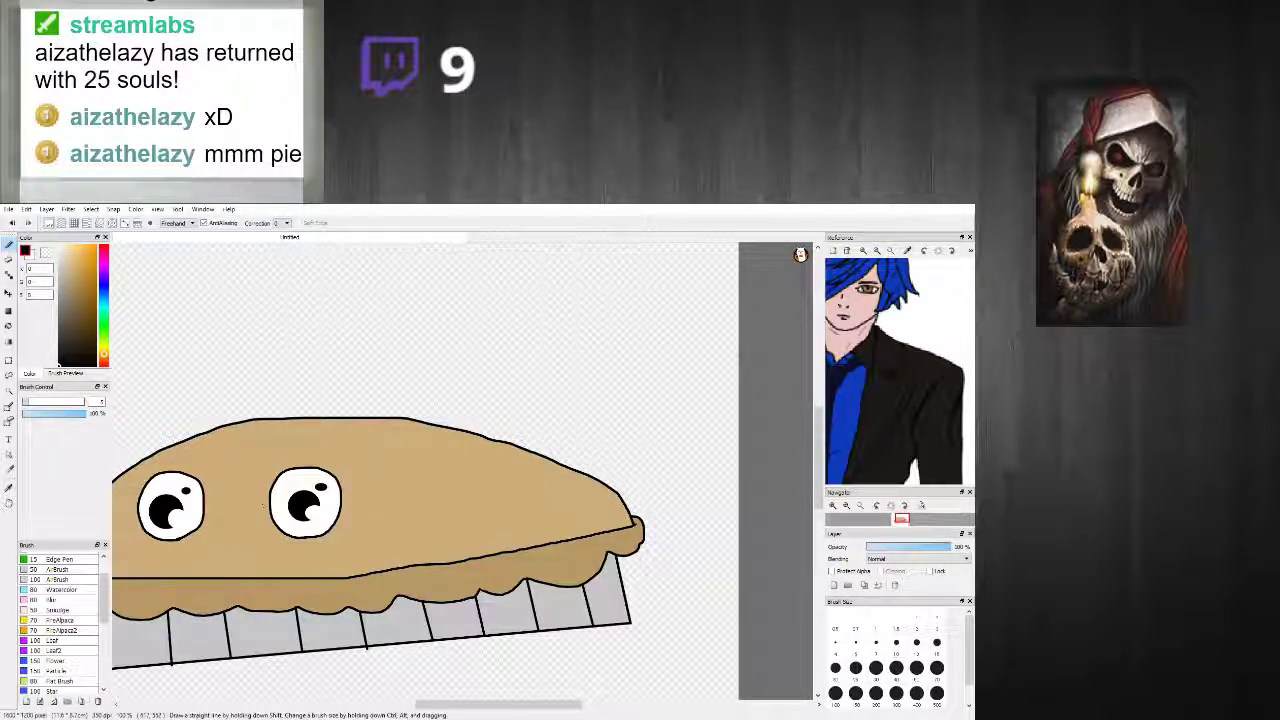
scroll(212, 521, "down", 3)
scroll(212, 521, "up", 2)
scroll(211, 520, "up", 3)
left_click_drag(195, 492, 183, 532)
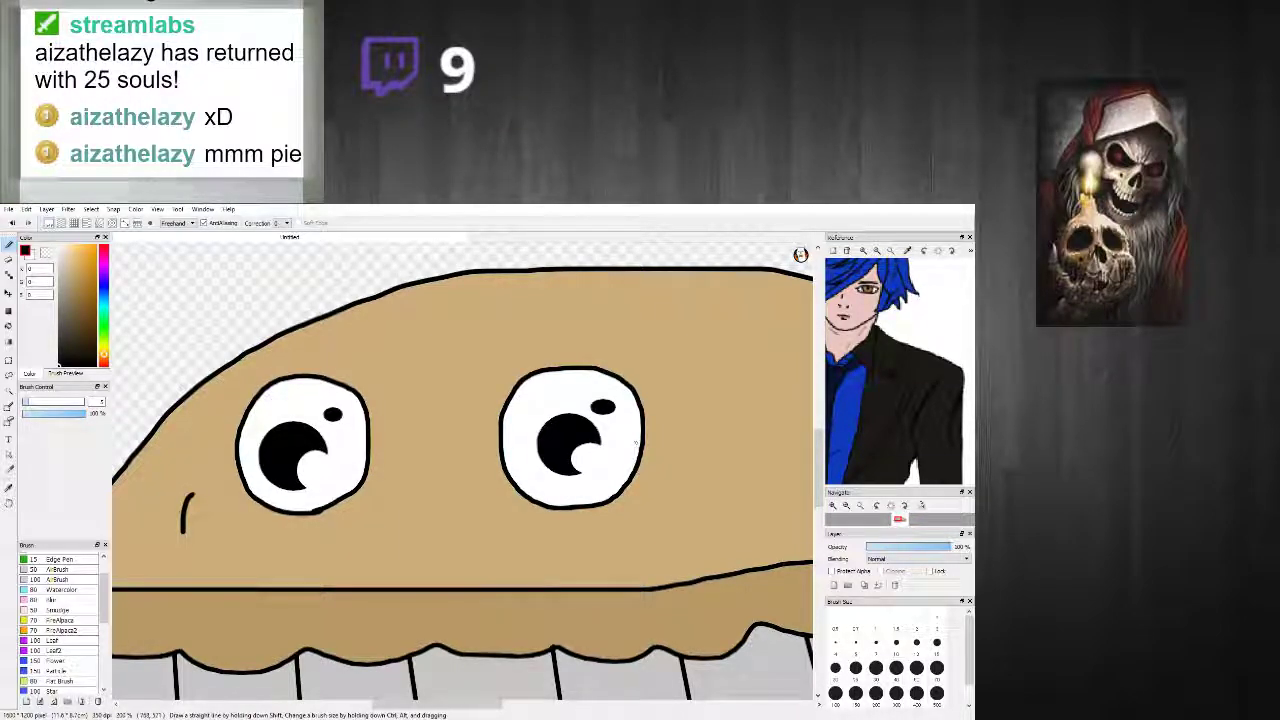
left_click_drag(400, 362, 452, 330)
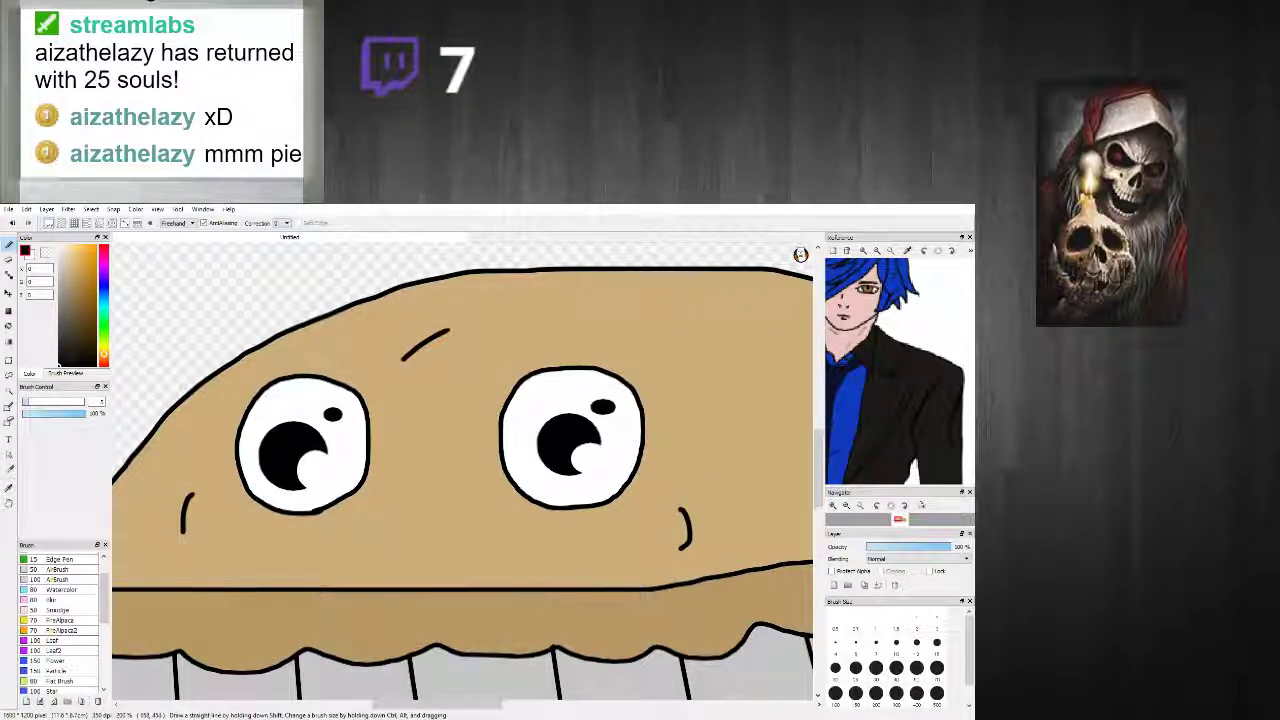
scroll(452, 330, "down", 3)
scroll(452, 330, "up", 2)
Step: Add curved black crease lines across the right half of the dome and near its upper edge
left_click_drag(674, 469, 786, 418)
key("ctrl+z")
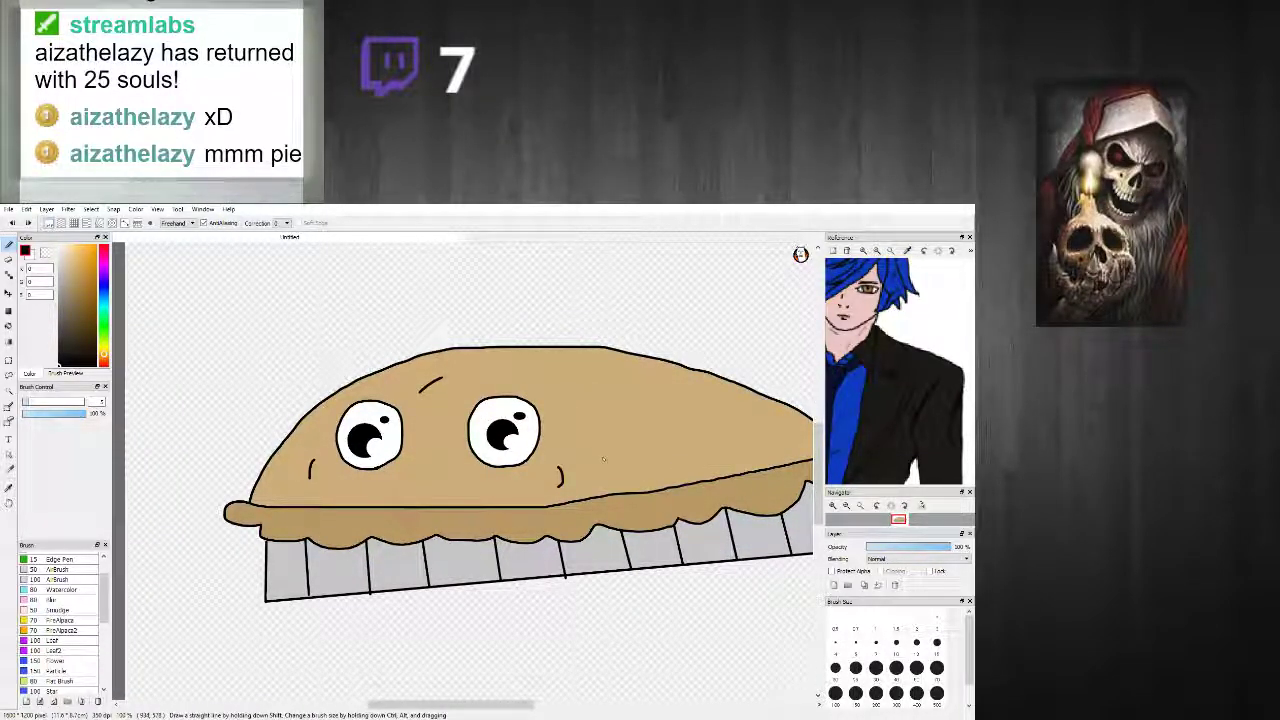
left_click_drag(628, 413, 658, 463)
left_click_drag(760, 440, 666, 388)
scroll(686, 428, "down", 3)
scroll(686, 428, "up", 2)
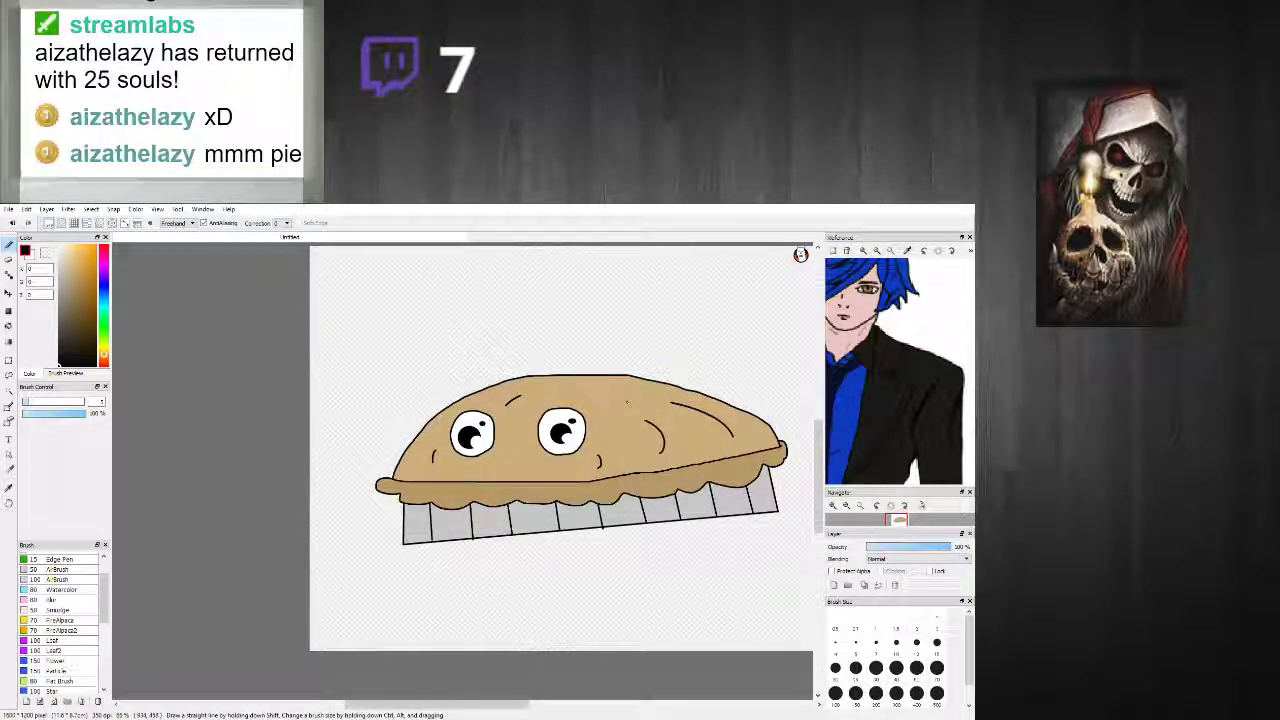
scroll(627, 403, "down", 4)
scroll(444, 462, "up", 4)
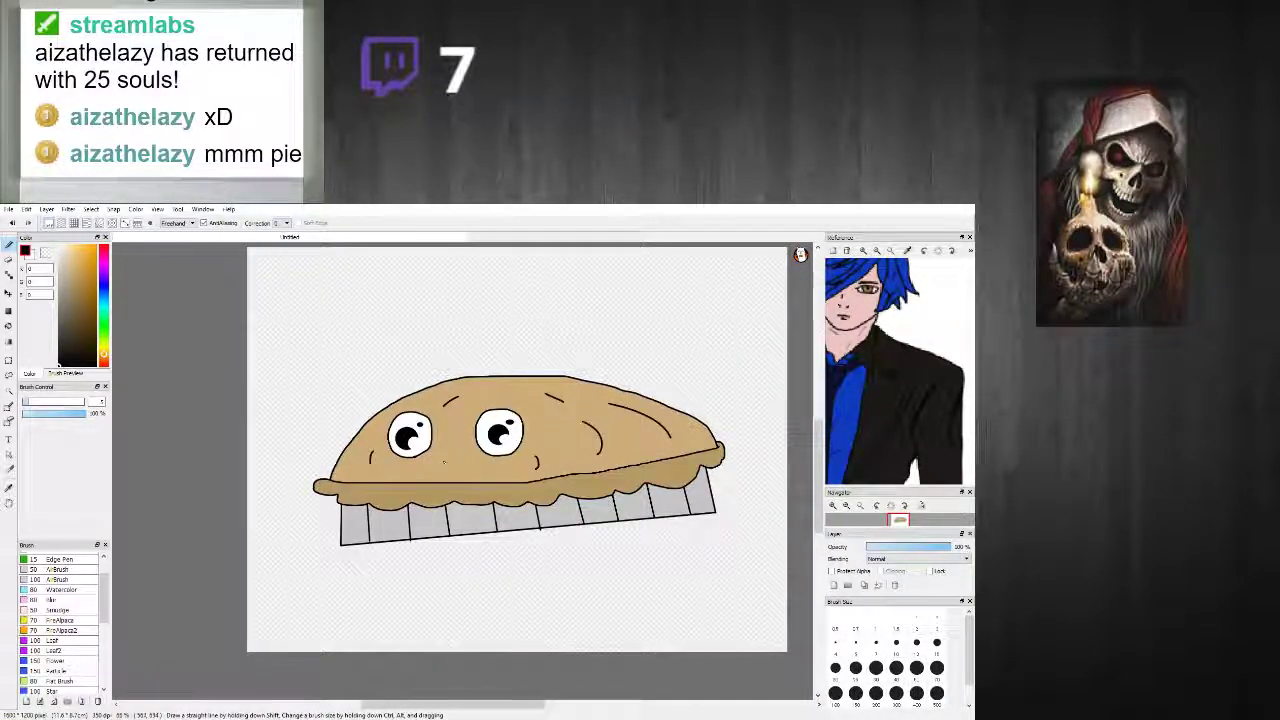
Step: Draw a small round black-outlined mouth between and below the two eyes and fill it with pinkish red
scroll(444, 462, "up", 3)
mouse_move(442, 448)
left_mouse_down()
mouse_move(482, 448)
mouse_move(462, 483)
mouse_move(440, 461)
mouse_move(452, 431)
mouse_move(487, 464)
mouse_move(437, 476)
mouse_move(443, 436)
left_mouse_up()
key("ctrl+z")
left_click(58, 254)
left_click(69, 272)
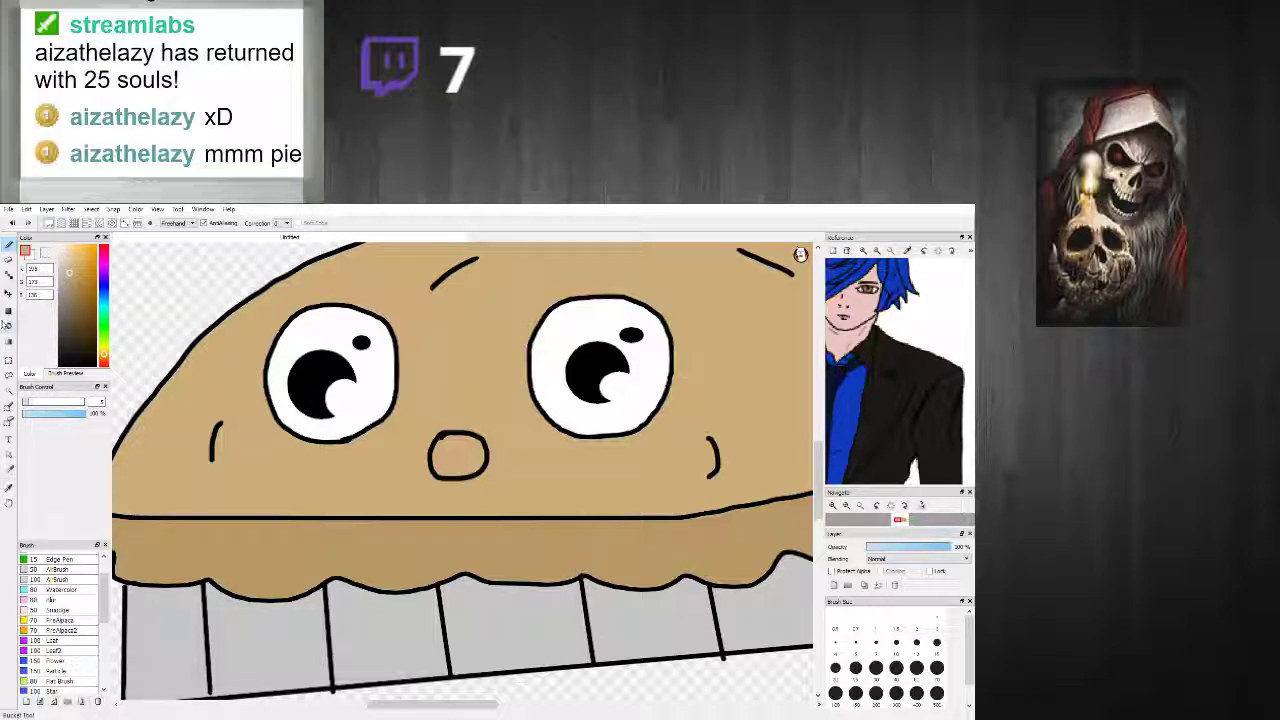
left_click(104, 258)
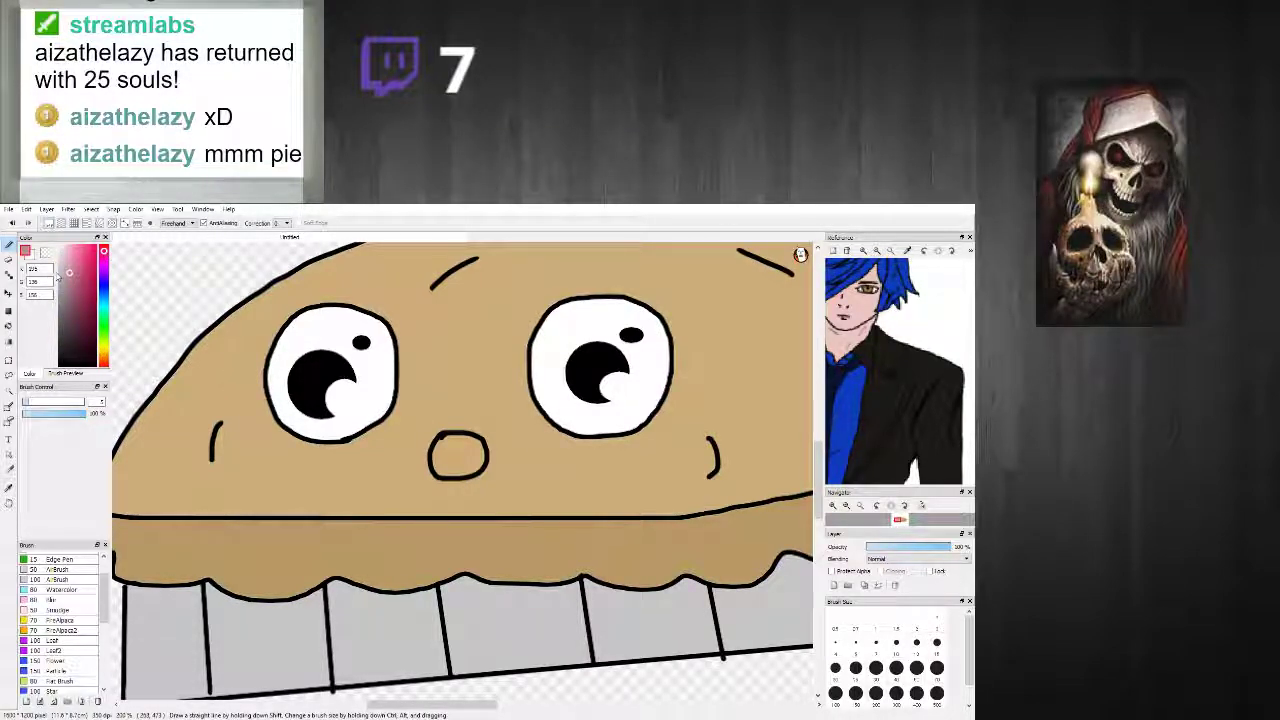
left_click(8, 326)
left_click(466, 457)
scroll(520, 480, "down", 6)
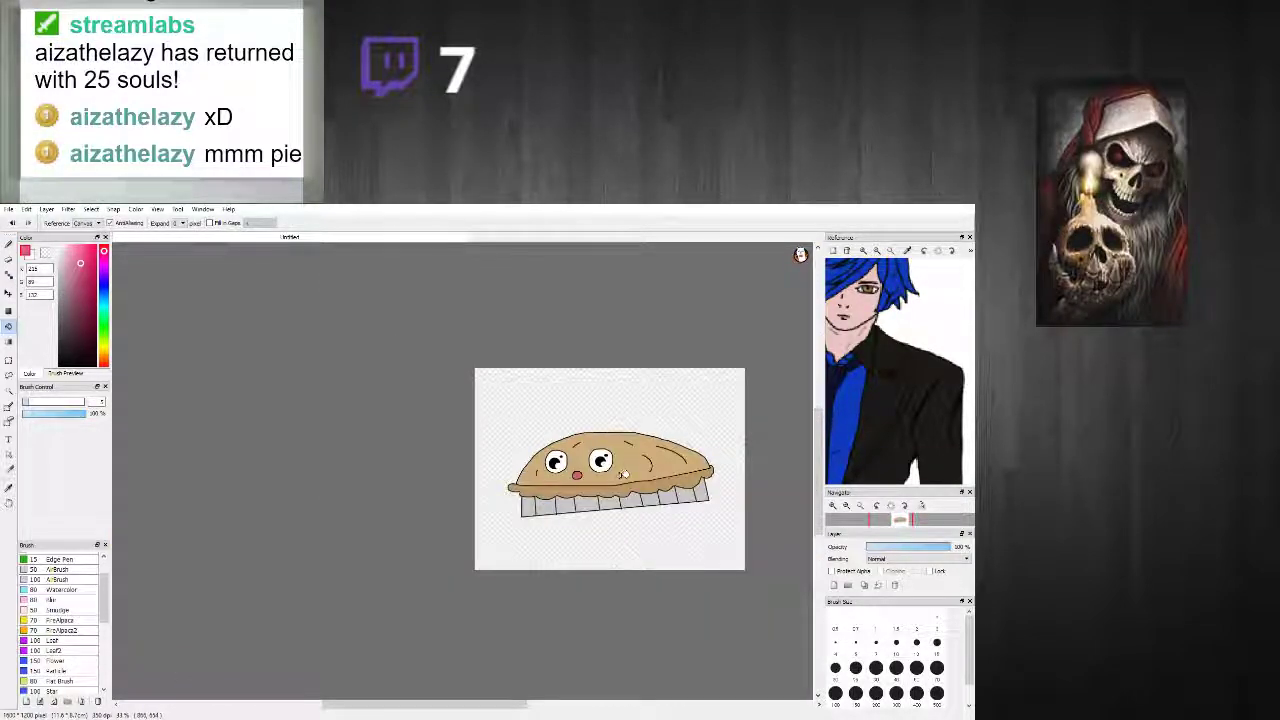
scroll(719, 435, "up", 3)
scroll(718, 435, "up", 2)
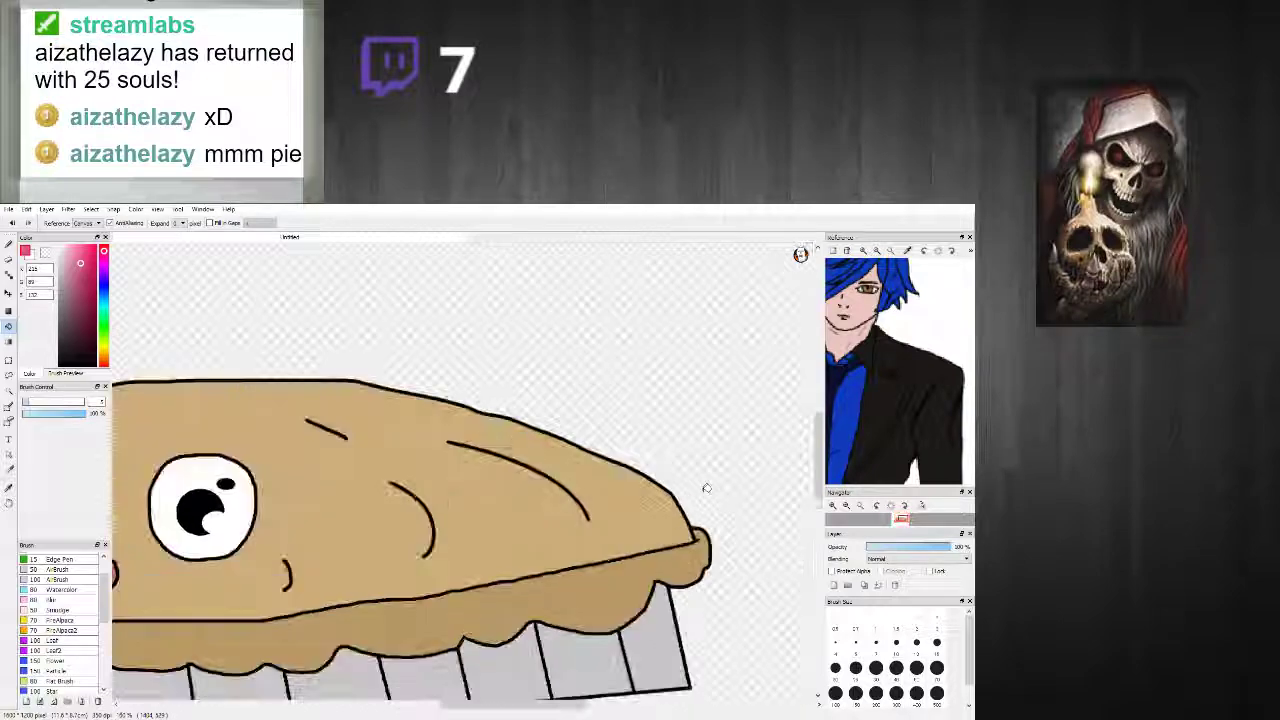
scroll(320, 425, "down", 2)
scroll(443, 436, "down", 2)
scroll(443, 445, "up", 1)
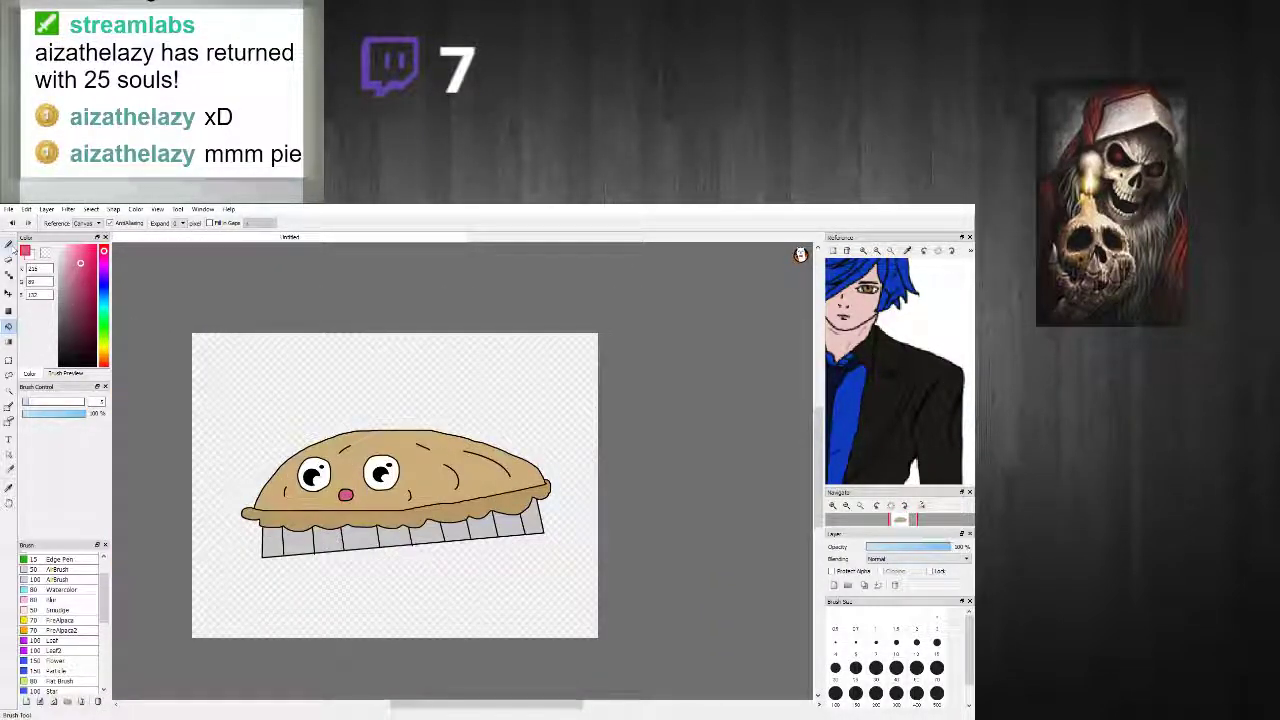
Step: Draw a slice cut in black: a line from the dome's upper right outline inward, continued straight down to the rim's upper edge
left_click(9, 245)
scroll(474, 456, "up", 3)
scroll(529, 464, "down", 2)
scroll(475, 466, "up", 2)
scroll(475, 466, "down", 3)
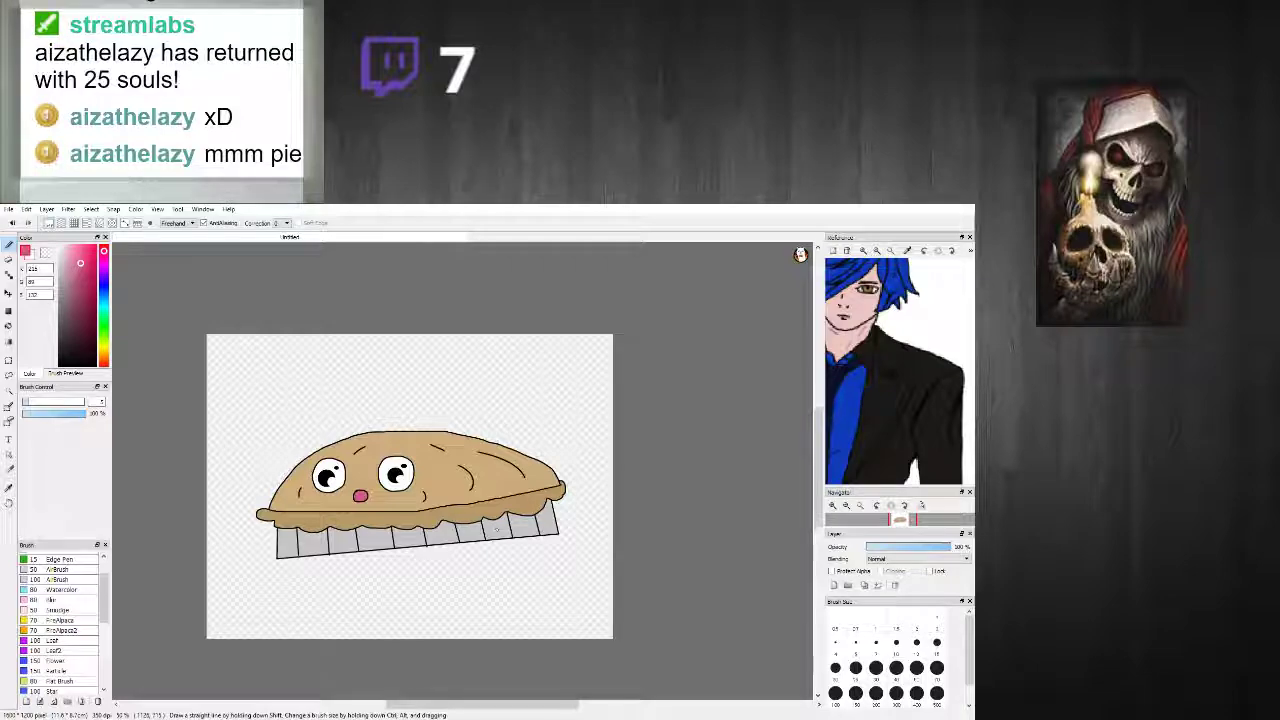
scroll(550, 475, "down", 2)
scroll(555, 477, "up", 4)
scroll(545, 470, "down", 2)
scroll(540, 440, "up", 3)
scroll(540, 440, "down", 2)
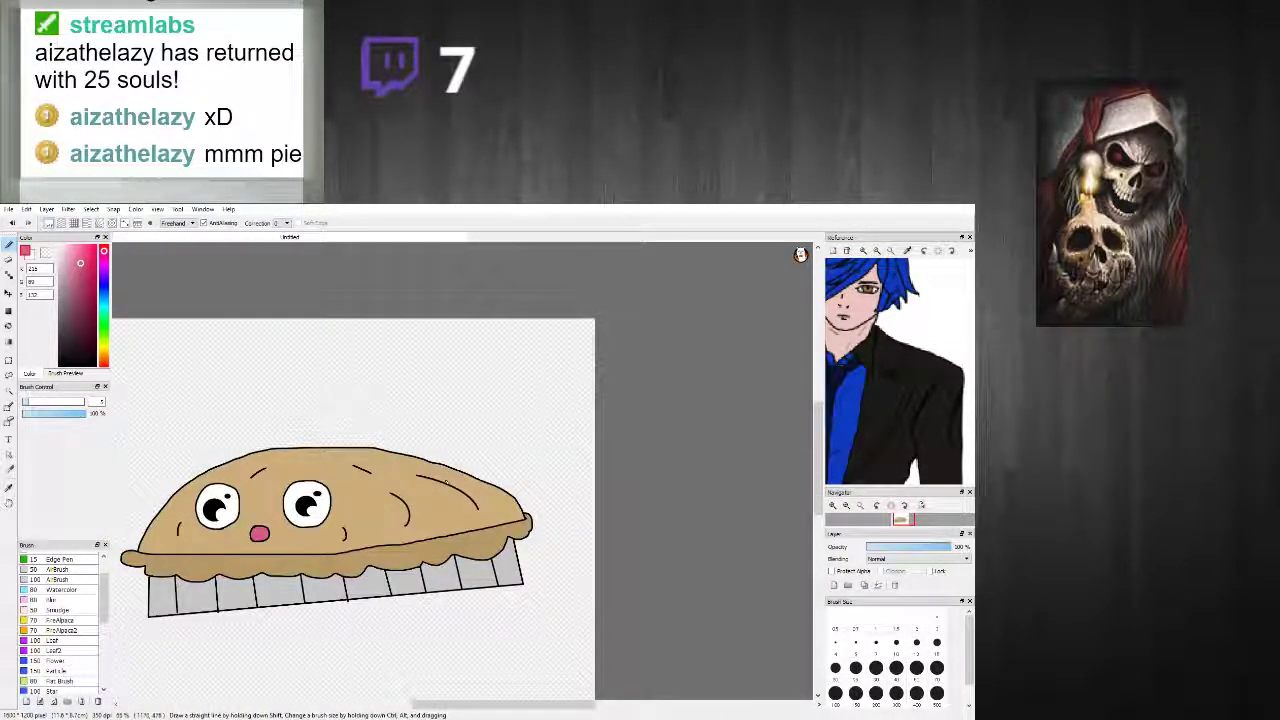
scroll(540, 440, "up", 1)
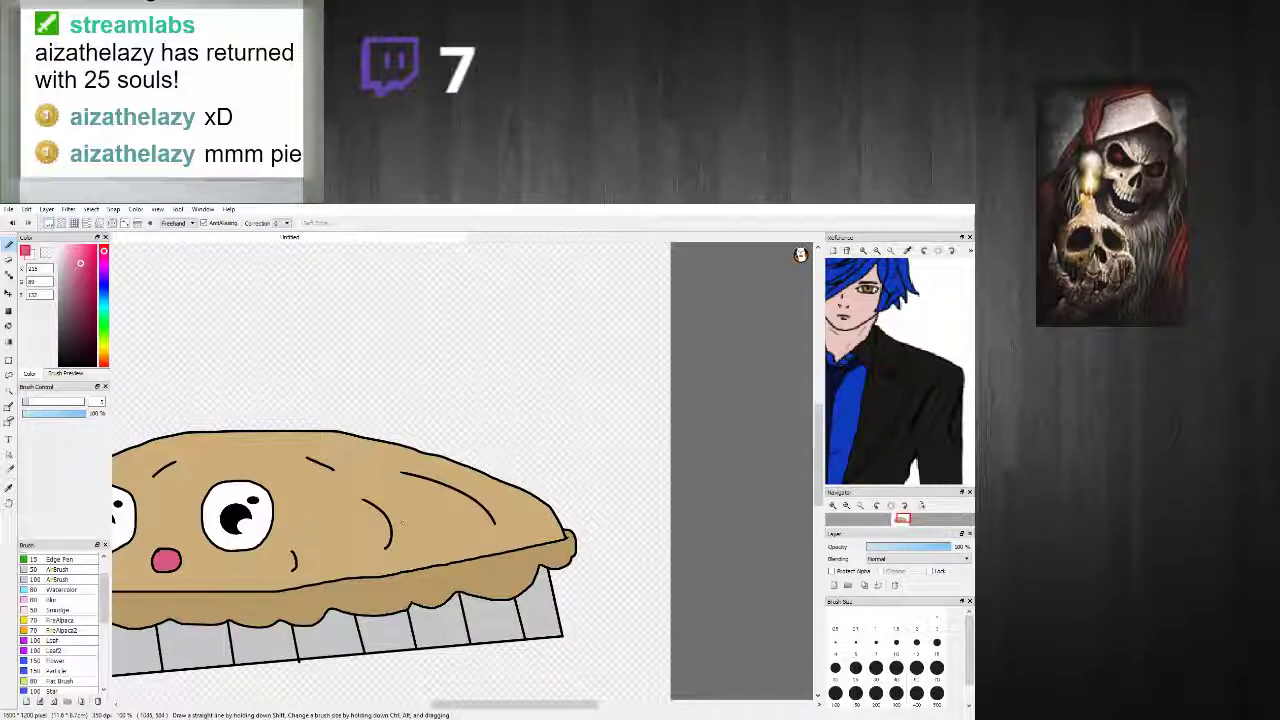
left_click(59, 365)
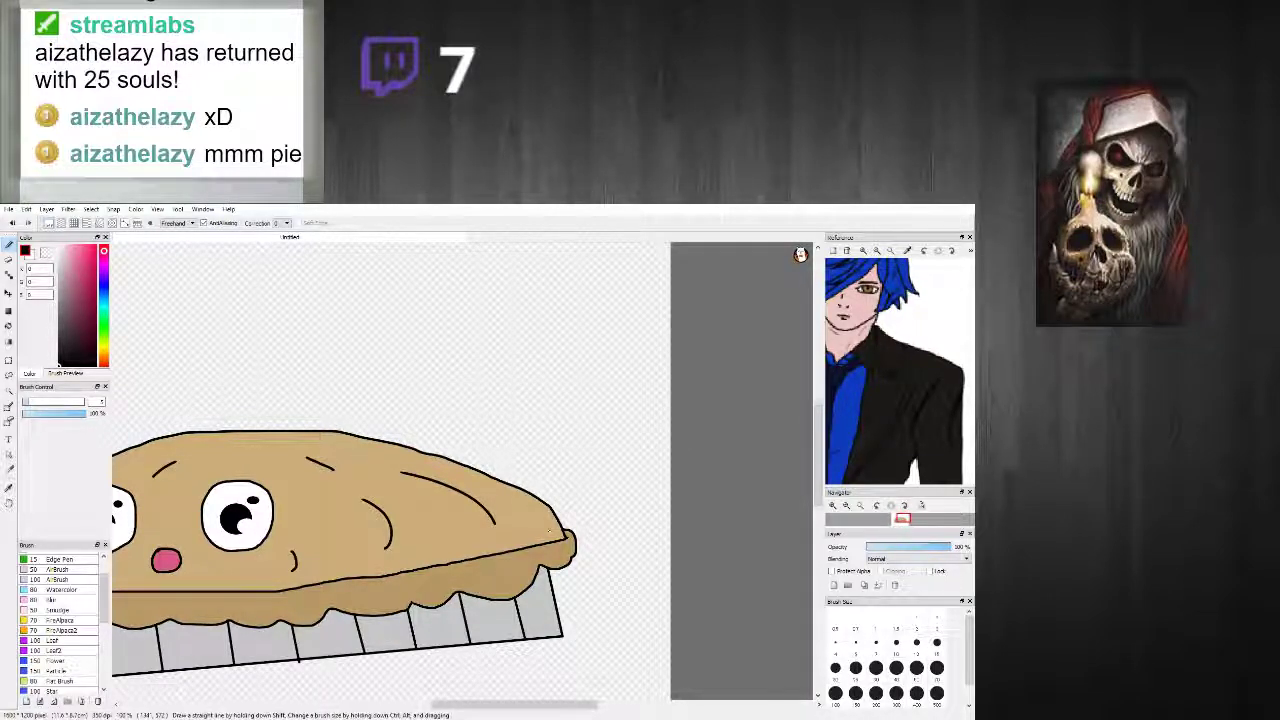
scroll(495, 474, "up", 3)
scroll(392, 449, "down", 1)
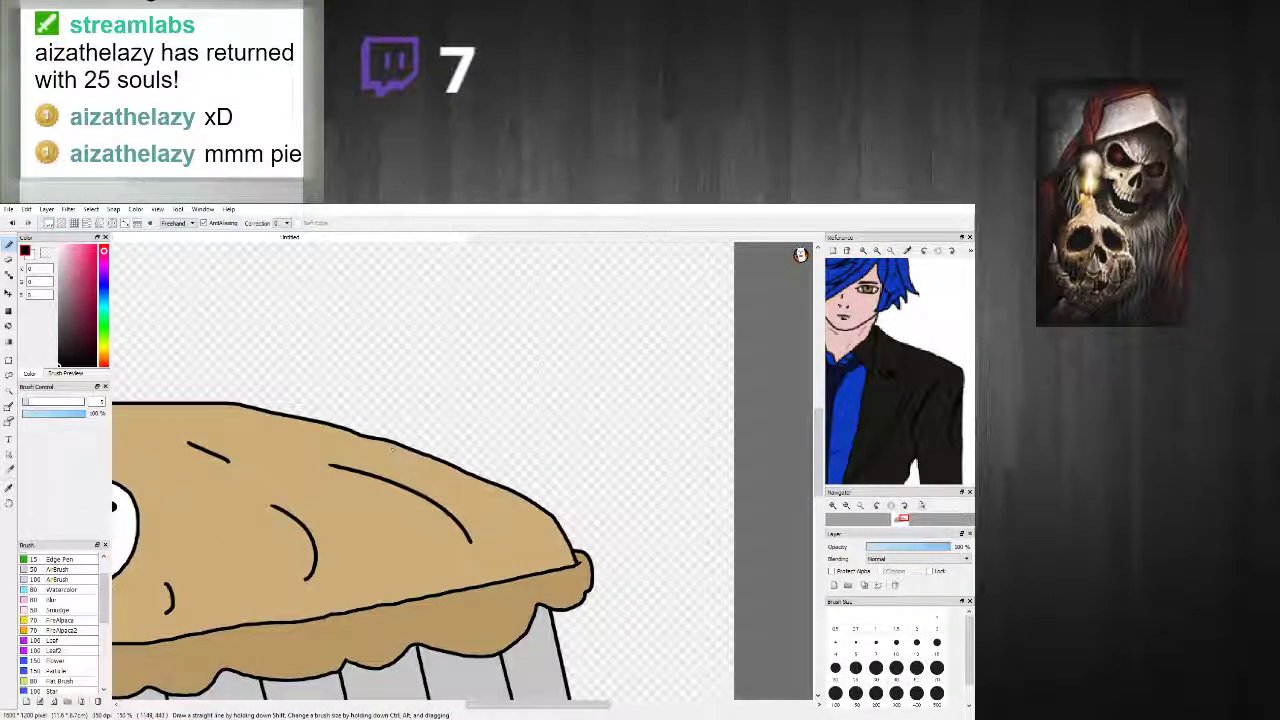
left_click_drag(392, 440, 275, 456)
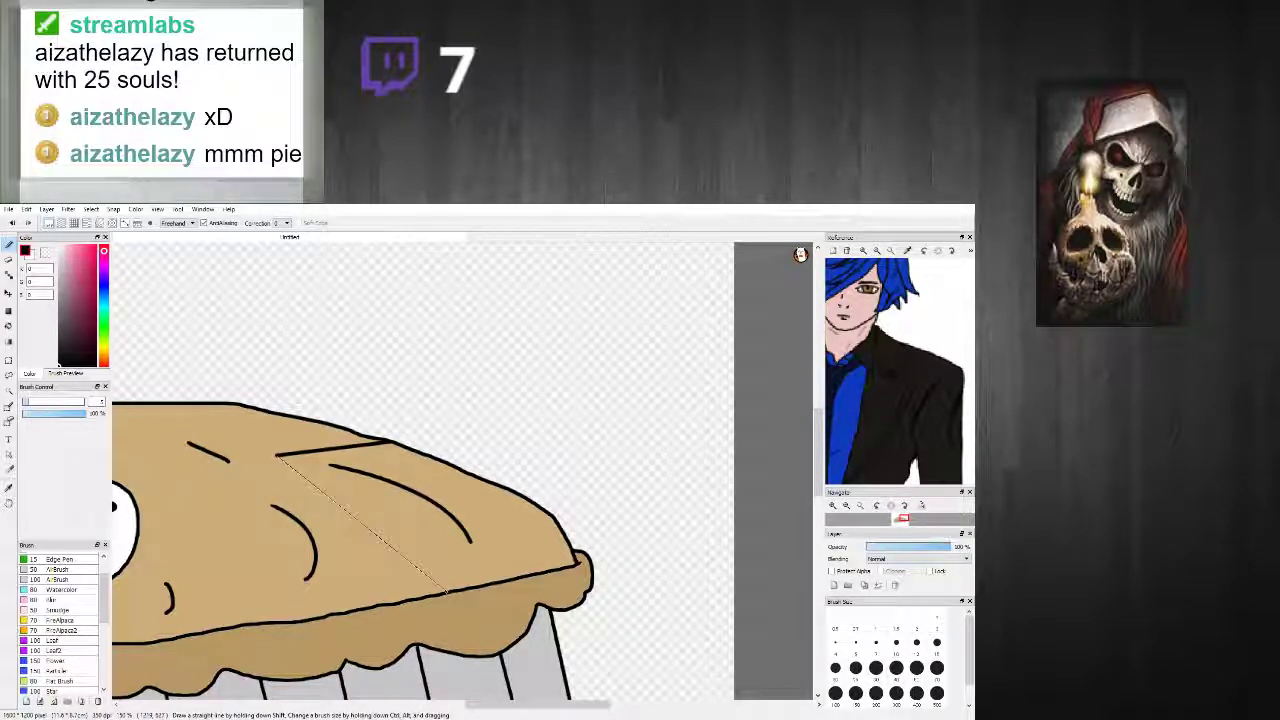
left_click(425, 598, "shift")
scroll(440, 556, "down", 2)
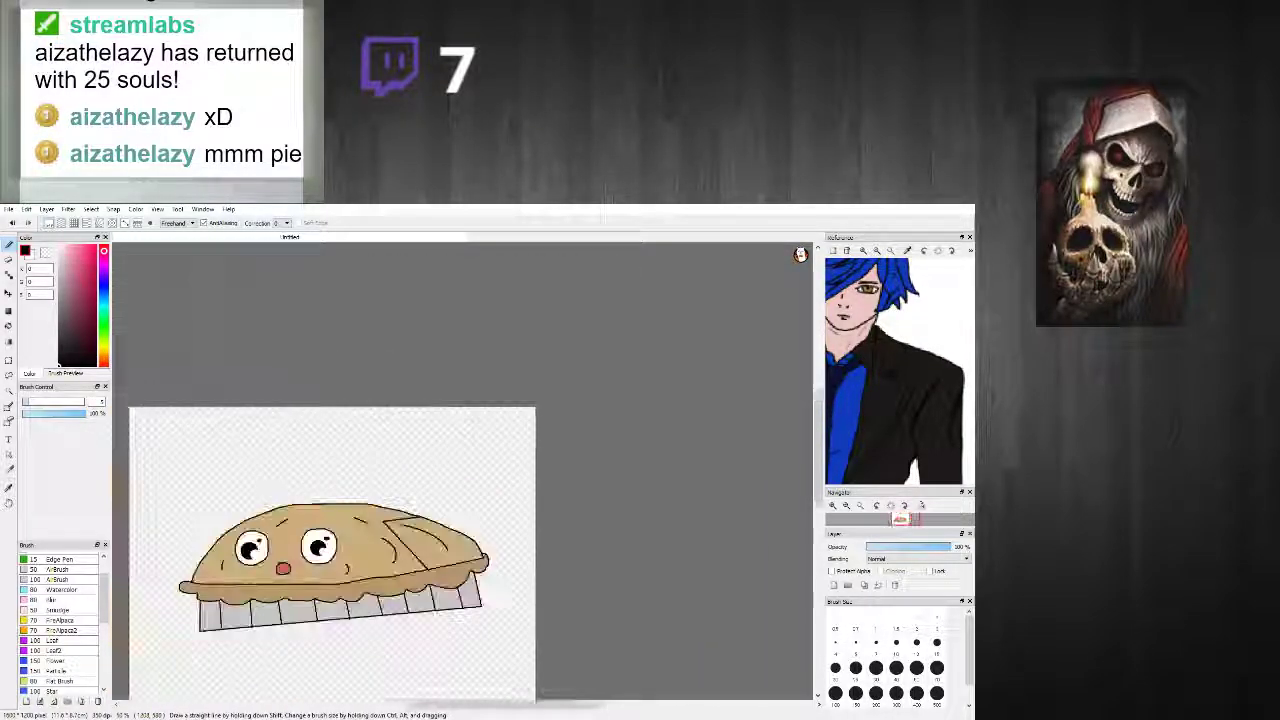
Step: Extend the two rightmost inner tooth lines in black up through the scalloped rim to the dome's lower edge
scroll(437, 560, "up", 2)
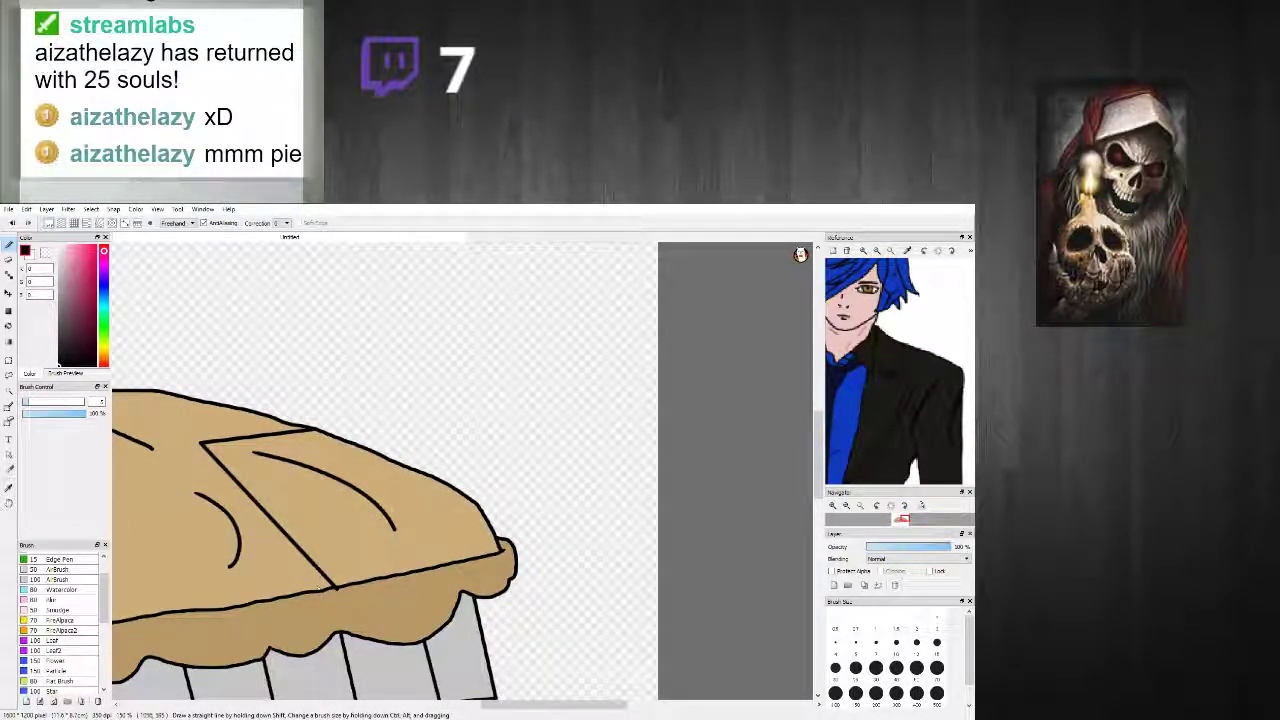
left_click_drag(817, 453, 817, 480)
right_click(362, 538)
scroll(364, 535, "up", 1)
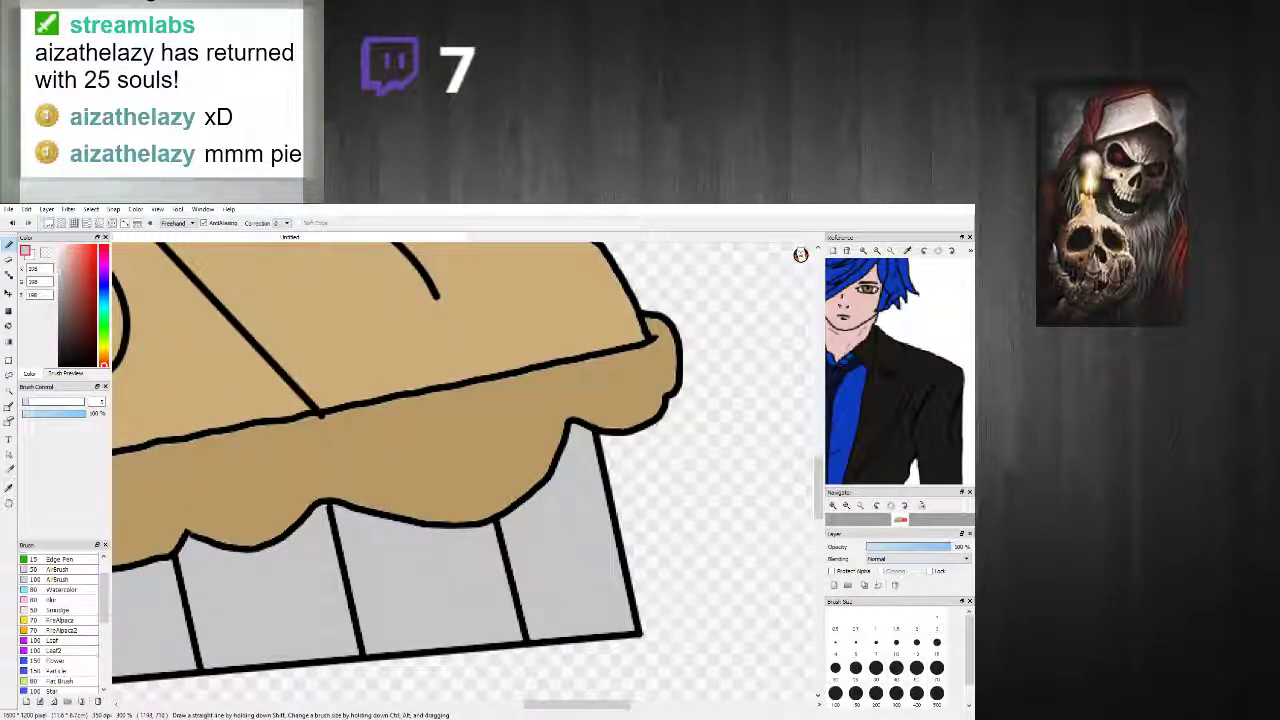
left_click(328, 497, "shift")
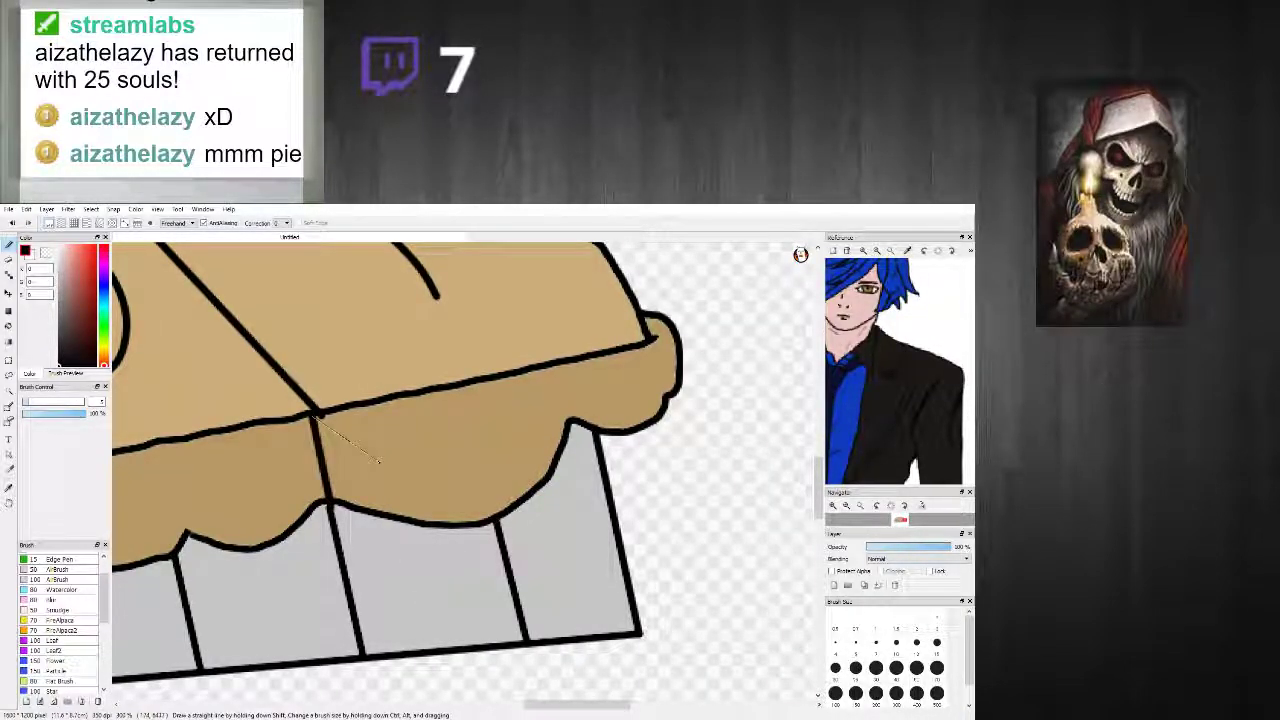
left_click(472, 395, "shift")
scroll(470, 395, "down", 1)
scroll(470, 393, "up", 1)
Step: Fill the rim sections right of the slice cut with the teeth's grey
right_click(442, 503)
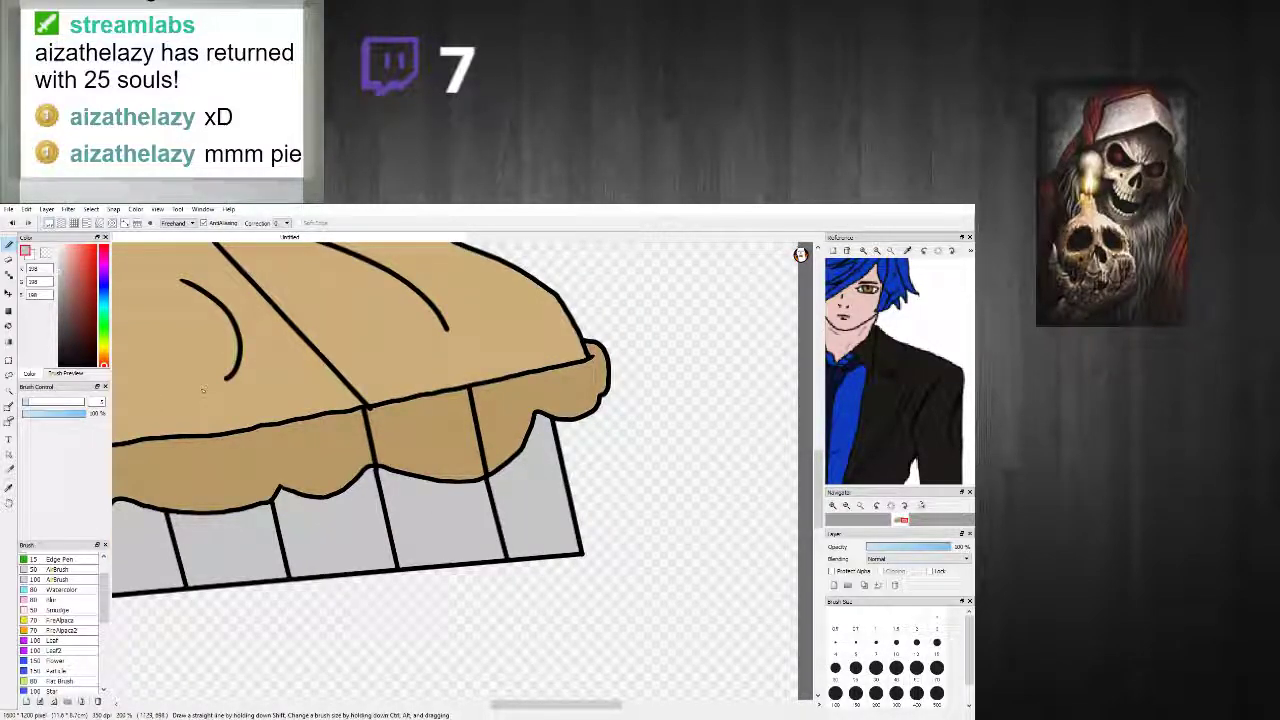
left_click(6, 328)
left_click(436, 438)
left_click(514, 429)
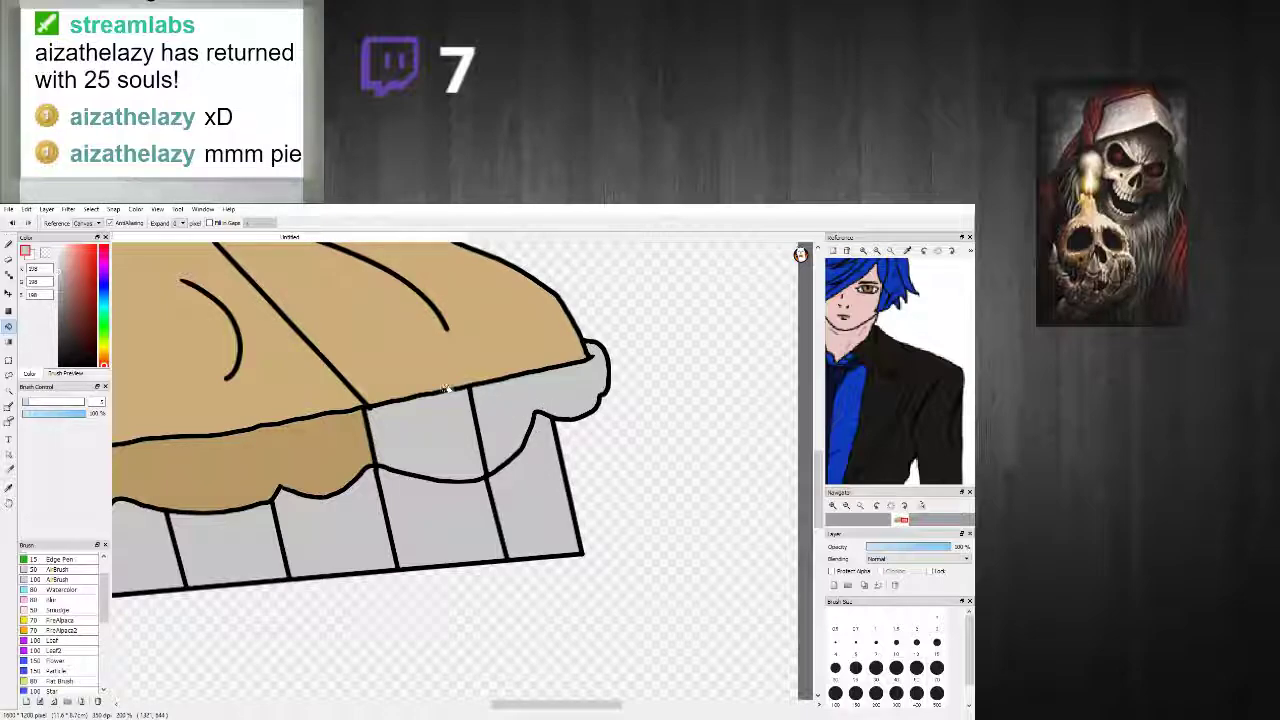
Step: Erase the rim's rounded right end and trim the dome's right corner to a slanted edge in line with the outer tooth
left_click(9, 250)
mouse_move(600, 412)
left_mouse_down()
mouse_move(594, 329)
mouse_move(605, 380)
mouse_move(585, 365)
mouse_move(566, 409)
mouse_move(574, 323)
left_mouse_up()
scroll(586, 377, "down", 4)
scroll(584, 364, "up", 2)
scroll(575, 331, "up", 2)
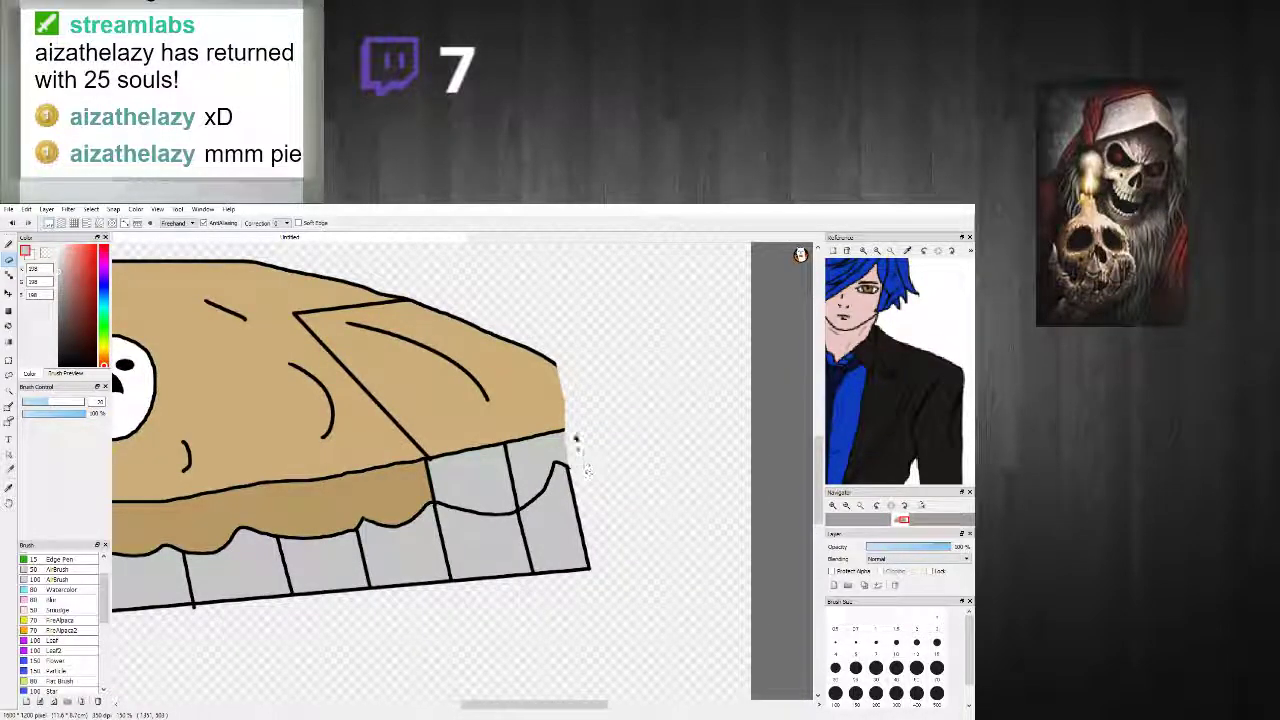
left_click_drag(562, 369, 571, 430)
scroll(561, 450, "up", 2)
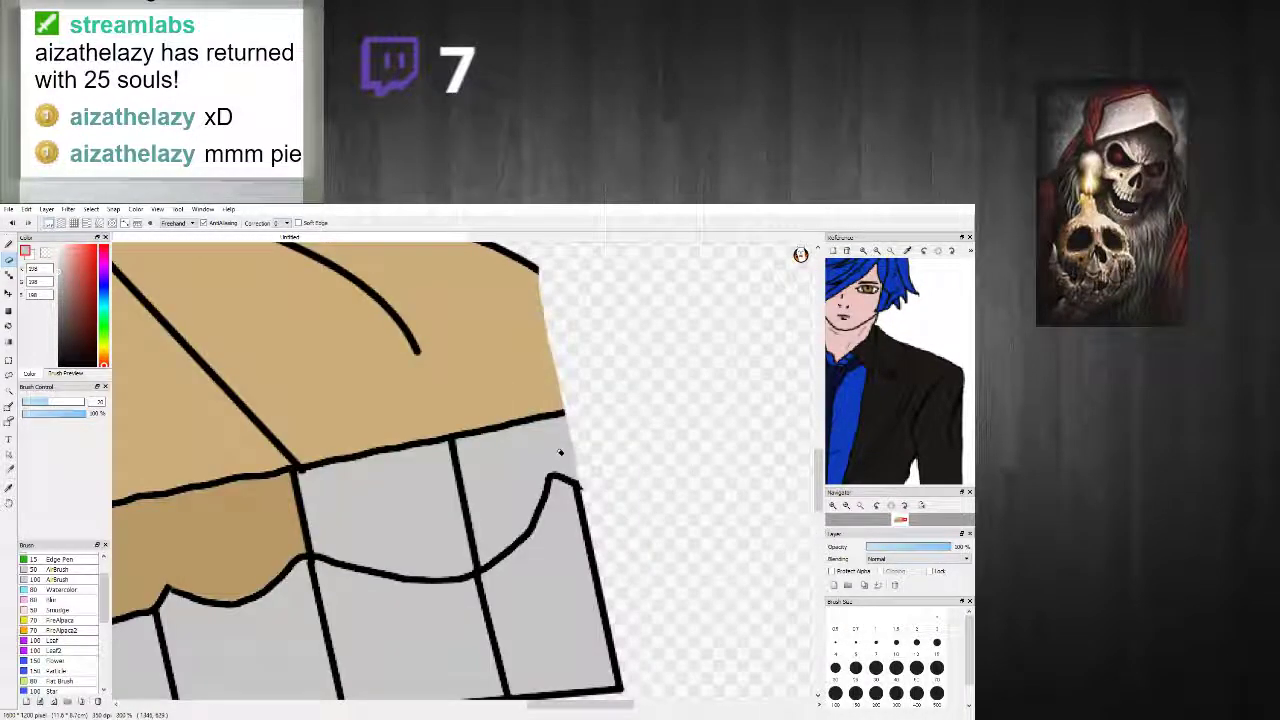
left_click(530, 463)
key("ctrl+z")
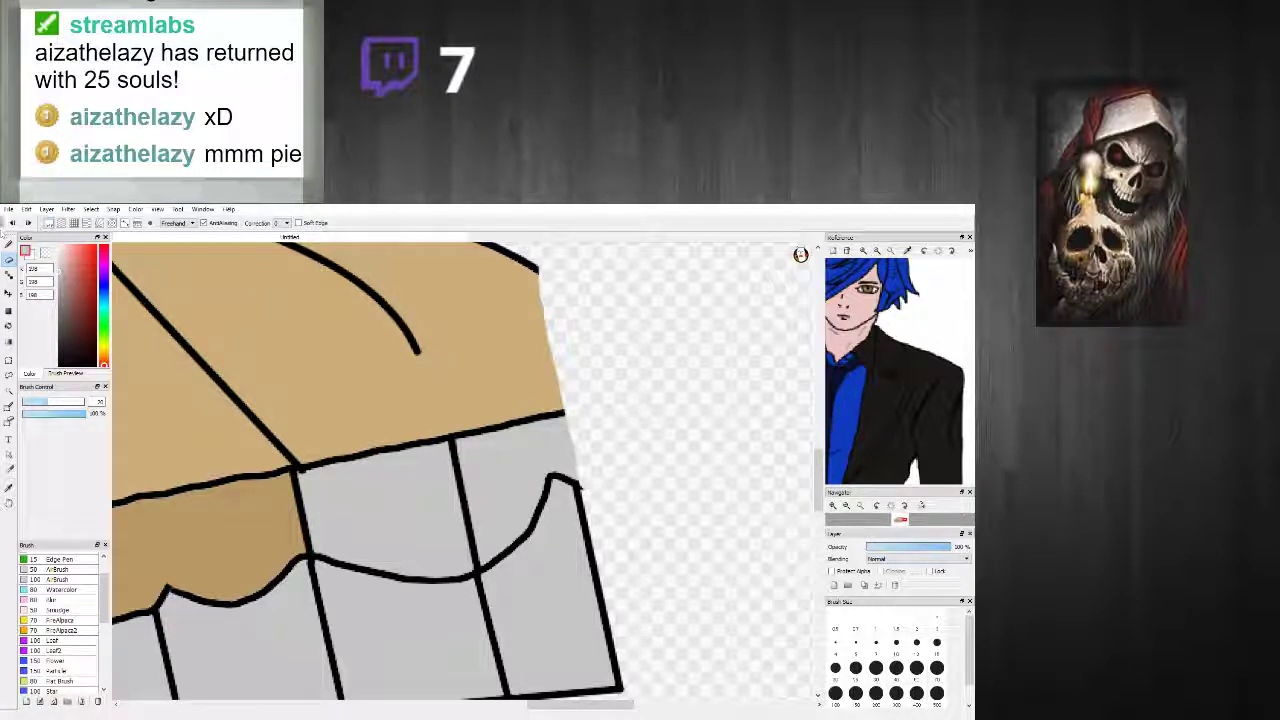
Step: Extend the outermost right tooth edge with a straight black line up to the dome's lower edge
left_click(9, 244)
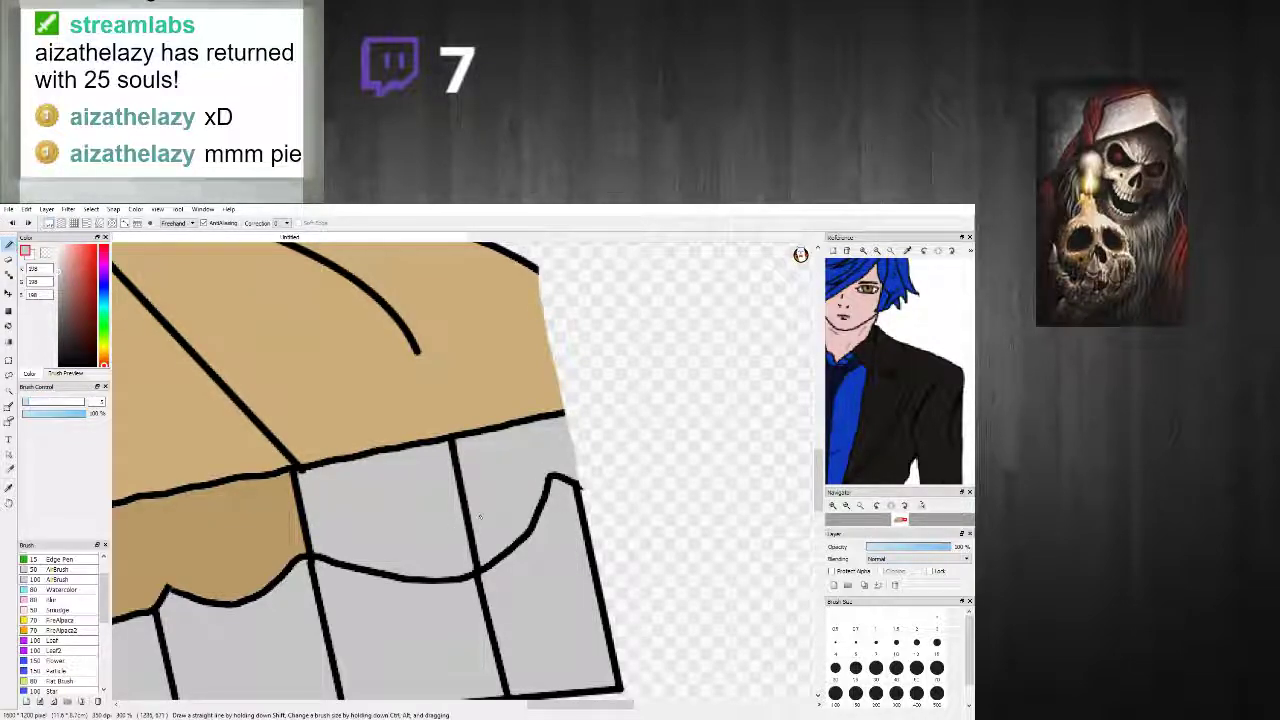
left_click(578, 487, "shift")
left_click(566, 416, "shift")
scroll(572, 461, "down", 2)
scroll(572, 461, "up", 3)
Step: Paint over the leftover scalloped outline across the two rightmost teeth with the teeth's grey
right_click(562, 510)
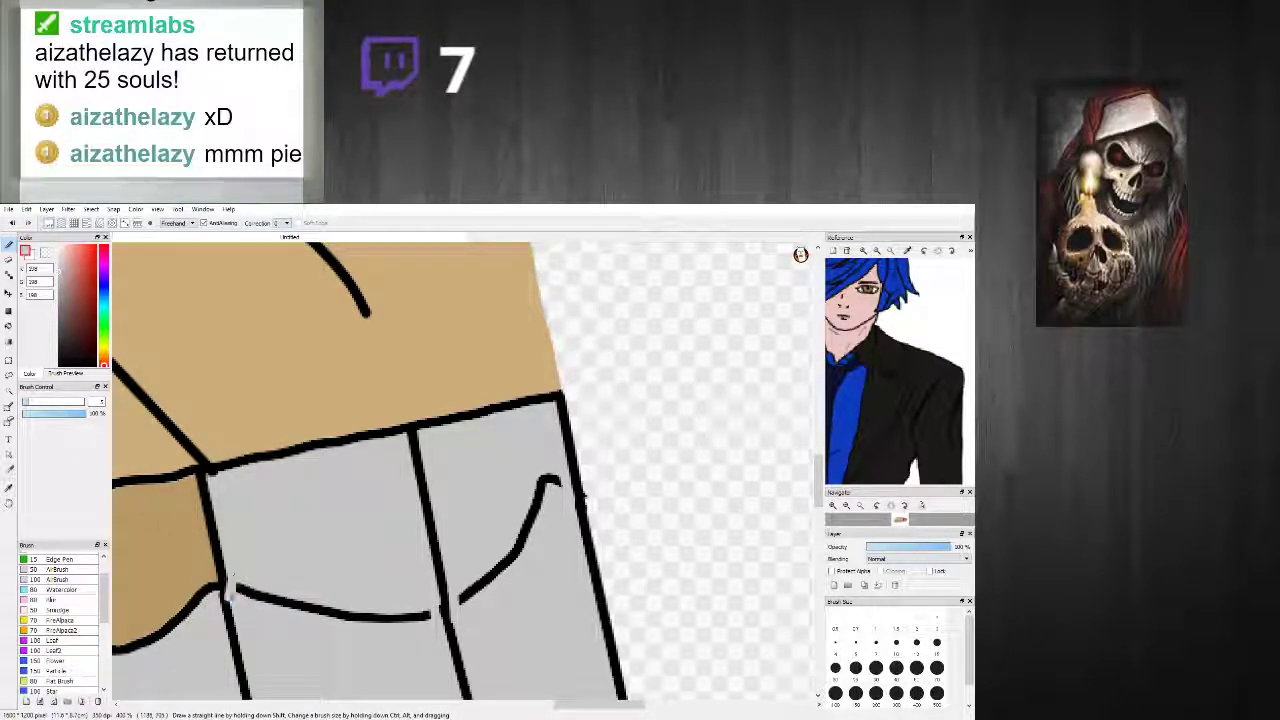
mouse_move(228, 578)
left_mouse_down()
mouse_move(237, 594)
mouse_move(430, 616)
mouse_move(272, 600)
left_mouse_up()
left_click_drag(420, 626, 265, 594)
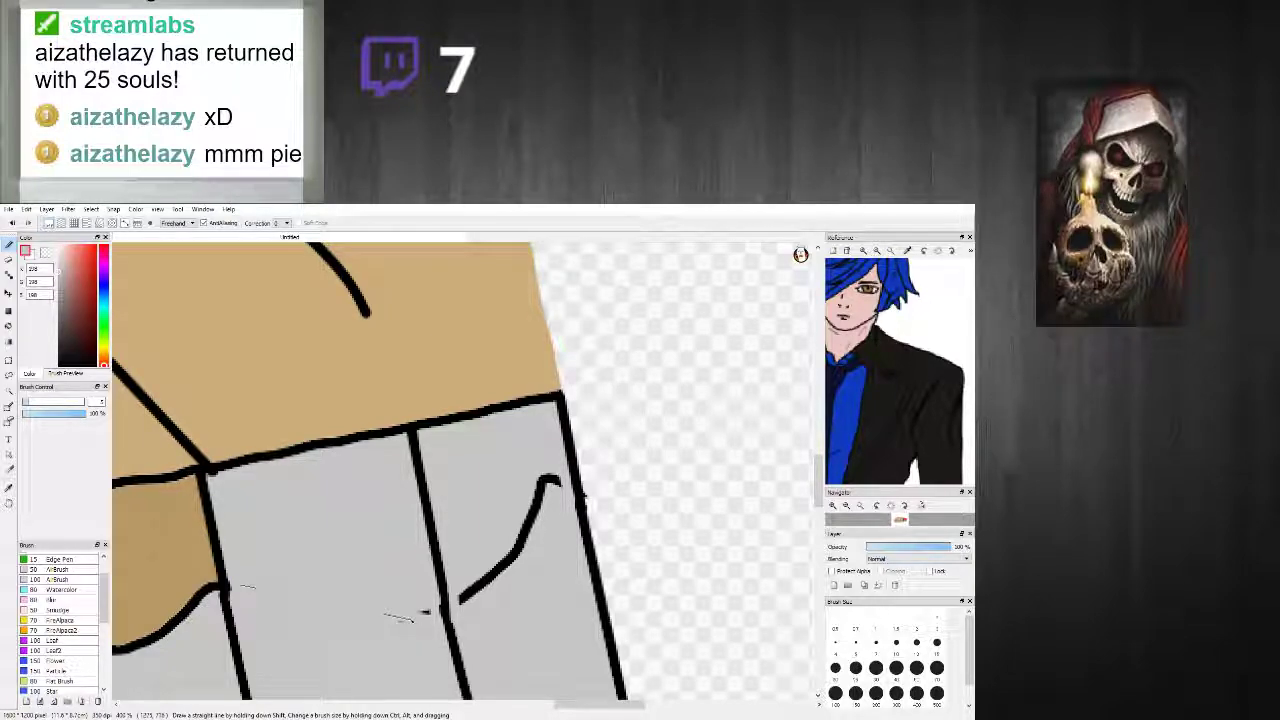
mouse_move(458, 604)
left_mouse_down()
mouse_move(521, 548)
mouse_move(548, 488)
left_mouse_up()
mouse_move(516, 548)
left_mouse_down()
mouse_move(552, 481)
mouse_move(515, 543)
left_mouse_up()
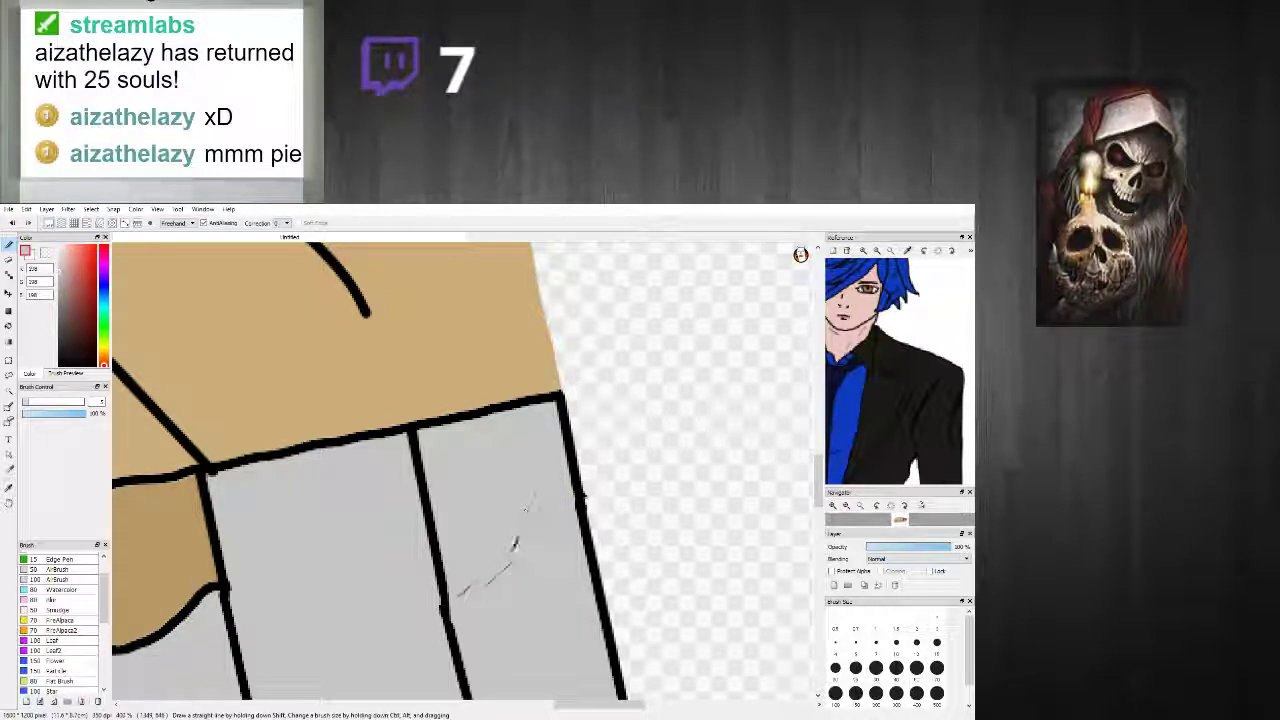
left_click_drag(480, 587, 463, 598)
scroll(565, 483, "down", 5)
scroll(526, 458, "up", 1)
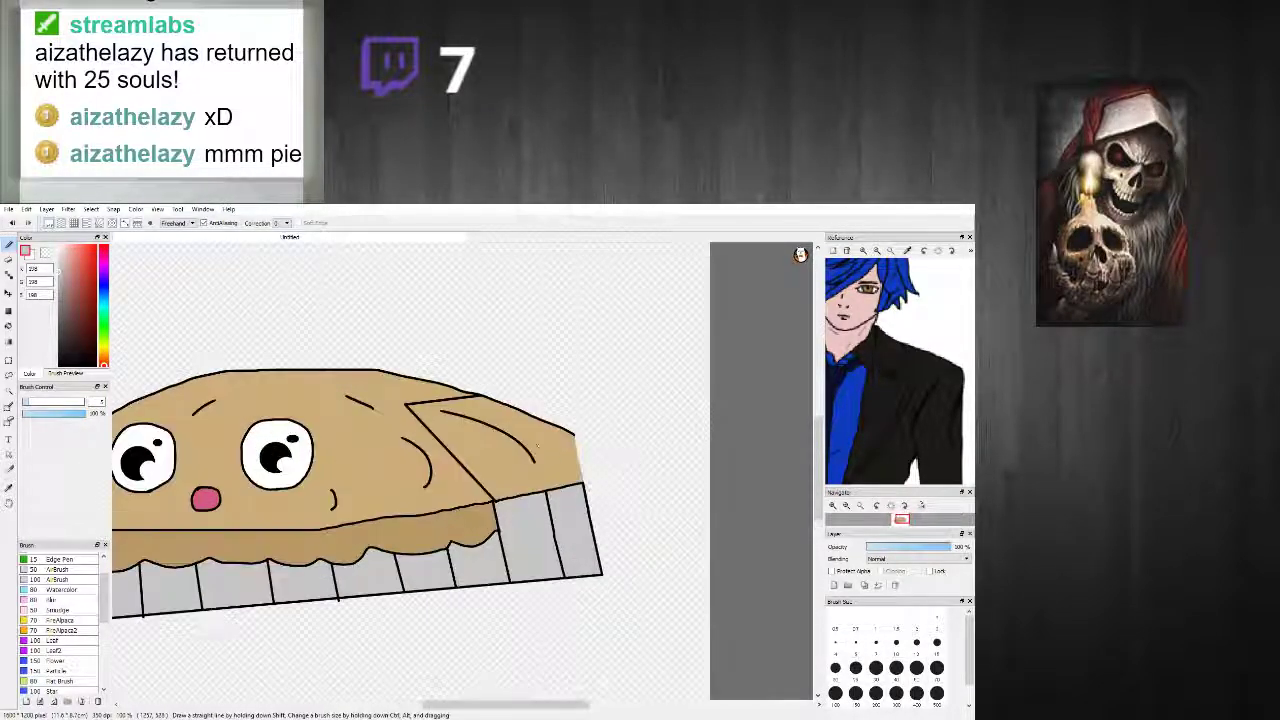
Step: Draw a wavy black end on the rim beside the slice cut and cover the leftover tan strip with the teeth's grey
scroll(510, 530, "up", 1)
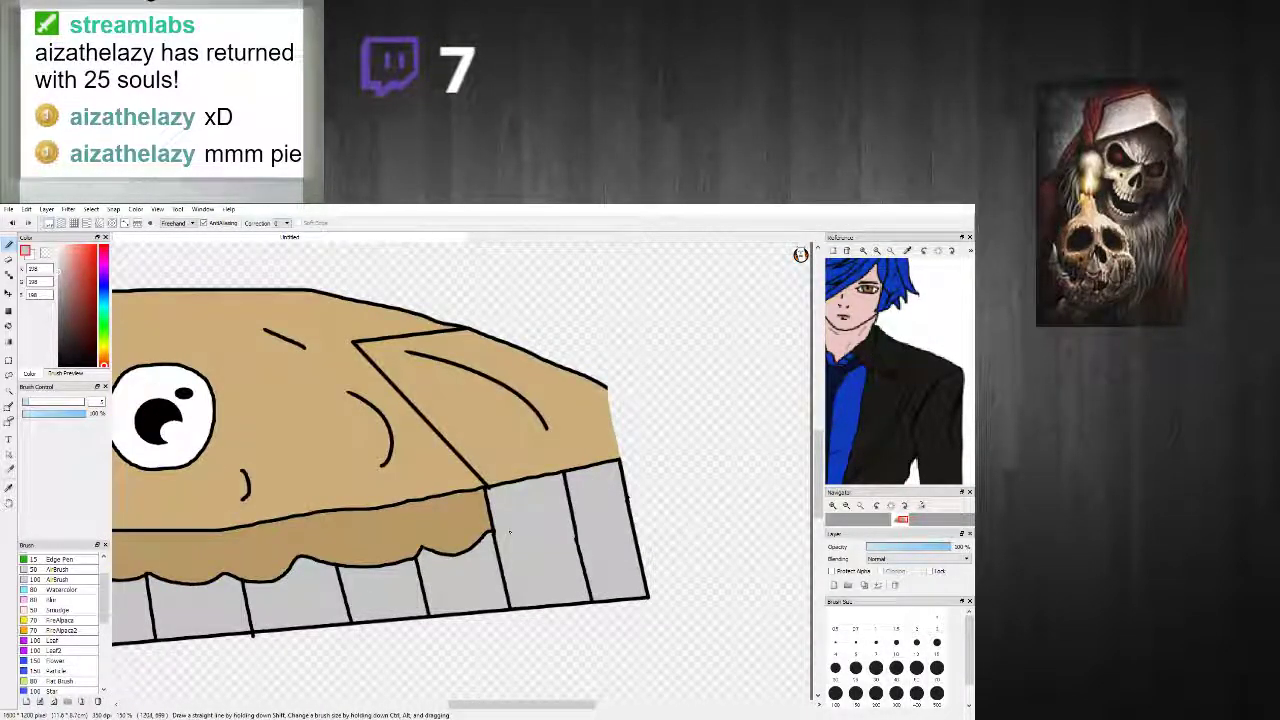
scroll(490, 490, "up", 1)
left_click(482, 485, "alt")
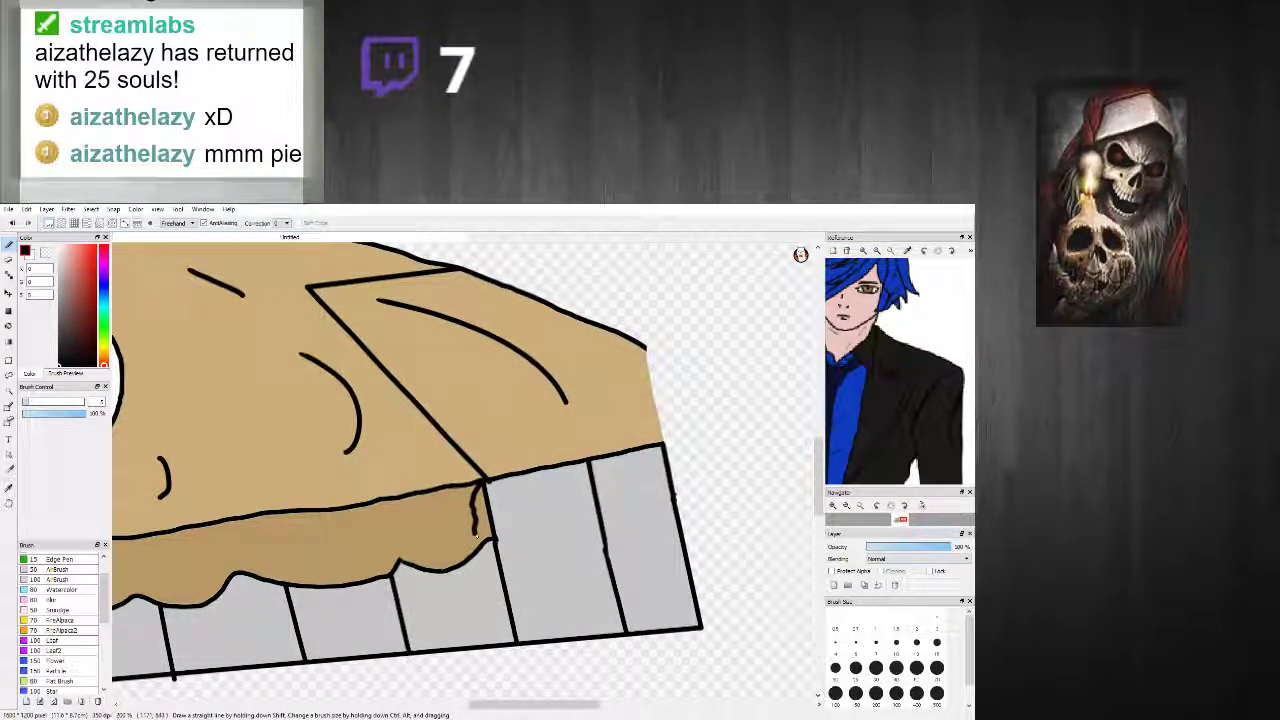
scroll(484, 540, "up", 2)
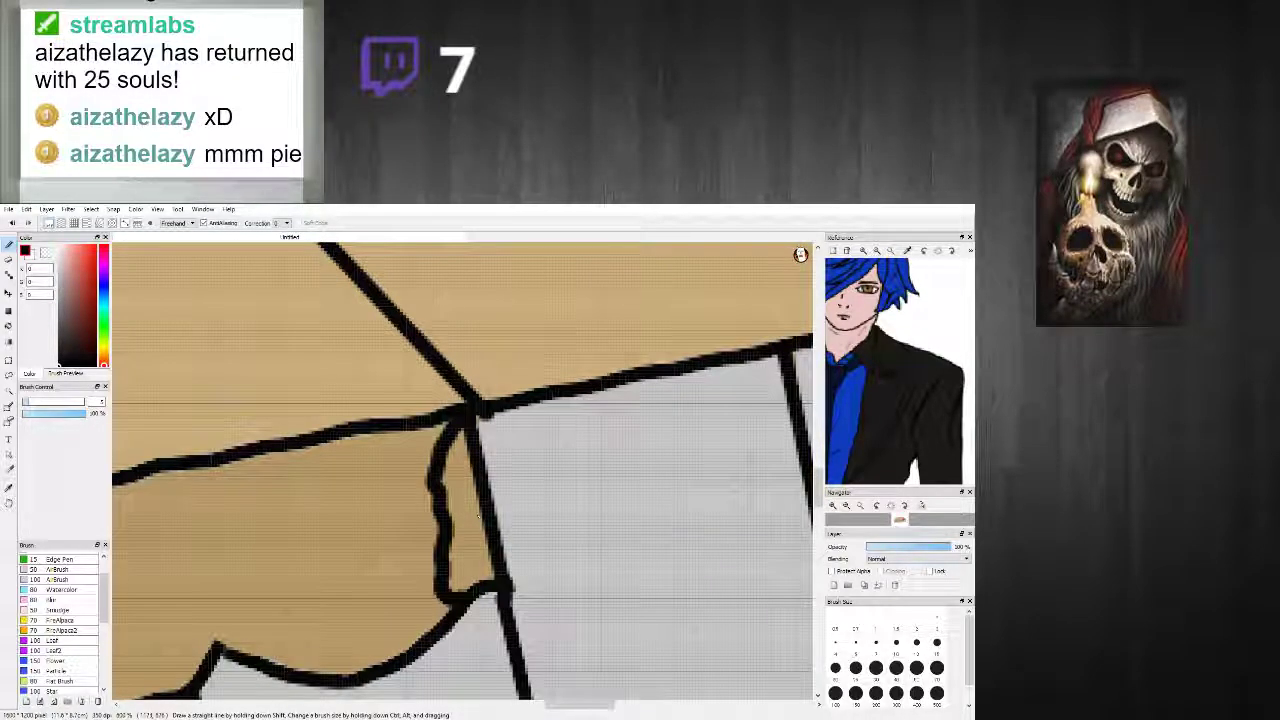
mouse_move(484, 606)
left_mouse_down()
mouse_move(468, 567)
mouse_move(491, 585)
mouse_move(460, 445)
mouse_move(471, 602)
mouse_move(454, 581)
mouse_move(471, 549)
mouse_move(457, 562)
mouse_move(454, 455)
mouse_move(461, 527)
left_mouse_up()
left_click_drag(465, 445, 480, 550)
left_click_drag(505, 593, 469, 410)
scroll(496, 457, "down", 6)
scroll(496, 456, "up", 5)
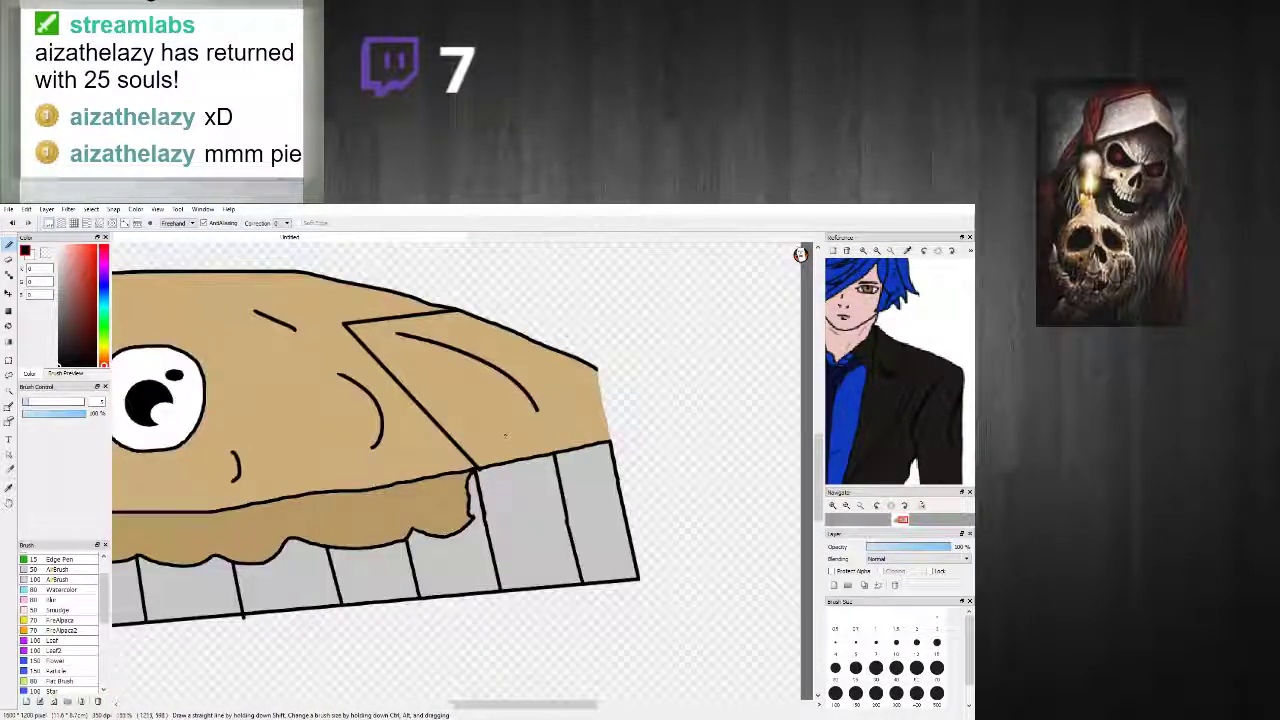
Step: Draw a black curve from the cut section's lower right corner inward and extend it with a straight line to the slice cut
scroll(470, 440, "down", 2)
scroll(452, 420, "up", 2)
scroll(452, 420, "up", 1)
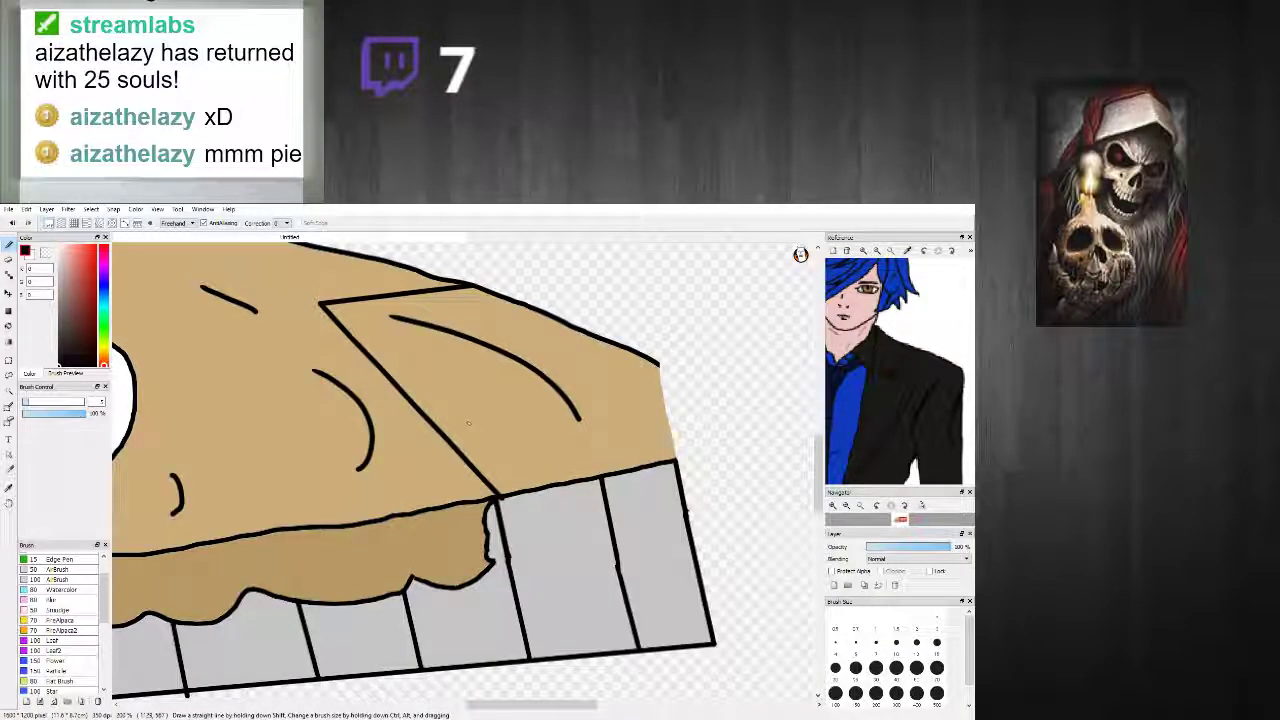
left_click(520, 460, "alt")
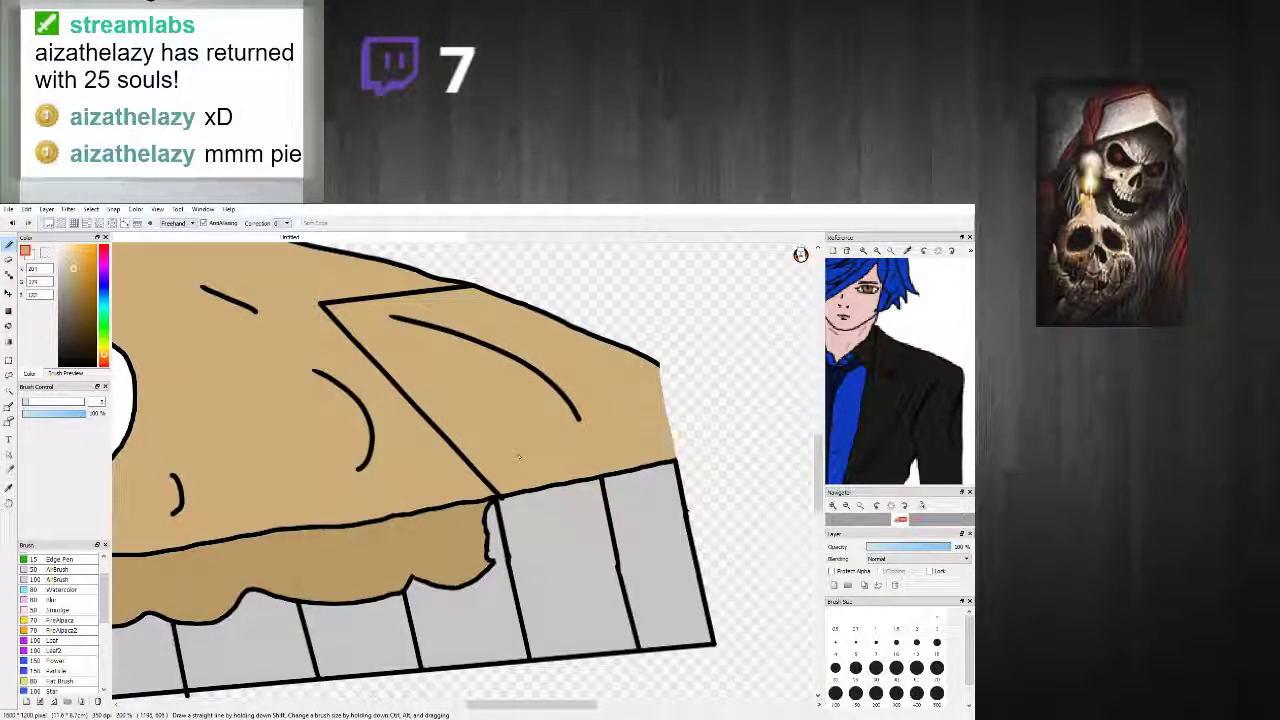
left_click(490, 350, "alt")
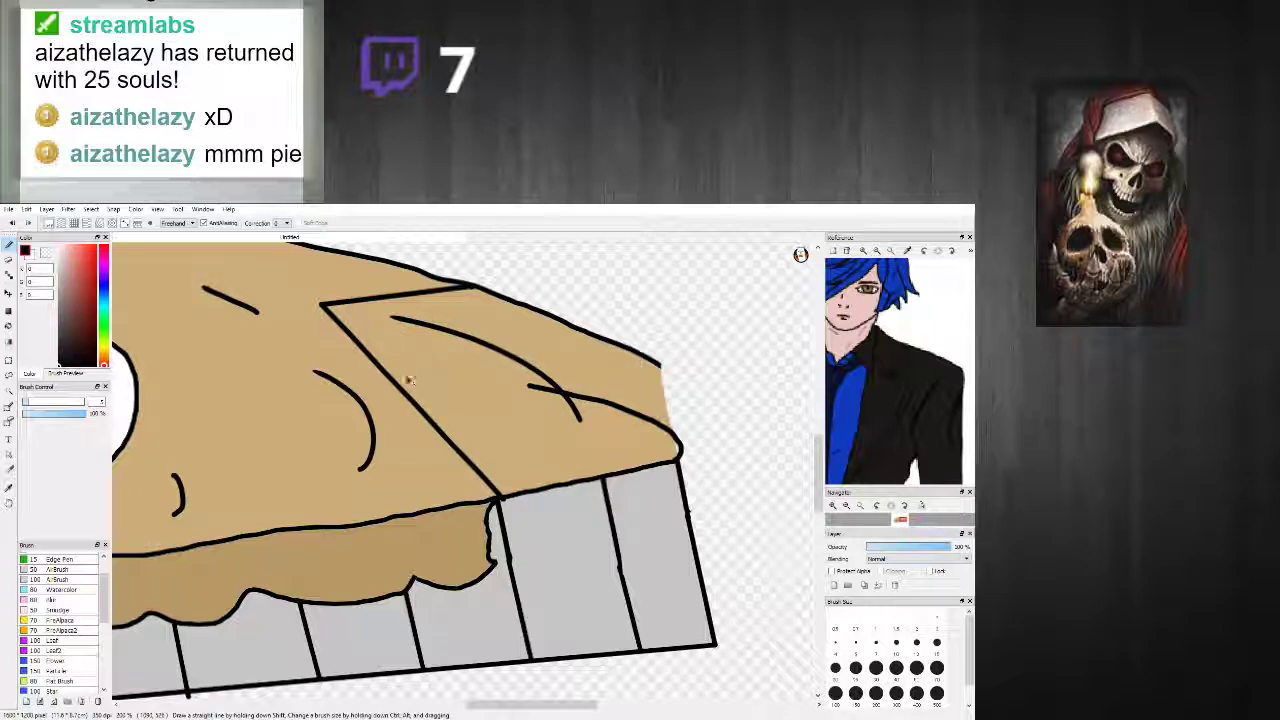
left_click(534, 386, "shift")
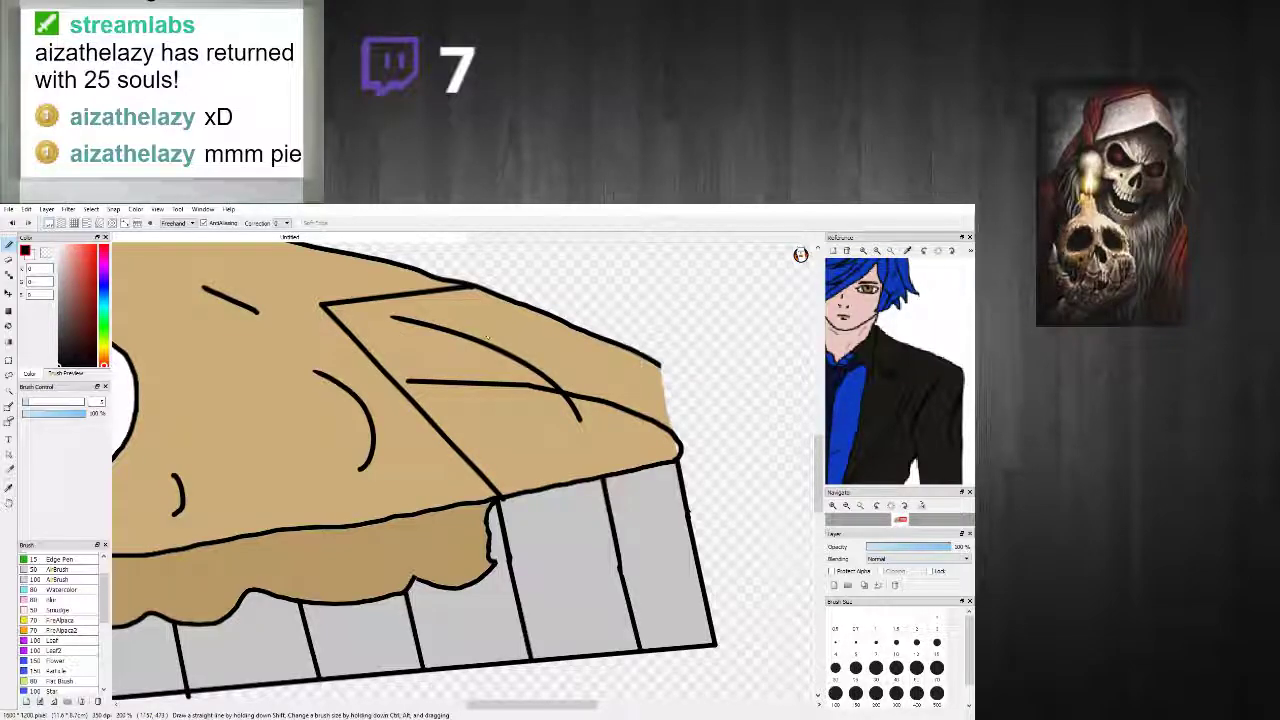
Step: Try filling the dome's cut slice section with bright red
scroll(584, 406, "up", 1)
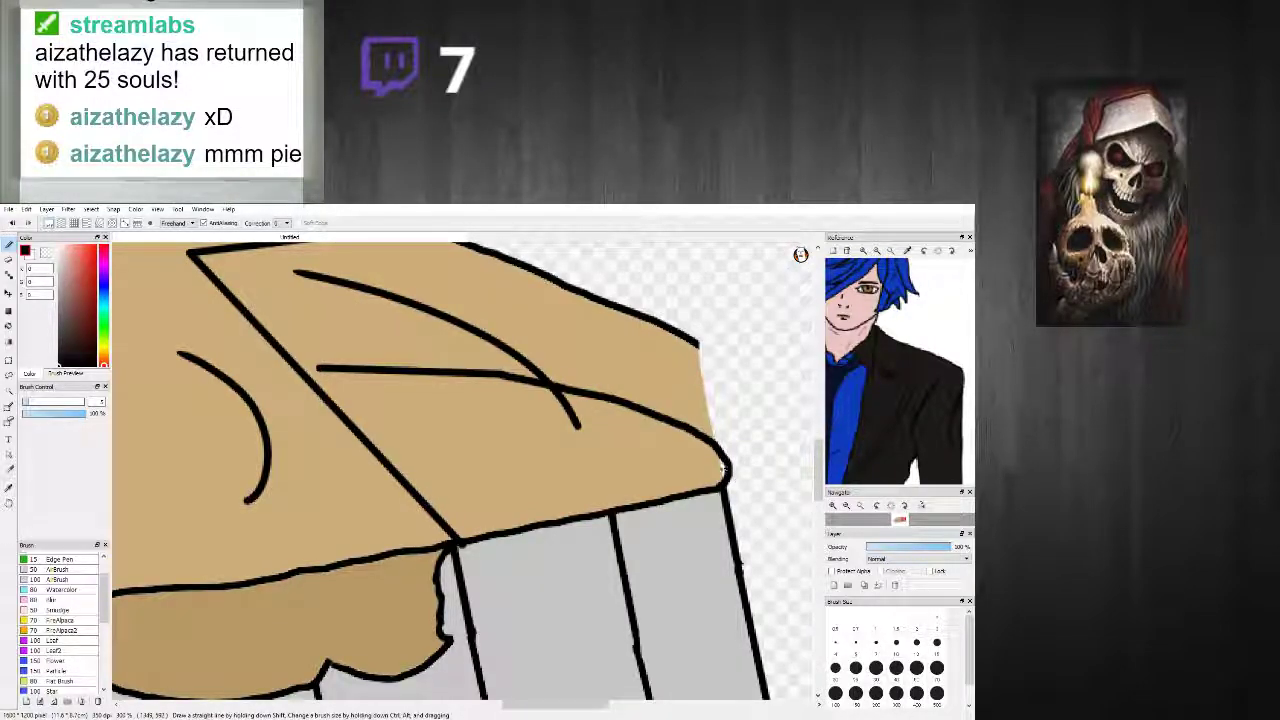
left_click(95, 250)
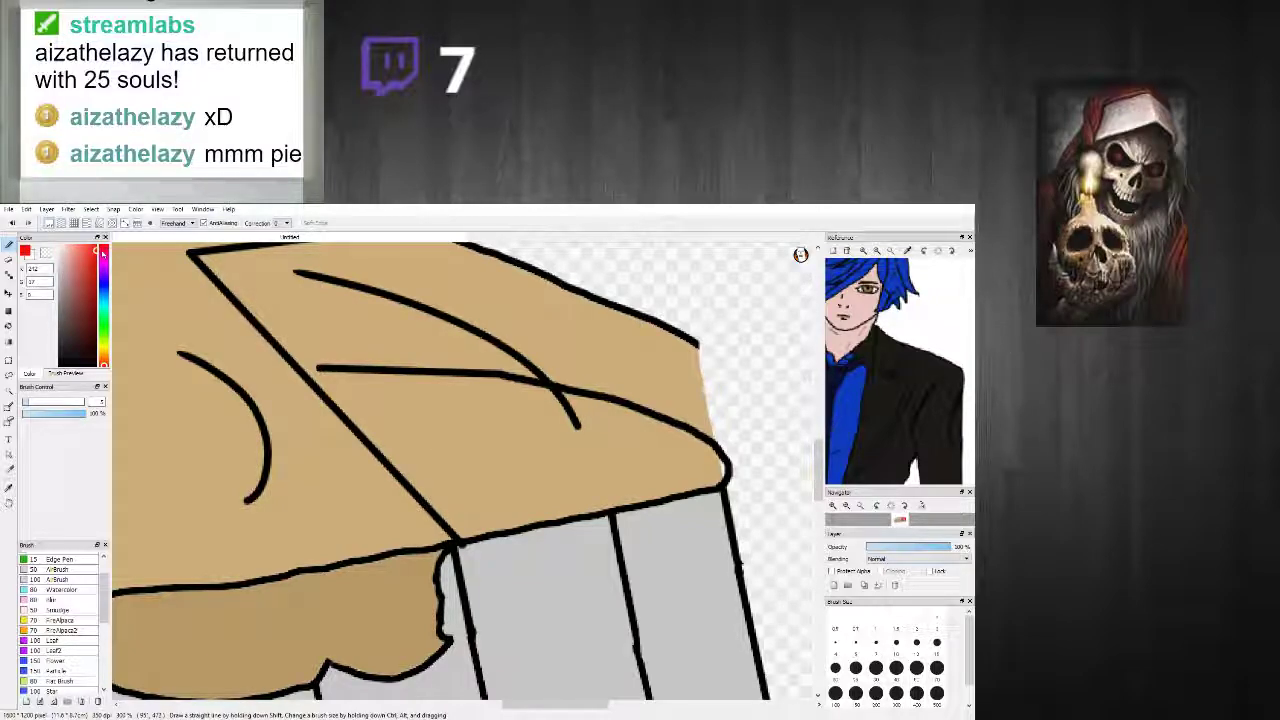
key("g")
left_click(403, 409)
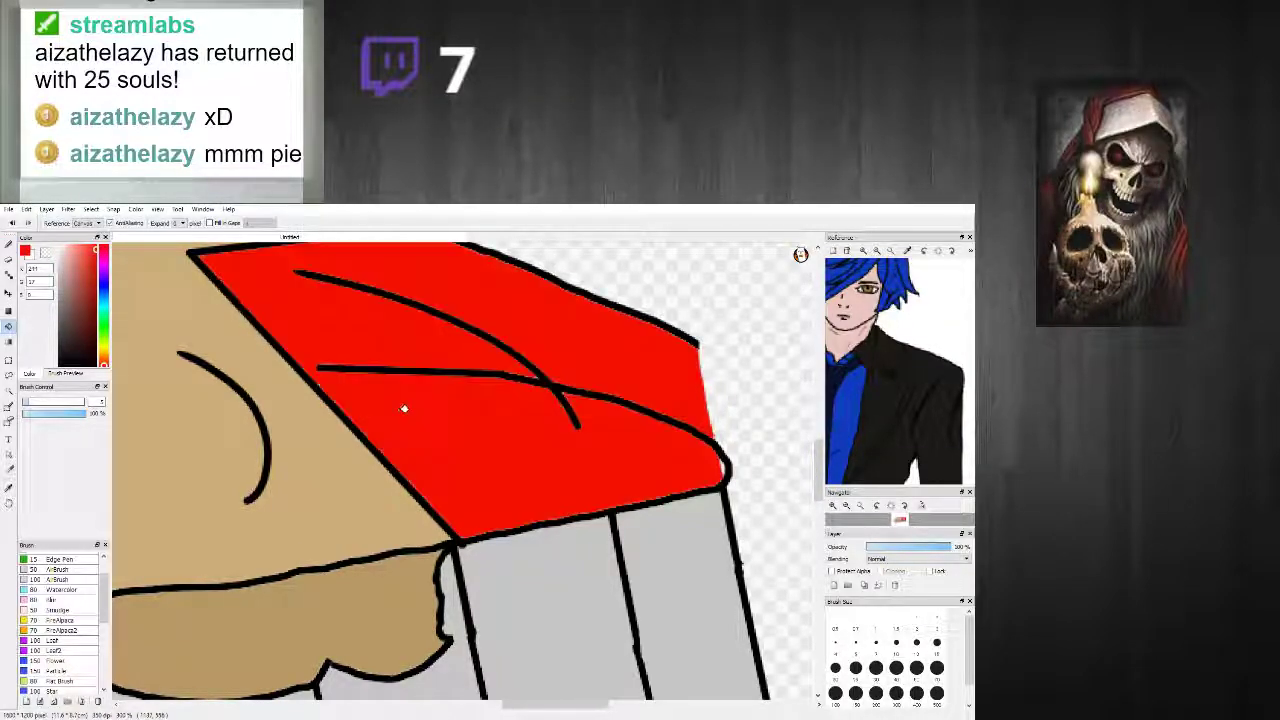
scroll(443, 419, "down", 3)
scroll(443, 419, "up", 2)
key("ctrl+z")
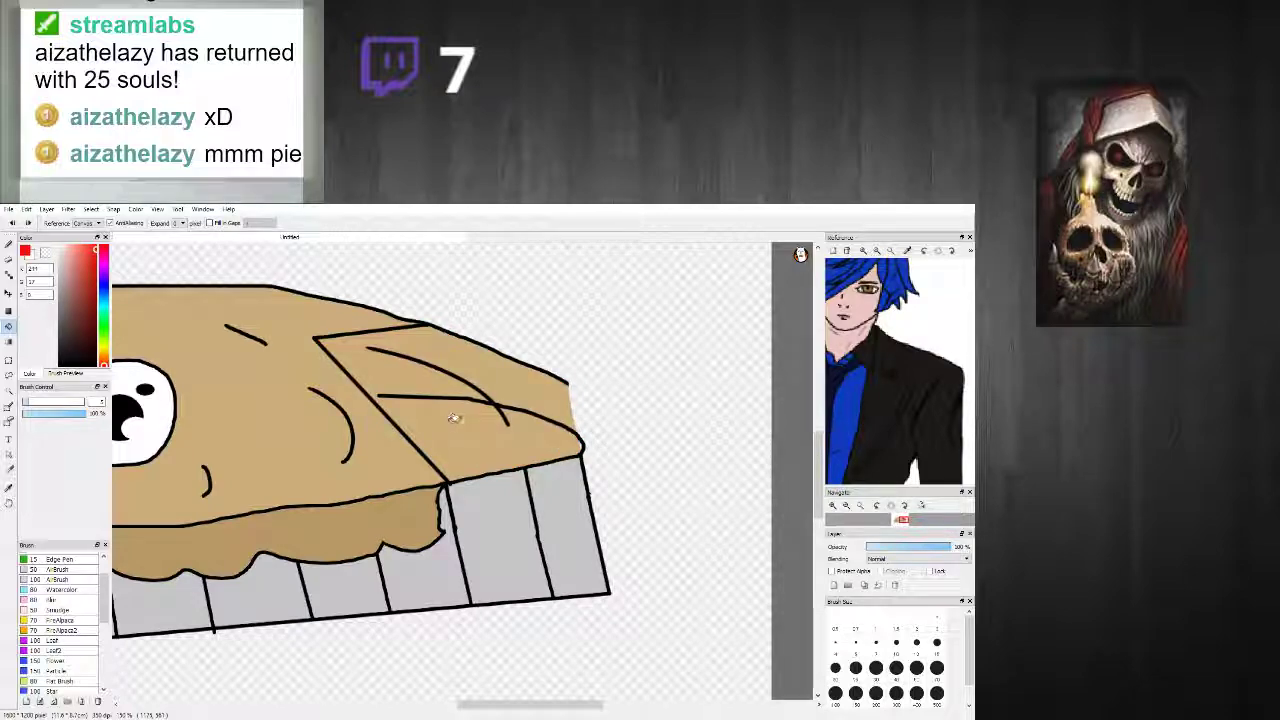
Step: Erase the dome's outer outline, the tan fill and the upper black curve in the upper part of the cut section
left_click(8, 259)
mouse_move(585, 395)
left_mouse_down()
mouse_move(513, 387)
mouse_move(589, 430)
mouse_move(578, 427)
mouse_move(508, 389)
mouse_move(548, 387)
mouse_move(520, 364)
mouse_move(463, 359)
mouse_move(473, 339)
mouse_move(408, 345)
left_mouse_up()
scroll(523, 384, "down", 2)
scroll(518, 385, "up", 4)
scroll(540, 400, "up", 1)
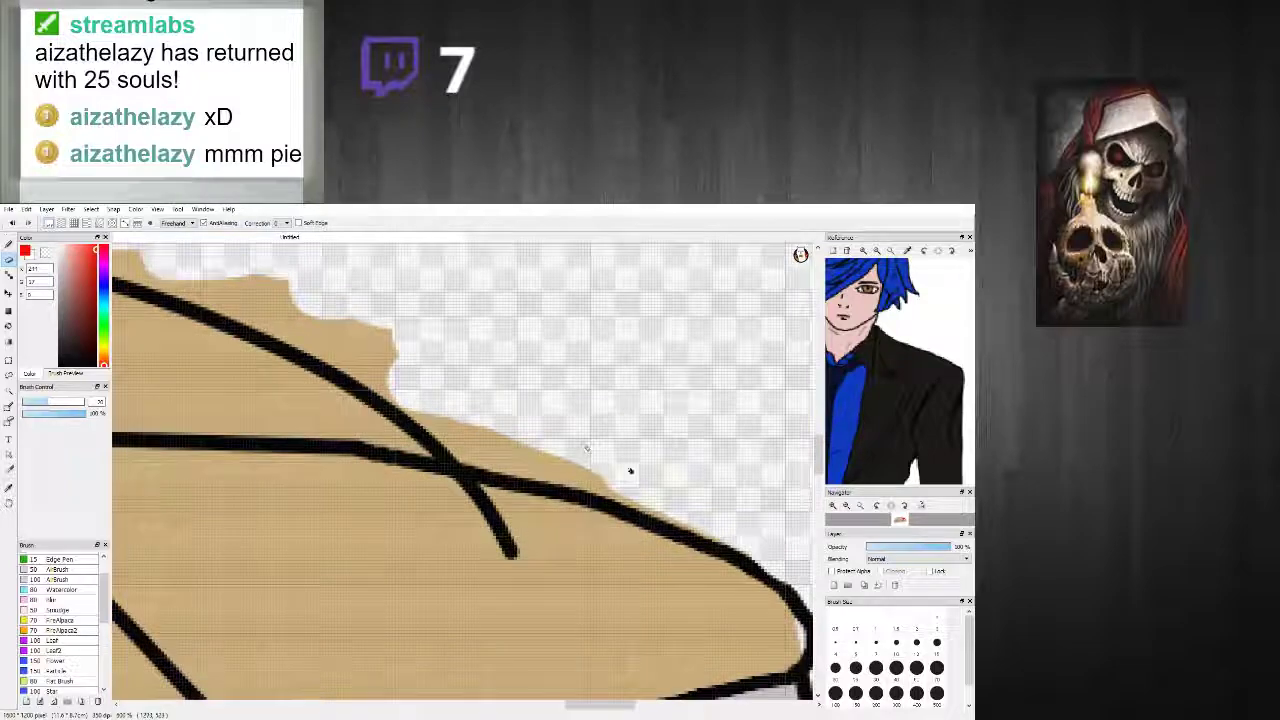
scroll(723, 523, "down", 1)
scroll(697, 509, "up", 1)
mouse_move(713, 526)
left_mouse_down()
mouse_move(454, 420)
mouse_move(423, 413)
mouse_move(573, 468)
mouse_move(383, 430)
mouse_move(354, 390)
mouse_move(387, 376)
mouse_move(314, 358)
mouse_move(292, 331)
mouse_move(369, 304)
mouse_move(234, 340)
left_mouse_up()
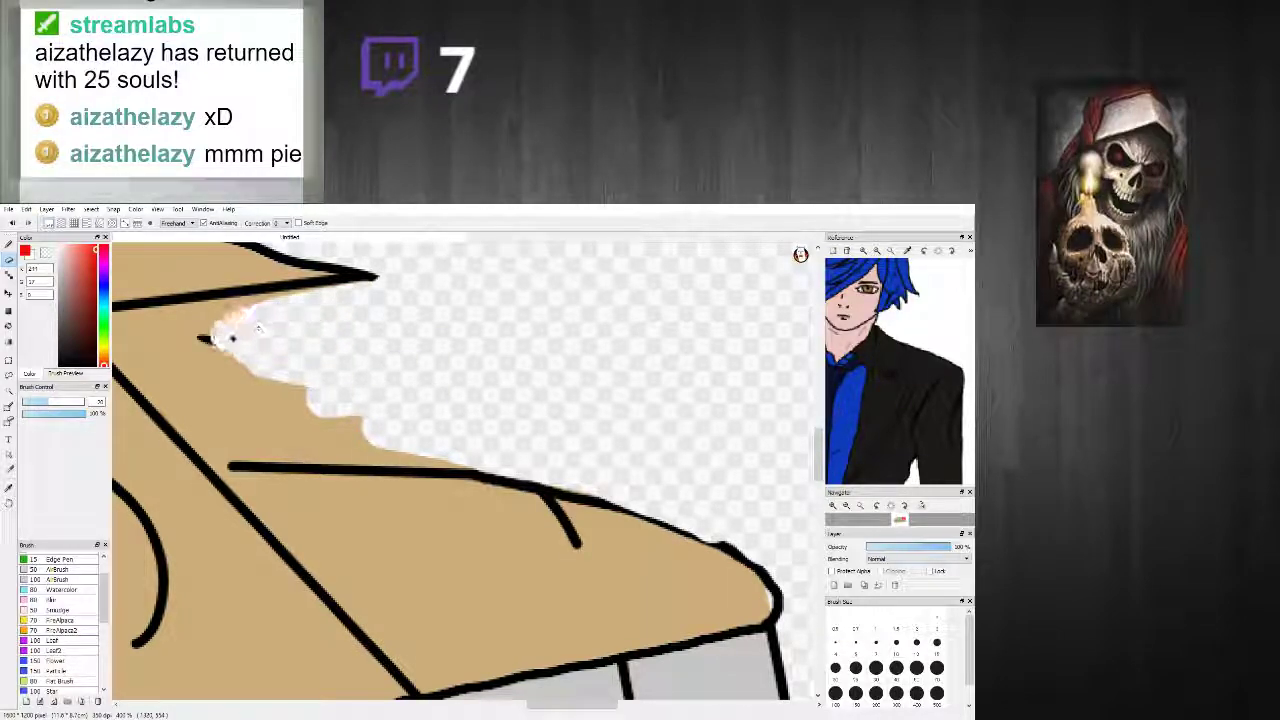
scroll(268, 353, "down", 6)
scroll(223, 331, "up", 3)
scroll(228, 332, "up", 2)
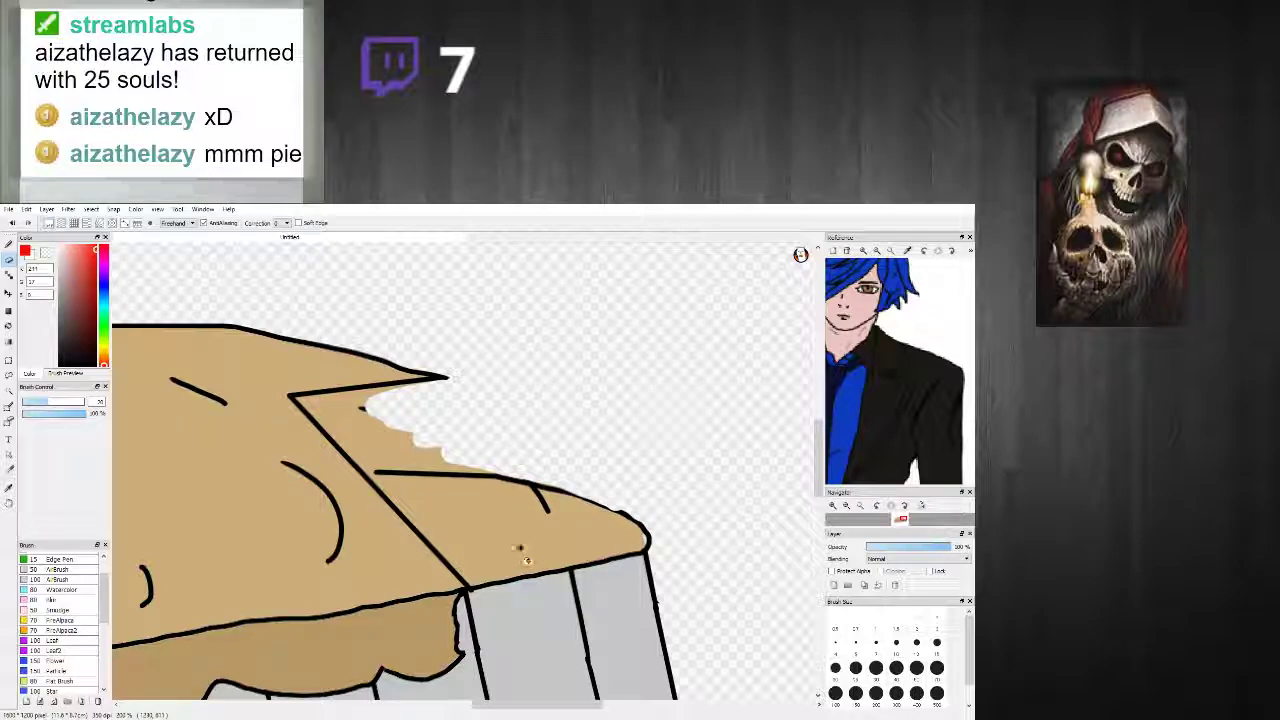
Step: Erase the lower right part of the cut section down to the tops of the two rightmost teeth
scroll(528, 558, "up", 2)
left_click(470, 543)
mouse_move(484, 559)
left_mouse_down()
mouse_move(451, 548)
mouse_move(462, 576)
mouse_move(446, 575)
mouse_move(480, 615)
mouse_move(715, 572)
mouse_move(803, 536)
mouse_move(773, 548)
mouse_move(783, 536)
mouse_move(734, 537)
mouse_move(750, 543)
mouse_move(766, 525)
mouse_move(725, 517)
mouse_move(733, 548)
left_mouse_up()
scroll(797, 543, "down", 3)
scroll(745, 519, "up", 2)
left_click_drag(704, 572, 688, 533)
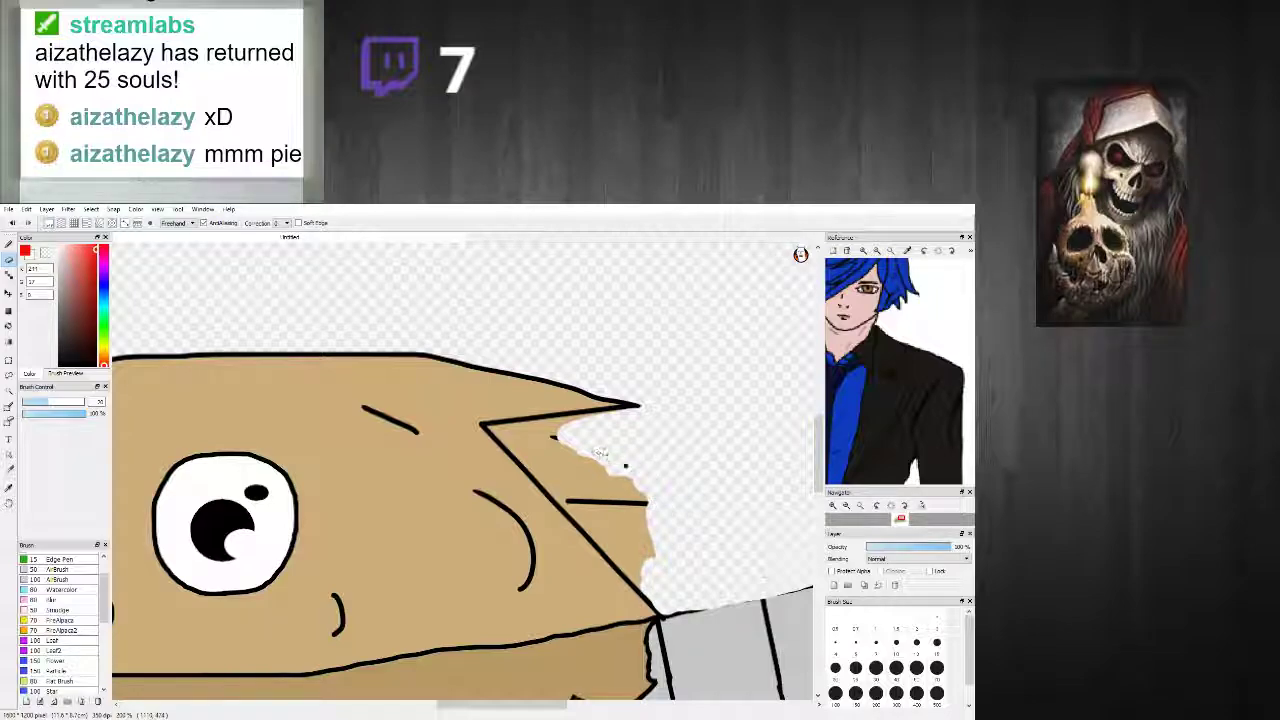
Step: Erase in straight strokes along both slice edges and clear the remaining tan inside the notch
scroll(638, 474, "up", 1)
mouse_move(664, 580)
left_mouse_down()
mouse_move(630, 514)
mouse_move(667, 649)
mouse_move(634, 616)
mouse_move(650, 640)
left_mouse_up()
left_click(437, 409, "shift")
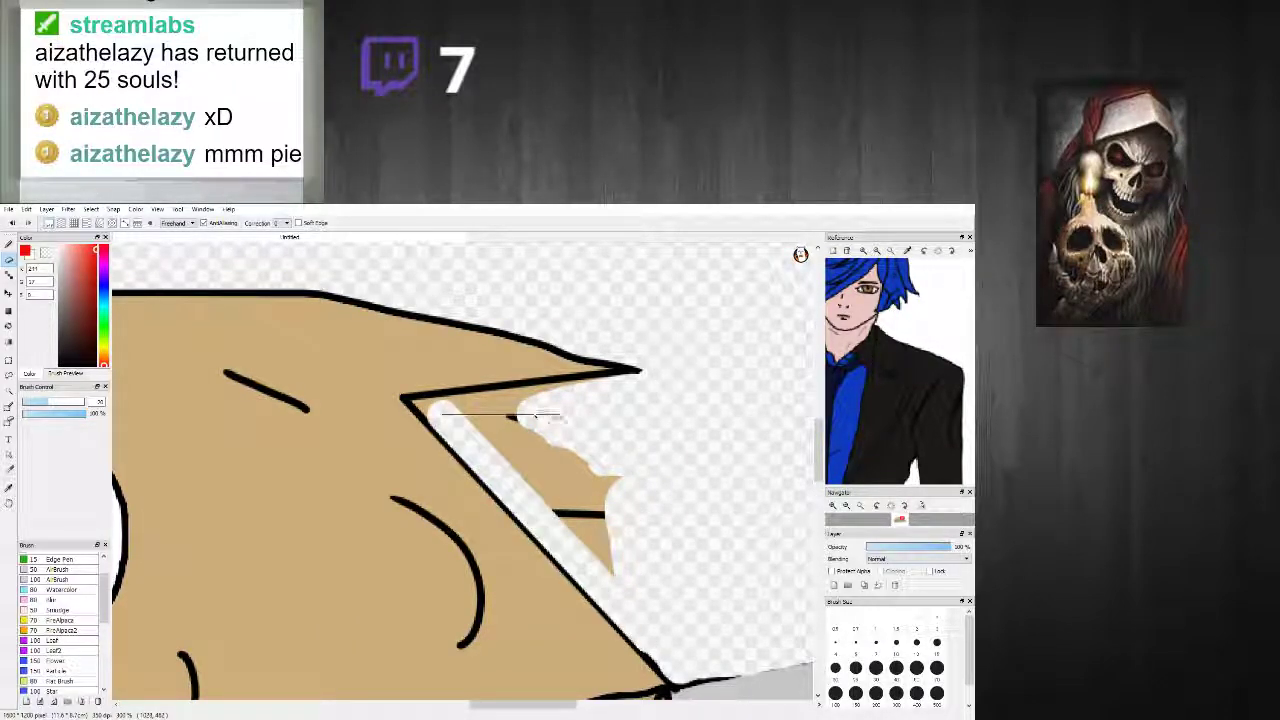
left_click(592, 399, "shift")
mouse_move(506, 425)
left_mouse_down()
mouse_move(557, 449)
mouse_move(553, 469)
mouse_move(598, 510)
mouse_move(575, 525)
mouse_move(512, 470)
left_mouse_up()
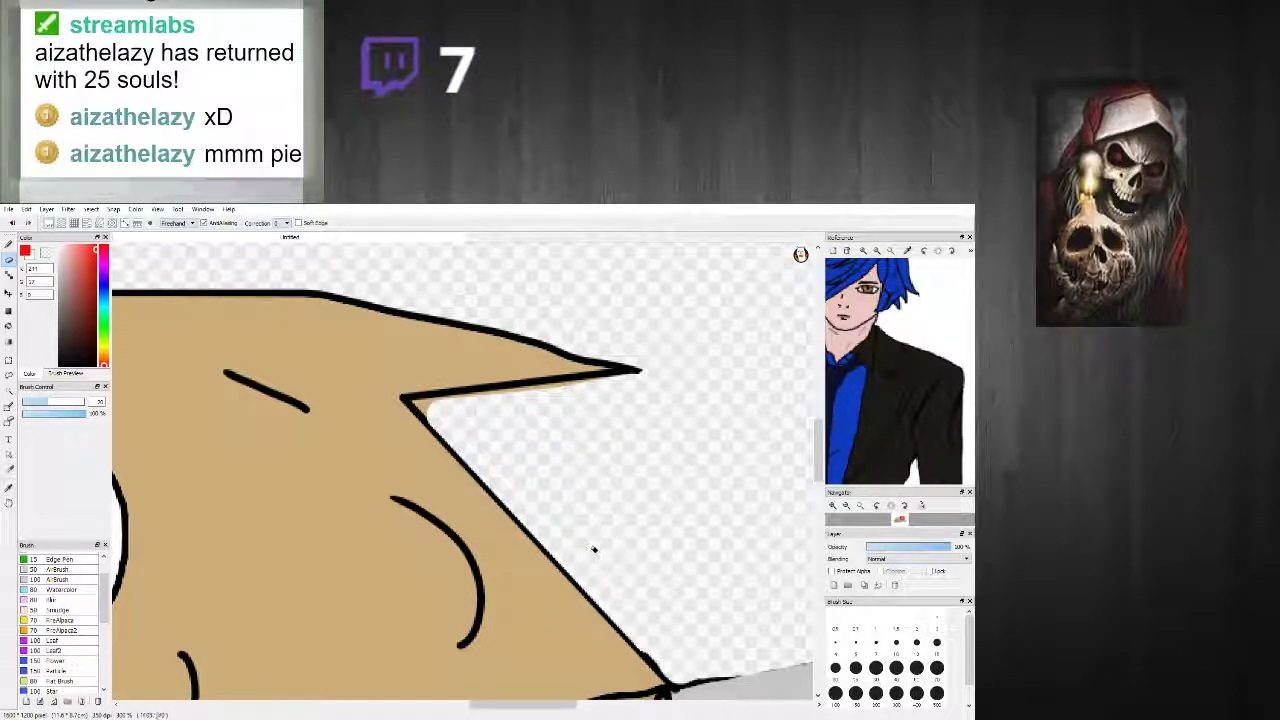
Step: Shrink the eraser and remove the thin tan leftovers in the notch's corner and along both slice edges
left_click_drag(48, 401, 28, 402)
scroll(469, 430, "up", 3)
mouse_move(469, 430)
left_mouse_down()
mouse_move(412, 428)
mouse_move(302, 320)
left_mouse_up()
scroll(648, 350, "down", 3)
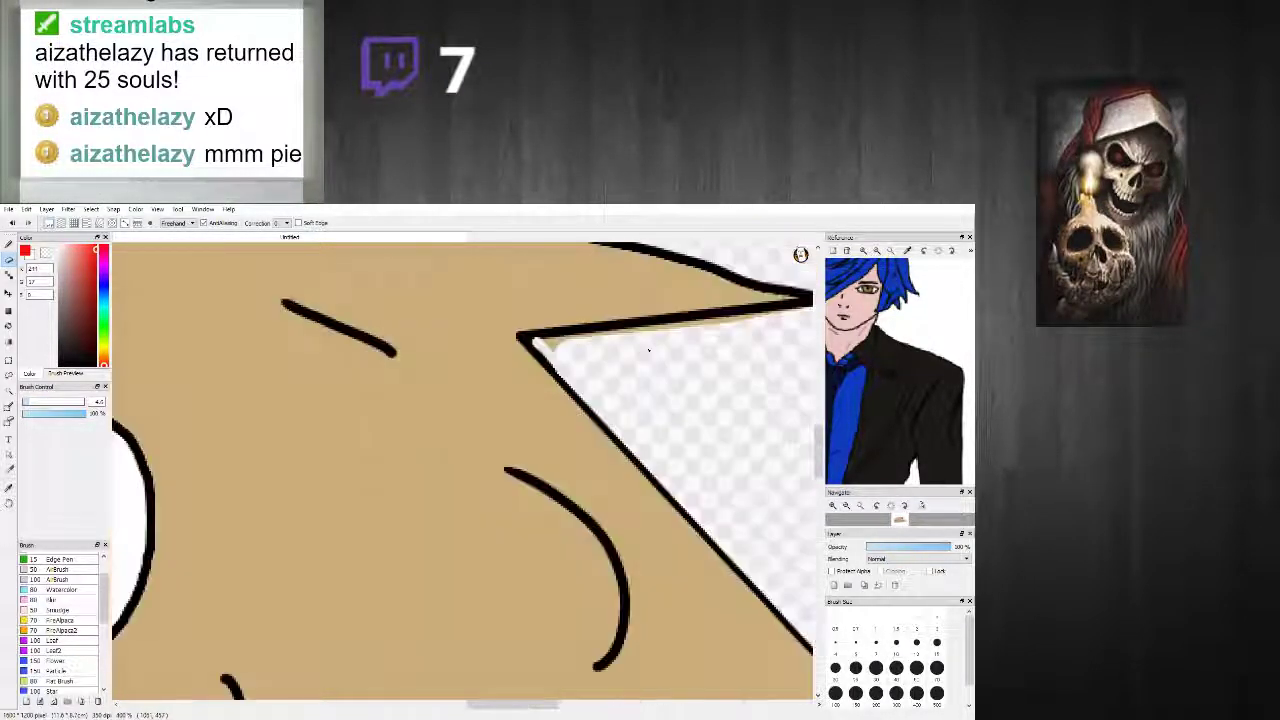
scroll(648, 350, "down", 2)
scroll(726, 331, "up", 2)
mouse_move(718, 328)
left_mouse_down()
mouse_move(483, 392)
mouse_move(415, 369)
left_mouse_up()
scroll(710, 483, "down", 3)
scroll(711, 490, "up", 2)
left_click_drag(487, 386, 742, 669)
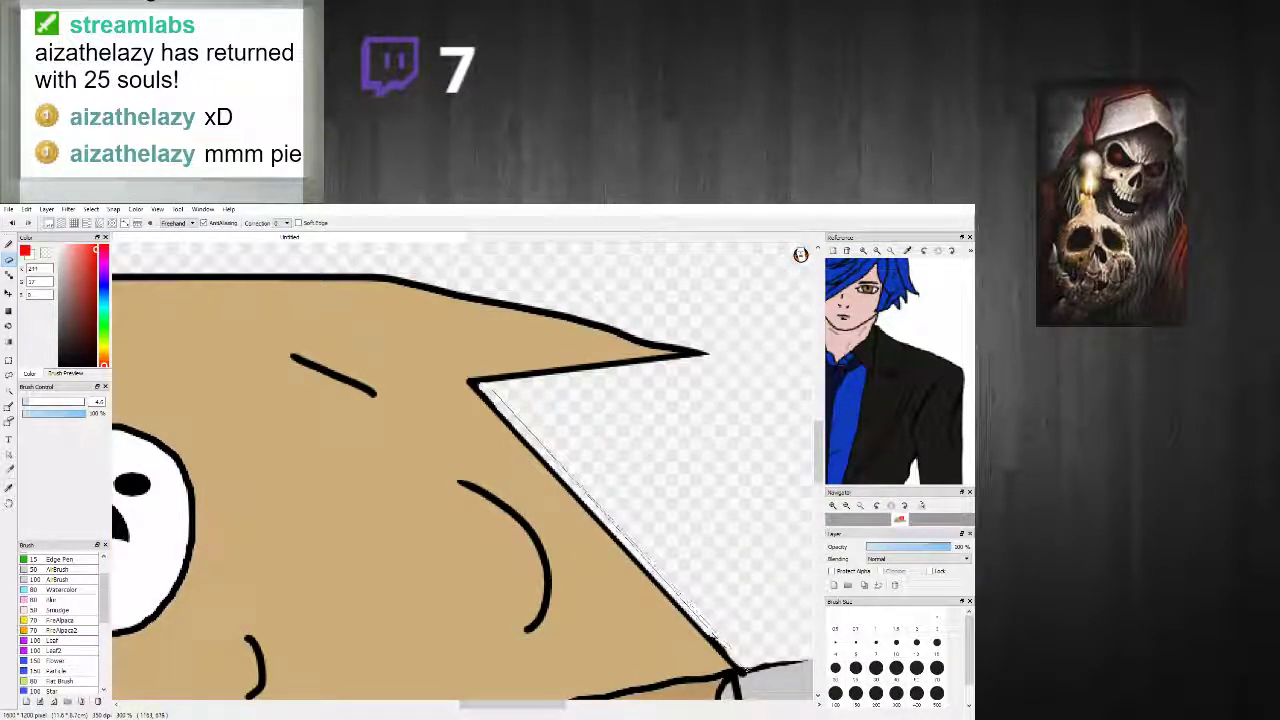
left_click(733, 668, "shift")
Step: Draw a straight black line along the top of the two rightmost teeth, from the slice cut to the outer corner
scroll(740, 668, "down", 2)
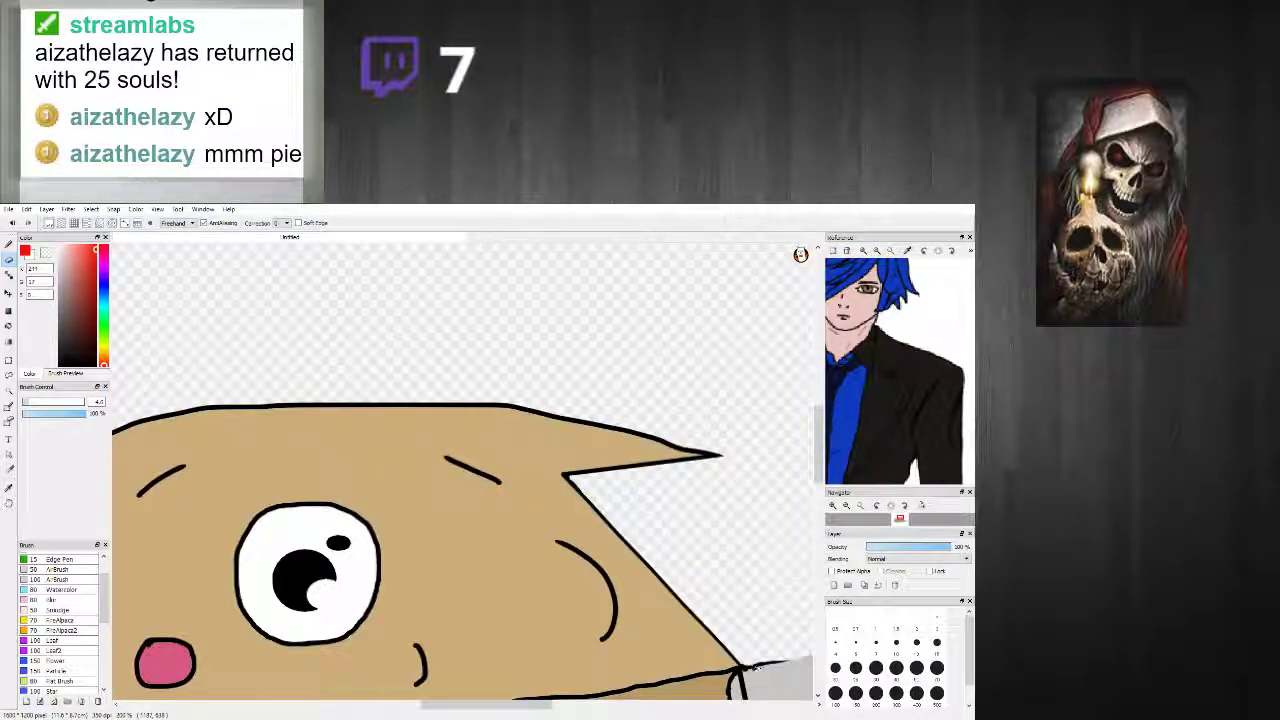
left_click(9, 245)
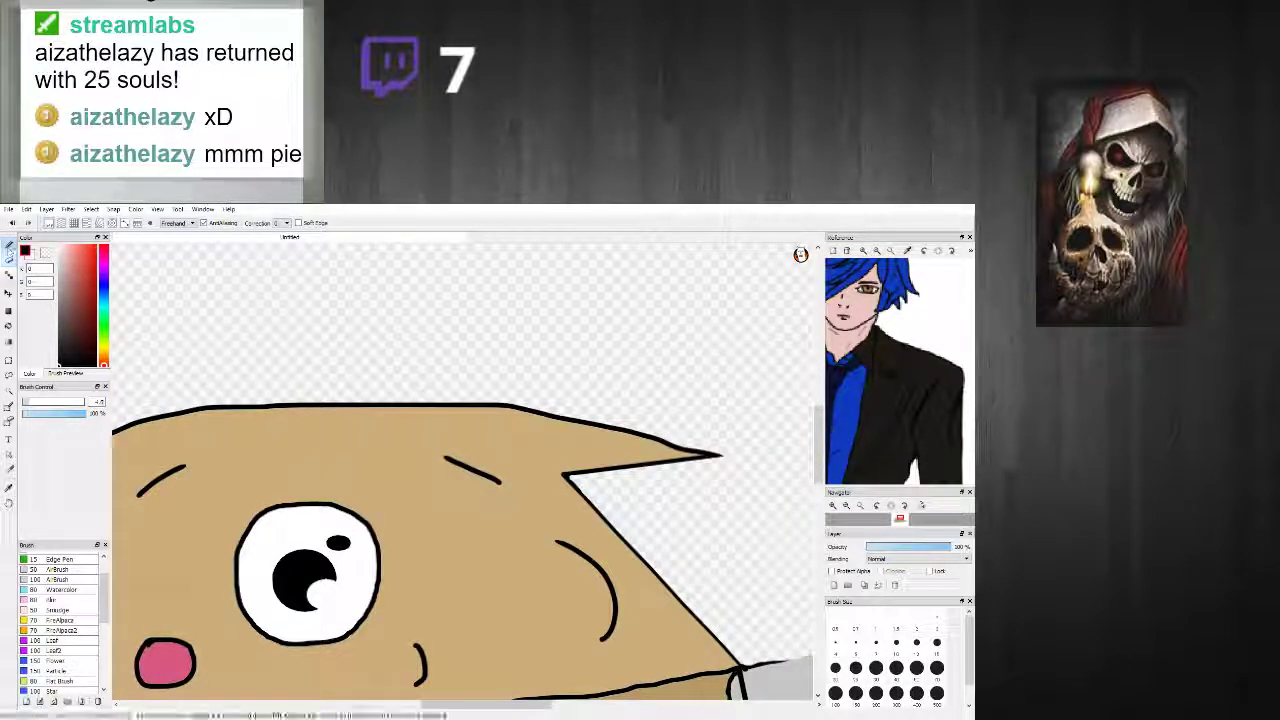
left_click_drag(818, 457, 818, 495)
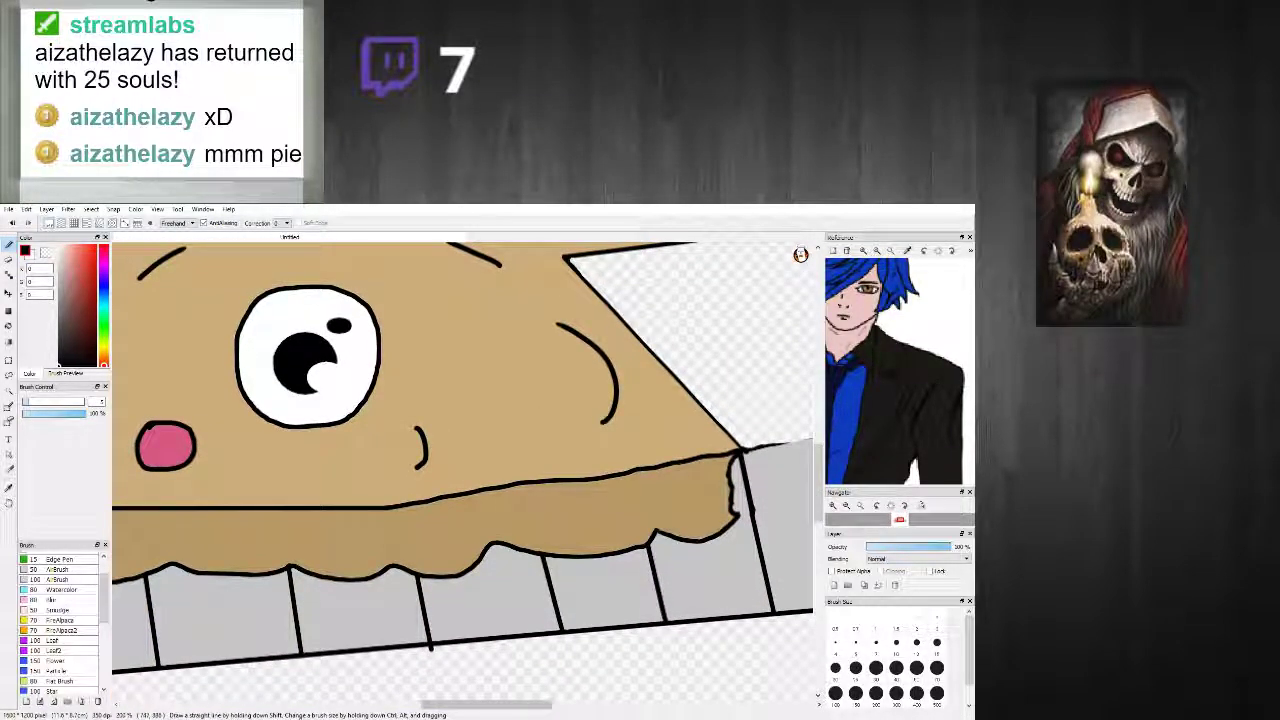
scroll(672, 460, "right", 4)
scroll(672, 460, "up", 2)
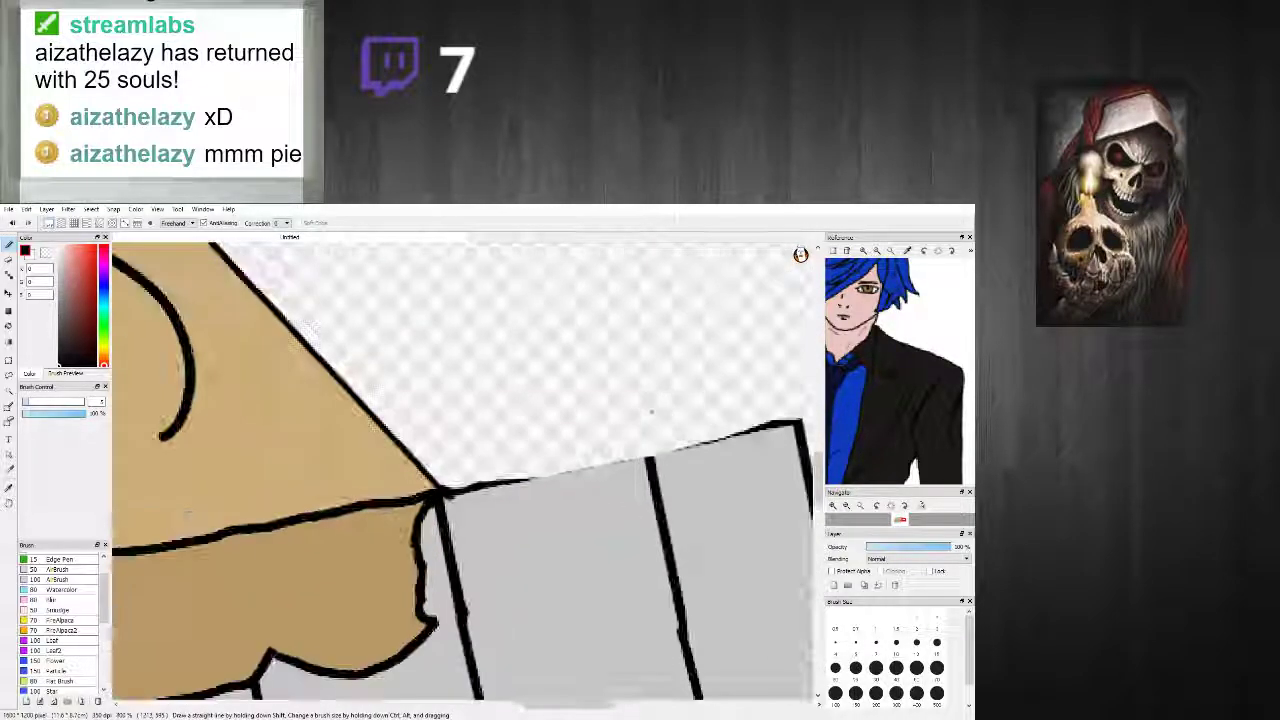
left_click_drag(442, 490, 795, 421)
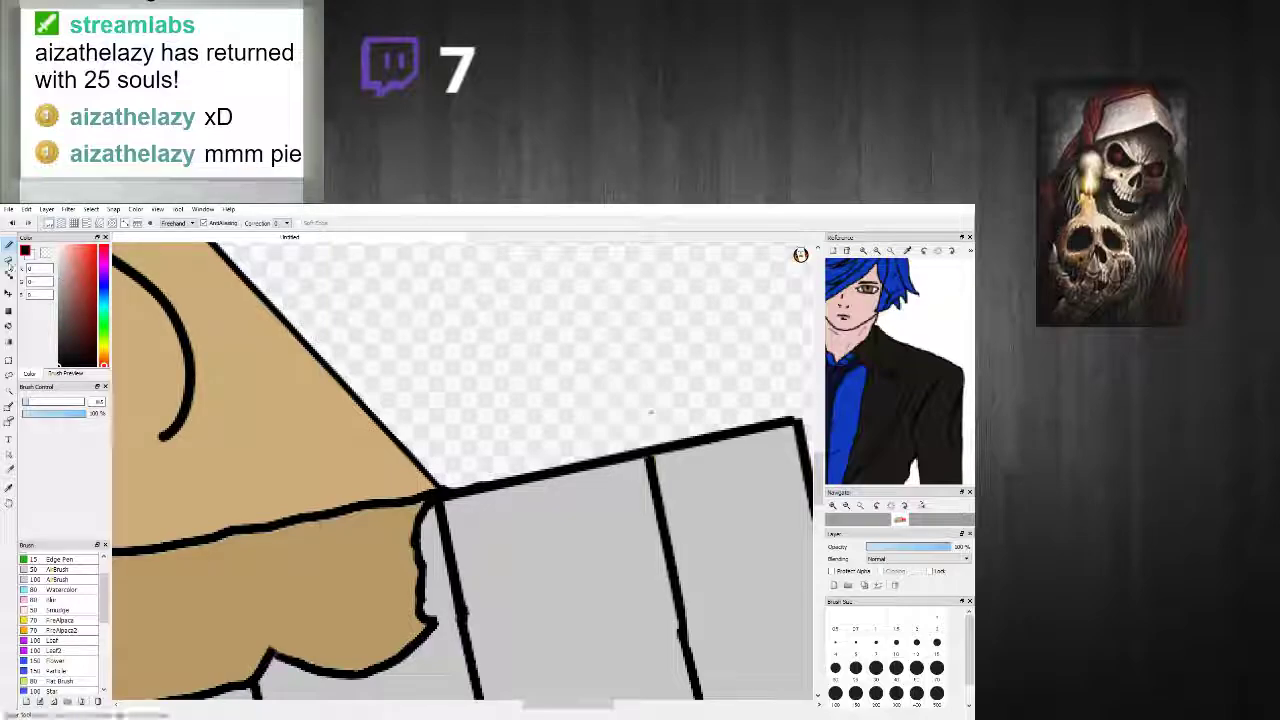
scroll(654, 417, "down", 3)
scroll(641, 441, "up", 2)
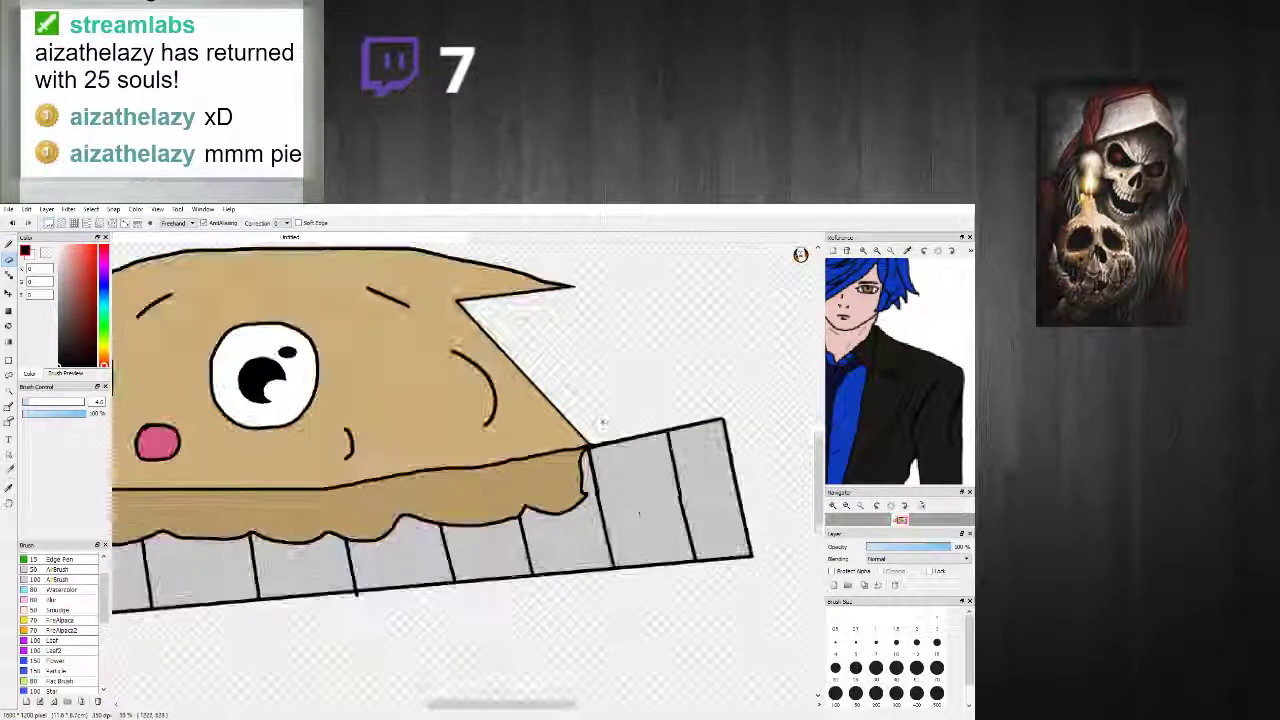
Step: Draw a straight black line down from the dome's pointed tip to just above the teeth
left_click(9, 244)
scroll(565, 375, "up", 2)
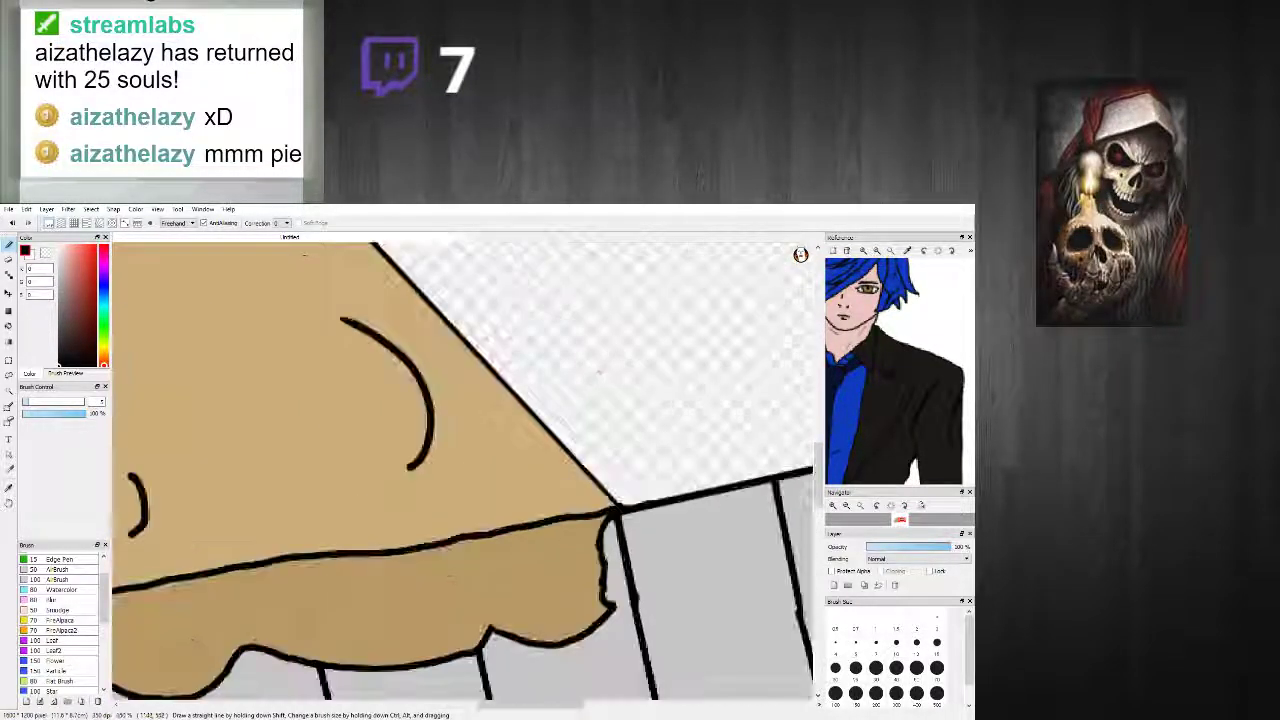
scroll(604, 318, "down", 6)
scroll(630, 300, "up", 3)
scroll(632, 295, "up", 2)
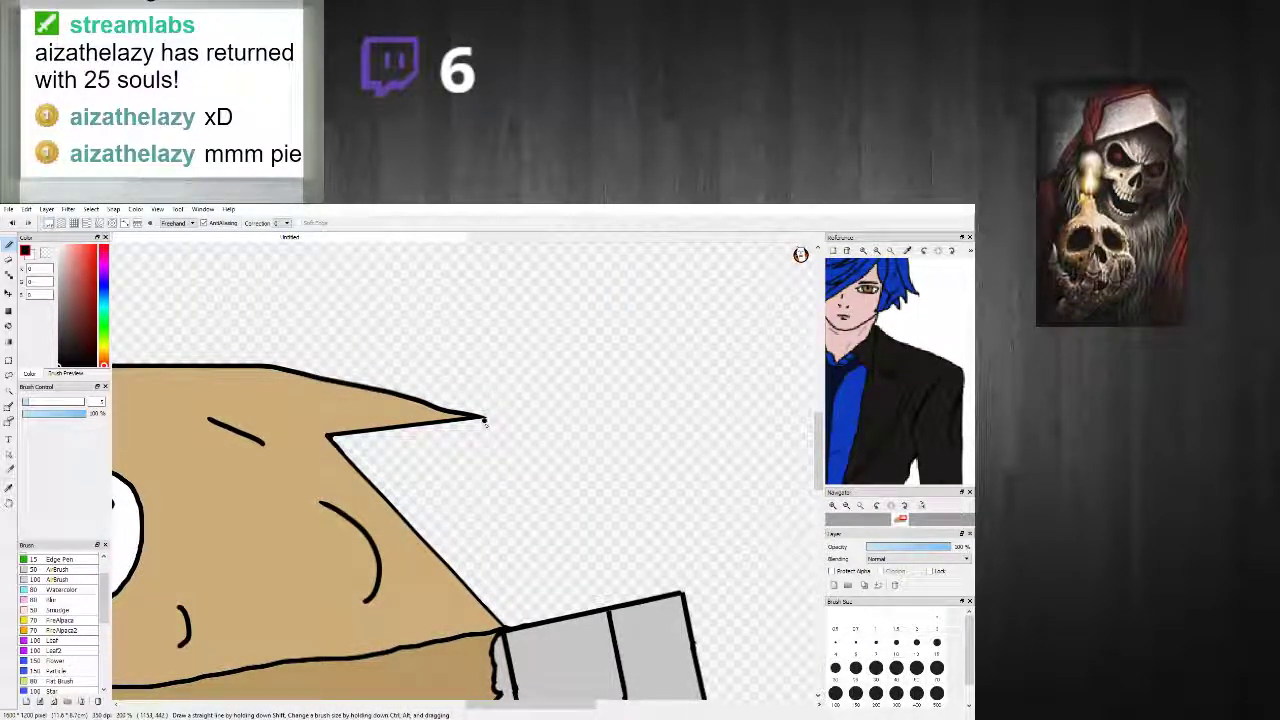
left_click_drag(494, 460, 505, 575)
left_click(503, 574, "shift")
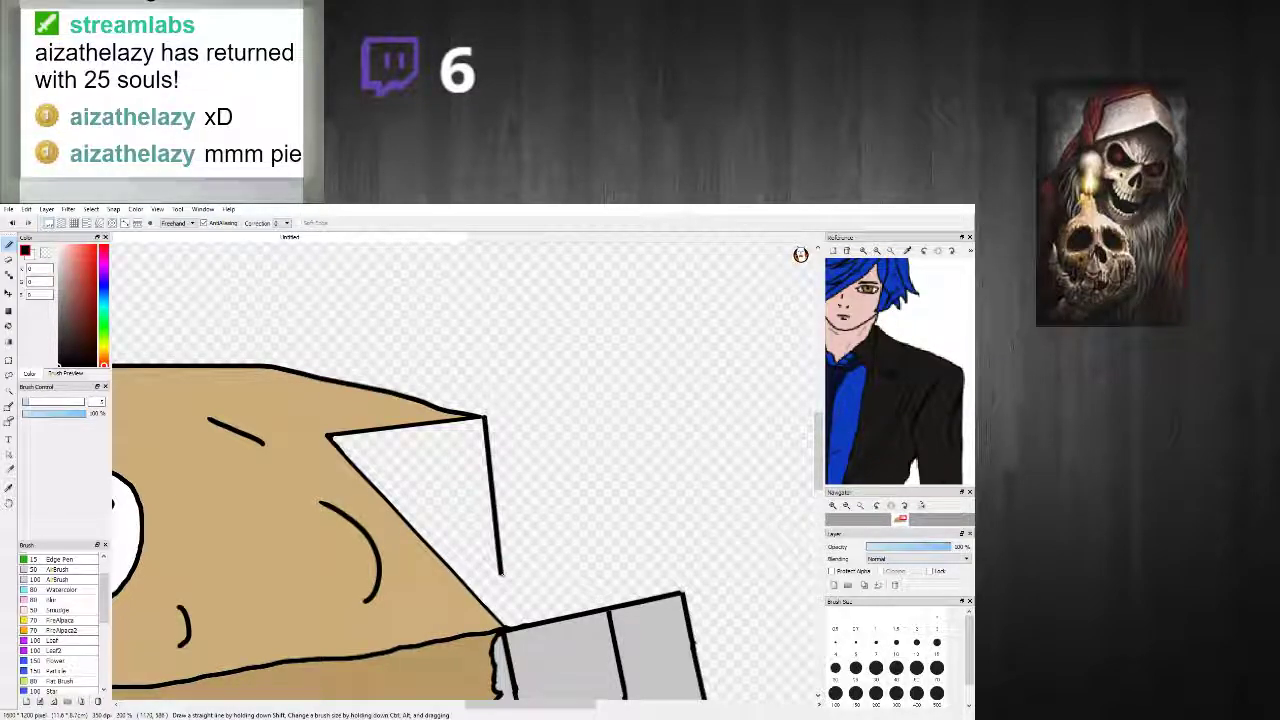
Step: Draw a black curve from the outermost tooth's upper corner inward to the slice cut, past the vertical line
mouse_move(607, 578)
left_mouse_down()
mouse_move(675, 597)
mouse_move(533, 569)
left_mouse_up()
key("ctrl+z")
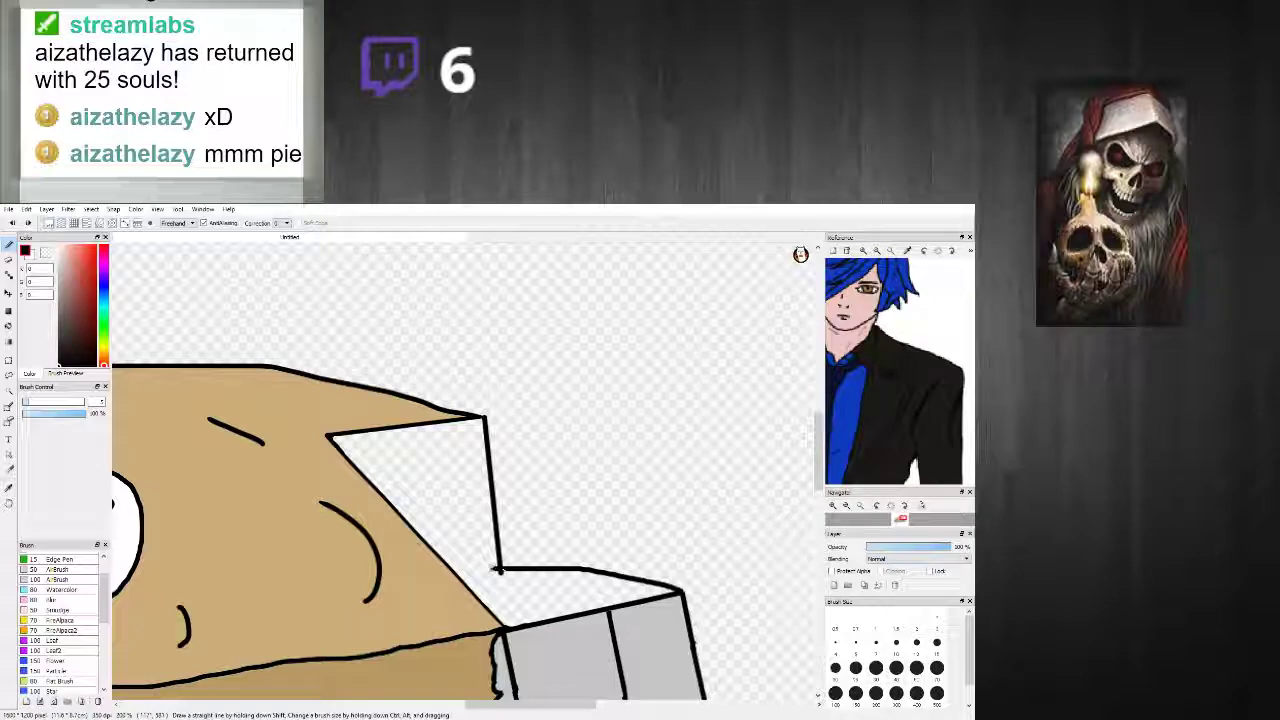
left_click_drag(462, 573, 455, 573)
scroll(554, 553, "down", 3)
scroll(556, 546, "up", 3)
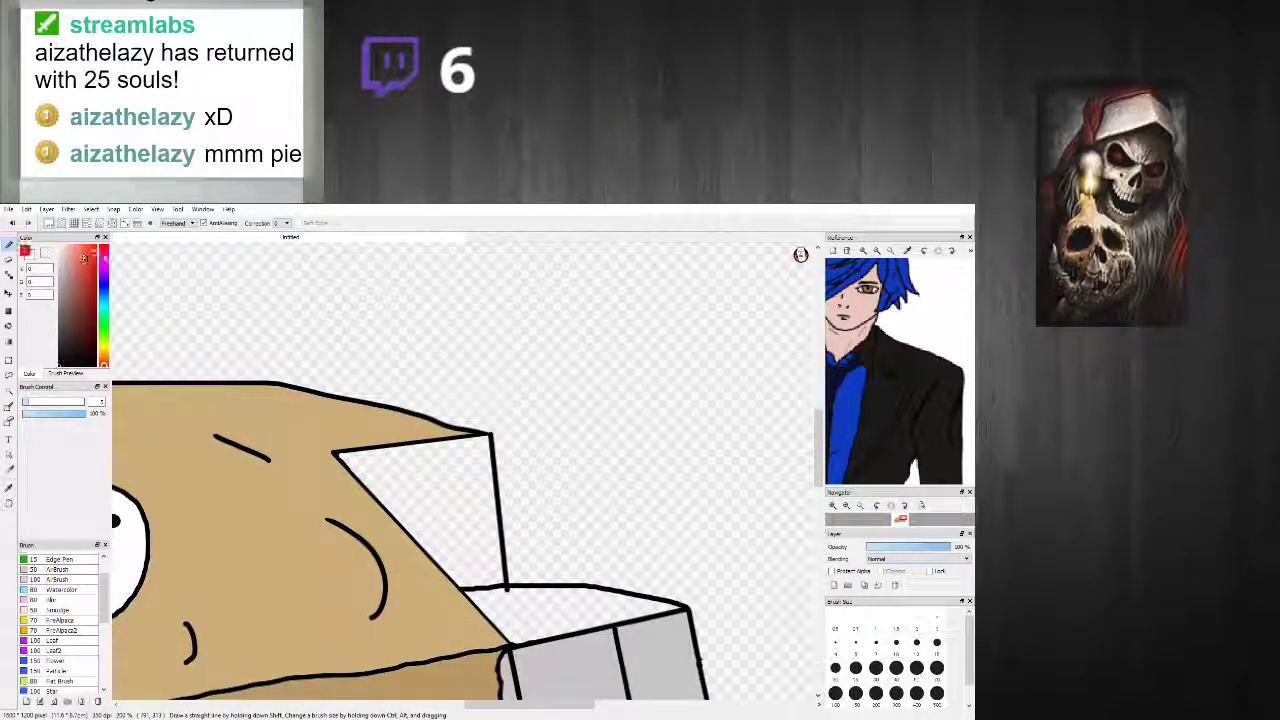
Step: Fill the triangular inner face of the slice opening with a muted red
left_click(8, 326)
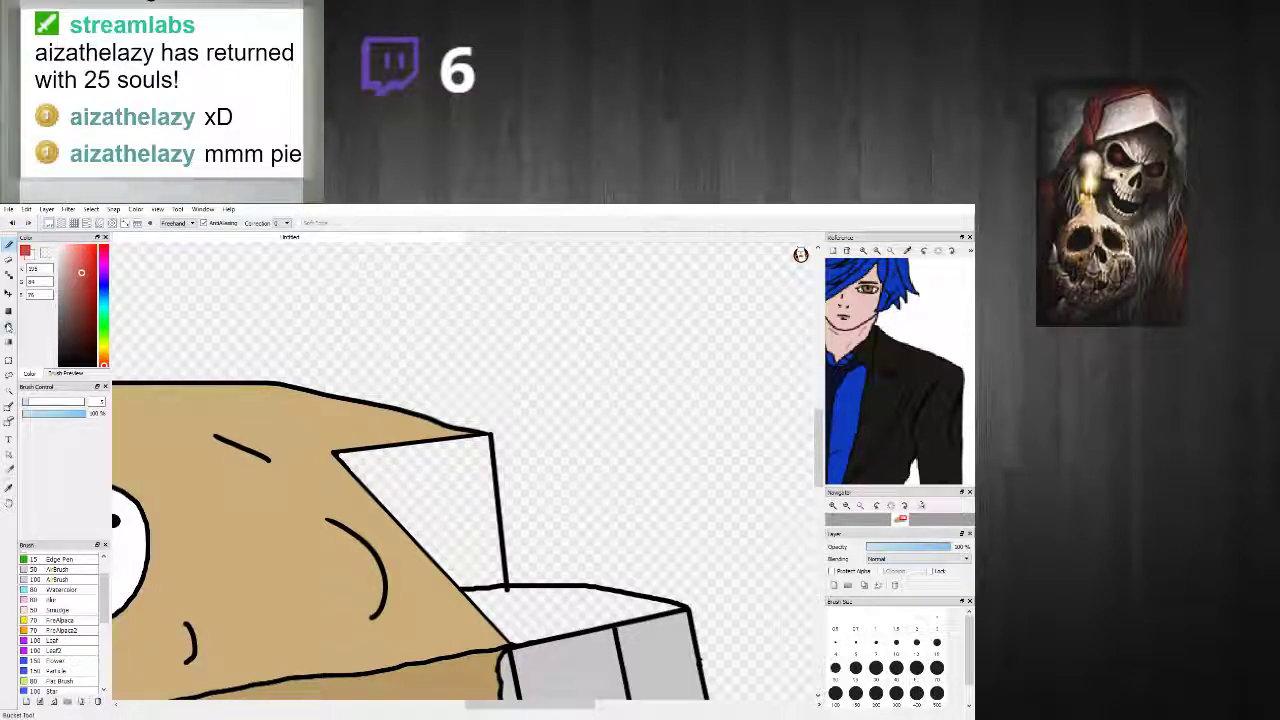
left_click(451, 522)
scroll(472, 525, "down", 1)
scroll(472, 525, "up", 1)
scroll(471, 529, "down", 1)
scroll(523, 580, "up", 3)
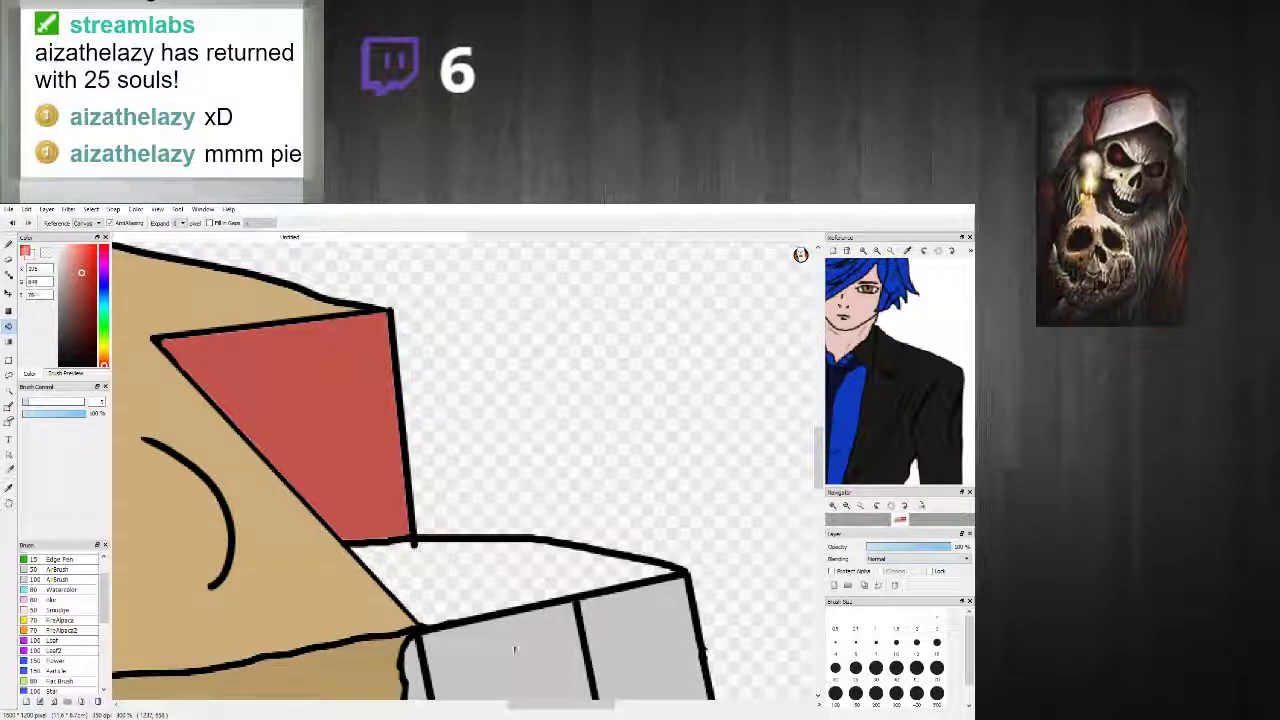
Step: Try a dark red-brown fill on the empty area above the two rightmost teeth
left_click(77, 345)
left_click(500, 600)
scroll(505, 595, "down", 3)
scroll(527, 590, "up", 3)
key("ctrl+z")
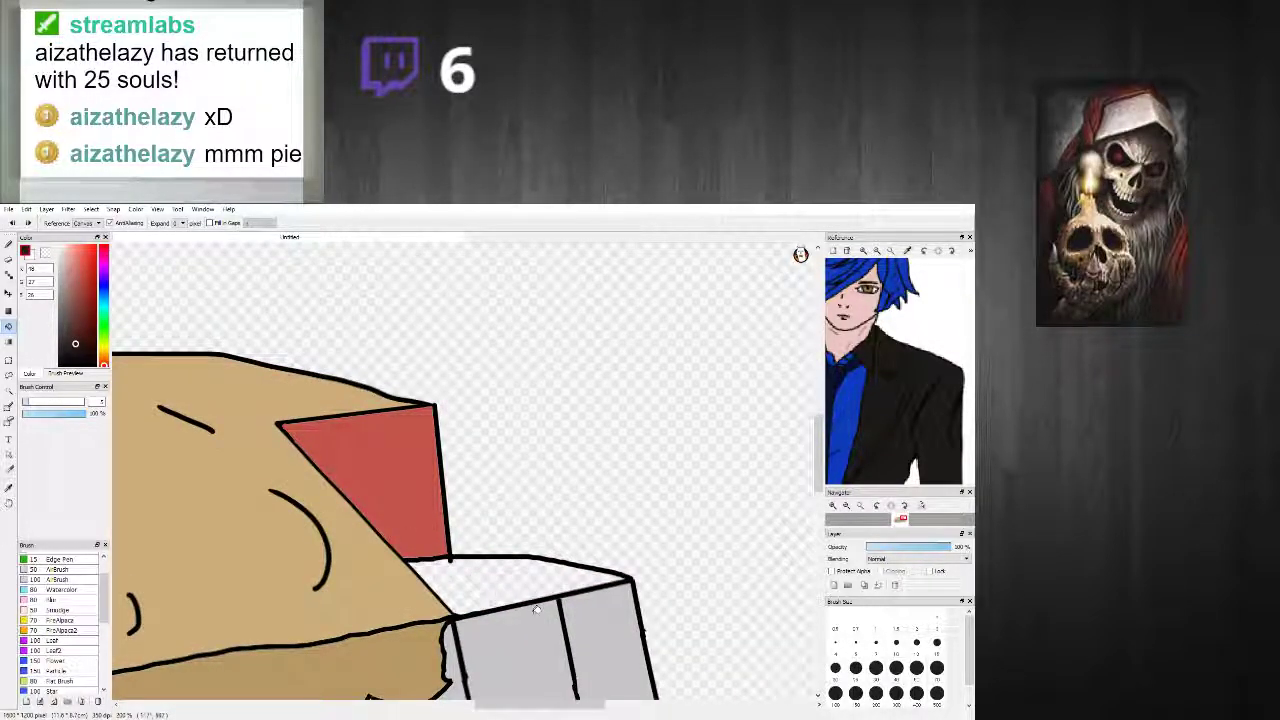
Step: Fill the empty area above the two rightmost teeth with near-black
left_click(58, 362)
left_click(474, 583)
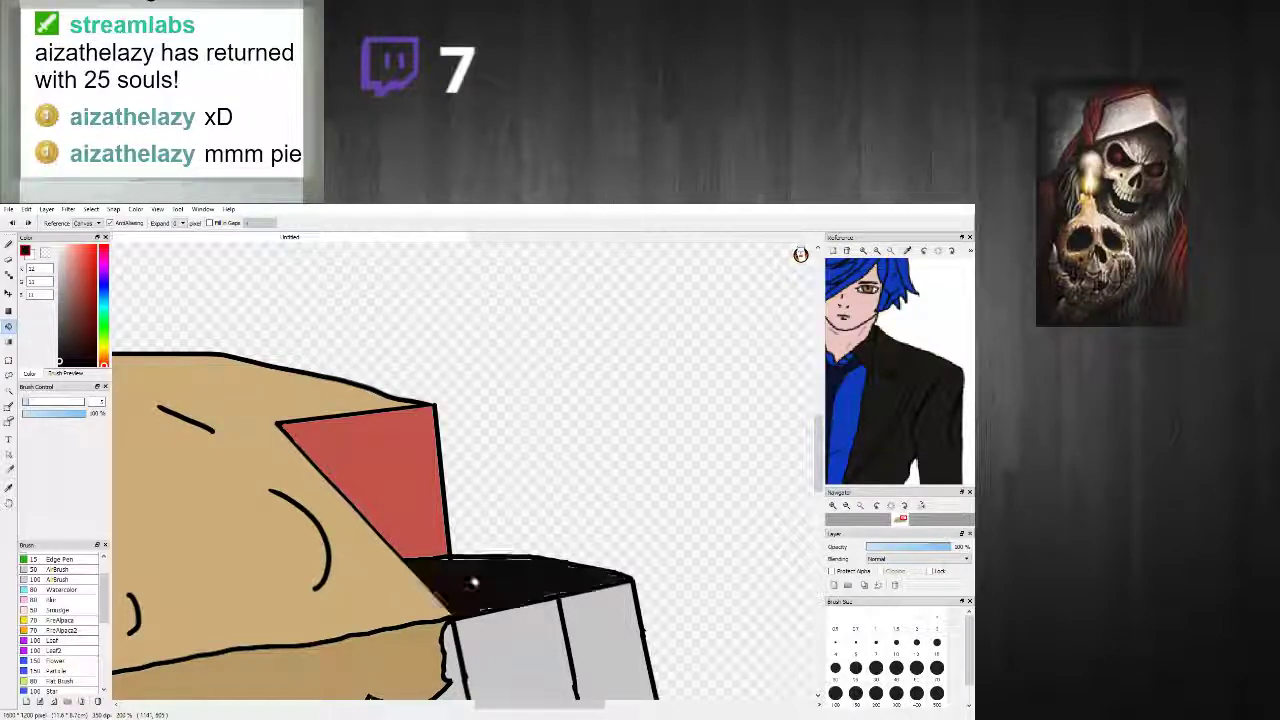
scroll(540, 590, "down", 3)
scroll(565, 588, "up", 3)
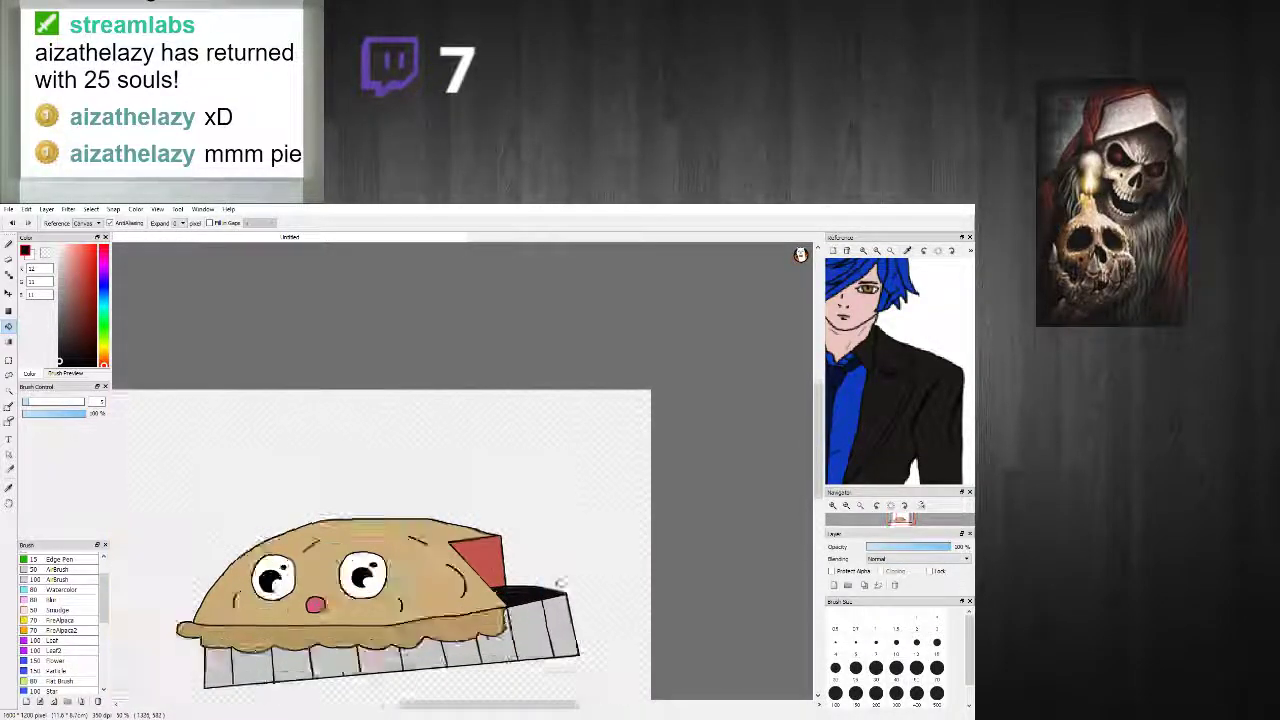
Step: Scatter small bright red ellipses of varied sizes across the red inner face of the slice opening
left_click(88, 260)
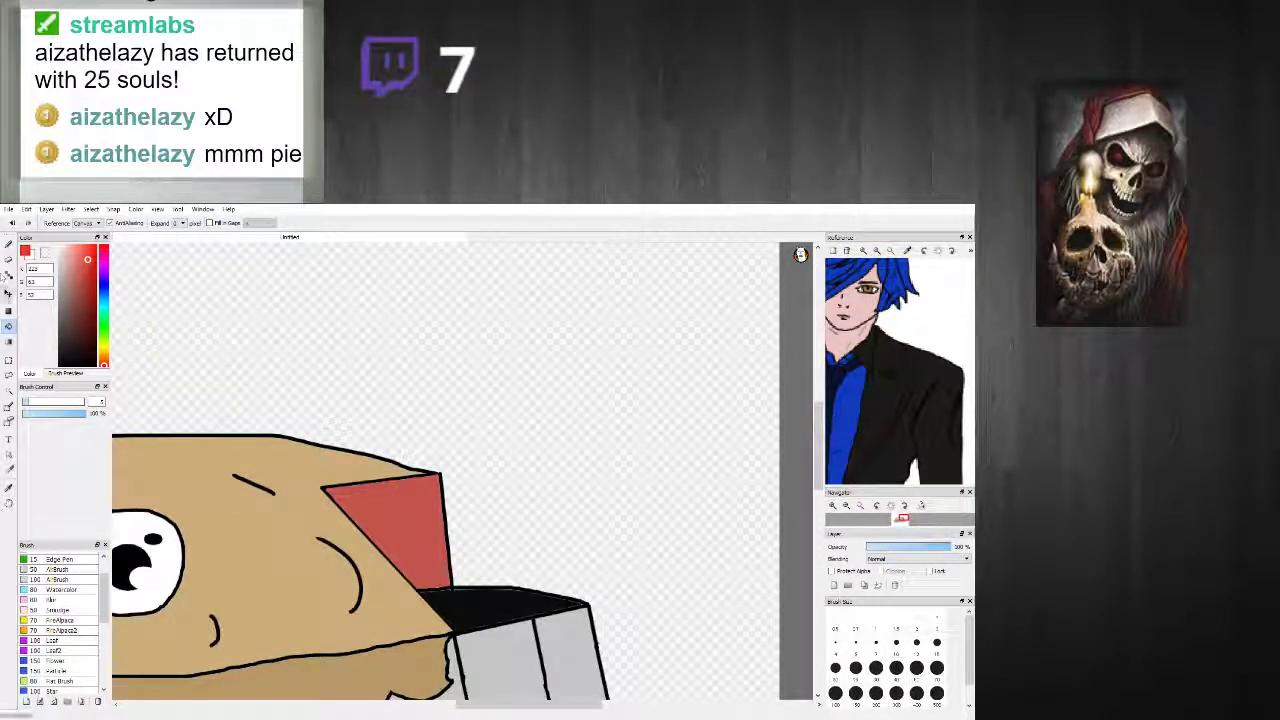
left_click(9, 316)
scroll(445, 505, "up", 3)
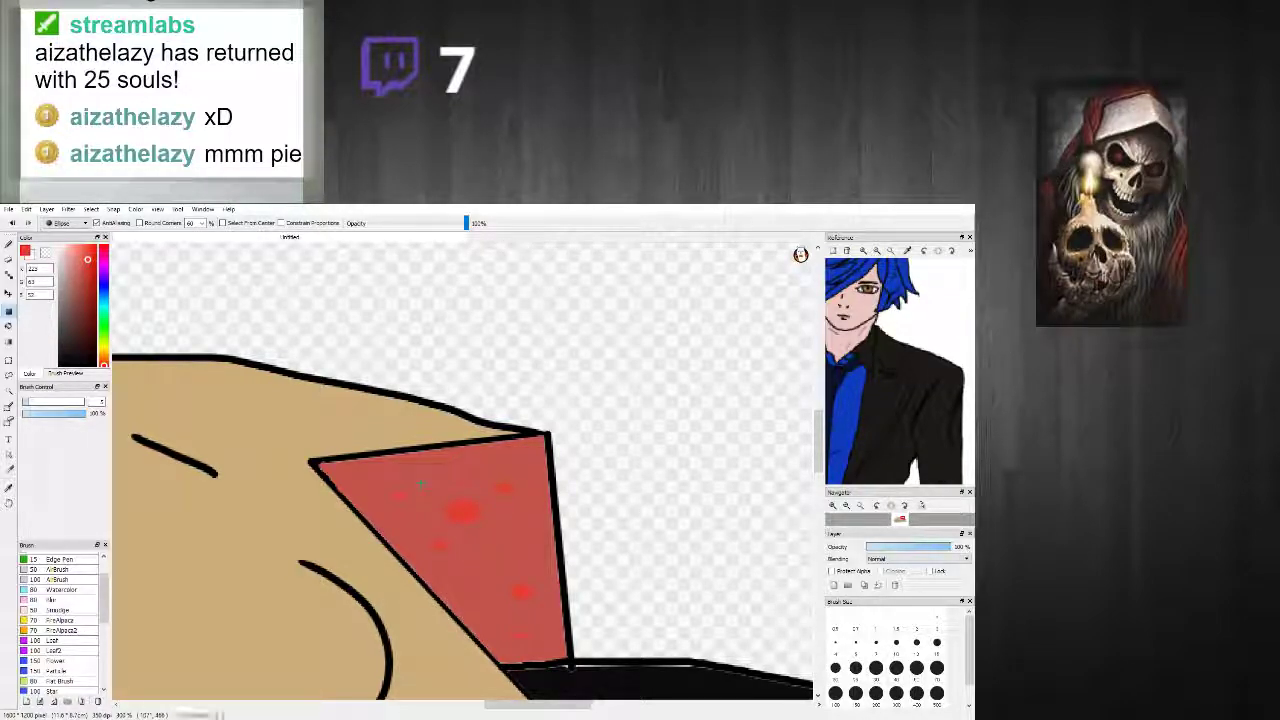
scroll(421, 483, "down", 5)
scroll(537, 585, "up", 4)
Step: Sample the near-black fill and paint over the light gaps along the edges of the dark area above the teeth
left_click(438, 563, "alt")
left_click(9, 246)
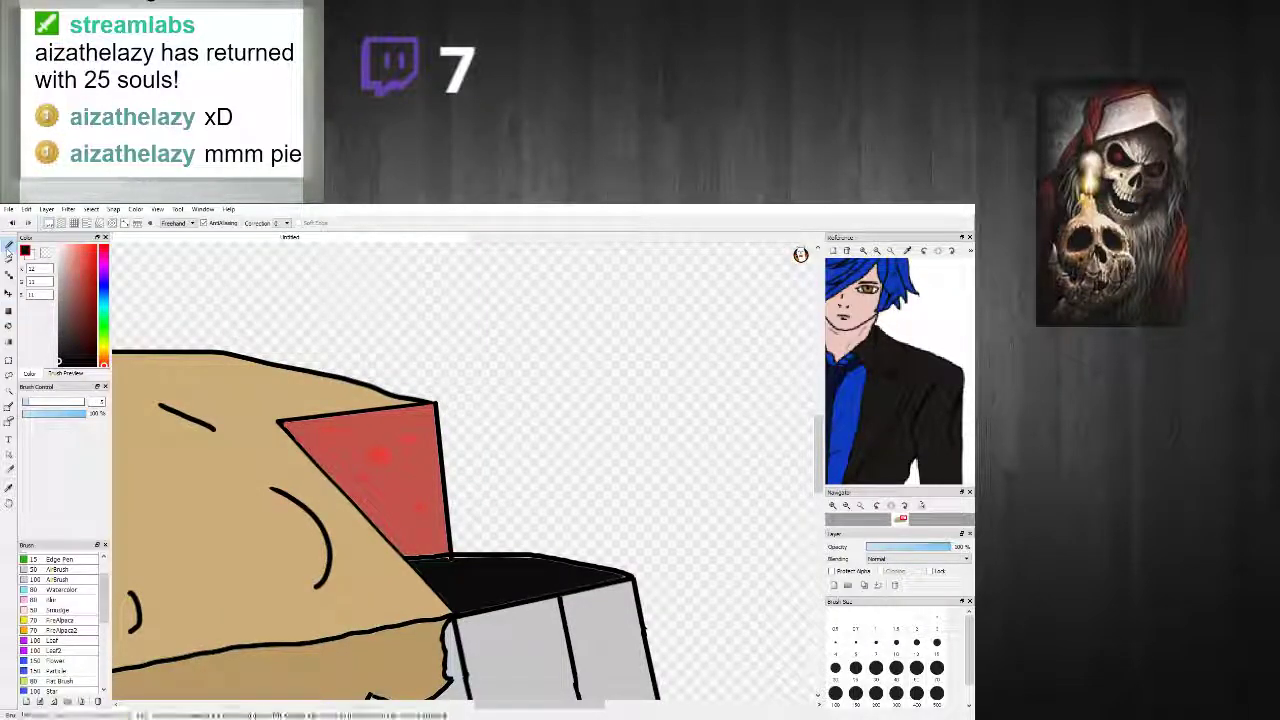
scroll(428, 536, "up", 3)
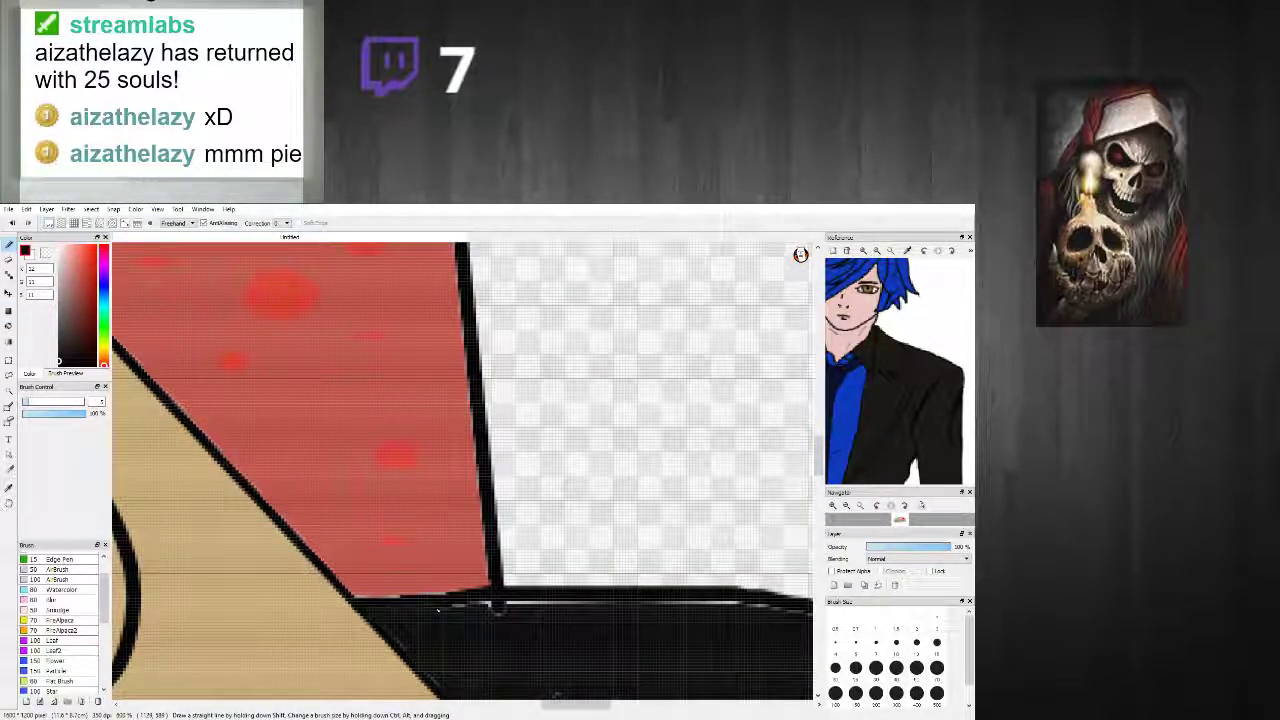
left_click_drag(516, 600, 768, 600)
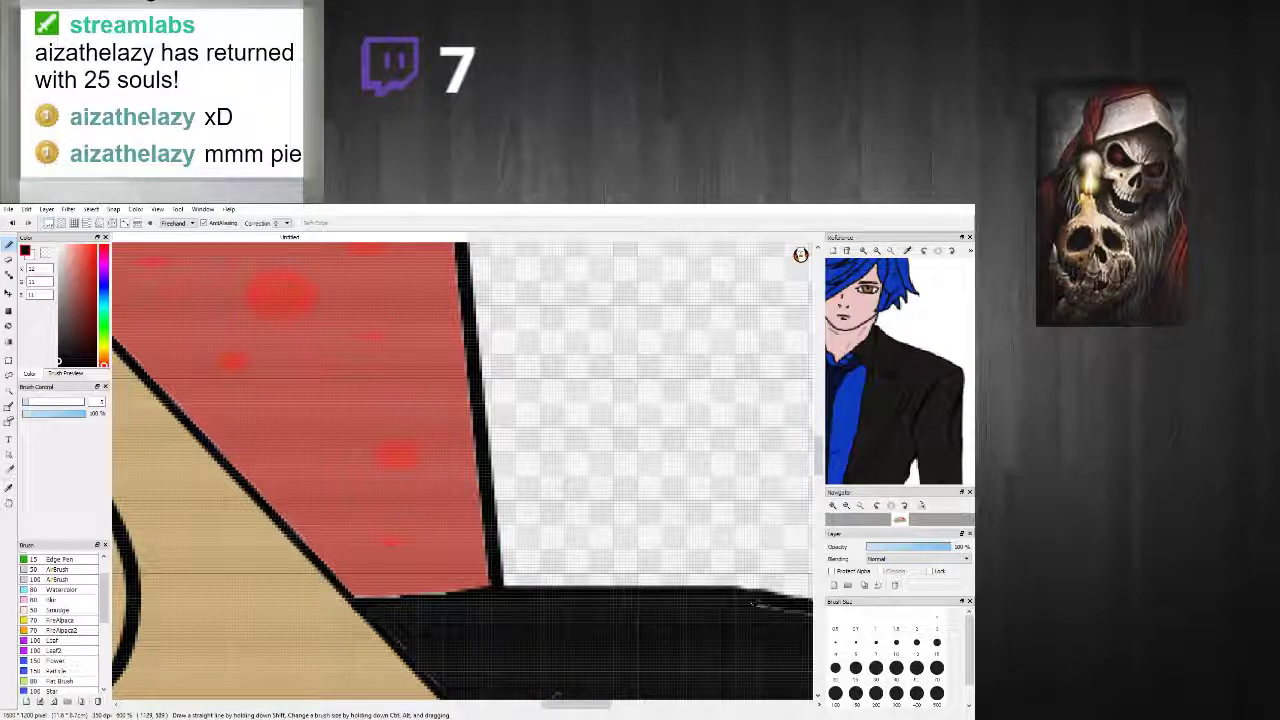
scroll(752, 625, "down", 3)
scroll(752, 625, "down", 3)
scroll(446, 461, "up", 5)
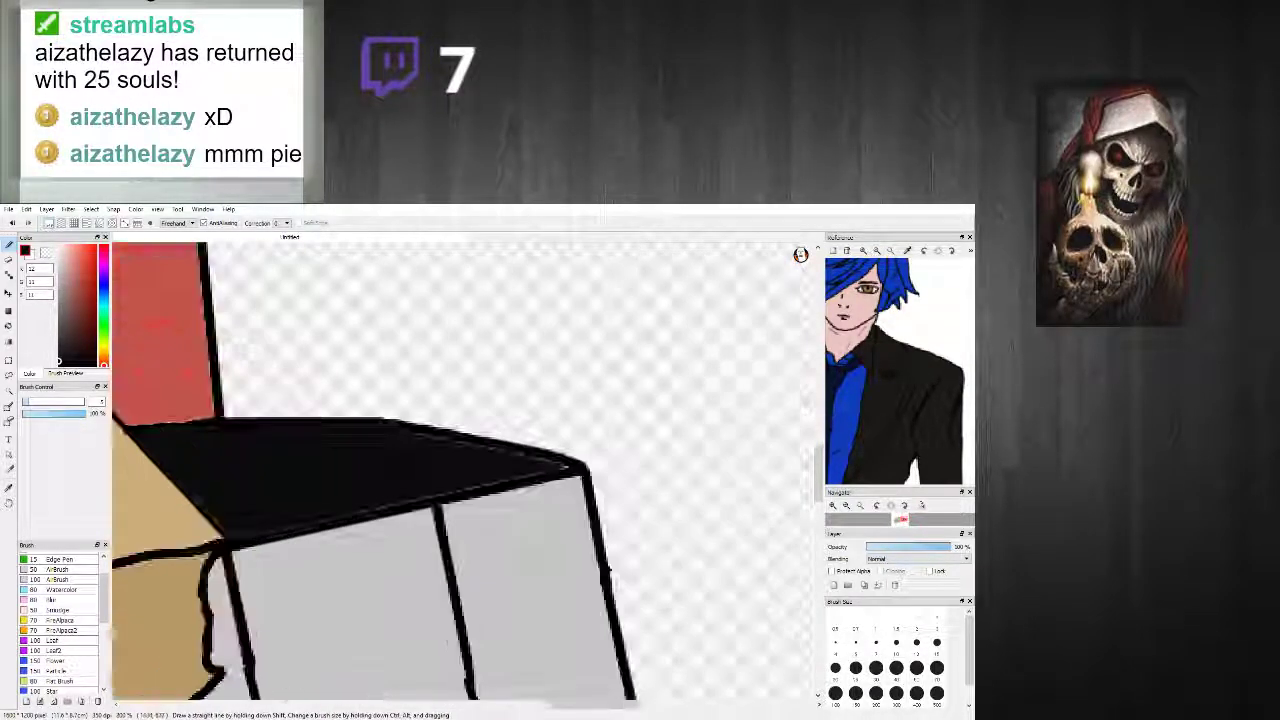
left_click_drag(393, 438, 566, 467)
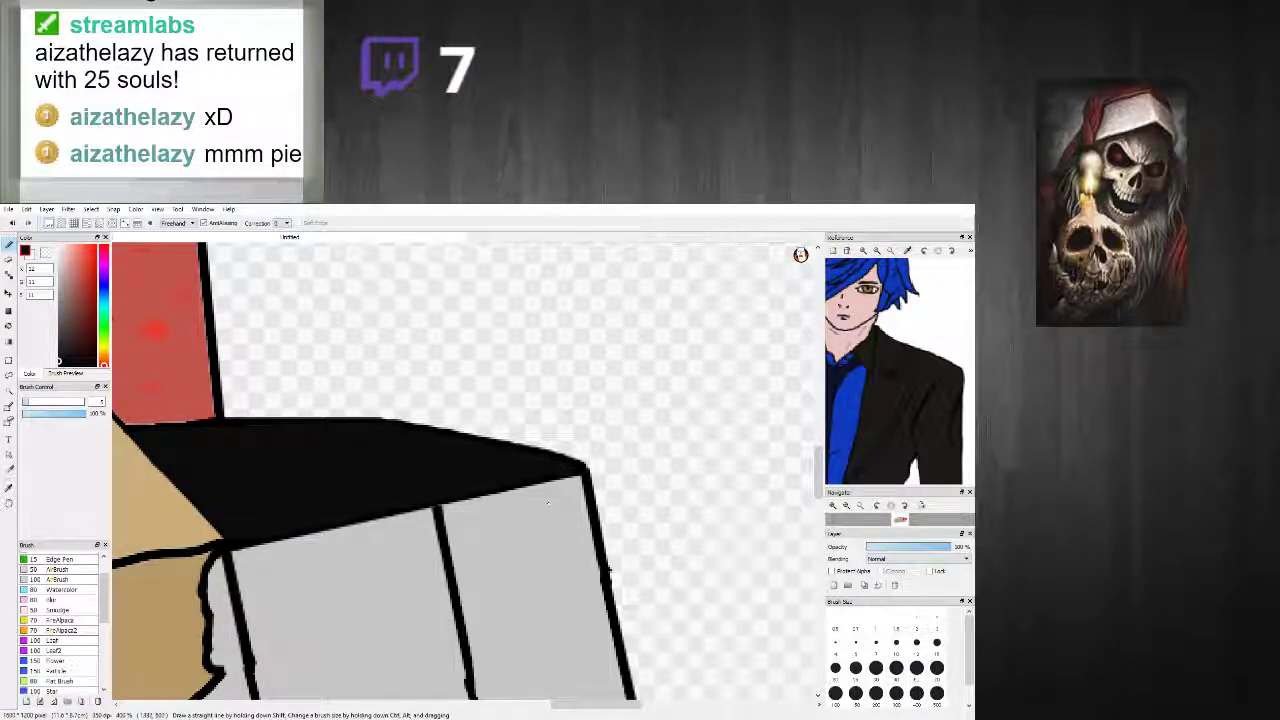
Step: Examine the whole pie drawing, including the red slice opening and the black area above the base
scroll(546, 504, "down", 7)
scroll(497, 519, "down", 2)
scroll(479, 524, "up", 2)
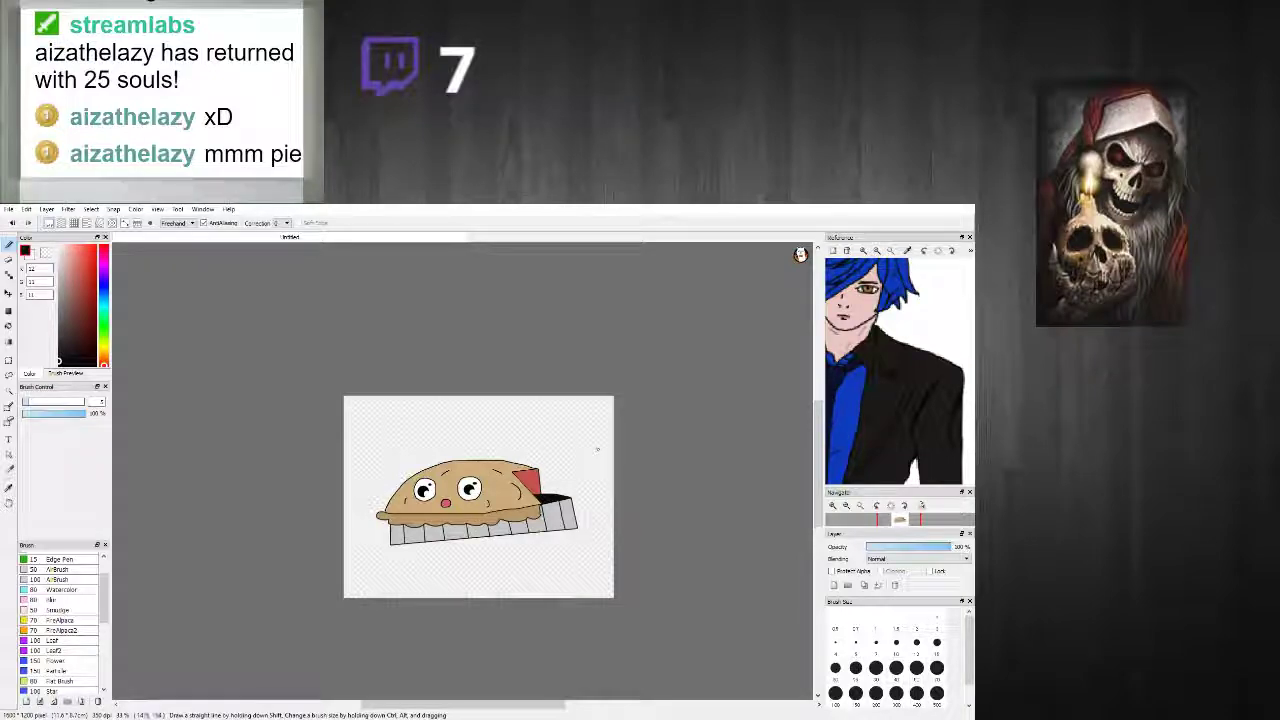
scroll(513, 447, "up", 5)
scroll(513, 447, "down", 5)
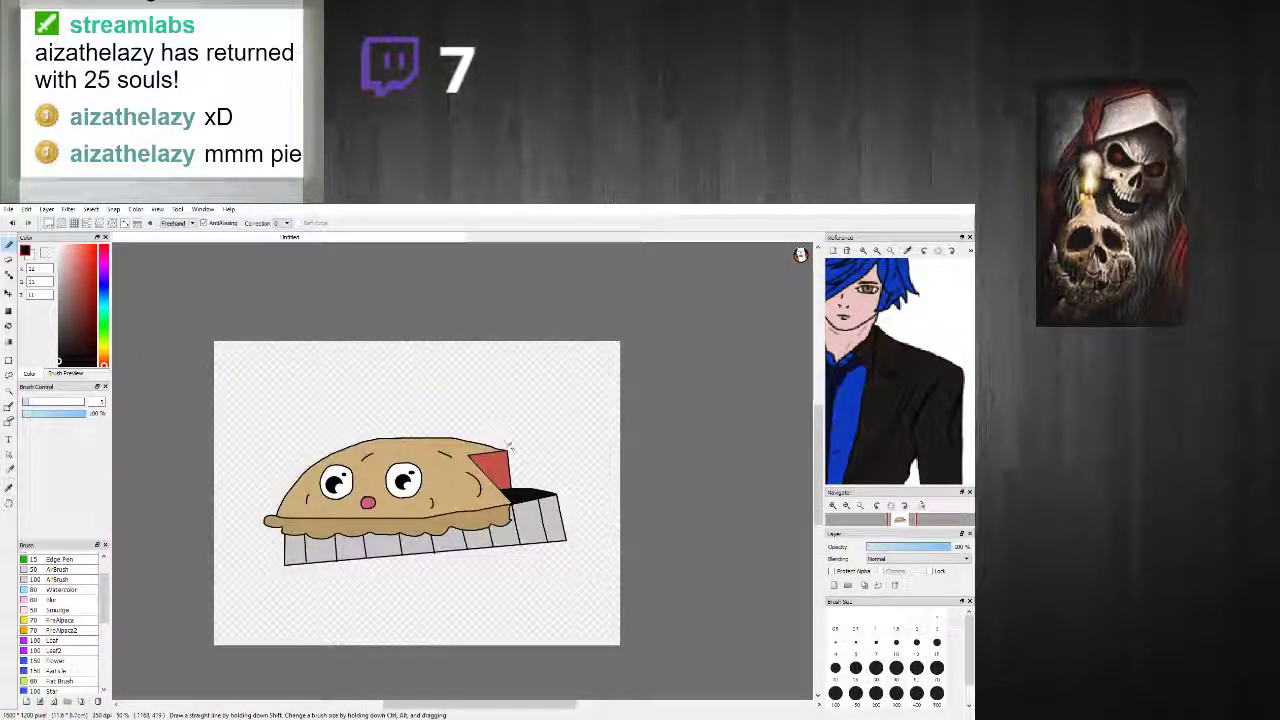
scroll(500, 455, "up", 2)
scroll(495, 458, "up", 2)
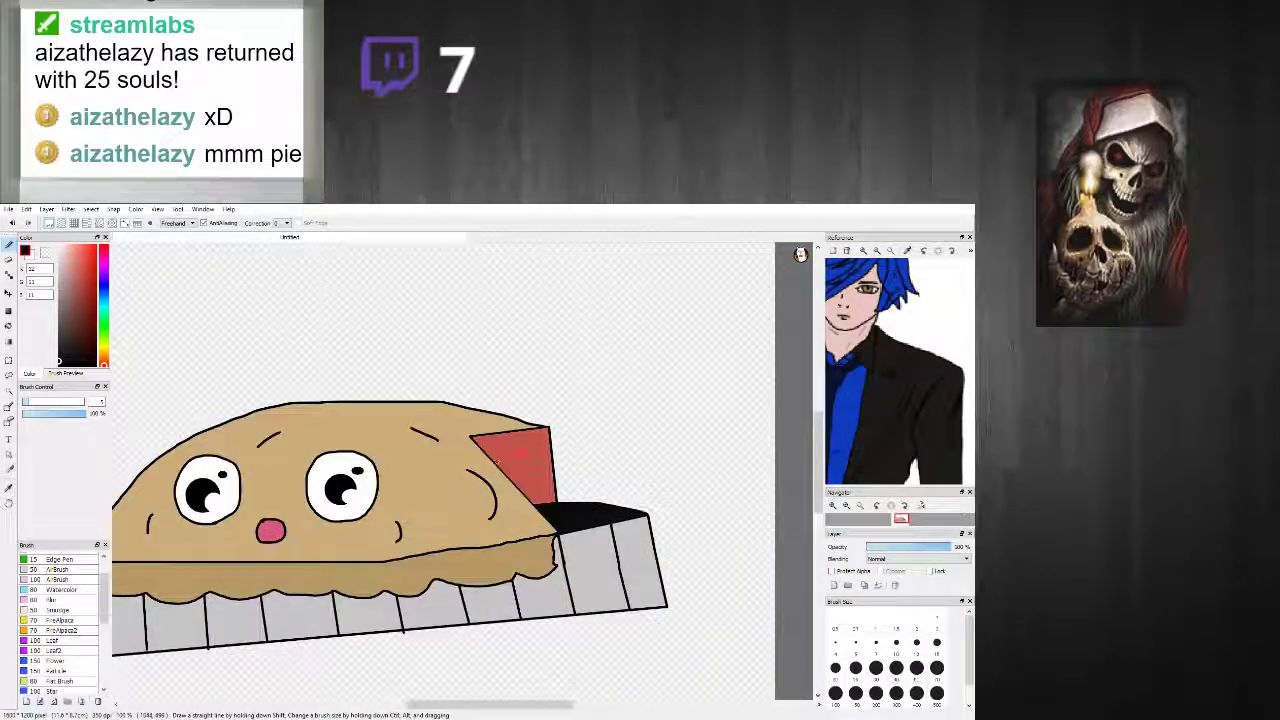
scroll(513, 452, "down", 3)
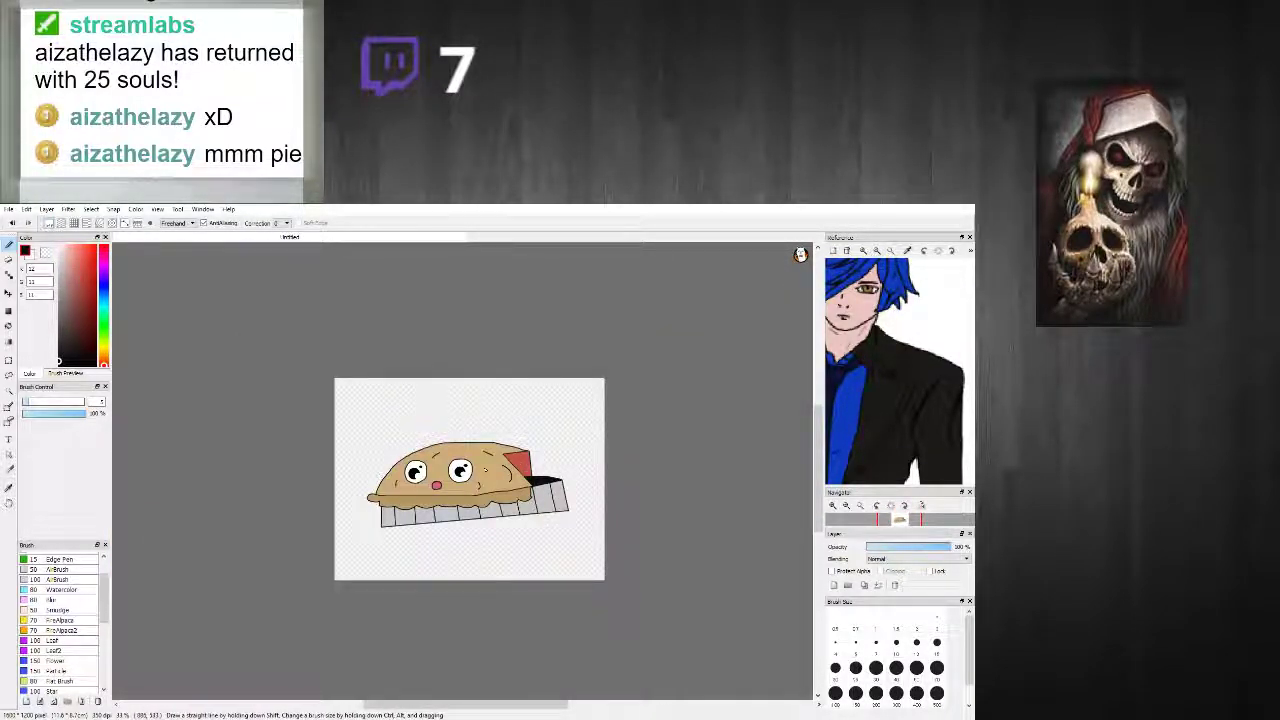
scroll(406, 464, "up", 2)
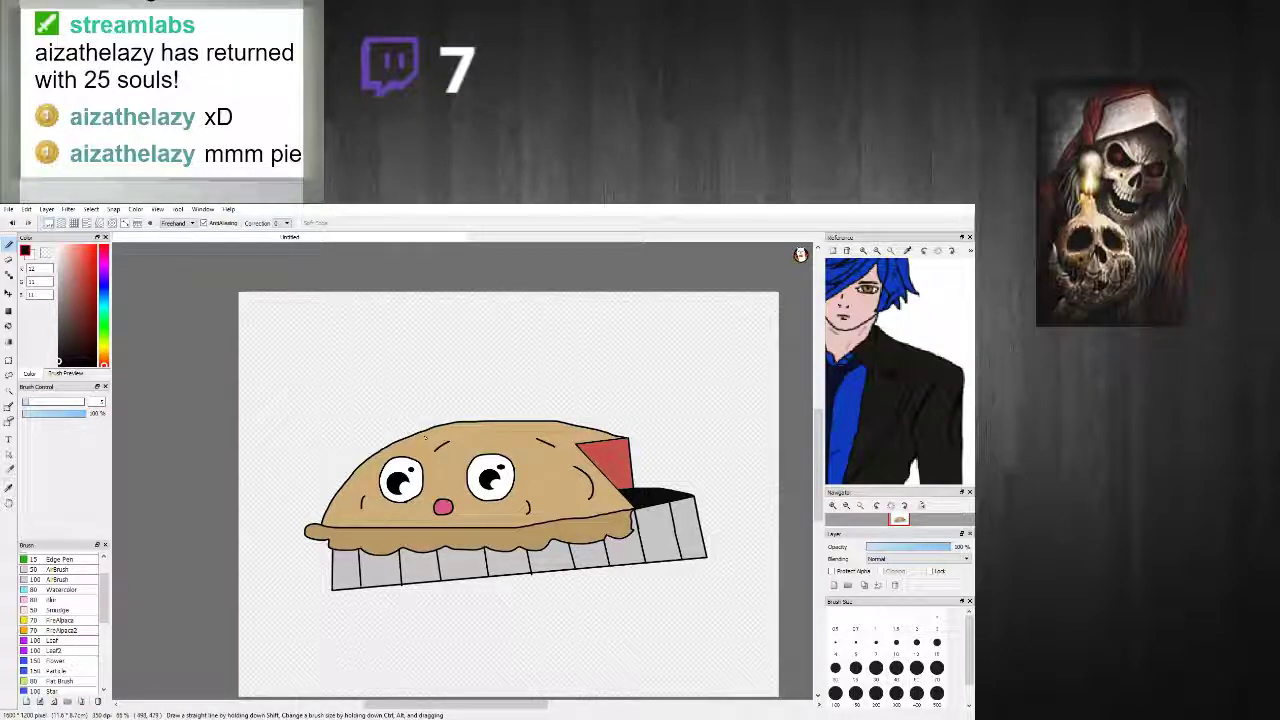
Step: Sample the mouth's pink and touch up the fill along the upper inside edge of its outline
scroll(438, 498, "up", 4)
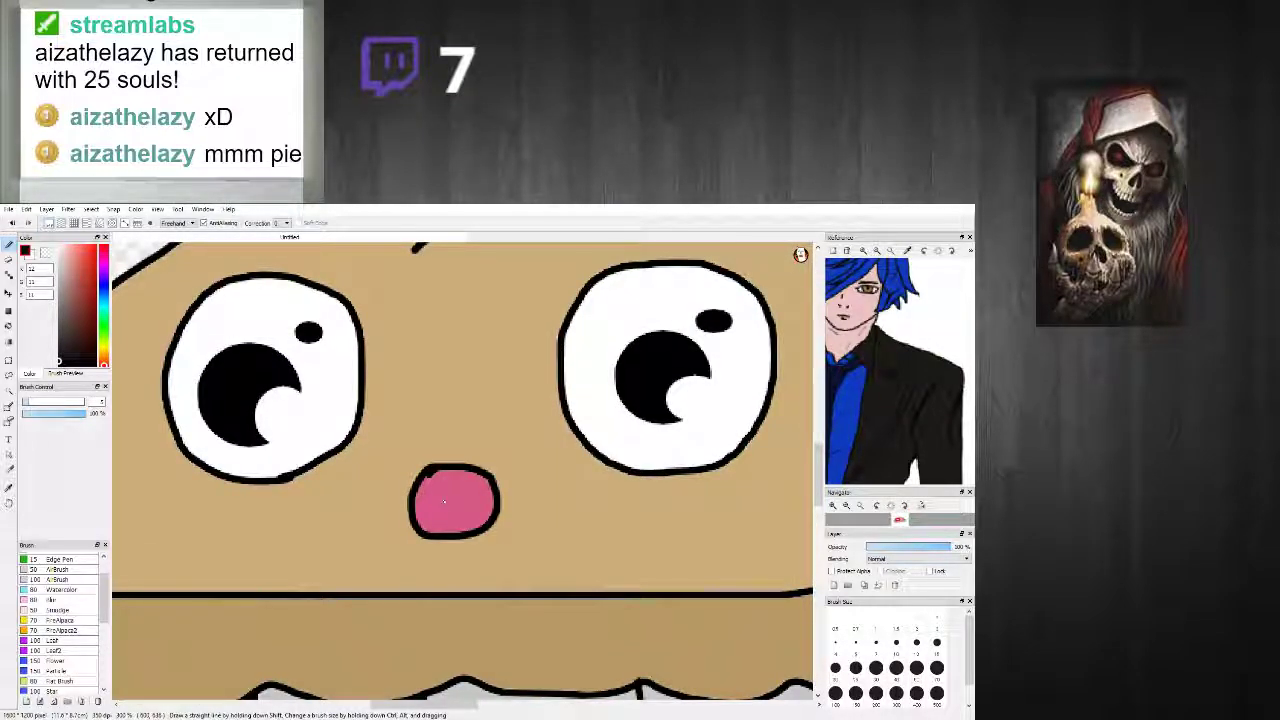
left_click(434, 486, "alt")
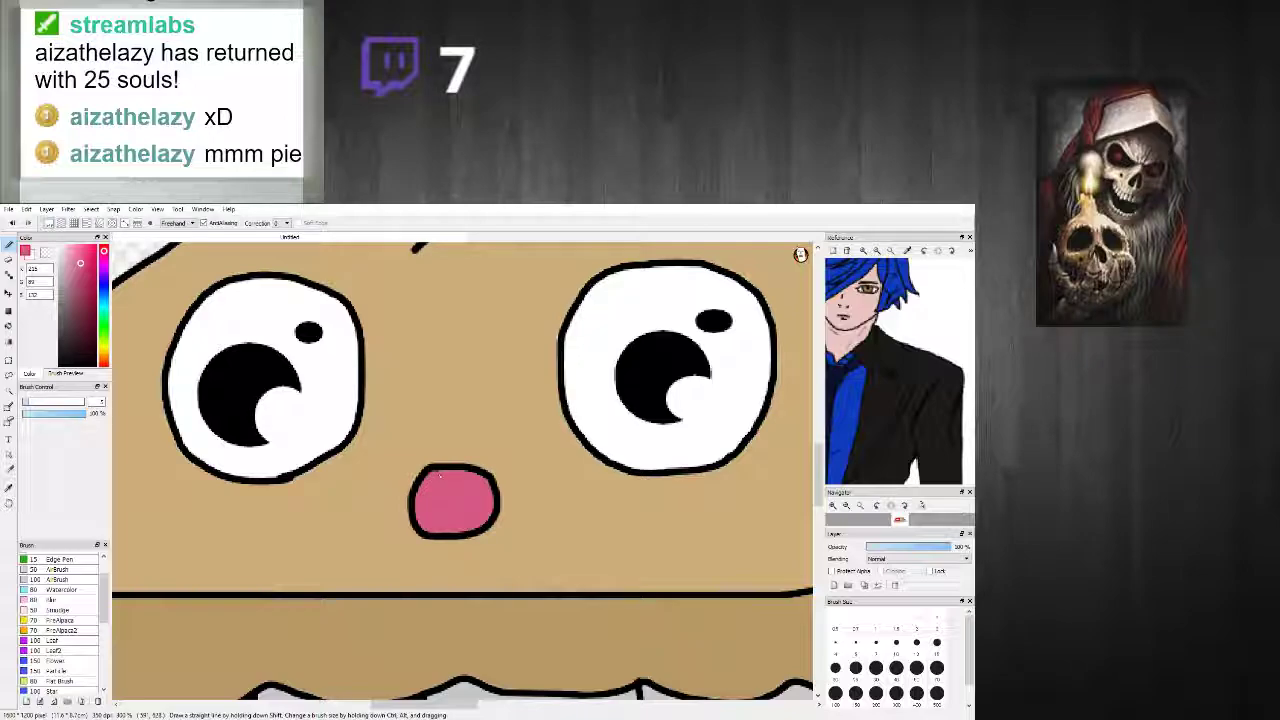
scroll(440, 473, "down", 7)
scroll(459, 492, "up", 2)
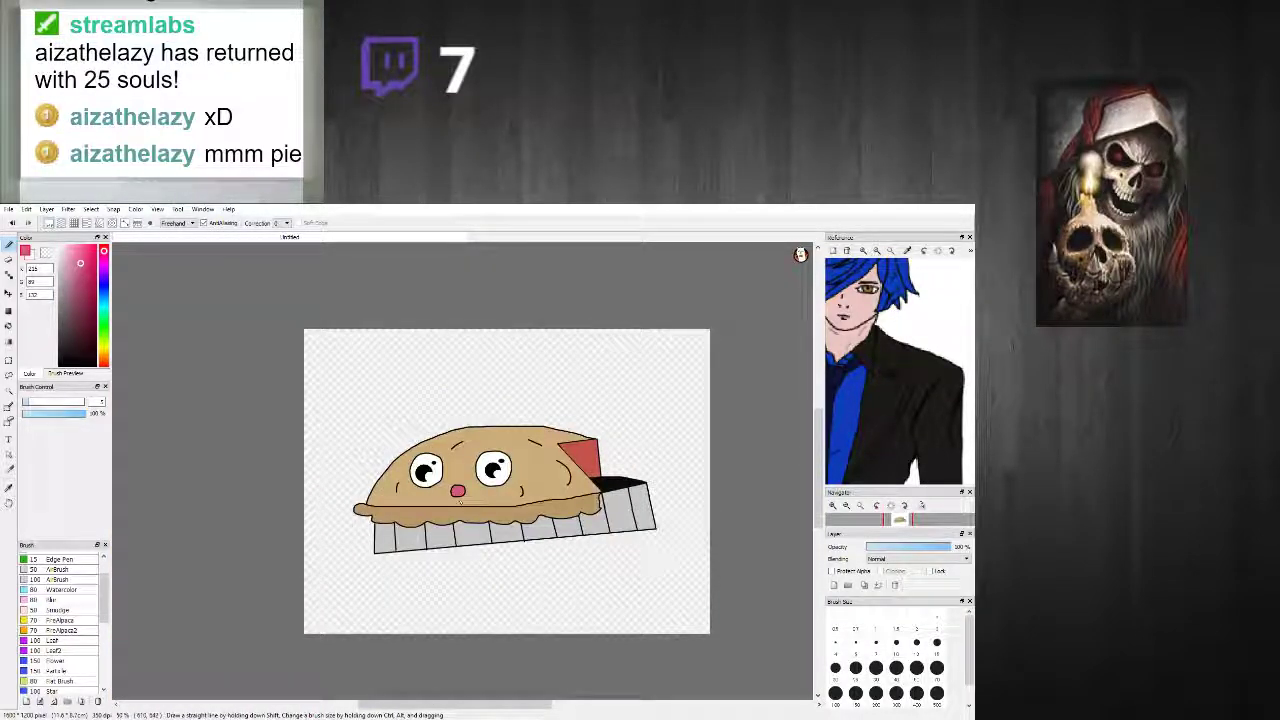
scroll(429, 571, "up", 1)
scroll(432, 572, "down", 1)
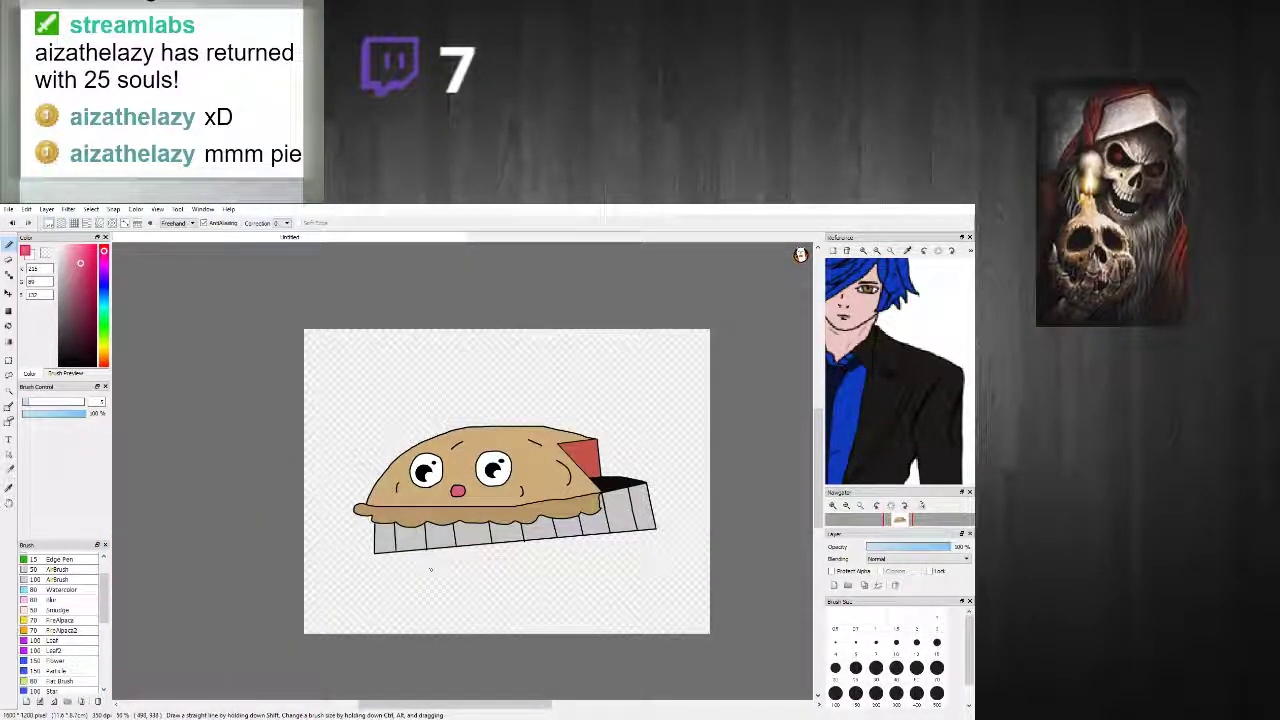
scroll(444, 573, "up", 1)
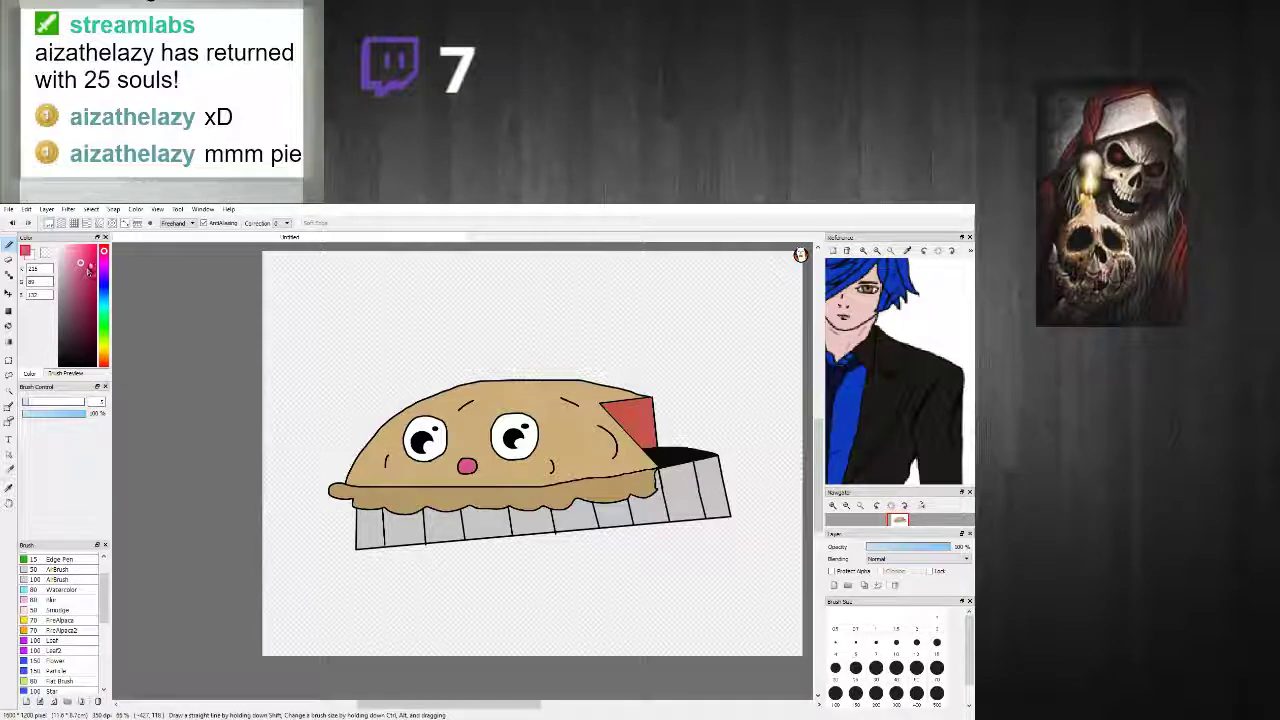
Step: Sample black and draw a straight vertical counter edge left of the pie, joining its upper end to the base's lower-left corner
scroll(376, 497, "up", 4)
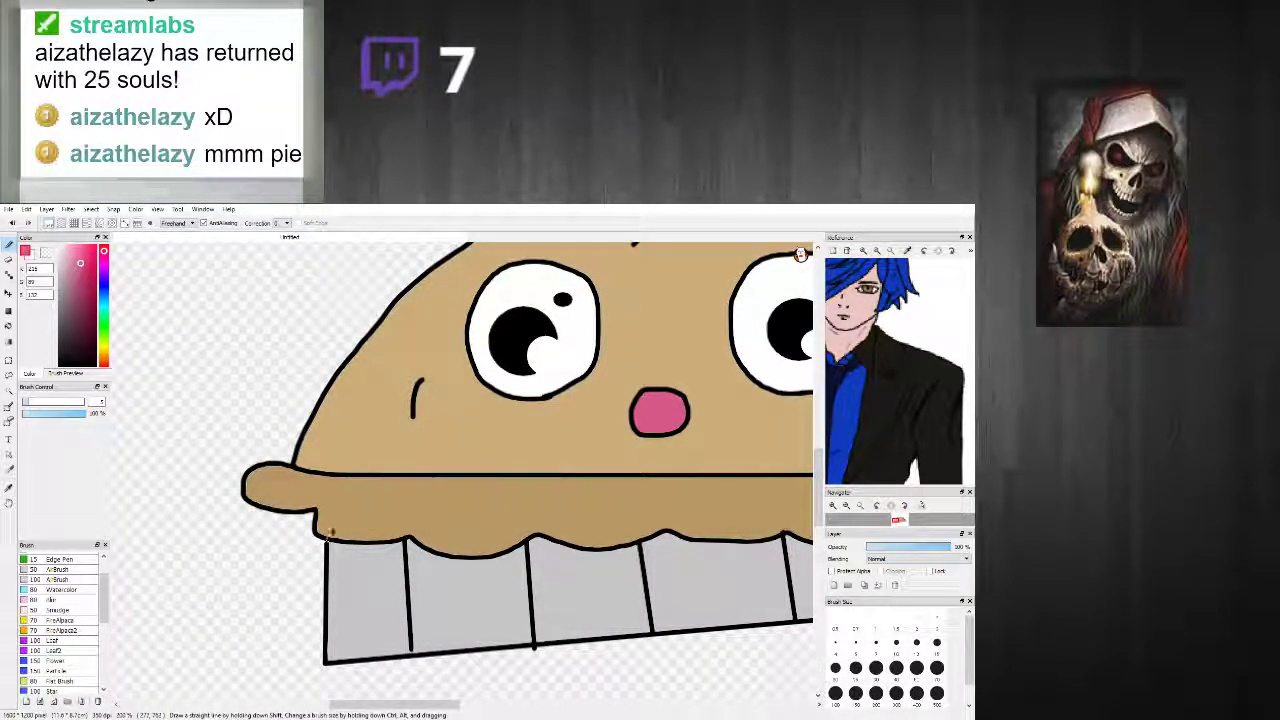
scroll(384, 570, "down", 2)
scroll(734, 516, "down", 2)
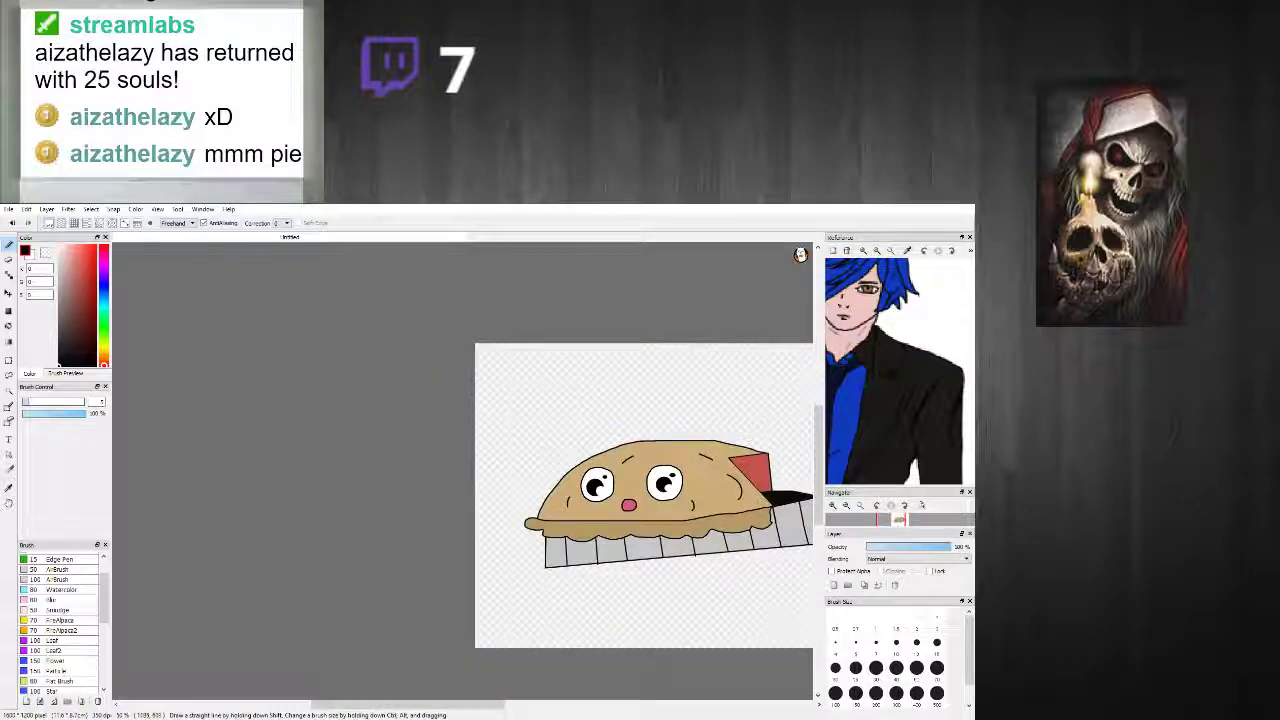
left_click_drag(819, 510, 822, 531)
left_click_drag(463, 705, 508, 706)
scroll(470, 543, "up", 1)
scroll(468, 541, "up", 1)
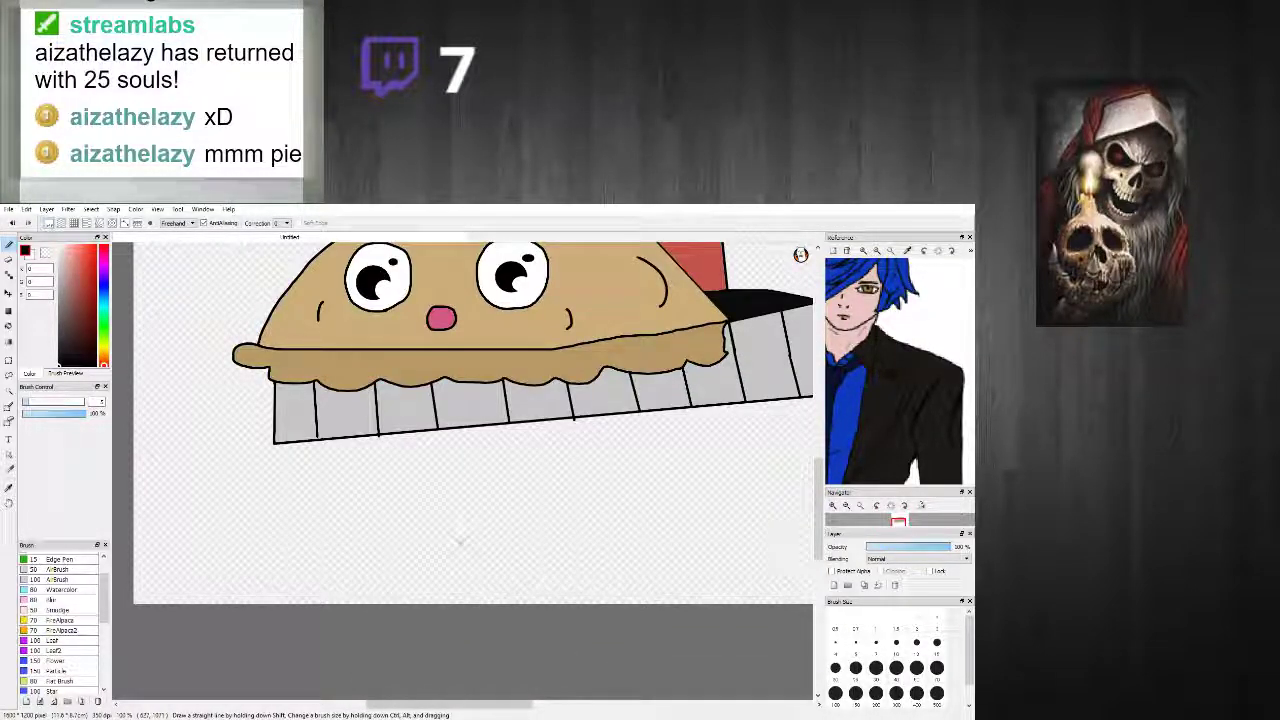
scroll(298, 459, "down", 3)
scroll(380, 482, "up", 2)
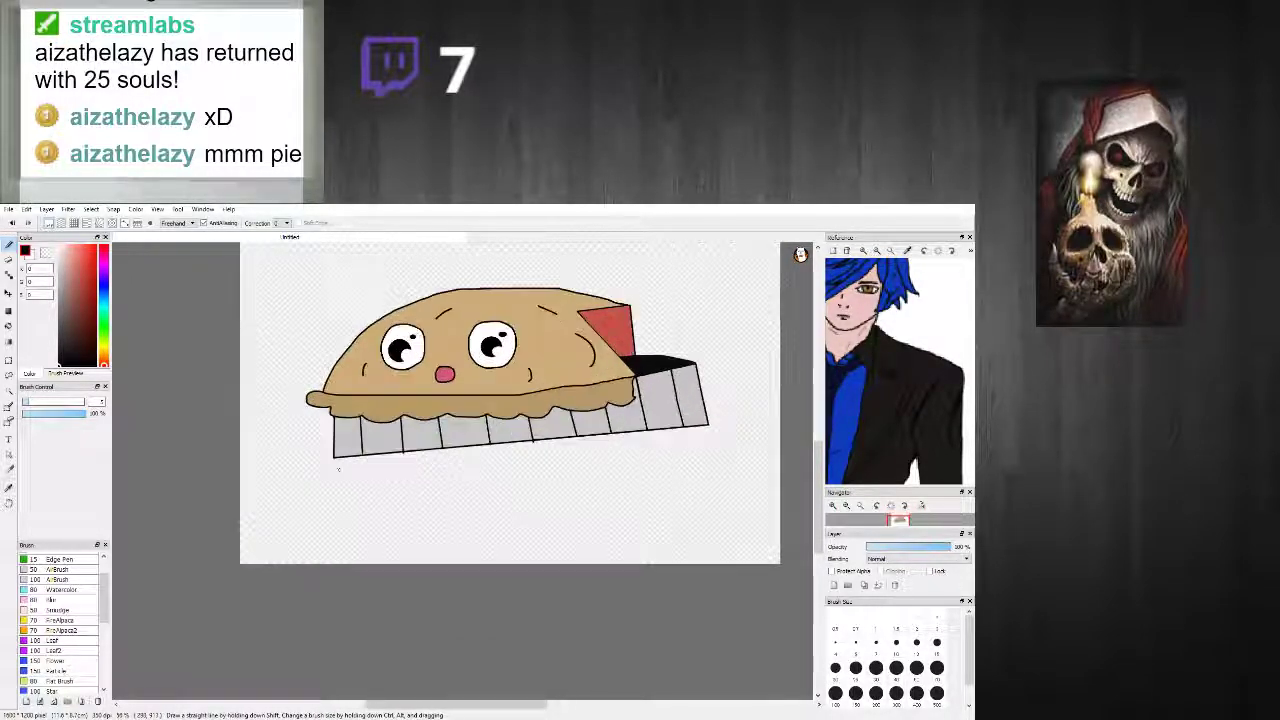
left_click(302, 584, "shift")
scroll(309, 456, "up", 2)
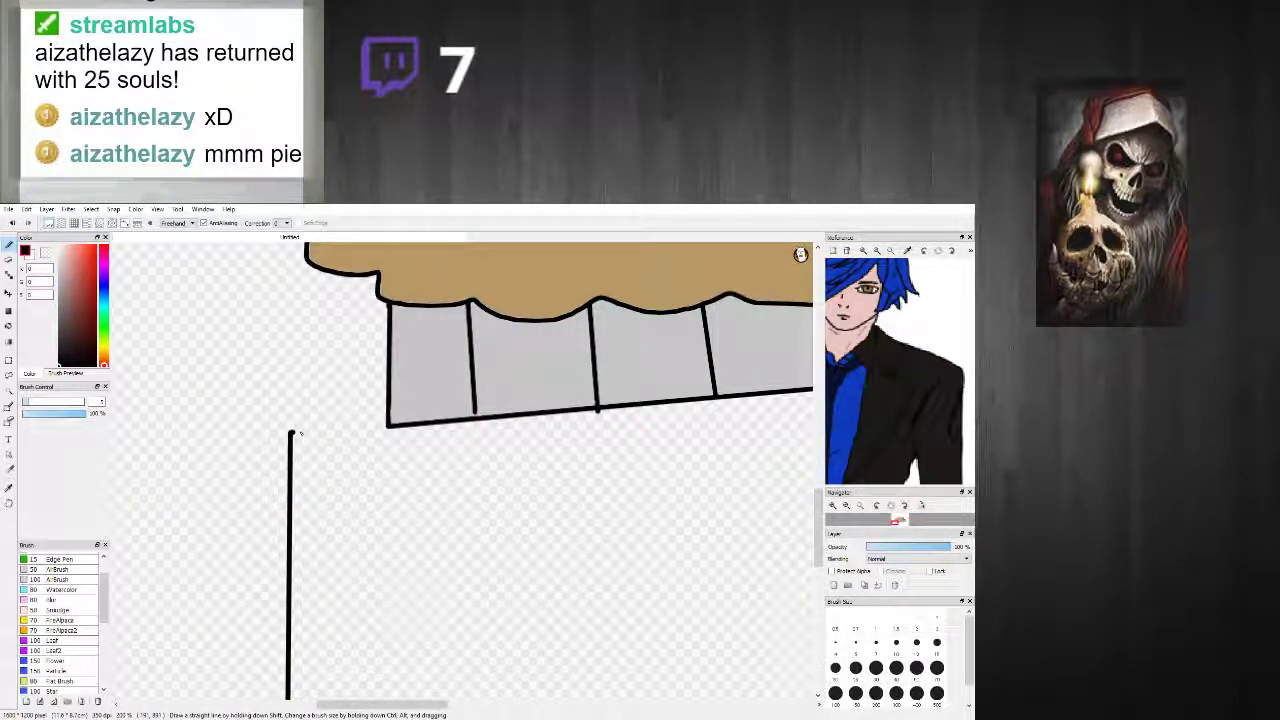
left_click(388, 426, "shift")
scroll(572, 446, "down", 3)
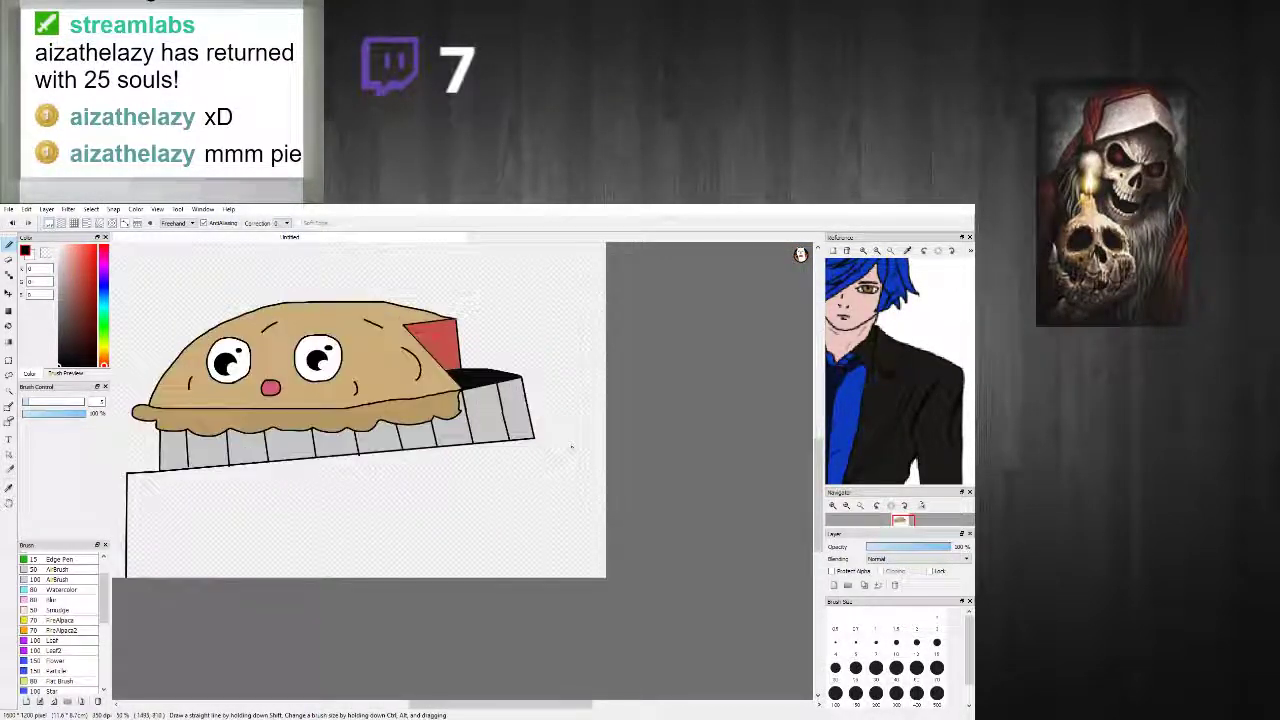
Step: Draw a straight divider from the pie base down to the canvas edge and extend the counter's upper edge to the right border
left_click(397, 588, "shift")
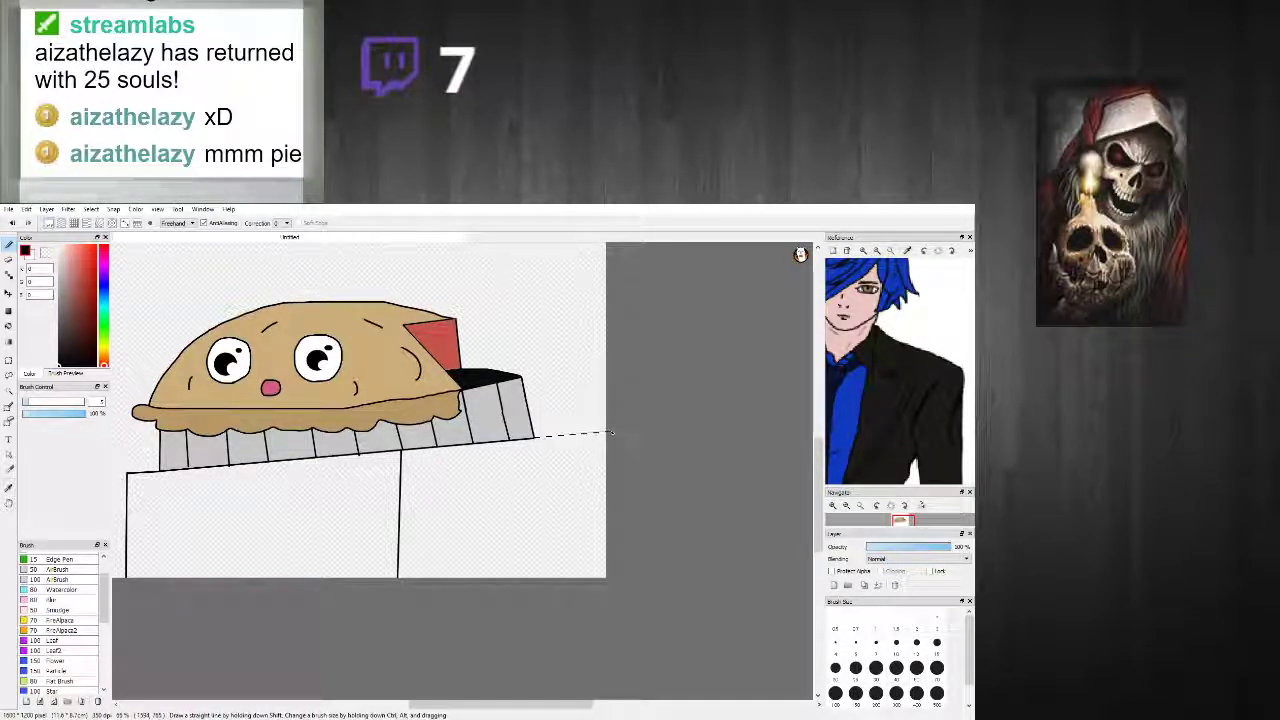
scroll(480, 340, "down", 3)
scroll(560, 537, "up", 3)
scroll(278, 545, "down", 3)
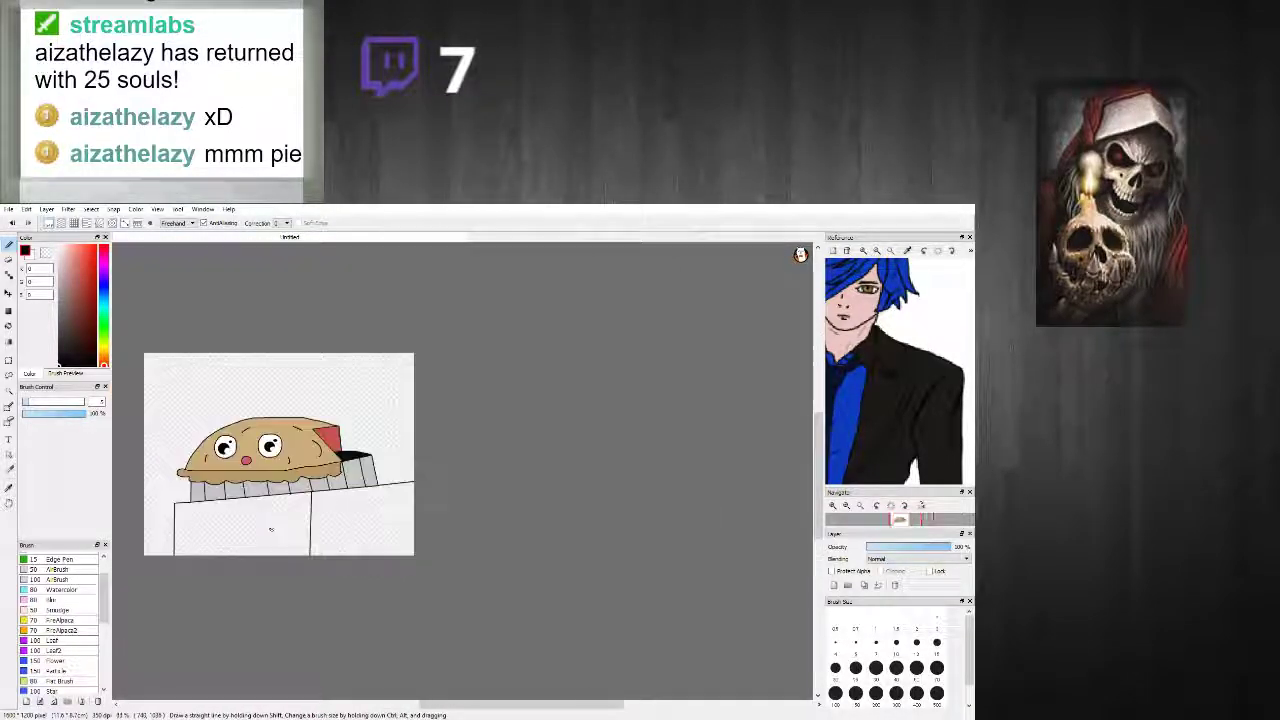
left_click_drag(440, 704, 401, 704)
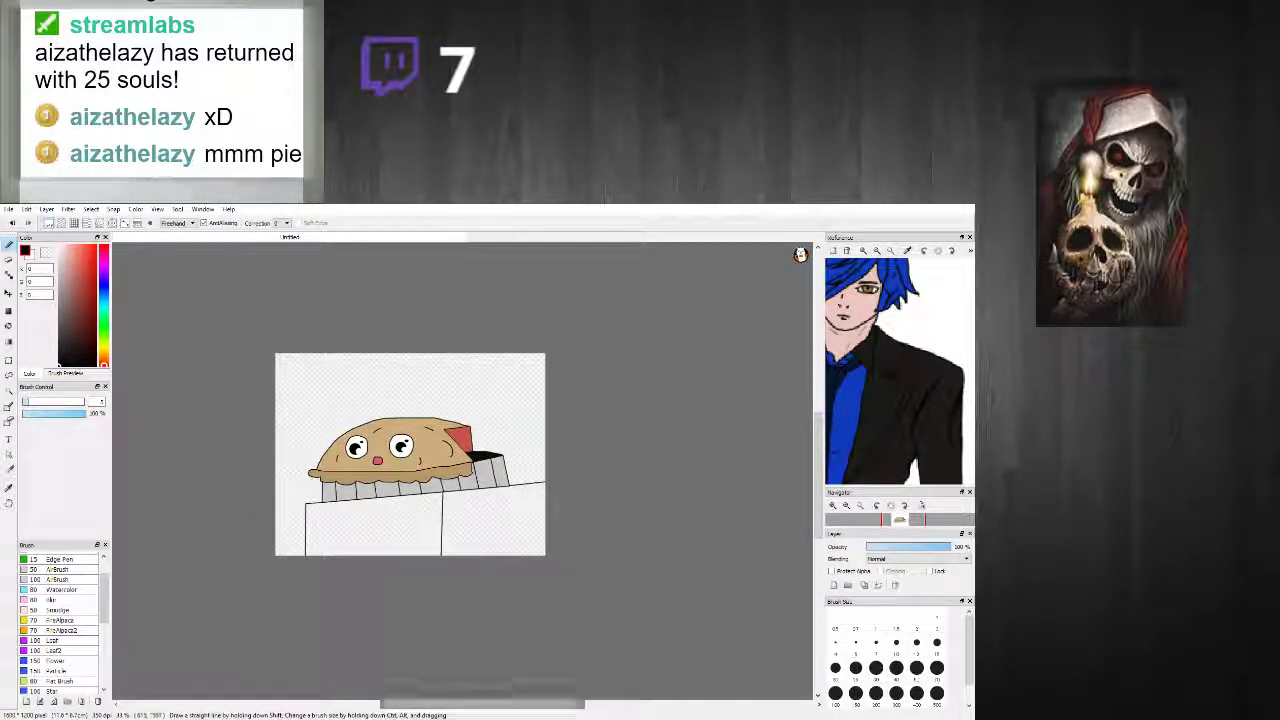
Step: Draw a small half-moon handle with a flat upper edge in the left part of the counter front
scroll(329, 534, "up", 3)
scroll(329, 534, "down", 2)
scroll(431, 476, "up", 1)
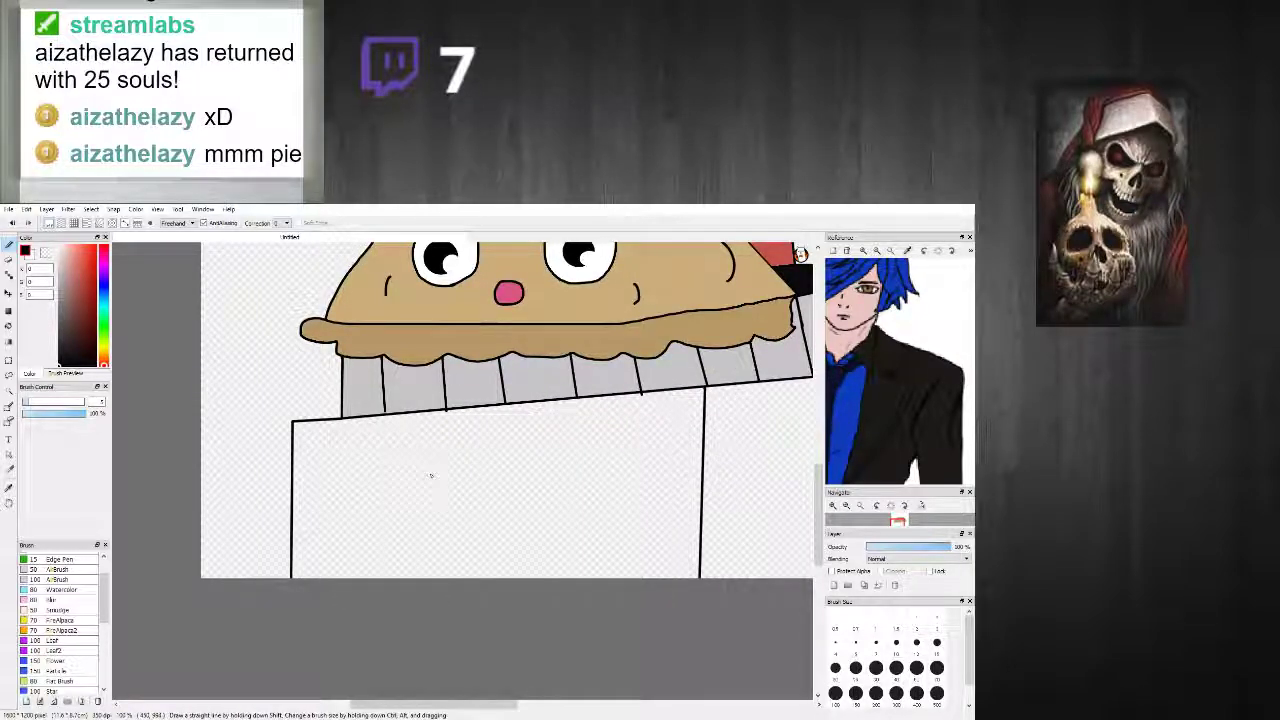
scroll(431, 476, "up", 1)
key("ctrl+z")
left_click_drag(400, 468, 478, 467)
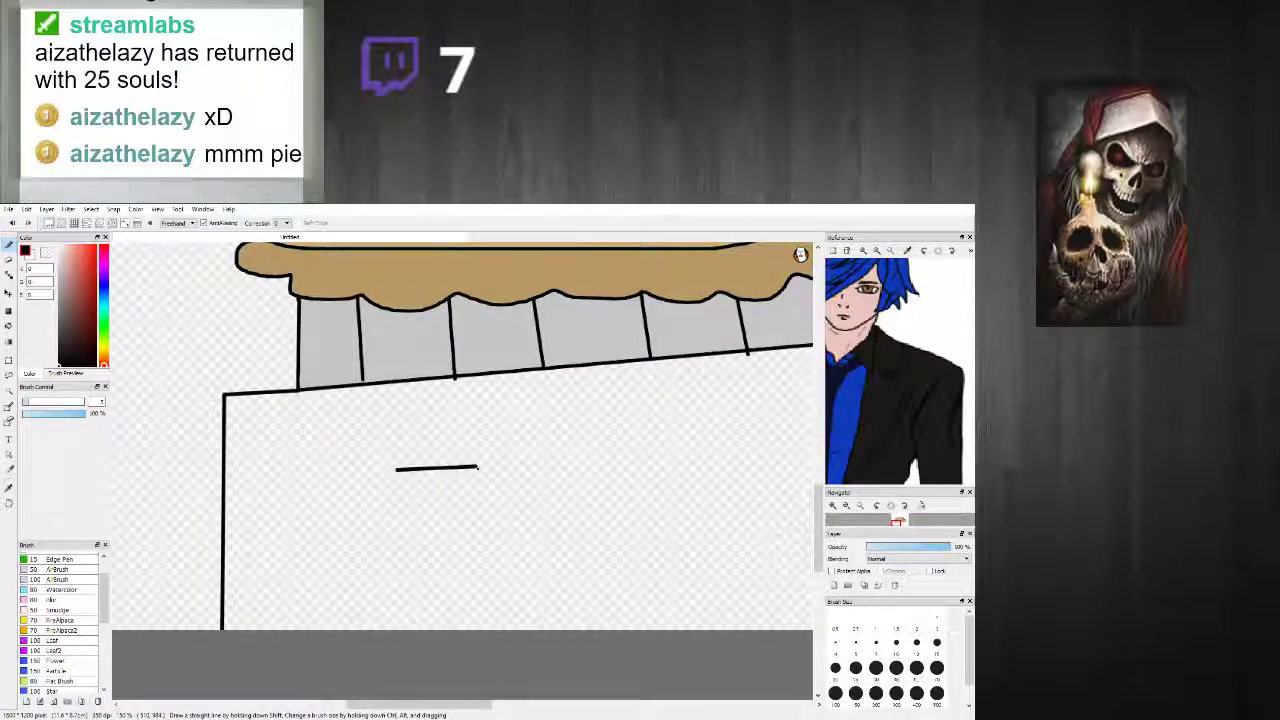
mouse_move(399, 472)
left_mouse_down()
mouse_move(436, 493)
mouse_move(472, 481)
left_mouse_up()
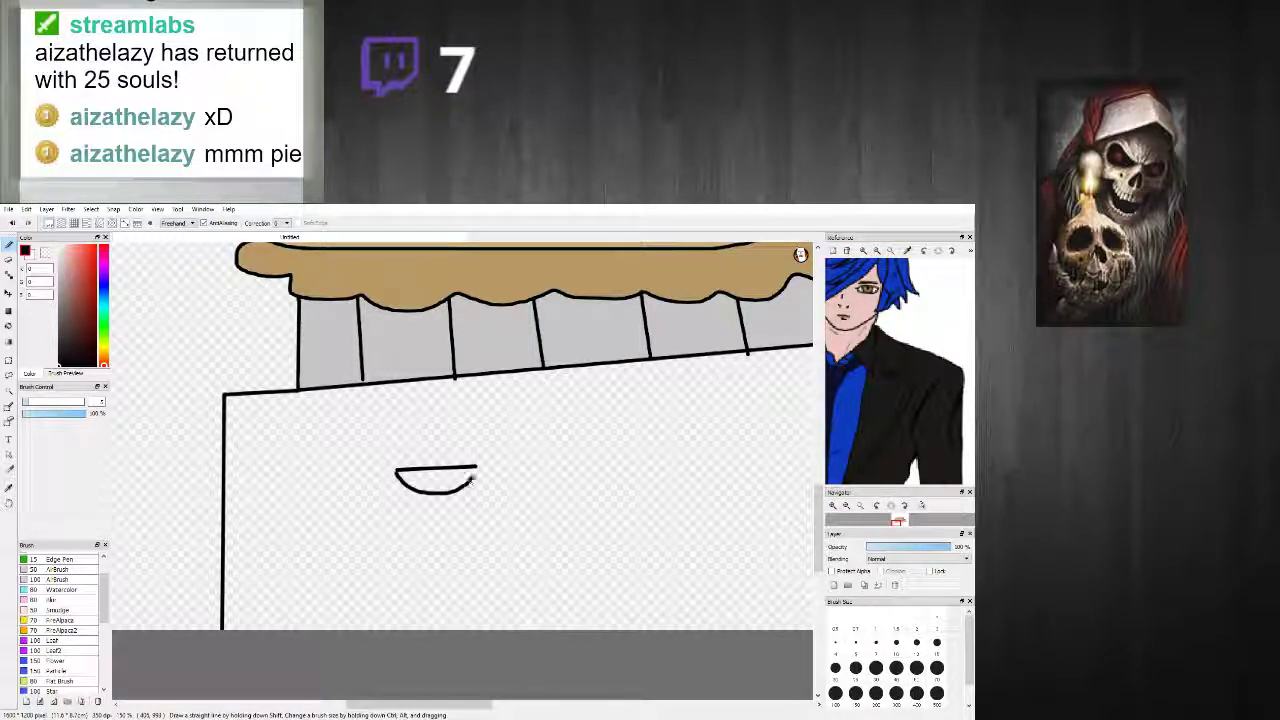
Step: Draw a second half-moon handle beside the first, between it and the divider line
scroll(566, 504, "down", 3)
scroll(595, 504, "up", 3)
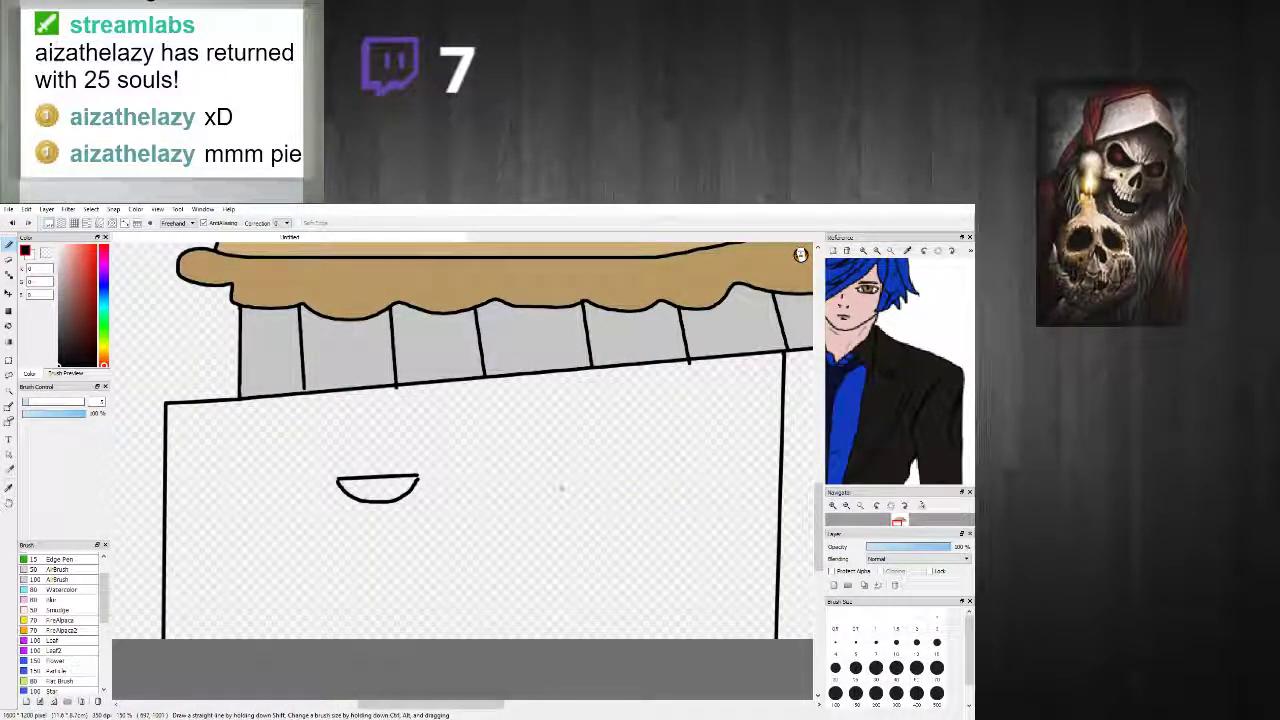
left_click(640, 470, "shift")
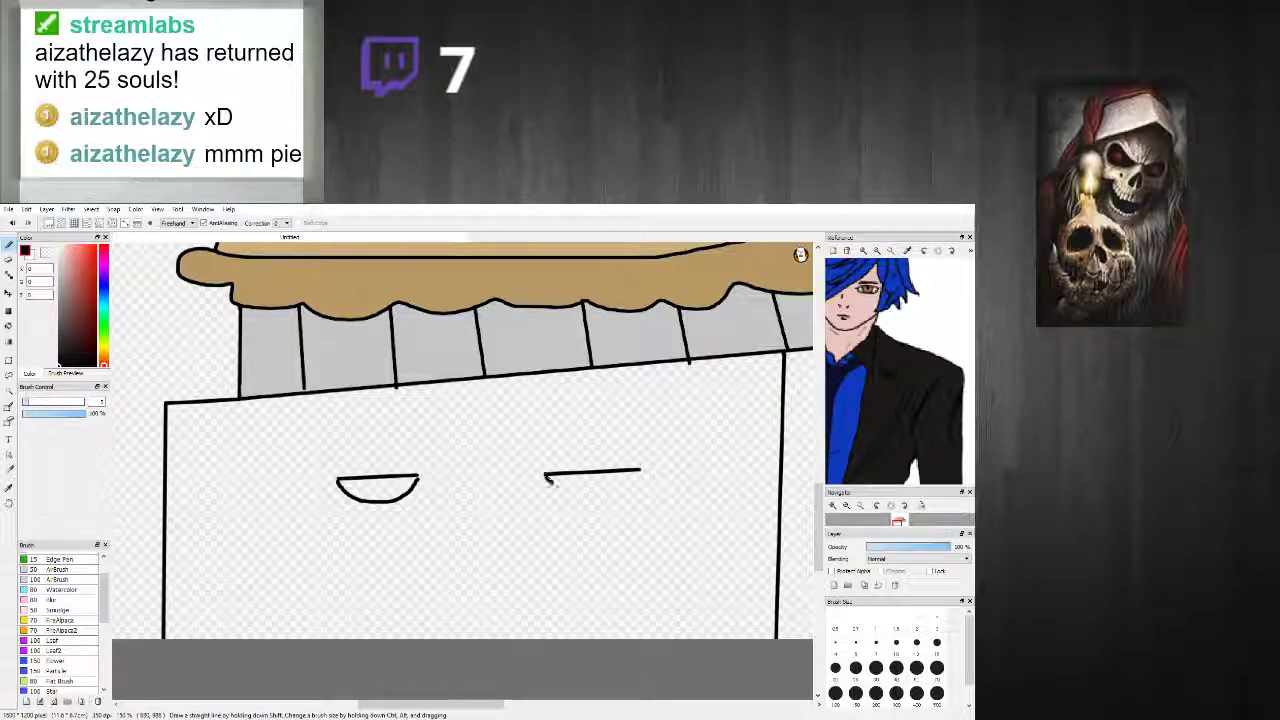
scroll(641, 474, "down", 4)
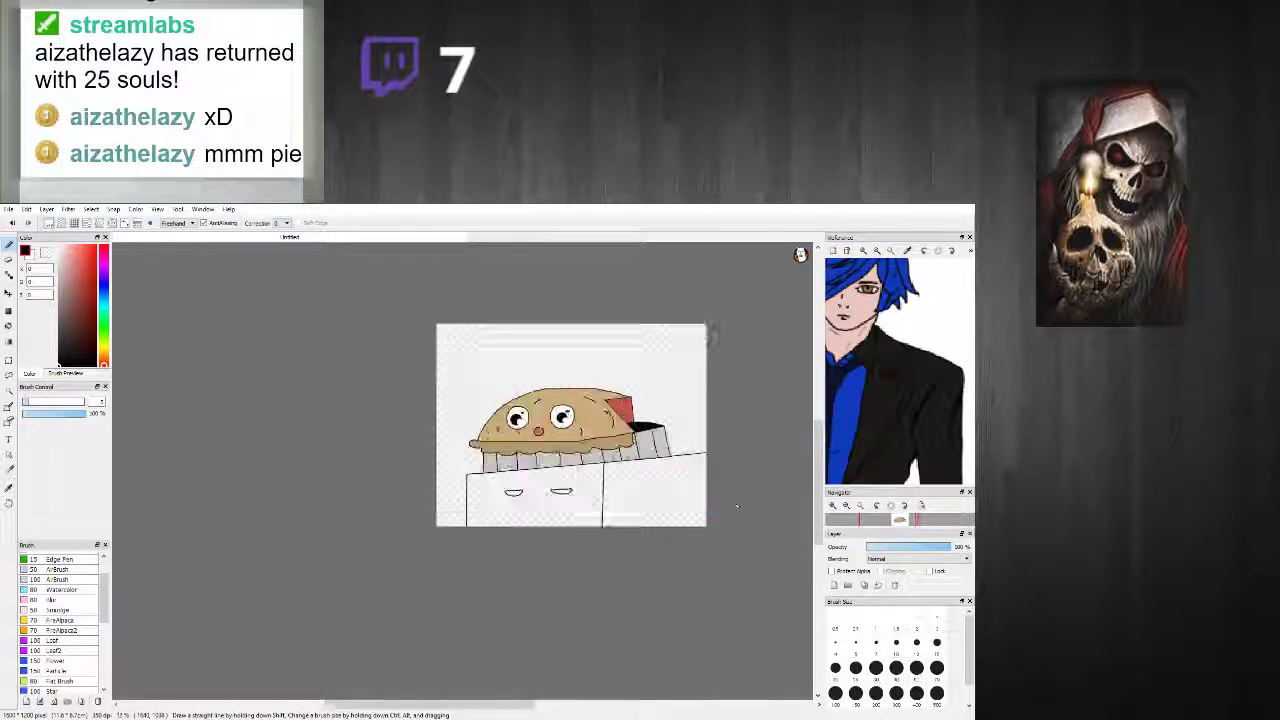
Step: Try two large solid black ellipses side by side on the counter section right of the divider
scroll(731, 505, "up", 4)
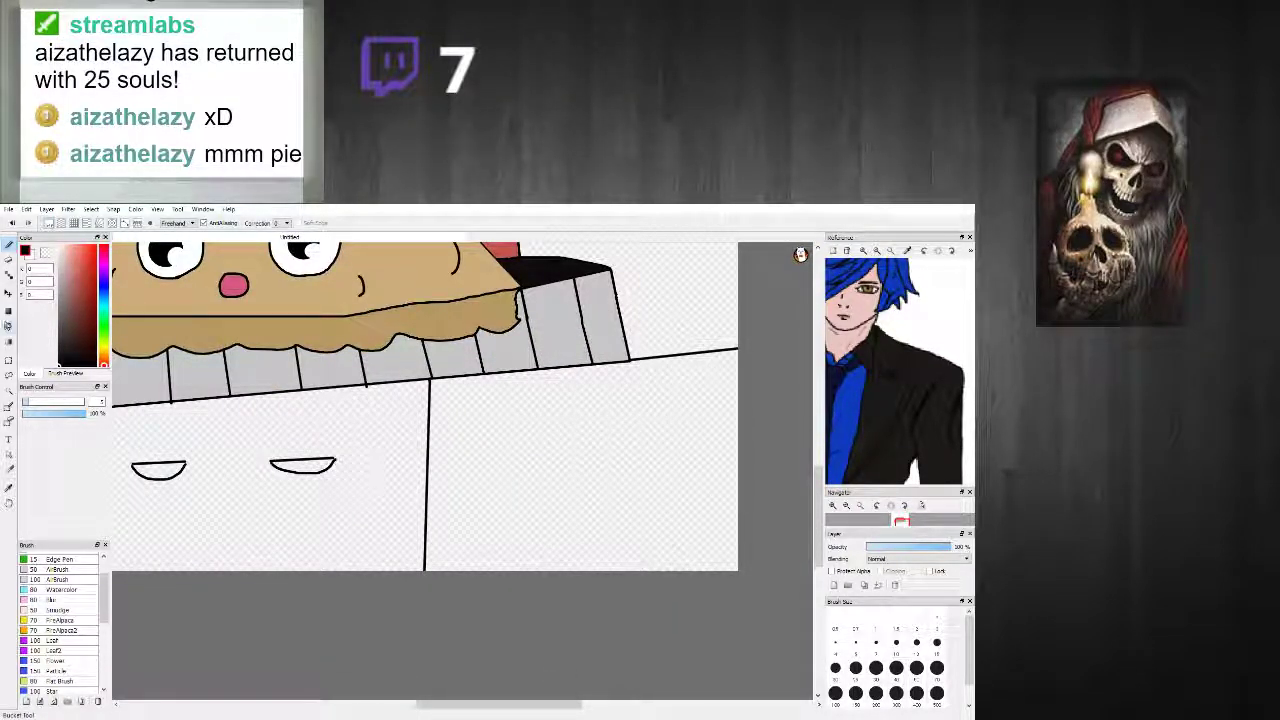
left_click(8, 311)
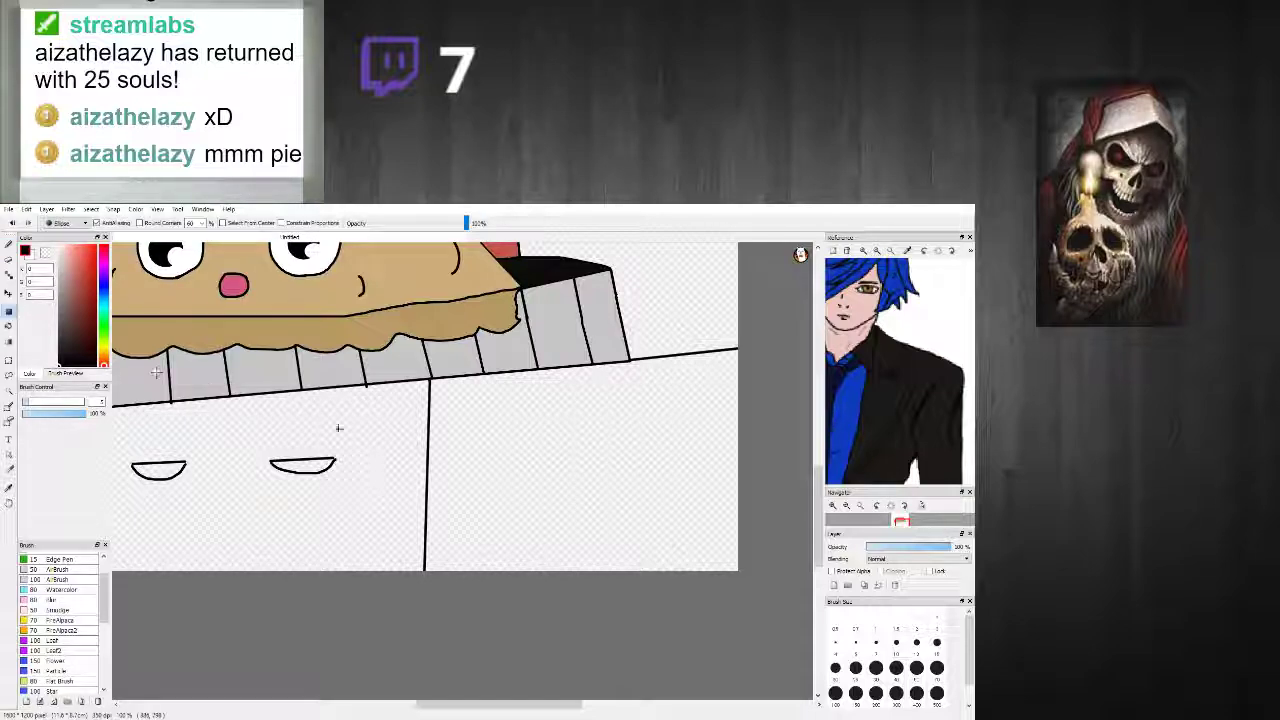
left_click_drag(577, 477, 493, 418)
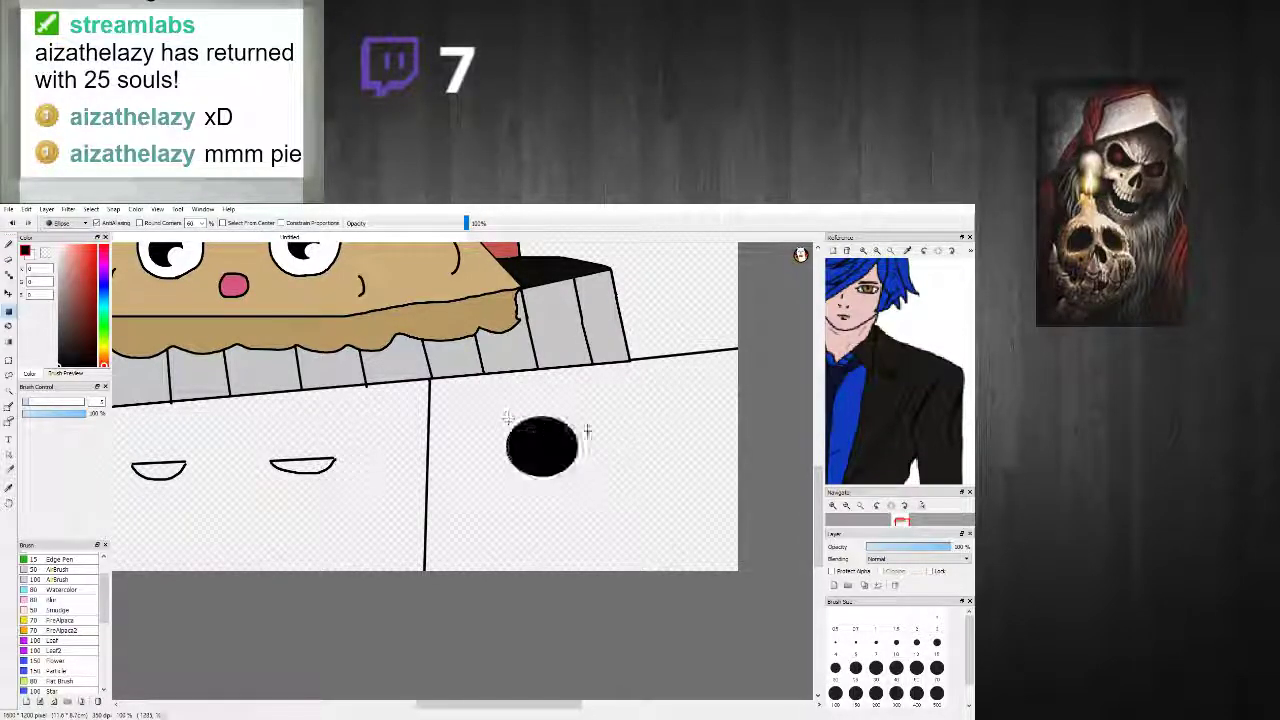
left_click_drag(722, 469, 677, 430)
key("ctrl+z")
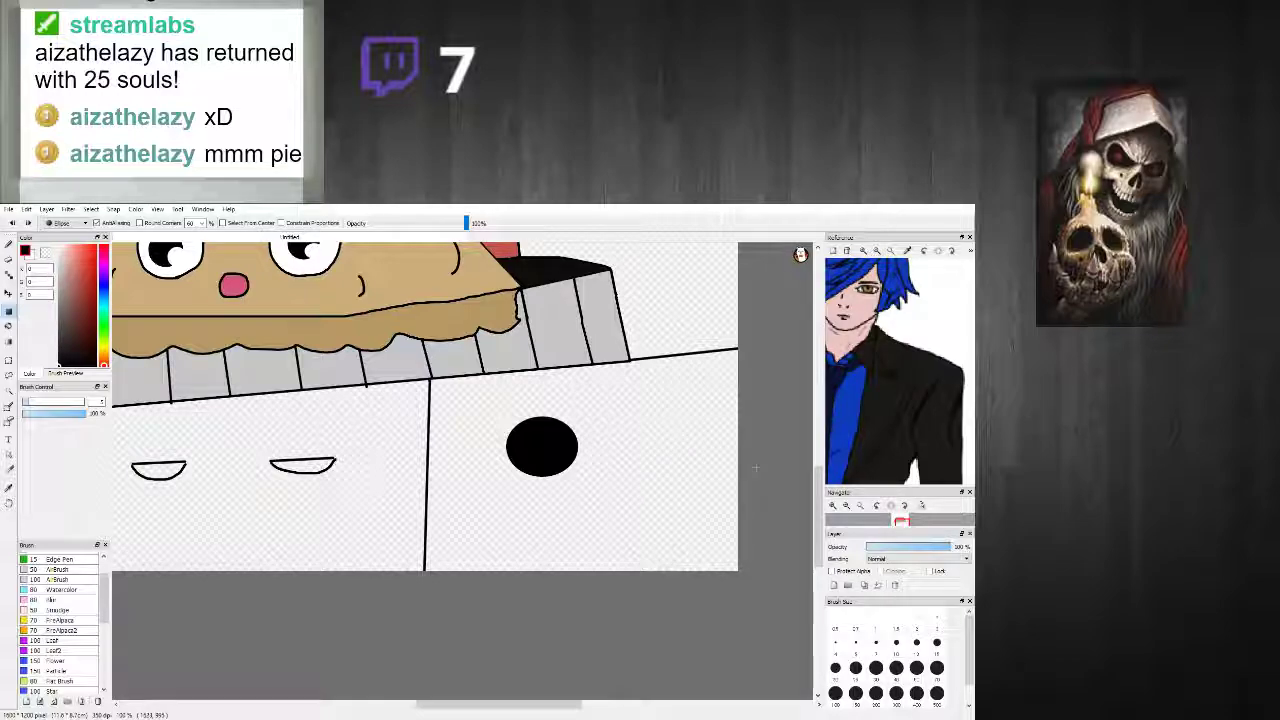
left_click_drag(737, 467, 674, 405)
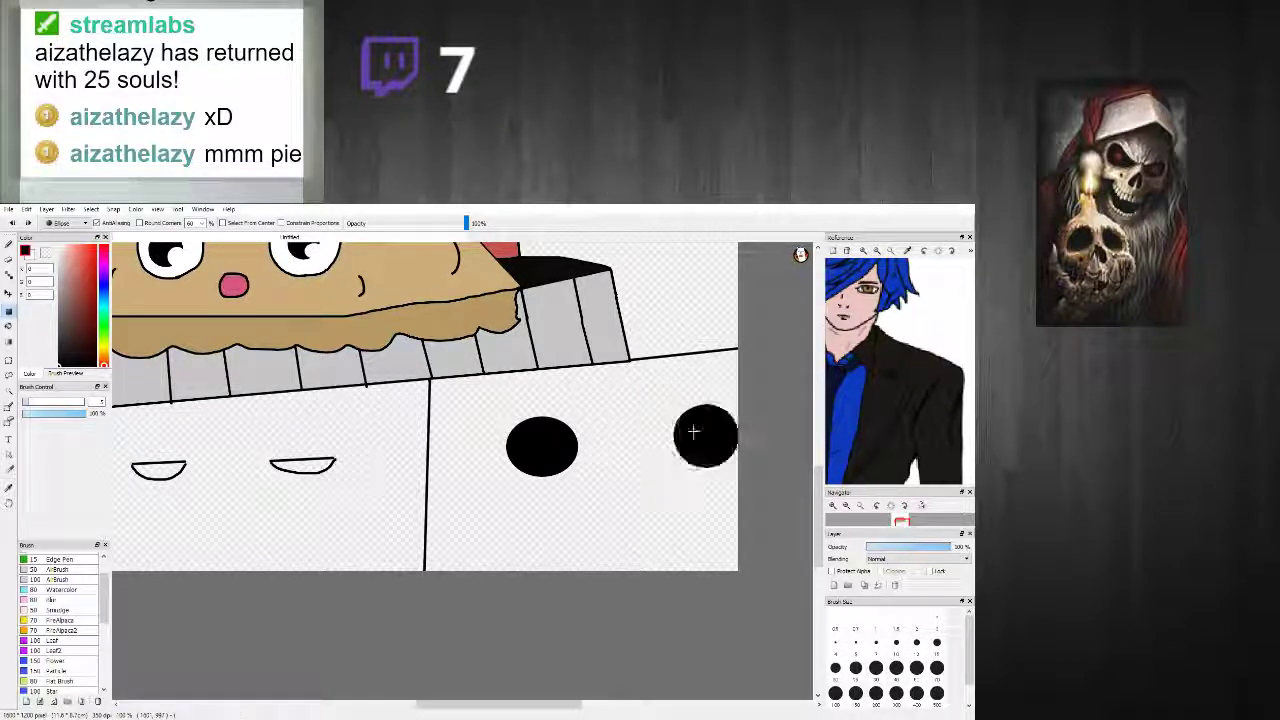
scroll(748, 488, "down", 3)
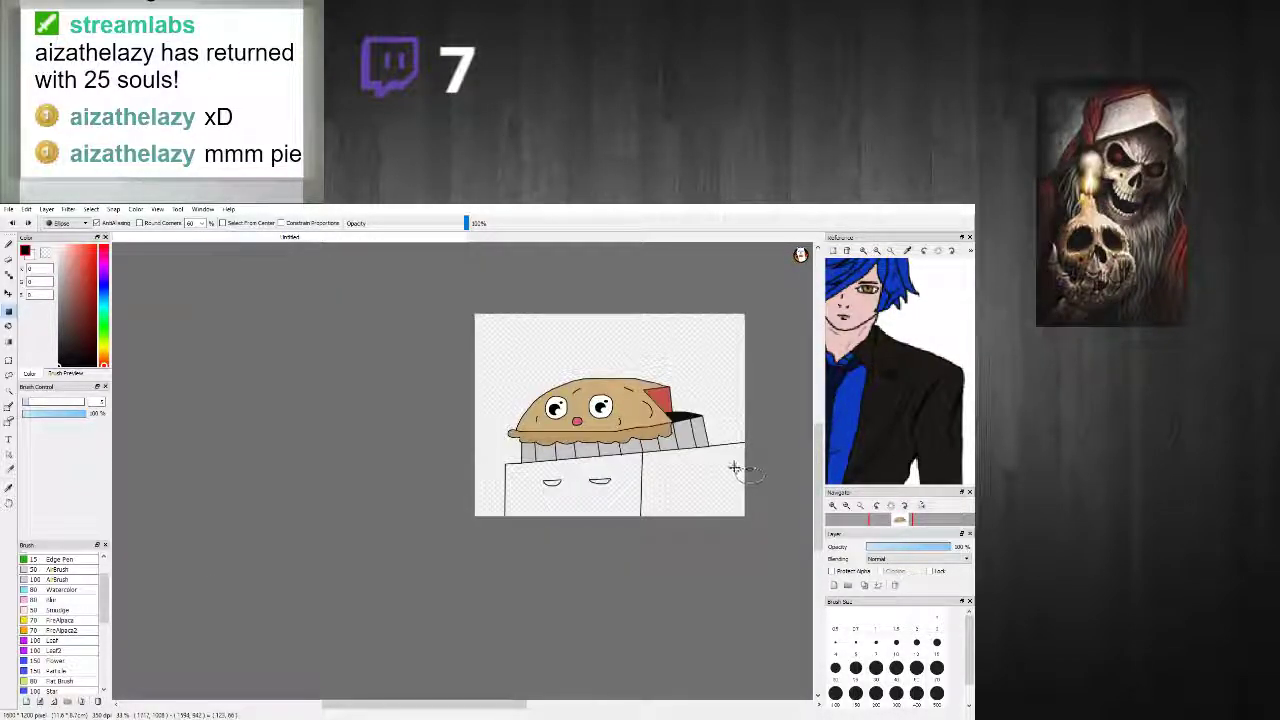
left_click_drag(720, 457, 671, 458)
key("ctrl+z")
scroll(711, 482, "down", 2)
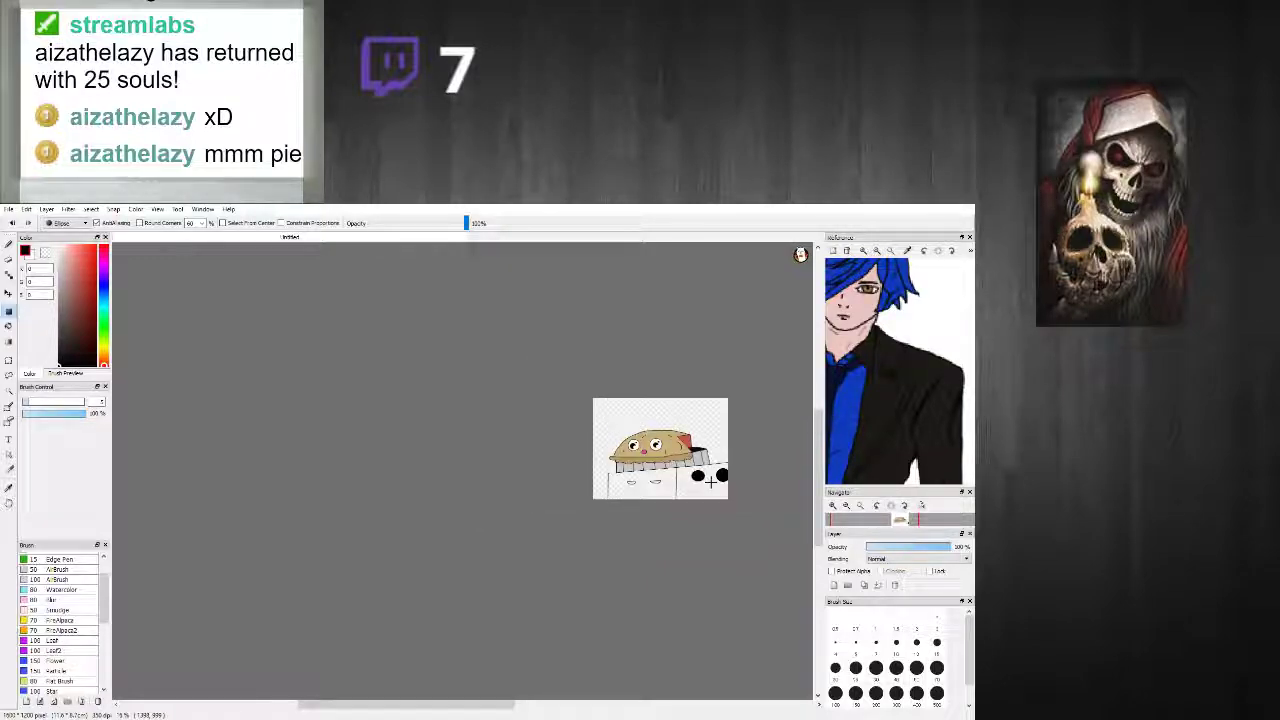
Step: Replace the large black ellipses with one smaller solid black ellipse on the counter section right of the divider
scroll(712, 481, "up", 5)
left_click_drag(586, 450, 505, 381)
key("ctrl+f")
left_click_drag(714, 367, 688, 354)
key("ctrl+f")
scroll(688, 354, "down", 5)
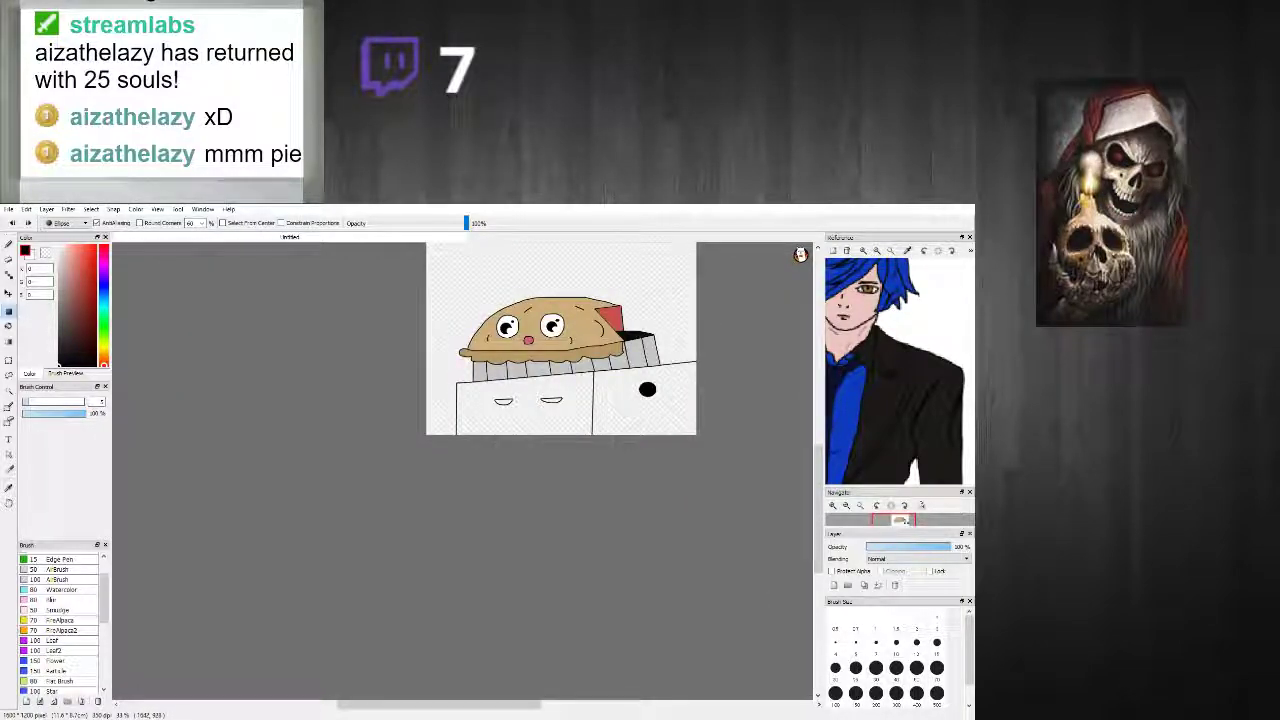
Step: Add two matching solid black ellipses, one near the canvas's right border and one below between the two
scroll(680, 386, "down", 1)
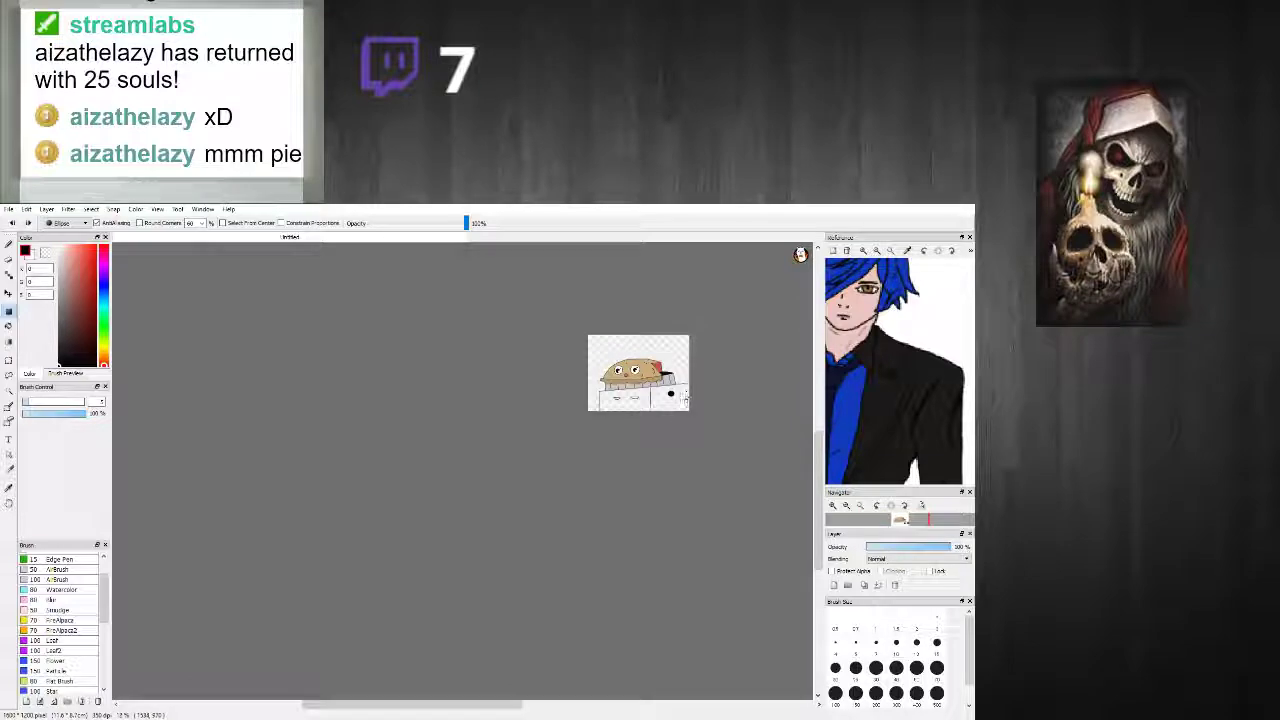
scroll(680, 386, "up", 4)
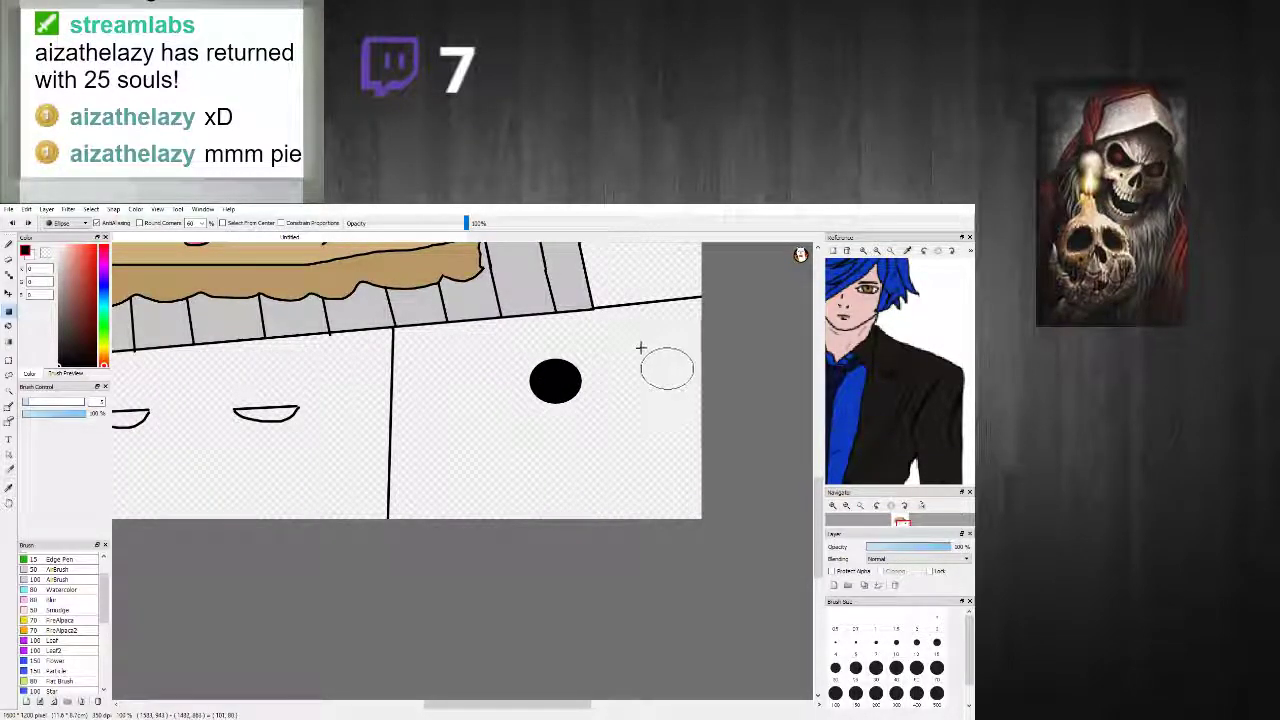
scroll(643, 346, "down", 4)
scroll(652, 440, "down", 2)
scroll(652, 440, "up", 5)
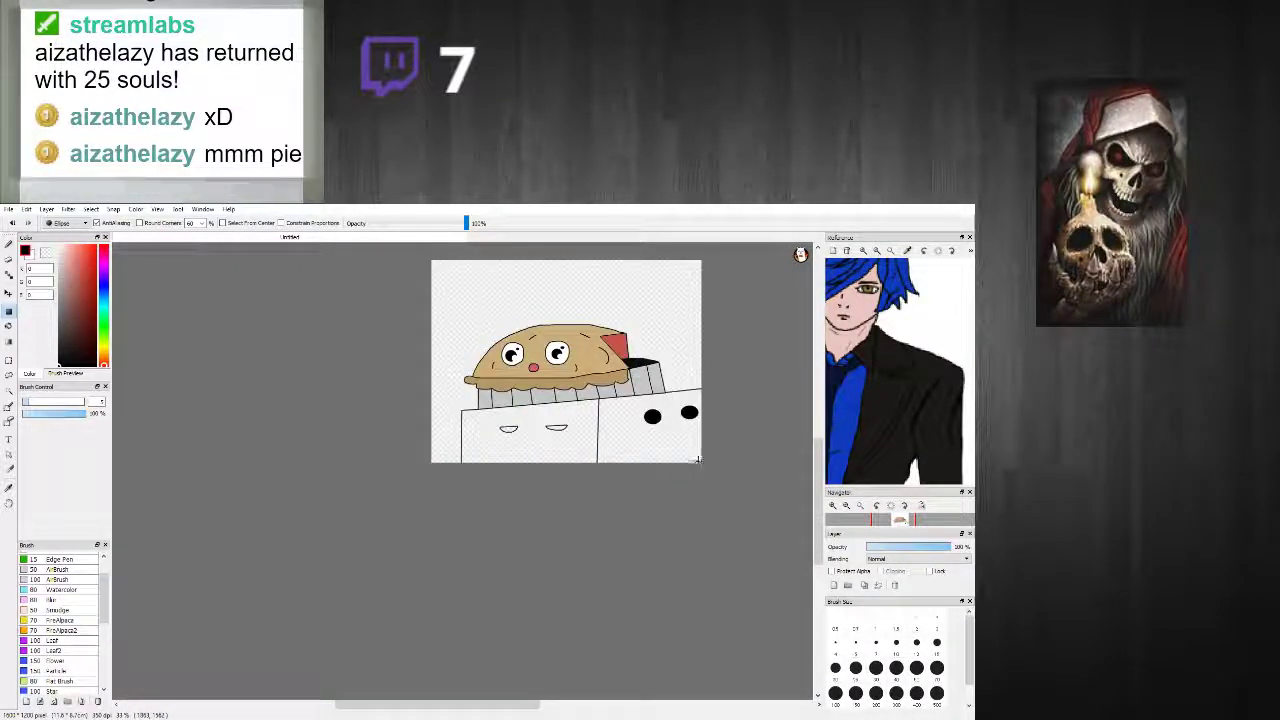
left_click_drag(710, 425, 660, 383)
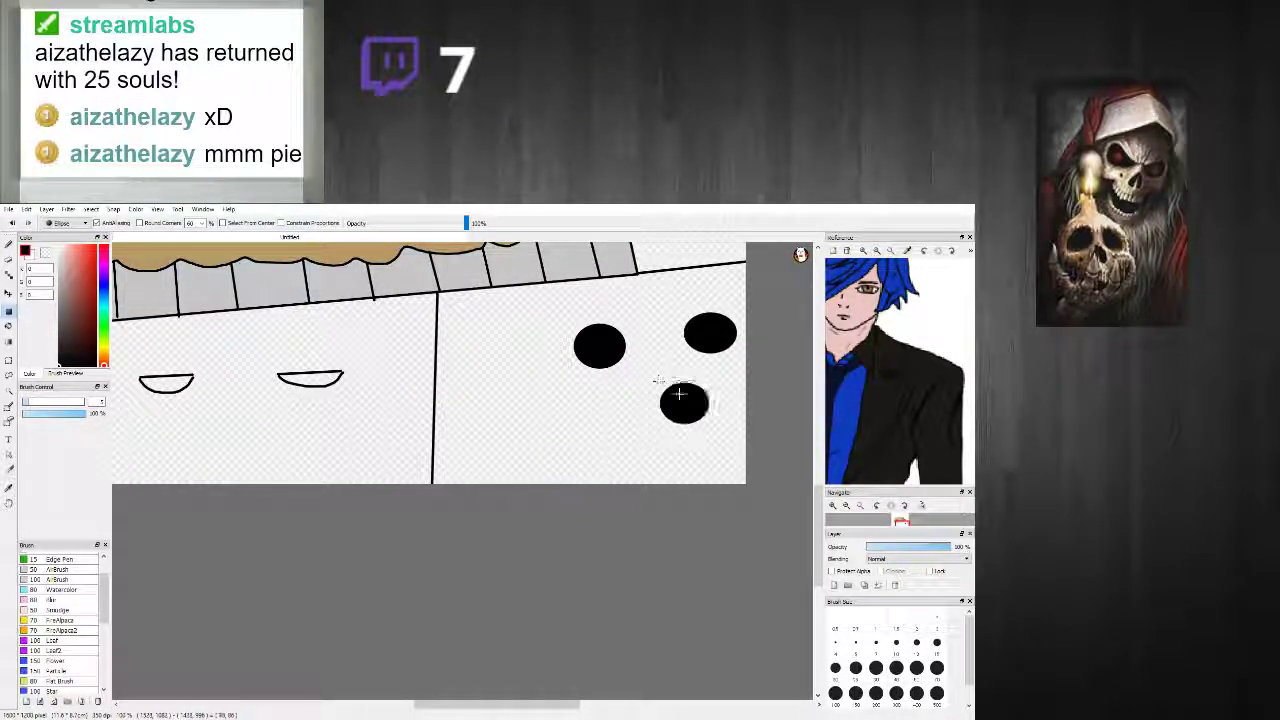
scroll(748, 407, "down", 3)
scroll(743, 398, "up", 3)
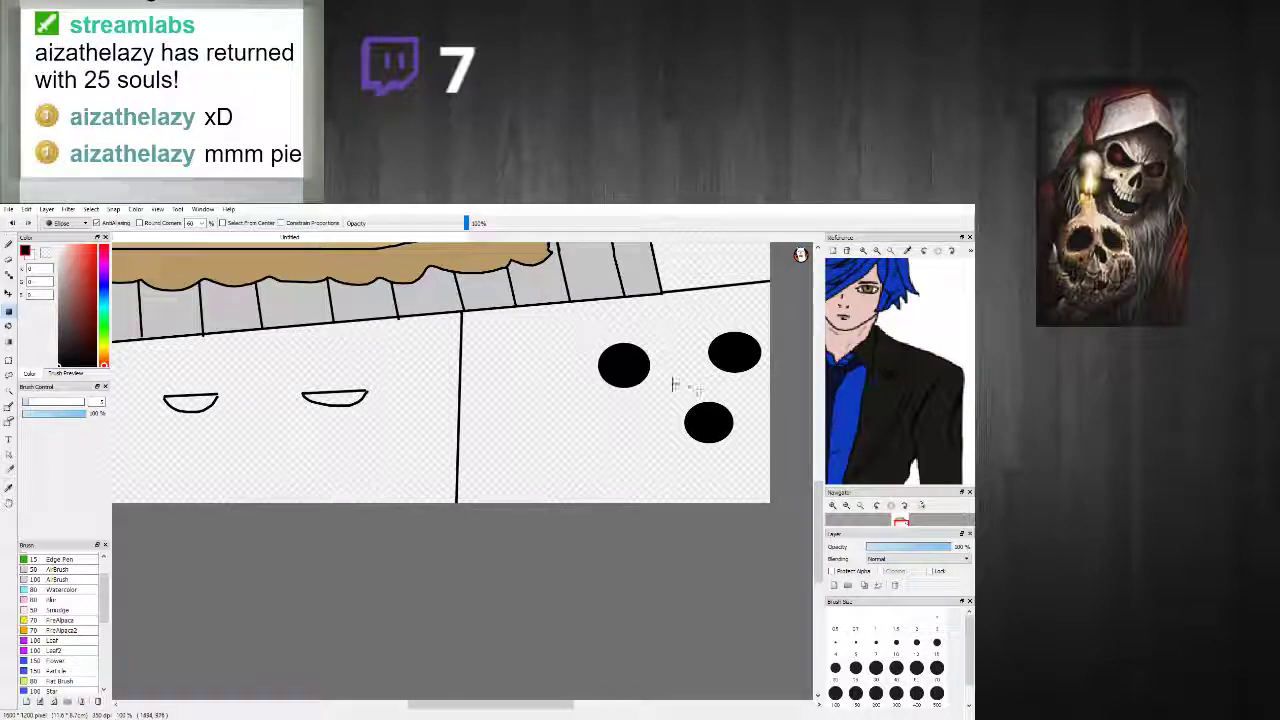
Step: Place a smaller white ellipse (255, 255, 255) in the centre of each of the three black ellipses
scroll(680, 377, "up", 2)
left_click(45, 254)
scroll(345, 357, "down", 3)
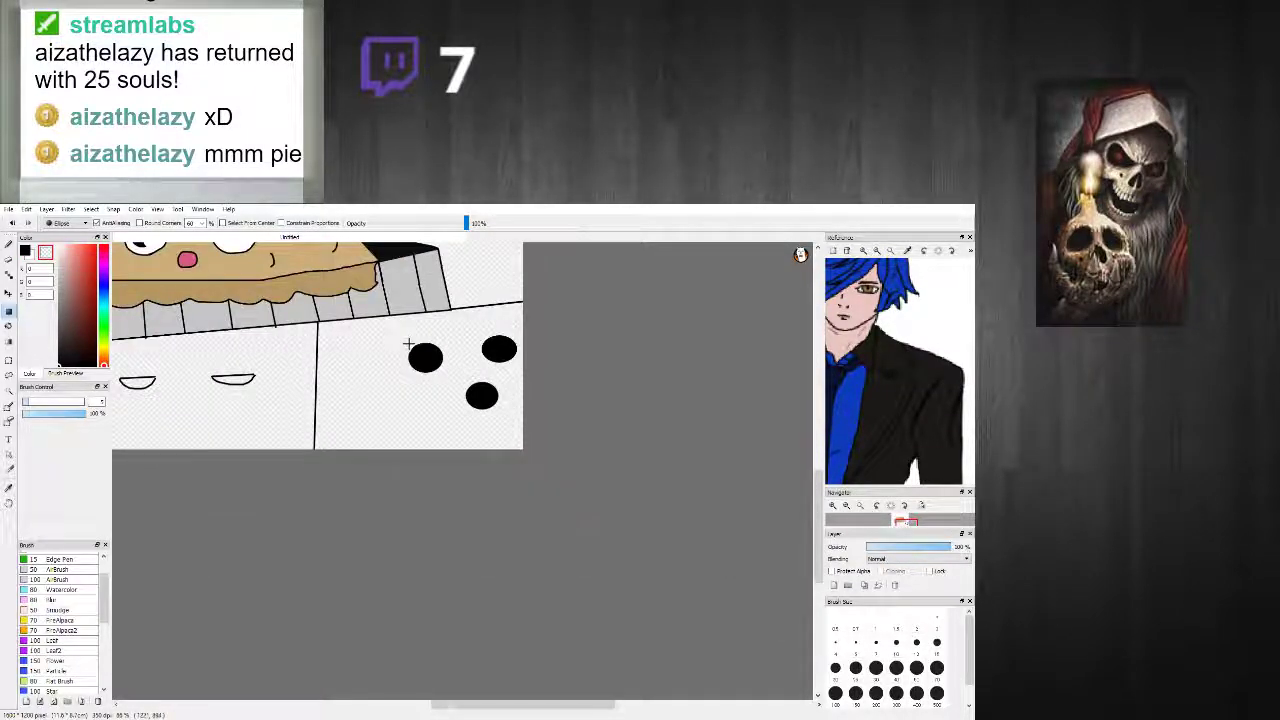
scroll(409, 343, "up", 2)
left_click(59, 247)
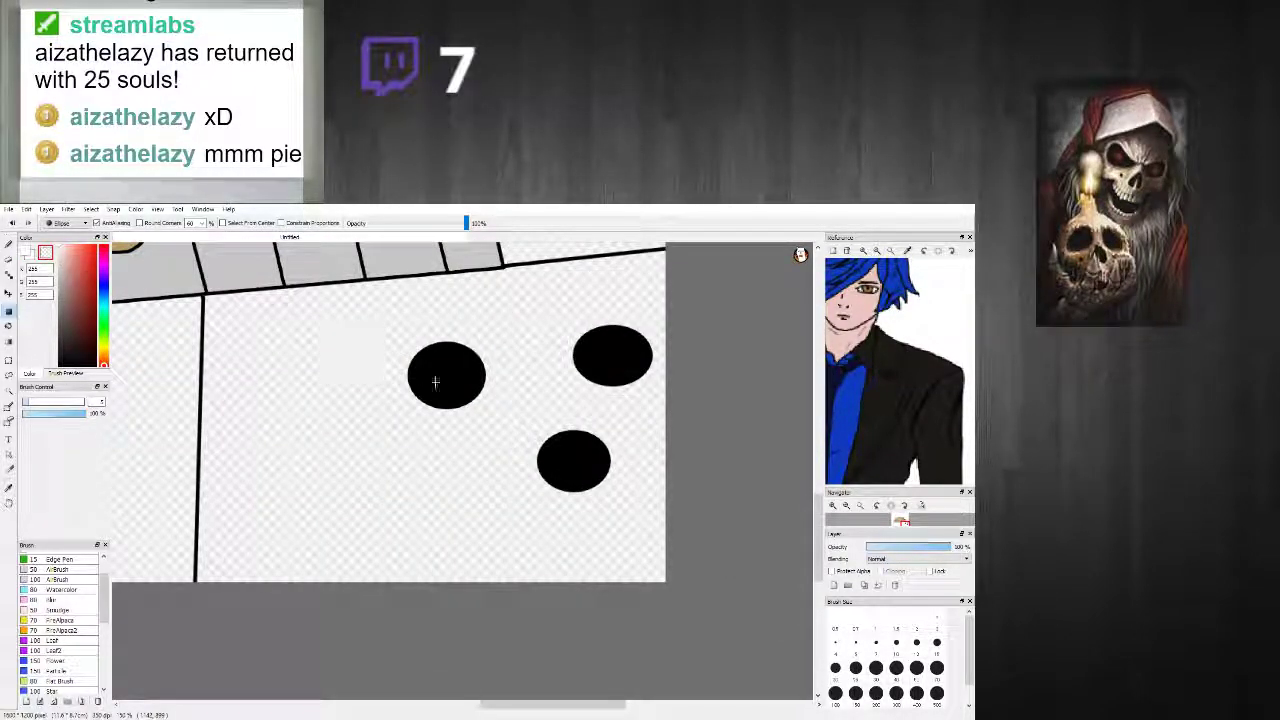
left_click_drag(464, 385, 424, 357)
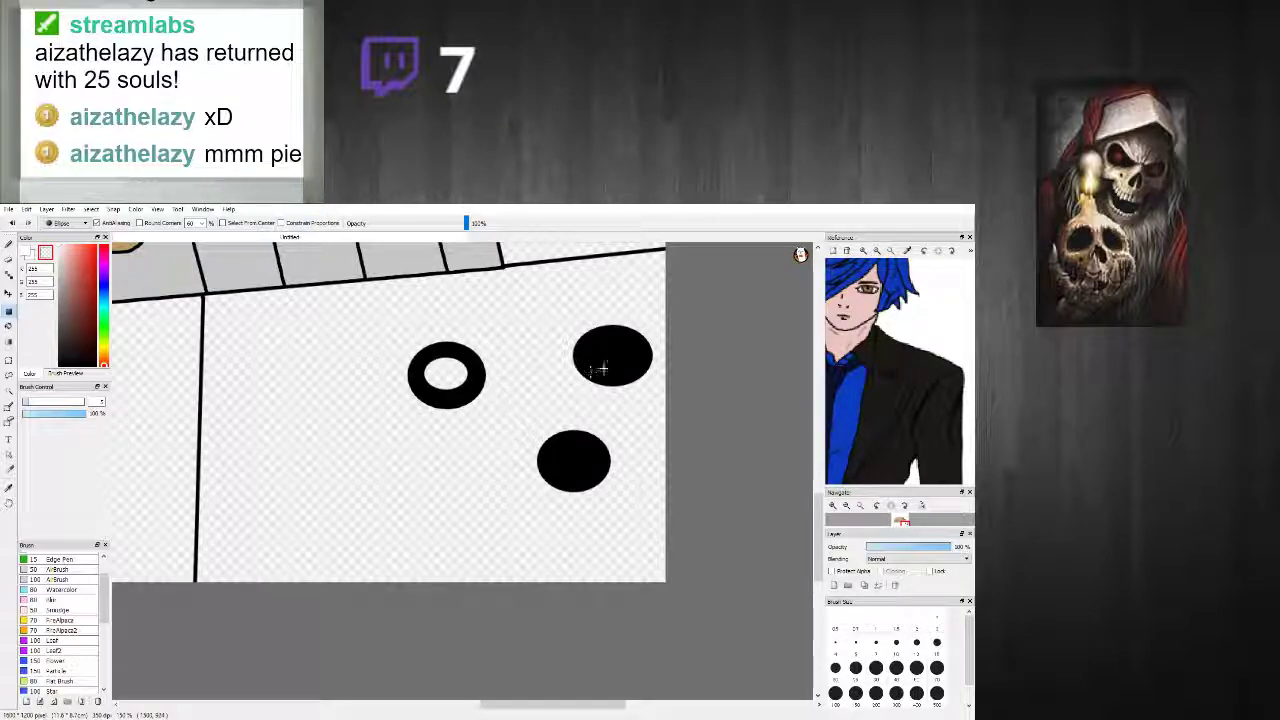
left_click_drag(595, 342, 591, 343)
left_click_drag(598, 474, 552, 447)
scroll(522, 449, "down", 5)
scroll(515, 451, "up", 2)
scroll(501, 449, "up", 1)
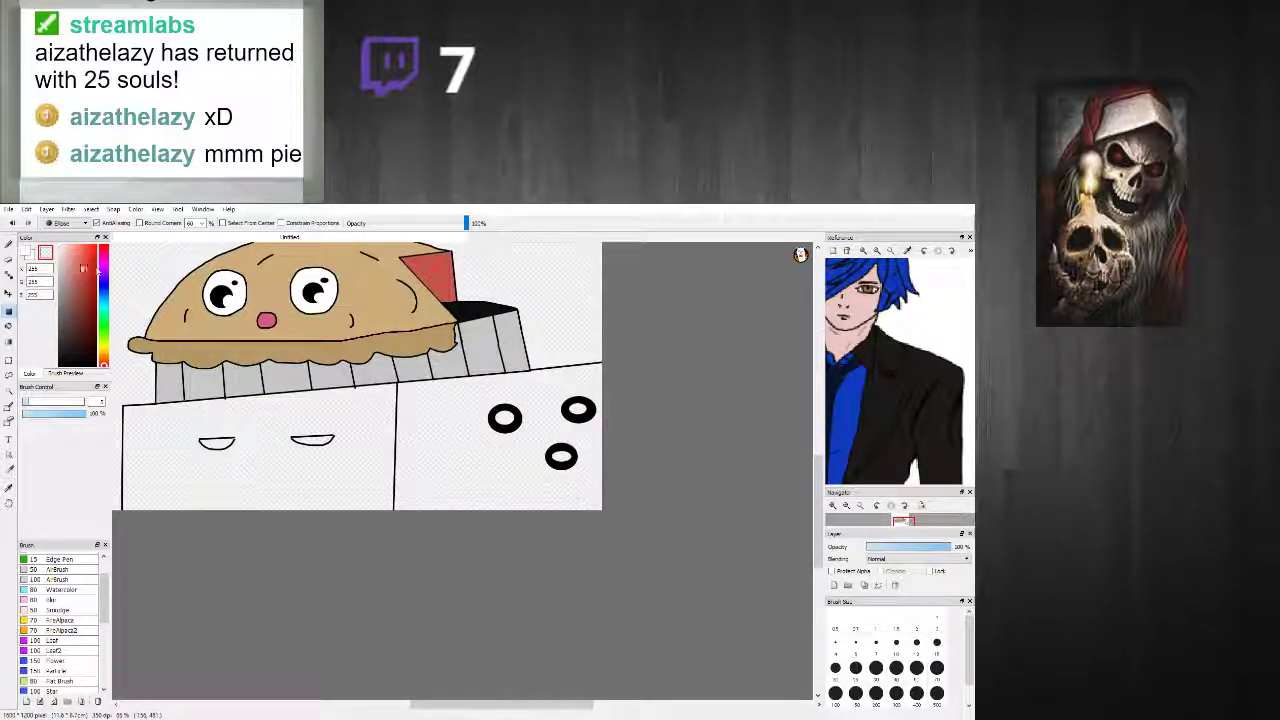
Step: Fill the white centres of the three black ellipses with dark grey
mouse_move(83, 352)
left_mouse_down()
mouse_move(63, 318)
mouse_move(60, 328)
left_mouse_up()
left_click(9, 327)
scroll(402, 402, "up", 1)
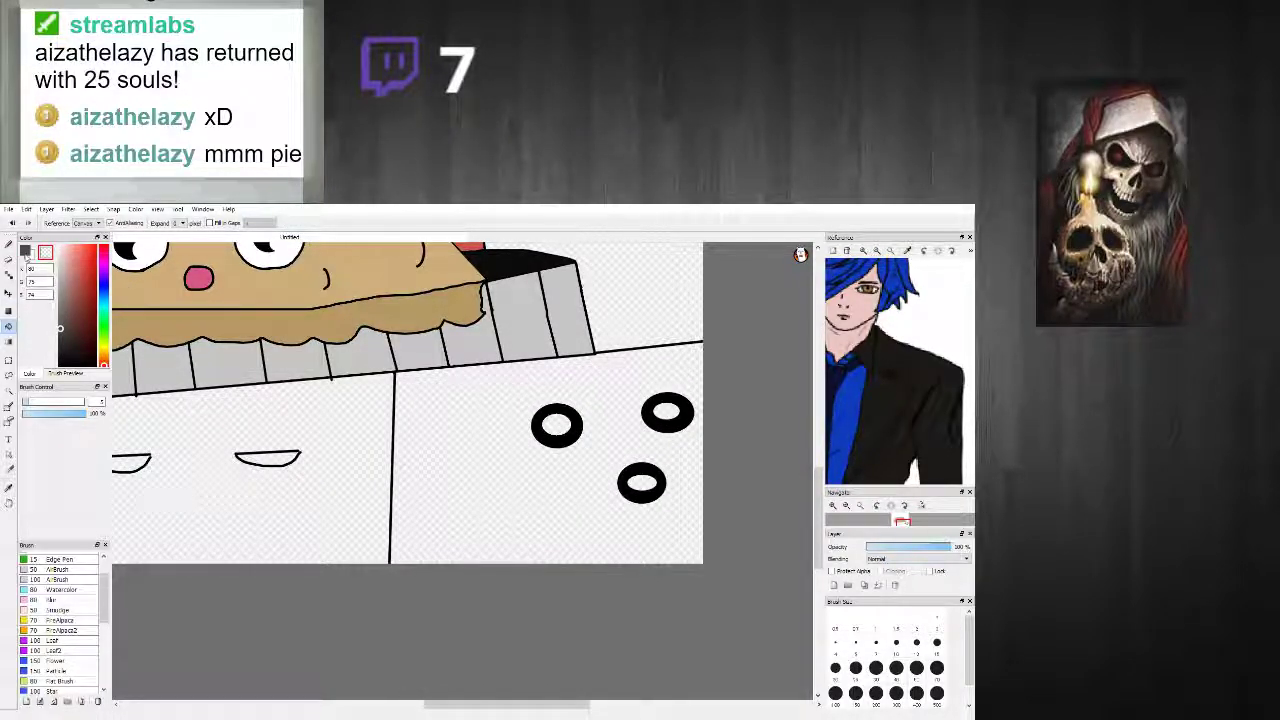
left_click(641, 483)
scroll(450, 450, "down", 3)
scroll(400, 460, "up", 3)
Step: Fill both half-moon handles with the same dark grey
left_click(392, 467)
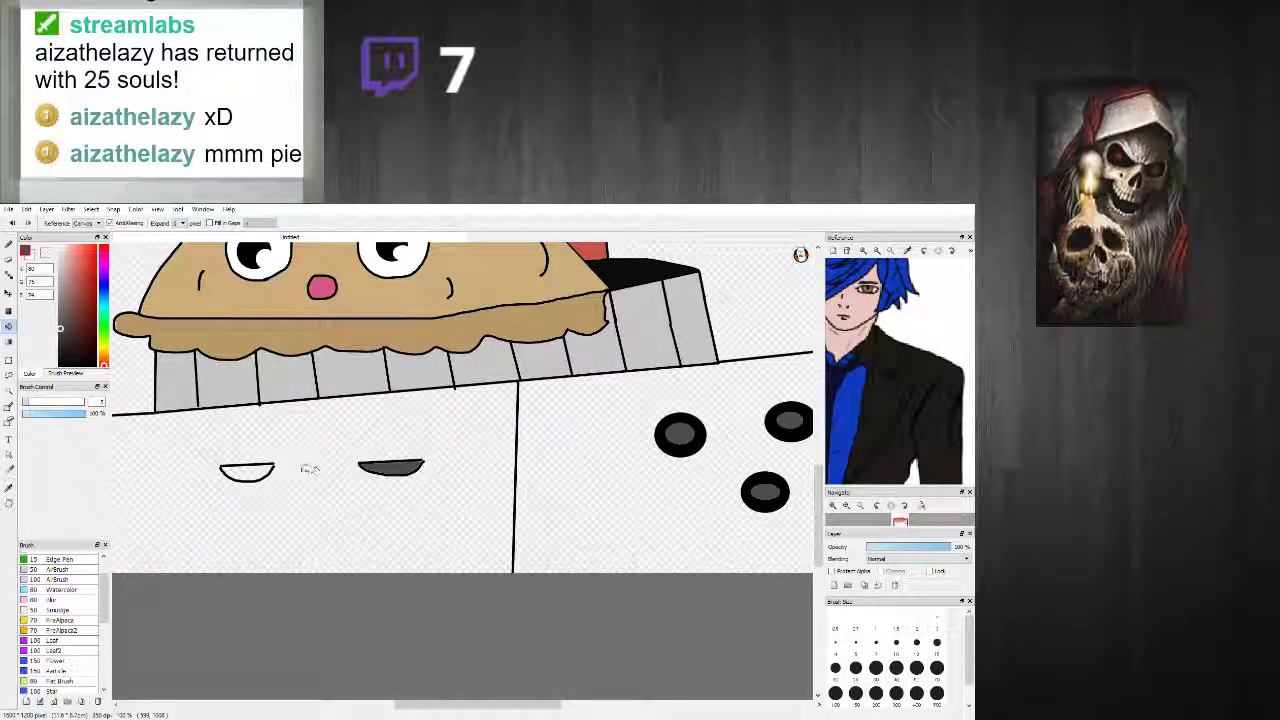
left_click(248, 472)
scroll(307, 466, "down", 3)
scroll(307, 465, "up", 1)
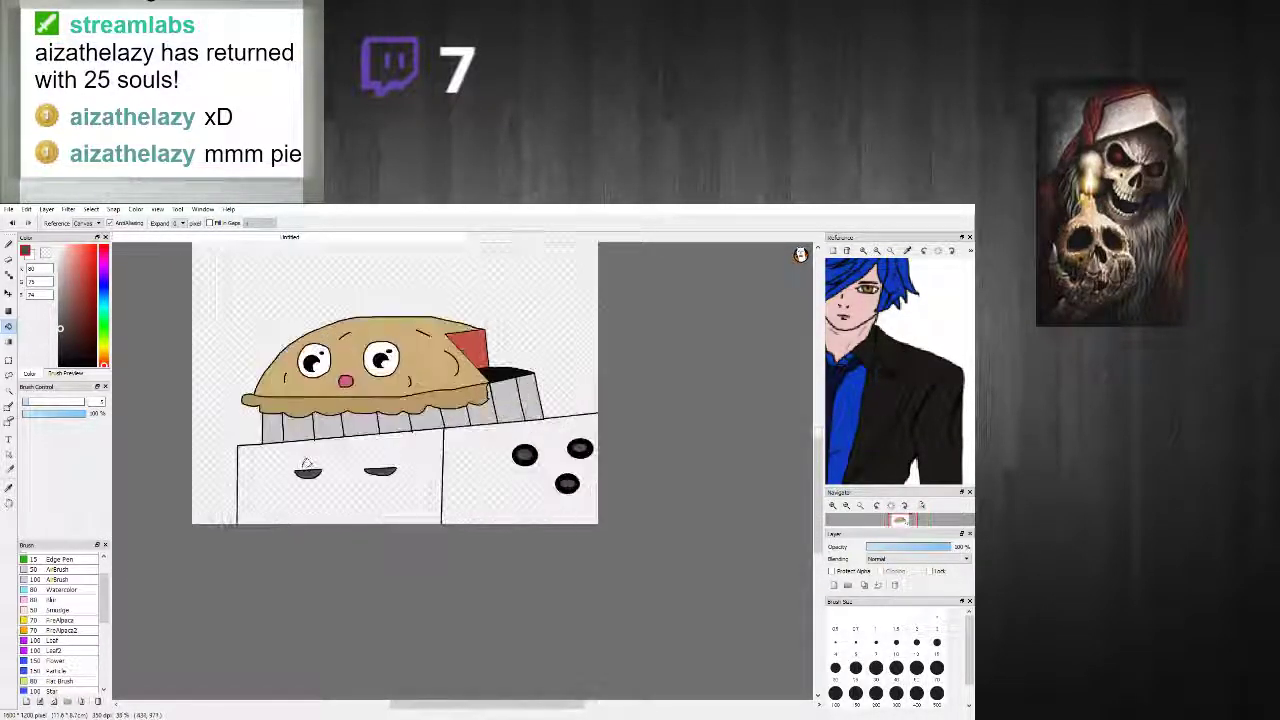
Step: Outline a red downward-pointing block arrow in straight lines below and between the handles, with its tip at the canvas edge
scroll(312, 486, "up", 1)
left_click_drag(80, 265, 94, 251)
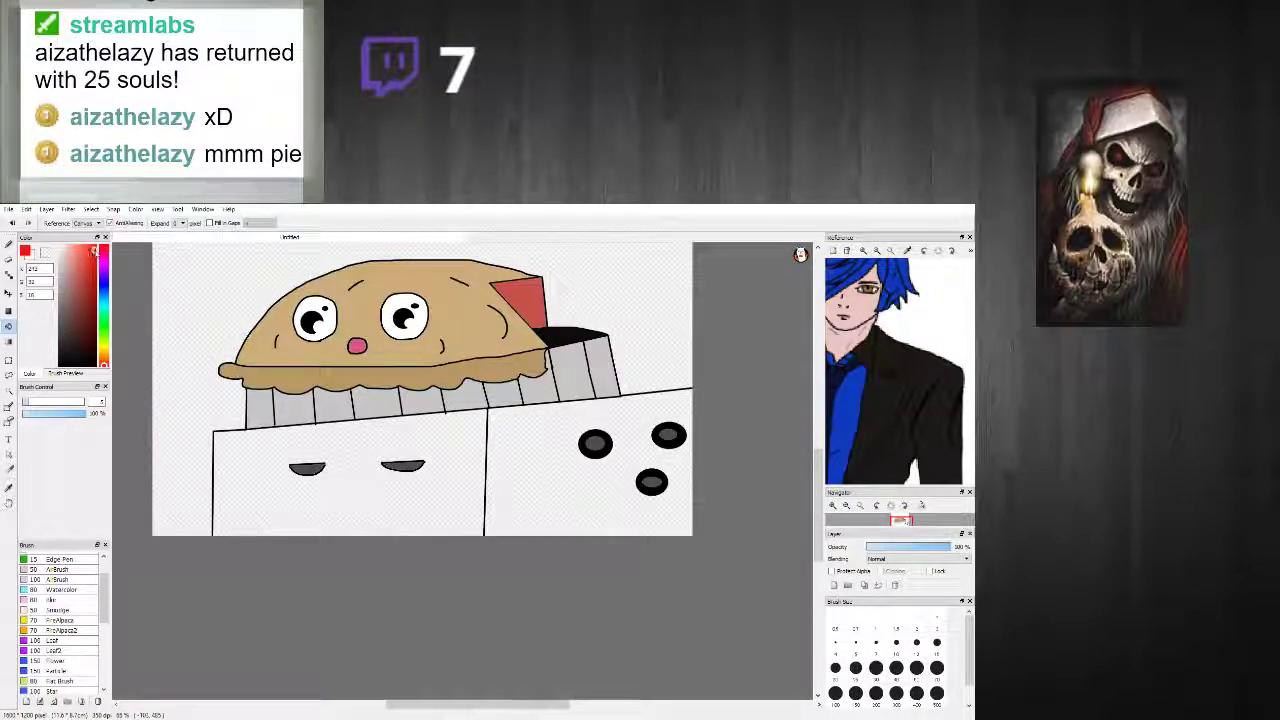
left_click(9, 244)
scroll(336, 477, "up", 3)
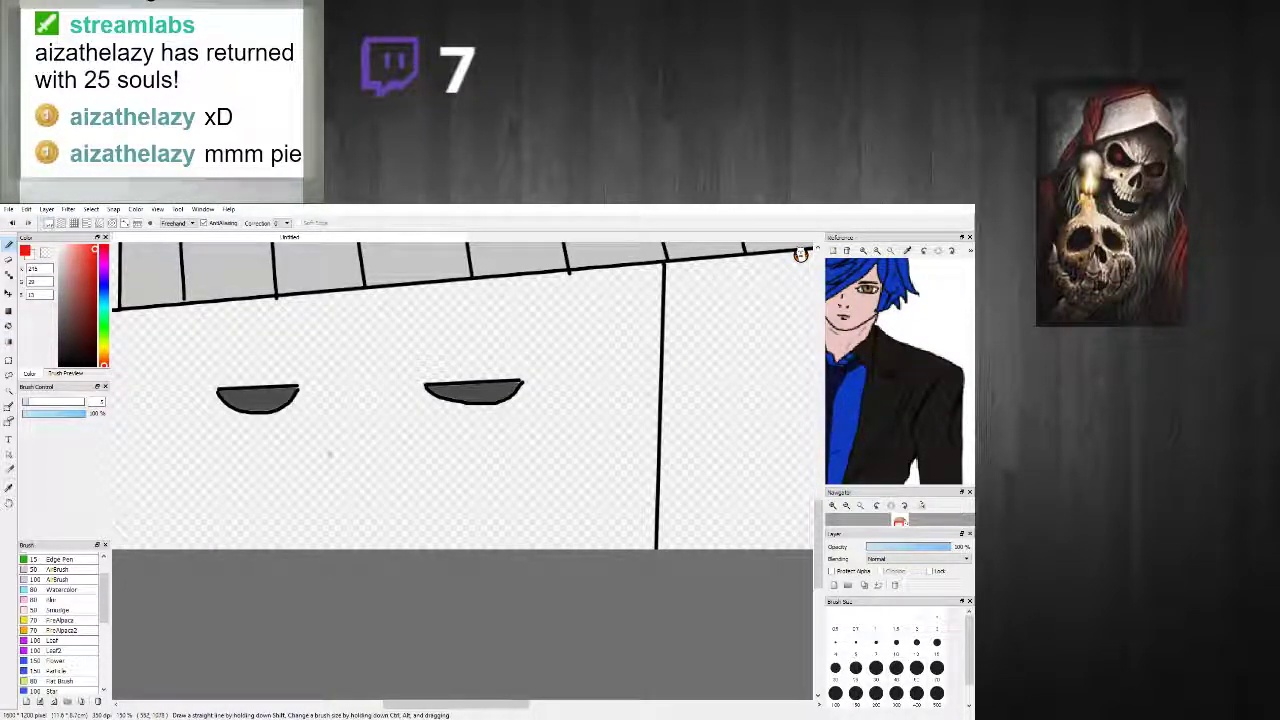
left_click(406, 445, "shift")
left_click(405, 503, "shift")
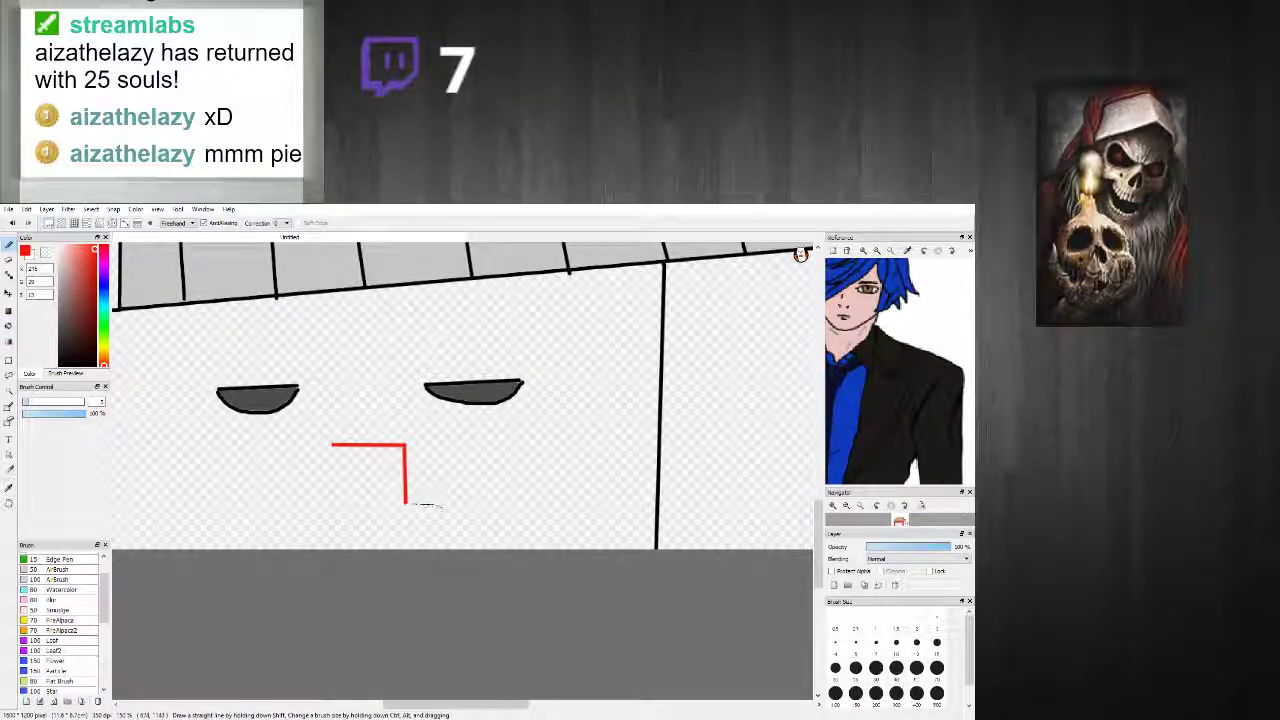
left_click(357, 548, "shift")
left_click(297, 501, "shift")
left_click(349, 444, "shift")
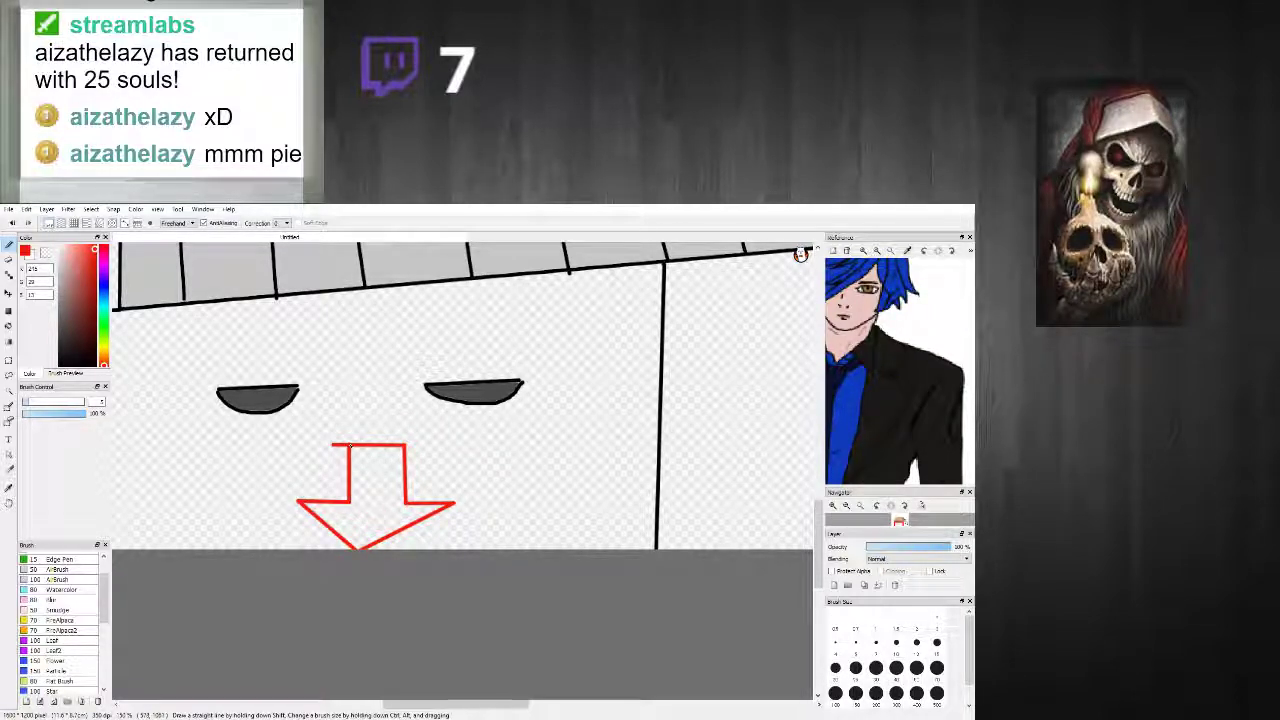
scroll(420, 492, "down", 3)
scroll(406, 495, "up", 2)
scroll(405, 496, "up", 2)
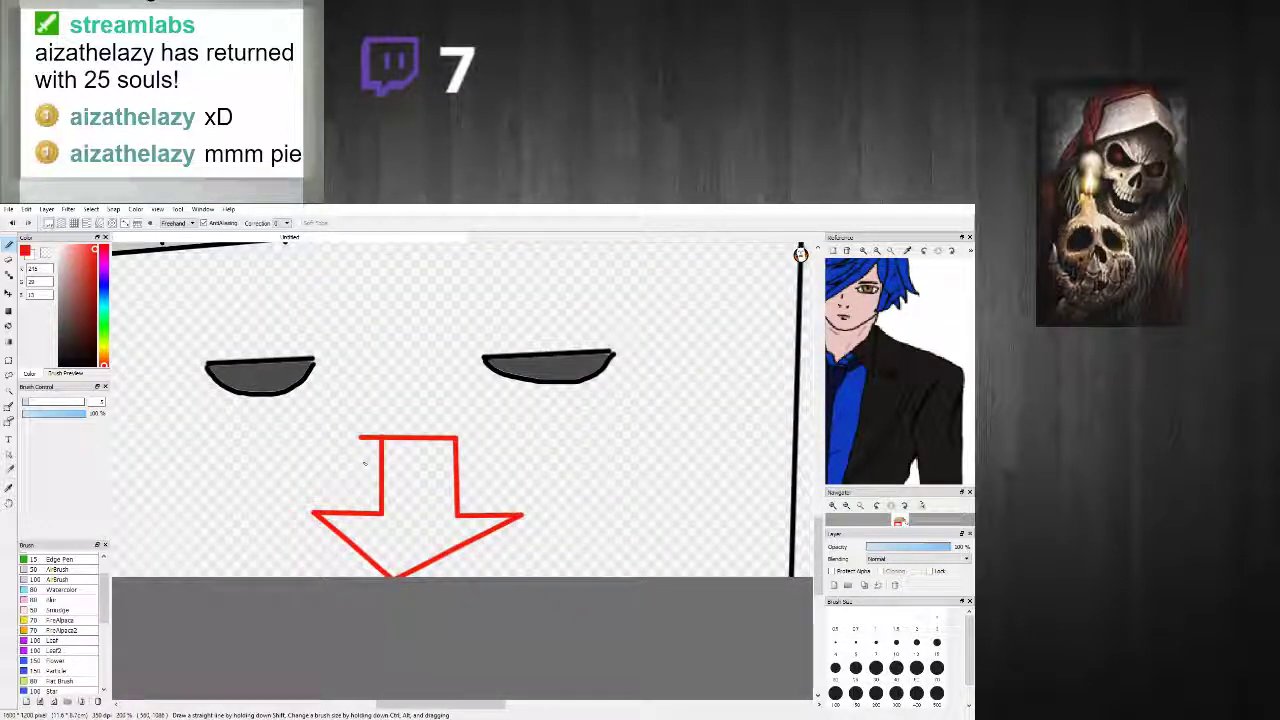
Step: Fill the arrow with red and paint over the pale gaps along its inner edges with straight strokes
left_click(9, 326)
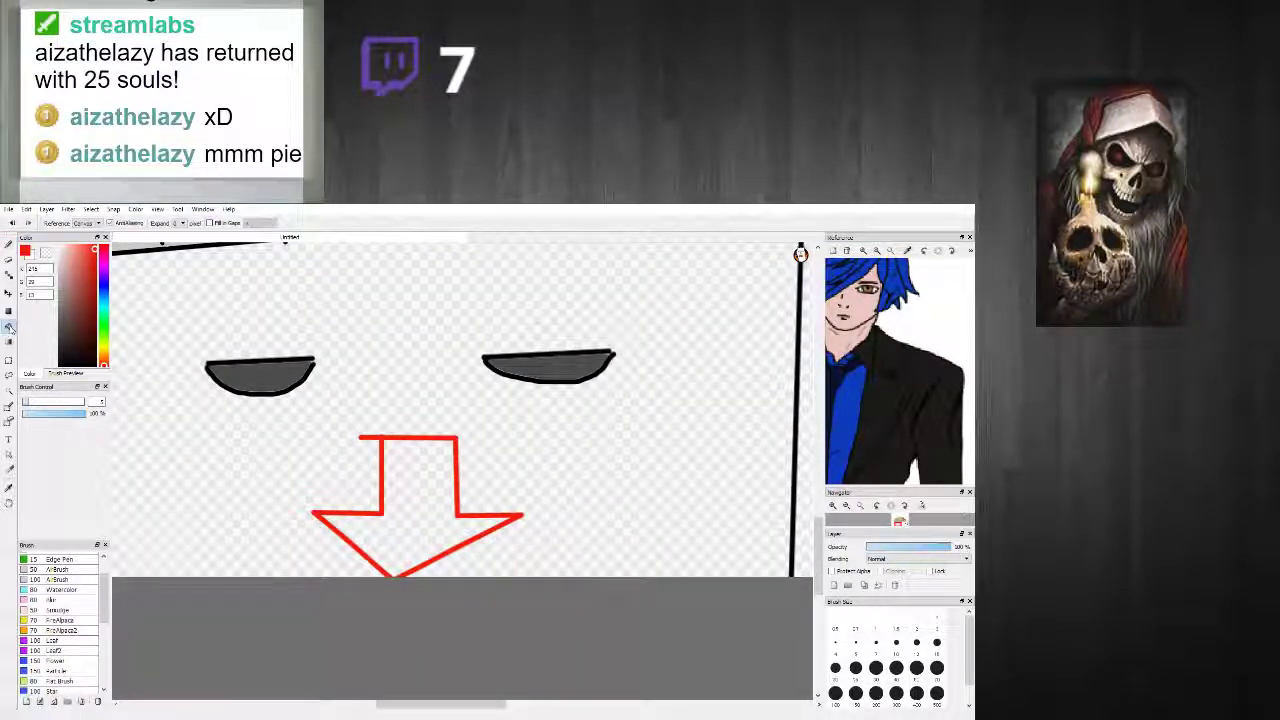
left_click(423, 494)
scroll(422, 502, "down", 2)
left_click(9, 244)
scroll(339, 494, "up", 1)
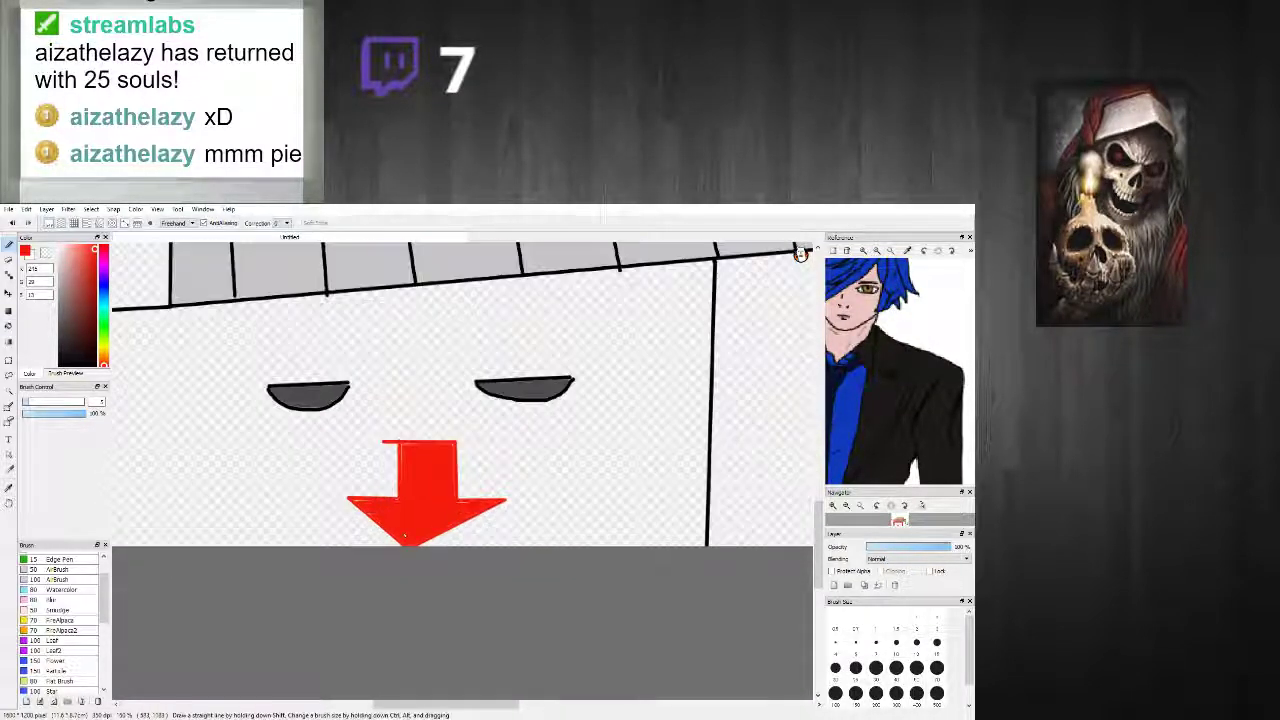
left_click(359, 503)
left_click(498, 503, "shift")
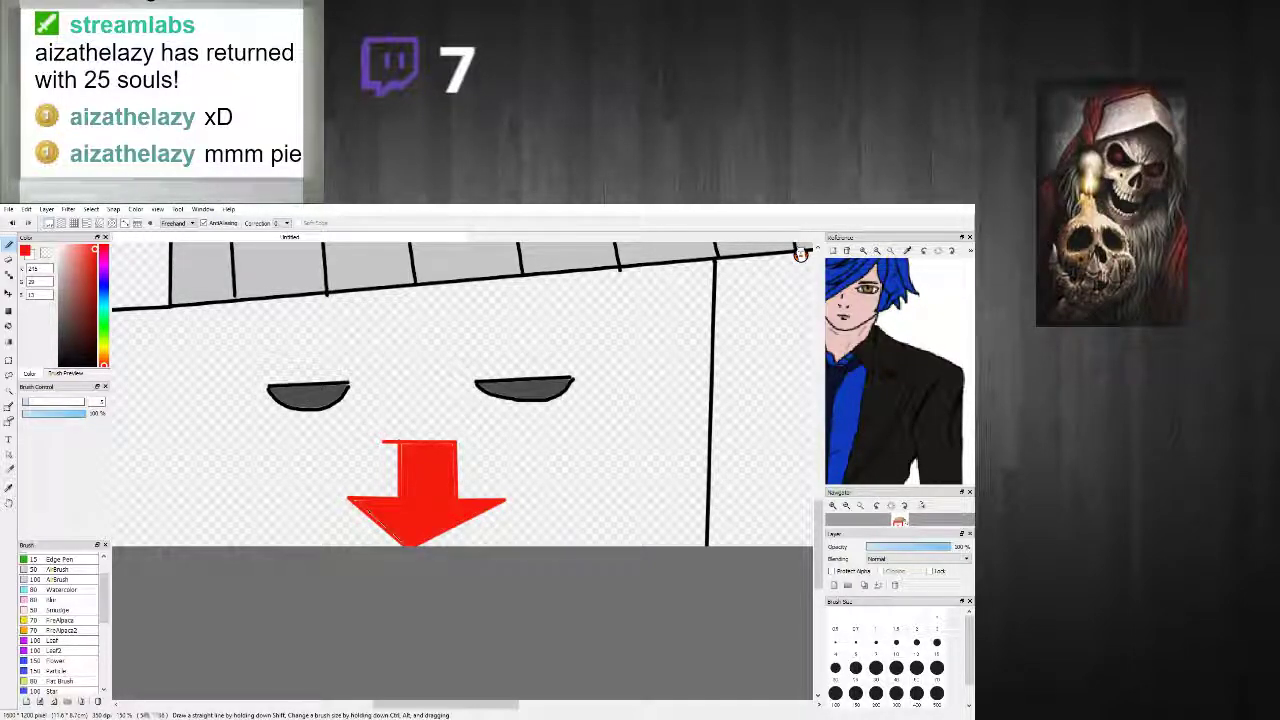
left_click(402, 445, "shift")
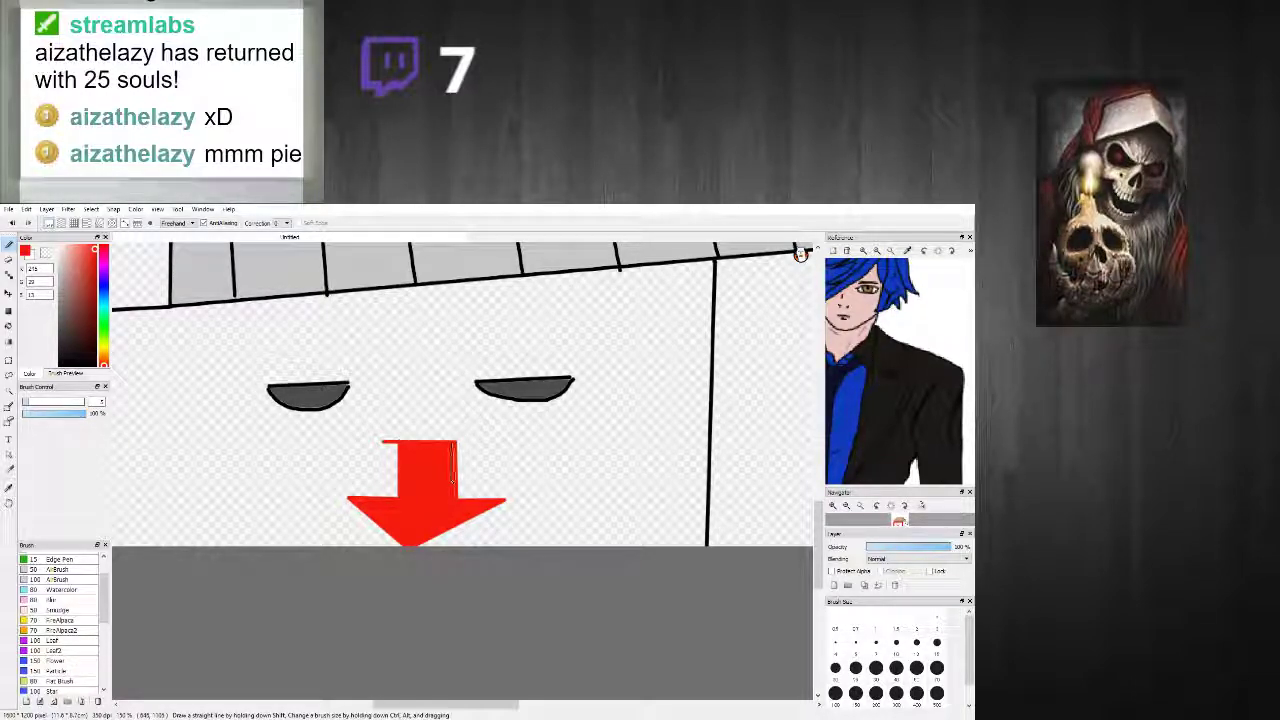
left_click(455, 502, "shift")
scroll(433, 476, "up", 2)
scroll(323, 443, "down", 3)
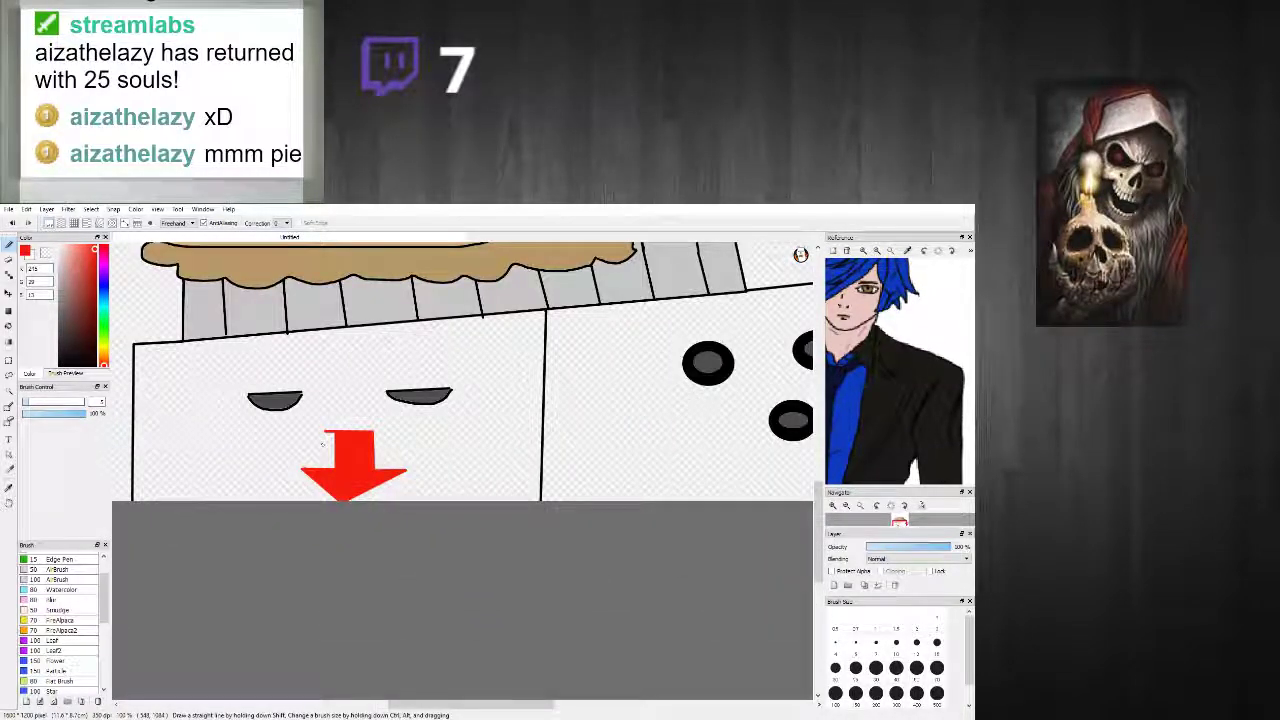
Step: Fill both front sections of the counter with a darker brown based on the pie crust colour
scroll(271, 350, "down", 1)
right_click(248, 293)
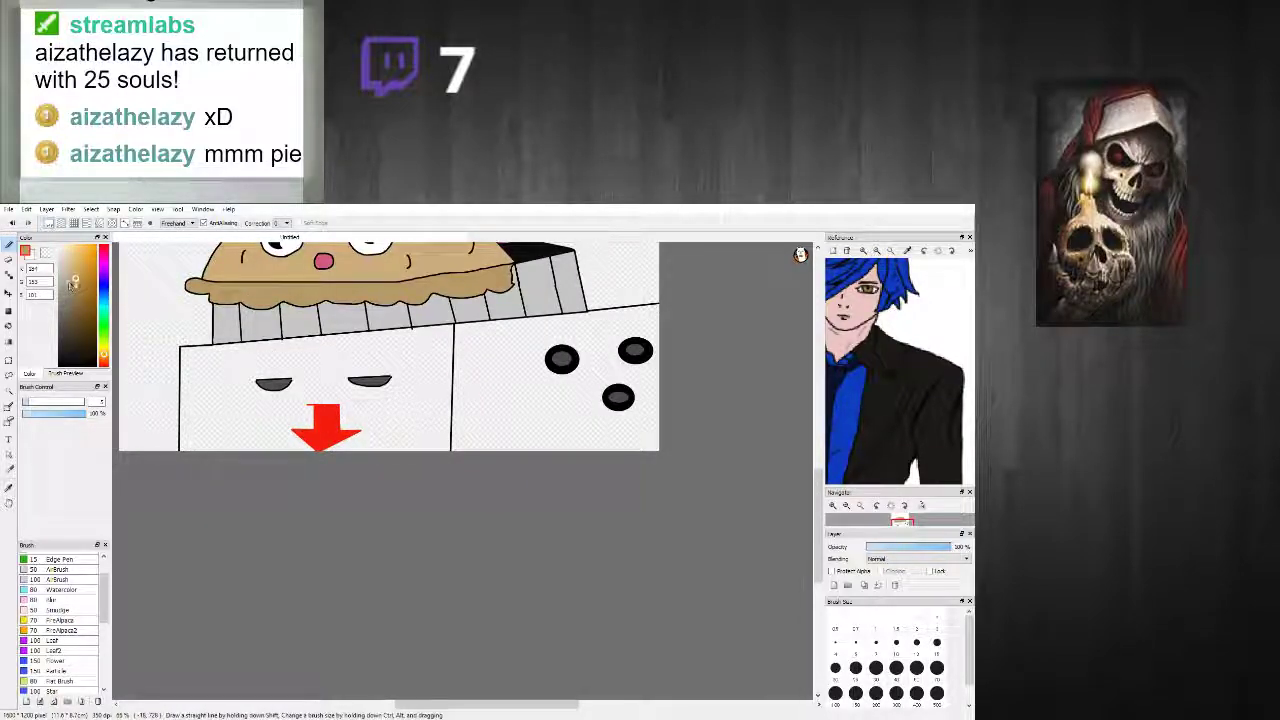
left_click(8, 326)
left_click(255, 420)
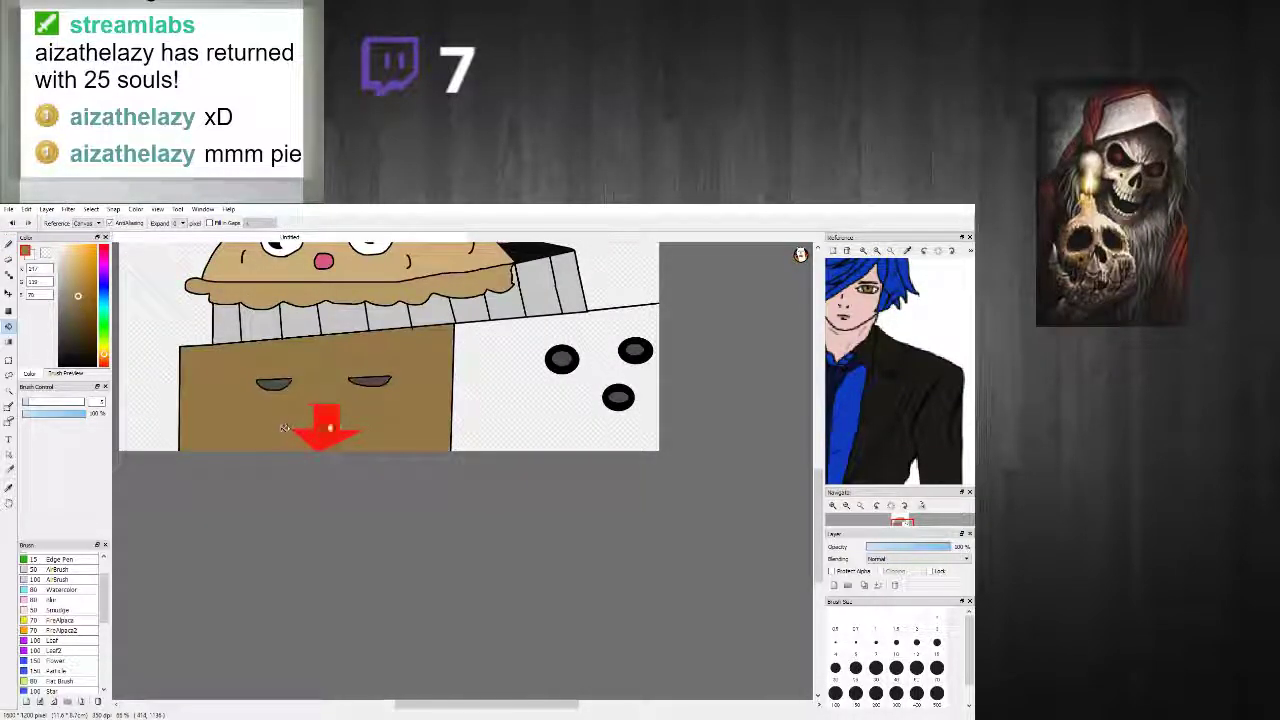
left_click(511, 410)
Step: Paint over the stray red line at the arrow's upper-left corner and the pale edges around the arrow with the counter brown
scroll(320, 387, "up", 3)
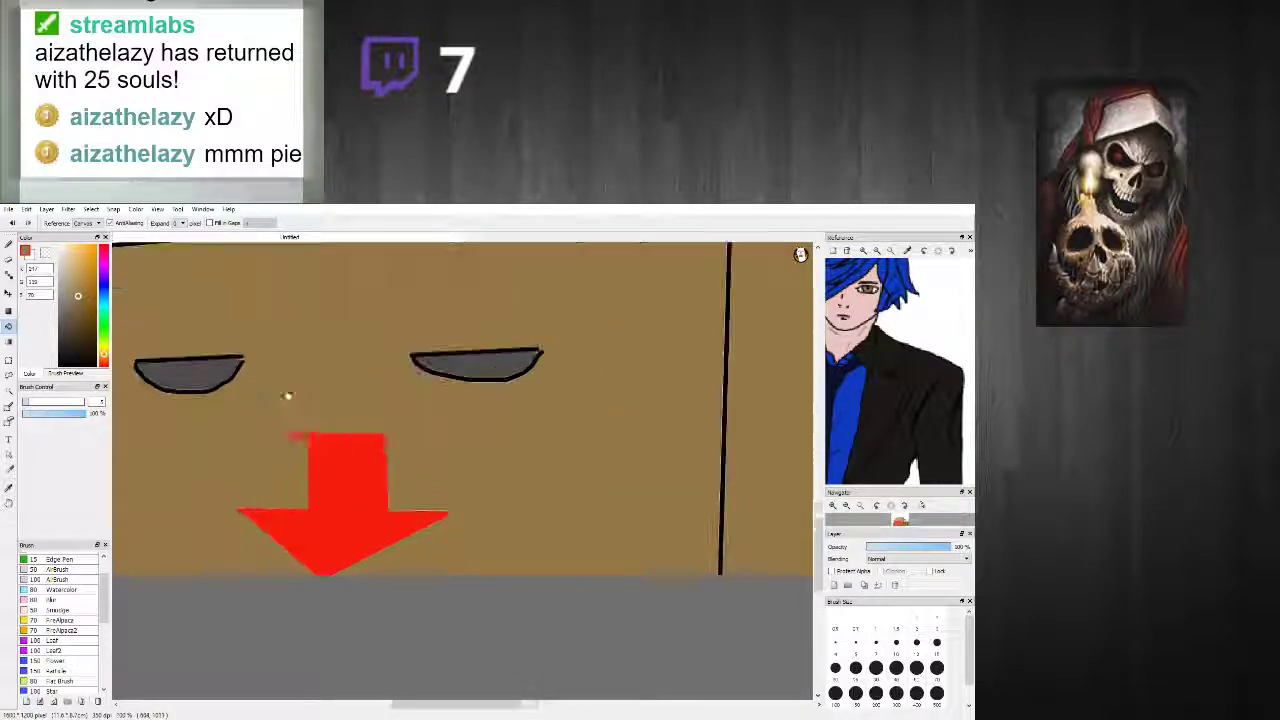
left_click(8, 245)
scroll(244, 431, "up", 1)
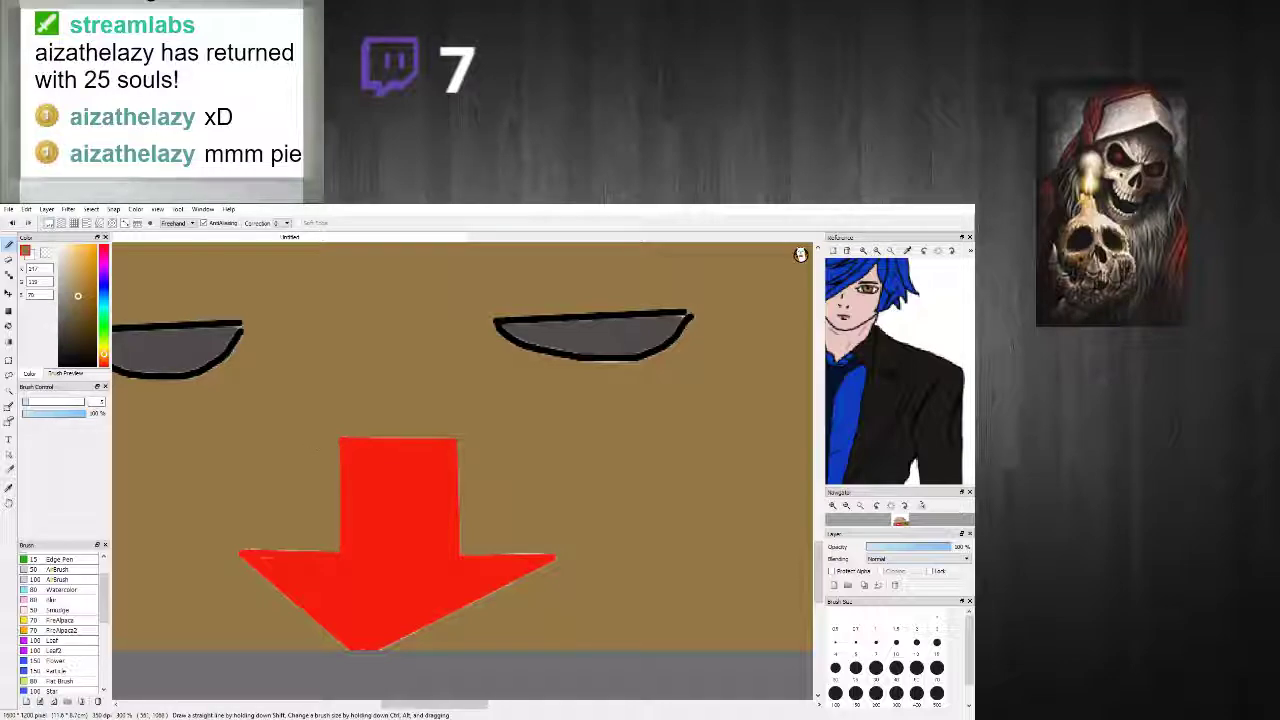
scroll(310, 545, "down", 4)
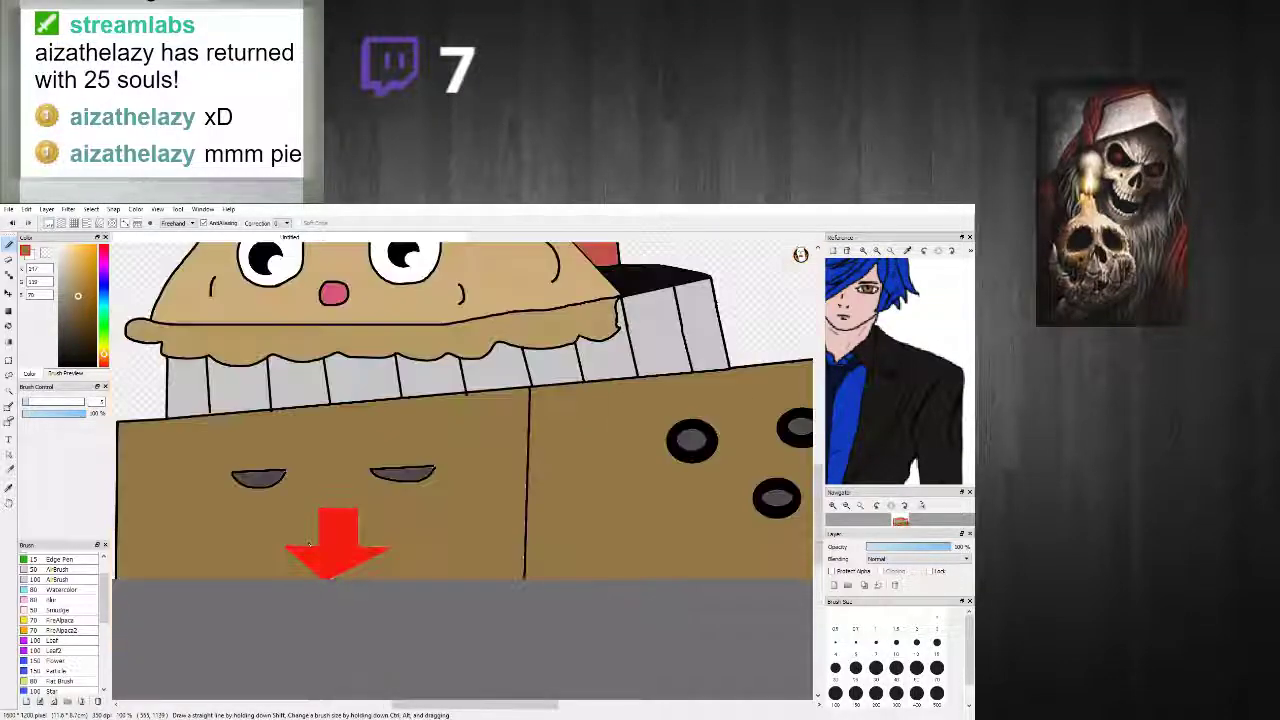
Step: Retouch the left handle's dark grey fill and black outline with sampled colours to cover the pale edges
scroll(310, 545, "up", 3)
scroll(292, 475, "up", 3)
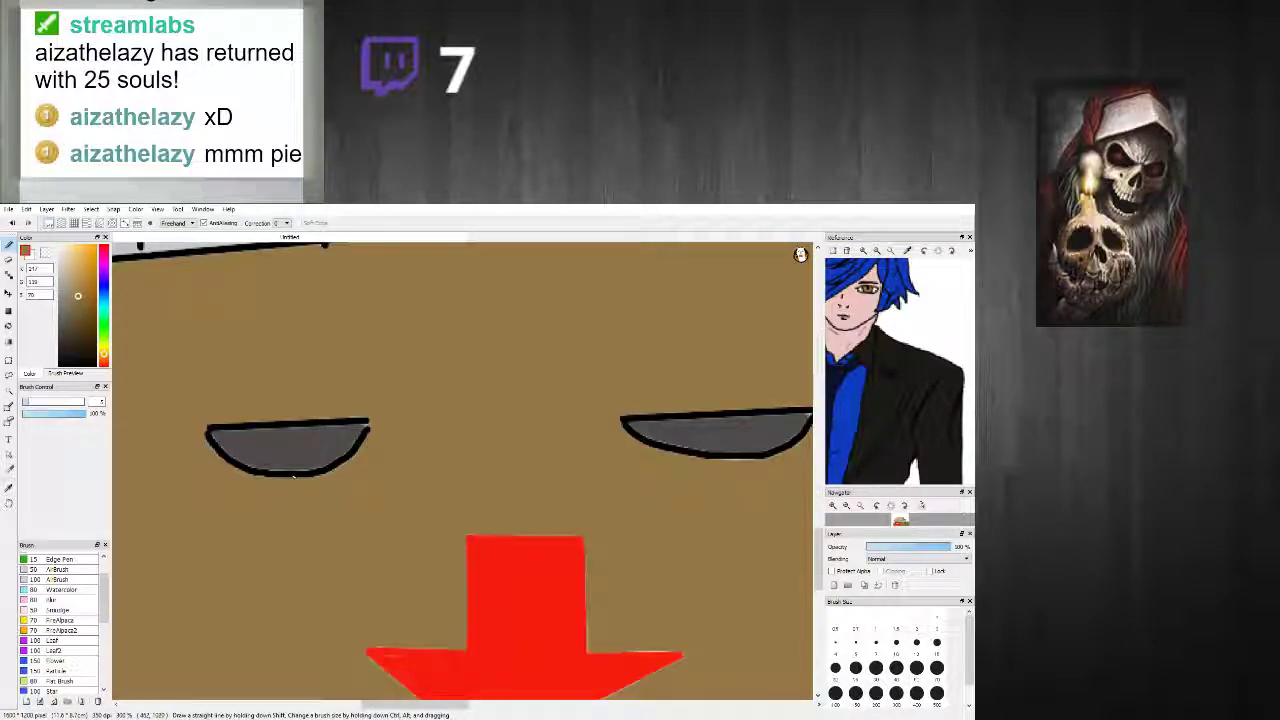
scroll(284, 465, "down", 2)
scroll(291, 463, "up", 1)
right_click(311, 471)
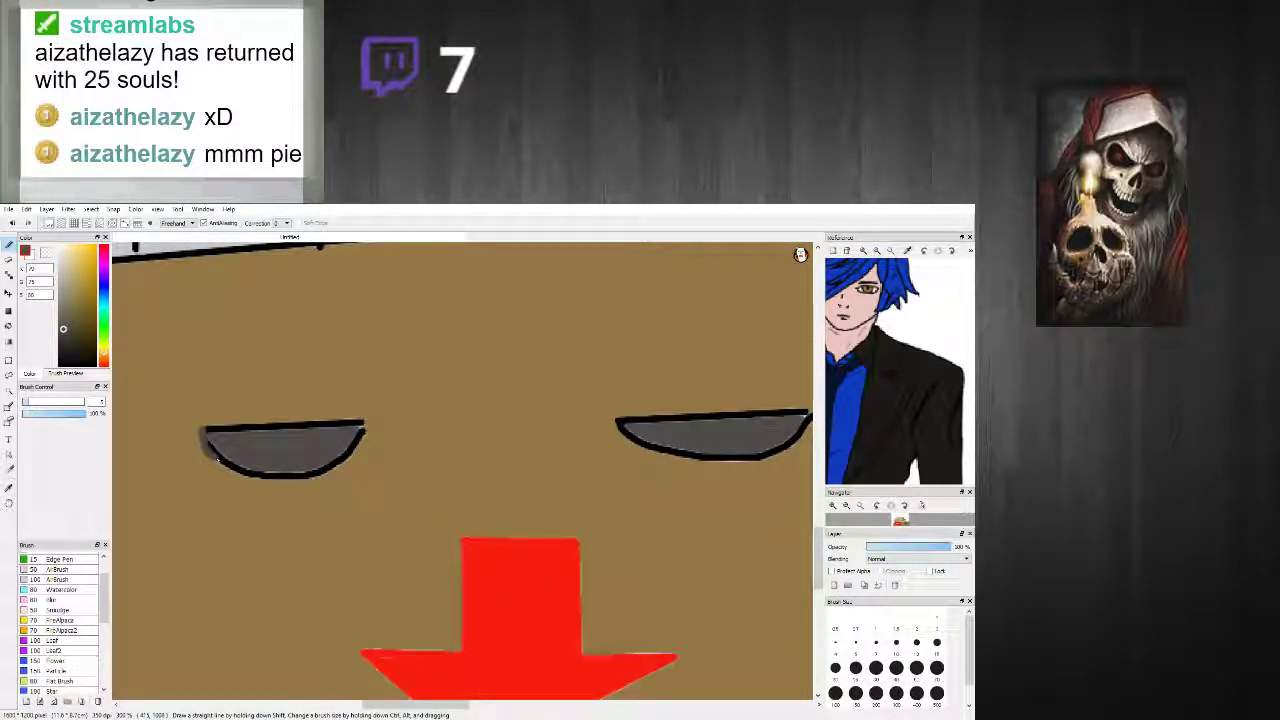
left_click(205, 443, "alt")
mouse_move(205, 444)
left_mouse_down()
mouse_move(250, 477)
mouse_move(298, 481)
mouse_move(364, 431)
mouse_move(275, 432)
left_mouse_up()
Step: Retrace the curved lower outline of the right handle in black
scroll(490, 425, "down", 3)
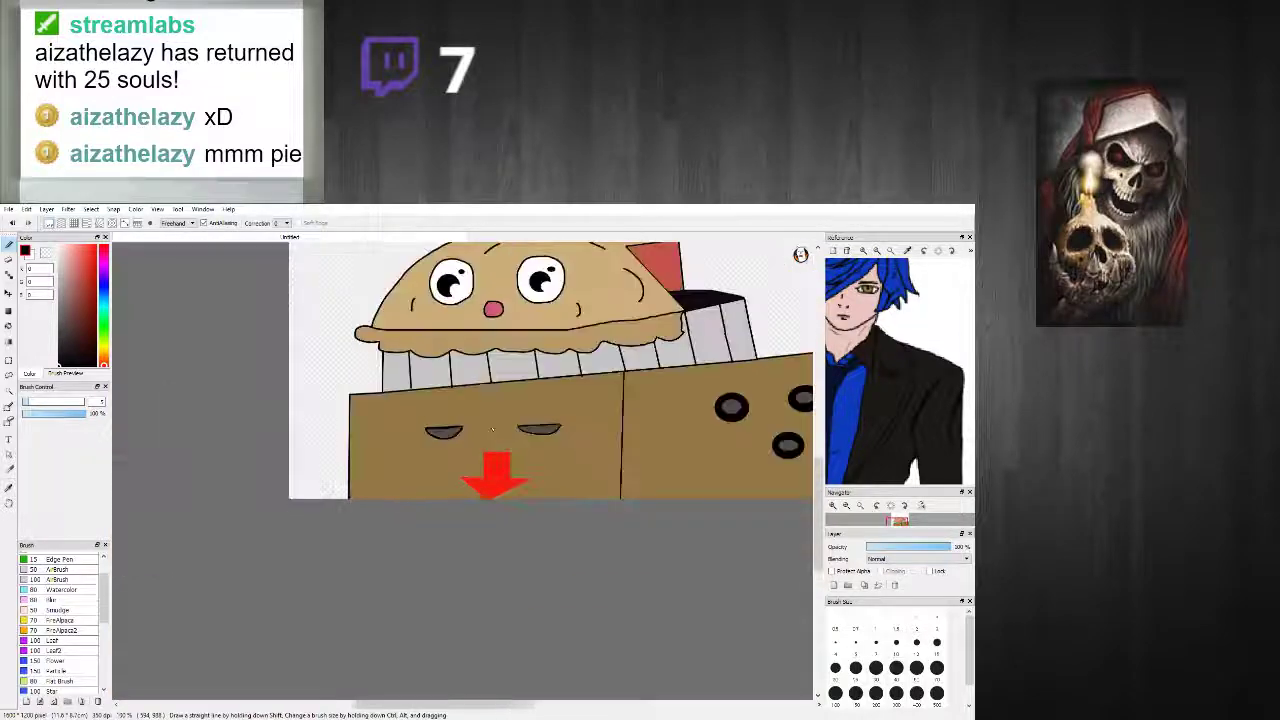
scroll(546, 424, "up", 2)
mouse_move(590, 425)
left_mouse_down()
mouse_move(515, 452)
mouse_move(484, 443)
left_mouse_up()
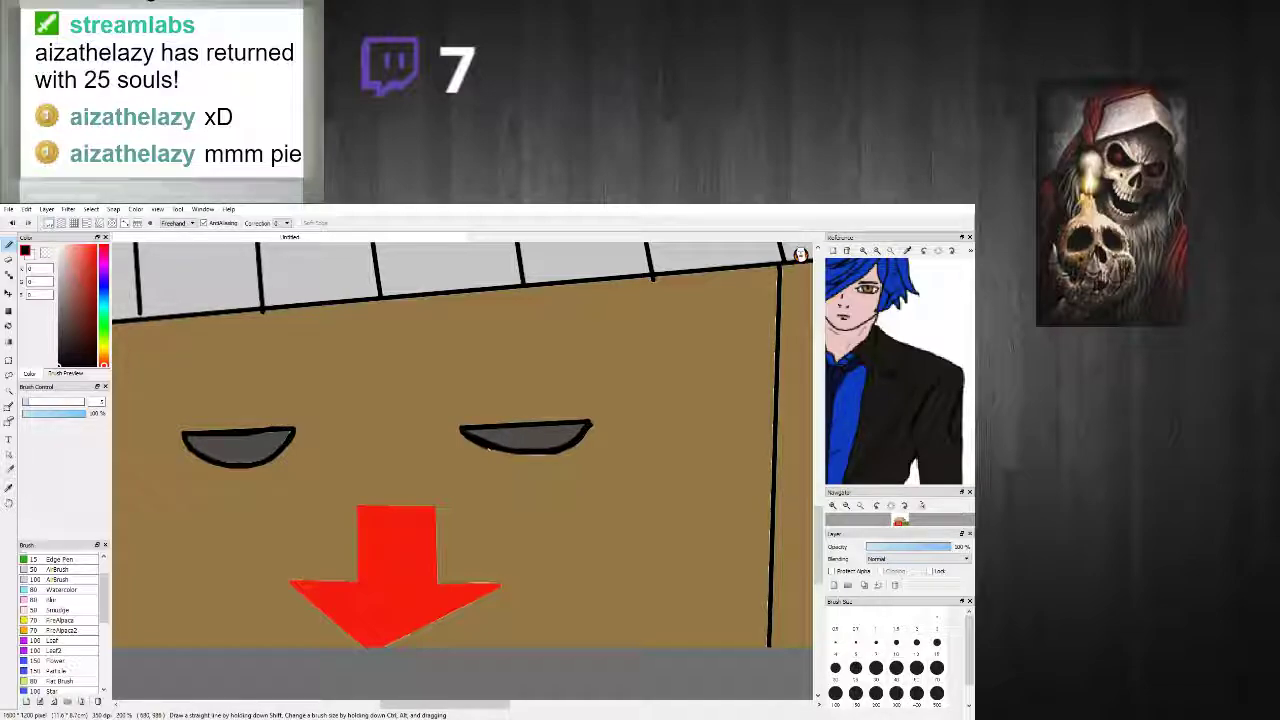
scroll(561, 451, "down", 3)
scroll(540, 455, "up", 1)
scroll(520, 458, "down", 1)
Step: Trace a black outline around the red arrow, including its shaft and arrowhead
scroll(507, 464, "up", 6)
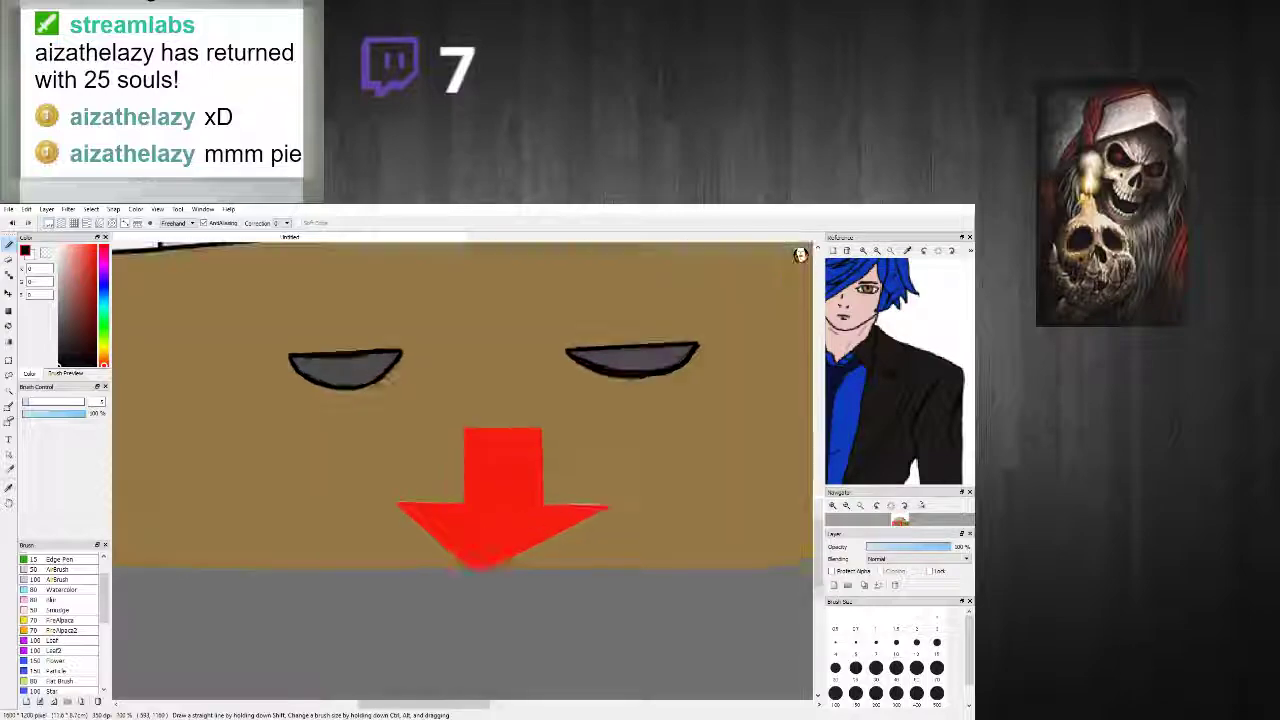
mouse_move(459, 500)
left_mouse_down()
mouse_move(394, 501)
mouse_move(478, 570)
mouse_move(604, 507)
mouse_move(537, 430)
mouse_move(463, 428)
left_mouse_up()
left_click_drag(463, 428, 464, 450)
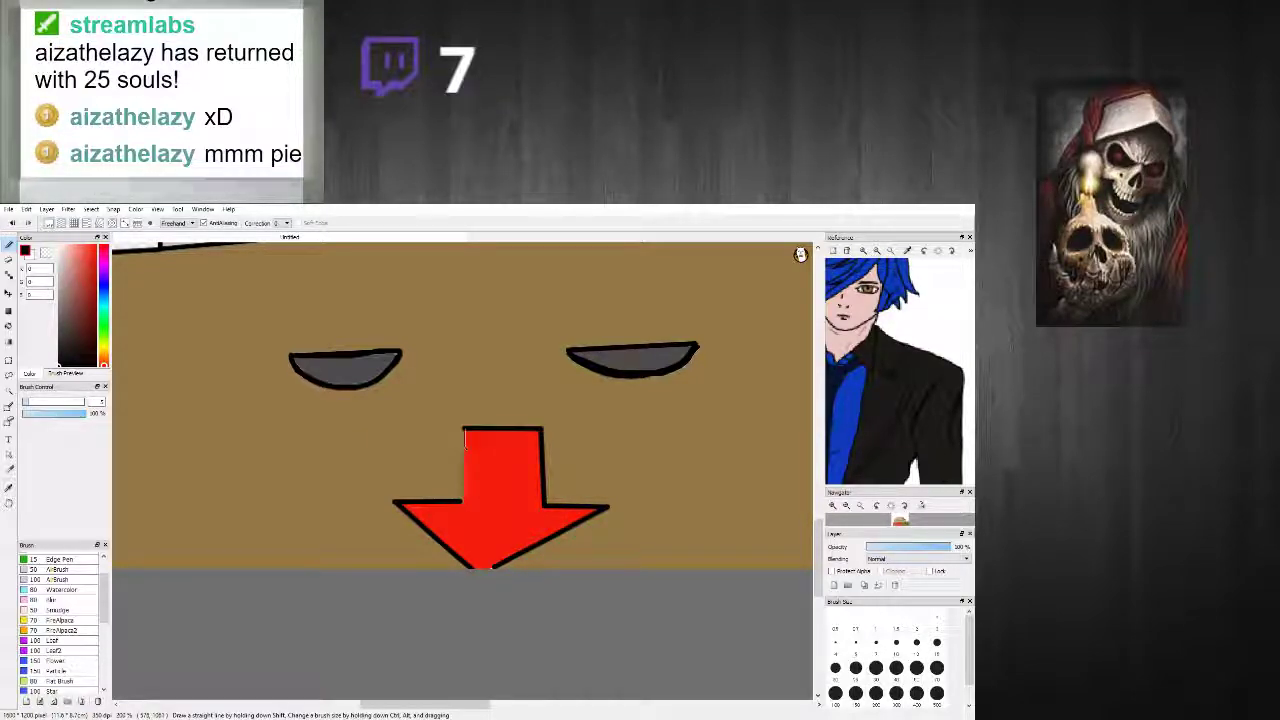
left_click(461, 500, "shift")
scroll(464, 495, "down", 6)
scroll(463, 493, "up", 3)
scroll(461, 492, "down", 3)
scroll(458, 490, "up", 4)
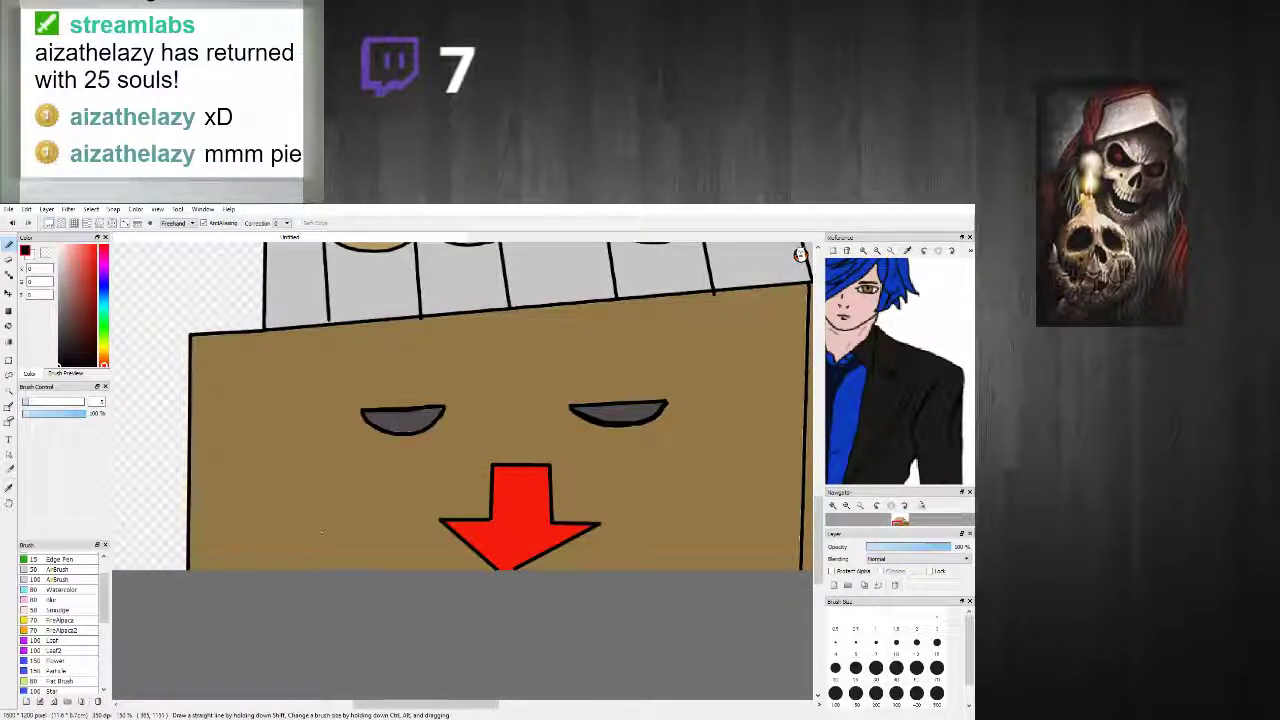
Step: Draw a black rectangular label on the counter's lower-left corner and letter "2215-A" inside it
mouse_move(209, 497)
left_mouse_down()
mouse_move(317, 491)
mouse_move(318, 547)
mouse_move(205, 543)
left_mouse_up()
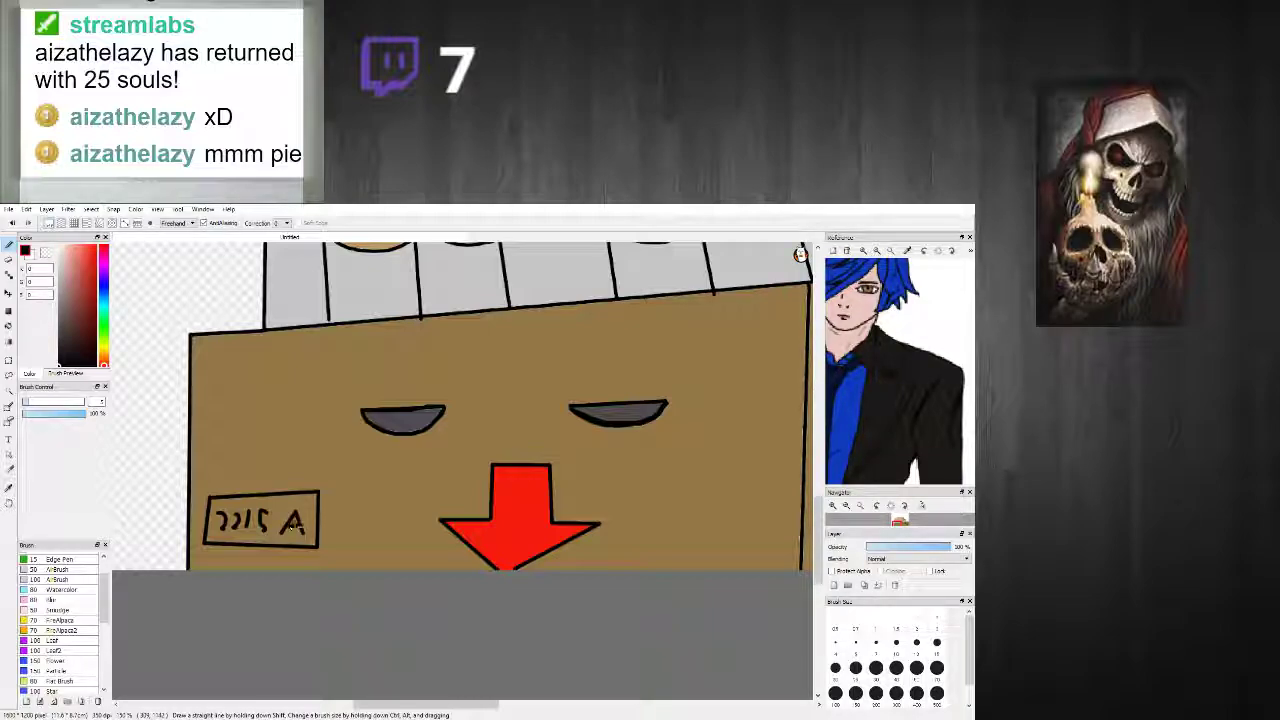
scroll(290, 528, "down", 4)
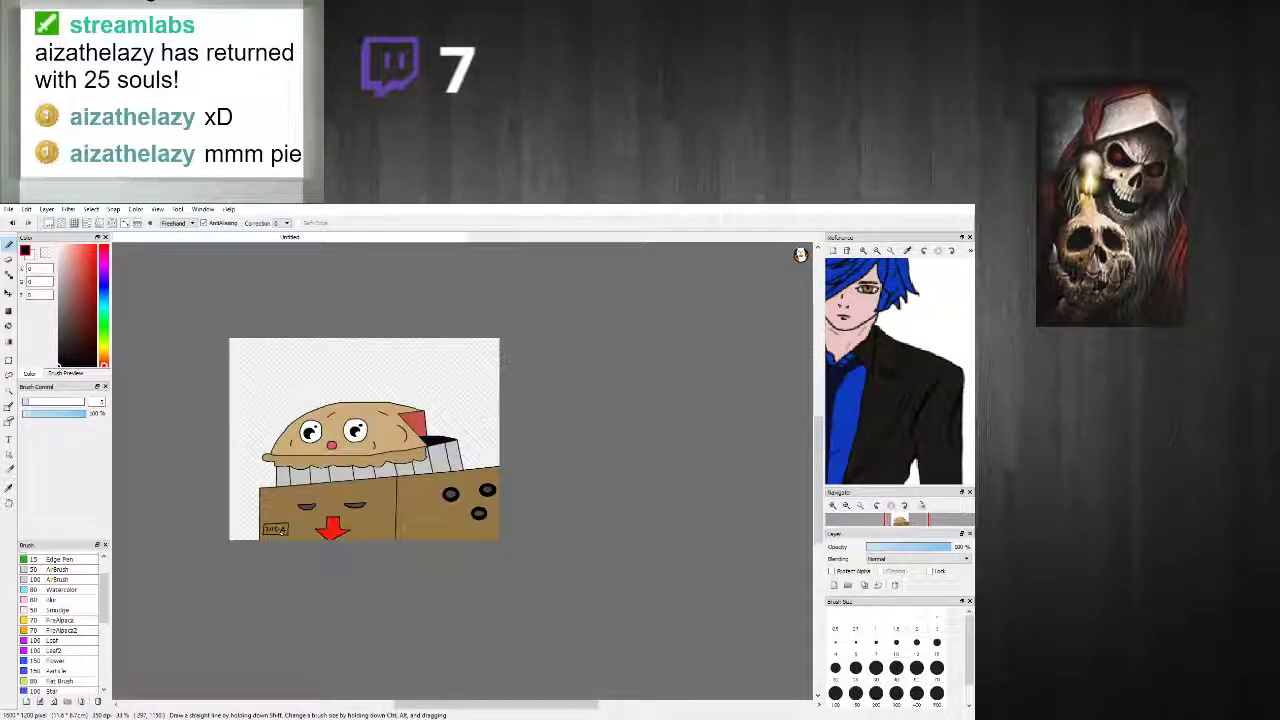
scroll(282, 533, "up", 3)
scroll(305, 536, "up", 3)
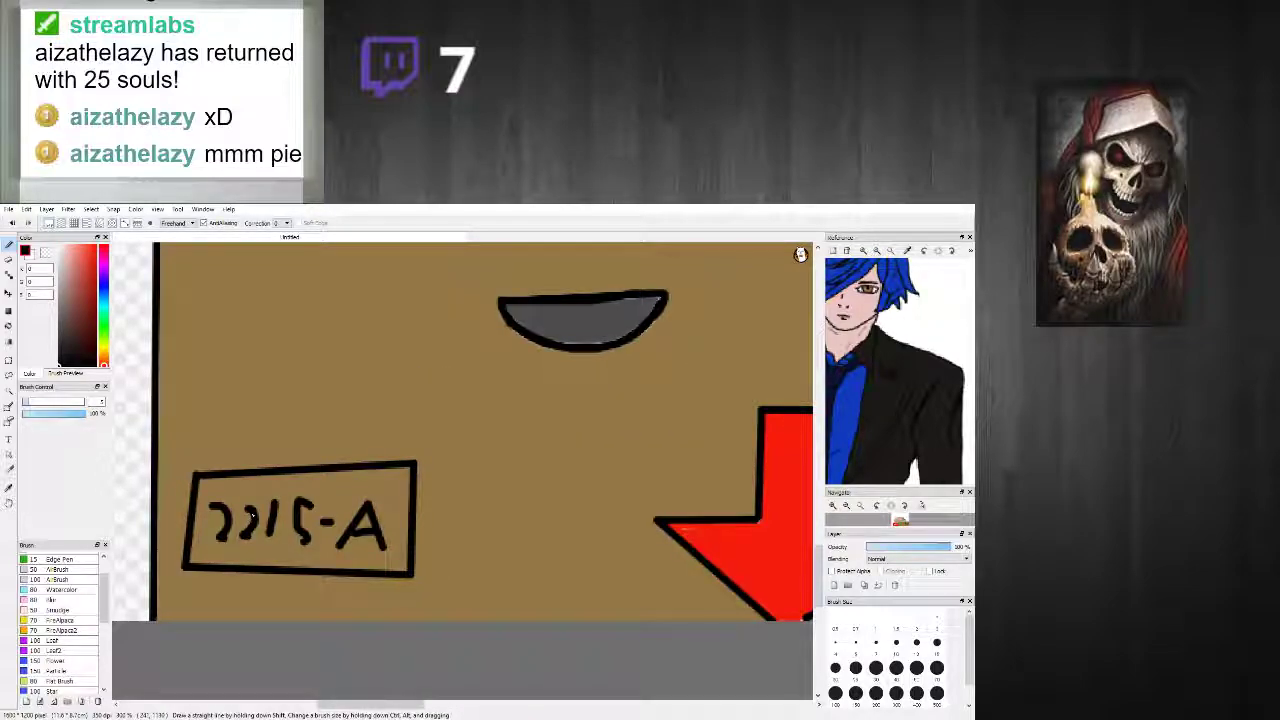
scroll(252, 516, "down", 3)
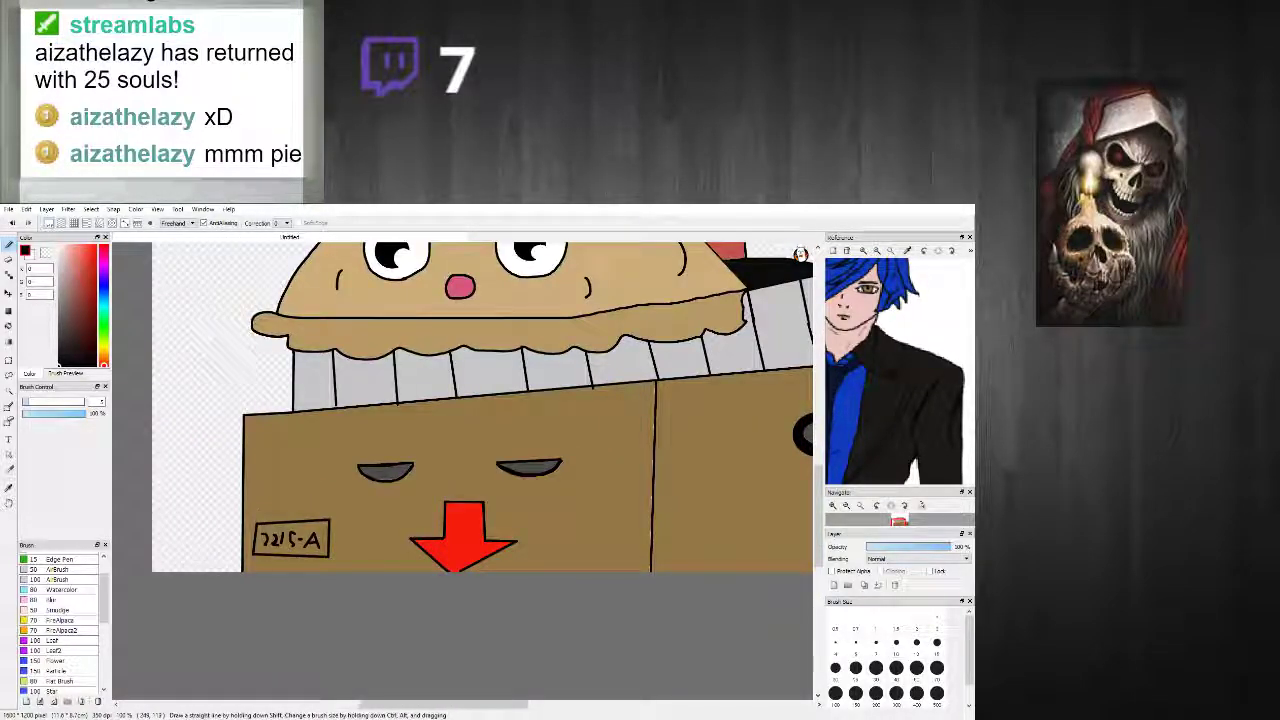
Step: Fill the background of the 2215-A label with a pale greyish pink
left_click(60, 261)
left_click(61, 272)
left_click(9, 326)
scroll(306, 558, "up", 2)
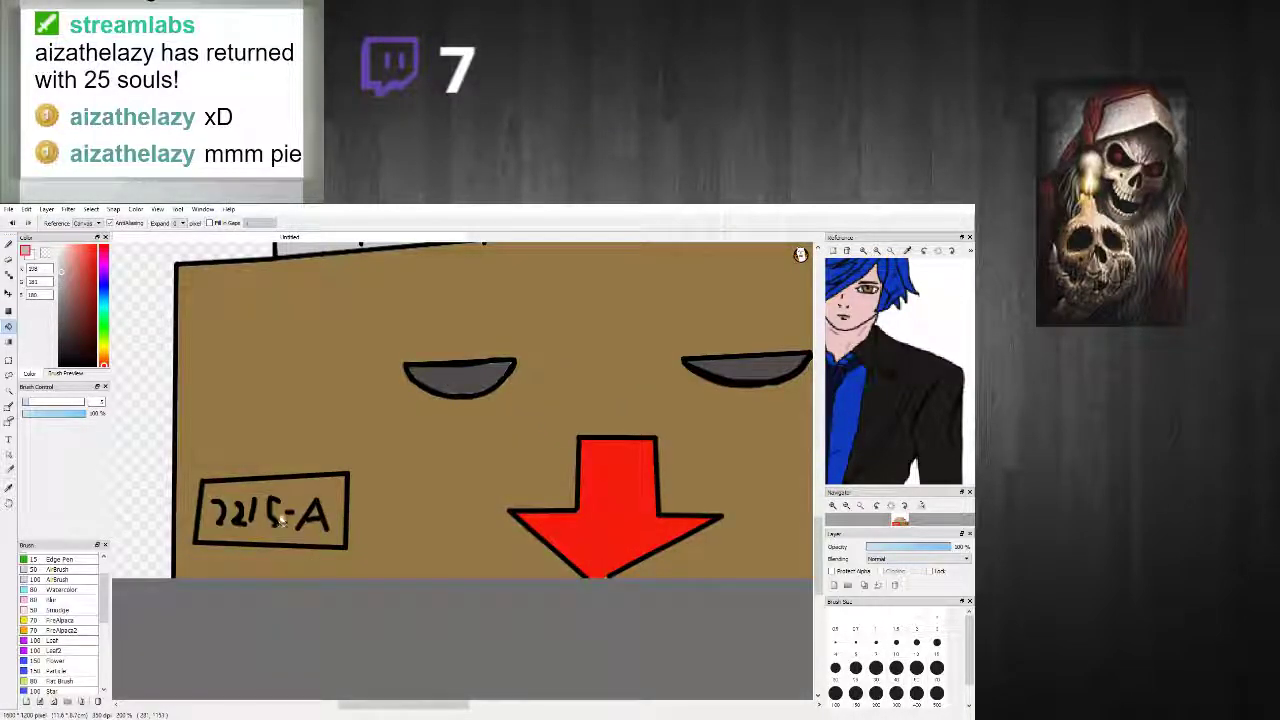
left_click(283, 517)
scroll(313, 510, "up", 1)
scroll(318, 512, "down", 4)
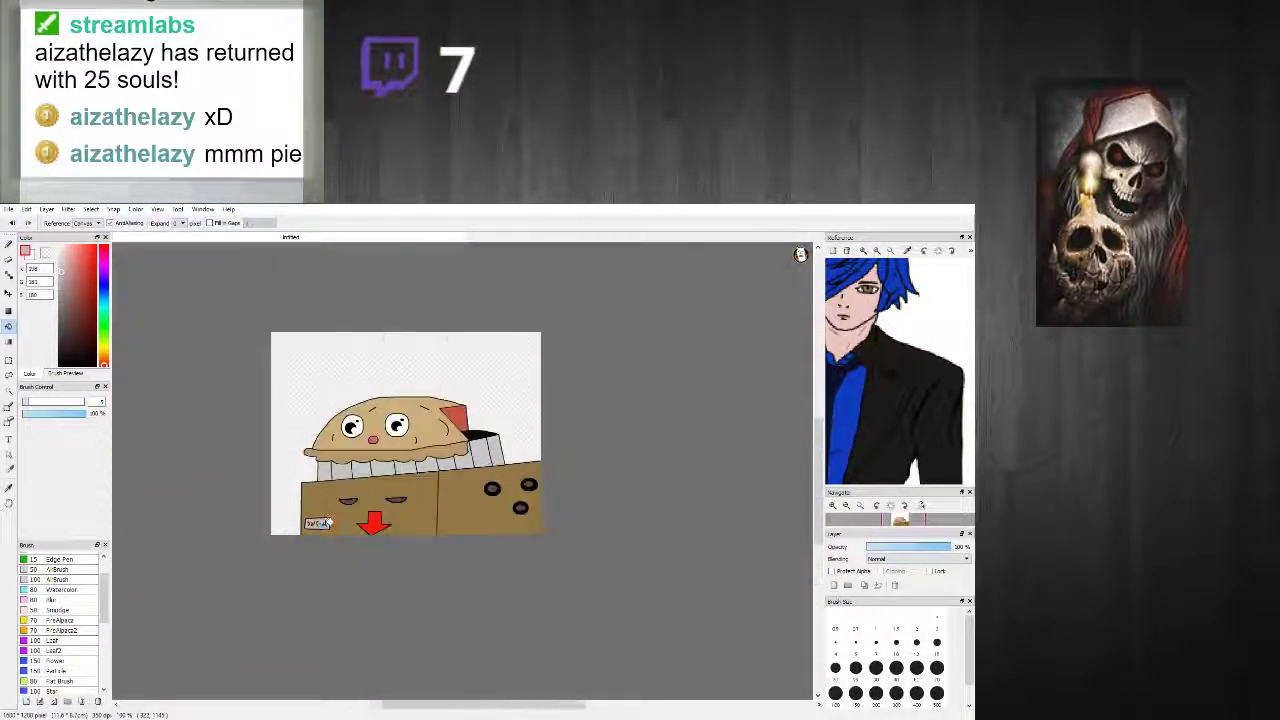
scroll(320, 518, "up", 2)
scroll(322, 524, "down", 1)
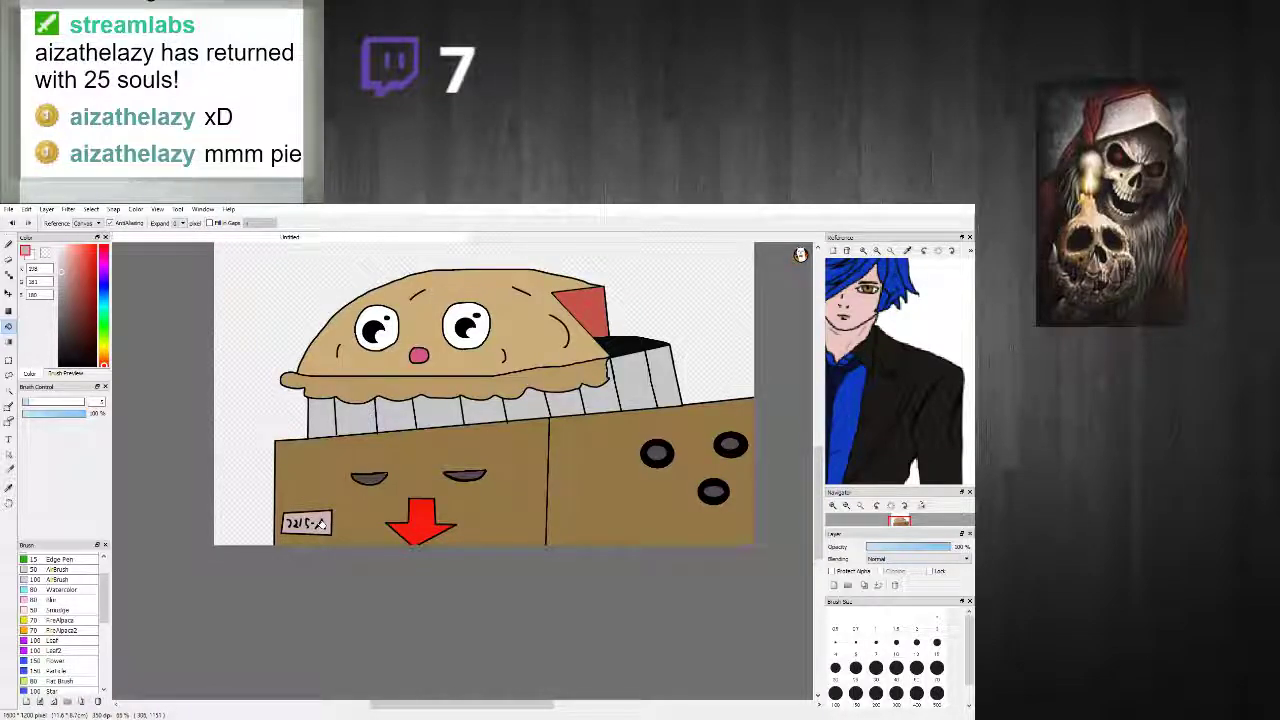
scroll(320, 435, "down", 1)
scroll(350, 466, "up", 2)
Step: Sample the counter brown and brush it along the underside of the left panel's top outline to clean the edge
left_click(397, 495, "alt")
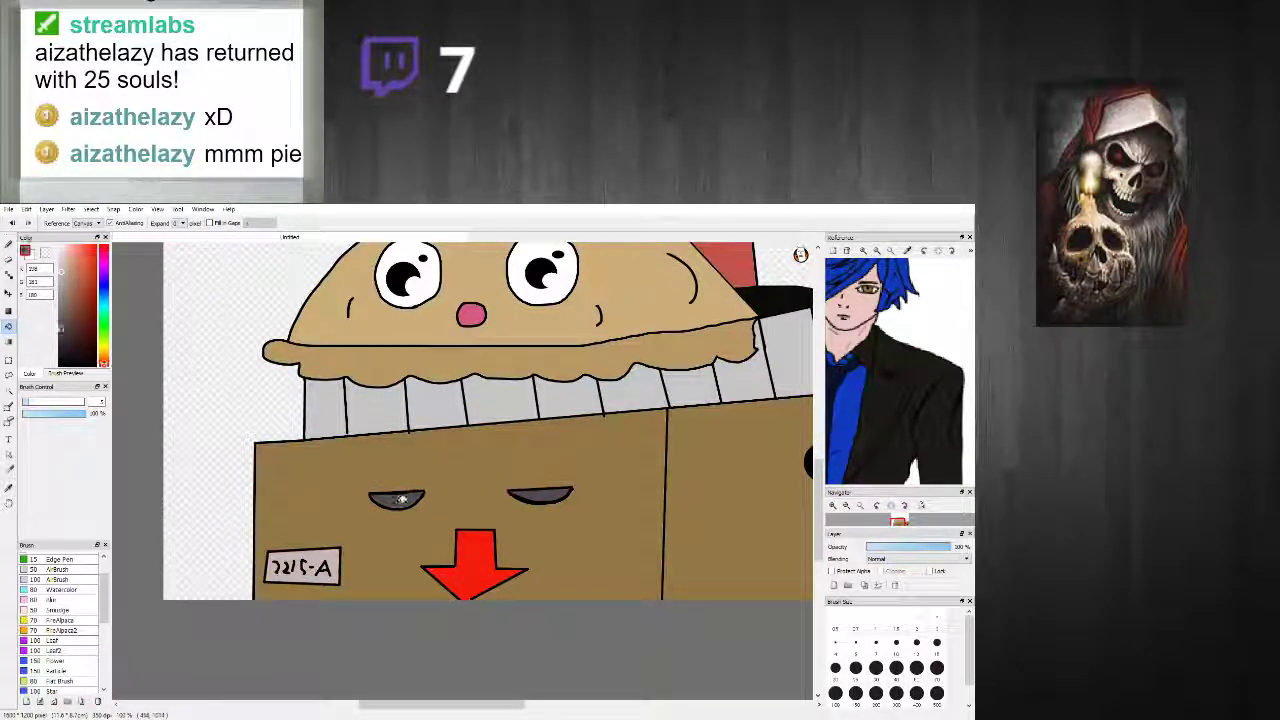
scroll(367, 420, "up", 1)
left_click(8, 243)
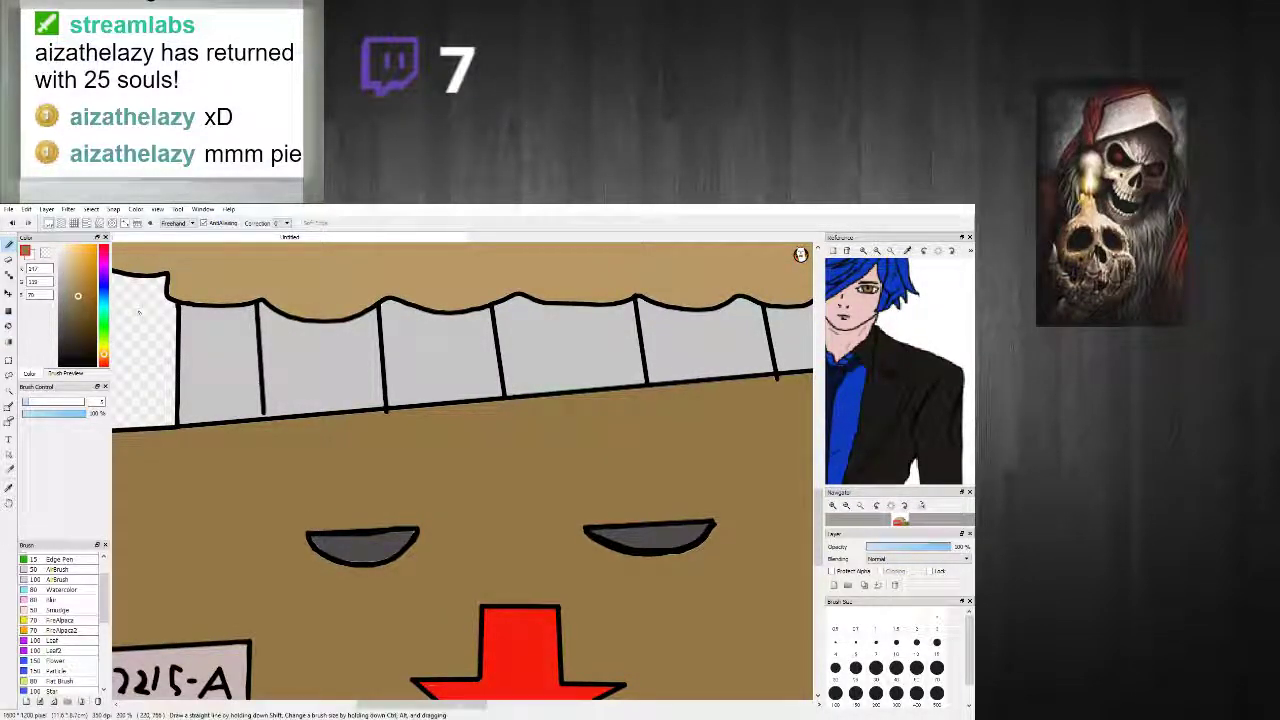
scroll(405, 418, "up", 2)
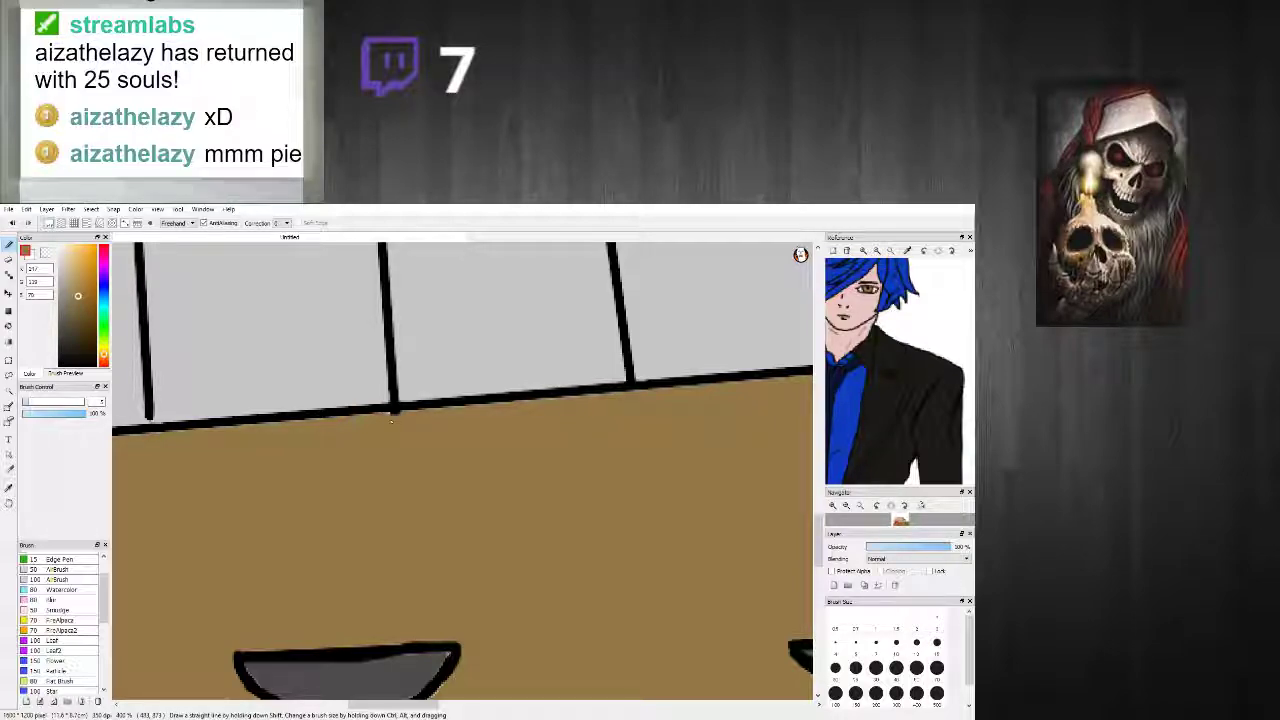
scroll(393, 418, "down", 3)
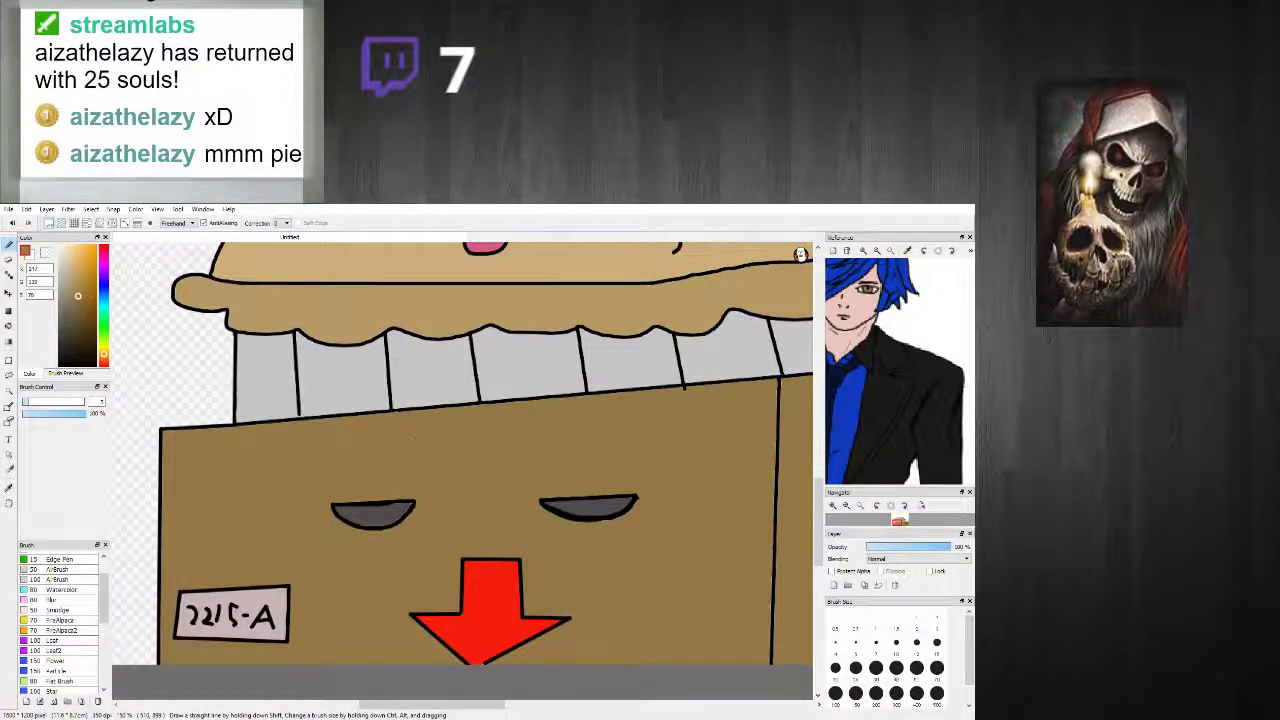
left_click_drag(785, 404, 518, 398)
scroll(568, 399, "up", 2)
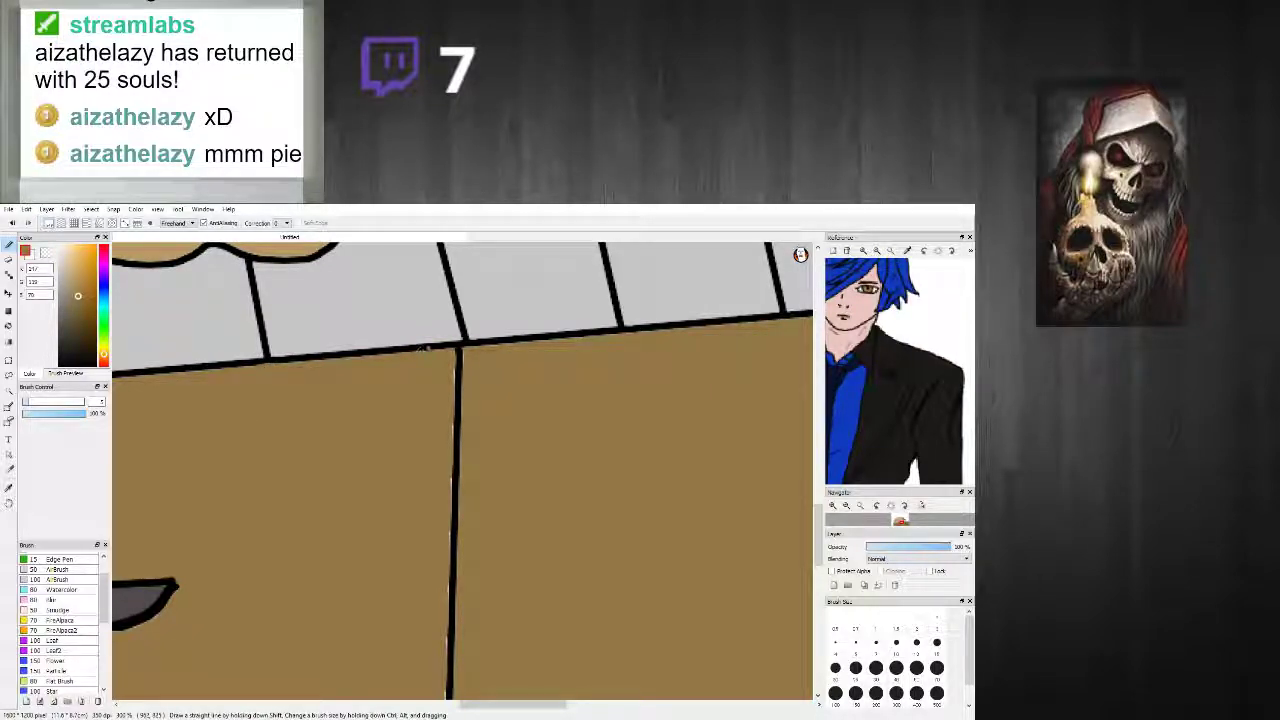
scroll(455, 352, "down", 4)
scroll(140, 405, "up", 4)
scroll(150, 405, "up", 2)
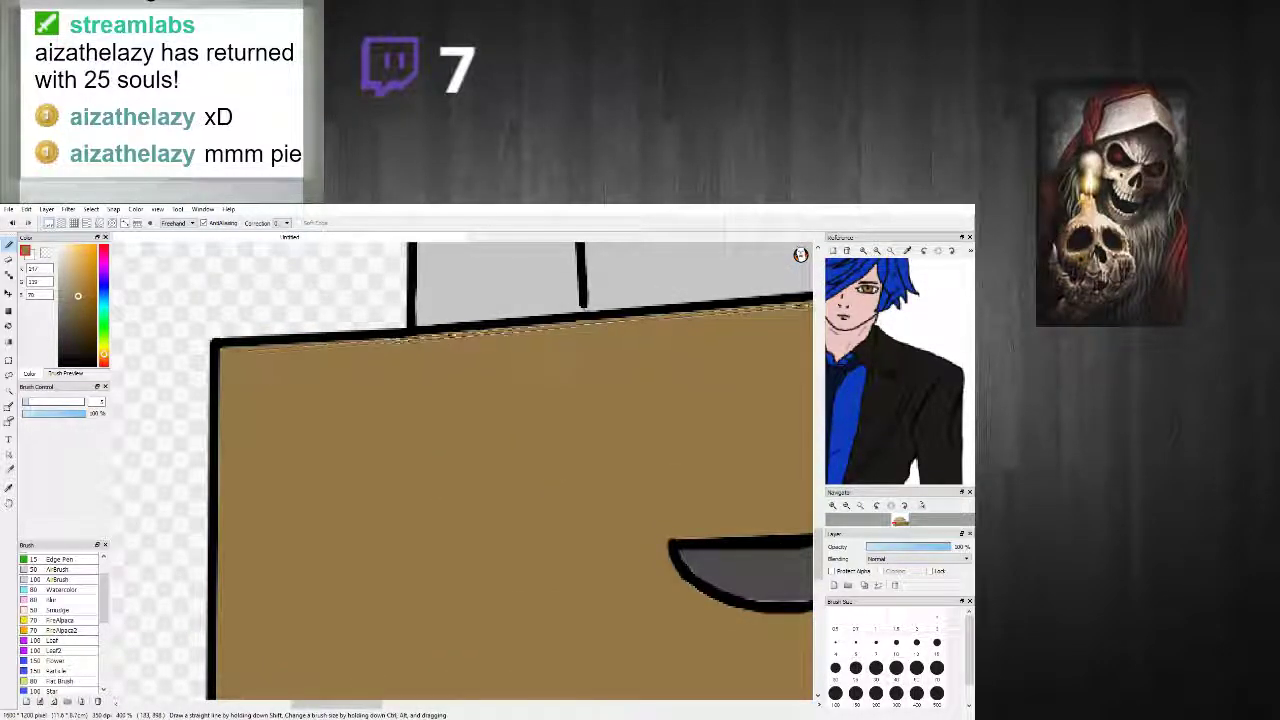
scroll(218, 350, "down", 4)
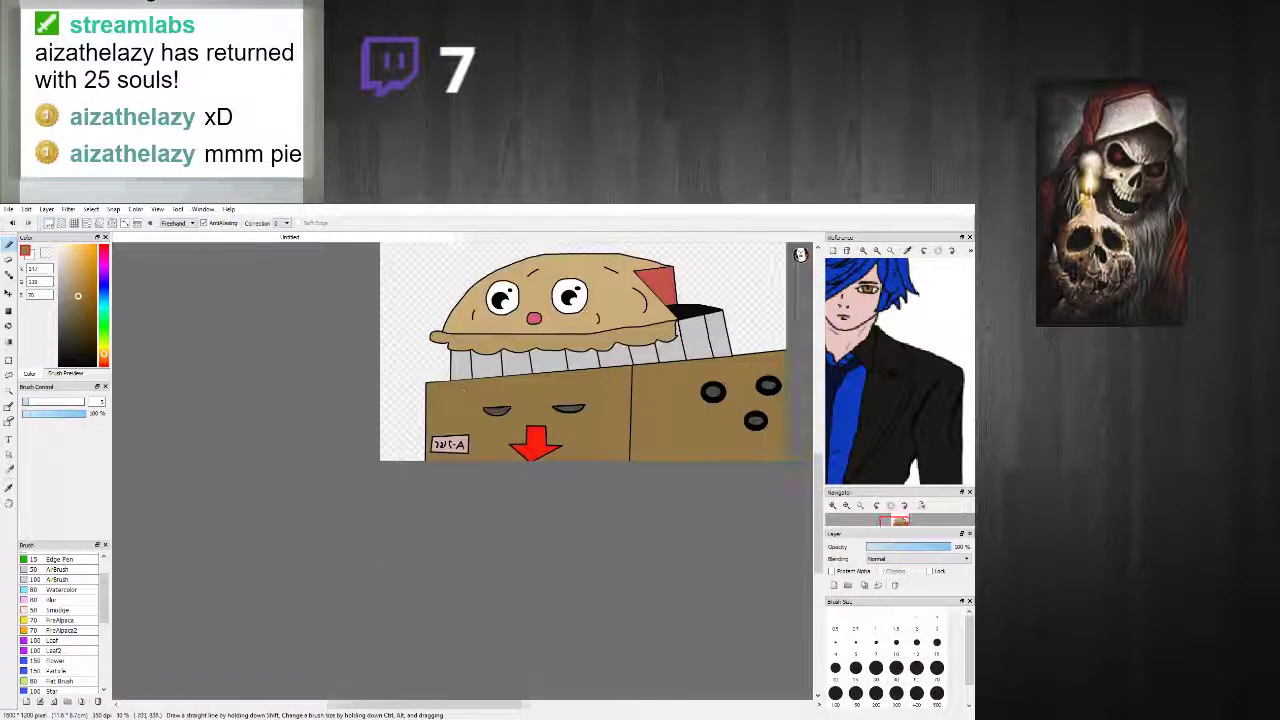
Step: Paint counter brown straight down the left side of the vertical divider line to cover its pale edge
scroll(484, 288, "up", 4)
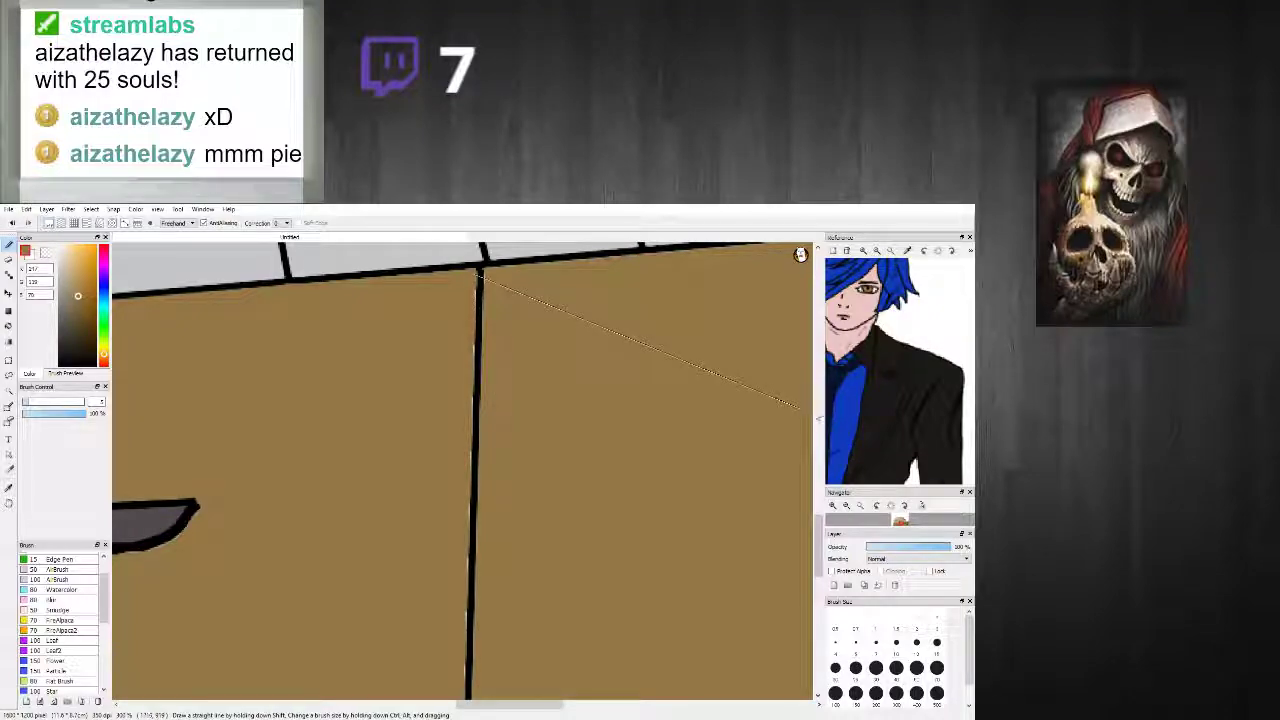
left_click_drag(817, 526, 815, 546)
scroll(815, 545, "down", 2)
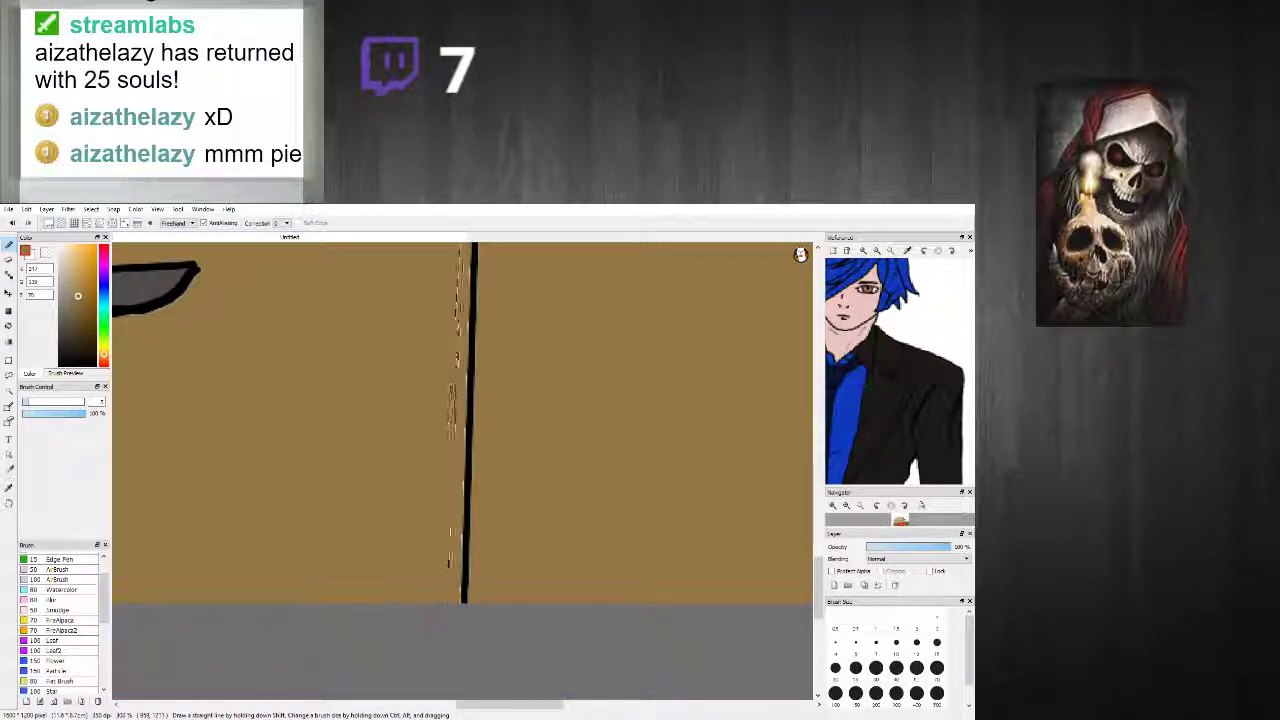
scroll(460, 575, "down", 6)
scroll(520, 510, "up", 5)
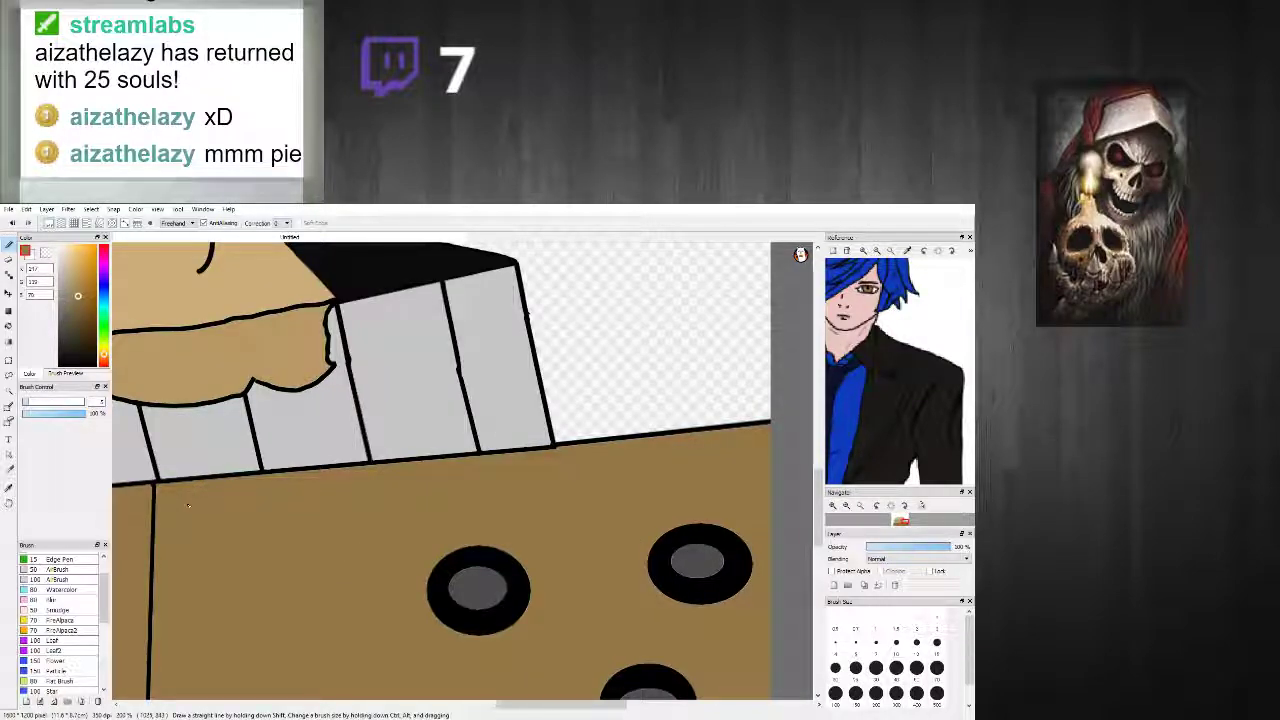
Step: Paint straight brown lines beneath the right panel's top outline and down the right side of the divider
left_click(158, 487, "shift")
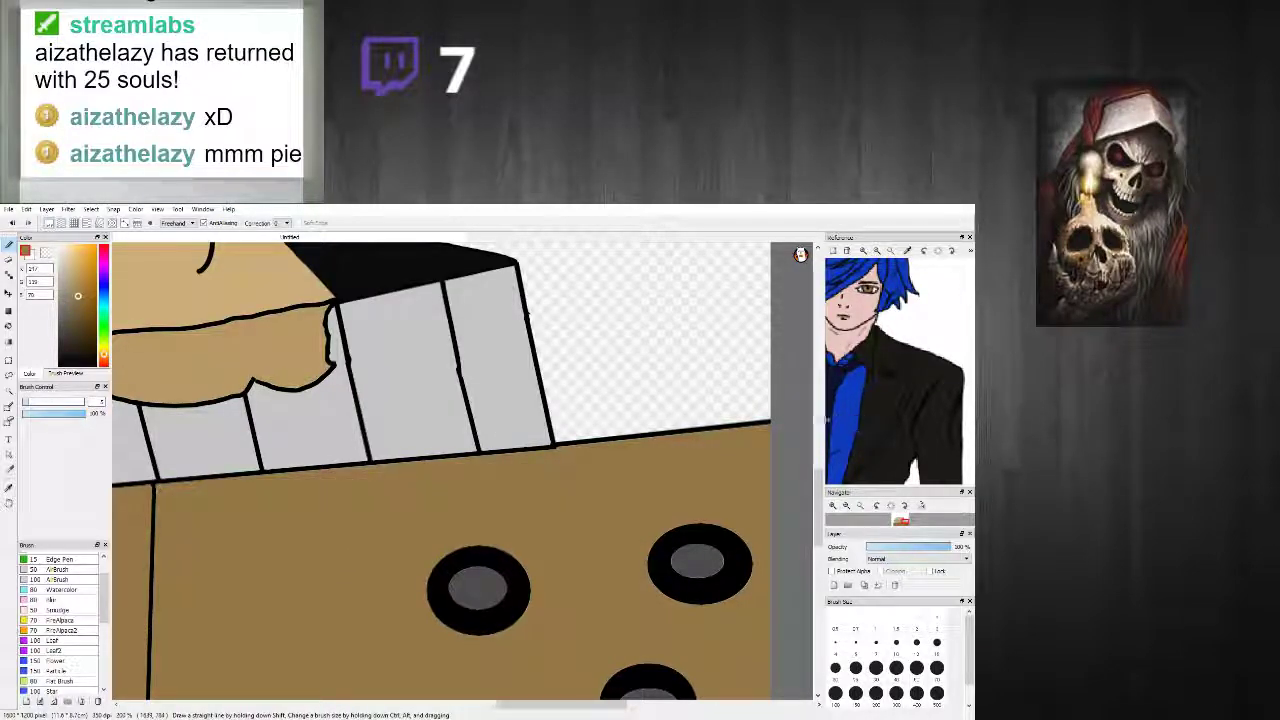
left_click(768, 427, "shift")
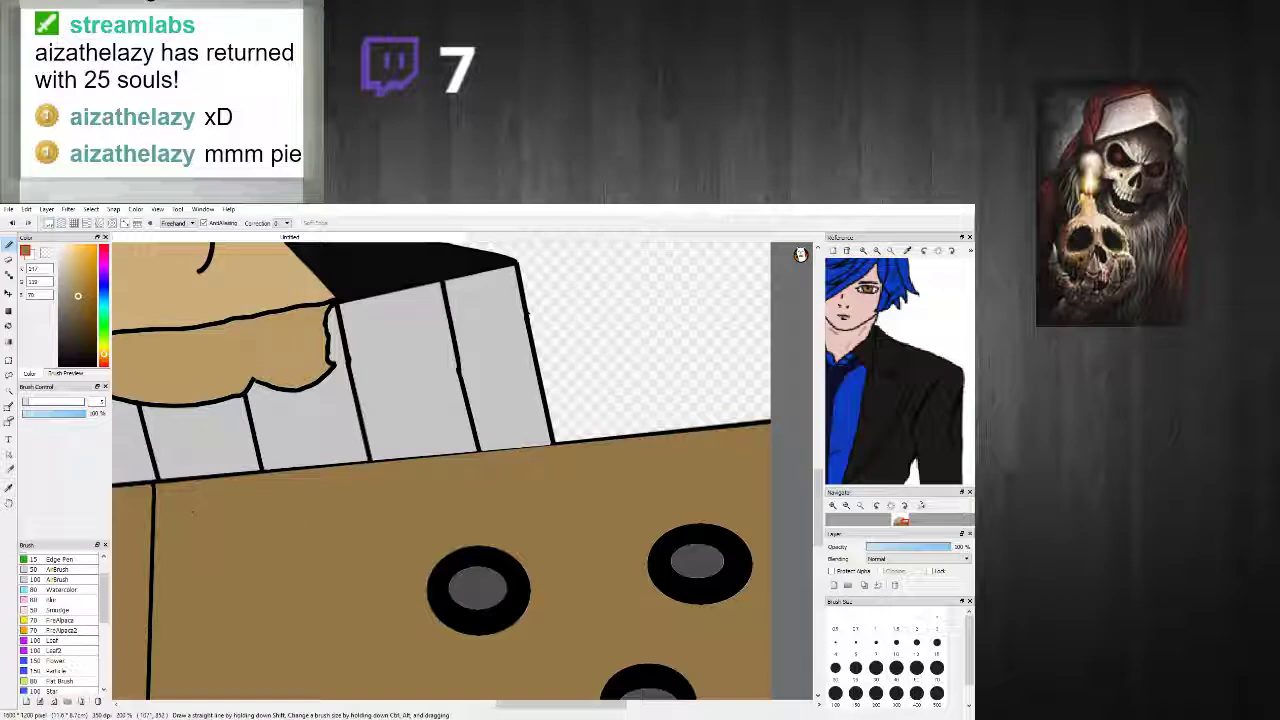
left_click_drag(818, 490, 818, 550)
left_click(147, 576, "shift")
scroll(281, 549, "down", 4)
scroll(281, 543, "down", 2)
scroll(284, 538, "up", 2)
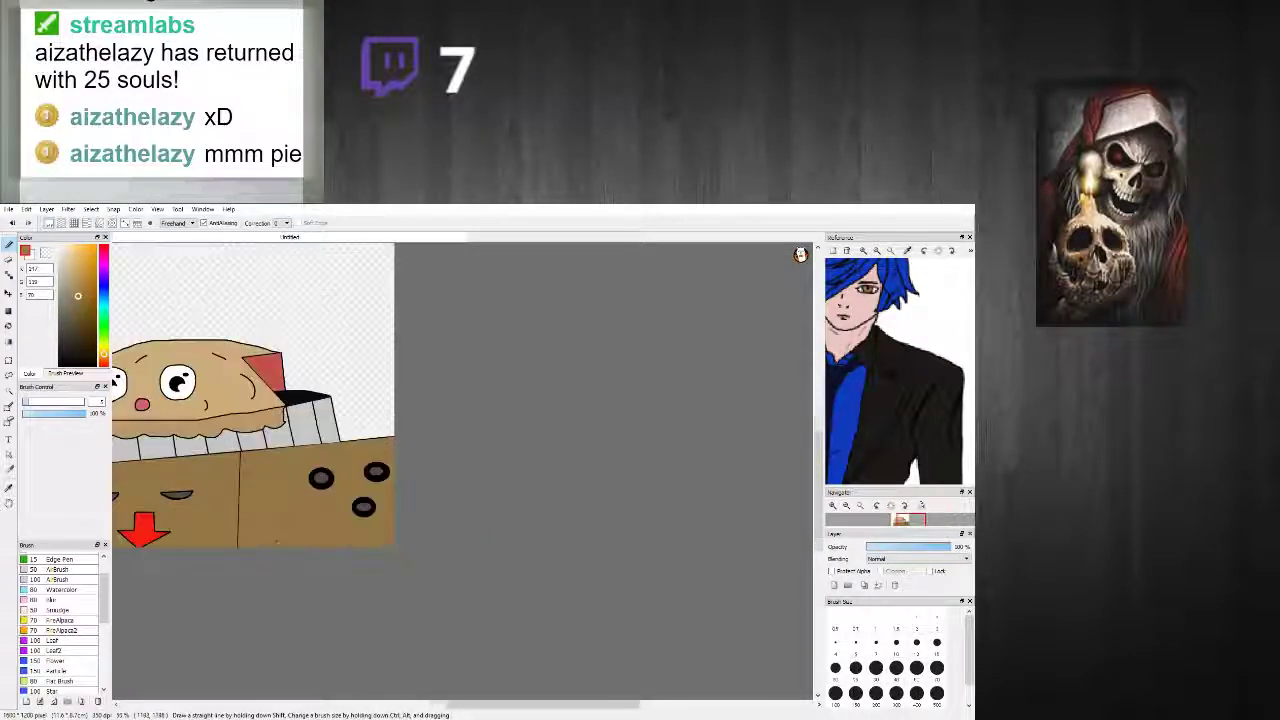
scroll(281, 526, "down", 2)
scroll(282, 527, "up", 2)
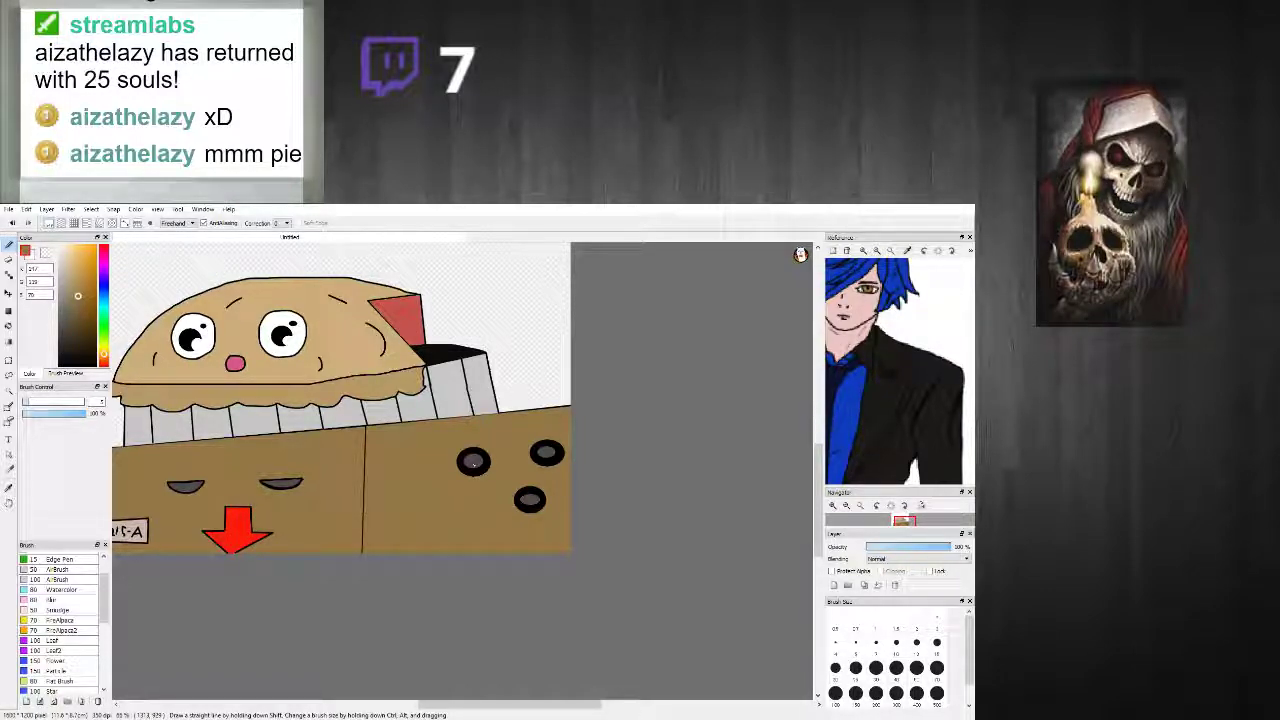
Step: Sample black from the creature's eye and draw a large letter A on the counter's right panel beside the divider
right_click(190, 341)
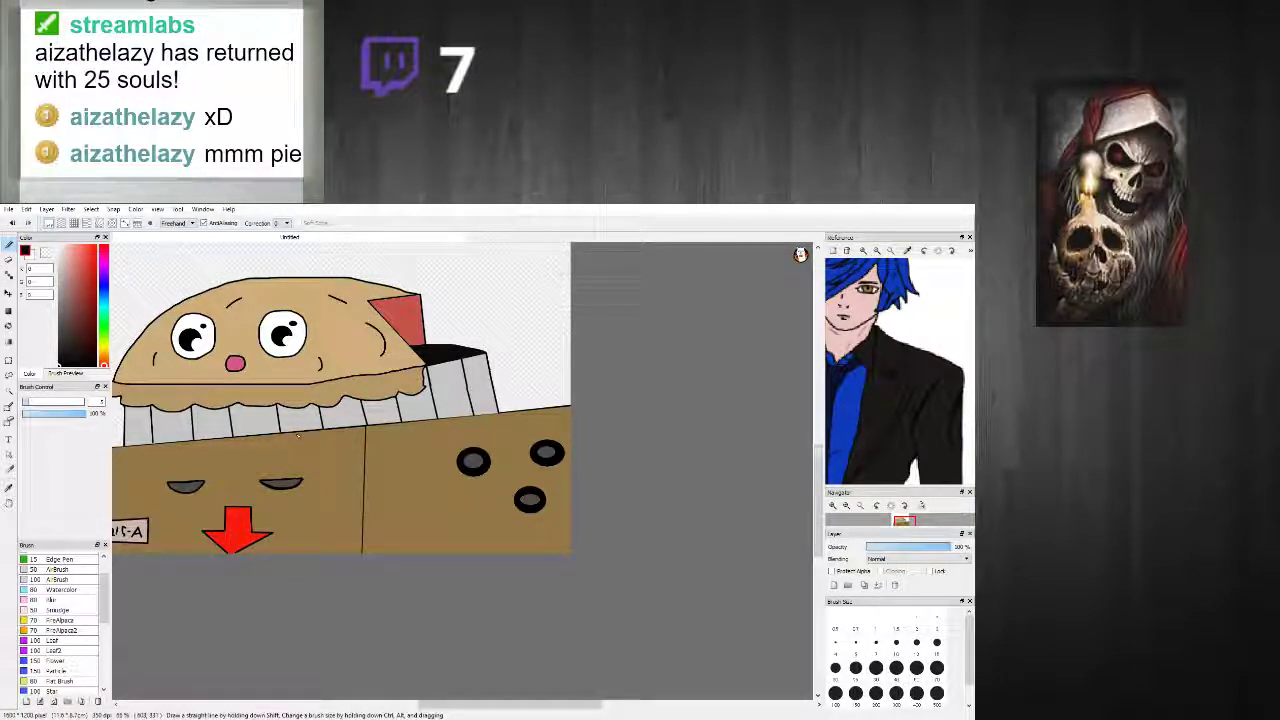
scroll(299, 435, "up", 1)
scroll(469, 525, "down", 2)
scroll(469, 525, "up", 2)
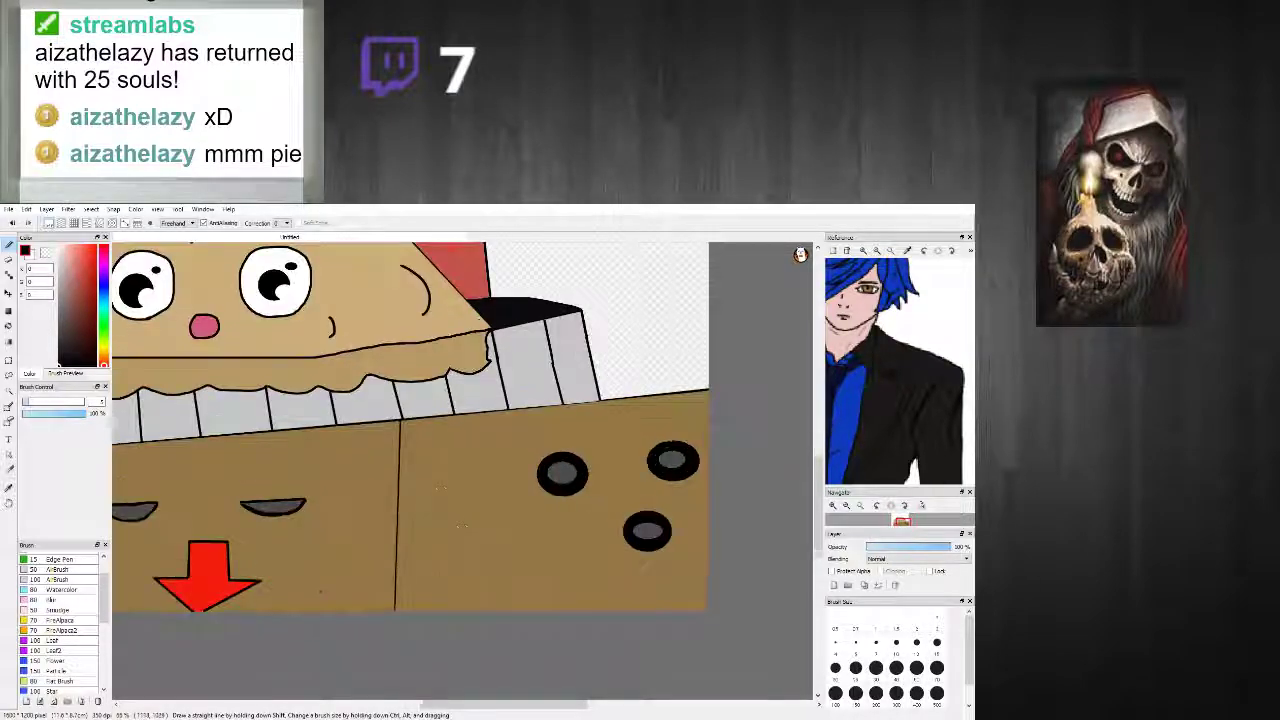
scroll(434, 522, "down", 2)
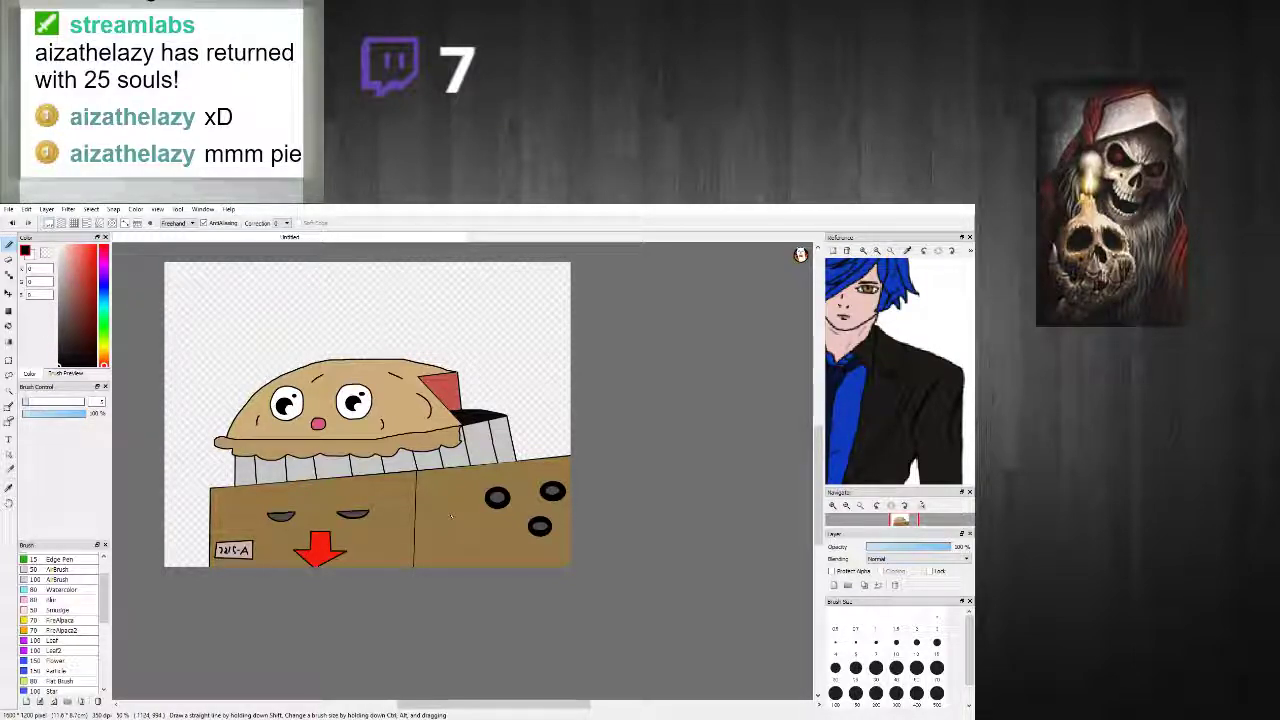
scroll(317, 534, "up", 5)
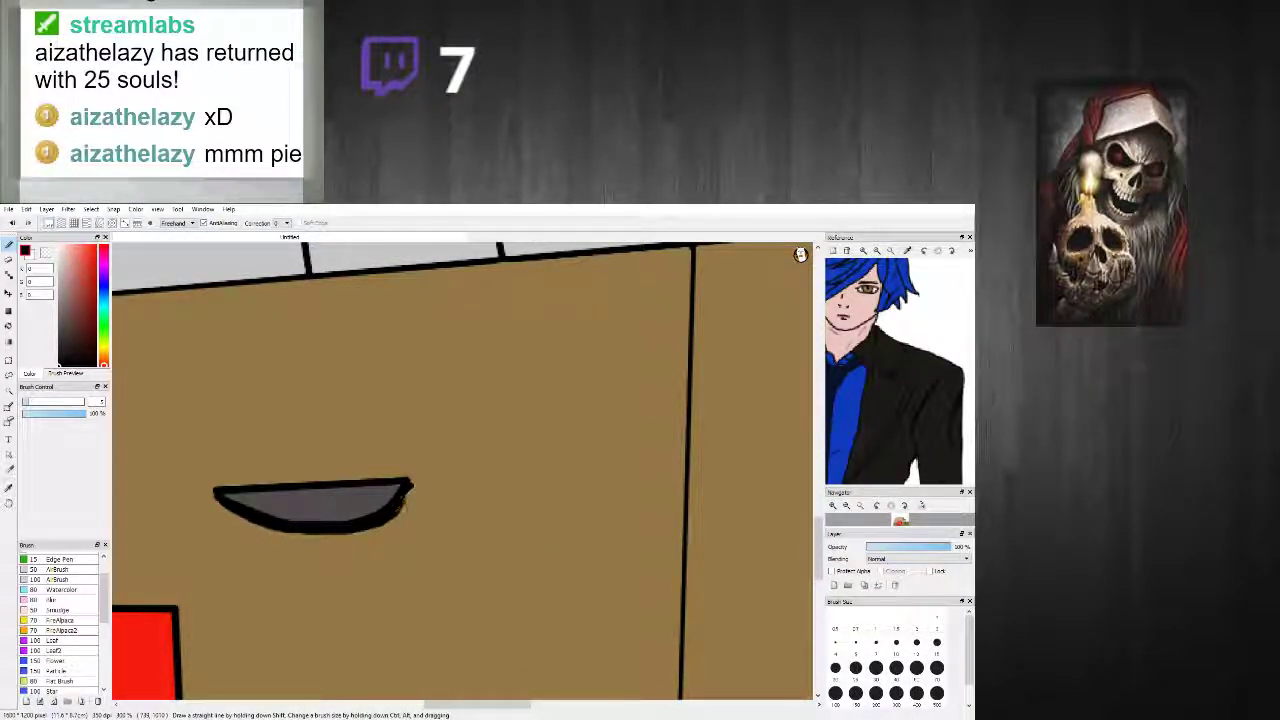
scroll(400, 495, "down", 5)
scroll(538, 489, "down", 3)
scroll(538, 489, "up", 5)
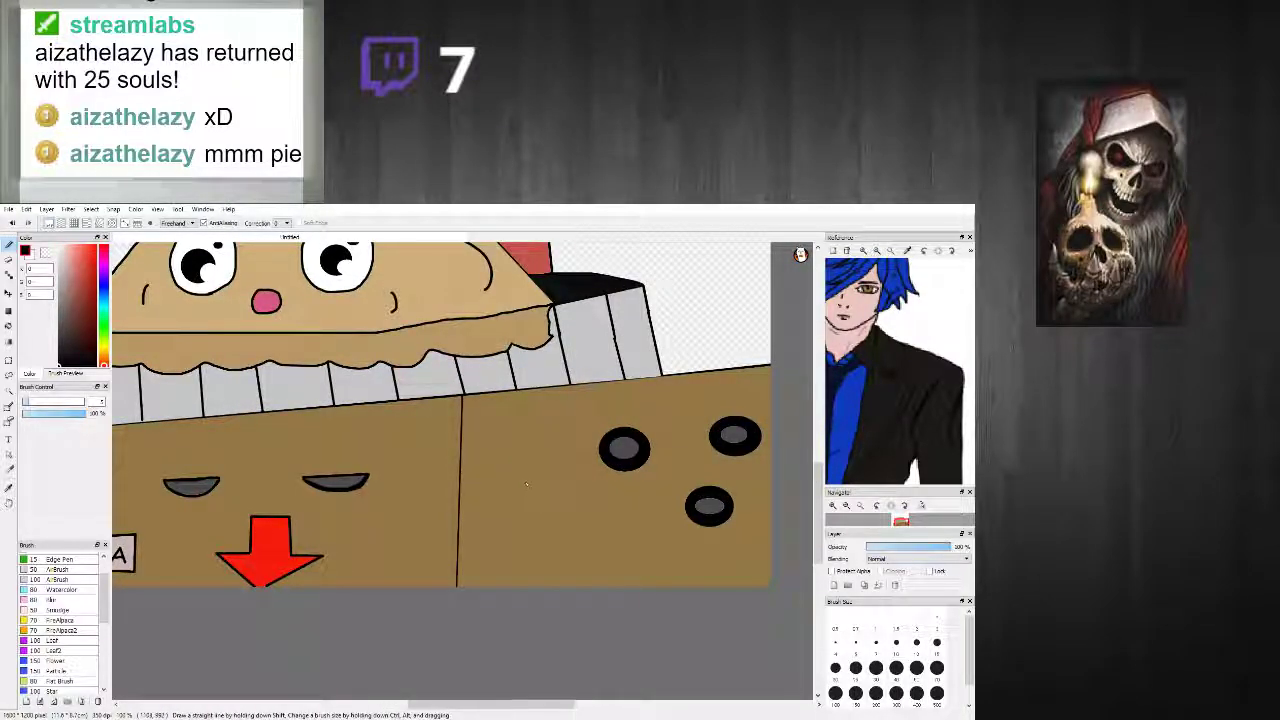
mouse_move(502, 575)
left_mouse_down()
mouse_move(493, 443)
mouse_move(509, 413)
mouse_move(560, 480)
left_mouse_up()
left_click_drag(497, 446, 532, 446)
scroll(531, 452, "down", 3)
scroll(548, 452, "up", 3)
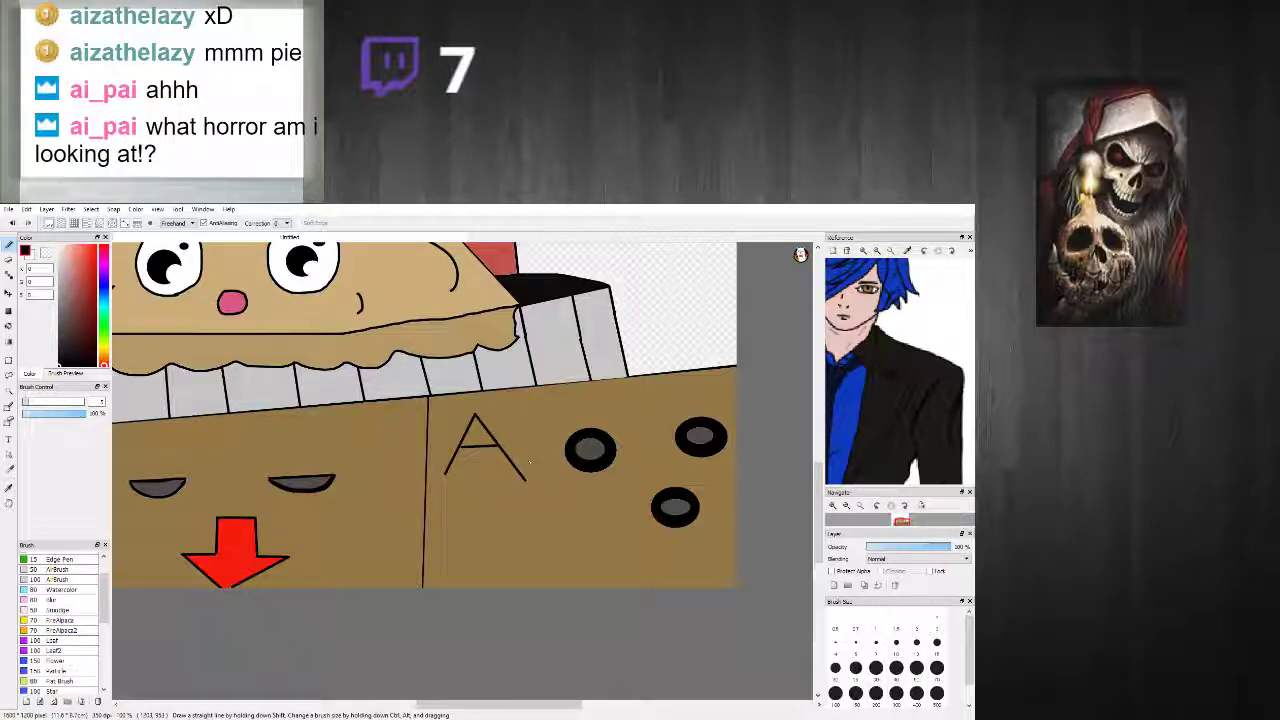
scroll(517, 471, "down", 4)
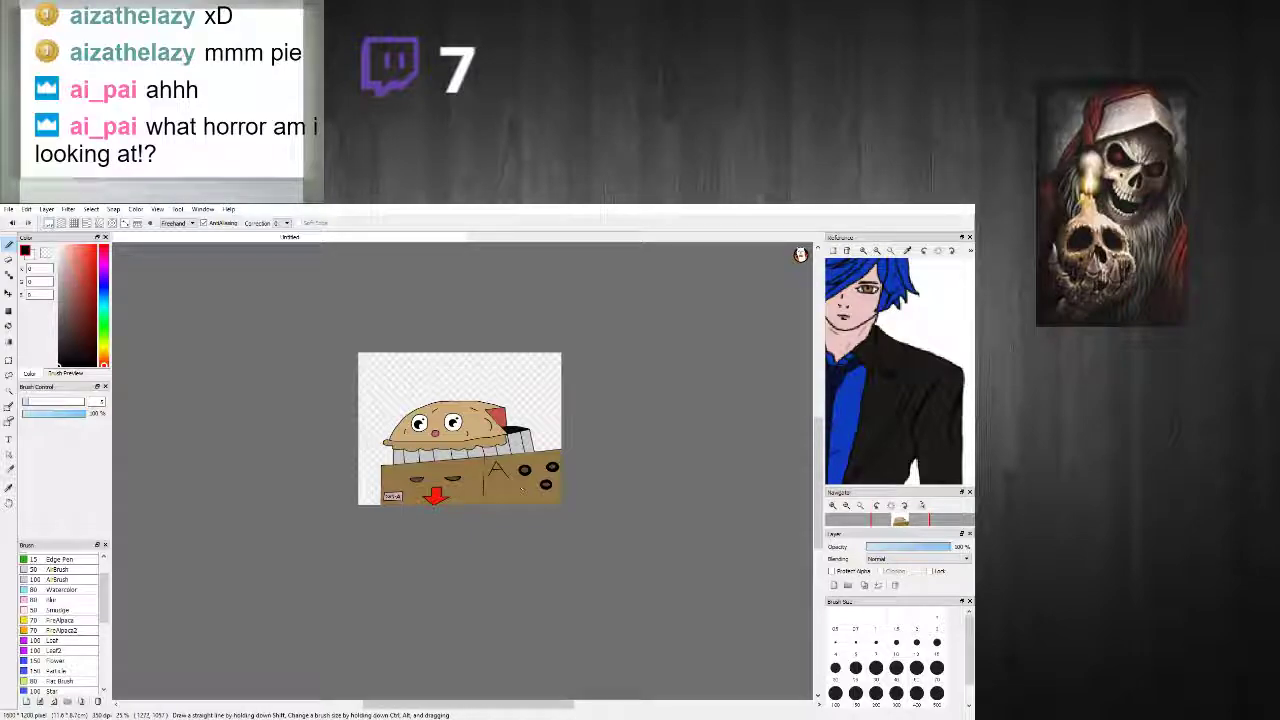
Step: Outline an upward-pointing black arrow with straight lines below the letter A
scroll(520, 488, "up", 1)
scroll(513, 480, "up", 1)
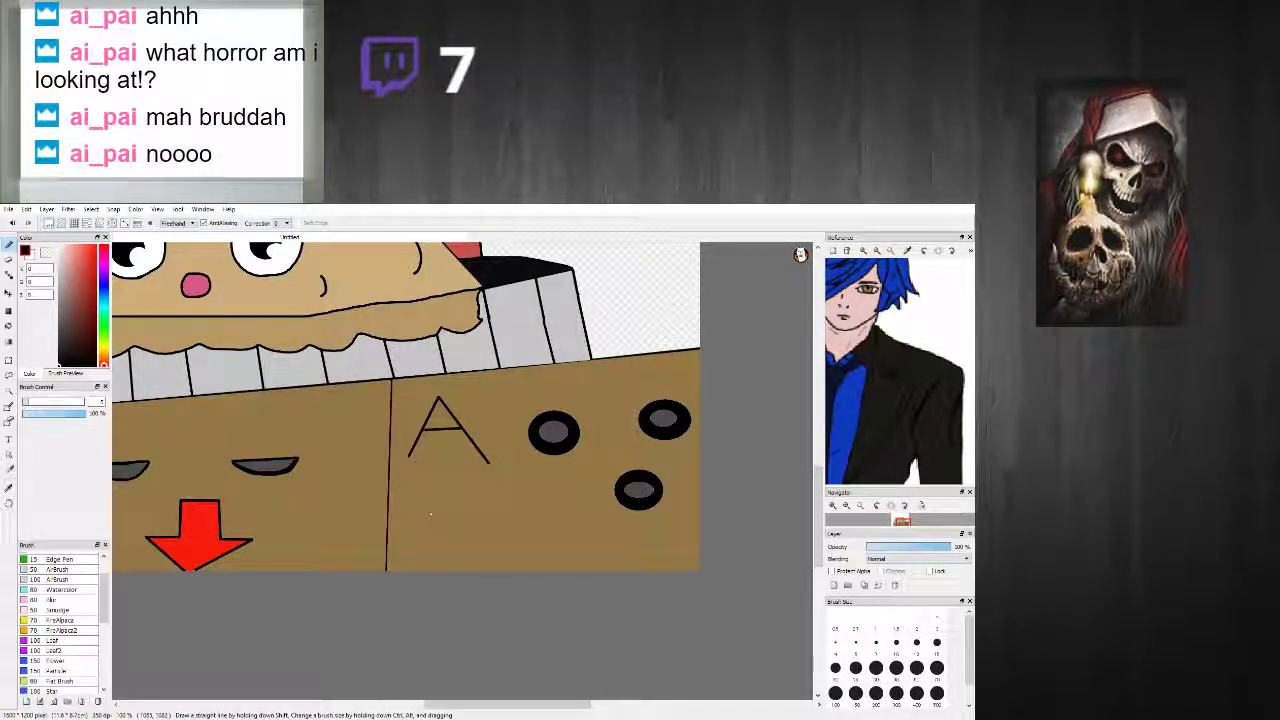
scroll(413, 537, "up", 1)
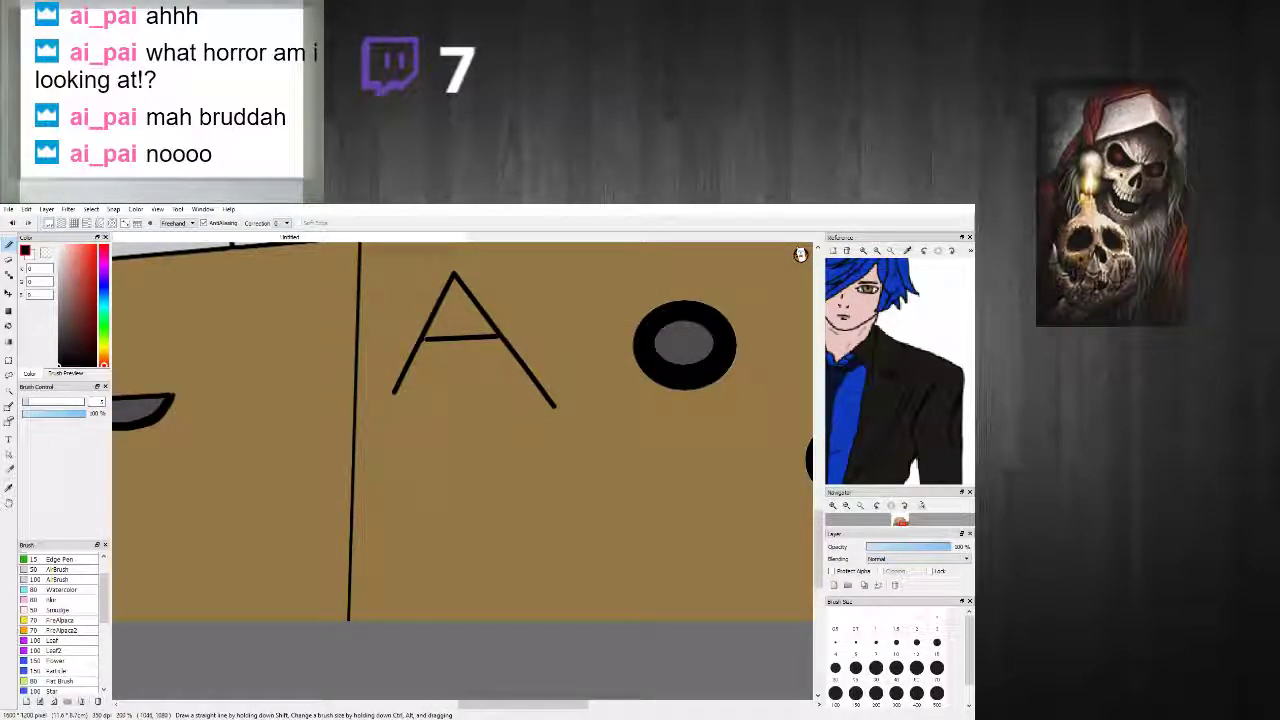
mouse_move(406, 503)
left_mouse_down()
mouse_move(463, 428)
mouse_move(548, 508)
left_mouse_up()
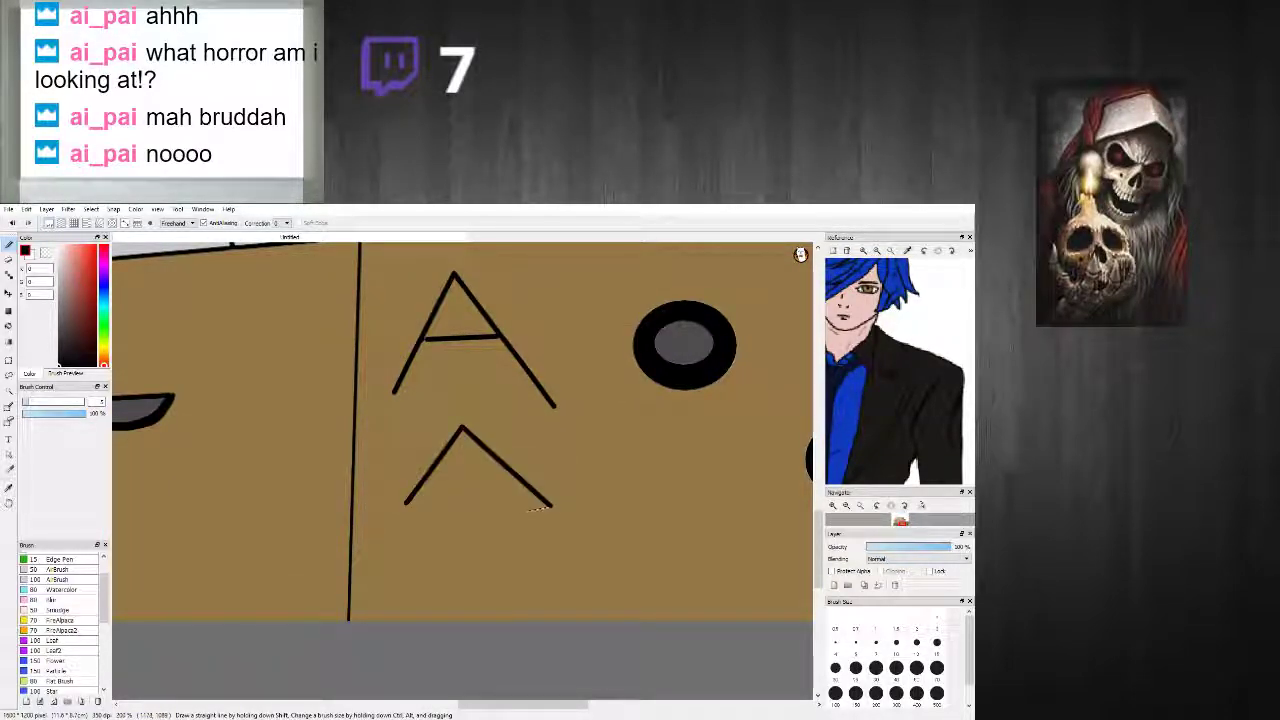
left_click(486, 508, "shift")
left_click(487, 598, "shift")
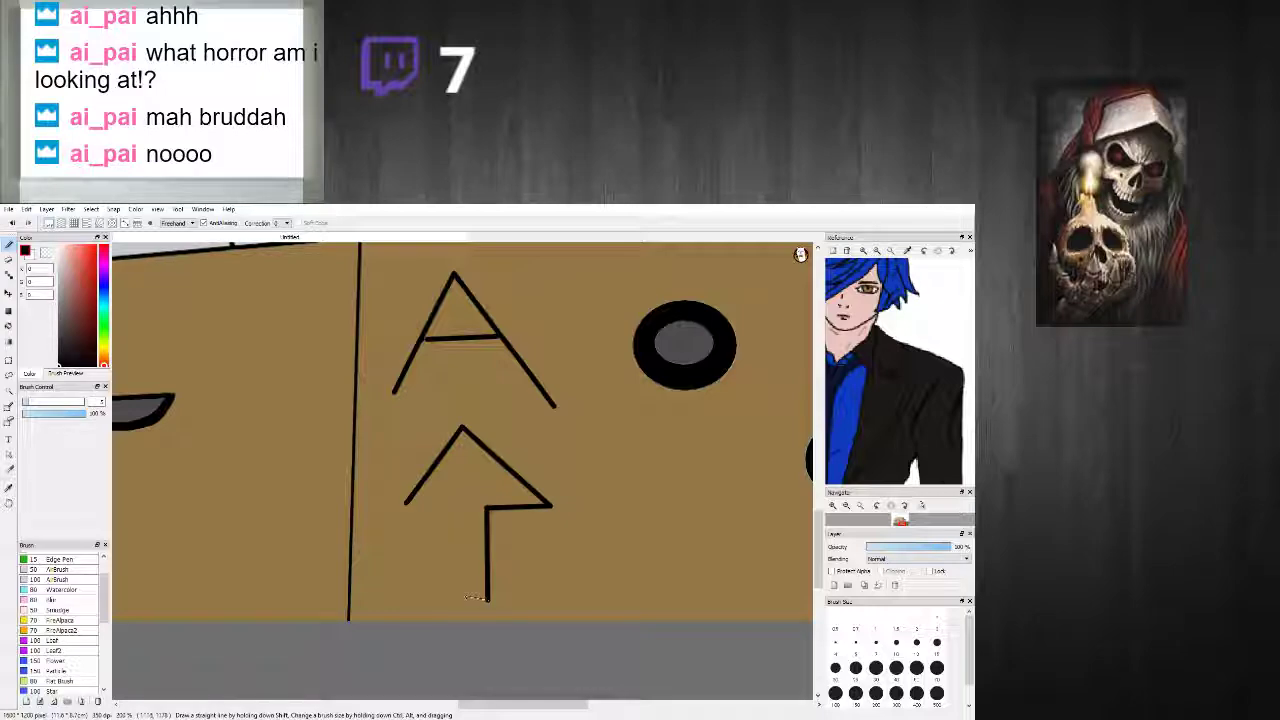
left_click(445, 597, "shift")
left_click(448, 508, "shift")
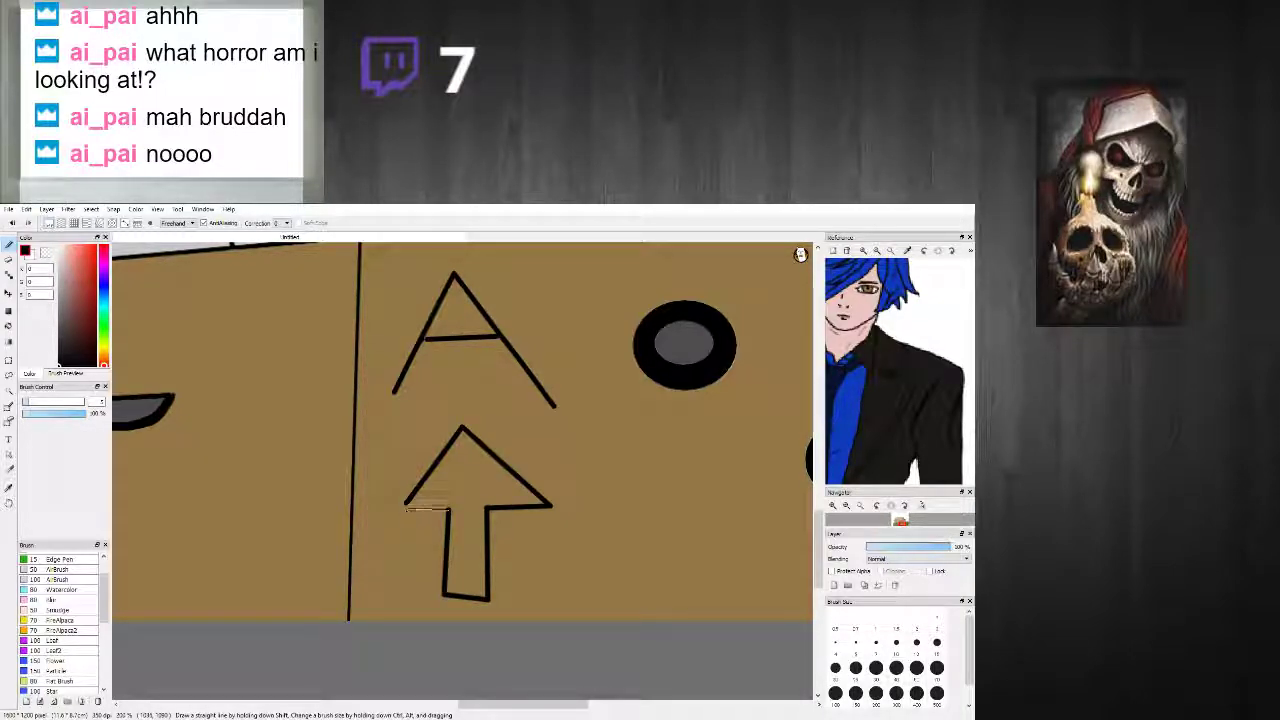
Step: Sample the bright red of the downward arrow and fill the upward arrow below the letter A with it
scroll(472, 500, "down", 5)
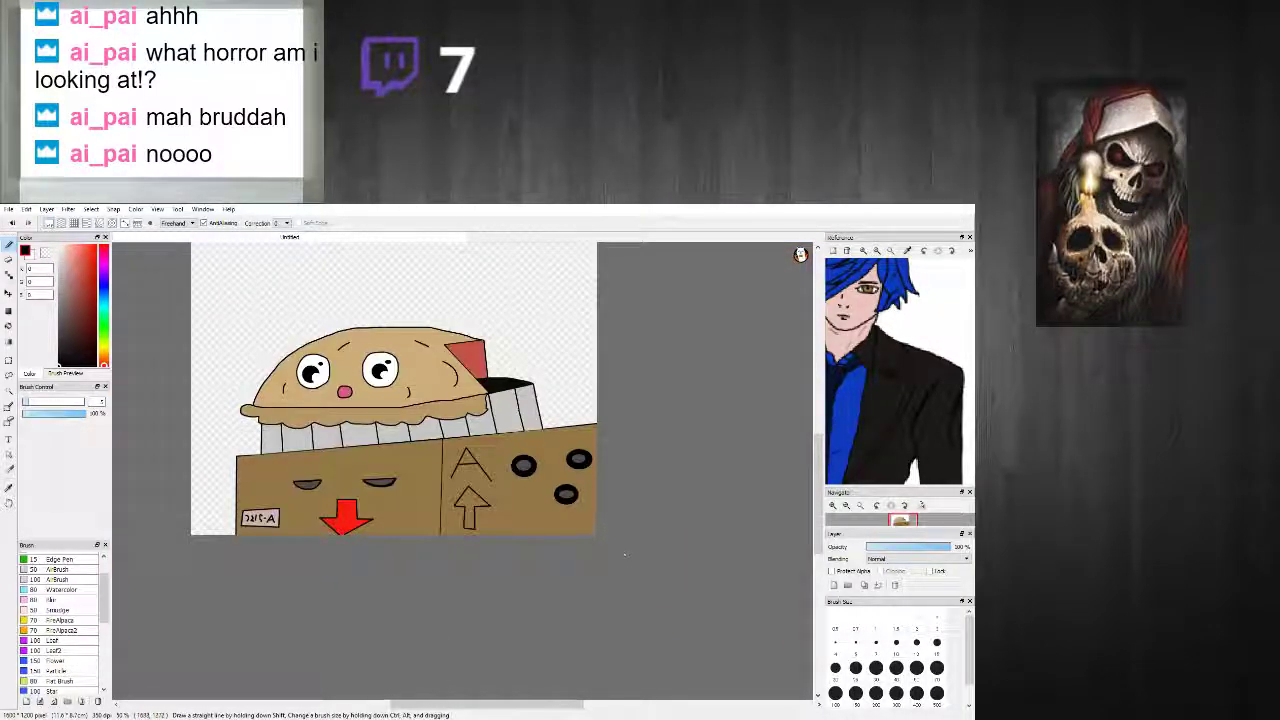
right_click(346, 515)
key("g")
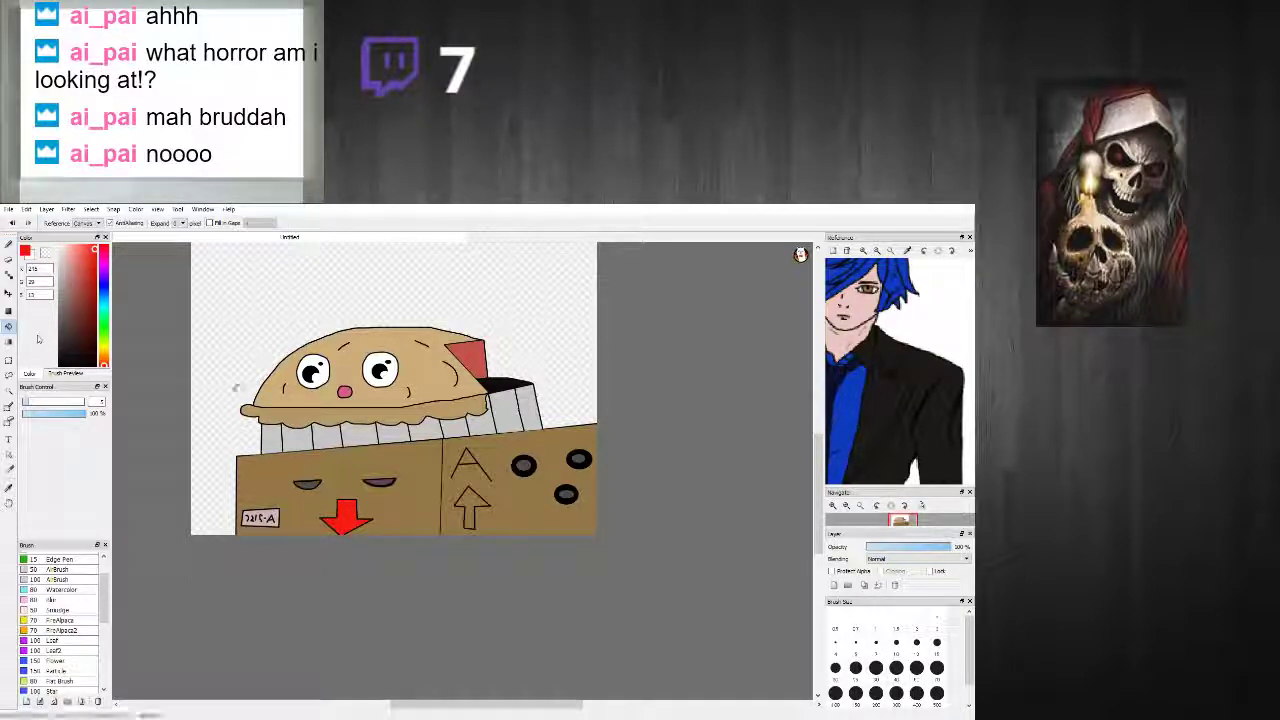
left_click(468, 492)
scroll(562, 512, "down", 3)
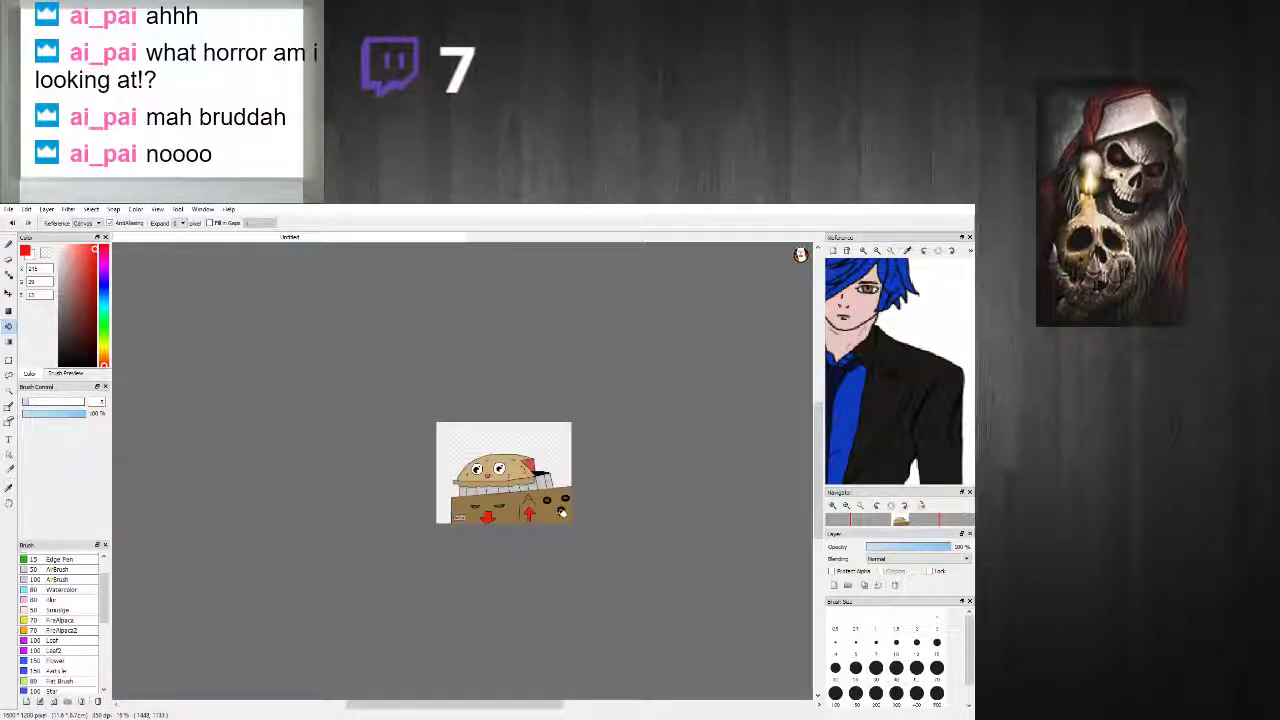
scroll(562, 512, "up", 1)
scroll(562, 512, "up", 1)
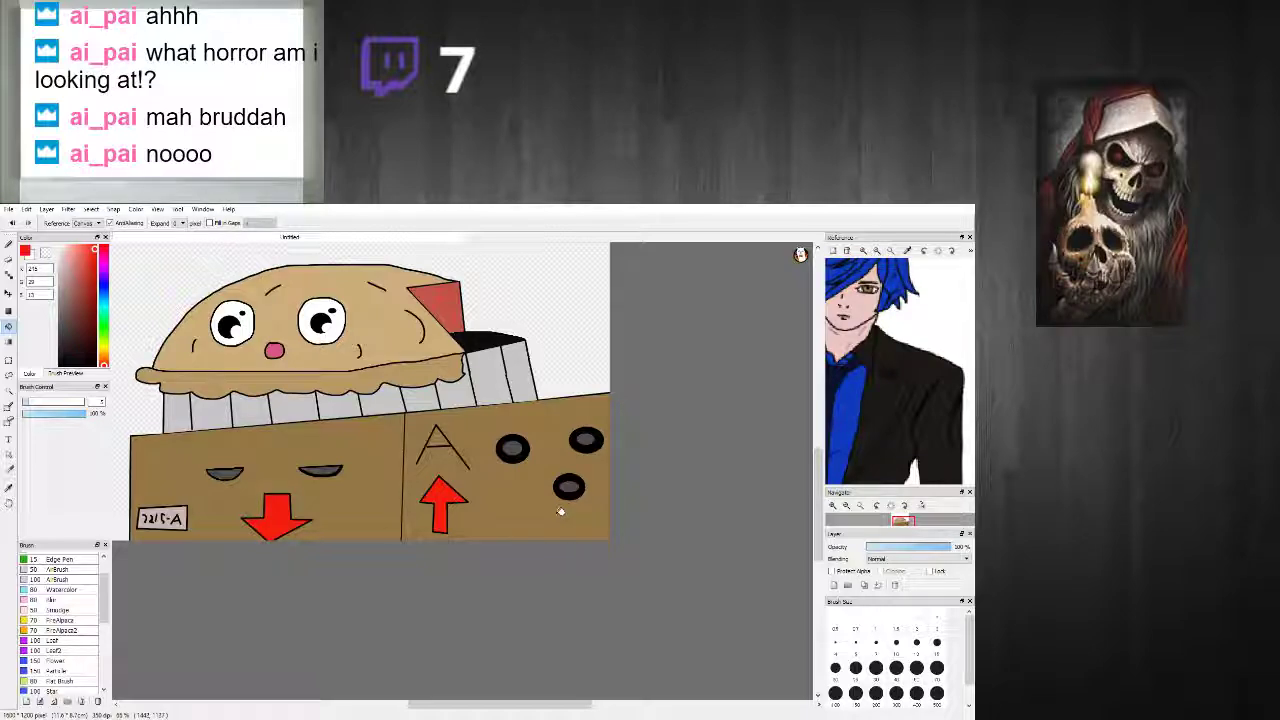
scroll(561, 512, "down", 2)
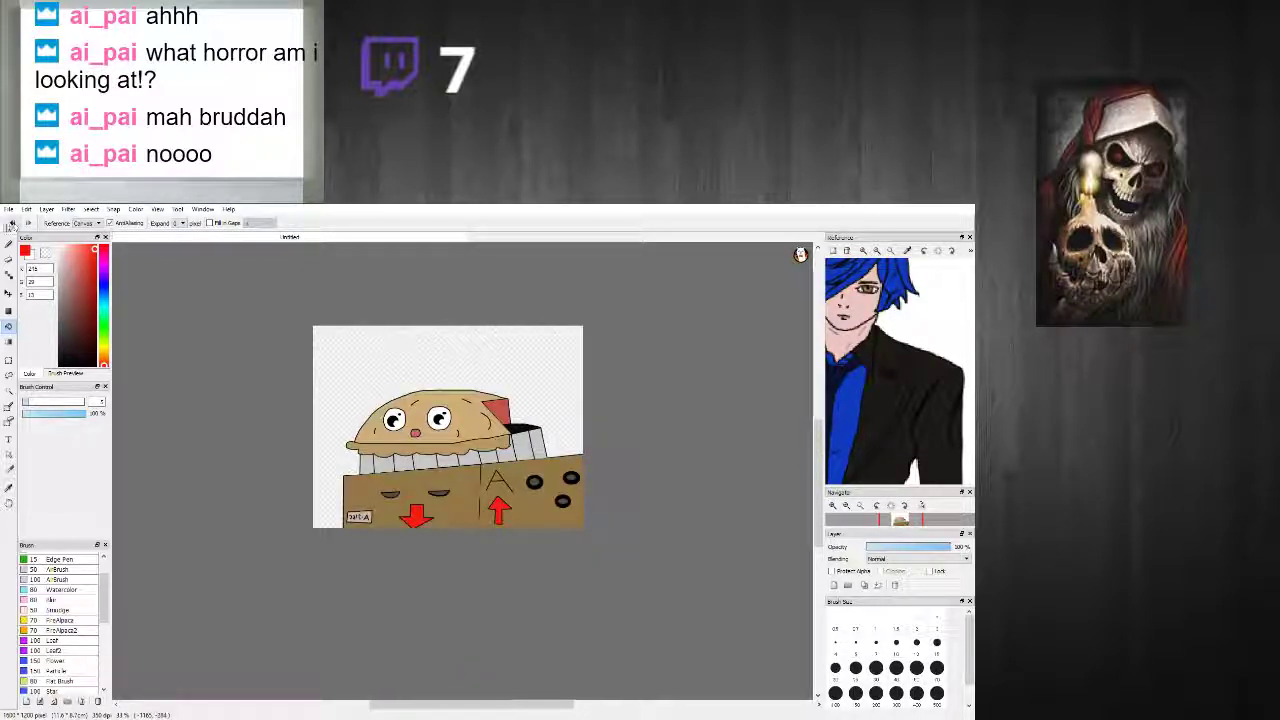
Step: Sample the crust's brown and brush the outline of a slanted, scalloped crust strip in the empty area above the creature
left_click(8, 244)
scroll(416, 463, "up", 1)
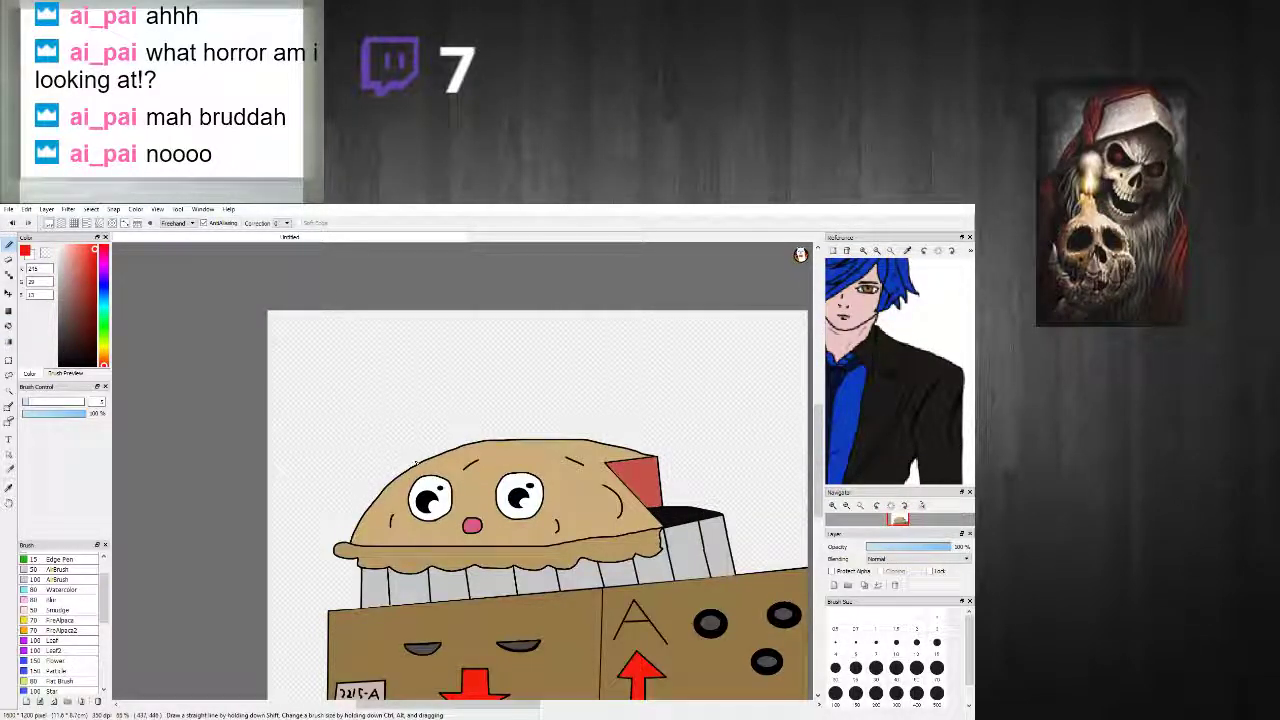
scroll(416, 463, "up", 1)
scroll(440, 447, "down", 2)
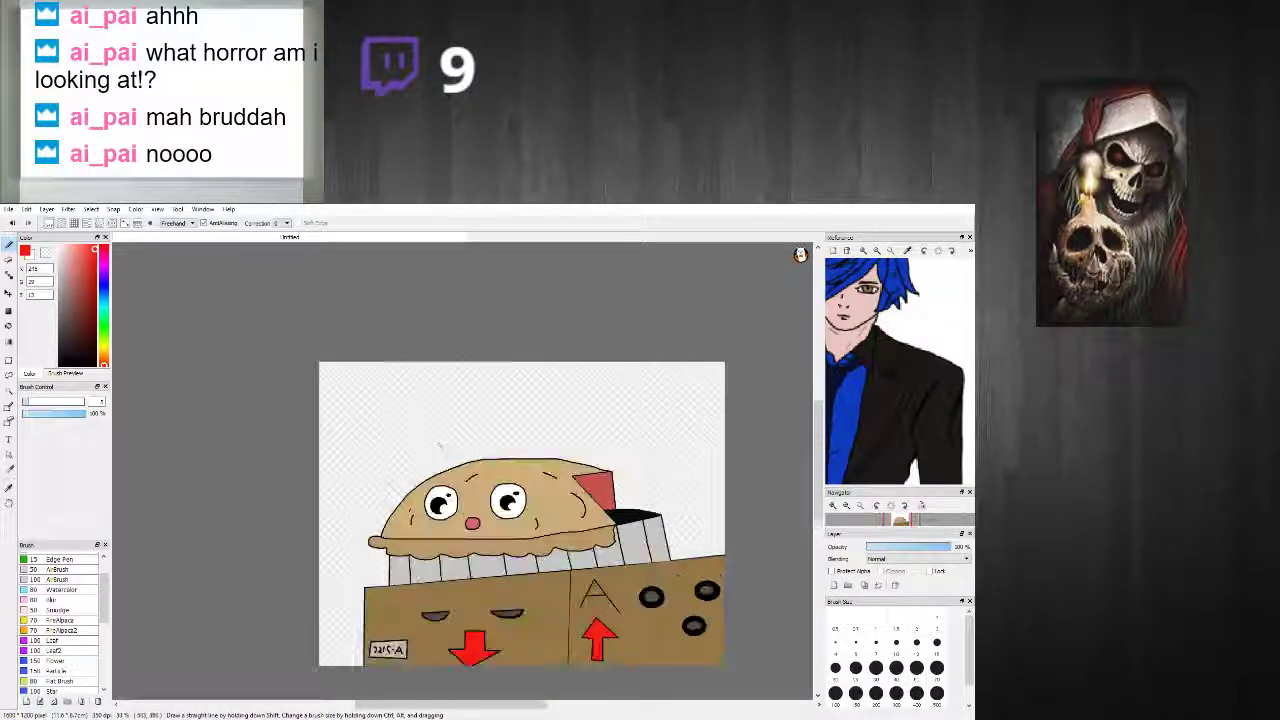
scroll(440, 447, "up", 2)
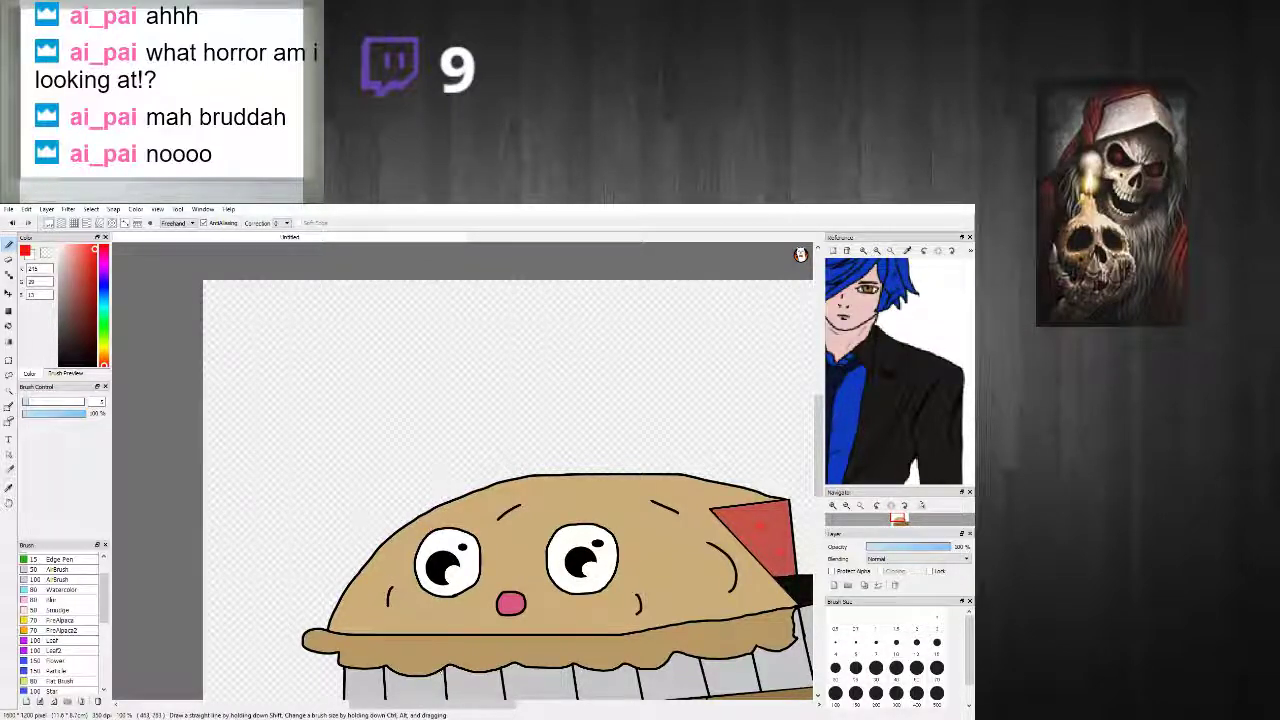
right_click(425, 645)
scroll(479, 438, "up", 1)
scroll(434, 381, "down", 1)
scroll(450, 440, "up", 3)
mouse_move(353, 358)
left_mouse_down()
mouse_move(375, 320)
mouse_move(547, 403)
mouse_move(528, 409)
mouse_move(590, 440)
left_mouse_up()
mouse_move(352, 358)
left_mouse_down()
mouse_move(508, 458)
mouse_move(574, 460)
left_mouse_up()
scroll(522, 469, "down", 2)
scroll(520, 469, "up", 1)
scroll(564, 580, "down", 1)
scroll(689, 594, "up", 2)
Step: Sample the muted red from the filling wedge on the creature's right side as the brush colour
right_click(694, 573)
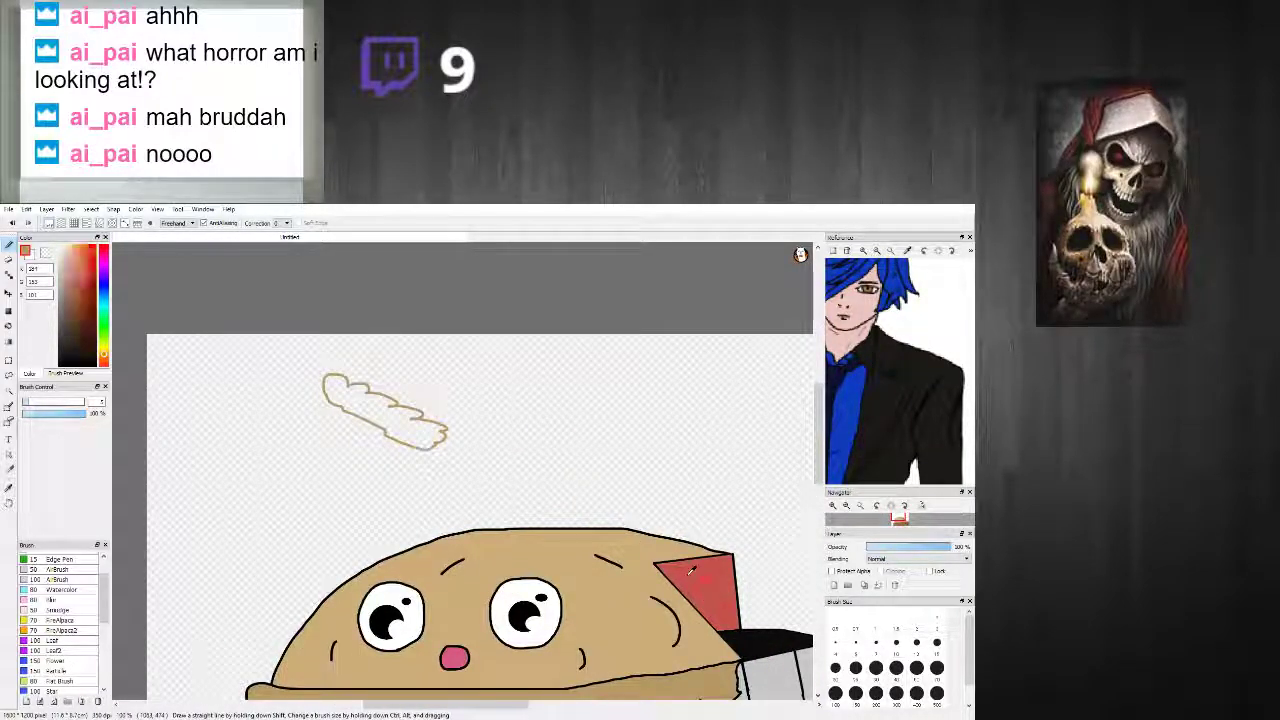
scroll(392, 491, "down", 2)
scroll(380, 488, "up", 3)
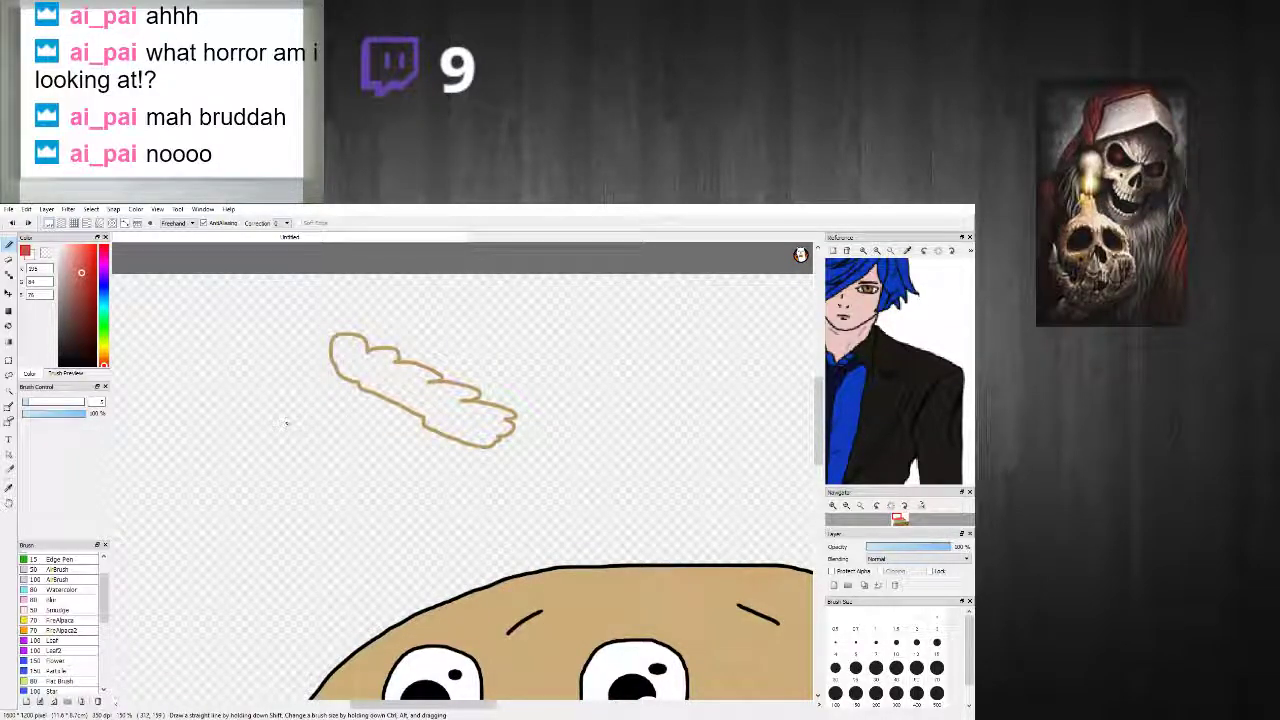
Step: Draw two straight red lines from the ends of the crust outline that meet in a point, forming the pie slice's sides
left_click(226, 527, "shift")
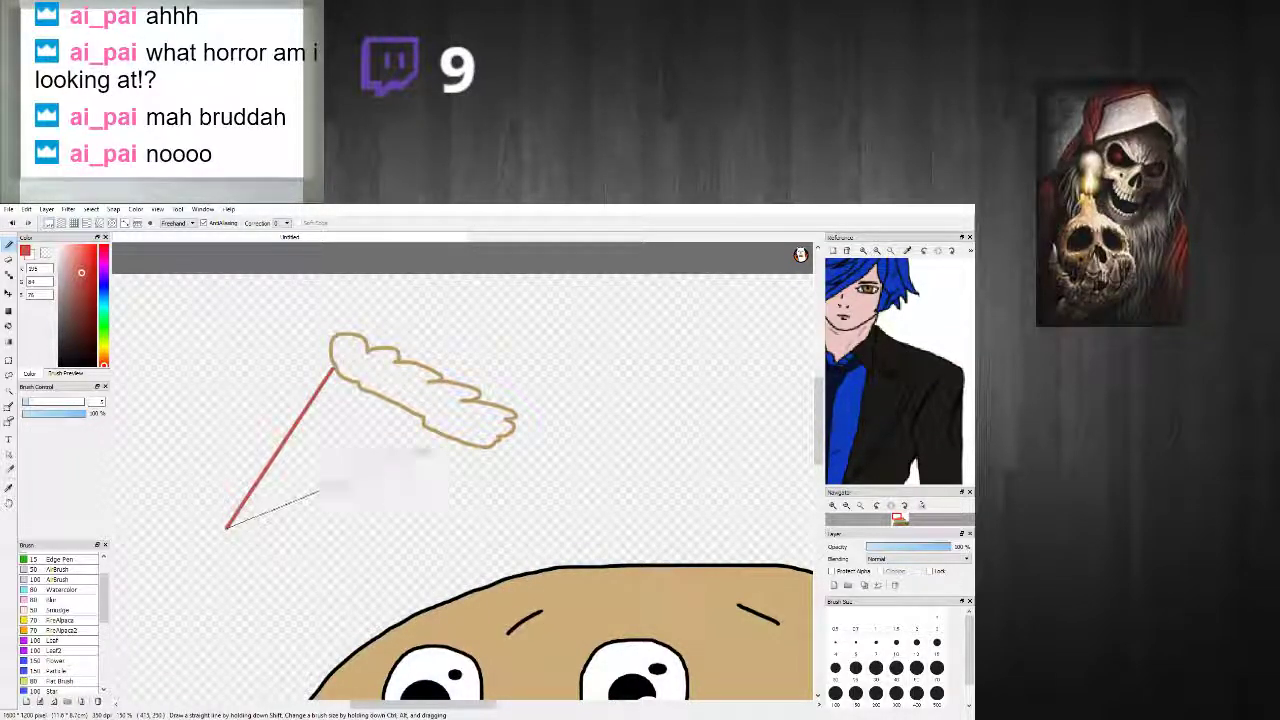
left_click(473, 447, "shift")
scroll(465, 460, "down", 1)
scroll(368, 490, "up", 1)
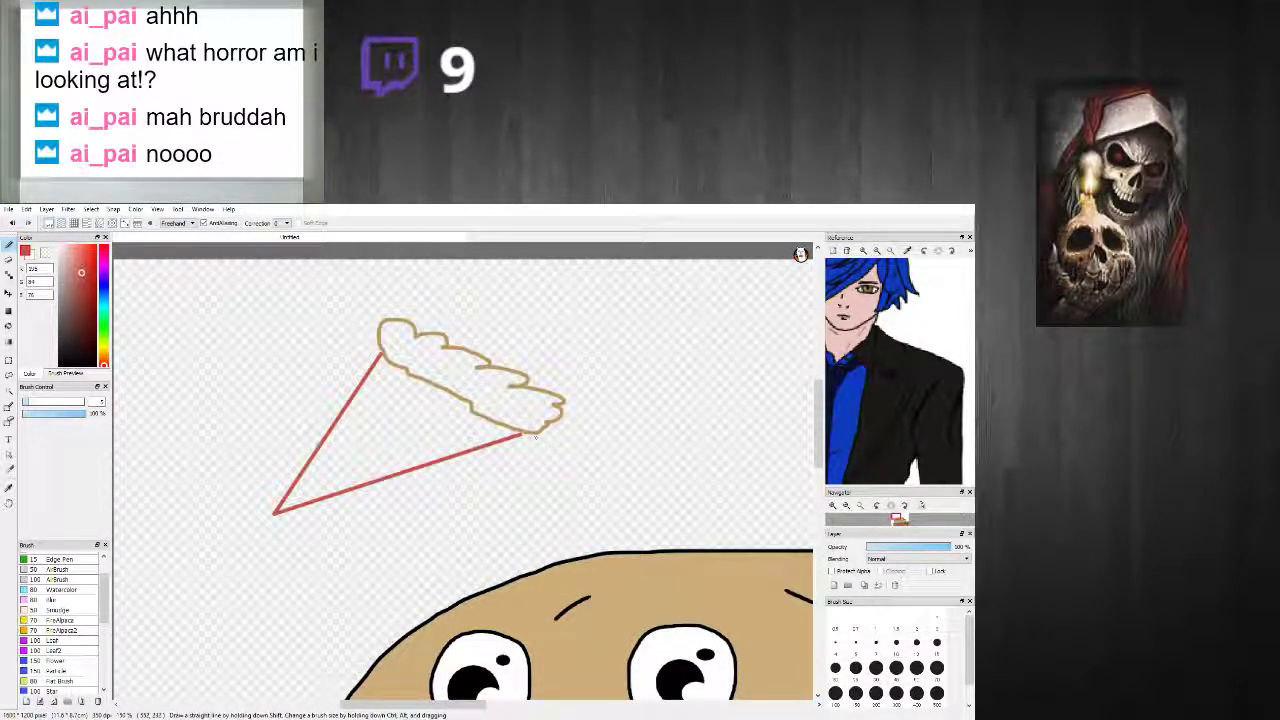
Step: Draw a straight pale cream line along the outside of the pie slice's lower red edge
right_click(536, 437)
scroll(393, 529, "up", 2)
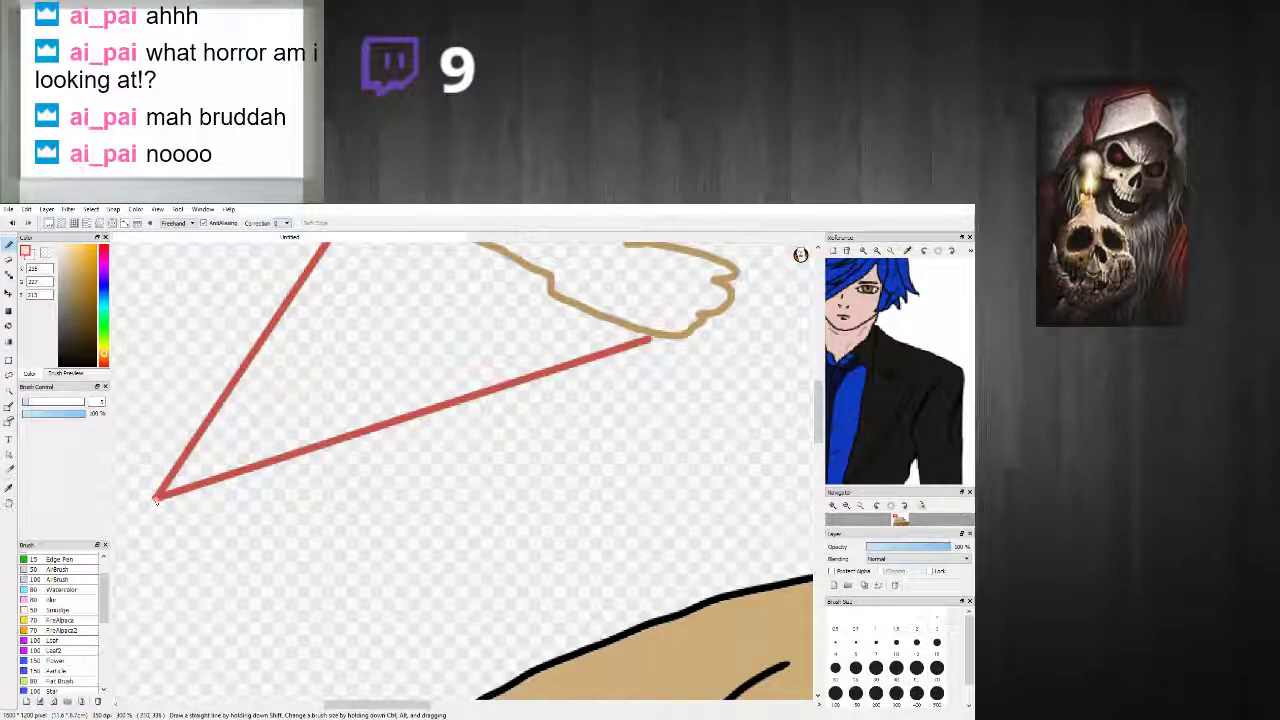
mouse_move(160, 508)
left_mouse_down()
mouse_move(556, 393)
mouse_move(655, 352)
left_mouse_up()
key("ctrl+z")
scroll(655, 352, "down", 3)
scroll(537, 403, "up", 2)
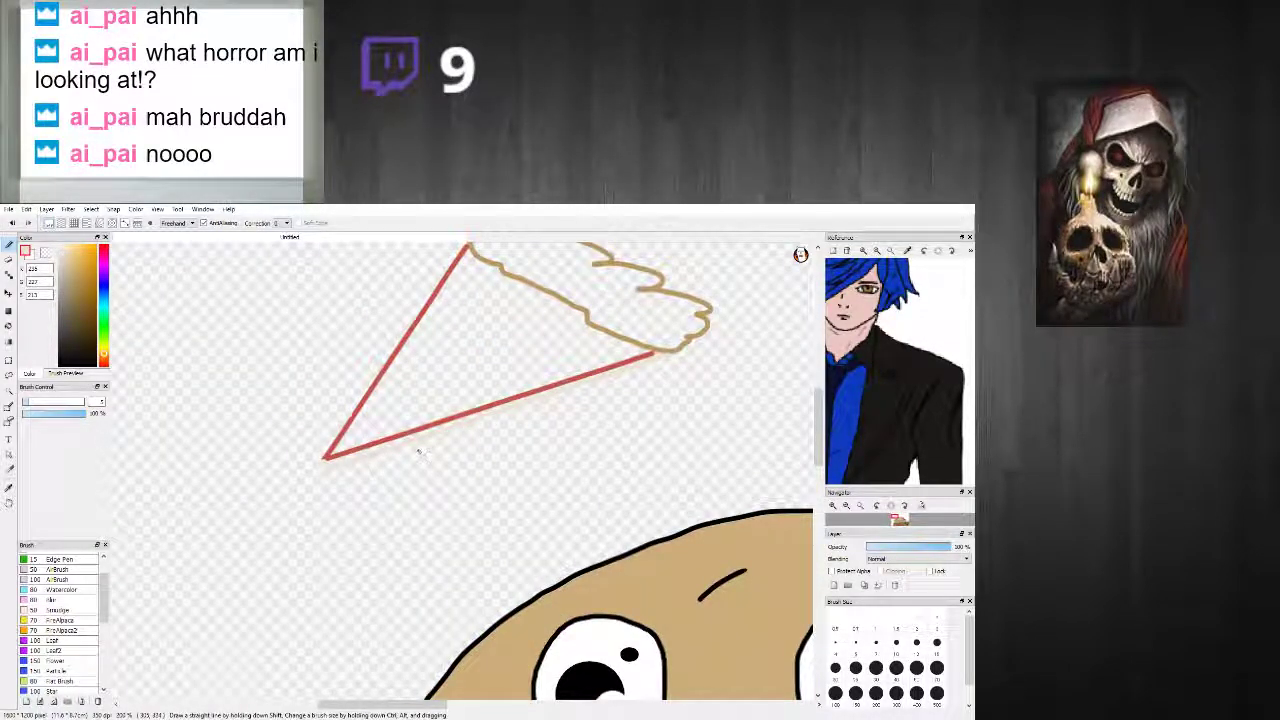
scroll(342, 483, "up", 2)
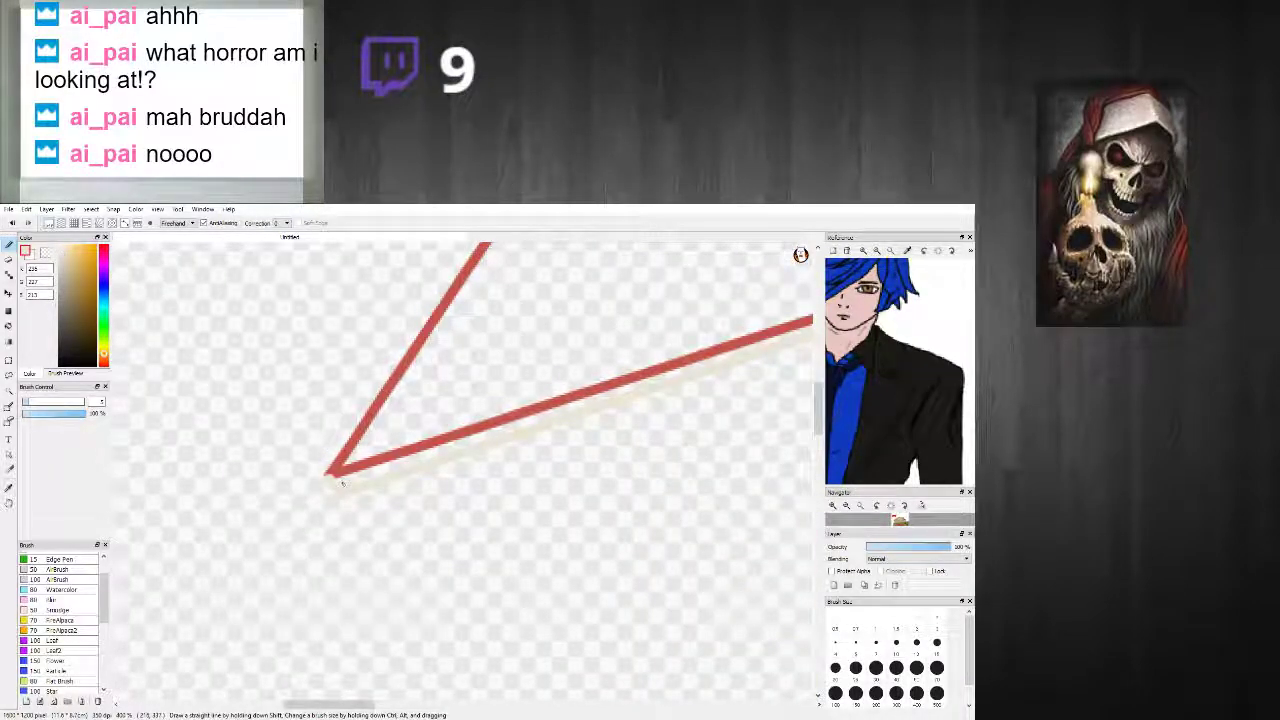
scroll(339, 487, "down", 2)
scroll(600, 420, "up", 2)
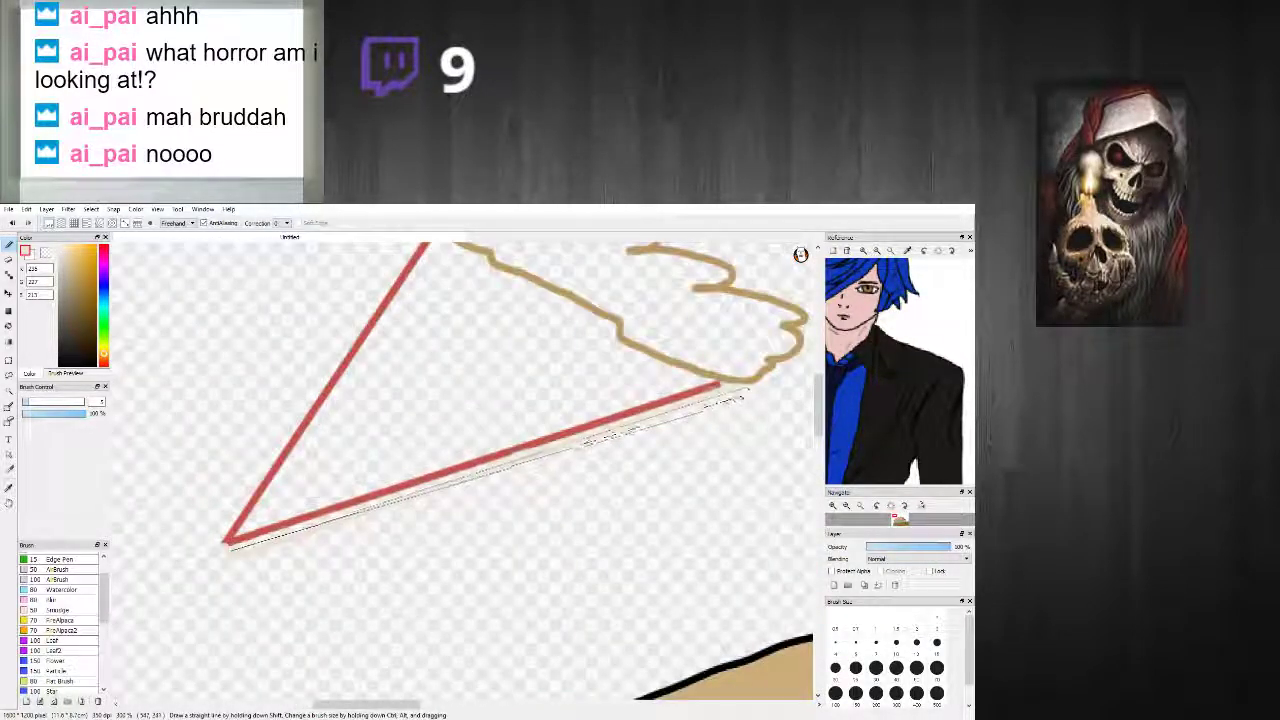
left_click(733, 387, "shift")
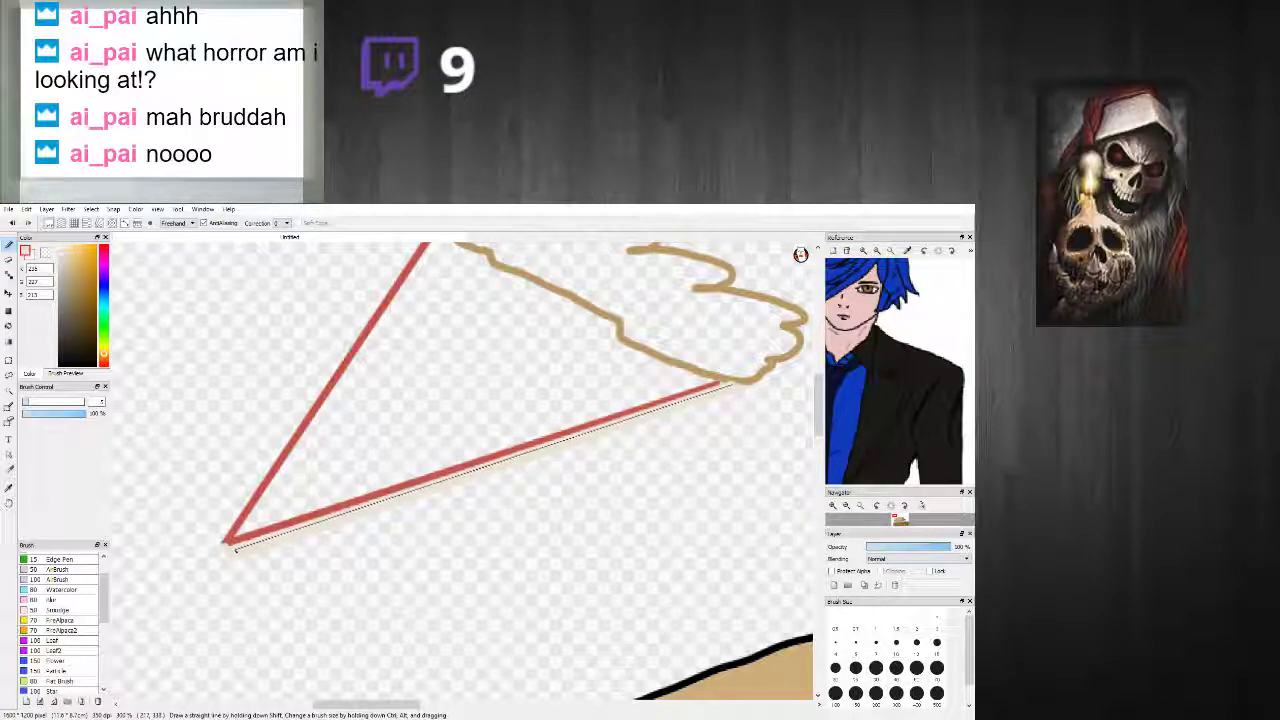
Step: Fill the pie slice's triangle with the red of its outline and paint over the thin gaps along its edges
left_click(228, 541, "alt")
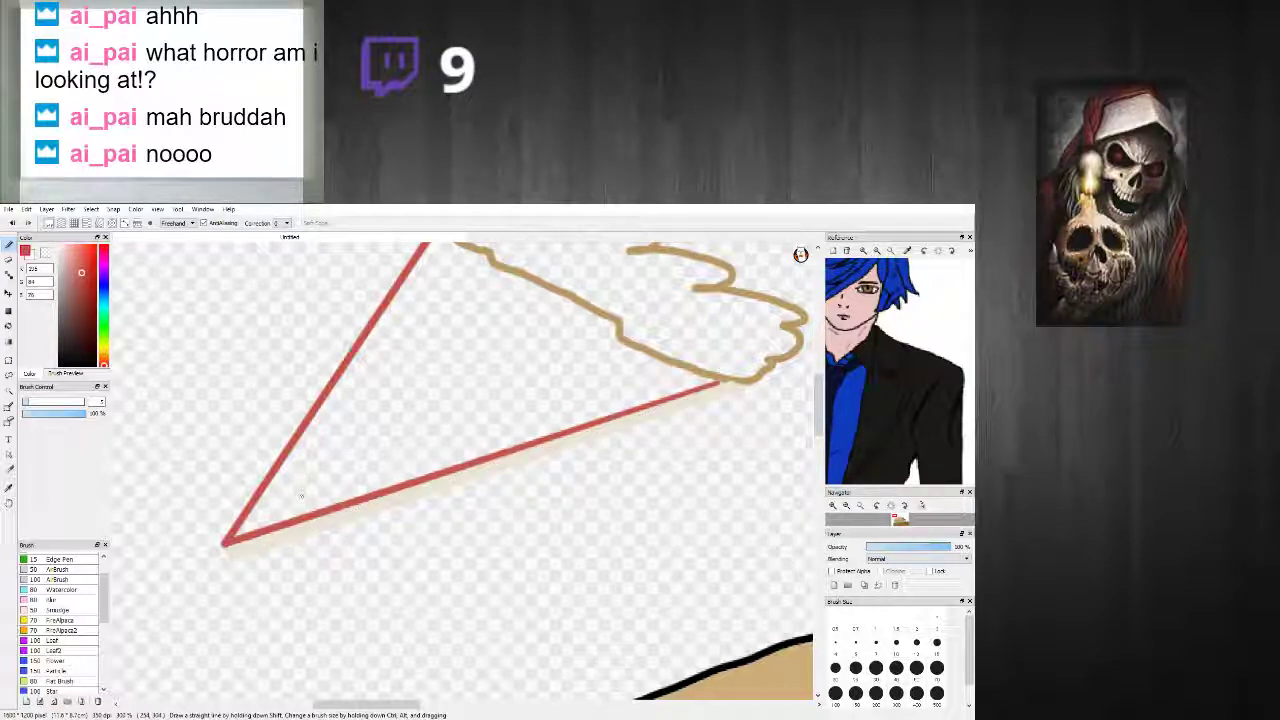
left_click(8, 325)
left_click(363, 423)
scroll(417, 437, "down", 2)
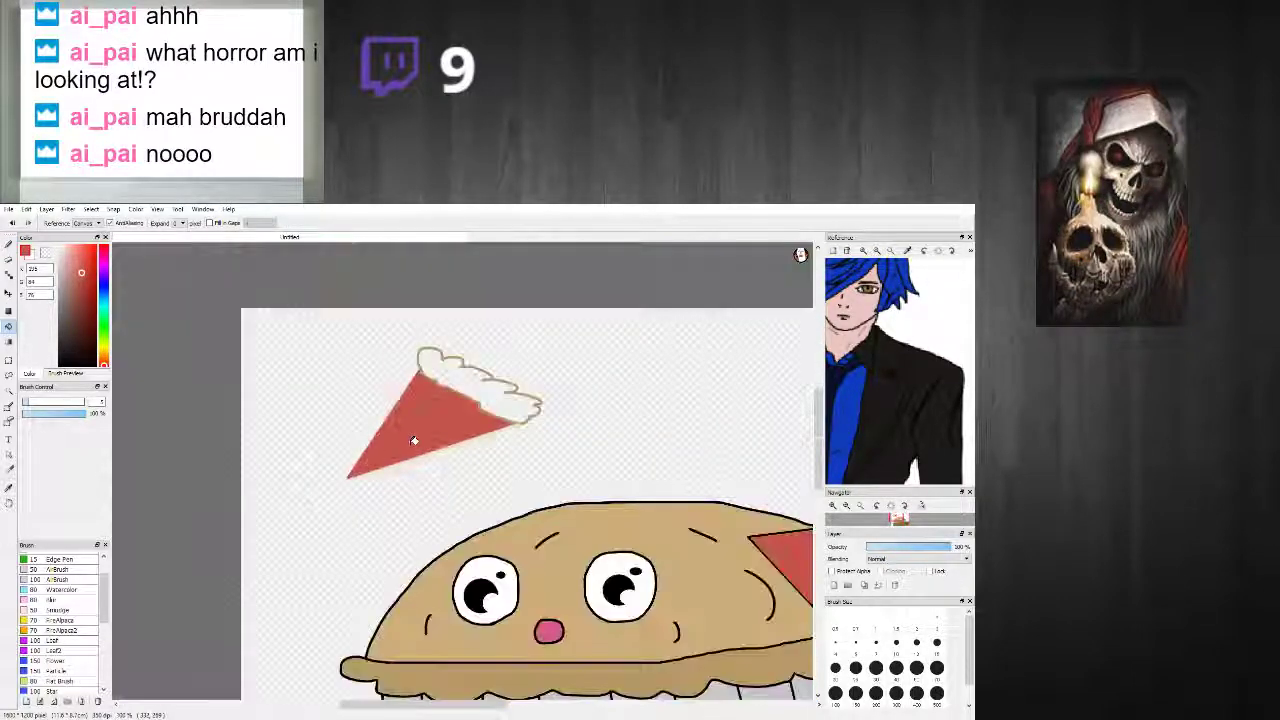
scroll(409, 437, "up", 3)
key("b")
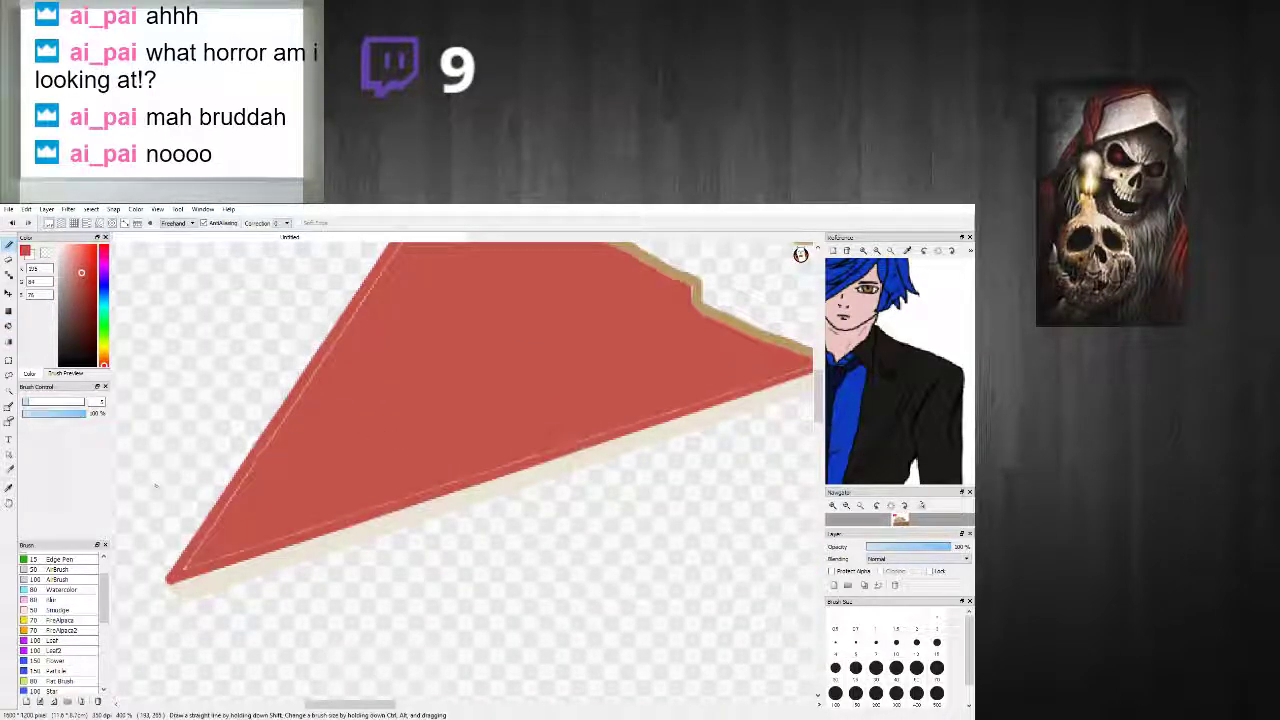
scroll(184, 569, "down", 3)
scroll(184, 569, "up", 2)
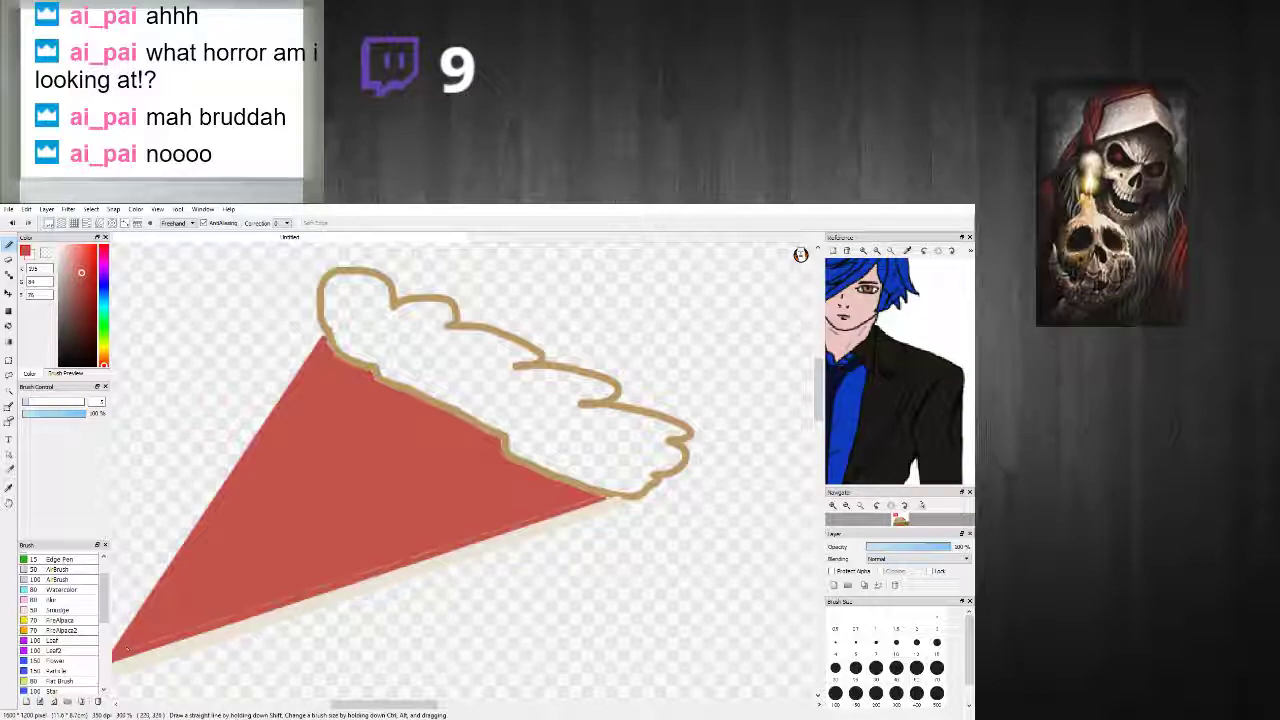
scroll(569, 512, "down", 3)
scroll(568, 512, "up", 3)
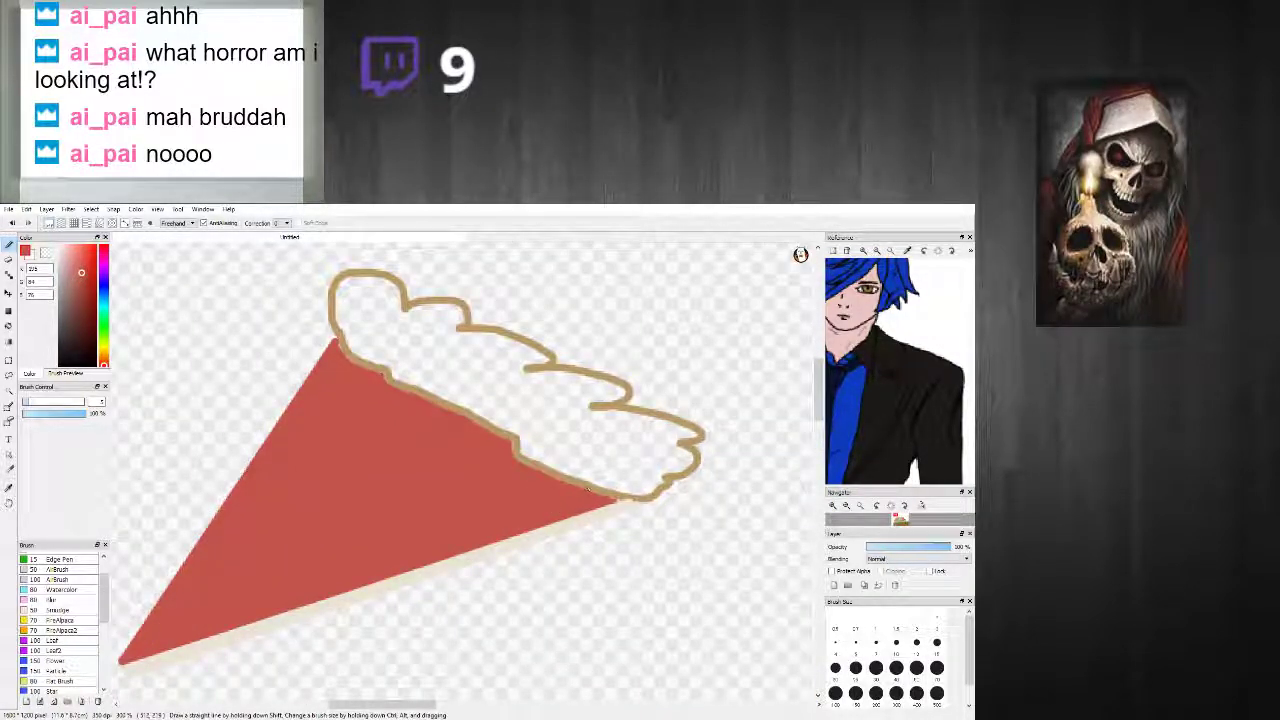
Step: Fill the slice's crust with its outline's tan colour, paint over the leftover gaps, and set the brush colour to black
left_click(590, 486, "alt")
left_click(9, 326)
left_click(518, 375)
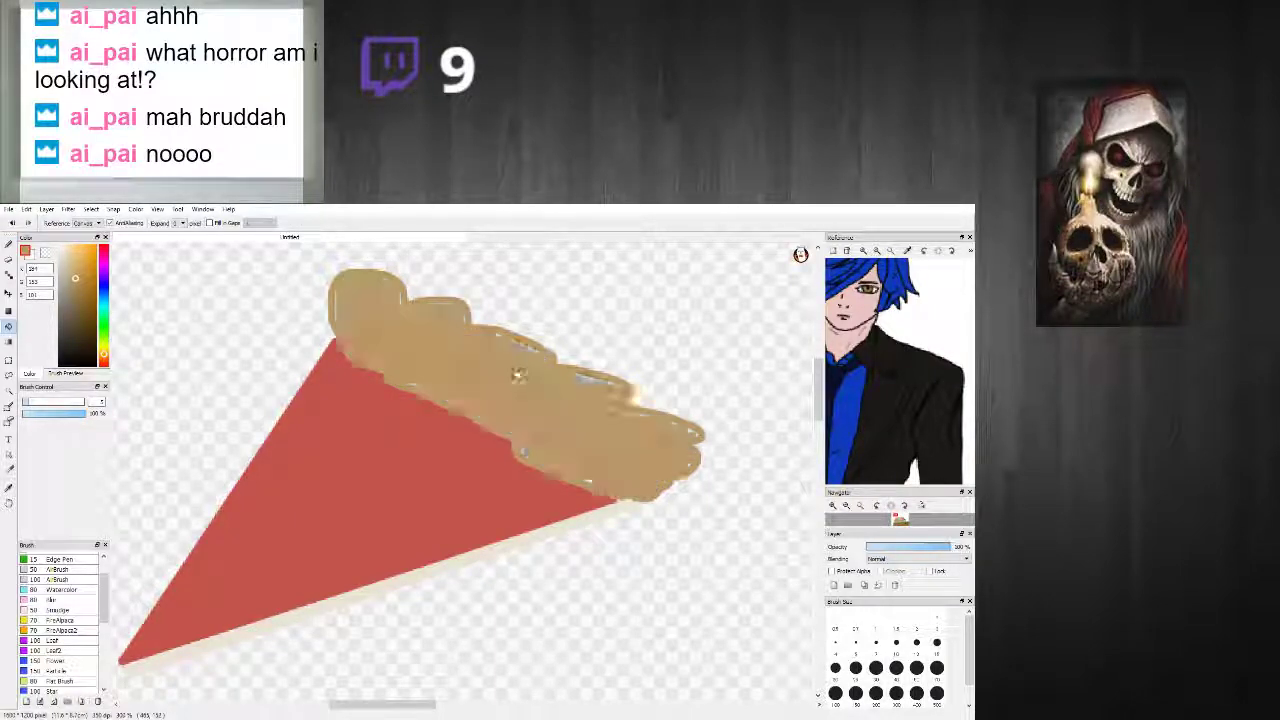
key("b")
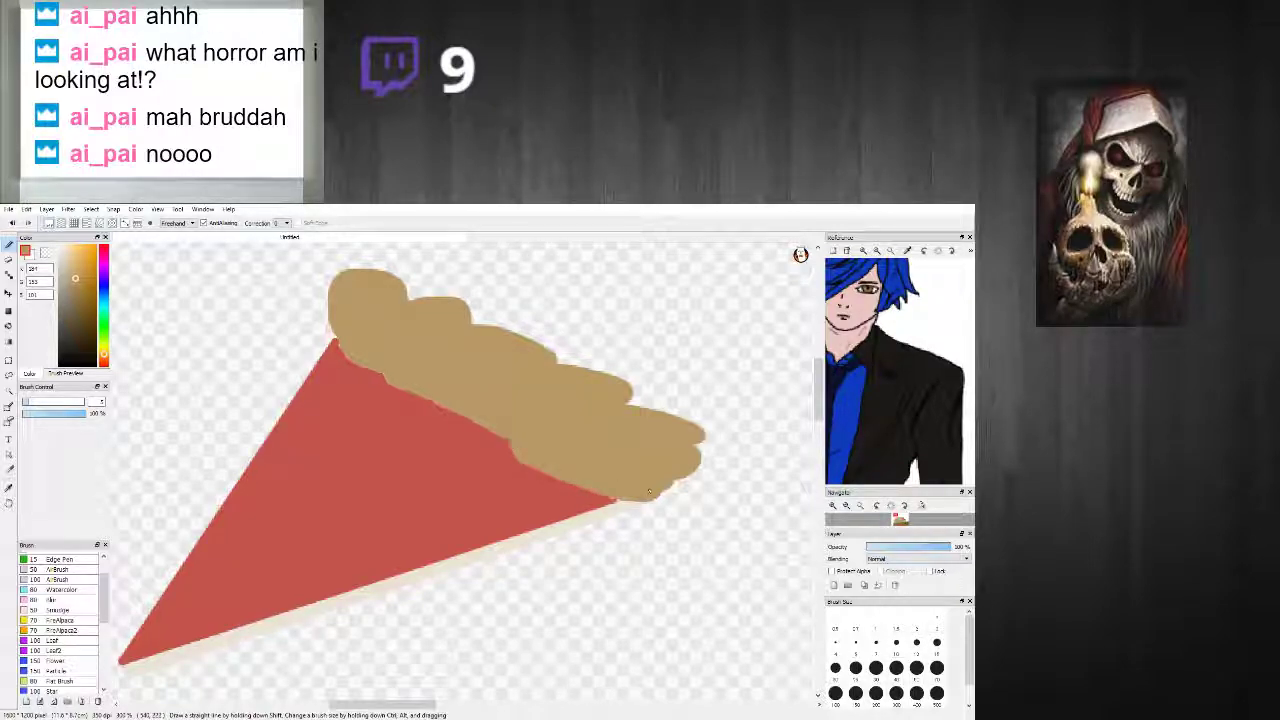
left_click_drag(70, 308, 60, 364)
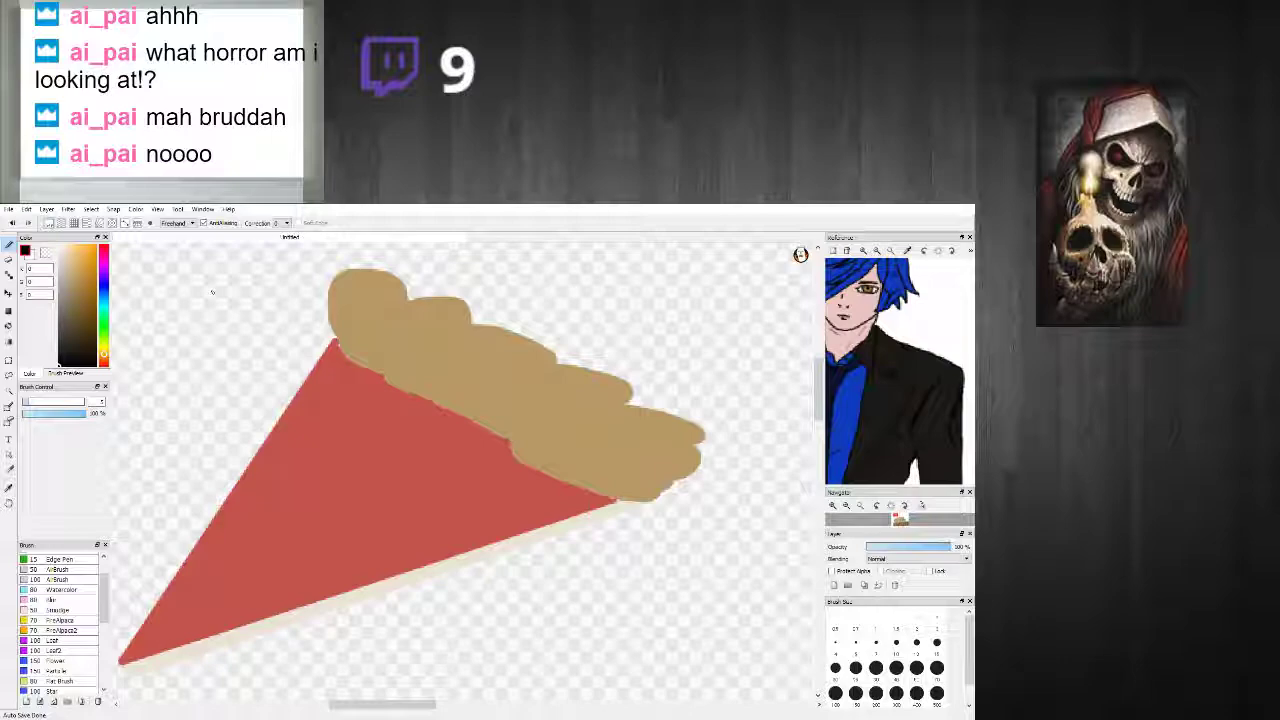
Step: Examine the whole drawing, comparing the floating slice with the pie character and its exposed red filling
scroll(450, 481, "up", 2)
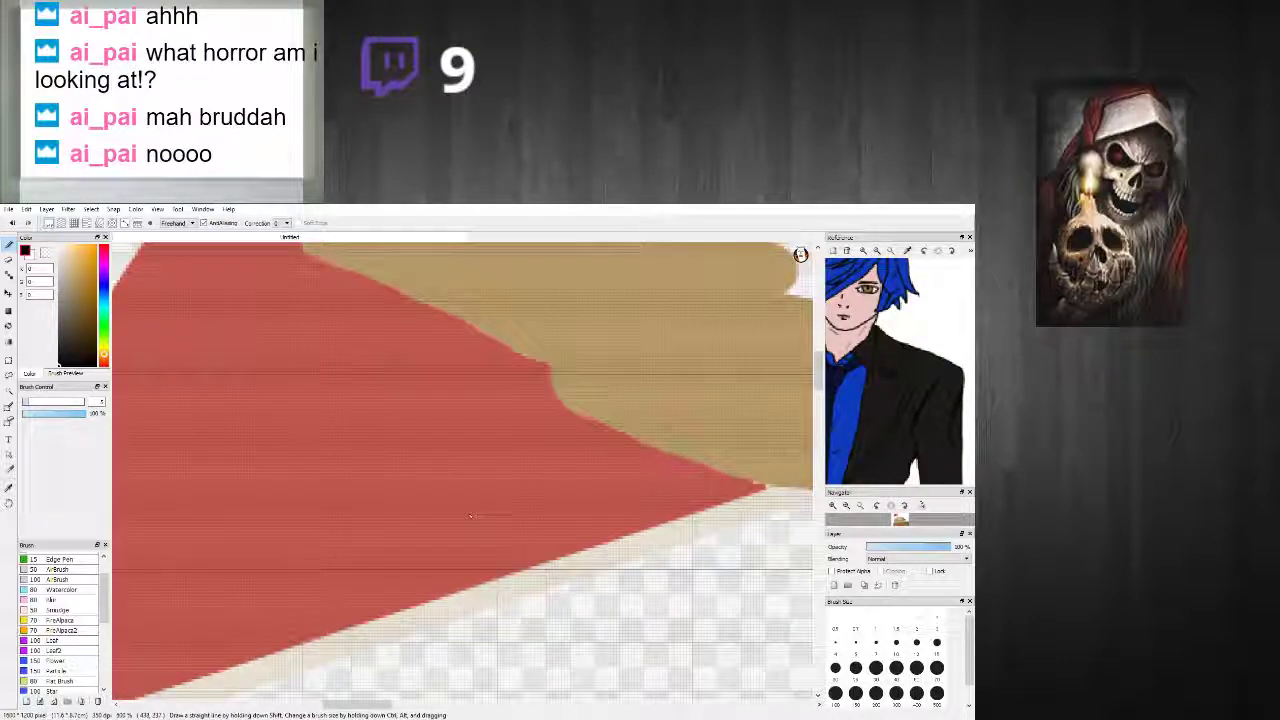
scroll(455, 490, "down", 12)
scroll(409, 488, "up", 7)
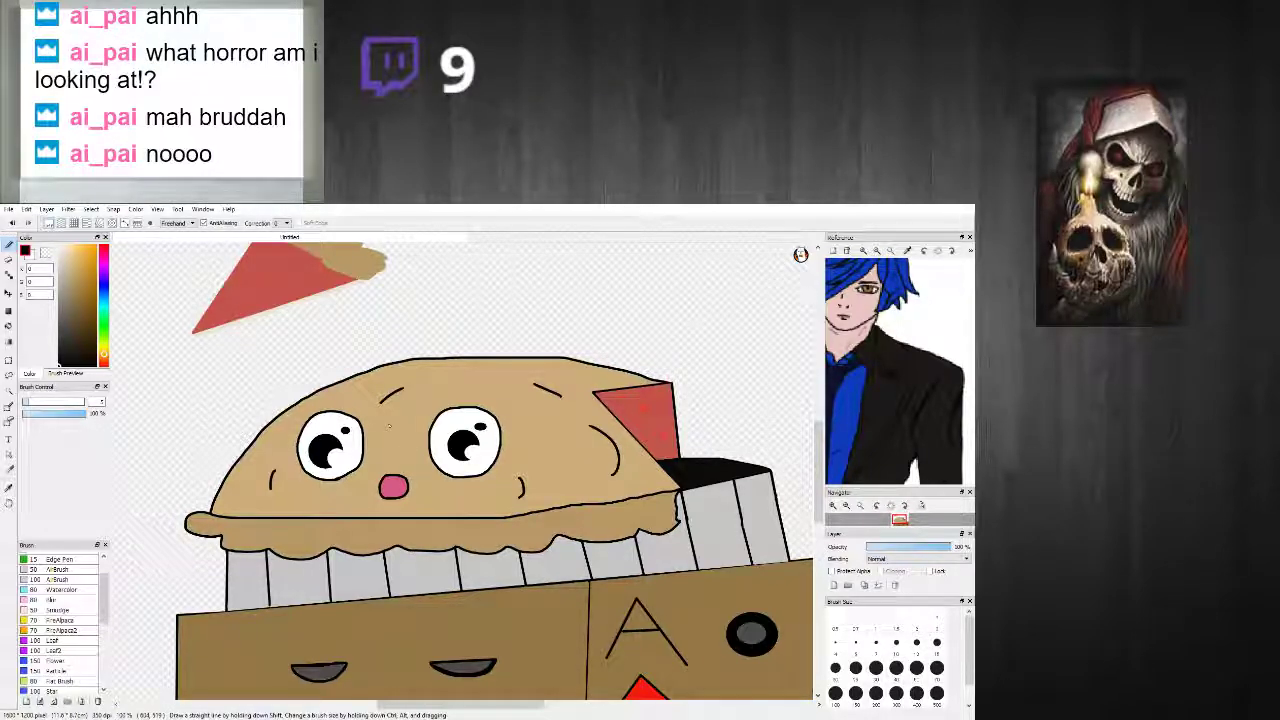
scroll(480, 460, "down", 6)
scroll(505, 460, "up", 5)
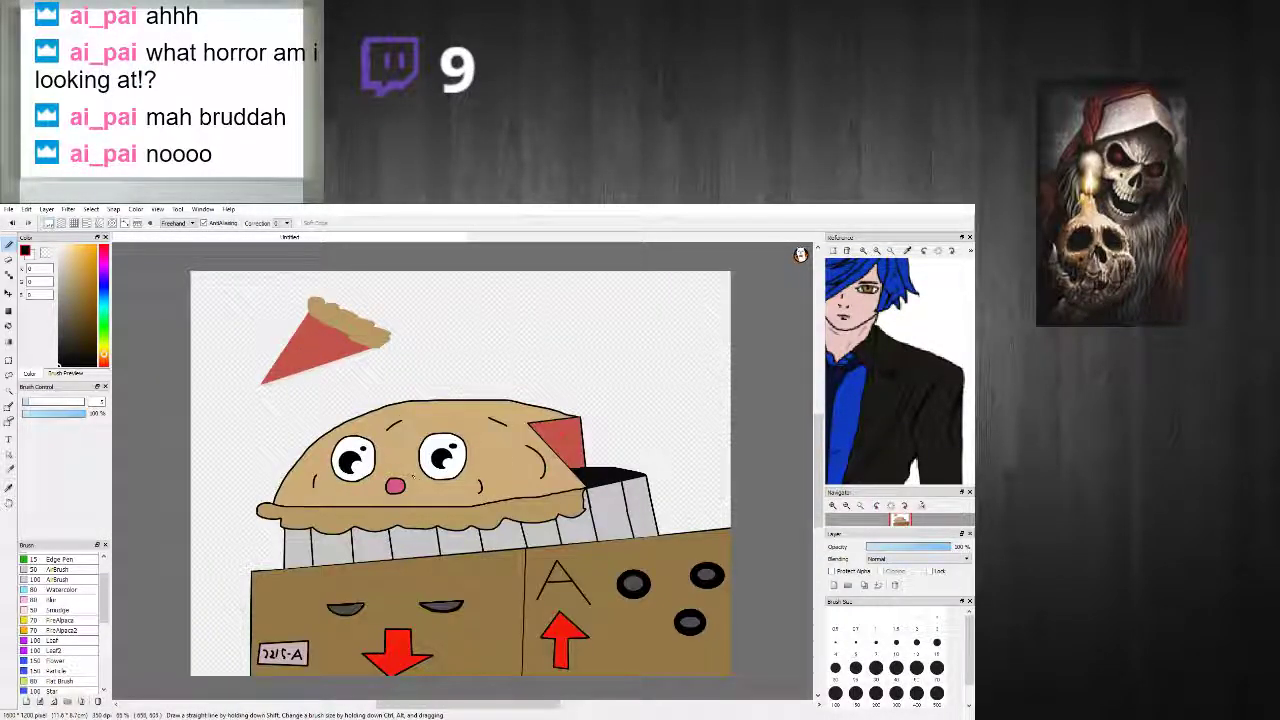
scroll(412, 478, "up", 2)
scroll(412, 478, "down", 2)
scroll(412, 478, "up", 2)
scroll(505, 455, "down", 1)
scroll(370, 566, "down", 5)
scroll(370, 566, "up", 3)
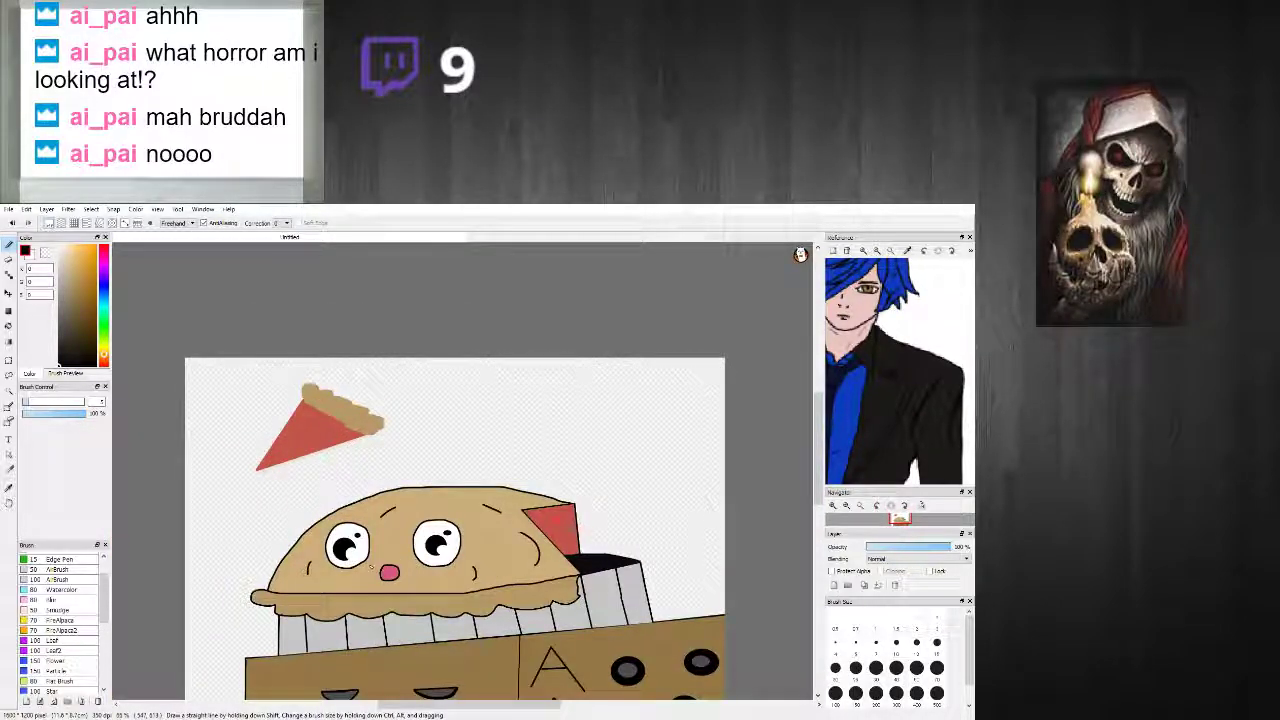
scroll(312, 430, "up", 2)
scroll(265, 469, "down", 3)
scroll(265, 469, "up", 3)
scroll(656, 678, "down", 5)
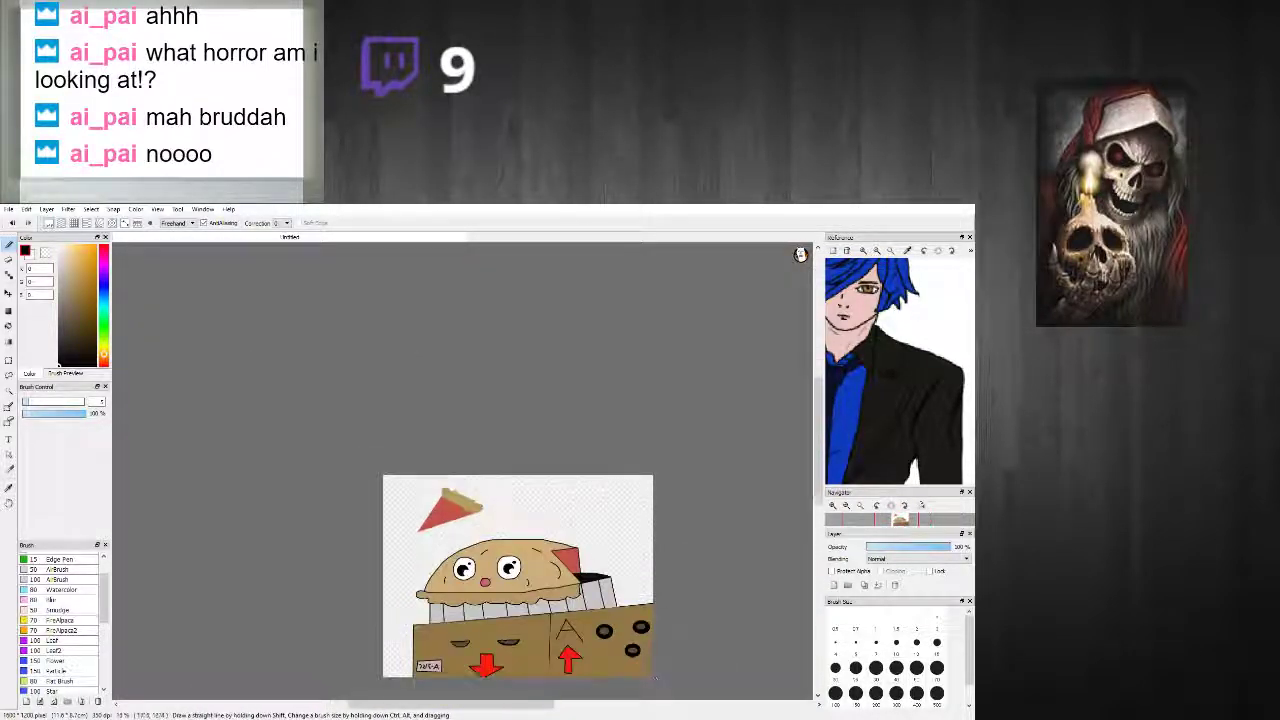
scroll(656, 678, "up", 4)
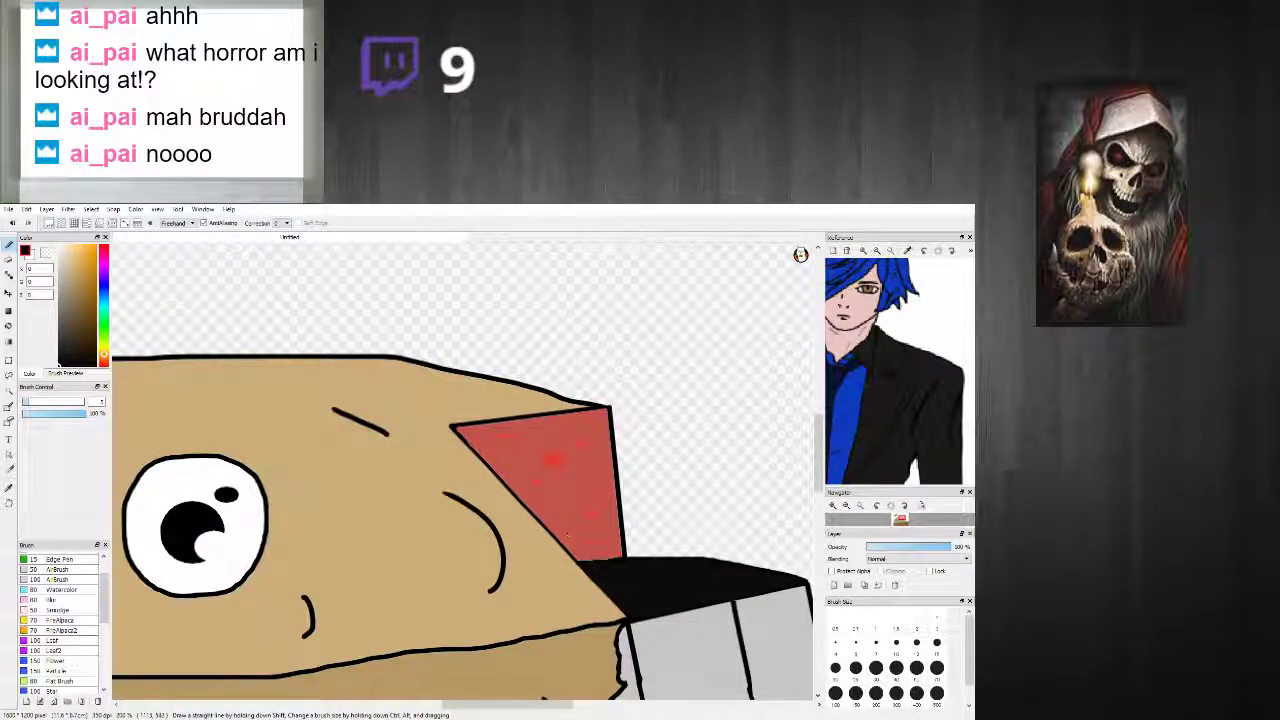
scroll(567, 535, "down", 3)
scroll(597, 514, "up", 3)
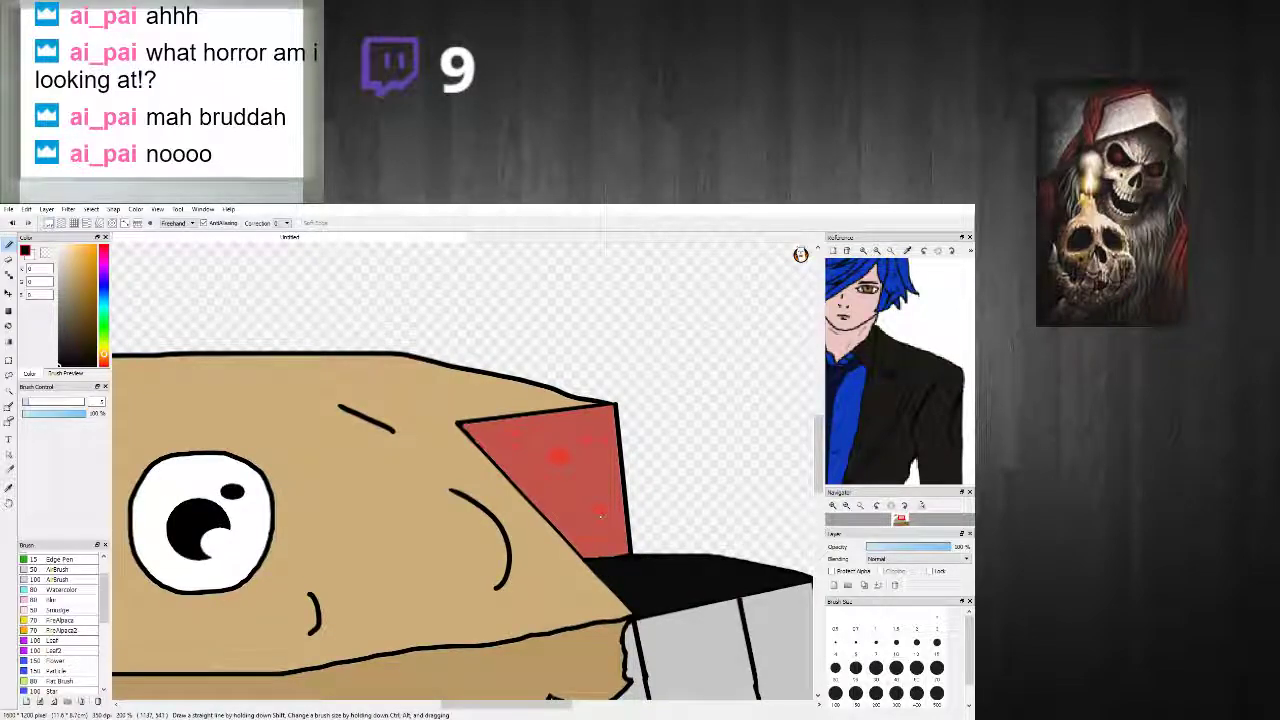
scroll(606, 497, "down", 4)
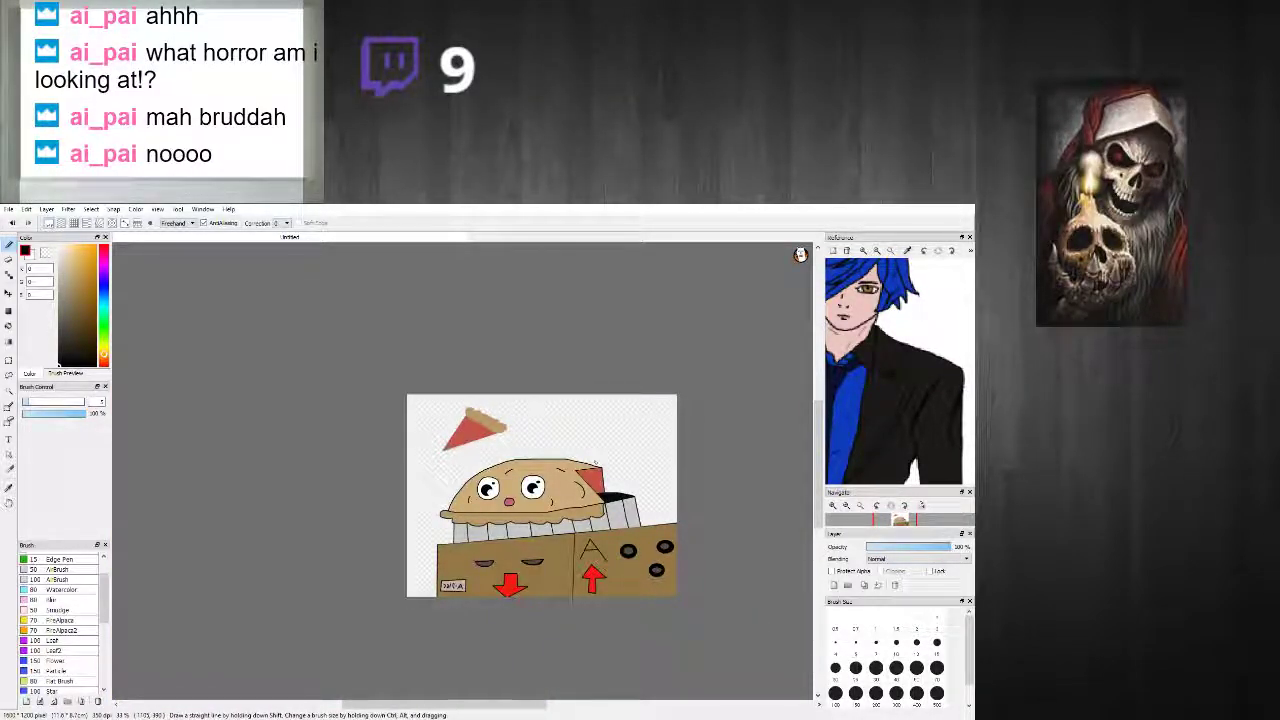
Step: Draw a wavy black thought bubble around the pie slice, with its tail reaching the top of the pie character's head
scroll(593, 464, "up", 2)
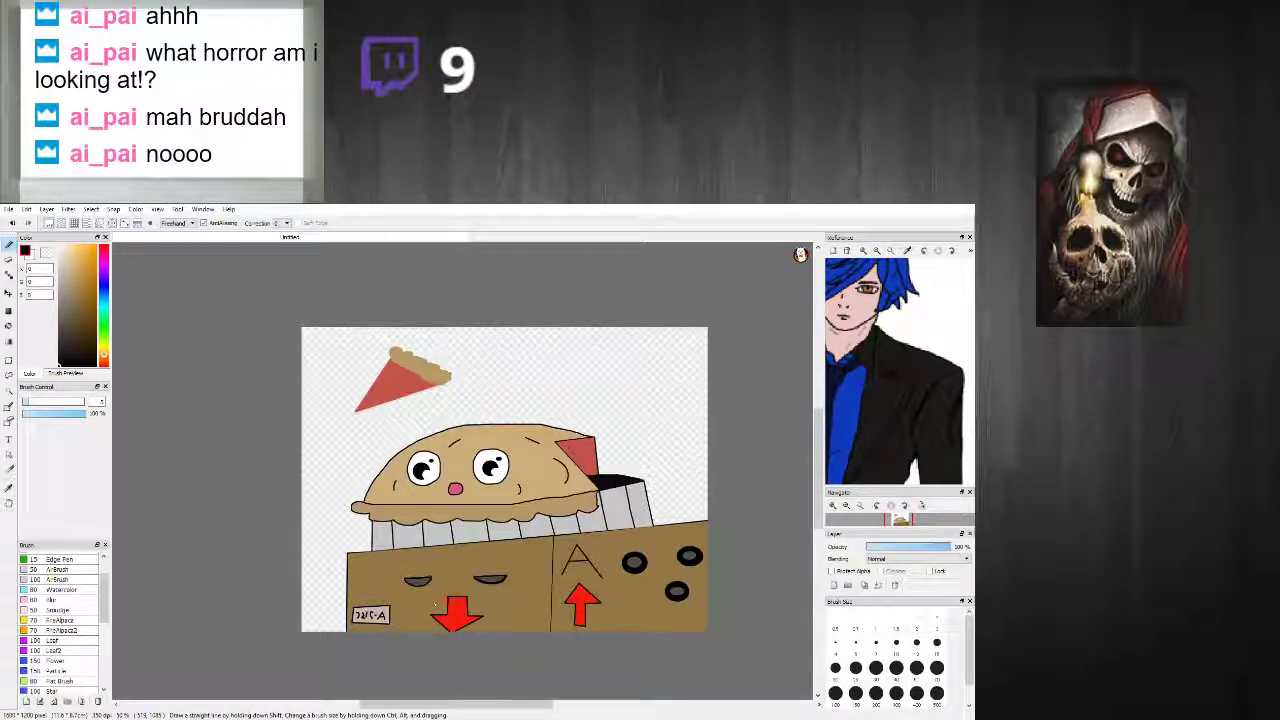
scroll(524, 489, "up", 1)
scroll(359, 351, "up", 2)
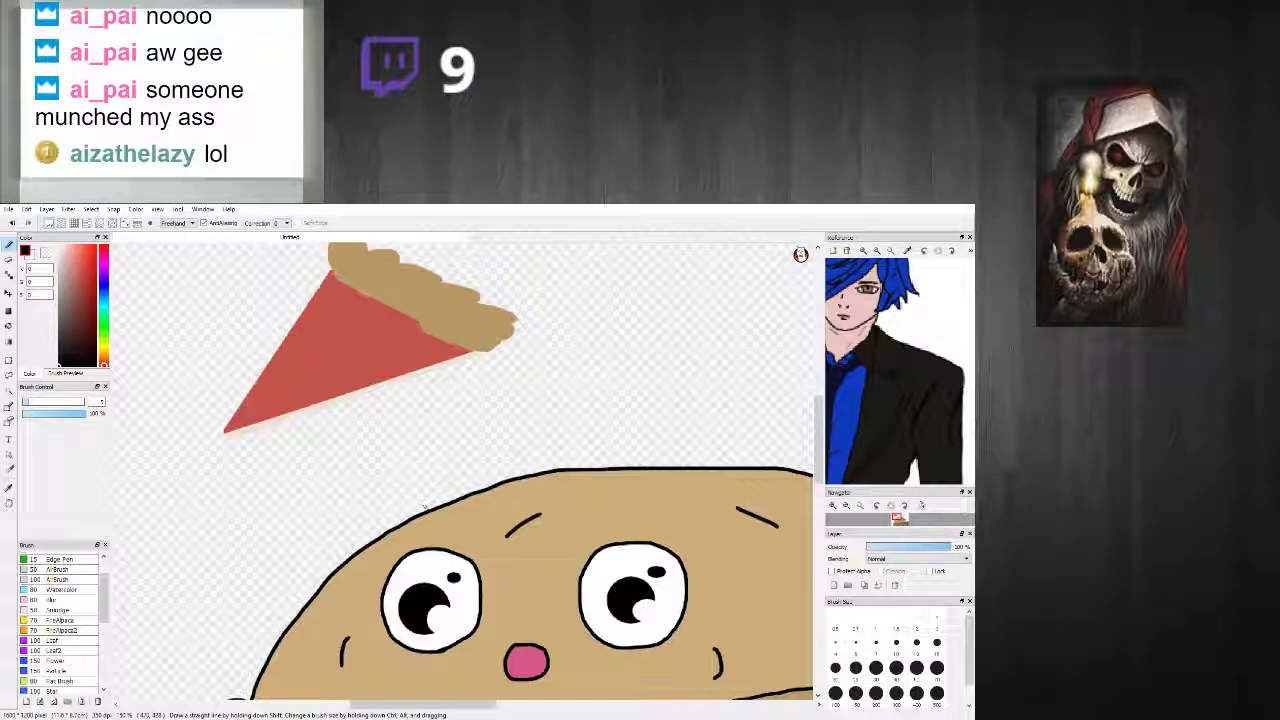
mouse_move(429, 508)
left_mouse_down()
mouse_move(426, 453)
mouse_move(563, 369)
mouse_move(600, 288)
left_mouse_up()
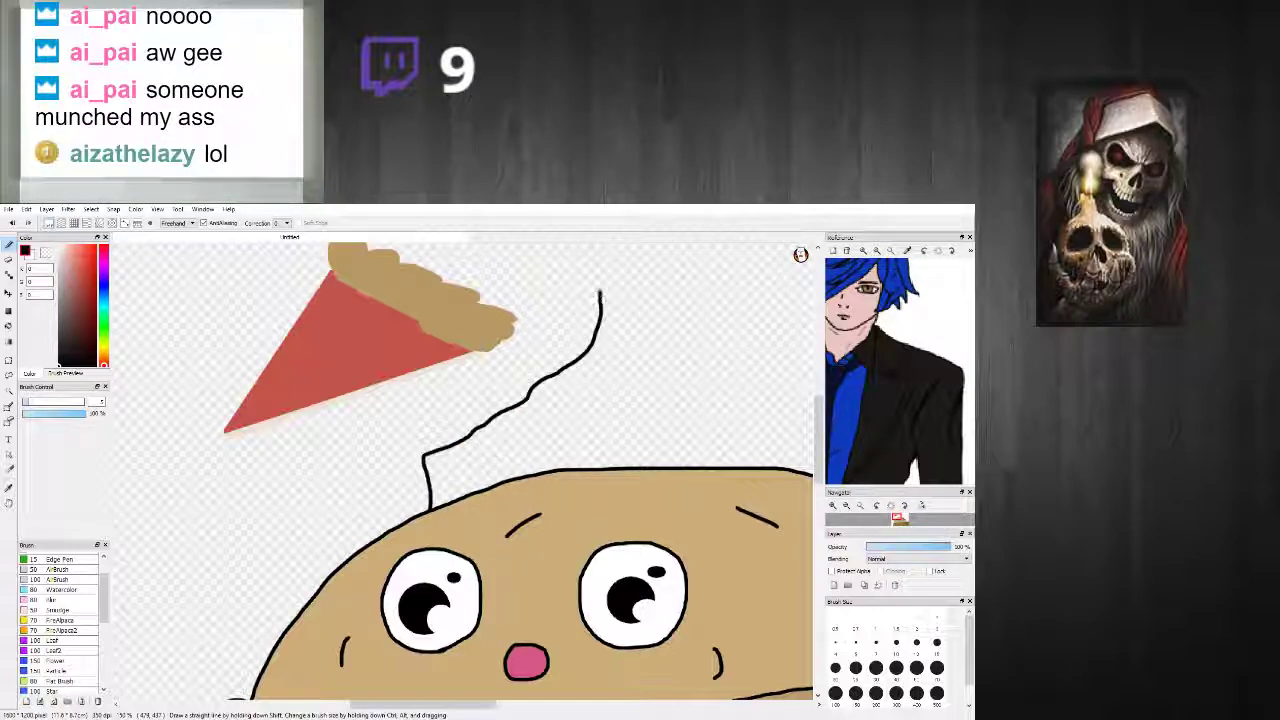
scroll(600, 288, "down", 4)
scroll(548, 300, "up", 5)
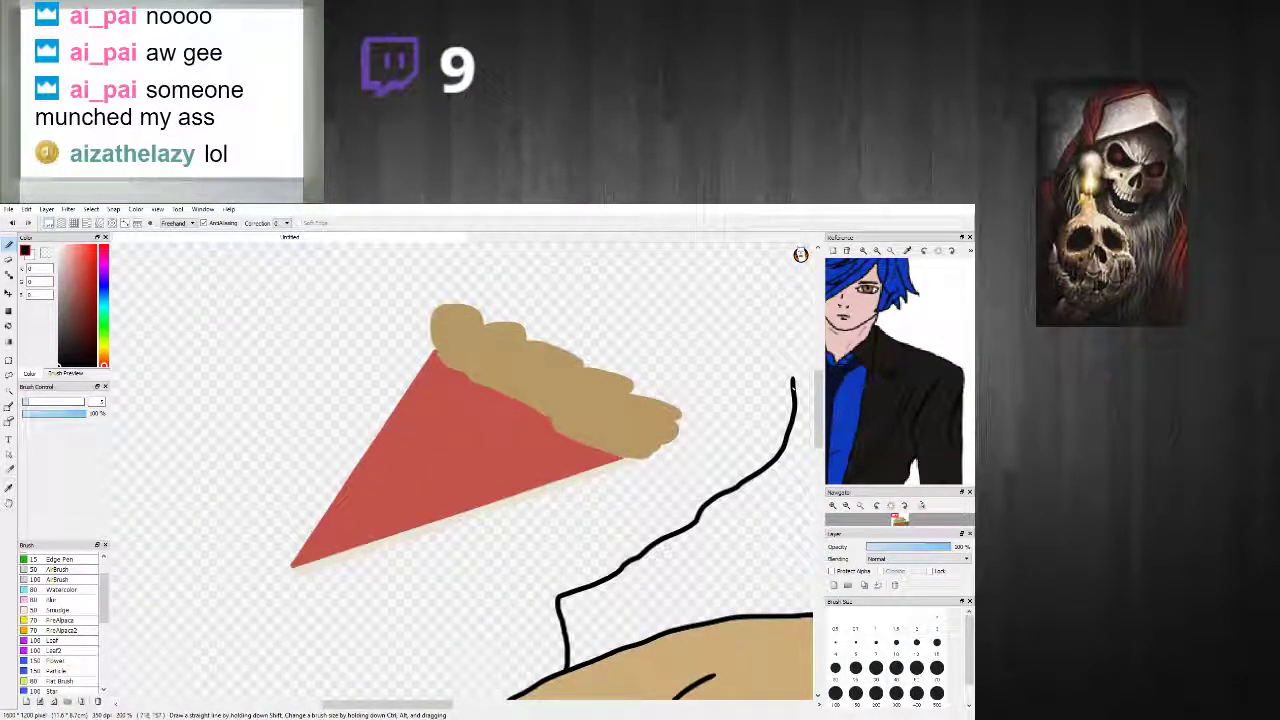
mouse_move(791, 366)
left_mouse_down()
mouse_move(687, 299)
mouse_move(471, 243)
mouse_move(381, 265)
mouse_move(295, 258)
mouse_move(195, 338)
mouse_move(156, 459)
mouse_move(171, 595)
mouse_move(339, 635)
mouse_move(515, 620)
mouse_move(588, 670)
left_mouse_up()
scroll(591, 670, "down", 5)
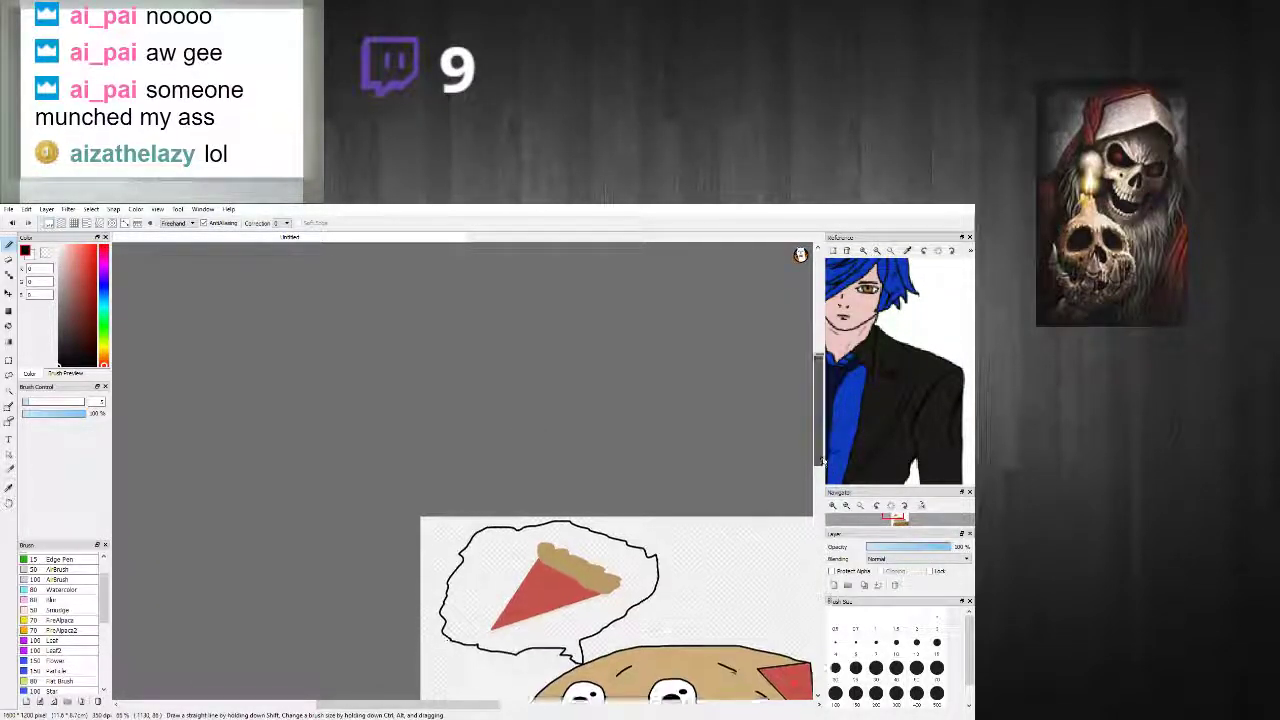
Step: Draw a black question mark inside the thought bubble, beside the tip side of the pie slice
scroll(471, 508, "down", 3)
scroll(471, 508, "up", 4)
mouse_move(497, 388)
left_mouse_down()
mouse_move(530, 427)
mouse_move(508, 462)
left_mouse_up()
scroll(676, 449, "down", 3)
scroll(713, 452, "up", 3)
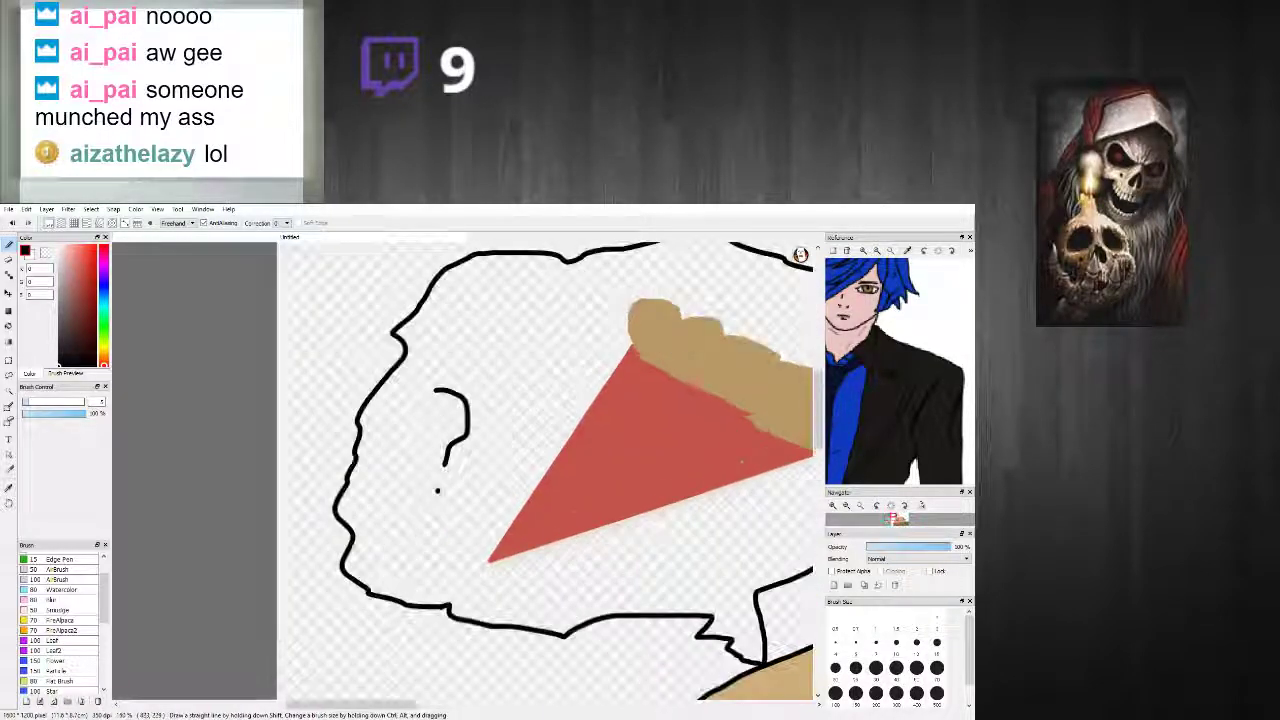
Step: Draw straight pale pink lines just inside the slice's red sides and fill the enclosed area with pale pink
scroll(718, 485, "down", 3)
scroll(717, 488, "up", 2)
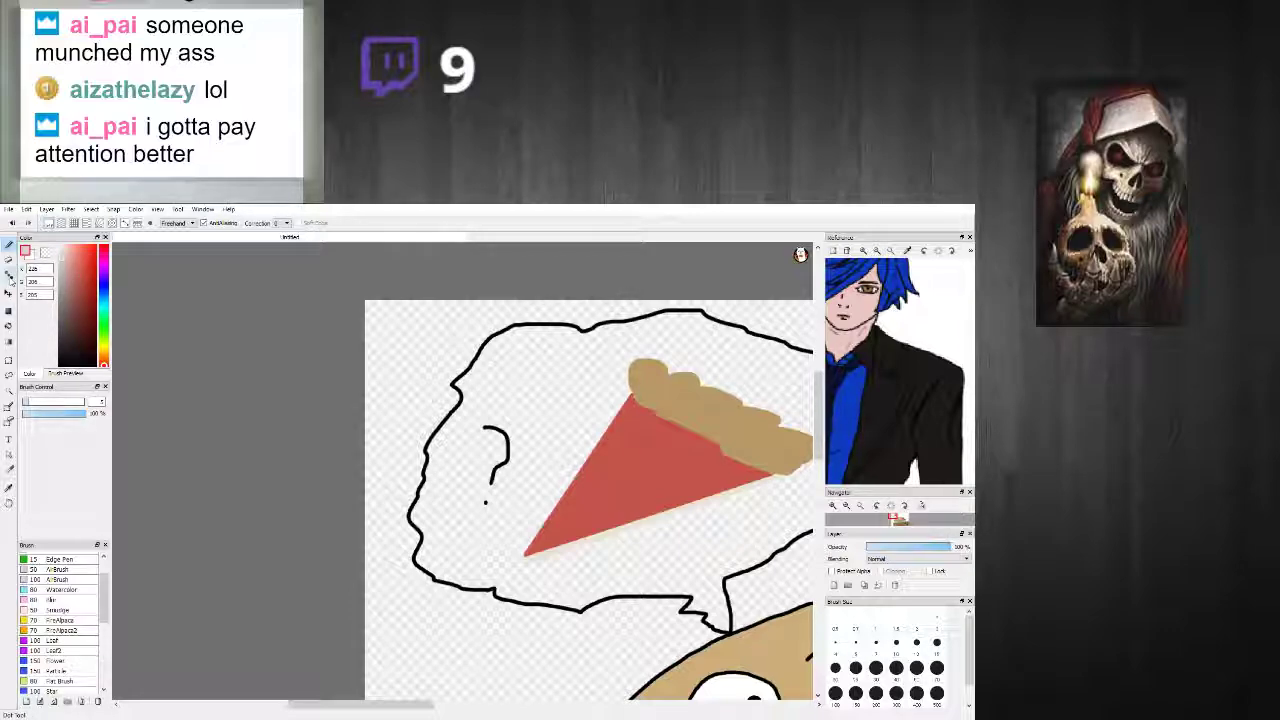
scroll(714, 482, "up", 2)
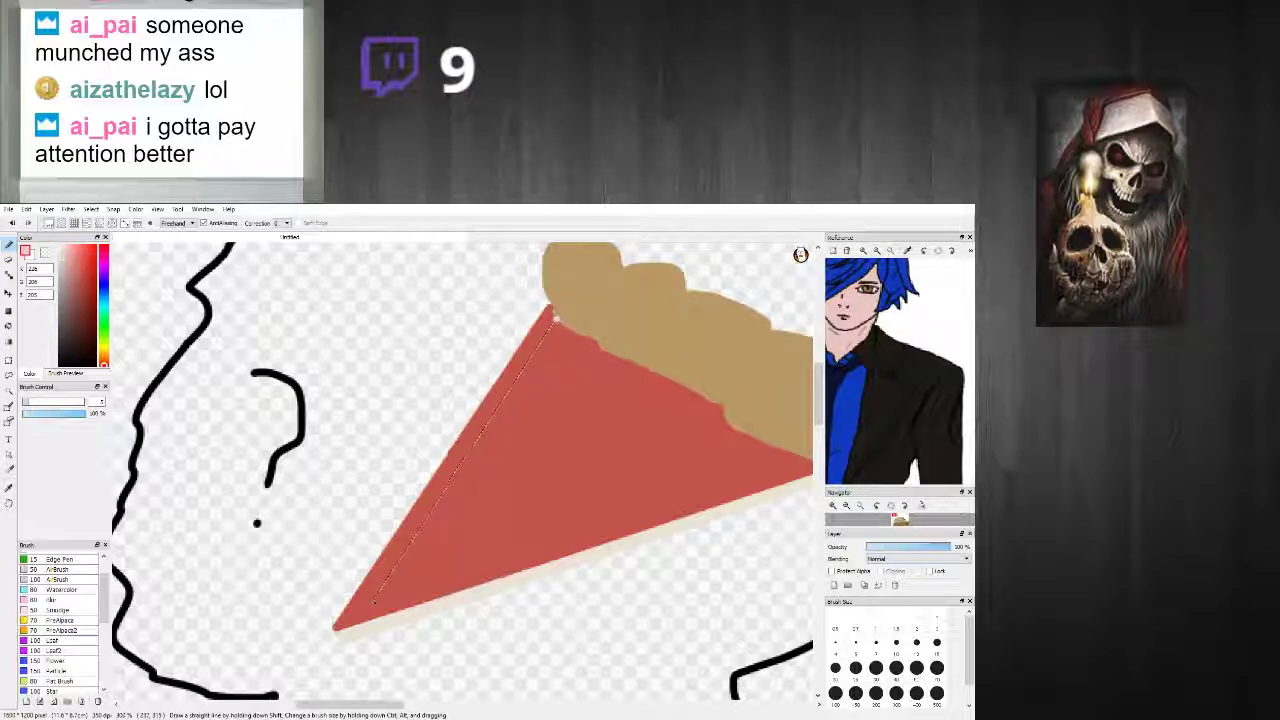
left_click(361, 603, "shift")
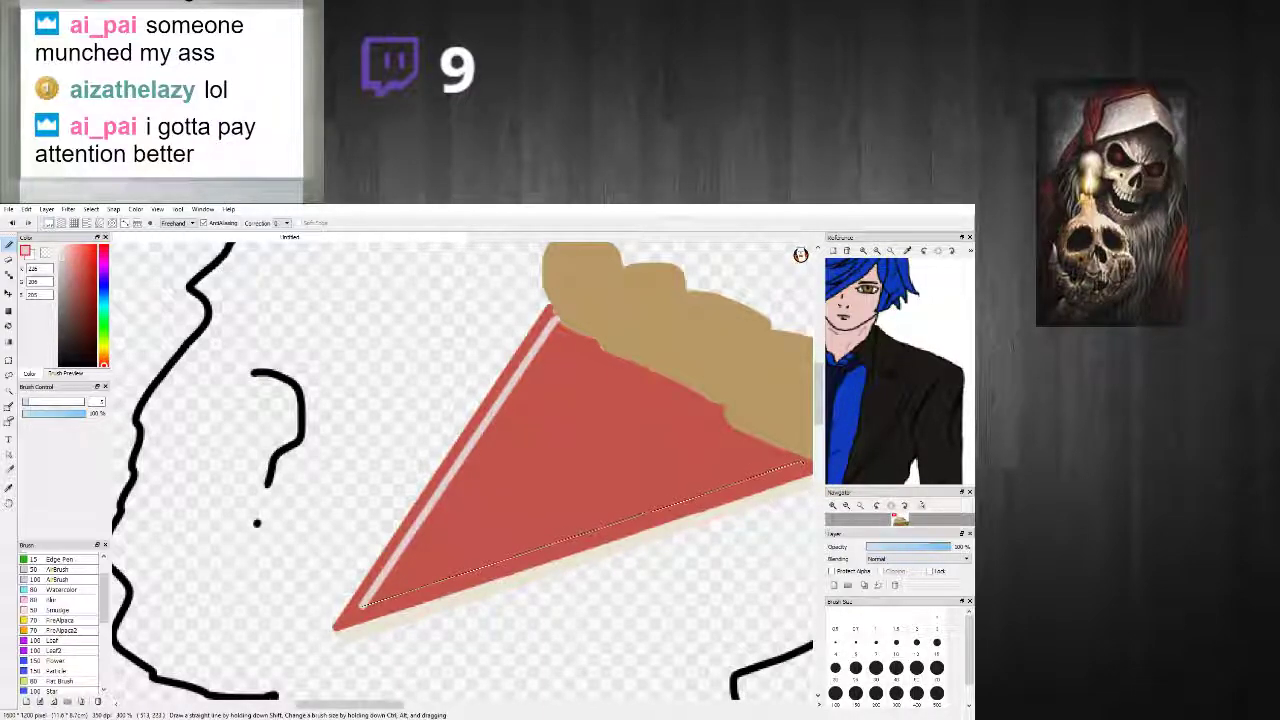
left_click(797, 462, "shift")
scroll(727, 498, "down", 1)
left_click(8, 327)
left_click(598, 478)
left_click(8, 243)
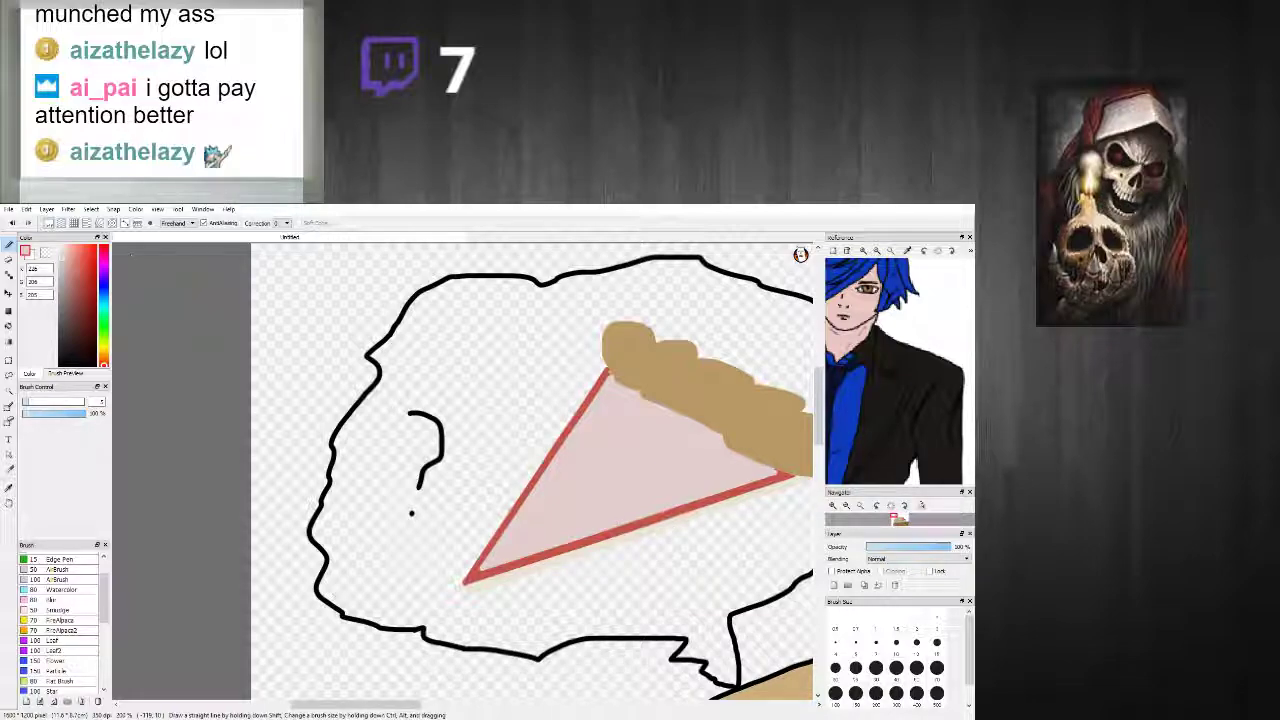
scroll(749, 487, "down", 3)
scroll(763, 473, "up", 4)
scroll(449, 682, "down", 5)
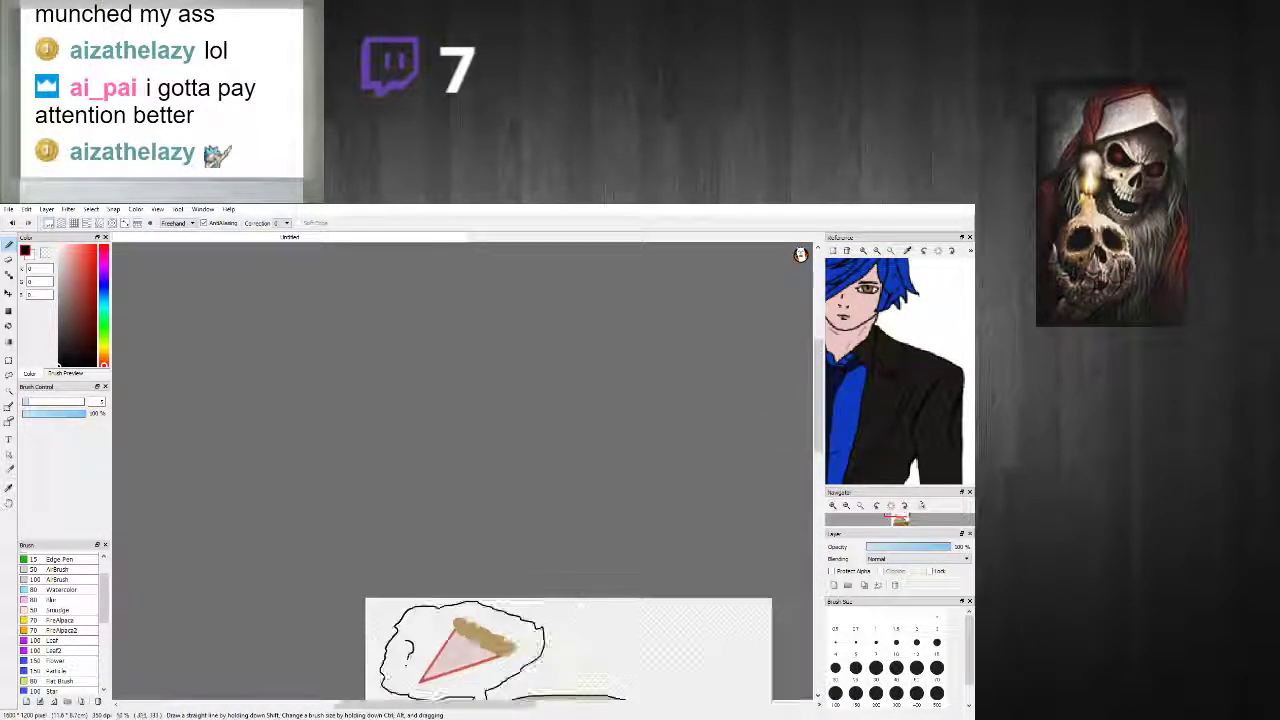
scroll(503, 517, "up", 5)
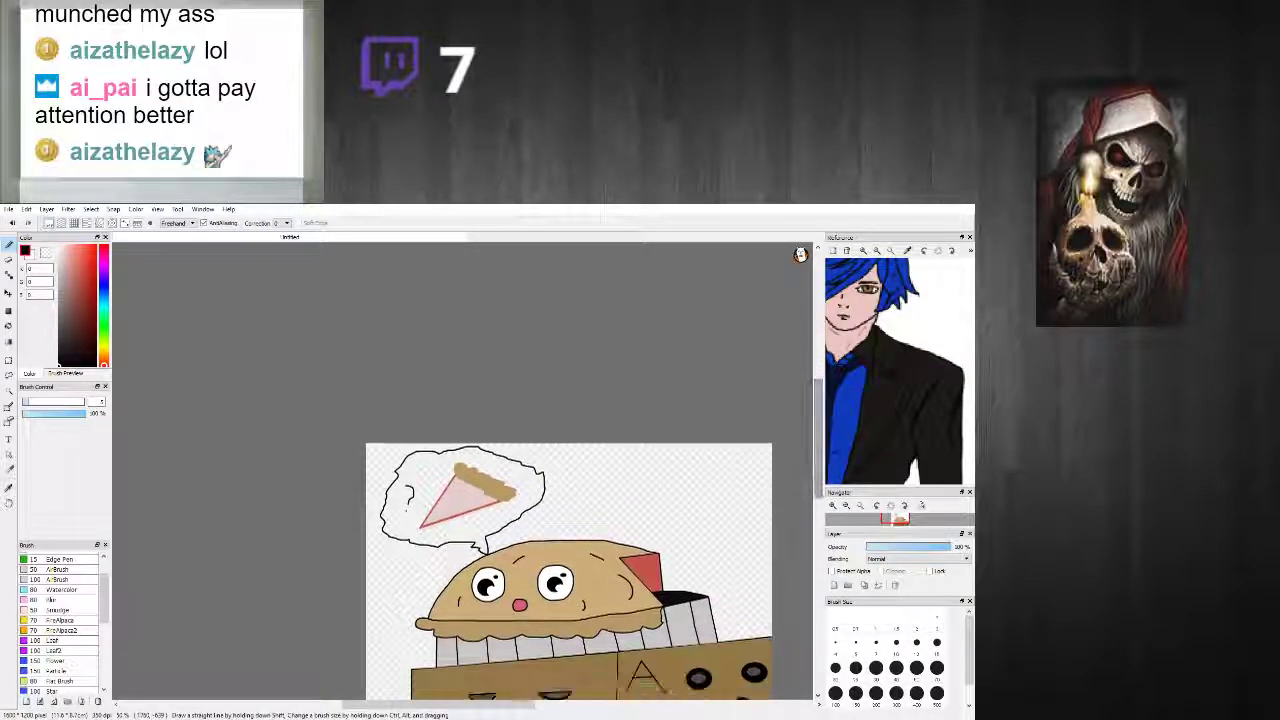
Step: Outline the pie slice's tip, both long sides and its pale lower crust edge with straight black lines
scroll(503, 517, "up", 3)
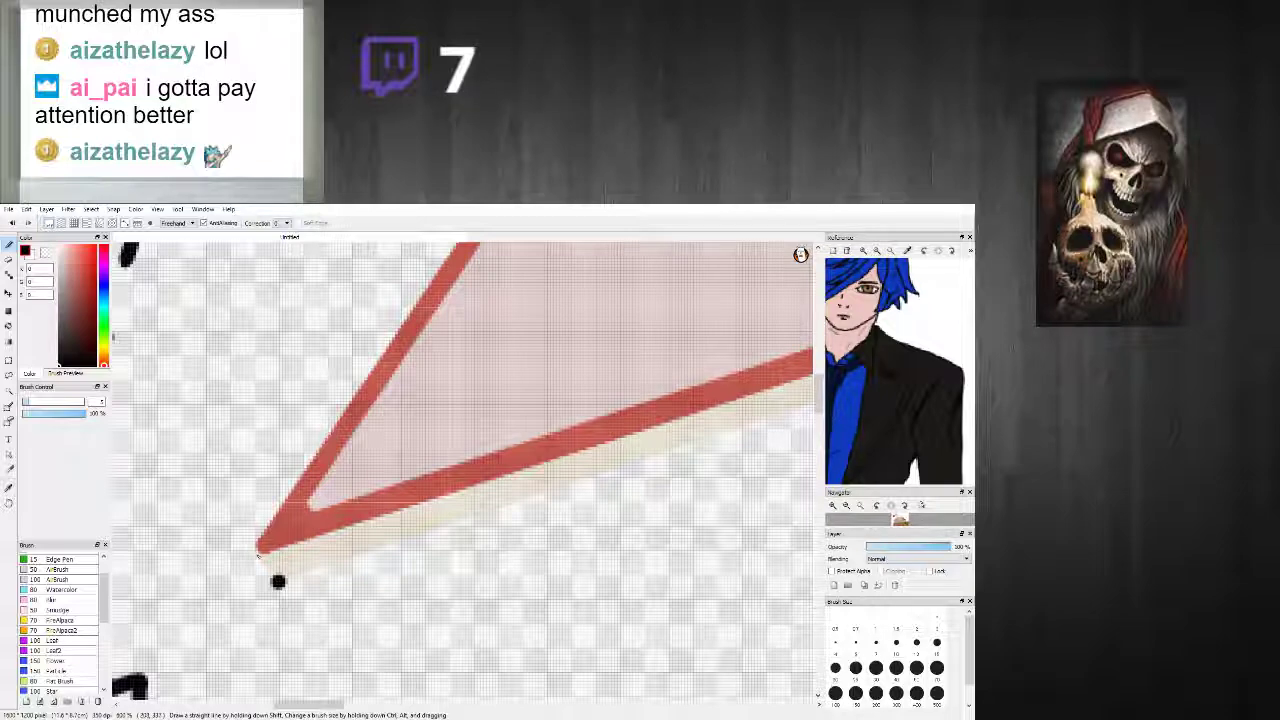
left_click_drag(257, 552, 278, 587)
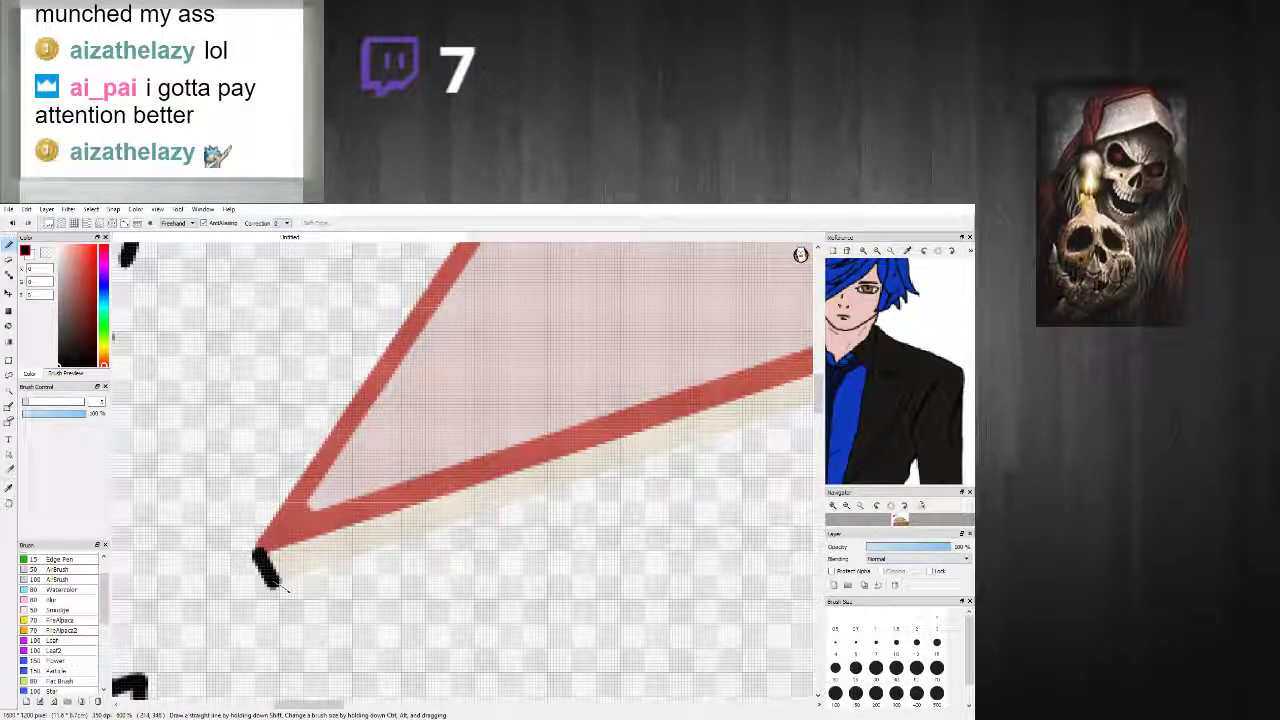
scroll(561, 546, "down", 6)
scroll(643, 530, "up", 4)
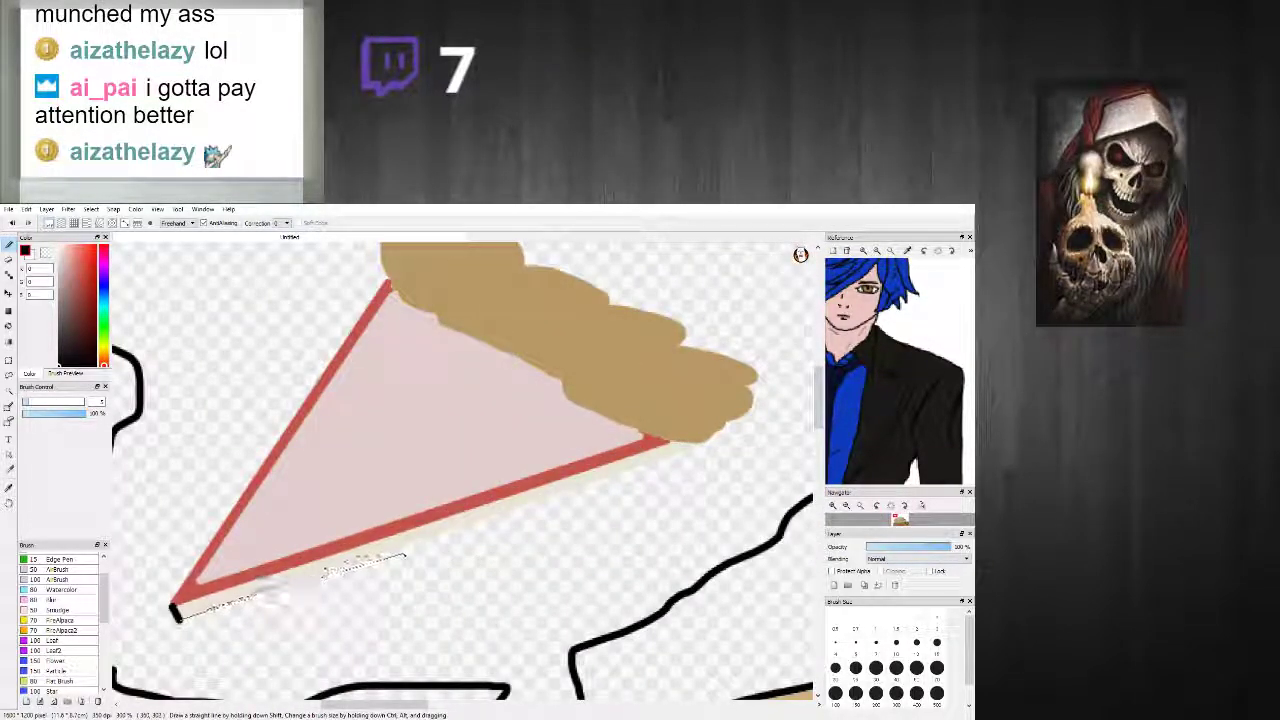
left_click(700, 445, "shift")
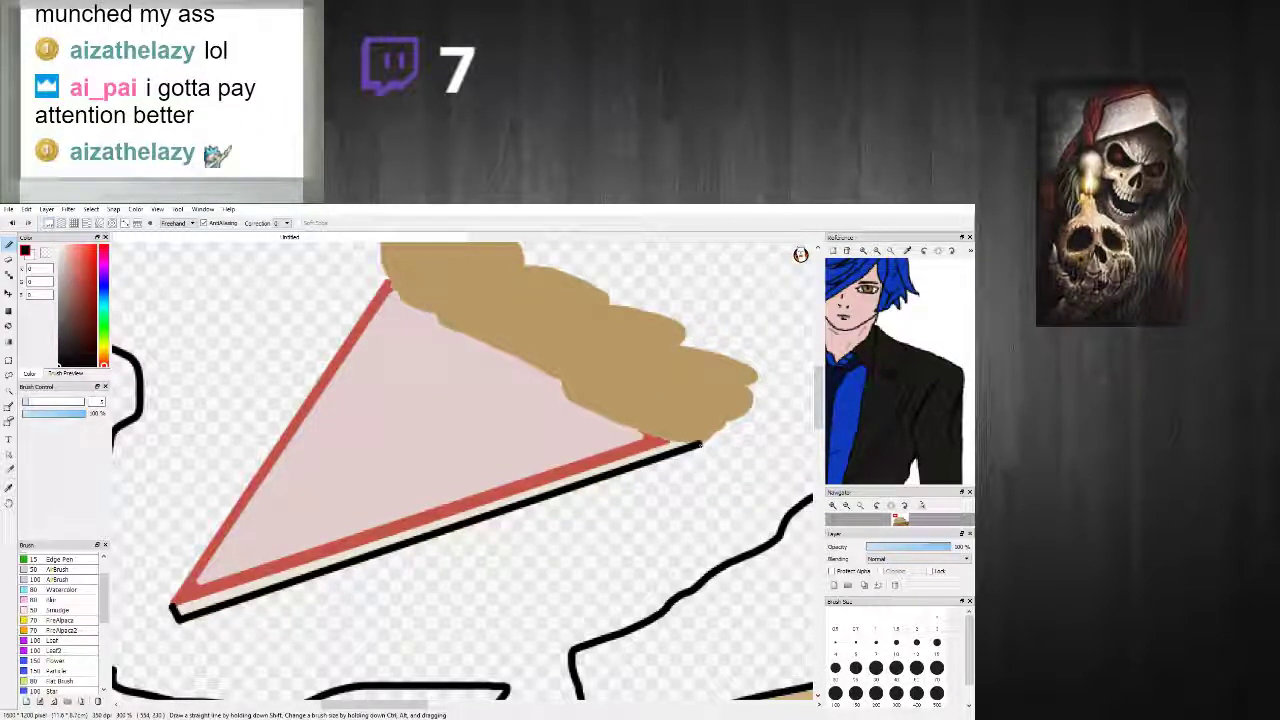
left_click(172, 607)
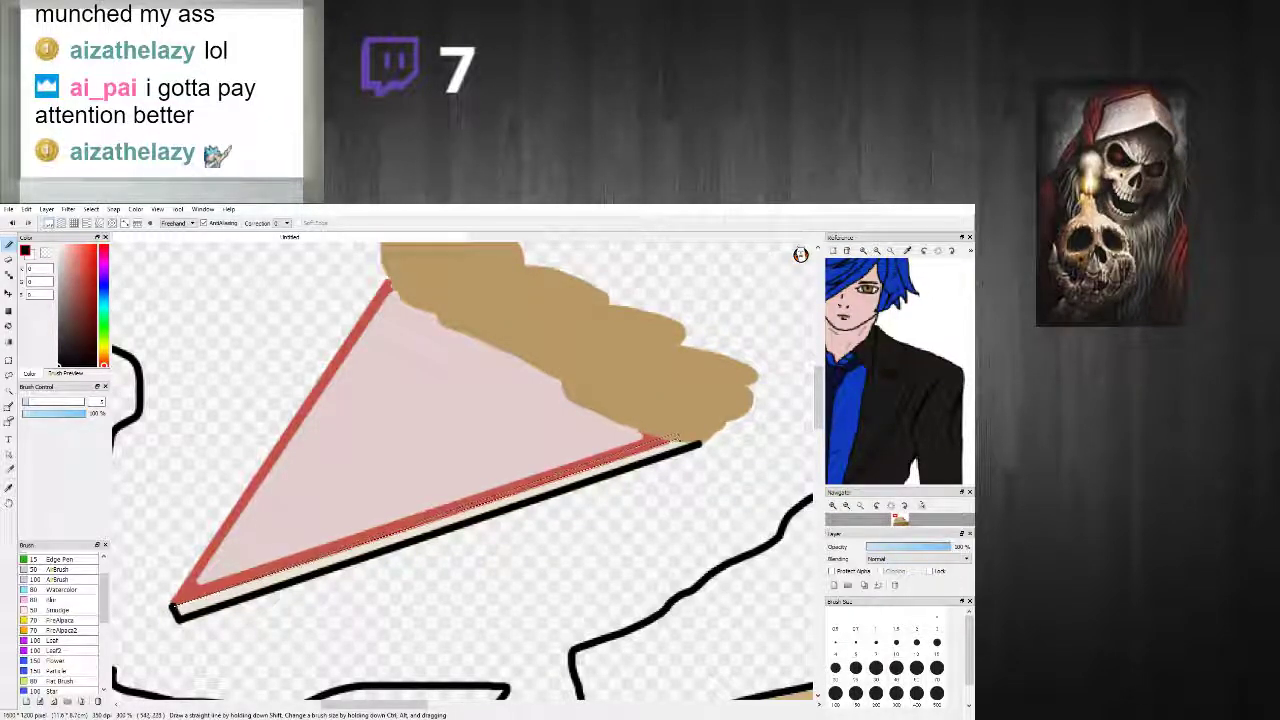
left_click(675, 440, "shift")
left_click(171, 604)
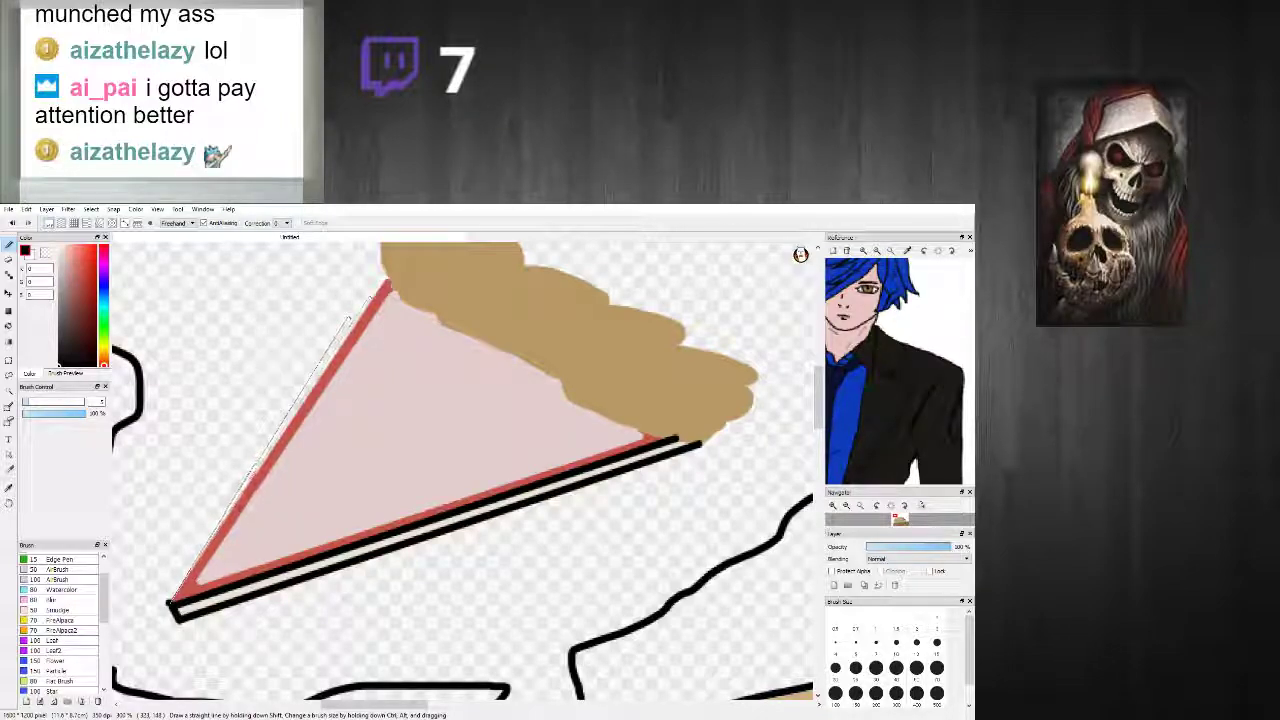
left_click(389, 277, "shift")
Step: Draw wavy black outlines along the inner and outer edges of the slice's tan crust
scroll(478, 330, "down", 2)
scroll(480, 322, "up", 2)
mouse_move(415, 305)
left_mouse_down()
mouse_move(425, 328)
mouse_move(497, 373)
mouse_move(555, 388)
mouse_move(598, 425)
mouse_move(695, 468)
left_mouse_up()
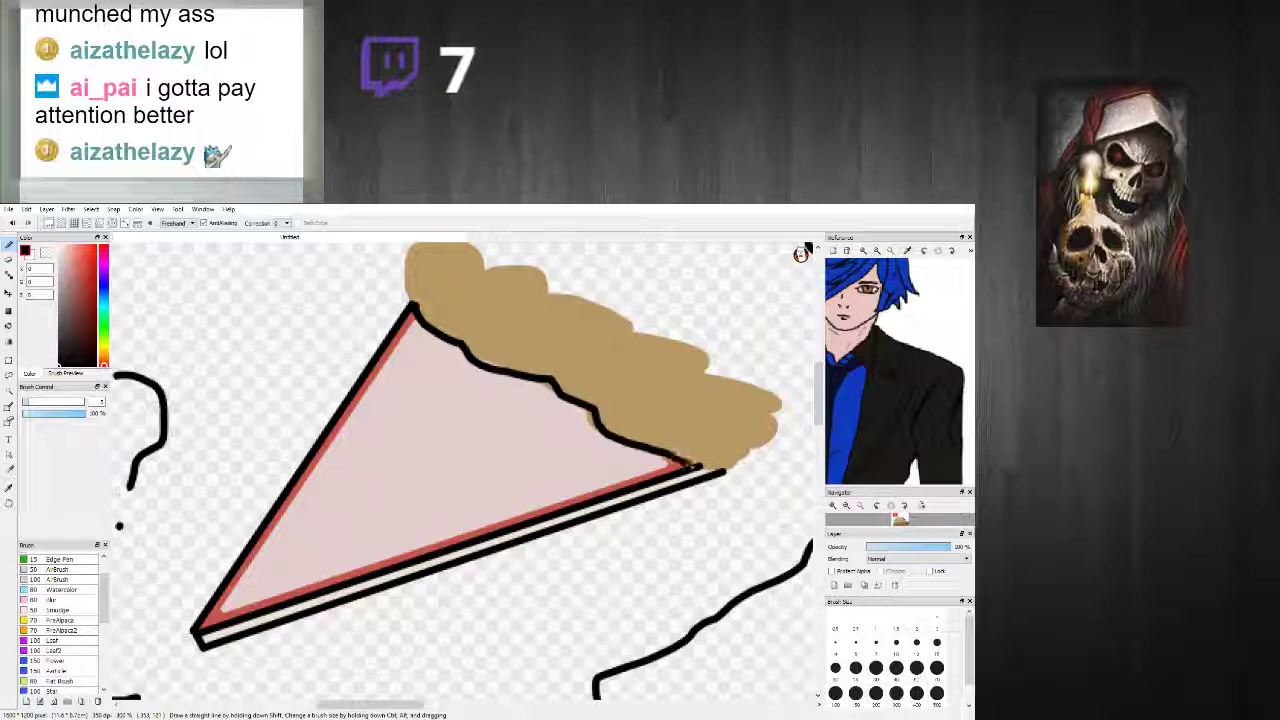
mouse_move(412, 305)
left_mouse_down()
mouse_move(416, 244)
mouse_move(462, 240)
mouse_move(500, 275)
mouse_move(532, 269)
mouse_move(654, 338)
mouse_move(692, 342)
mouse_move(716, 359)
mouse_move(709, 375)
mouse_move(772, 391)
mouse_move(794, 415)
mouse_move(718, 470)
left_mouse_up()
Step: Paint the gaps between the slice's crust and its black outline with tan sampled from the crust
scroll(716, 458, "down", 4)
scroll(715, 435, "up", 4)
right_click(742, 502)
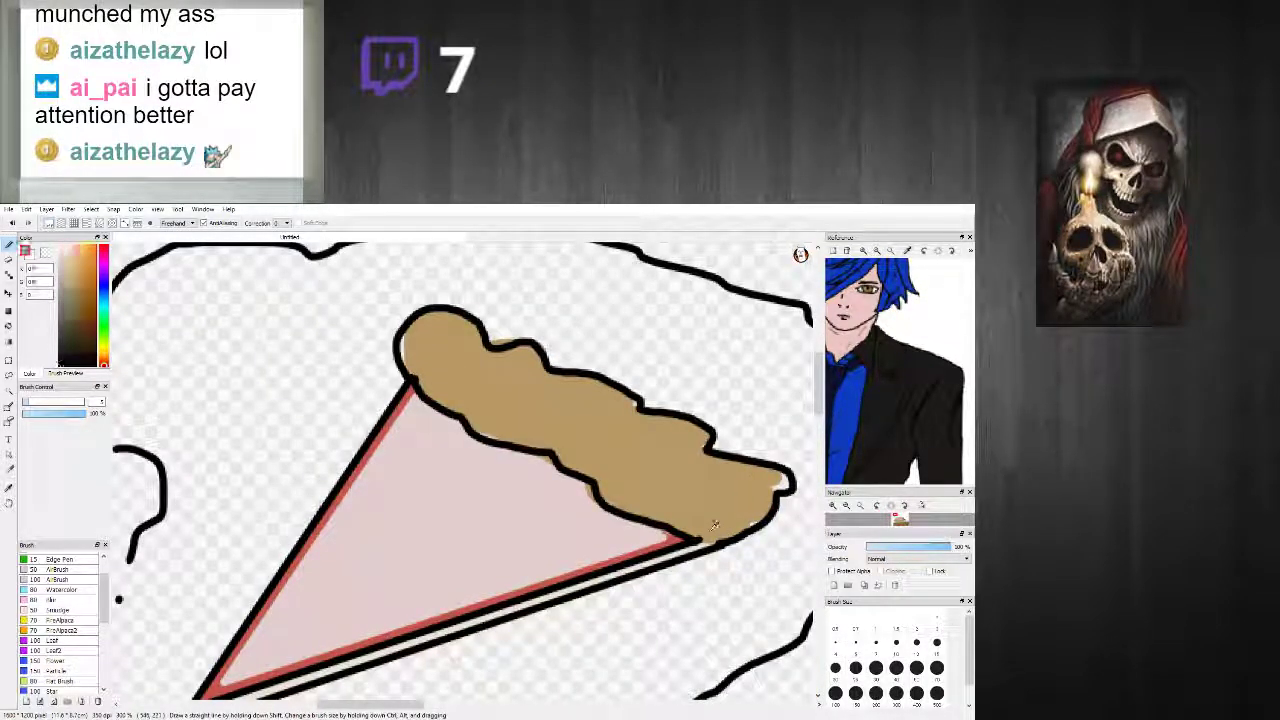
left_click_drag(777, 486, 770, 493)
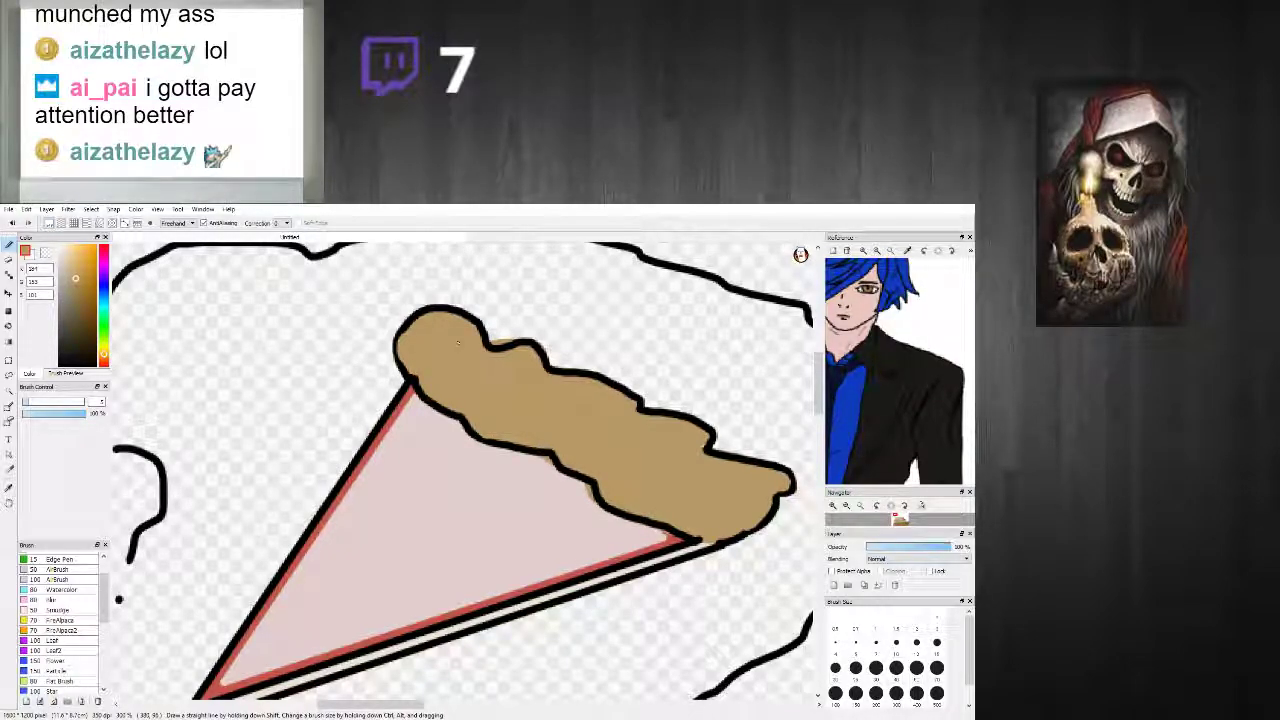
scroll(531, 316, "up", 2)
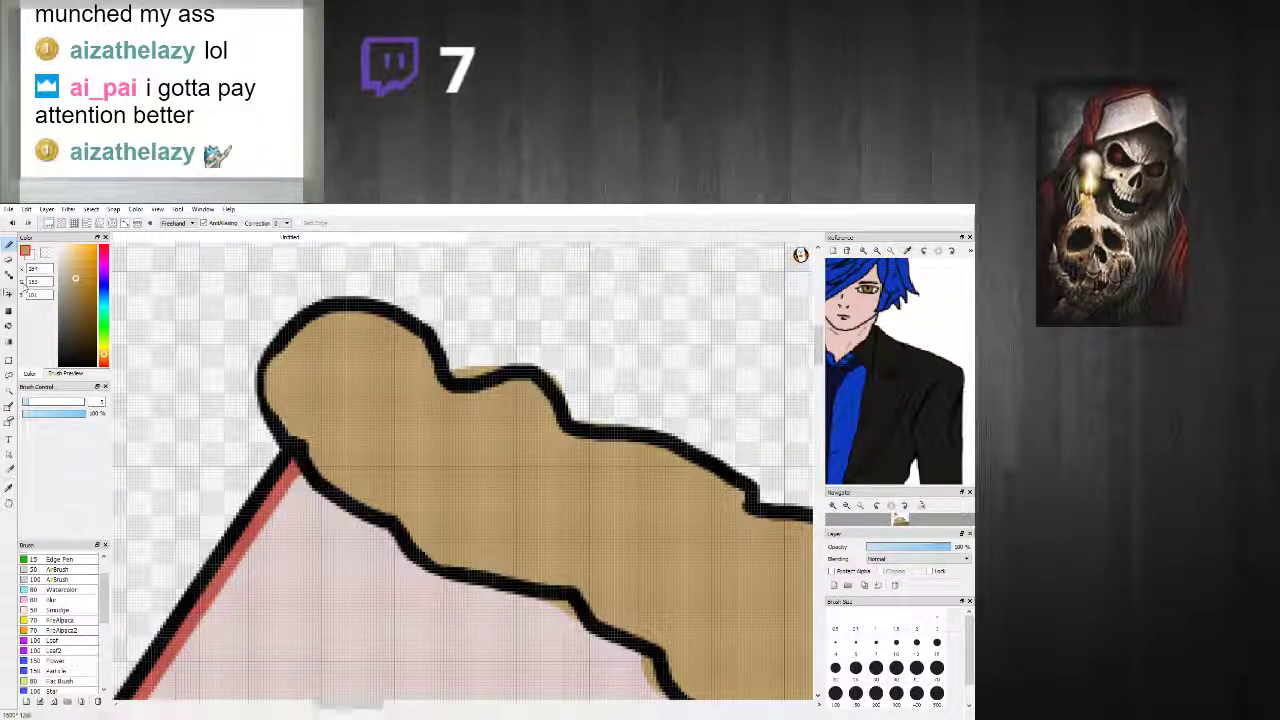
Step: Fill the thought bubble's background around the pie slice with white (255, 255, 255)
scroll(272, 405, "down", 6)
scroll(274, 440, "up", 1)
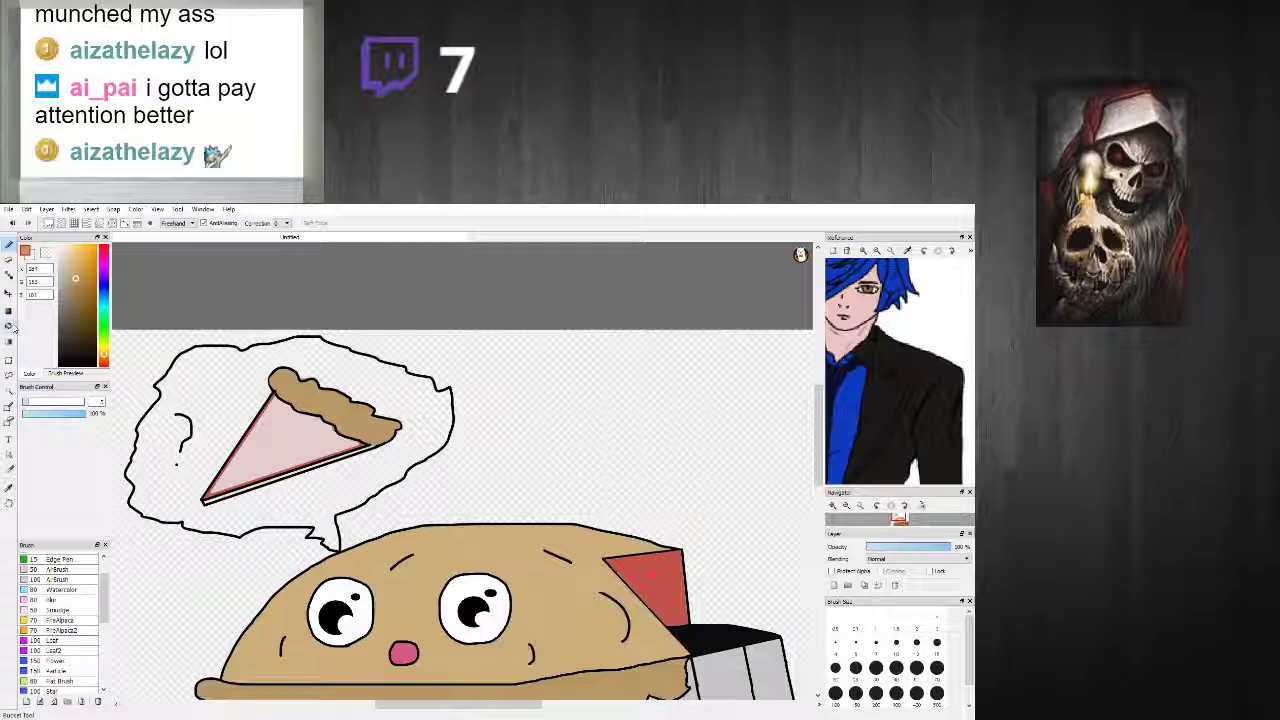
left_click(59, 246)
left_click(9, 326)
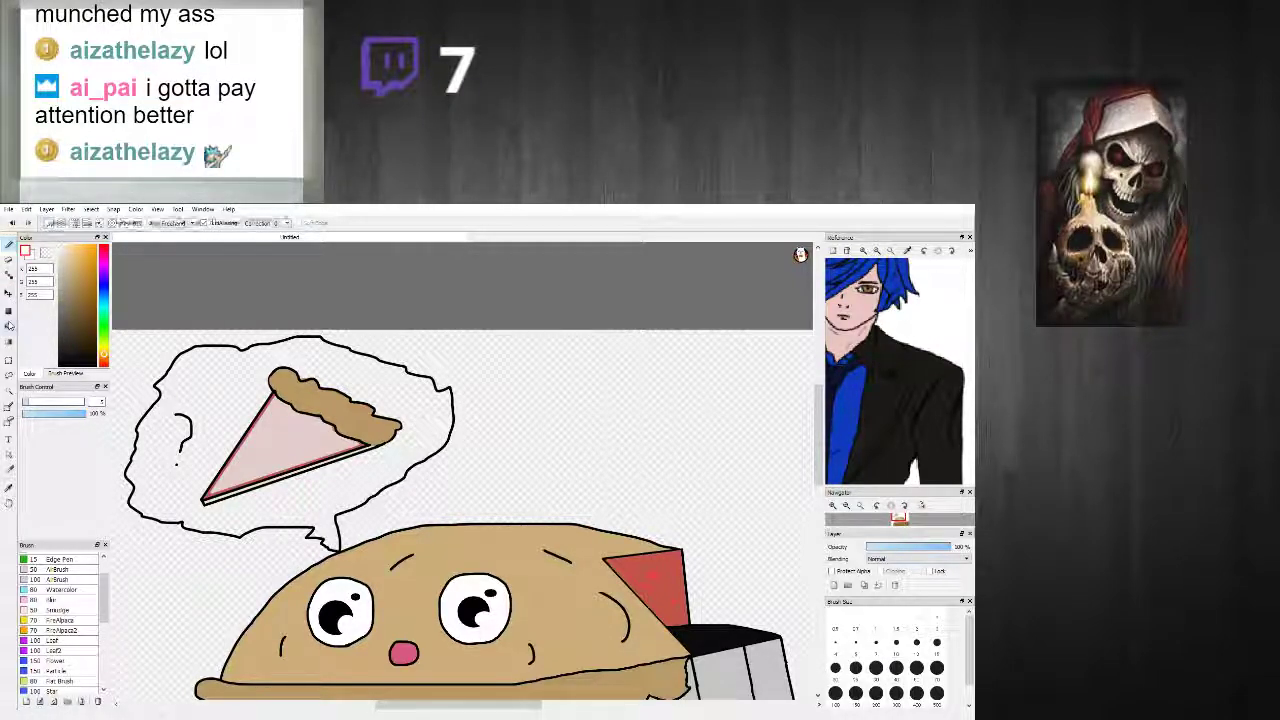
left_click(250, 418)
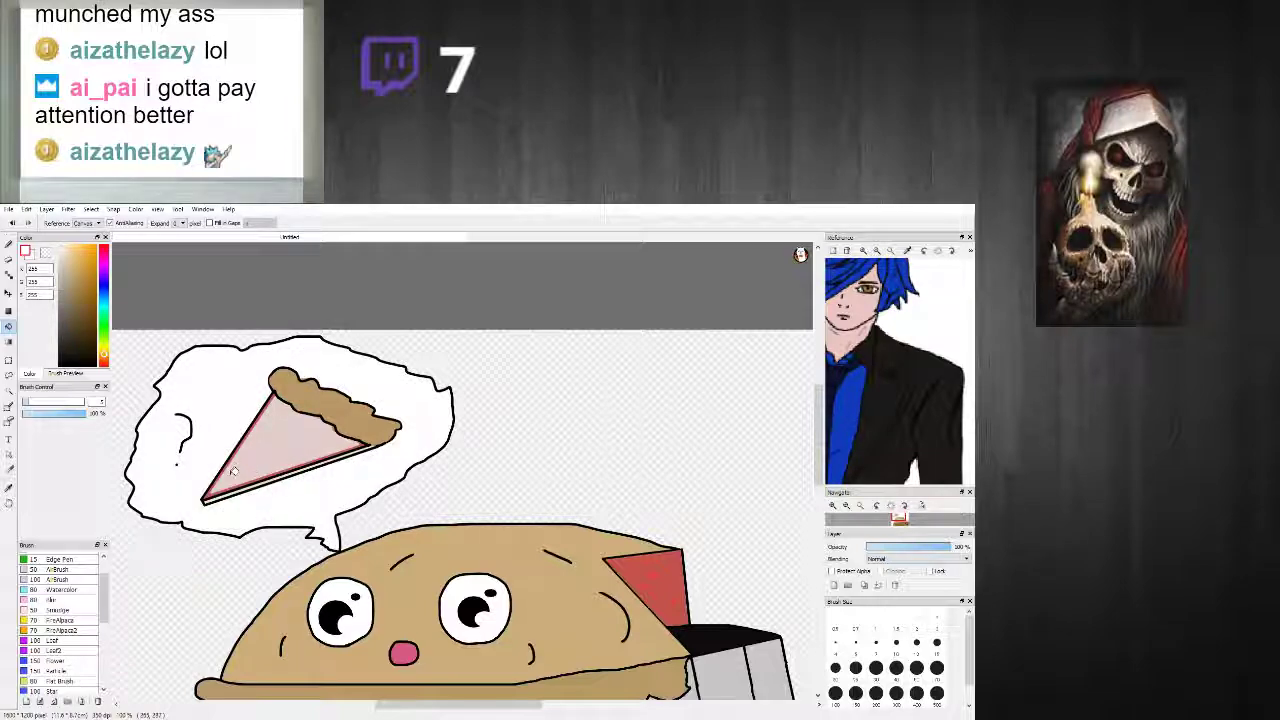
Step: Draw a few short white highlight strokes on the pink surface of the pie slice
scroll(232, 470, "up", 2)
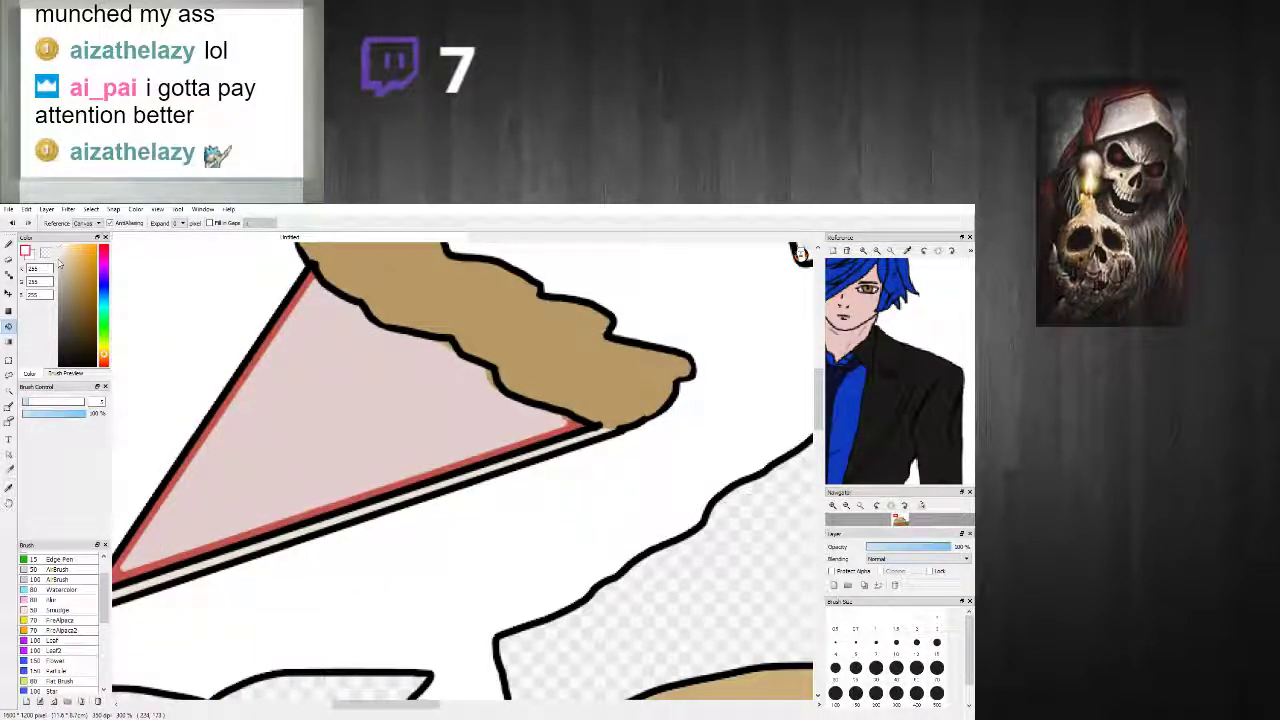
left_click(9, 244)
left_click_drag(198, 505, 218, 489)
left_click_drag(264, 437, 287, 423)
key("ctrl+z")
key("ctrl+z")
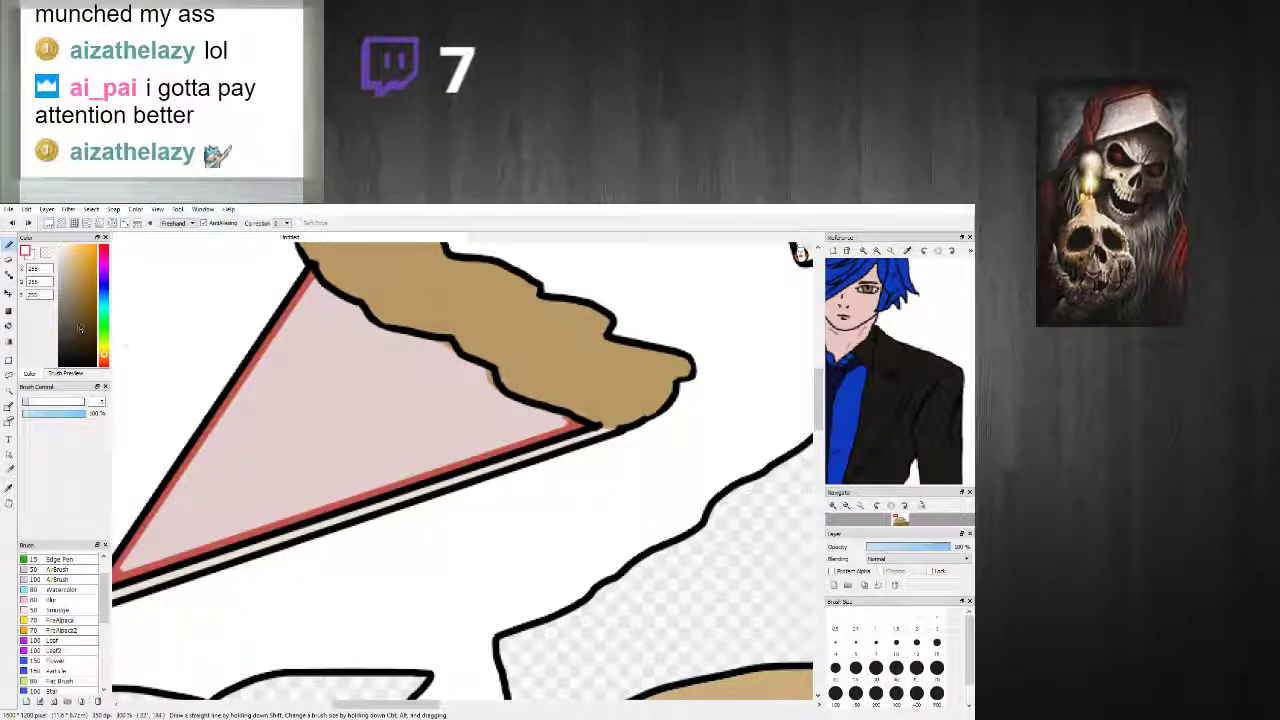
mouse_move(283, 355)
left_mouse_down()
mouse_move(323, 395)
mouse_move(291, 370)
mouse_move(304, 348)
left_mouse_up()
key("ctrl+z")
key("ctrl+z")
left_click_drag(421, 411, 395, 379)
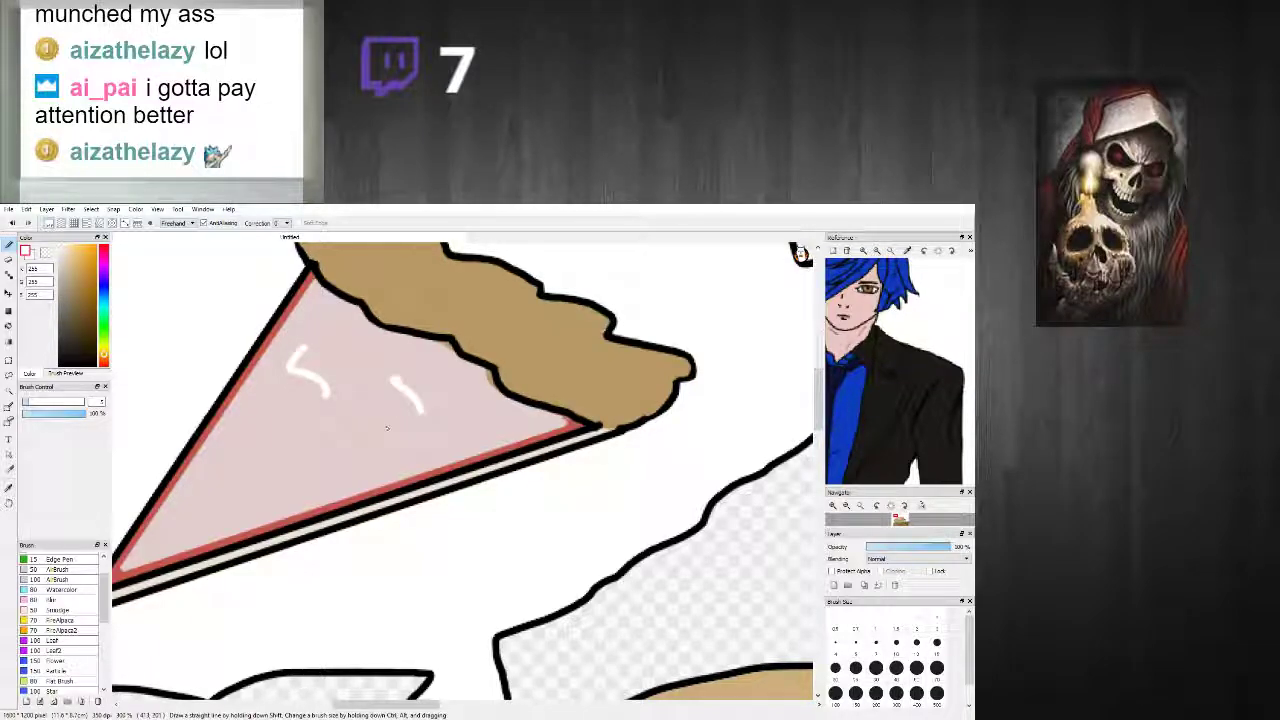
scroll(362, 470, "down", 4)
scroll(362, 470, "up", 2)
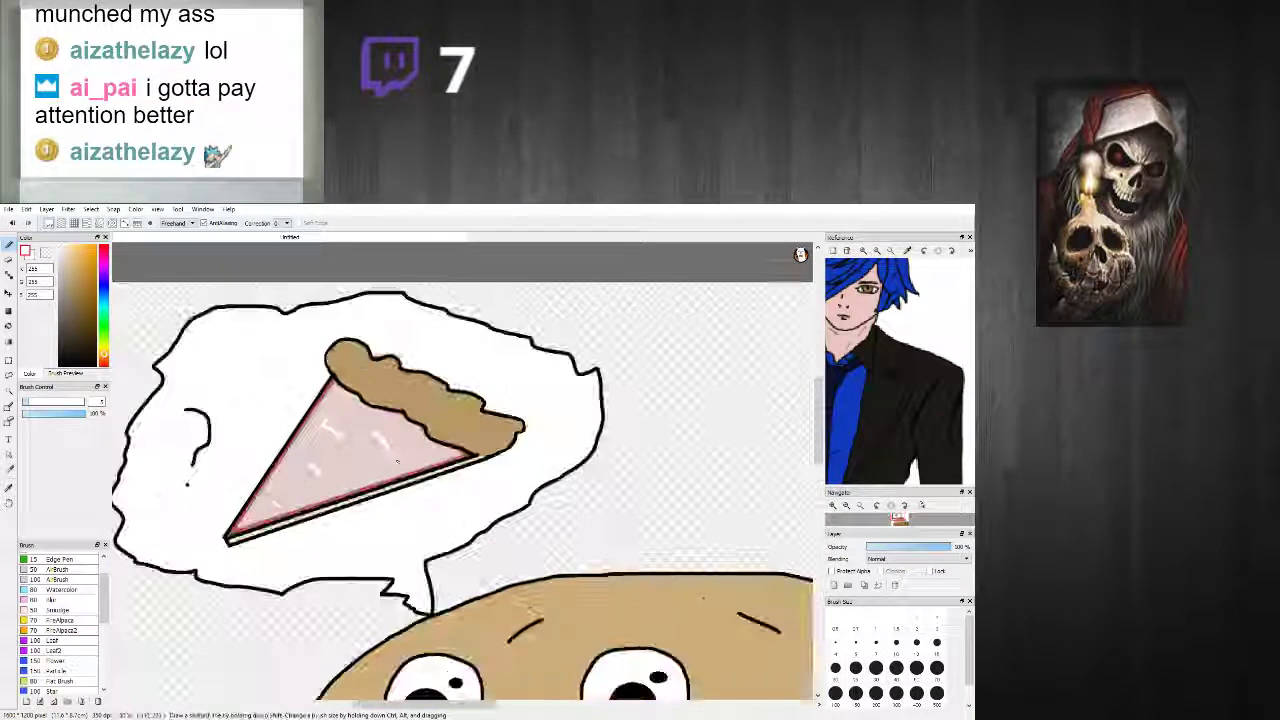
Step: Draw short black texture marks along the slice's tan crust
scroll(476, 460, "up", 1)
left_click(482, 457, "alt")
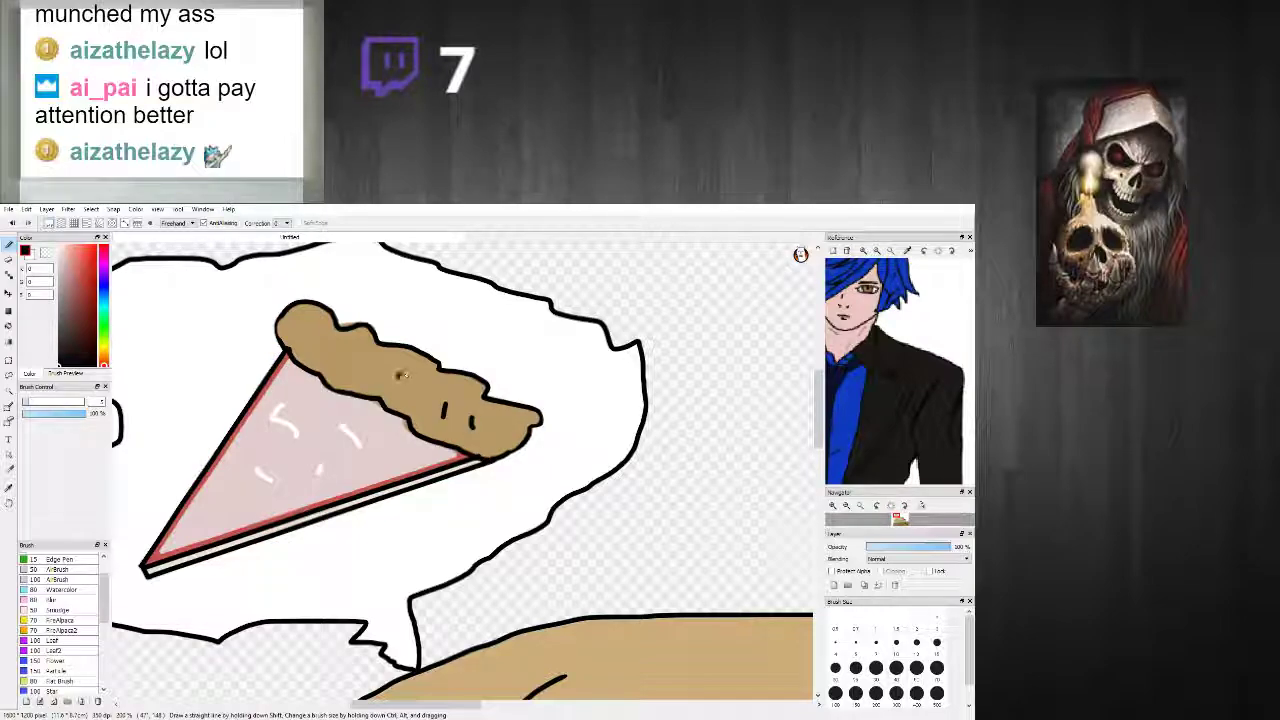
left_click_drag(358, 352, 368, 374)
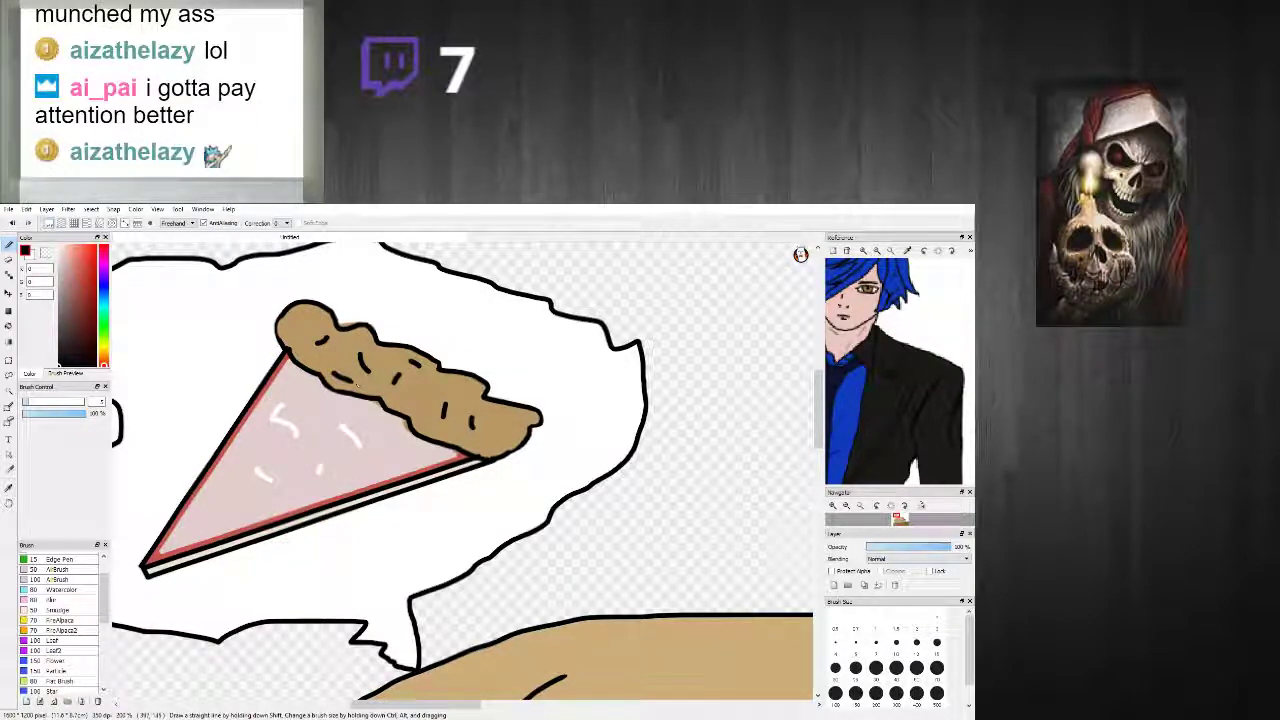
scroll(563, 420, "down", 4)
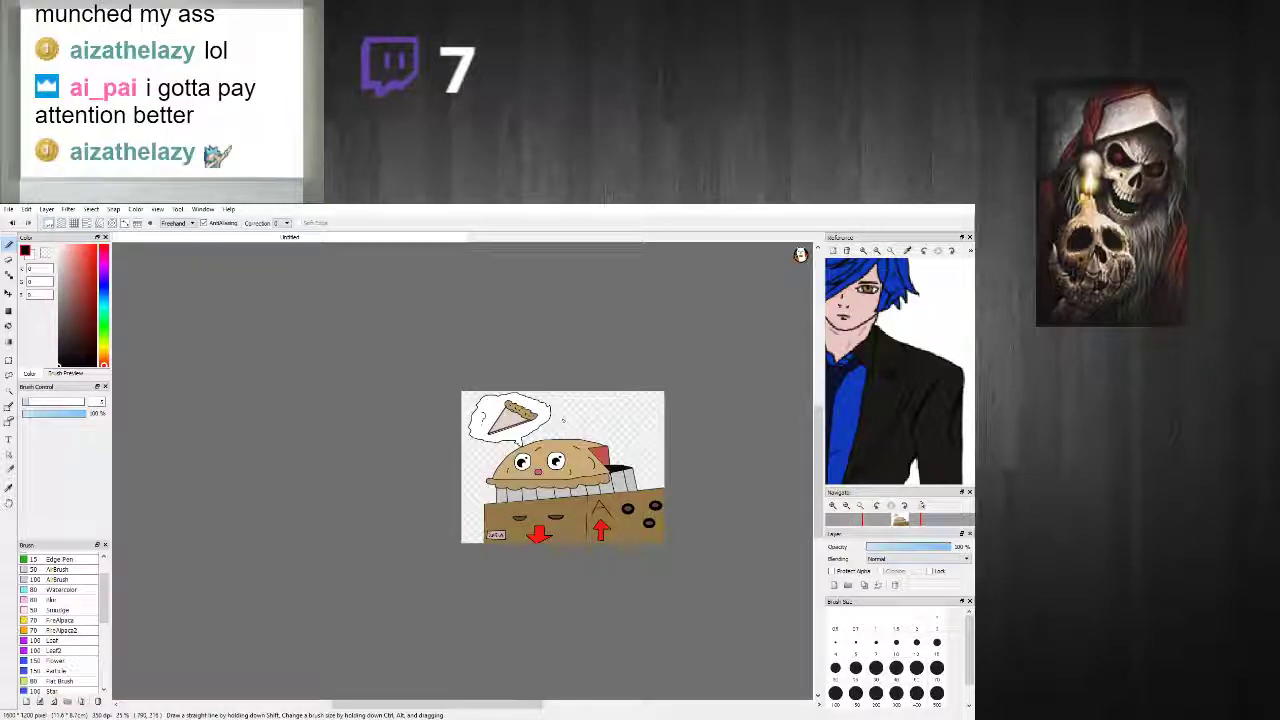
Step: Fill the transparent background behind the pie character and thought bubble with light grey (207, 207, 207)
scroll(627, 467, "down", 3)
scroll(625, 483, "up", 3)
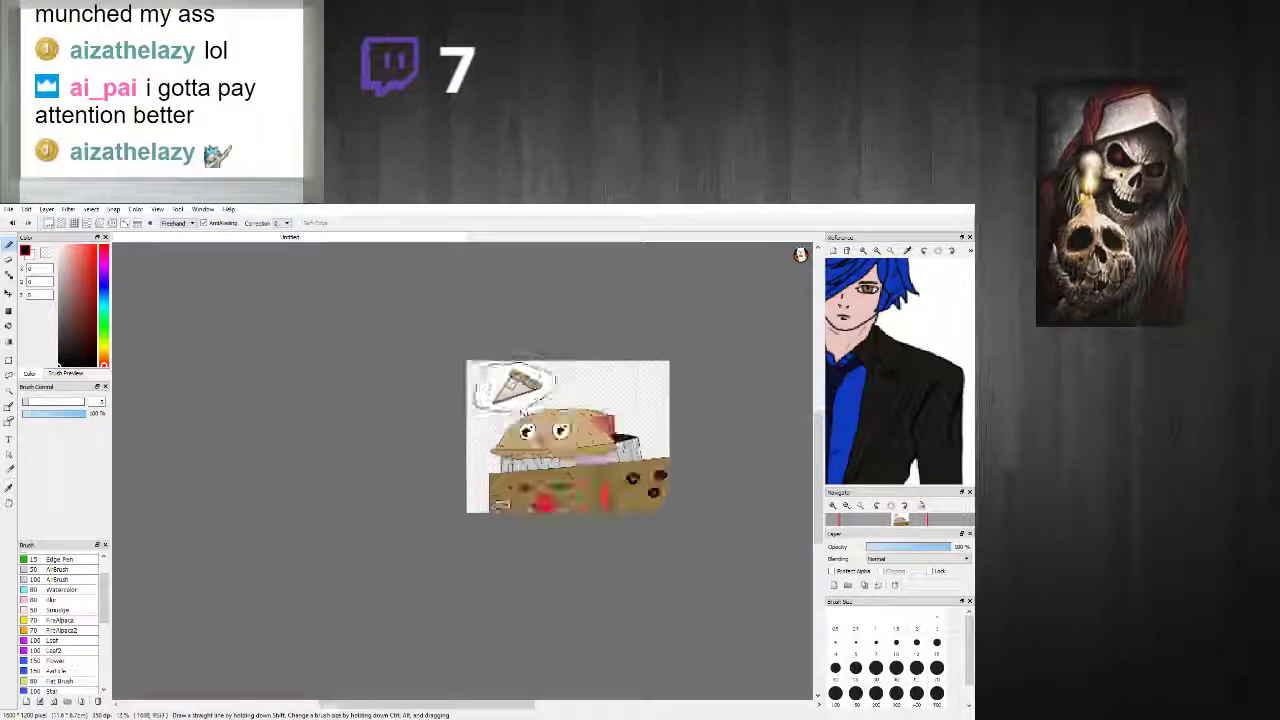
scroll(650, 437, "up", 3)
scroll(604, 400, "down", 3)
scroll(604, 391, "up", 2)
left_click(68, 268)
left_click(8, 326)
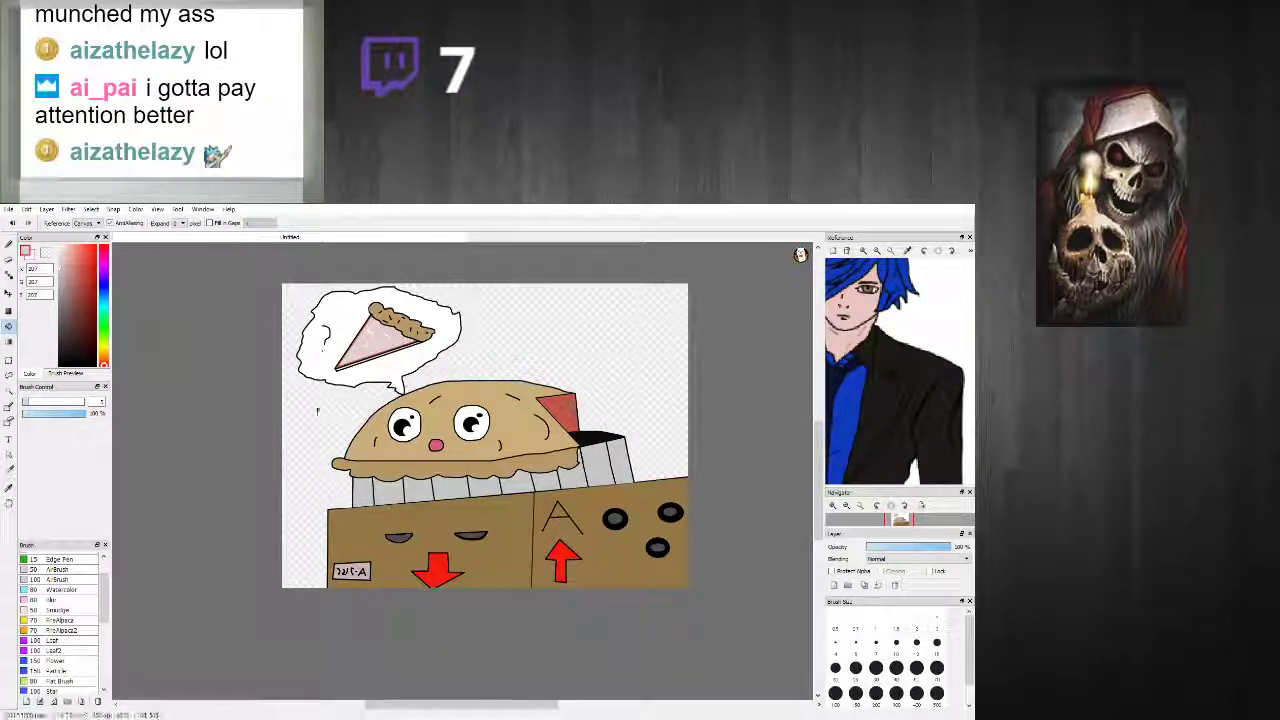
left_click(684, 428)
scroll(690, 428, "down", 1)
scroll(620, 397, "up", 3)
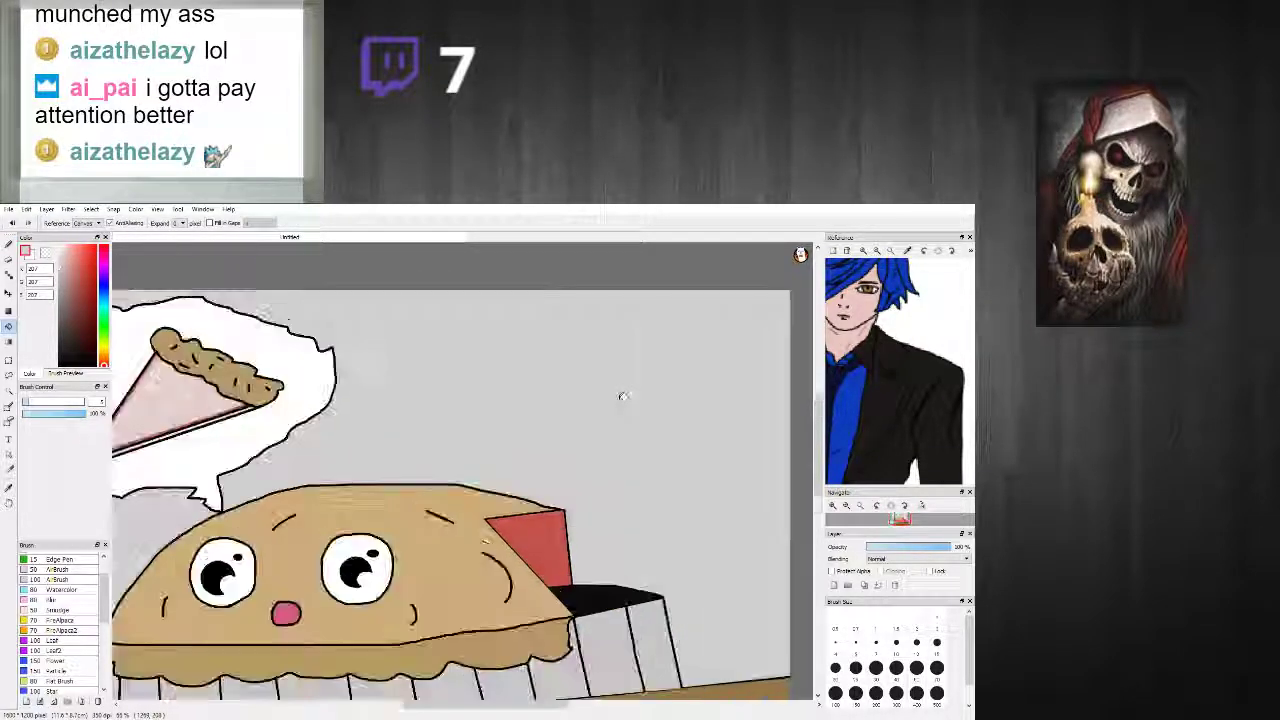
scroll(636, 433, "down", 1)
scroll(636, 433, "down", 2)
scroll(636, 433, "up", 1)
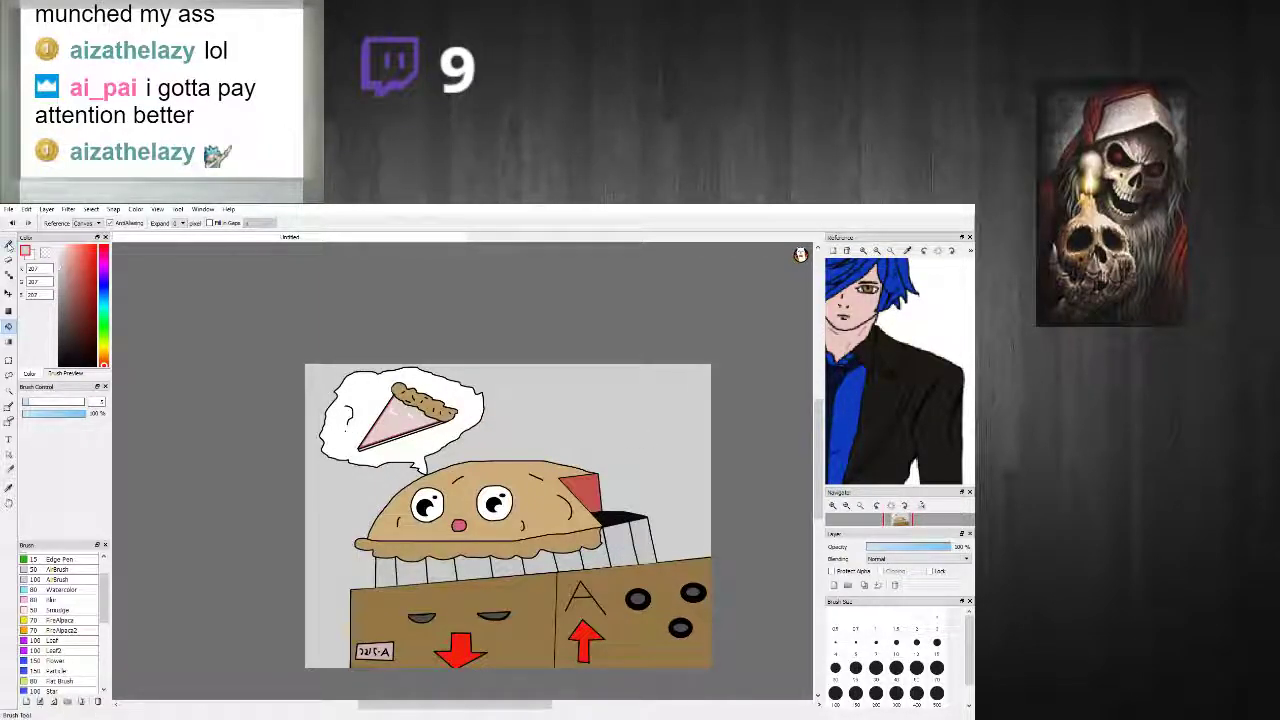
Step: Examine the pie character's exposed red filling and its brighter red spots, up close and within the whole drawing
left_click(8, 243)
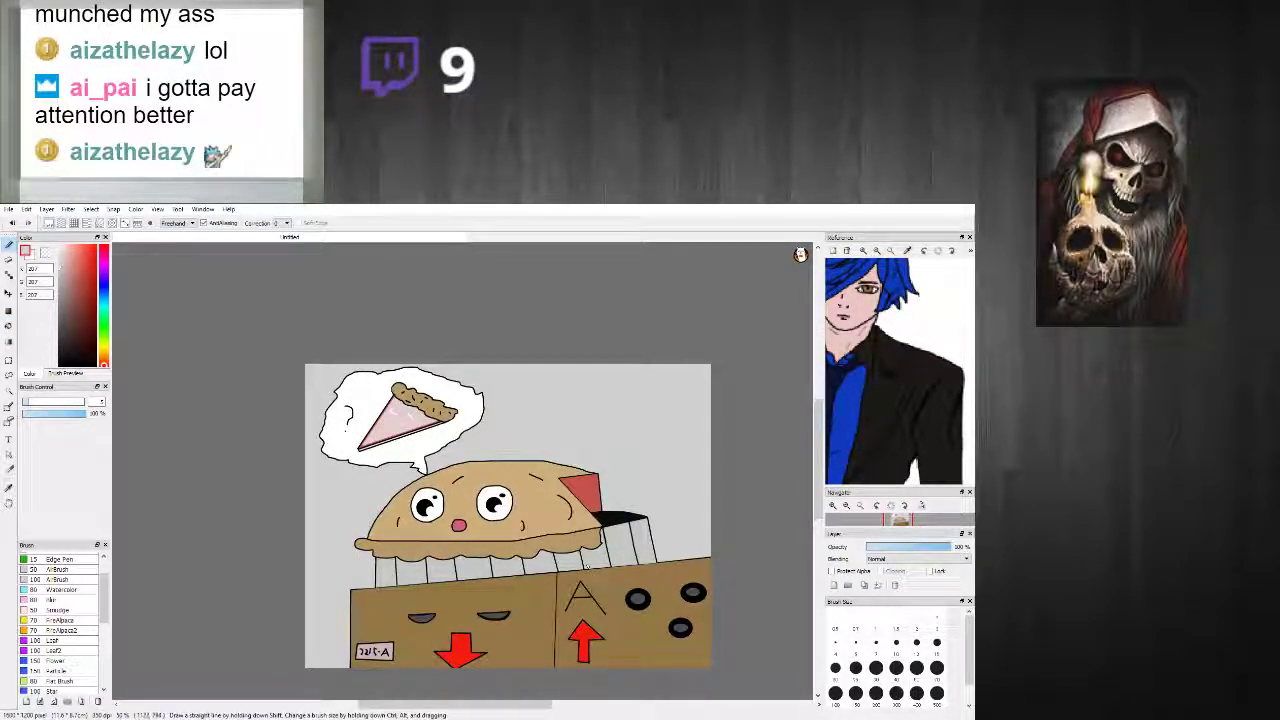
scroll(643, 548, "down", 1)
scroll(643, 548, "up", 4)
scroll(436, 340, "up", 4)
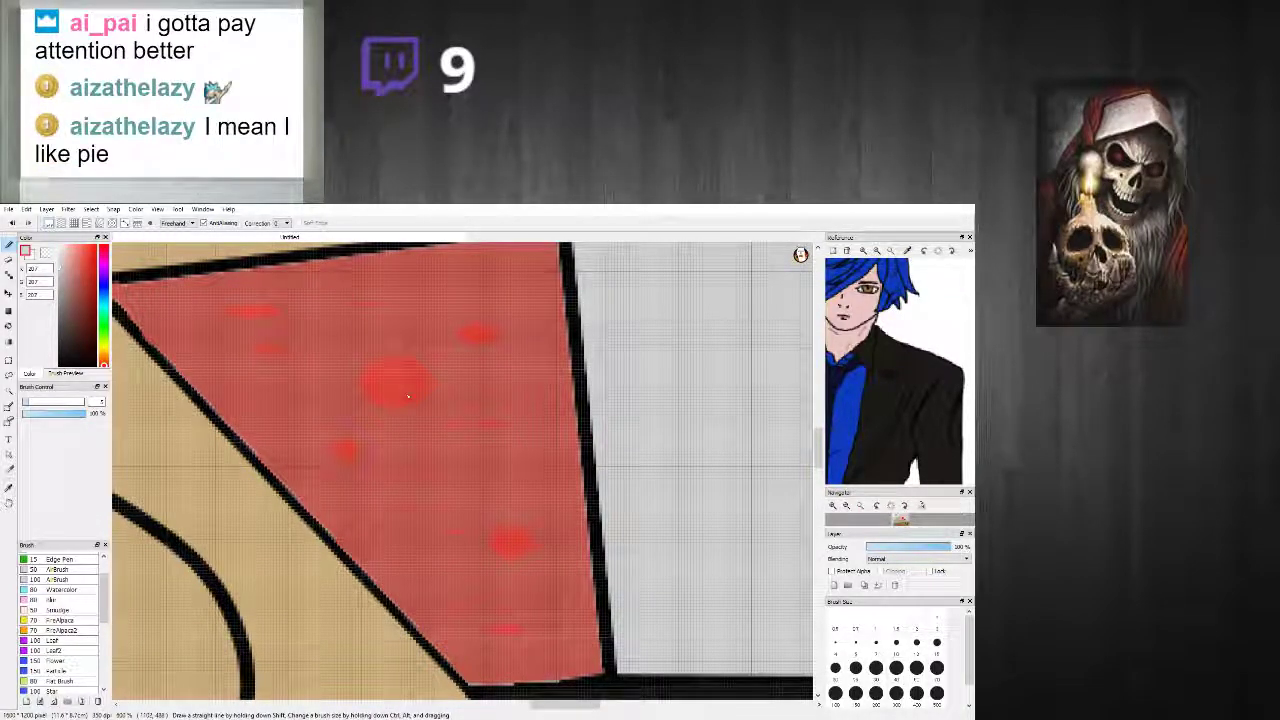
scroll(394, 395, "up", 1)
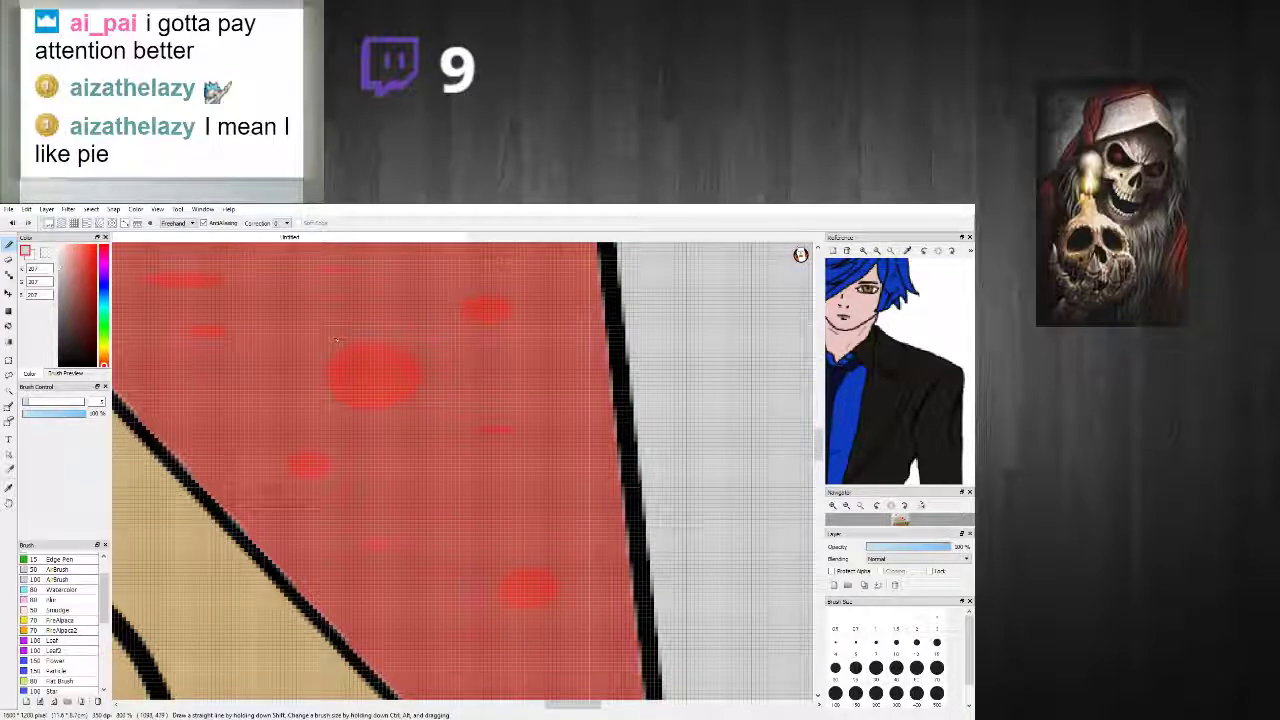
scroll(355, 366, "down", 2)
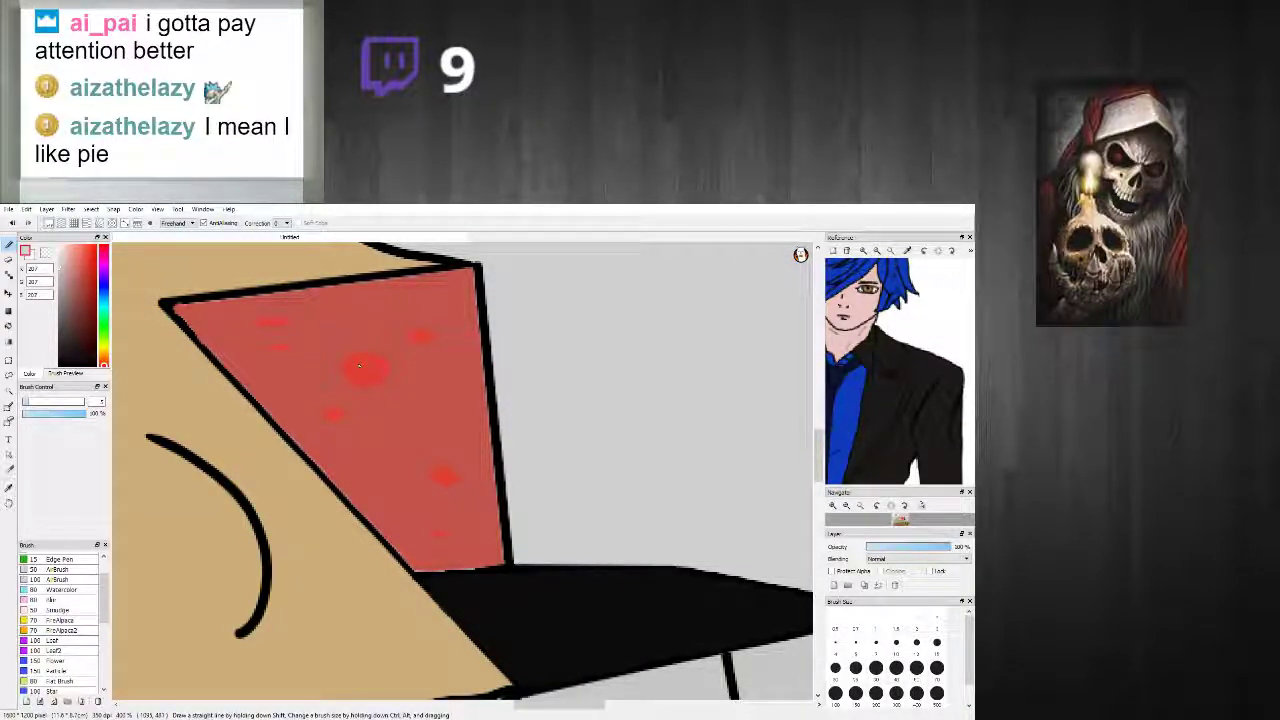
scroll(380, 370, "down", 1)
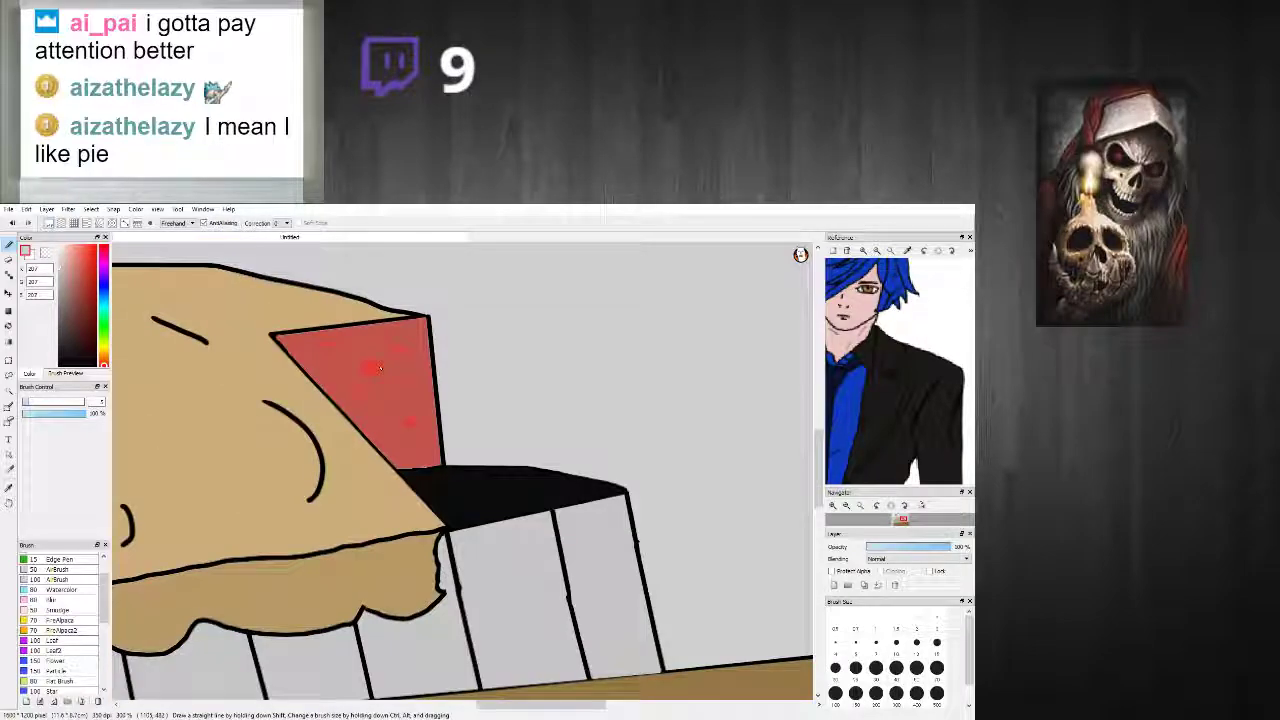
scroll(360, 371, "up", 4)
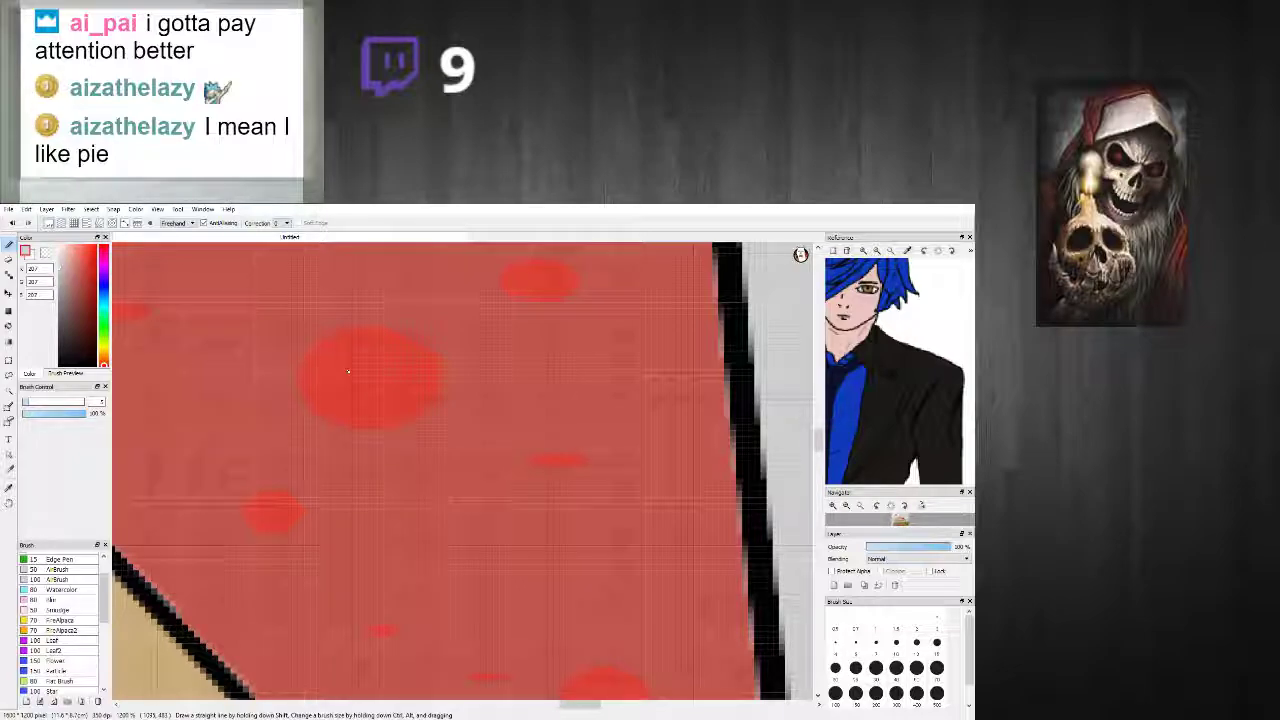
scroll(345, 373, "down", 3)
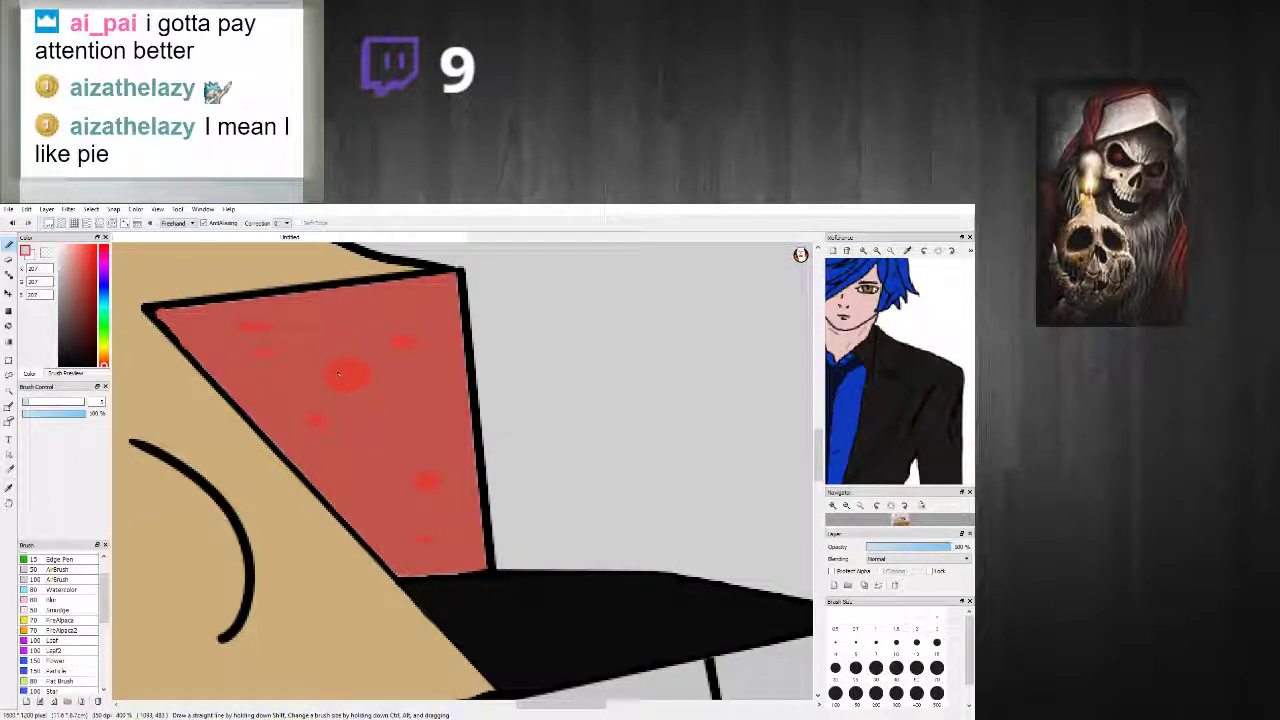
scroll(338, 374, "up", 3)
scroll(336, 373, "down", 5)
scroll(336, 373, "down", 2)
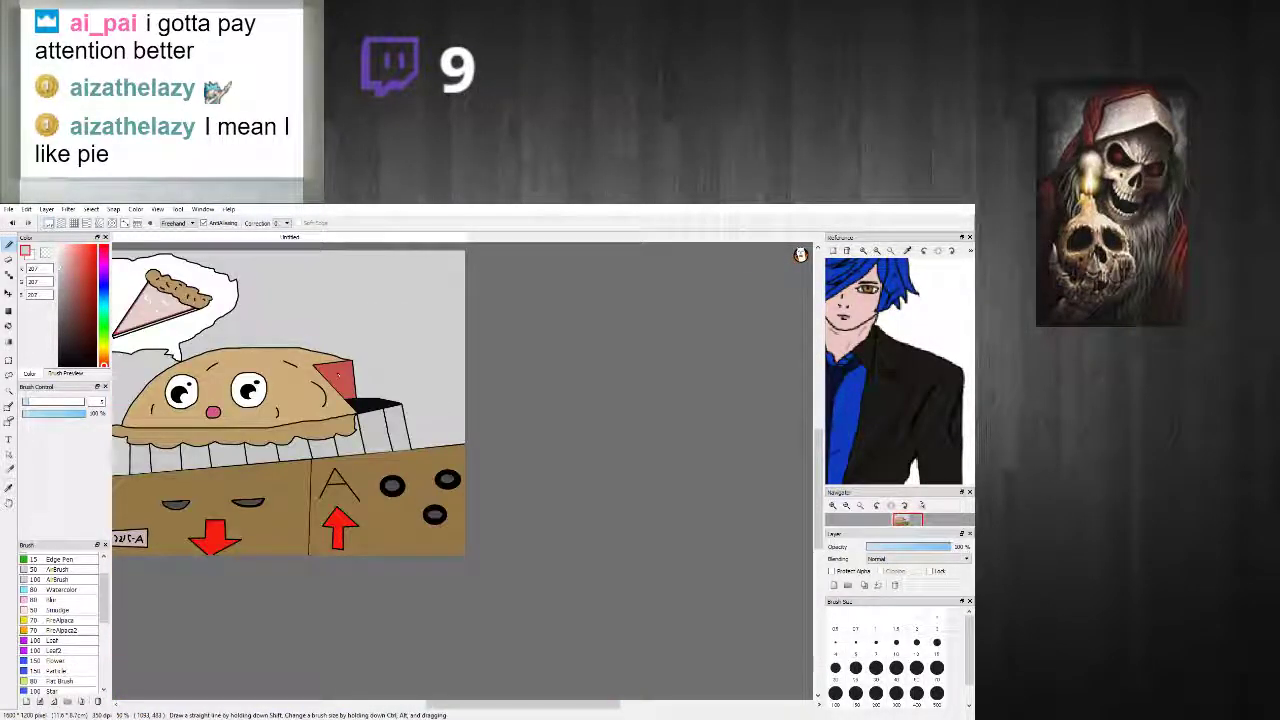
scroll(330, 378, "up", 4)
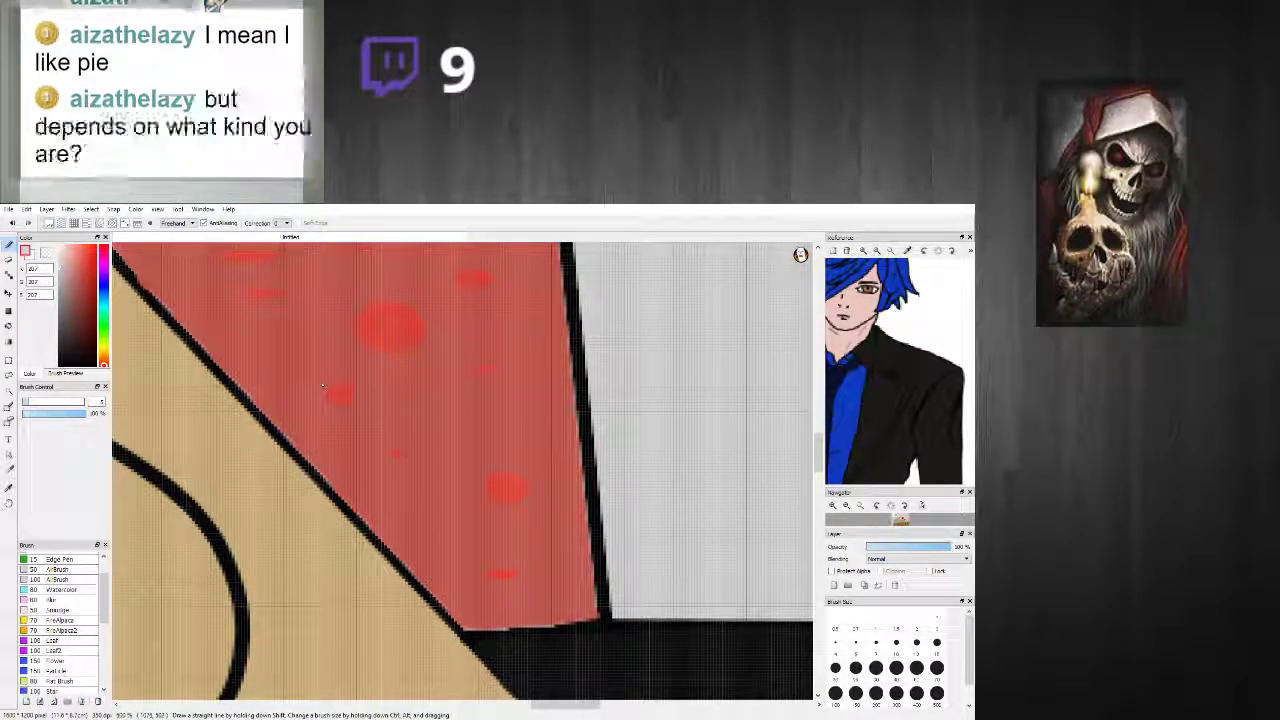
scroll(330, 390, "down", 3)
scroll(360, 415, "up", 1)
scroll(363, 417, "down", 3)
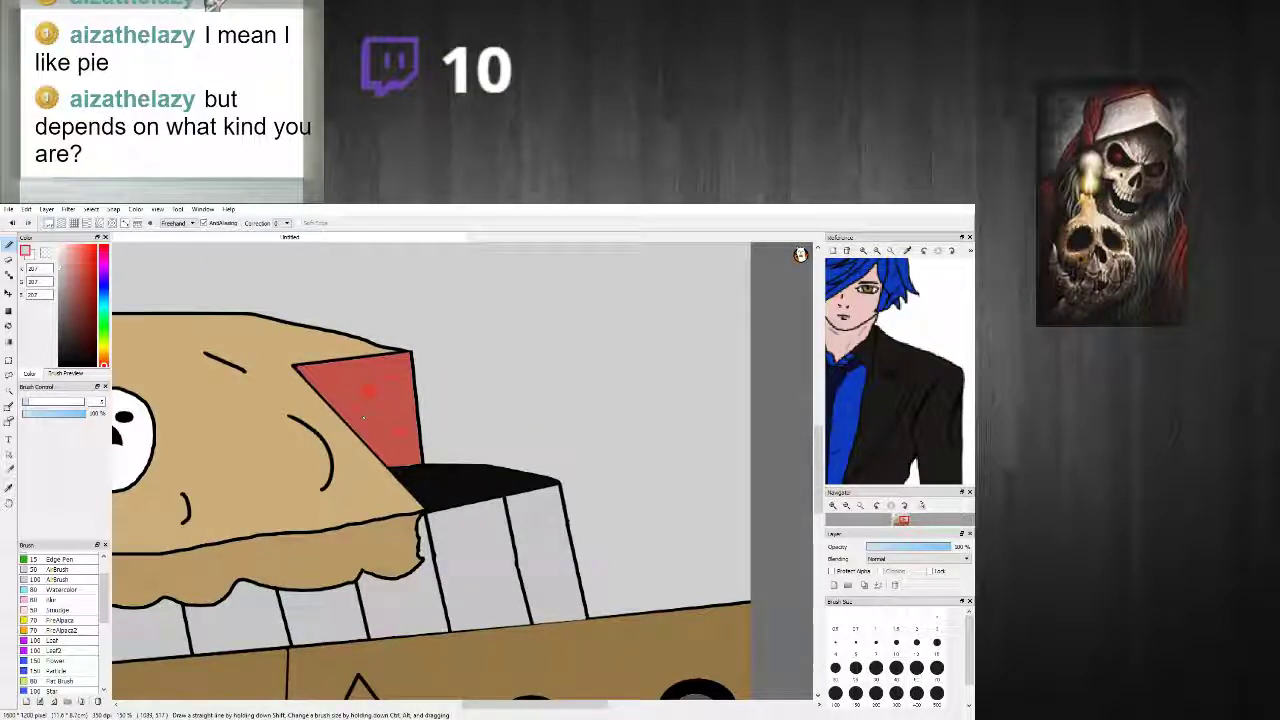
scroll(364, 418, "up", 4)
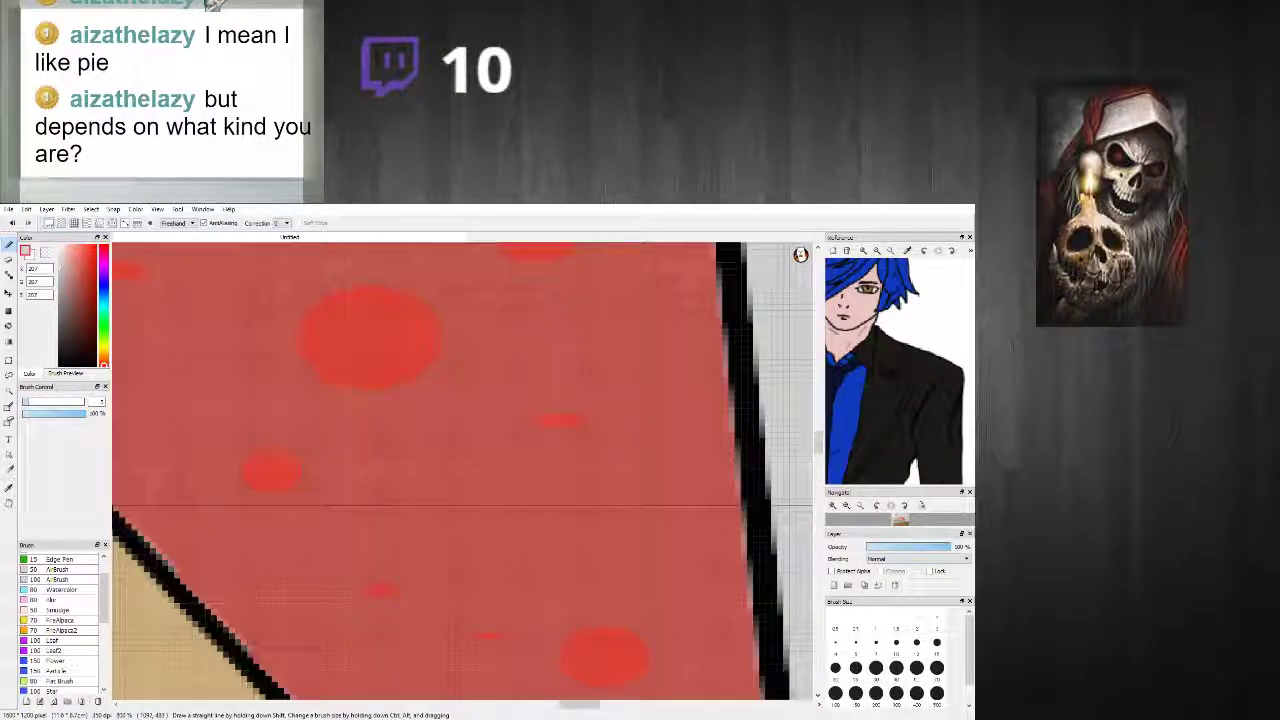
Step: Examine the overall composition with the pie character, thought bubble and brown box against the grey background
scroll(357, 330, "down", 4)
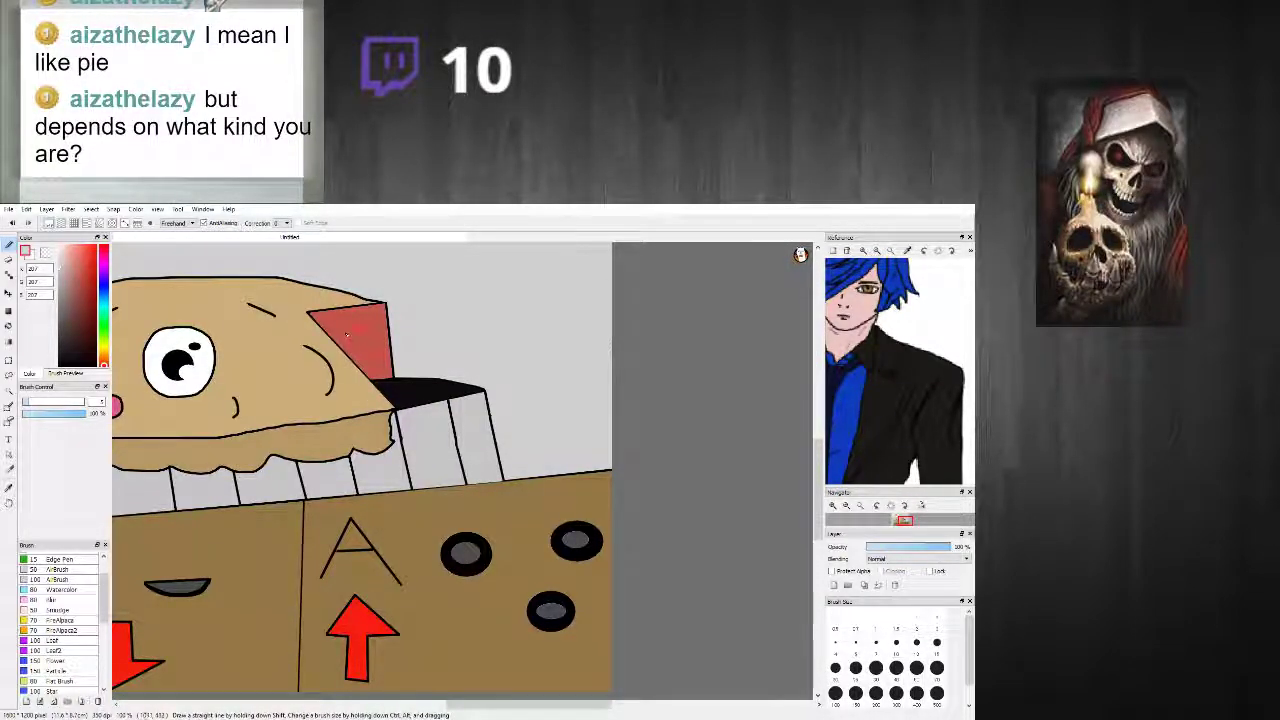
scroll(357, 330, "down", 3)
scroll(165, 430, "down", 1)
scroll(165, 430, "up", 5)
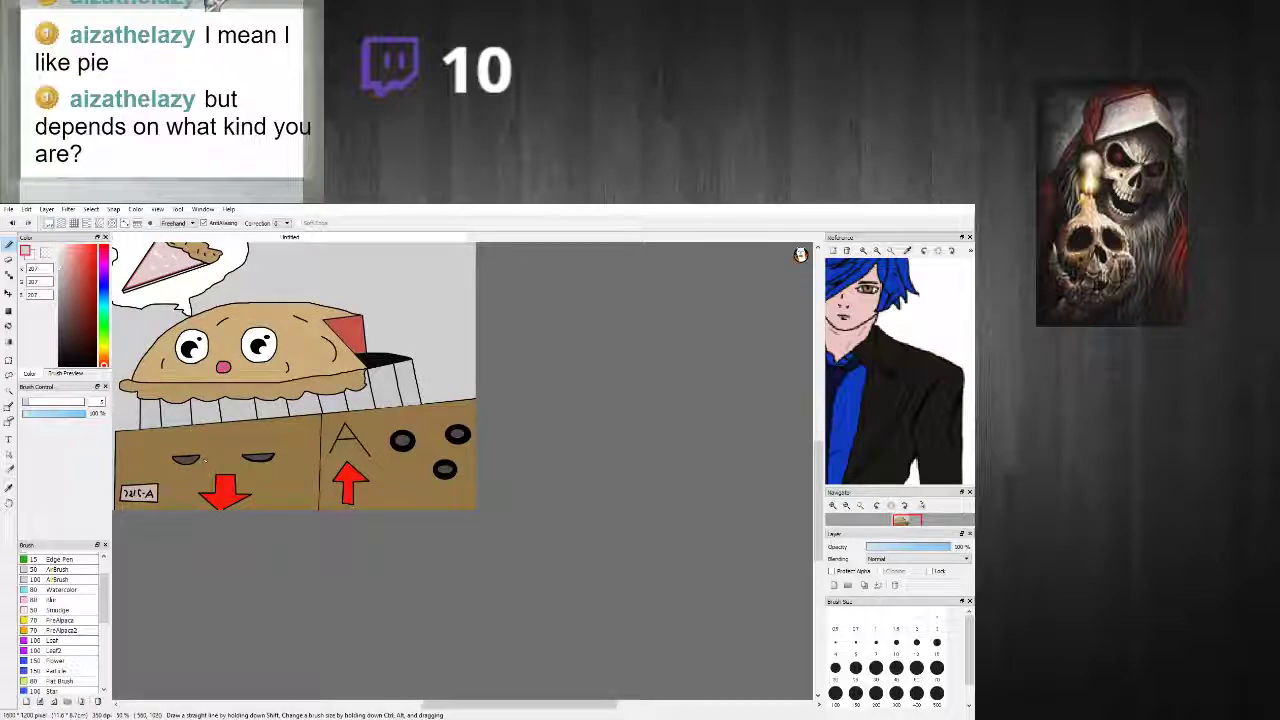
scroll(167, 428, "up", 1)
scroll(445, 354, "down", 4)
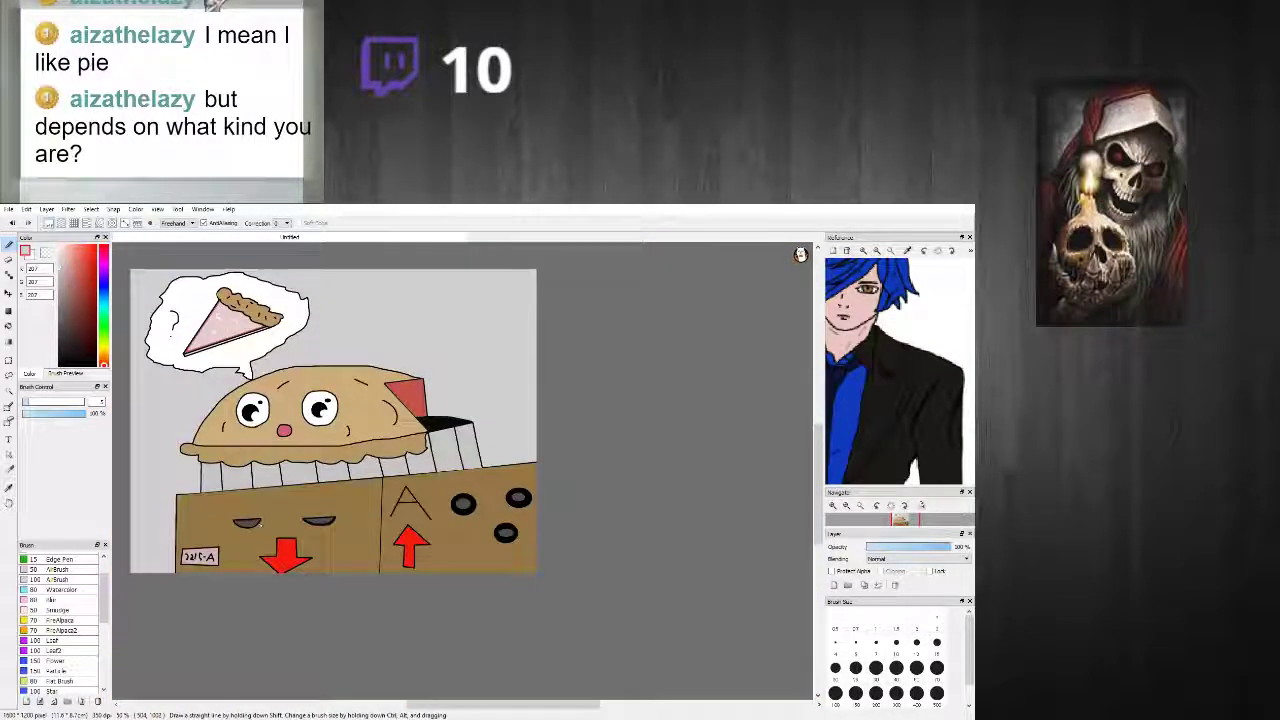
scroll(383, 394, "up", 3)
scroll(300, 450, "down", 4)
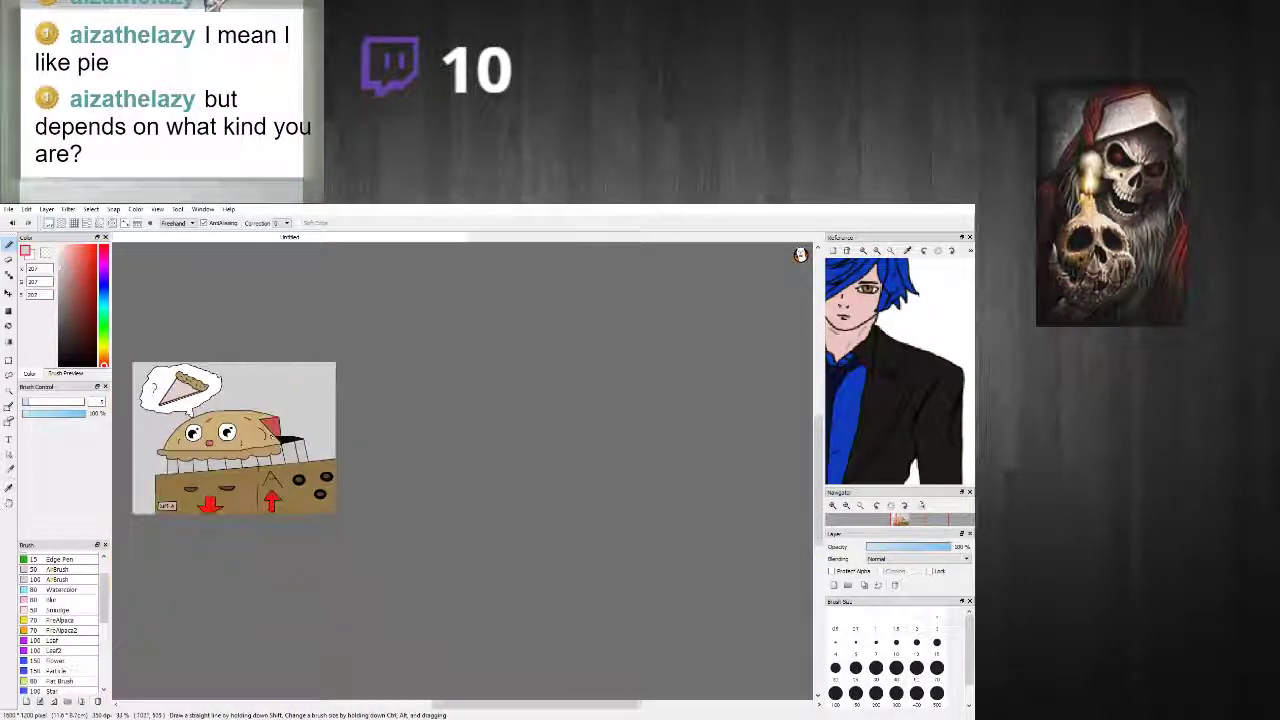
scroll(220, 500, "up", 1)
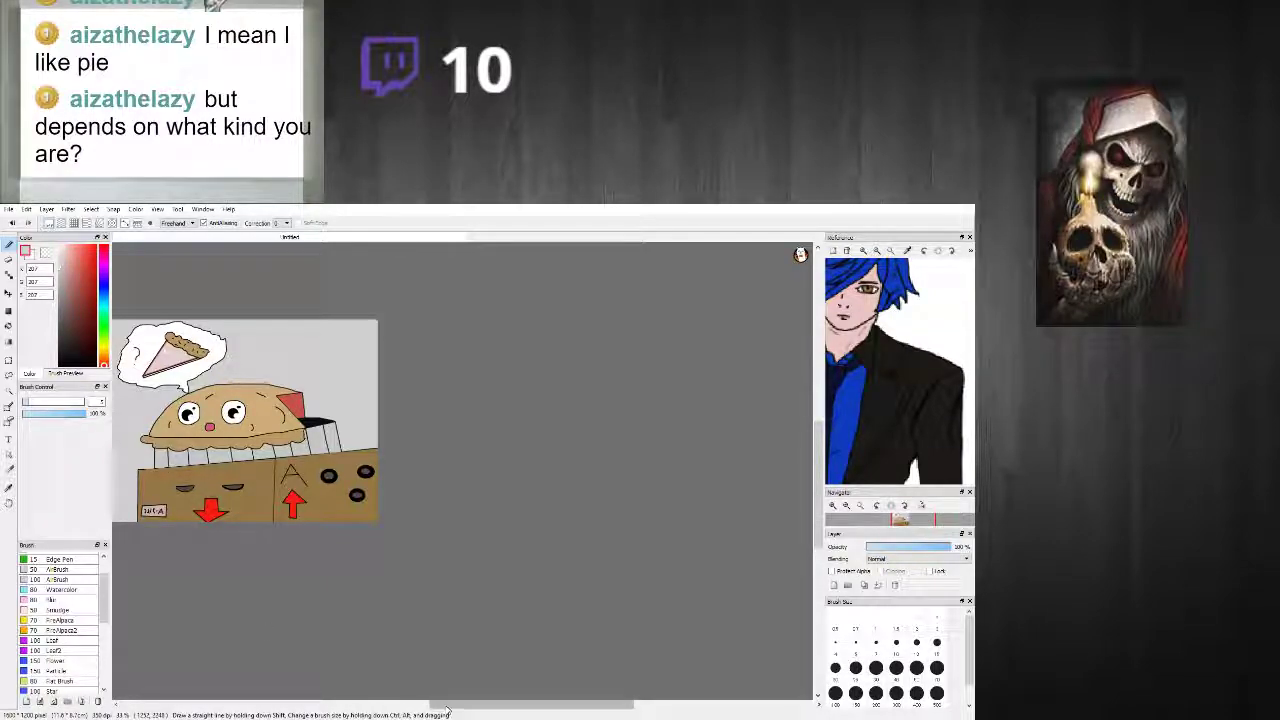
left_click_drag(490, 705, 451, 705)
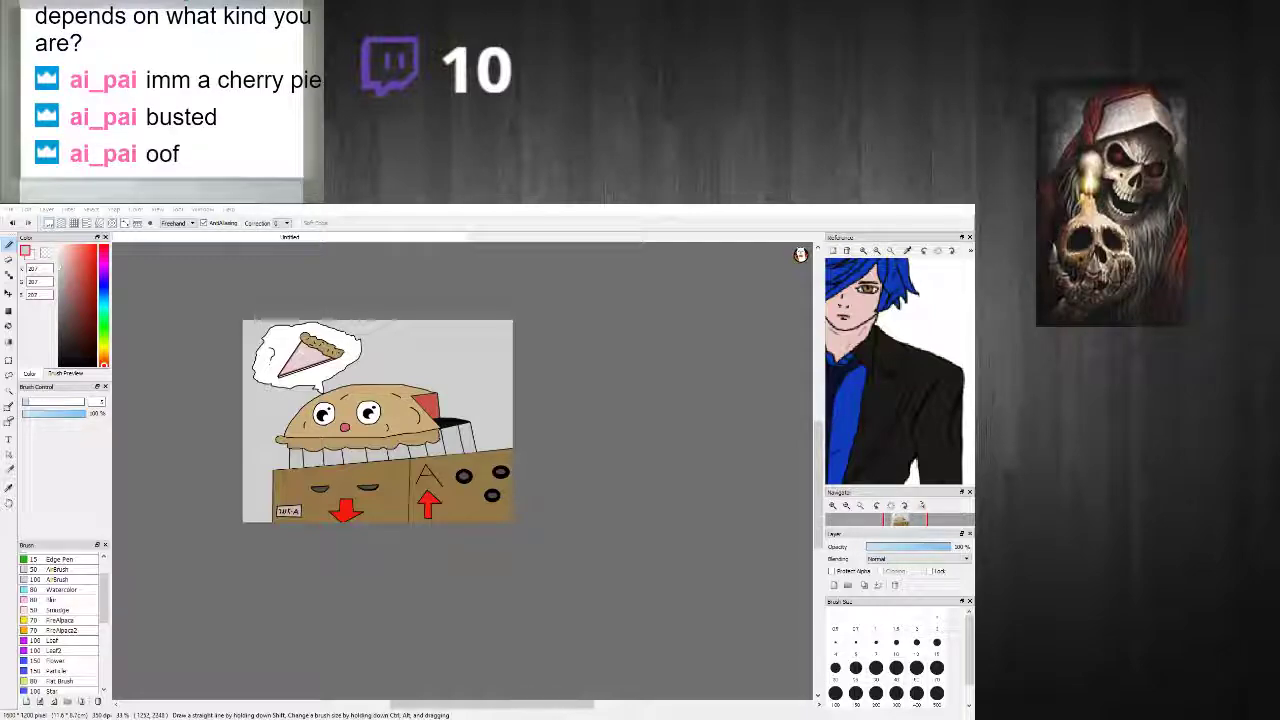
left_click(376, 700)
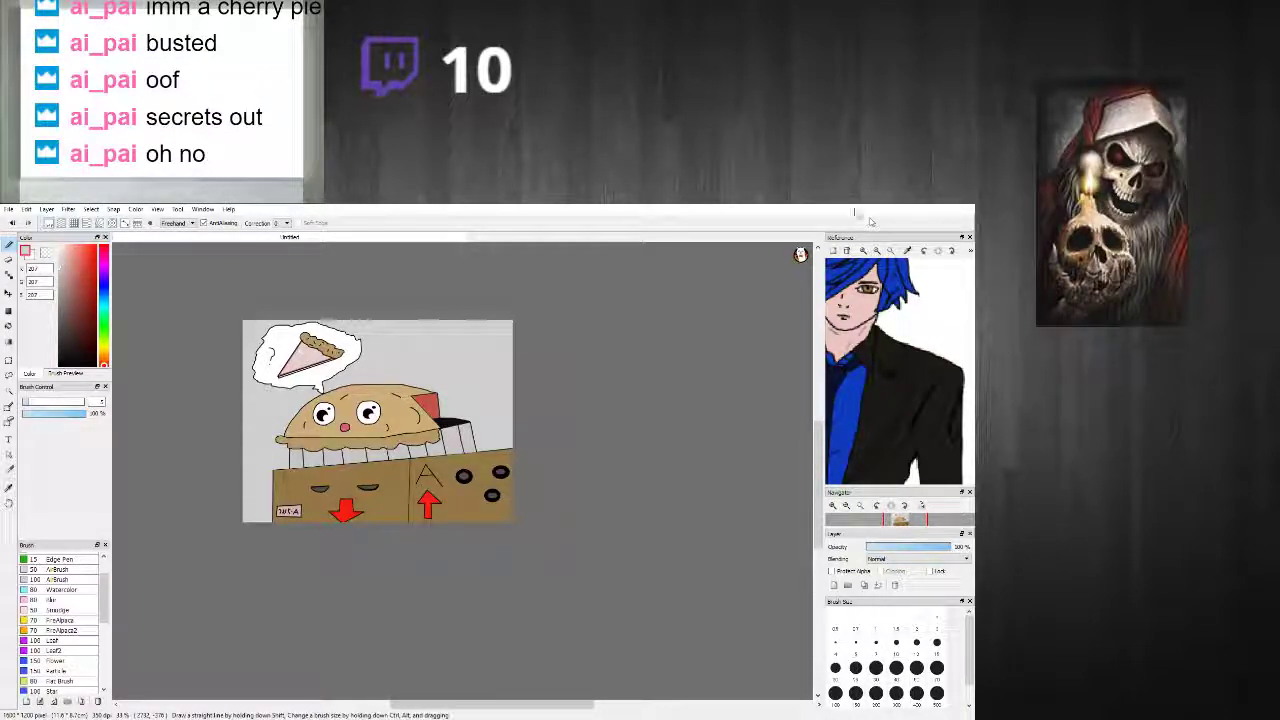
Step: Examine the exposed red filling and the black gap beneath it, up close and against the full picture
scroll(403, 414, "down", 3)
scroll(364, 338, "up", 5)
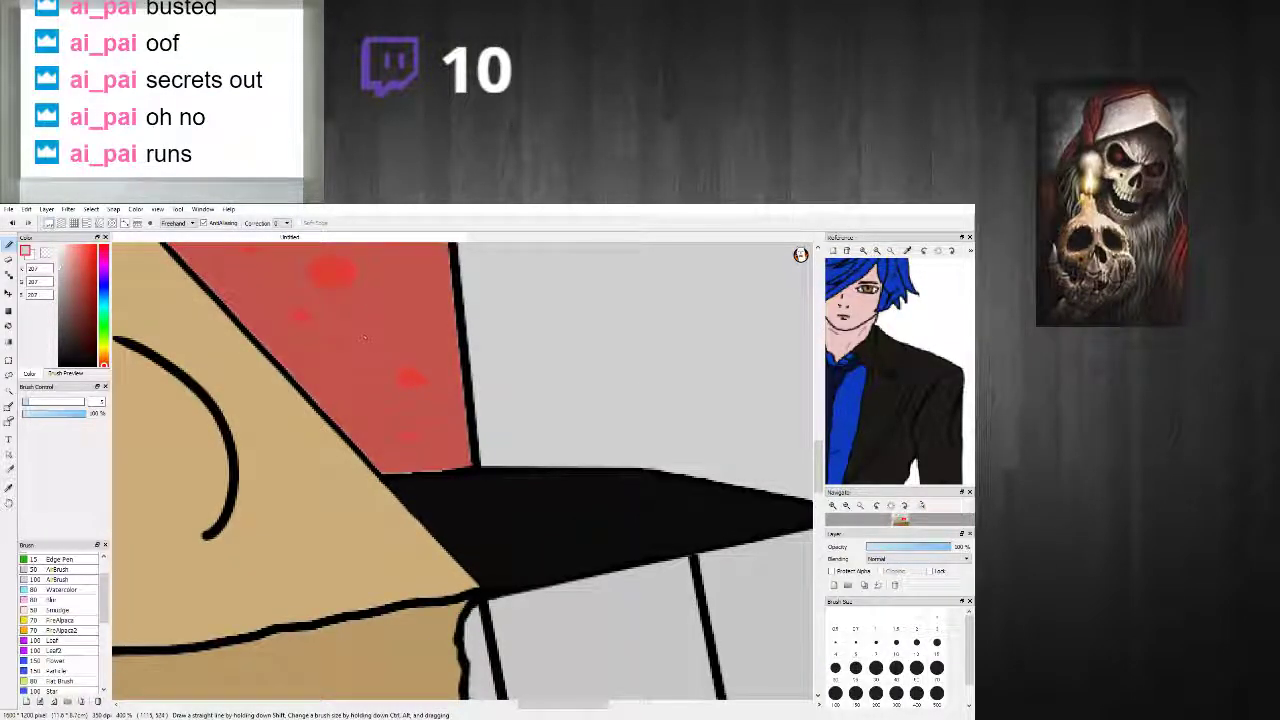
scroll(364, 338, "down", 4)
scroll(362, 314, "up", 7)
scroll(333, 369, "down", 3)
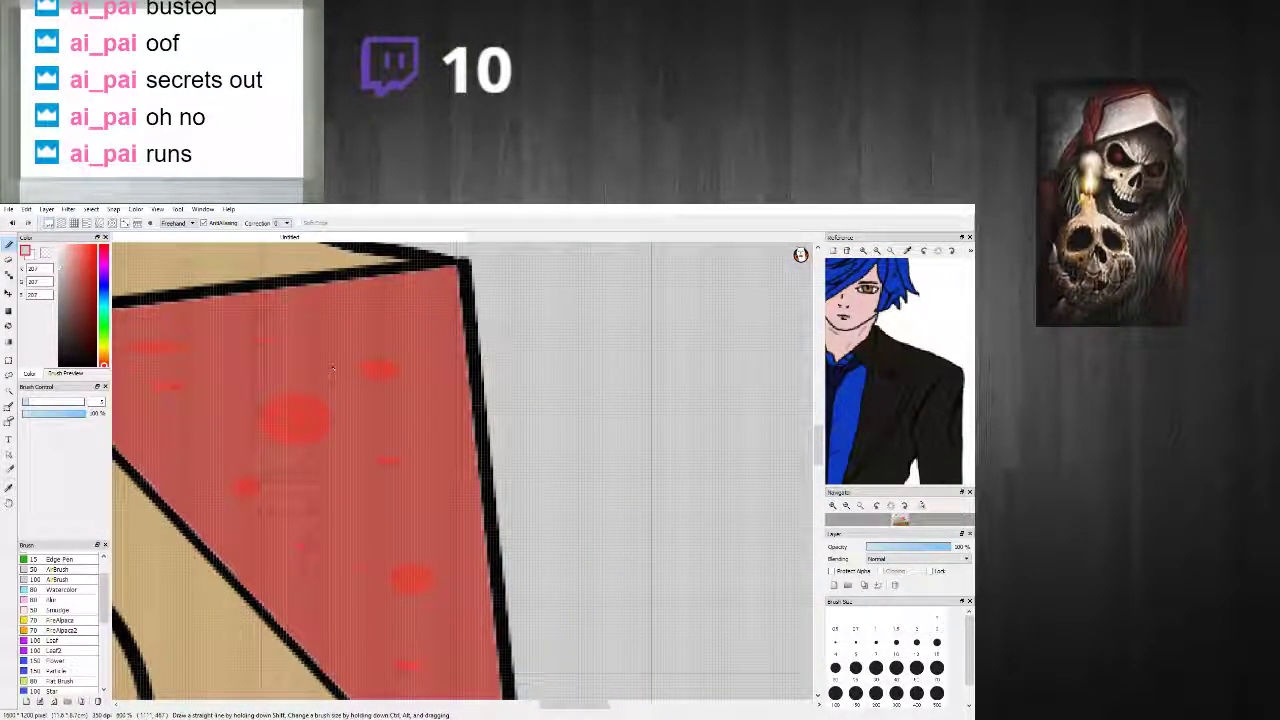
scroll(333, 368, "down", 3)
scroll(315, 470, "up", 2)
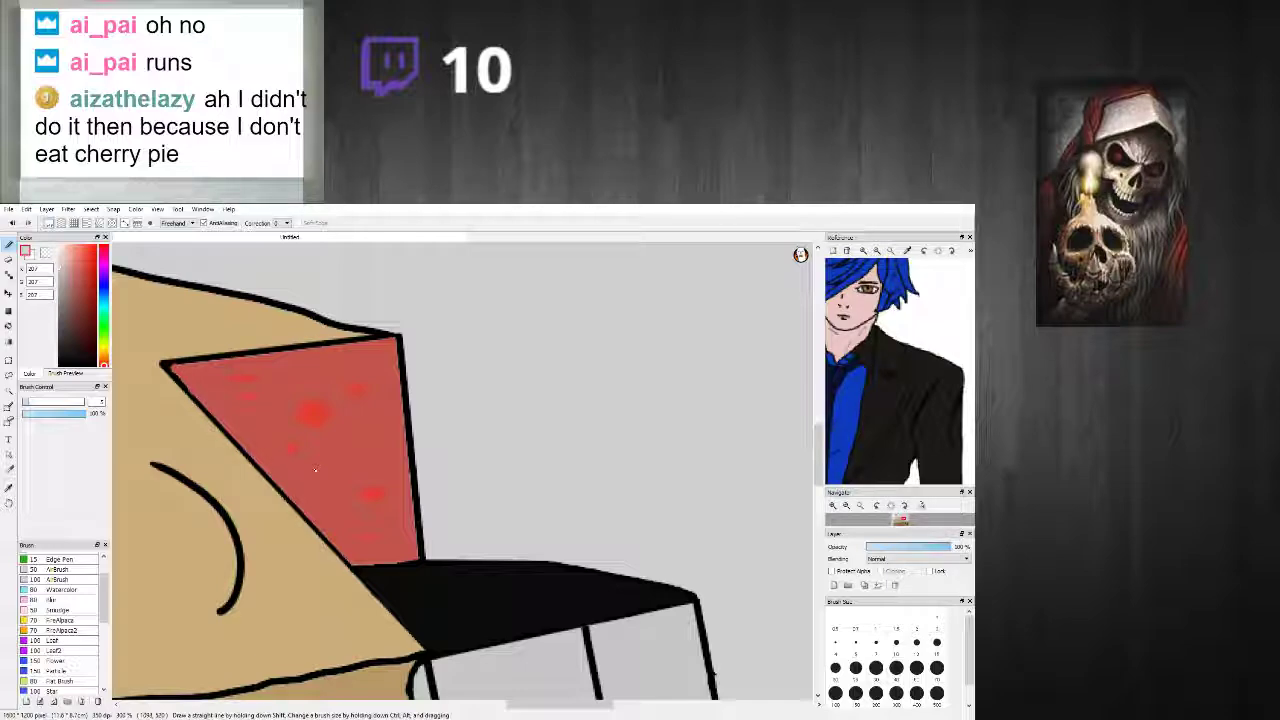
scroll(338, 461, "up", 1)
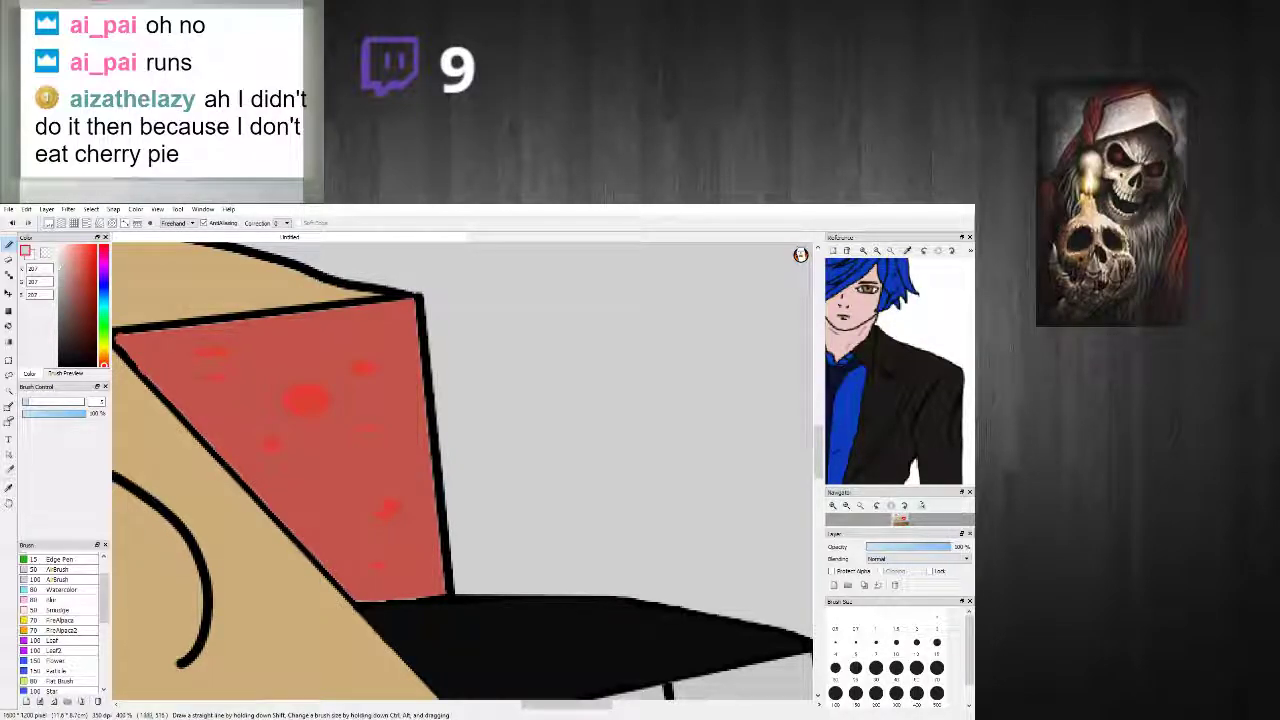
scroll(326, 506, "down", 9)
scroll(225, 508, "up", 4)
scroll(220, 505, "up", 2)
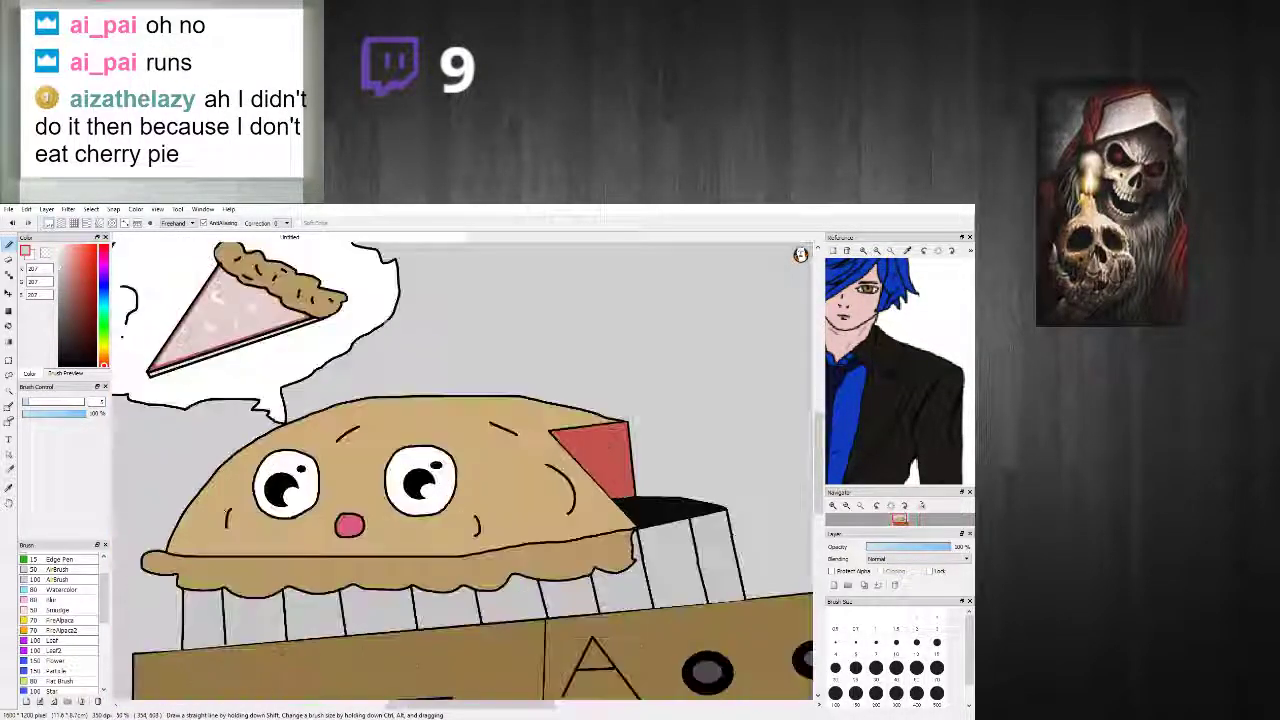
scroll(251, 512, "down", 3)
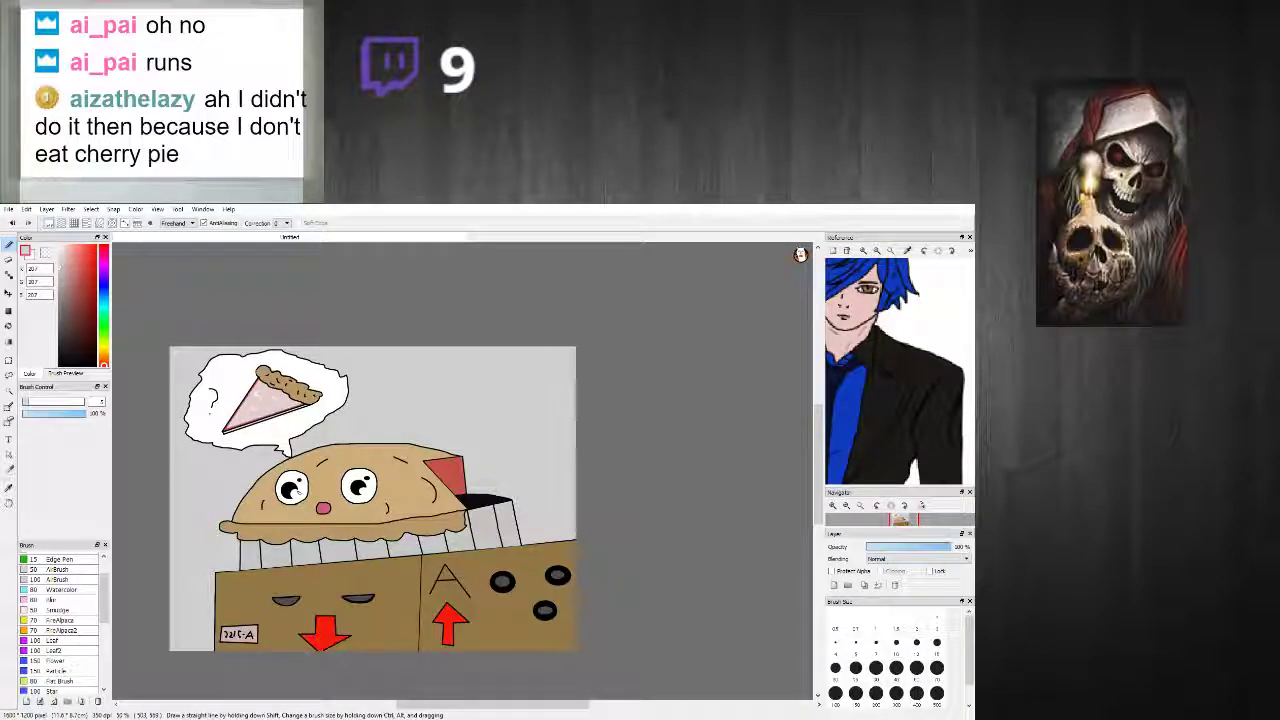
scroll(378, 494, "up", 3)
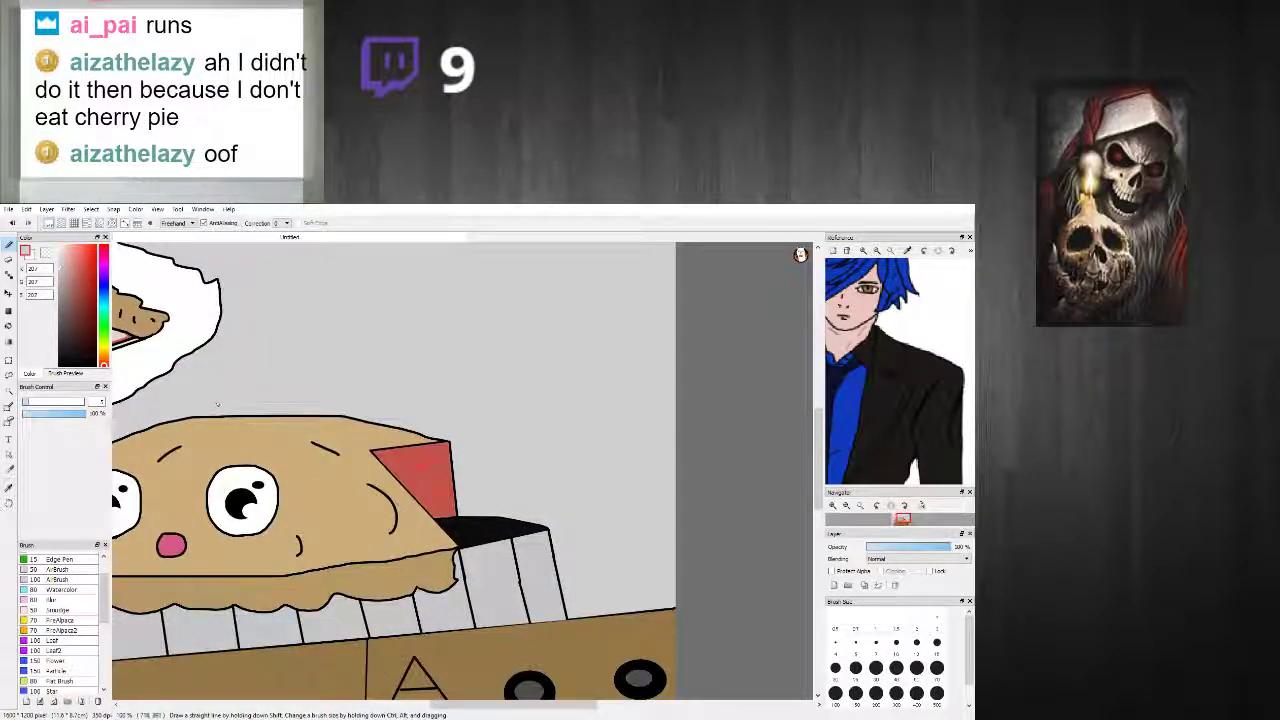
scroll(395, 503, "down", 1)
scroll(393, 442, "up", 1)
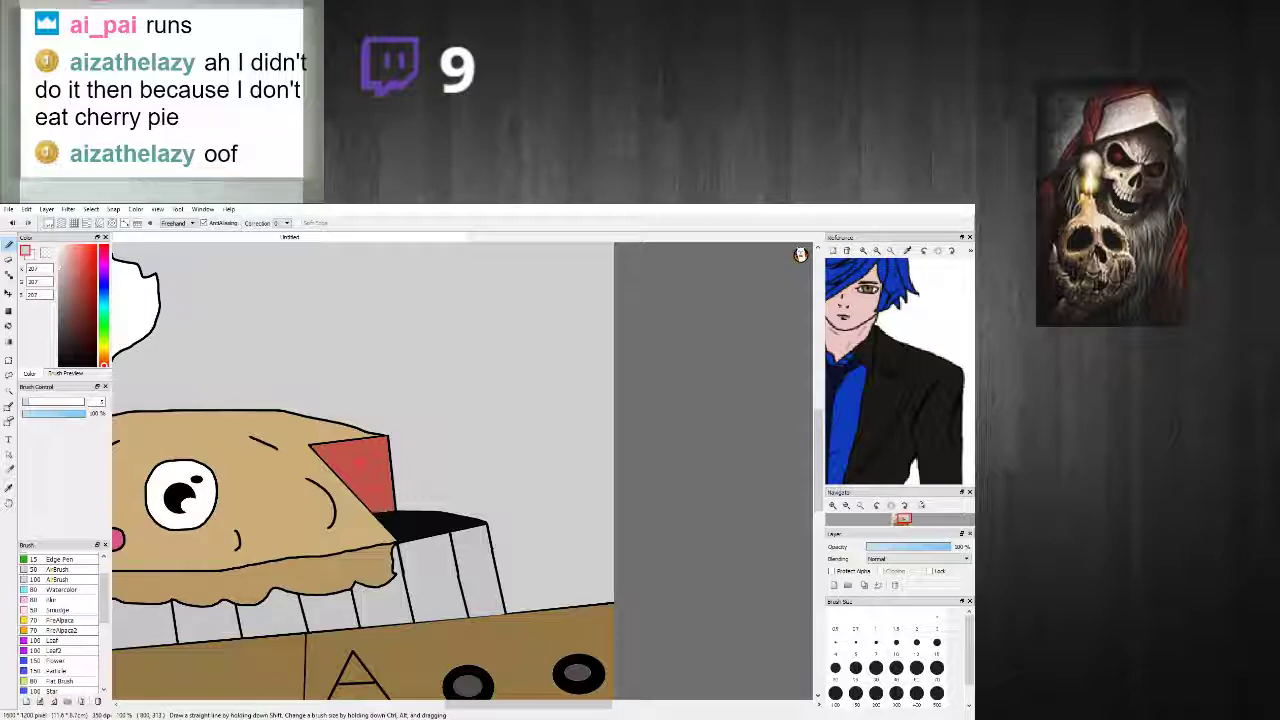
Step: Pick black from the outline and draw a jagged line across the upper outer corner of the pie's crust and red filling
scroll(315, 433, "up", 2)
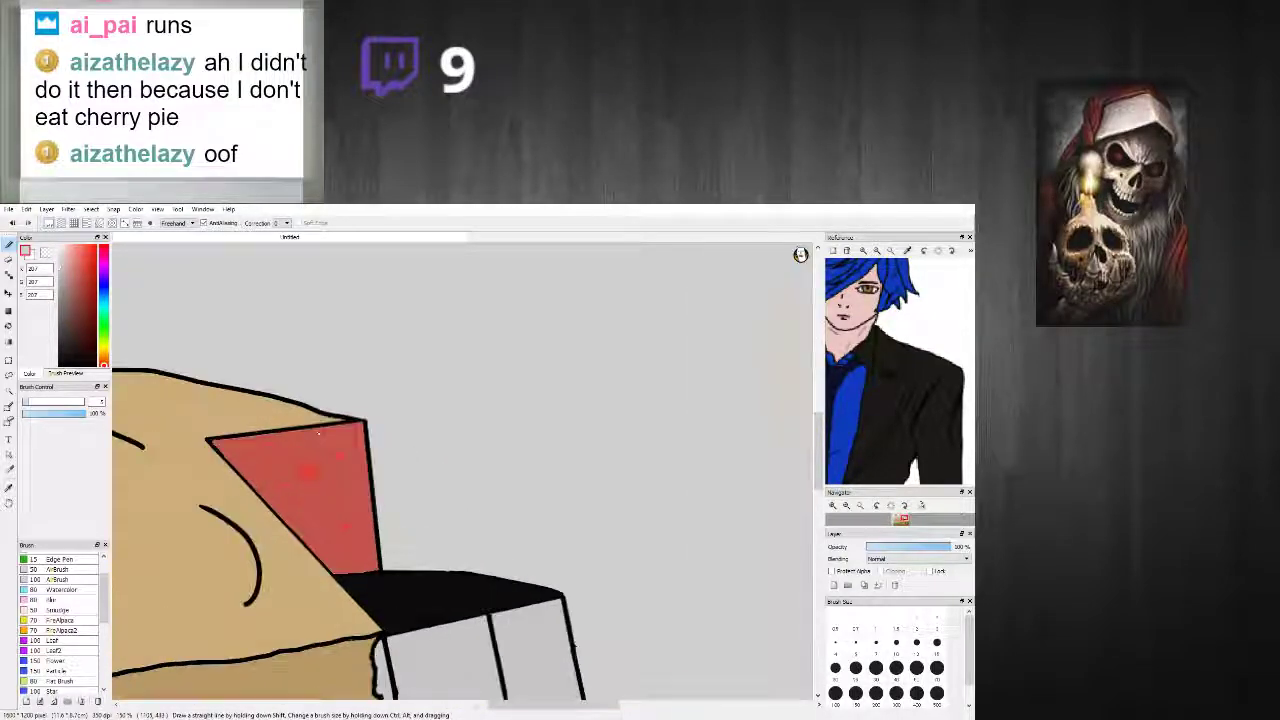
right_click(322, 433)
scroll(322, 433, "up", 1)
left_click(310, 391, "alt")
mouse_move(298, 384)
left_mouse_down()
mouse_move(276, 427)
mouse_move(290, 462)
mouse_move(346, 518)
mouse_move(421, 546)
left_mouse_up()
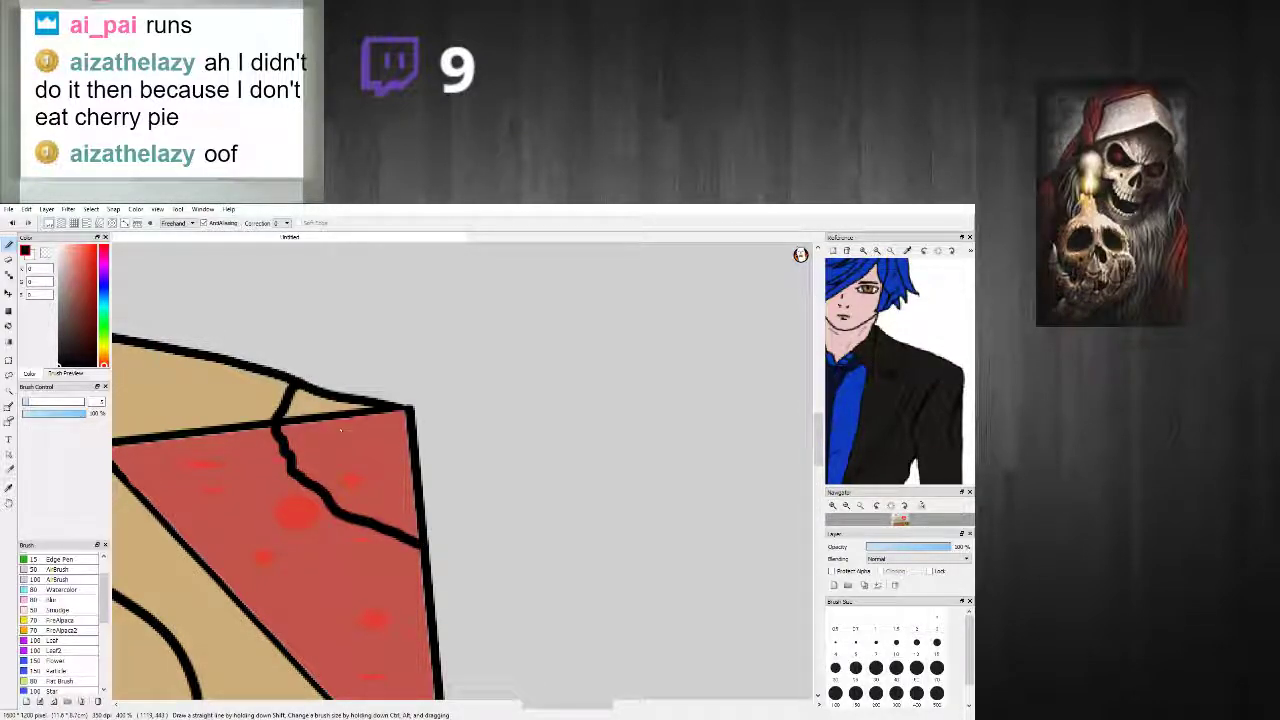
scroll(310, 349, "down", 3)
scroll(361, 350, "up", 2)
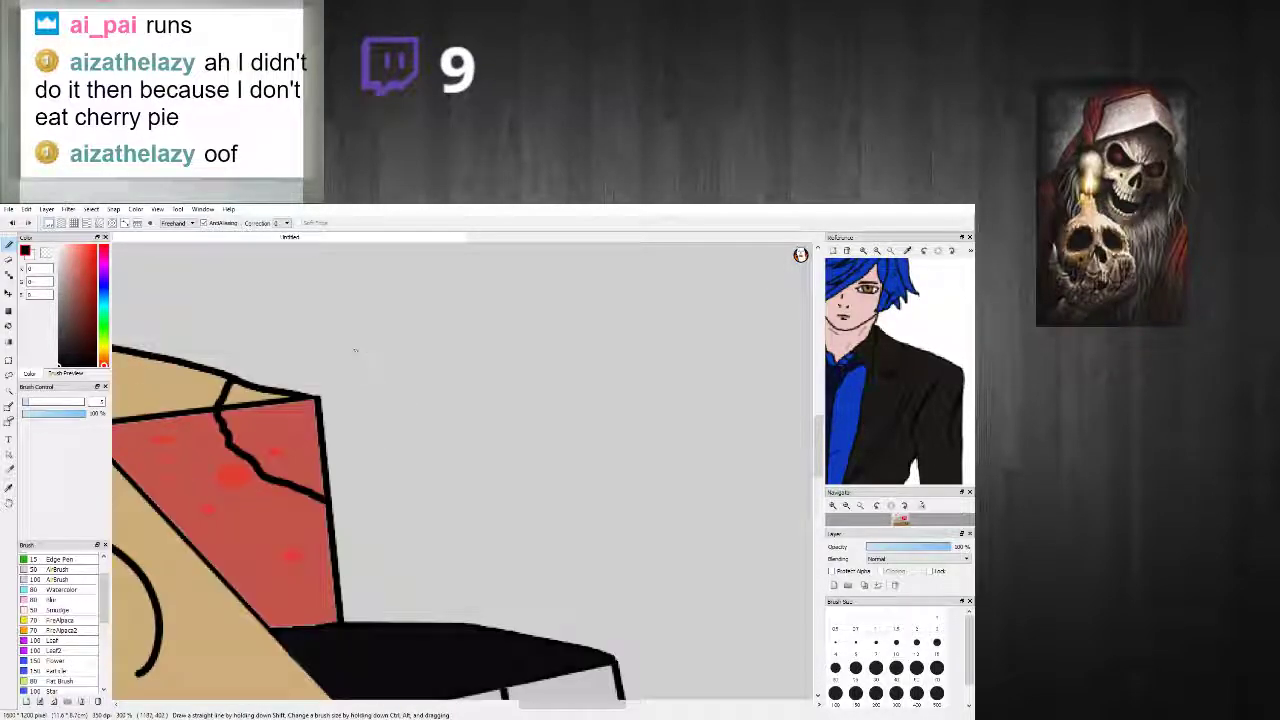
mouse_move(266, 390)
left_mouse_down()
mouse_move(282, 343)
mouse_move(335, 311)
left_mouse_up()
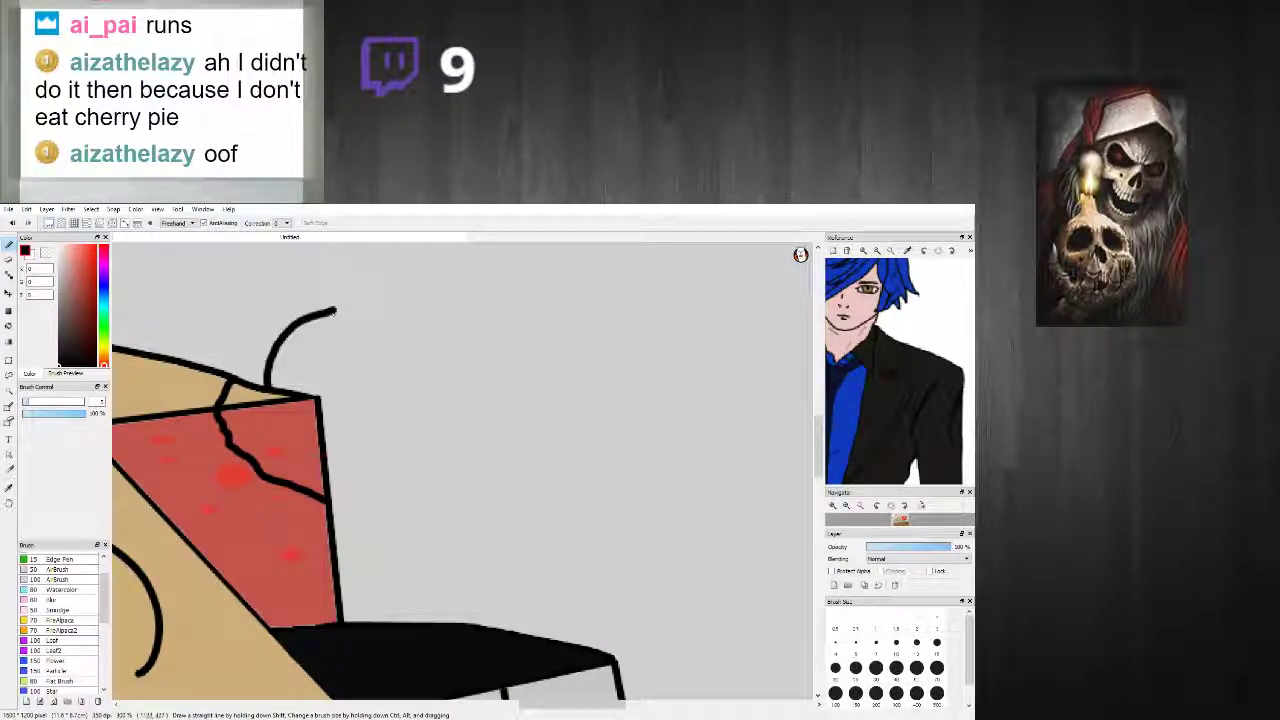
left_click_drag(270, 388, 338, 314)
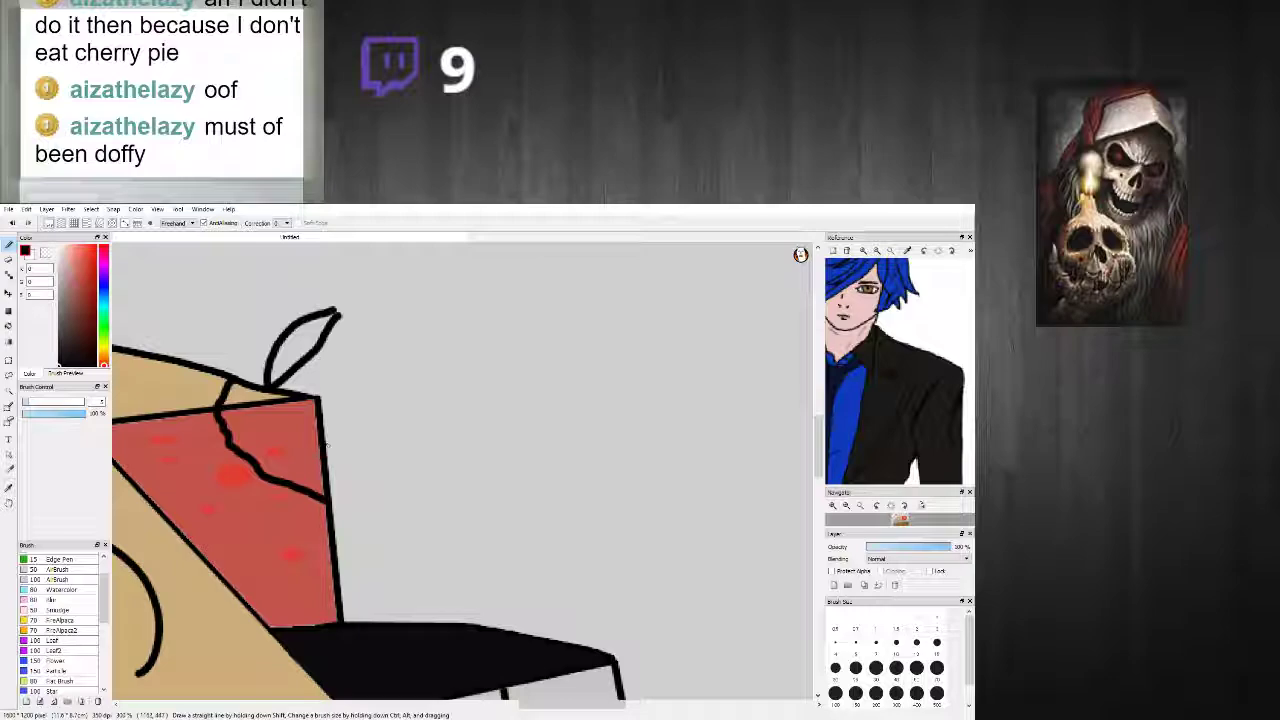
key("ctrl+z")
key("ctrl+z")
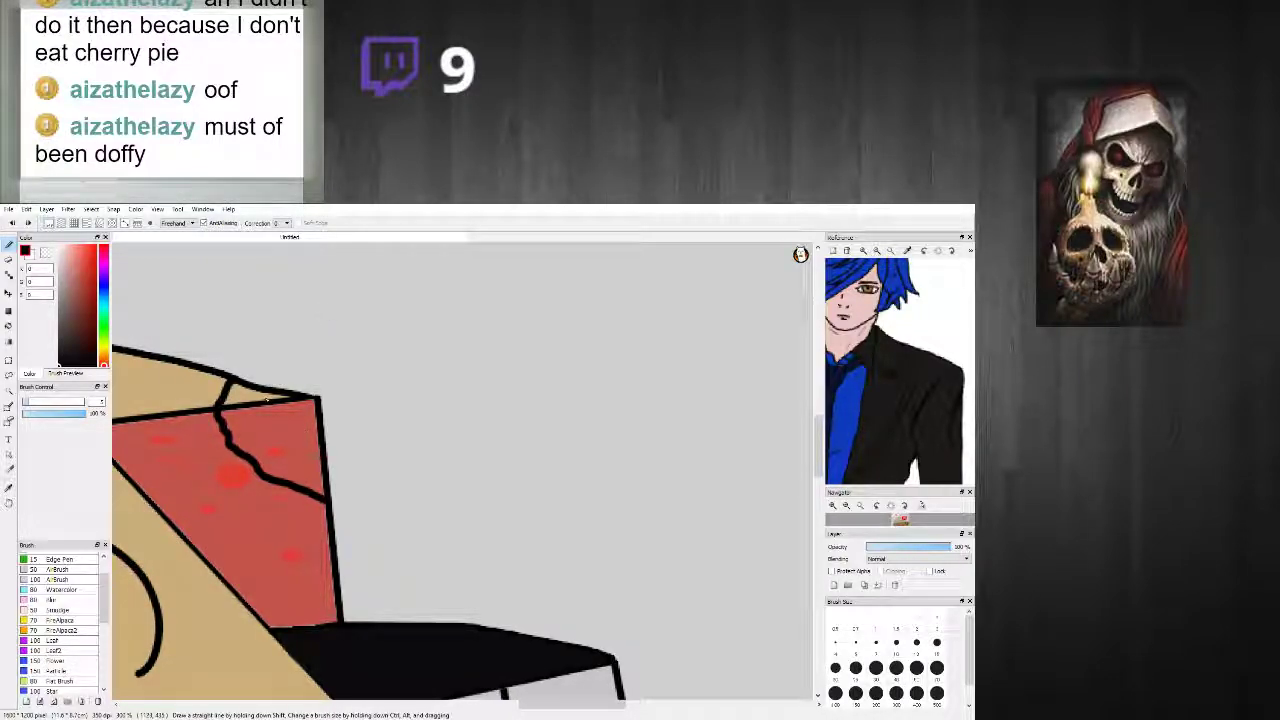
Step: Outline two curved black finger bones, one rising from the crust and one from the filling's outer edge
mouse_move(238, 404)
left_mouse_down()
mouse_move(256, 372)
mouse_move(324, 324)
left_mouse_up()
left_click_drag(243, 405, 328, 326)
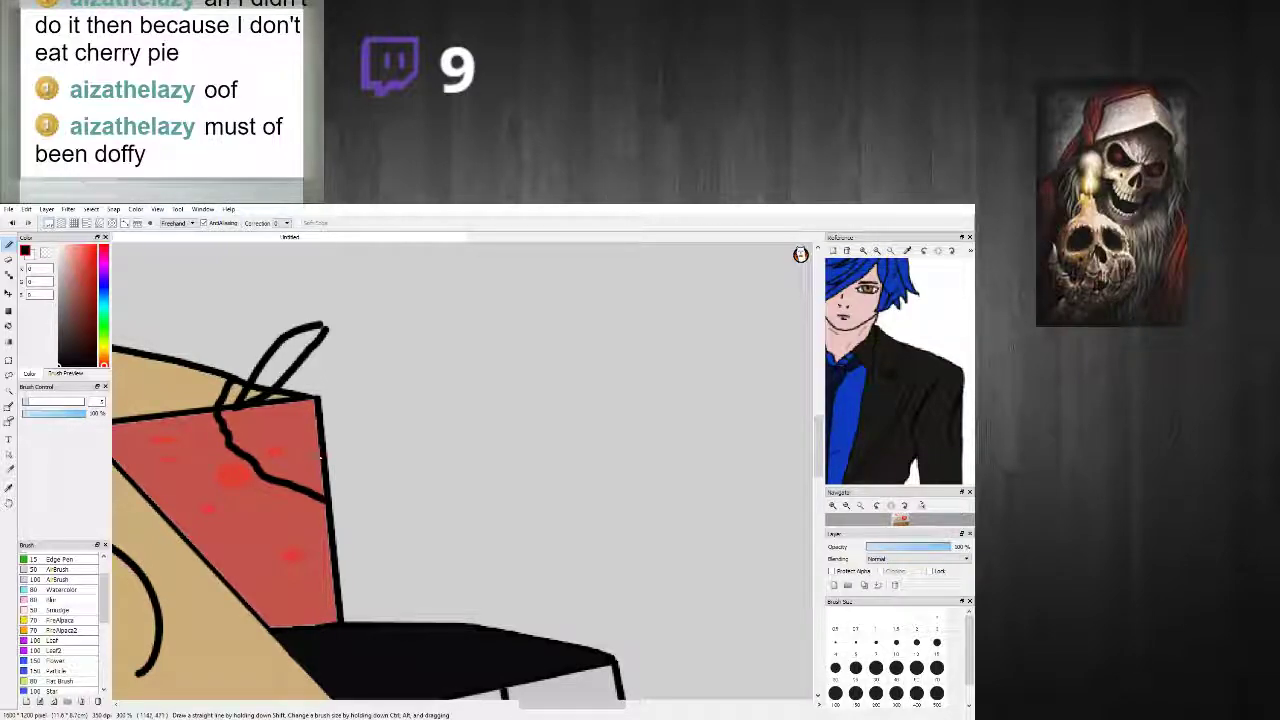
left_click_drag(327, 469, 394, 388)
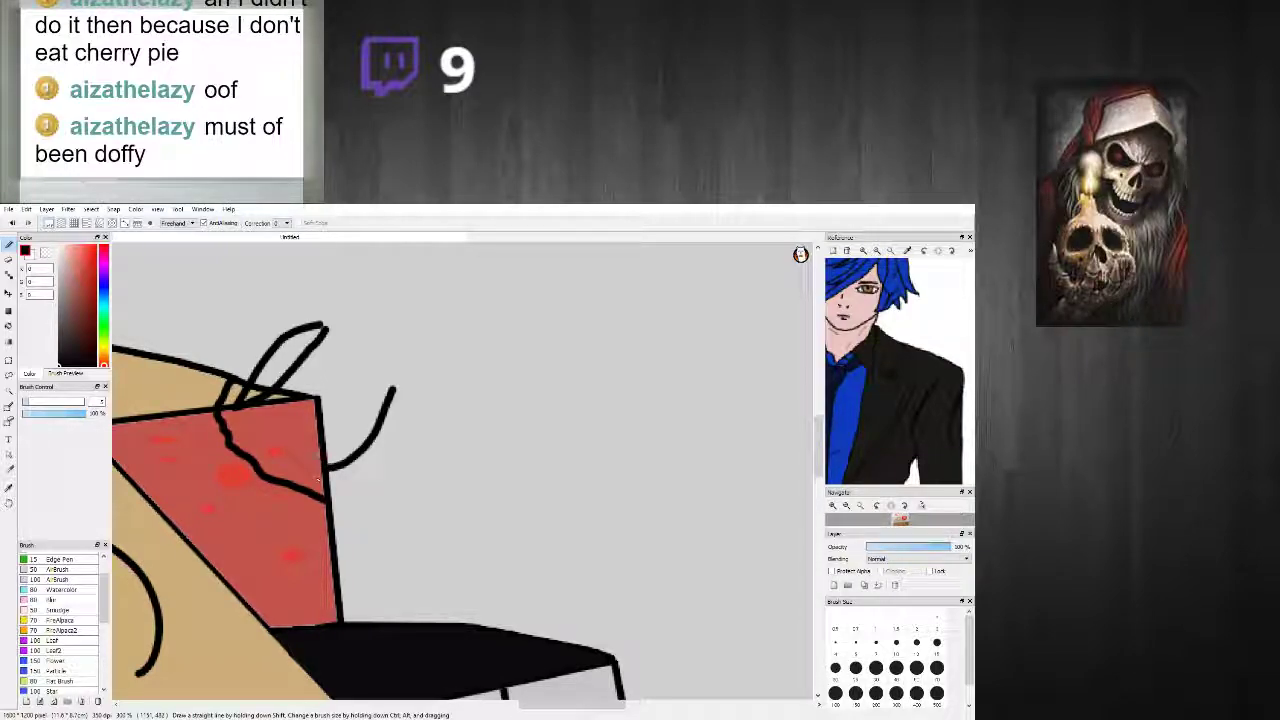
mouse_move(328, 484)
left_mouse_down()
mouse_move(388, 464)
mouse_move(420, 378)
mouse_move(391, 389)
left_mouse_up()
scroll(388, 380, "down", 3)
scroll(383, 366, "up", 3)
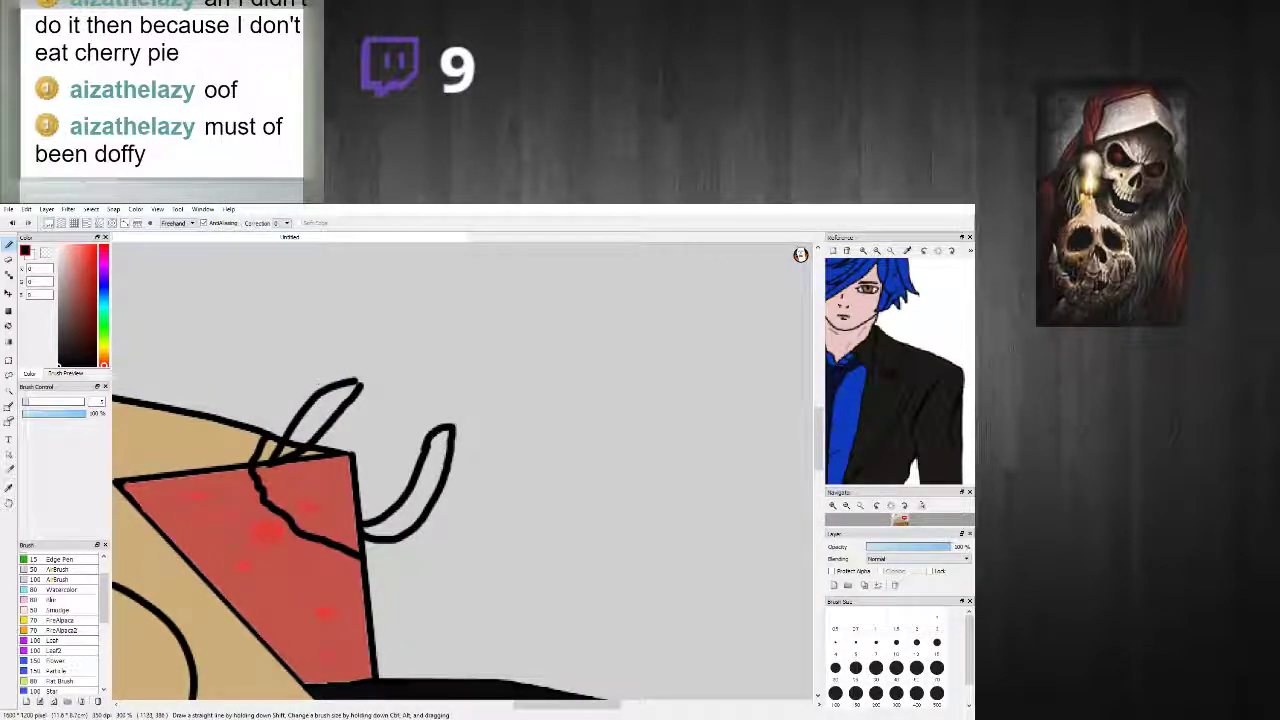
Step: Add a rounded palm bone and small finger bones in black outline above the two curved fingers
mouse_move(318, 363)
left_mouse_down()
mouse_move(282, 422)
mouse_move(317, 372)
mouse_move(352, 376)
mouse_move(371, 401)
mouse_move(409, 401)
mouse_move(423, 376)
mouse_move(362, 345)
left_mouse_up()
scroll(320, 376, "down", 2)
scroll(359, 358, "up", 1)
scroll(370, 340, "down", 2)
scroll(384, 332, "up", 2)
scroll(384, 332, "up", 2)
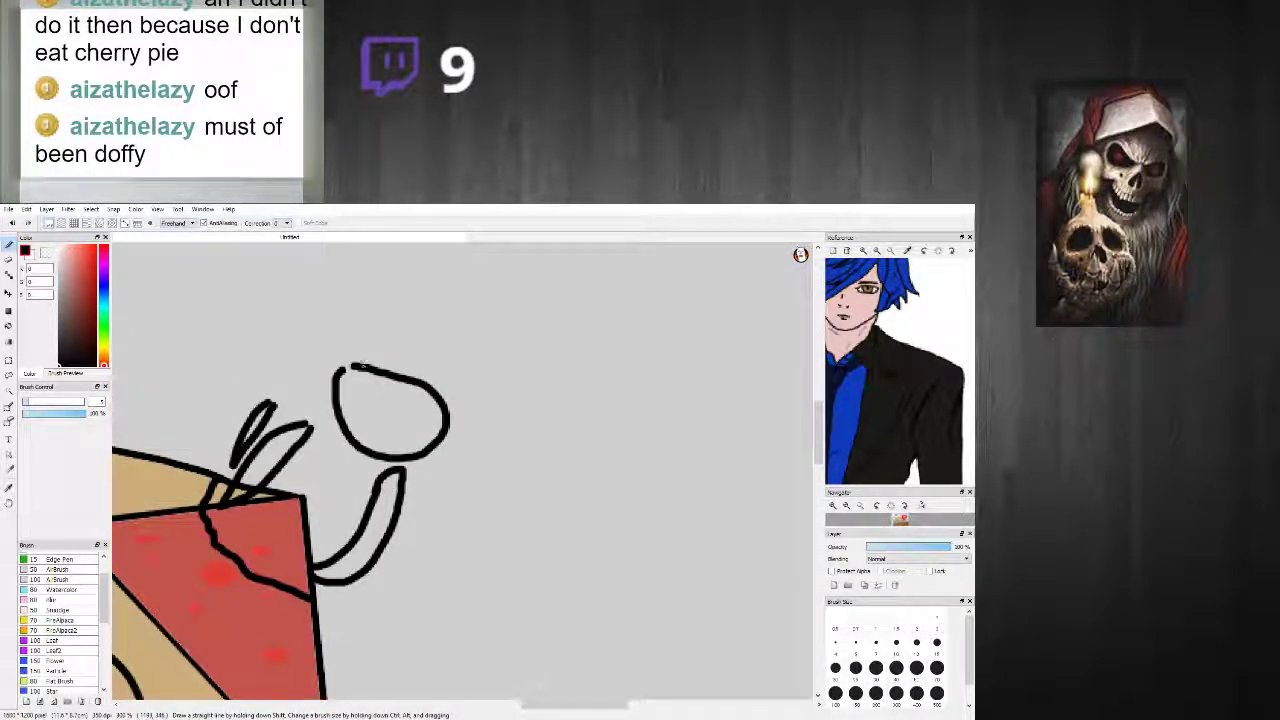
left_click_drag(316, 389, 284, 404)
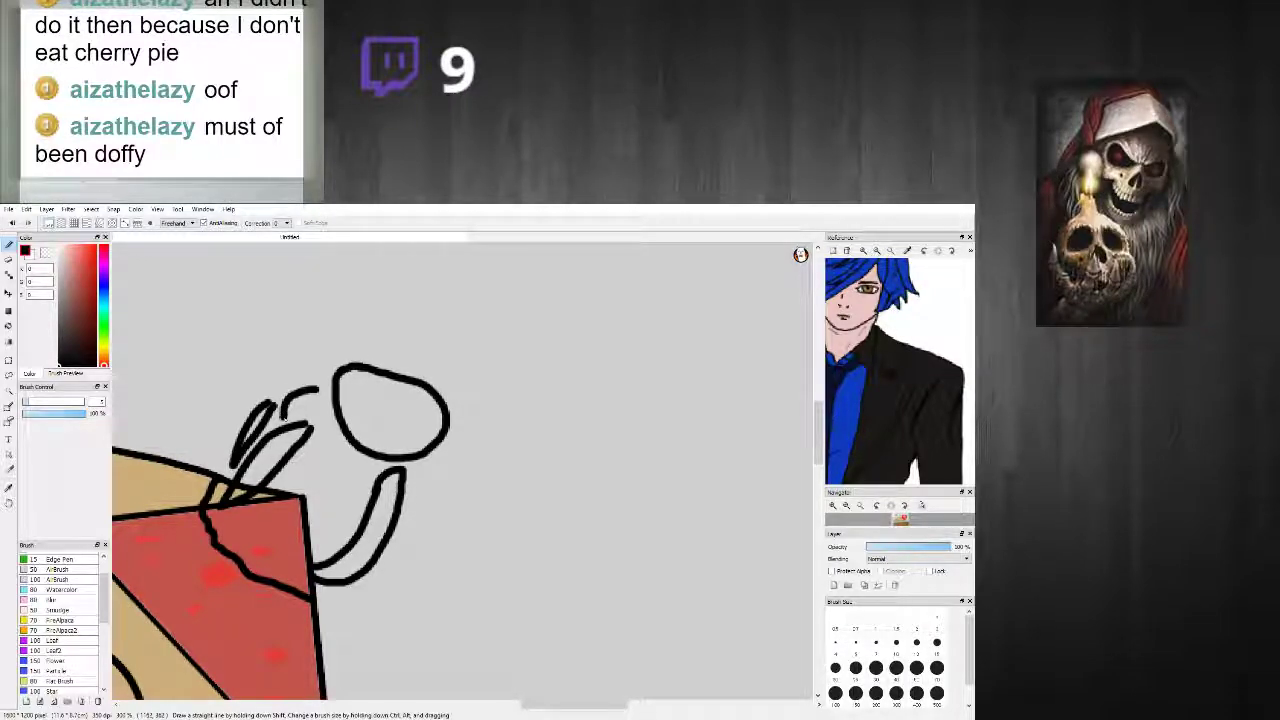
scroll(333, 408, "down", 2)
scroll(400, 368, "up", 2)
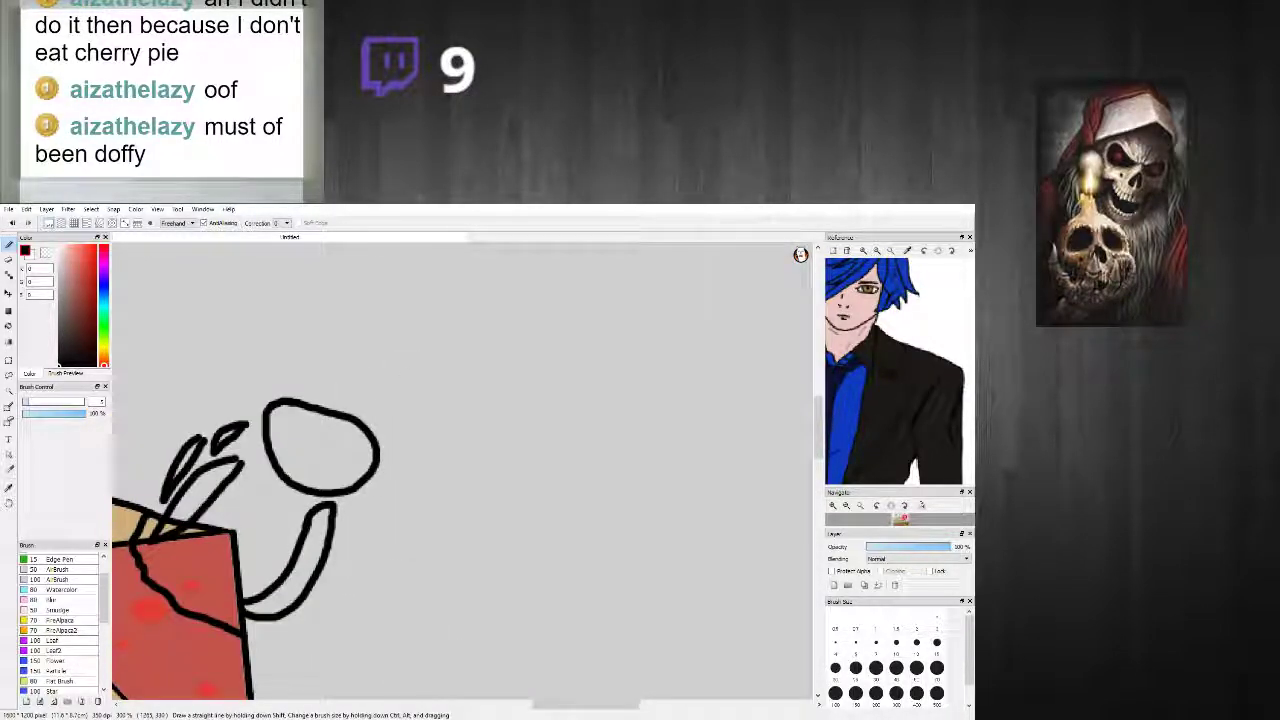
Step: Outline a forearm bone with a knobbed end extending diagonally up and away from the palm bone
scroll(350, 374, "down", 3)
scroll(388, 352, "up", 1)
scroll(356, 388, "up", 1)
mouse_move(333, 370)
left_mouse_down()
mouse_move(360, 415)
mouse_move(400, 418)
mouse_move(396, 394)
mouse_move(430, 335)
left_mouse_up()
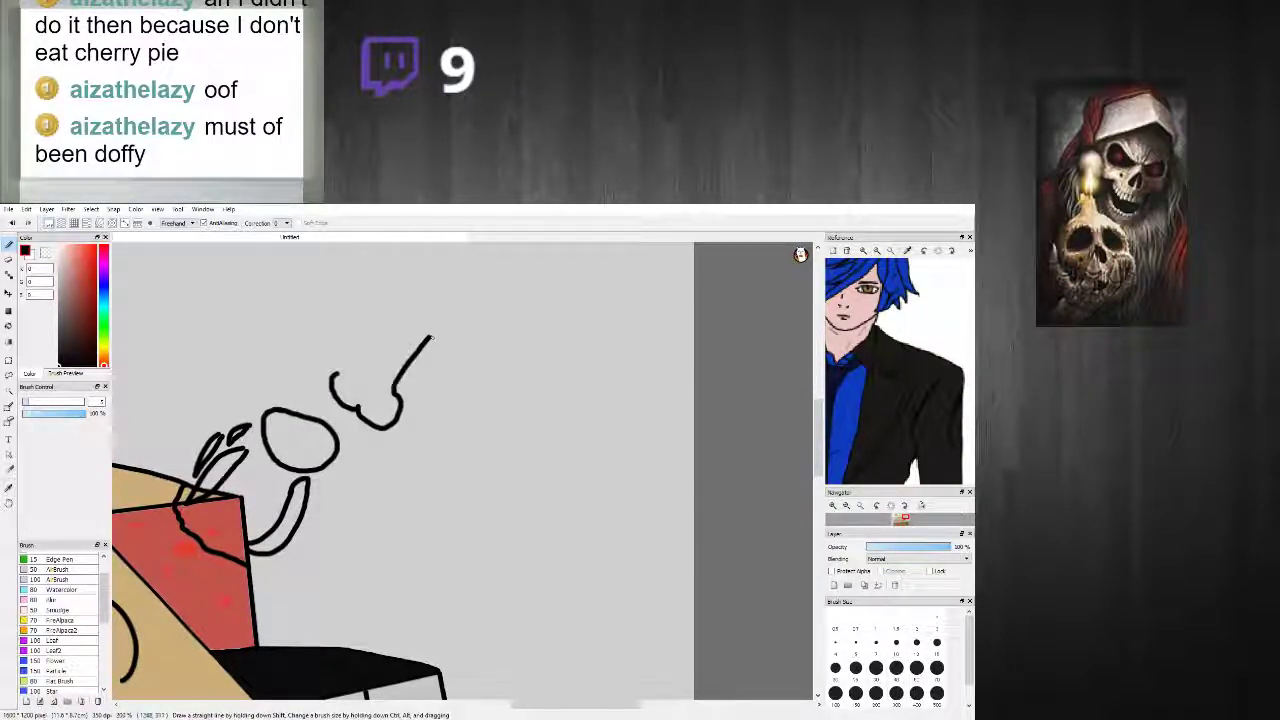
left_click_drag(325, 378, 386, 338)
scroll(383, 340, "down", 3)
scroll(383, 340, "up", 2)
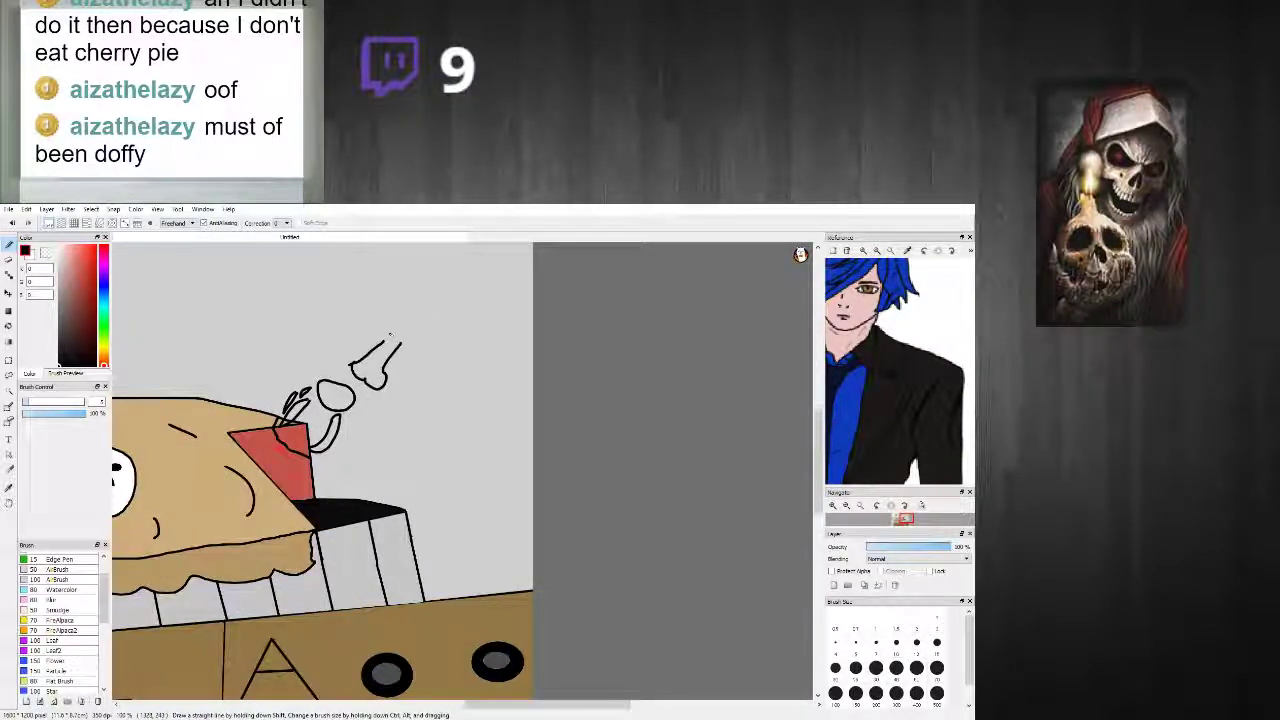
Step: Outline a curved sleeve from the end of the forearm bone out to the canvas edge
scroll(395, 357, "down", 2)
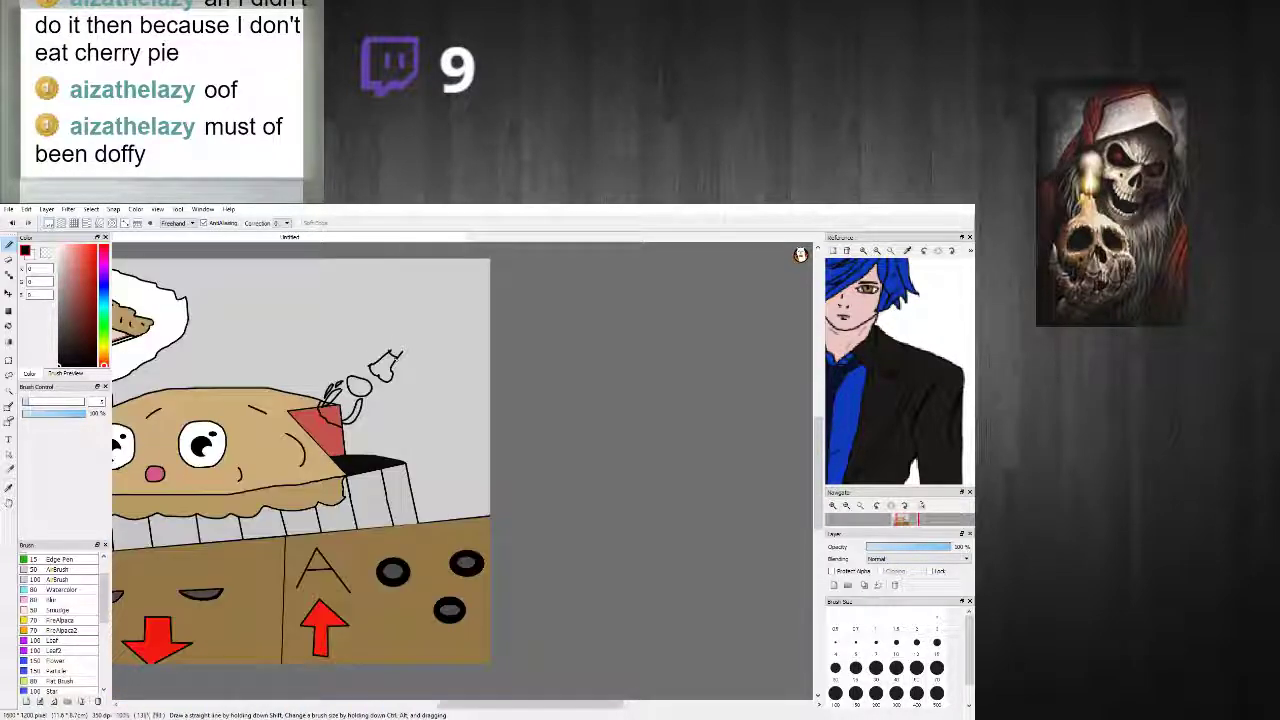
mouse_move(379, 340)
left_mouse_down()
mouse_move(410, 354)
mouse_move(381, 342)
mouse_move(492, 298)
left_mouse_up()
key("ctrl+z")
mouse_move(411, 361)
left_mouse_down()
mouse_move(467, 339)
mouse_move(497, 346)
left_mouse_up()
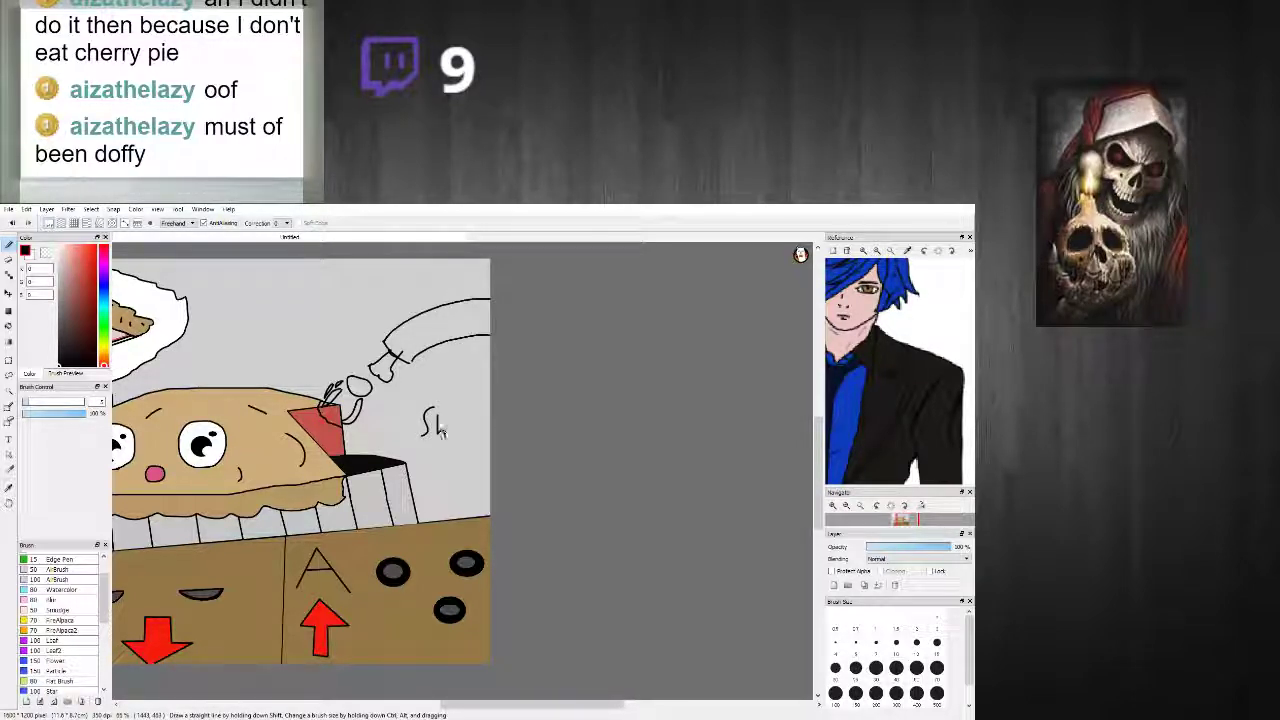
Step: Handwrite "Shh!" in black on the grey background below the sleeve, redoing the faulty stroke
key("ctrl+z")
left_click_drag(464, 424, 462, 440)
scroll(326, 374, "up", 2)
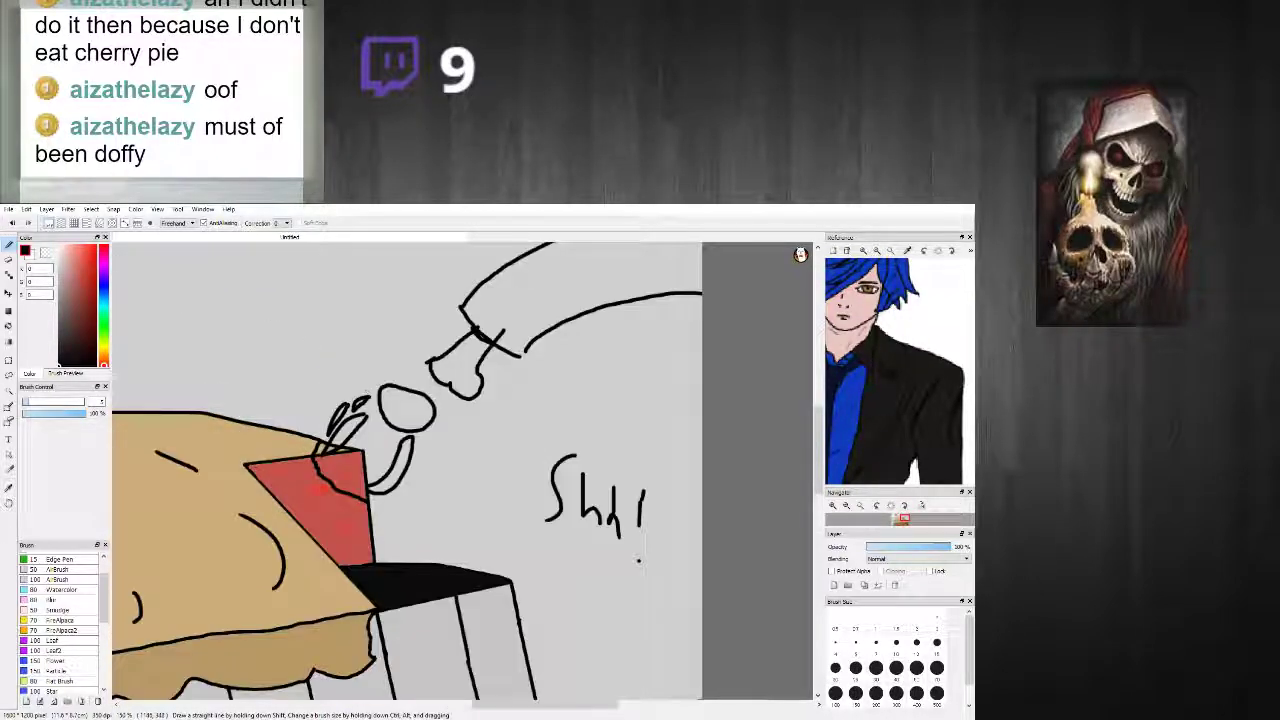
Step: Fill the outlined sleeve with dark grey
scroll(467, 398, "down", 2)
scroll(490, 364, "up", 2)
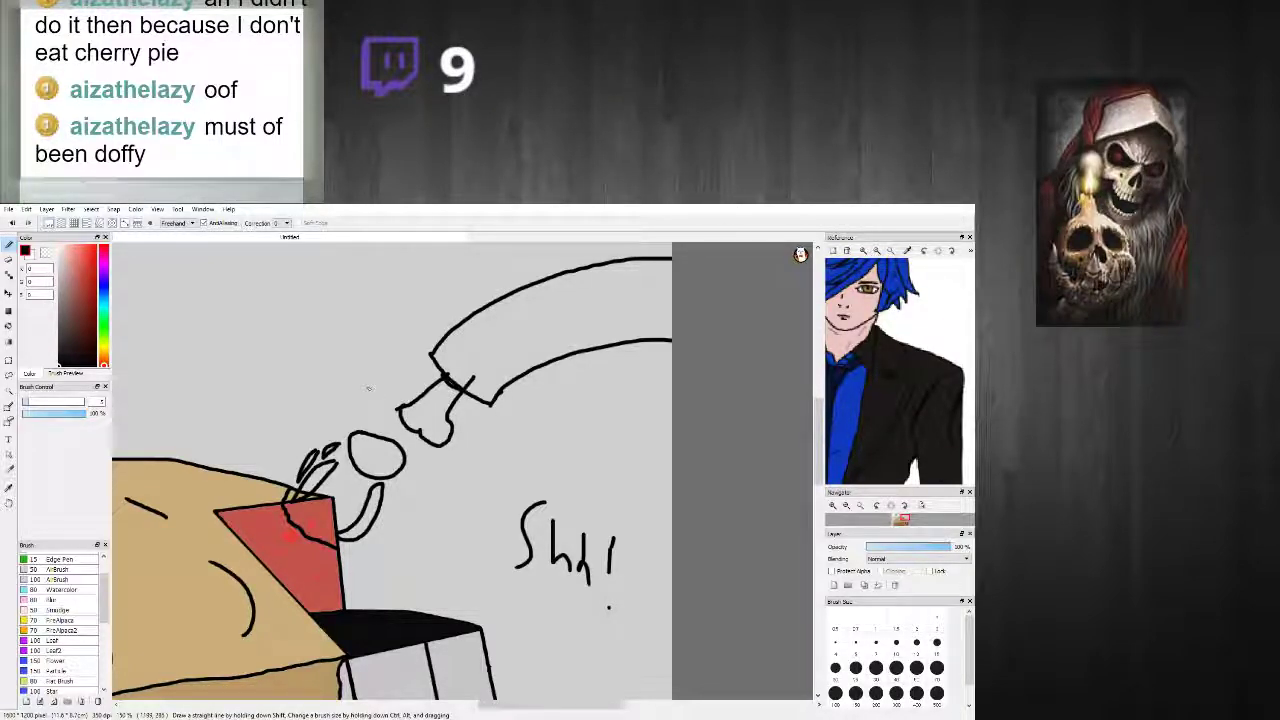
left_click_drag(64, 350, 61, 338)
left_click(60, 332)
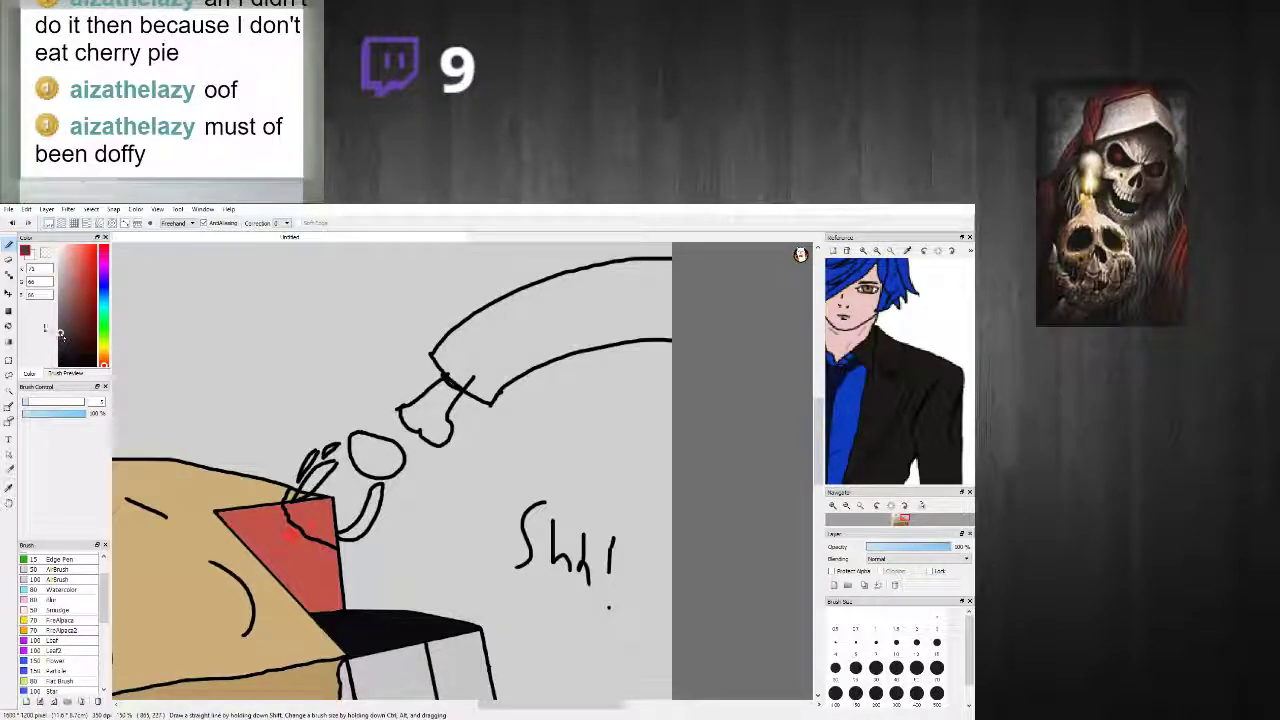
left_click(8, 326)
left_click(483, 368)
Step: Paint dark grey with the brush over the forearm bone lines that overlap the sleeve's cuff
left_click(8, 244)
scroll(518, 386, "up", 2)
mouse_move(430, 372)
left_mouse_down()
mouse_move(413, 389)
mouse_move(374, 356)
left_mouse_up()
scroll(467, 384, "down", 2)
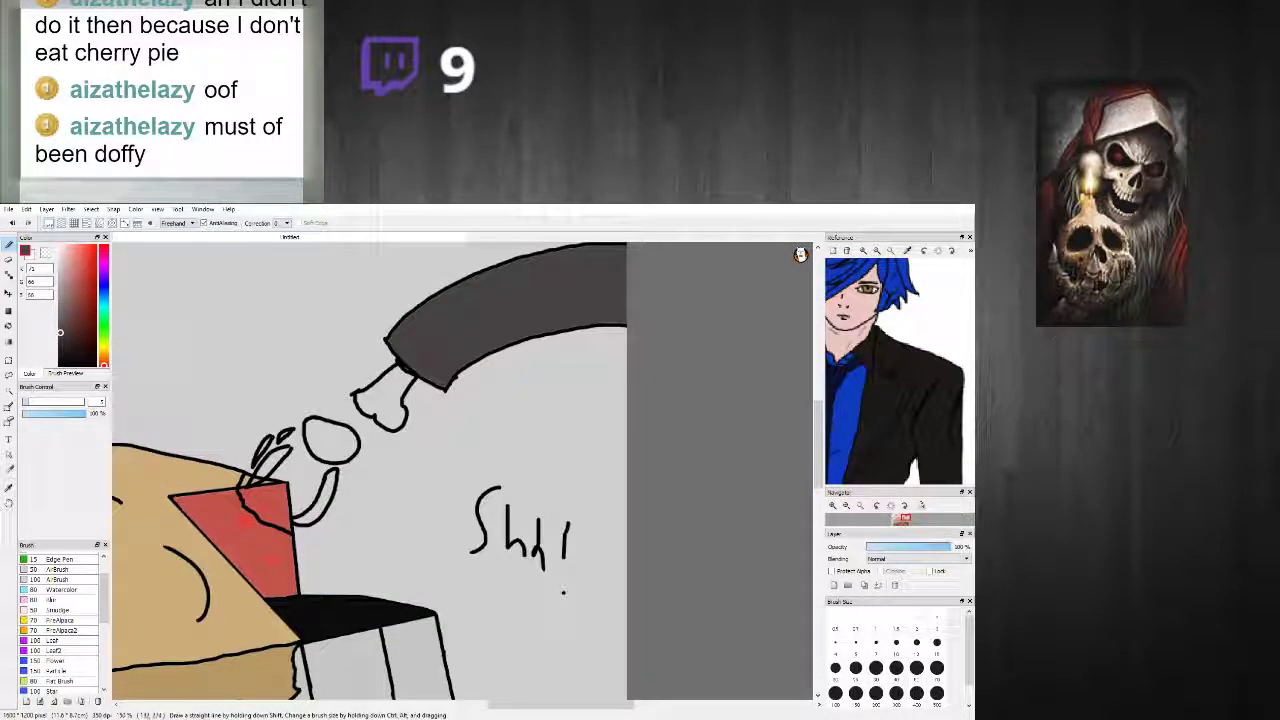
Step: Fill the forearm bone, palm and finger bones of the skeleton hand with pale off-white
left_click(60, 260)
left_click(59, 258)
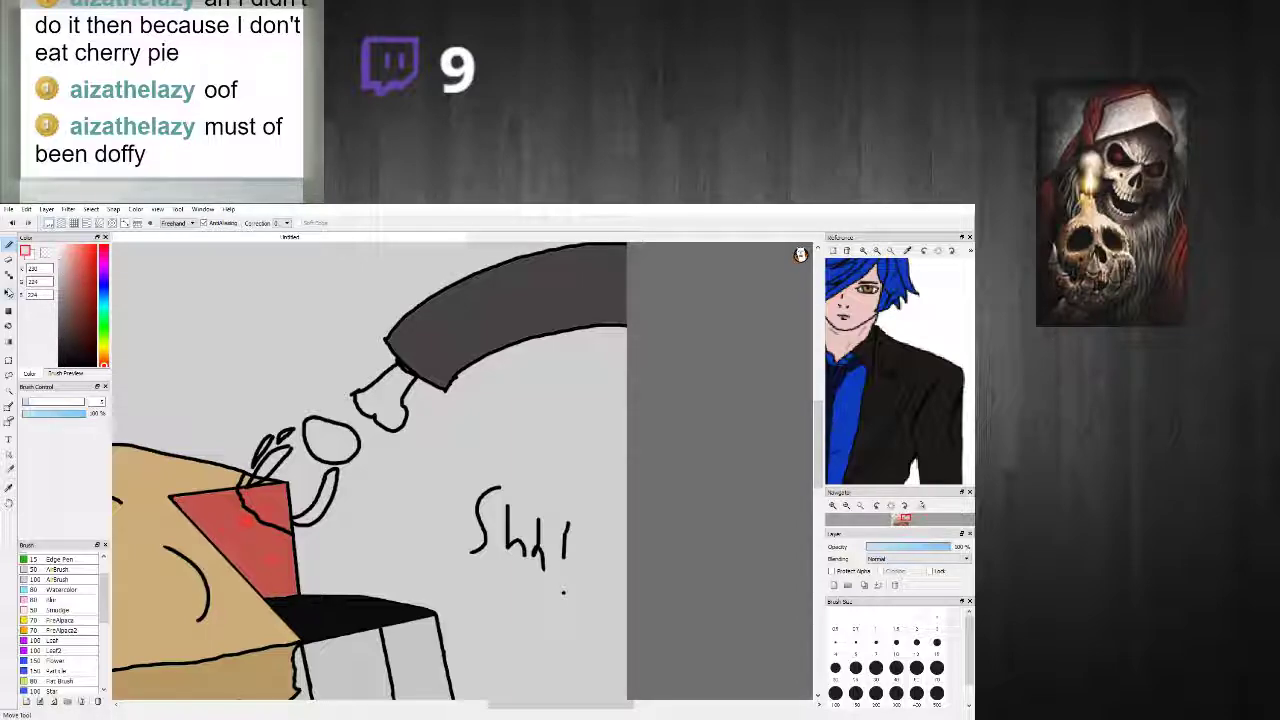
left_click(8, 326)
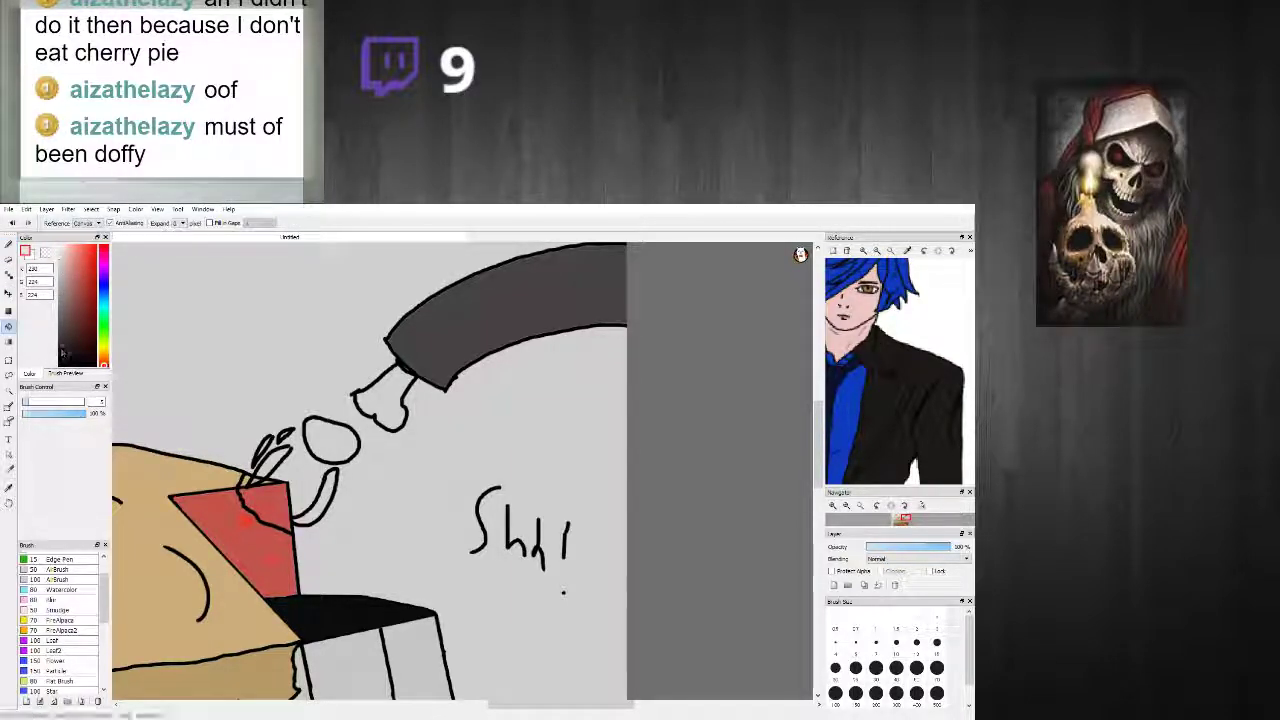
scroll(456, 456, "up", 1)
left_click(351, 386)
left_click(278, 440)
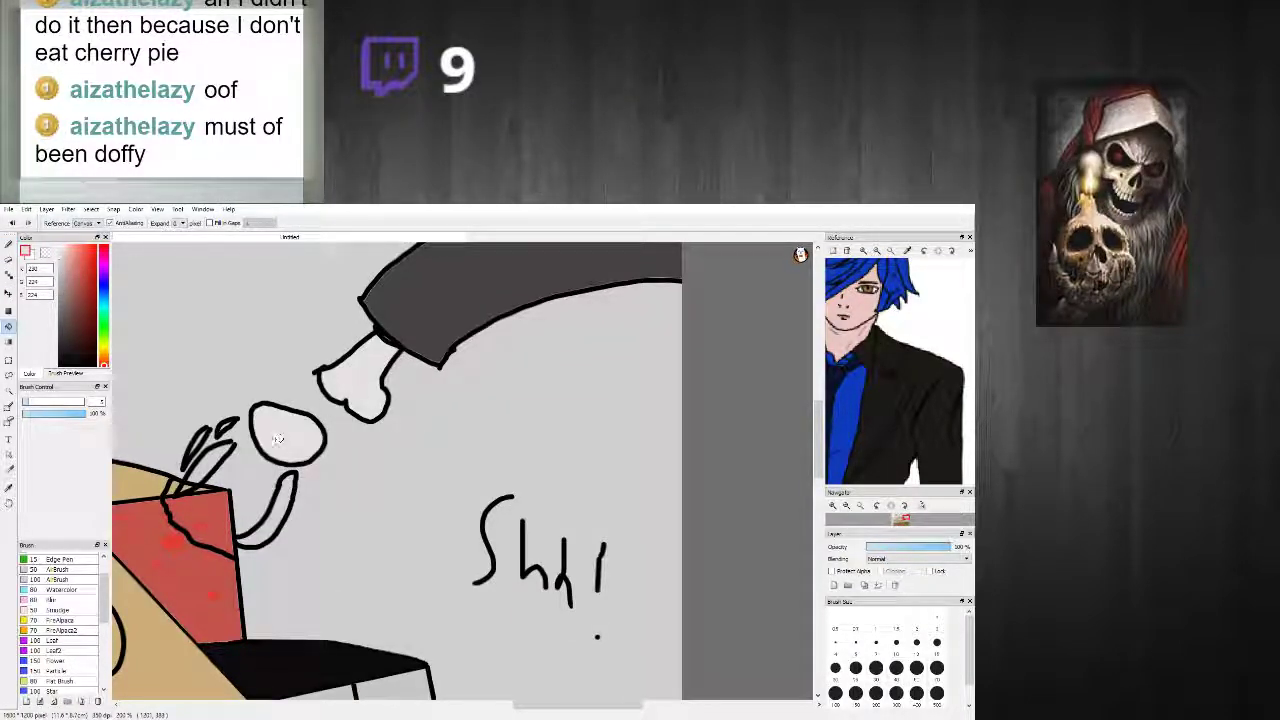
left_click(281, 497)
scroll(205, 445, "up", 2)
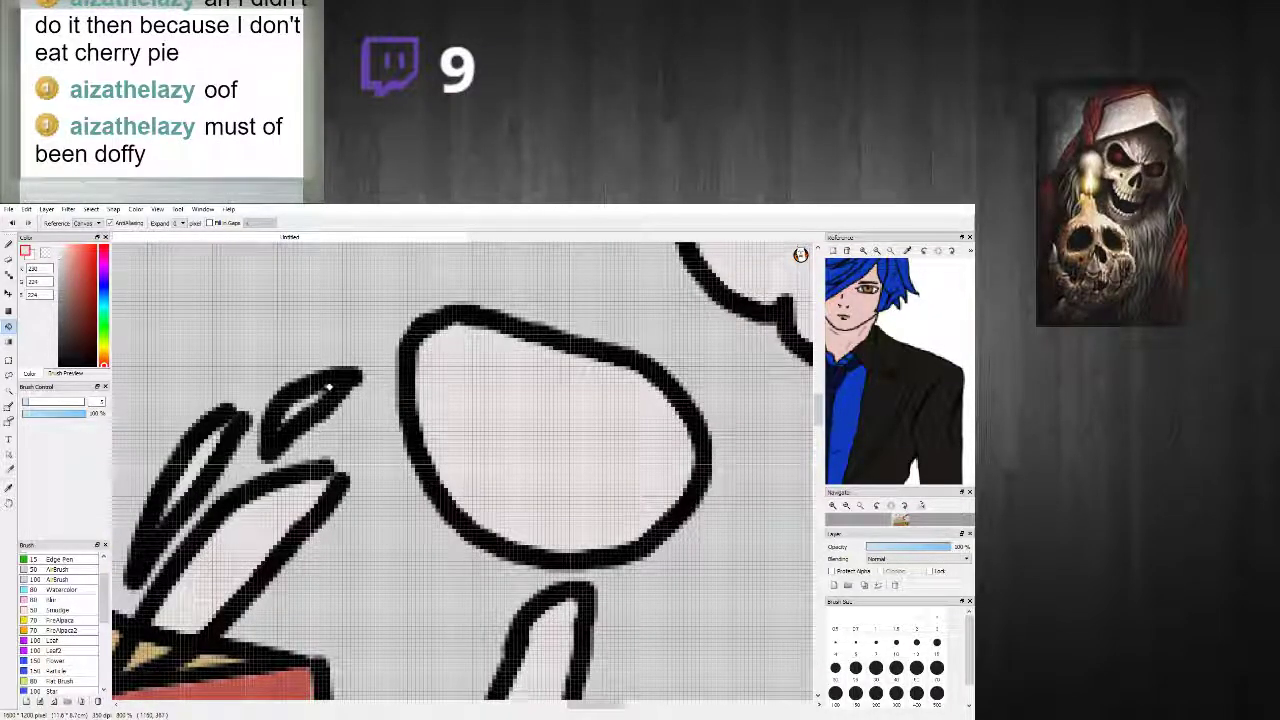
scroll(329, 387, "down", 6)
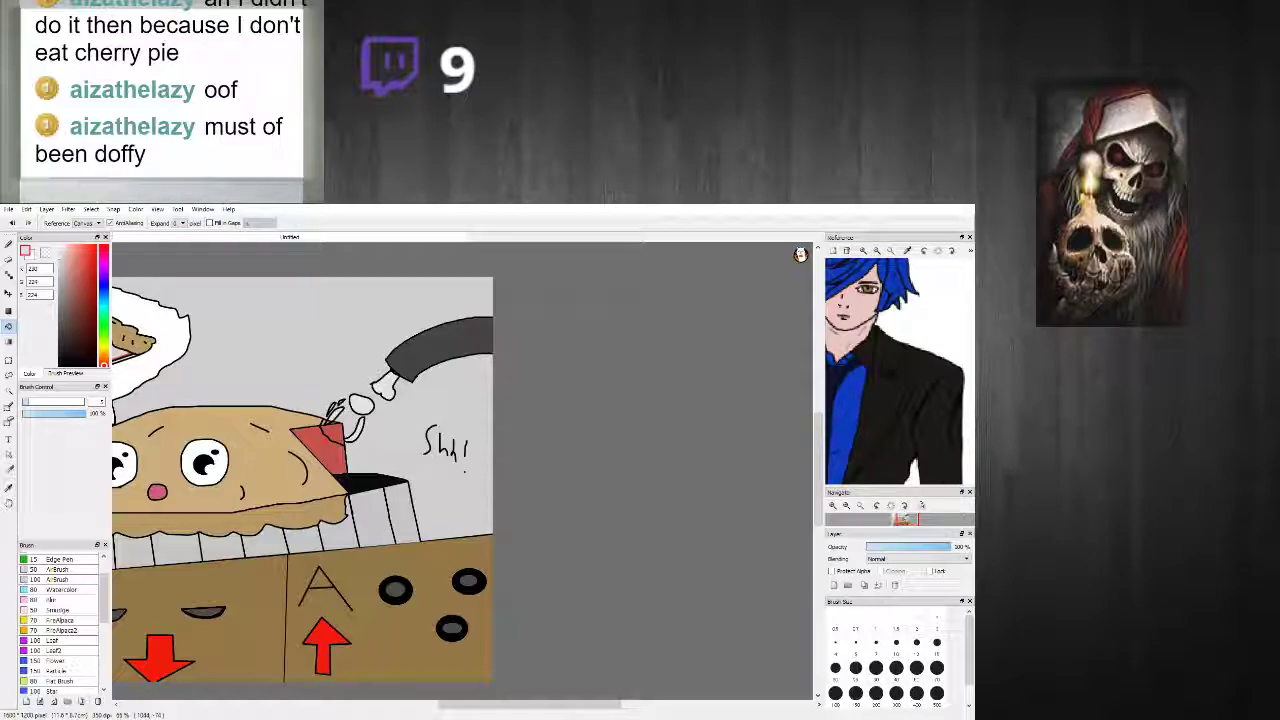
Step: Retouch the sleeve's cuff outline in black where the forearm bone enters it
scroll(370, 372, "up", 4)
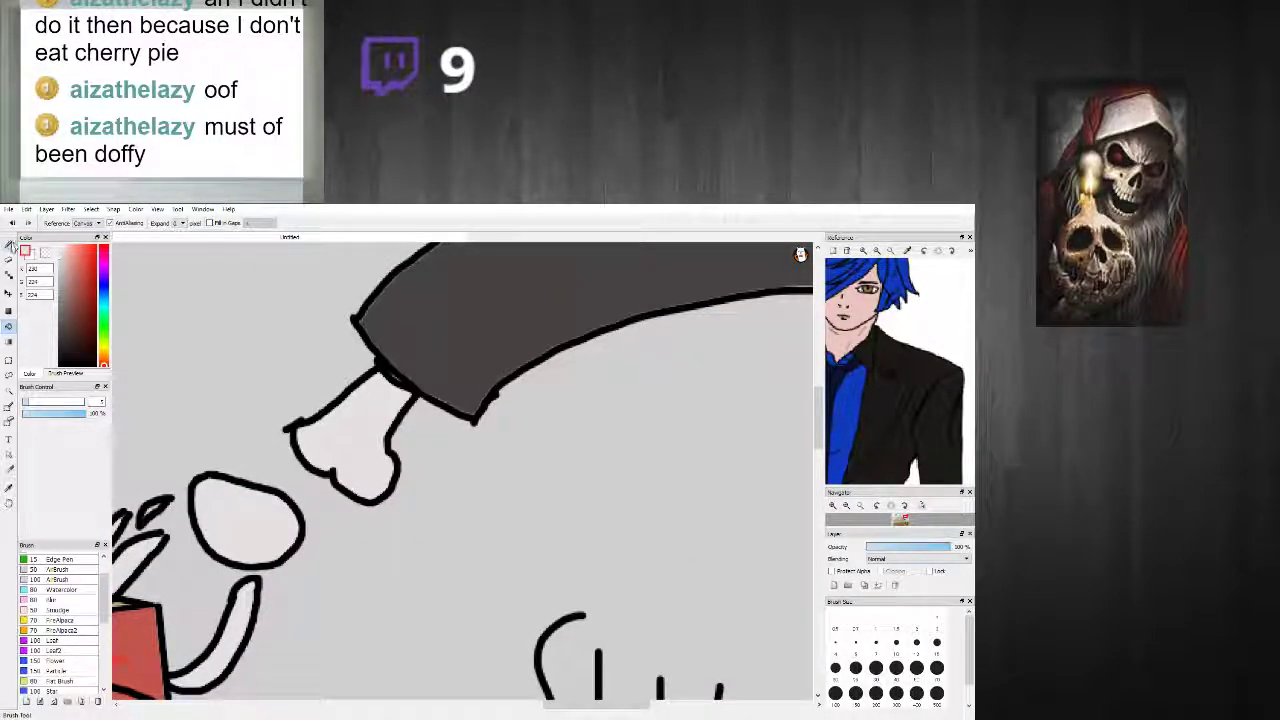
left_click(10, 244)
scroll(340, 380, "up", 2)
left_click_drag(470, 390, 604, 456)
scroll(606, 455, "down", 5)
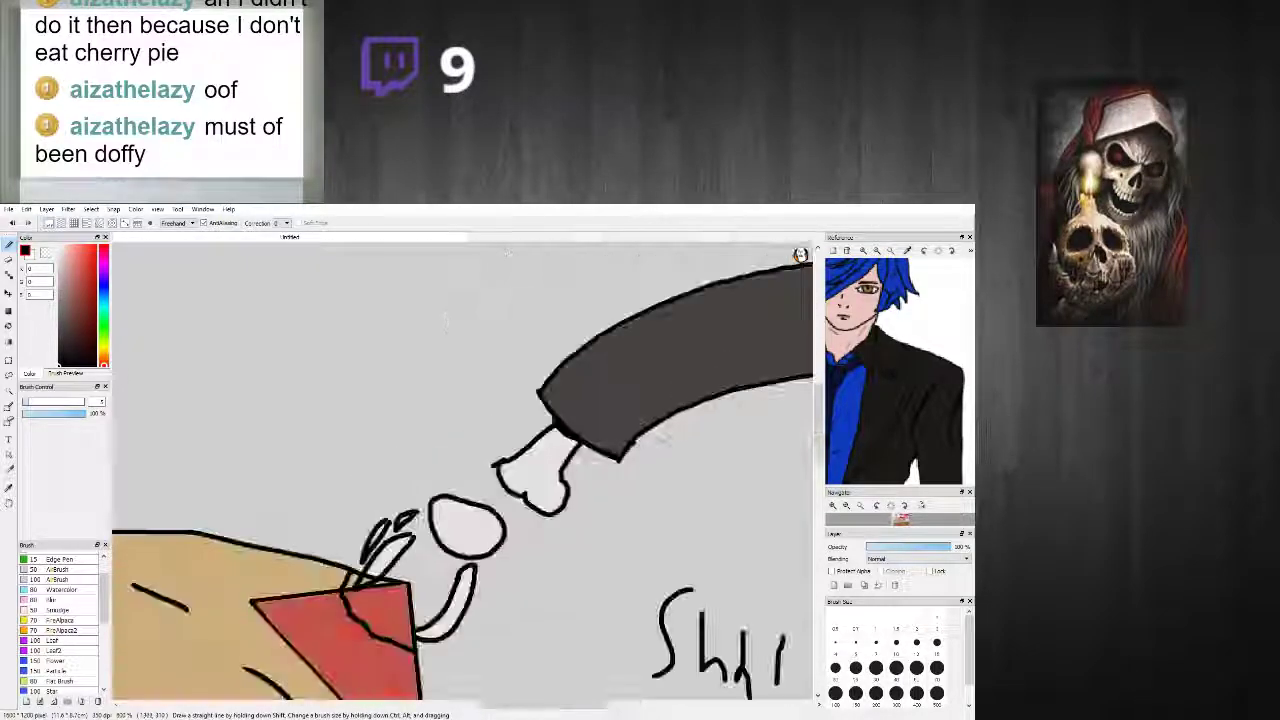
Step: Outline a rounded black speech bubble around "Shh!" with its tail reaching the canvas edge, undoing the faulty stroke
scroll(704, 503, "up", 2)
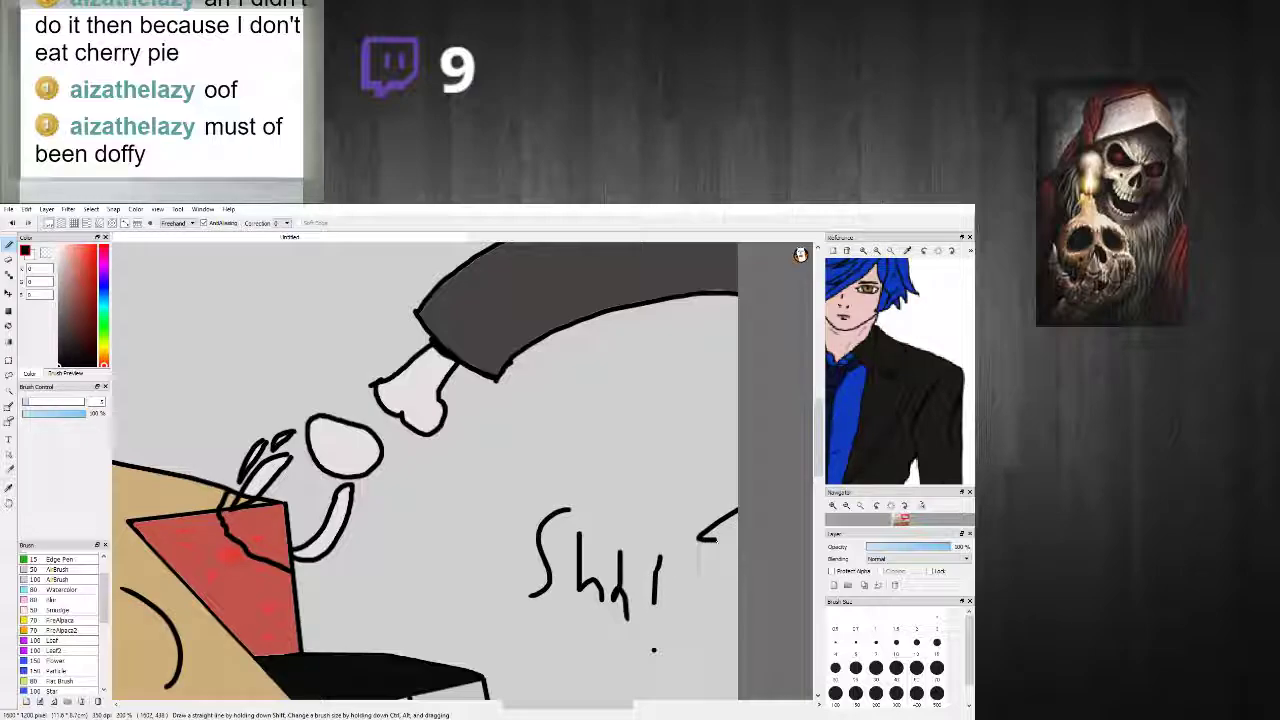
mouse_move(638, 512)
left_mouse_down()
mouse_move(584, 482)
mouse_move(570, 668)
mouse_move(728, 600)
mouse_move(722, 576)
mouse_move(742, 546)
mouse_move(680, 540)
mouse_move(744, 516)
mouse_move(636, 512)
left_mouse_up()
key("ctrl+z")
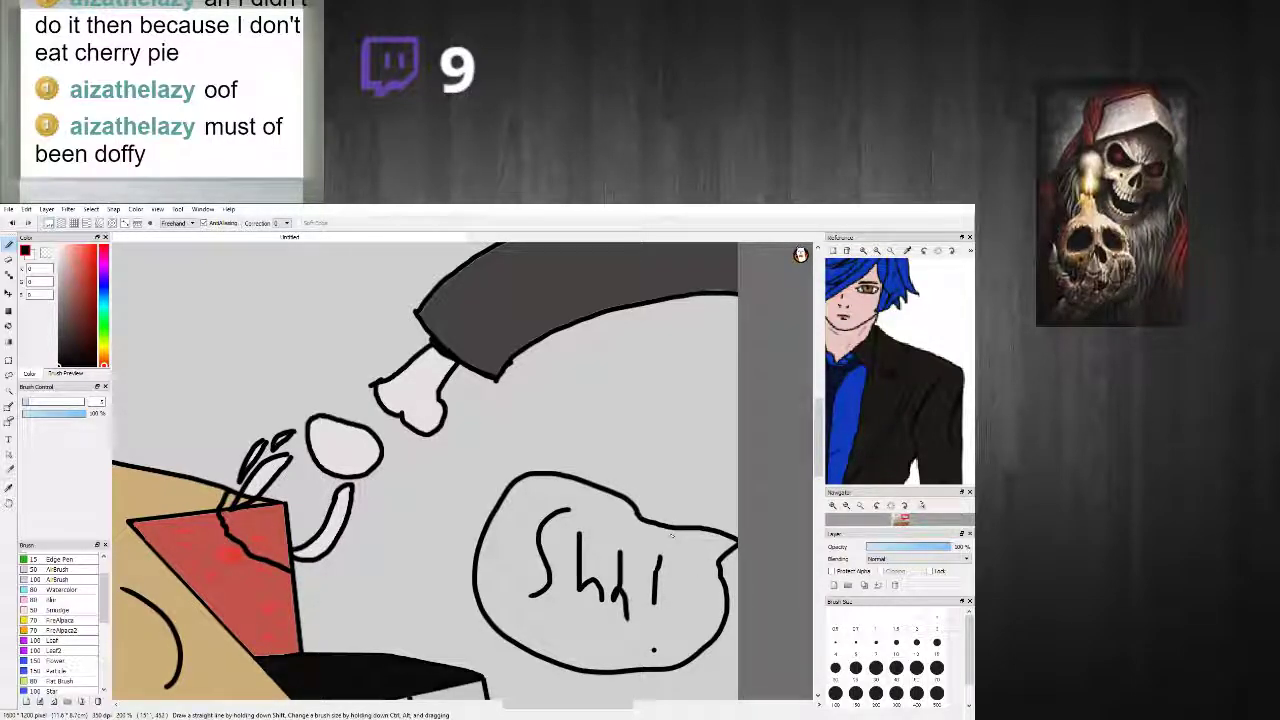
scroll(235, 400, "down", 7)
Step: Fill the speech bubble around "Shh!" with white
scroll(184, 392, "up", 2)
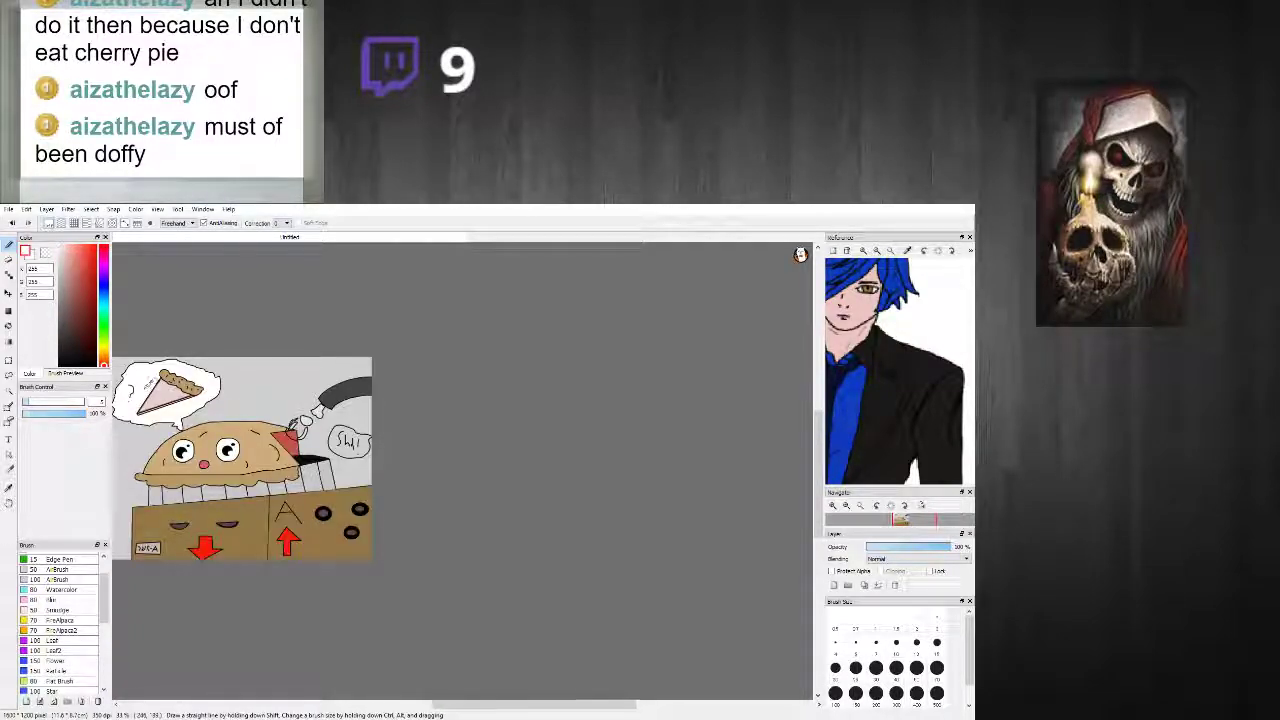
left_click(9, 327)
scroll(362, 471, "up", 3)
left_click(356, 419)
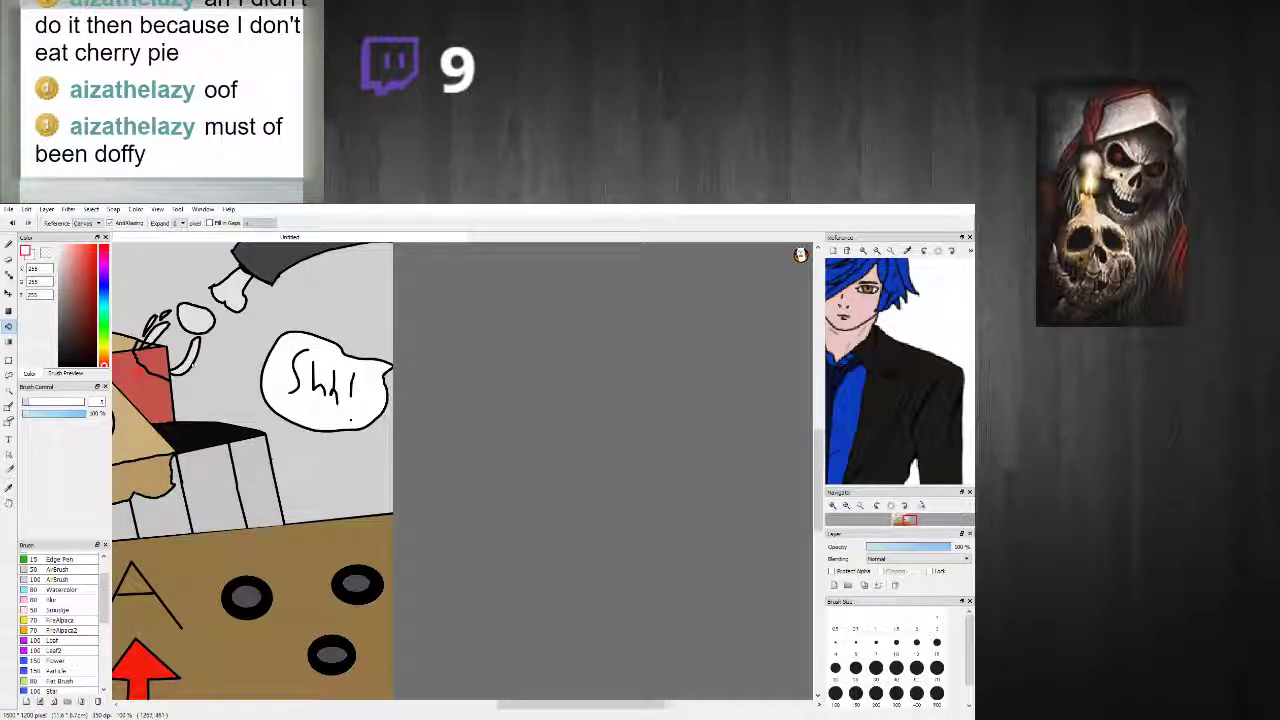
scroll(160, 370, "down", 10)
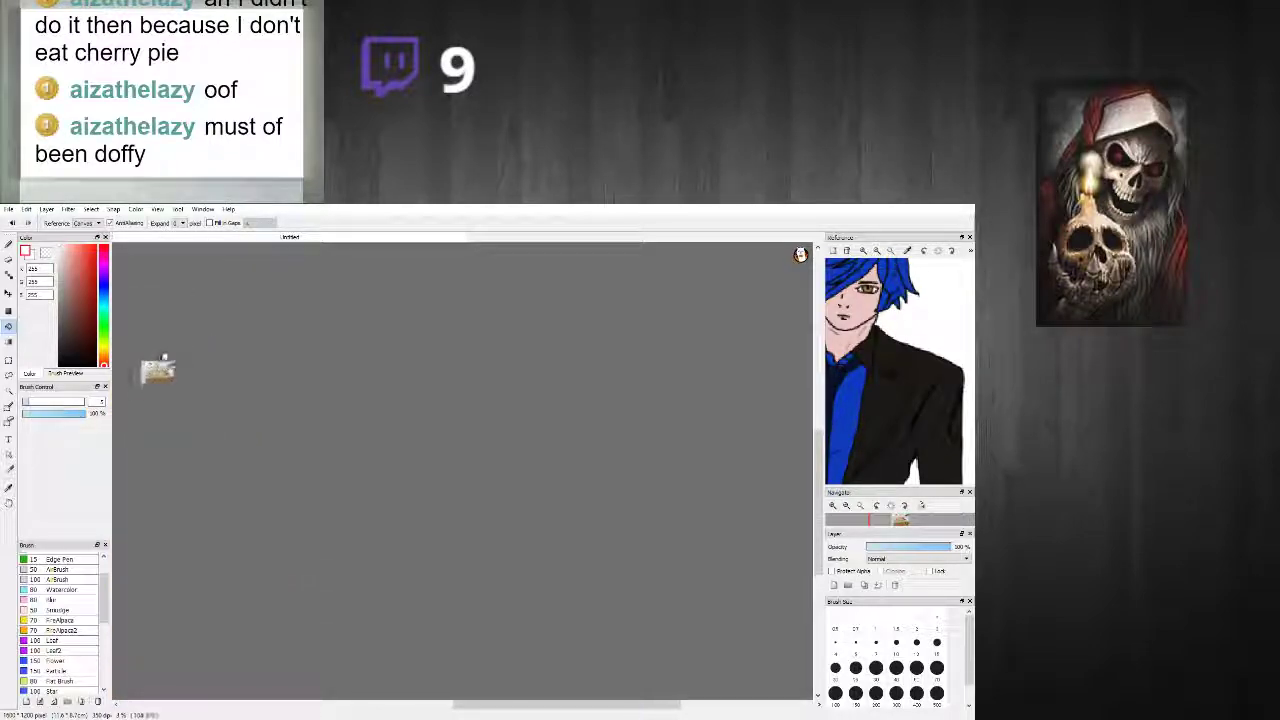
Step: Sample the bone's off-white and brush it over the pie's crust and line where they show through the finger bones
scroll(164, 358, "up", 12)
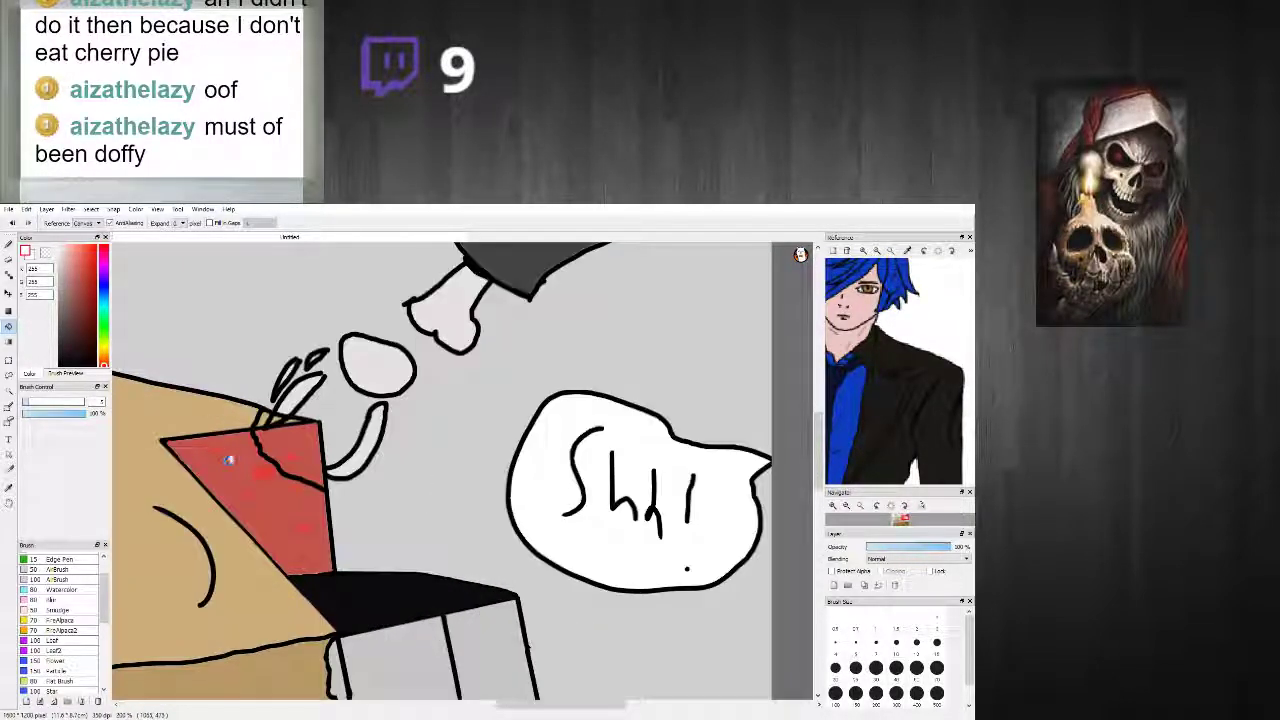
scroll(228, 459, "up", 2)
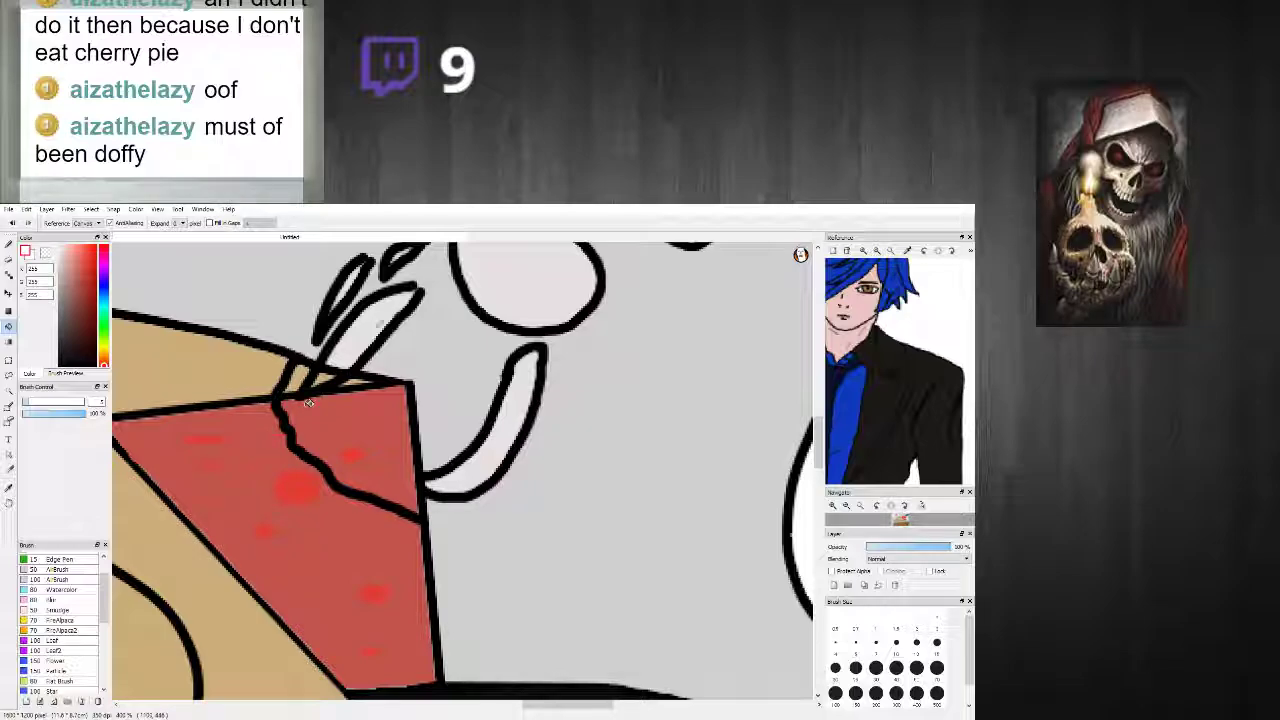
right_click(359, 326)
left_click(9, 245)
scroll(290, 325, "up", 2)
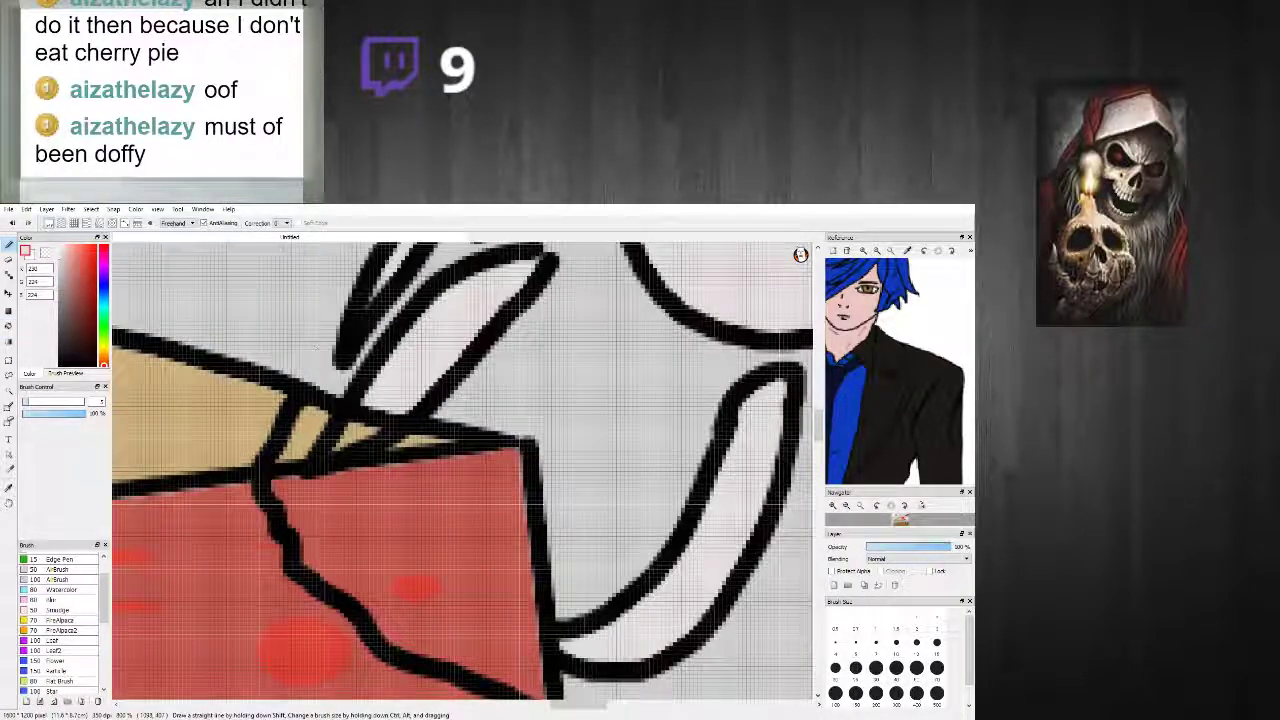
mouse_move(376, 405)
left_mouse_down()
mouse_move(340, 442)
mouse_move(385, 420)
mouse_move(368, 438)
mouse_move(350, 420)
mouse_move(370, 394)
left_mouse_up()
scroll(404, 381, "down", 5)
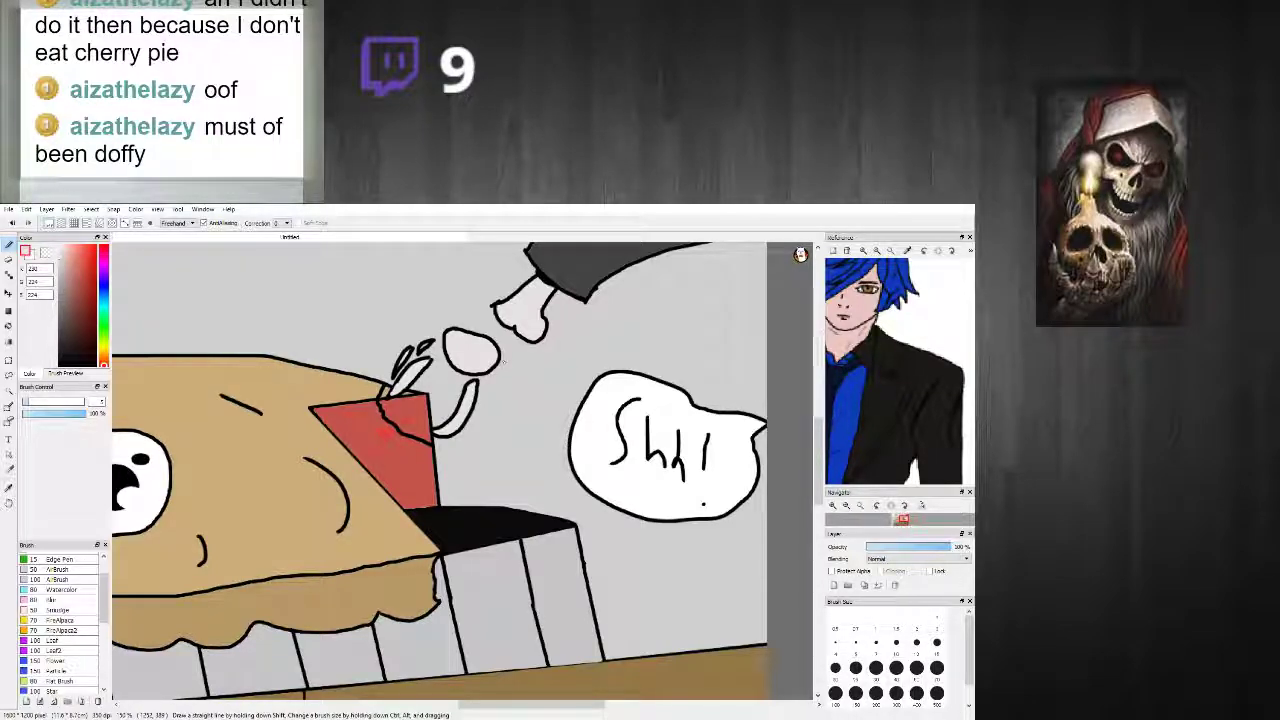
scroll(503, 362, "down", 5)
scroll(428, 389, "up", 2)
scroll(428, 388, "down", 1)
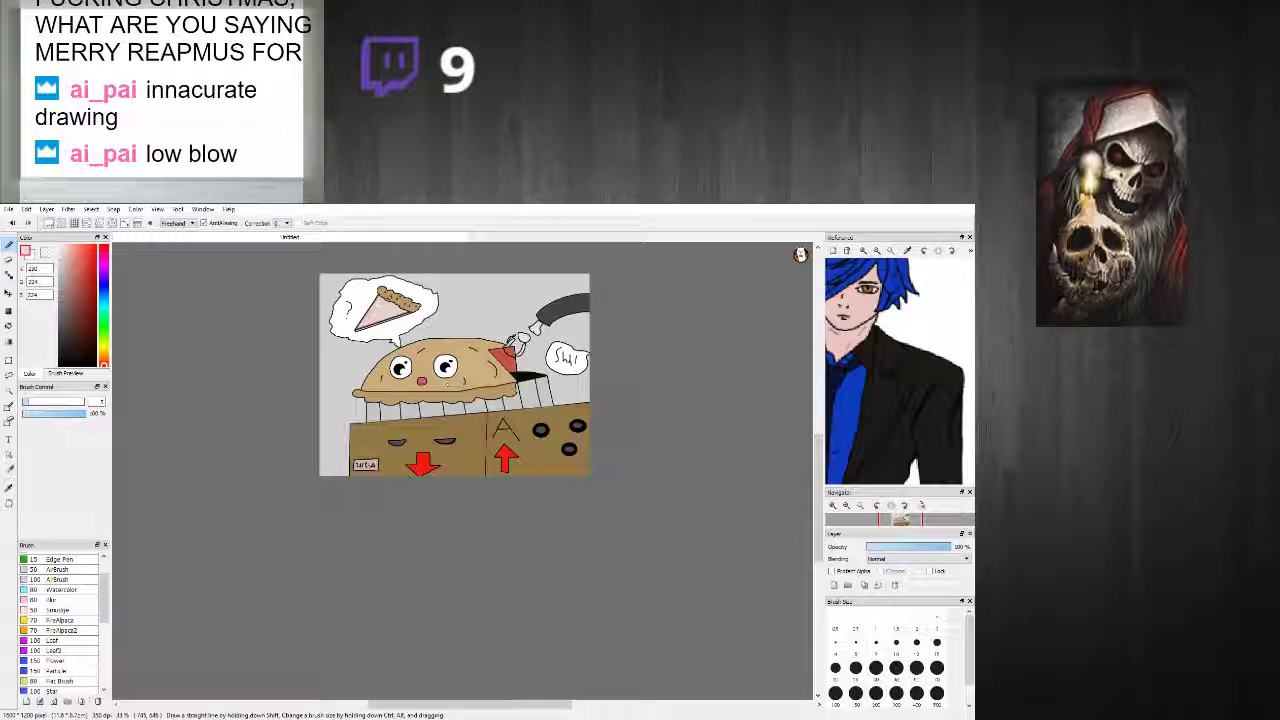
scroll(482, 376, "down", 1)
scroll(482, 376, "up", 4)
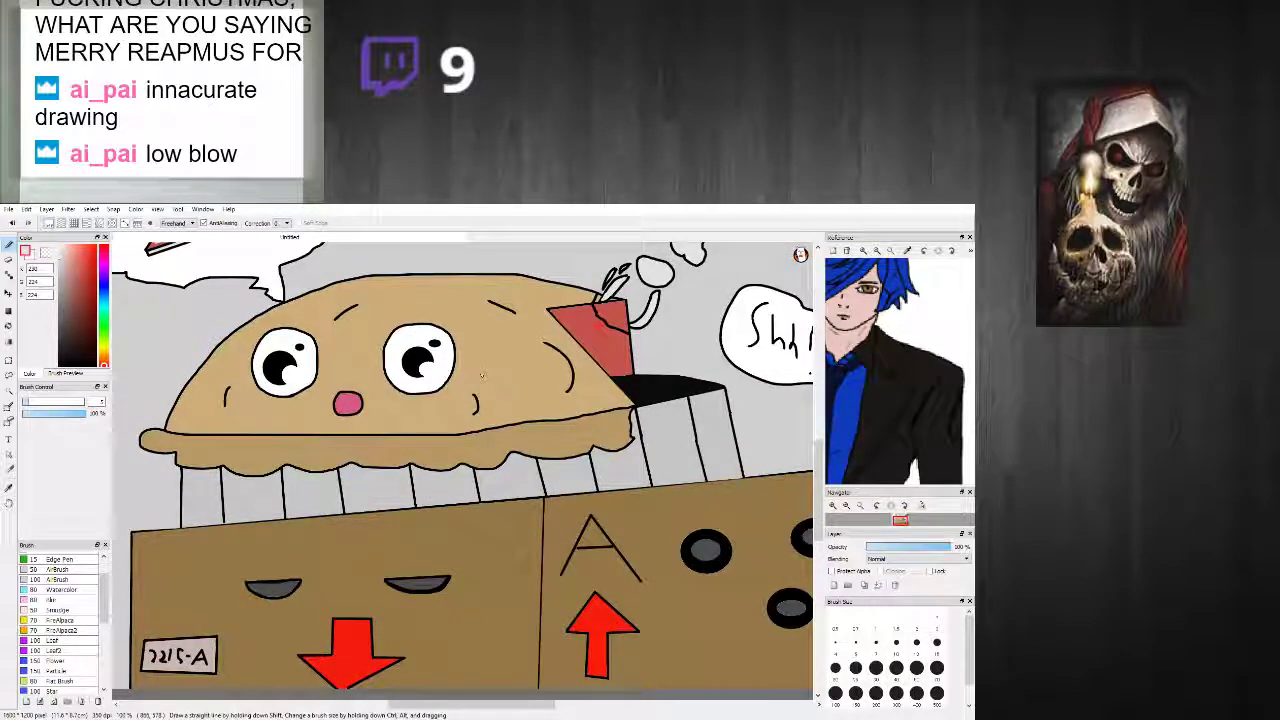
scroll(482, 376, "up", 1)
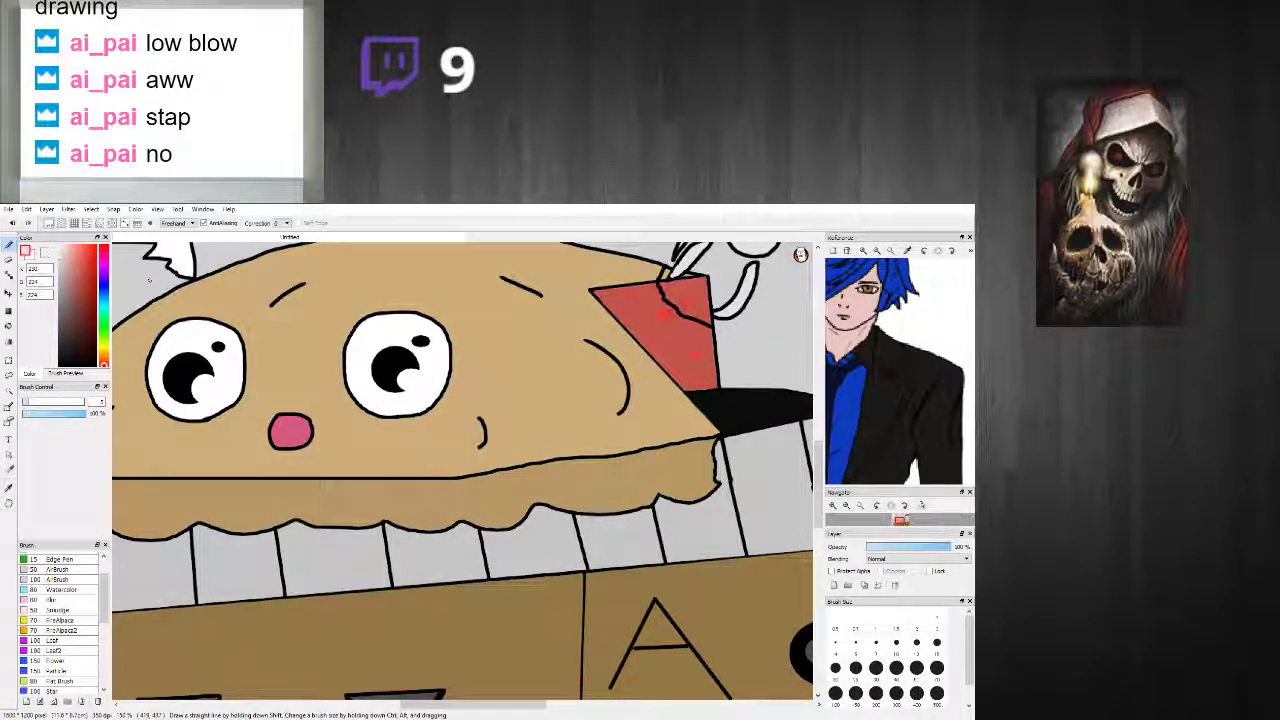
scroll(296, 288, "down", 4)
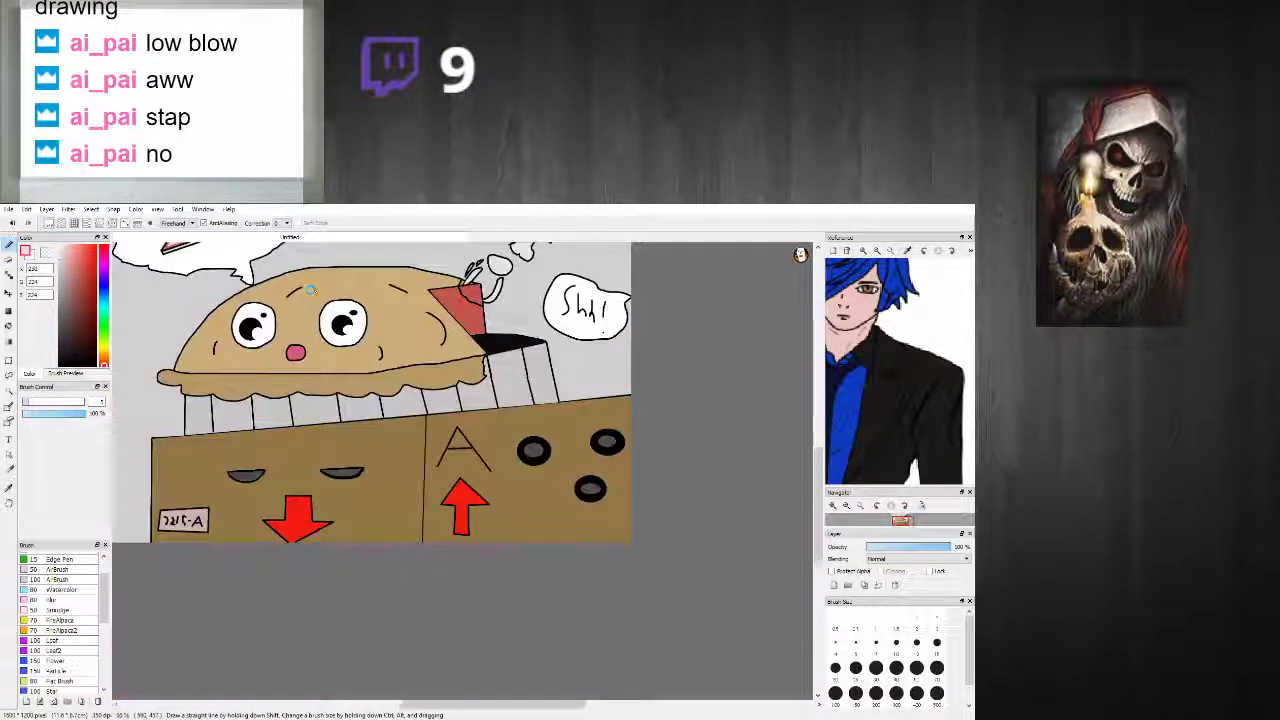
scroll(338, 333, "up", 2)
scroll(341, 289, "down", 3)
scroll(331, 272, "up", 4)
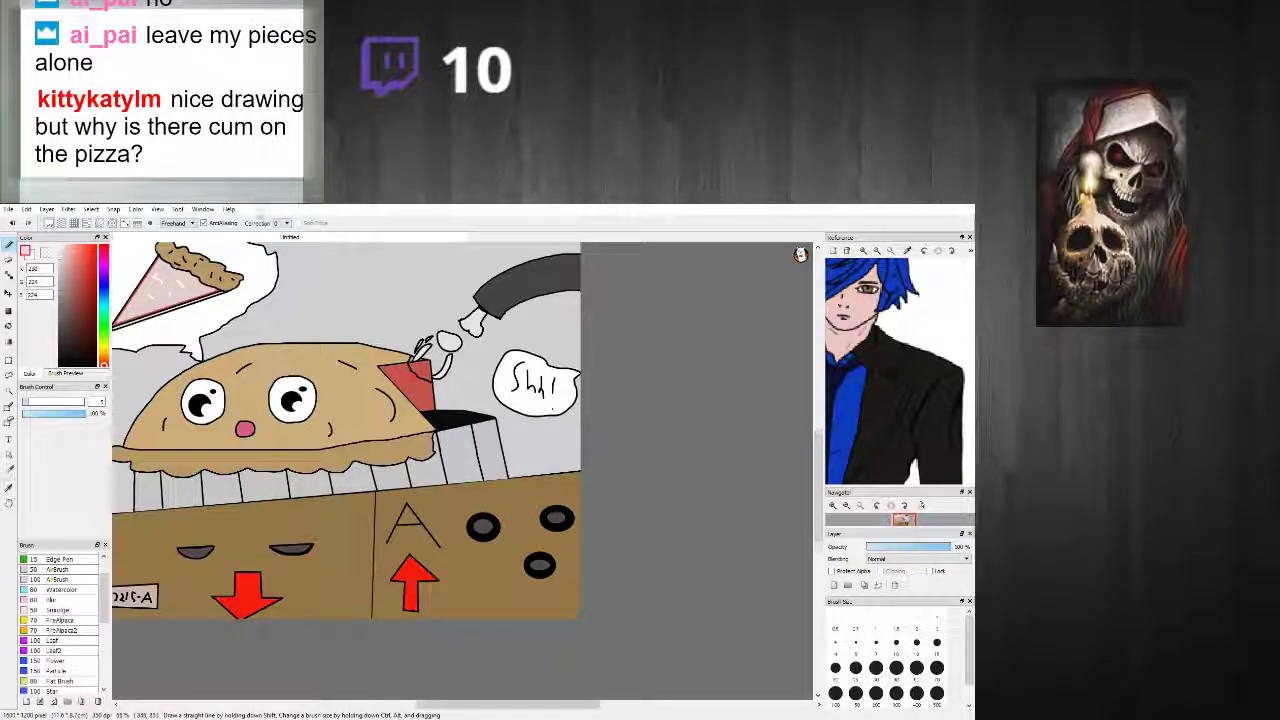
Step: Paint over the four white squiggles on the thought-bubble pie slice with the slice's pale pink
scroll(184, 308, "down", 8)
scroll(170, 294, "up", 11)
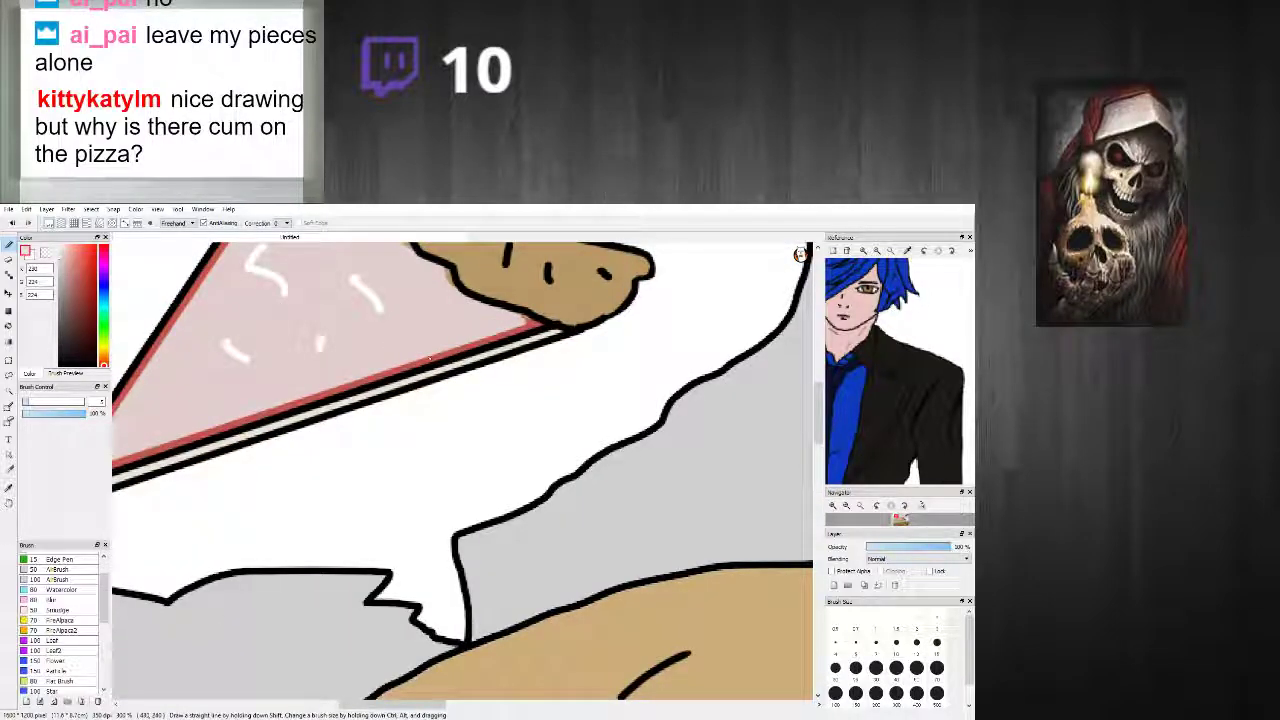
scroll(430, 357, "up", 3)
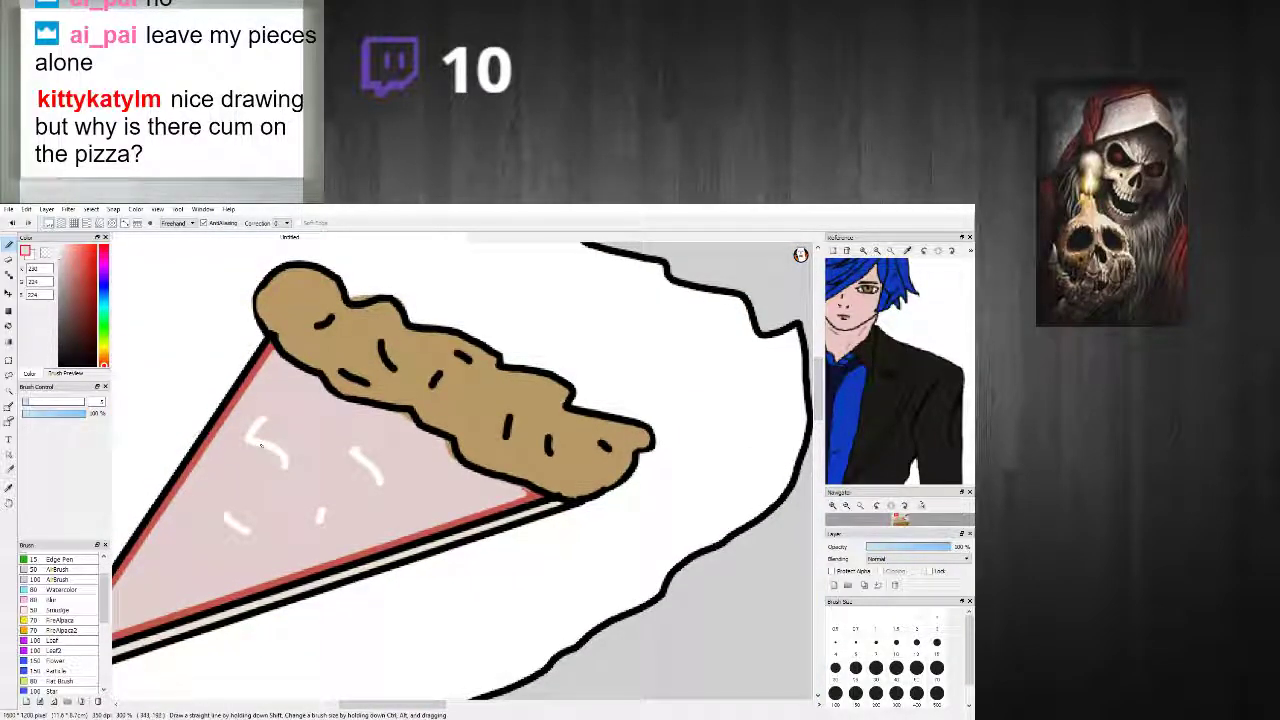
scroll(261, 445, "down", 8)
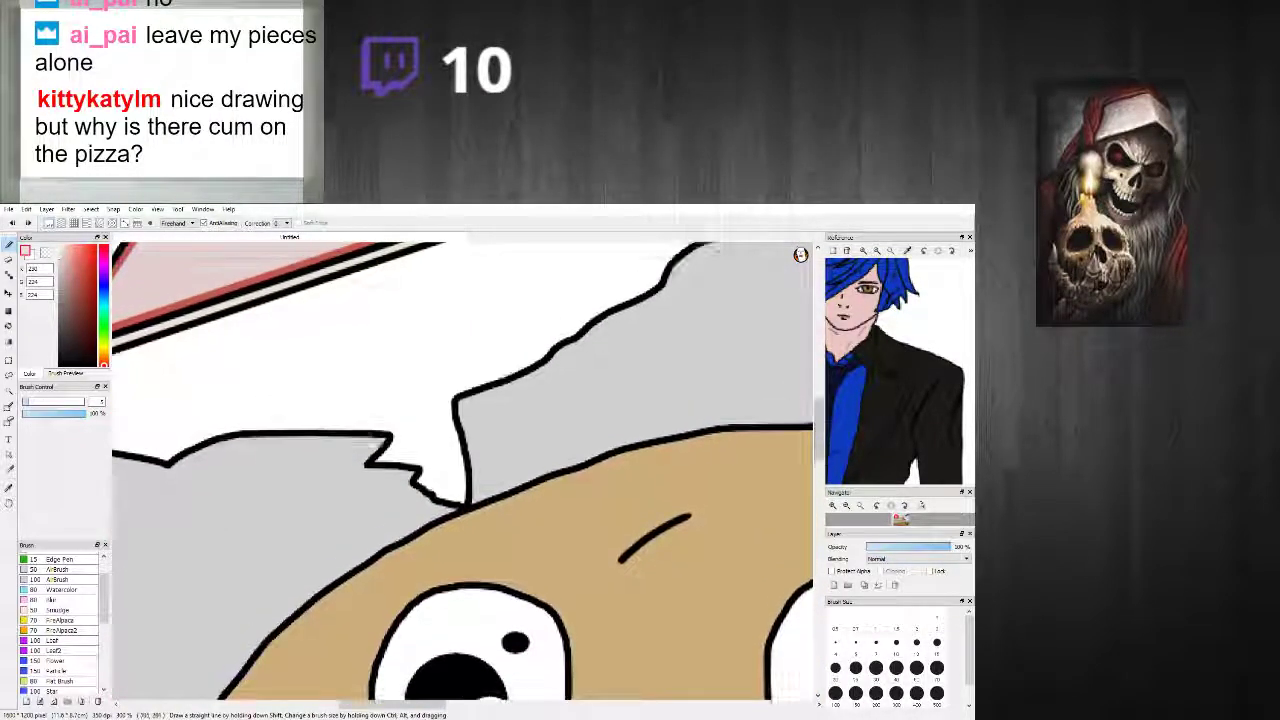
scroll(343, 362, "down", 5)
scroll(335, 325, "up", 6)
scroll(368, 322, "down", 5)
scroll(370, 320, "up", 4)
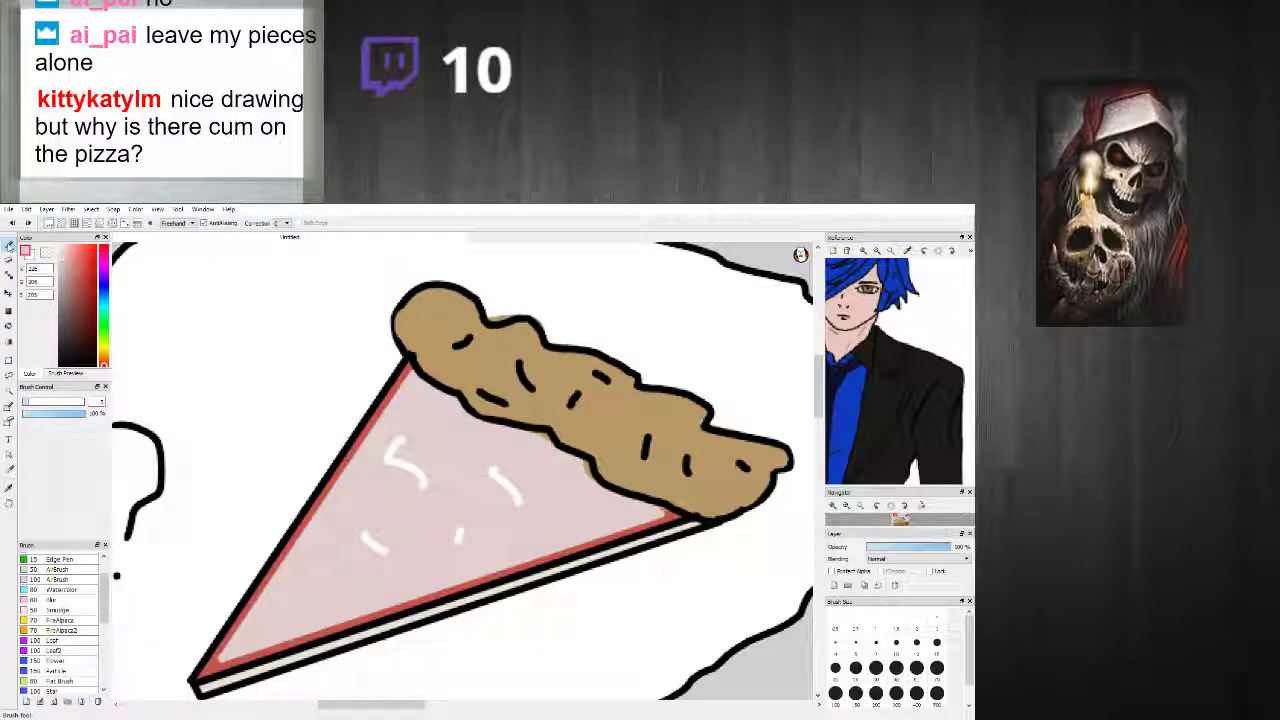
mouse_move(396, 457)
left_mouse_down()
mouse_move(397, 441)
mouse_move(420, 486)
left_mouse_up()
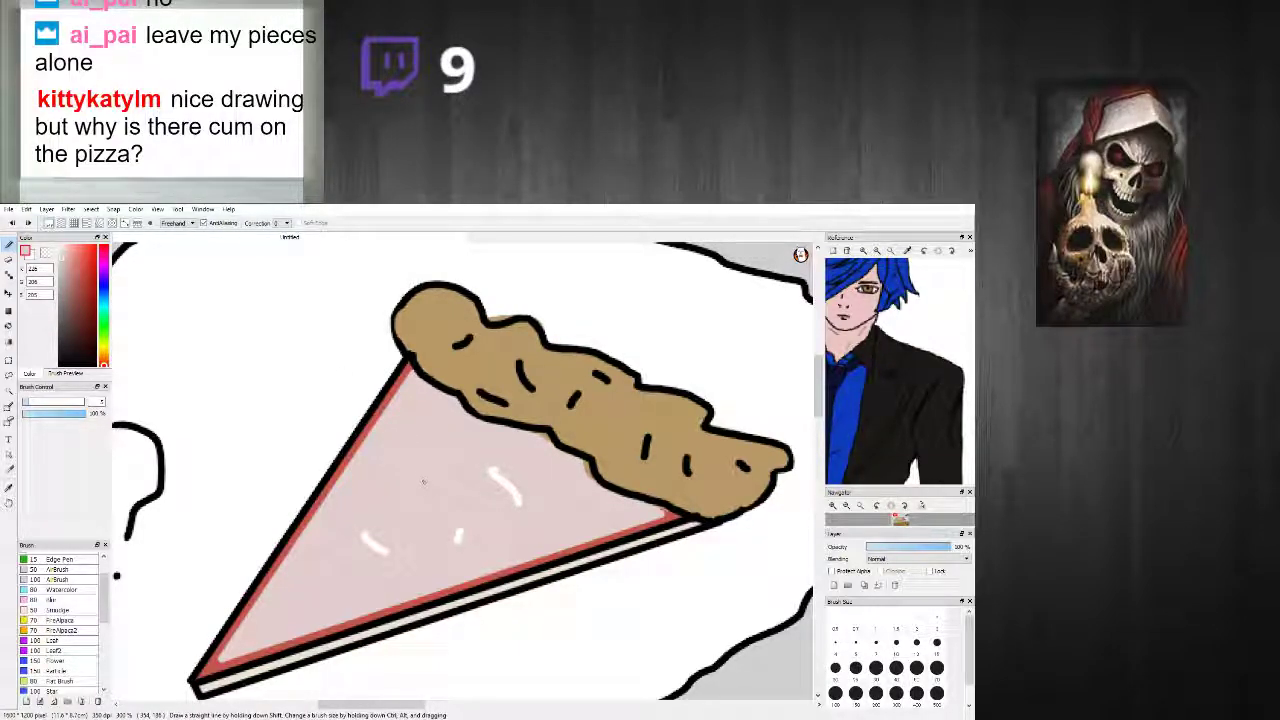
left_click_drag(490, 468, 520, 505)
left_click_drag(460, 532, 457, 546)
left_click_drag(364, 534, 382, 552)
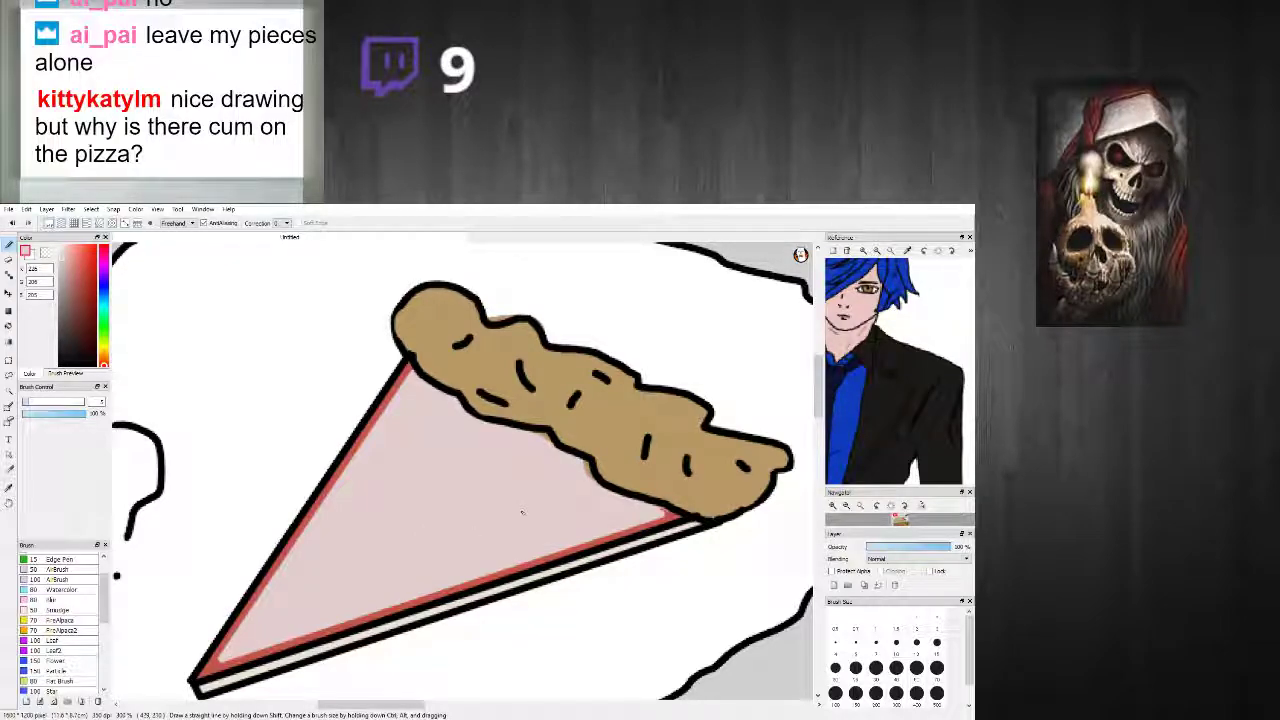
Step: Clean up the stray colour along the slice's crust edge, using pale pink on the filling and sampled tan on the crust
scroll(530, 491, "up", 1)
scroll(530, 491, "up", 2)
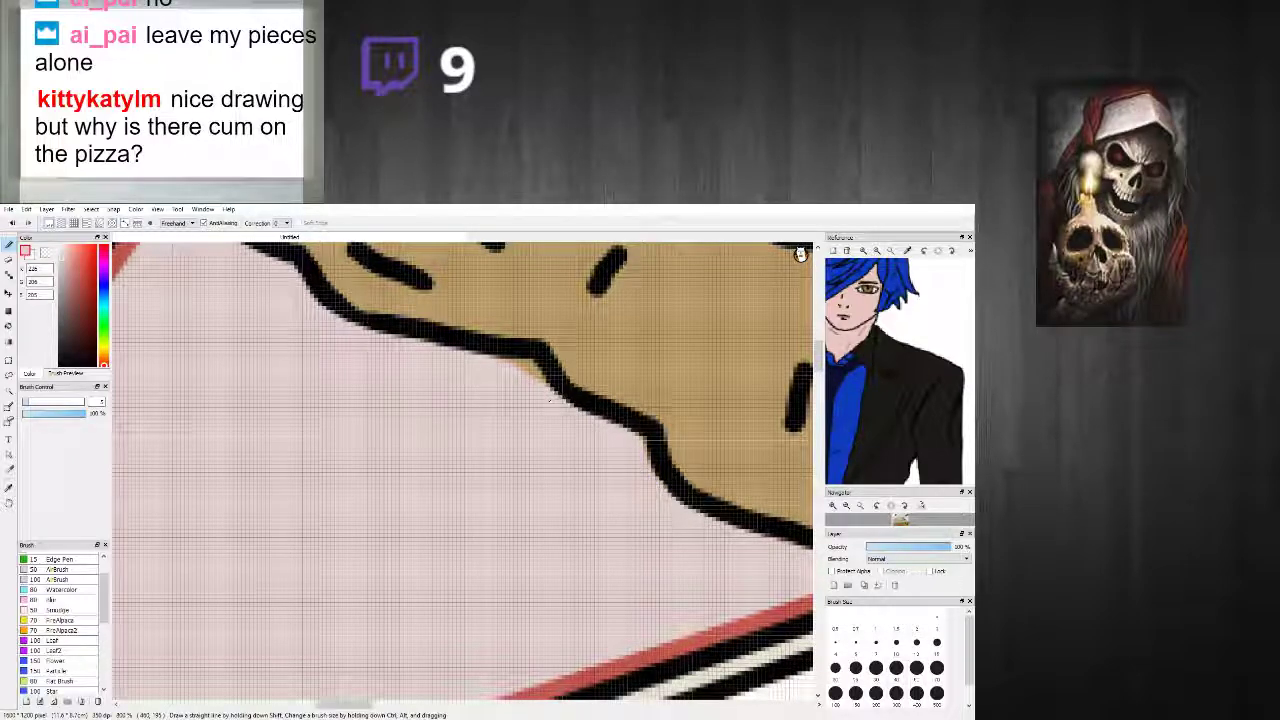
scroll(475, 385, "down", 5)
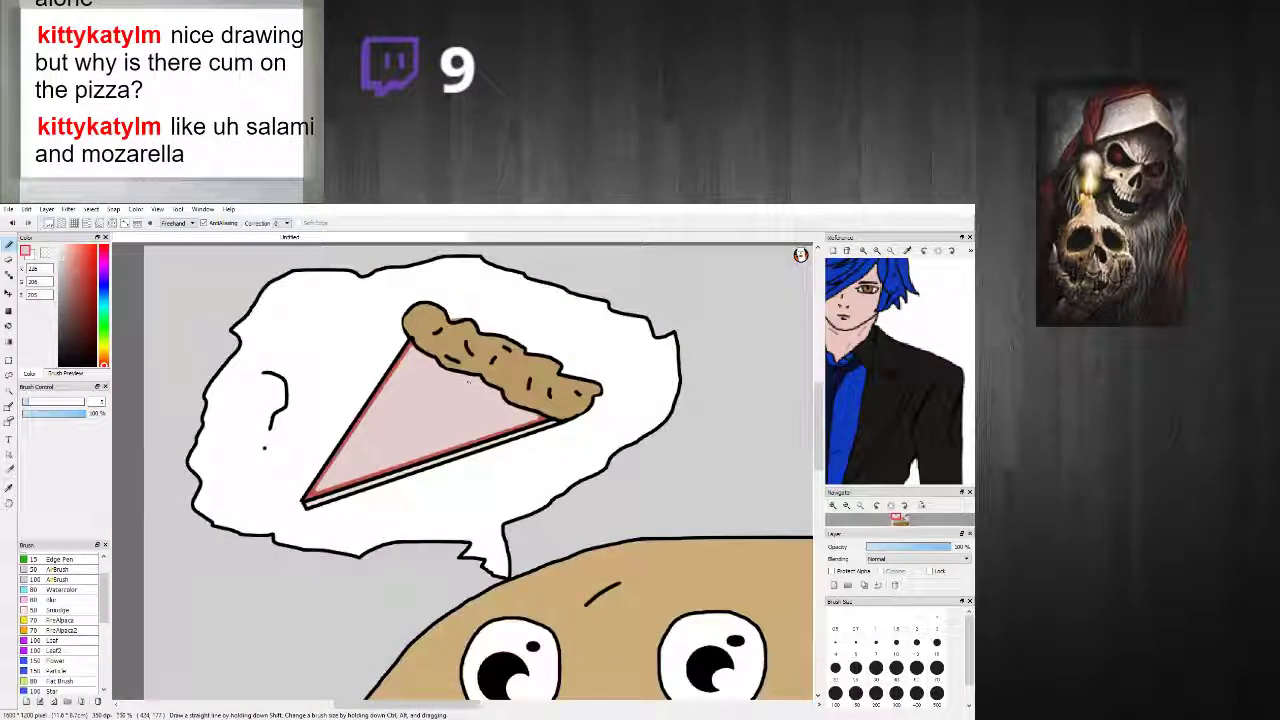
scroll(436, 362, "up", 4)
right_click(369, 298)
mouse_move(374, 330)
left_mouse_down()
mouse_move(363, 322)
mouse_move(378, 339)
left_mouse_up()
scroll(377, 340, "down", 4)
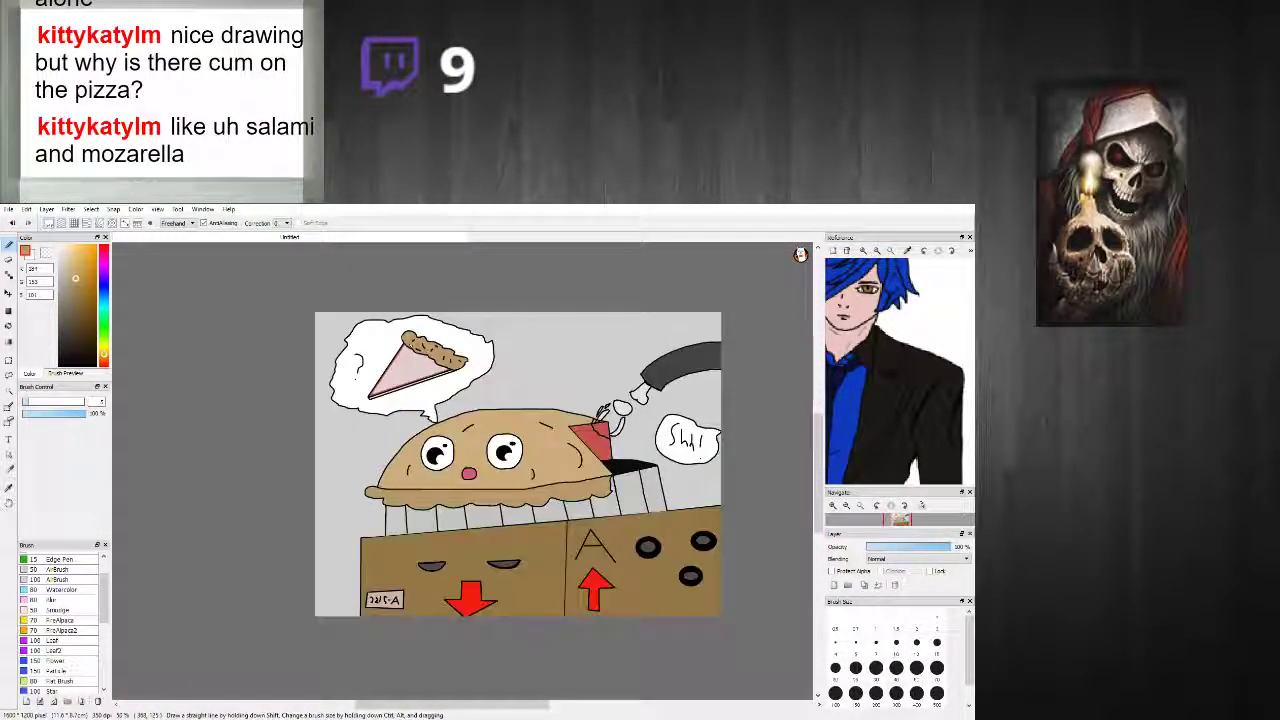
scroll(377, 340, "up", 2)
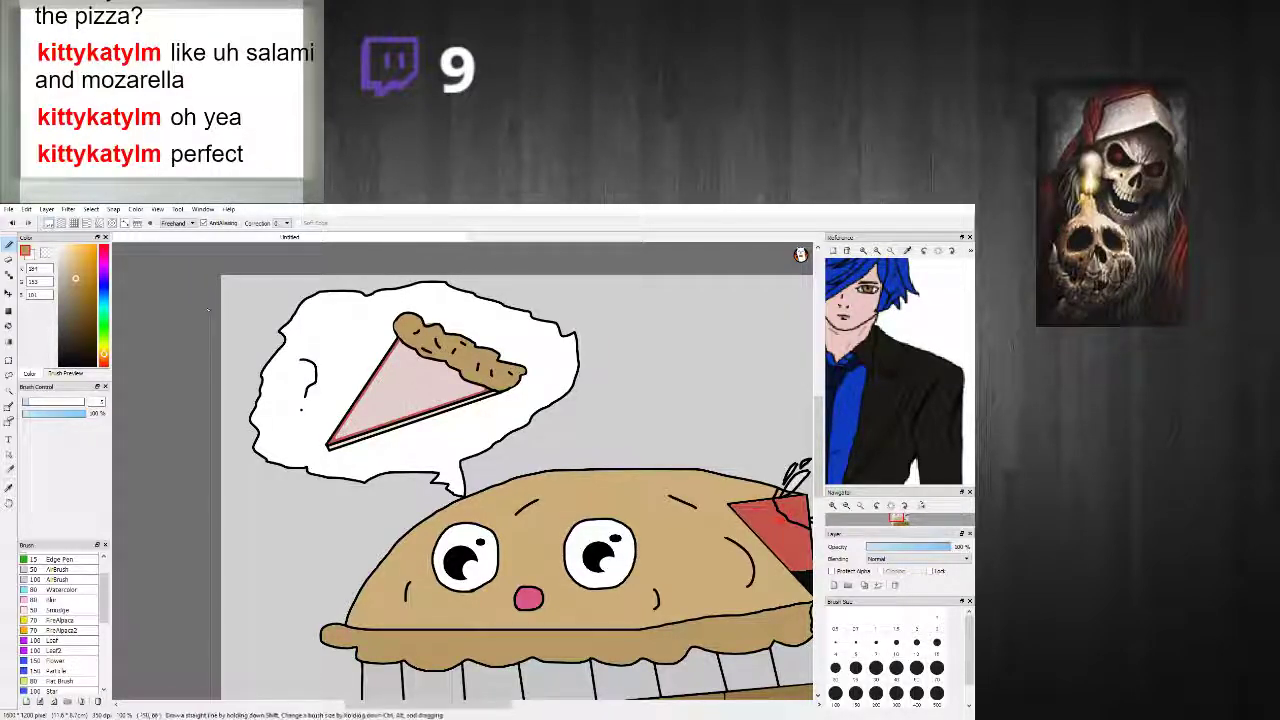
scroll(503, 372, "up", 3)
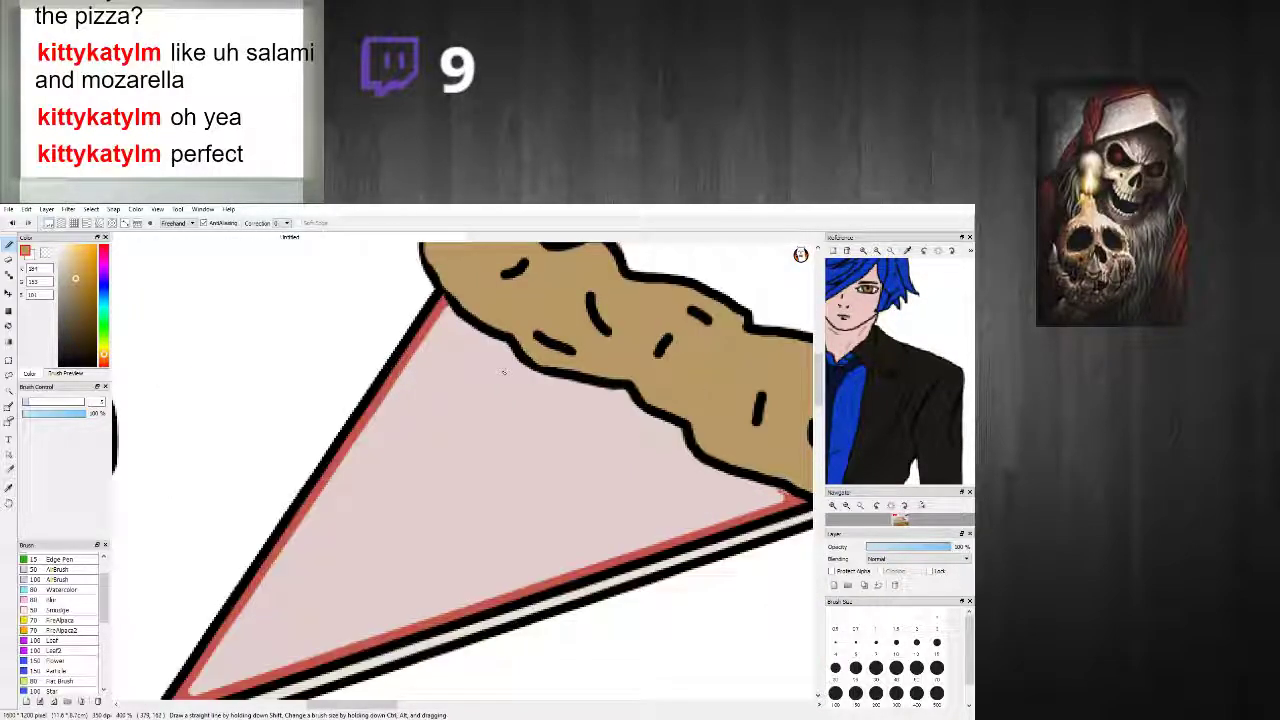
scroll(503, 372, "down", 3)
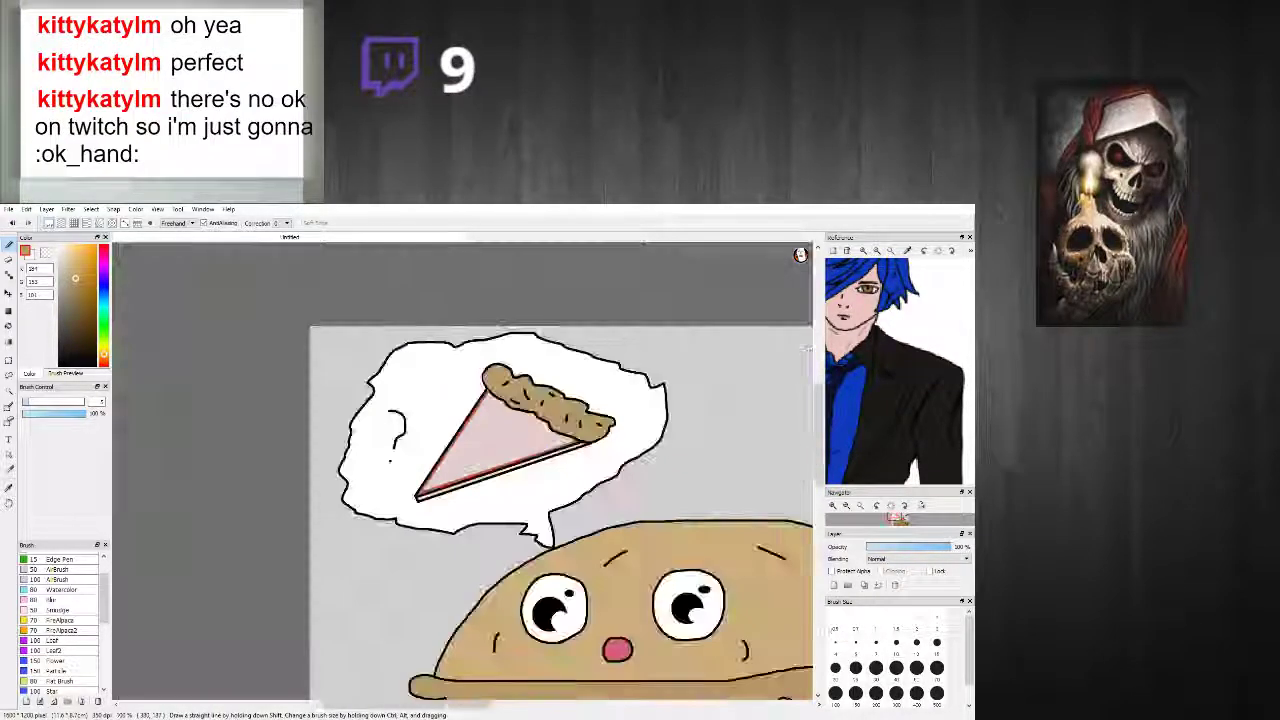
scroll(503, 421, "down", 2)
scroll(490, 430, "up", 2)
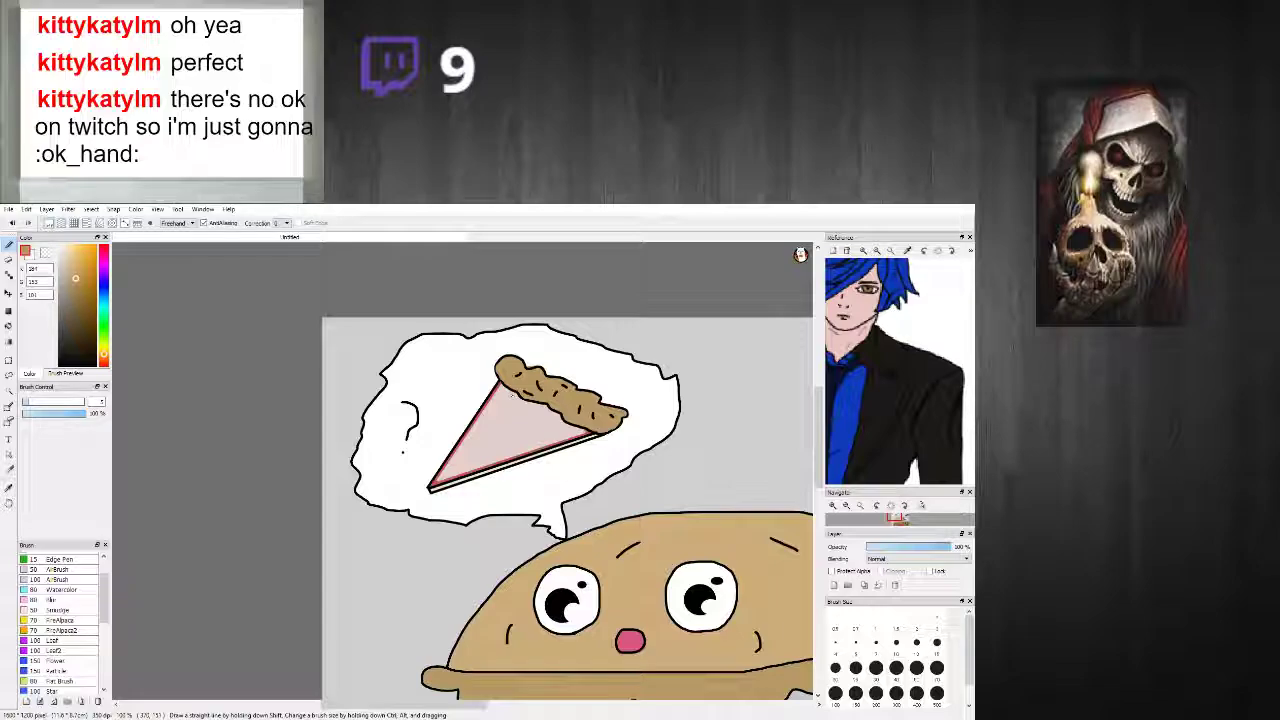
left_click_drag(413, 705, 483, 705)
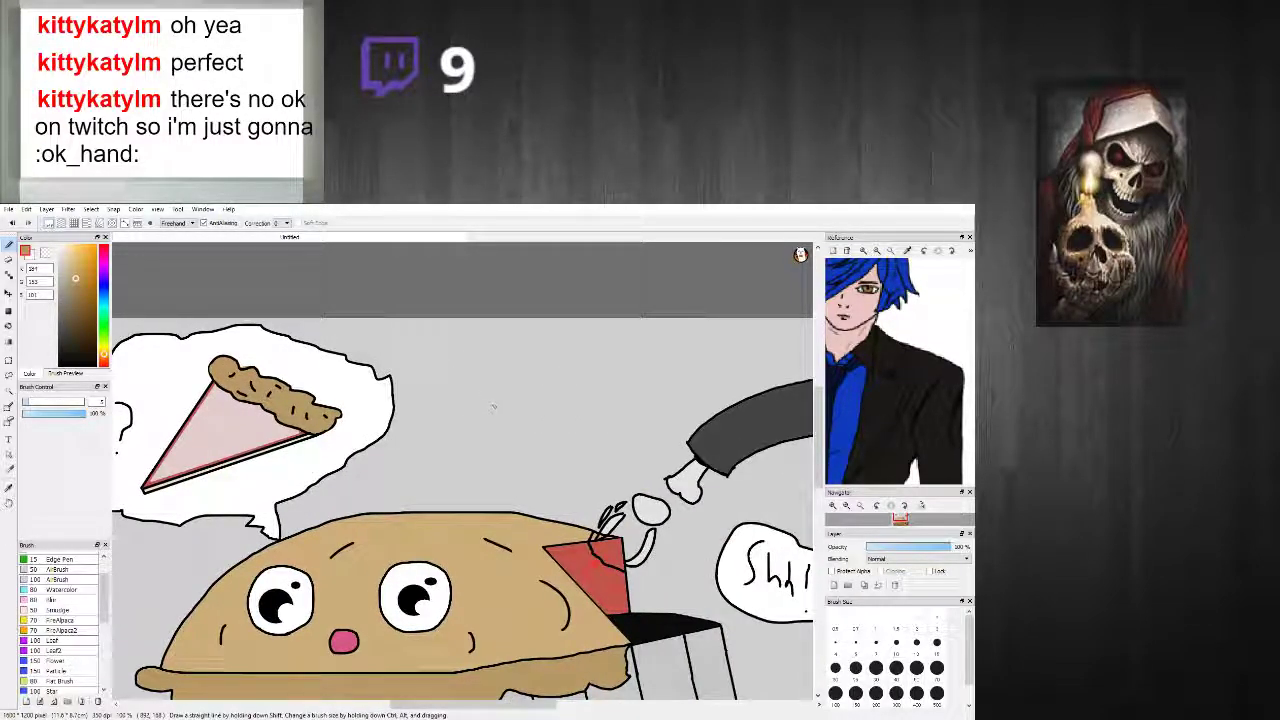
mouse_move(488, 402)
left_mouse_down()
mouse_move(489, 332)
mouse_move(474, 393)
mouse_move(507, 420)
mouse_move(453, 452)
left_mouse_up()
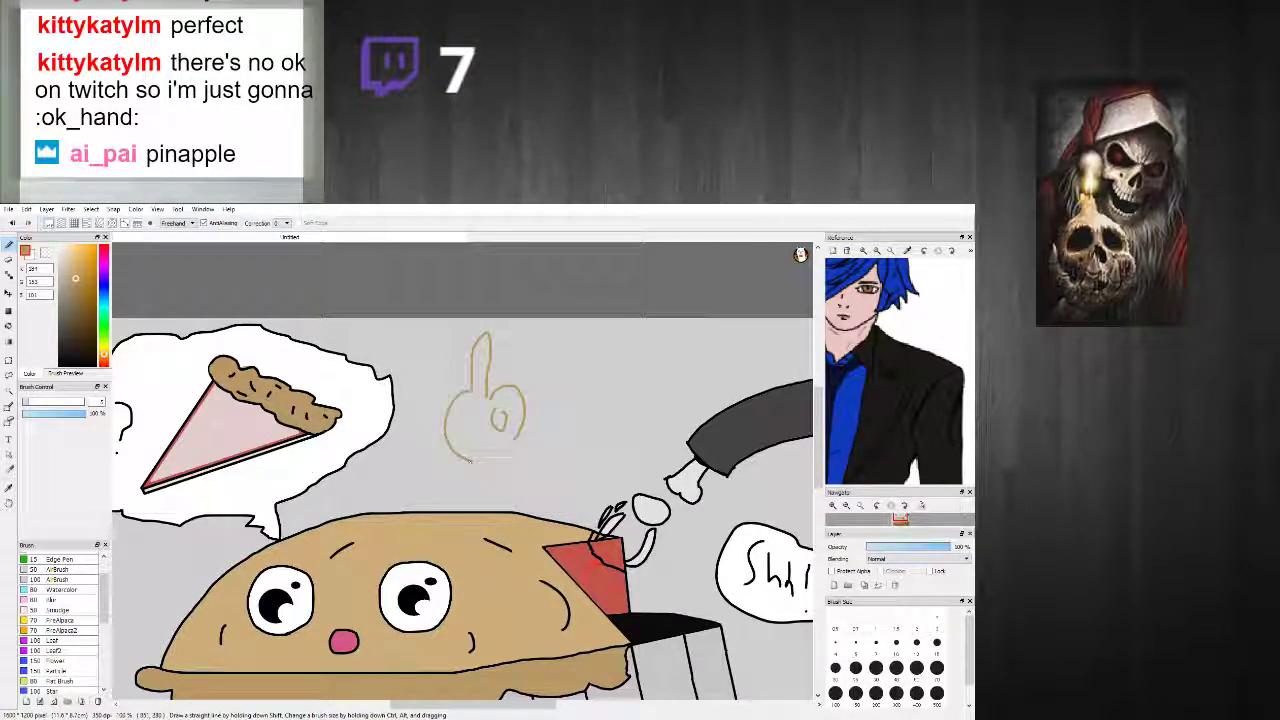
key("ctrl+z")
key("ctrl+z")
key("ctrl+z")
key("ctrl+z")
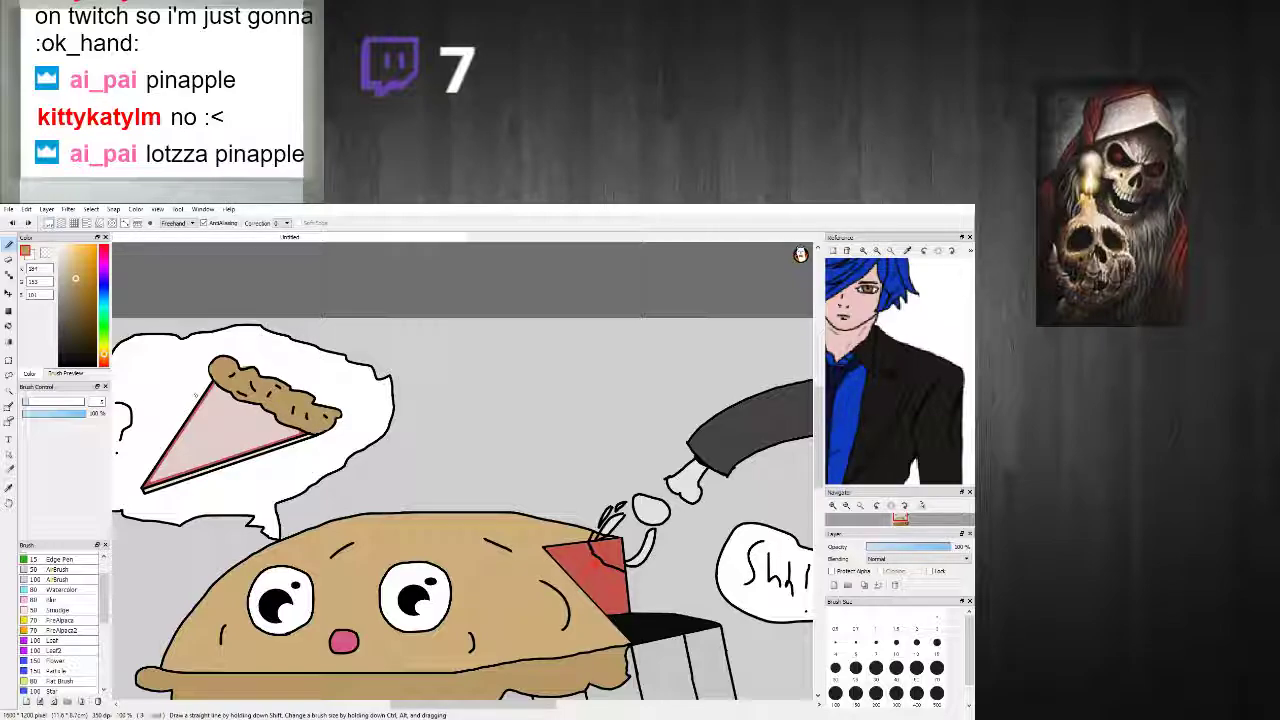
Step: Choose bright yellow and draw two concentric circles for a pineapple ring on the filling of the thought-bubble slice
scroll(296, 468, "down", 7)
scroll(282, 459, "up", 5)
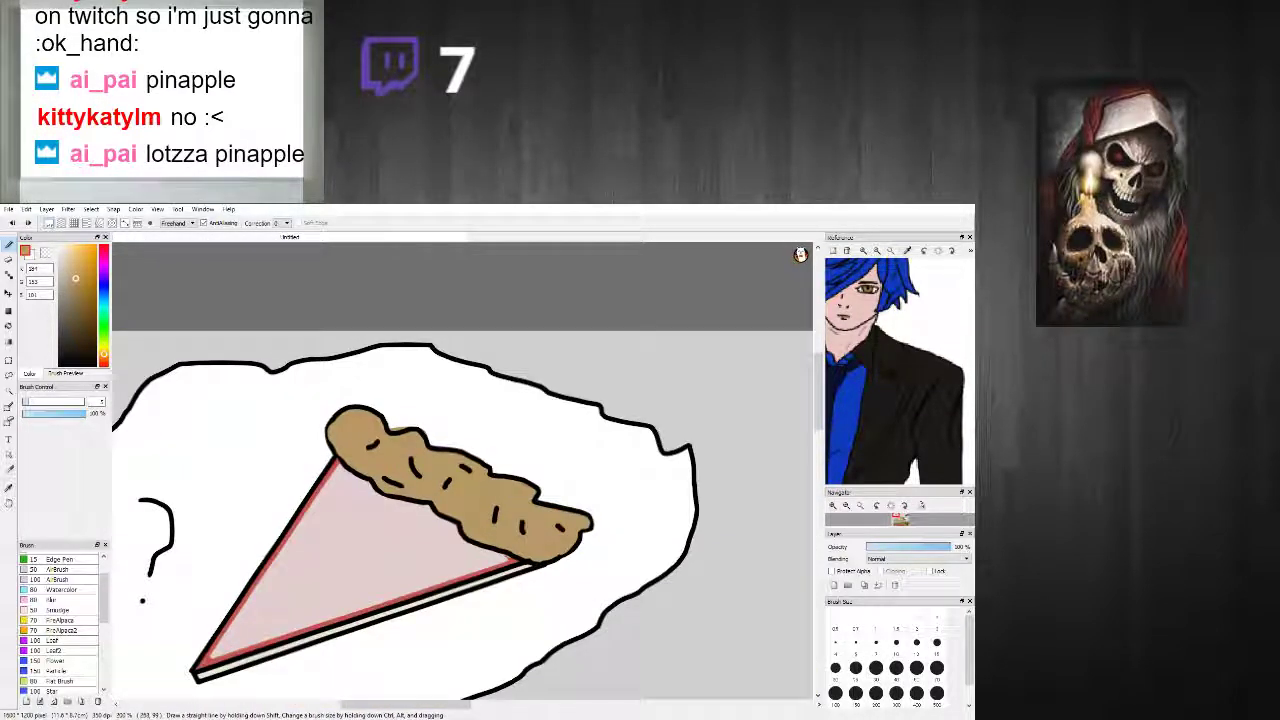
left_click(105, 350)
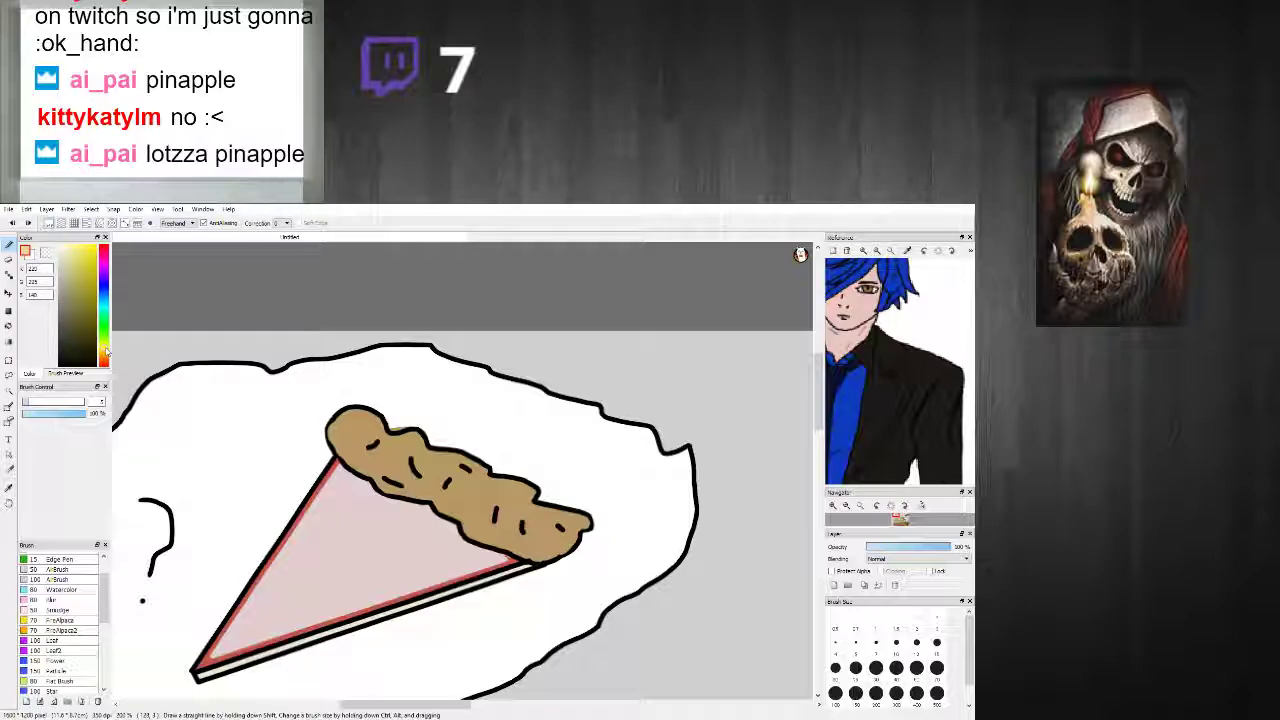
left_click(90, 255)
scroll(453, 628, "up", 2)
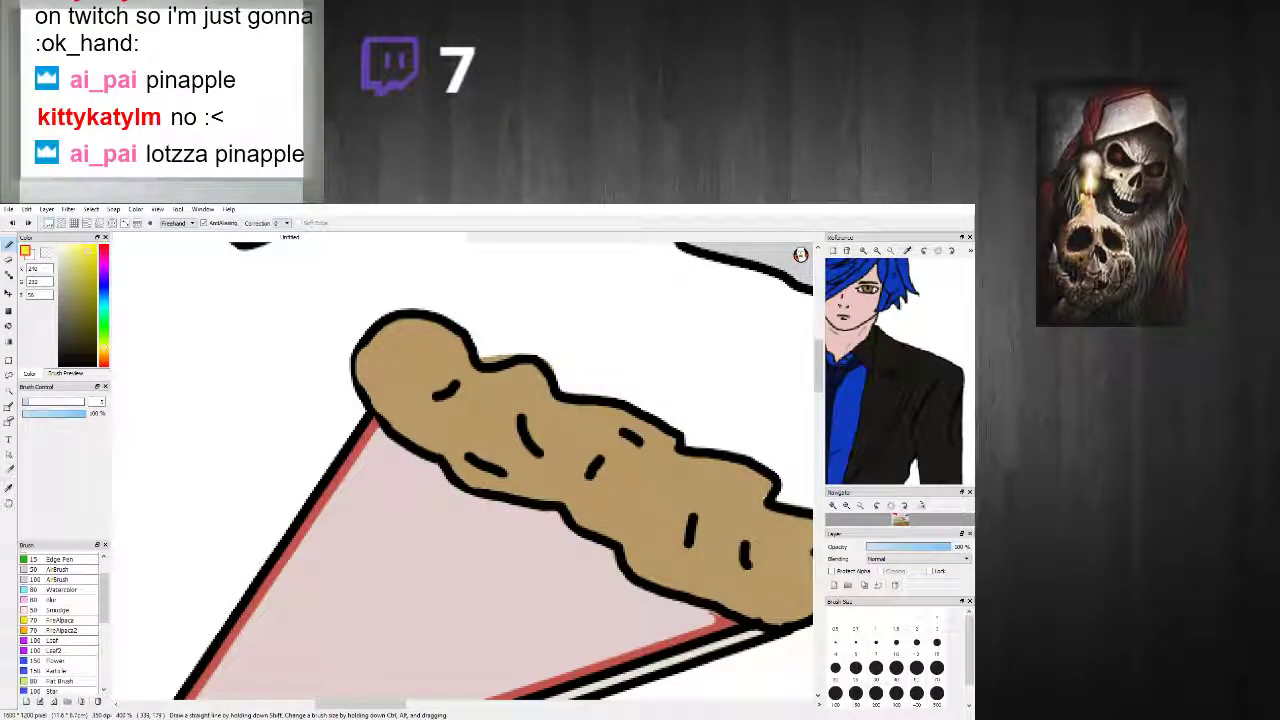
scroll(386, 406, "down", 2)
scroll(382, 345, "down", 2)
scroll(381, 347, "up", 2)
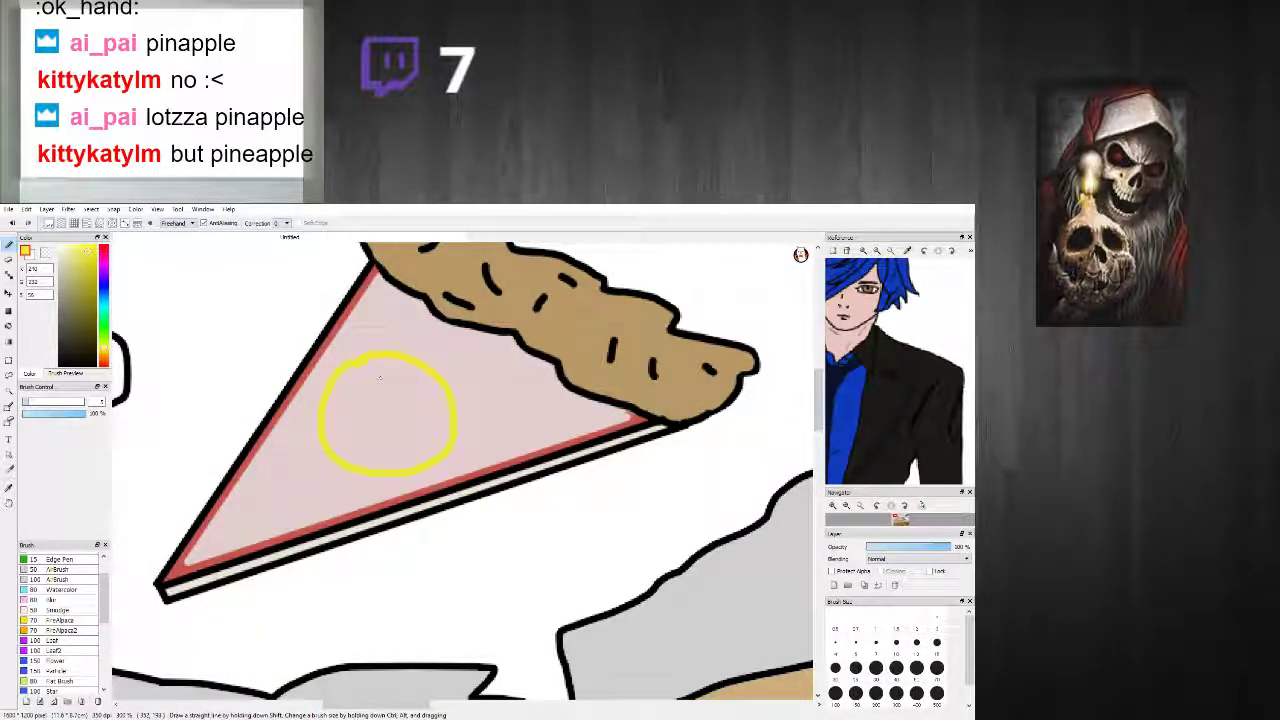
left_click_drag(368, 429, 376, 390)
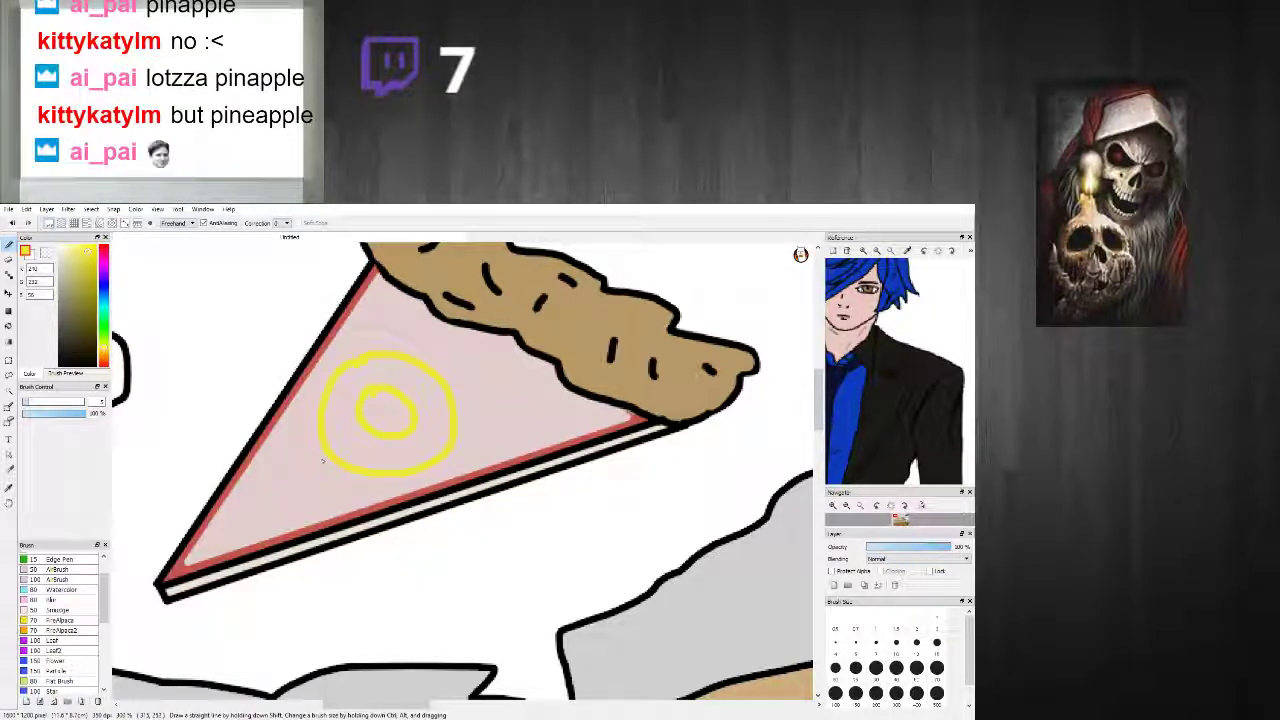
Step: Fill the pineapple ring with yellow and tidy its hole using the sampled pale pink of the filling
mouse_move(359, 358)
left_mouse_down()
mouse_move(316, 430)
mouse_move(333, 458)
left_mouse_up()
left_click(8, 326)
left_click(8, 245)
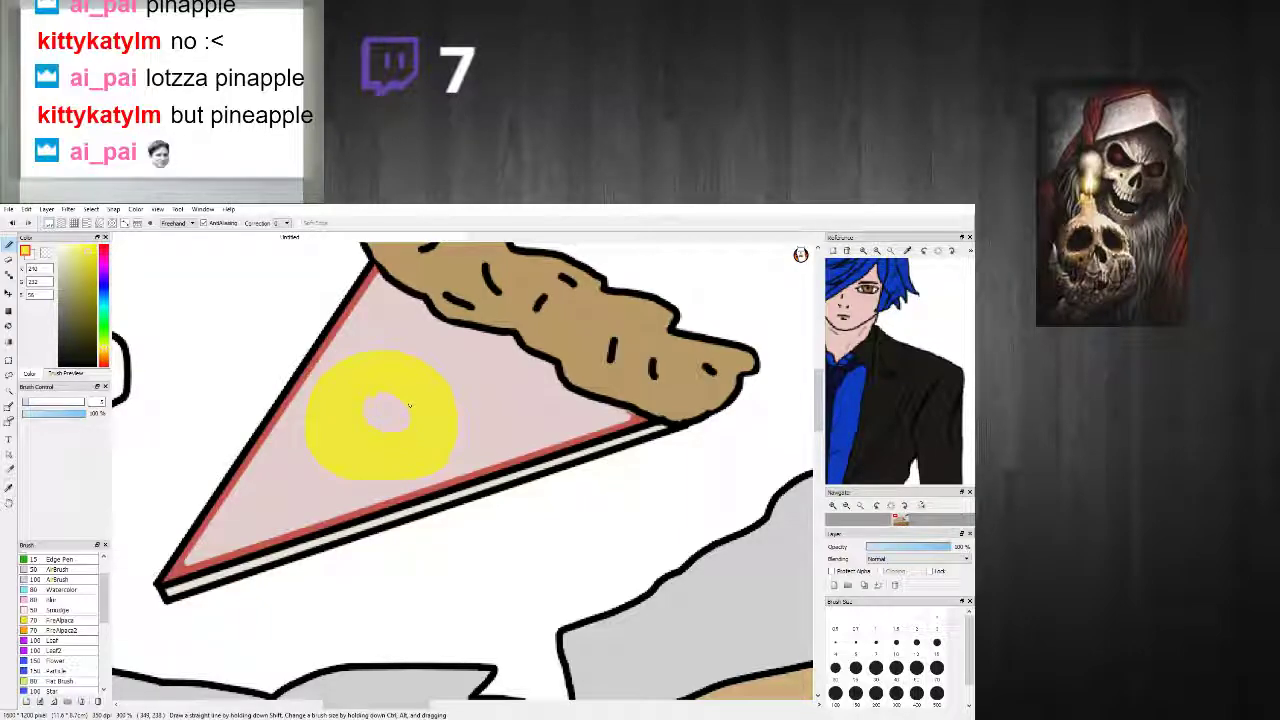
left_click(376, 396, "alt")
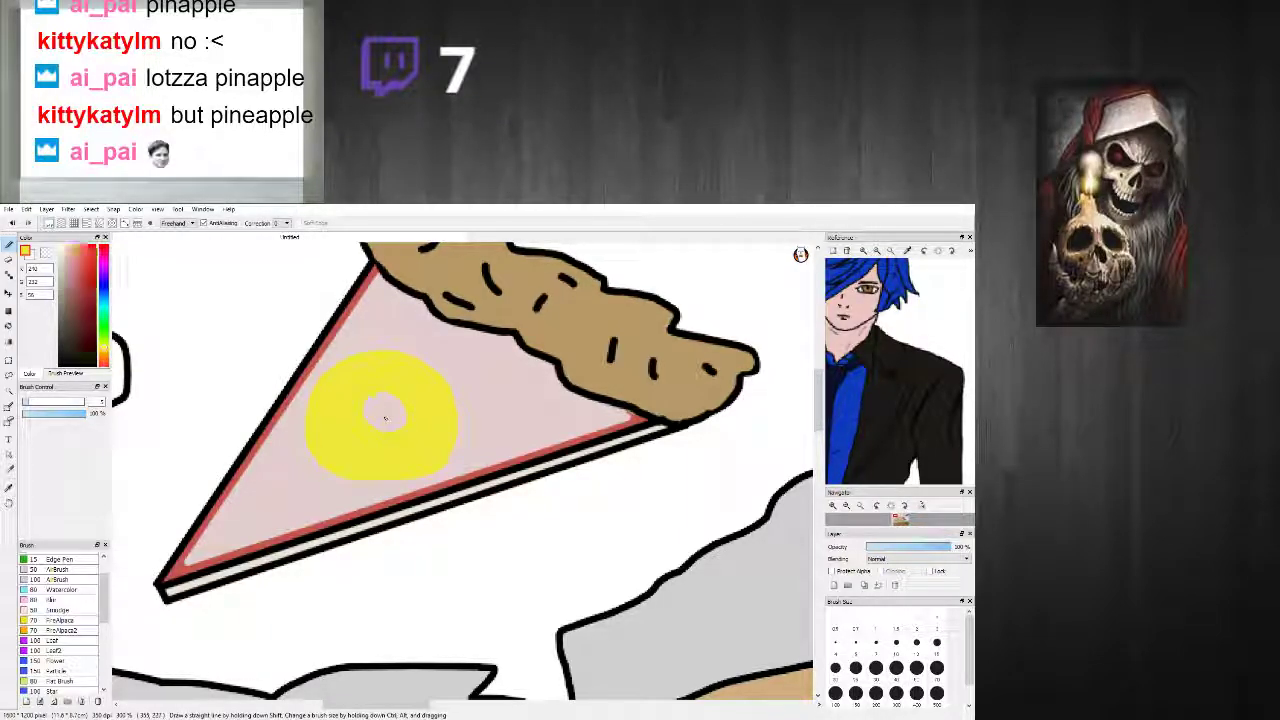
left_click(411, 434, "alt")
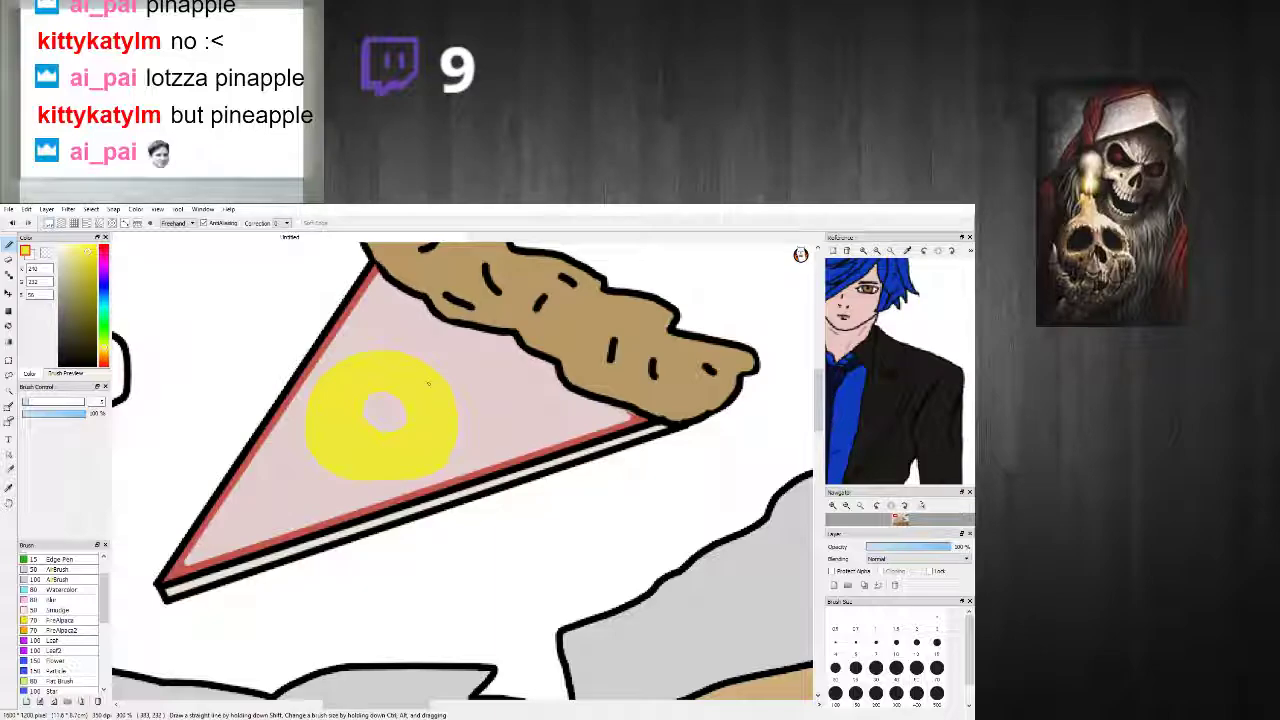
Step: Outline the pineapple ring in black, with an inner curve for its thickness and circles around the hole
left_click(58, 365)
scroll(333, 373, "up", 2)
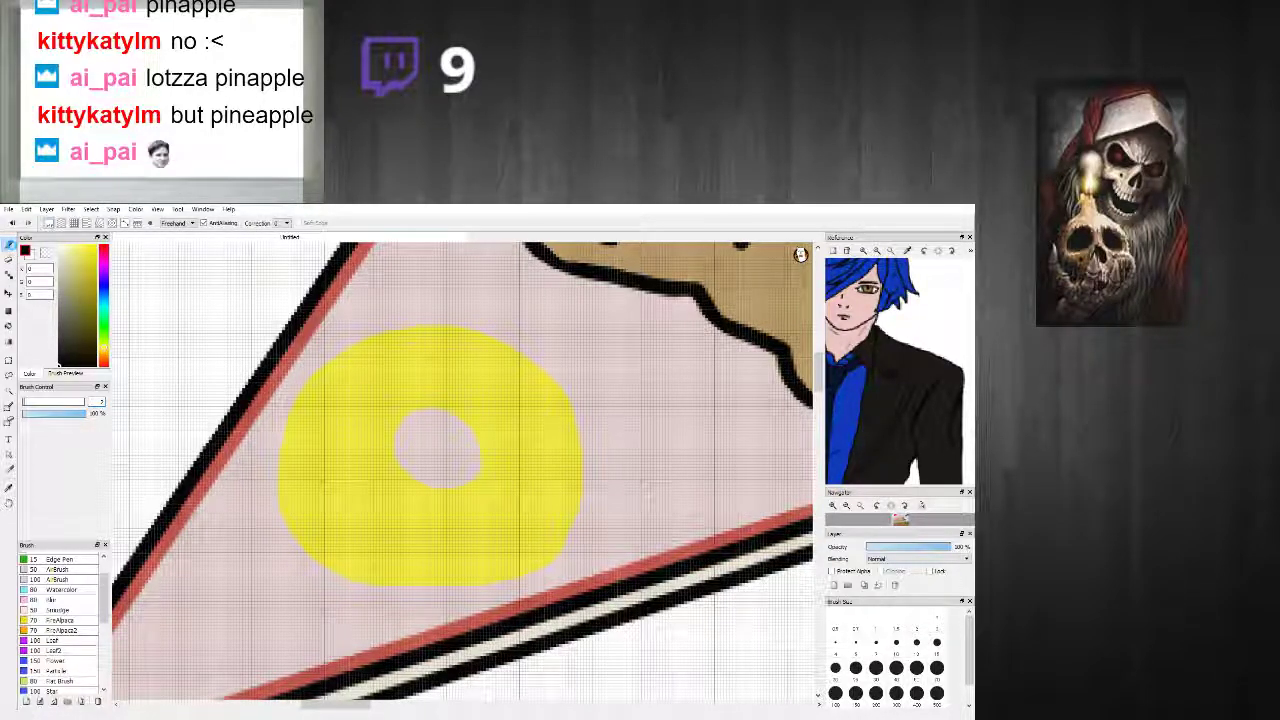
mouse_move(320, 562)
left_mouse_down()
mouse_move(279, 488)
mouse_move(294, 402)
mouse_move(321, 366)
mouse_move(396, 331)
mouse_move(458, 327)
mouse_move(537, 361)
mouse_move(583, 439)
mouse_move(576, 515)
mouse_move(538, 569)
mouse_move(475, 585)
mouse_move(332, 572)
mouse_move(373, 534)
mouse_move(315, 488)
mouse_move(310, 420)
mouse_move(340, 372)
mouse_move(398, 333)
left_mouse_up()
mouse_move(362, 530)
left_mouse_down()
mouse_move(422, 552)
mouse_move(507, 531)
mouse_move(549, 495)
mouse_move(572, 402)
left_mouse_up()
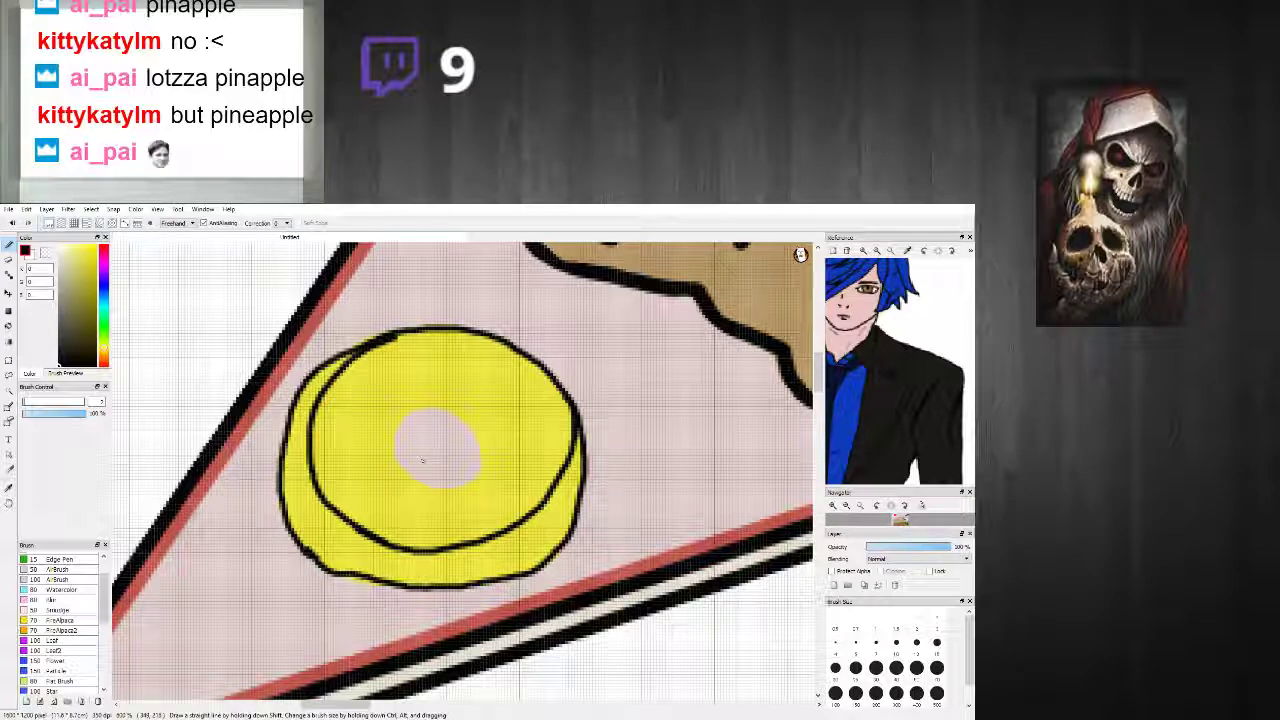
mouse_move(437, 491)
left_mouse_down()
mouse_move(388, 448)
mouse_move(404, 411)
mouse_move(445, 398)
mouse_move(493, 433)
mouse_move(485, 475)
mouse_move(434, 485)
left_mouse_up()
mouse_move(428, 421)
left_mouse_down()
mouse_move(446, 426)
mouse_move(454, 480)
mouse_move(430, 484)
mouse_move(418, 424)
mouse_move(404, 470)
mouse_move(432, 484)
left_mouse_up()
Step: Sample the ring's yellow and colour the pink gaps between the two outlines around its hole
right_click(517, 429)
left_click_drag(491, 448, 470, 478)
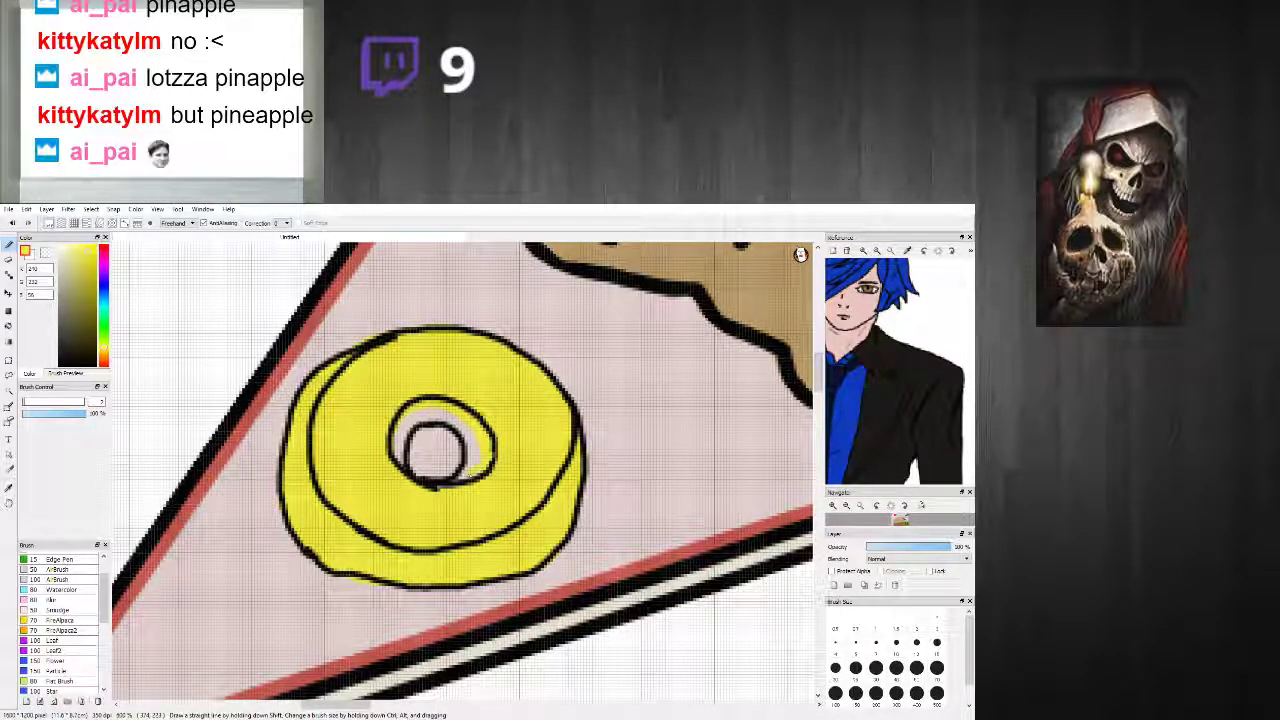
left_click(9, 327)
scroll(356, 410, "up", 2)
left_click(472, 434)
key("b")
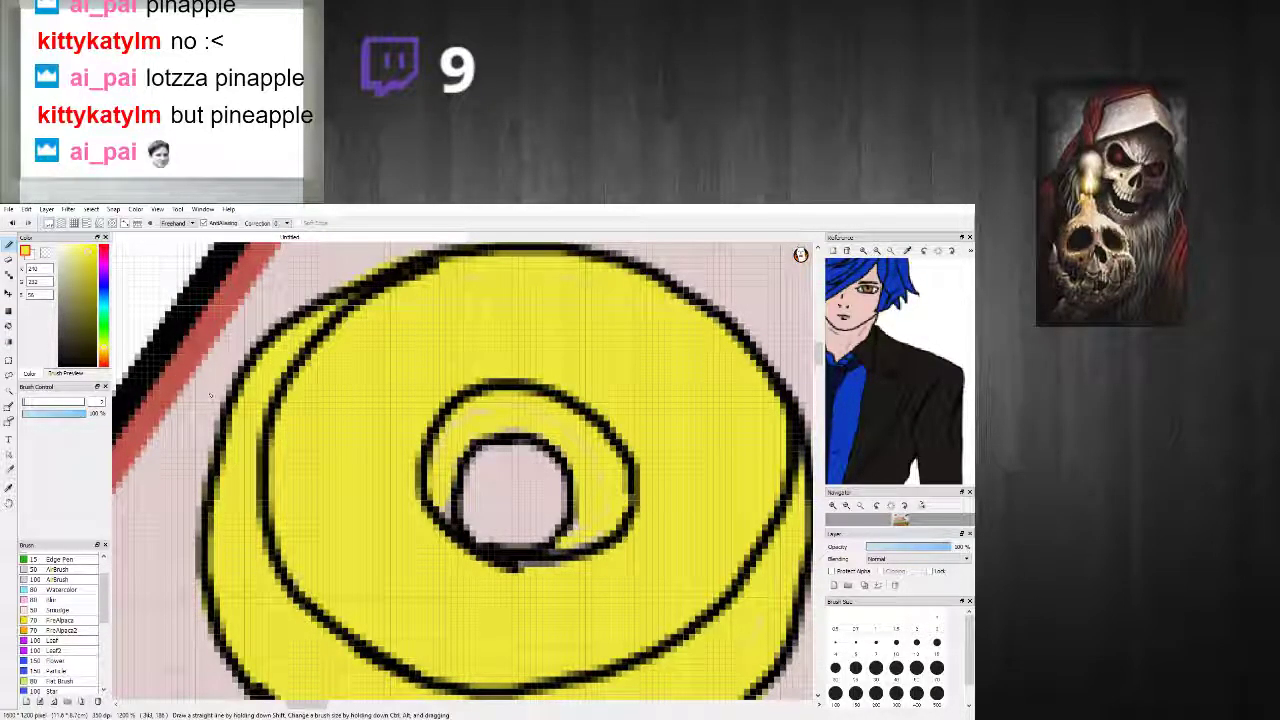
mouse_move(447, 518)
left_mouse_down()
mouse_move(440, 466)
mouse_move(453, 426)
mouse_move(490, 410)
mouse_move(472, 439)
mouse_move(539, 433)
mouse_move(523, 419)
mouse_move(576, 438)
left_mouse_up()
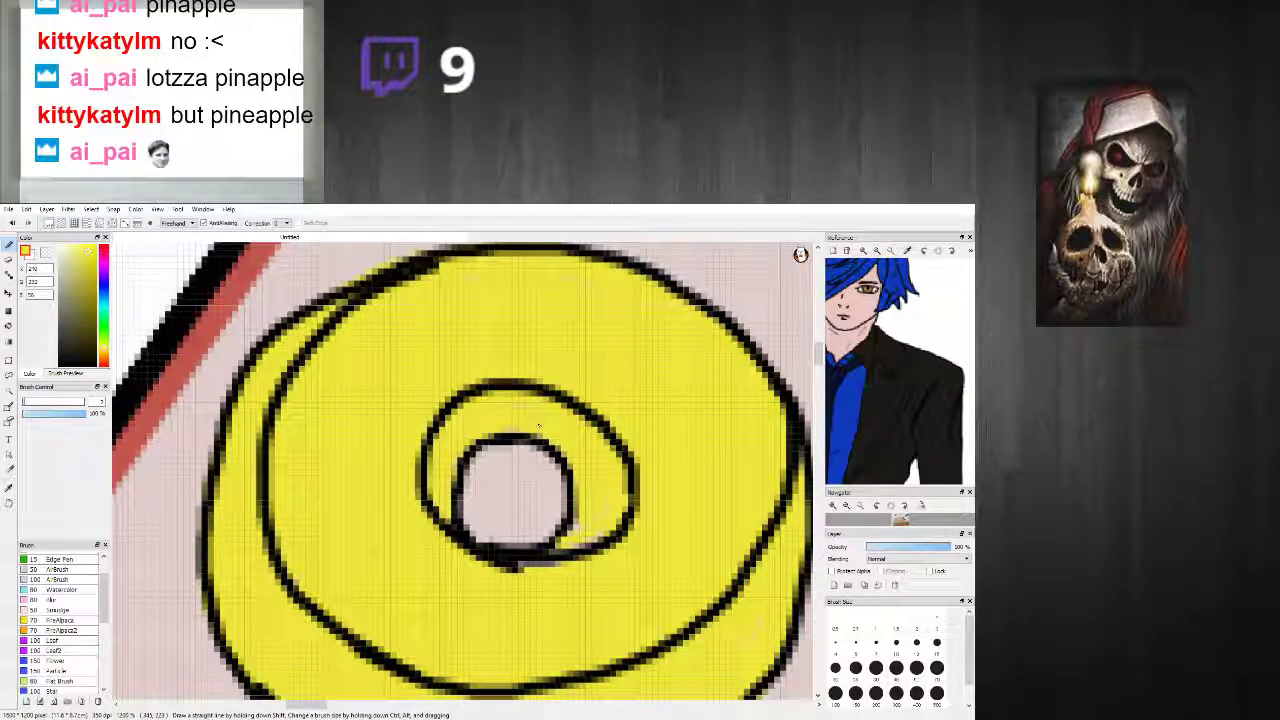
Step: Sample black and redraw the pineapple ring's lower outline to cover the yellow edge
scroll(597, 537, "down", 6)
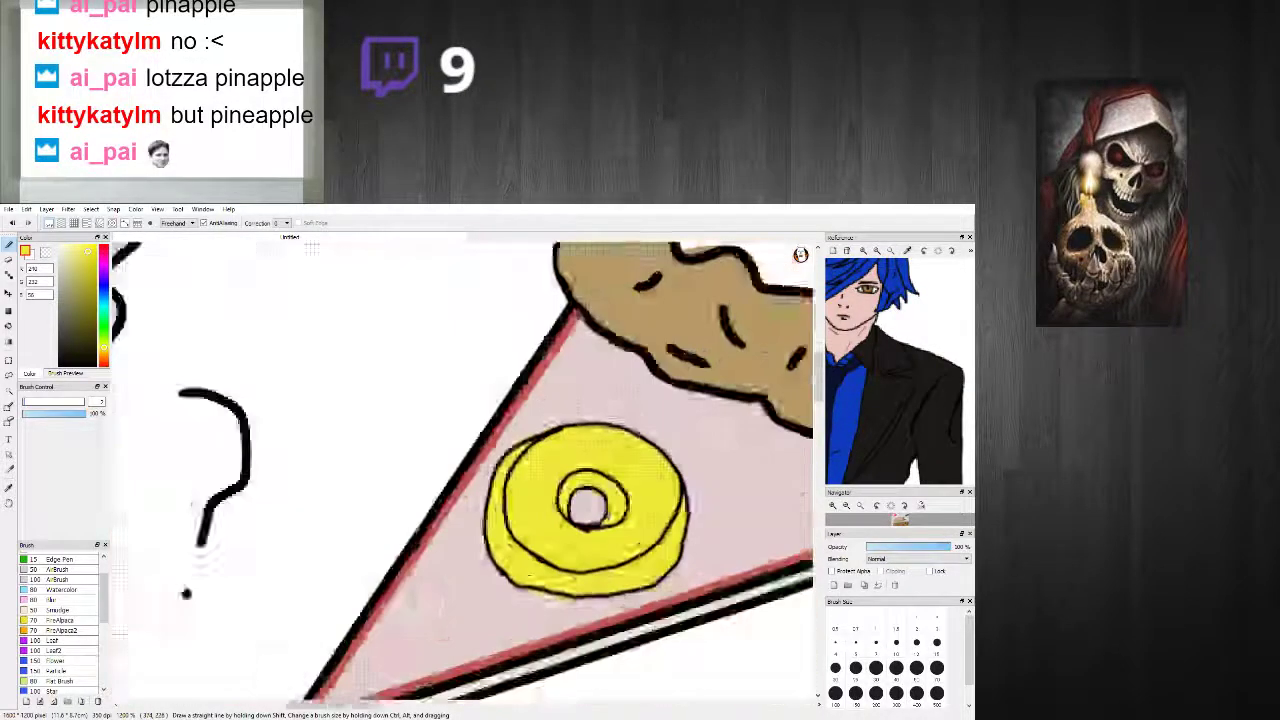
scroll(597, 537, "up", 3)
scroll(600, 530, "up", 3)
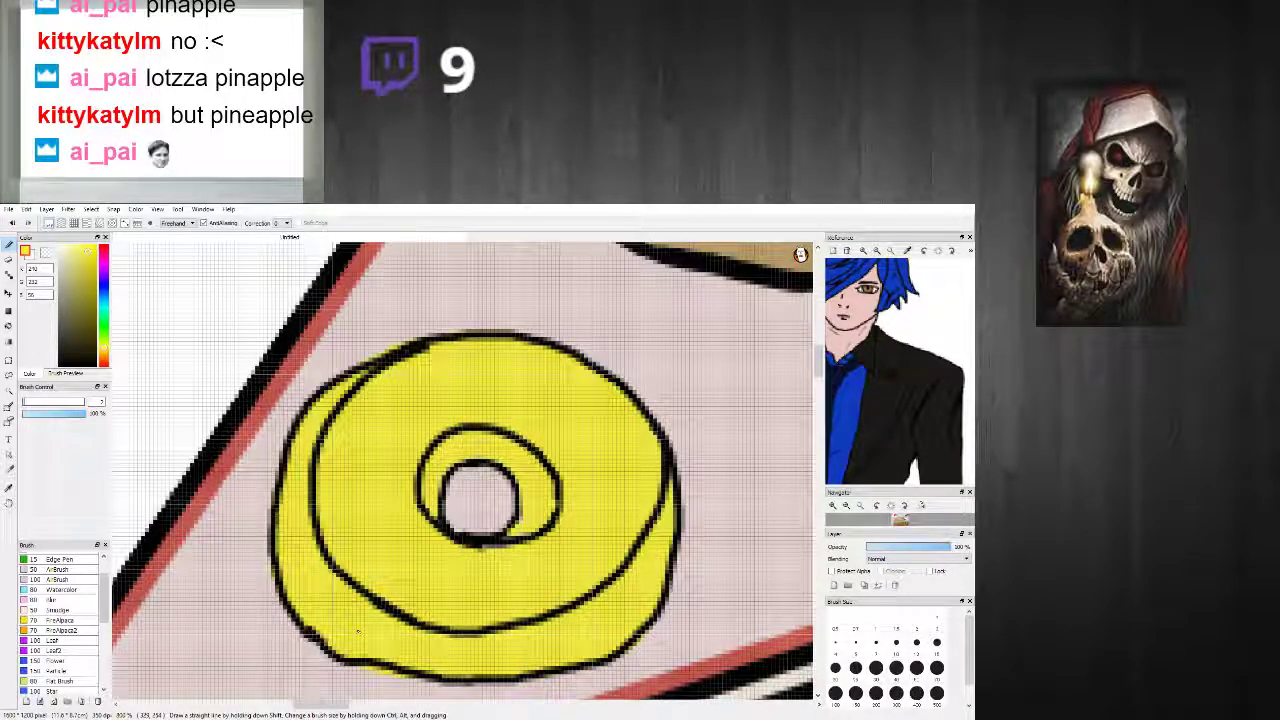
left_click(345, 664, "alt")
left_click_drag(345, 664, 425, 683)
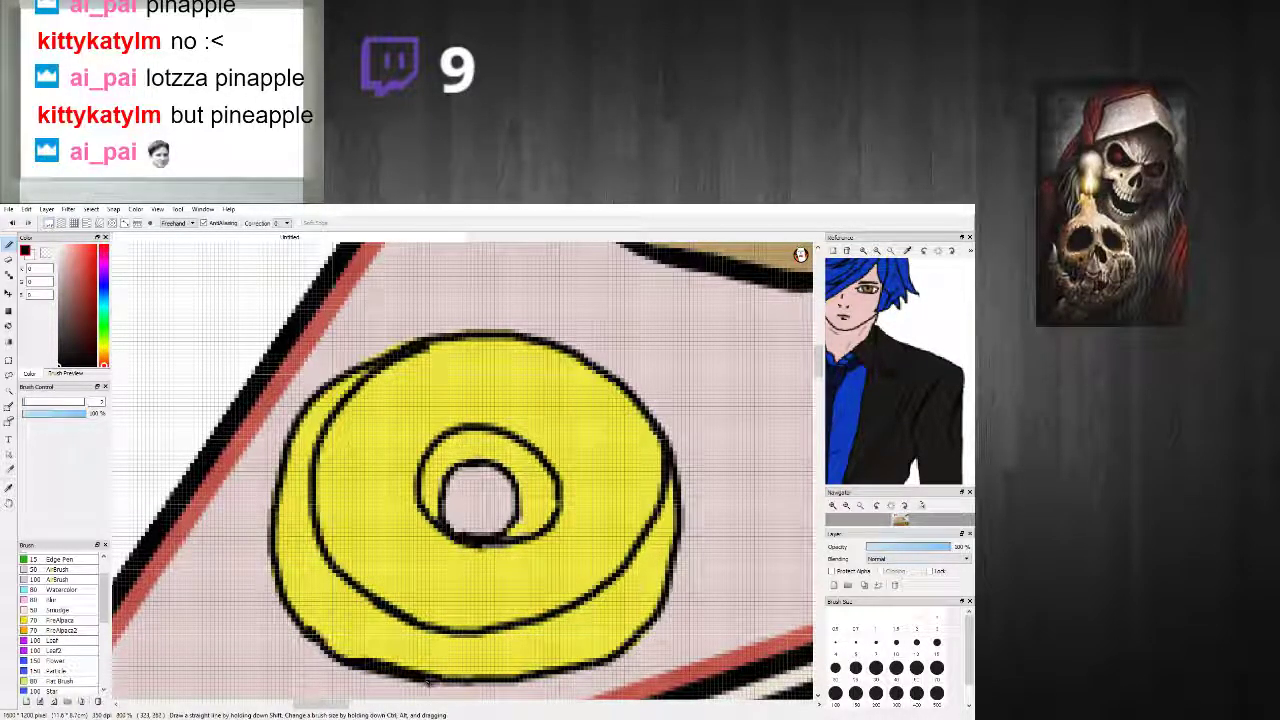
left_click(372, 662, "alt")
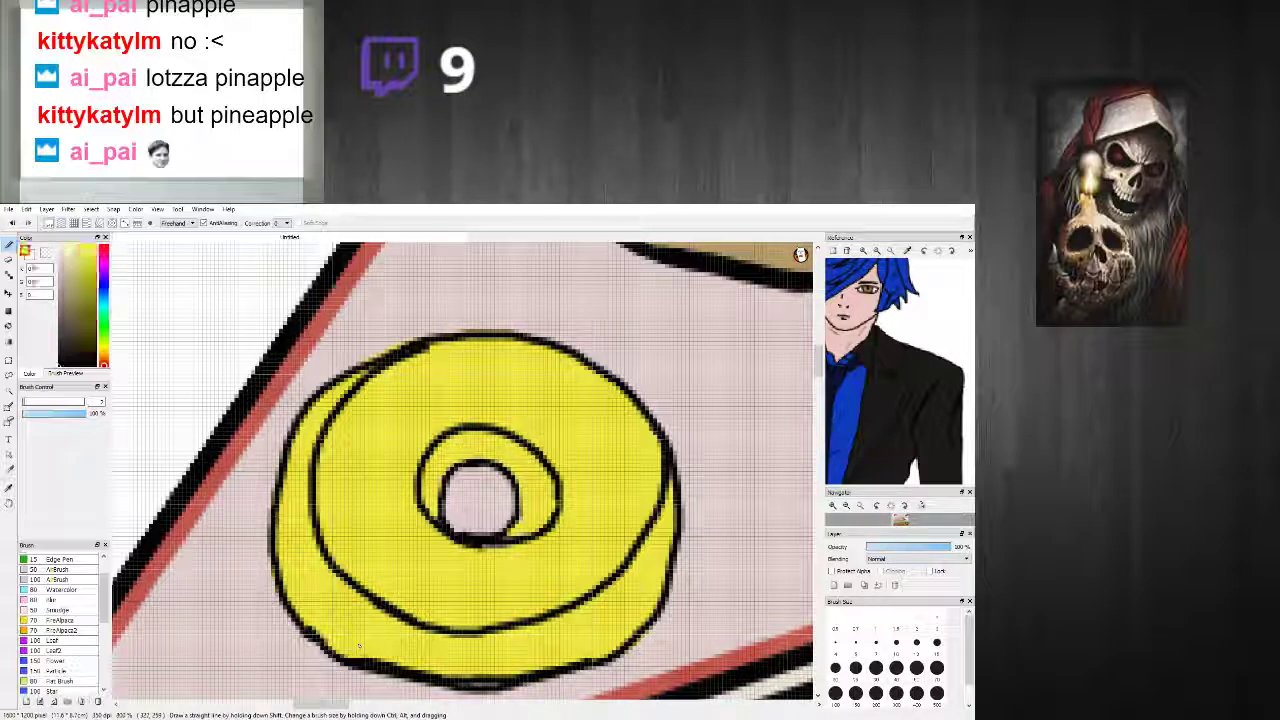
left_click_drag(415, 675, 523, 682)
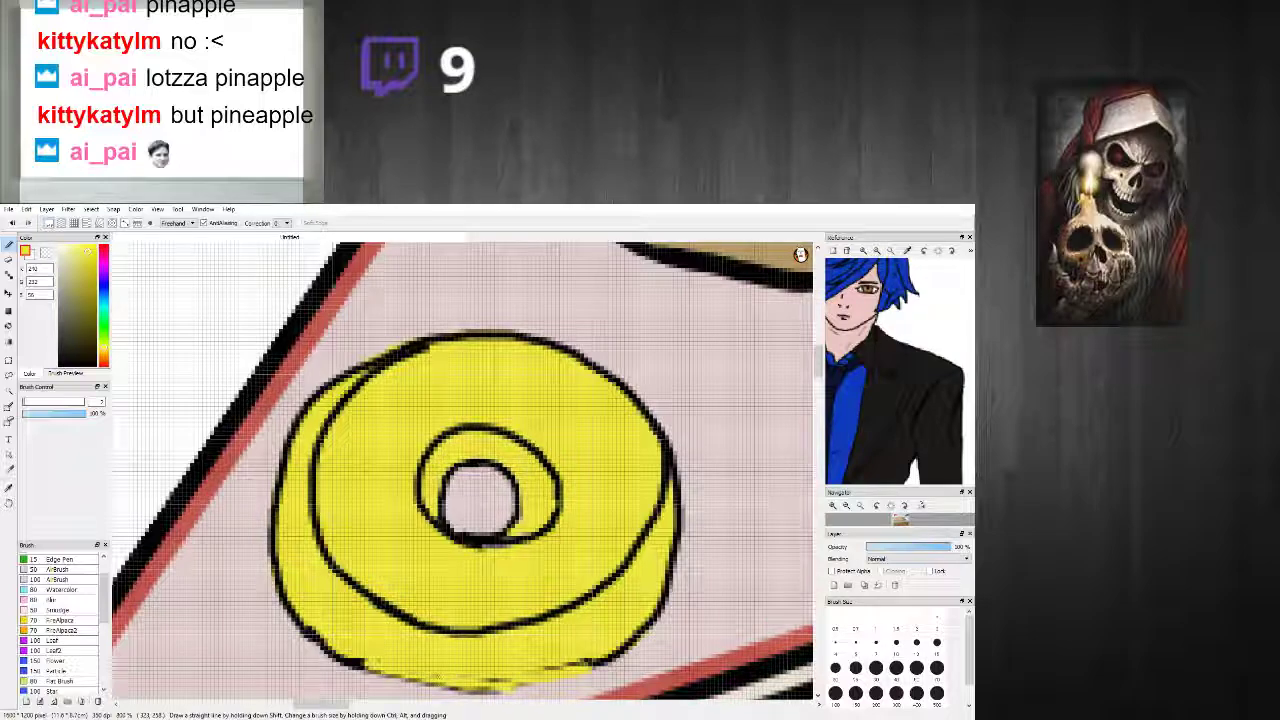
key("ctrl+z")
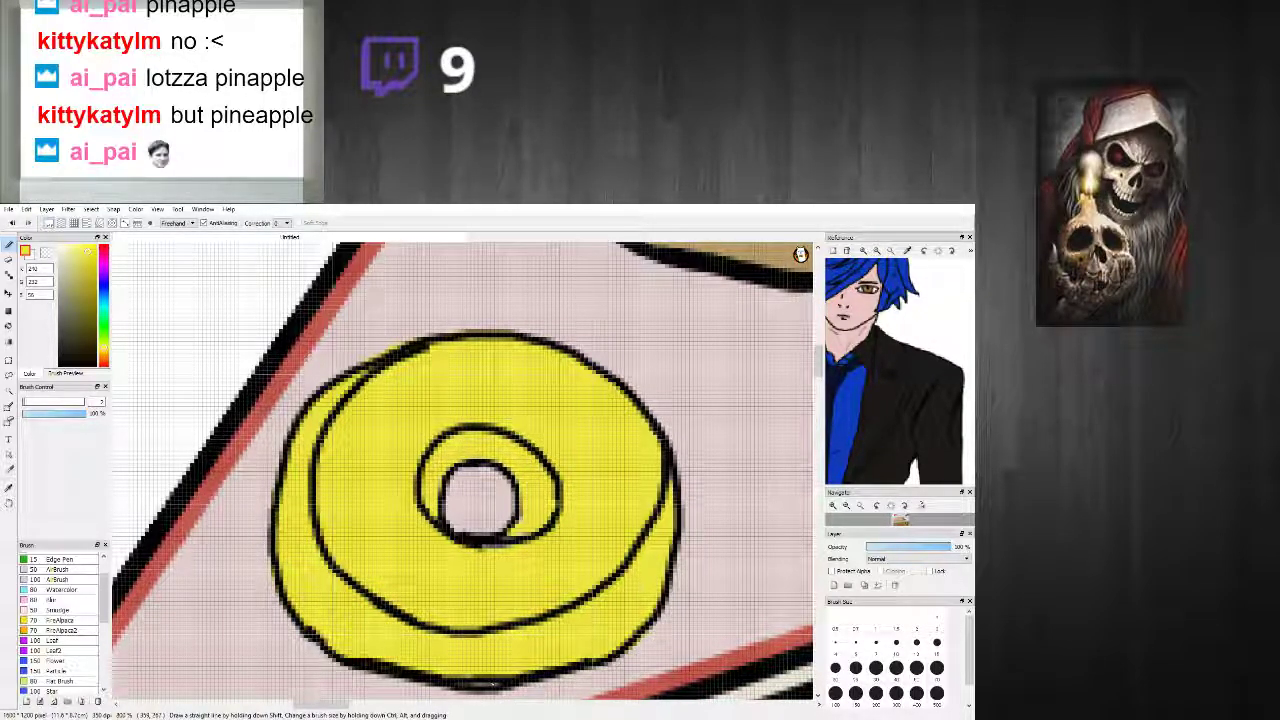
Step: Add short black texture dashes across the face and side of the pineapple ring
scroll(517, 627, "down", 2)
scroll(517, 627, "down", 1)
scroll(528, 590, "up", 3)
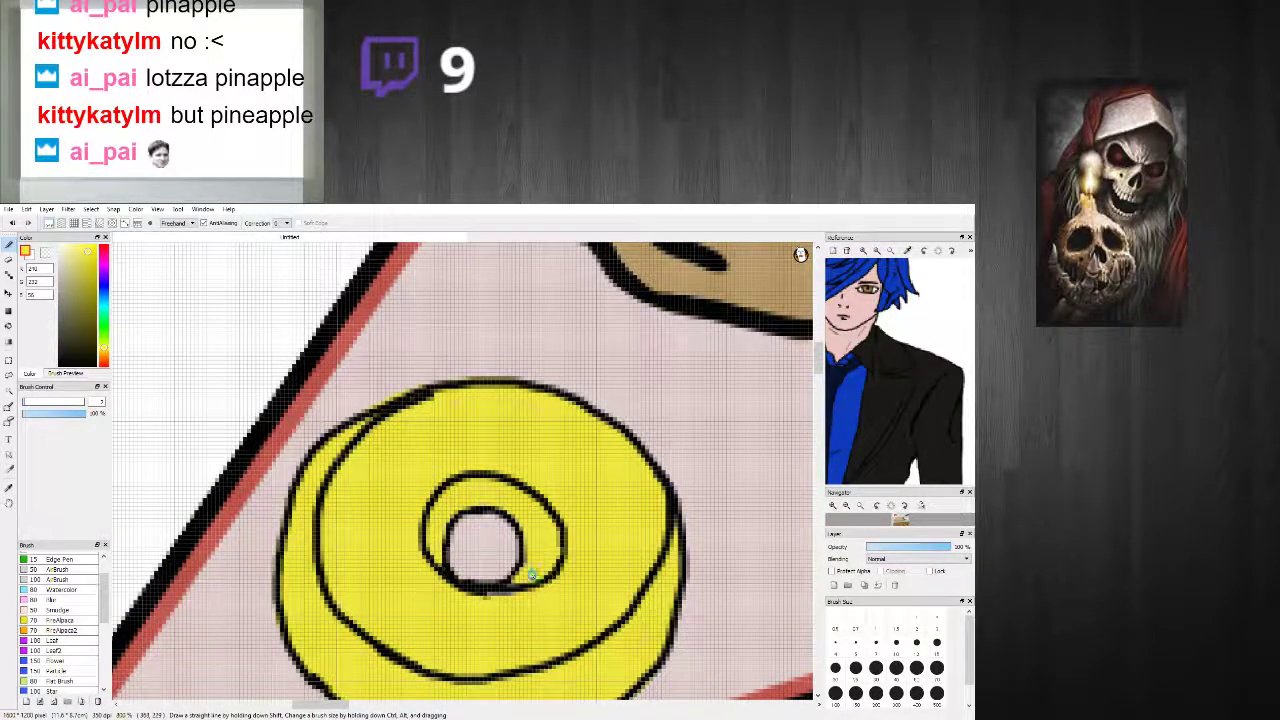
scroll(500, 620, "down", 2)
left_click(482, 655, "alt")
left_click_drag(420, 612, 420, 592)
left_click_drag(401, 548, 421, 537)
left_click_drag(397, 652, 399, 668)
left_click_drag(542, 665, 528, 674)
left_click_drag(425, 508, 431, 522)
left_click_drag(473, 590, 489, 598)
left_click_drag(587, 571, 588, 585)
left_click_drag(460, 492, 462, 505)
scroll(488, 514, "down", 4)
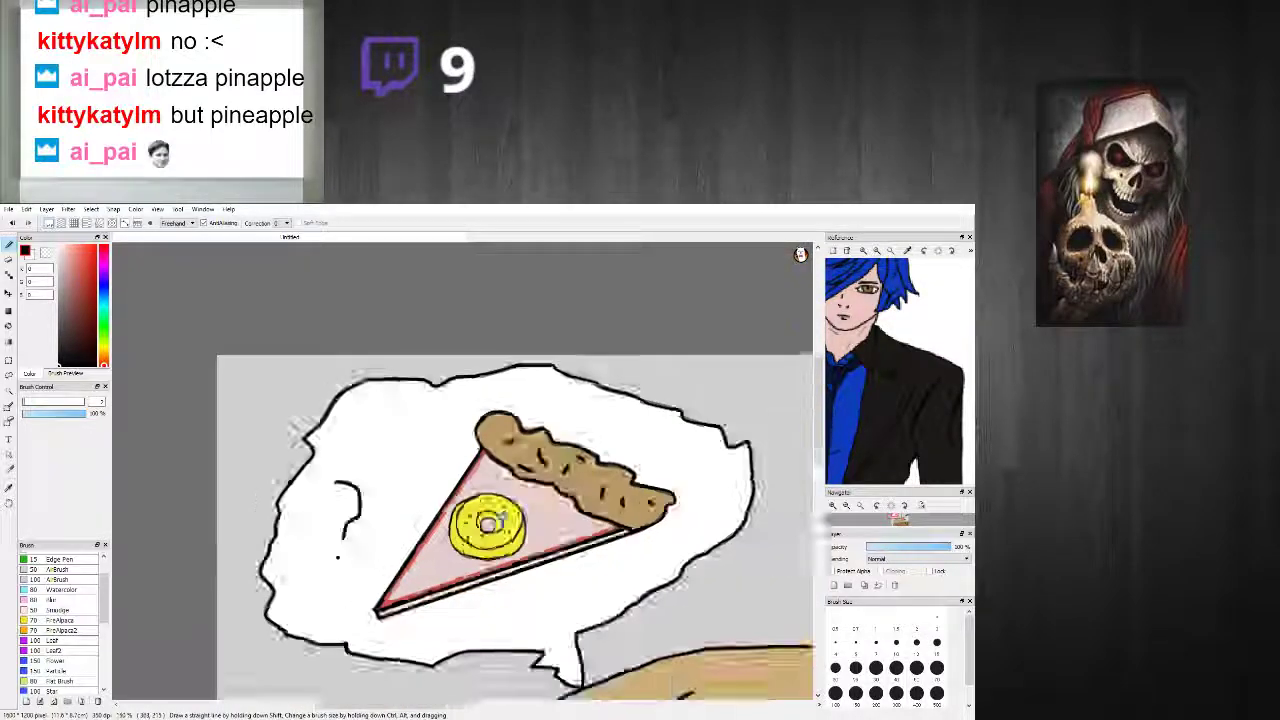
Step: Sample the ring's yellow and outline wavy juice streaks running from the pineapple ring on three sides
scroll(508, 523, "up", 3)
right_click(511, 566)
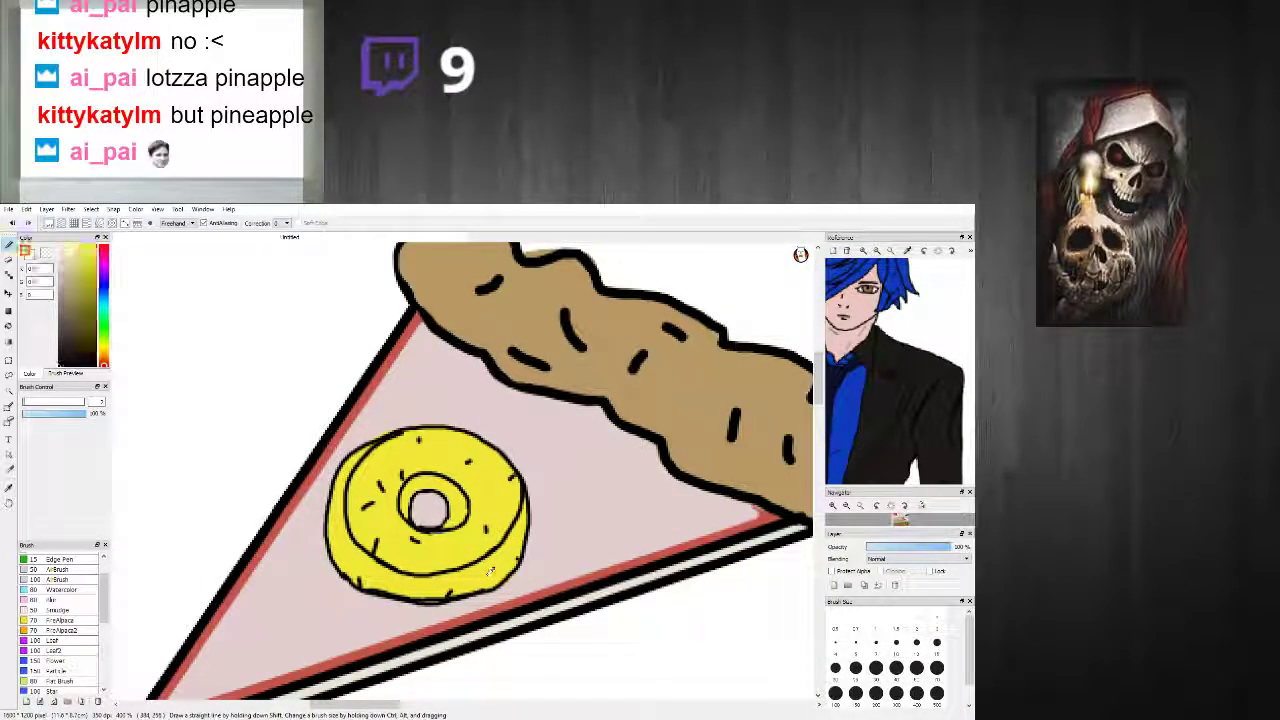
left_click_drag(520, 571, 638, 556)
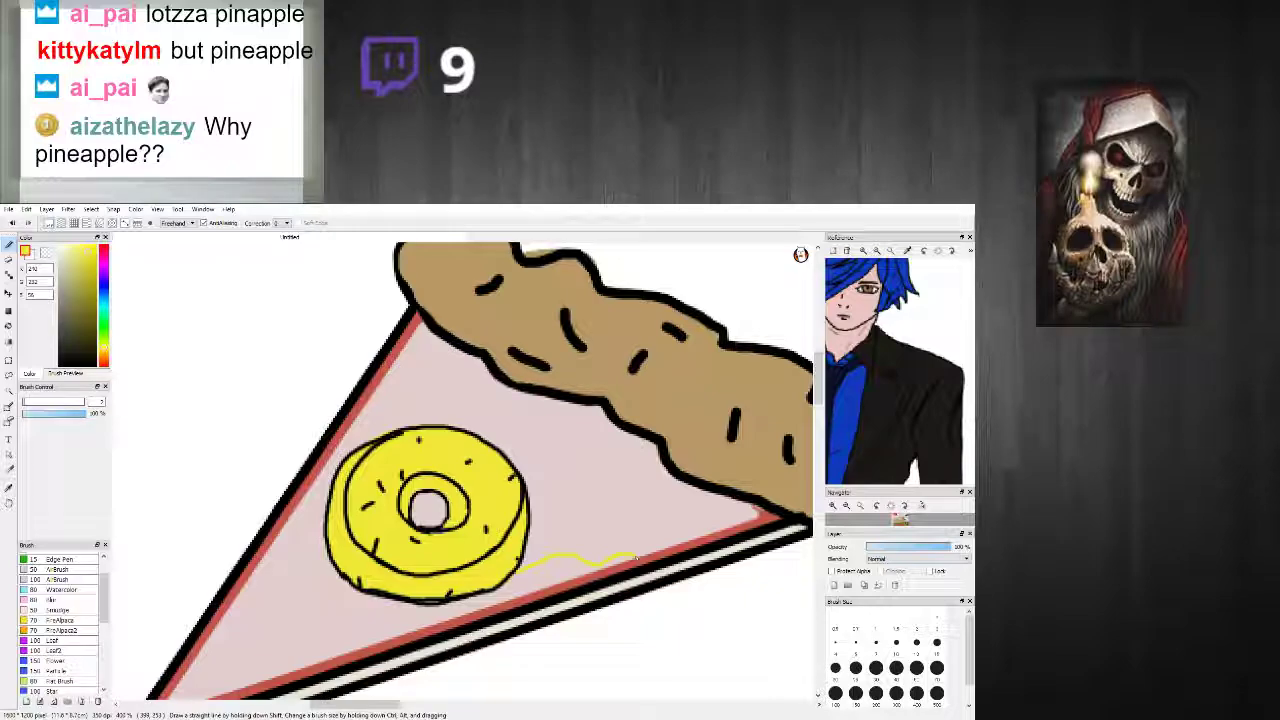
left_click_drag(520, 571, 525, 598)
left_click_drag(326, 545, 240, 581)
mouse_move(342, 573)
left_mouse_down()
mouse_move(265, 616)
mouse_move(236, 578)
left_mouse_up()
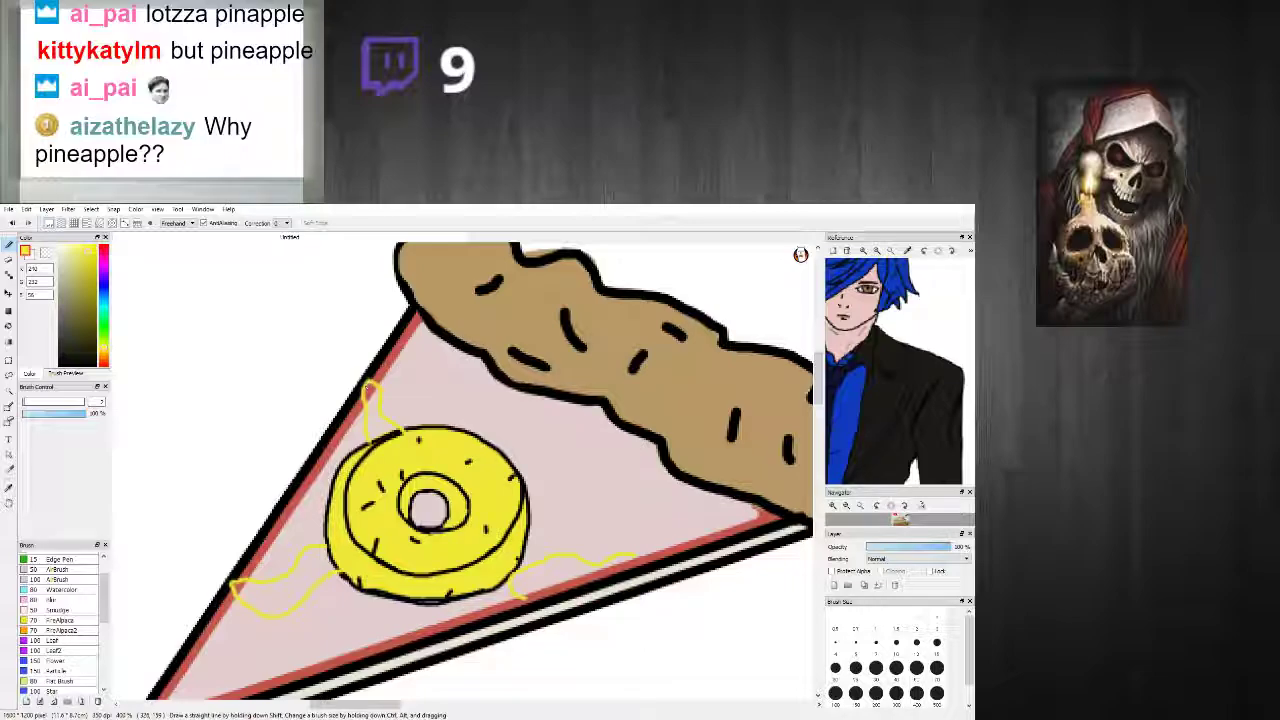
Step: Fill the three juice streaks around the pineapple ring with yellow
left_click(8, 326)
left_click(260, 580)
left_click(558, 578)
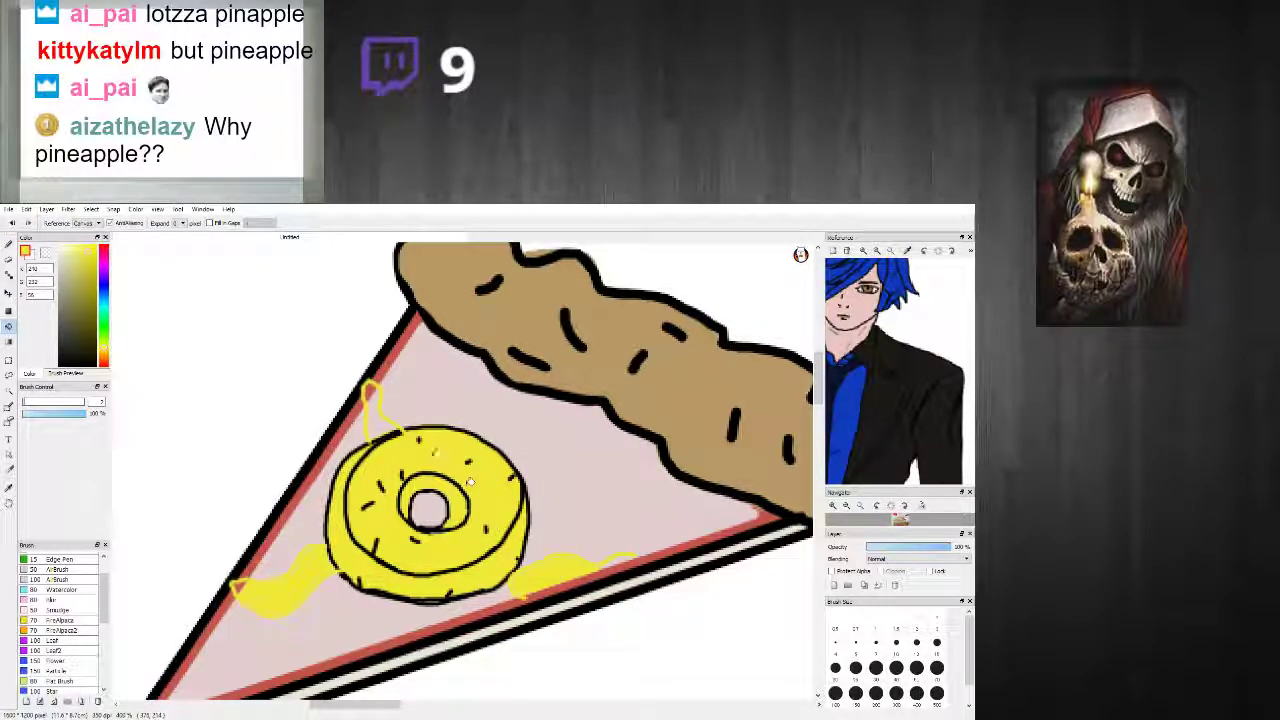
key("b")
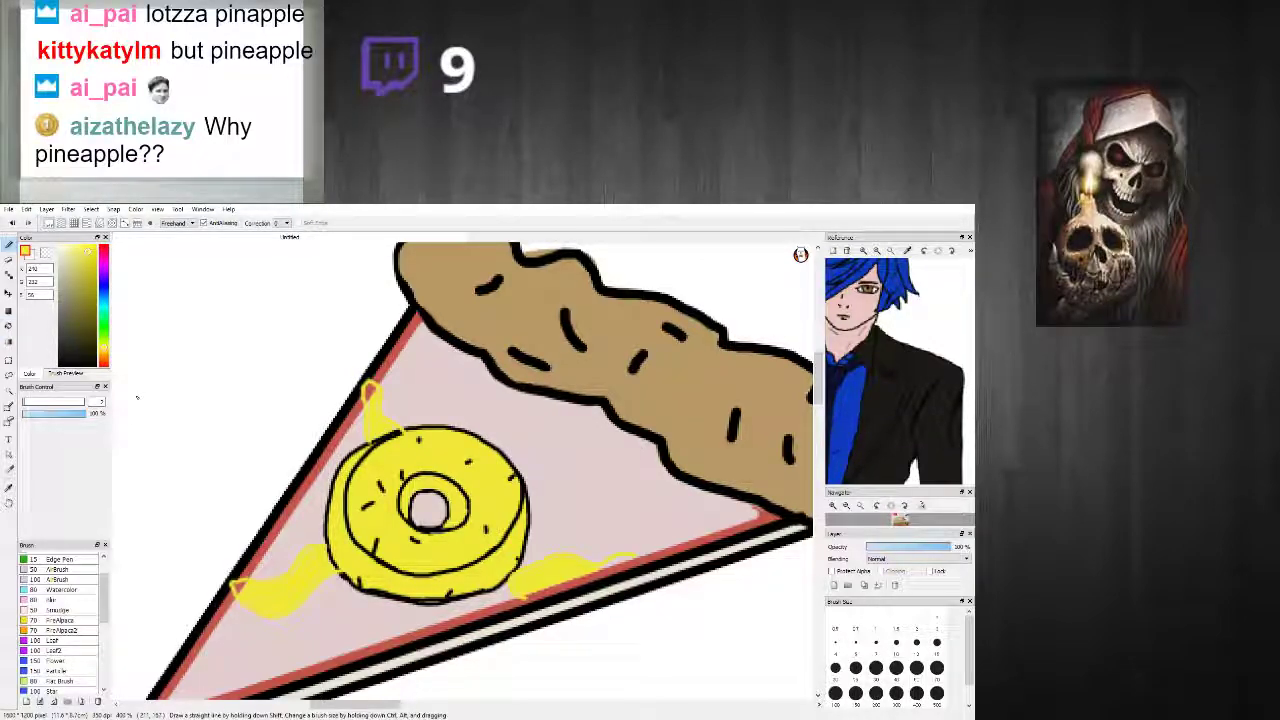
Step: Paint the unfilled tips of the juice streaks yellow and restore the ring's black outline where the streaks meet it
scroll(279, 581, "up", 2)
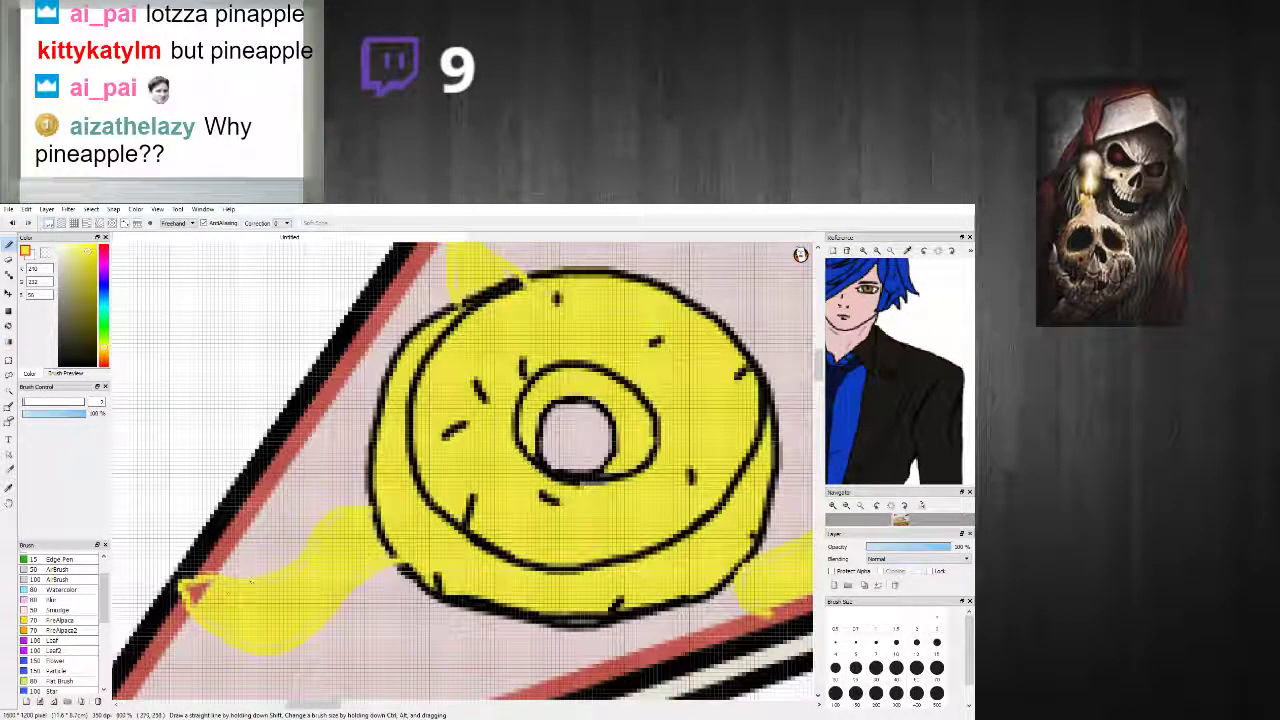
left_click_drag(202, 602, 190, 590)
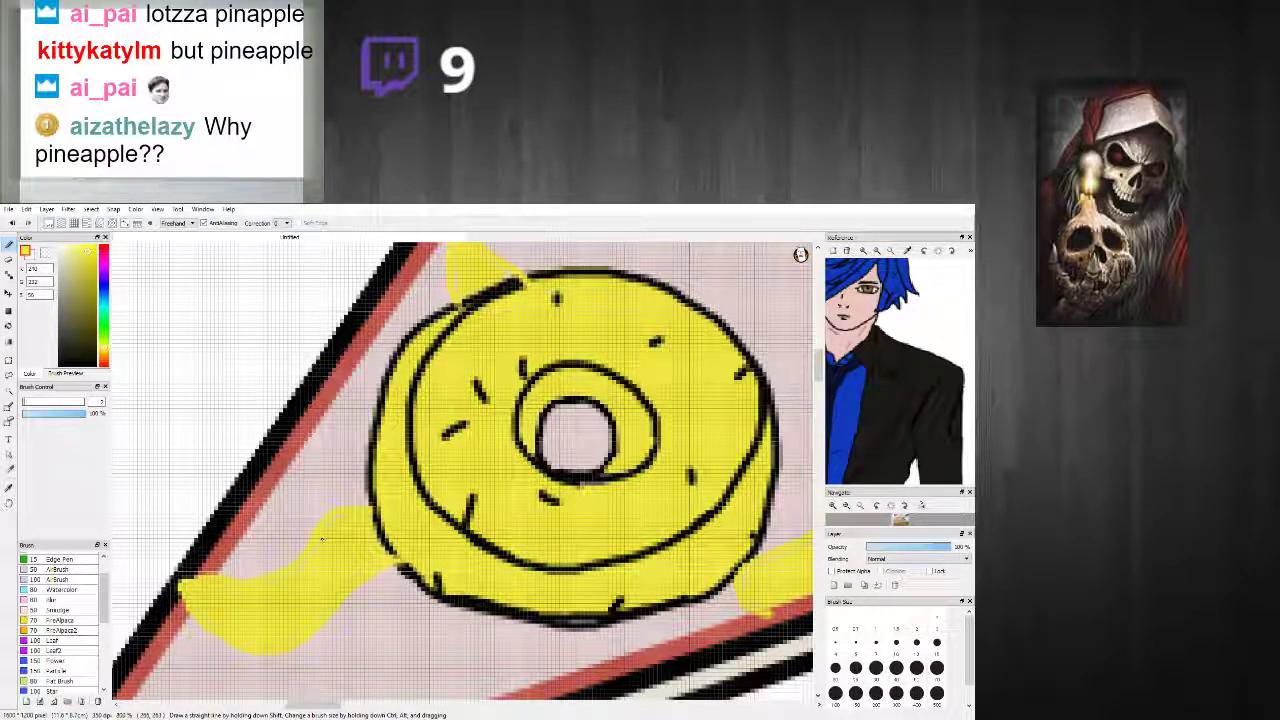
scroll(338, 562, "down", 3)
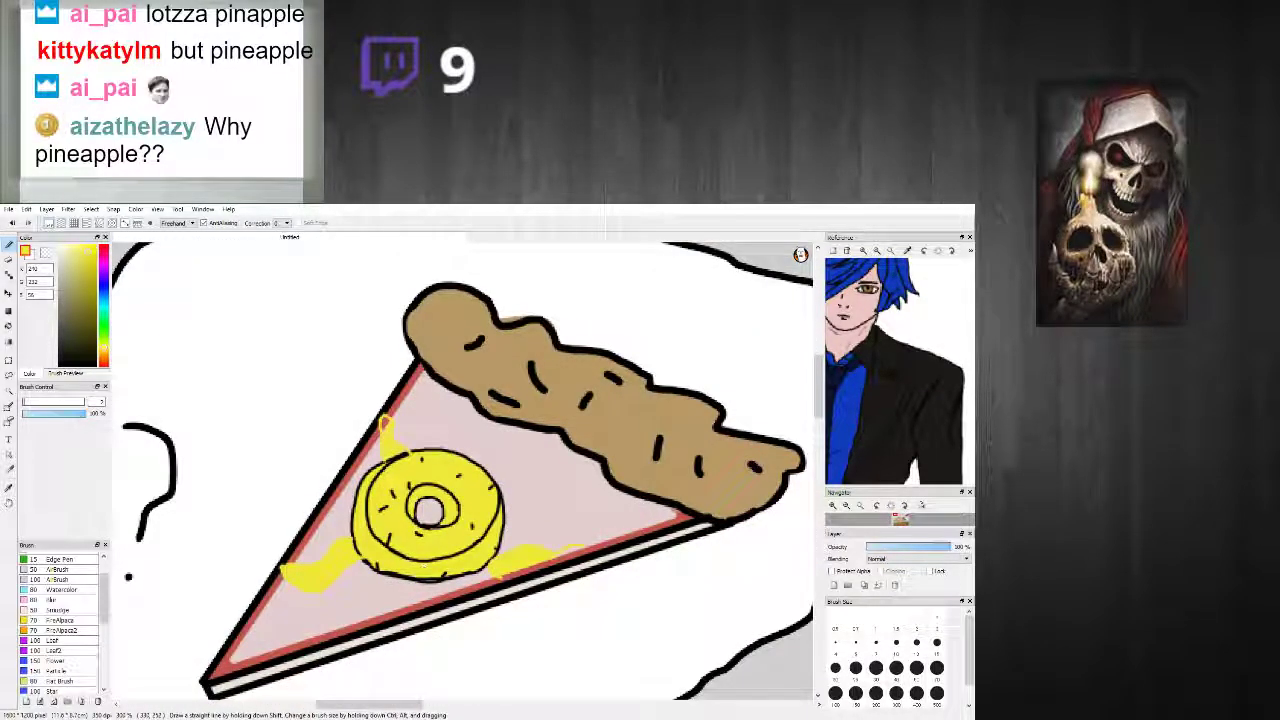
scroll(508, 574, "up", 2)
scroll(593, 533, "down", 3)
scroll(593, 533, "up", 3)
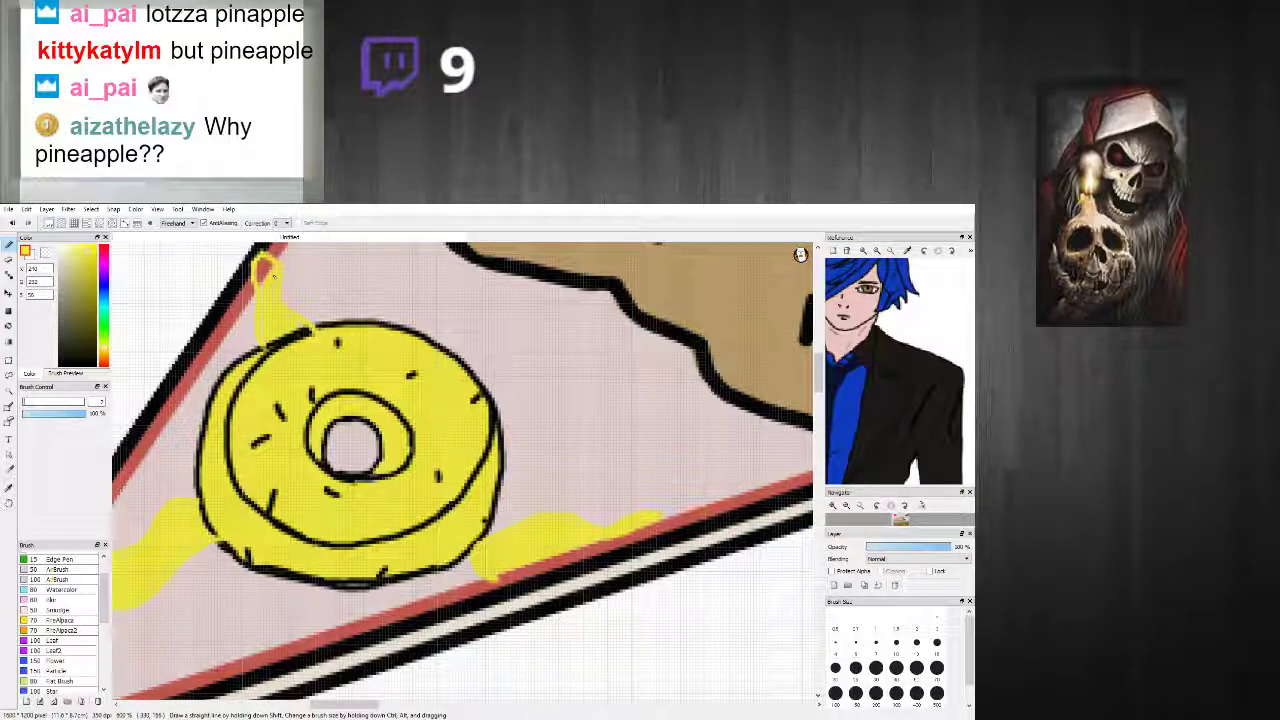
left_click_drag(261, 281, 265, 266)
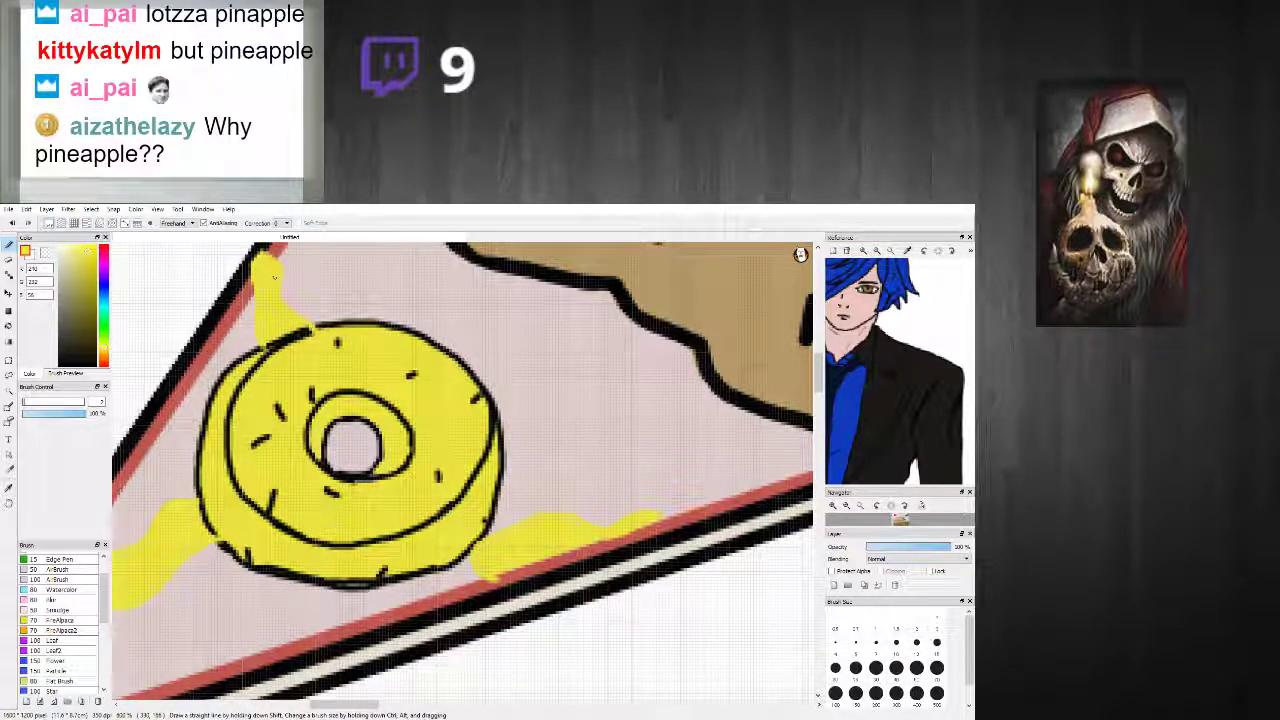
left_click(314, 325, "alt")
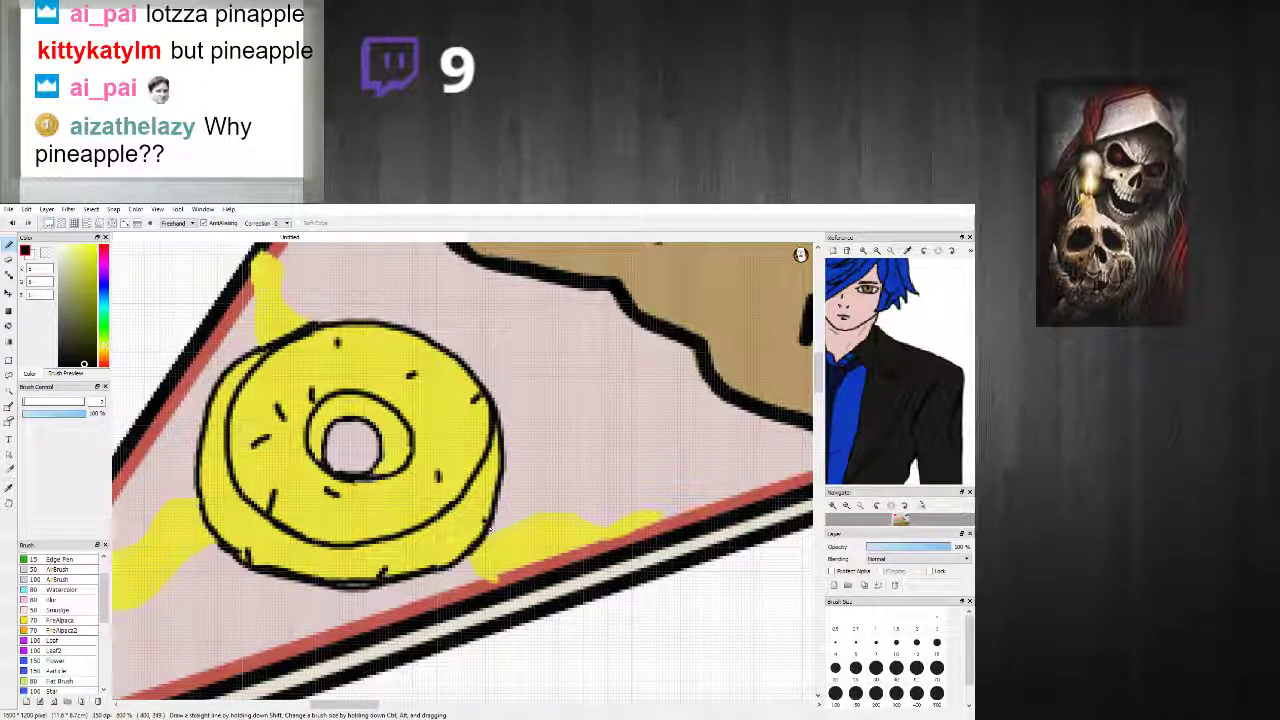
scroll(490, 529, "down", 10)
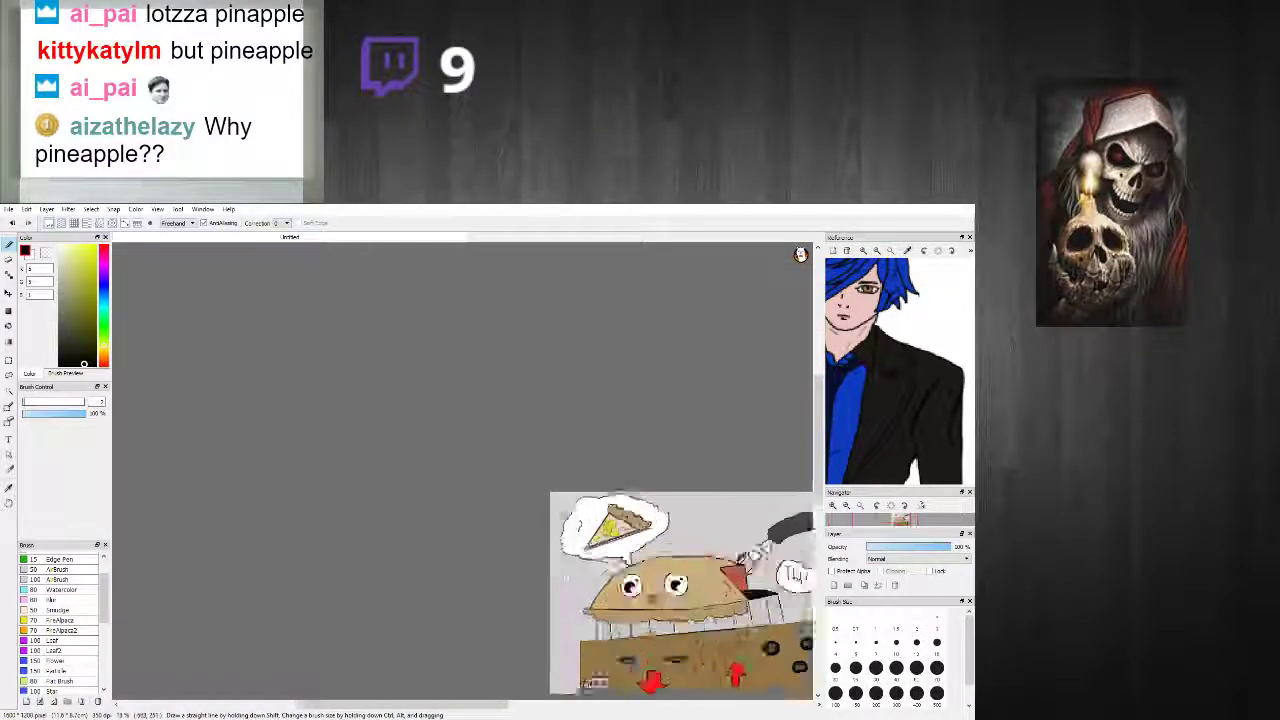
Step: Examine the whole cartoon and its thought bubble, pie face and skeleton hand for anything still missing
scroll(653, 538, "up", 5)
scroll(648, 538, "up", 3)
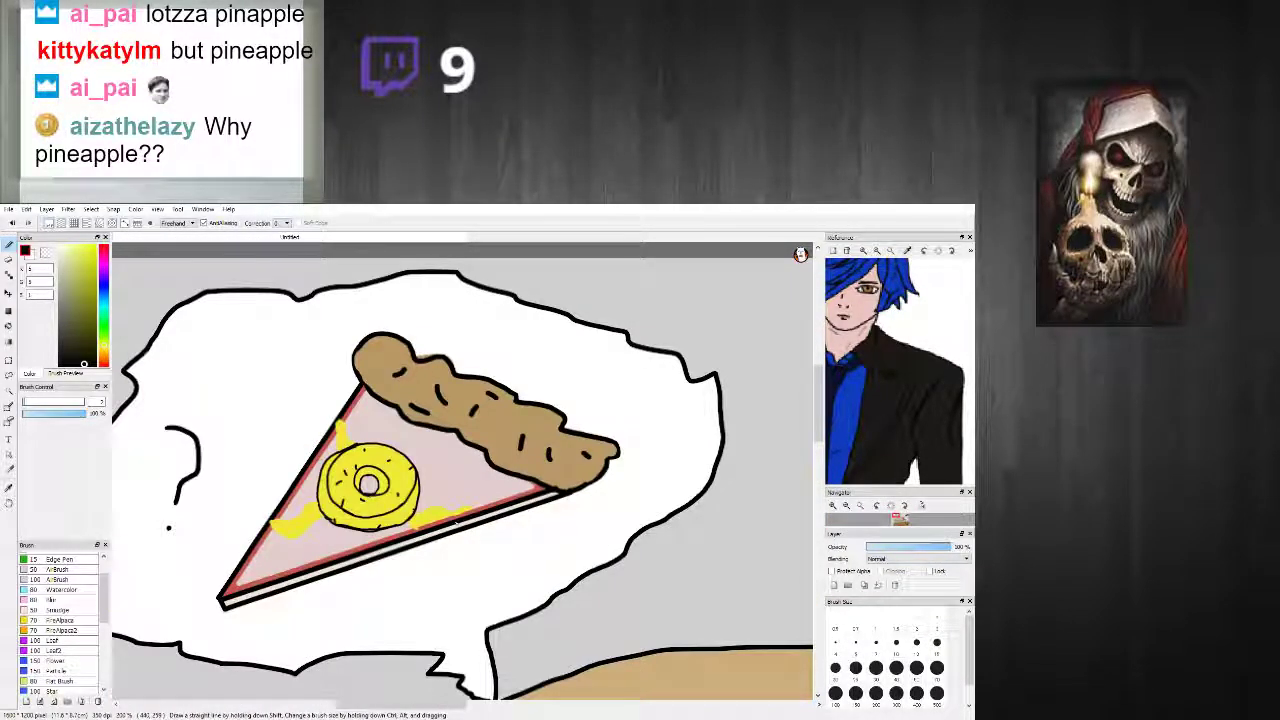
scroll(455, 522, "down", 5)
scroll(478, 552, "up", 2)
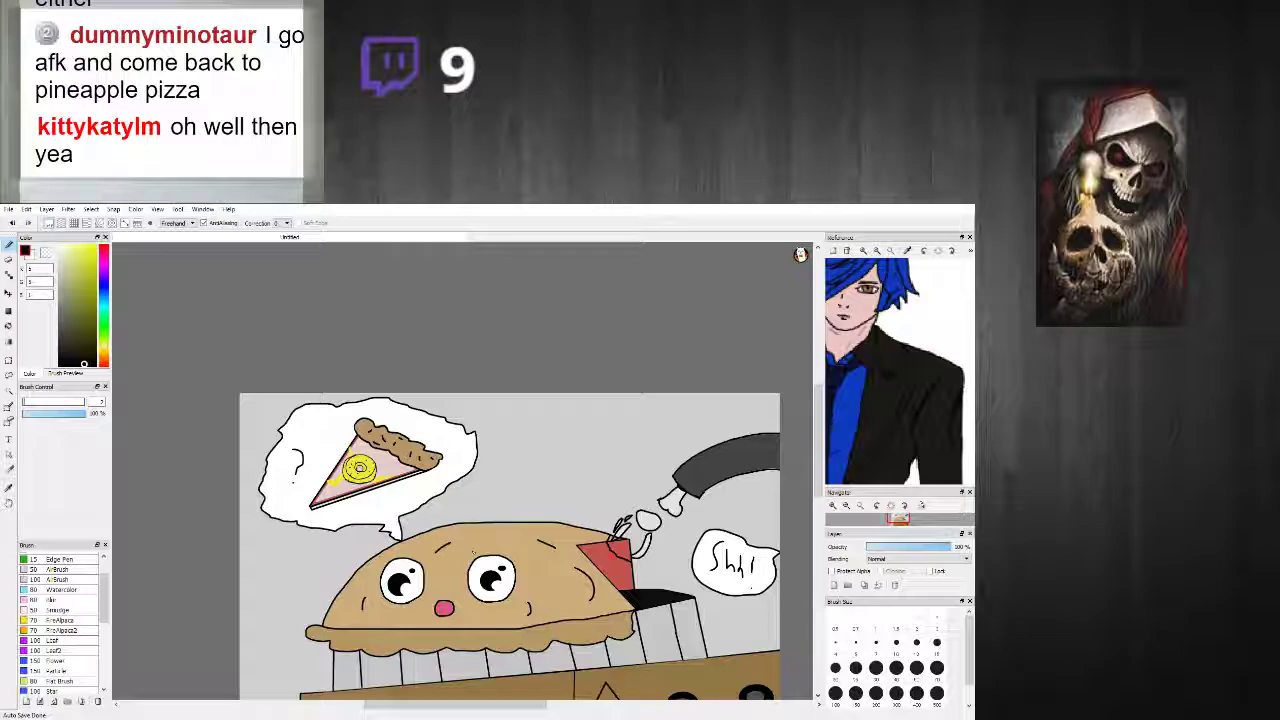
scroll(562, 586, "up", 1)
scroll(597, 582, "down", 7)
scroll(597, 581, "up", 3)
scroll(600, 570, "up", 3)
scroll(600, 568, "down", 4)
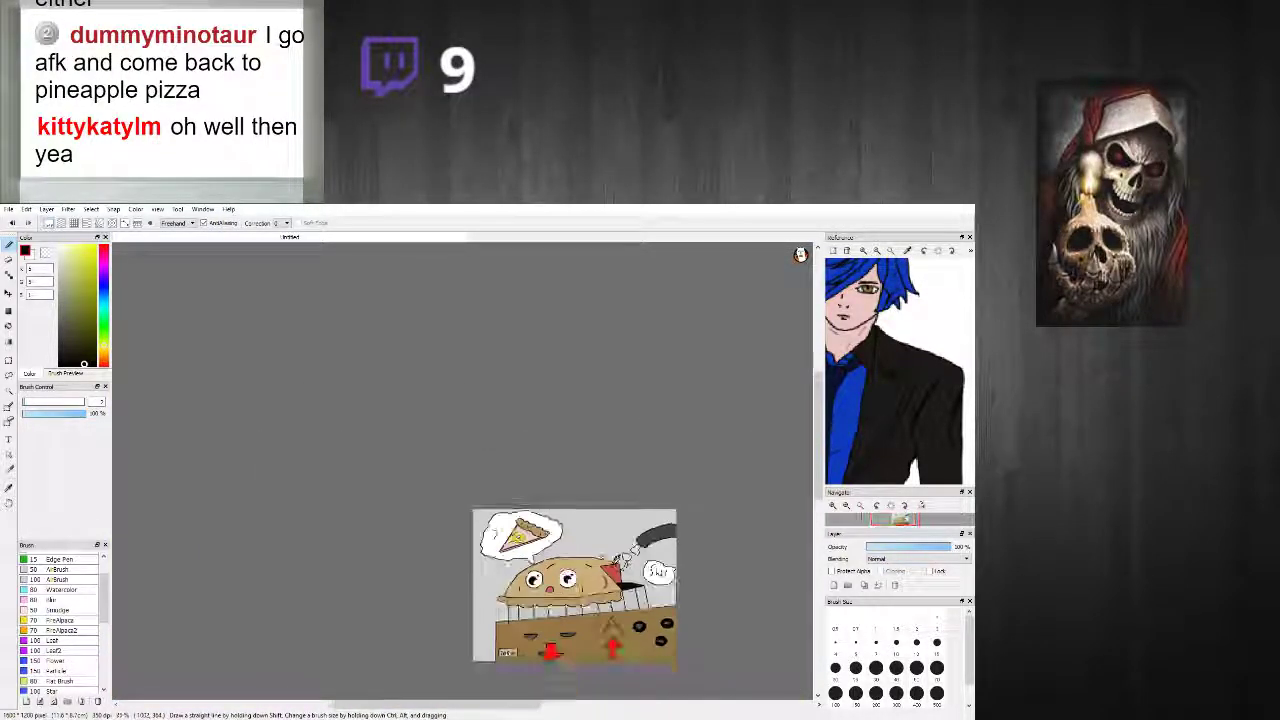
scroll(600, 567, "up", 4)
scroll(600, 566, "down", 1)
scroll(600, 566, "up", 2)
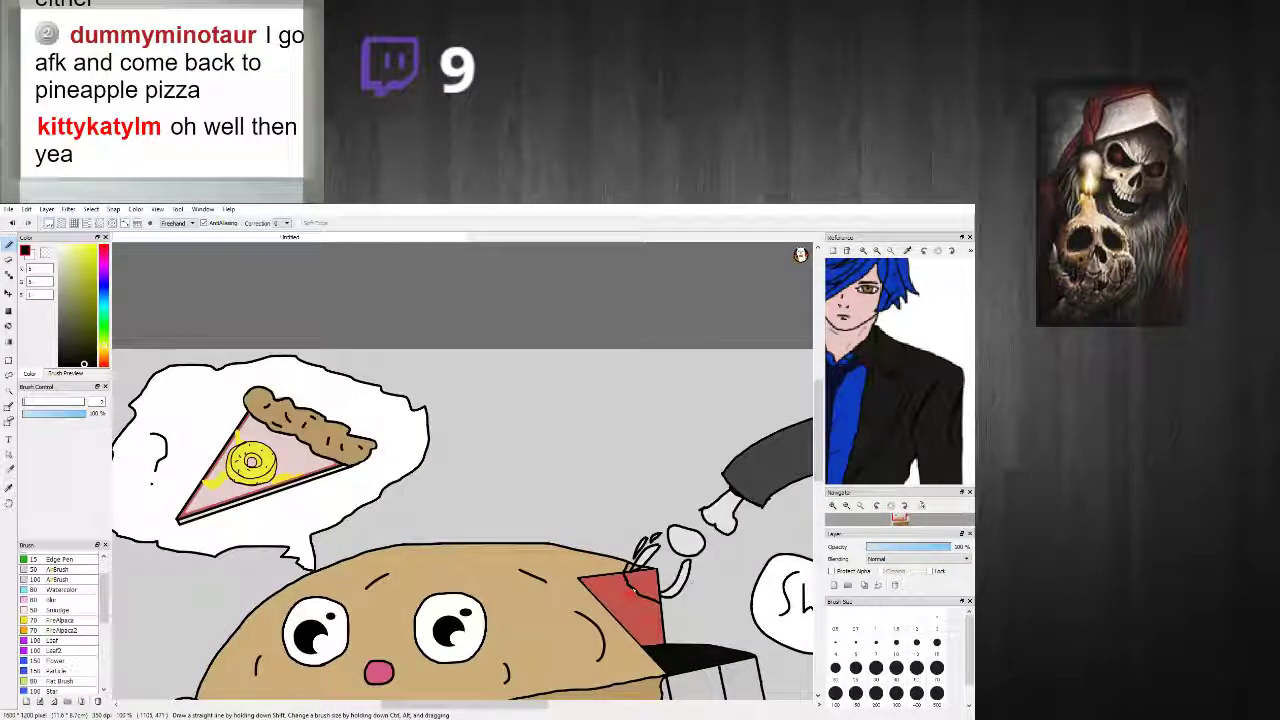
left_click_drag(819, 432, 819, 518)
scroll(645, 480, "down", 5)
scroll(645, 480, "up", 1)
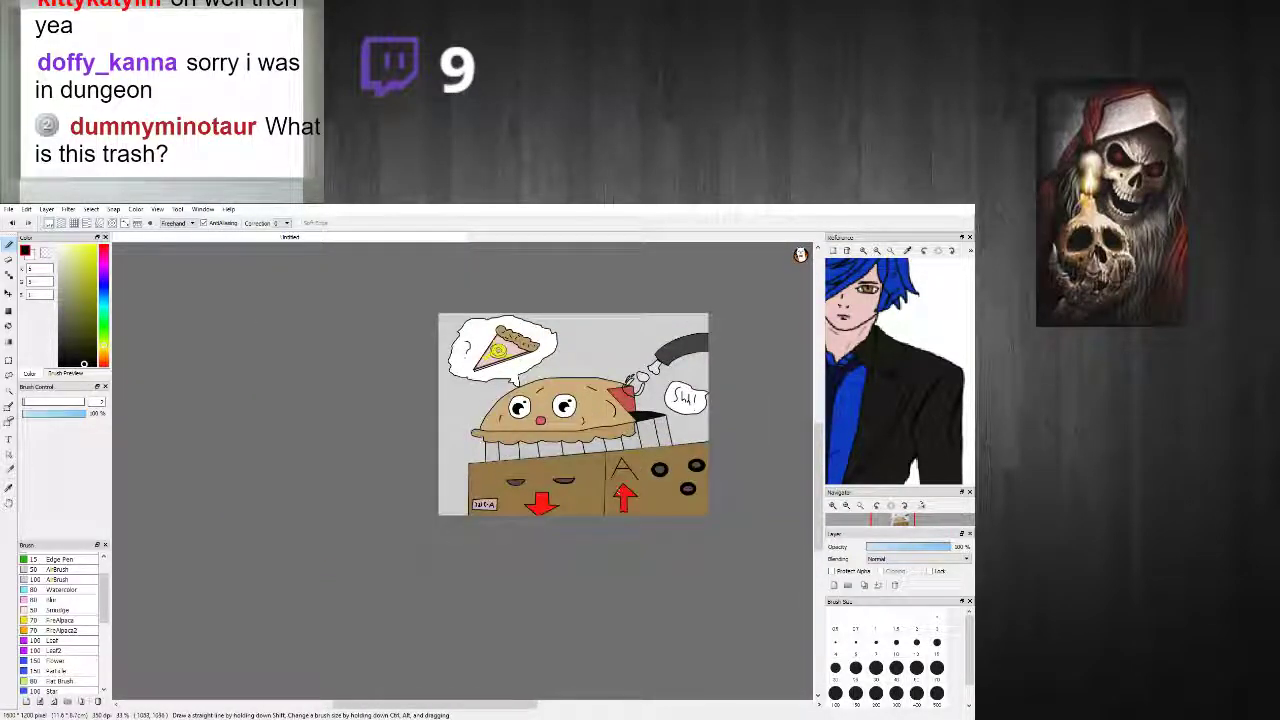
scroll(645, 480, "up", 5)
scroll(645, 480, "down", 5)
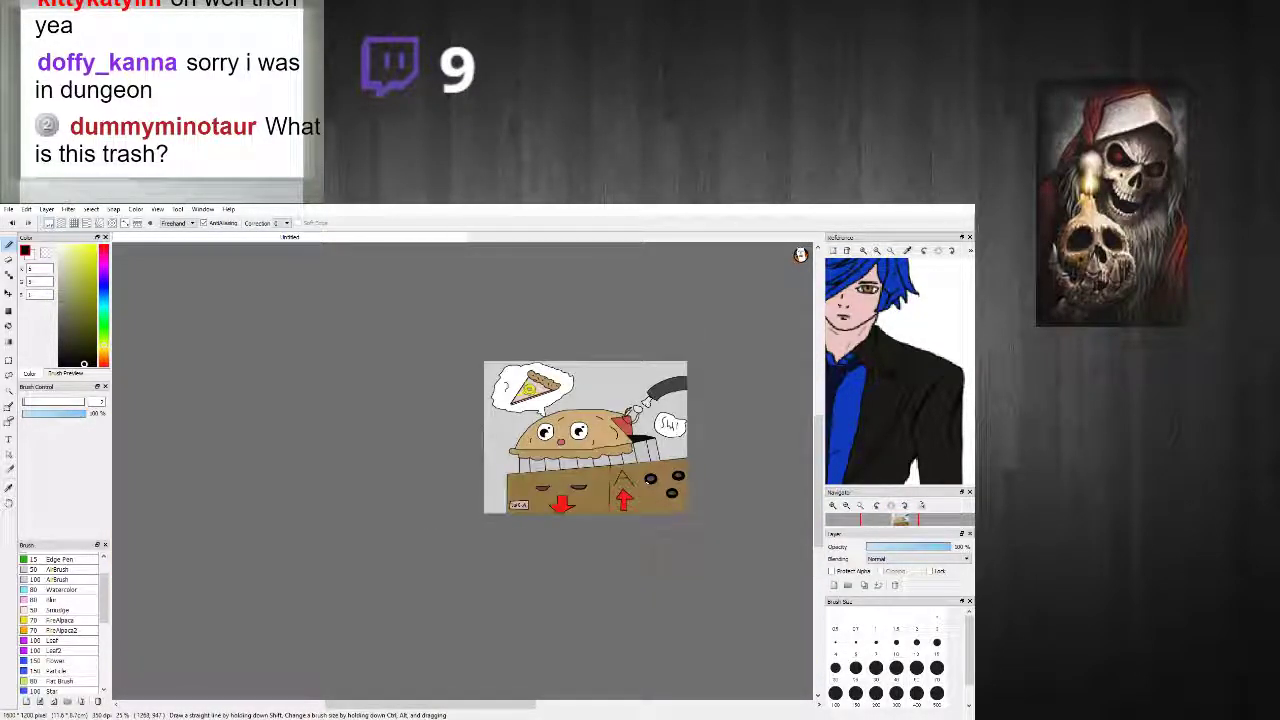
scroll(645, 480, "up", 3)
scroll(428, 388, "up", 3)
scroll(428, 388, "down", 3)
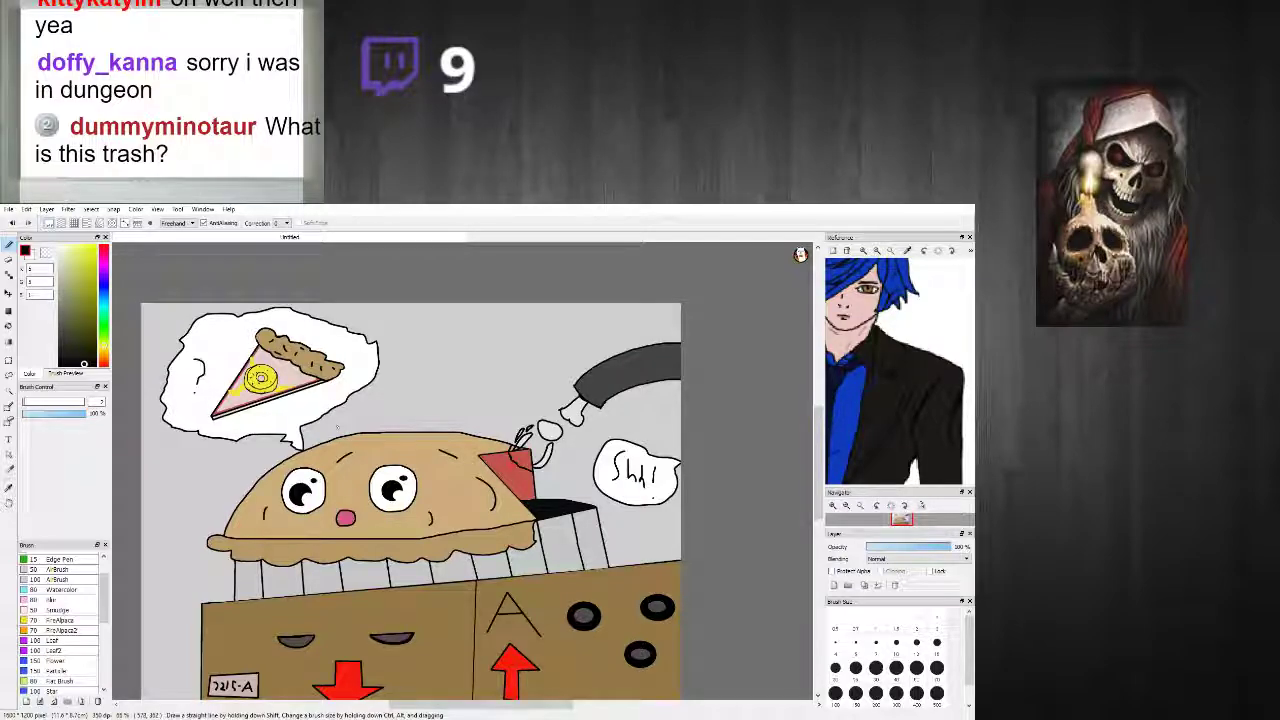
scroll(338, 426, "down", 3)
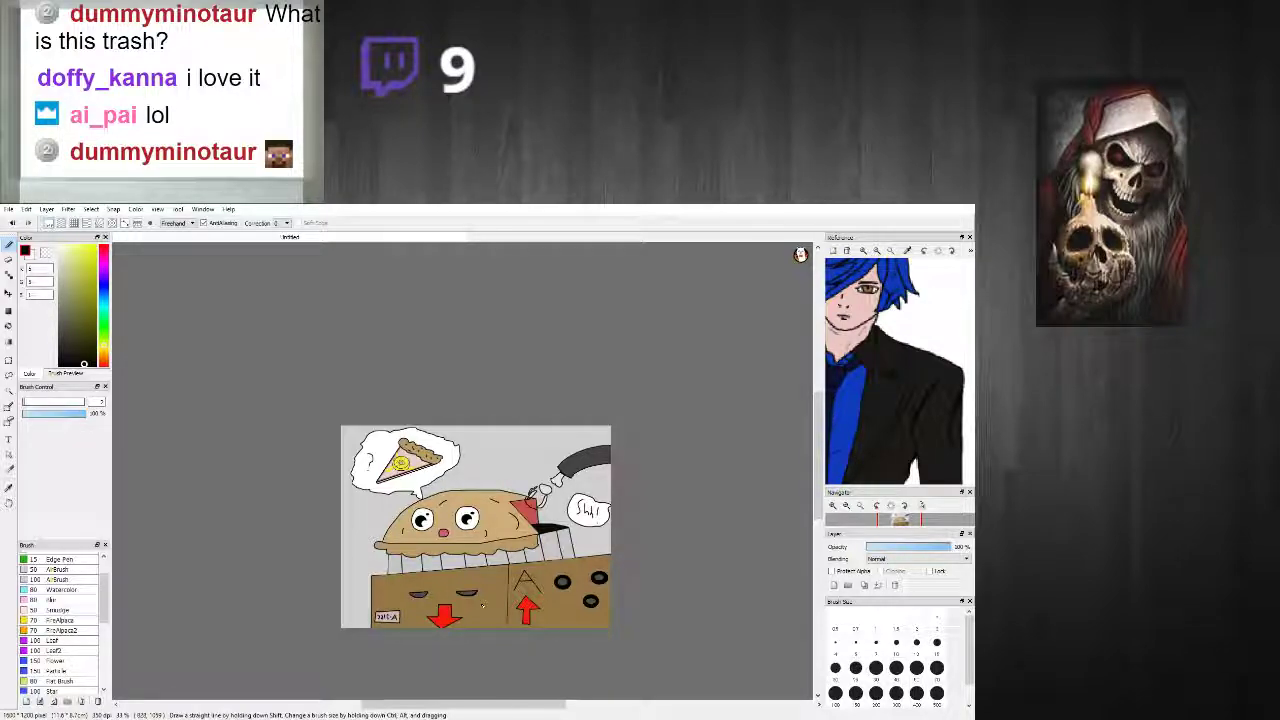
scroll(523, 559, "down", 2)
scroll(523, 560, "up", 3)
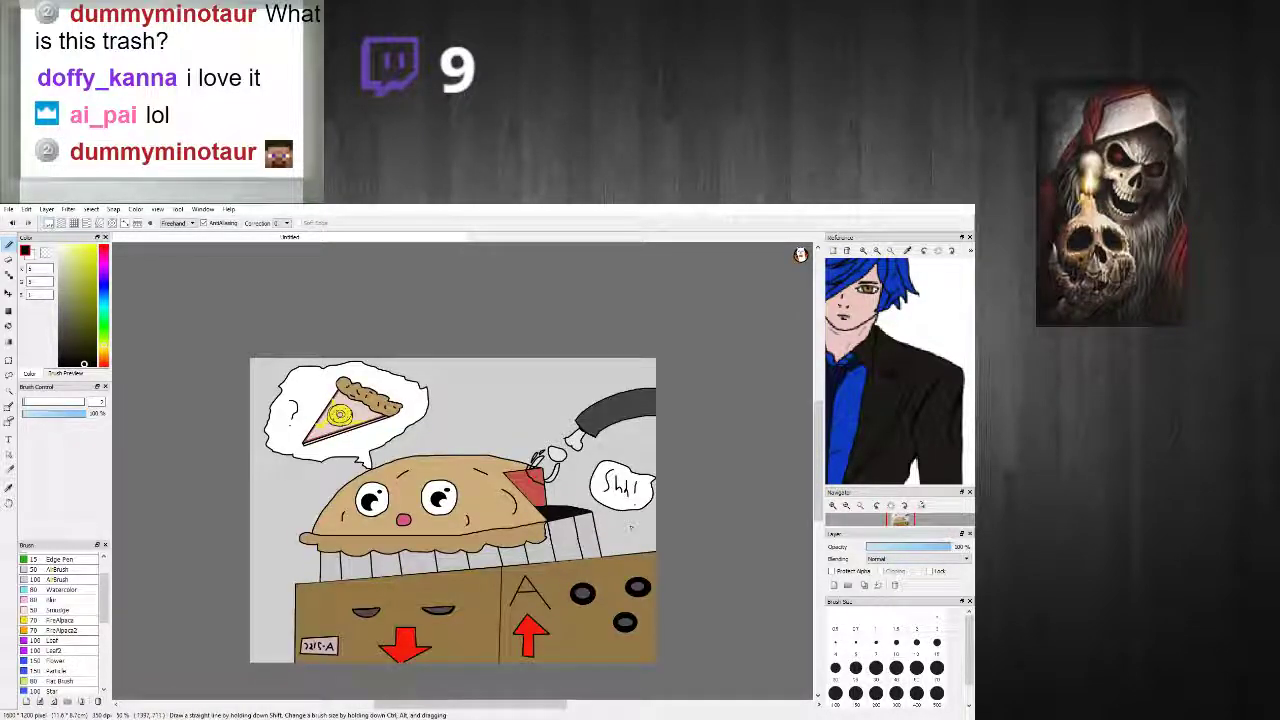
left_click_drag(818, 447, 816, 461)
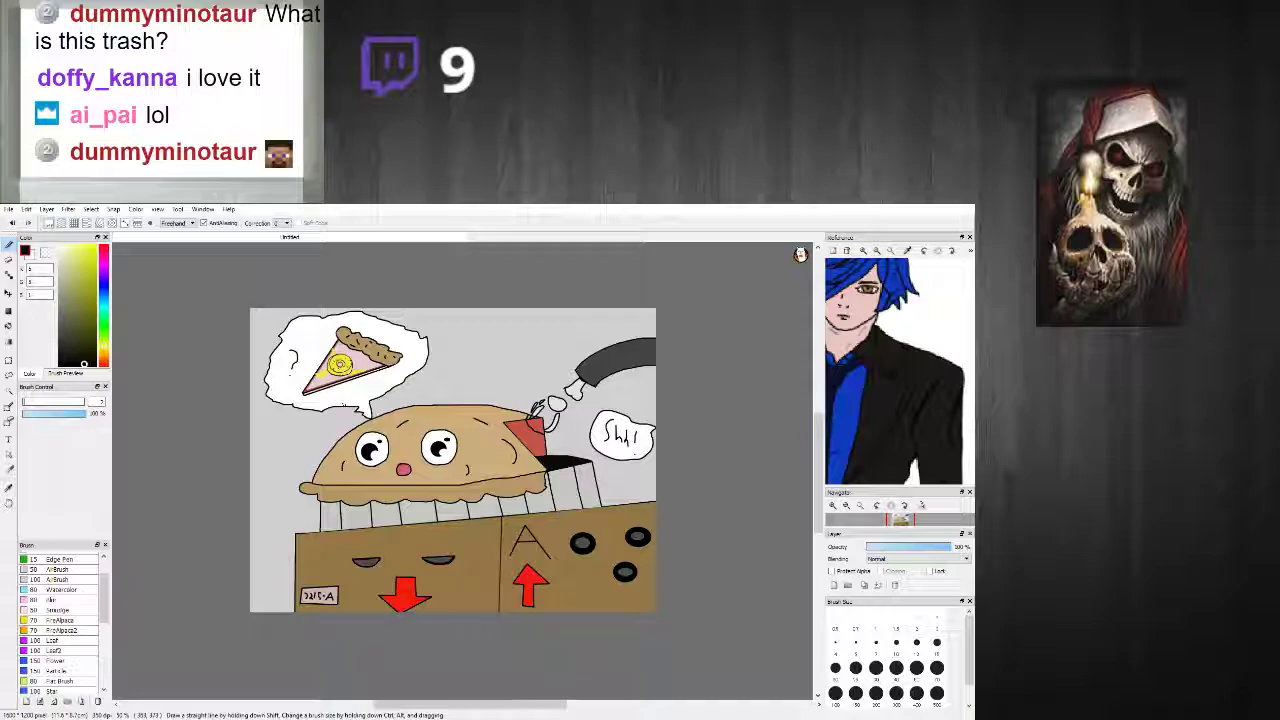
Step: Choose a pale teal and outline a narrow drool drip hanging from the pie character's pink mouth
scroll(384, 450, "up", 2)
scroll(407, 471, "up", 4)
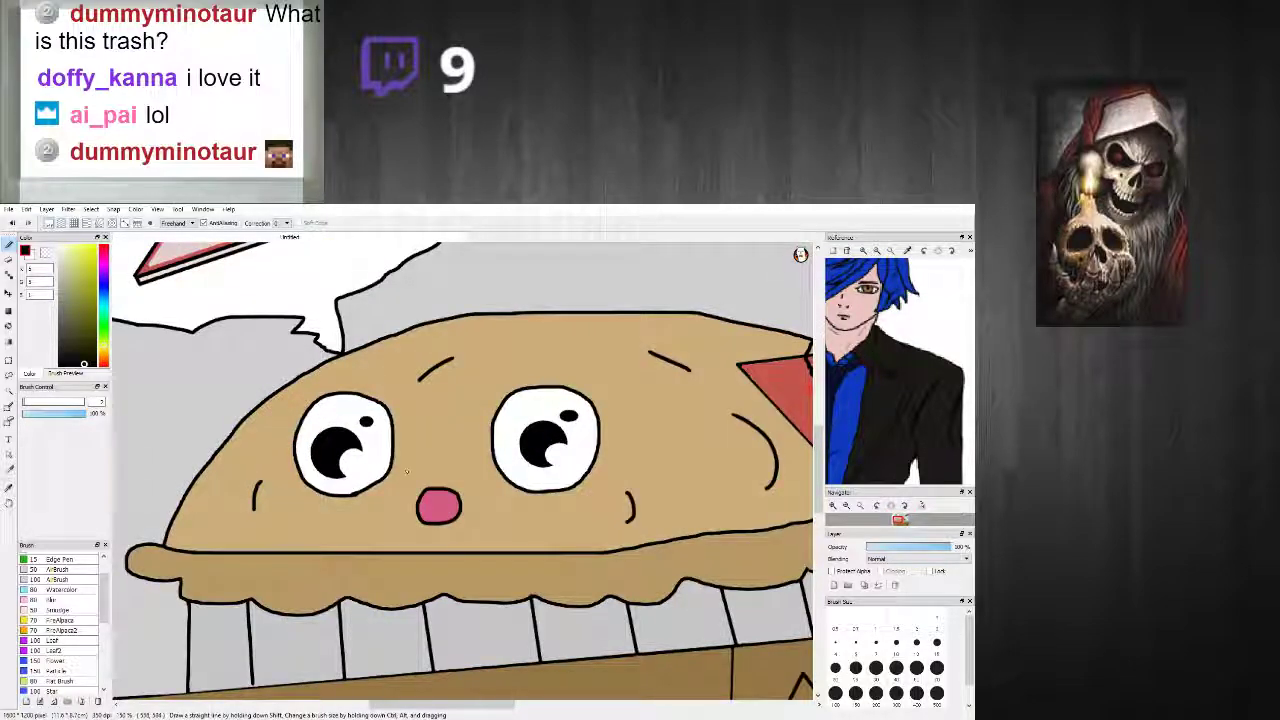
left_click_drag(105, 317, 64, 292)
left_click(67, 275)
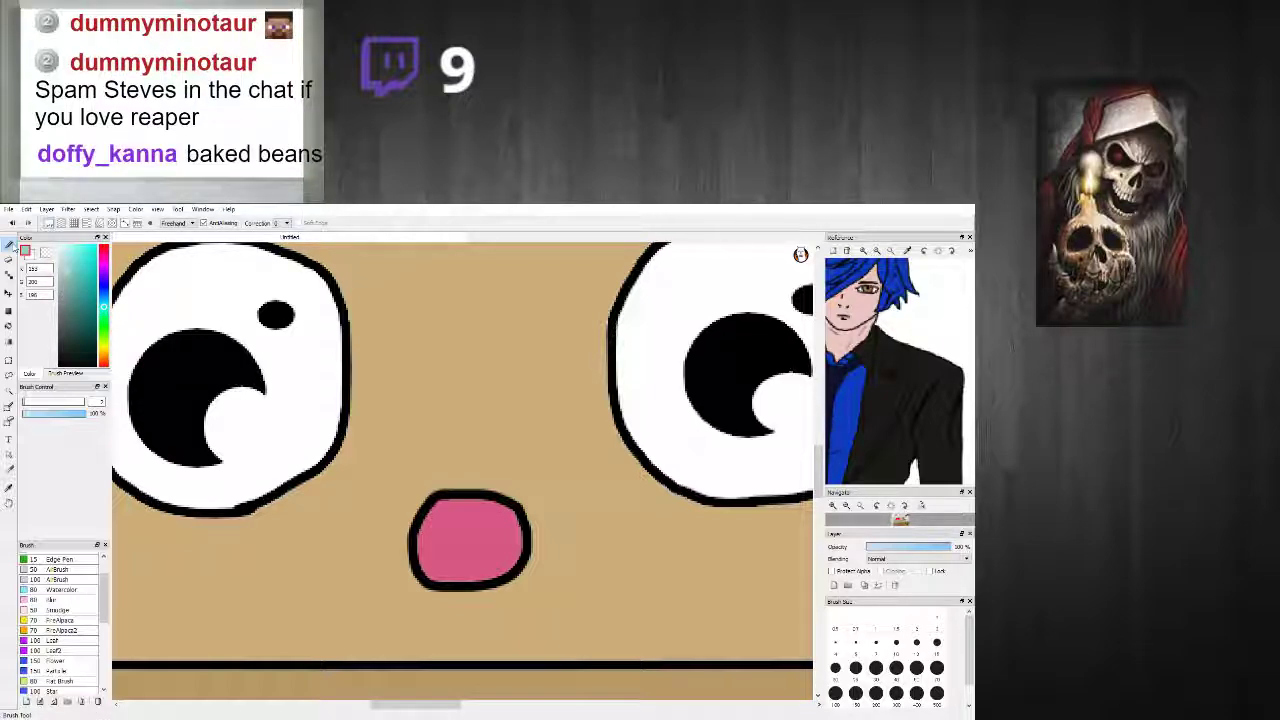
left_click_drag(488, 578, 505, 603)
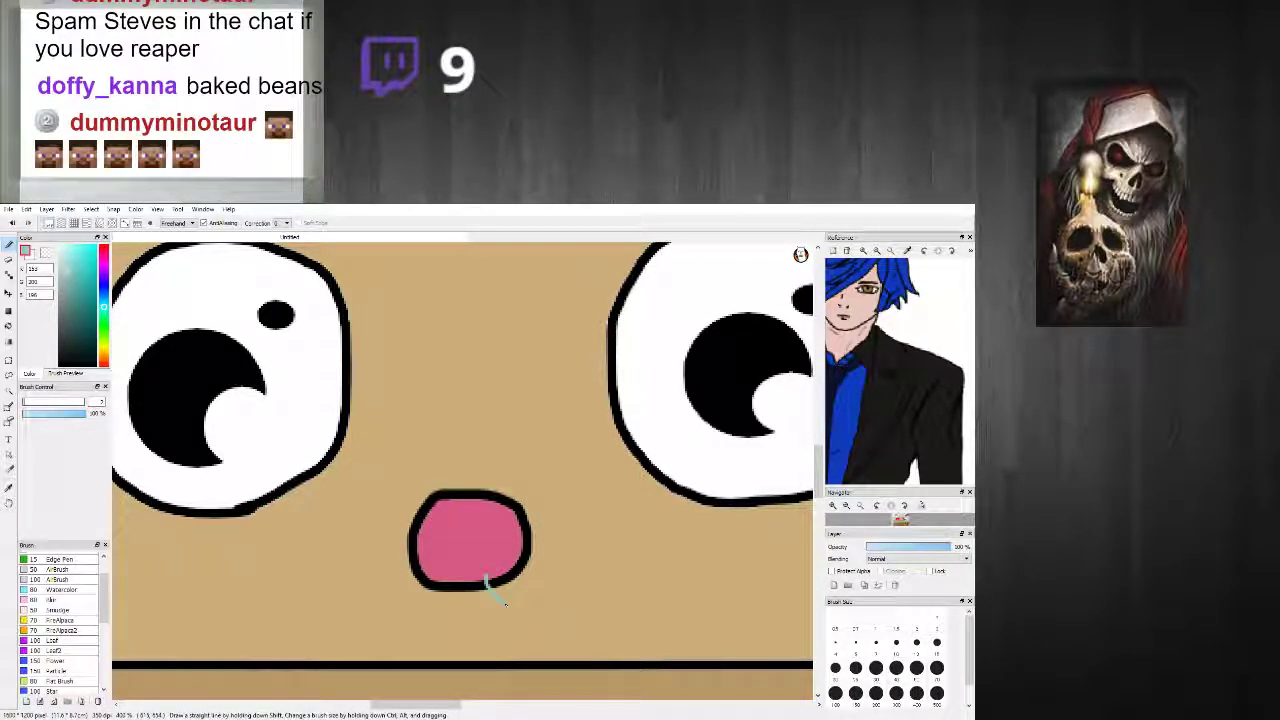
mouse_move(498, 651)
left_mouse_down()
mouse_move(480, 632)
mouse_move(479, 582)
left_mouse_up()
Step: Fill the drool drip below the mouth with the same pale teal
scroll(477, 597, "down", 3)
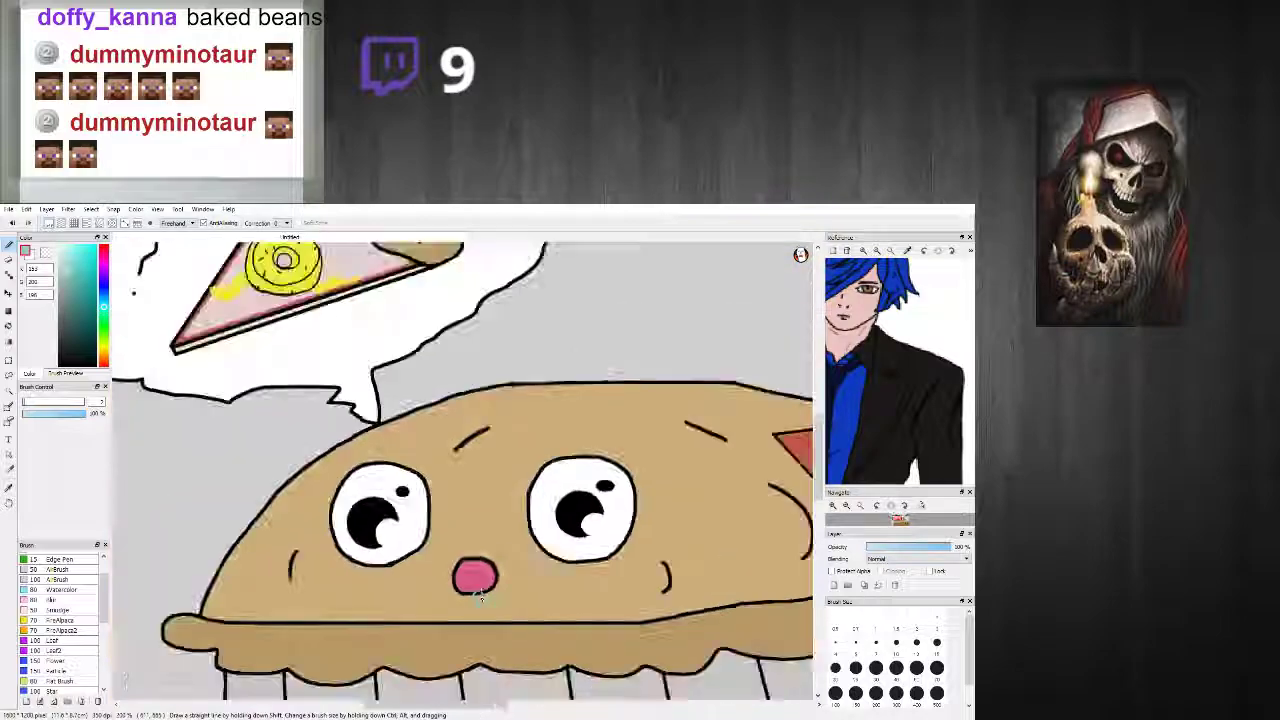
scroll(507, 608, "up", 1)
scroll(490, 600, "up", 1)
scroll(490, 600, "up", 1)
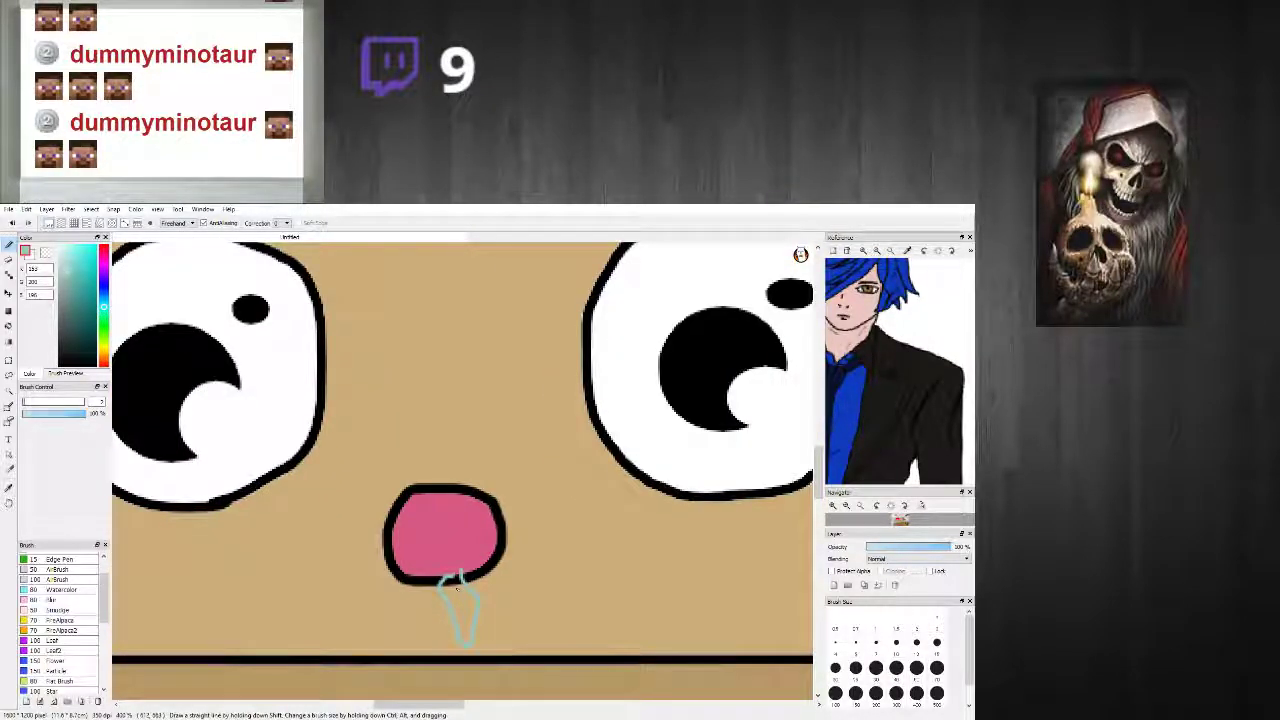
key("g")
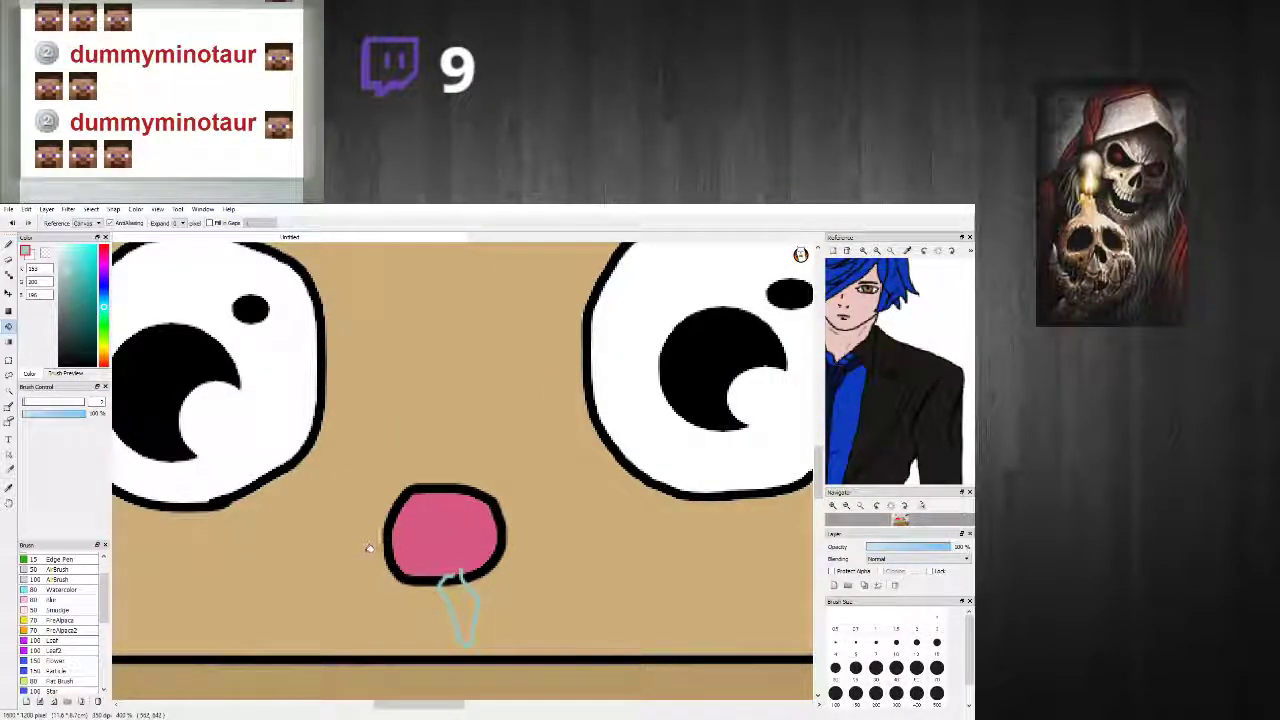
left_click(462, 598)
key("b")
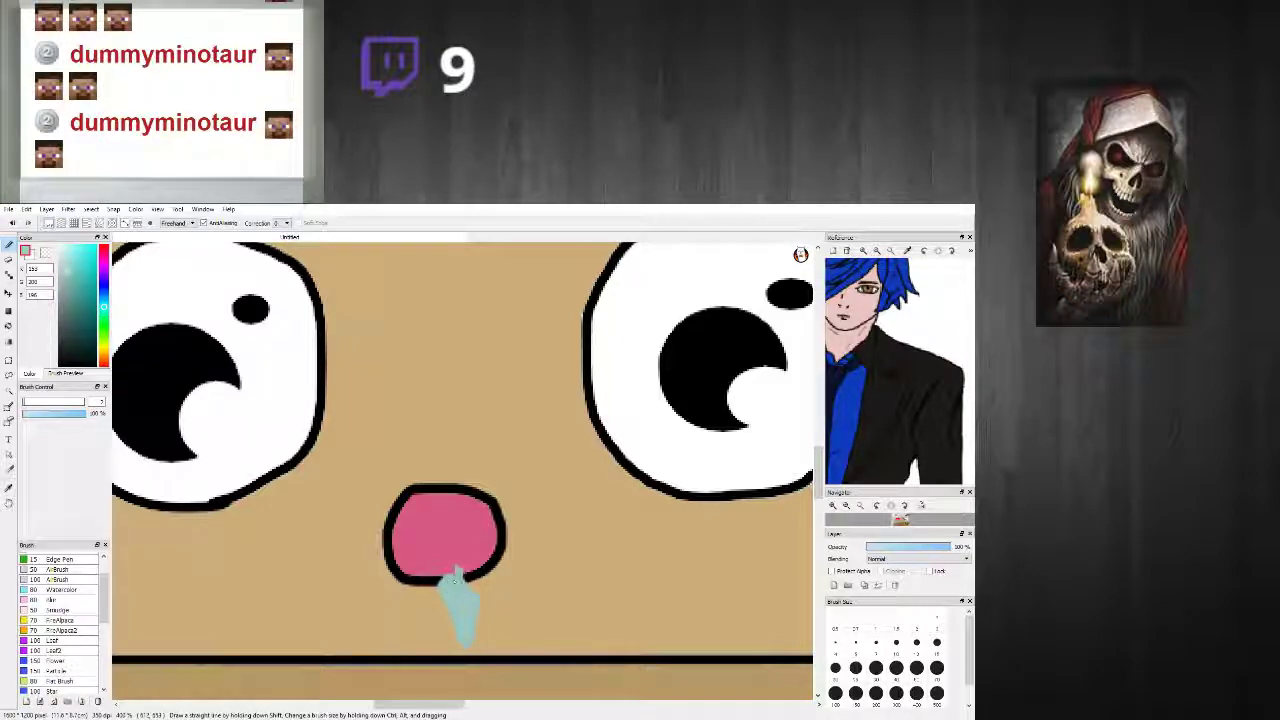
Step: Enlarge the brush and paint the top of the drool over the mouth's lower edge in pale teal
scroll(470, 605, "down", 5)
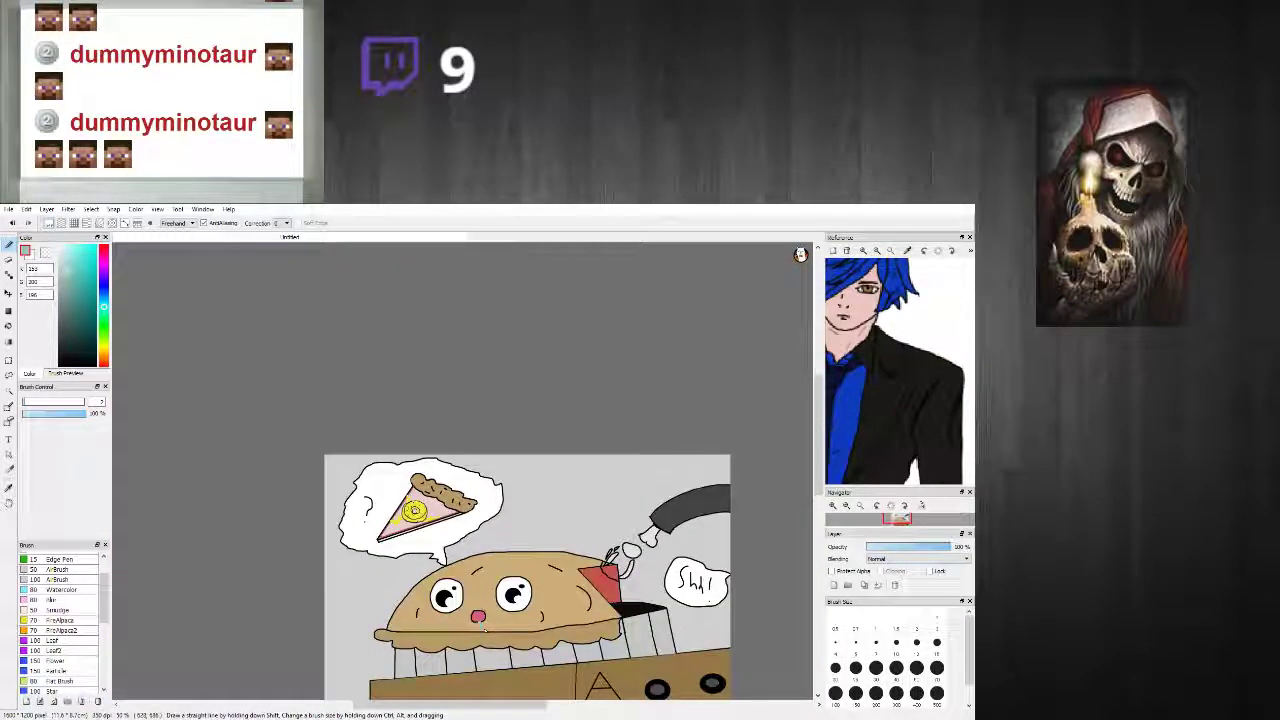
left_click_drag(819, 469, 819, 494)
scroll(564, 524, "up", 4)
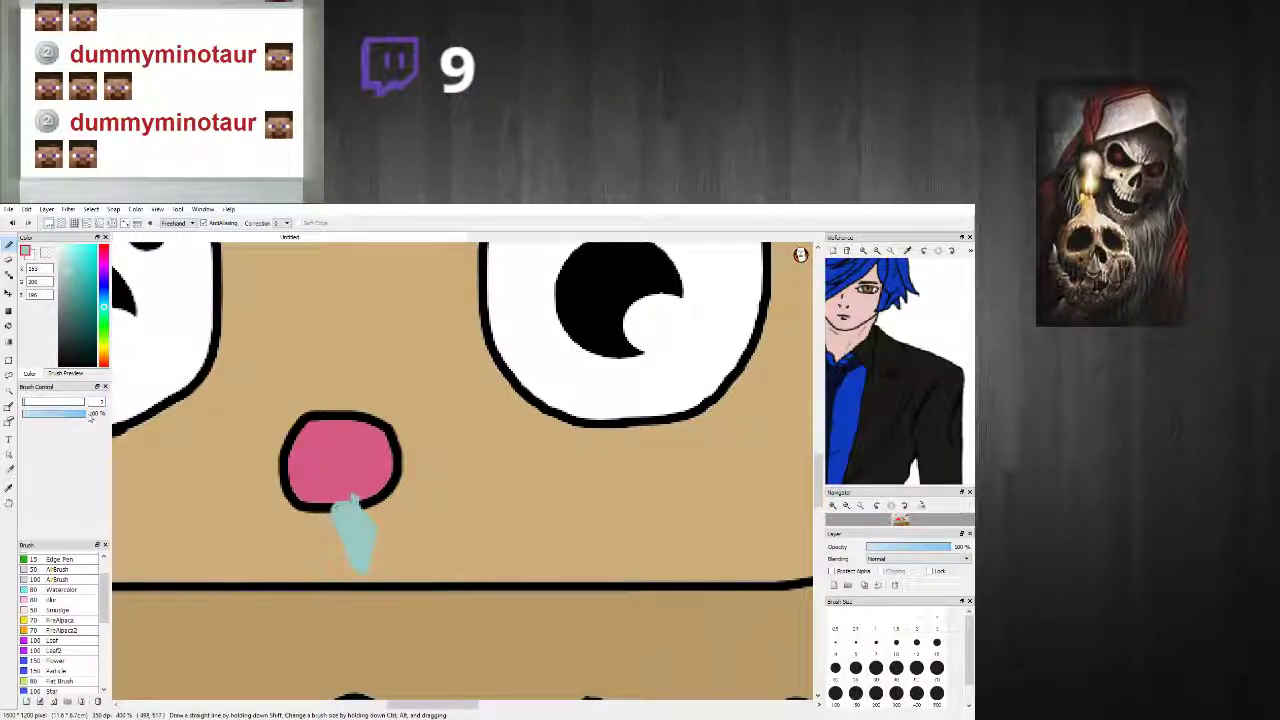
left_click(30, 404)
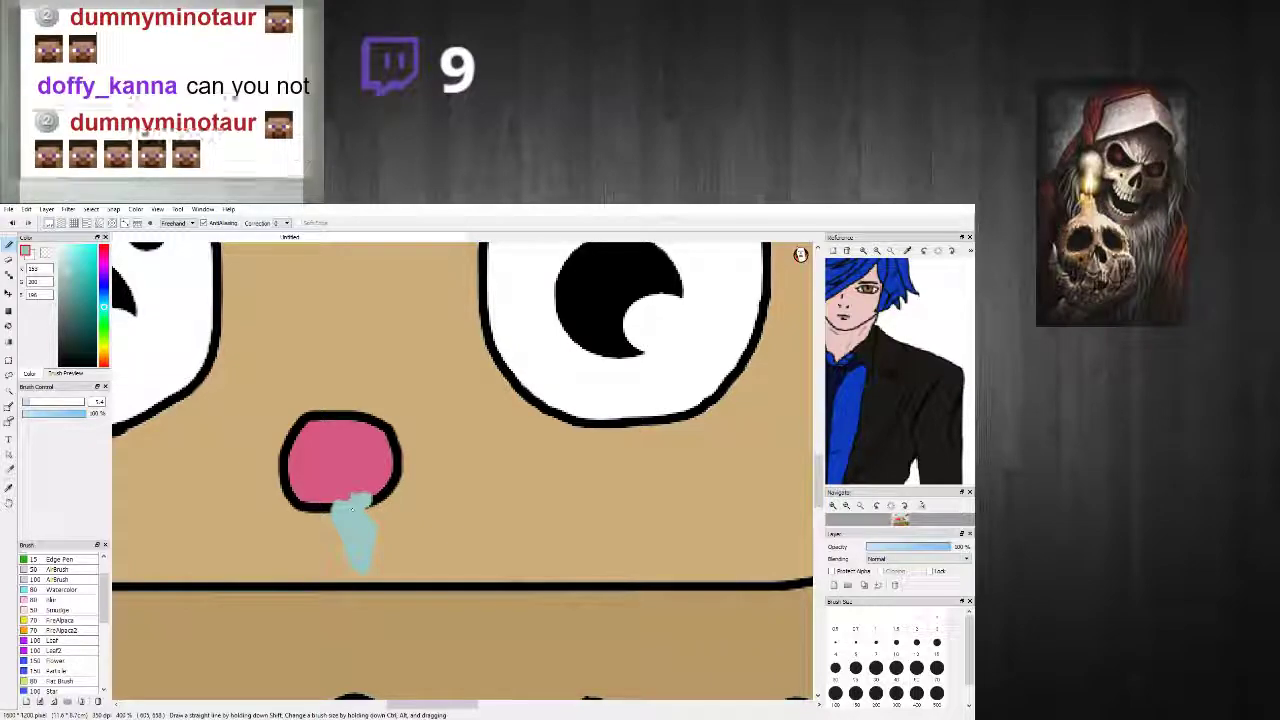
scroll(367, 500, "down", 2)
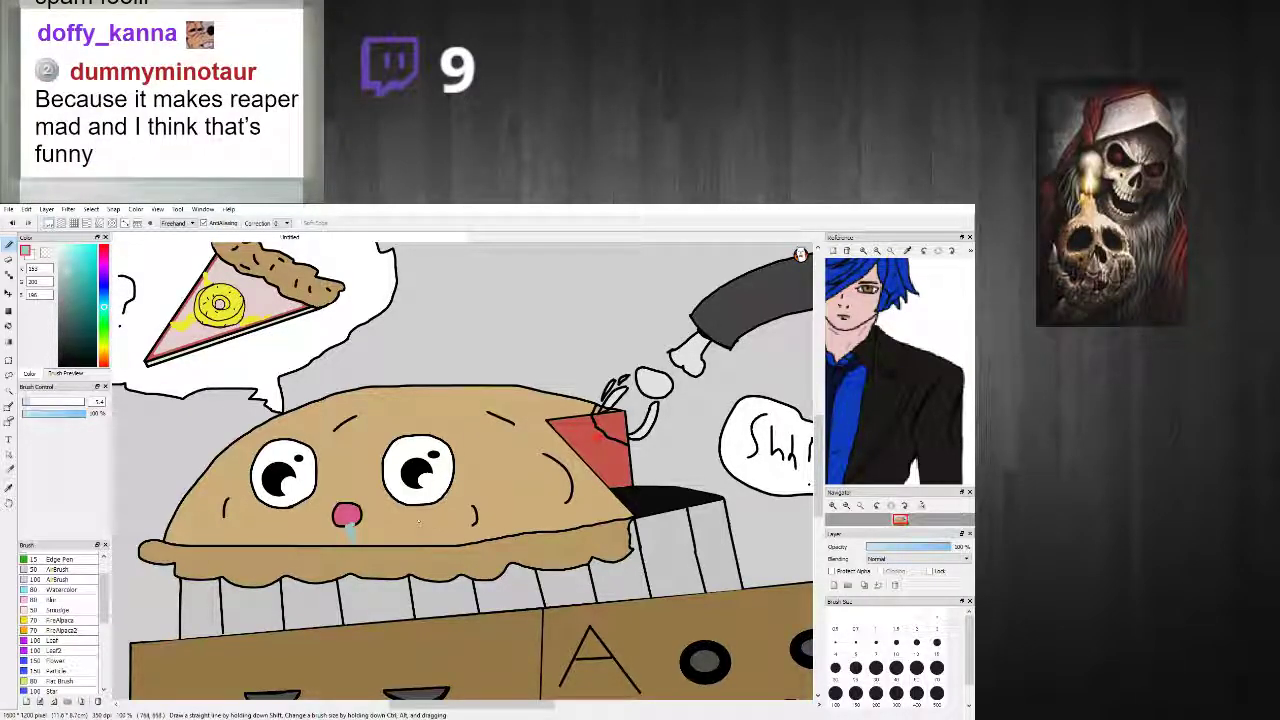
Step: Switch to near-black and draw an upright rectangular can with straight lines in the grey background between the thought bubble and the sleeve
scroll(445, 530, "down", 5)
scroll(500, 545, "up", 4)
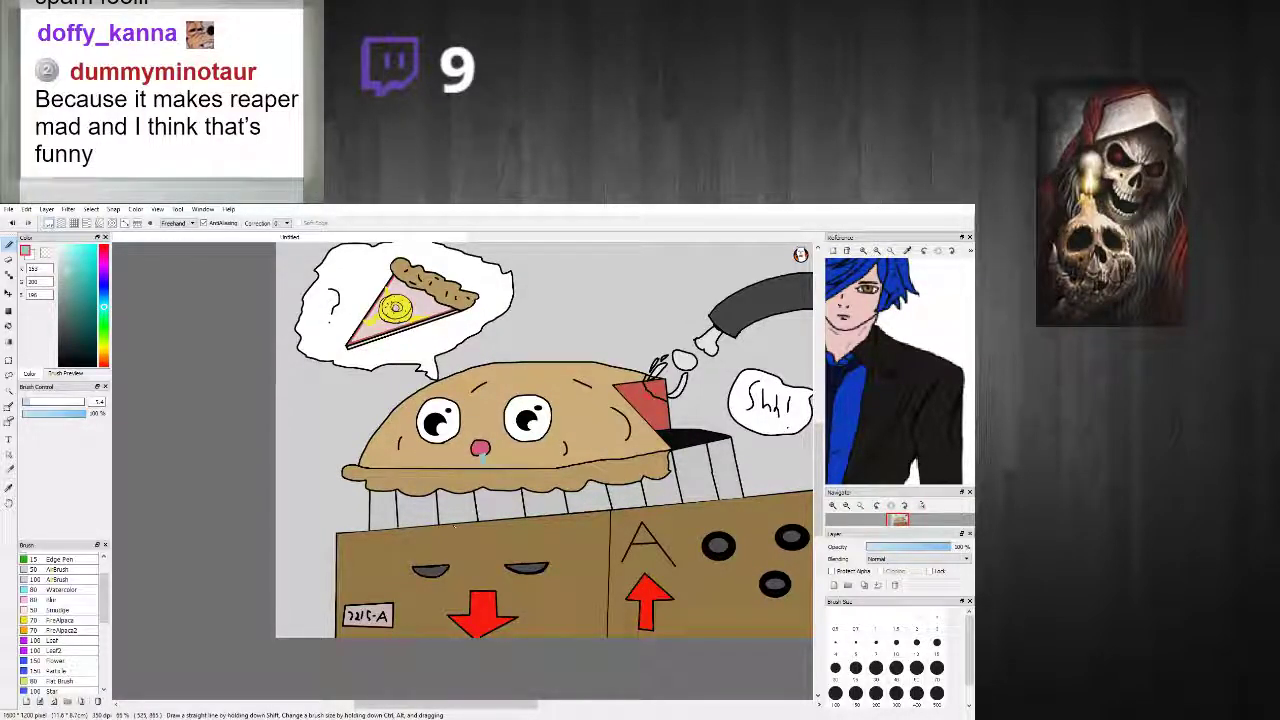
scroll(545, 440, "down", 4)
scroll(495, 500, "up", 3)
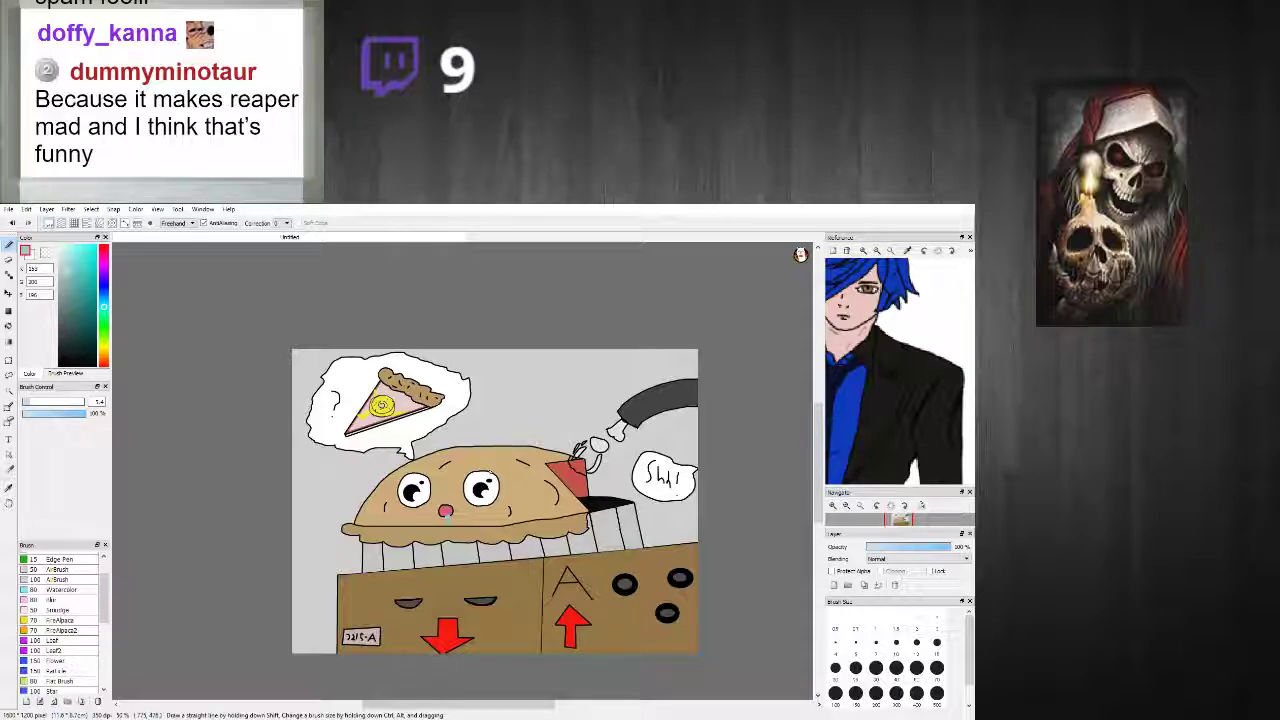
scroll(610, 470, "up", 2)
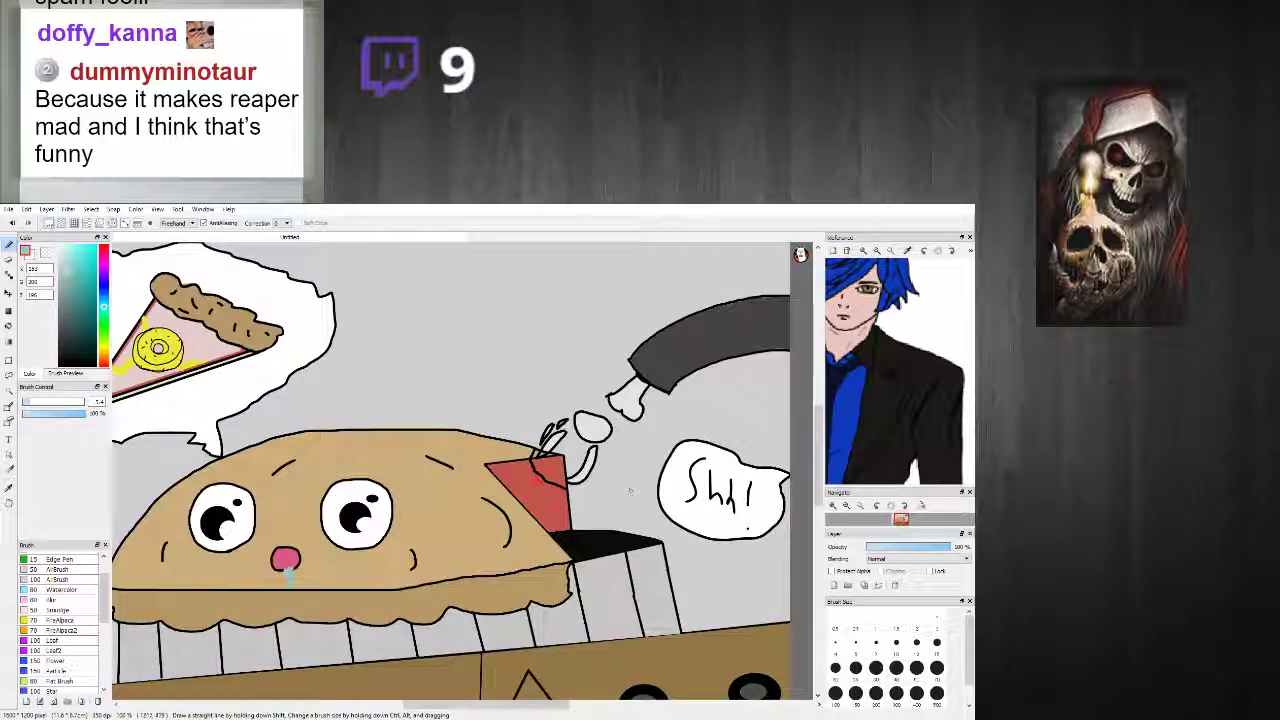
scroll(610, 360, "up", 1)
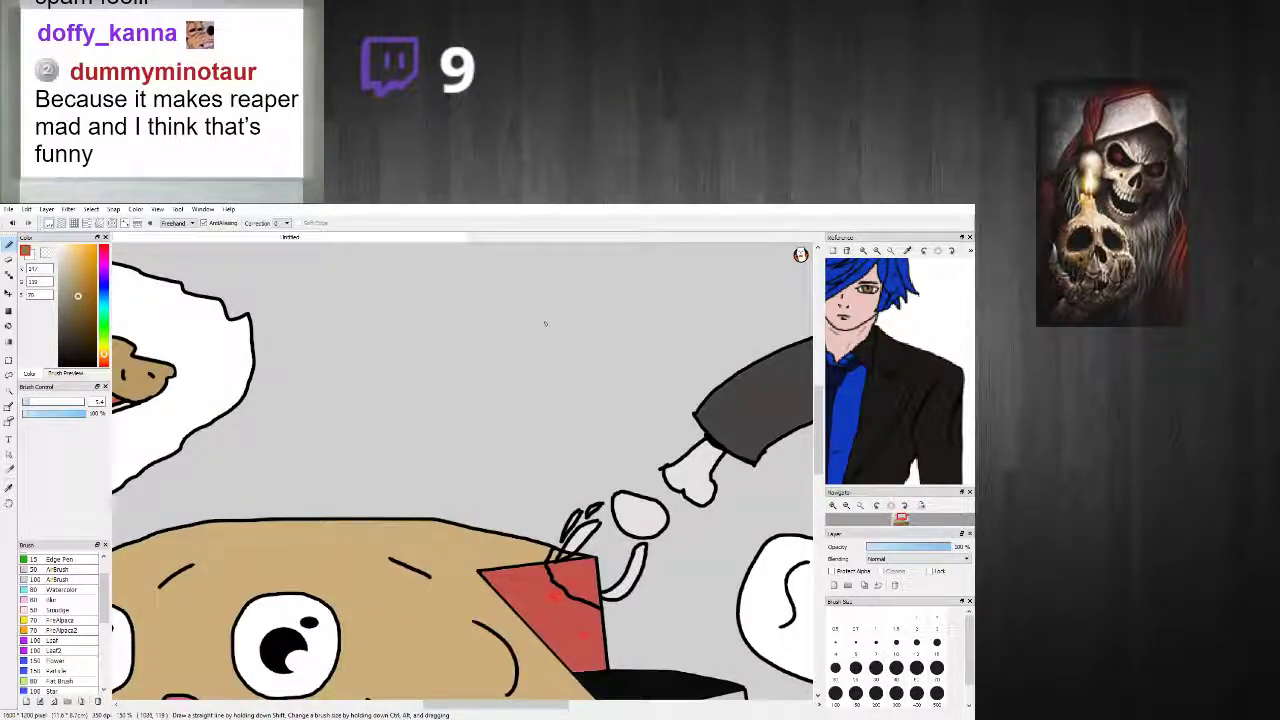
scroll(598, 310, "down", 1)
scroll(557, 297, "down", 2)
scroll(551, 394, "up", 3)
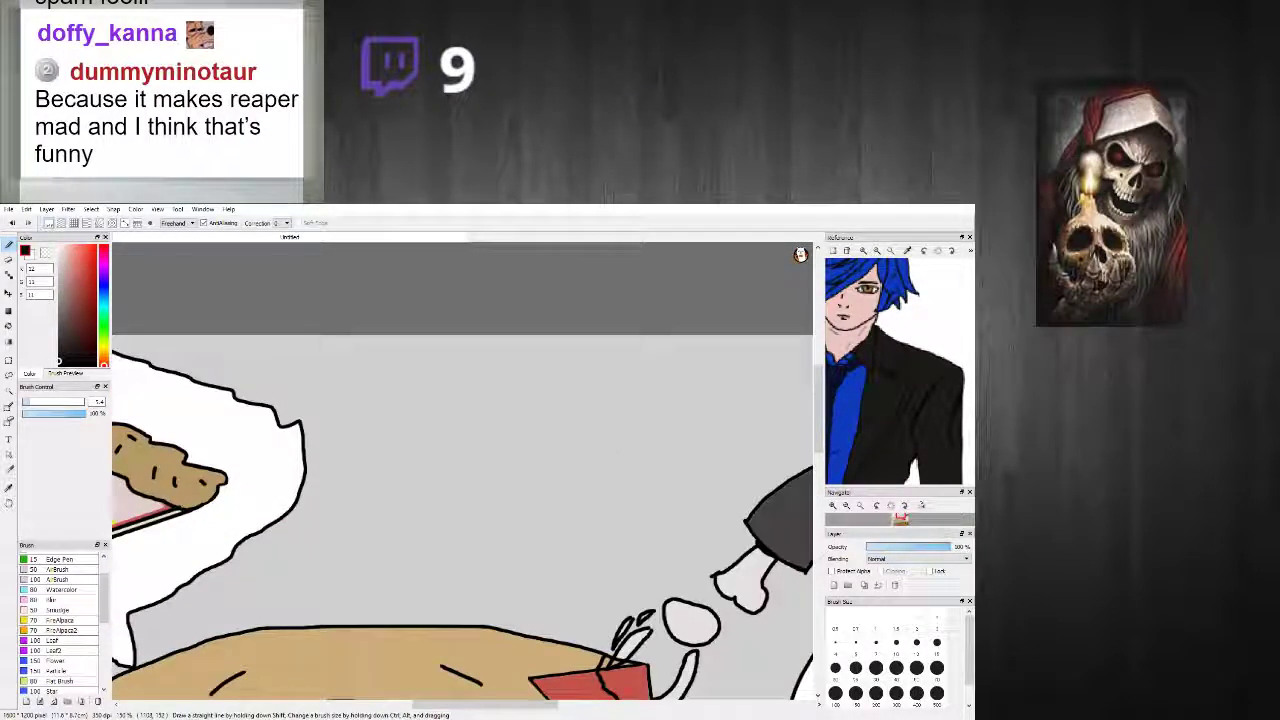
scroll(551, 394, "up", 2)
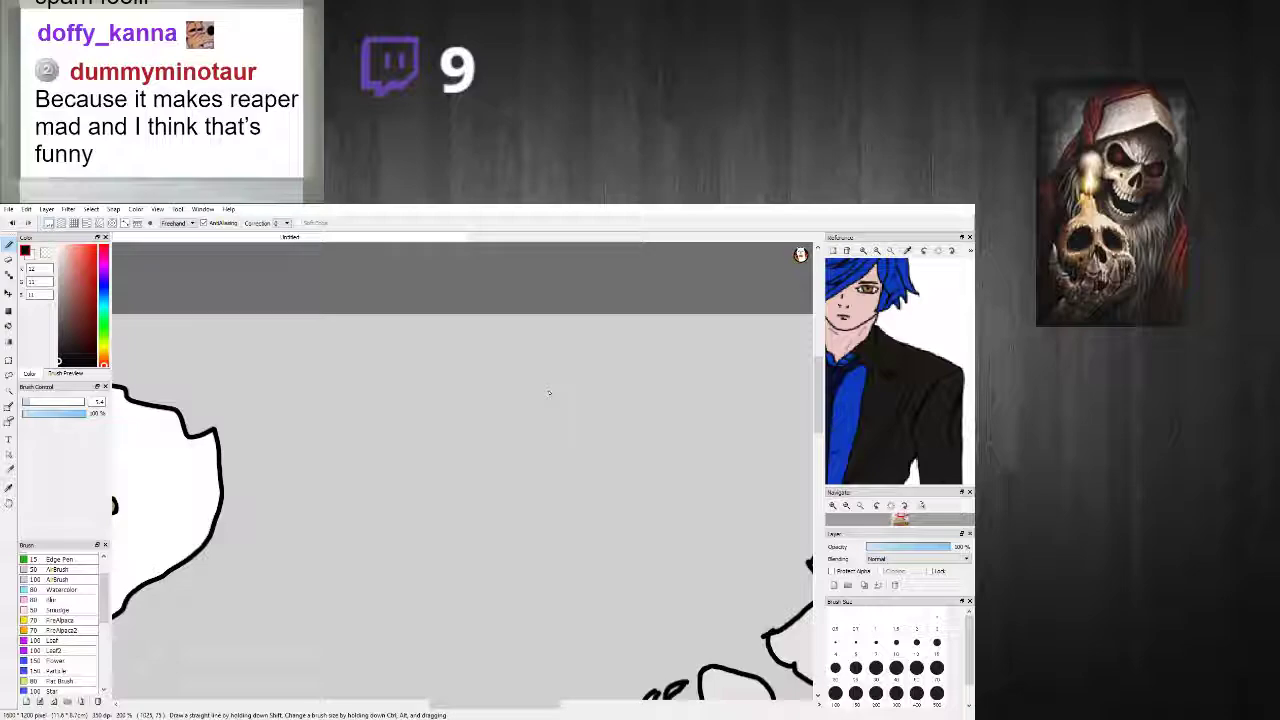
left_click_drag(547, 395, 547, 429)
left_click(547, 555, "shift")
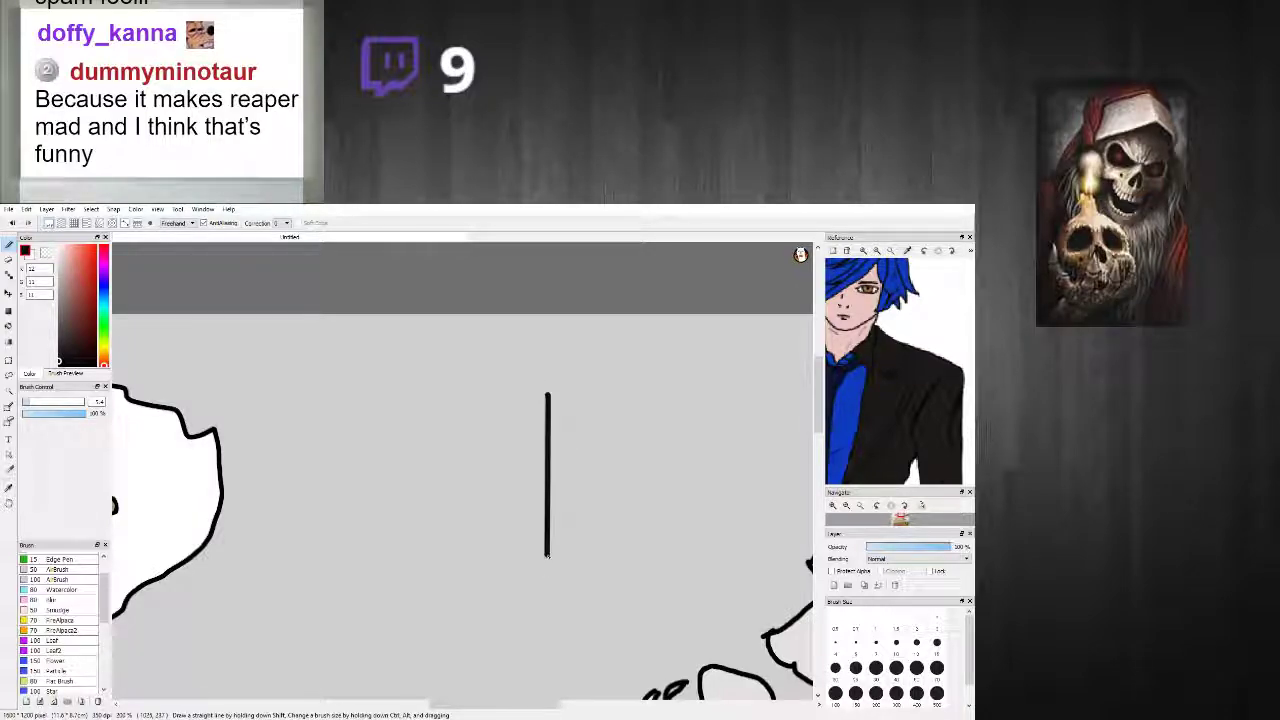
left_click(679, 557, "shift")
left_click(672, 388, "shift")
left_click(547, 394, "shift")
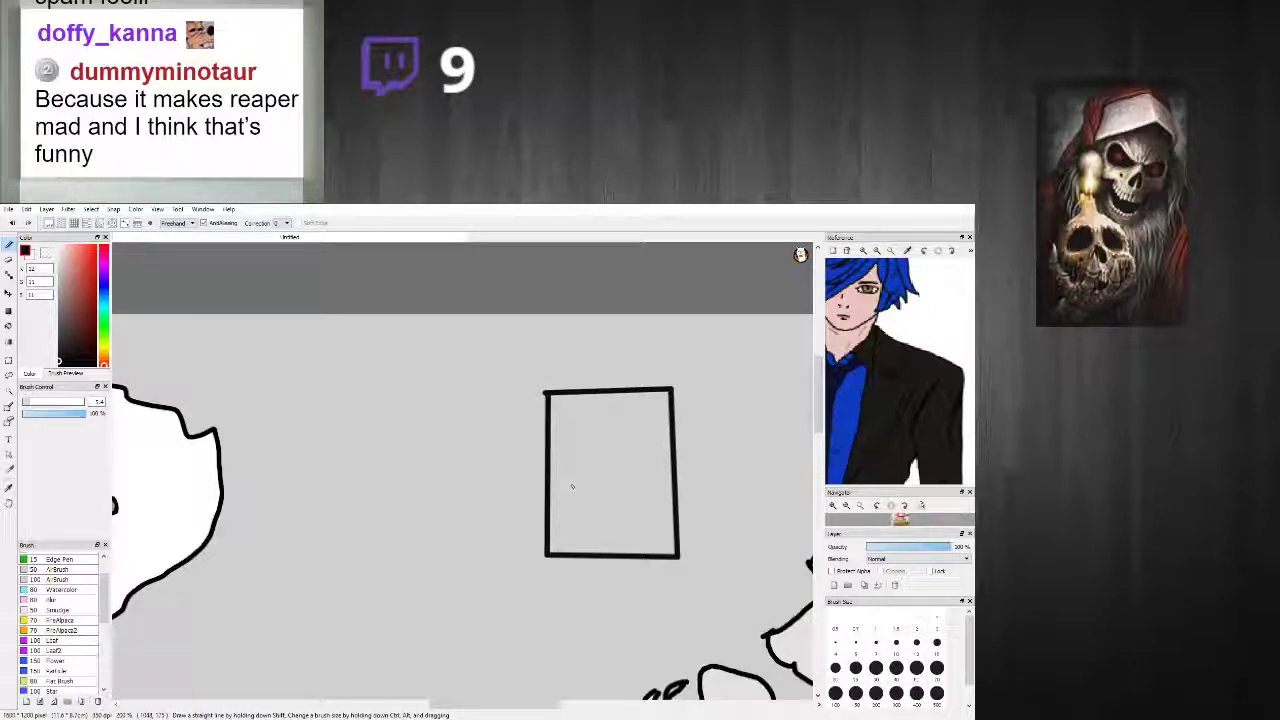
Step: Draw an open oval lid with a short tab mark at the can's upper-left corner
scroll(627, 468, "up", 1)
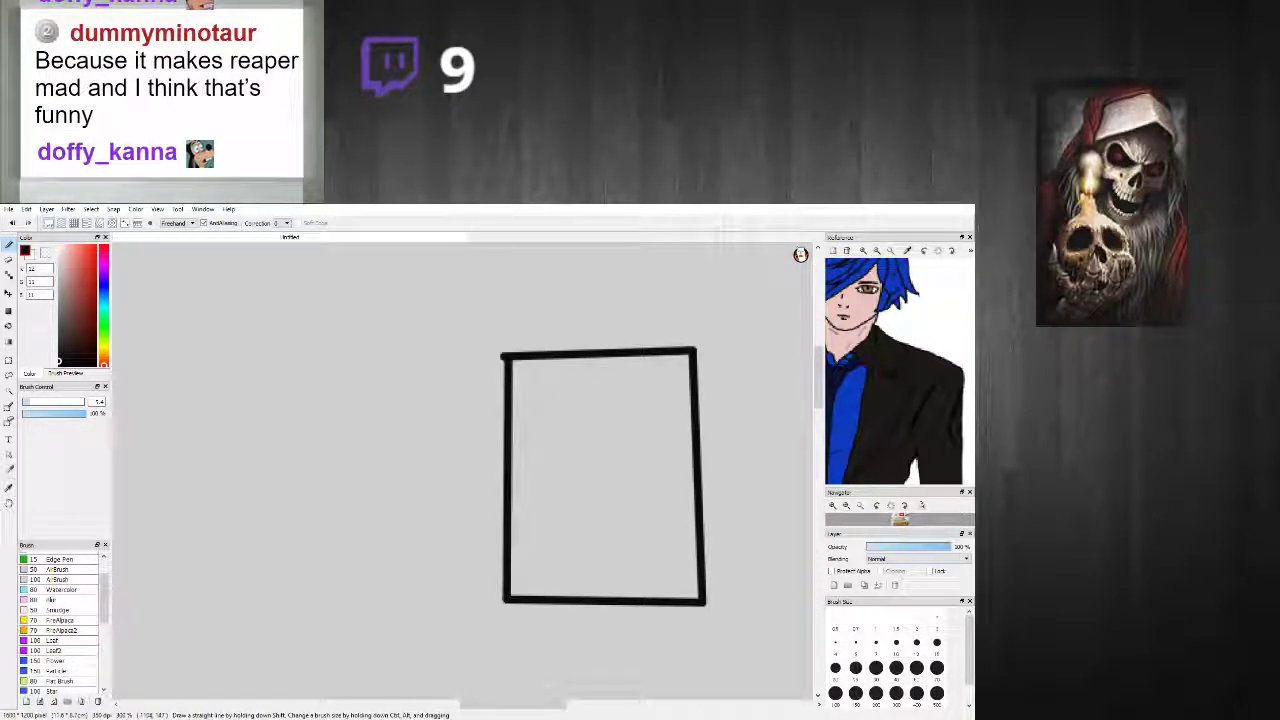
scroll(537, 386, "down", 2)
scroll(530, 364, "up", 1)
mouse_move(516, 371)
left_mouse_down()
mouse_move(450, 331)
mouse_move(452, 356)
mouse_move(484, 376)
mouse_move(517, 375)
left_mouse_up()
scroll(565, 390, "down", 1)
scroll(566, 390, "up", 1)
scroll(588, 345, "down", 3)
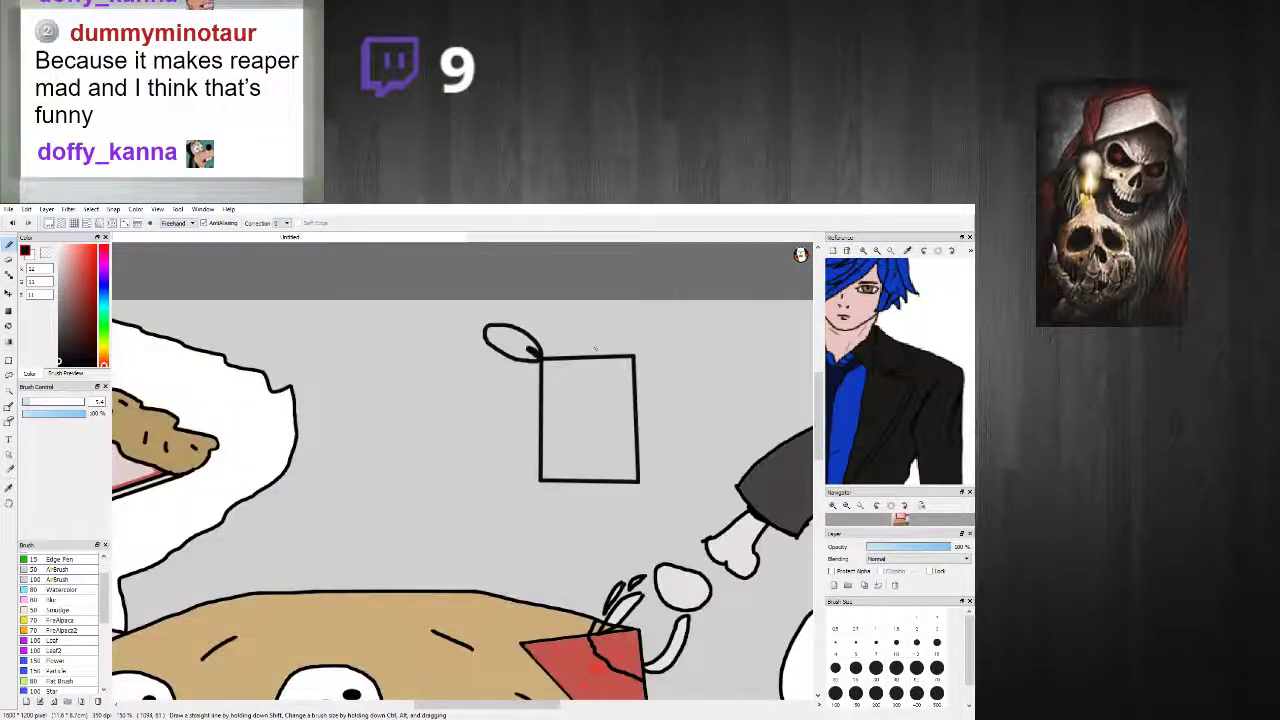
Step: Draw a jagged splash rising from the can's top, with an inner arch, a short dash and a dot
scroll(632, 310, "up", 1)
scroll(637, 296, "up", 2)
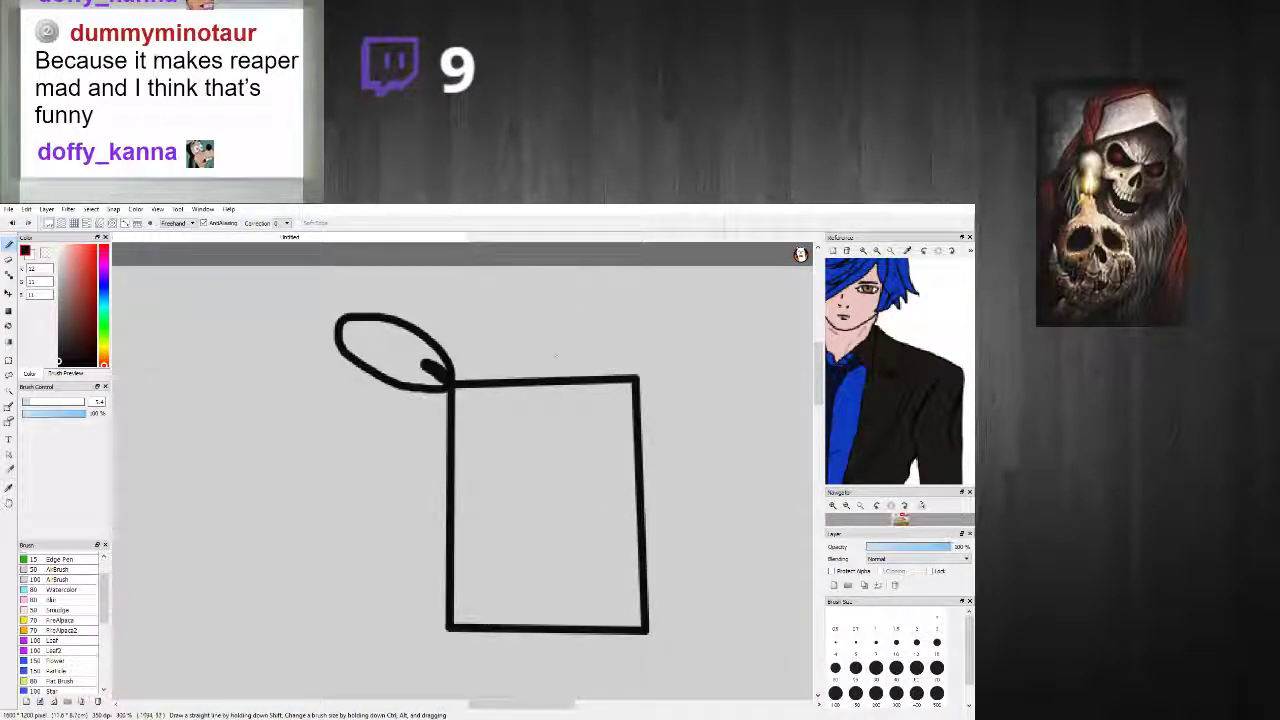
mouse_move(518, 380)
left_mouse_down()
mouse_move(457, 316)
mouse_move(455, 284)
mouse_move(522, 260)
left_mouse_up()
mouse_move(606, 267)
left_mouse_down()
mouse_move(587, 364)
mouse_move(516, 332)
mouse_move(502, 296)
mouse_move(548, 285)
mouse_move(583, 318)
mouse_move(575, 358)
left_mouse_up()
left_click_drag(545, 325, 545, 326)
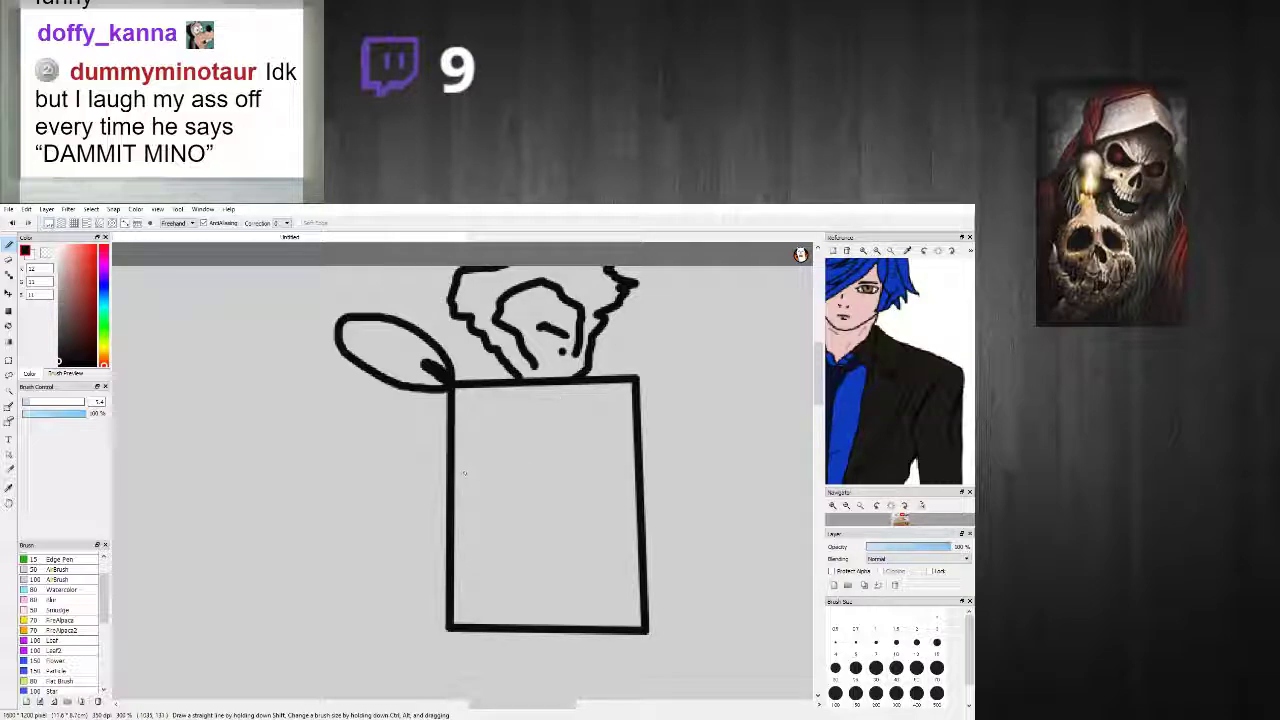
Step: Draw two straight lines across the can to form a label band and hand-letter "Beans" inside it
left_click(637, 456, "shift")
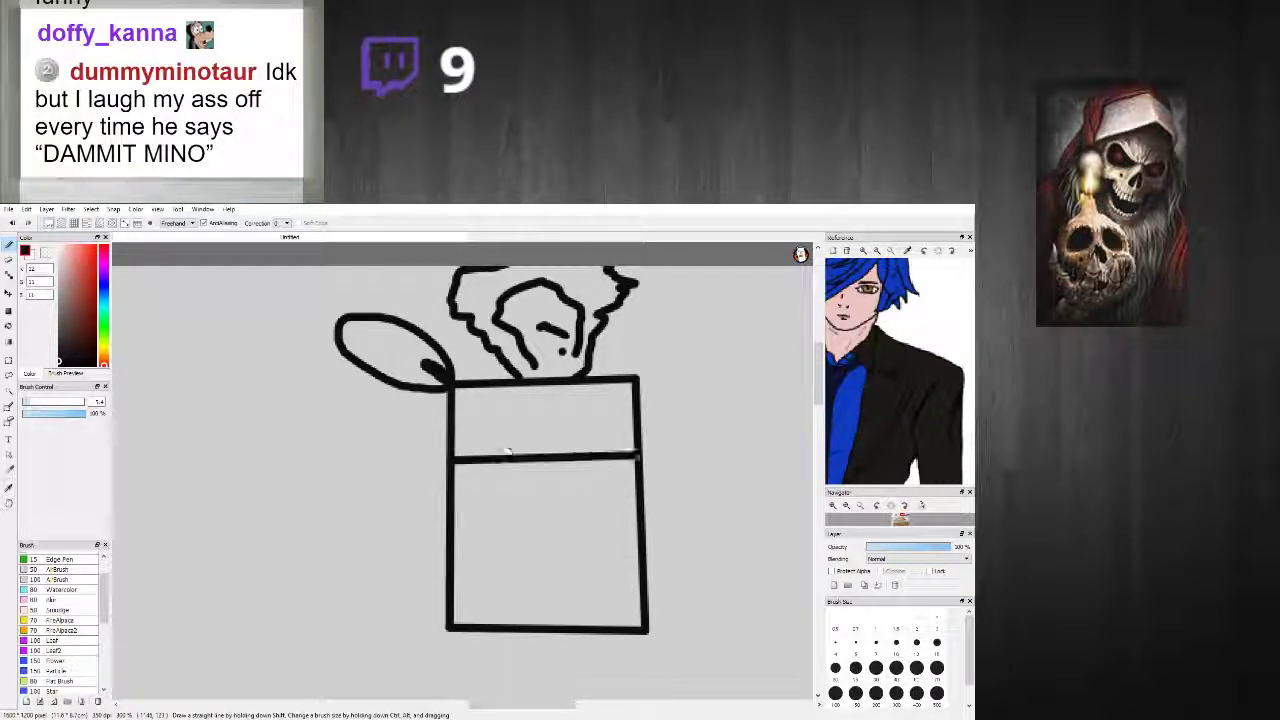
left_click(455, 548, "shift")
scroll(509, 515, "up", 2)
left_click_drag(426, 451, 427, 540)
mouse_move(428, 450)
left_mouse_down()
mouse_move(459, 472)
mouse_move(422, 555)
left_mouse_up()
mouse_move(500, 477)
left_mouse_down()
mouse_move(488, 516)
mouse_move(509, 551)
mouse_move(500, 507)
left_mouse_up()
mouse_move(589, 501)
left_mouse_down()
mouse_move(549, 511)
mouse_move(550, 500)
mouse_move(655, 495)
mouse_move(668, 538)
left_mouse_up()
left_click_drag(722, 482, 675, 540)
scroll(660, 564, "down", 7)
scroll(662, 568, "up", 3)
scroll(665, 575, "down", 2)
scroll(667, 580, "up", 2)
scroll(667, 582, "up", 1)
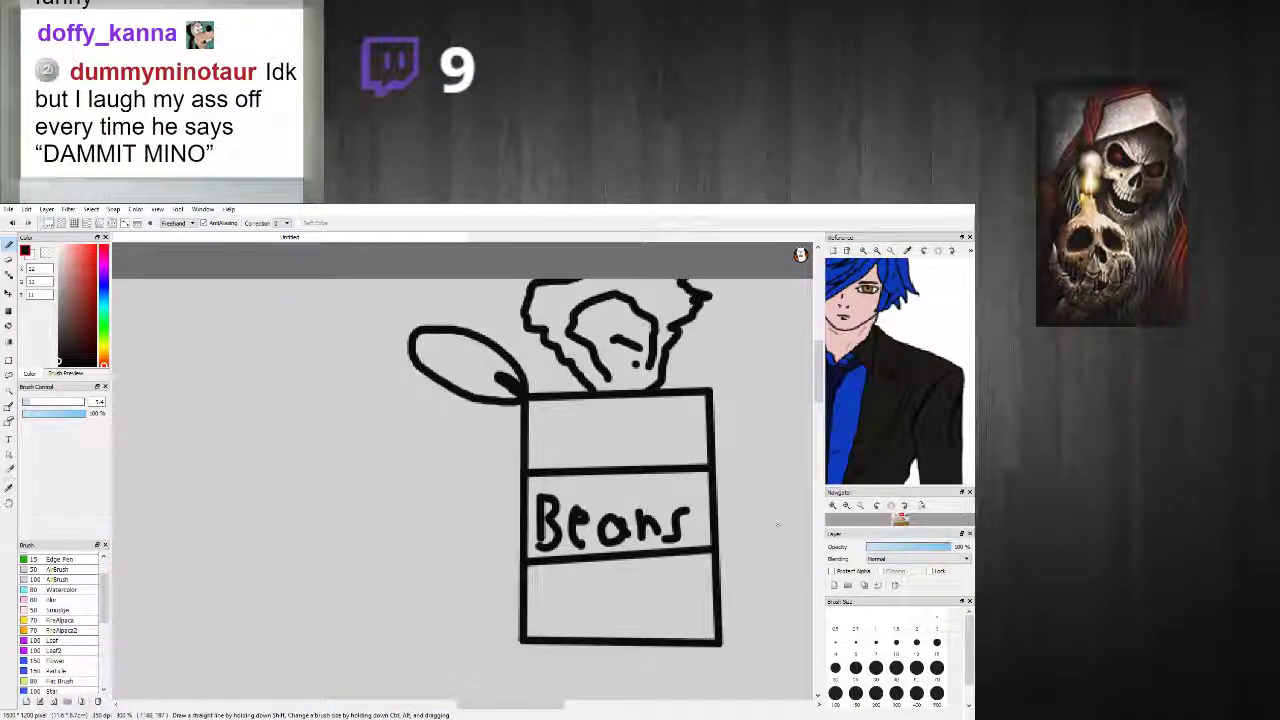
Step: Draw a long, thin shelf plank with straight near-black lines directly beneath the beans can, extending past both of its sides
left_click_drag(818, 395, 819, 418)
scroll(818, 419, "down", 1)
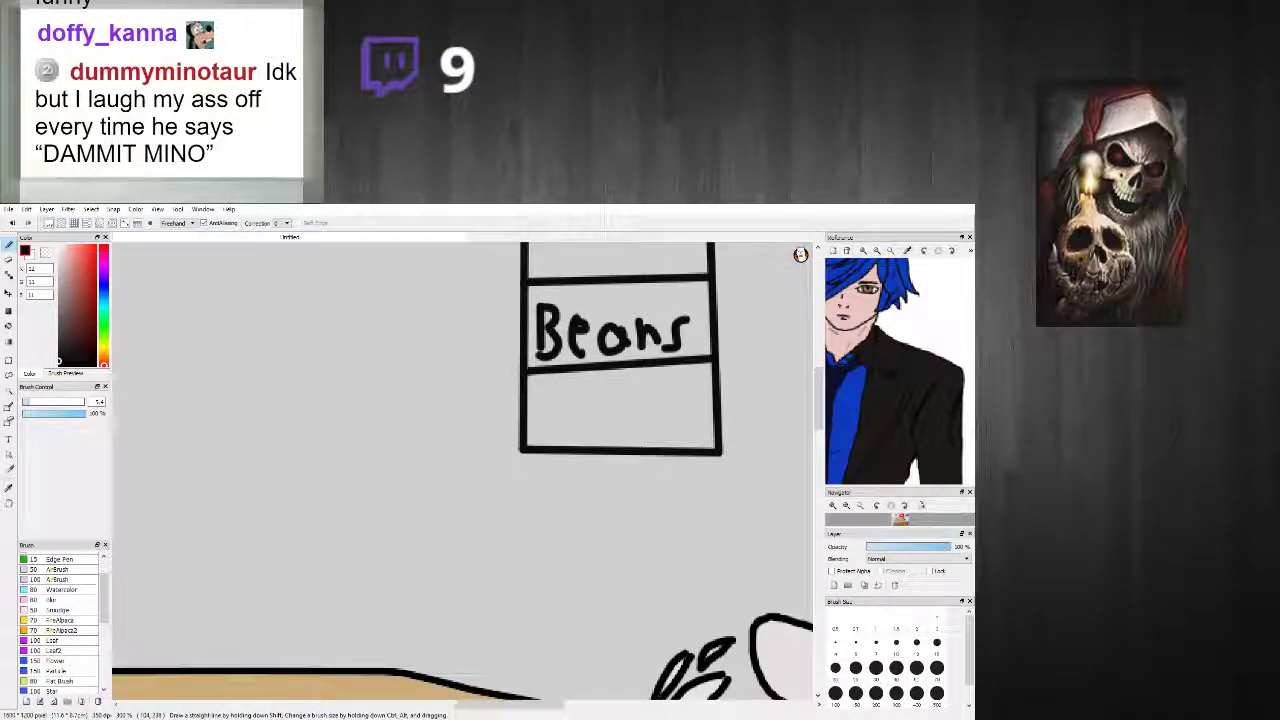
mouse_move(521, 451)
left_mouse_down()
mouse_move(396, 449)
mouse_move(398, 497)
left_mouse_up()
scroll(748, 523, "down", 9)
scroll(748, 521, "up", 8)
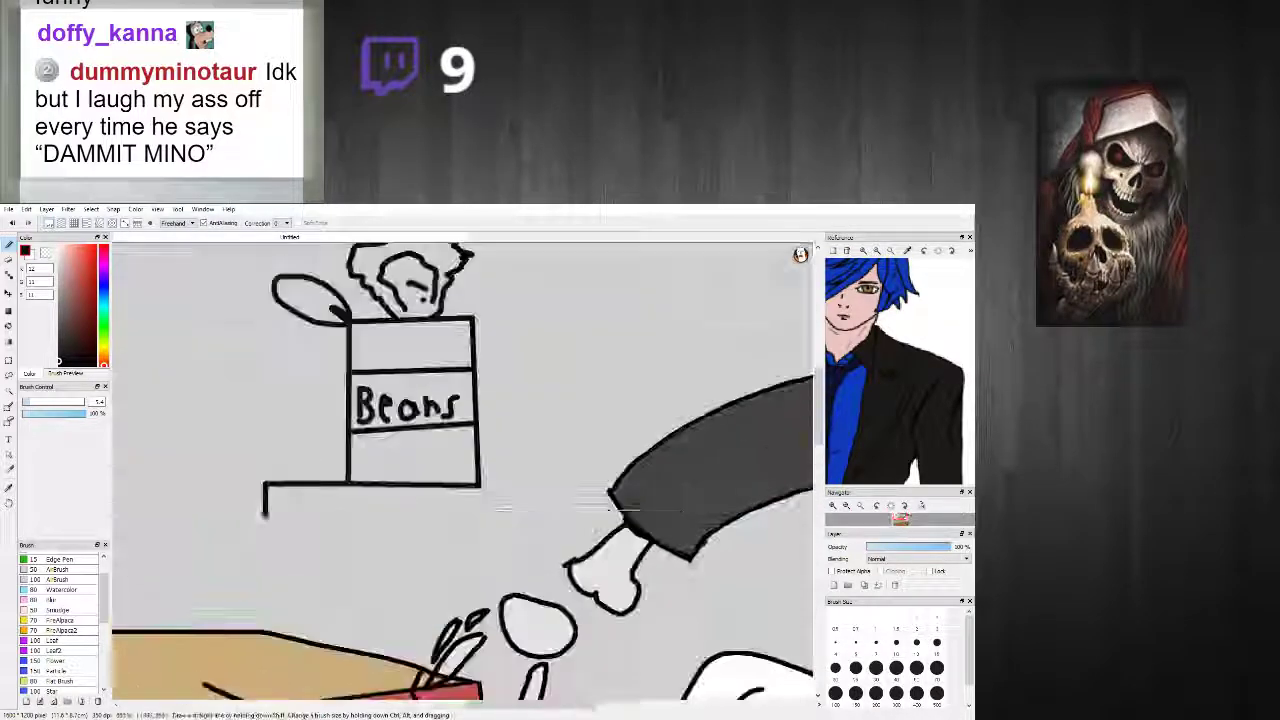
left_click(576, 514, "shift")
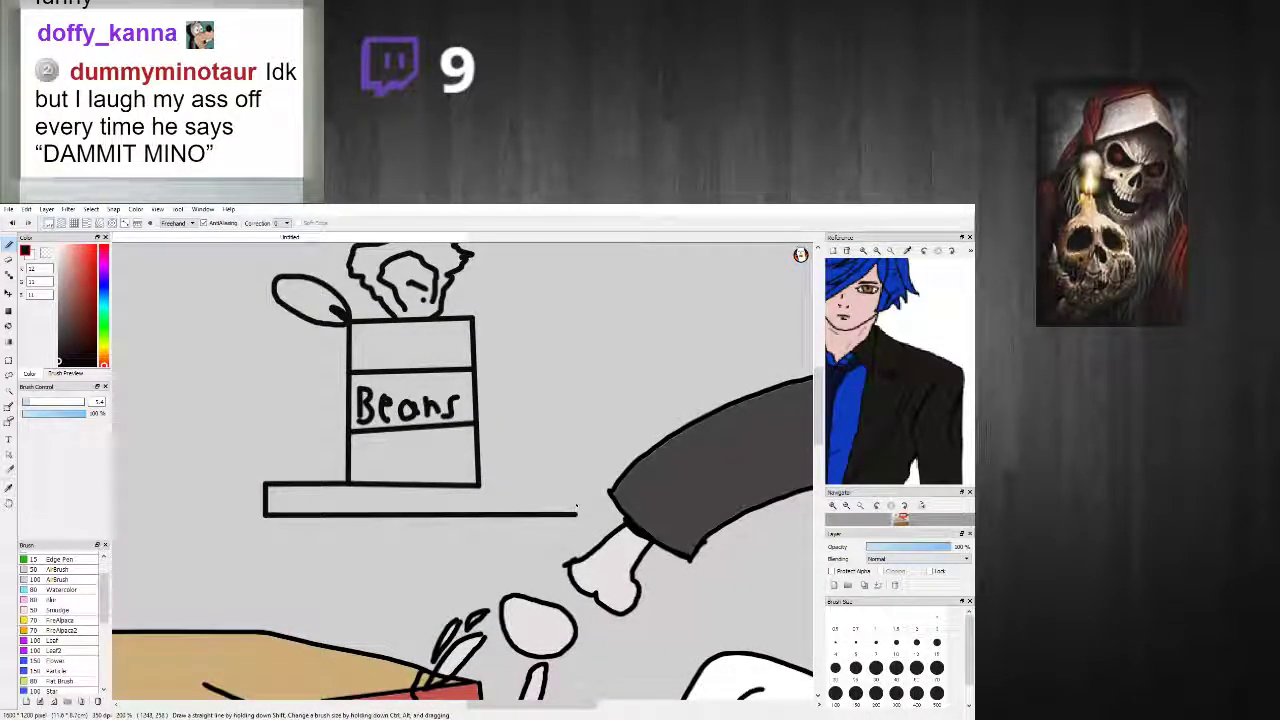
left_click(482, 487, "shift")
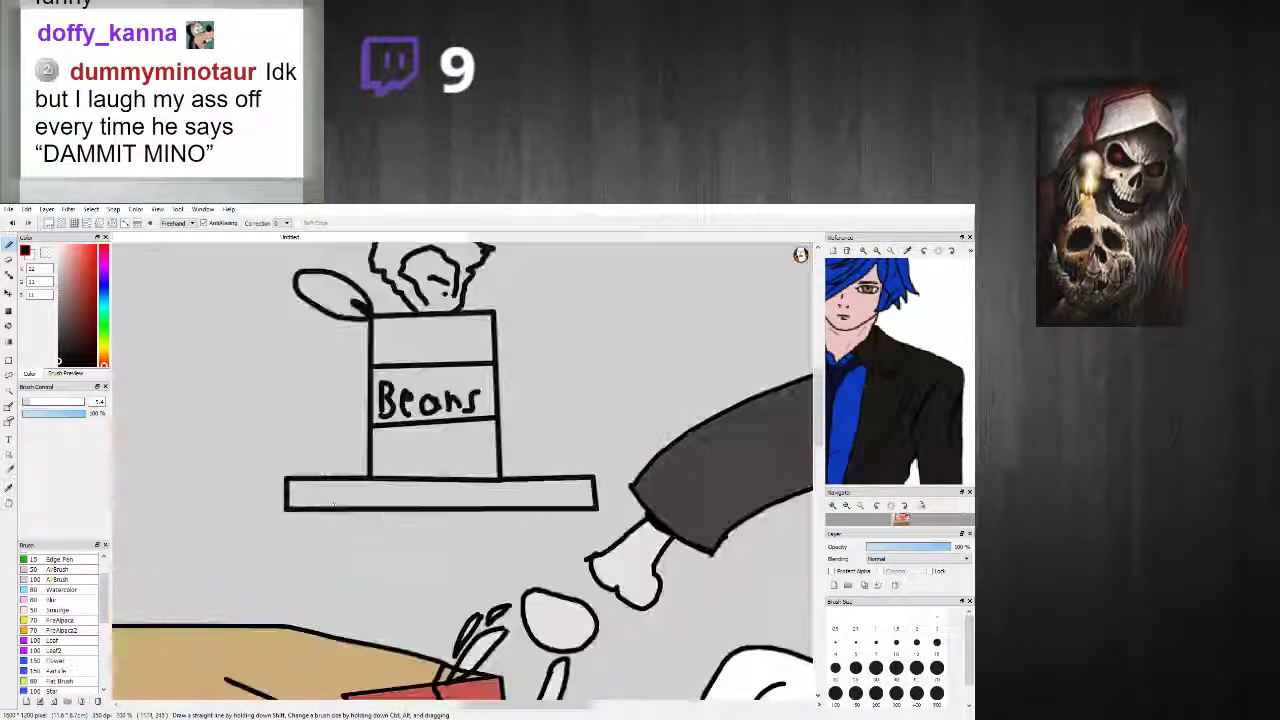
Step: Draw two small blocky feet under the shelf plank, one near each end
left_click_drag(320, 512, 320, 532)
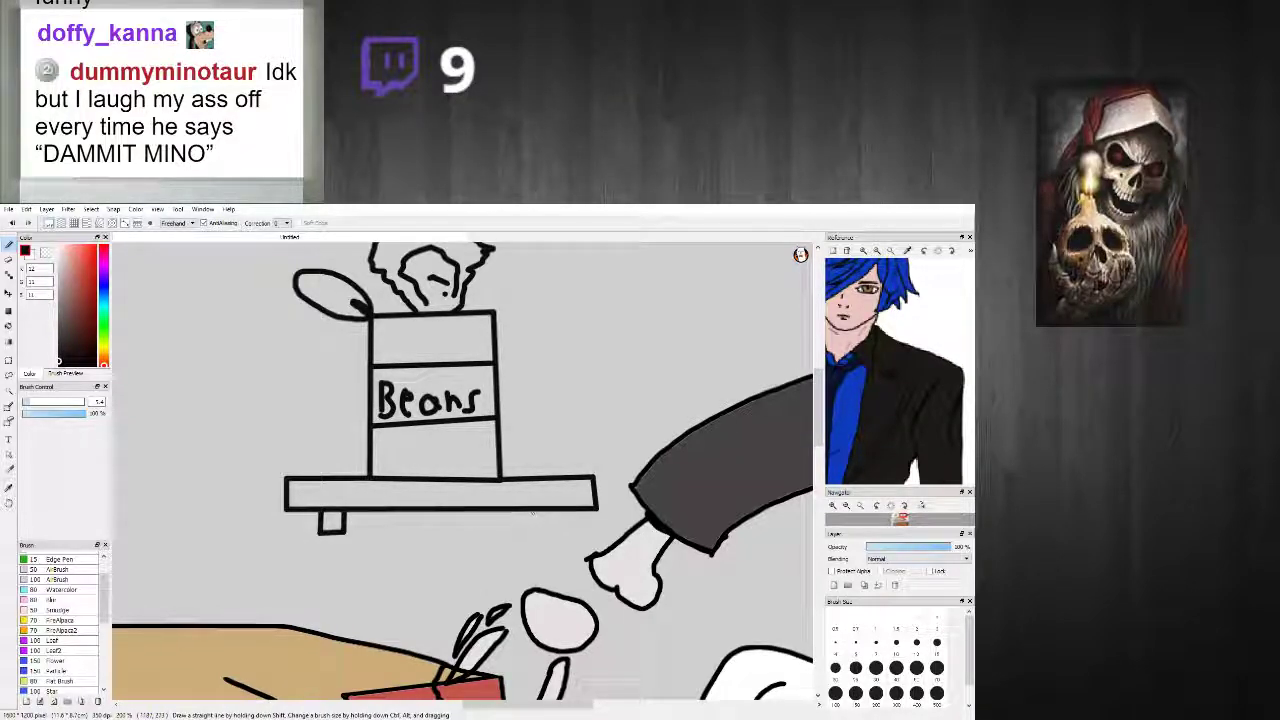
left_click_drag(552, 525, 547, 510)
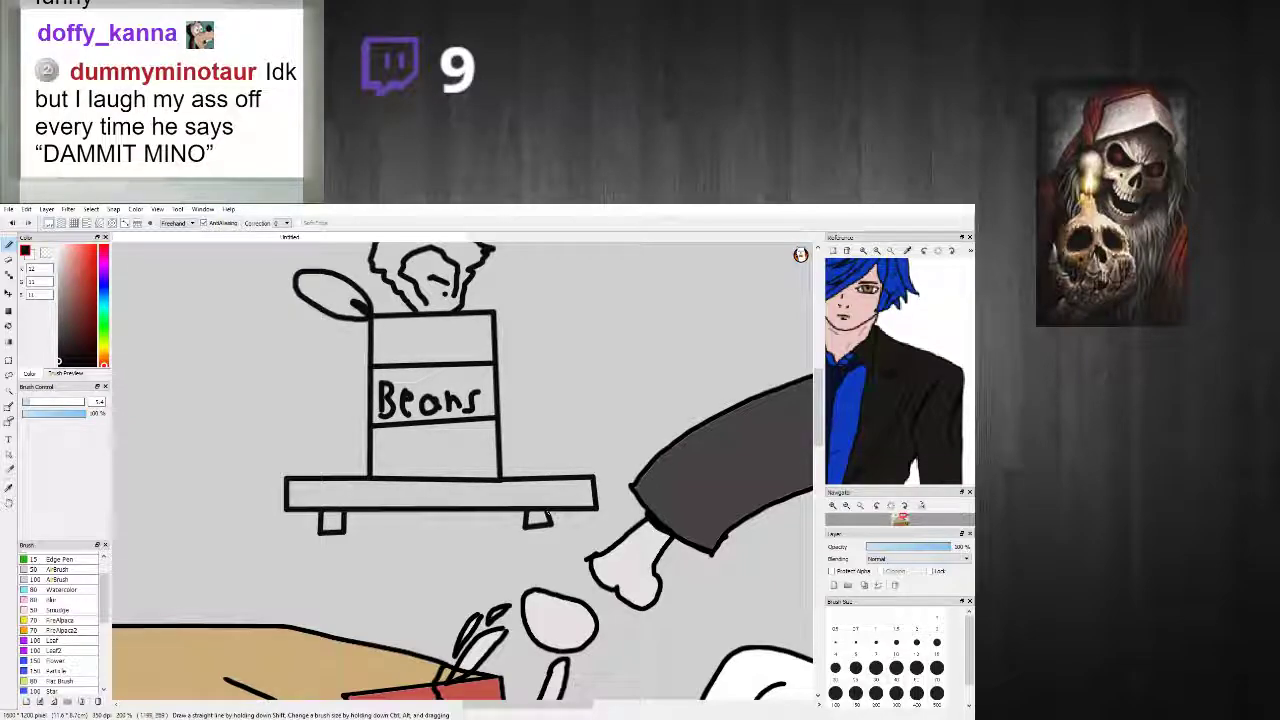
scroll(509, 508, "down", 4)
scroll(495, 457, "up", 4)
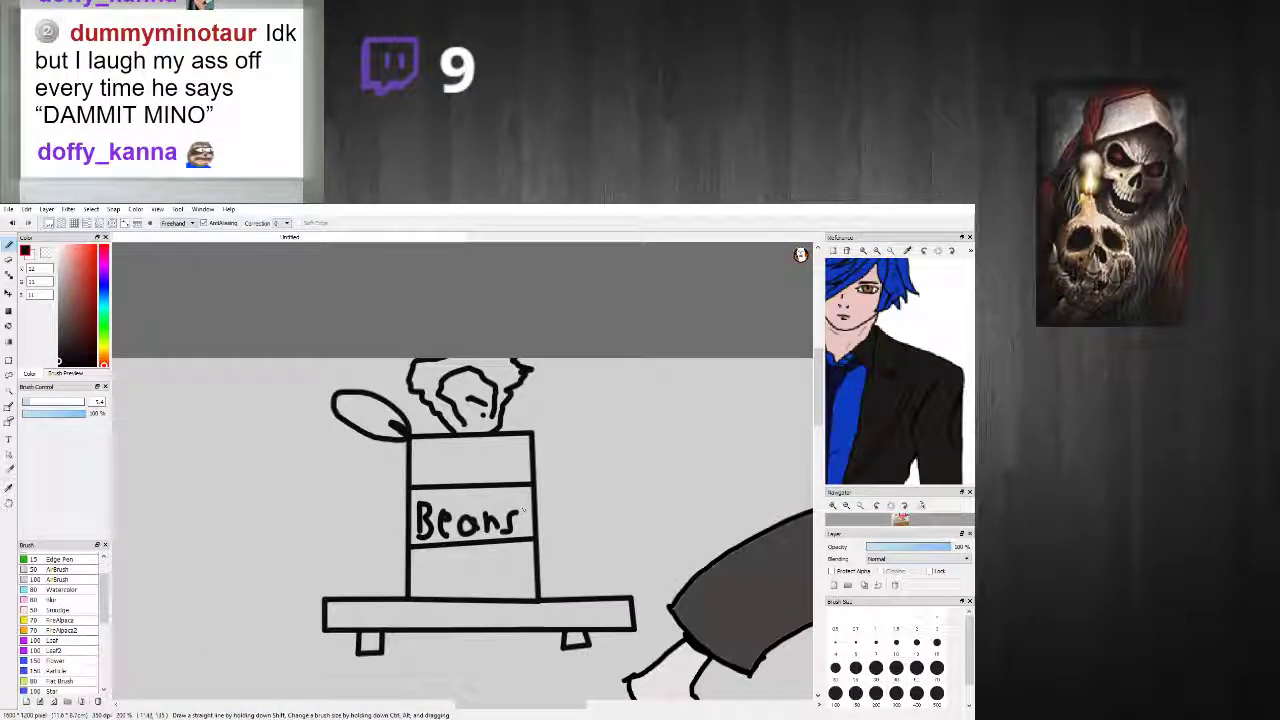
Step: Fill the can's upper and lower bands with tan and the "Beans" label band with muted red
scroll(455, 446, "up", 1)
left_click(85, 250)
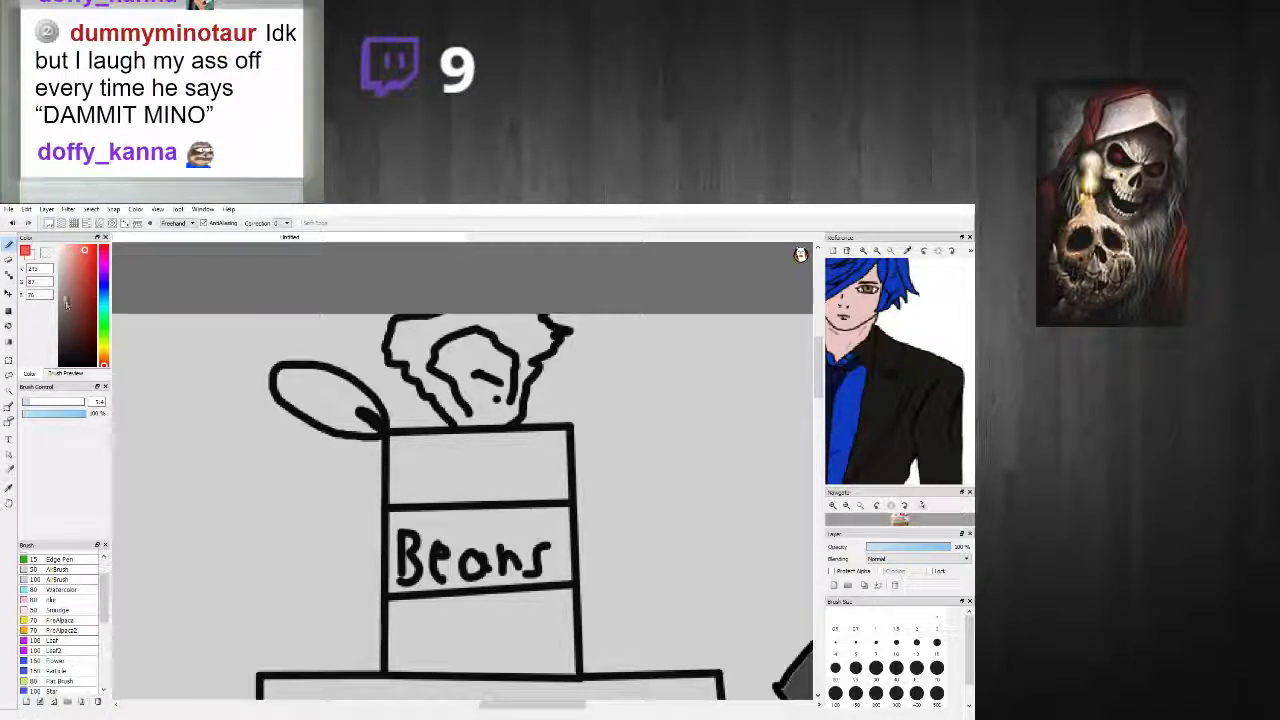
left_click_drag(105, 320, 104, 355)
left_click(77, 281)
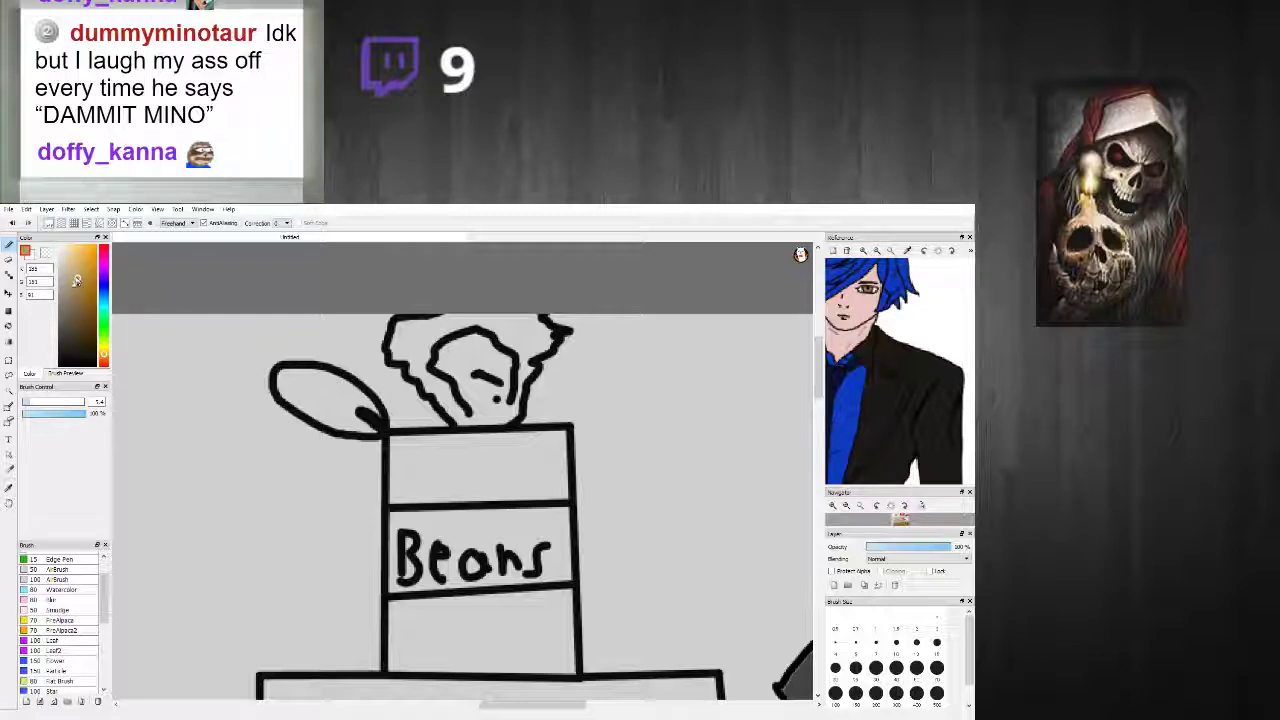
left_click(8, 325)
left_click(414, 480)
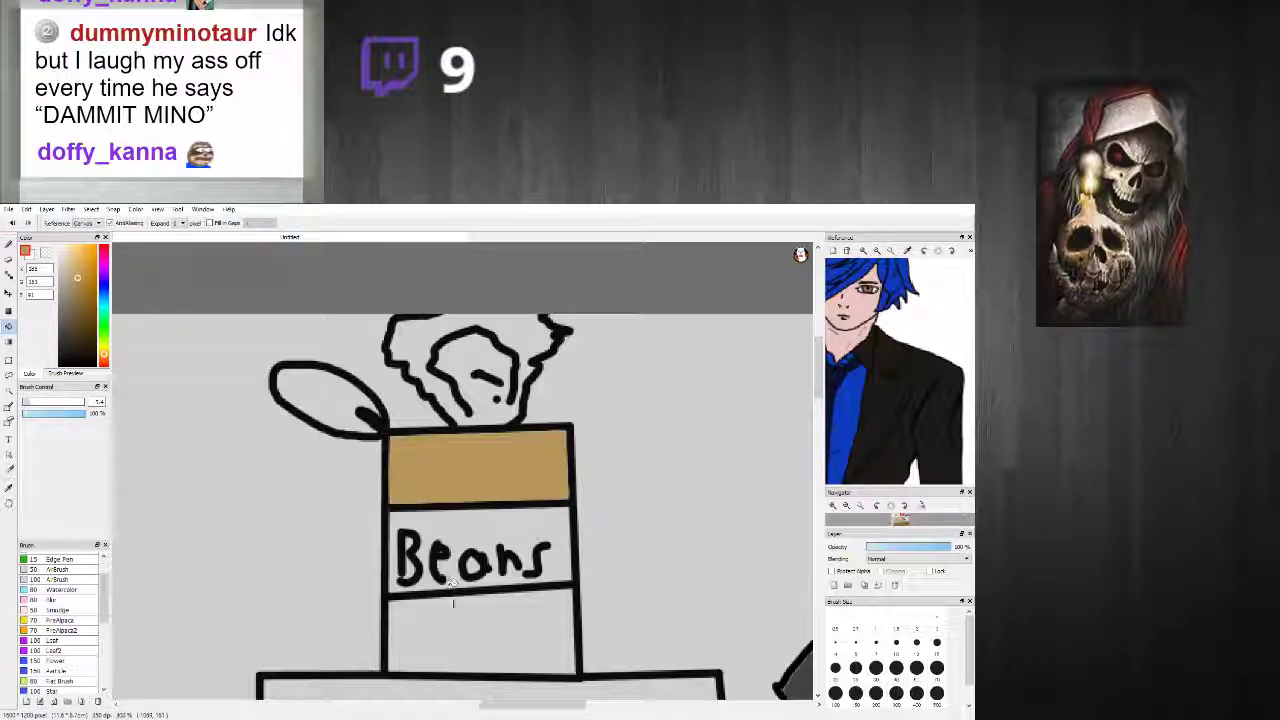
left_click(458, 610)
left_click(103, 248)
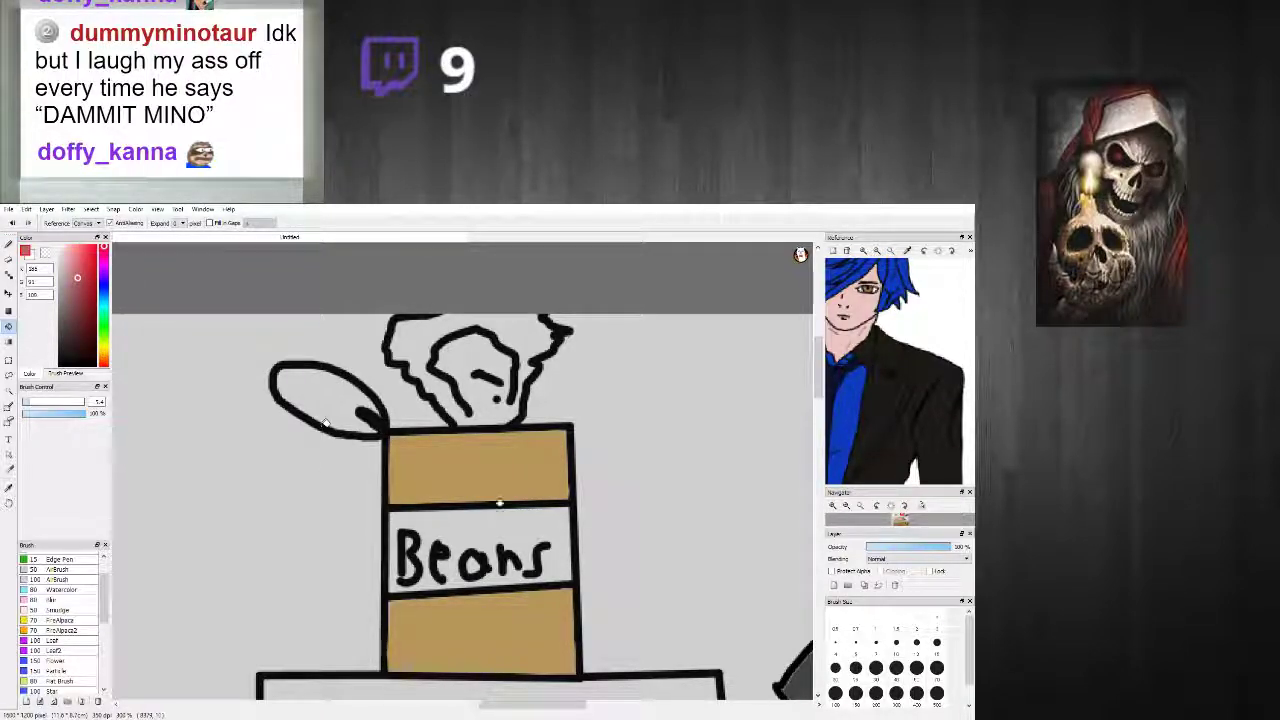
left_click(505, 531)
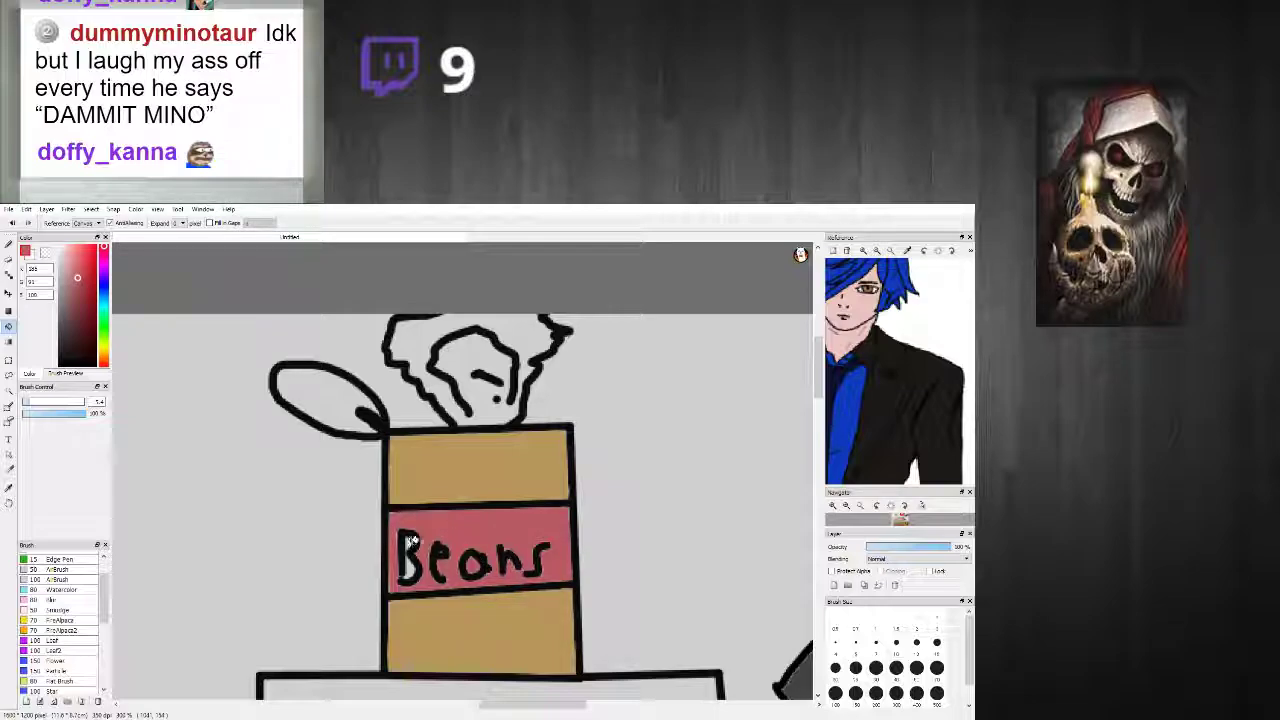
Step: Fill the shelf plank and both of its feet with a darker brown
scroll(528, 577, "down", 5)
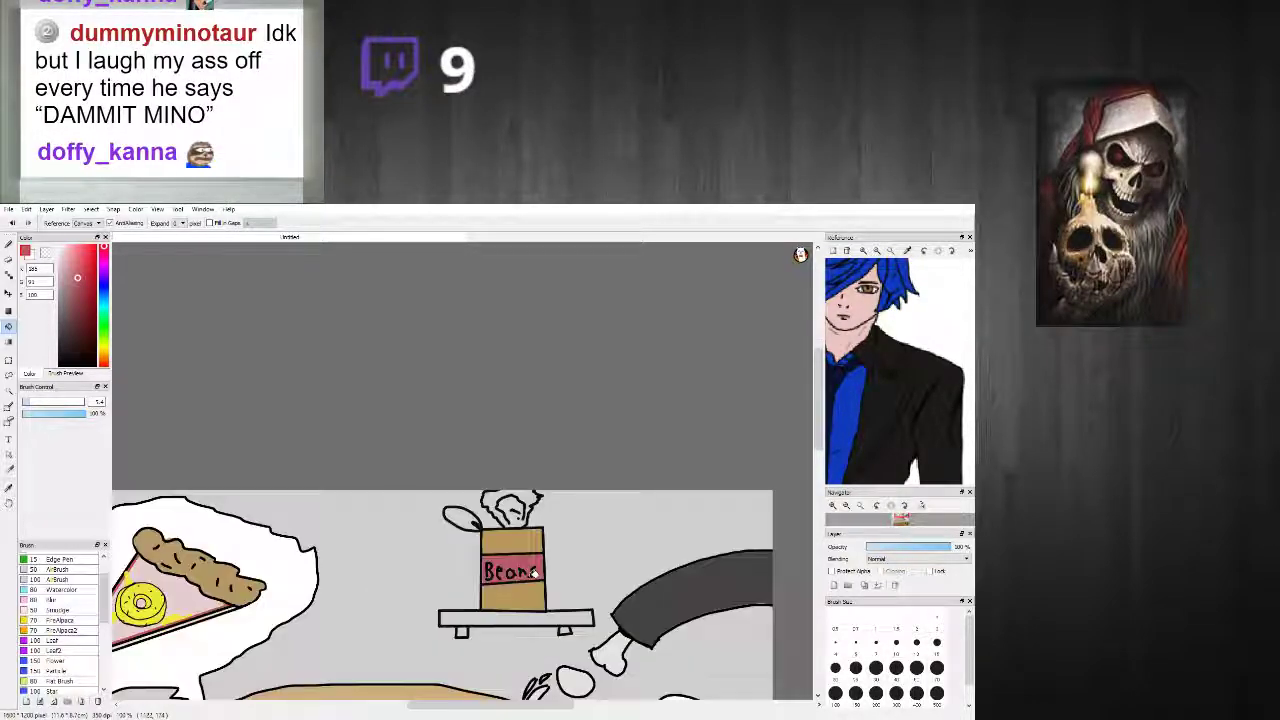
scroll(506, 638, "up", 3)
scroll(478, 660, "down", 4)
scroll(455, 660, "up", 3)
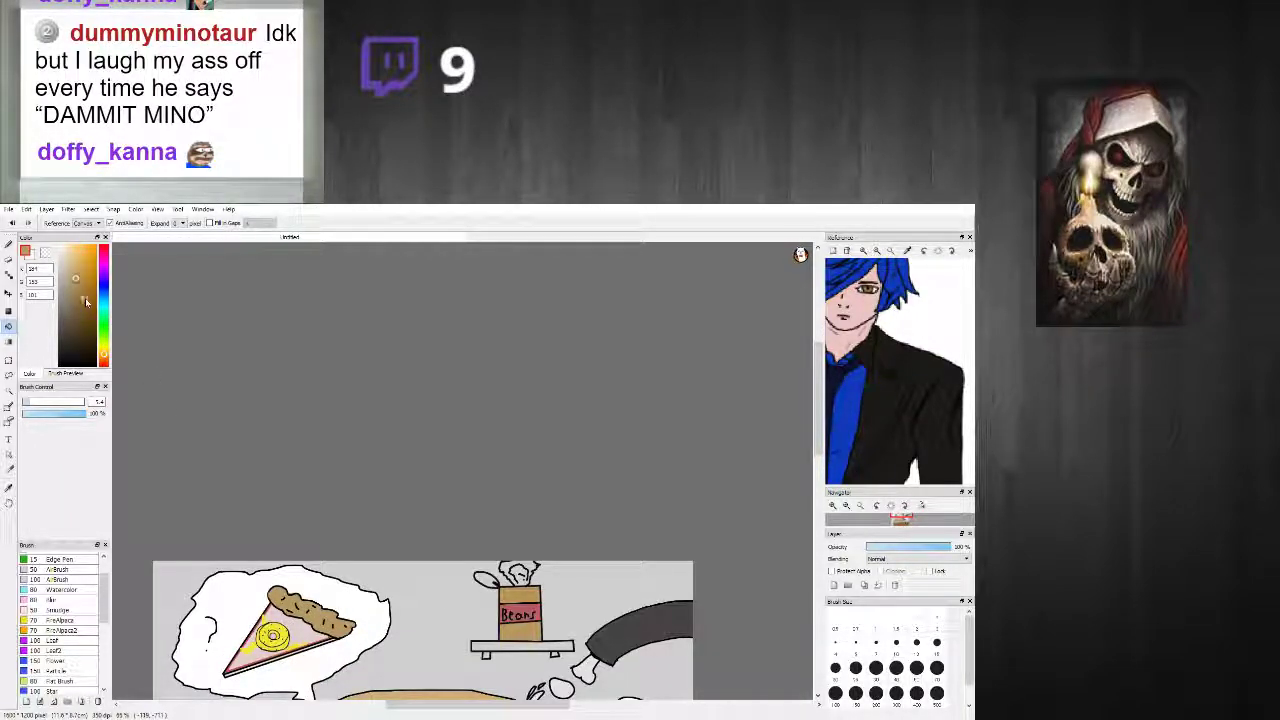
scroll(505, 626, "up", 4)
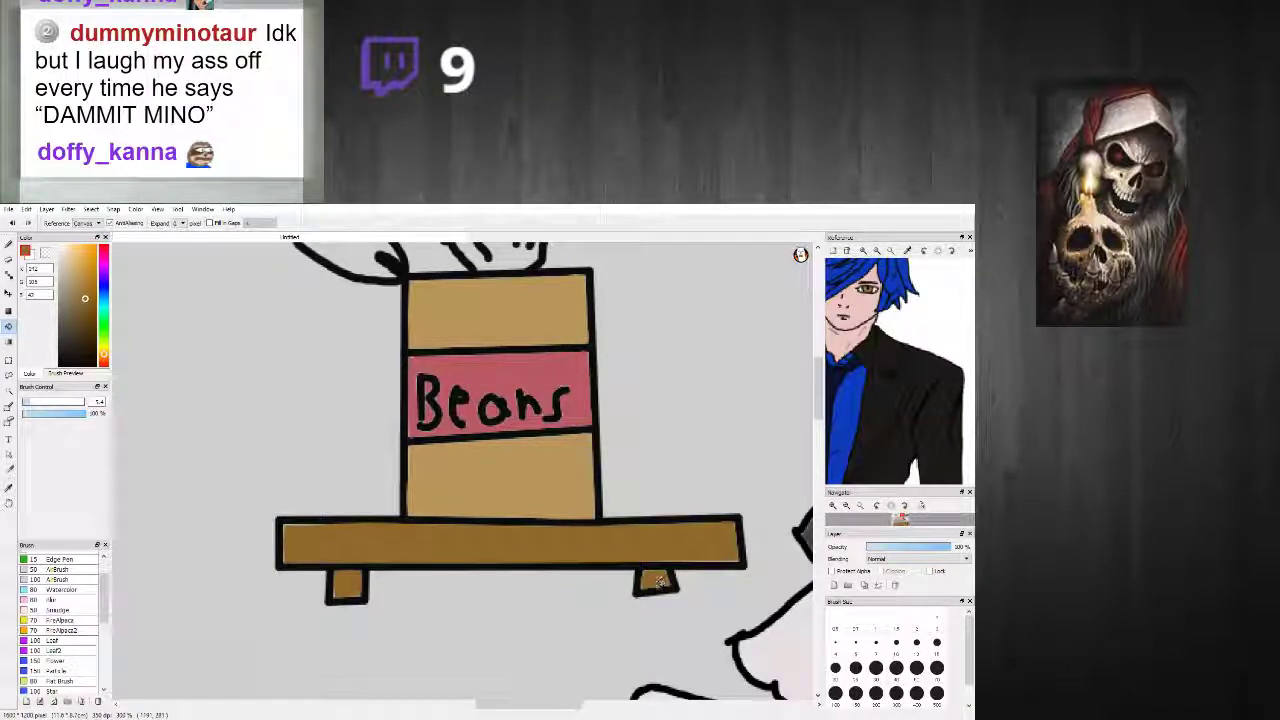
Step: Pick a warm mid-grey and fill the can's open lid and the jagged splash above the can
scroll(652, 540, "down", 3)
scroll(652, 536, "up", 1)
scroll(652, 538, "down", 4)
scroll(620, 480, "up", 1)
scroll(609, 451, "down", 2)
scroll(609, 451, "up", 6)
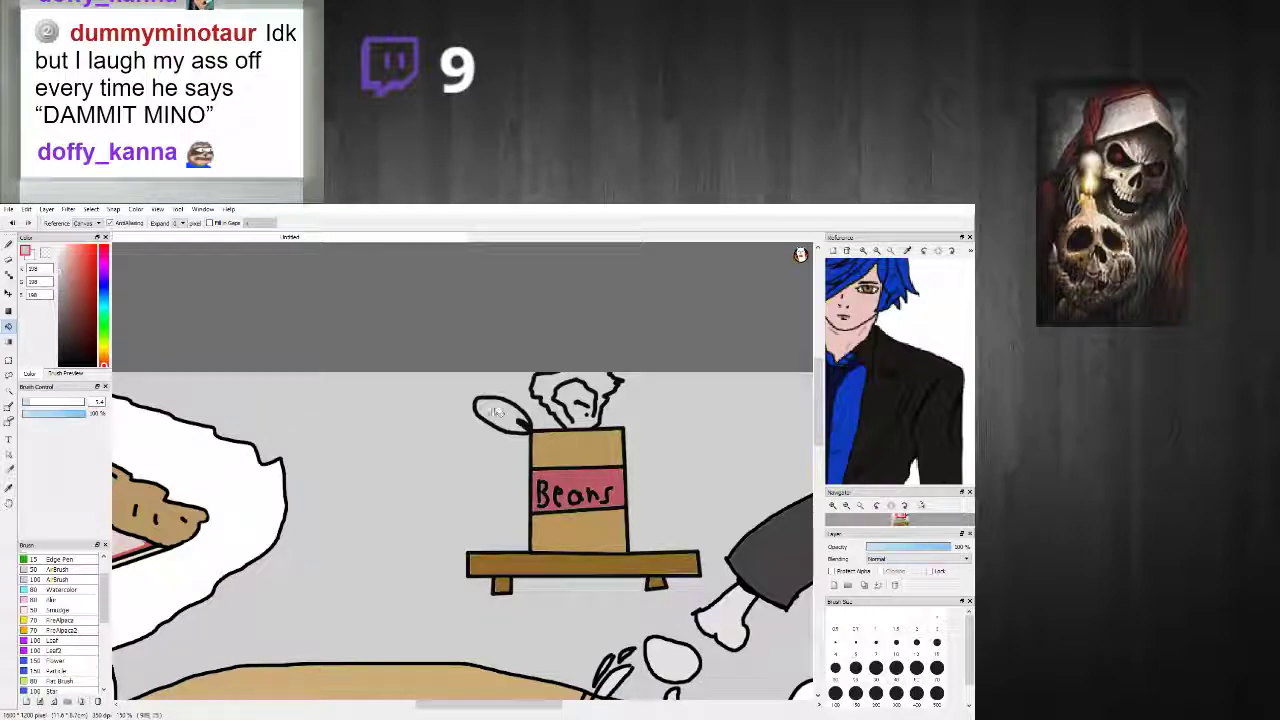
scroll(560, 435, "up", 1)
scroll(550, 426, "down", 5)
scroll(470, 365, "up", 2)
scroll(469, 363, "down", 2)
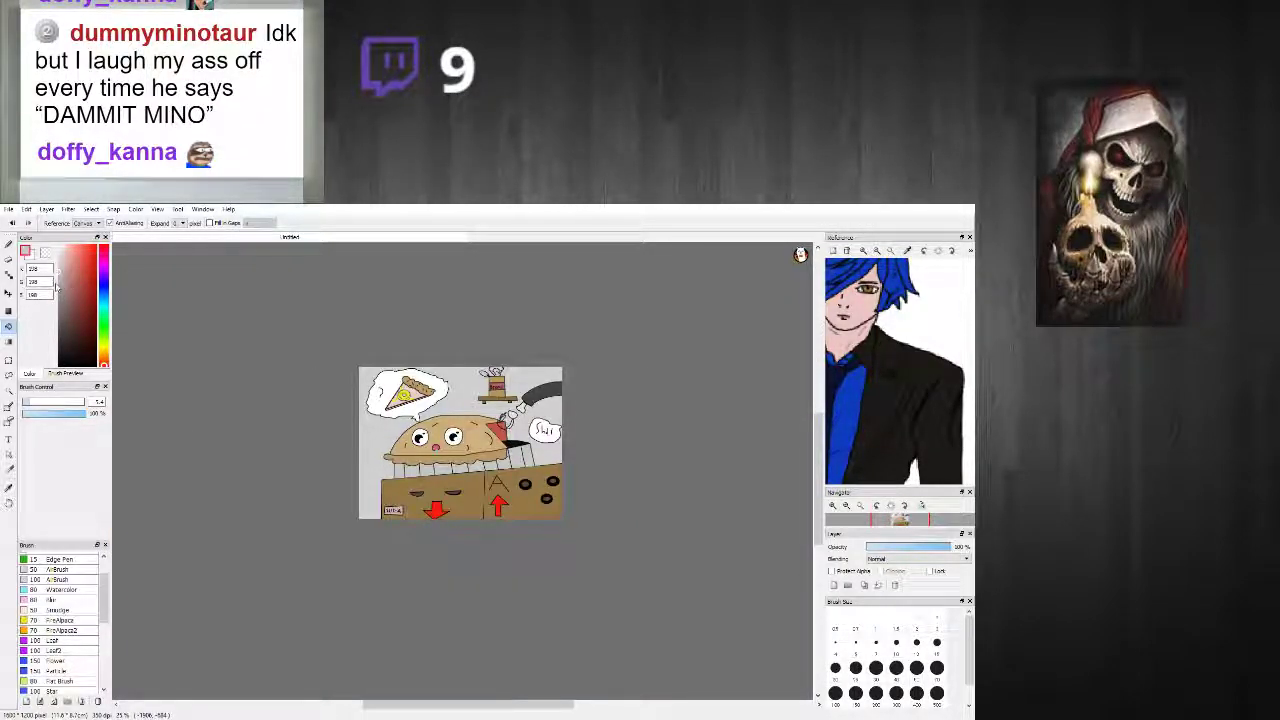
scroll(405, 340, "up", 4)
scroll(405, 340, "down", 5)
scroll(505, 325, "up", 4)
scroll(508, 320, "down", 4)
scroll(508, 320, "up", 4)
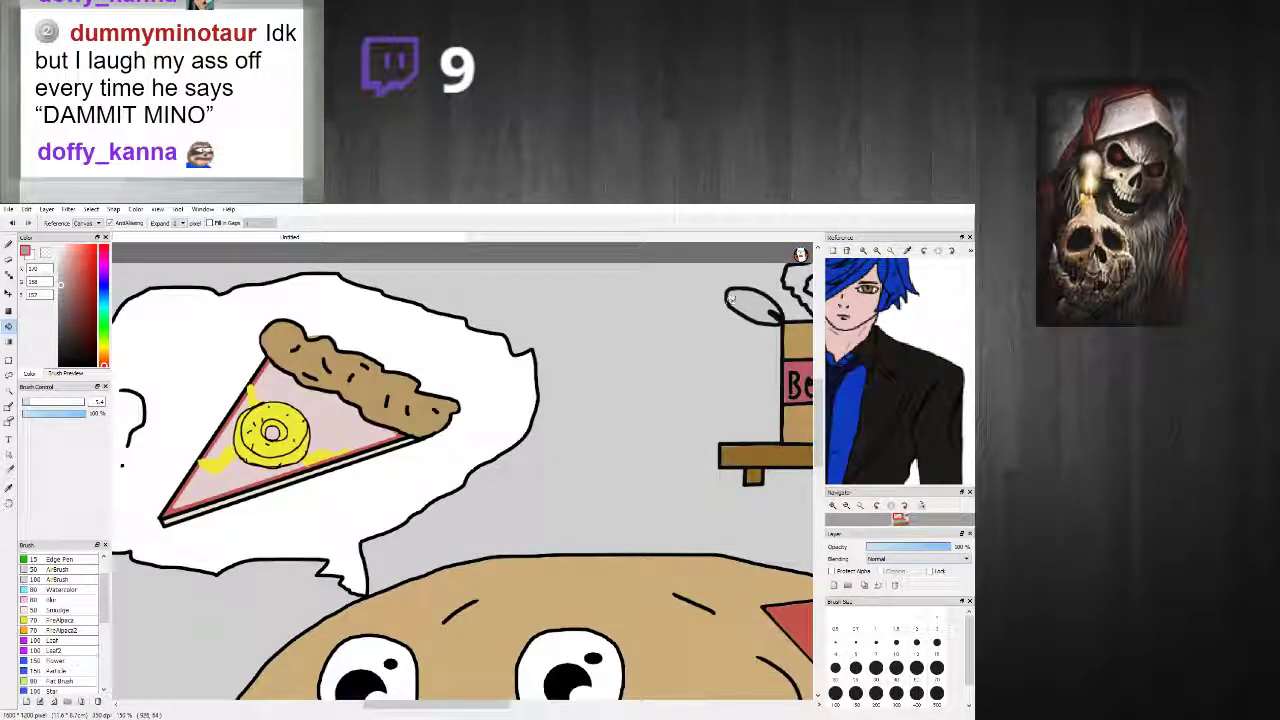
scroll(752, 314, "down", 3)
scroll(760, 320, "up", 5)
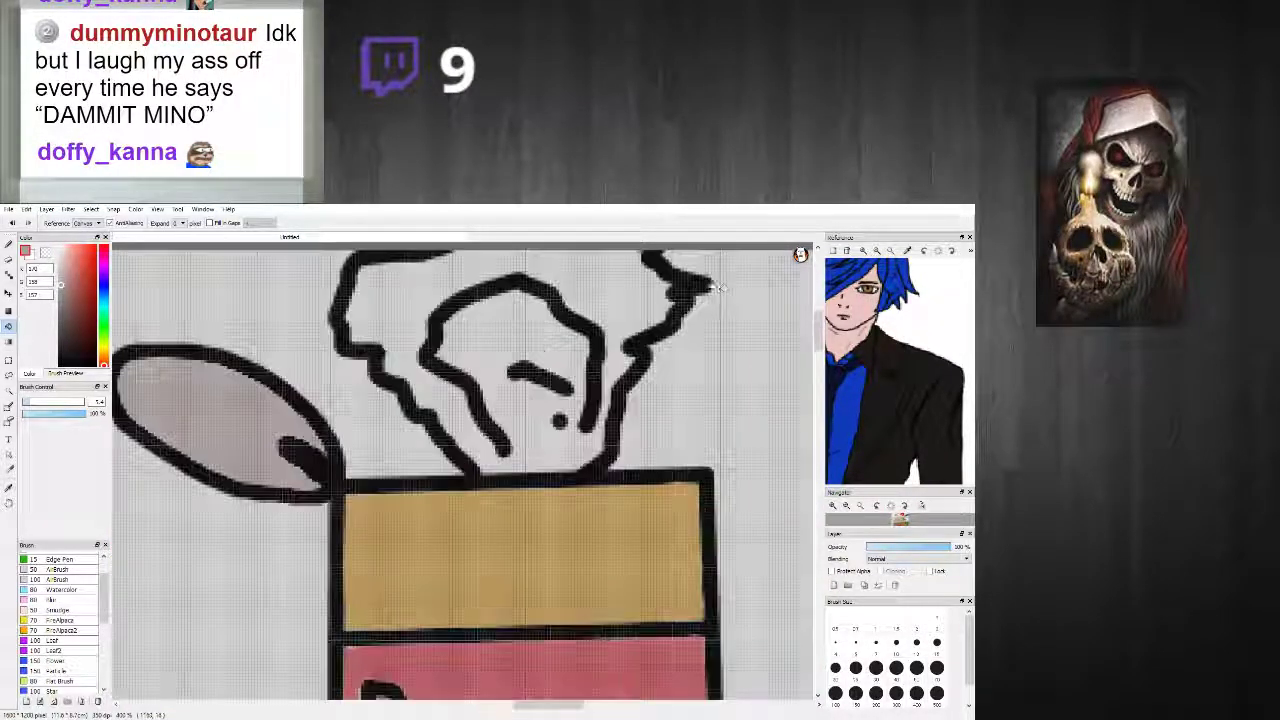
scroll(399, 314, "down", 4)
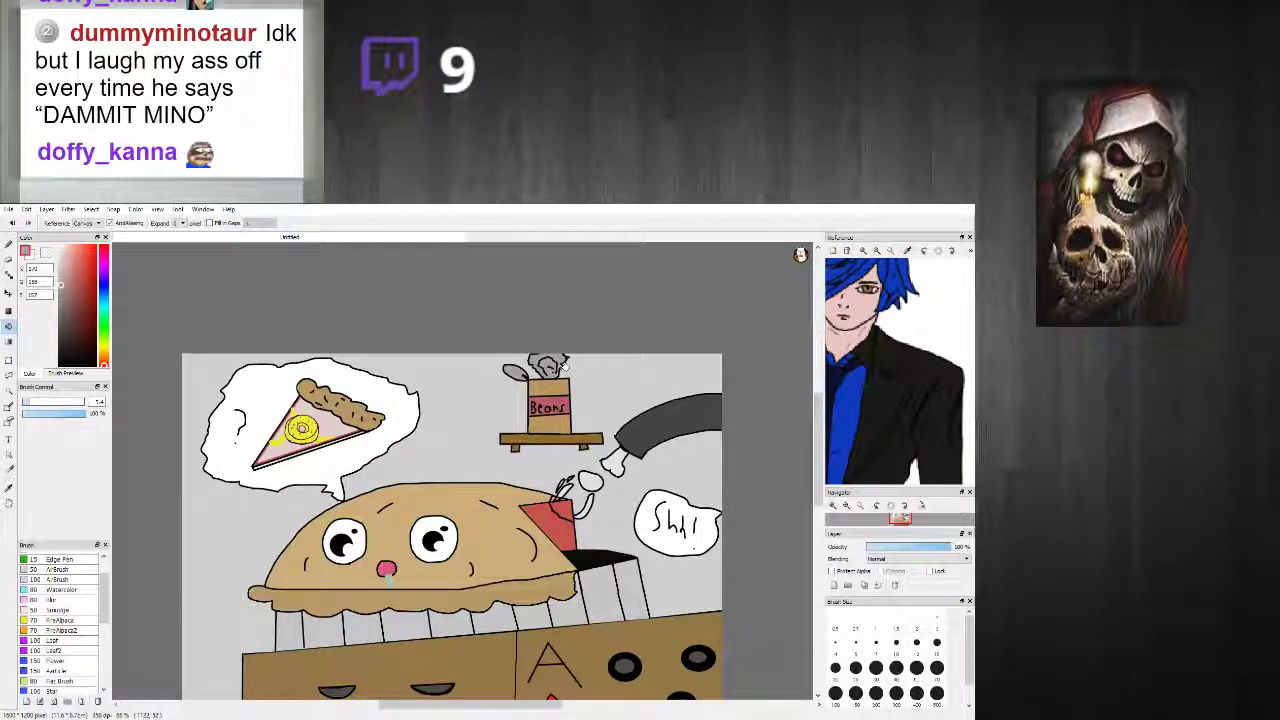
Step: Draw a small jagged near-black shape on the shelf against the can's right side, with an inner curved line
scroll(552, 397, "up", 3)
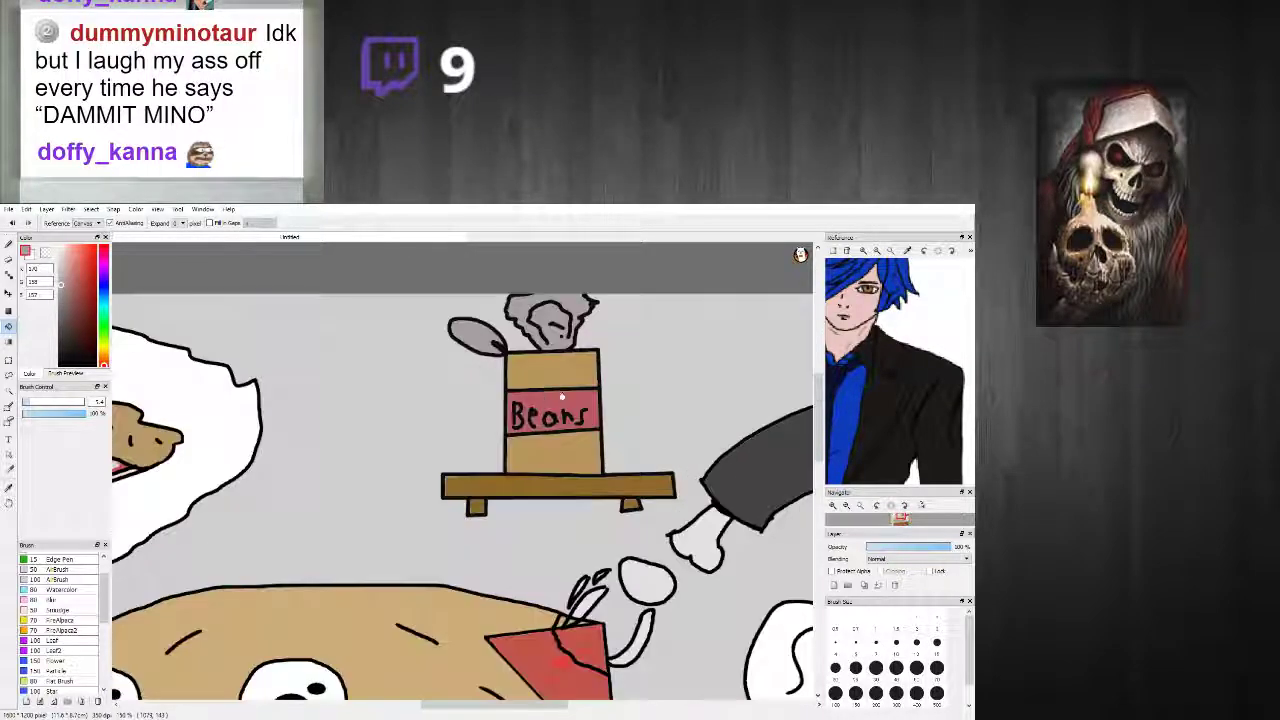
left_click(86, 249)
left_click(9, 244)
scroll(667, 453, "up", 3)
left_click(60, 361)
mouse_move(541, 452)
left_mouse_down()
mouse_move(564, 430)
mouse_move(616, 440)
mouse_move(588, 505)
left_mouse_up()
left_click_drag(543, 455, 572, 492)
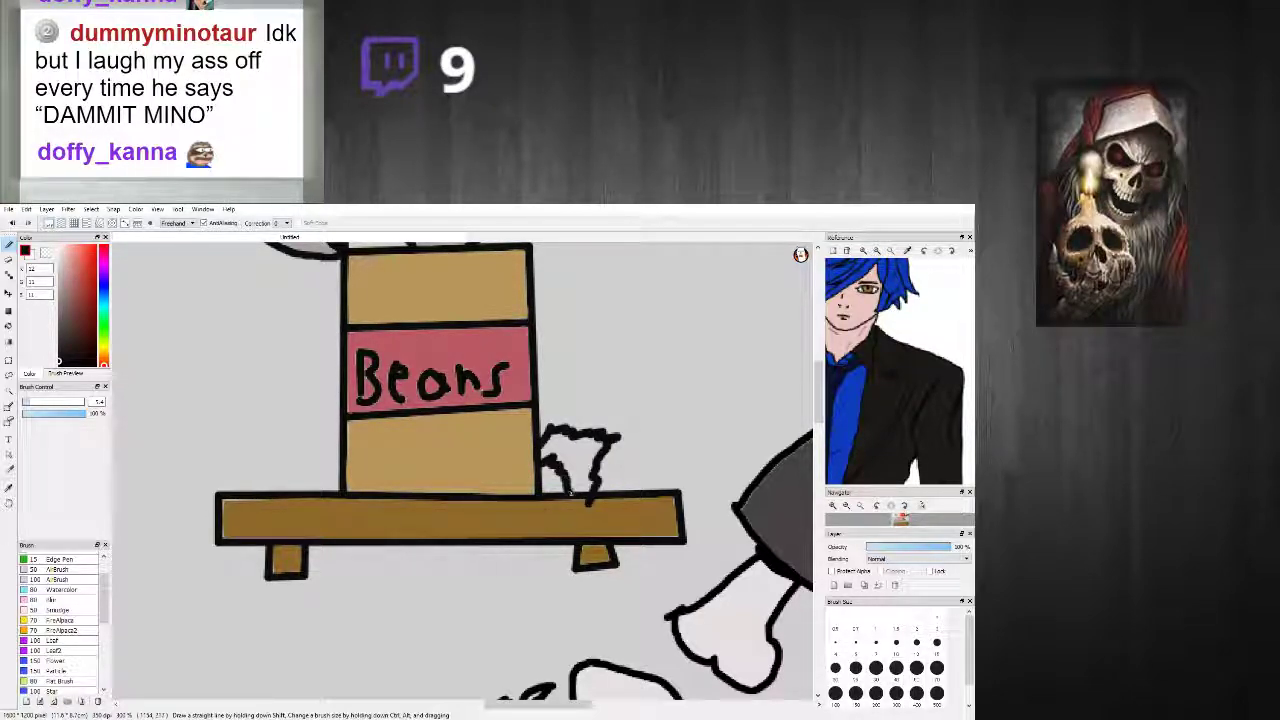
Step: Fill the small jagged shape beside the can with bright red and its inner corner with orange-tan
left_click(92, 252)
left_click(8, 326)
left_click(590, 452)
left_click(556, 462)
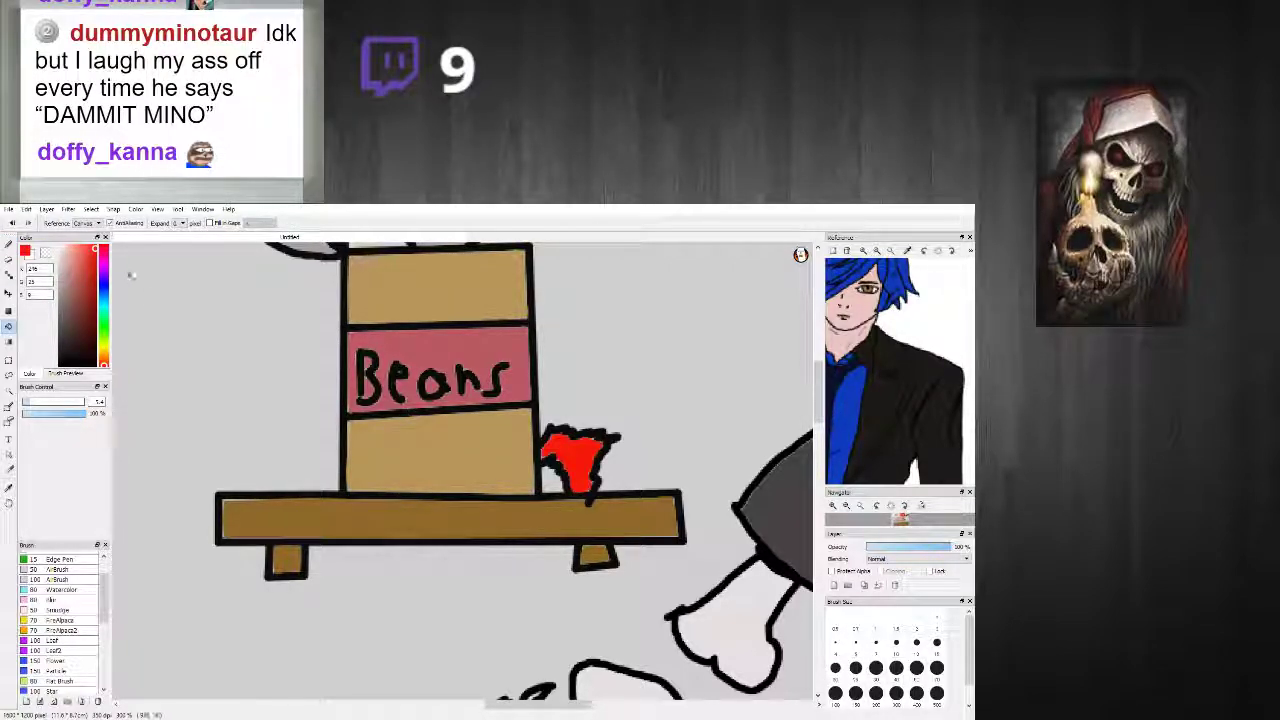
left_click(104, 358)
left_click(548, 479)
scroll(284, 306, "down", 3)
scroll(371, 342, "up", 1)
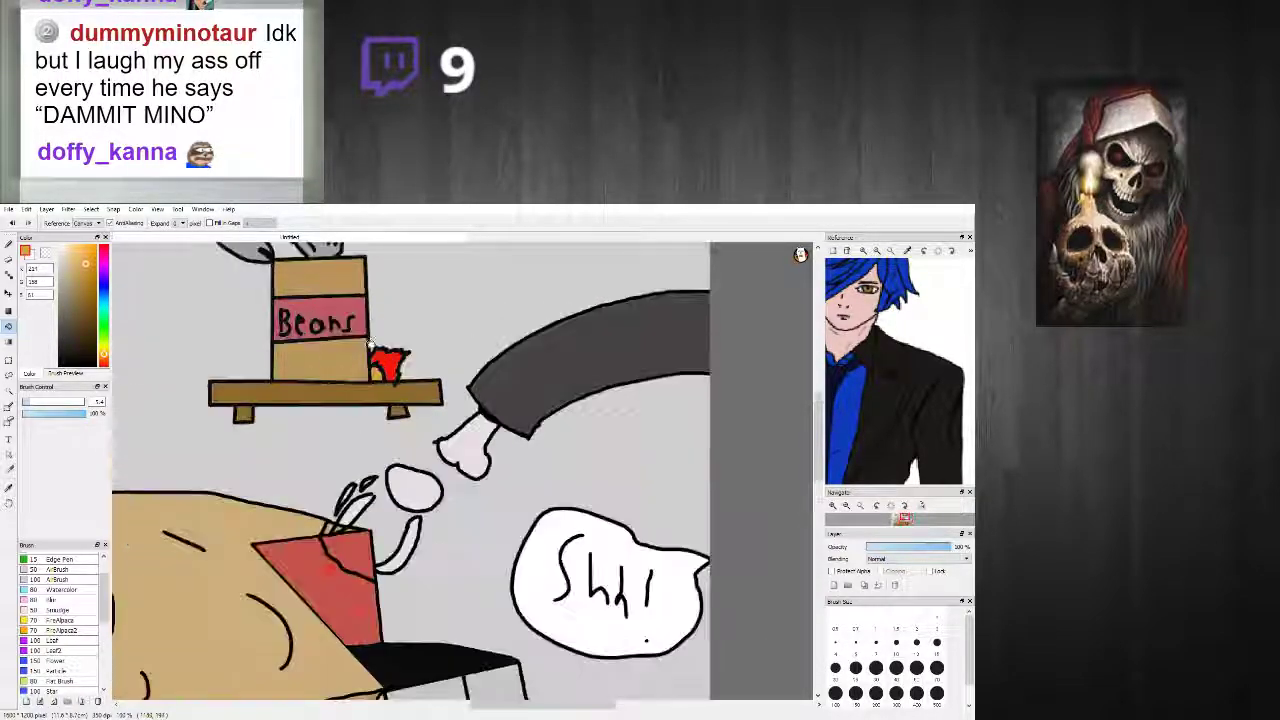
scroll(368, 343, "down", 3)
scroll(405, 418, "up", 2)
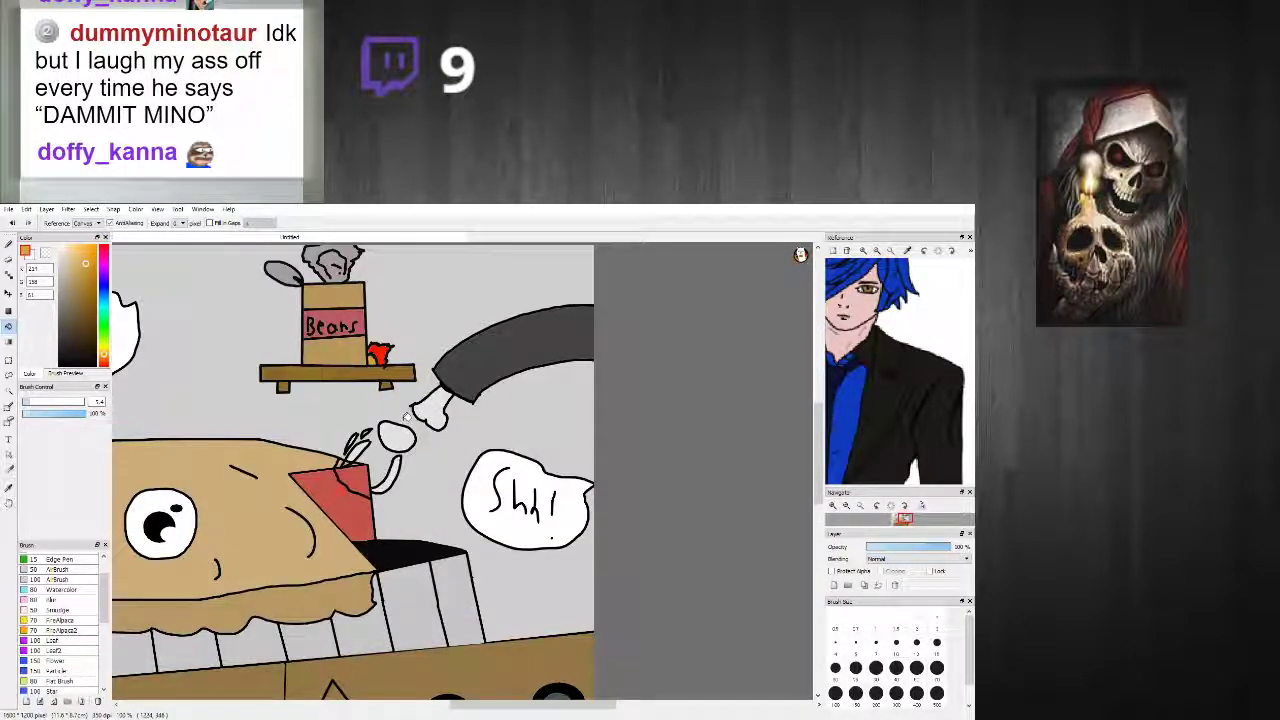
Step: Pick the near-black outline colour and draw an inner oval with a ring-pull detail on the can's open lid
scroll(401, 375, "up", 2)
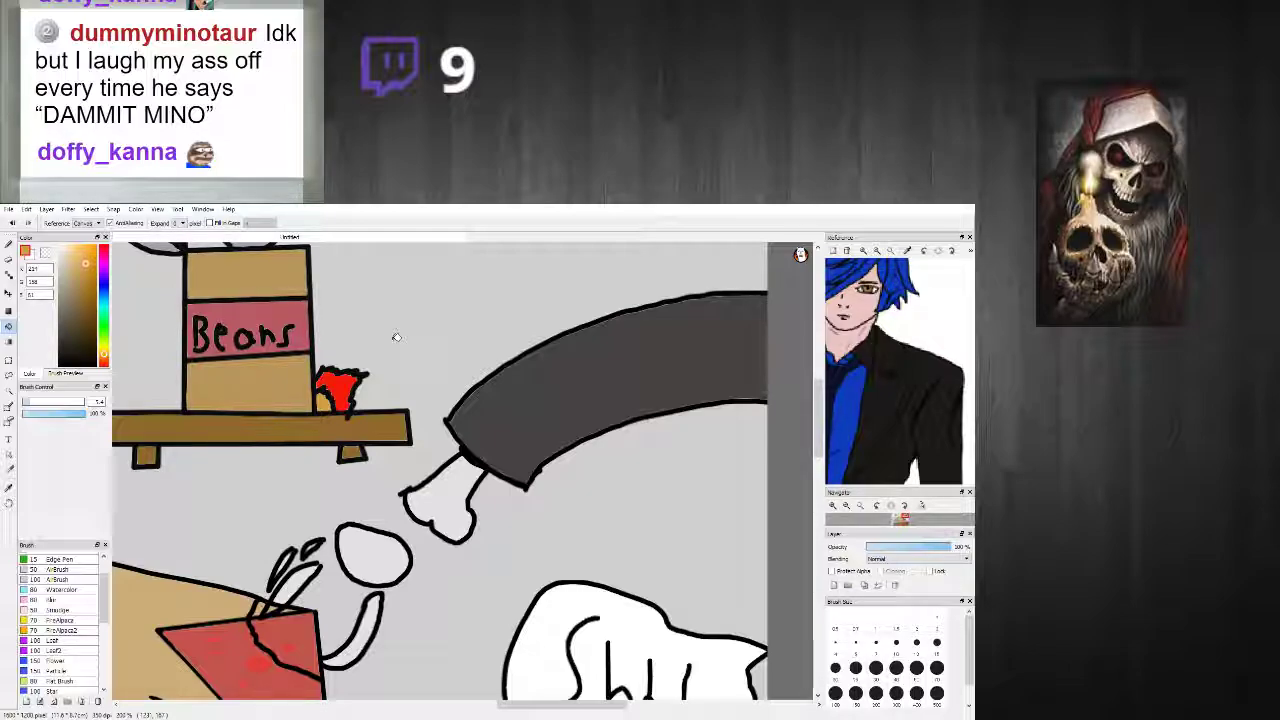
scroll(396, 337, "down", 5)
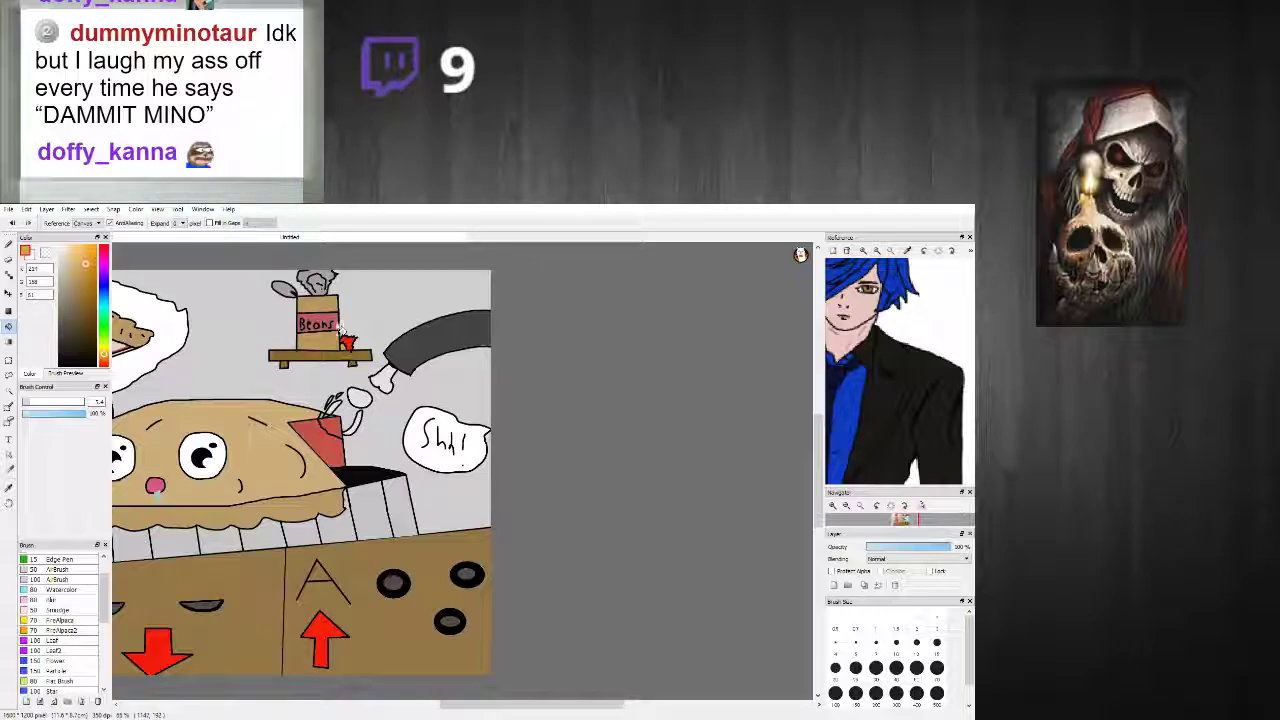
scroll(342, 331, "up", 3)
scroll(327, 265, "down", 6)
scroll(324, 260, "up", 6)
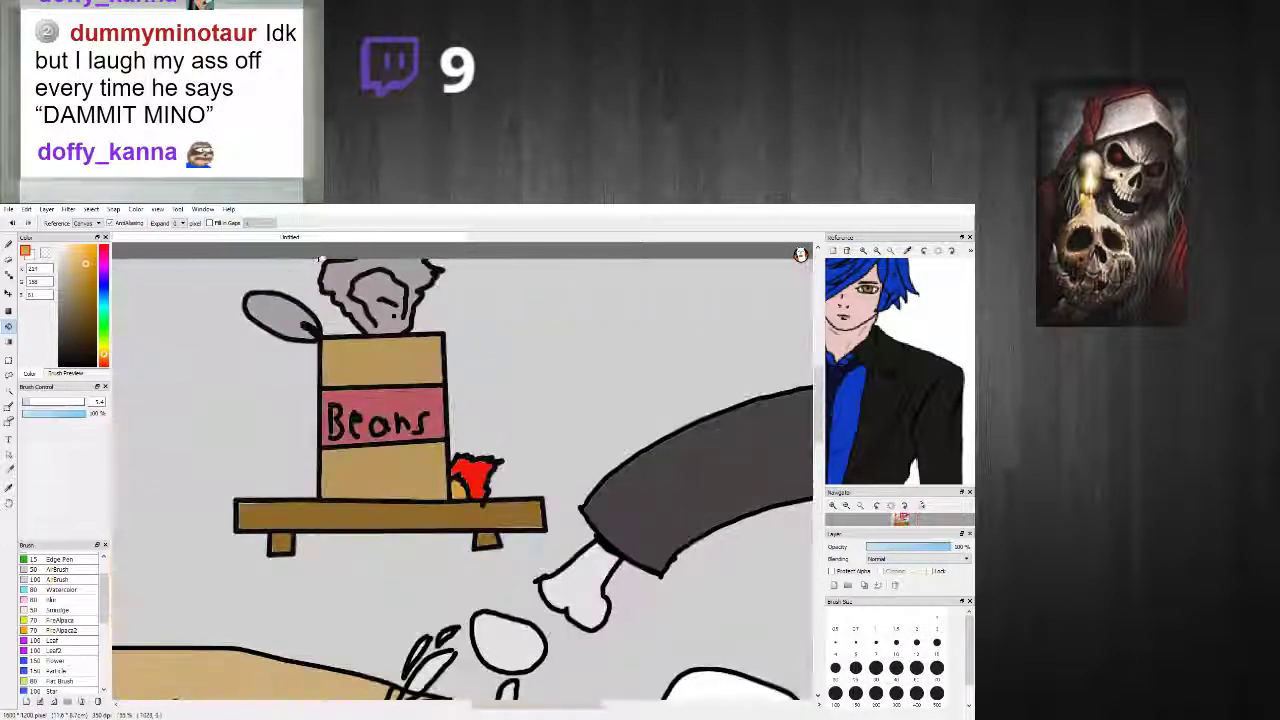
scroll(322, 258, "up", 4)
left_click(296, 445, "alt")
left_click(8, 246)
mouse_move(308, 440)
left_mouse_down()
mouse_move(262, 401)
mouse_move(184, 425)
left_mouse_up()
left_click_drag(148, 380, 245, 428)
scroll(245, 428, "down", 3)
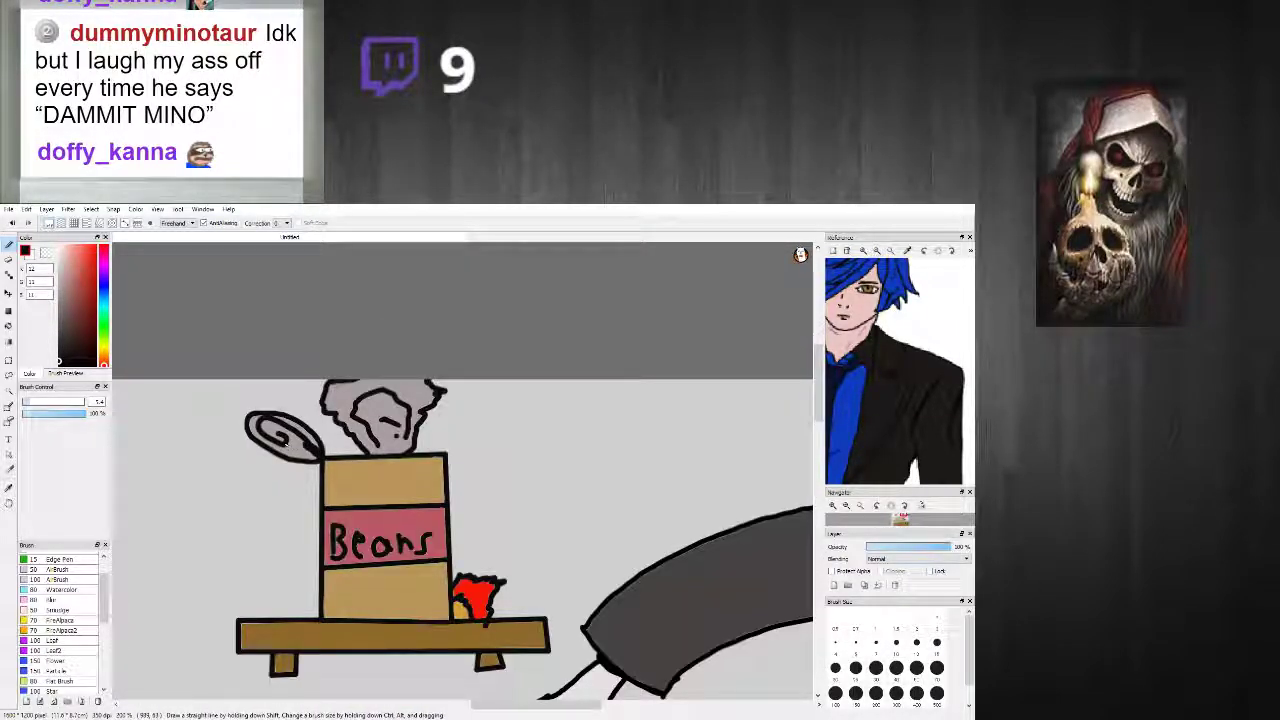
left_click_drag(285, 441, 305, 453)
scroll(318, 459, "down", 3)
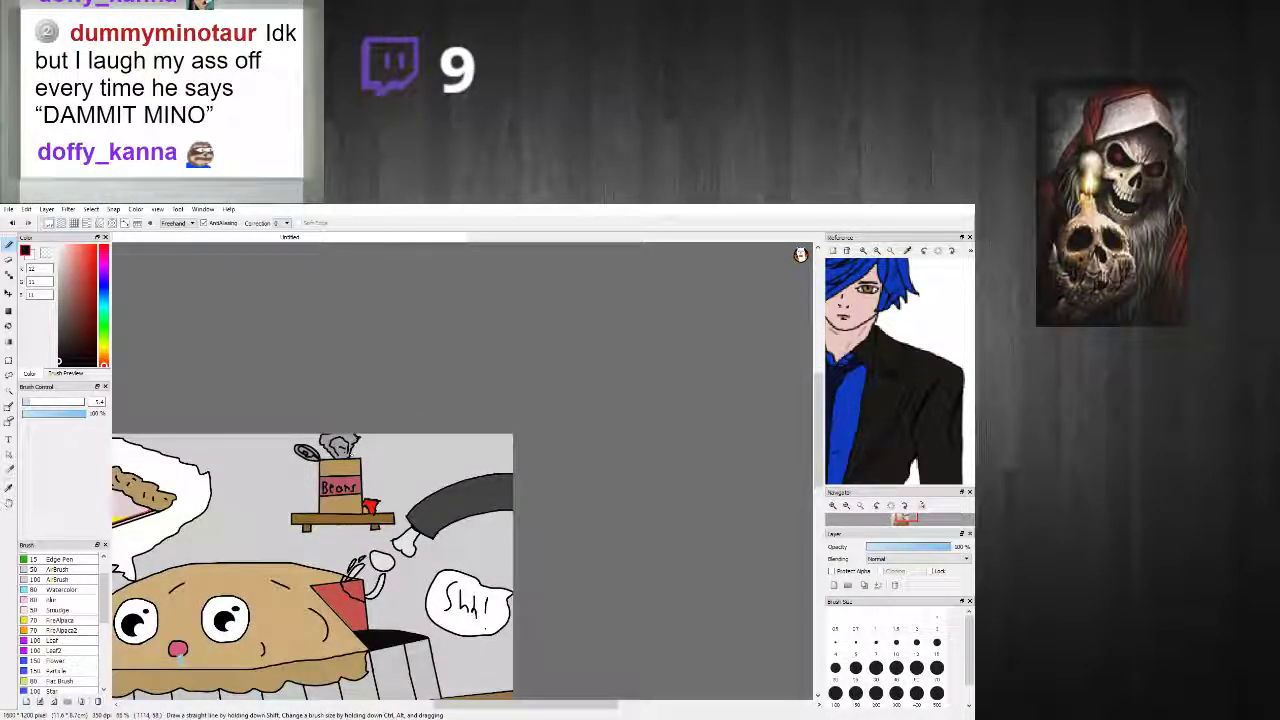
Step: Draw a wavy near-black line from the red shape across the can's lower band and down past its left side
scroll(383, 480, "up", 1)
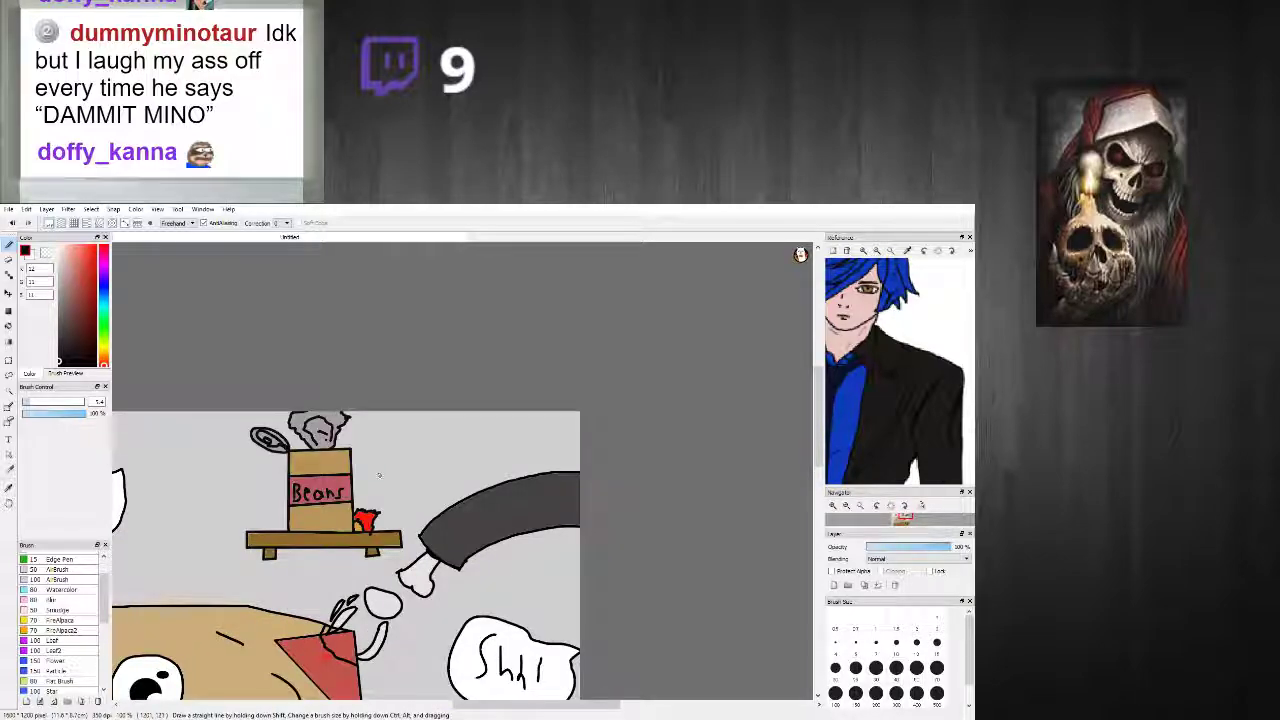
scroll(378, 482, "up", 3)
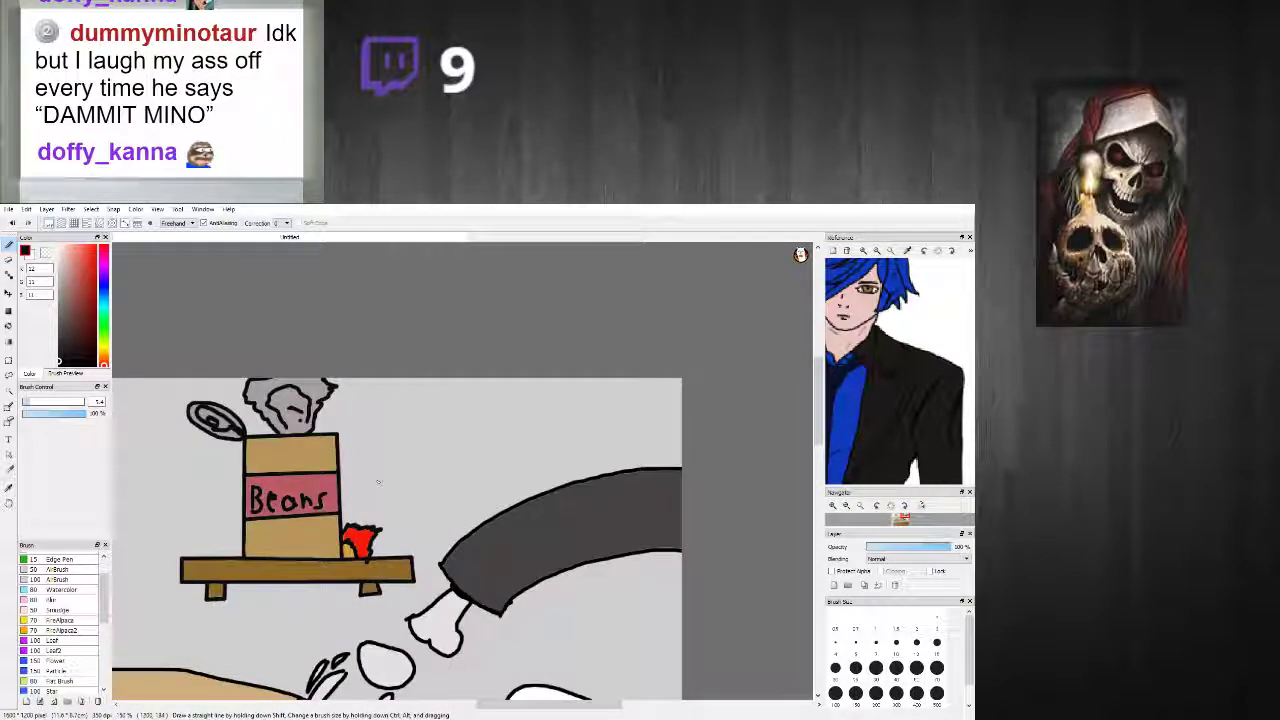
scroll(357, 497, "up", 2)
left_click(343, 541, "alt")
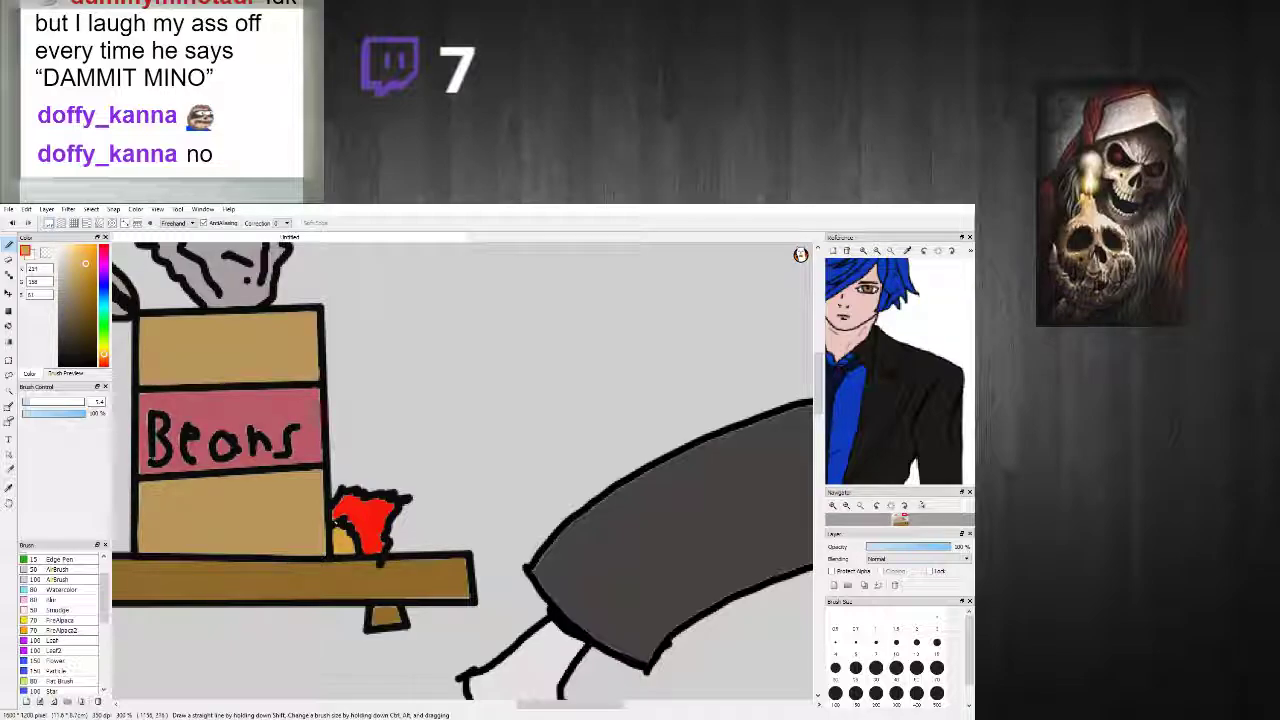
left_click(336, 524, "alt")
left_click_drag(337, 526, 138, 515)
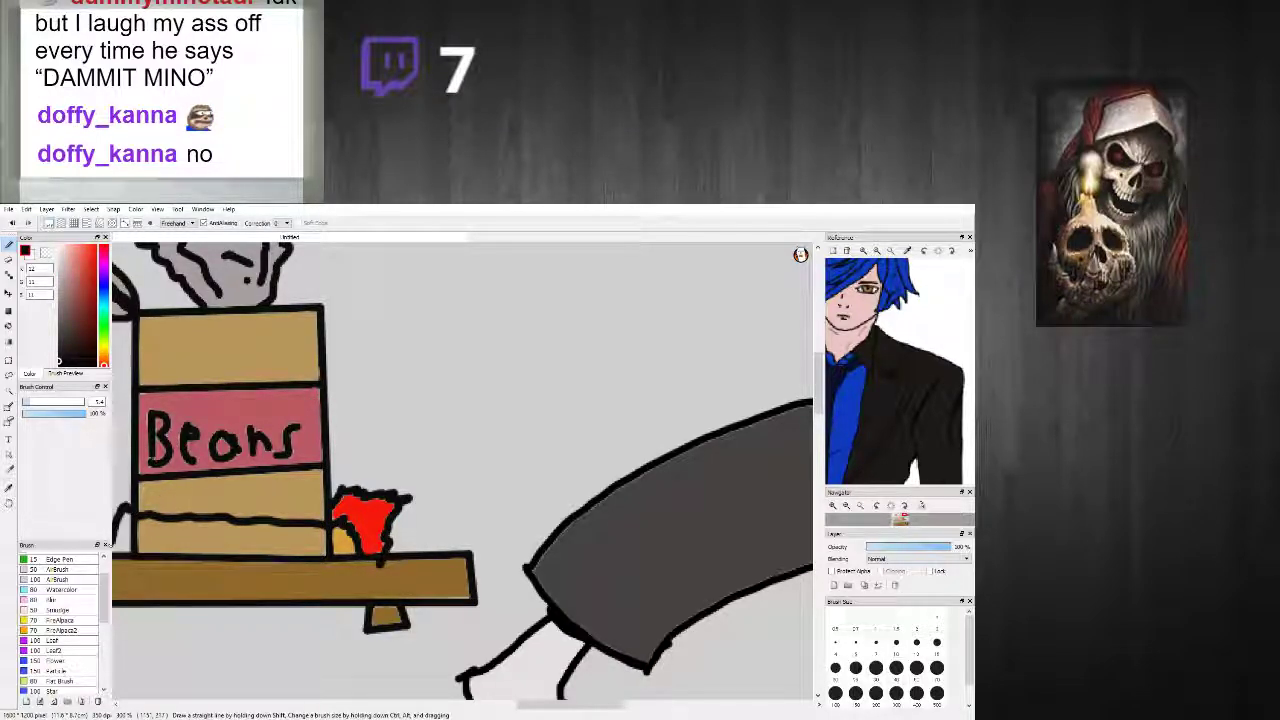
scroll(172, 550, "down", 3)
scroll(172, 550, "up", 3)
mouse_move(190, 543)
left_mouse_down()
mouse_move(410, 544)
mouse_move(390, 556)
mouse_move(407, 563)
mouse_move(180, 554)
mouse_move(202, 565)
left_mouse_up()
Step: Pick the orange-tan colour and paint the strip below the wavy line along the can's base
scroll(430, 541, "up", 2)
right_click(428, 543)
scroll(297, 566, "down", 3)
scroll(210, 556, "up", 2)
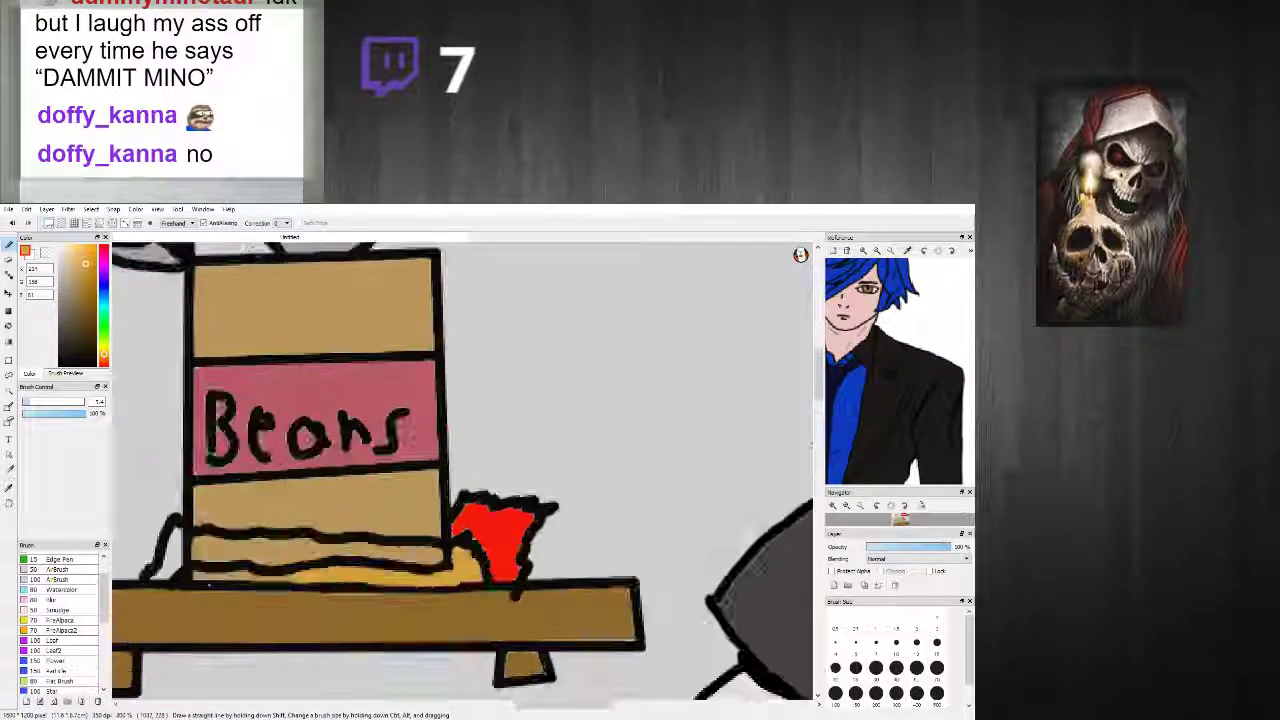
mouse_move(197, 576)
left_mouse_down()
mouse_move(283, 581)
mouse_move(232, 582)
left_mouse_up()
Step: Pick the bright red and fill the wavy band around the can's lower part, including its end piece beside the can
right_click(478, 521)
mouse_move(464, 519)
left_mouse_down()
mouse_move(433, 548)
mouse_move(463, 528)
mouse_move(430, 558)
mouse_move(440, 564)
left_mouse_up()
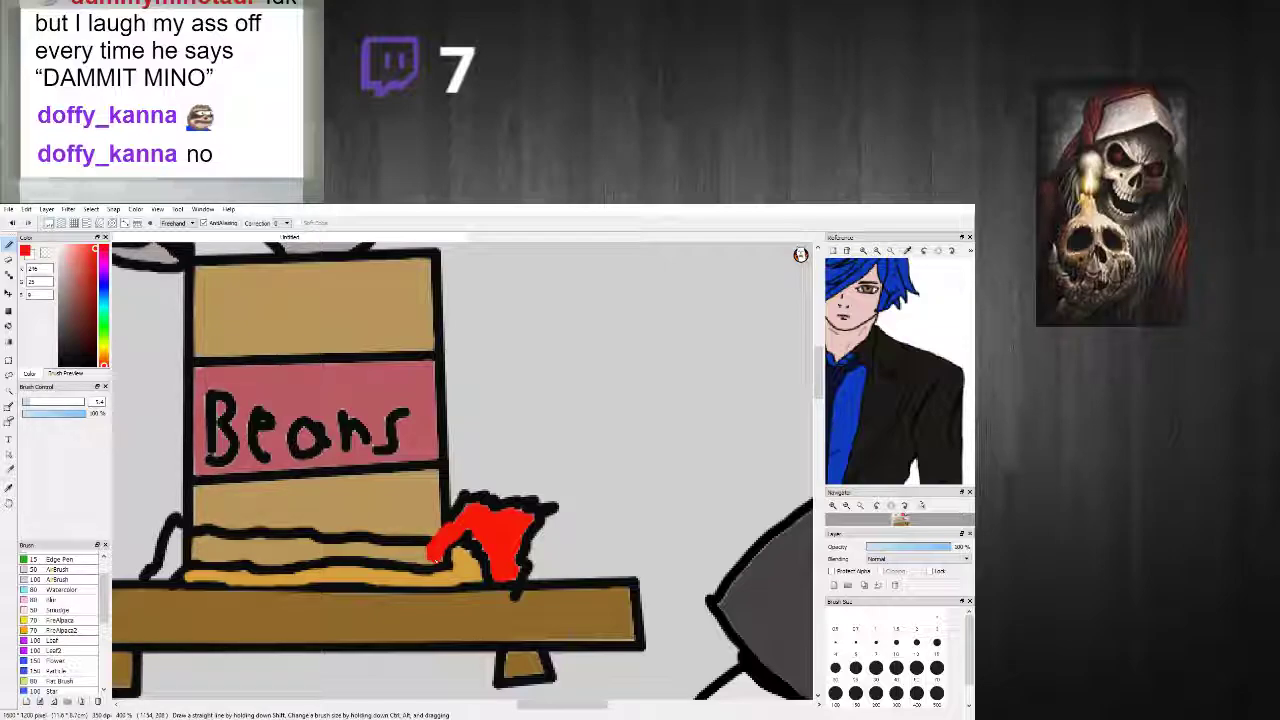
mouse_move(192, 548)
left_mouse_down()
mouse_move(180, 555)
mouse_move(193, 554)
left_mouse_up()
left_click(9, 326)
left_click(276, 548)
left_click(172, 552)
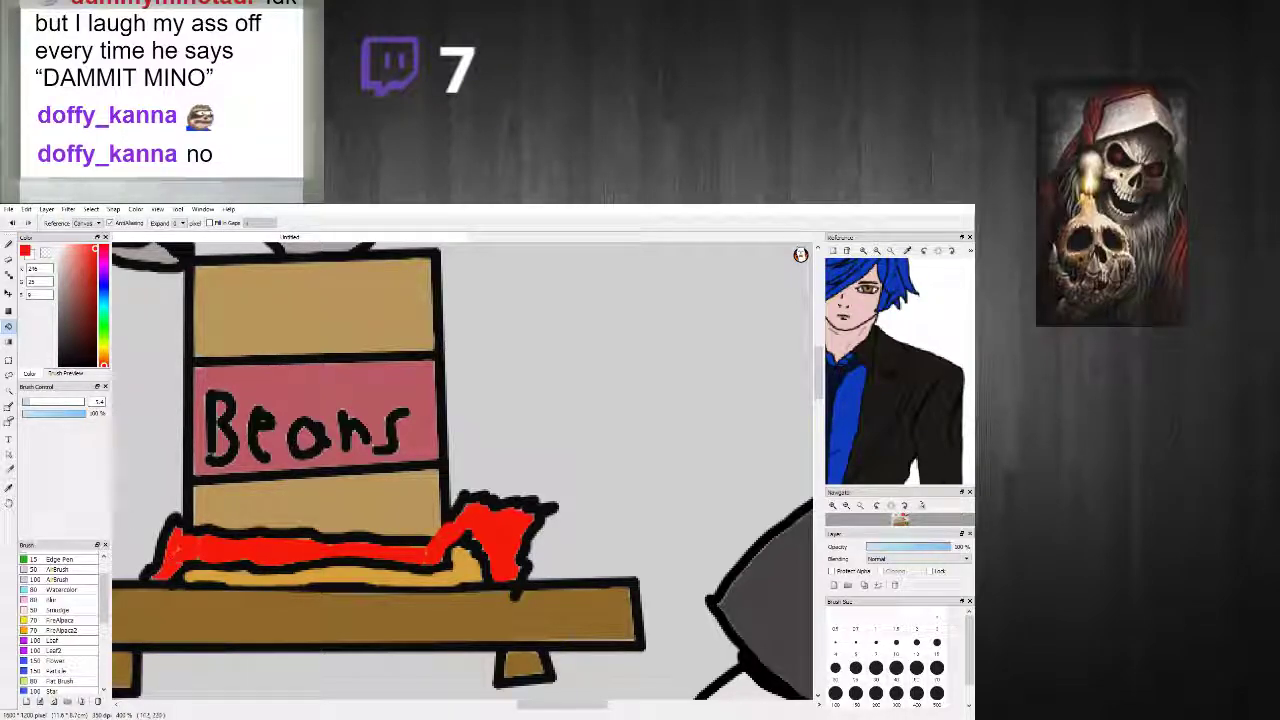
Step: Pick the near-black outline colour and redraw the upper edge of the red band across the can
left_click(9, 243)
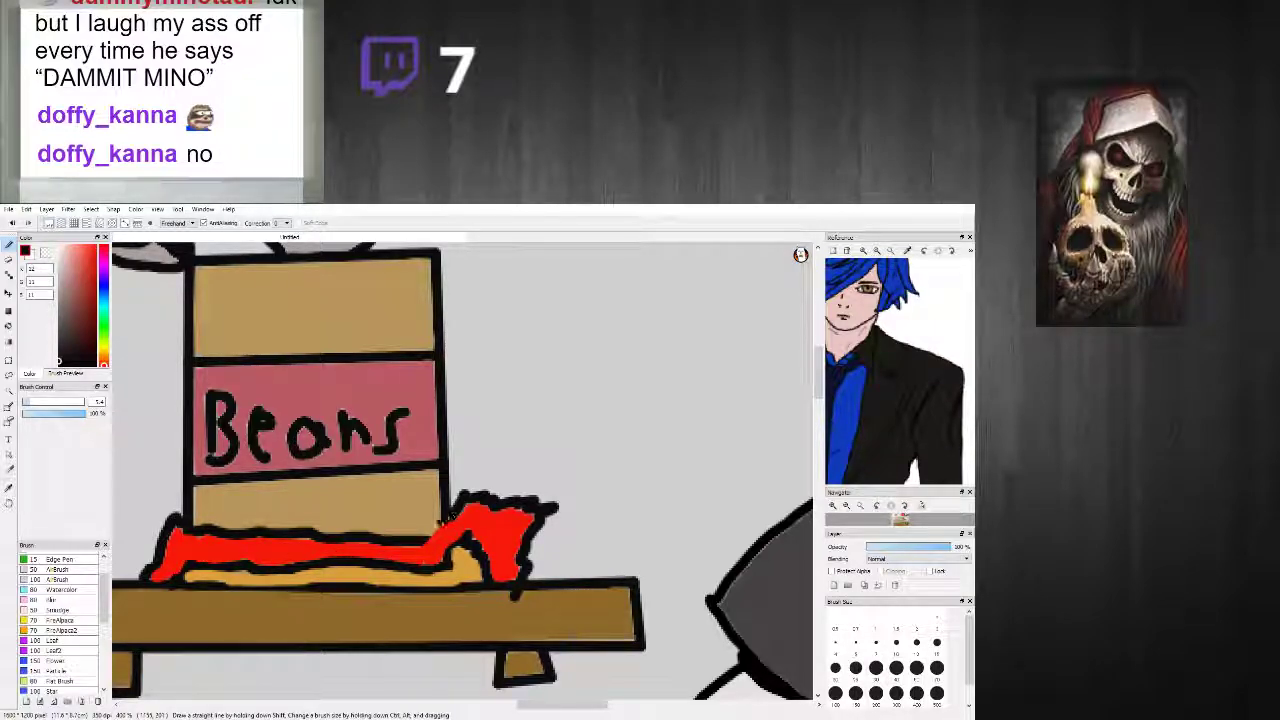
scroll(500, 540, "down", 3)
scroll(462, 536, "up", 2)
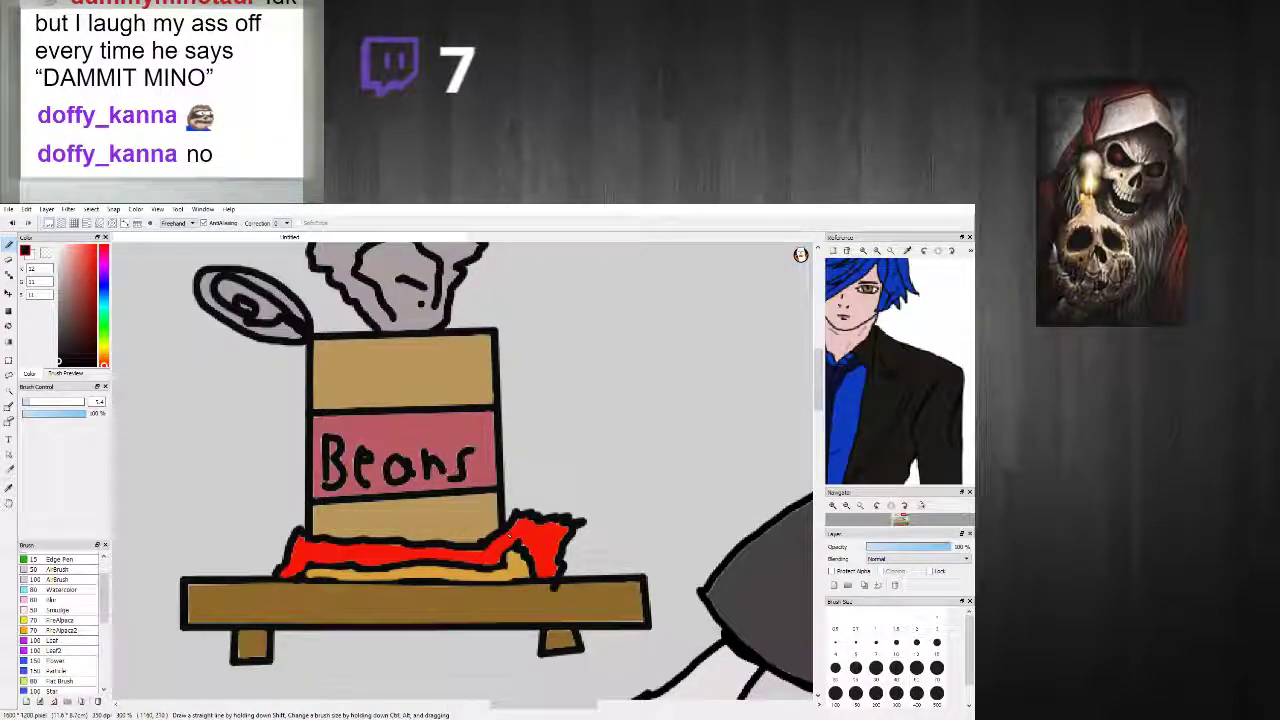
left_click_drag(462, 538, 310, 534)
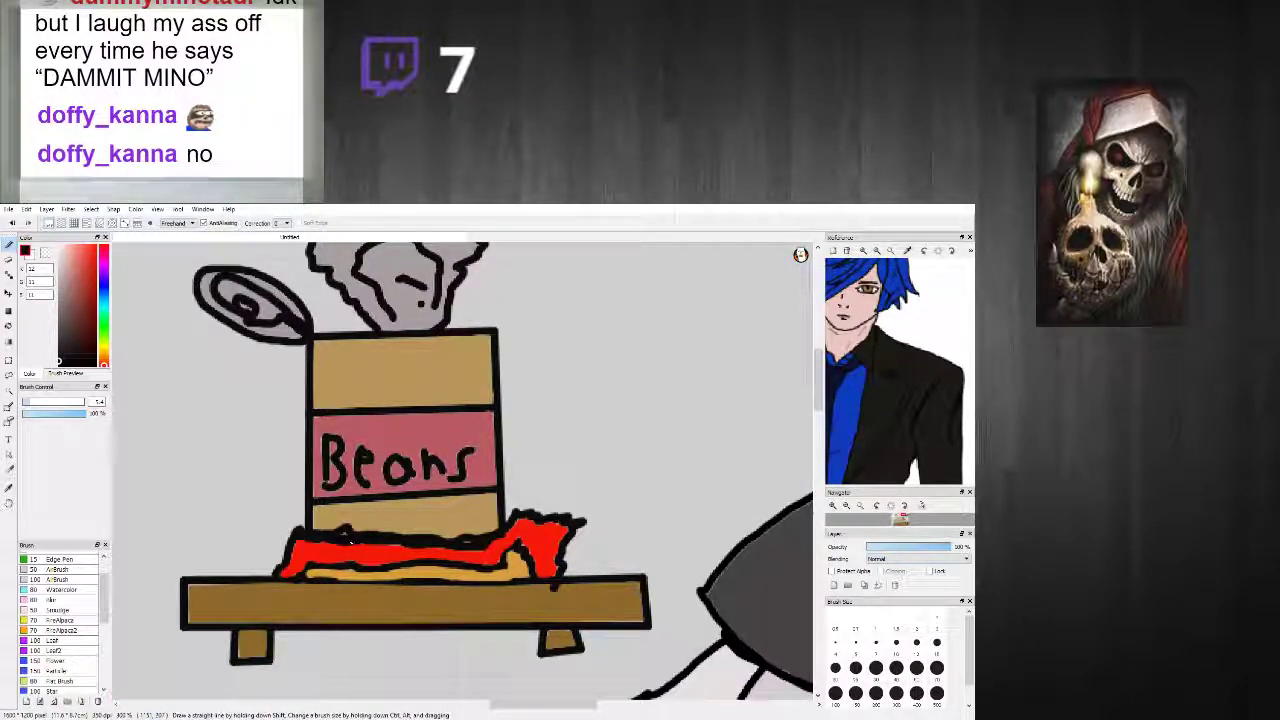
scroll(466, 542, "down", 3)
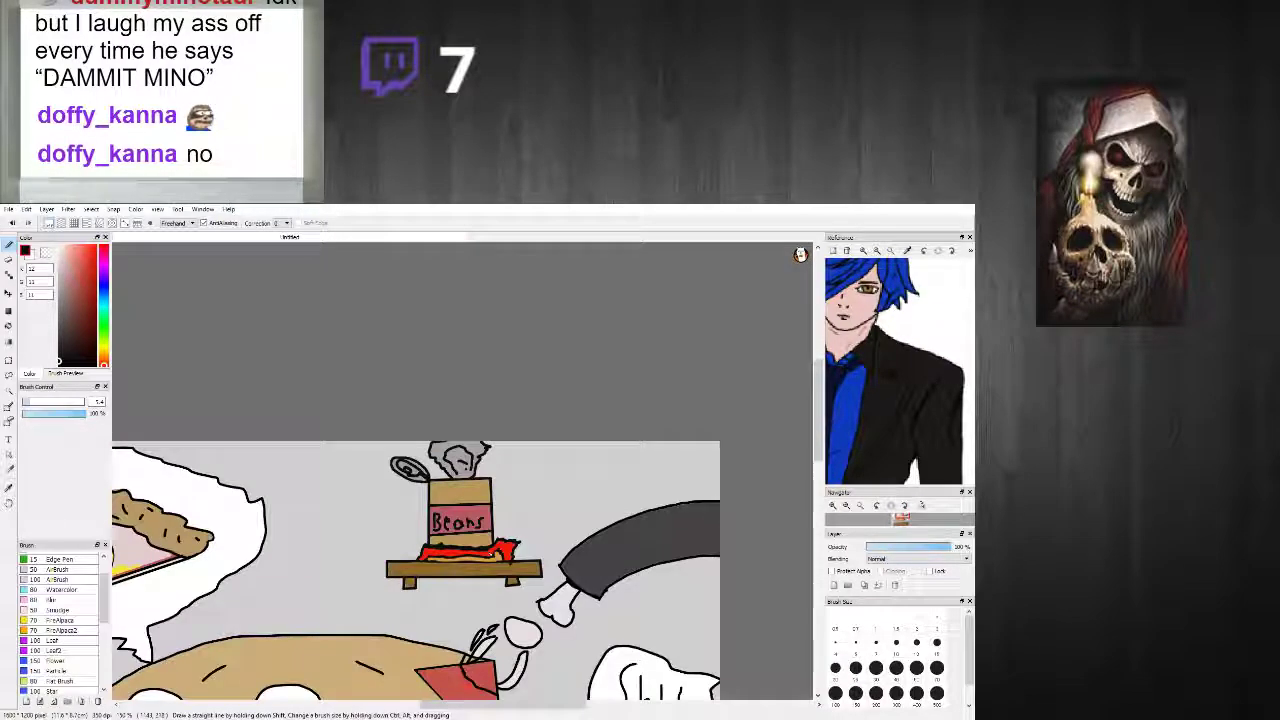
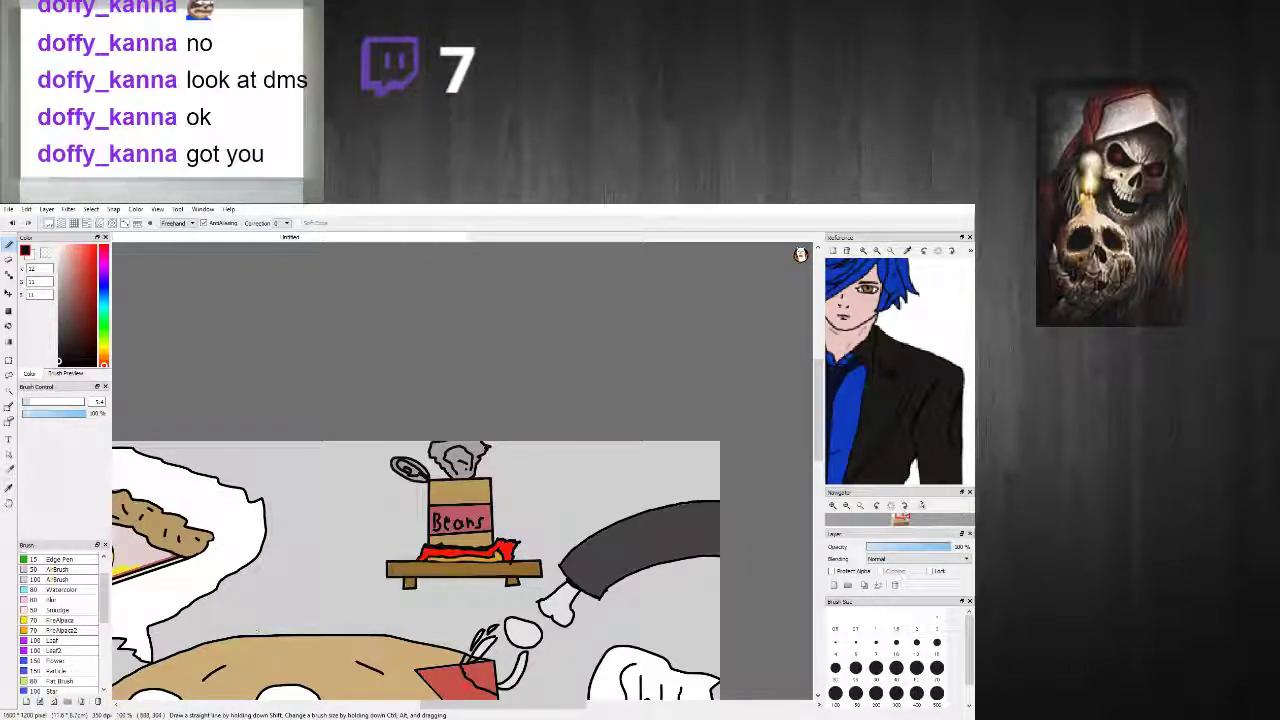
Step: Examine the whole cartoon at several zoom levels and centre it in view
scroll(325, 604, "up", 4)
scroll(364, 567, "down", 7)
scroll(369, 563, "down", 3)
scroll(365, 573, "up", 8)
scroll(366, 588, "down", 4)
scroll(345, 628, "up", 1)
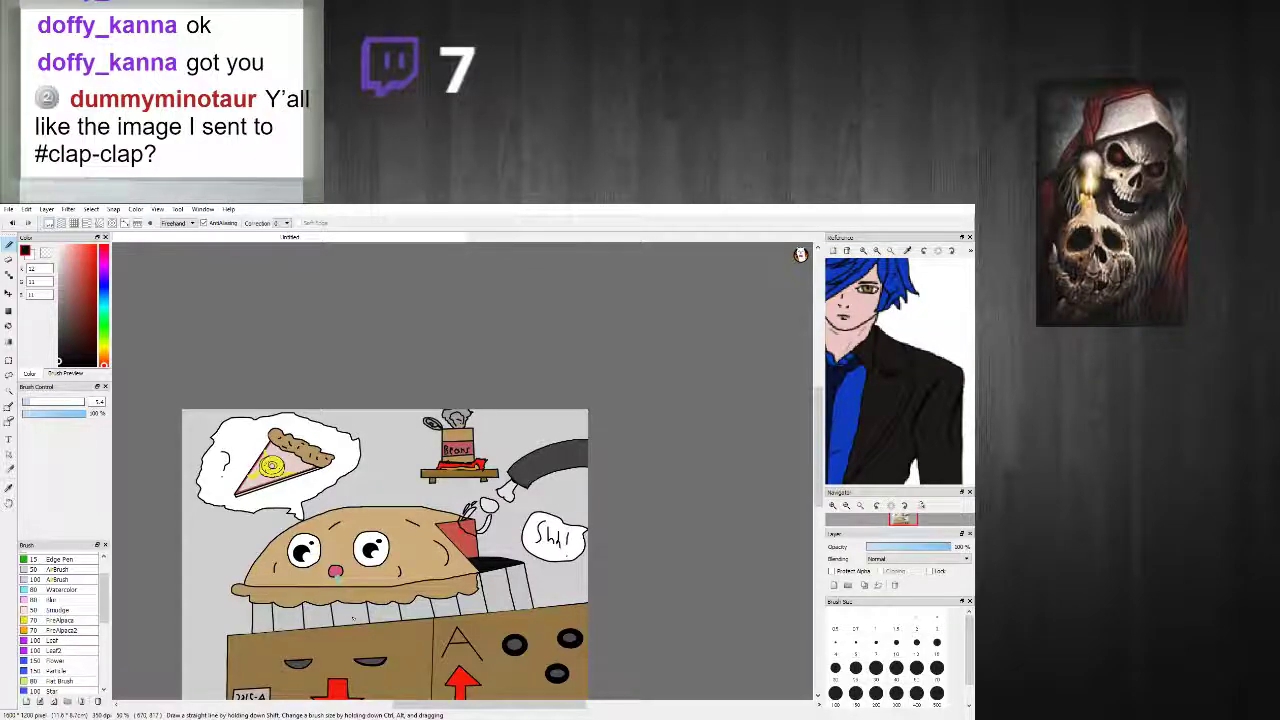
scroll(353, 618, "up", 2)
scroll(352, 630, "down", 5)
scroll(351, 641, "up", 3)
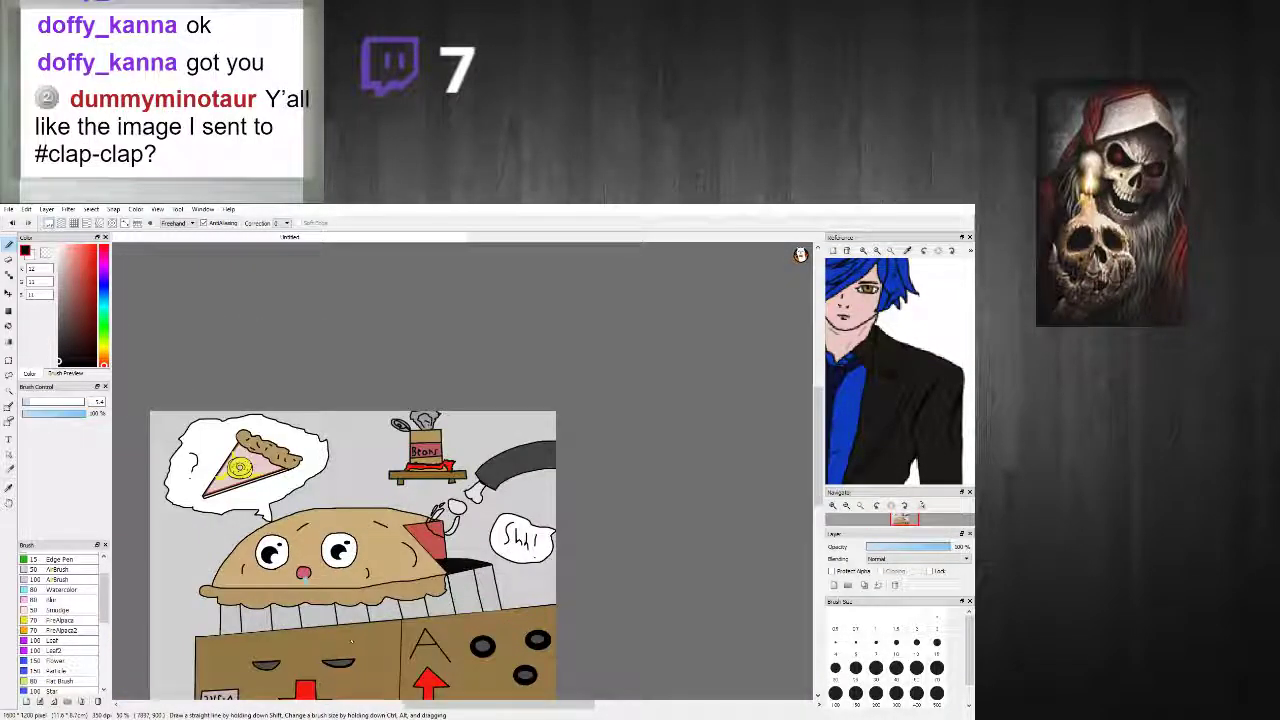
scroll(405, 590, "down", 2)
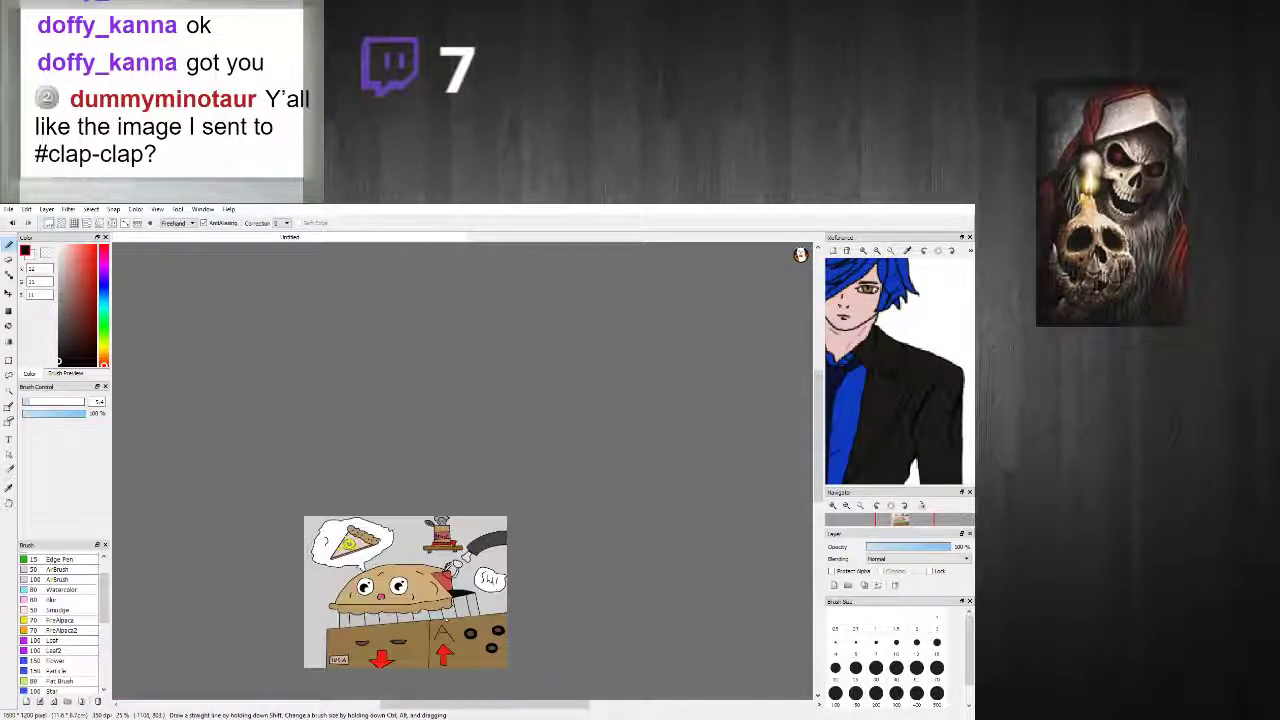
scroll(419, 627, "up", 1)
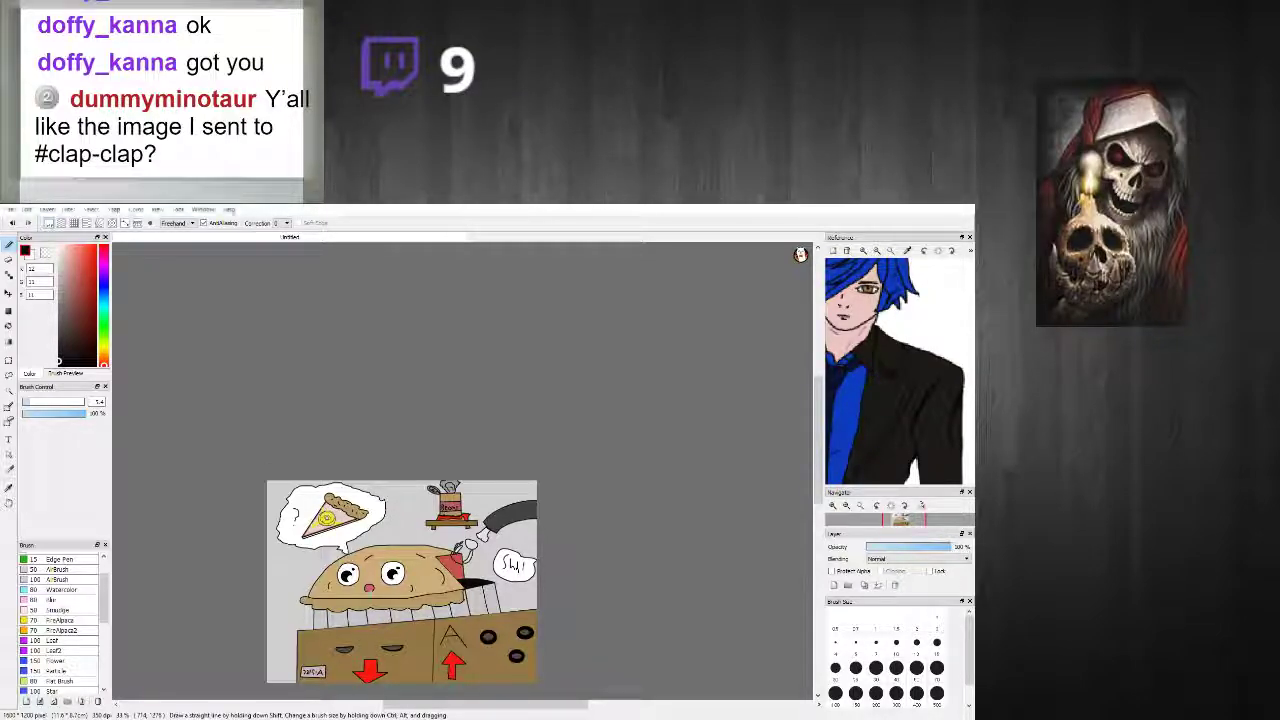
scroll(416, 613, "up", 4)
scroll(416, 618, "down", 5)
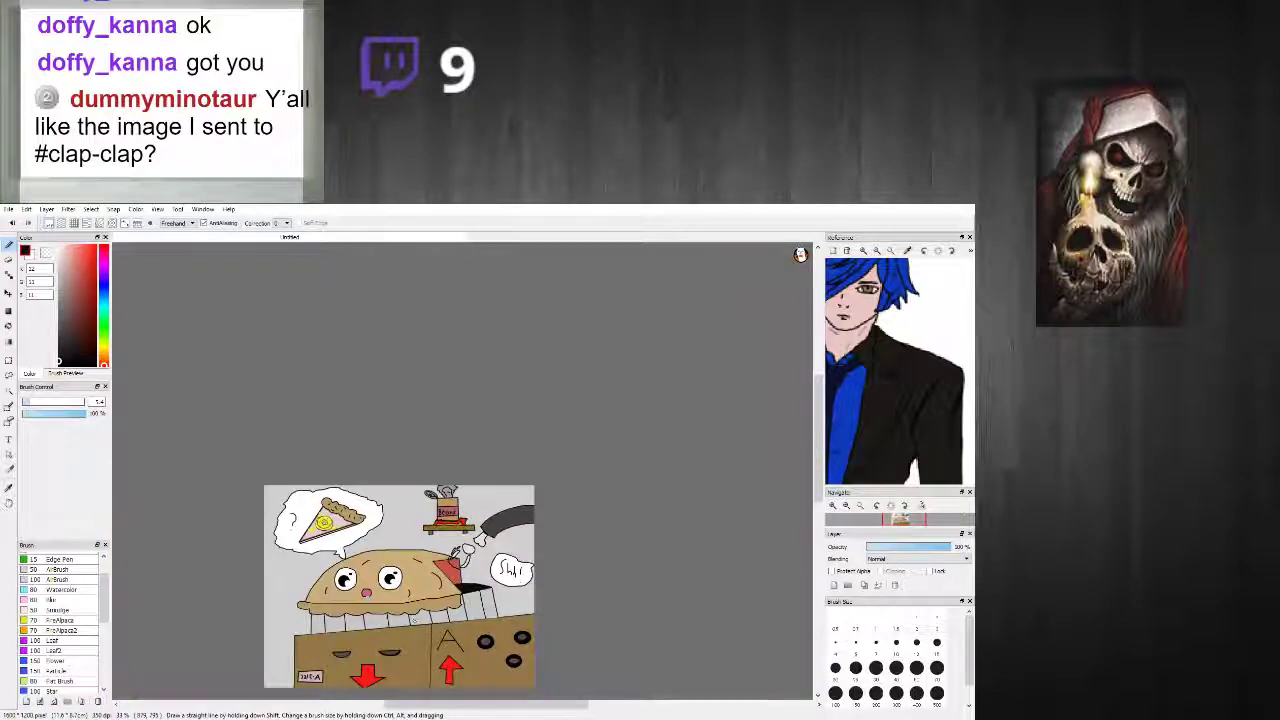
scroll(416, 618, "up", 2)
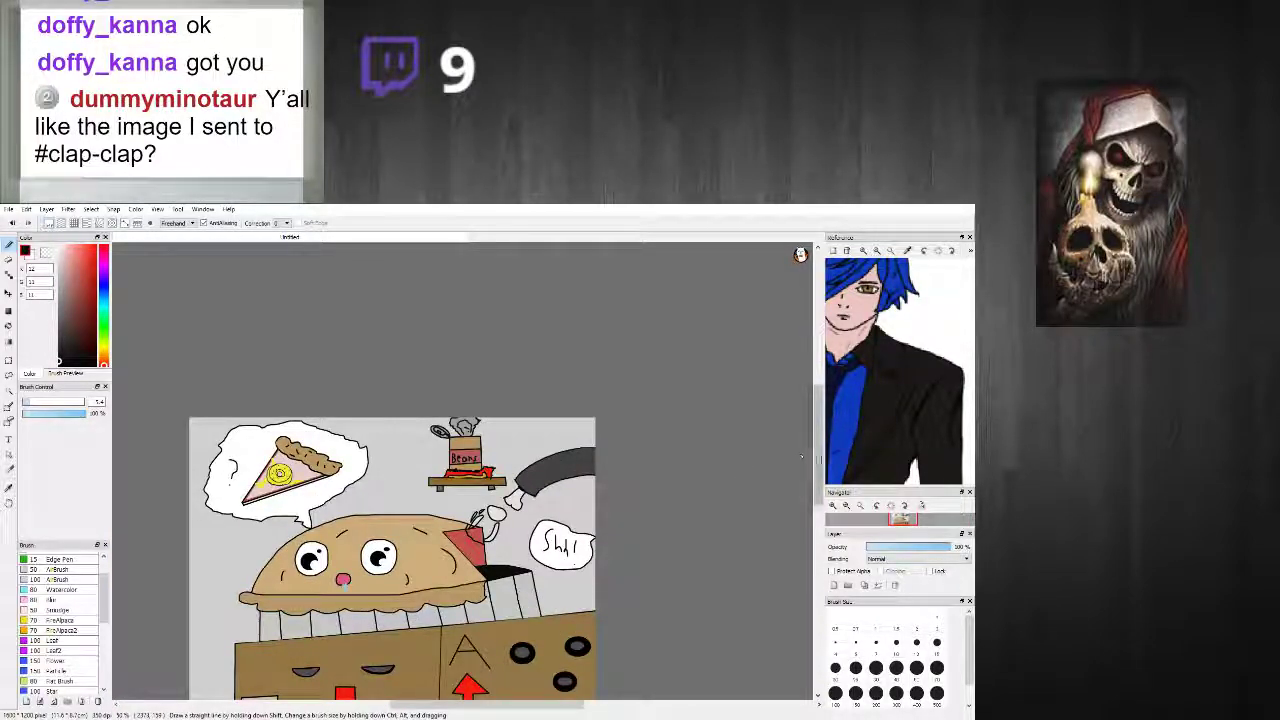
left_click_drag(818, 450, 818, 467)
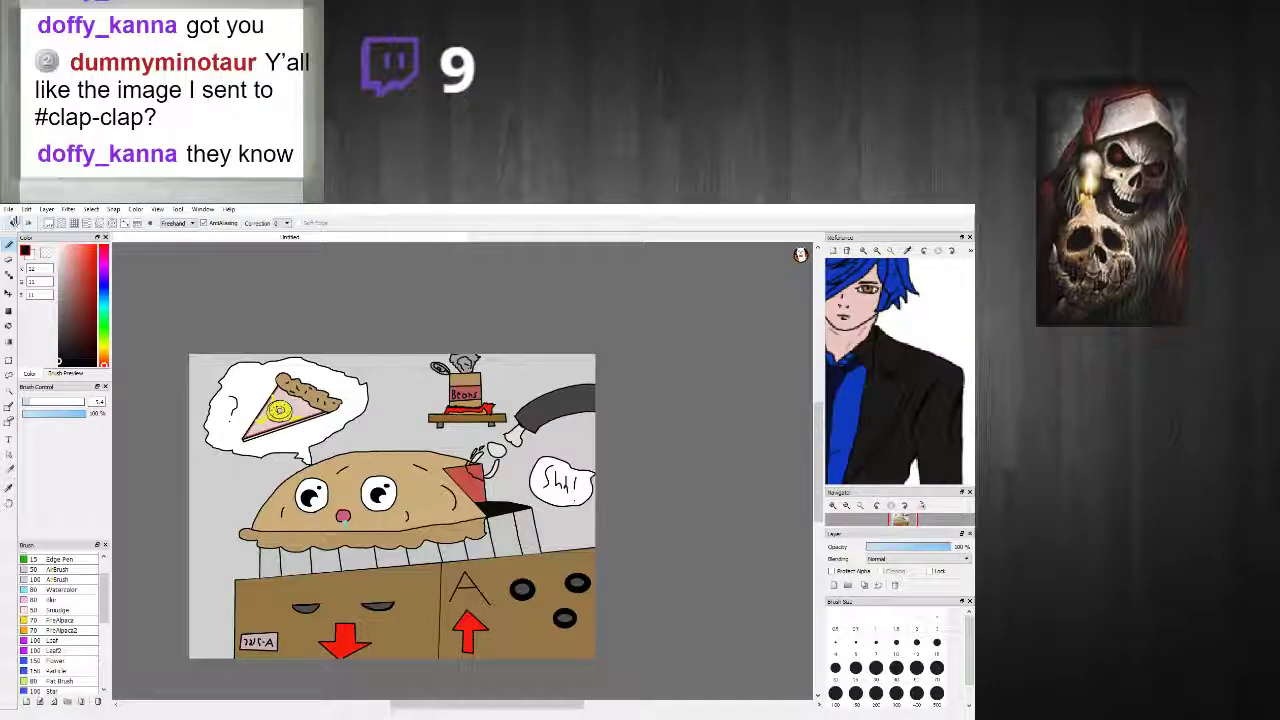
Step: Sample the light grey background, paste the blue-haired face image onto its own layer, and close the reference image view
right_click(219, 482)
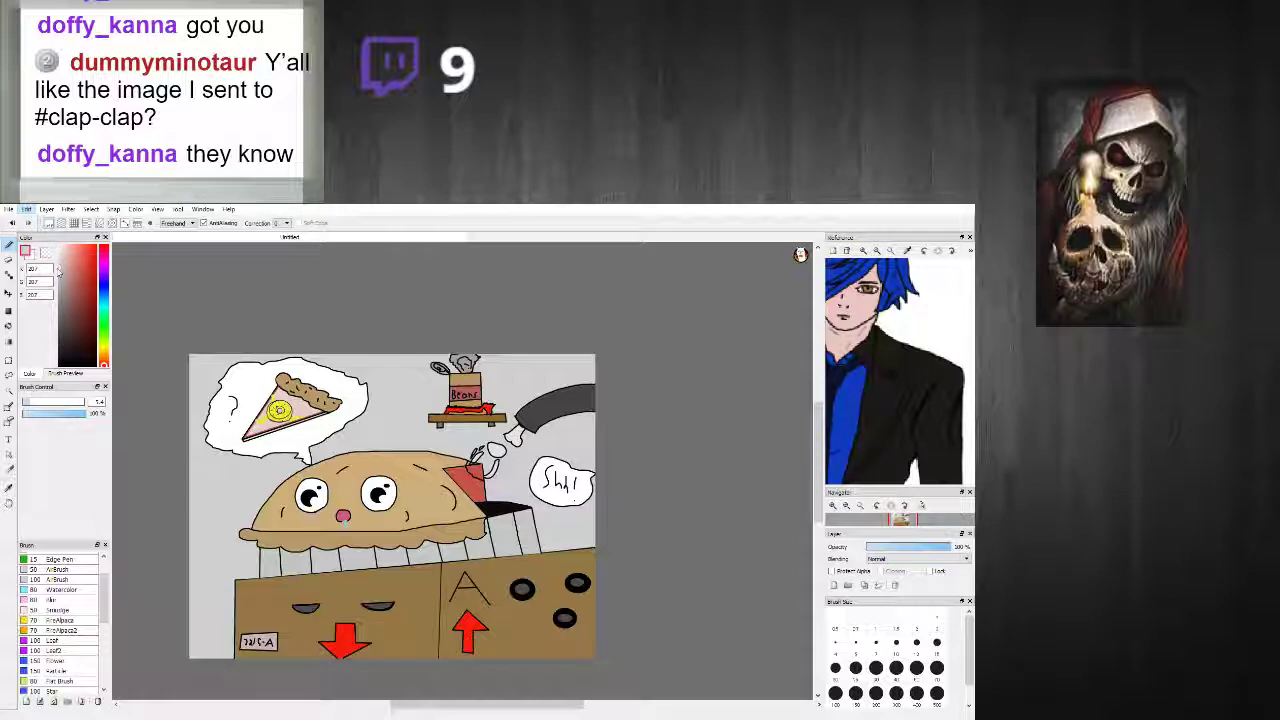
key("ctrl+v")
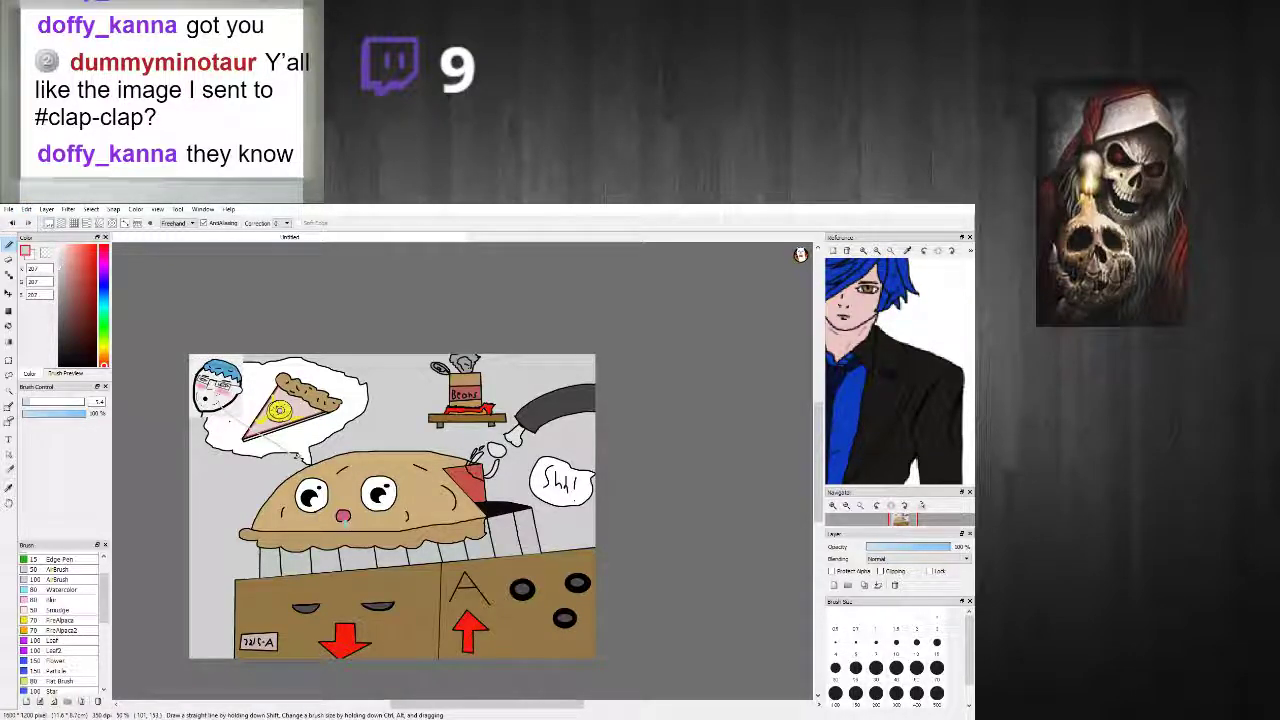
scroll(907, 529, "up", 1)
scroll(882, 613, "down", 2)
scroll(882, 613, "up", 2)
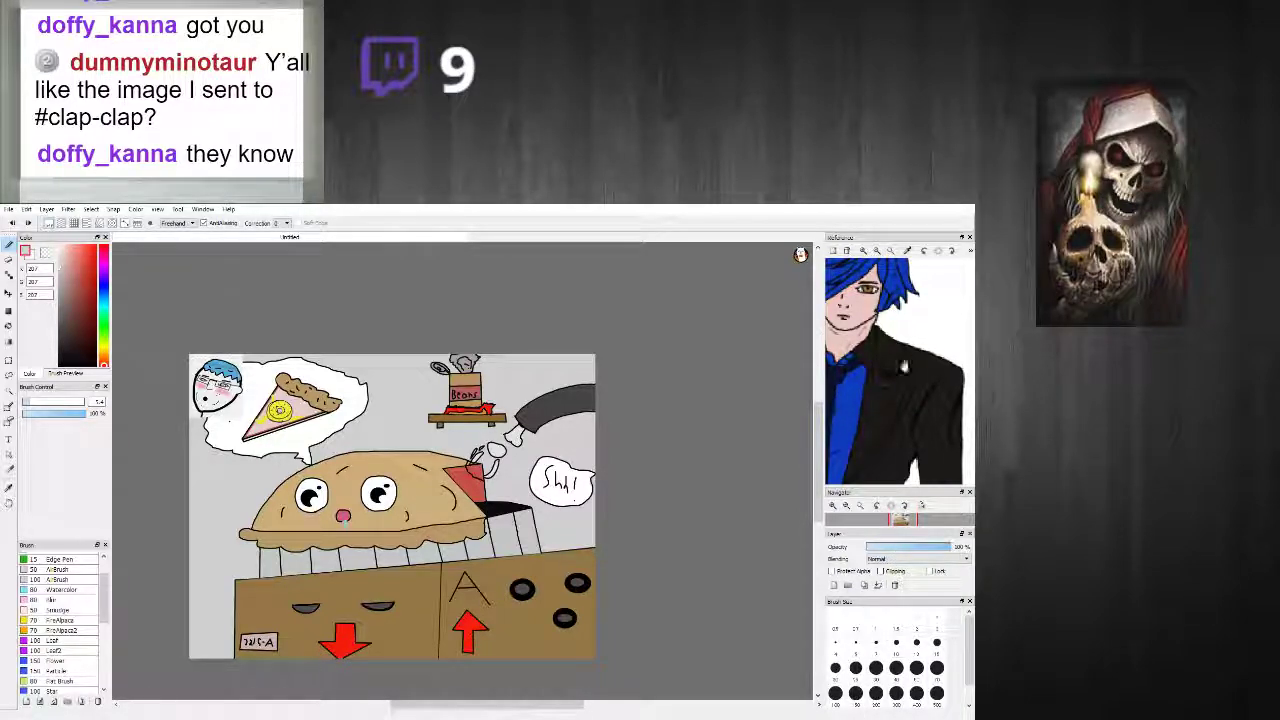
left_click(969, 237)
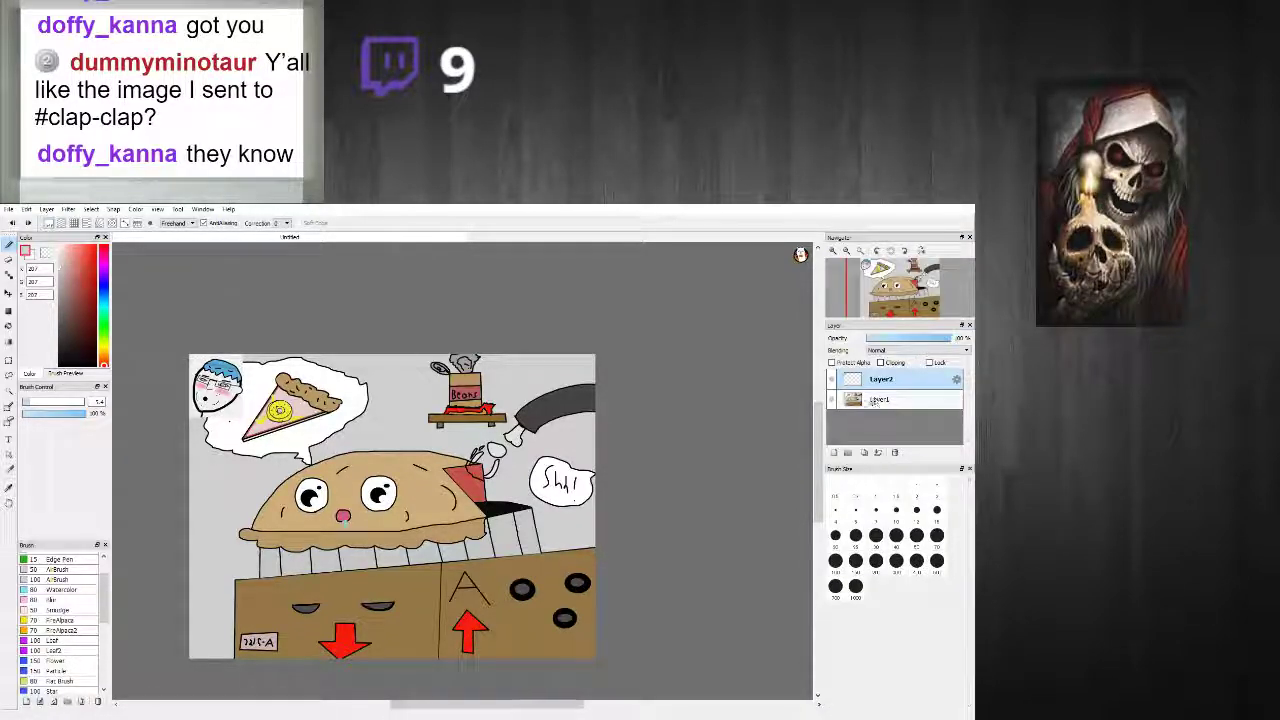
Step: Move the pasted face below the thought bubble, beside the pie's edge
left_click(9, 293)
mouse_move(217, 386)
left_mouse_down()
mouse_move(278, 425)
mouse_move(350, 408)
mouse_move(344, 455)
mouse_move(266, 509)
mouse_move(214, 512)
left_mouse_up()
scroll(223, 505, "up", 3)
scroll(230, 497, "up", 1)
scroll(230, 497, "down", 4)
scroll(230, 497, "up", 4)
scroll(200, 504, "down", 5)
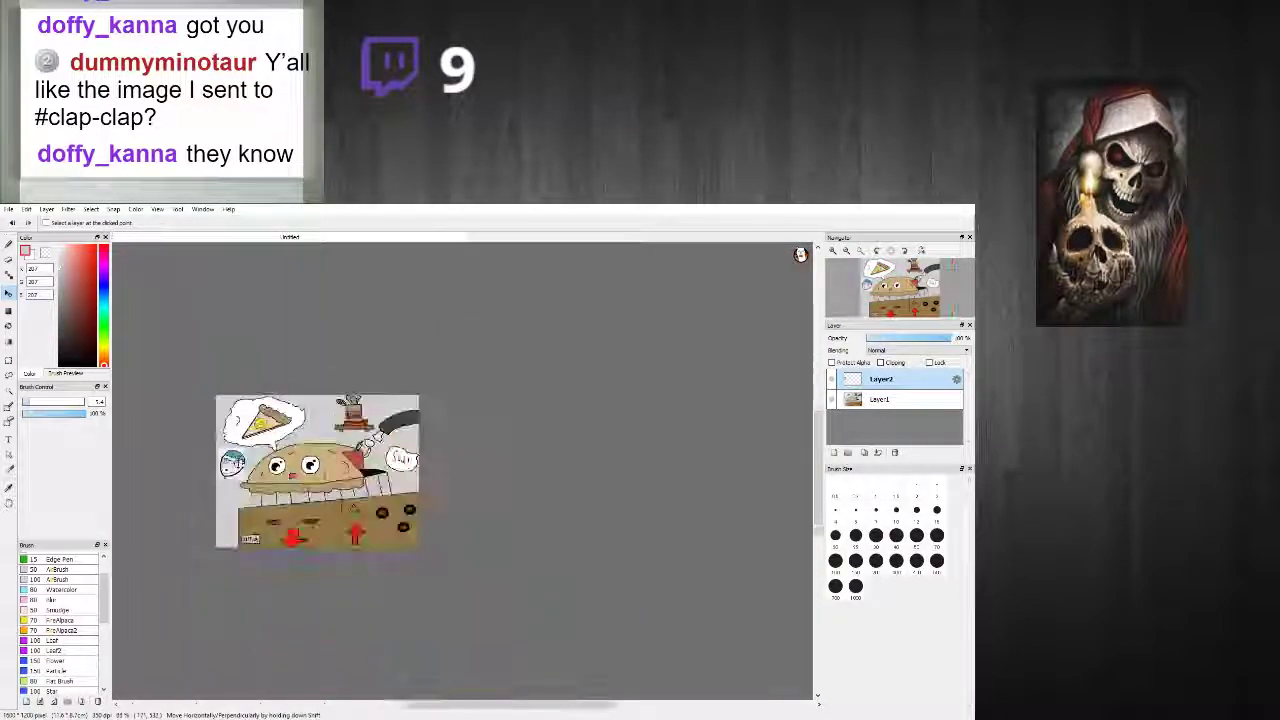
scroll(200, 504, "up", 2)
scroll(200, 504, "up", 2)
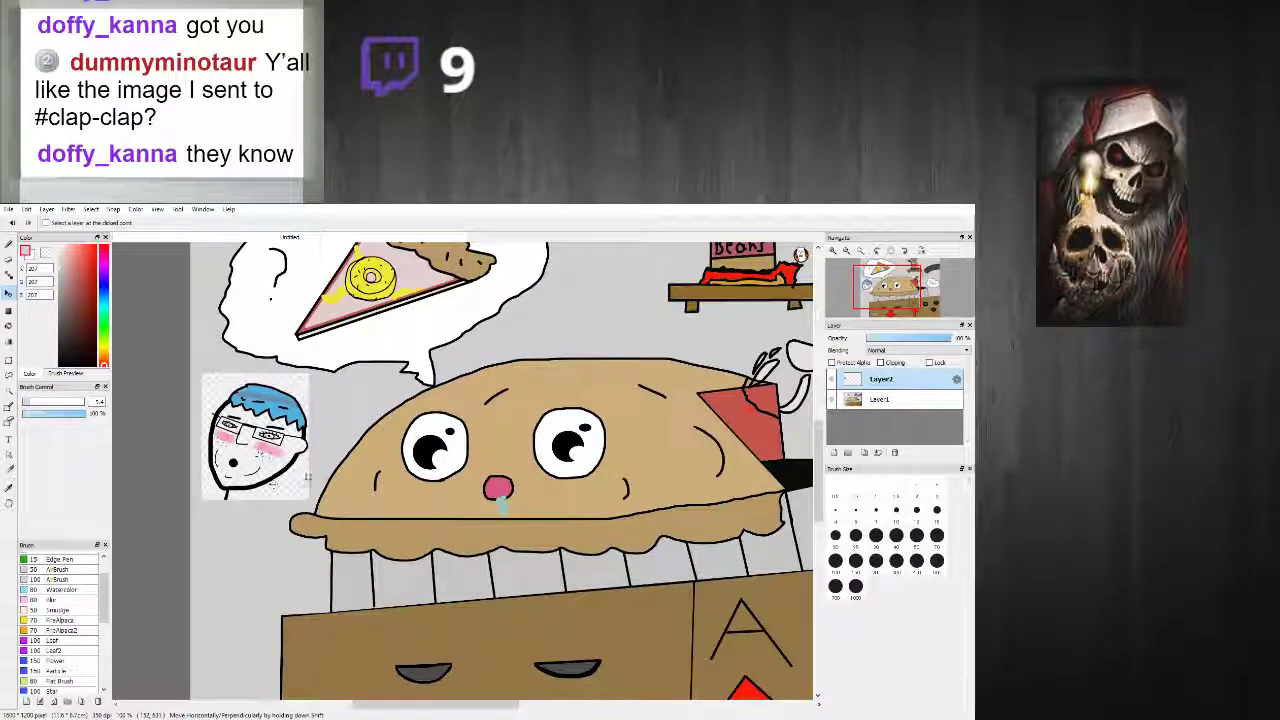
scroll(282, 516, "down", 4)
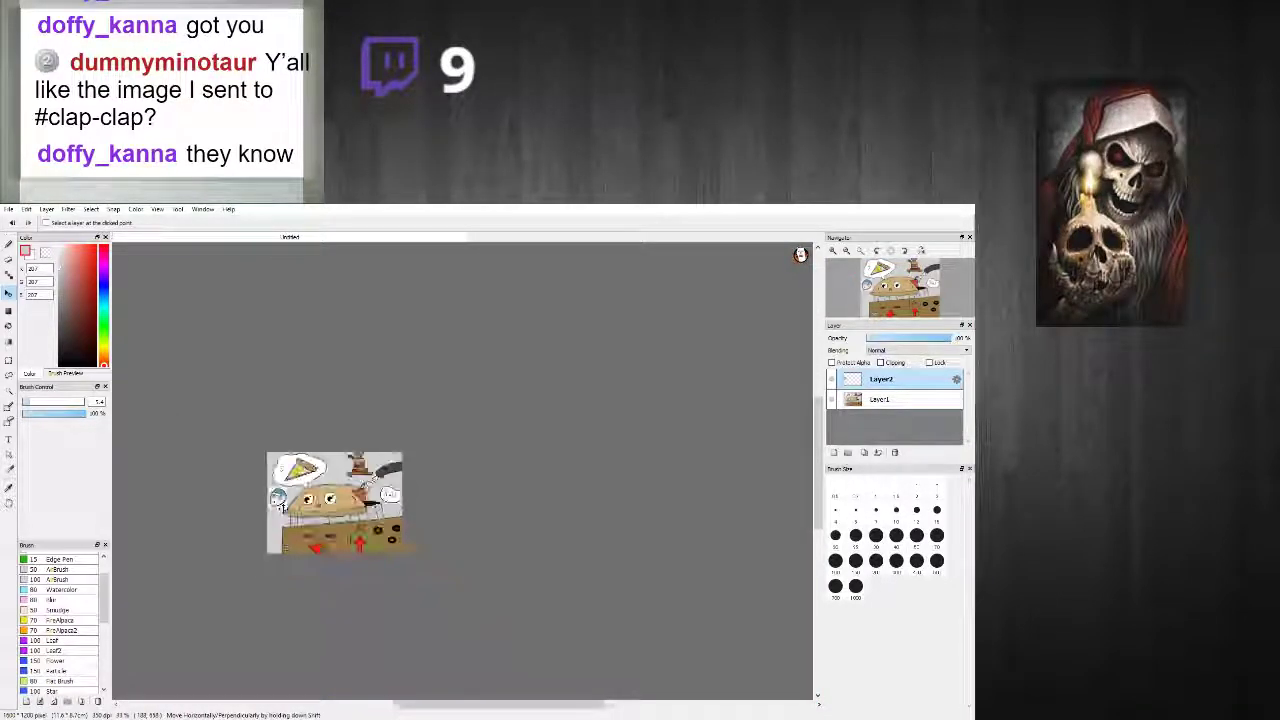
scroll(282, 516, "up", 3)
Step: Move the pasted face onto the cardboard box beside the upward red arrow, and transform it to be smaller and slightly tilted
left_click_drag(269, 482, 560, 618)
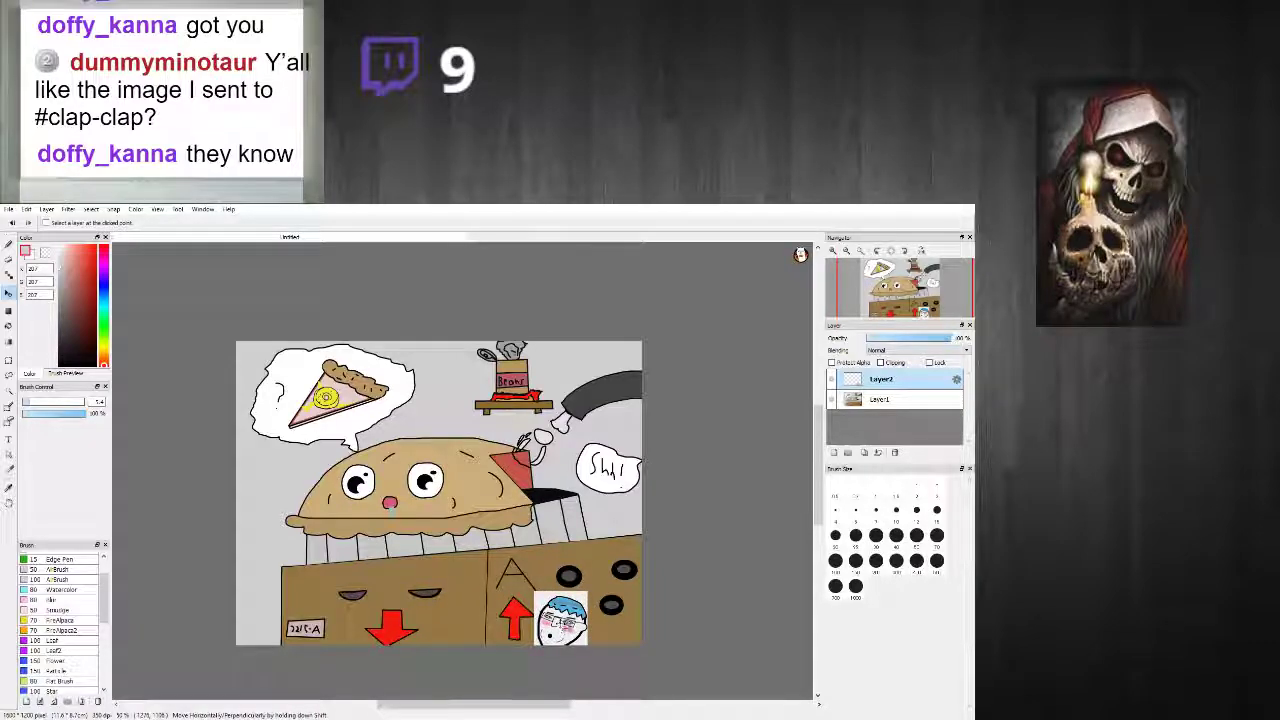
scroll(560, 618, "up", 5)
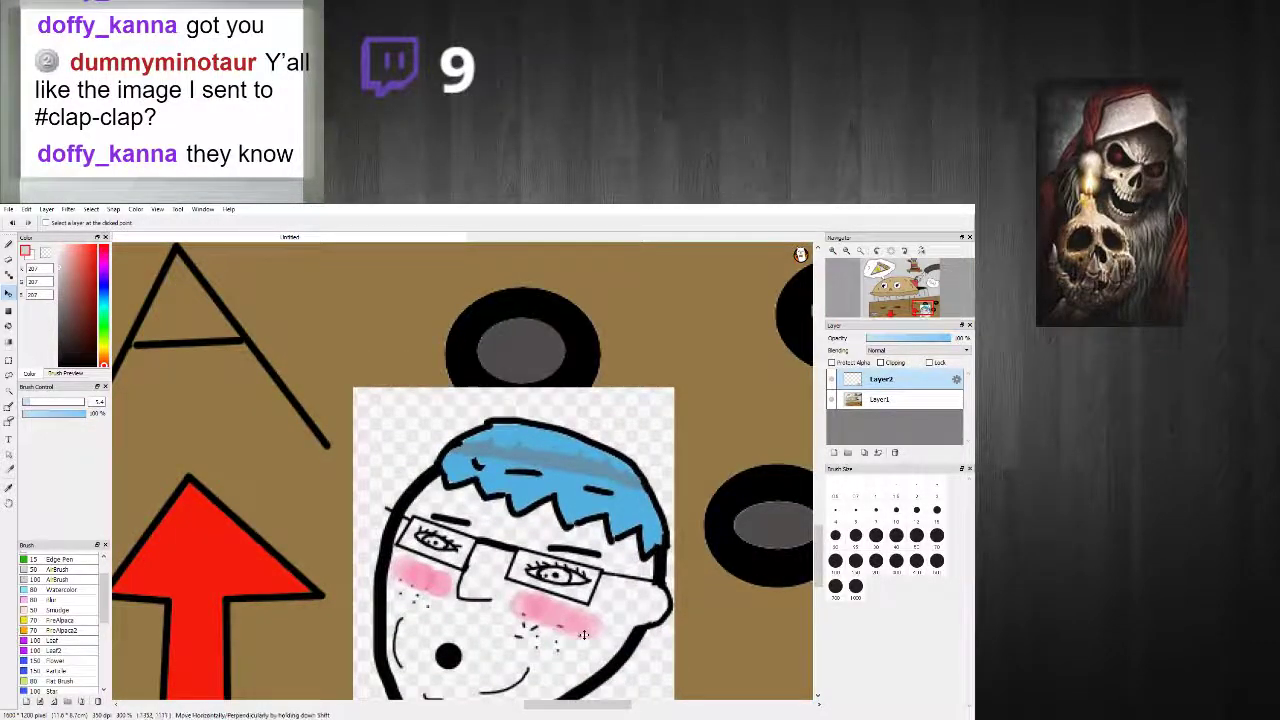
scroll(584, 606, "down", 5)
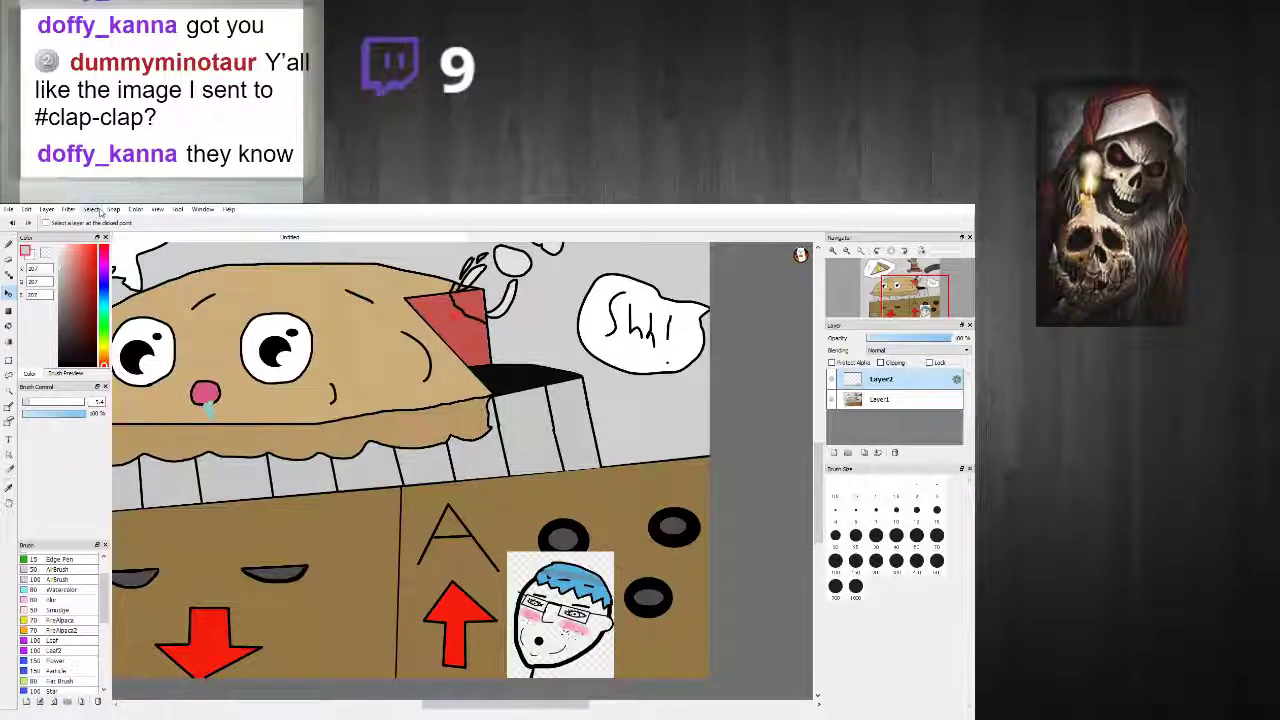
key("ctrl+t")
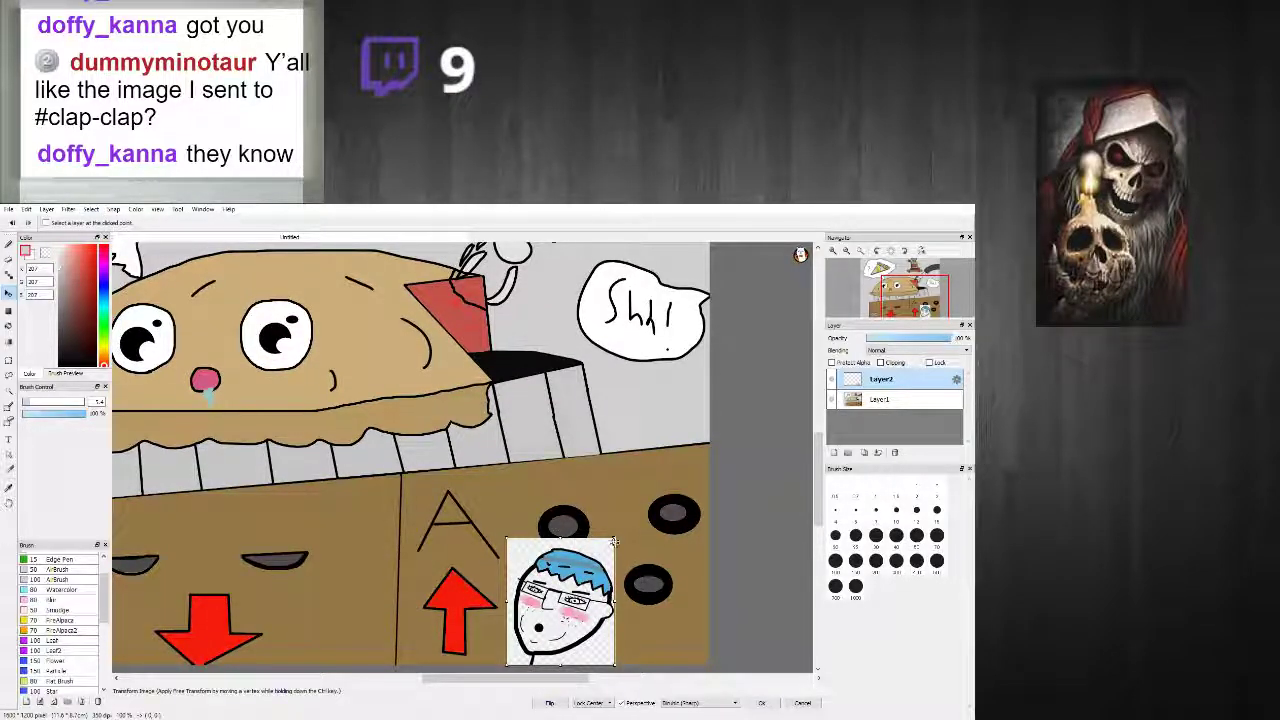
mouse_move(617, 535)
left_mouse_down()
mouse_move(610, 572)
mouse_move(598, 548)
left_mouse_up()
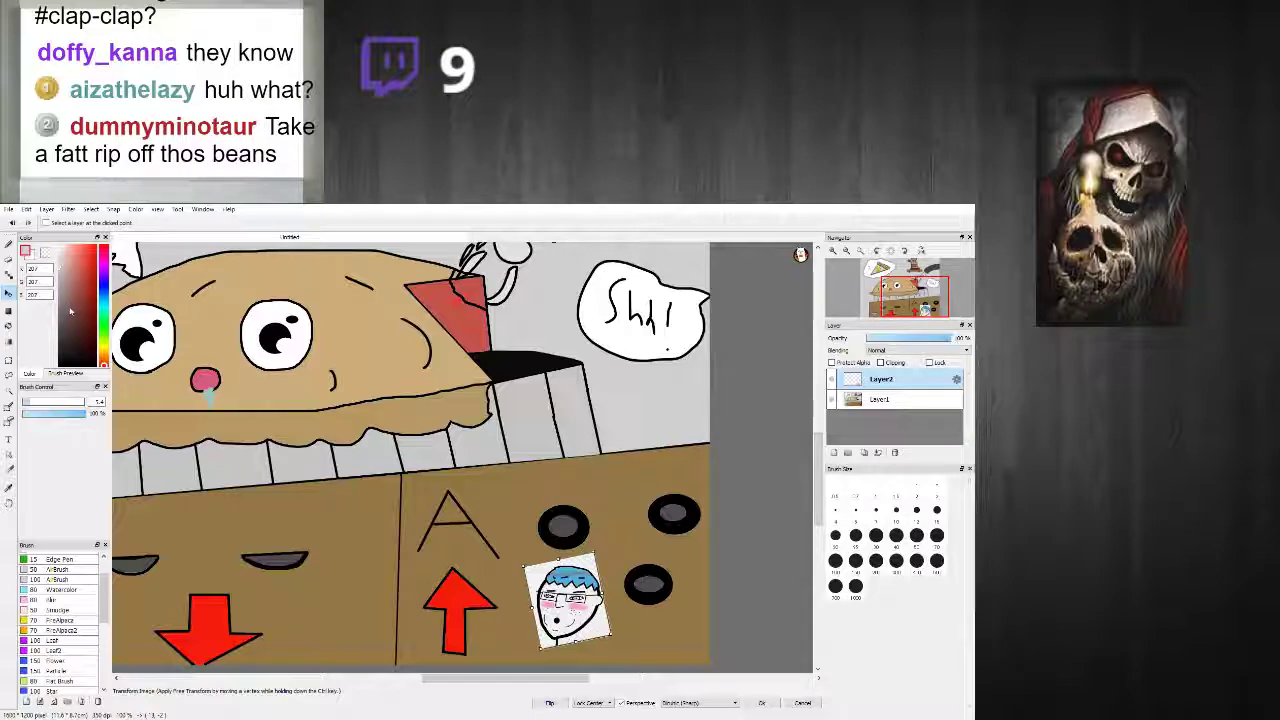
key("Return")
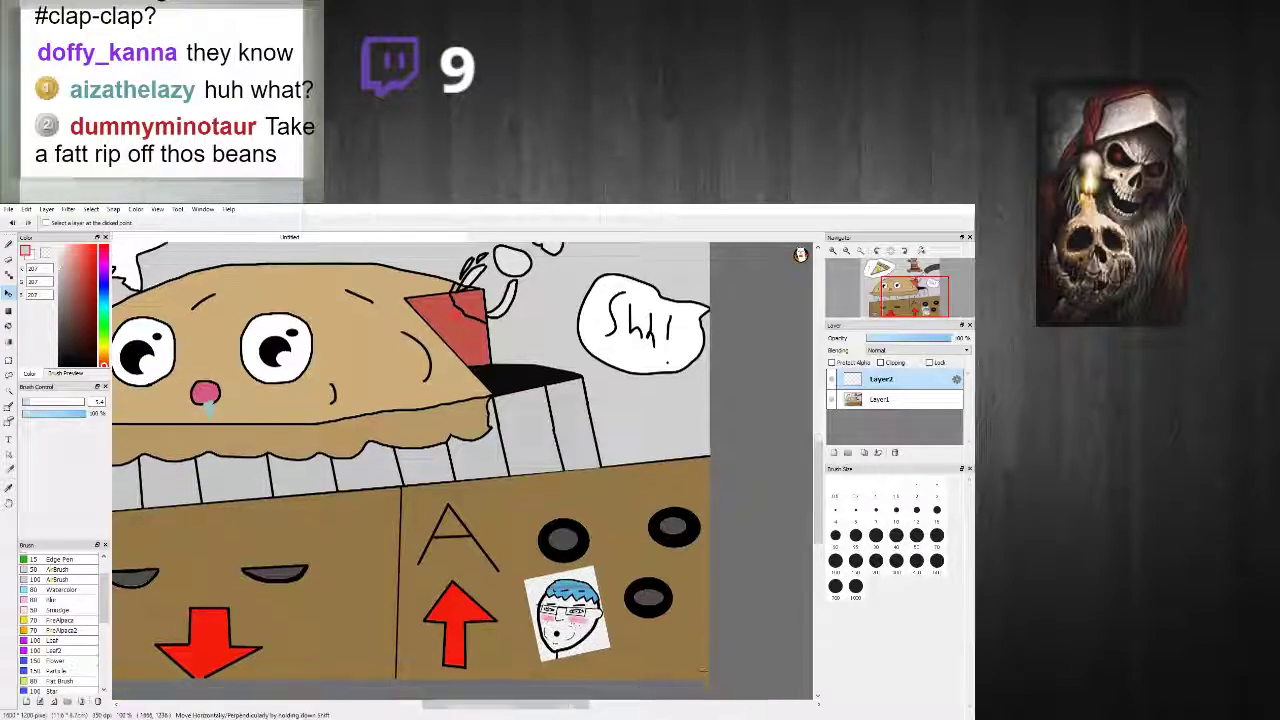
left_click(76, 265)
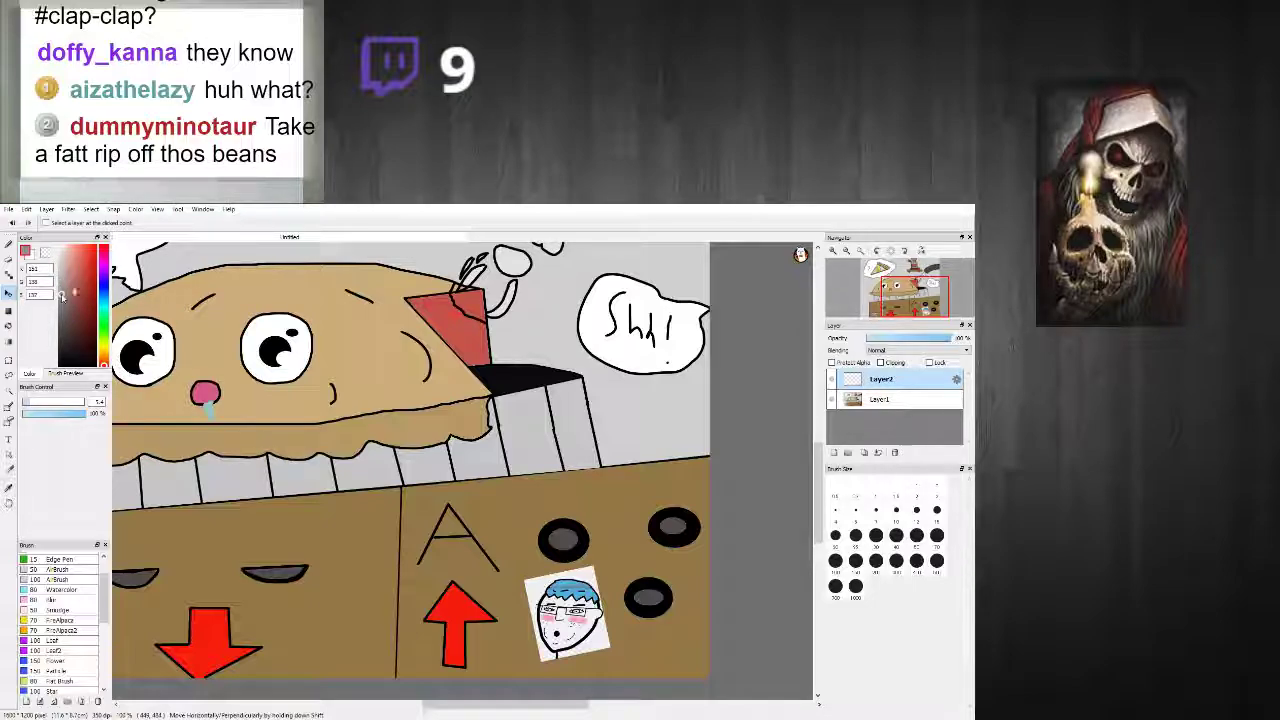
left_click(105, 312)
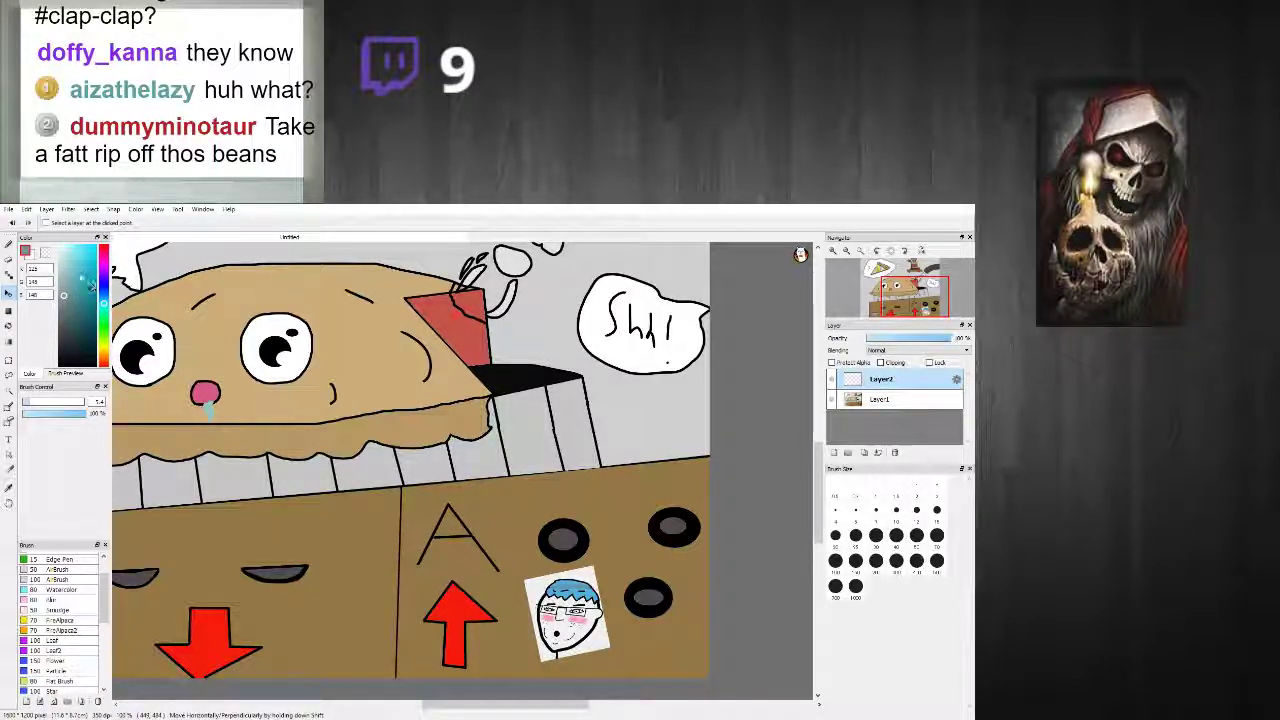
left_click_drag(72, 272, 70, 283)
left_click(67, 299)
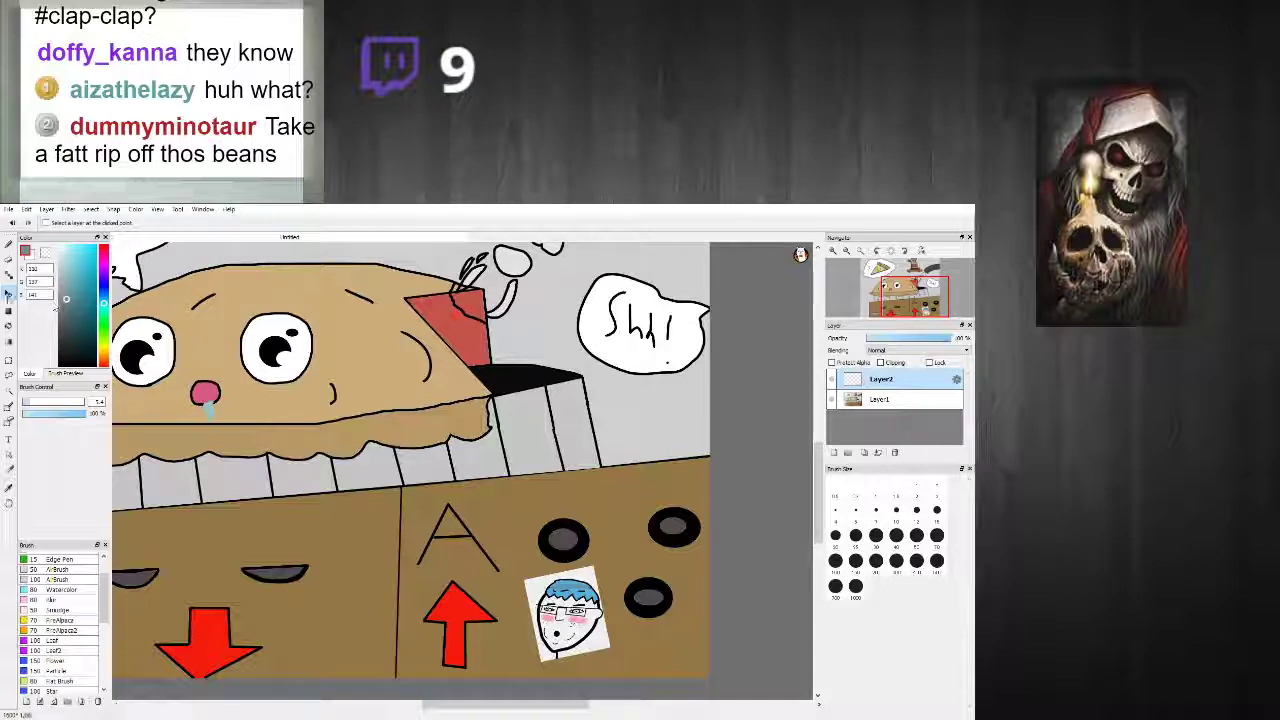
left_click(8, 326)
scroll(462, 555, "up", 3)
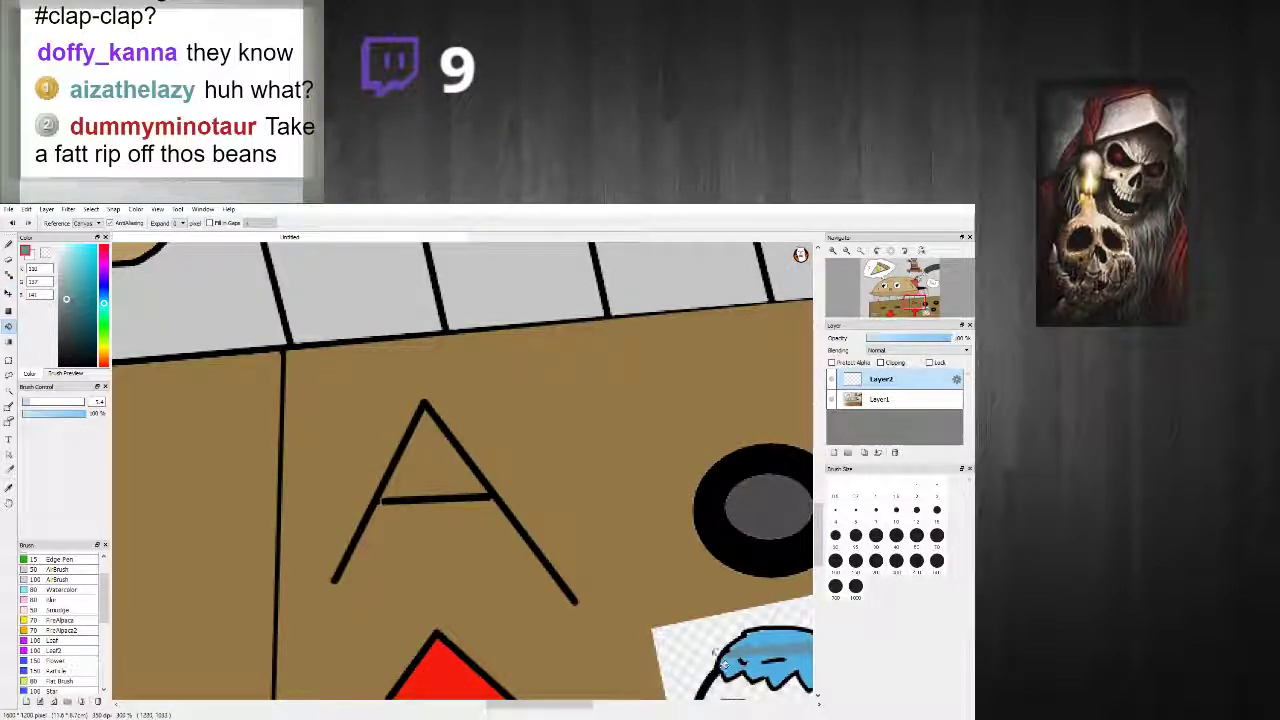
scroll(694, 647, "down", 4)
scroll(733, 688, "down", 2)
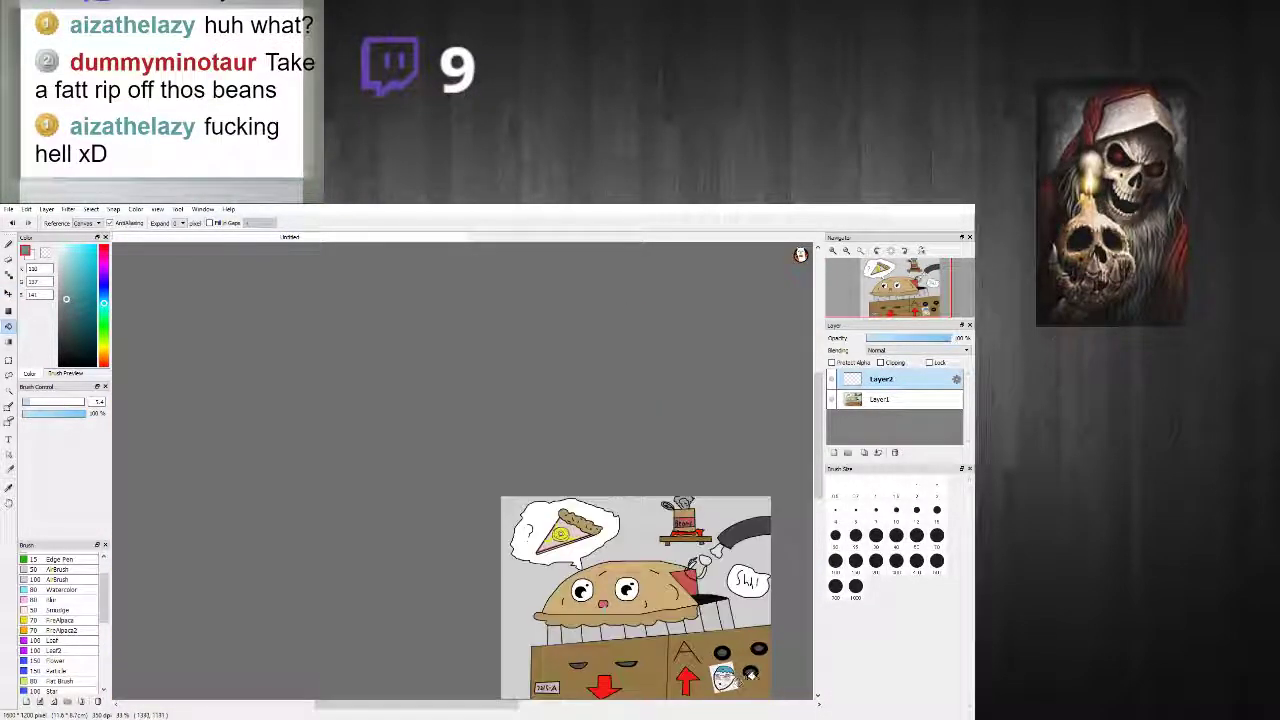
scroll(748, 682, "up", 2)
left_click_drag(818, 505, 819, 547)
scroll(740, 500, "down", 3)
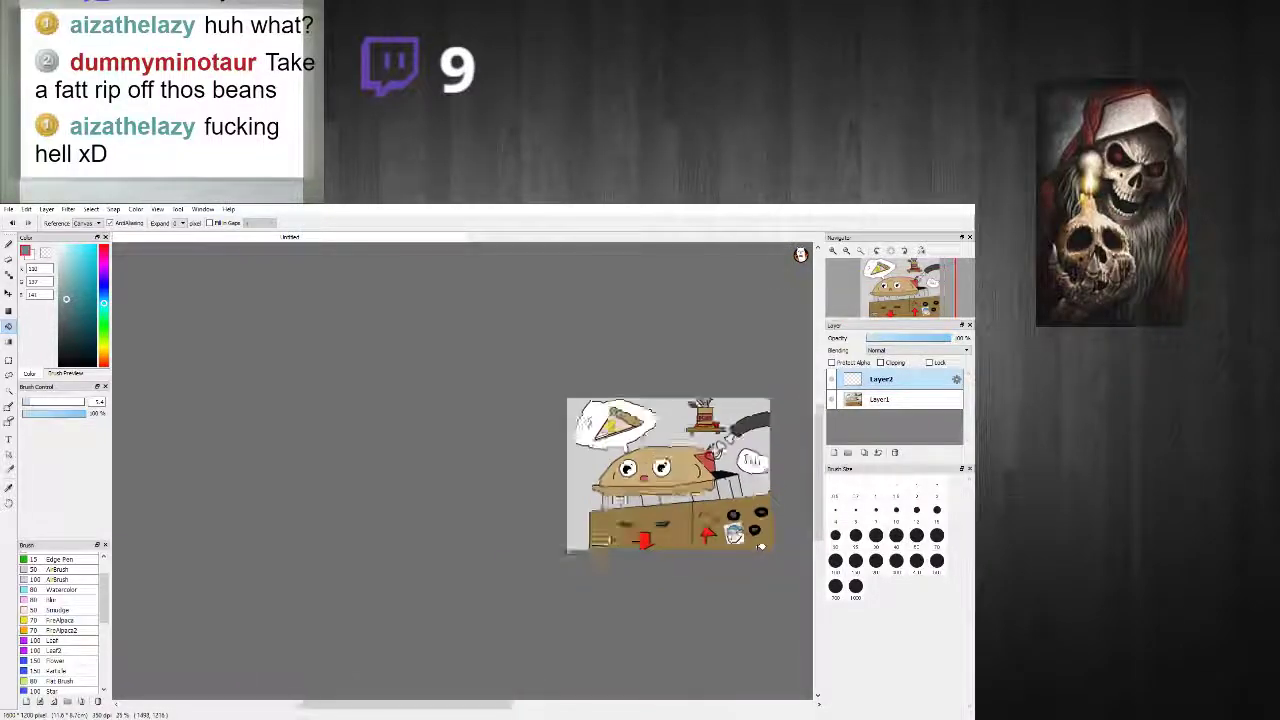
scroll(740, 500, "up", 8)
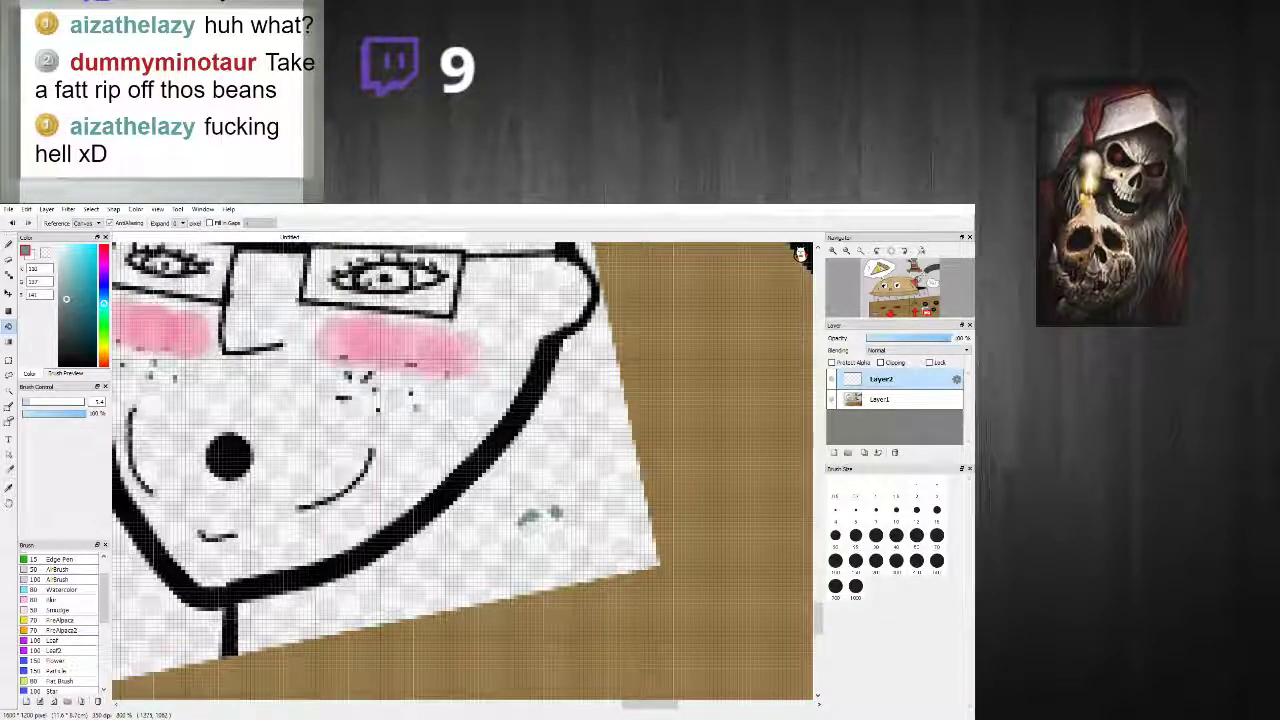
Step: Sample black with the brush and draw the missing second neck line below the pasted face's jaw
left_click(9, 245)
scroll(472, 662, "down", 6)
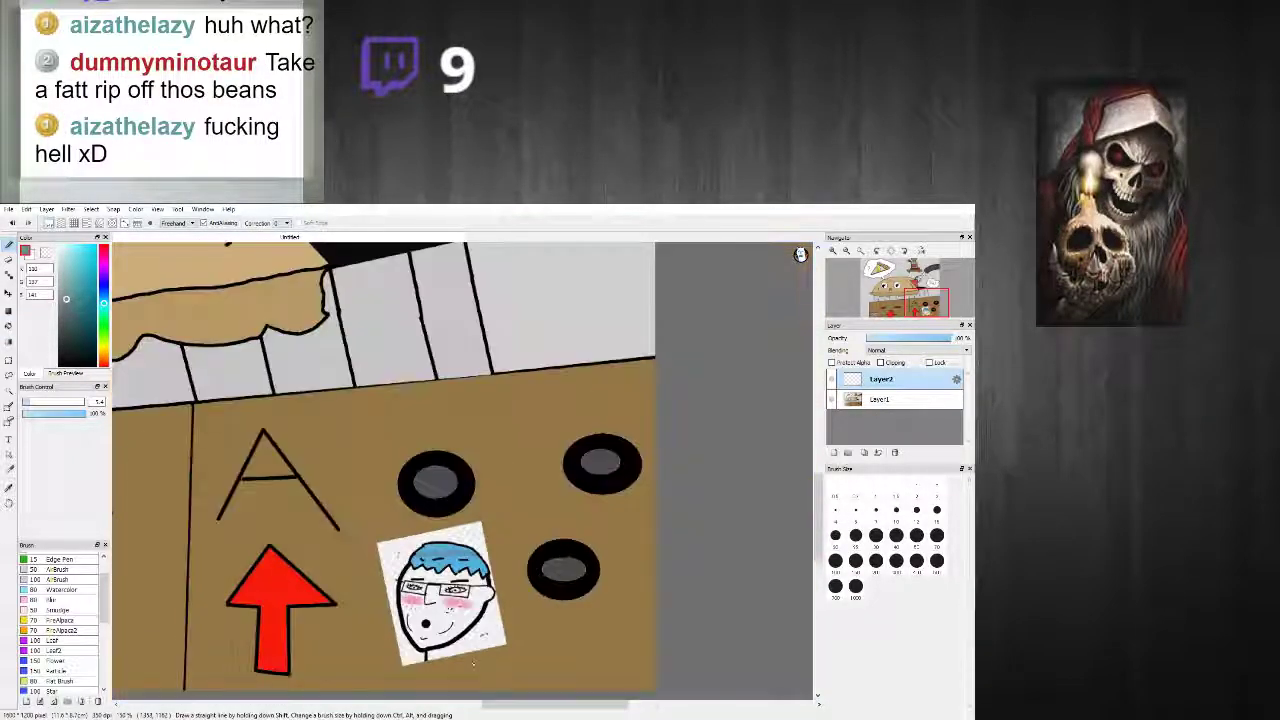
scroll(473, 663, "up", 4)
right_click(397, 578)
left_click_drag(411, 582, 421, 635)
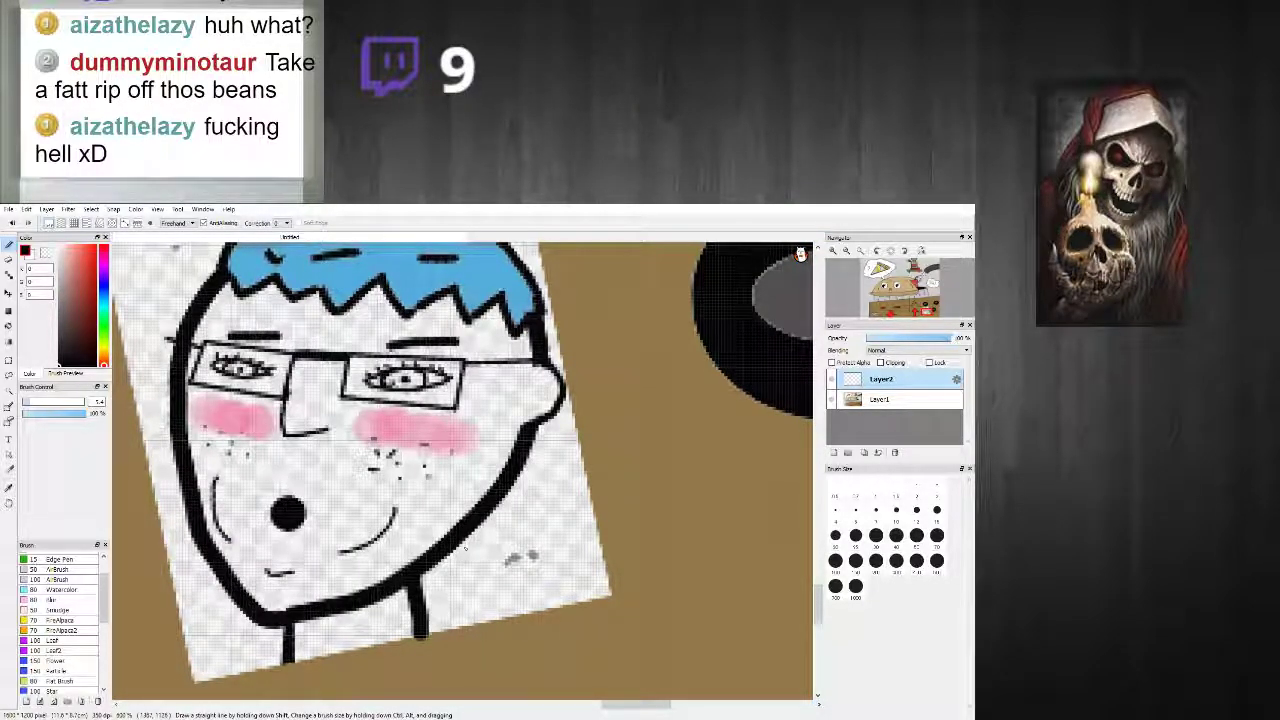
scroll(364, 460, "down", 5)
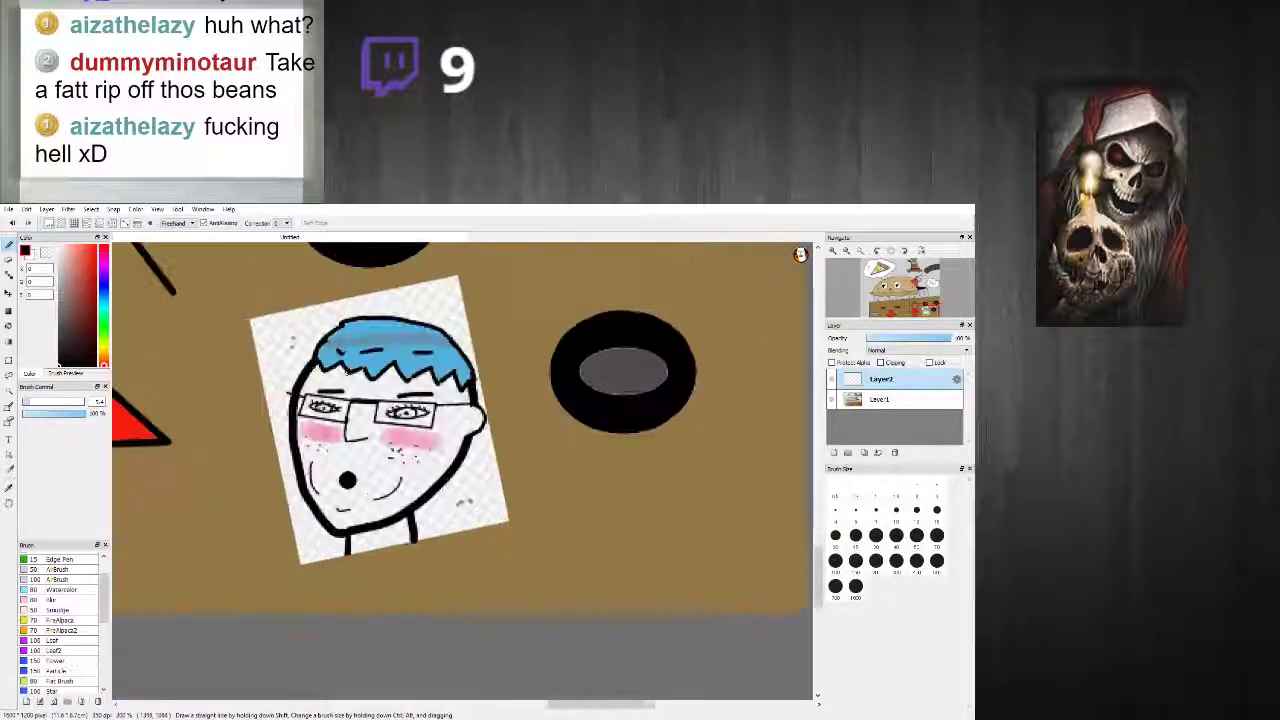
scroll(228, 326, "up", 2)
Step: Choose a muted blue and outline the tilted face picture with straight lines along its four edges
left_click(103, 290)
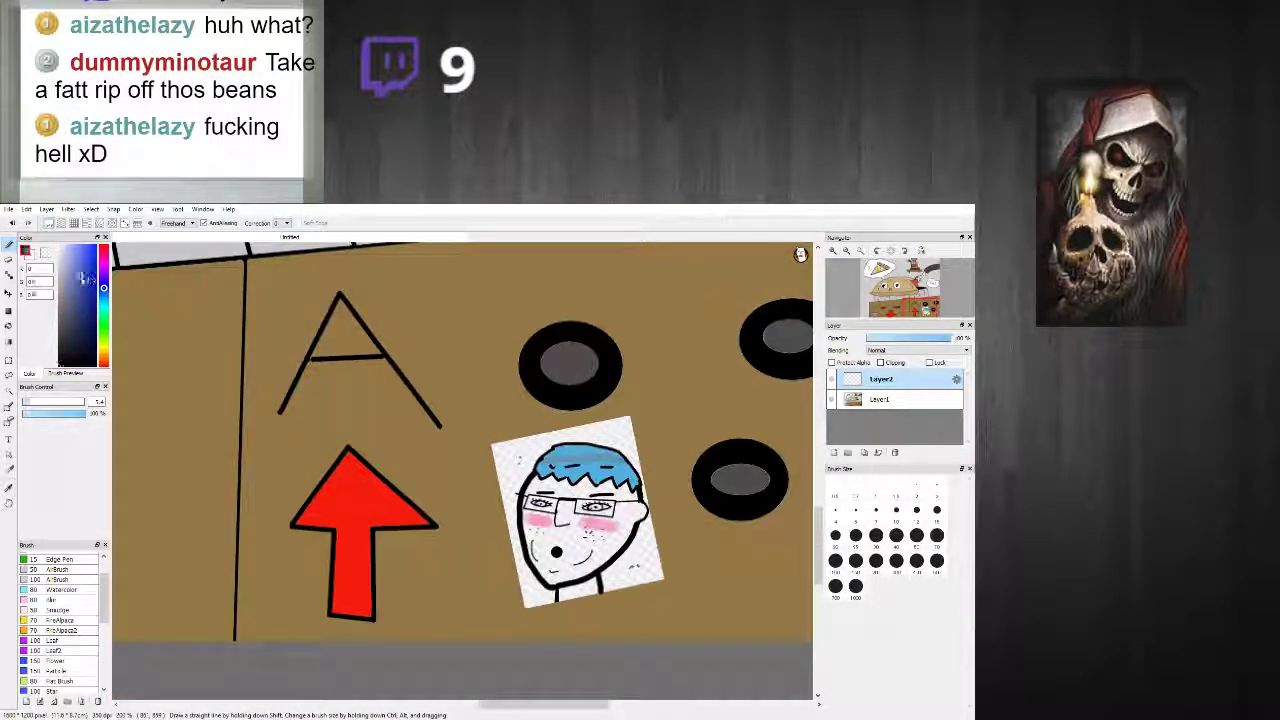
scroll(620, 600, "up", 3)
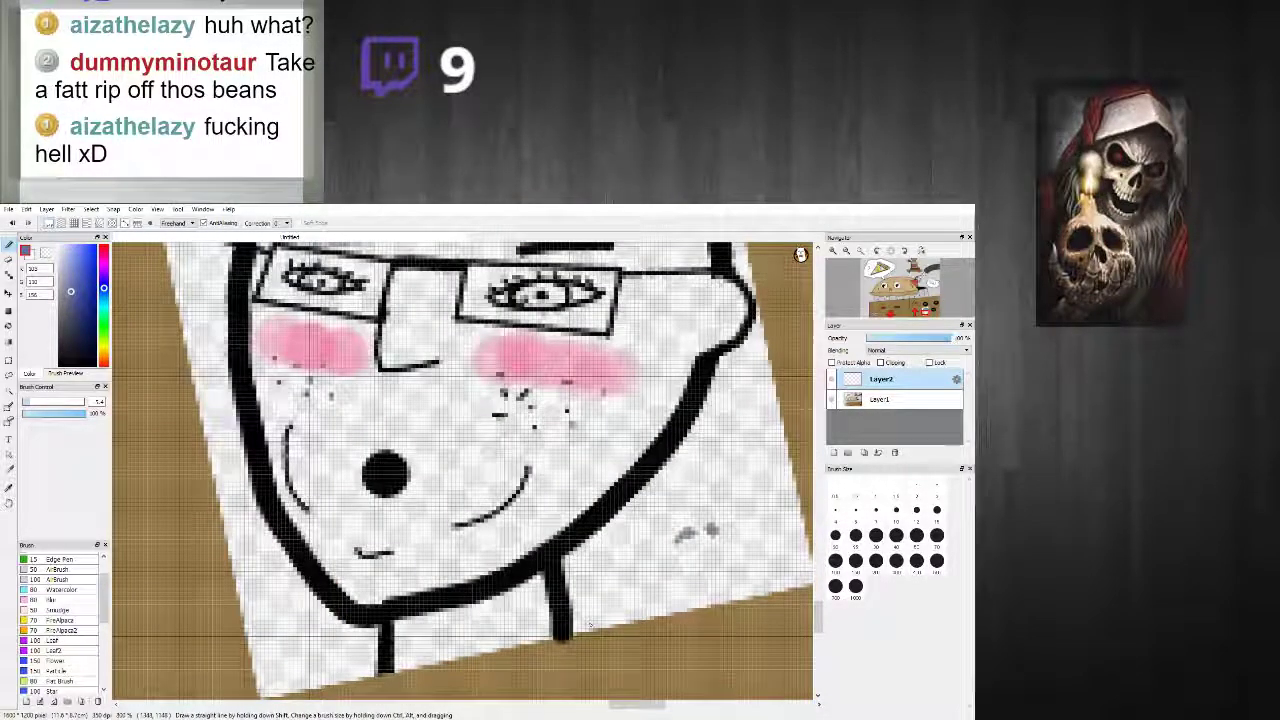
scroll(585, 630, "down", 4)
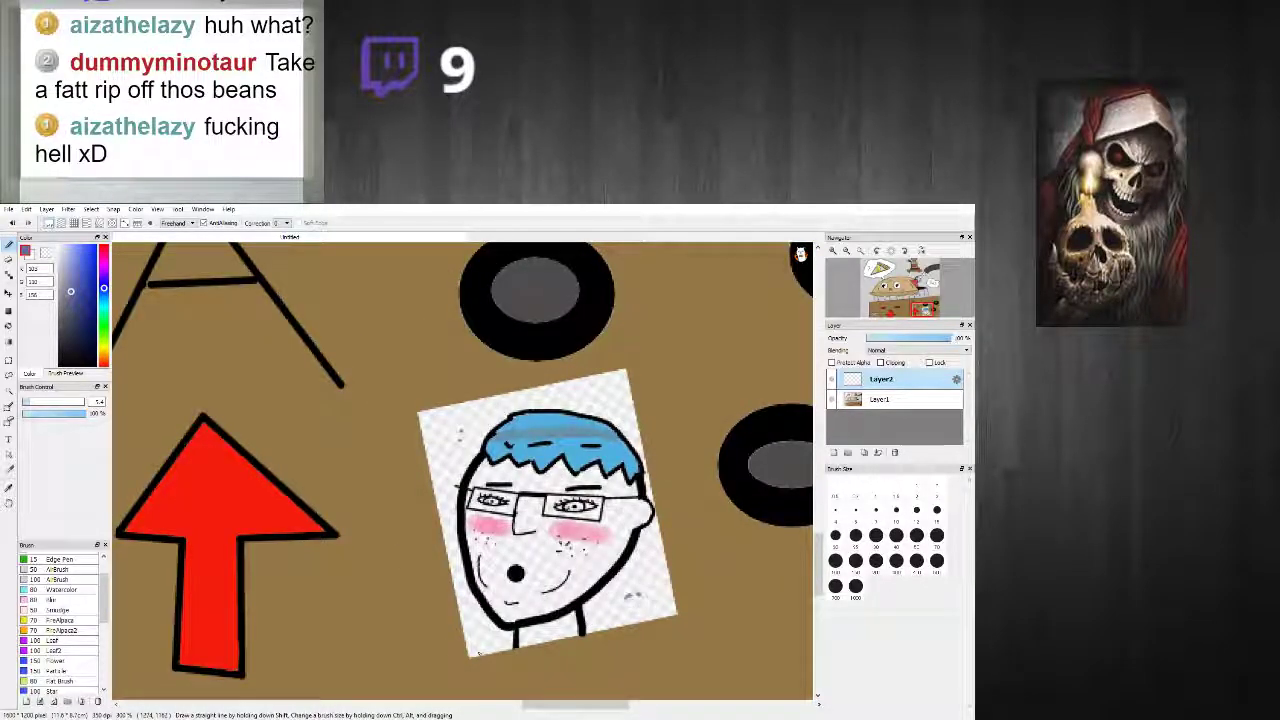
left_click(678, 611, "shift")
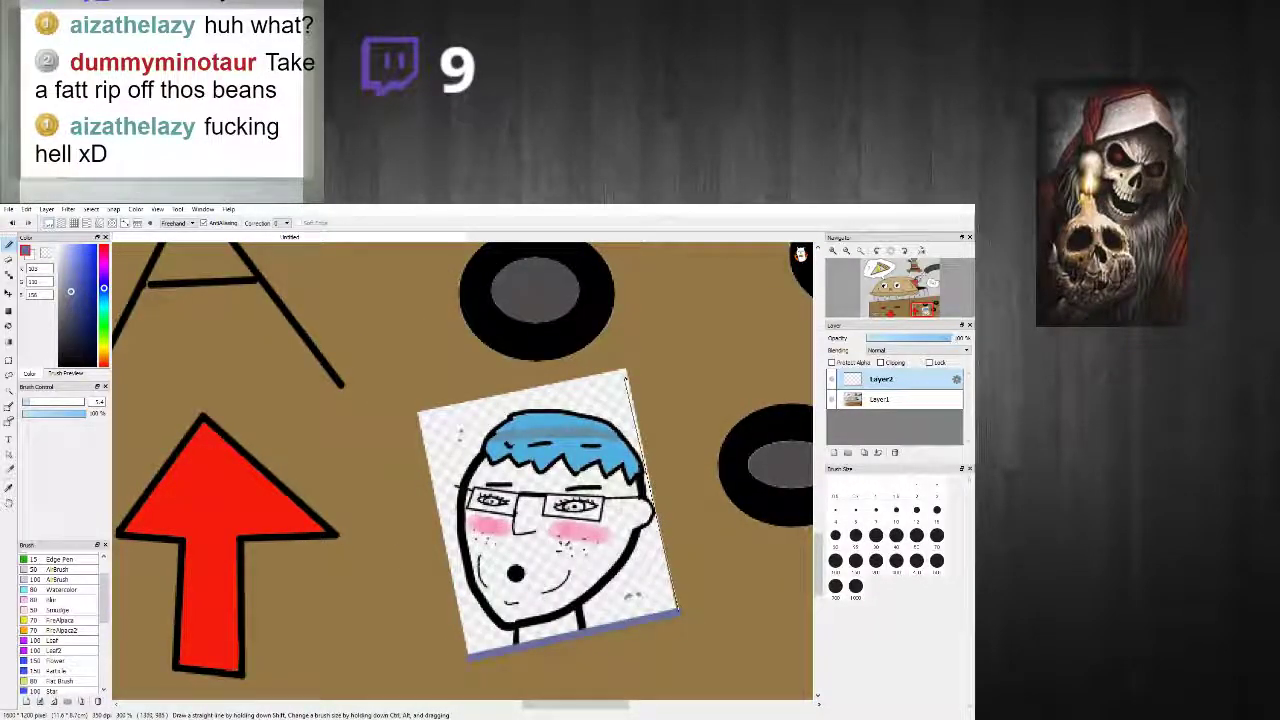
left_click(628, 370, "shift")
left_click(418, 413, "shift")
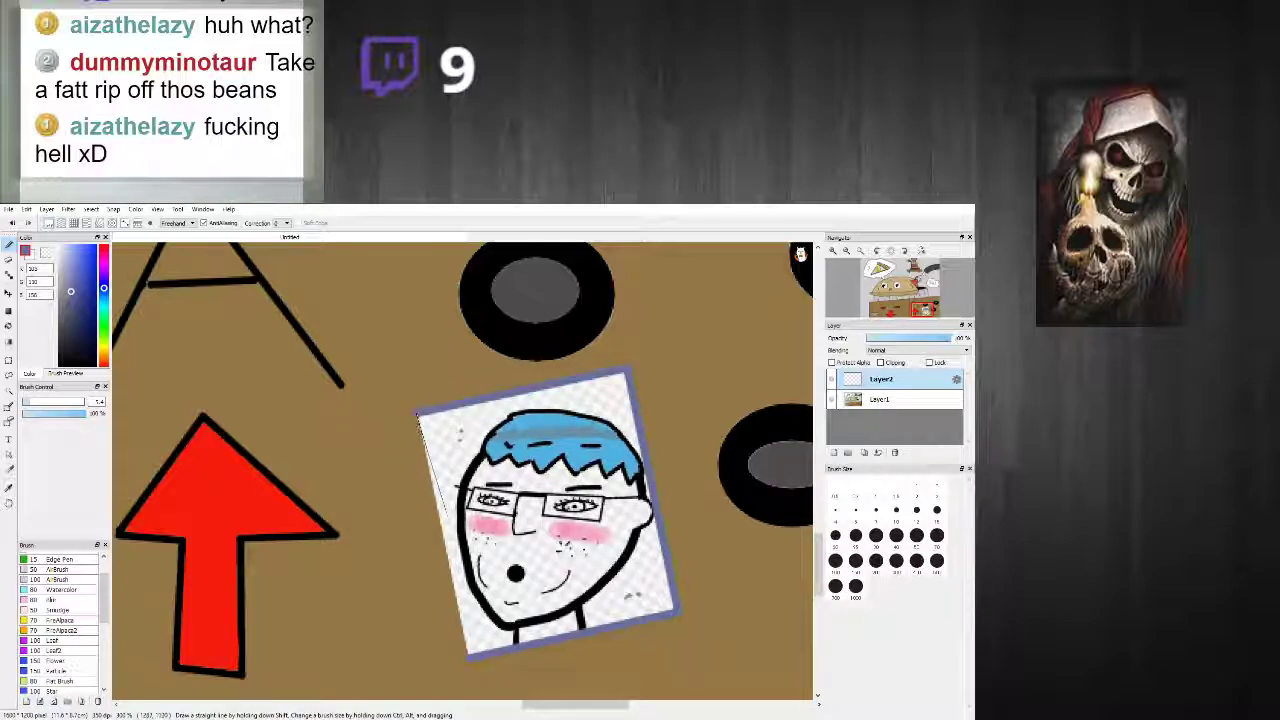
scroll(460, 432, "up", 1)
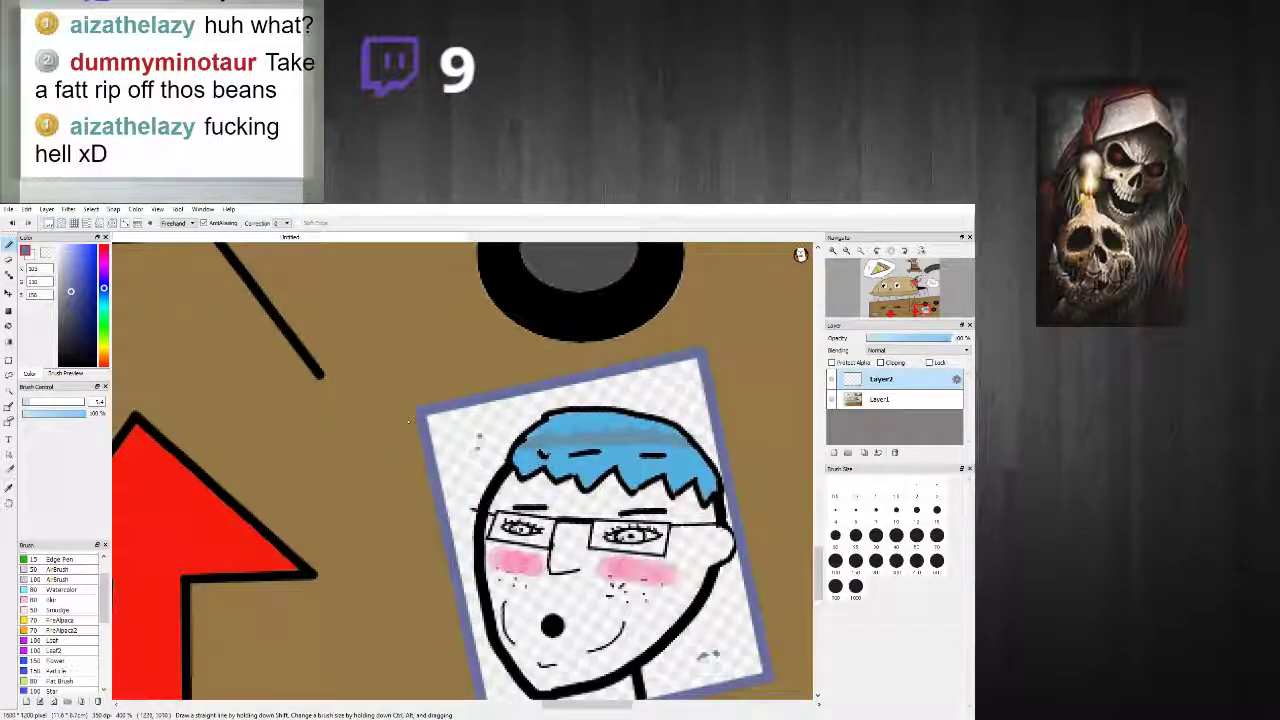
scroll(440, 415, "up", 2)
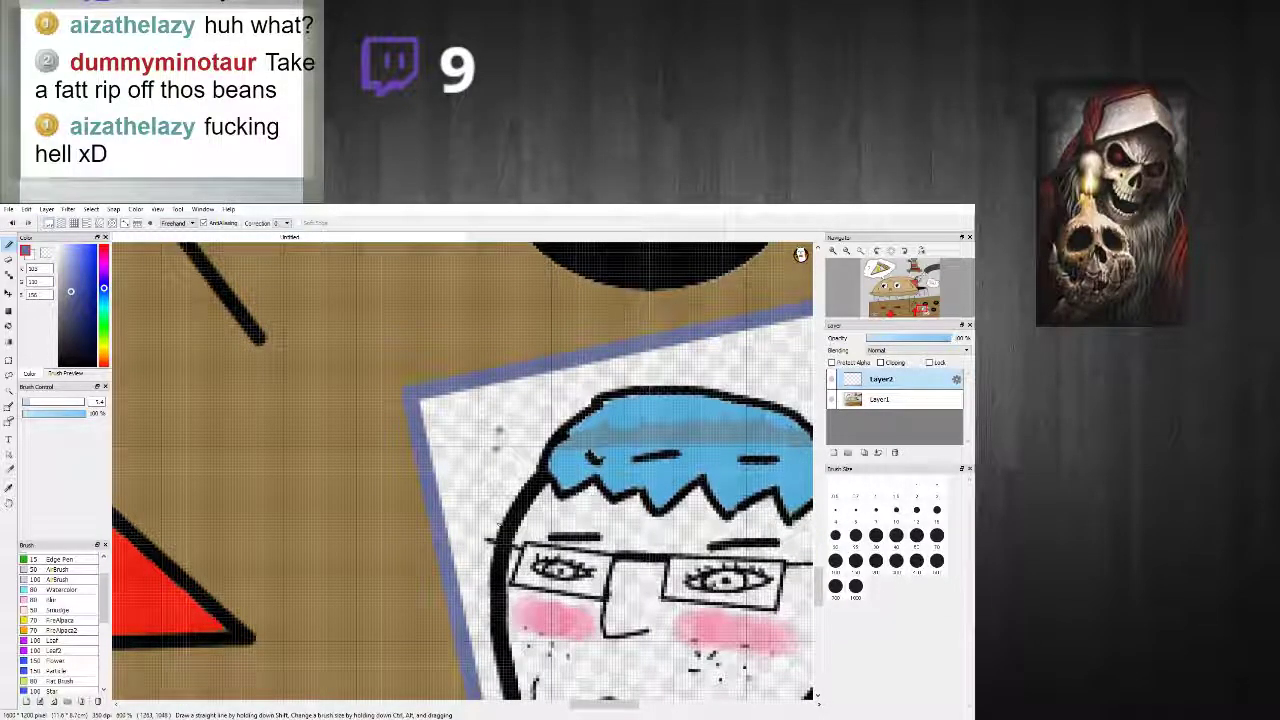
Step: Paint the checkered background blue in the upper-left corner of the face picture, following the head outline
mouse_move(498, 510)
left_mouse_down()
mouse_move(551, 422)
mouse_move(611, 372)
mouse_move(574, 404)
mouse_move(598, 365)
left_mouse_up()
key("ctrl+z")
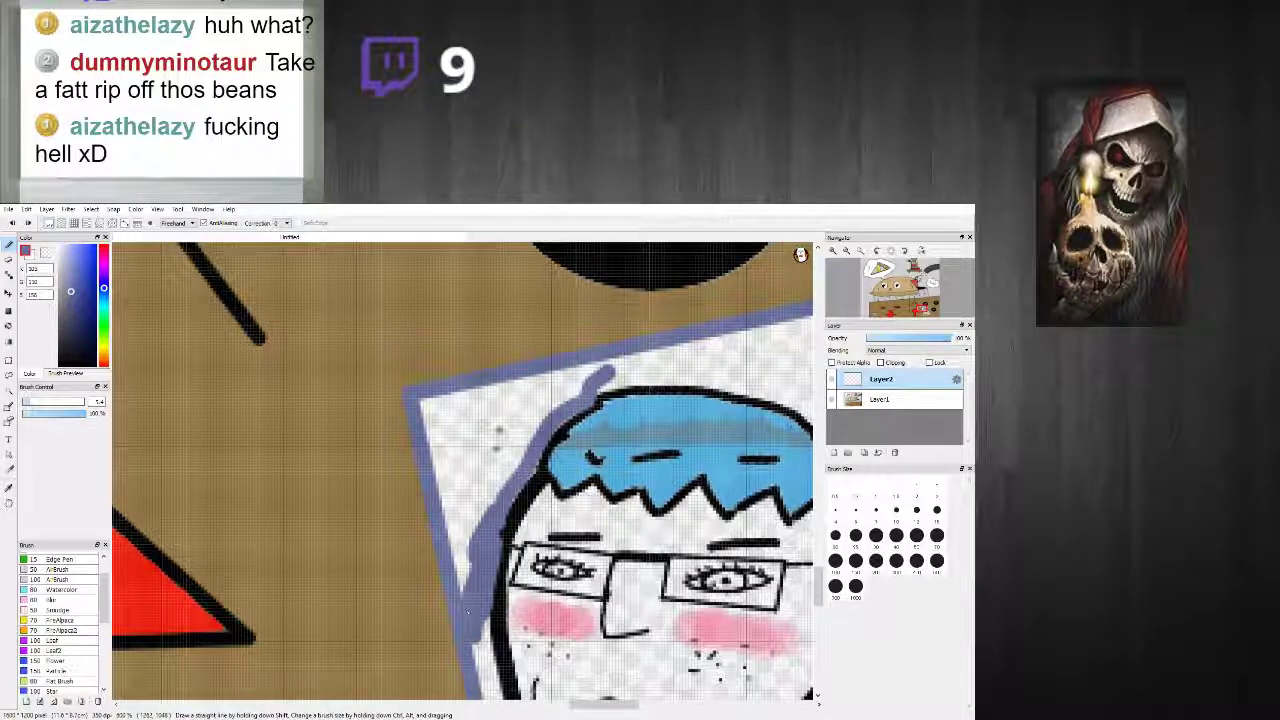
mouse_move(473, 573)
left_mouse_down()
mouse_move(423, 408)
mouse_move(589, 363)
mouse_move(590, 378)
mouse_move(522, 435)
mouse_move(485, 490)
mouse_move(467, 565)
mouse_move(536, 434)
left_mouse_up()
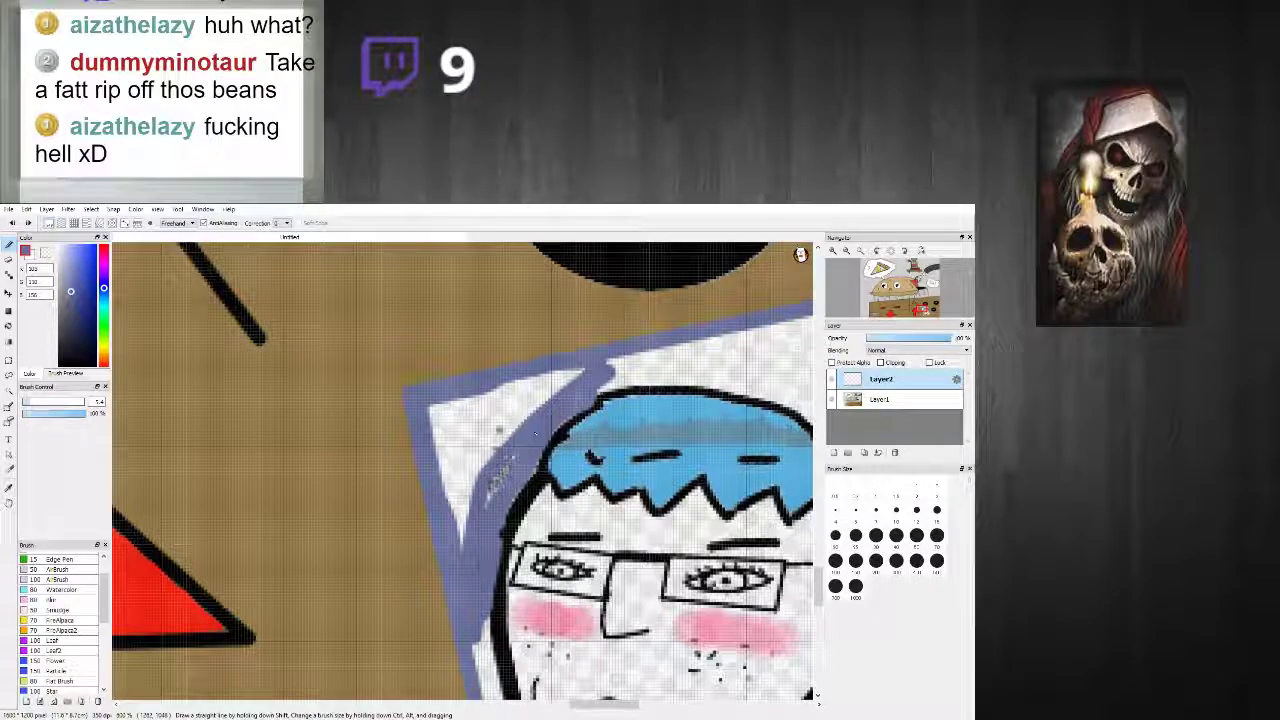
mouse_move(452, 483)
left_mouse_down()
mouse_move(446, 407)
mouse_move(431, 407)
mouse_move(586, 367)
mouse_move(491, 415)
mouse_move(437, 423)
left_mouse_up()
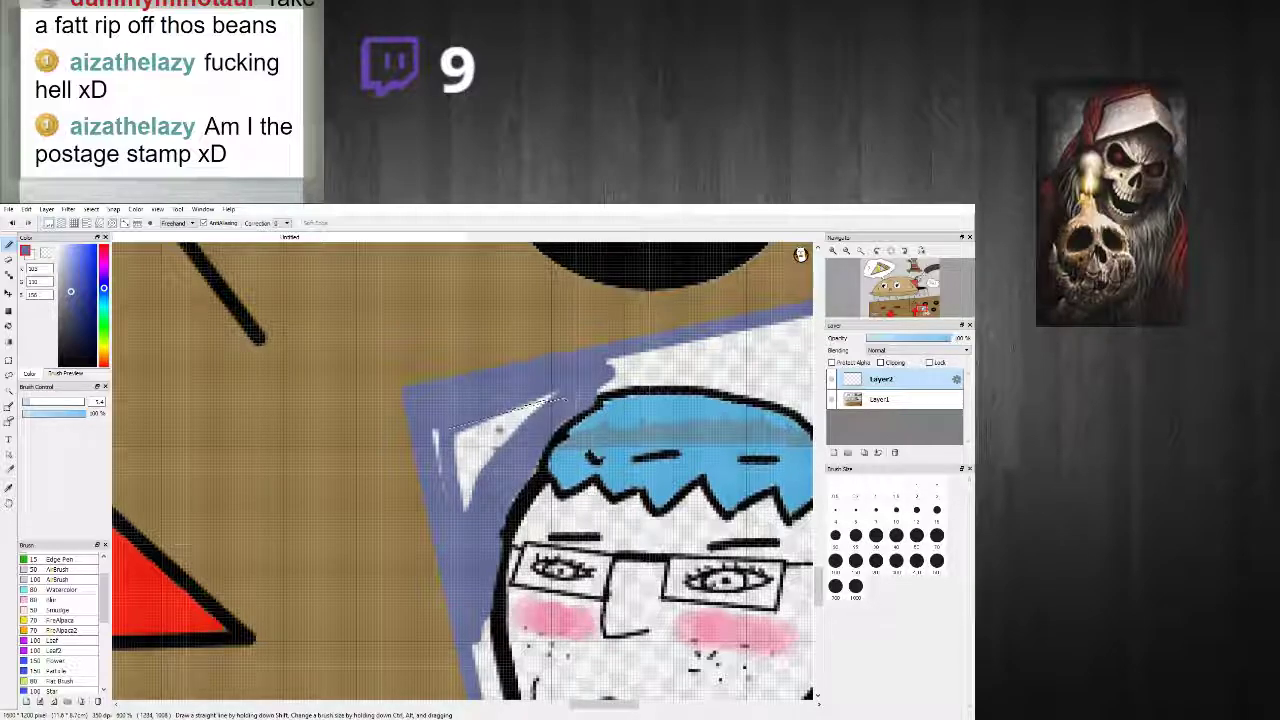
left_click_drag(450, 439, 476, 514)
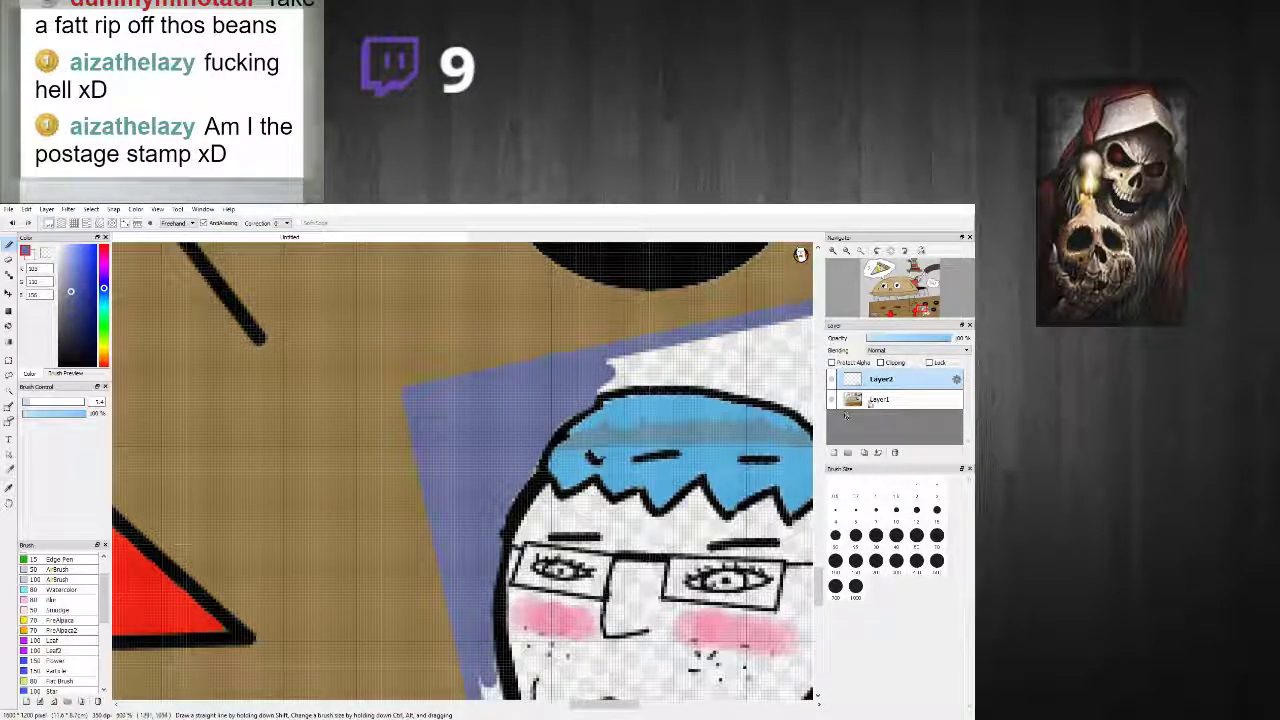
Step: Paint the background above the blue hair and in the picture's upper-right corner the same muted blue
scroll(680, 380, "down", 5)
scroll(682, 365, "up", 5)
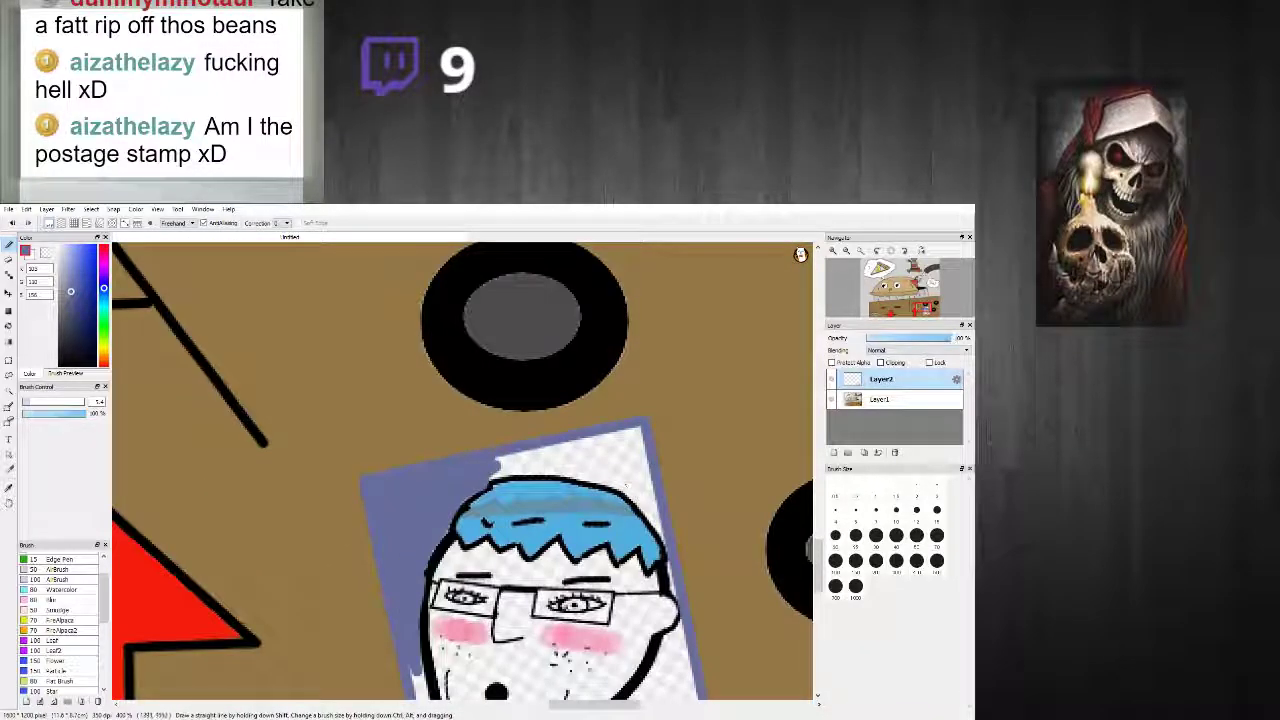
scroll(539, 465, "up", 1)
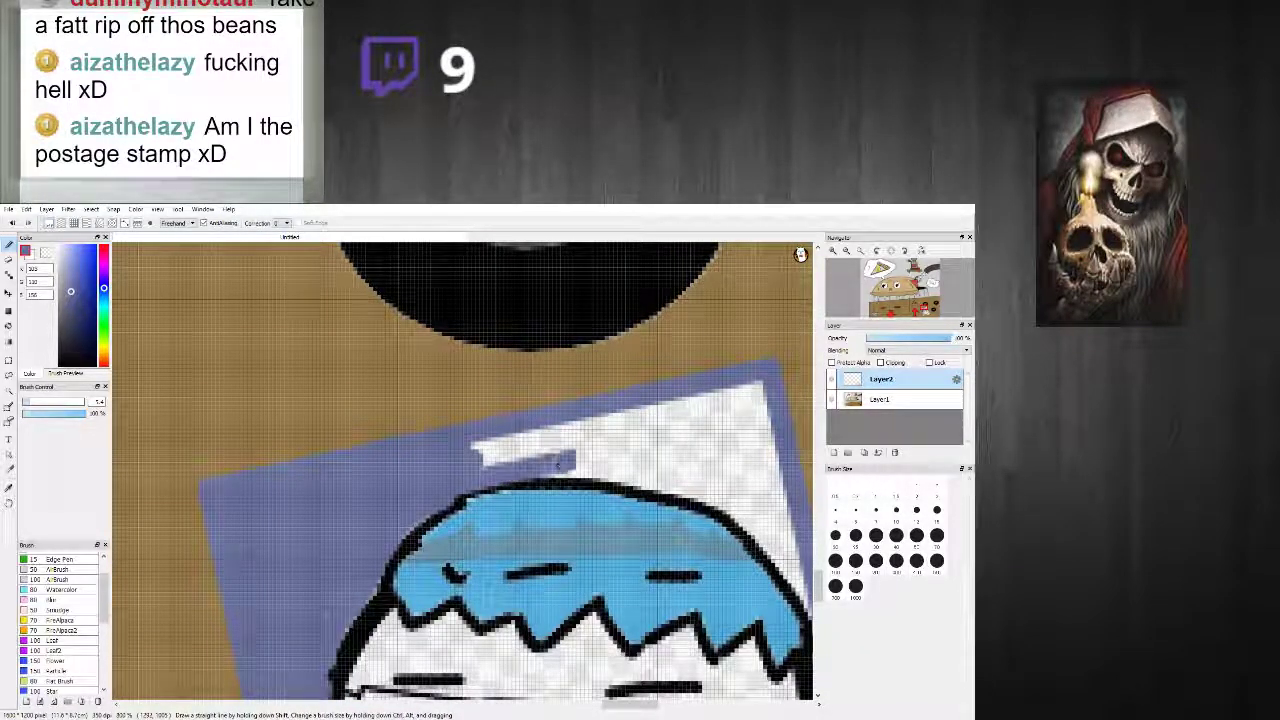
mouse_move(520, 463)
left_mouse_down()
mouse_move(630, 475)
mouse_move(762, 518)
left_mouse_up()
scroll(765, 525, "down", 4)
scroll(770, 575, "up", 4)
scroll(770, 580, "up", 2)
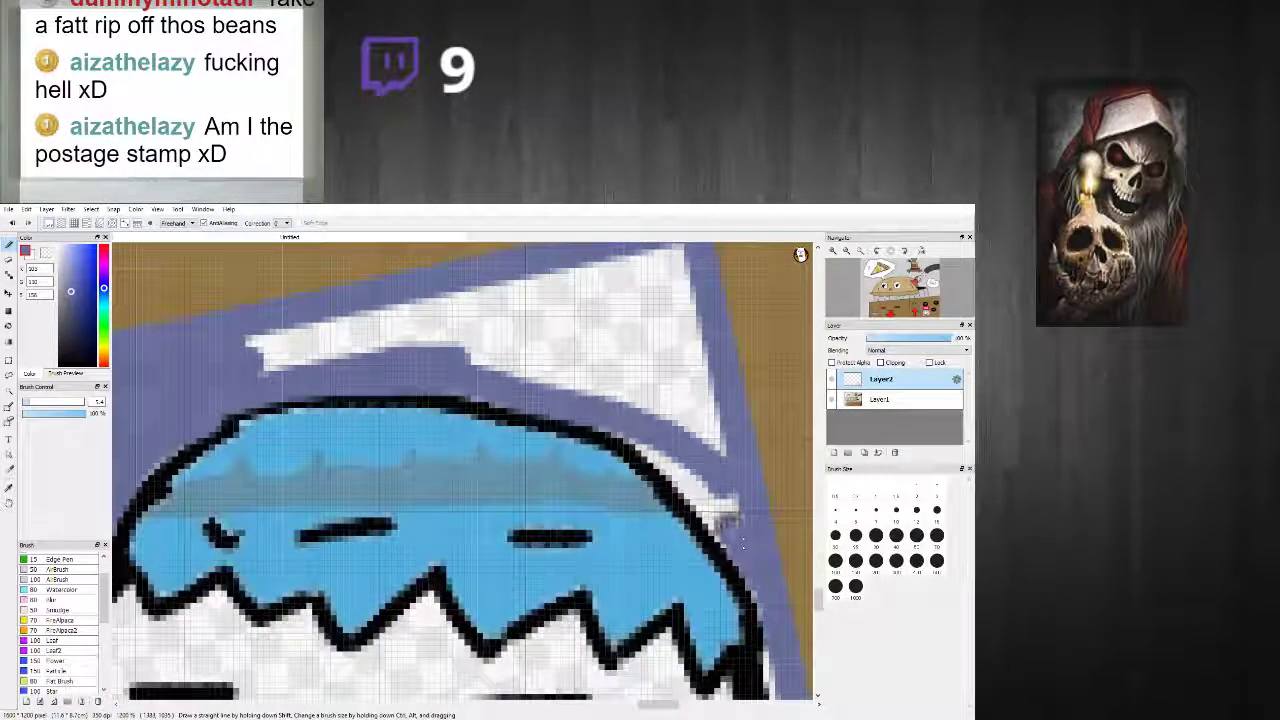
left_click_drag(664, 462, 597, 422)
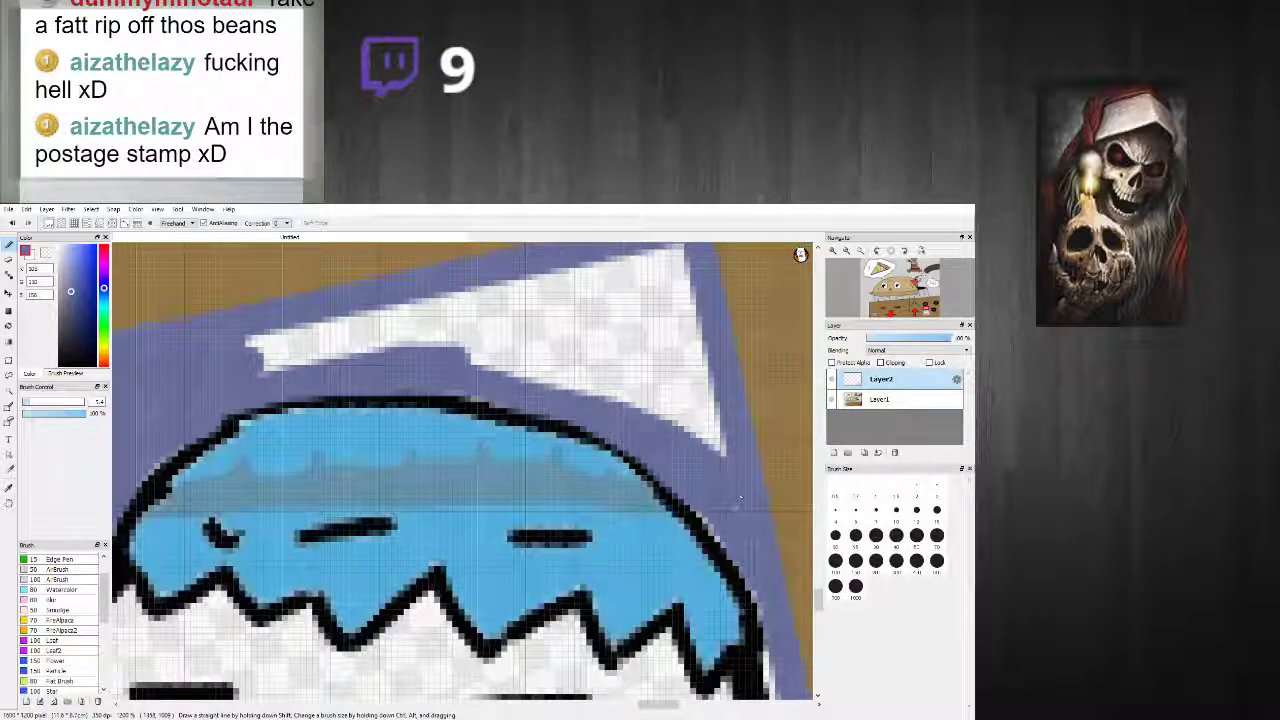
mouse_move(722, 518)
left_mouse_down()
mouse_move(717, 450)
mouse_move(675, 360)
mouse_move(691, 398)
mouse_move(715, 410)
mouse_move(671, 260)
mouse_move(701, 328)
mouse_move(699, 383)
mouse_move(683, 387)
mouse_move(646, 261)
mouse_move(679, 425)
mouse_move(312, 370)
mouse_move(313, 358)
mouse_move(257, 366)
mouse_move(265, 345)
mouse_move(264, 370)
mouse_move(382, 292)
mouse_move(433, 293)
mouse_move(318, 335)
mouse_move(536, 266)
mouse_move(412, 317)
mouse_move(485, 313)
mouse_move(456, 343)
mouse_move(577, 345)
mouse_move(493, 361)
mouse_move(667, 403)
mouse_move(564, 356)
mouse_move(542, 378)
mouse_move(630, 371)
left_mouse_up()
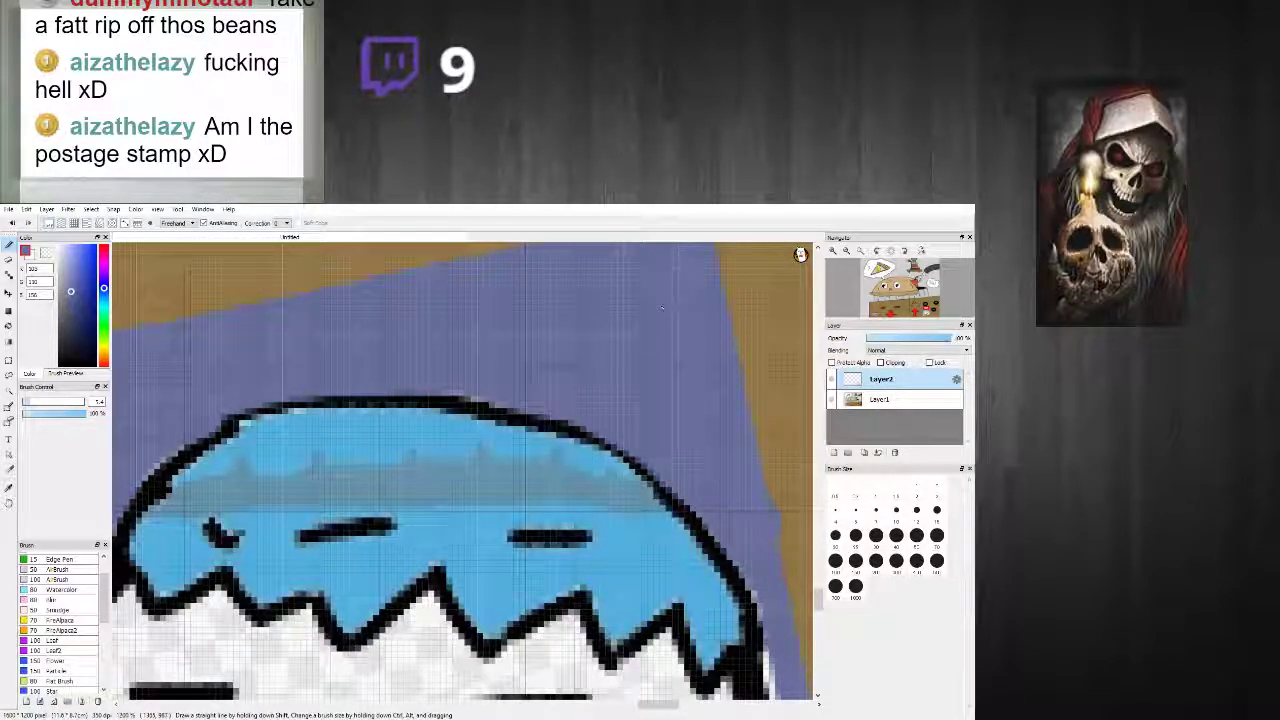
Step: Paint the picture's lower-left corner blue, between the border, the jaw and the first neck line
scroll(661, 308, "down", 4)
scroll(661, 340, "up", 3)
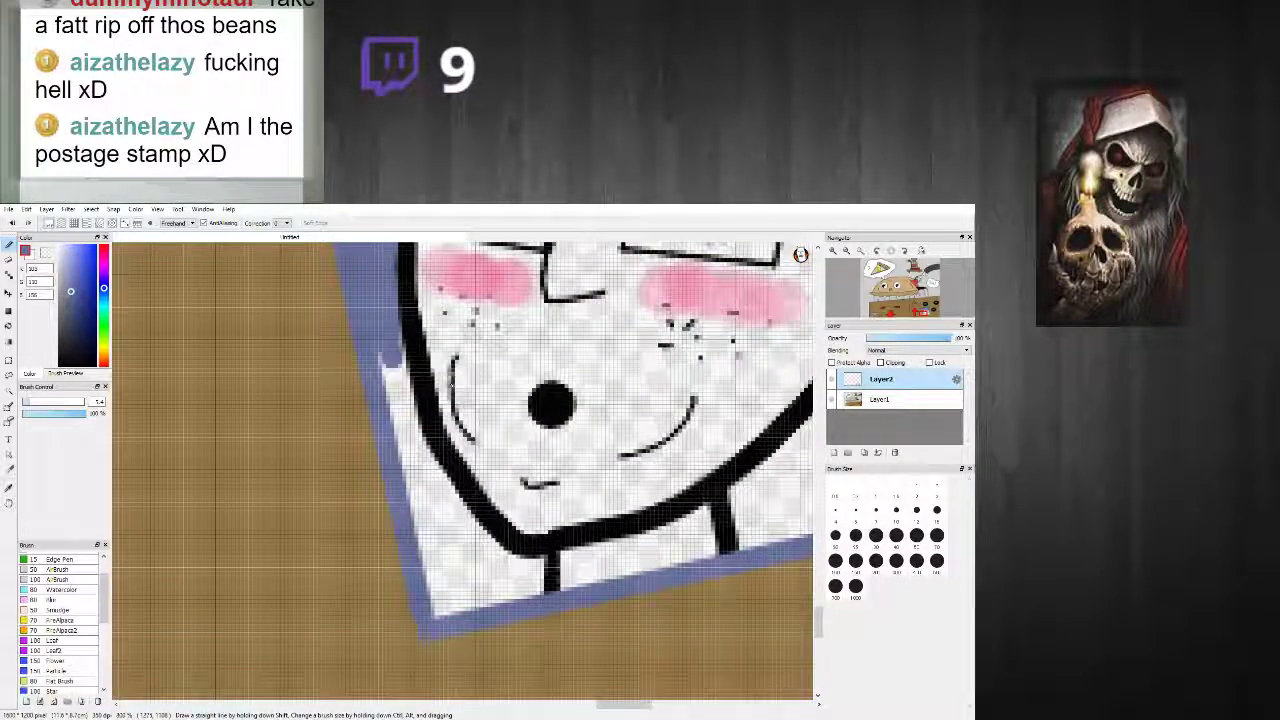
mouse_move(380, 353)
left_mouse_down()
mouse_move(430, 568)
mouse_move(455, 604)
left_mouse_up()
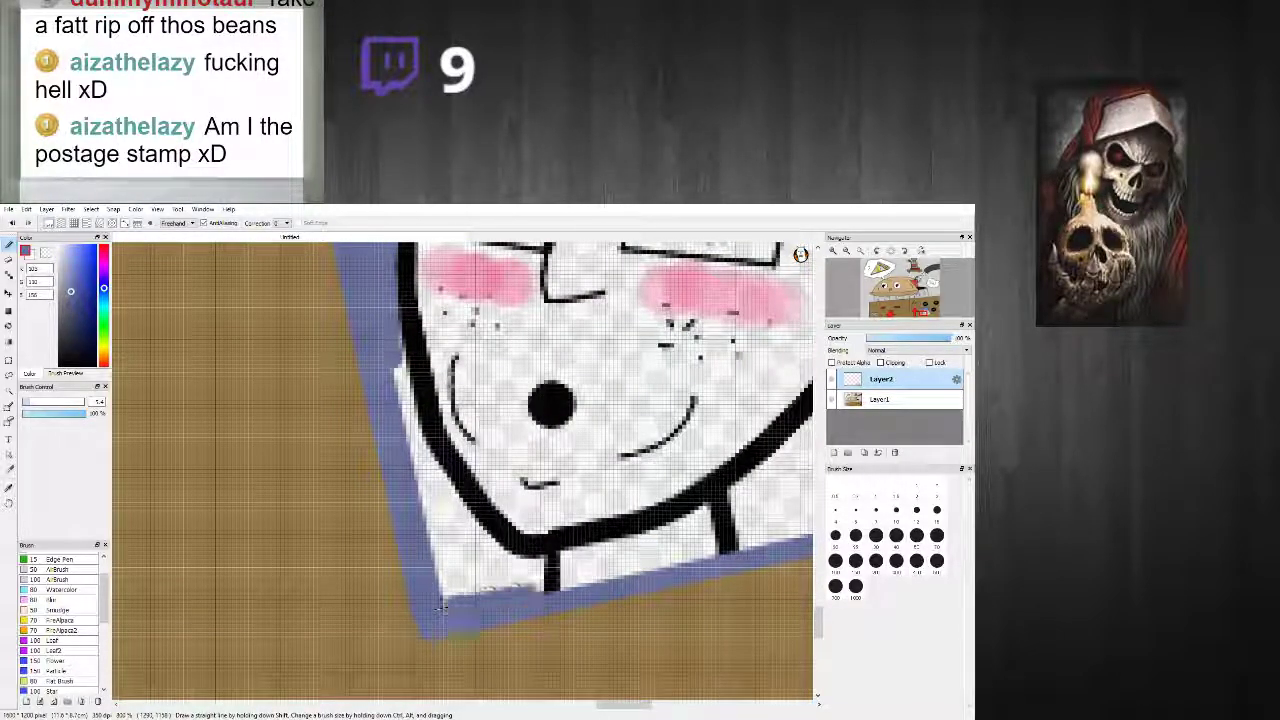
mouse_move(537, 578)
left_mouse_down()
mouse_move(510, 564)
mouse_move(459, 522)
mouse_move(439, 490)
mouse_move(484, 550)
mouse_move(411, 424)
mouse_move(392, 352)
left_mouse_up()
left_click_drag(424, 478, 412, 418)
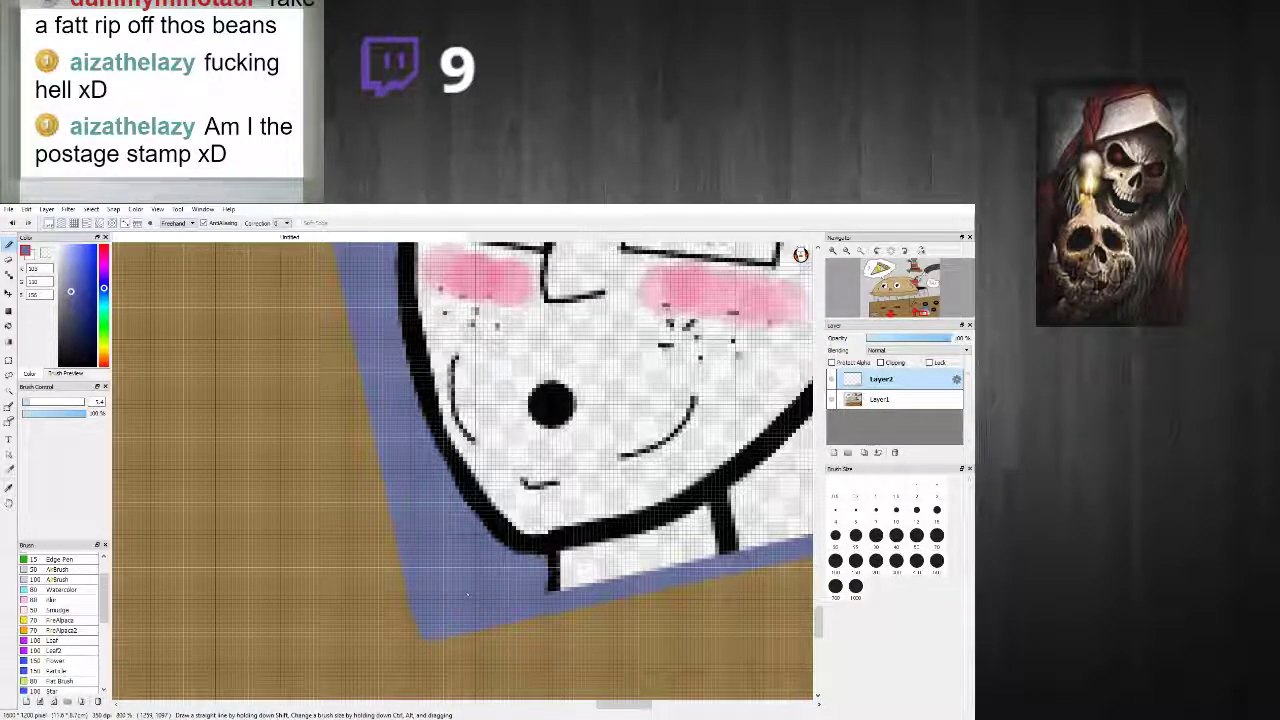
Step: Edge the picture's lower-right background in the muted blue, along the second neck line and up the jaw to the ear
scroll(593, 590, "down", 4)
scroll(642, 581, "up", 4)
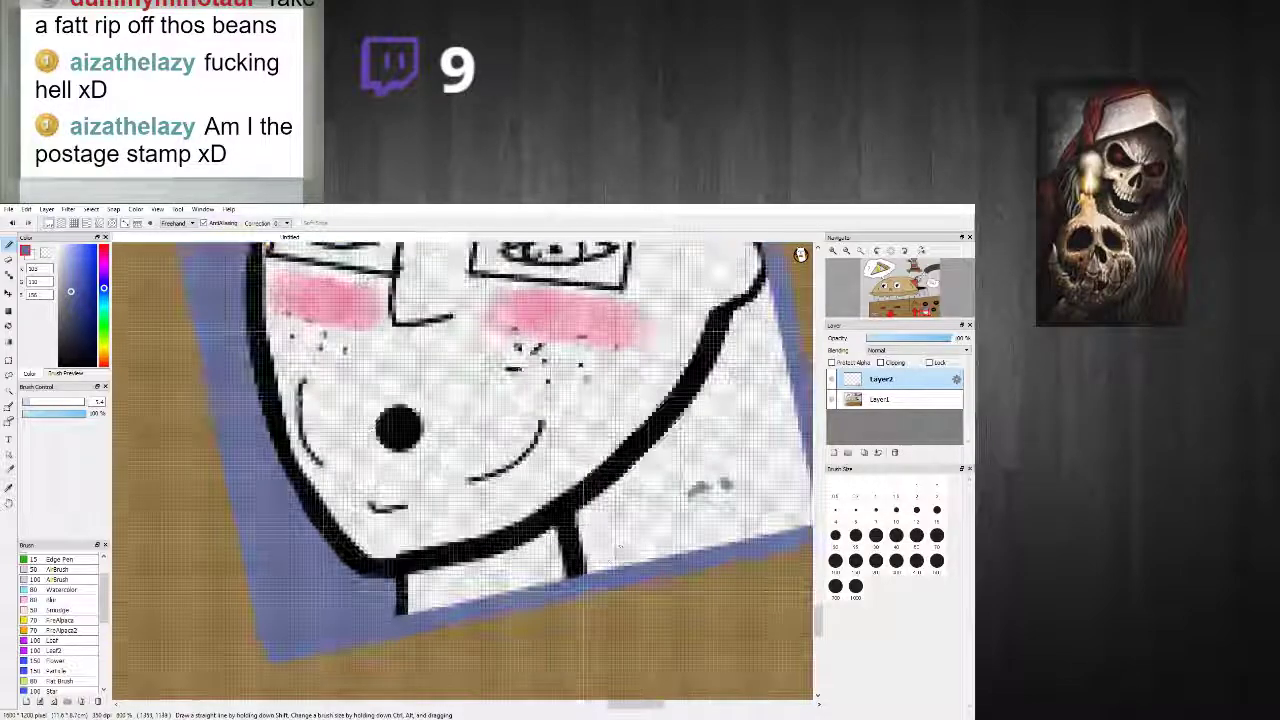
mouse_move(598, 537)
left_mouse_down()
mouse_move(592, 518)
mouse_move(588, 540)
left_mouse_up()
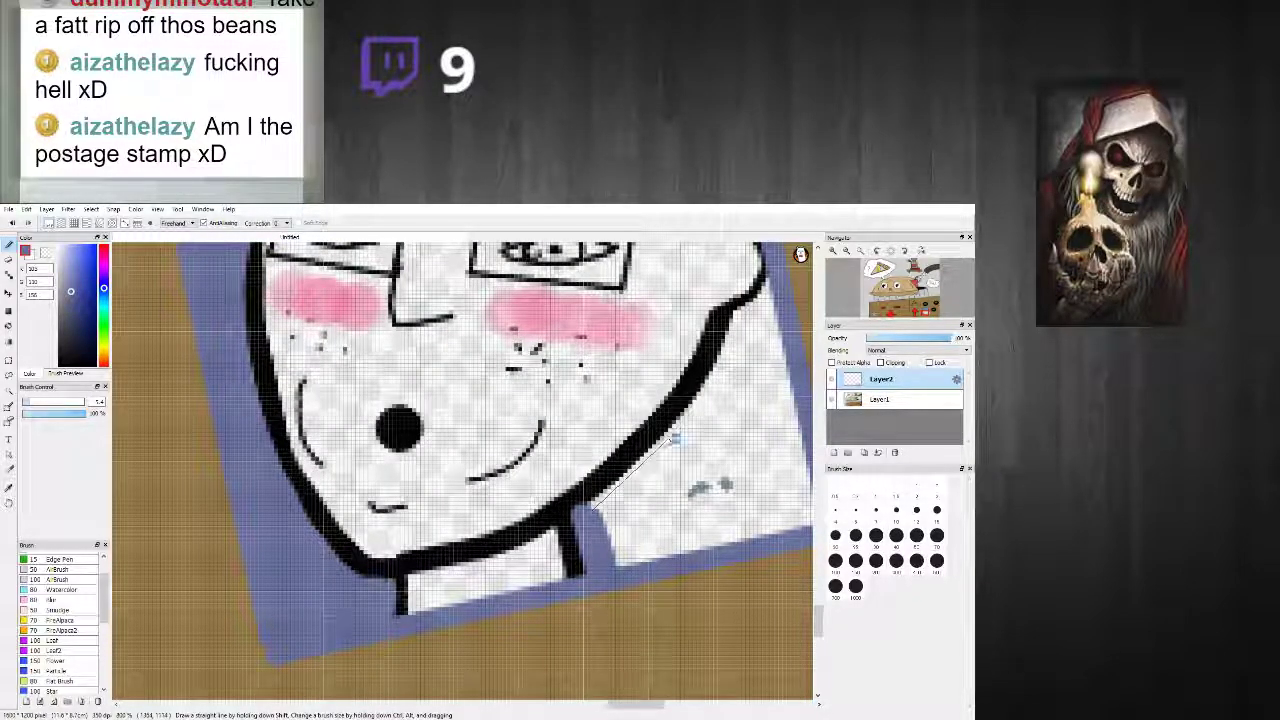
left_click(744, 313, "shift")
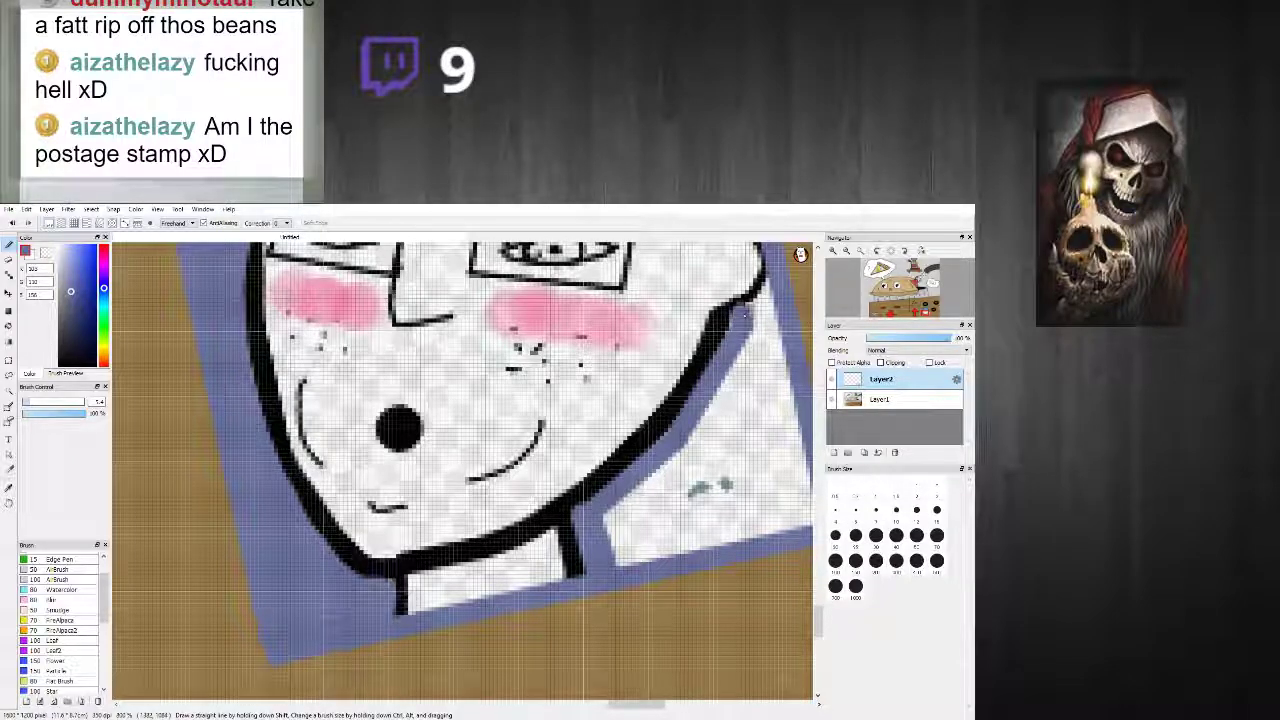
Step: Fill the remaining checkered area right of the neck and jaw with blue, covering the white gaps and the grey smudge
mouse_move(776, 315)
left_mouse_down()
mouse_move(808, 512)
mouse_move(628, 570)
left_mouse_up()
mouse_move(668, 470)
left_mouse_down()
mouse_move(728, 372)
mouse_move(796, 504)
mouse_move(666, 540)
mouse_move(735, 398)
left_mouse_up()
mouse_move(724, 484)
left_mouse_down()
mouse_move(710, 520)
mouse_move(650, 530)
mouse_move(745, 380)
mouse_move(776, 477)
mouse_move(648, 532)
mouse_move(726, 420)
mouse_move(716, 500)
left_mouse_up()
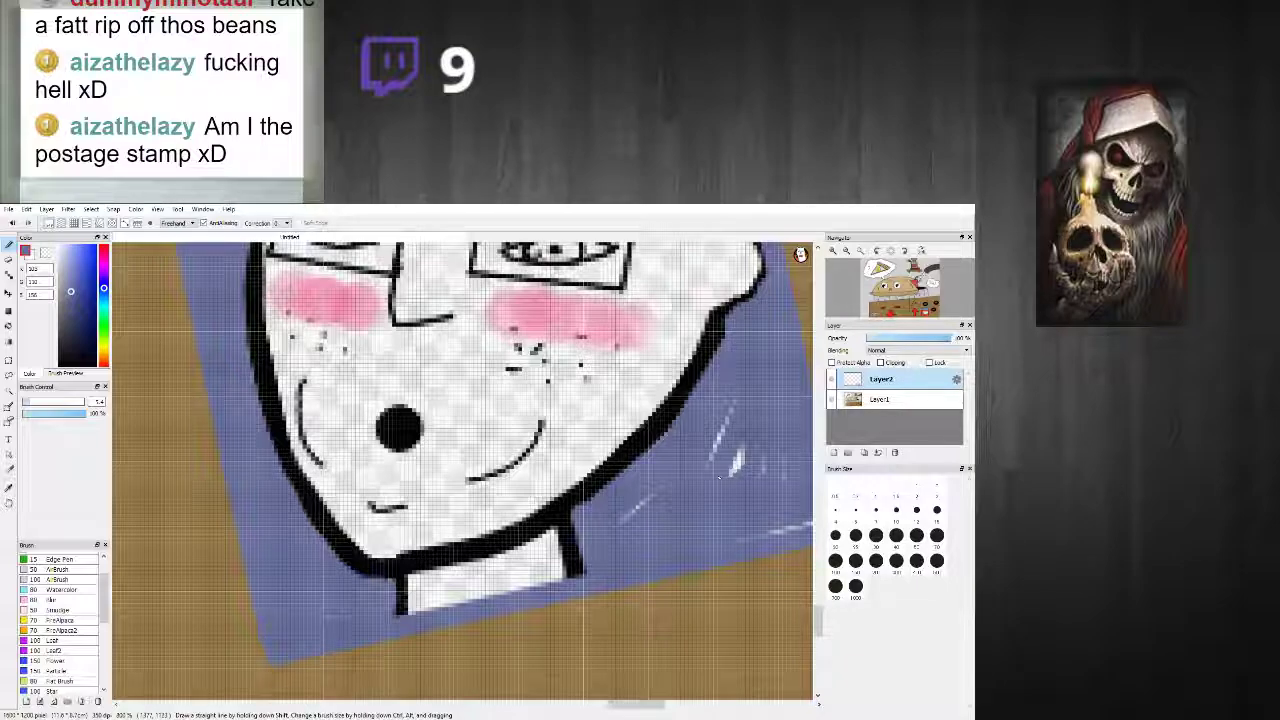
scroll(718, 478, "down", 5)
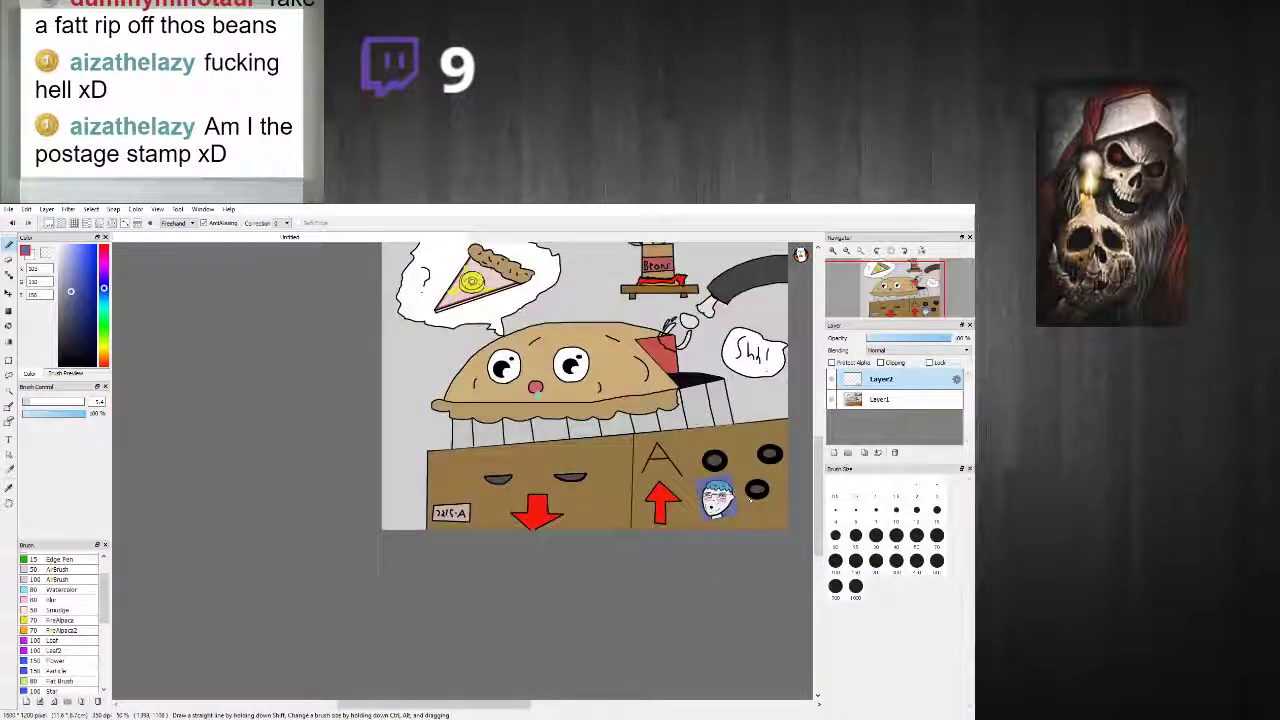
scroll(740, 502, "up", 5)
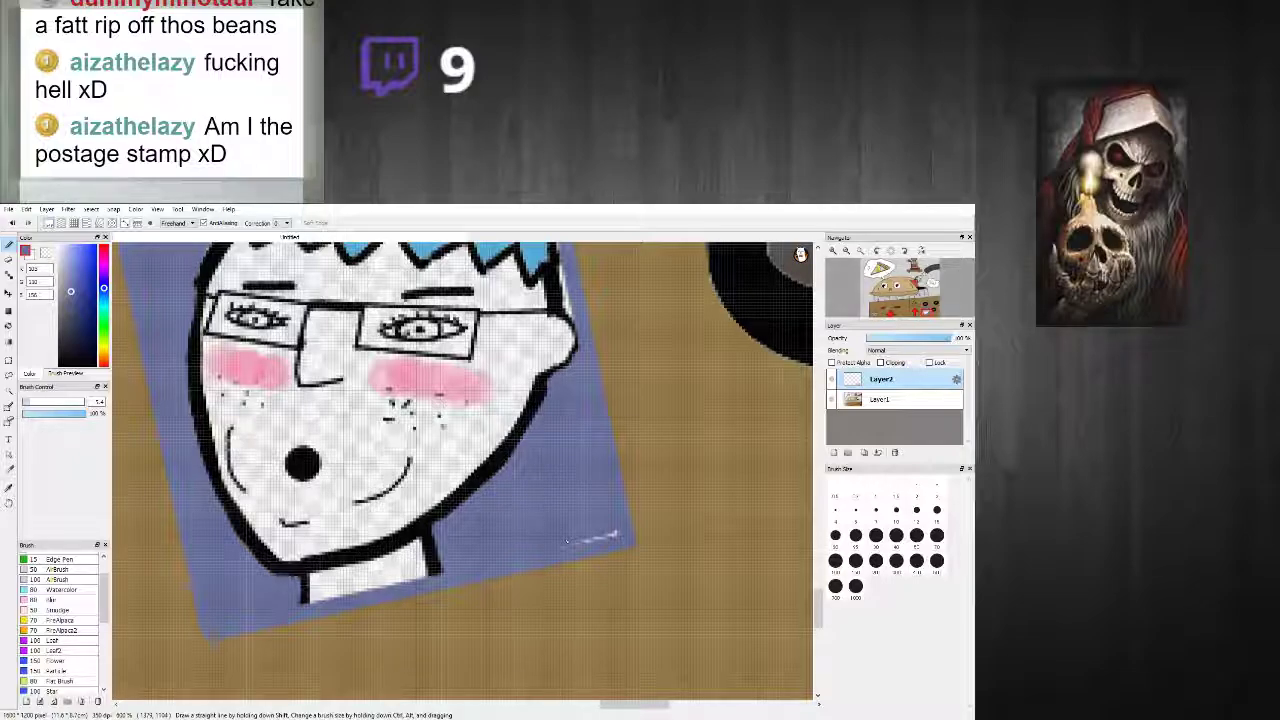
scroll(548, 551, "down", 5)
scroll(610, 400, "up", 6)
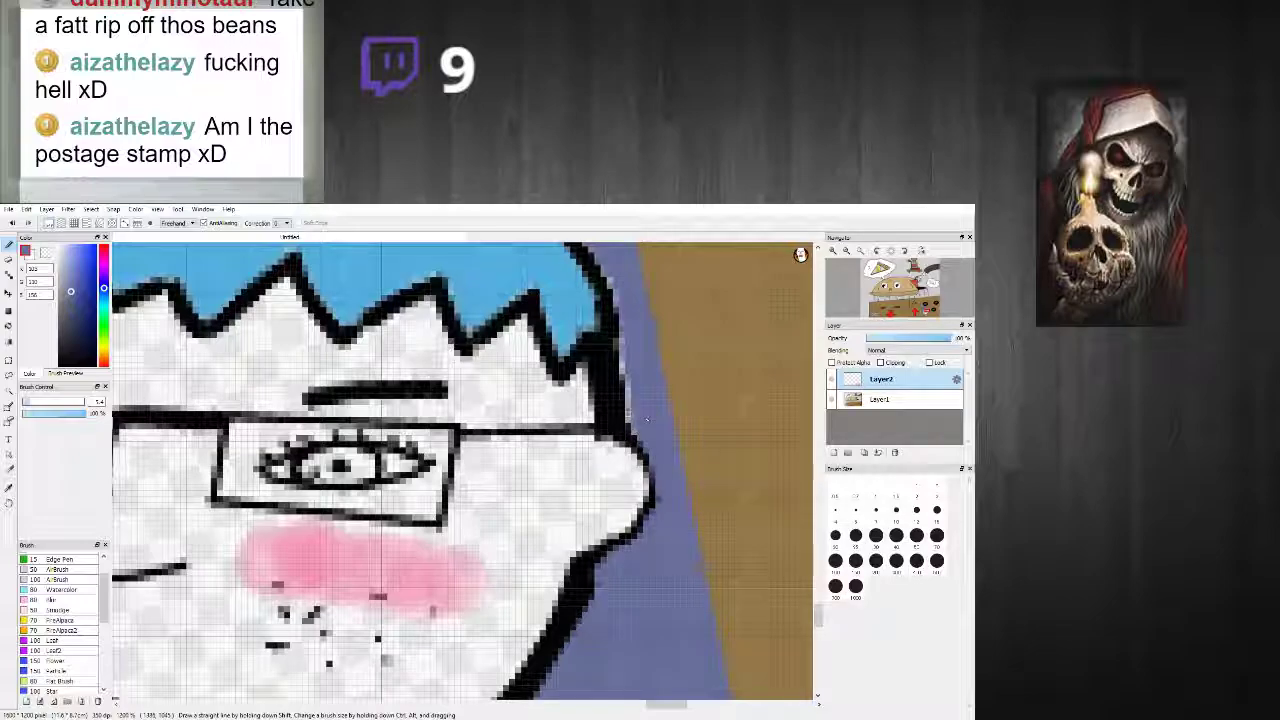
scroll(633, 347, "down", 5)
scroll(633, 347, "down", 2)
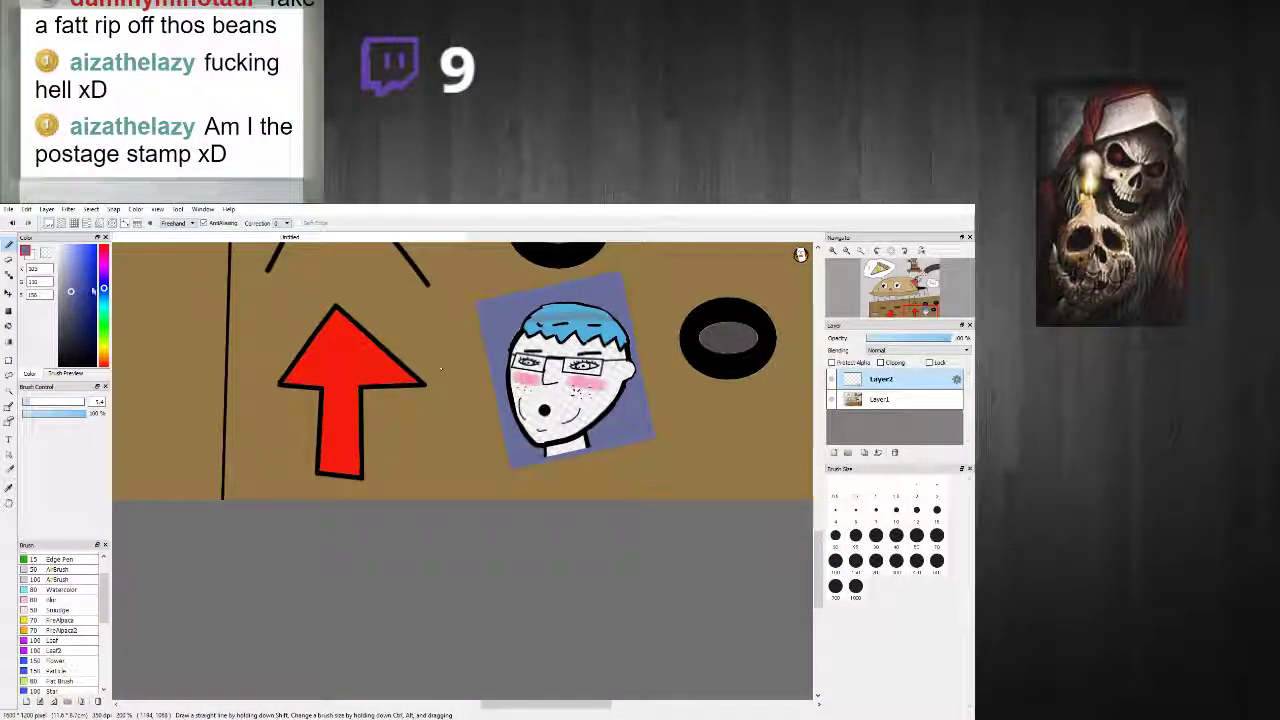
scroll(440, 400, "up", 2)
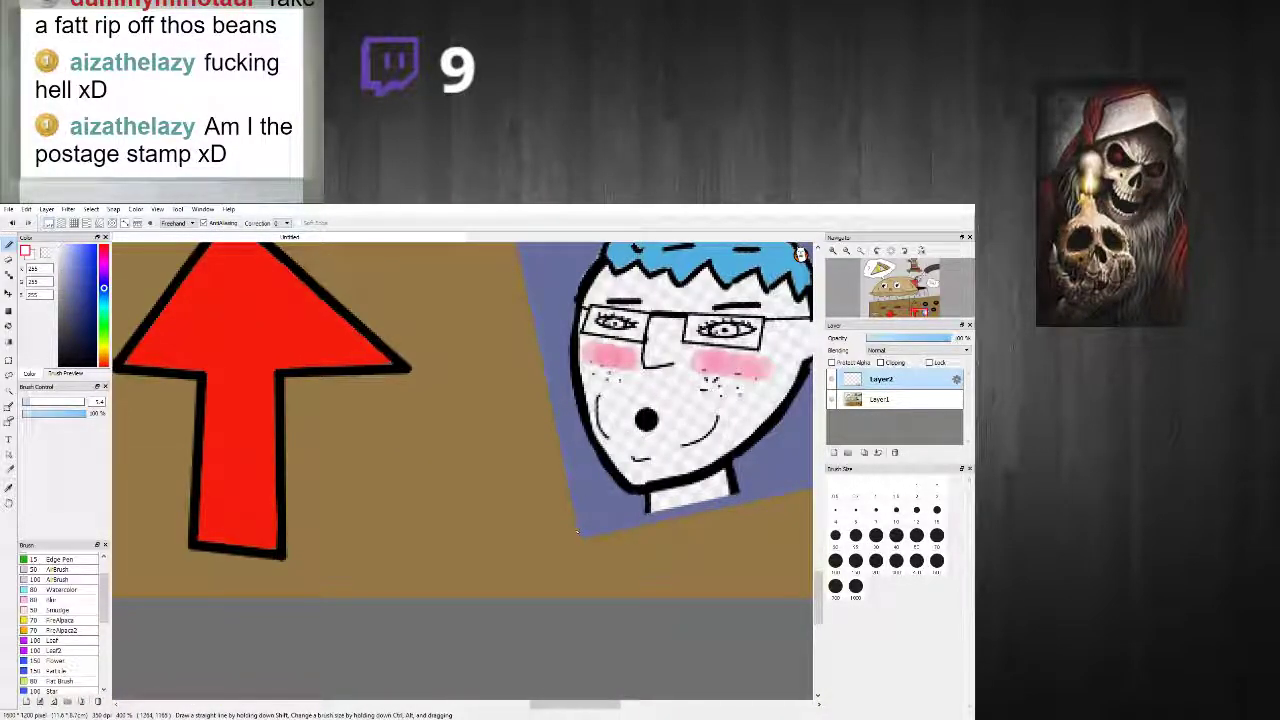
mouse_move(580, 542)
left_mouse_down()
mouse_move(566, 548)
mouse_move(548, 522)
mouse_move(493, 364)
left_mouse_up()
scroll(528, 318, "down", 3)
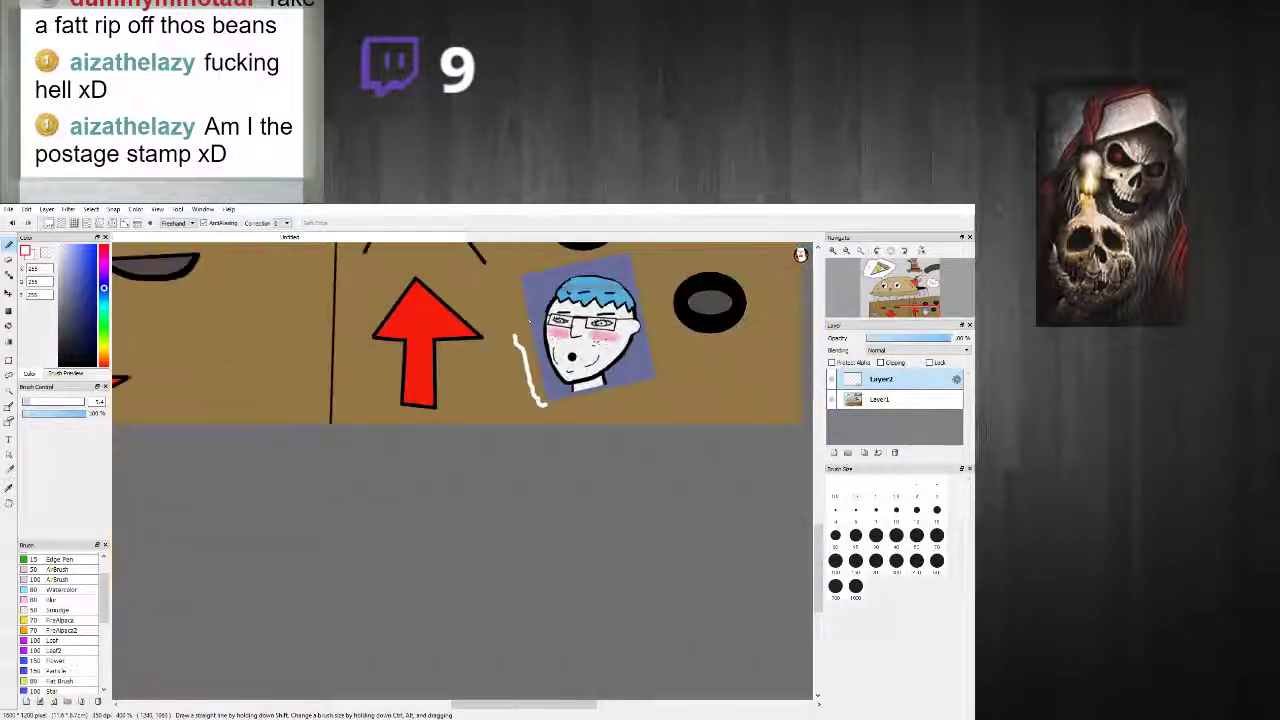
scroll(528, 316, "up", 4)
scroll(460, 470, "down", 5)
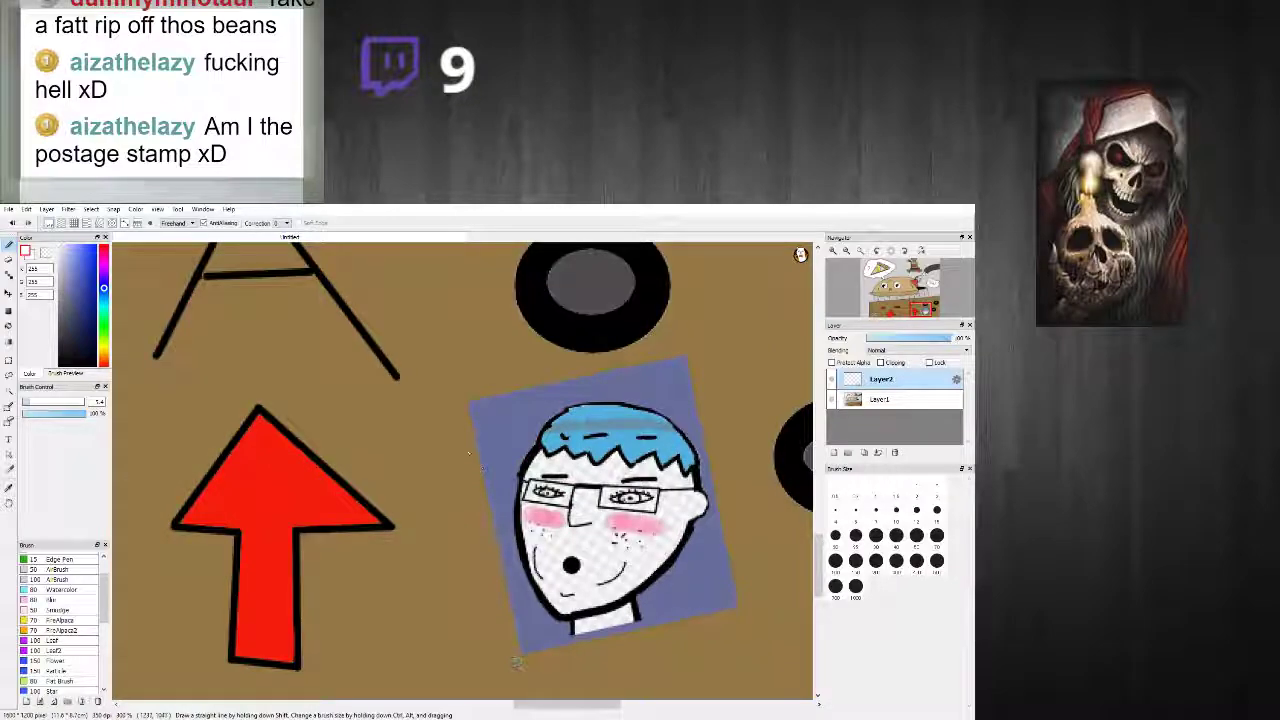
Step: Draw a closed wavy white outline around the blue-backed face picture, leaving a narrow brown gap on all four sides
mouse_move(459, 504)
left_mouse_down()
mouse_move(493, 643)
mouse_move(530, 680)
mouse_move(735, 627)
left_mouse_up()
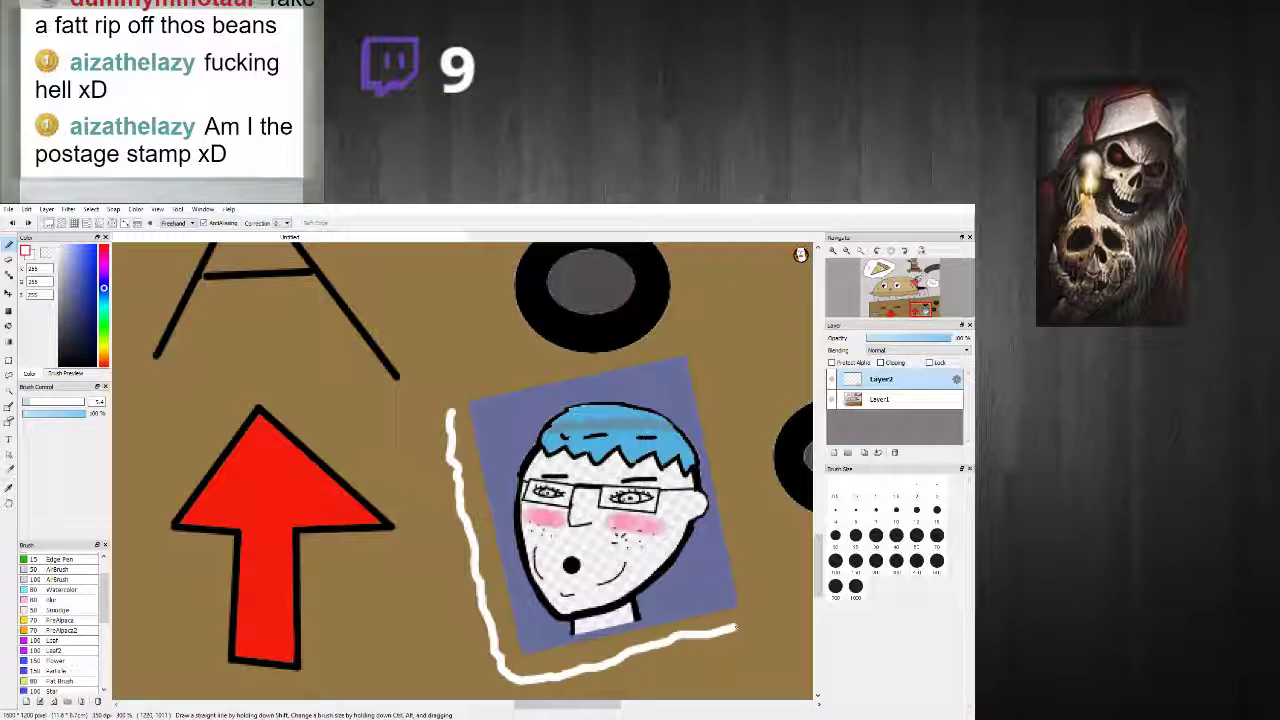
left_click_drag(755, 575, 704, 332)
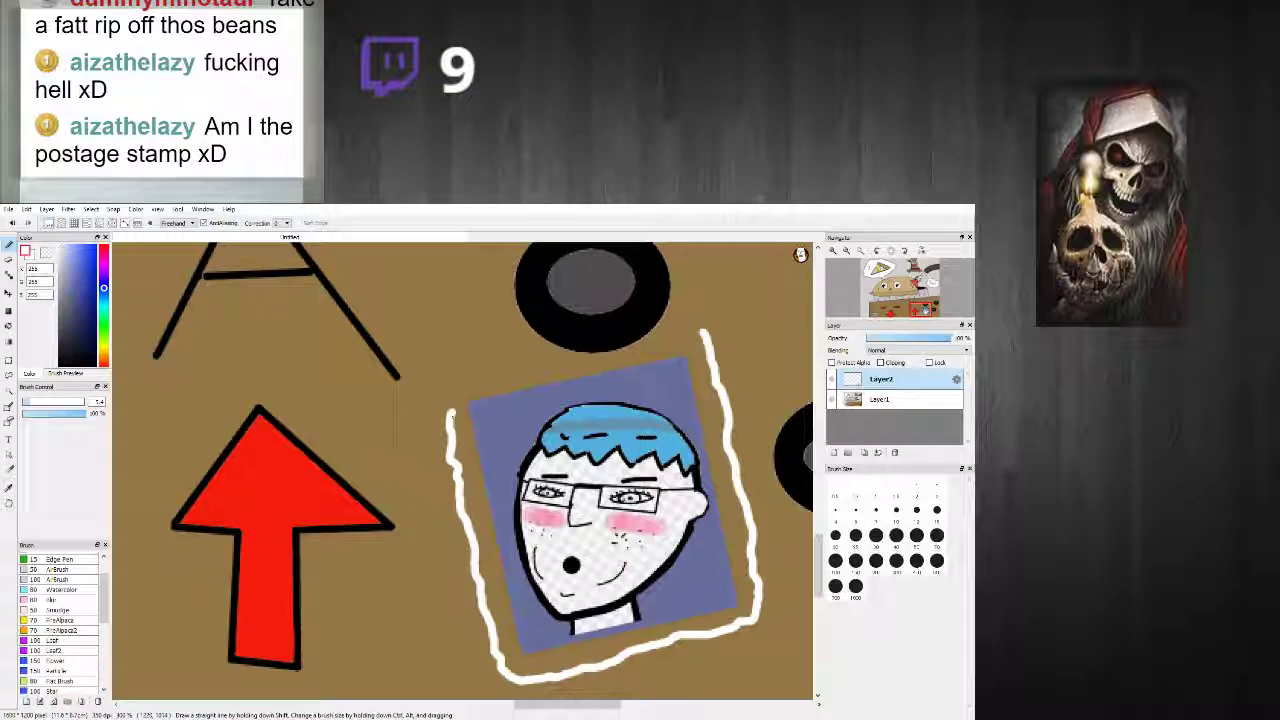
mouse_move(447, 390)
left_mouse_down()
mouse_move(468, 368)
mouse_move(574, 353)
left_mouse_up()
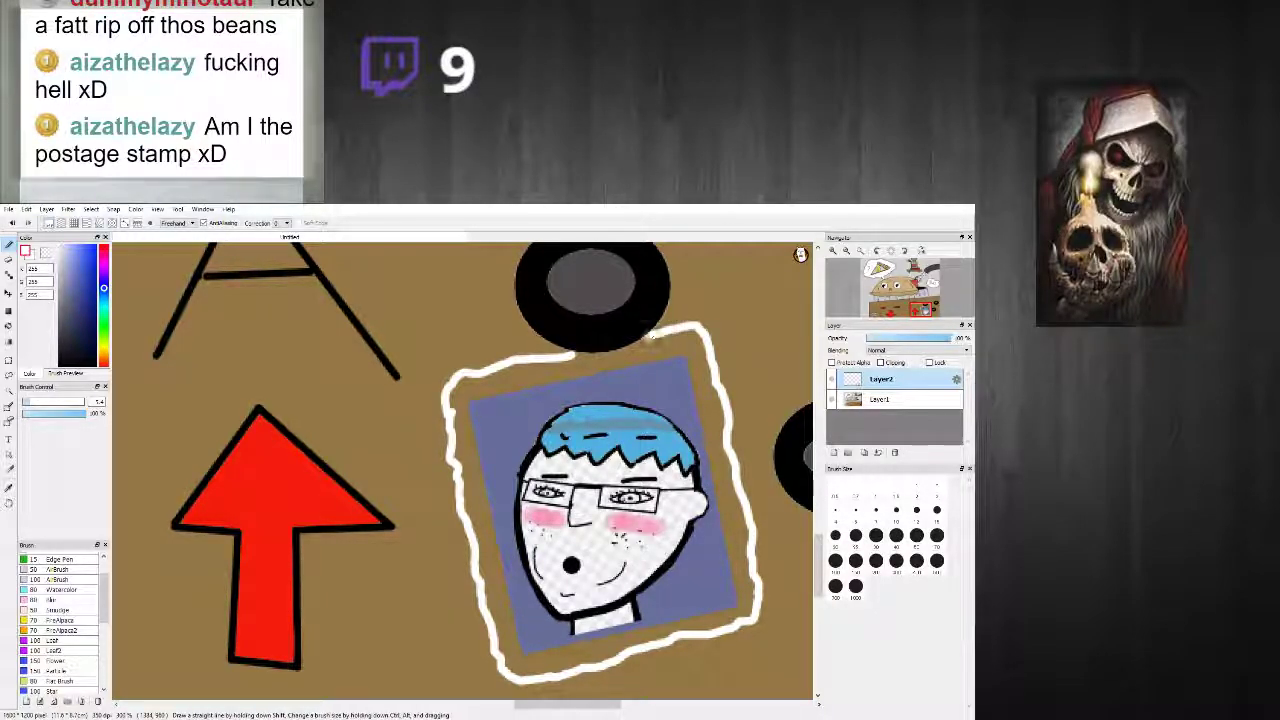
scroll(575, 352, "down", 4)
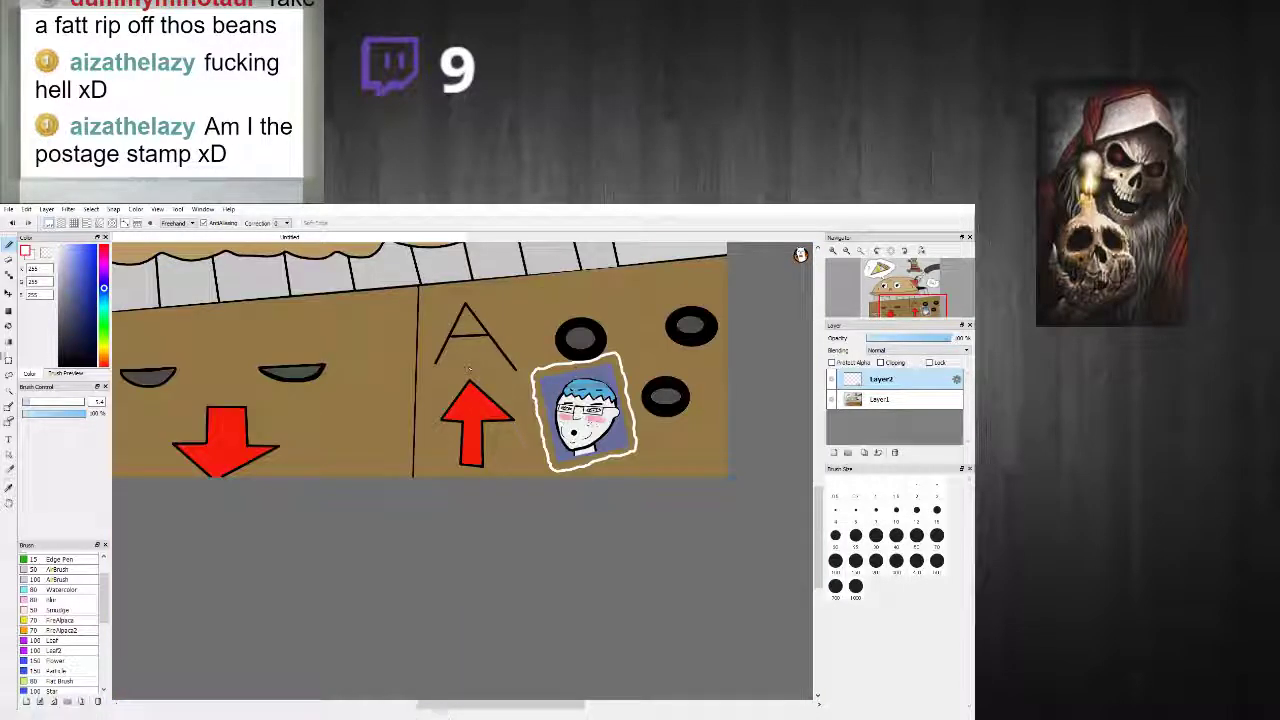
Step: Fill the brown gap between the wavy outline and the blue picture with white, then return to the brush
left_click(9, 326)
scroll(490, 386, "up", 3)
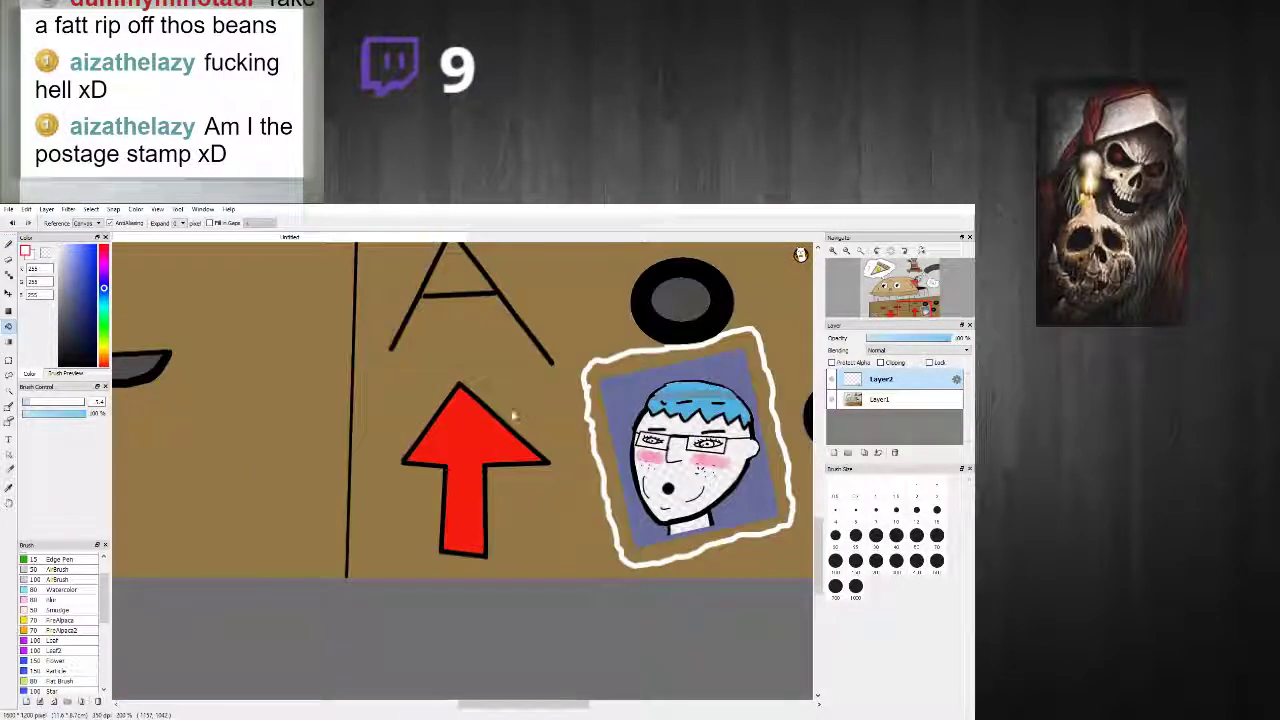
left_click(642, 440)
scroll(644, 441, "up", 2)
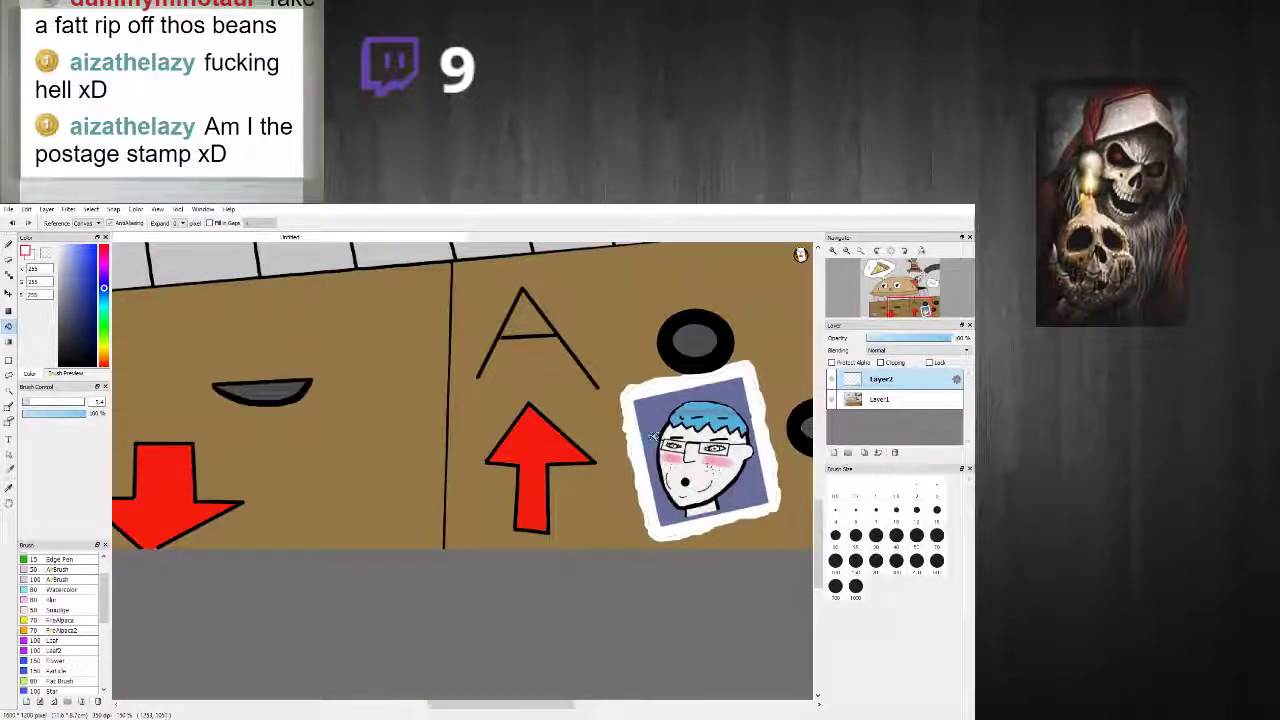
left_click(10, 246)
scroll(563, 437, "down", 3)
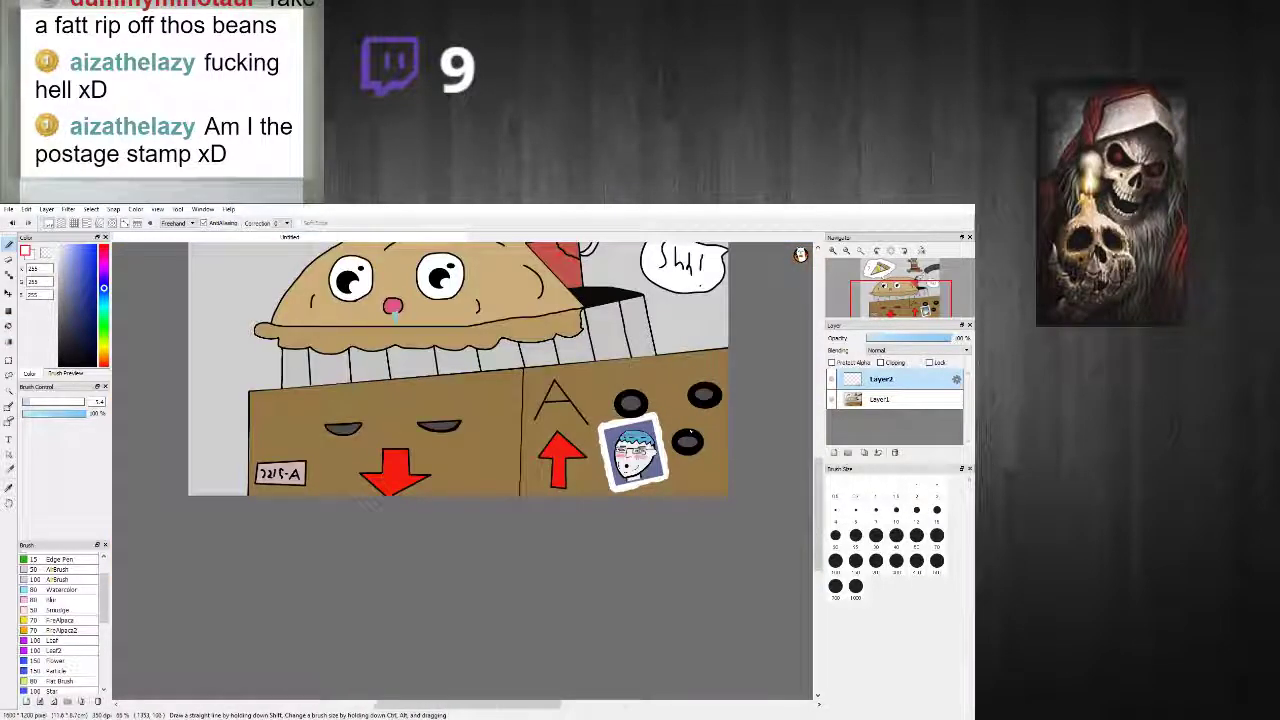
Step: Examine the postage stamp up close and against the whole drawing
scroll(241, 423, "up", 4)
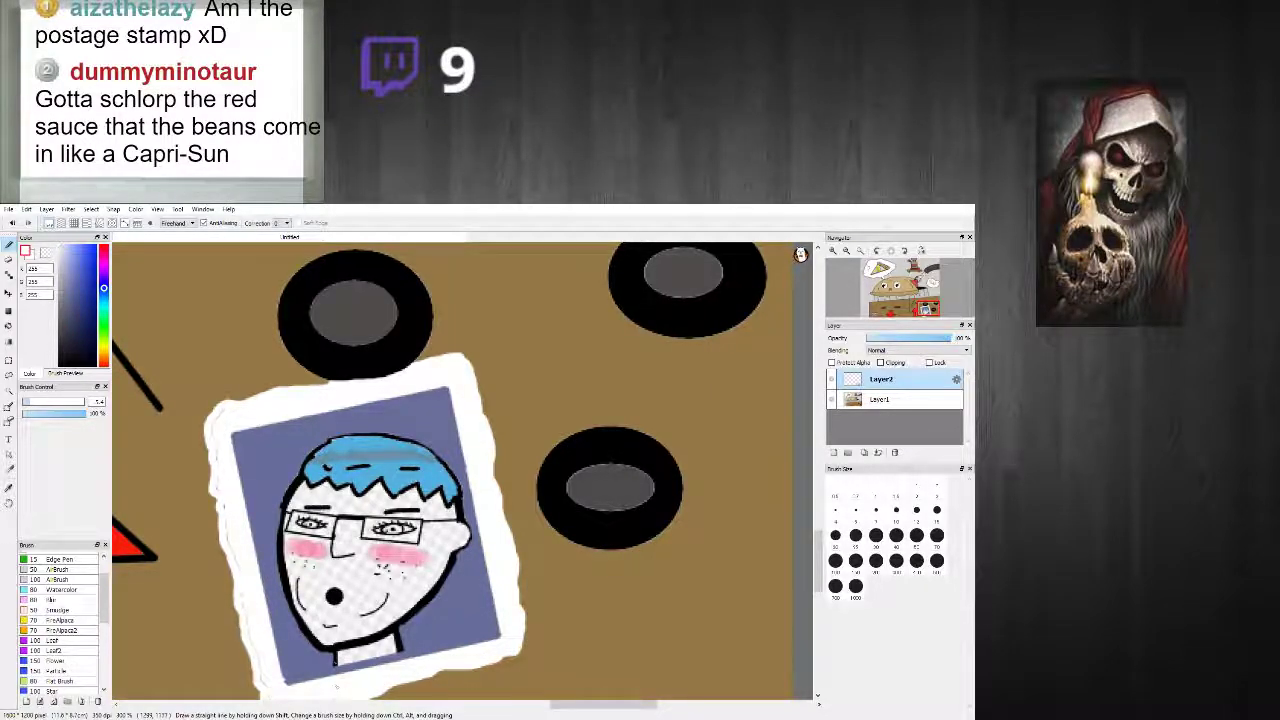
scroll(419, 673, "down", 5)
scroll(335, 680, "up", 4)
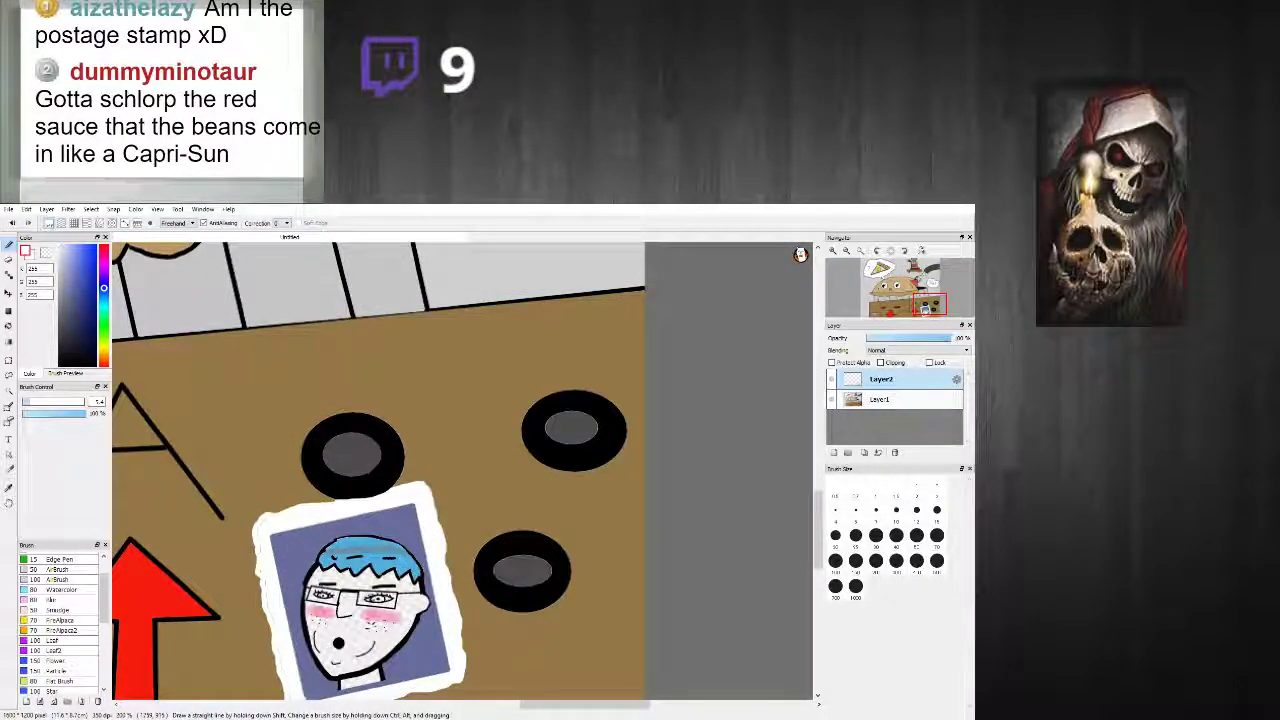
left_click_drag(813, 525, 812, 560)
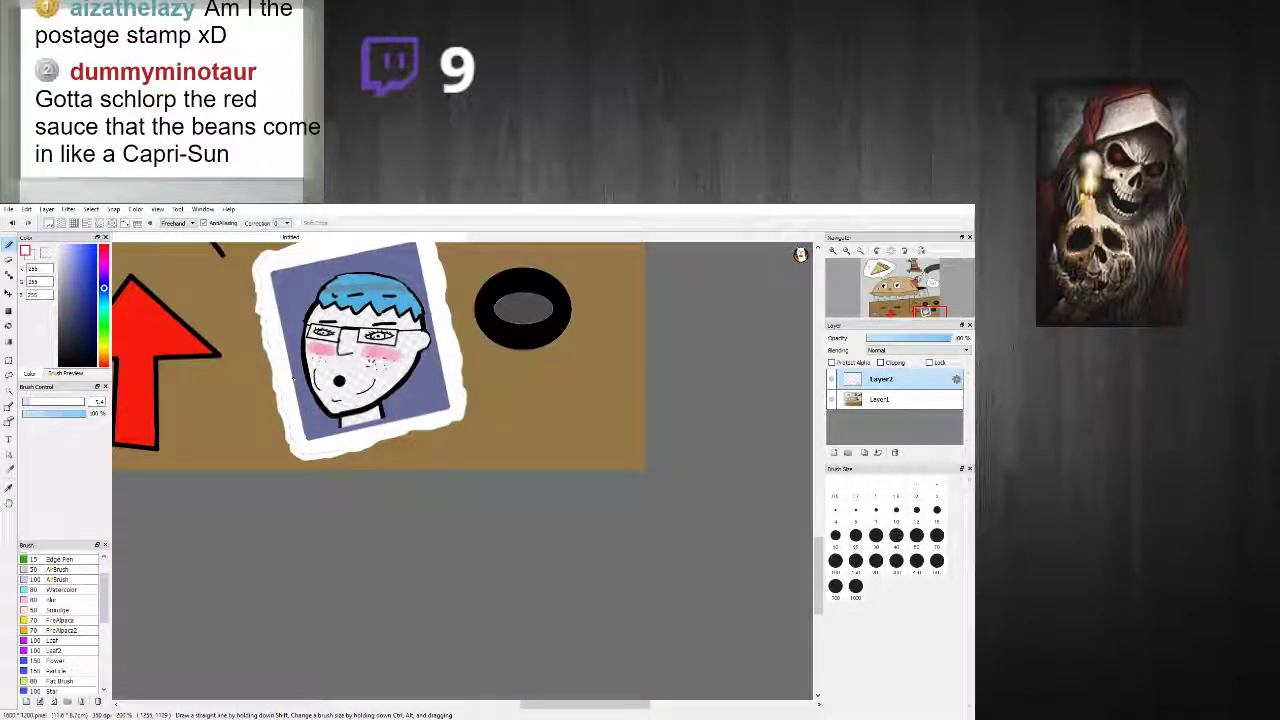
scroll(271, 300, "down", 3)
scroll(272, 270, "up", 2)
scroll(276, 305, "up", 1)
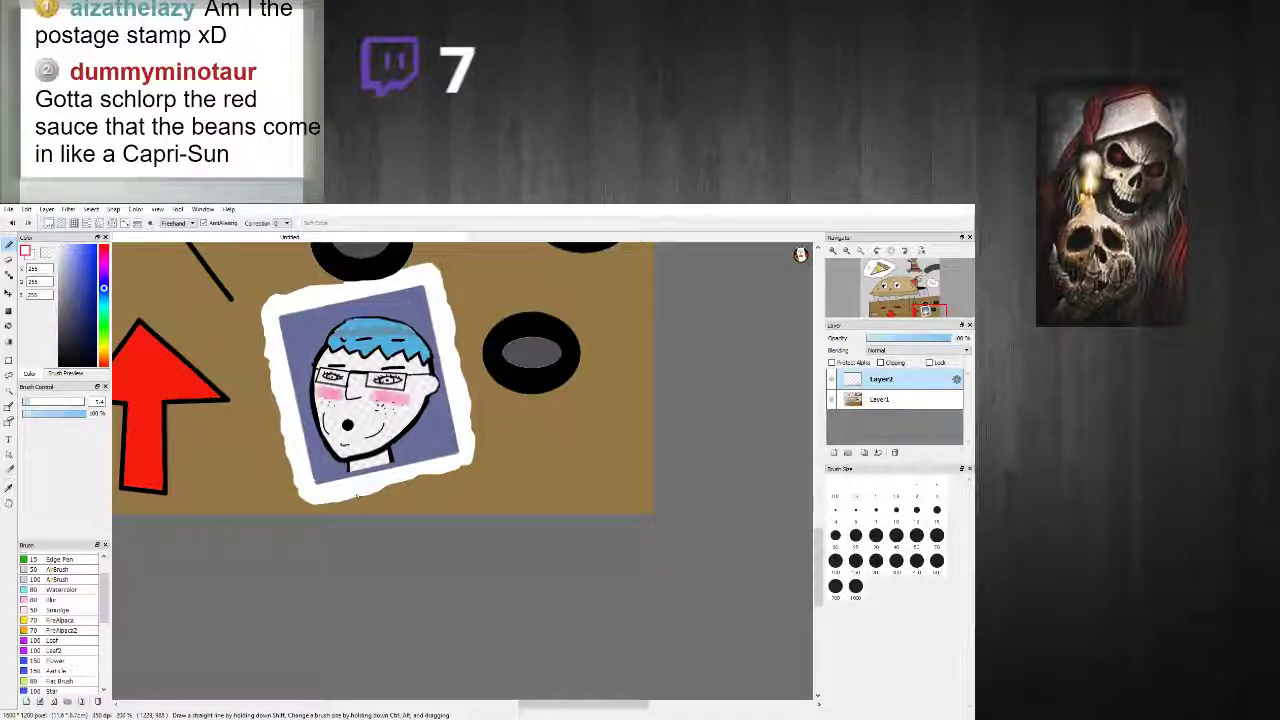
scroll(344, 496, "down", 6)
scroll(181, 421, "down", 2)
scroll(181, 421, "up", 3)
scroll(187, 411, "up", 1)
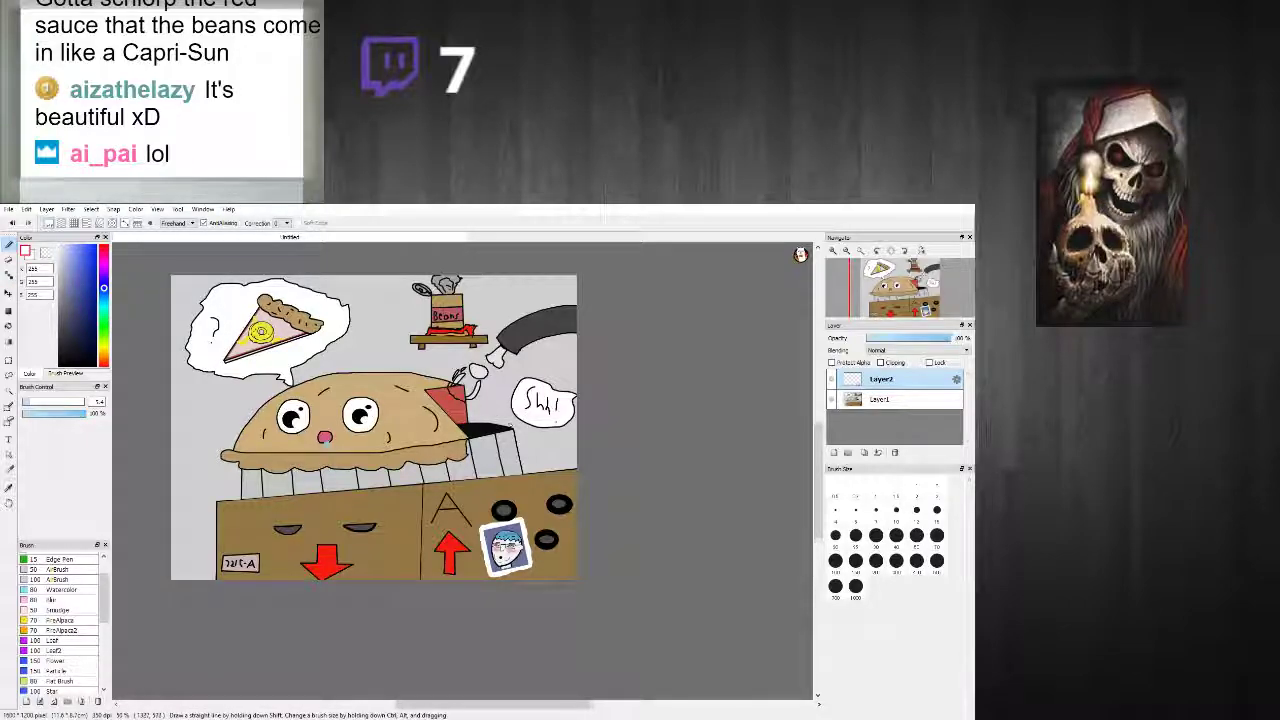
Step: Sample the near-black outline colour from the pie drawing for work on the upper crust
scroll(497, 414, "up", 4)
right_click(309, 409)
scroll(310, 408, "down", 3)
scroll(309, 406, "down", 3)
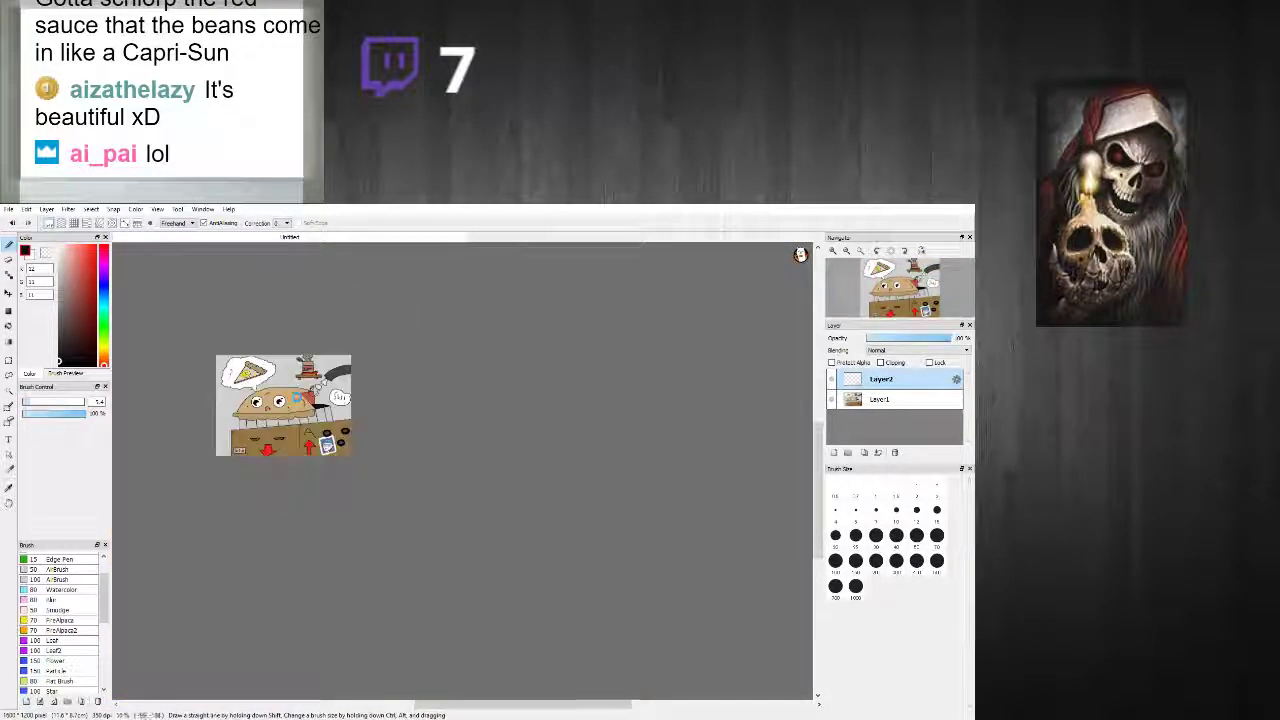
scroll(294, 456, "up", 6)
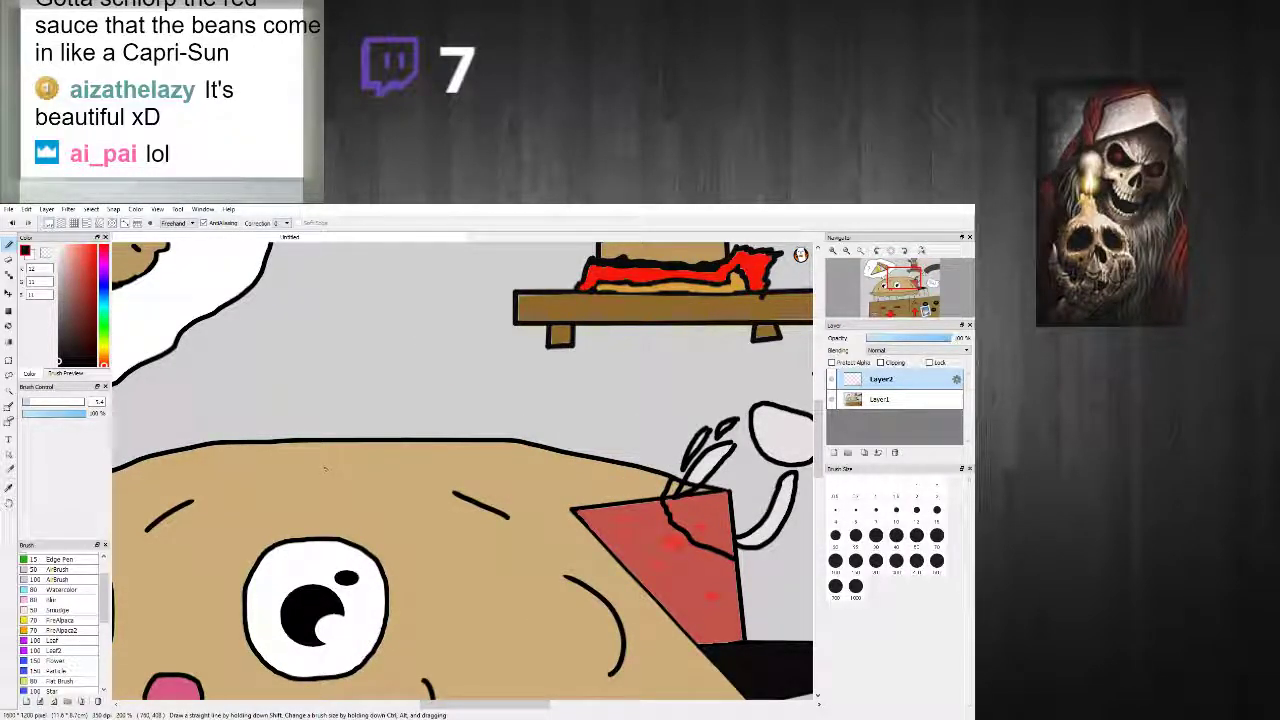
mouse_move(361, 458)
left_mouse_down()
mouse_move(328, 488)
mouse_move(386, 482)
mouse_move(383, 503)
mouse_move(289, 496)
mouse_move(283, 458)
mouse_move(293, 484)
mouse_move(318, 487)
mouse_move(288, 477)
left_mouse_up()
key("ctrl+z")
key("ctrl+z")
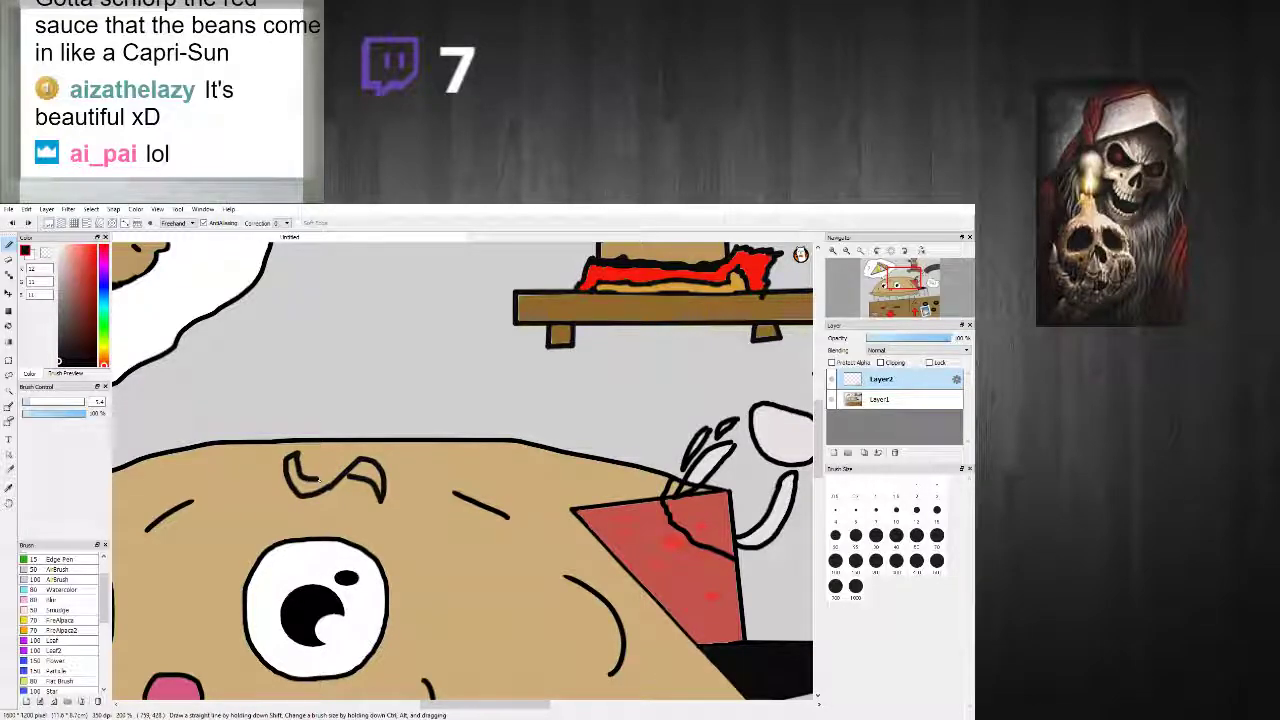
key("ctrl+z")
key("ctrl+z")
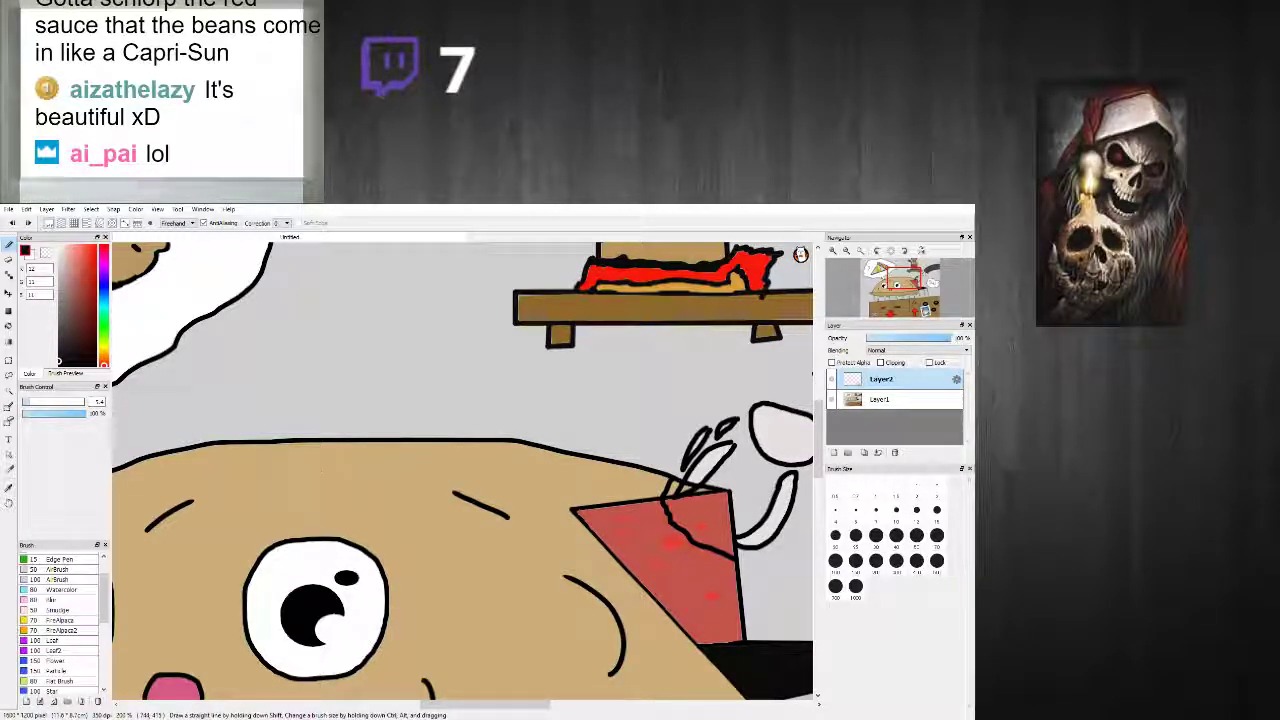
Step: Outline a curly S-shaped mark with two hooked ends on the pie crust above the right eye
mouse_move(330, 483)
left_mouse_down()
mouse_move(288, 470)
mouse_move(292, 505)
mouse_move(315, 508)
mouse_move(342, 479)
mouse_move(280, 490)
mouse_move(306, 467)
mouse_move(296, 488)
left_mouse_up()
key("ctrl+z")
key("ctrl+z")
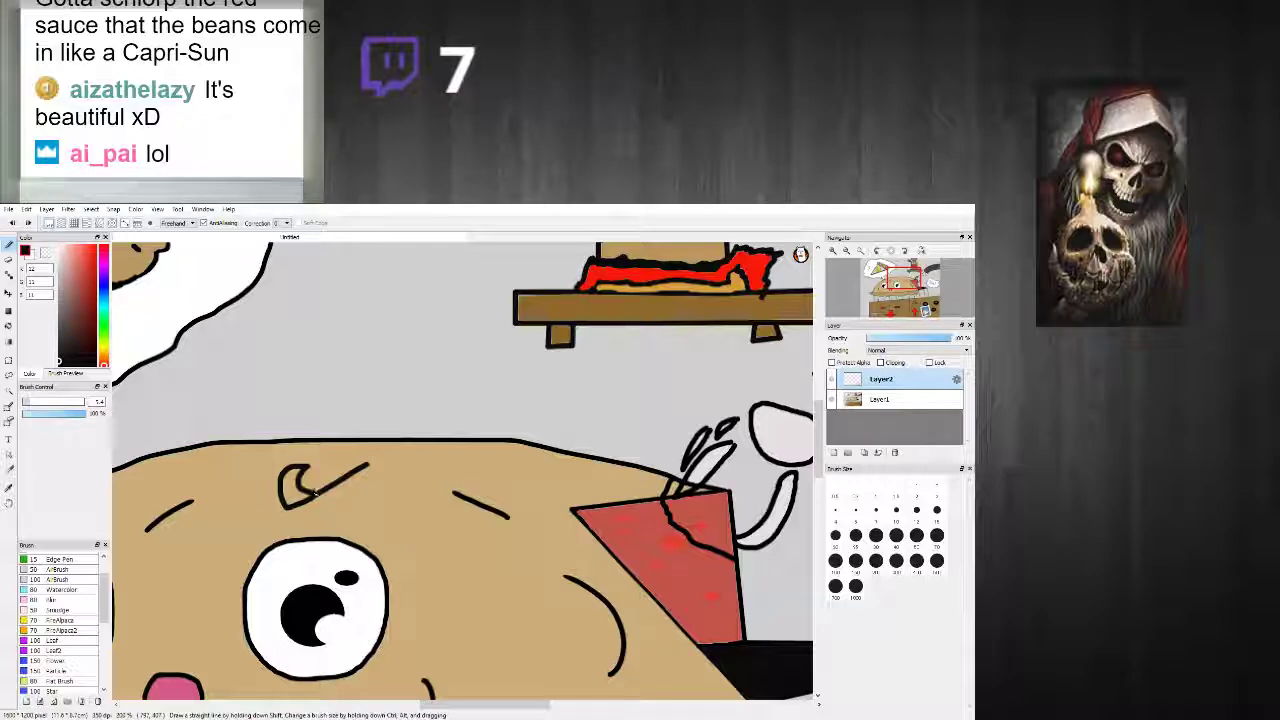
mouse_move(372, 466)
left_mouse_down()
mouse_move(362, 508)
mouse_move(356, 473)
left_mouse_up()
scroll(409, 475, "down", 2)
scroll(372, 468, "down", 2)
scroll(380, 464, "up", 5)
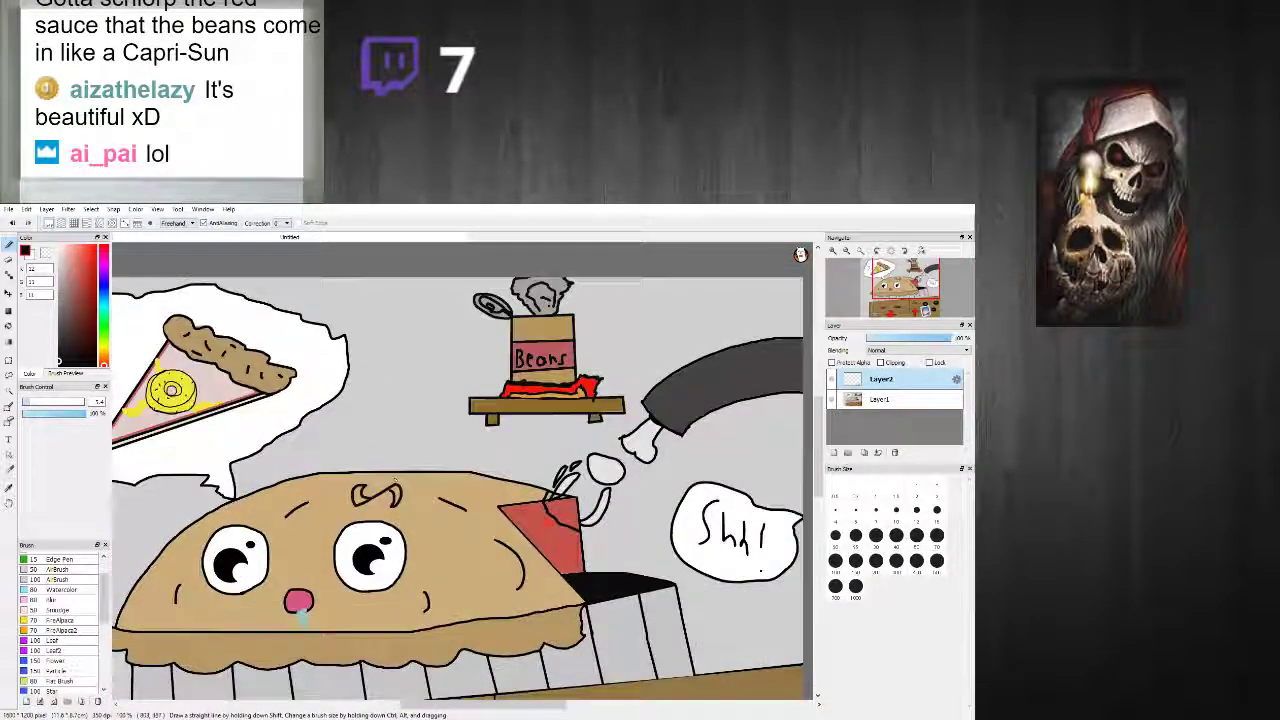
Step: Fill both hooked ends of the curly mark with black and sharpen its lower-left edge
mouse_move(376, 463)
left_mouse_down()
mouse_move(391, 456)
mouse_move(400, 470)
mouse_move(392, 488)
left_mouse_up()
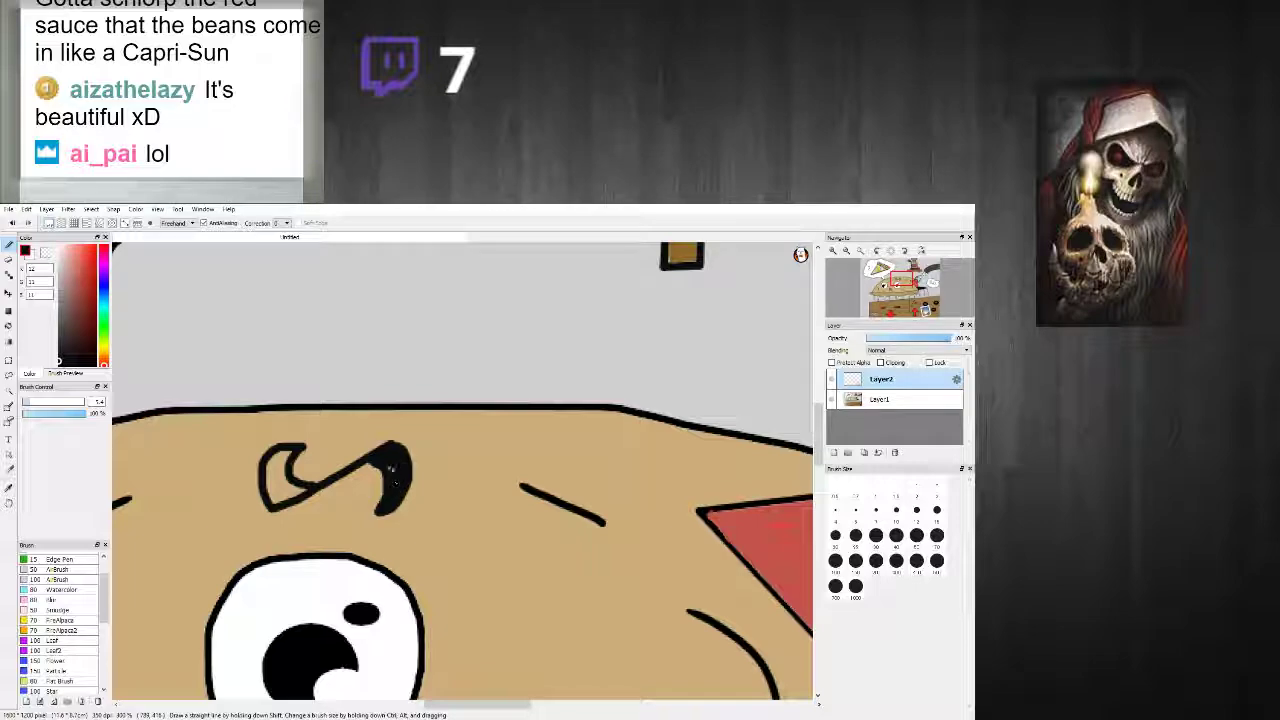
mouse_move(285, 456)
left_mouse_down()
mouse_move(268, 490)
mouse_move(284, 468)
mouse_move(272, 498)
mouse_move(286, 488)
mouse_move(283, 507)
left_mouse_up()
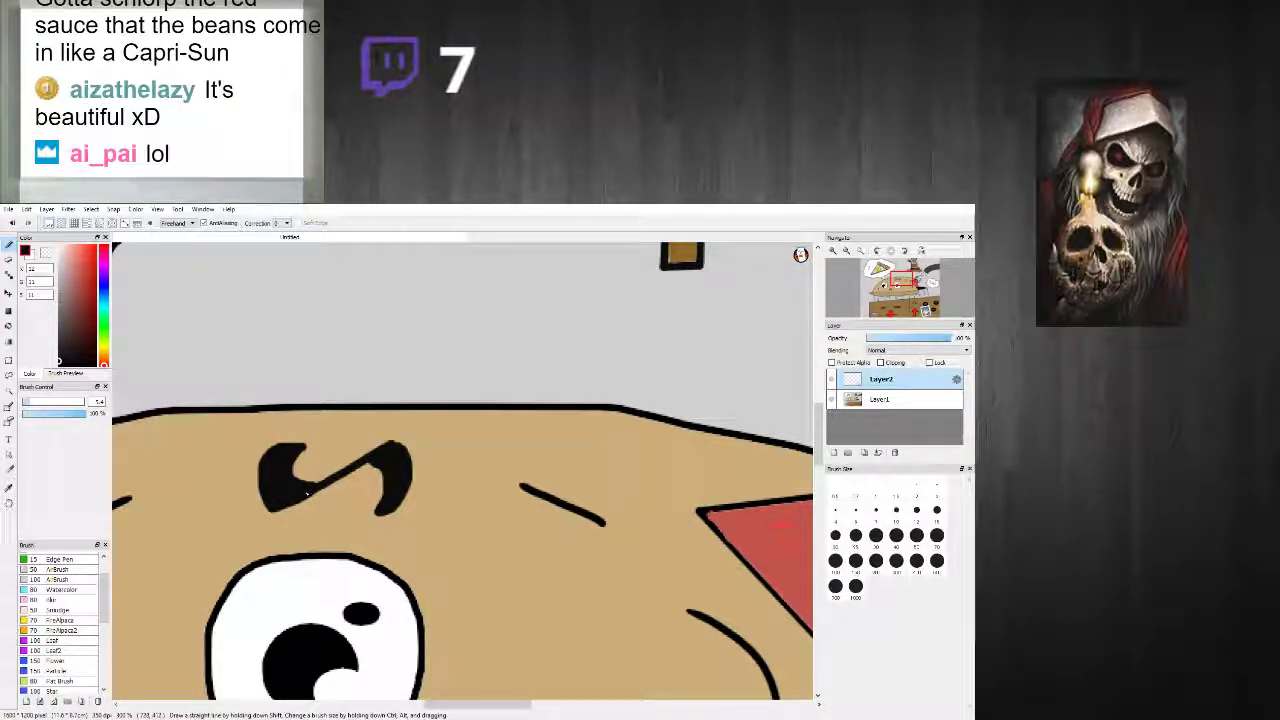
mouse_move(276, 514)
left_mouse_down()
mouse_move(386, 444)
mouse_move(314, 478)
left_mouse_up()
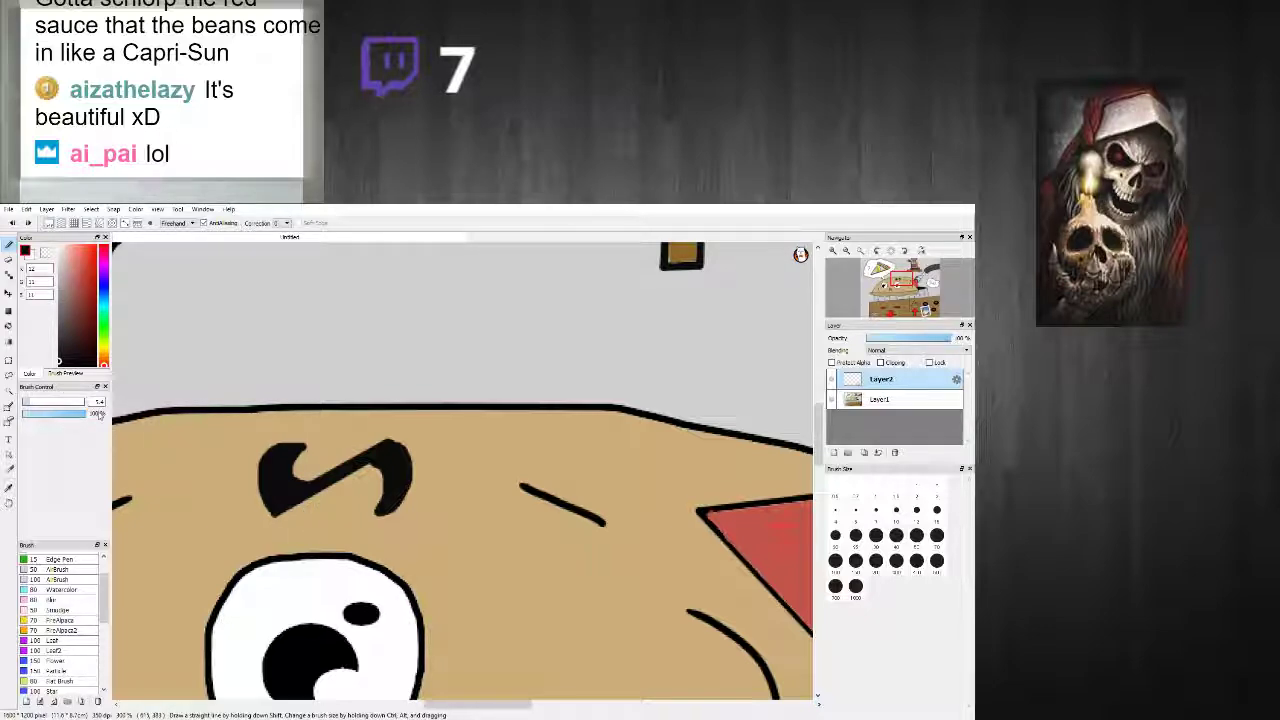
Step: Reduce the brush size and scatter small black dots and short dashes around the curly mark on the crust
left_click(27, 403)
left_click(311, 472)
left_click(329, 461)
left_click(346, 442)
left_click(369, 428)
left_click_drag(396, 437, 425, 452)
left_click_drag(430, 457, 433, 466)
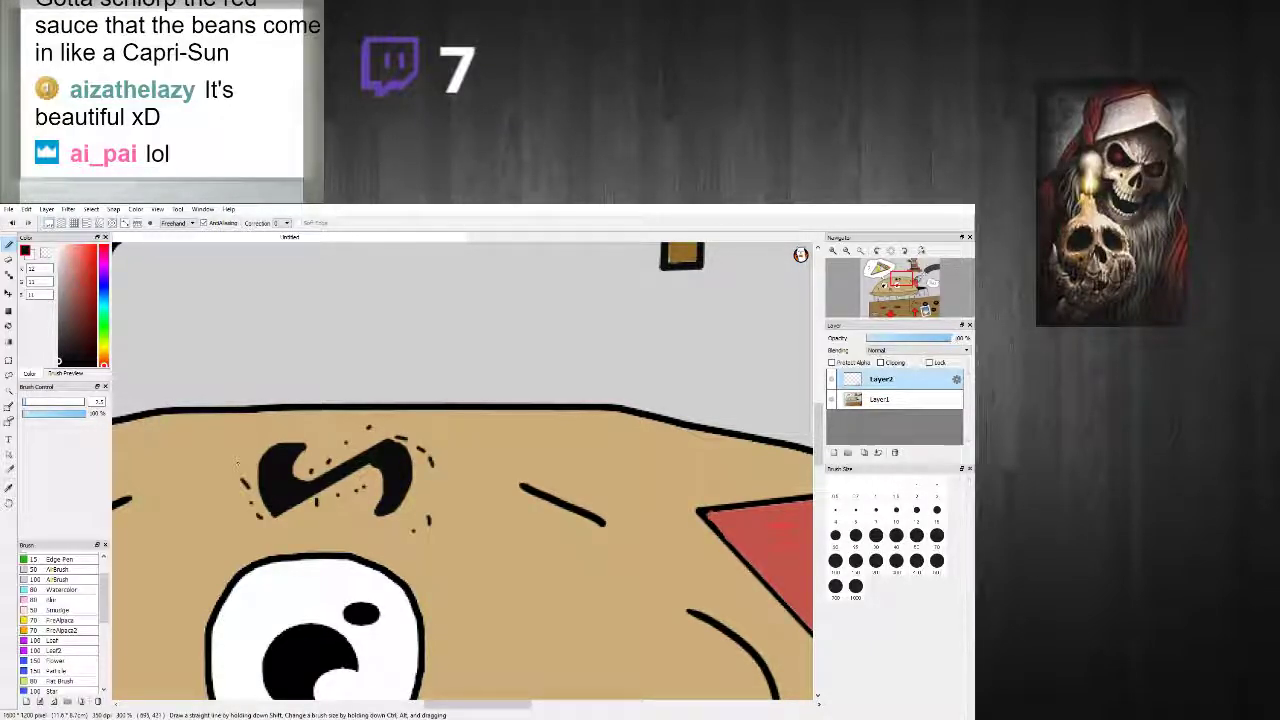
scroll(287, 437, "down", 2)
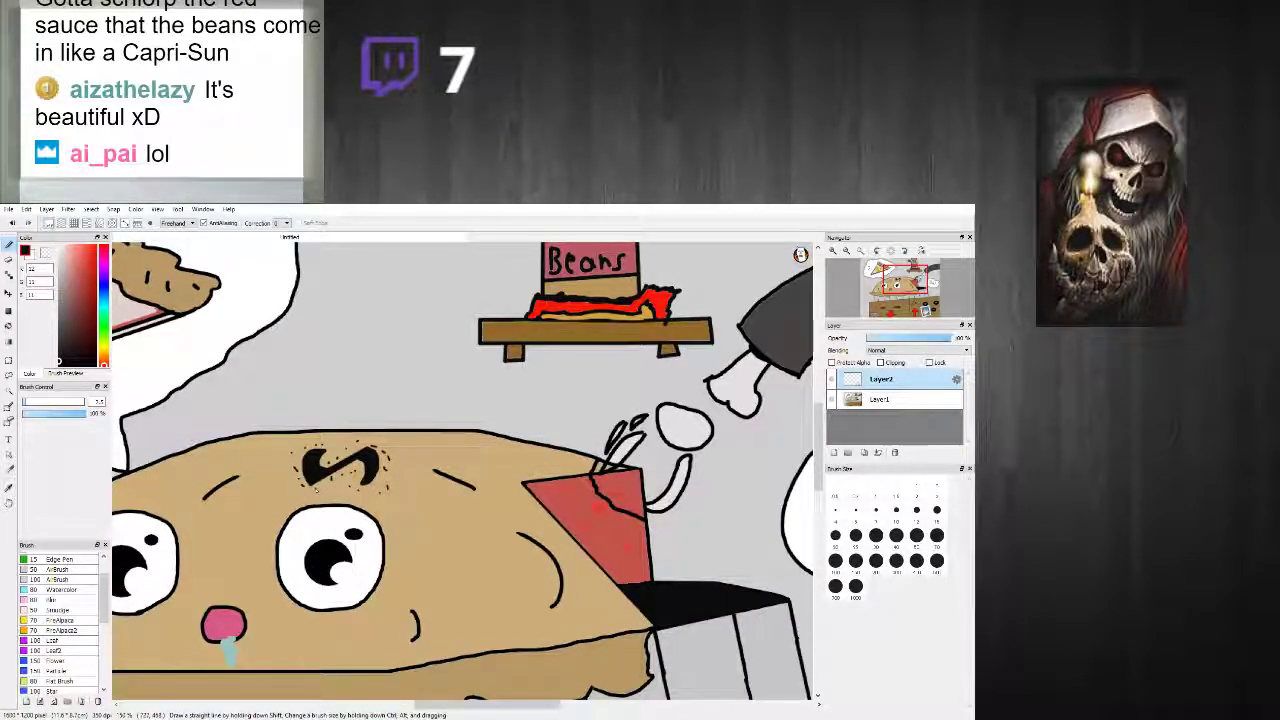
scroll(340, 489, "down", 3)
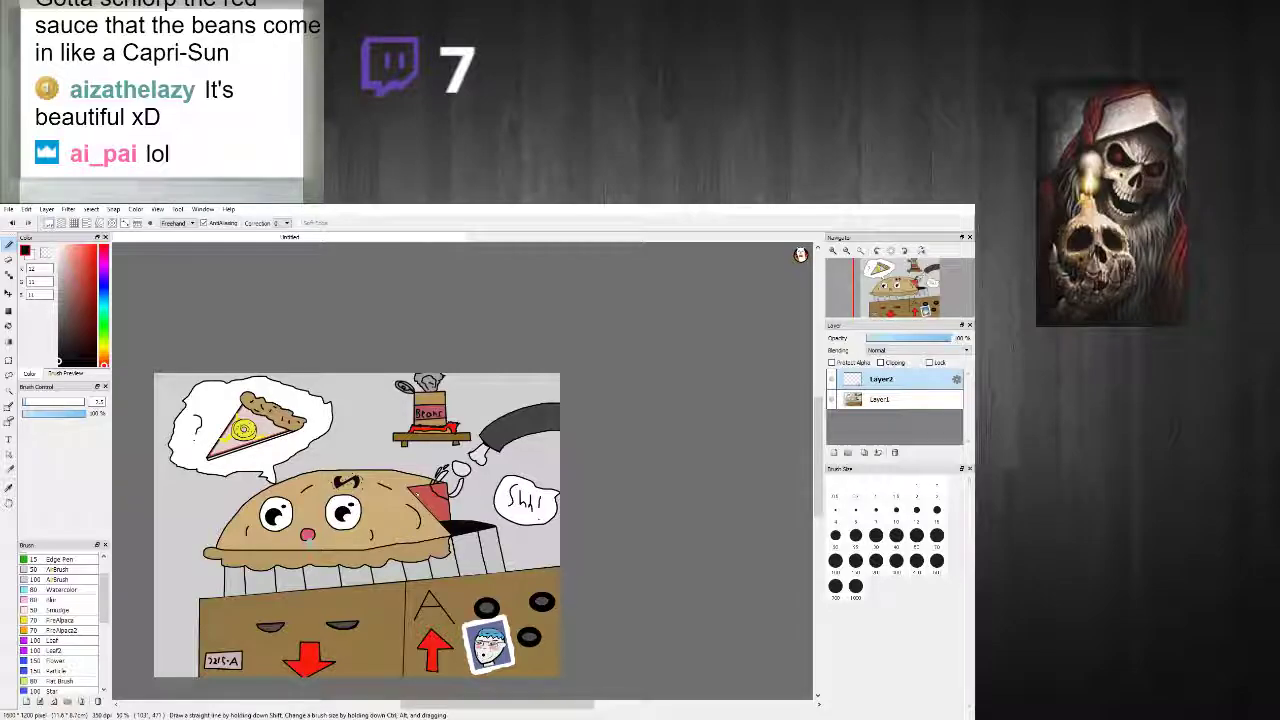
Step: Examine the dotted black mark on the crust up close and against the whole drawing
scroll(434, 481, "down", 1)
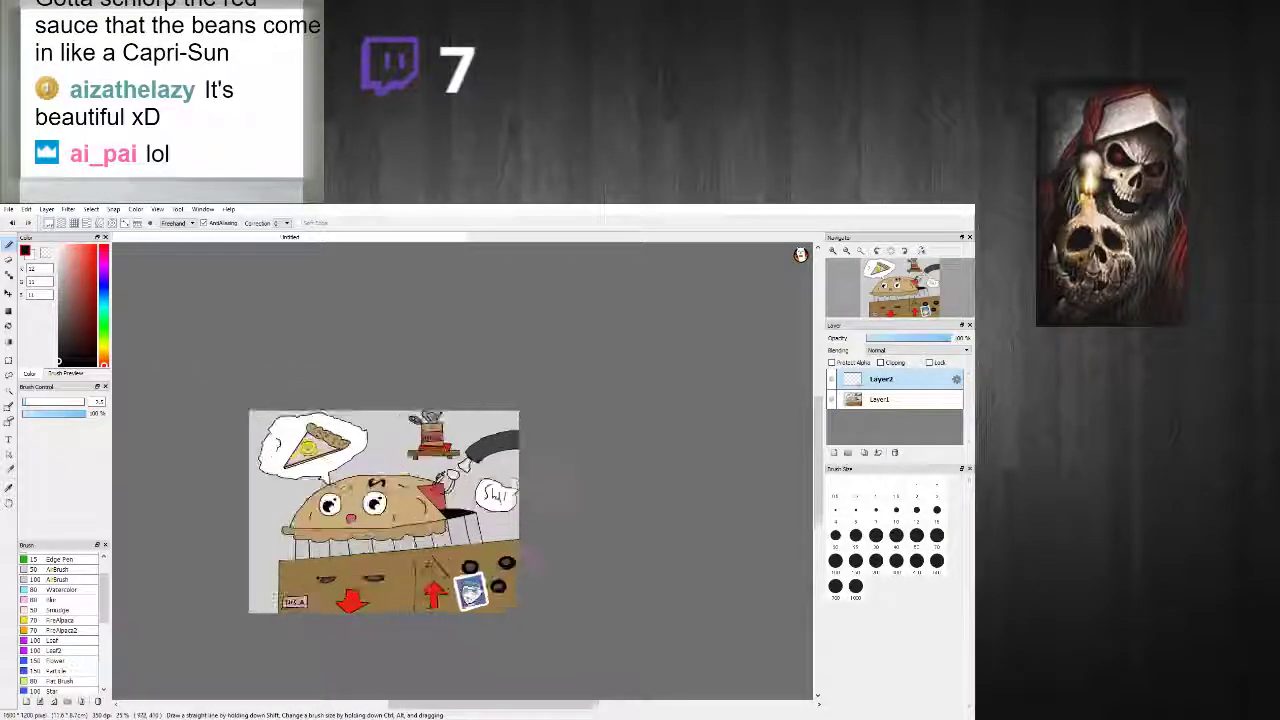
scroll(328, 486, "up", 4)
scroll(475, 487, "down", 2)
scroll(503, 487, "down", 2)
scroll(504, 487, "up", 2)
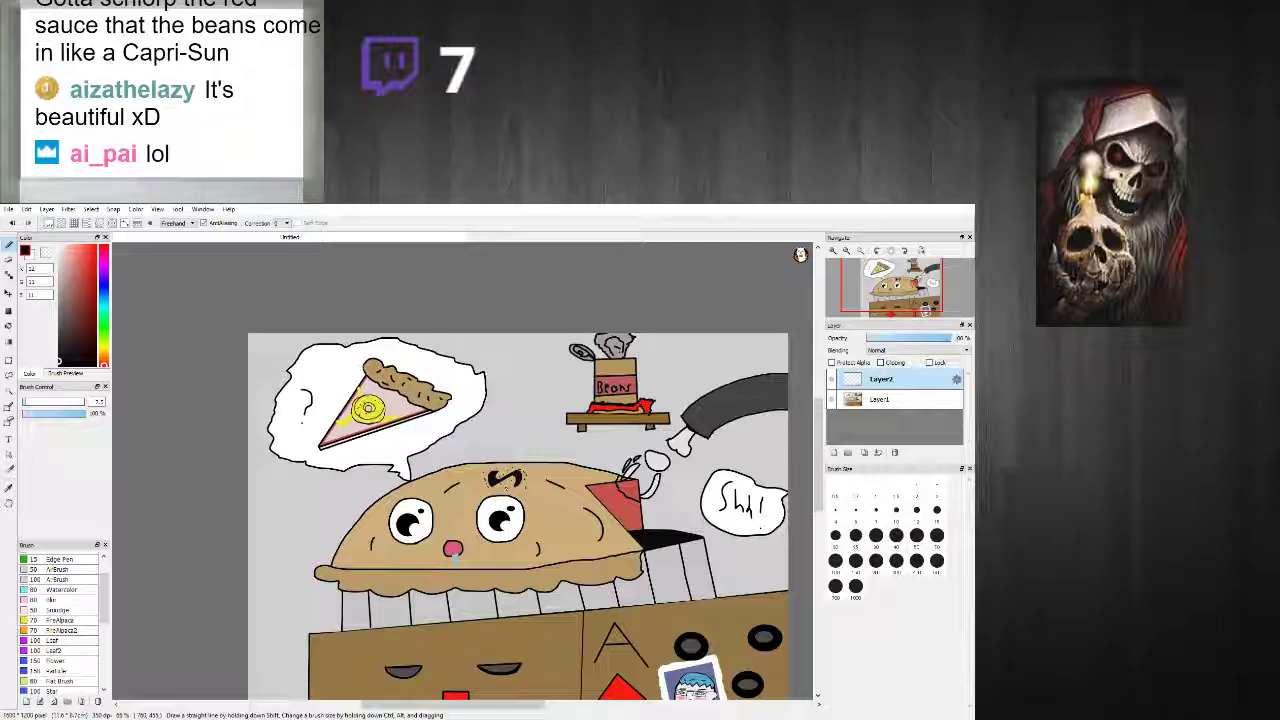
scroll(490, 470, "down", 1)
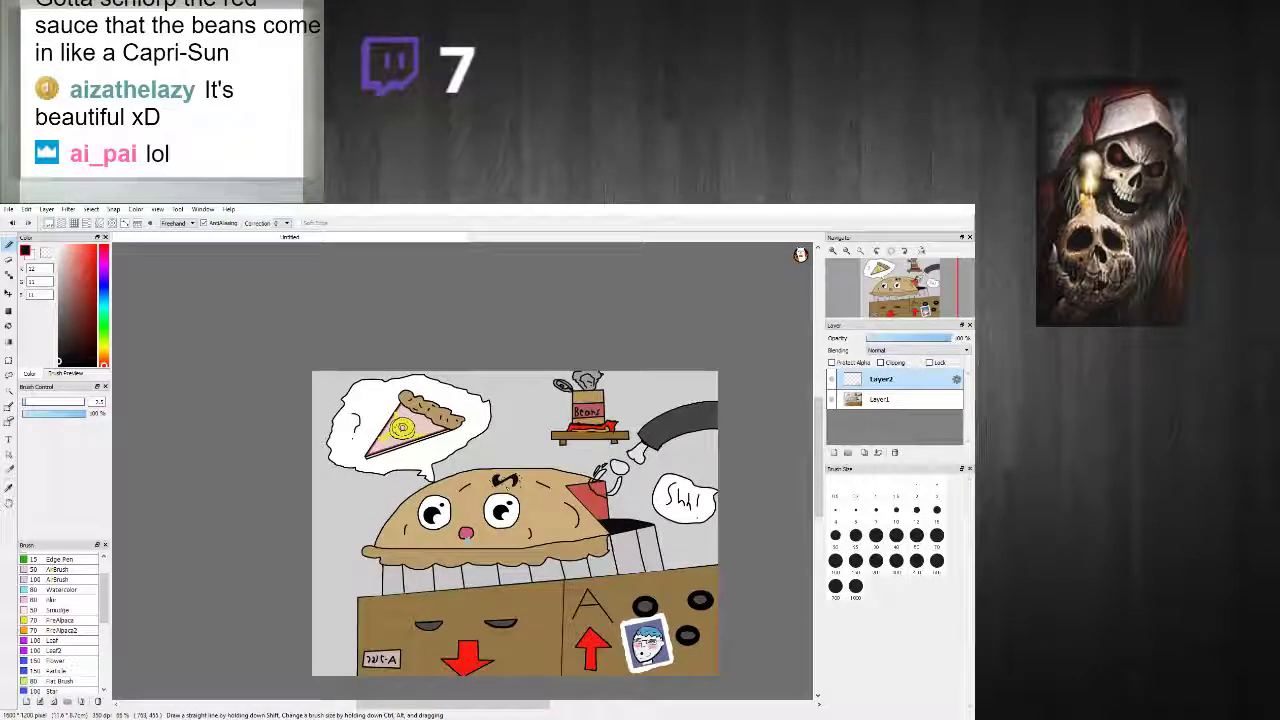
scroll(490, 470, "up", 3)
scroll(524, 490, "up", 1)
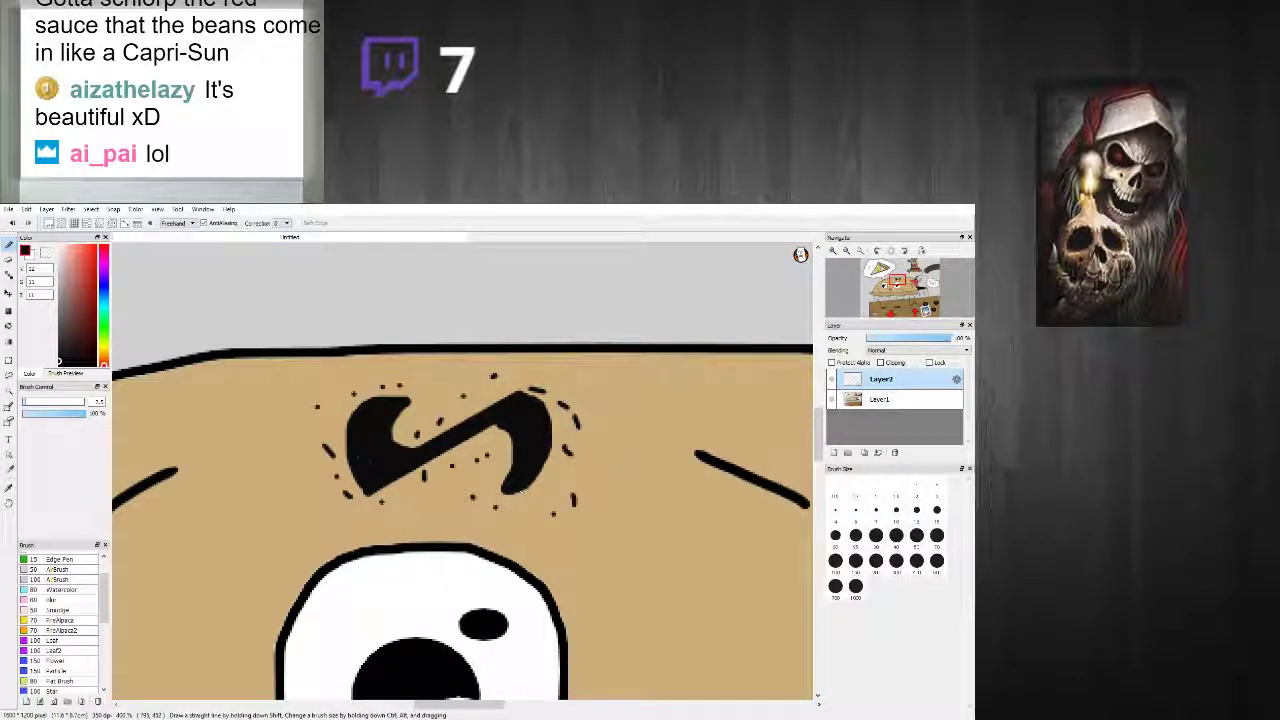
scroll(460, 475, "down", 8)
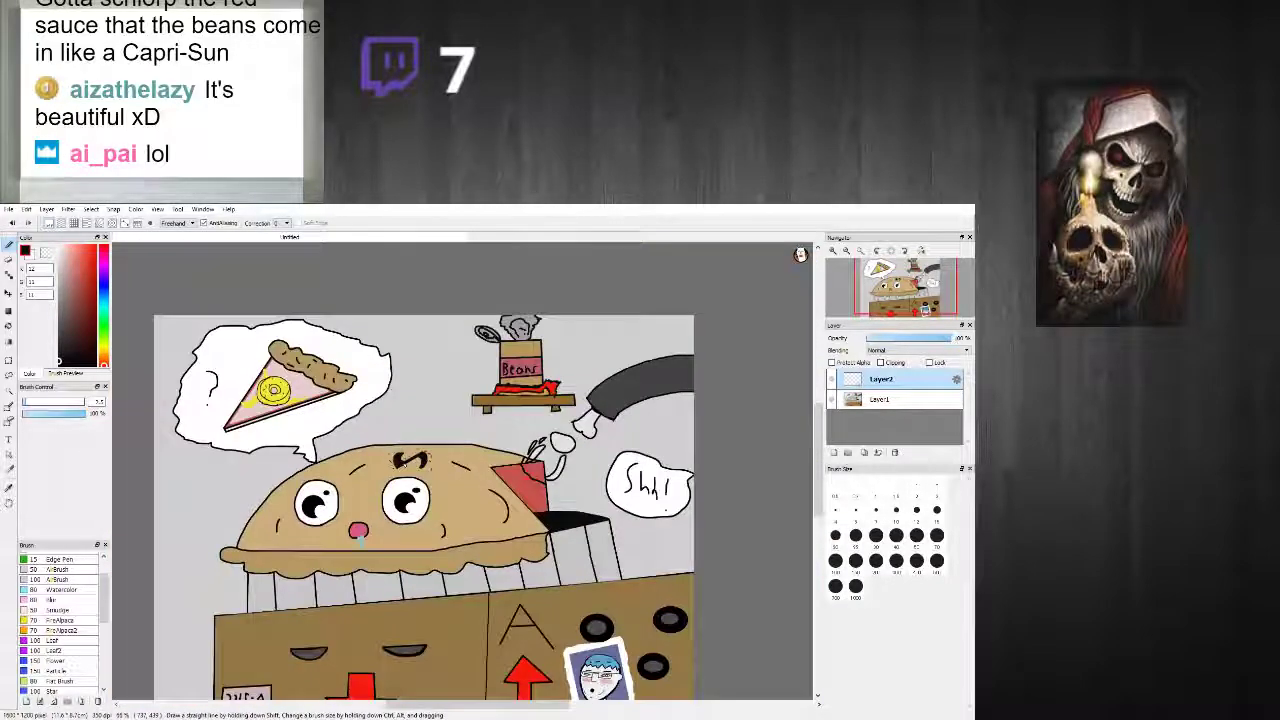
scroll(414, 456, "up", 7)
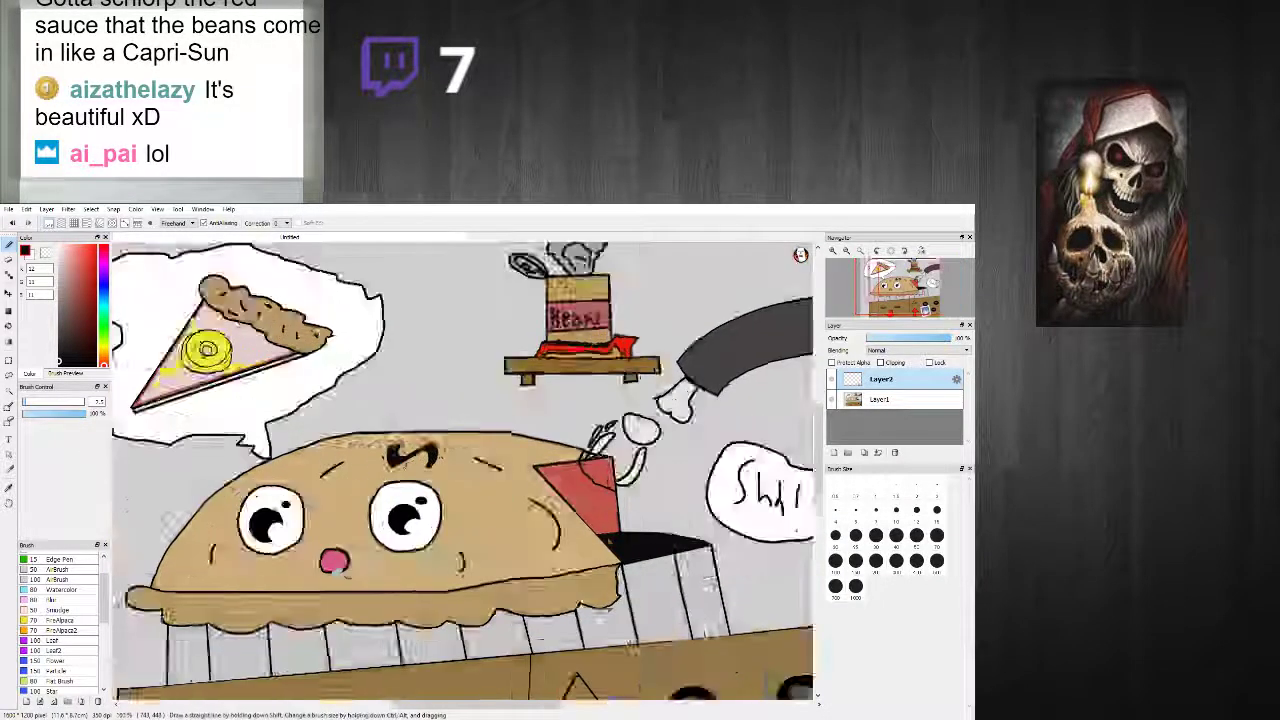
scroll(413, 455, "up", 2)
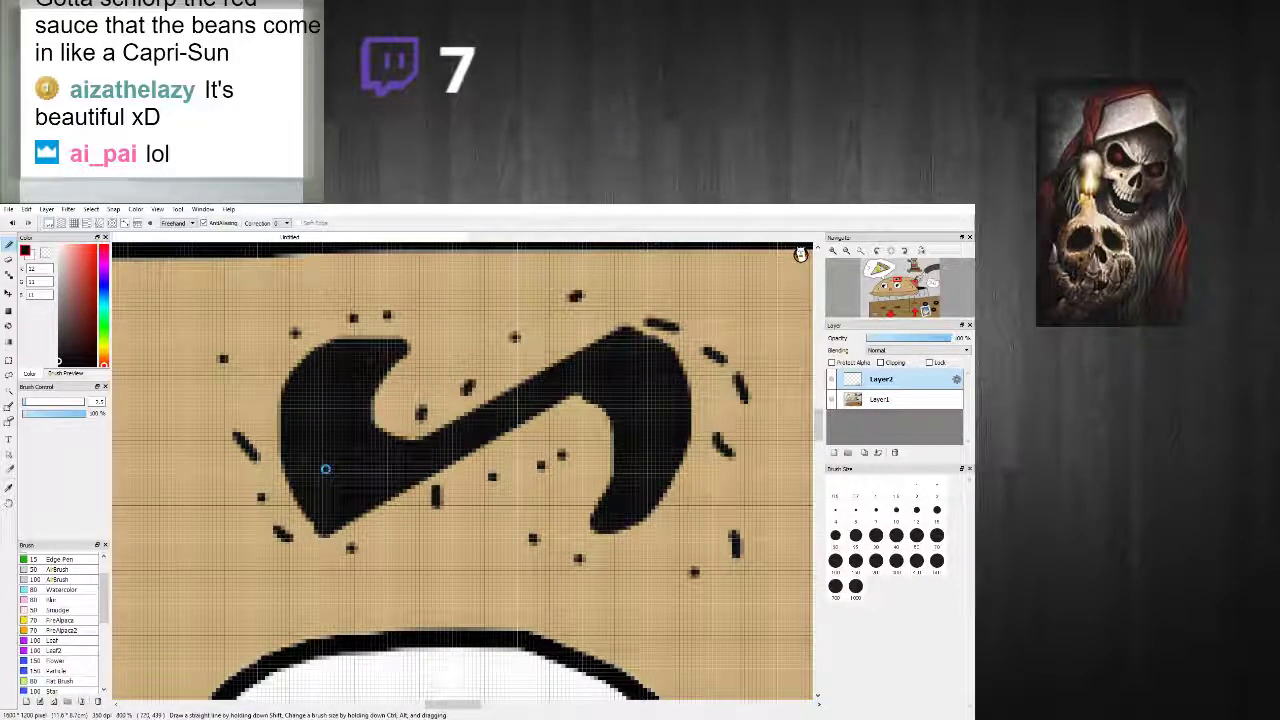
scroll(323, 463, "down", 10)
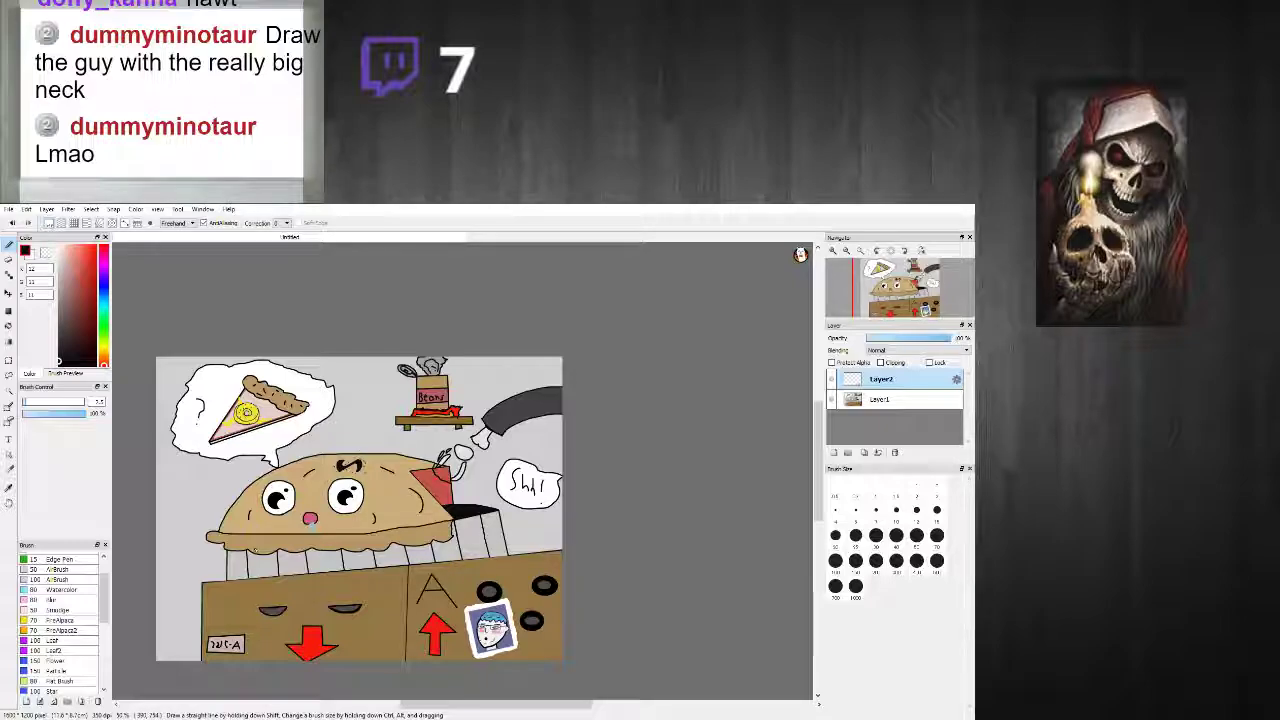
Step: Draw a thin horizontal black line on the grey background beneath the thought bubble, beside the pie
scroll(213, 570, "up", 1)
scroll(170, 517, "up", 2)
scroll(170, 518, "down", 2)
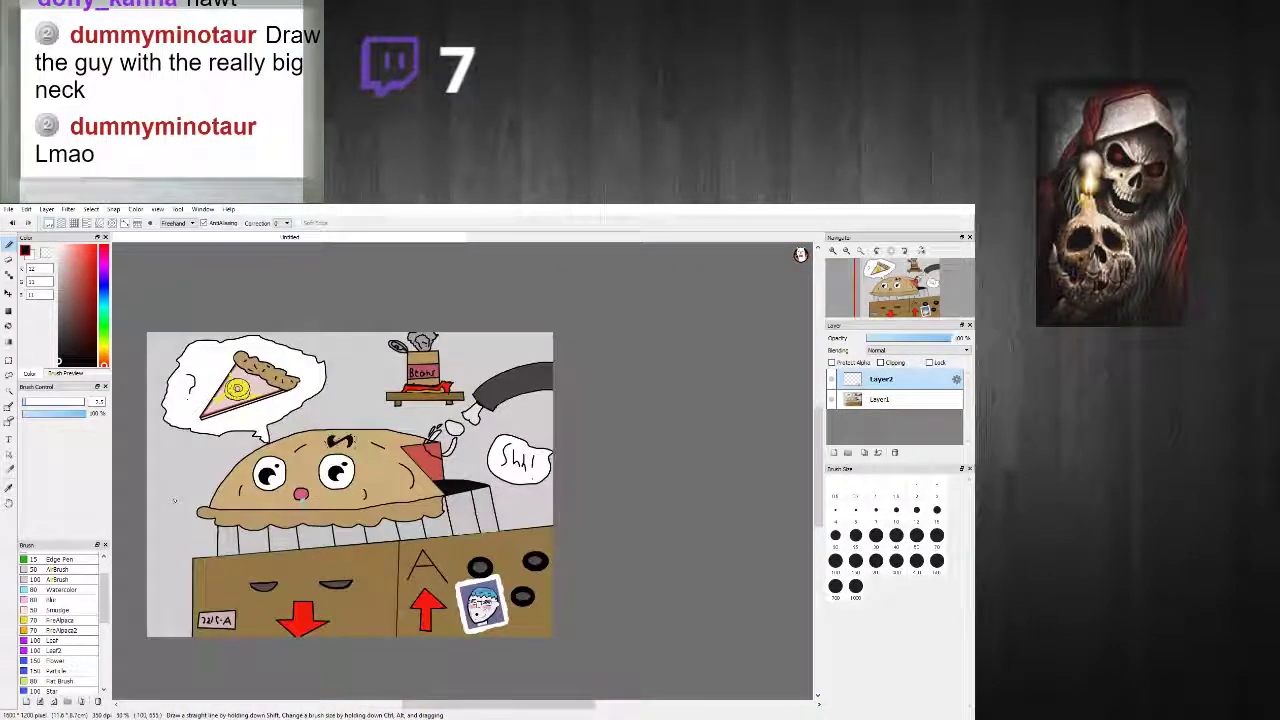
scroll(176, 486, "up", 4)
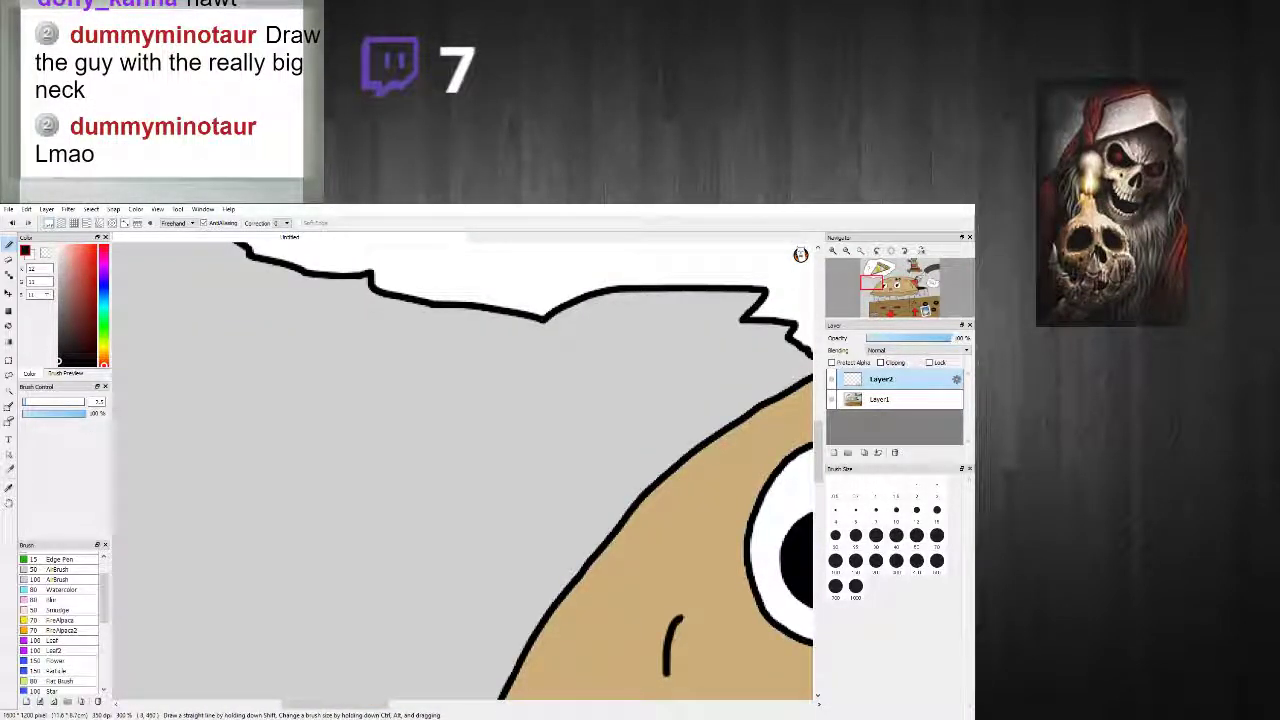
left_click_drag(220, 366, 522, 364)
scroll(522, 364, "down", 2)
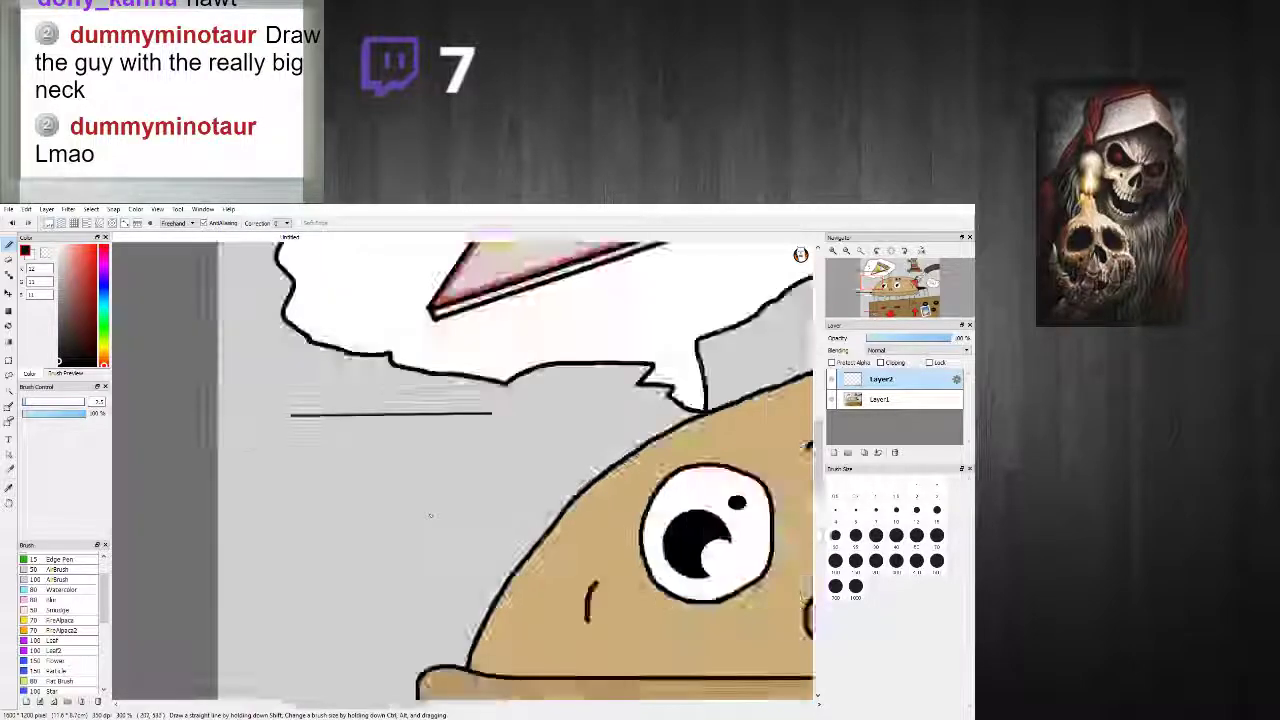
scroll(522, 364, "up", 2)
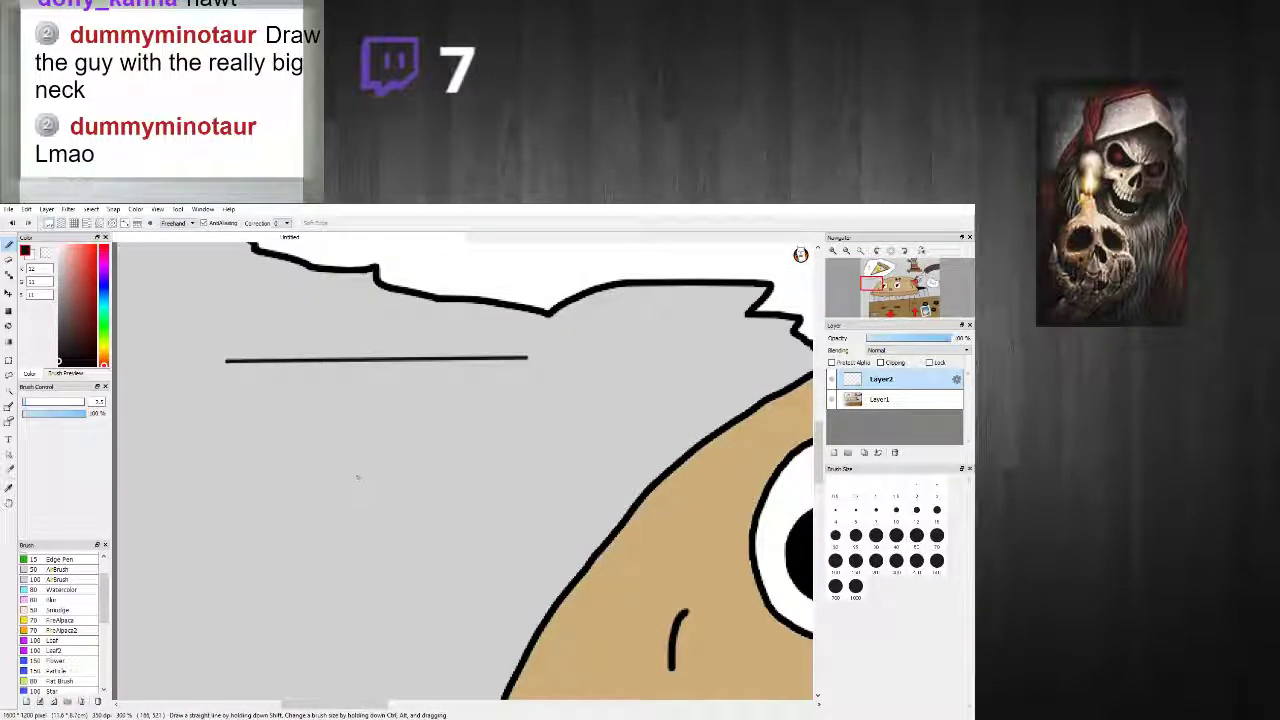
left_click_drag(297, 408, 500, 402)
key("ctrl+z")
left_click(259, 410)
left_click(510, 399, "shift")
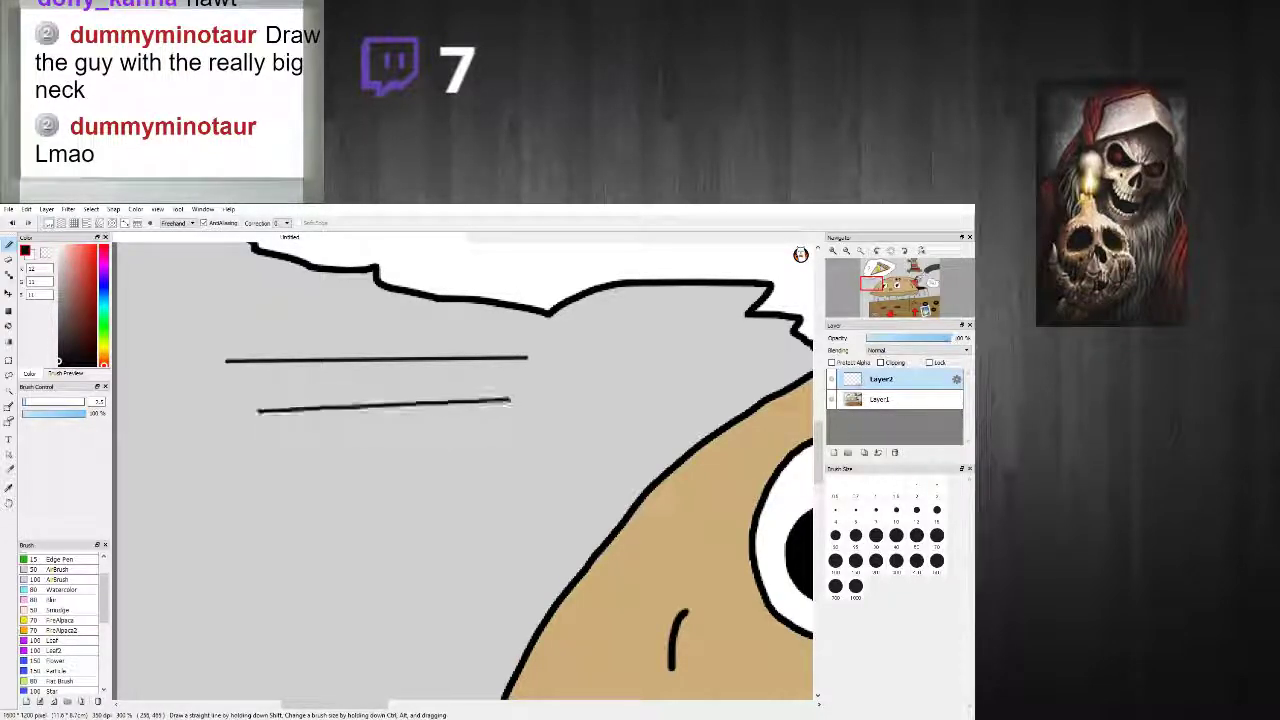
key("ctrl+z")
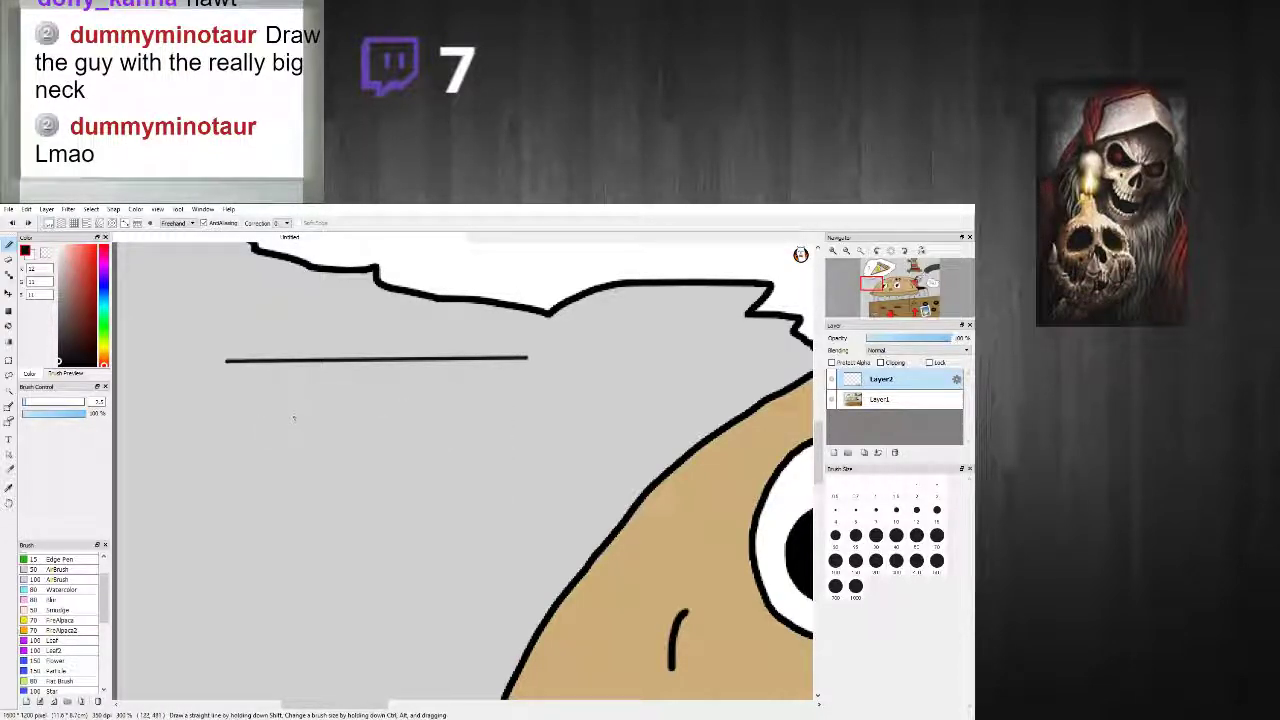
Step: Outline a roughly square picture frame with straight black lines just below the horizontal line
mouse_move(257, 409)
left_mouse_down()
mouse_move(500, 402)
mouse_move(471, 563)
mouse_move(491, 523)
mouse_move(490, 637)
left_mouse_up()
left_click_drag(490, 637, 243, 629)
left_click_drag(243, 629, 253, 410)
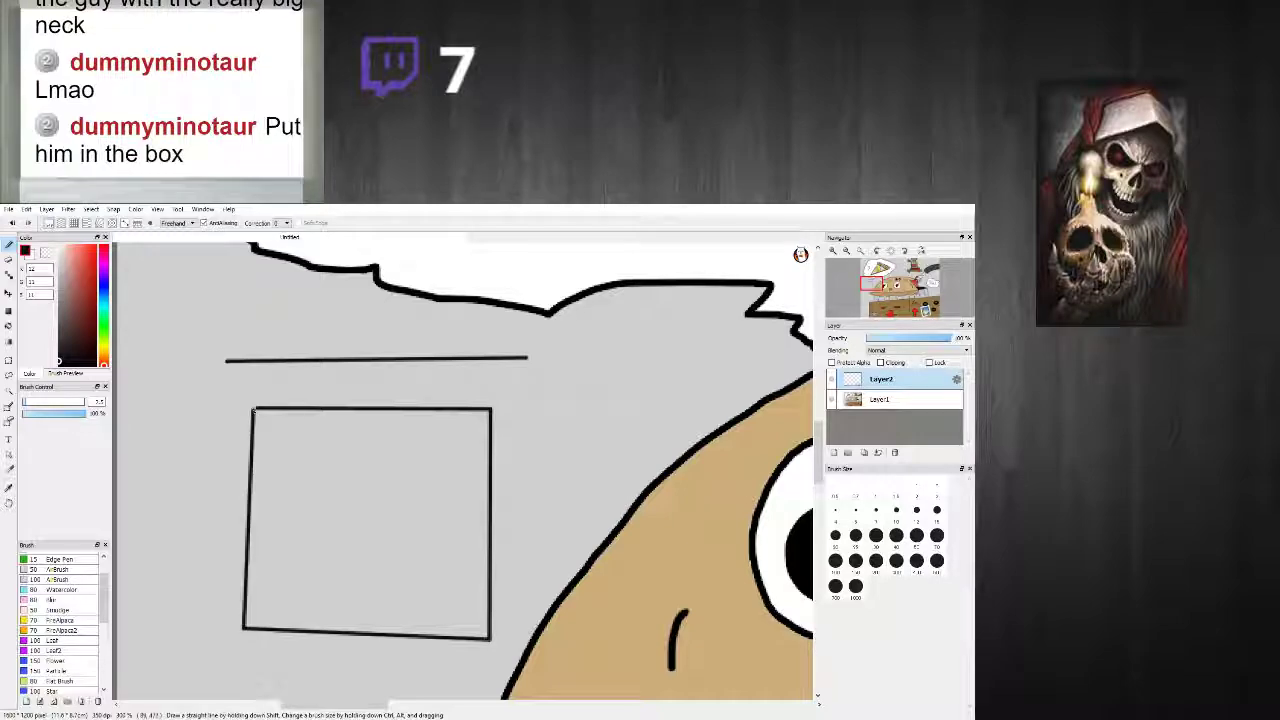
left_click_drag(340, 464, 408, 466)
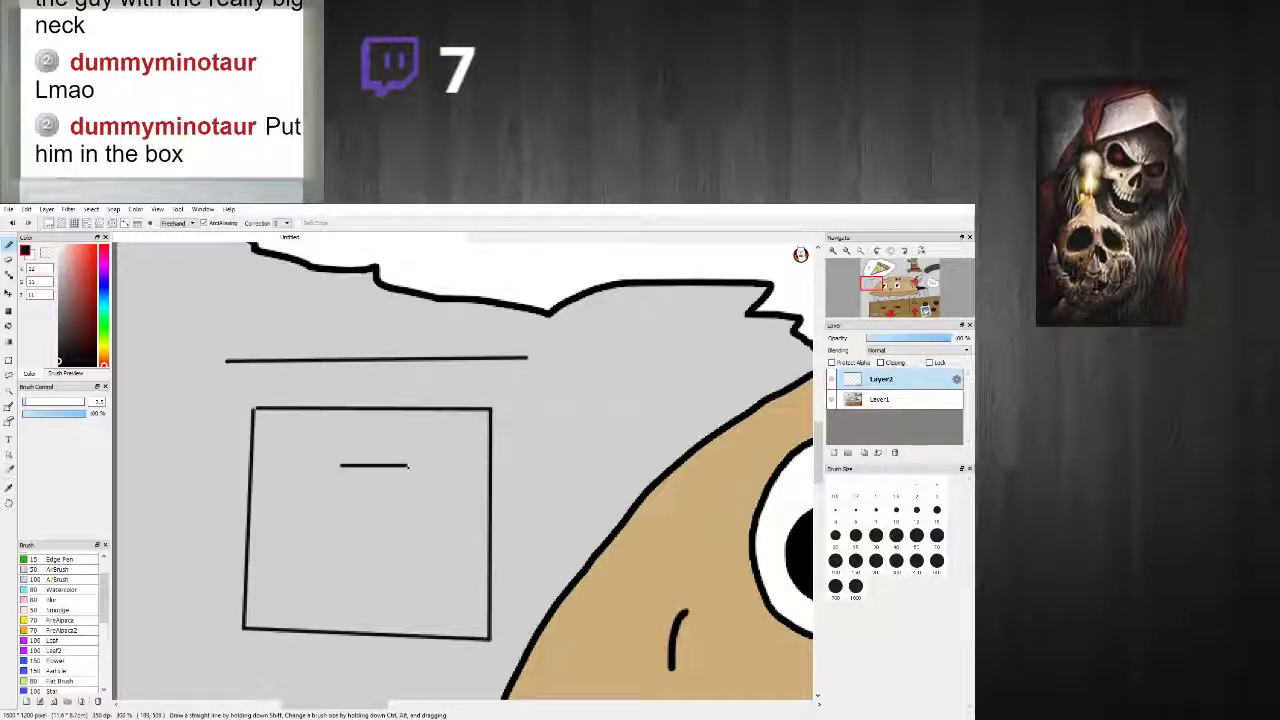
key("ctrl+z")
mouse_move(340, 465)
left_mouse_down()
mouse_move(324, 503)
mouse_move(351, 538)
mouse_move(409, 522)
mouse_move(408, 468)
left_mouse_up()
key("ctrl+z")
key("ctrl+z")
Step: Sketch two small eyes, a wide neck, sloping shoulders and short arm lines for a figure inside the square frame
mouse_move(348, 484)
left_mouse_down()
mouse_move(383, 492)
mouse_move(336, 504)
mouse_move(298, 565)
left_mouse_up()
left_click_drag(398, 499, 420, 567)
left_click_drag(298, 566, 282, 628)
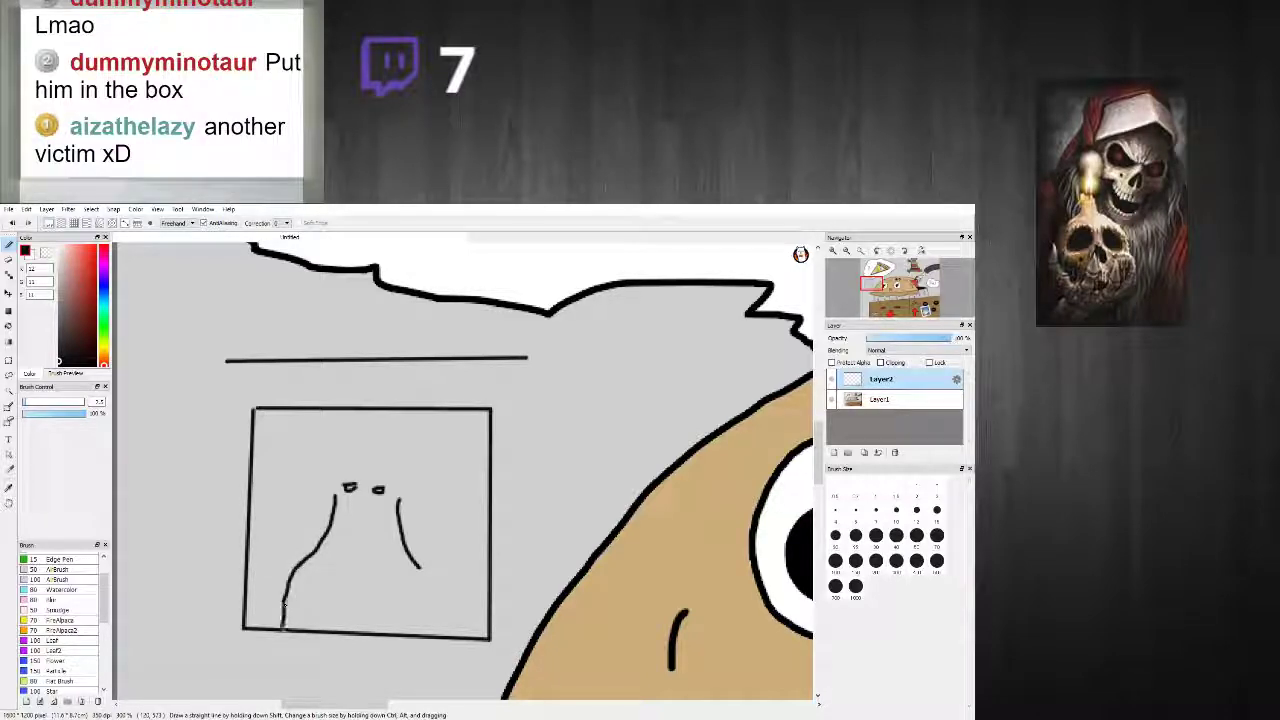
mouse_move(420, 567)
left_mouse_down()
mouse_move(436, 600)
mouse_move(434, 630)
left_mouse_up()
left_click_drag(314, 600, 313, 631)
left_click_drag(403, 609, 403, 631)
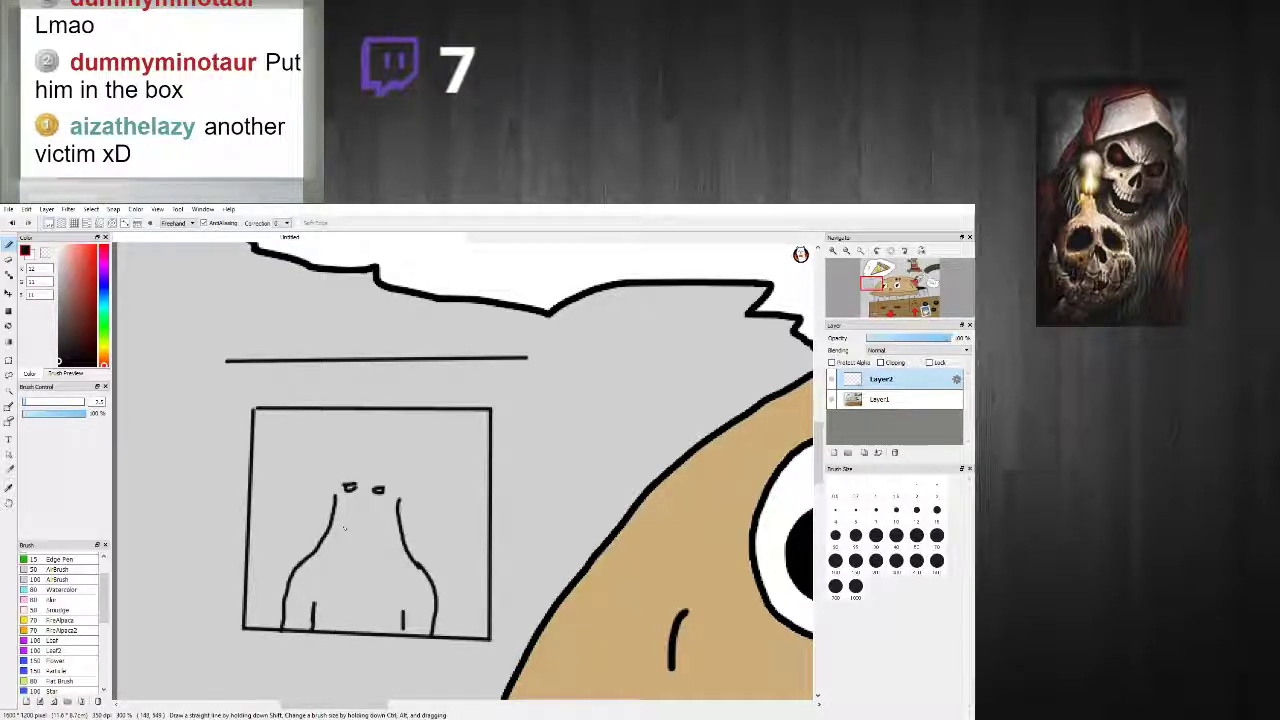
Step: Complete the framed figure with head sides, flat-topped hair, a V-shaped neckline and a short straight mouth
left_click_drag(334, 500, 322, 451)
key("ctrl+z")
mouse_move(334, 500)
left_mouse_down()
mouse_move(337, 454)
mouse_move(370, 454)
mouse_move(418, 466)
mouse_move(399, 515)
left_mouse_up()
left_click_drag(338, 457, 417, 475)
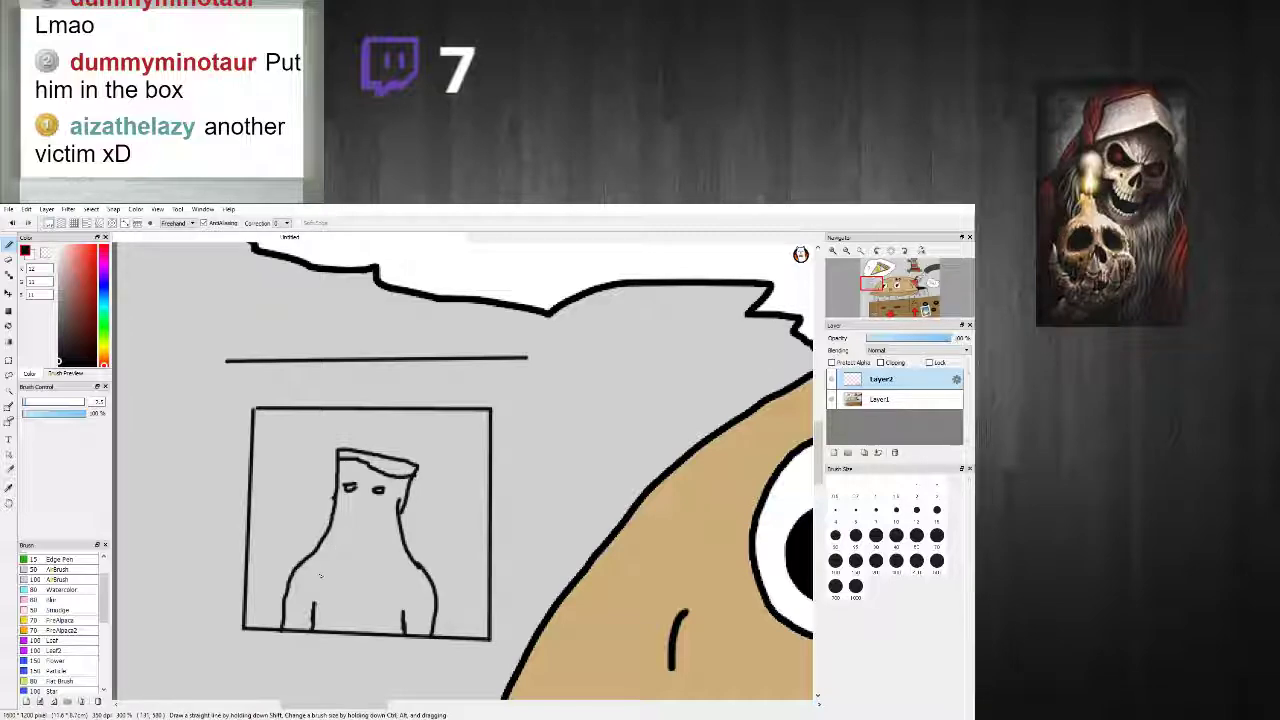
mouse_move(318, 552)
left_mouse_down()
mouse_move(385, 582)
mouse_move(412, 566)
left_mouse_up()
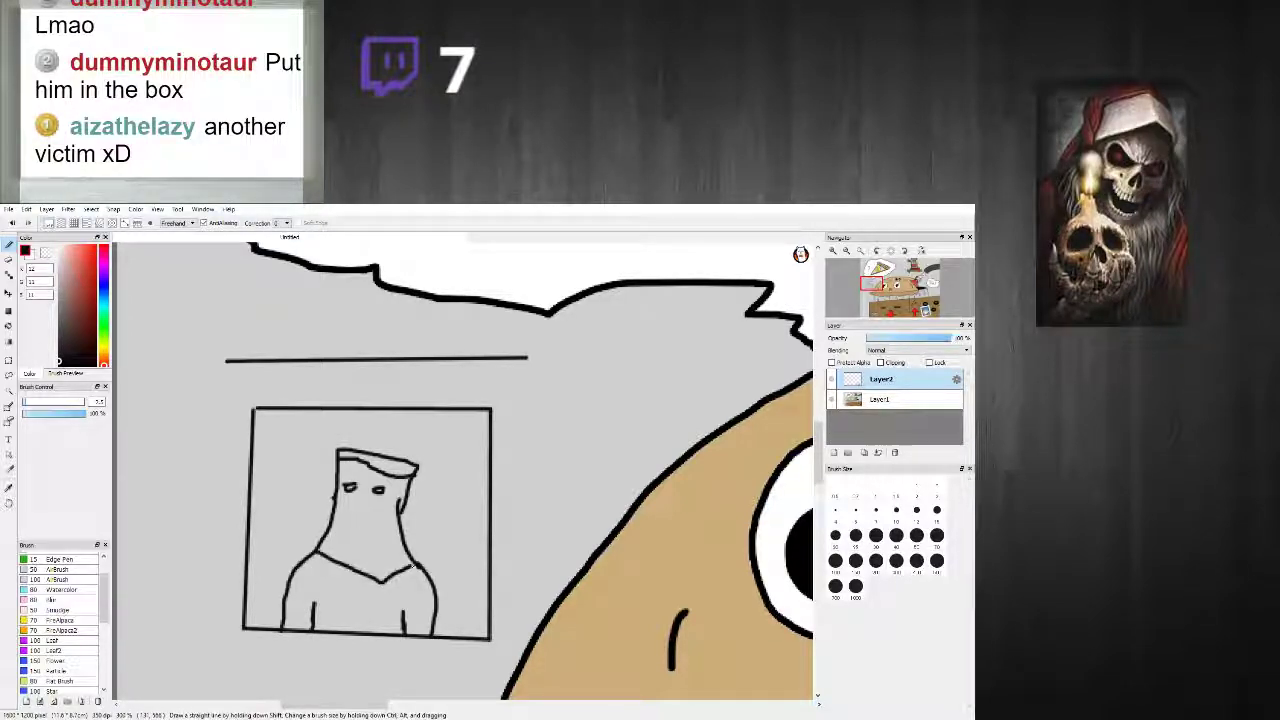
key("ctrl+z")
mouse_move(314, 548)
left_mouse_down()
mouse_move(349, 581)
mouse_move(415, 562)
left_mouse_up()
left_click_drag(348, 516, 367, 516)
Step: Hand-letter WANTED in capitals directly below the framed portrait
scroll(389, 546, "down", 3)
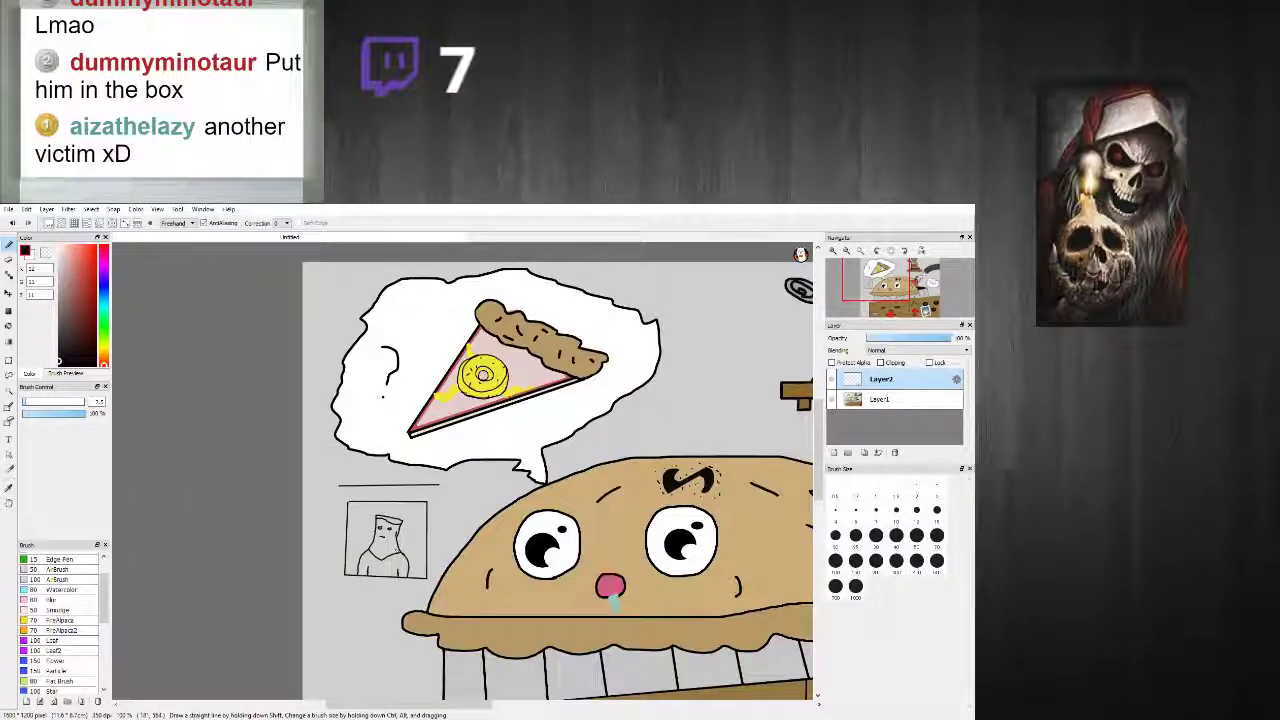
scroll(387, 544, "up", 2)
scroll(362, 514, "up", 1)
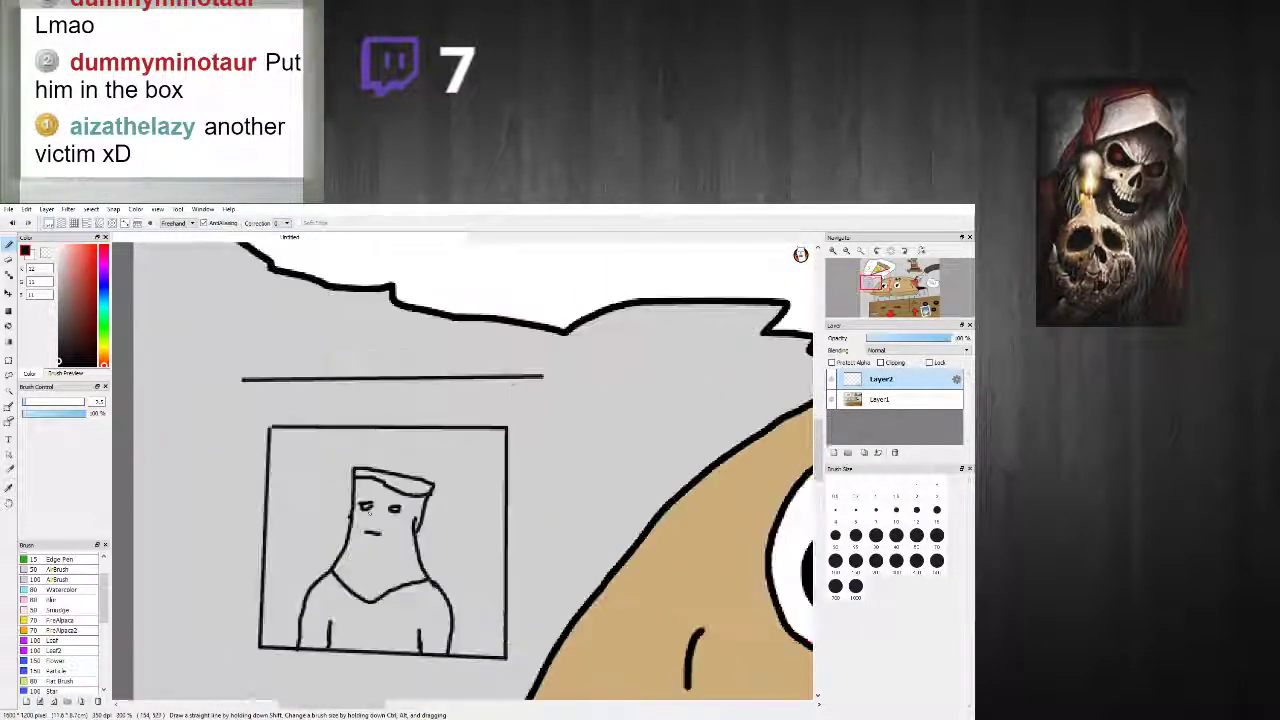
scroll(364, 512, "down", 3)
scroll(356, 532, "up", 1)
scroll(346, 538, "down", 2)
scroll(339, 572, "up", 4)
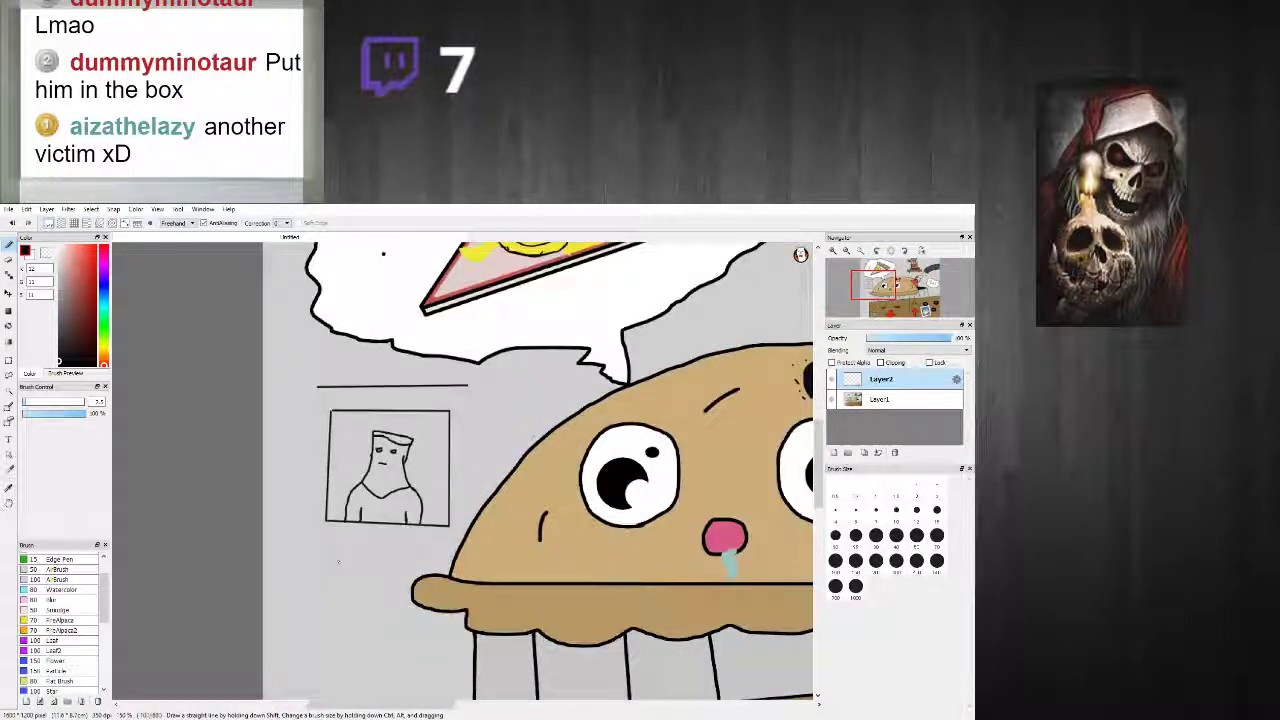
mouse_move(330, 544)
left_mouse_down()
mouse_move(368, 534)
mouse_move(401, 556)
mouse_move(410, 532)
mouse_move(418, 555)
mouse_move(421, 534)
mouse_move(433, 564)
left_mouse_up()
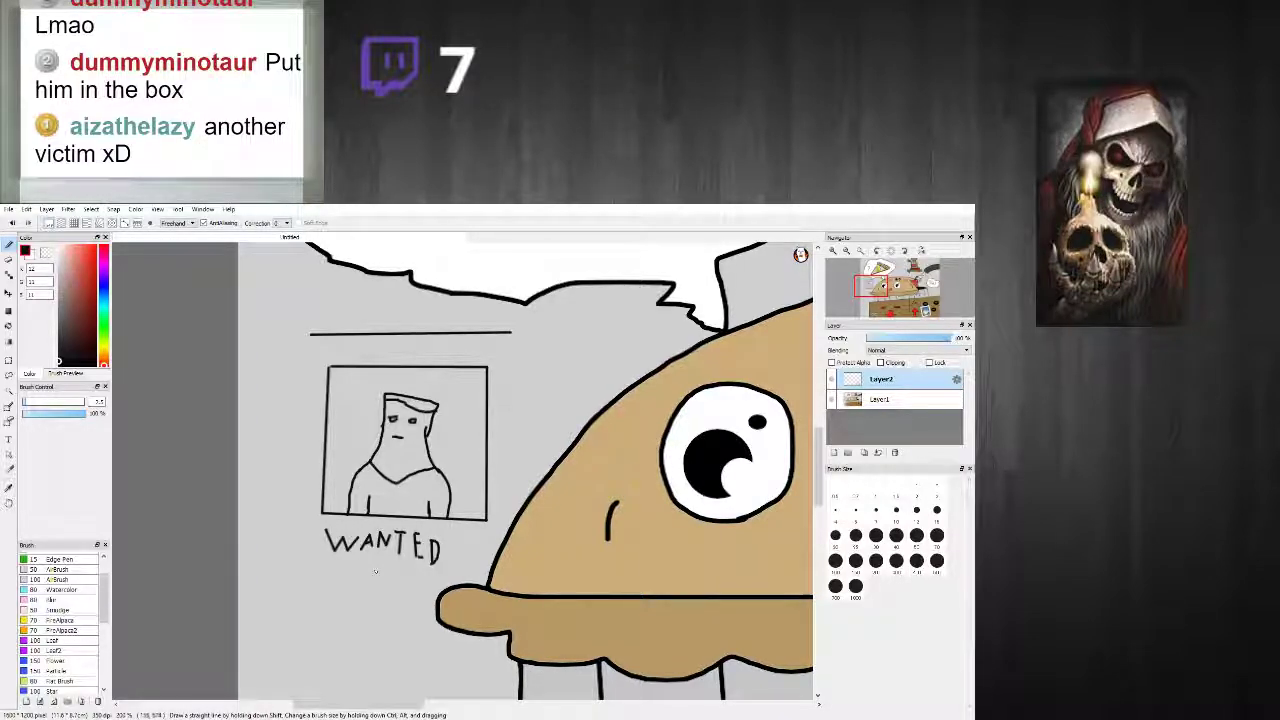
Step: Close an outer poster border around the portrait and lettering with straight bottom and side lines joined to the upper line
left_click_drag(306, 564, 492, 564)
left_click_drag(309, 336, 306, 565)
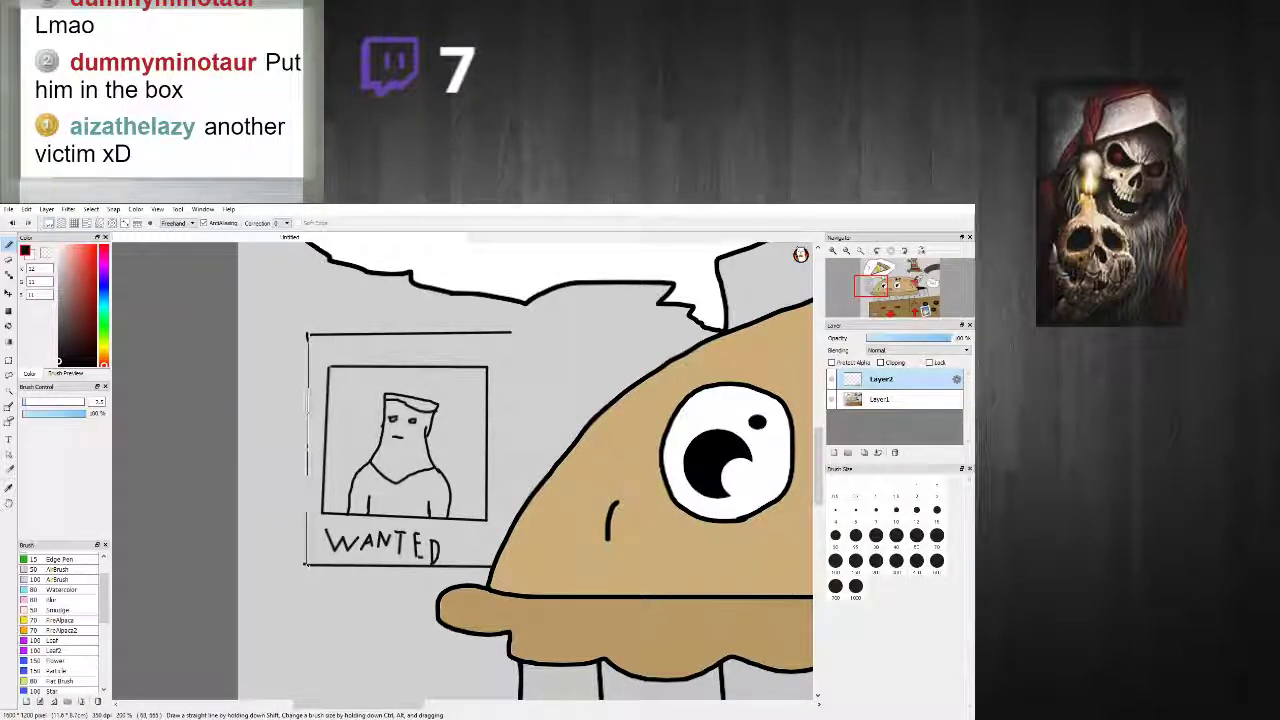
left_click_drag(510, 334, 500, 556)
left_click(502, 558, "shift")
Step: Hand-letter a seven-digit phone number with a dash between the poster's upper edge and the portrait frame
scroll(398, 454, "down", 1)
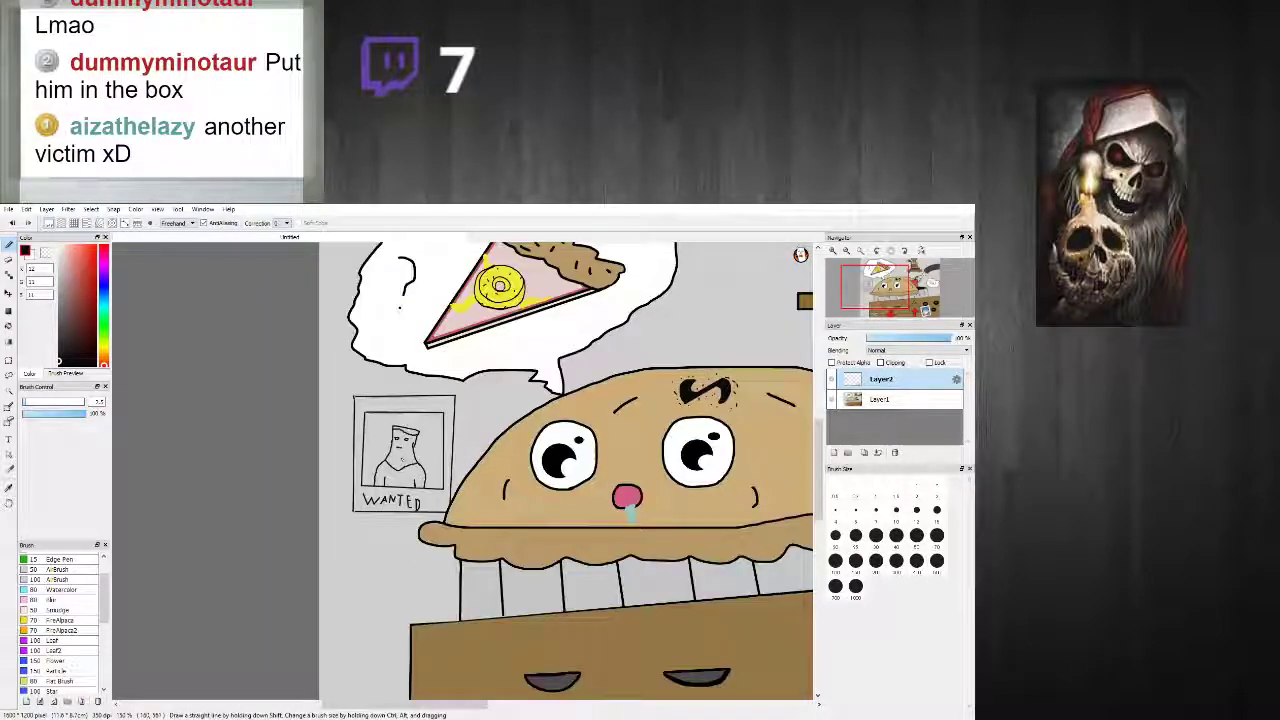
scroll(384, 396, "up", 2)
scroll(345, 386, "down", 3)
scroll(358, 381, "up", 3)
scroll(363, 382, "down", 3)
scroll(362, 381, "up", 3)
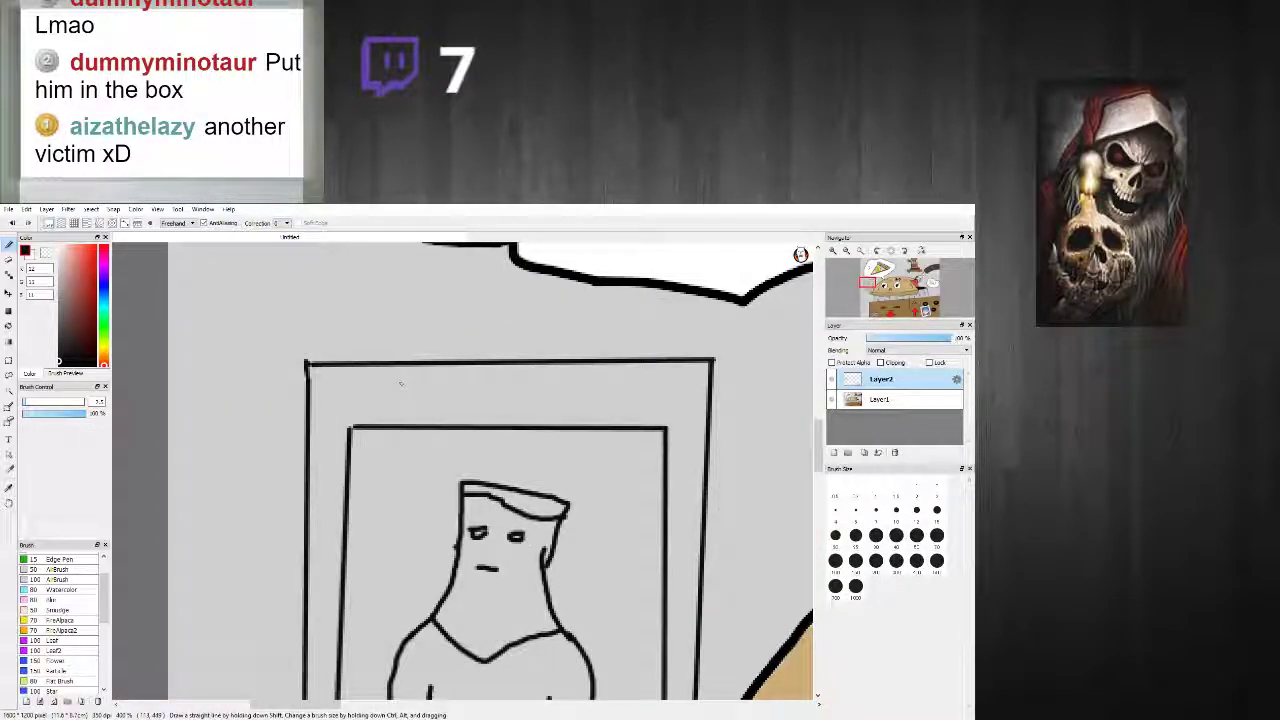
mouse_move(406, 375)
left_mouse_down()
mouse_move(382, 382)
mouse_move(406, 402)
mouse_move(386, 414)
mouse_move(432, 418)
mouse_move(478, 400)
mouse_move(490, 410)
mouse_move(510, 393)
mouse_move(529, 400)
mouse_move(528, 420)
mouse_move(590, 414)
mouse_move(630, 388)
mouse_move(631, 410)
left_mouse_up()
Step: Add two short crease lines to the figure's wide neck just above the V-shaped neckline
scroll(628, 408, "down", 4)
scroll(668, 478, "up", 3)
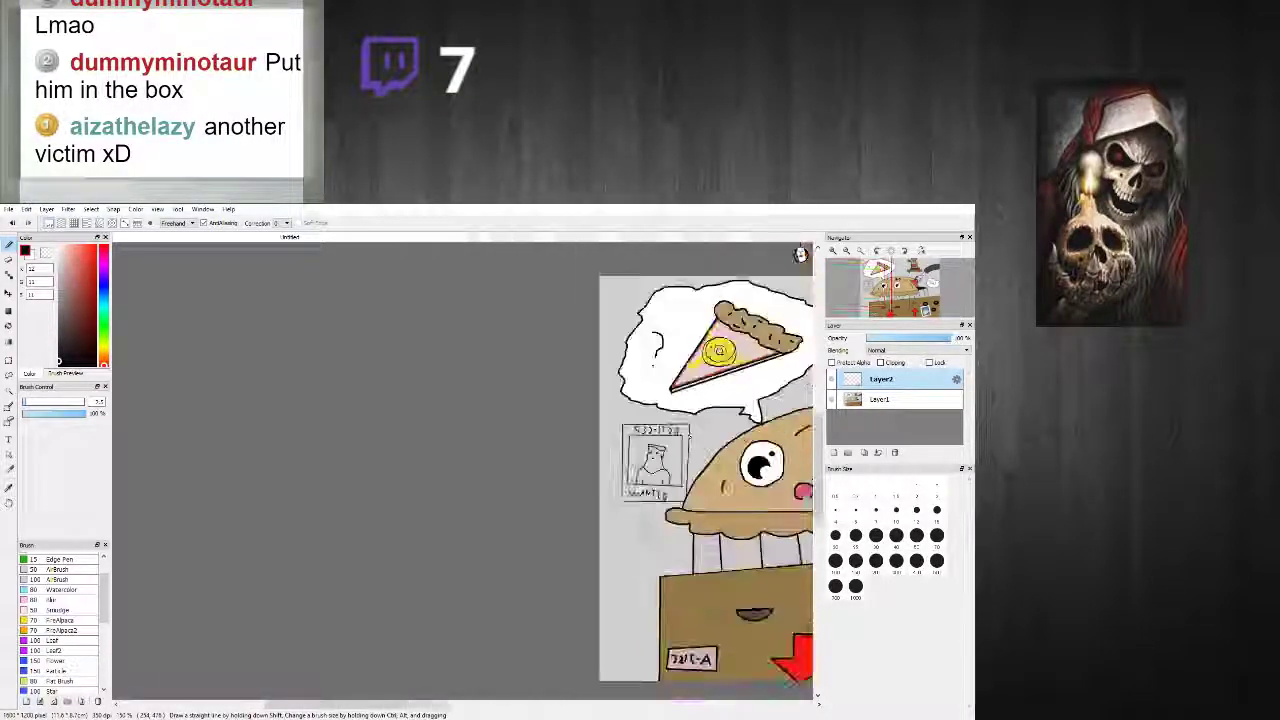
scroll(593, 510, "up", 2)
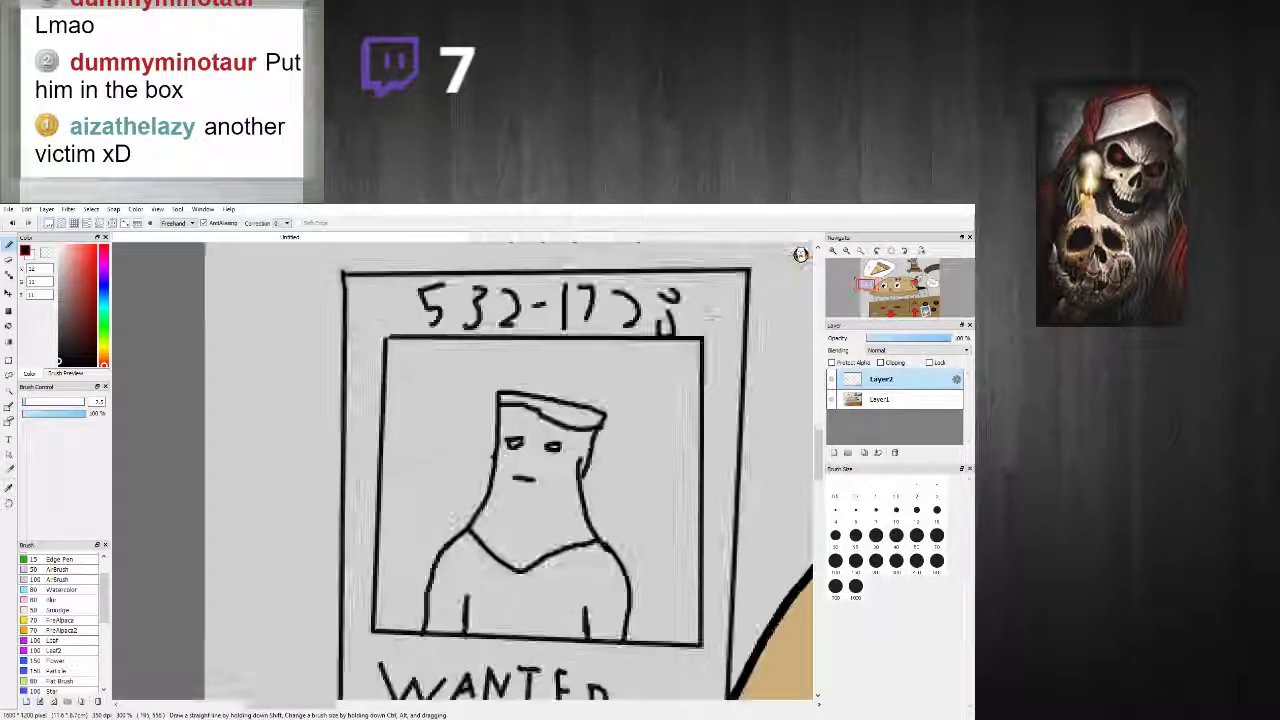
mouse_move(546, 514)
left_mouse_down()
mouse_move(546, 532)
mouse_move(496, 534)
left_mouse_up()
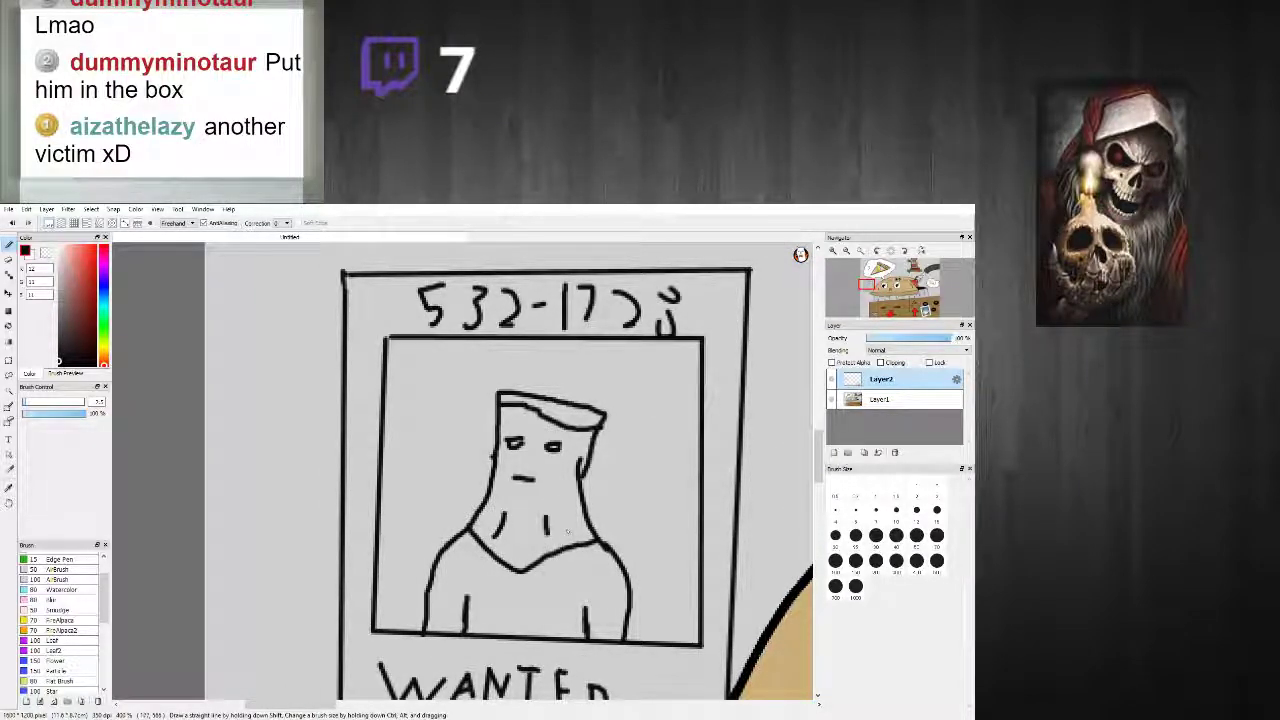
scroll(550, 525, "down", 2)
scroll(556, 521, "up", 1)
scroll(555, 521, "up", 1)
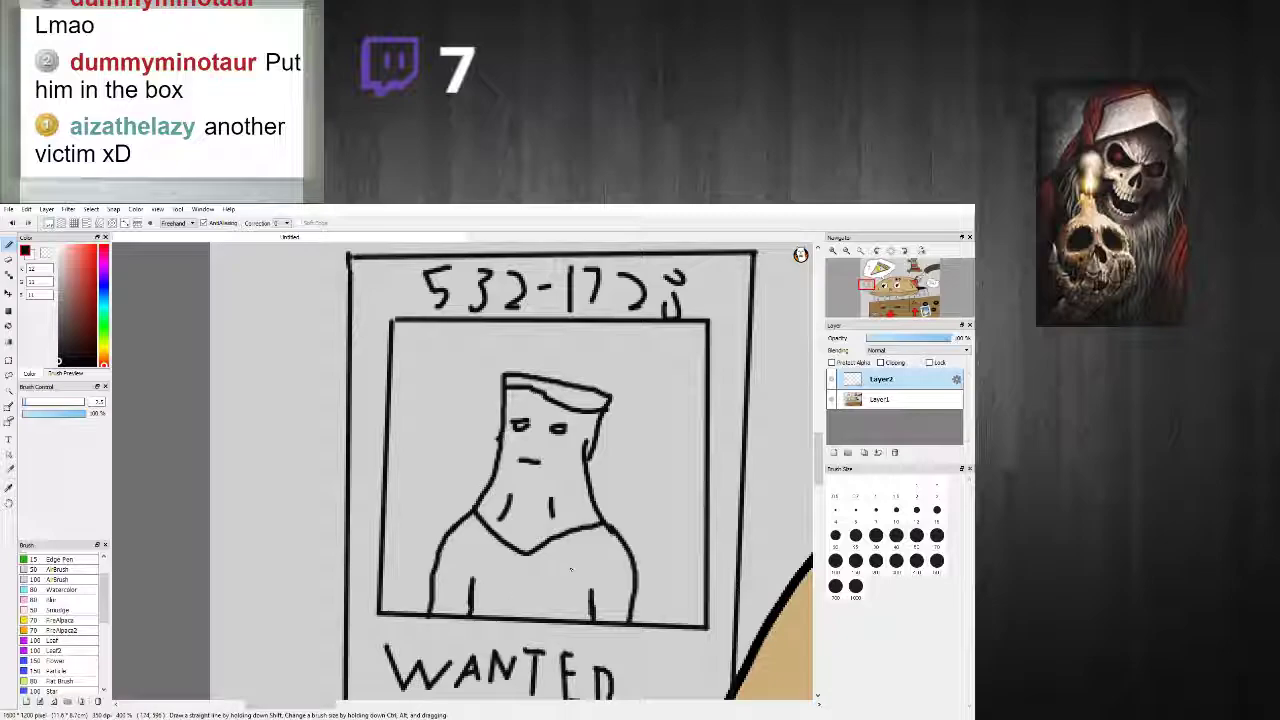
Step: Fill the wanted poster's margin around the portrait frame with a near-white colour using the Bucket tool
scroll(600, 530, "down", 3)
scroll(543, 510, "up", 1)
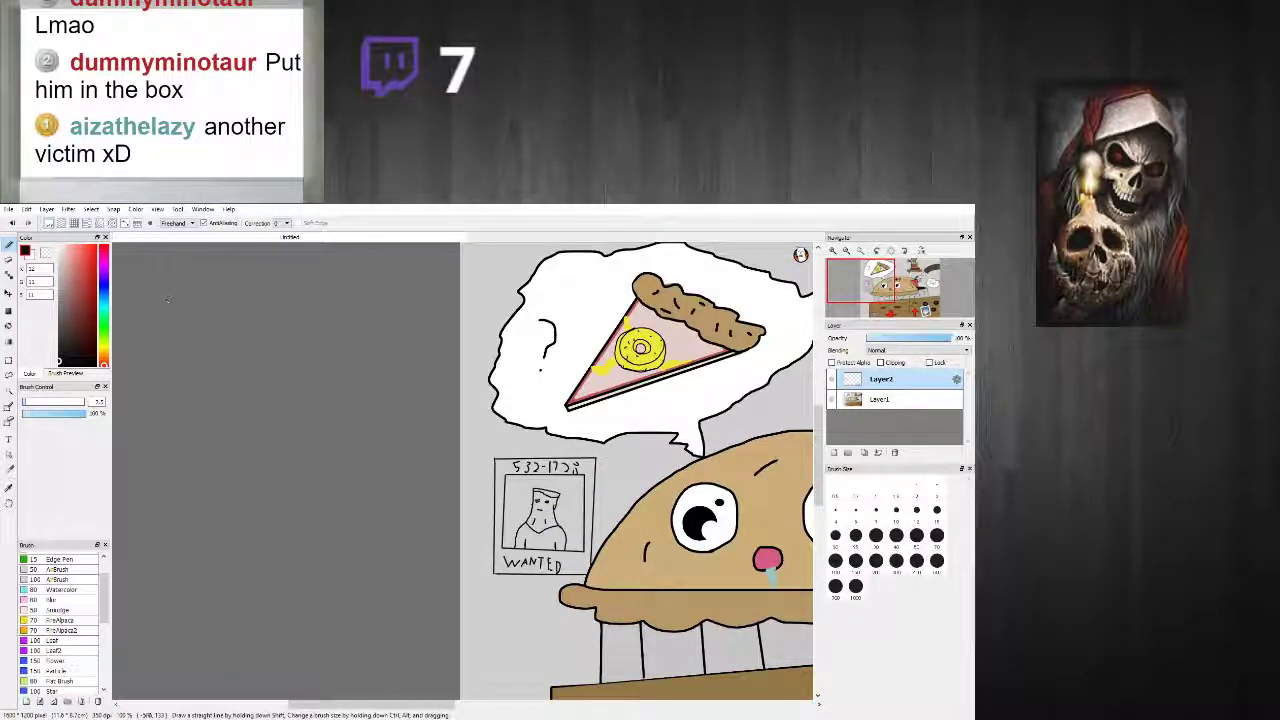
left_click(59, 250)
left_click(9, 327)
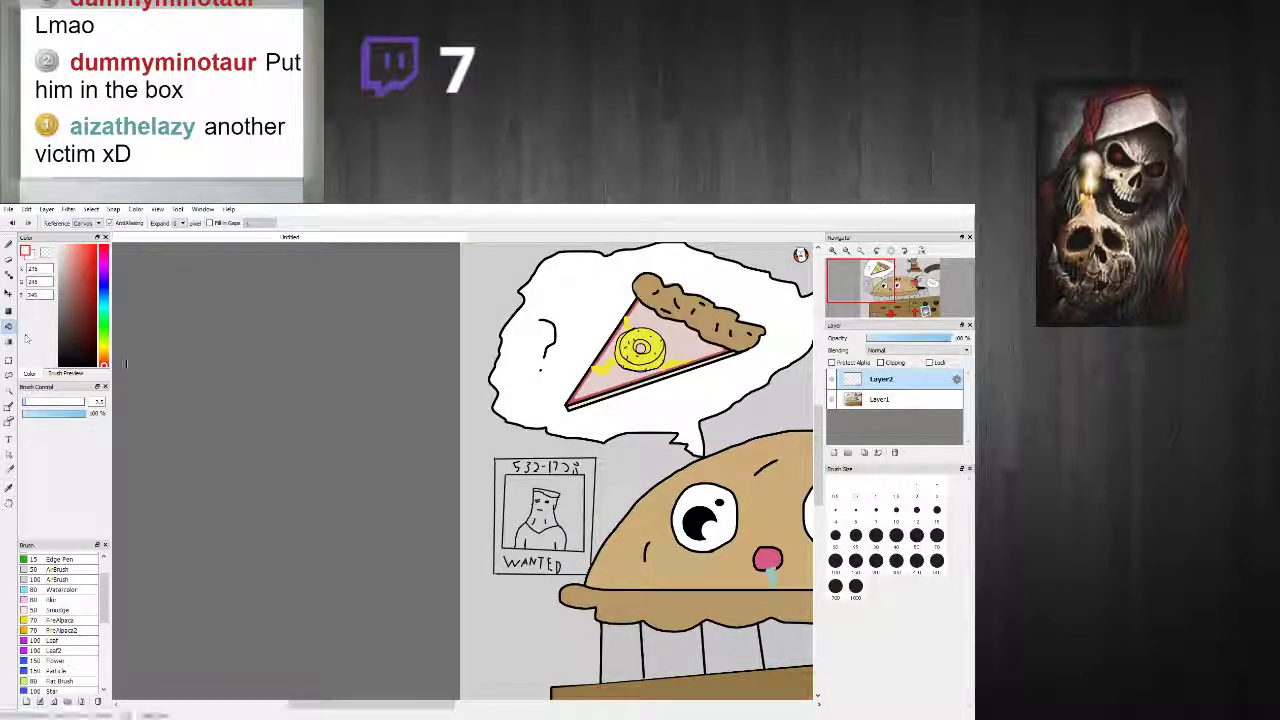
scroll(675, 545, "up", 2)
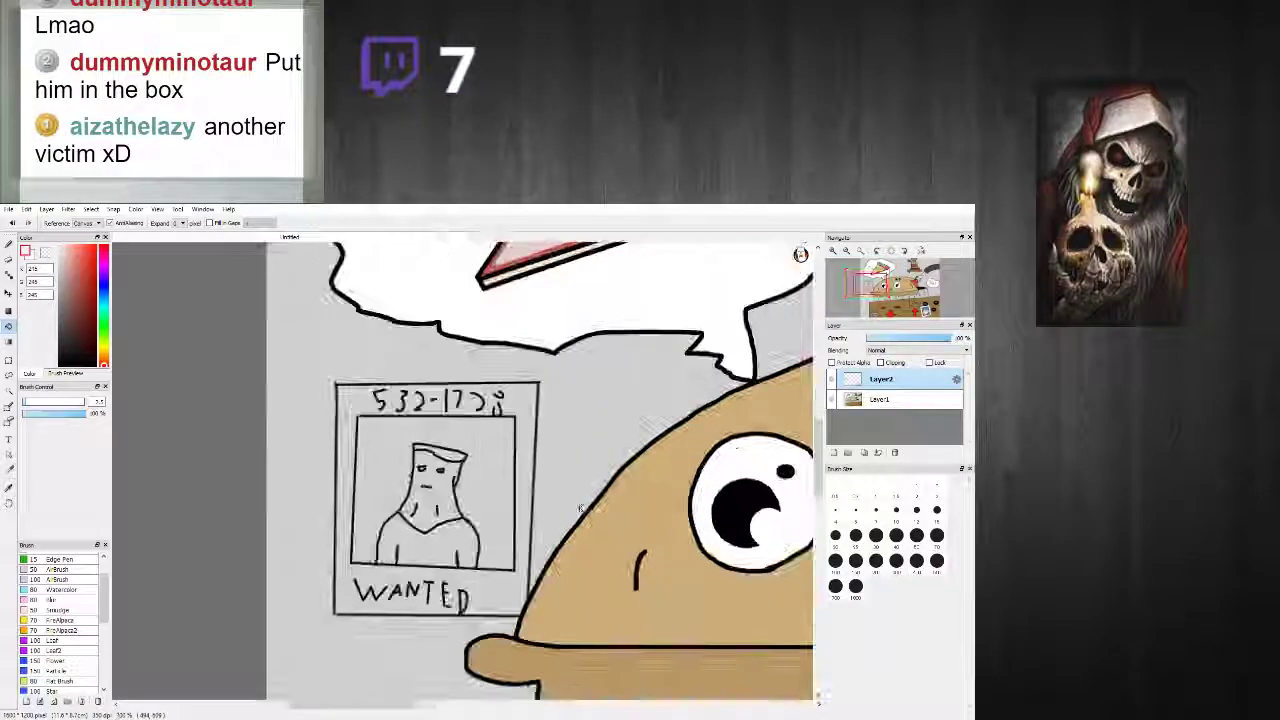
left_click(525, 475)
scroll(525, 475, "up", 2)
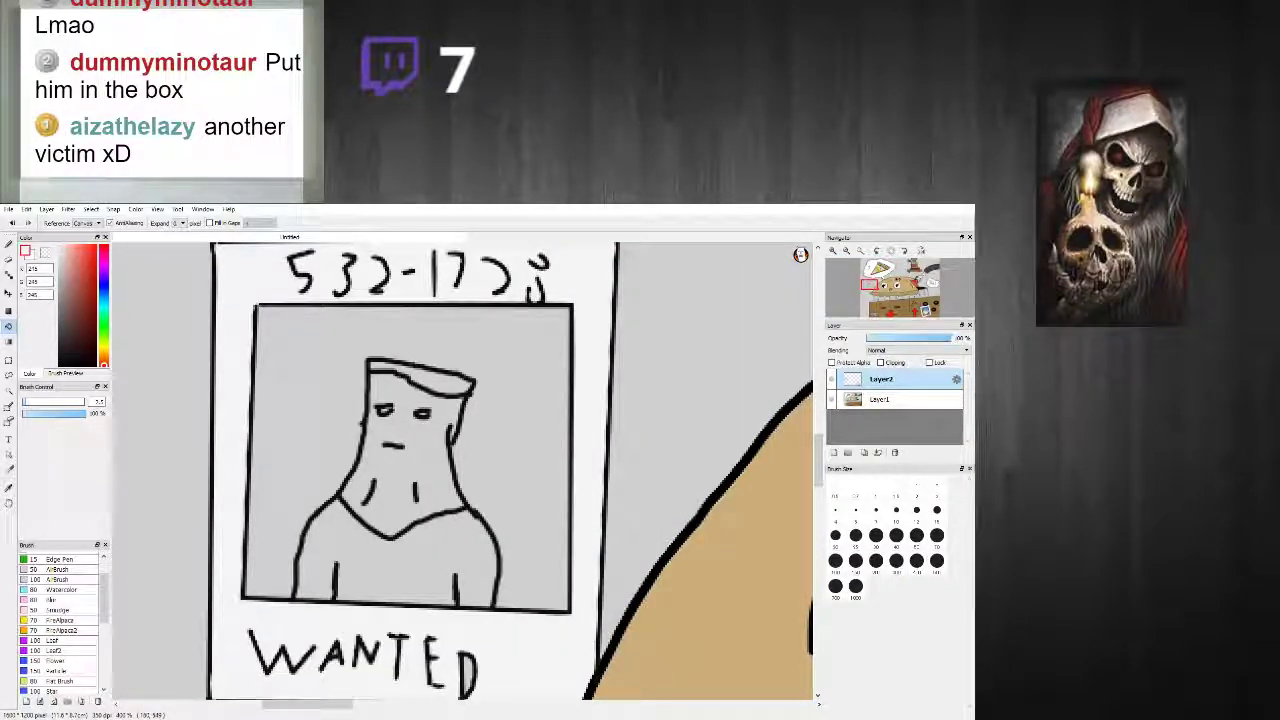
Step: Fill the portrait's background inside the poster frame with a dusty pink using the Bucket tool
left_click(62, 277)
left_click(320, 400)
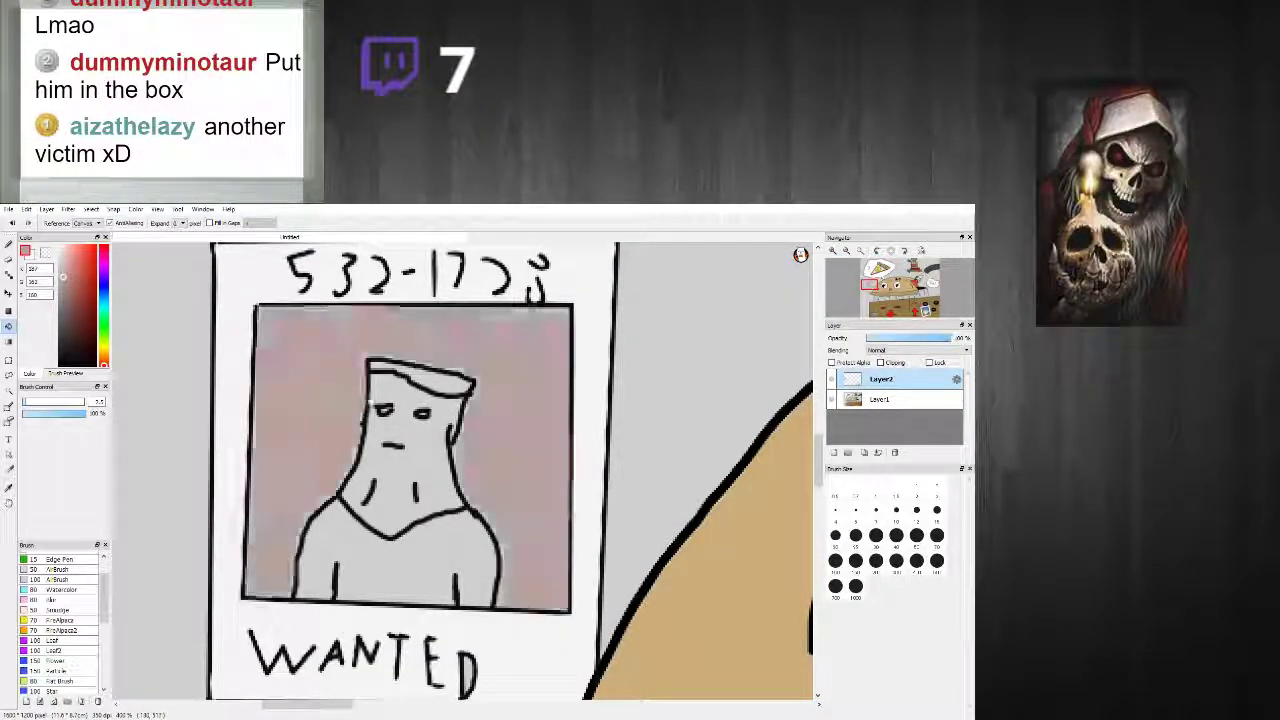
left_click(63, 293)
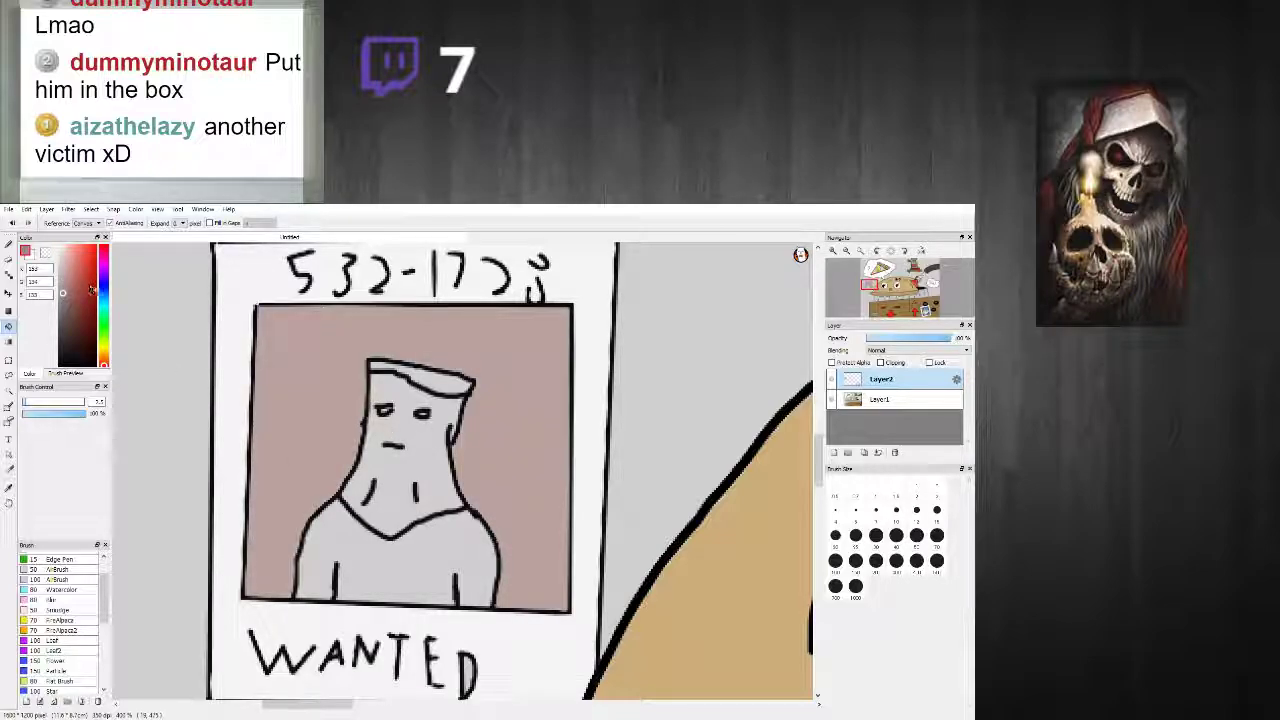
Step: Fill the man's face and neck with a light peach skin tone and his flat hair with a muted brown
left_click(104, 359)
left_click(69, 267)
left_click(368, 470)
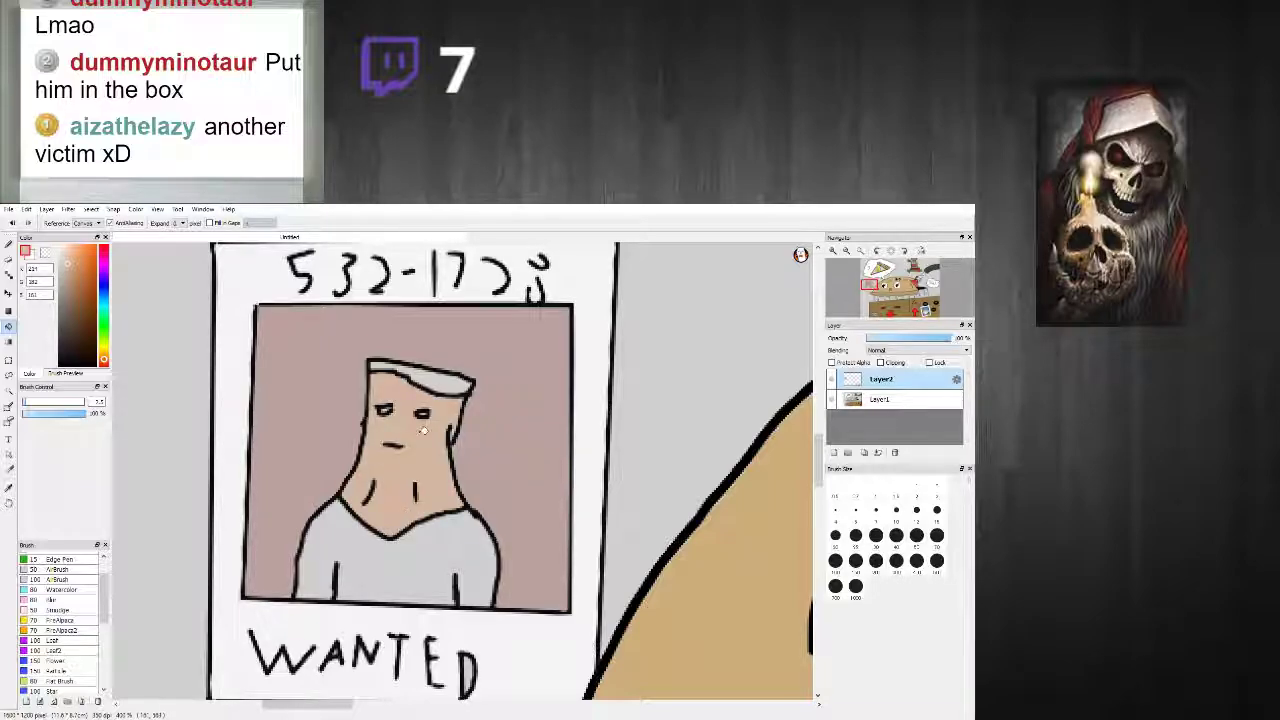
left_click(71, 293)
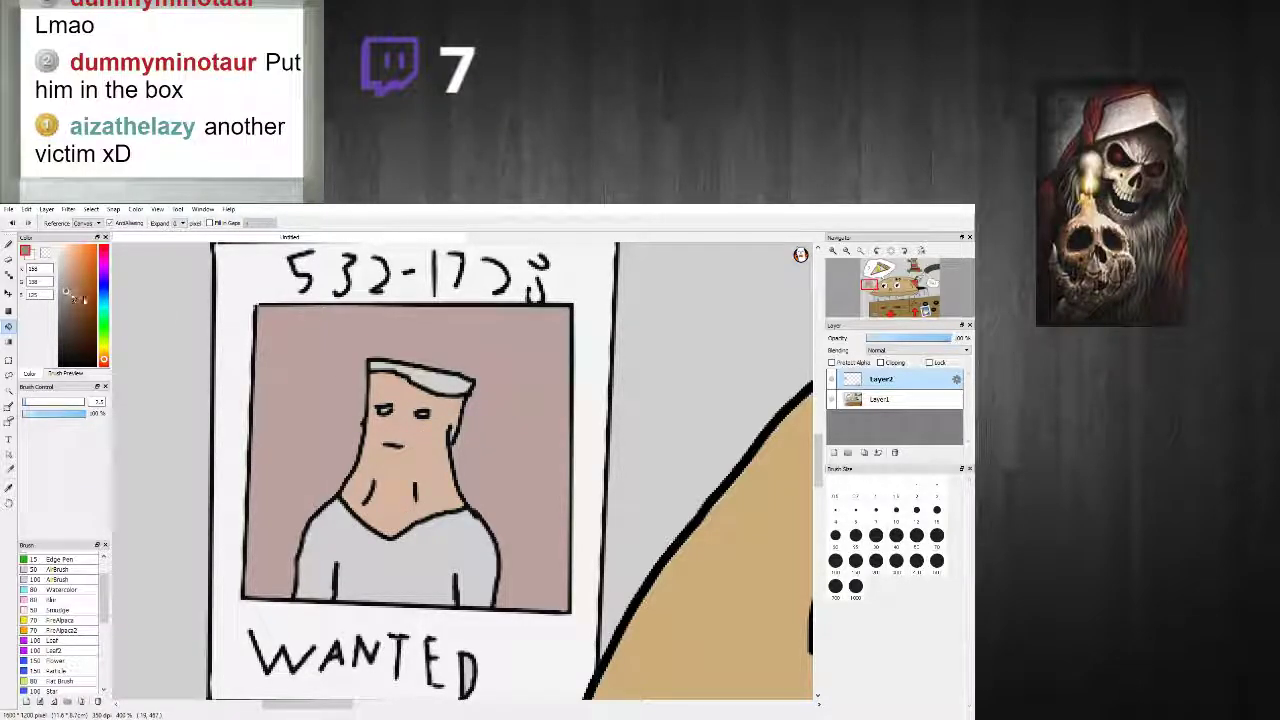
left_click(445, 380)
Step: Fill the man's shirt, including the sleeves, with a near-black brown
left_click(76, 355)
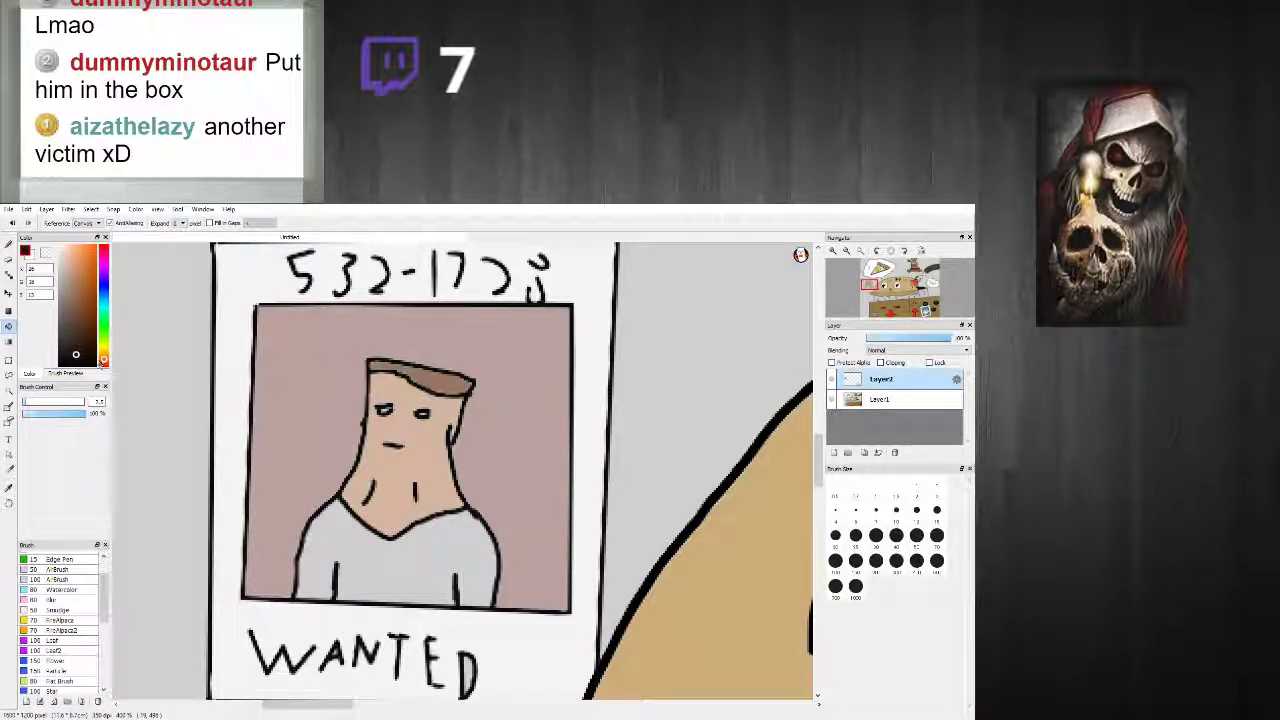
left_click(356, 536)
scroll(363, 527, "down", 5)
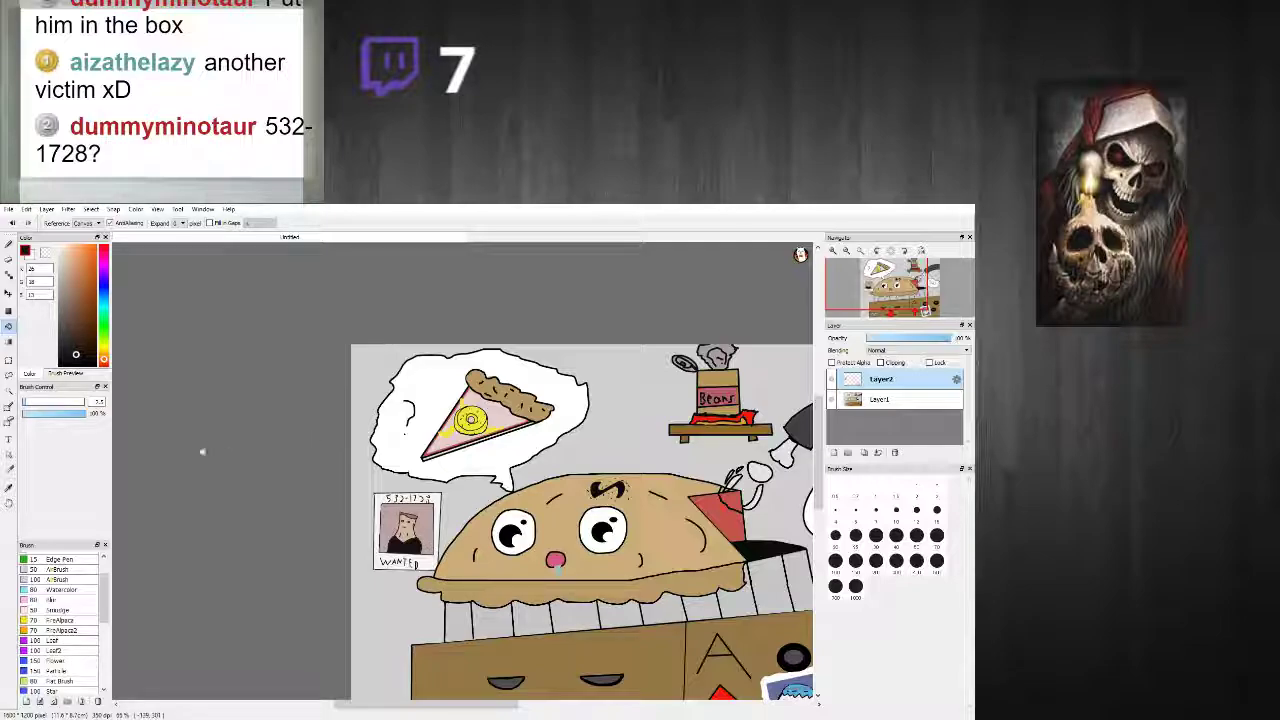
Step: Try several dark greyish-brown fills on the face and neck of the man in the poster
left_click(70, 332)
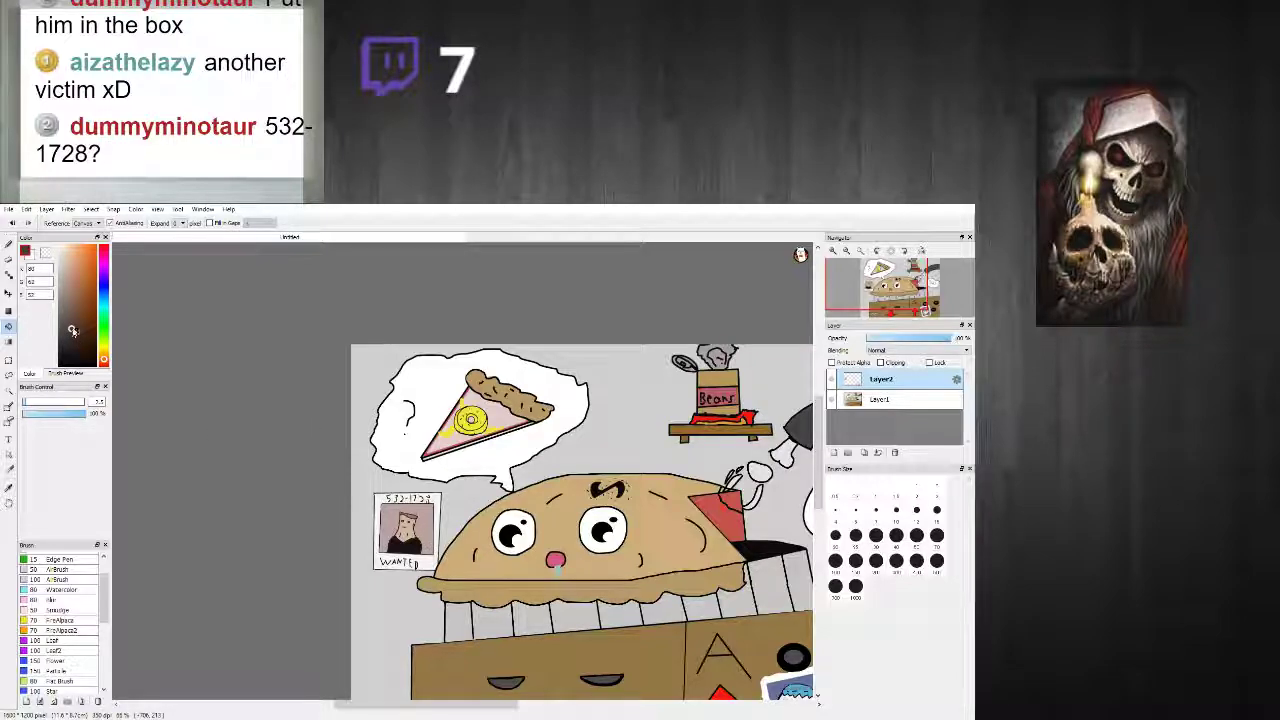
scroll(411, 440, "up", 4)
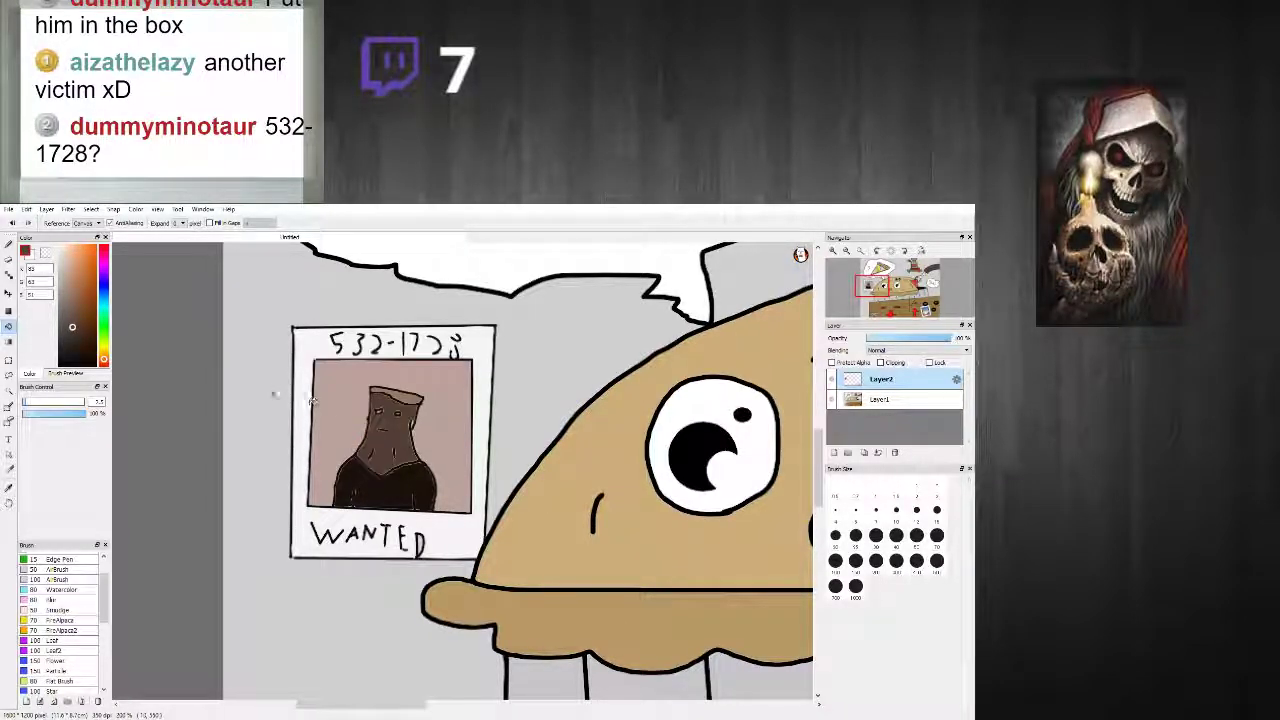
left_click(65, 320)
left_click(411, 437)
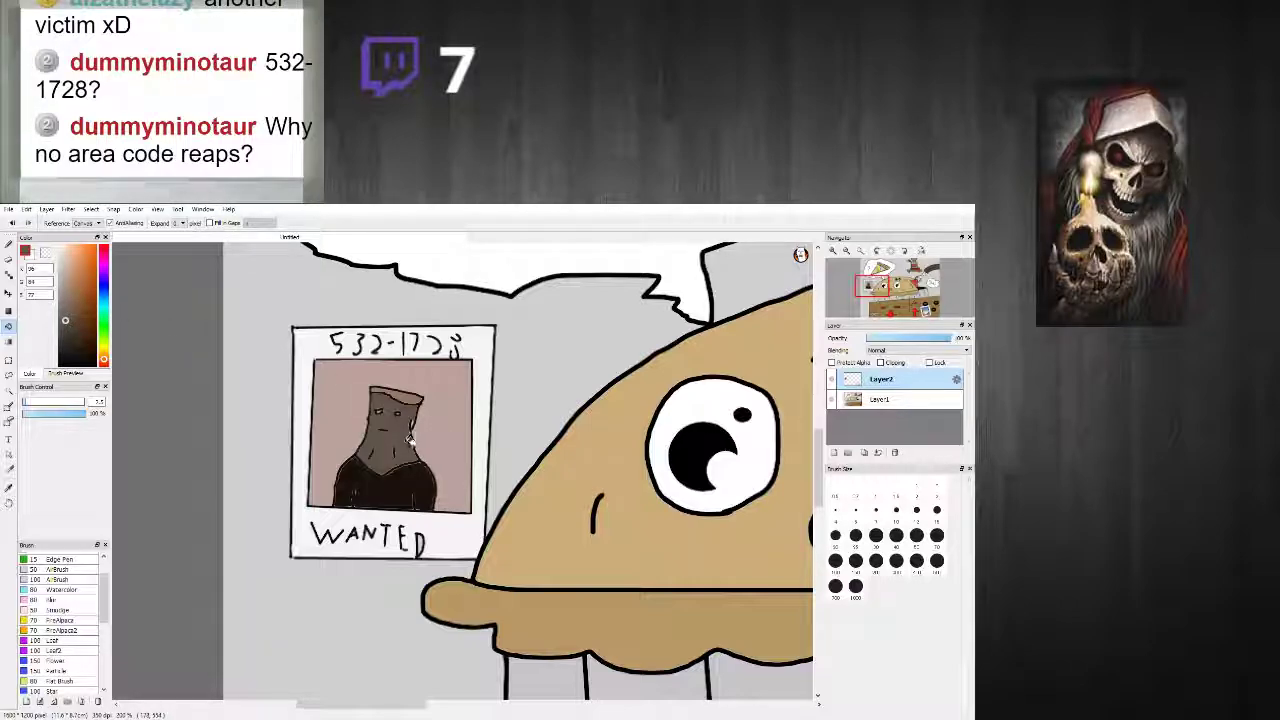
left_click(81, 328)
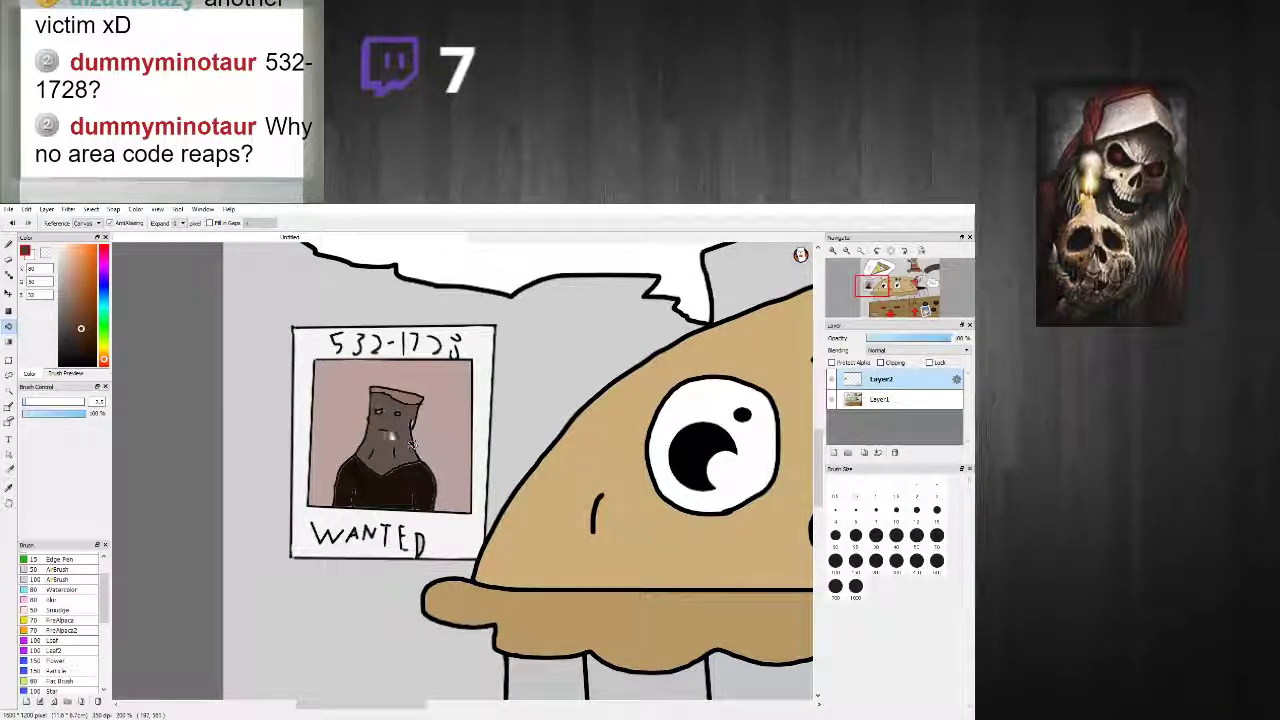
left_click(378, 426)
Step: Fill the man's face and neck in the wanted poster with a warm reddish brown
left_click(76, 318)
left_click(383, 431)
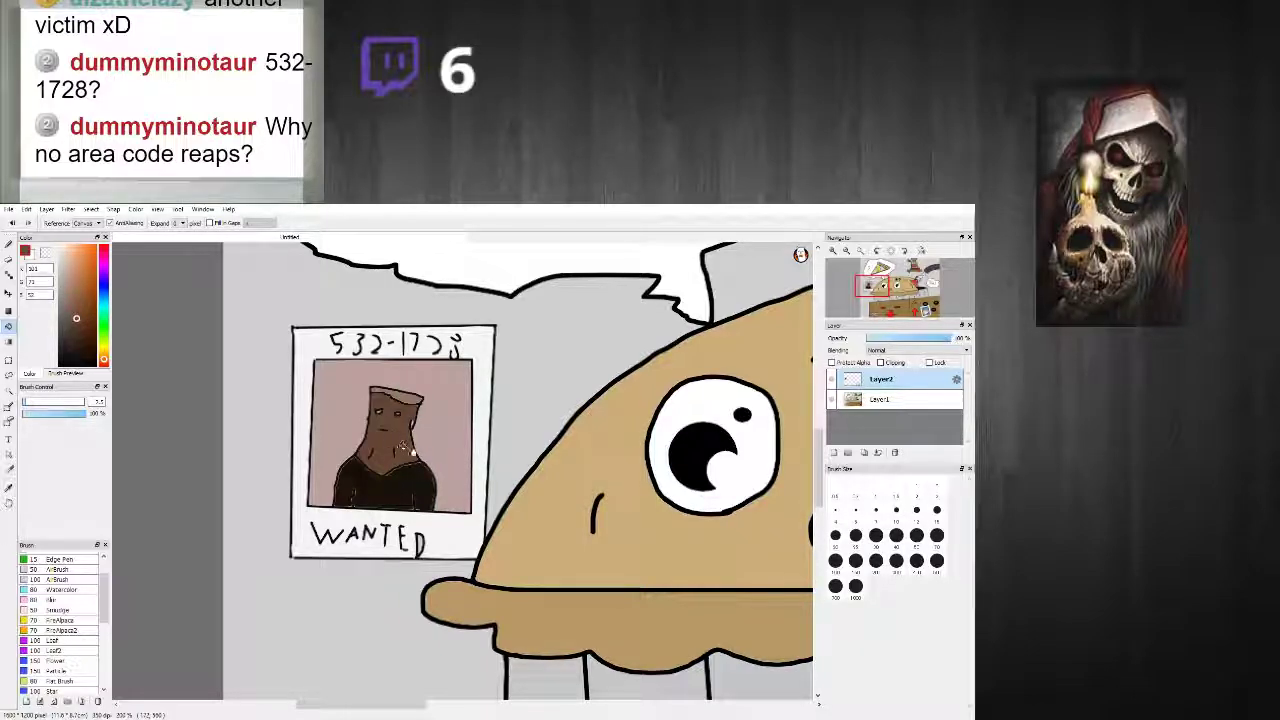
scroll(463, 476, "down", 6)
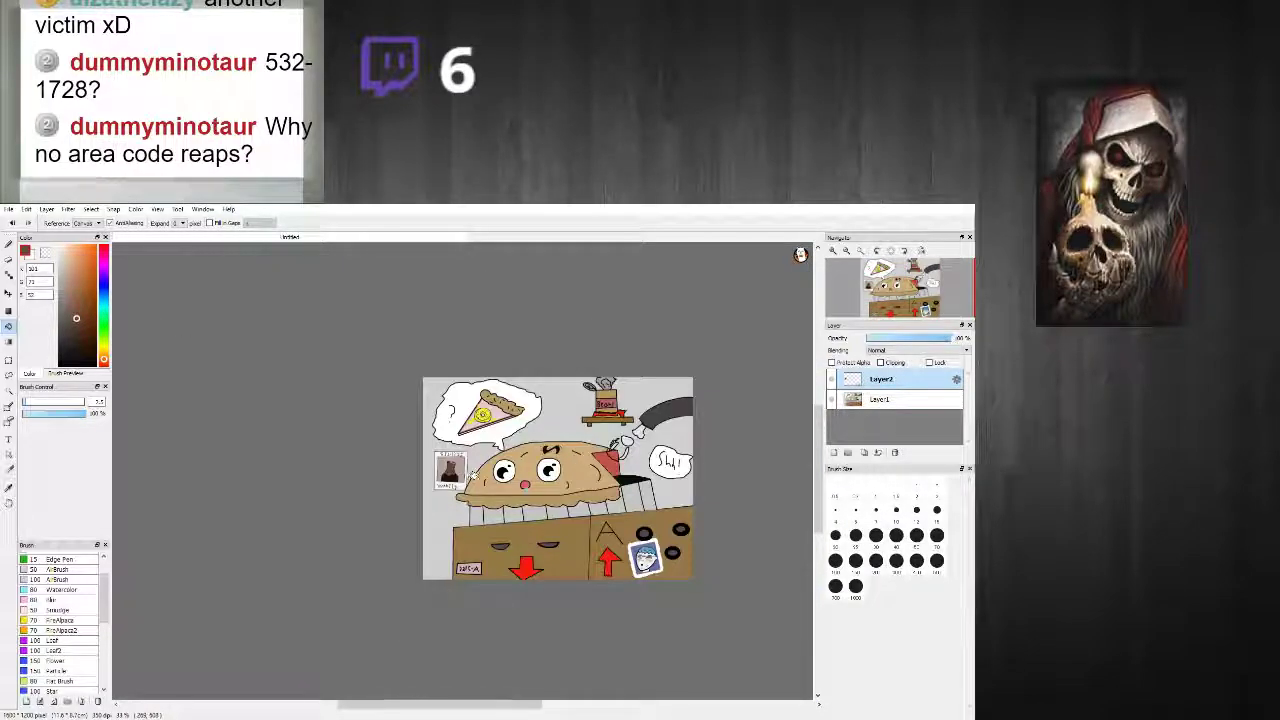
scroll(505, 487, "up", 1)
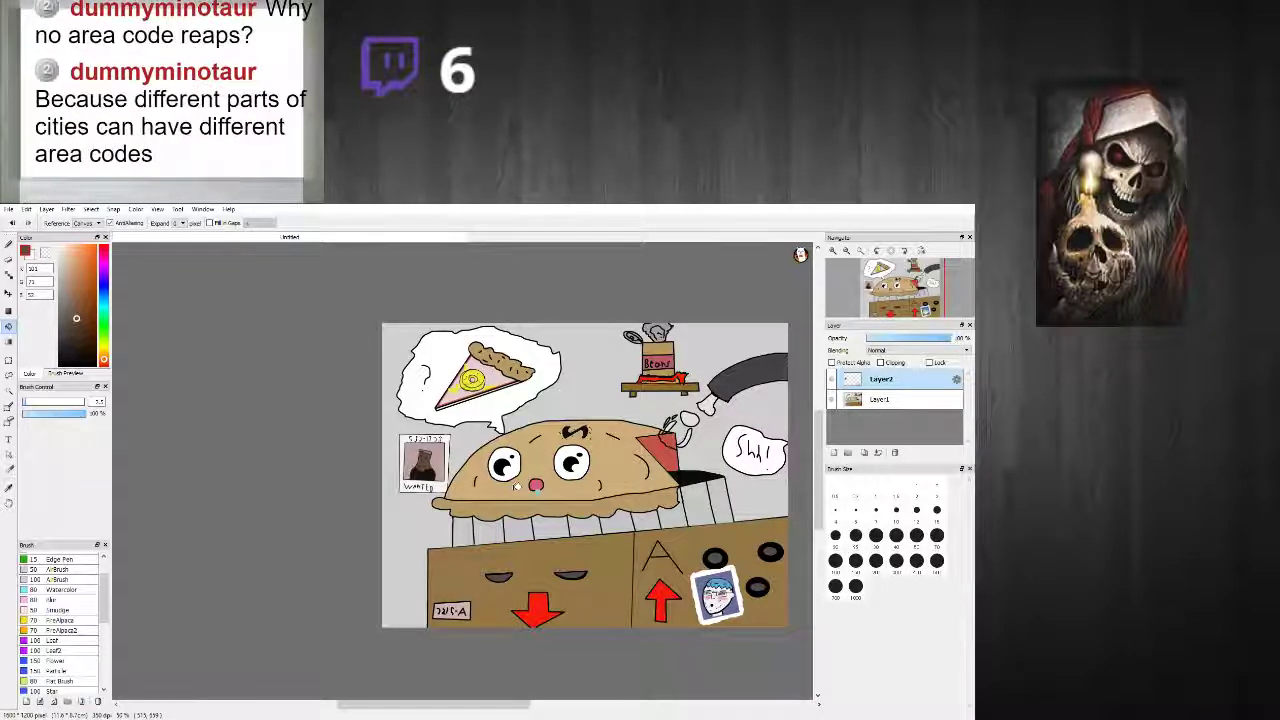
scroll(605, 541, "down", 3)
scroll(605, 541, "up", 3)
scroll(615, 540, "down", 1)
scroll(614, 540, "up", 1)
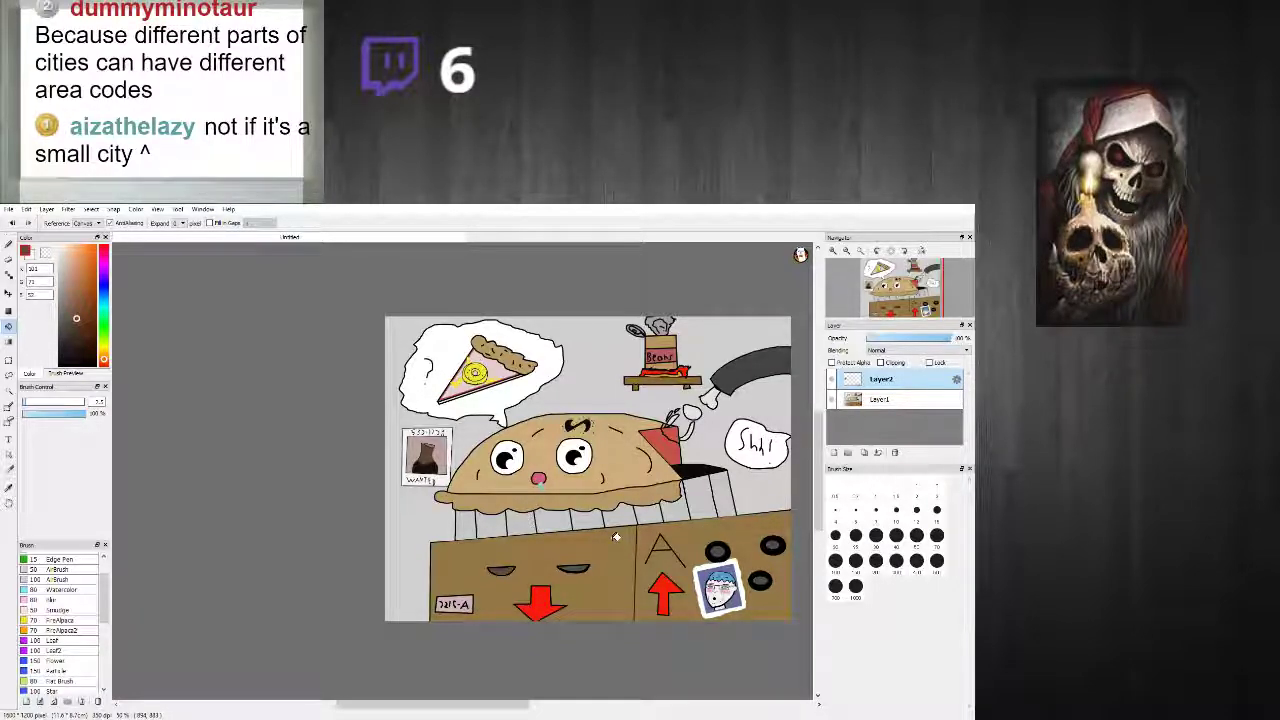
scroll(616, 537, "up", 2)
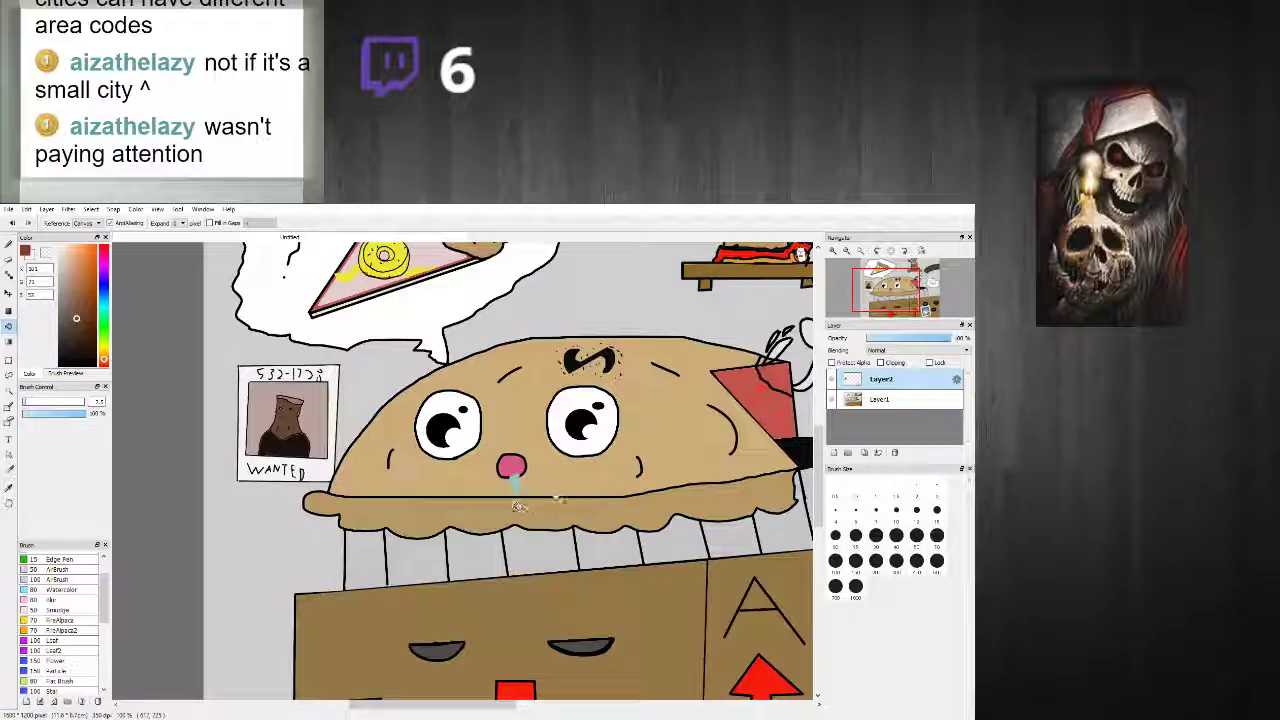
scroll(535, 515, "down", 6)
scroll(538, 527, "up", 6)
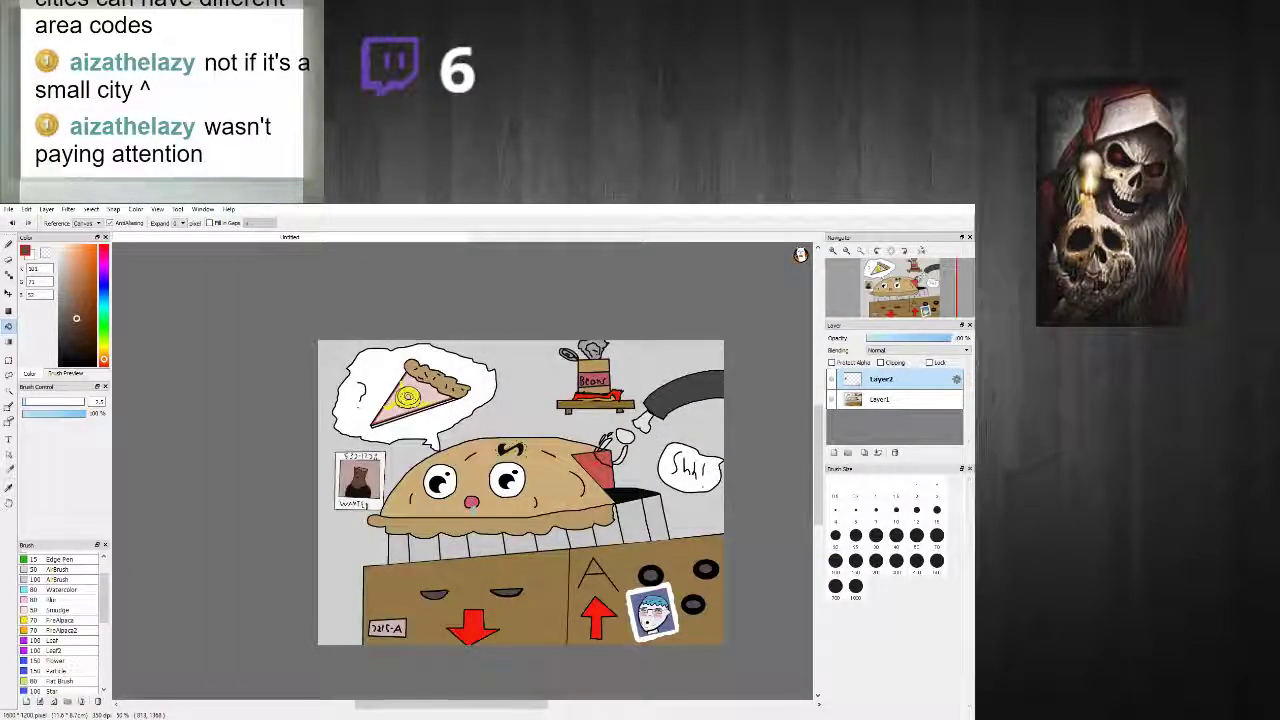